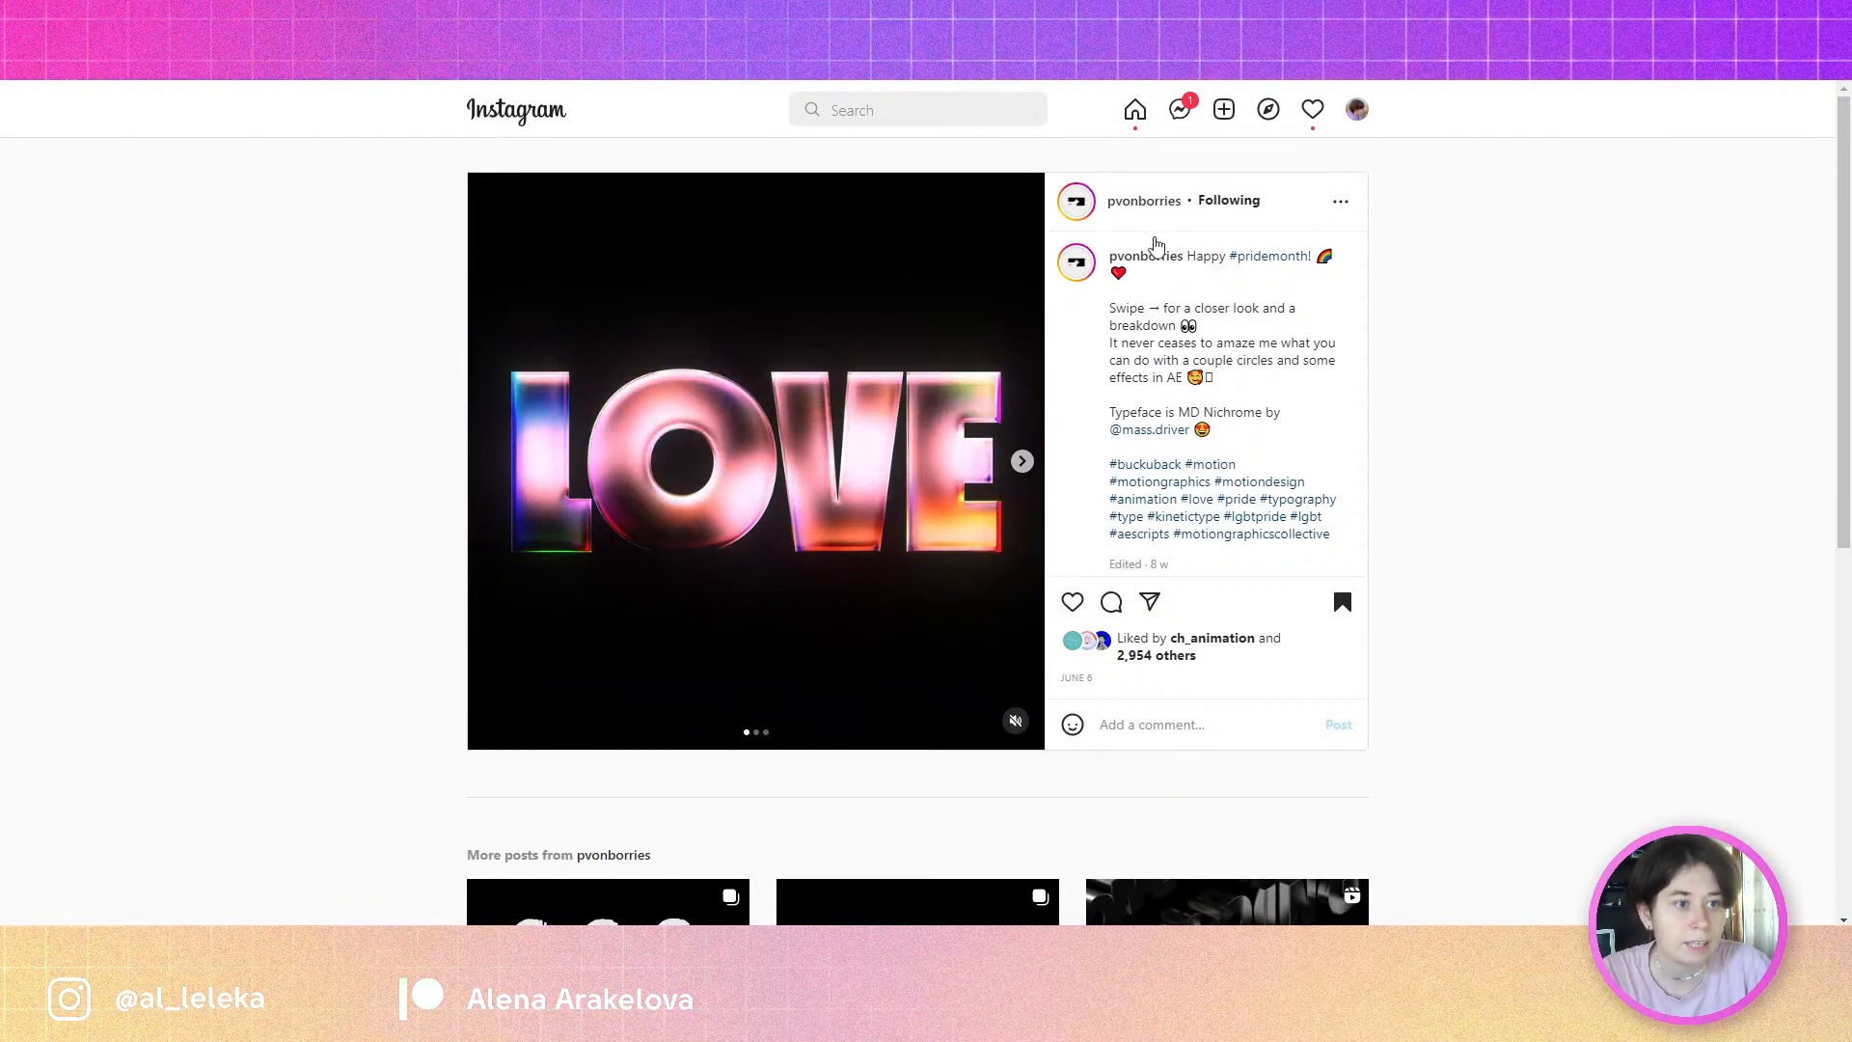
Step: Browse the slides of the LOVE post, examining the letter close-up and the animated-circles breakdown
left_click(1022, 461)
left_click(1023, 463)
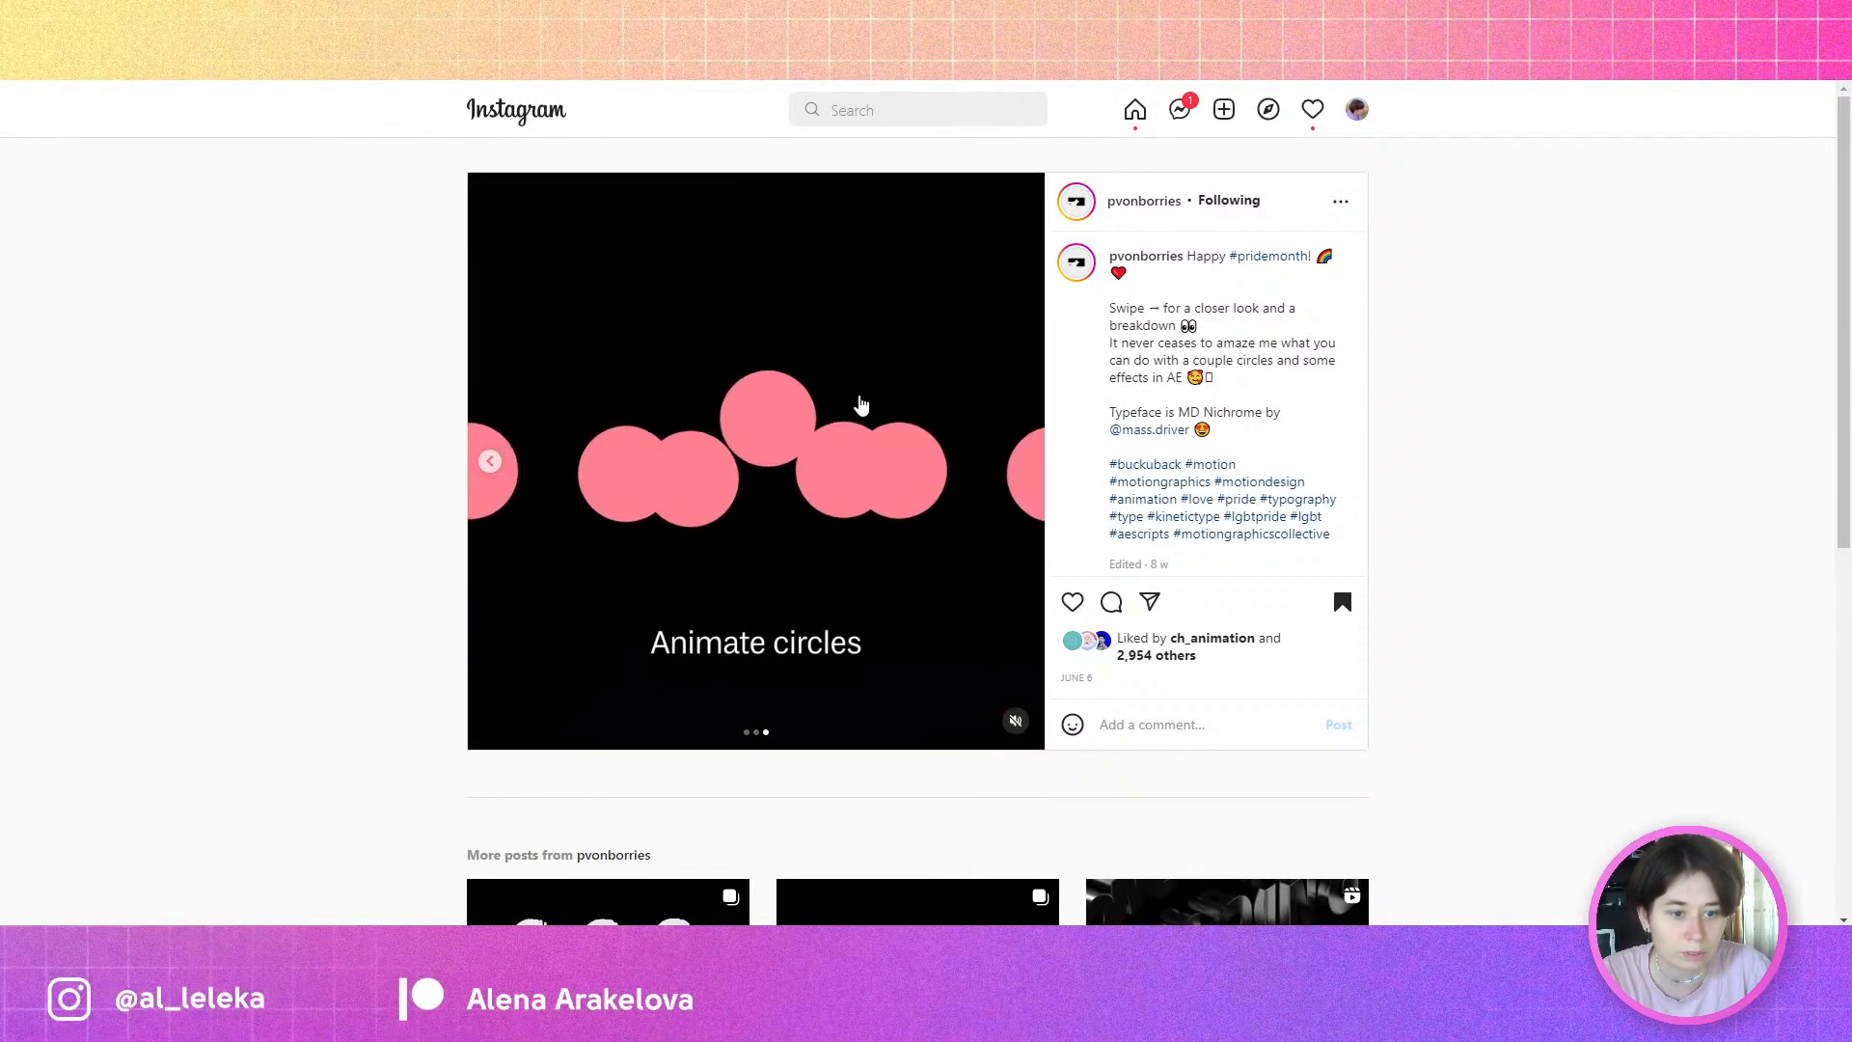
left_click(491, 464)
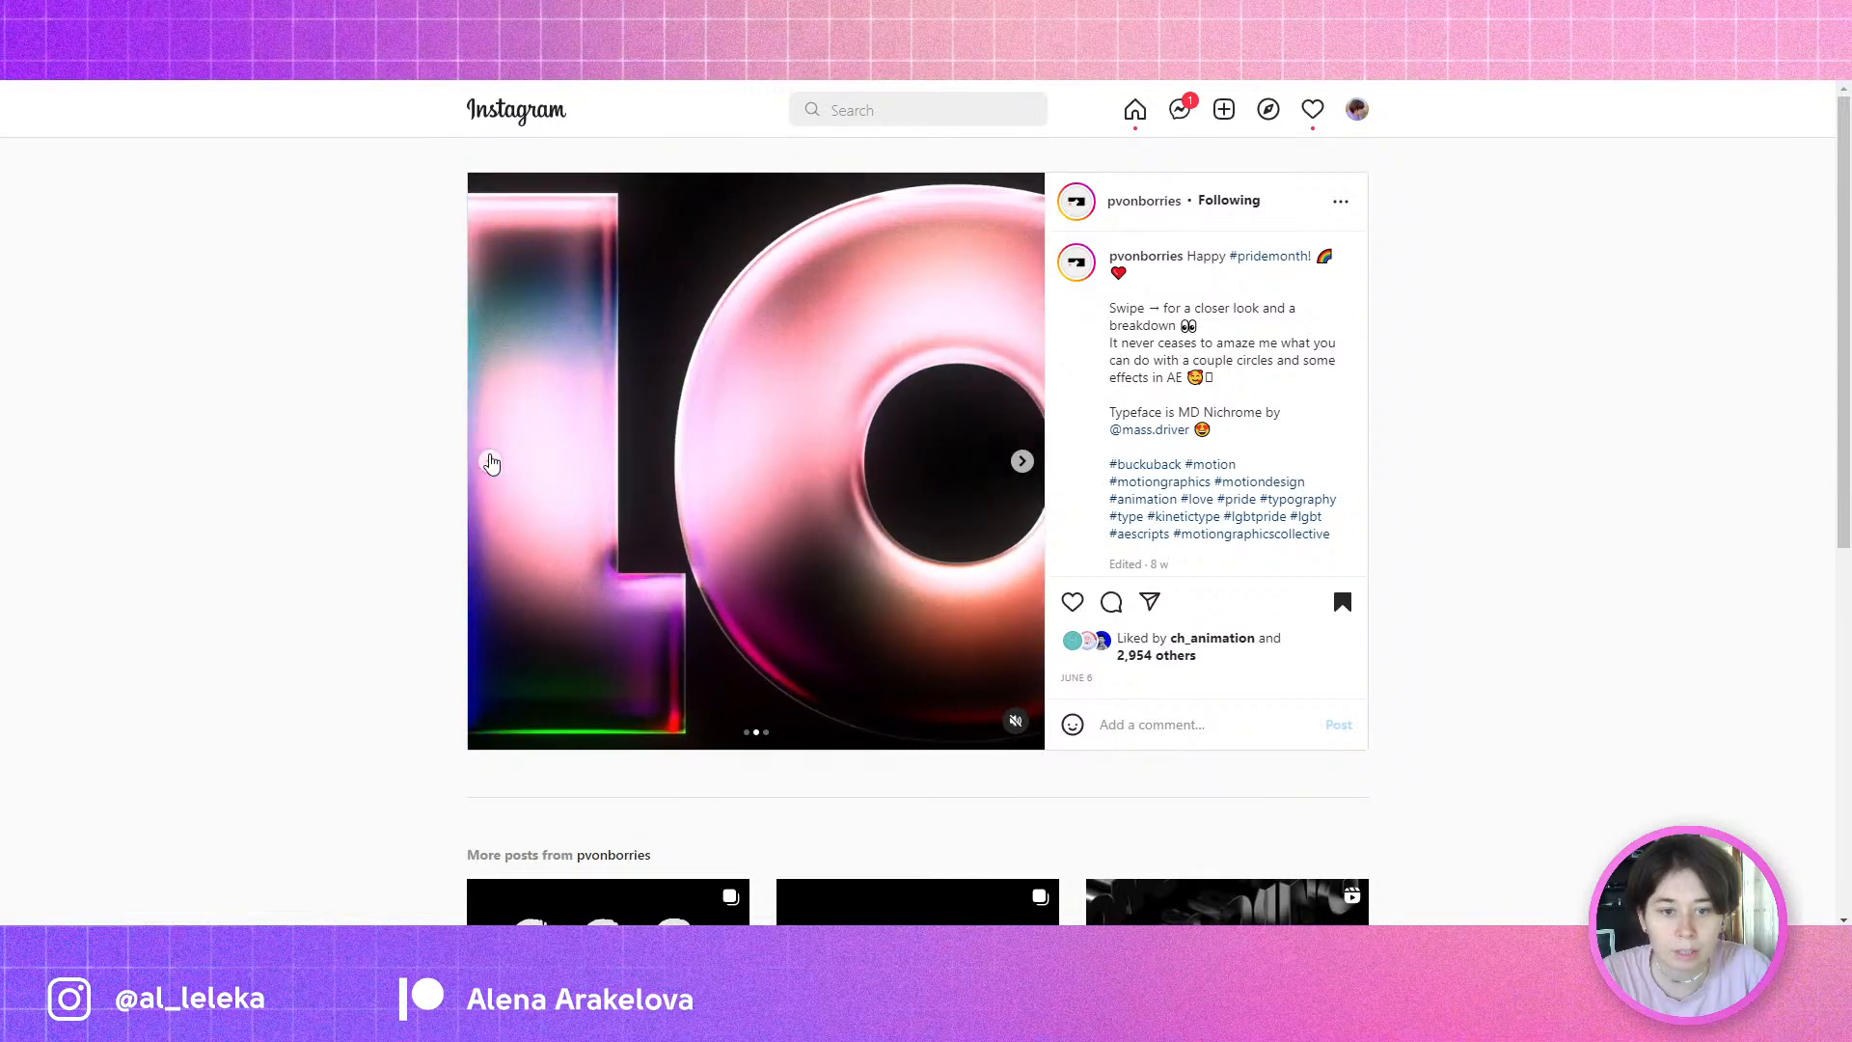
left_click(489, 463)
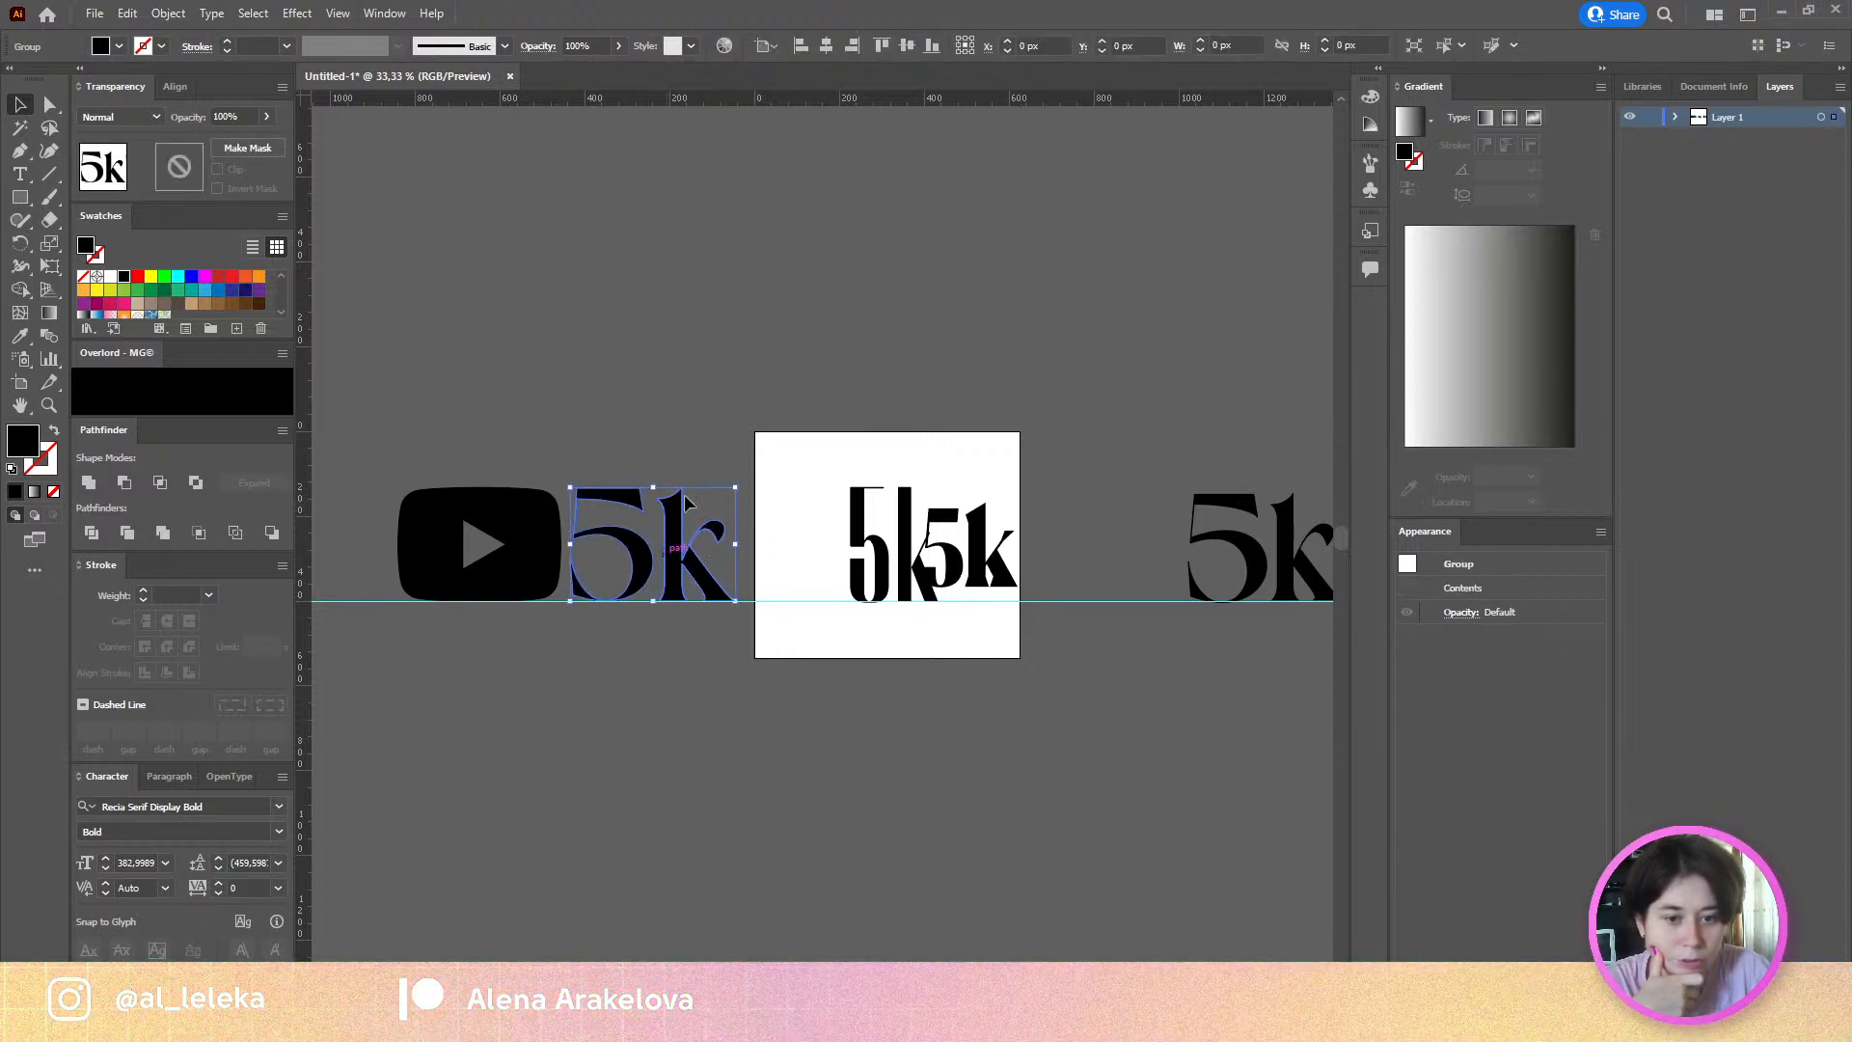
Step: Move the two overlapping 5k text variants off the white artboard, placing them separately above and to the right of it
left_click(581, 789)
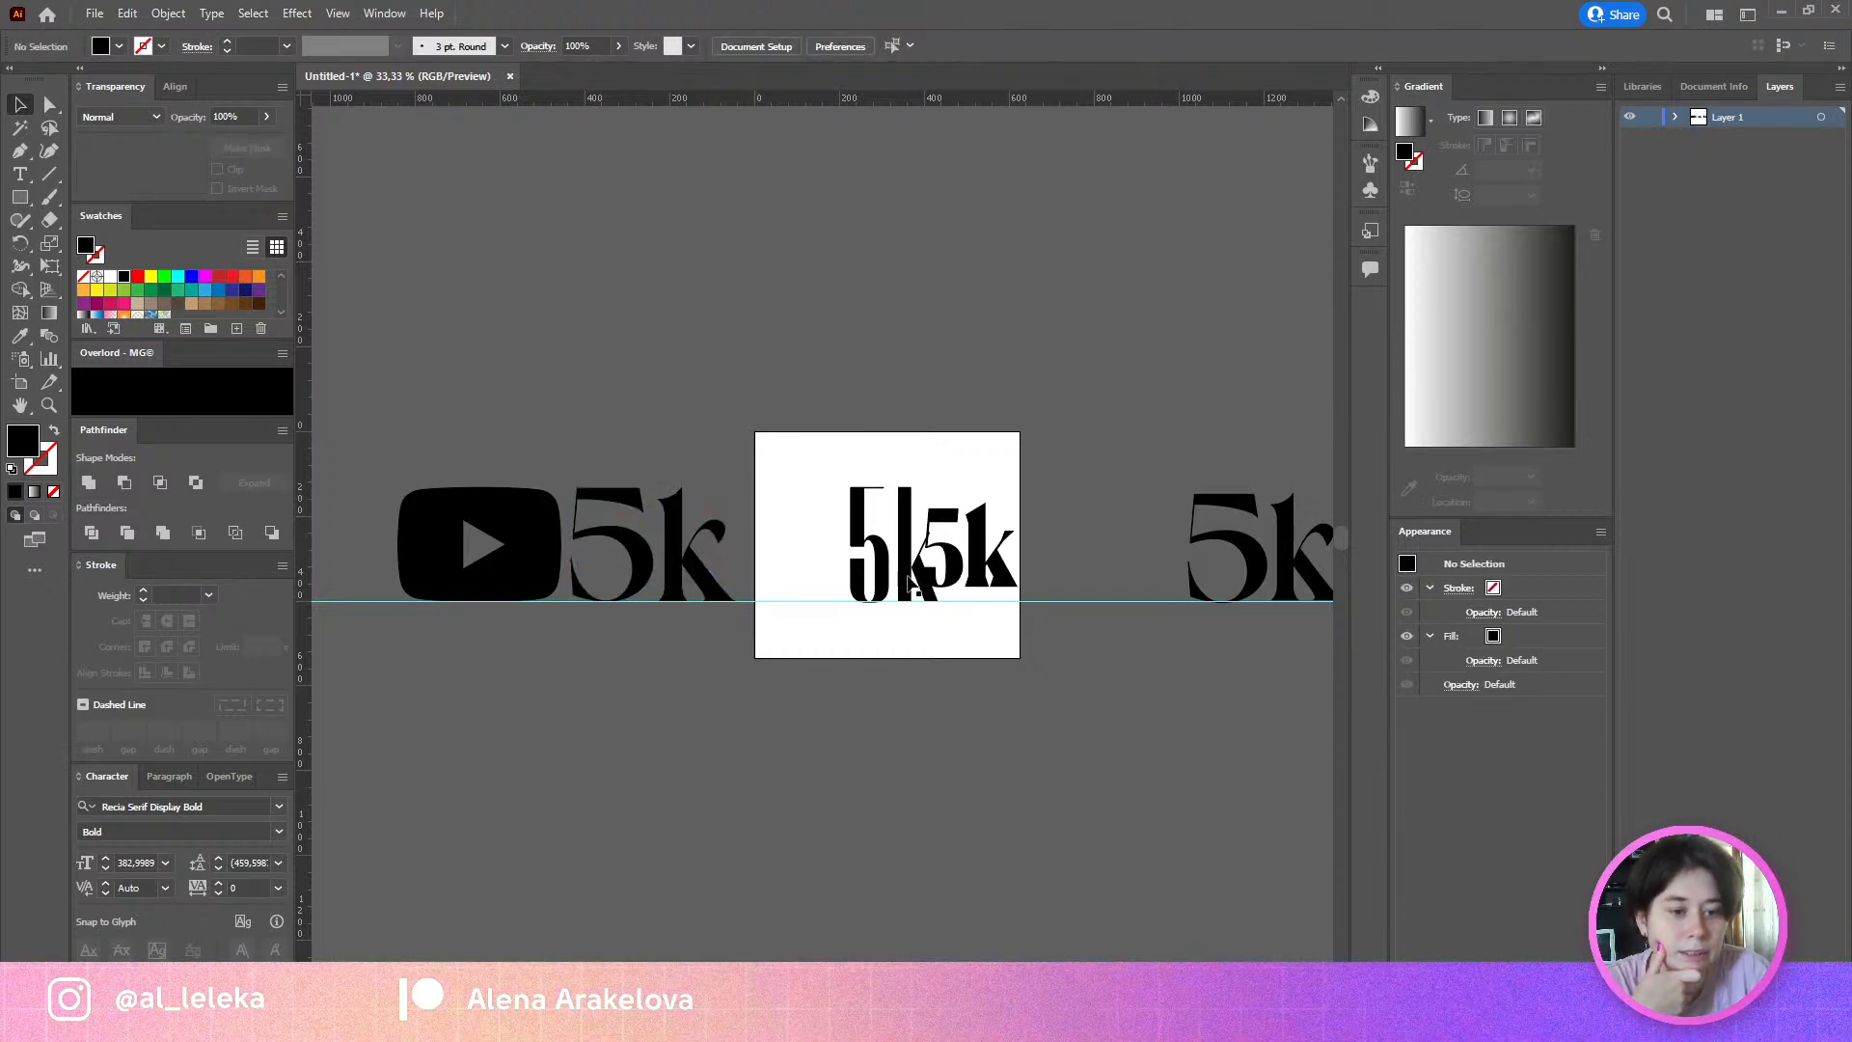
left_click_drag(911, 581, 1035, 318)
left_click_drag(974, 540, 1206, 366)
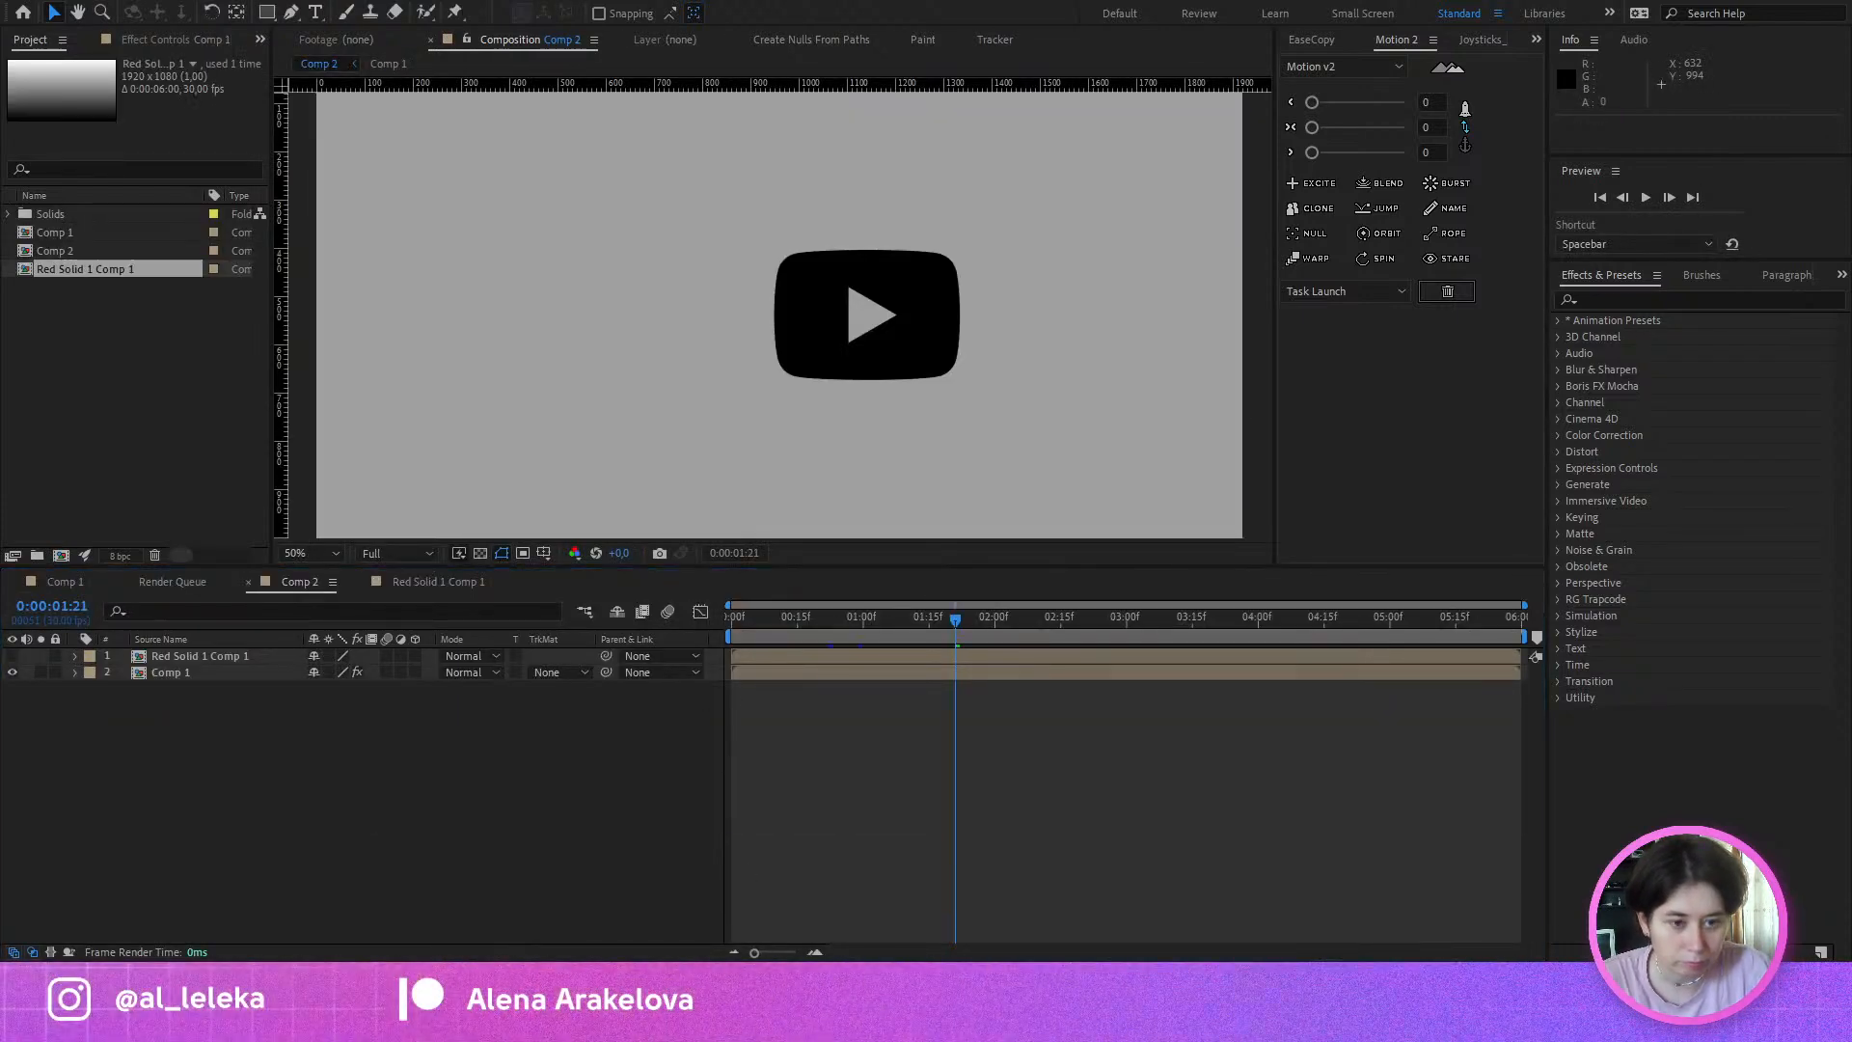
Step: Preview the 5k-to-play-button rotation animation in Comp 2 from the first frame
left_click_drag(780, 617, 688, 623)
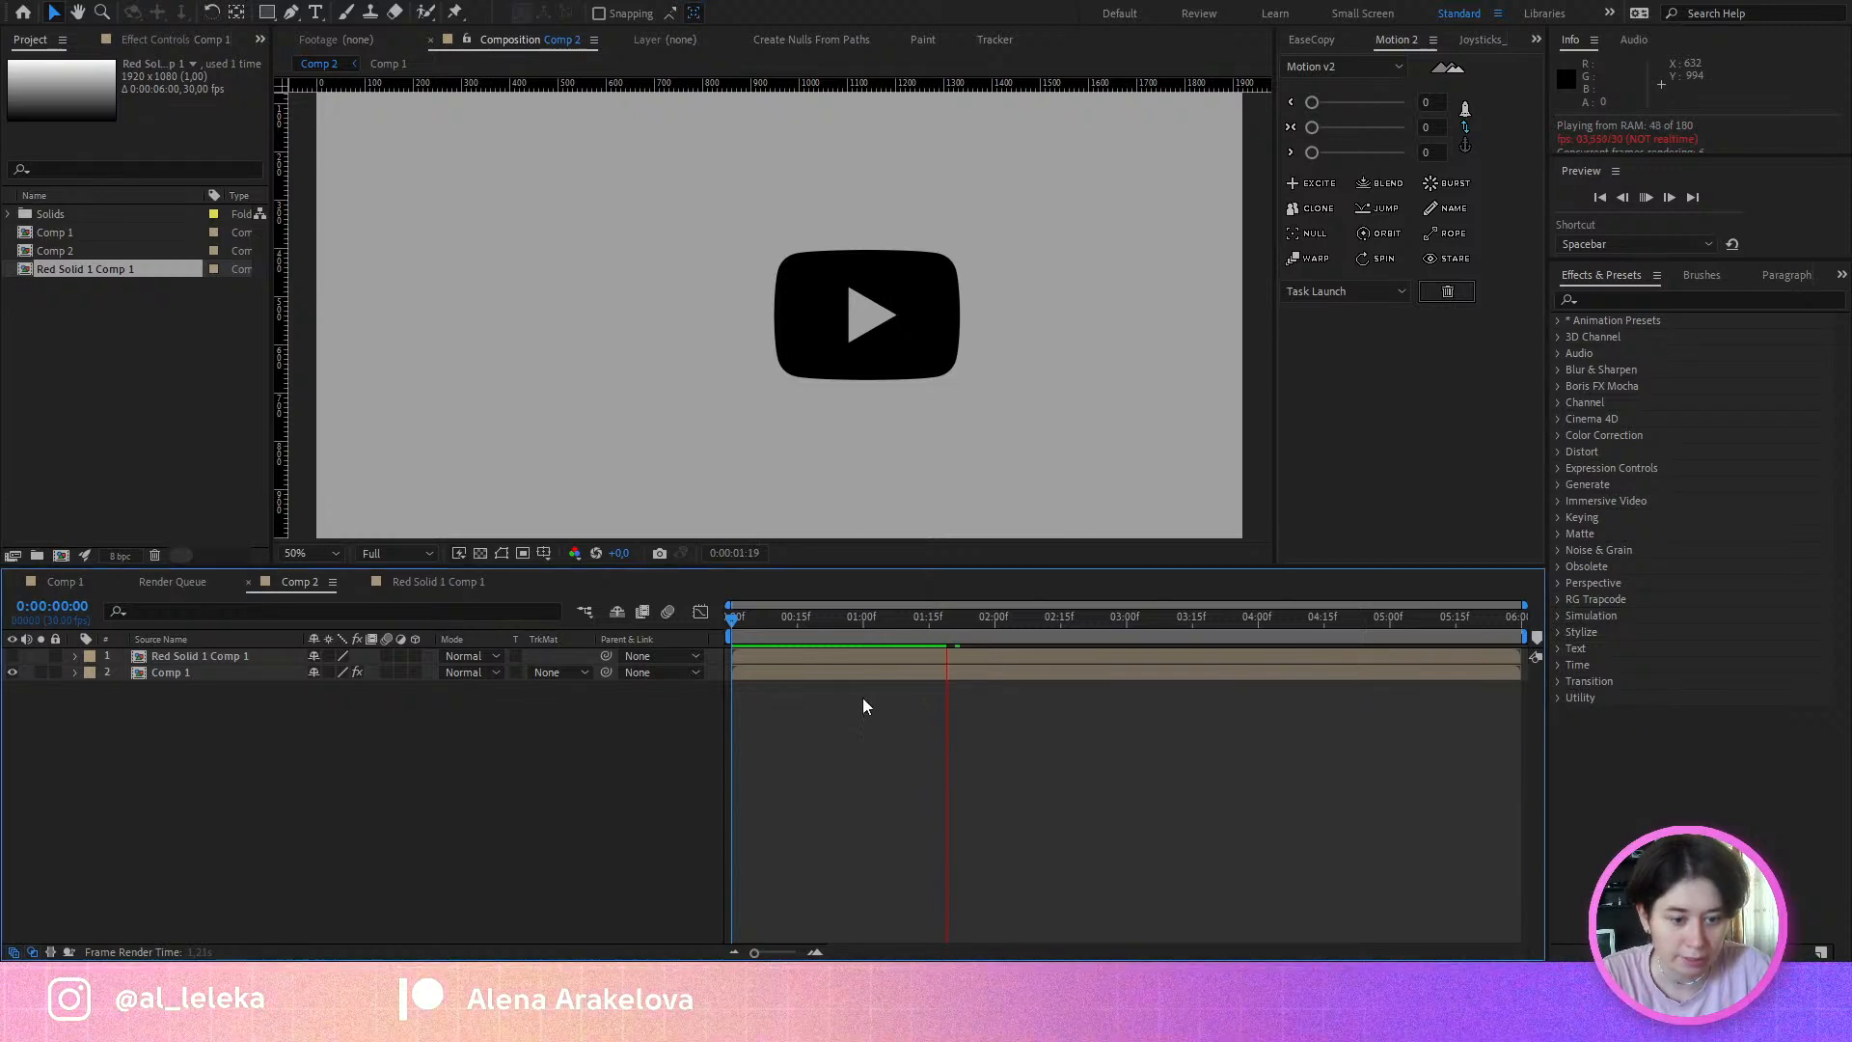
key("space")
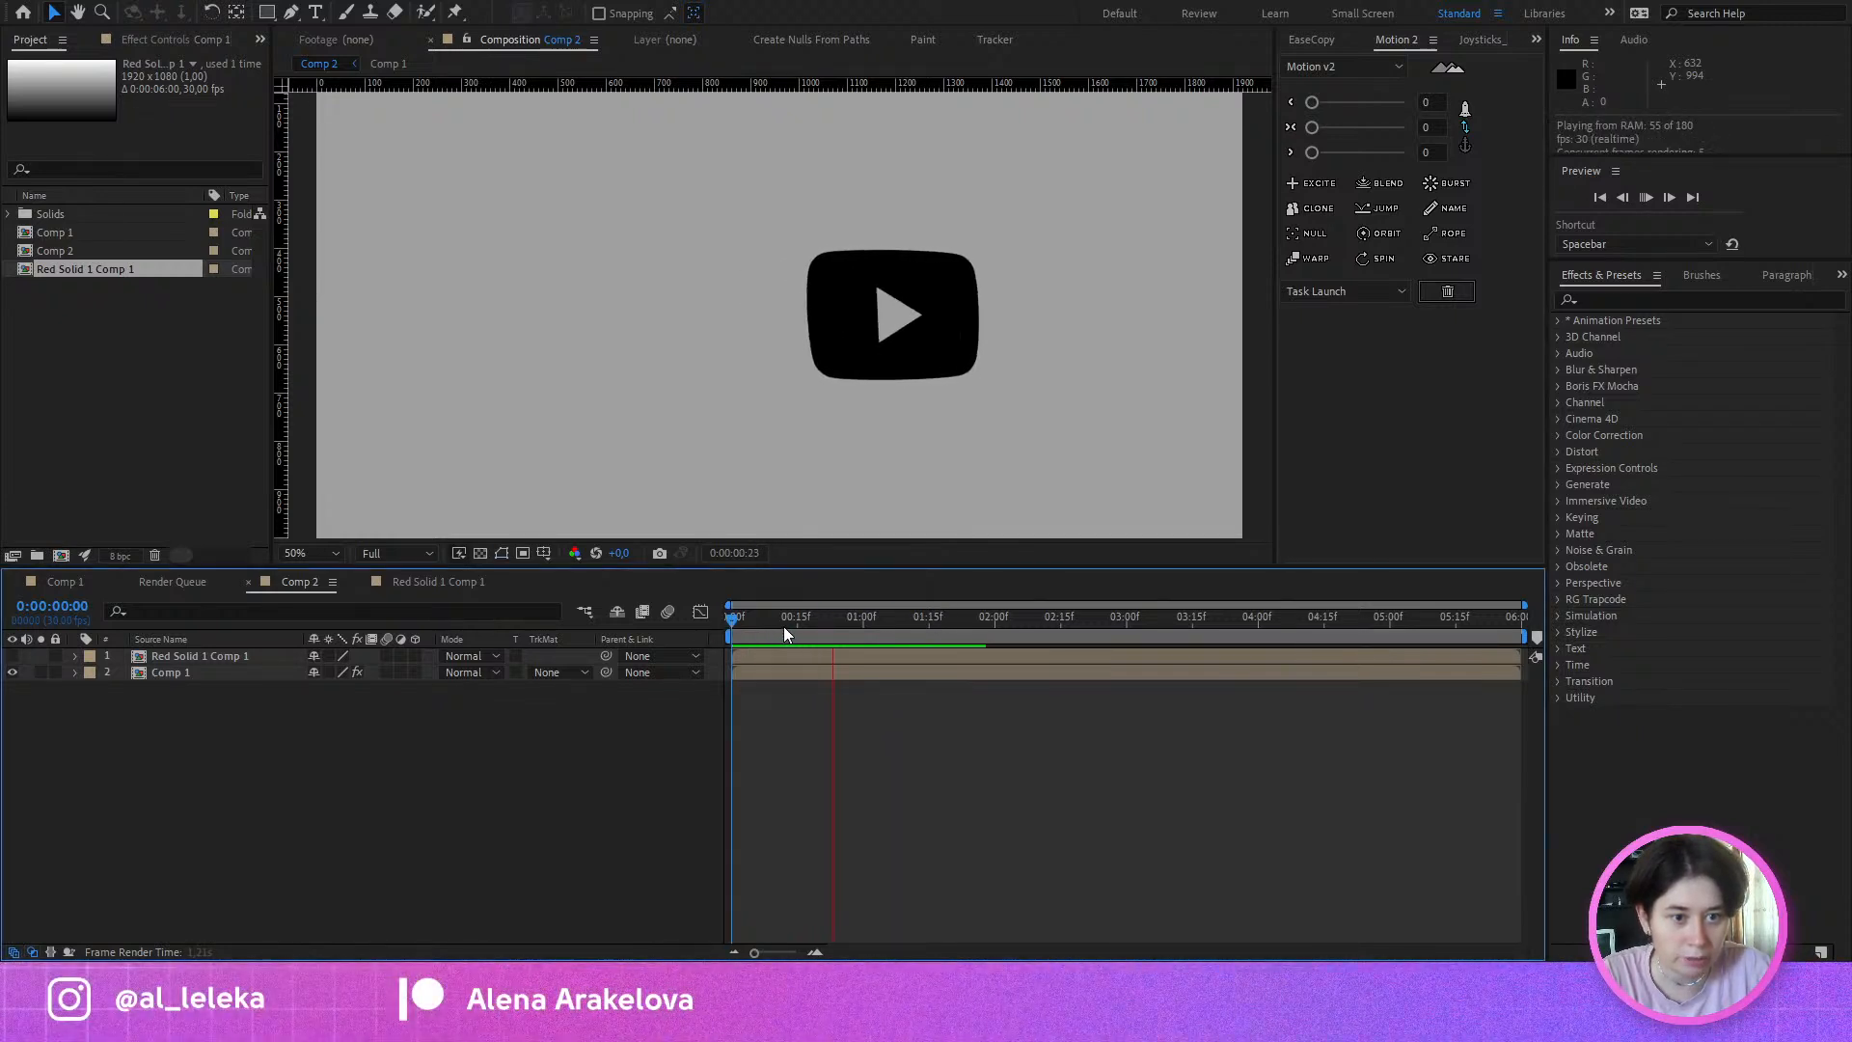
left_click(781, 623)
left_click(778, 639)
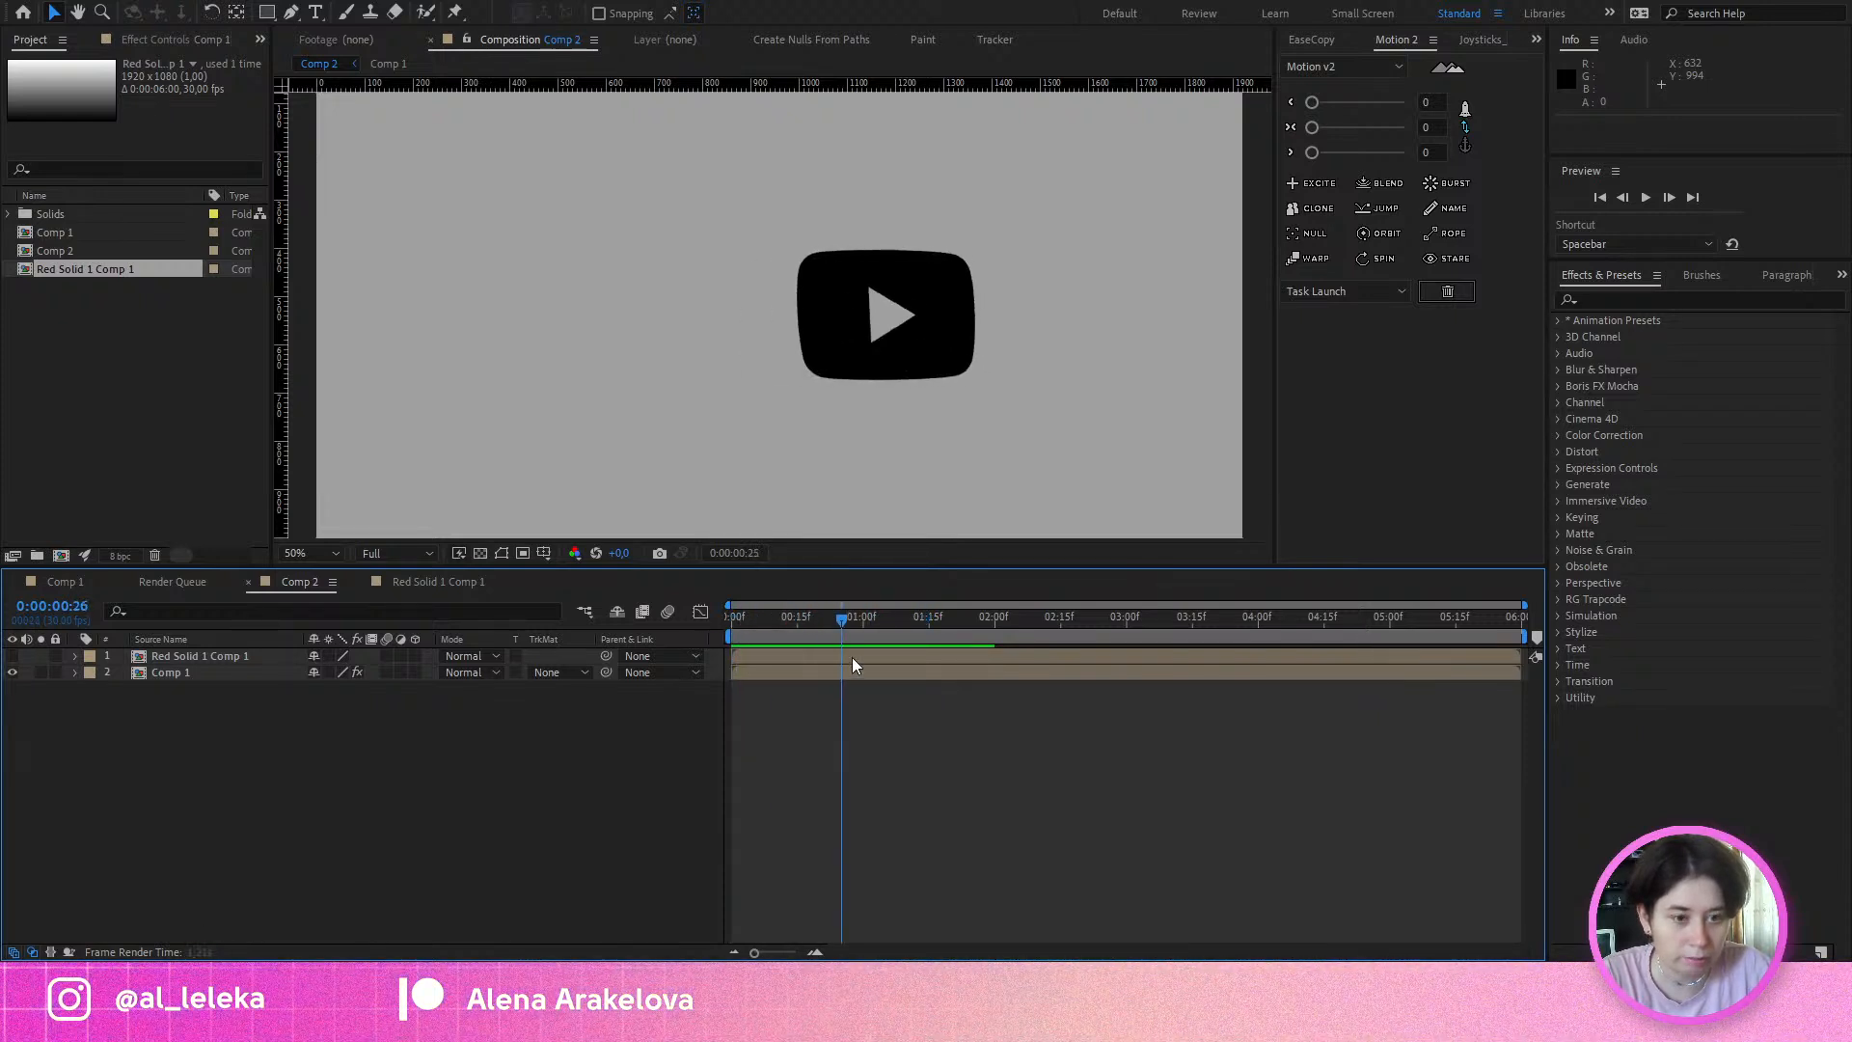
key("space")
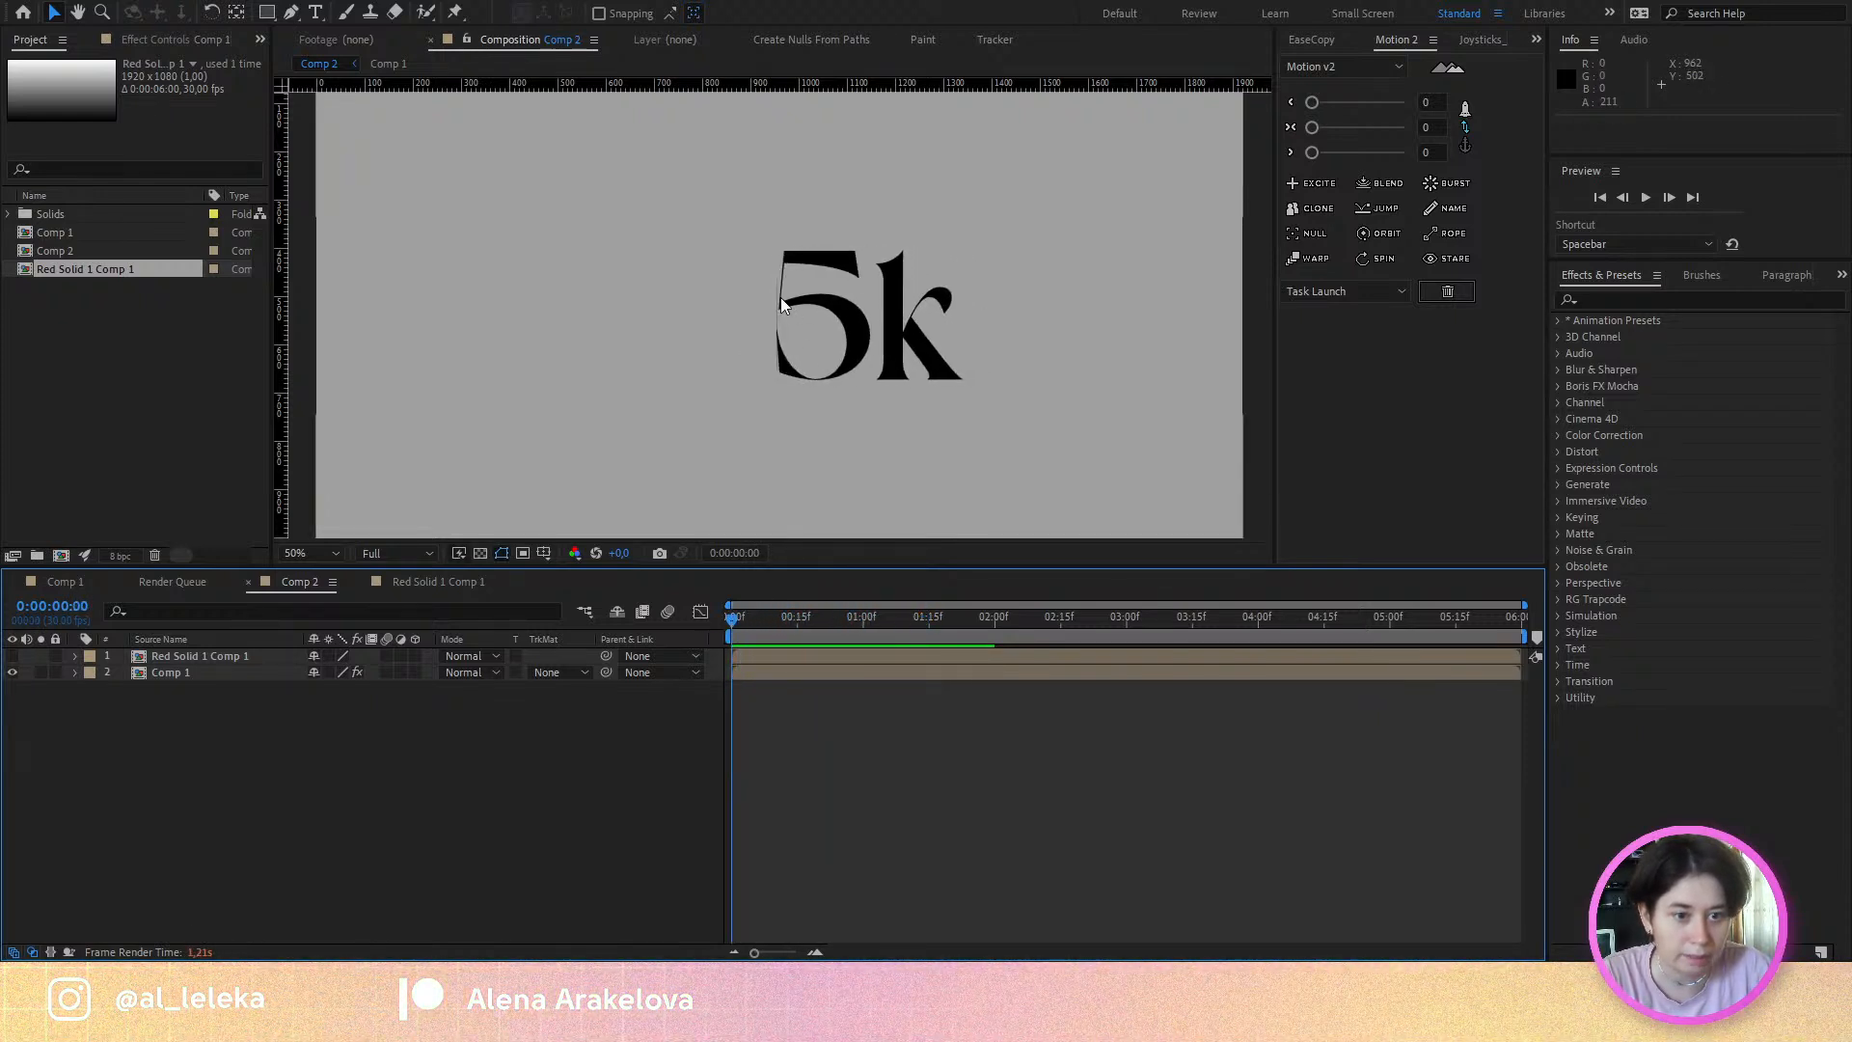
key("space")
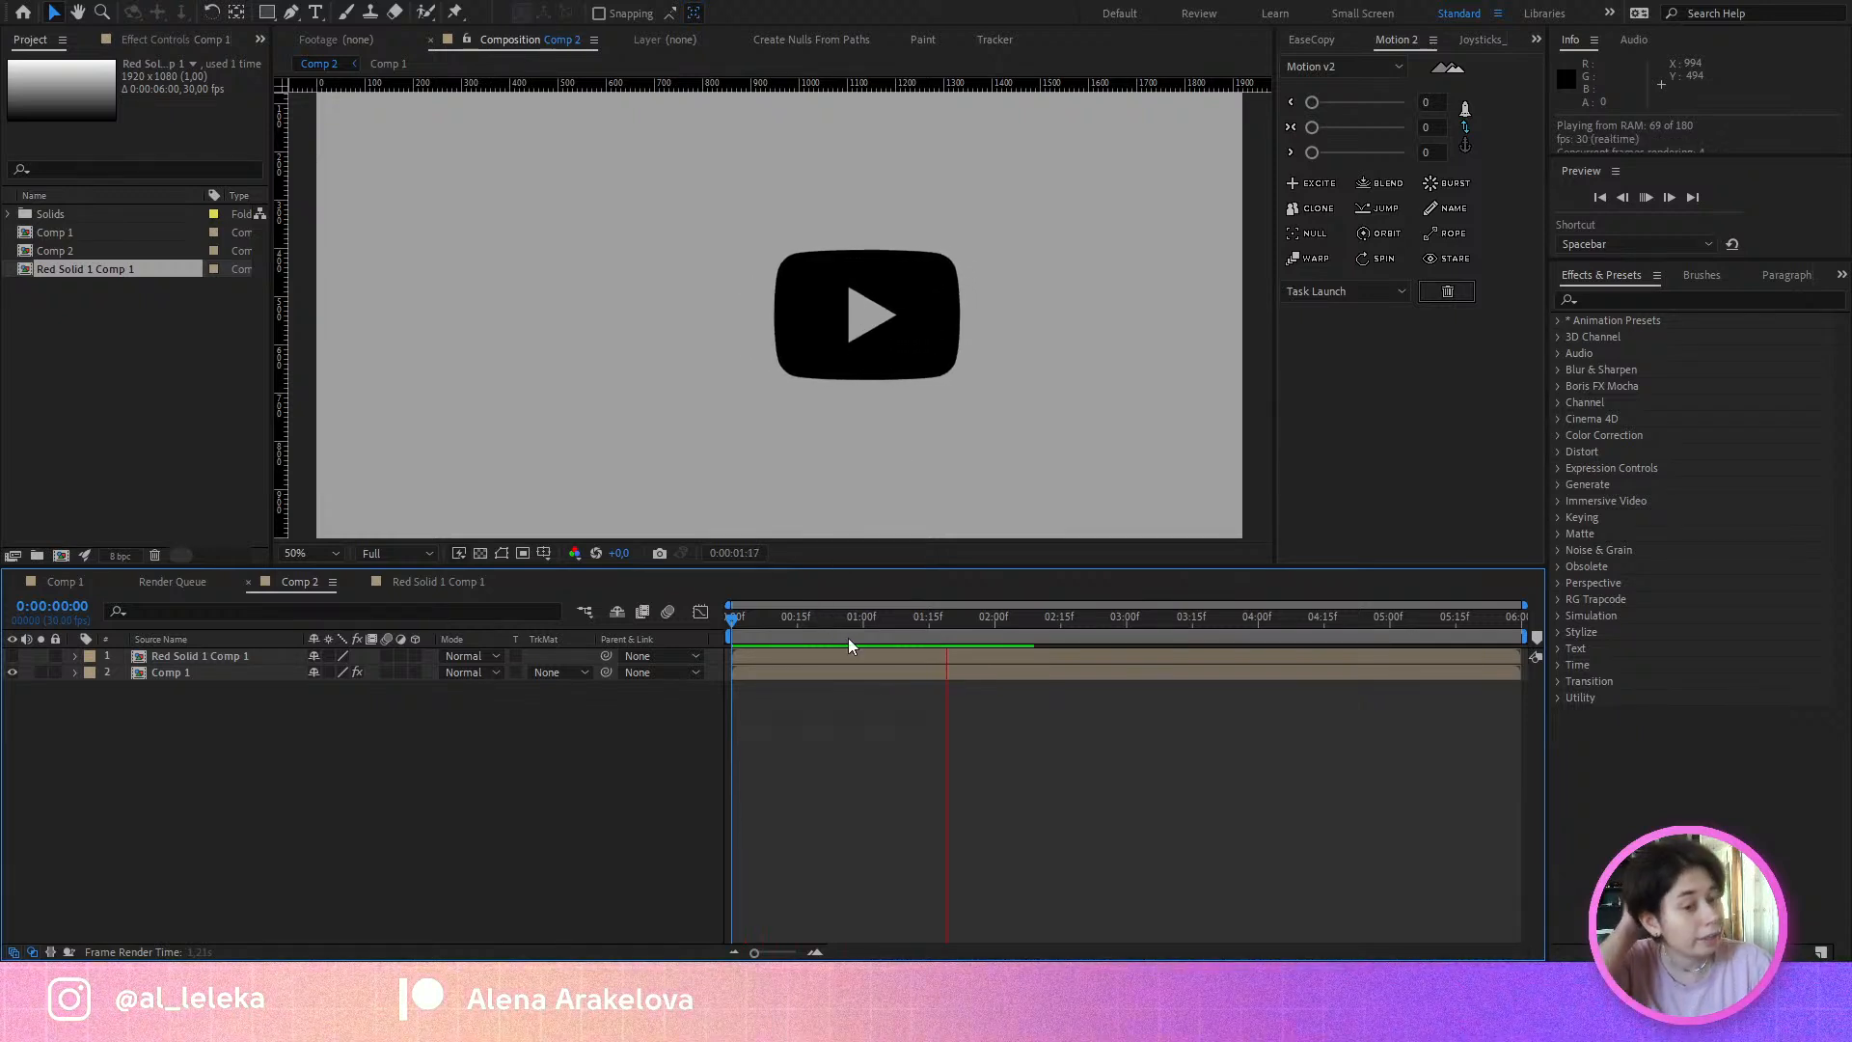
left_click(776, 618)
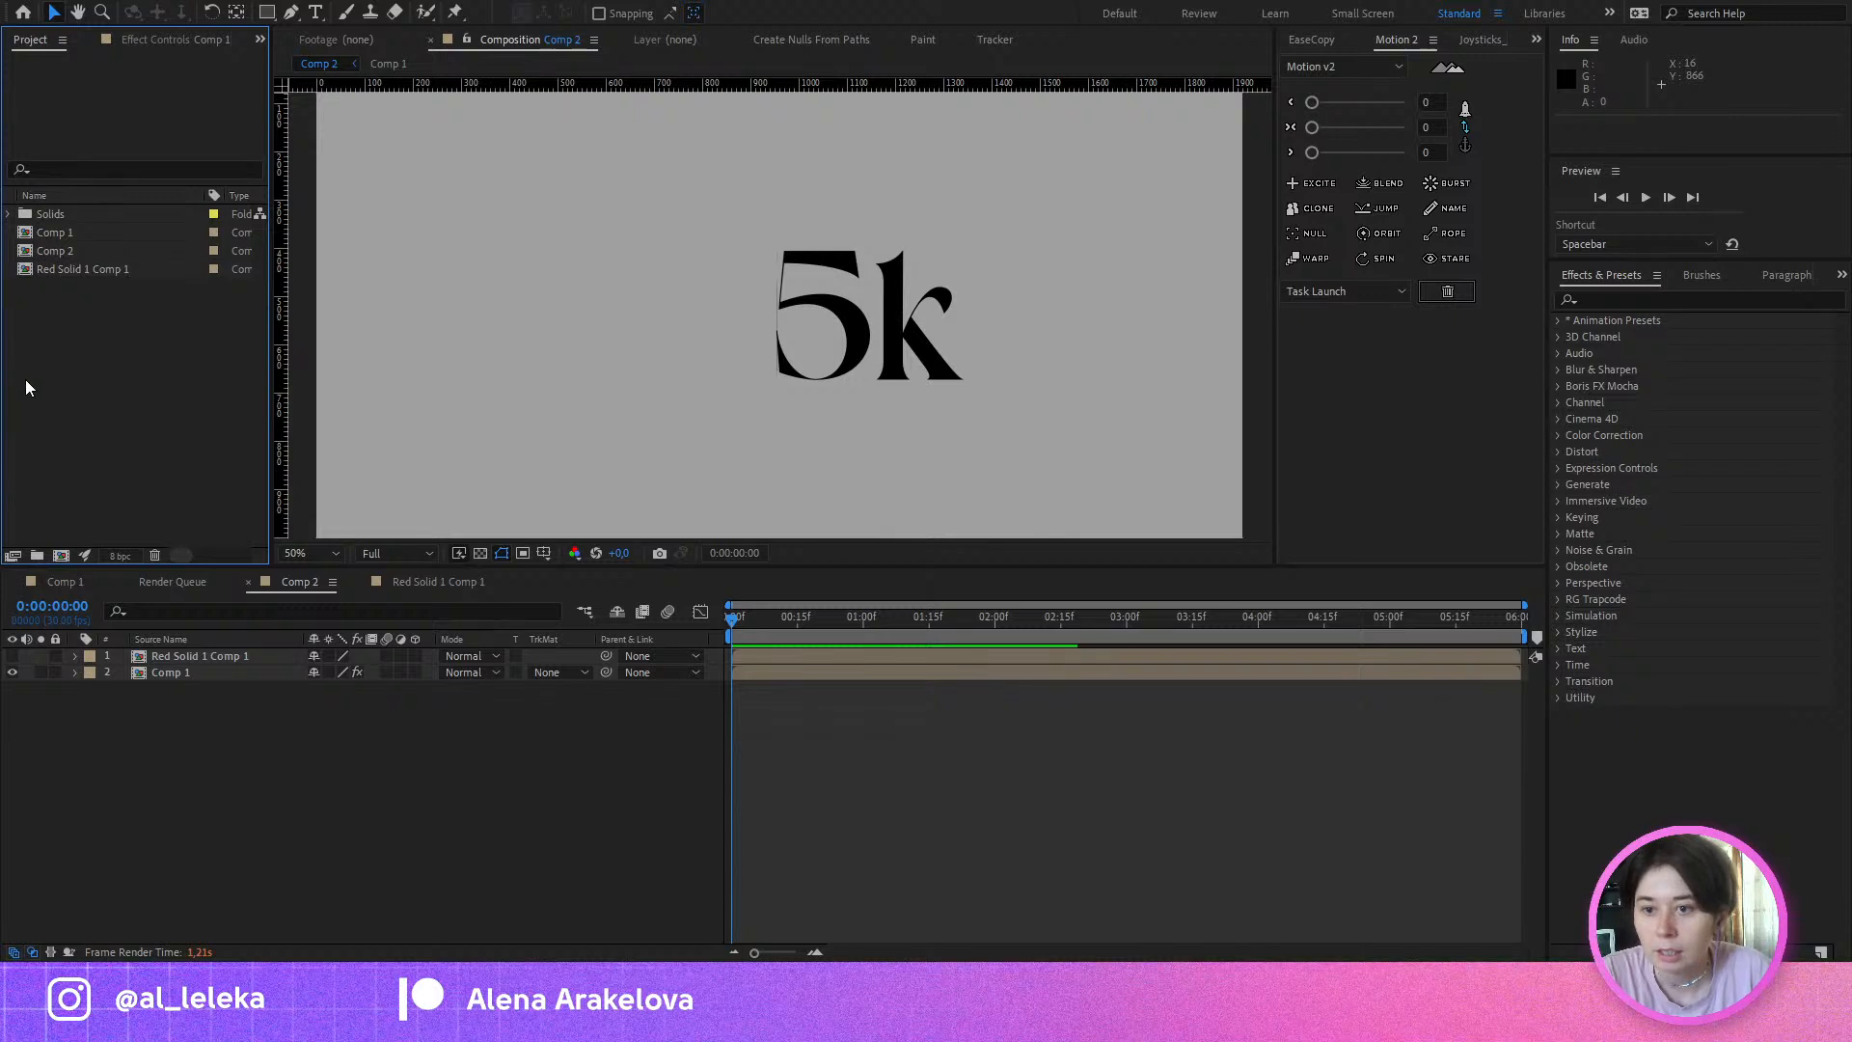
Step: Group all existing project items into a new folder named "test prj"
left_click_drag(25, 379, 107, 216)
left_click_drag(37, 553, 36, 554)
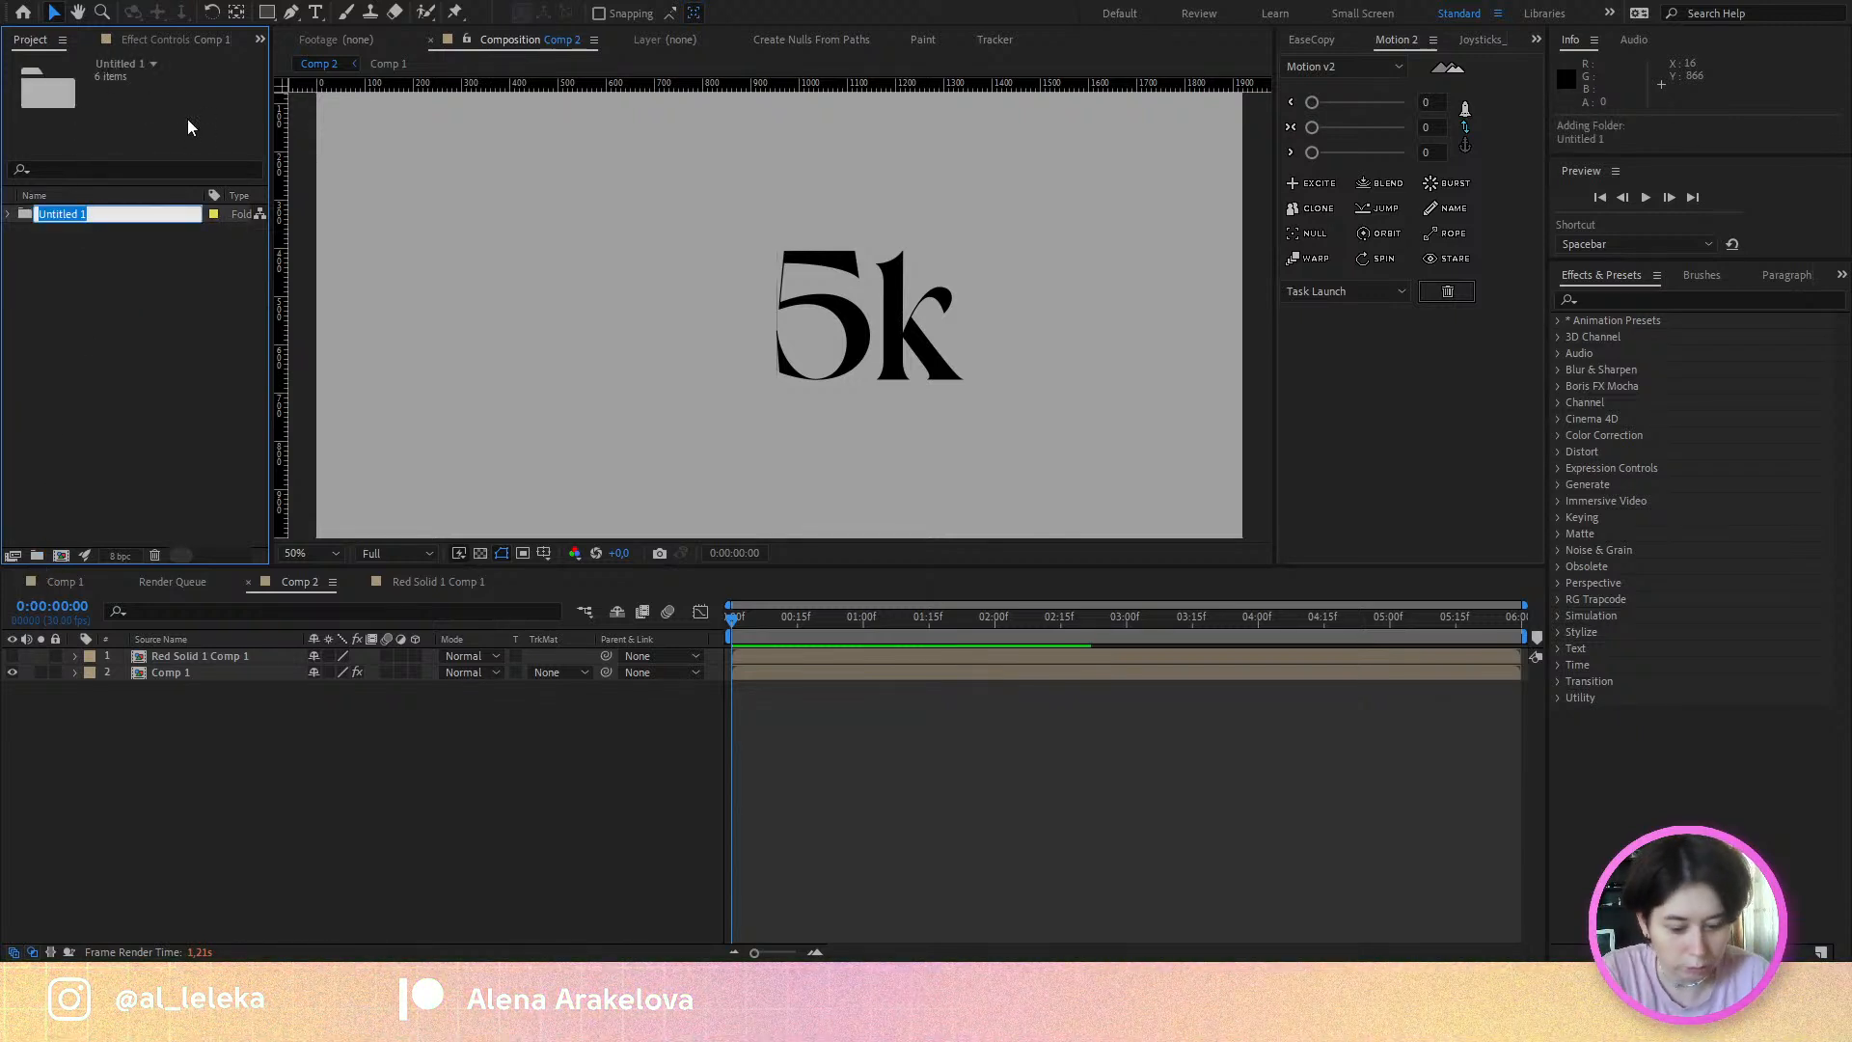
type("test")
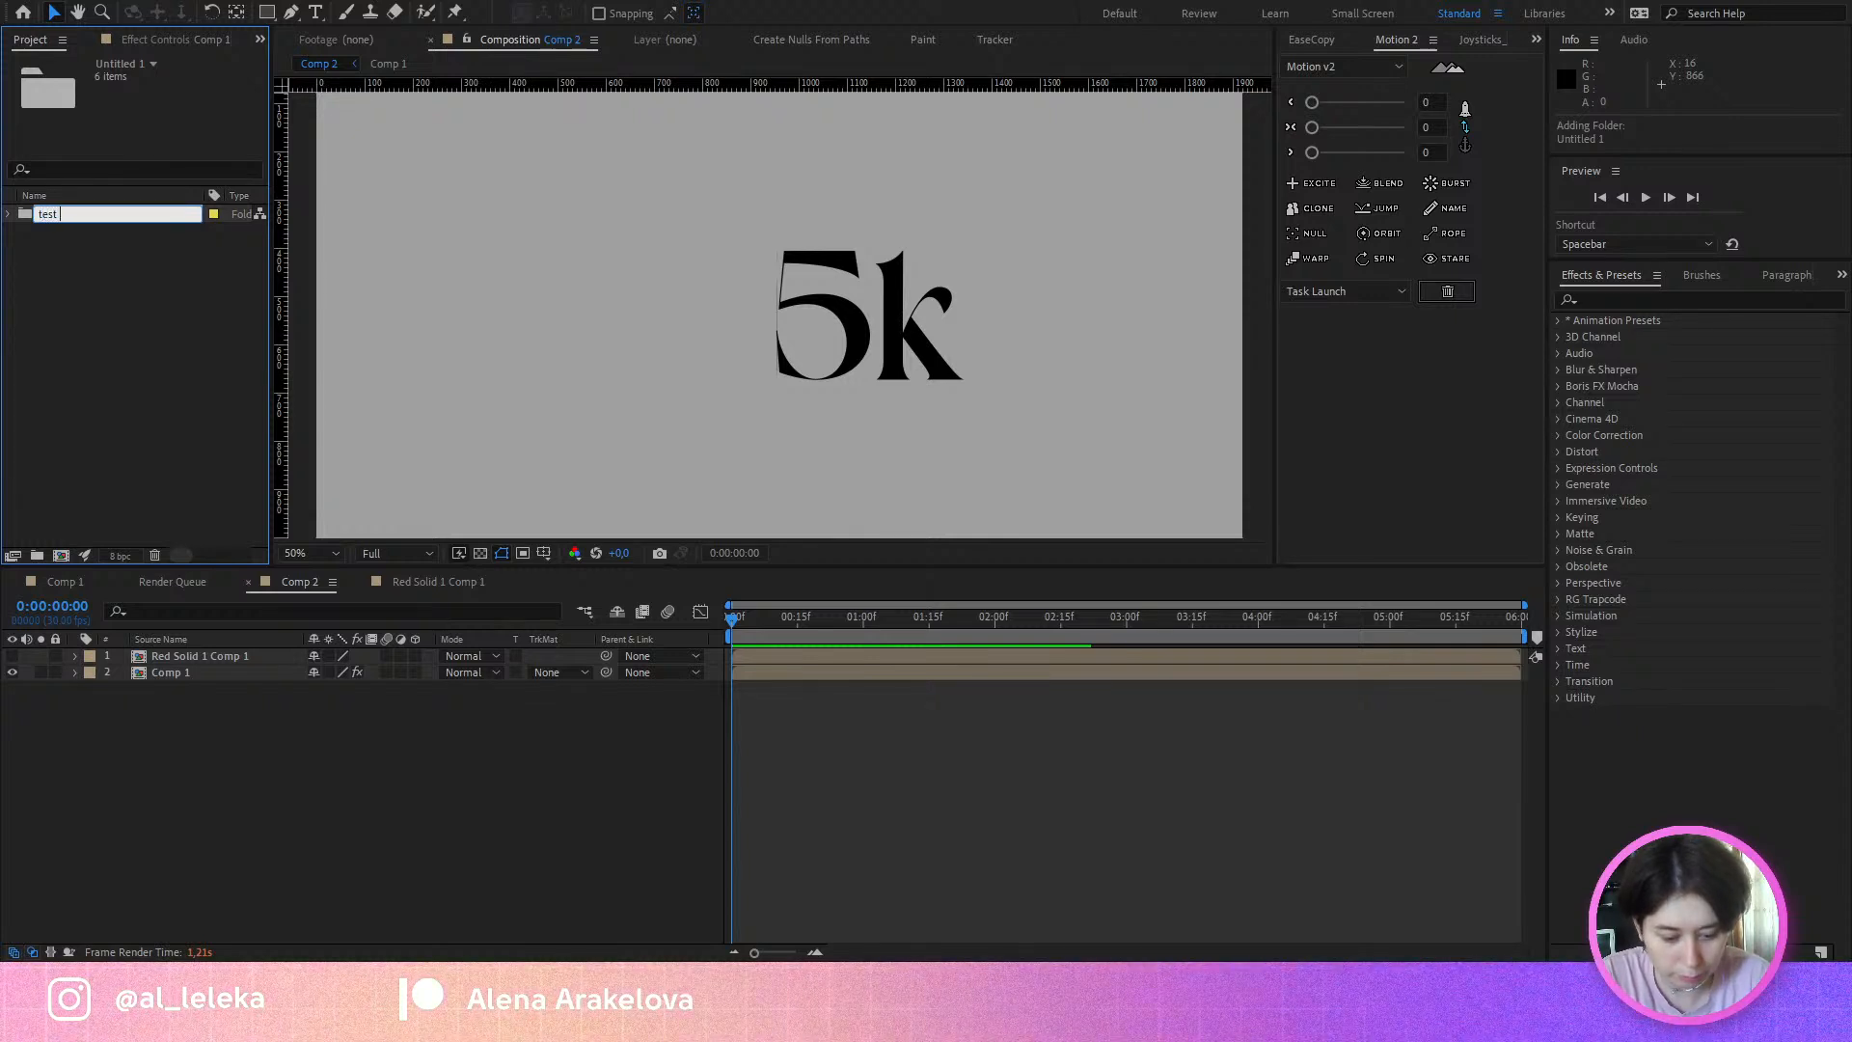
type(" prj")
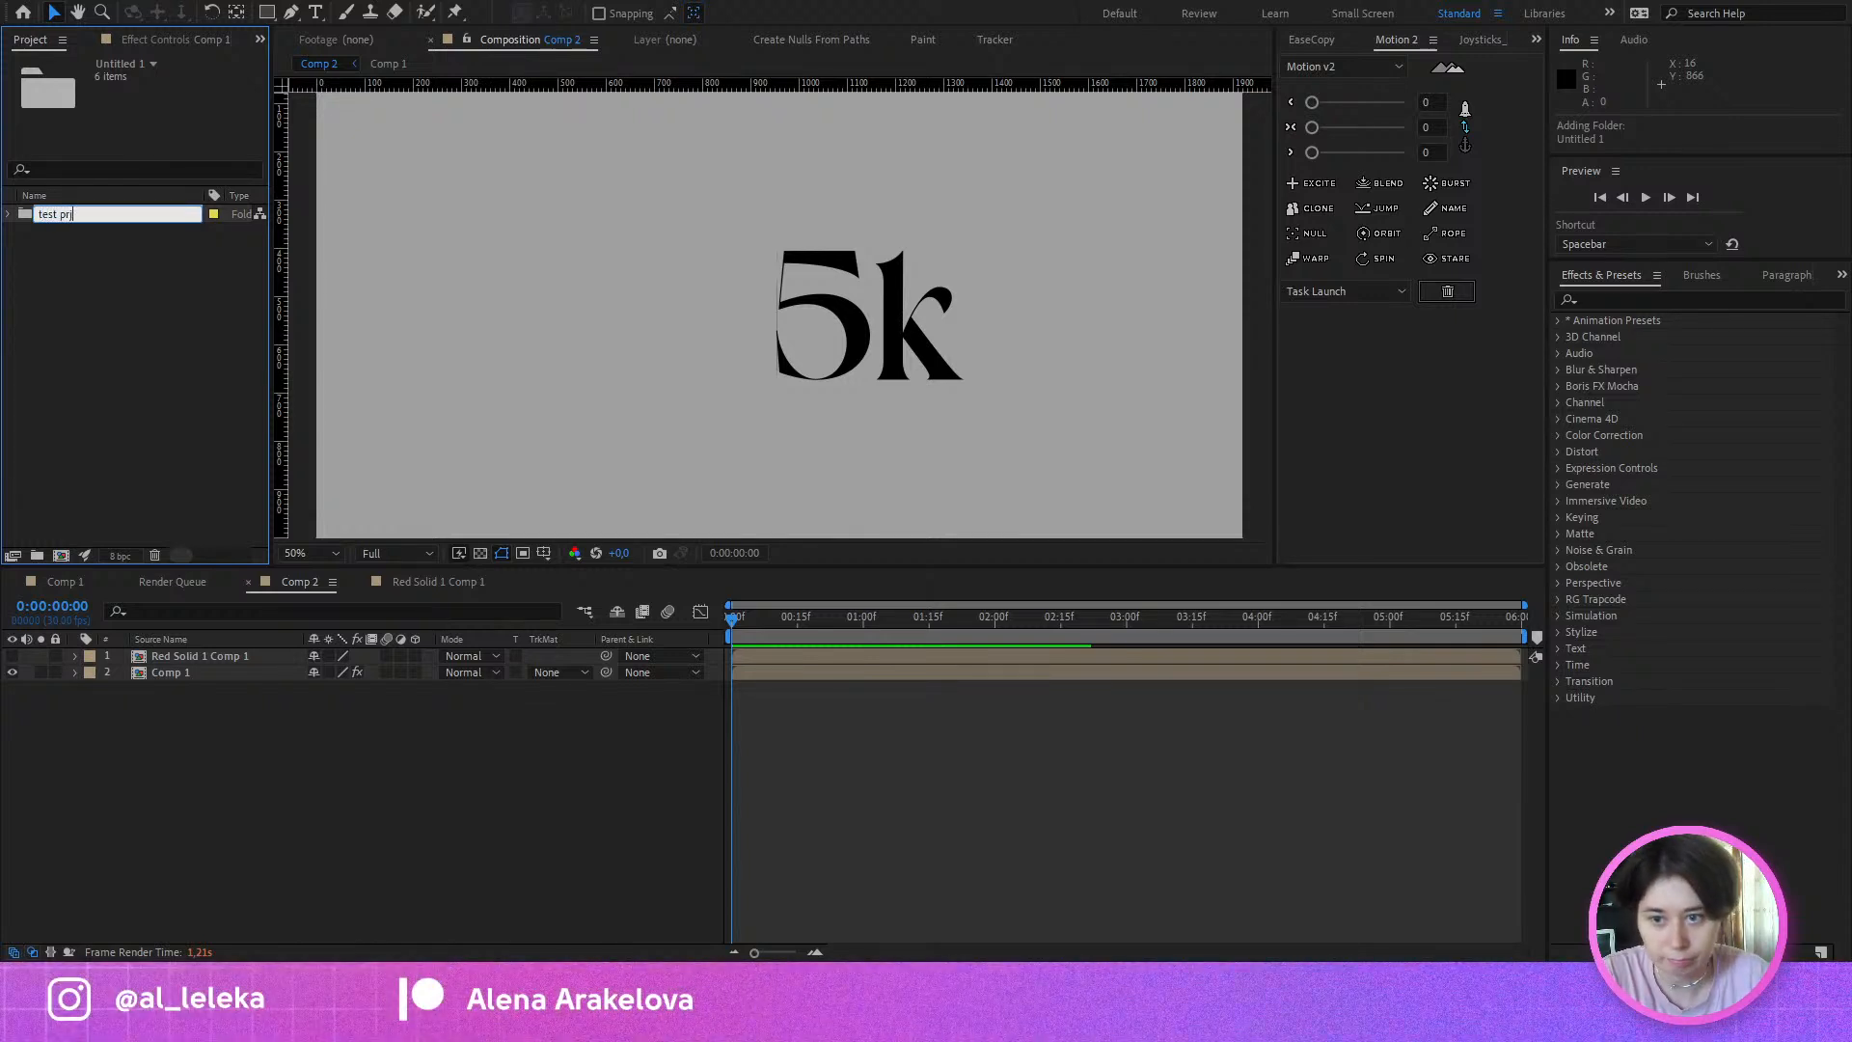
key("Return")
left_click(193, 443)
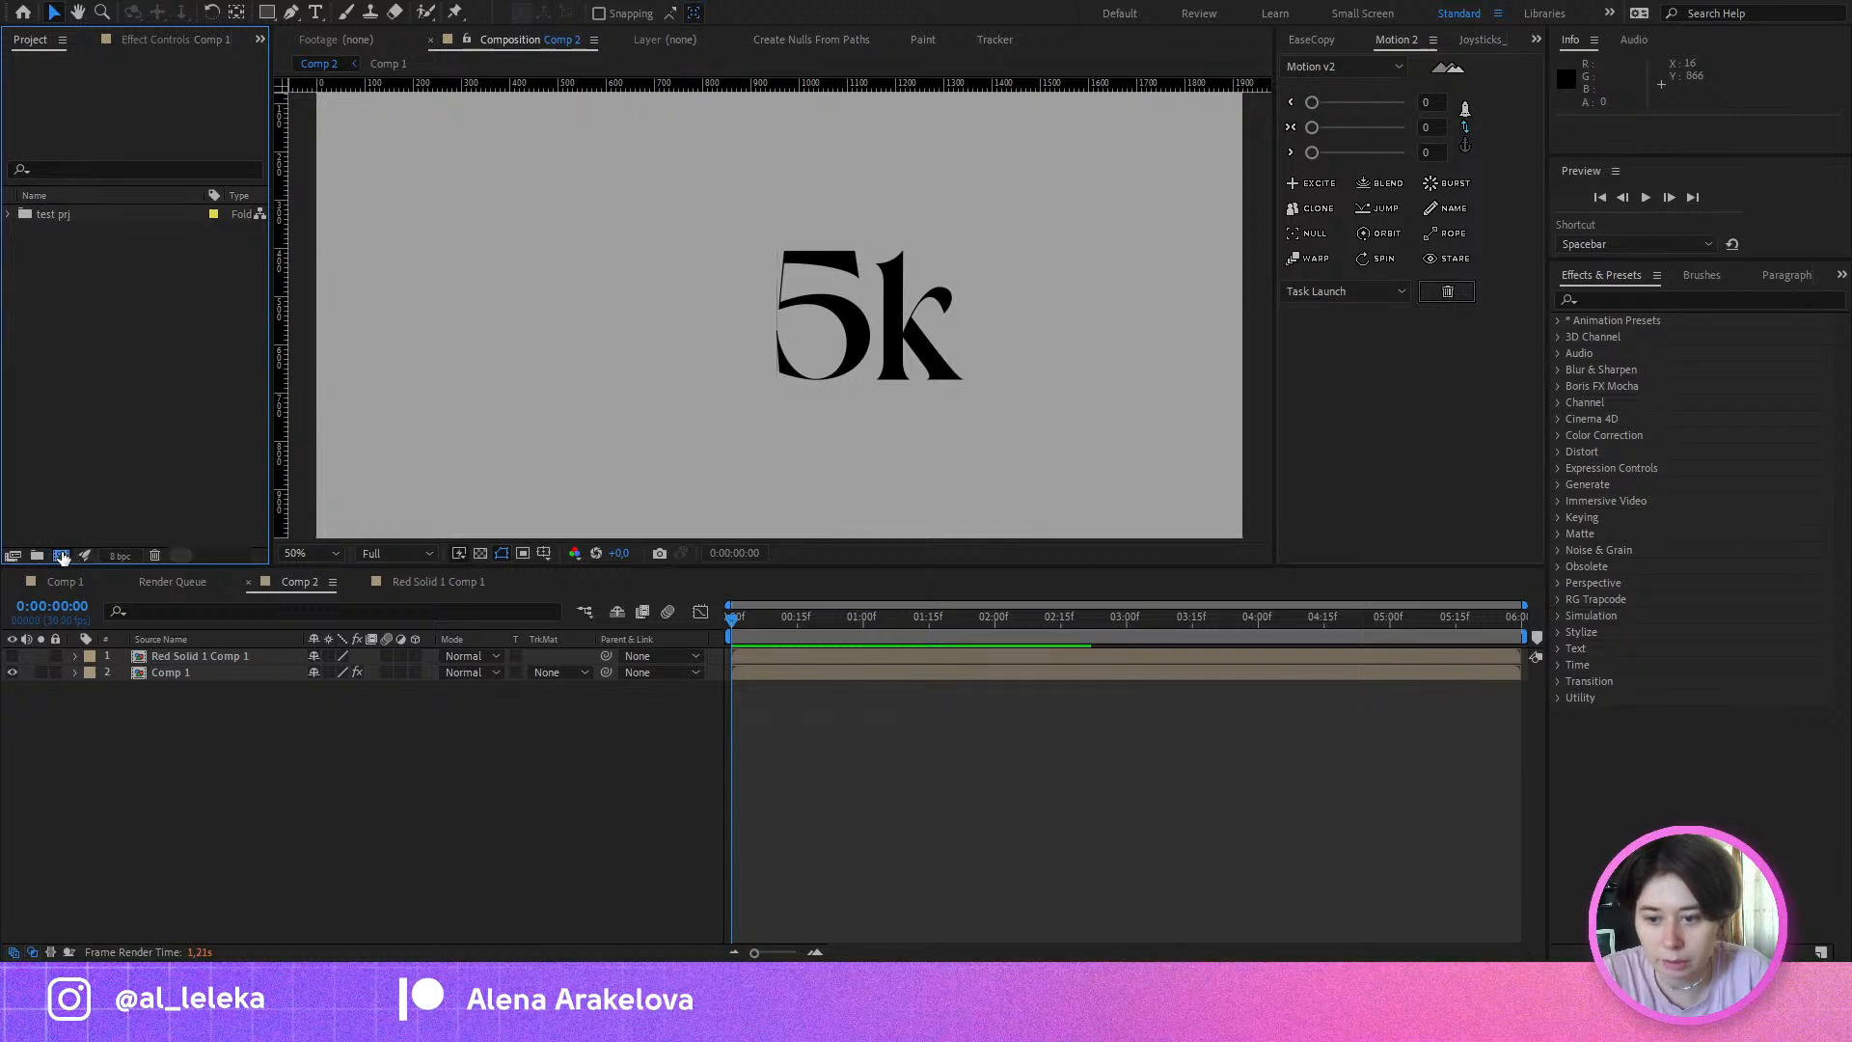
Step: Create a new 1920 x 1920 composition at 30 fps with a duration of 6 seconds
left_click(61, 557)
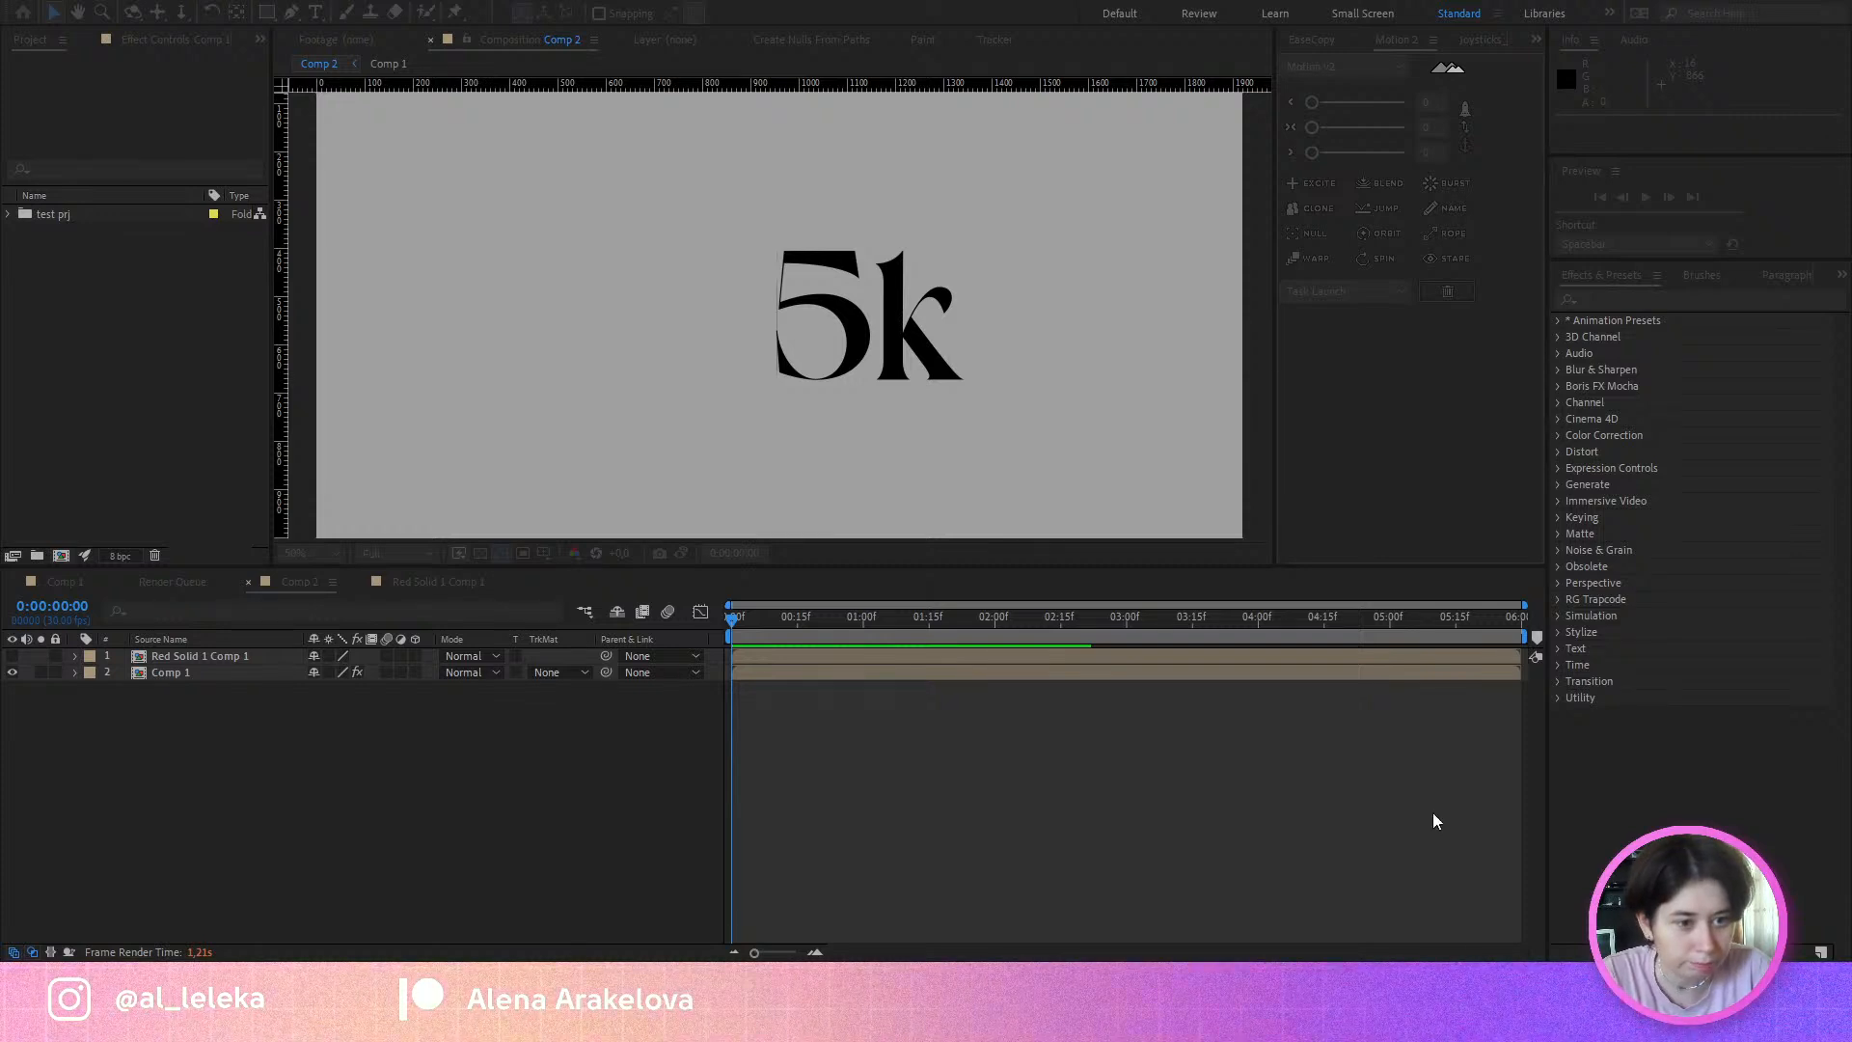
key("Return")
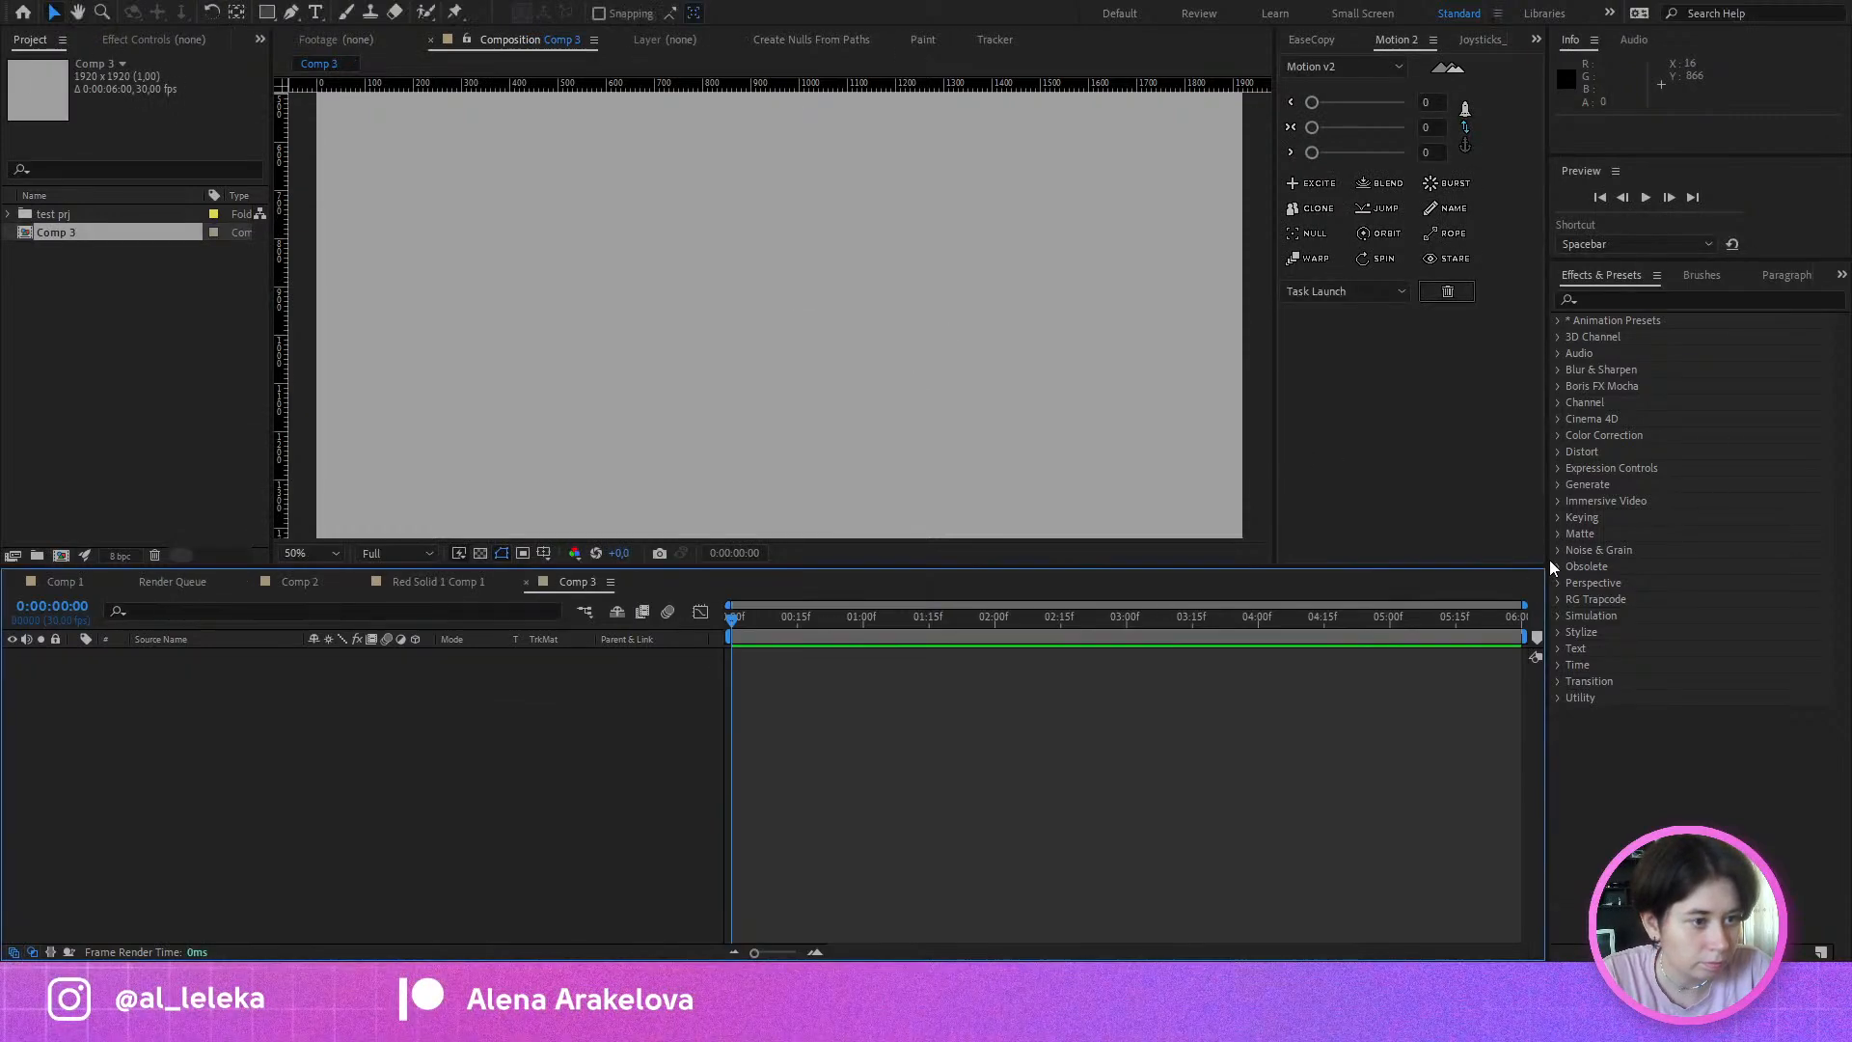
left_click_drag(683, 273, 704, 309)
scroll(713, 339, "down", 3)
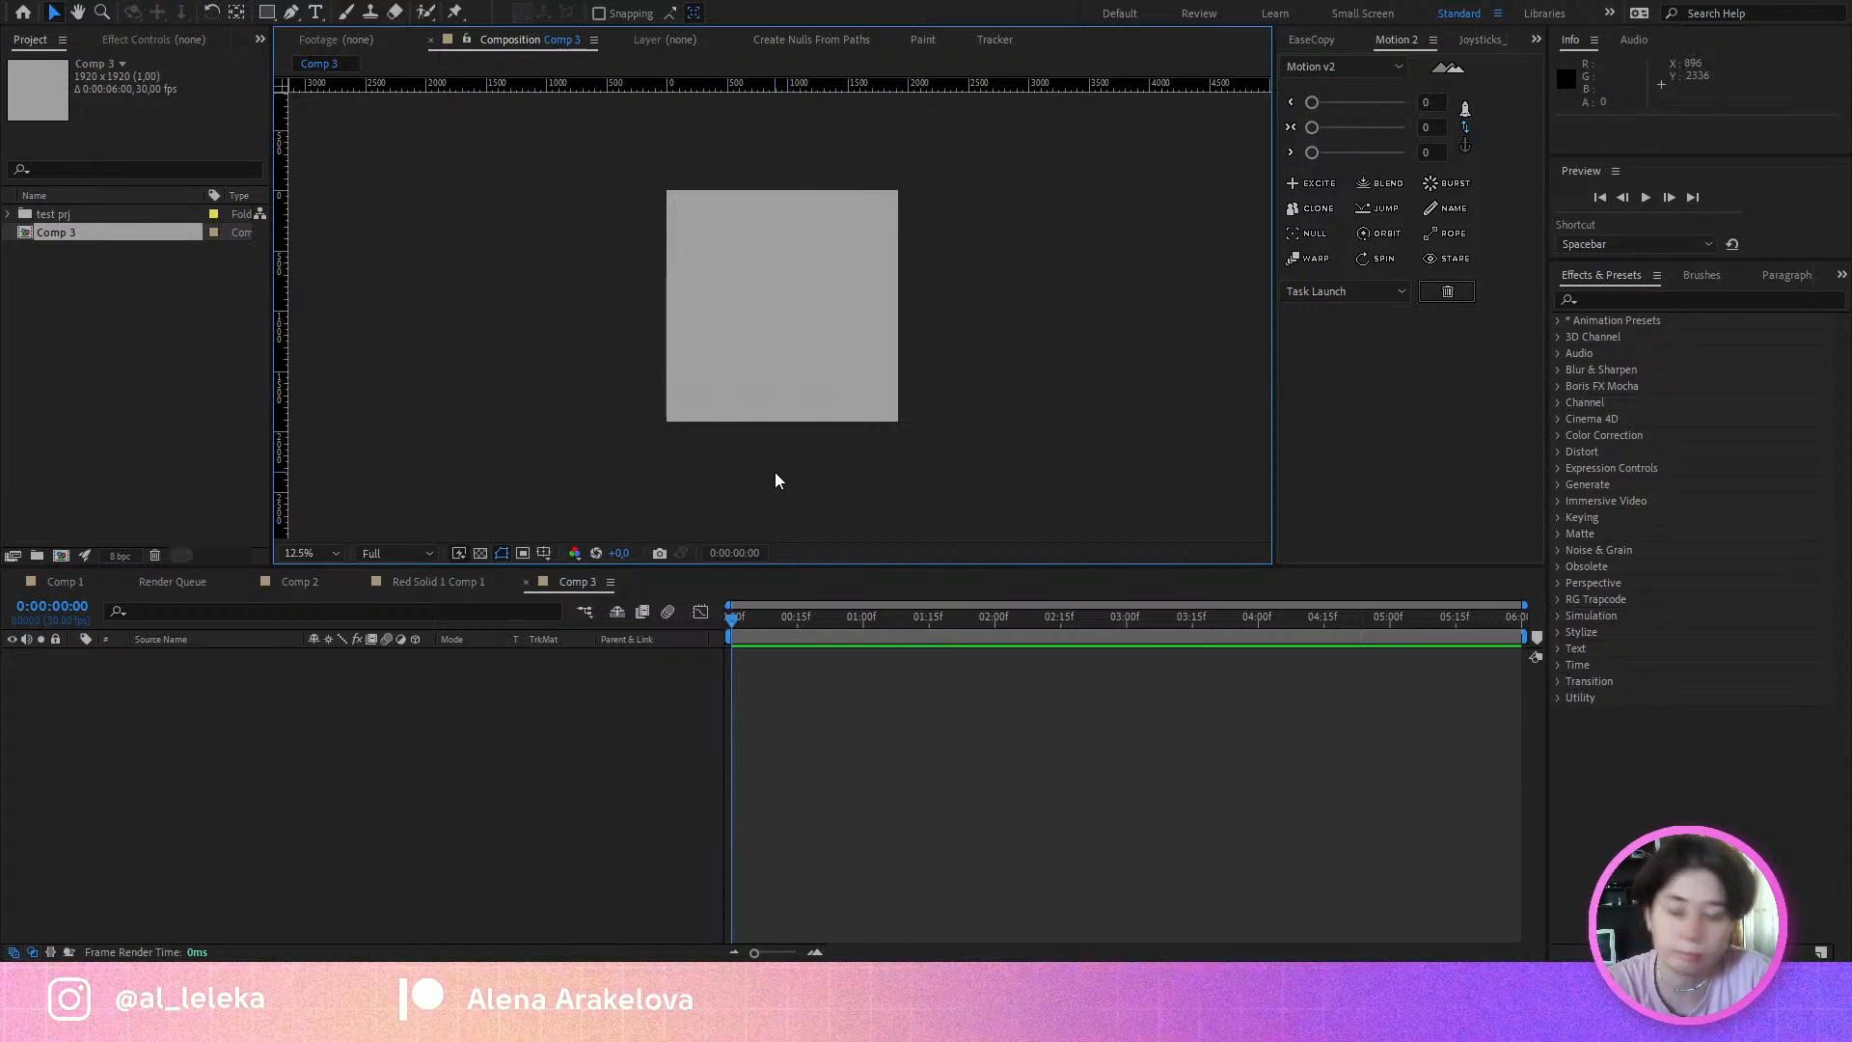
left_click_drag(802, 417, 793, 429)
left_click(477, 875)
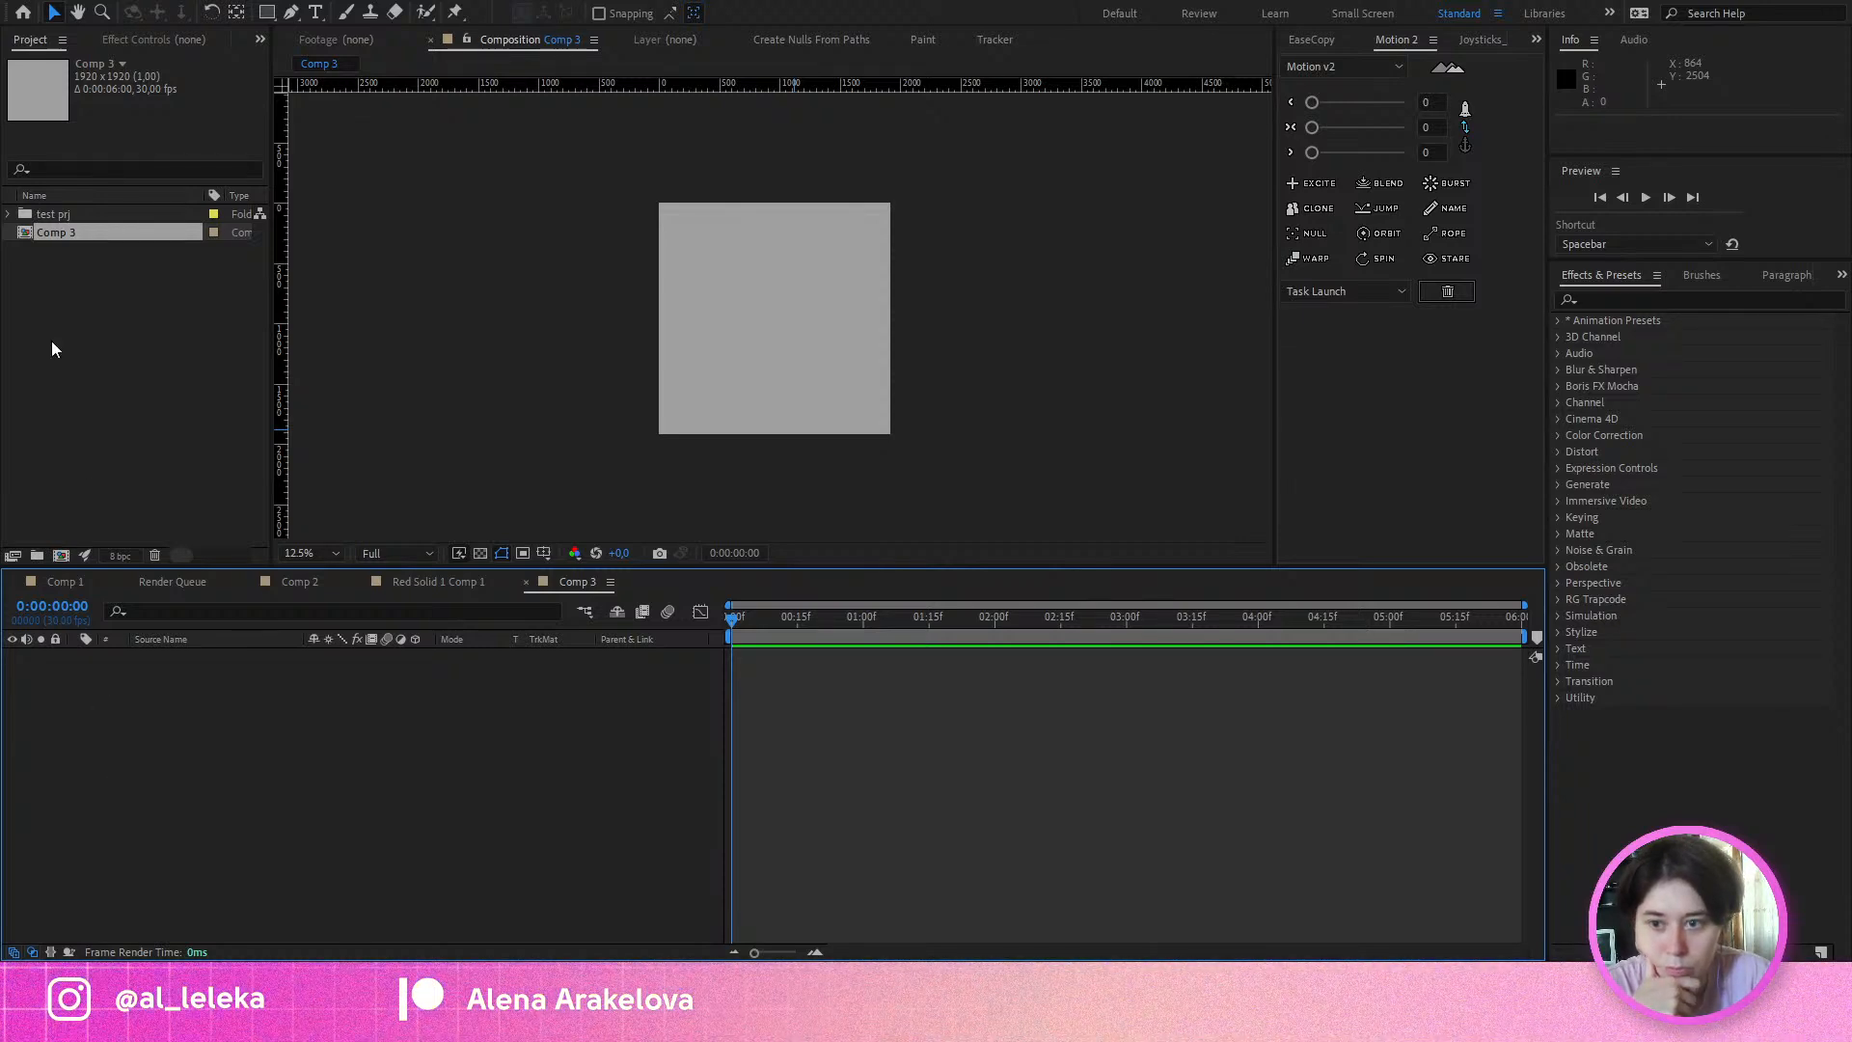
Step: Copy Layer 1 and Layer 2 from Comp 1 and return to Comp 3
left_click(12, 222)
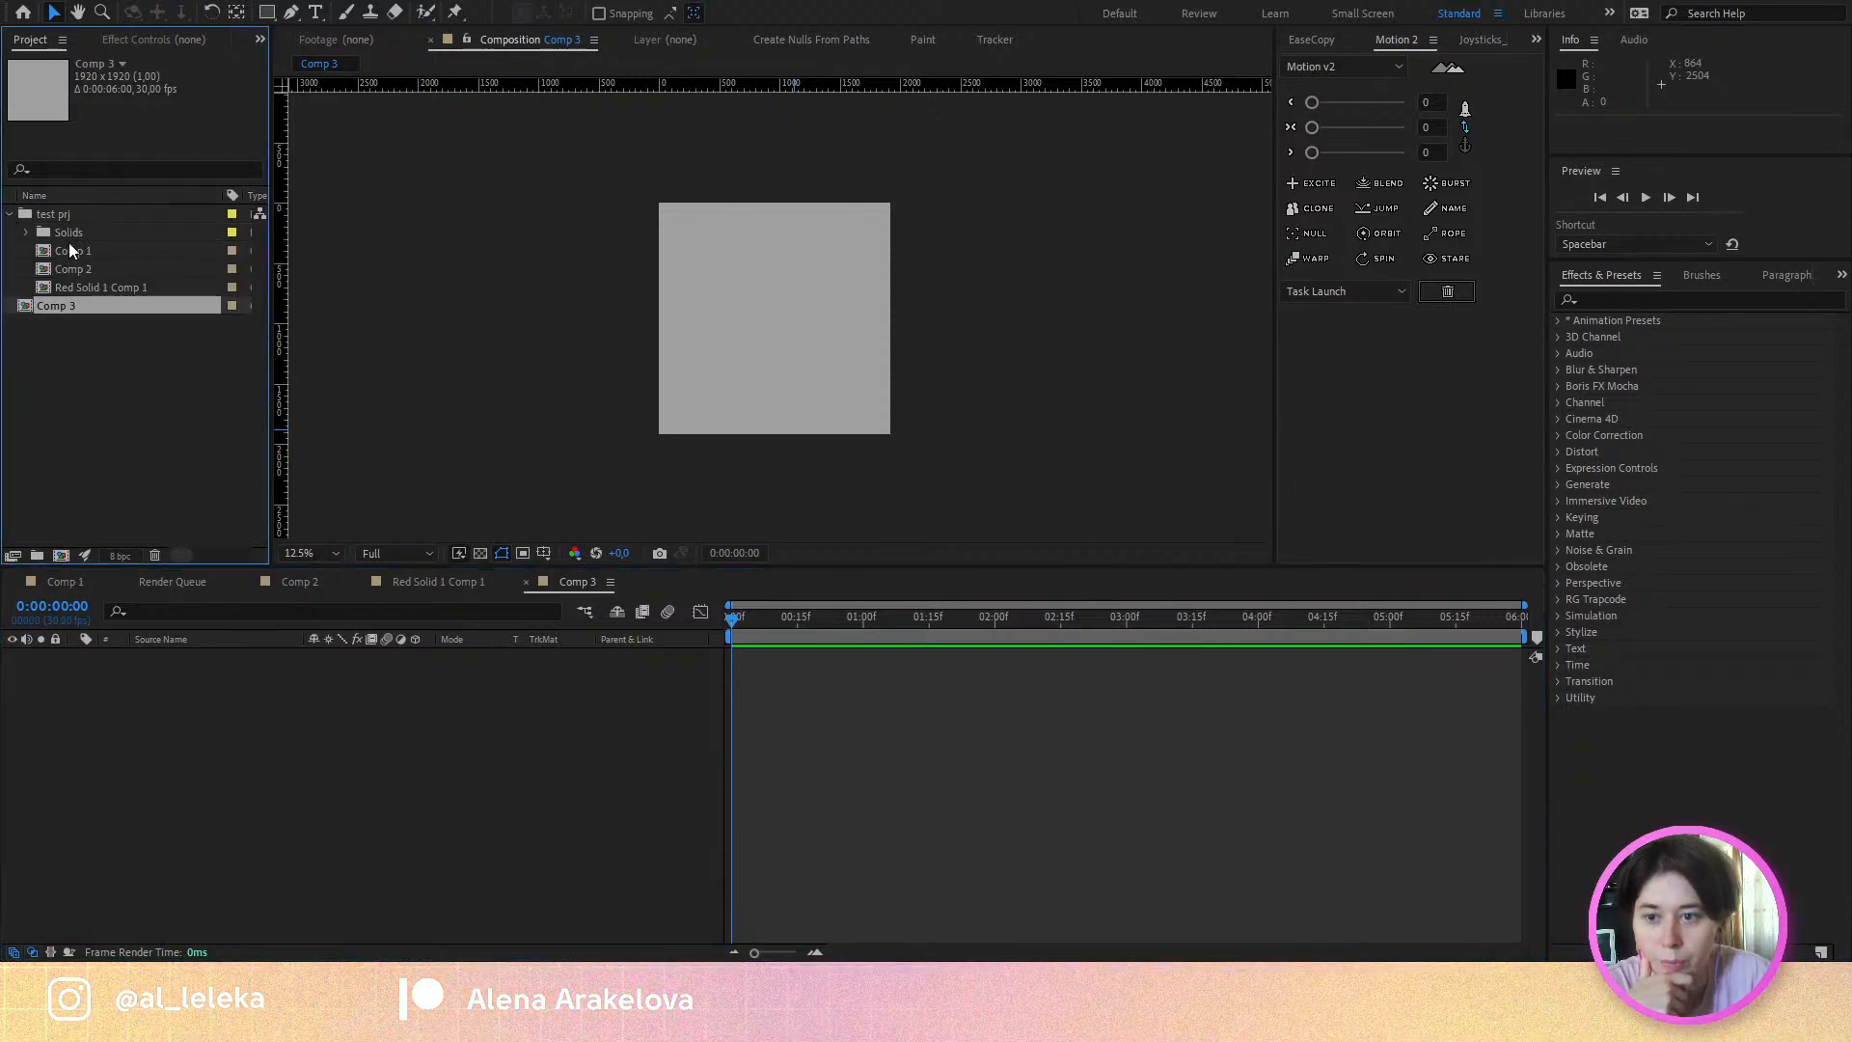
left_click(70, 249)
left_click(71, 268)
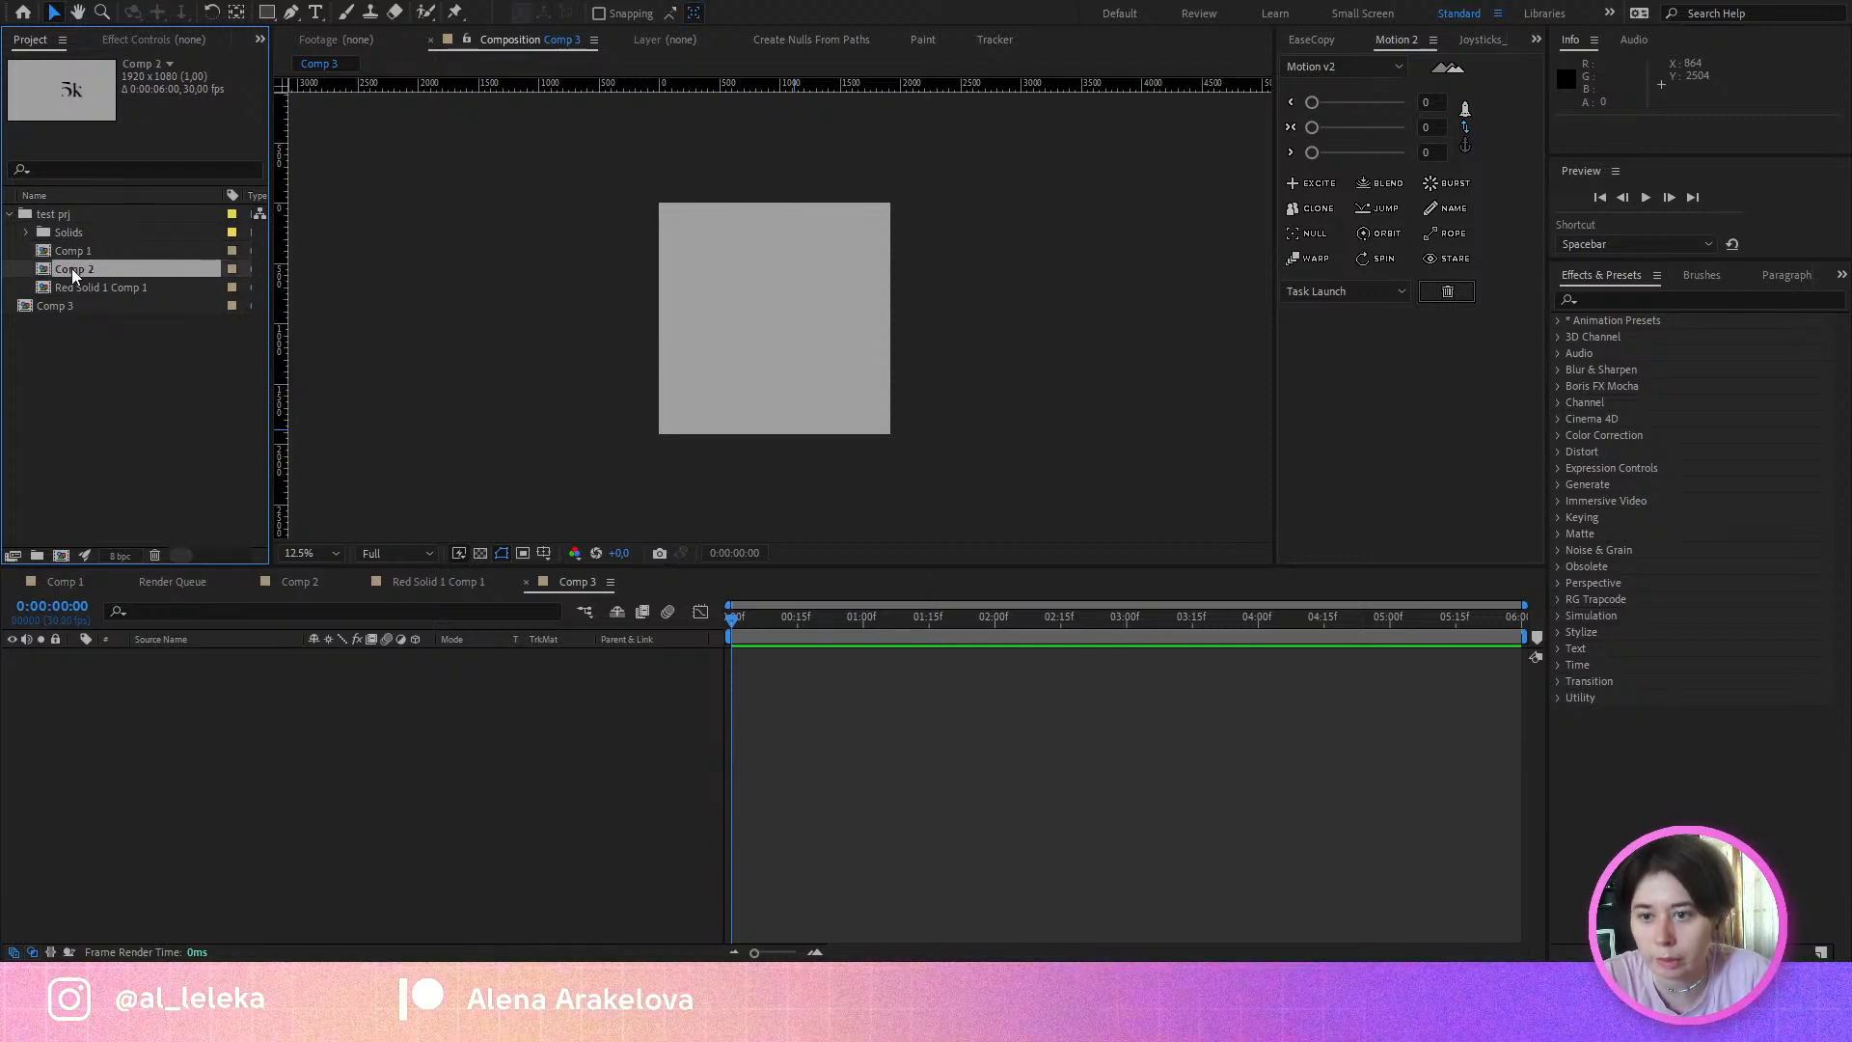
left_click(78, 287)
left_click(56, 581)
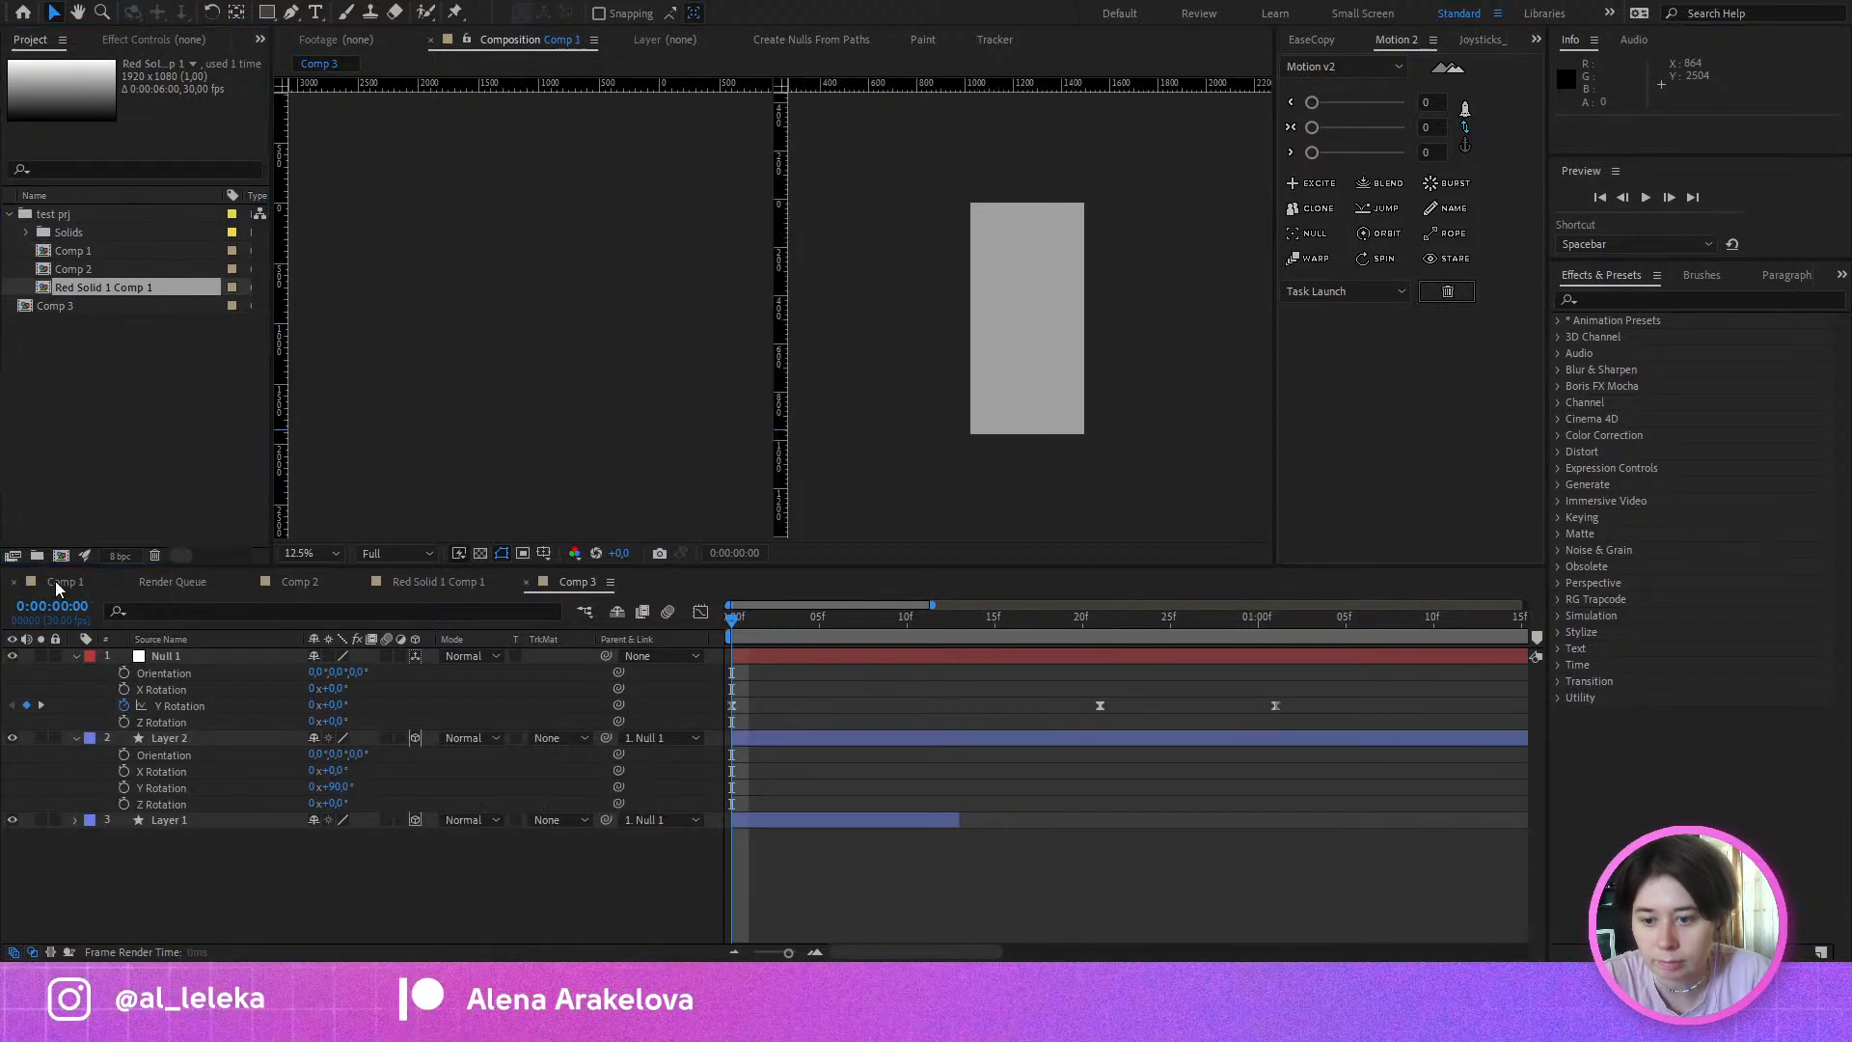
left_click(189, 818, "shift")
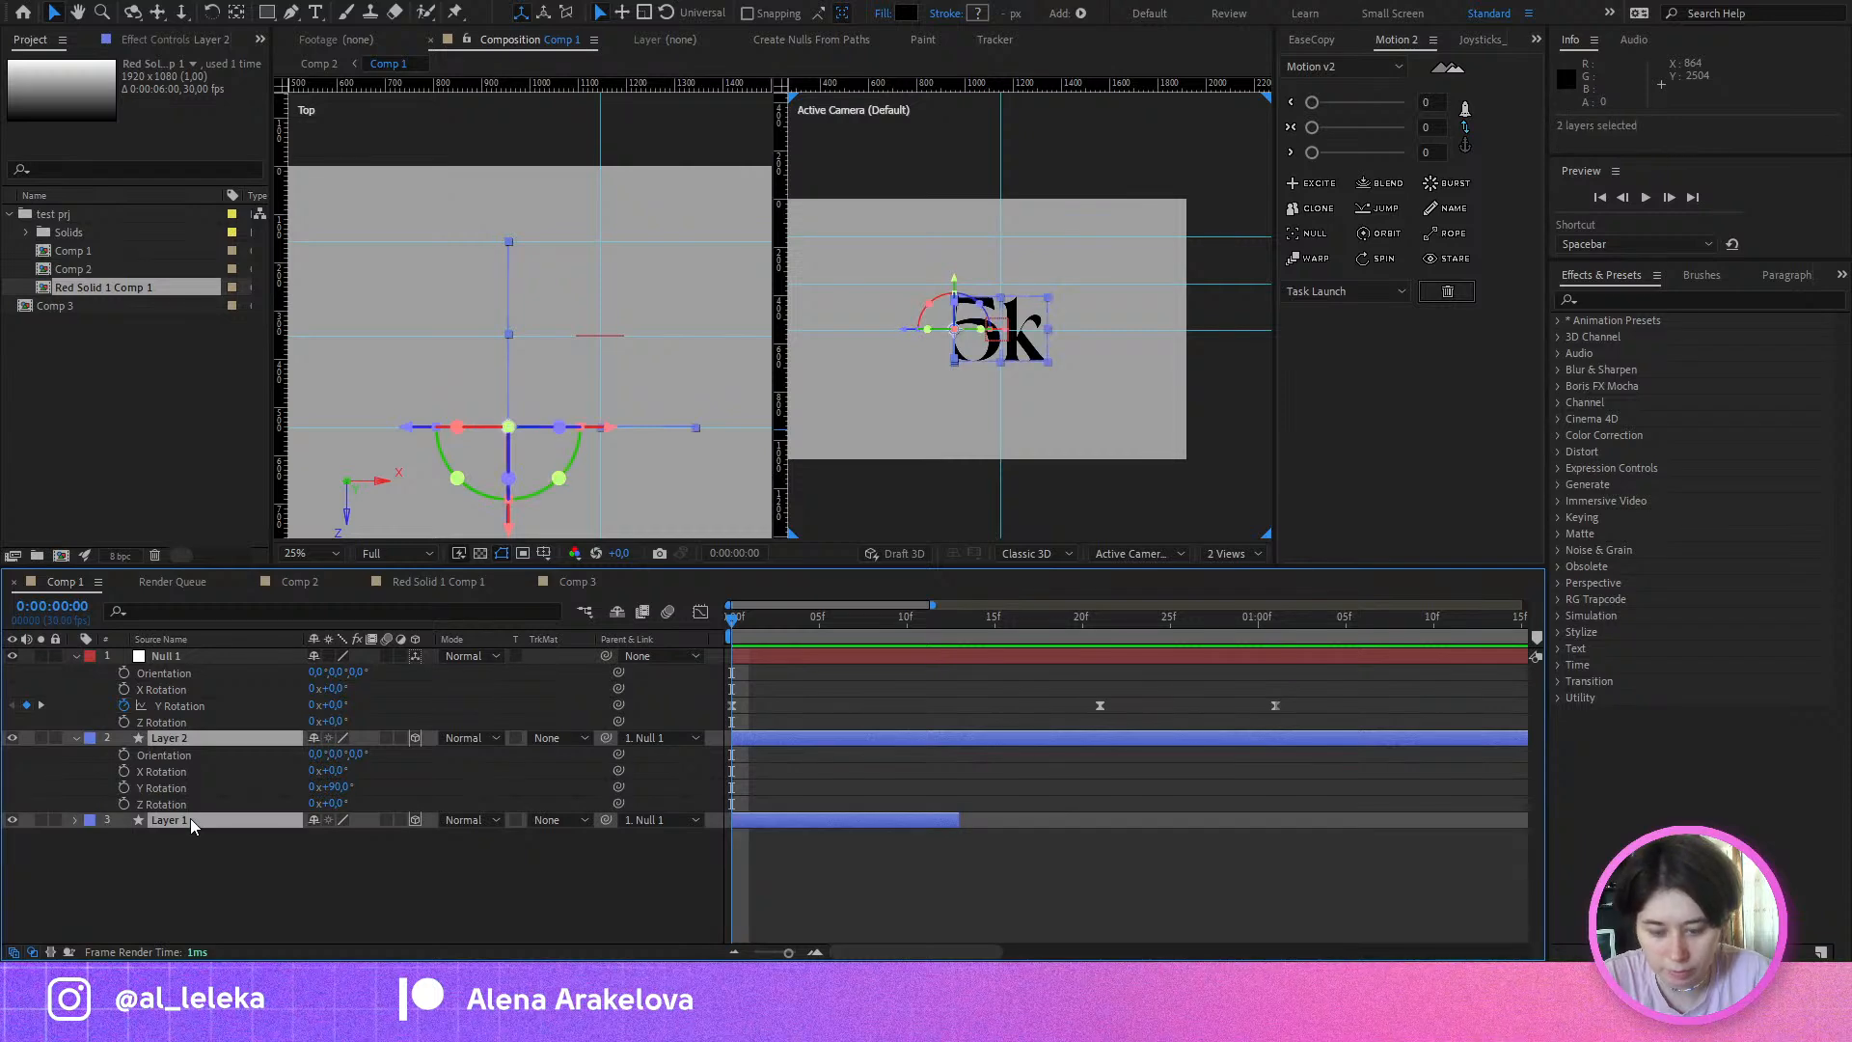
key("ctrl+c")
left_click(579, 580)
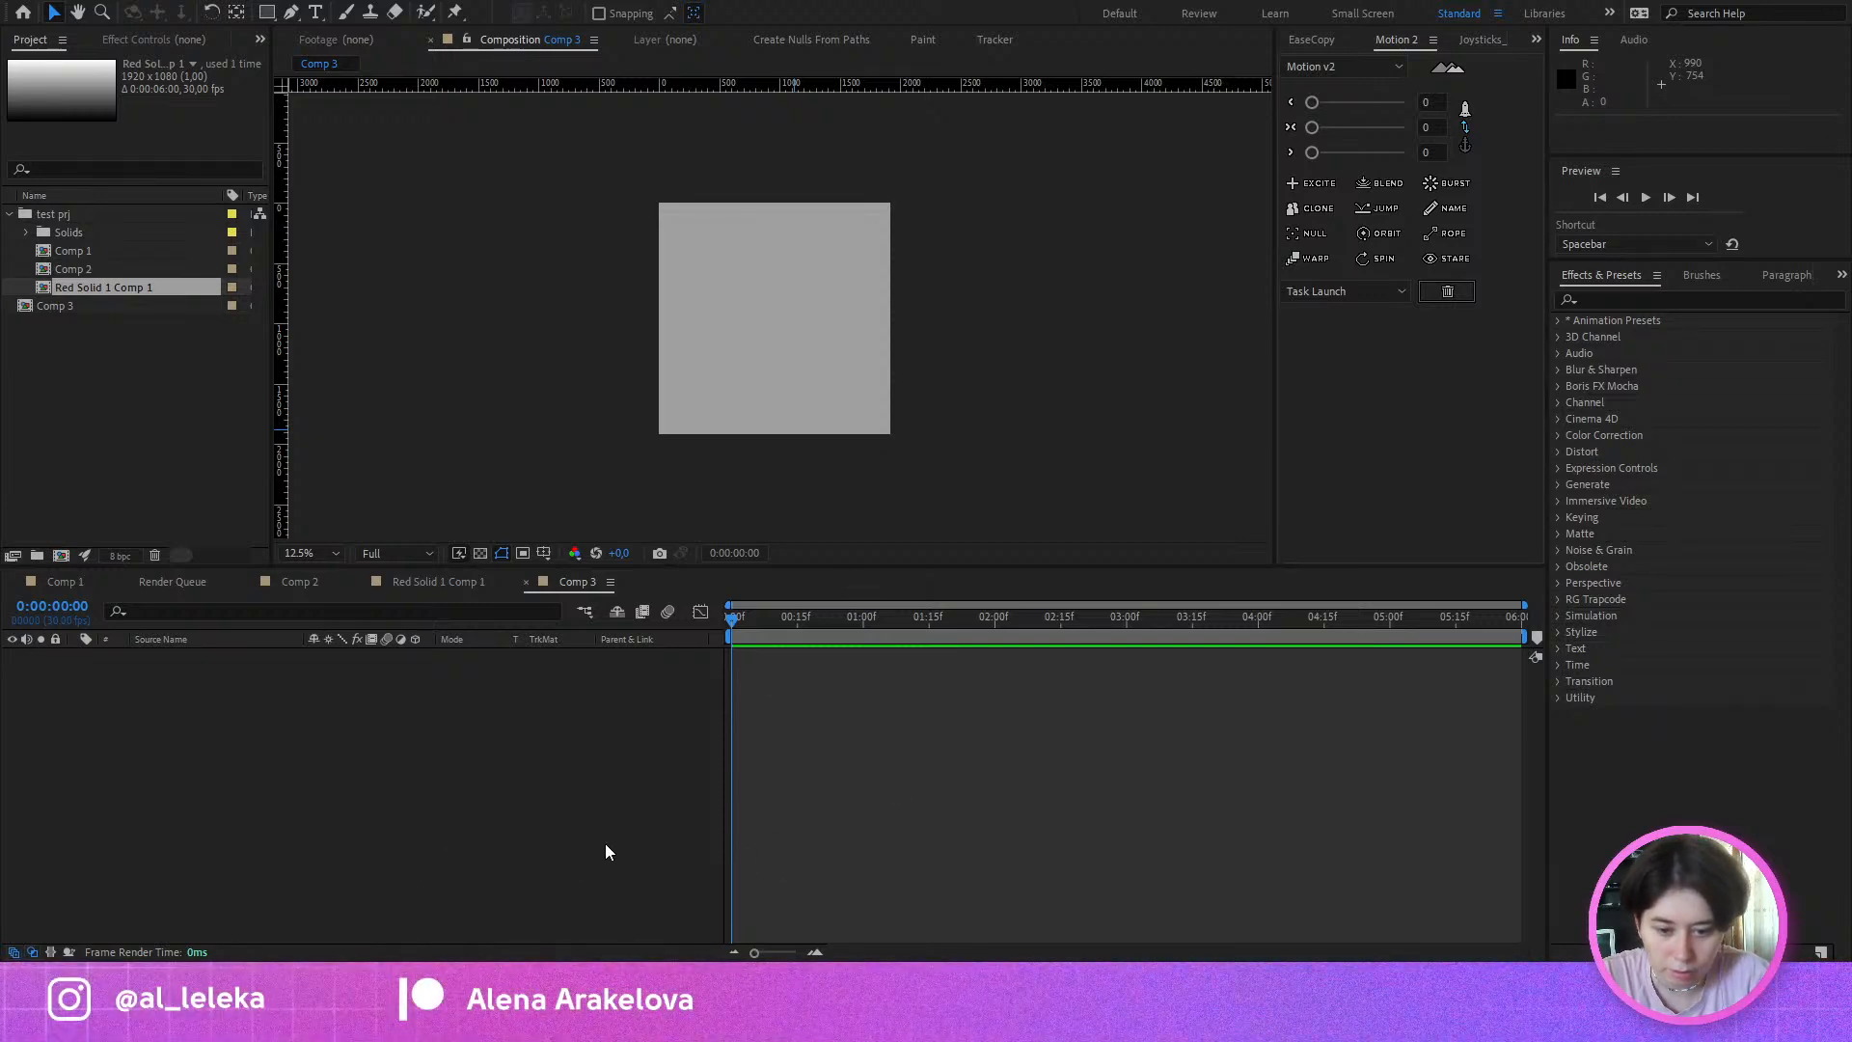
Step: Switch to Illustrator and select the play-button logo together with the 5k outlines beside it
key("alt+Tab")
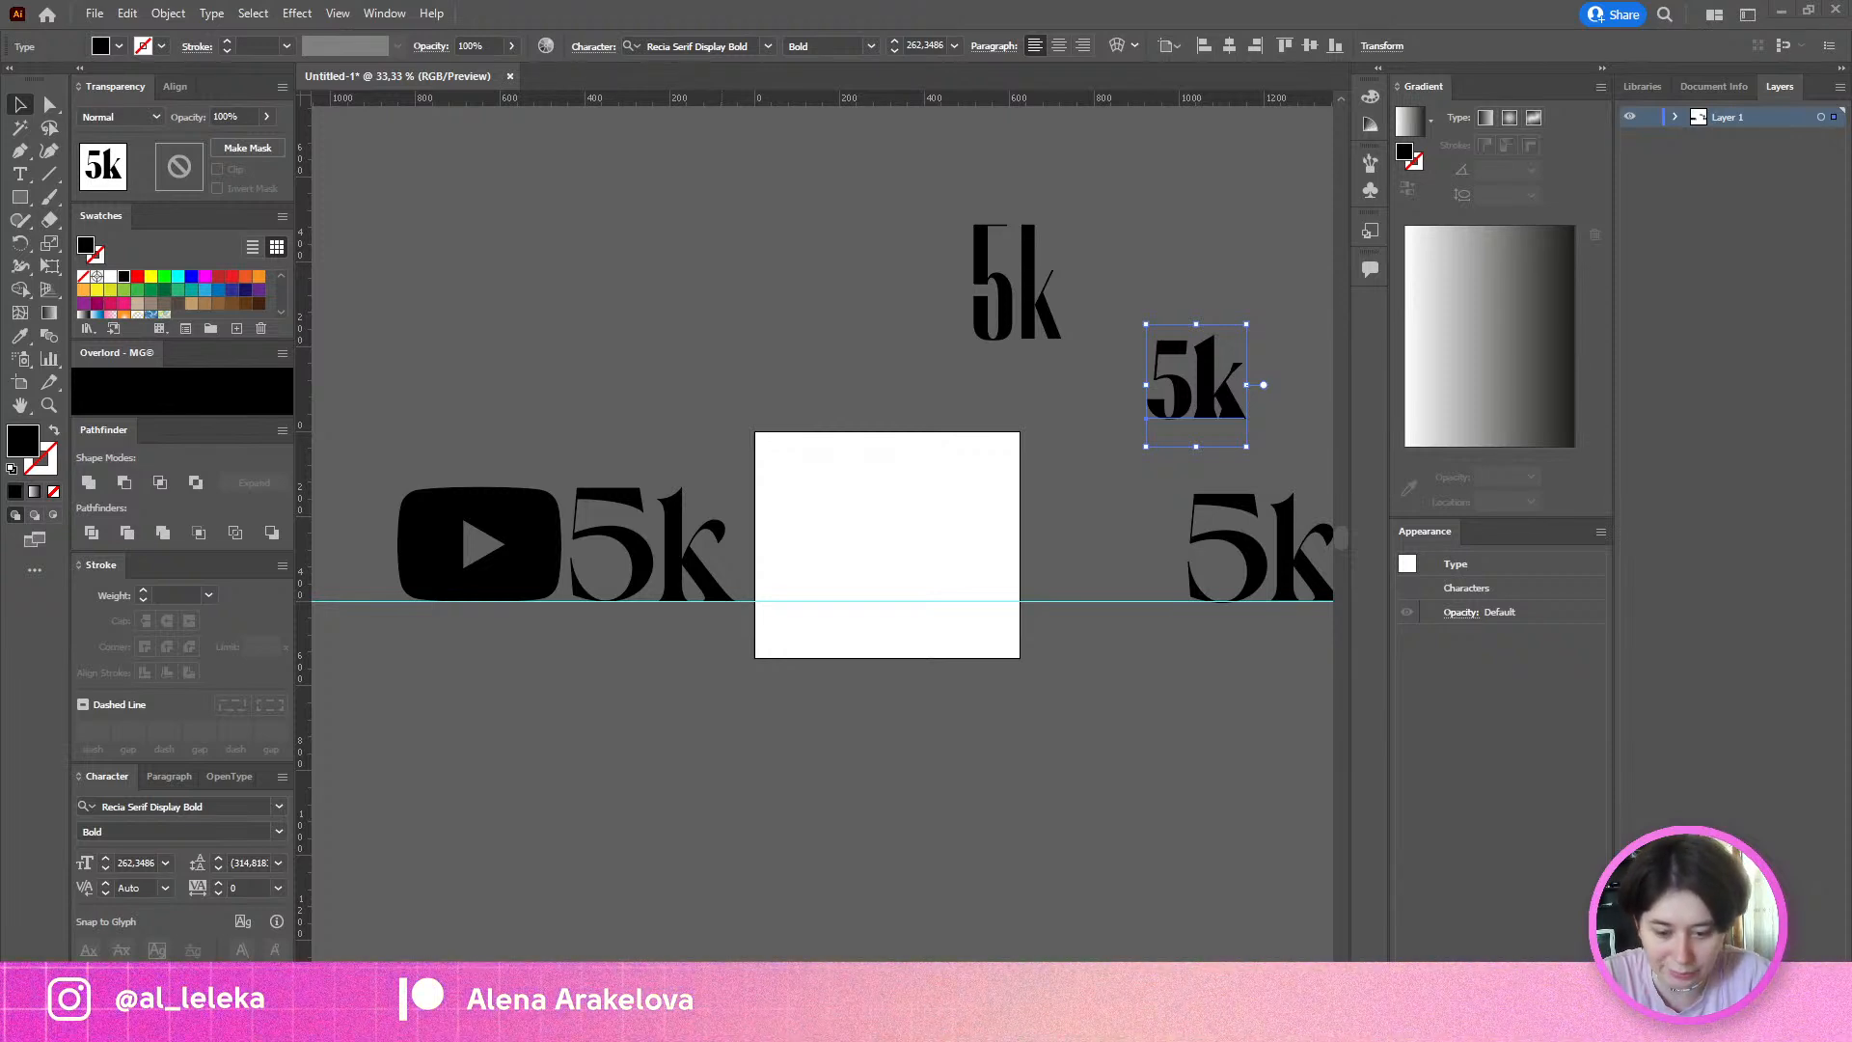
left_click_drag(773, 310, 808, 342)
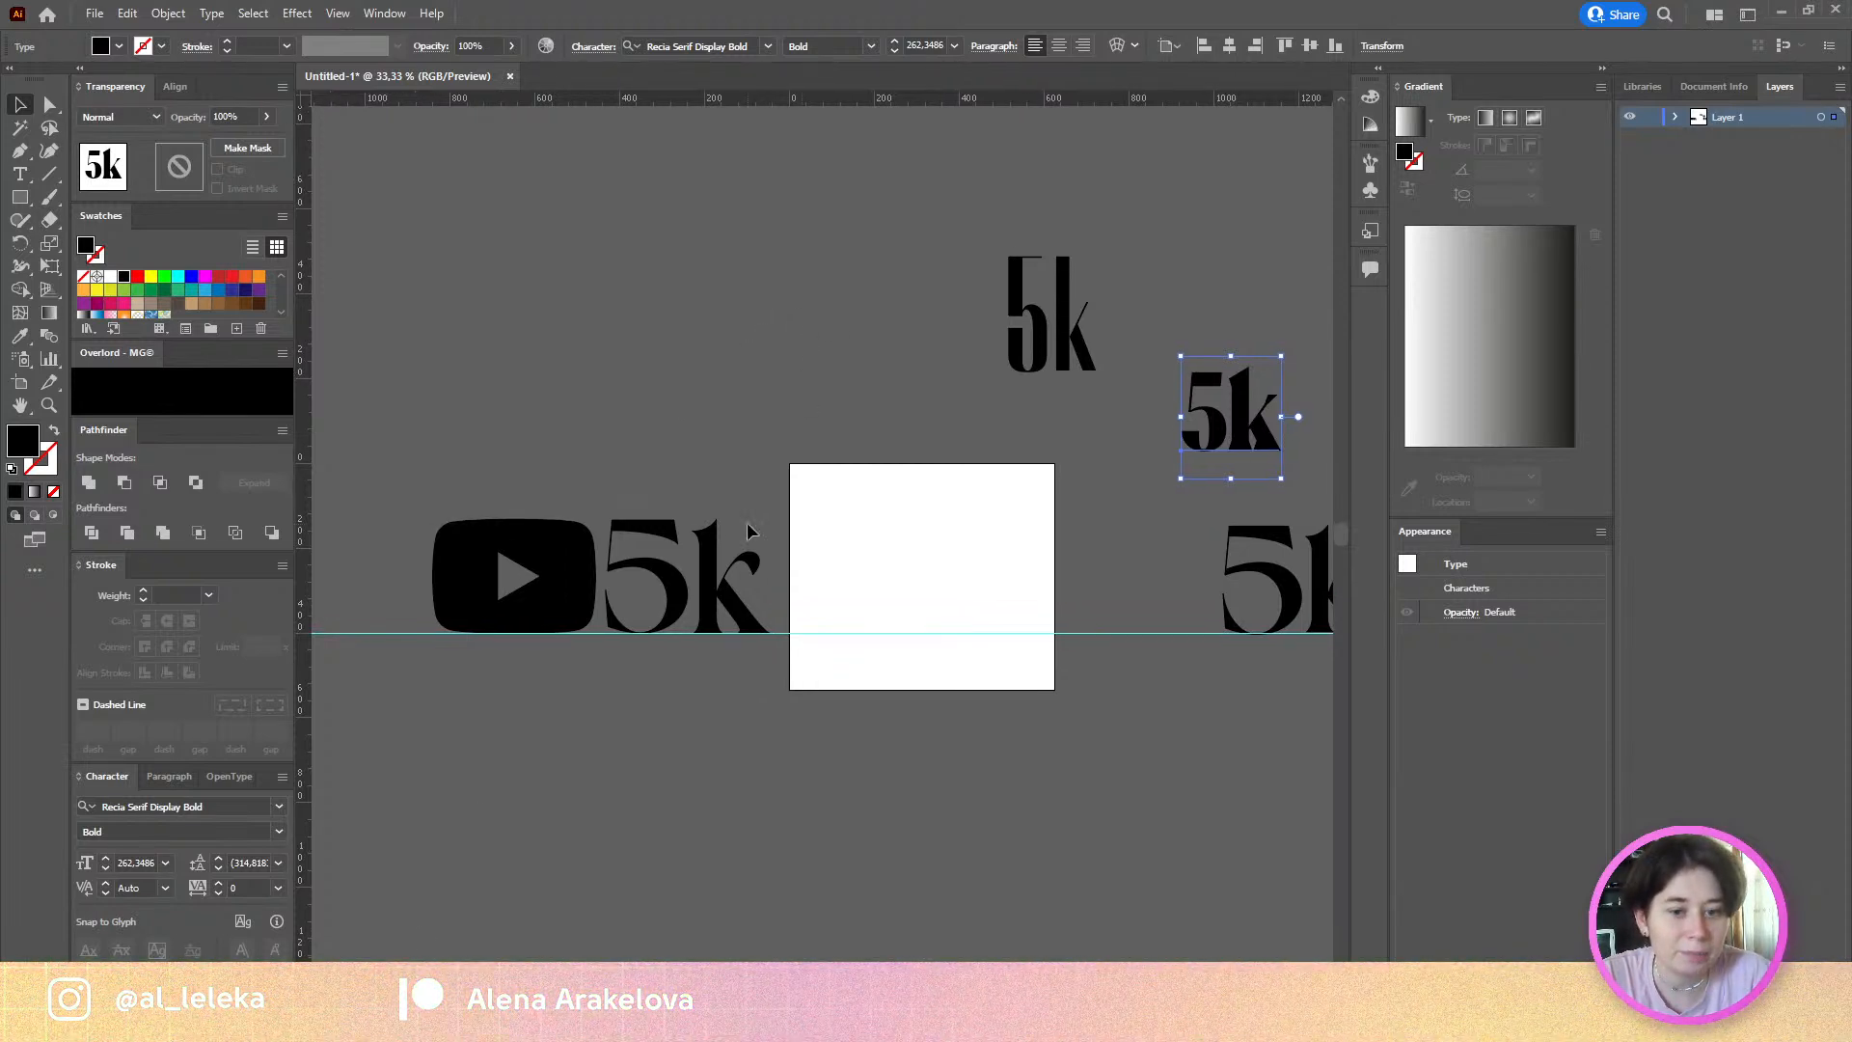
left_click_drag(339, 611, 706, 453)
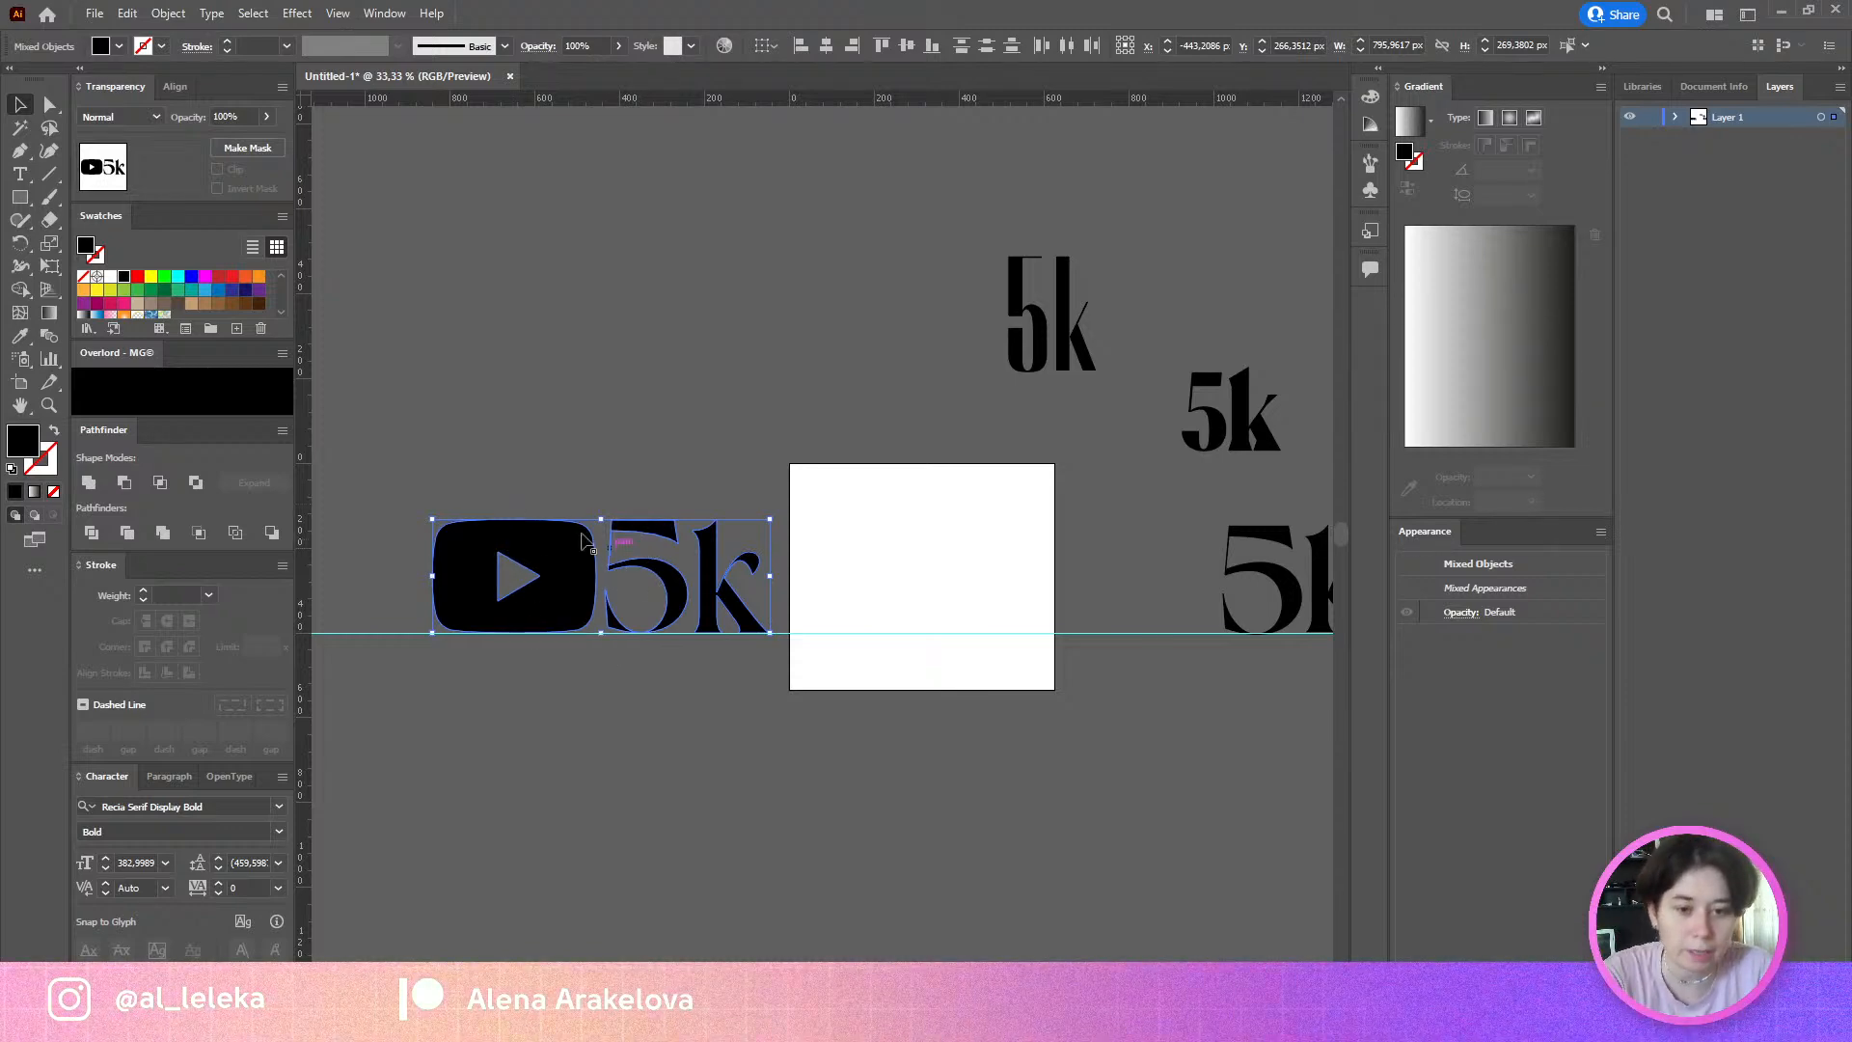
Step: Examine how the bottom edges of the selected 5k outlines and the separate 5k copy line up with the horizontal guide
scroll(582, 542, "up", 4)
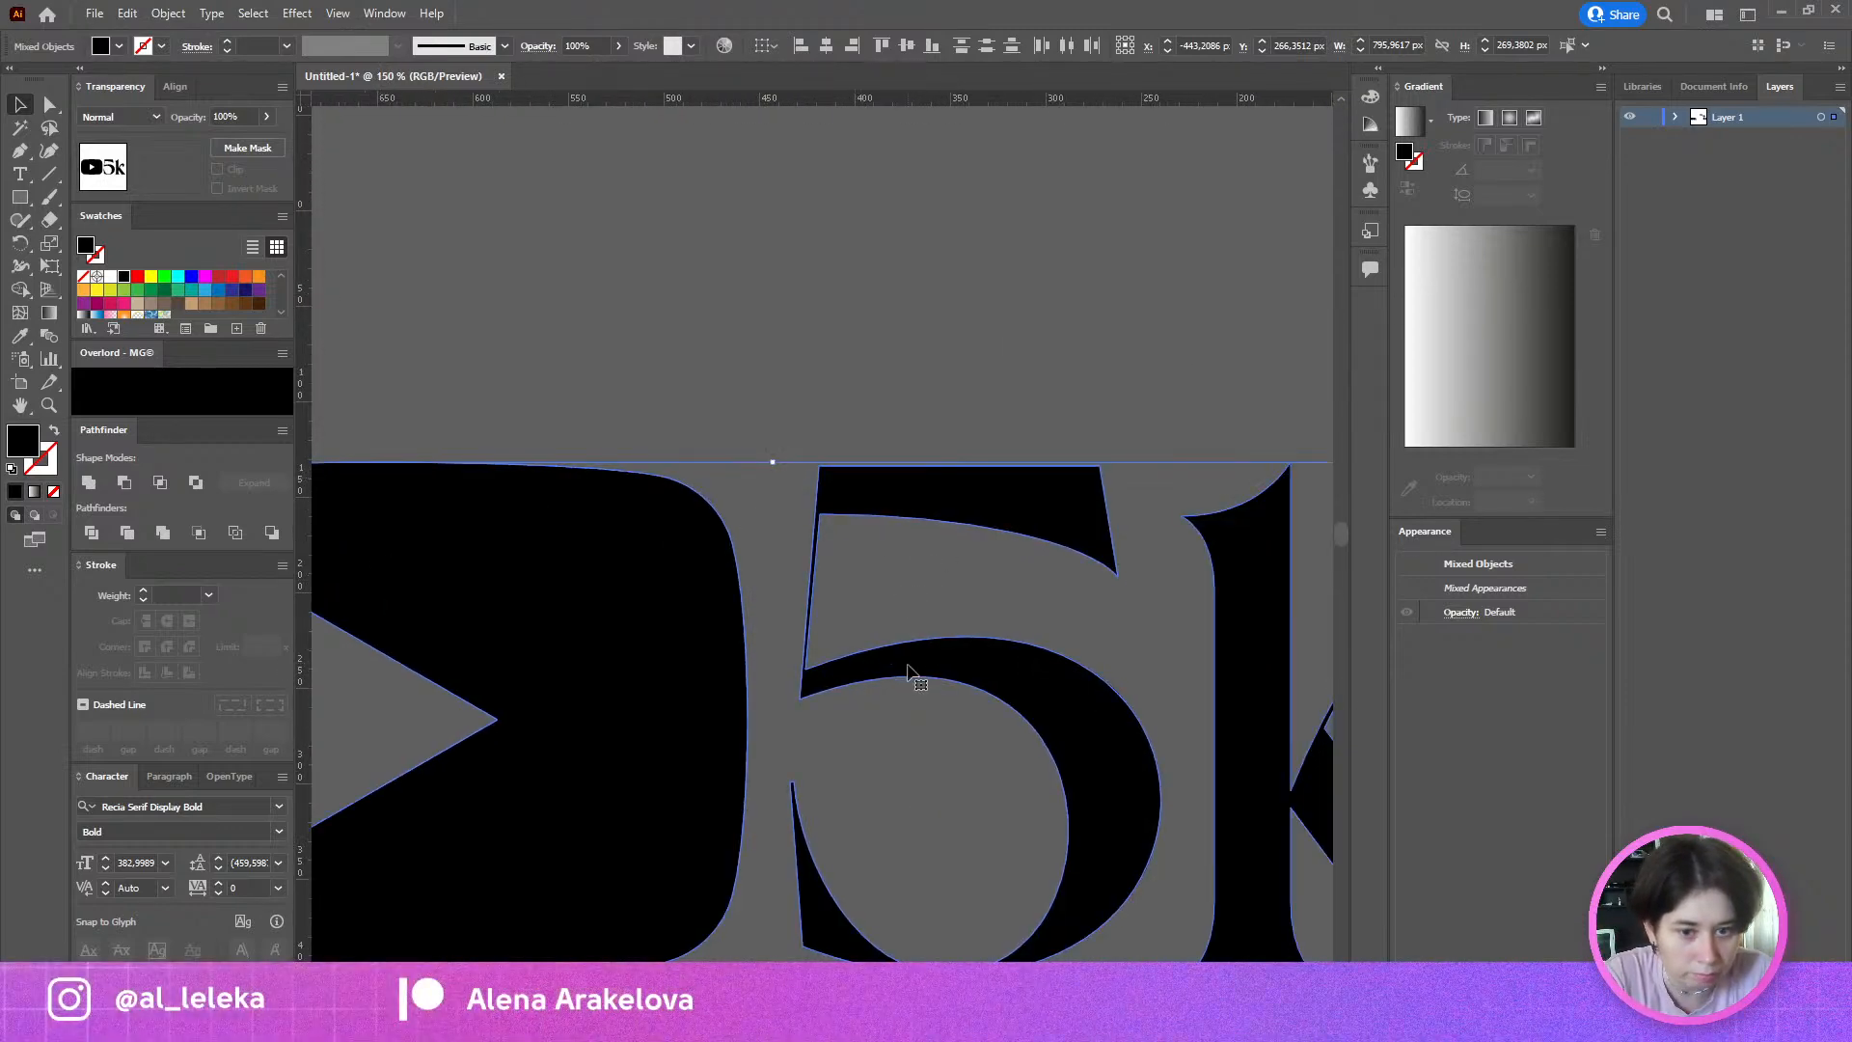
scroll(922, 540, "down", 5)
scroll(843, 408, "right", 3)
scroll(722, 579, "up", 2)
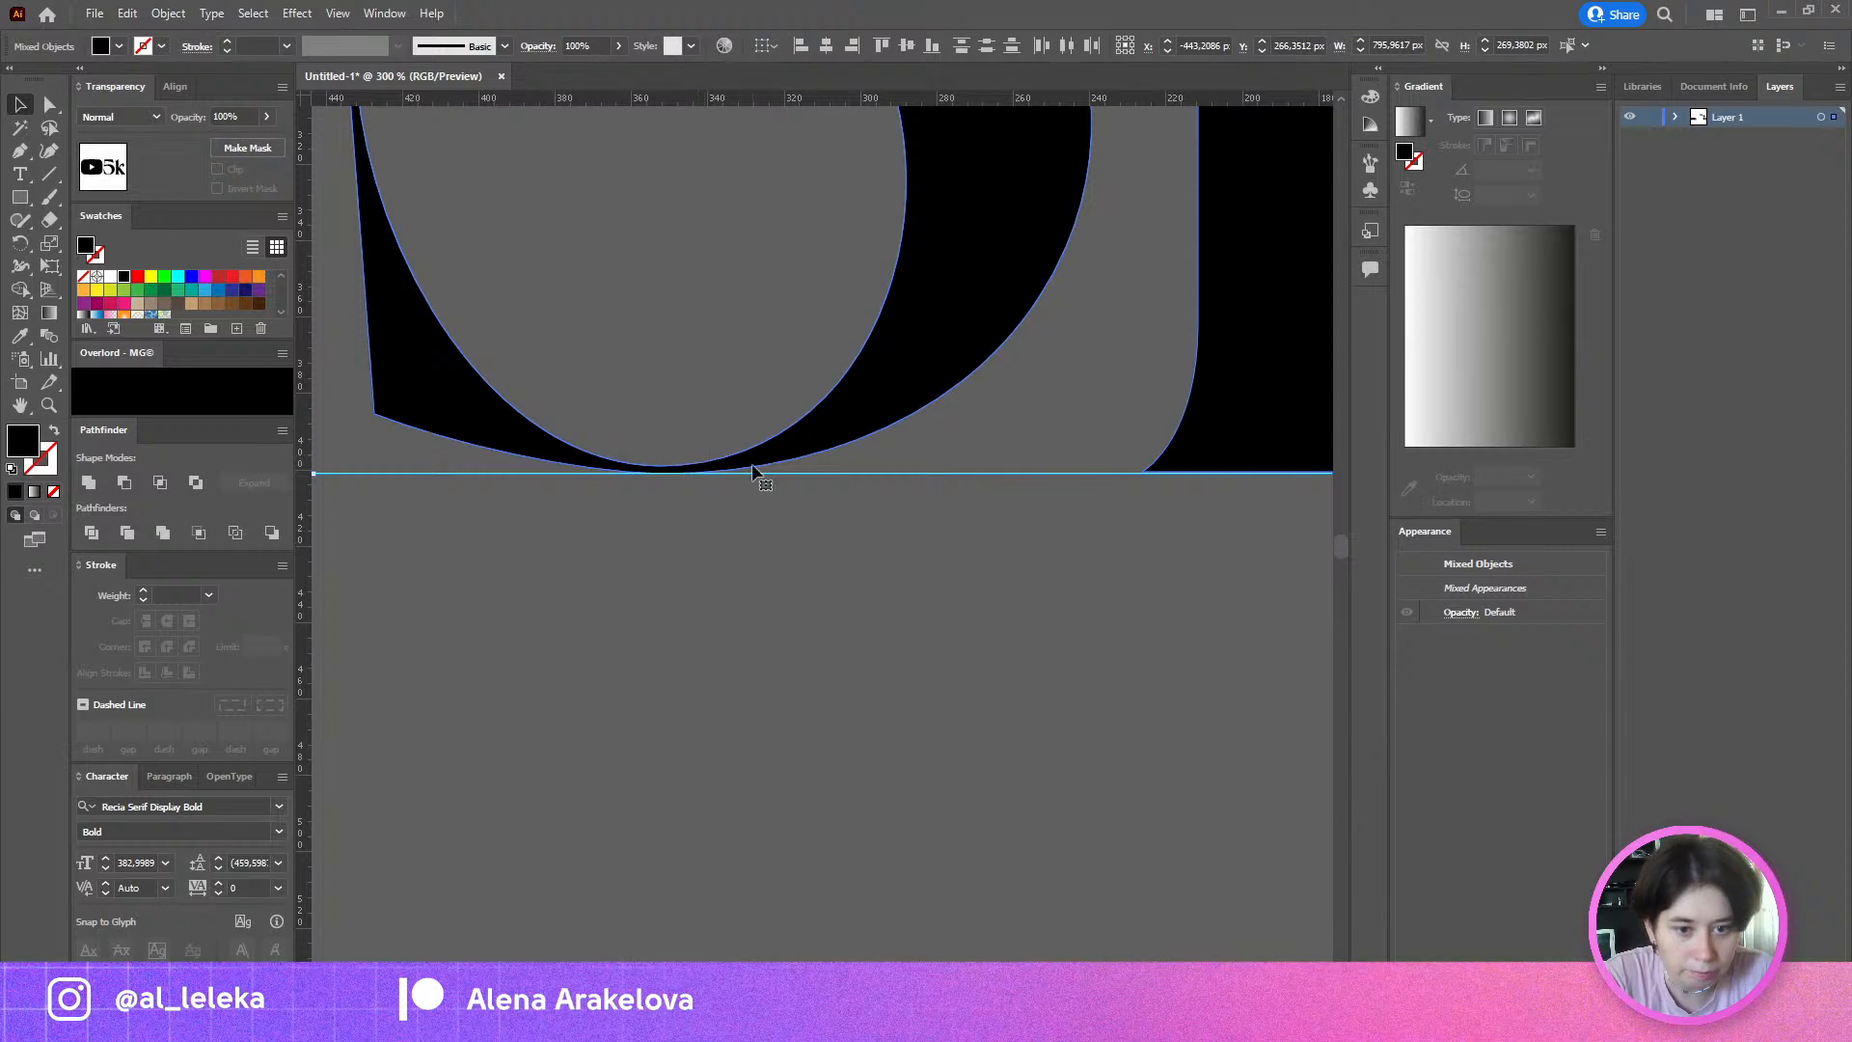
left_click_drag(1244, 444, 333, 600)
scroll(929, 492, "down", 1)
scroll(929, 492, "down", 3)
left_click_drag(1109, 455, 315, 451)
scroll(665, 596, "up", 3)
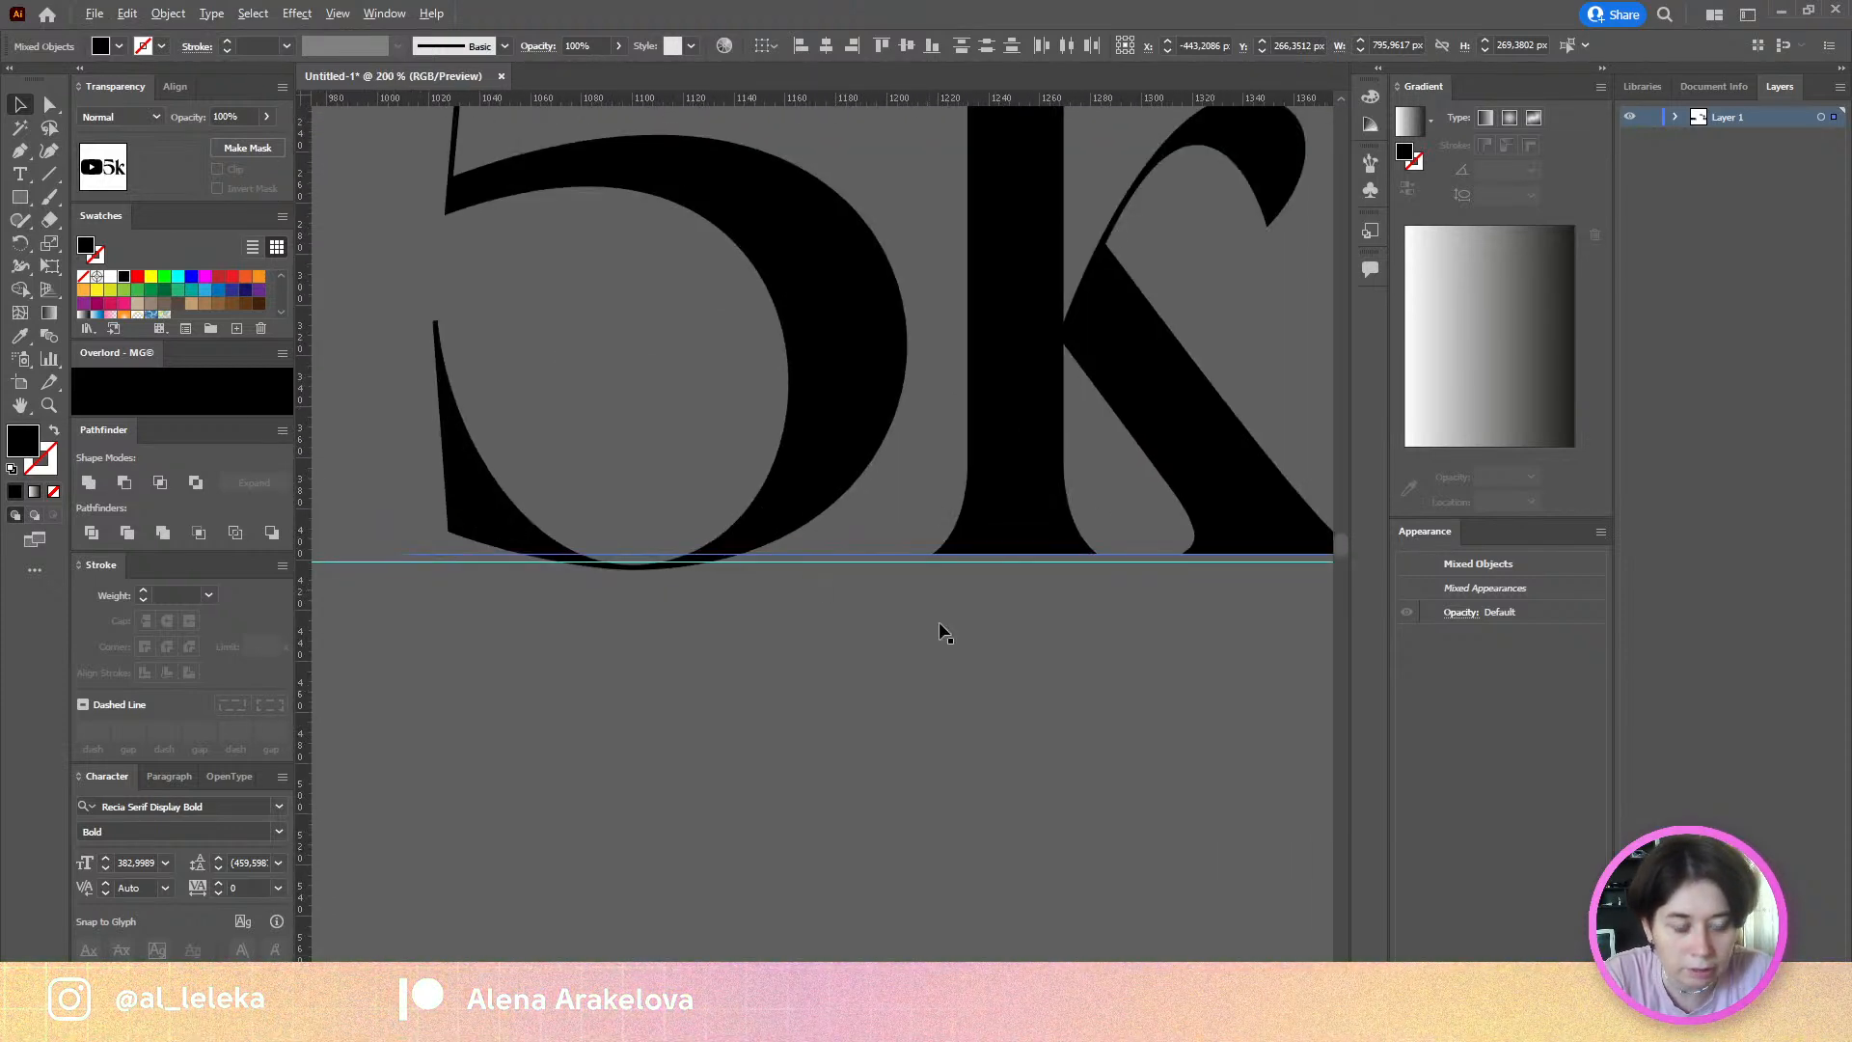
scroll(580, 605, "up", 2)
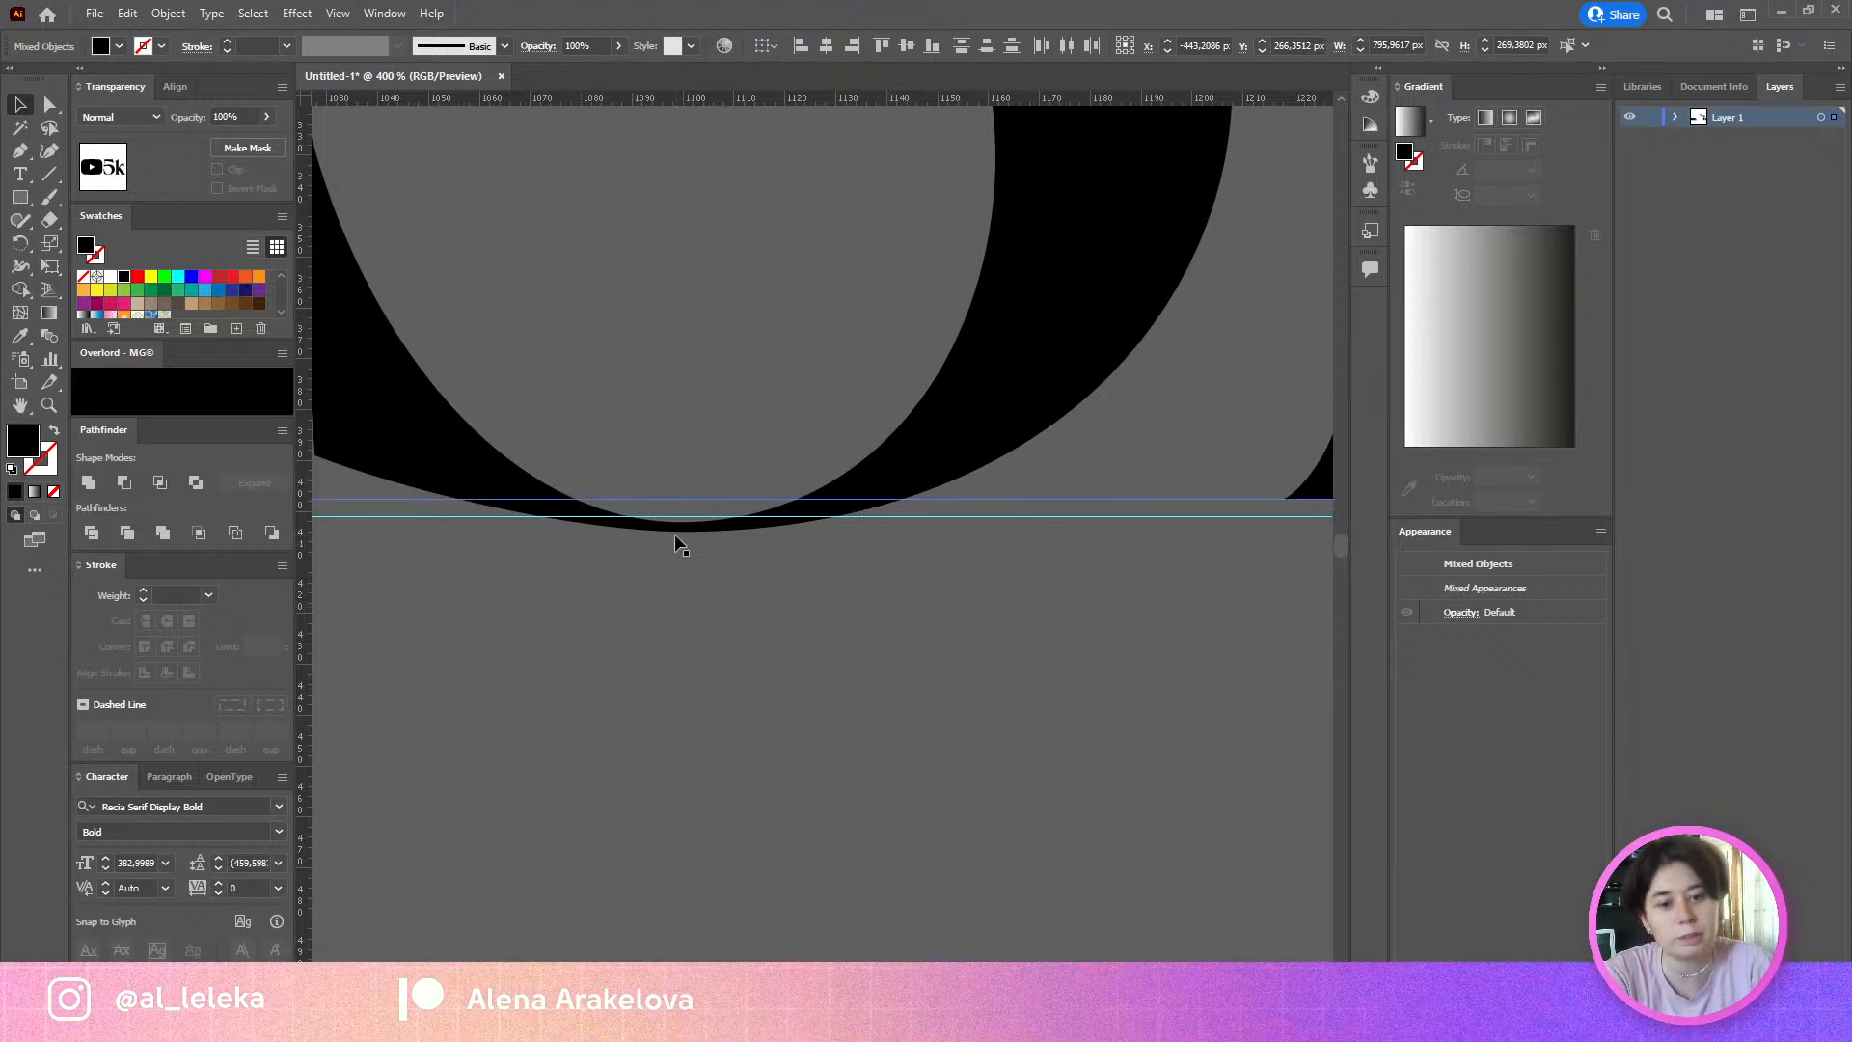
scroll(691, 559, "down", 4)
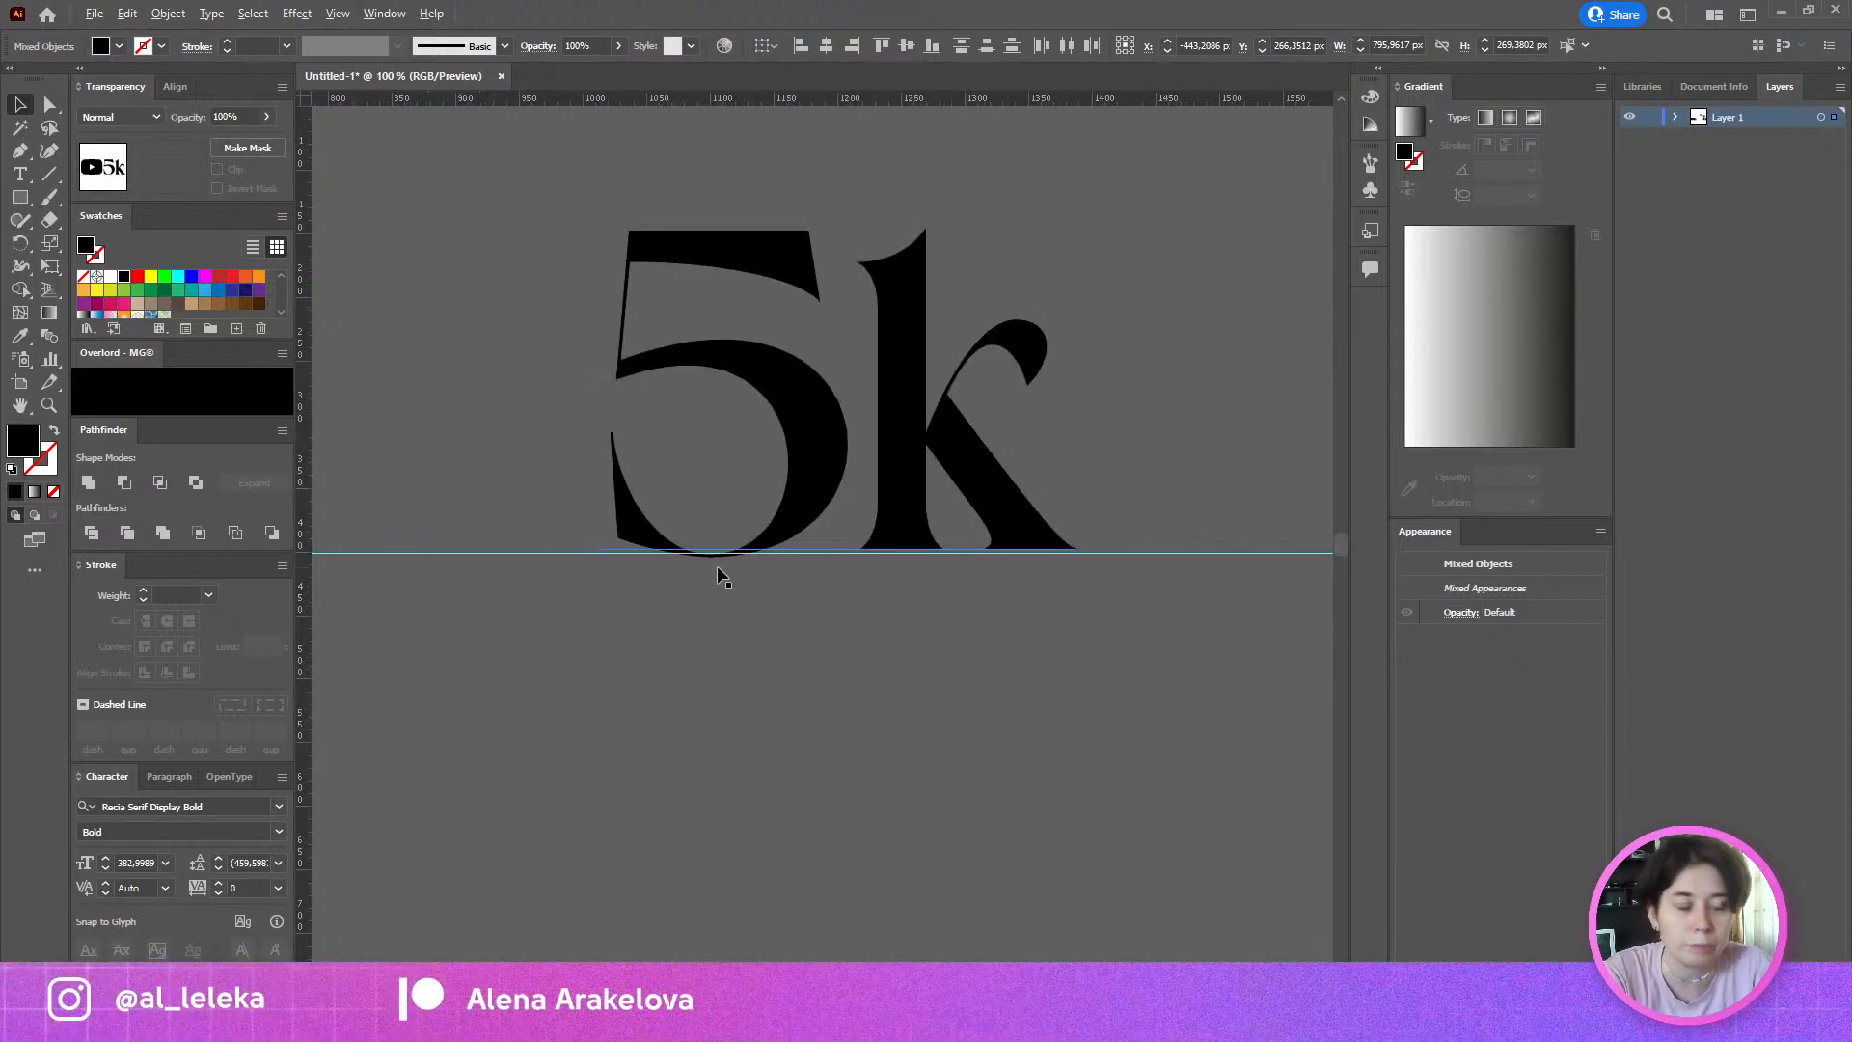
scroll(718, 571, "down", 1)
Step: Transfer the selected play-button logo and 5k outlines into Comp 3 in After Effects as separate shape layers
left_click_drag(541, 571, 1203, 583)
left_click_drag(330, 555, 950, 563)
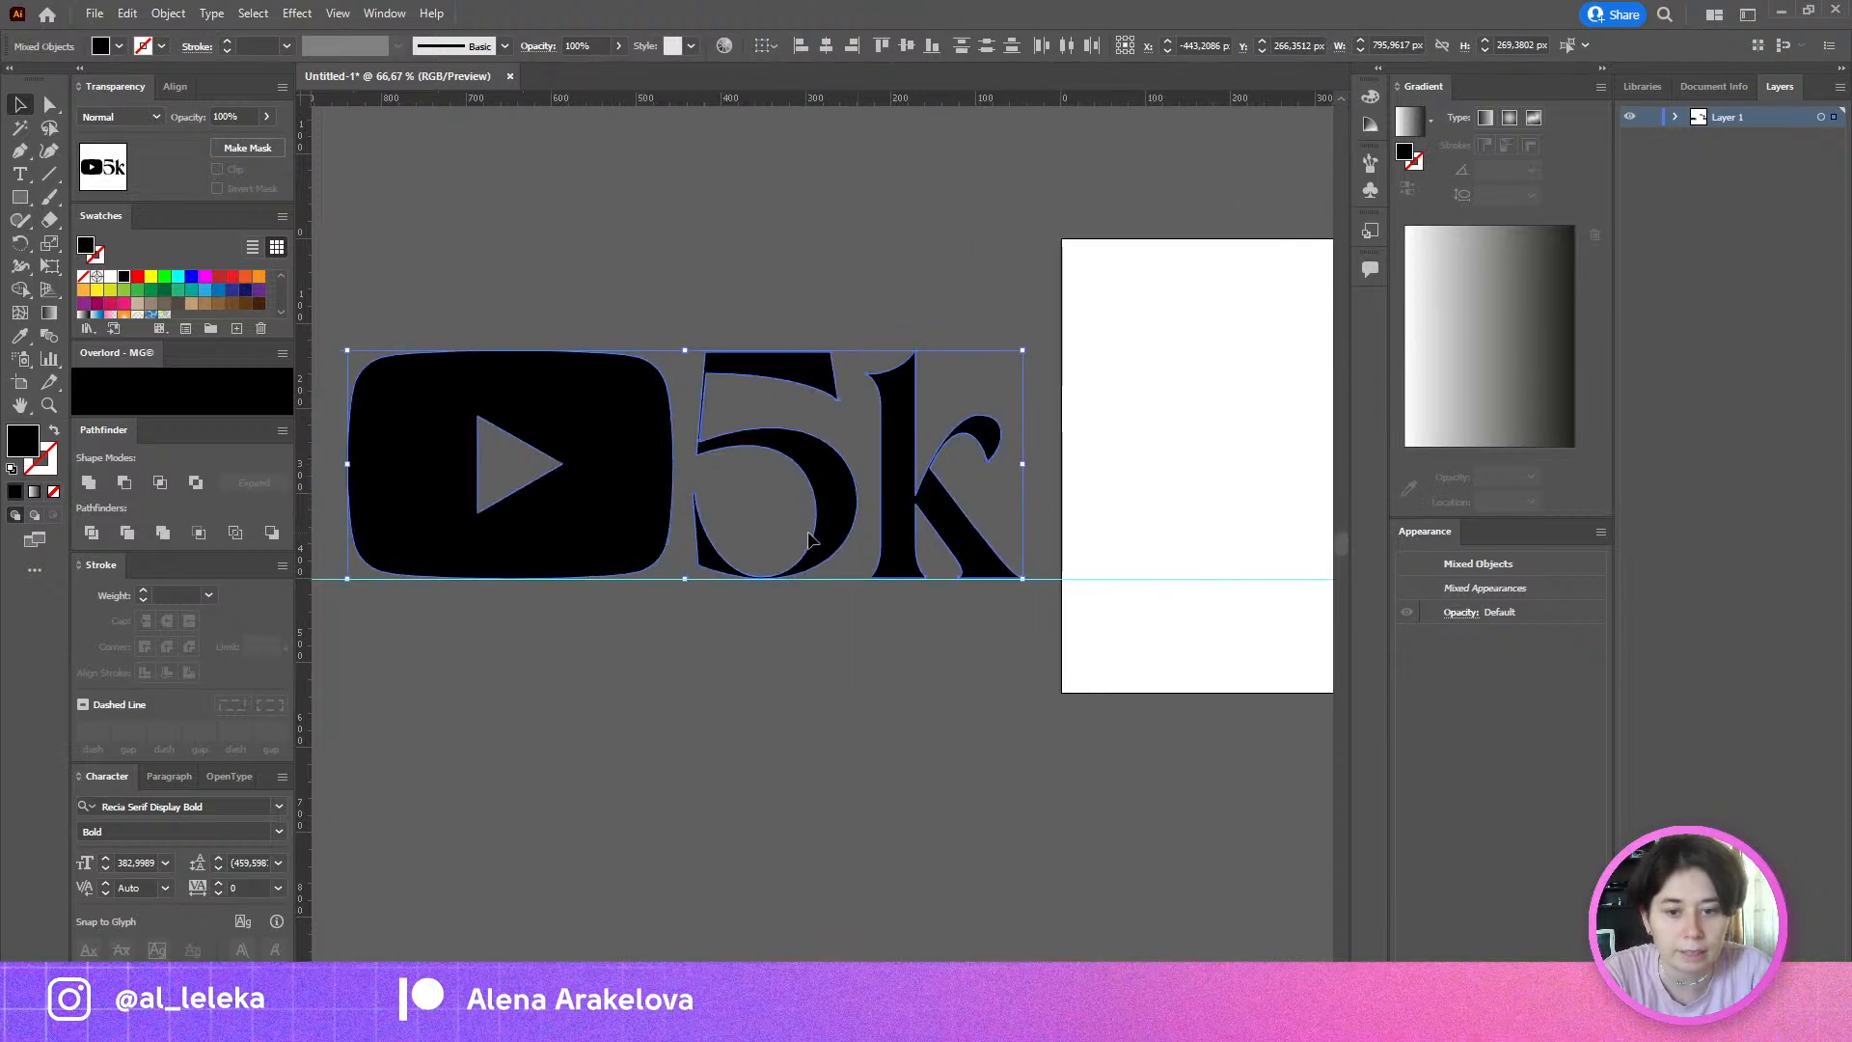
left_click_drag(843, 541, 909, 564)
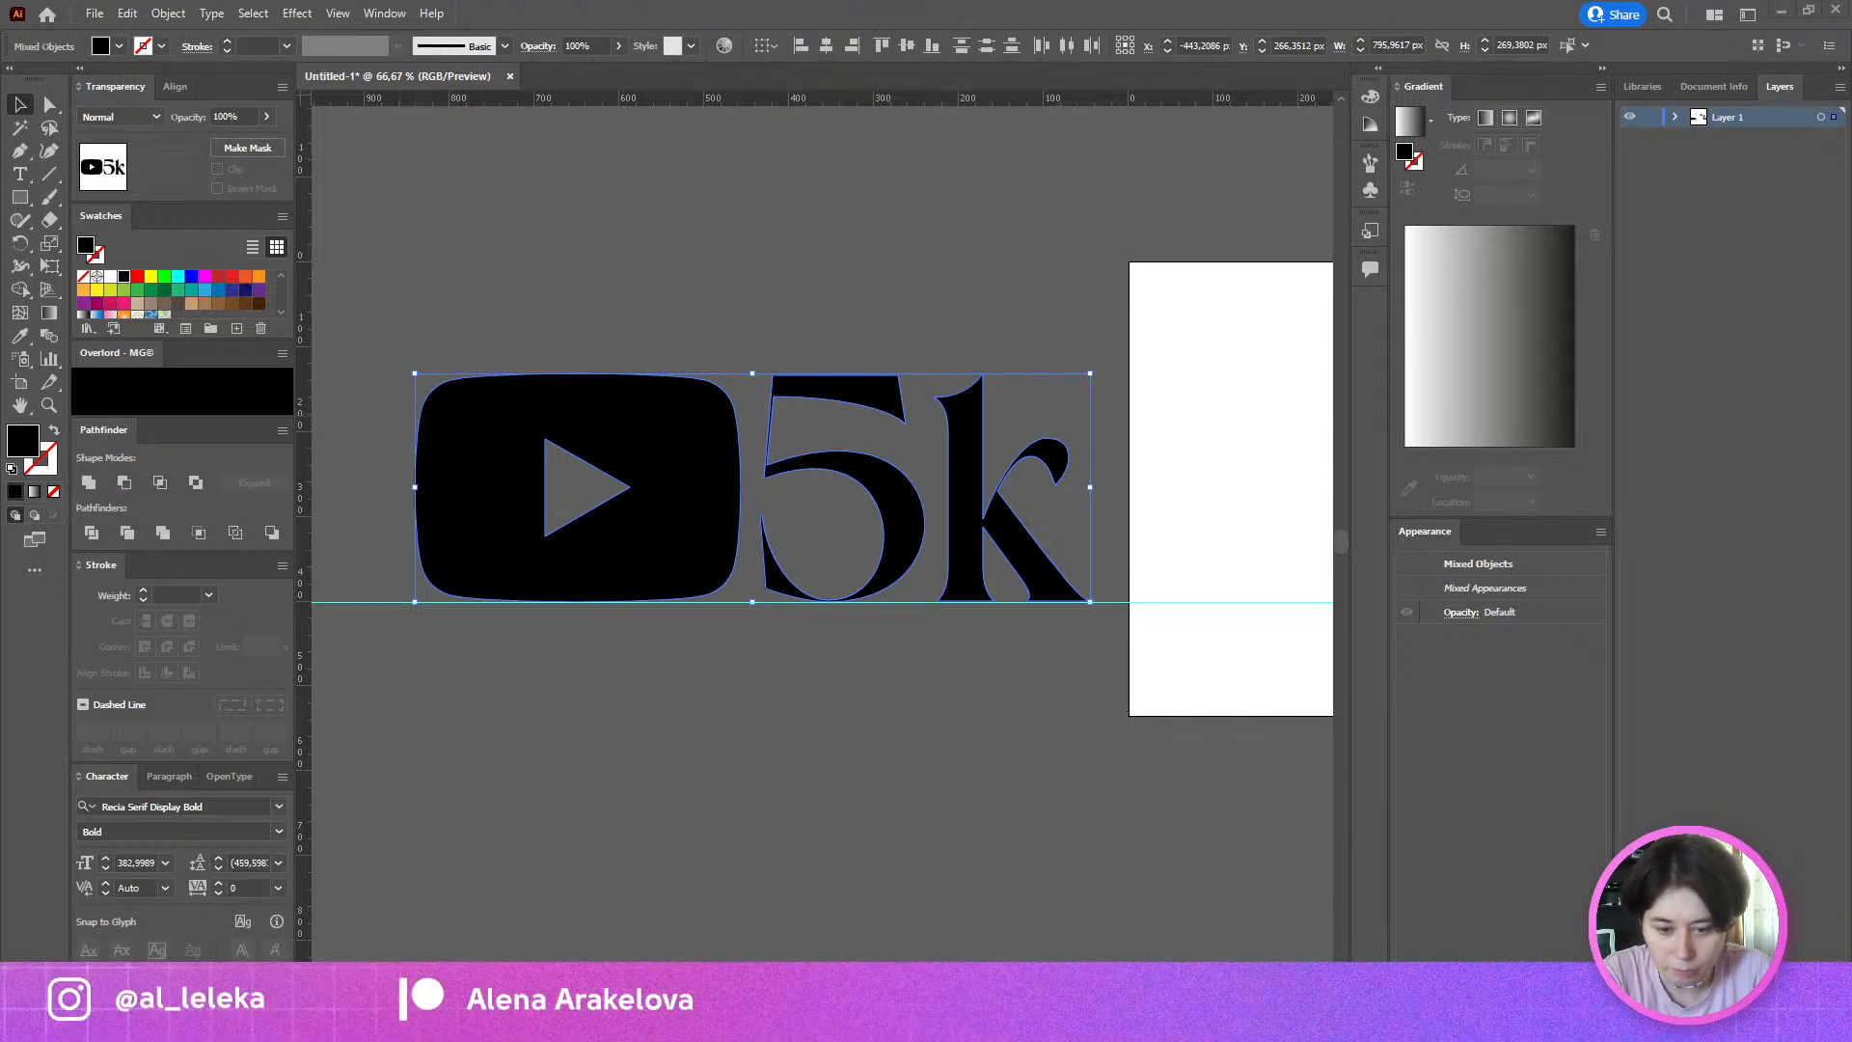
key("alt+Tab")
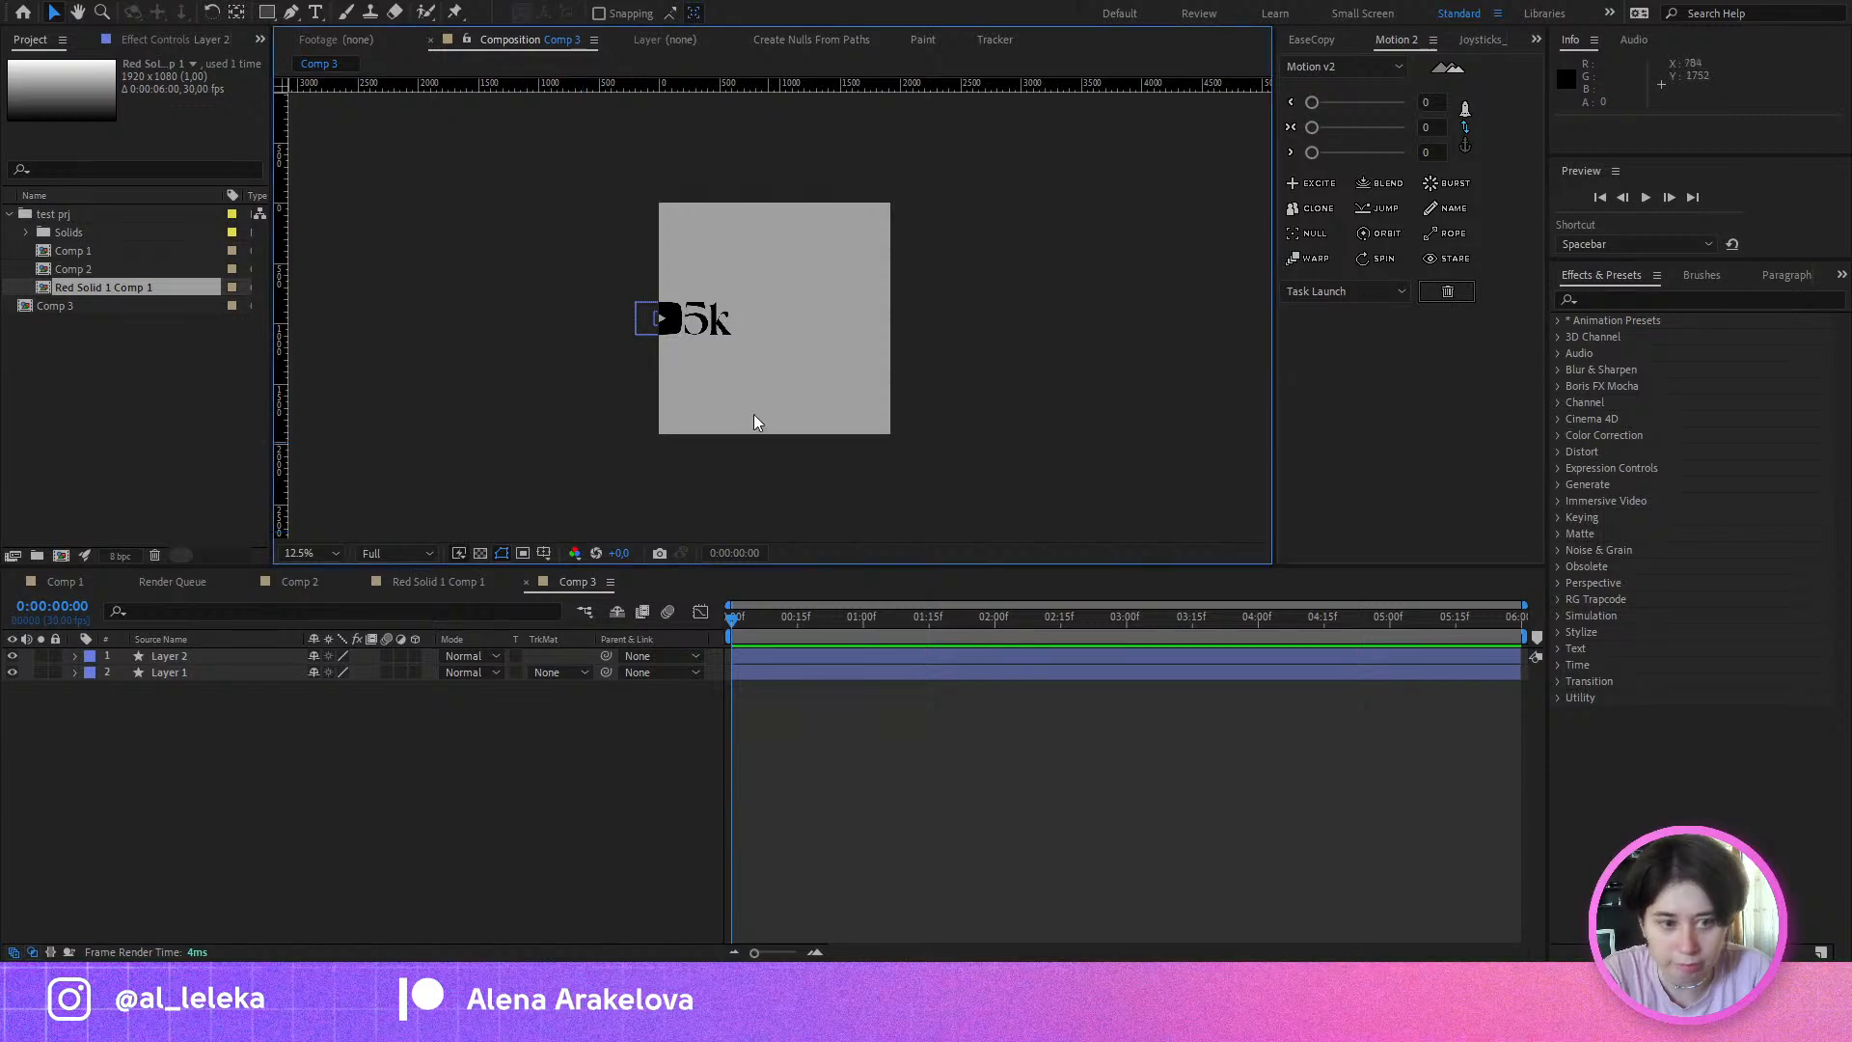
Step: Move the pasted play-button logo and 5k outlines from the left edge to the middle of Comp 3
left_click_drag(754, 414, 793, 426)
left_click_drag(853, 298, 831, 341)
scroll(708, 324, "up", 3)
scroll(995, 350, "down", 3)
scroll(823, 356, "up", 3)
scroll(982, 356, "down", 2)
left_click(879, 396)
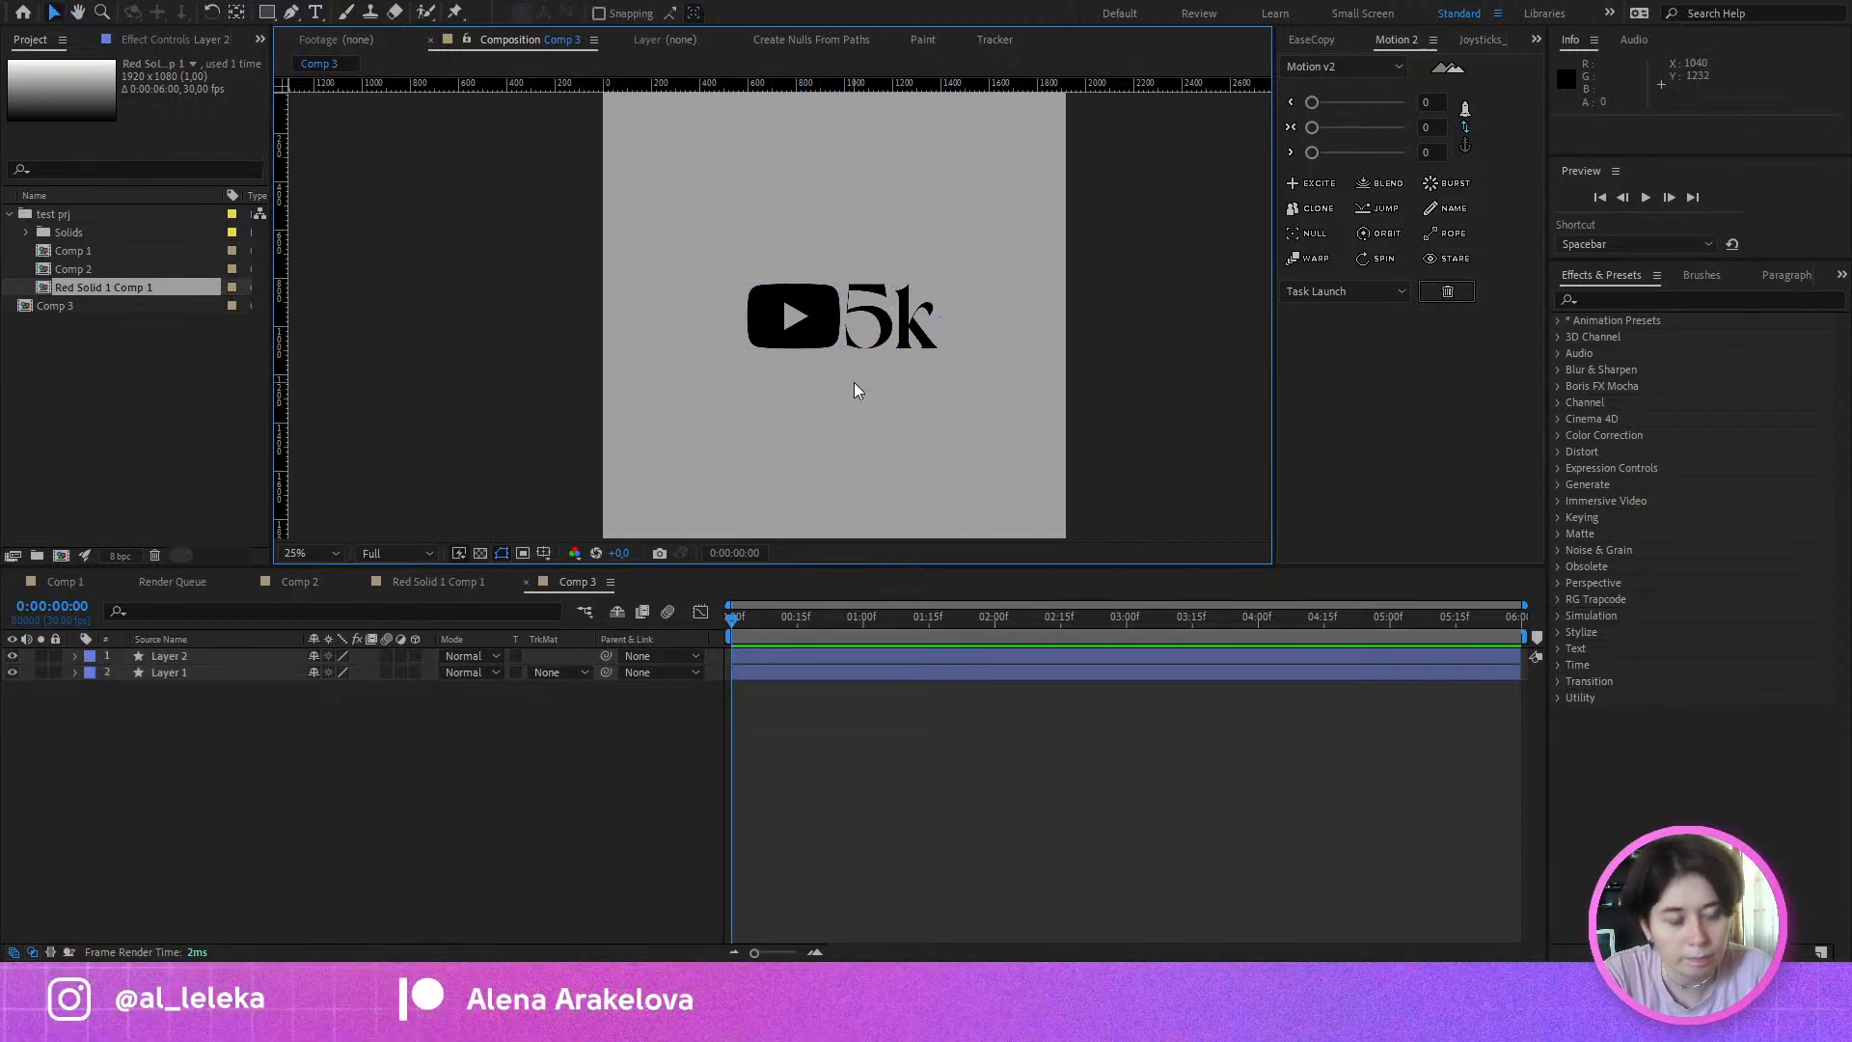
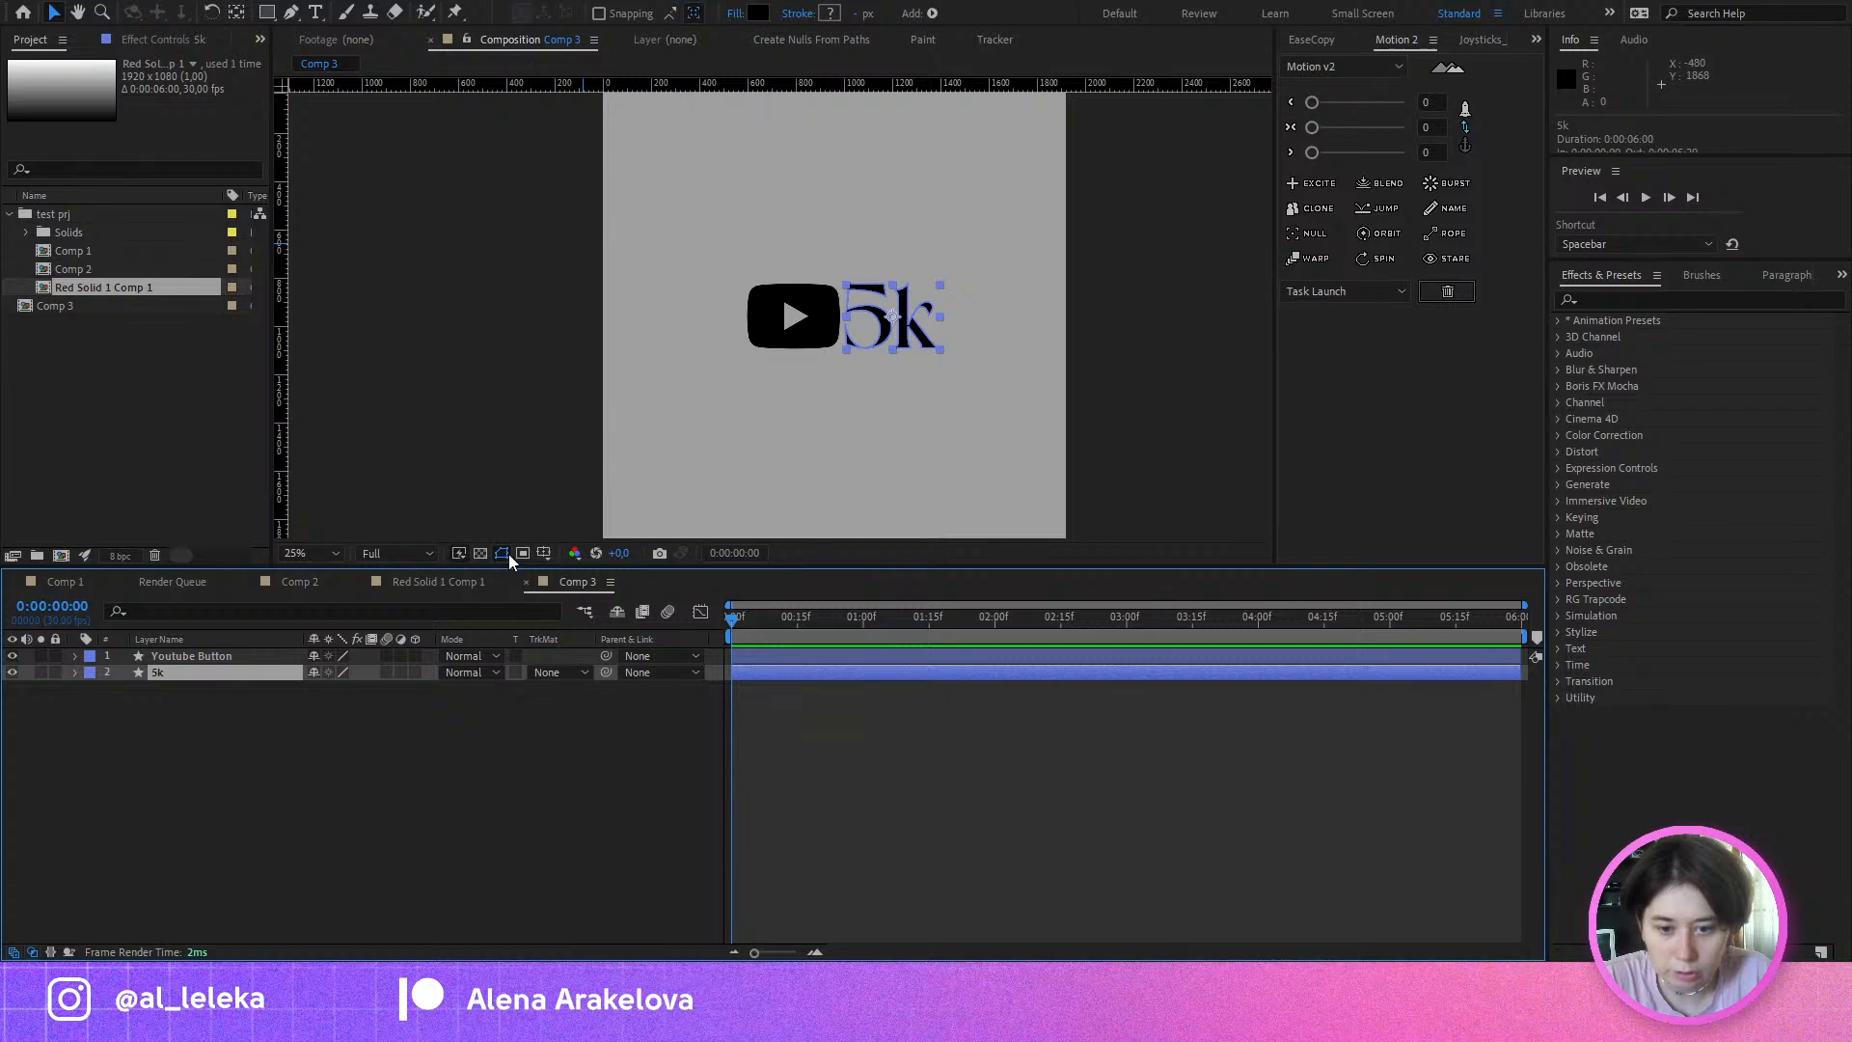
Step: Show the title/action safe overlay and shift the Youtube Button and 5k layers together so their junction sits on the composition centre
left_click(543, 552)
left_click(561, 582)
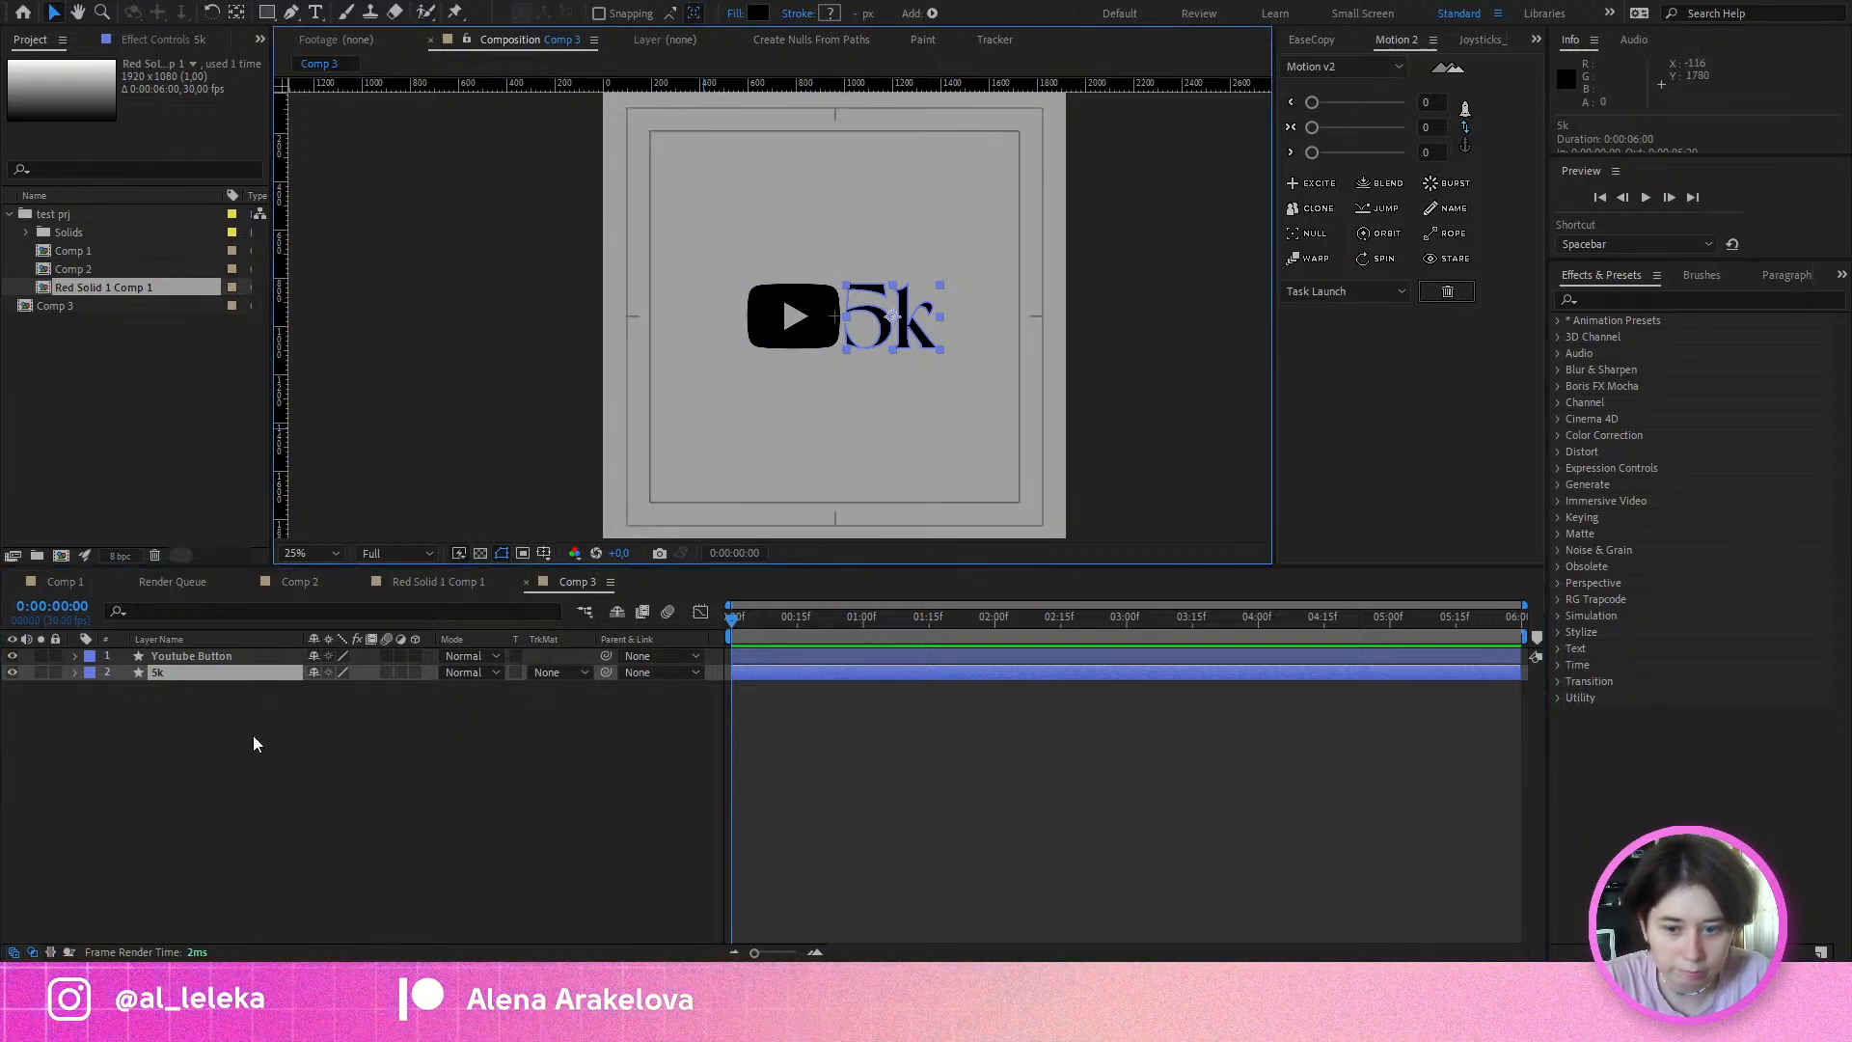
left_click_drag(253, 737, 187, 616)
scroll(902, 297, "up", 2)
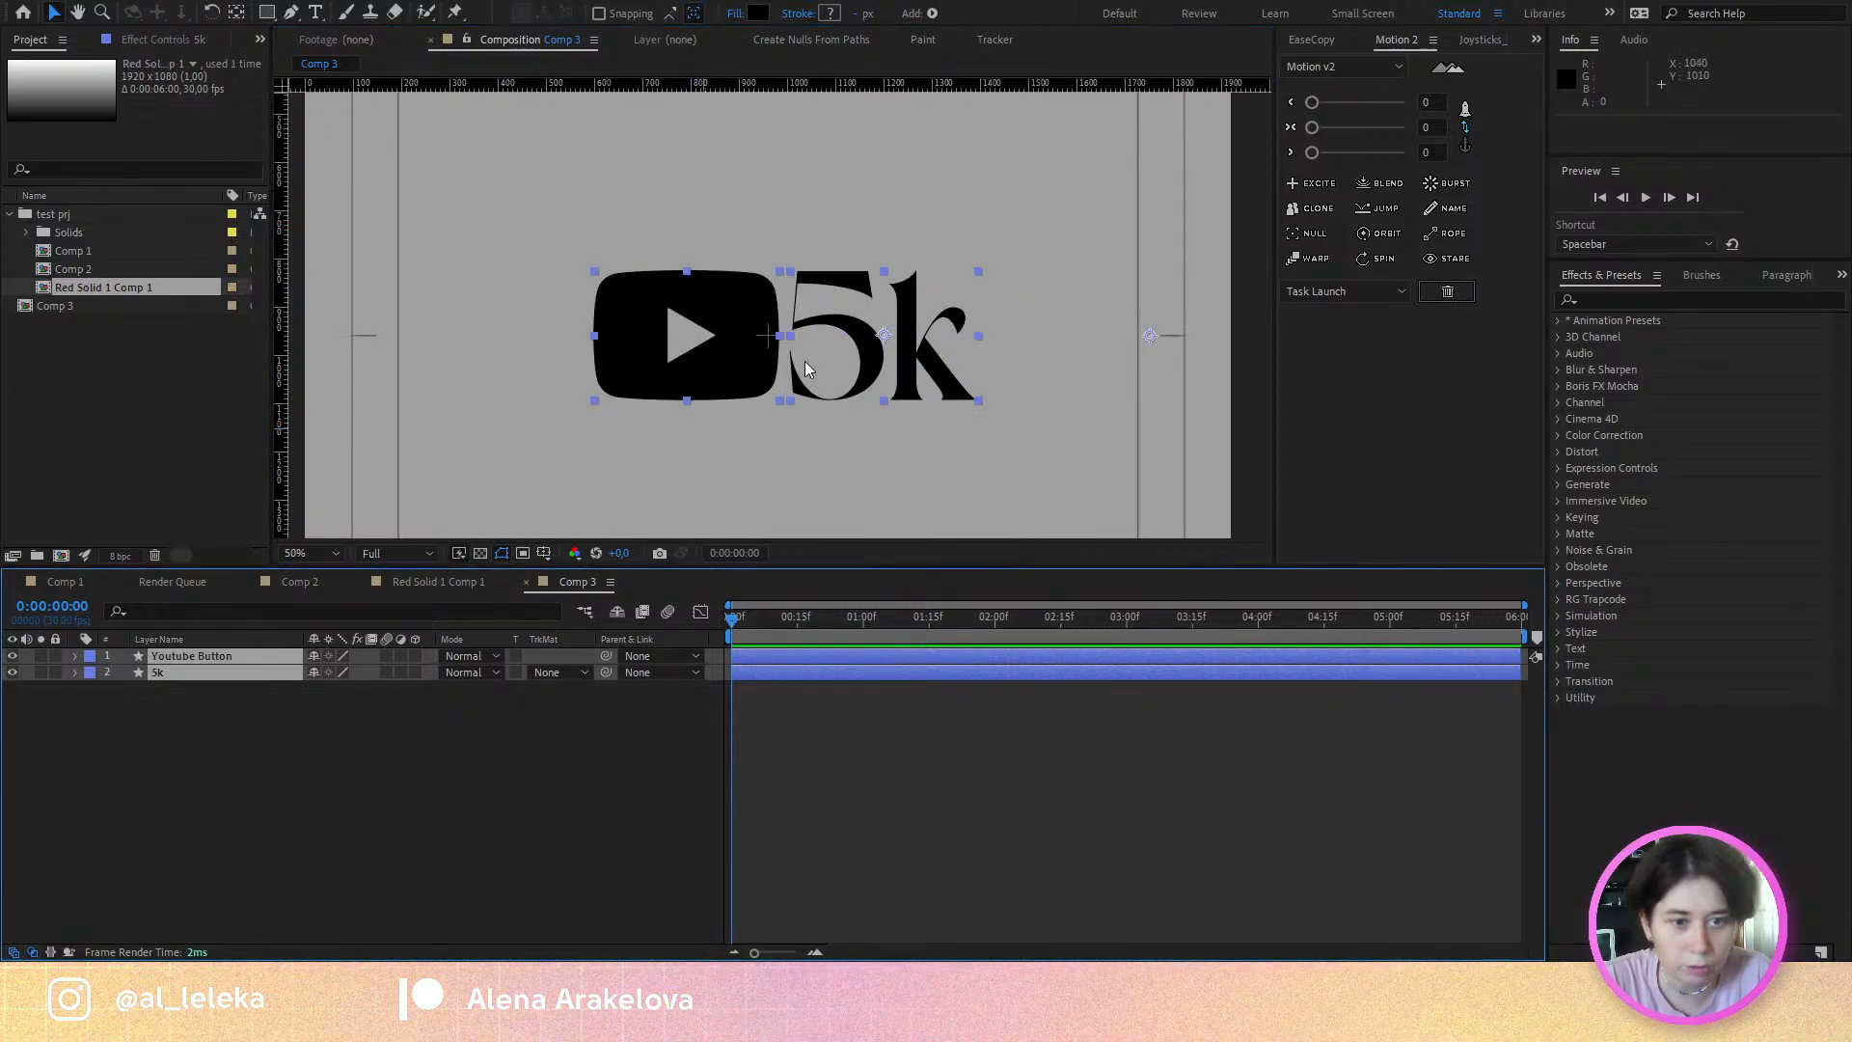
left_click_drag(824, 324, 805, 324)
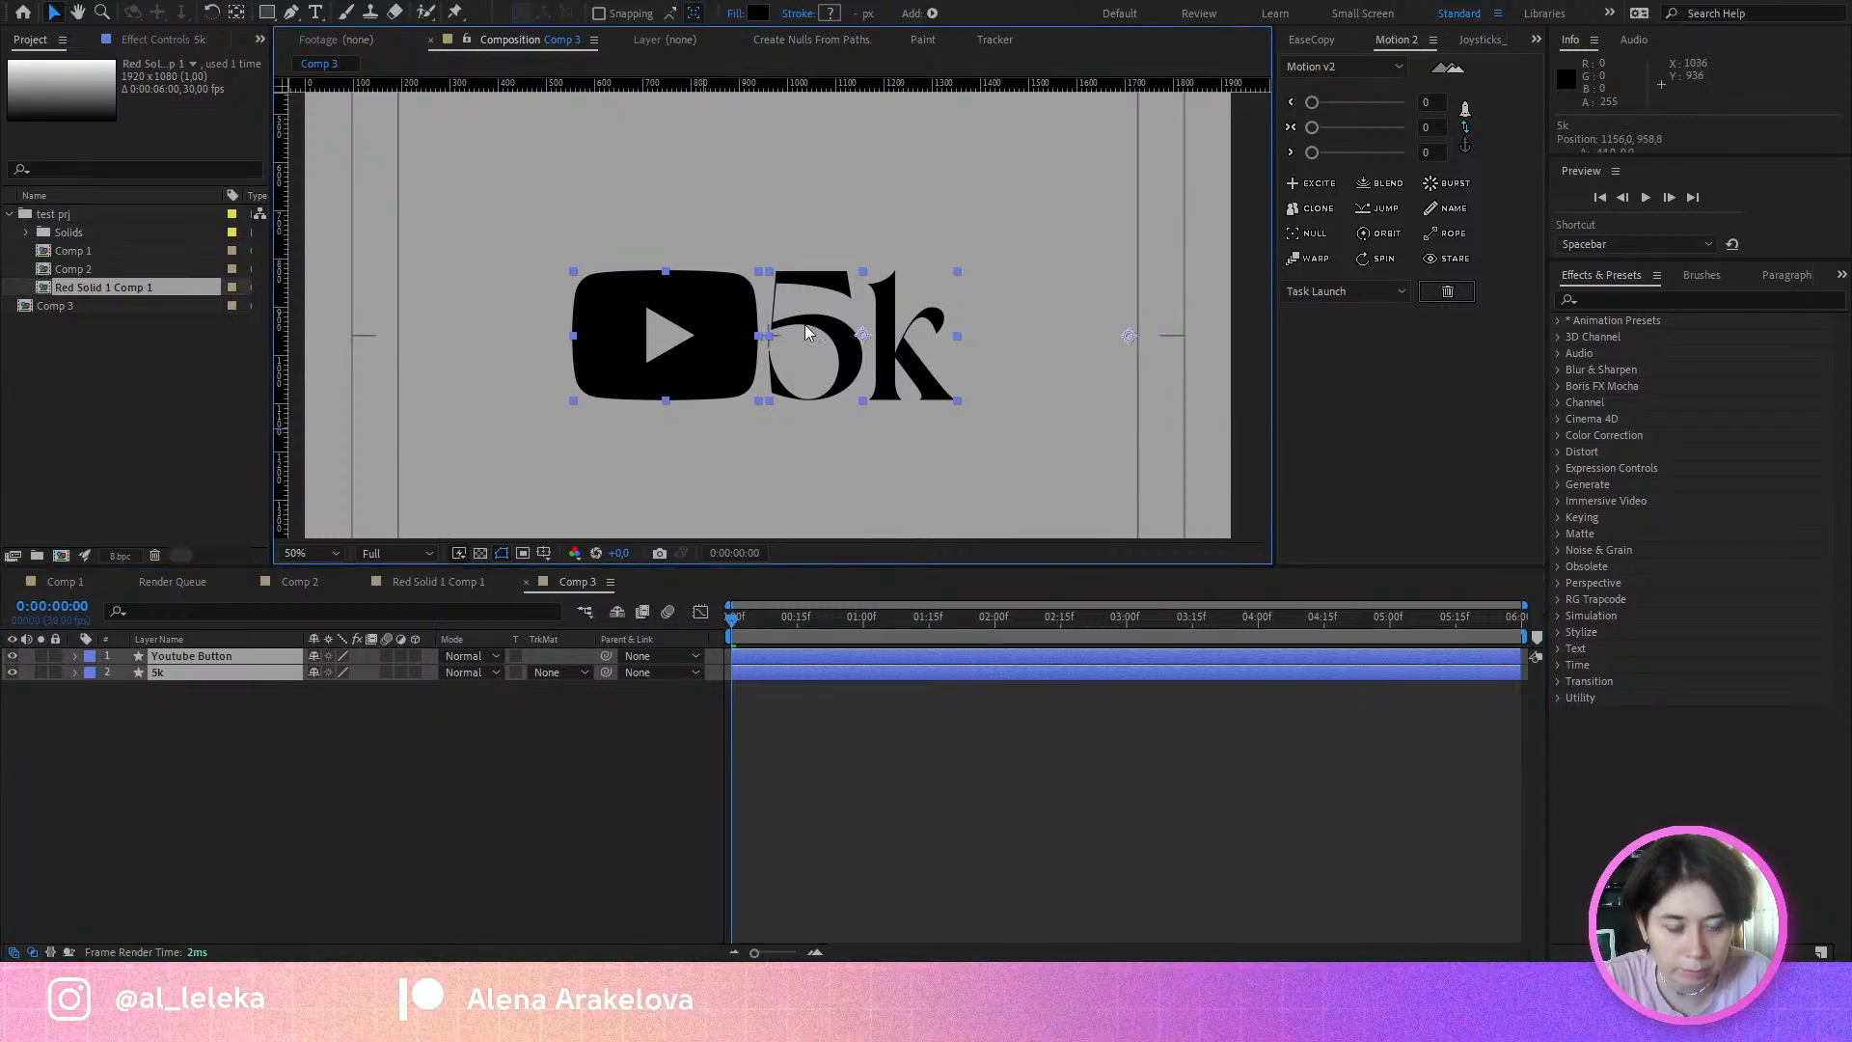
scroll(804, 324, "down", 2)
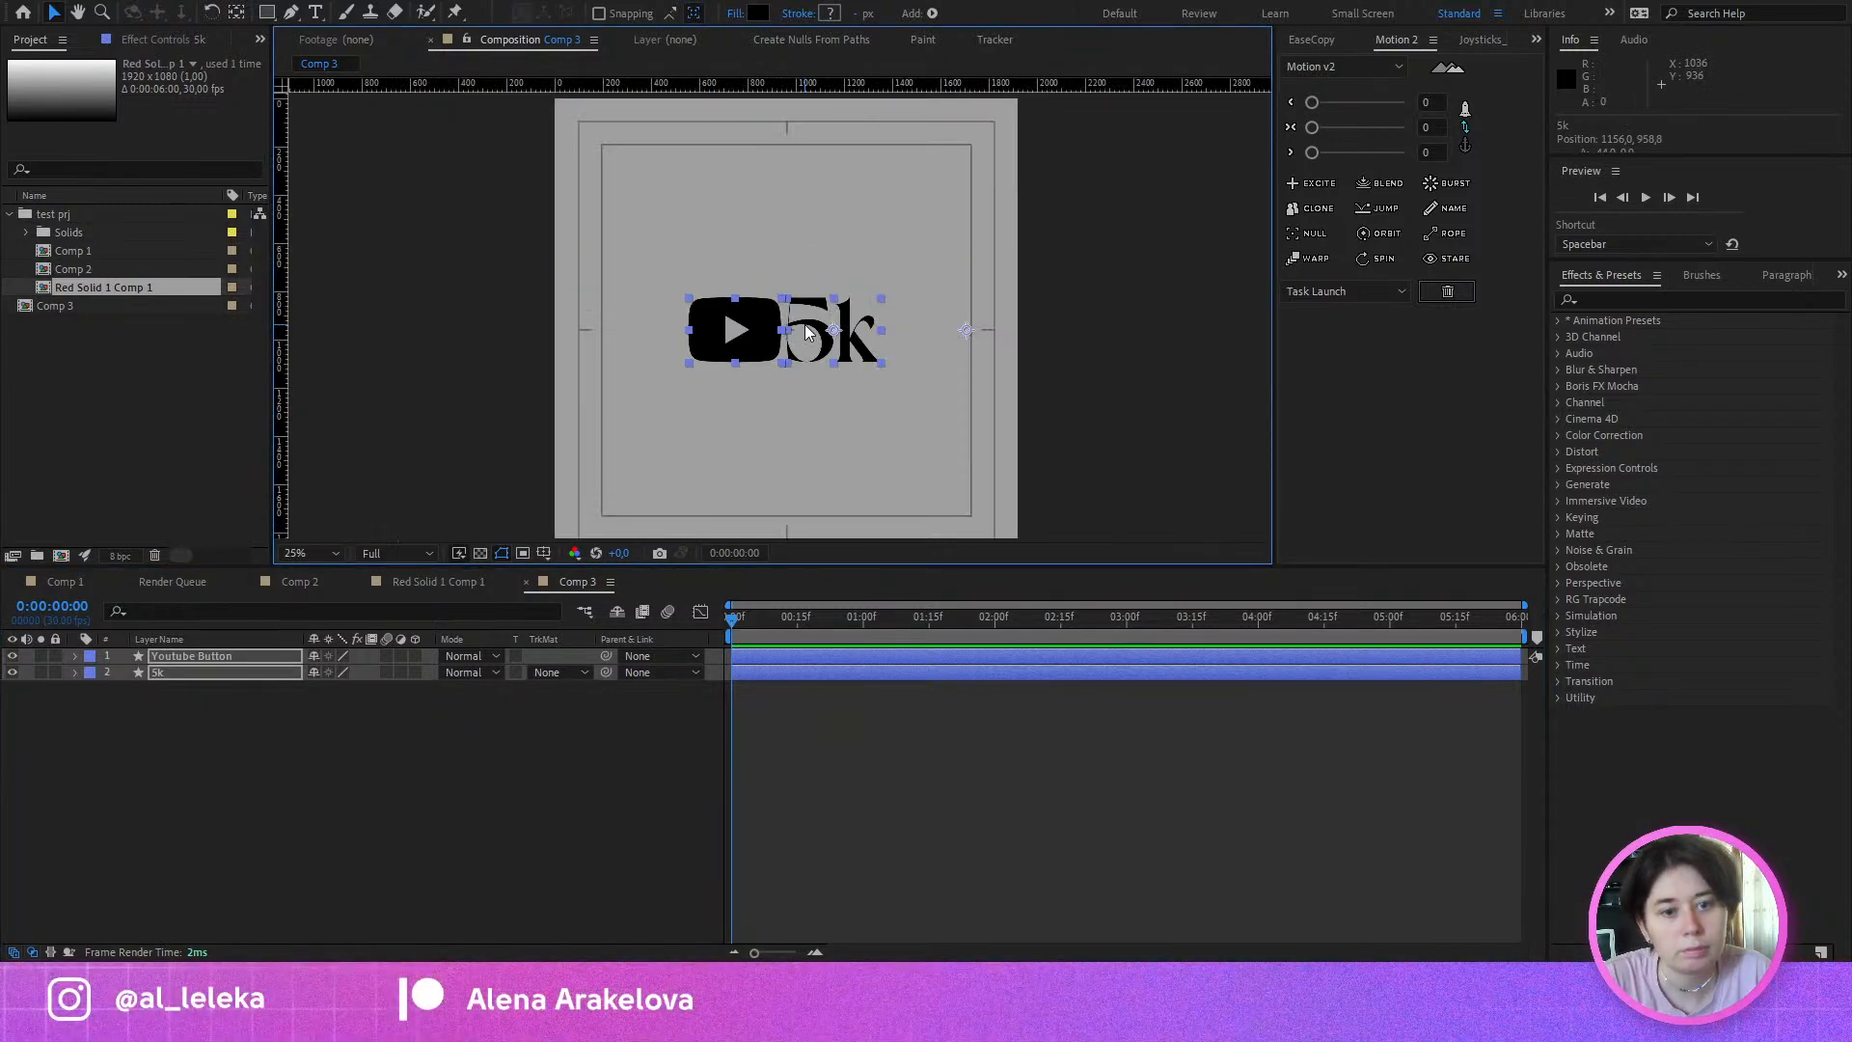
left_click(23, 786)
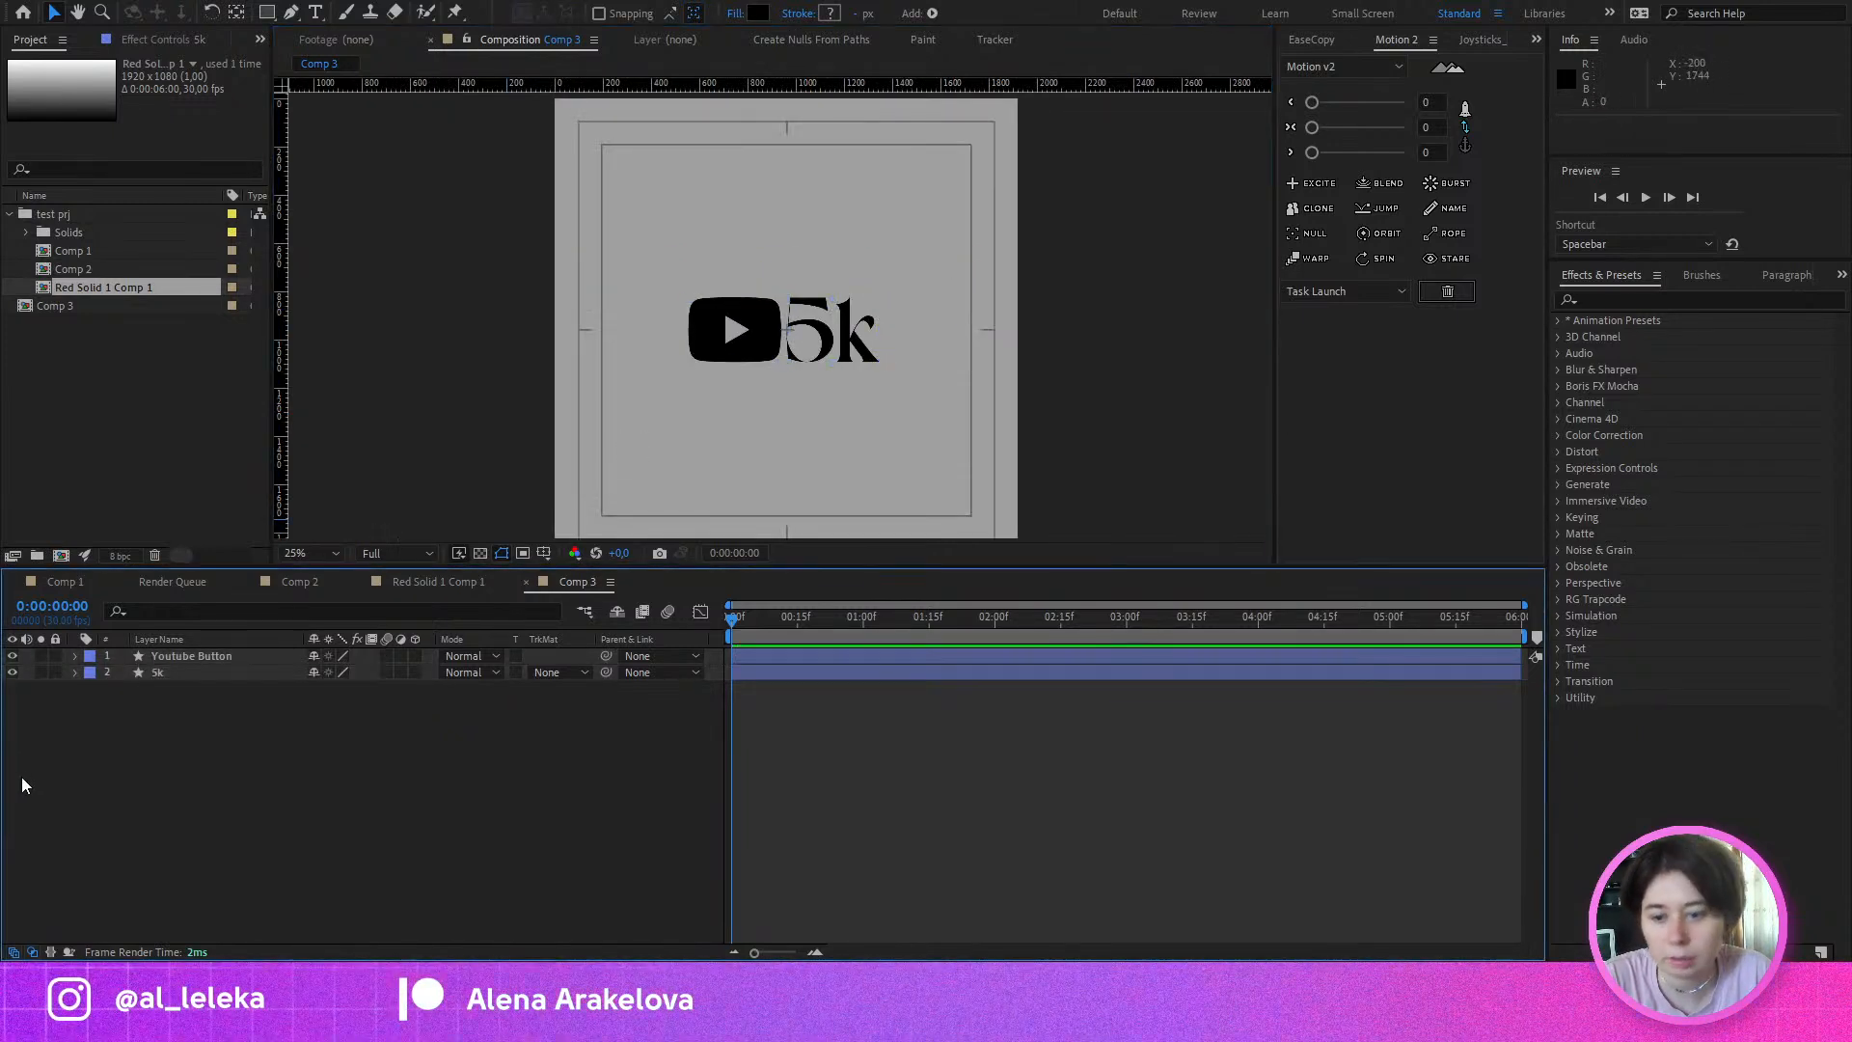
Step: With only the 5k layer visible, filter its properties by "path" and start keyframing both letter paths at 0:00:00:00
left_click(199, 676)
scroll(883, 321, "up", 2)
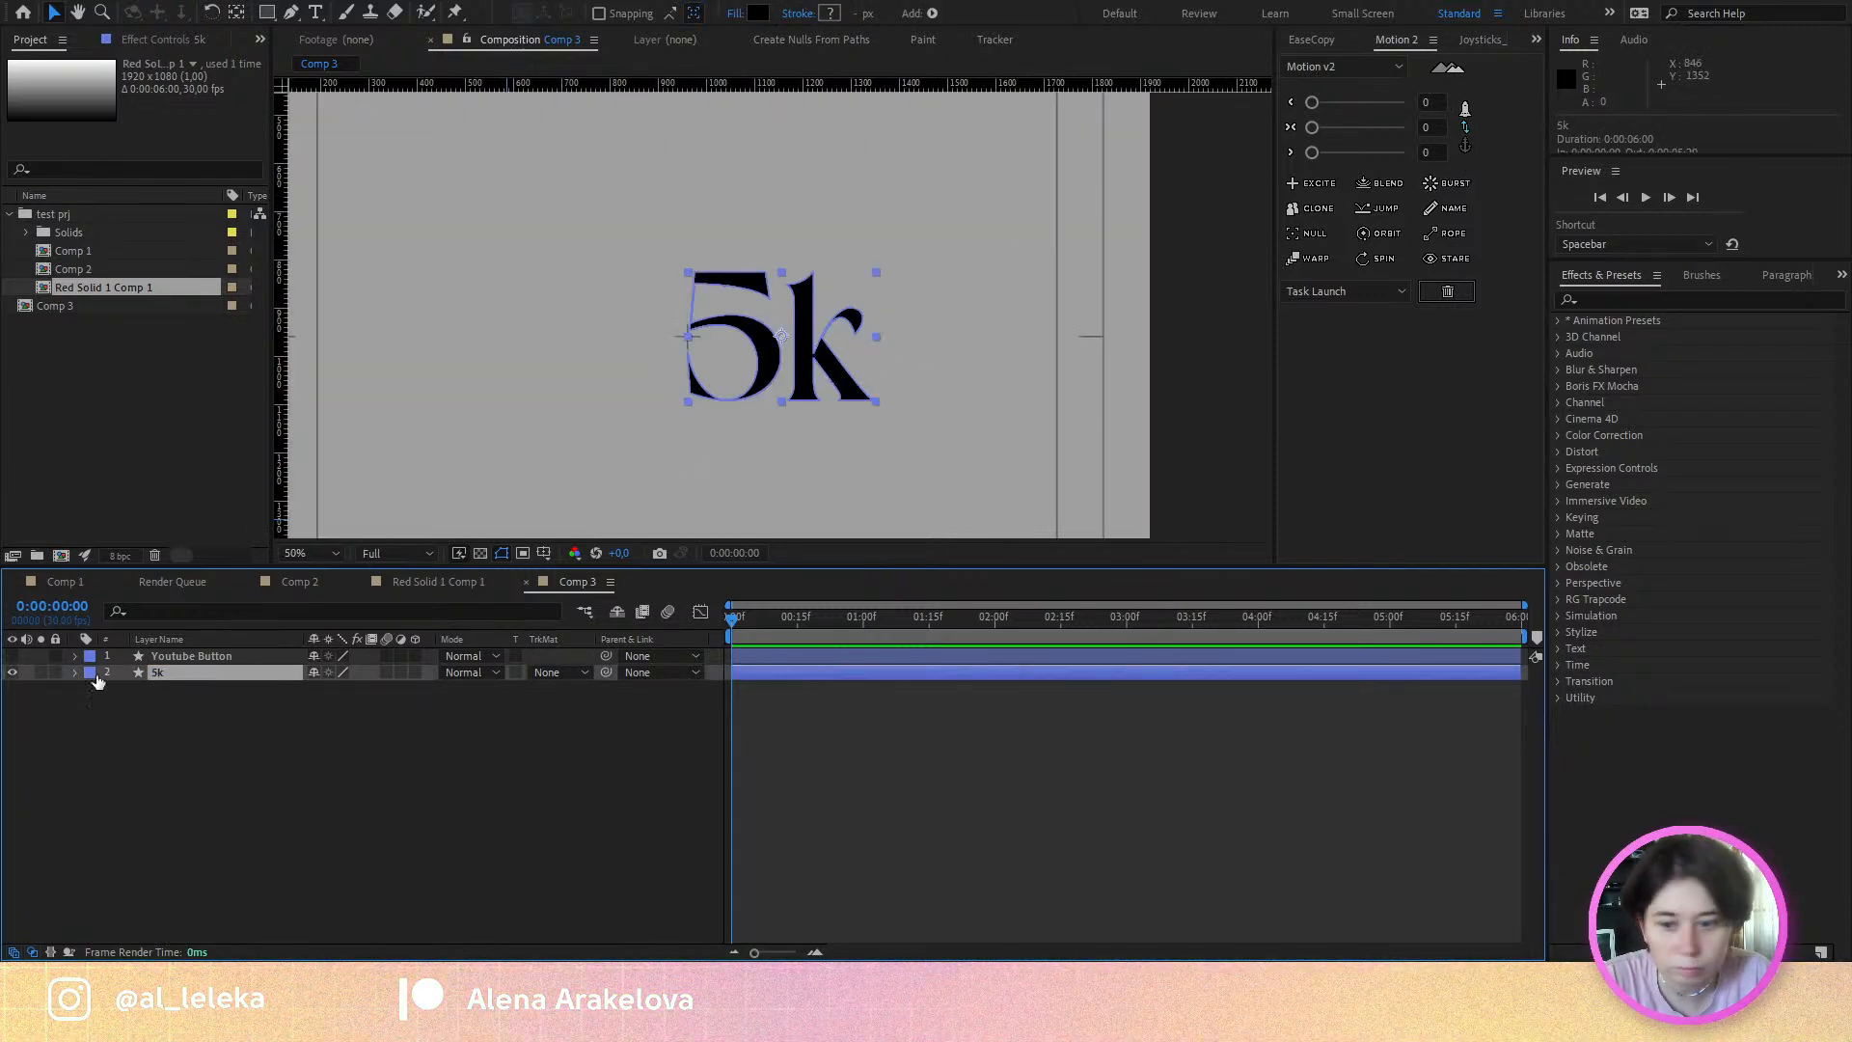
left_click(145, 609)
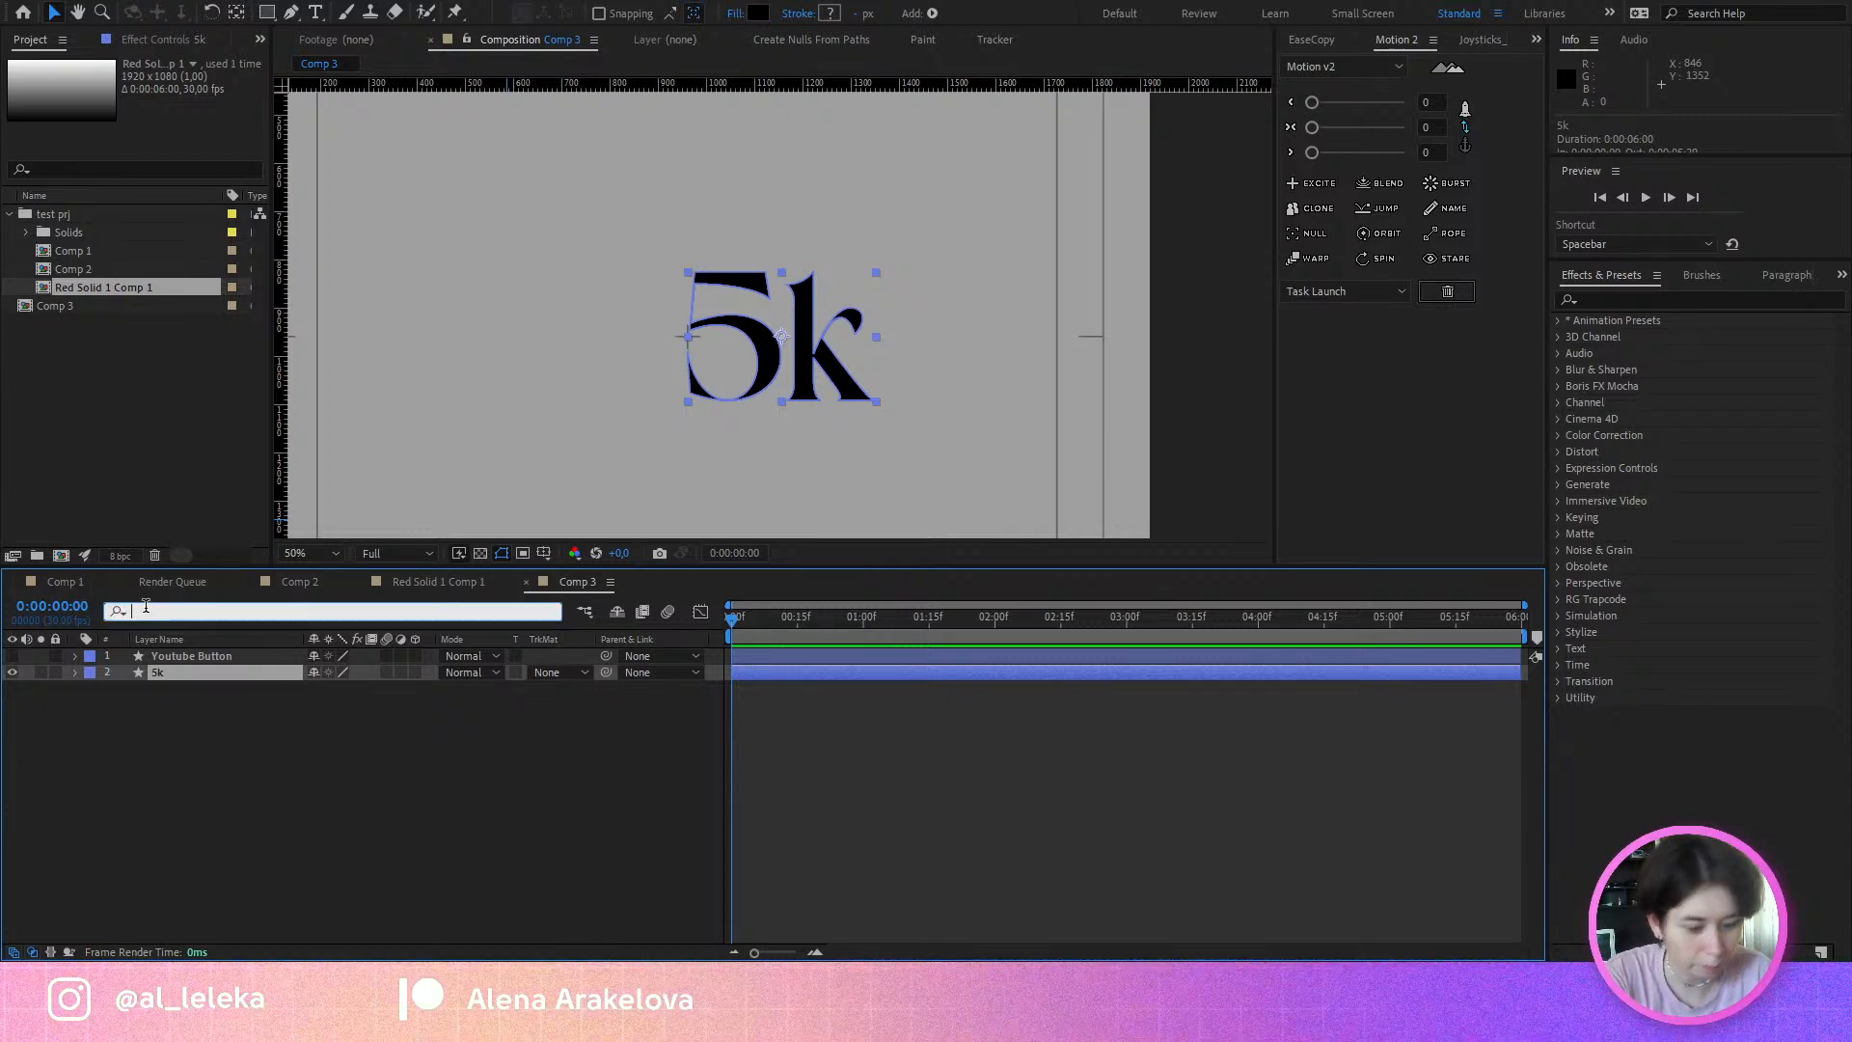
type("path")
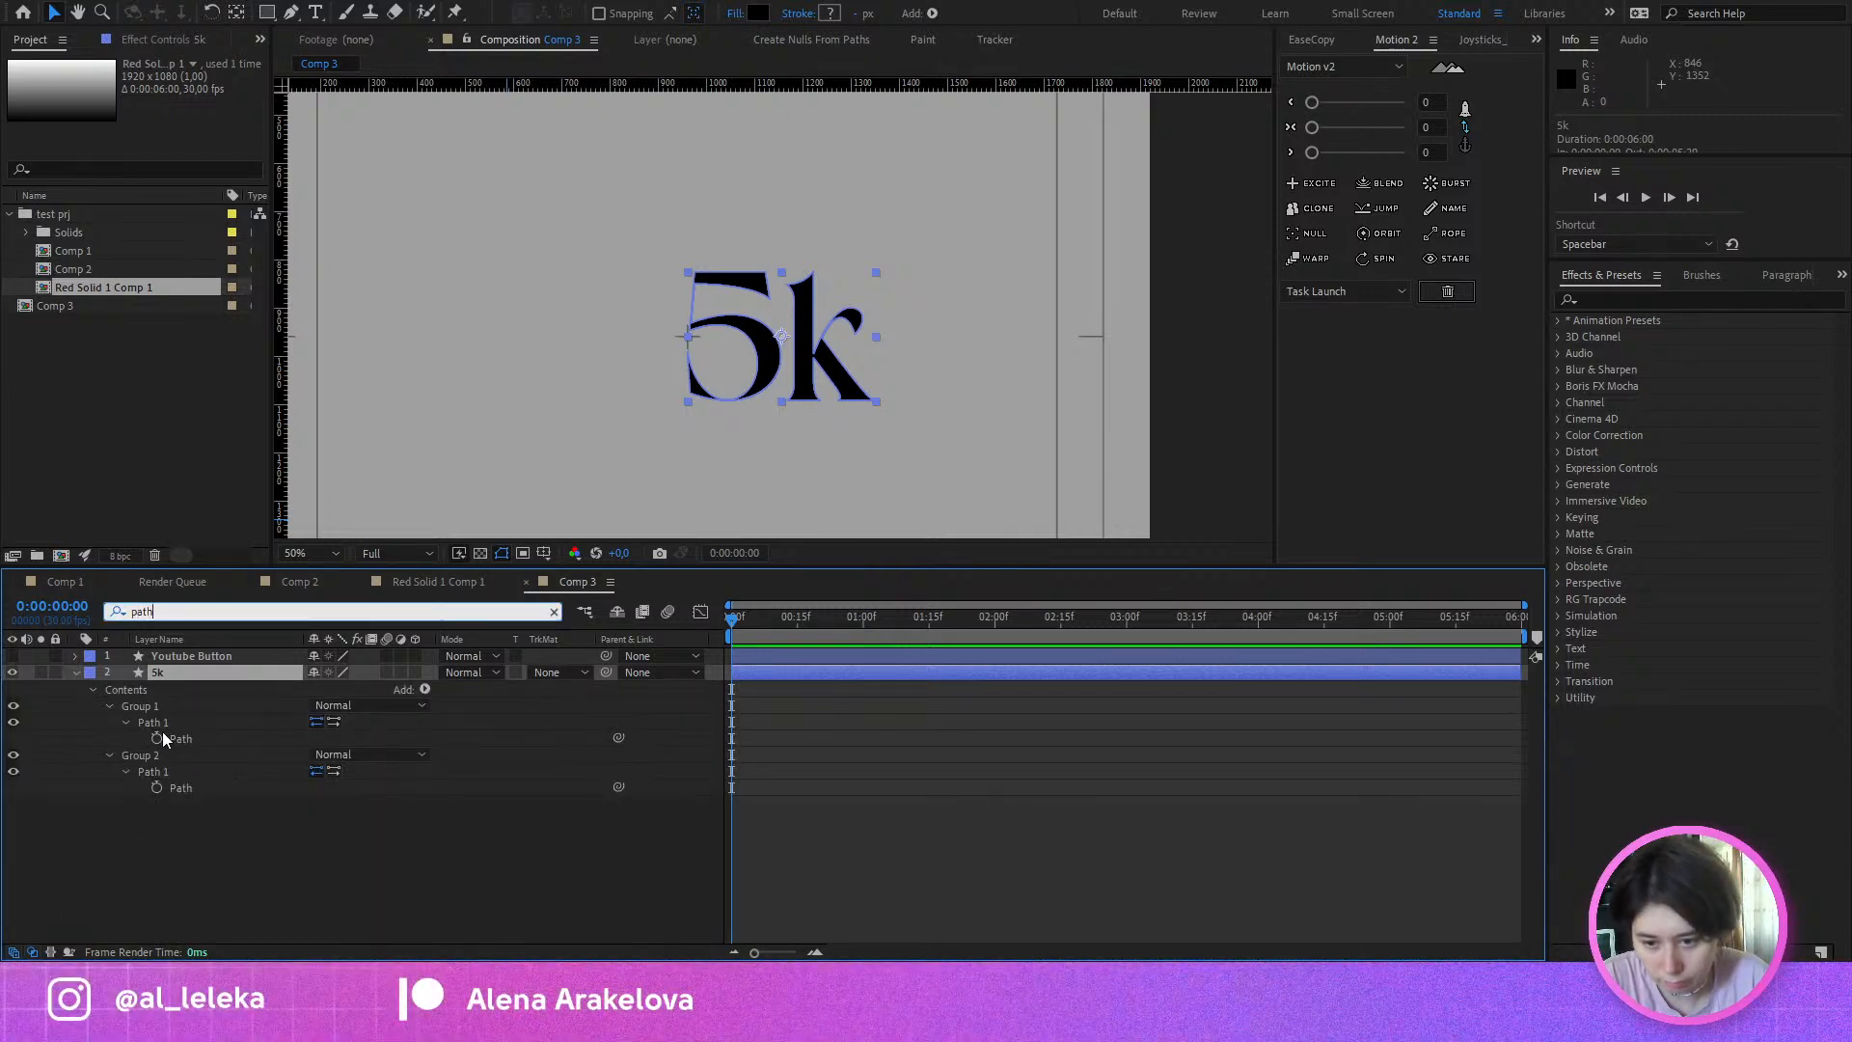
left_click_drag(158, 738, 160, 802)
Step: Keyframe both 5k paths at frame 10 and squash all their points into a thin vertical line at the k's outer edge
key("equal")
key("equal")
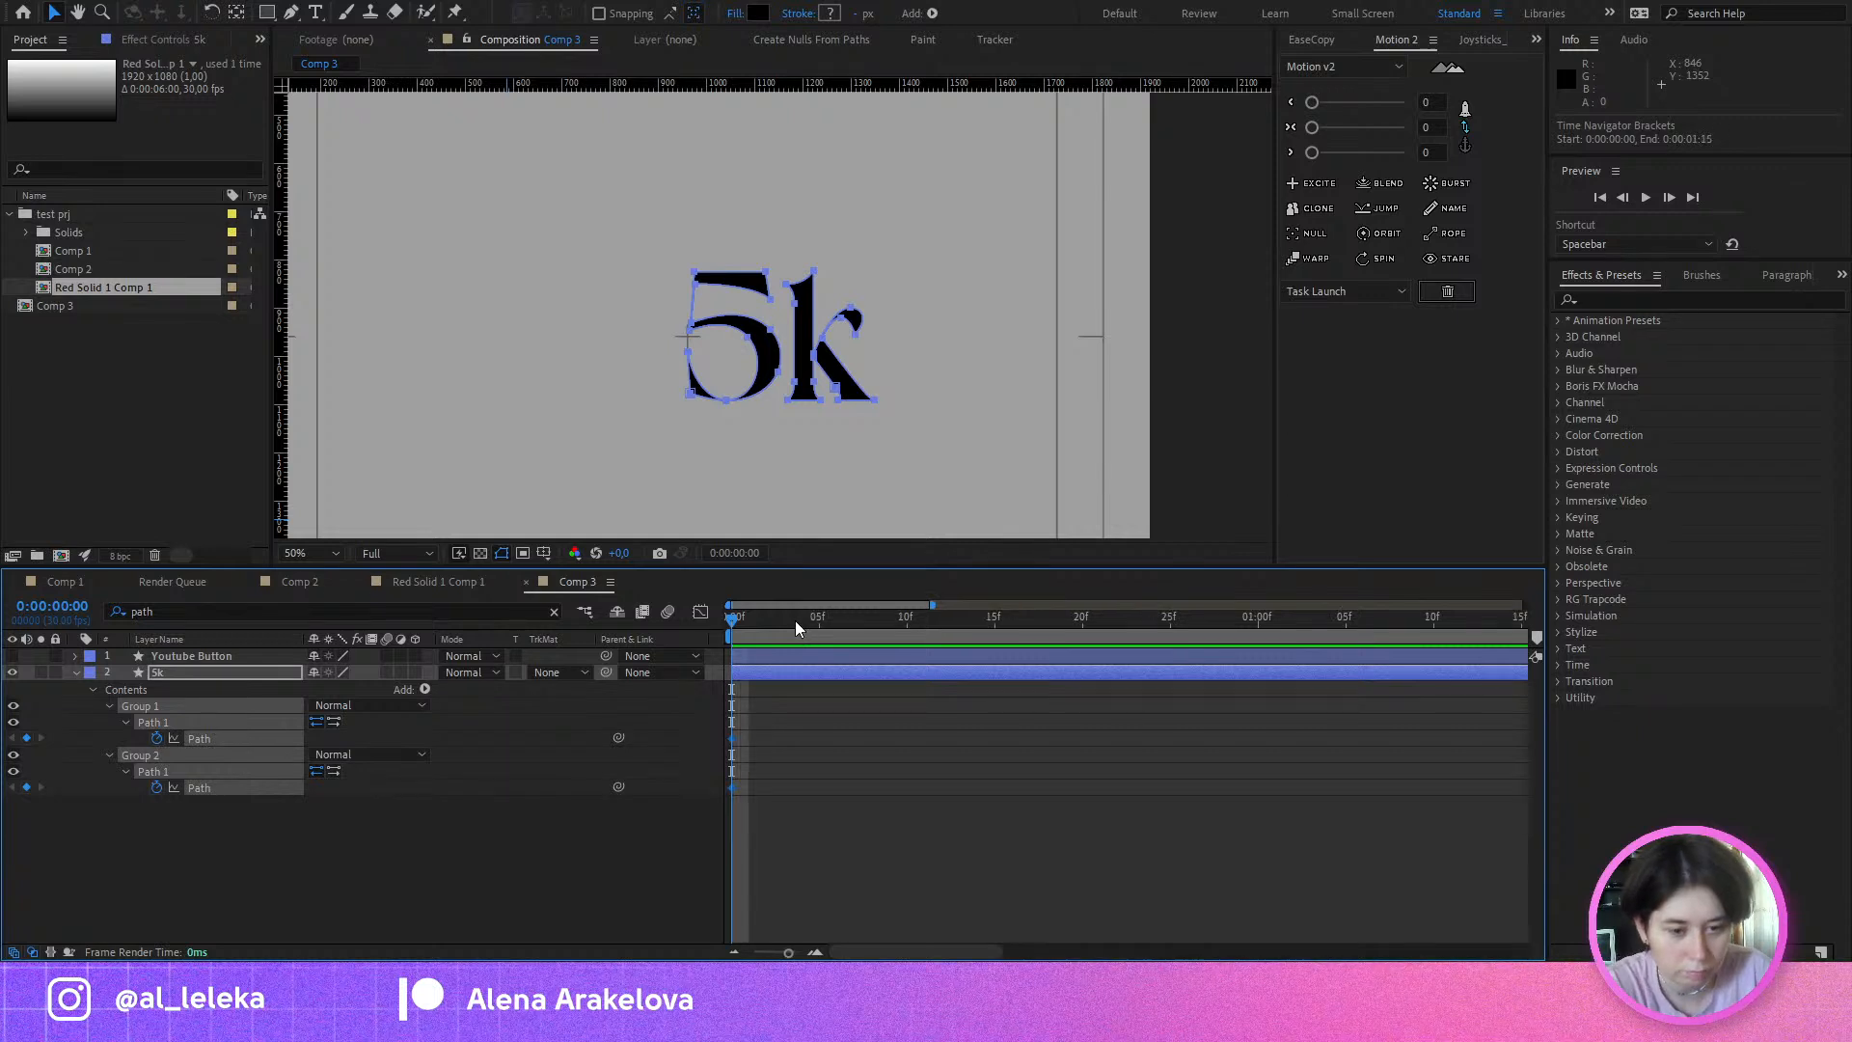
left_click_drag(797, 624, 911, 630)
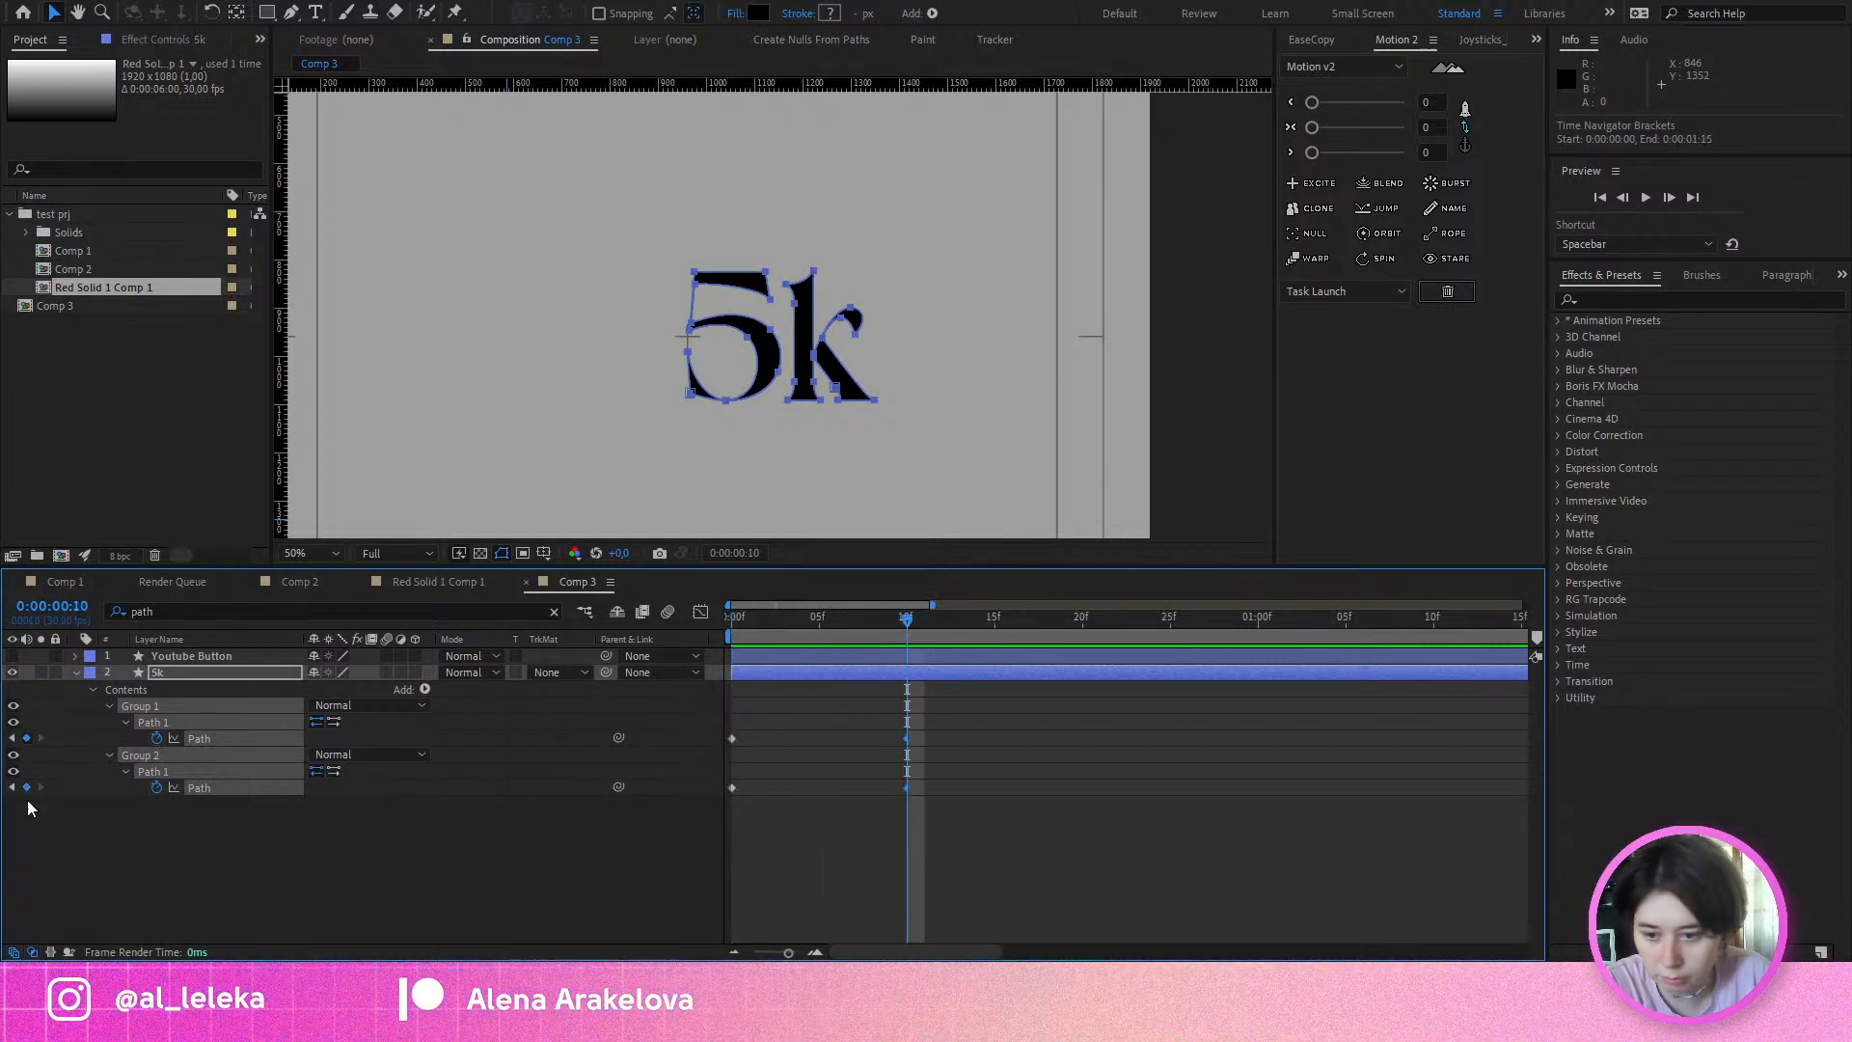
left_click_drag(656, 234, 959, 526)
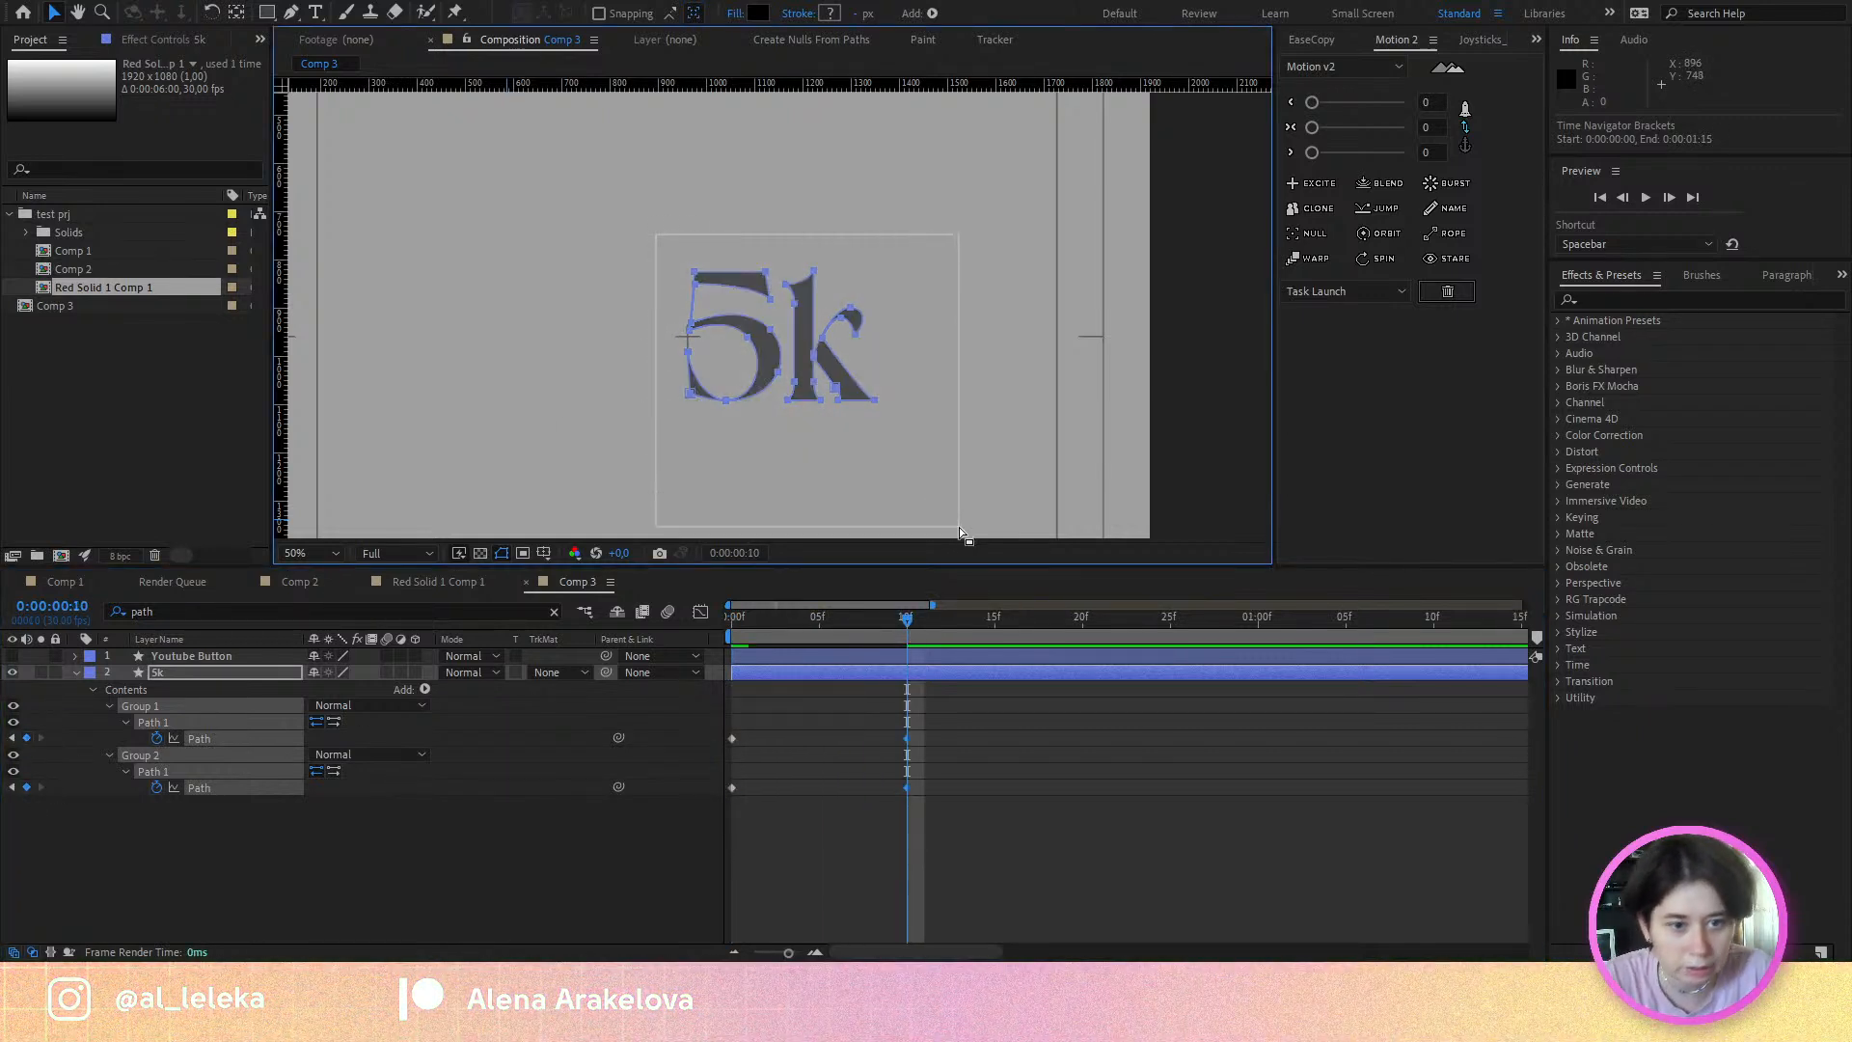
double_click(877, 400)
scroll(679, 340, "up", 1)
left_click_drag(697, 327, 1067, 360)
scroll(1067, 360, "up", 5)
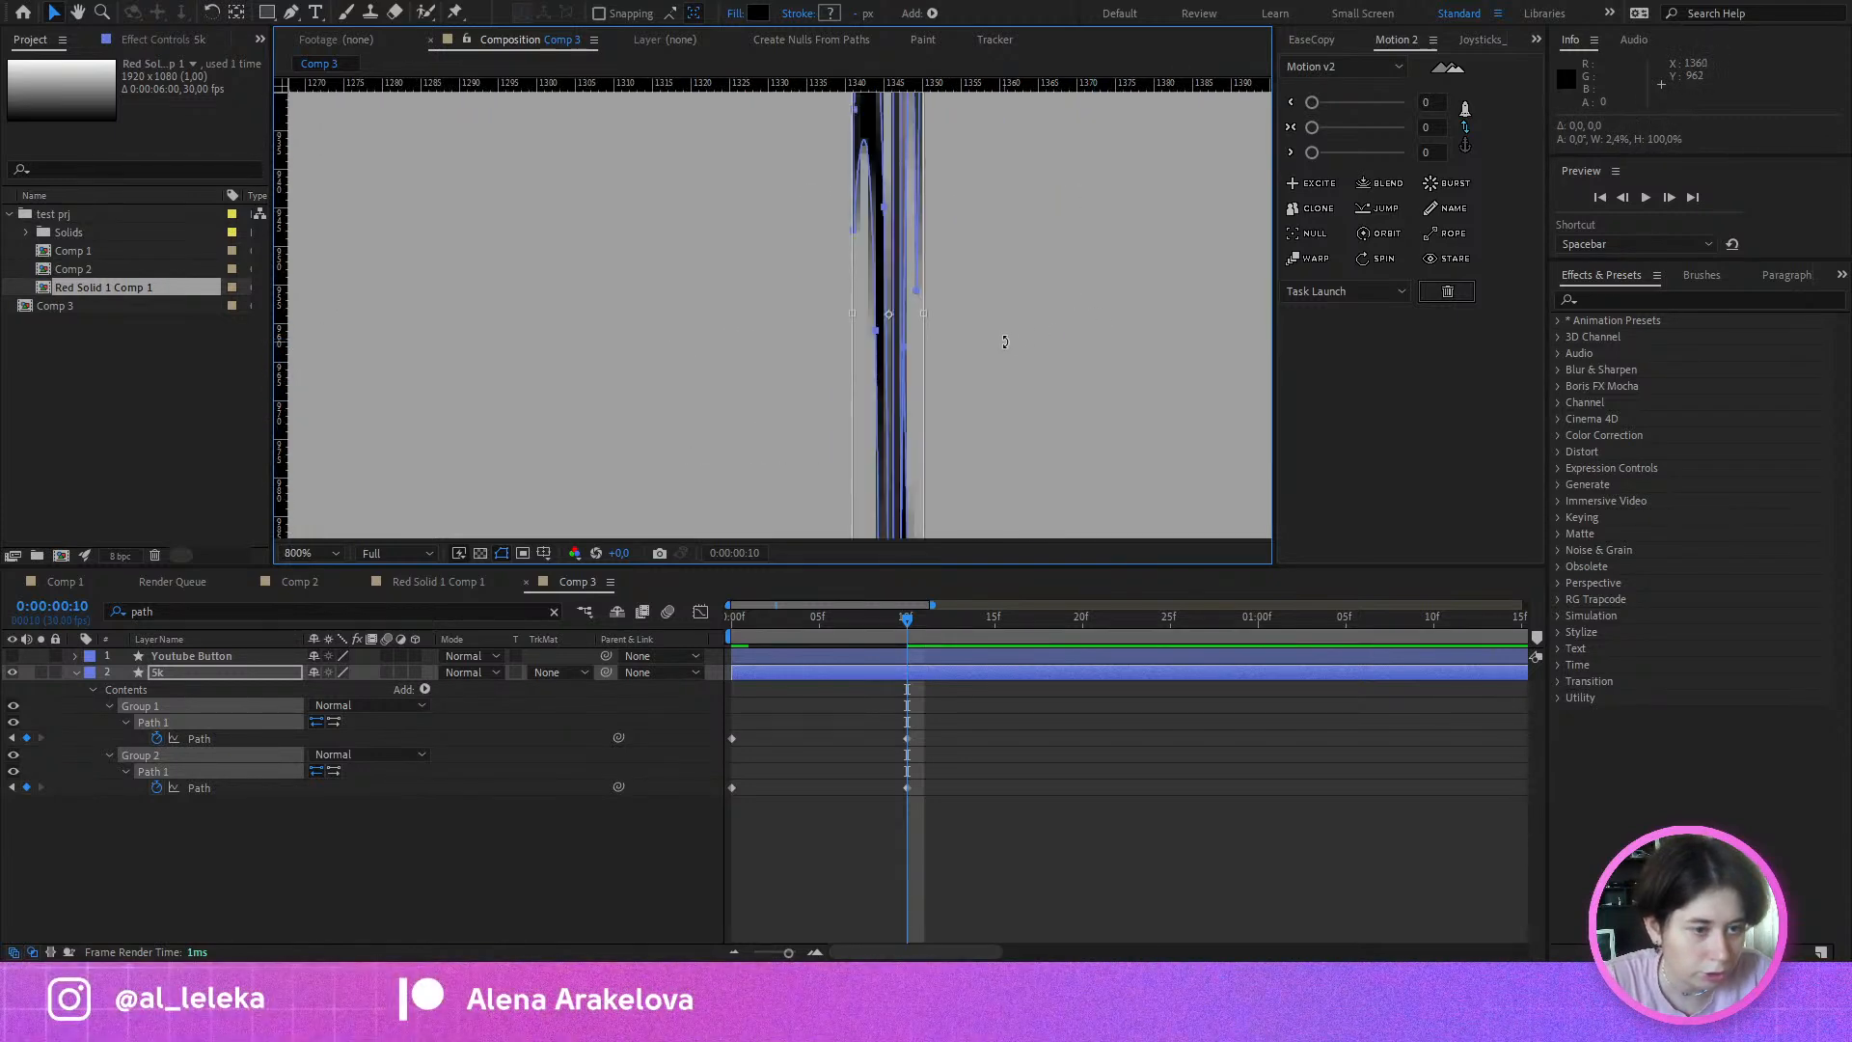
left_click_drag(848, 313, 923, 332)
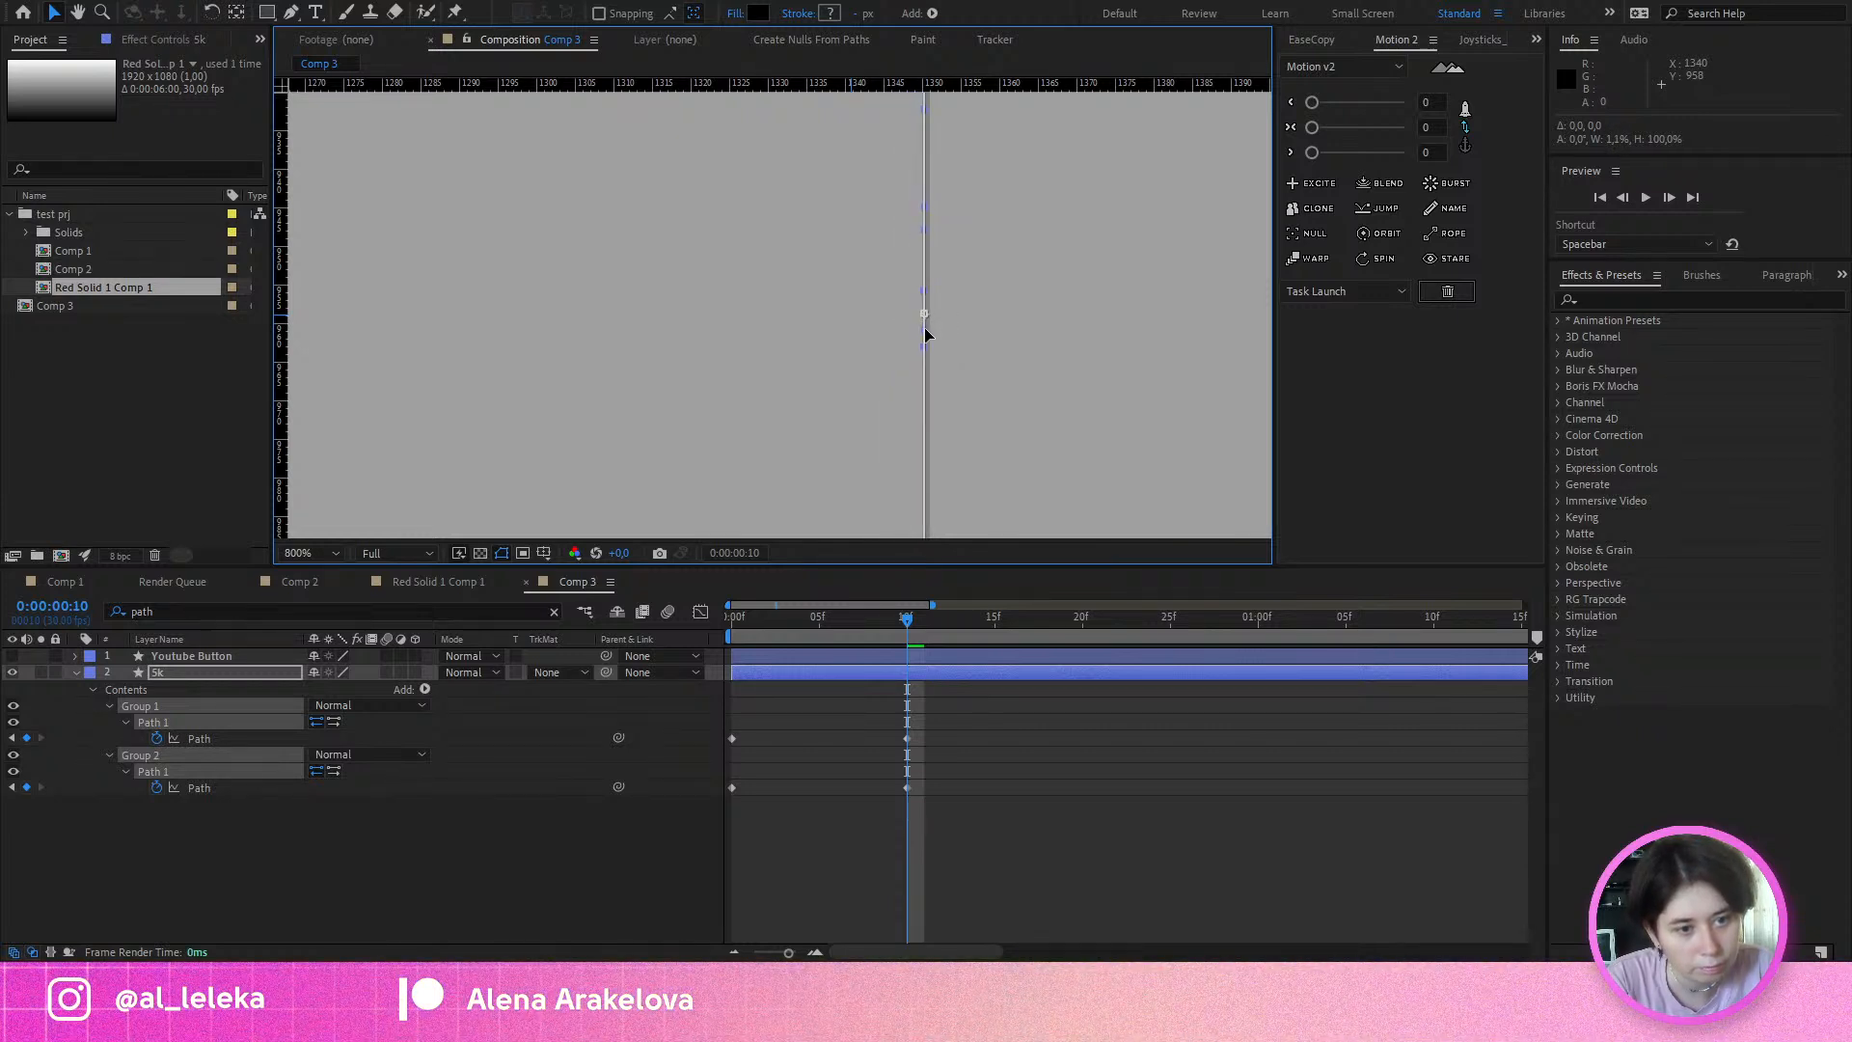
scroll(921, 335, "down", 8)
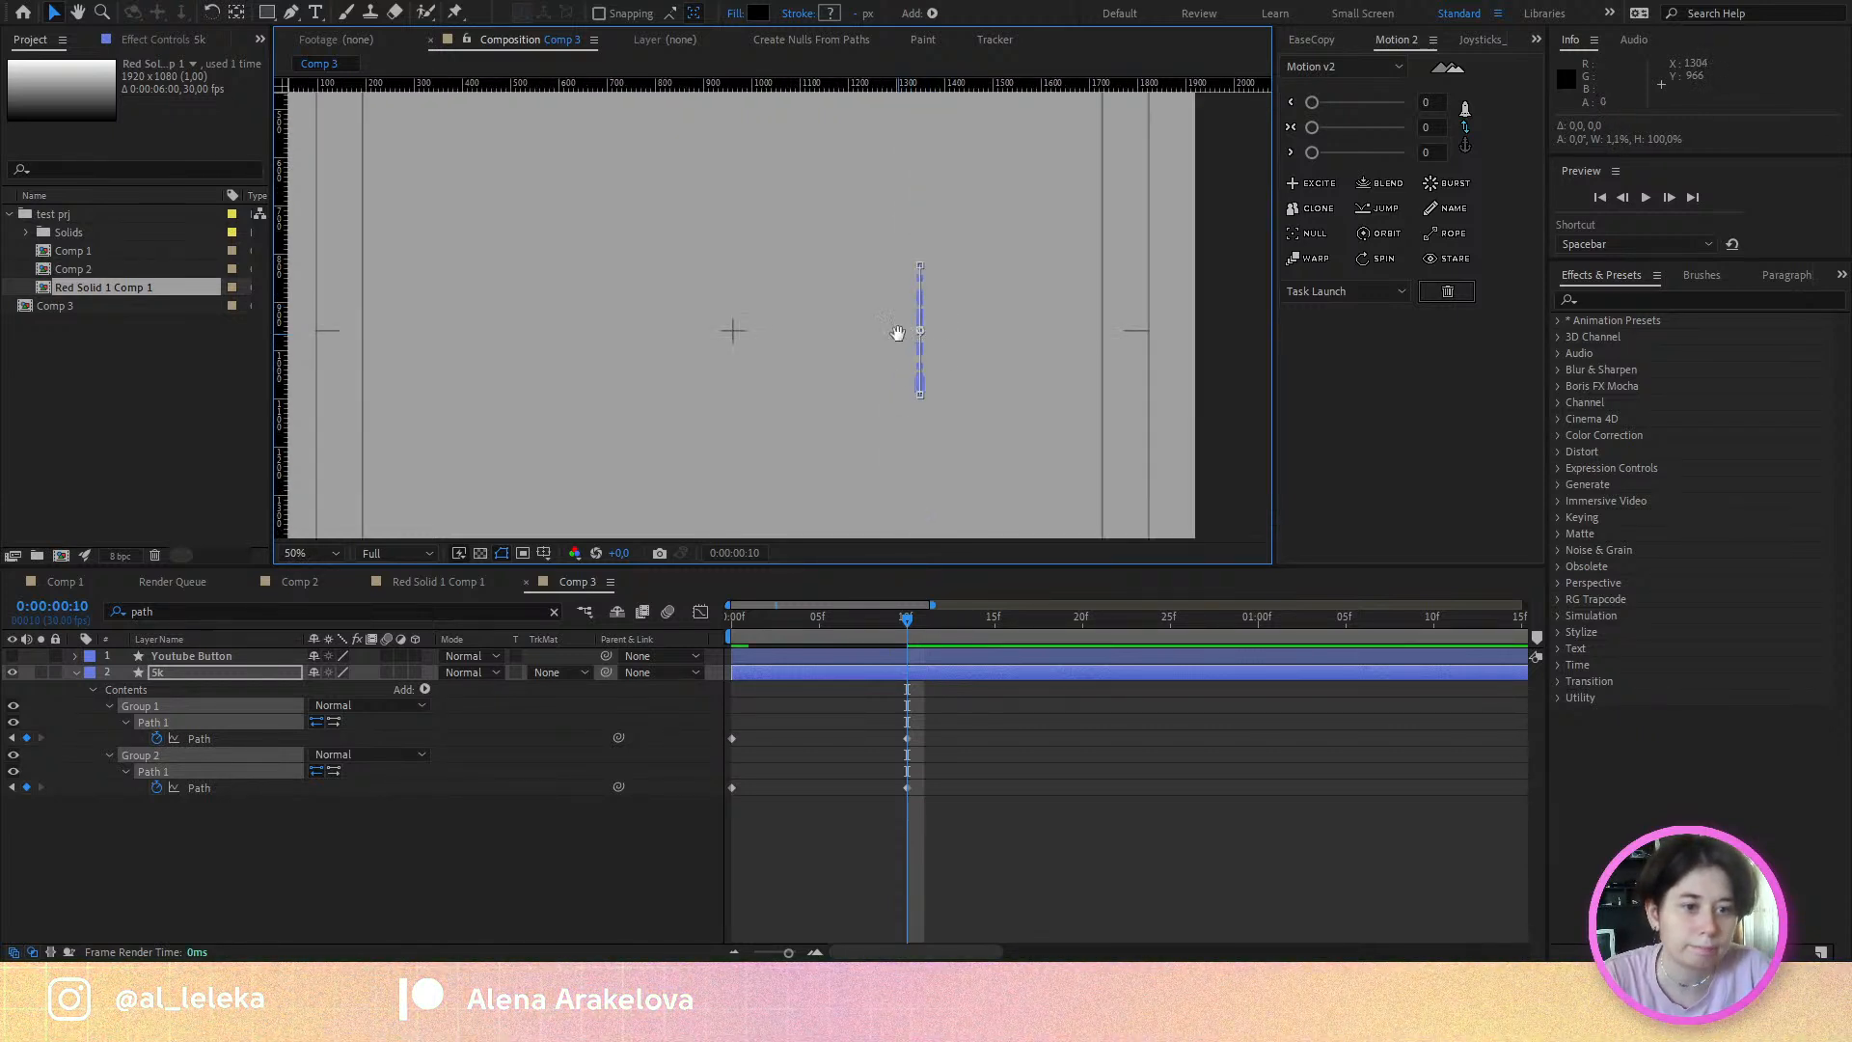
left_click_drag(897, 333, 950, 333)
Step: Return to the first frame and centre the 5k layer in the composition at position 960, 958, checking frame 10
left_click_drag(906, 616, 643, 640)
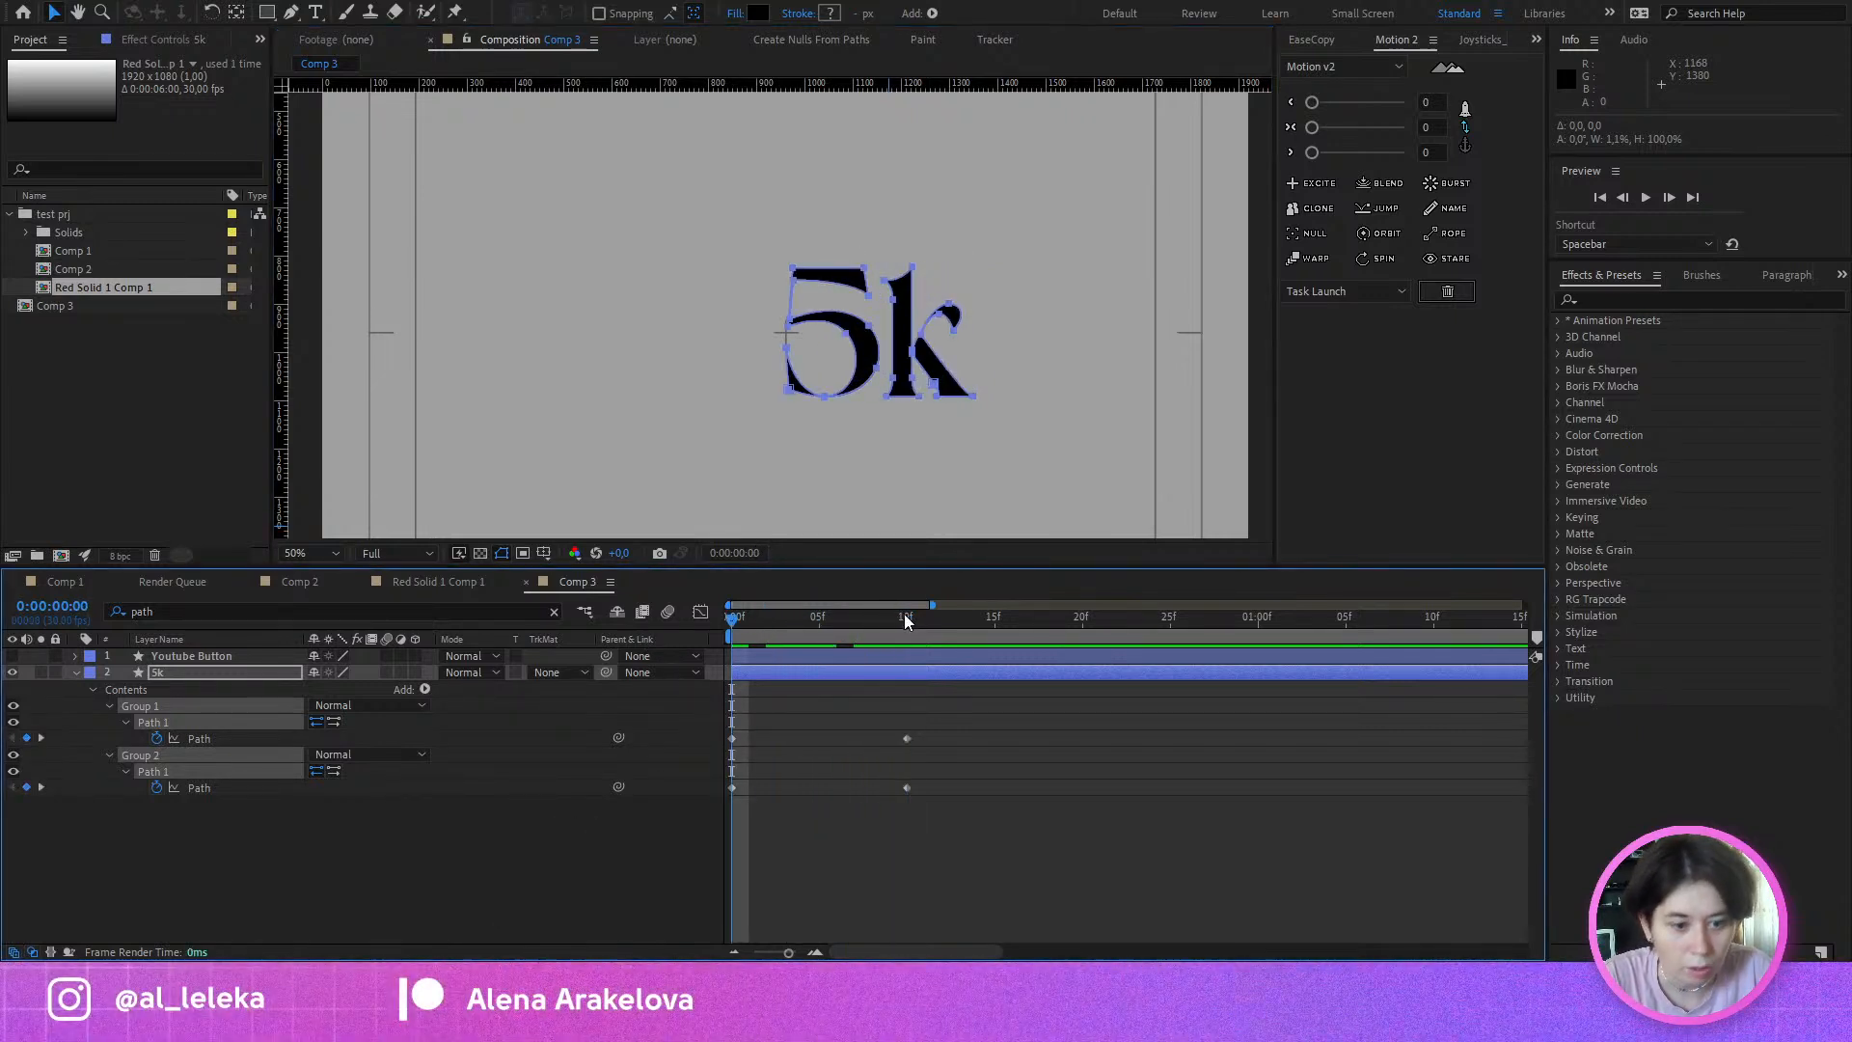
left_click(176, 675)
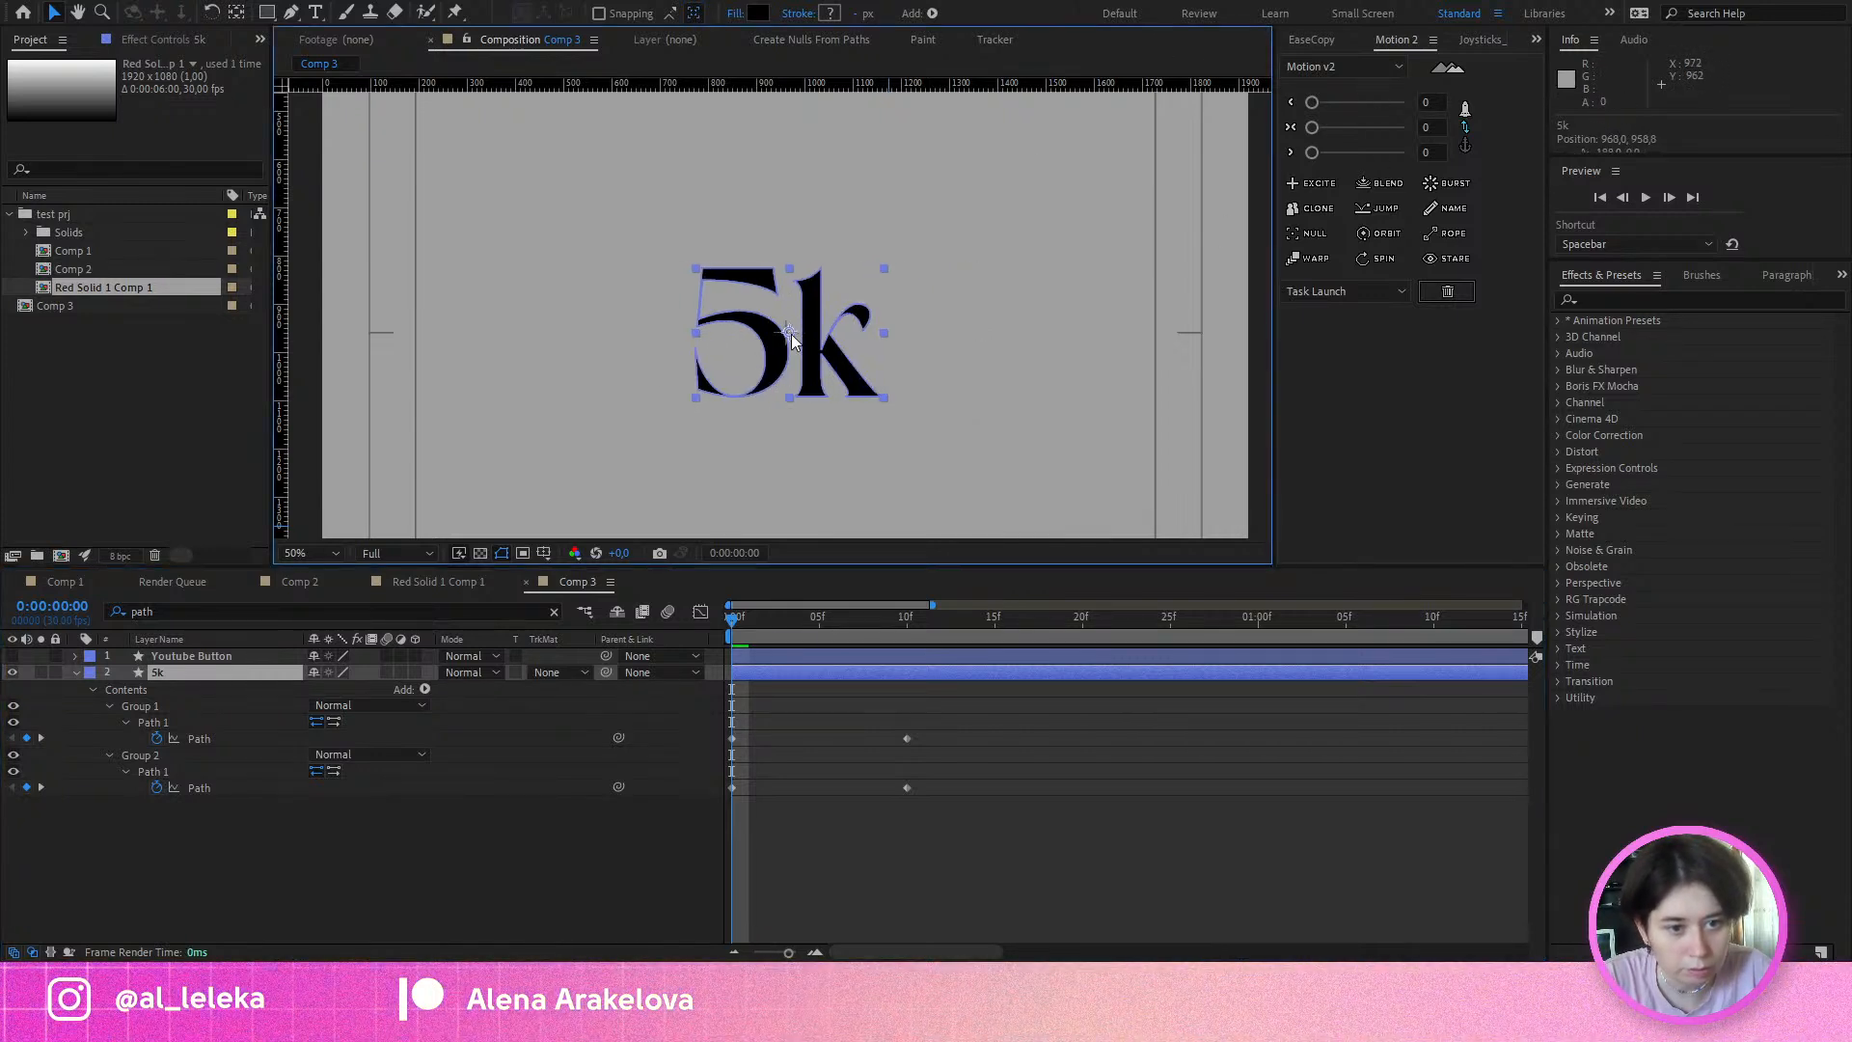
key("Return")
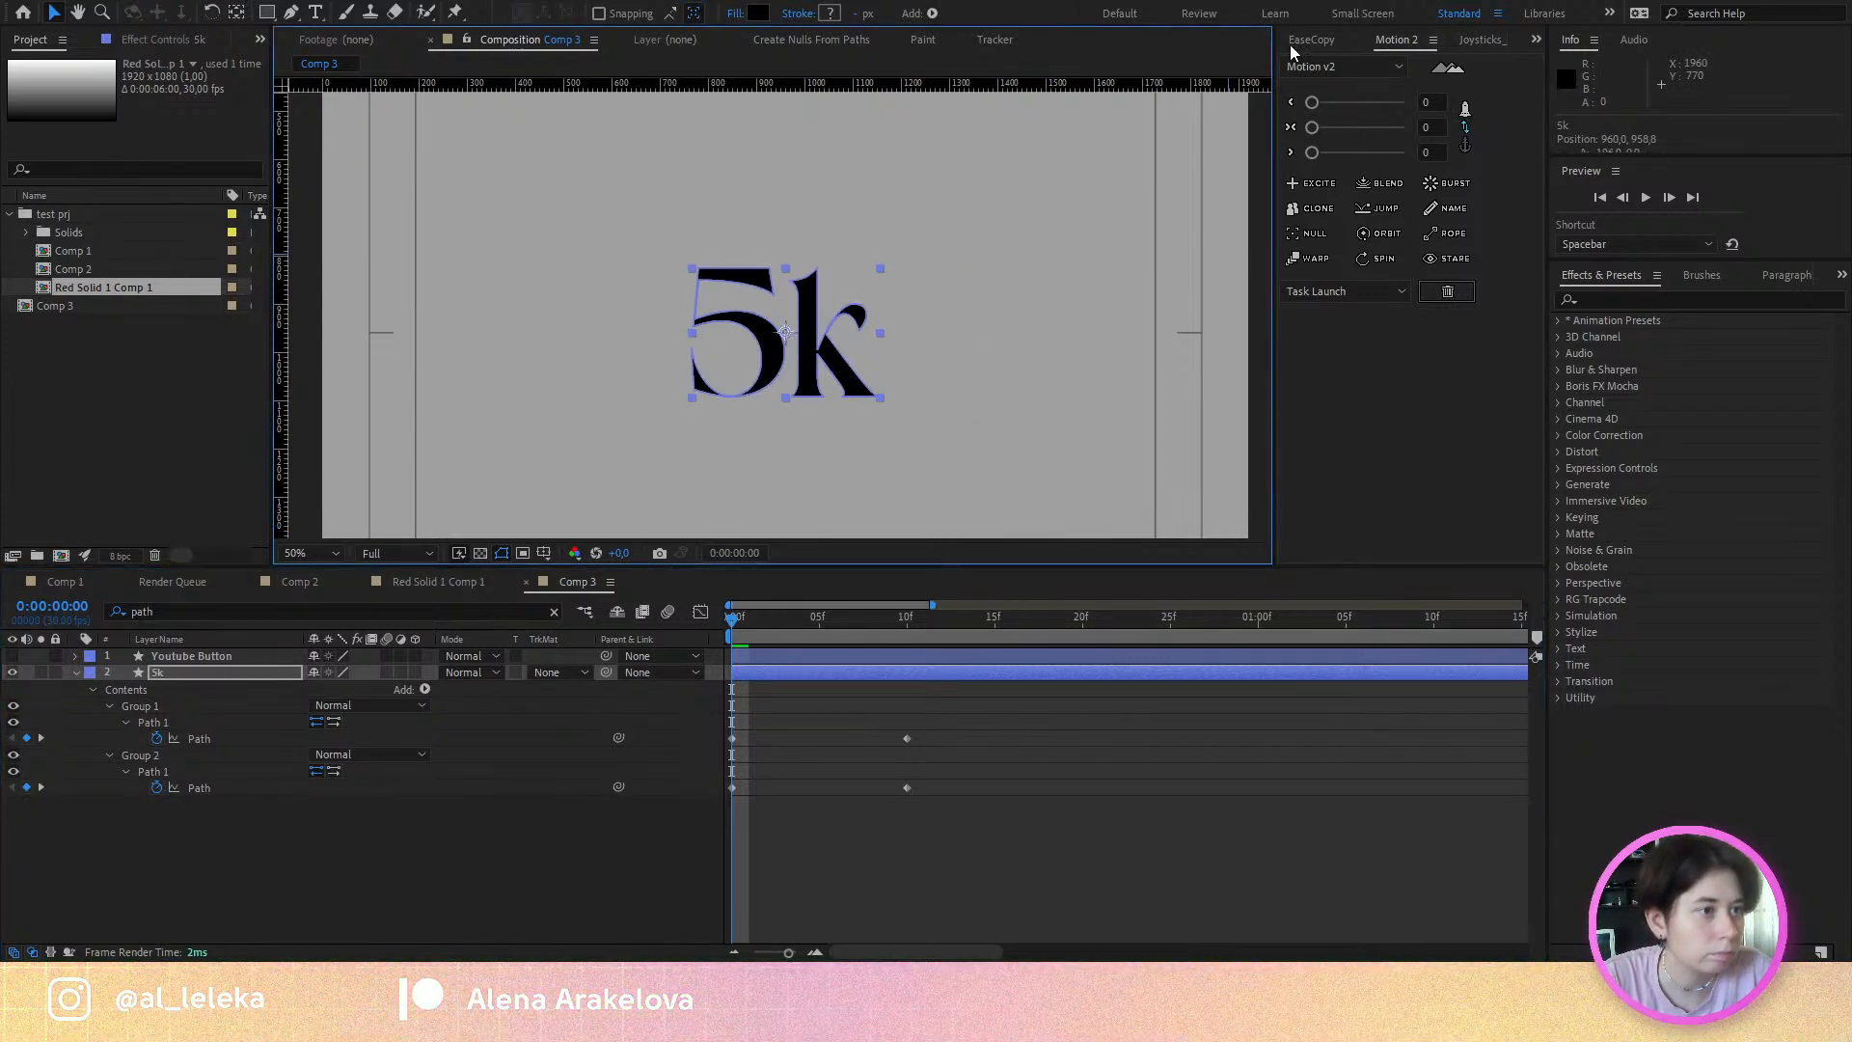
left_click(1572, 131)
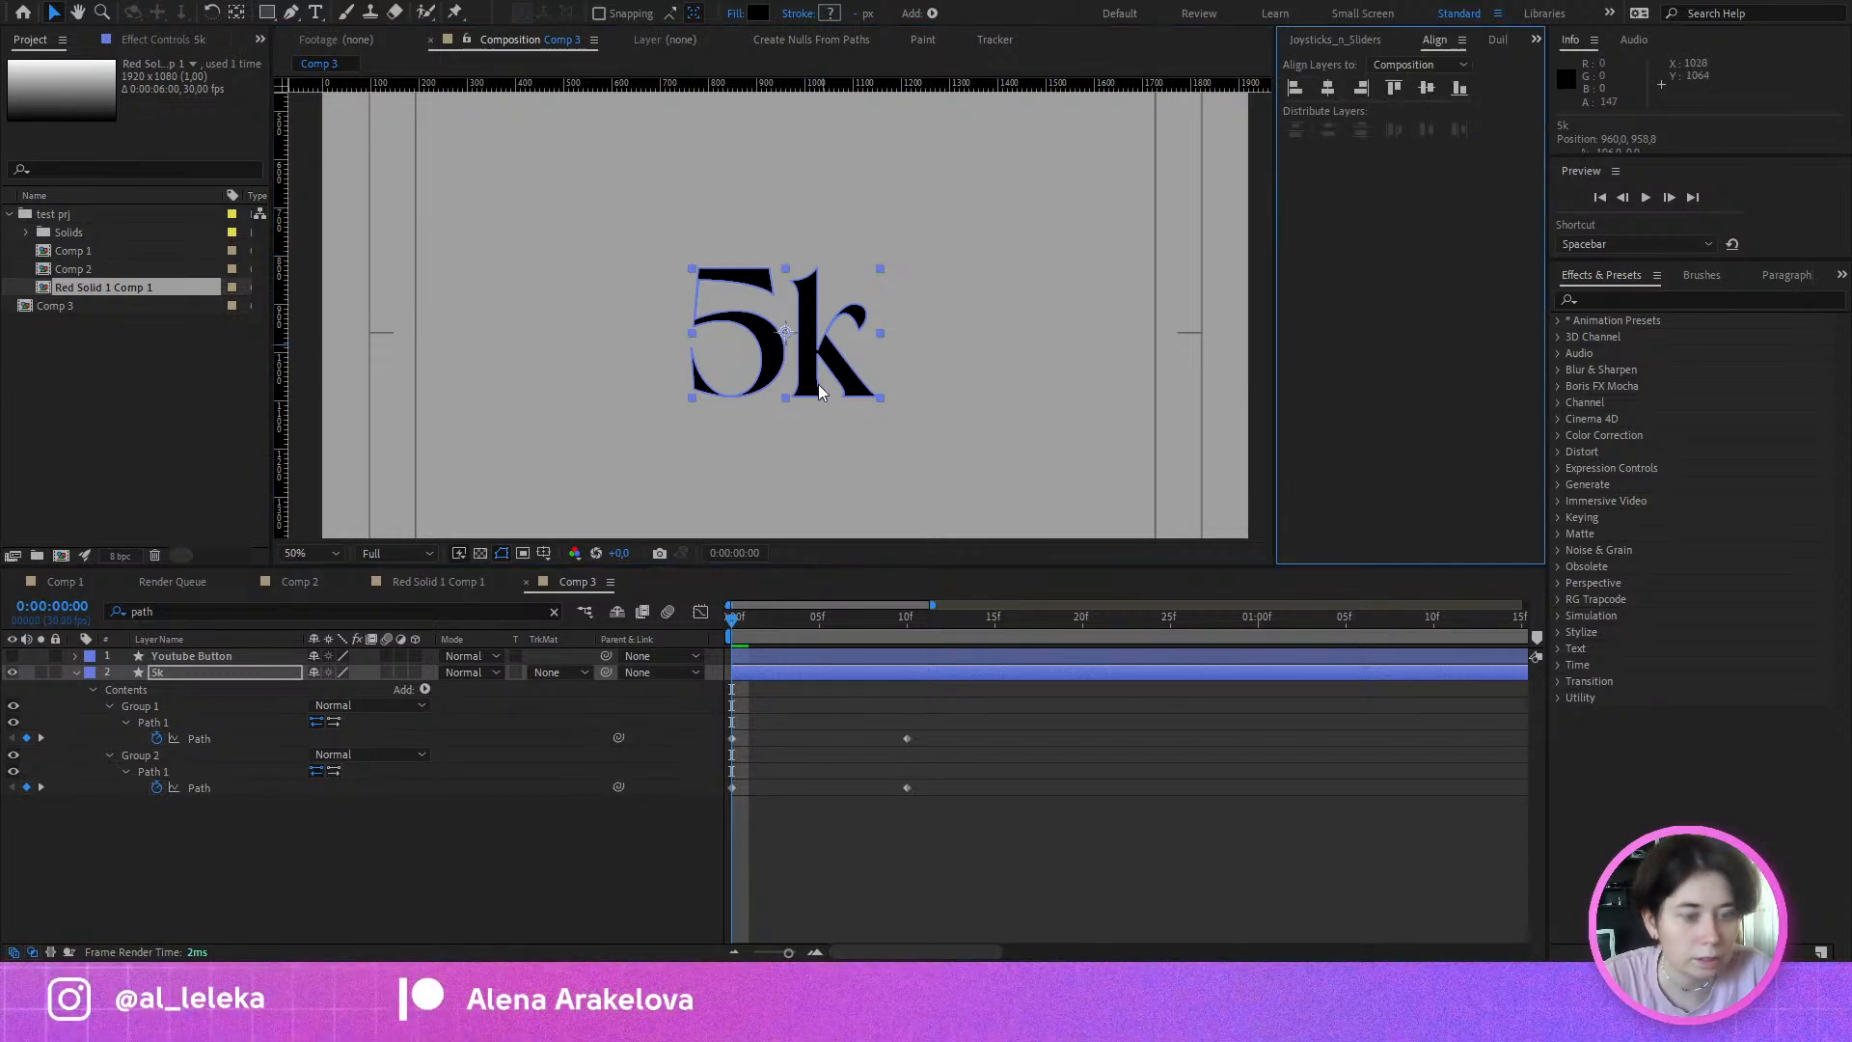
left_click_drag(758, 623, 905, 662)
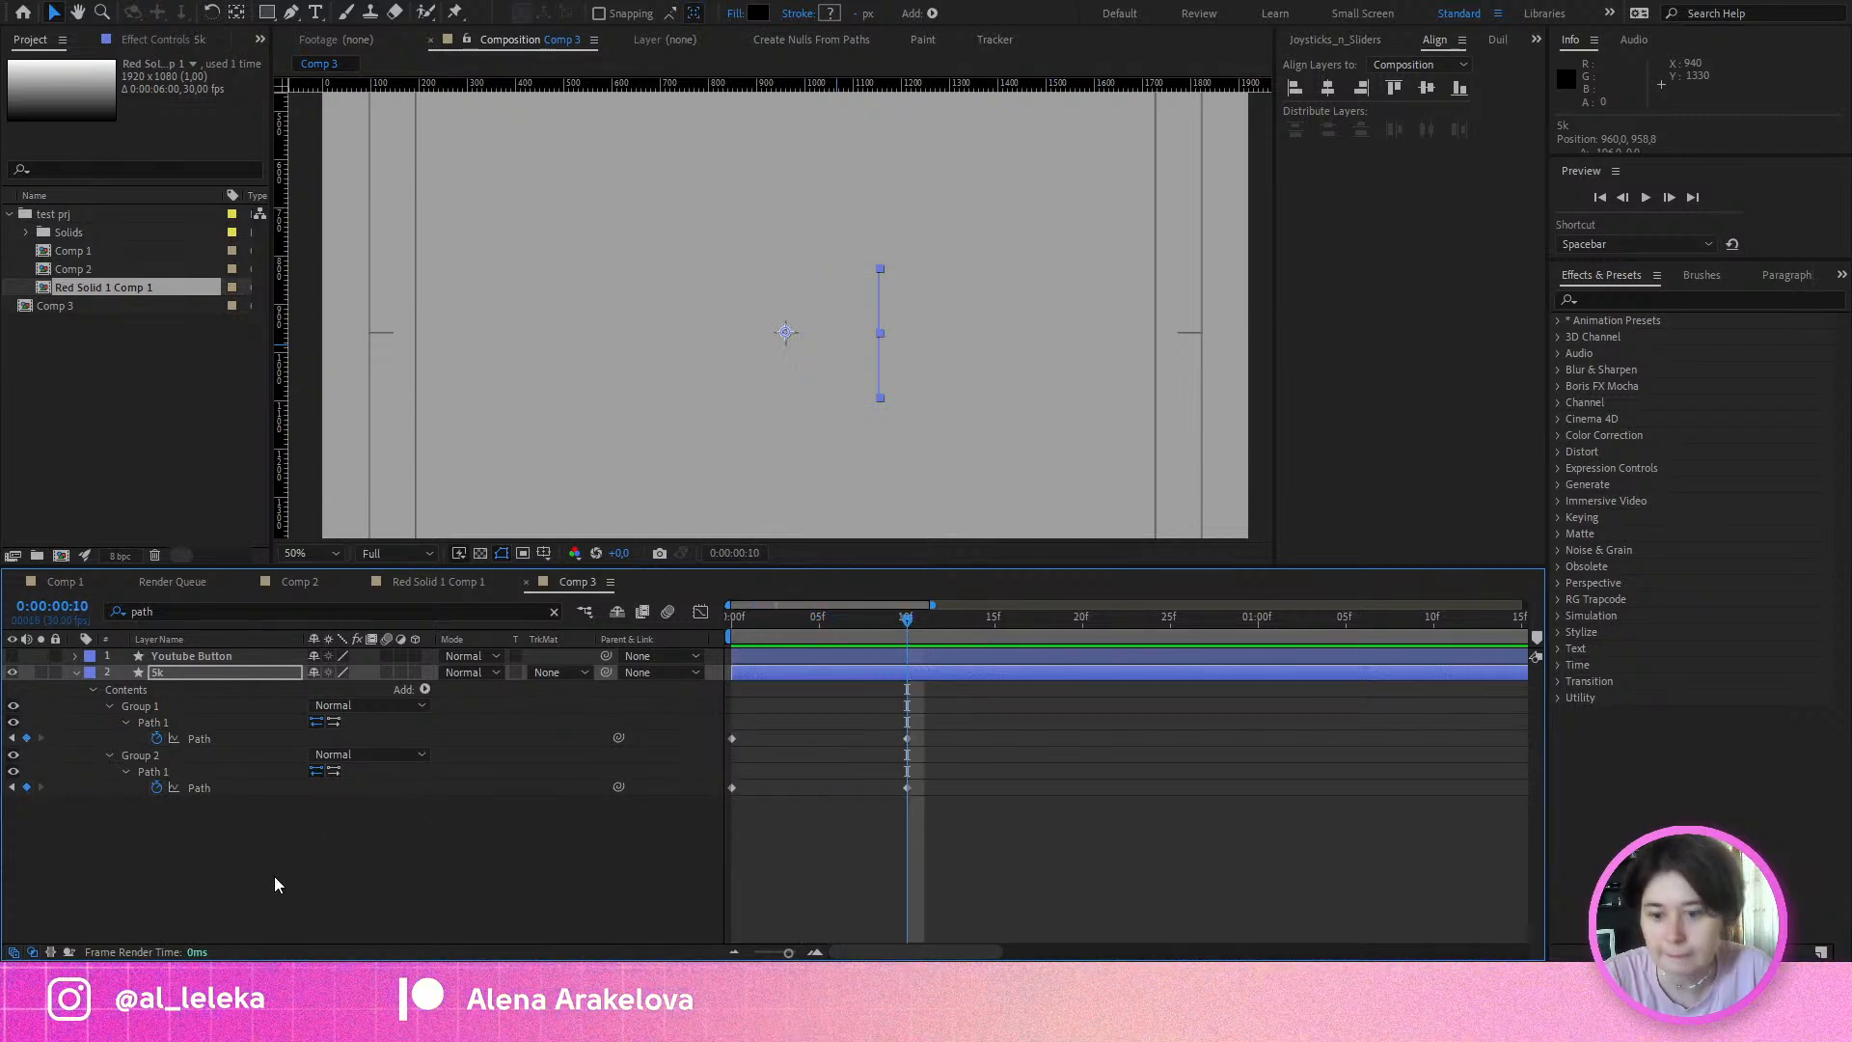
Step: Place a horizontal guide at 826 along the top edge of the 5k on the first frame
left_click(197, 889)
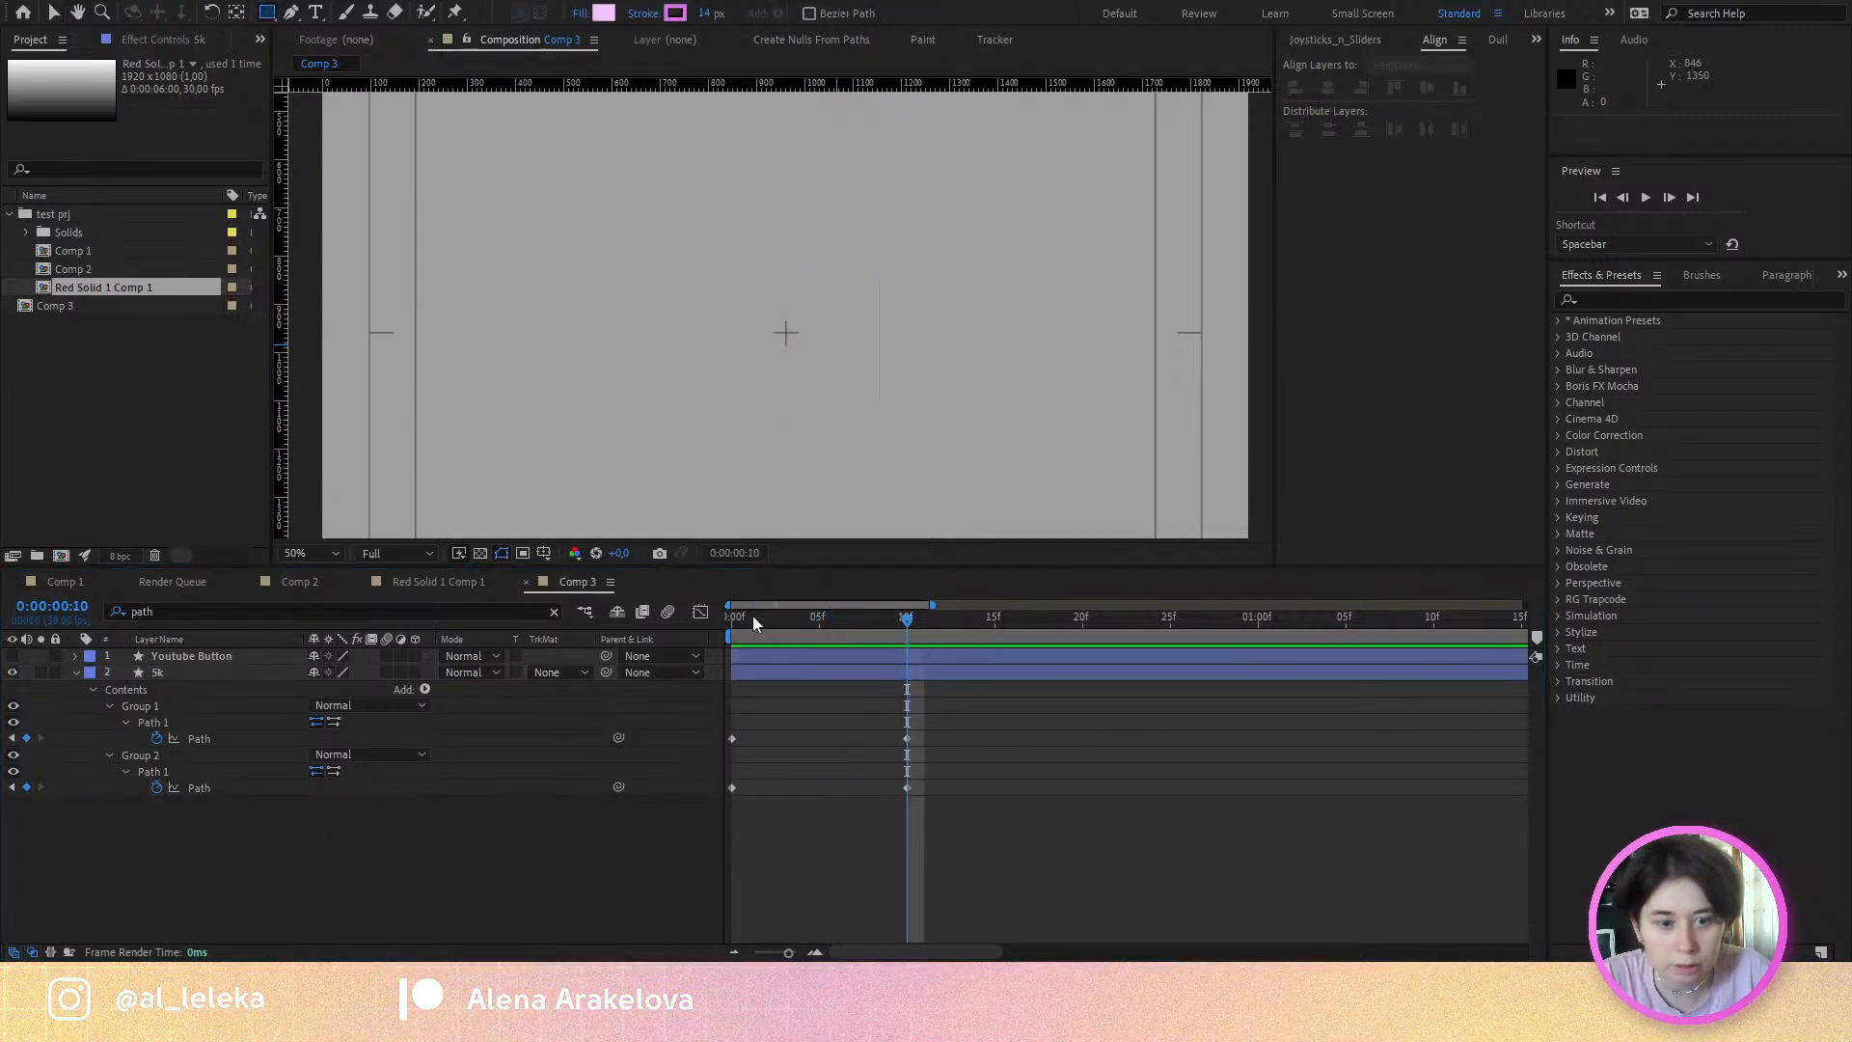
left_click_drag(752, 622, 675, 627)
scroll(737, 116, "up", 4)
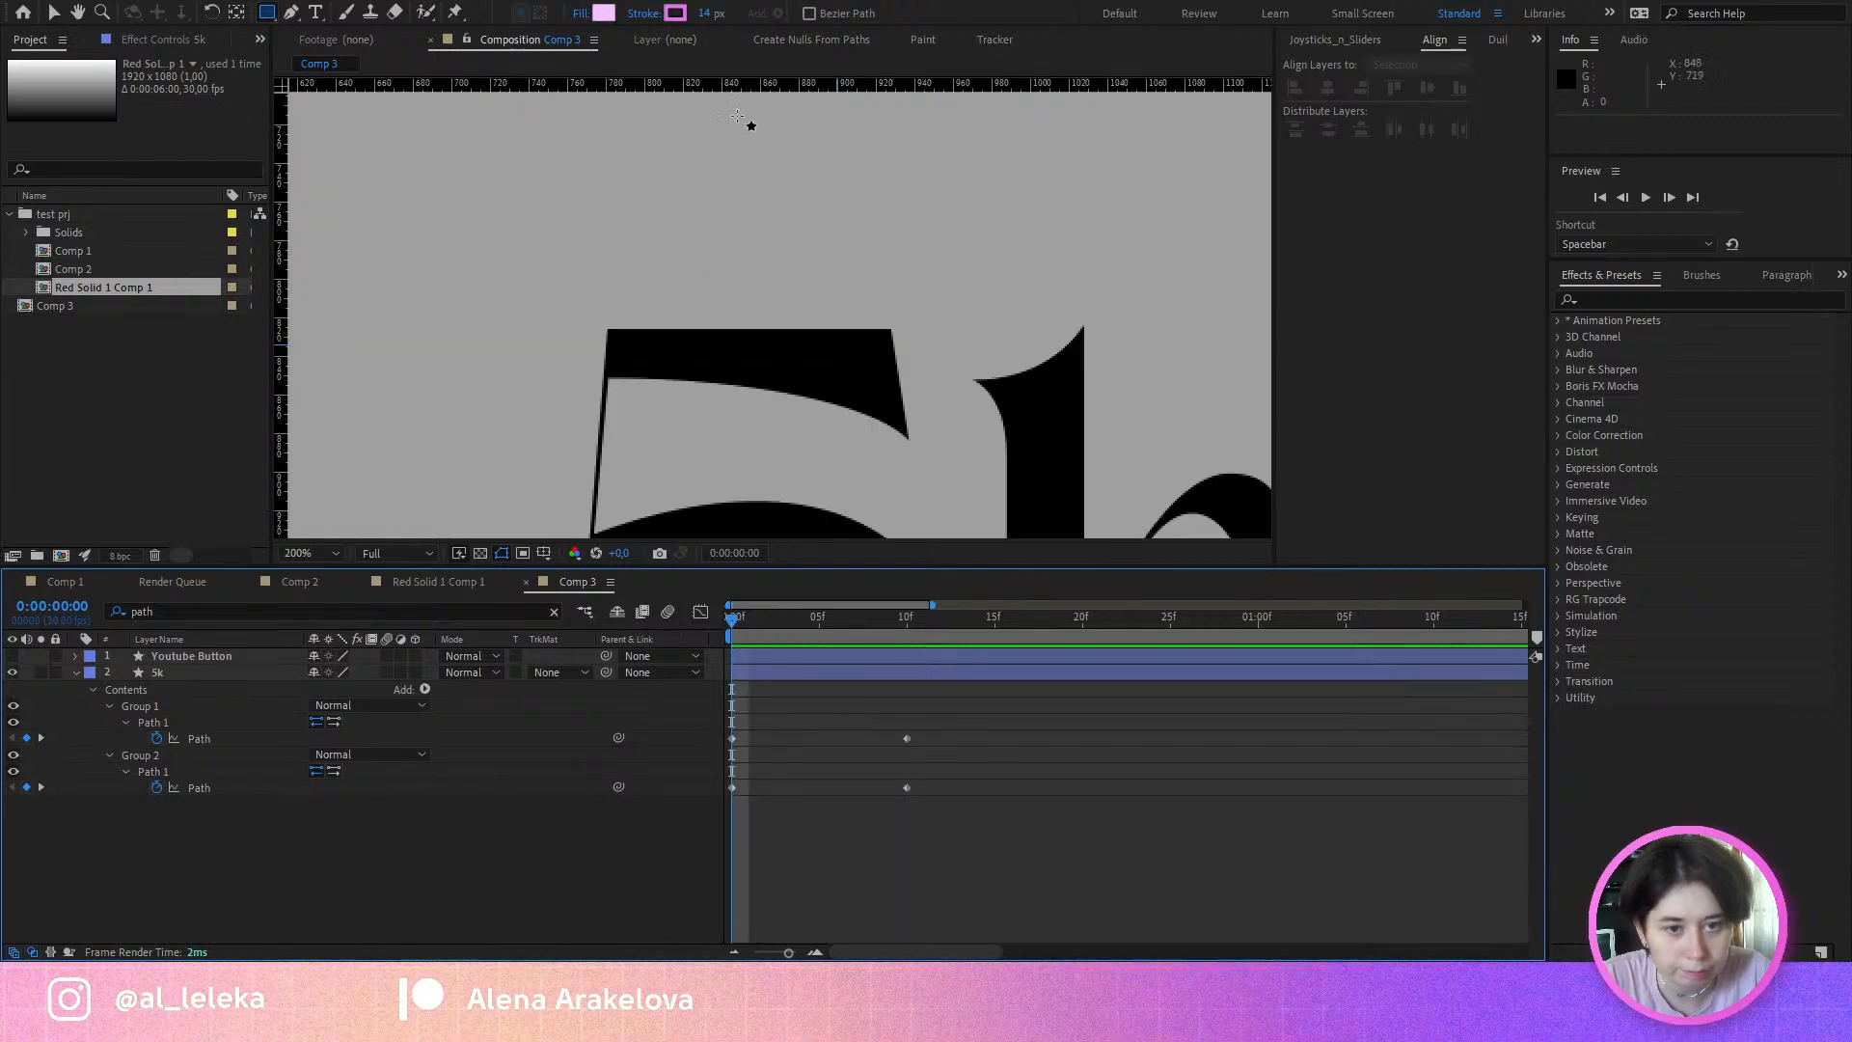
left_click_drag(610, 337, 610, 320)
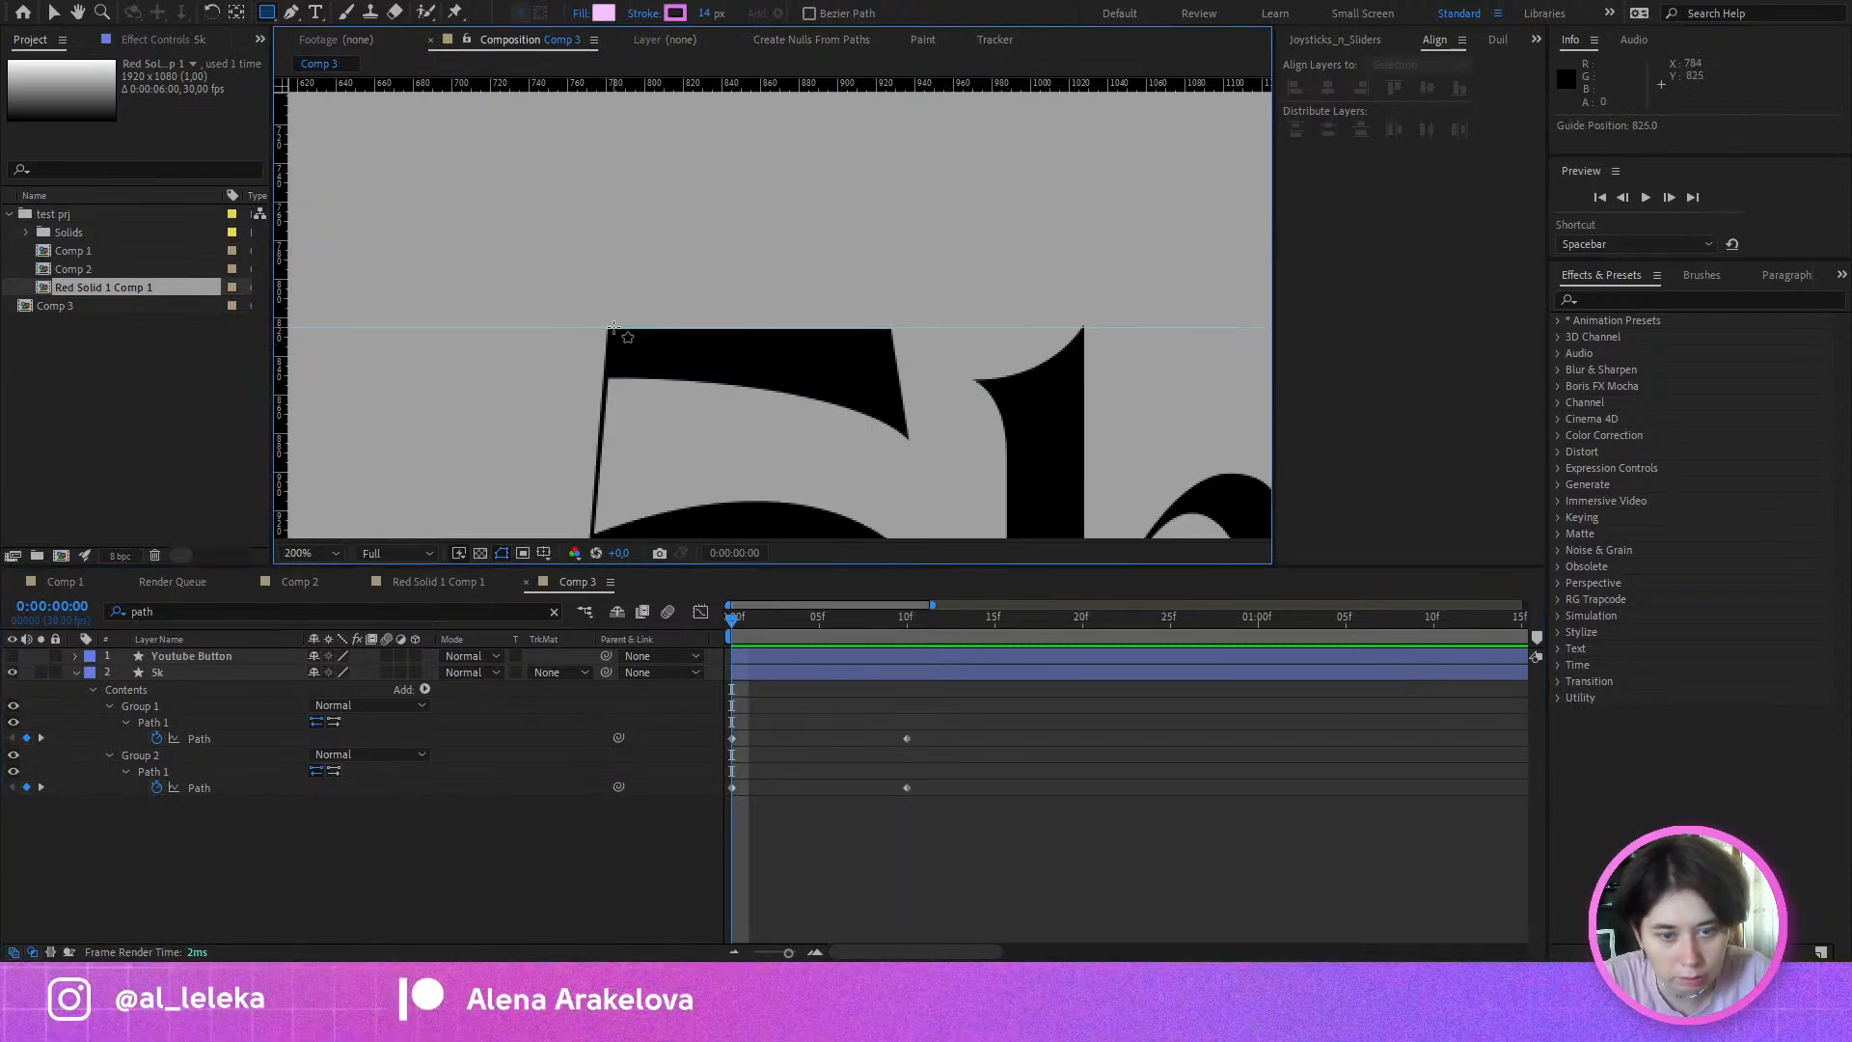
scroll(641, 317, "up", 3)
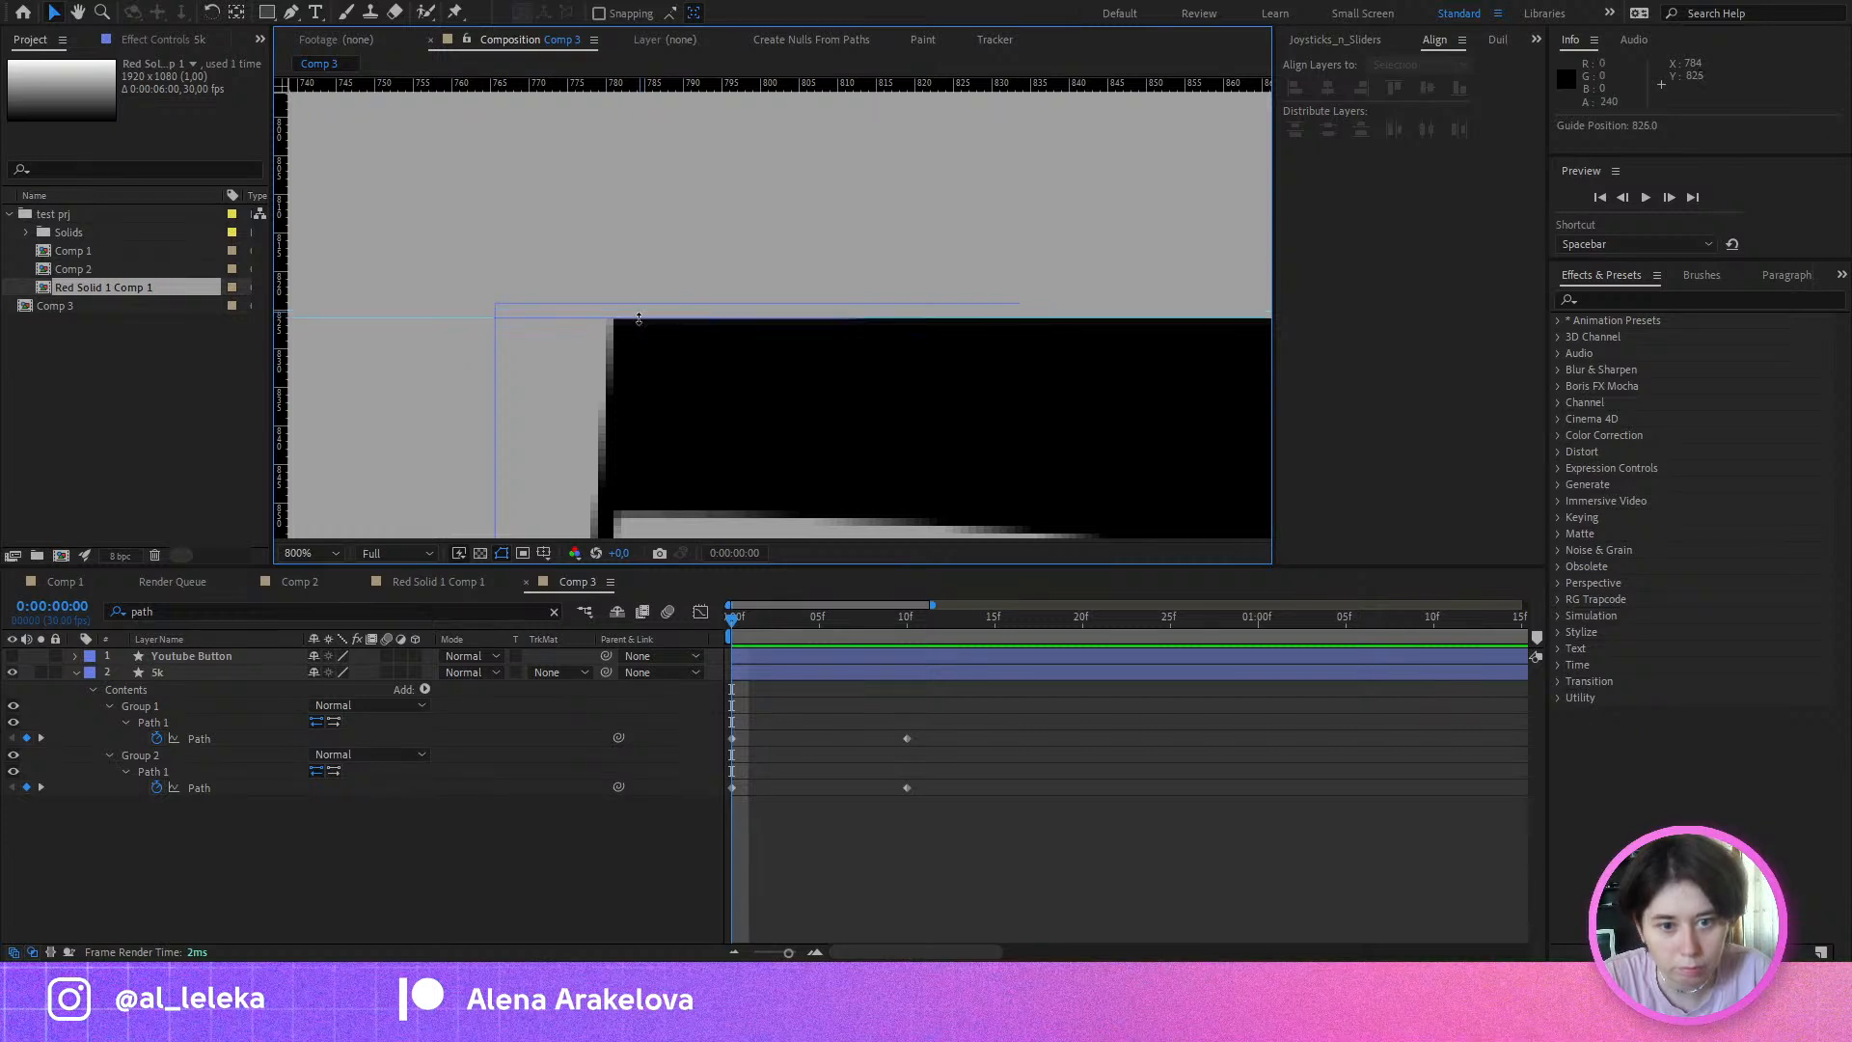
scroll(639, 318, "down", 5)
Step: Place a second horizontal guide at 1094 along the bottom edge of the 5k
left_click_drag(703, 434, 684, 323)
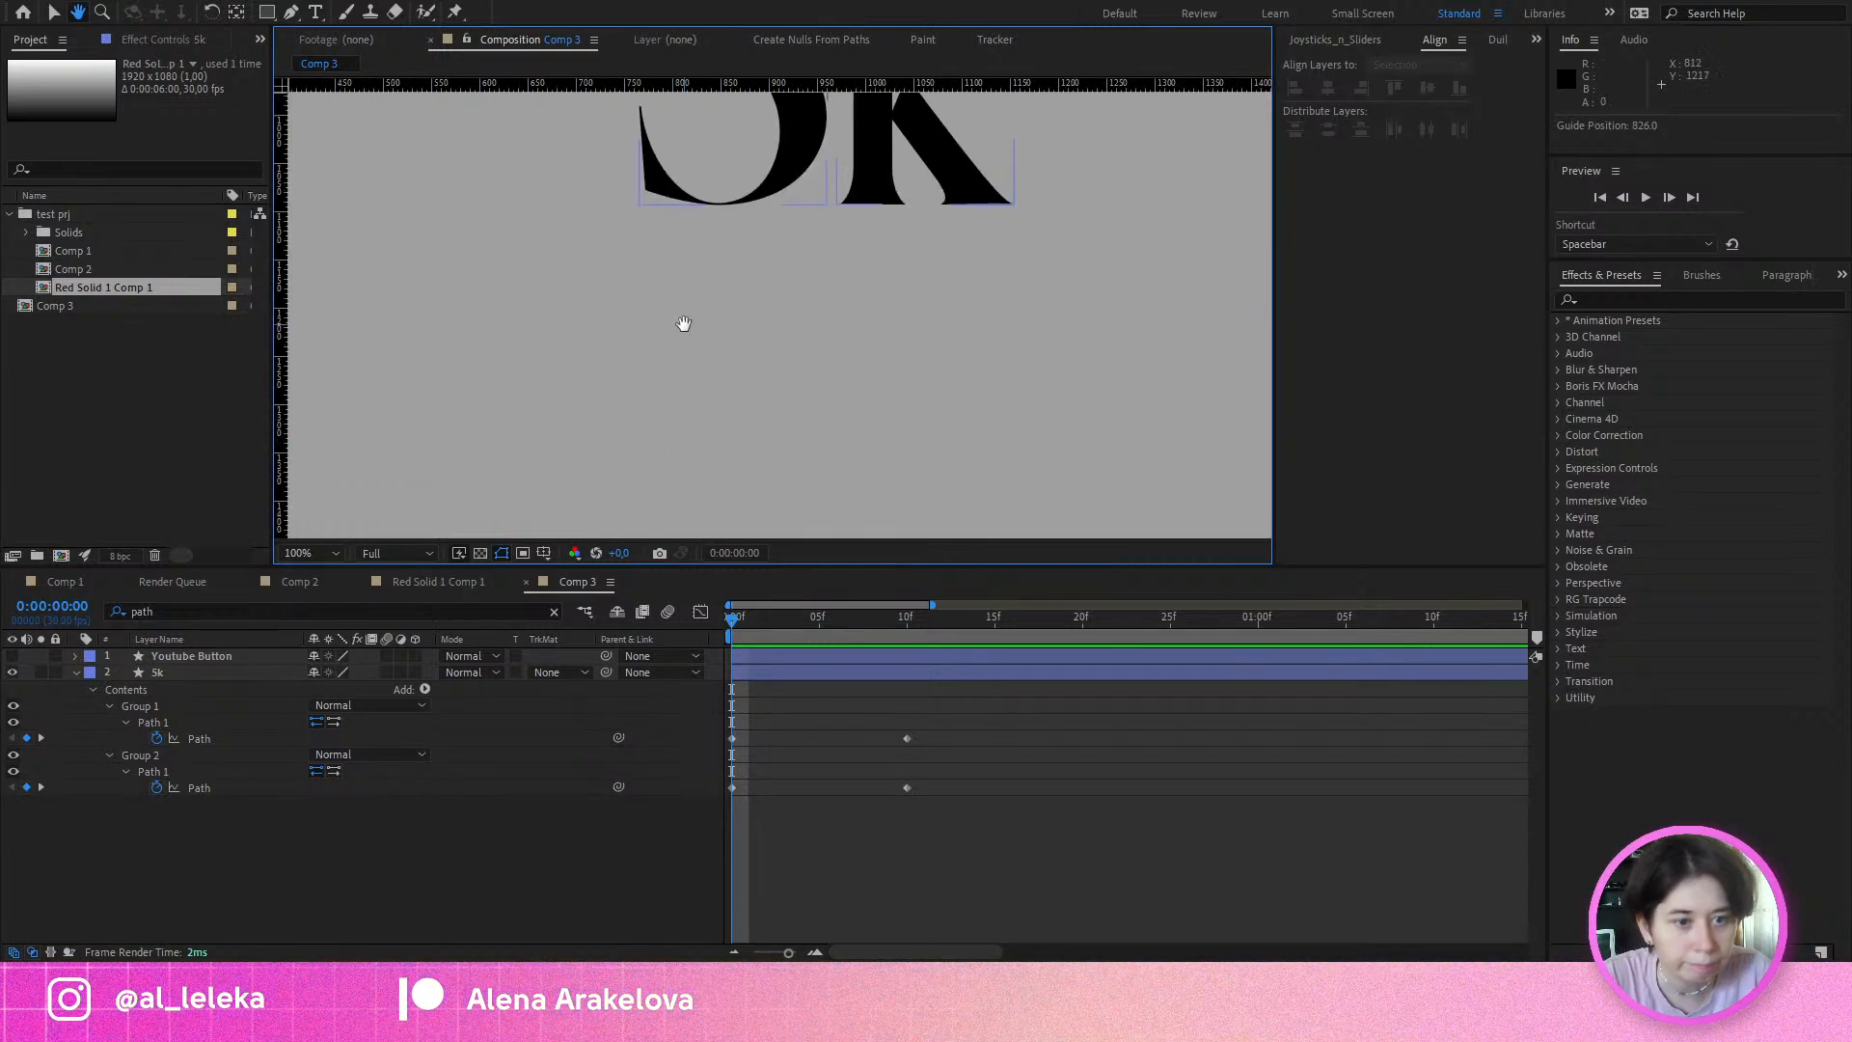
scroll(683, 323, "up", 4)
key("v")
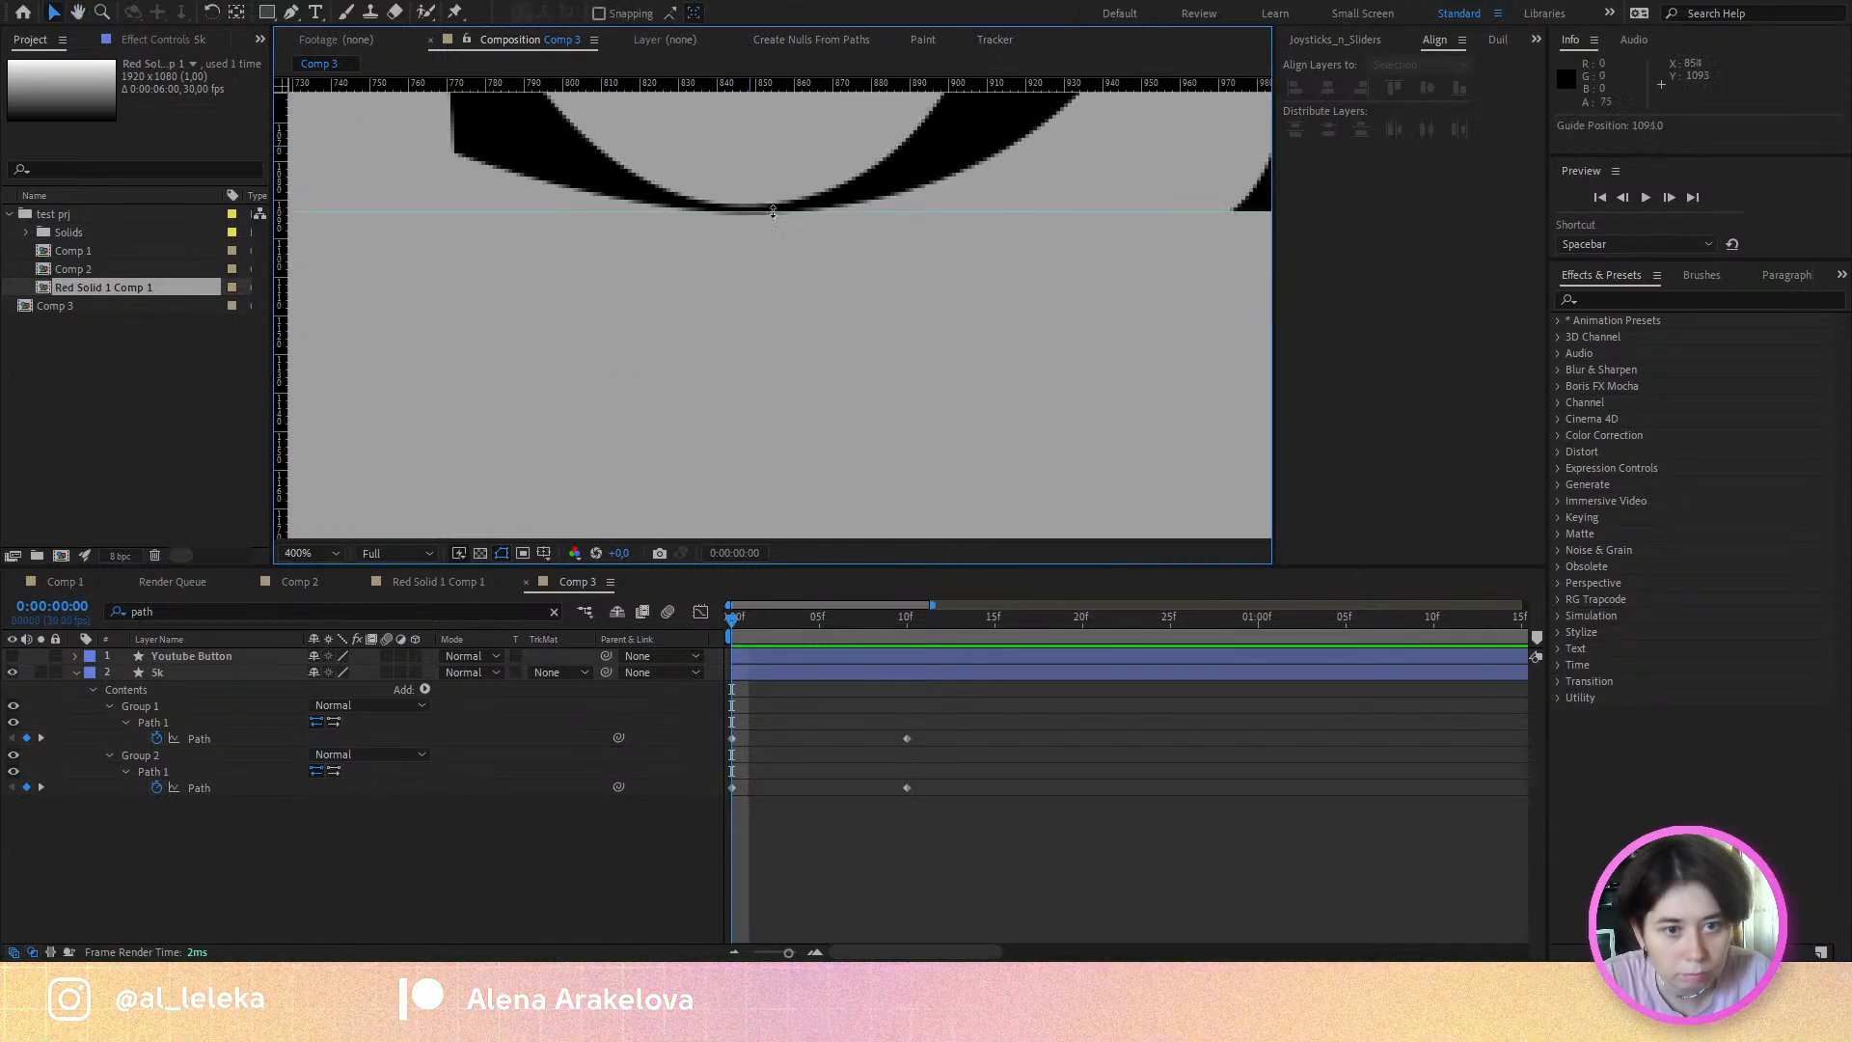
scroll(774, 214, "down", 4)
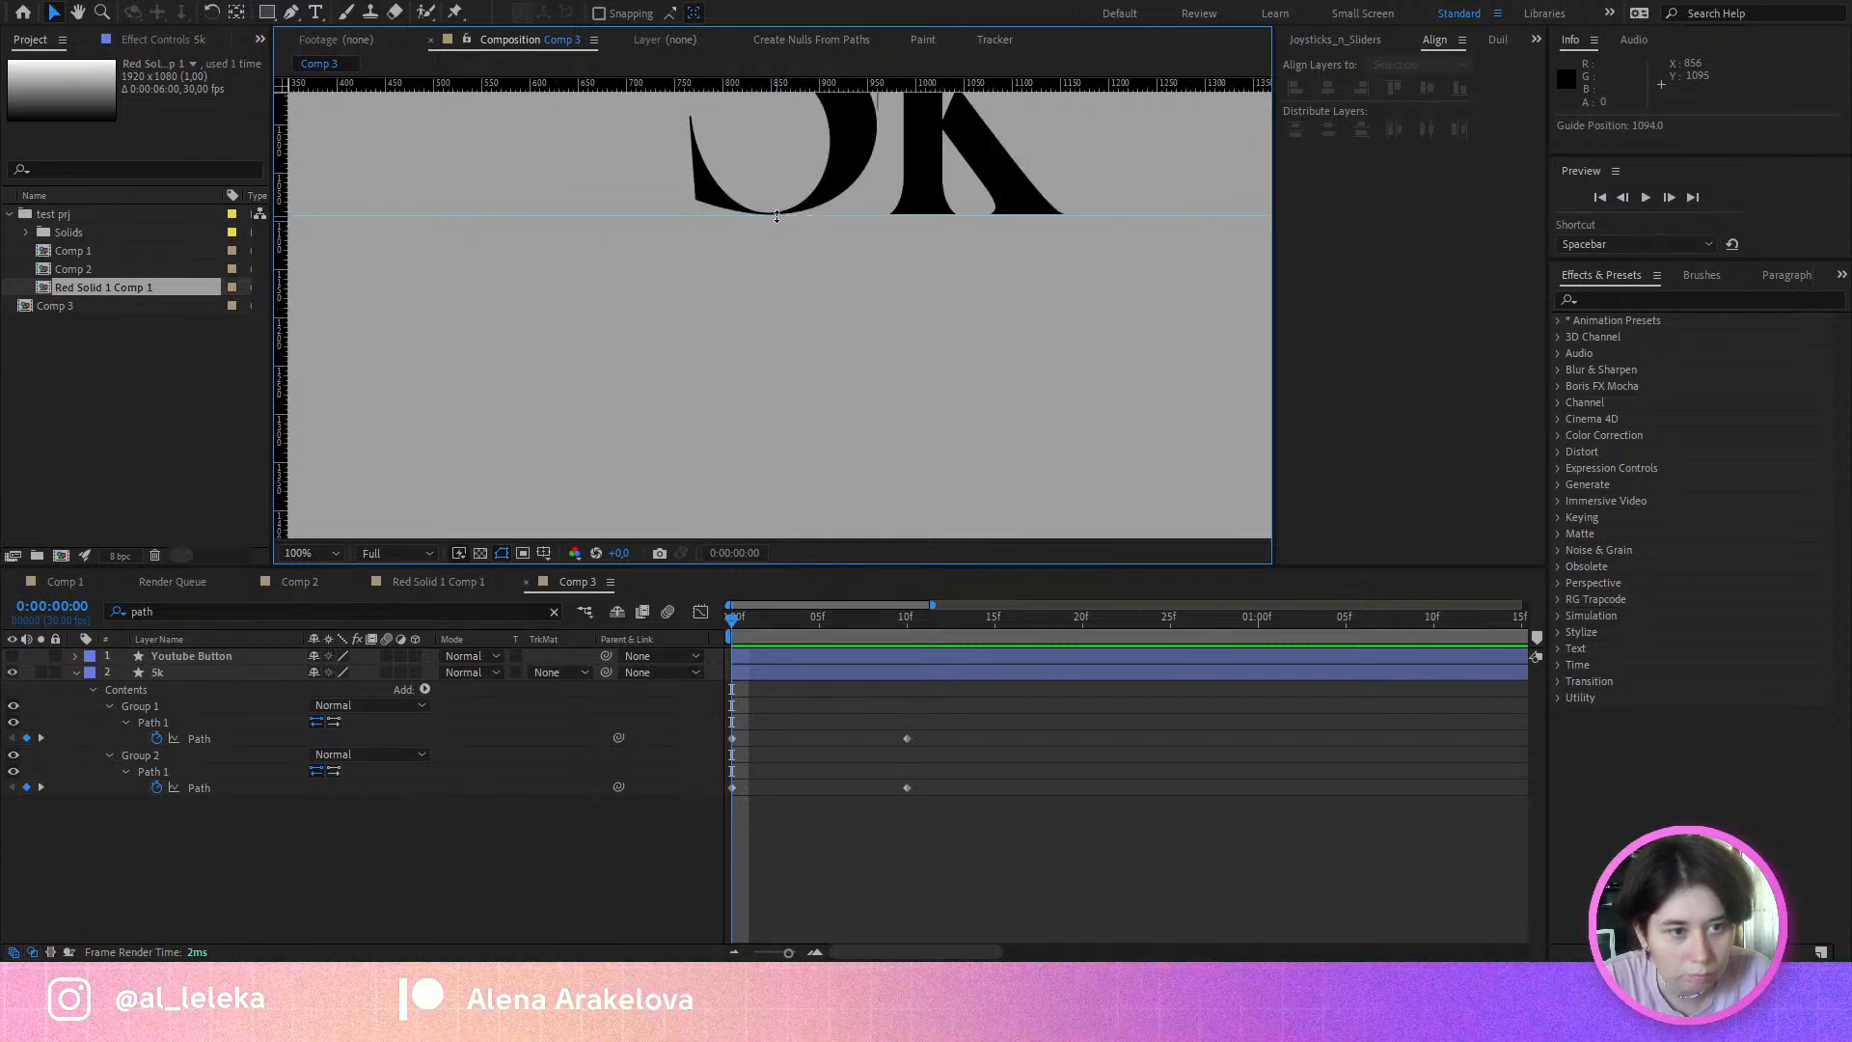
scroll(776, 216, "down", 1)
left_click_drag(776, 216, 756, 314)
scroll(738, 221, "up", 1)
left_click_drag(727, 196, 729, 239)
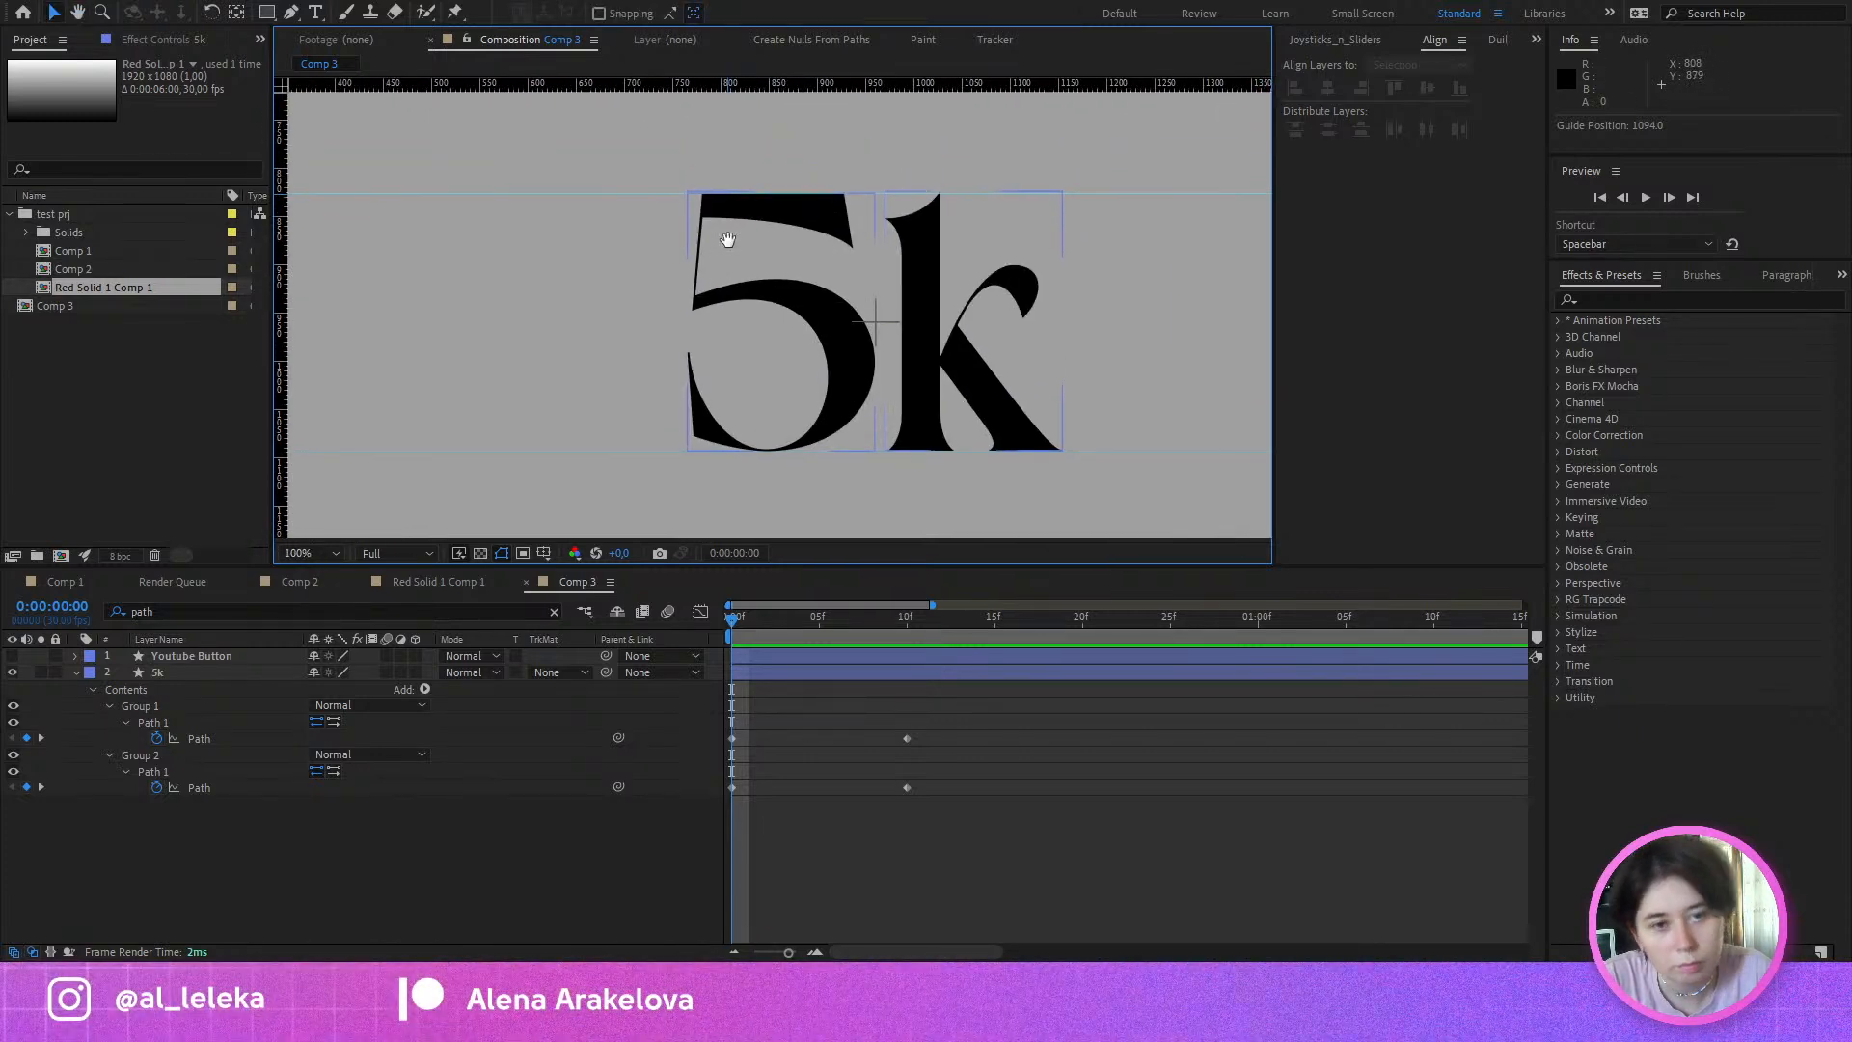
Step: Draw a rectangle between the two guides with a 0 px stroke and dark purple fill, and place it behind the 5k layer
left_click(266, 12)
left_click_drag(666, 198, 1074, 451)
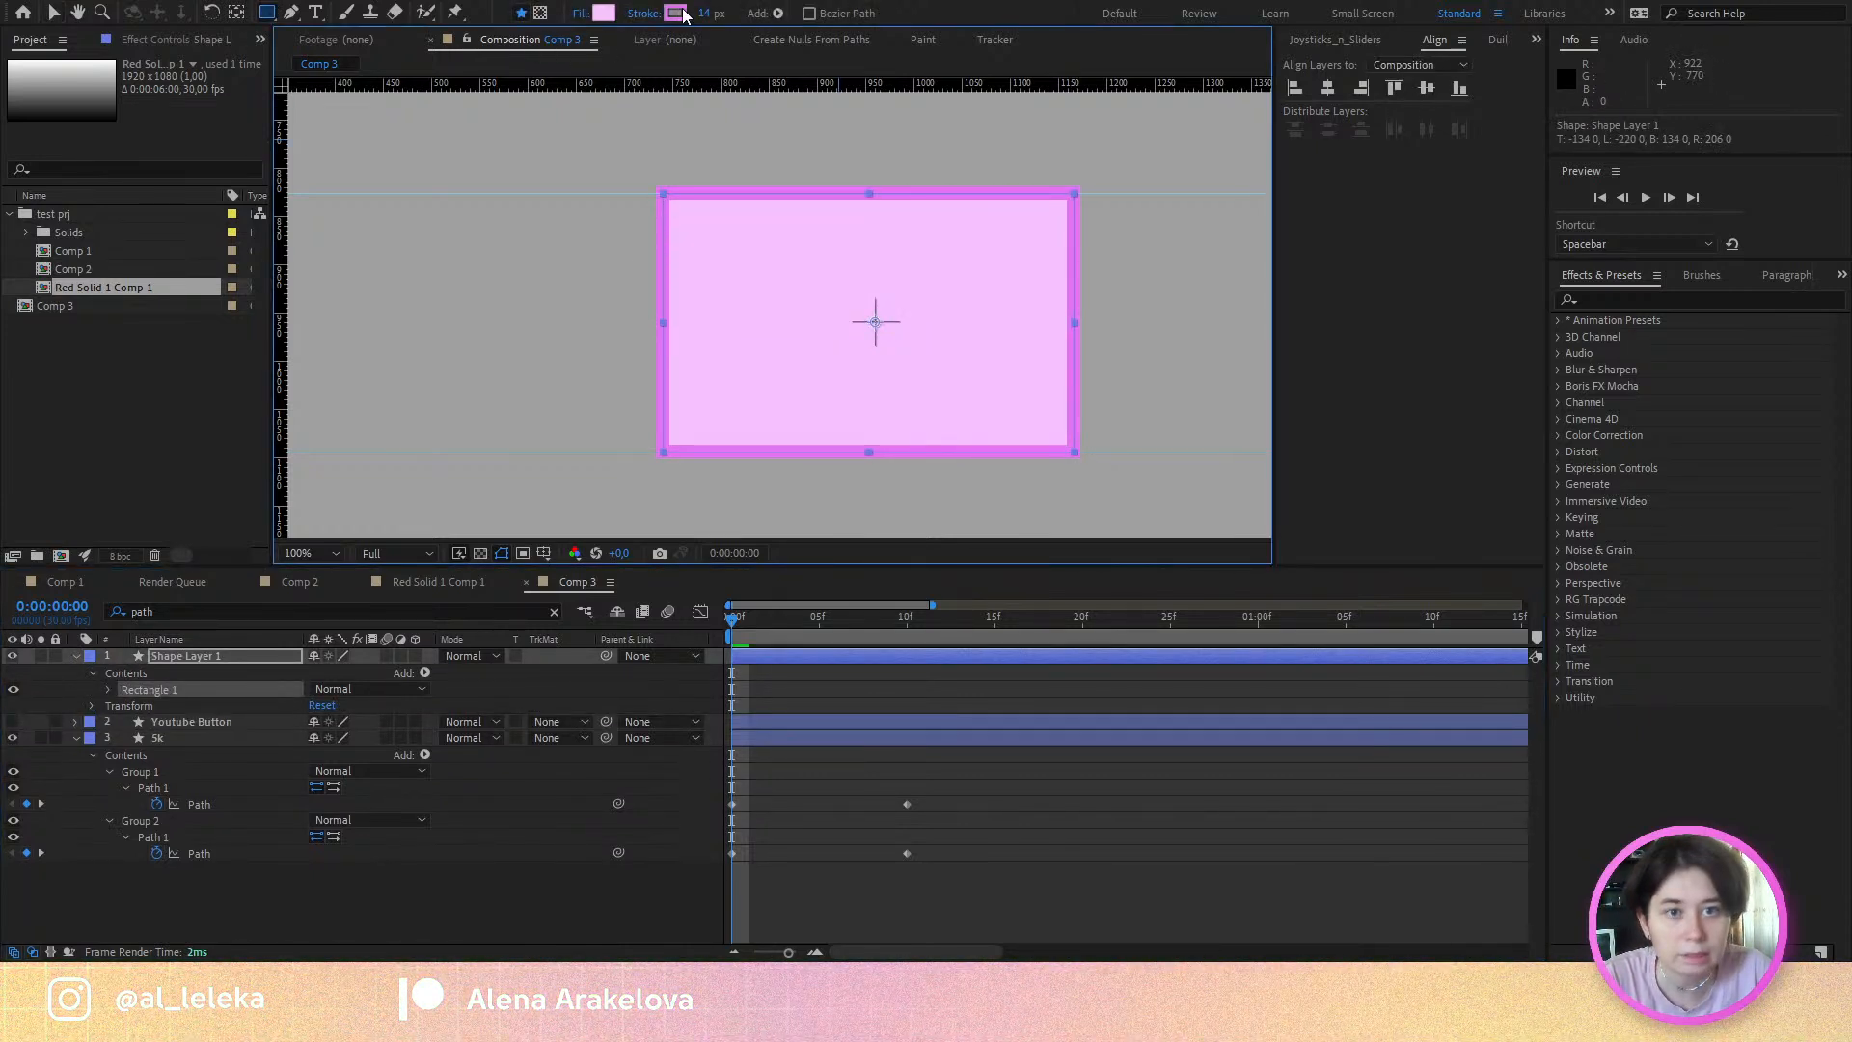
left_click_drag(706, 15, 666, 16)
left_click(604, 14)
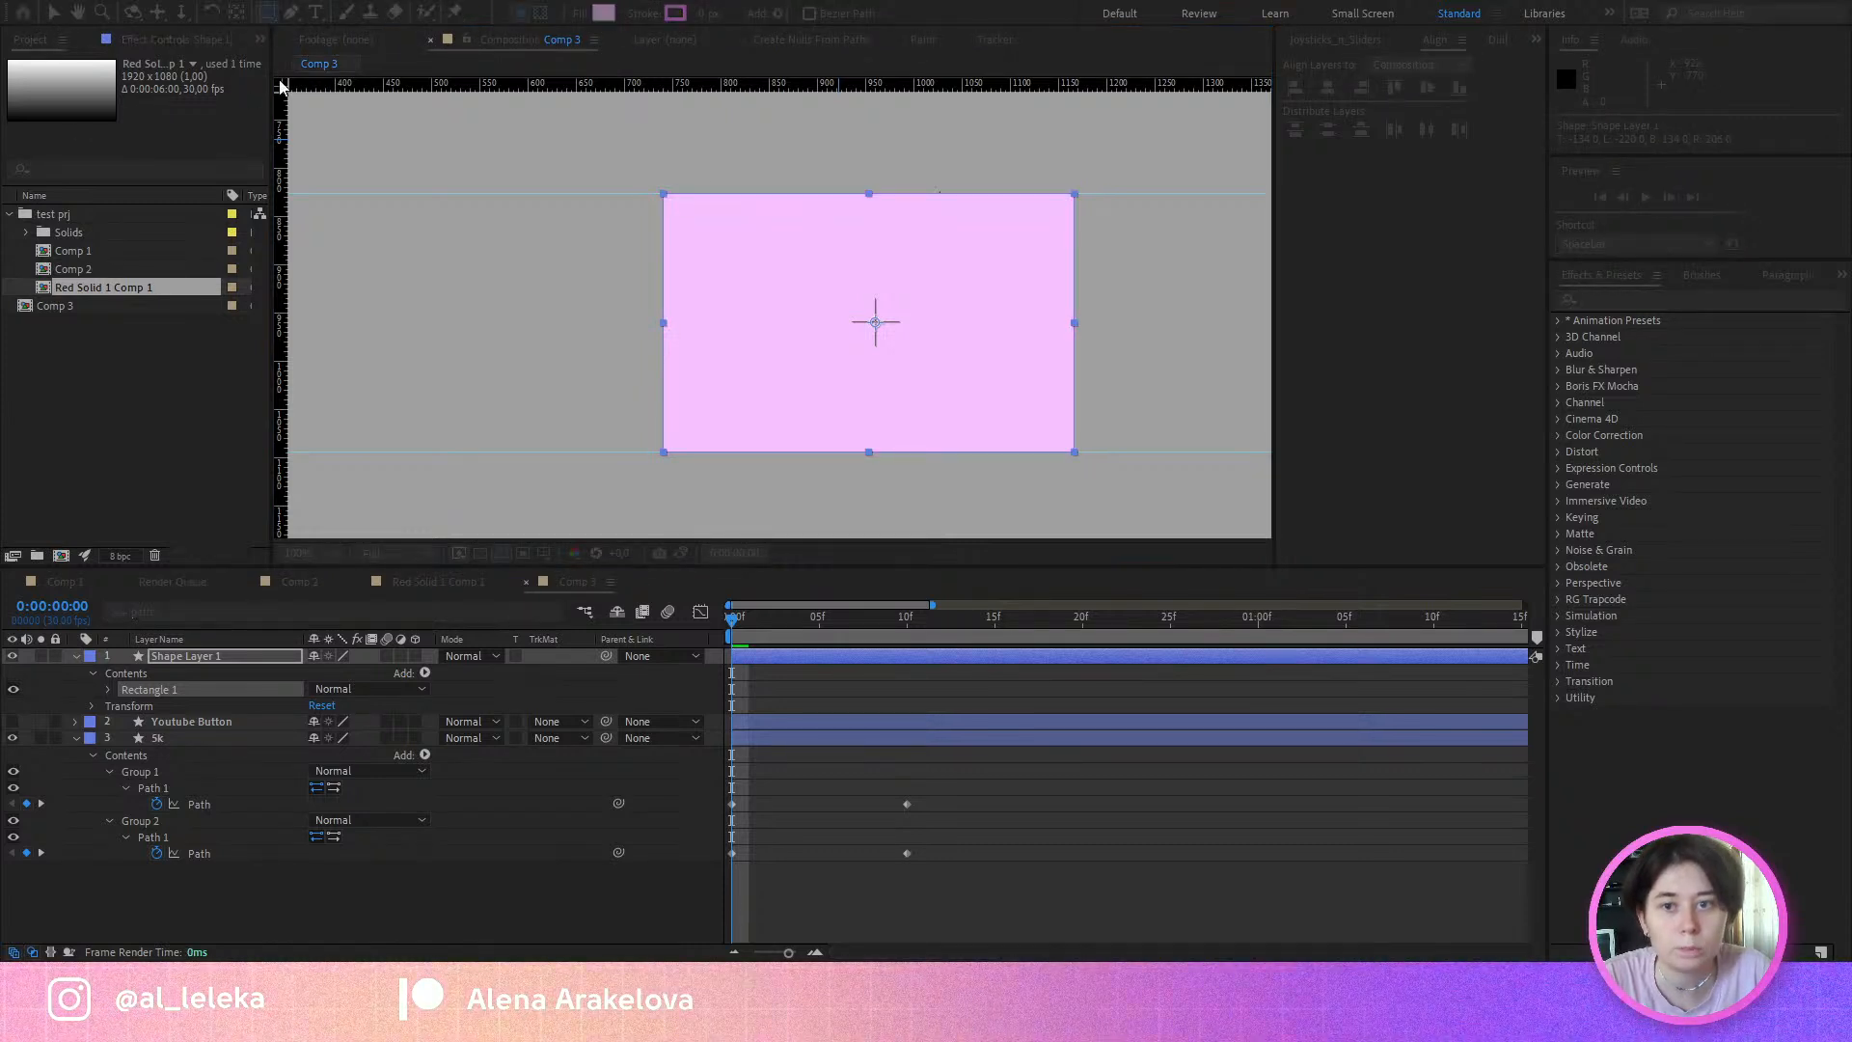
left_click(251, 144)
left_click(436, 17)
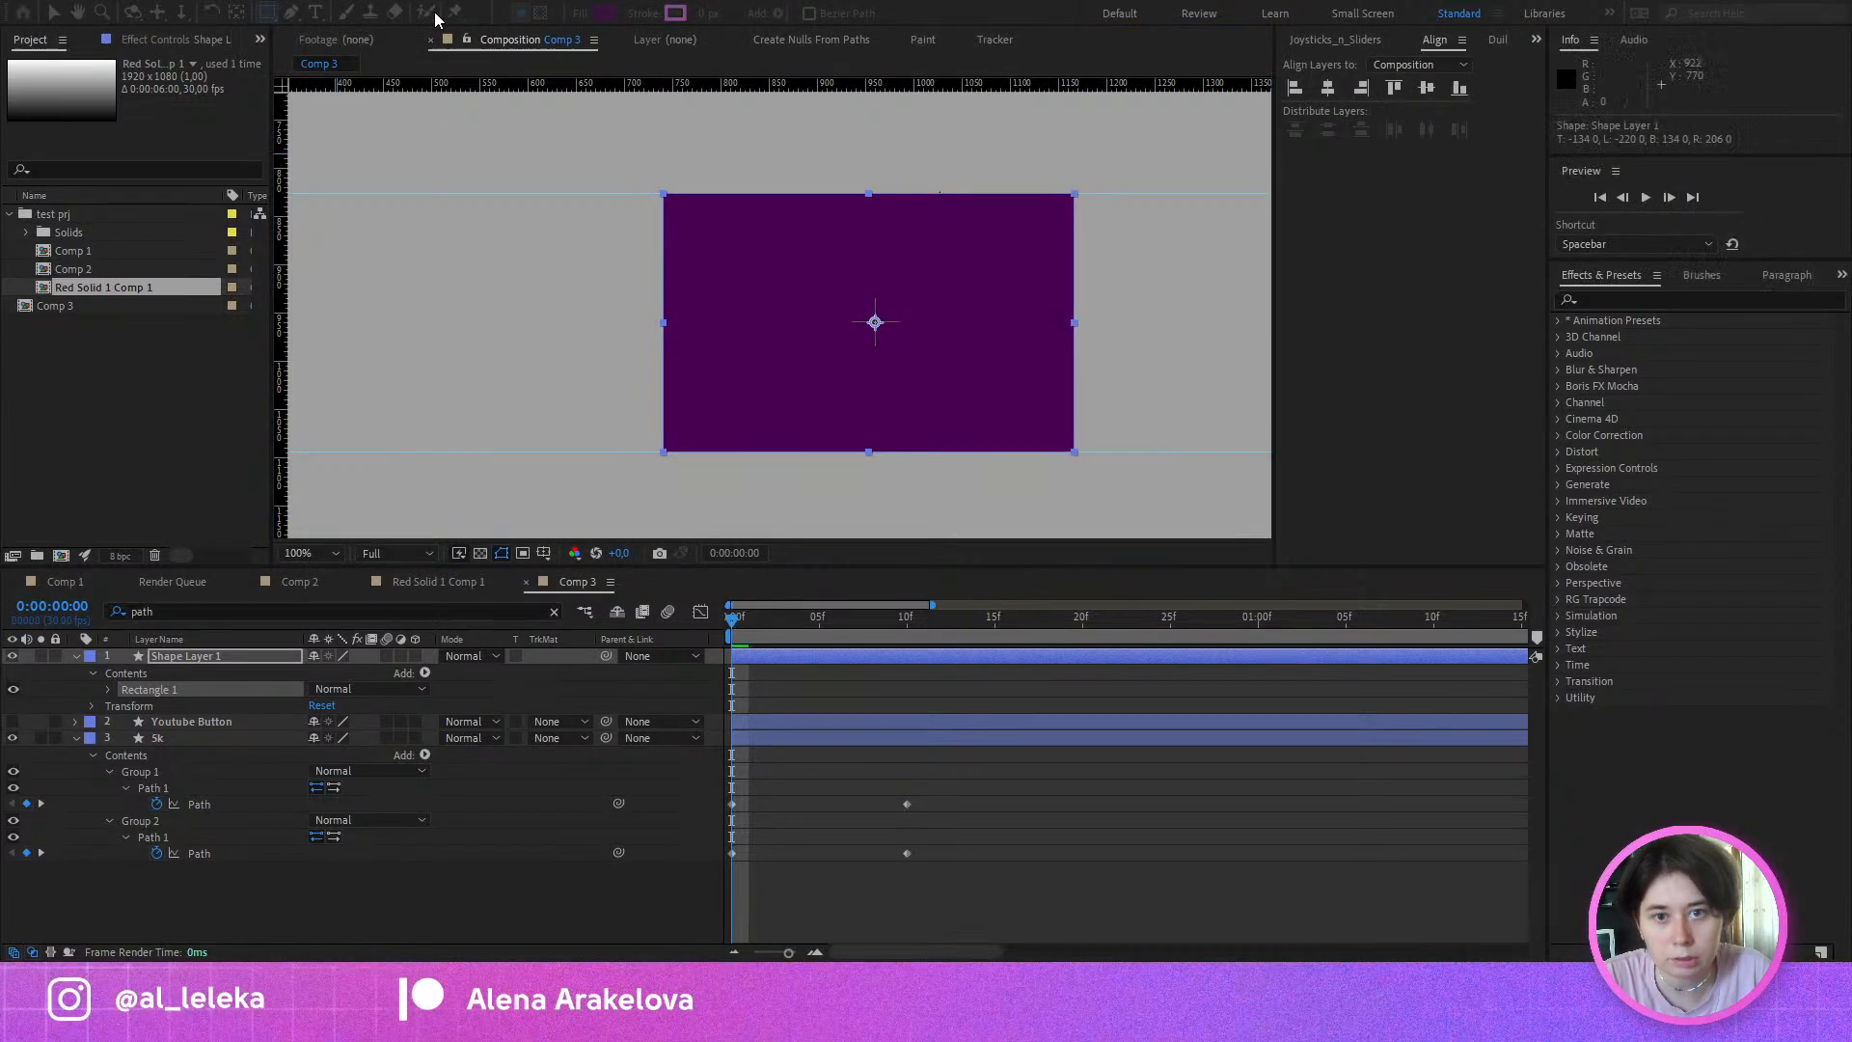
left_click_drag(170, 754, 170, 754)
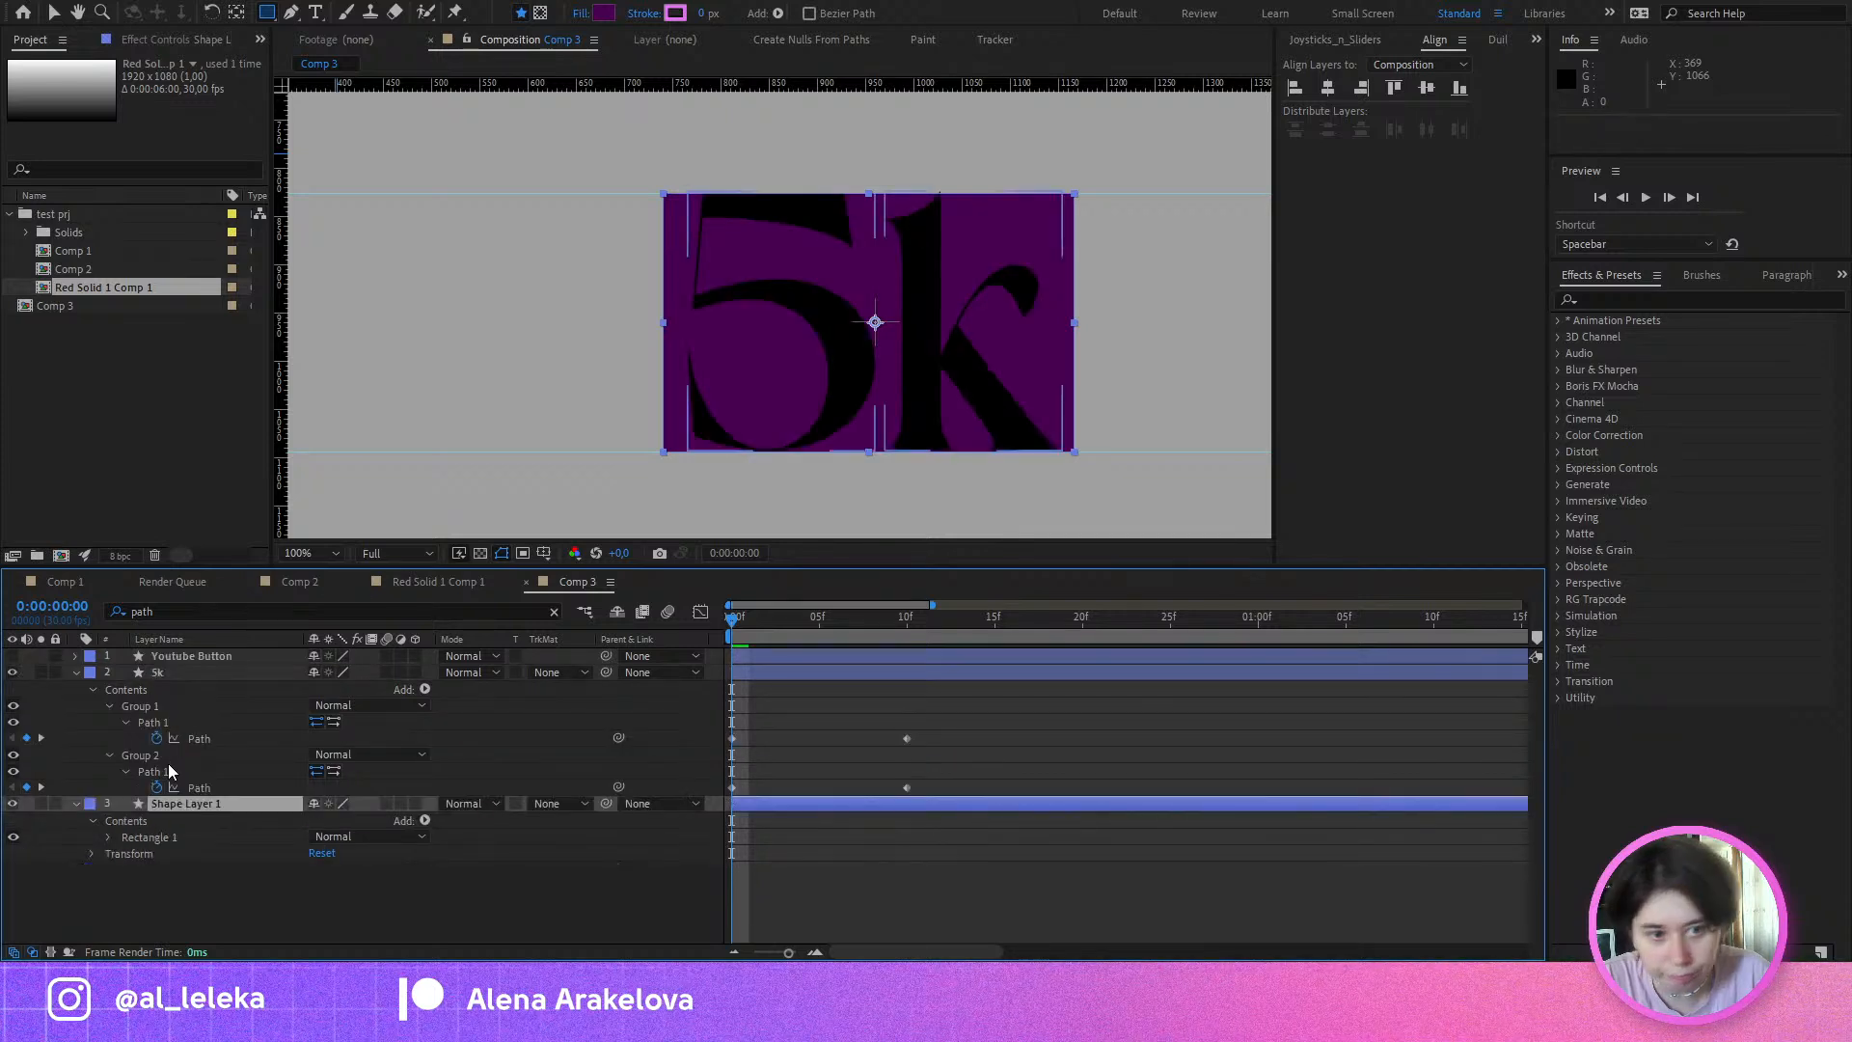
Step: Convert the purple rectangle's parametric path to a Bezier path
left_click(107, 837)
left_click(152, 855)
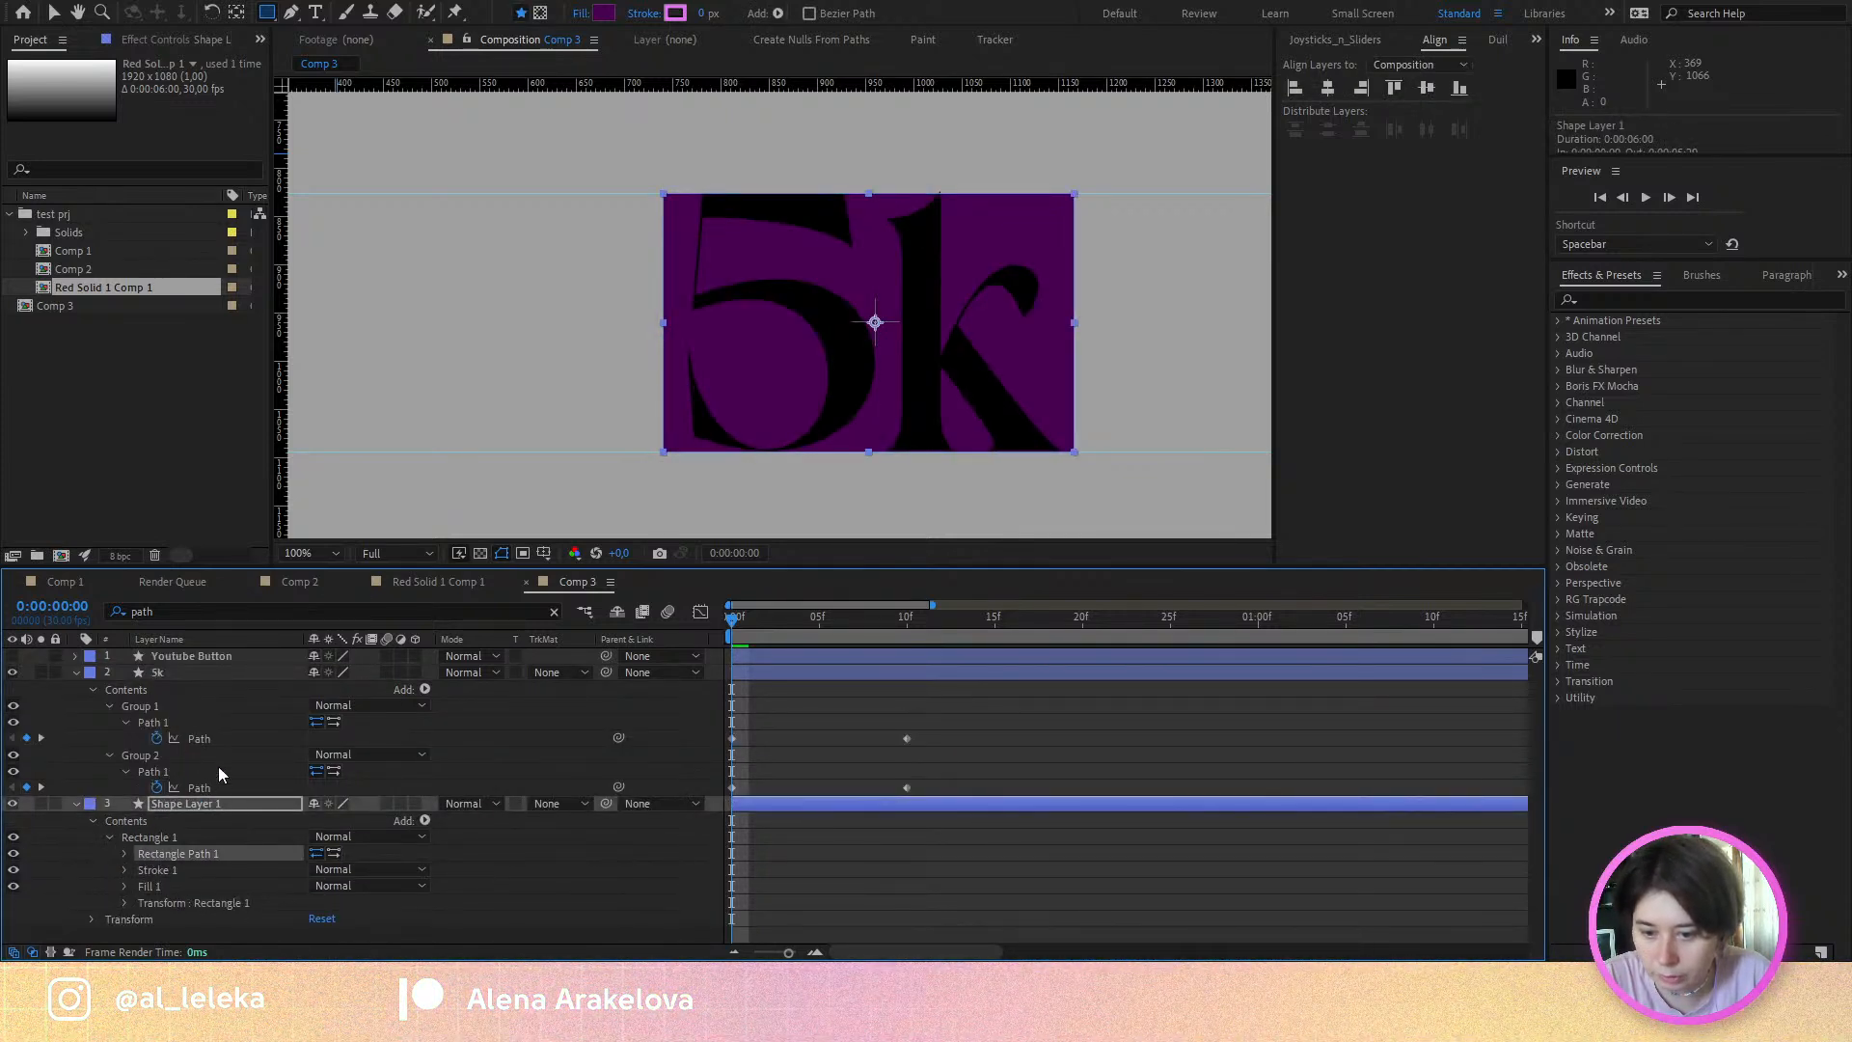
left_click(228, 733)
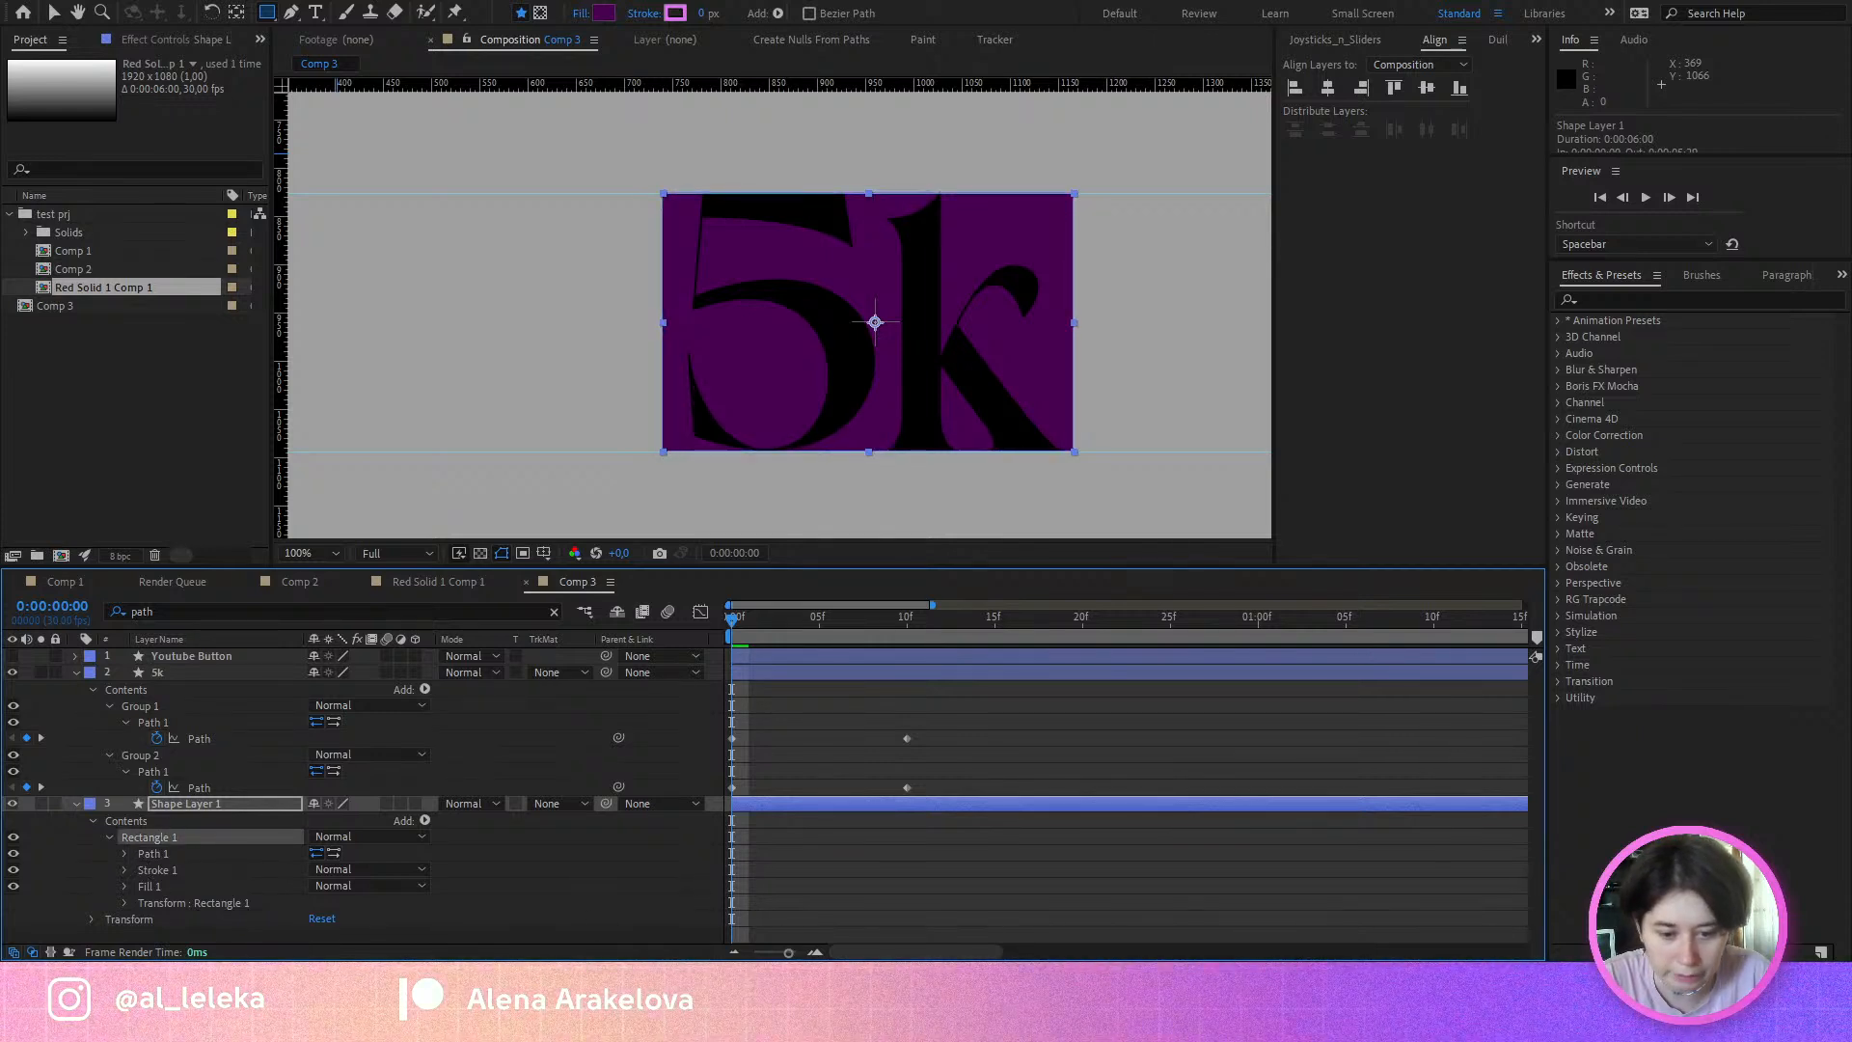
Step: Move the left edge of the purple rectangle's path to line up with the left edge of the 5
left_click(124, 855)
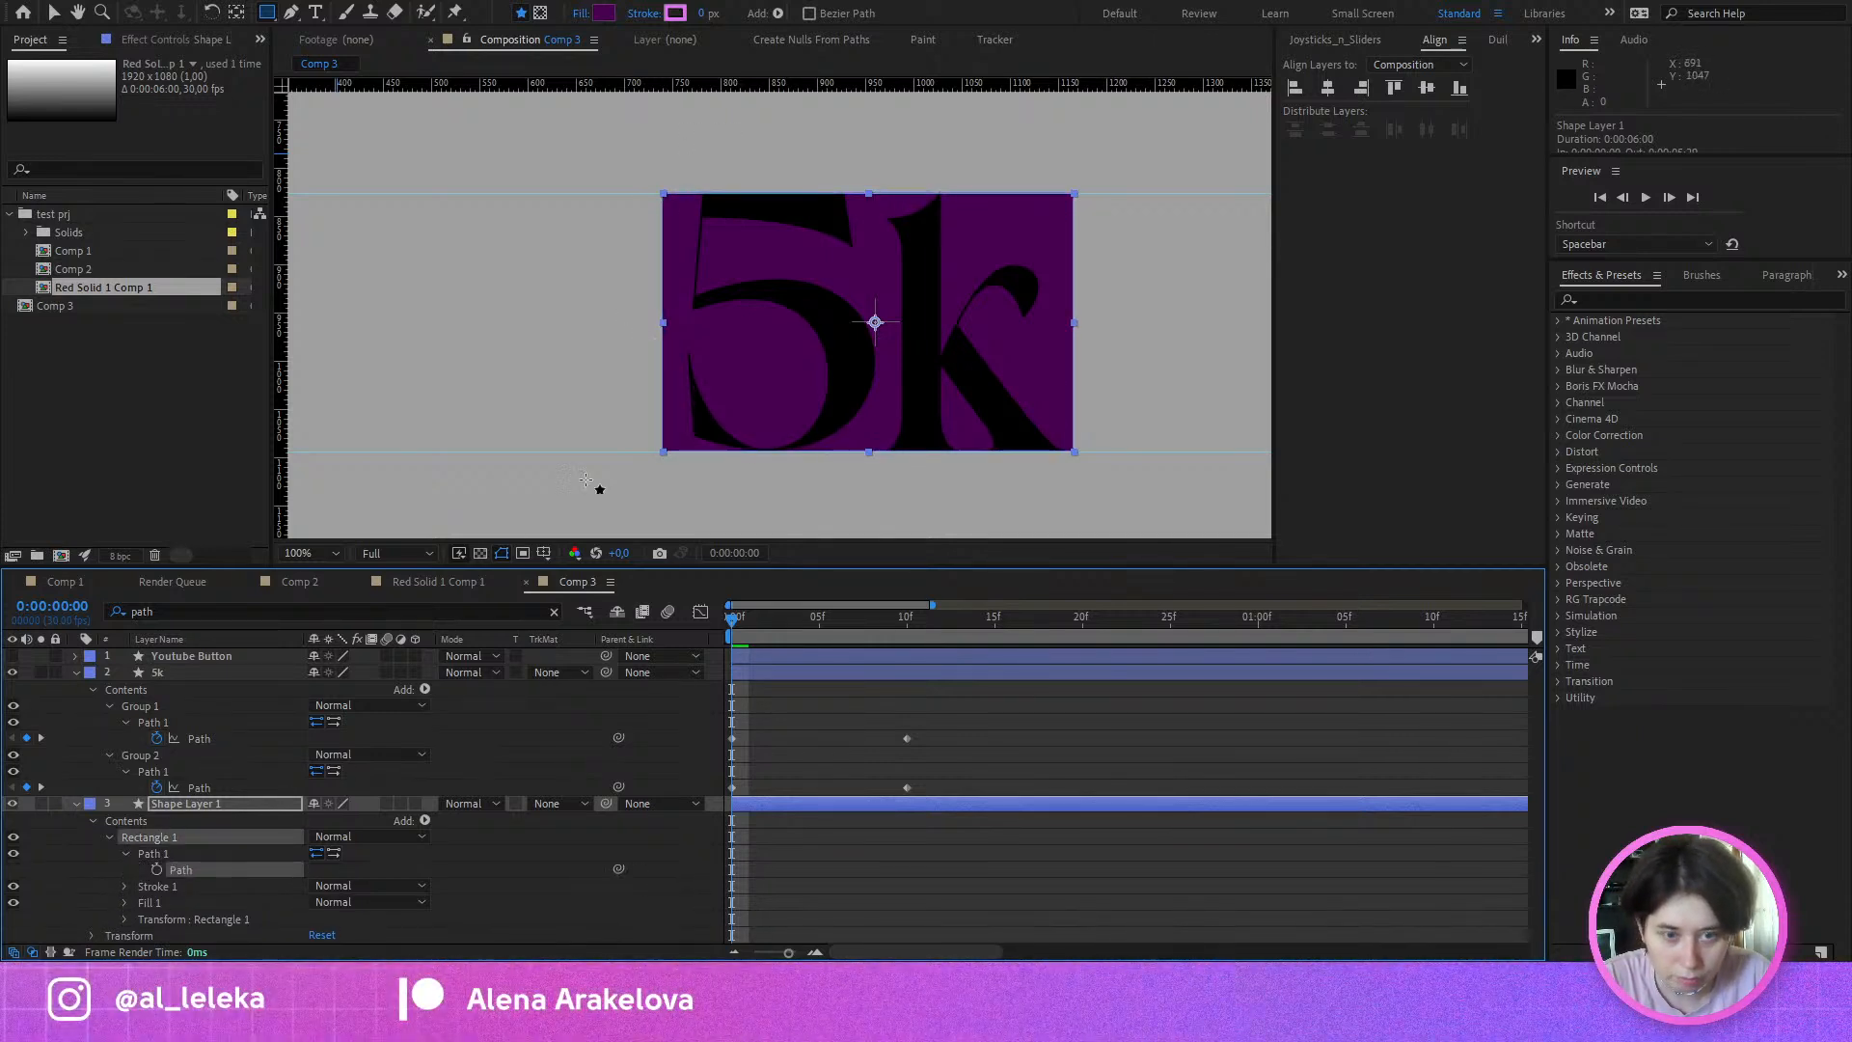
left_click(151, 854)
key("v")
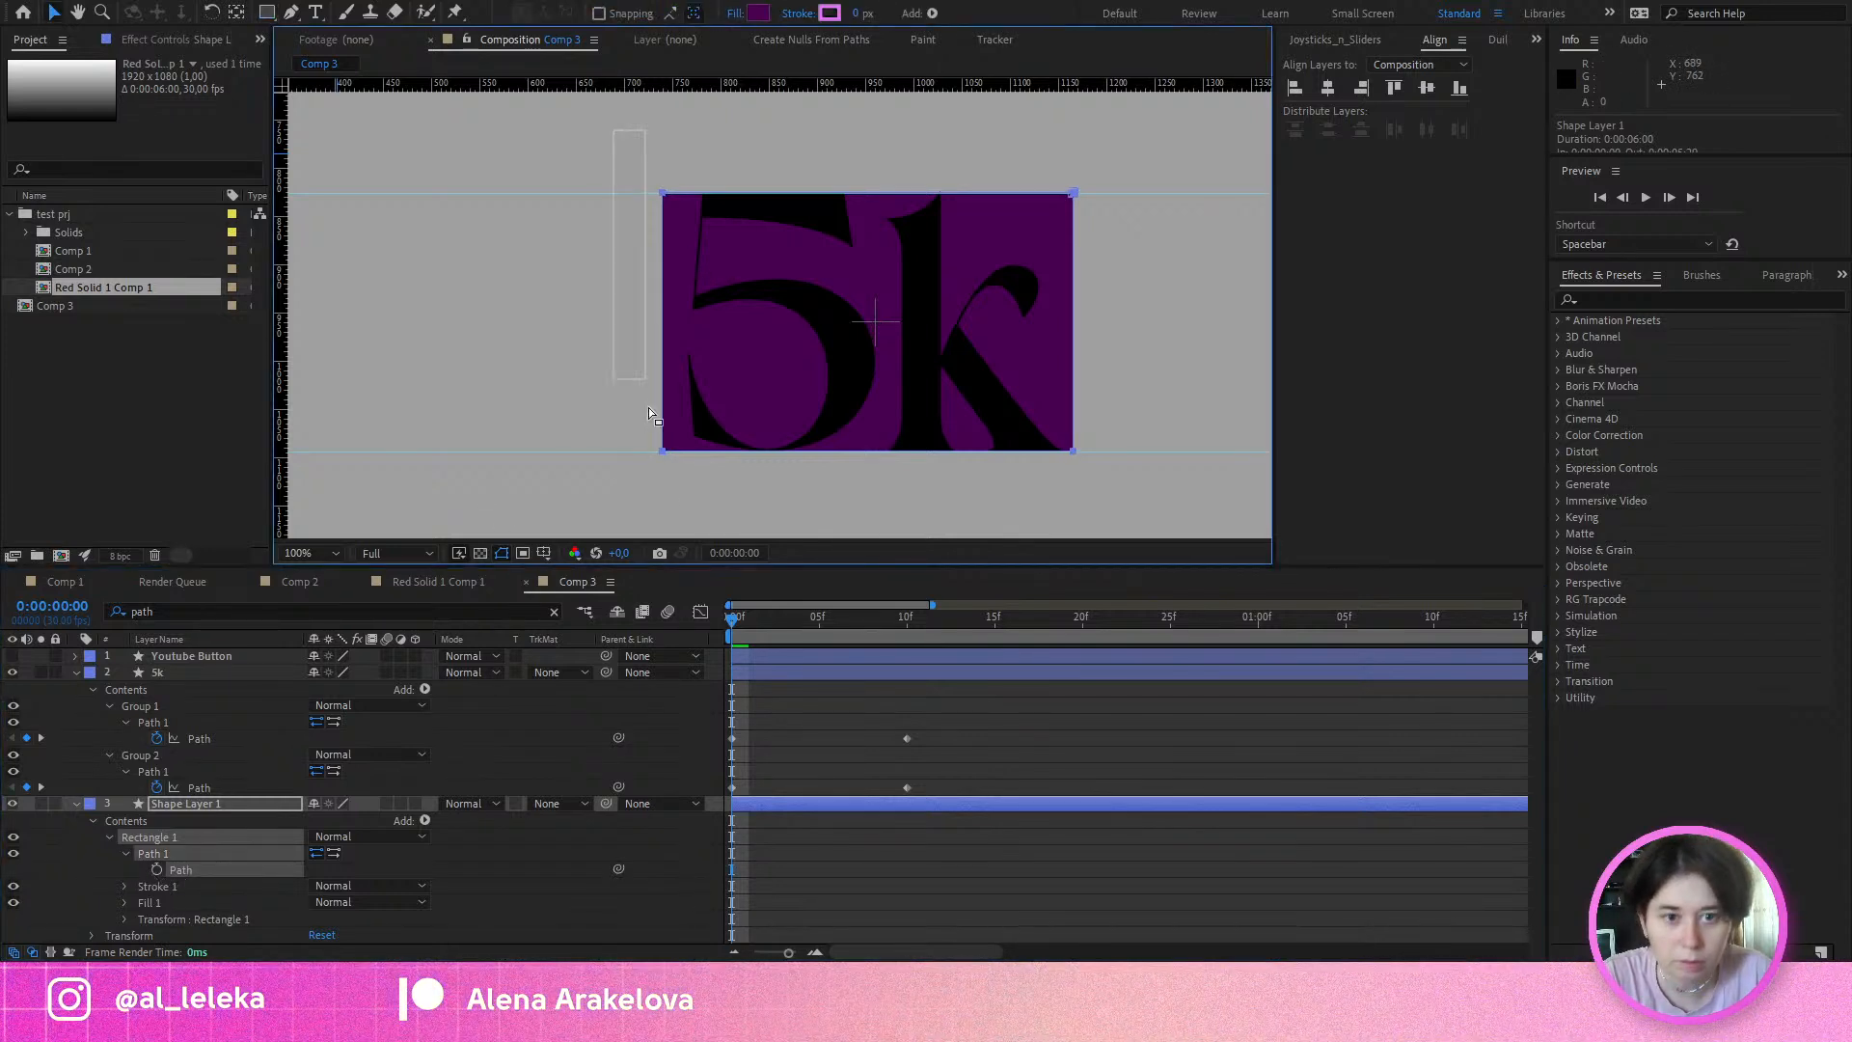
scroll(648, 415, "down", 1)
scroll(842, 530, "up", 4)
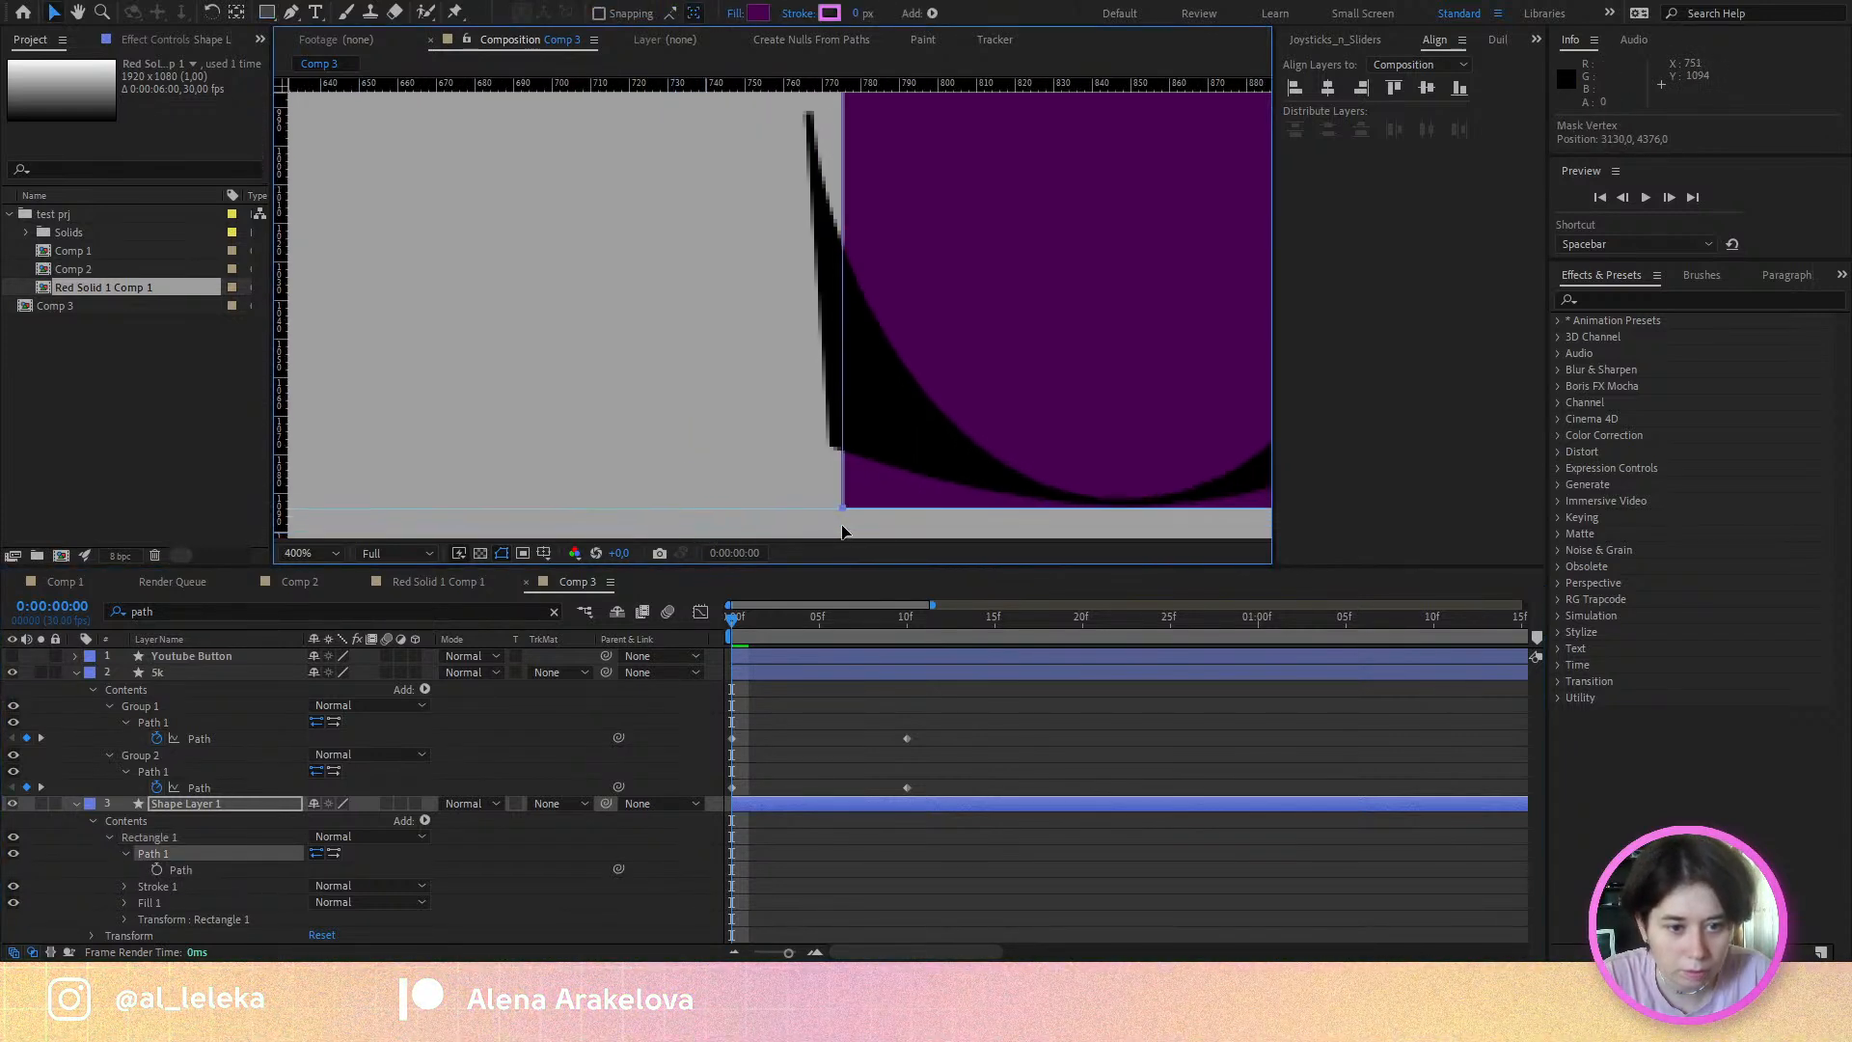
left_click_drag(842, 530, 803, 528)
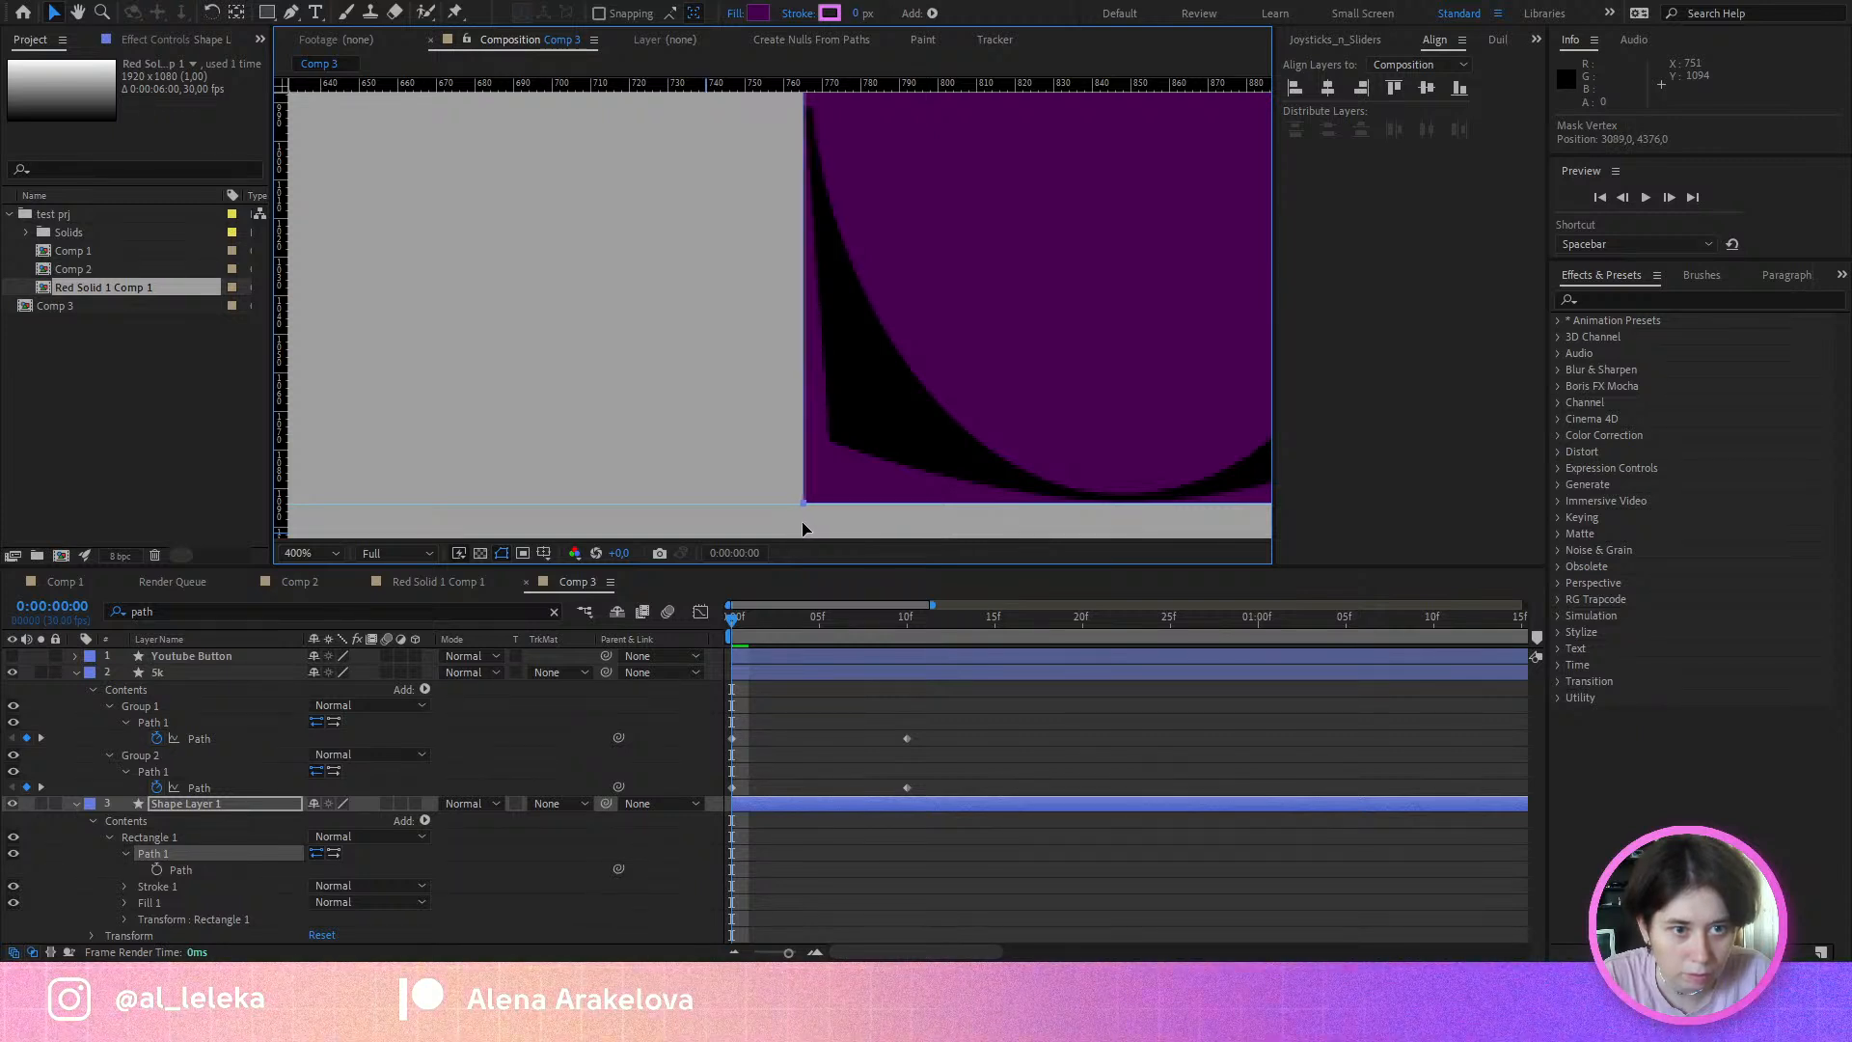
scroll(812, 519, "down", 4)
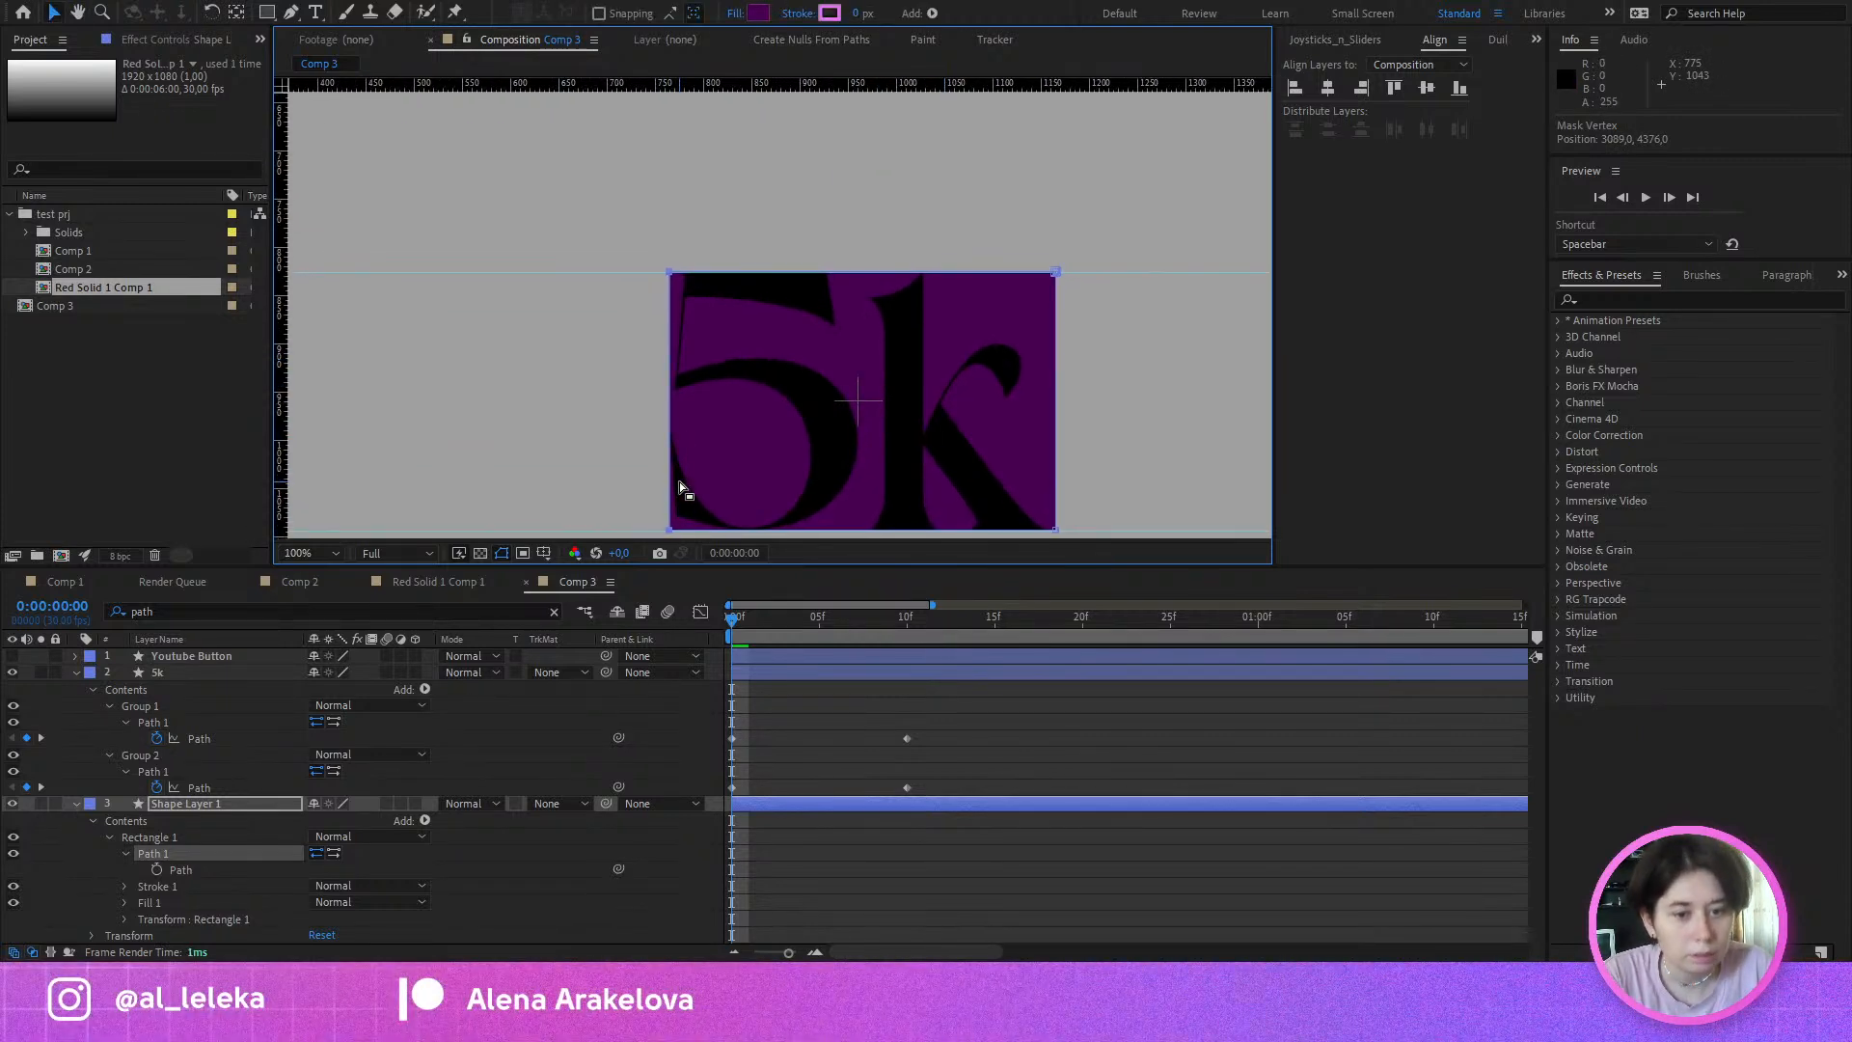
scroll(1110, 290, "down", 3)
left_click_drag(1051, 355, 661, 333)
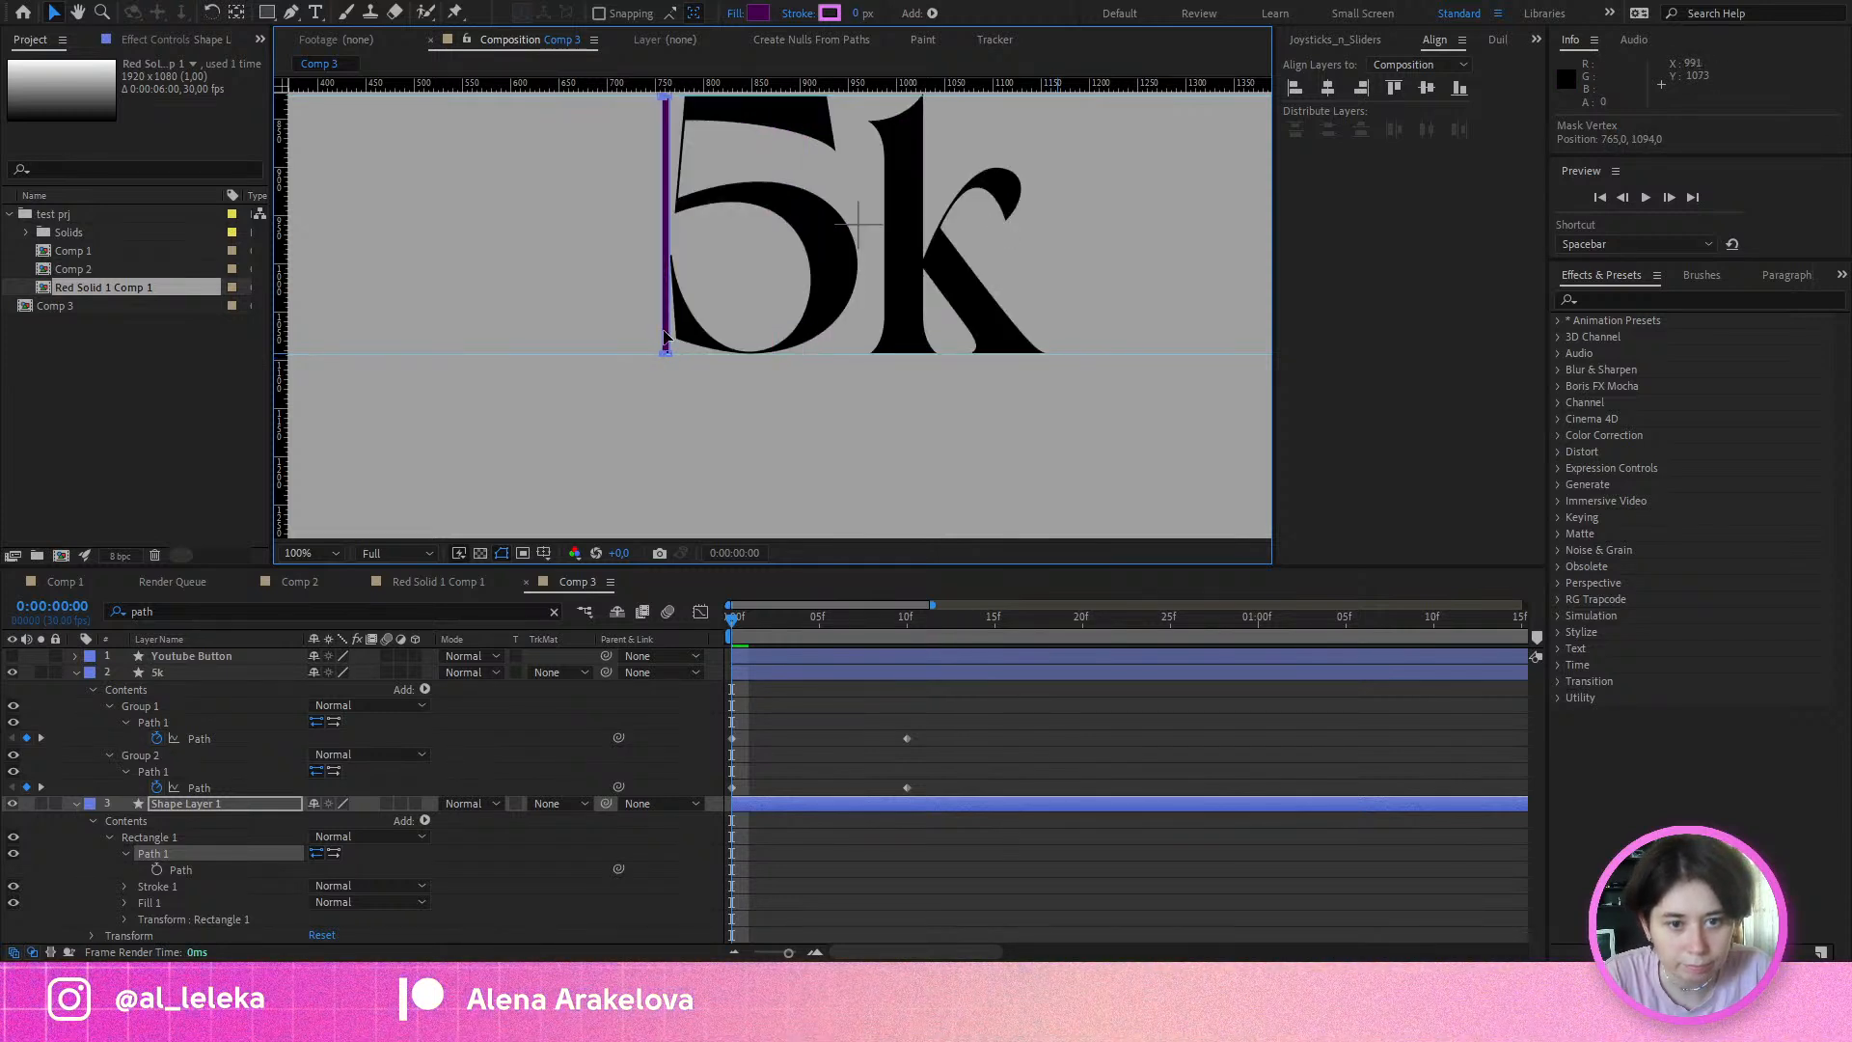
key("ctrl+z")
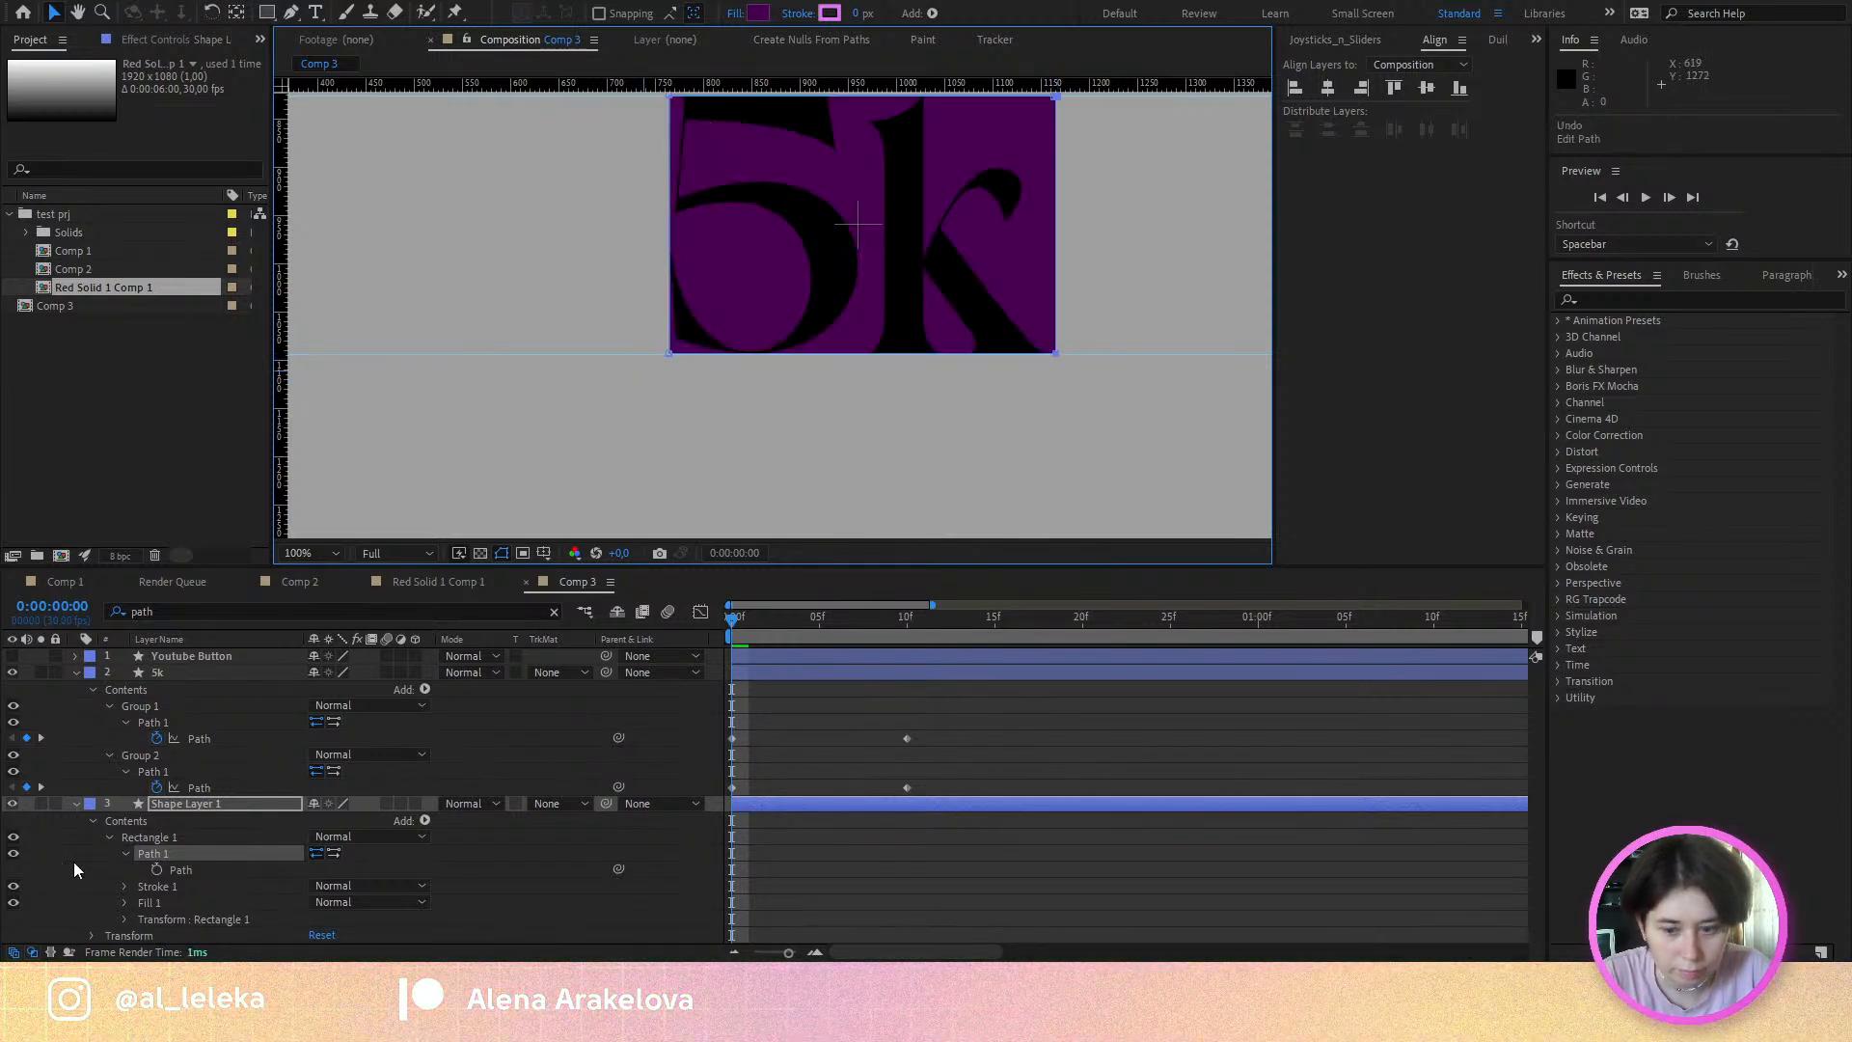
Step: Add keyframes for the purple rectangle's path on the first frame and at frame 10
left_click(156, 869)
left_click(901, 621)
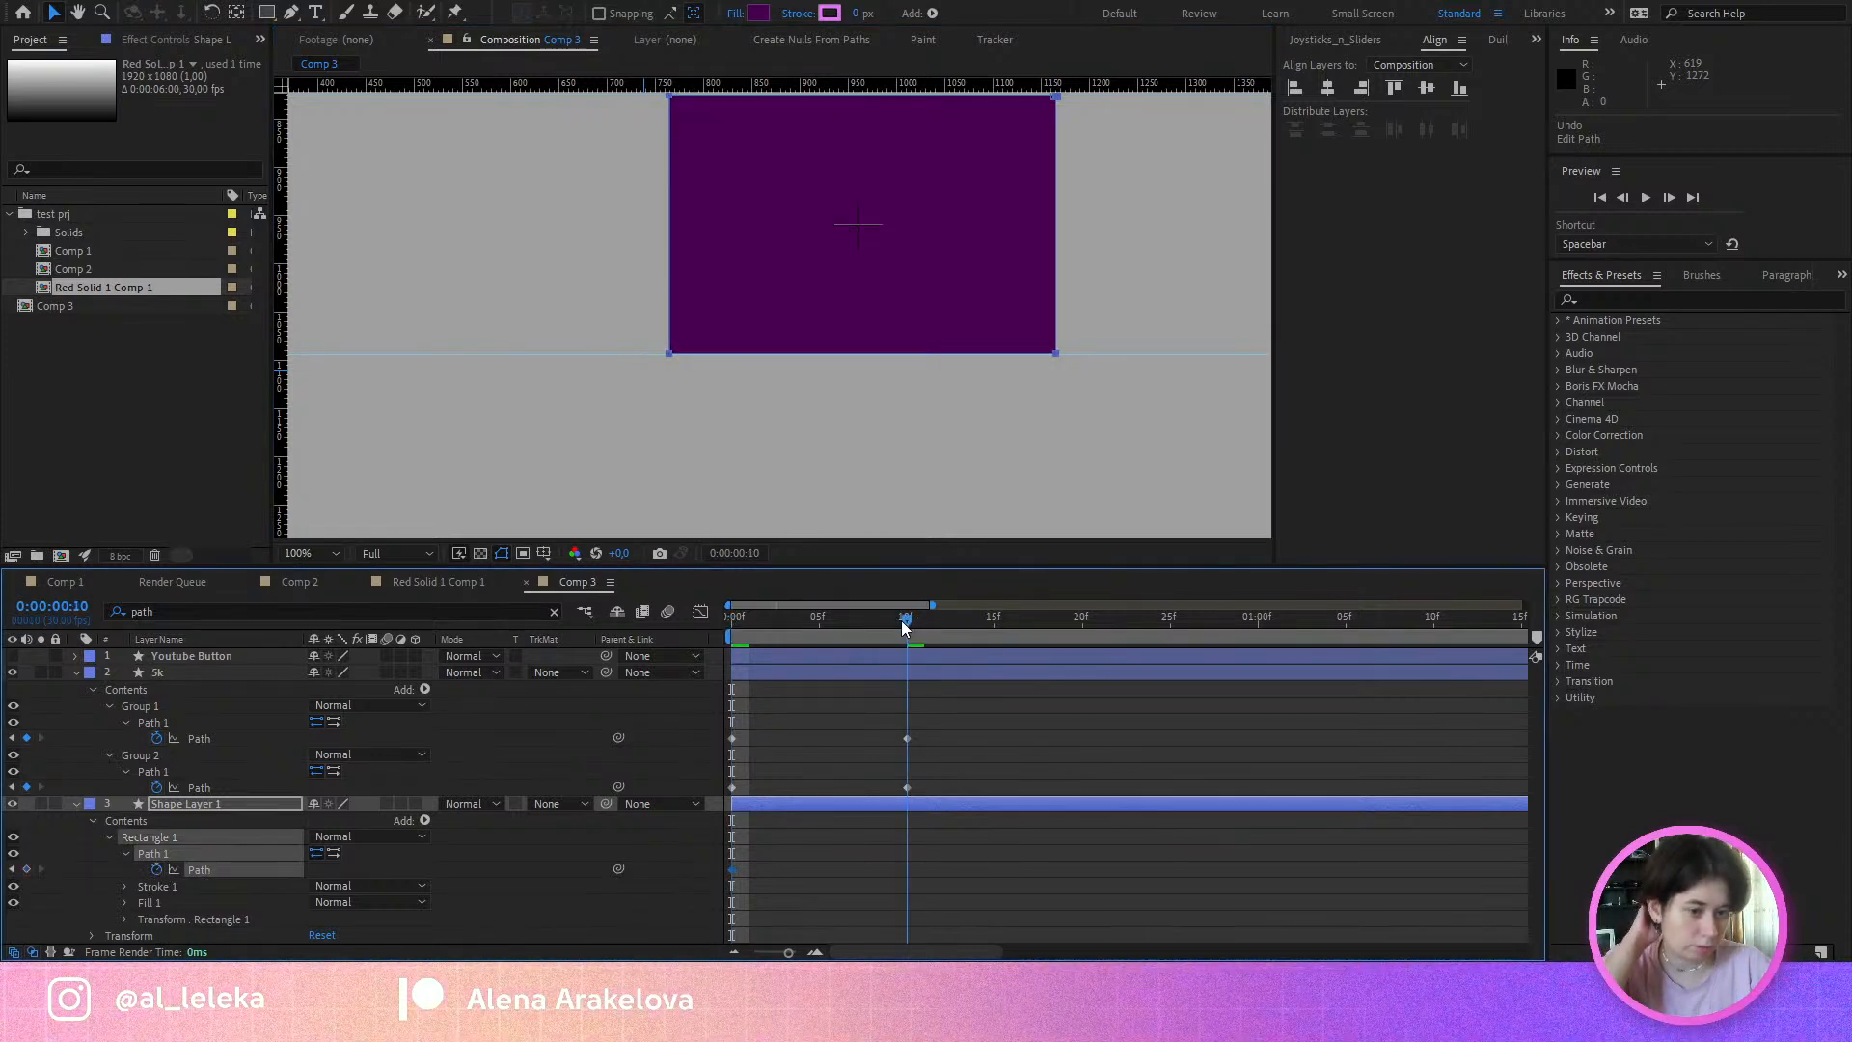
left_click(27, 869)
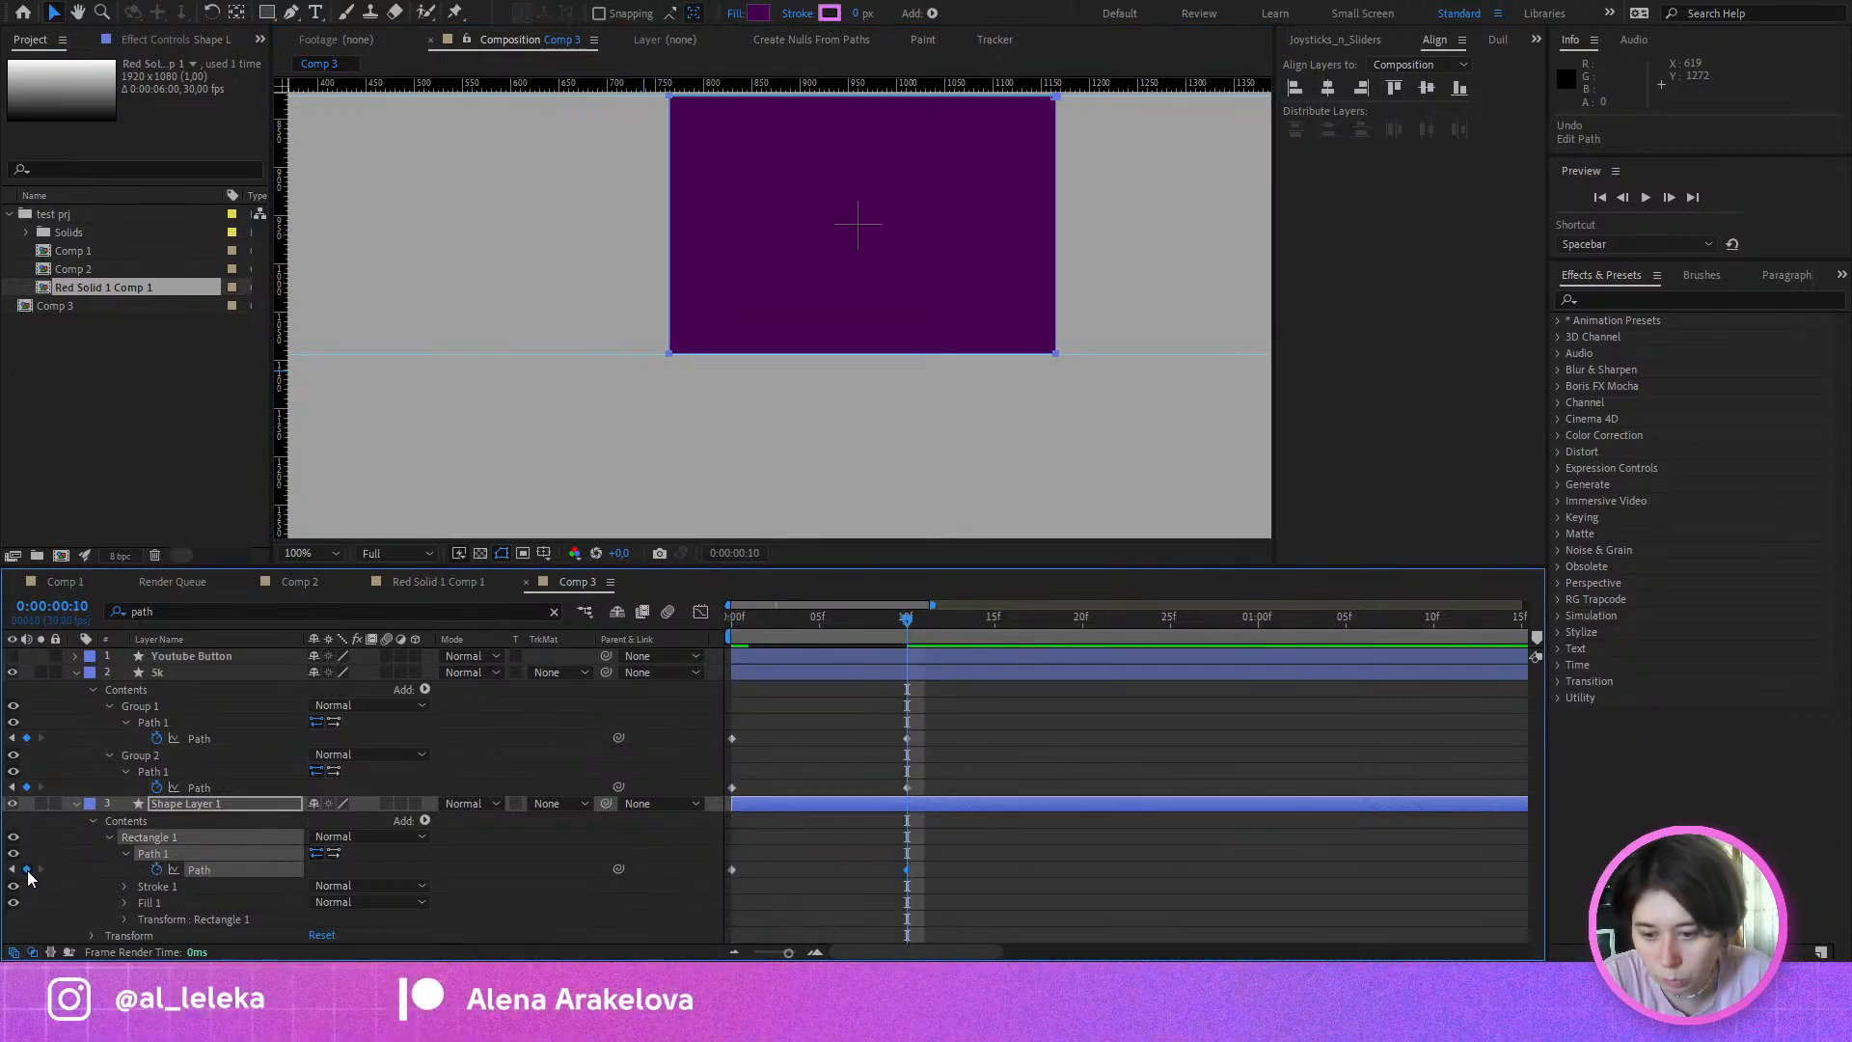
Step: On the first frame, squash the rectangle's path horizontally by pulling its right edge onto the left edge
left_click(13, 871)
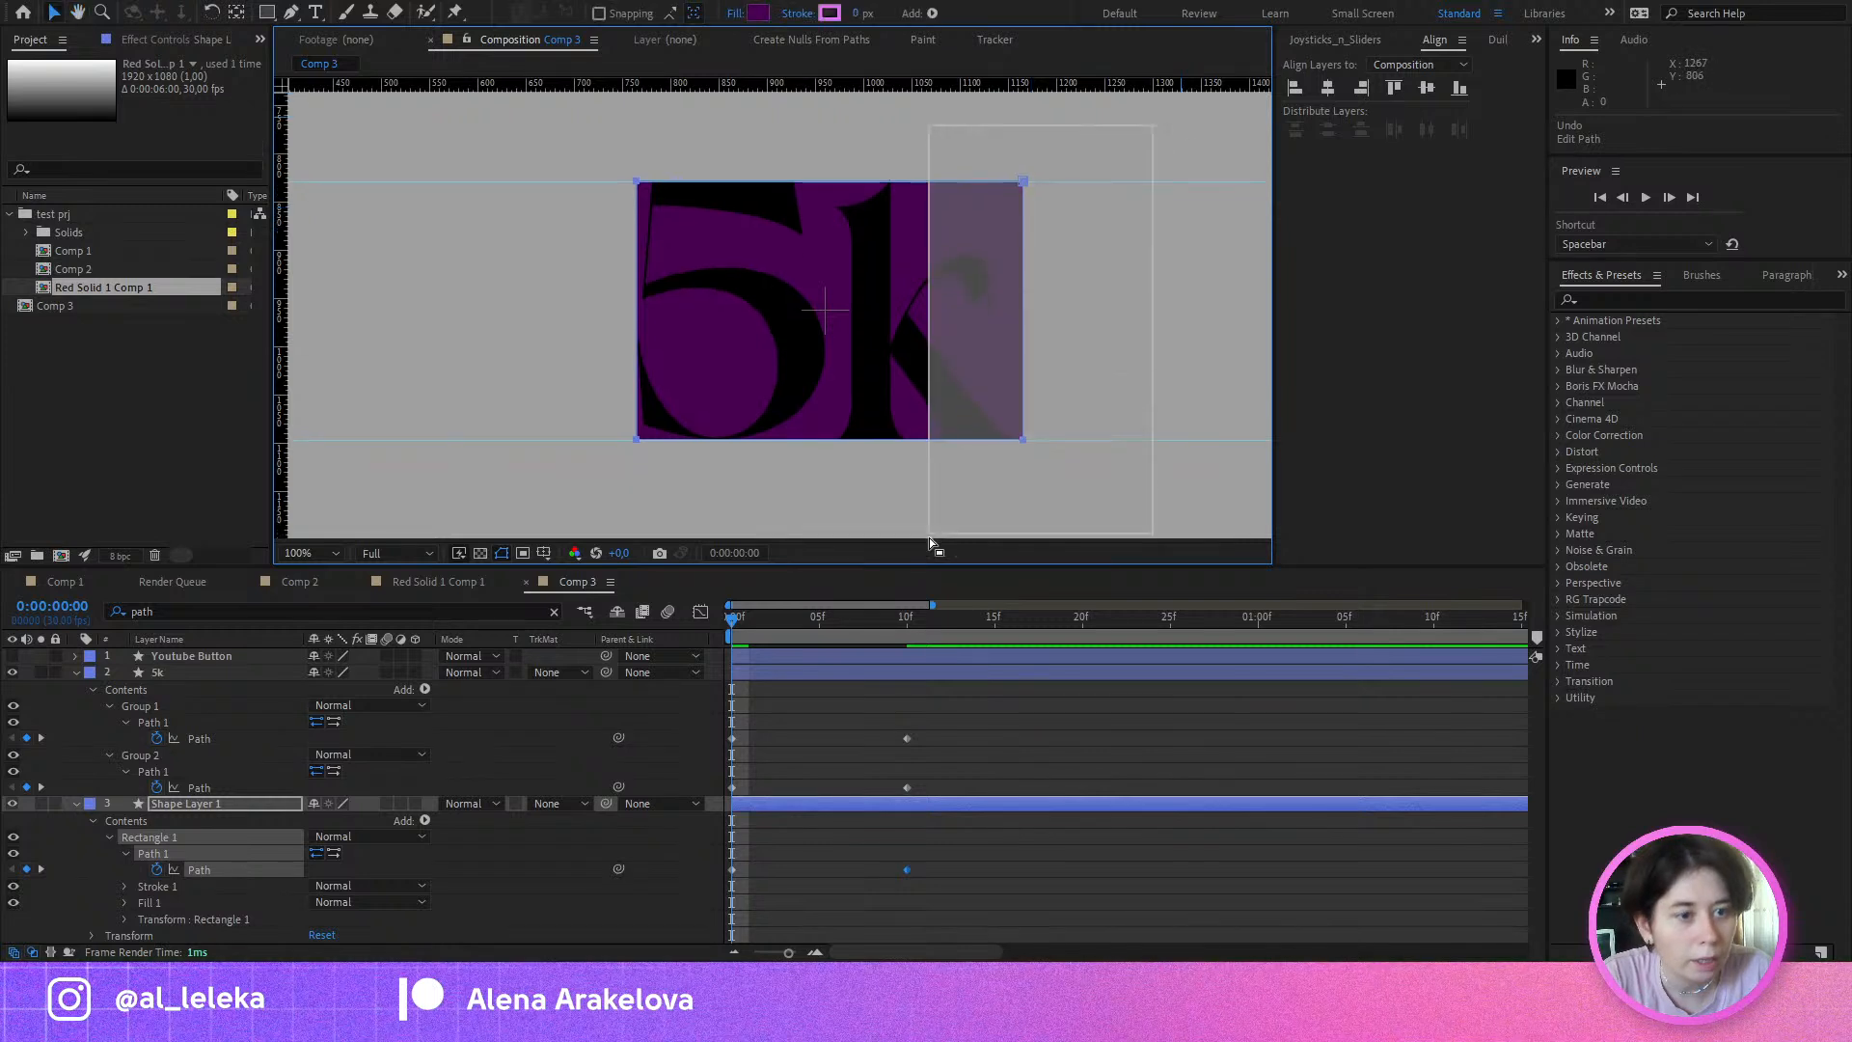
double_click(1024, 386)
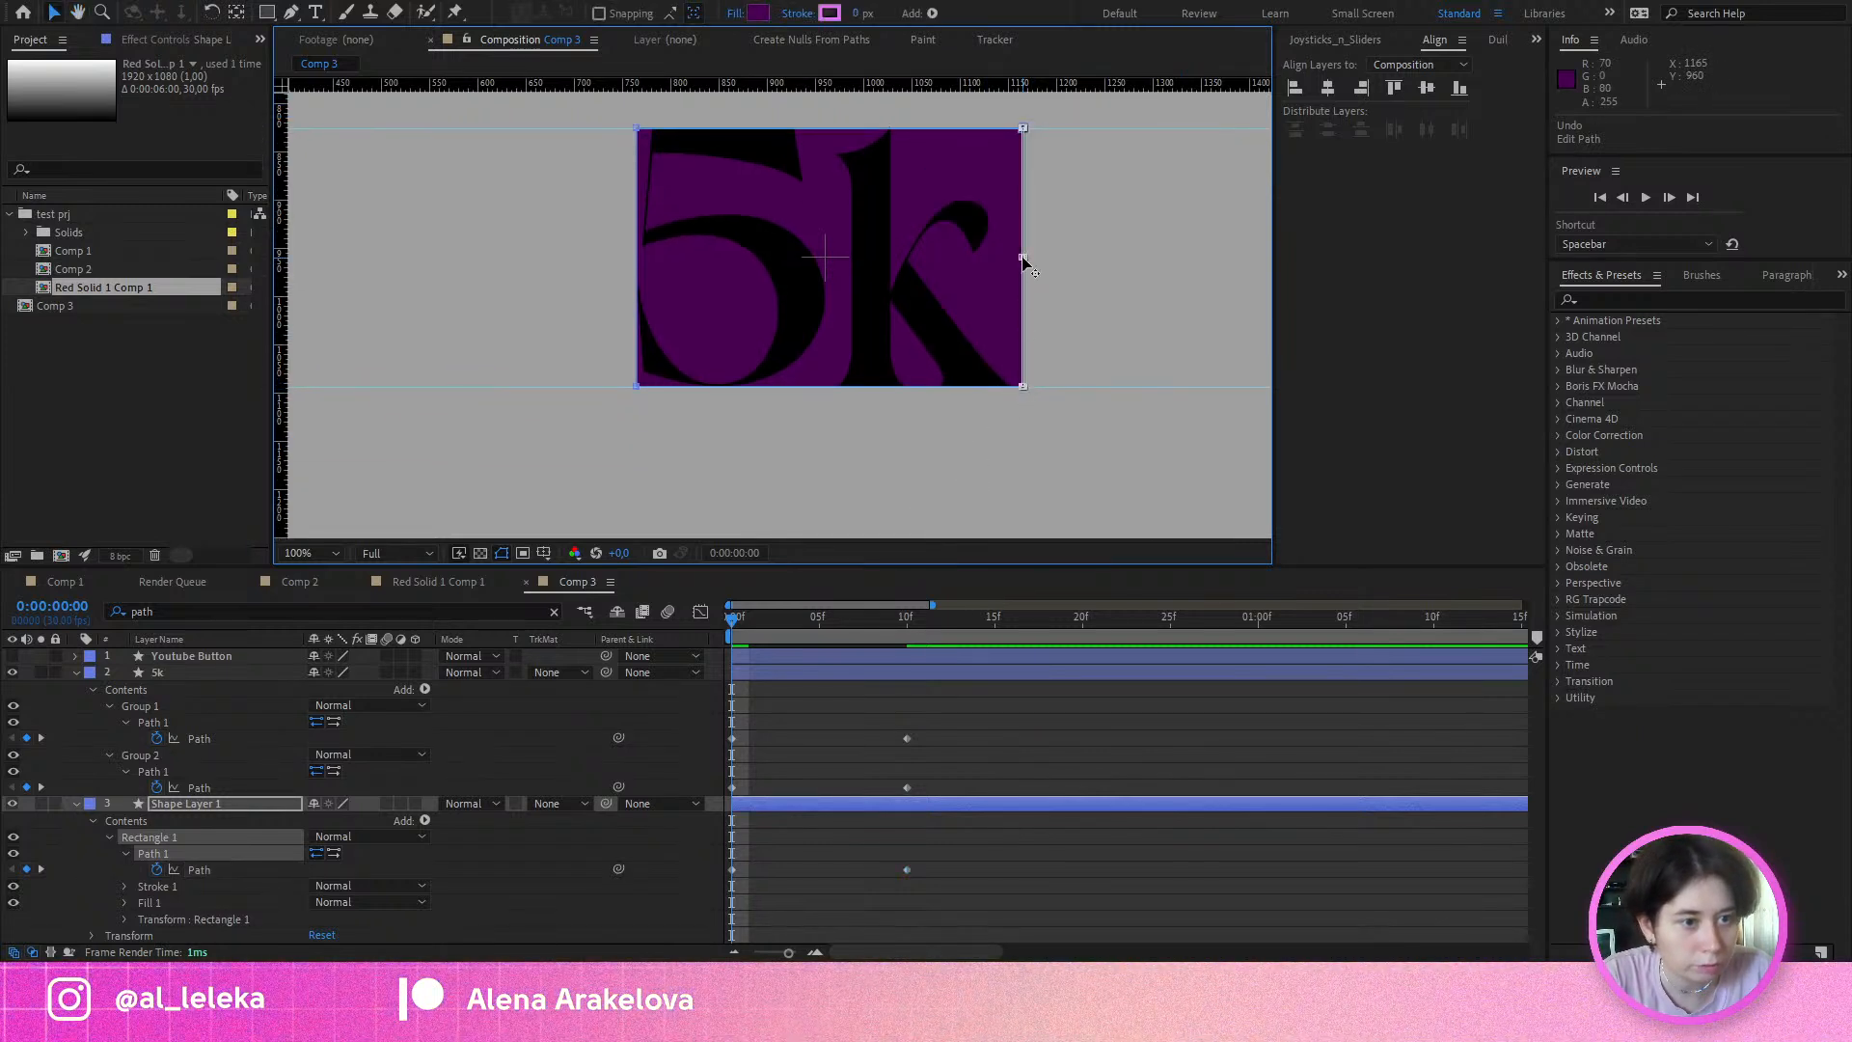
key("Escape")
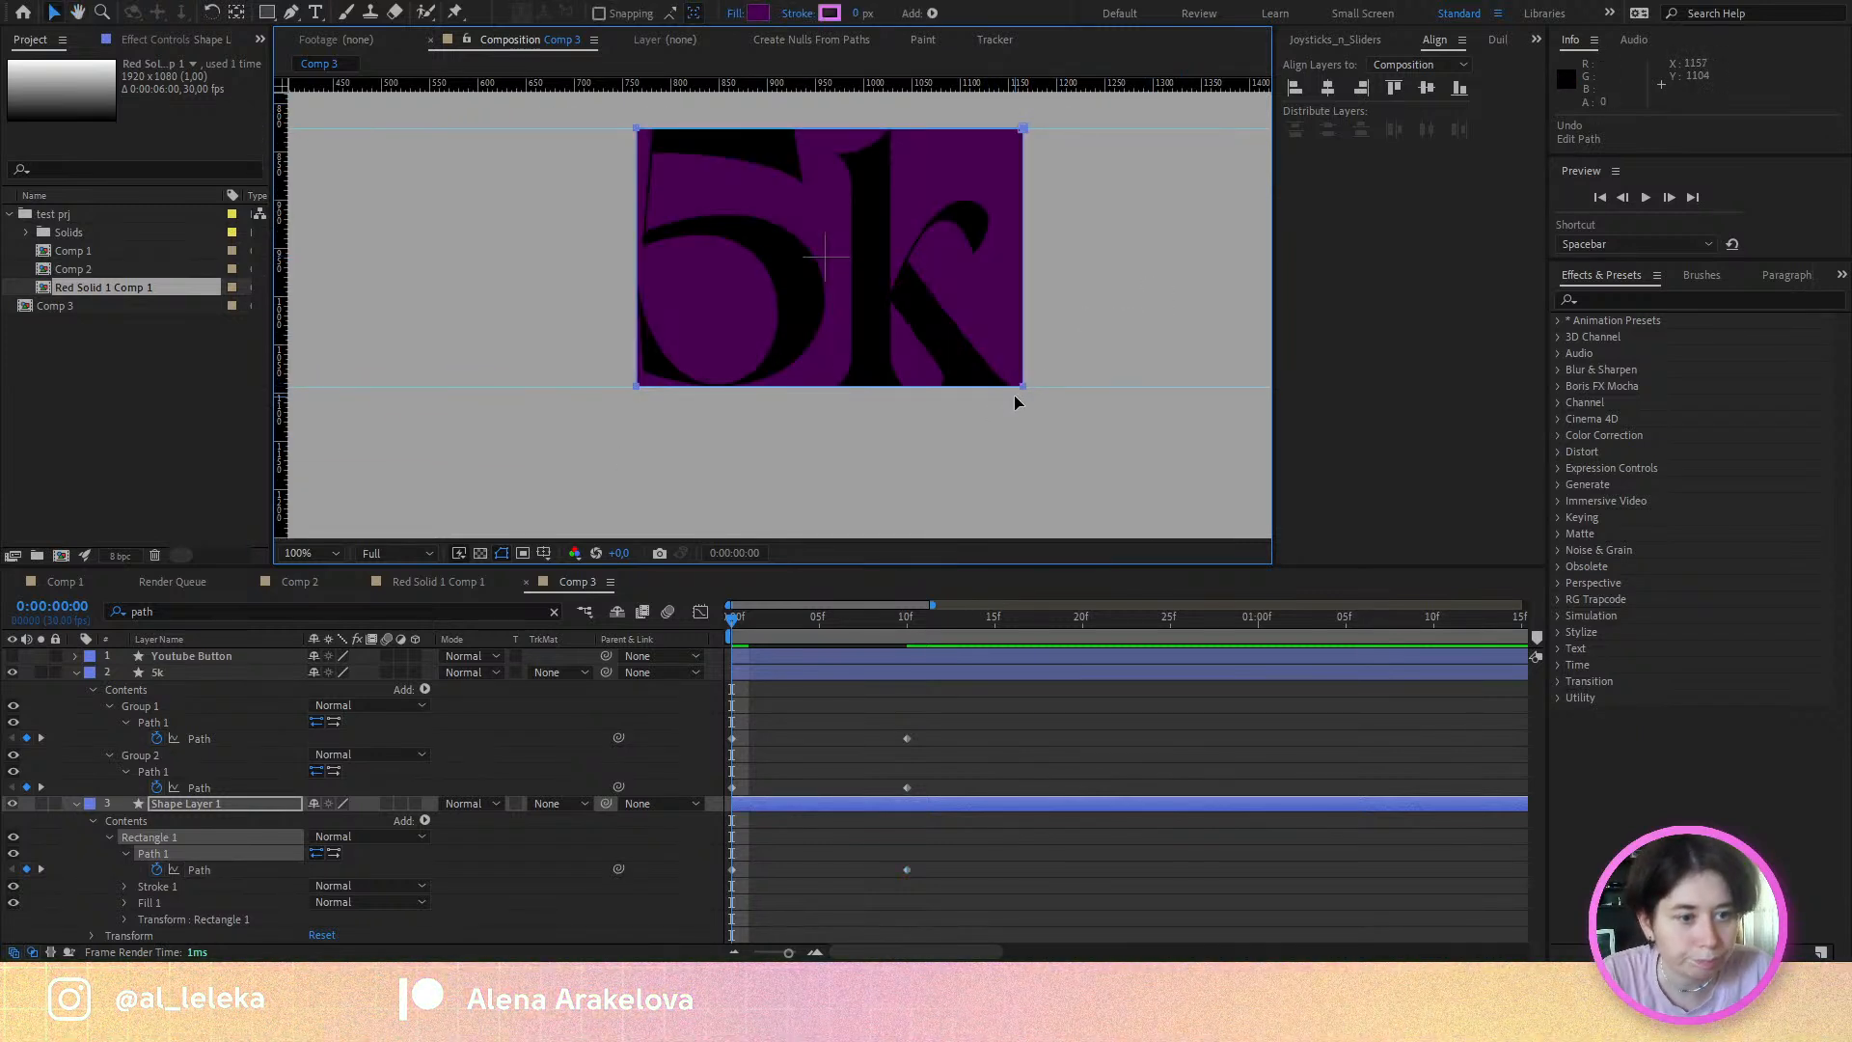
double_click(1024, 385)
left_click_drag(1024, 257, 670, 288)
scroll(670, 287, "up", 5)
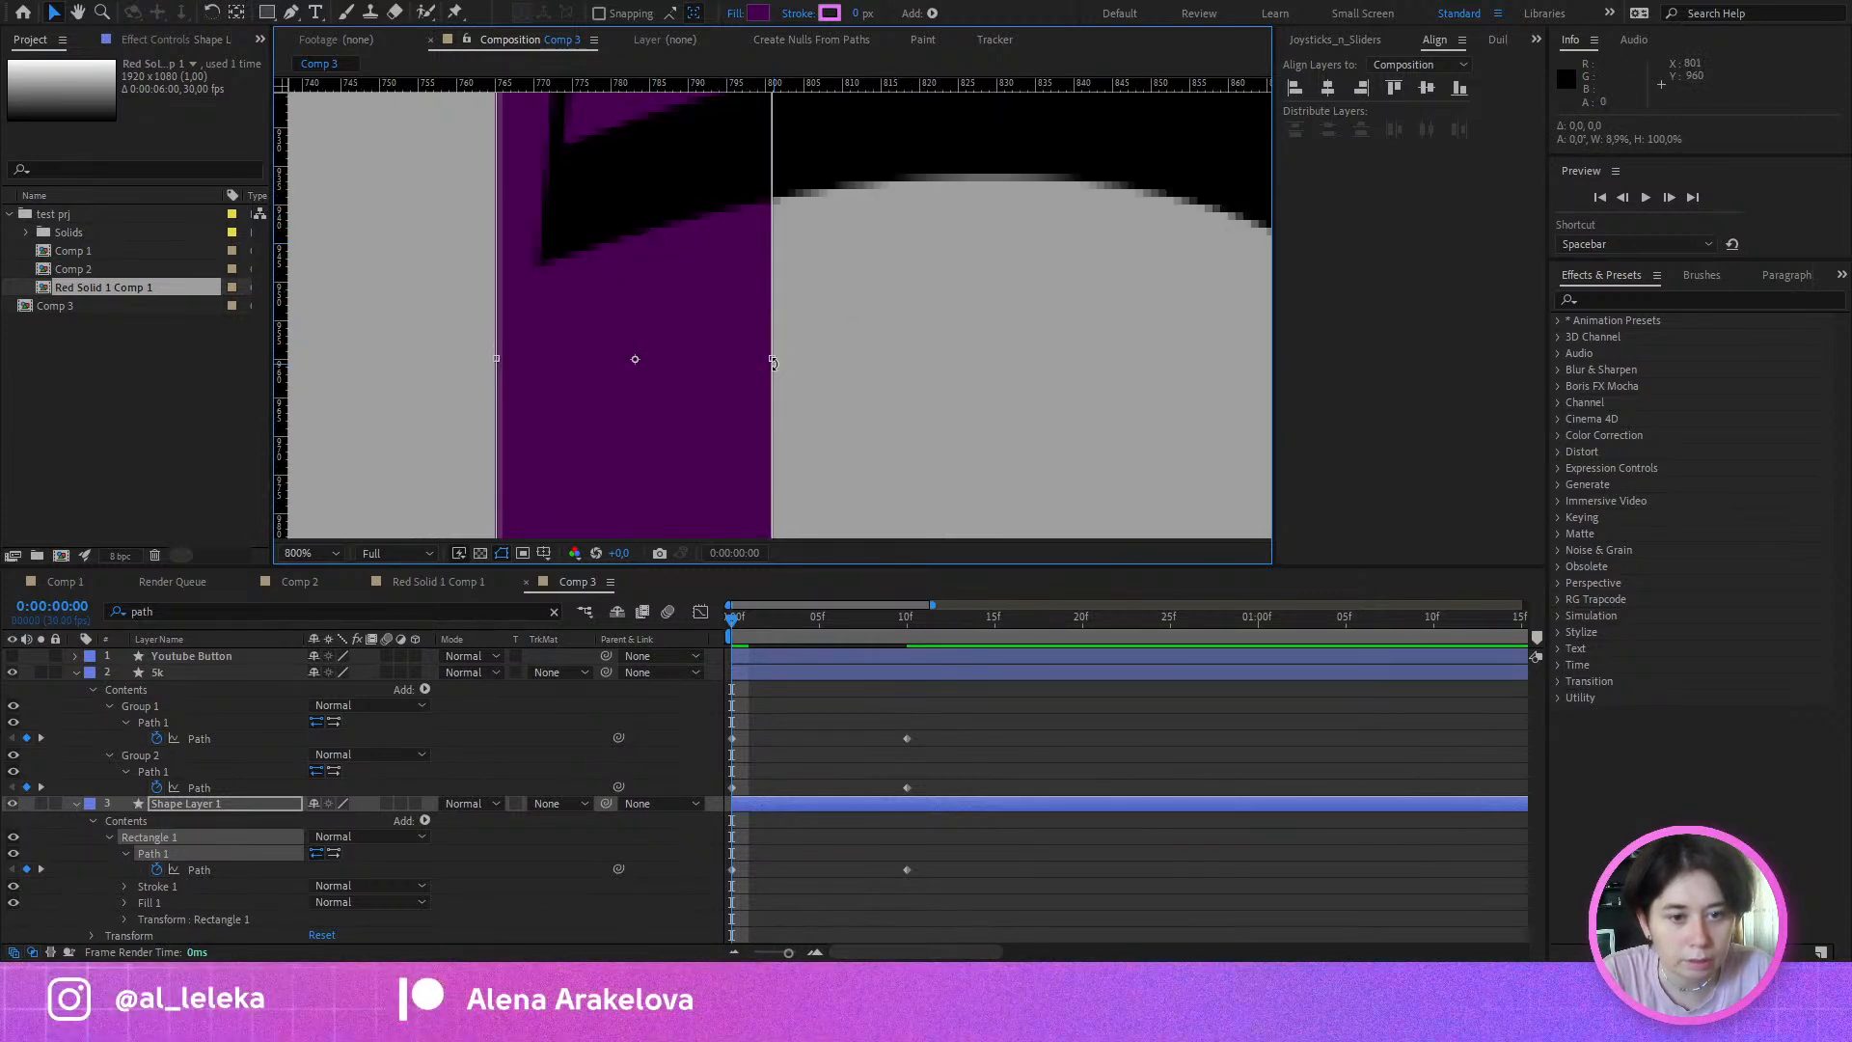
left_click_drag(771, 360, 501, 403)
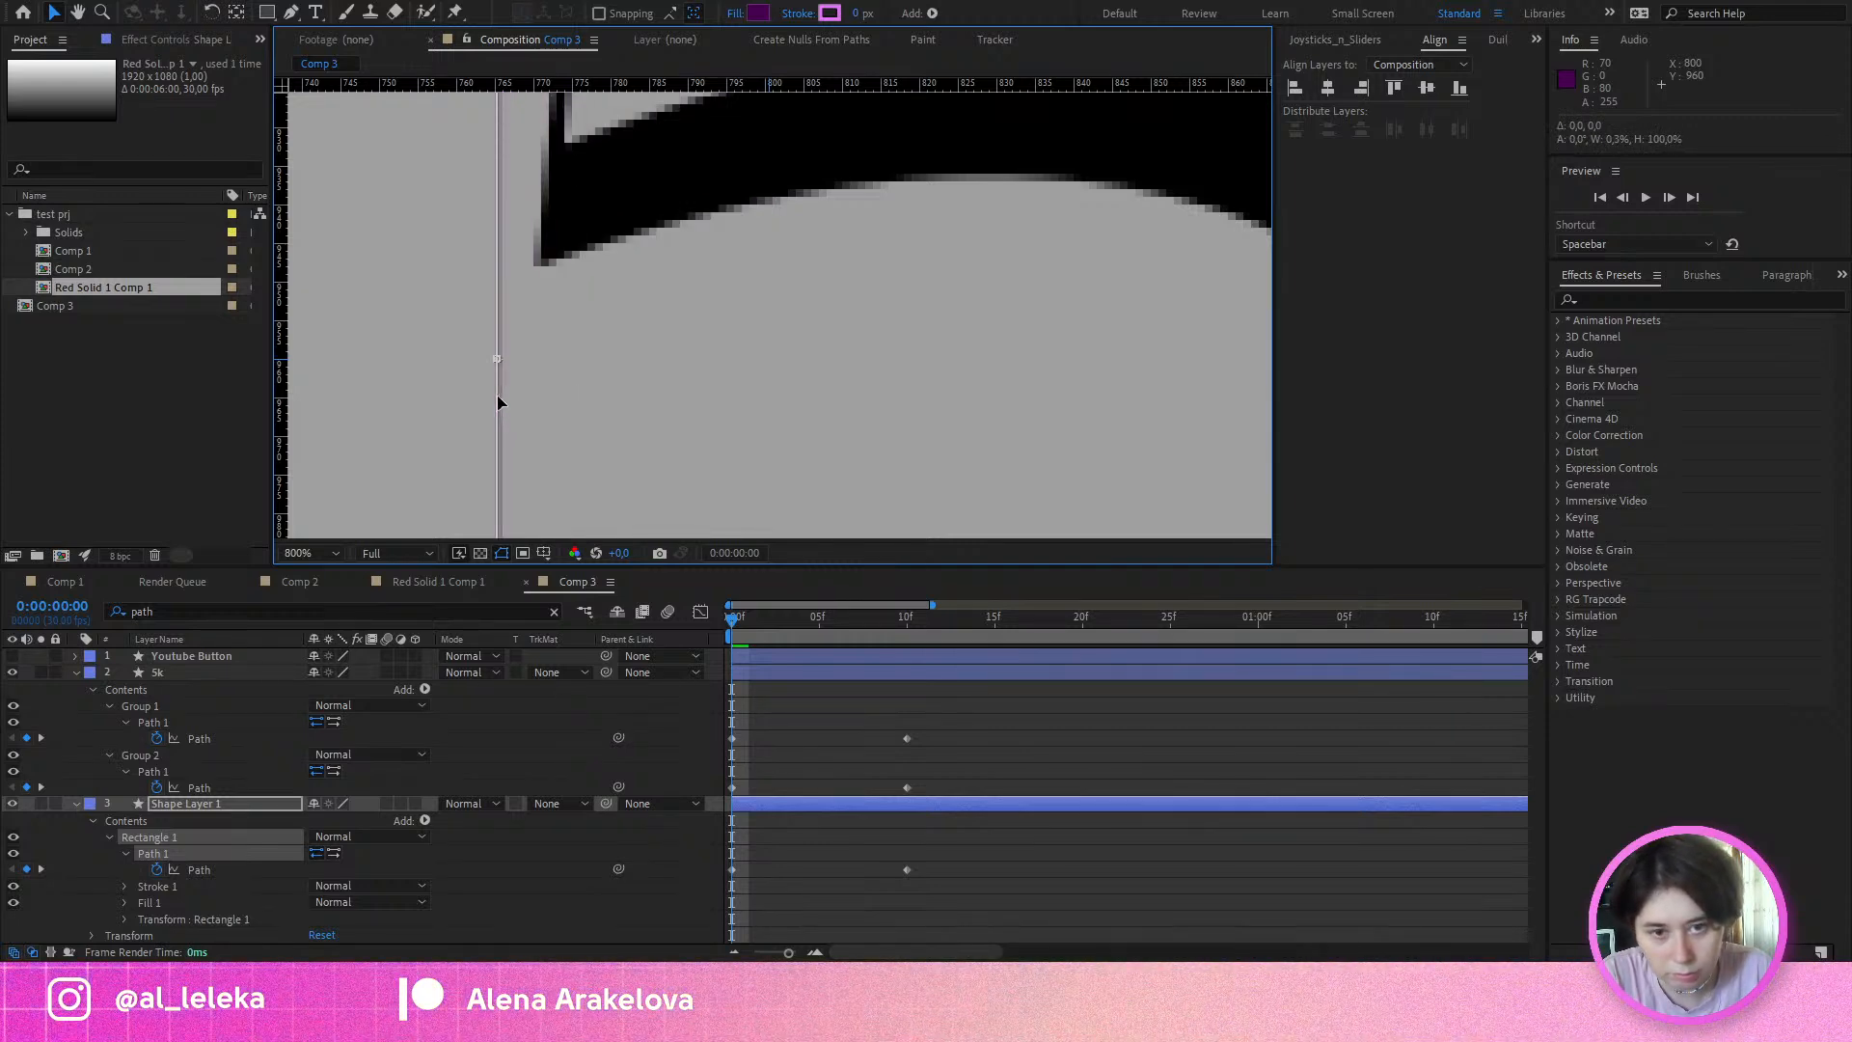
scroll(498, 401, "down", 5)
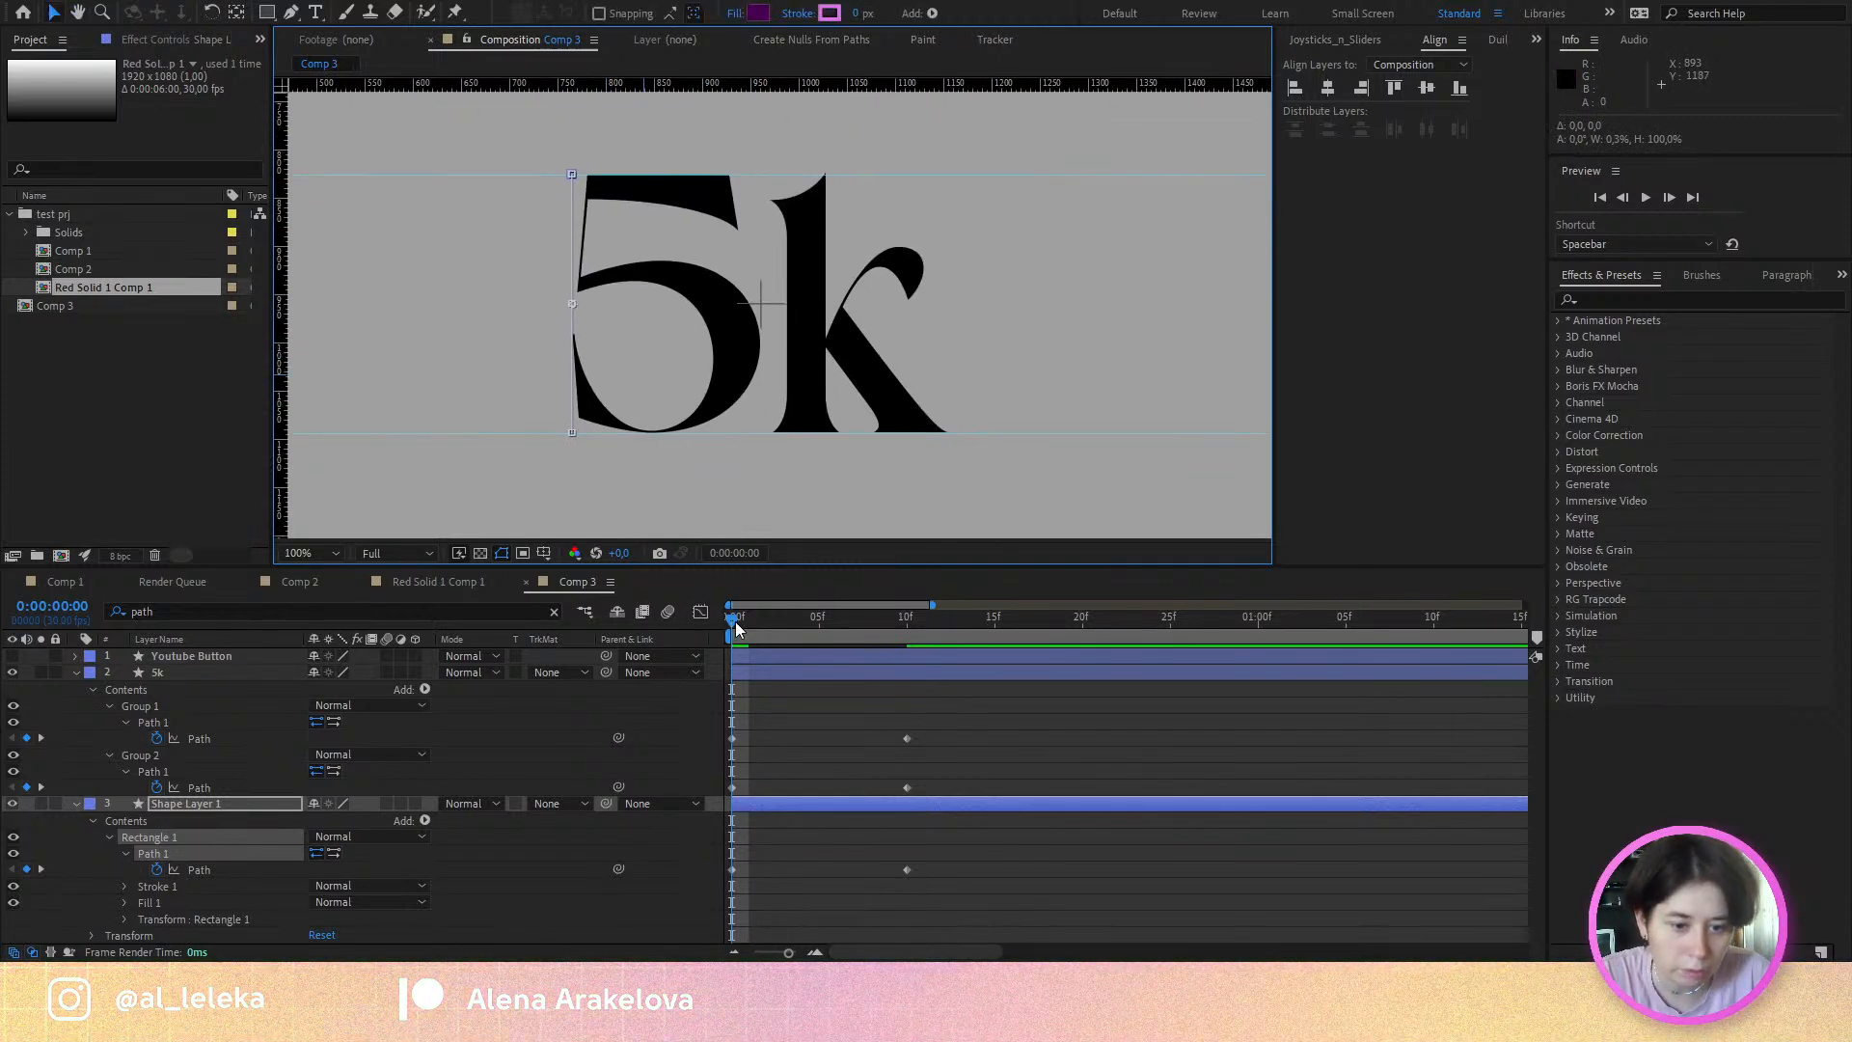
Step: At frame 10, adjust the rectangle's right edge to line up with the squashed 5k
left_click_drag(735, 627, 910, 663)
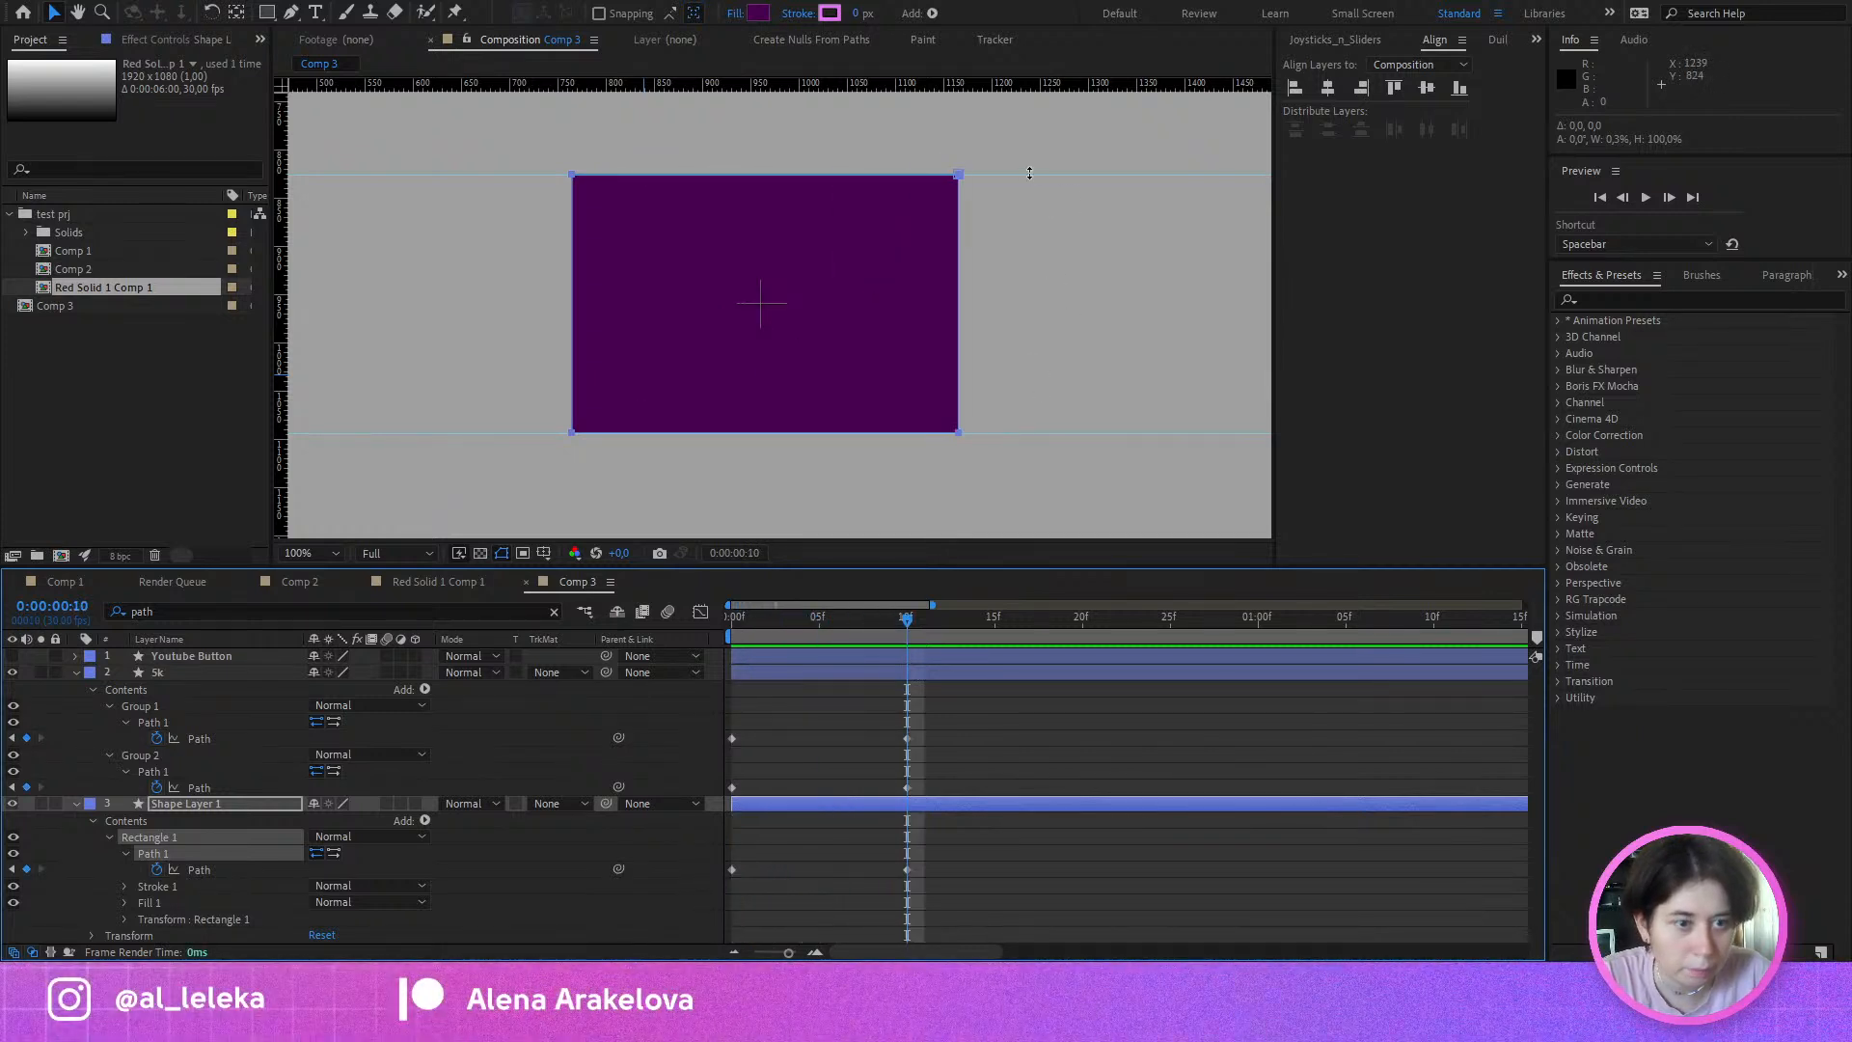
scroll(954, 193, "up", 4)
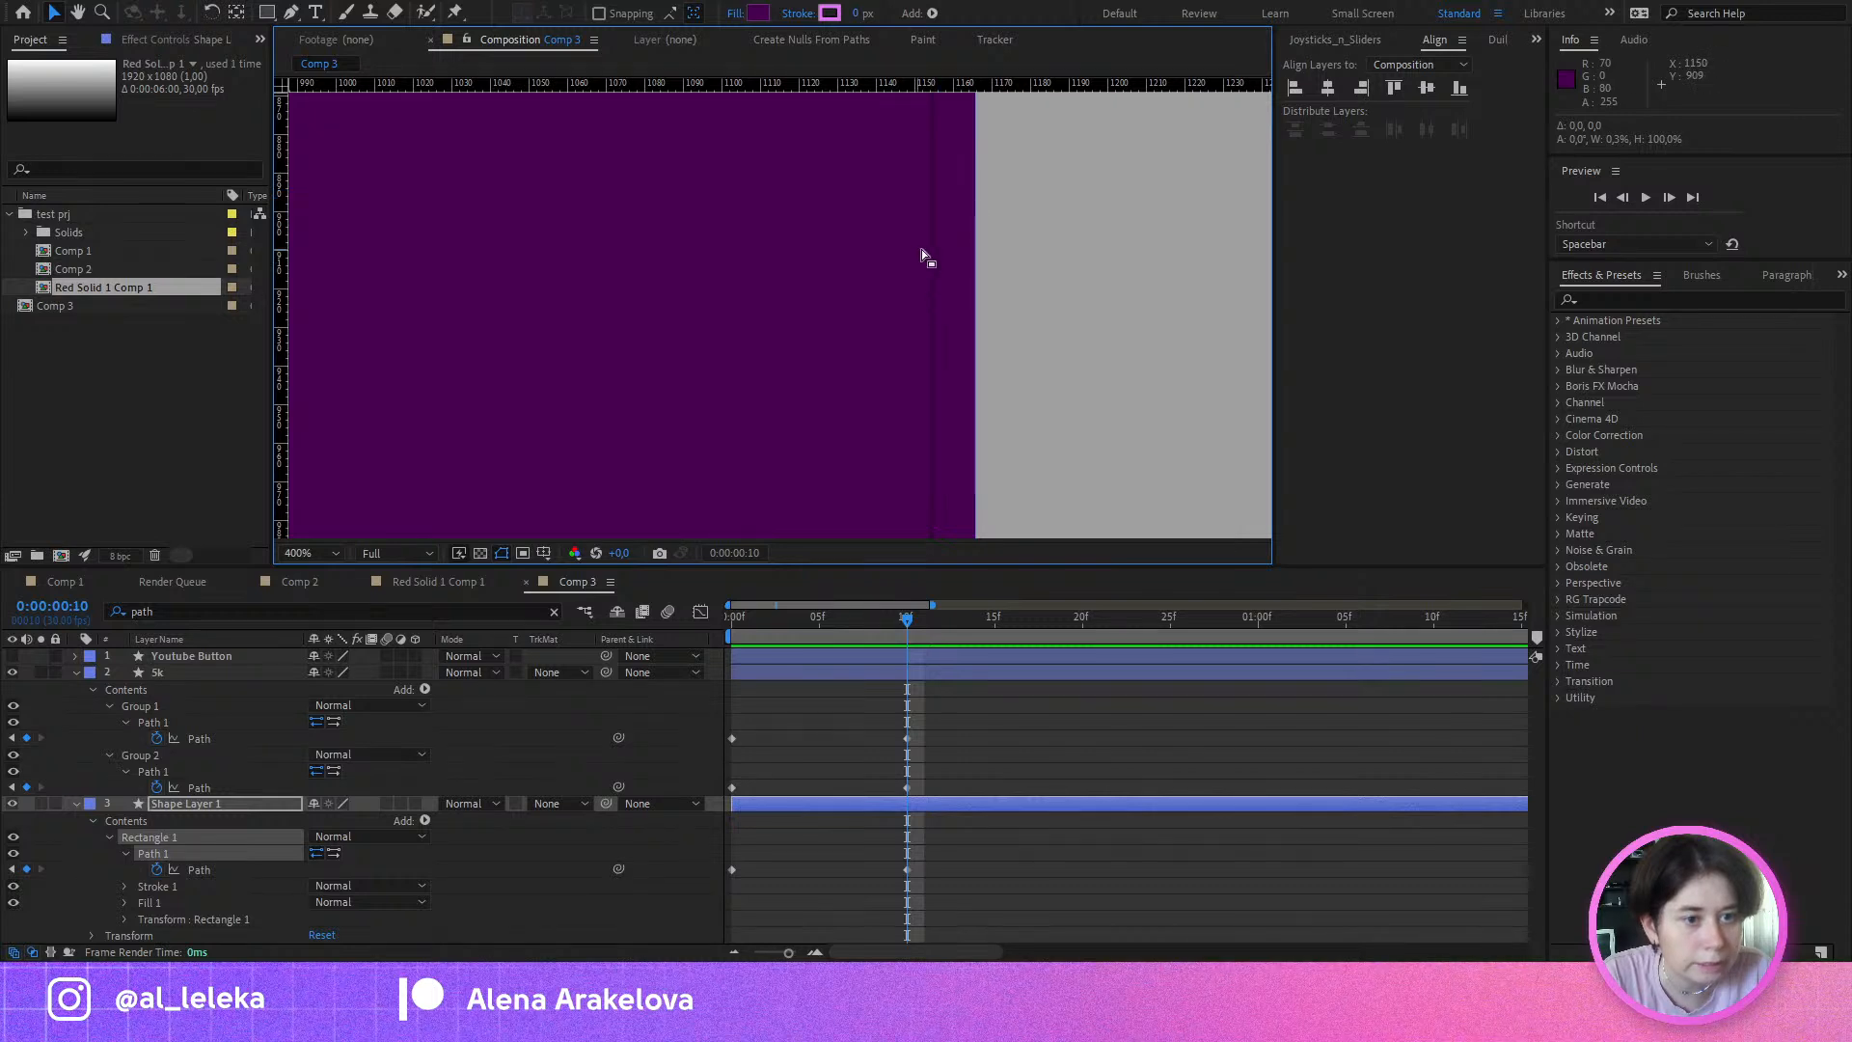
scroll(980, 231, "down", 2)
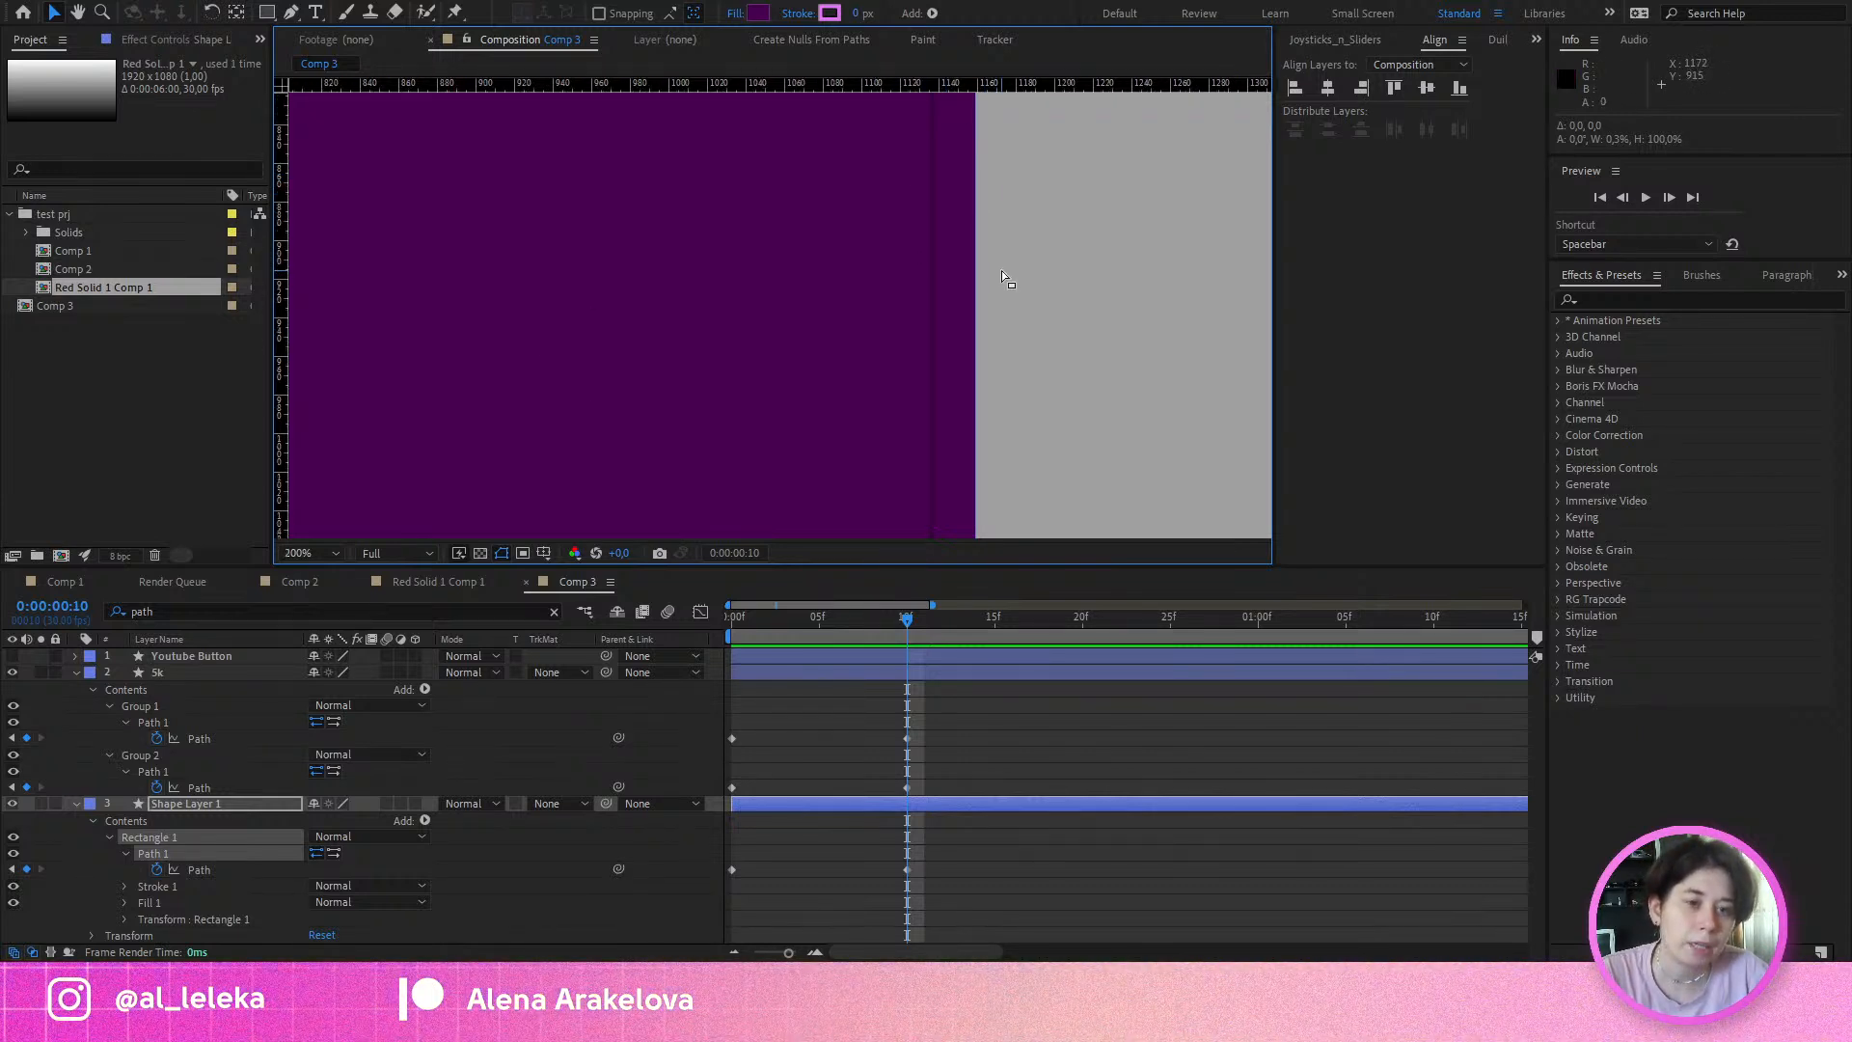
scroll(1001, 272, "up", 3)
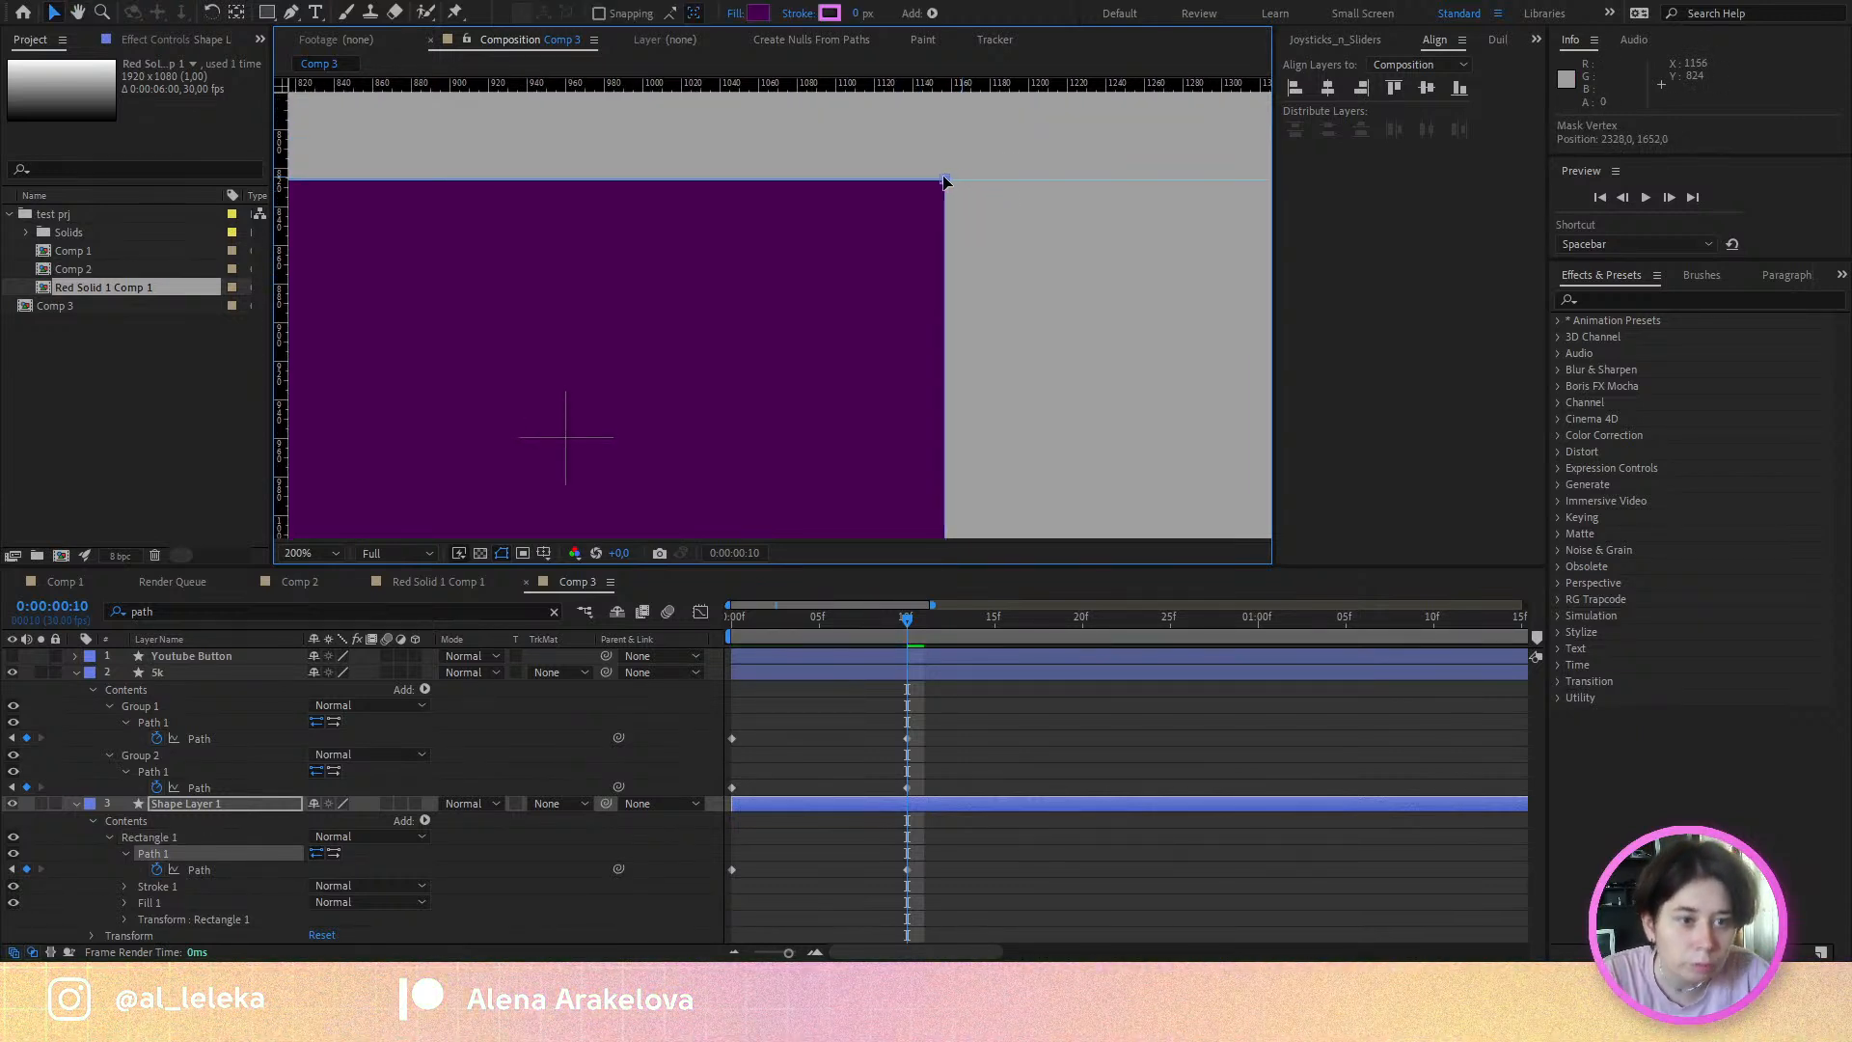
scroll(944, 180, "up", 6)
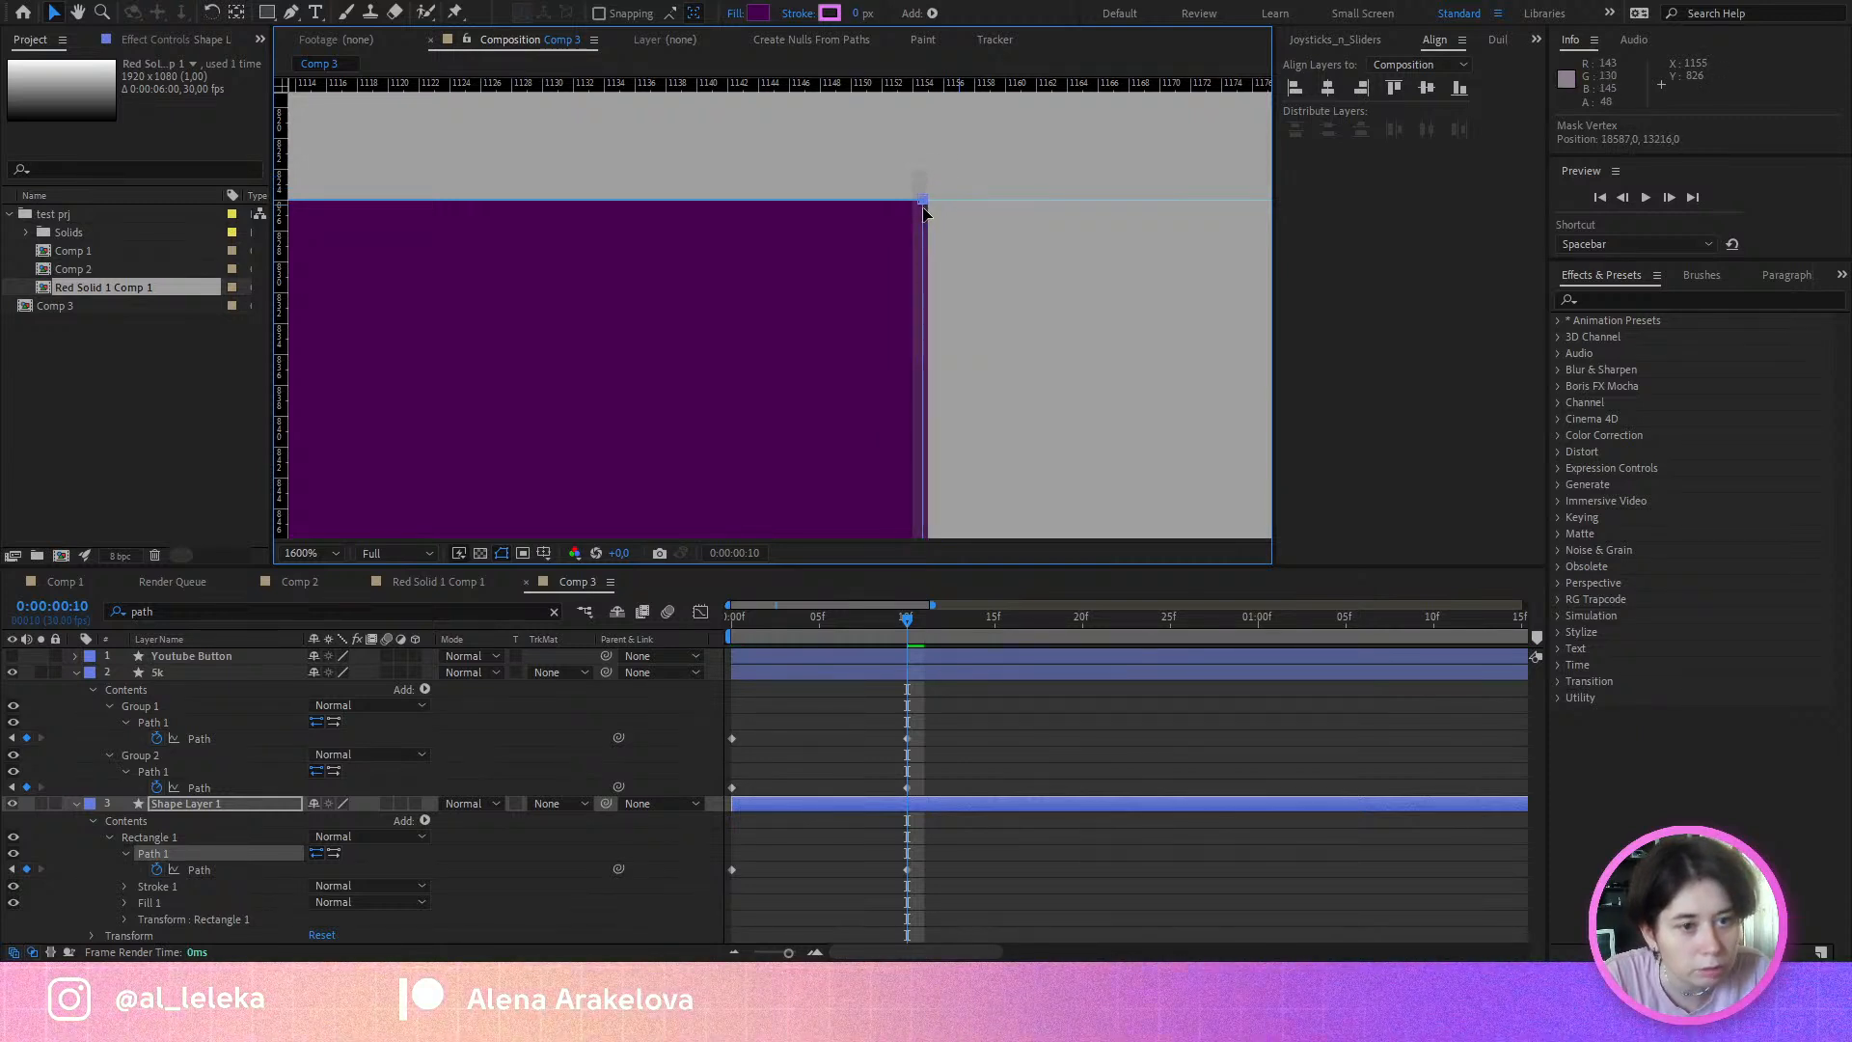
left_click_drag(923, 211, 925, 212)
scroll(925, 212, "down", 8)
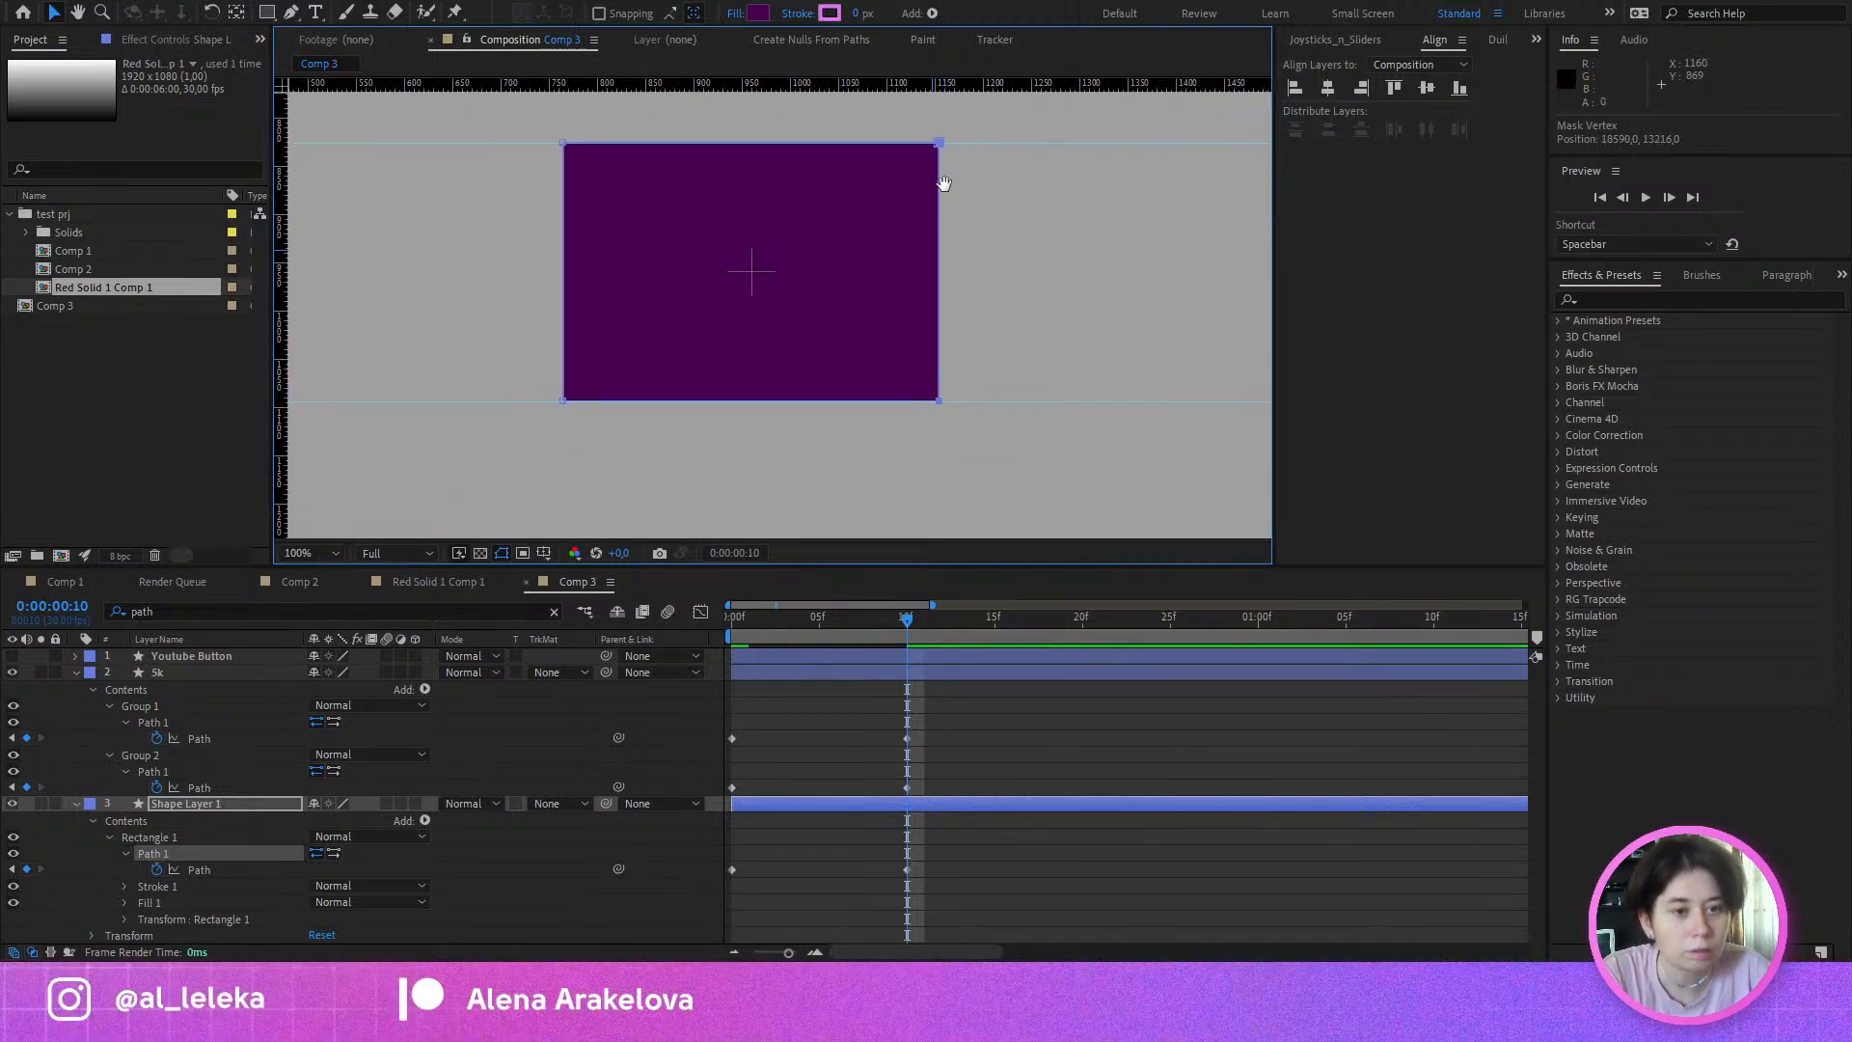
Step: Play the animation from the first frame and examine how the rectangle meets the 5k at frame 2
left_click(882, 674)
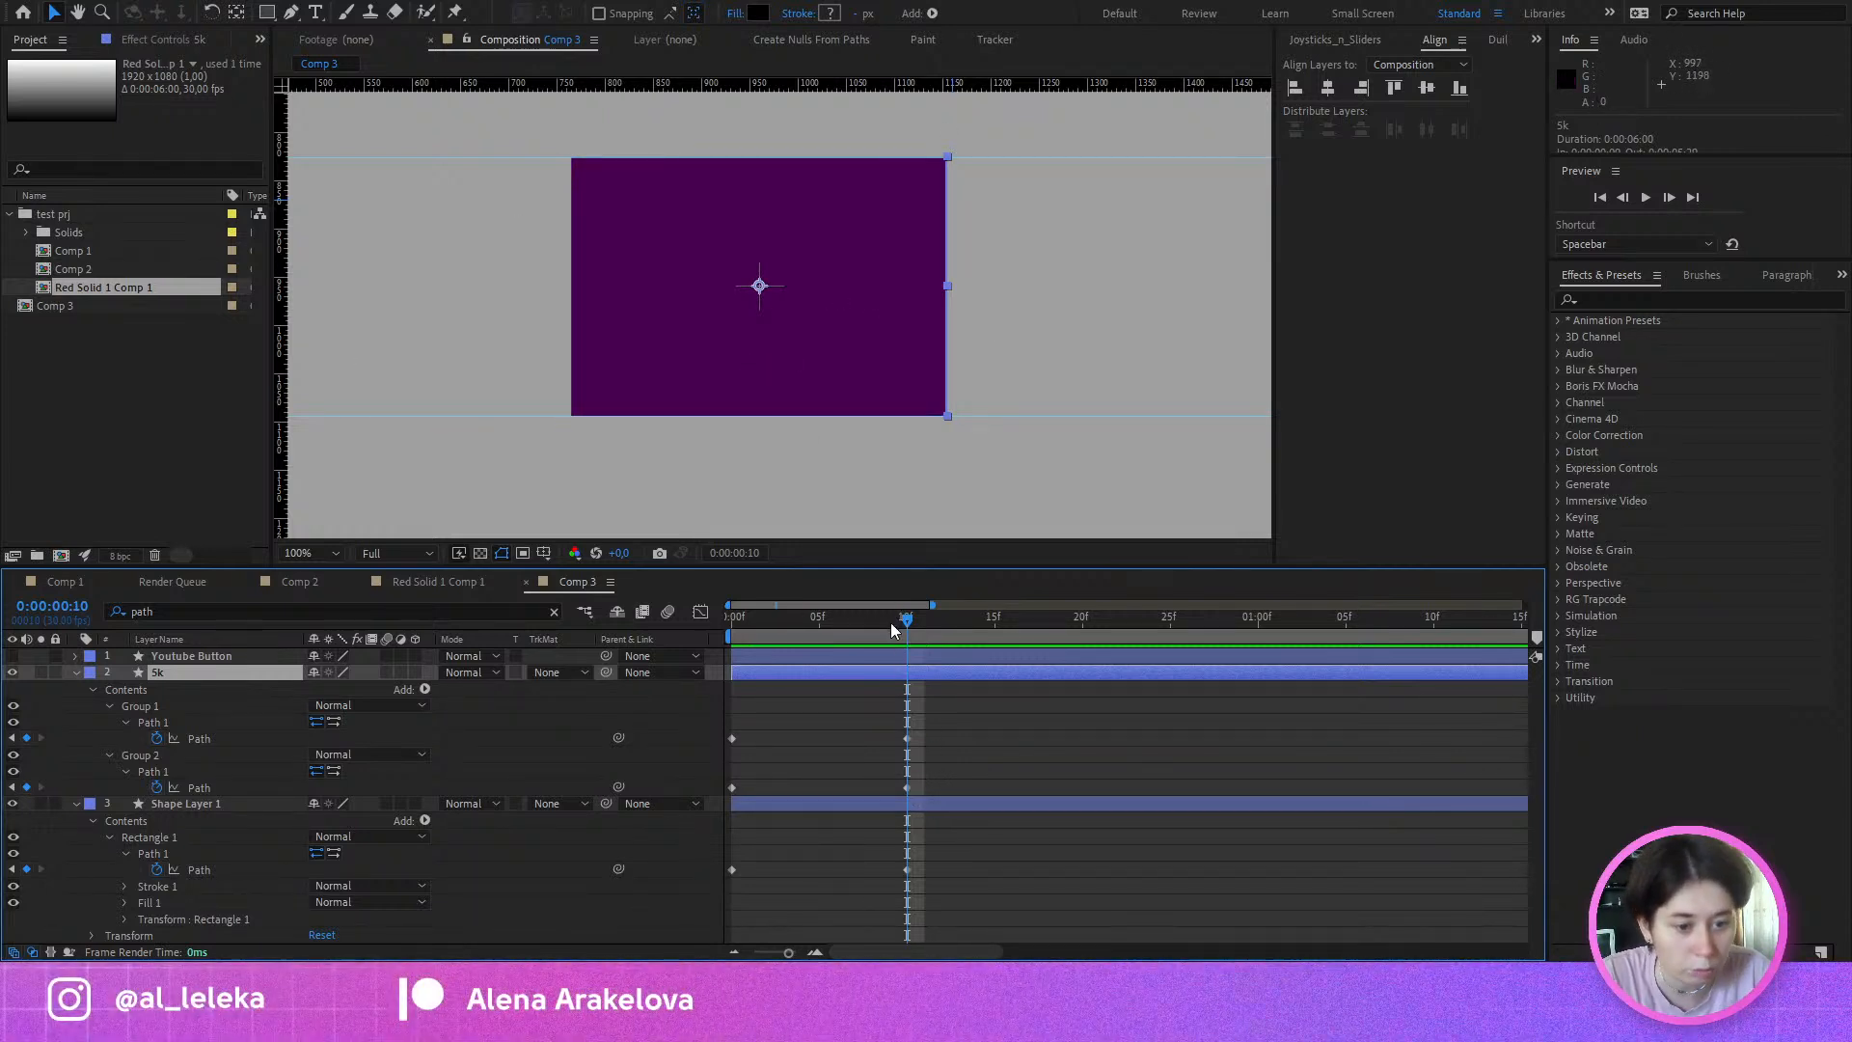
left_click_drag(905, 636, 633, 658)
left_click(816, 744)
key("space")
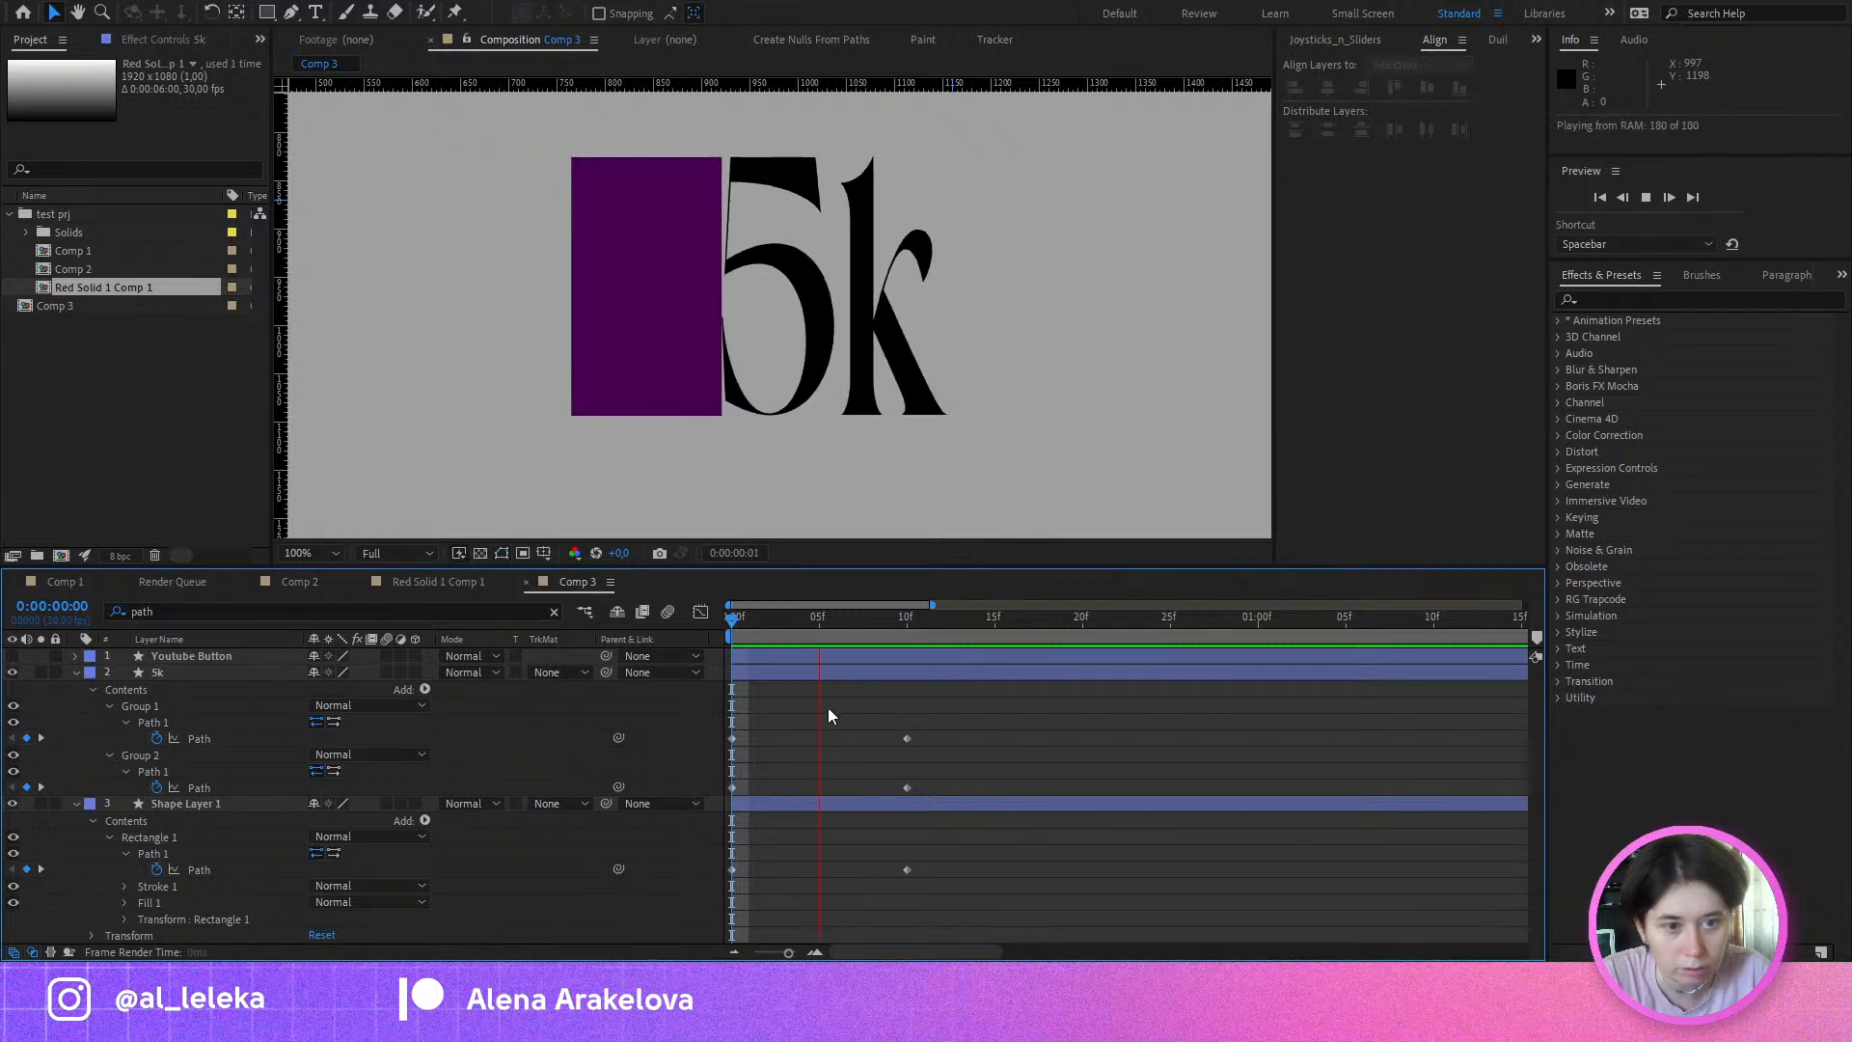
left_click_drag(743, 616, 773, 662)
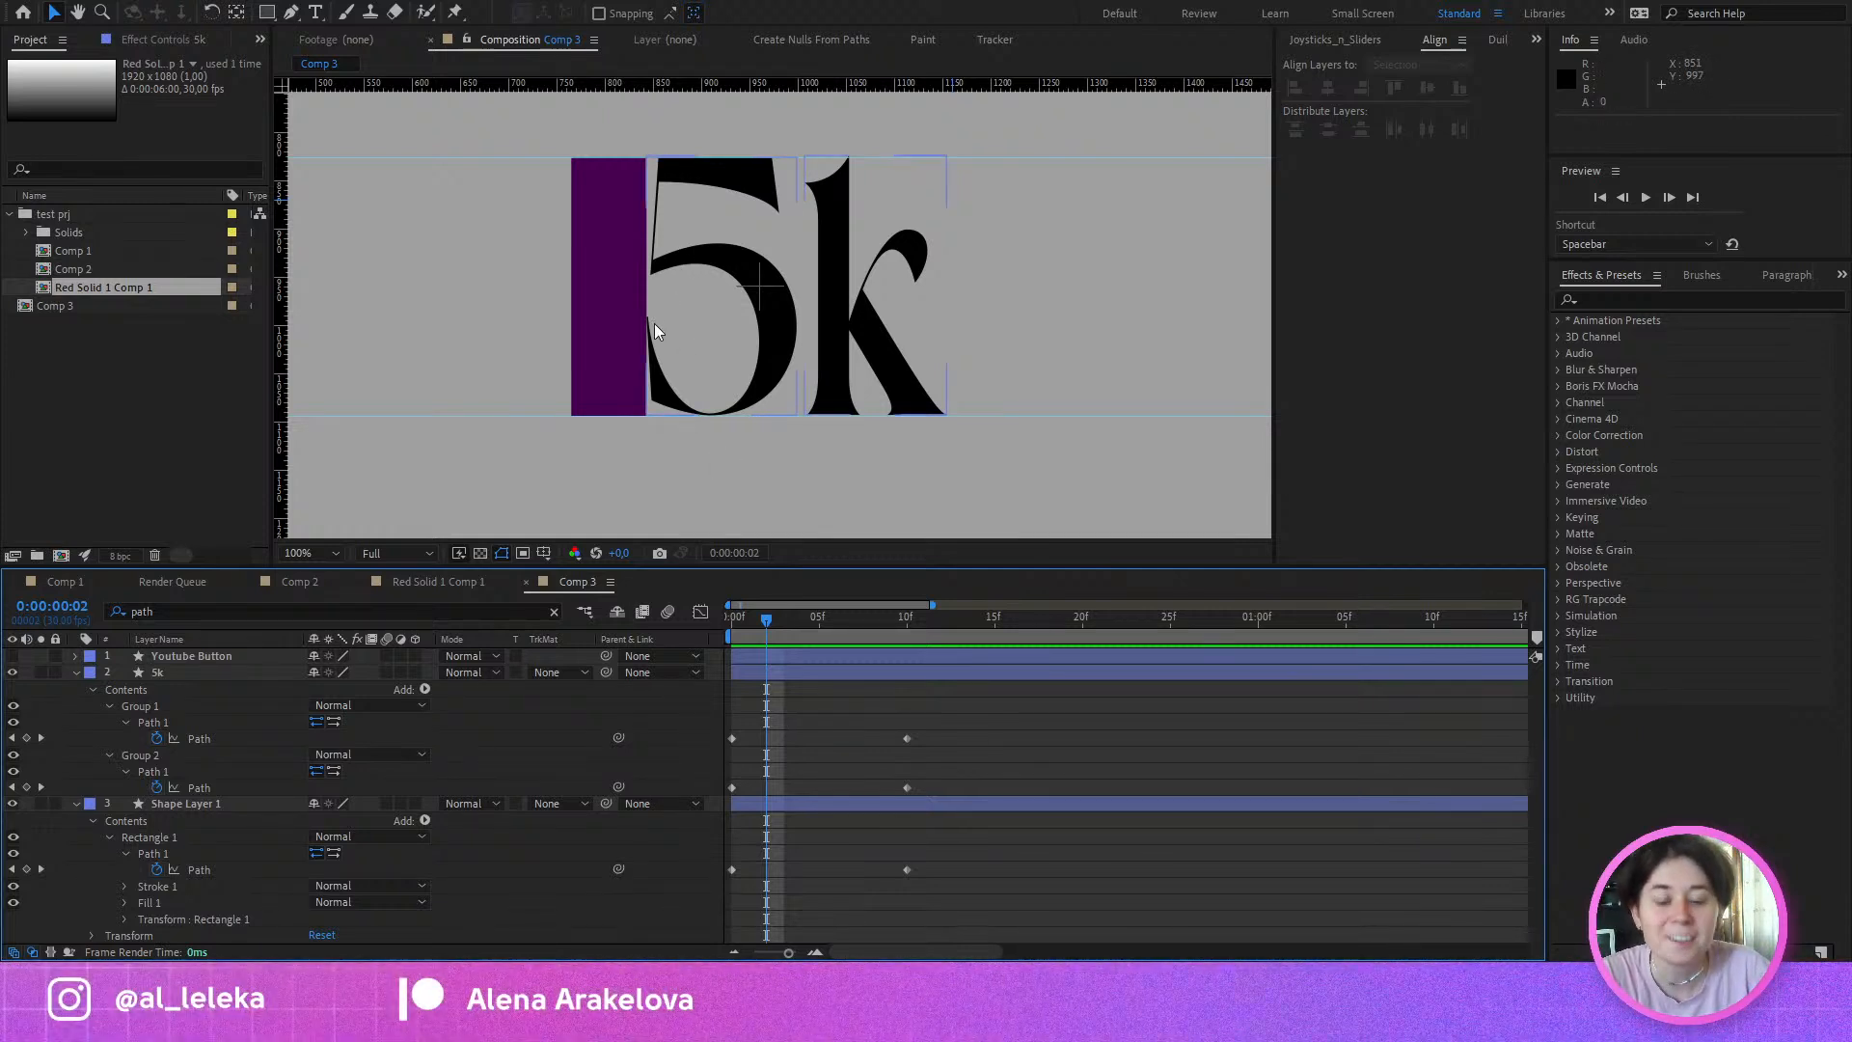
left_click_drag(654, 324, 724, 326)
Step: Hide the purple rectangle layer, select the 5k layer and return to the first frame
left_click(183, 803)
left_click(77, 804)
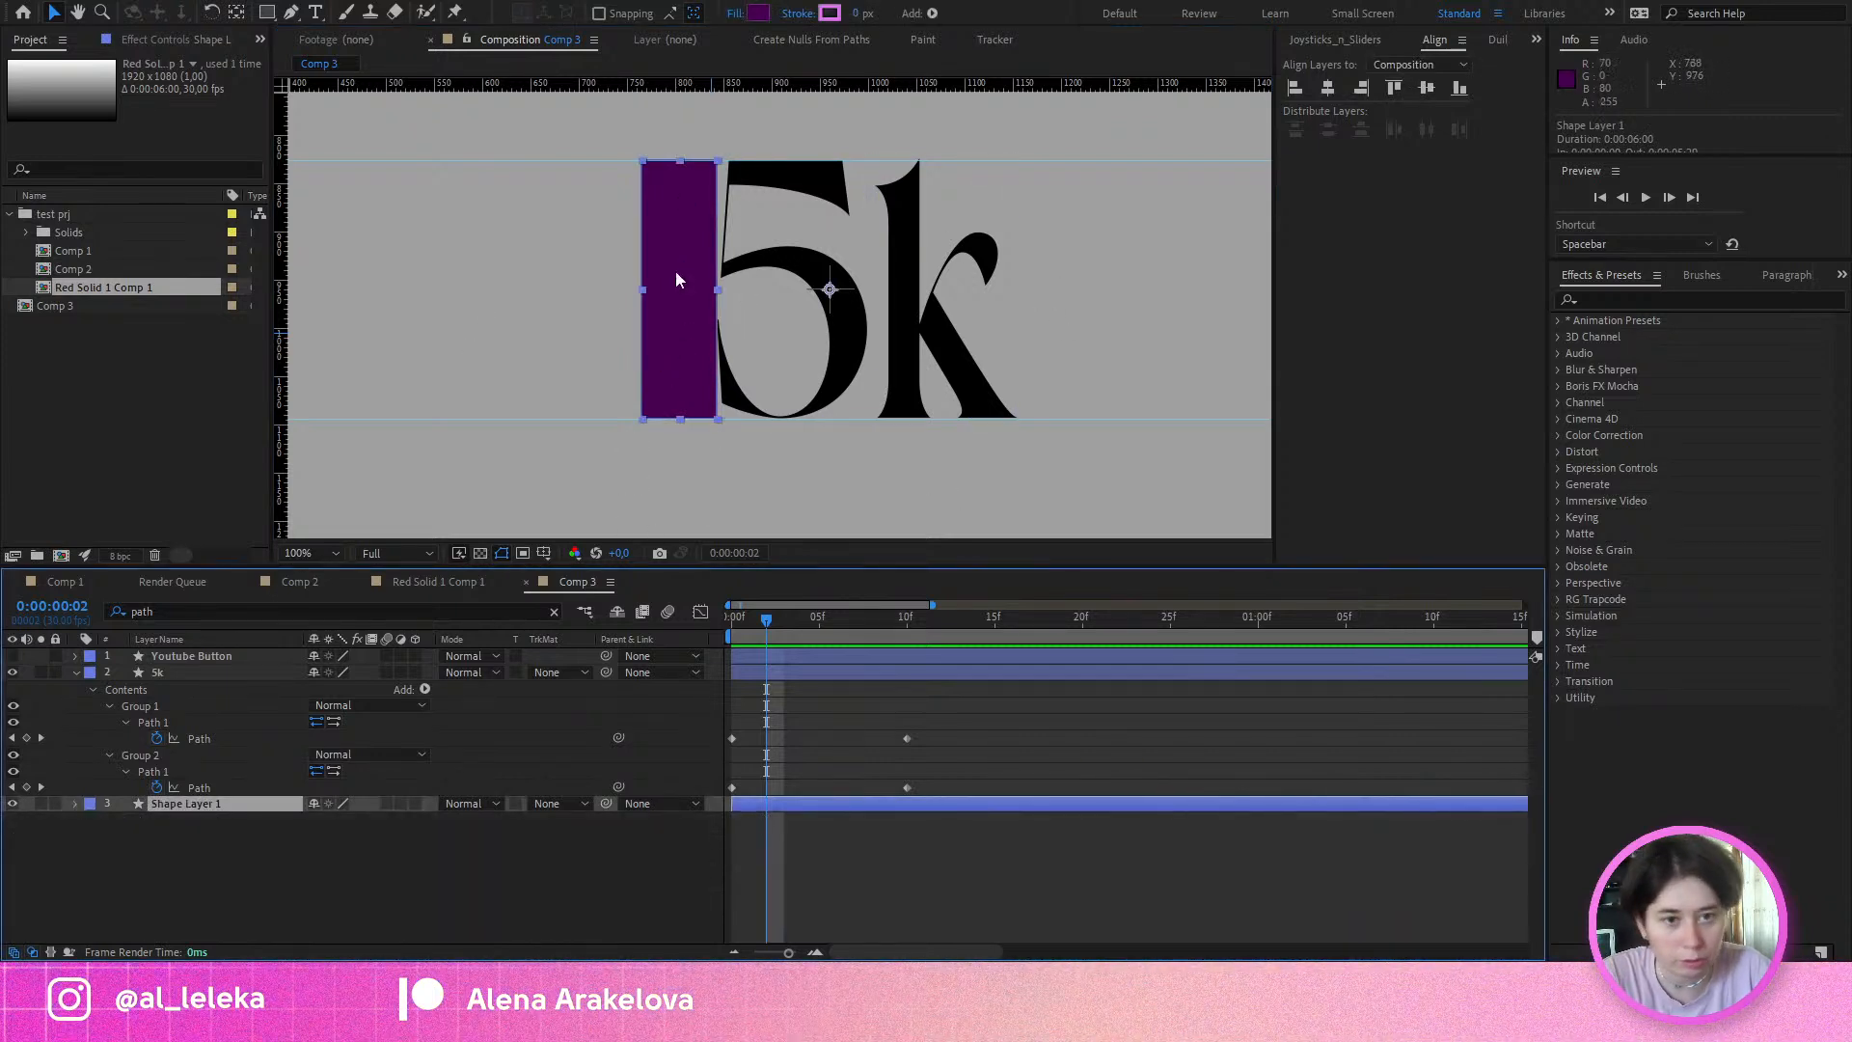
left_click(12, 804)
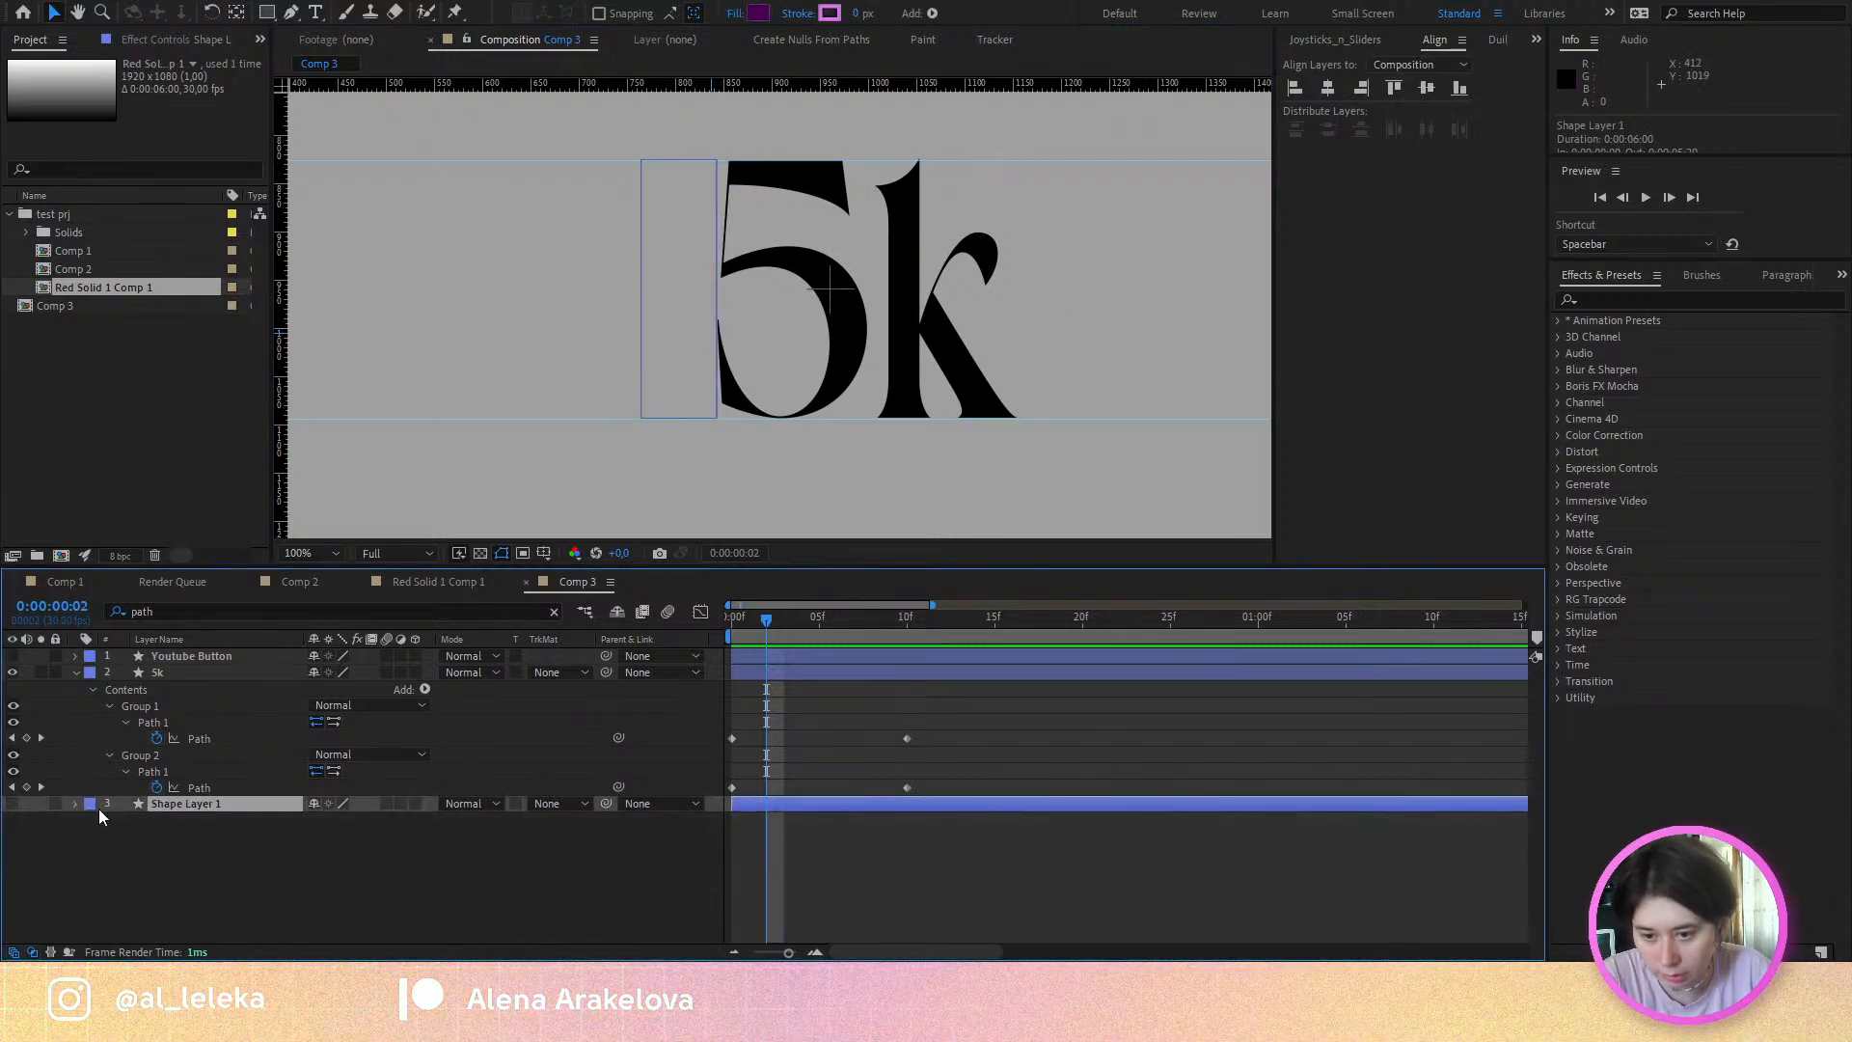
left_click(74, 803)
left_click(193, 667)
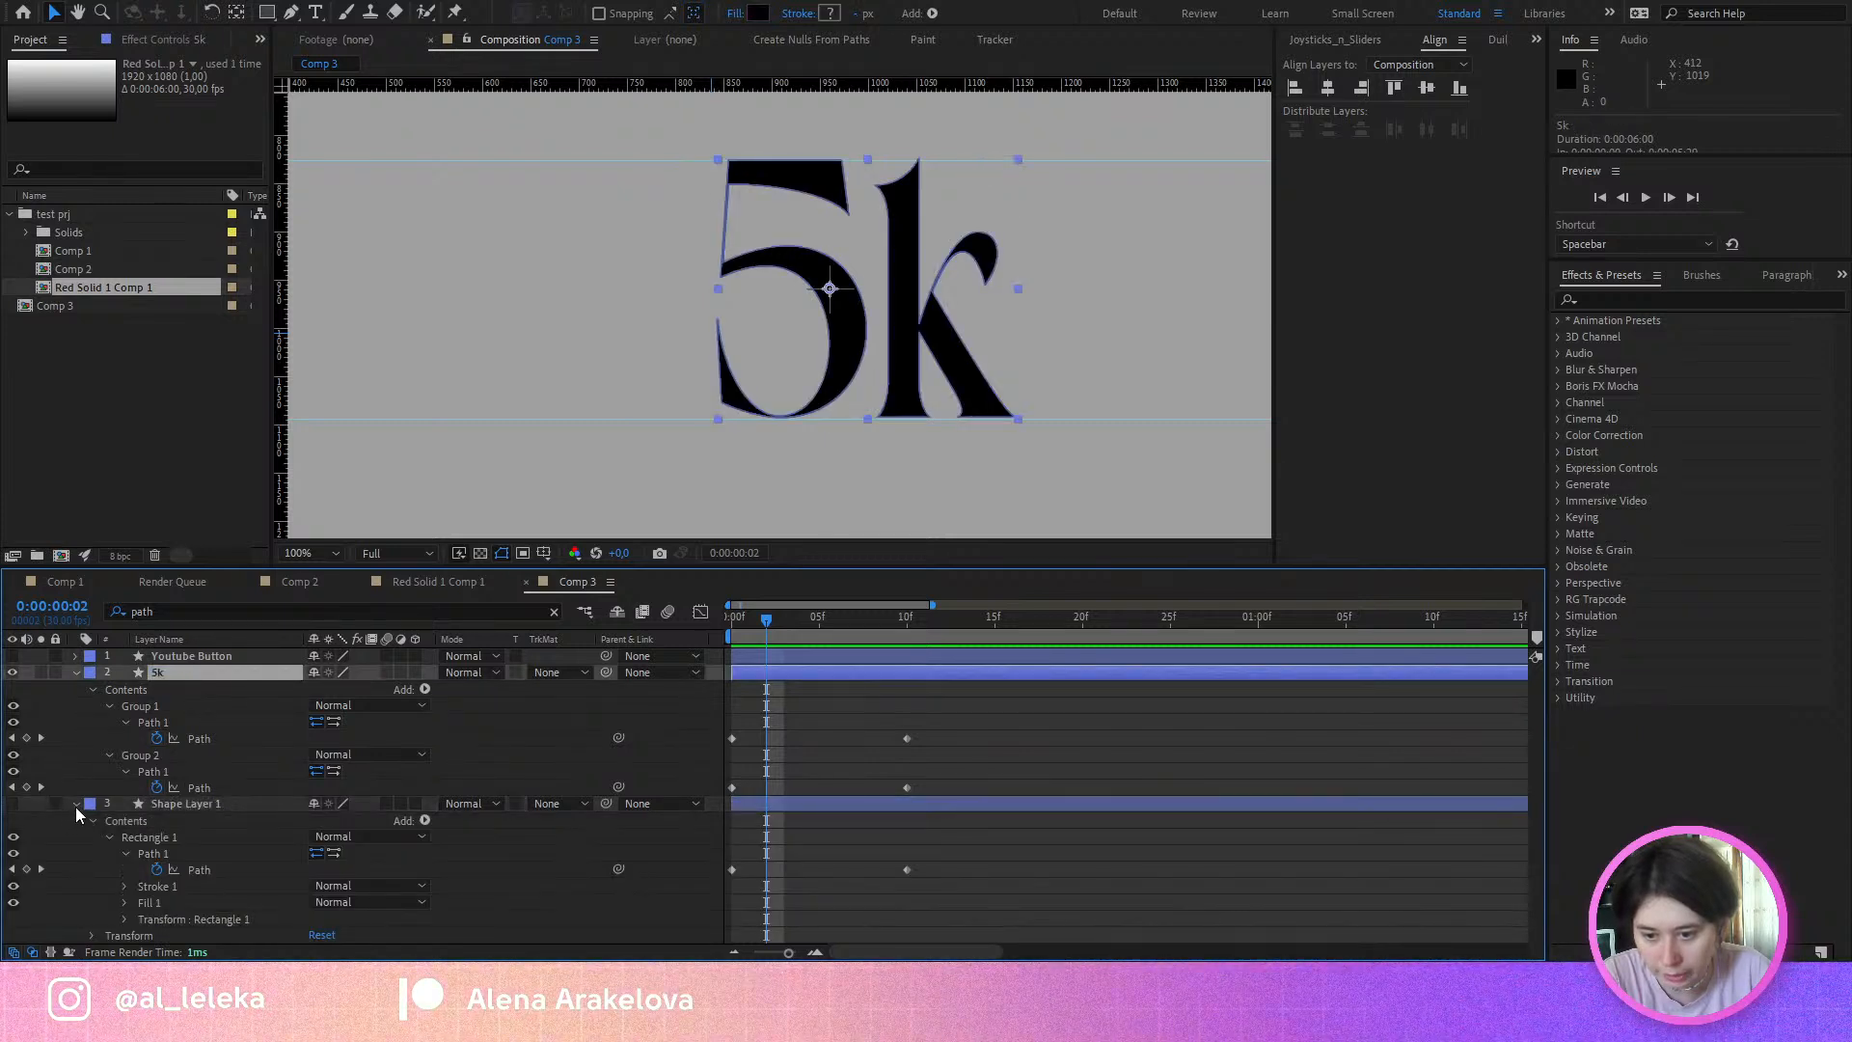
left_click(13, 803)
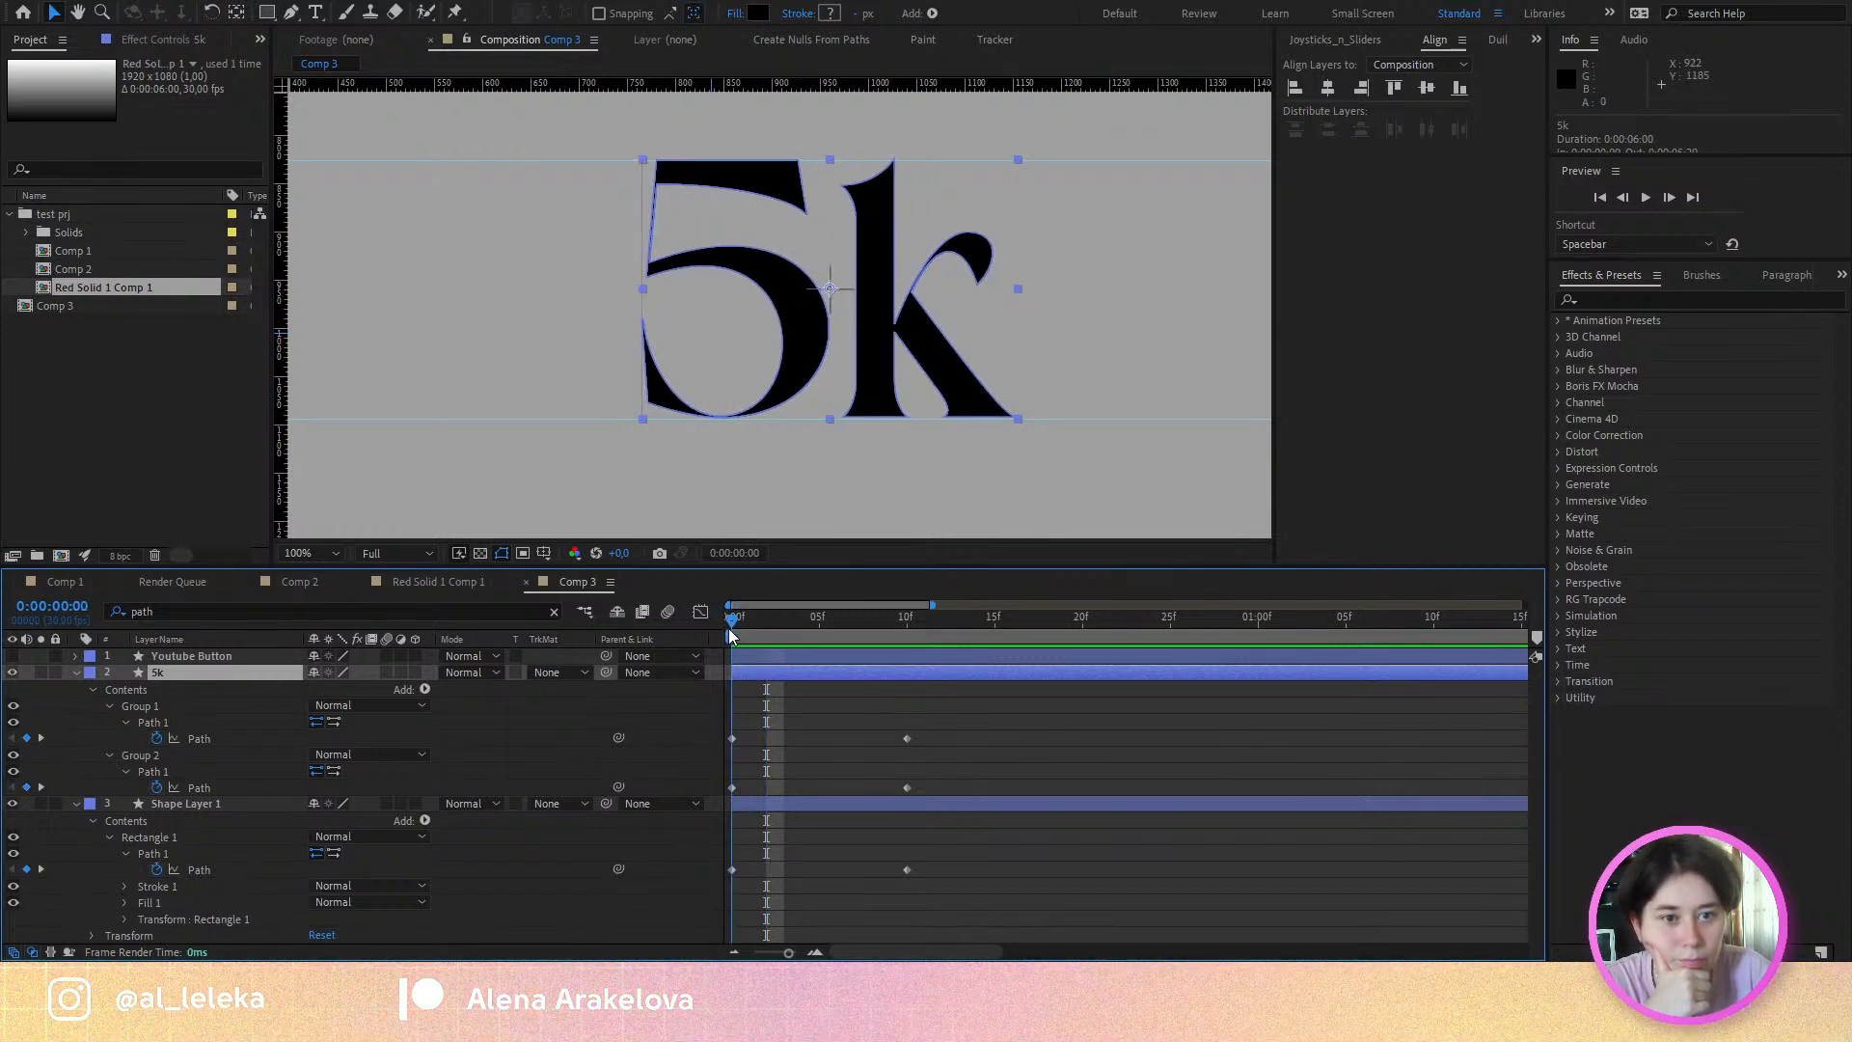
key("Page_Up")
key("Page_Up")
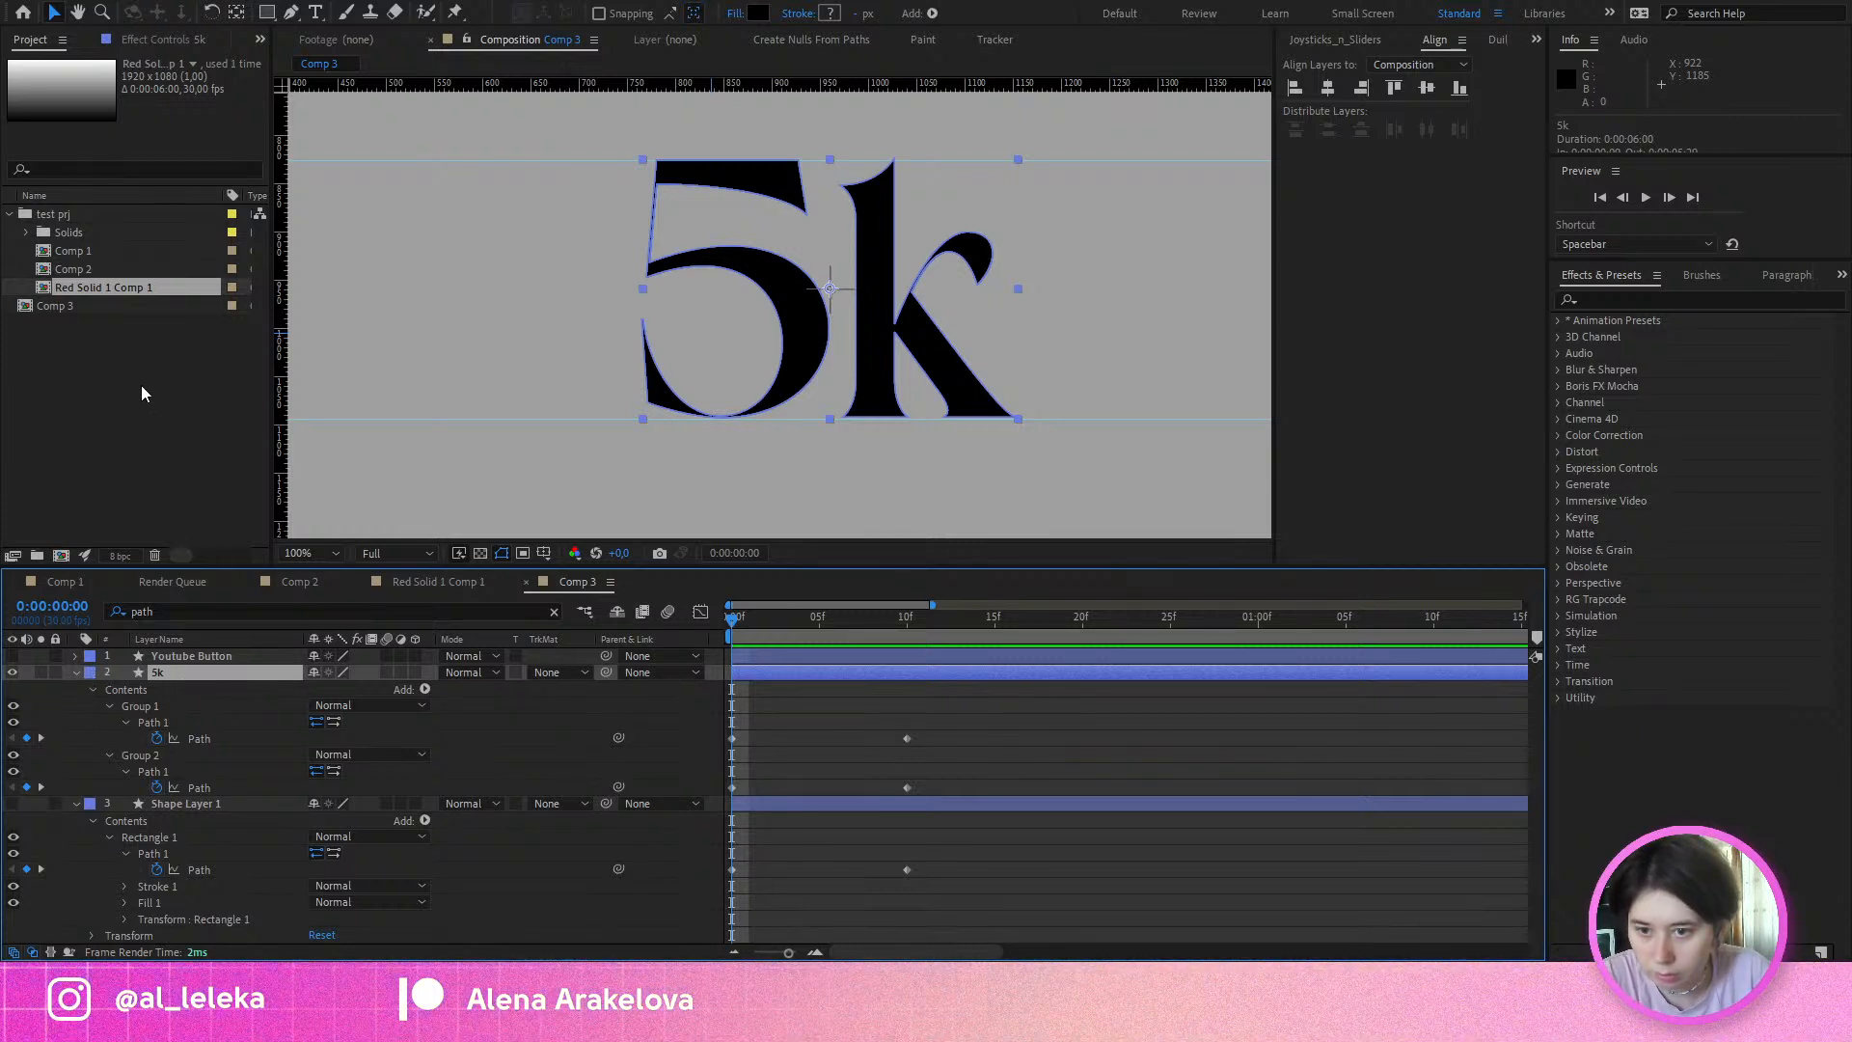
key("ctrl+d")
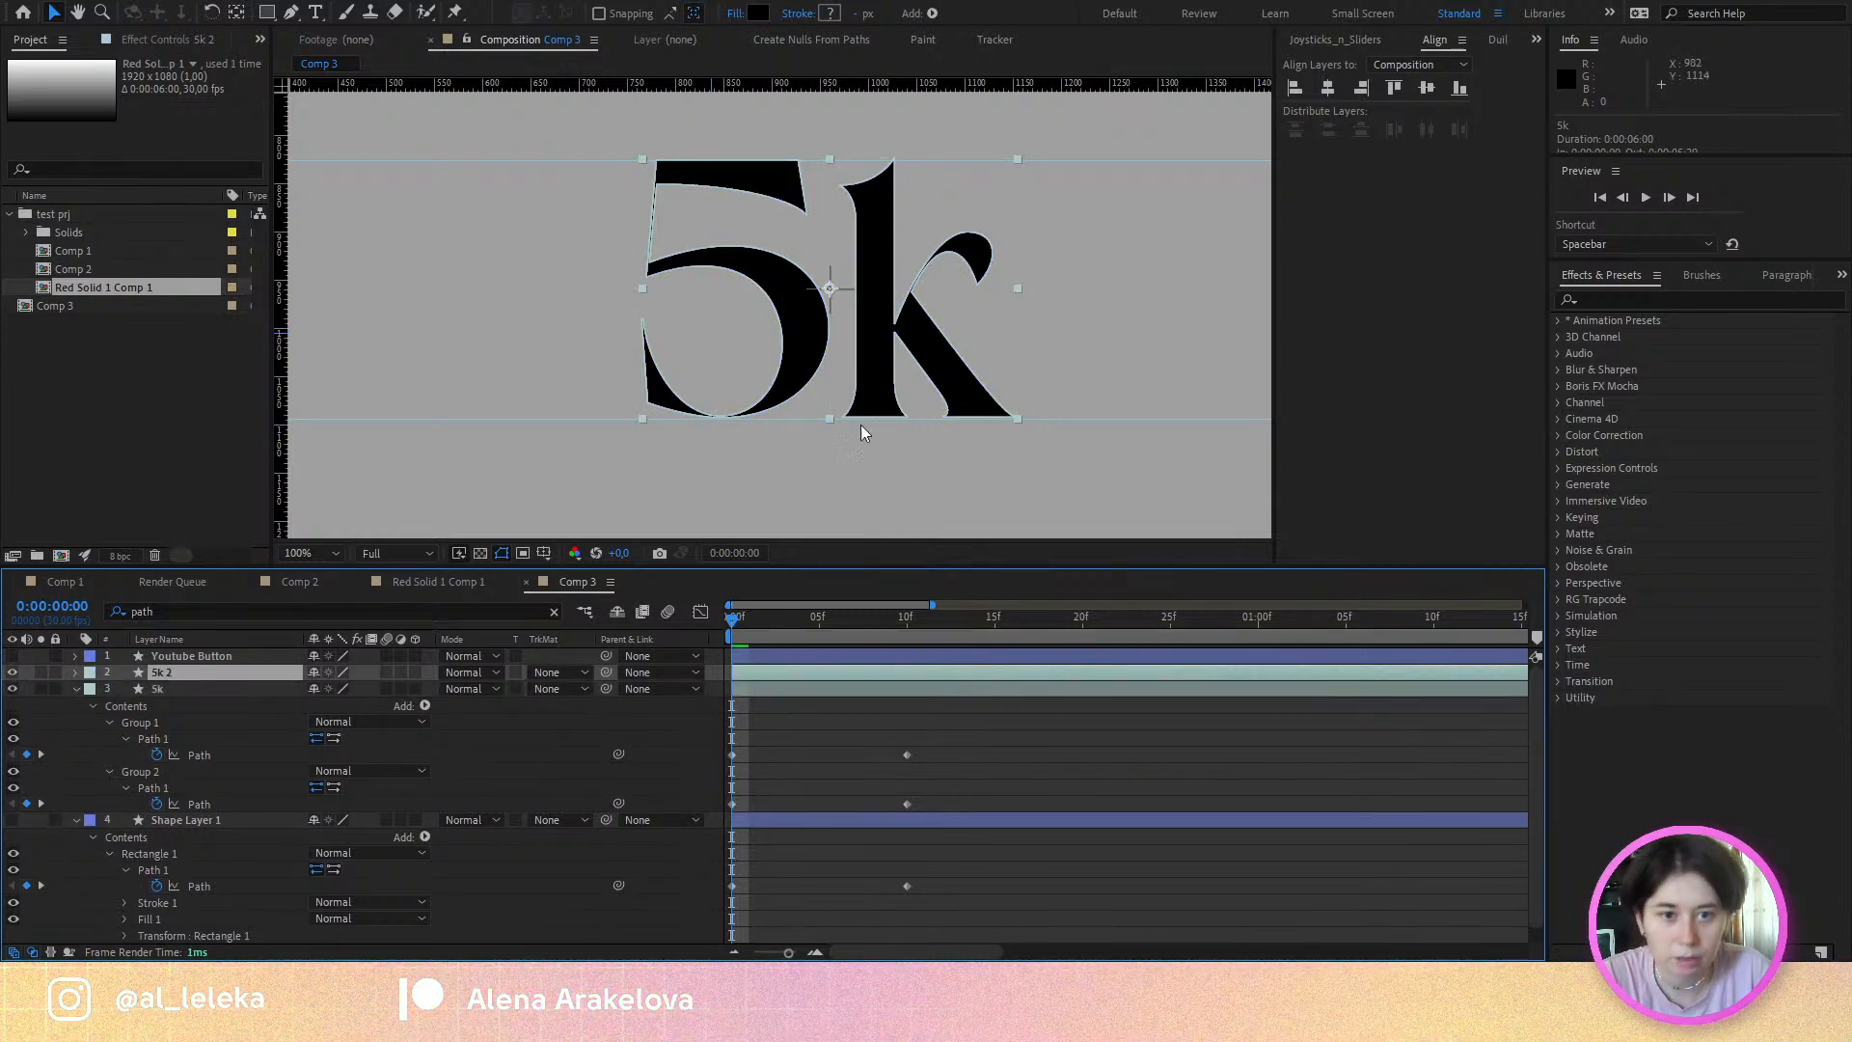
left_click_drag(752, 632, 672, 643)
left_click(200, 754)
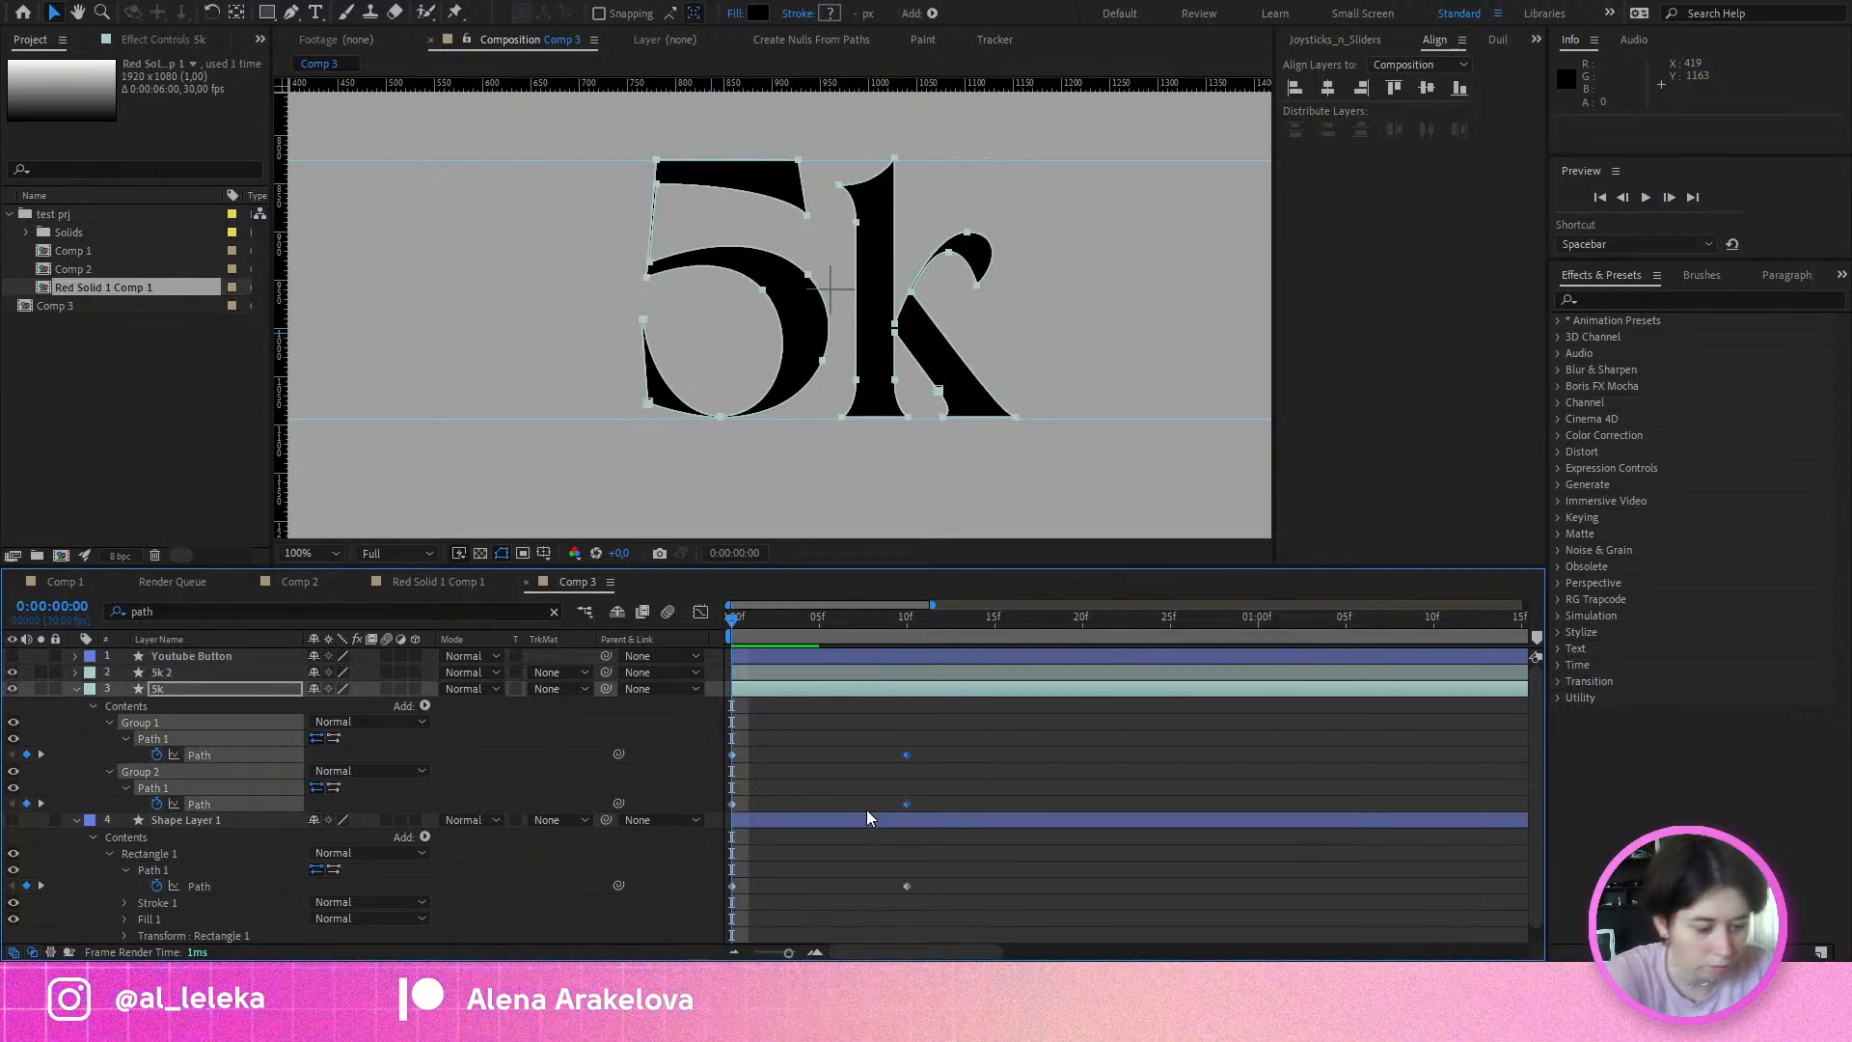
left_click_drag(751, 627, 709, 662)
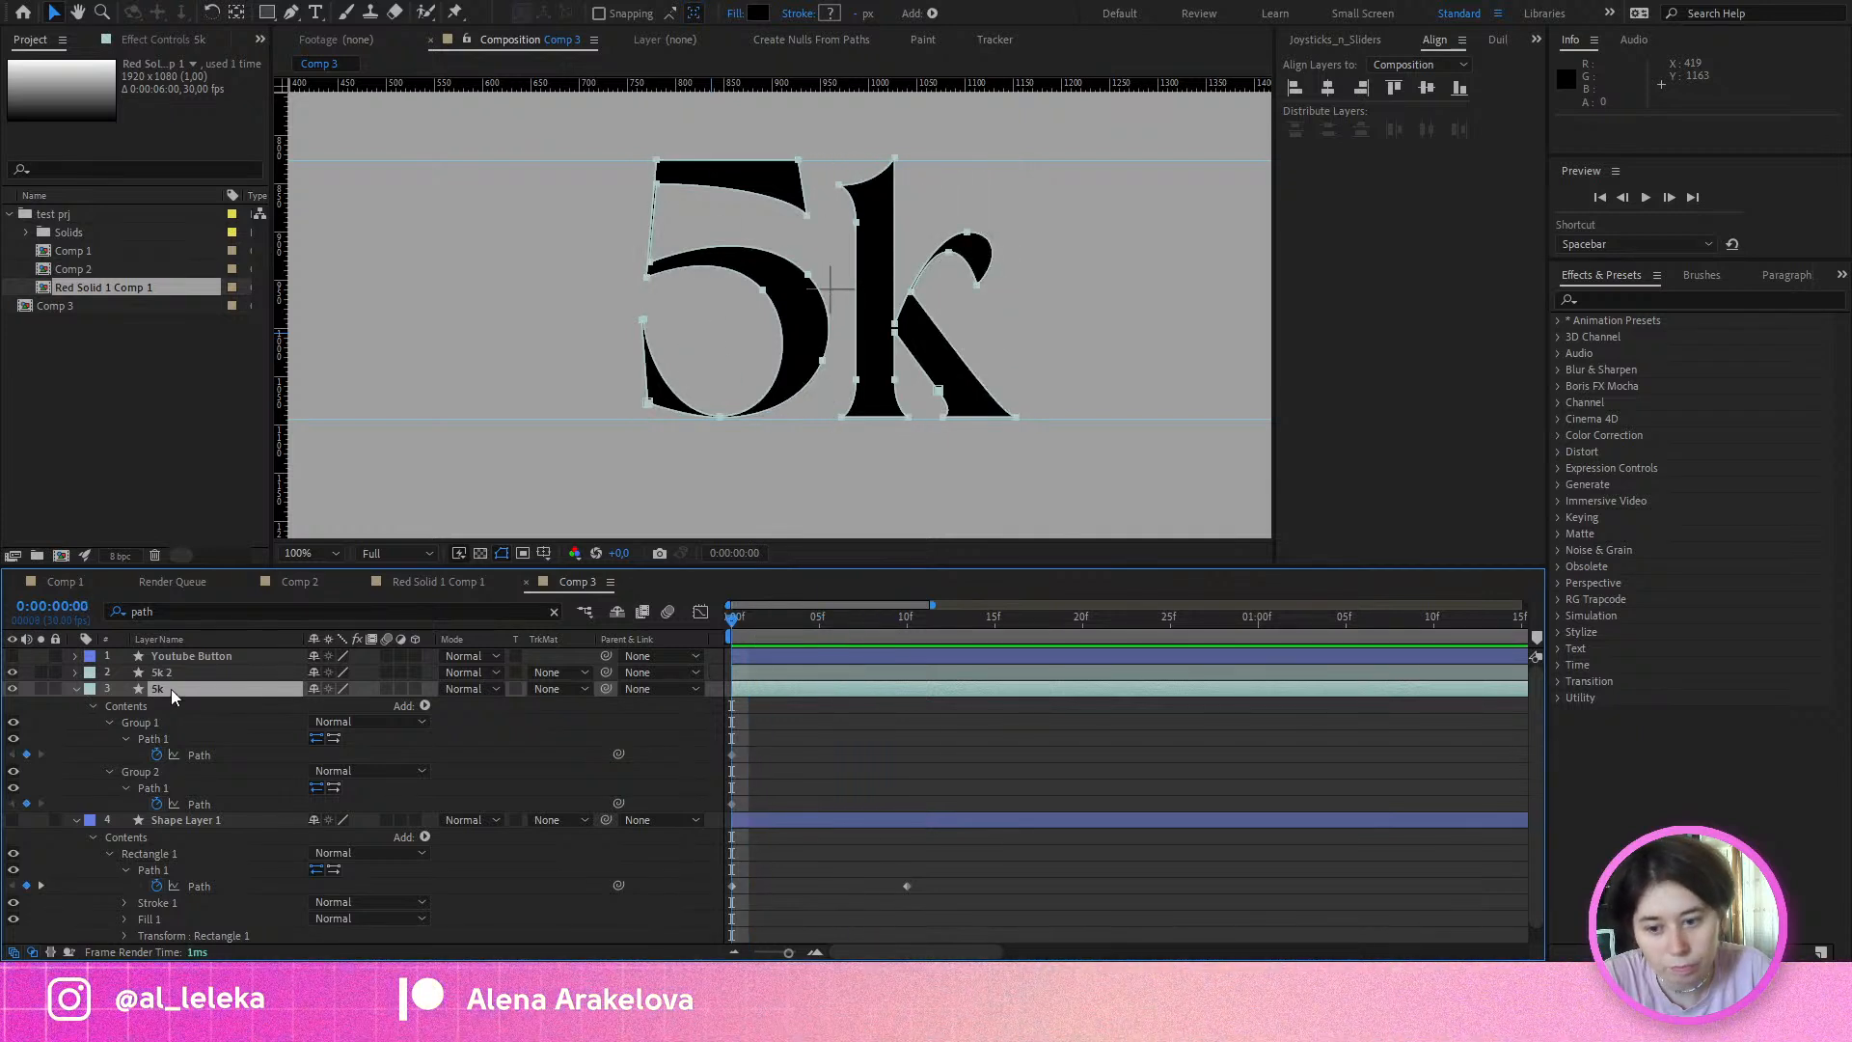
key("ctrl+z")
key("ctrl+z")
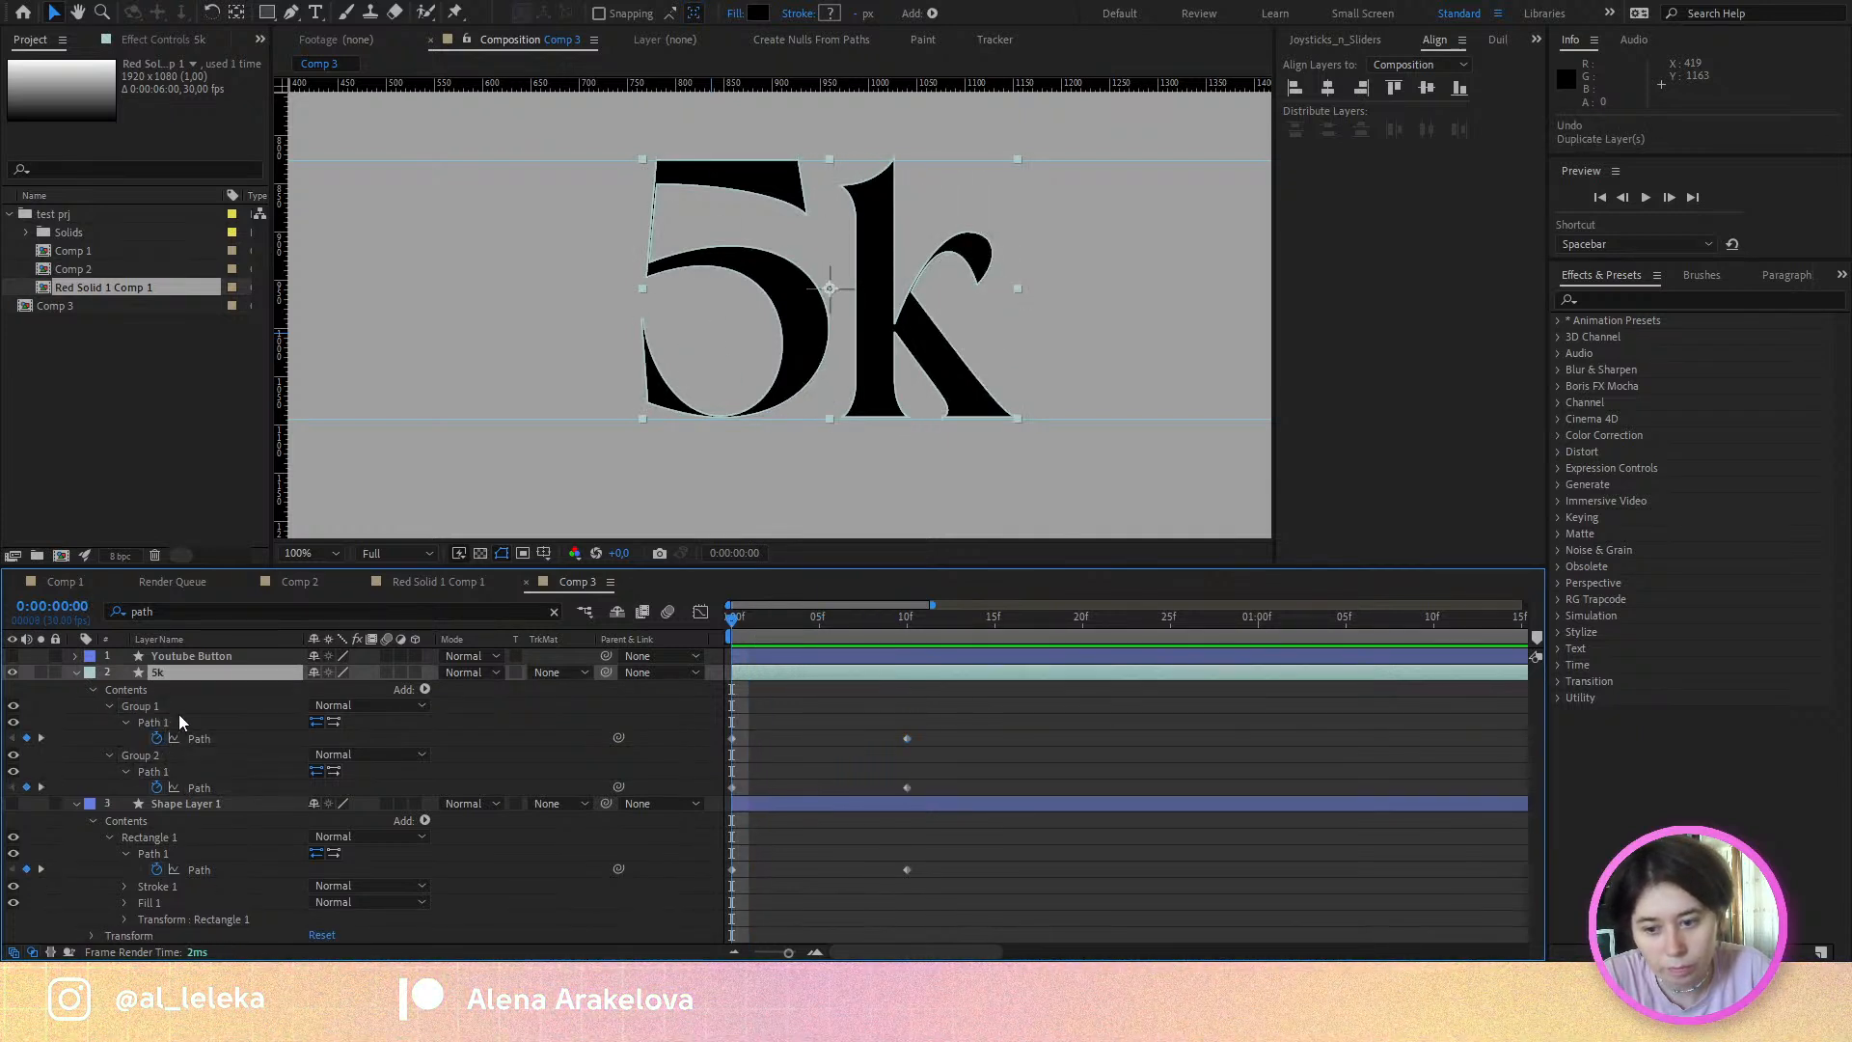
Step: Collapse the properties of Shape Layer 1, mark that layer as shy, and select the 5k layer
left_click(75, 803)
left_click(189, 803)
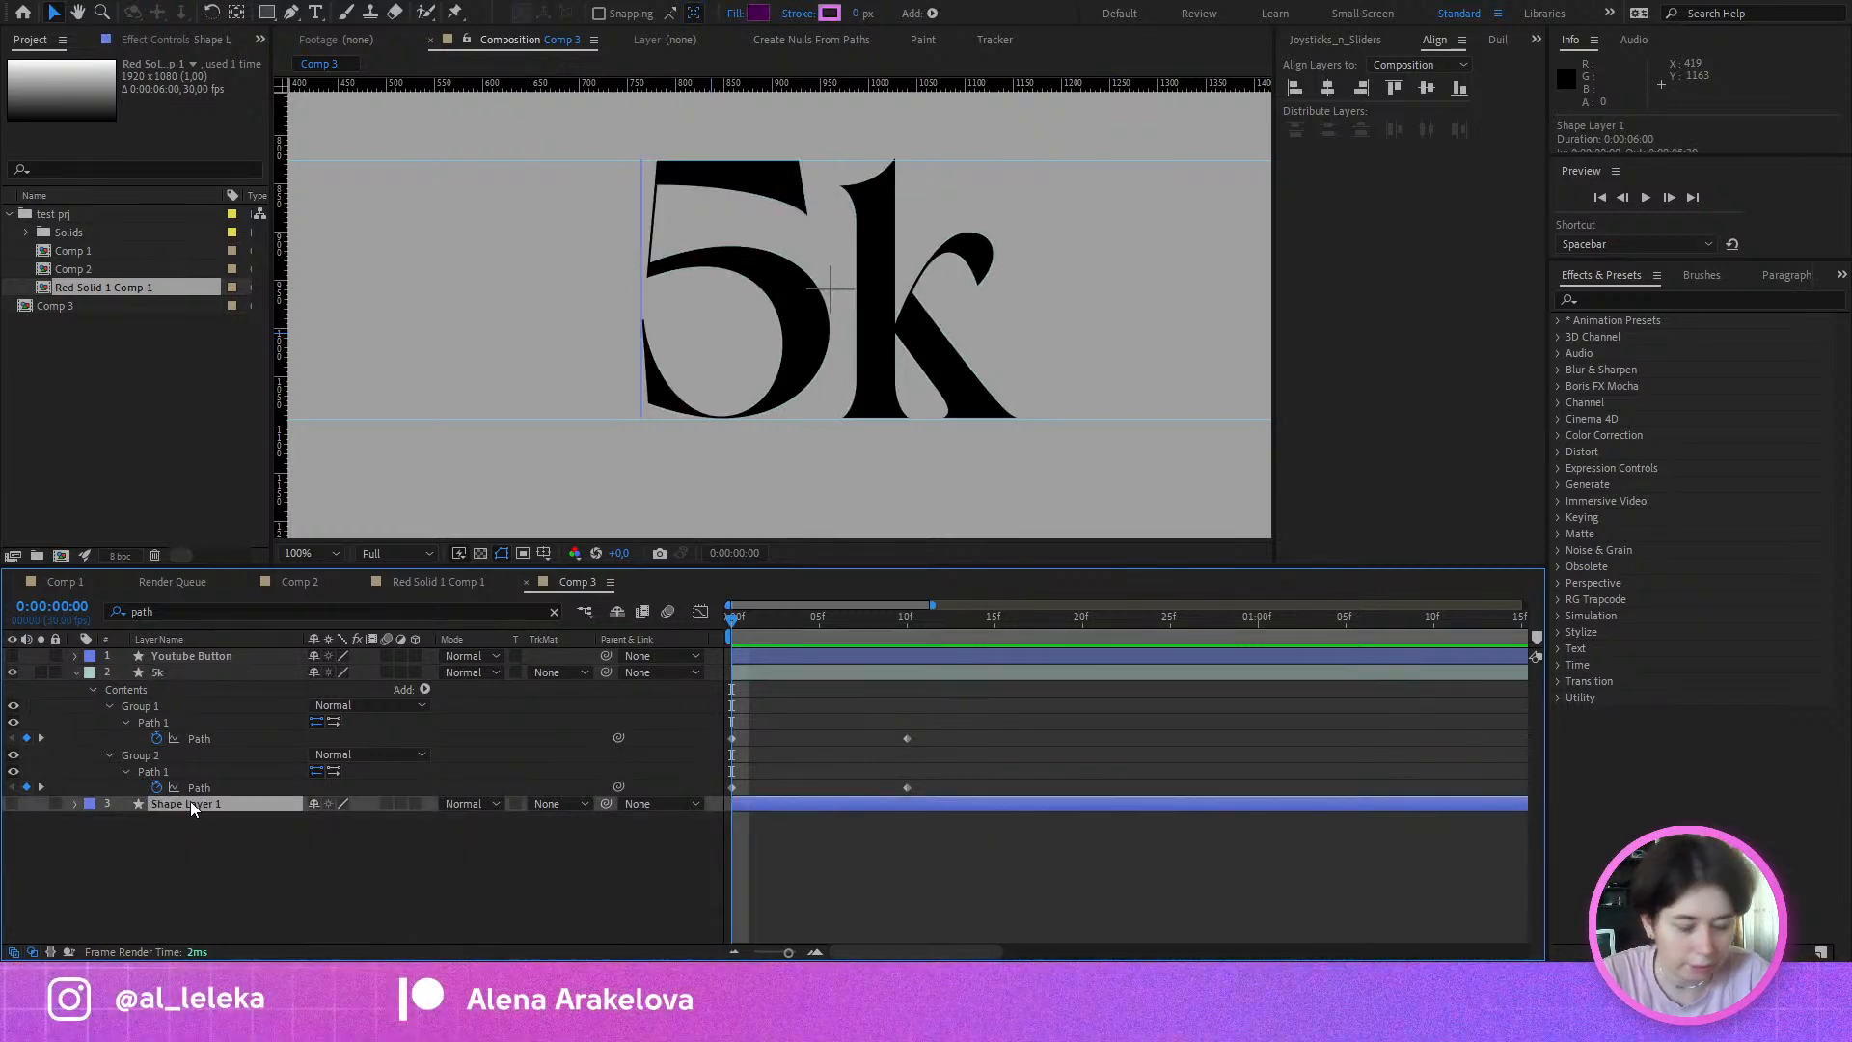
left_click(312, 805)
left_click(164, 673)
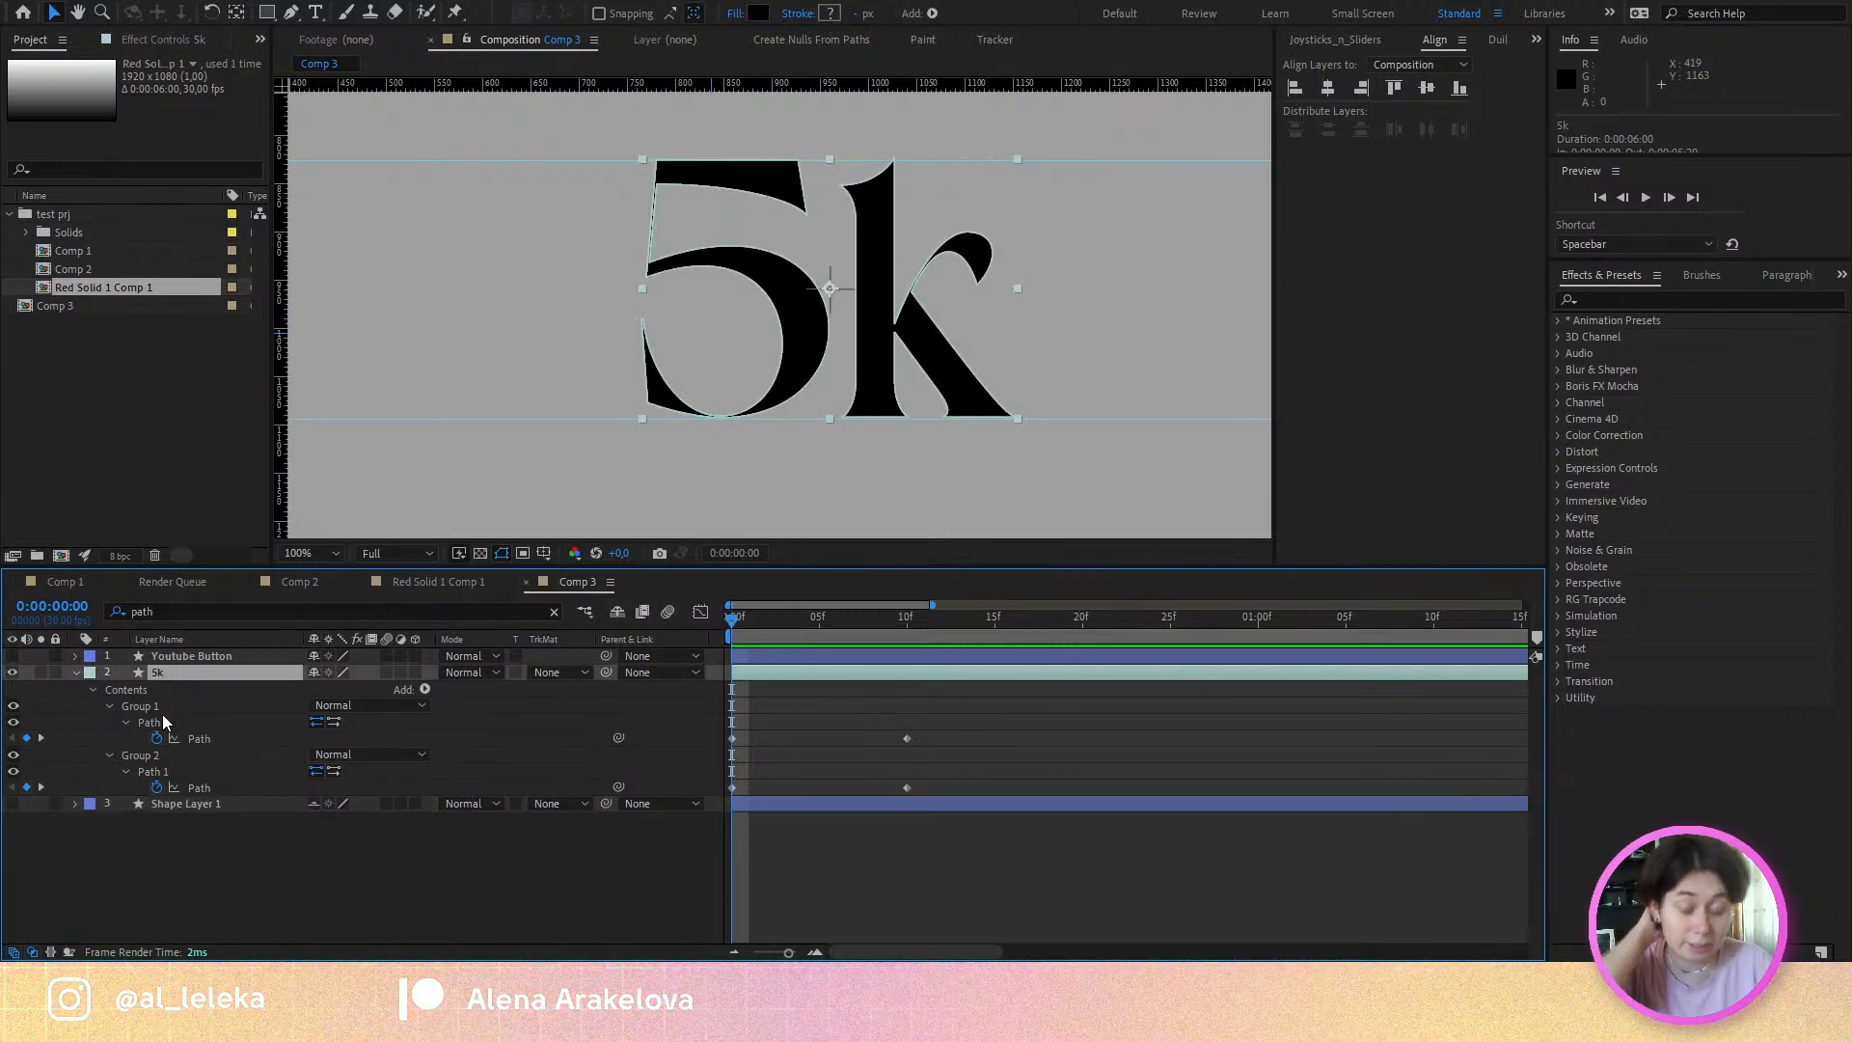
Step: Turn on 3D for the 5k layer and remove the path keyframes of Group 1 and Group 2
left_click(415, 672)
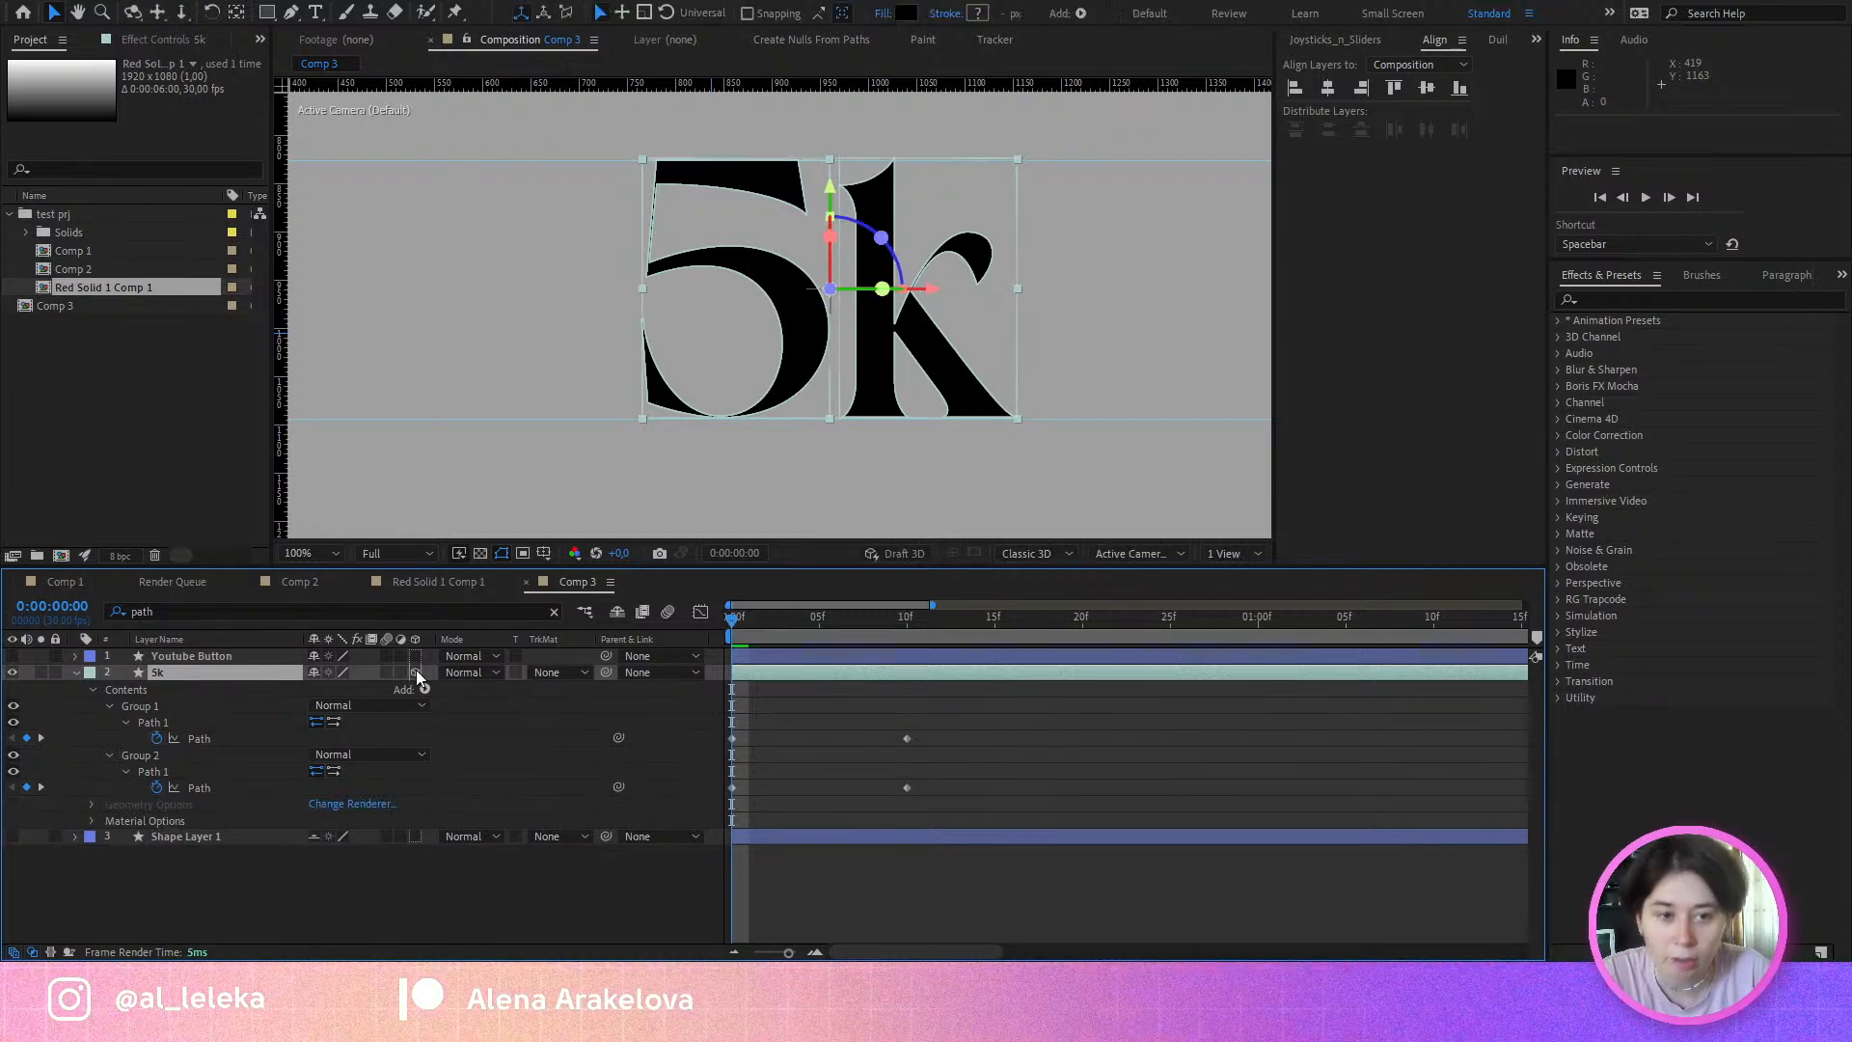
left_click(157, 739)
left_click(157, 788)
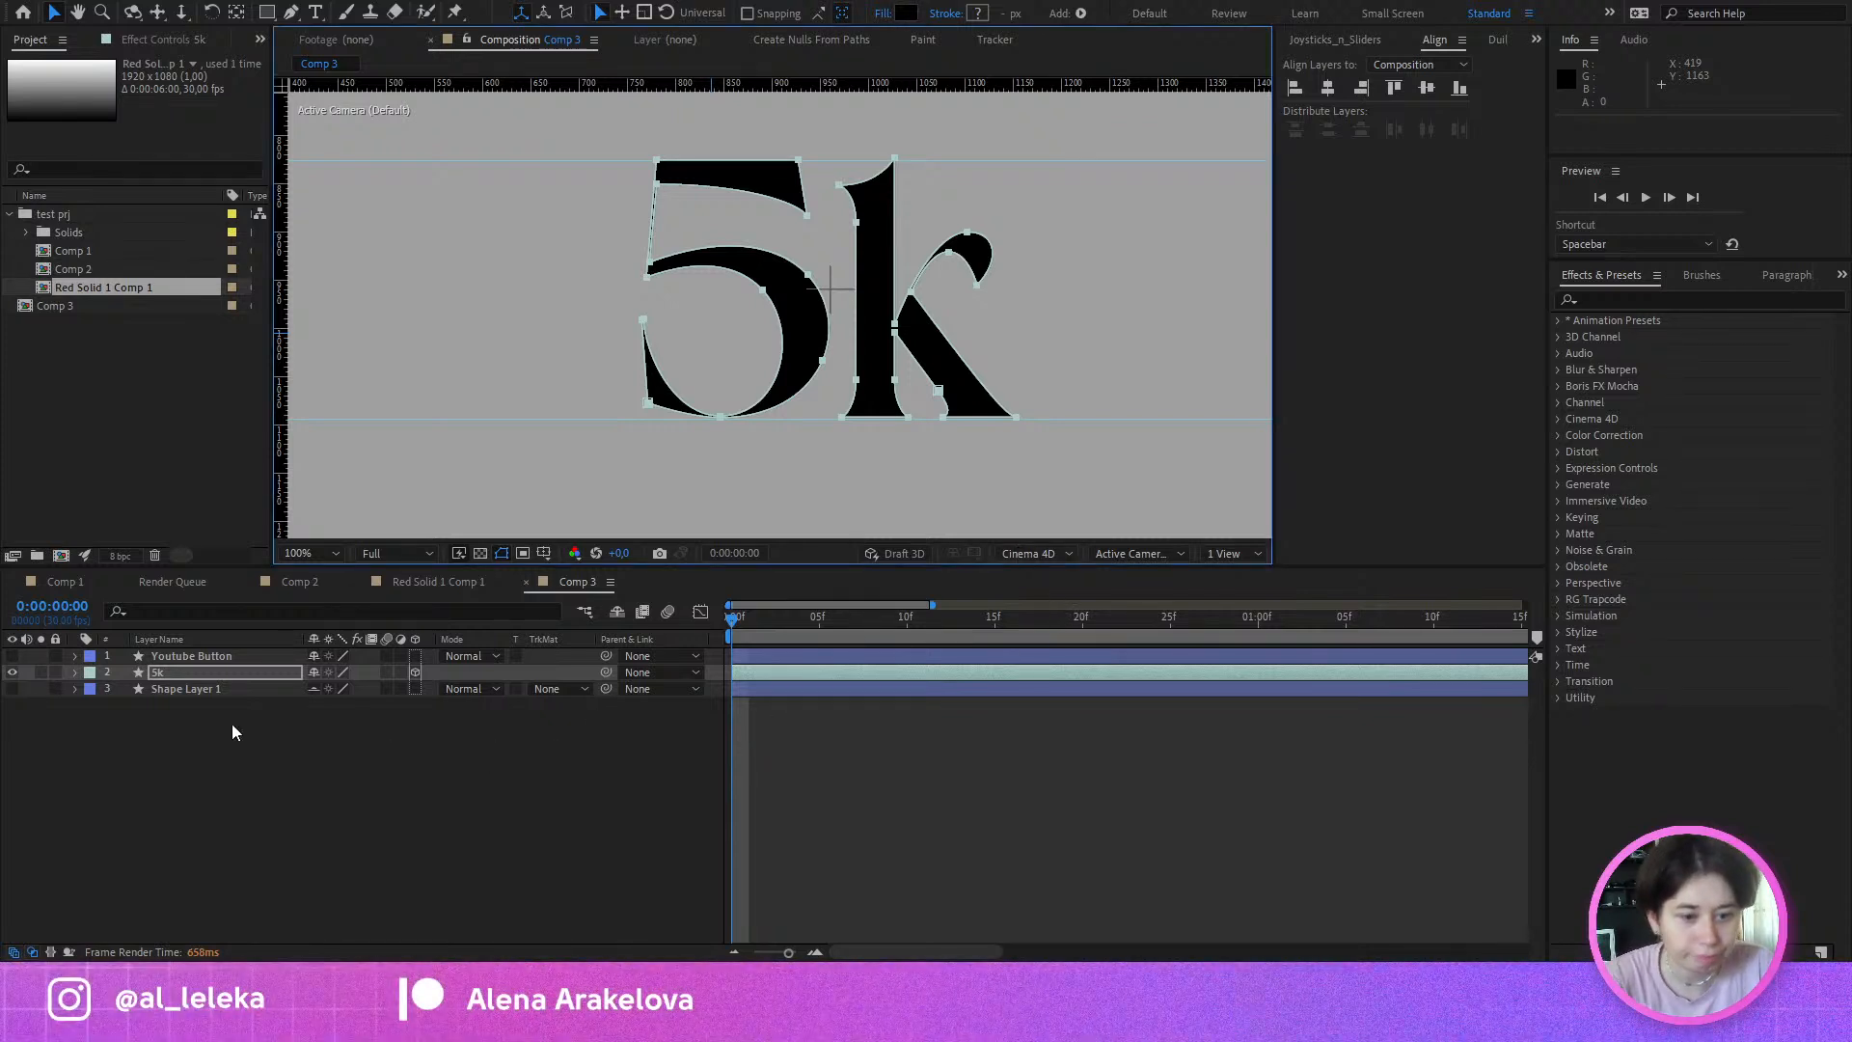
left_click(193, 675)
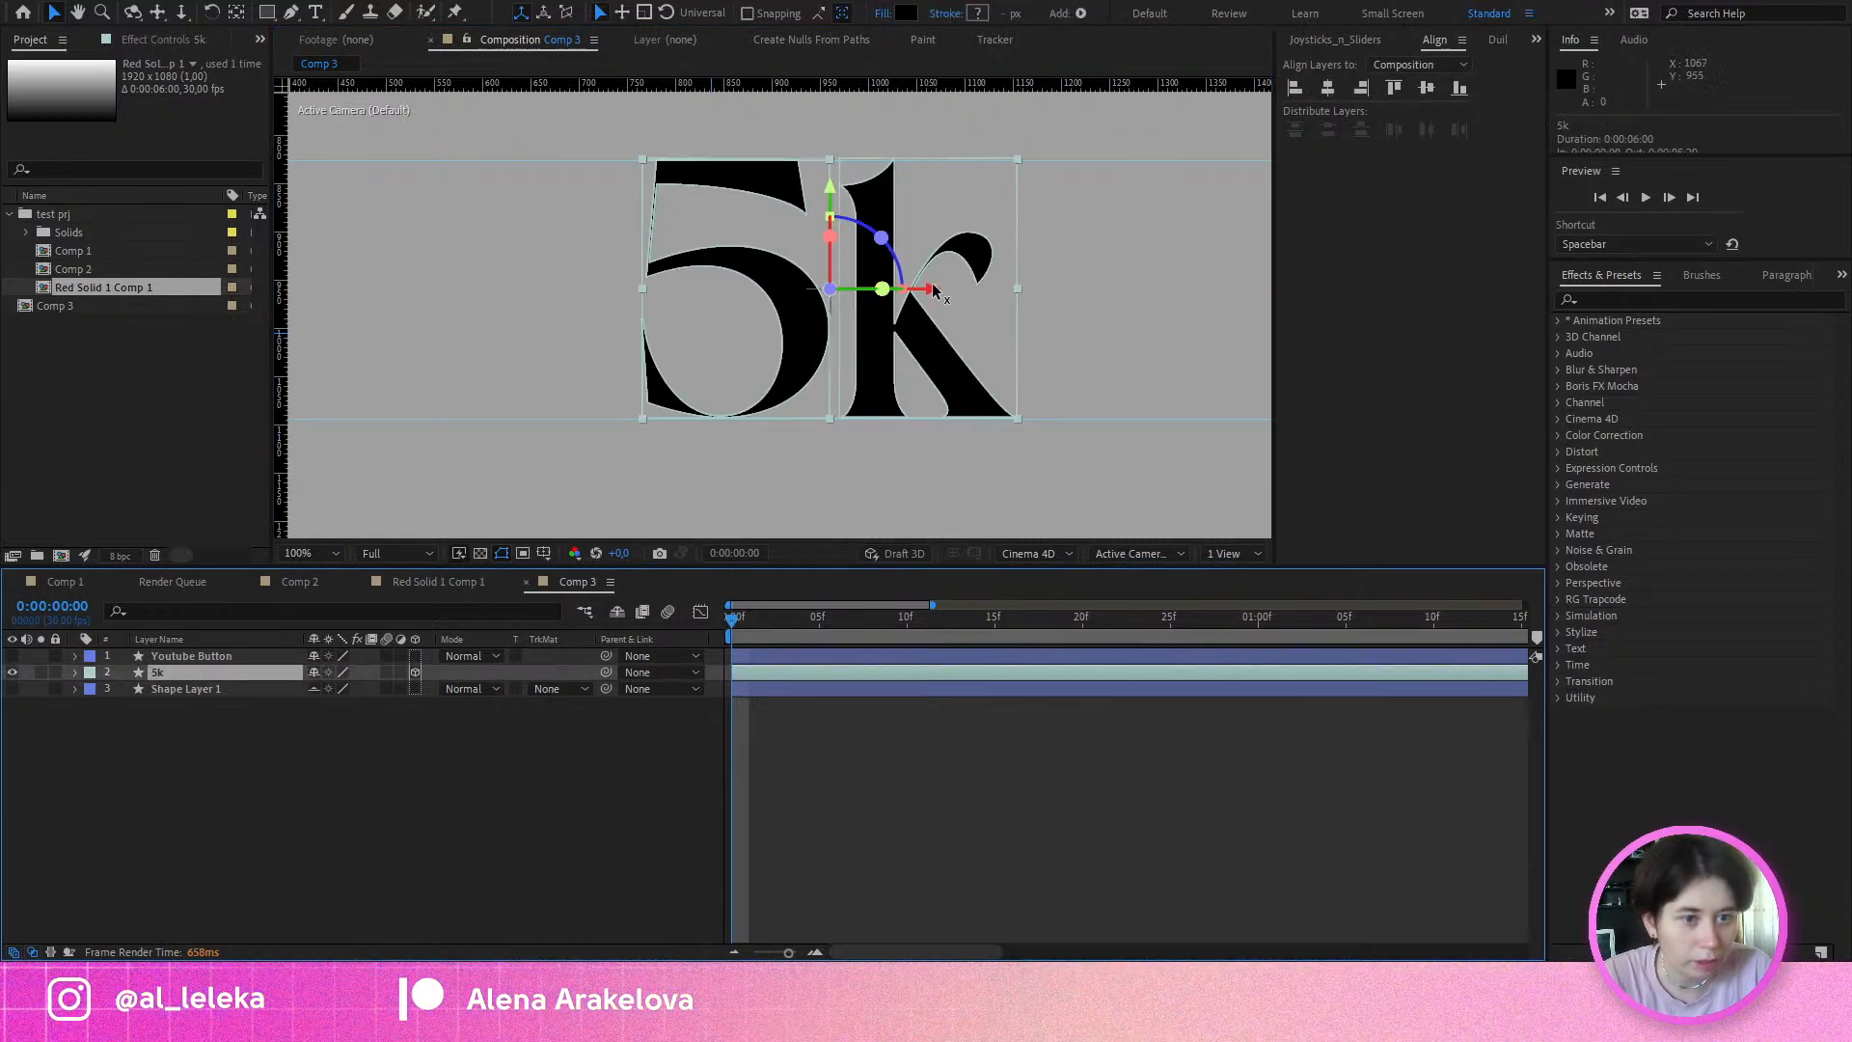
left_click_drag(929, 289, 1128, 289)
key("ctrl+z")
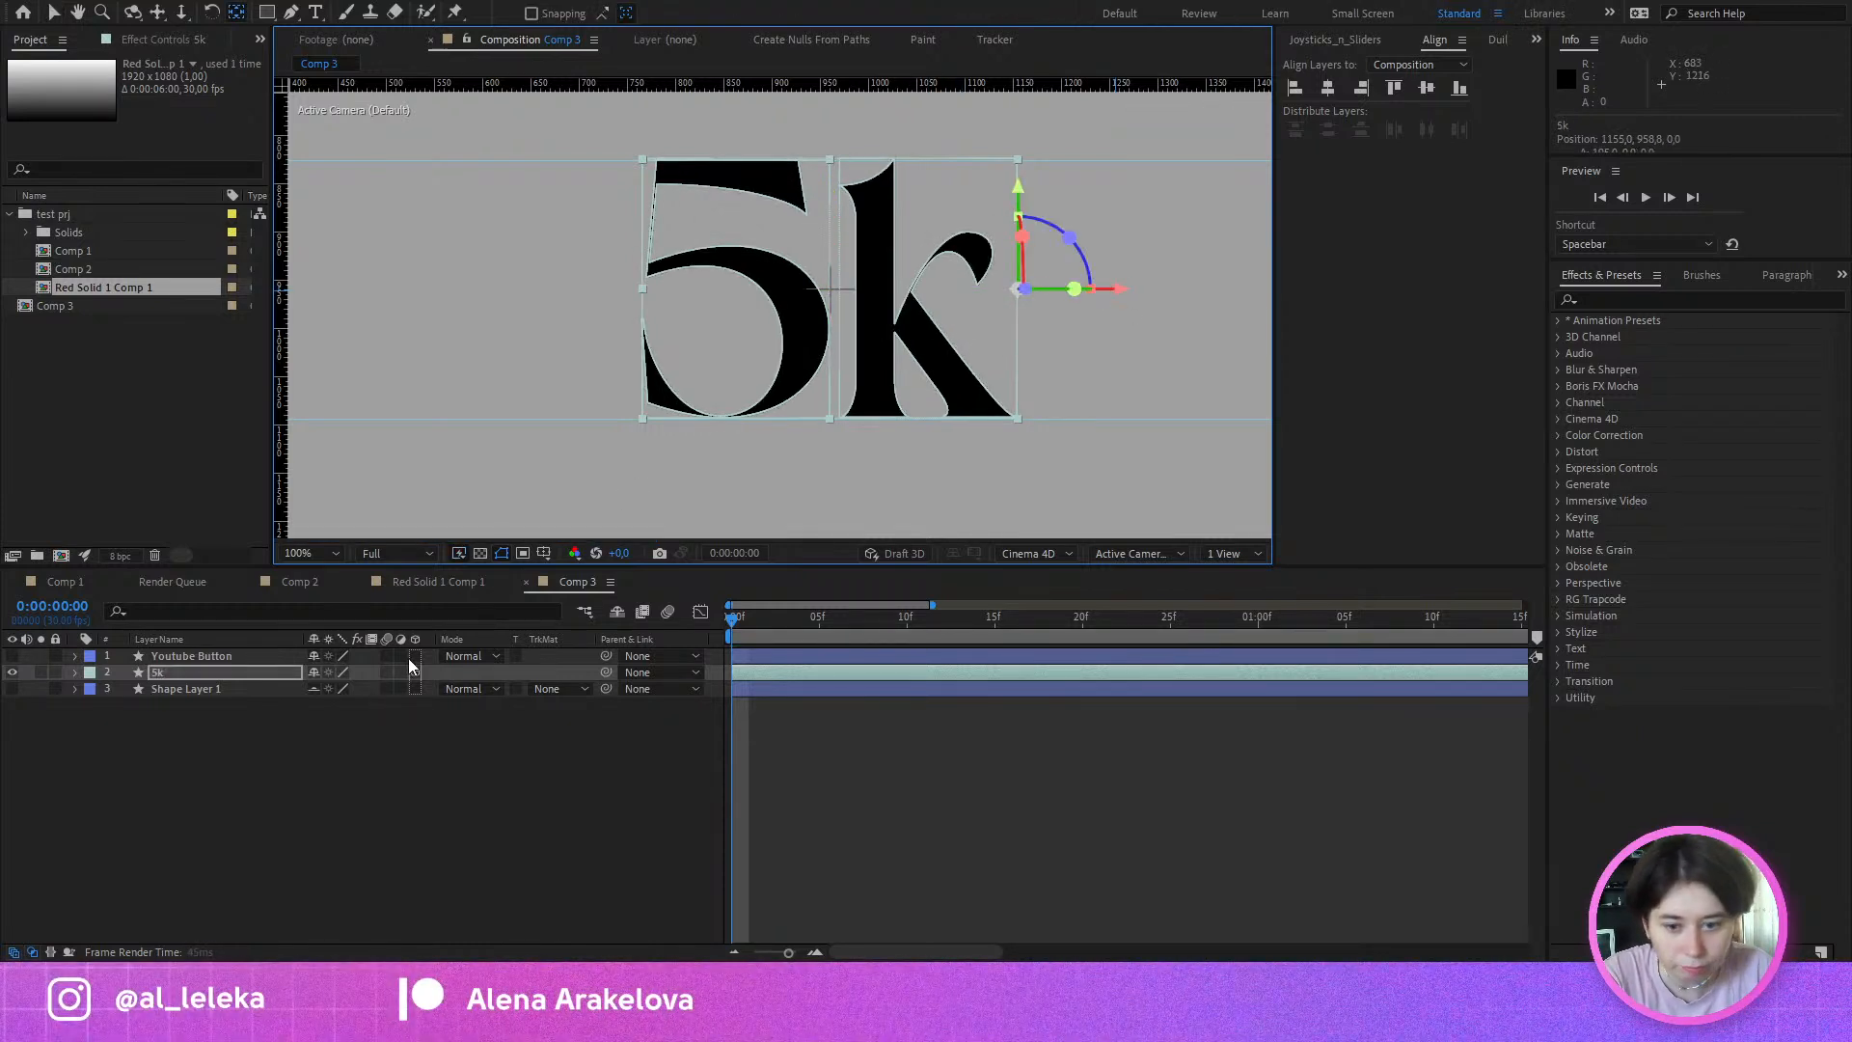
key("ctrl+z")
Step: Turn off 3D for the 5k layer and set its anchor point to the middle of its right edge with Motion v2
left_click(415, 673)
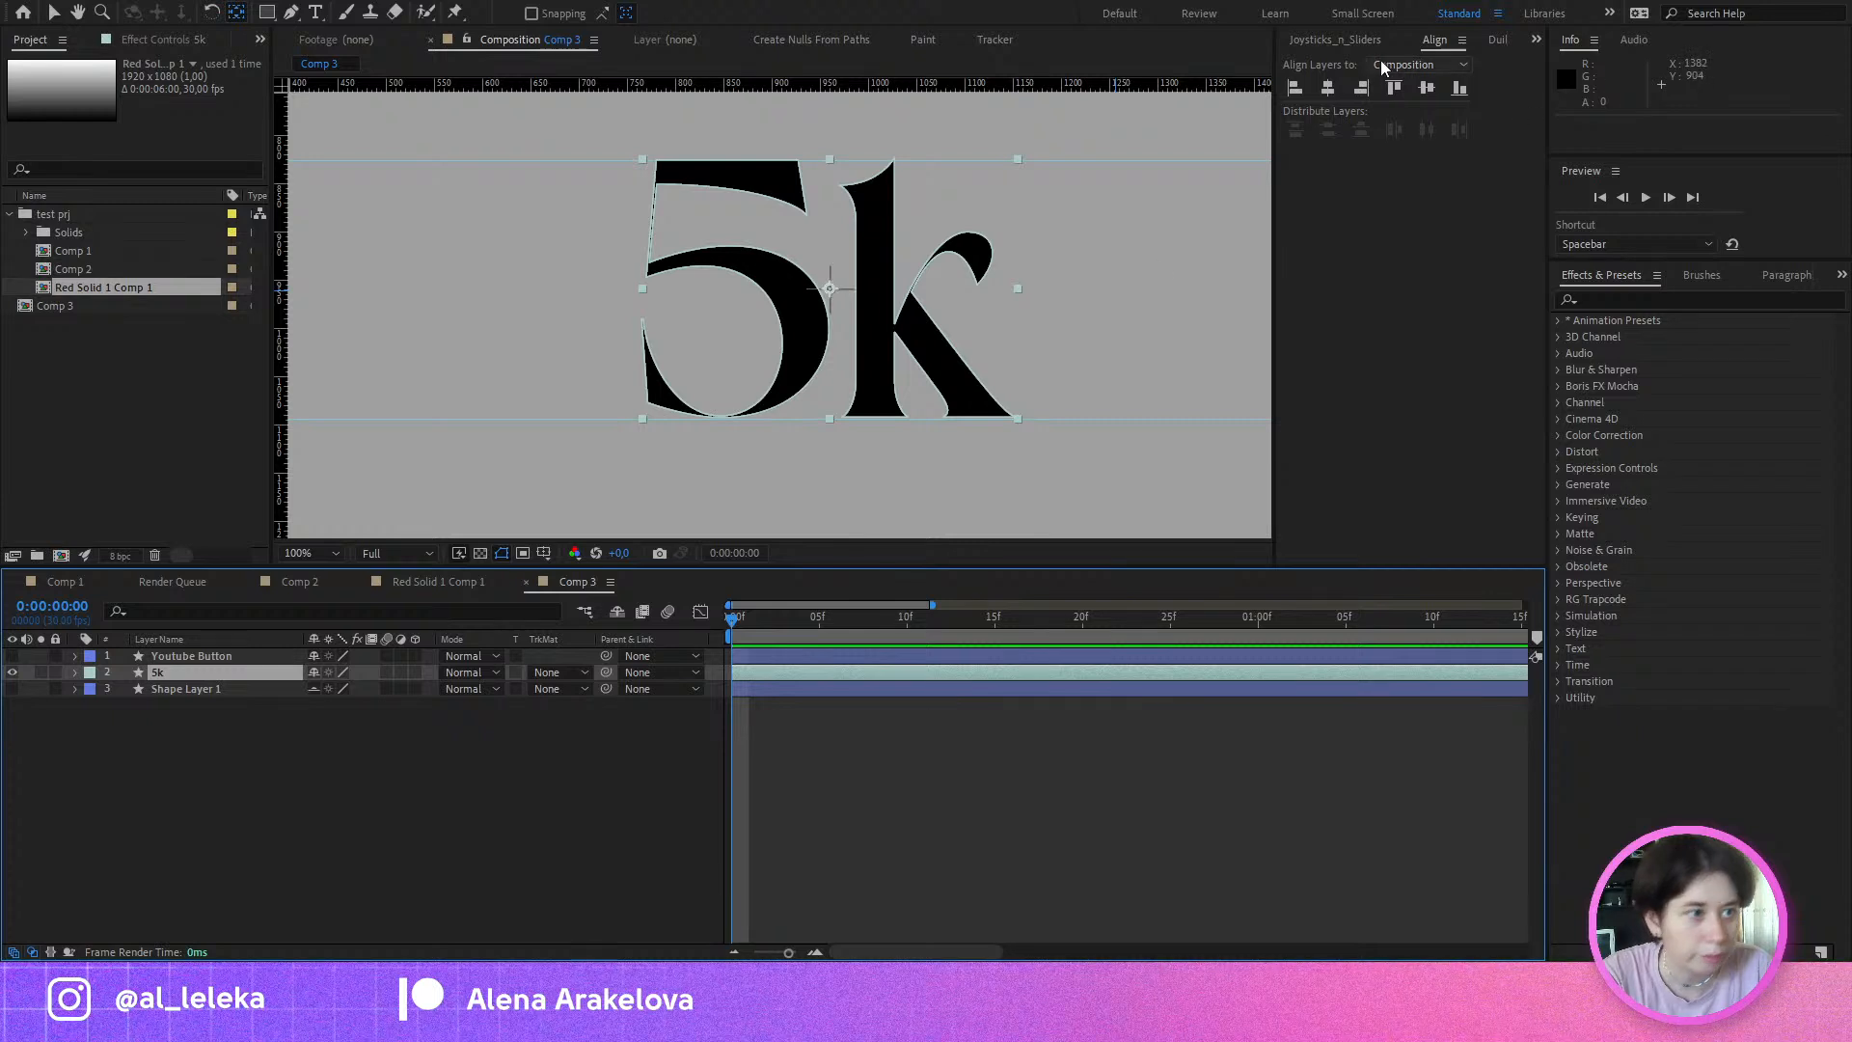
left_click(1581, 69)
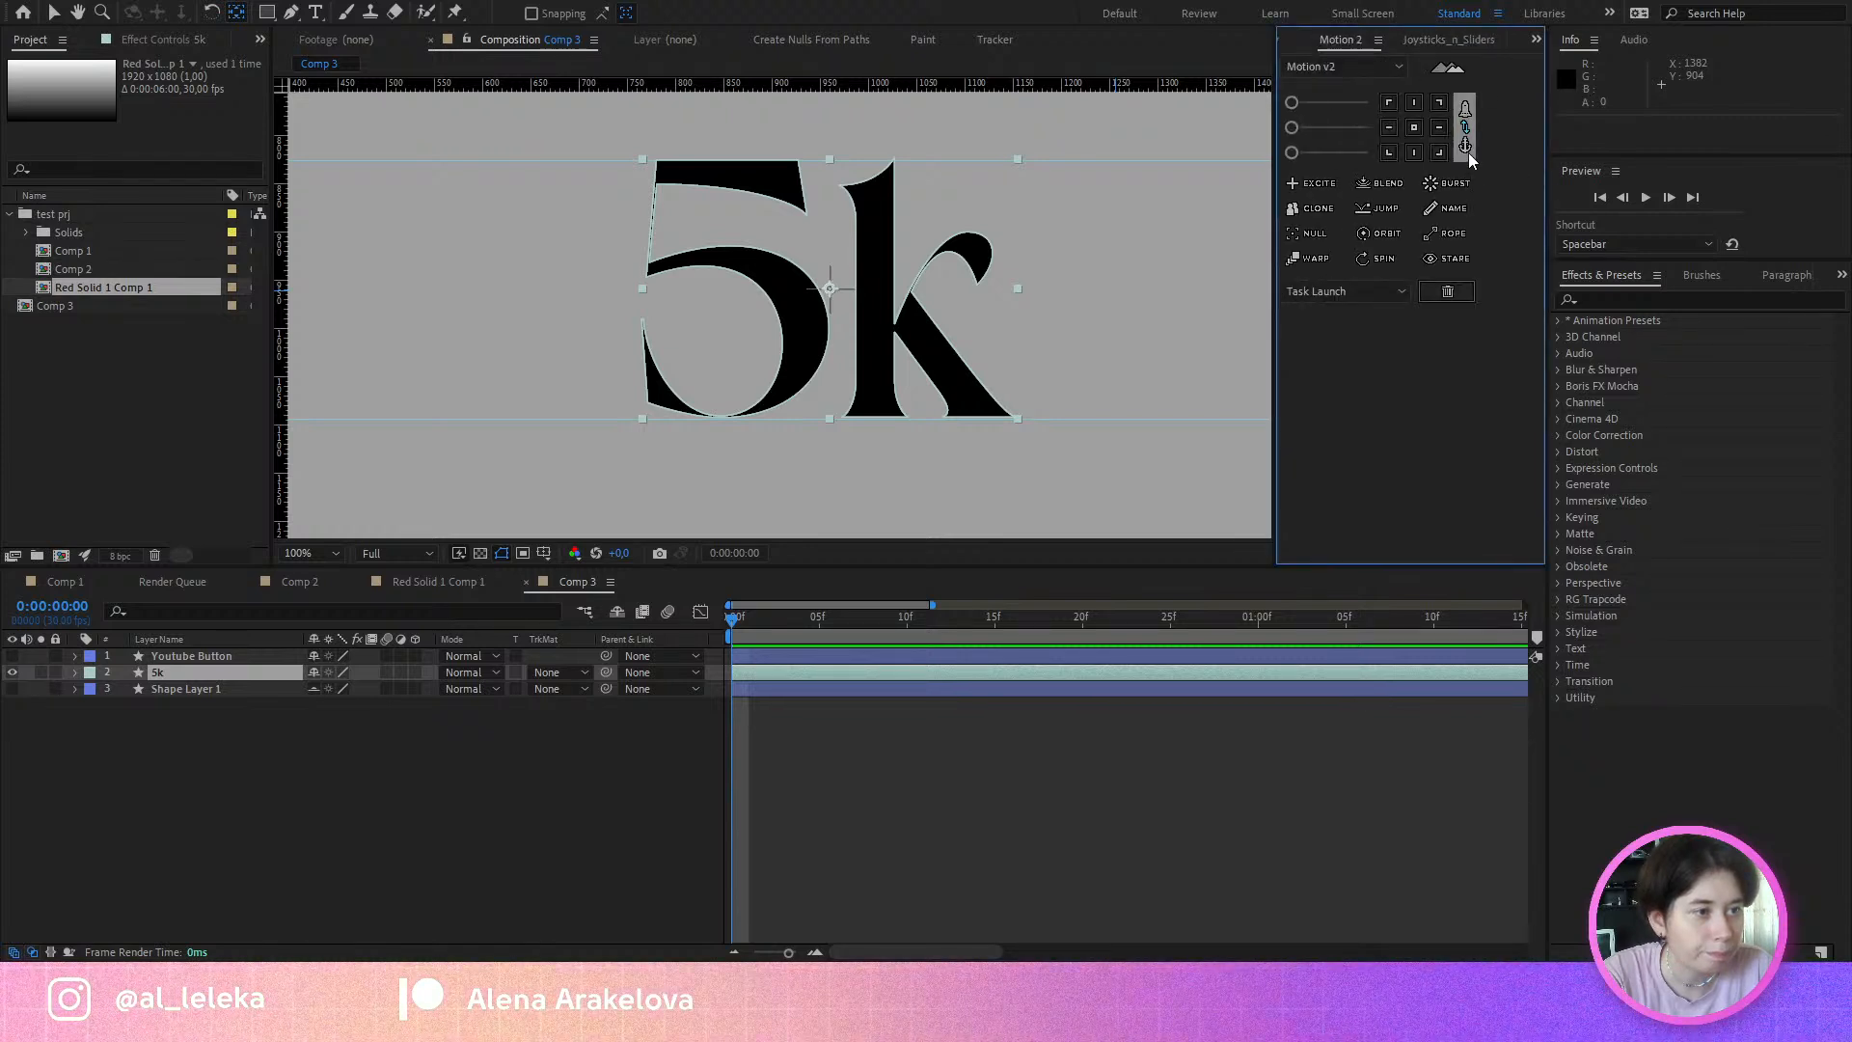
left_click(1438, 127)
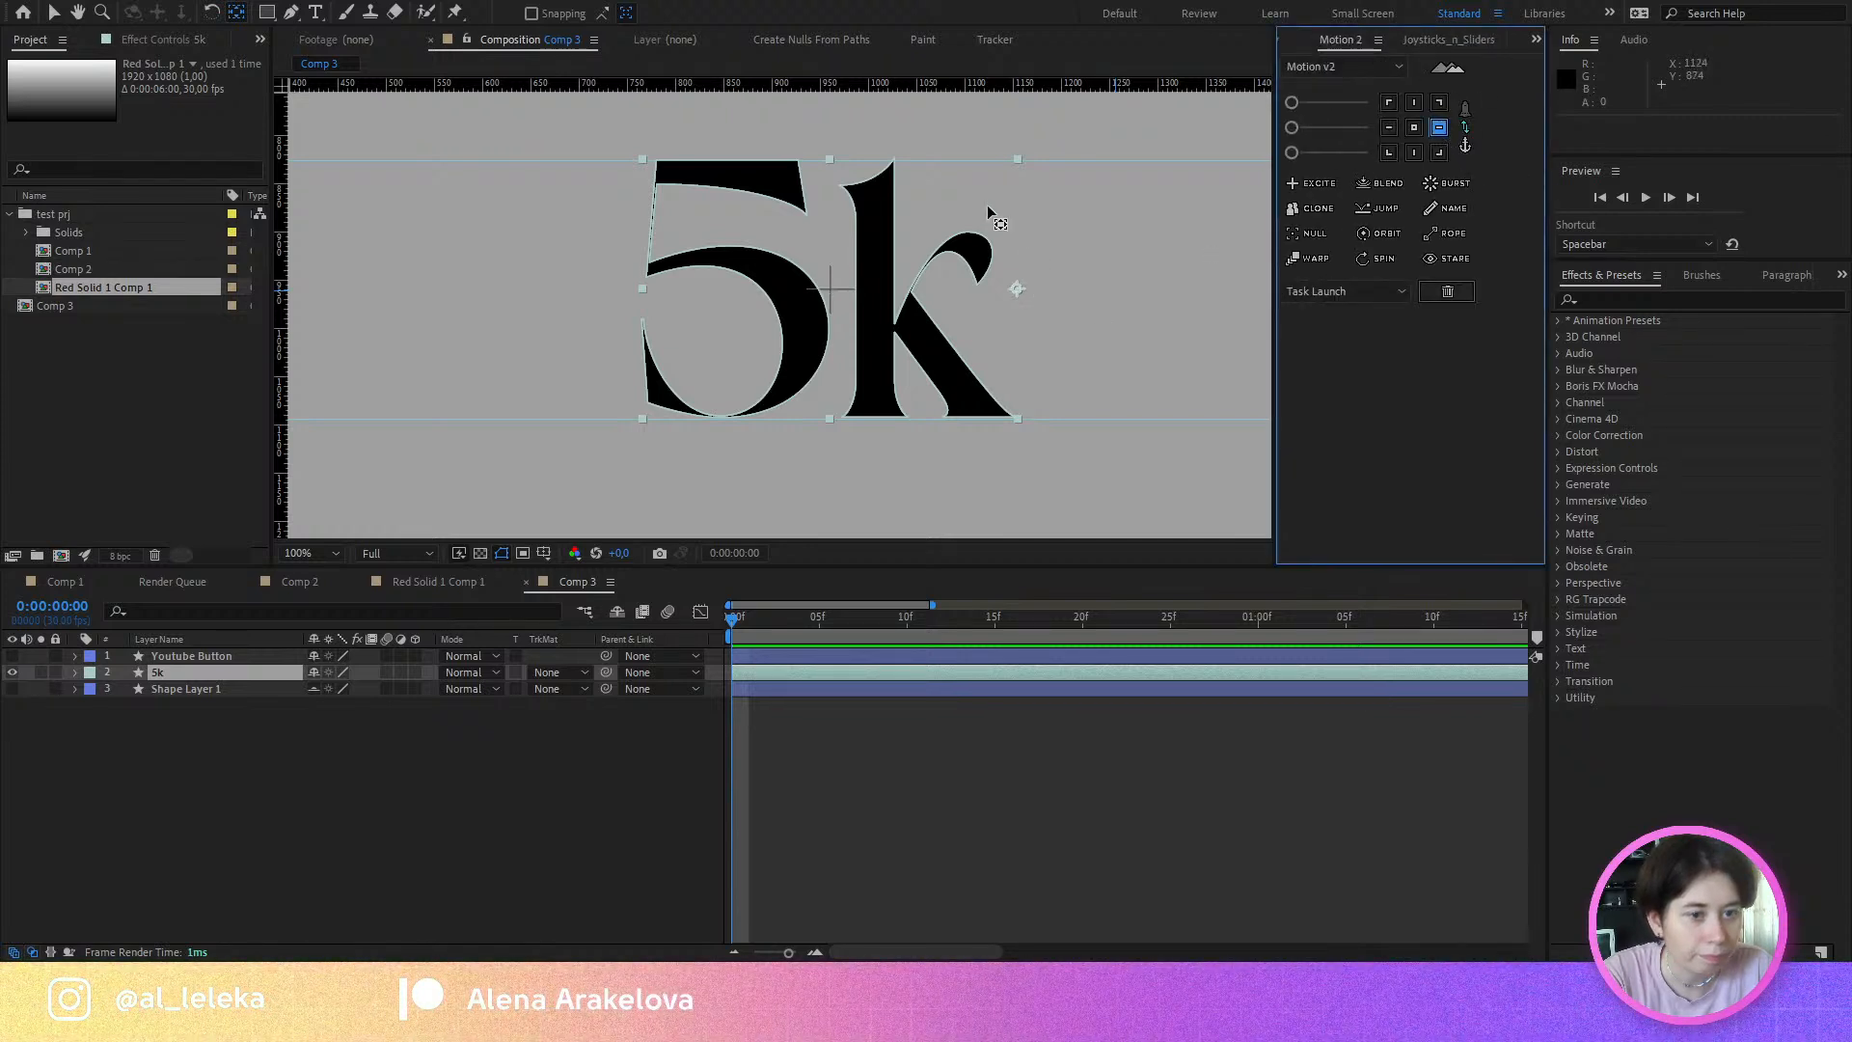
Step: Make the 5k layer 3D again and try out its X and Y rotation
left_click(415, 672)
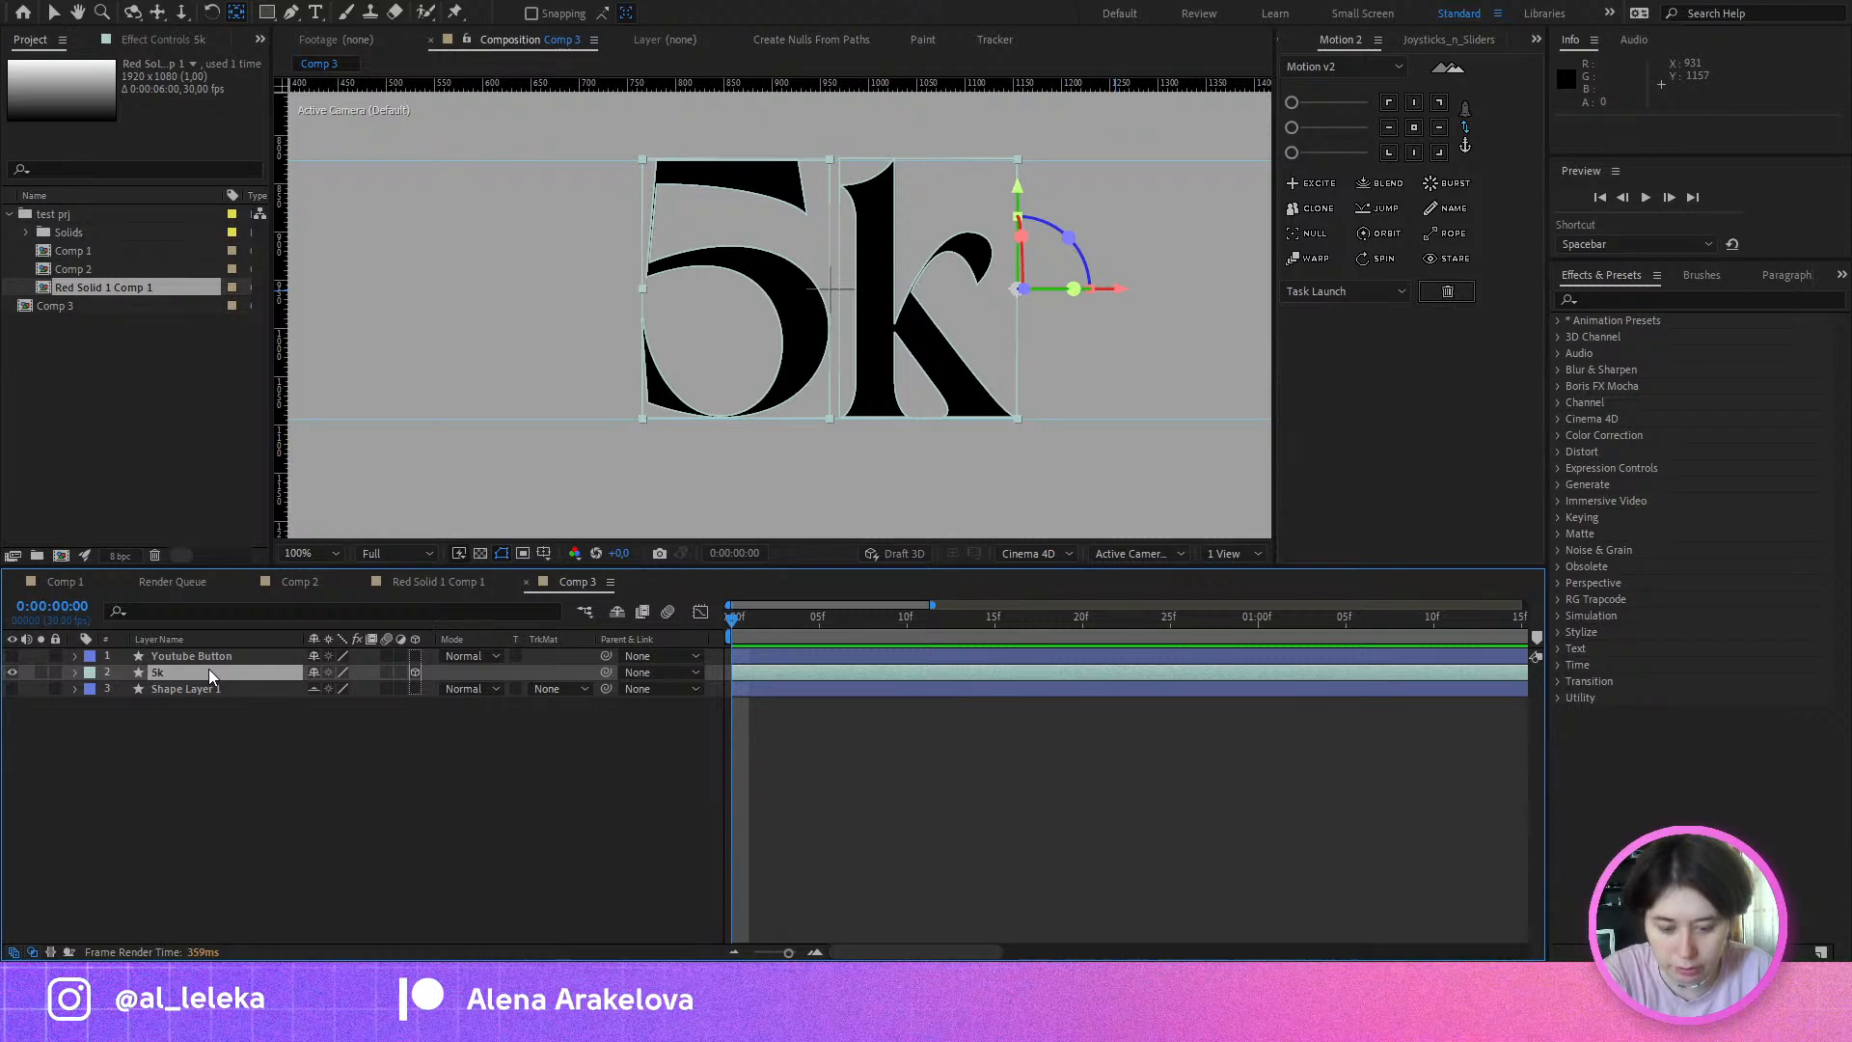
key("r")
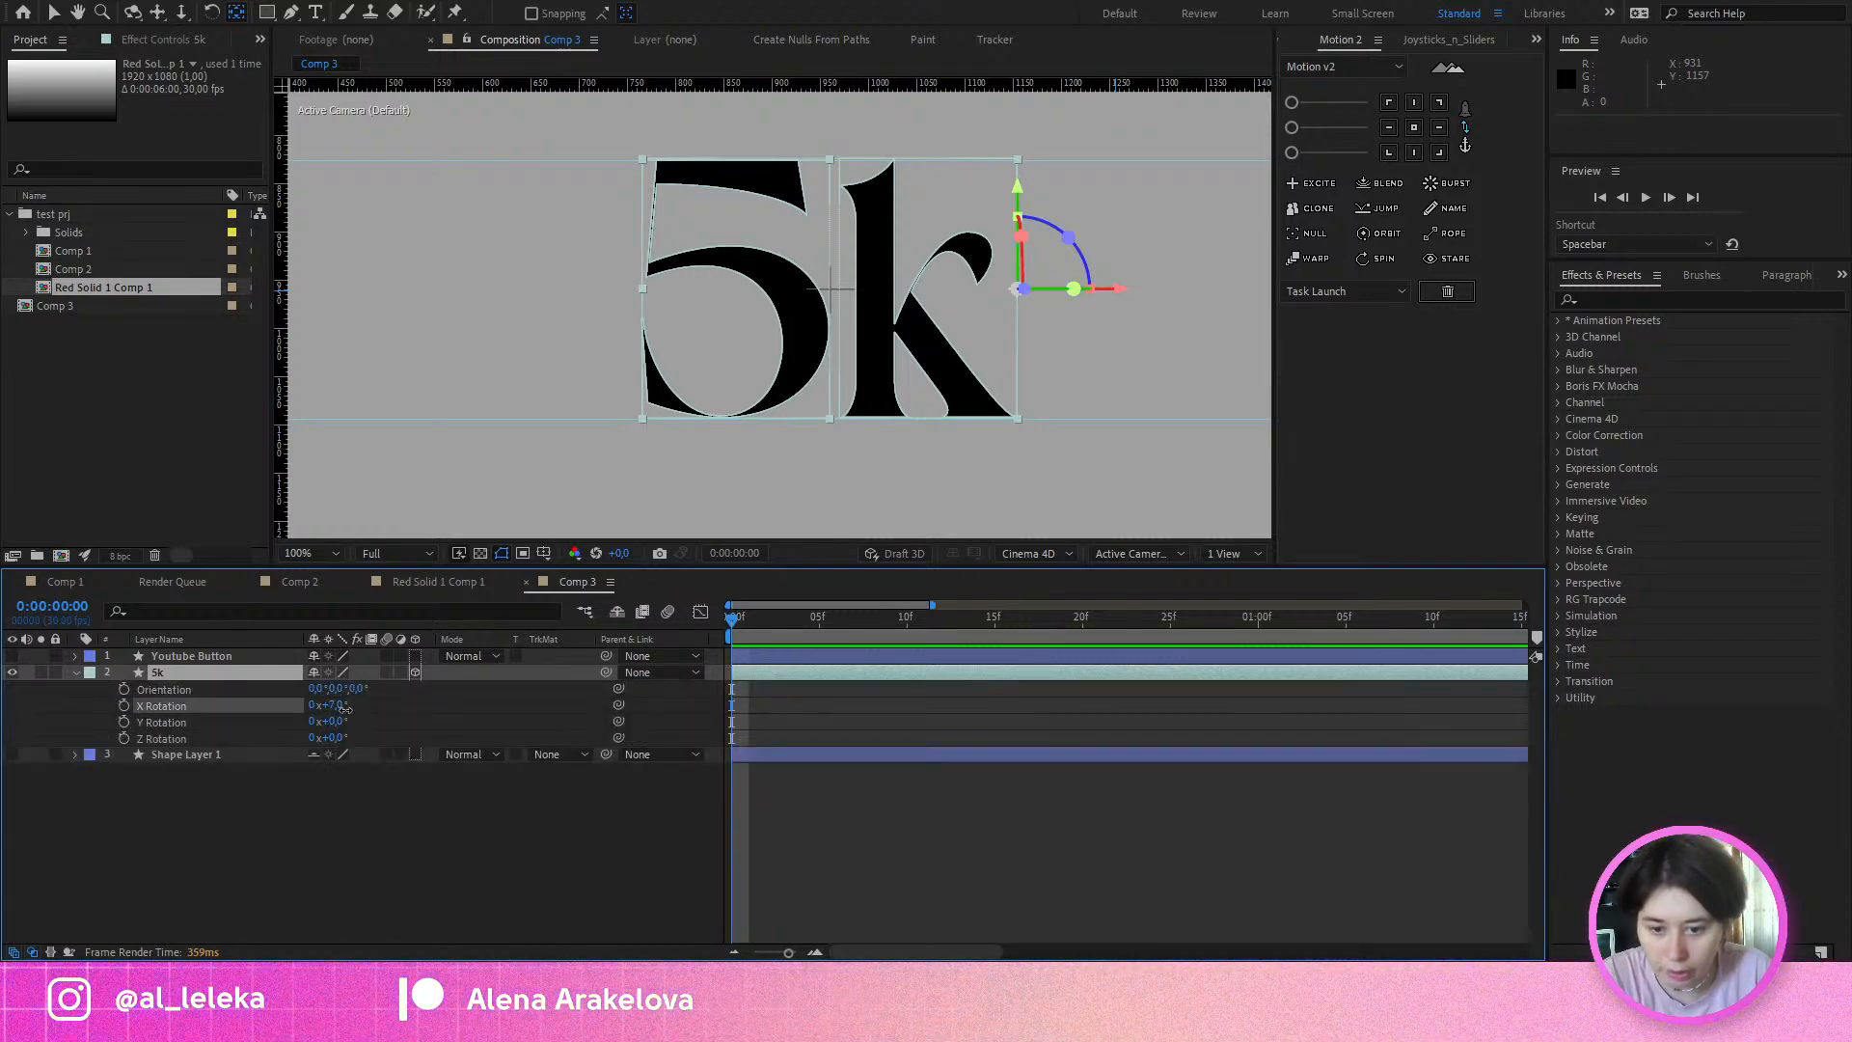
key("ctrl+z")
left_click_drag(328, 721, 265, 731)
key("ctrl+z")
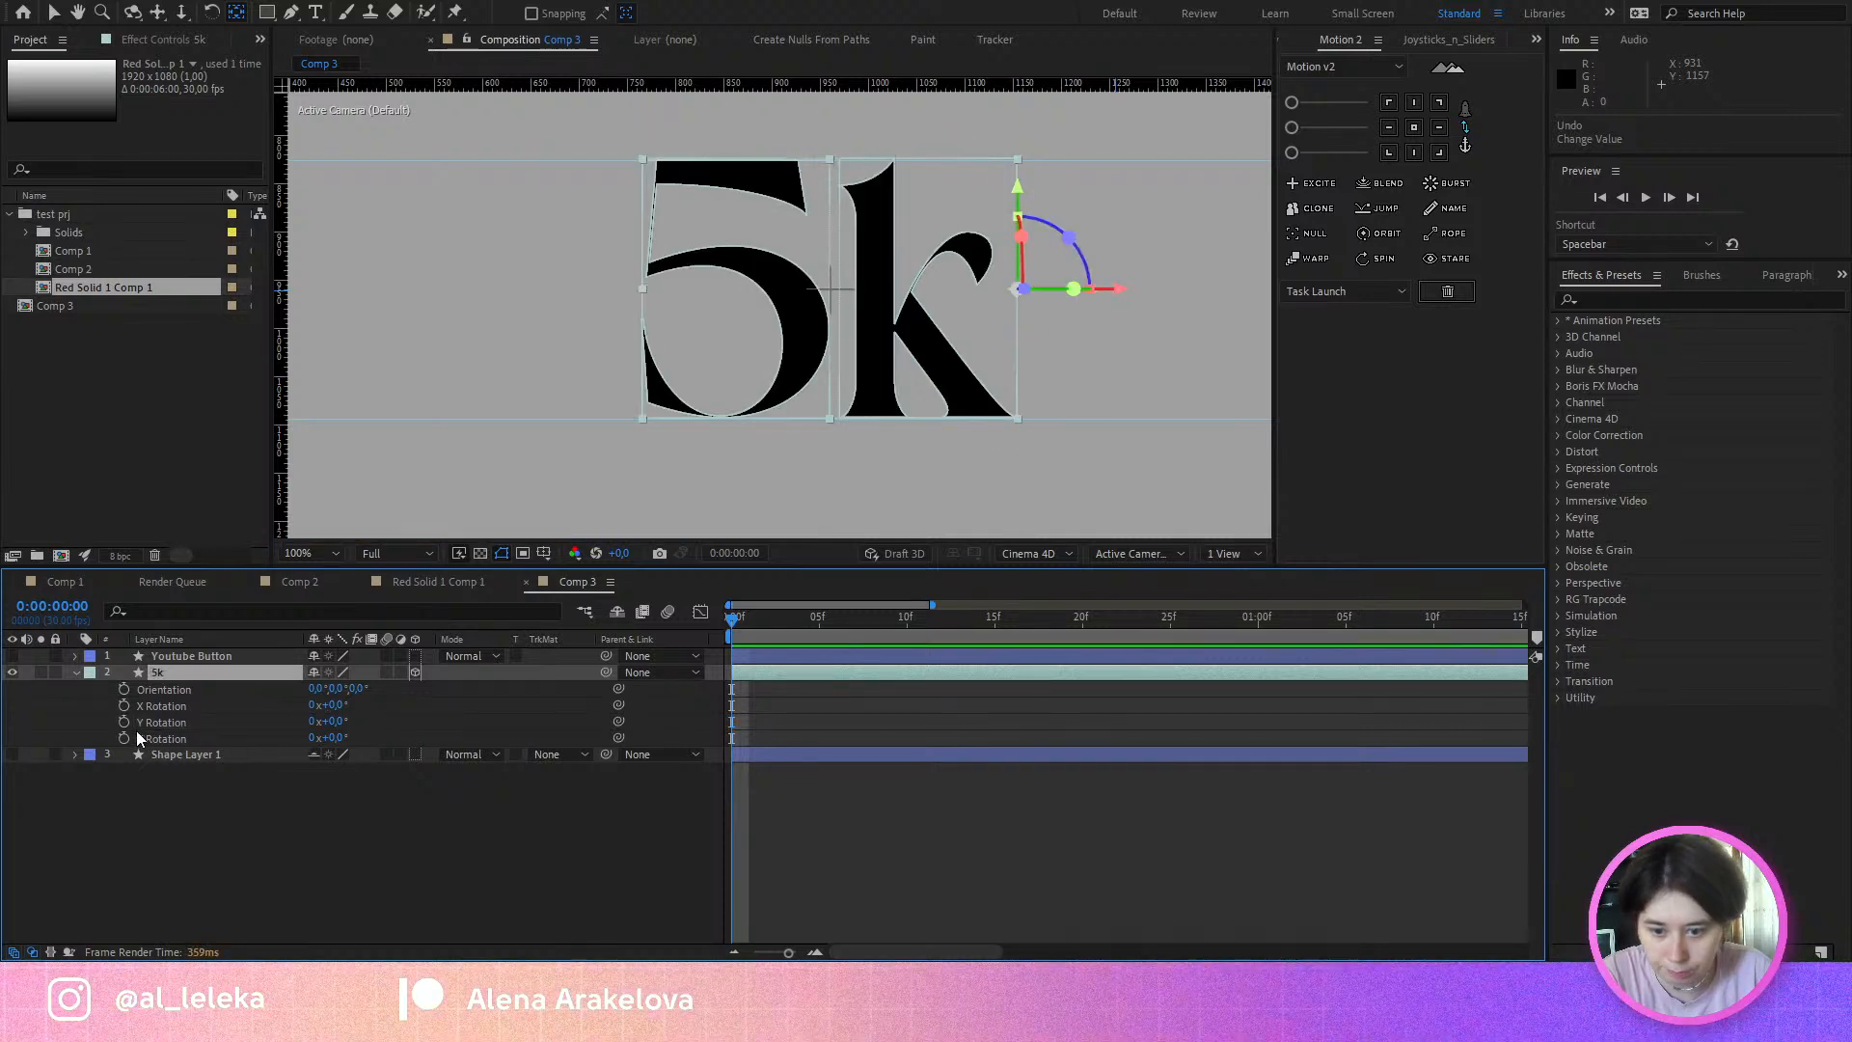
Step: Keyframe the 5k layer's Y Rotation from 0° at frame 0 to -90° at frame 10 and check the turn
left_click(127, 722)
left_click_drag(832, 618, 910, 629)
left_click(352, 724)
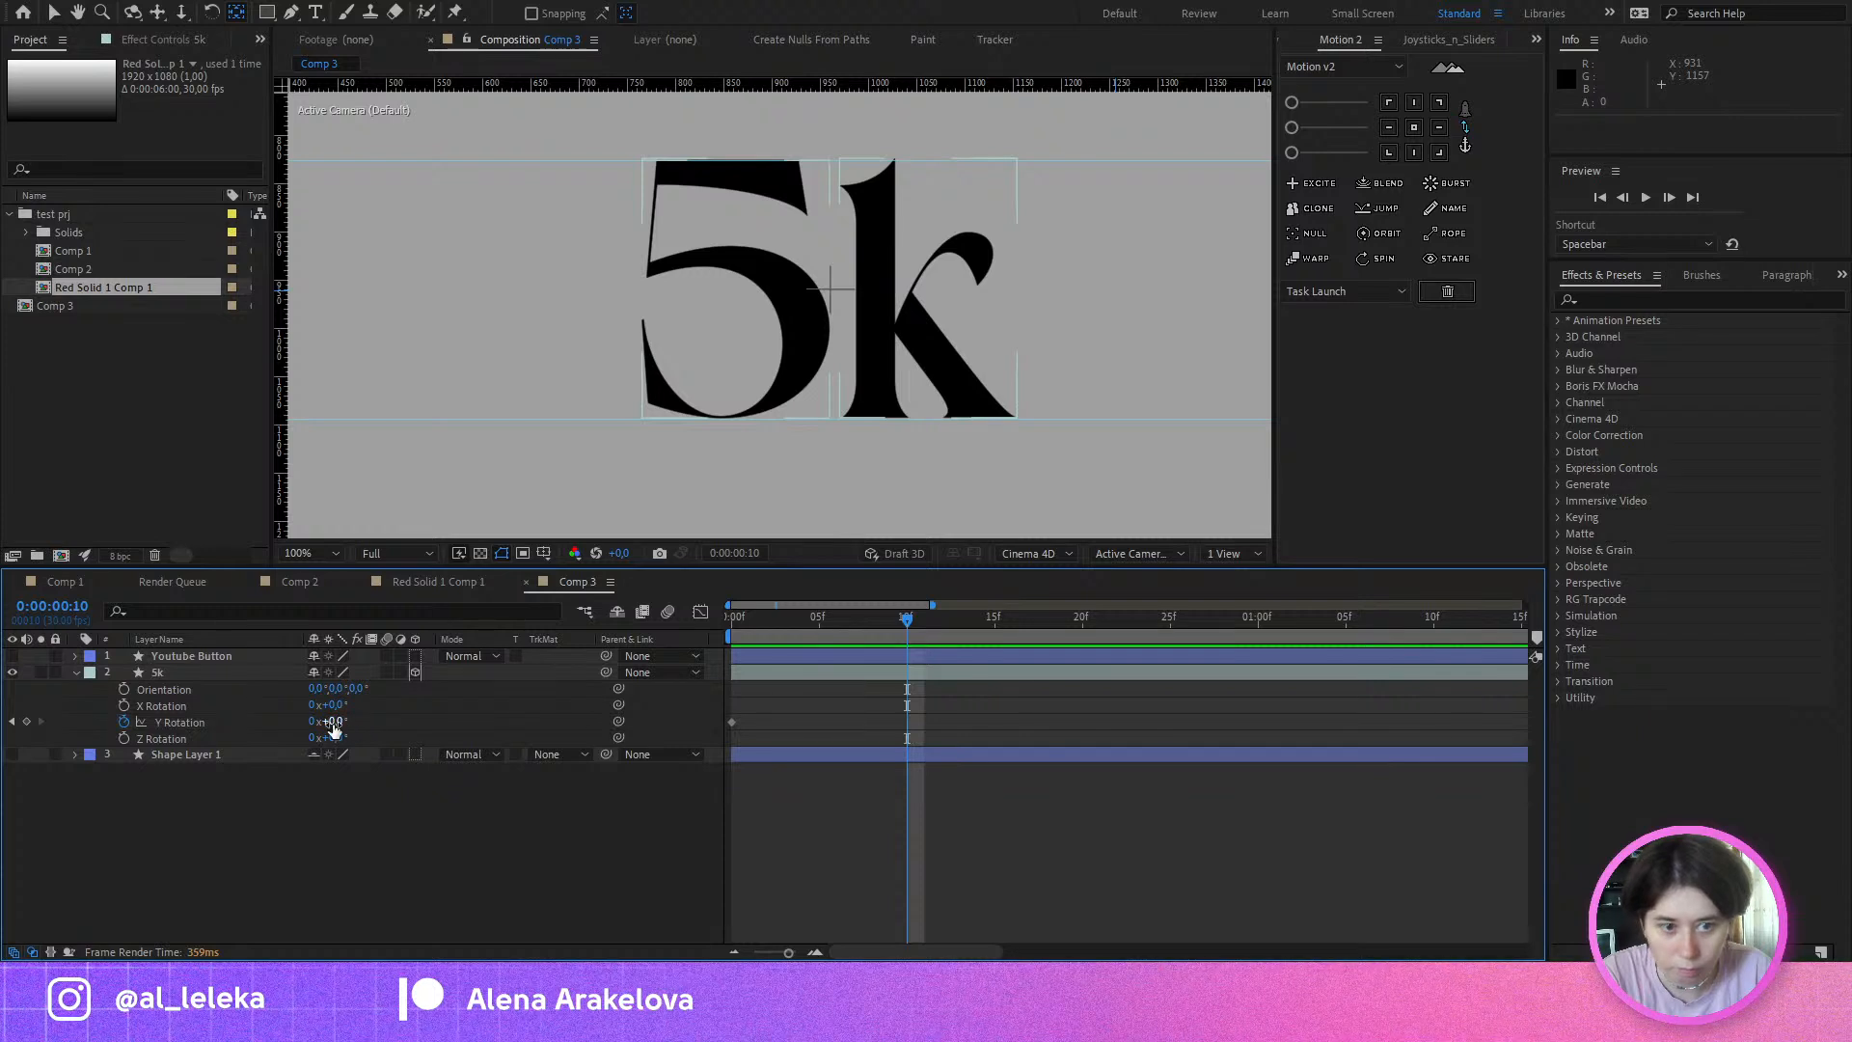
left_click_drag(333, 723, 266, 728)
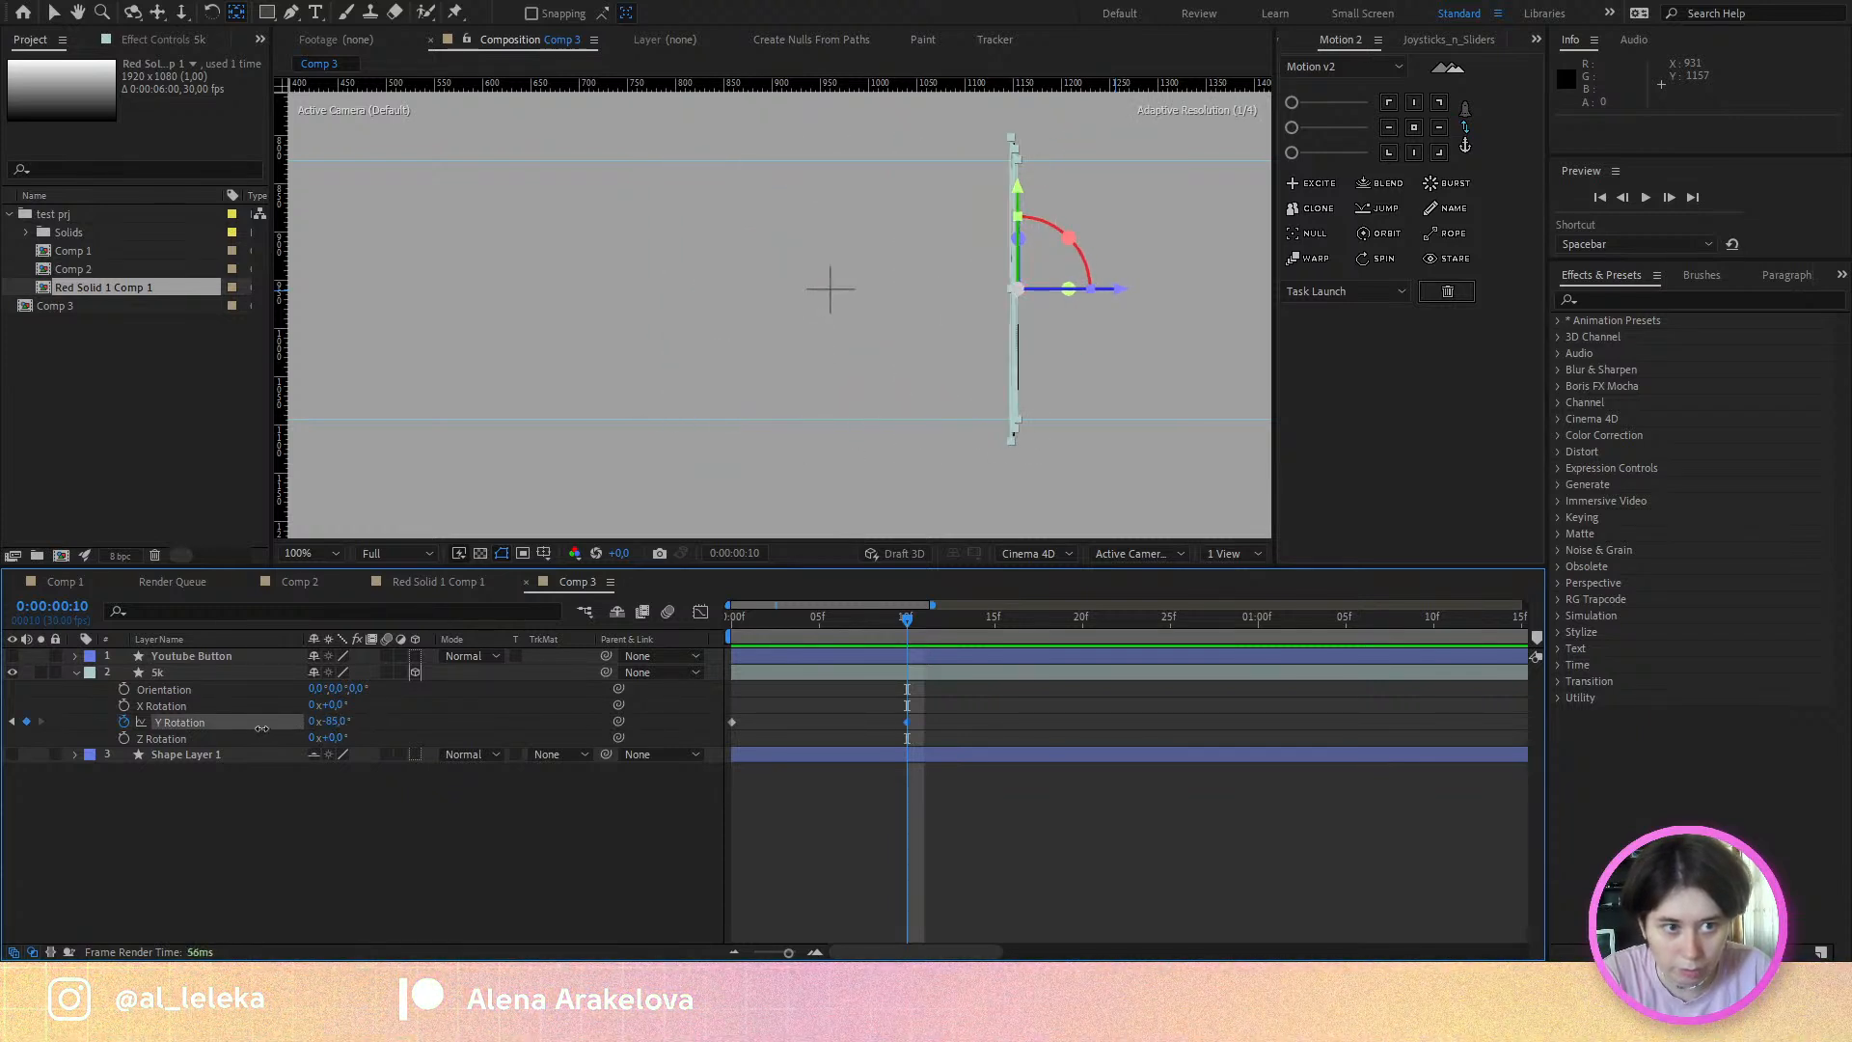
left_click(335, 722)
type("-90")
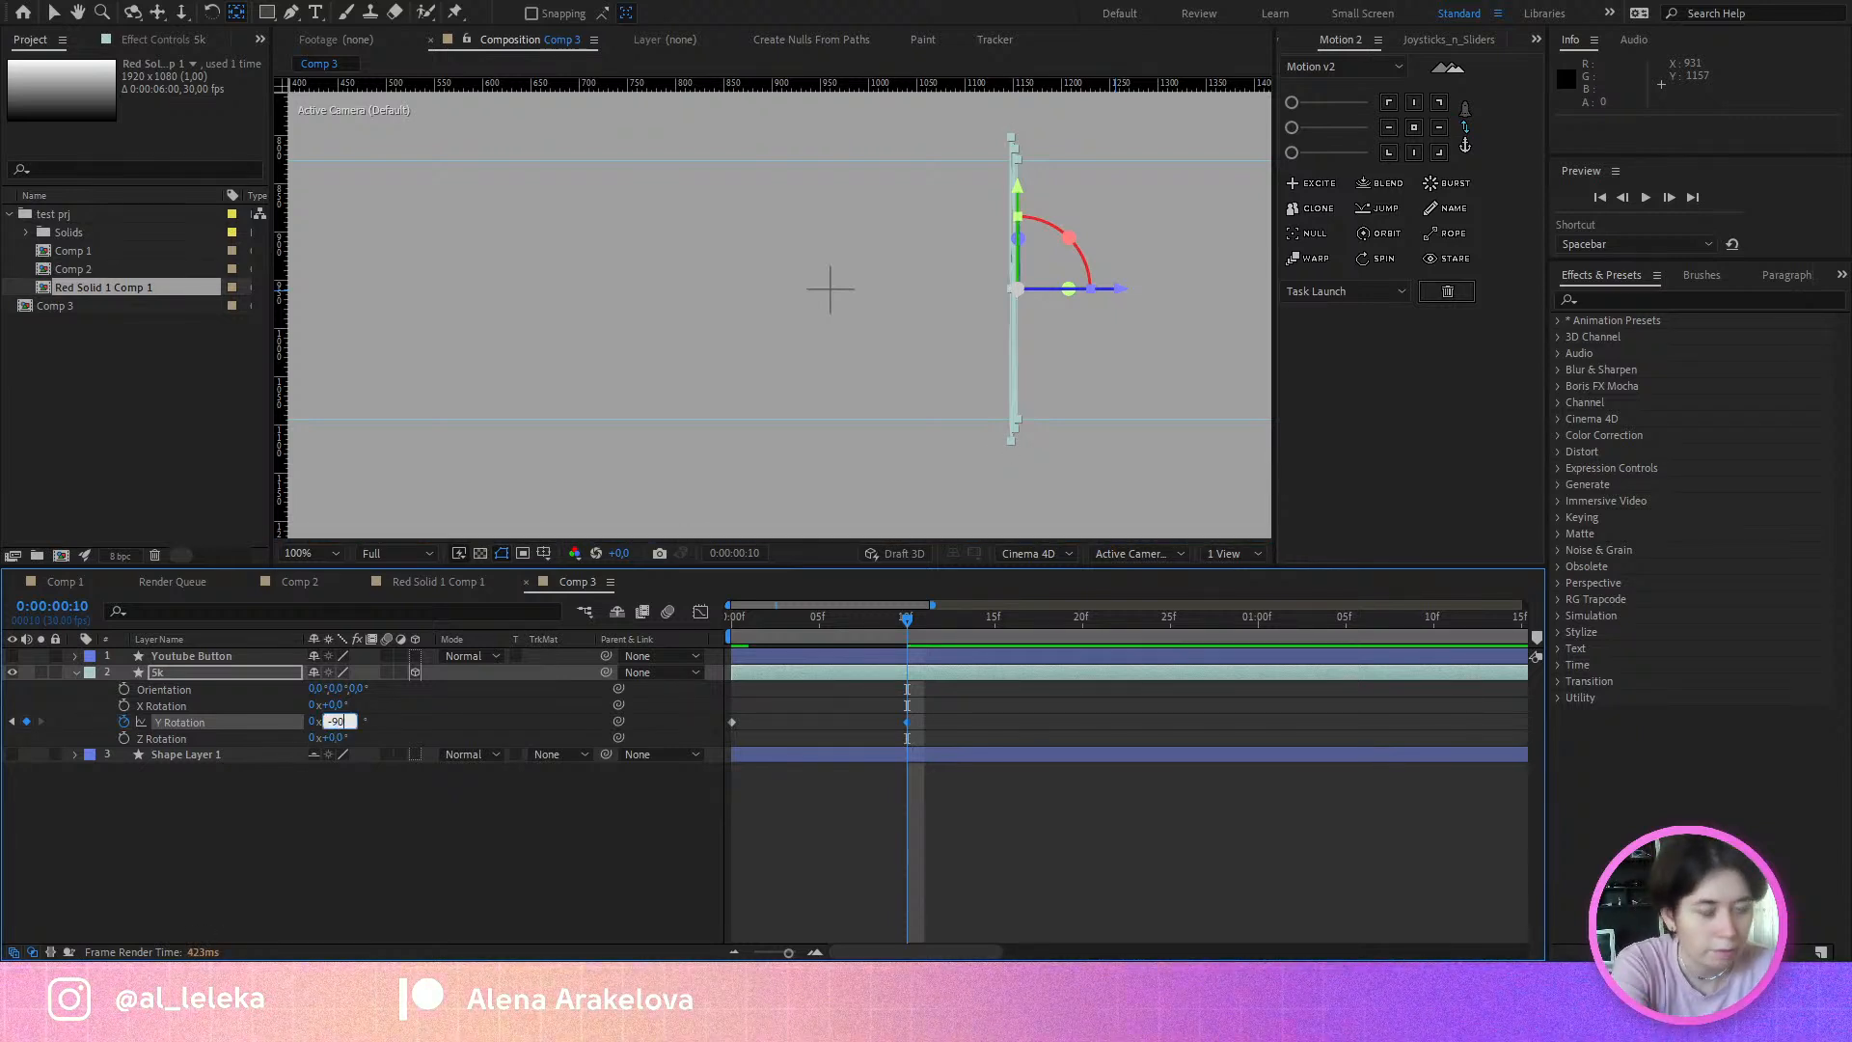
key("Return")
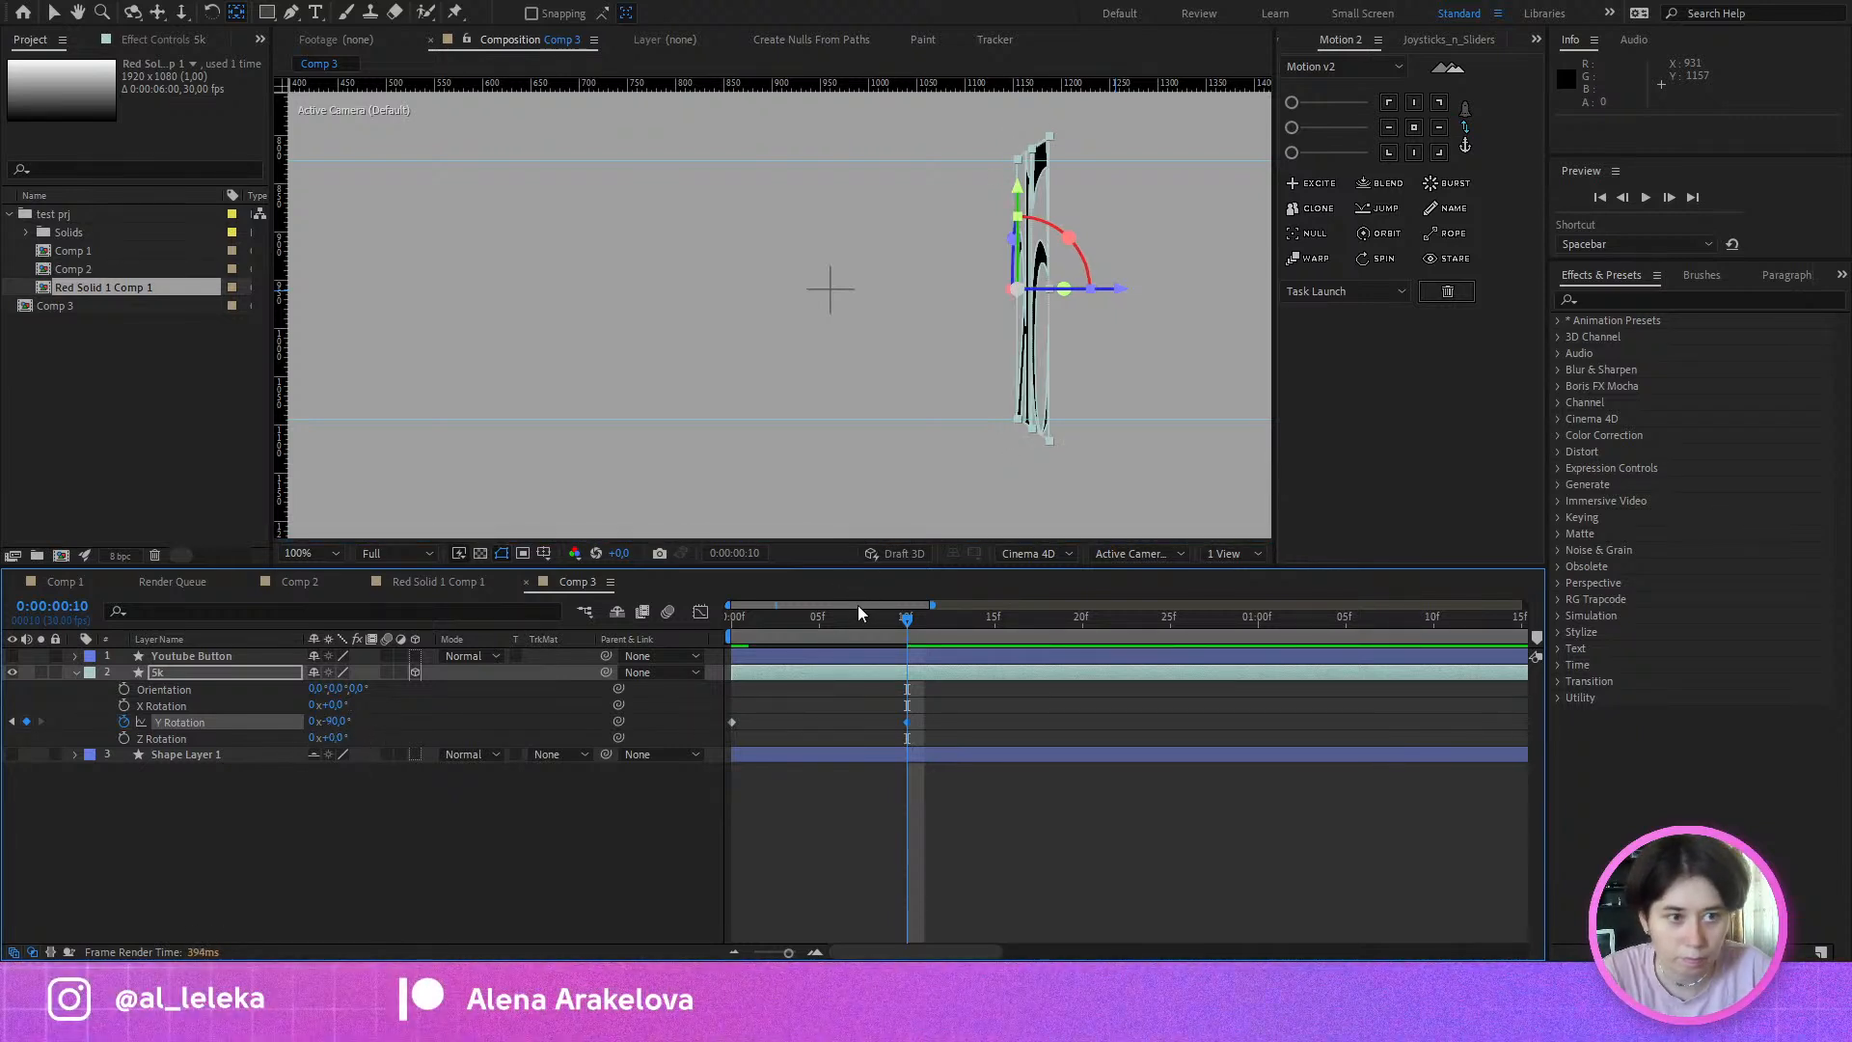
left_click_drag(859, 615, 695, 648)
left_click(838, 618)
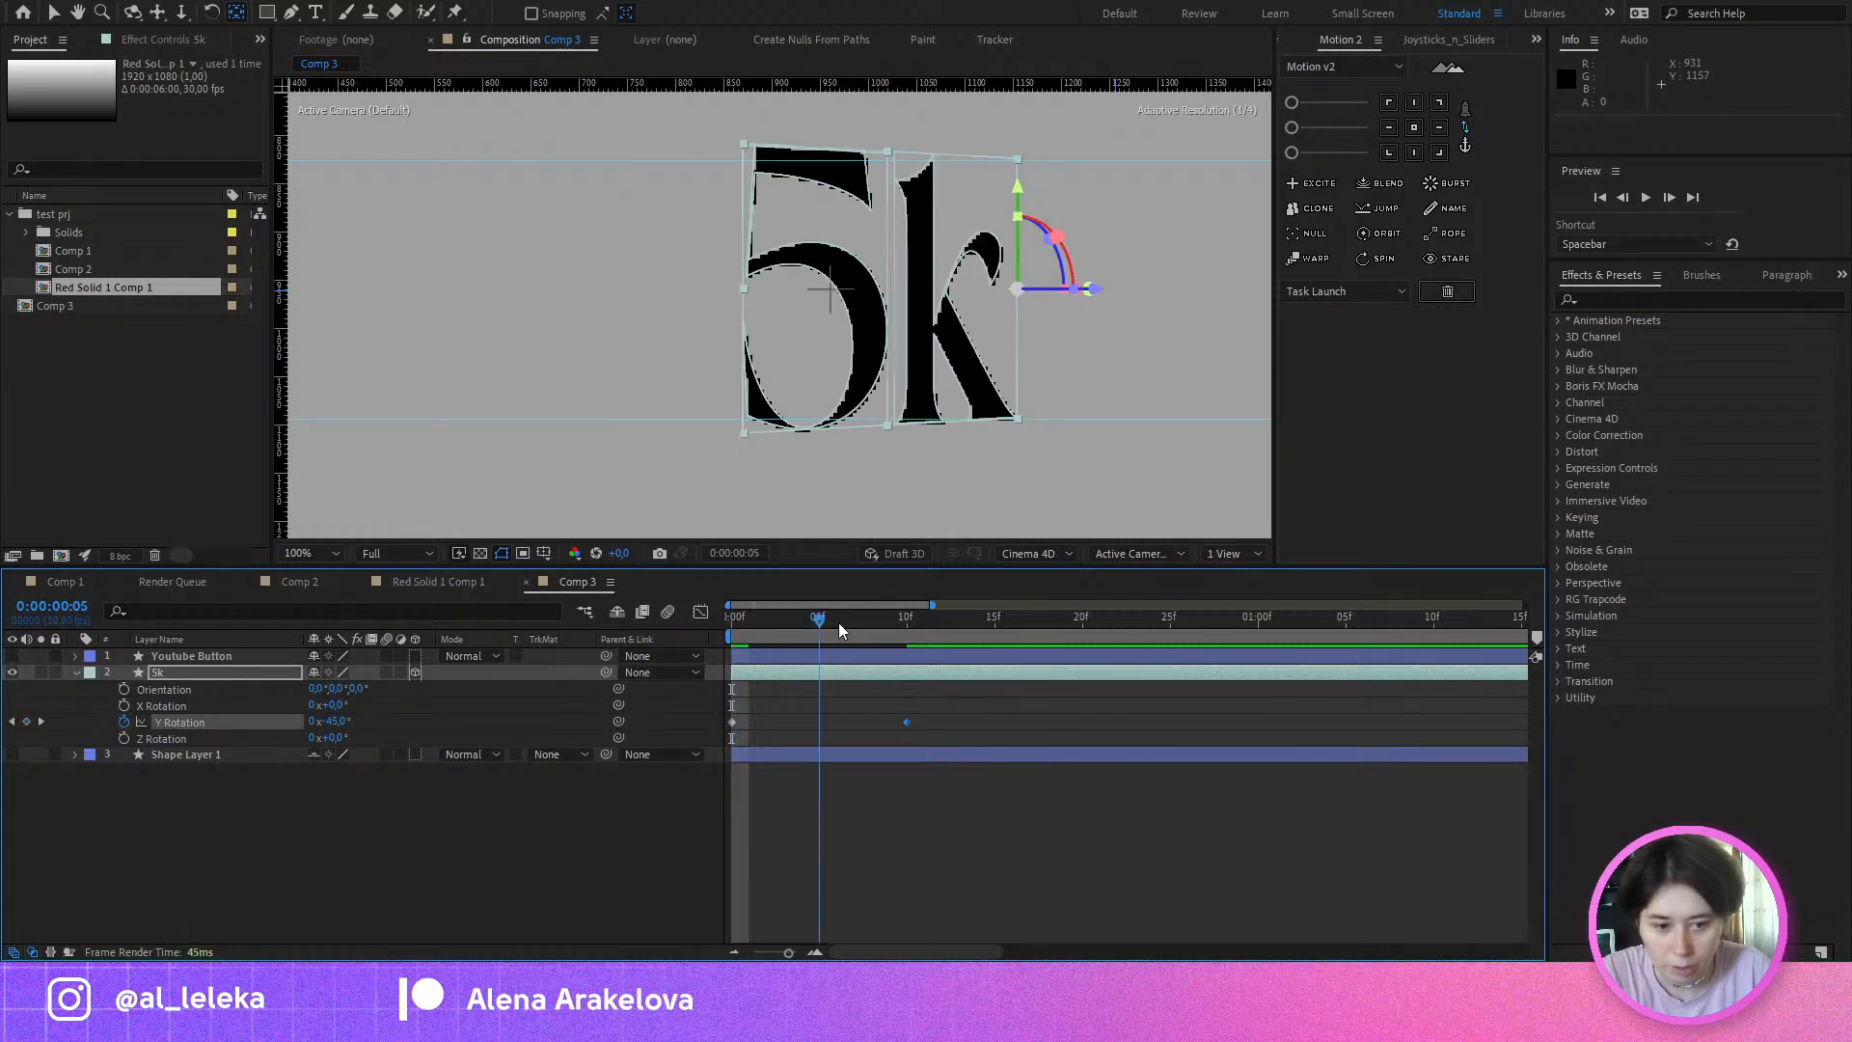
Step: Extrude the 5k layer with an Extrusion Depth of about 410, judging the depth at frame 10
left_click(74, 672)
left_click(74, 672)
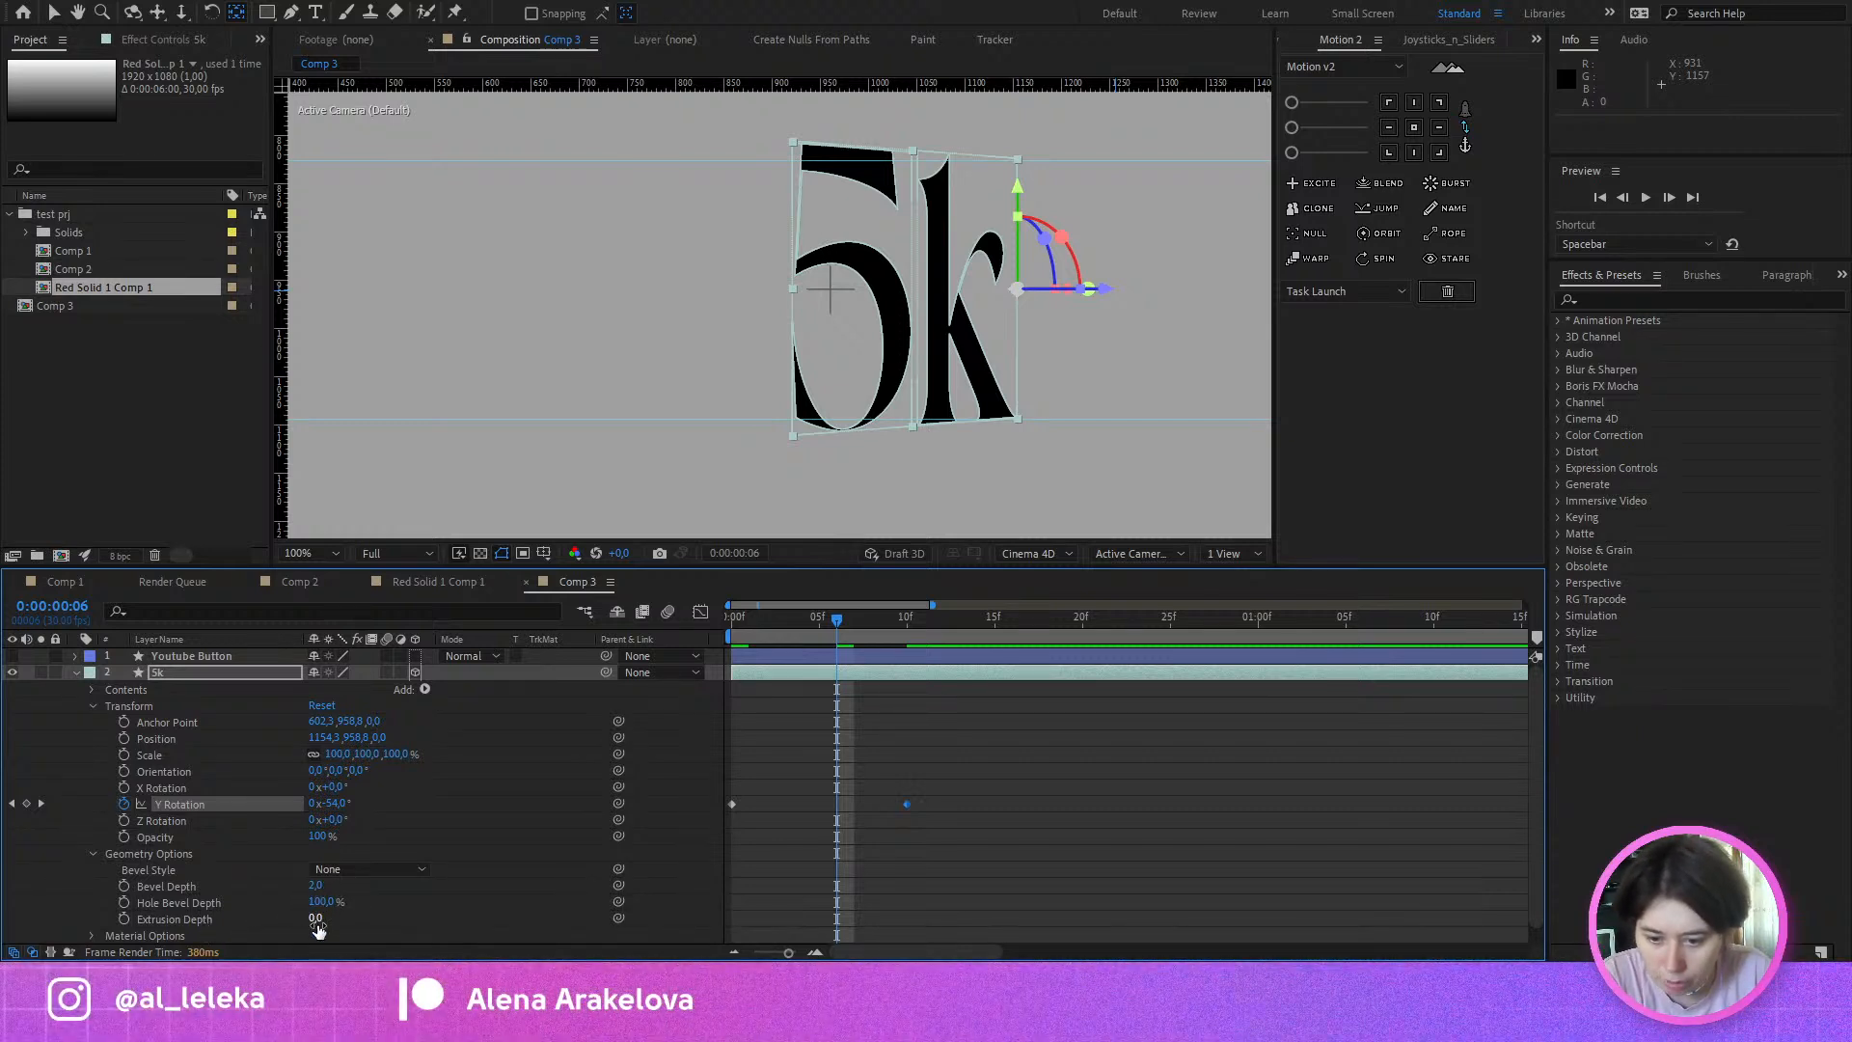
left_click_drag(339, 917, 868, 640)
left_click(904, 629)
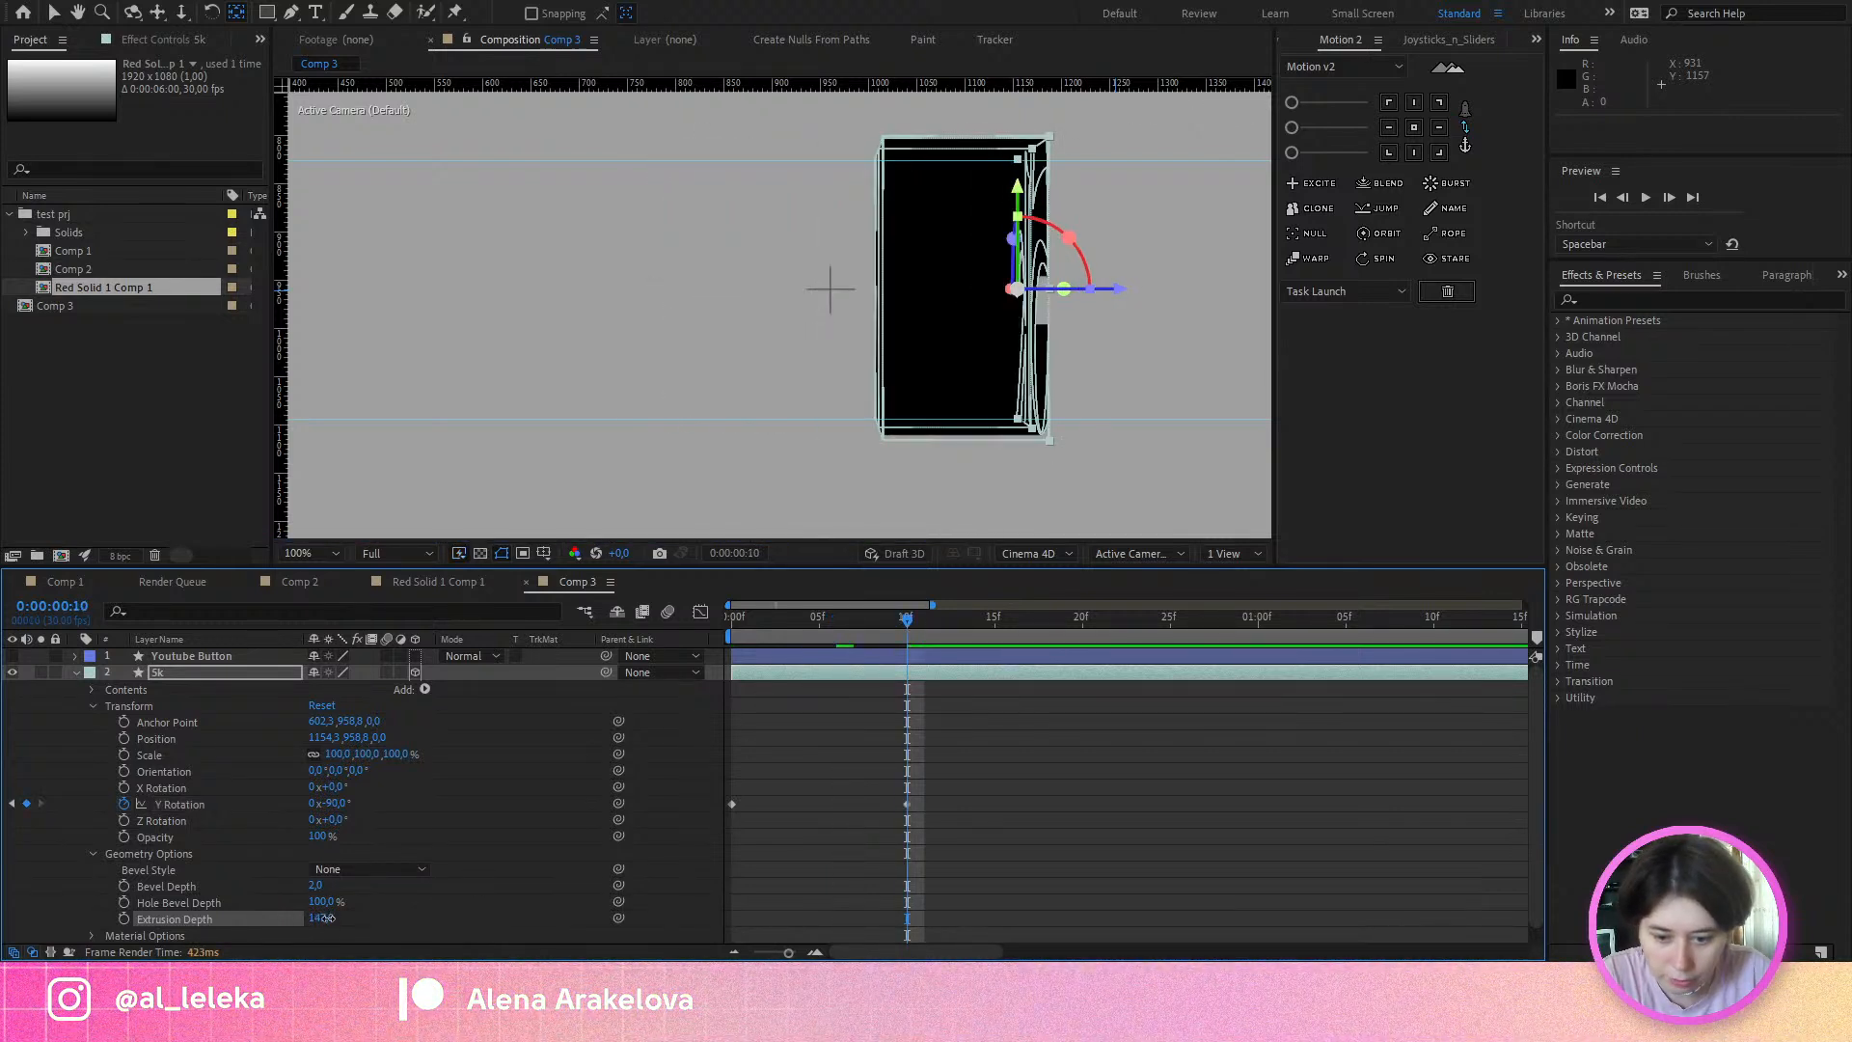
left_click_drag(328, 917, 849, 849)
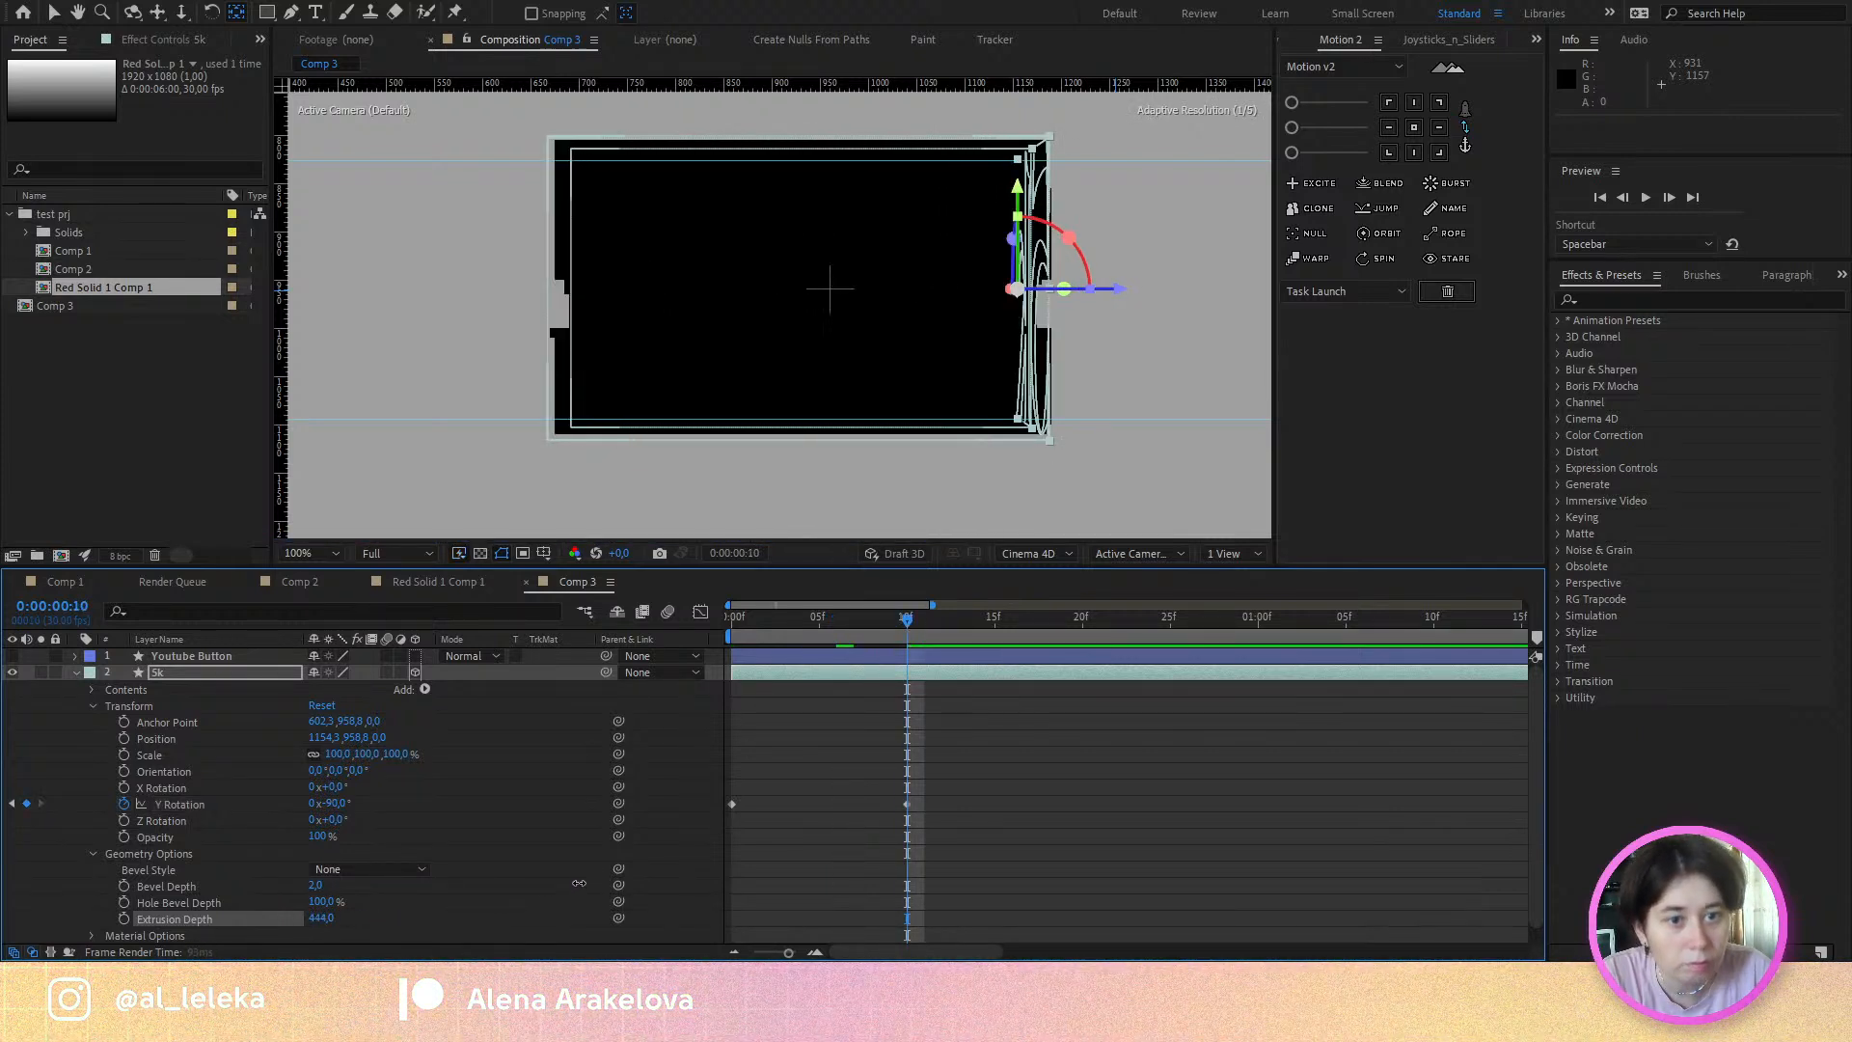
left_click(1167, 776)
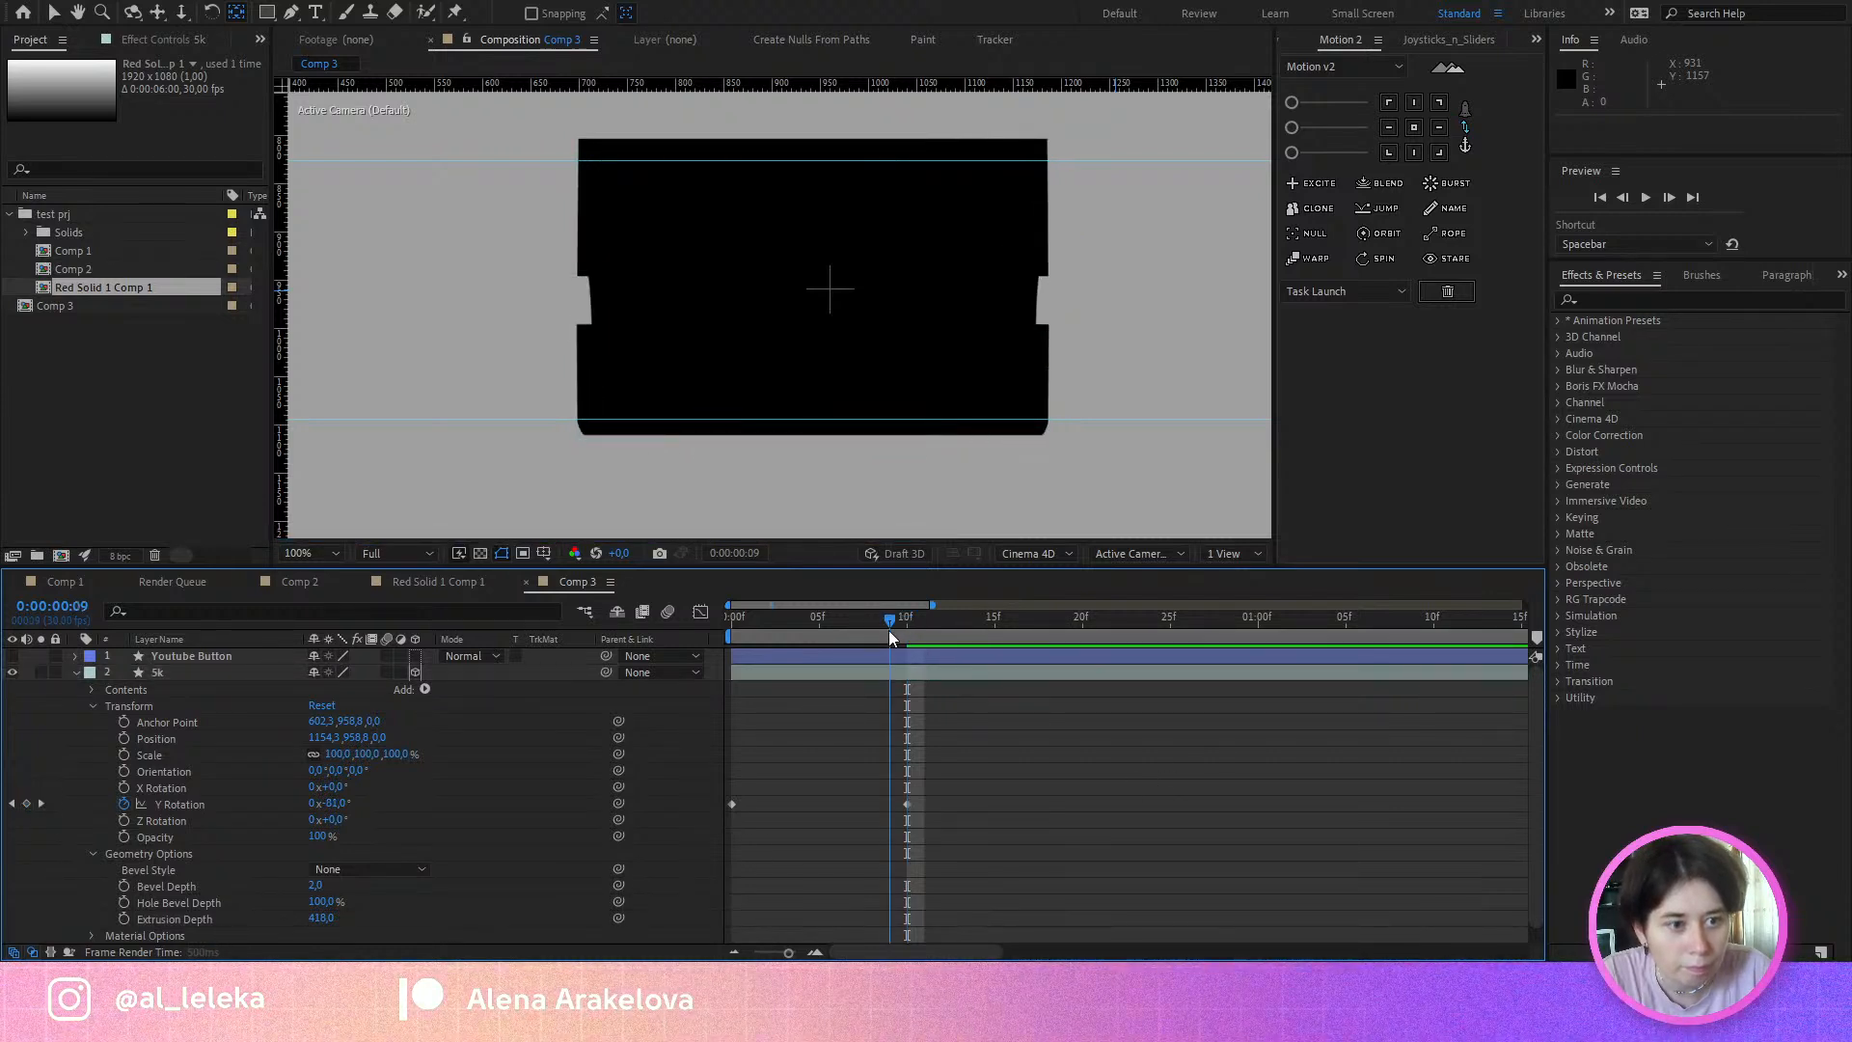
Step: Play and scrub the extruded 5k rotation from the first frame, examining the letter shapes at frames 2, 3 and 6
left_click_drag(888, 622, 702, 633)
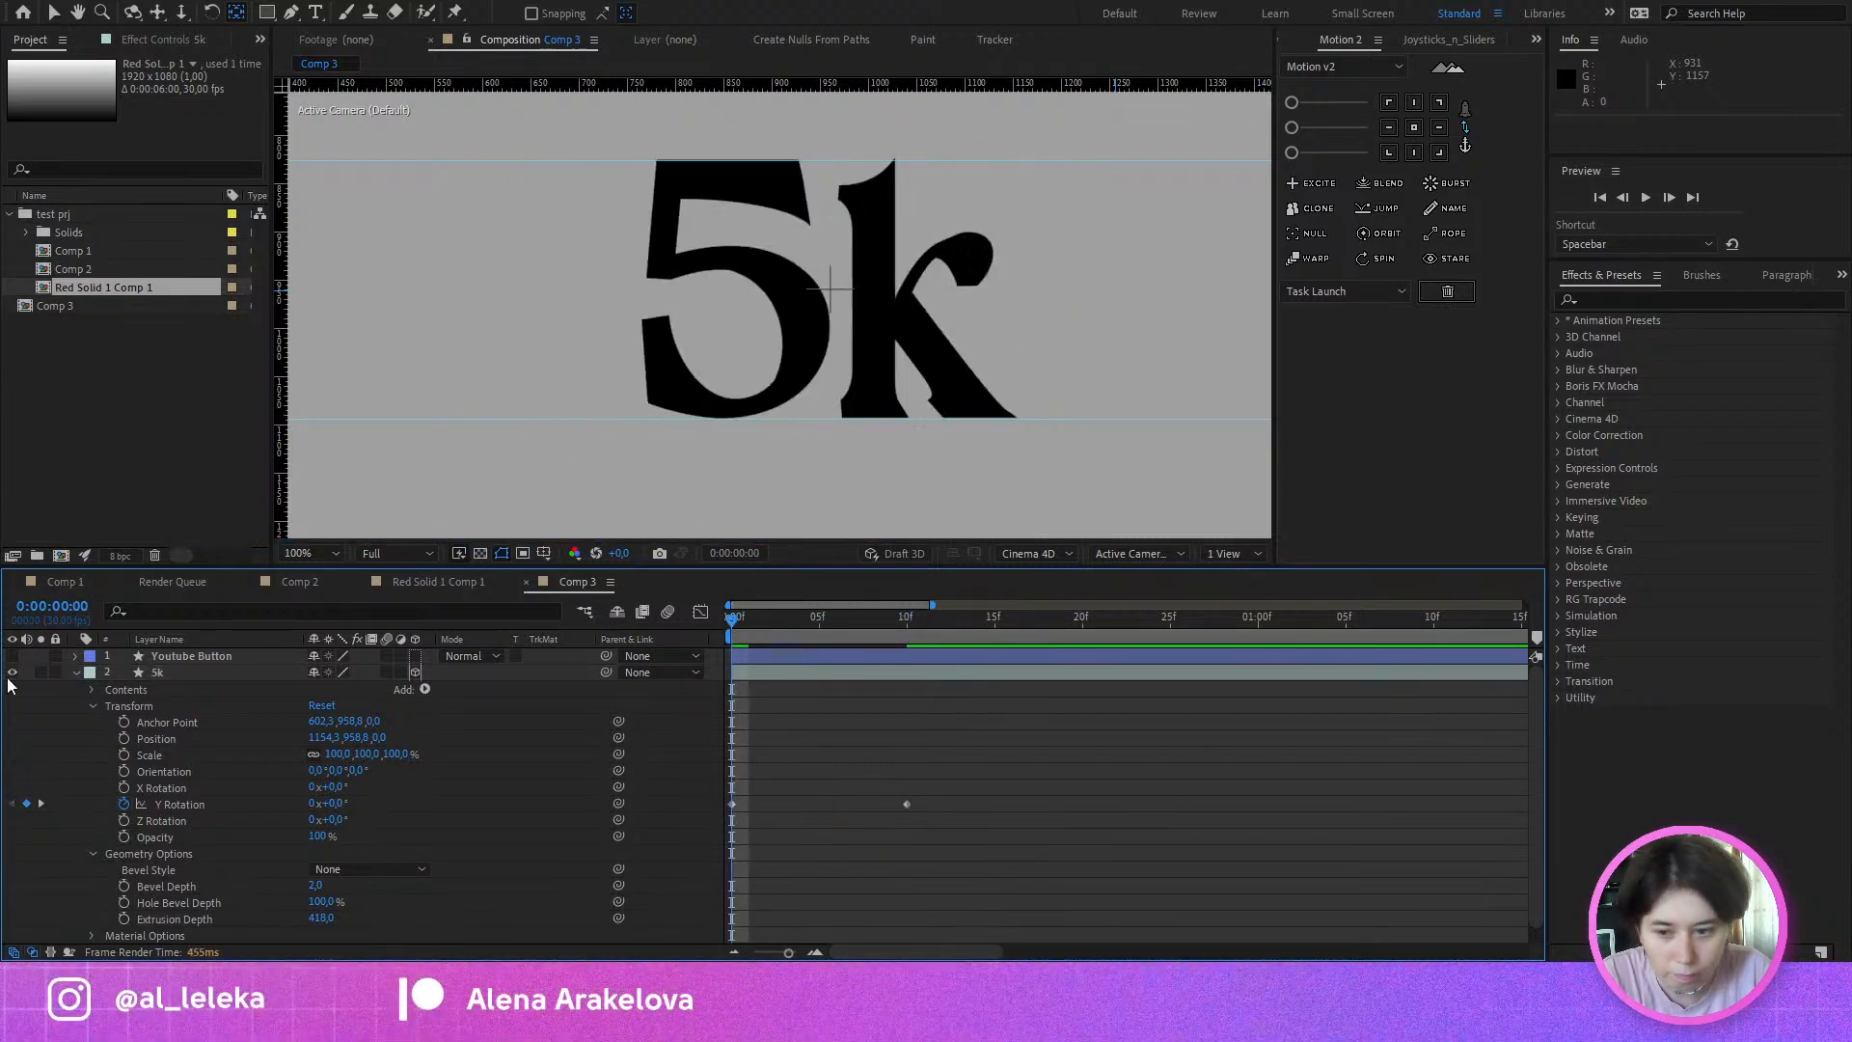
key("space")
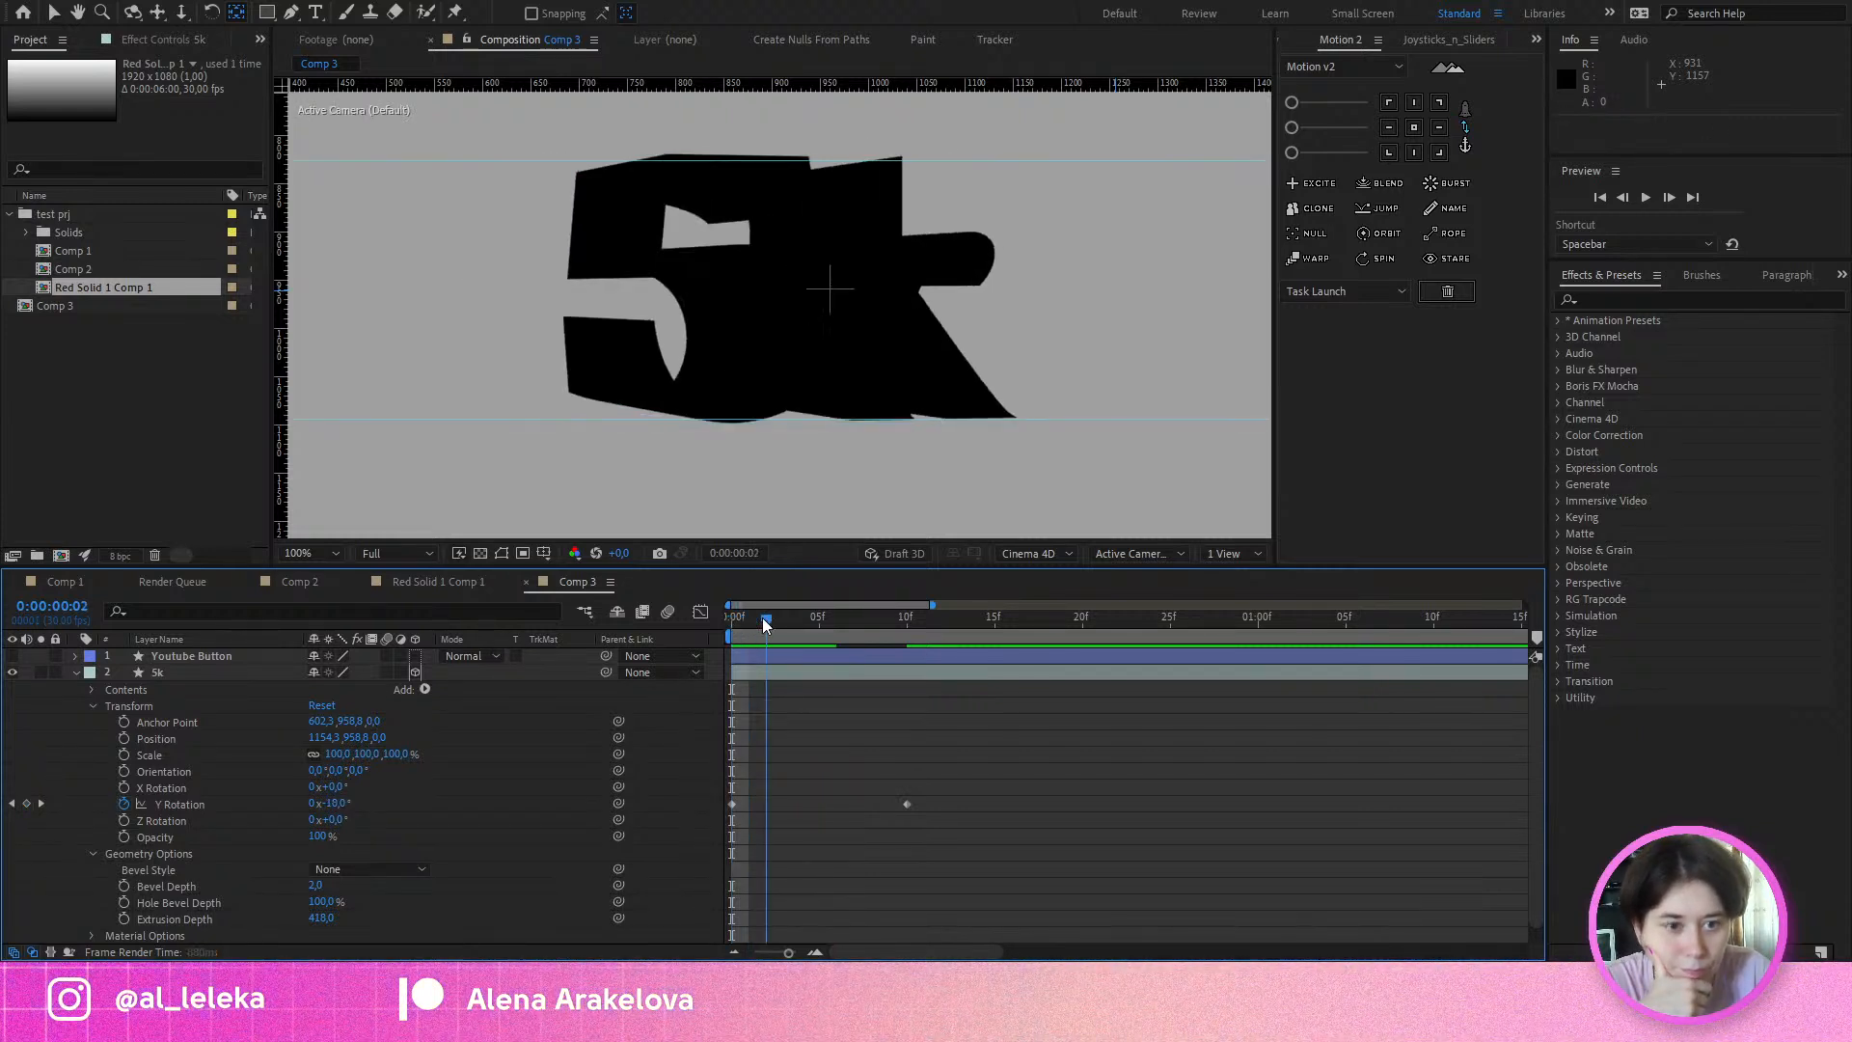
key("space")
left_click_drag(721, 629, 737, 690)
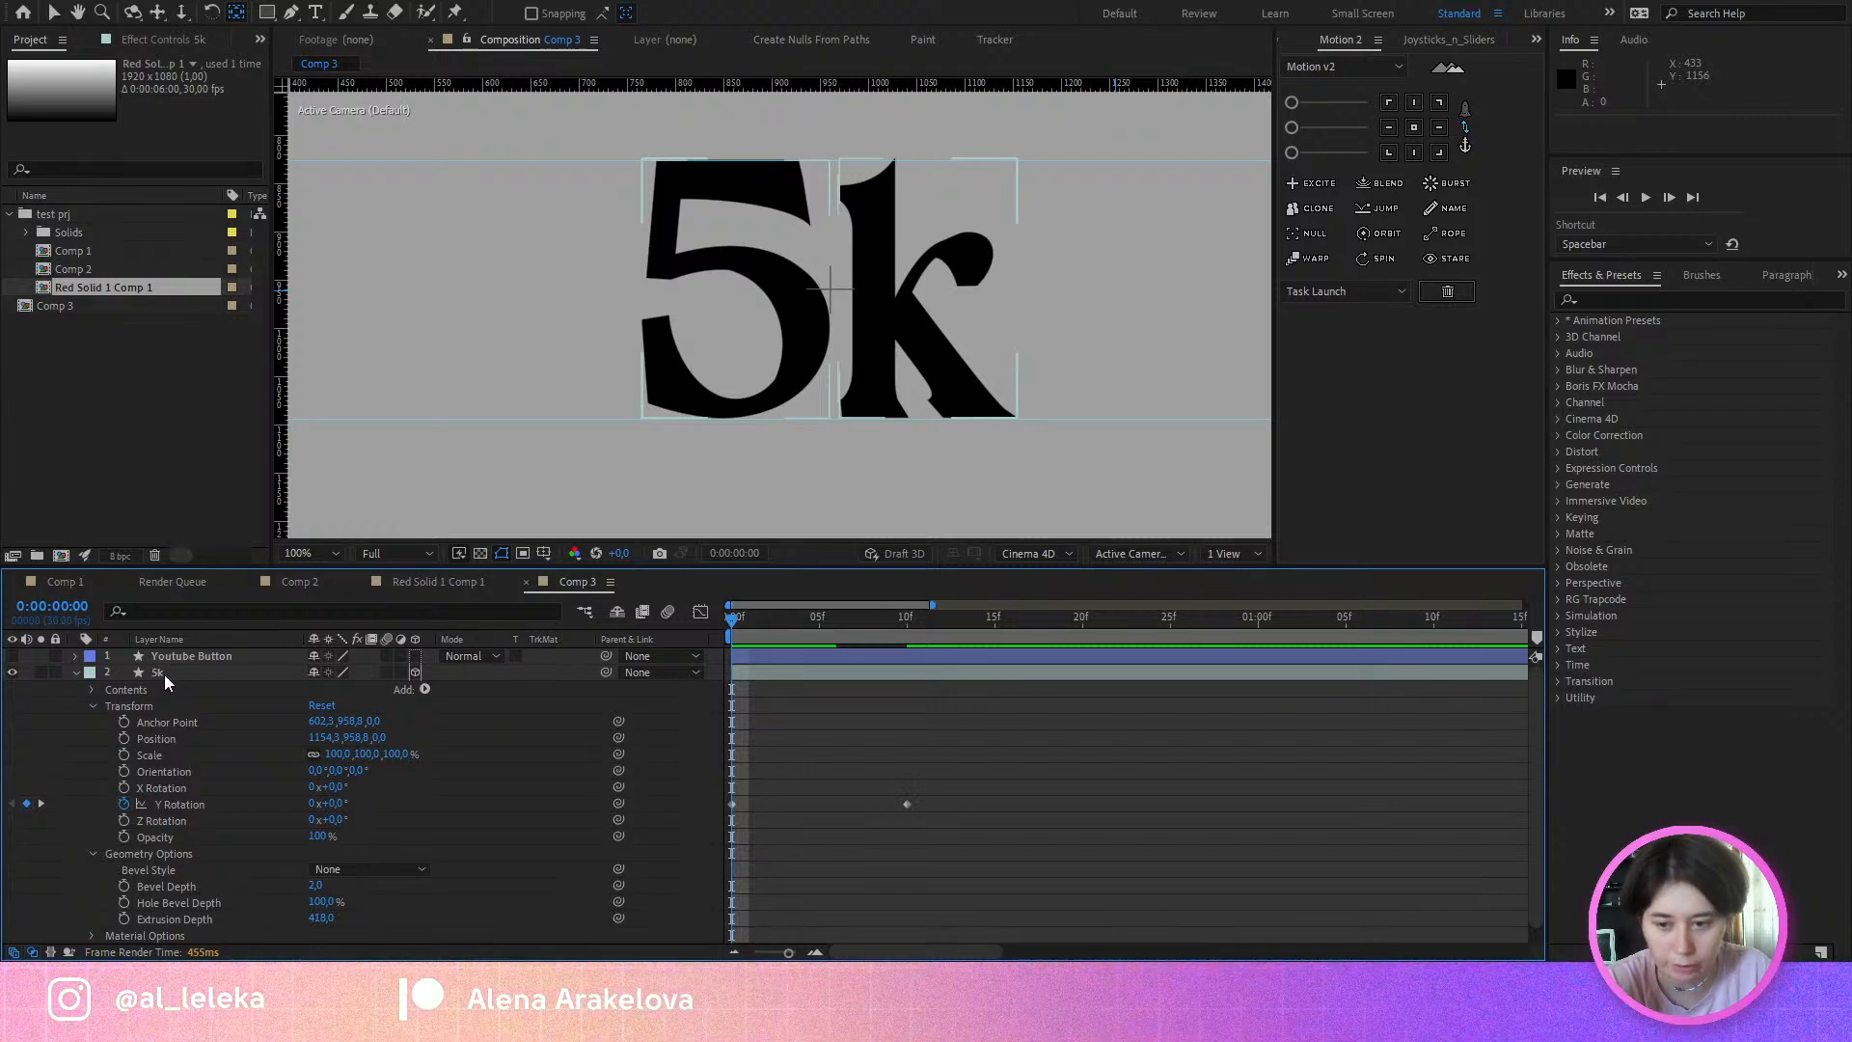
key("F2")
left_click_drag(816, 628, 837, 628)
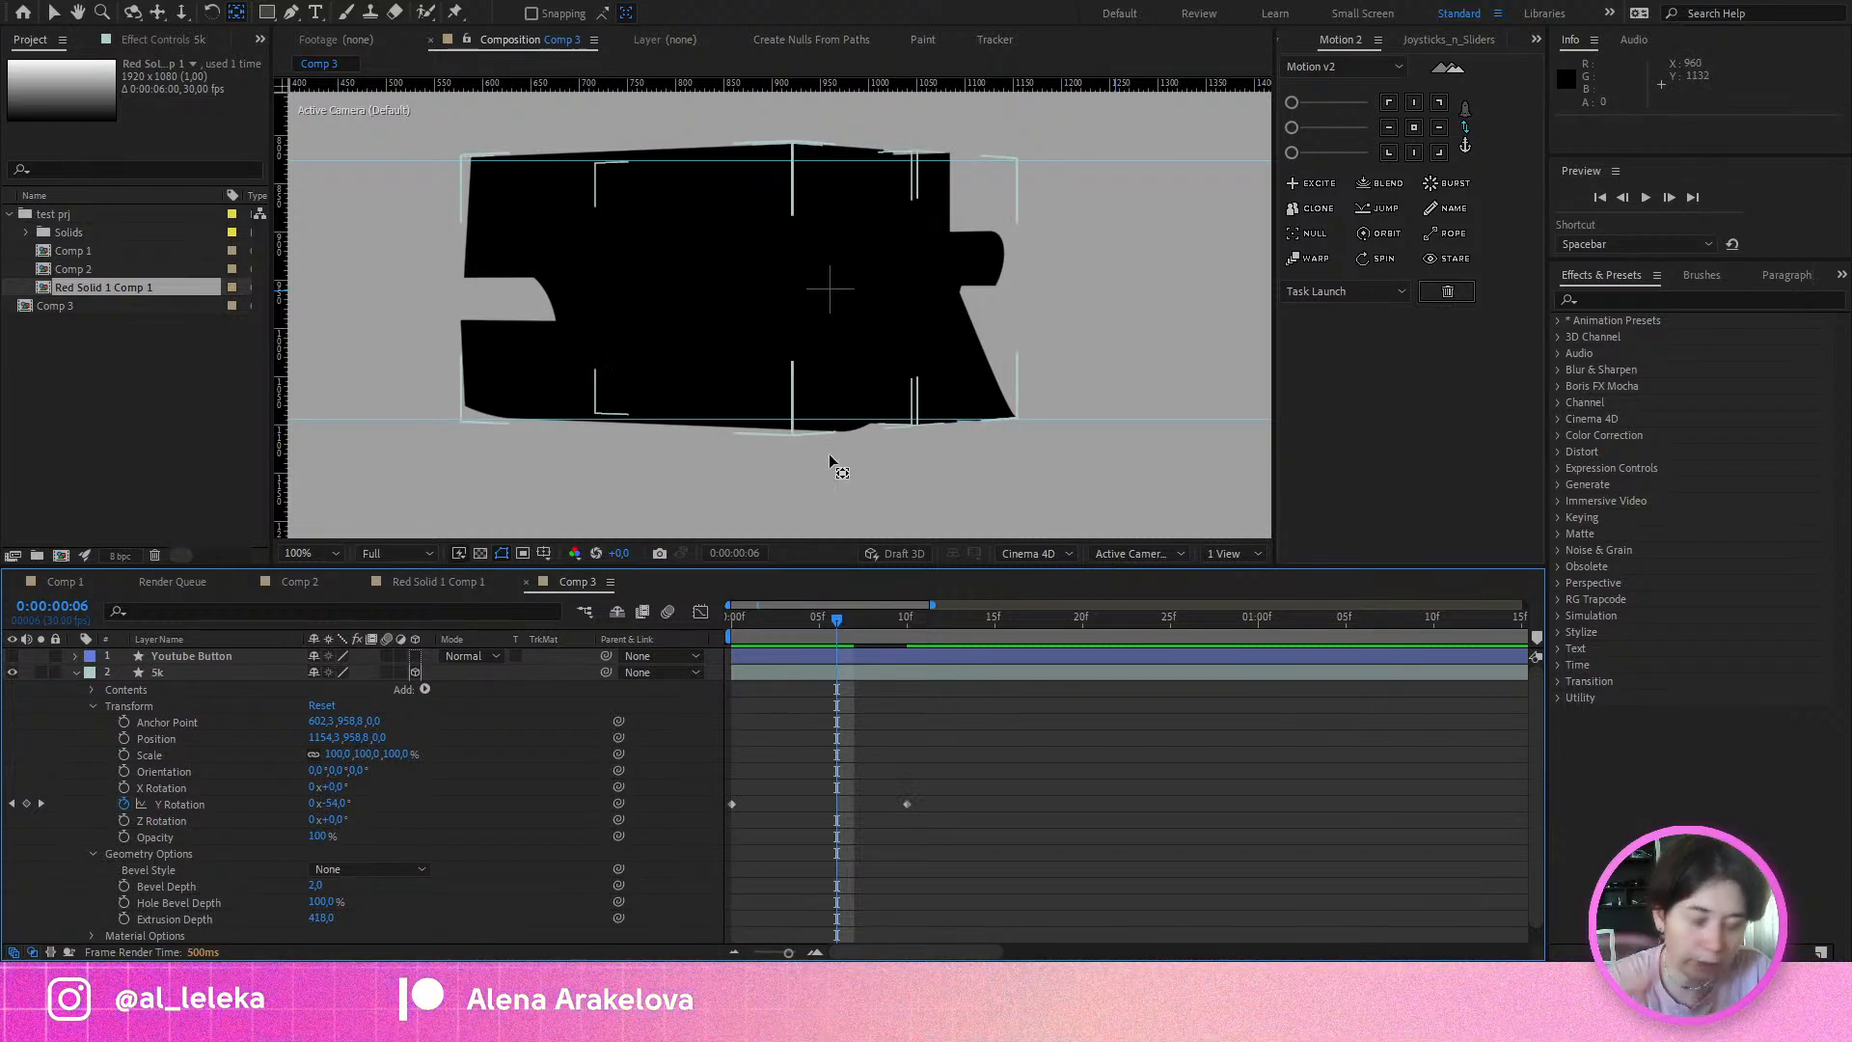
mouse_move(790, 619)
left_mouse_down()
mouse_move(634, 627)
mouse_move(785, 622)
left_mouse_up()
left_click(570, 278)
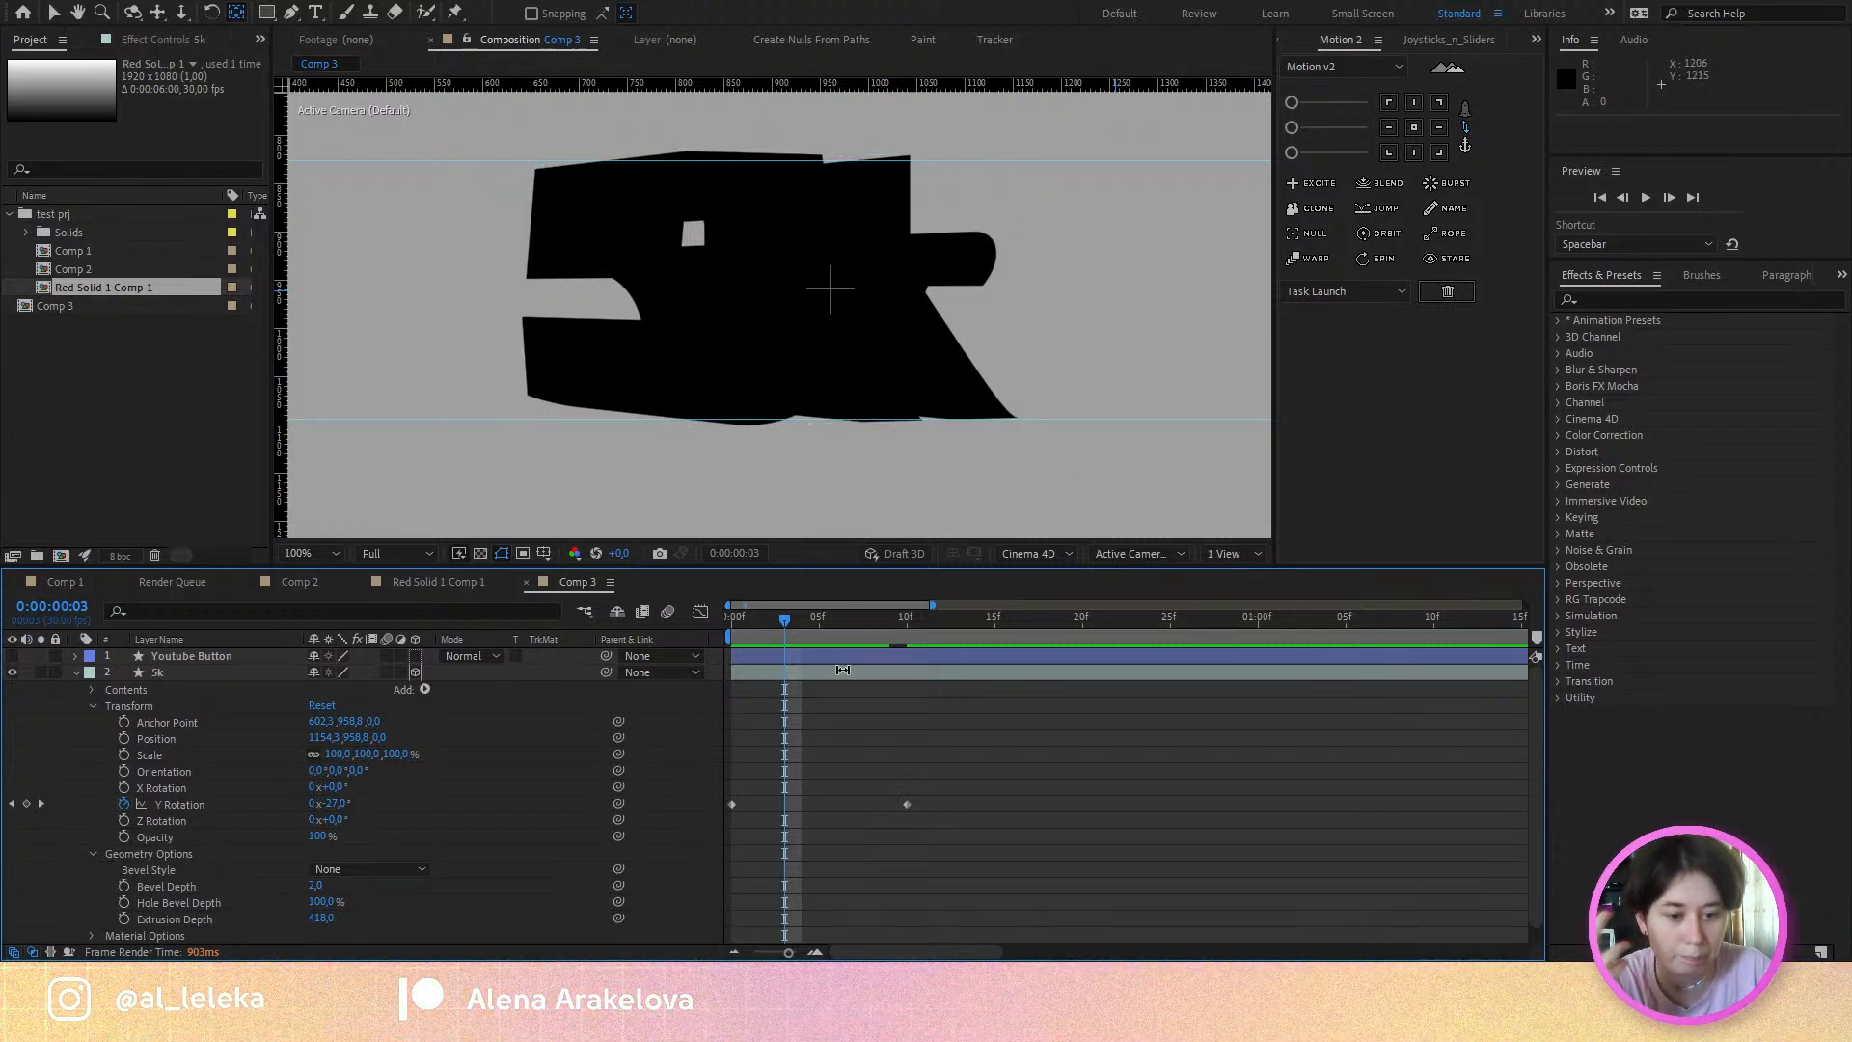
left_click_drag(767, 621, 733, 627)
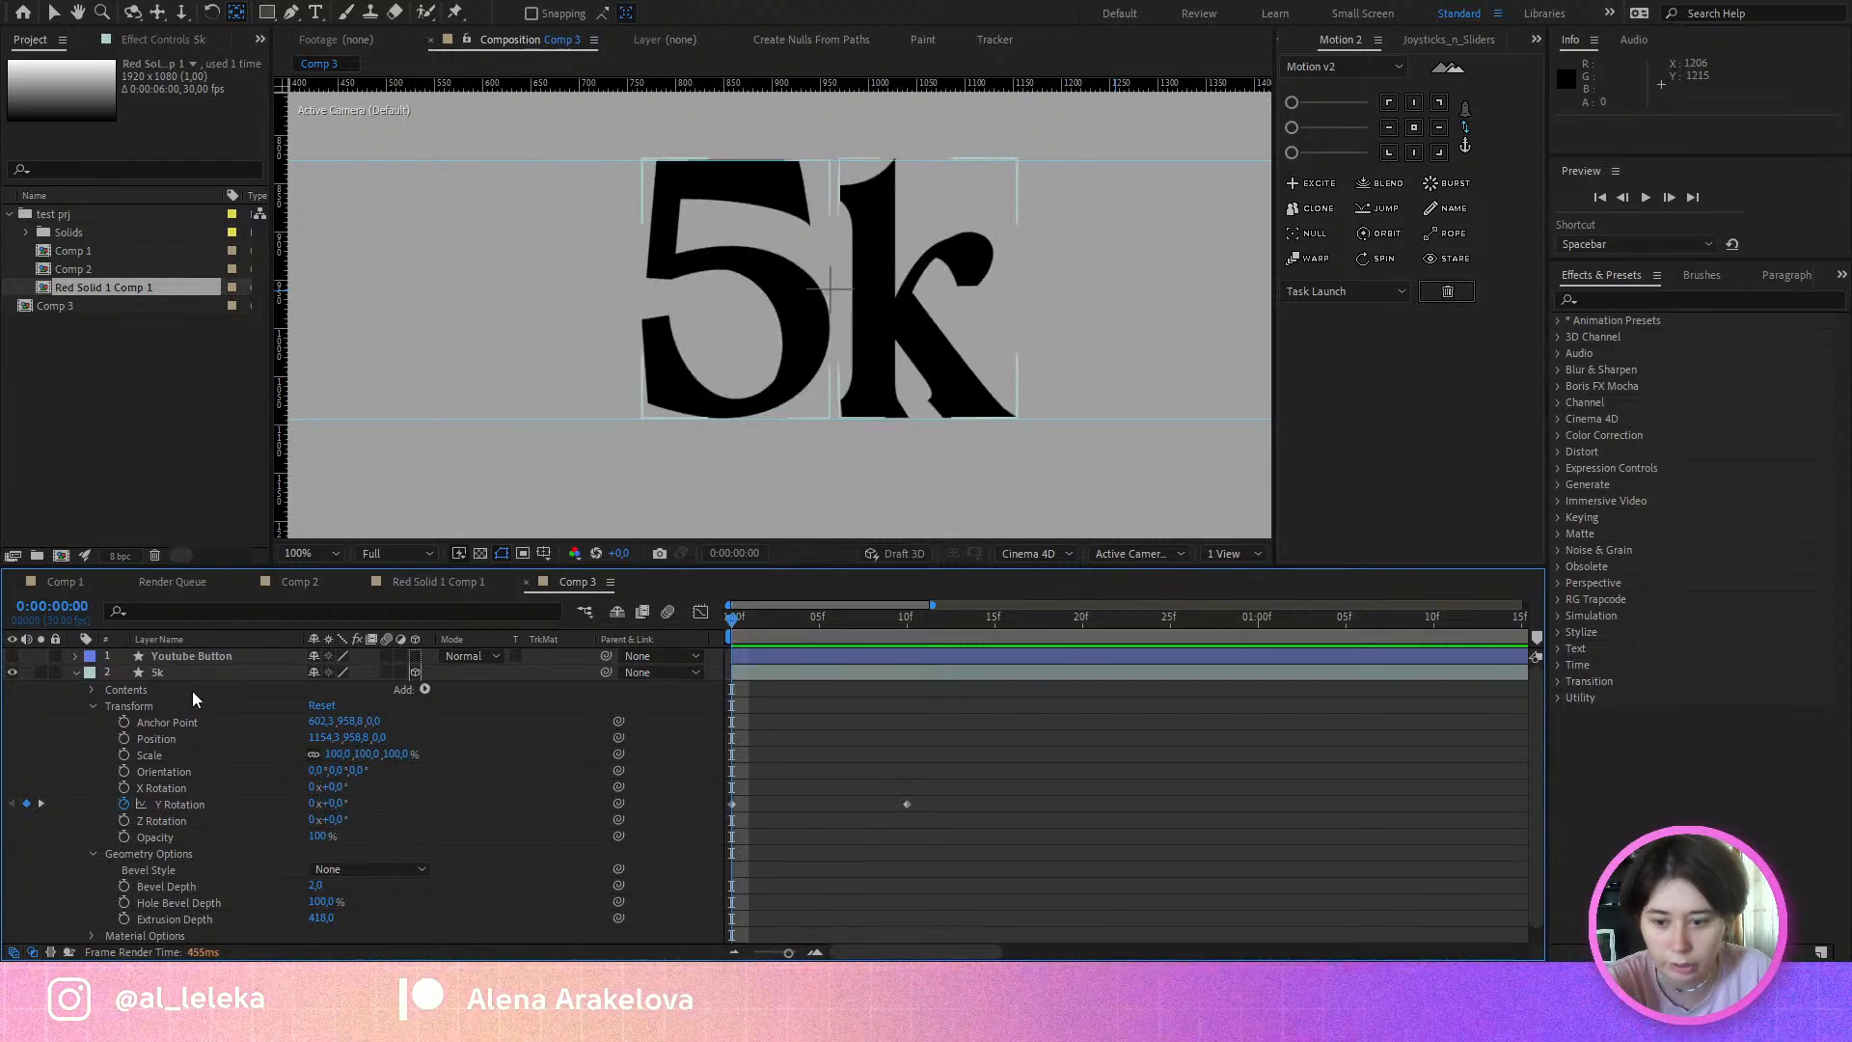
Step: Select the 5k layer, look at the 3D rotation in Comp 1 for reference and return to Comp 3
left_click(165, 675)
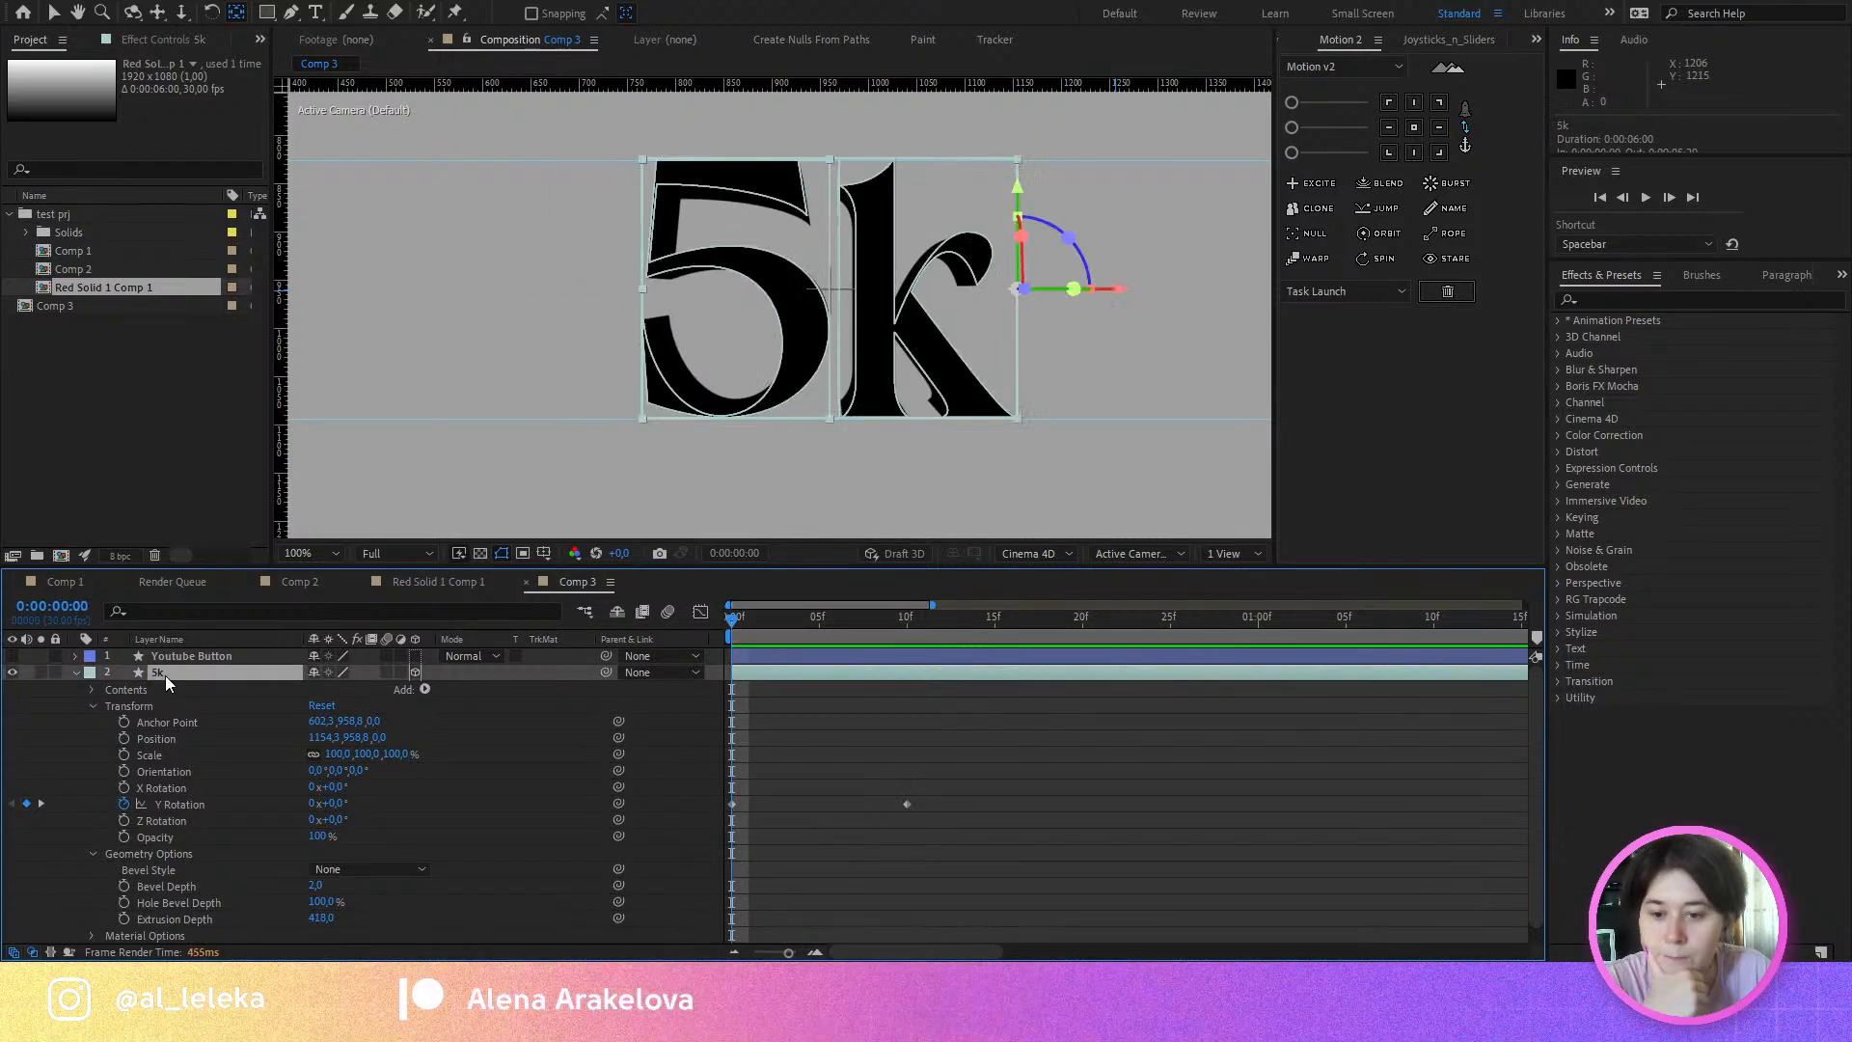
left_click(81, 580)
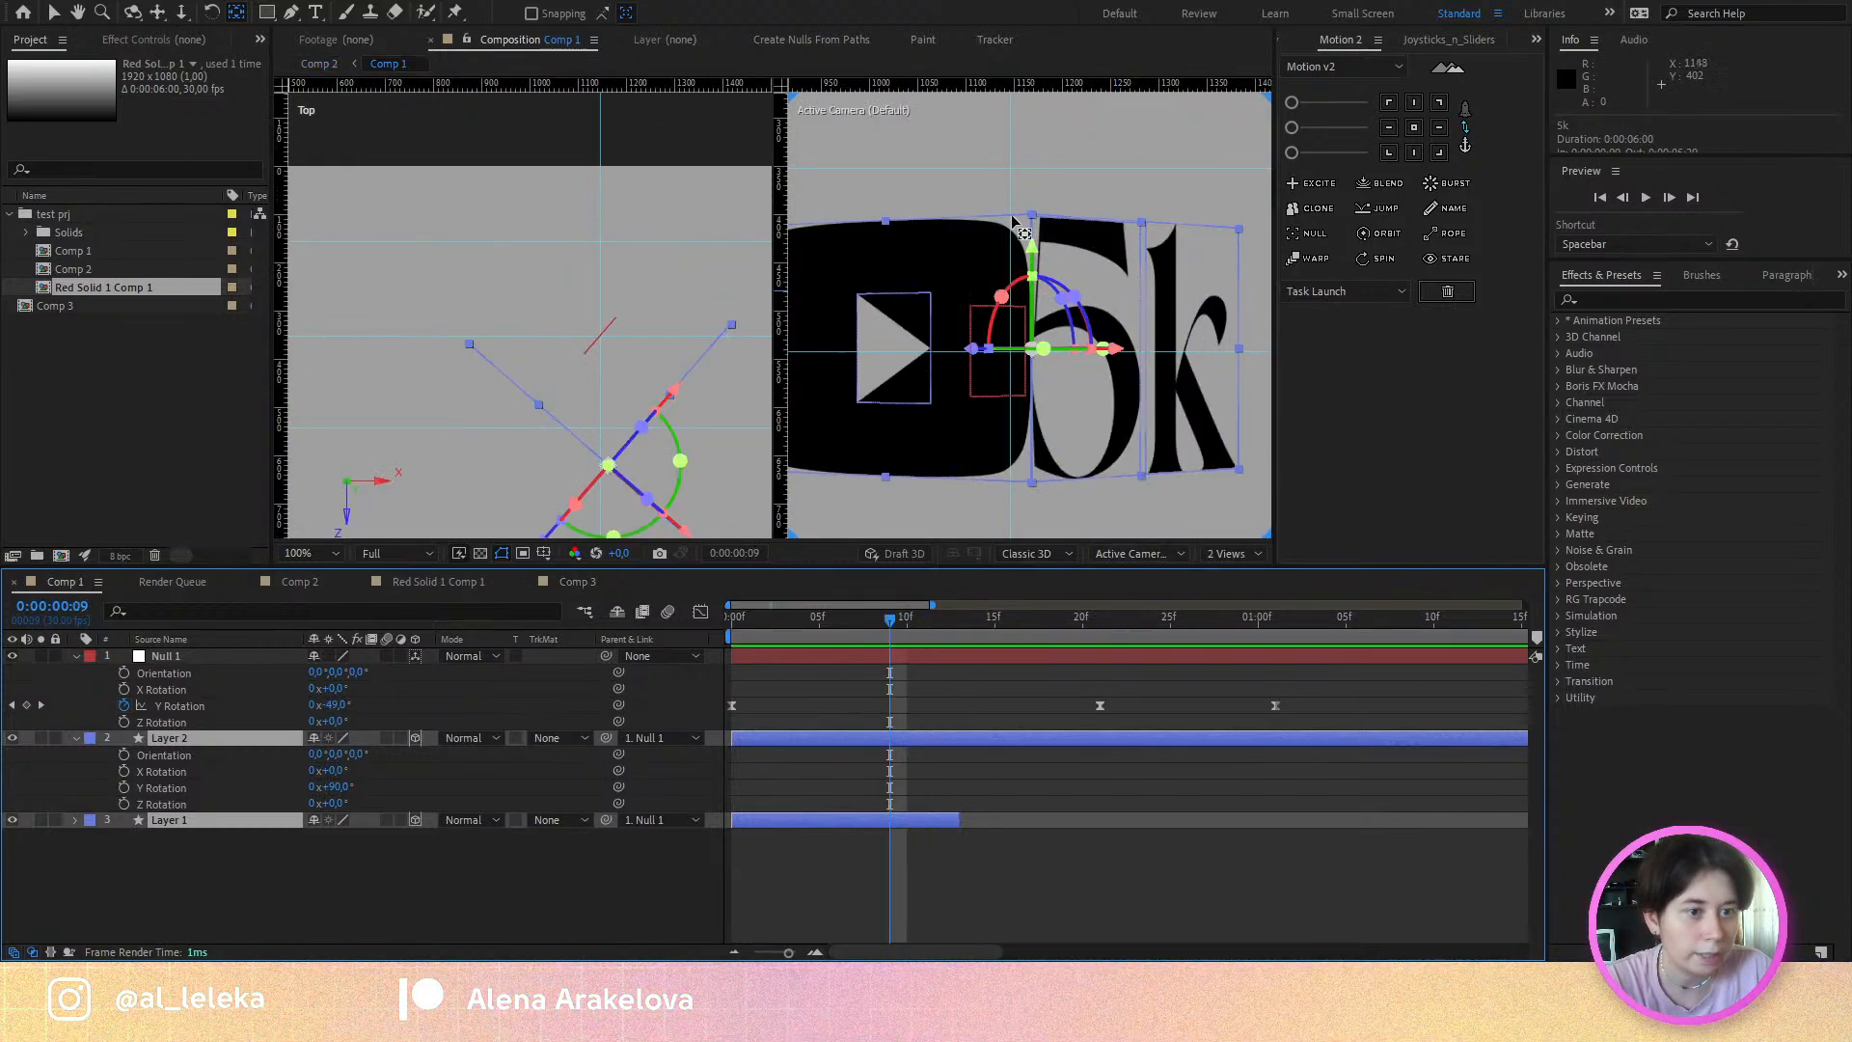
left_click(578, 582)
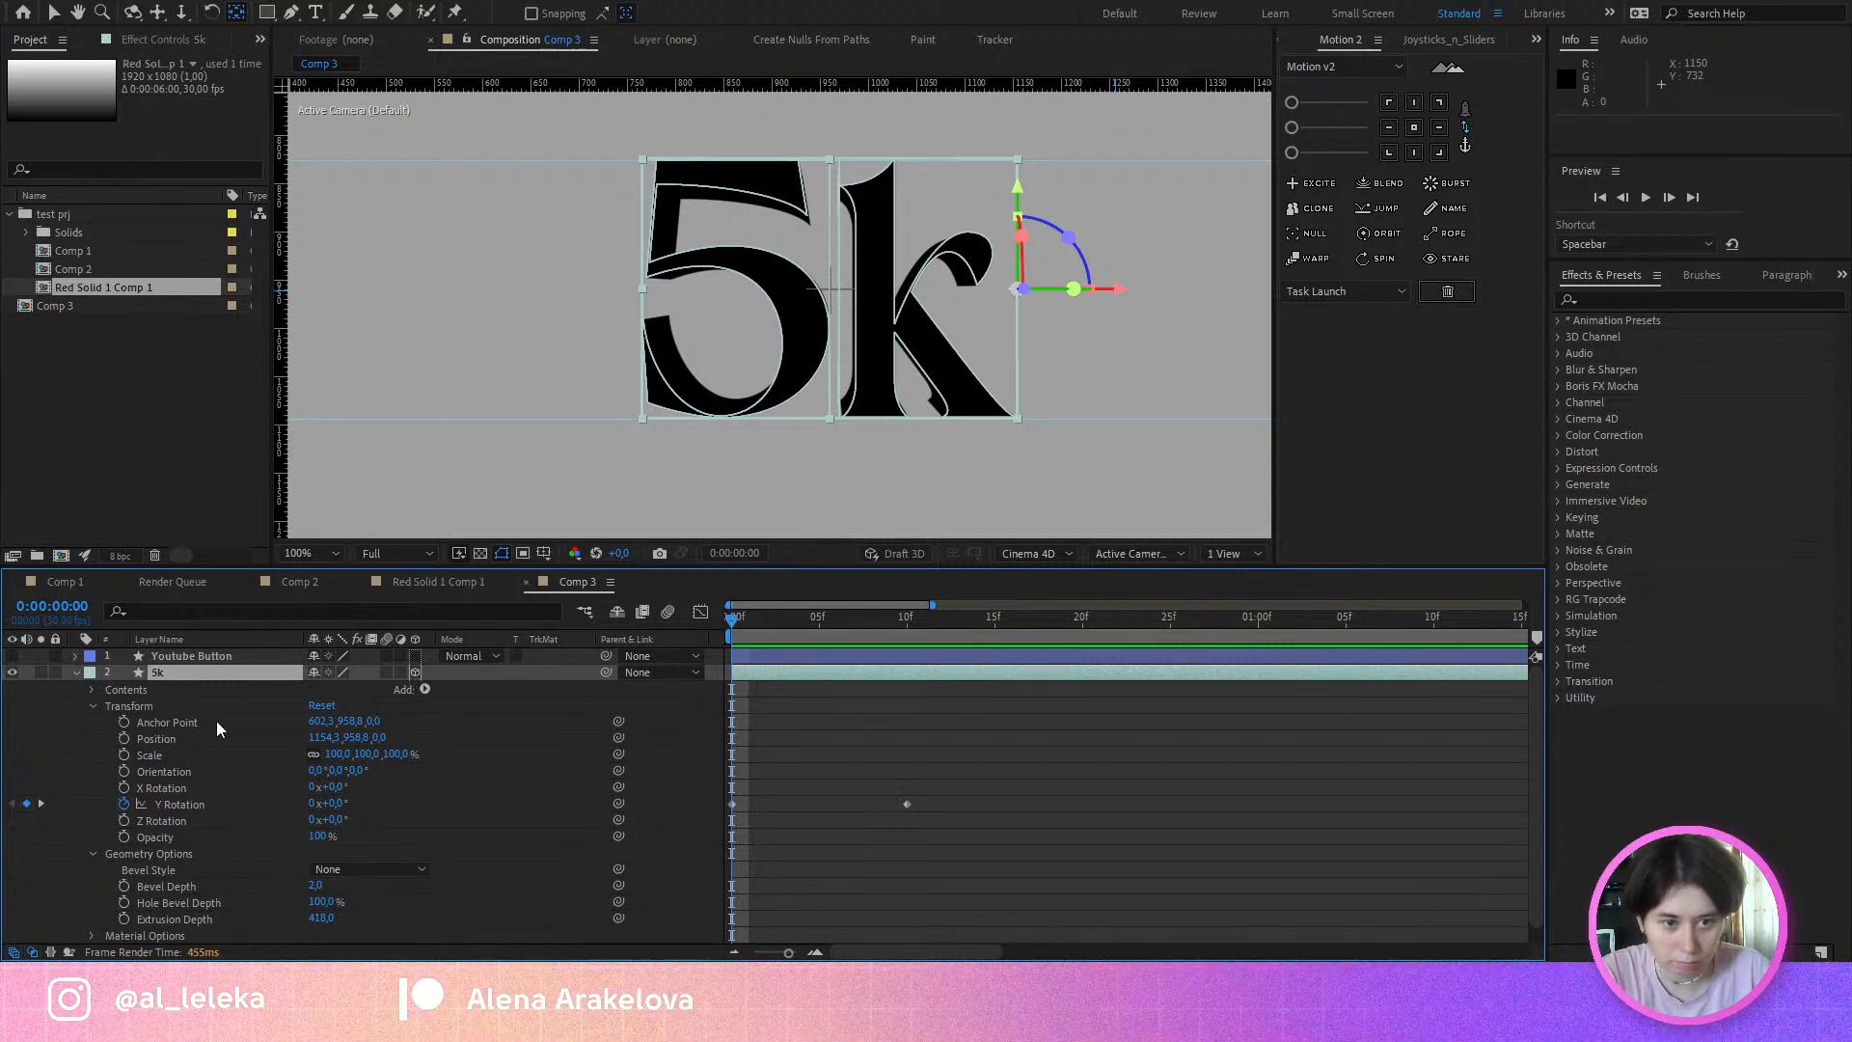
Step: Turn off 3D for the 5k layer, discarding its Y rotation animation and extrusion
left_click(415, 673)
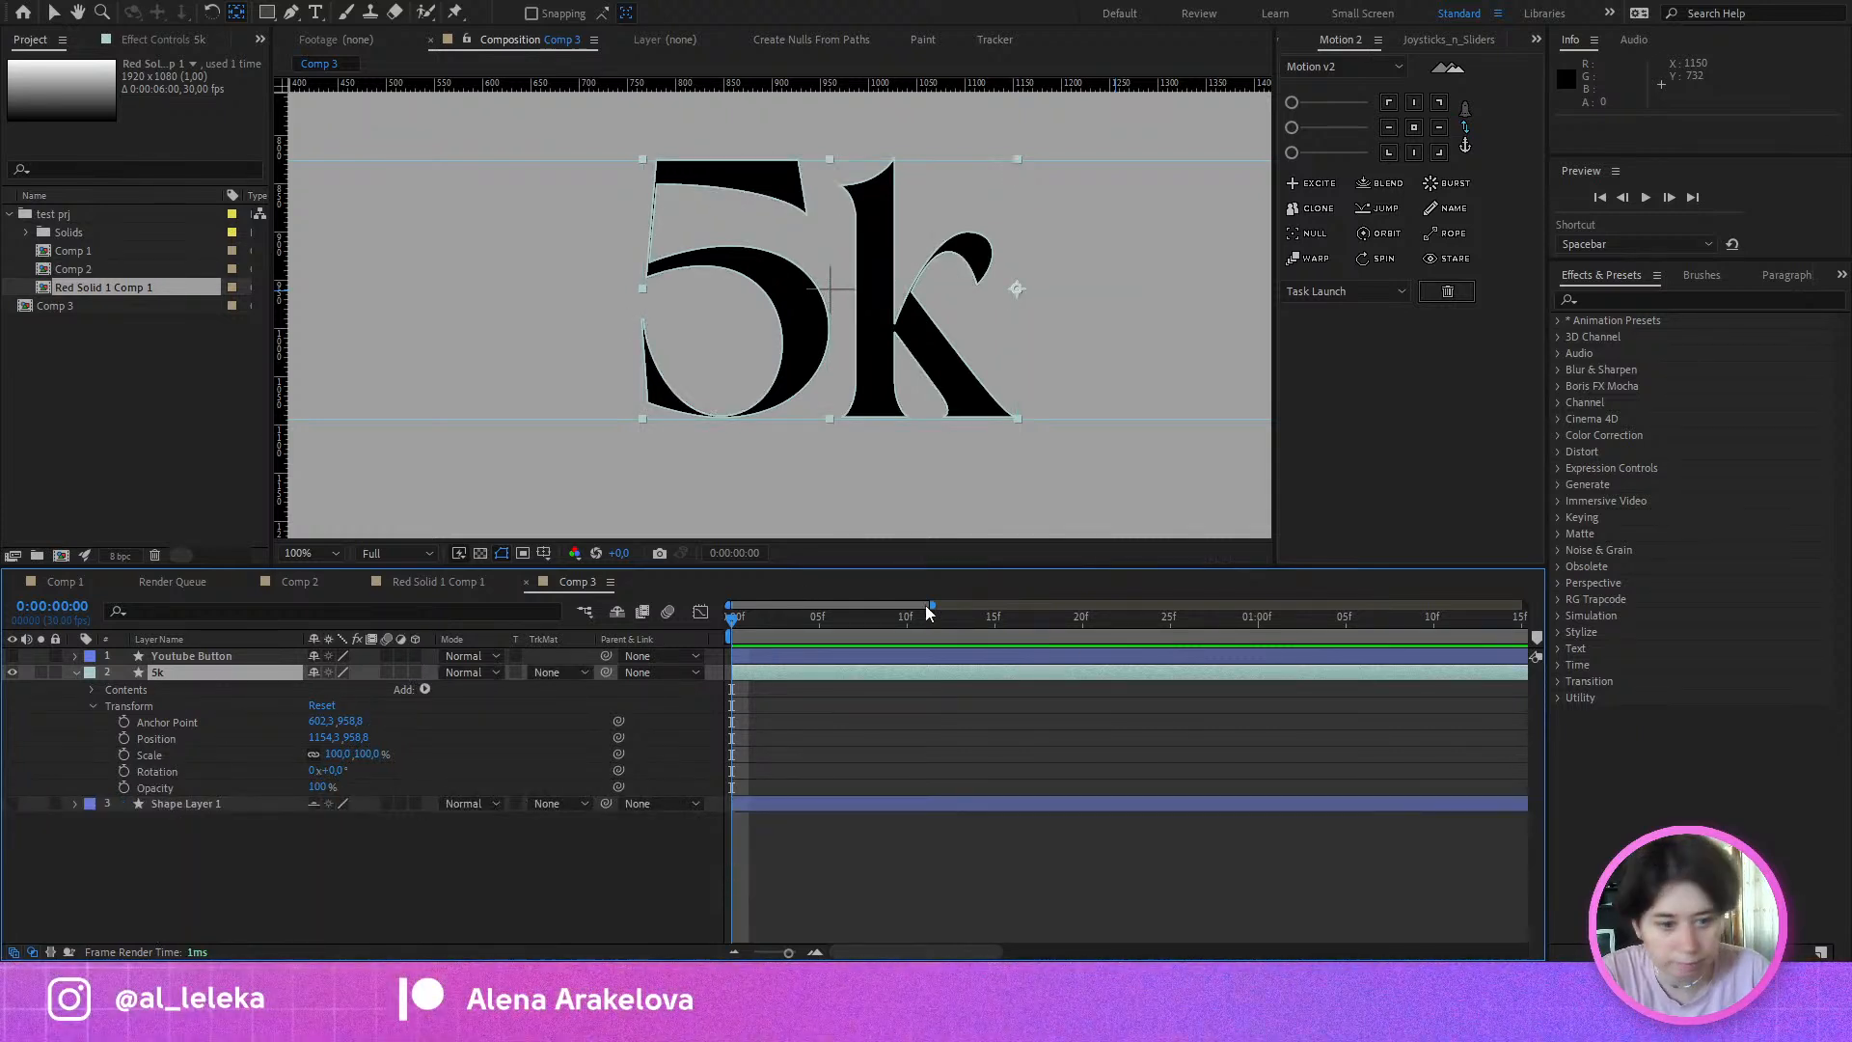
key("ctrl+z")
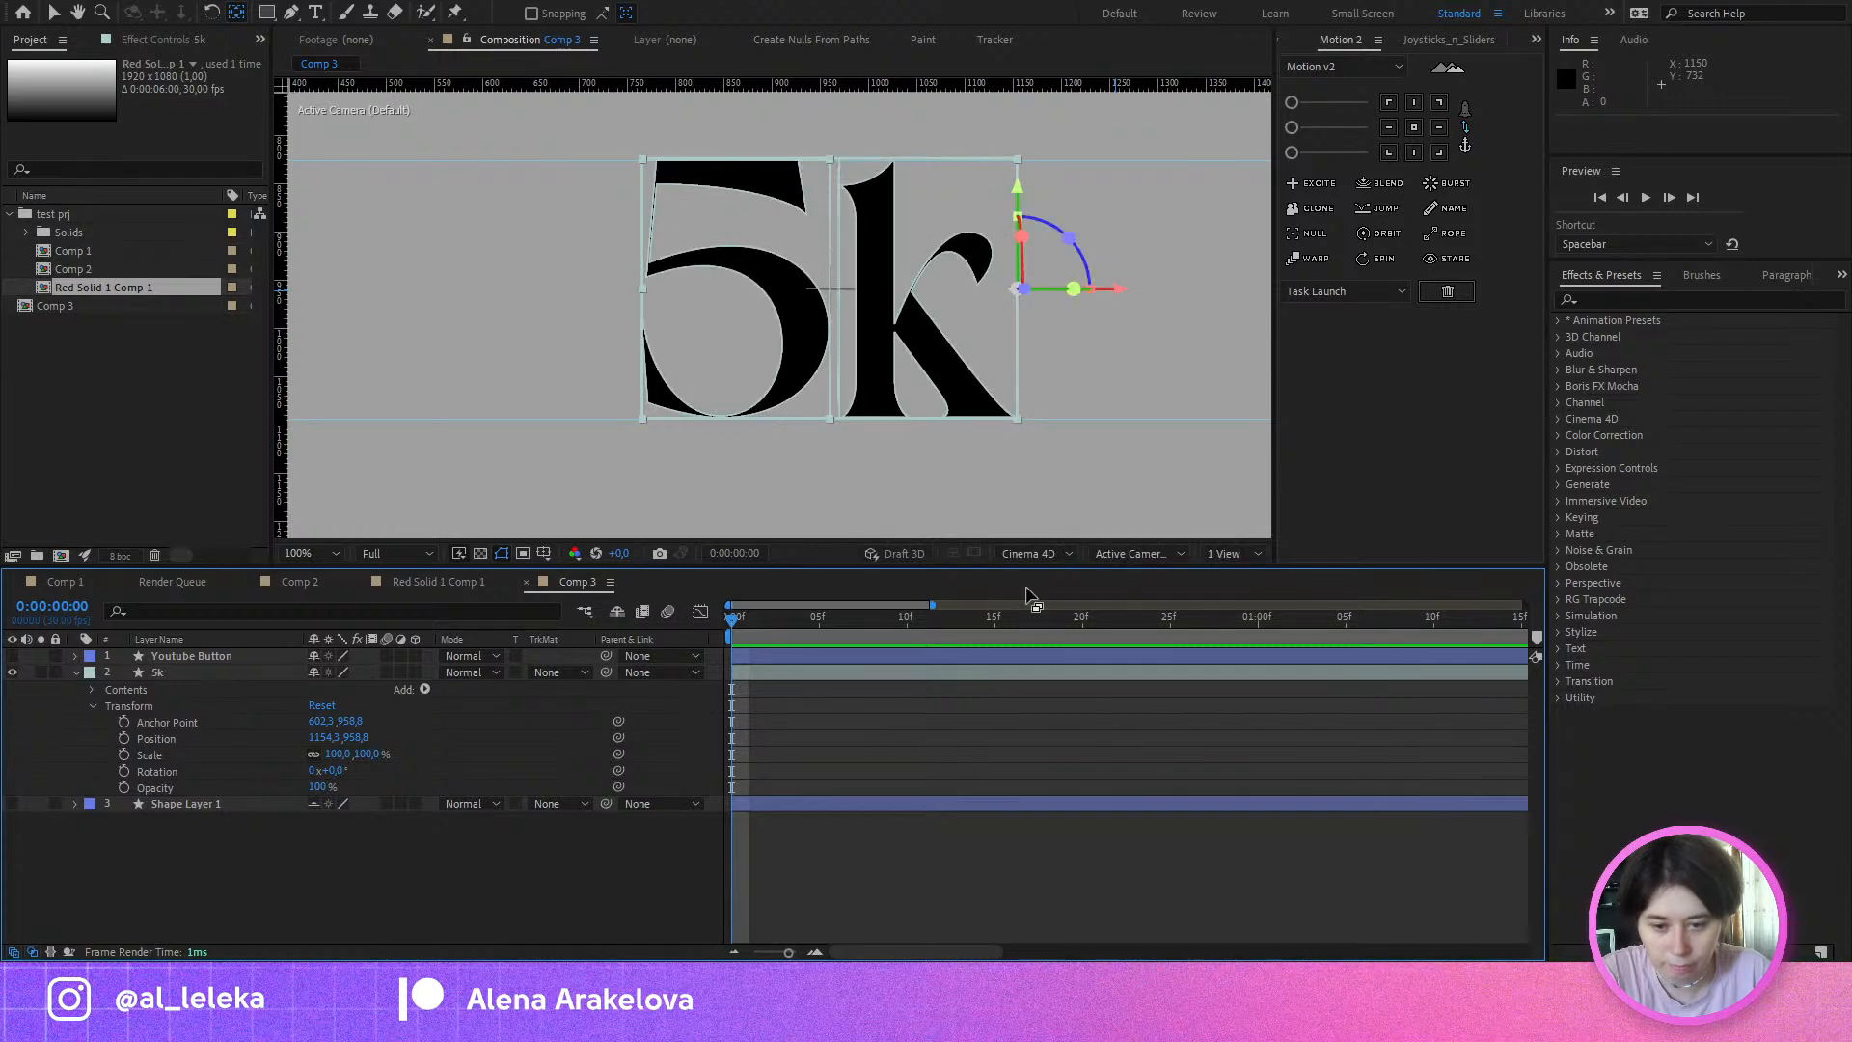
left_click(416, 671)
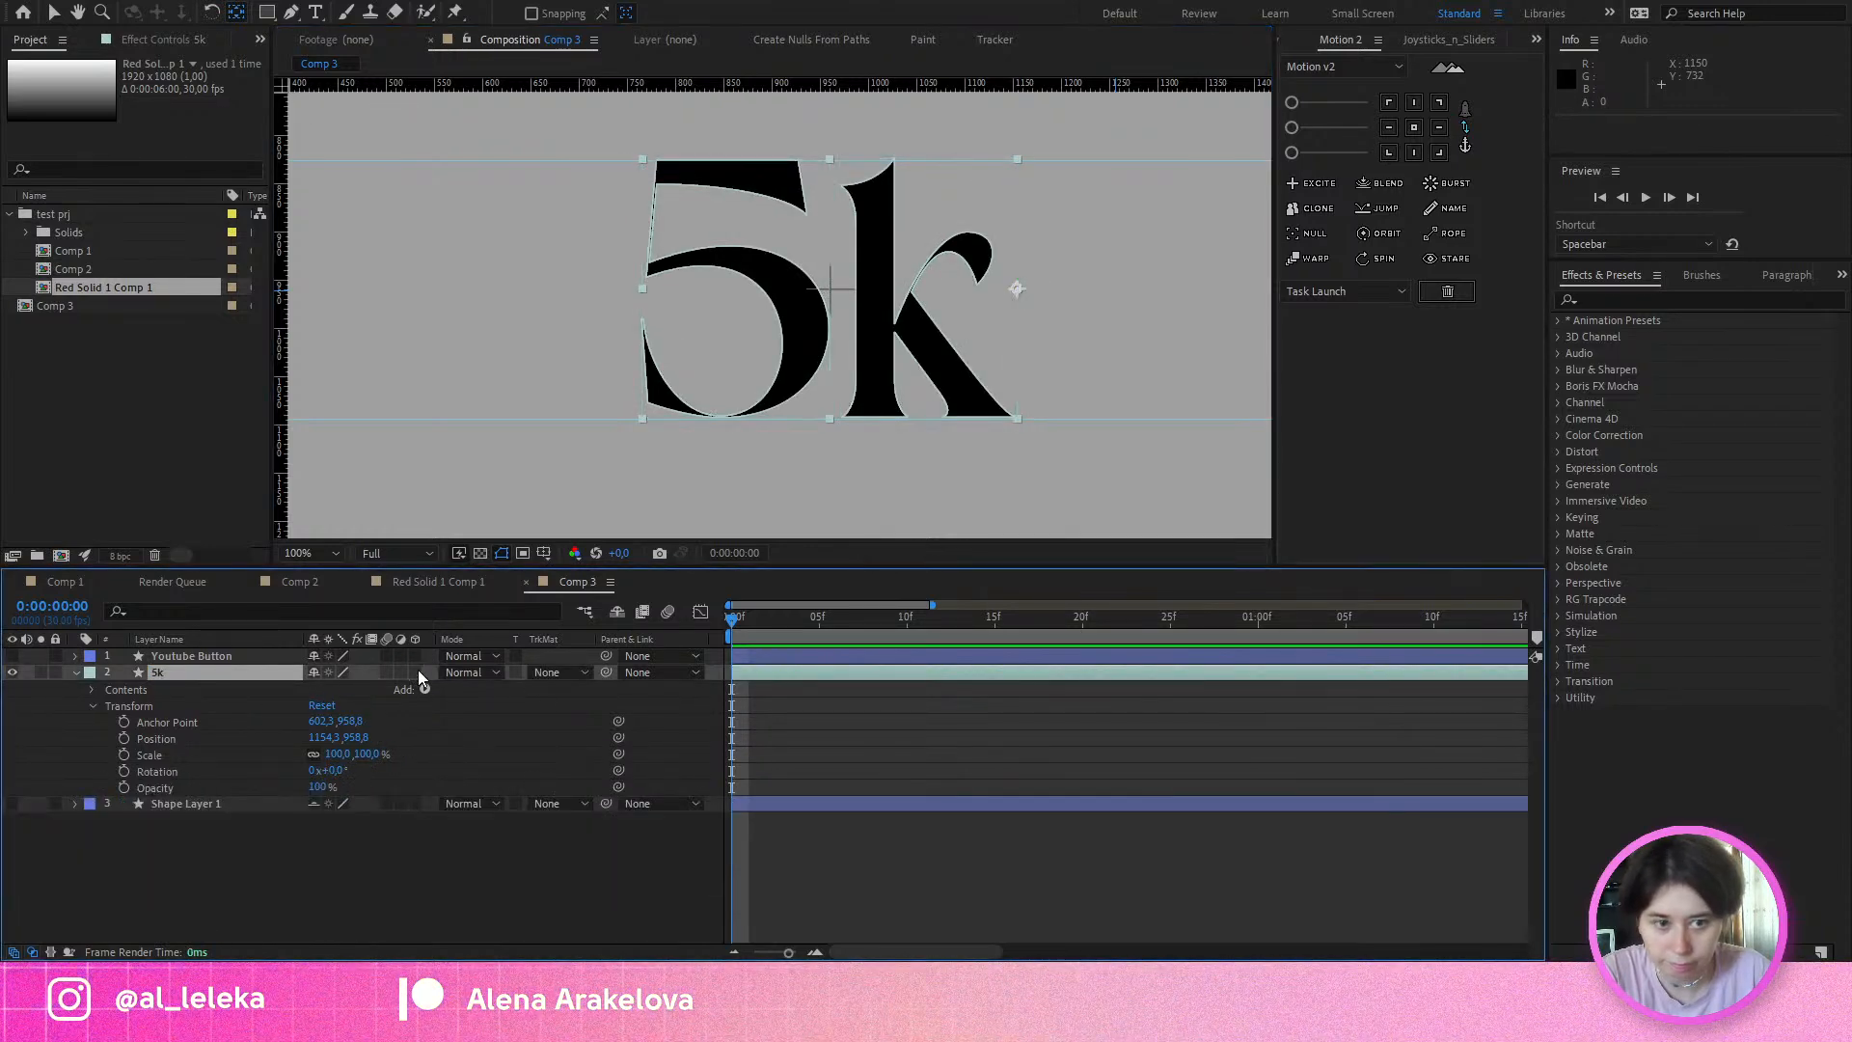
Step: Expand the 5k layer's contents and filter the timeline properties by "path"
left_click(91, 690)
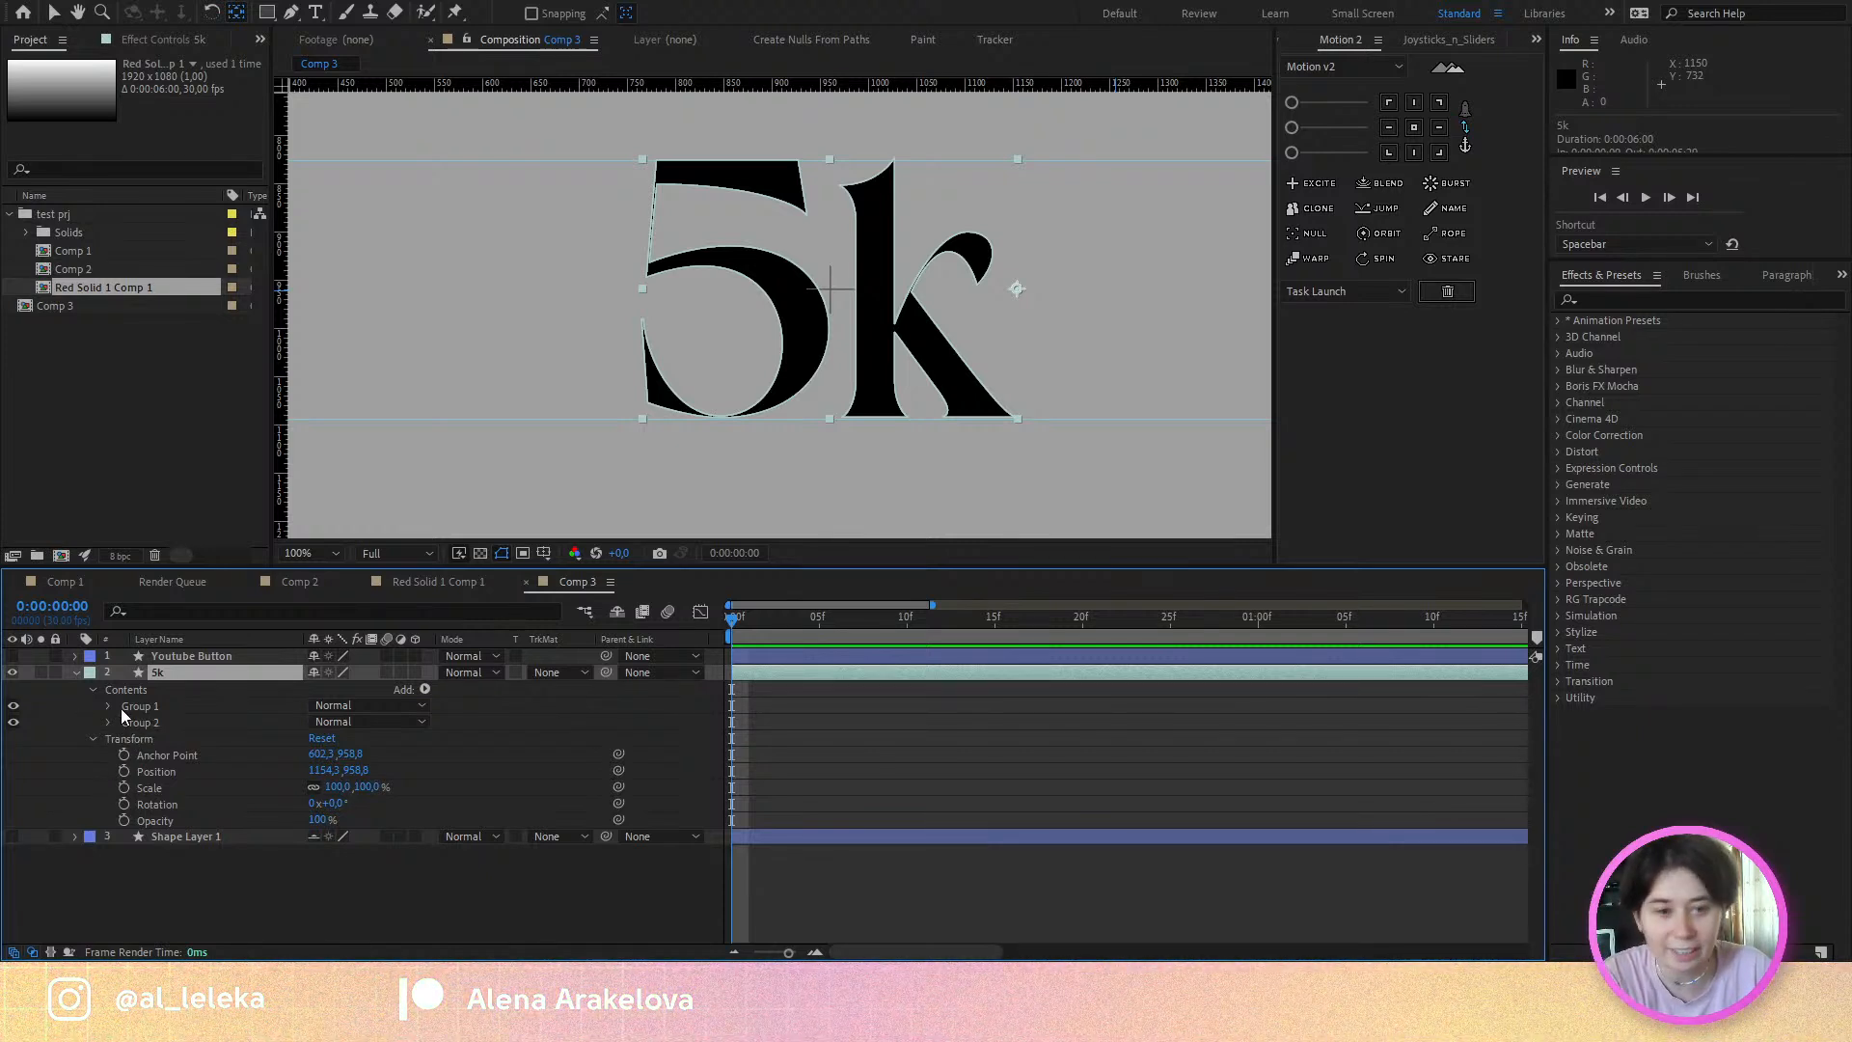
left_click(108, 709)
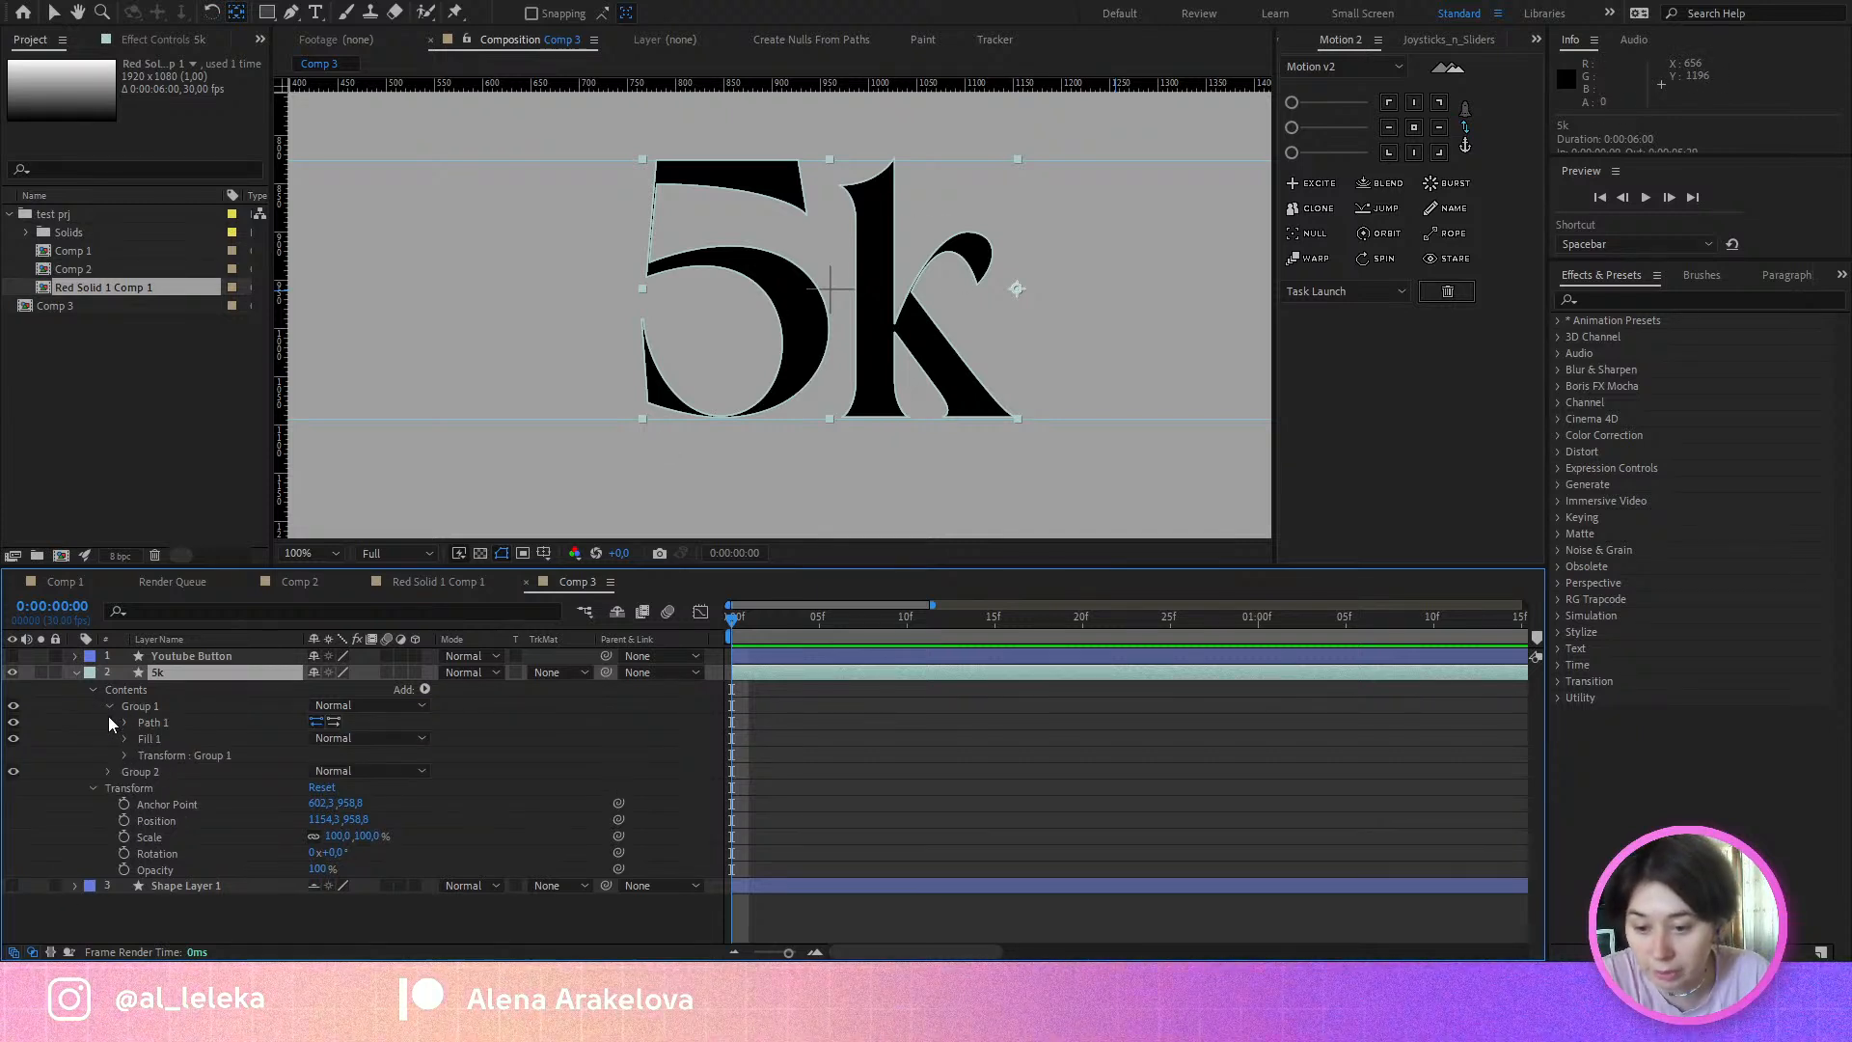
left_click(157, 607)
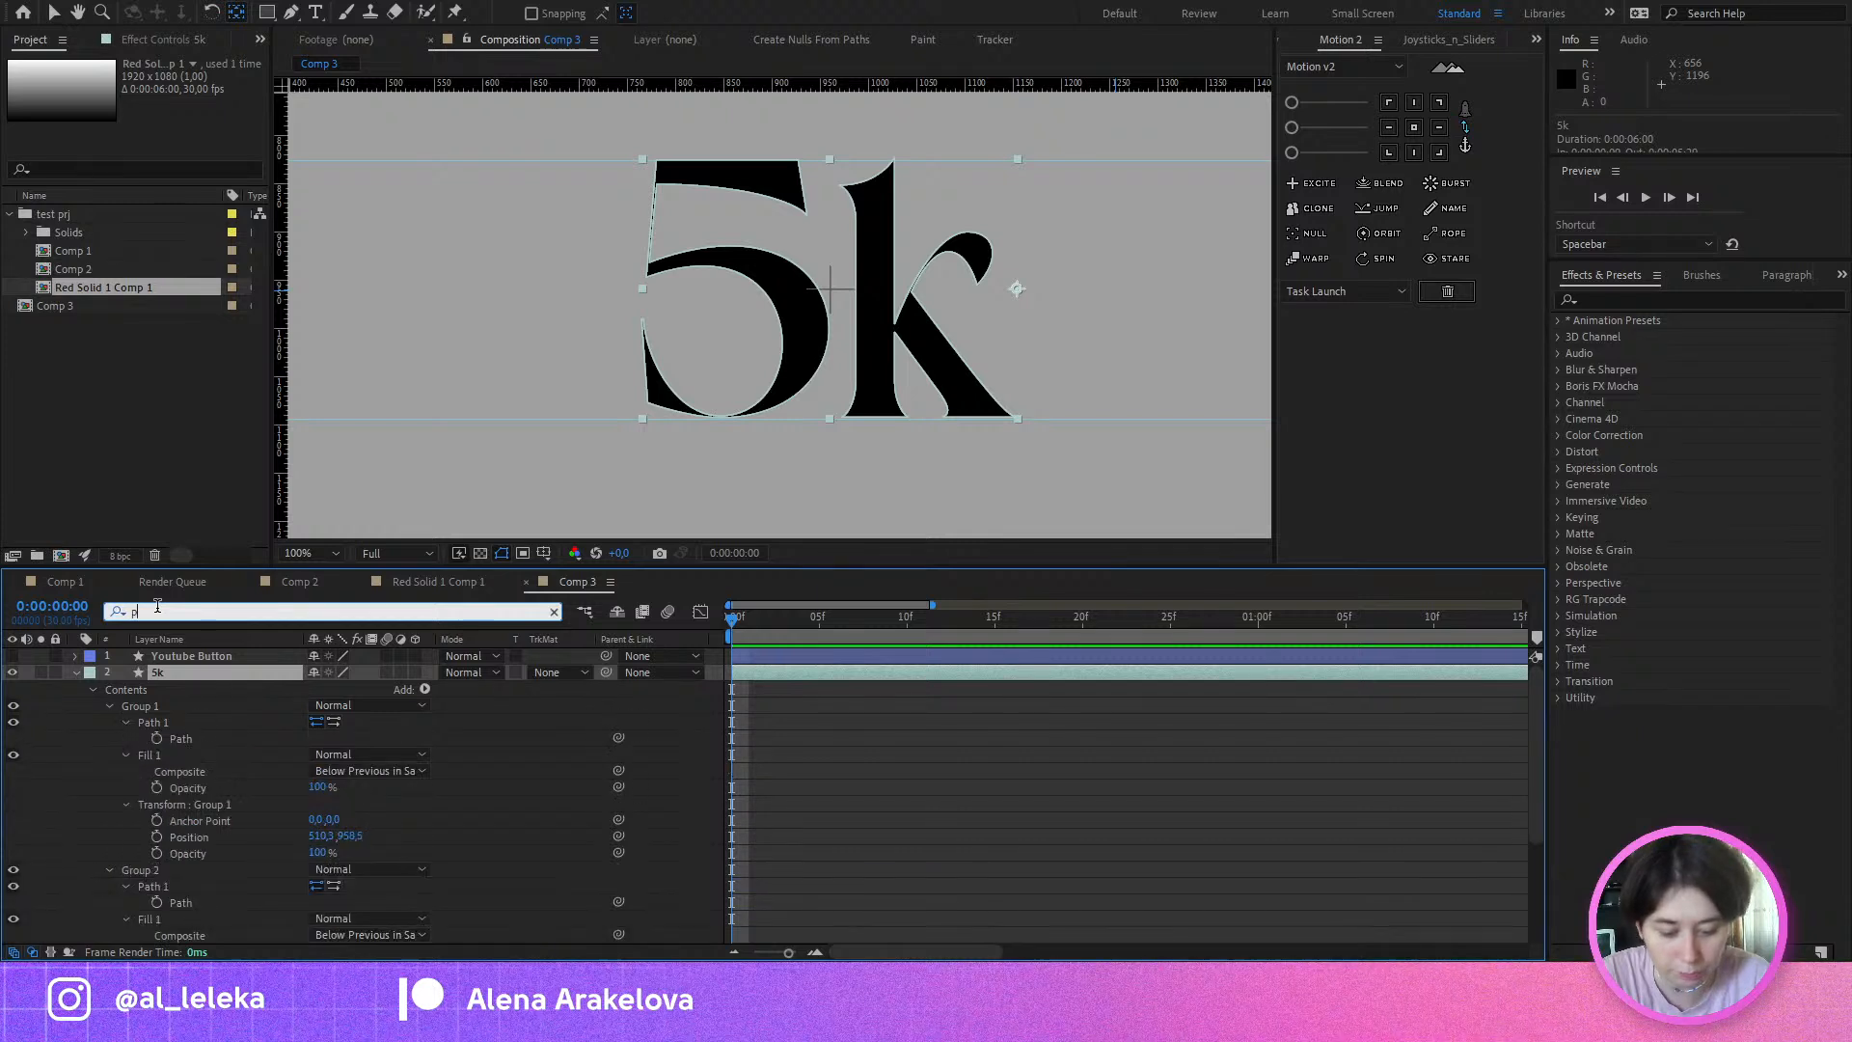
type("path")
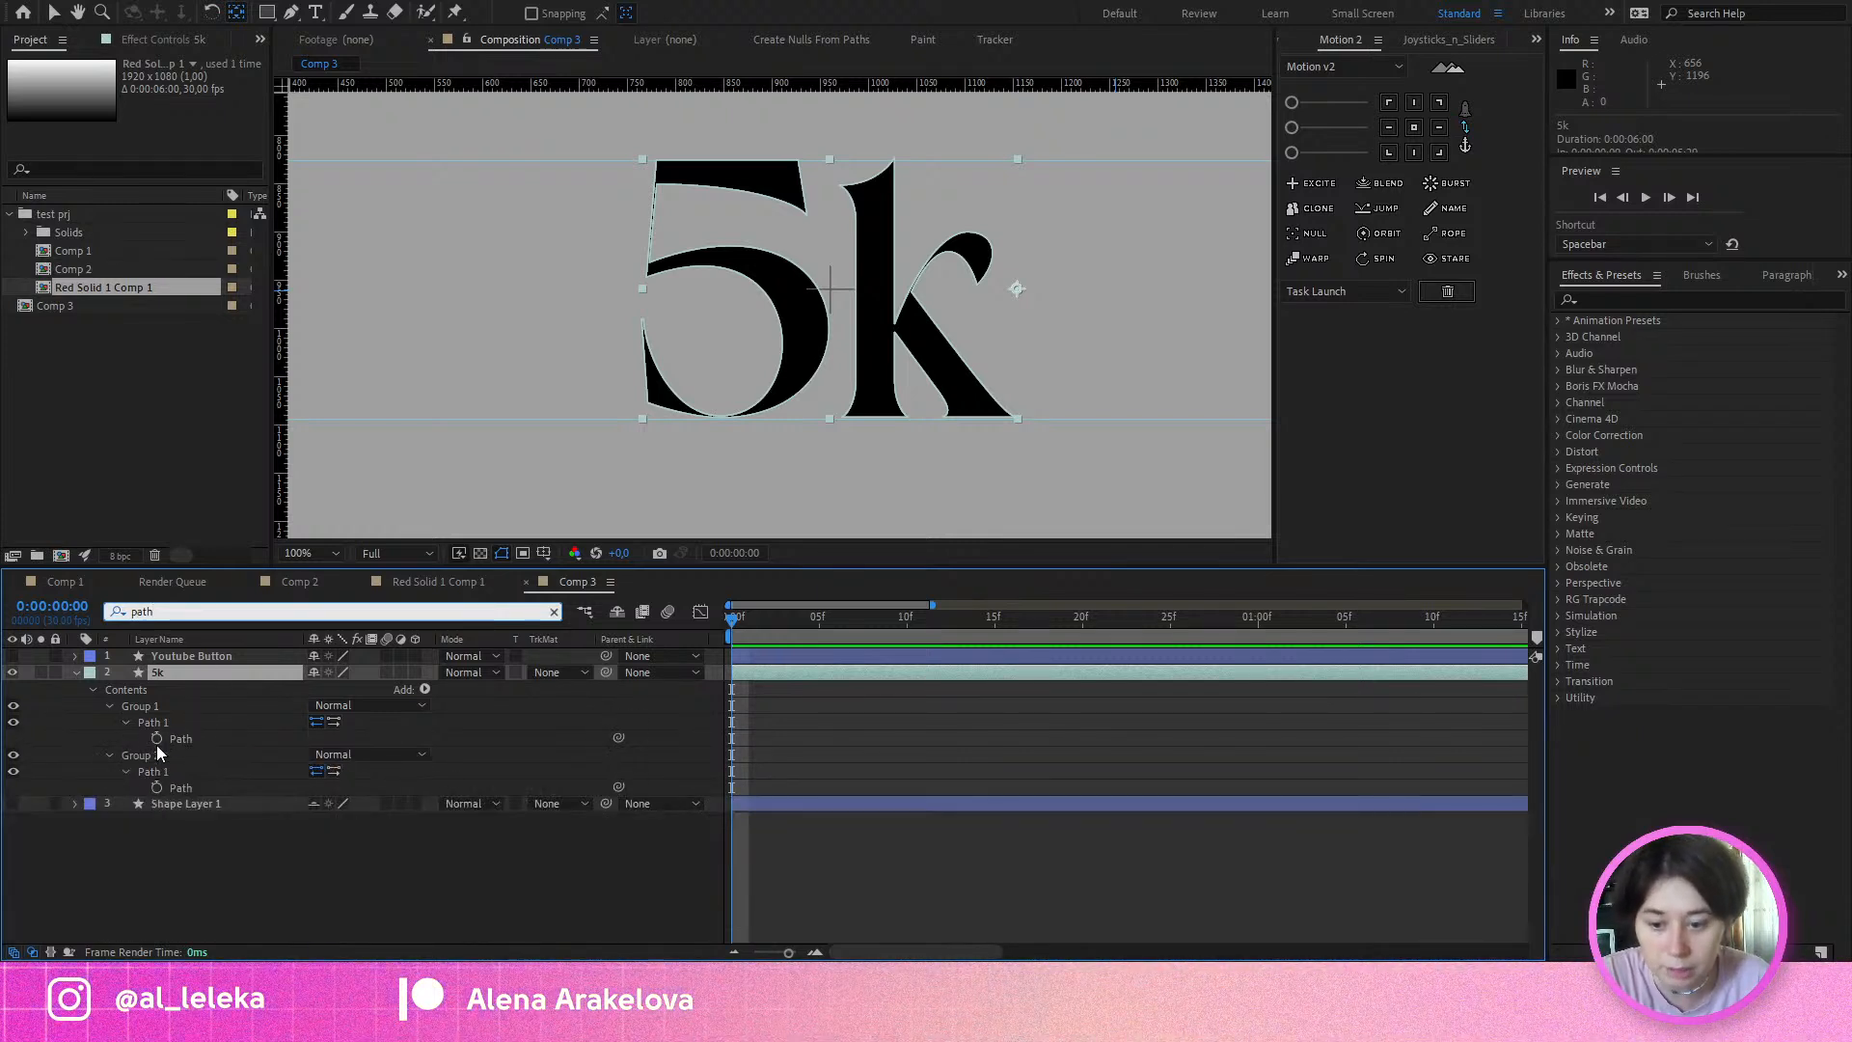
Step: Set keyframes for both 5k letter paths at the first frame and at frame 10, and return to the first frame
left_click(912, 635)
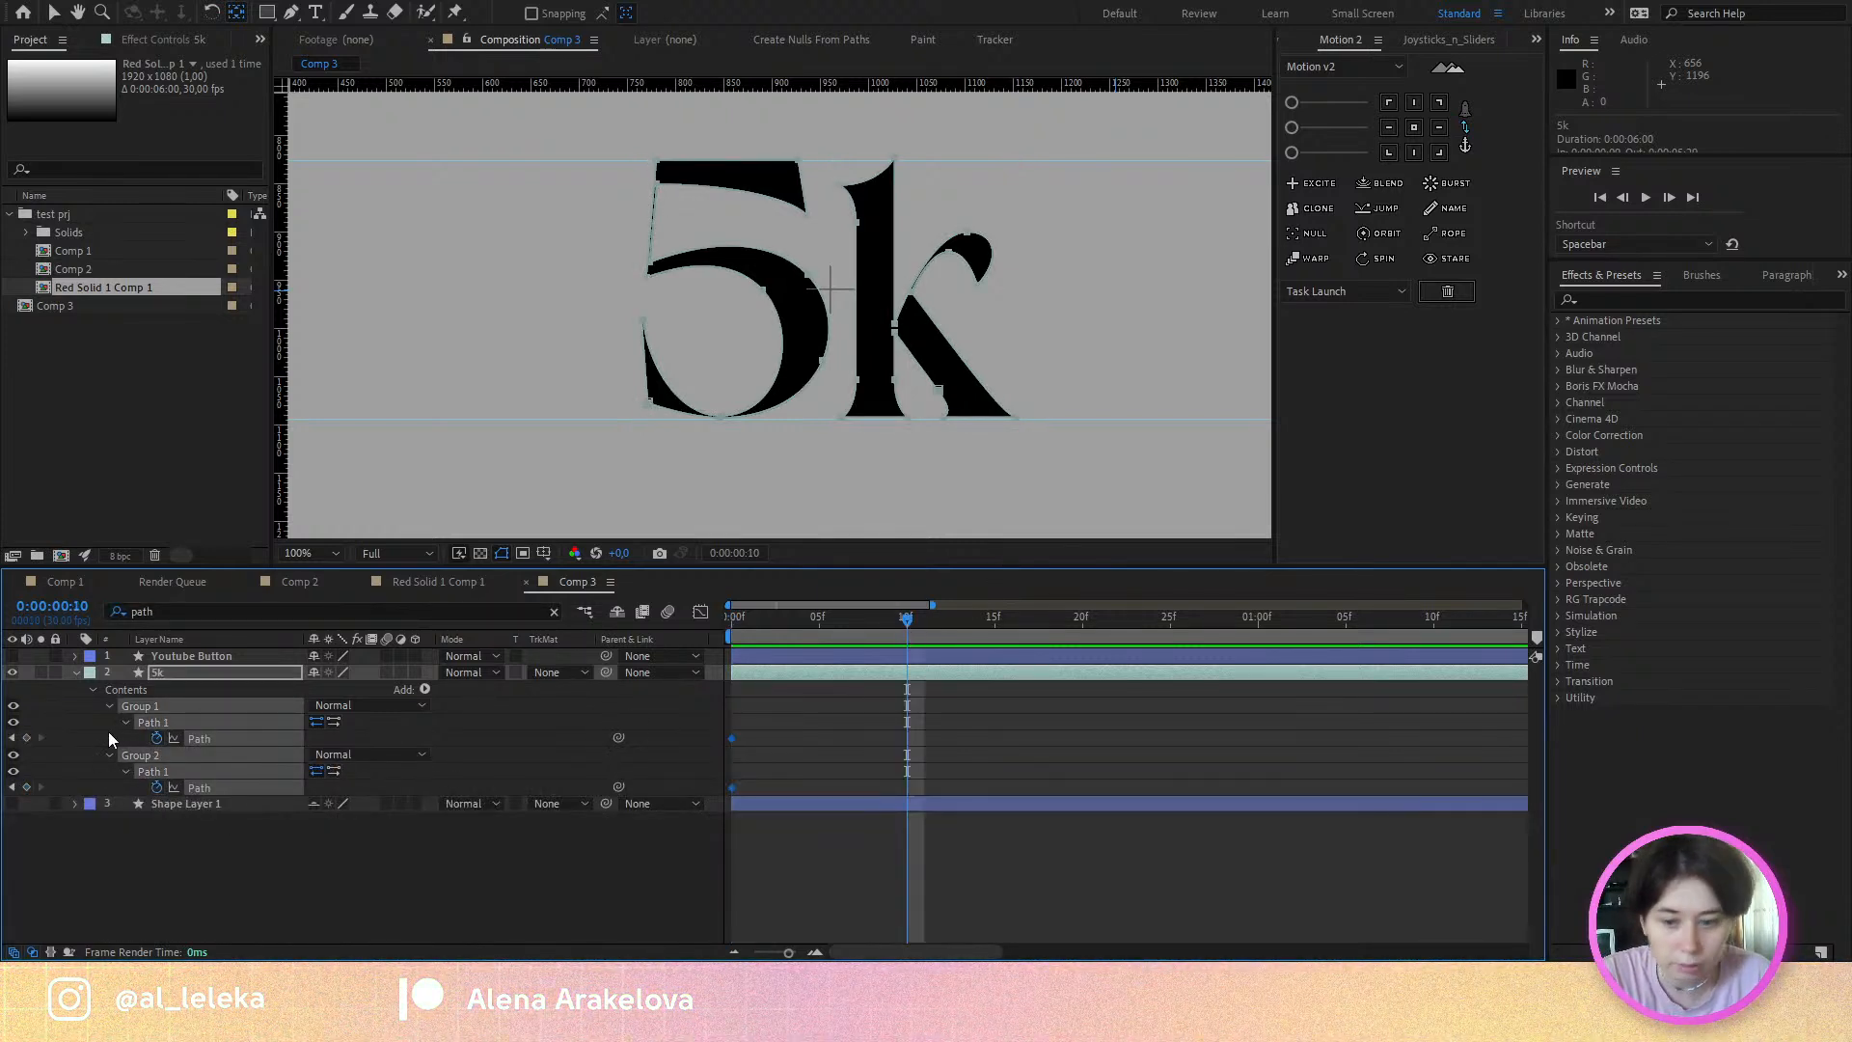
left_click(27, 738)
left_click(27, 788)
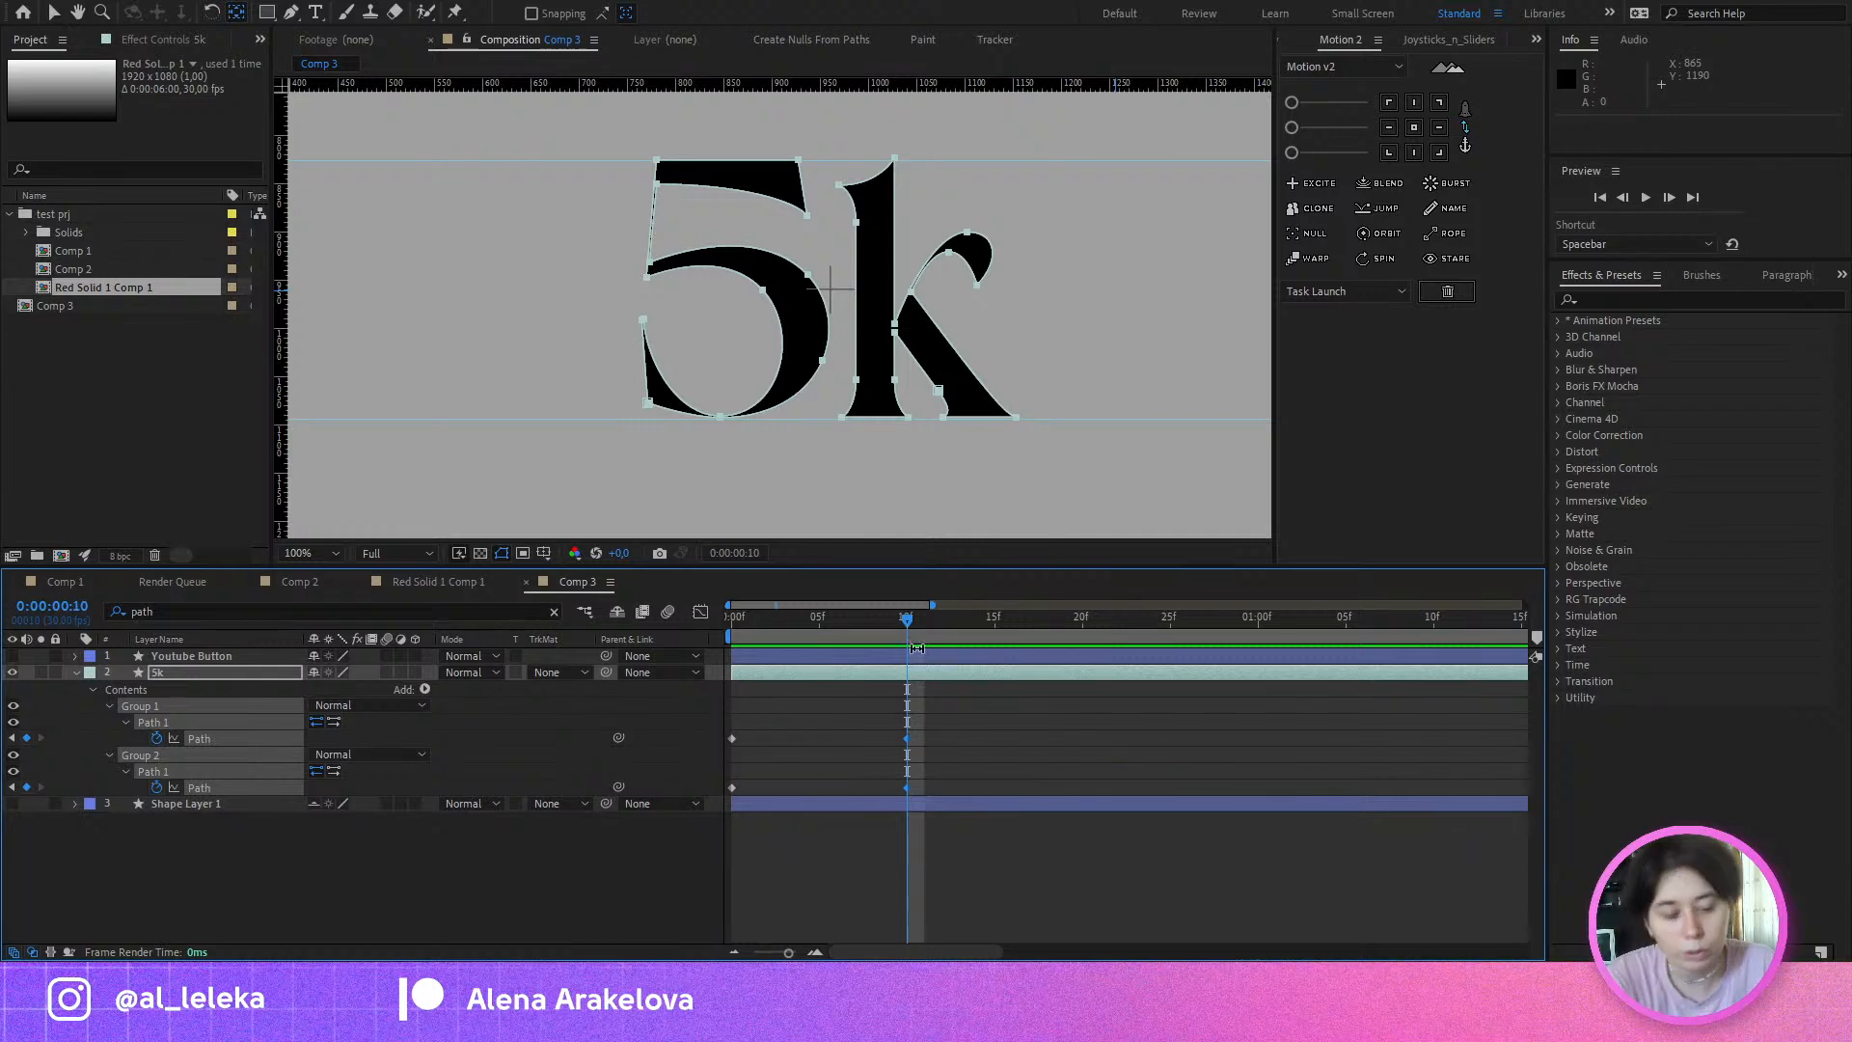
left_click_drag(892, 624, 824, 626)
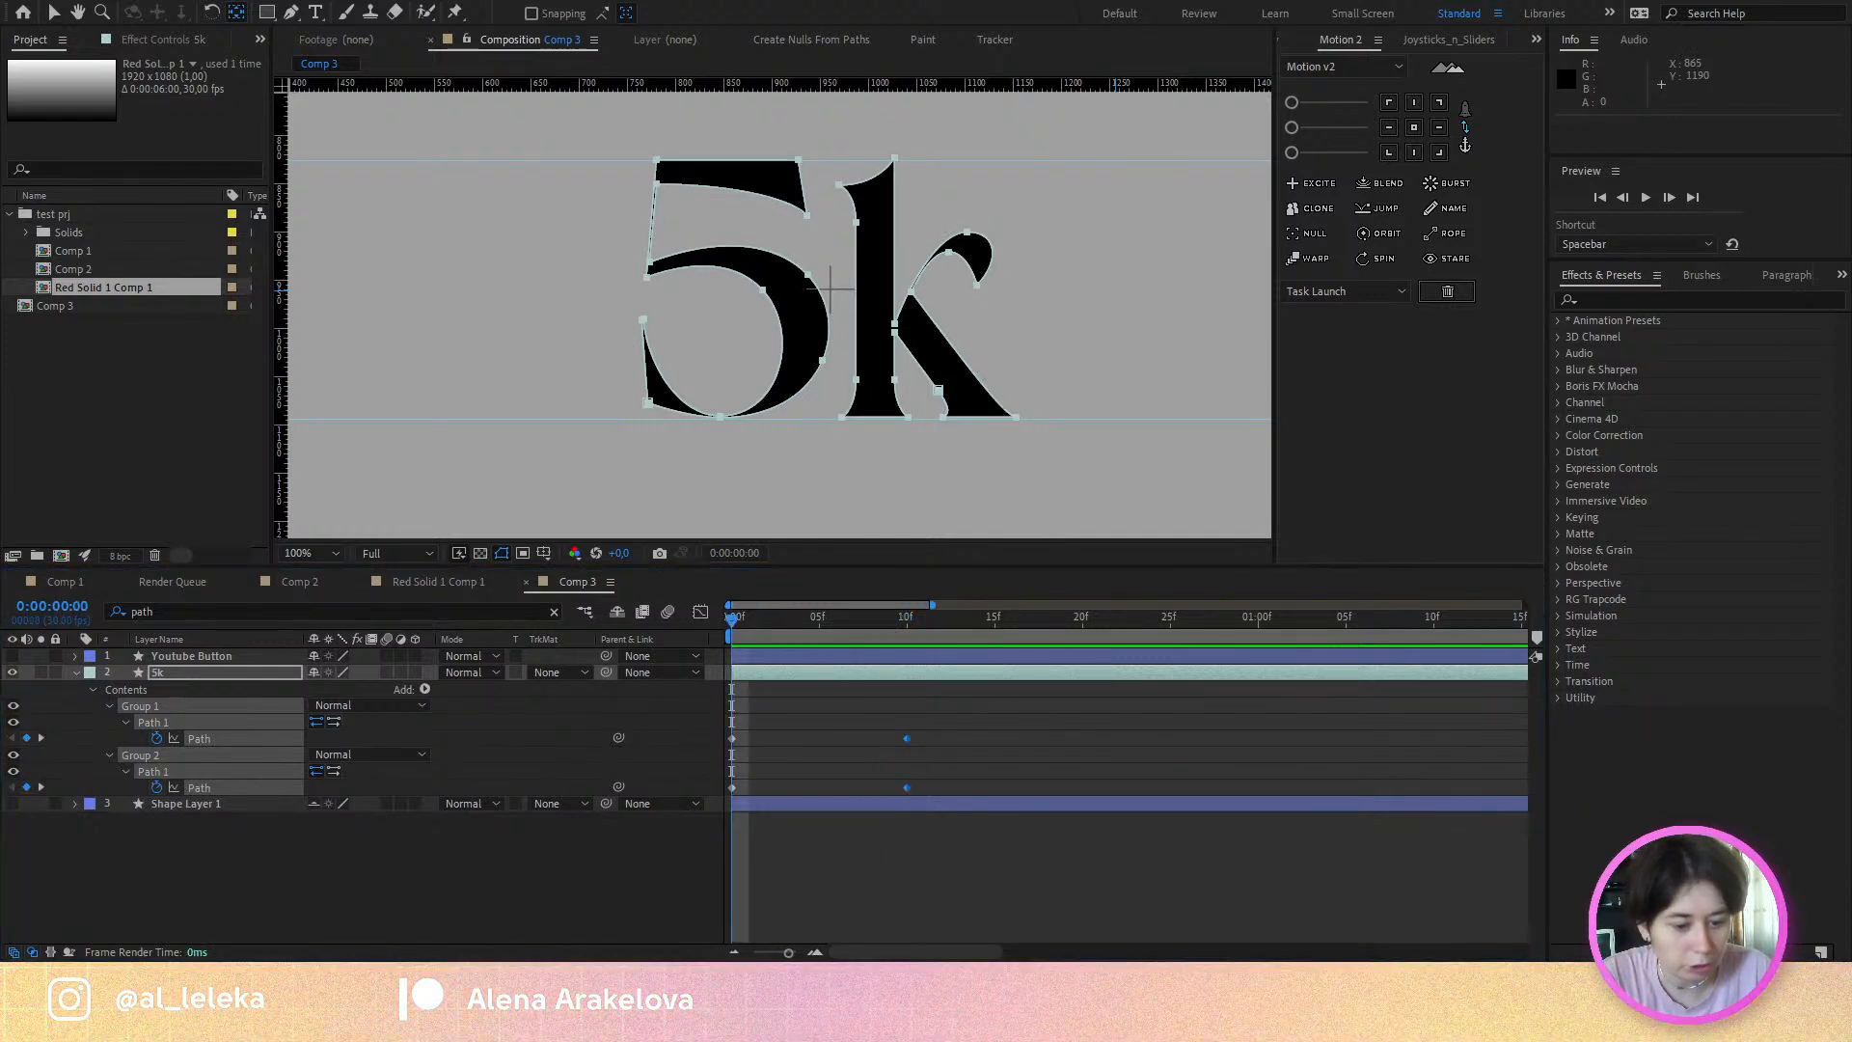
Step: Switch to Illustrator and place a copy of the 5k lettering over the artboard, on the same baseline
key("alt+Tab")
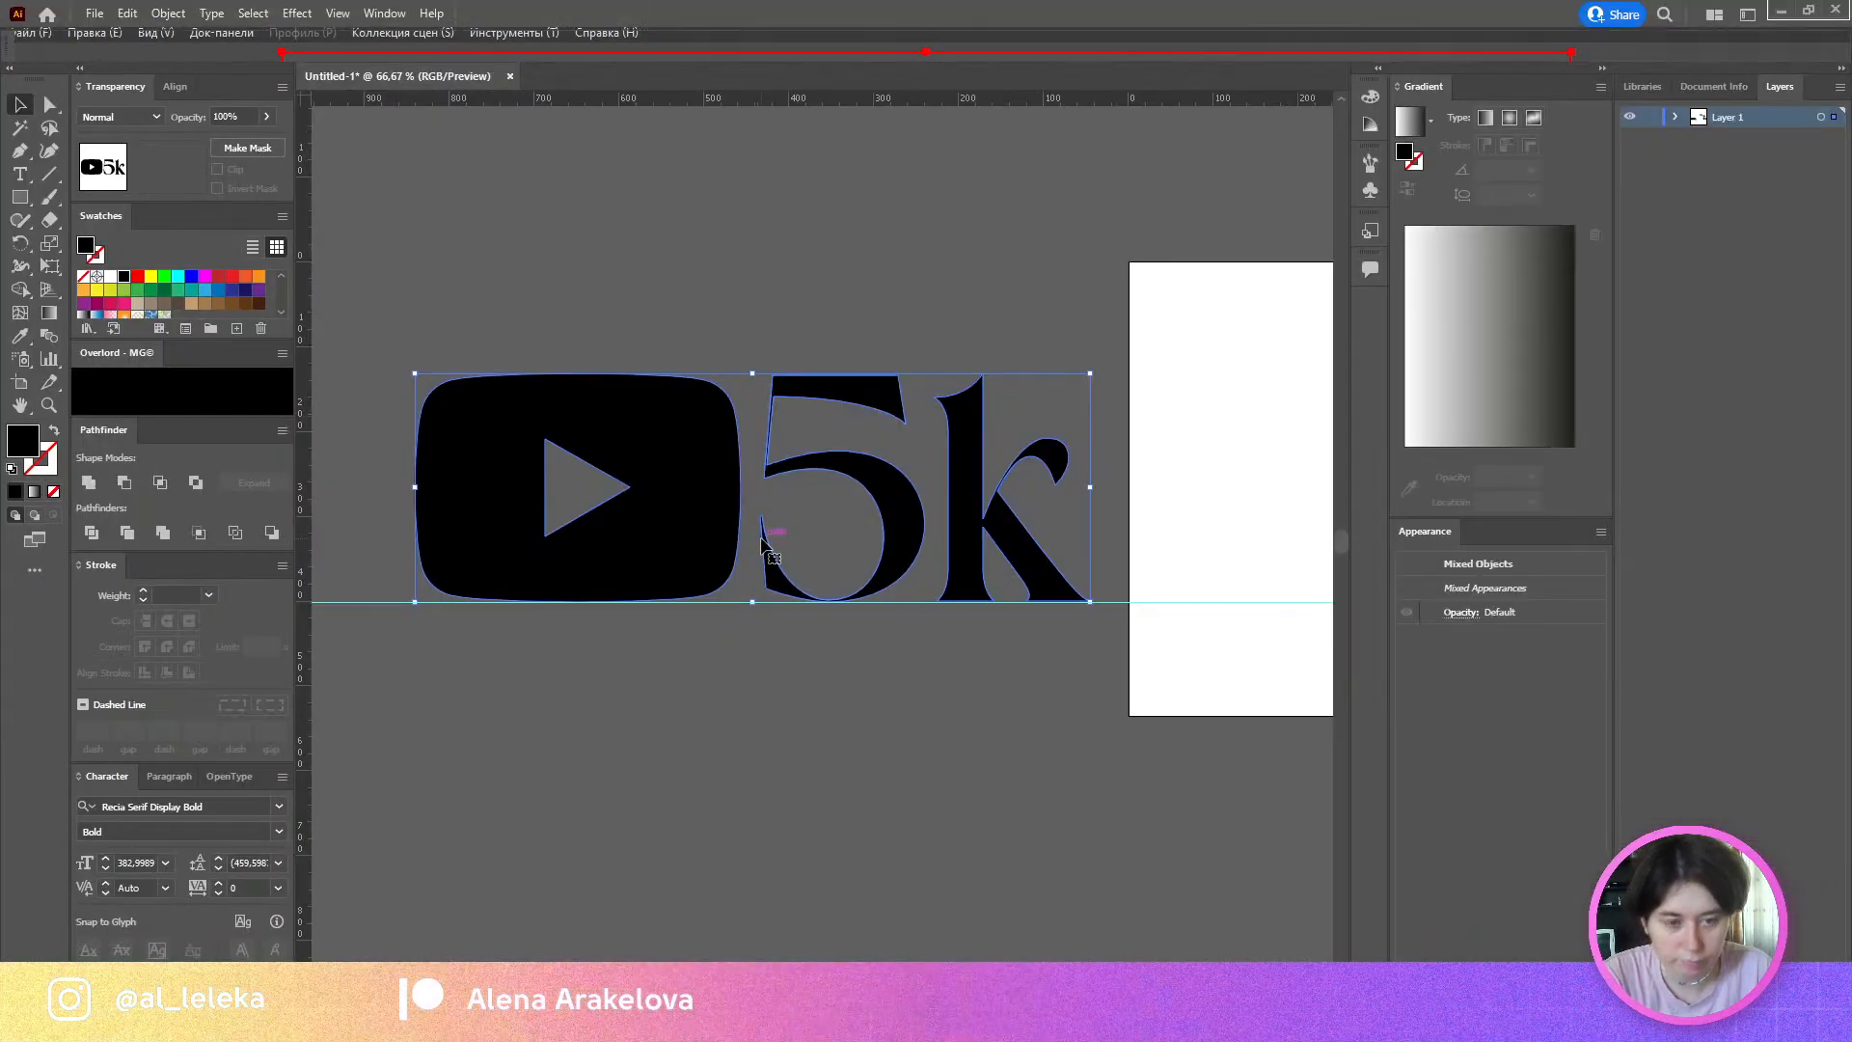
left_click_drag(897, 712, 595, 712)
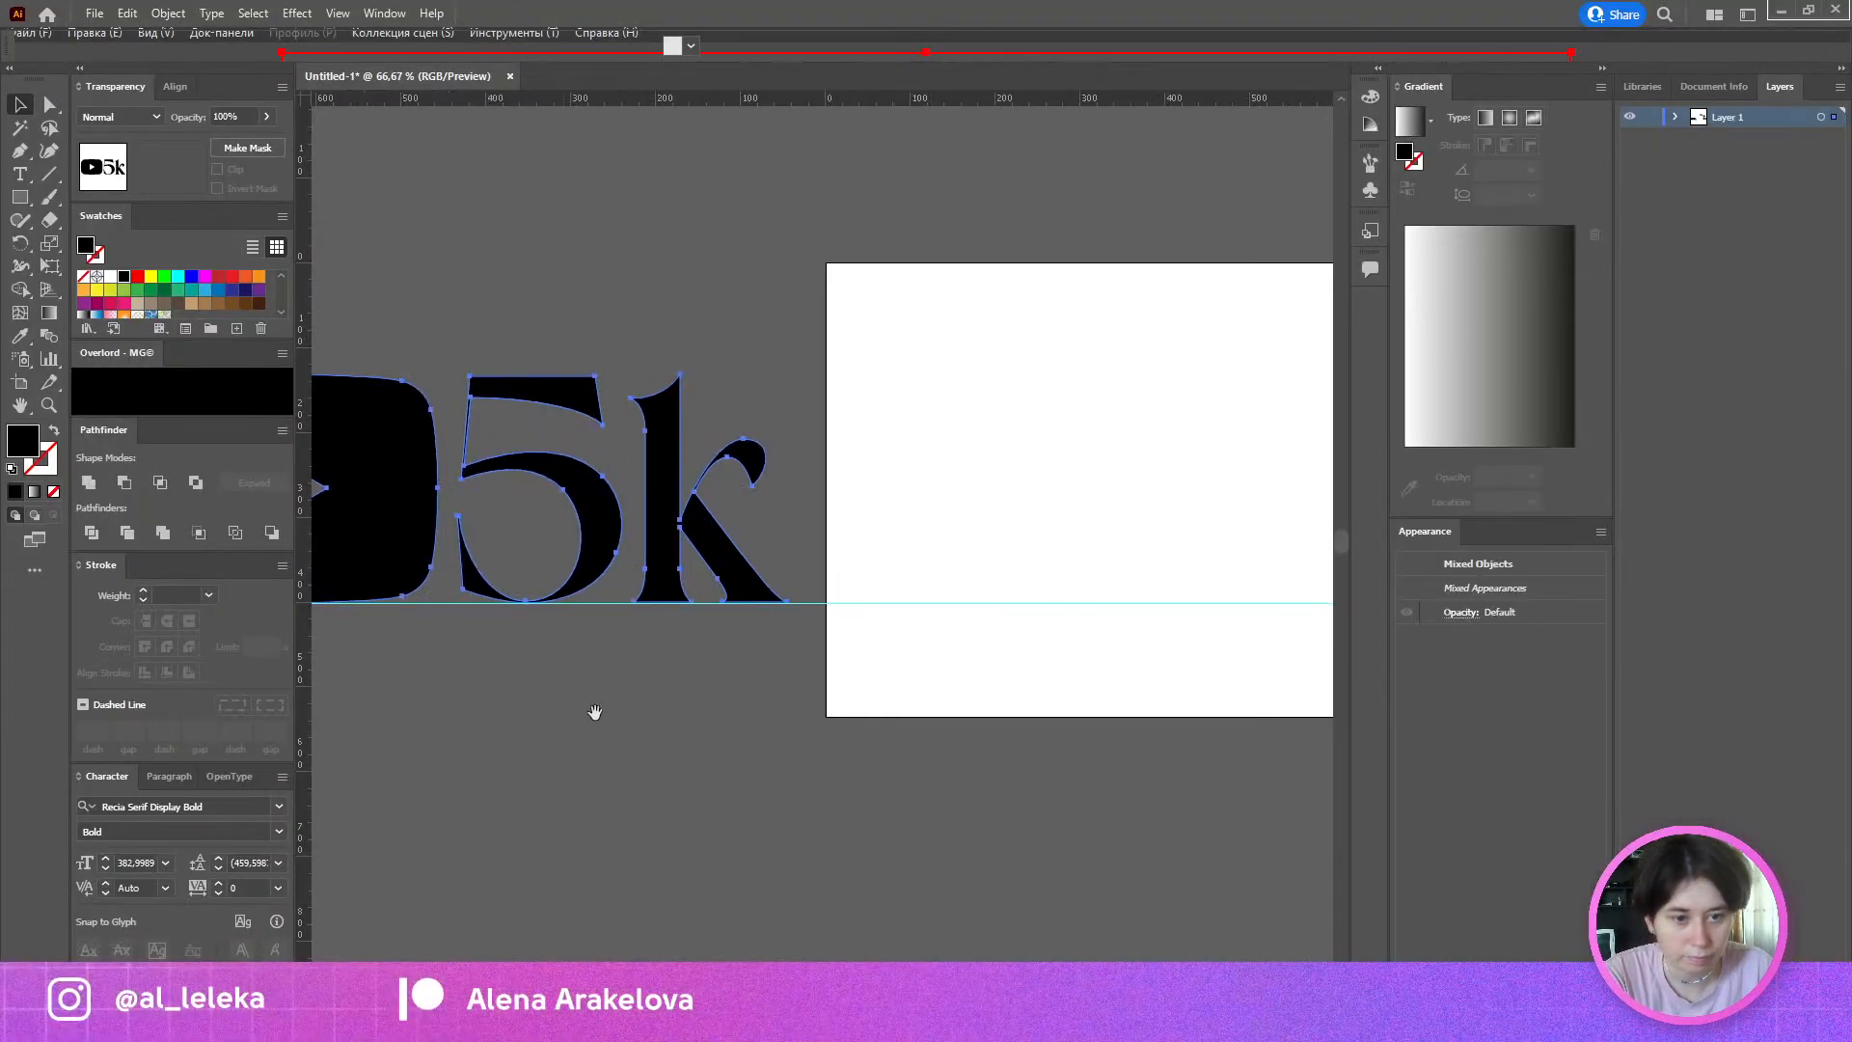
left_click(684, 261)
left_click(652, 501)
scroll(652, 502, "down", 3)
left_click_drag(652, 502, 974, 497)
scroll(877, 493, "up", 3)
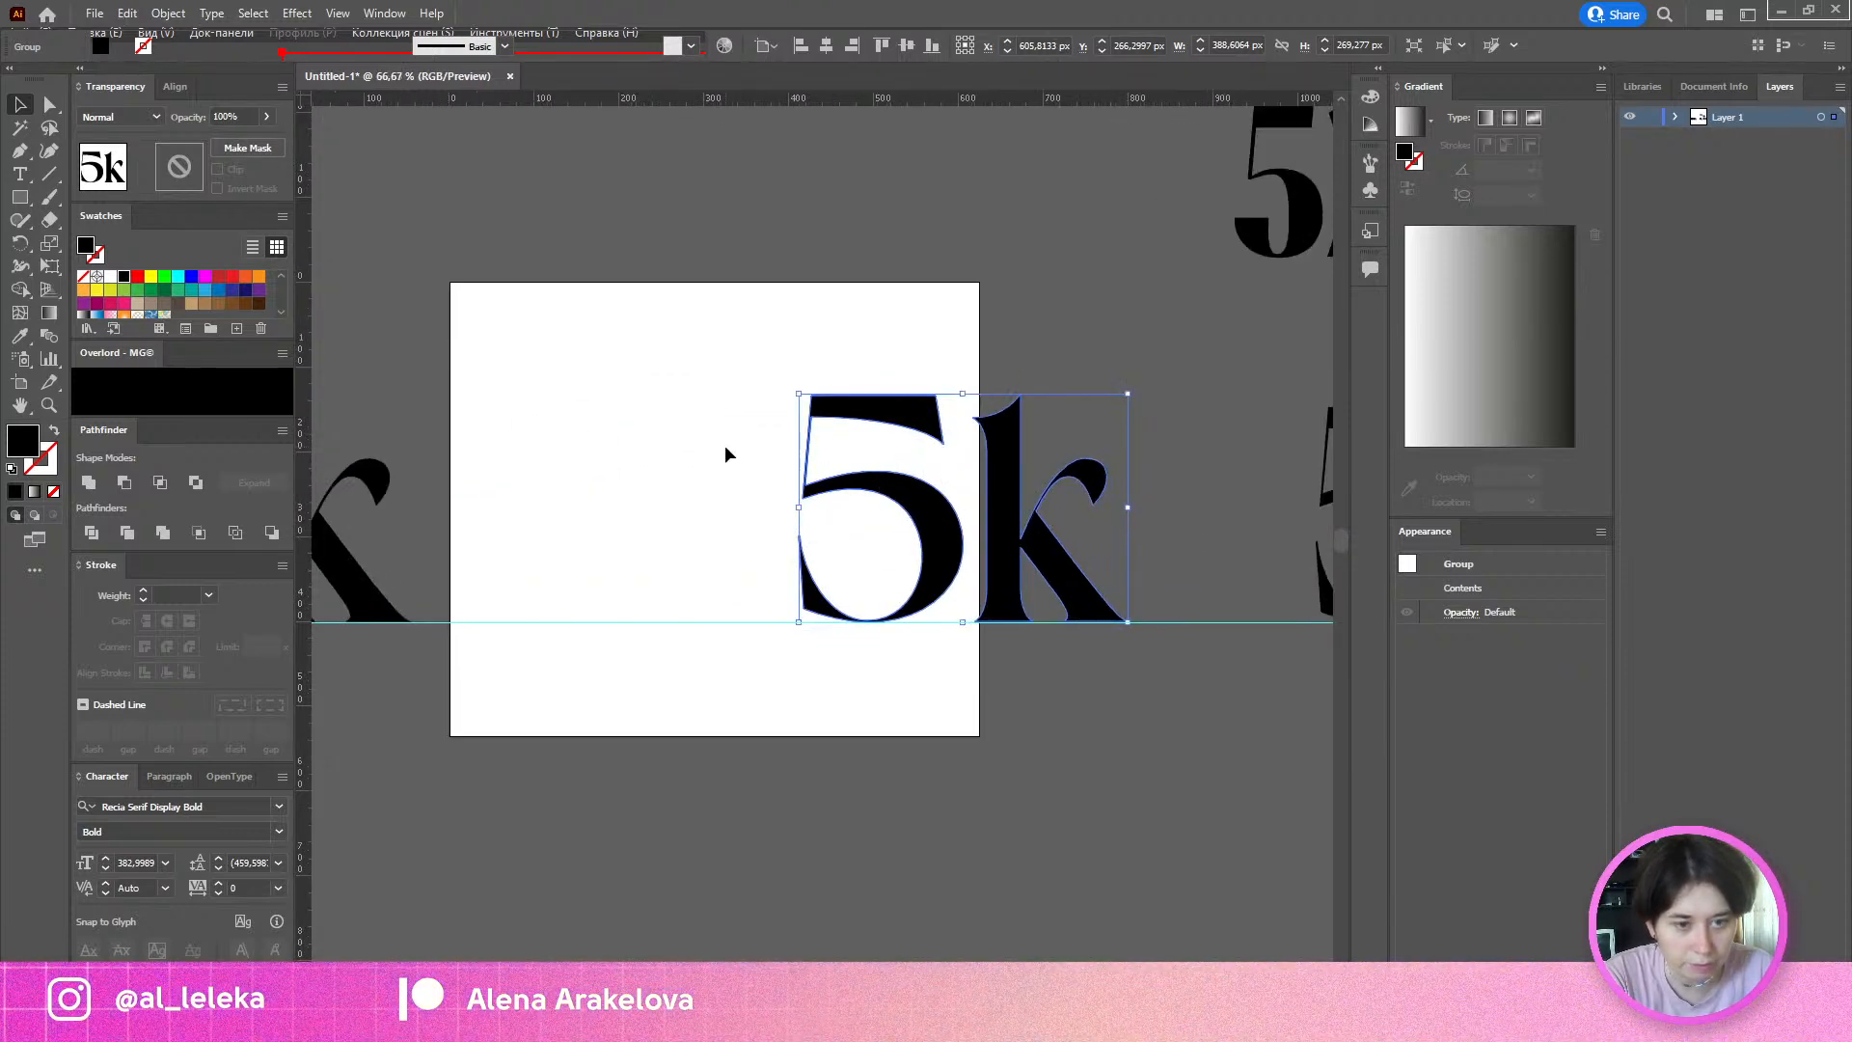
Step: Draw a closed black rectangle about 136 by 267 px with the Pen tool beside the 5, spanning its full height to the baseline guide
scroll(726, 454, "up", 3)
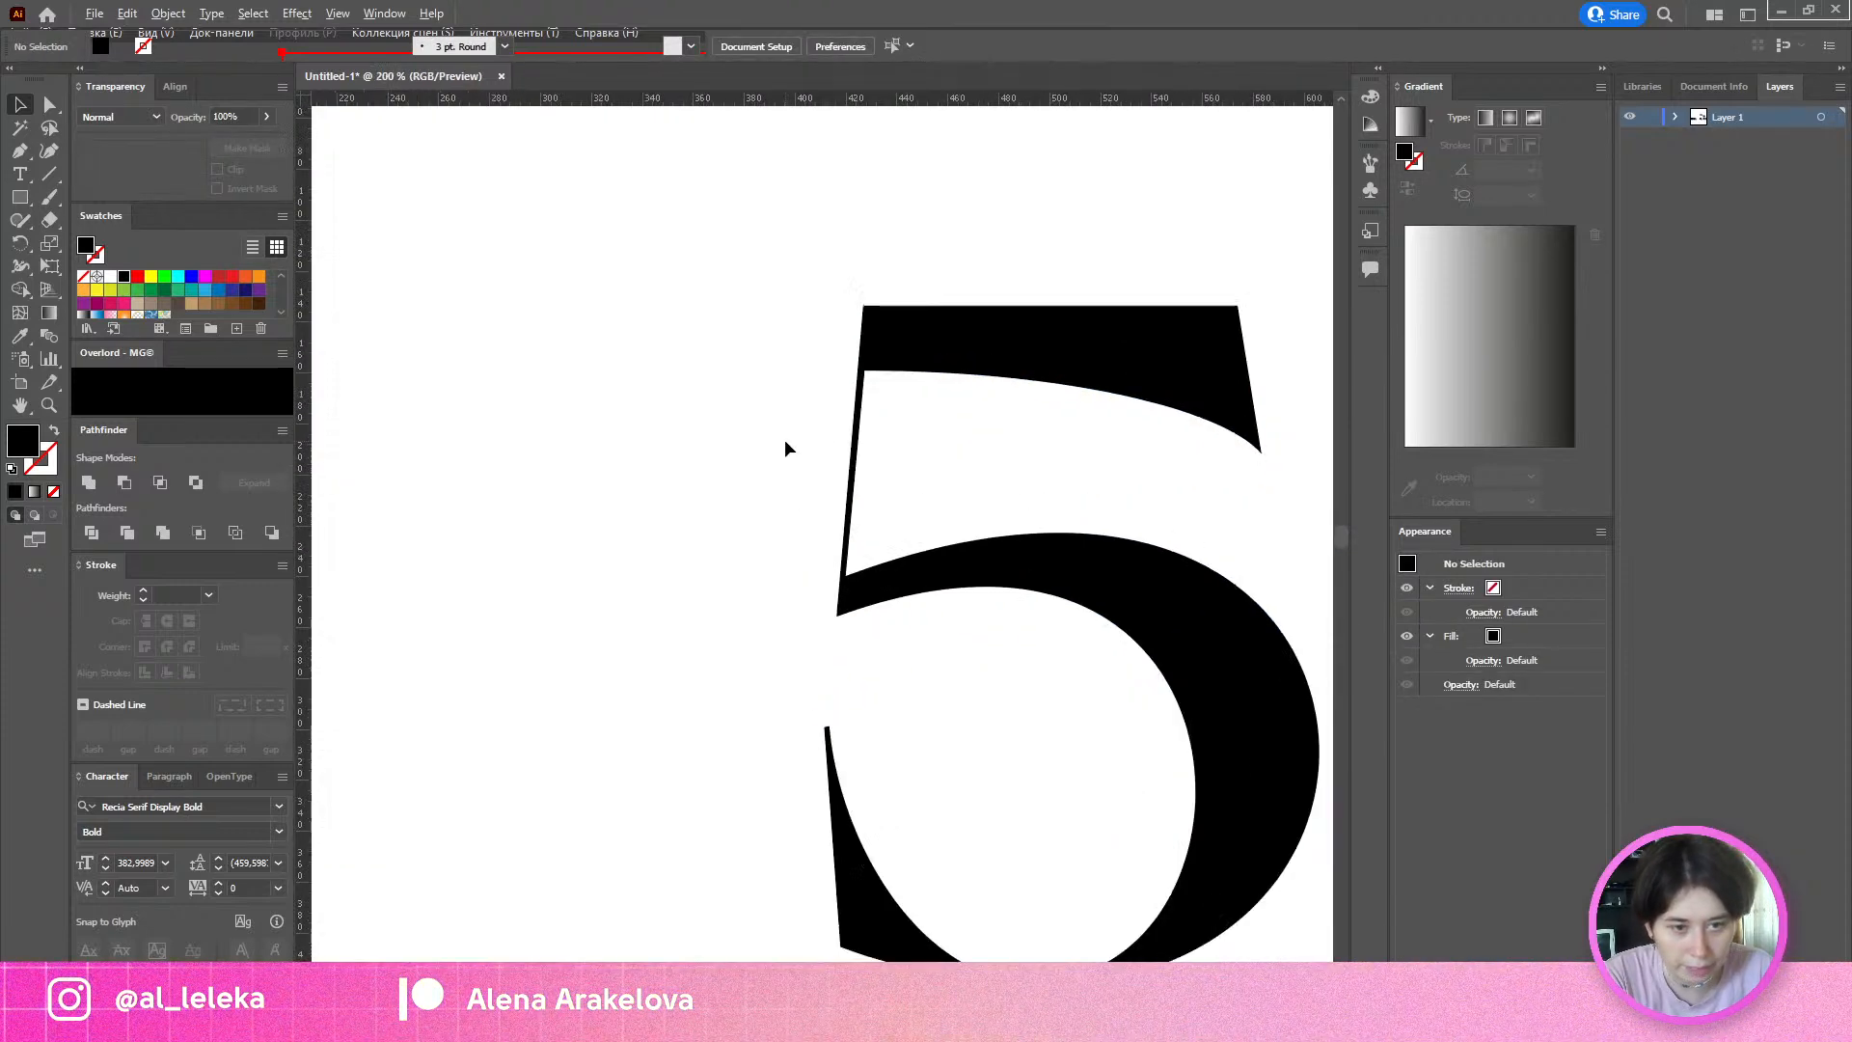
left_click(20, 154)
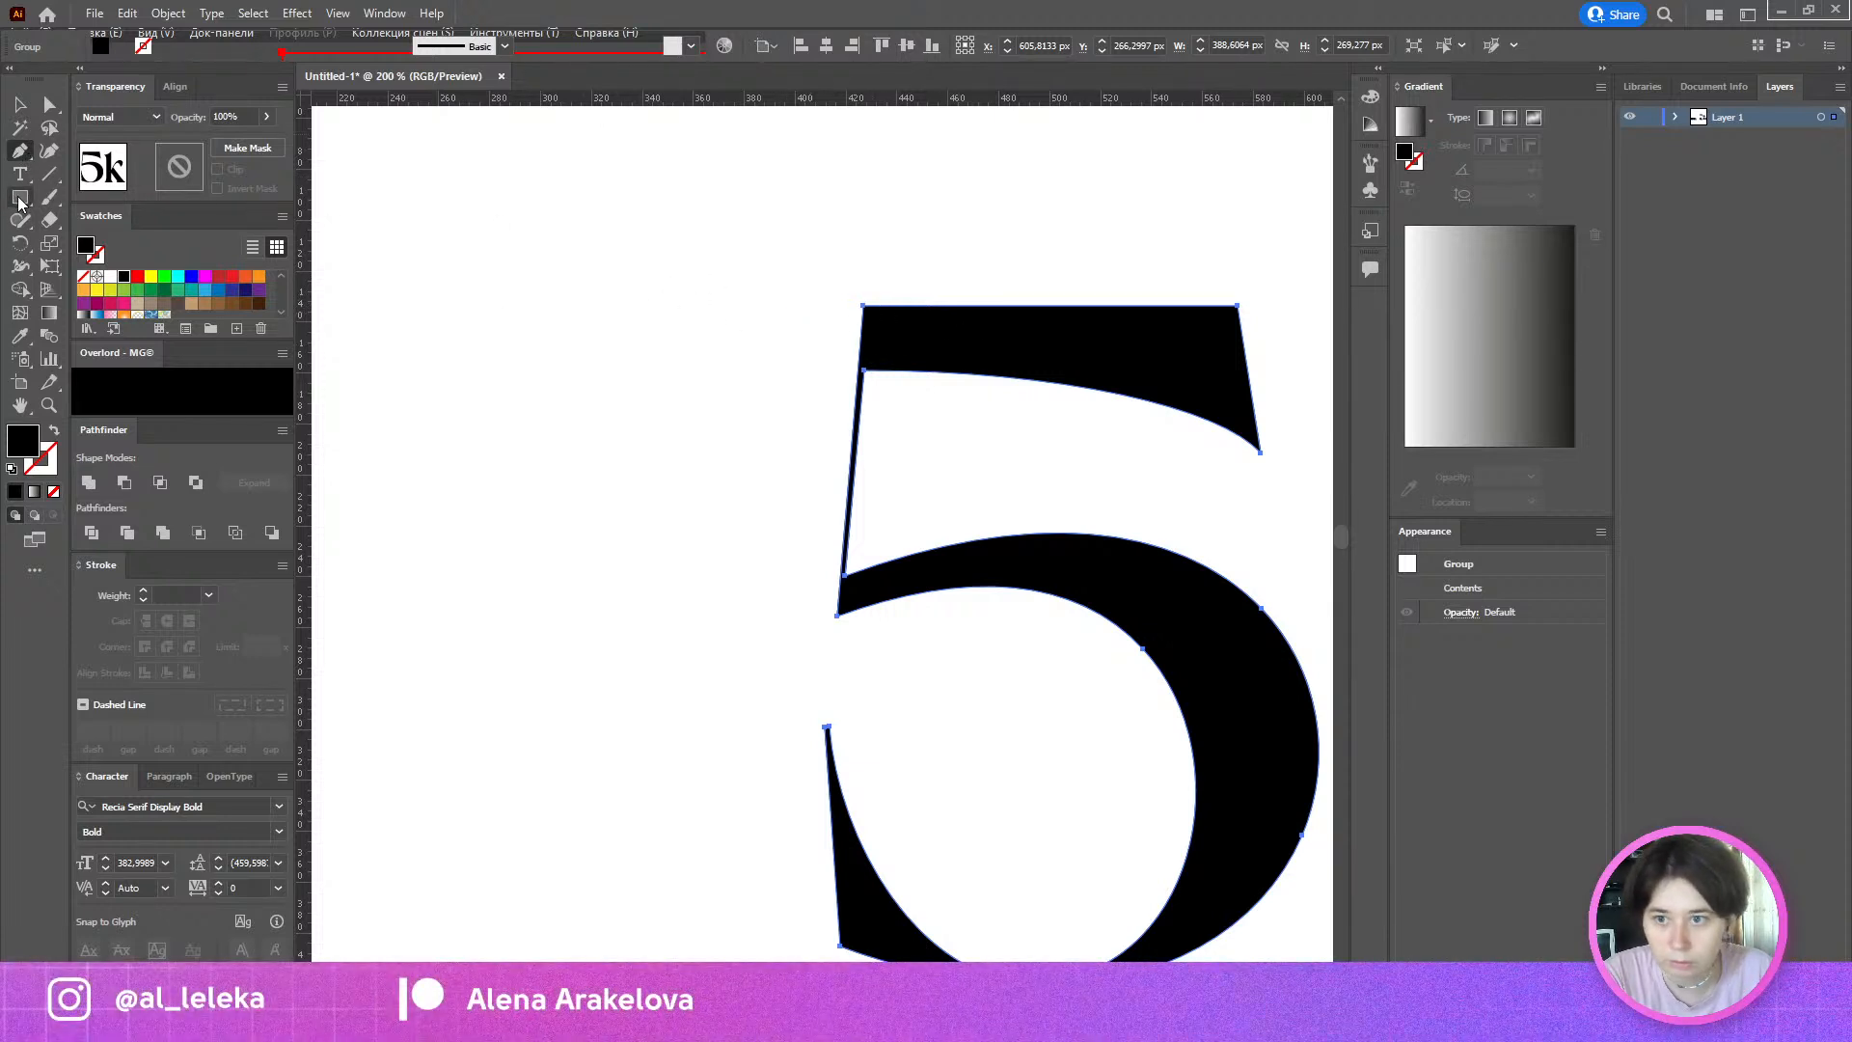
left_click(839, 306)
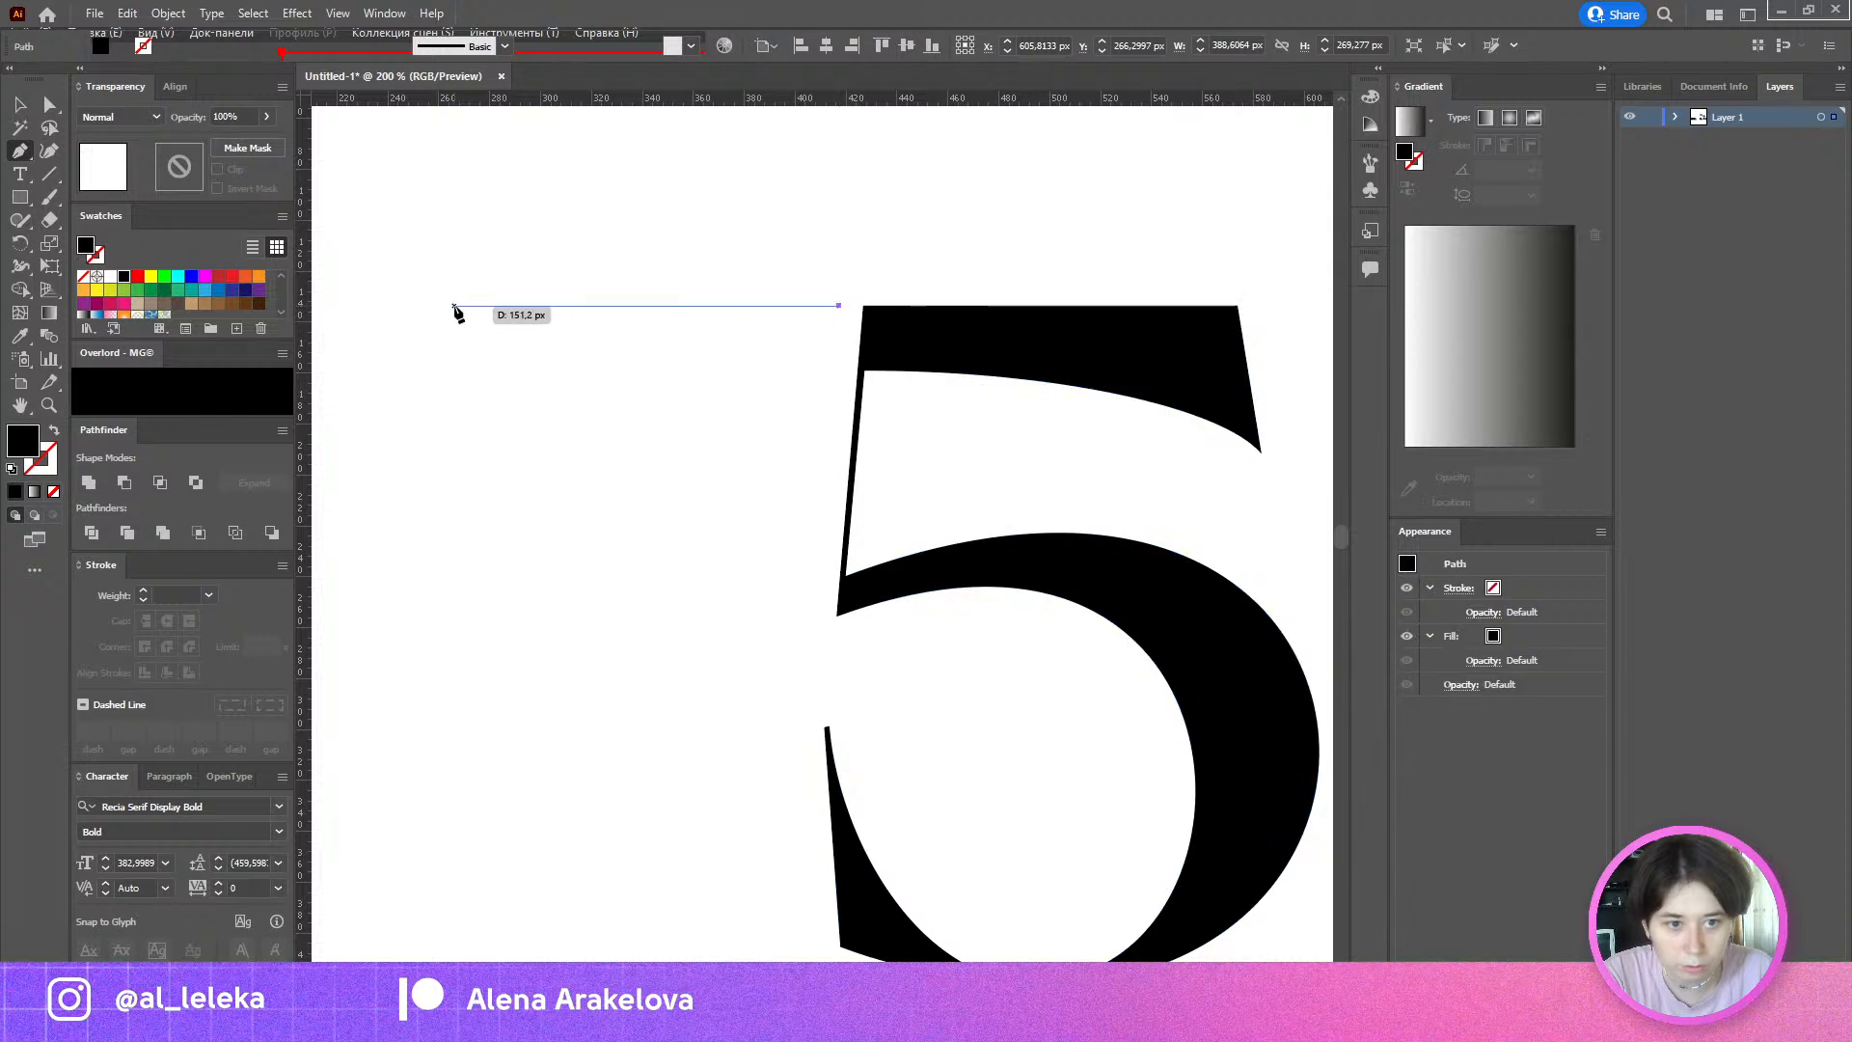
left_click(492, 305)
scroll(491, 790, "down", 2)
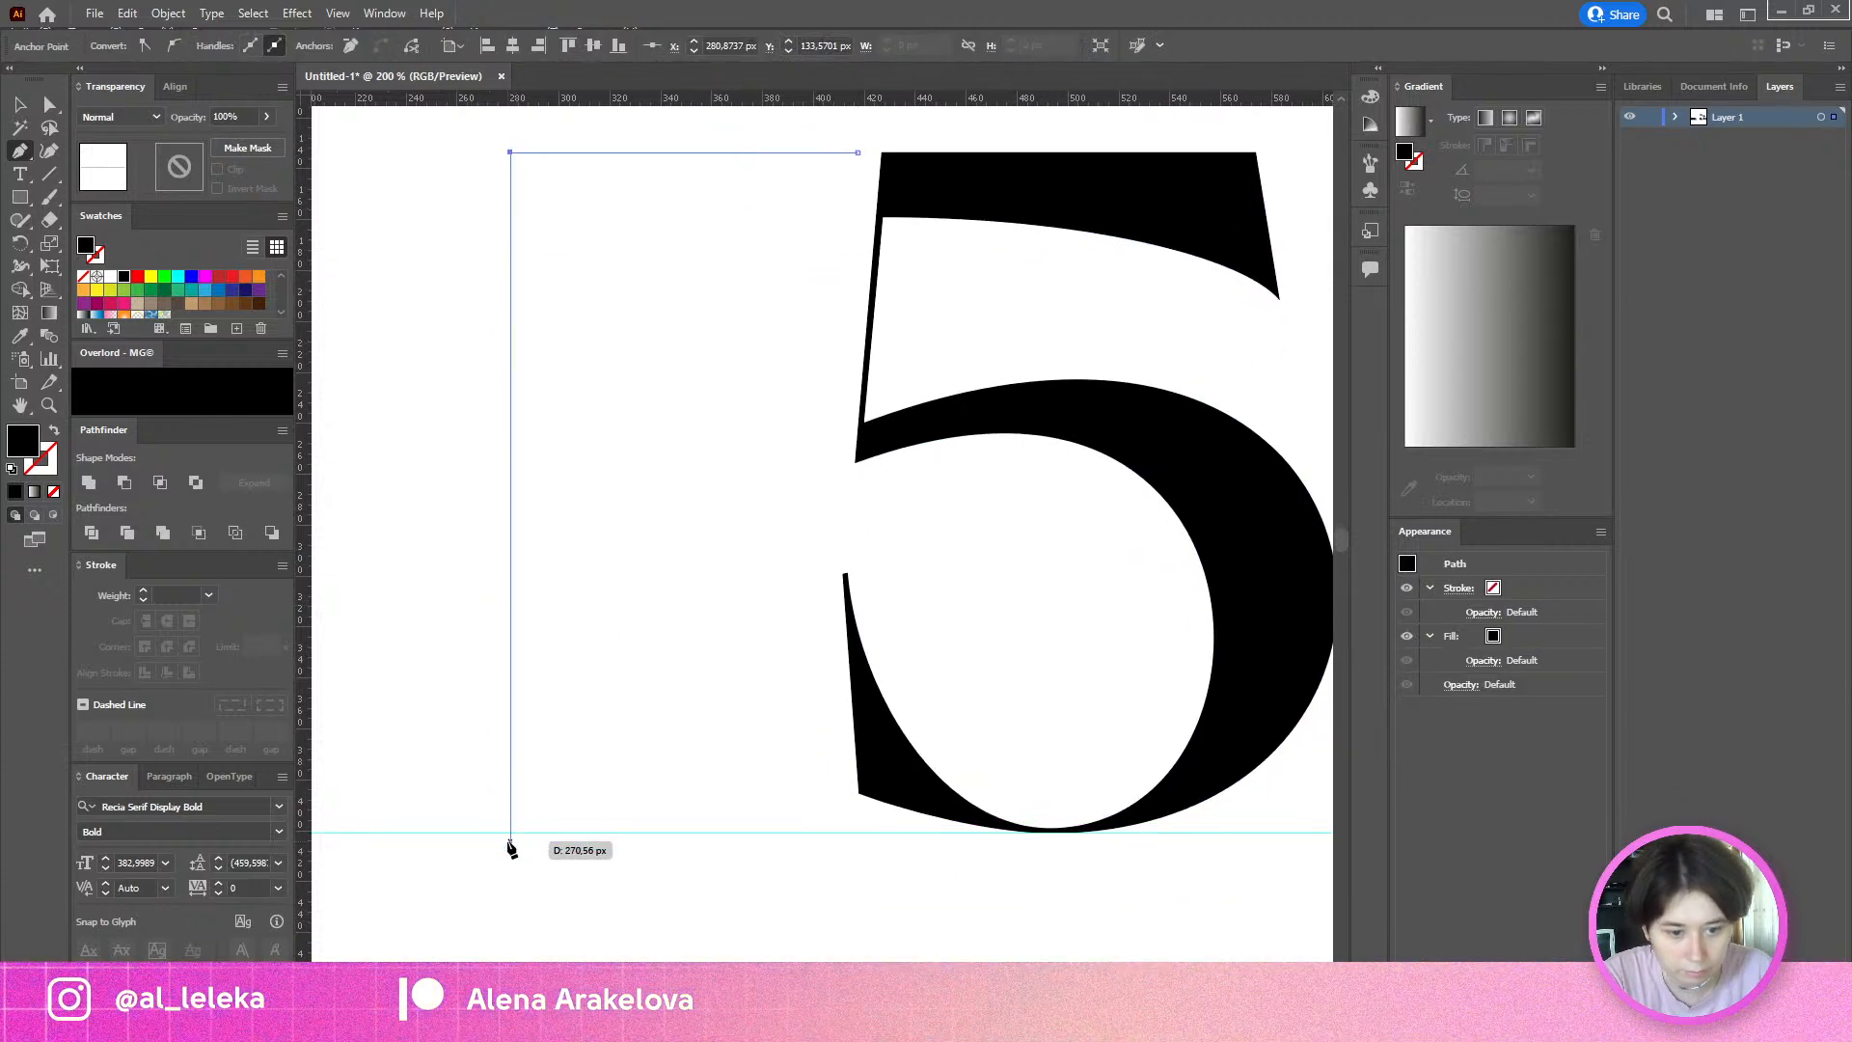
left_click(512, 834)
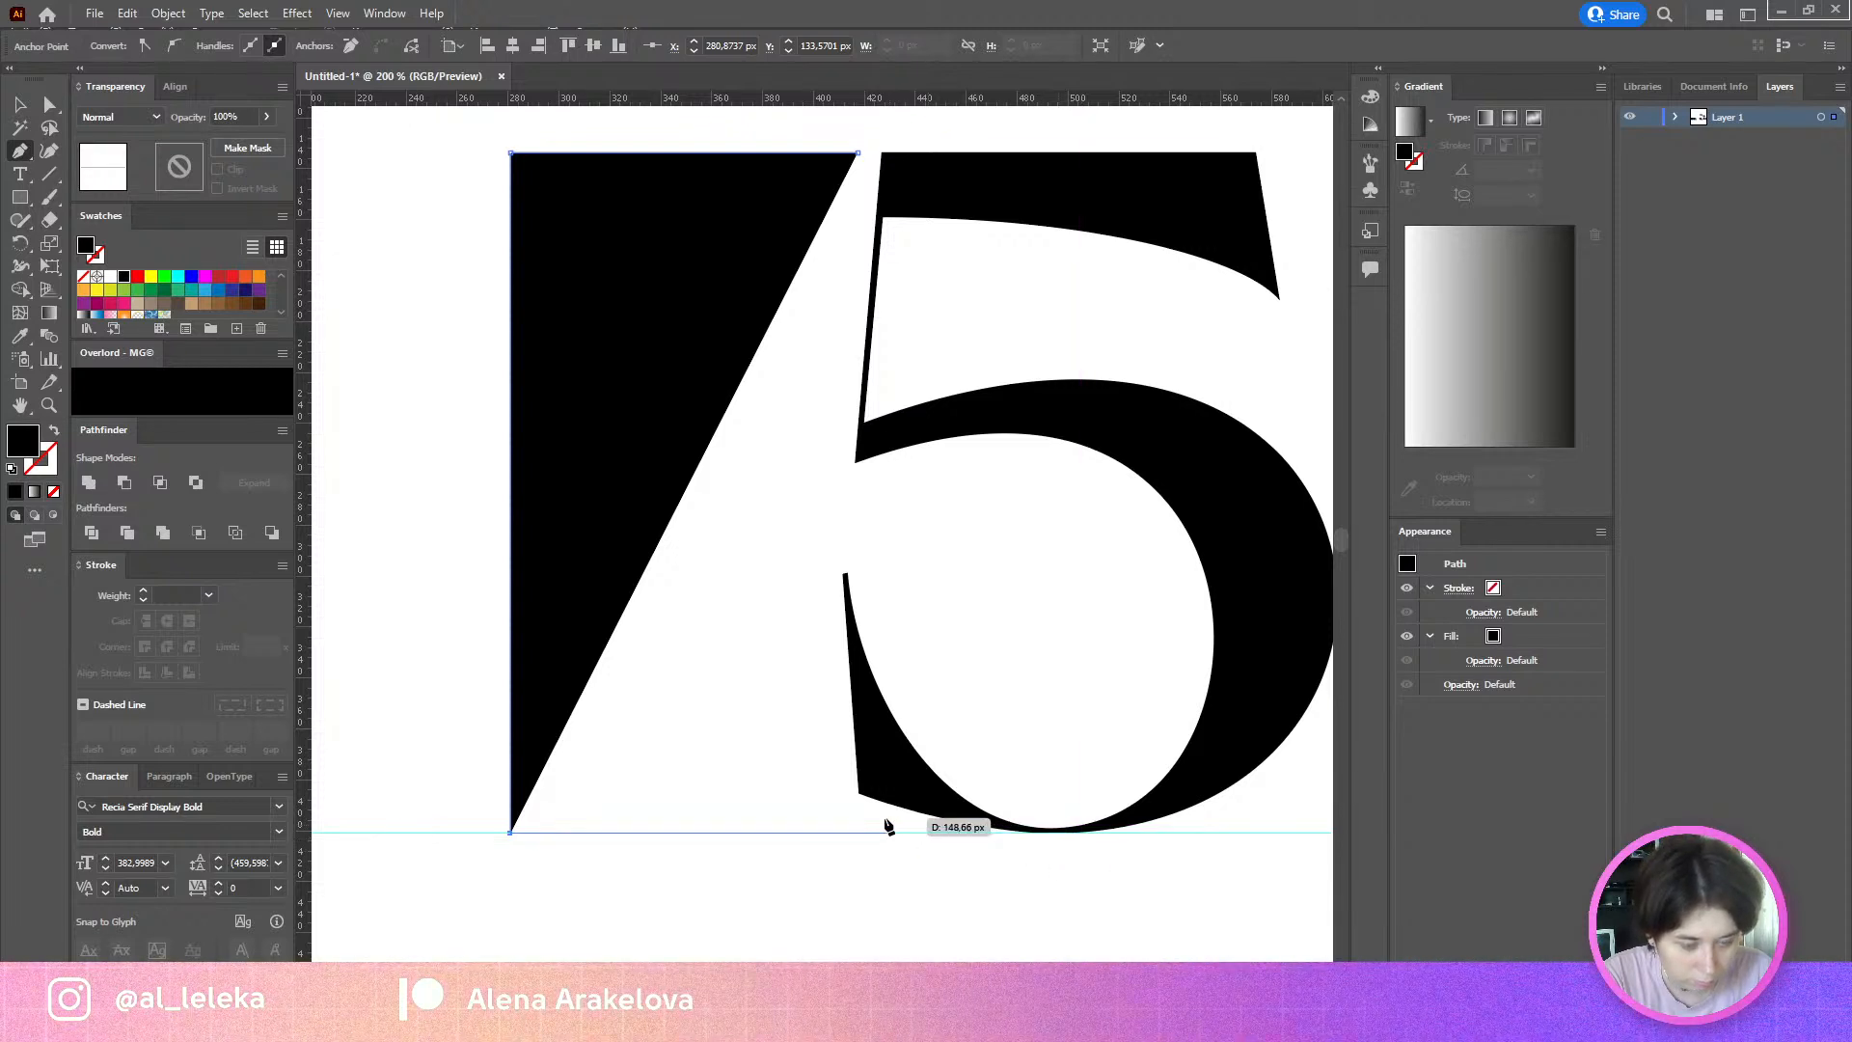
left_click(858, 831)
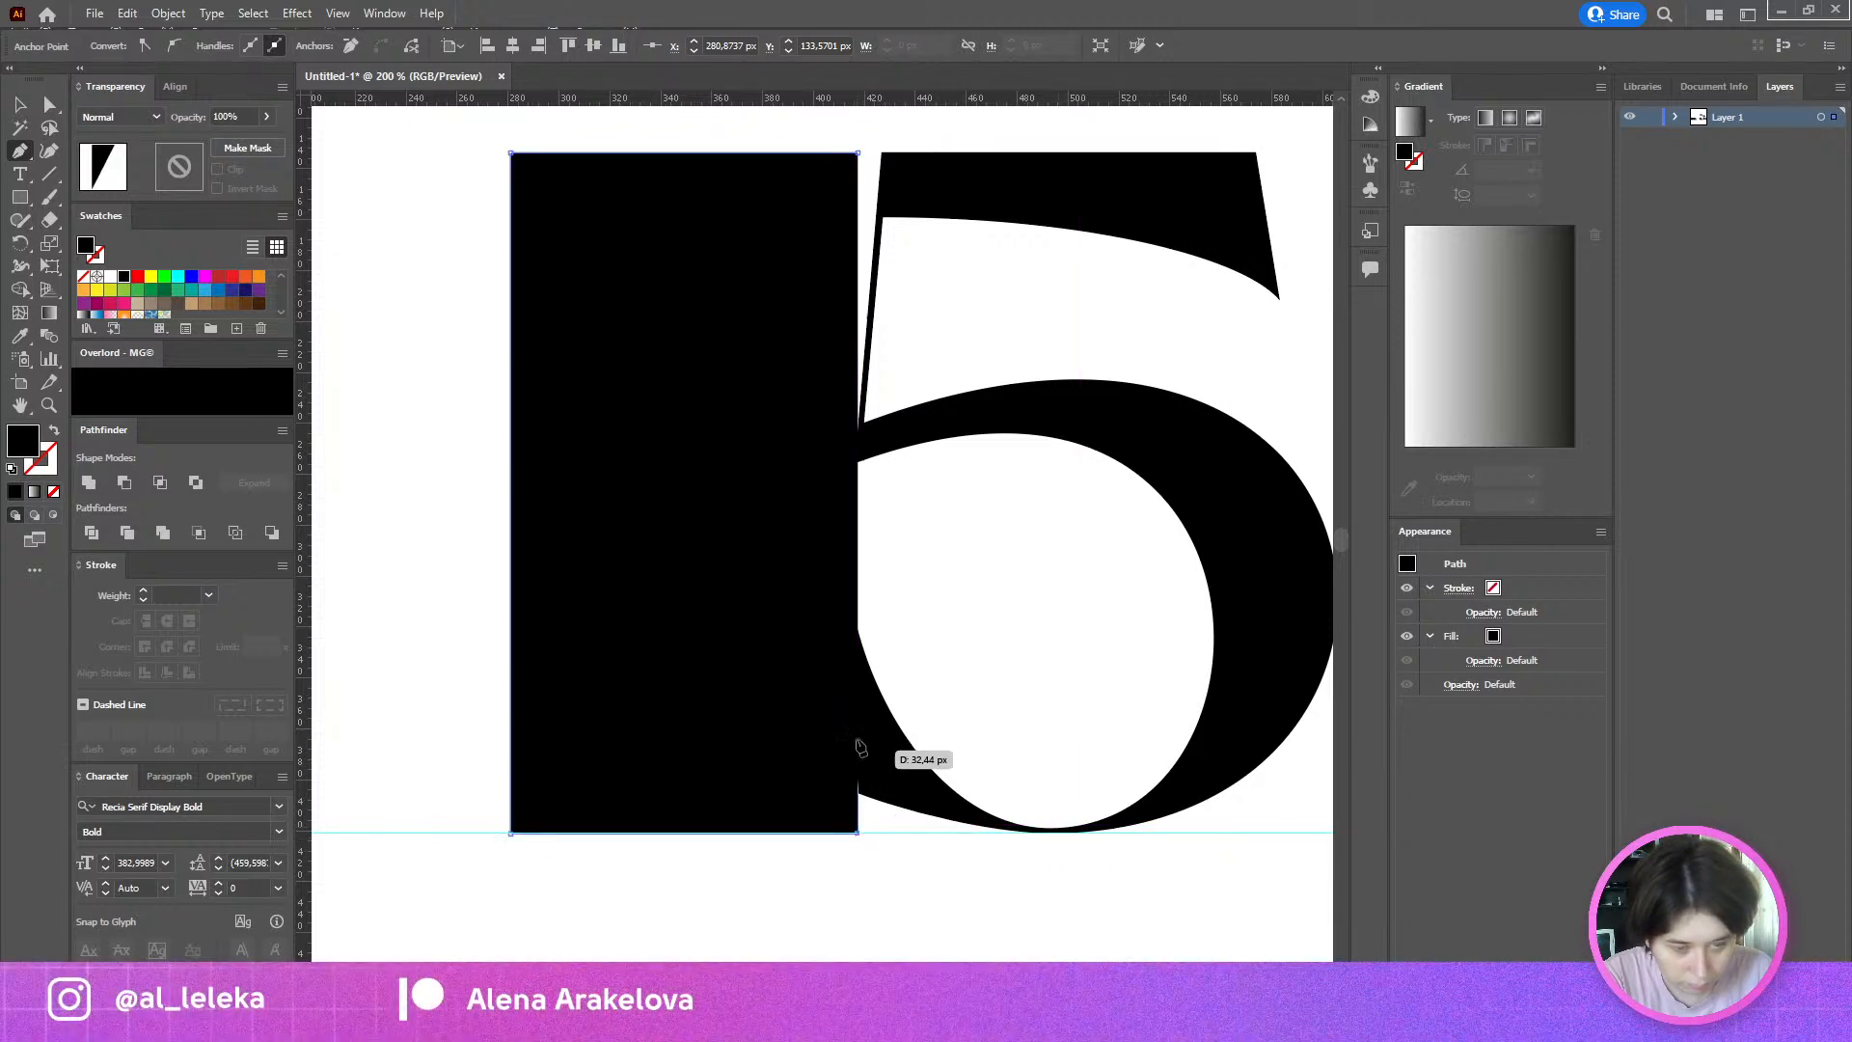
left_click(858, 153)
Step: Move the rectangle's upper-right anchor to the 5's top-left corner and its lower-right anchor to the bottom of the 5's bowl
left_click(50, 103)
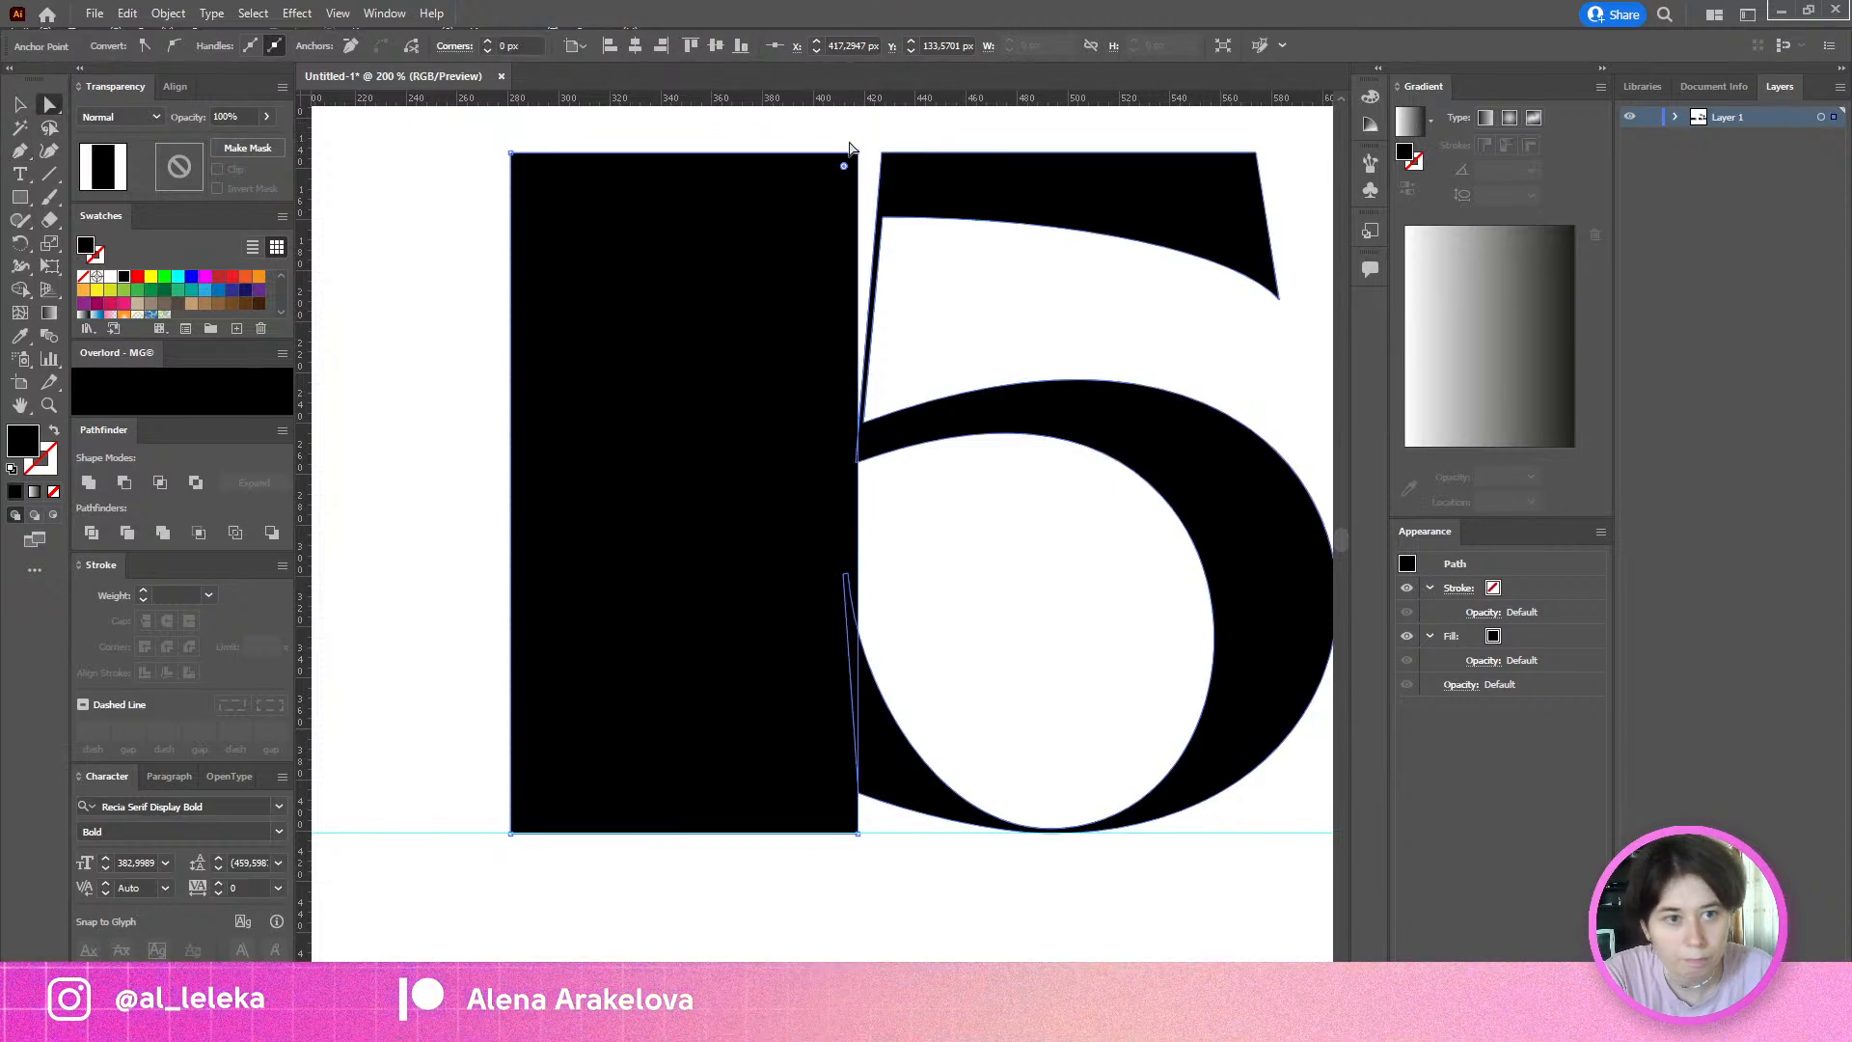
left_click_drag(859, 154, 885, 155)
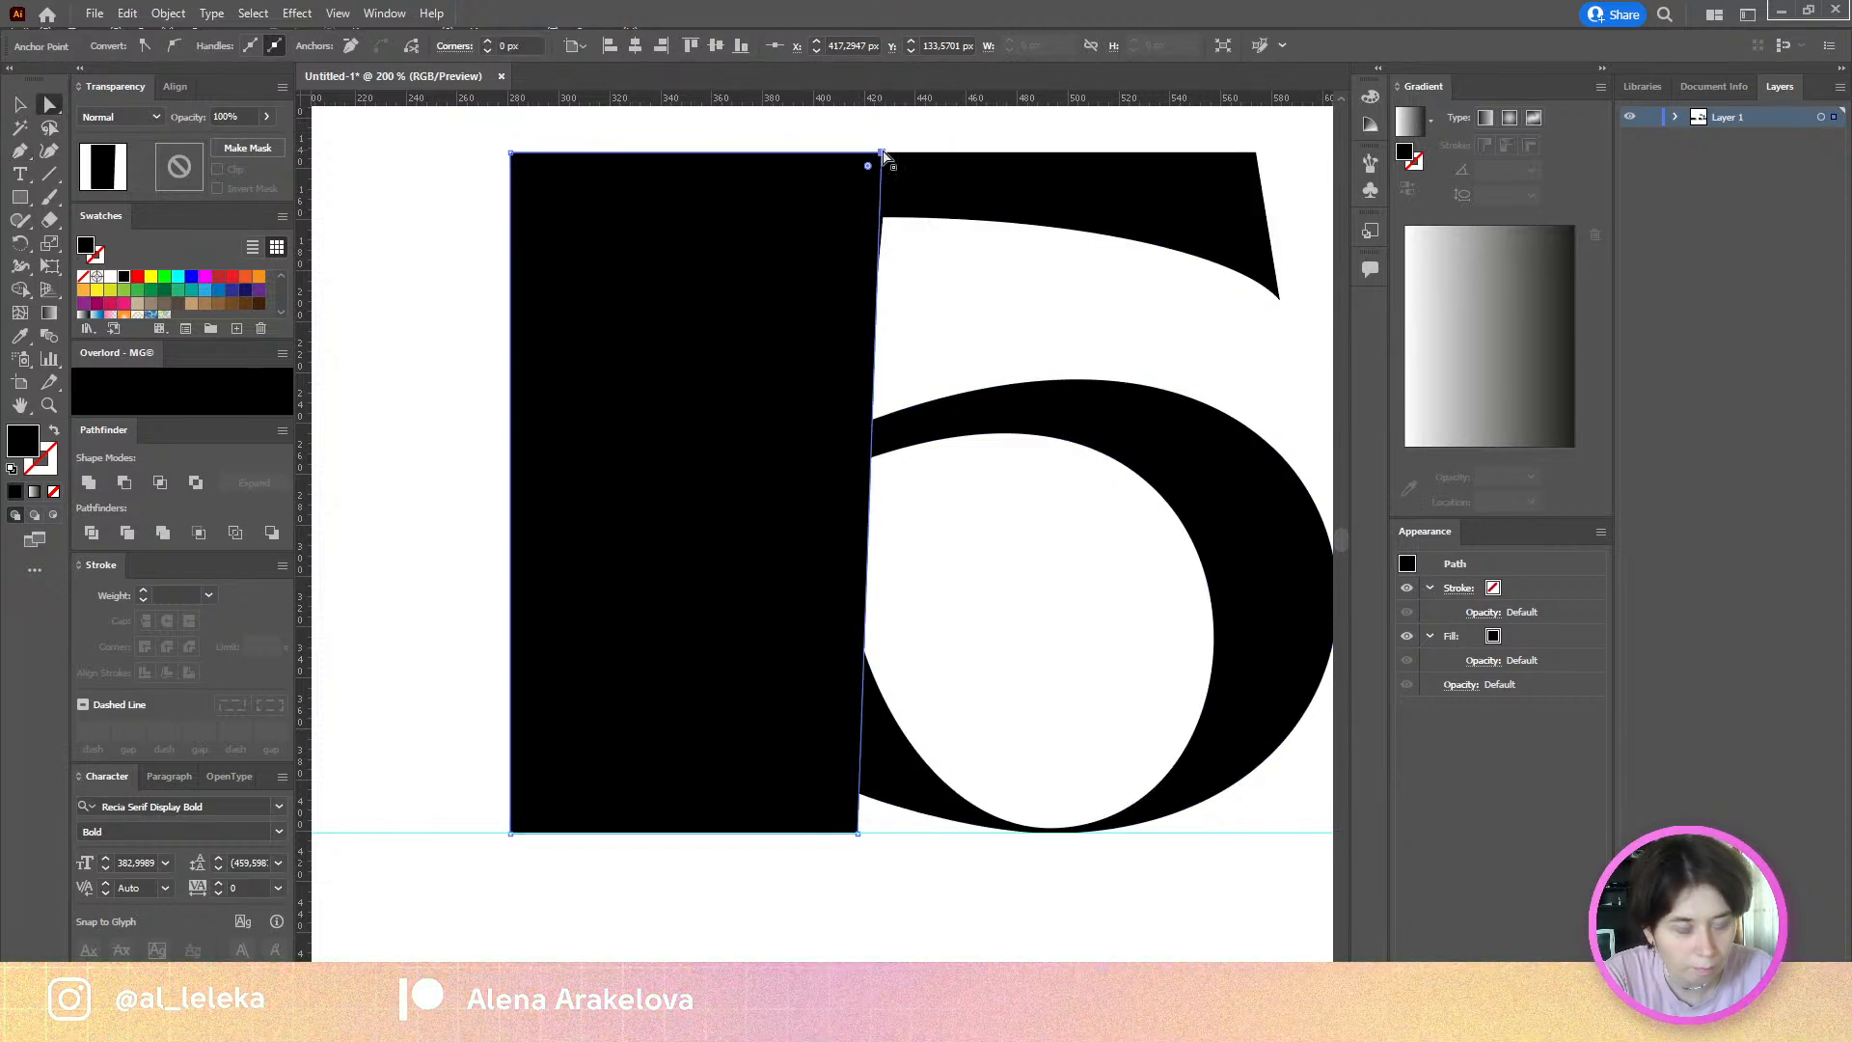
scroll(849, 540, "down", 3)
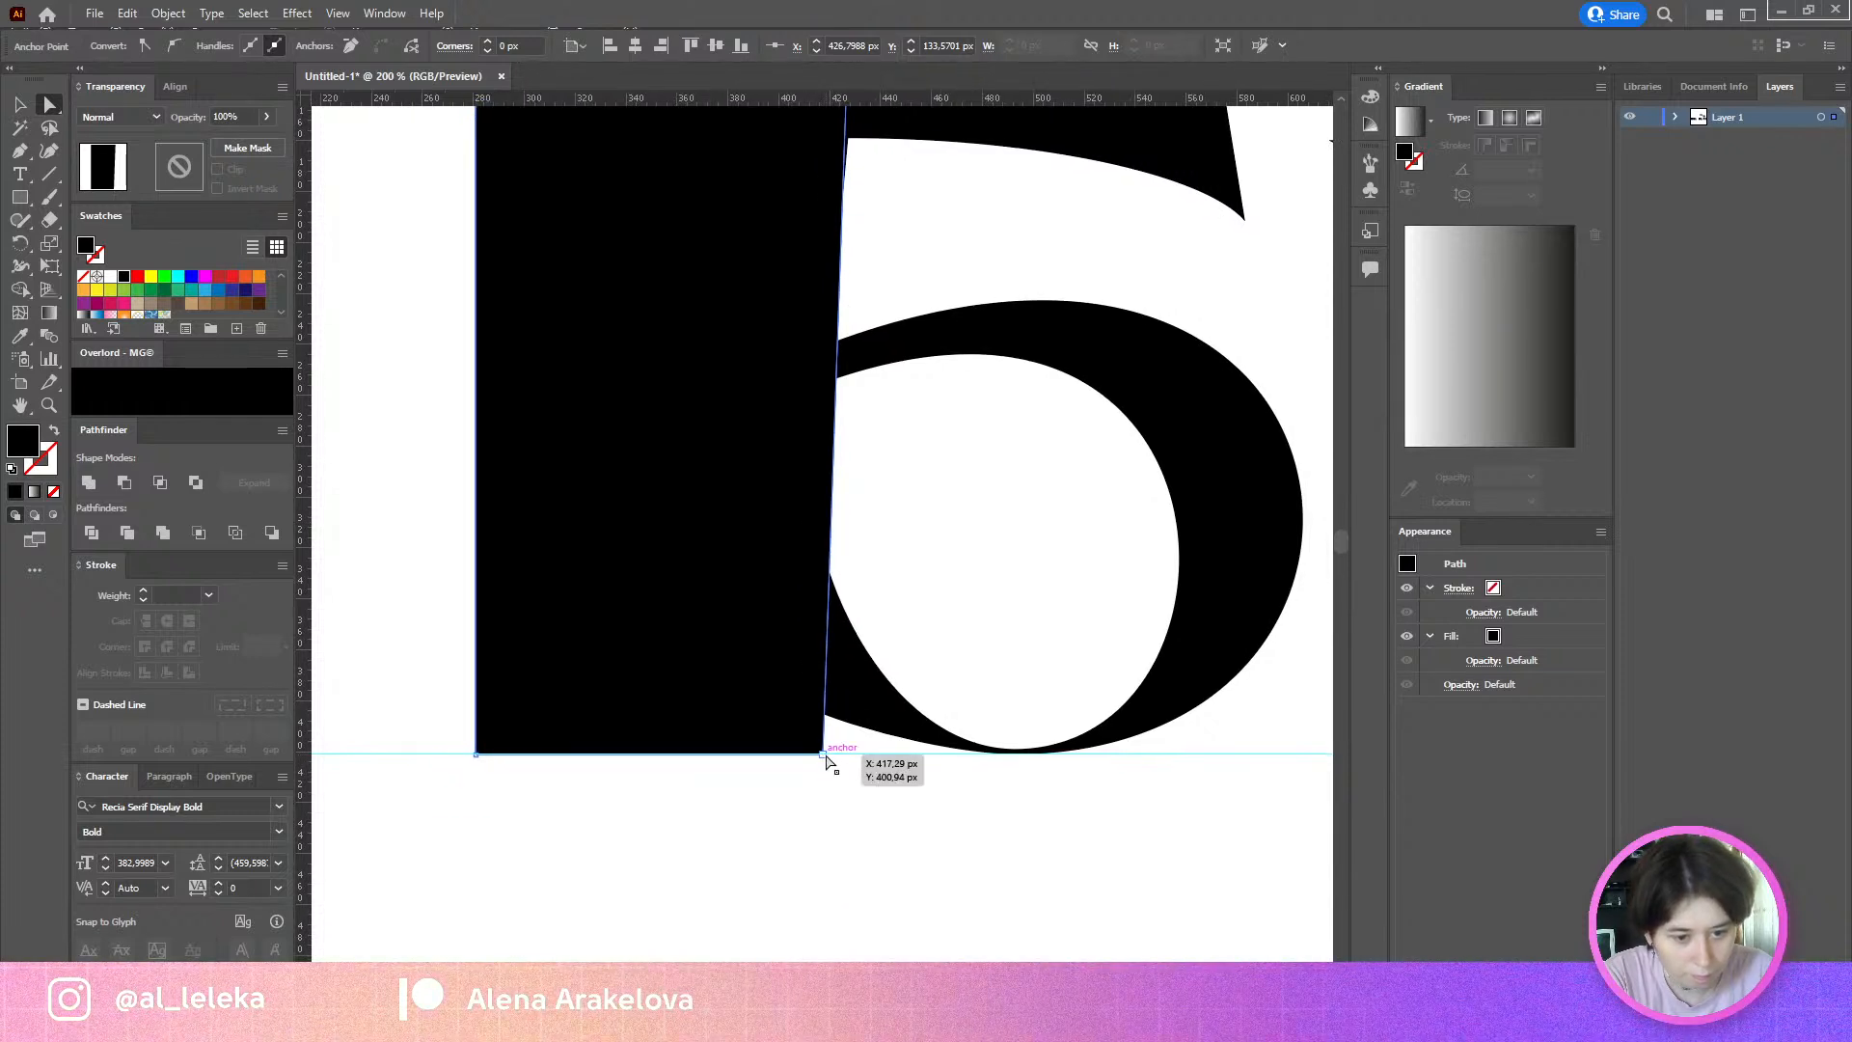
left_click_drag(825, 753, 1020, 752)
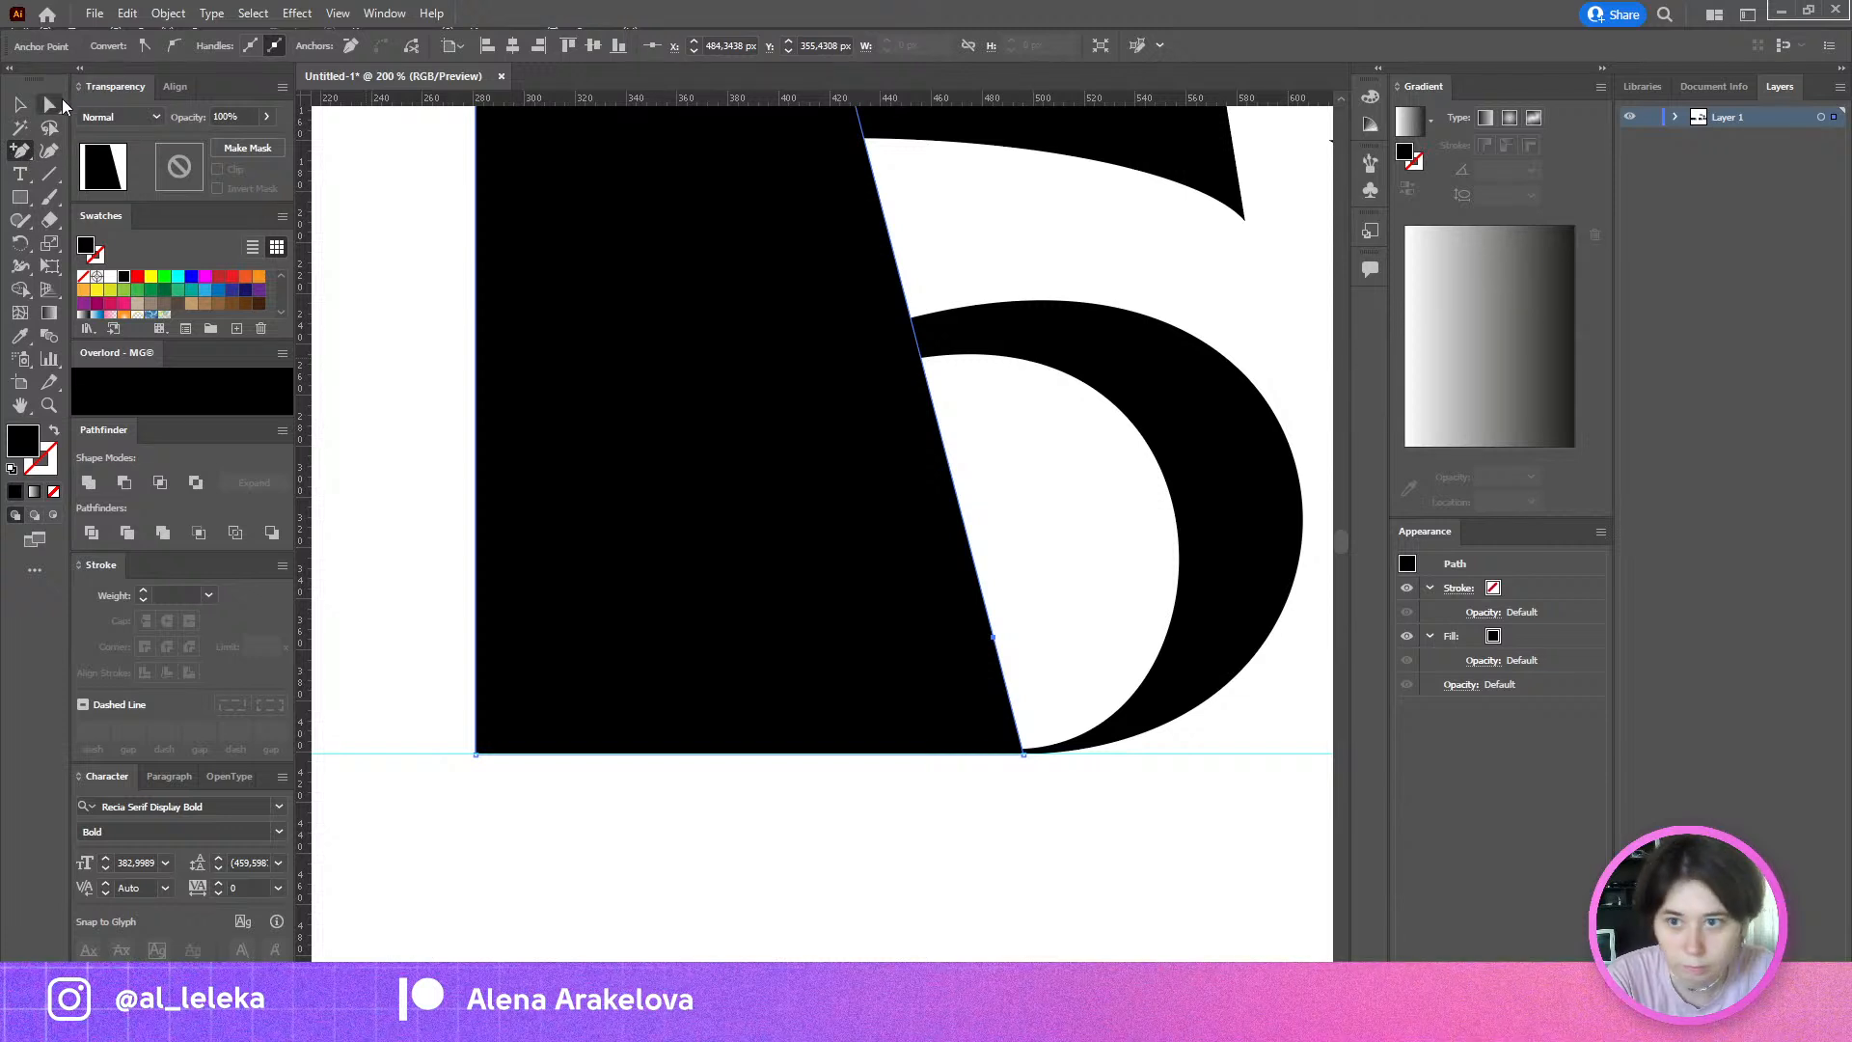
Step: Add two anchor points to the shape's slanted edge and move them outside the bowl's counter along the 5's lower curve
left_click(51, 104)
left_click_drag(994, 642, 965, 745)
key("p")
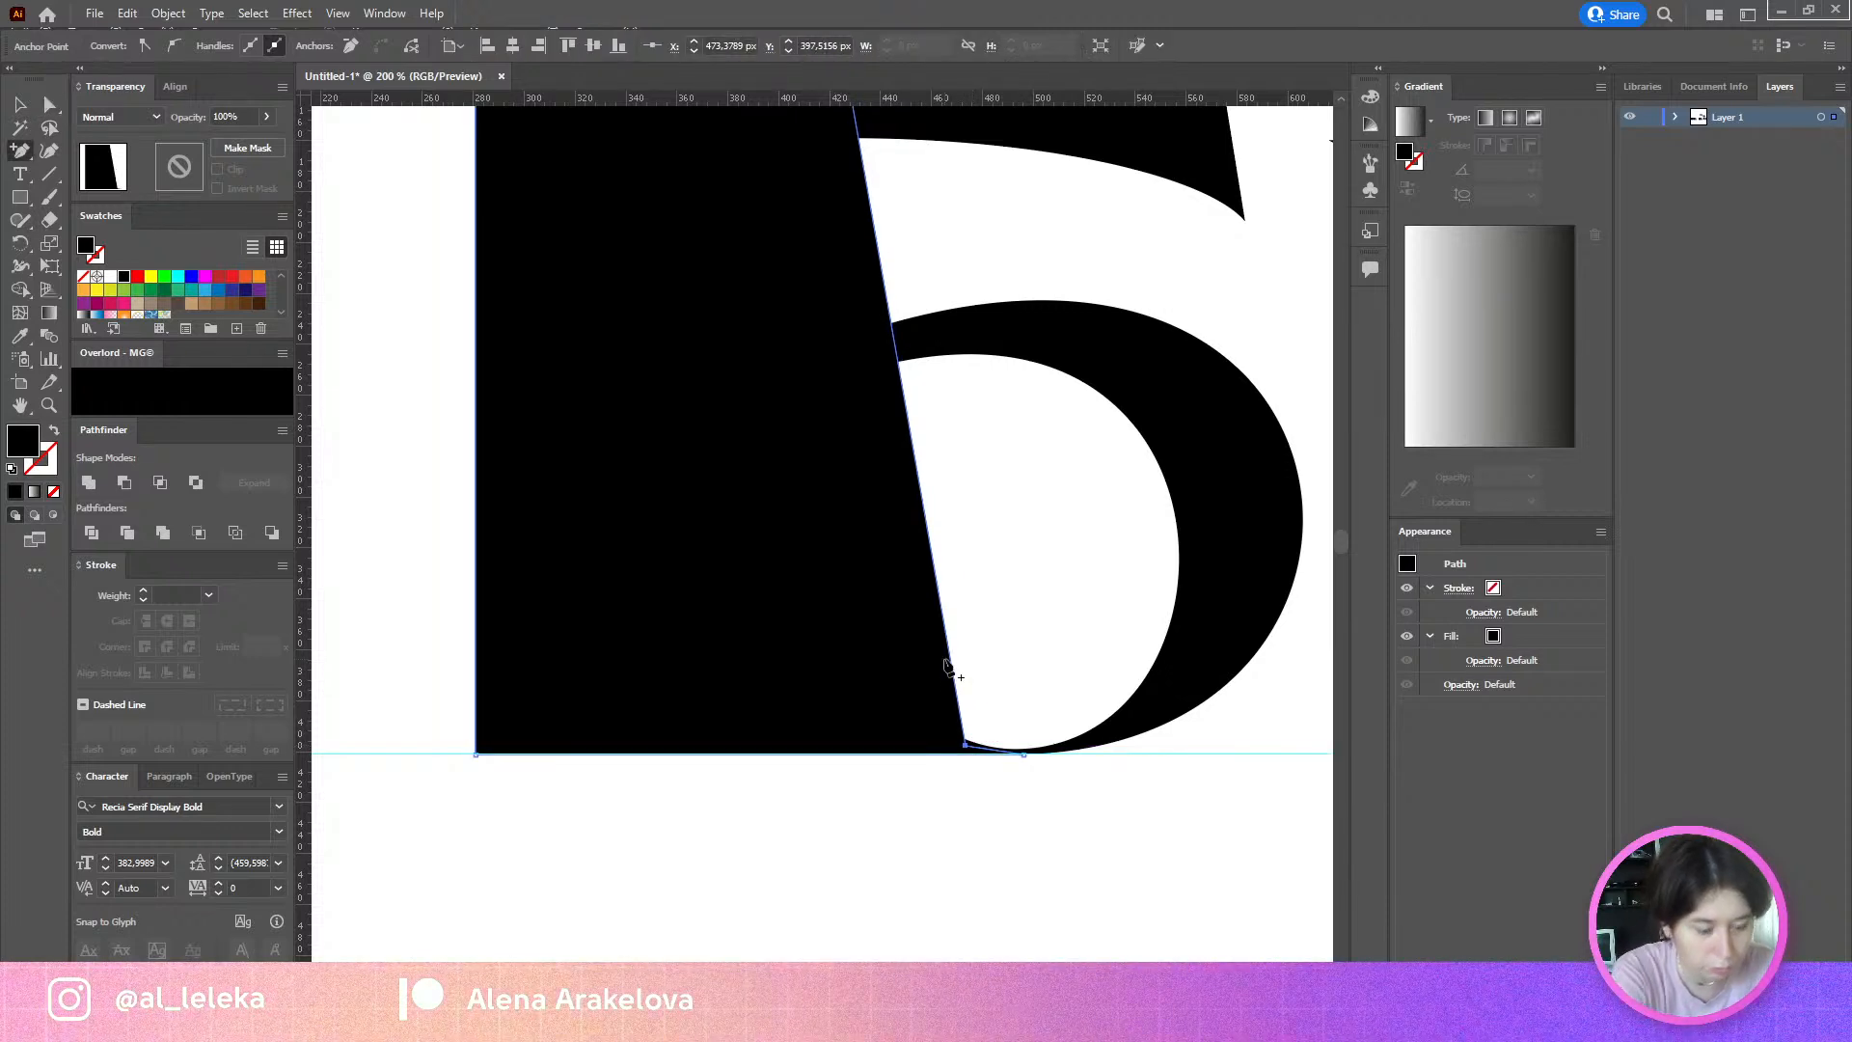
left_click(949, 659)
left_click(49, 103)
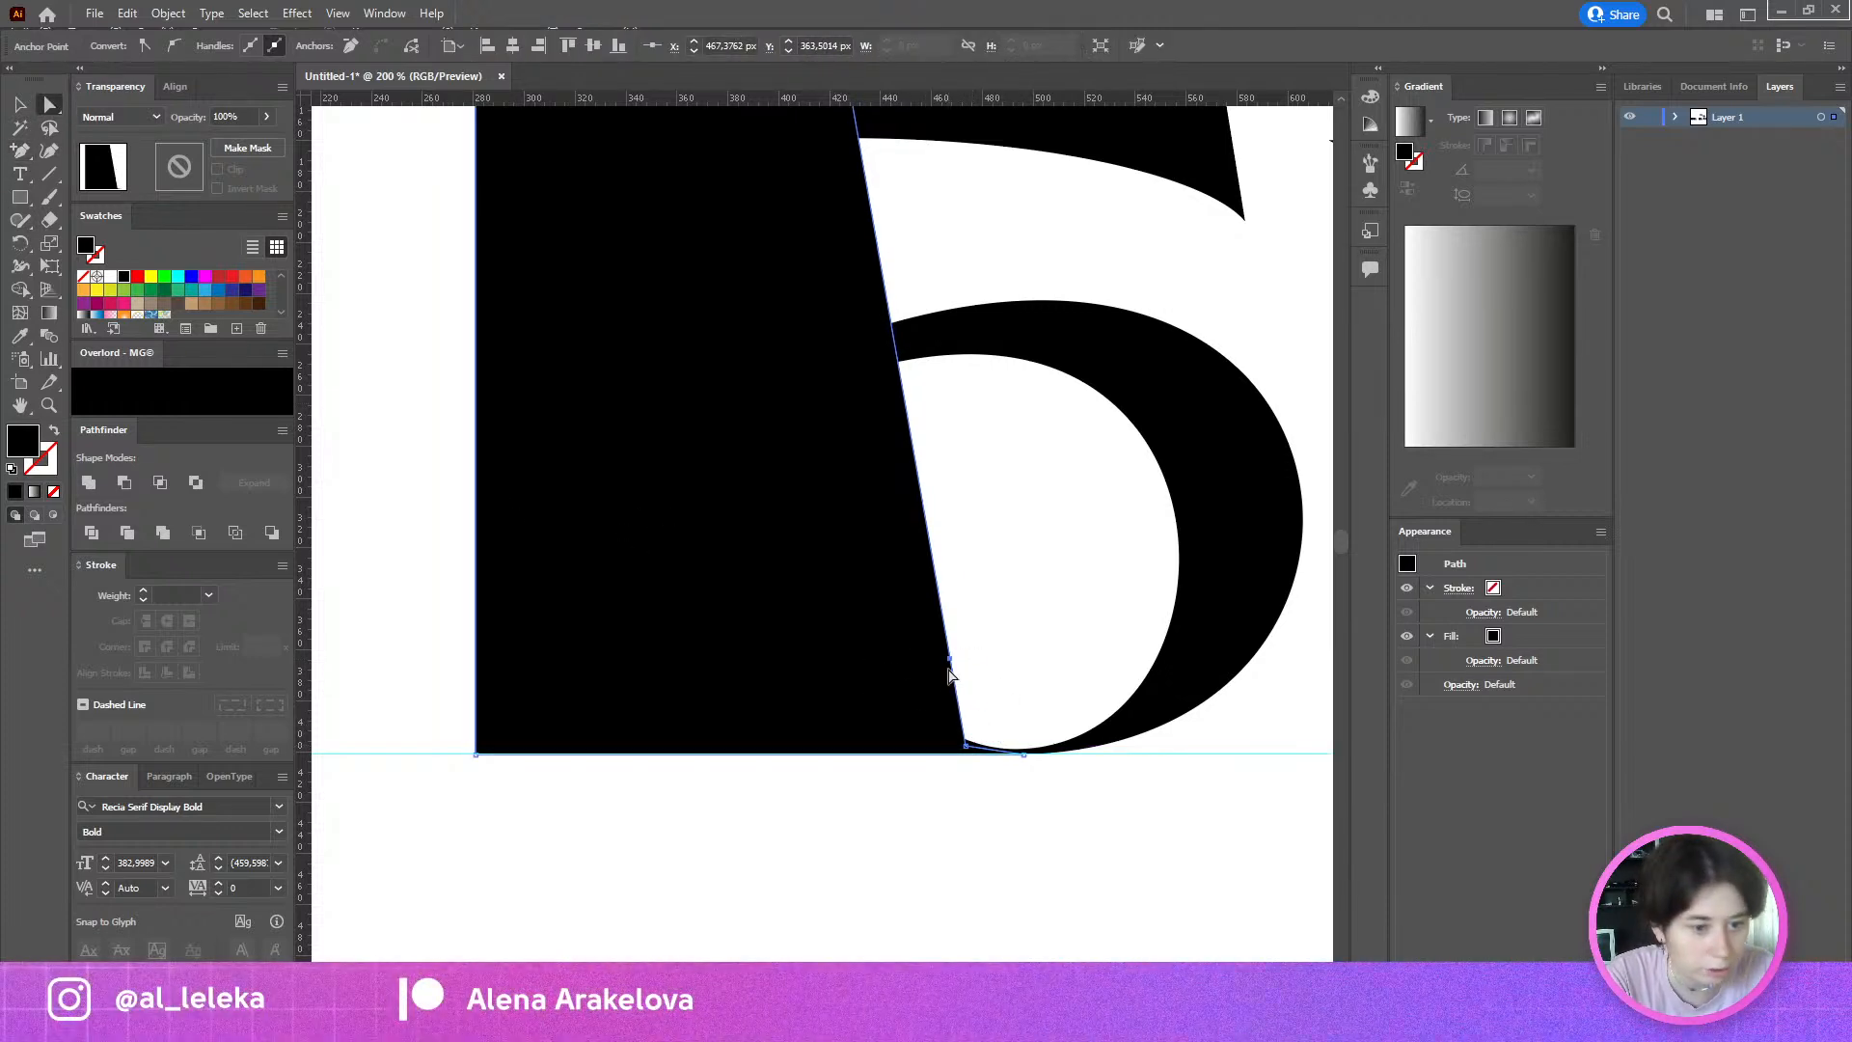
left_click_drag(949, 659, 860, 680)
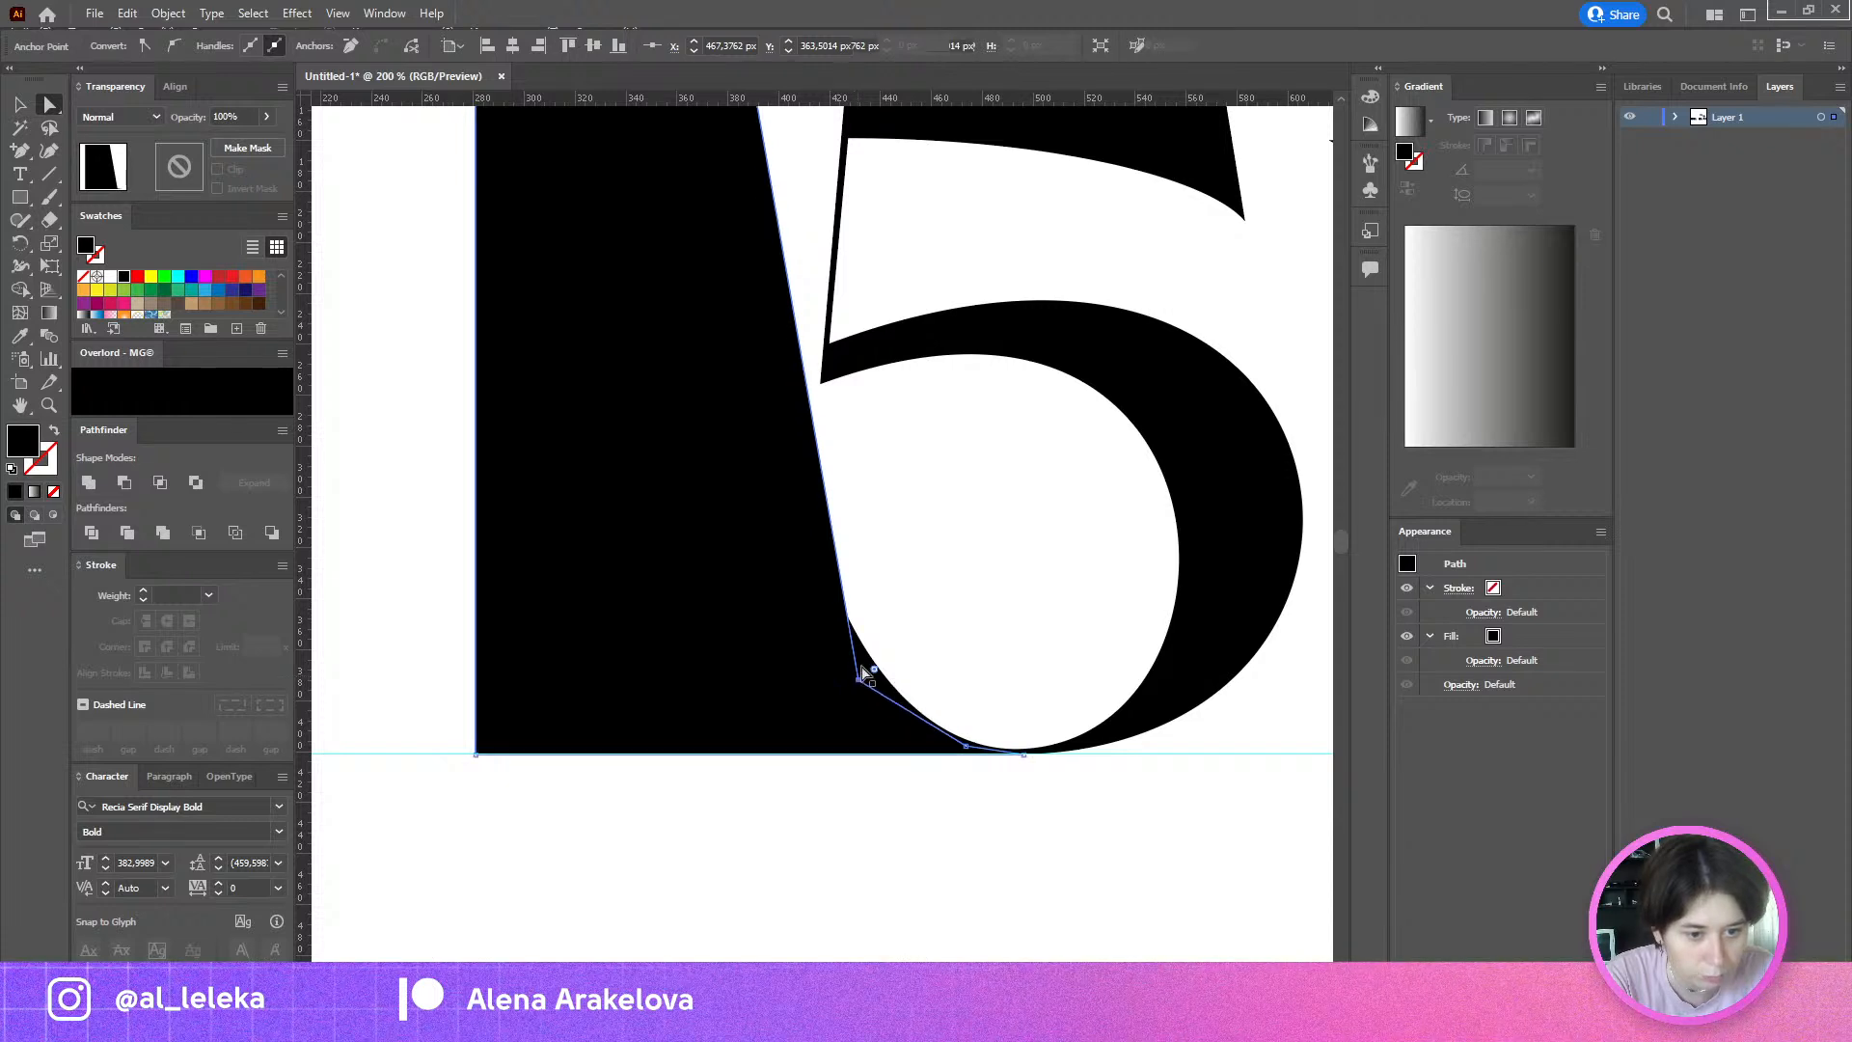
left_click_drag(690, 280, 686, 409)
key("ctrl+z")
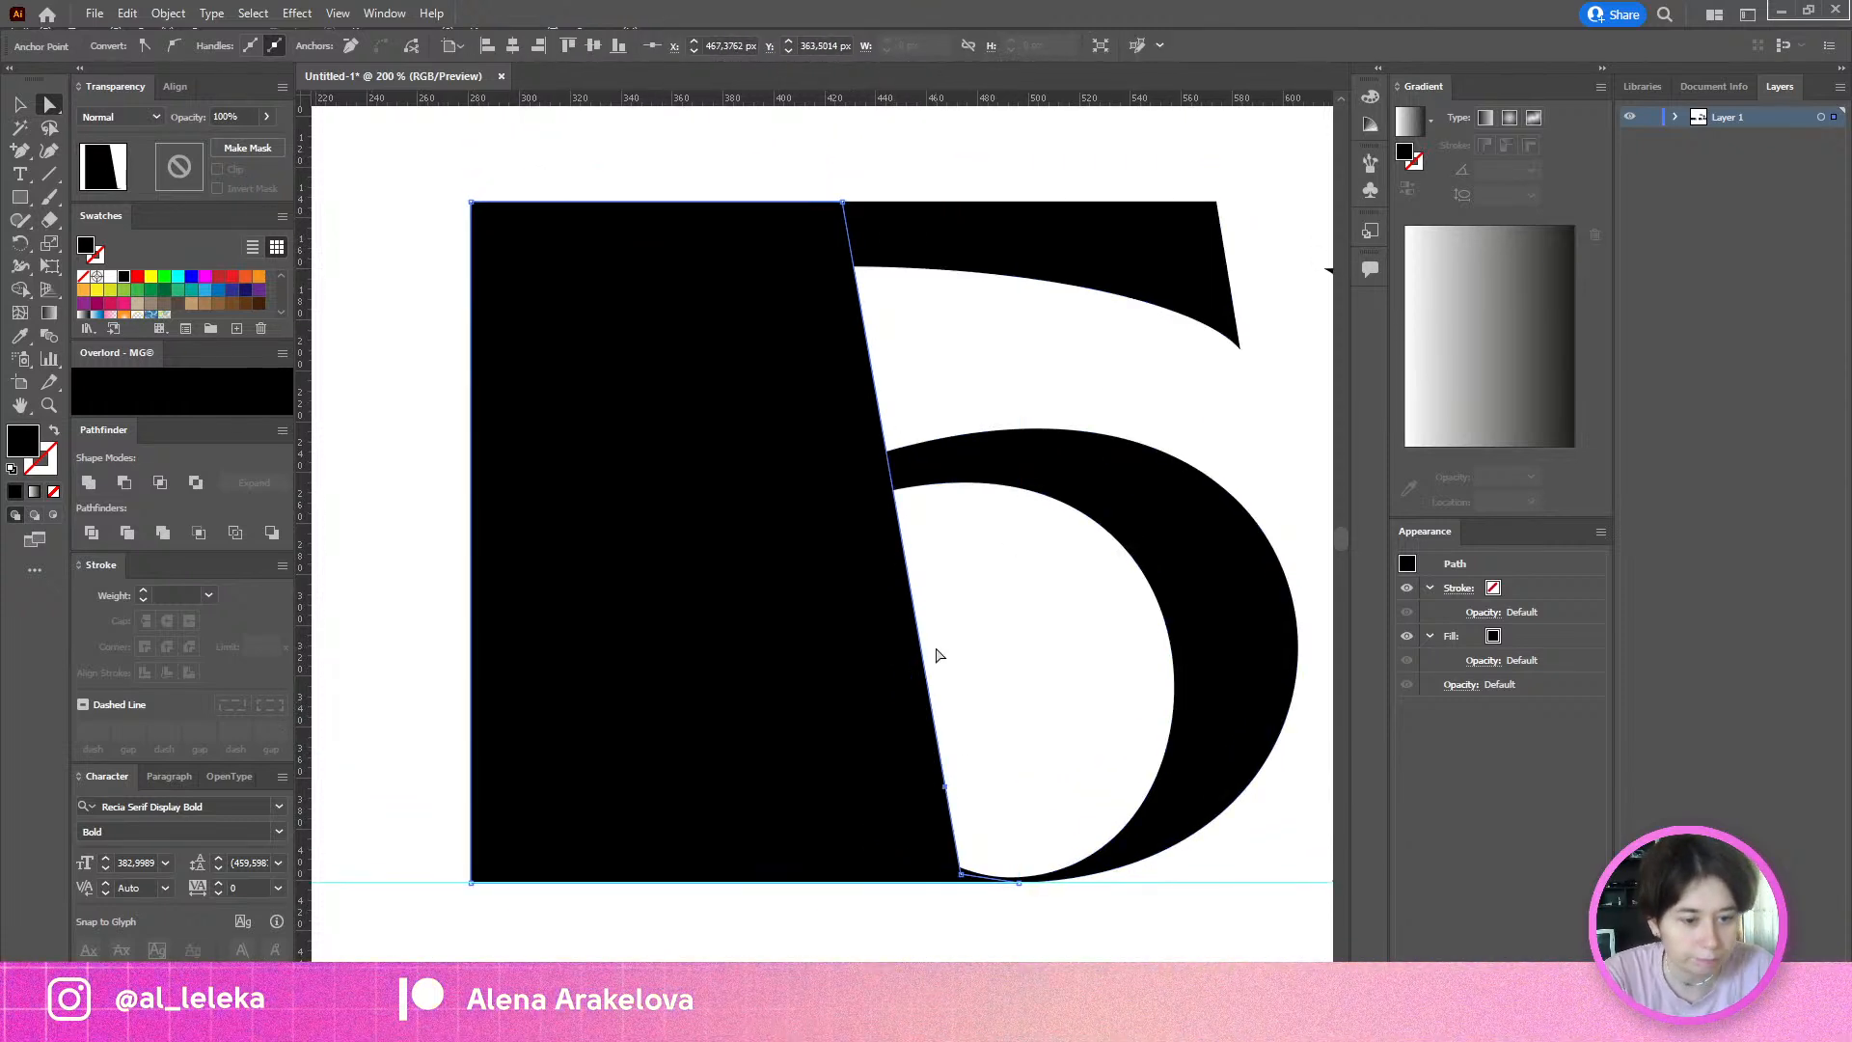
left_click_drag(946, 785, 829, 786)
Step: Add another anchor point to the shape's right edge and move it to the tip of the 5's lower stroke
key("p")
left_click(831, 652)
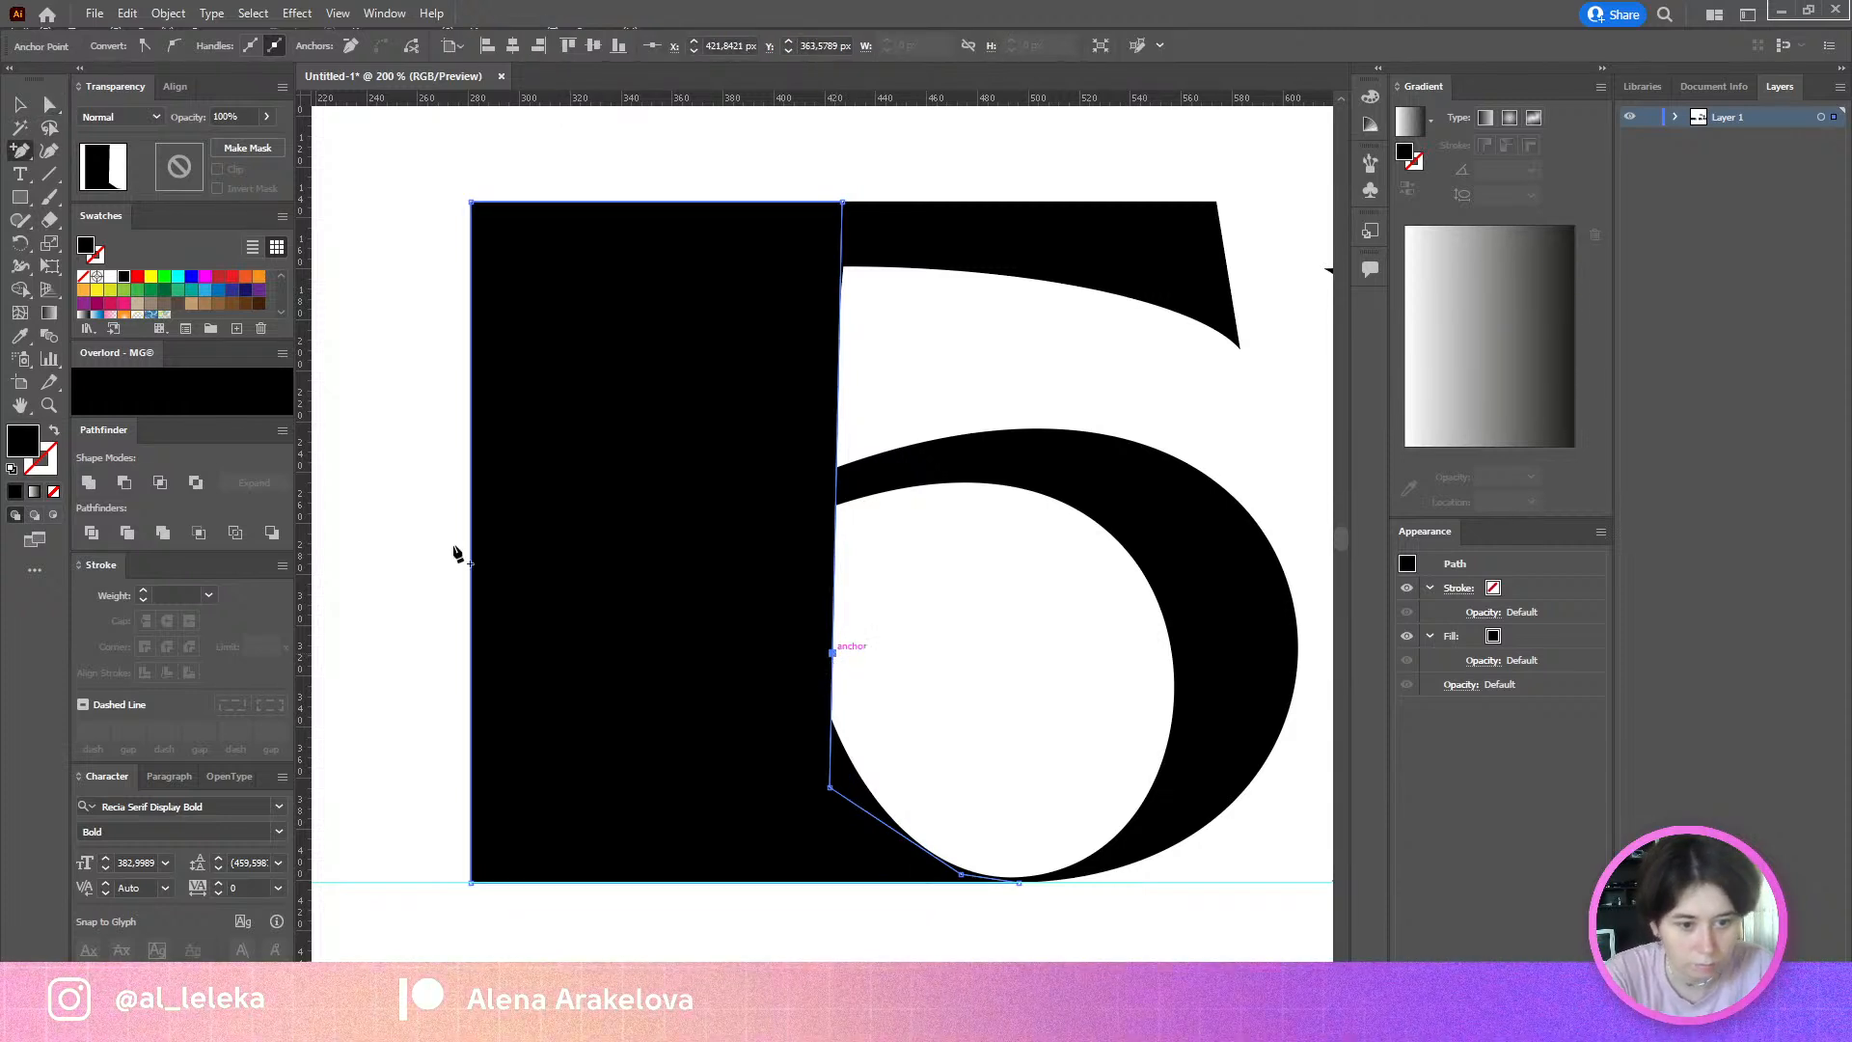
mouse_move(831, 652)
left_mouse_down()
mouse_move(785, 674)
mouse_move(812, 625)
left_mouse_up()
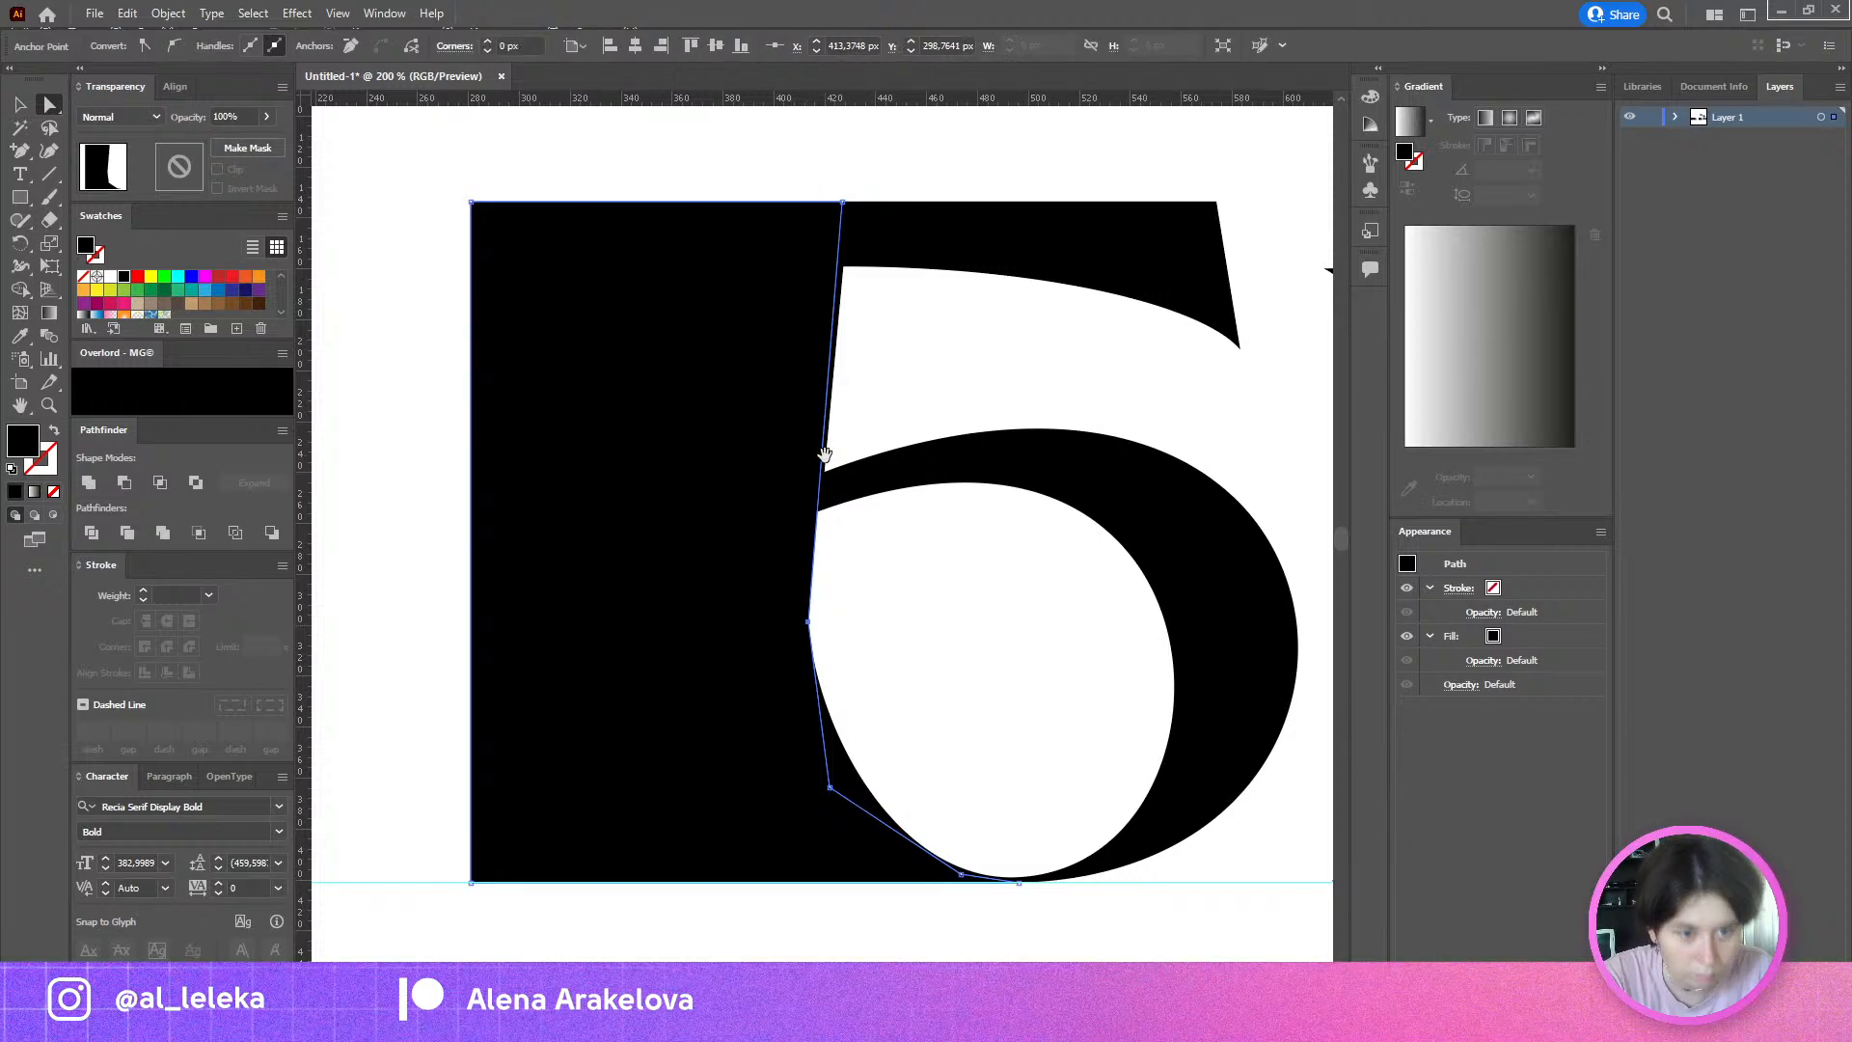
scroll(836, 675, "down", 3)
left_click_drag(906, 692, 802, 612)
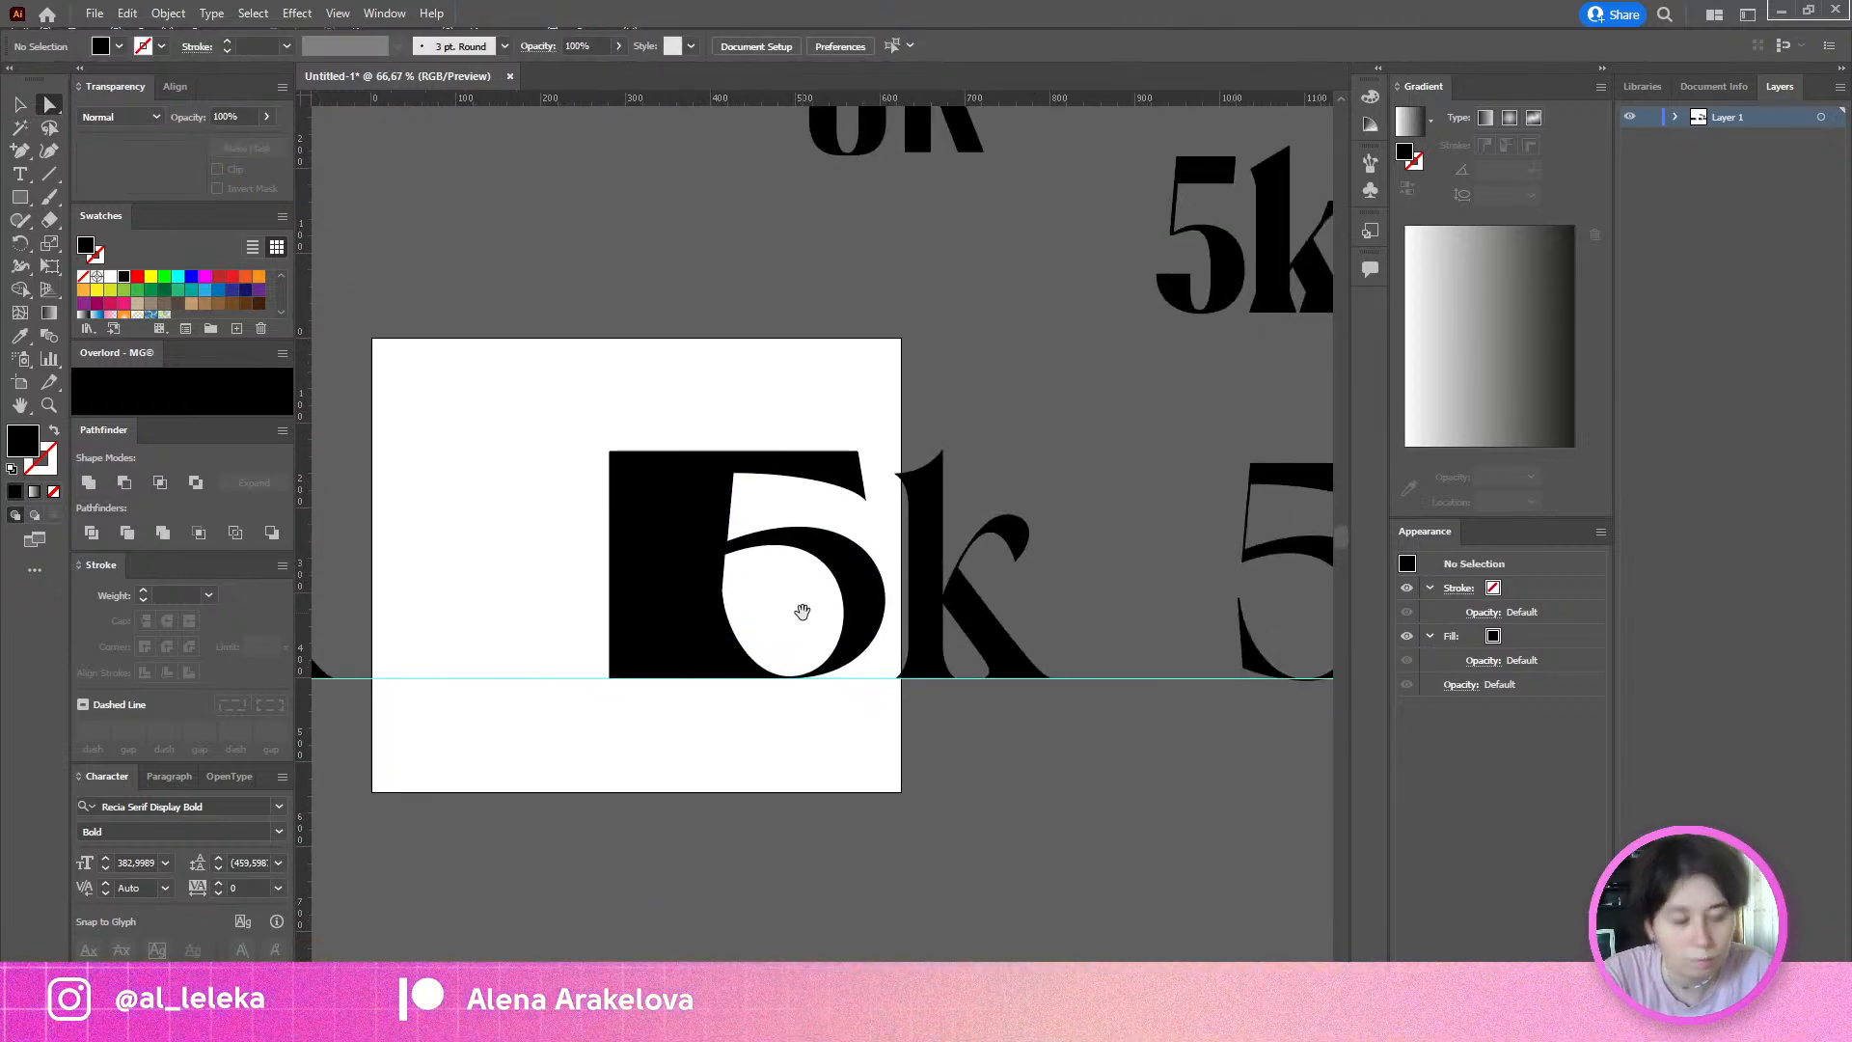
Step: Move the shape's tip anchor up to the lower corner of the 5's thin stem and add two anchors on the edge below it
key("v")
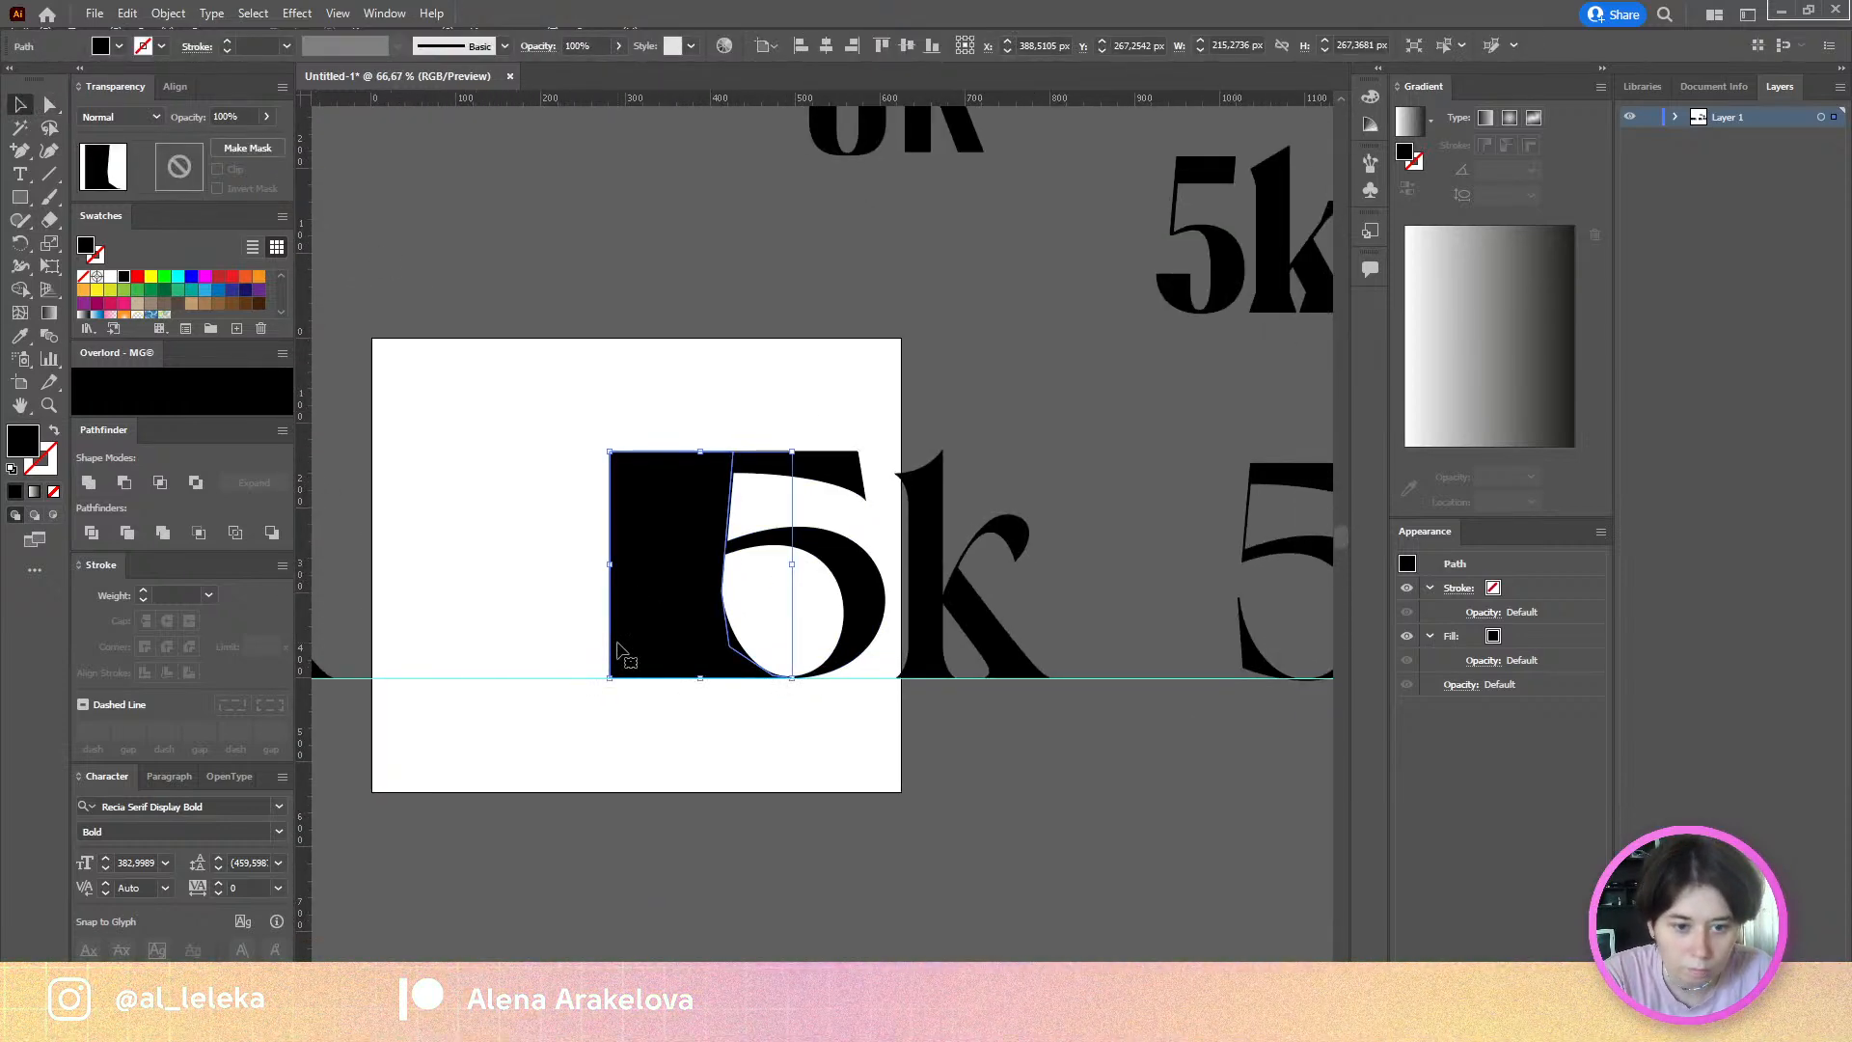
scroll(883, 376, "left", 3)
left_click(900, 345)
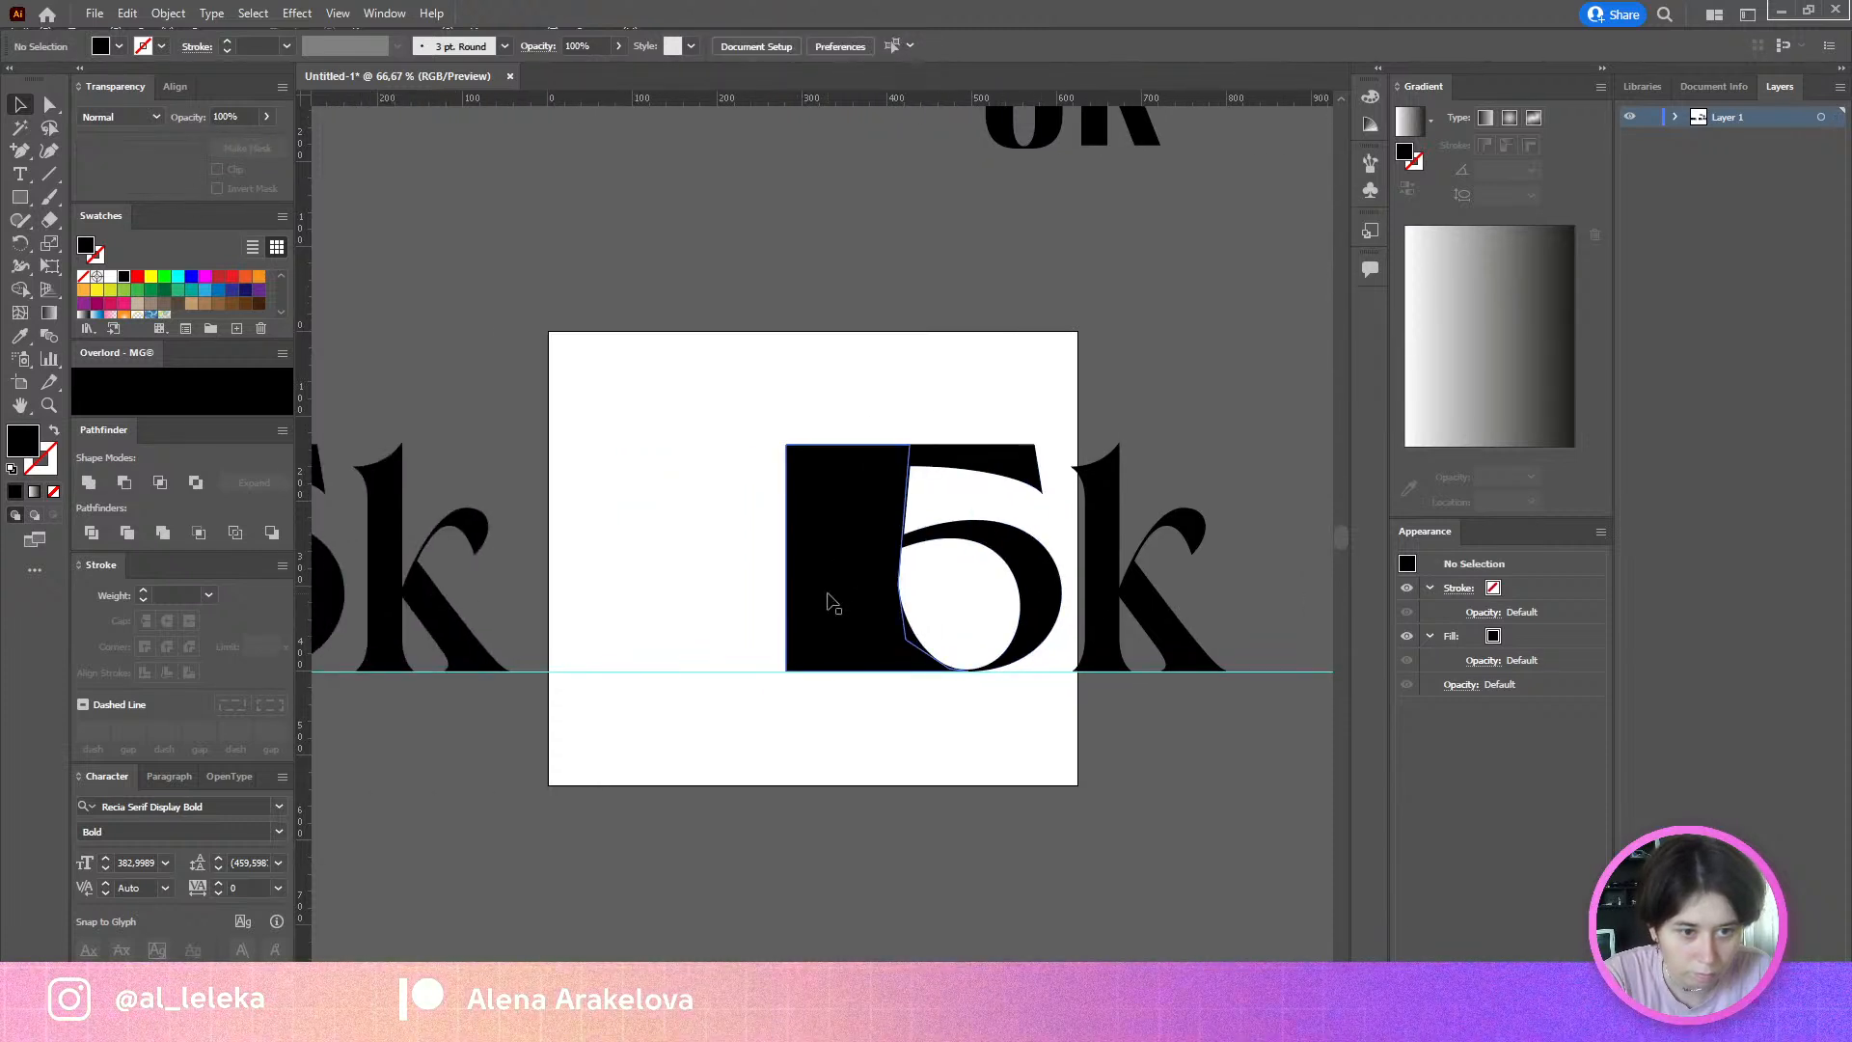
left_click(827, 602)
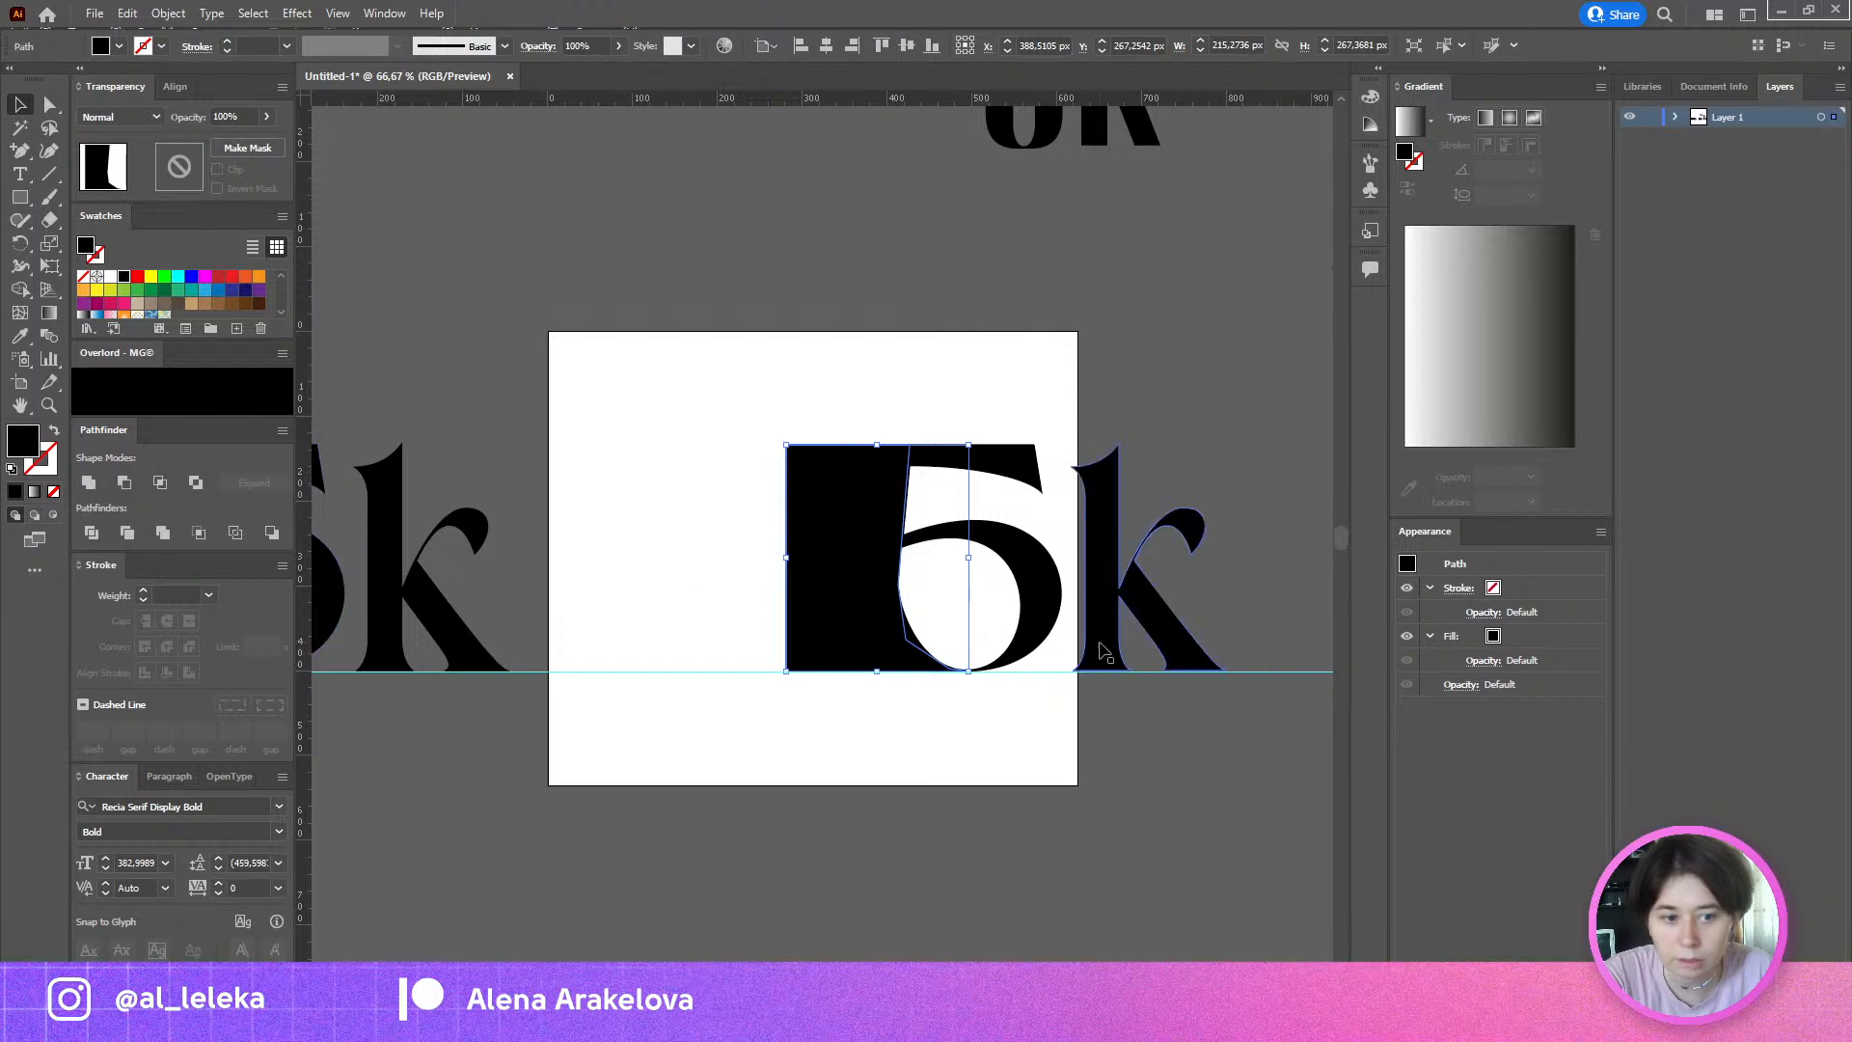
scroll(936, 575, "up", 1)
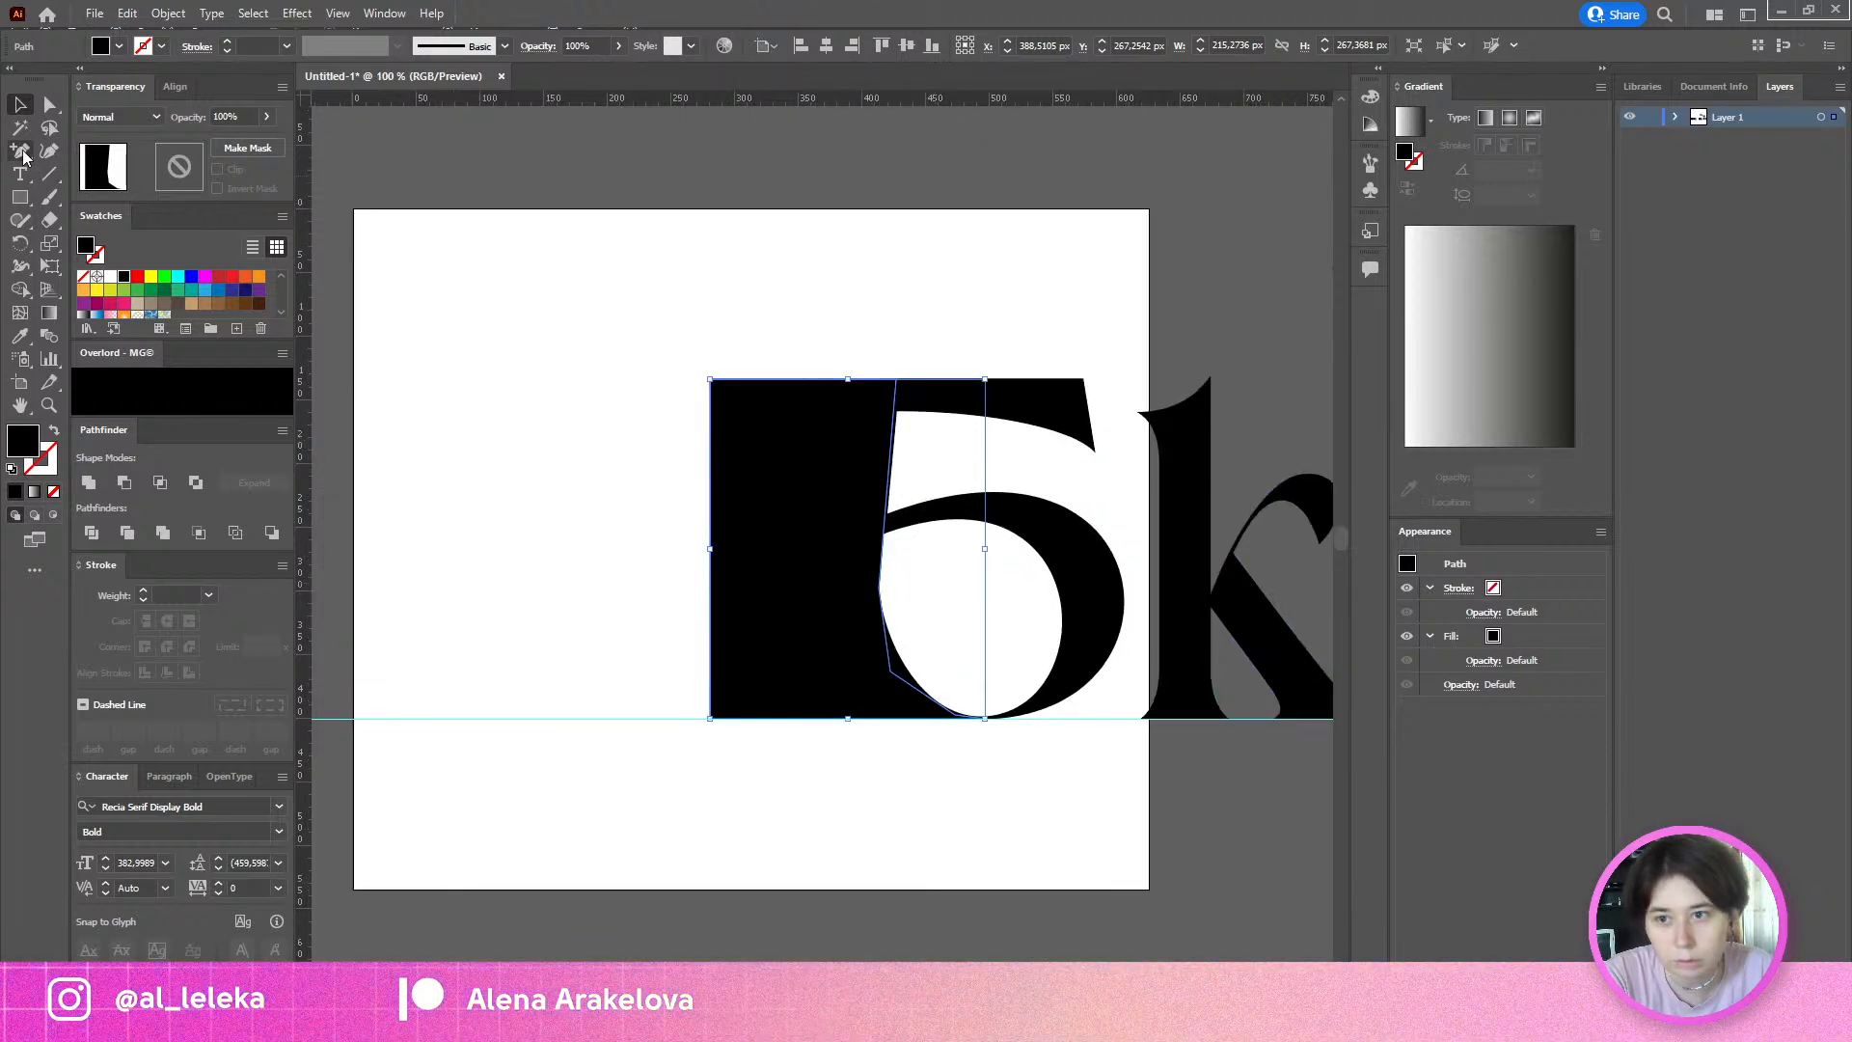
key("a")
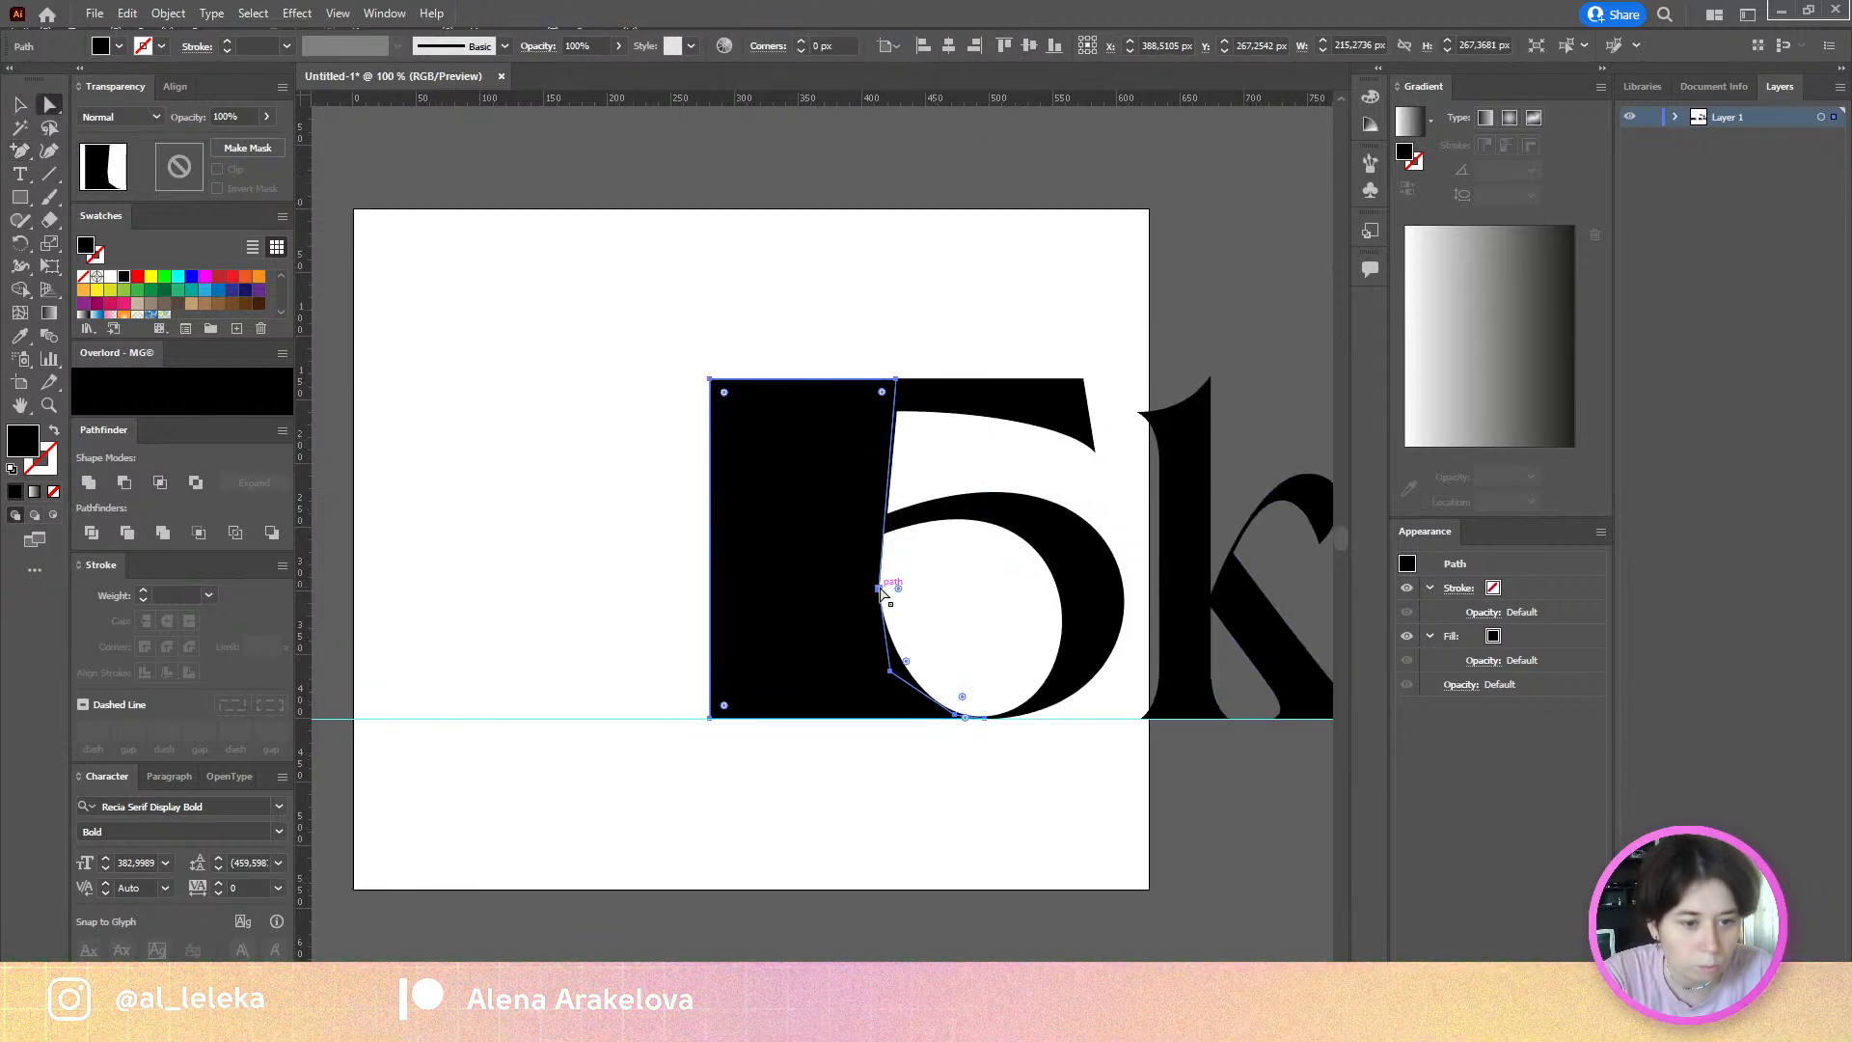
left_click_drag(881, 590, 888, 528)
key("p")
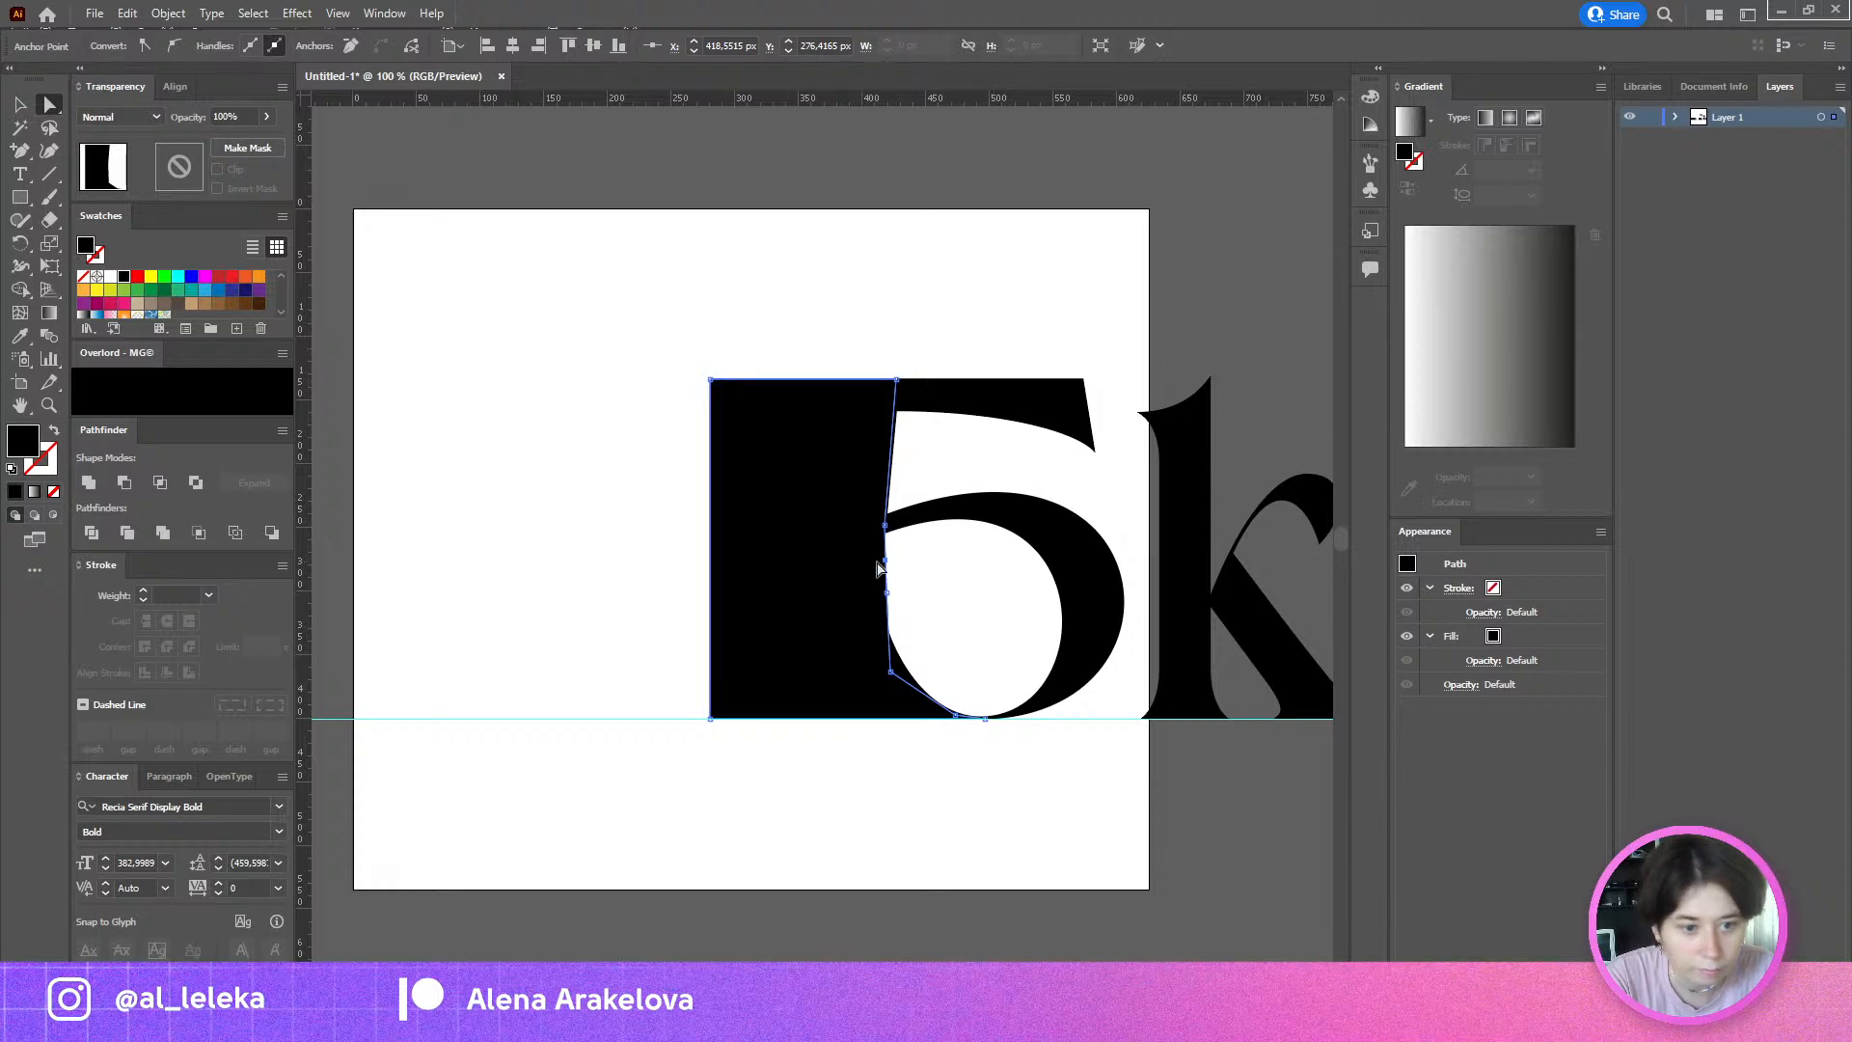
Step: Pull the three anchors below the stem corner into the 5's thick bowl stroke so the shape covers the counter
left_click_drag(880, 569, 1012, 519)
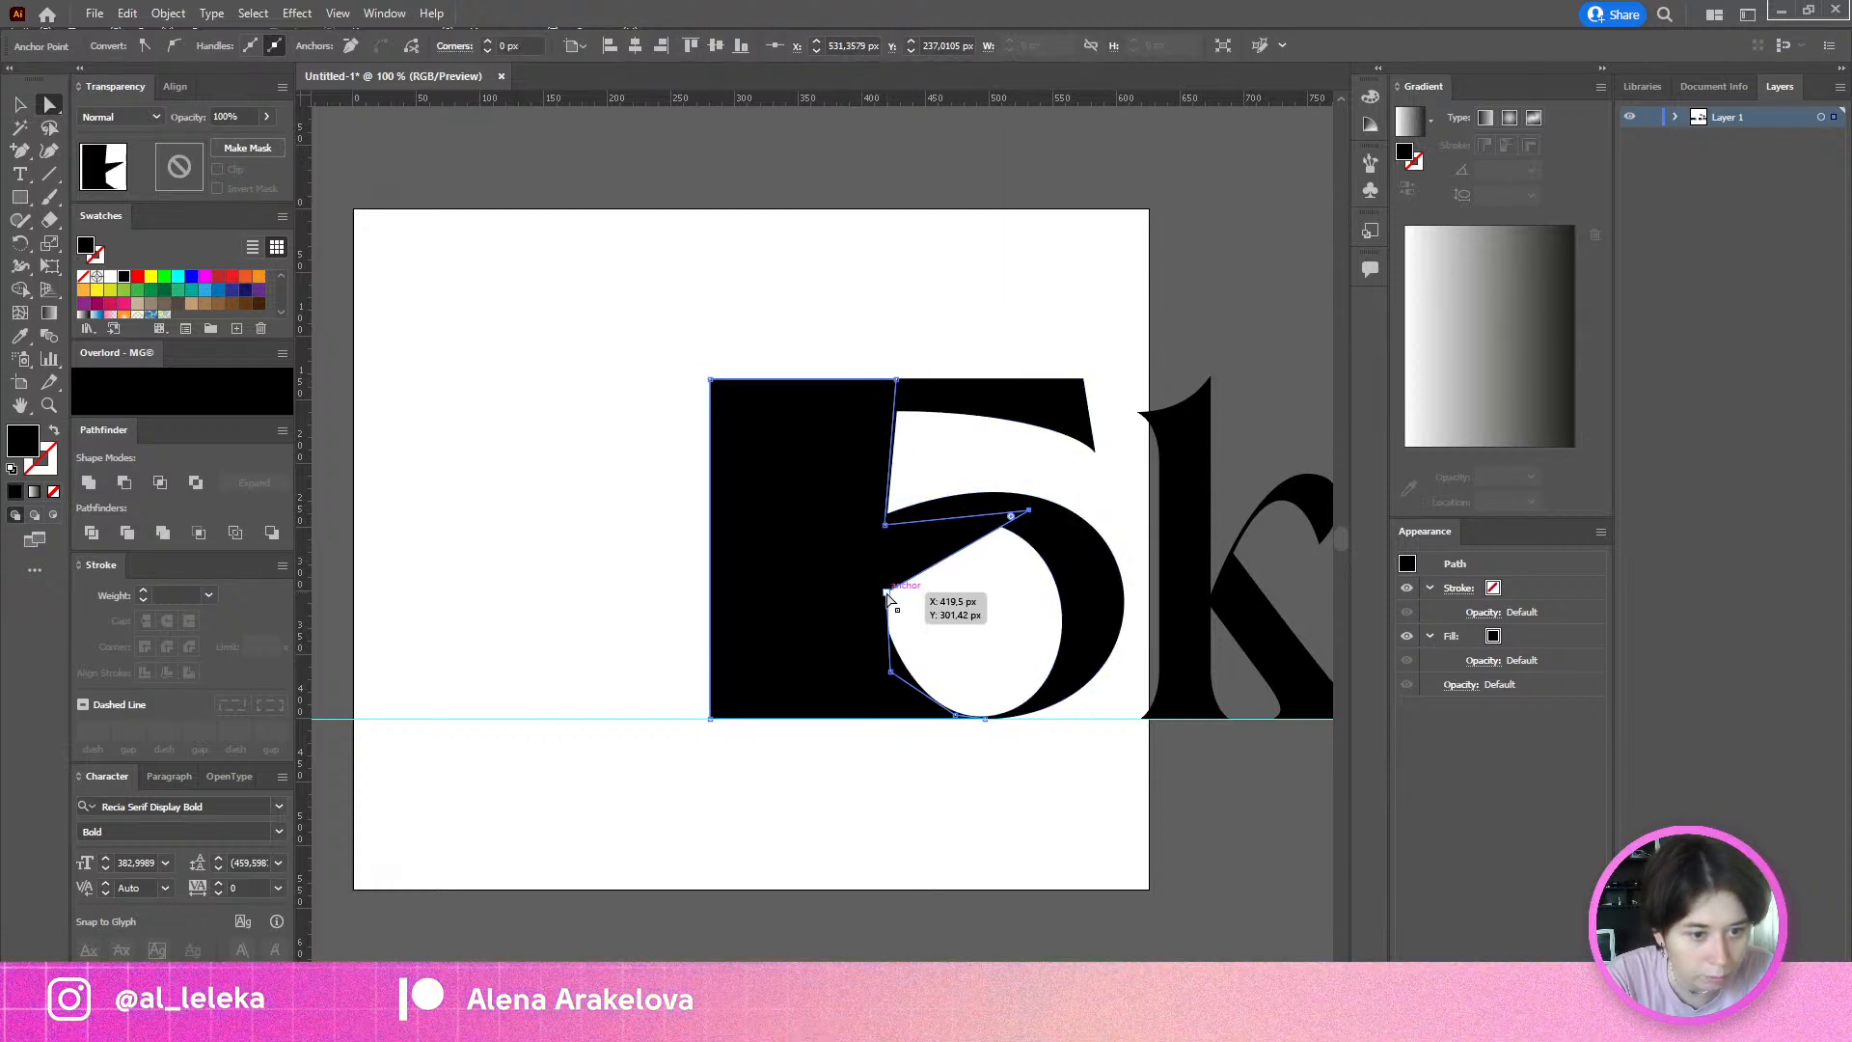
left_click_drag(1095, 613, 1096, 610)
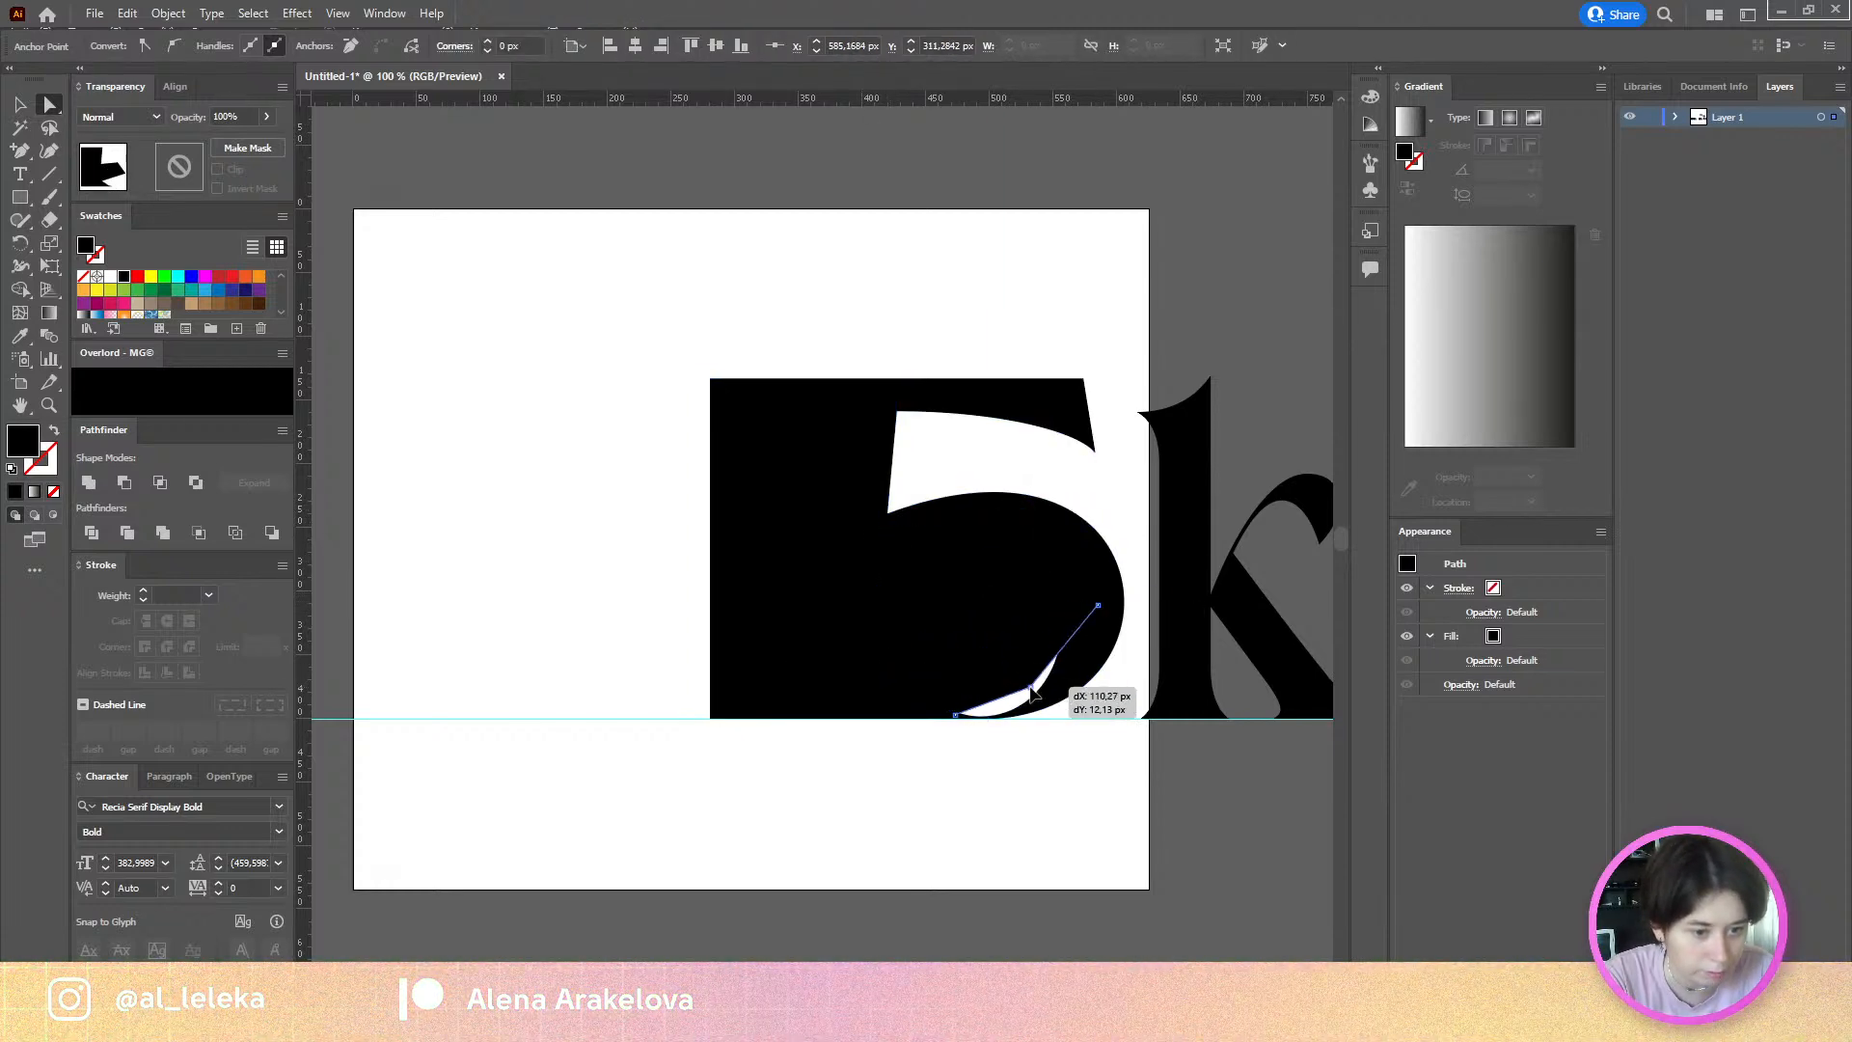
left_click_drag(1030, 688, 1058, 689)
Step: Remove the extra anchor near the bottom of the bowl and move the lower bowl anchor outward to about X 568, Y 372 px
scroll(955, 715, "up", 2)
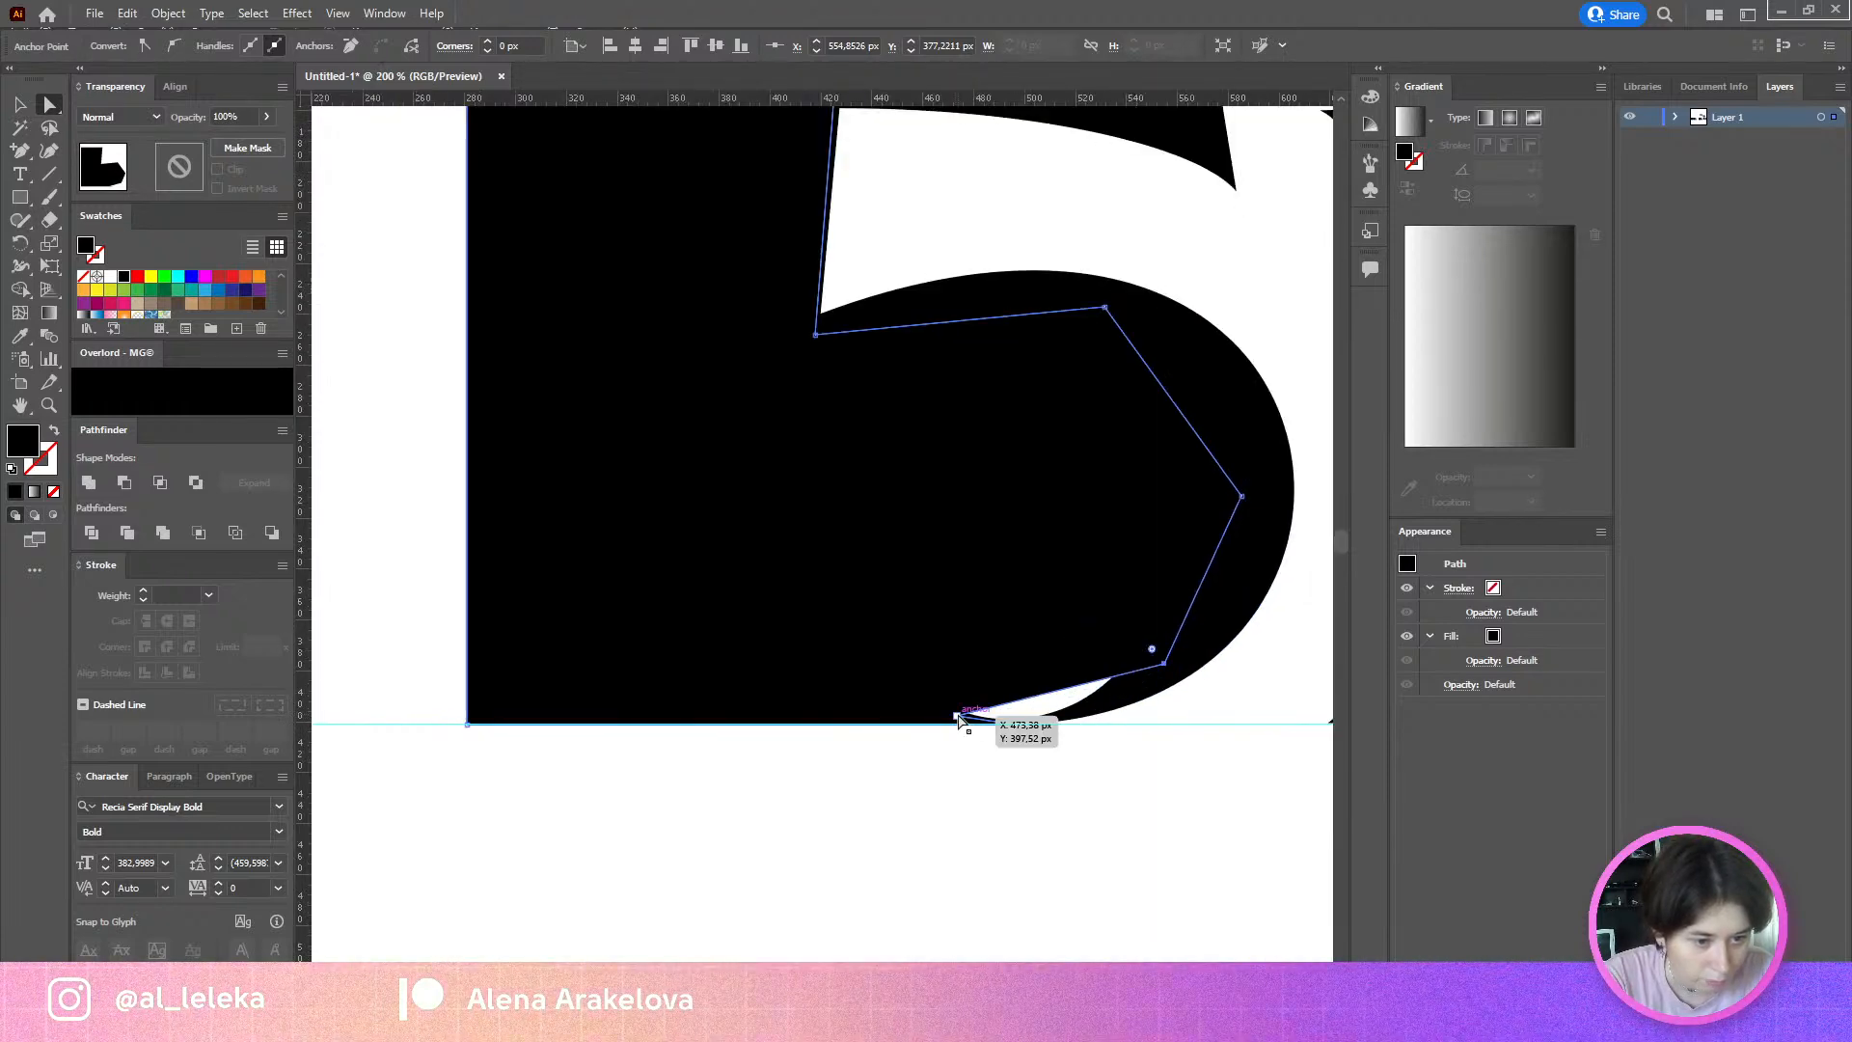
left_click(957, 718)
left_click(958, 719)
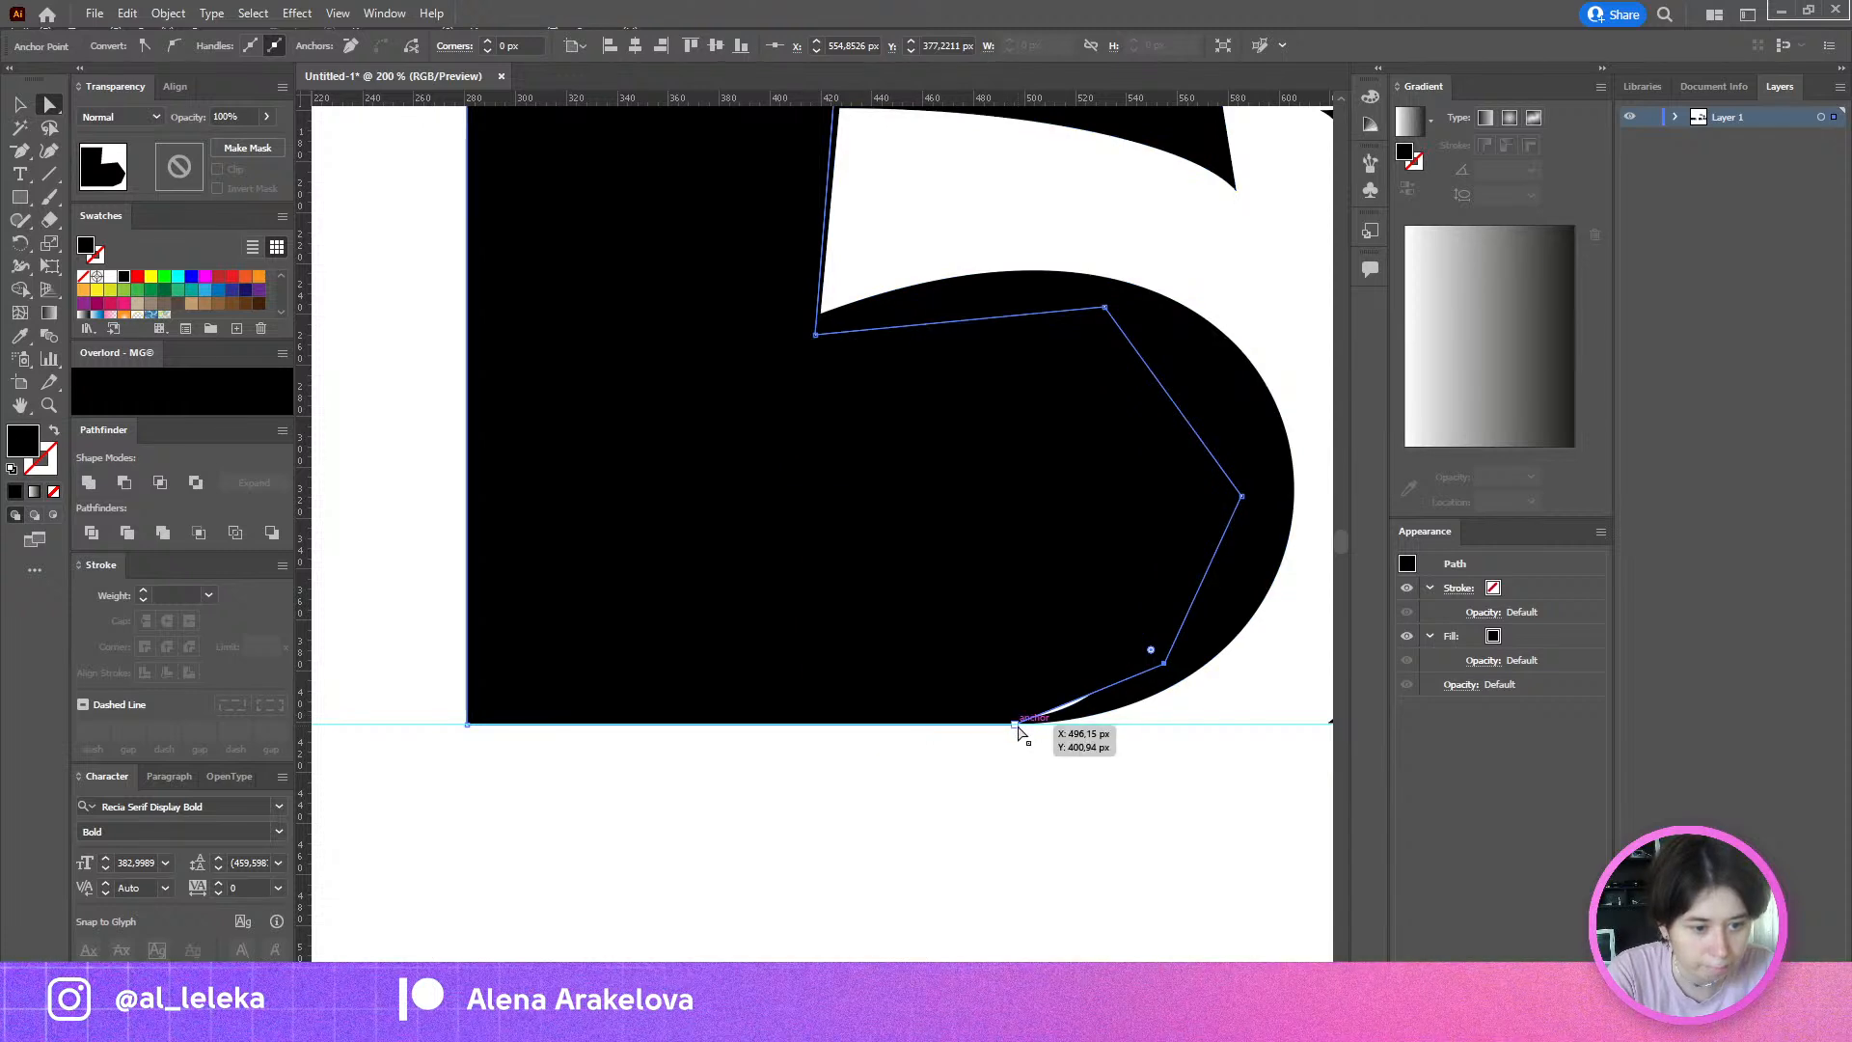
left_click(1049, 730)
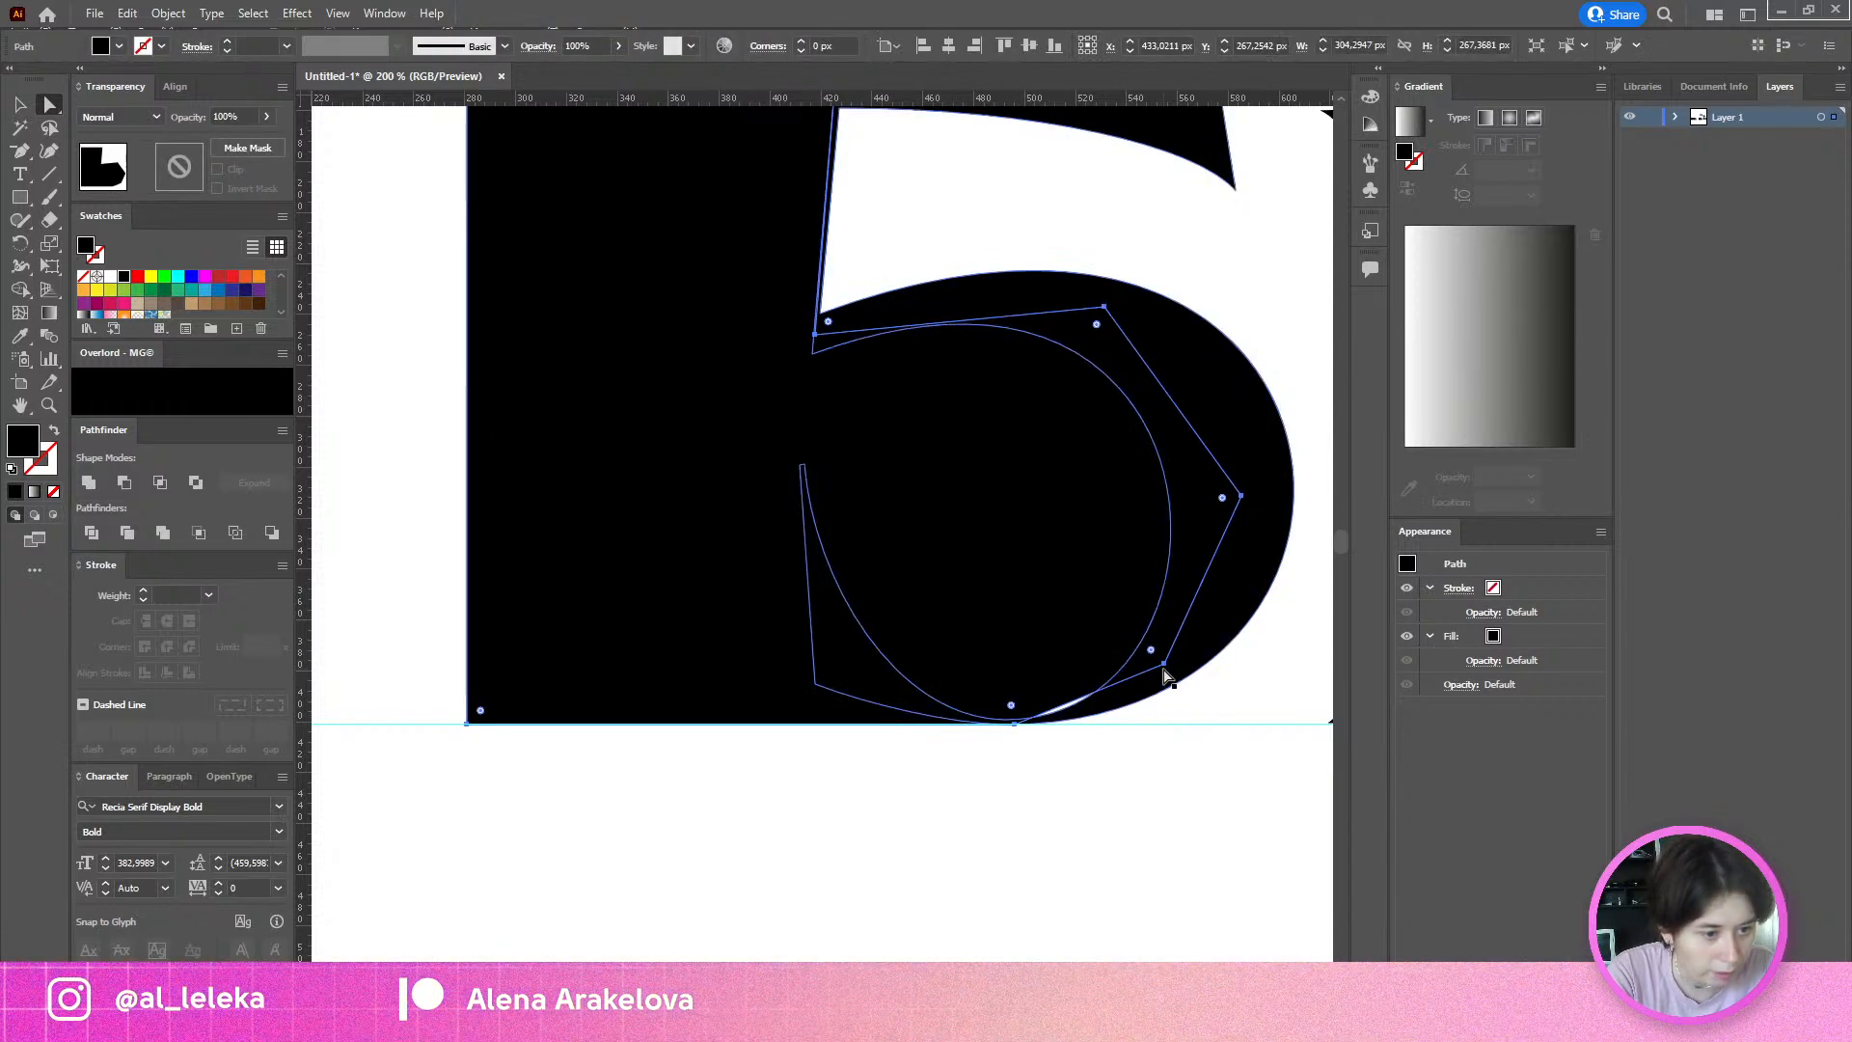
left_click_drag(1164, 667, 1197, 650)
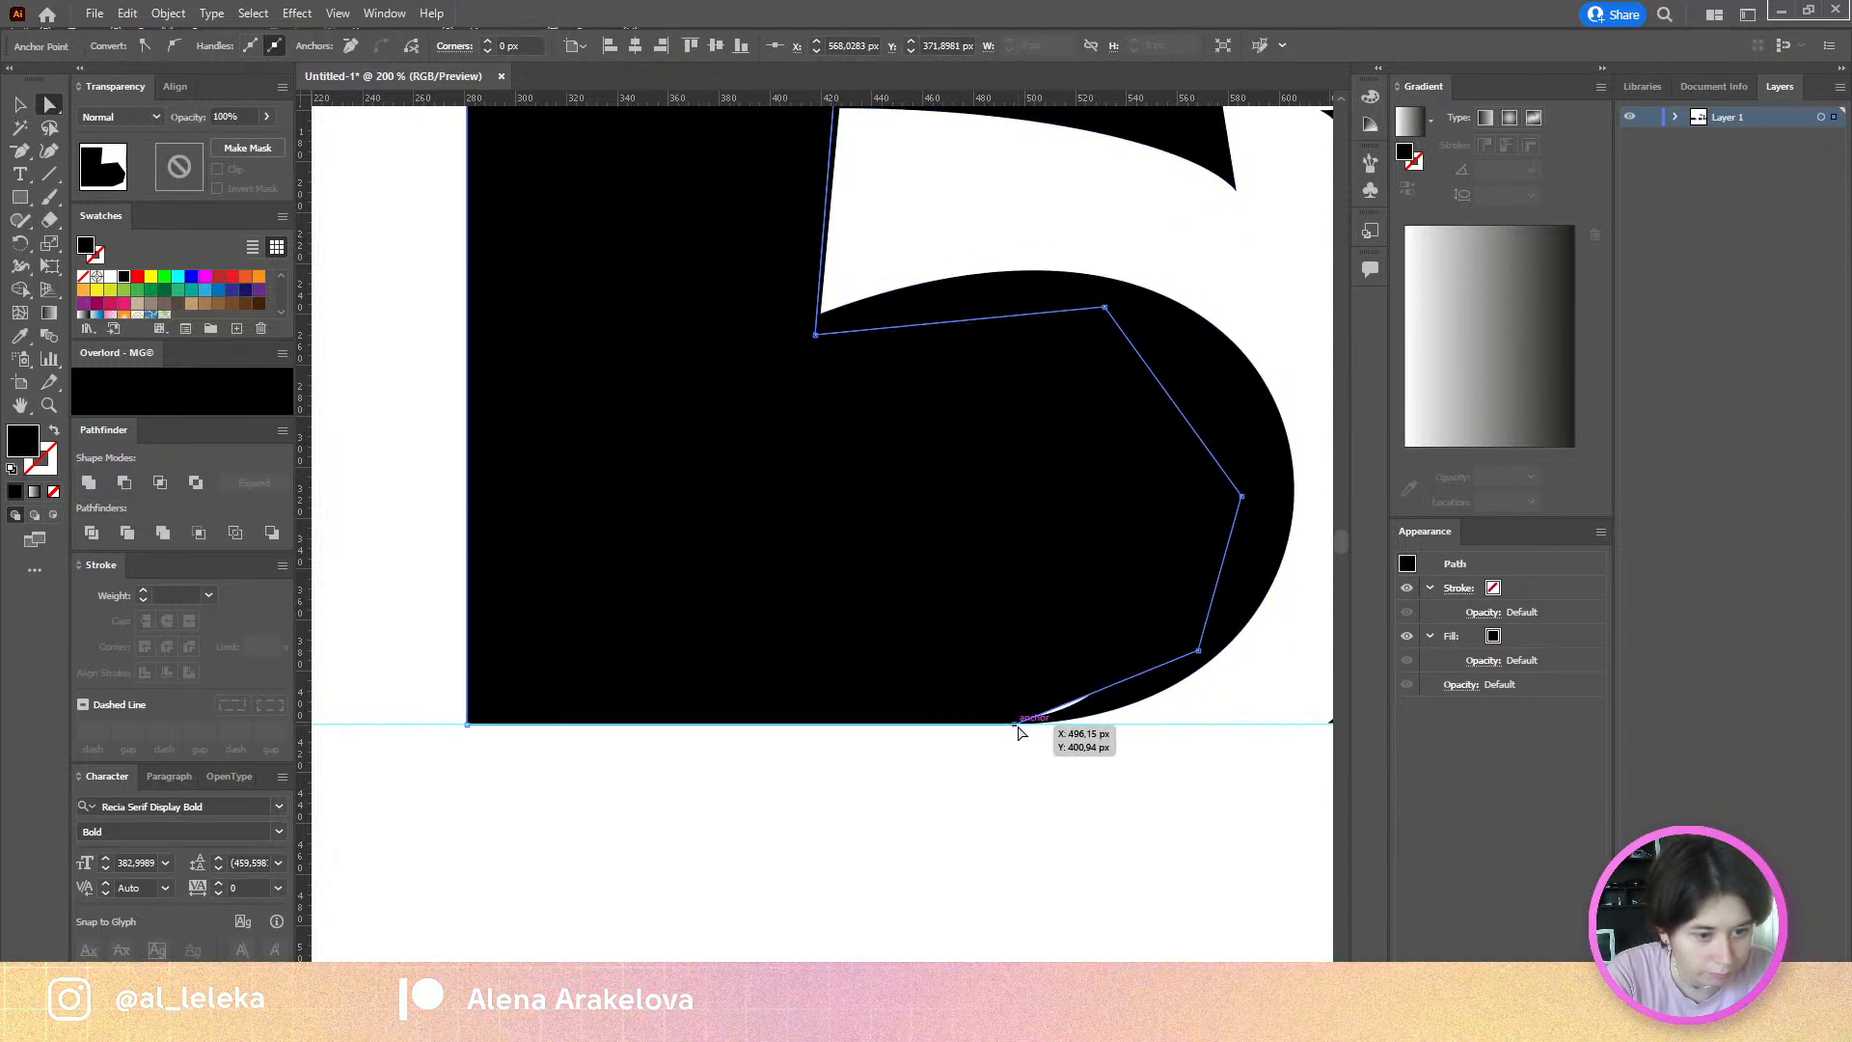
Step: Move the side shape's bottom anchor to the start of the 5's lower curve on the baseline, about X 494, Y 401 px
left_click_drag(1017, 726, 1040, 727)
scroll(1037, 727, "up", 4)
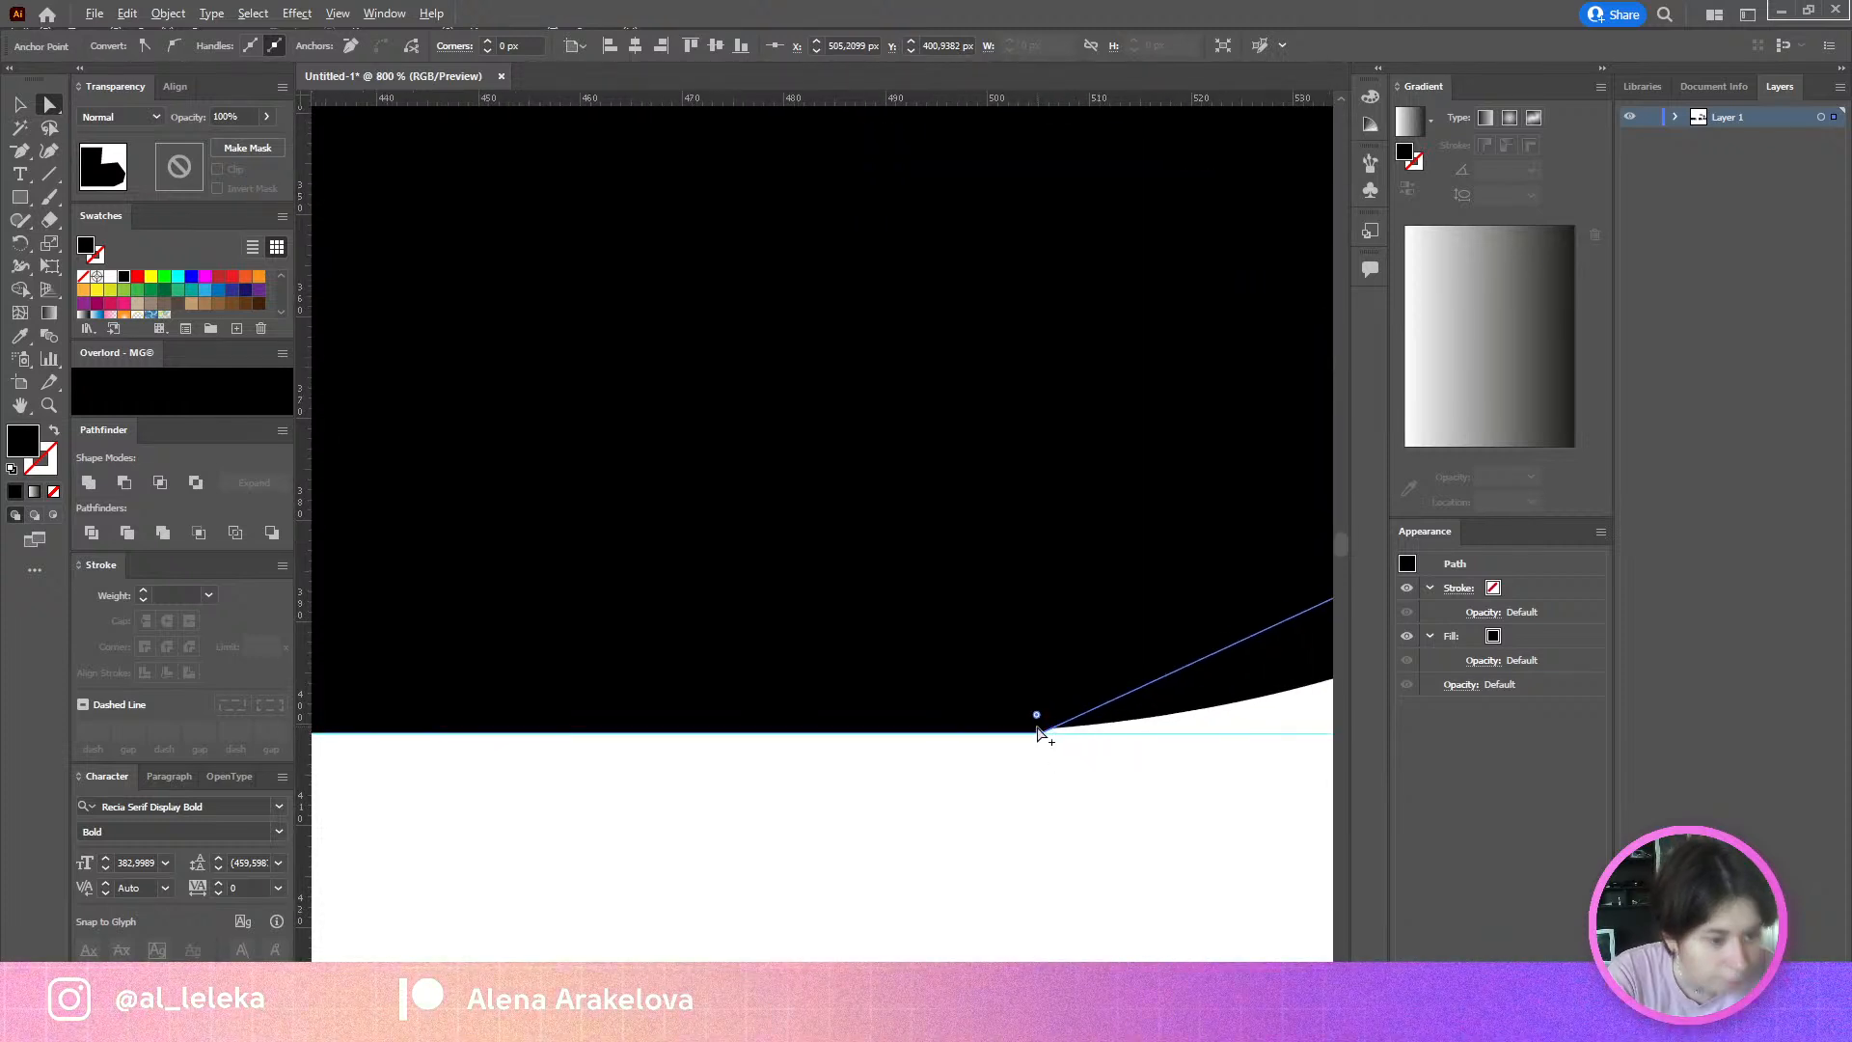
scroll(1039, 733, "up", 3)
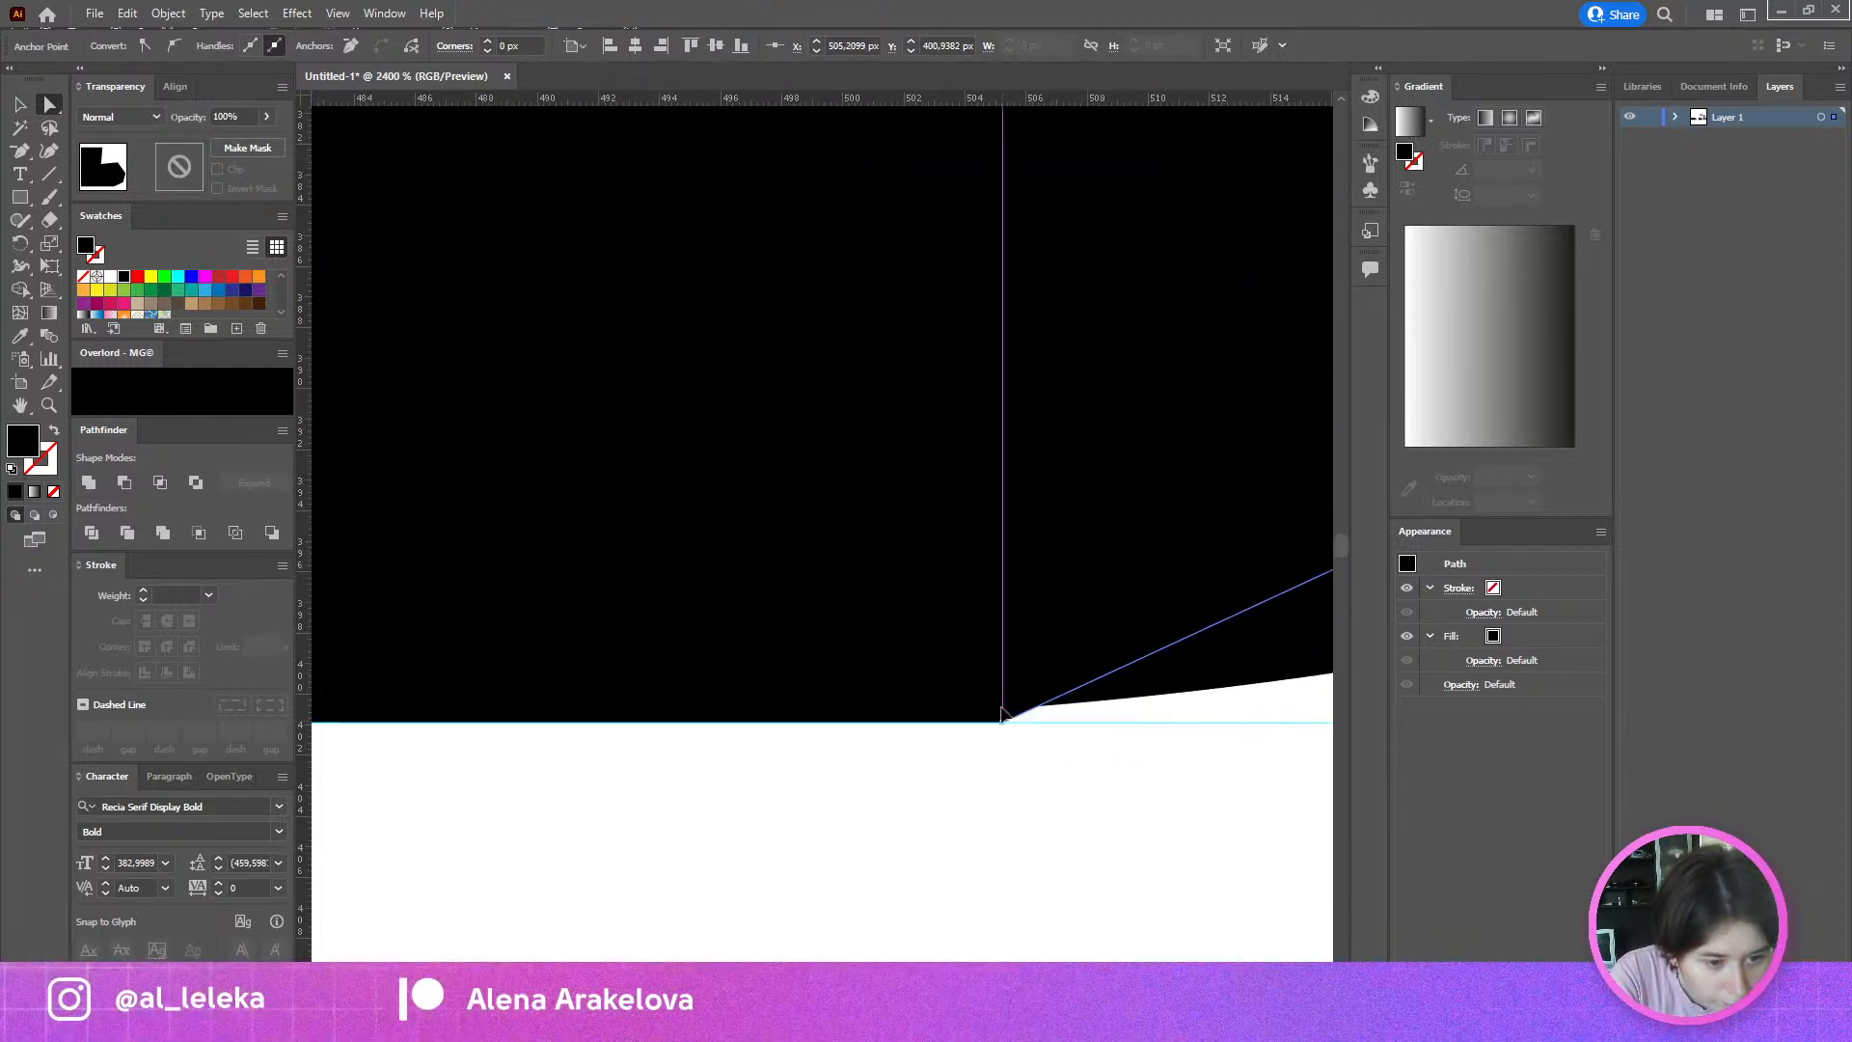
left_click_drag(1003, 713, 911, 702)
left_click_drag(661, 730, 661, 725)
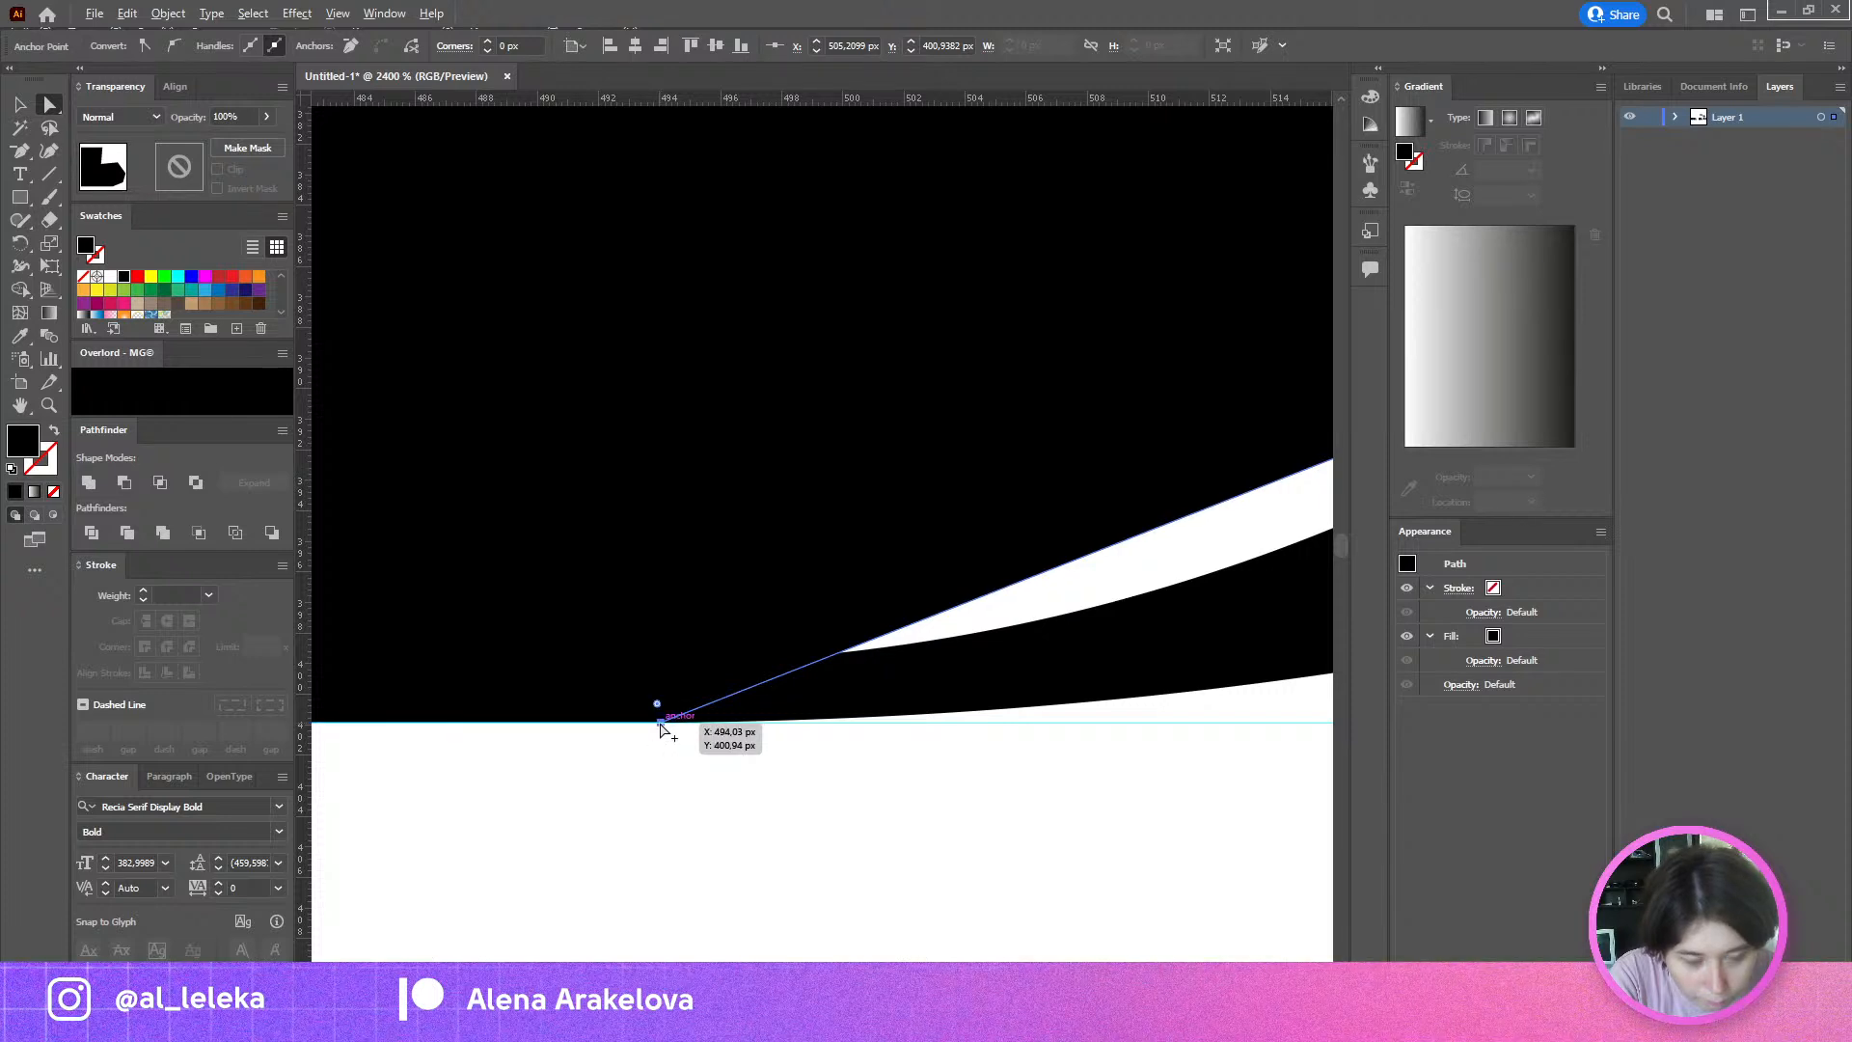
Step: Add an anchor on the lower bowl edge and pull it into the 5's stroke at about X 523, Y 395 px
scroll(662, 723, "down", 3)
key("p")
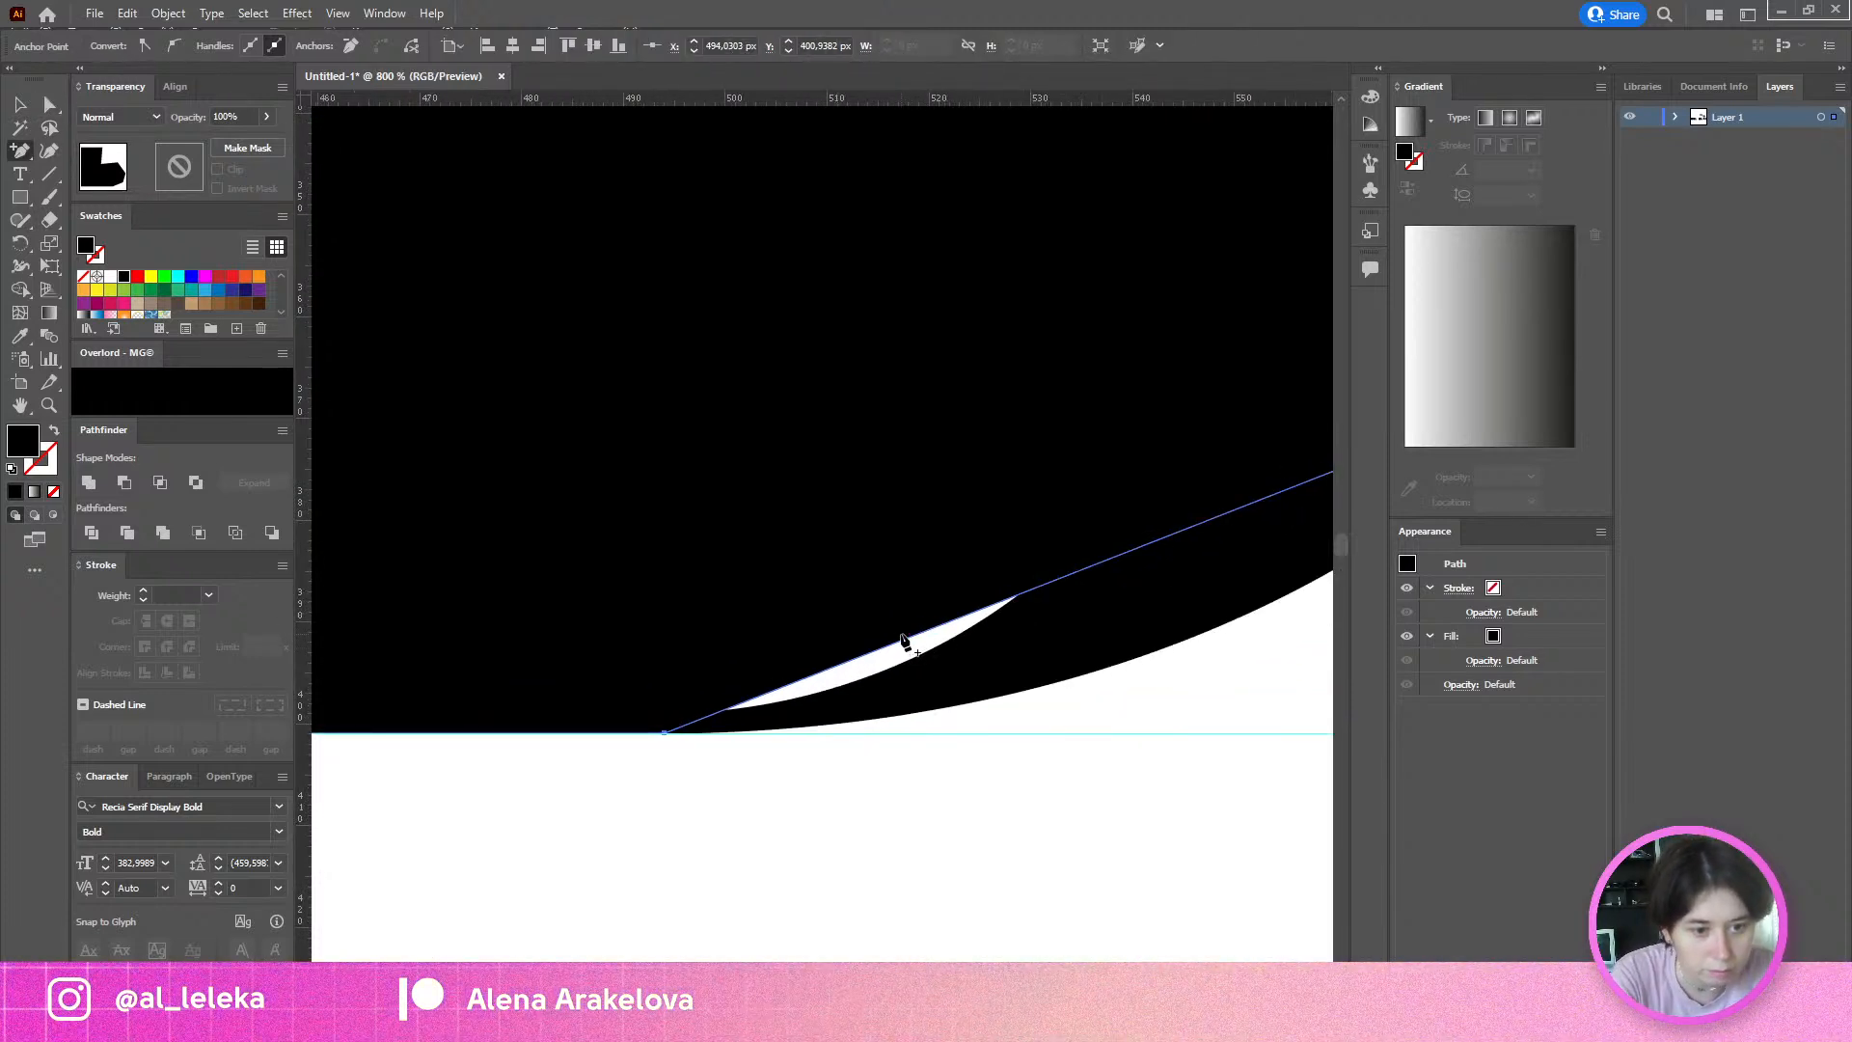
key("a")
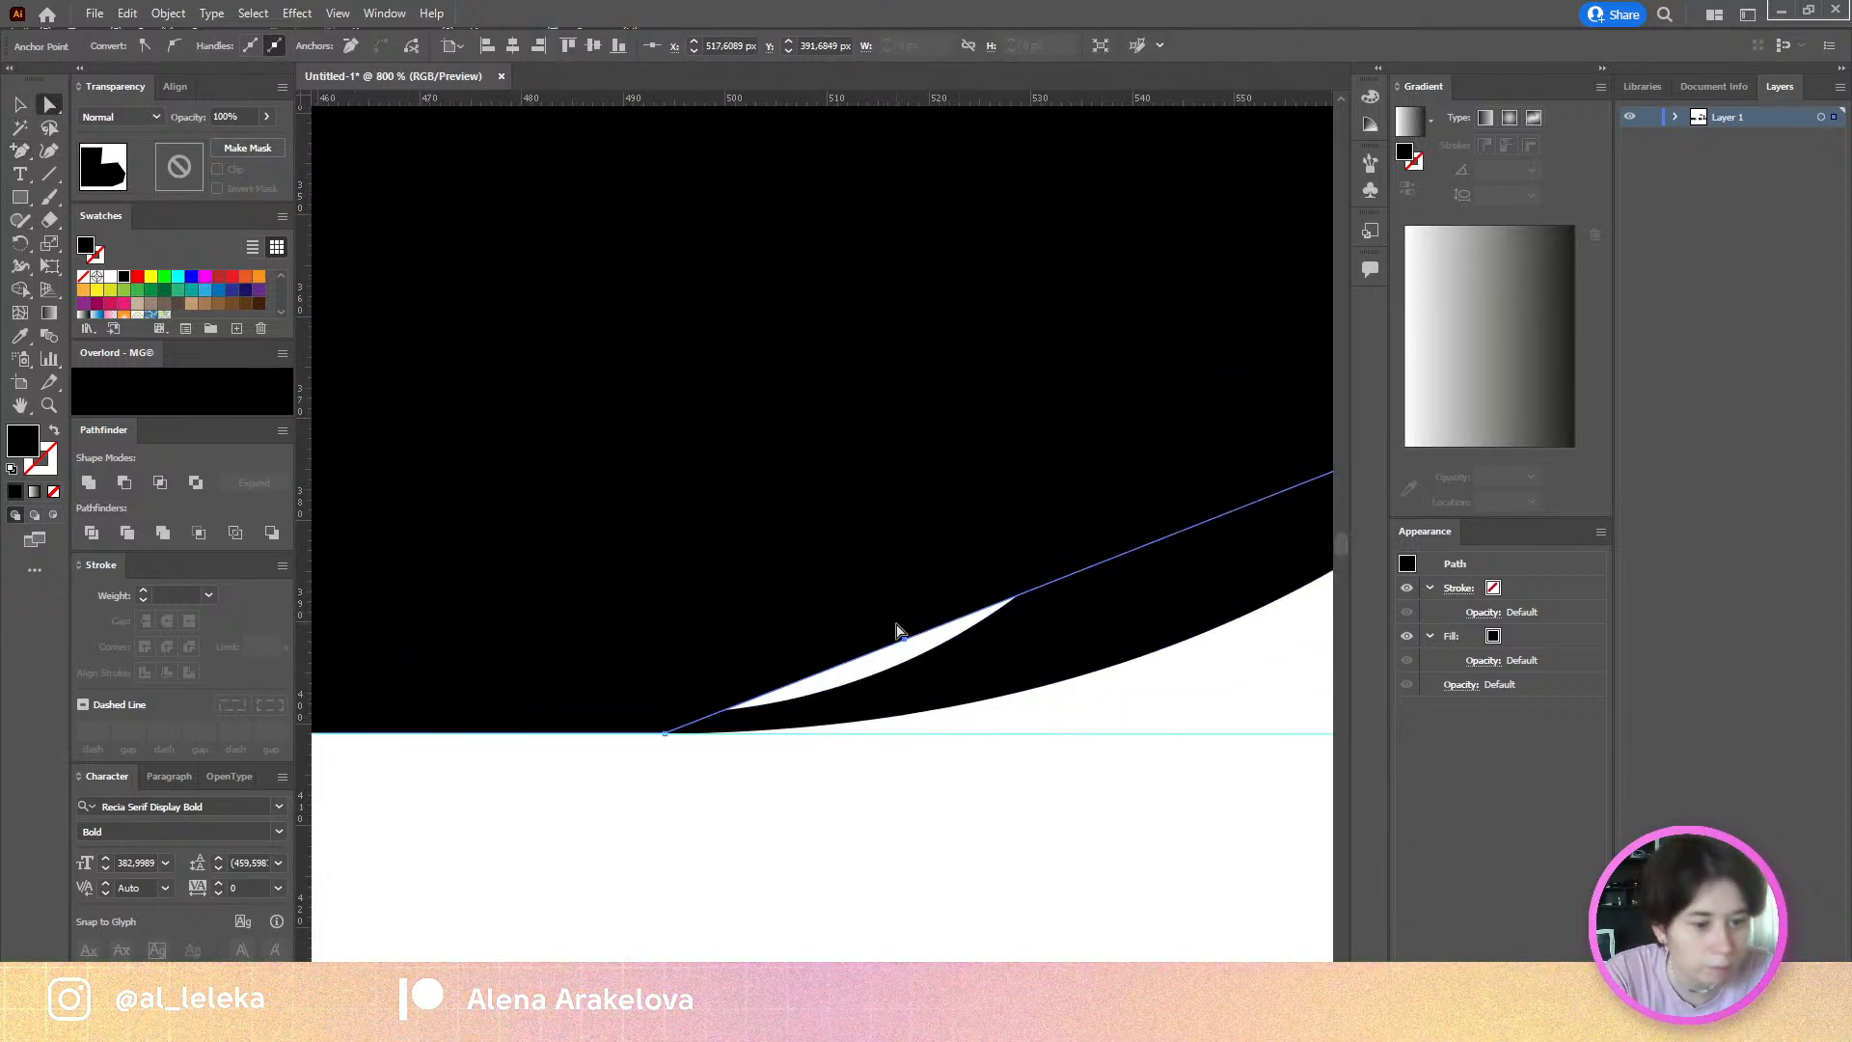
left_click_drag(903, 643, 958, 673)
Step: Raise the upper bowl anchor inside the 5's thick stroke to about X 533, Y 228 px
scroll(958, 673, "down", 2)
left_click_drag(1005, 514, 710, 964)
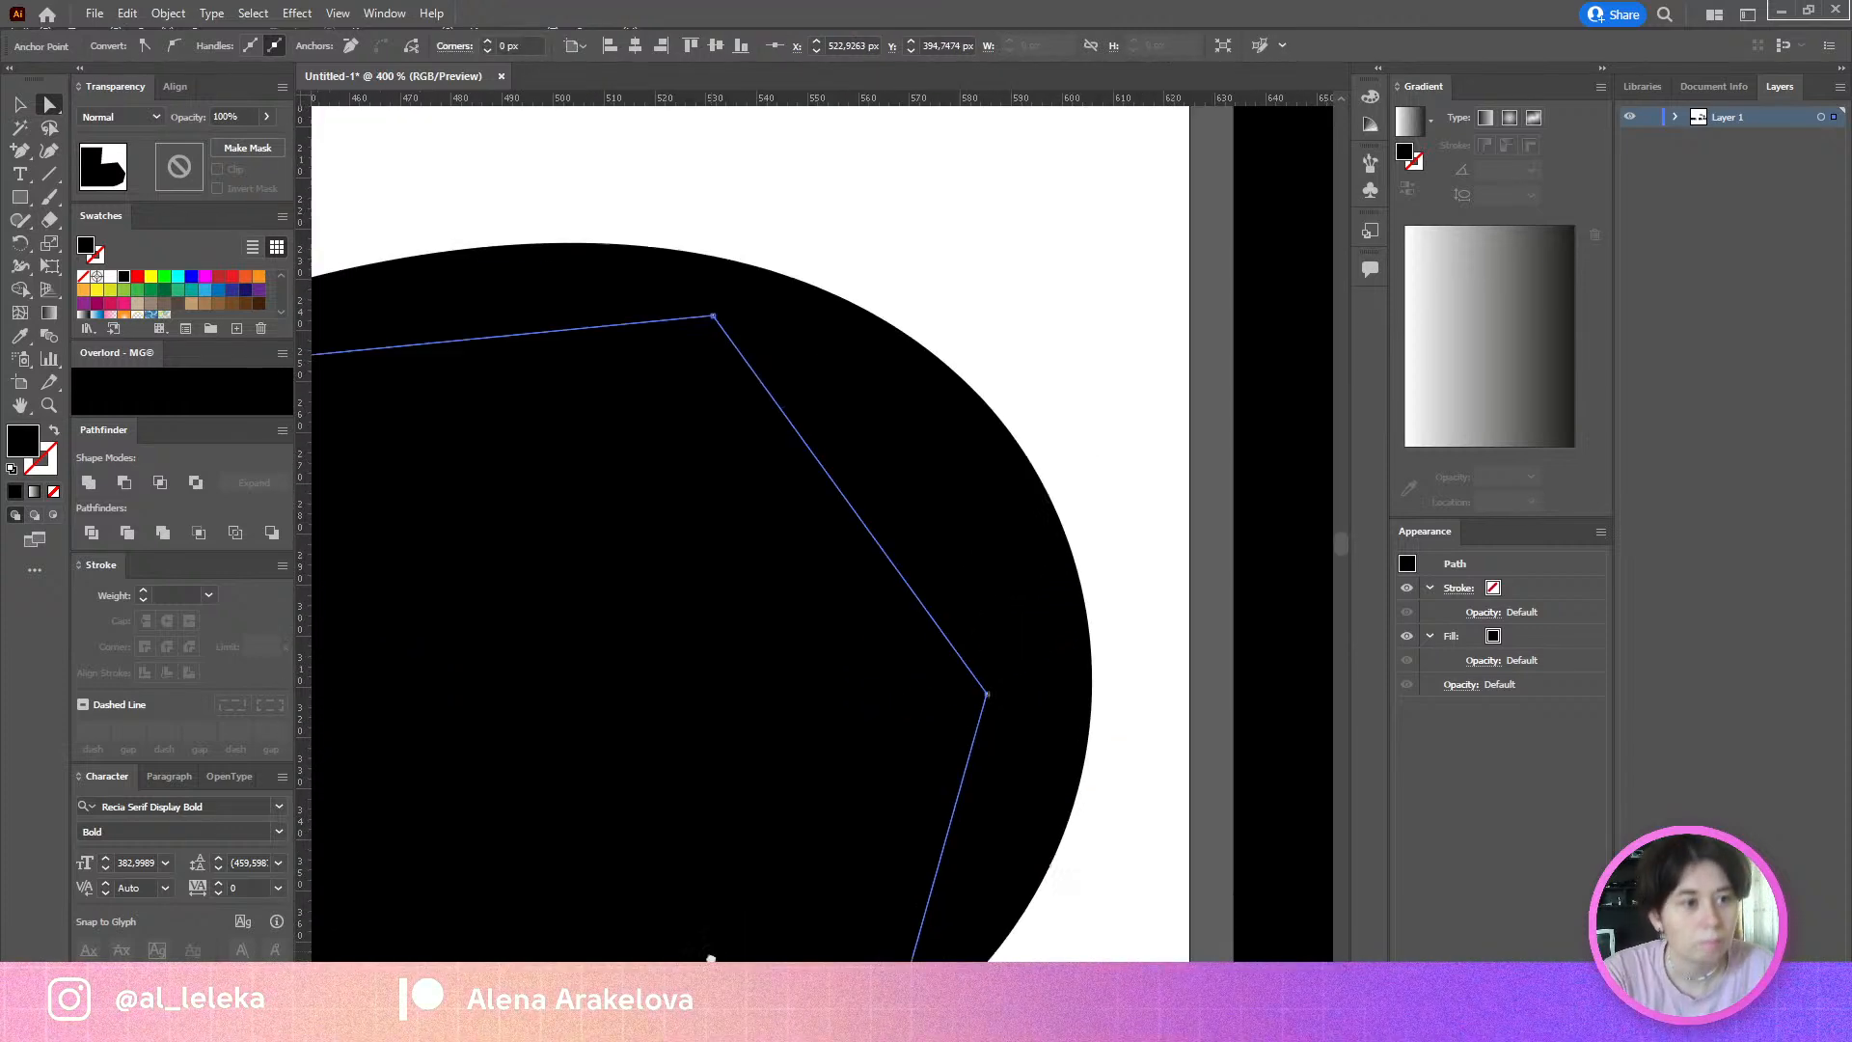
left_click_drag(845, 528, 1315, 715)
left_click_drag(1186, 501, 1189, 462)
Step: Select the 5 and its black side shape together, leaving the k unselected
scroll(1193, 463, "down", 3)
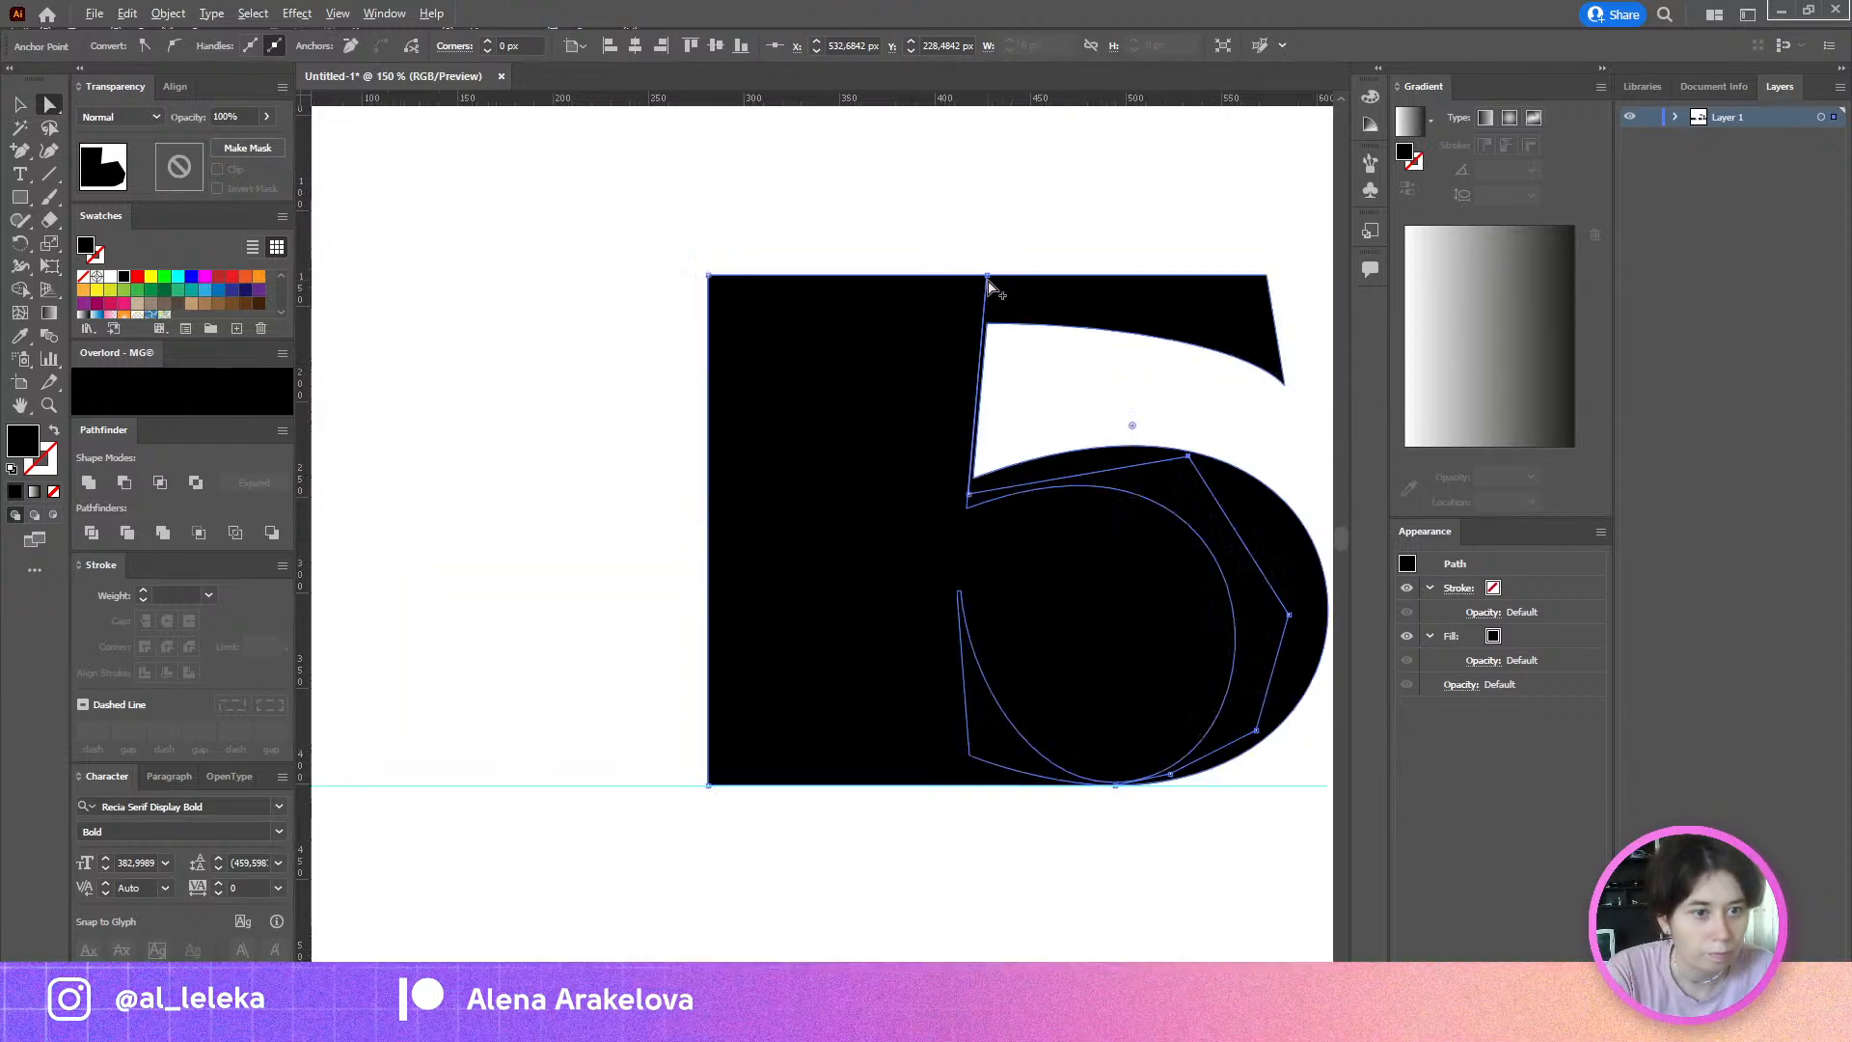
scroll(988, 281, "down", 1)
left_click(1023, 344)
left_click_drag(1024, 343, 865, 369)
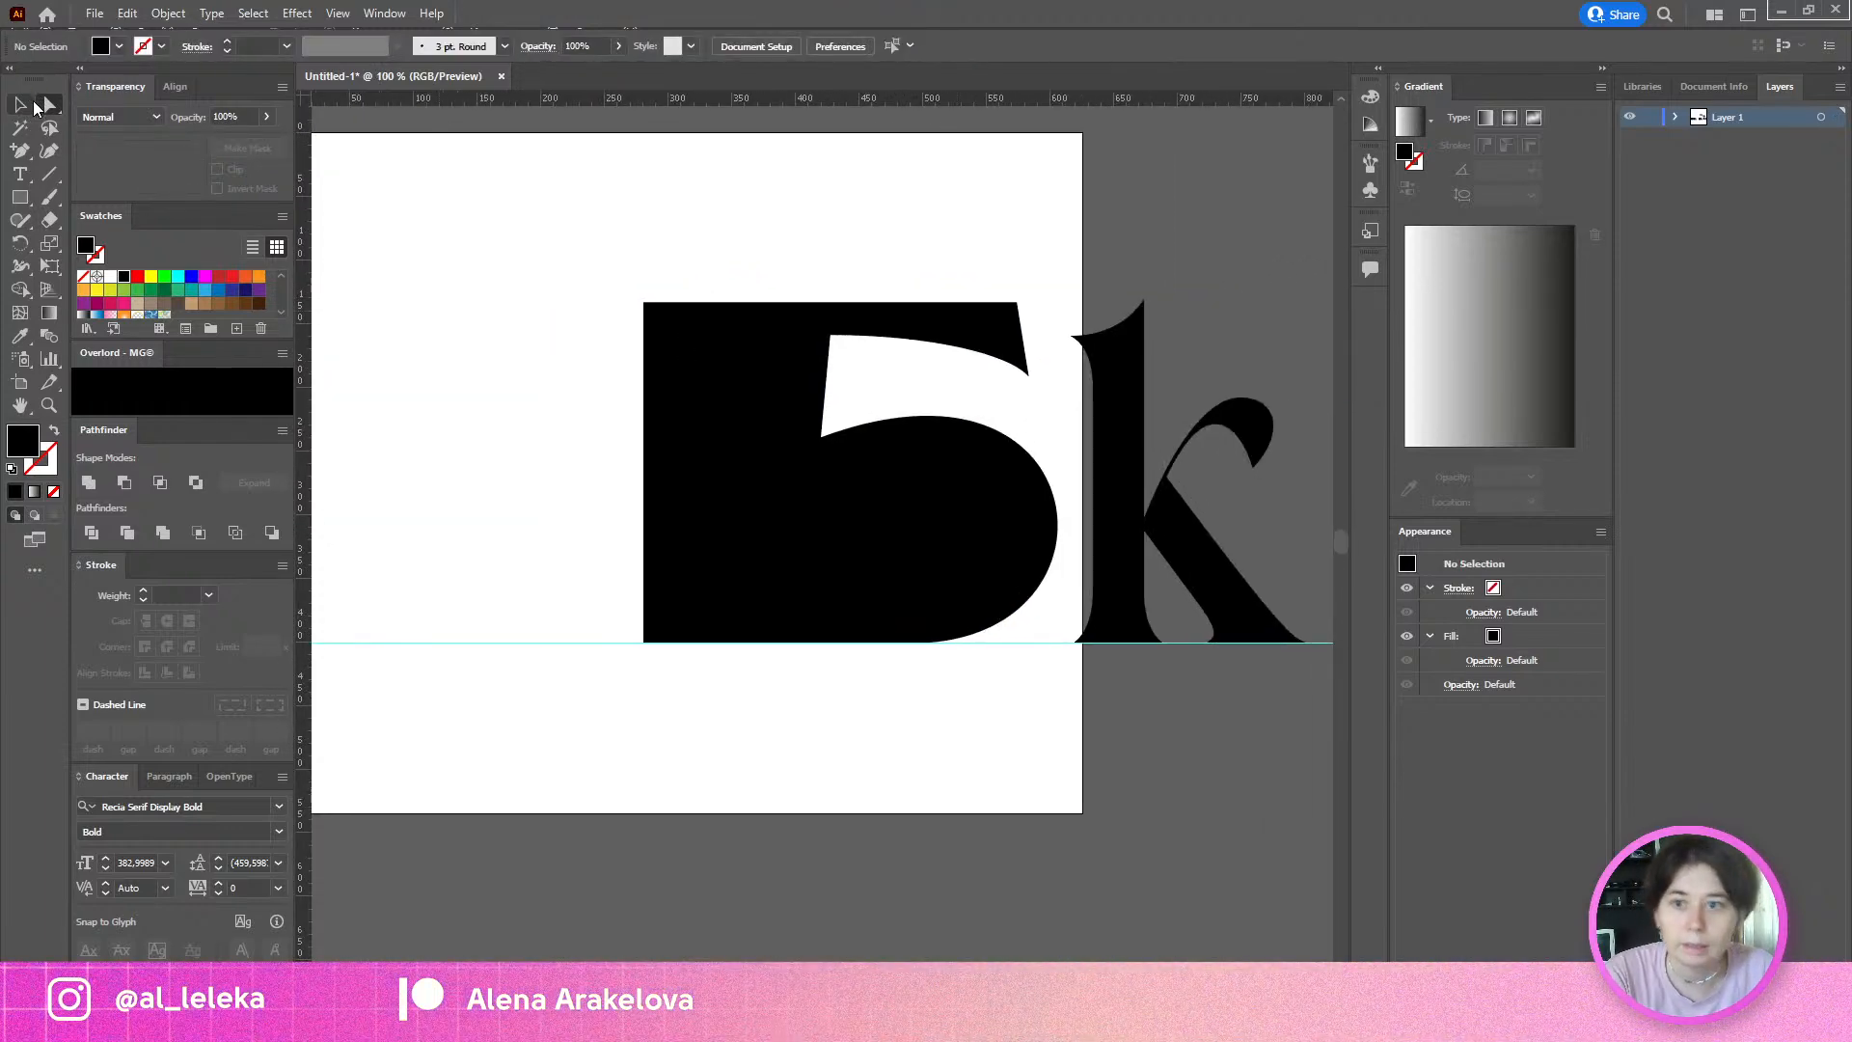
left_click(682, 476)
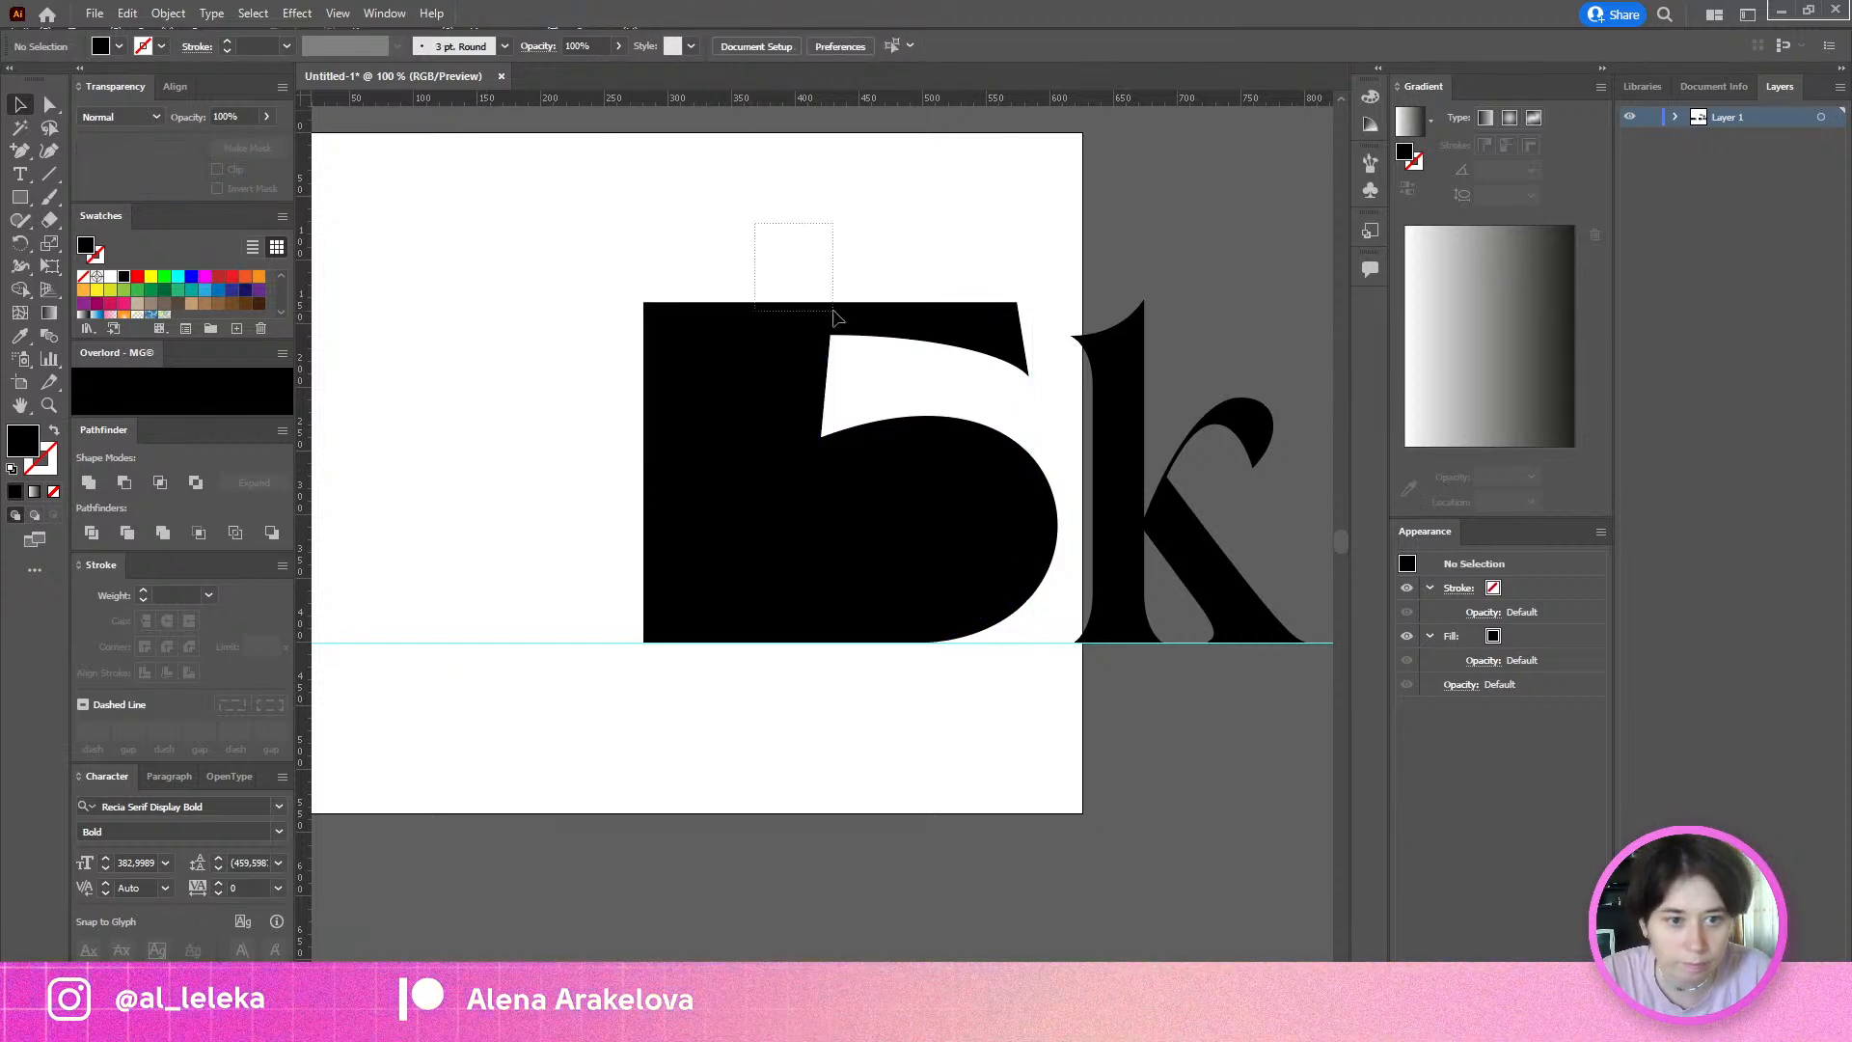
left_click_drag(835, 318, 835, 318)
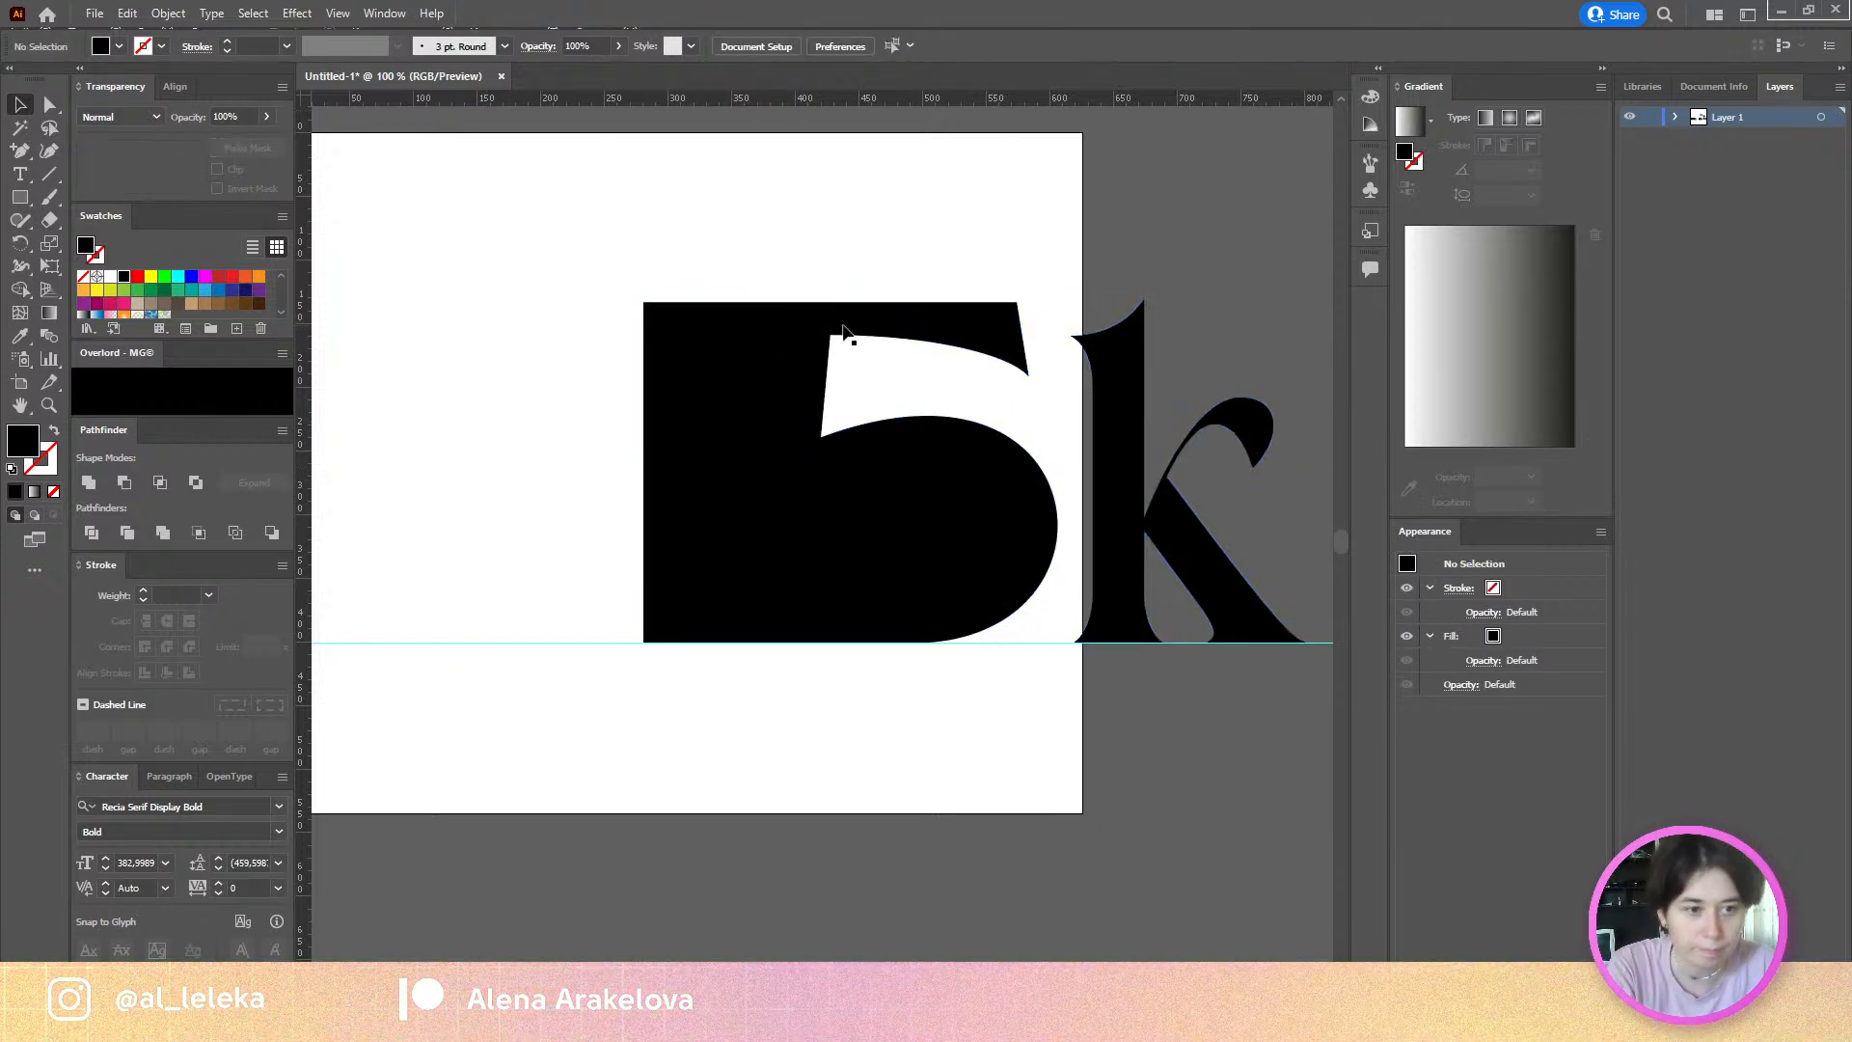
left_click(1017, 310)
left_click(719, 400, "shift")
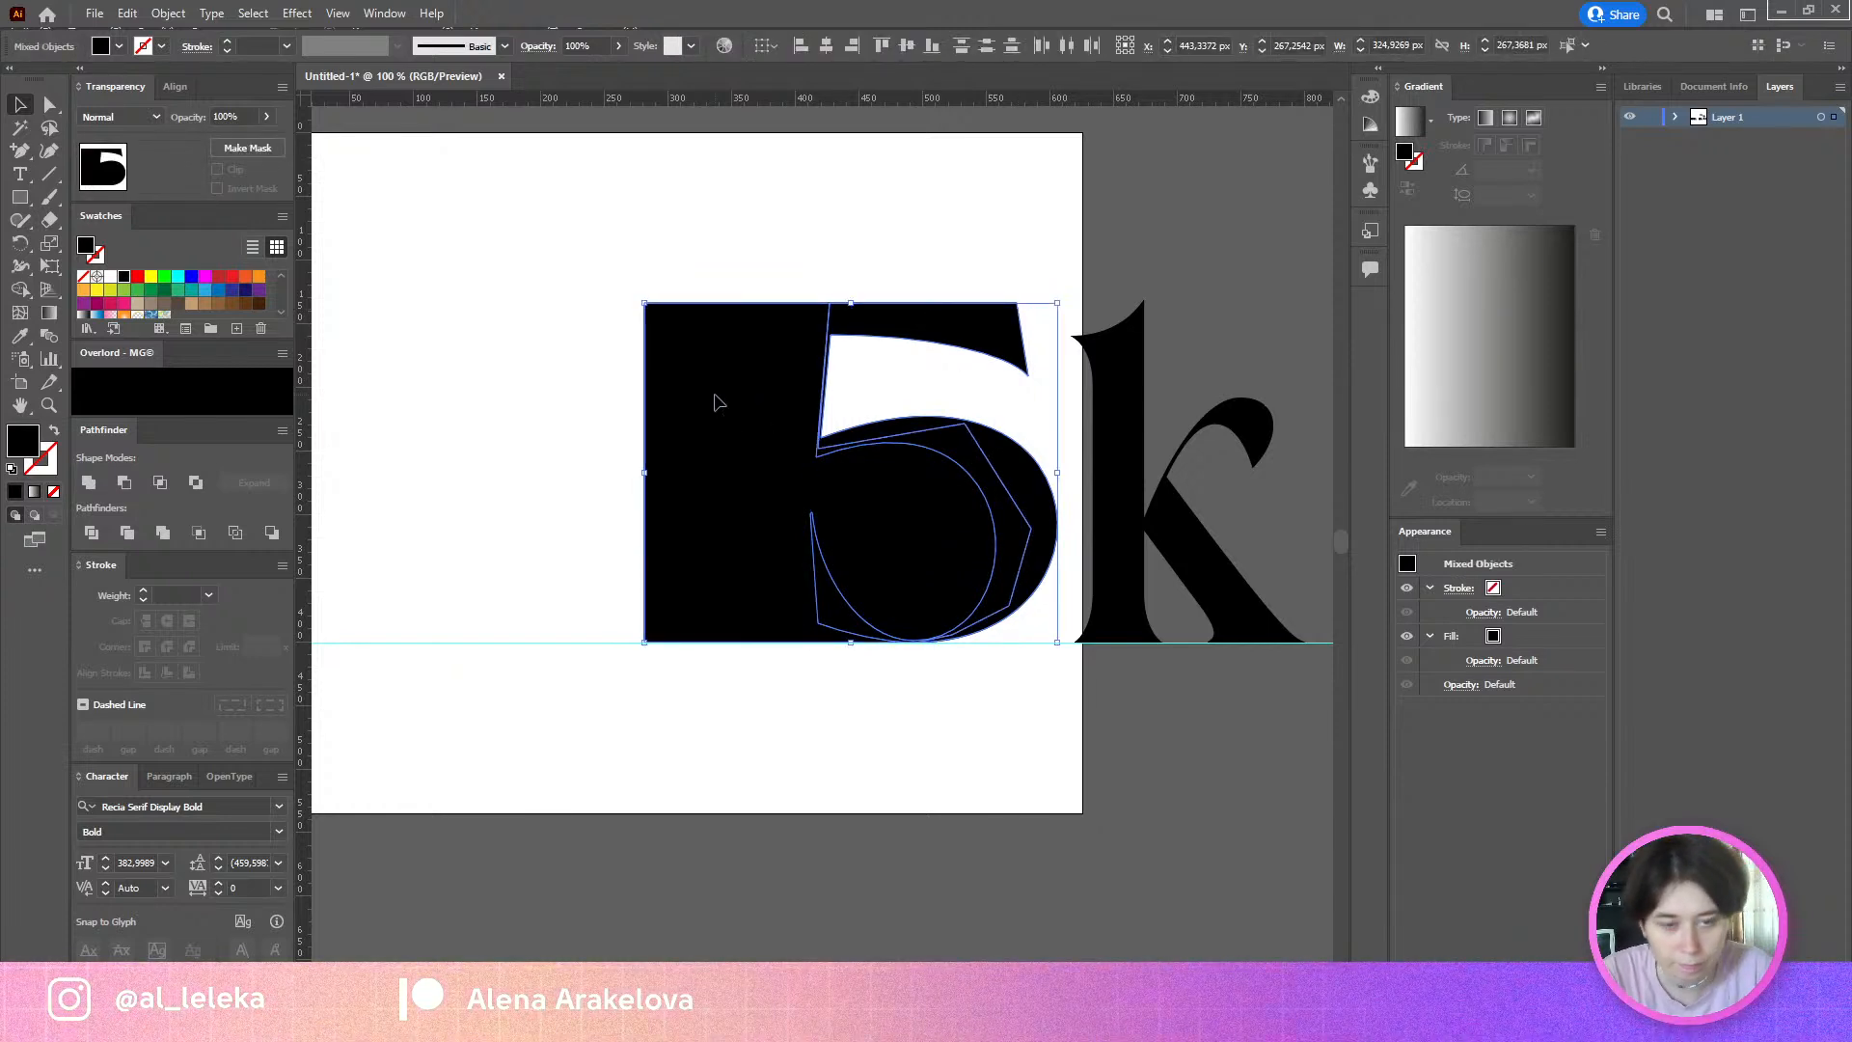
left_click_drag(762, 236, 934, 459)
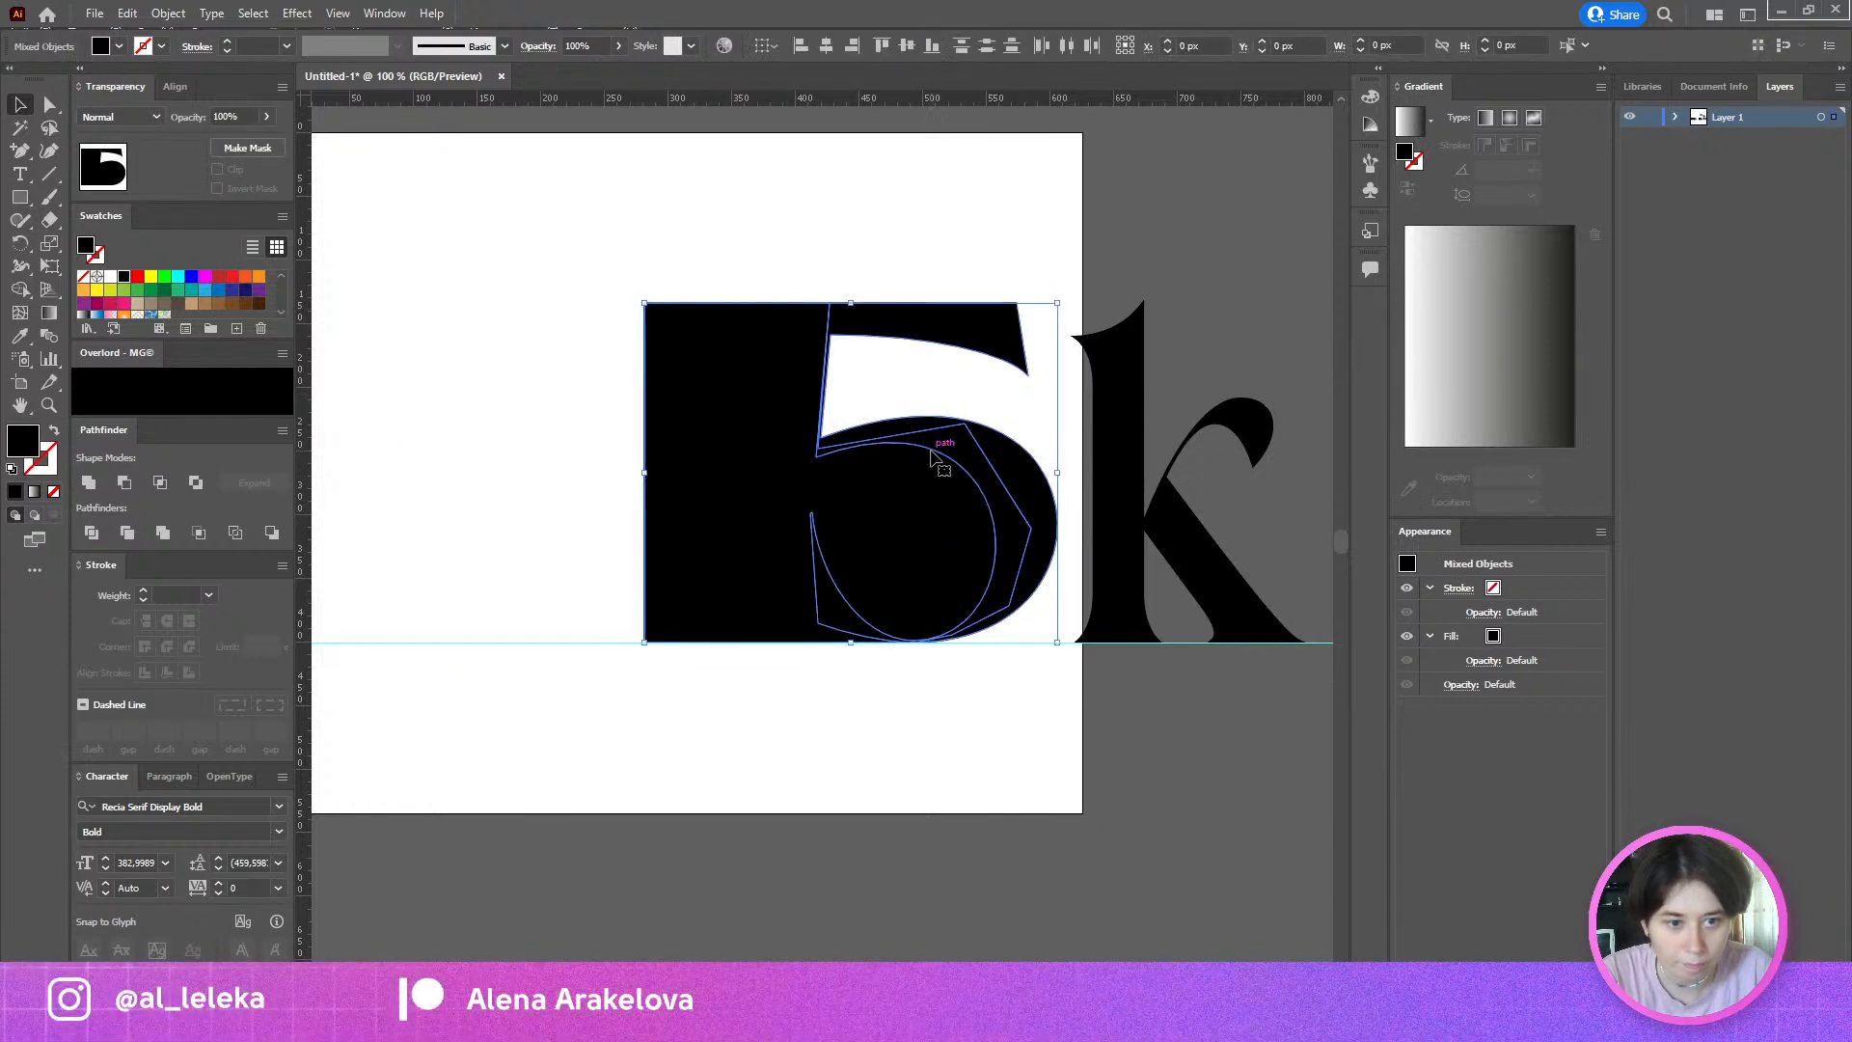
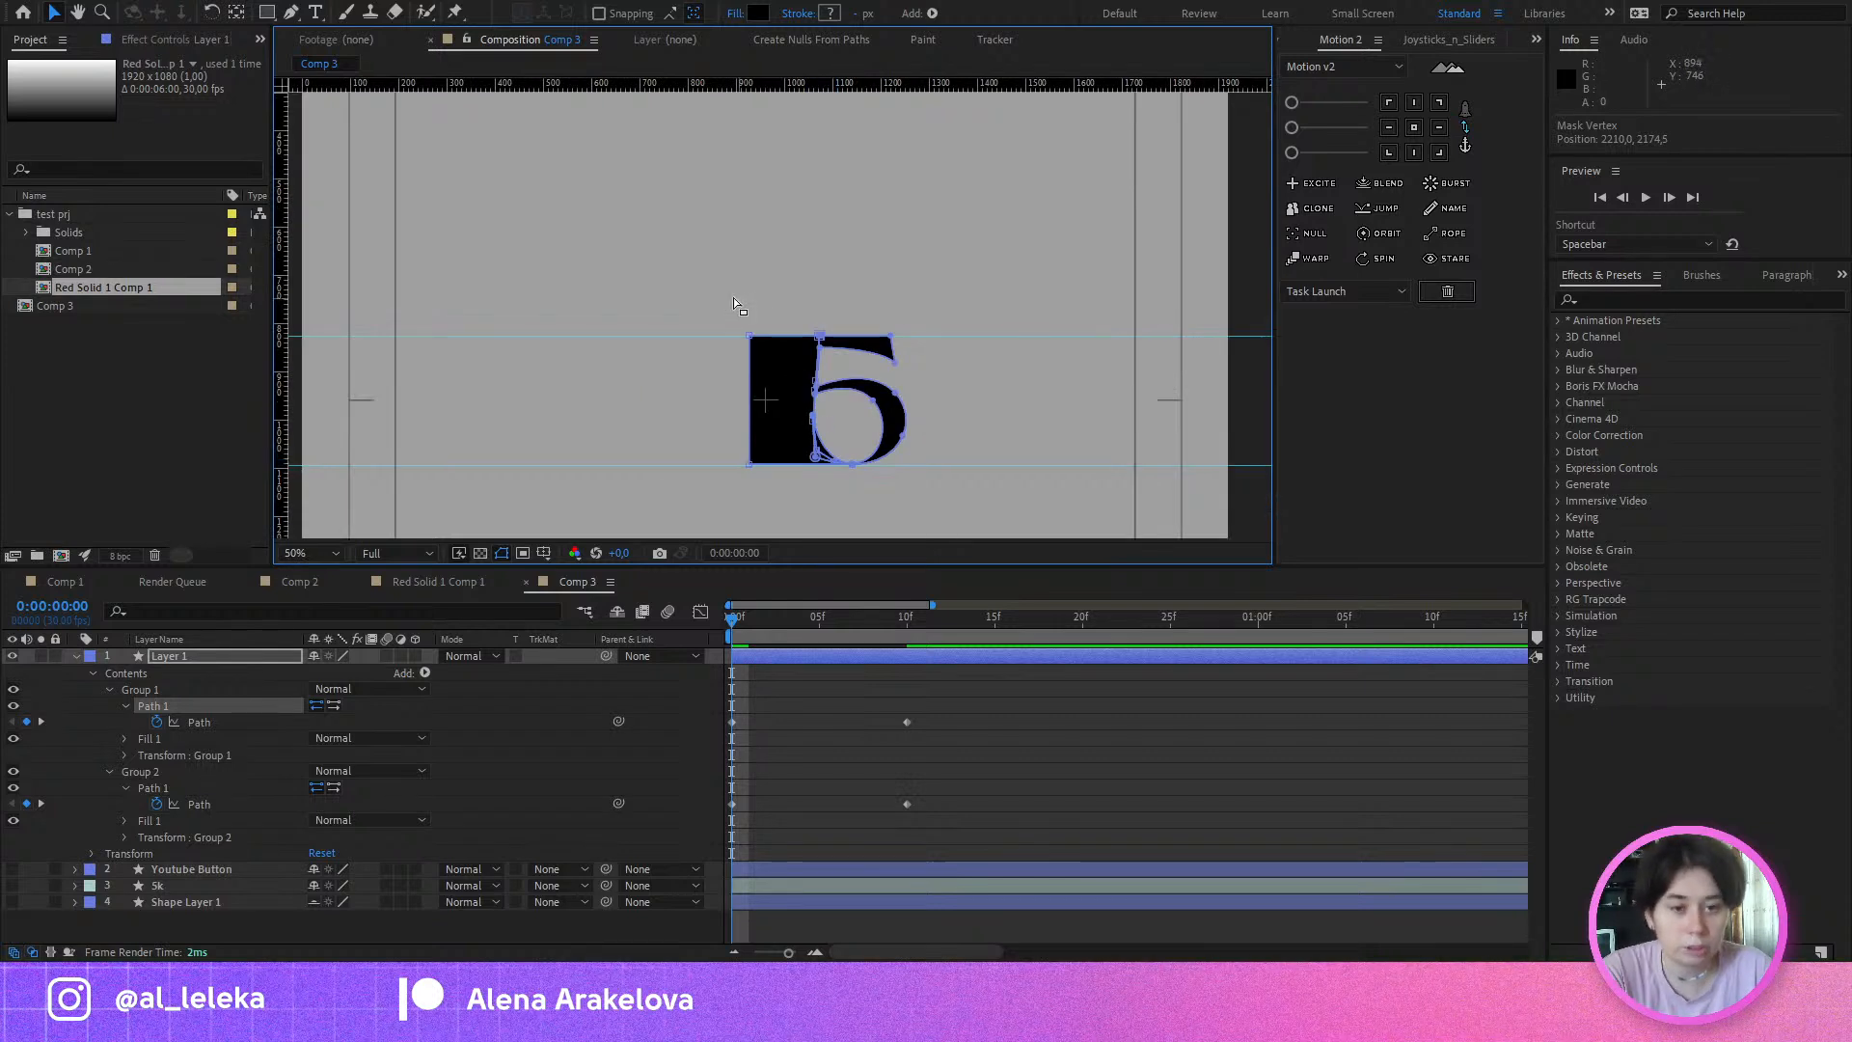
Step: In After Effects, move the side shape's lower-left vertex at frame 0 up onto the 5's lower stem corner
scroll(772, 490, "up", 4)
left_click_drag(697, 482, 949, 453)
left_click_drag(1037, 401, 905, 405)
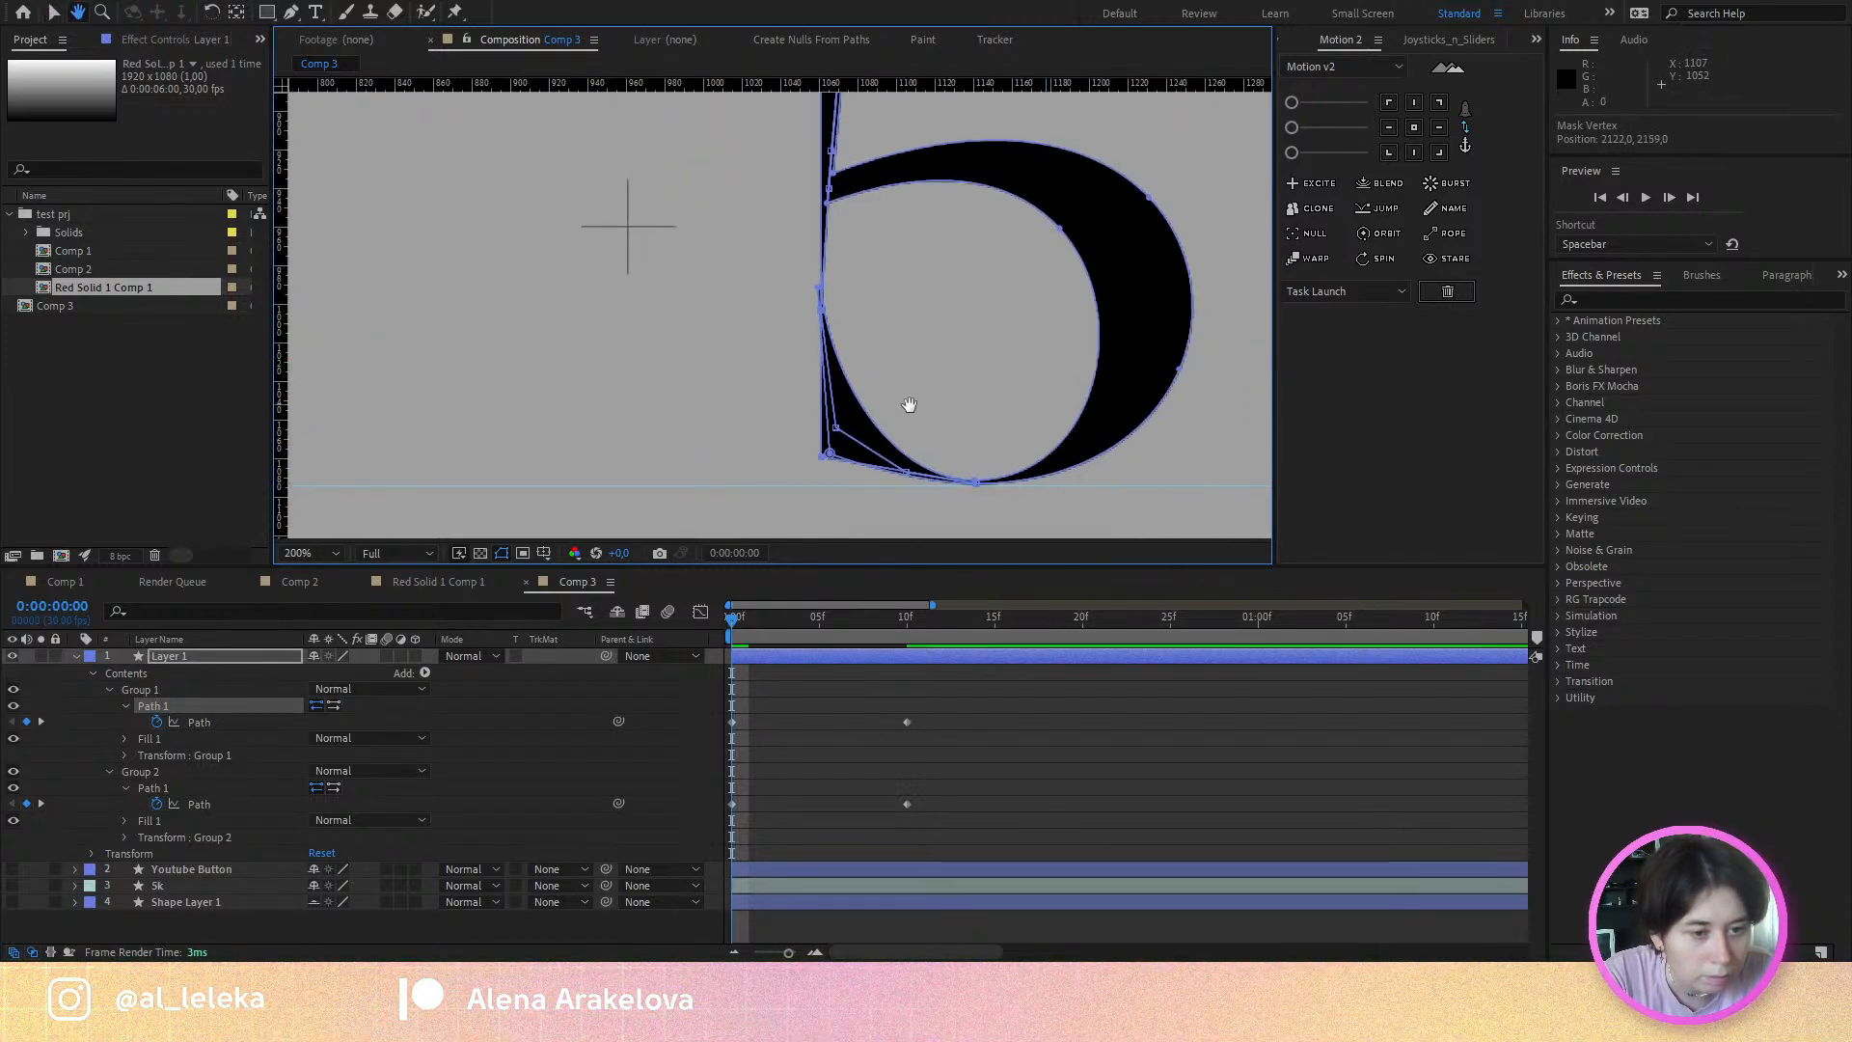
left_click_drag(821, 457, 876, 482)
scroll(818, 485, "up", 3)
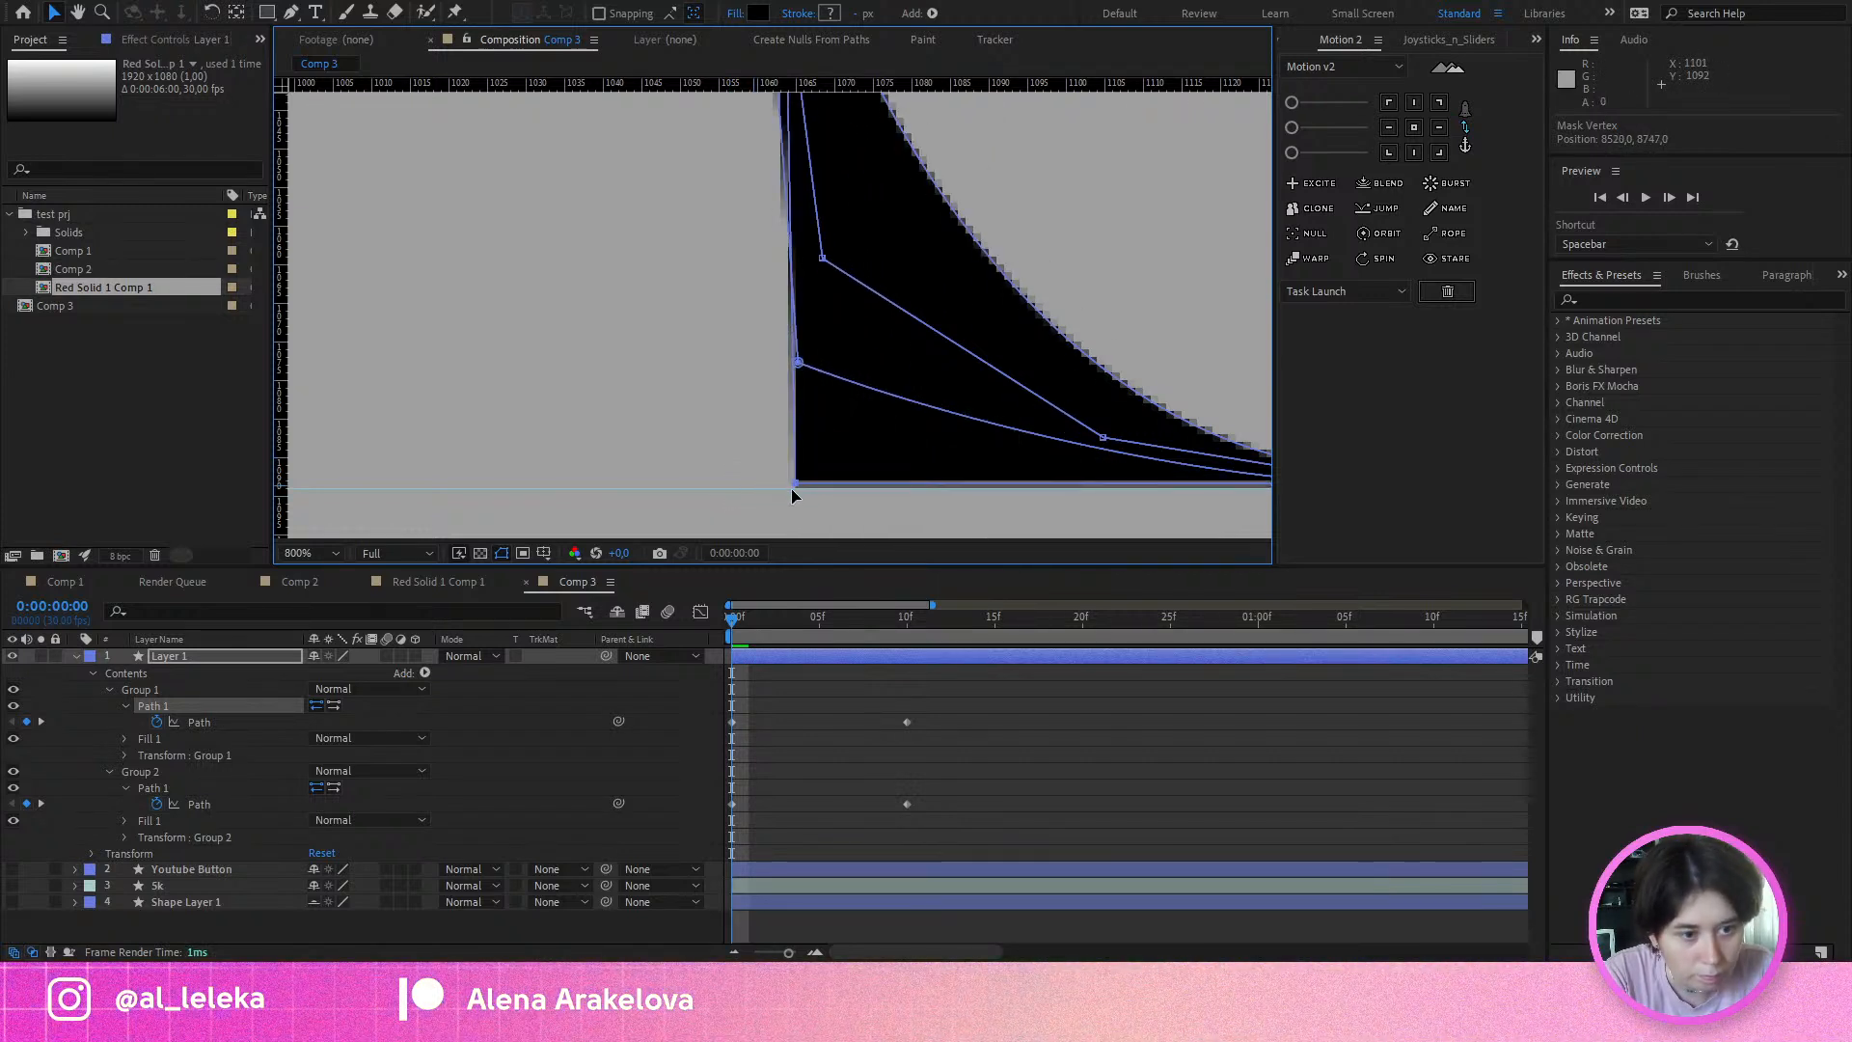
left_click_drag(792, 485, 810, 356)
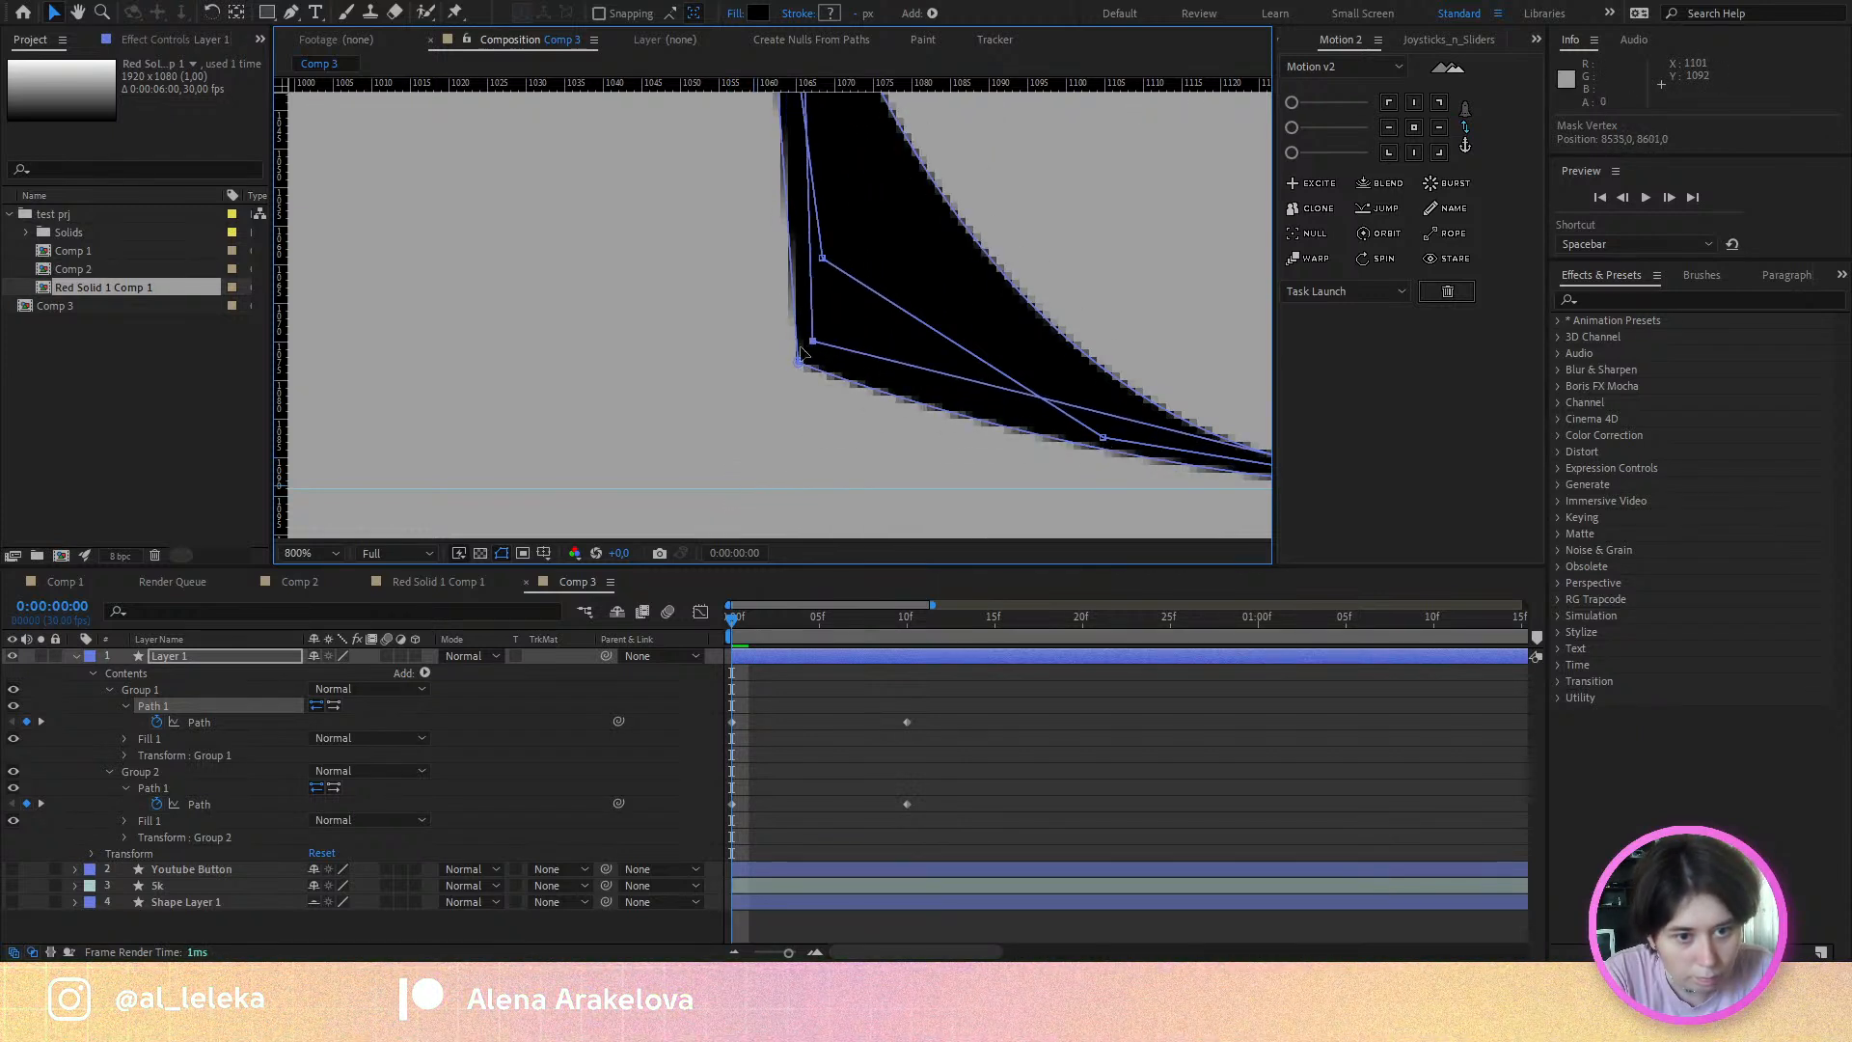
Step: Move the side shape's upper-left vertex onto the 5's upper corner at frame 0 and scrub through the morph
scroll(810, 359, "down", 5)
scroll(718, 231, "up", 4)
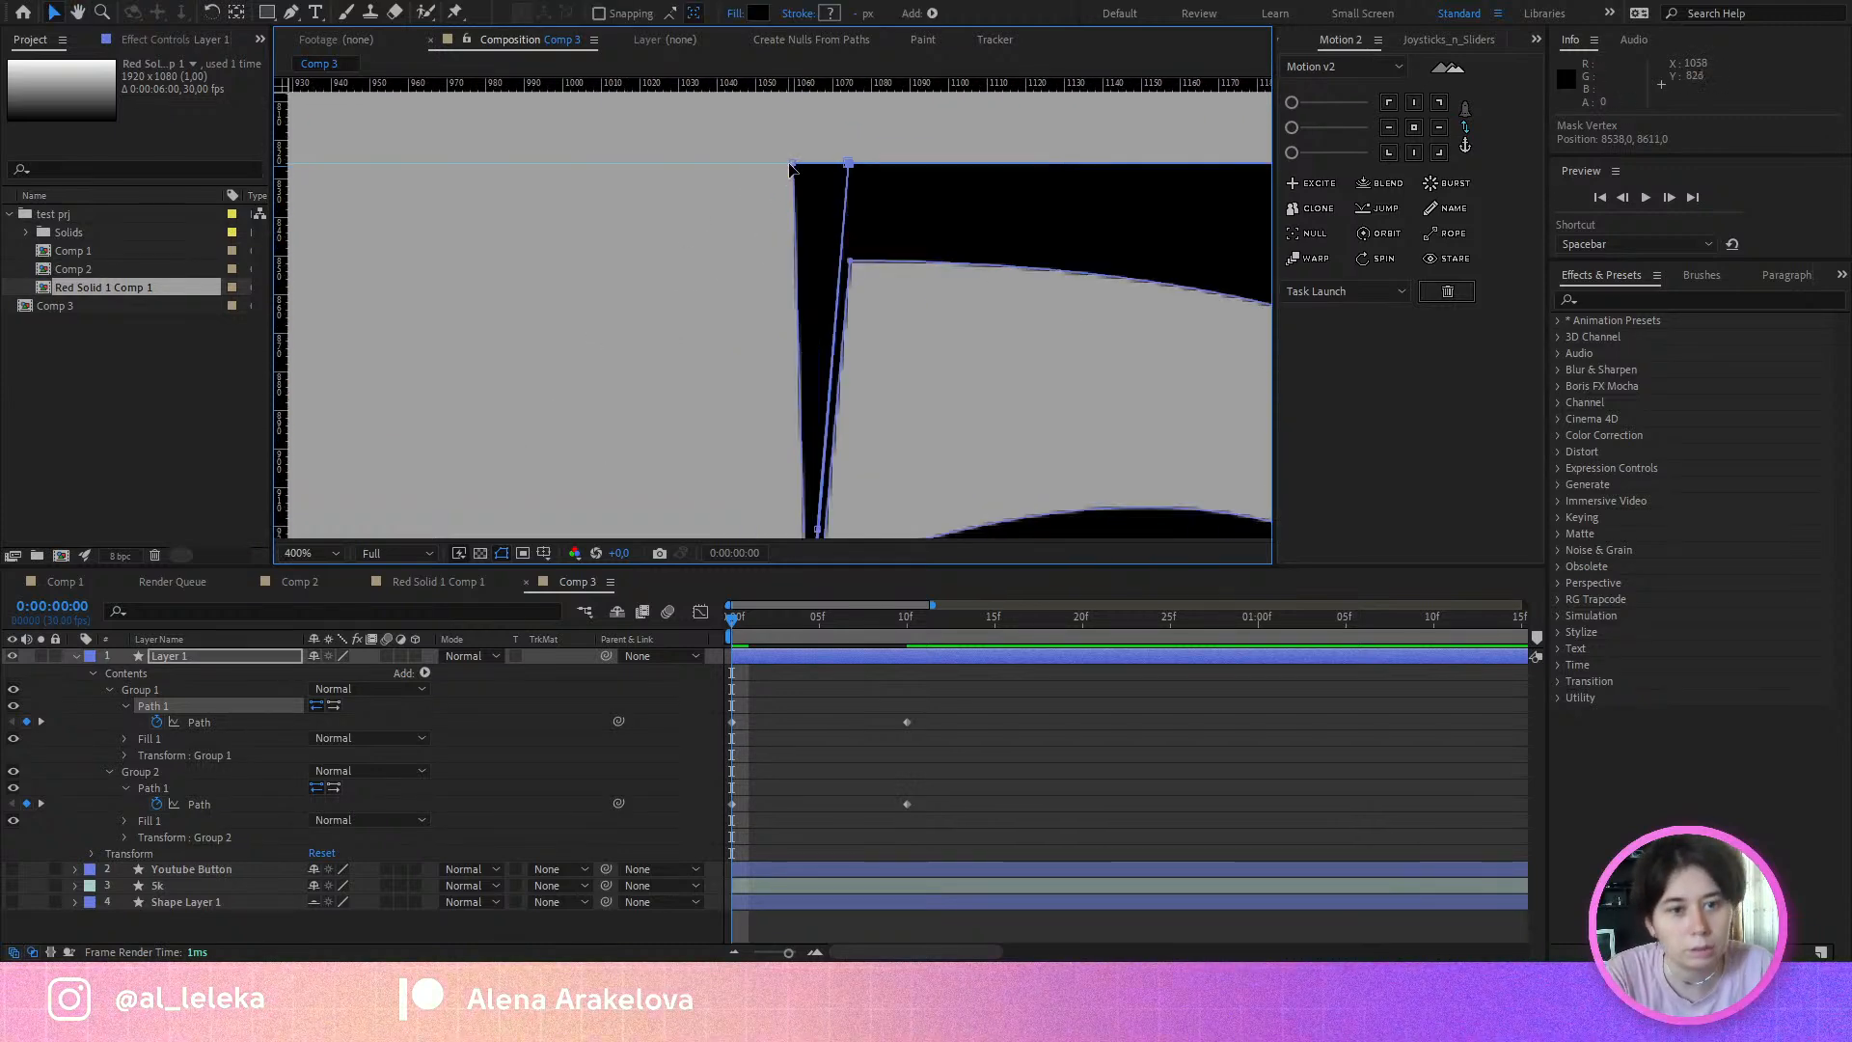
scroll(849, 164, "down", 6)
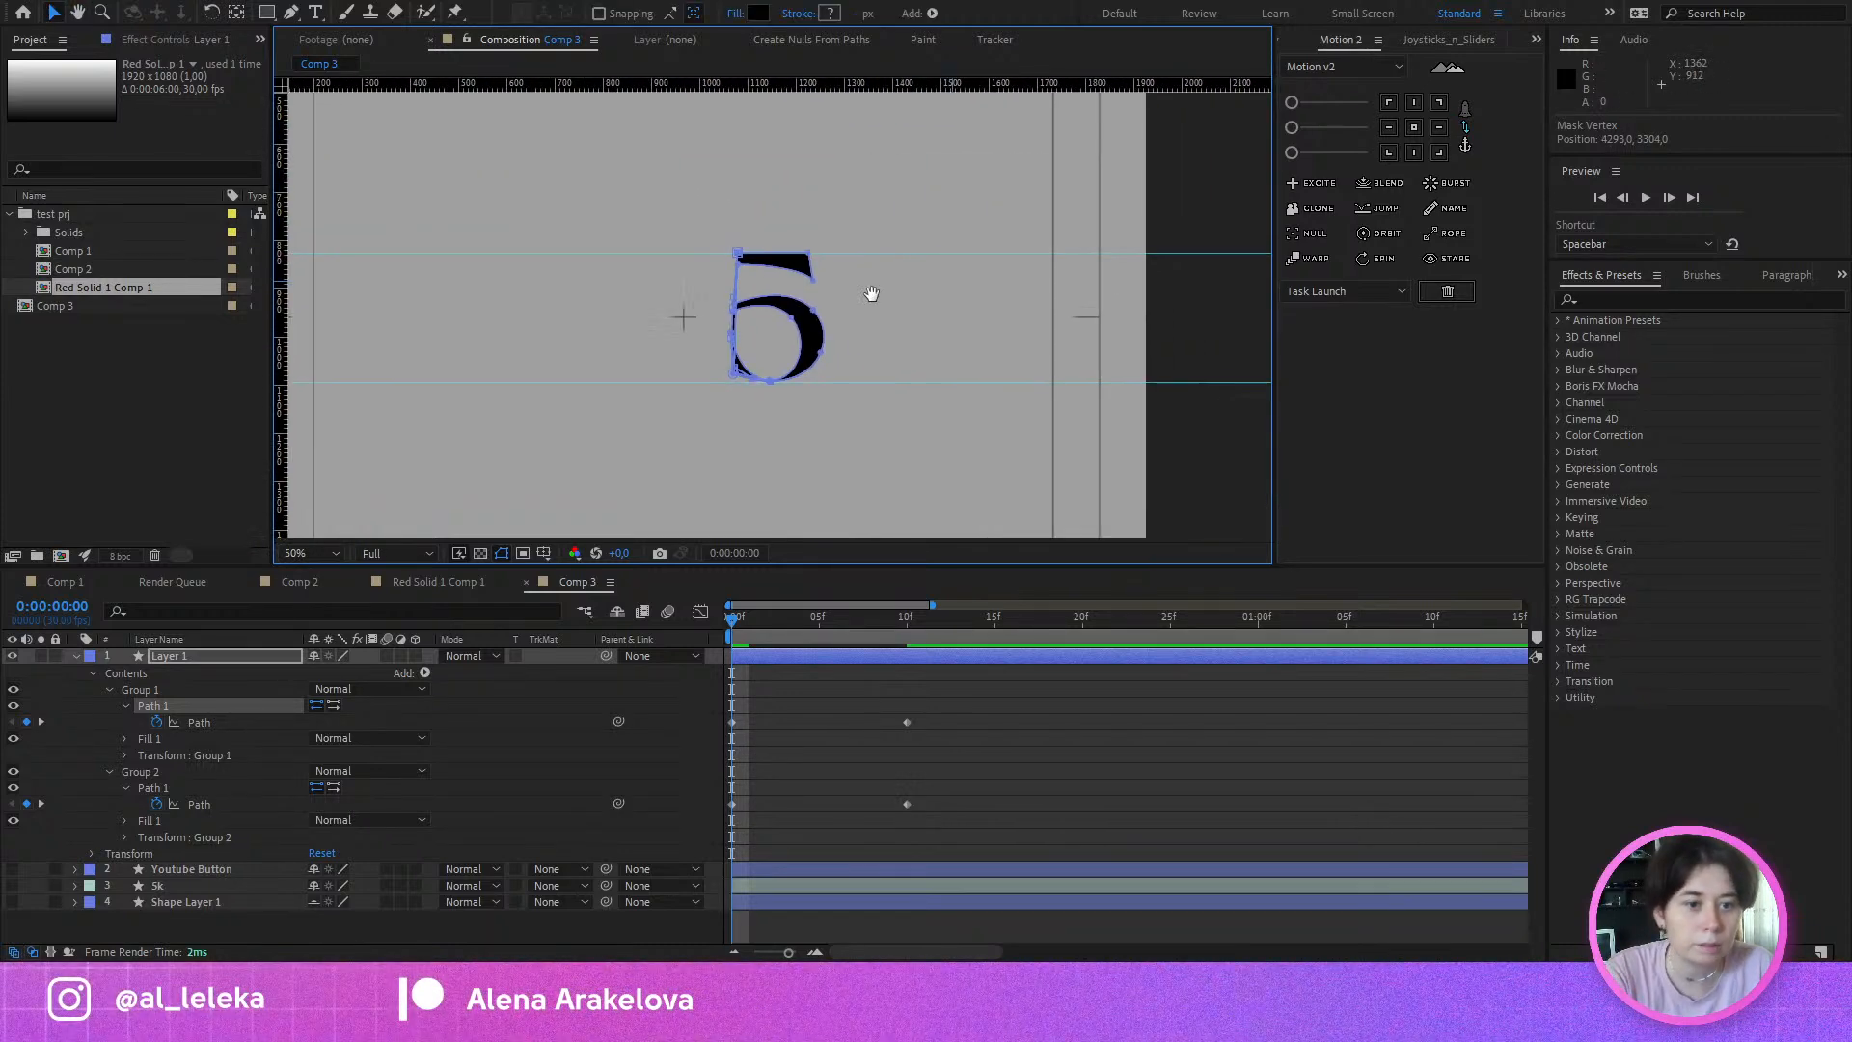
scroll(772, 358, "up", 2)
left_click(865, 824)
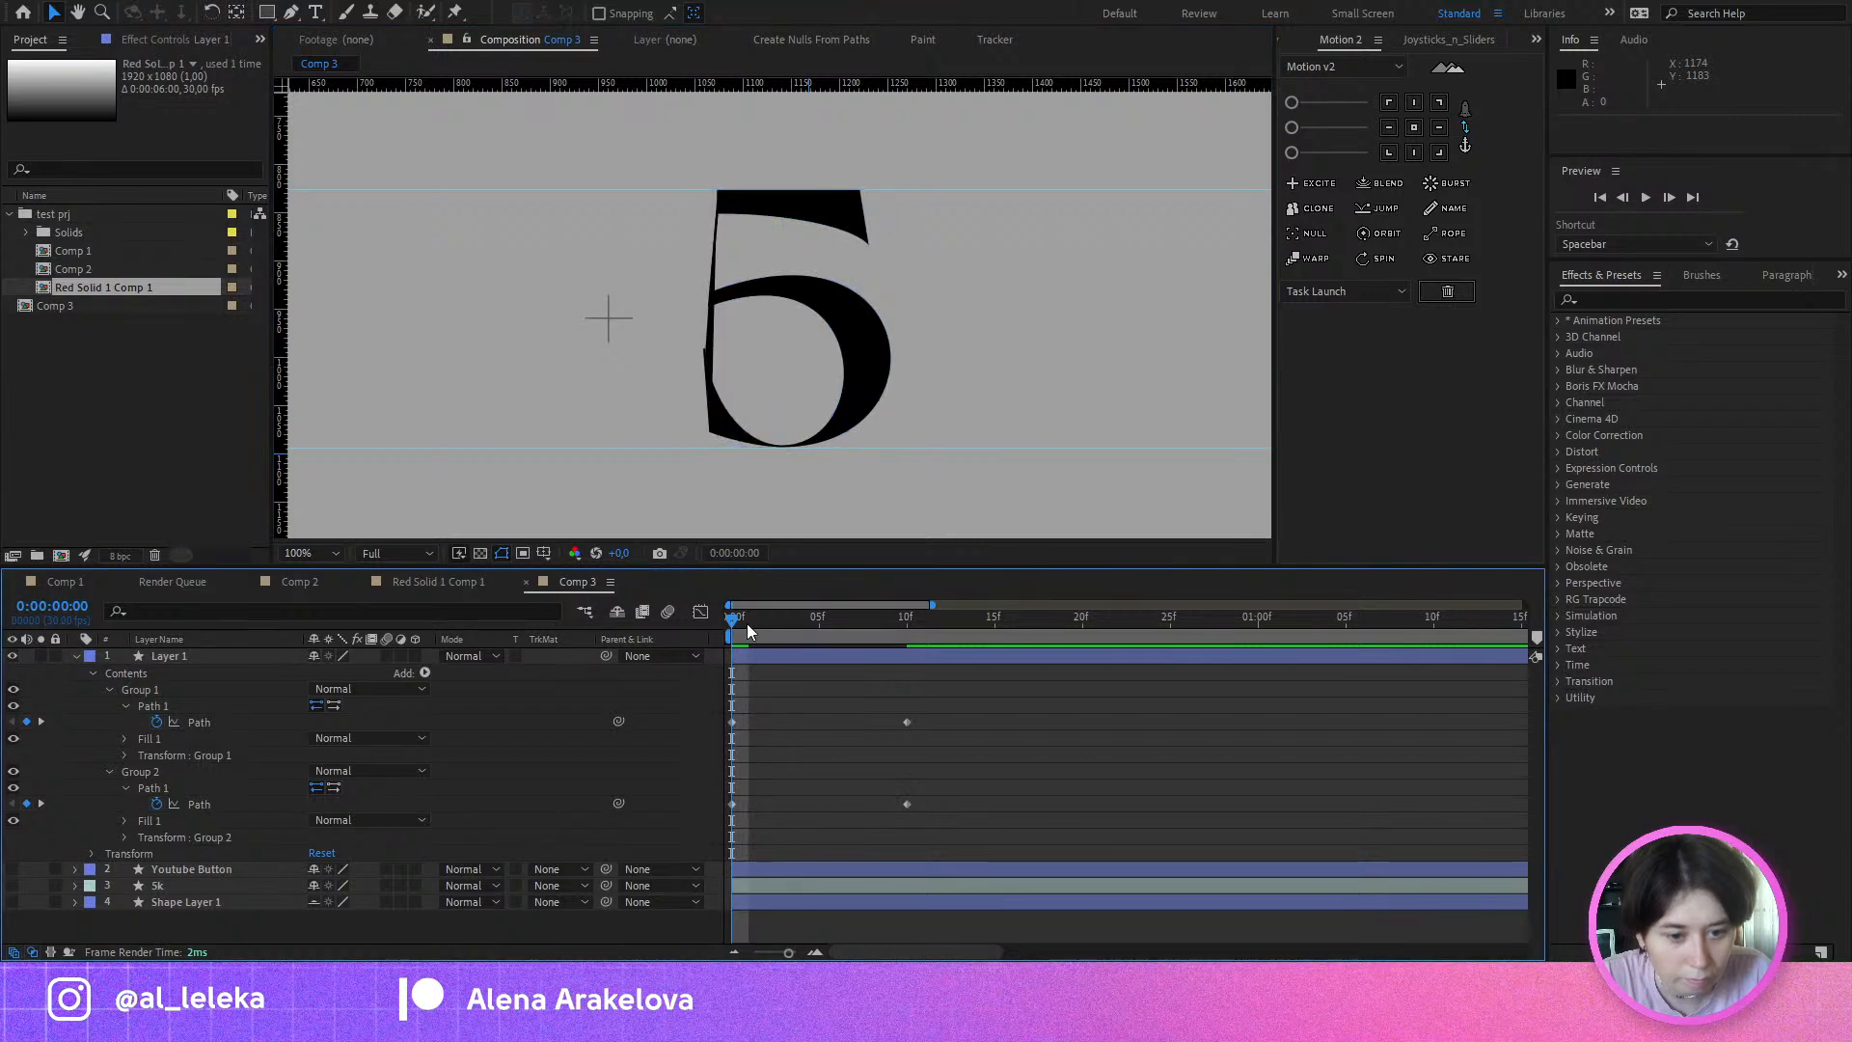
left_click_drag(747, 623, 891, 649)
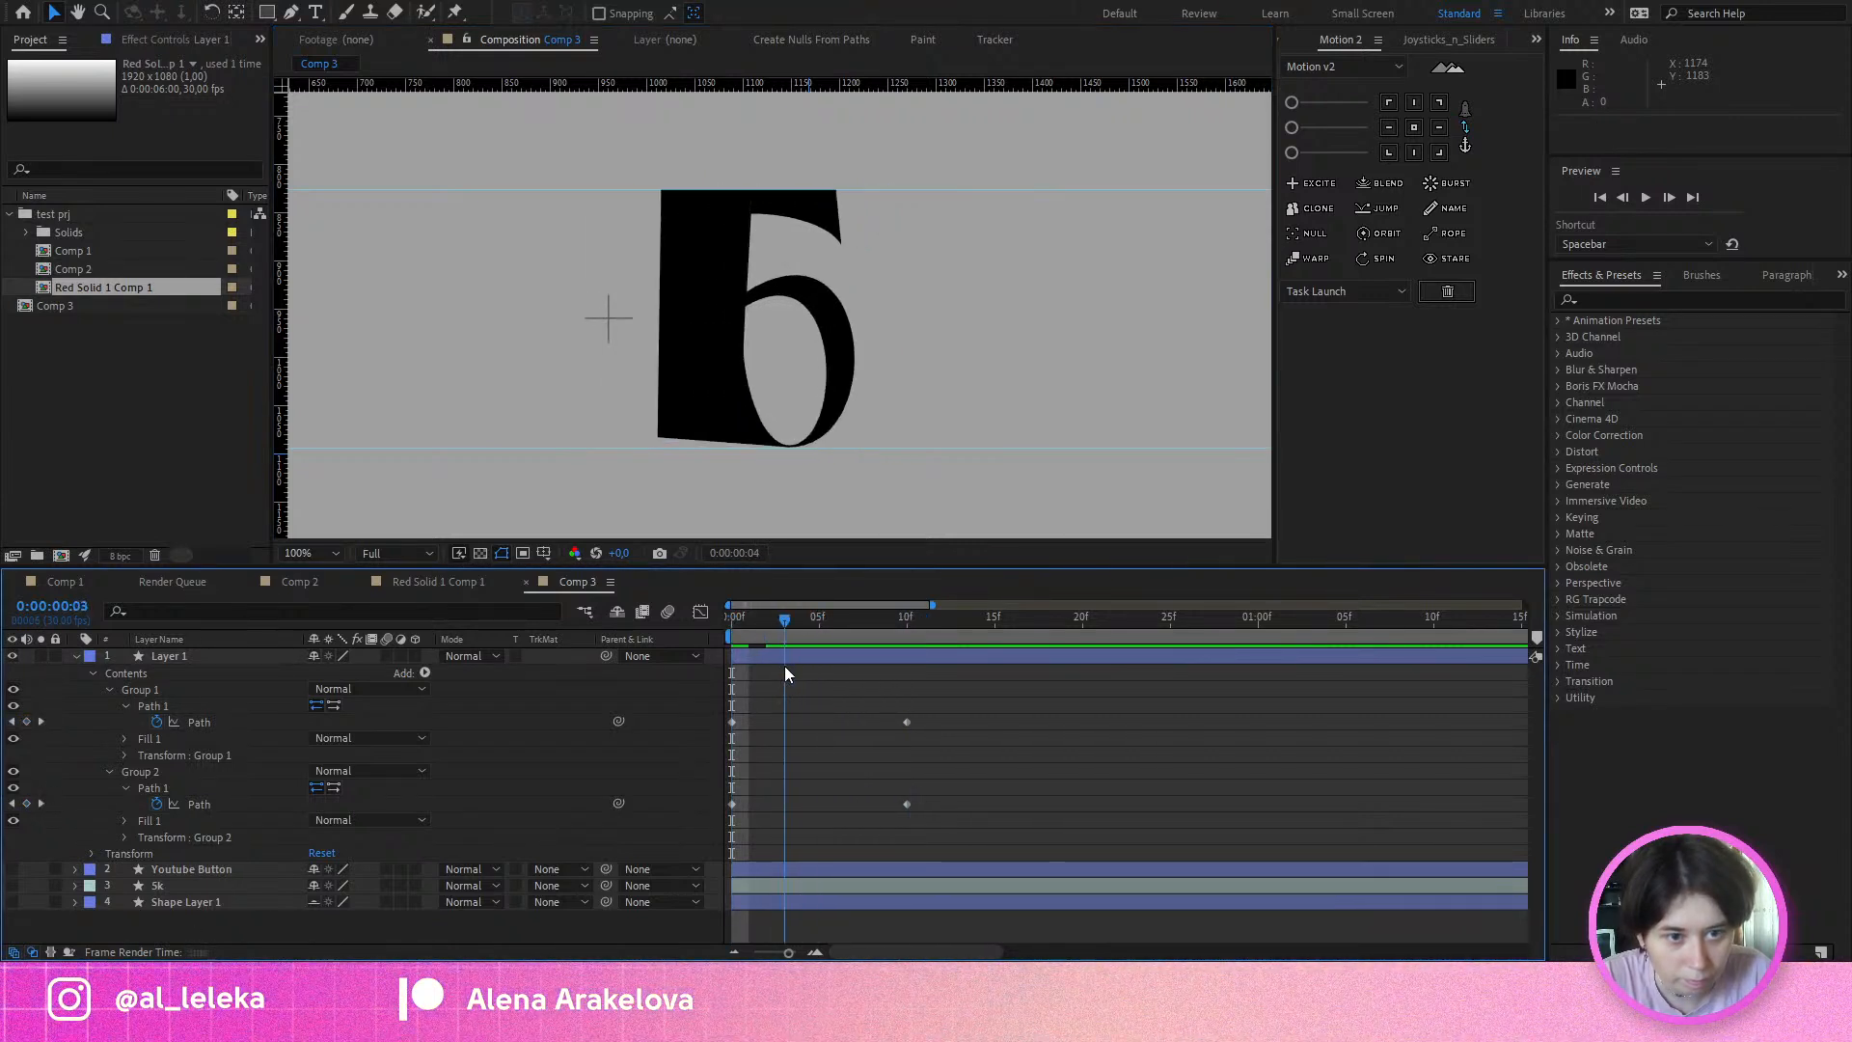
mouse_move(690, 654)
left_mouse_down()
mouse_move(772, 648)
mouse_move(683, 653)
left_mouse_up()
Step: Duplicate Layer 1 and delete Group 1 from the original layer
left_click(195, 656)
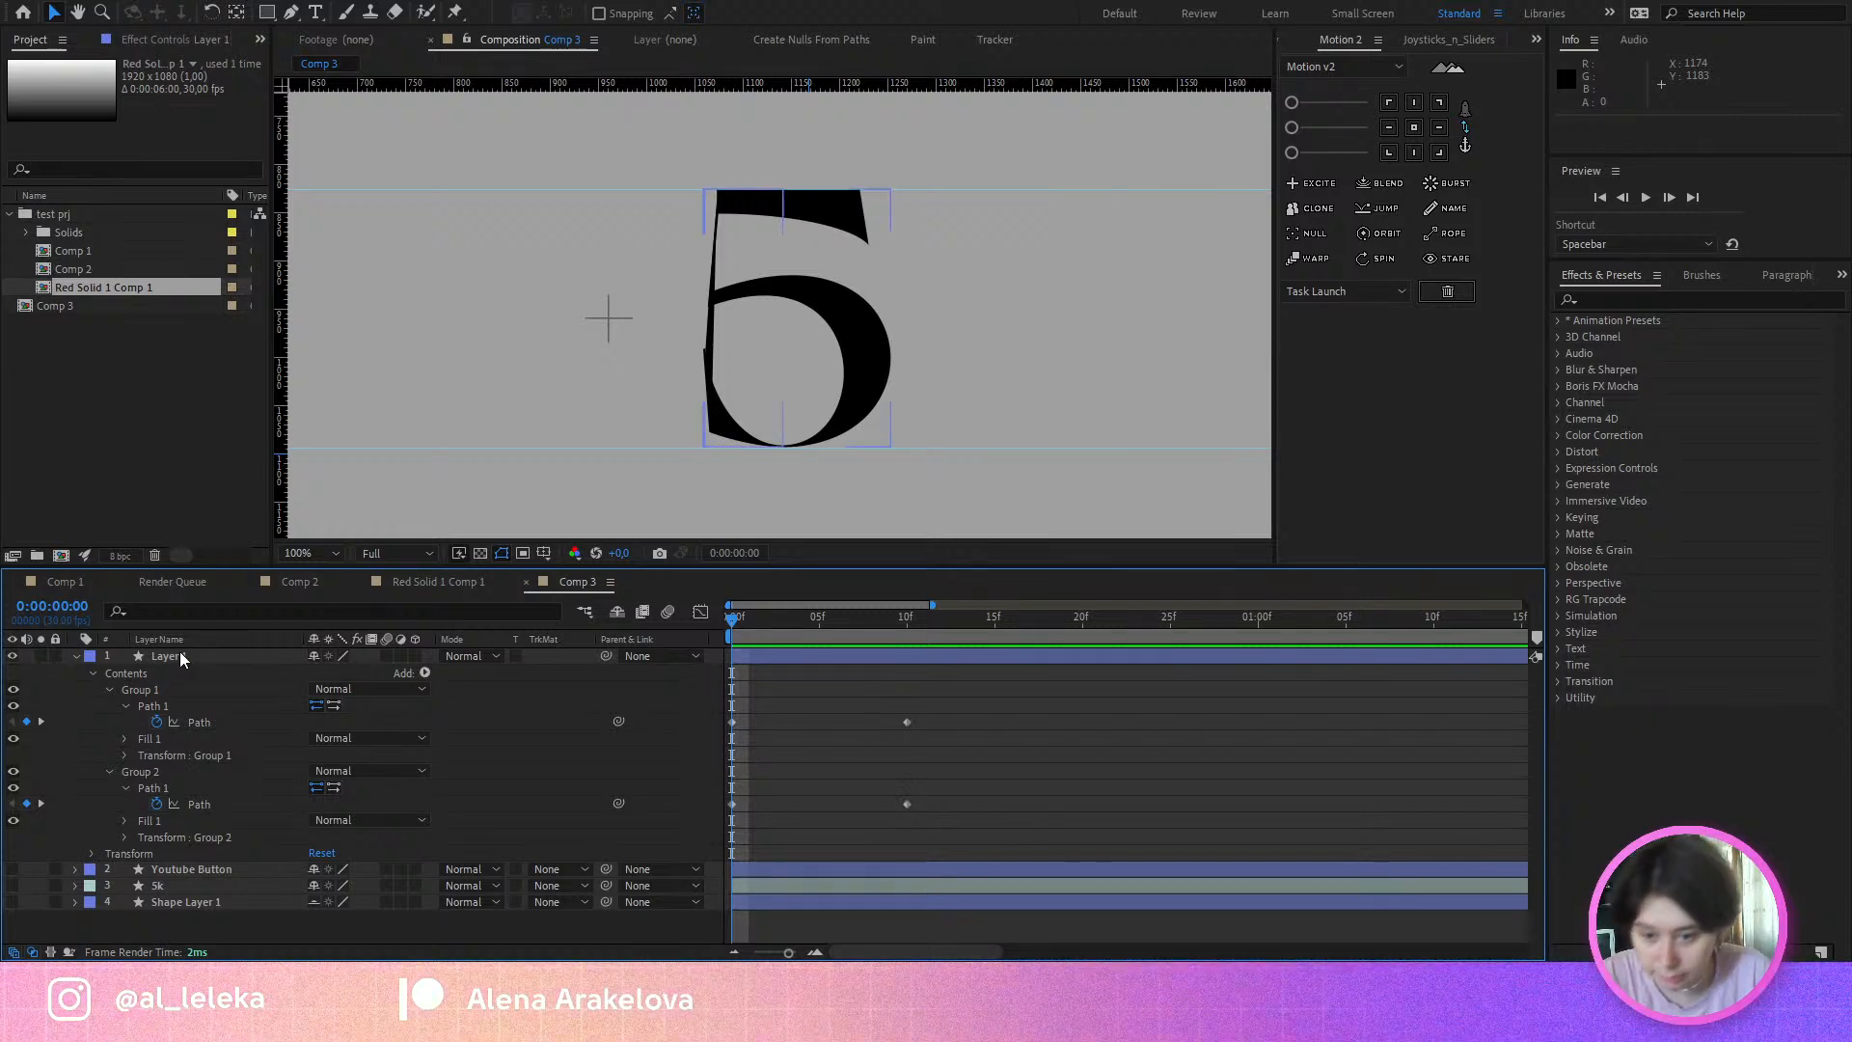
key("ctrl+d")
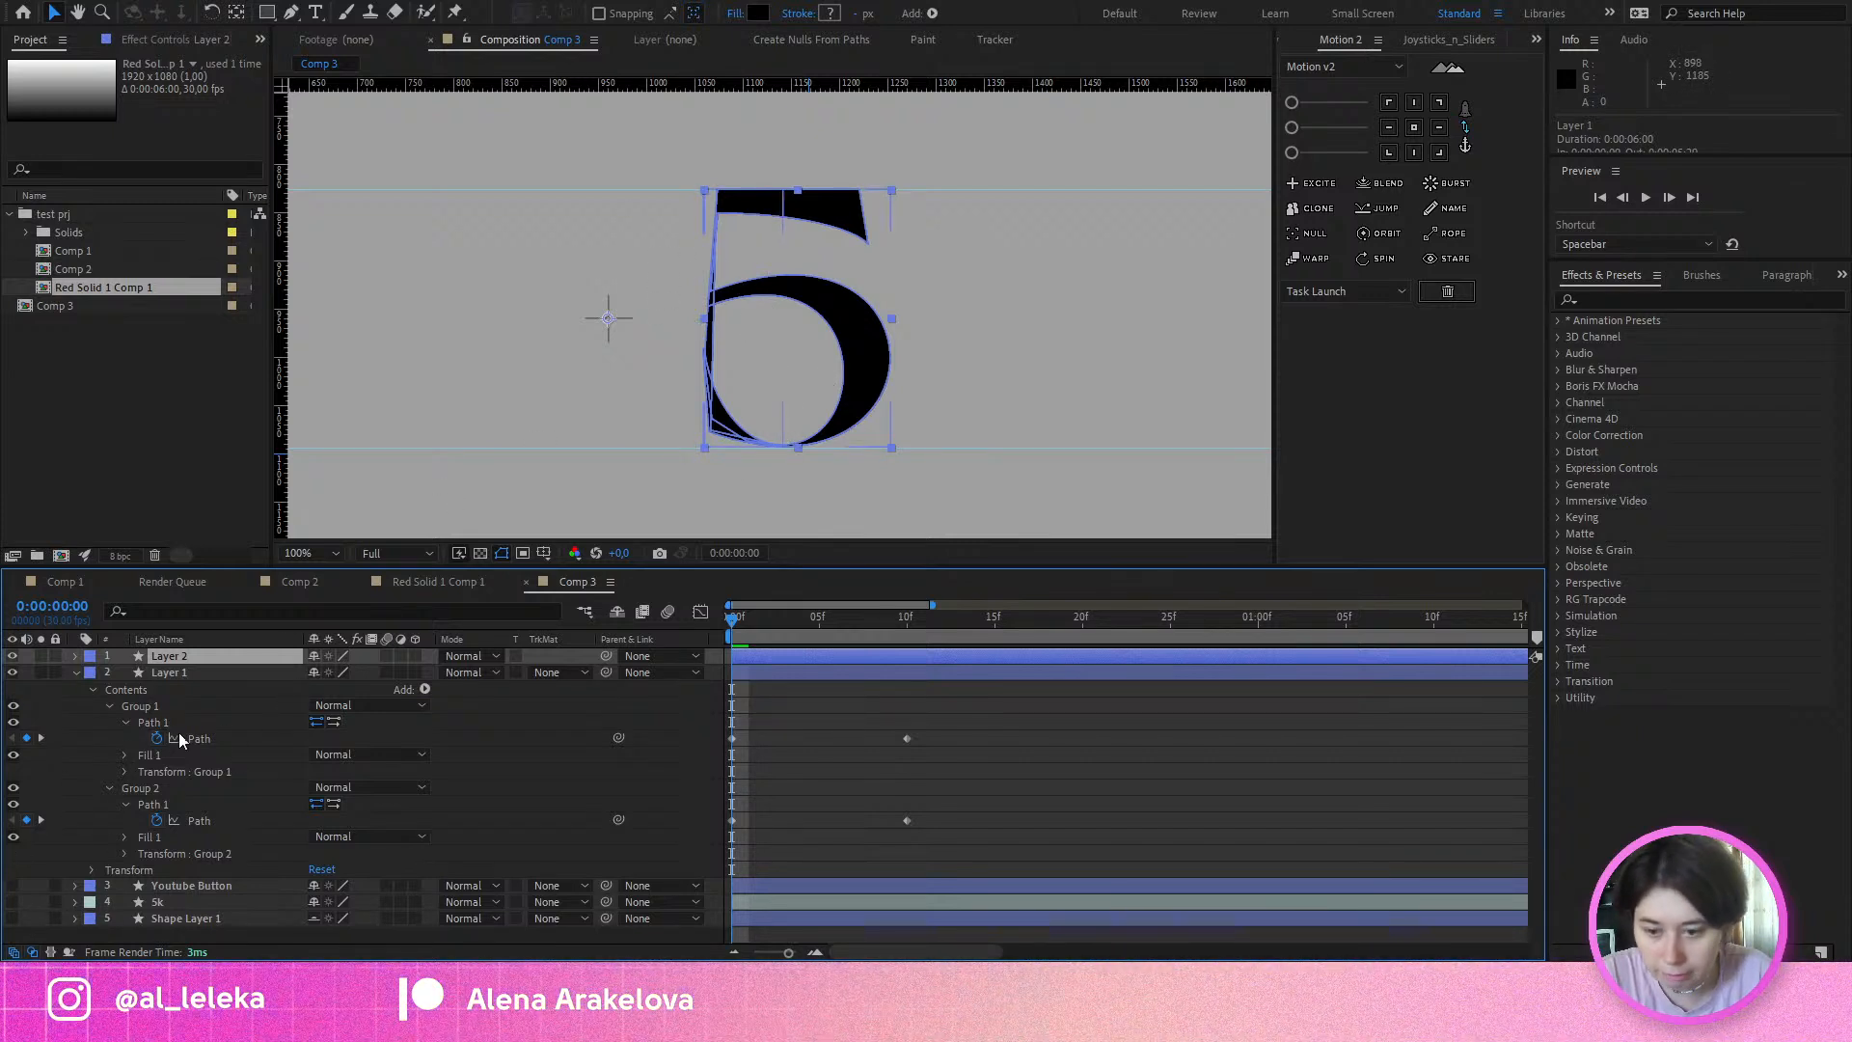
left_click(136, 788)
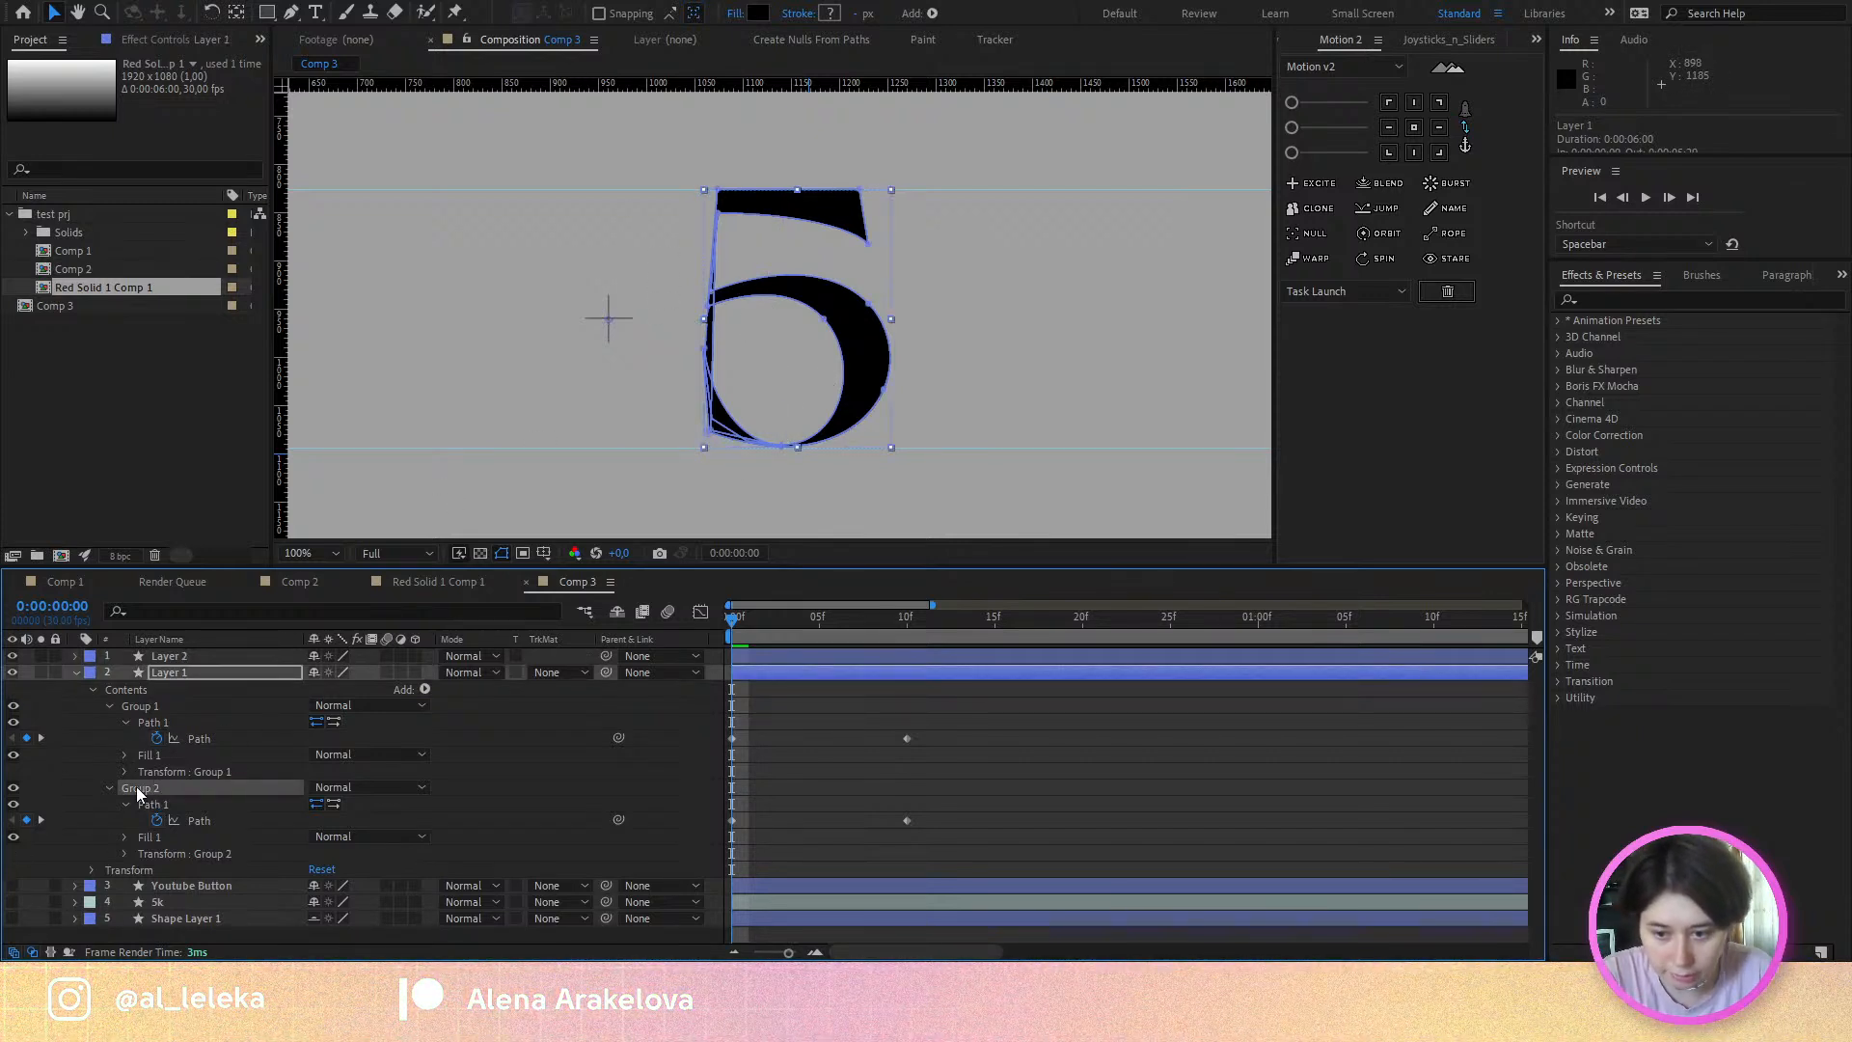
left_click(142, 707)
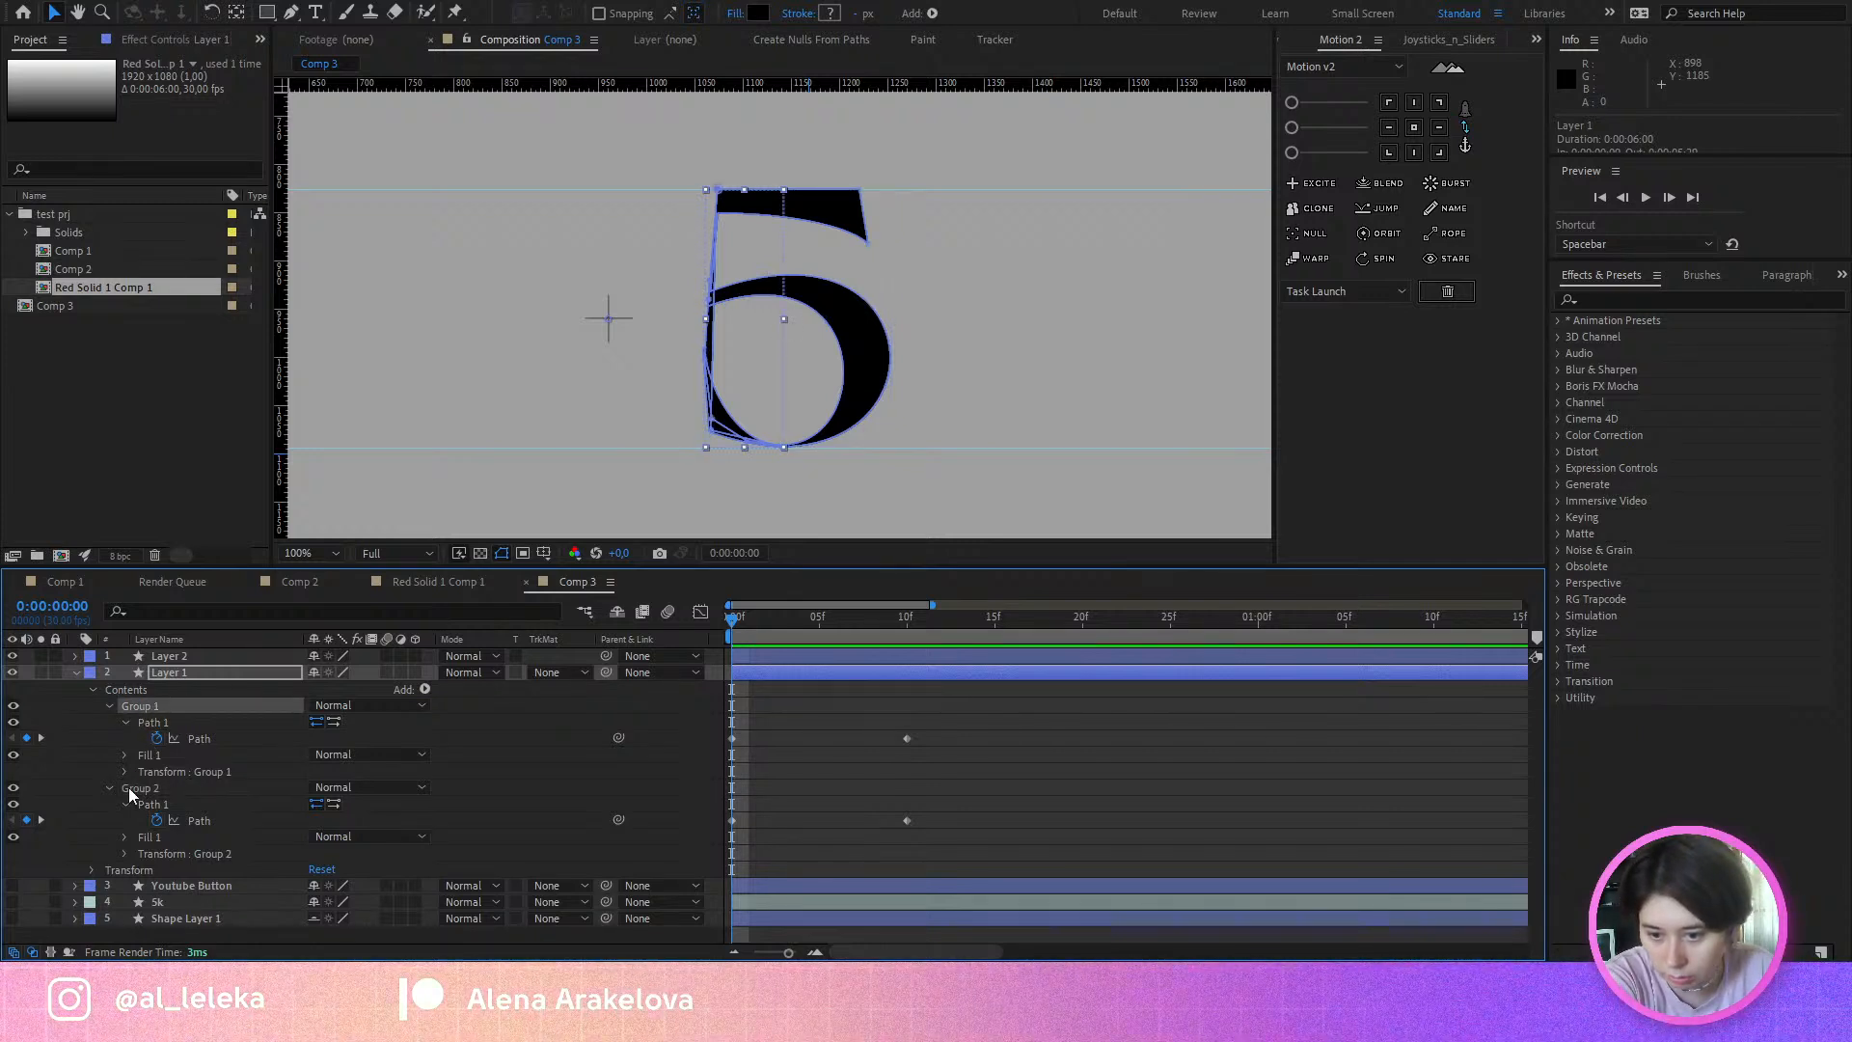
key("Delete")
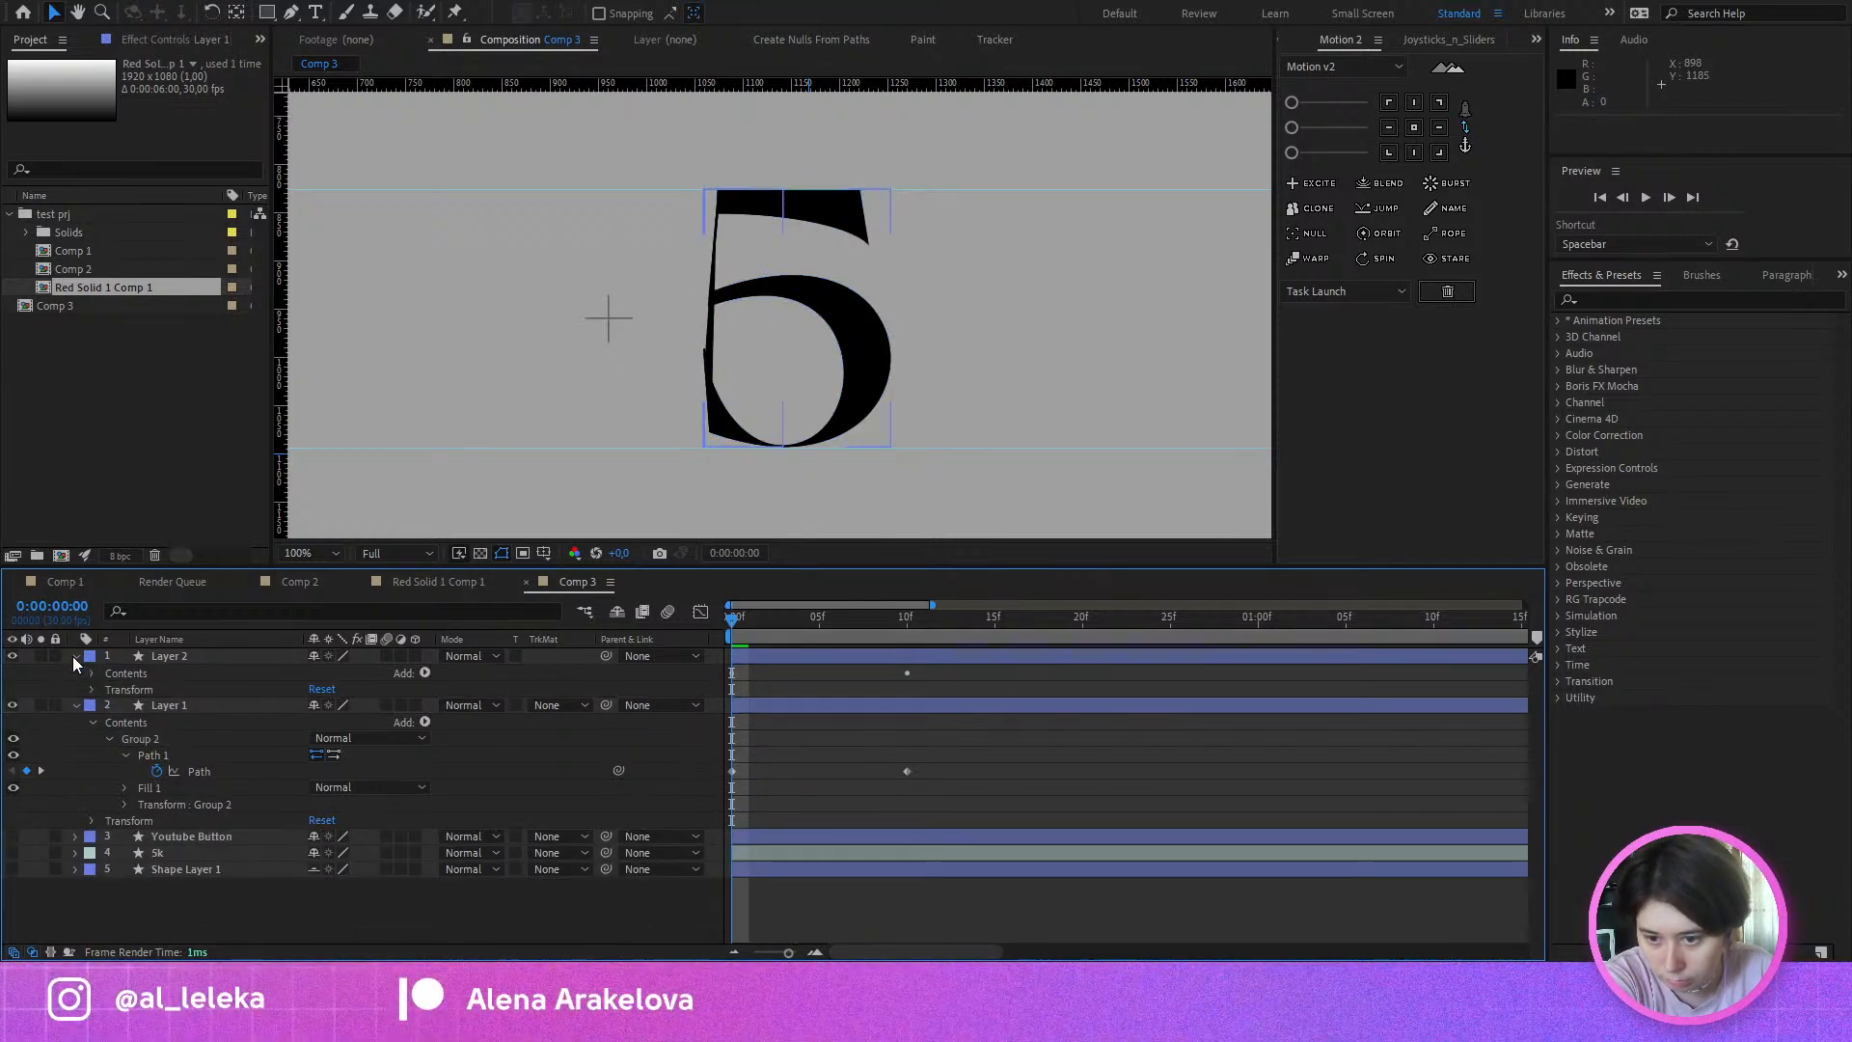
Step: Delete Group 2 from the duplicate Layer 2, keeping only Group 1
left_click(74, 656)
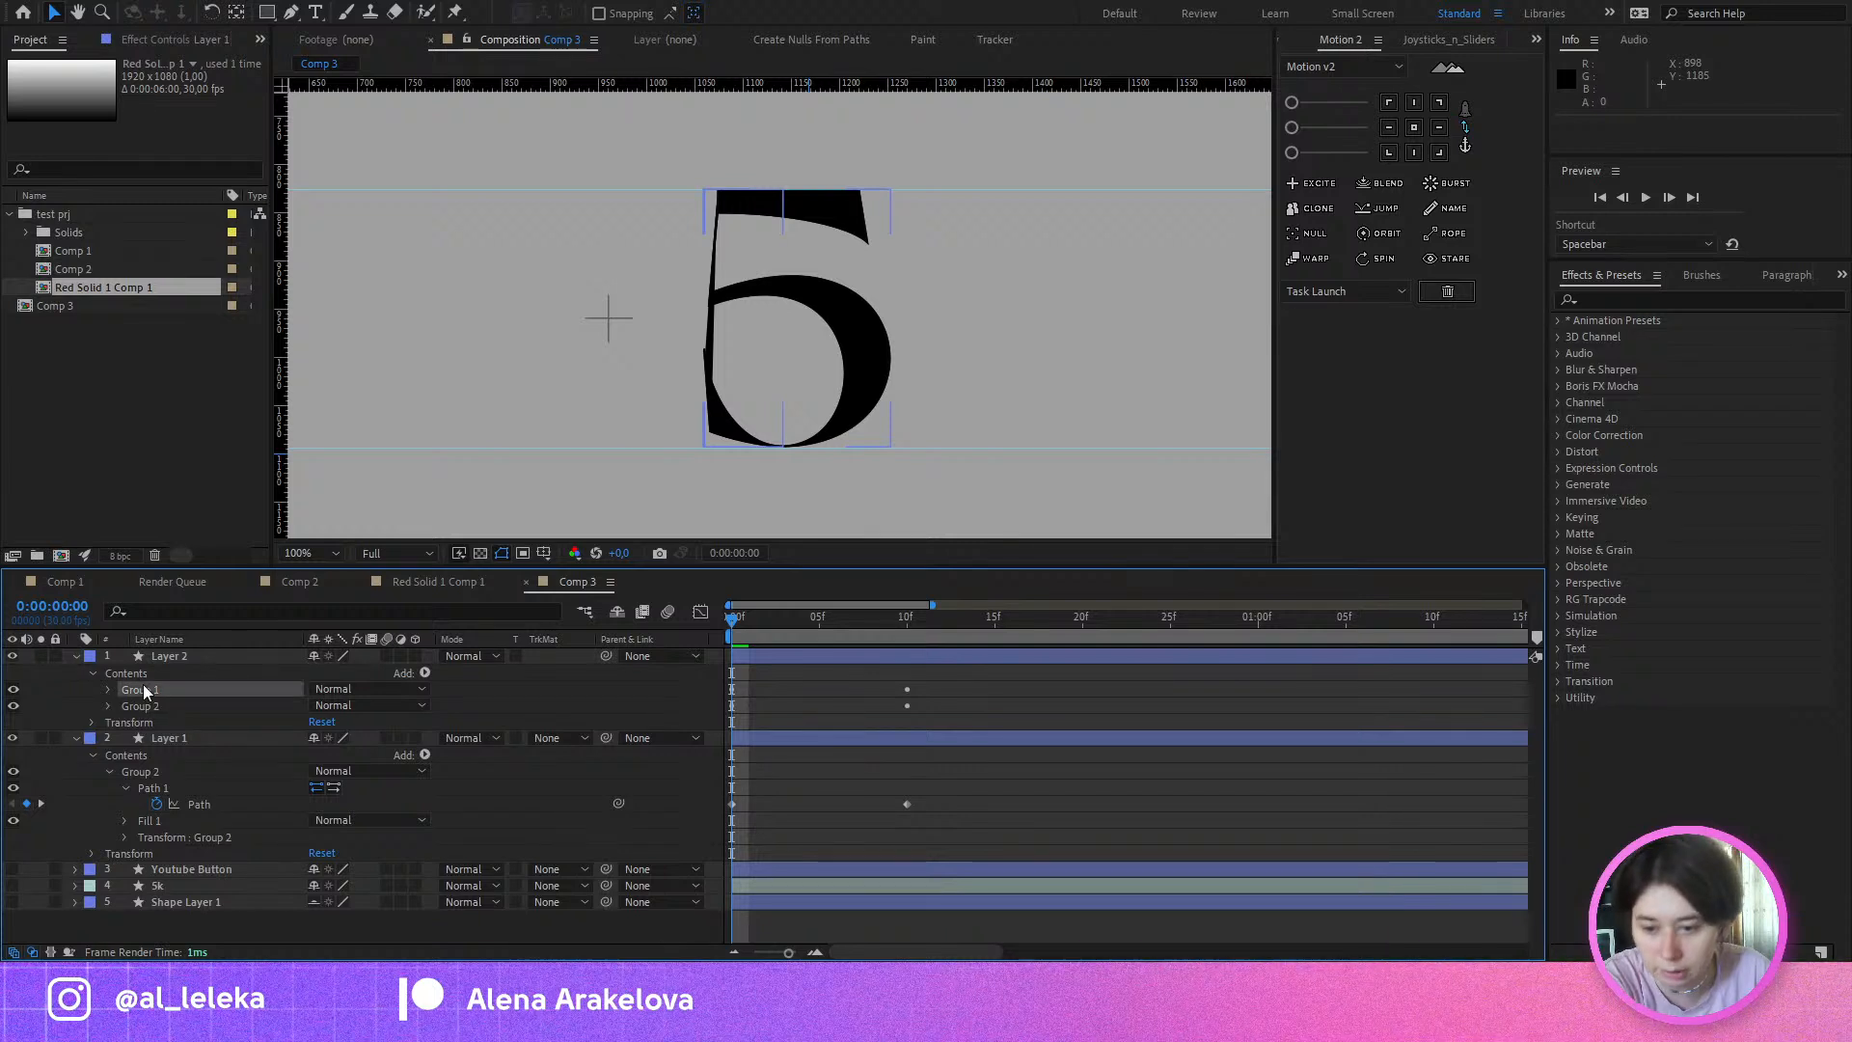
left_click(143, 689)
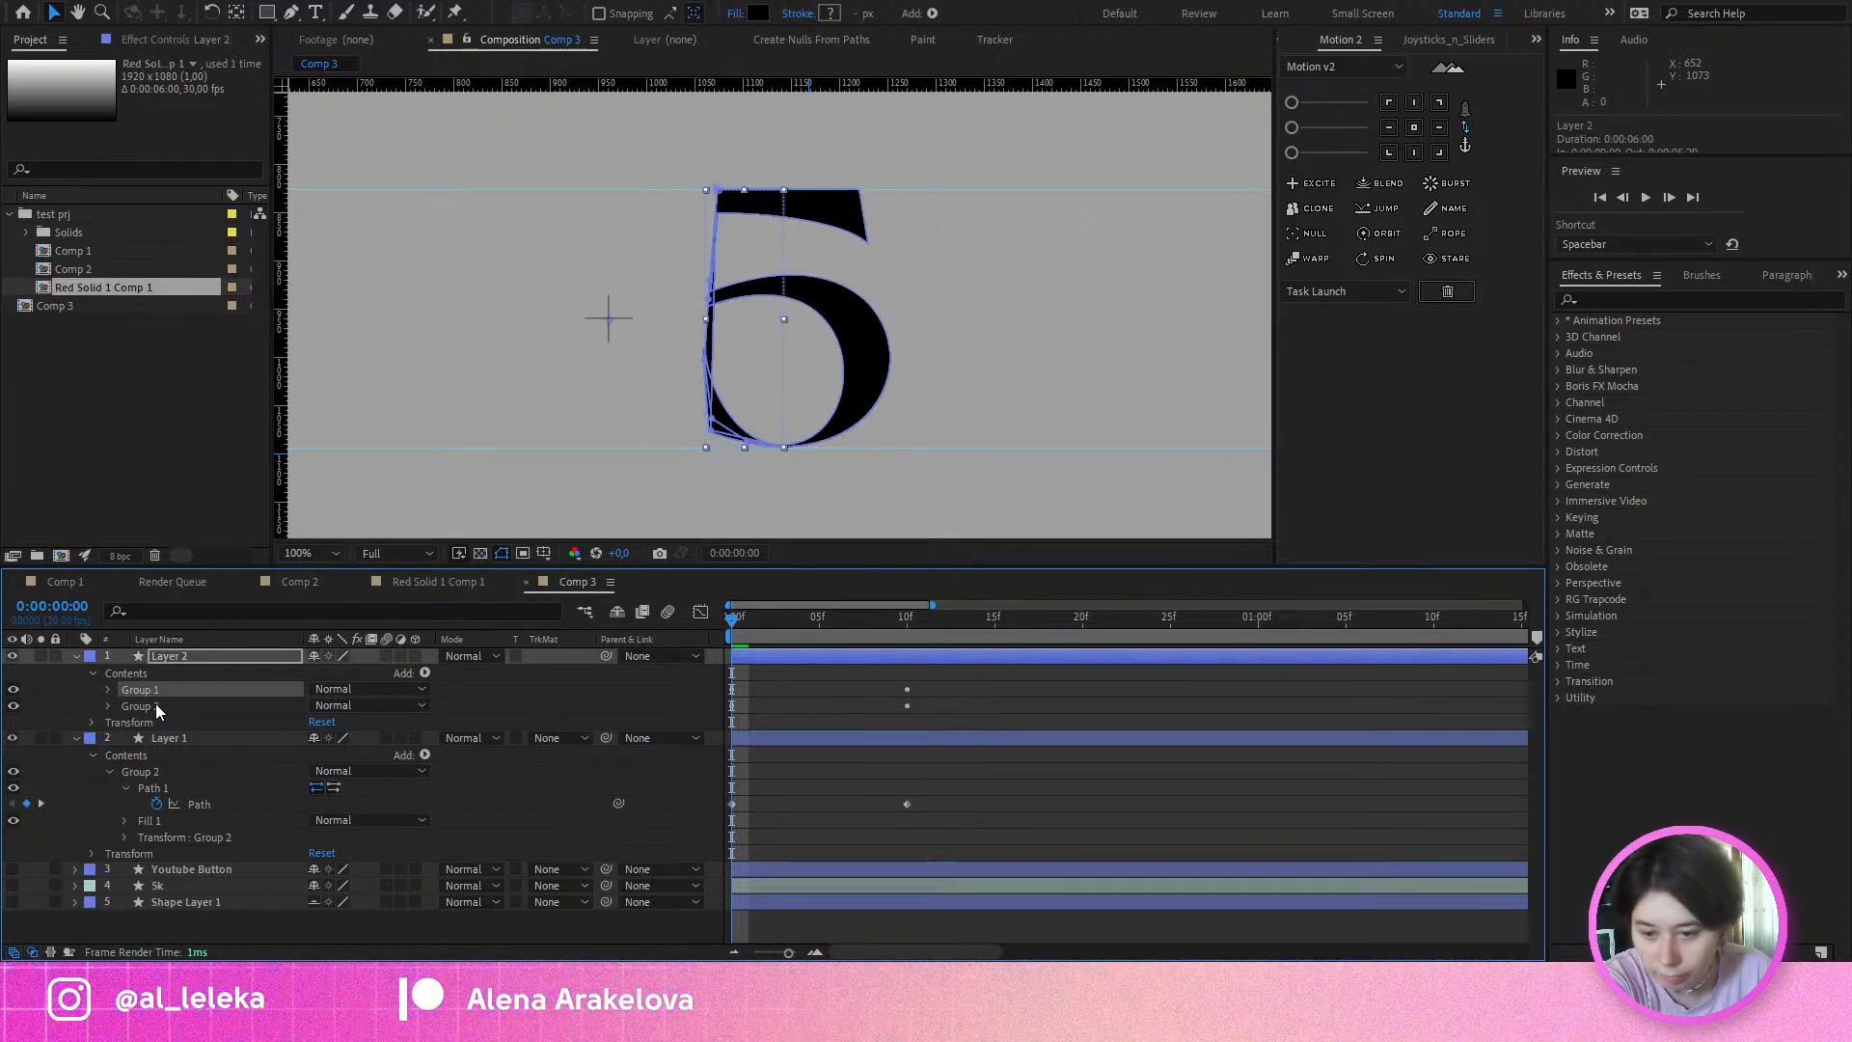
left_click(154, 705)
key("Delete")
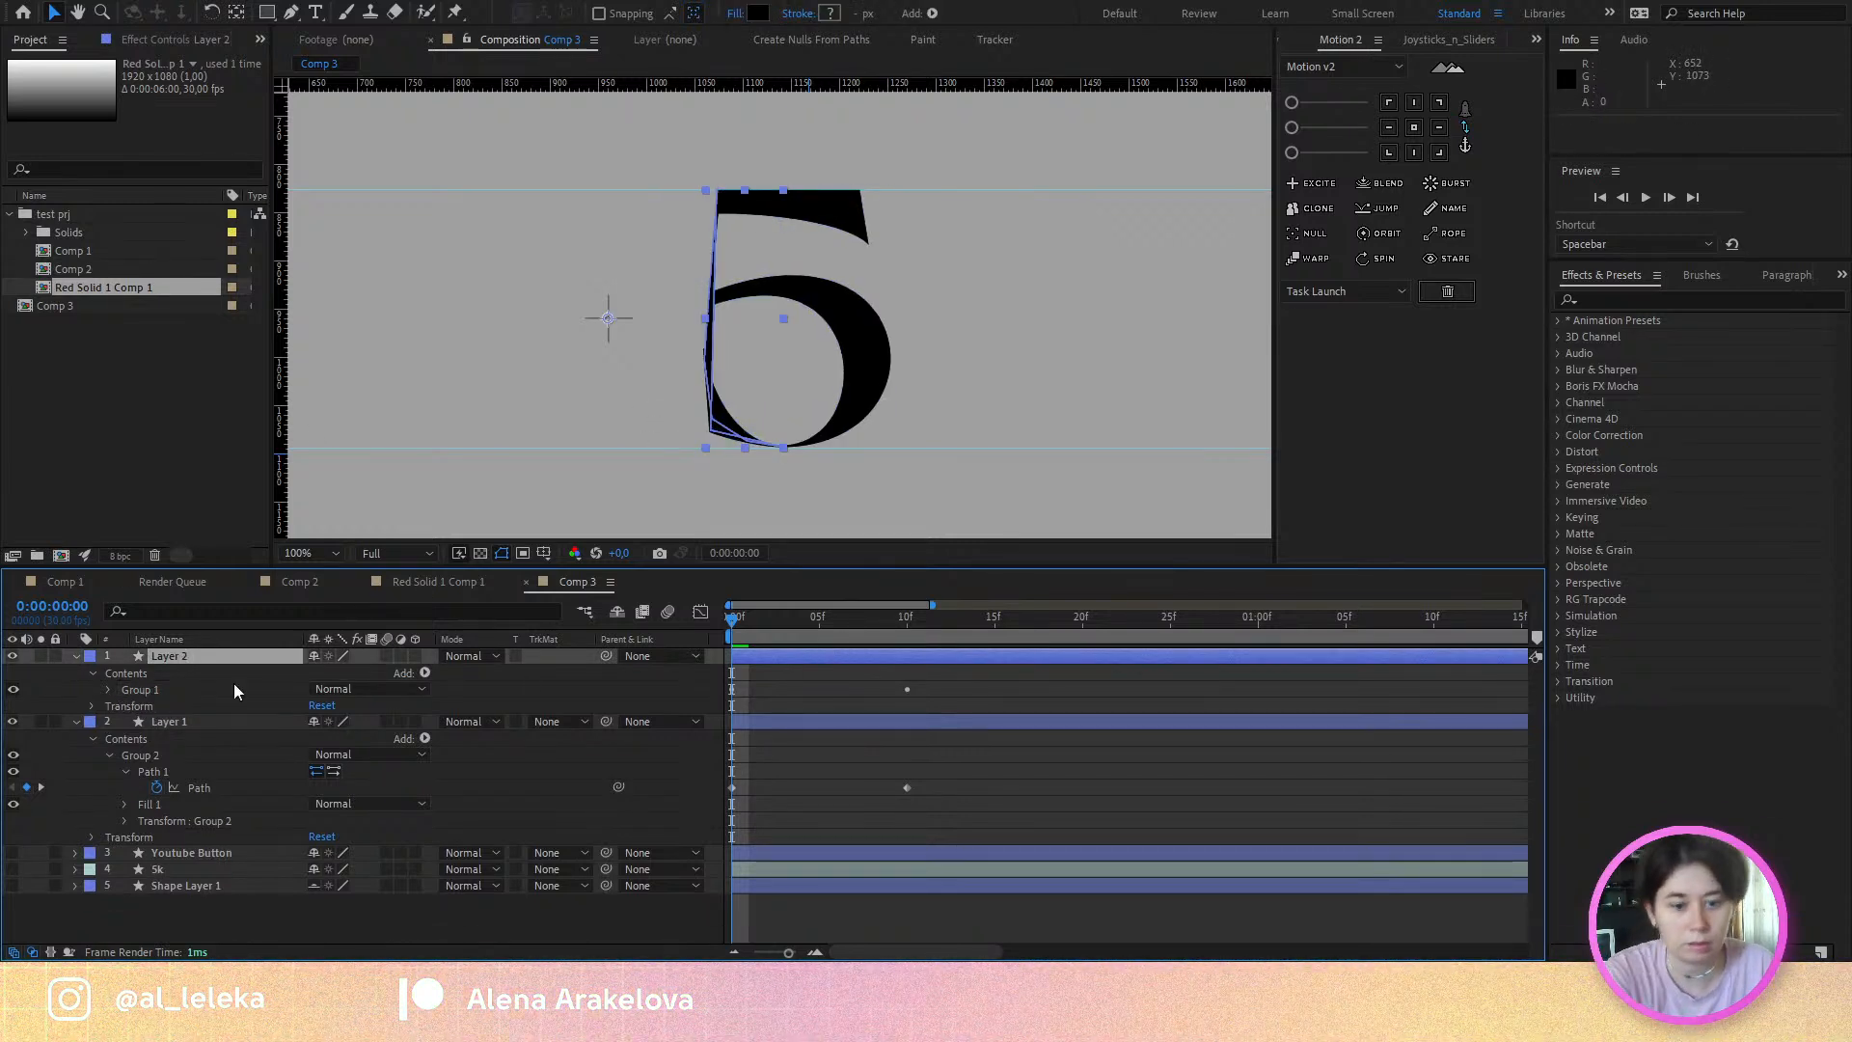
Step: Check Layer 1's contents by toggling its visibility and solo, and move it above Layer 2 in the stack
left_click(12, 722)
left_click(13, 722)
left_click(13, 721)
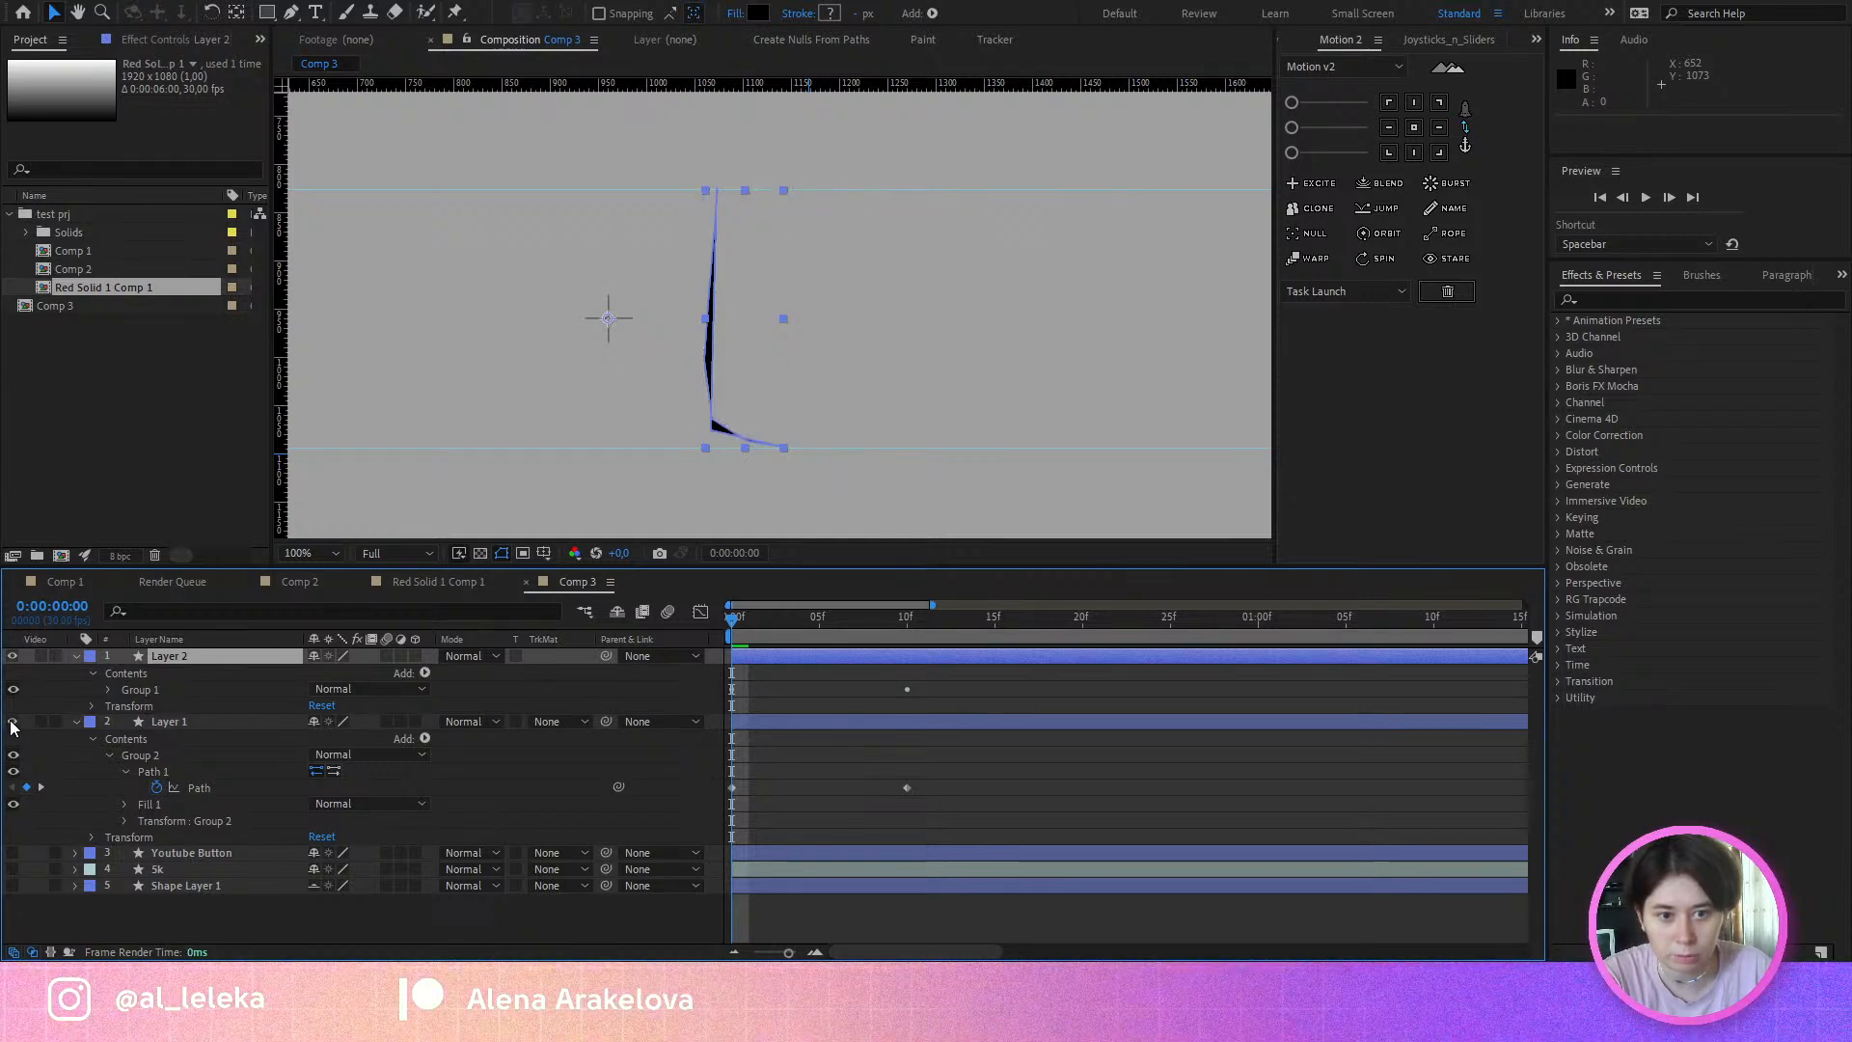
left_click(13, 722)
left_click(42, 721)
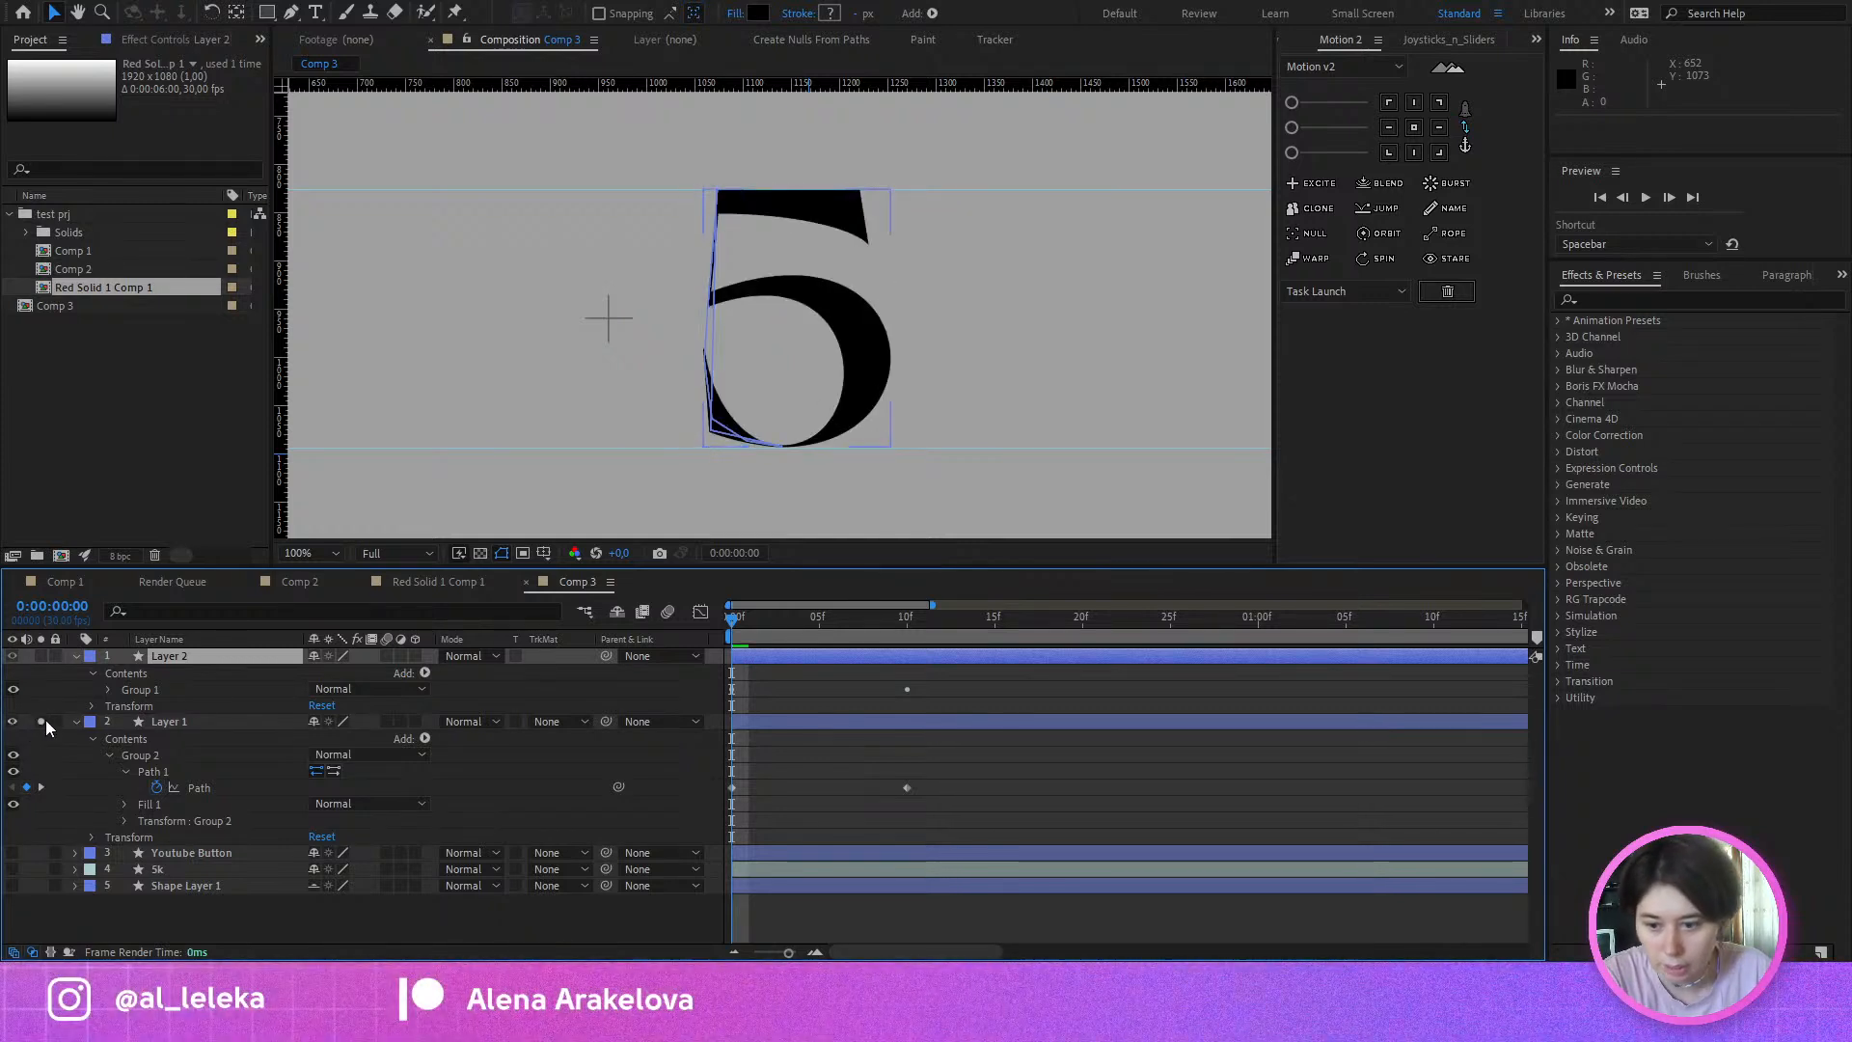
left_click(41, 721)
left_click_drag(182, 720, 200, 656)
Step: Trim the start of Layer 2 to frame 1 and play back the animation
left_click(172, 802)
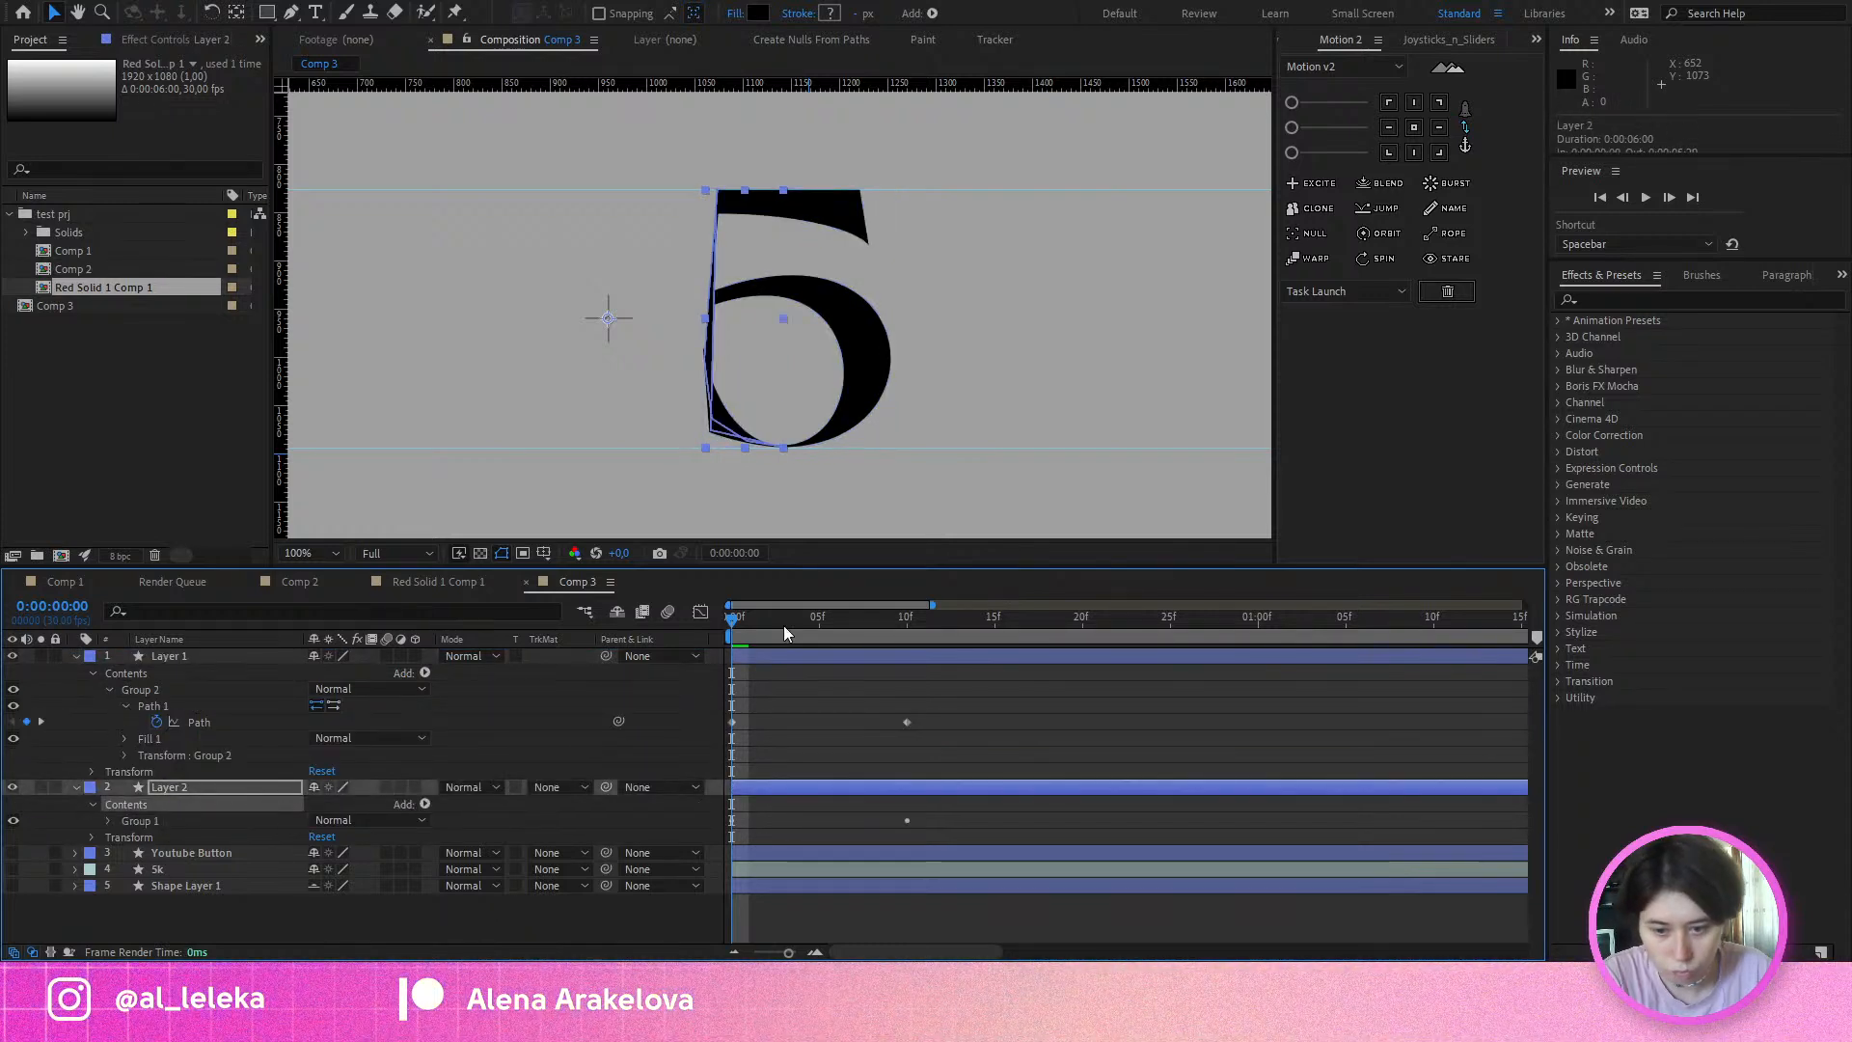
mouse_move(750, 624)
left_mouse_down()
mouse_move(768, 633)
mouse_move(754, 650)
mouse_move(726, 628)
left_mouse_up()
left_click(724, 502)
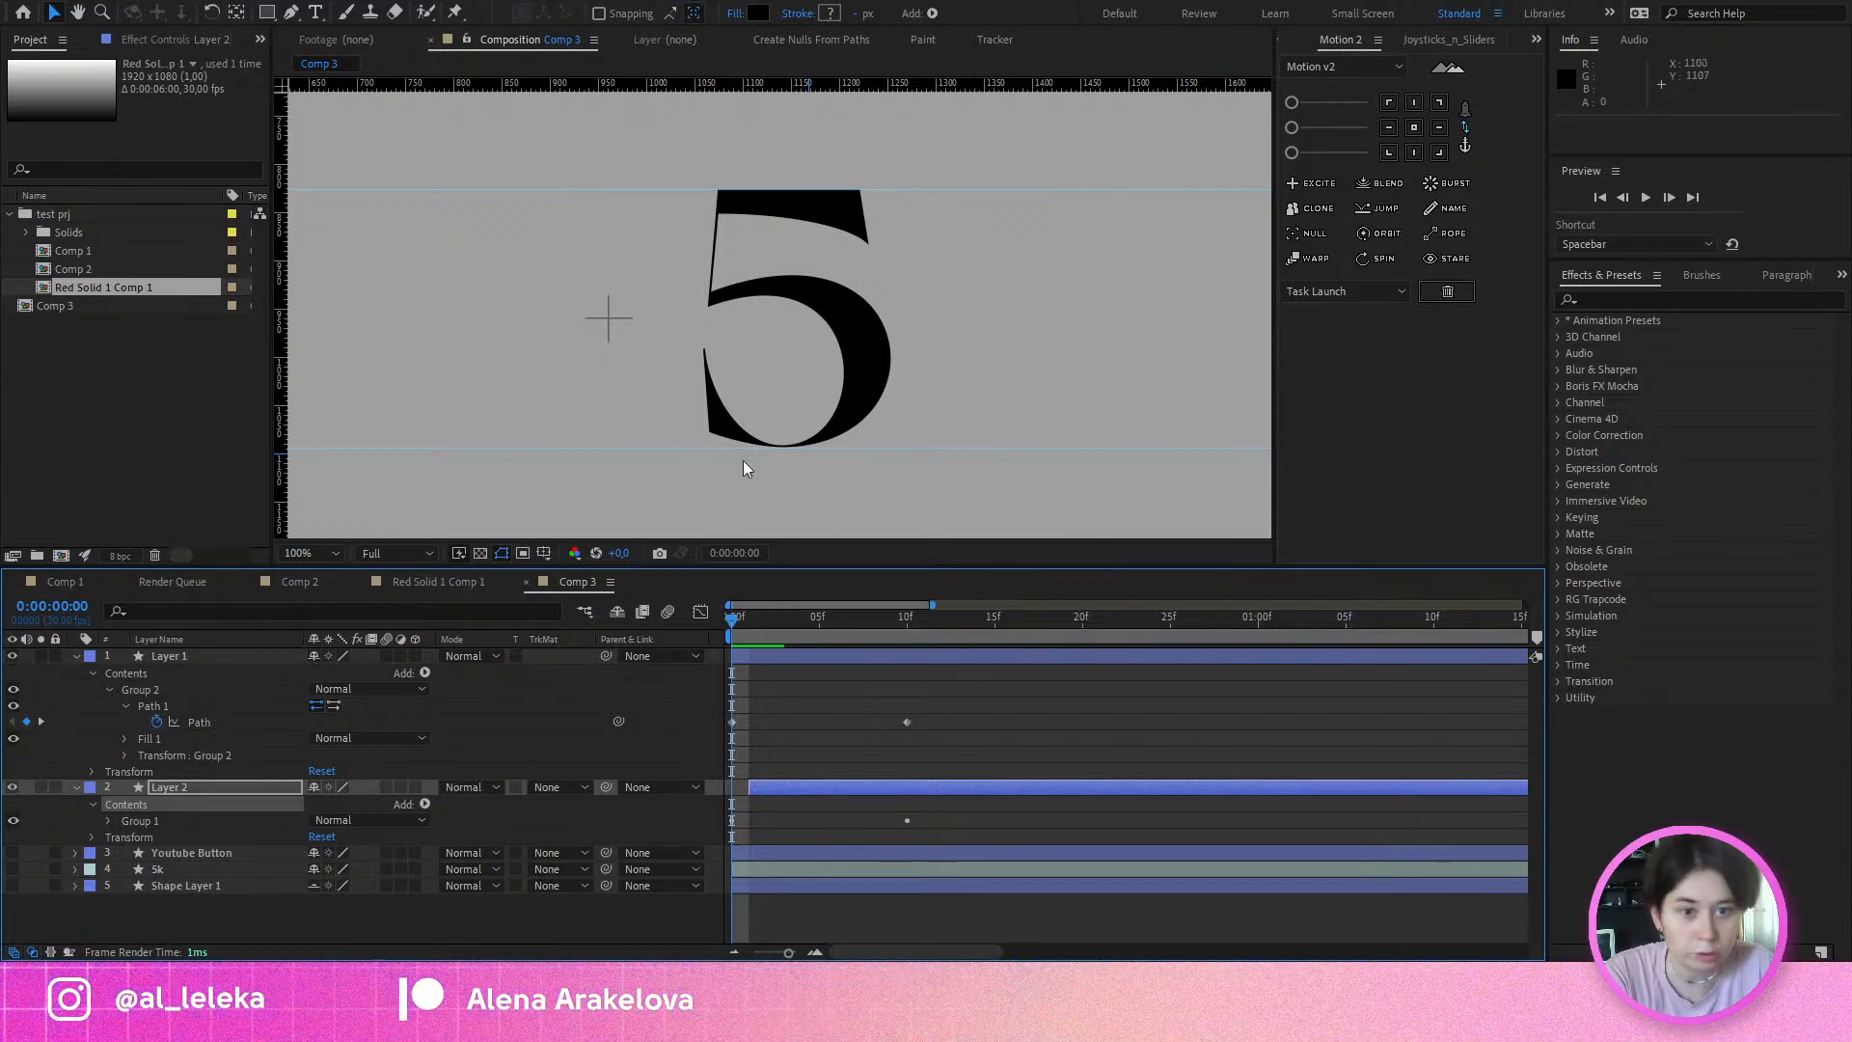
key("space")
key("space")
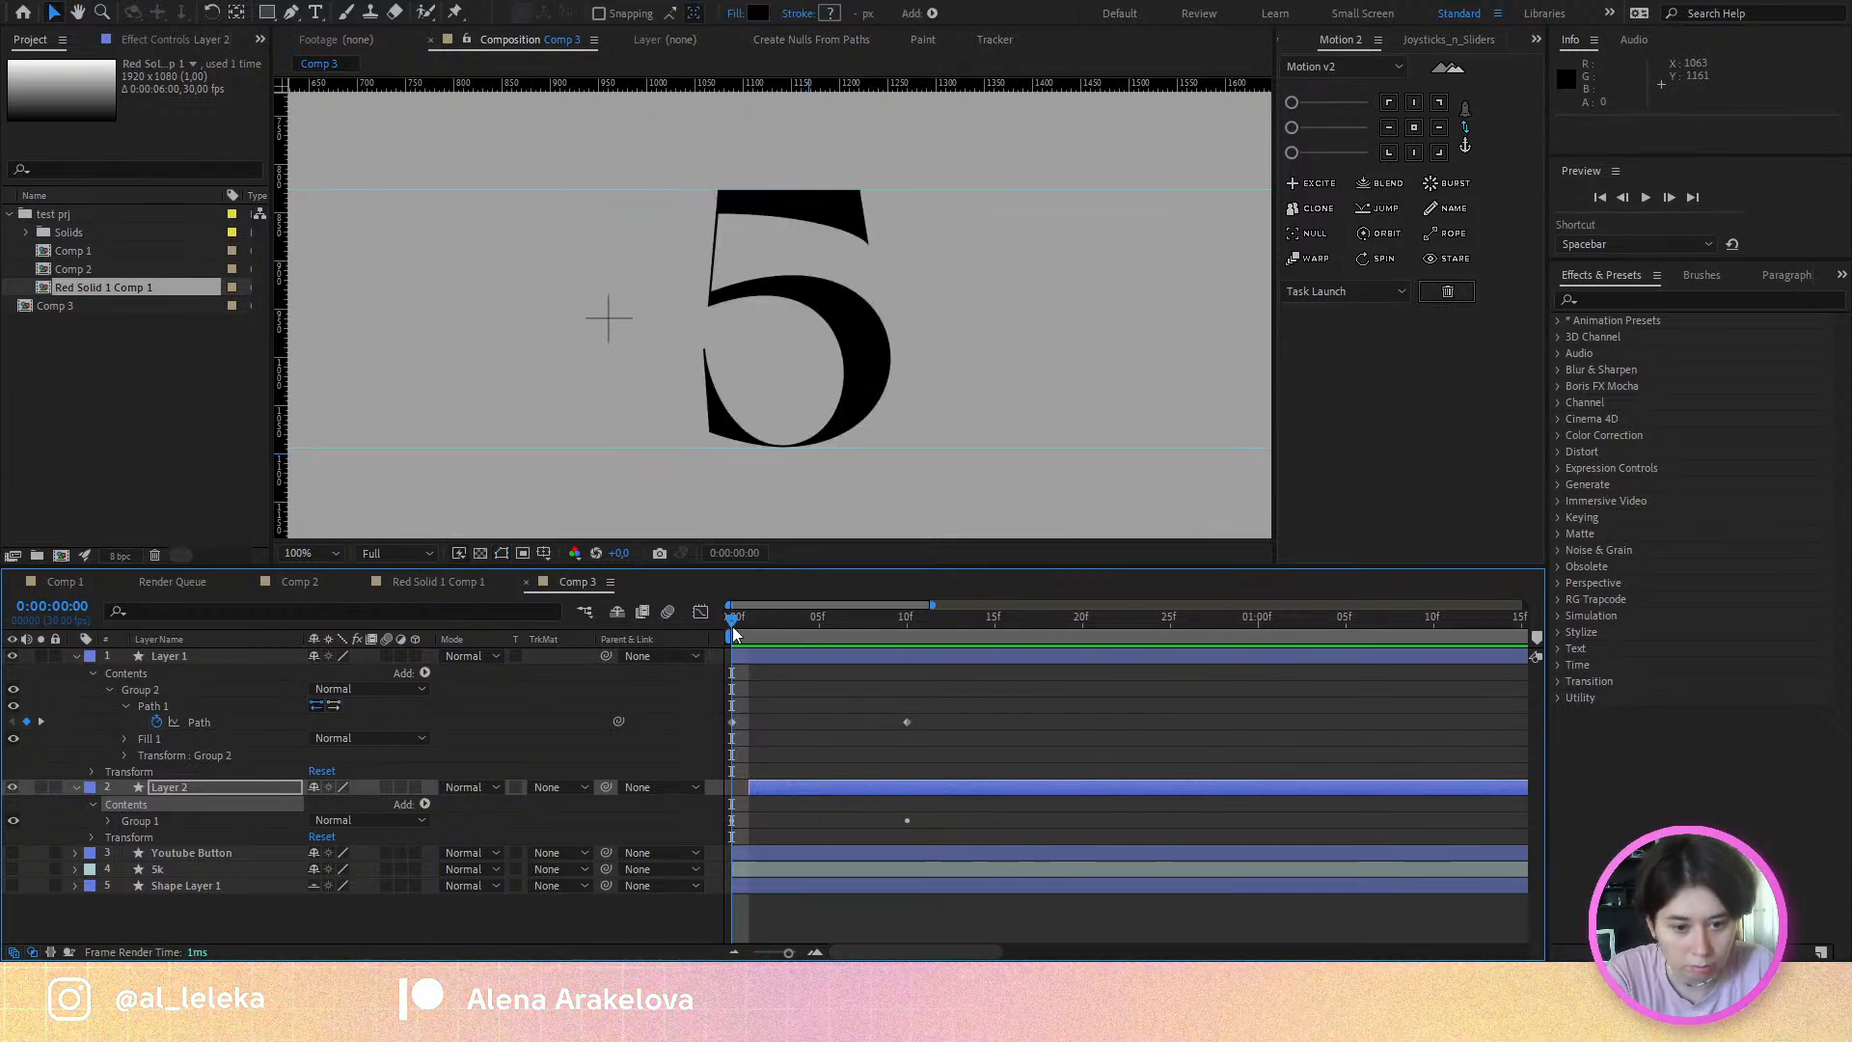
Step: Scrub through the first ten frames to examine how the side shape lines up with the 5 during the morph
mouse_move(733, 631)
left_mouse_down()
mouse_move(818, 634)
mouse_move(748, 636)
left_mouse_up()
left_click(730, 449)
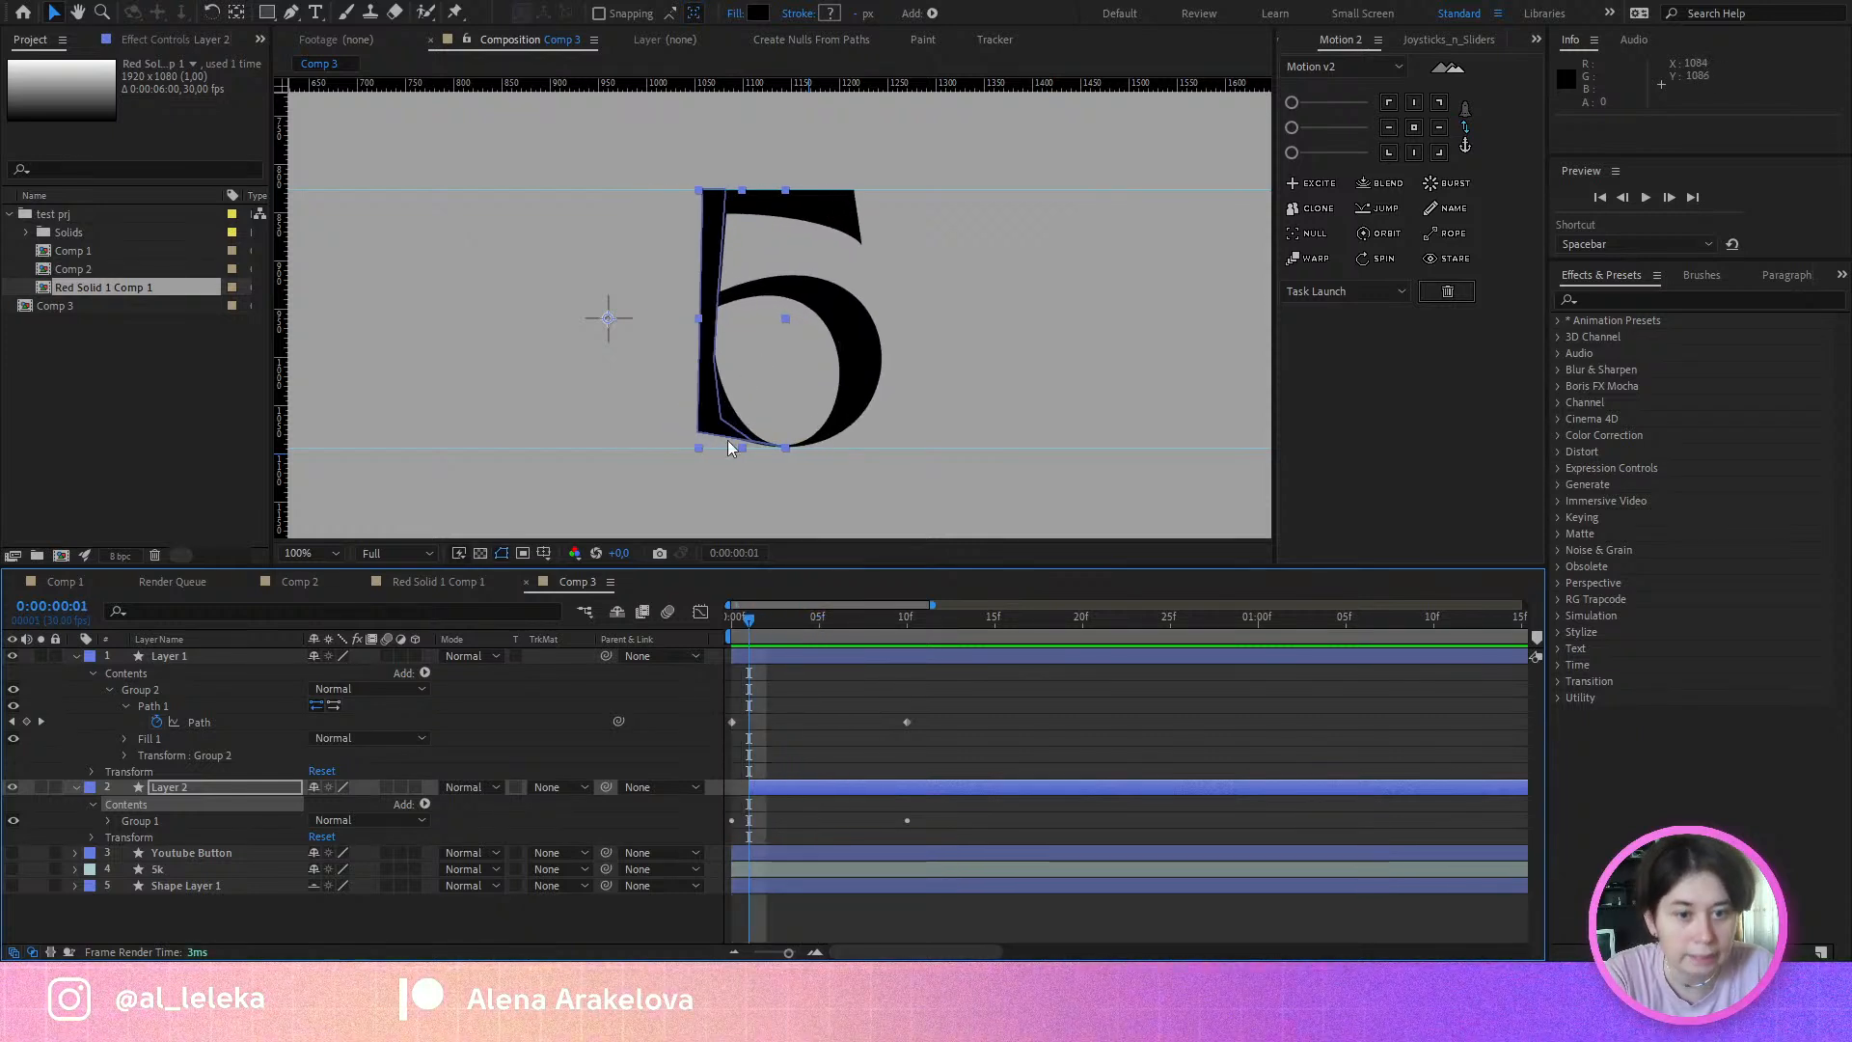
scroll(724, 444, "up", 4)
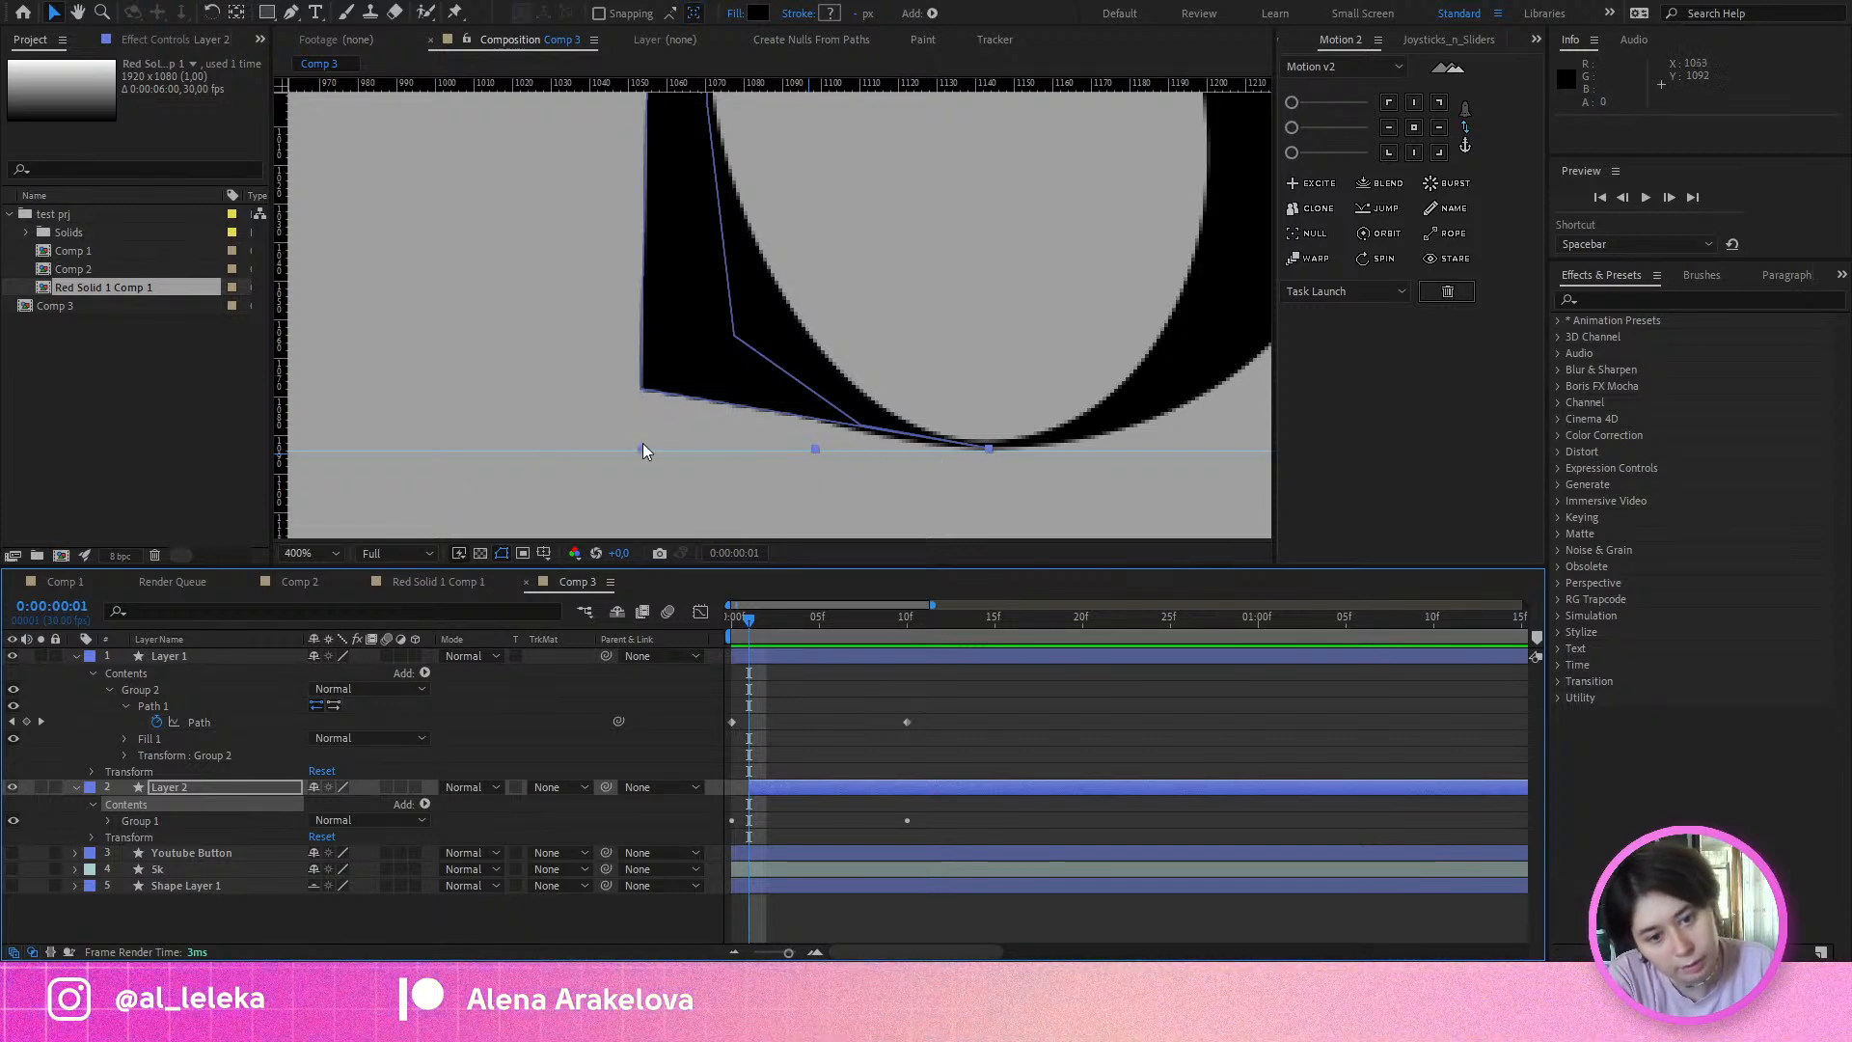
left_click_drag(802, 634, 895, 664)
scroll(1021, 407, "down", 6)
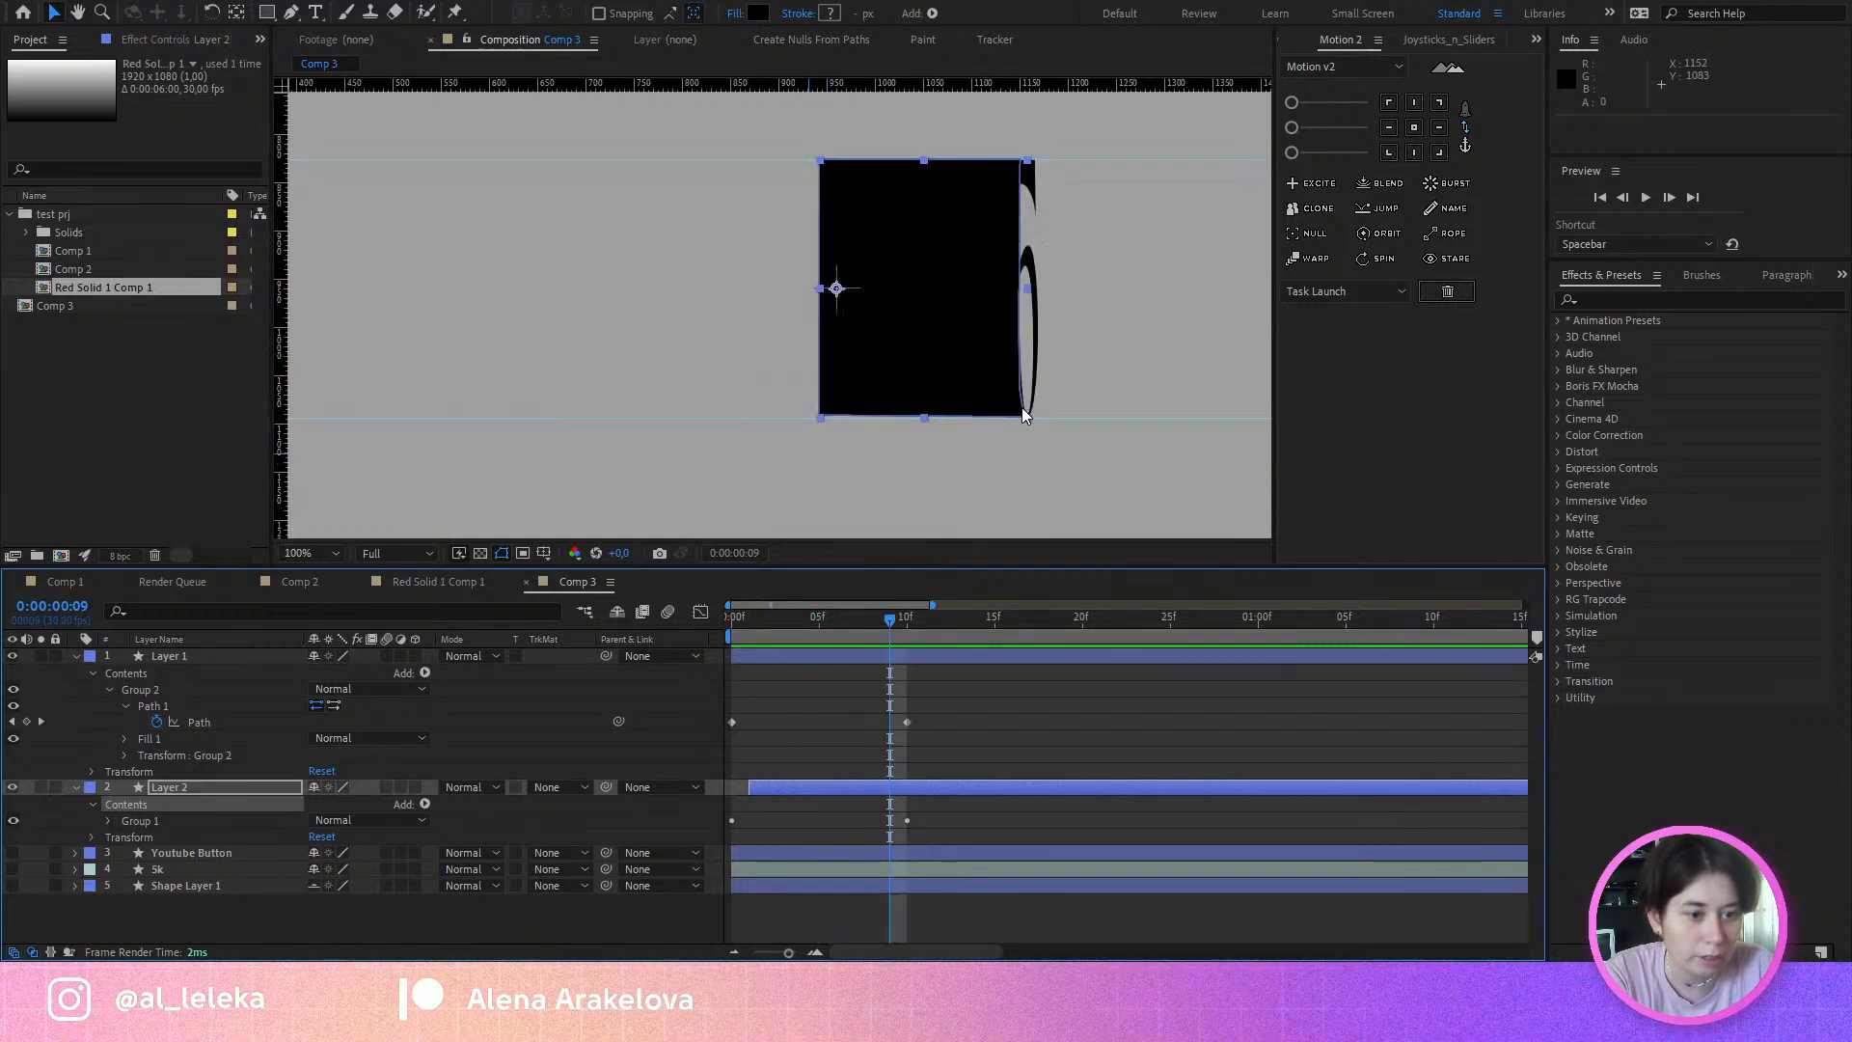
scroll(992, 417, "up", 2)
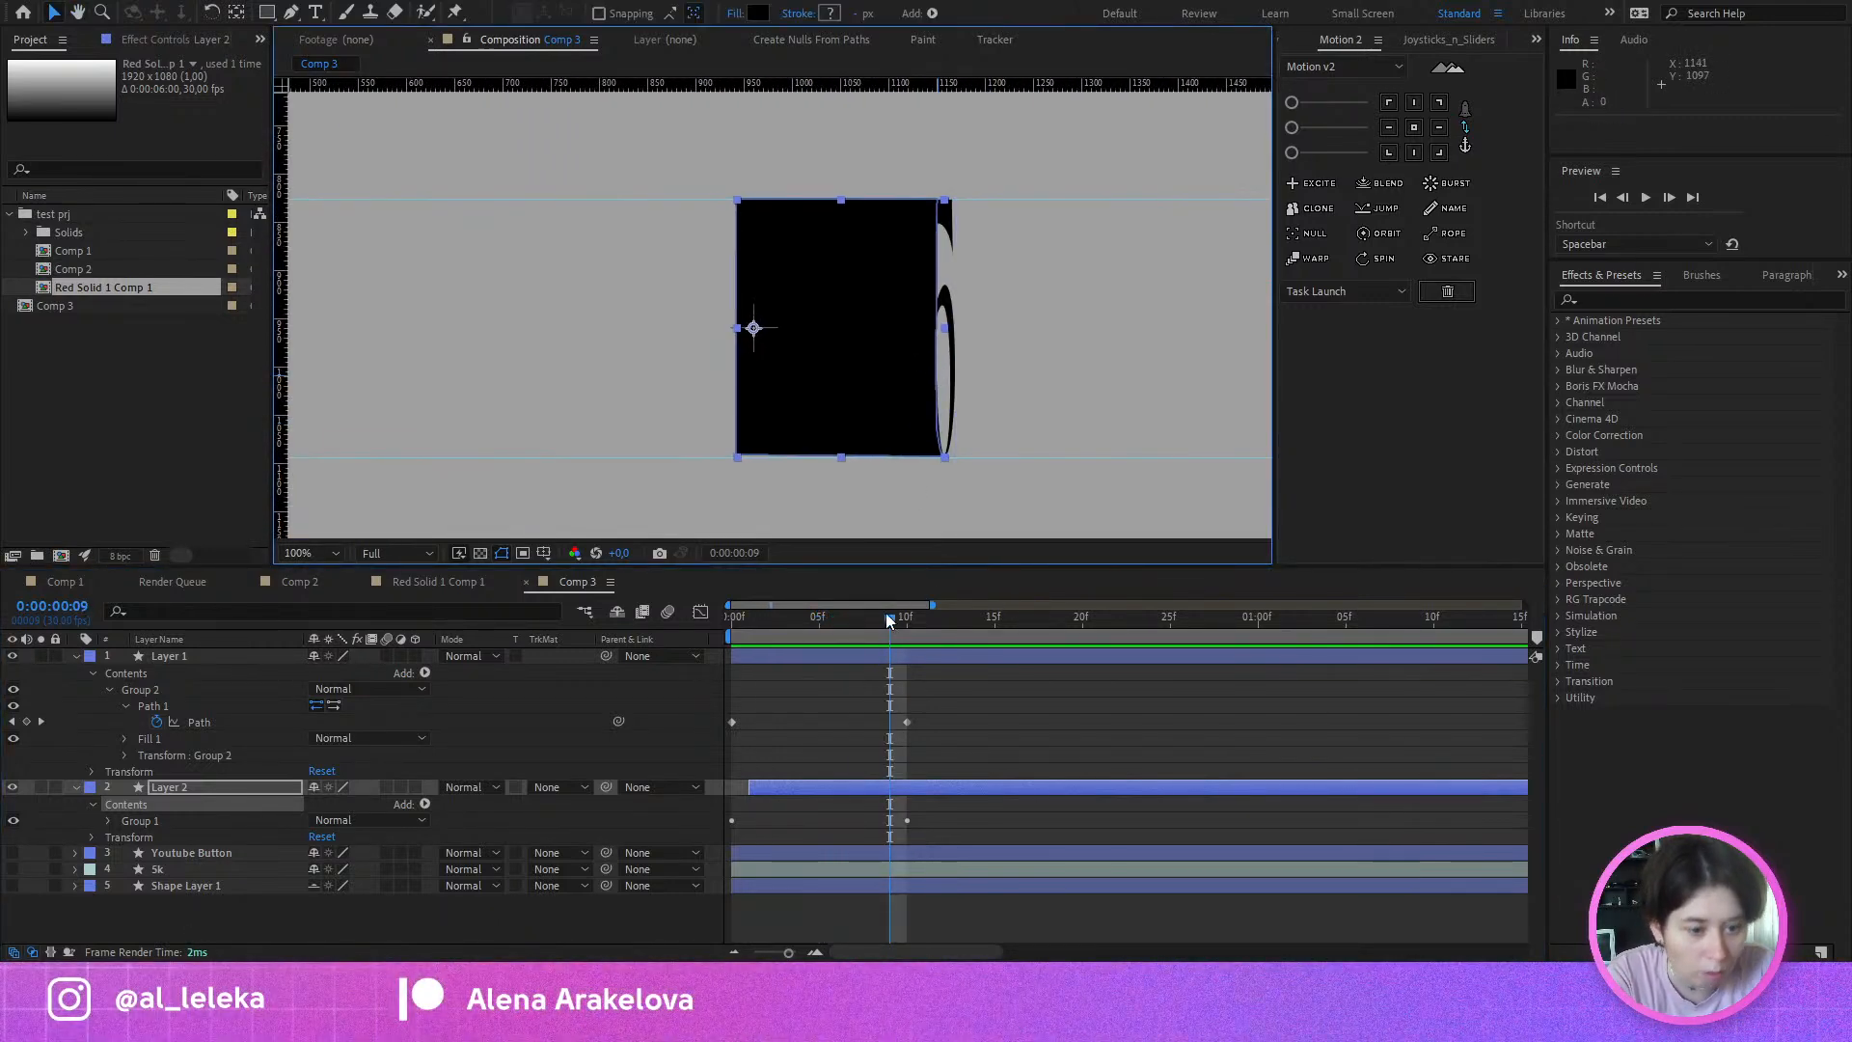
left_click_drag(885, 612, 819, 633)
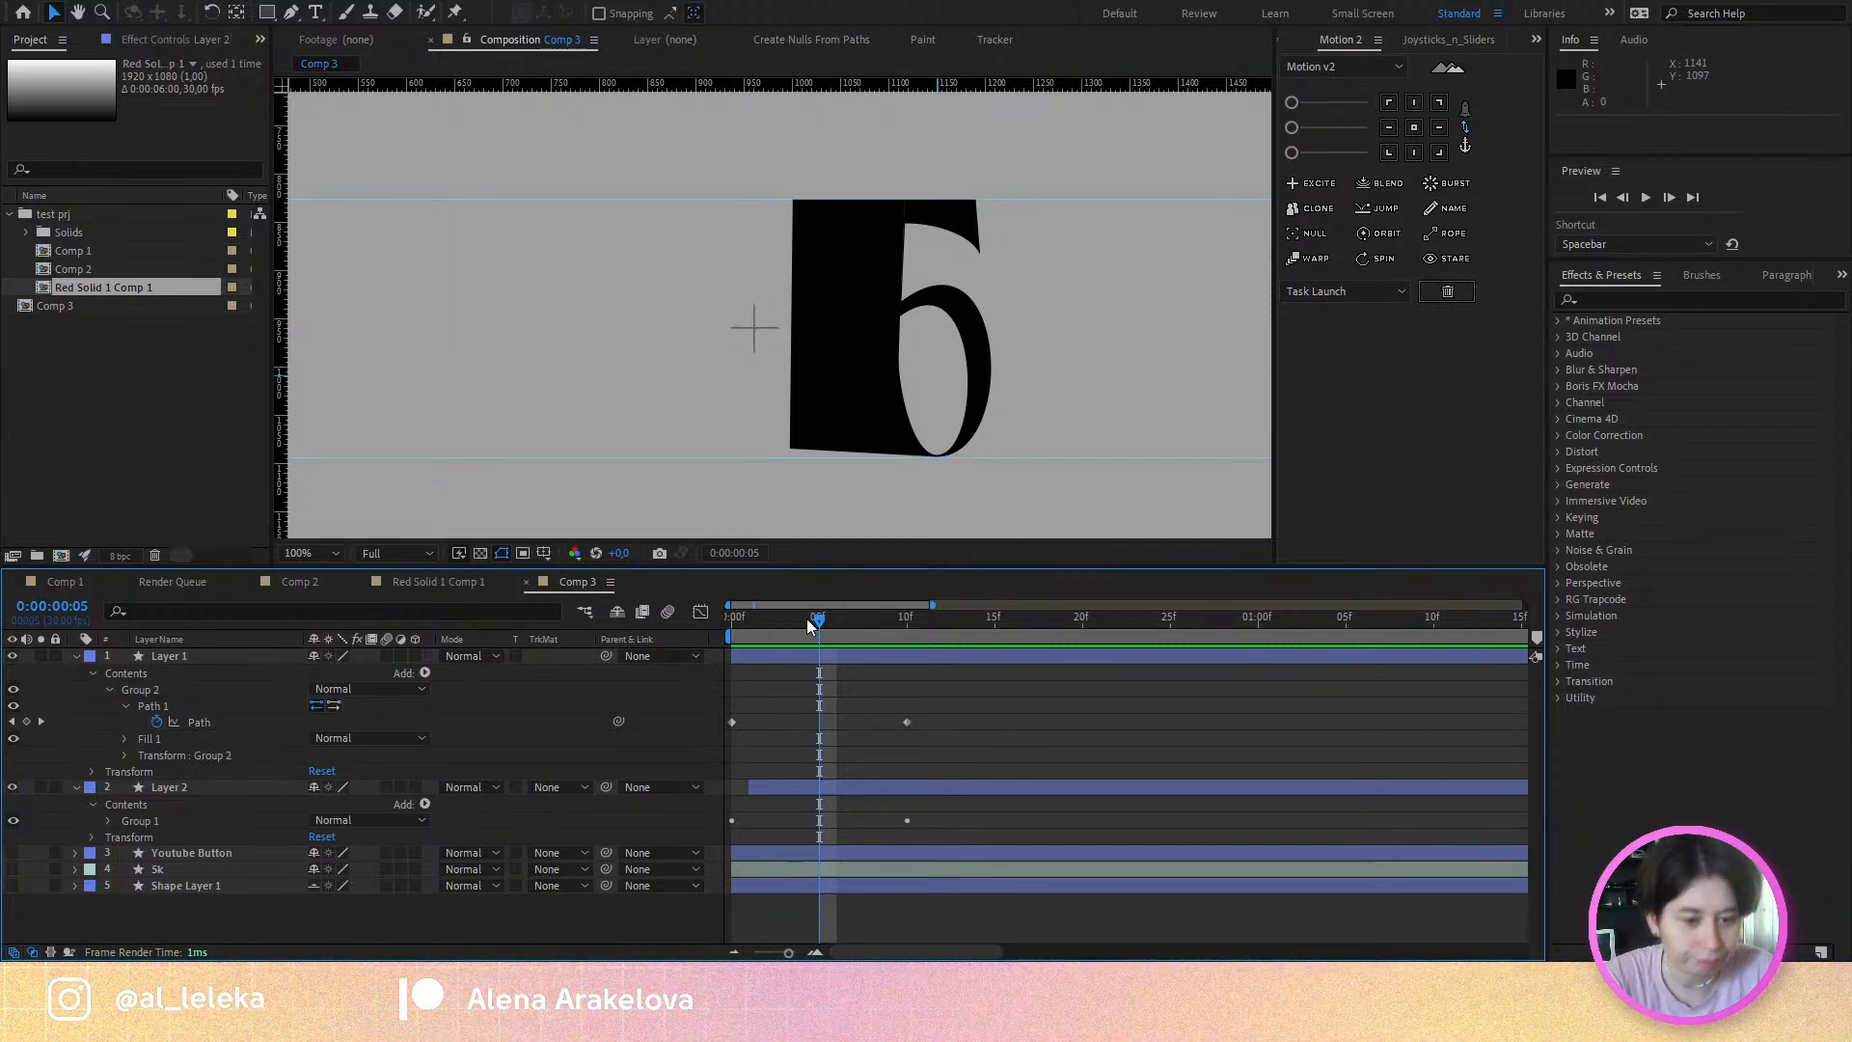
left_click_drag(806, 618, 777, 742)
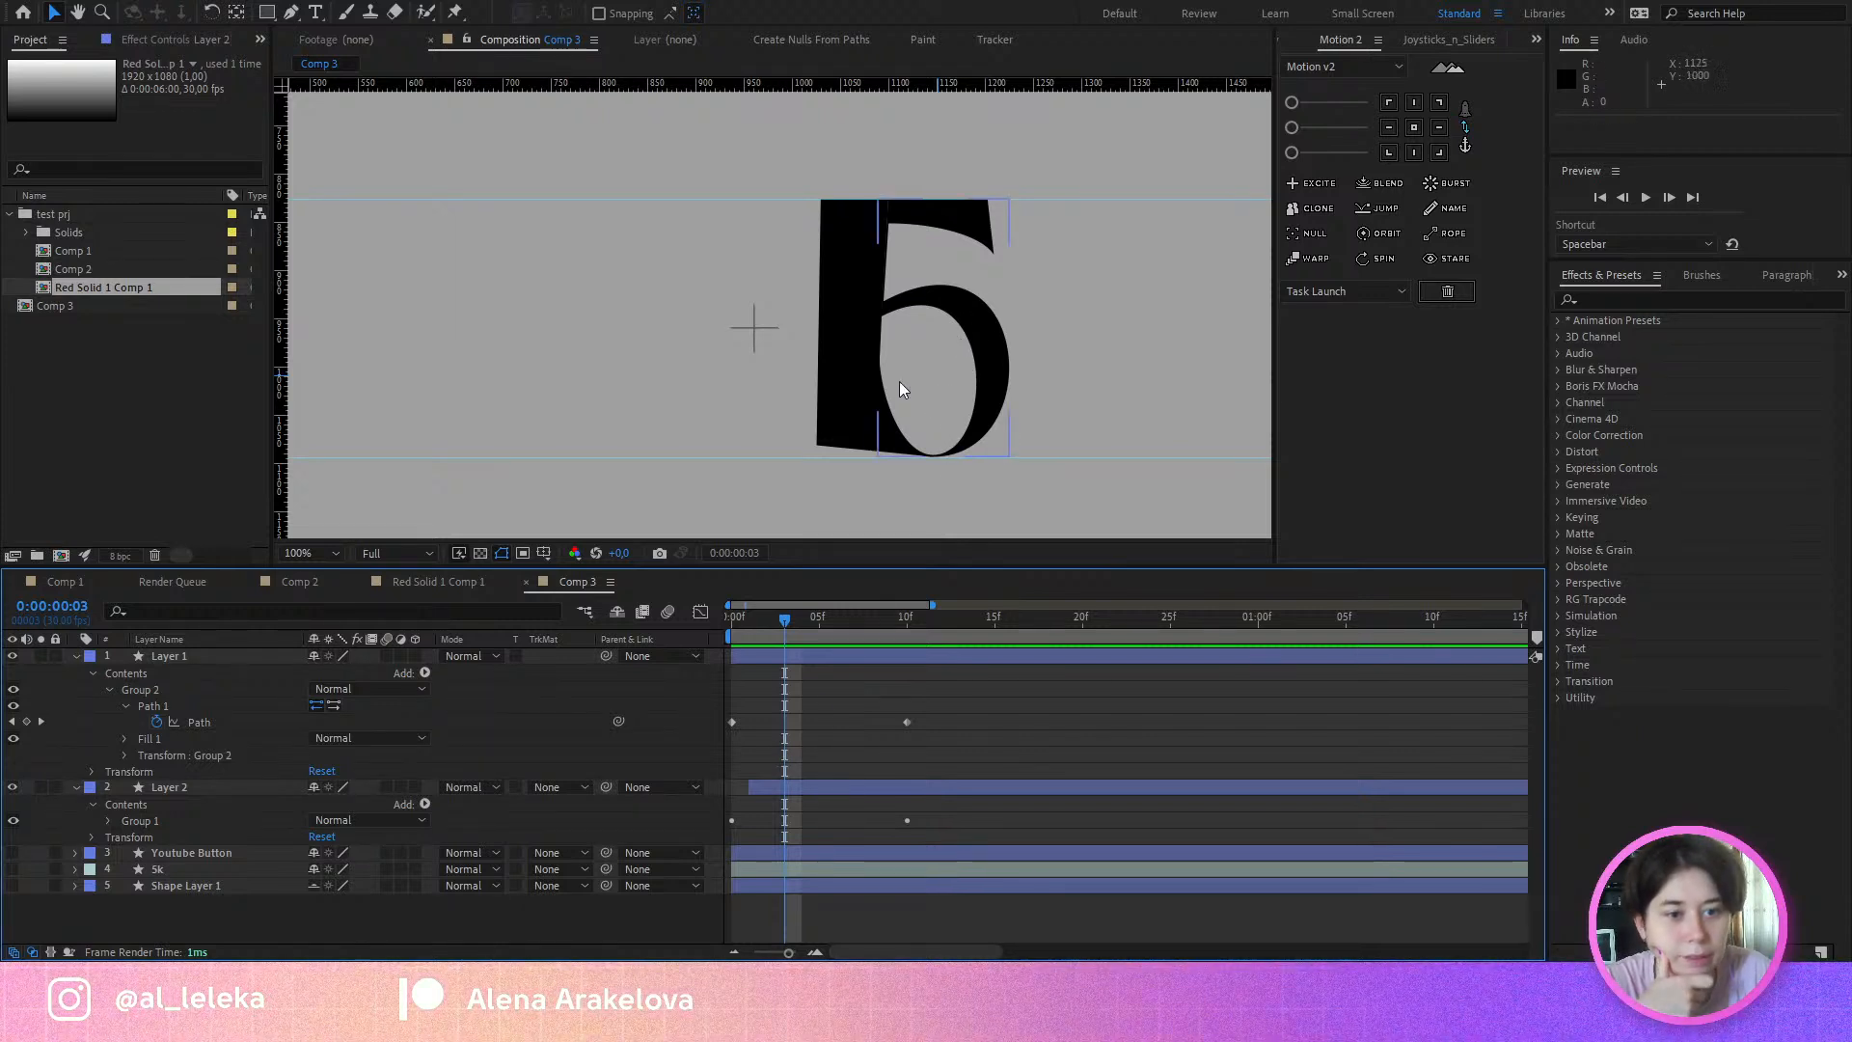
mouse_move(789, 623)
left_mouse_down()
mouse_move(829, 624)
mouse_move(789, 641)
left_mouse_up()
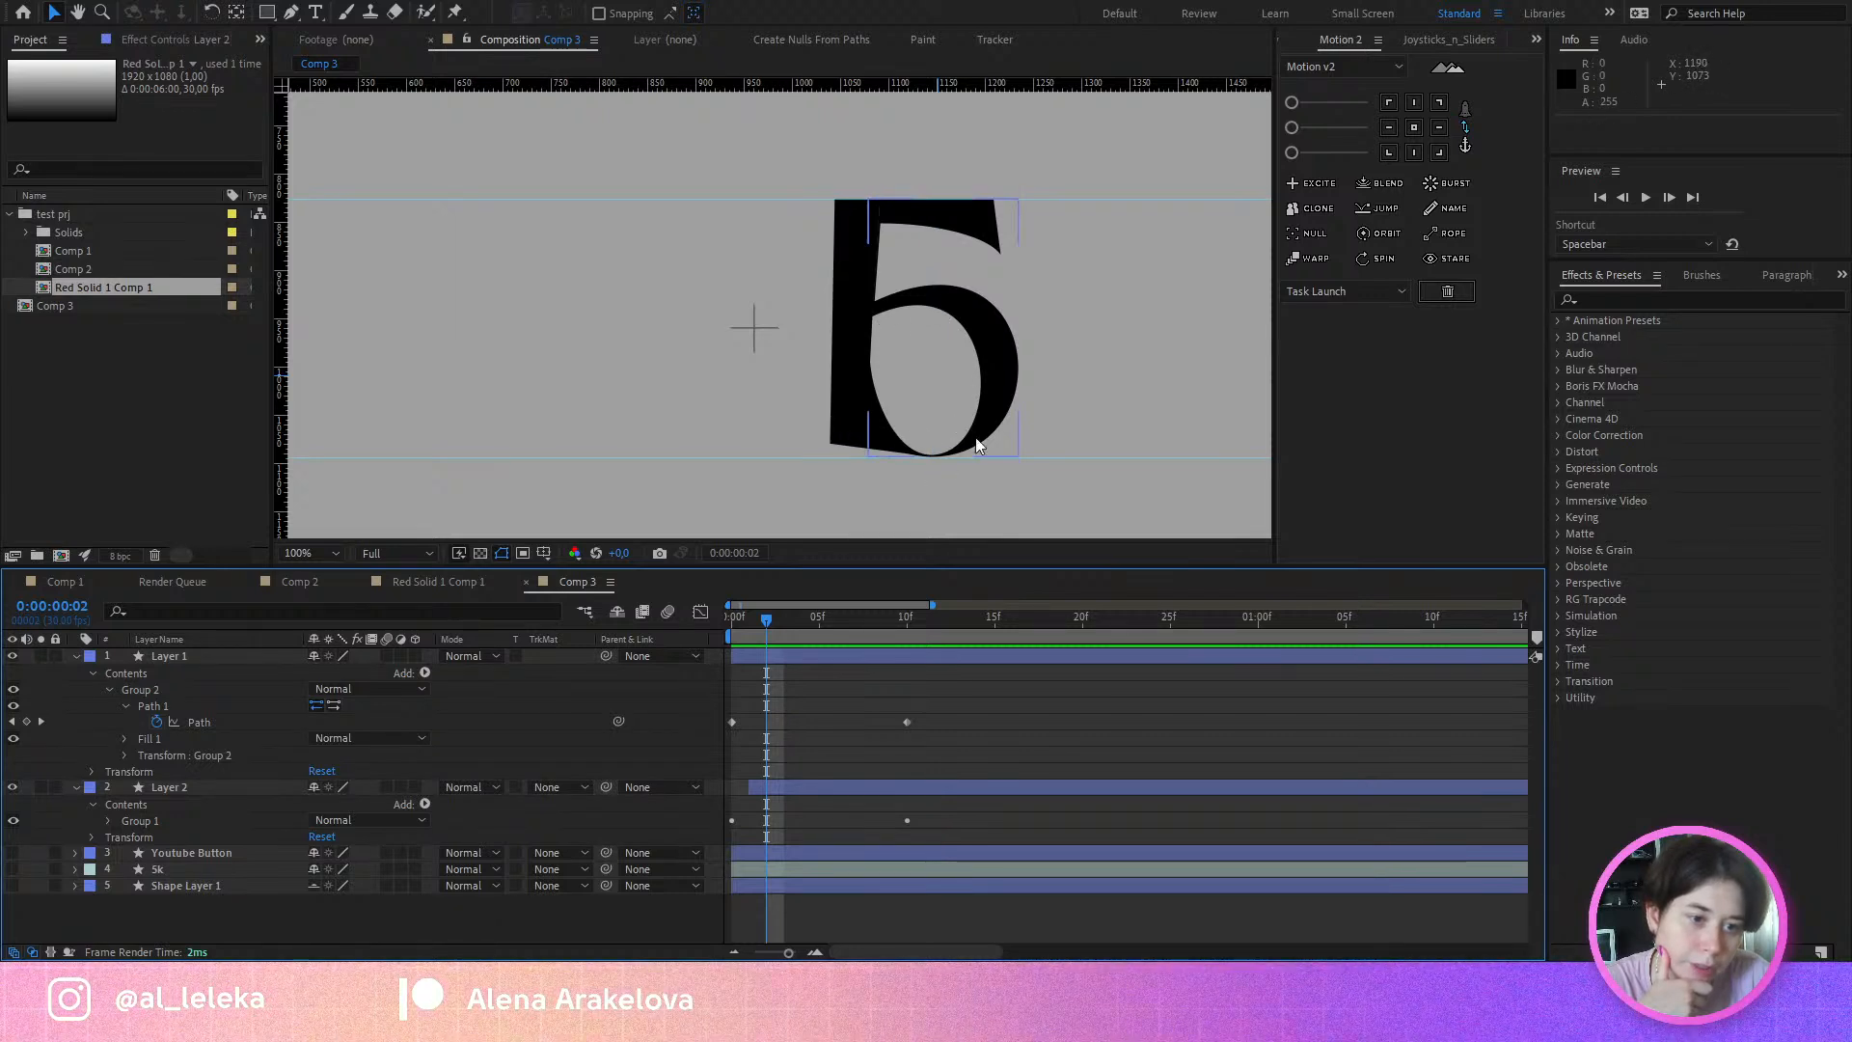
left_click_drag(772, 619, 872, 639)
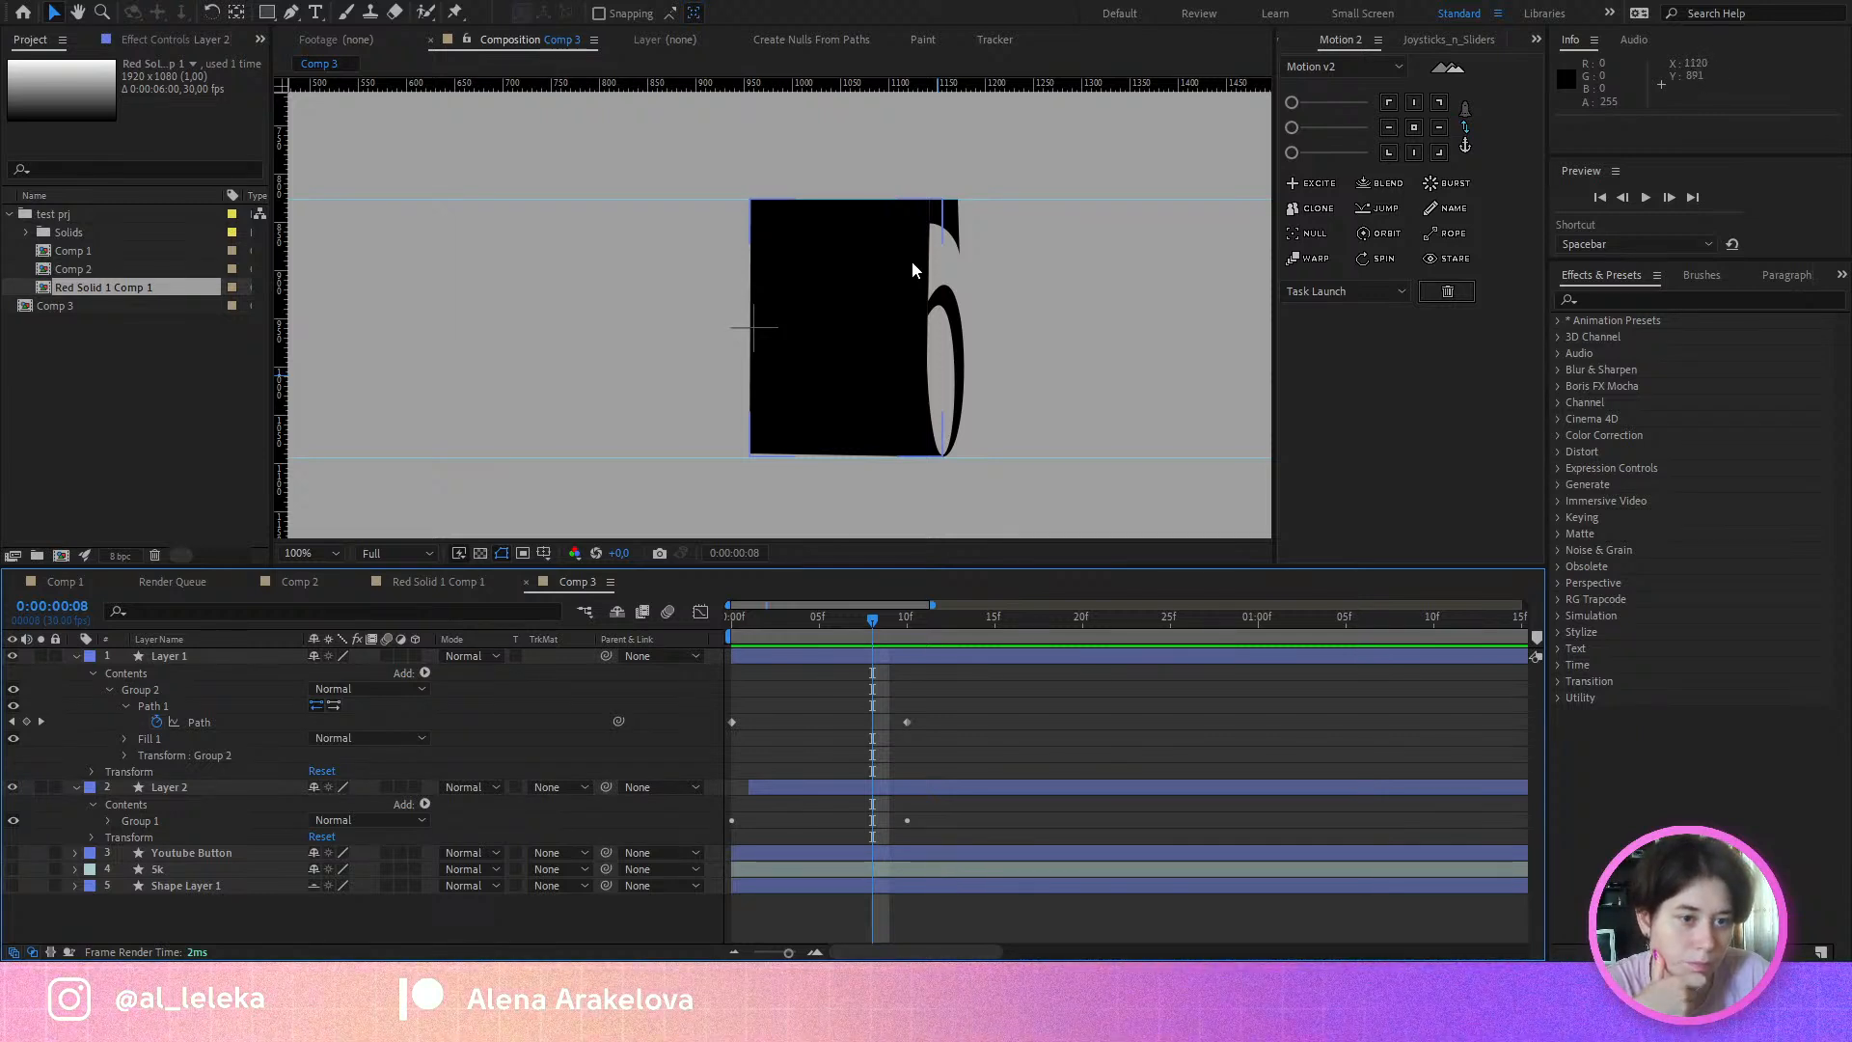
left_click_drag(796, 621, 727, 640)
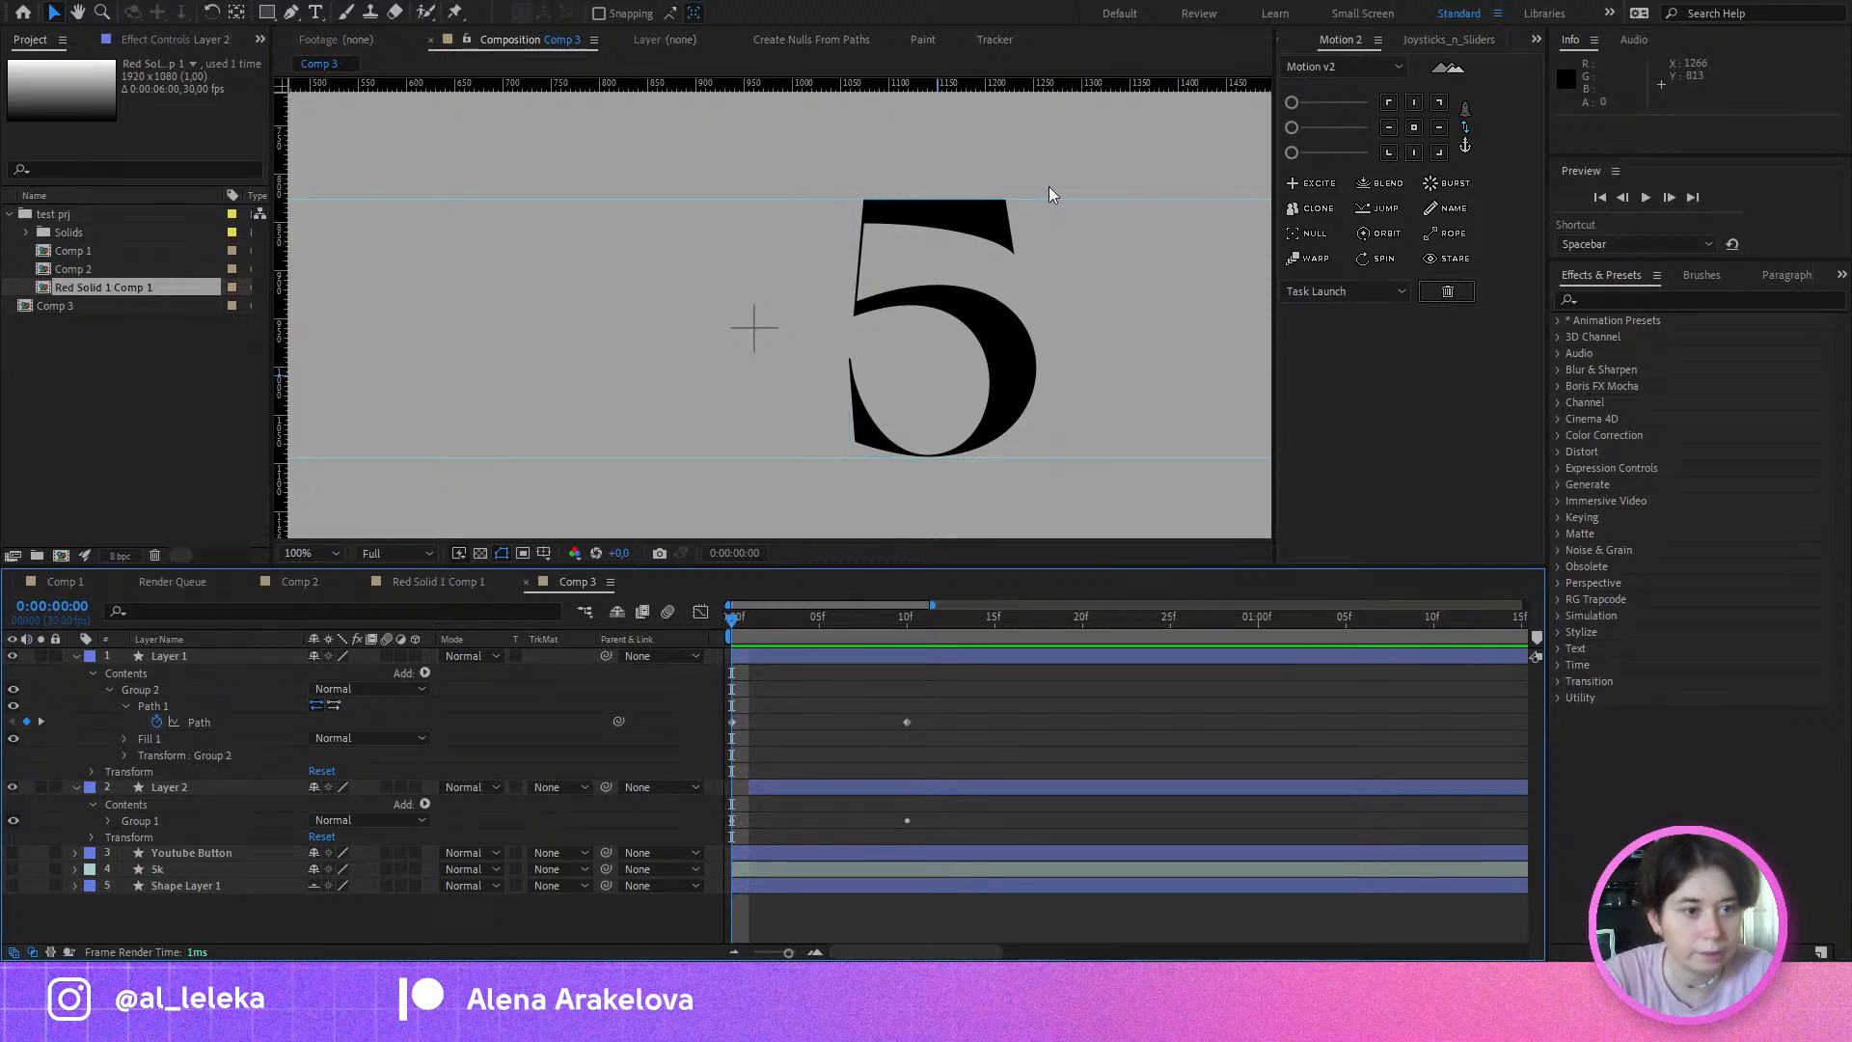
Step: At frame 0, place a horizontal guide at position 884 on the lower tip of the 5's top stroke
scroll(1024, 175, "up", 2)
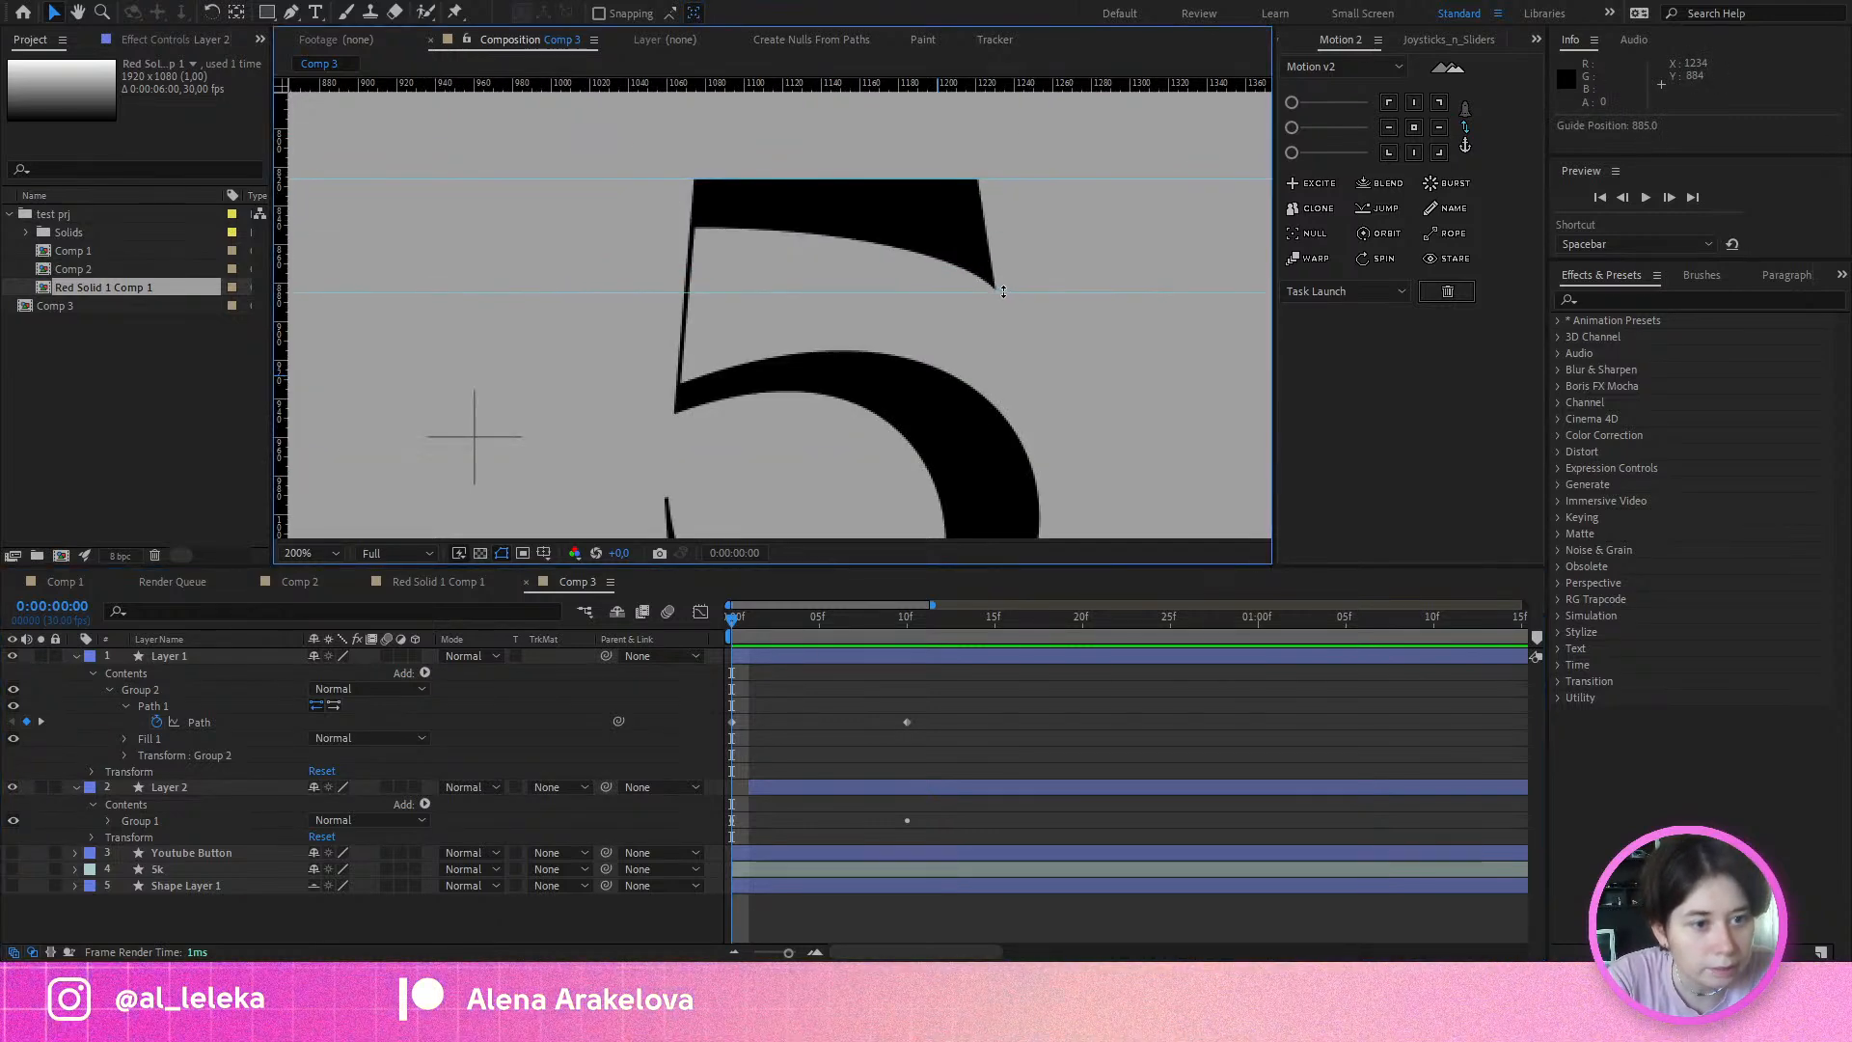
scroll(1003, 289, "up", 2)
scroll(1003, 304, "down", 2)
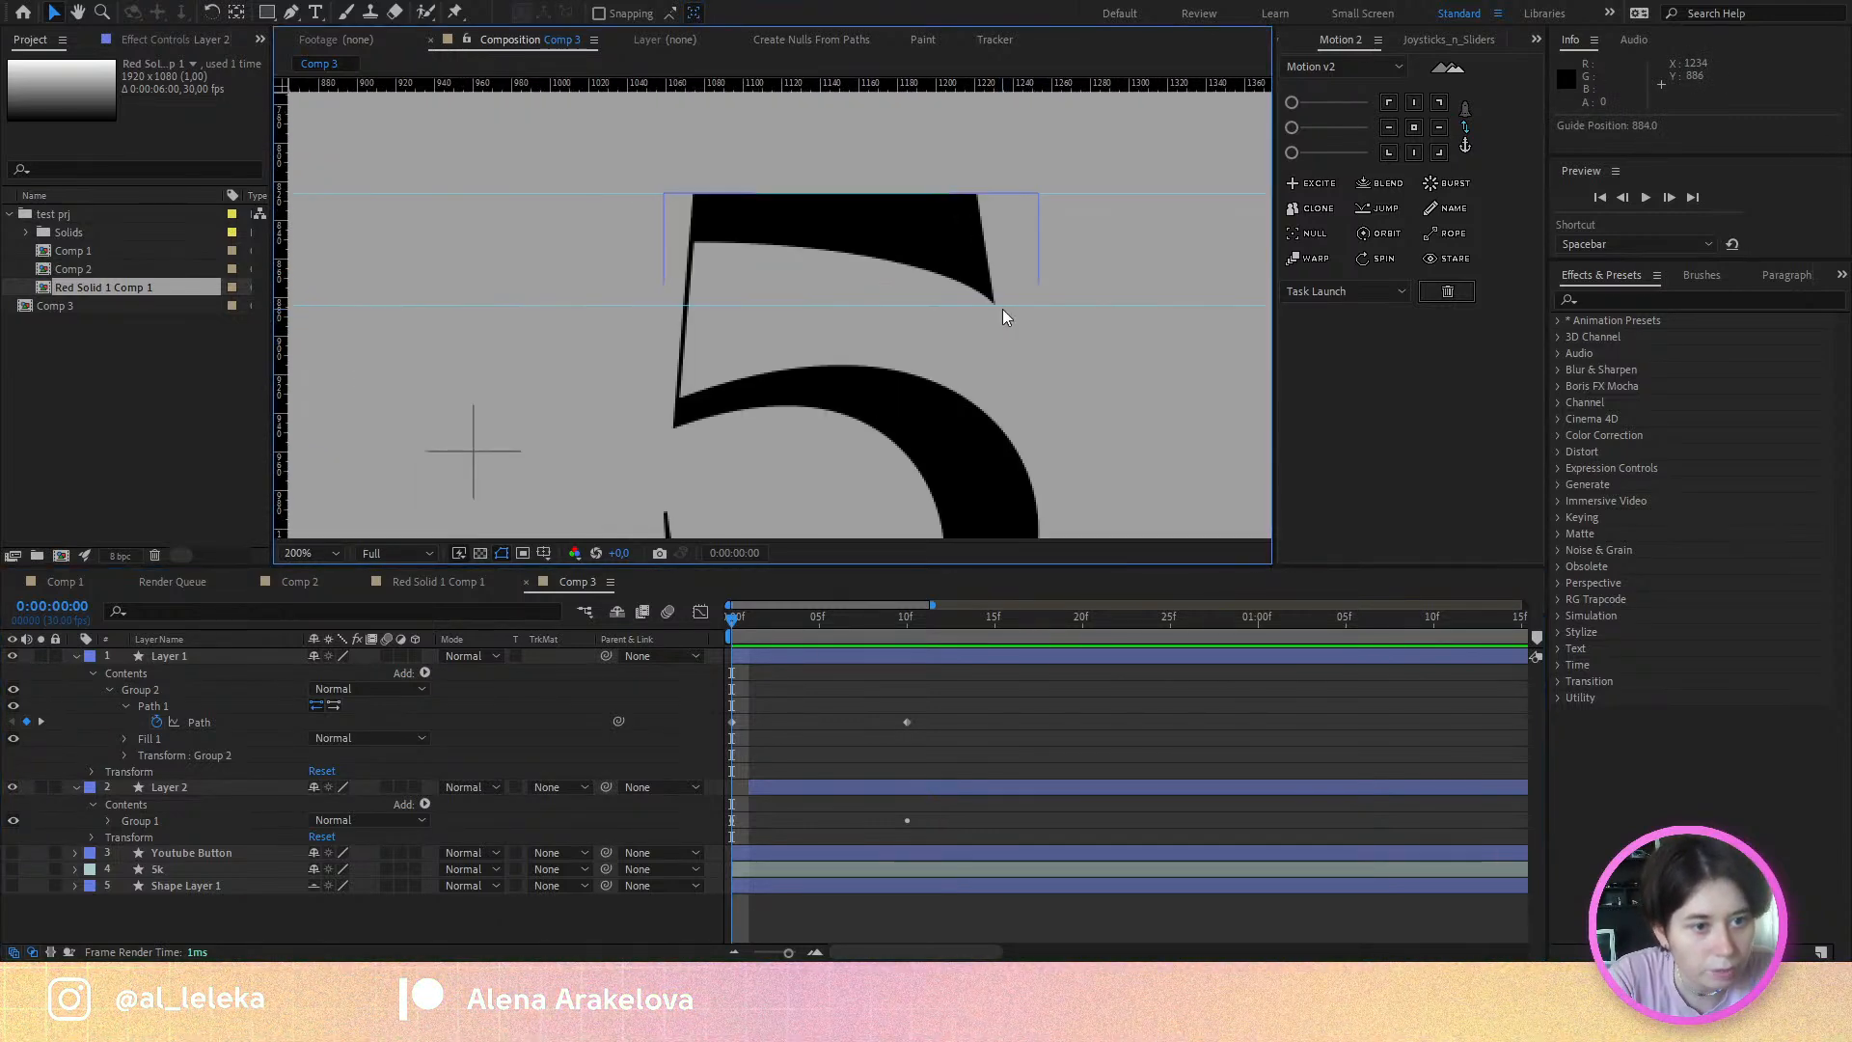
left_click(1009, 708)
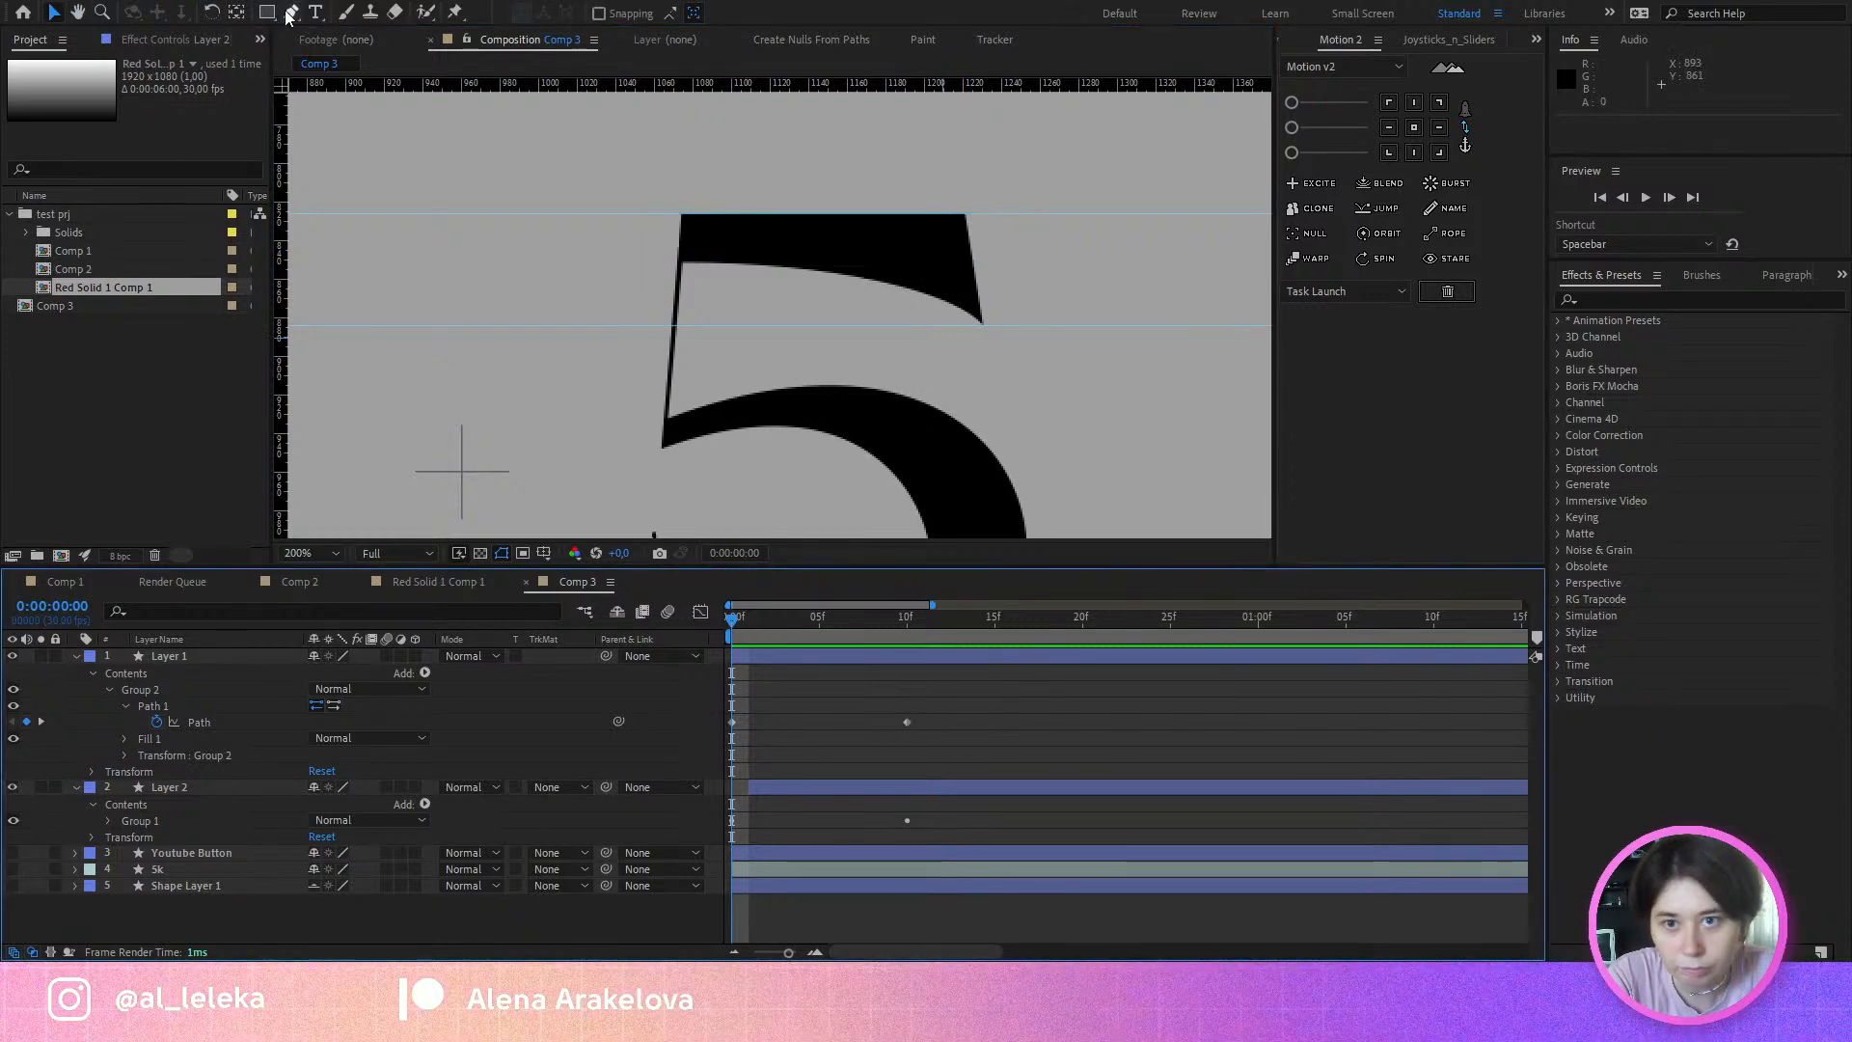
Step: Draw a narrow four-point Pen tool shape on a new layer along the slanted end of the 5's top stroke
key("g")
scroll(1021, 279, "up", 4)
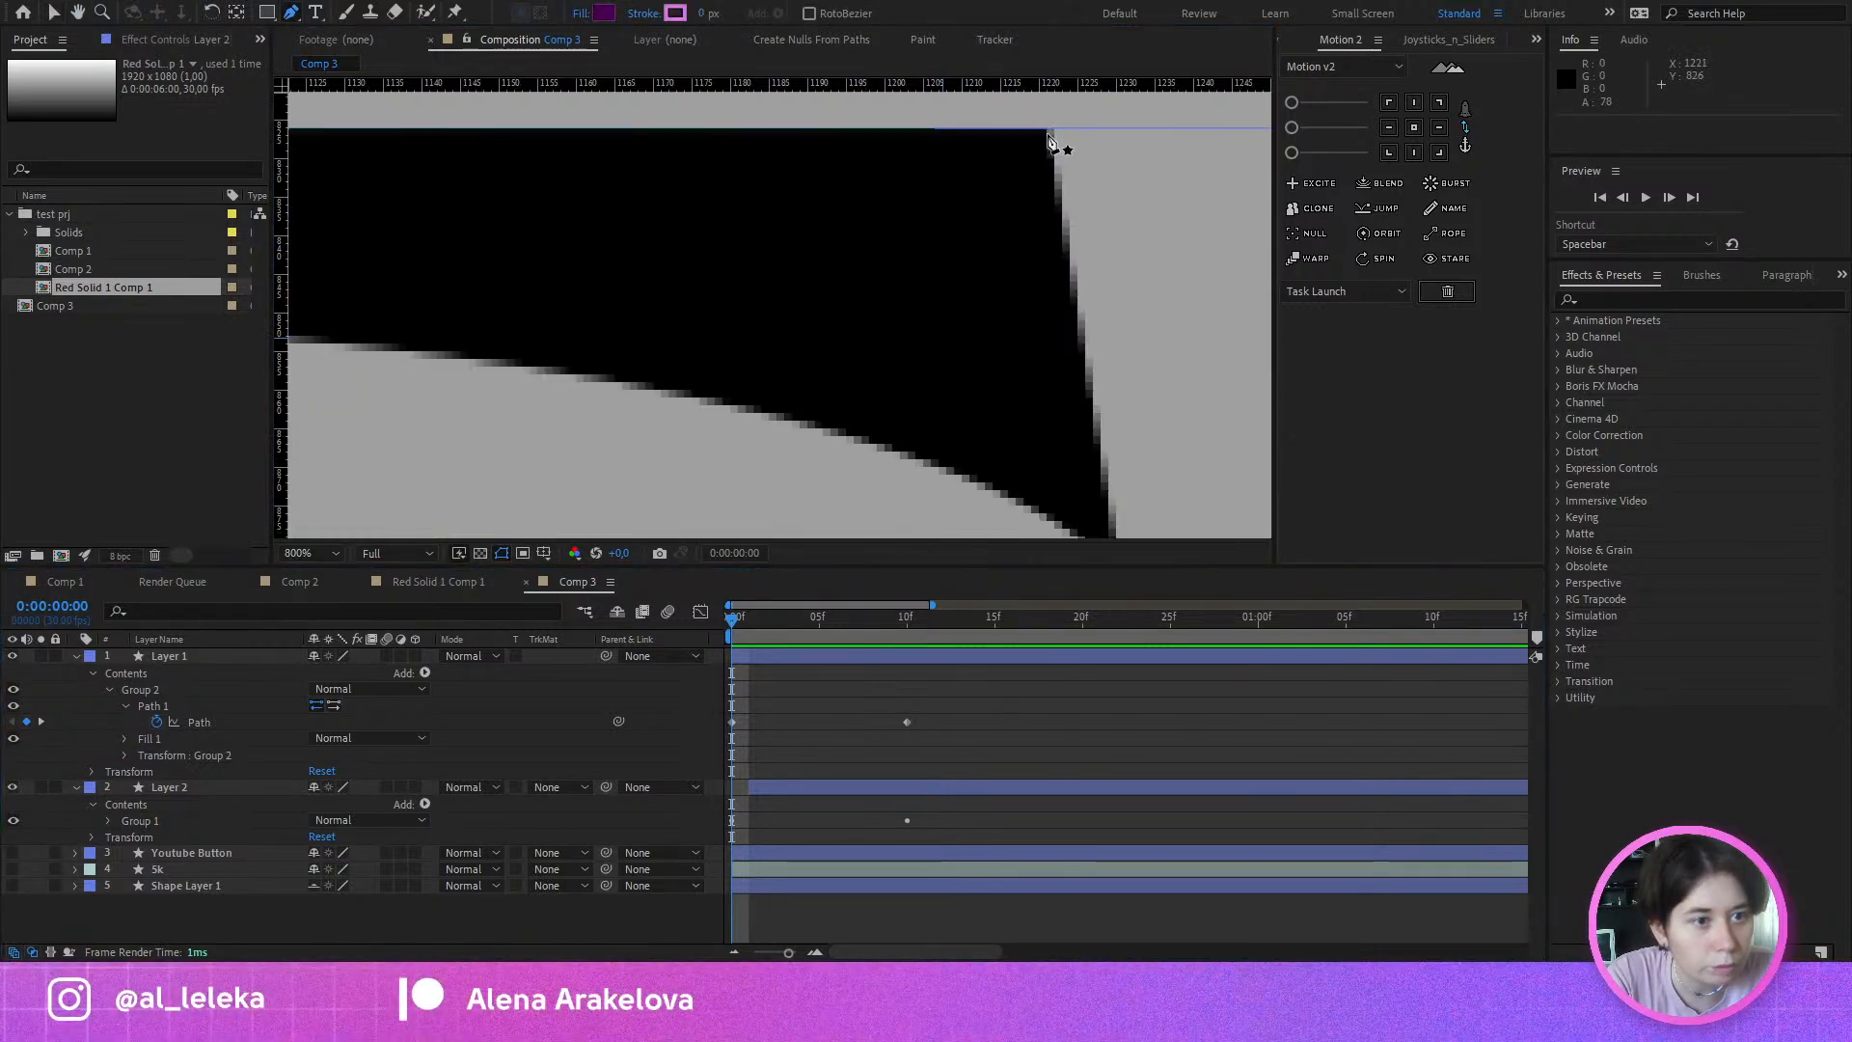
left_click(1046, 132)
left_click_drag(1069, 227, 960, 85)
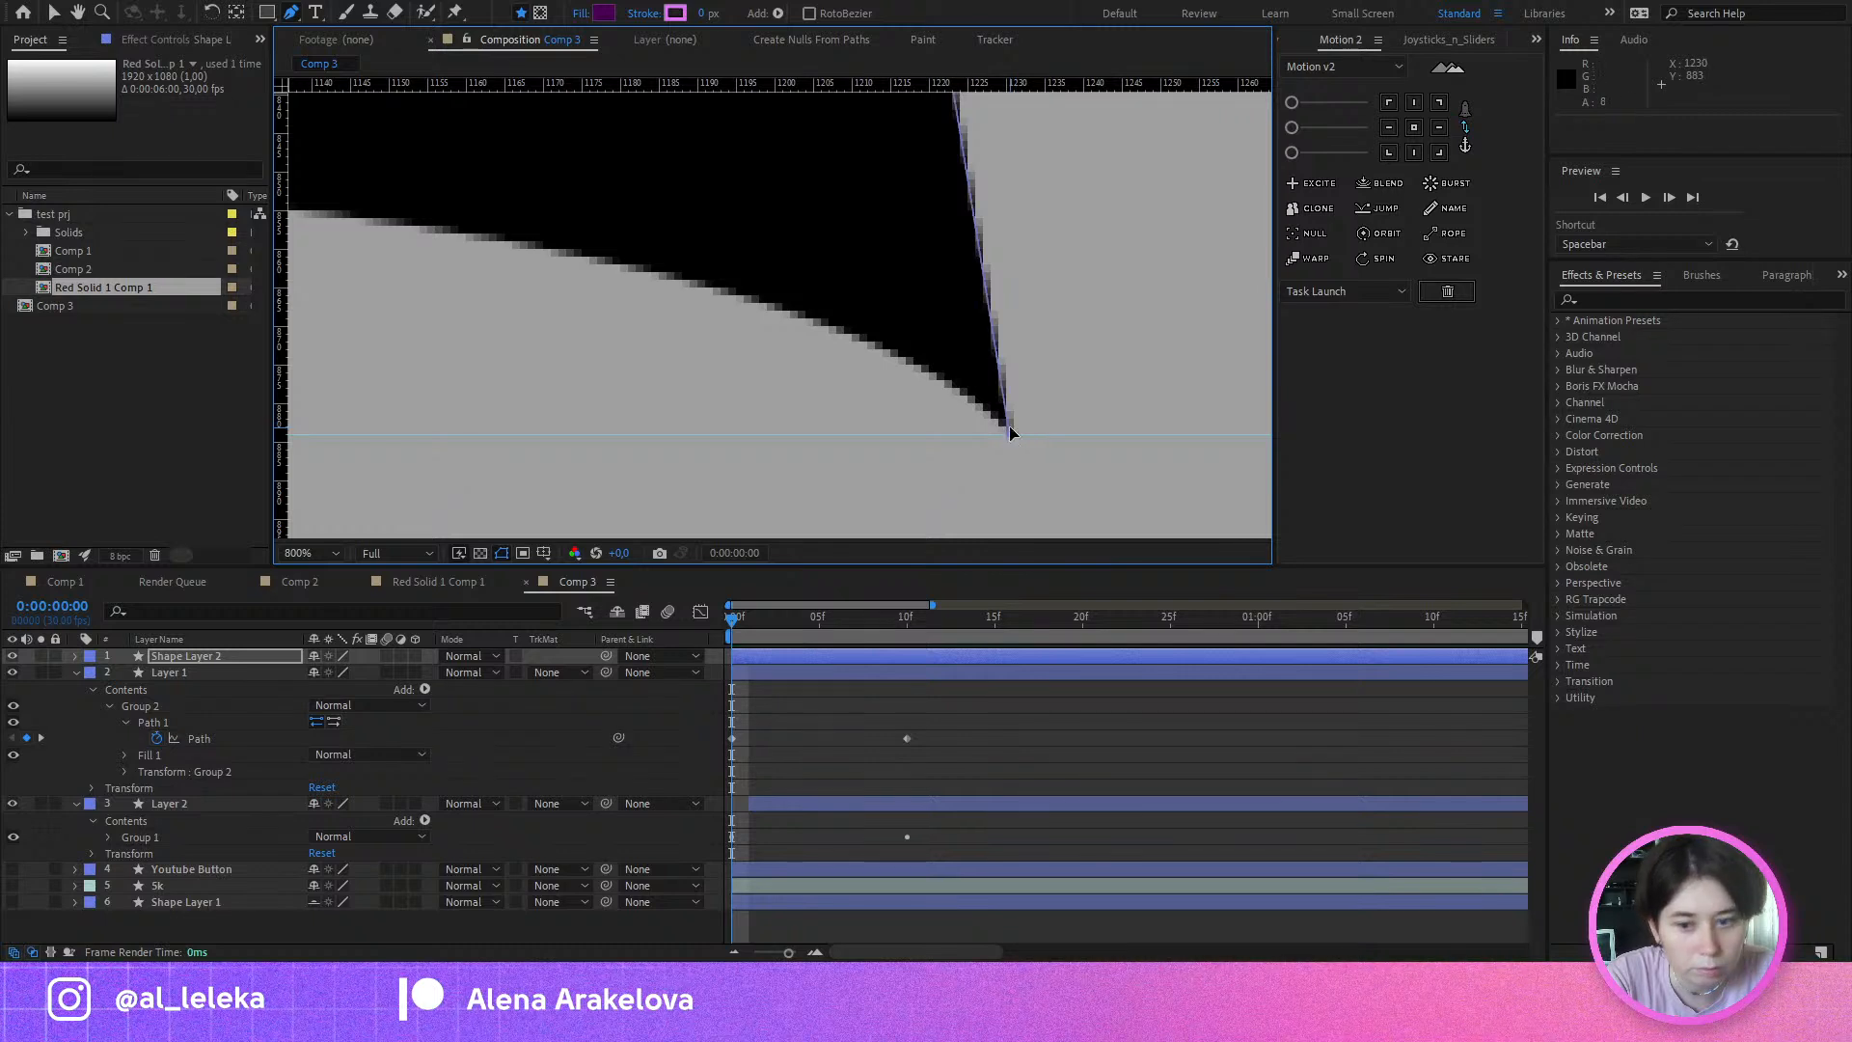
left_click_drag(948, 325, 982, 382)
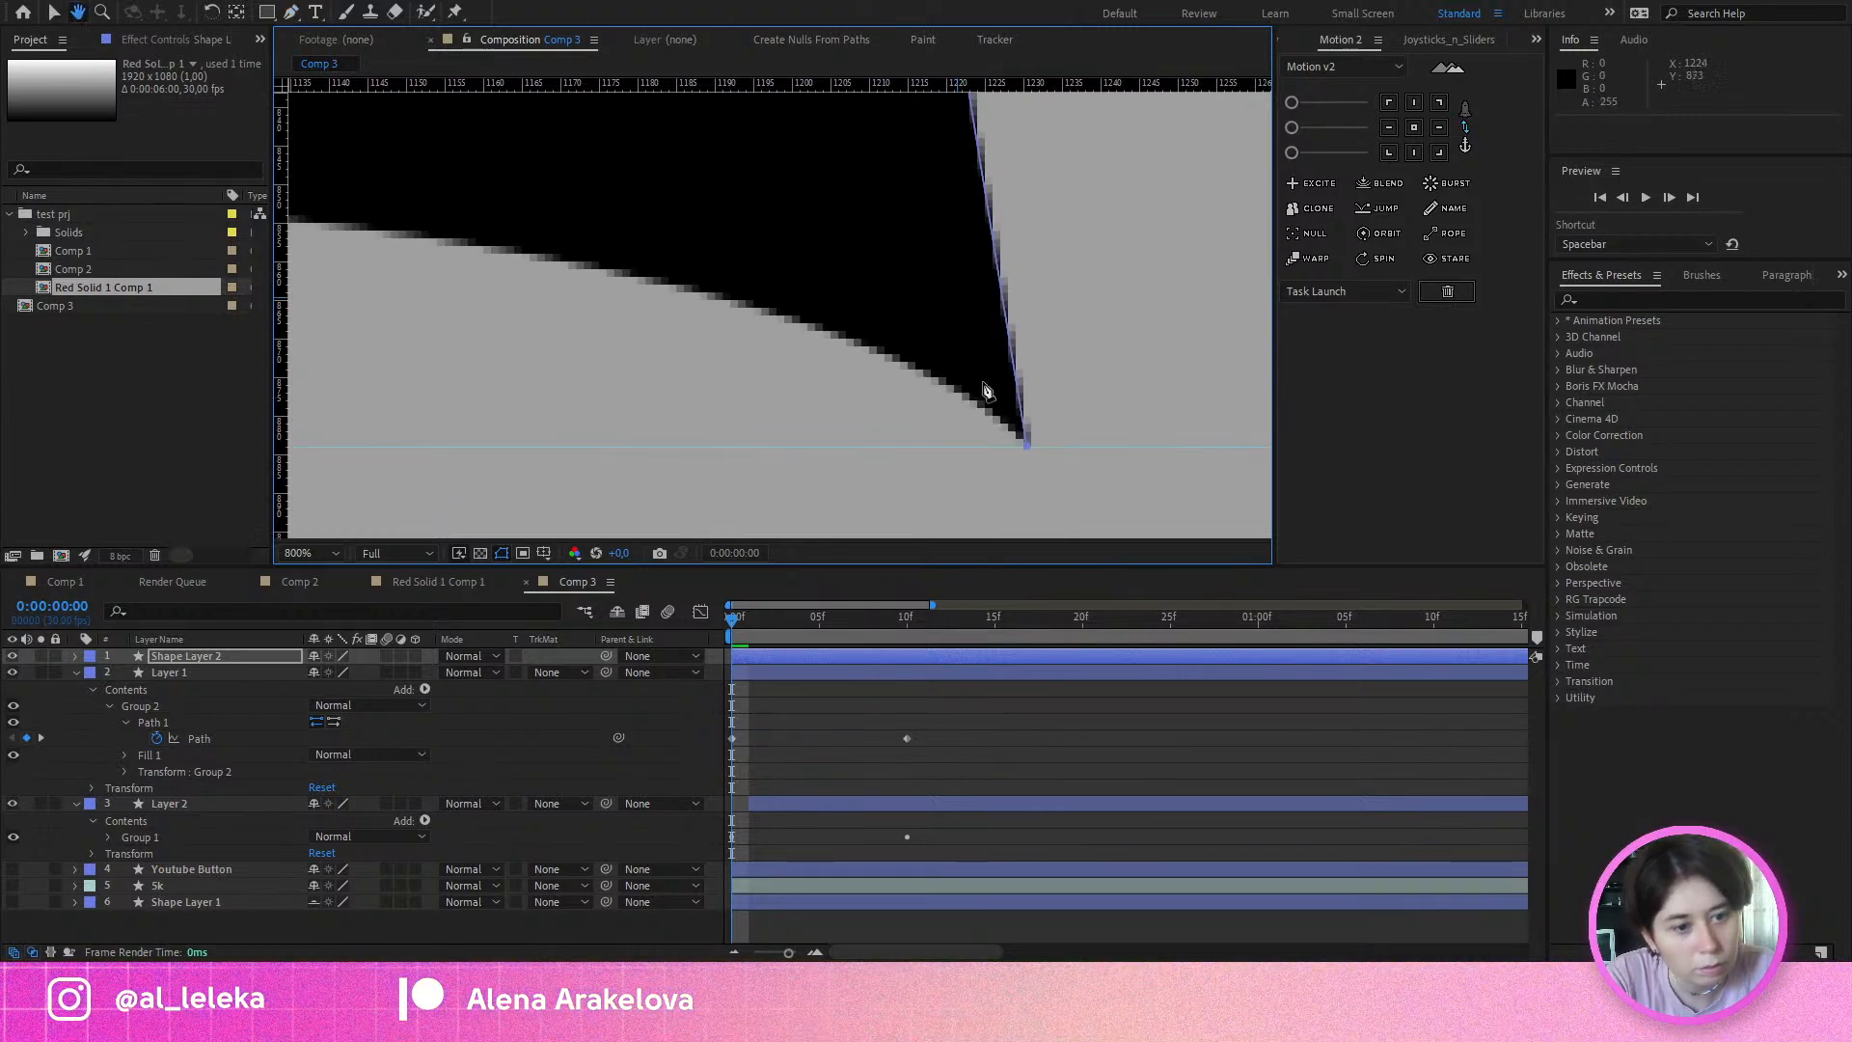
scroll(962, 248, "up", 3)
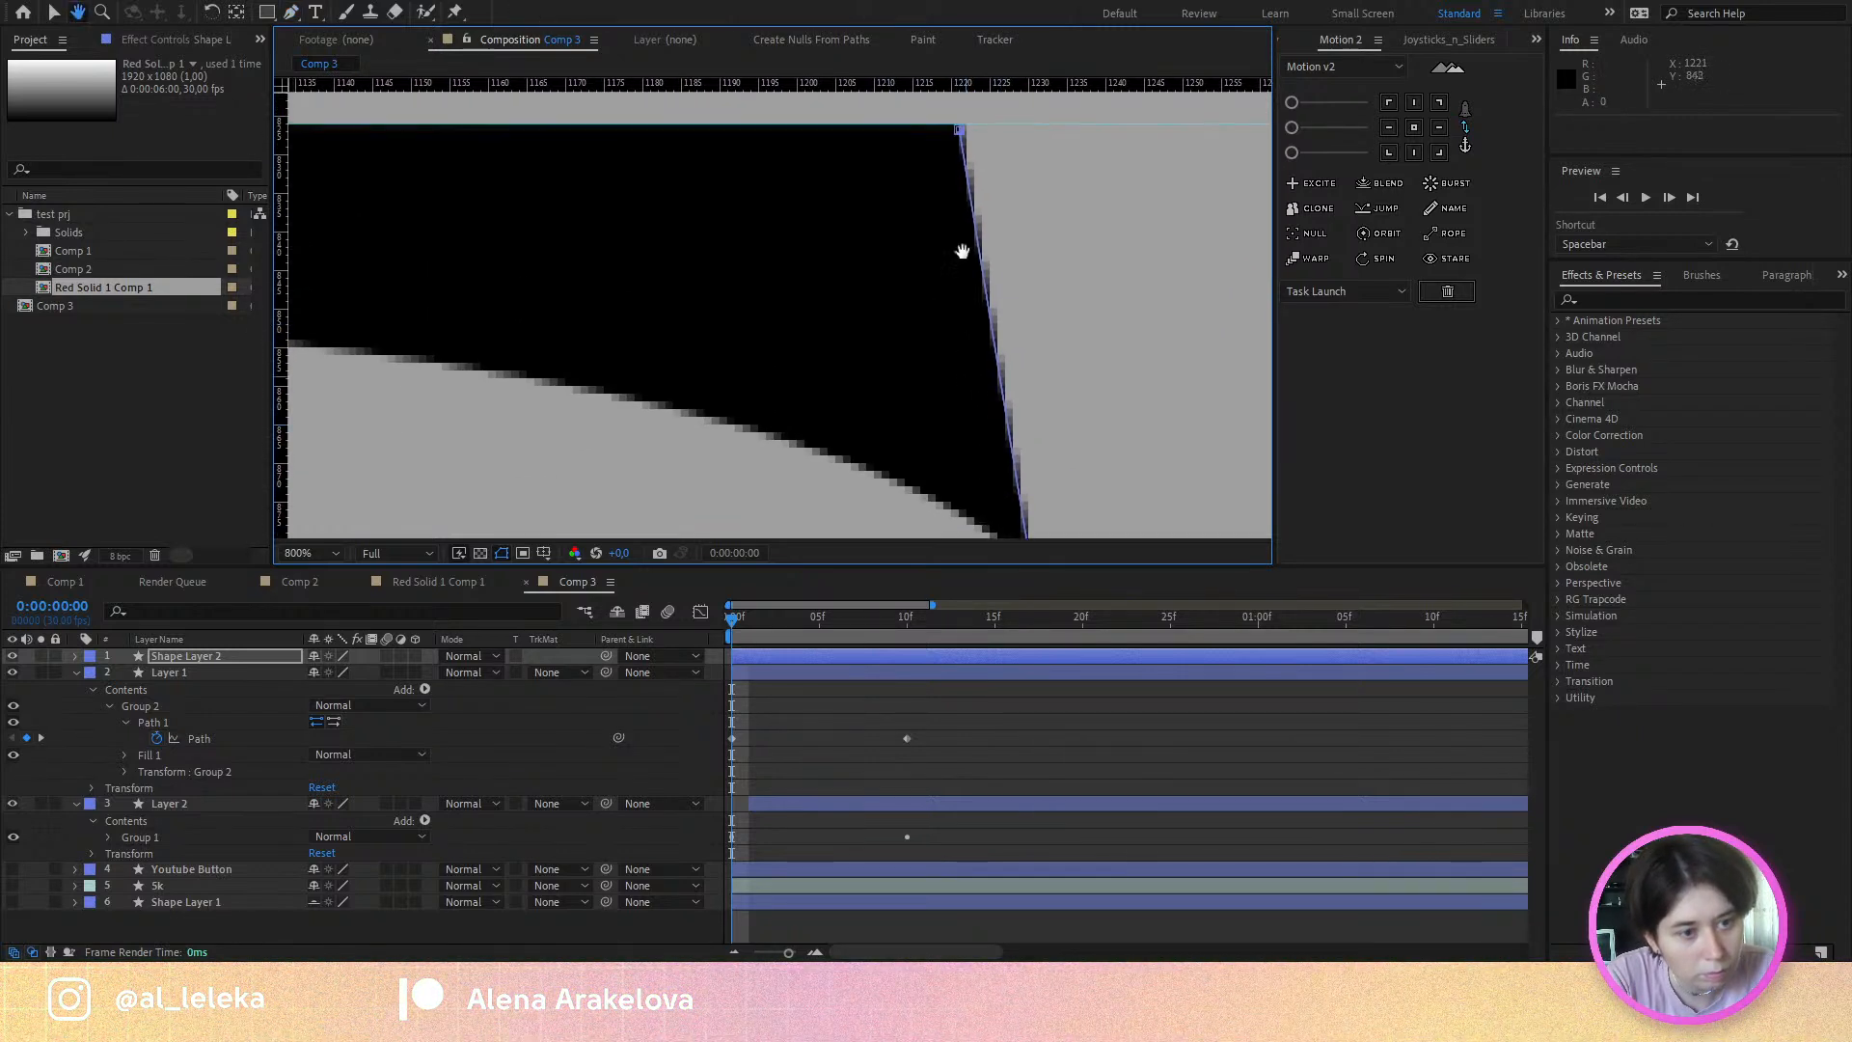
left_click(910, 125)
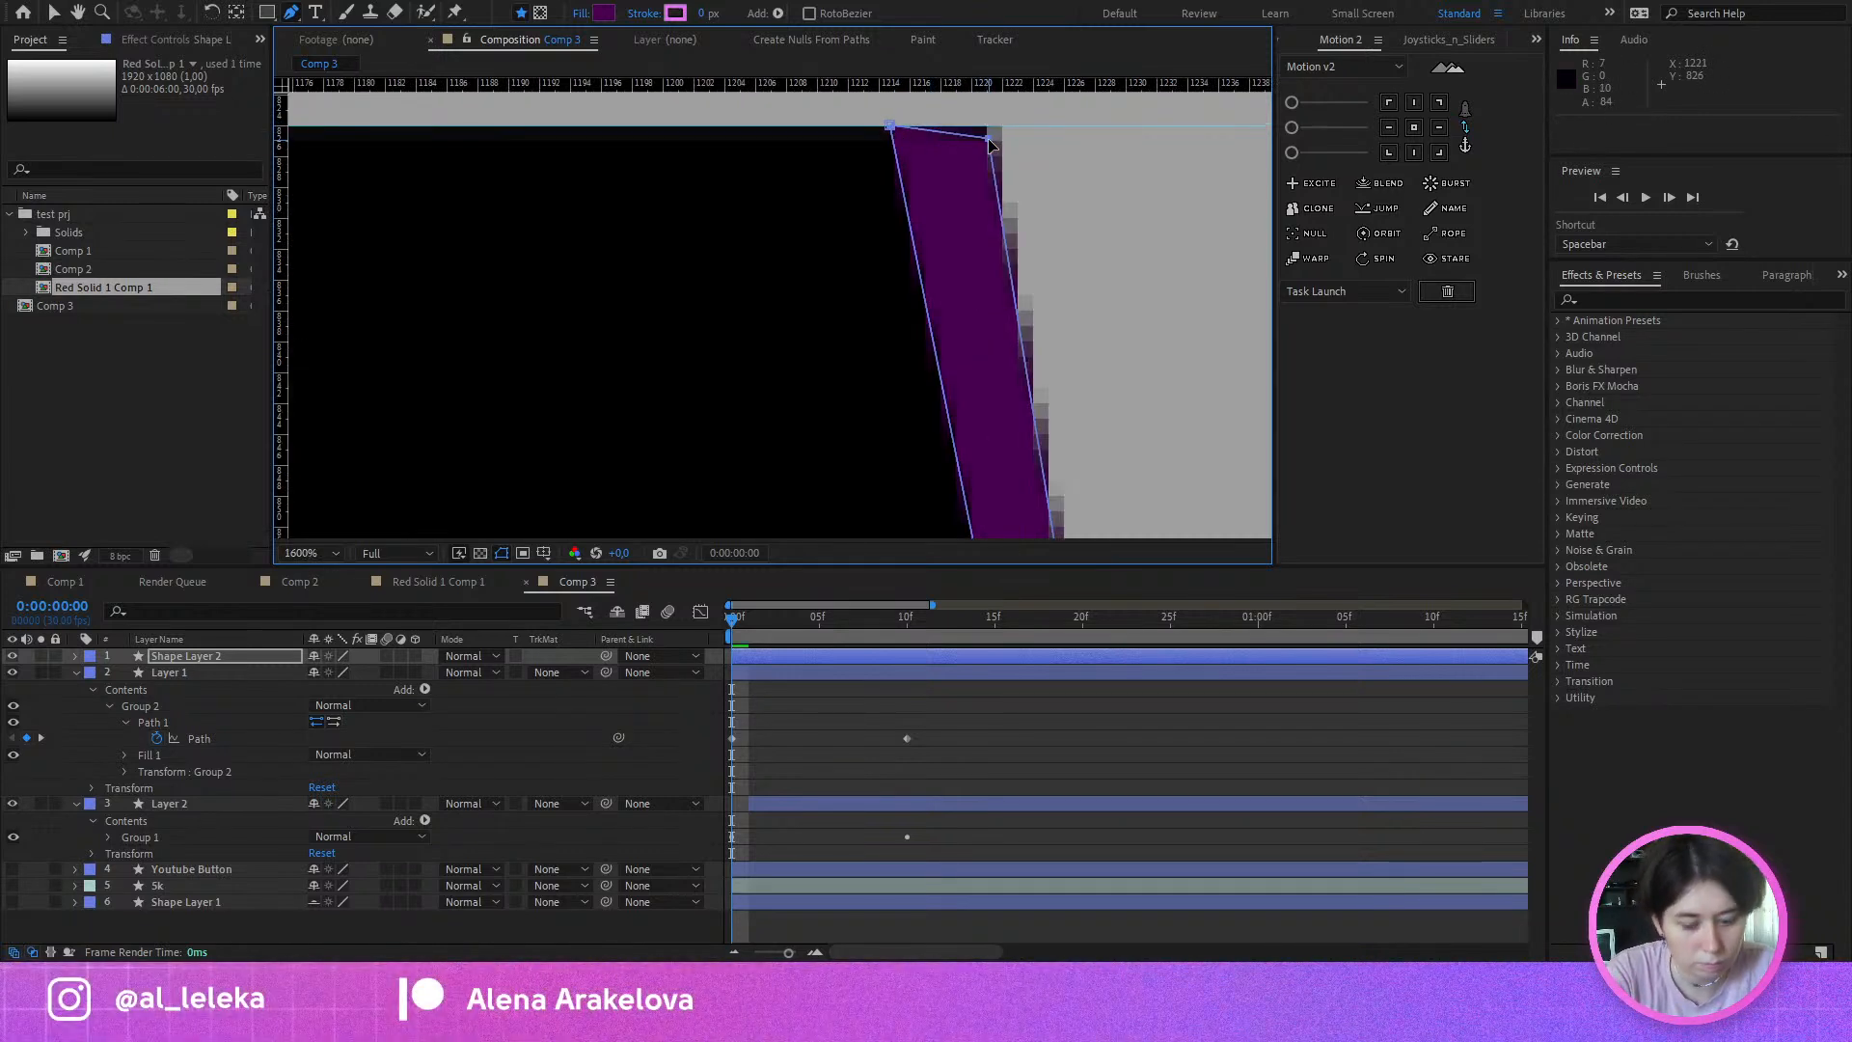
Step: Move the new shape's inner vertices outward so it becomes a thin sliver along the top stroke's slanted edge
key("v")
scroll(987, 133, "down", 2)
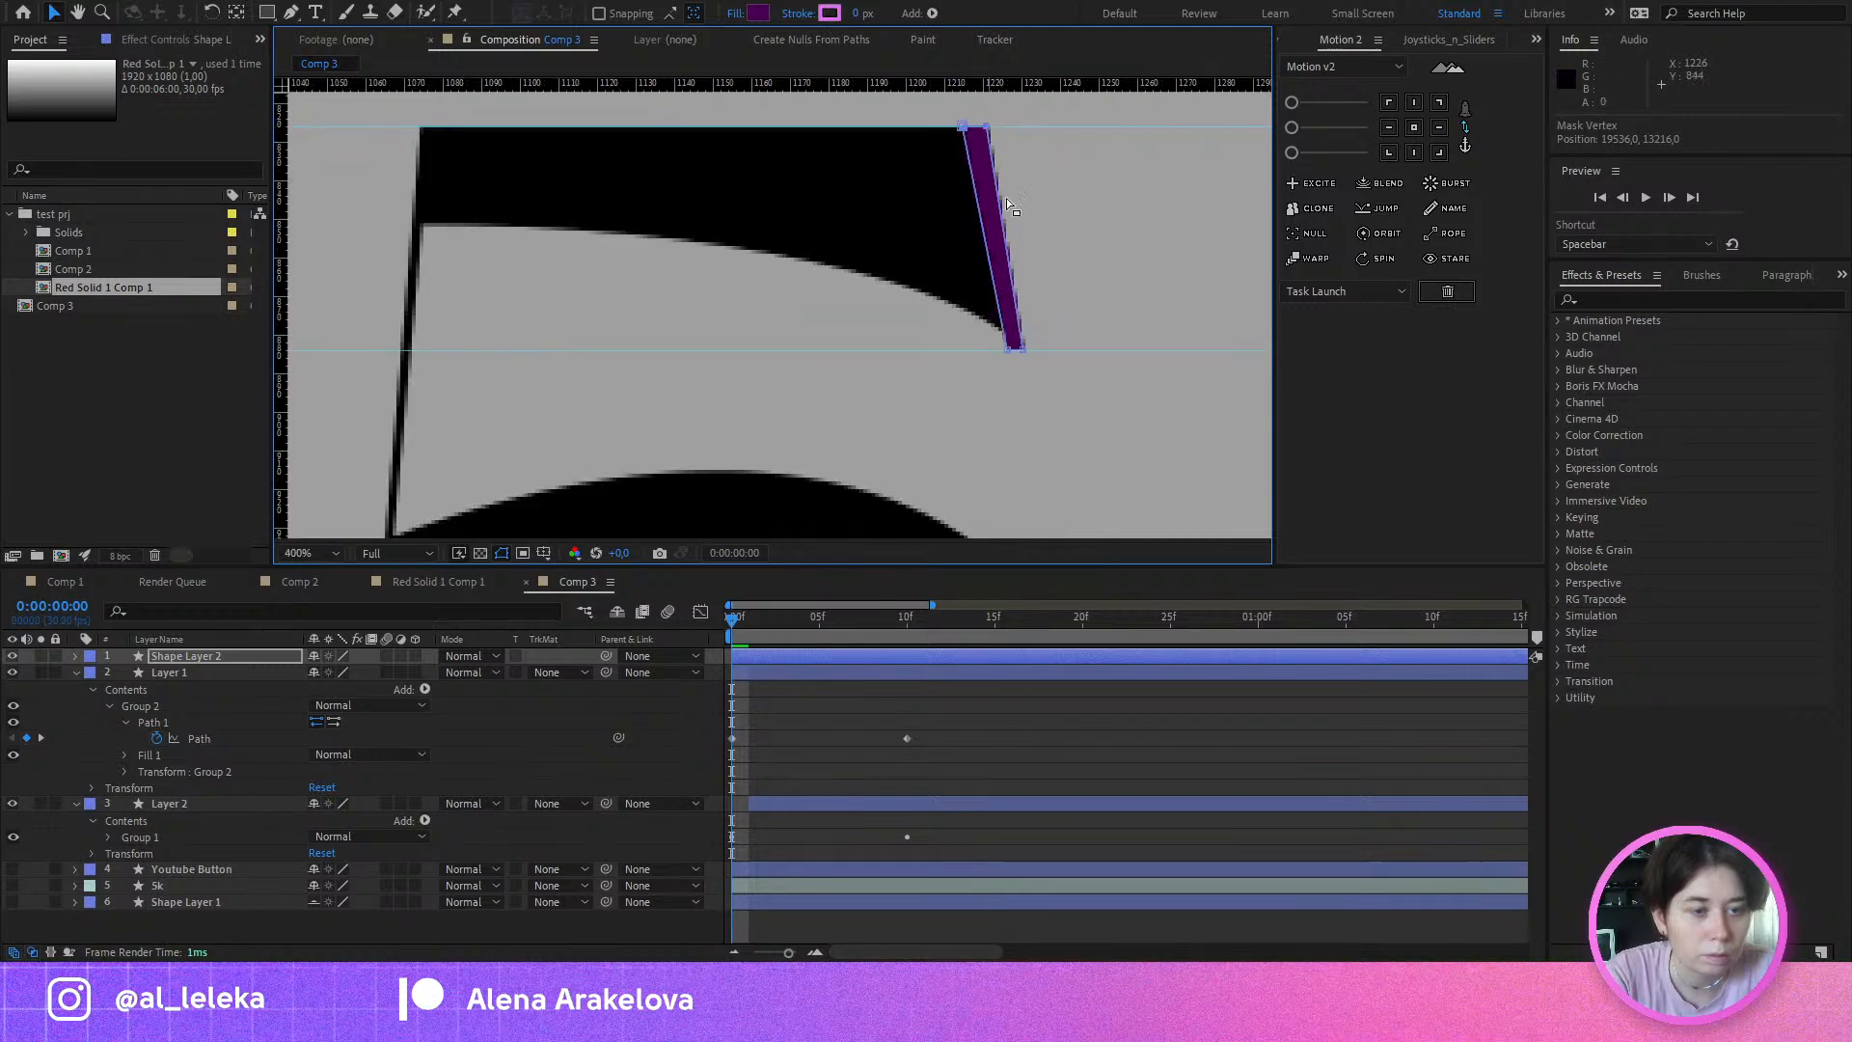
left_click_drag(897, 378, 848, 305)
scroll(848, 305, "up", 2)
left_click_drag(1239, 159, 875, 417)
left_click_drag(848, 299, 889, 666)
left_click_drag(744, 120, 791, 538)
key("v")
left_click_drag(738, 336, 840, 300)
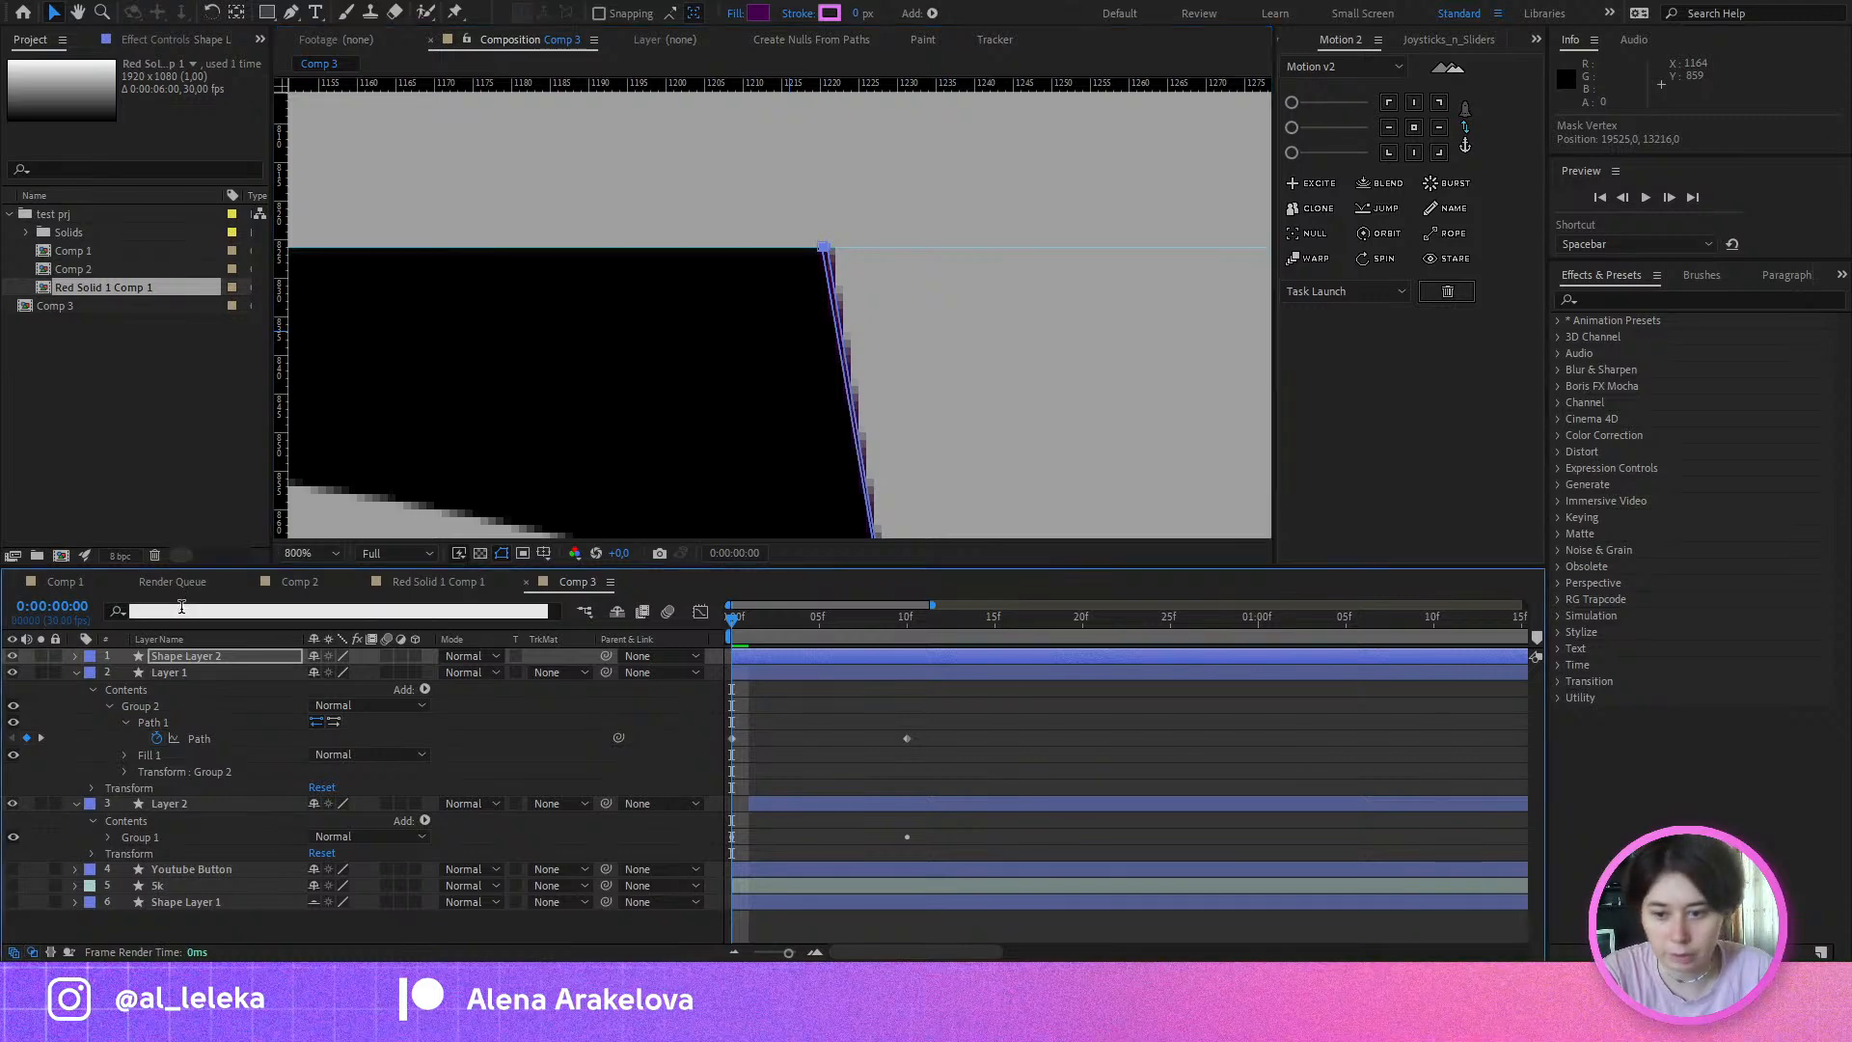
Step: Filter the timeline for "path" and set a path keyframe for Shape Layer 2 at frame 0
left_click(238, 617)
type("path")
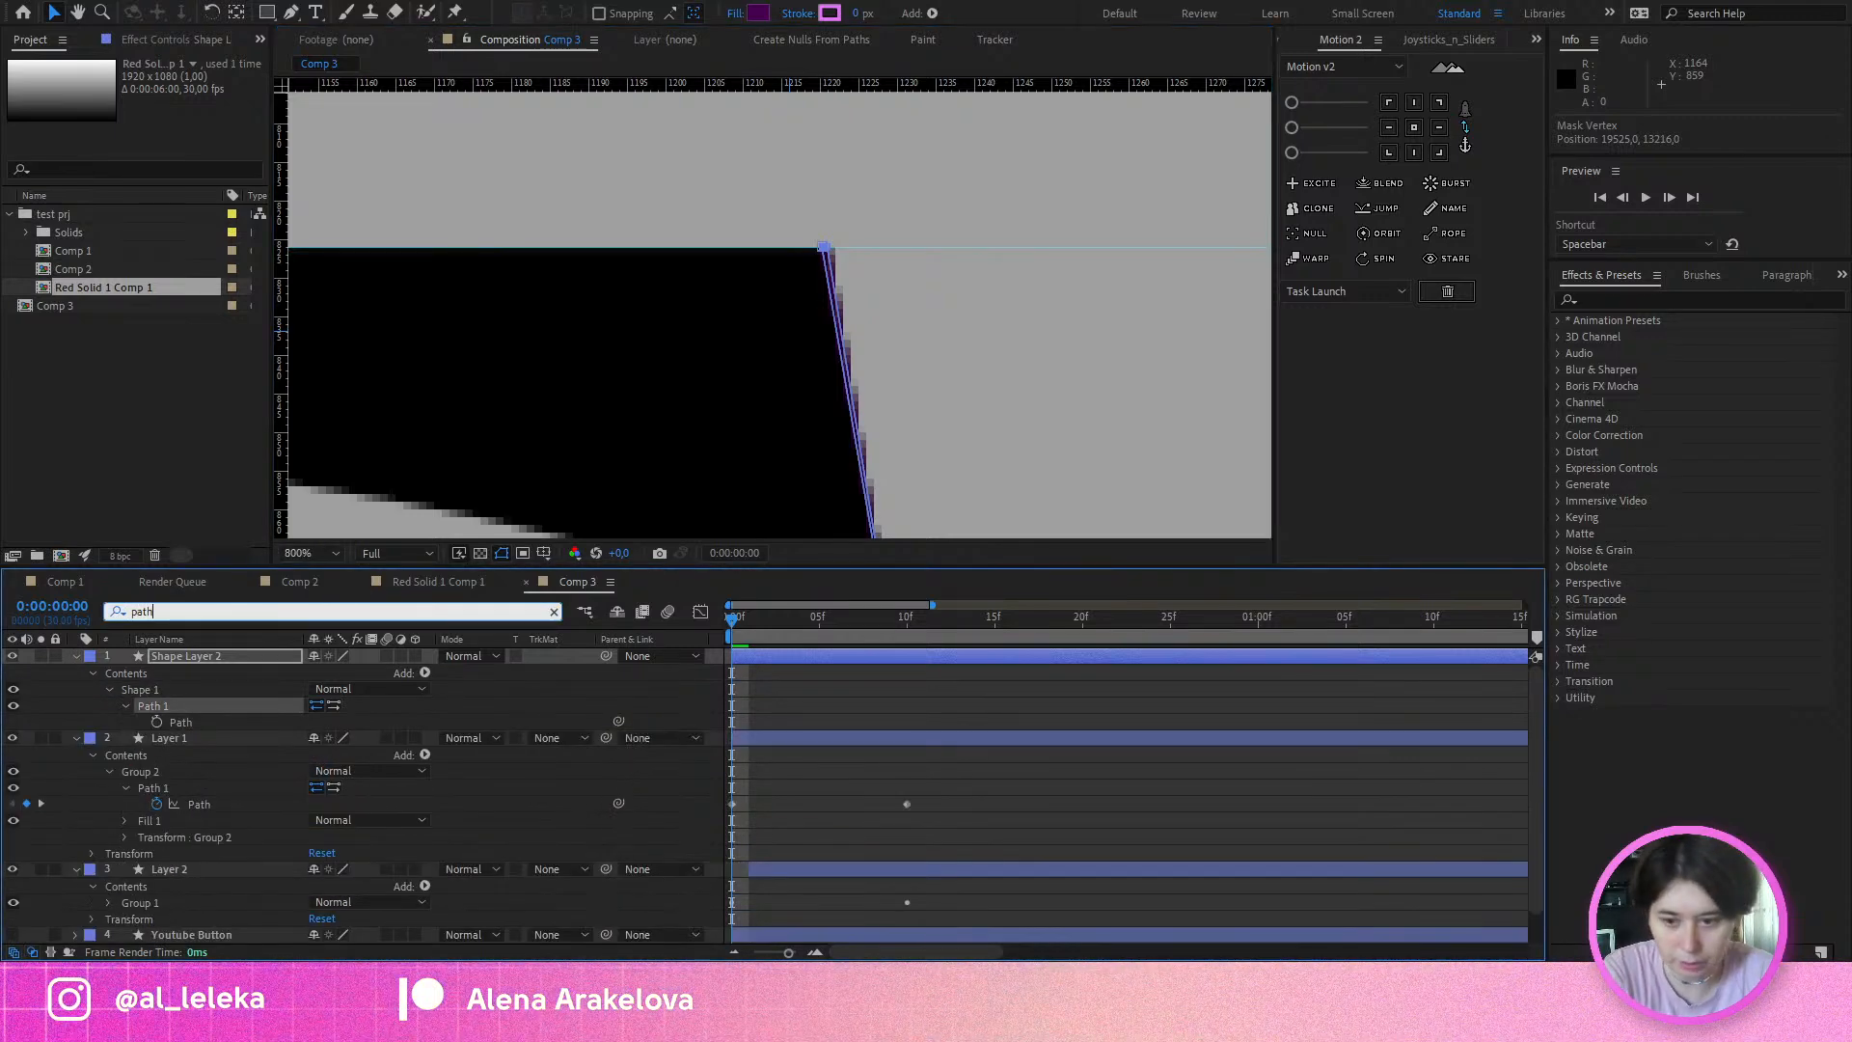
left_click(156, 722)
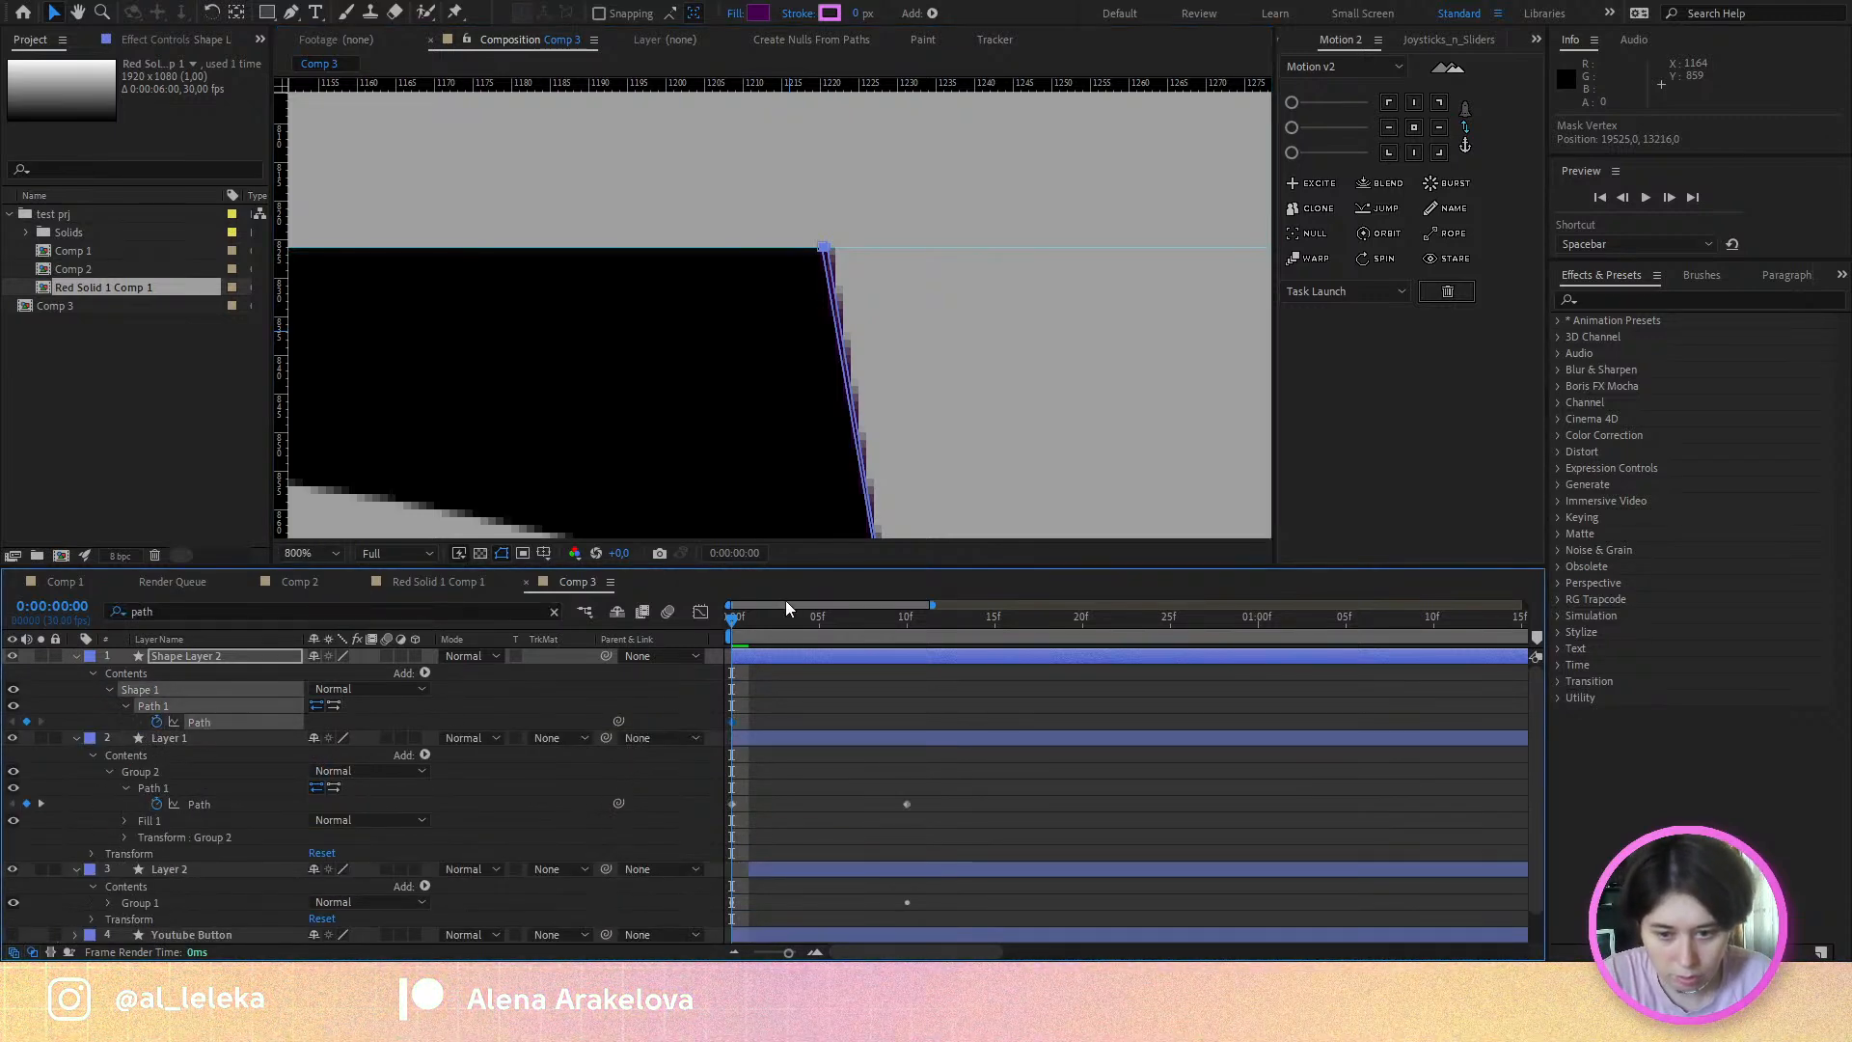
Step: At frame 10, move the sliver's vertices so it stands upright on the black rectangle's right edge
left_click(905, 617)
scroll(865, 352, "down", 1)
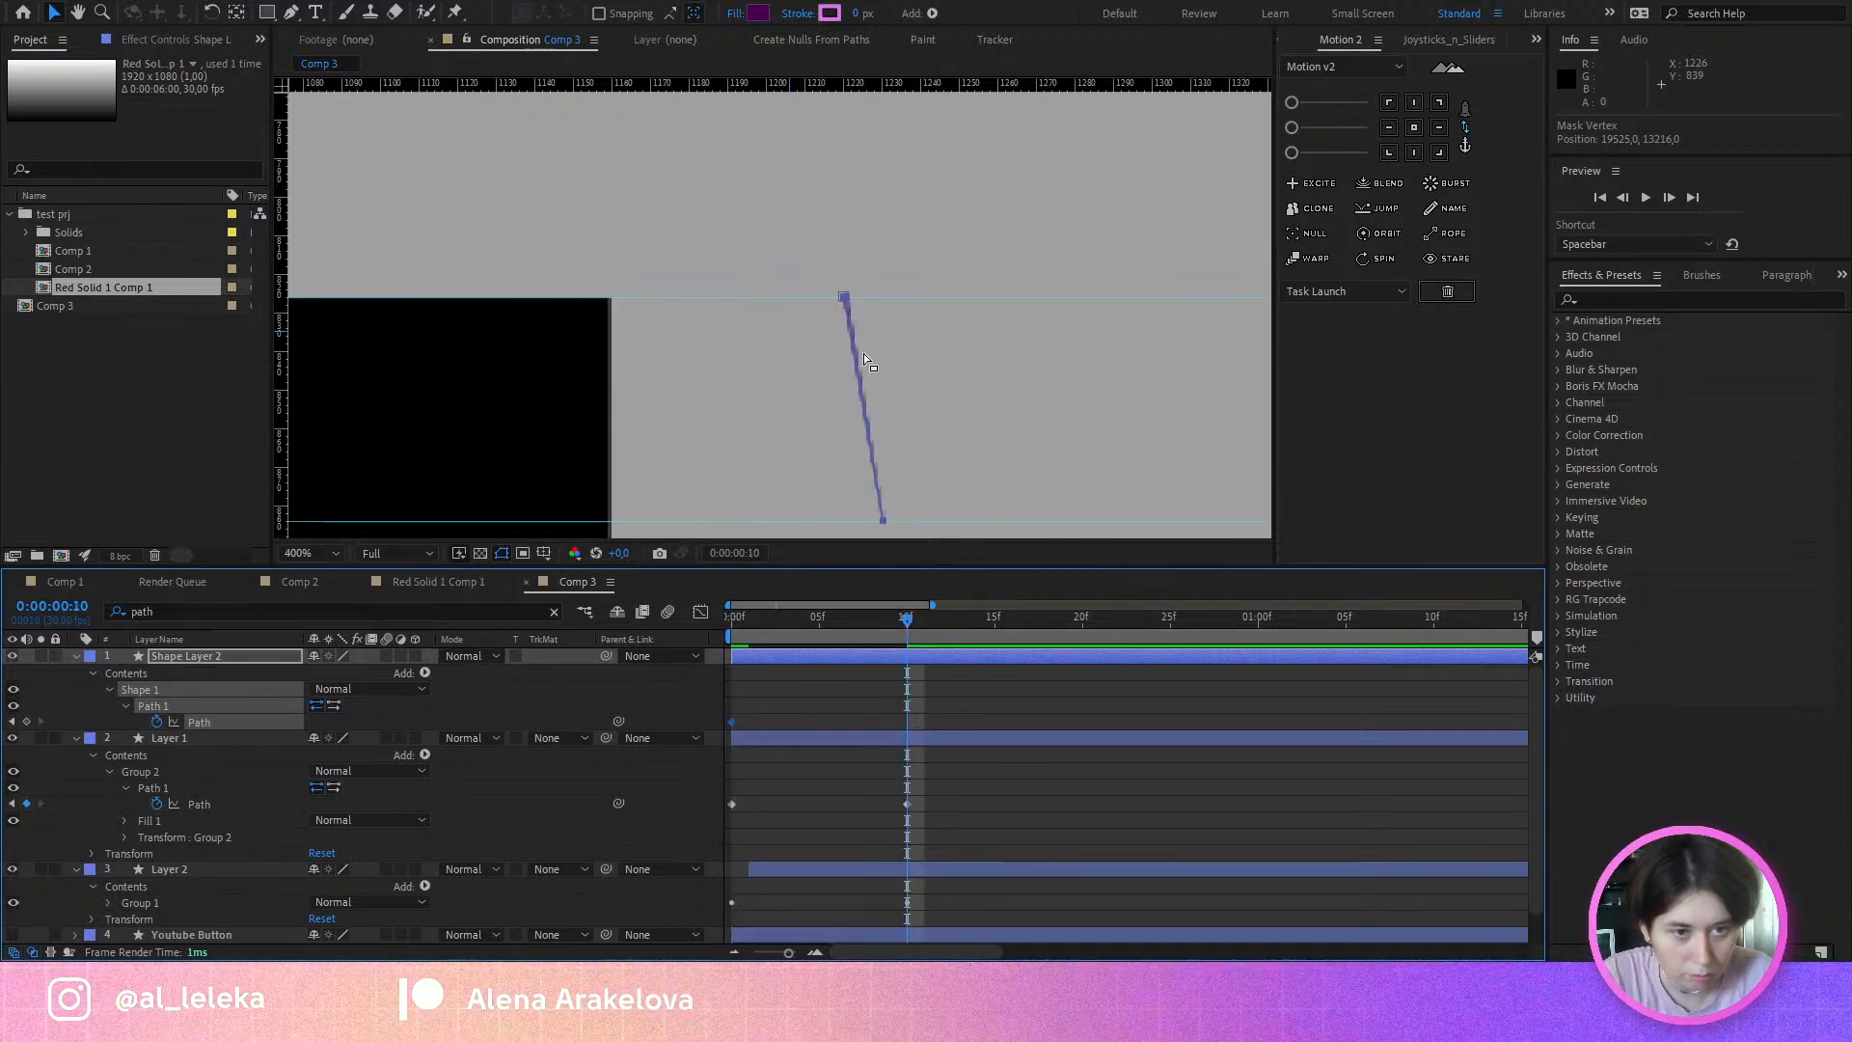
left_click_drag(833, 423, 1009, 305)
left_click_drag(1062, 402, 789, 403)
scroll(735, 201, "up", 2)
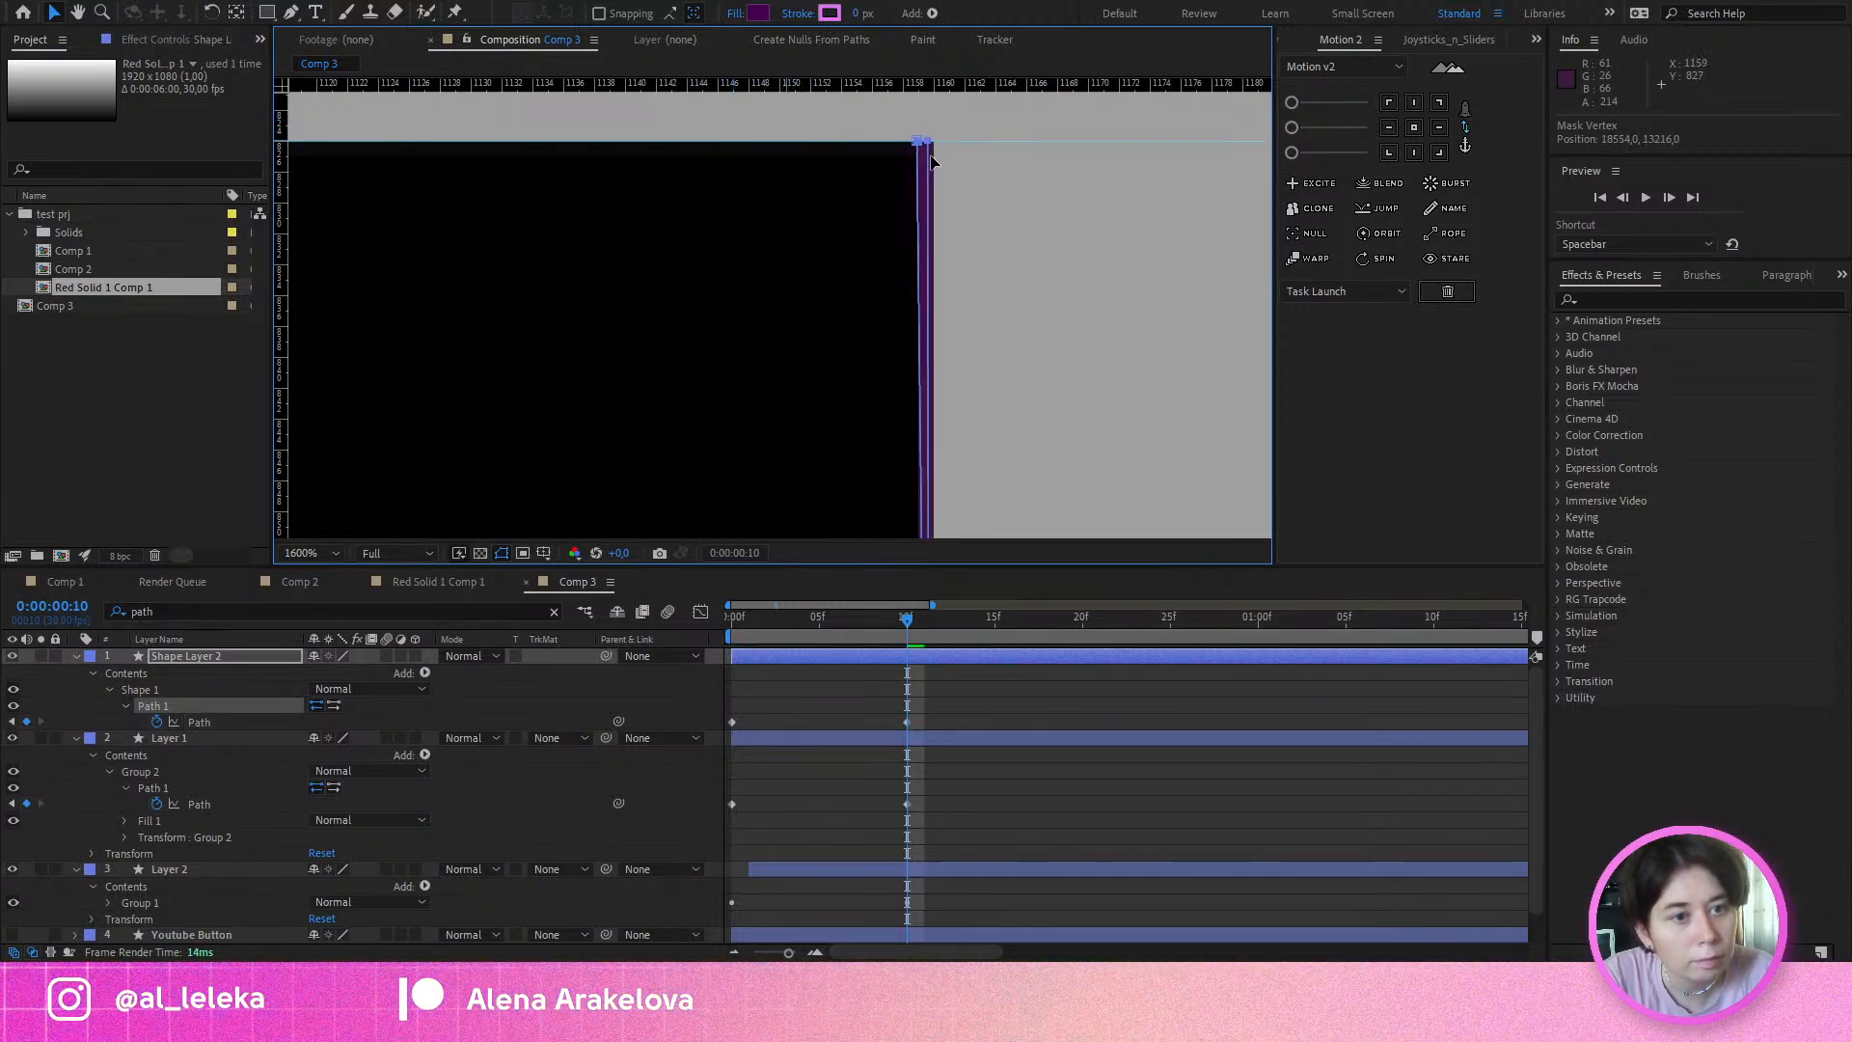
Step: Stretch the sliver's inner vertices to the black rectangle's left edge, forming a full-width rectangle between the two upper guides
left_click_drag(918, 142, 600, 145)
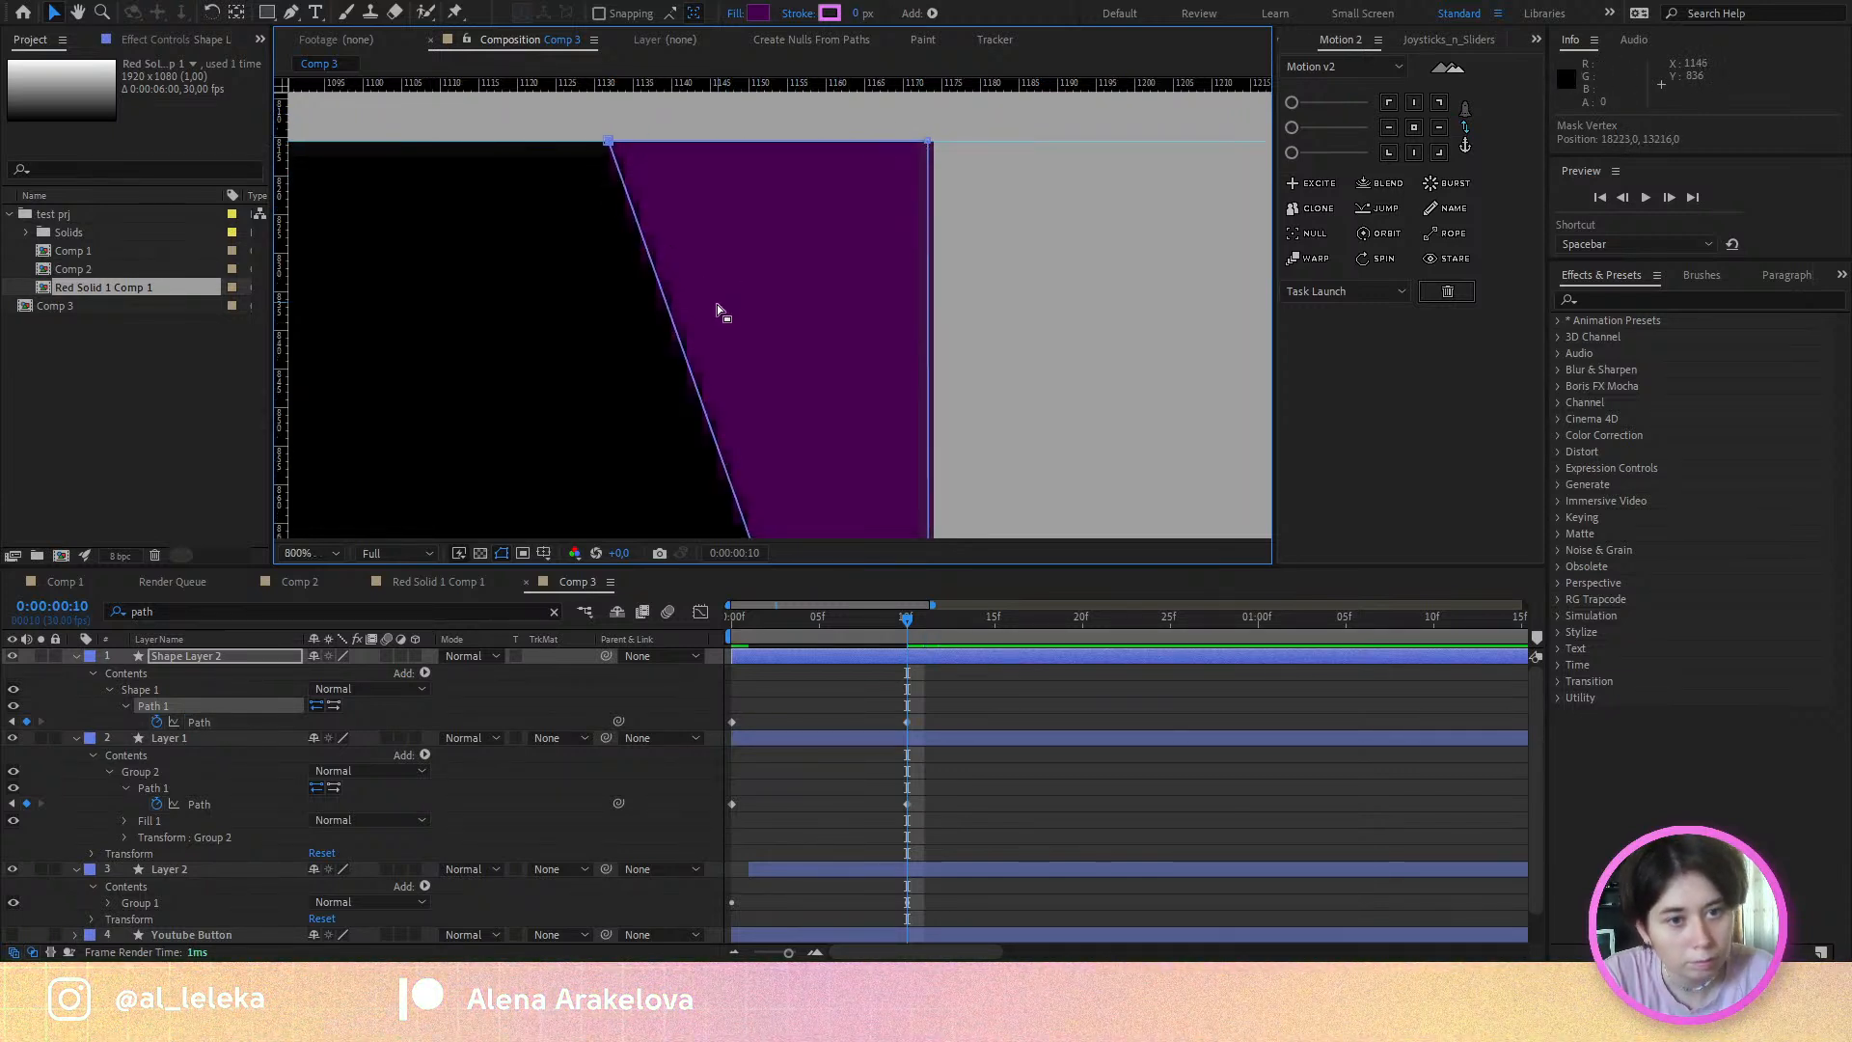
scroll(716, 304, "down", 2)
left_click_drag(747, 374, 1107, 283)
left_click_drag(1126, 394, 605, 382)
scroll(1131, 404, "up", 2)
scroll(907, 381, "down", 3)
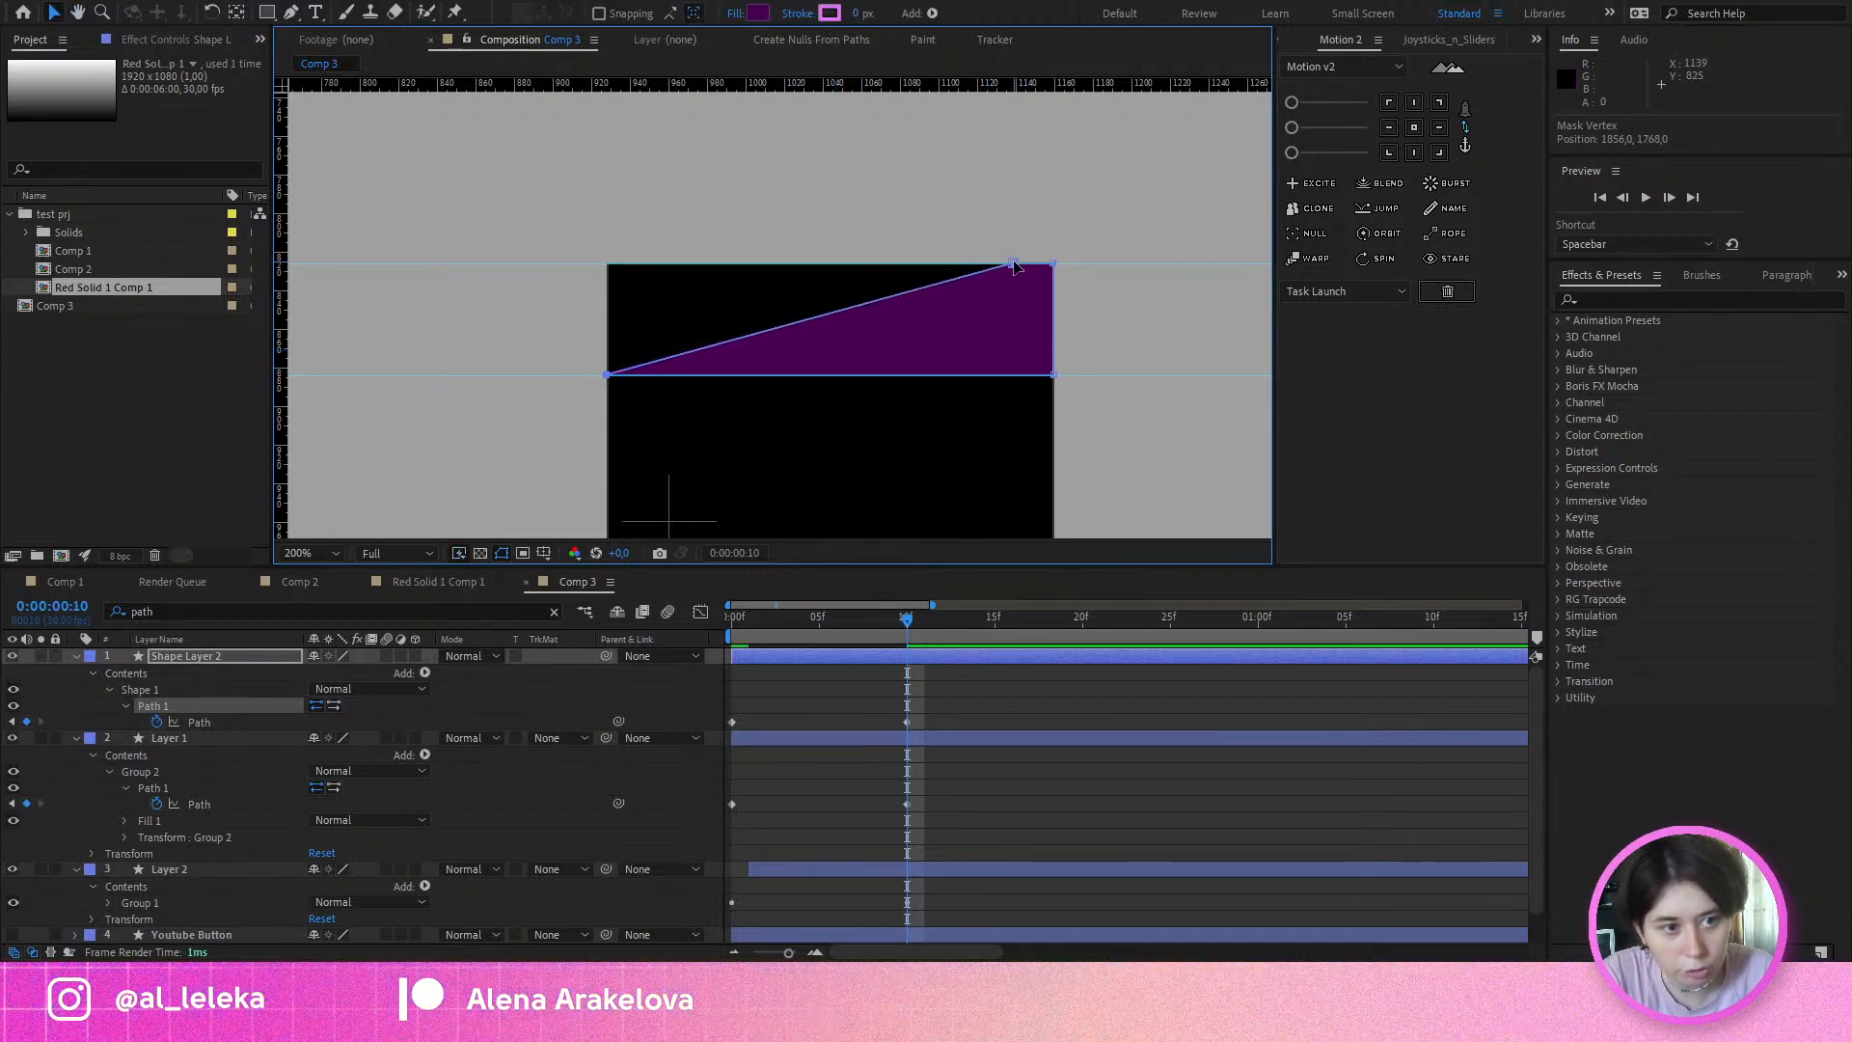
left_click_drag(623, 270, 607, 274)
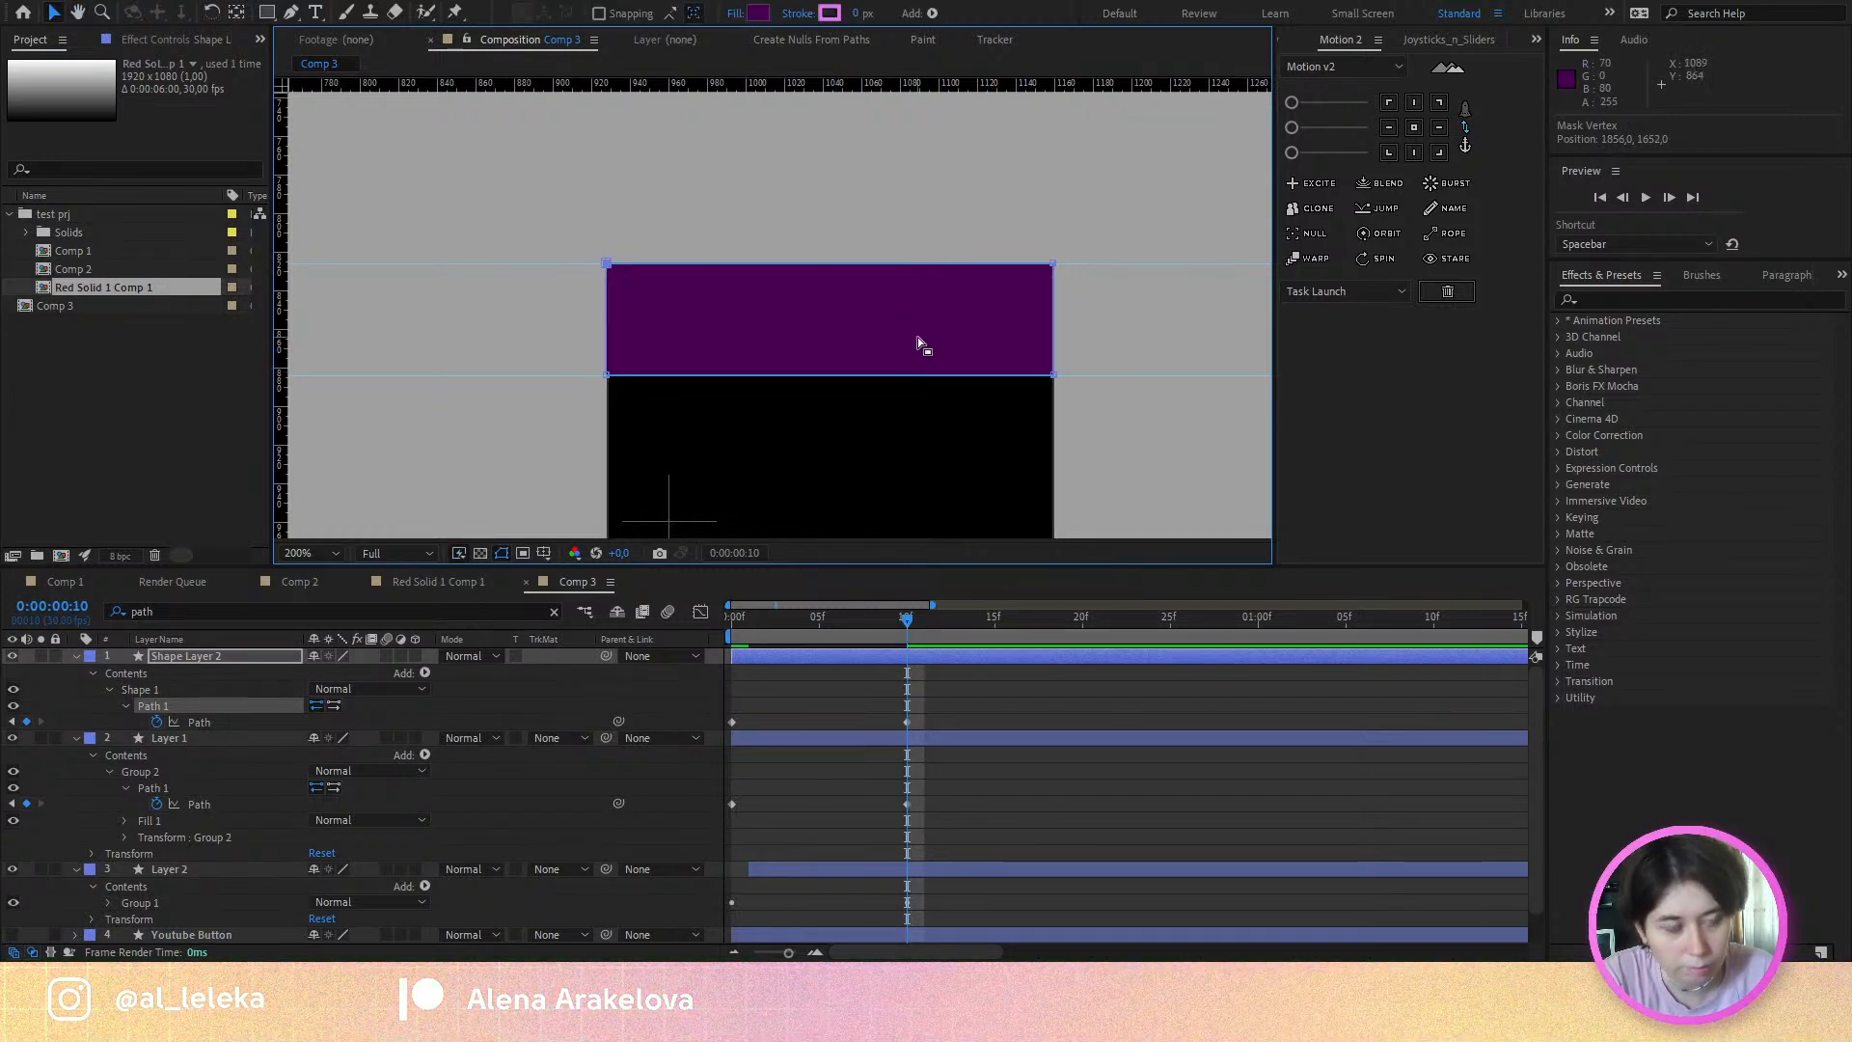
Step: Collapse Shape Layer 2 and Layer 1, move Shape Layer 2 below Layer 2, and scrub the opening frames
left_click_drag(740, 629, 700, 629)
left_click(77, 656)
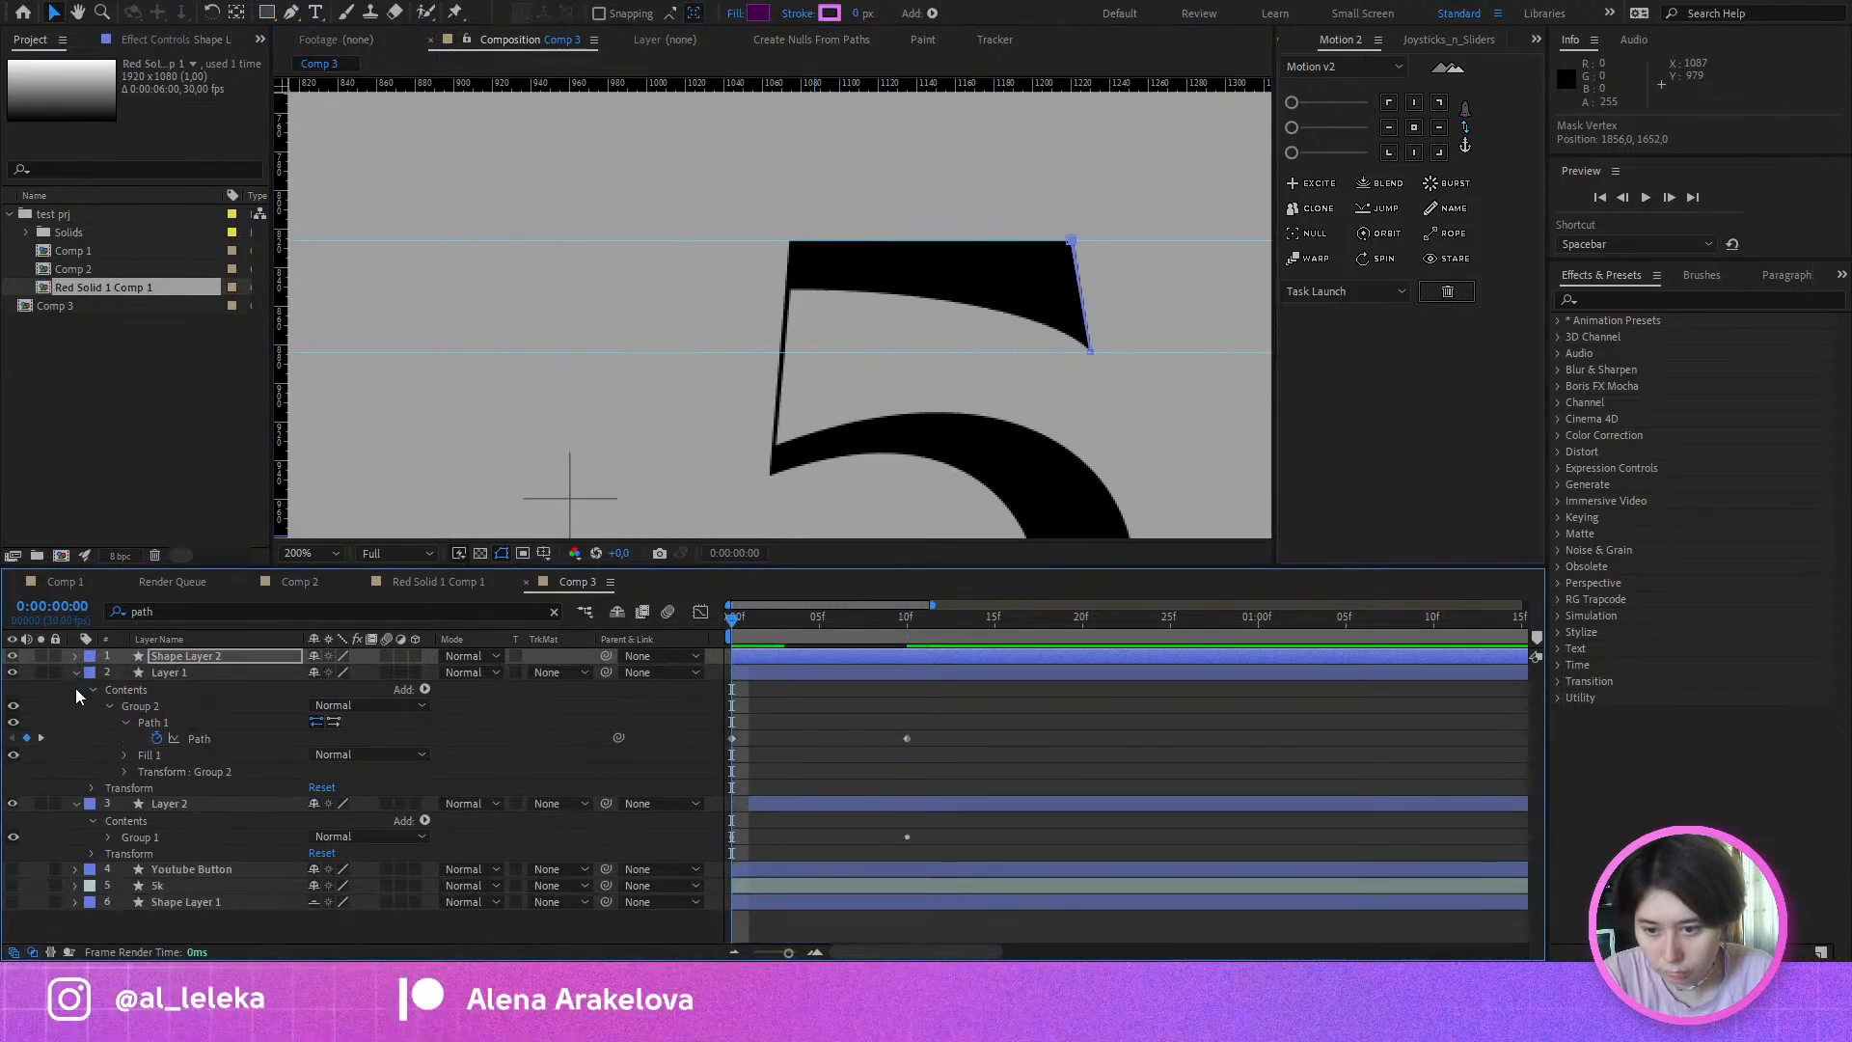
left_click(76, 672)
left_click_drag(183, 654, 177, 742)
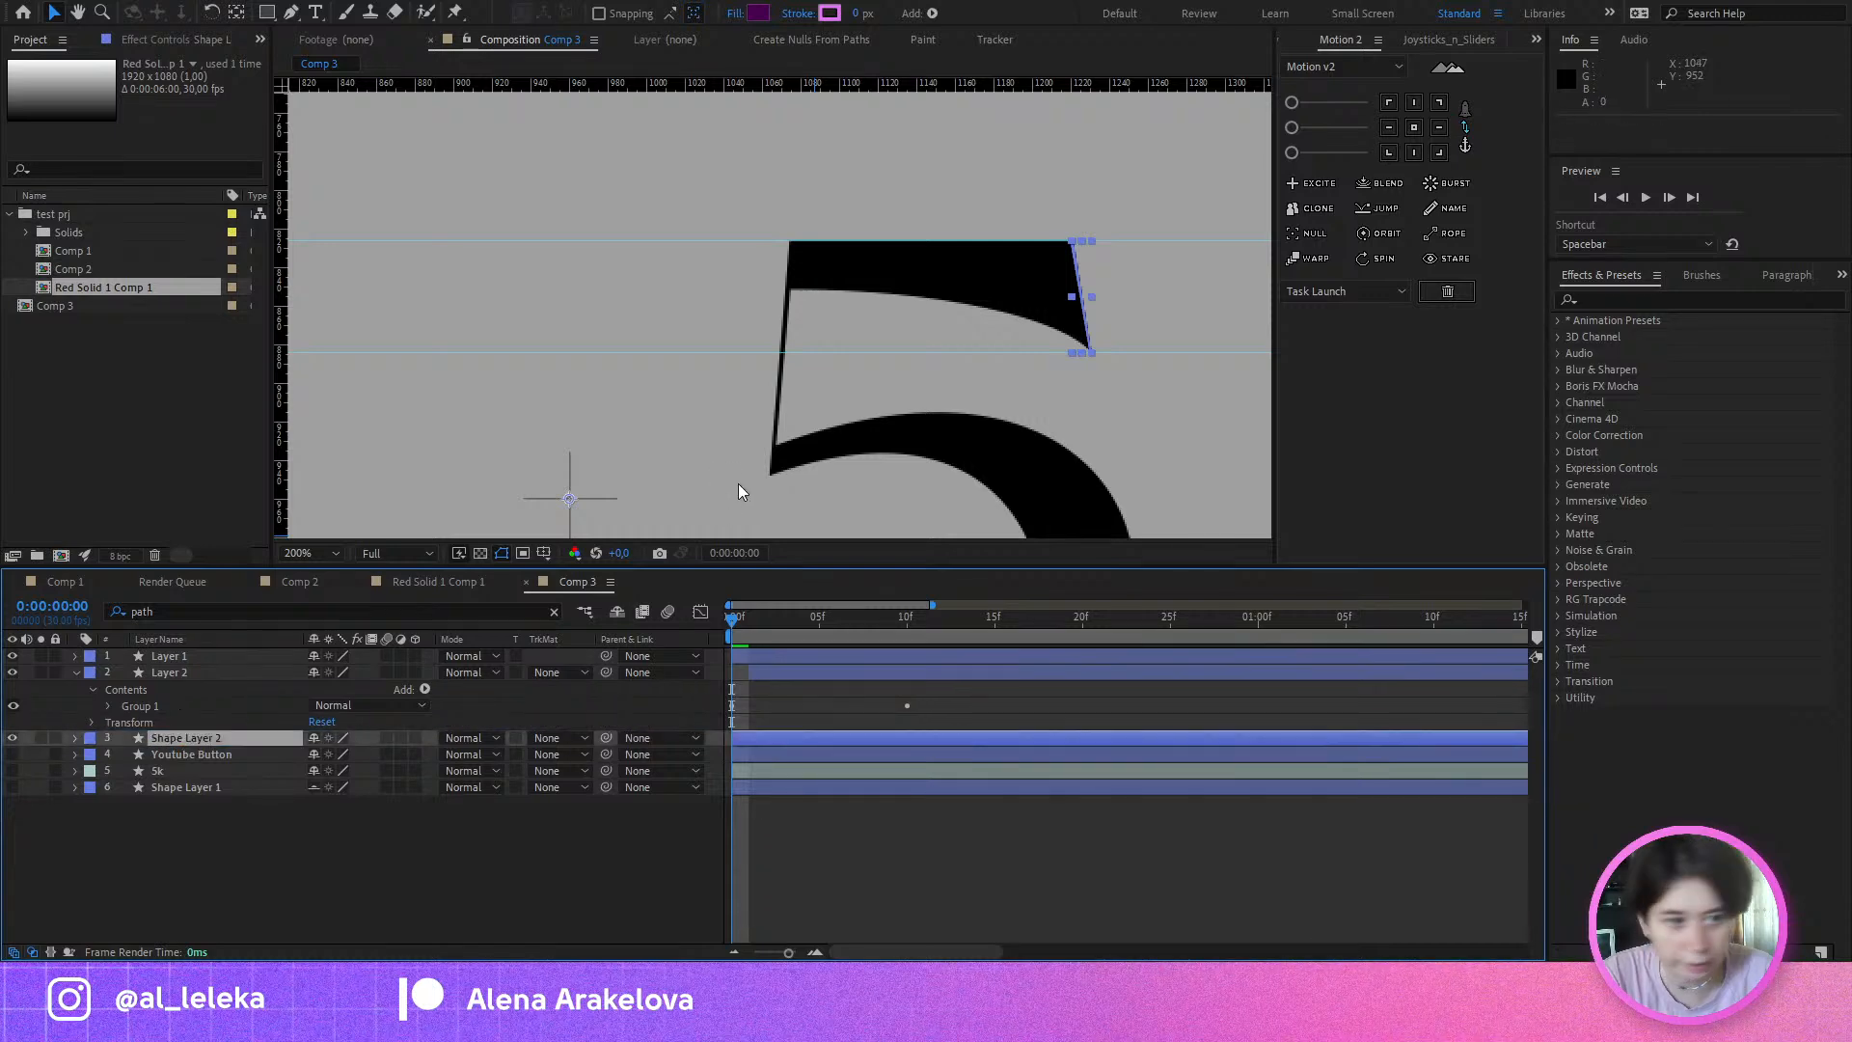
left_click_drag(742, 625, 778, 627)
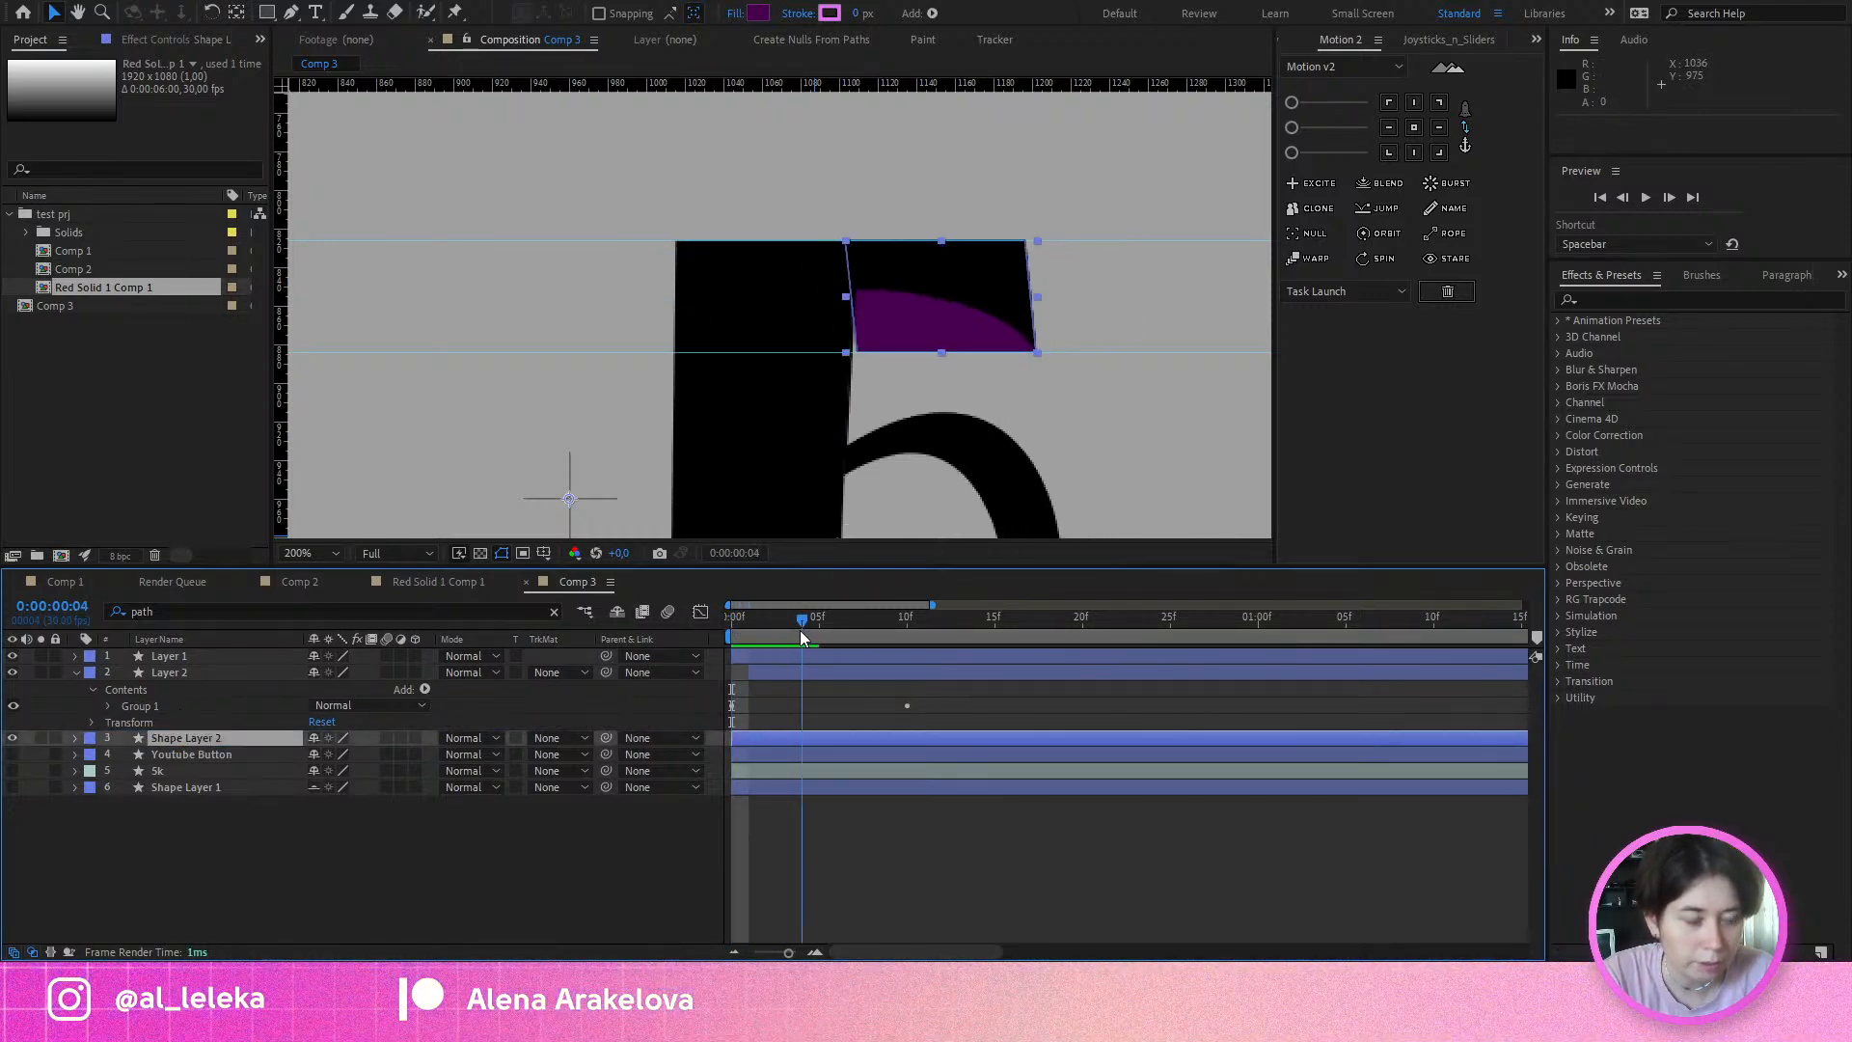
scroll(687, 262, "down", 2)
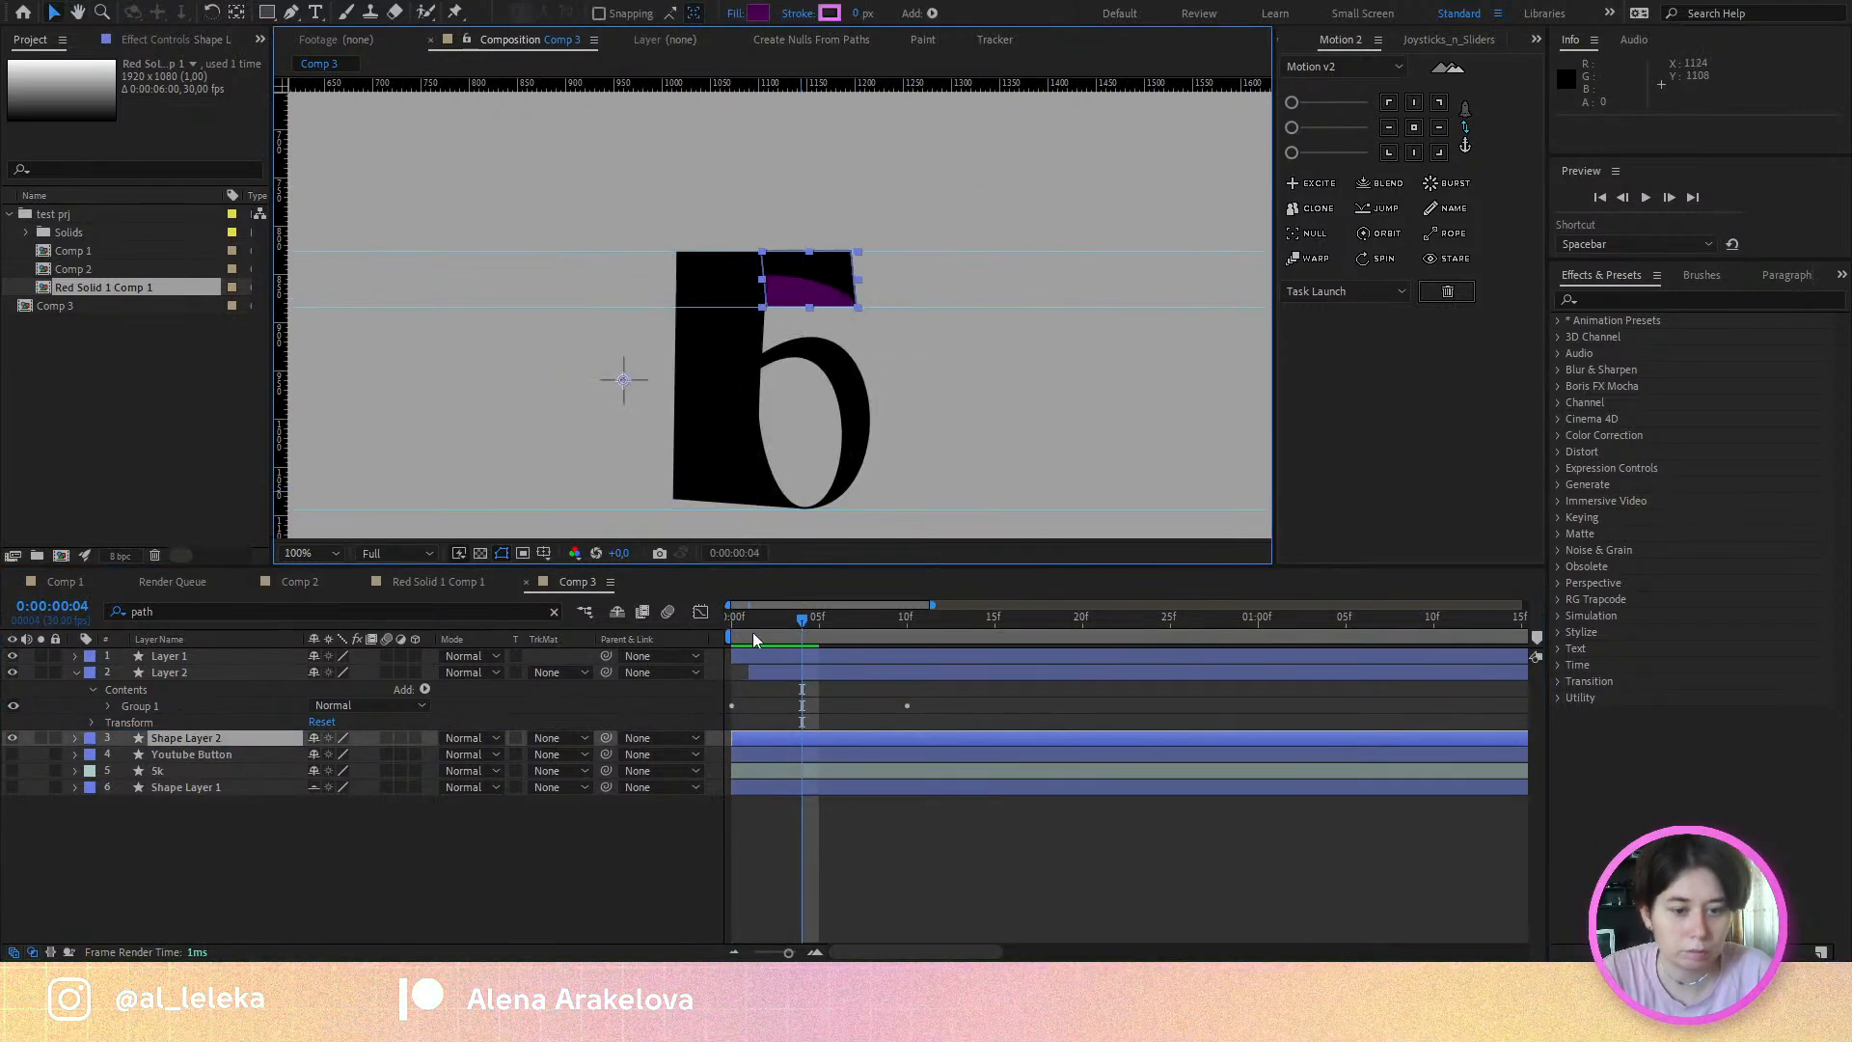
left_click_drag(752, 632, 802, 619)
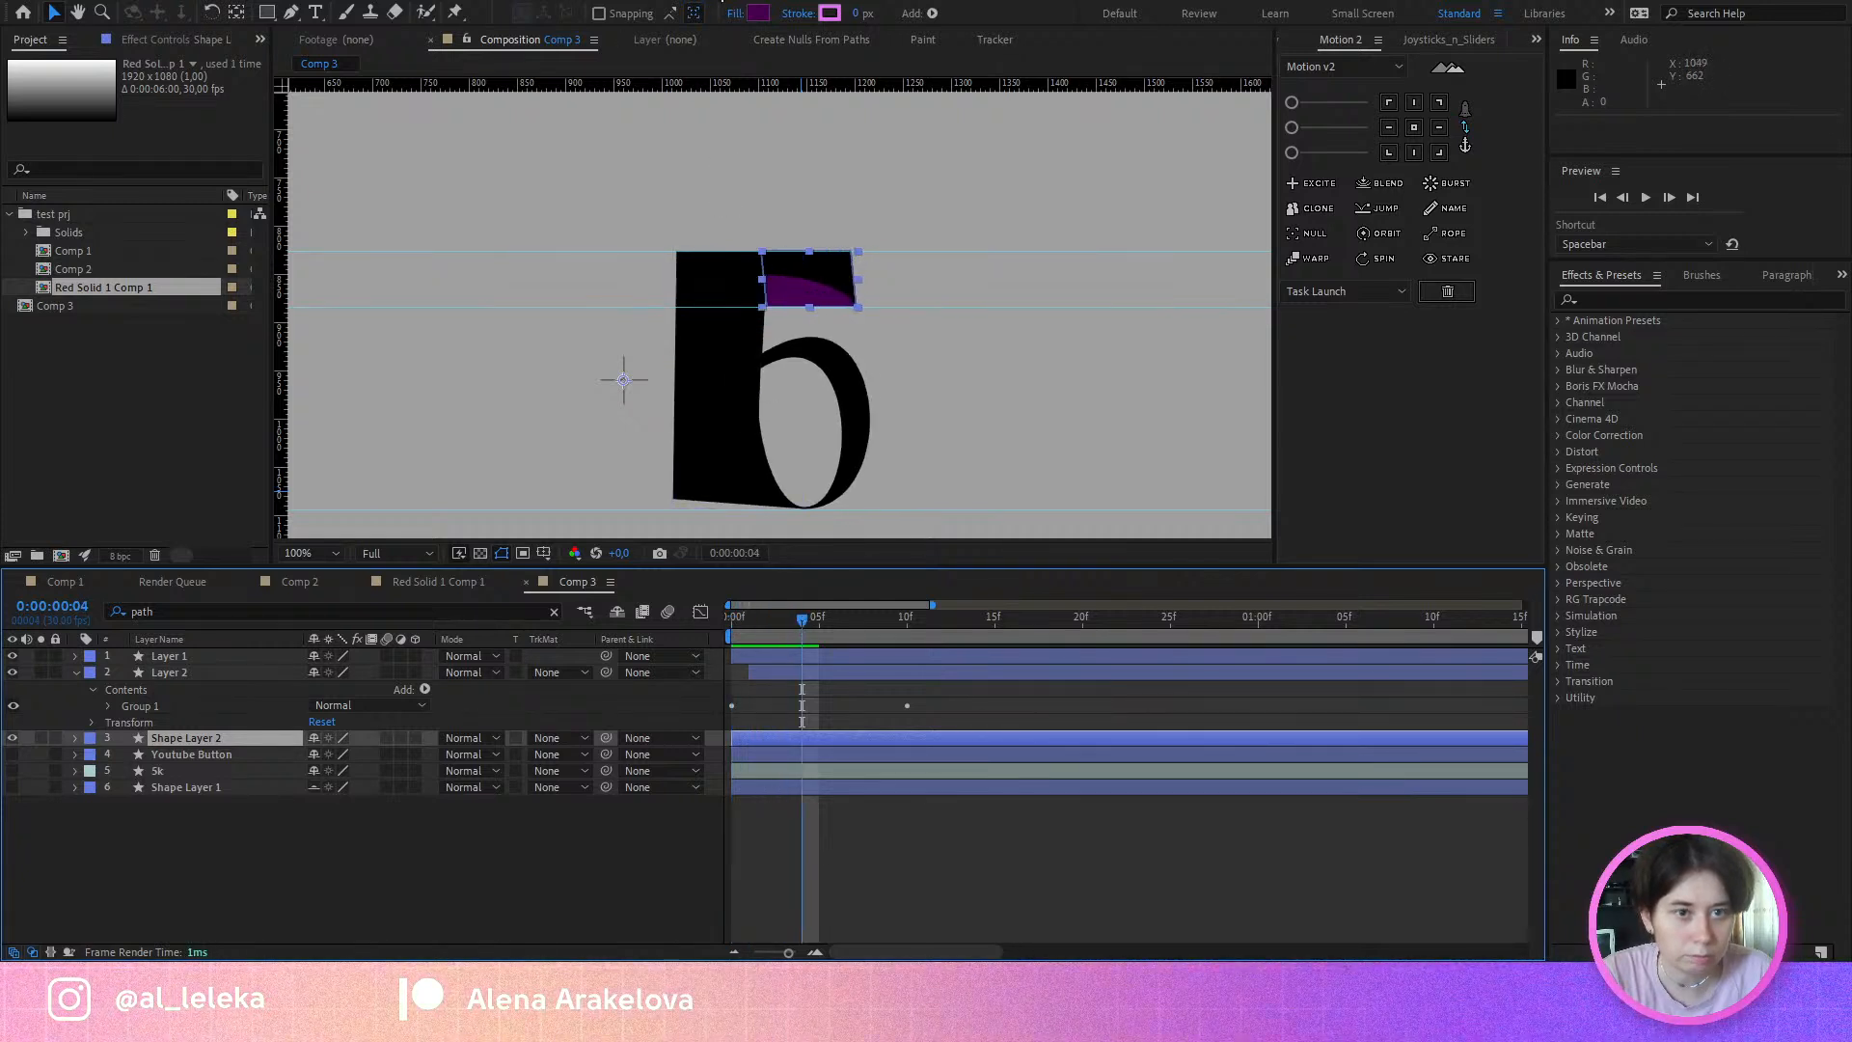
Step: Change Shape Layer 2's fill to black and scrub the opening frames to check it
left_click(760, 13)
left_click_drag(155, 174, 3, 280)
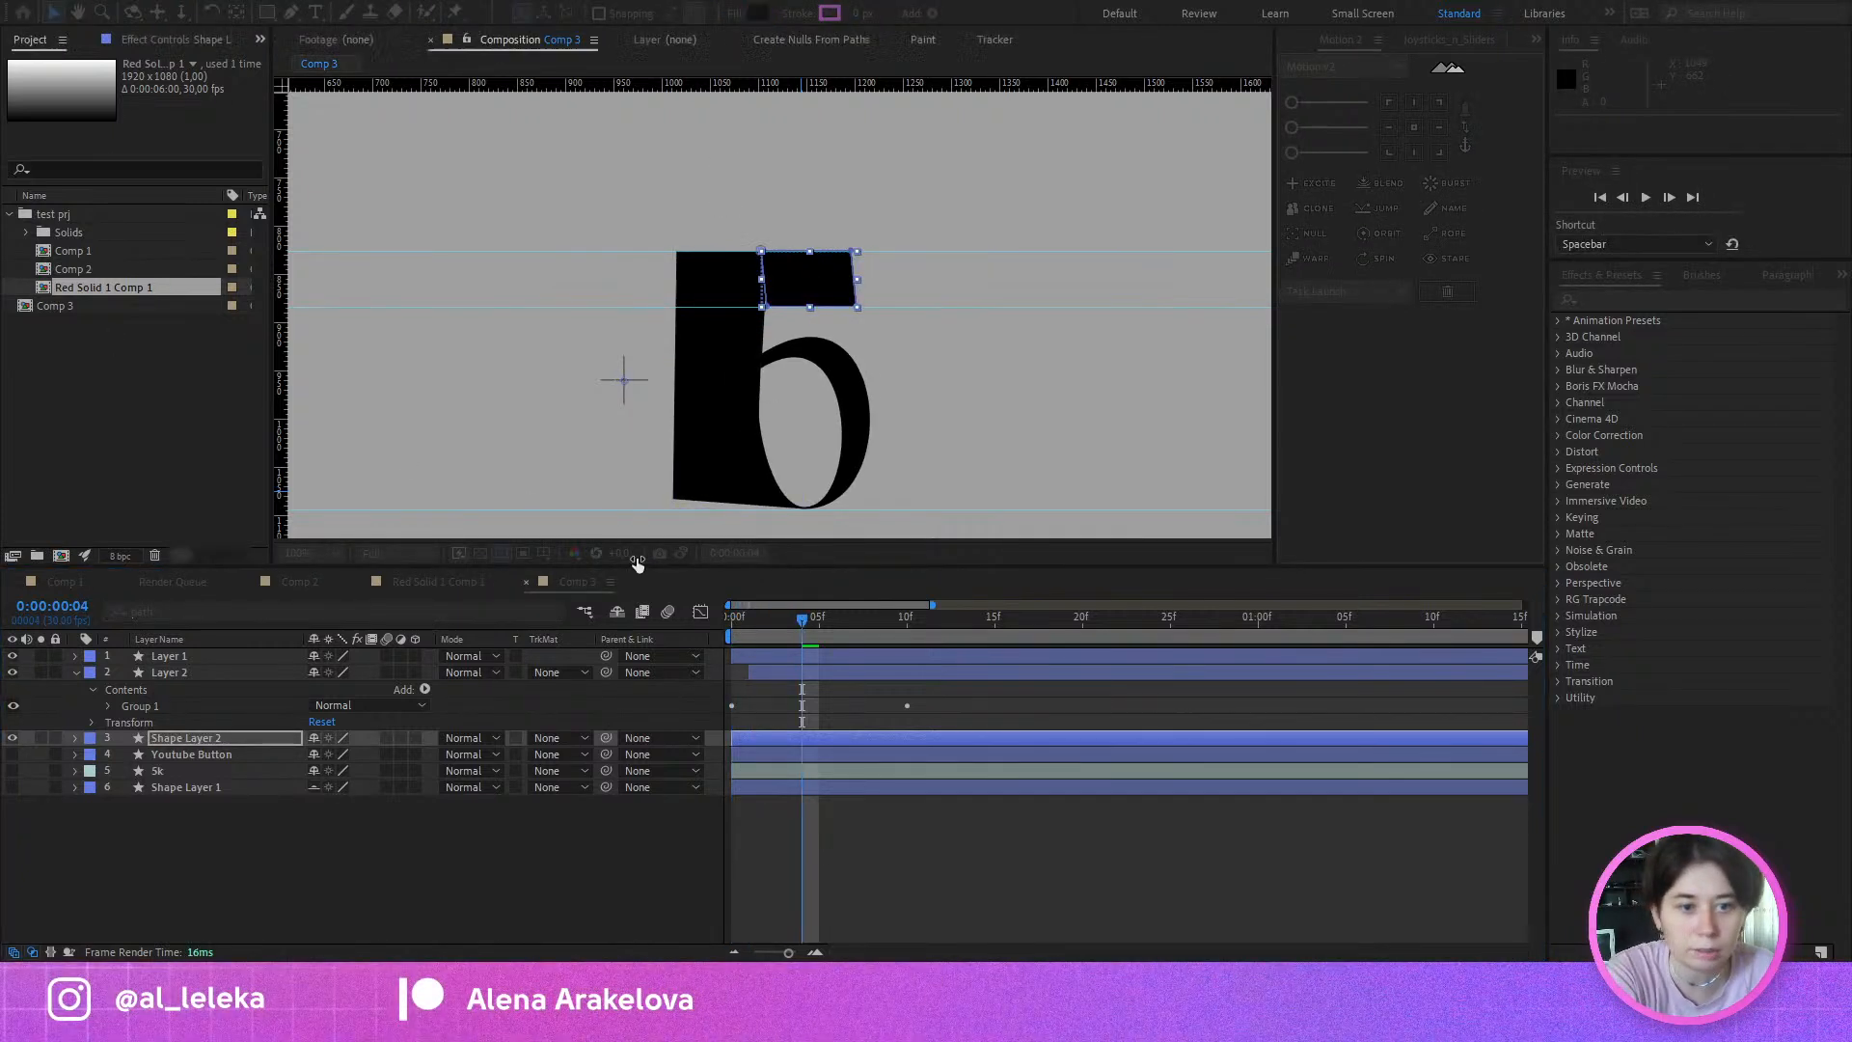
left_click_drag(747, 619, 727, 640)
left_click_drag(771, 632, 795, 681)
left_click(800, 675)
Step: Reveal Shape Layer 2's path keyframes and scrub the opening frames, examining the 5's upper bar and lower bowl
left_click(184, 738)
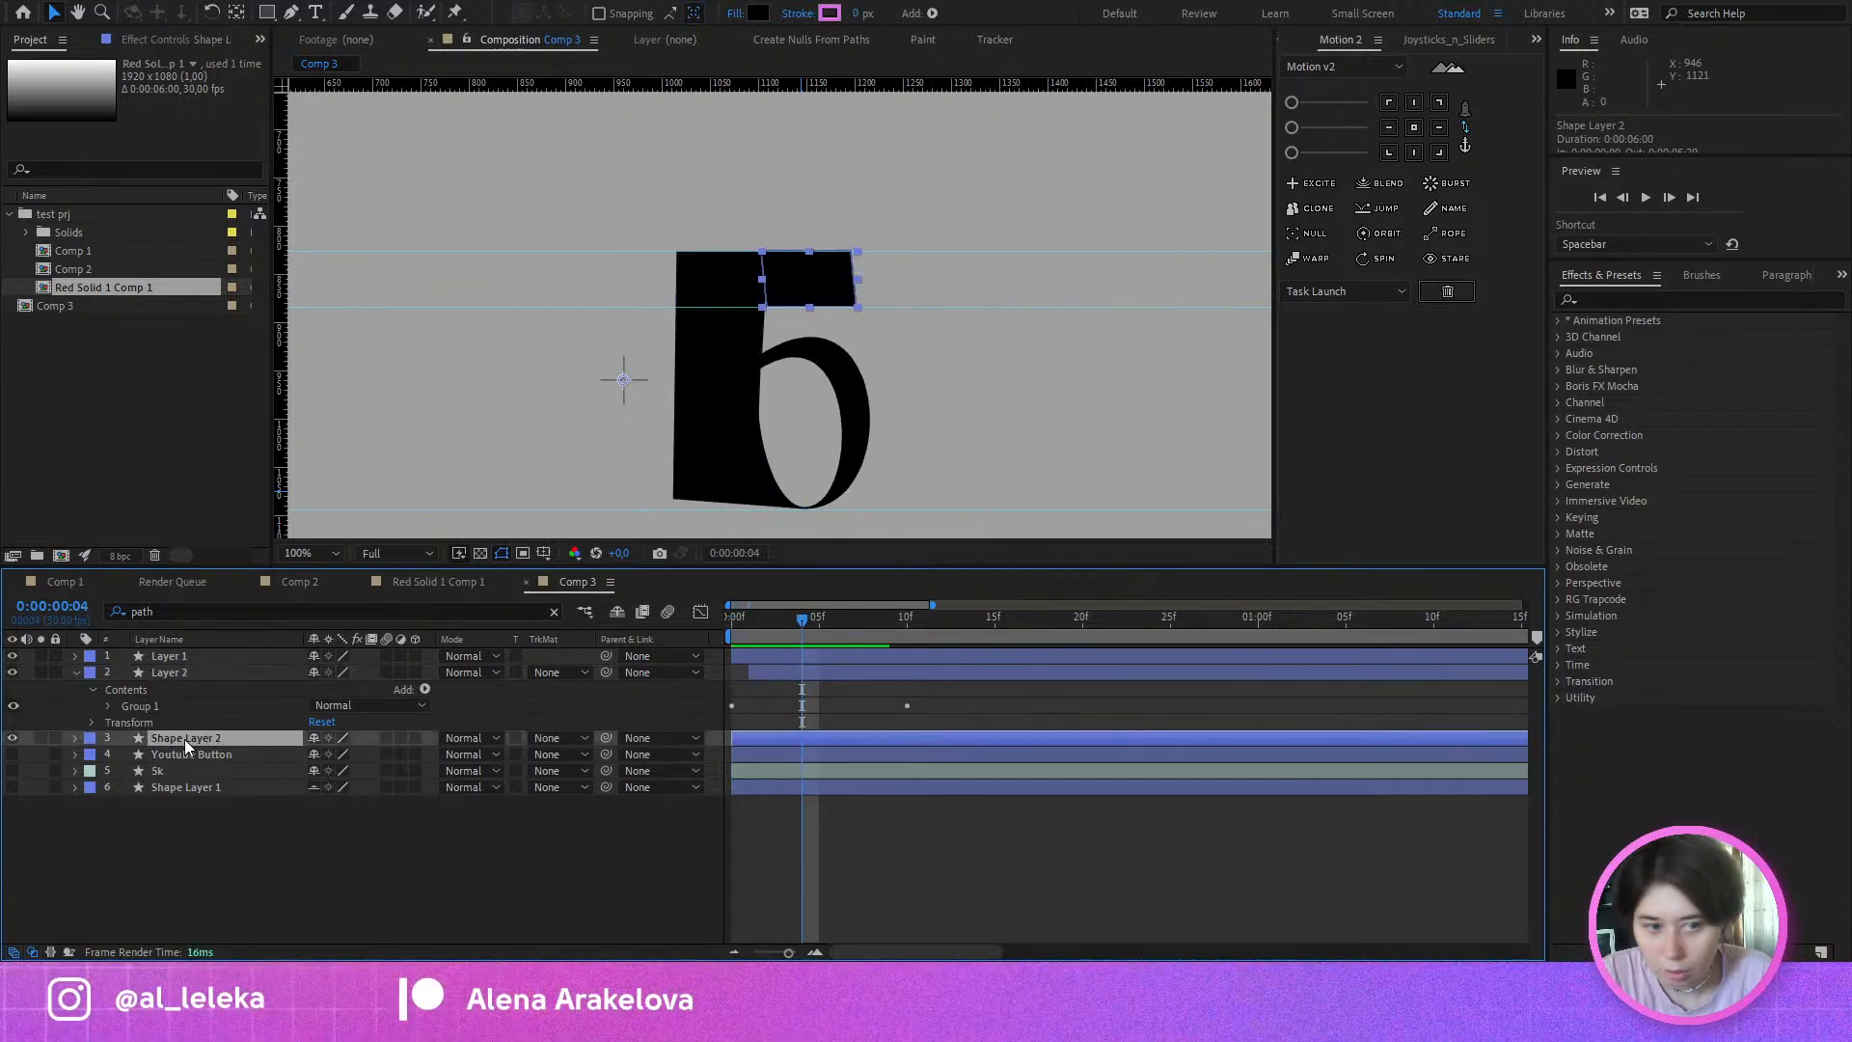
key("u")
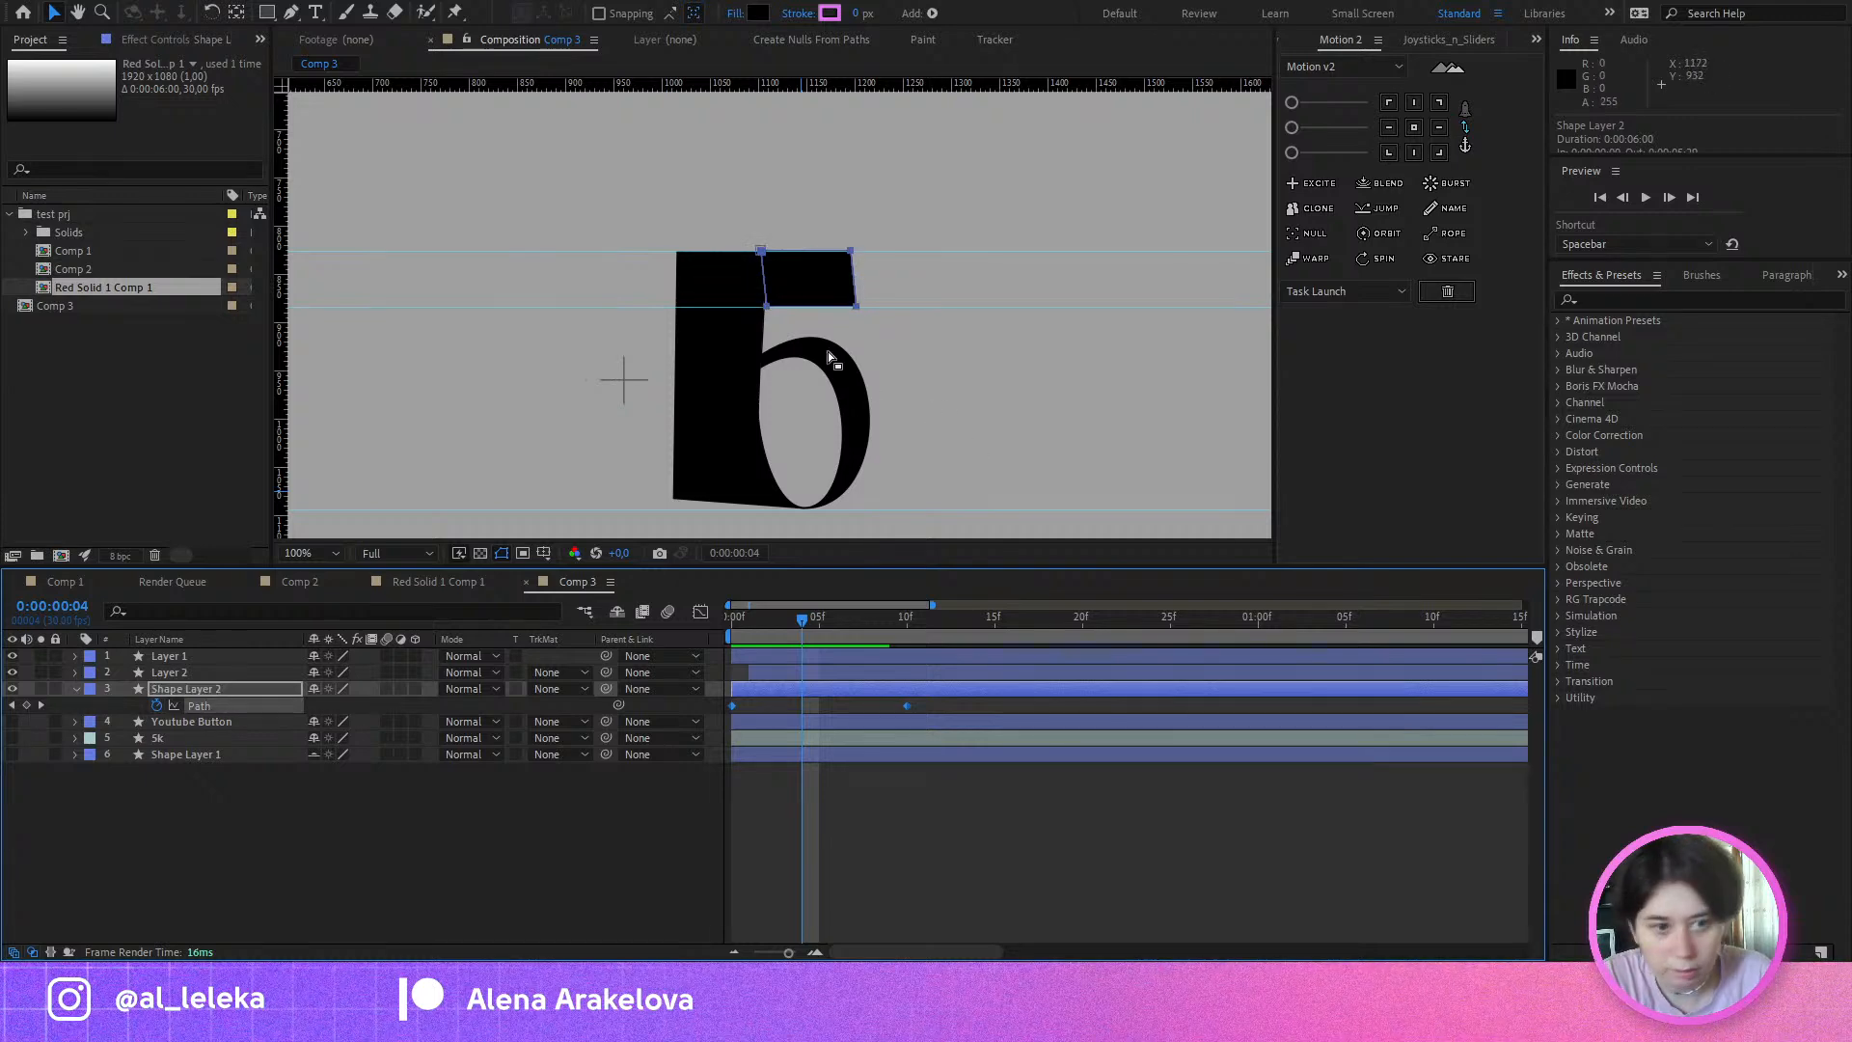
scroll(827, 357, "up", 2)
left_click(817, 625)
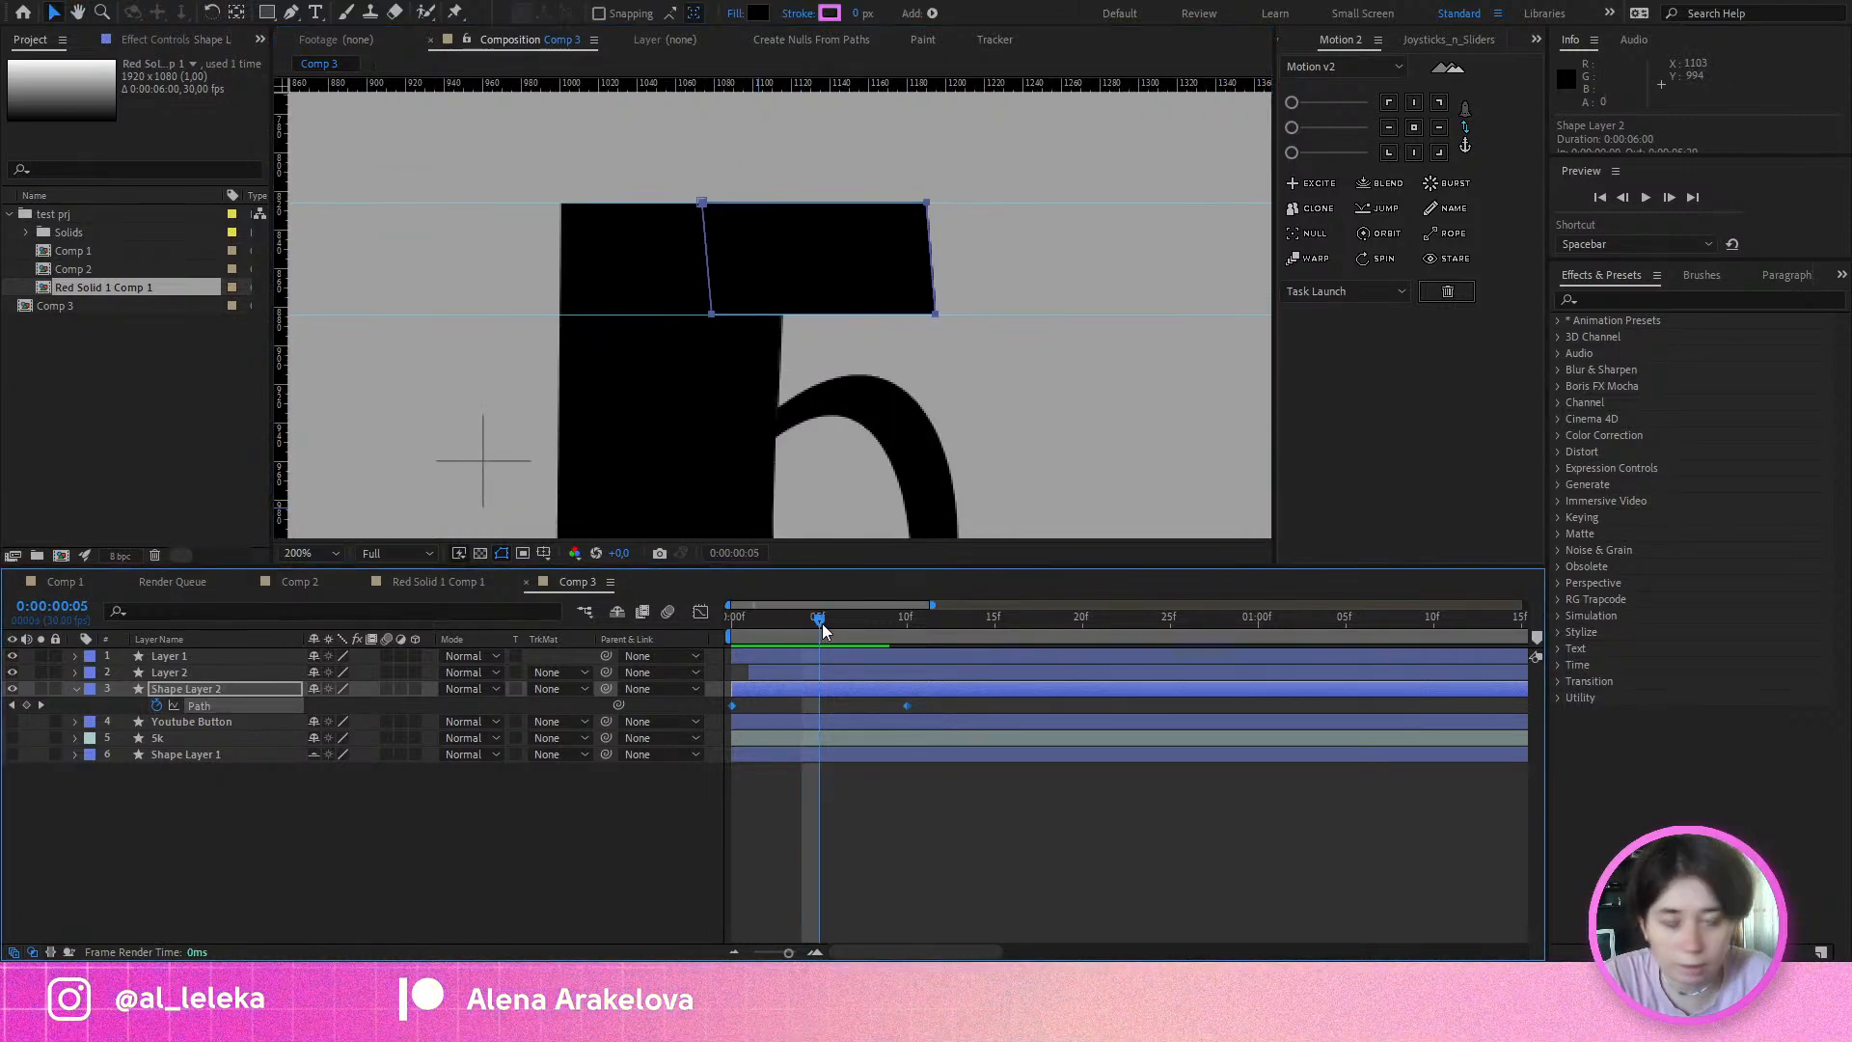
left_click_drag(825, 623, 709, 669)
left_click_drag(754, 394, 802, 342)
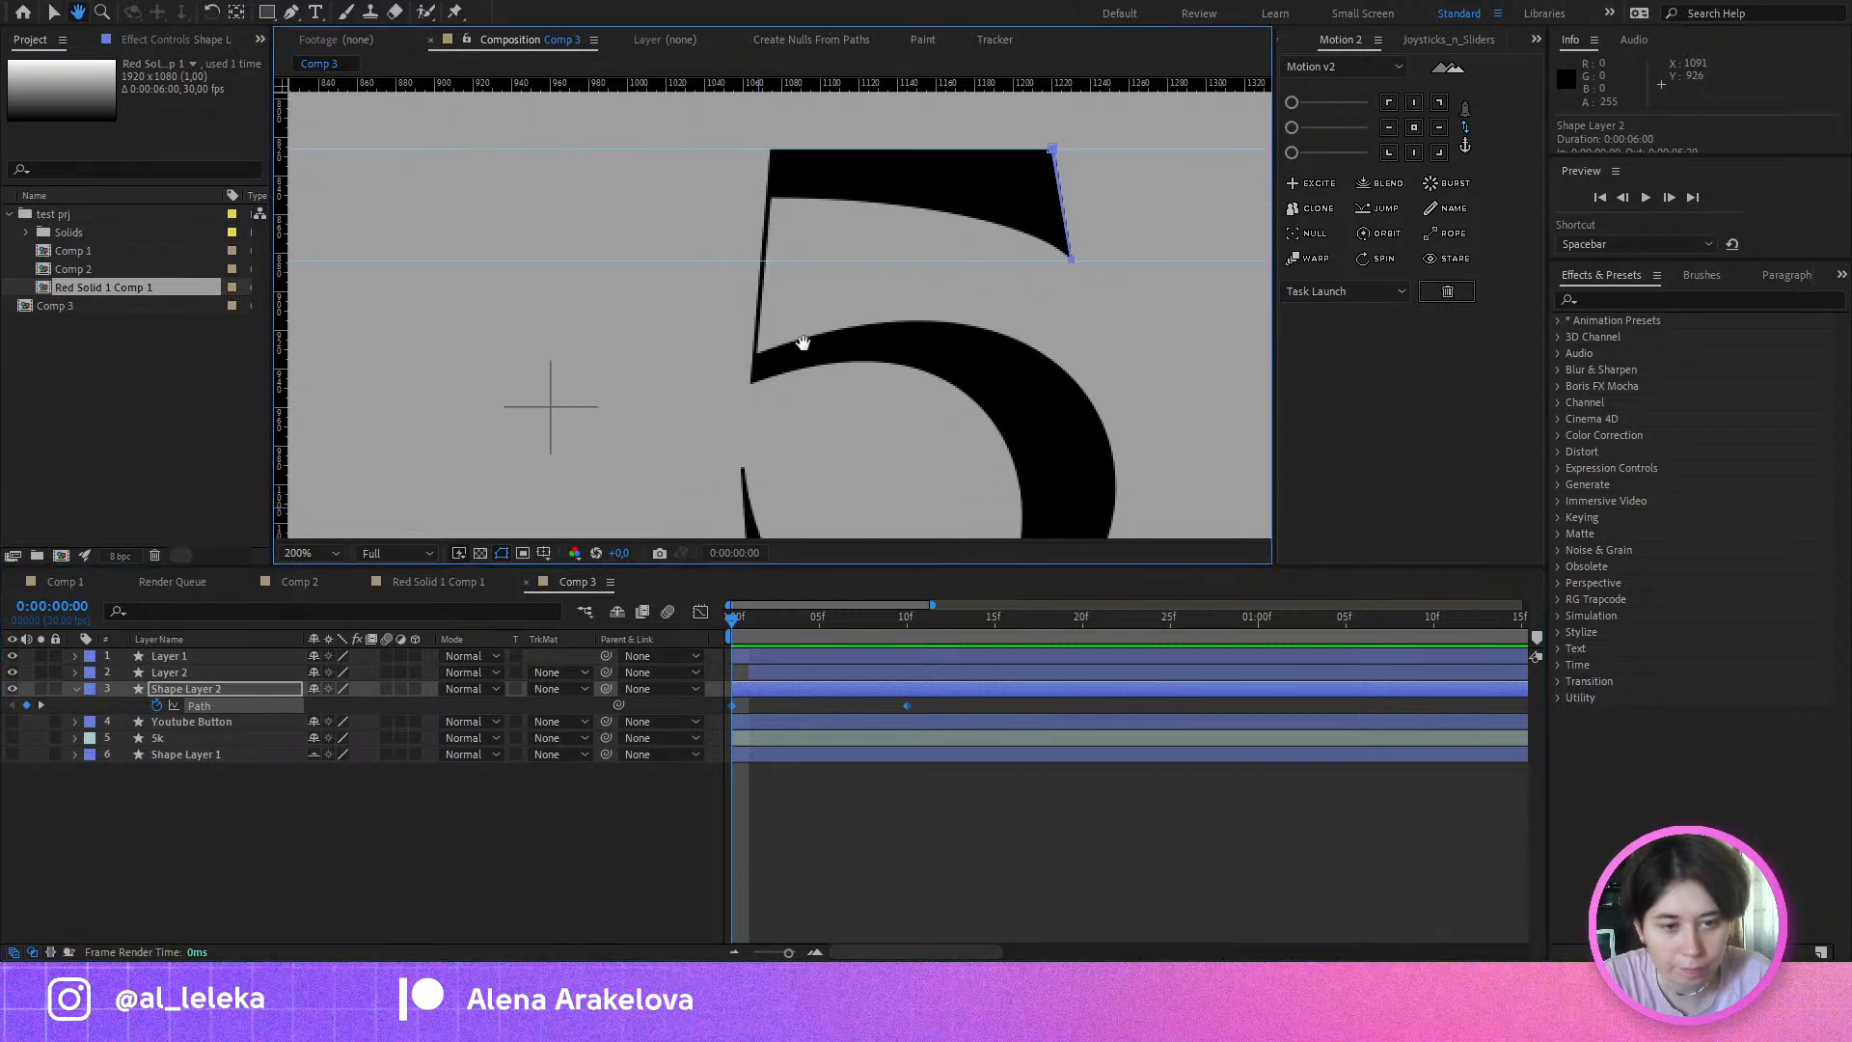
left_click_drag(907, 387, 861, 254)
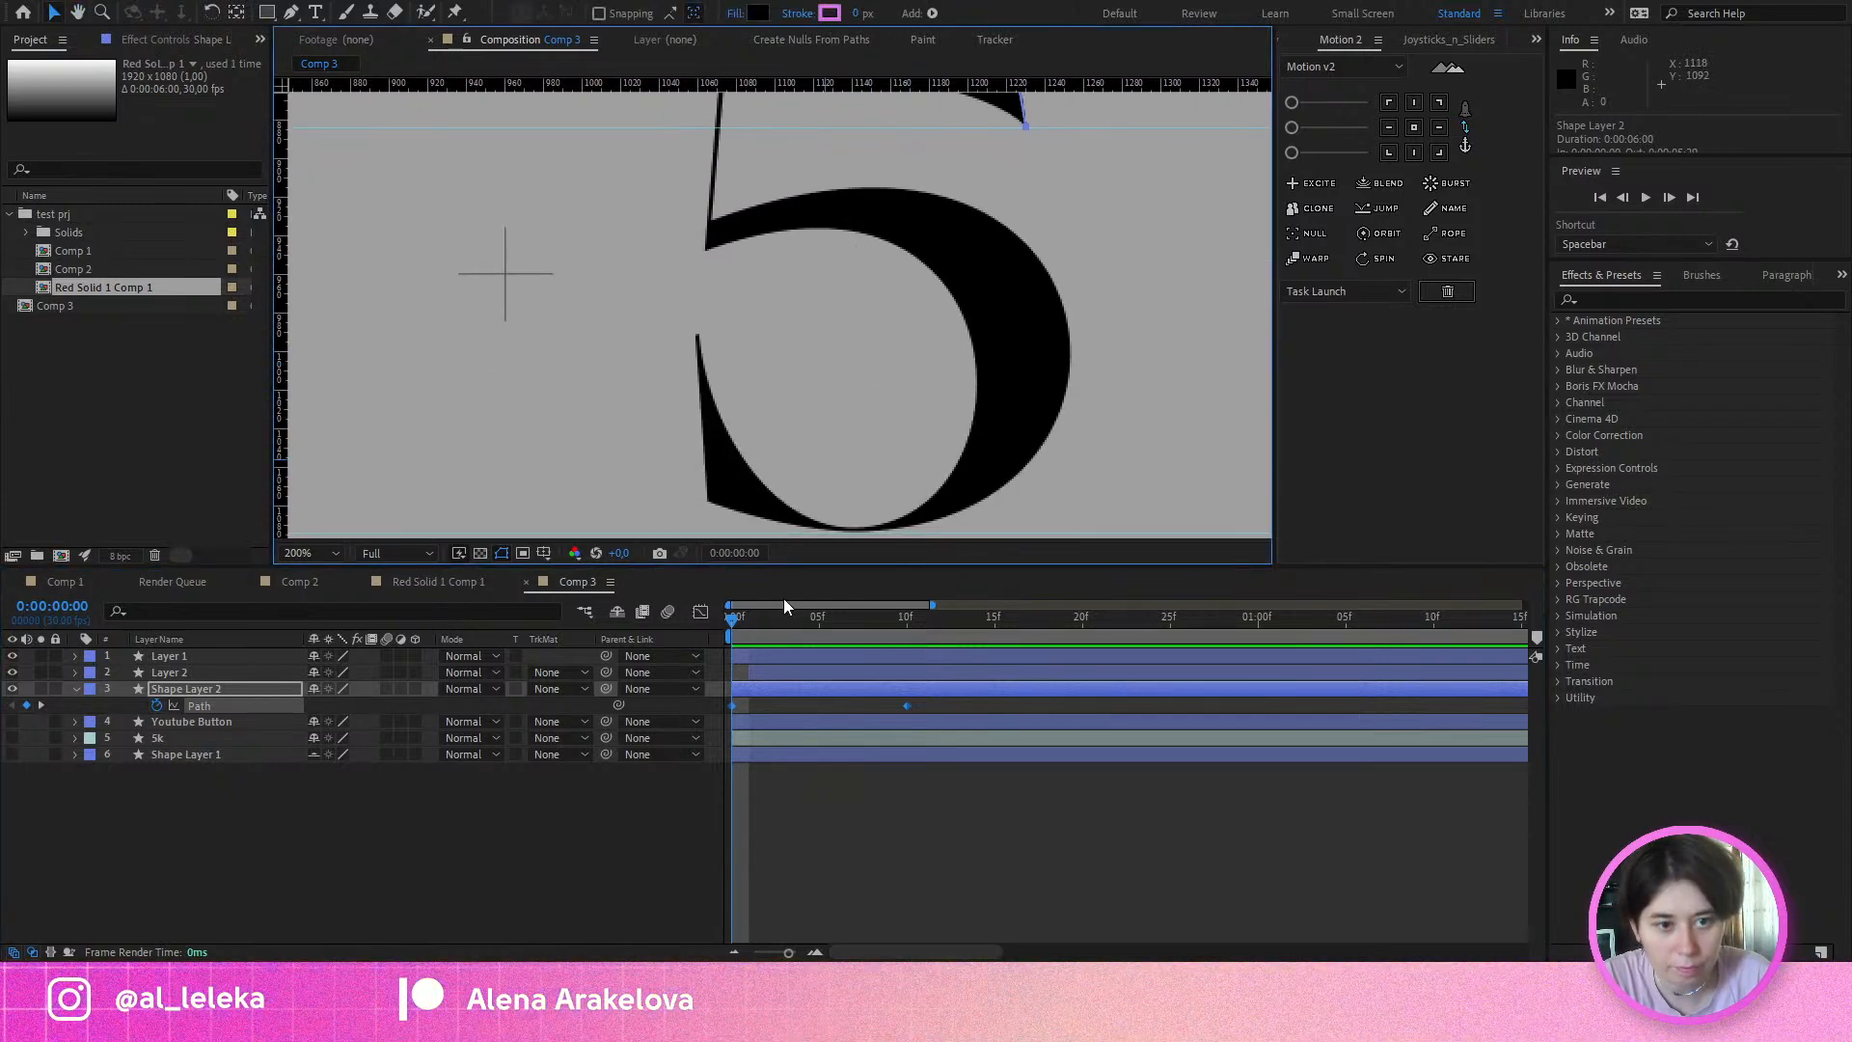
left_click_drag(744, 623, 703, 631)
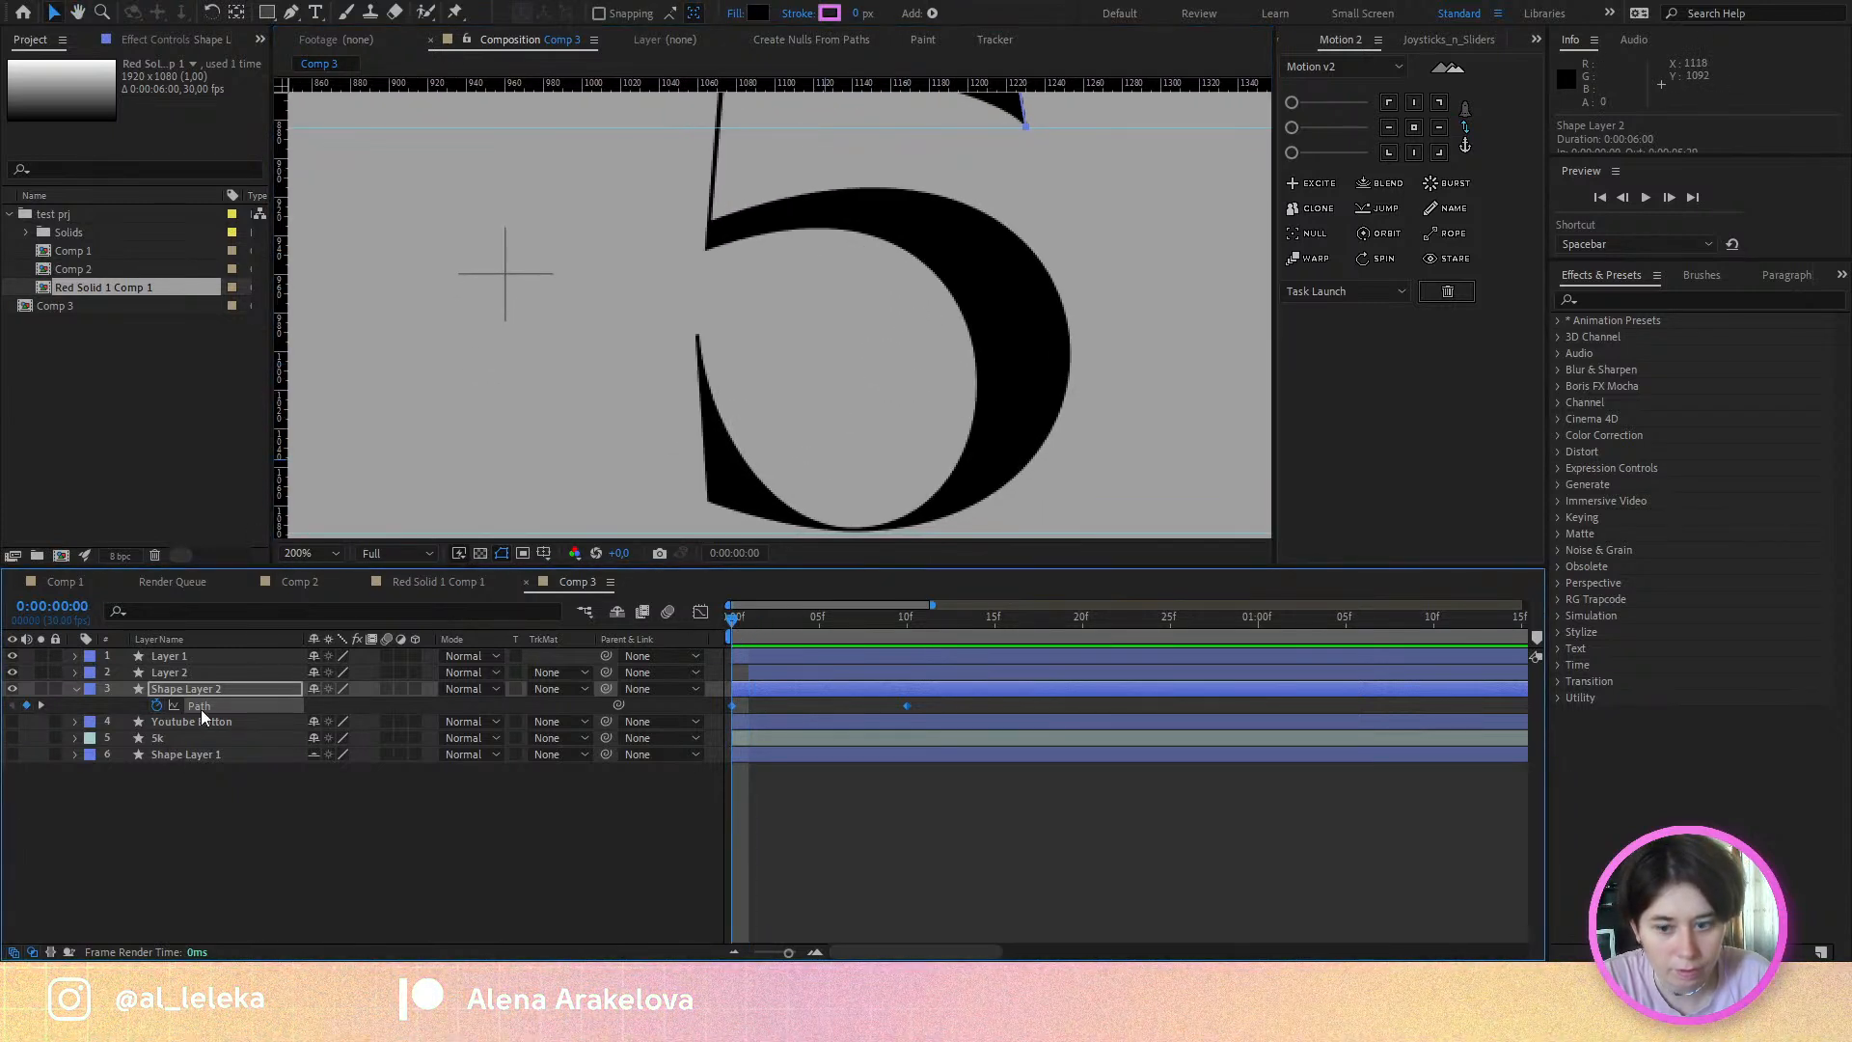
Step: Rename Layer 1 as 5
left_click(178, 671)
left_click(175, 655)
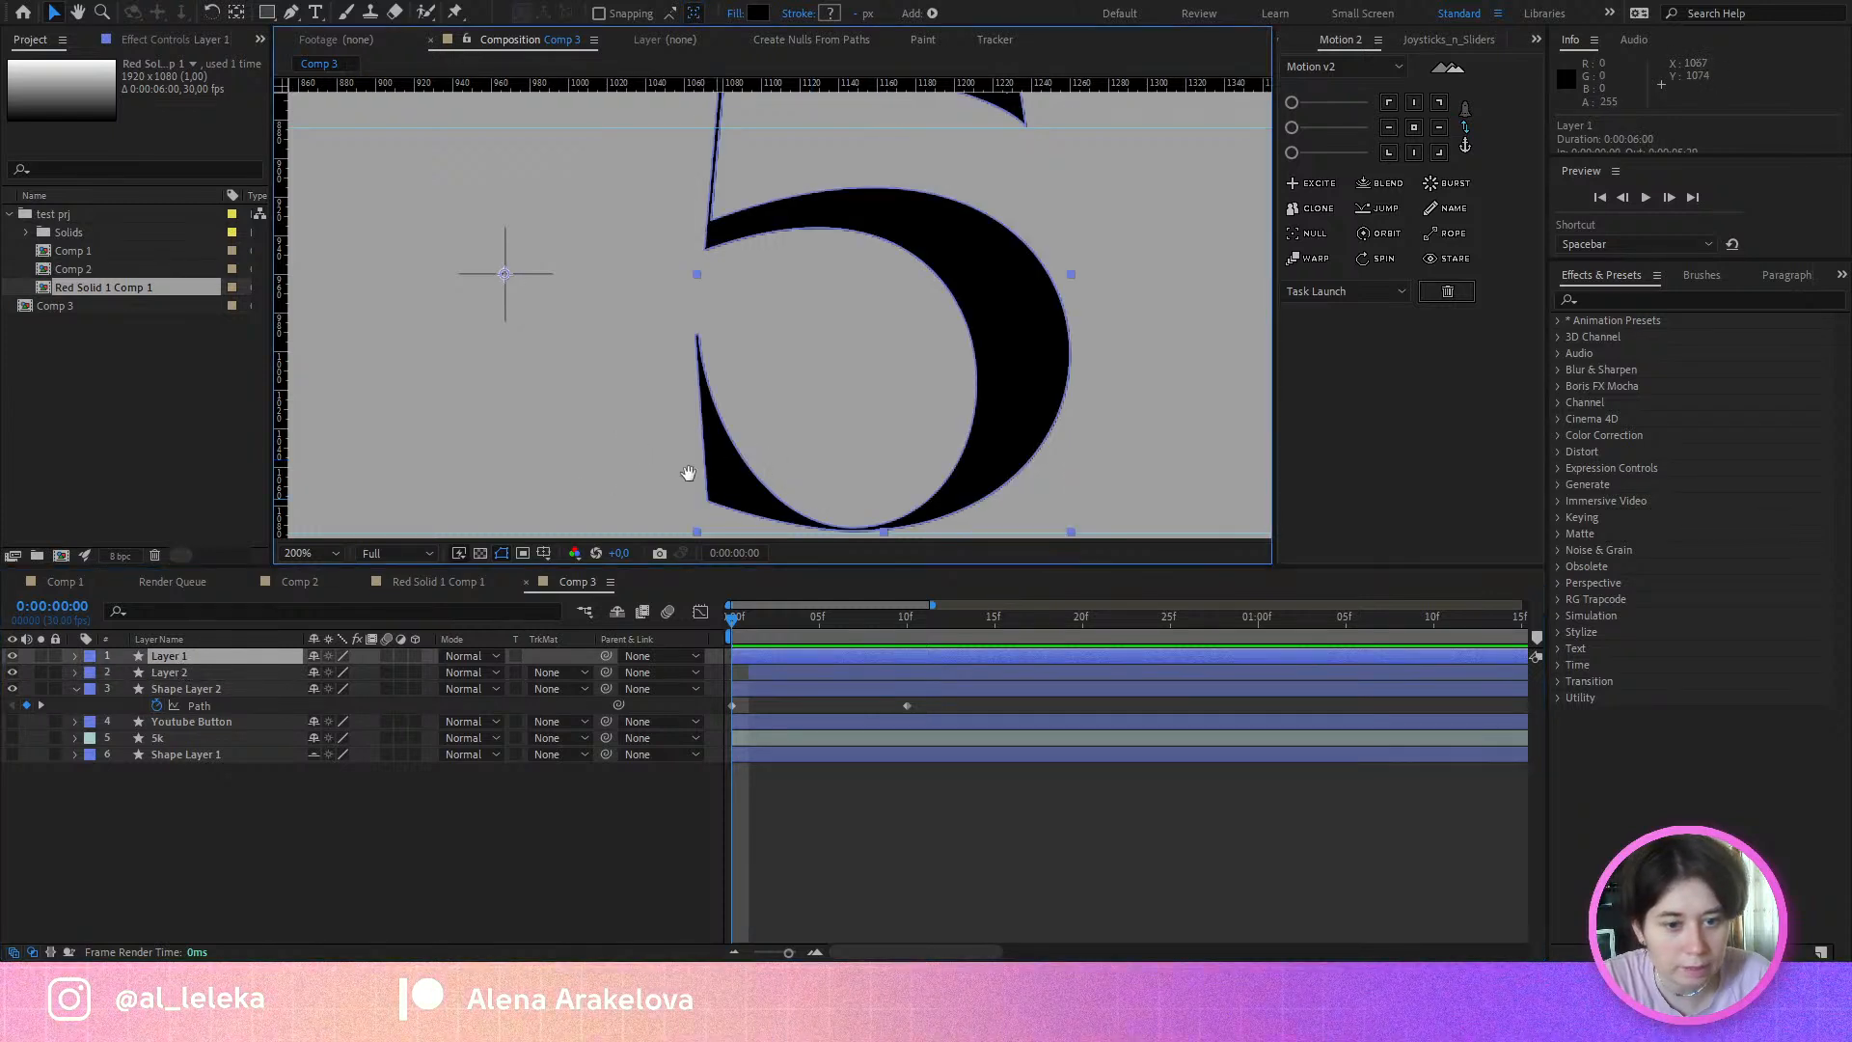
left_click_drag(688, 473, 624, 392)
left_click(178, 671)
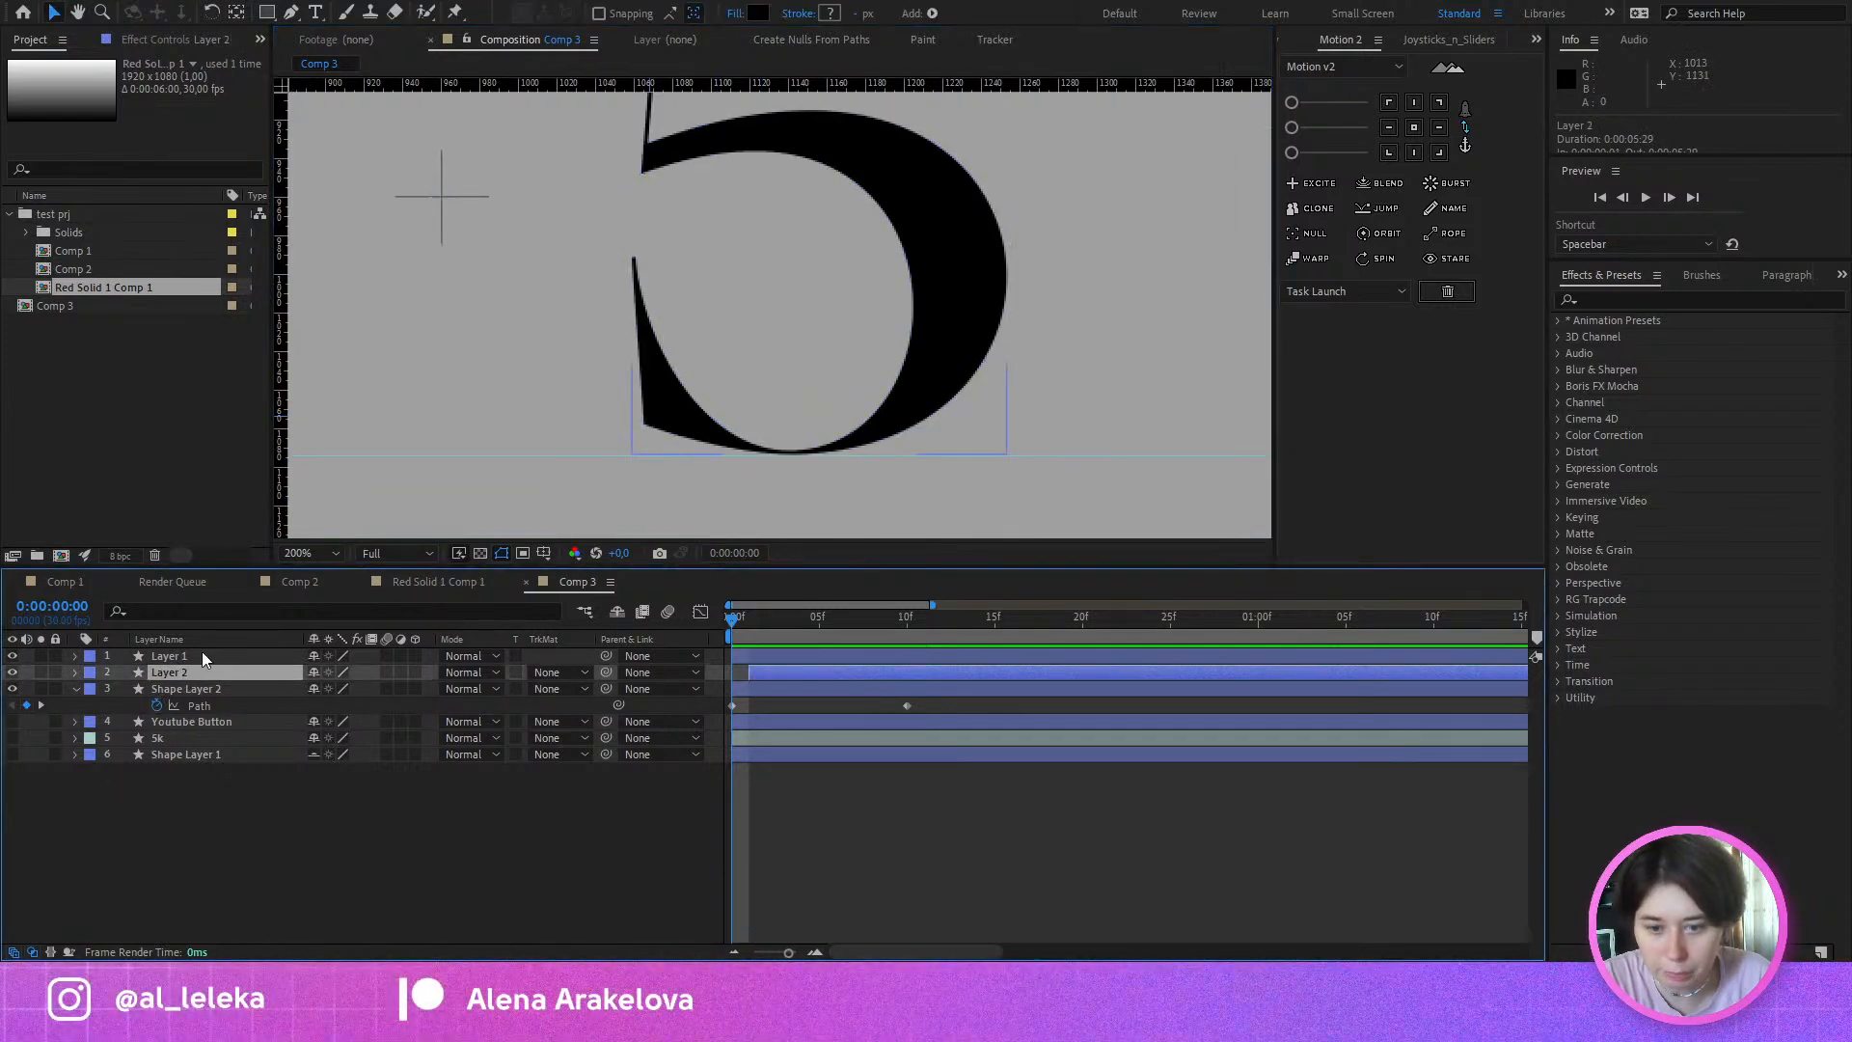
left_click(189, 656)
key("Return")
type("k")
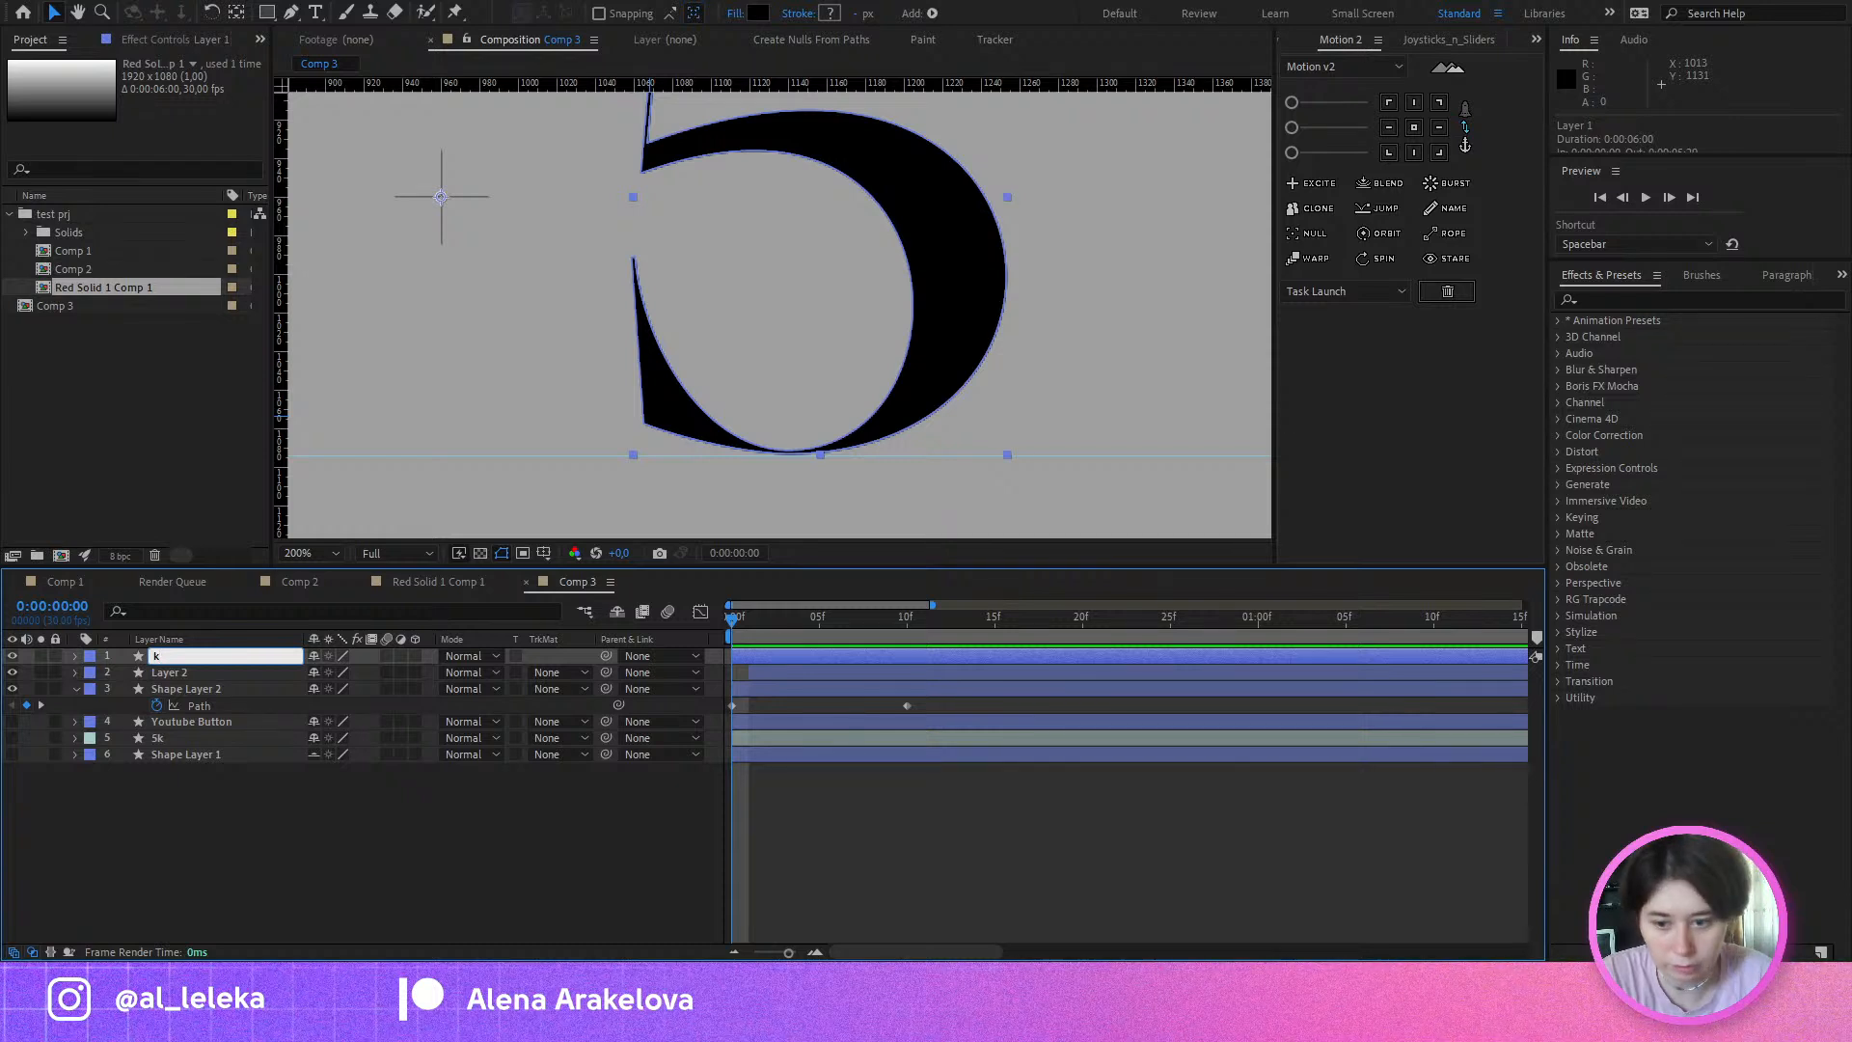
key("BackSpace")
type("5")
key("Return")
Step: Rename Layer 2 as 5 cback and Shape Layer 2 as 5 back top
left_click(217, 671)
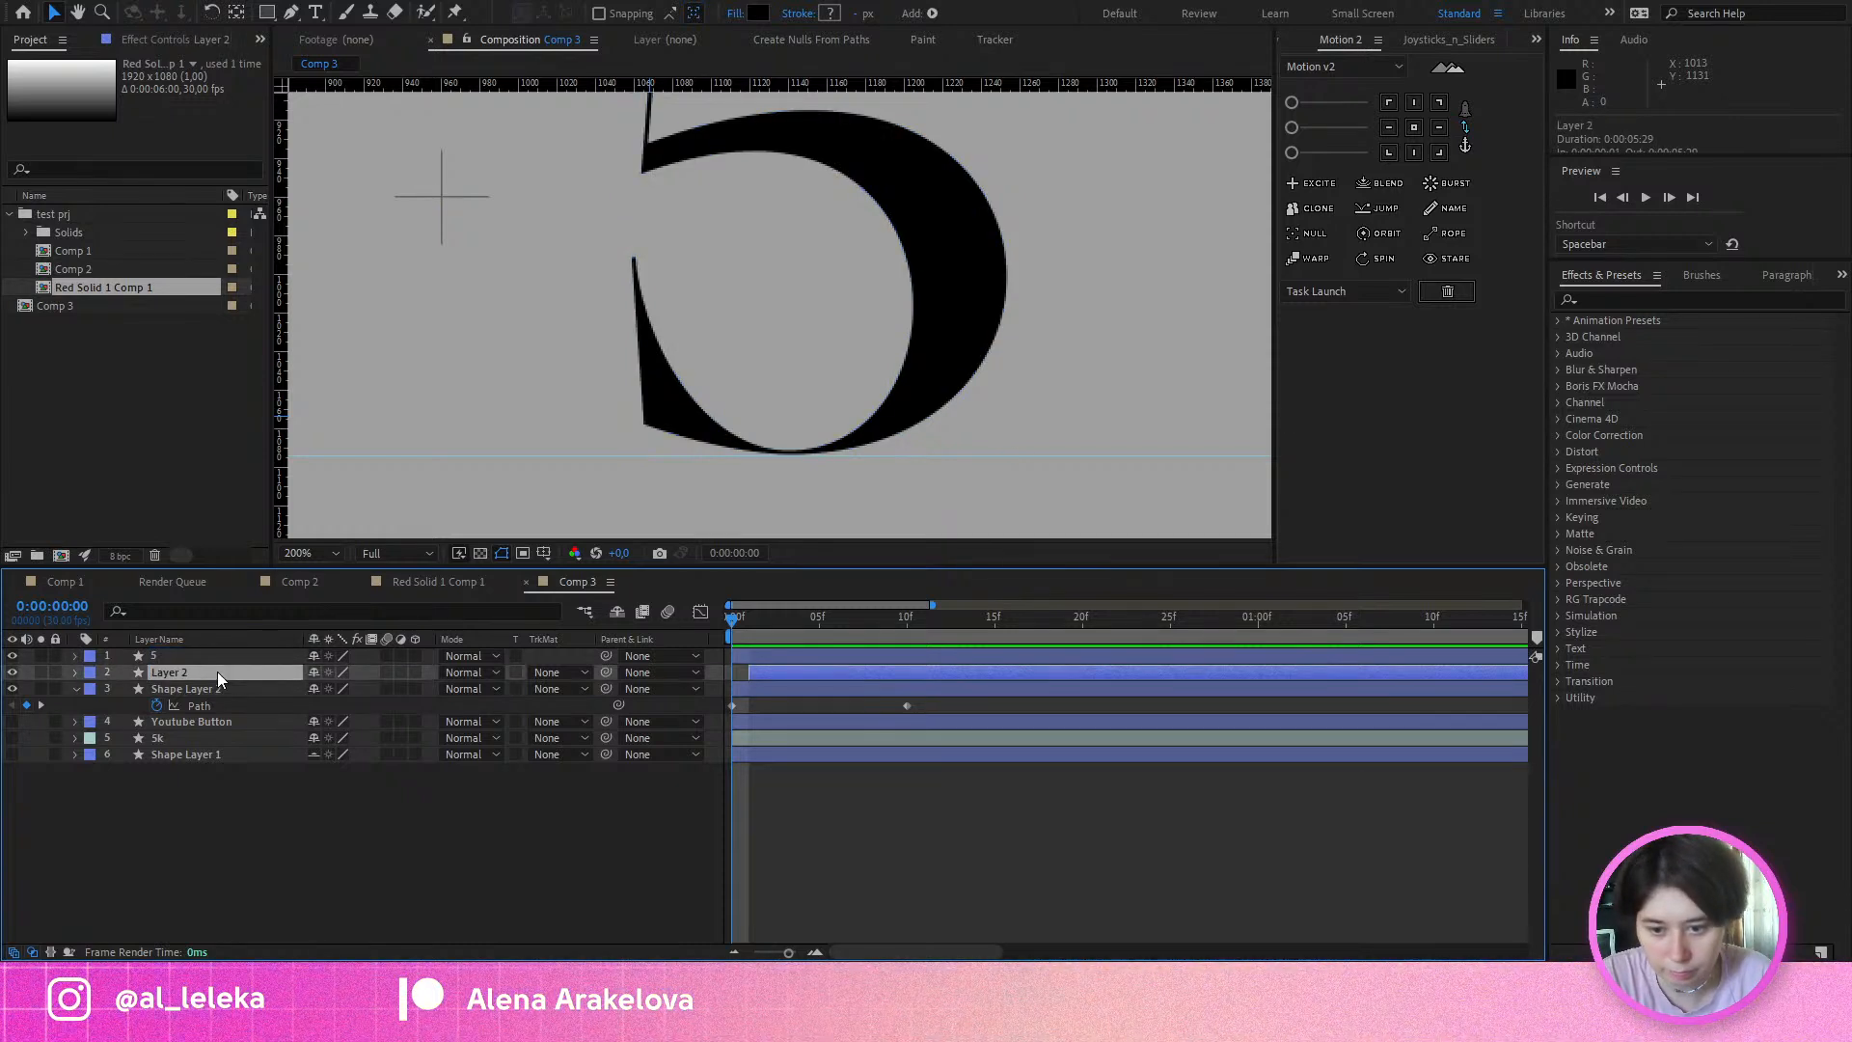
key("Return")
type("5 cba")
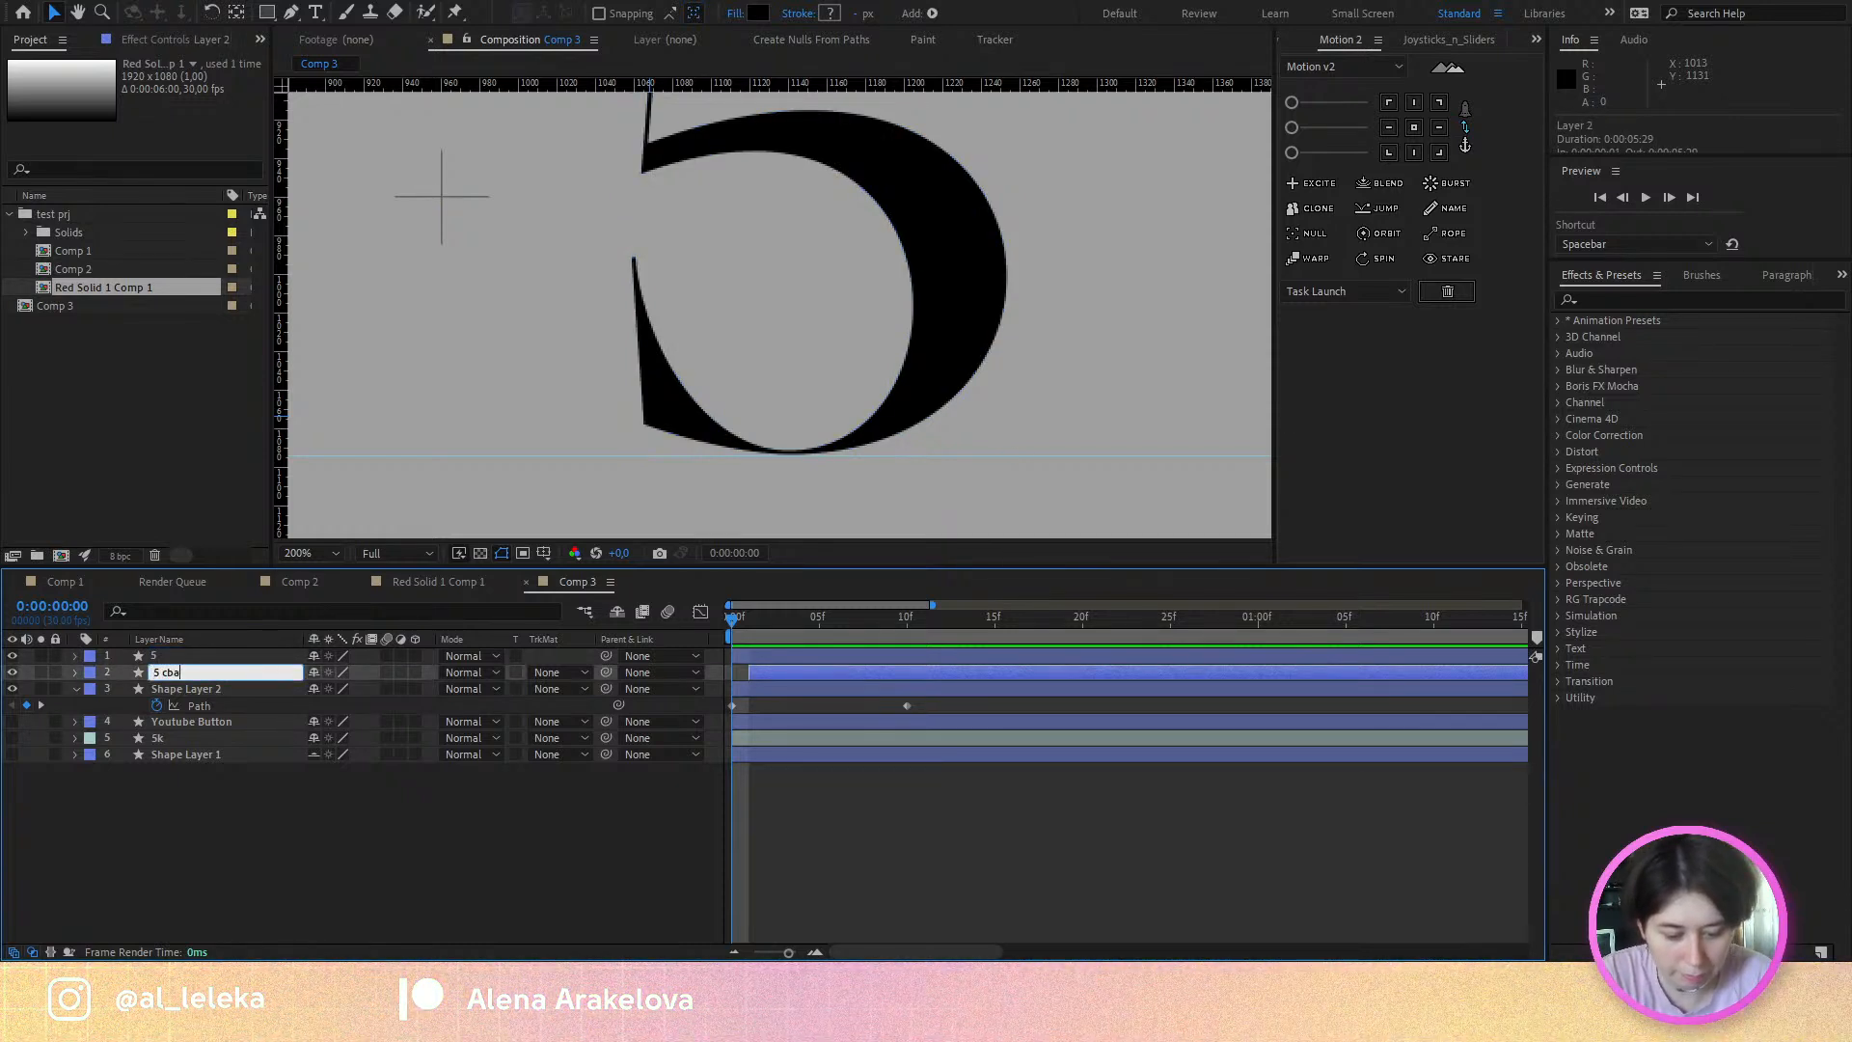
type("ck")
left_click(209, 691)
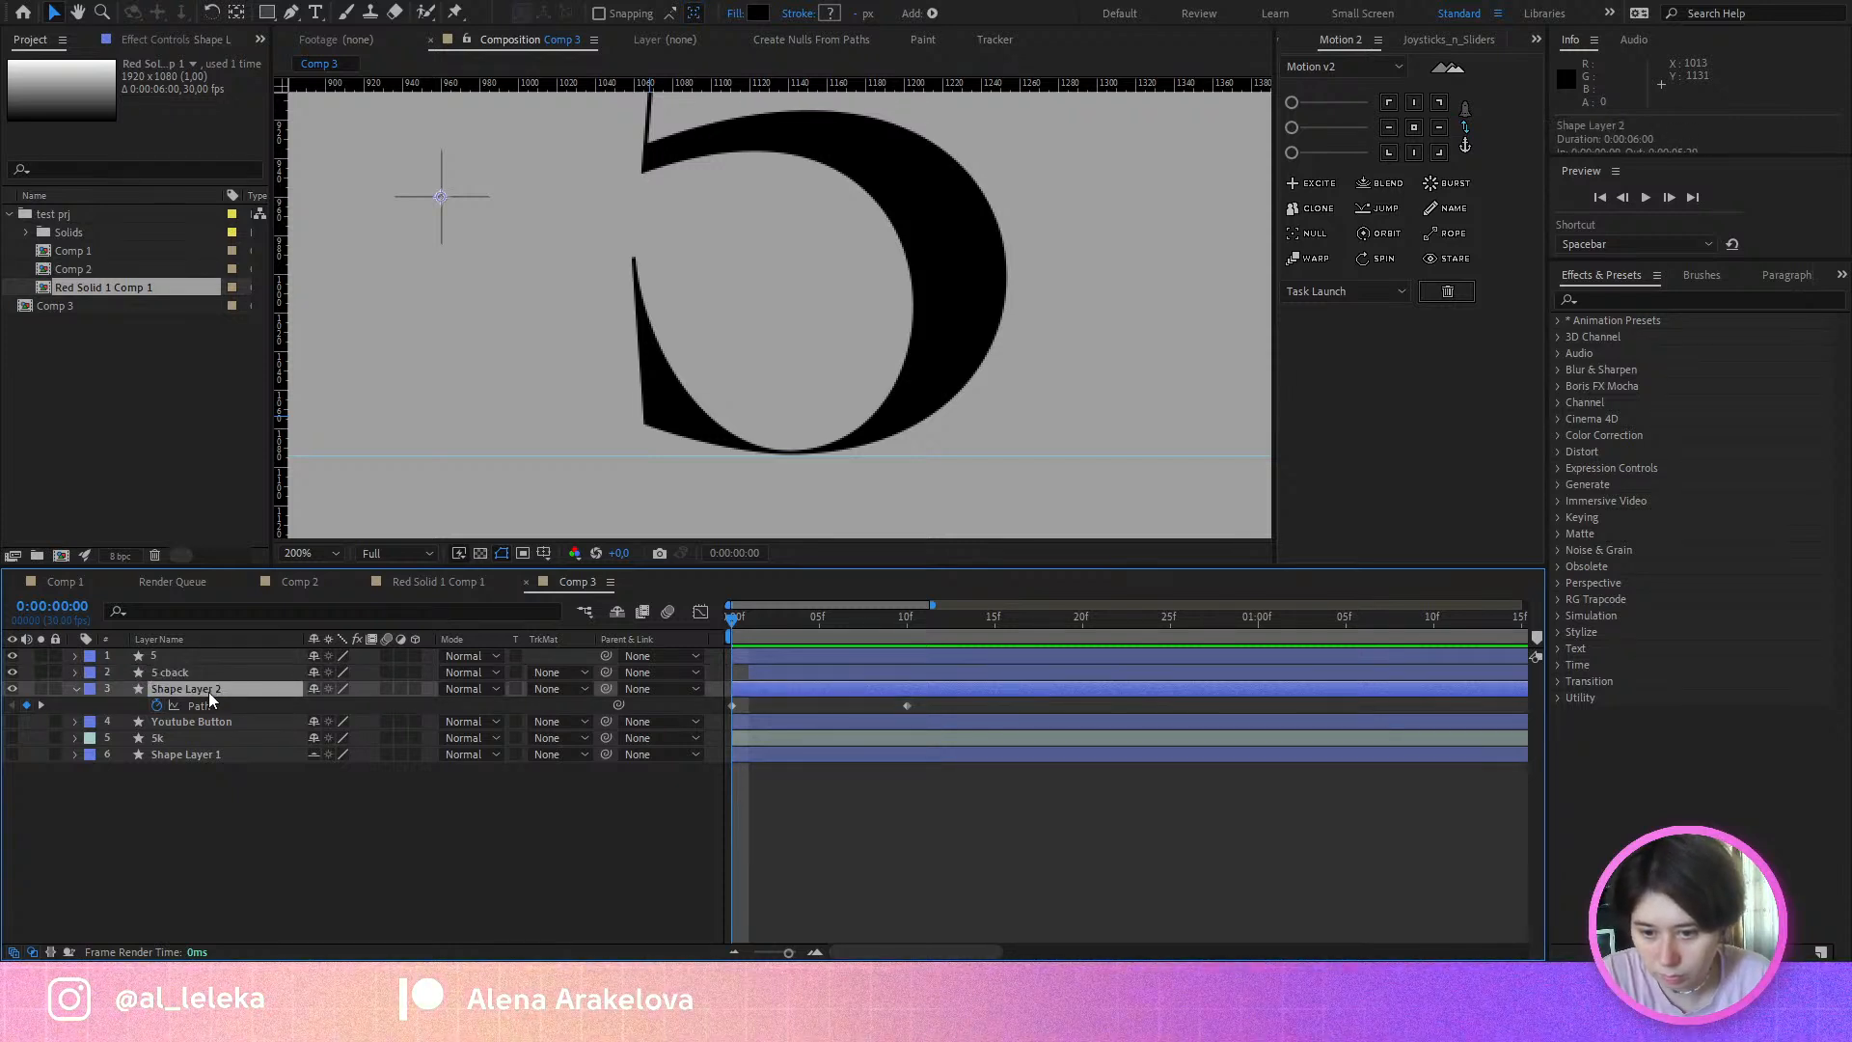
key("Return")
type("5")
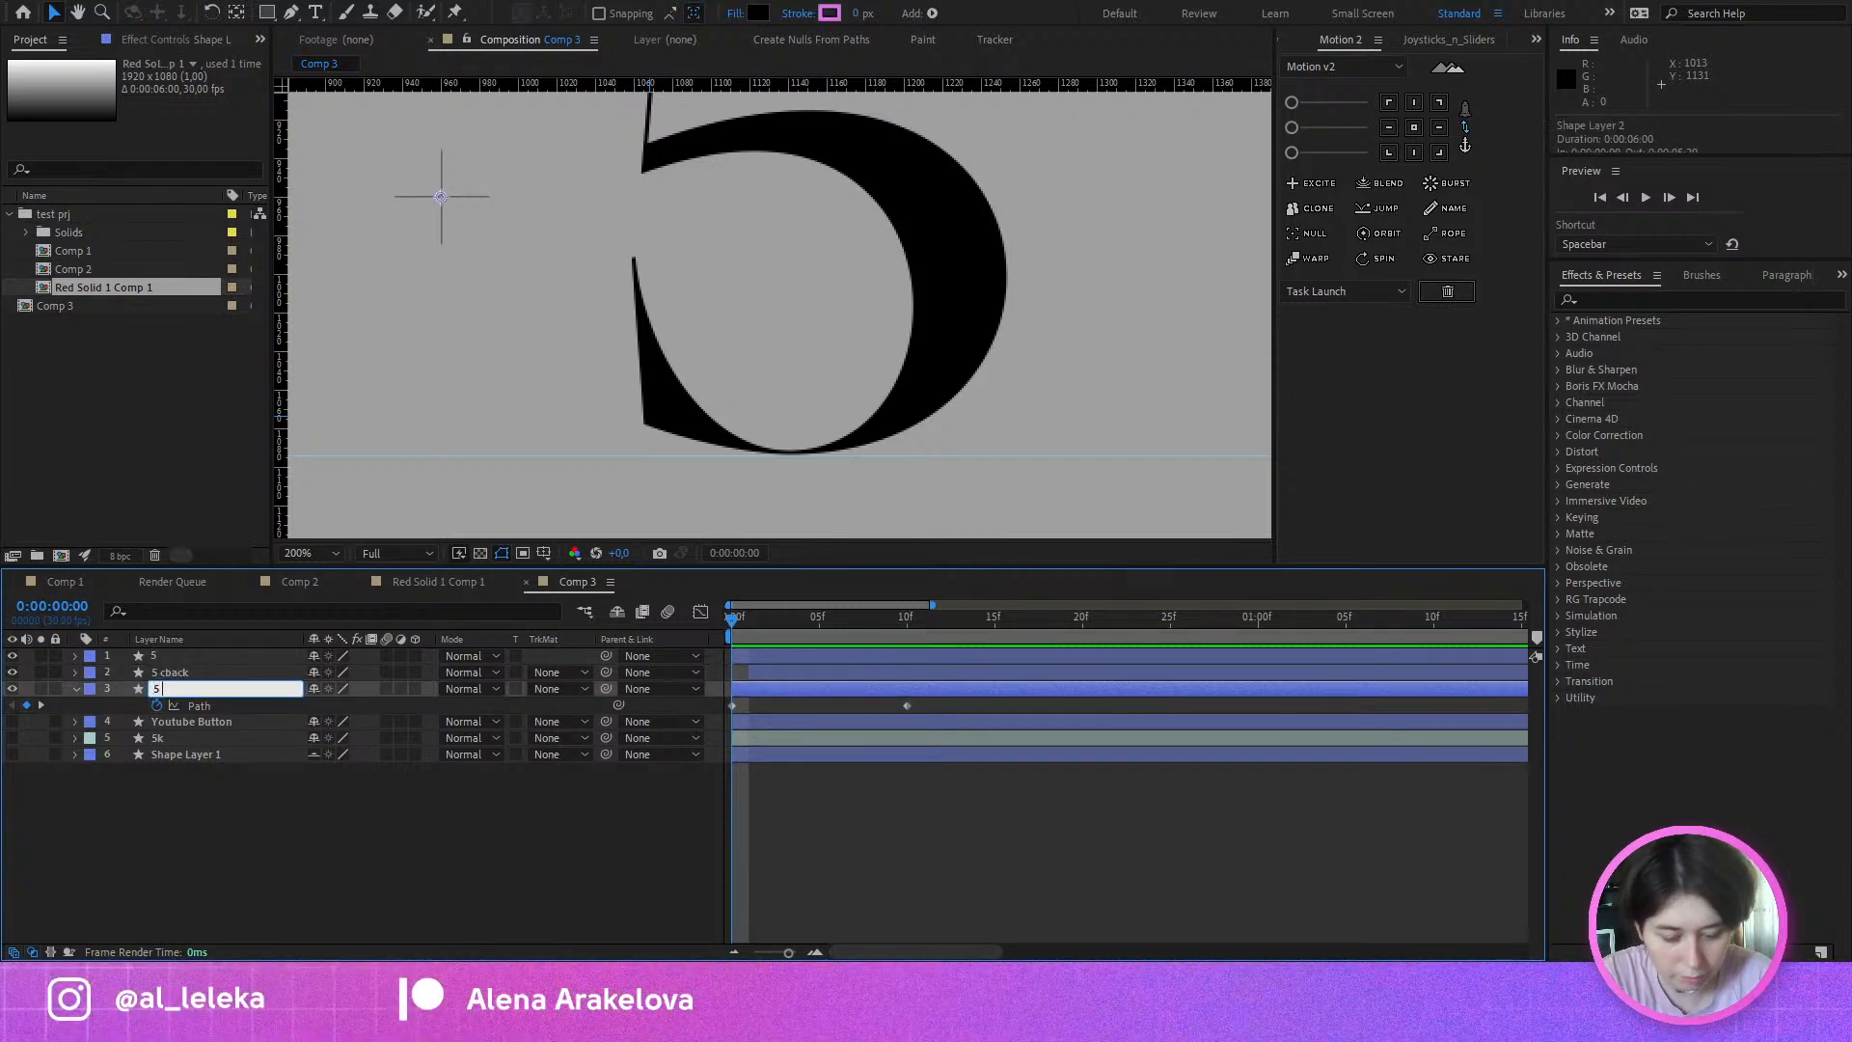
type(" back top")
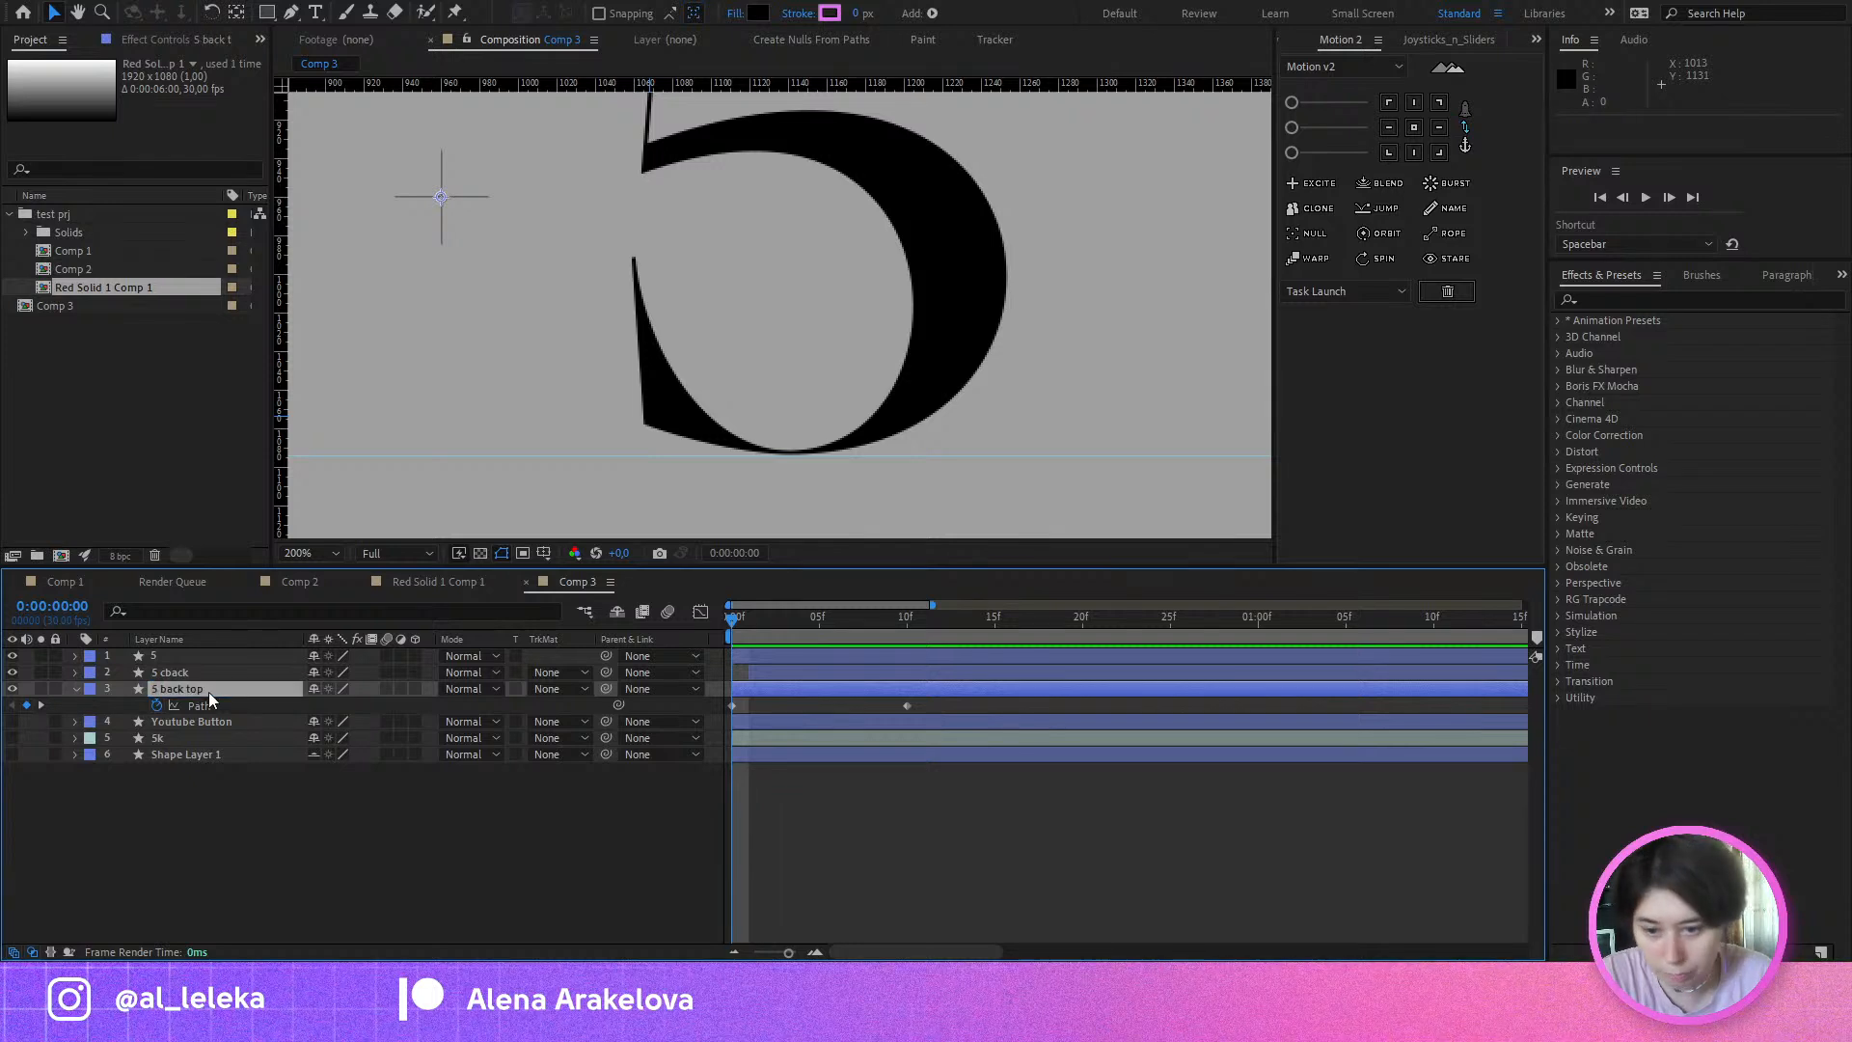
Step: Correct the name of the layer 5 cback to 5 main back
left_click(175, 670)
key("Return")
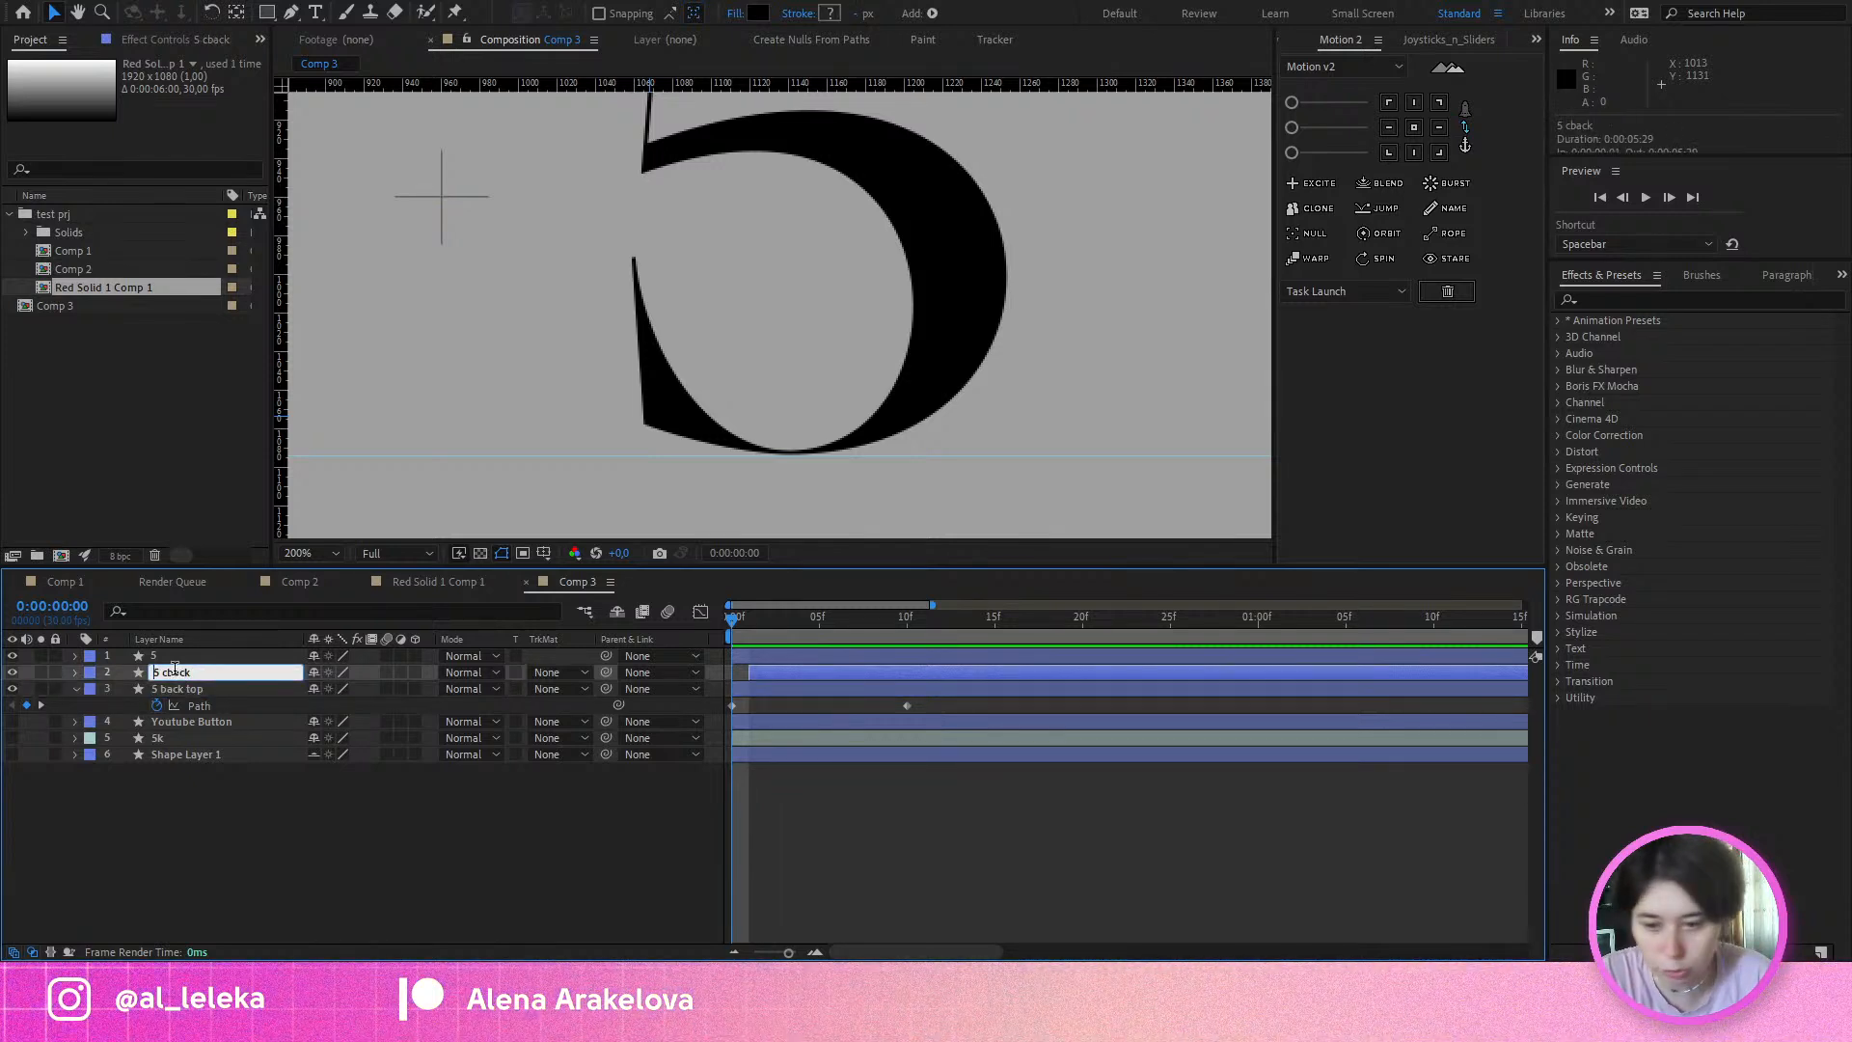
key("BackSpace")
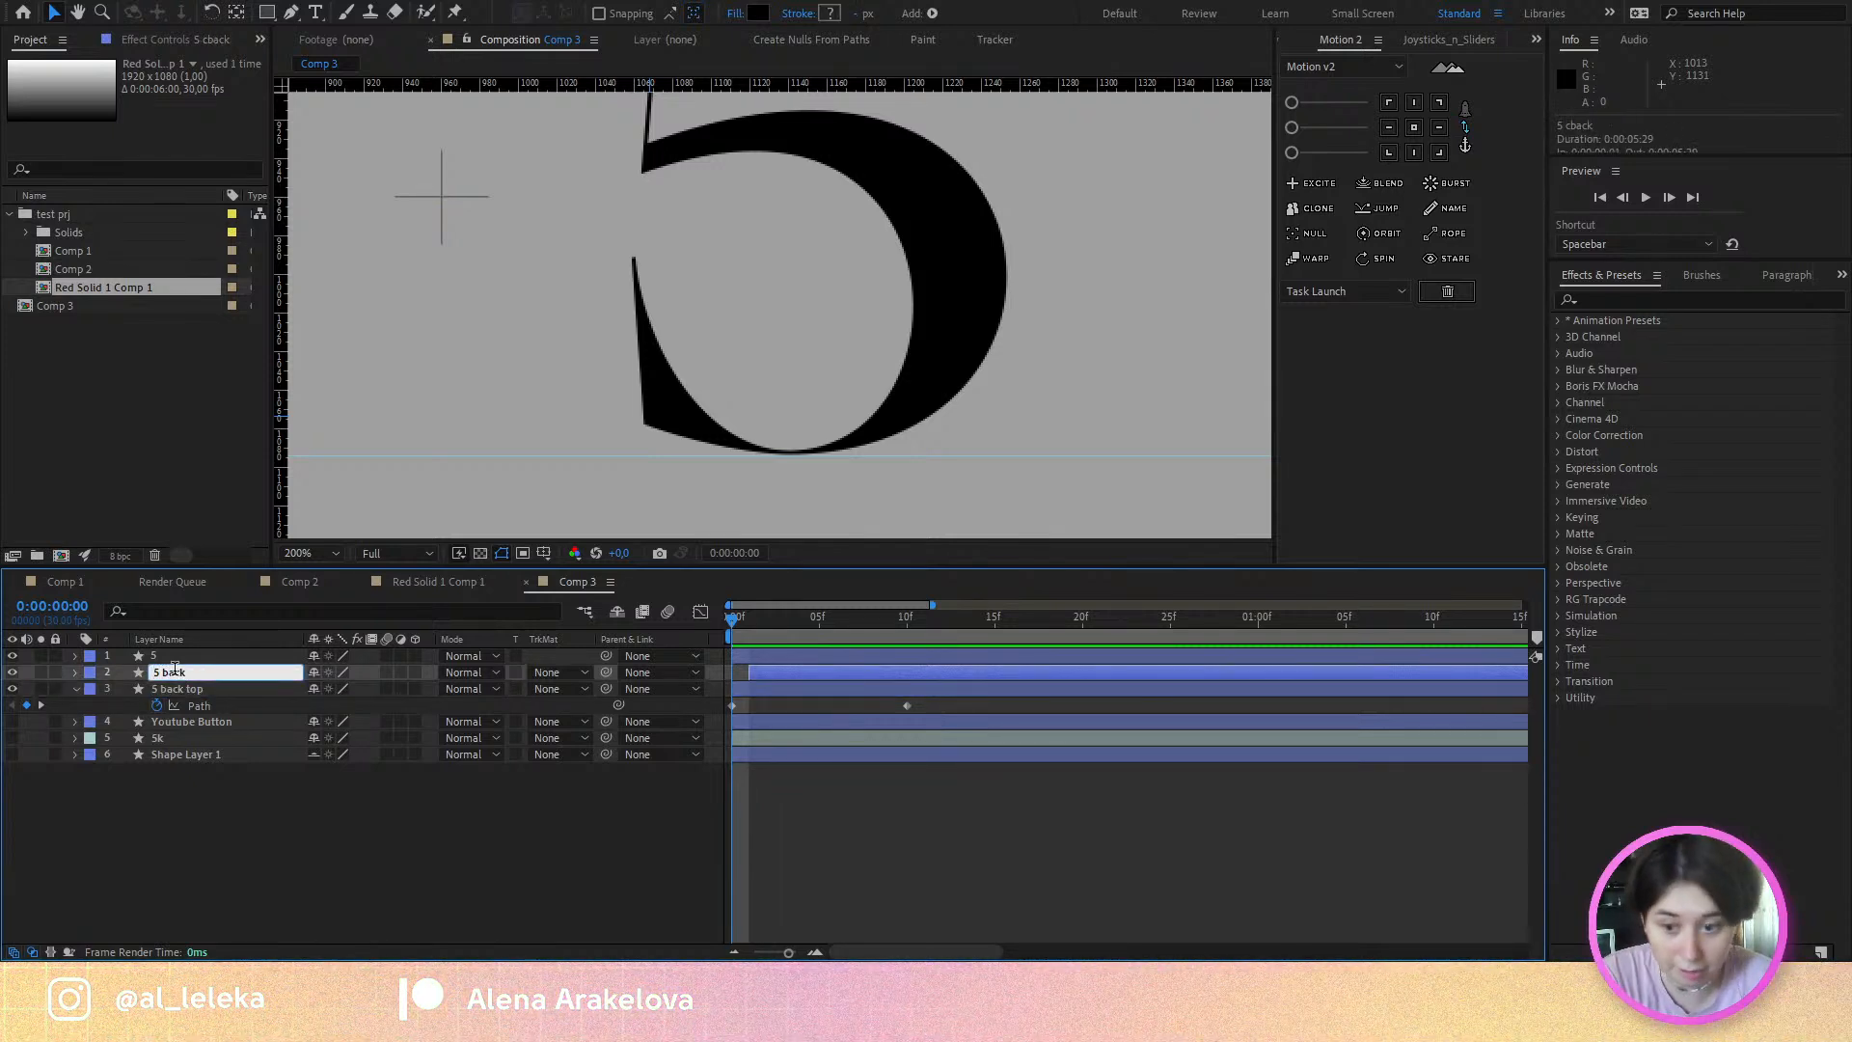
type("main")
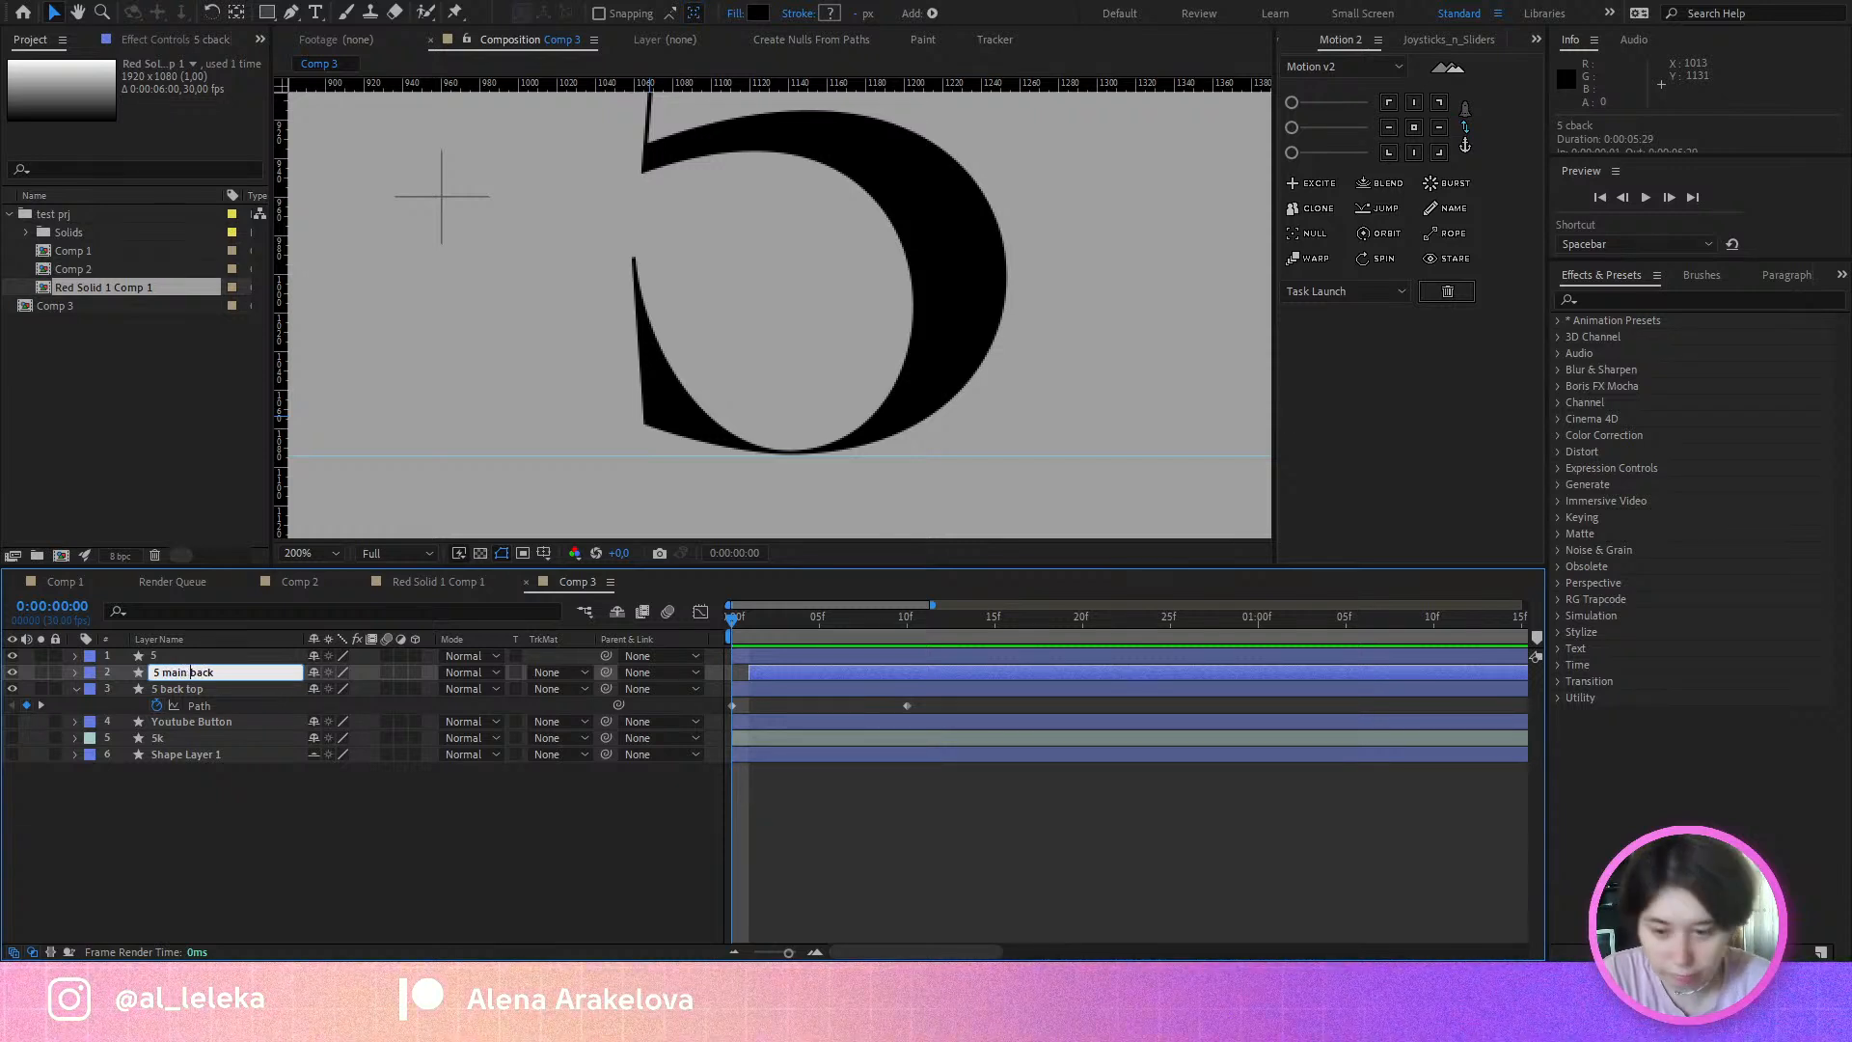
key("Return")
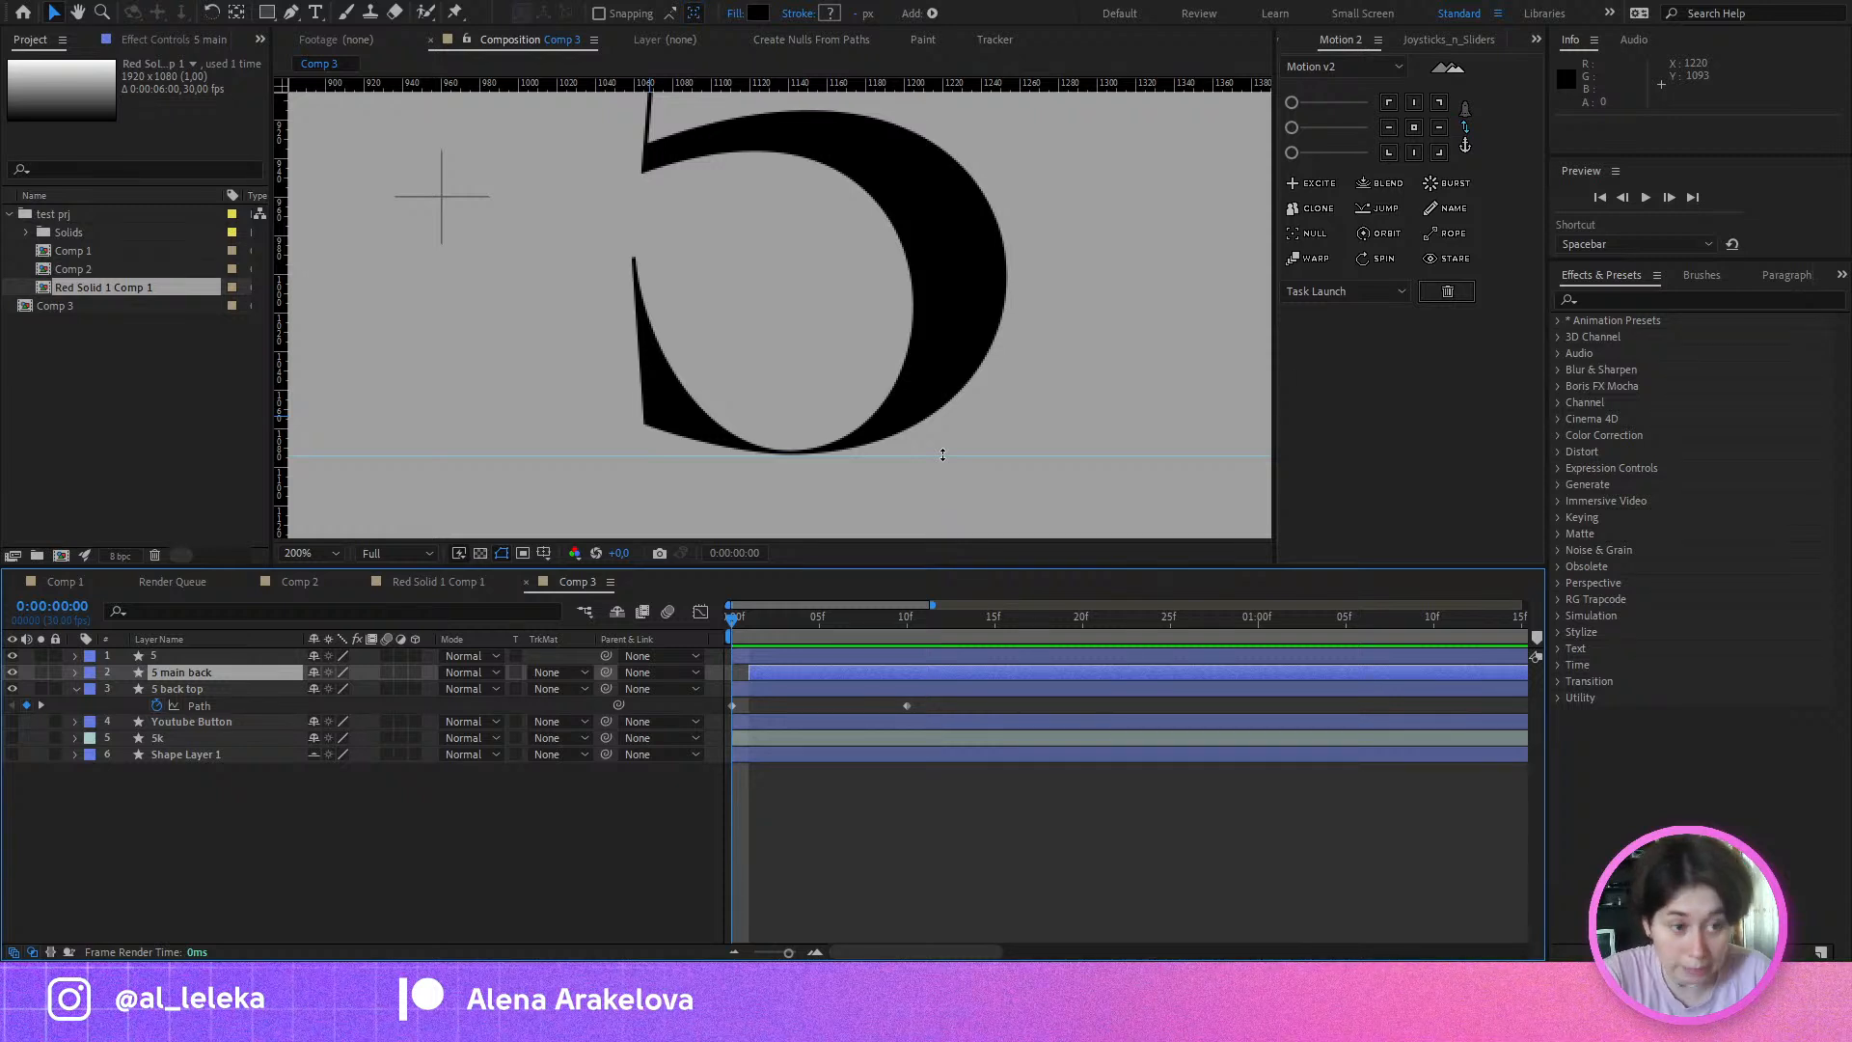
Step: Make the 5 main back layer start at frame 0, reveal its path keyframes, and return to the first frame
scroll(944, 353, "down", 1)
left_click_drag(929, 322, 909, 368)
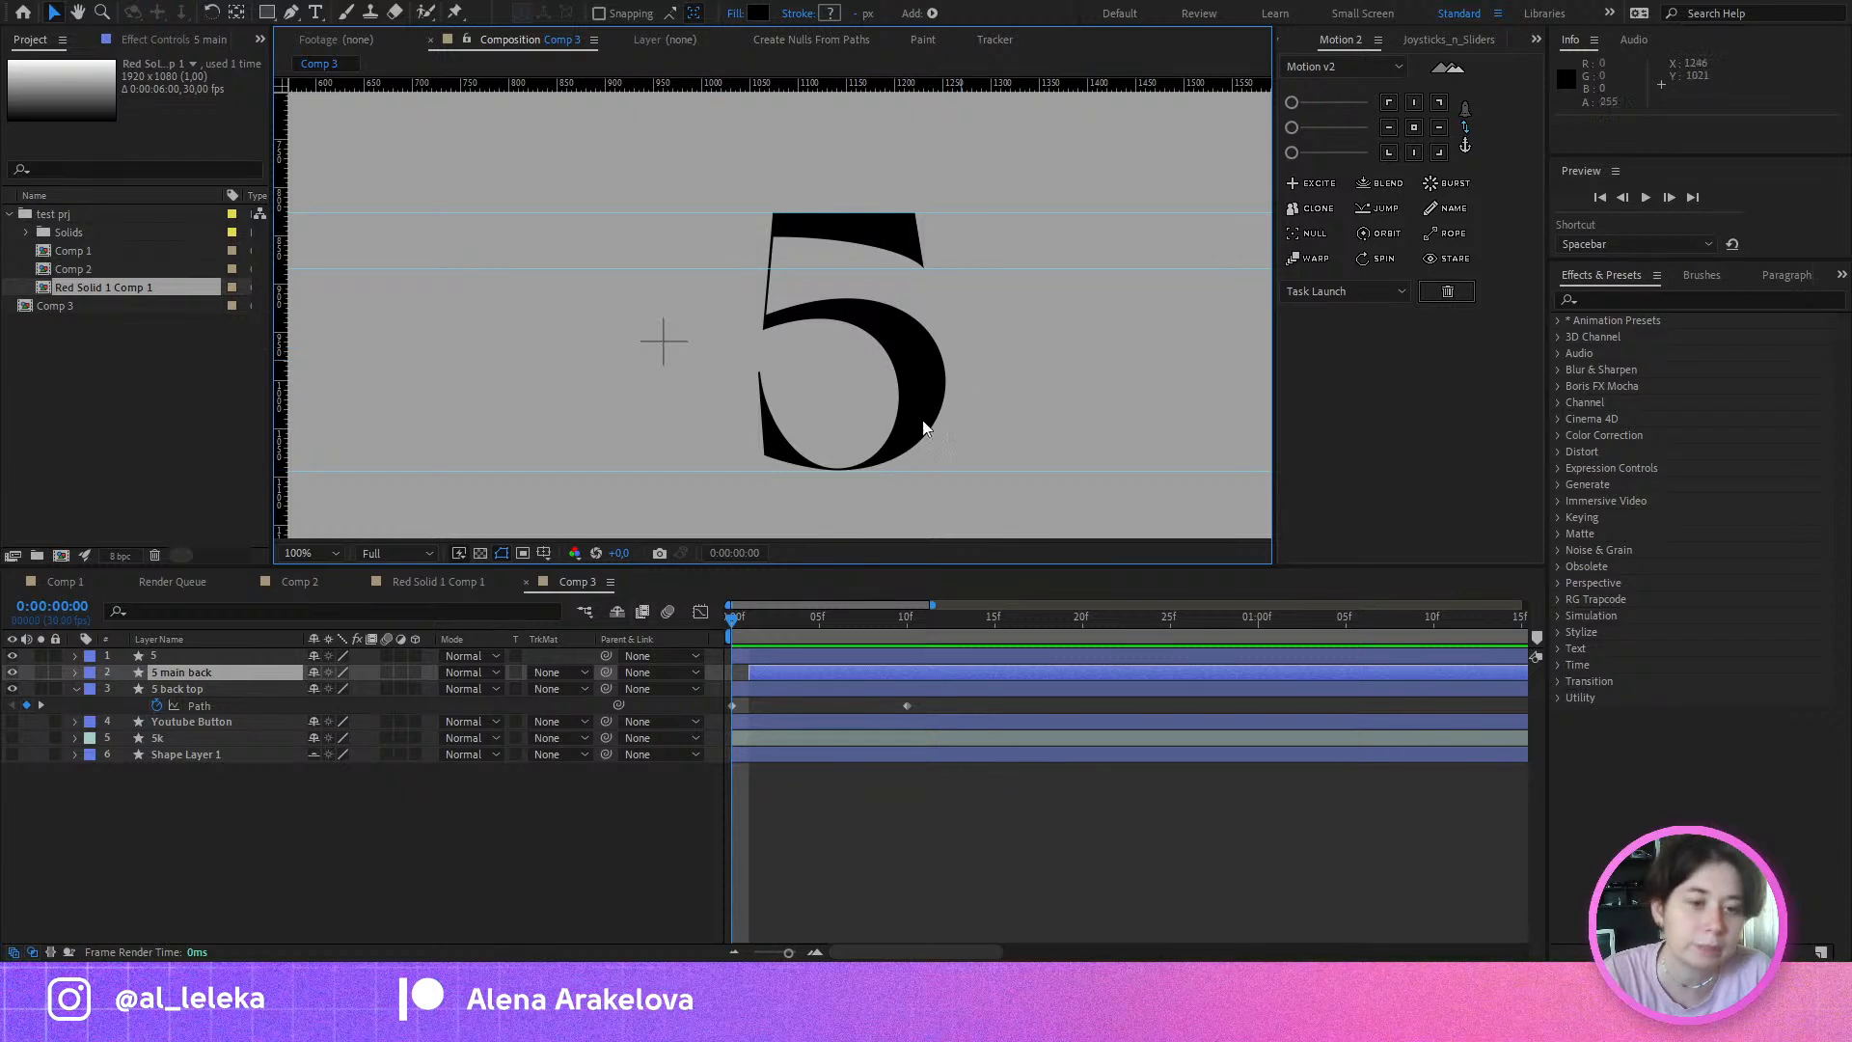
left_click(744, 631)
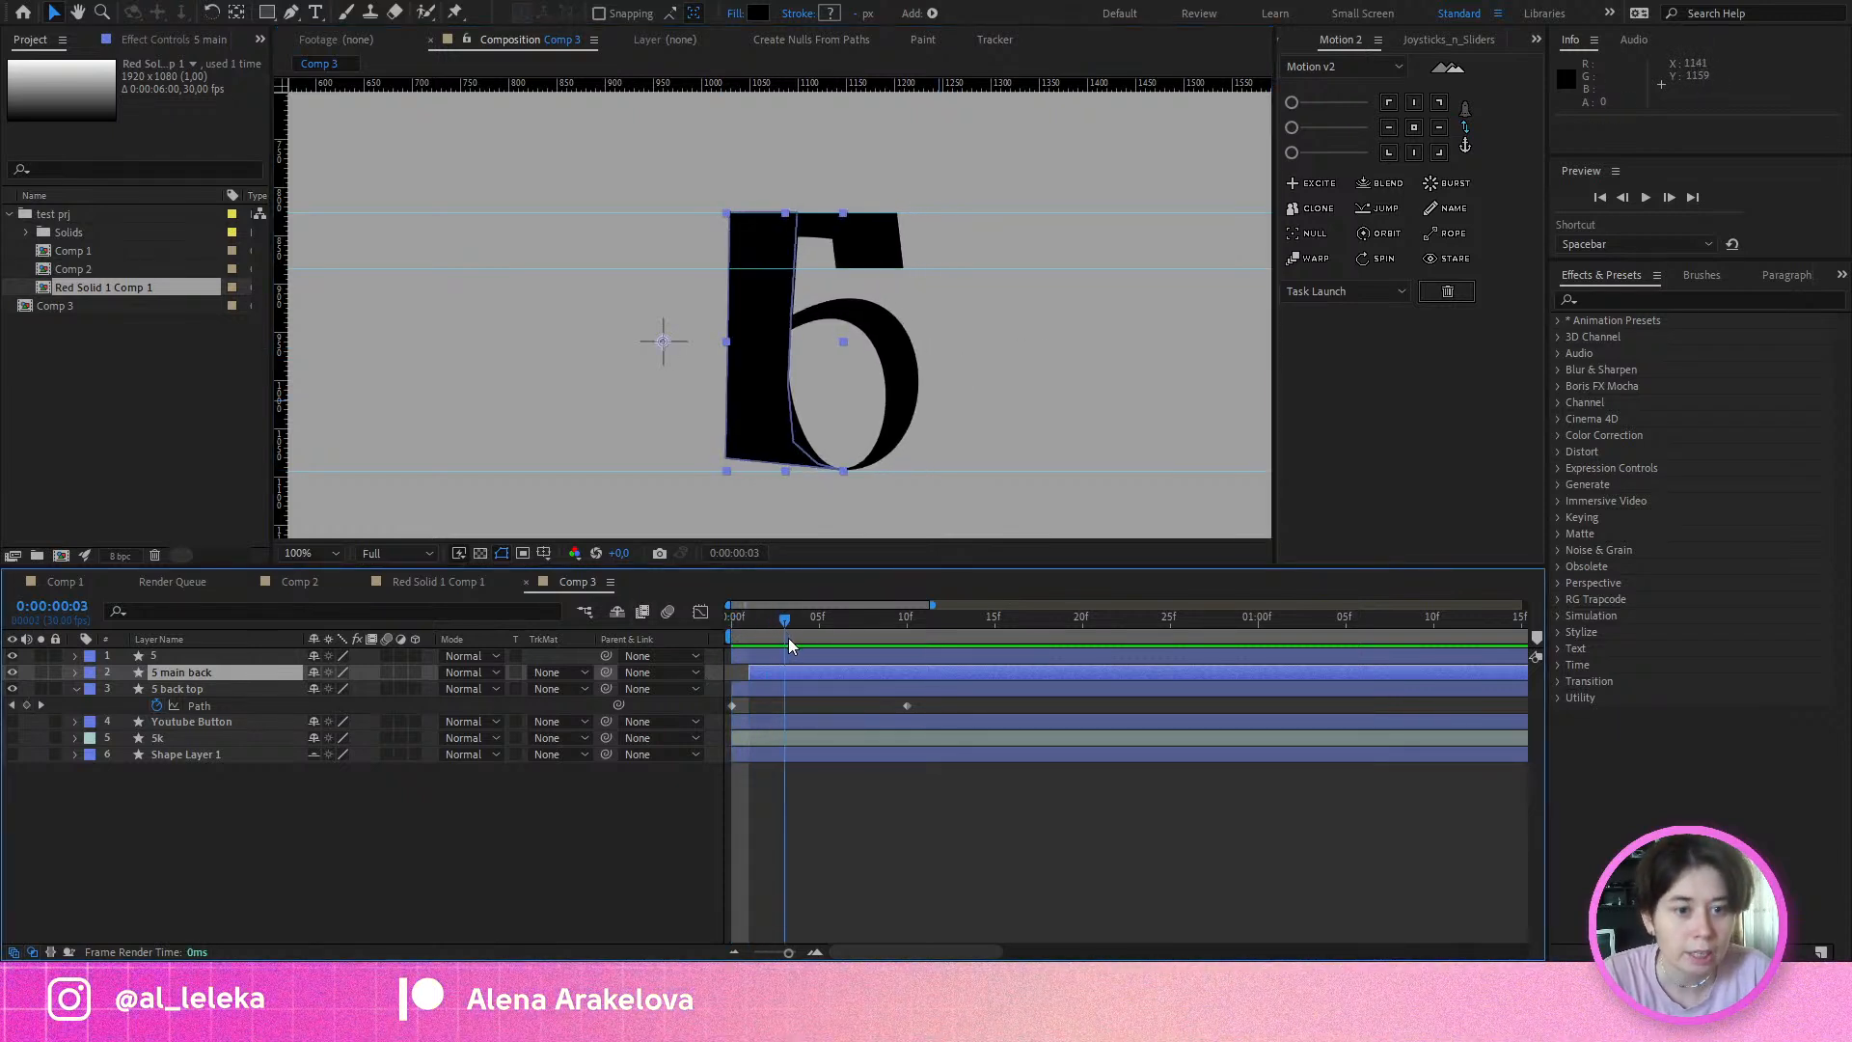
left_click(748, 429)
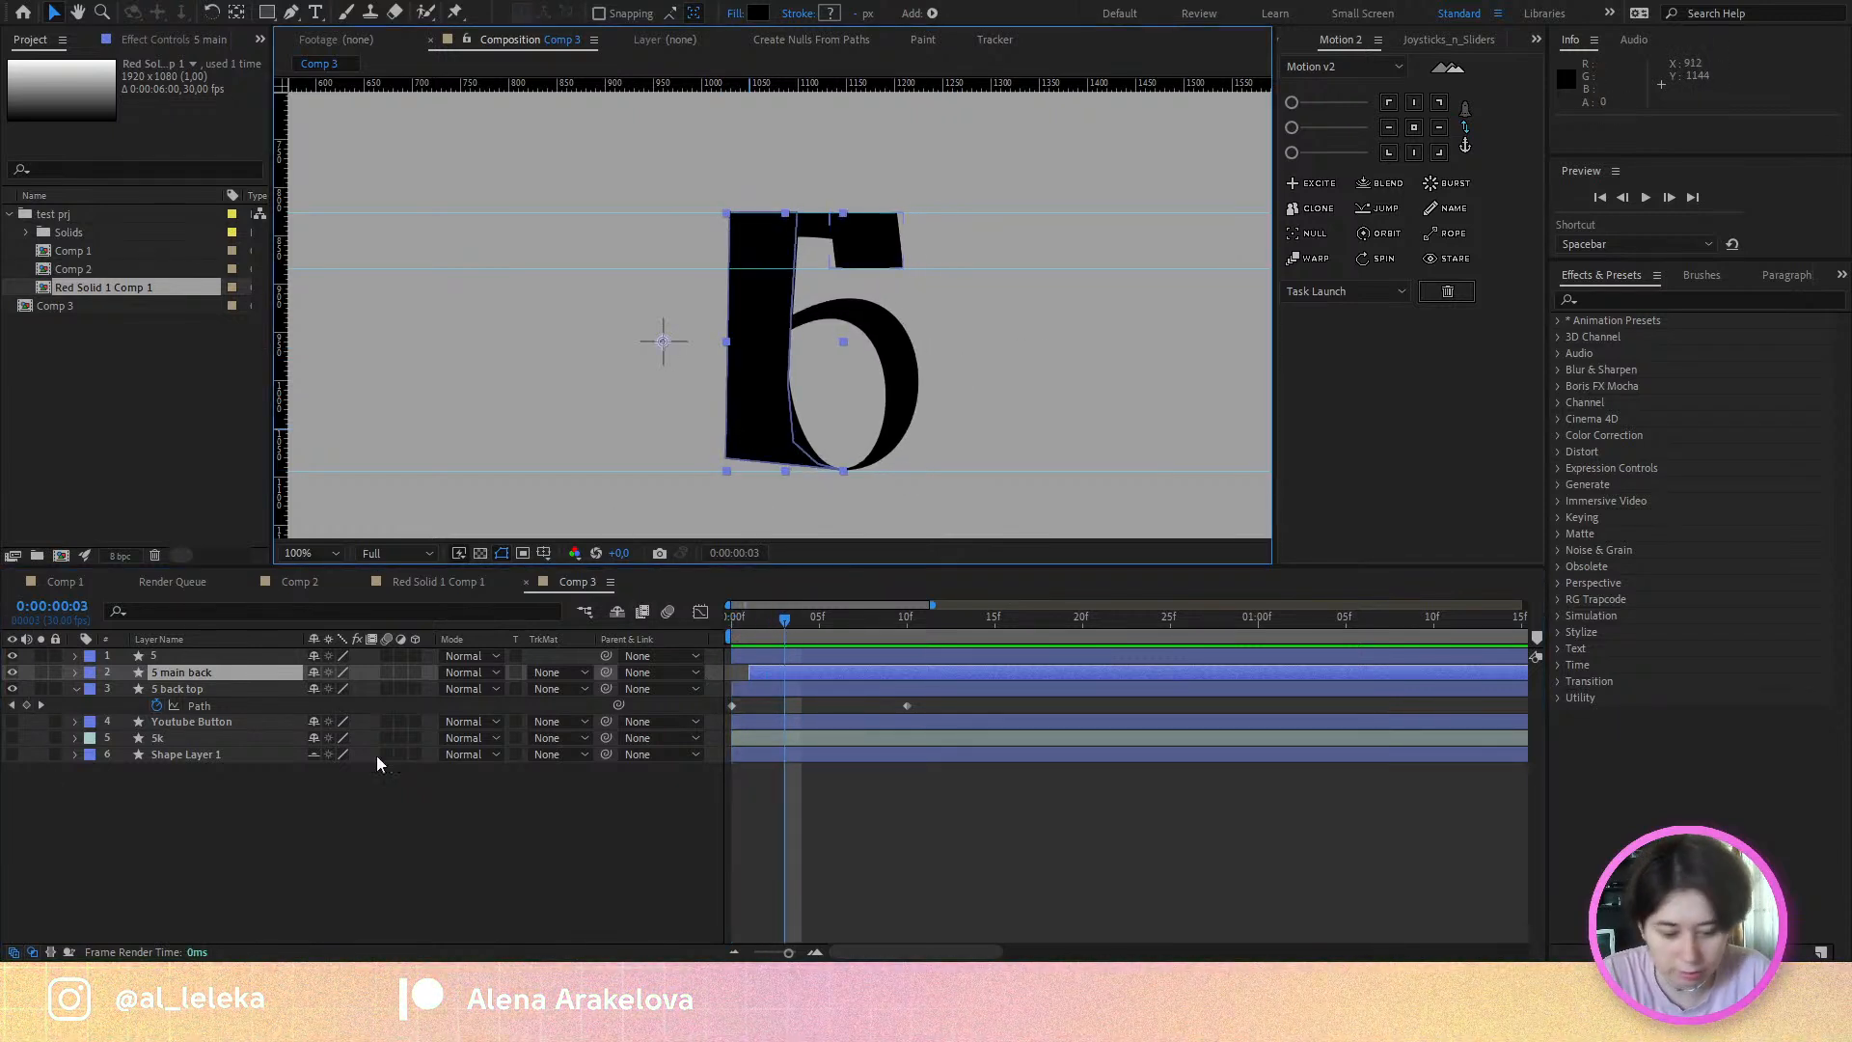
key("u")
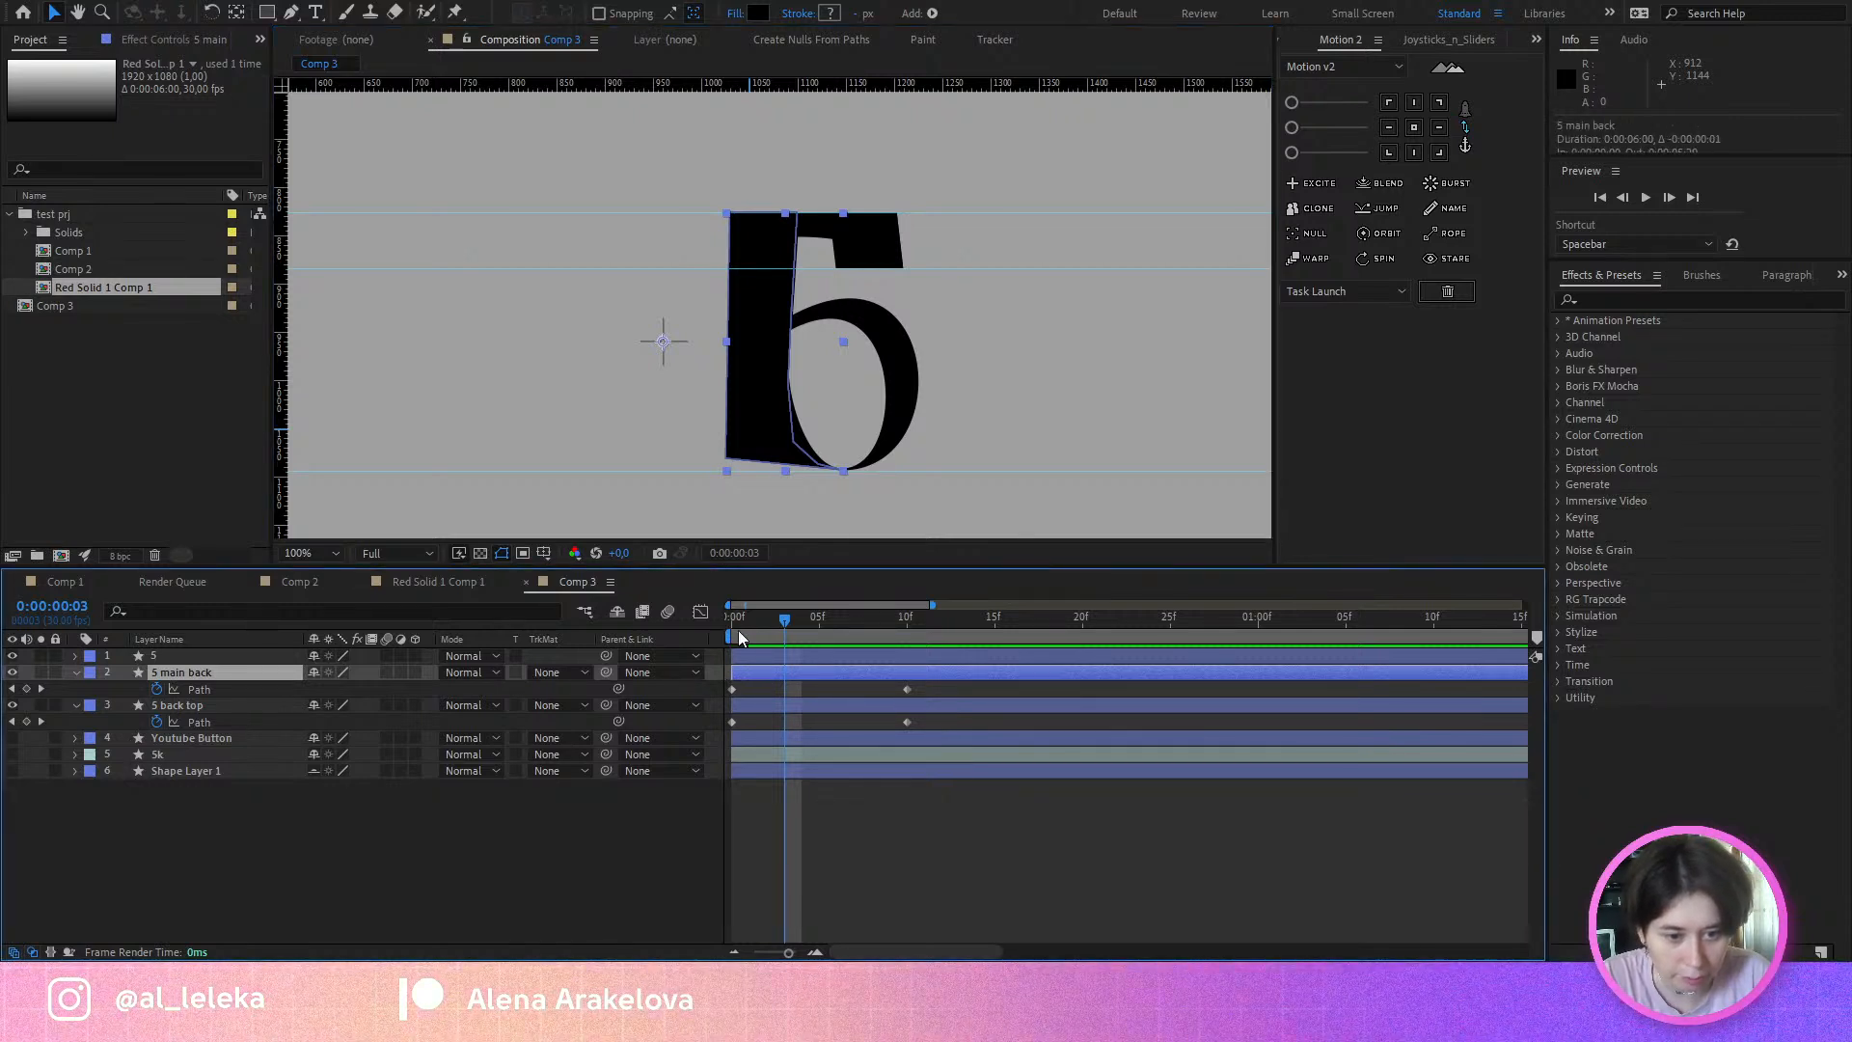
mouse_move(739, 637)
left_mouse_down()
mouse_move(853, 629)
mouse_move(722, 658)
left_mouse_up()
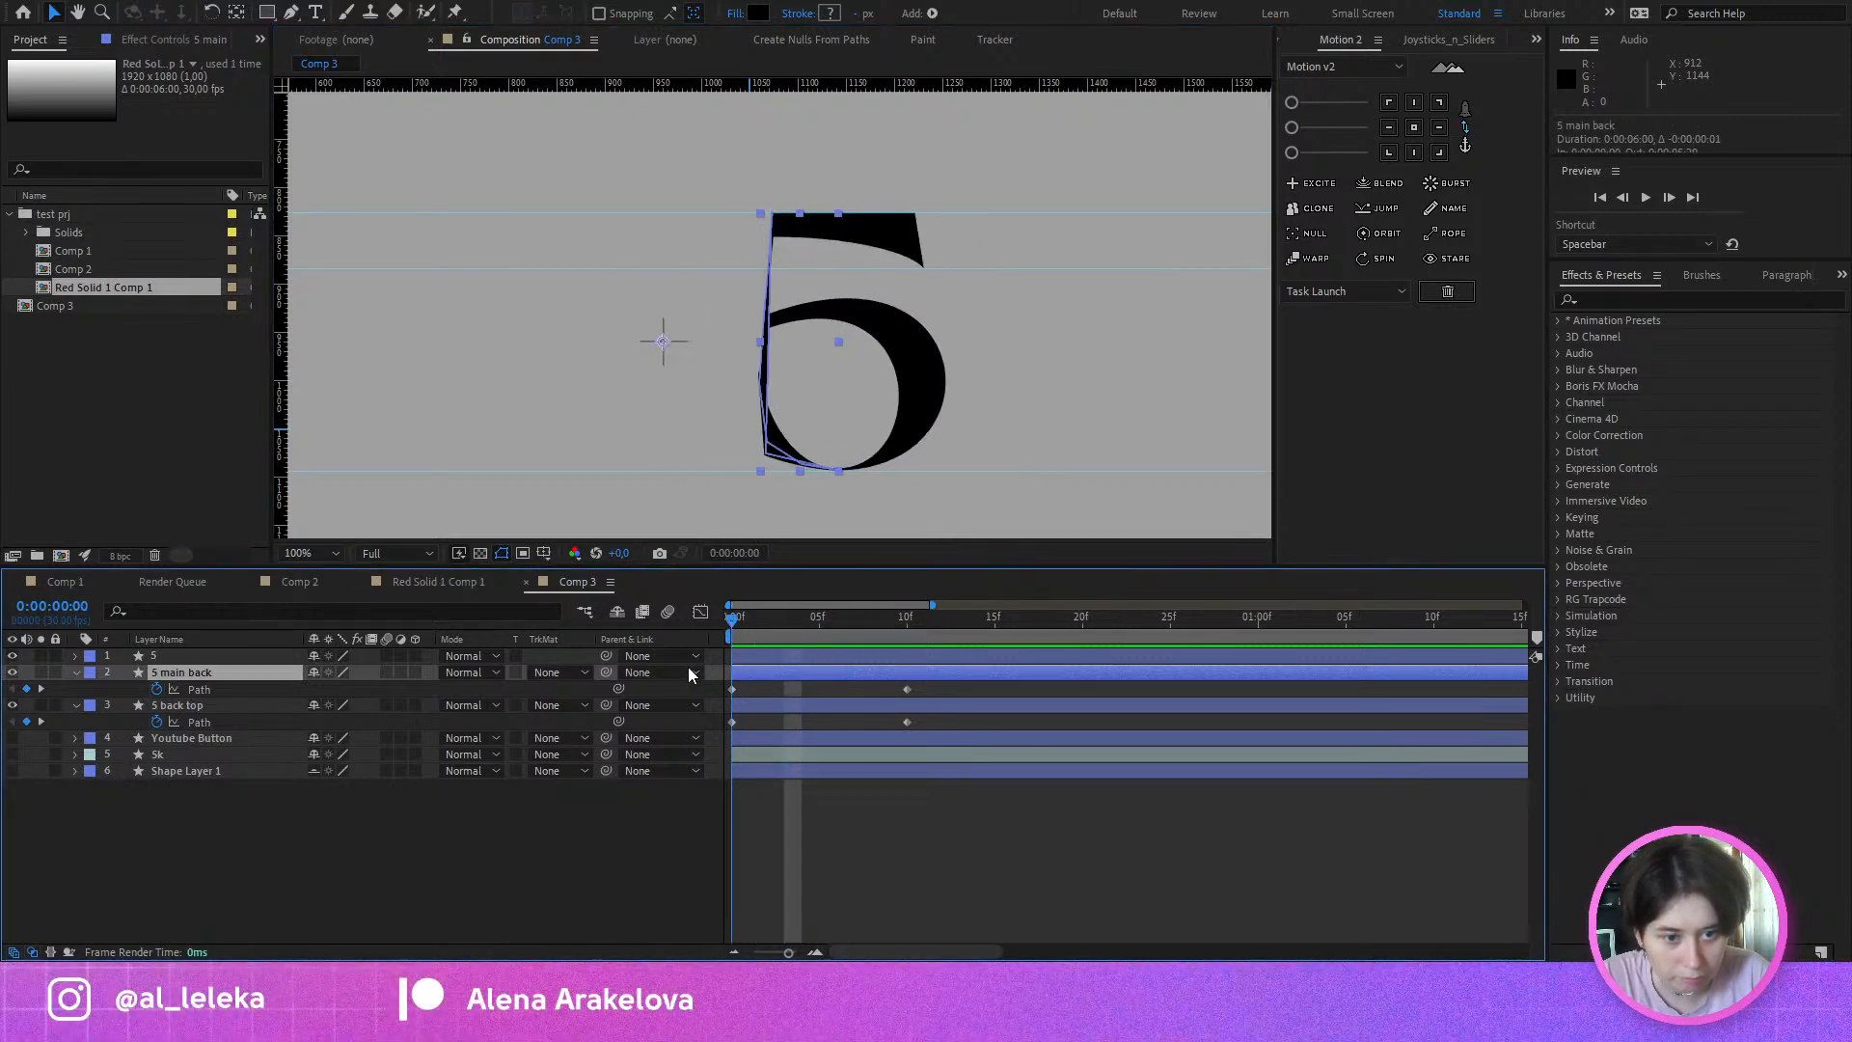
Step: At frame 0, move 5 main back's outer bottom corner down to the lower guide and adjust the vertex under the bowl
scroll(773, 465, "up", 5)
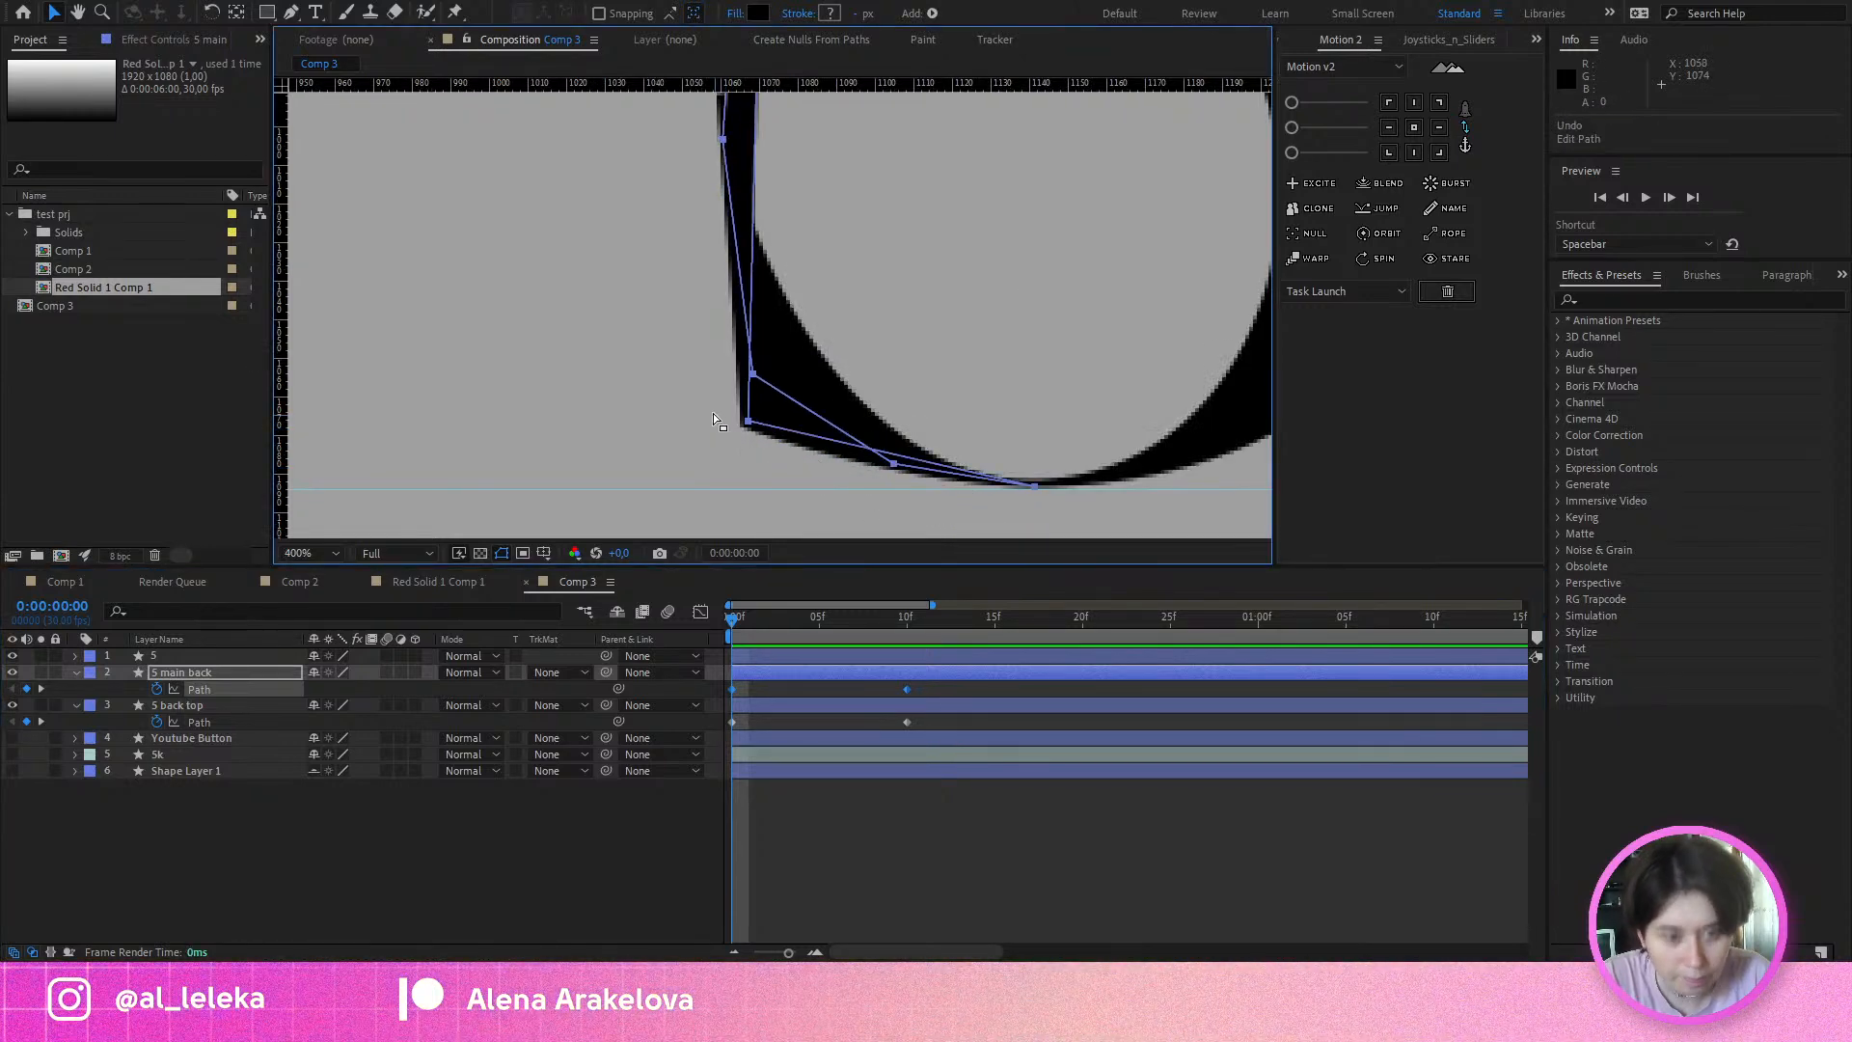
left_click_drag(750, 425, 747, 479)
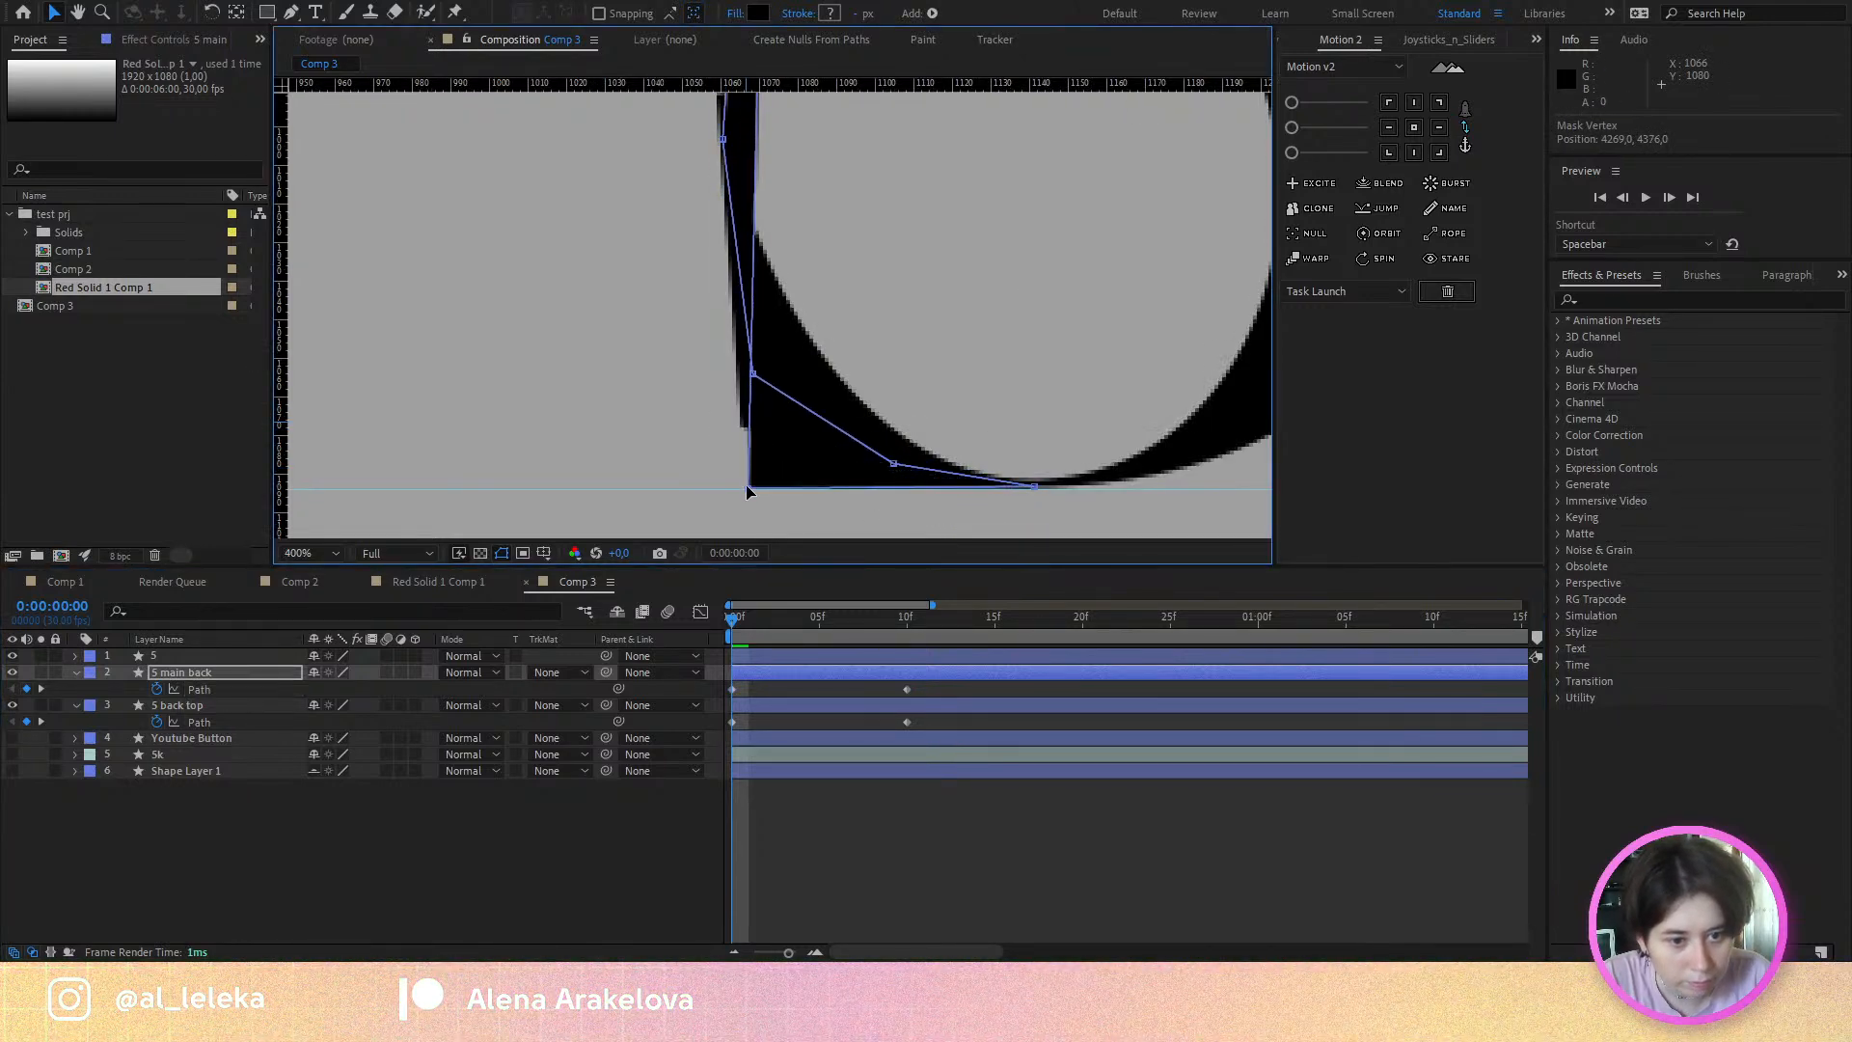
scroll(982, 485, "up", 2)
left_click_drag(1033, 488, 941, 496)
scroll(940, 497, "down", 2)
key("space")
left_click_drag(714, 327, 740, 389)
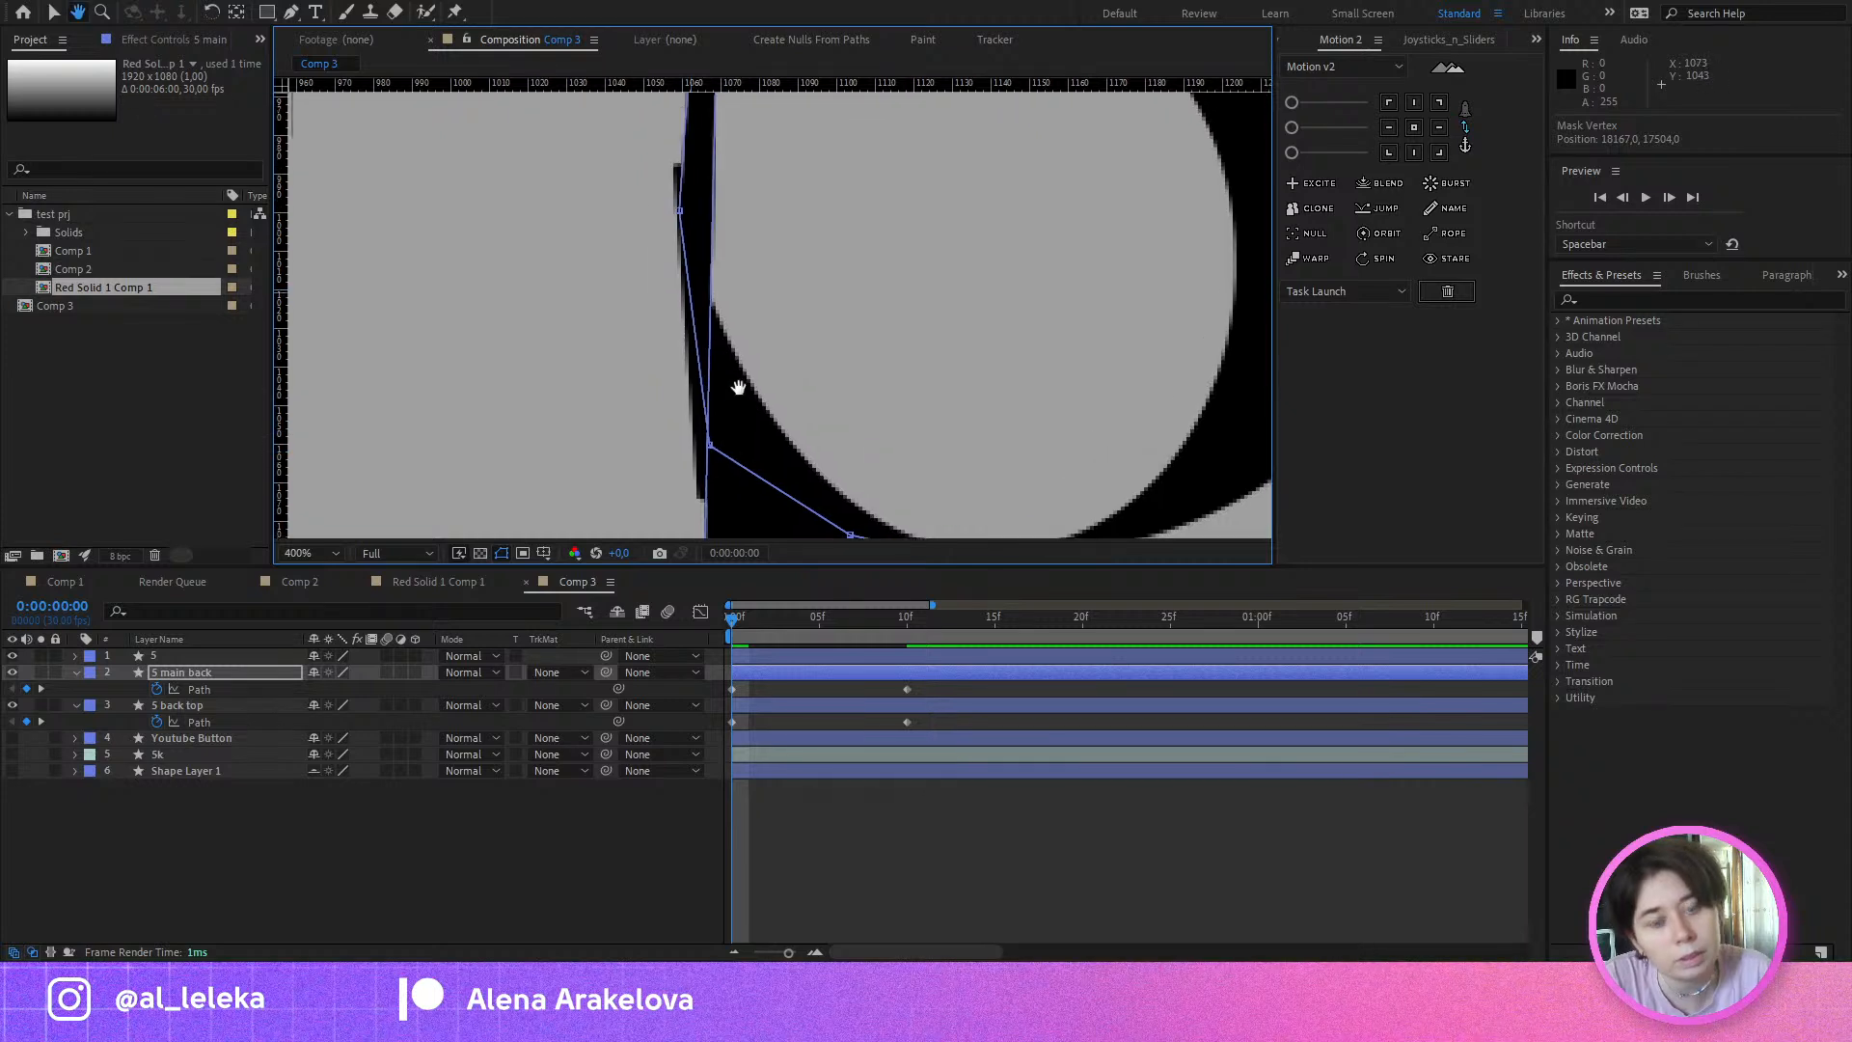
left_click_drag(690, 529, 795, 404)
scroll(714, 448, "down", 1)
key("space")
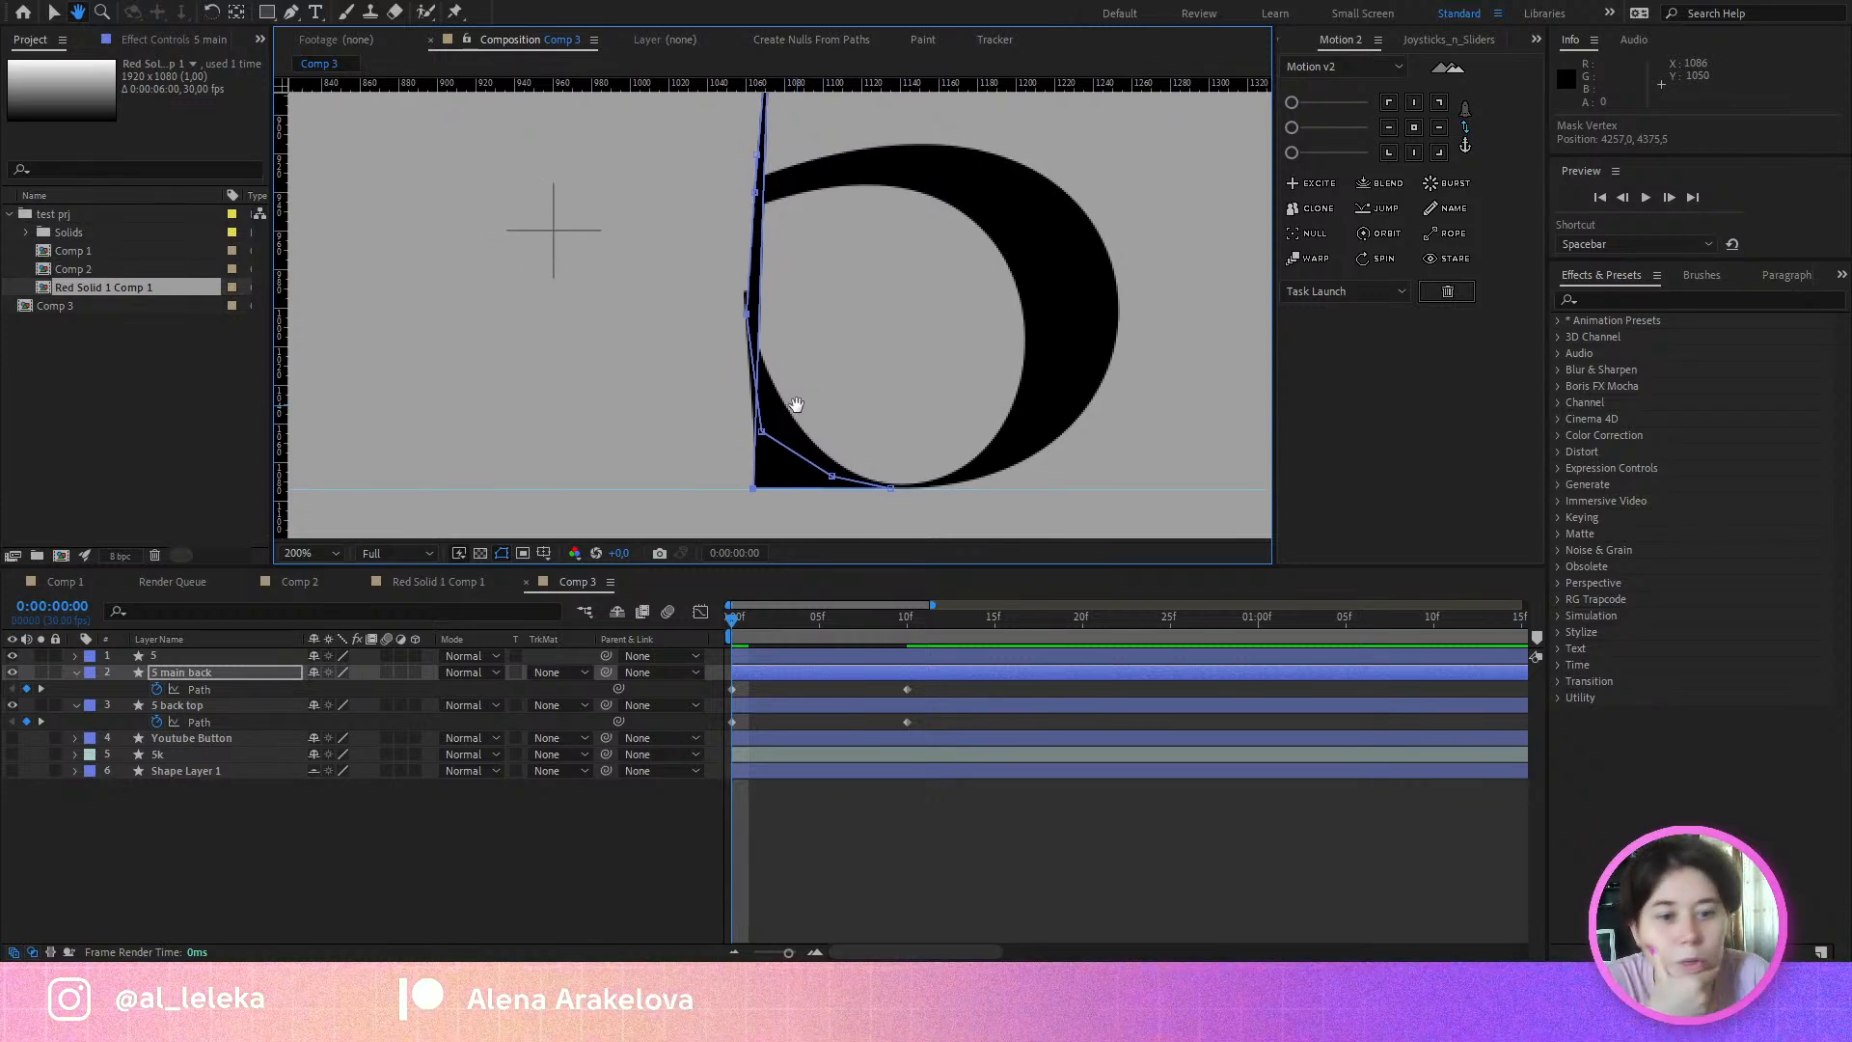
Step: Hide the 5 main back layer and switch to the Pen tool with no layer selected
left_click(12, 672)
left_click(192, 836)
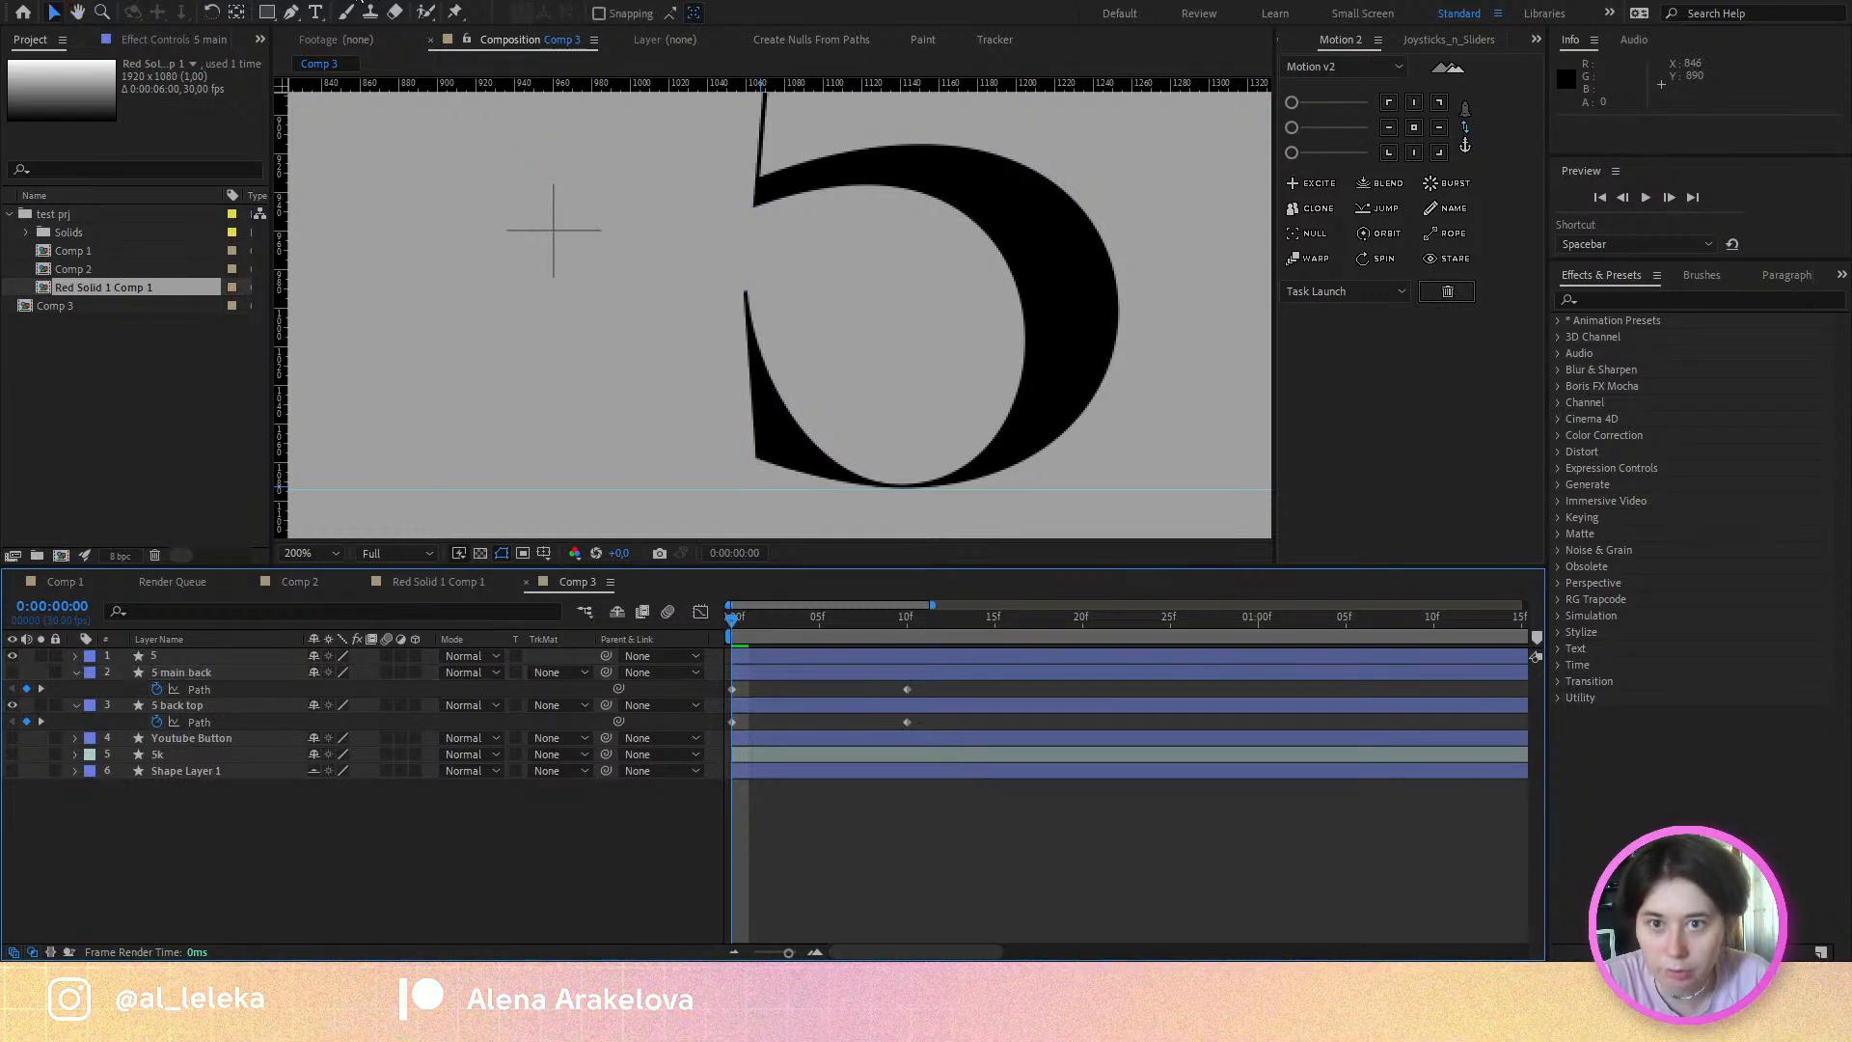
left_click(291, 12)
left_click_drag(752, 303, 585, 587)
left_click_drag(739, 402, 874, 146)
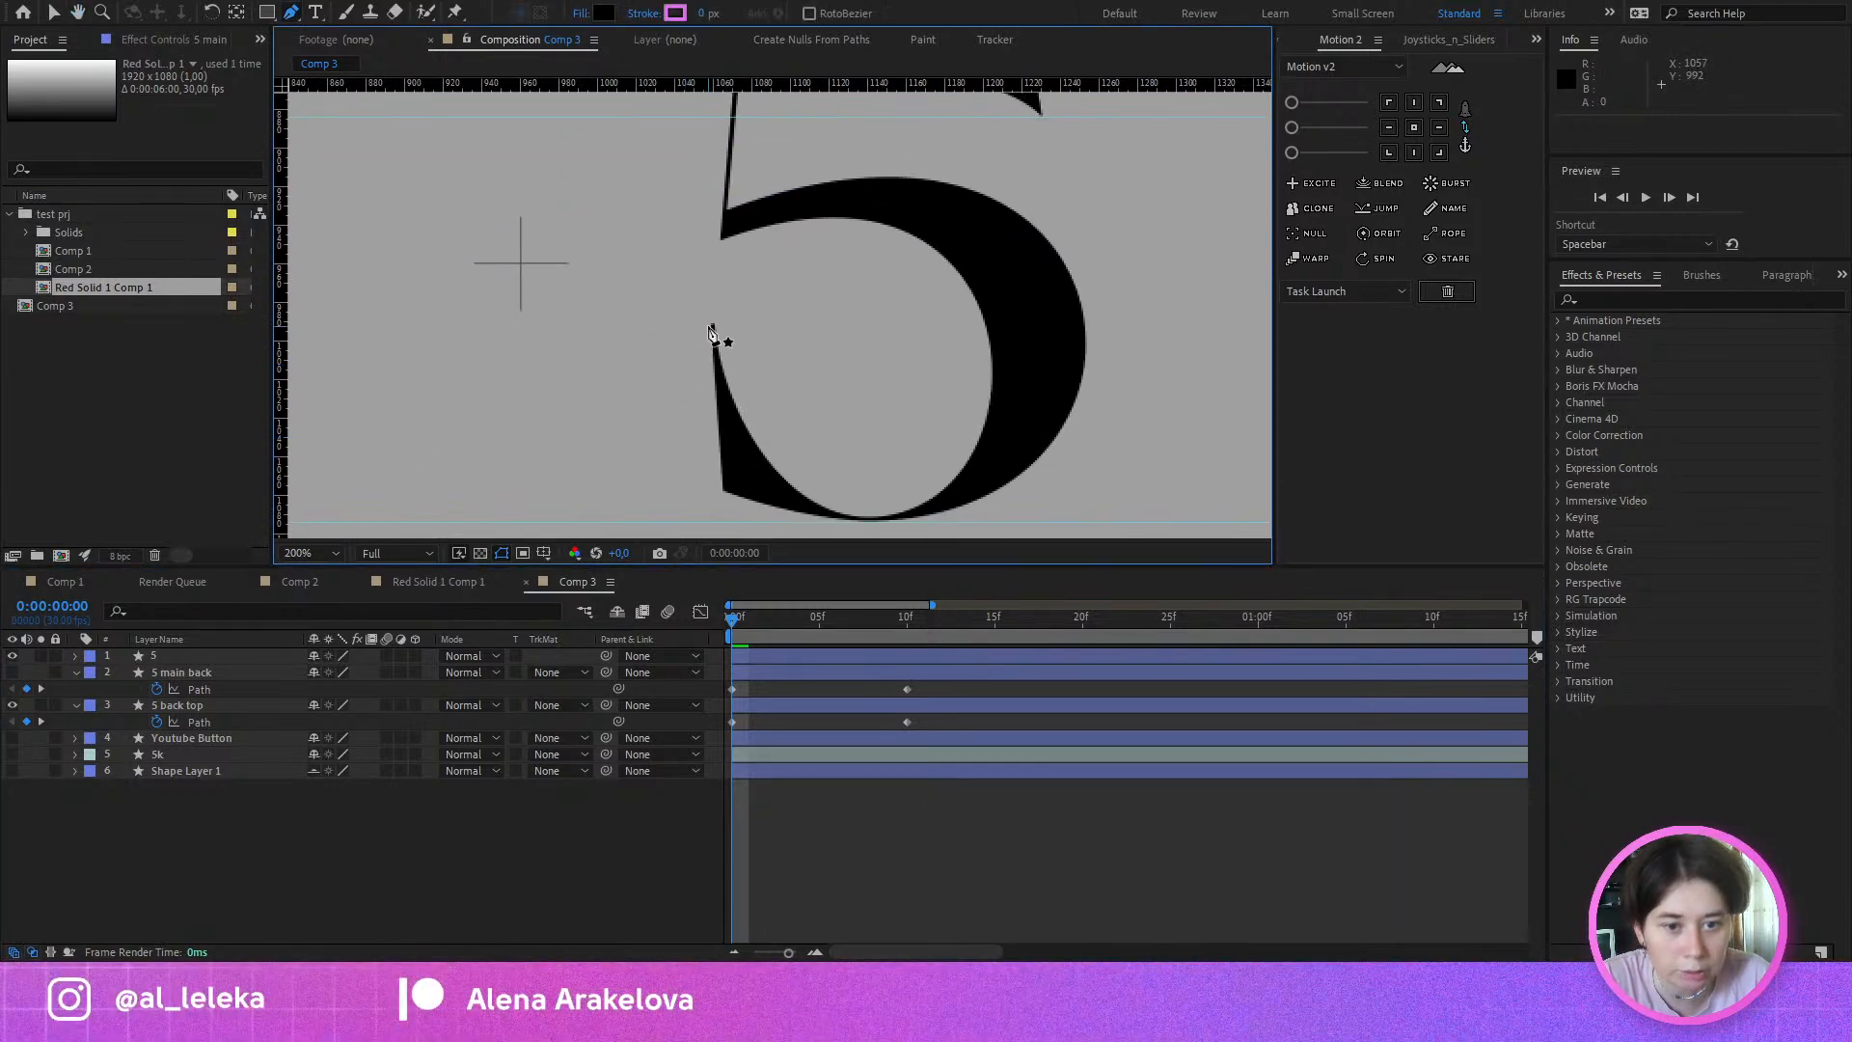
Step: Draw a closed four-point shape on a new layer from the 5's lower terminal tip to the lower guide, the bowl's bottom and the inner curve
left_click(713, 325)
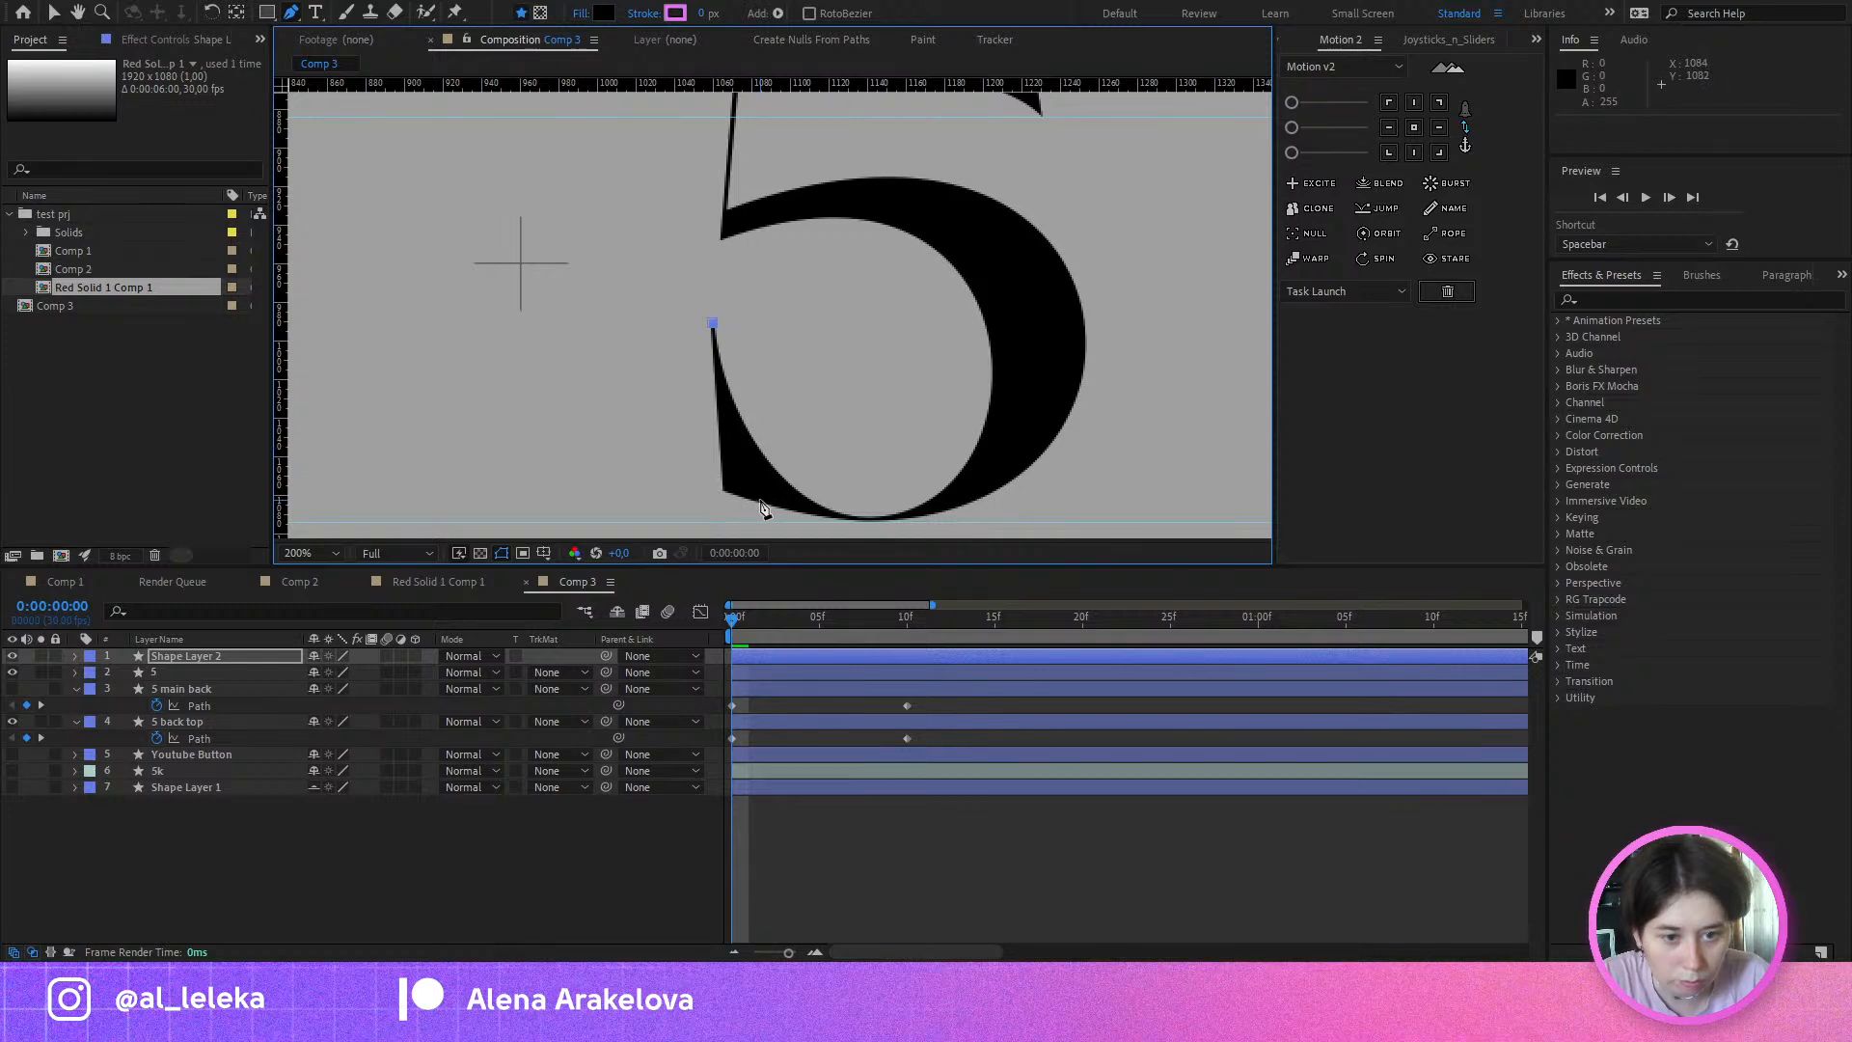
scroll(730, 511, "up", 3)
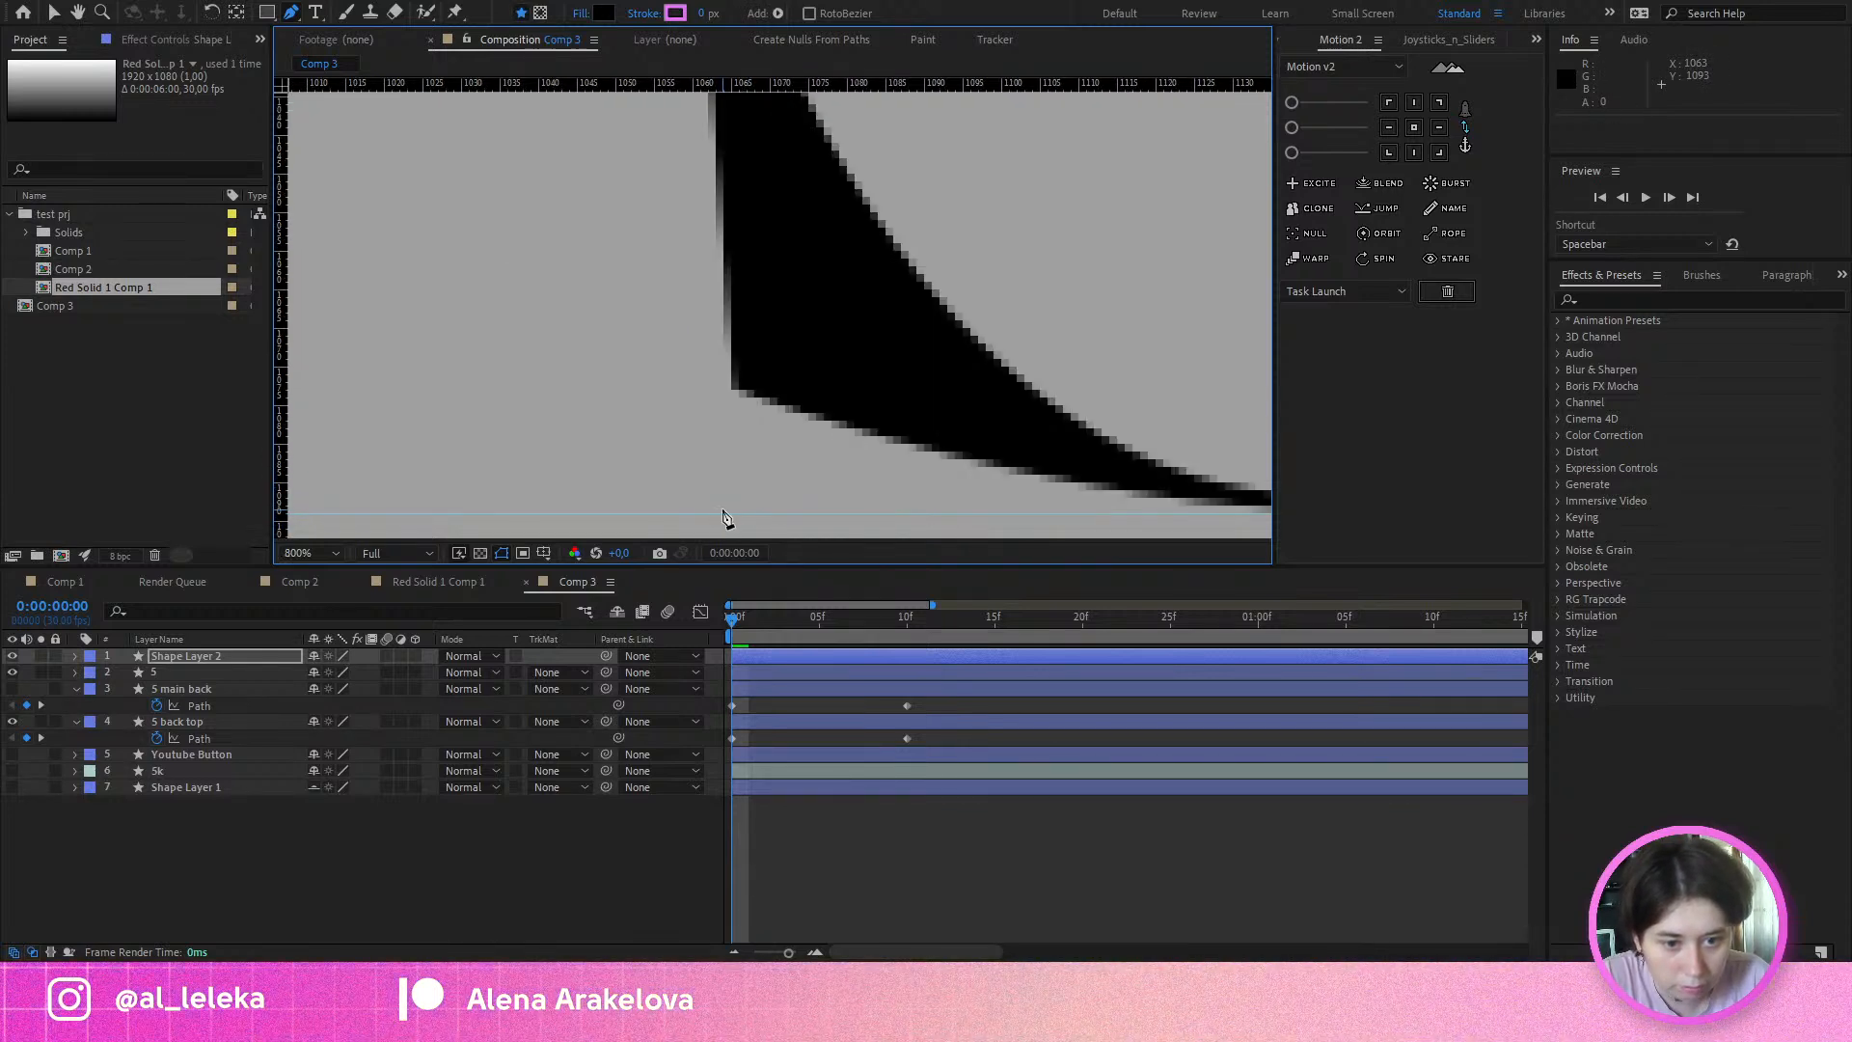
scroll(1128, 479, "down", 2)
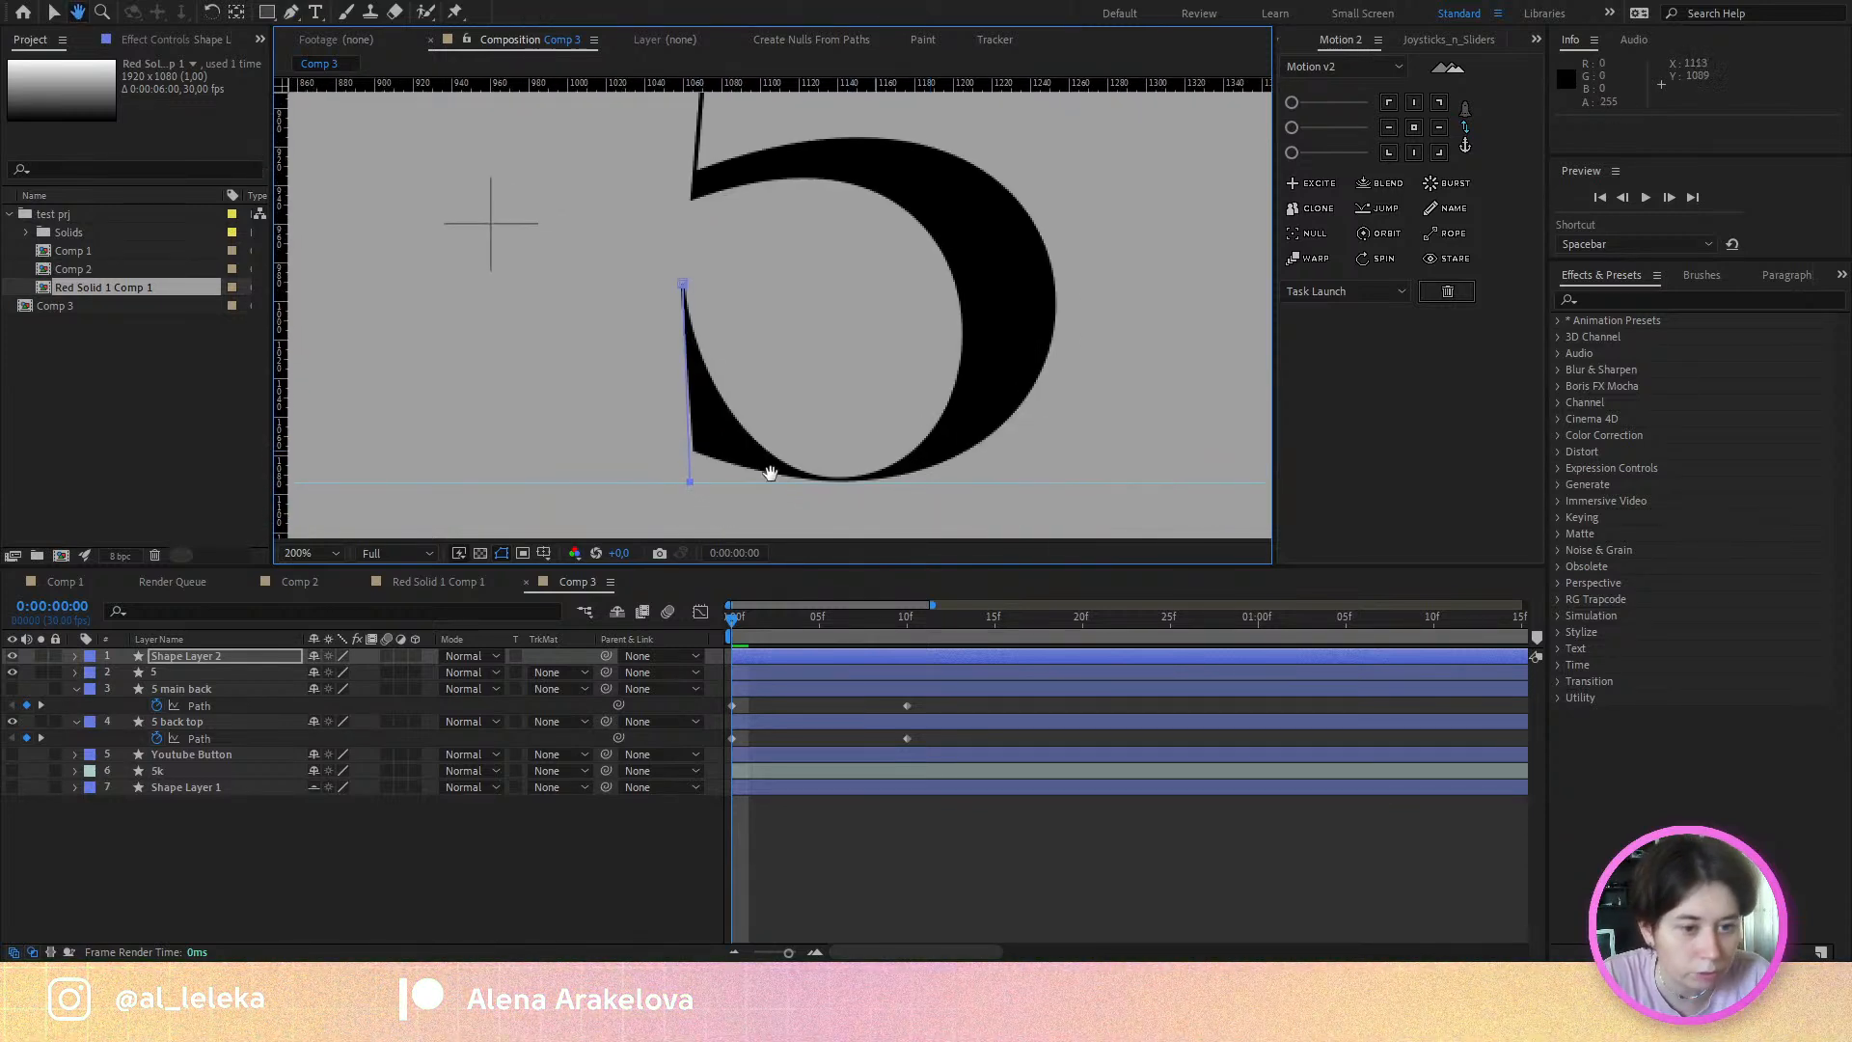
scroll(862, 474, "up", 2)
left_click(862, 475)
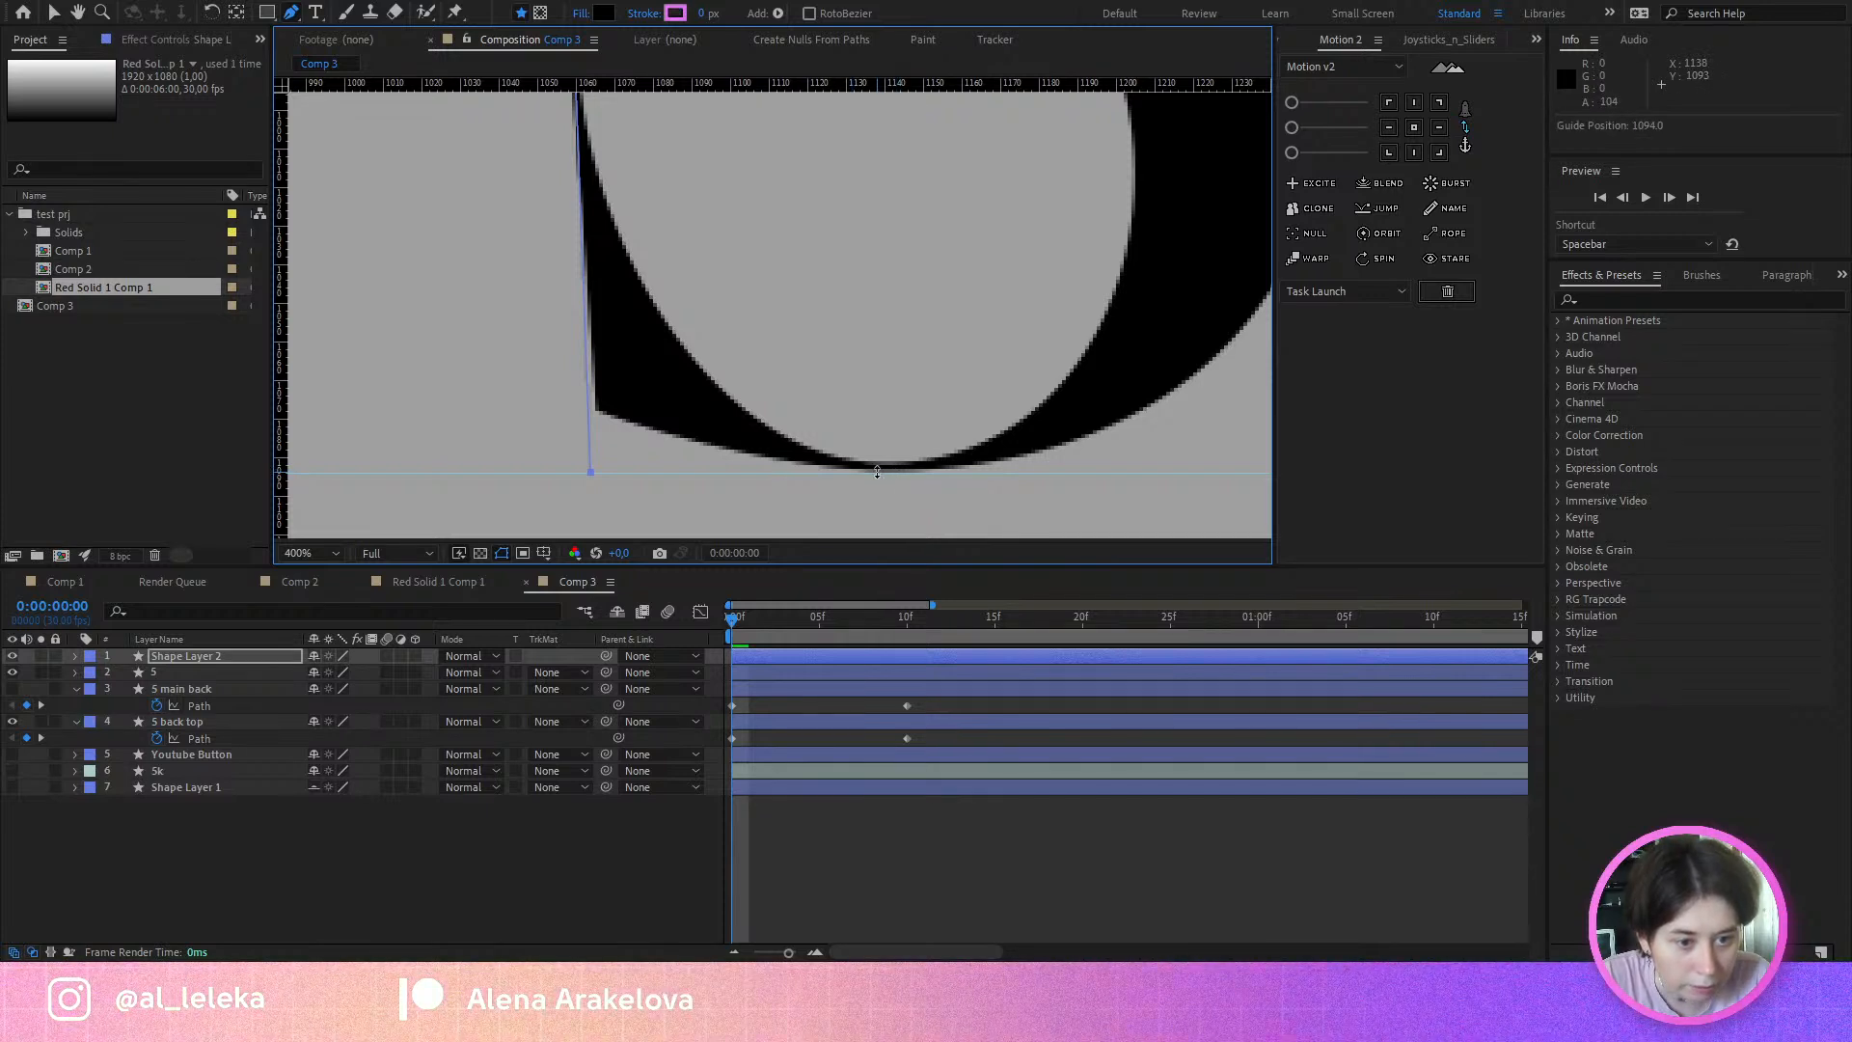
left_click(671, 403)
left_click_drag(649, 301, 730, 447)
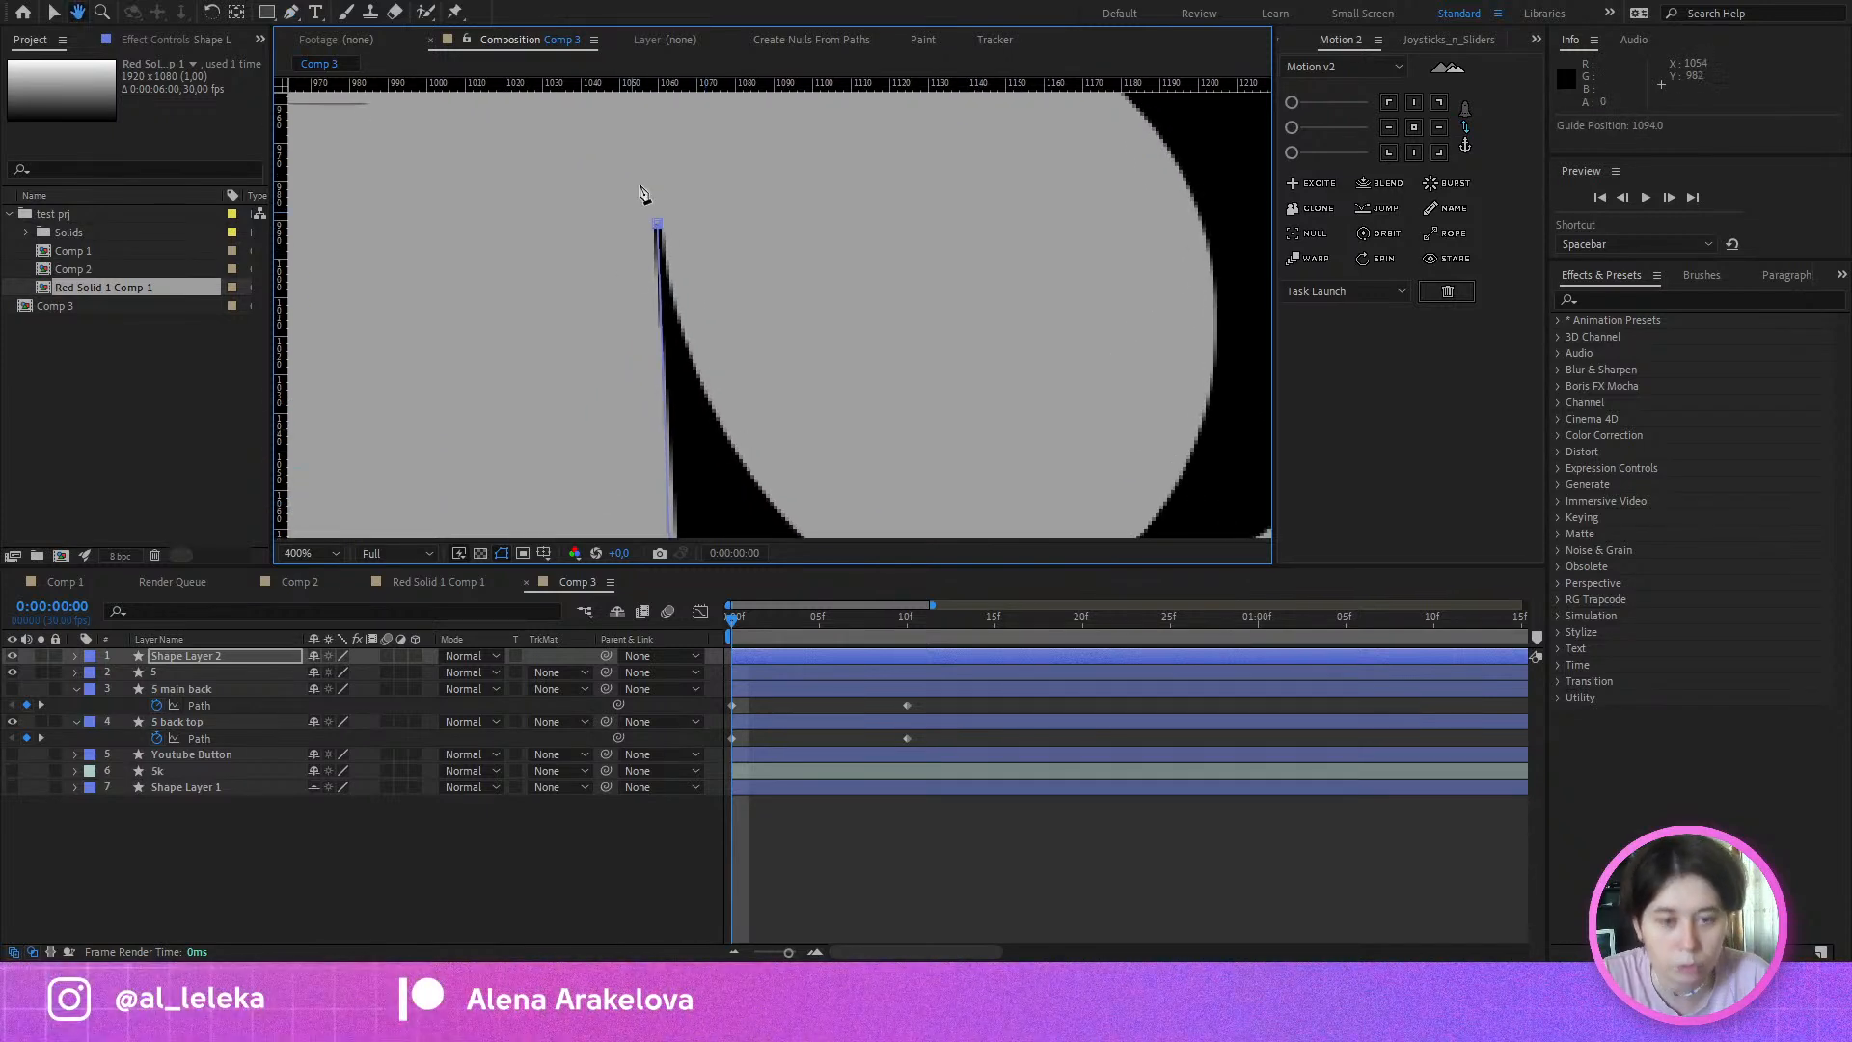
left_click_drag(690, 319, 707, 206)
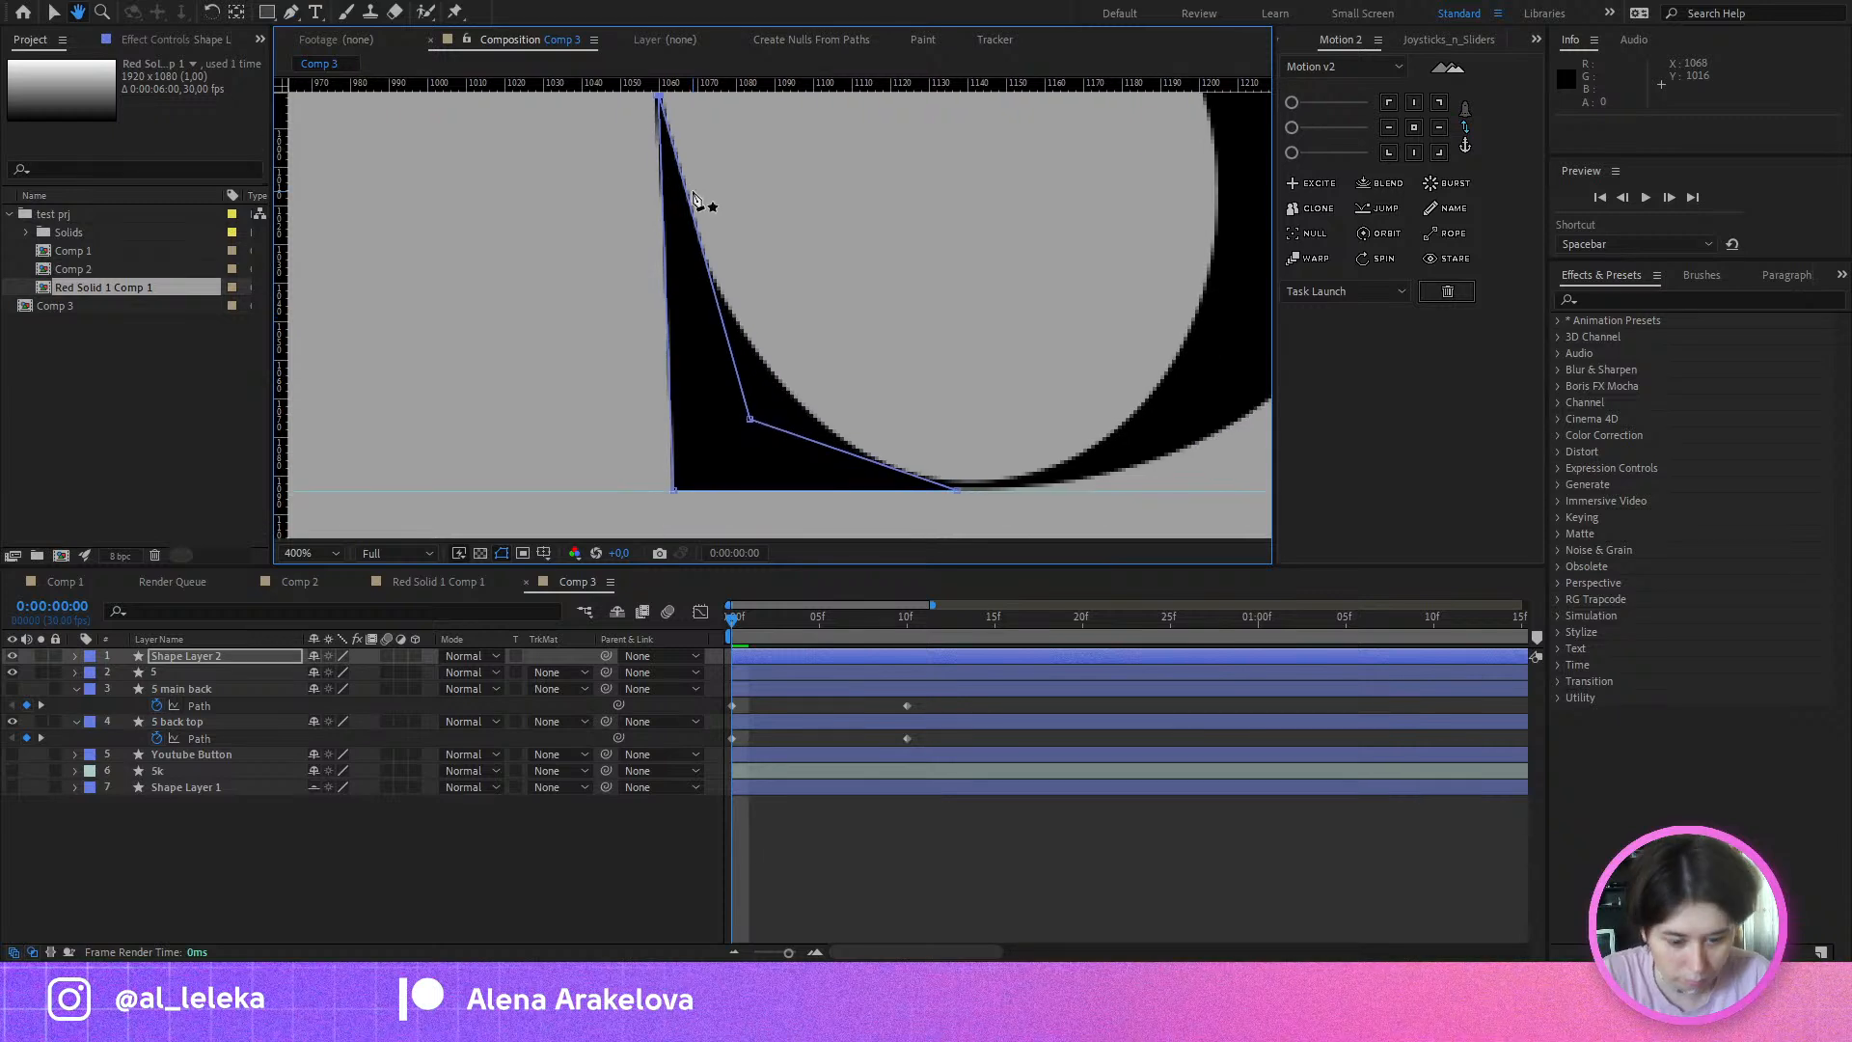
Step: Add a vertical guide at the 5's lower terminal tip and align the new shape's tip and bottom corner vertices to it
key("v")
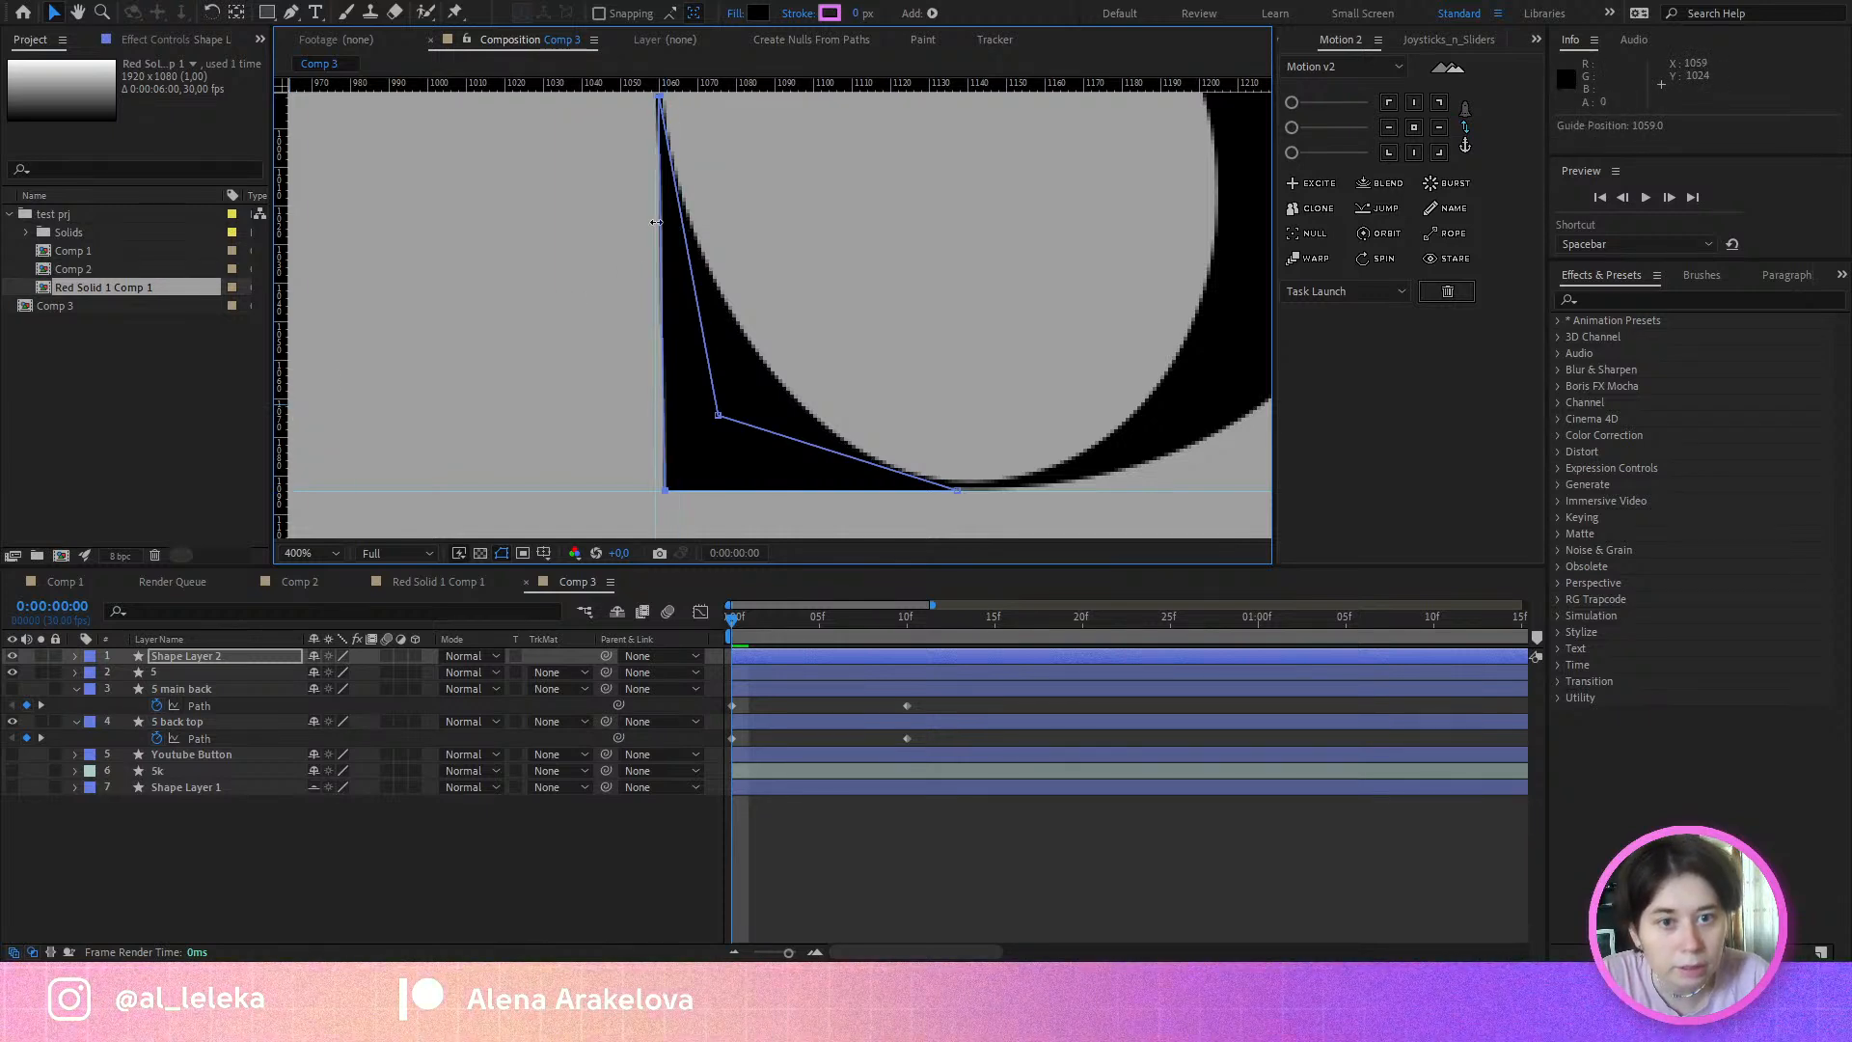
scroll(655, 222, "up", 4)
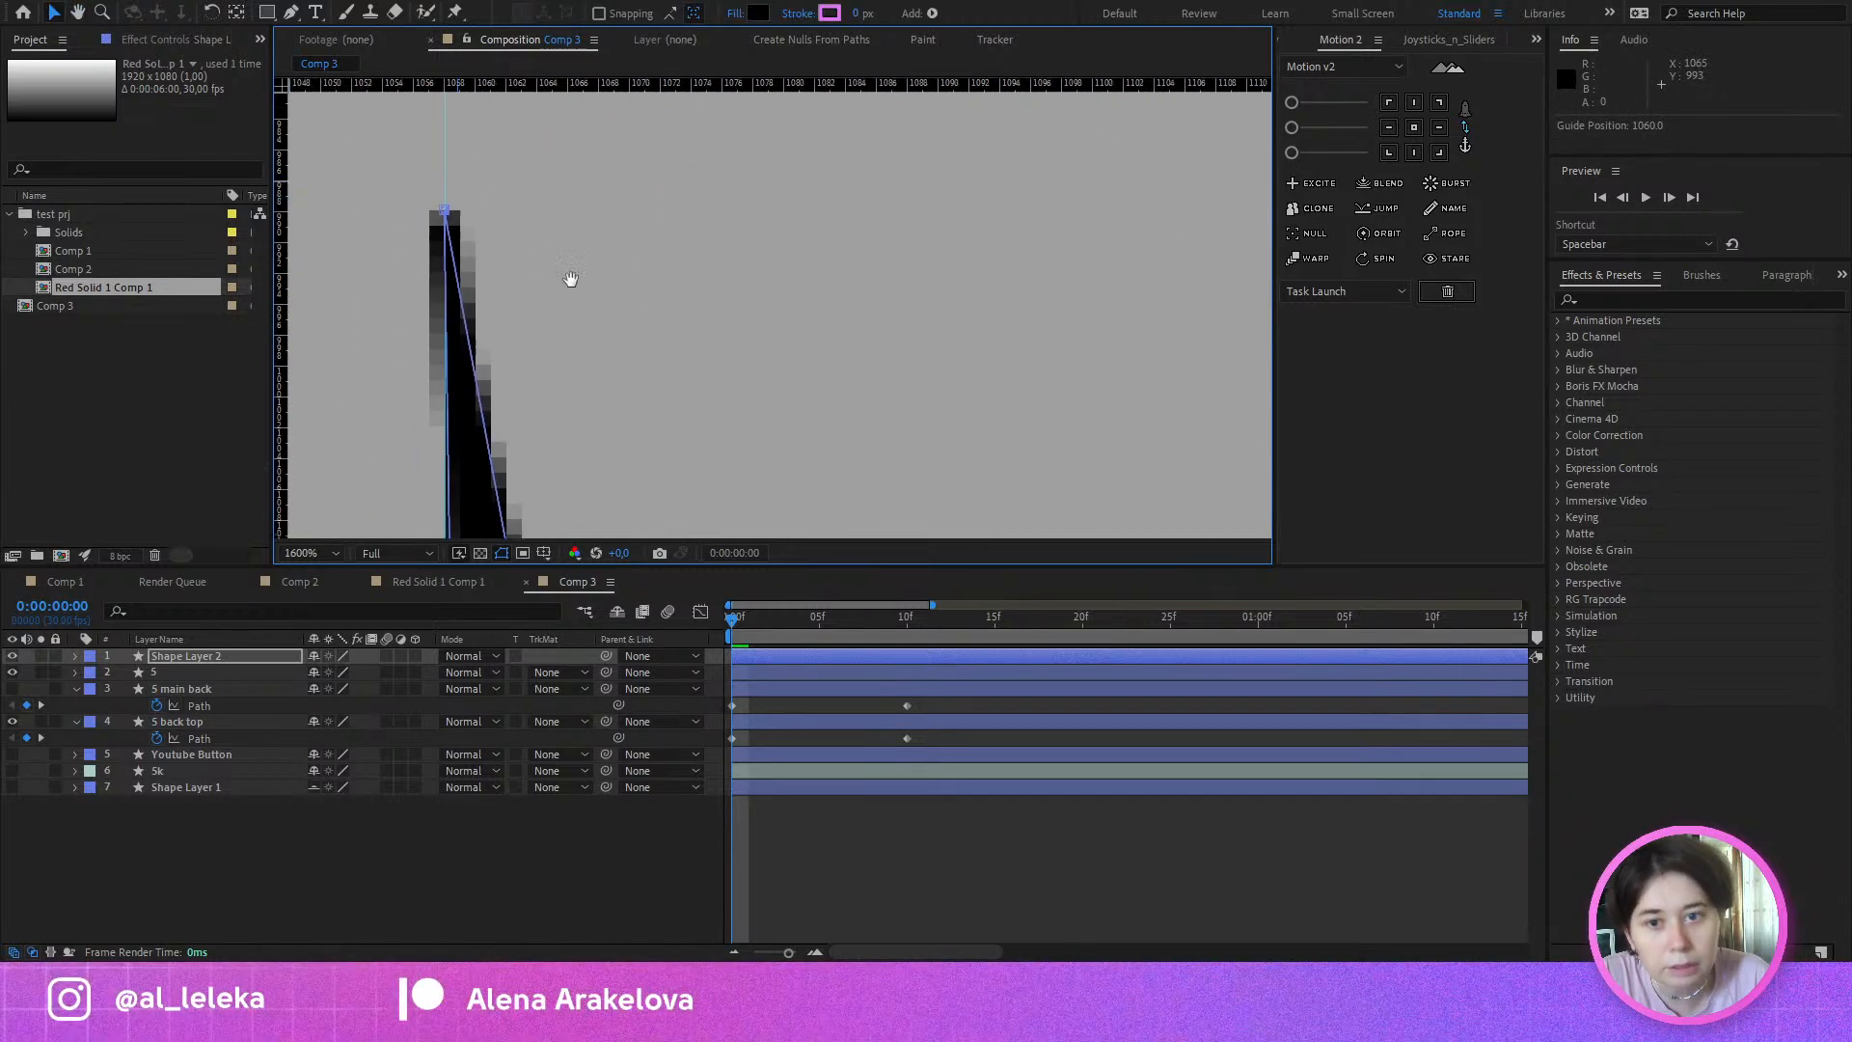
left_click_drag(571, 280, 627, 313)
left_click_drag(518, 246, 508, 248)
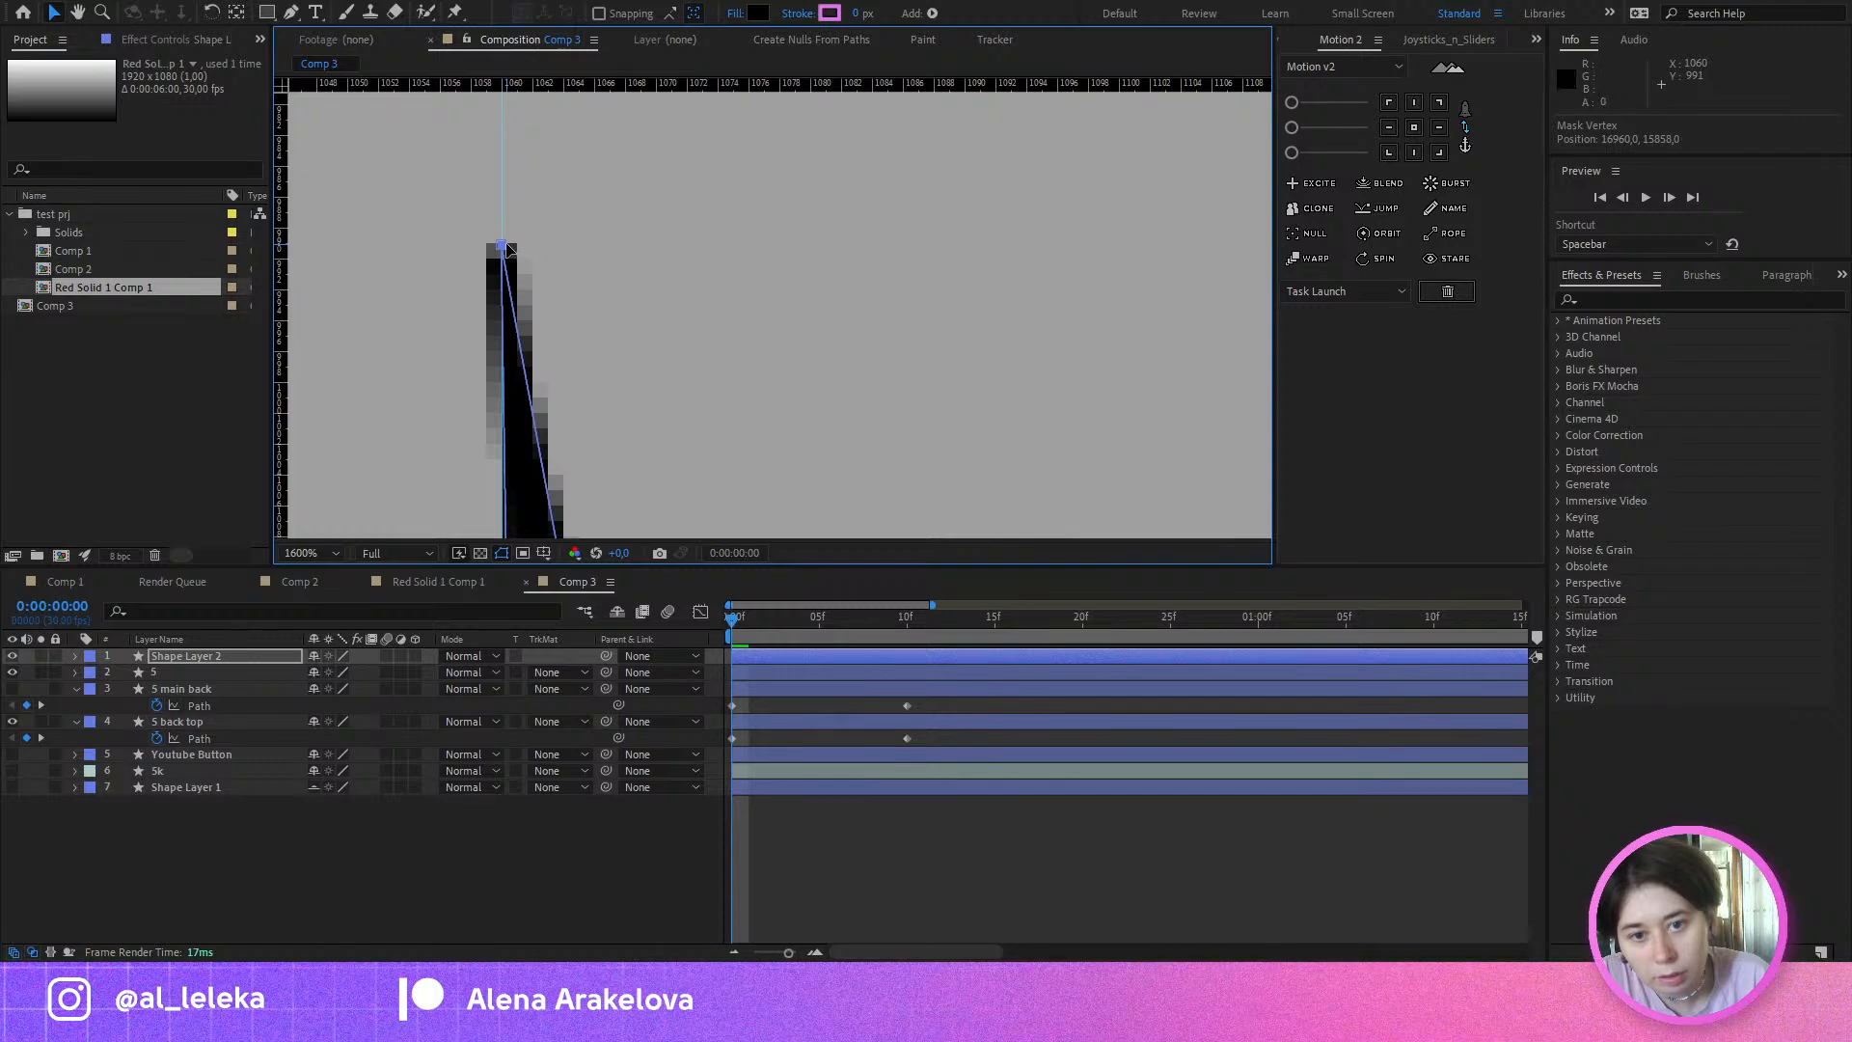
scroll(540, 289, "down", 4)
left_click_drag(594, 346, 597, 372)
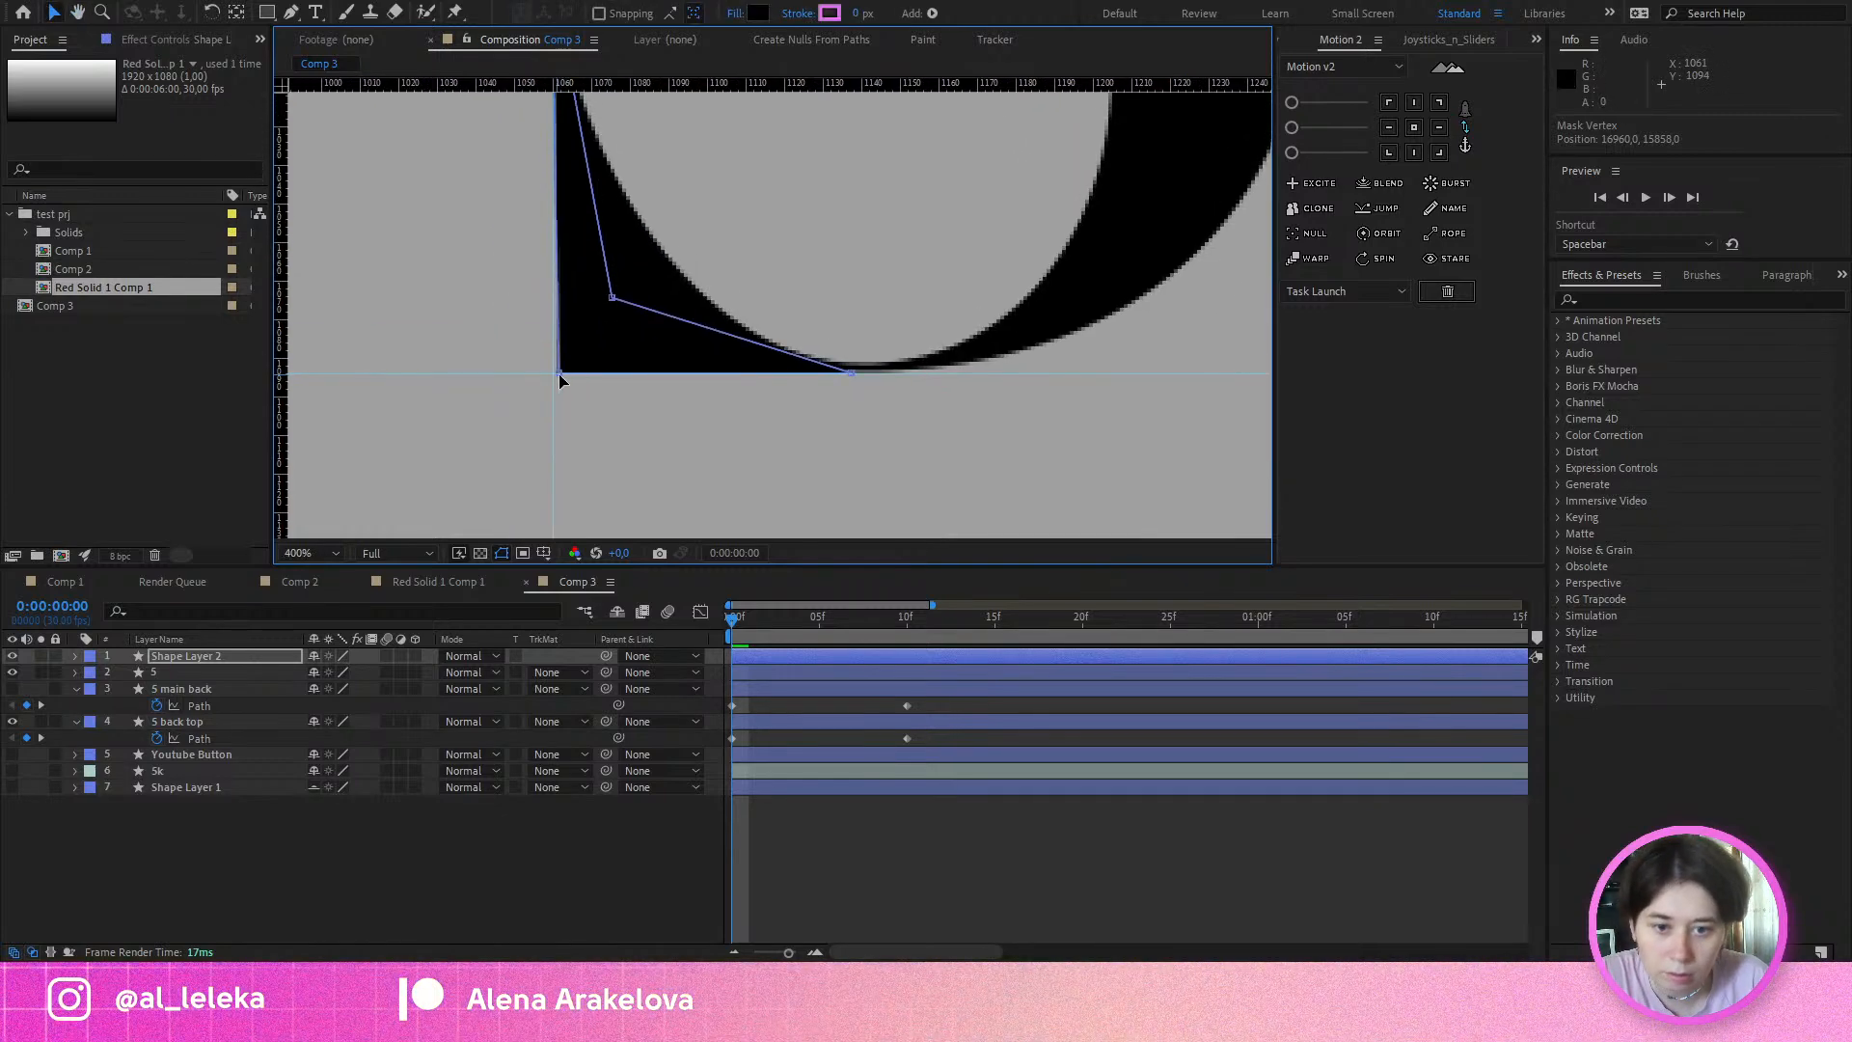
scroll(675, 424, "down", 4)
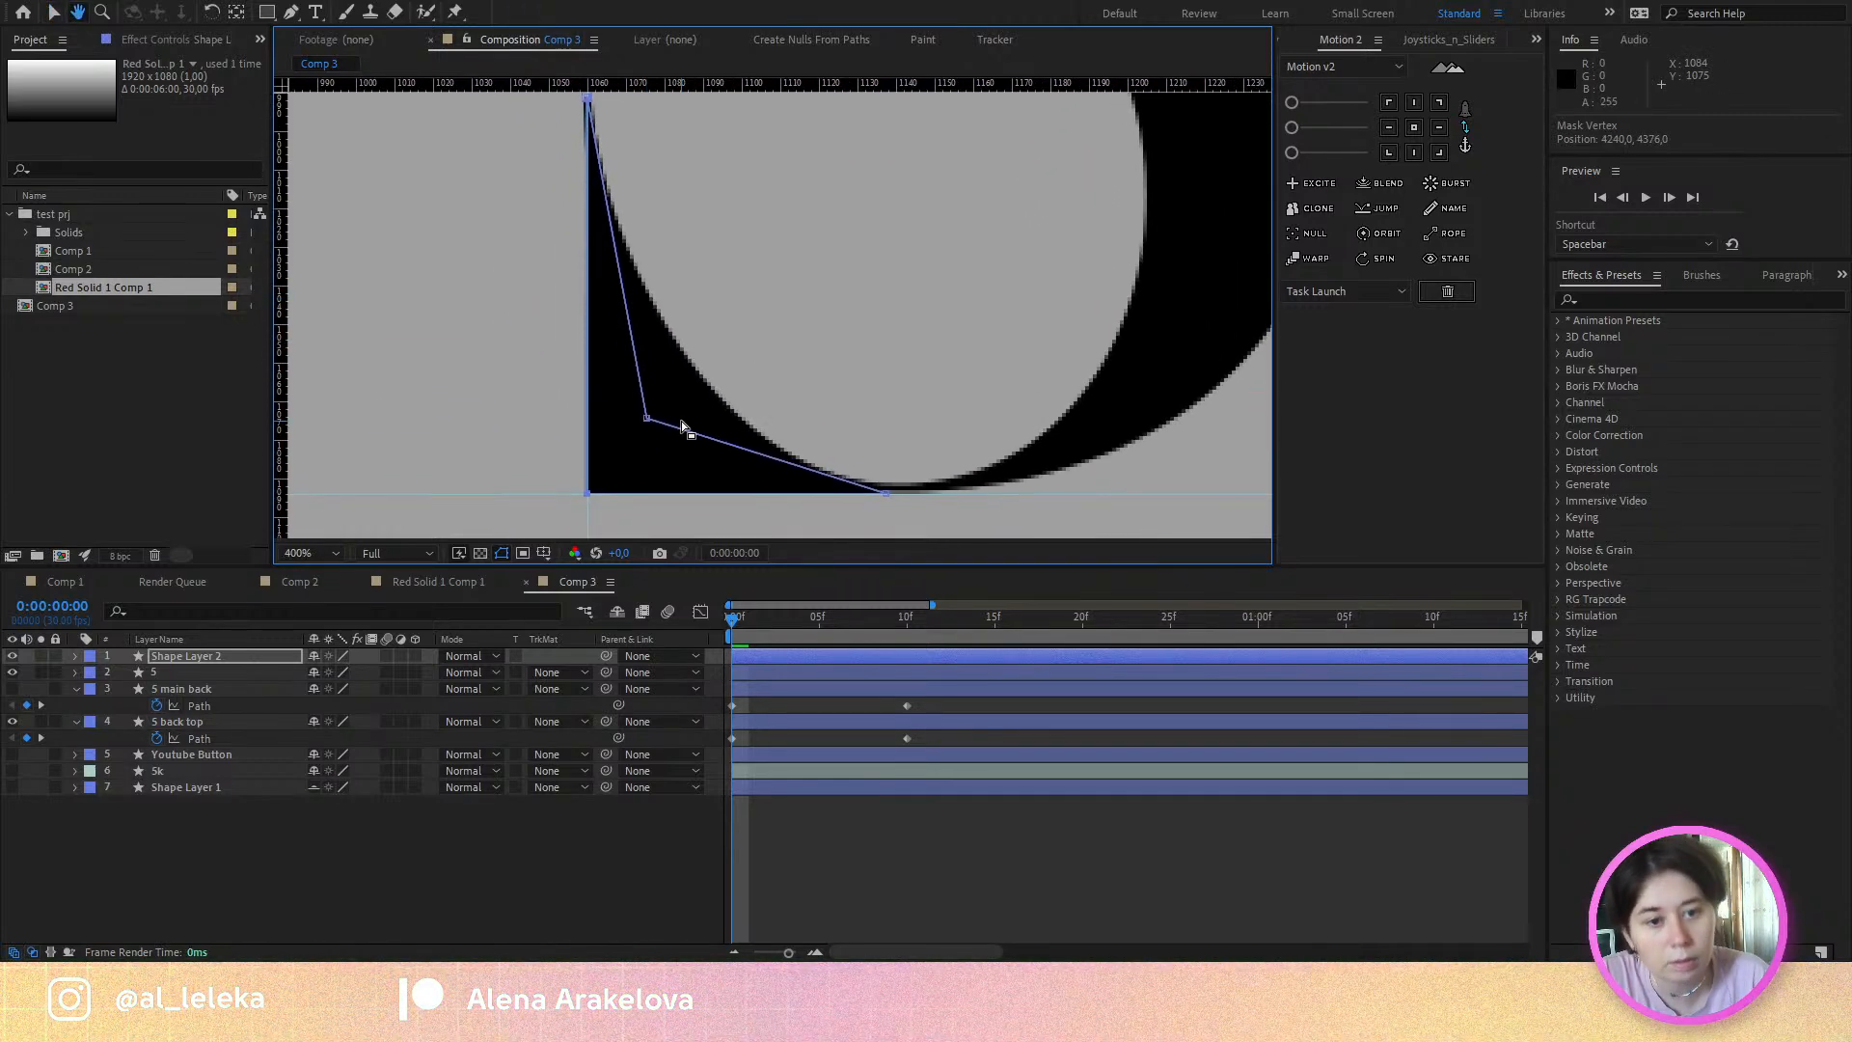
Step: Find Shape Layer 2's Path property by filtering the layers for "path" and enable path keyframing at frame 0
left_click(635, 852)
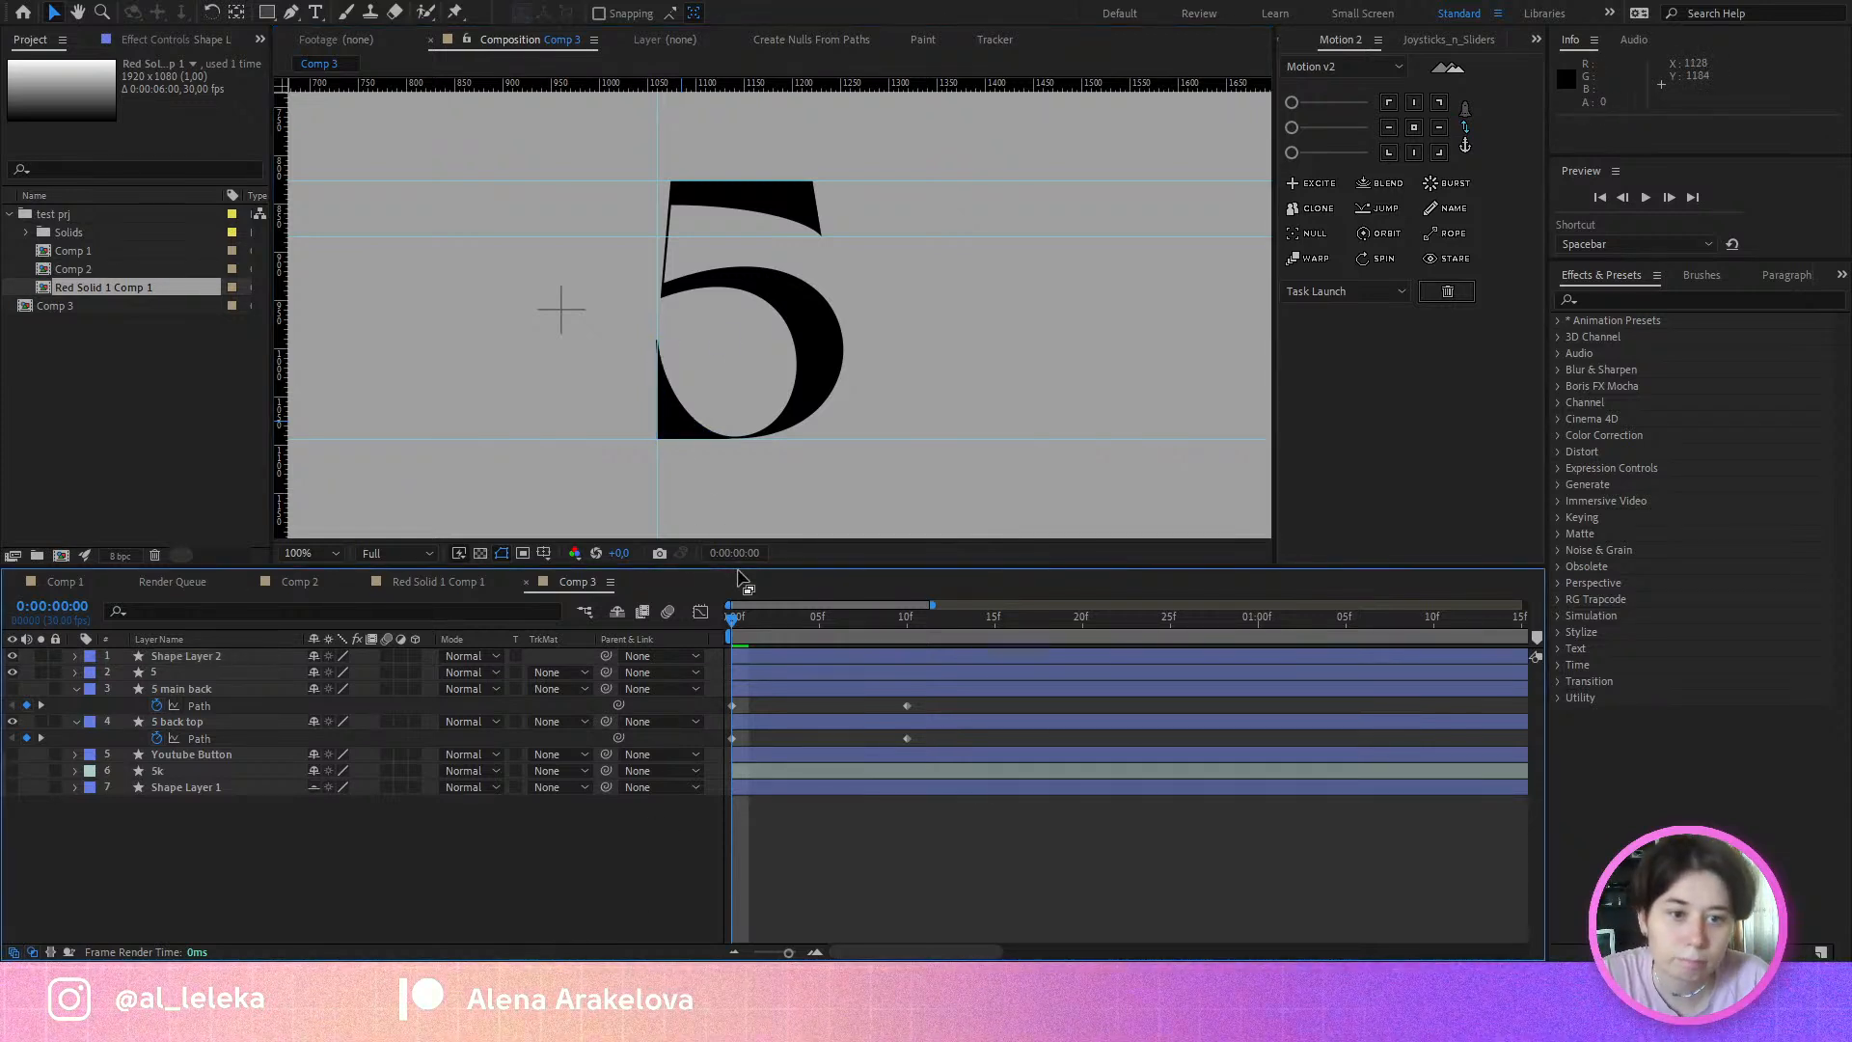
scroll(666, 425, "up", 2)
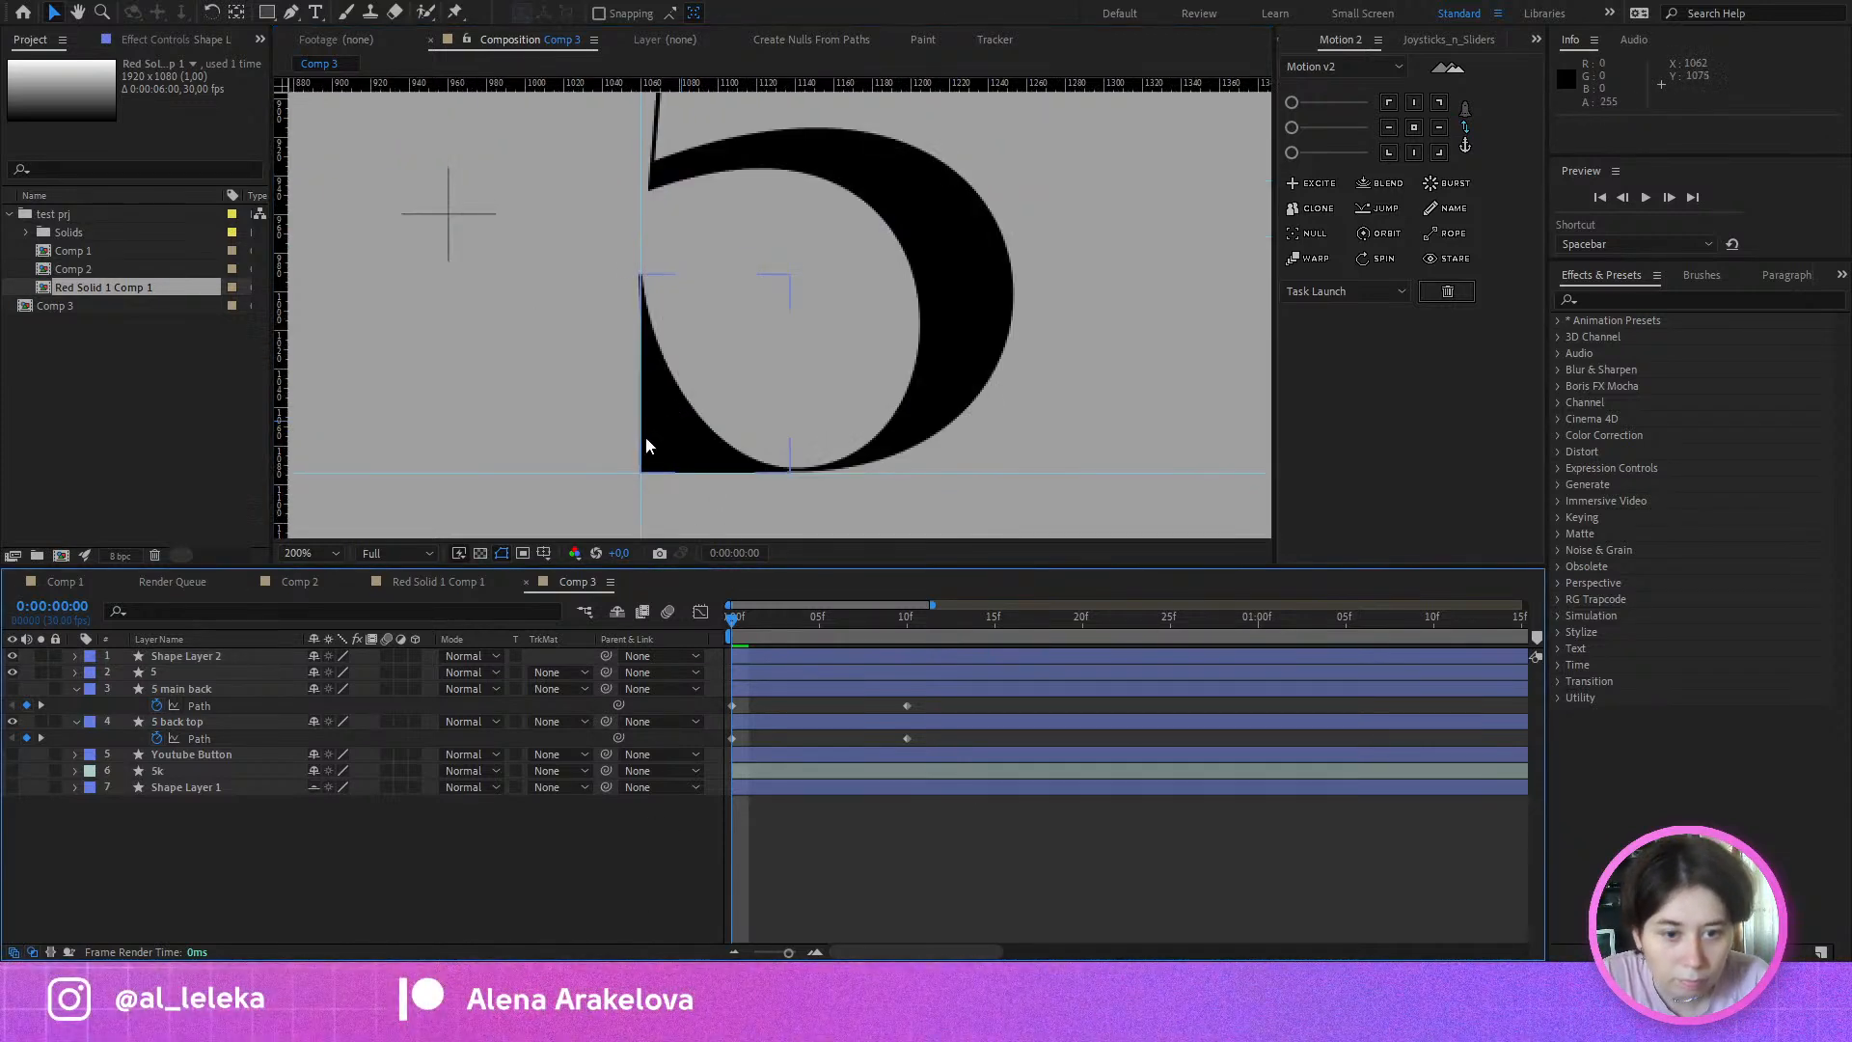
left_click(669, 443)
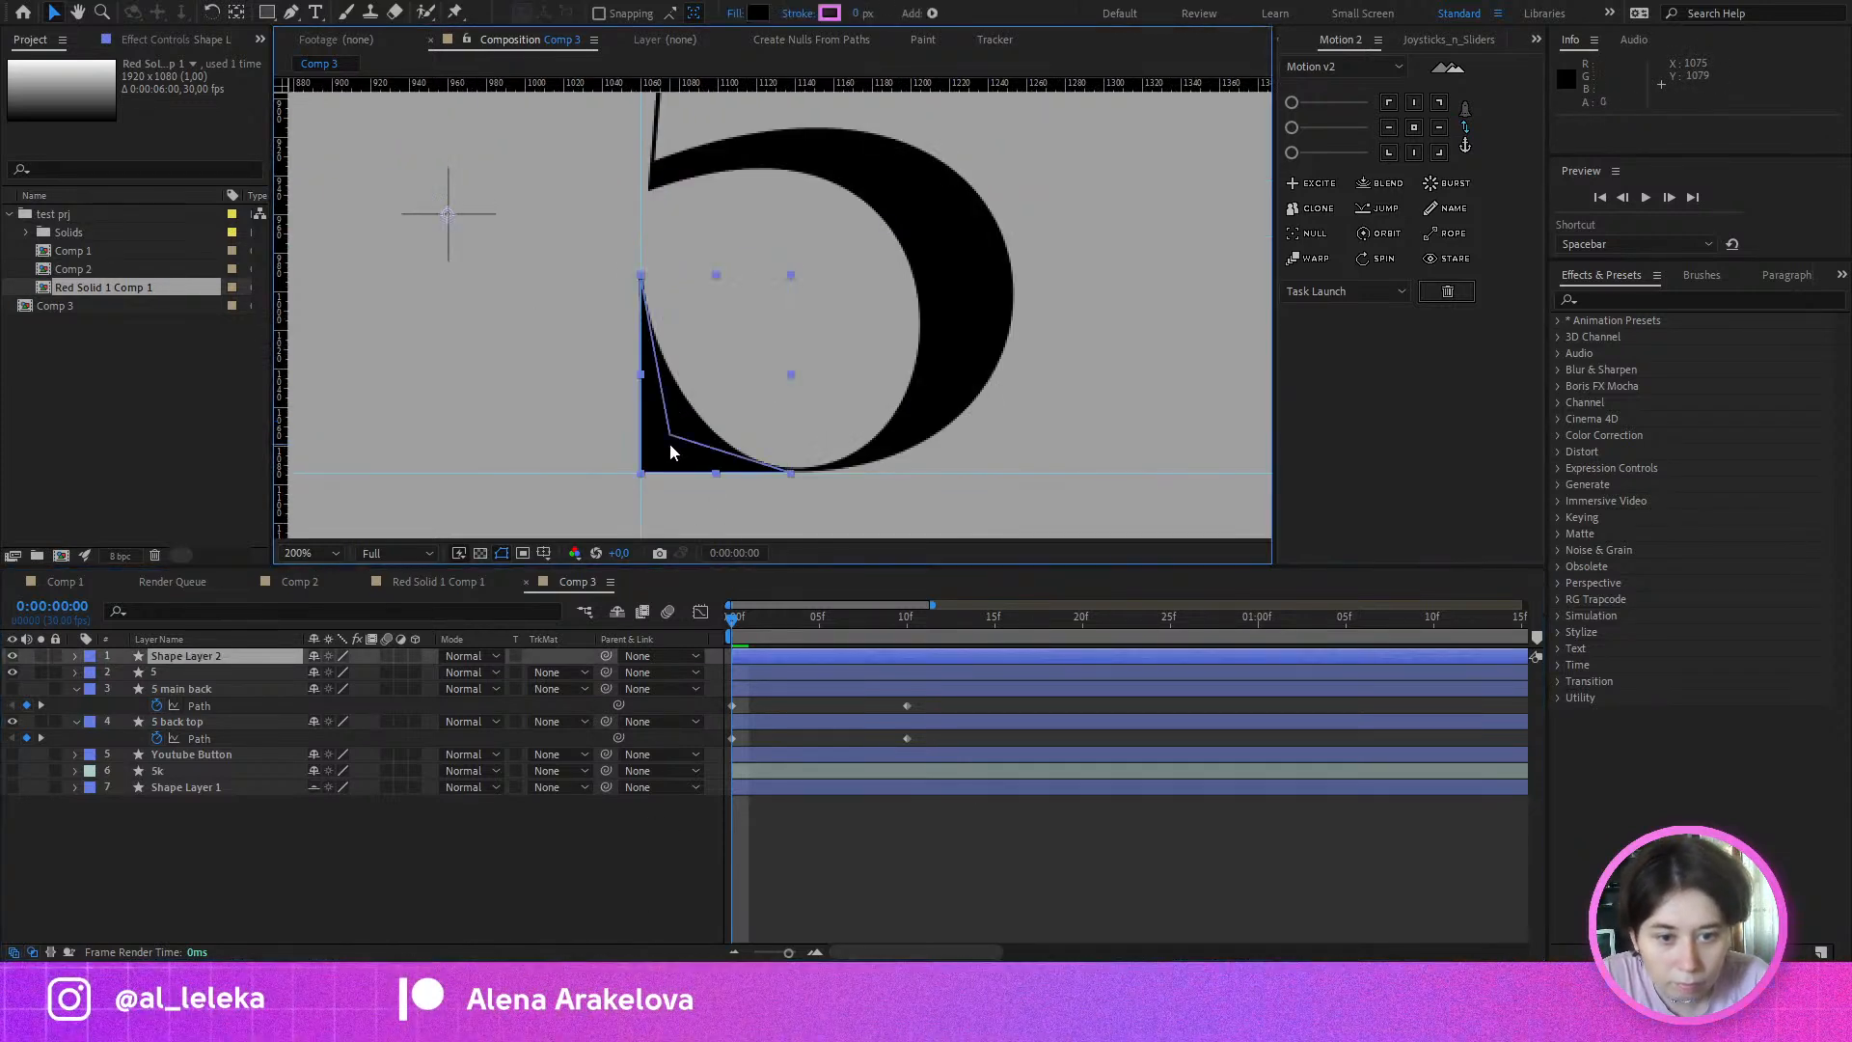
left_click(164, 610)
type("path")
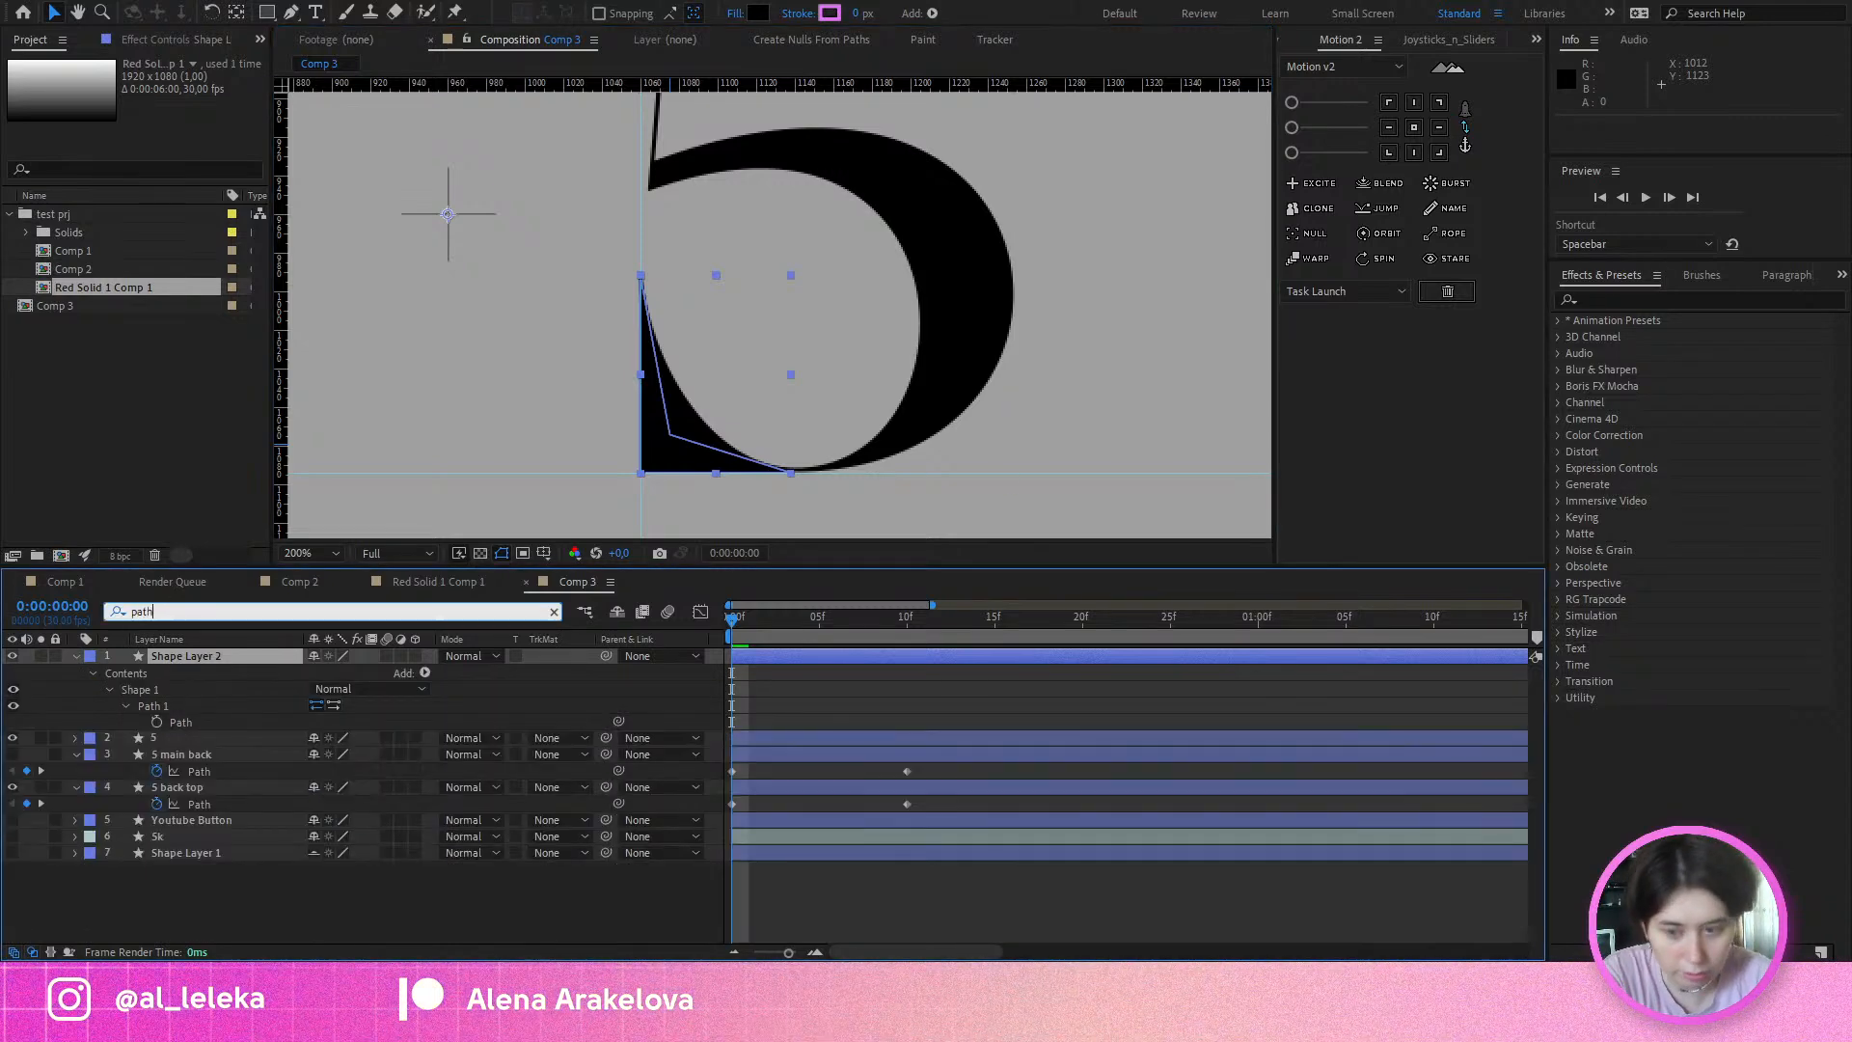
left_click(157, 723)
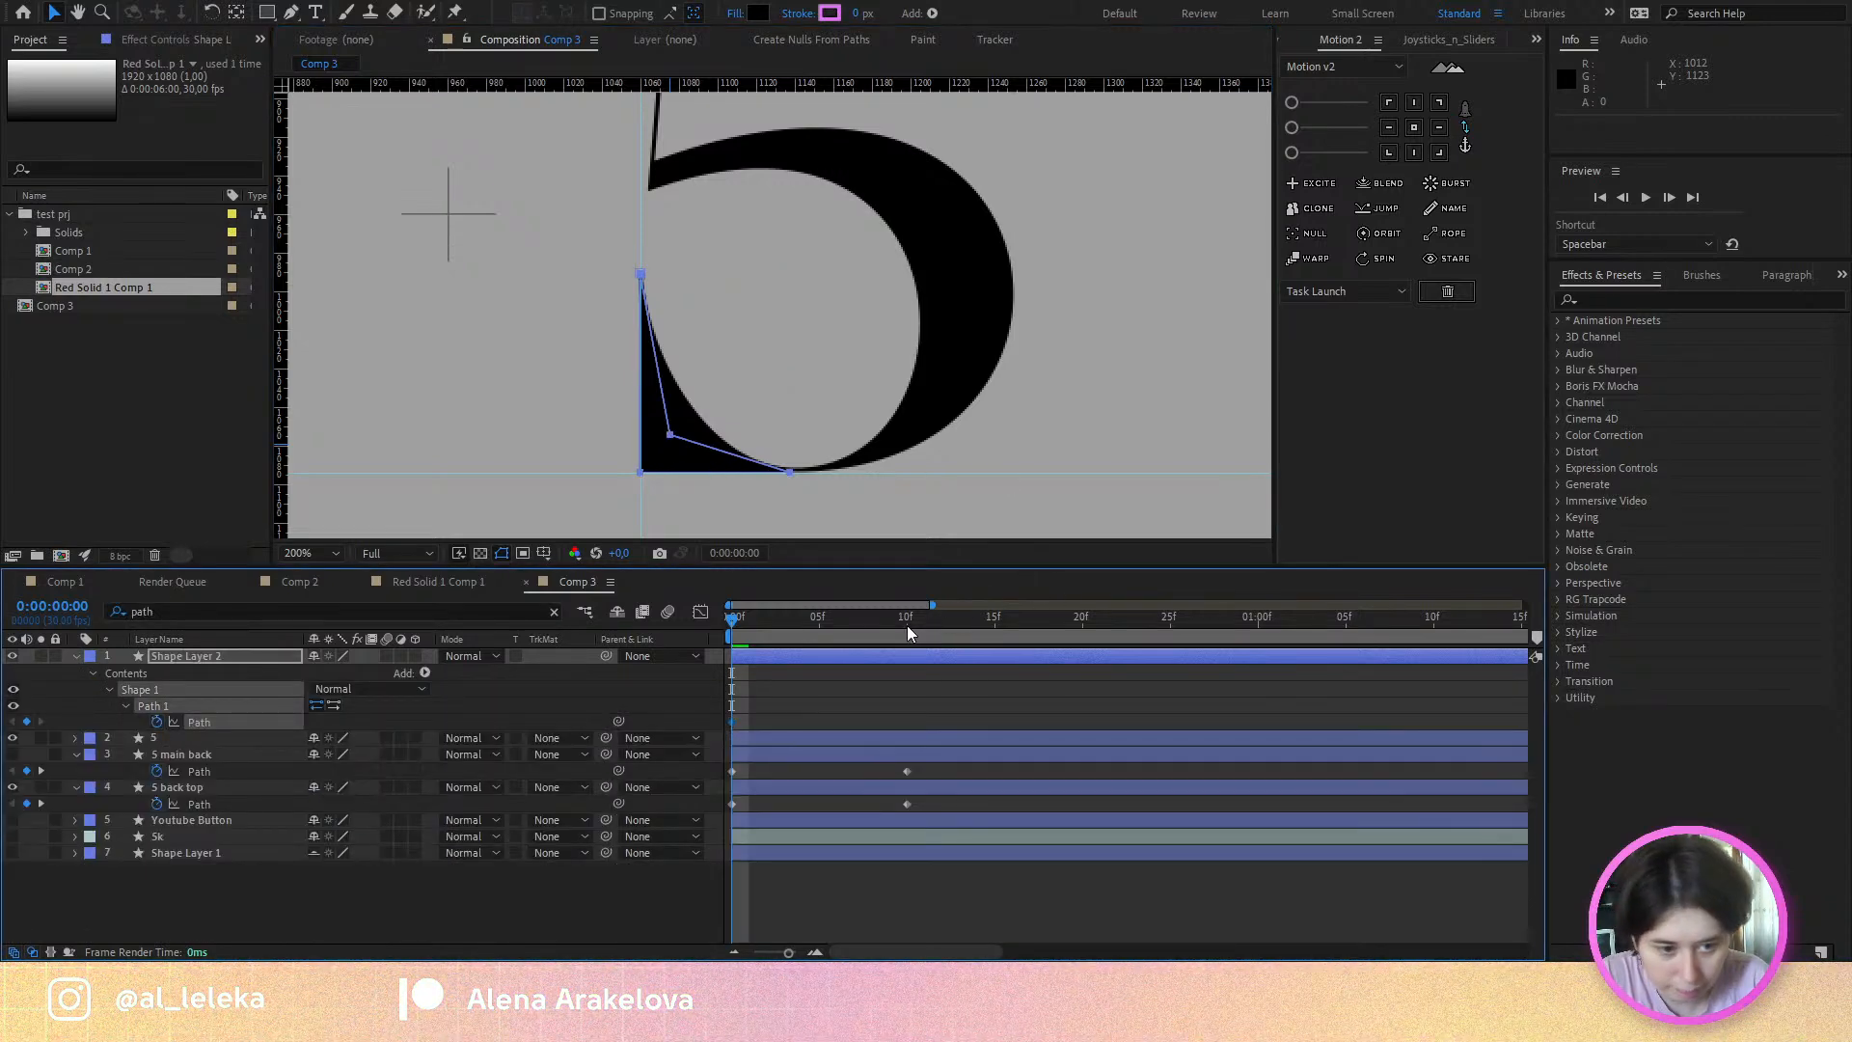
Step: Copy Shape Layer 2, undo the edits back to before 5 main back was hidden, and paste the copied layer
left_click(907, 631)
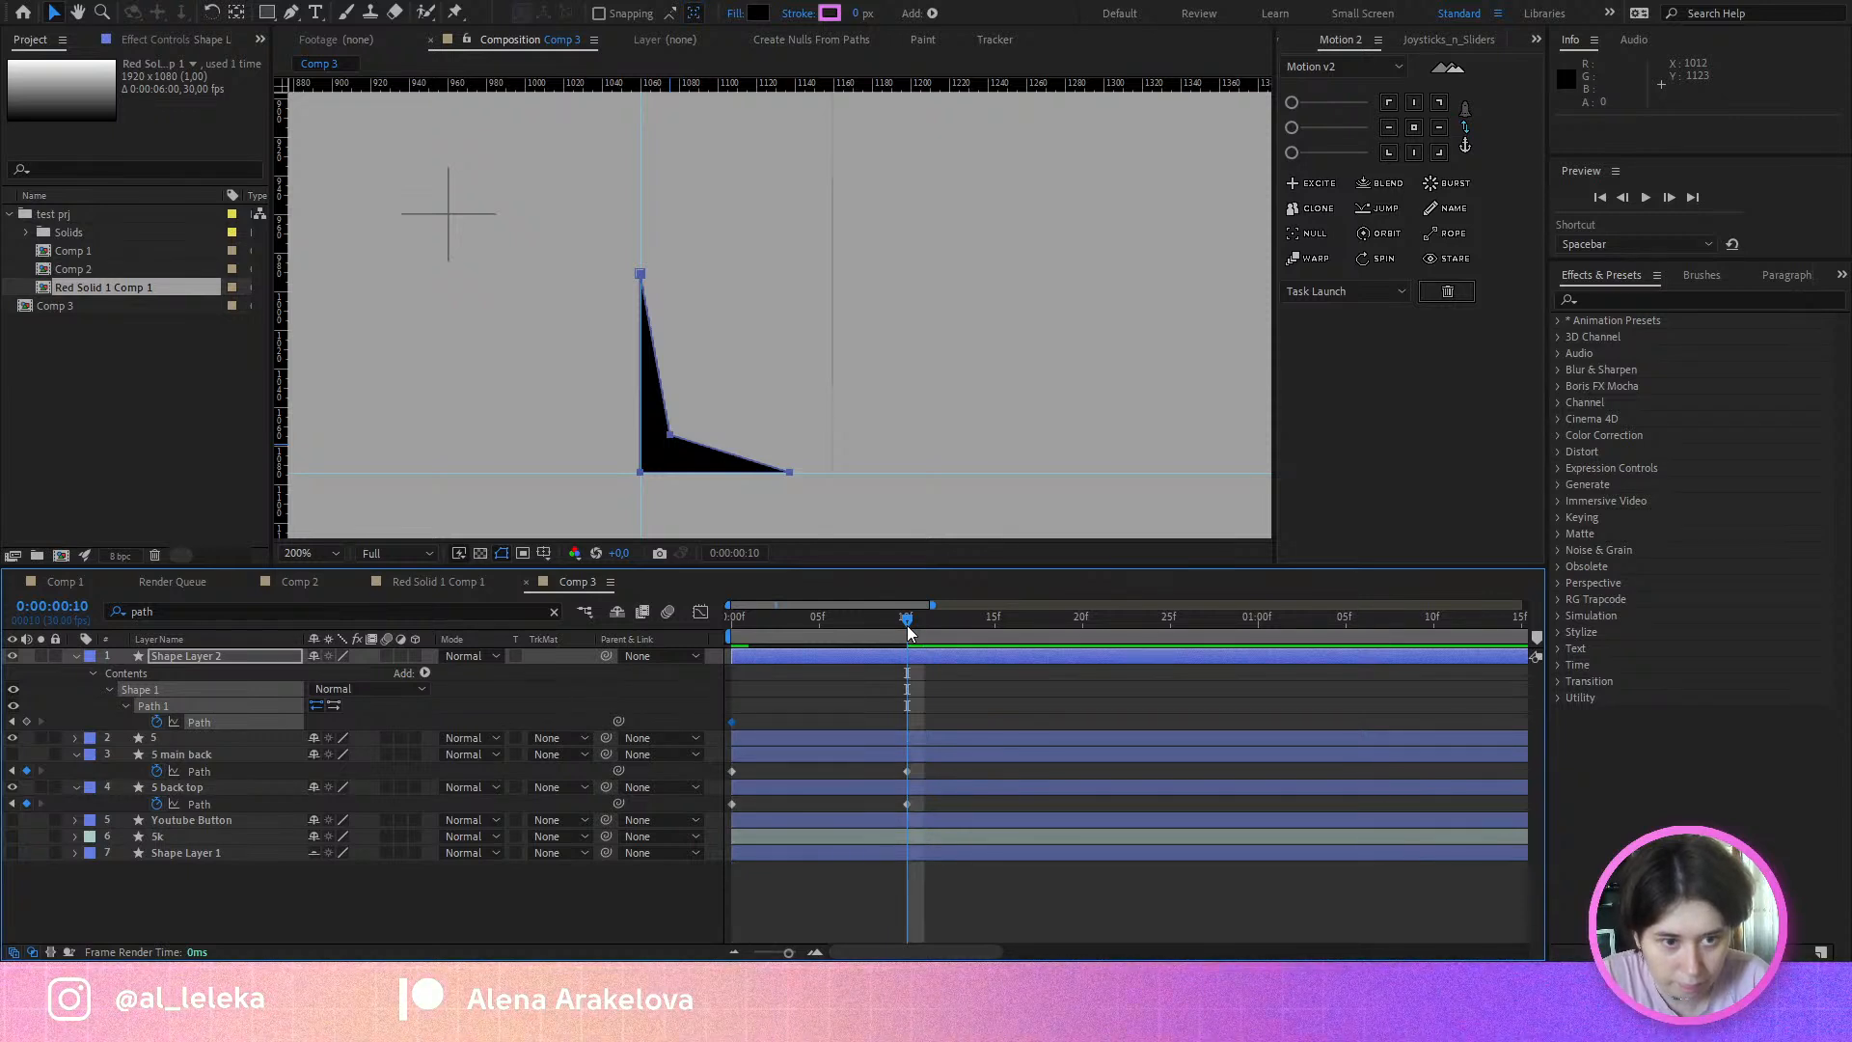
left_click_drag(906, 632, 714, 628)
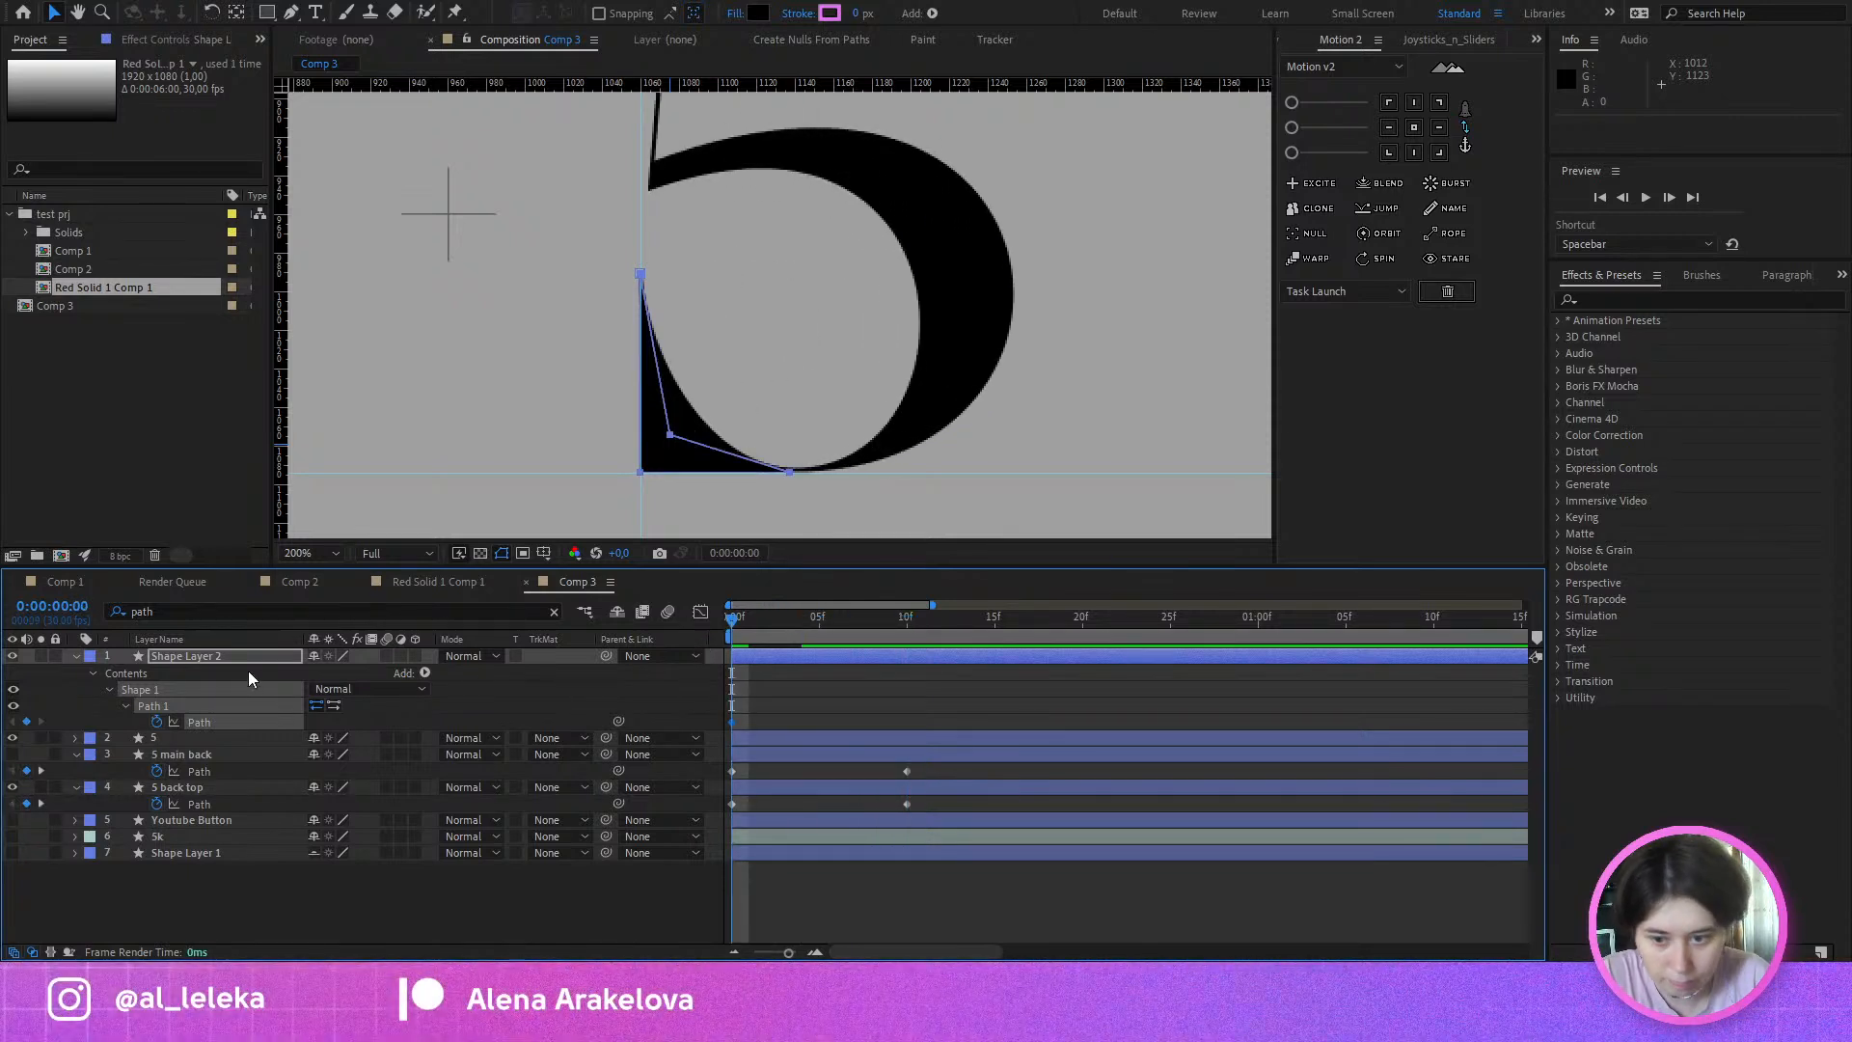
left_click(218, 657)
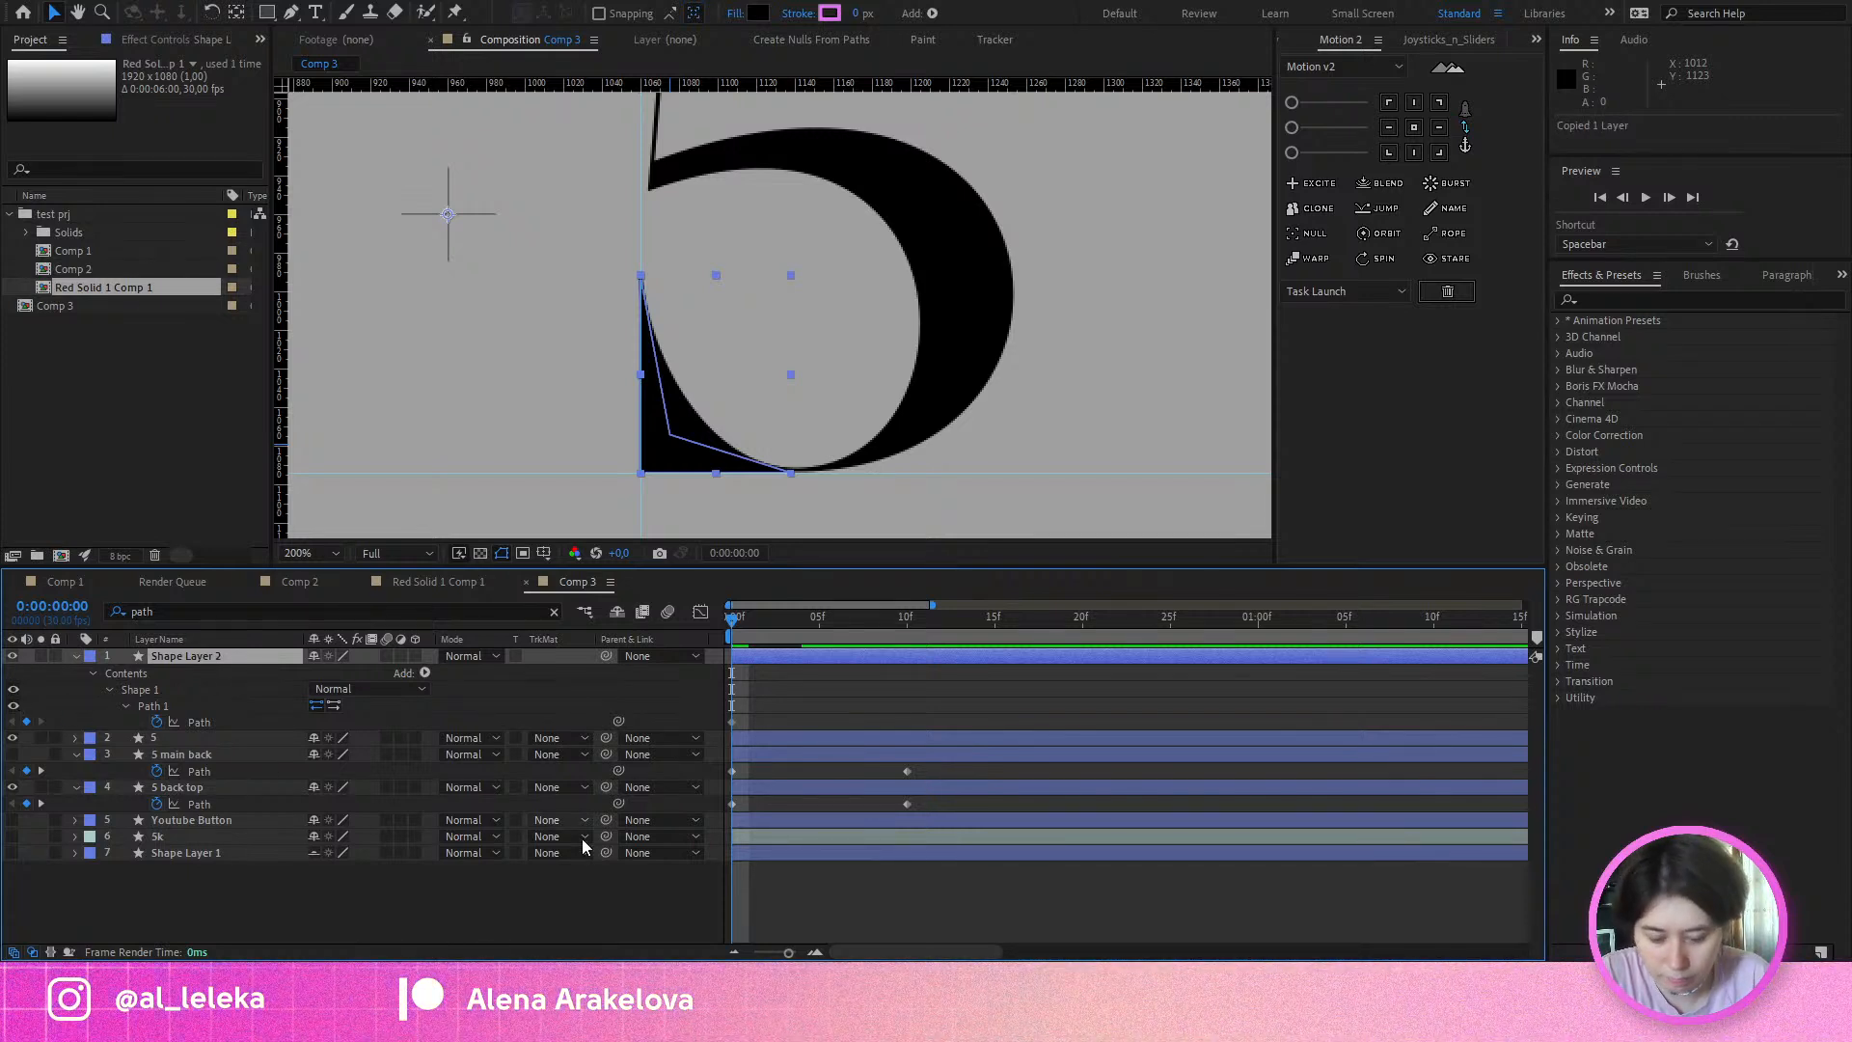
key("ctrl+z")
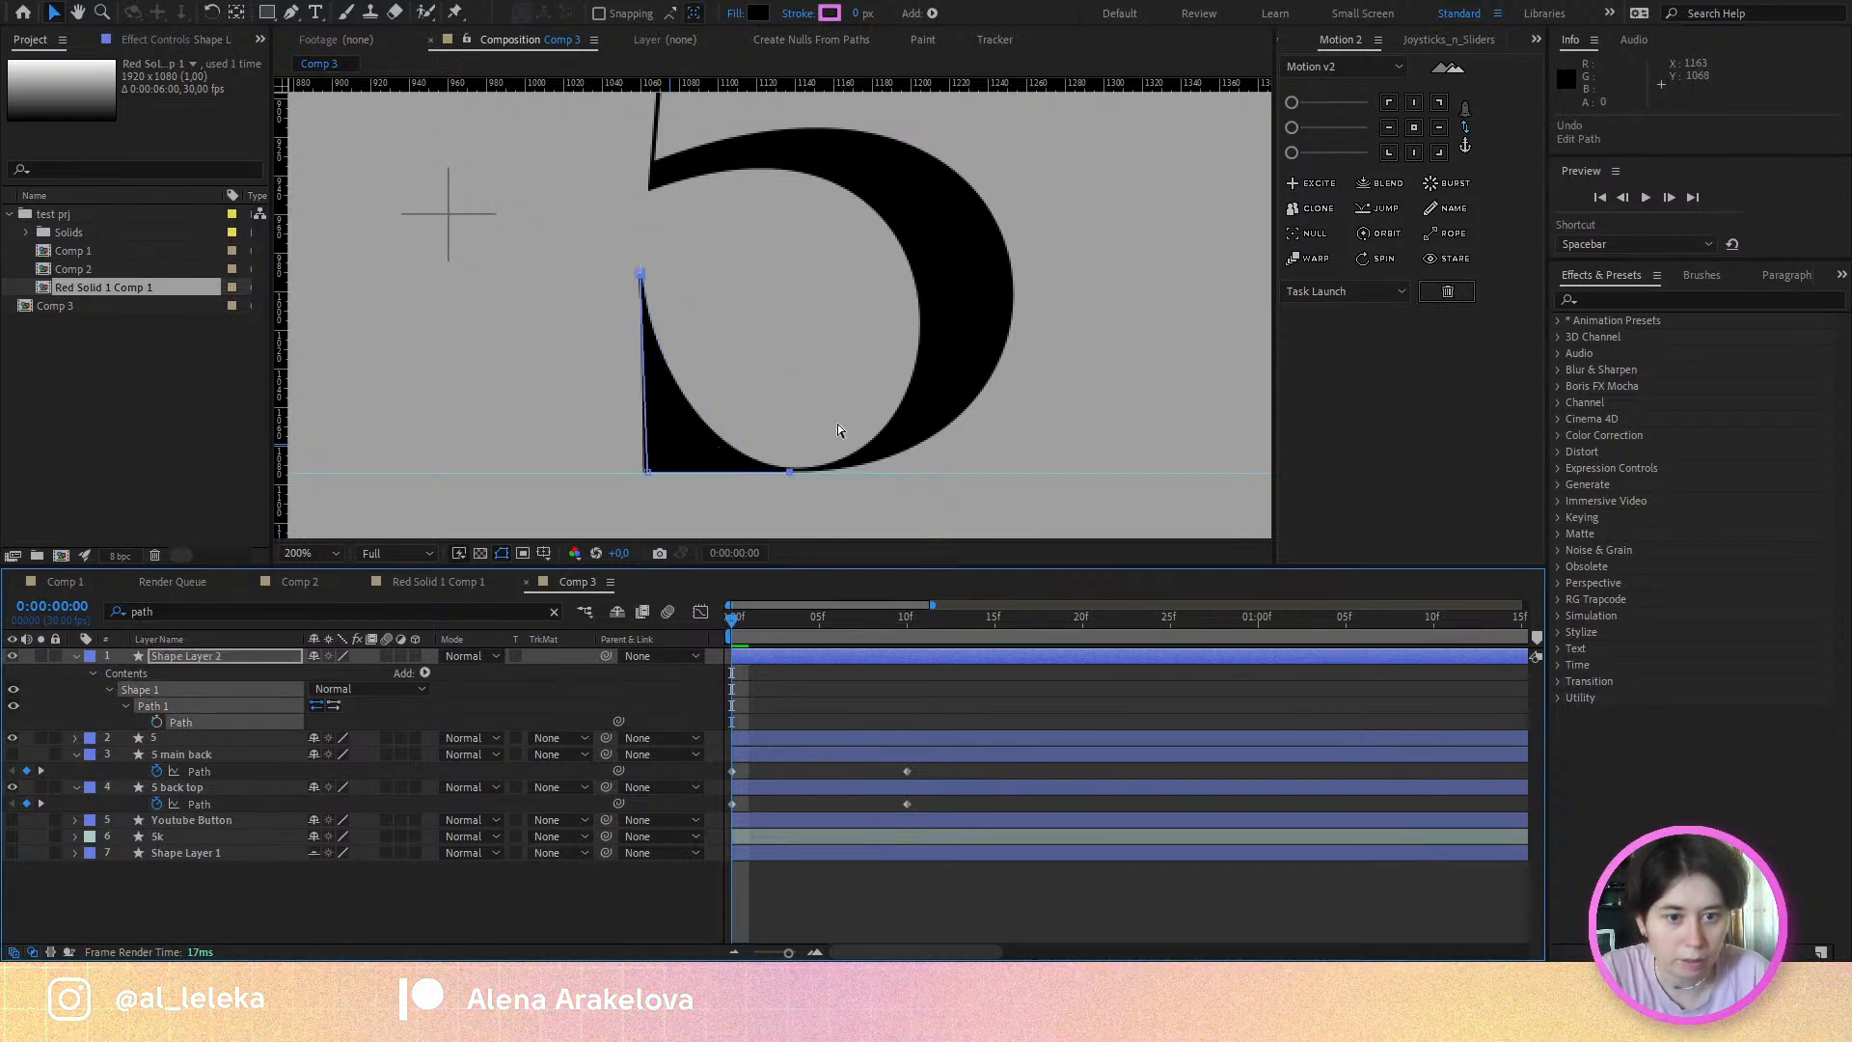
key("ctrl+z")
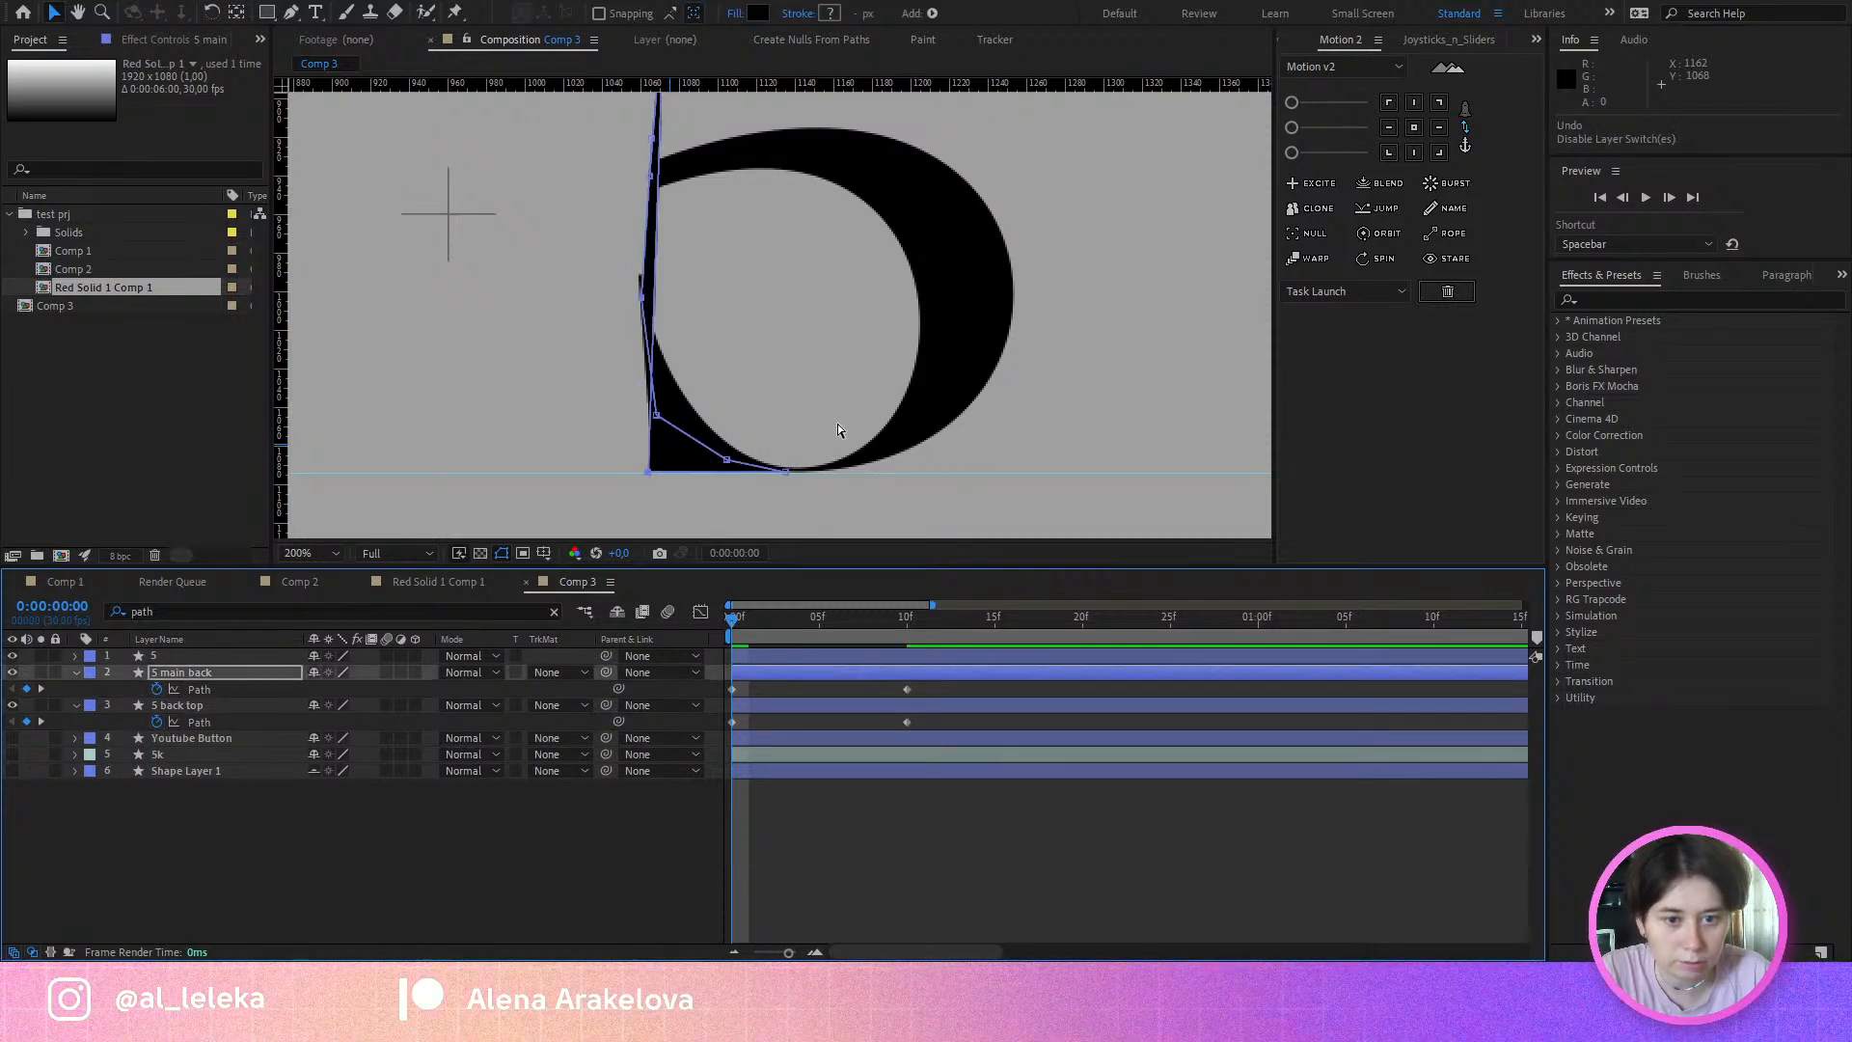
key("ctrl+z")
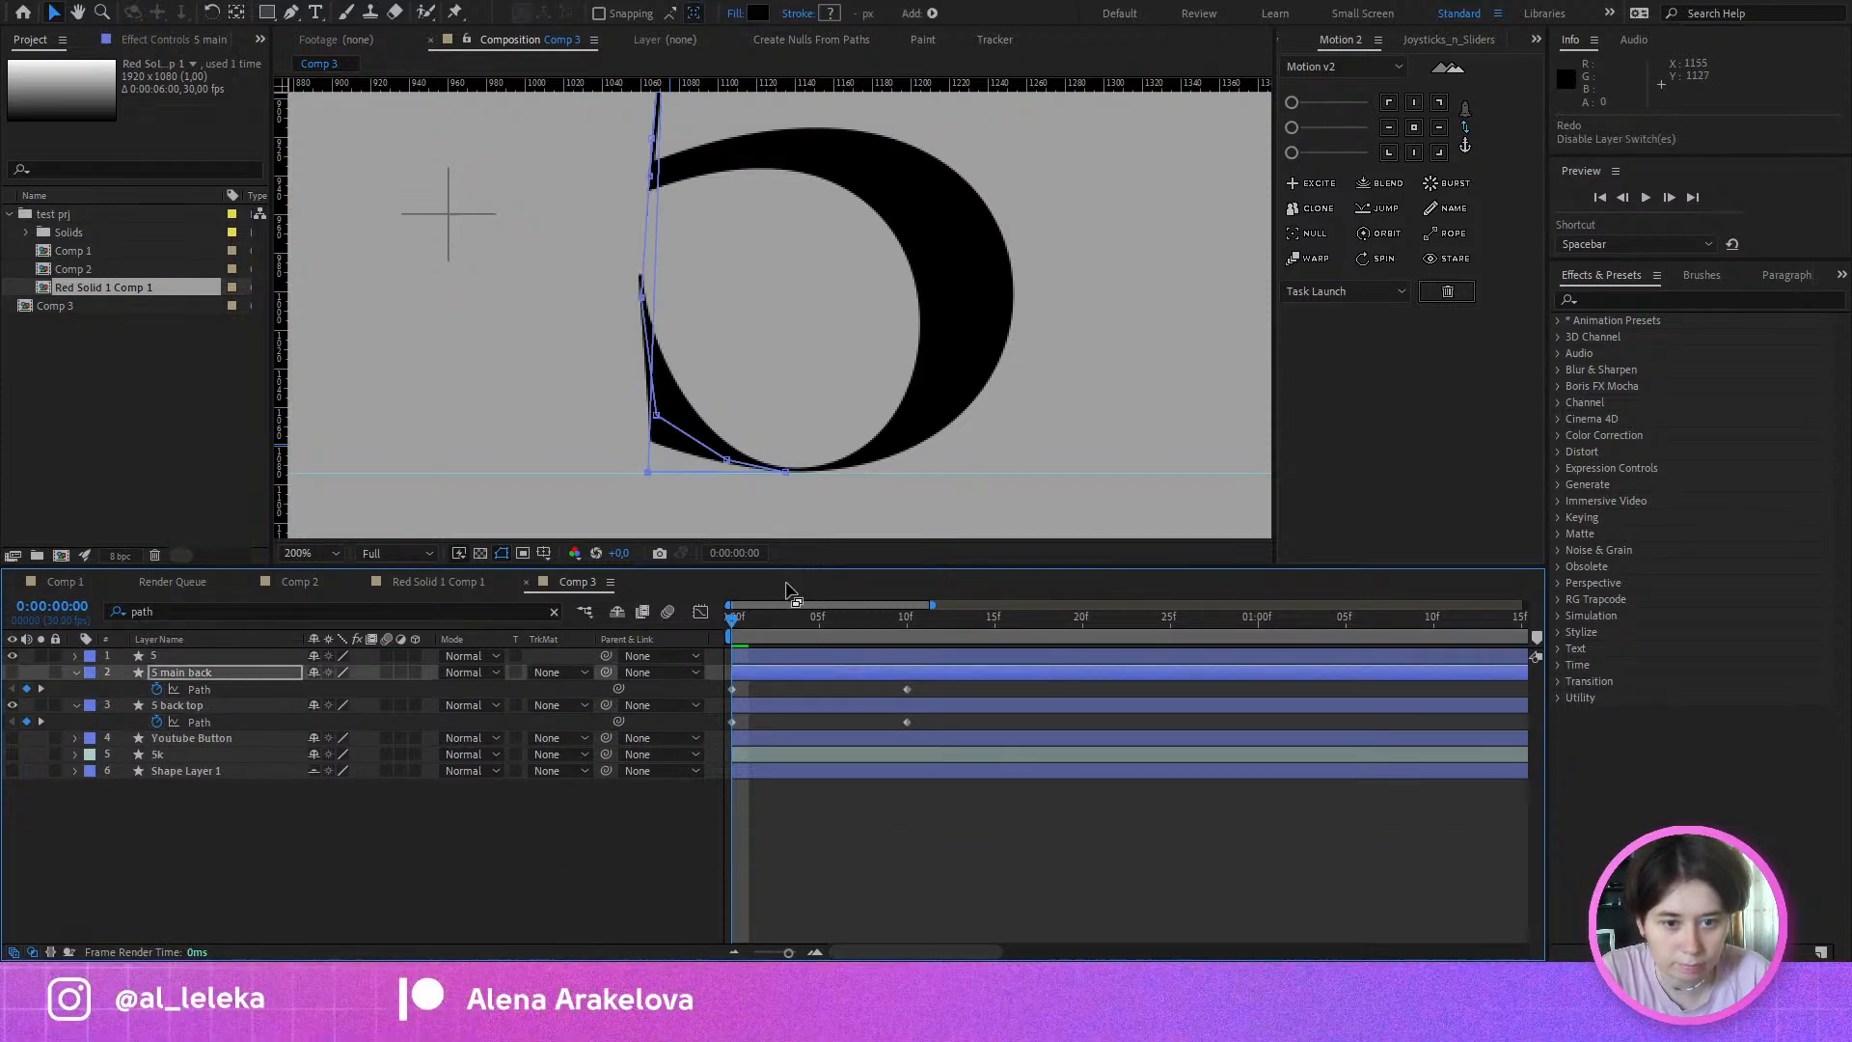
key("ctrl+shift+z")
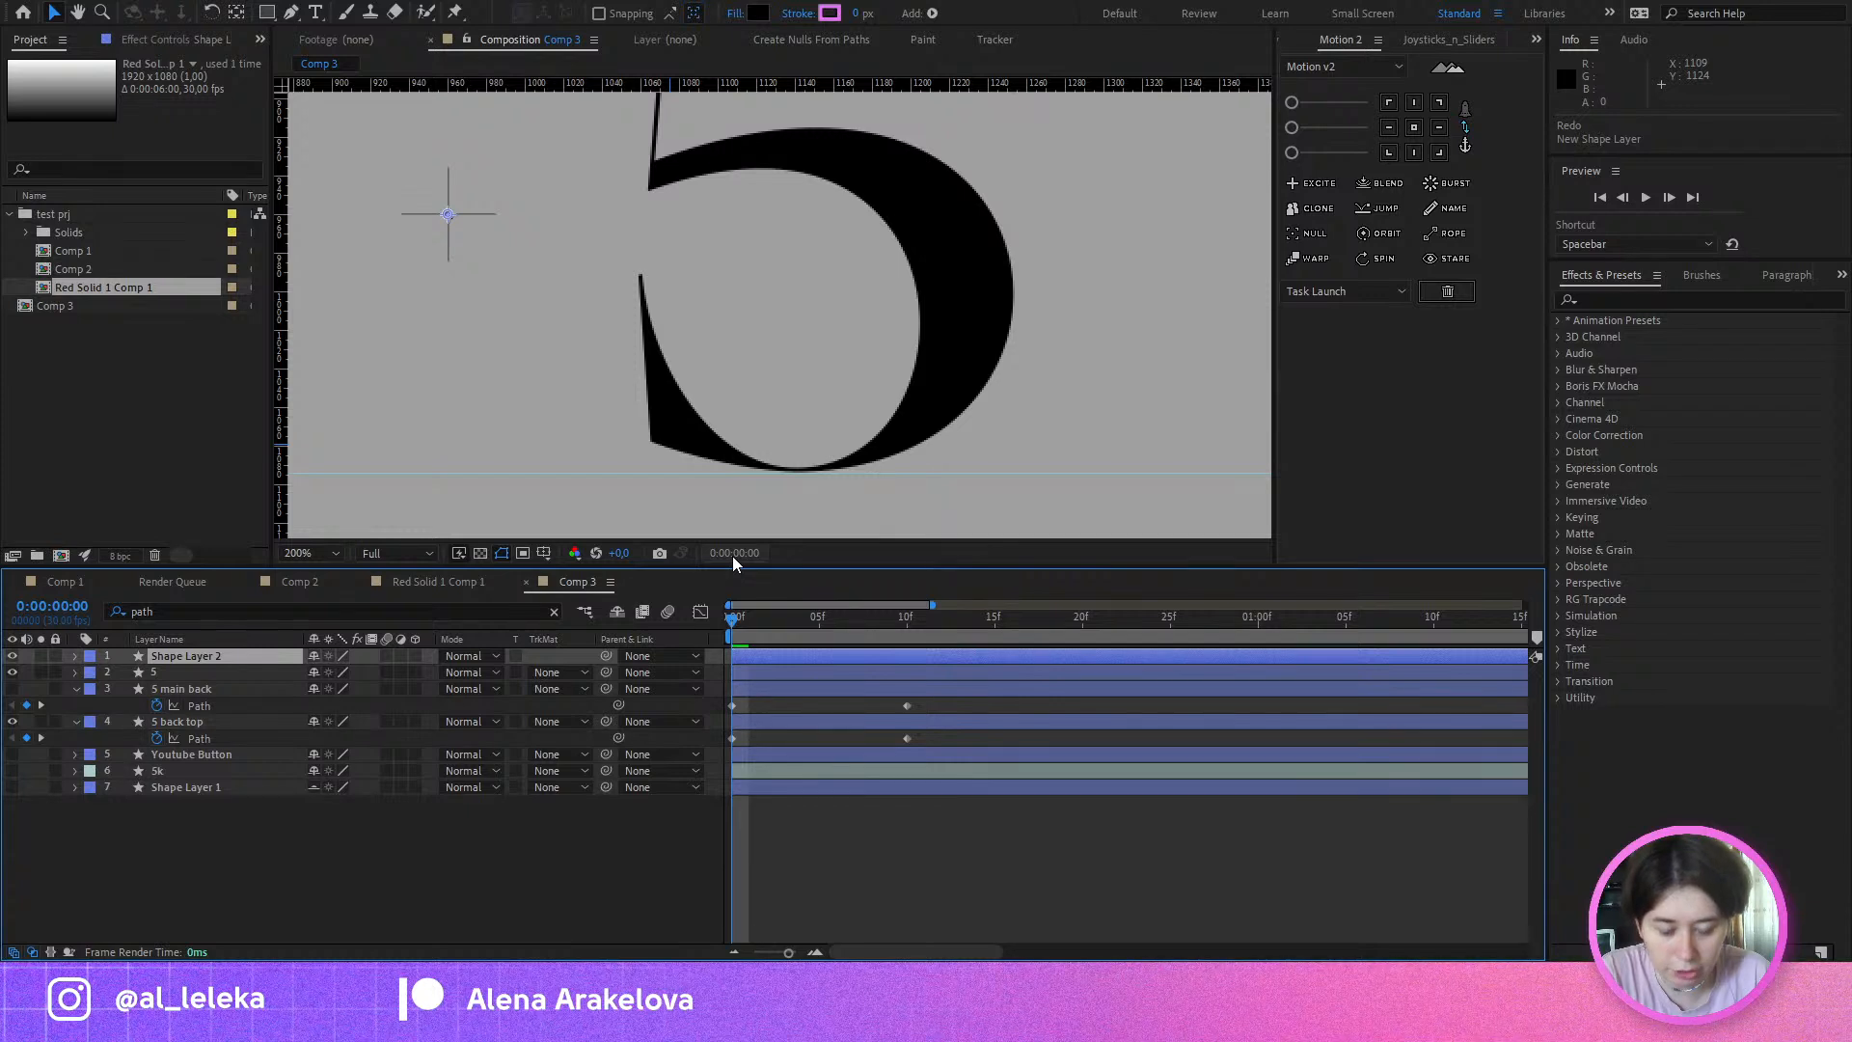
key("ctrl+z")
key("ctrl+shift+z")
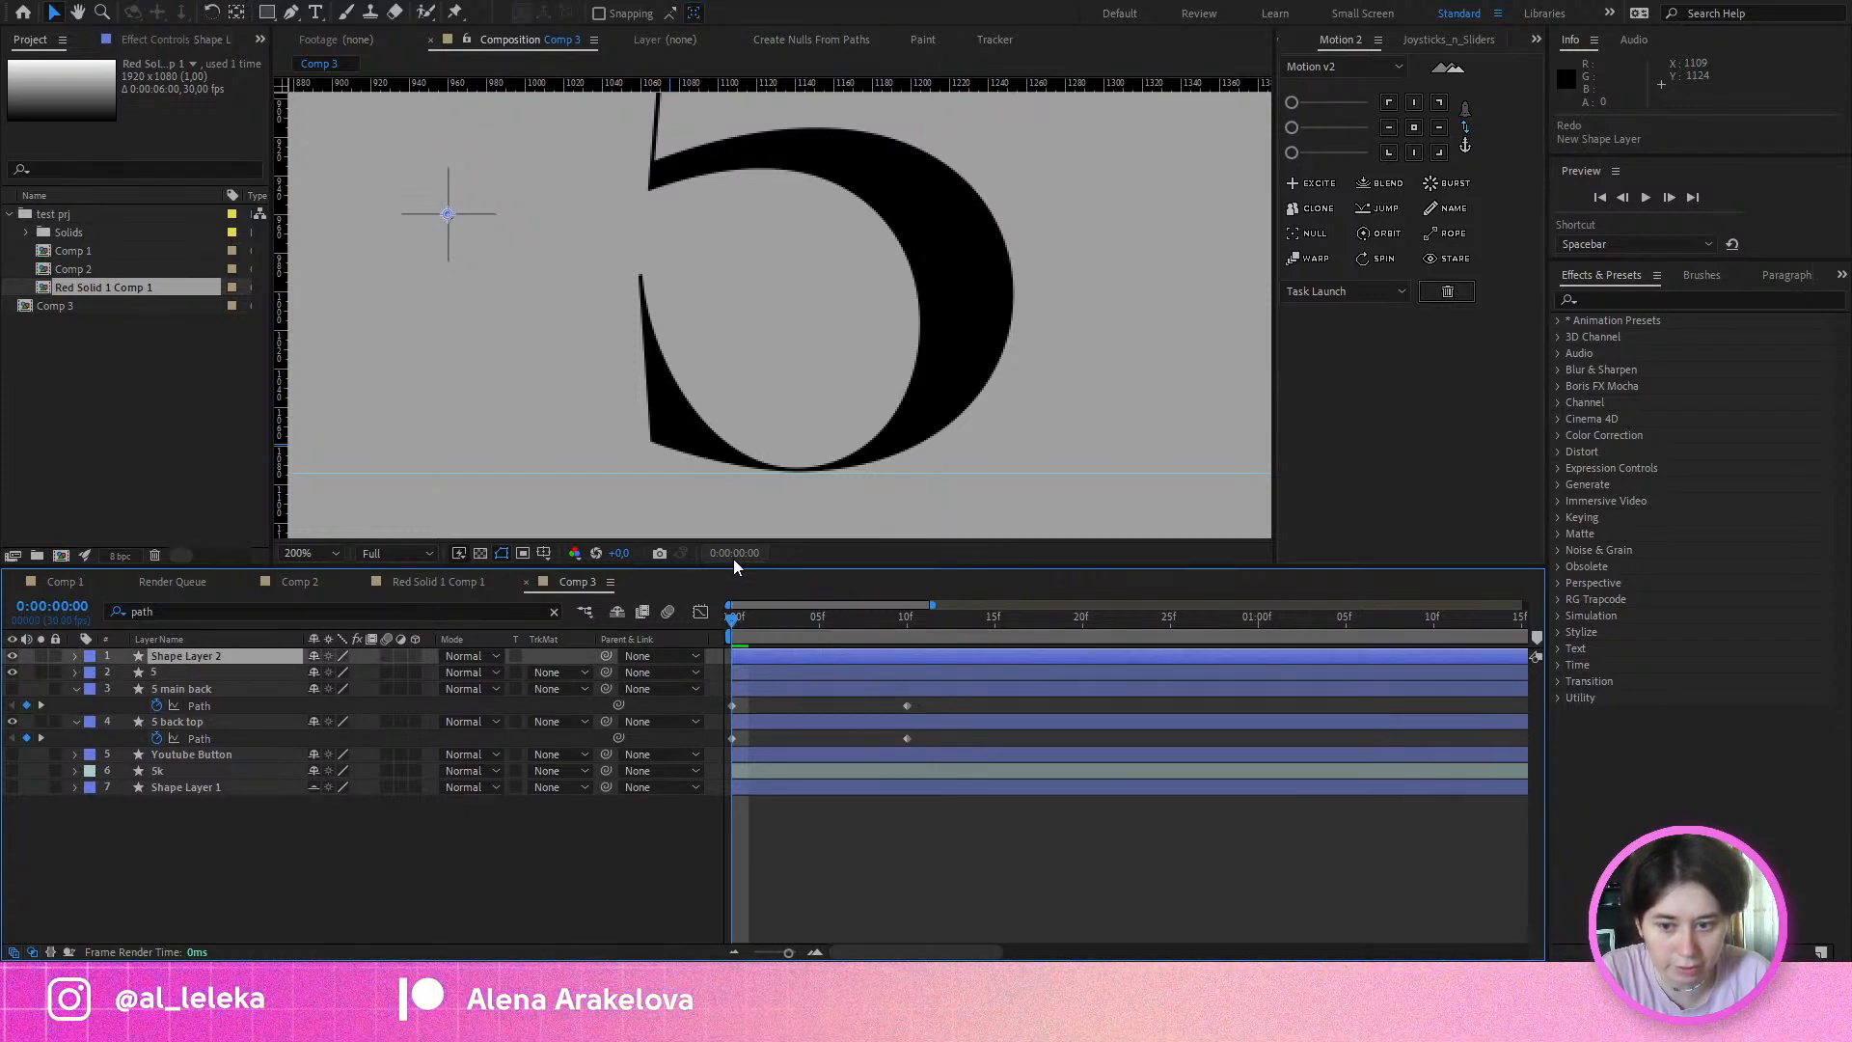
key("ctrl+z")
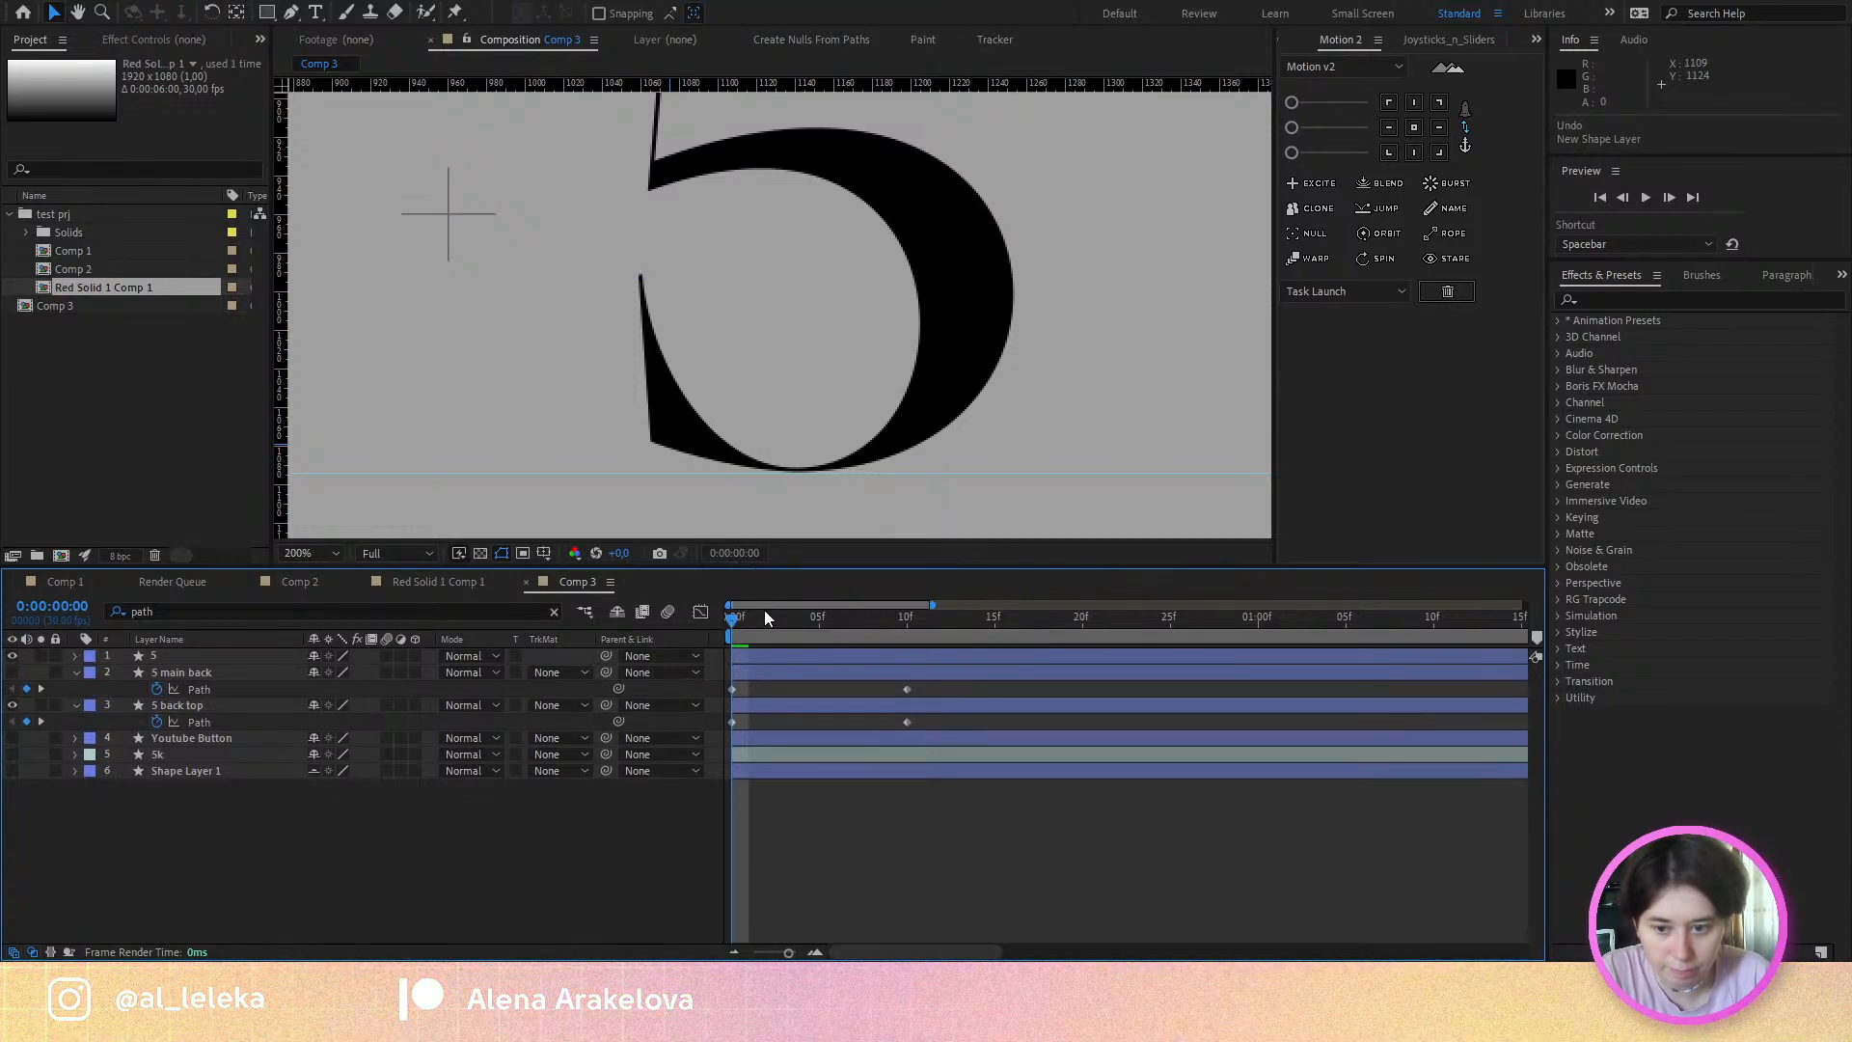
left_click(475, 836)
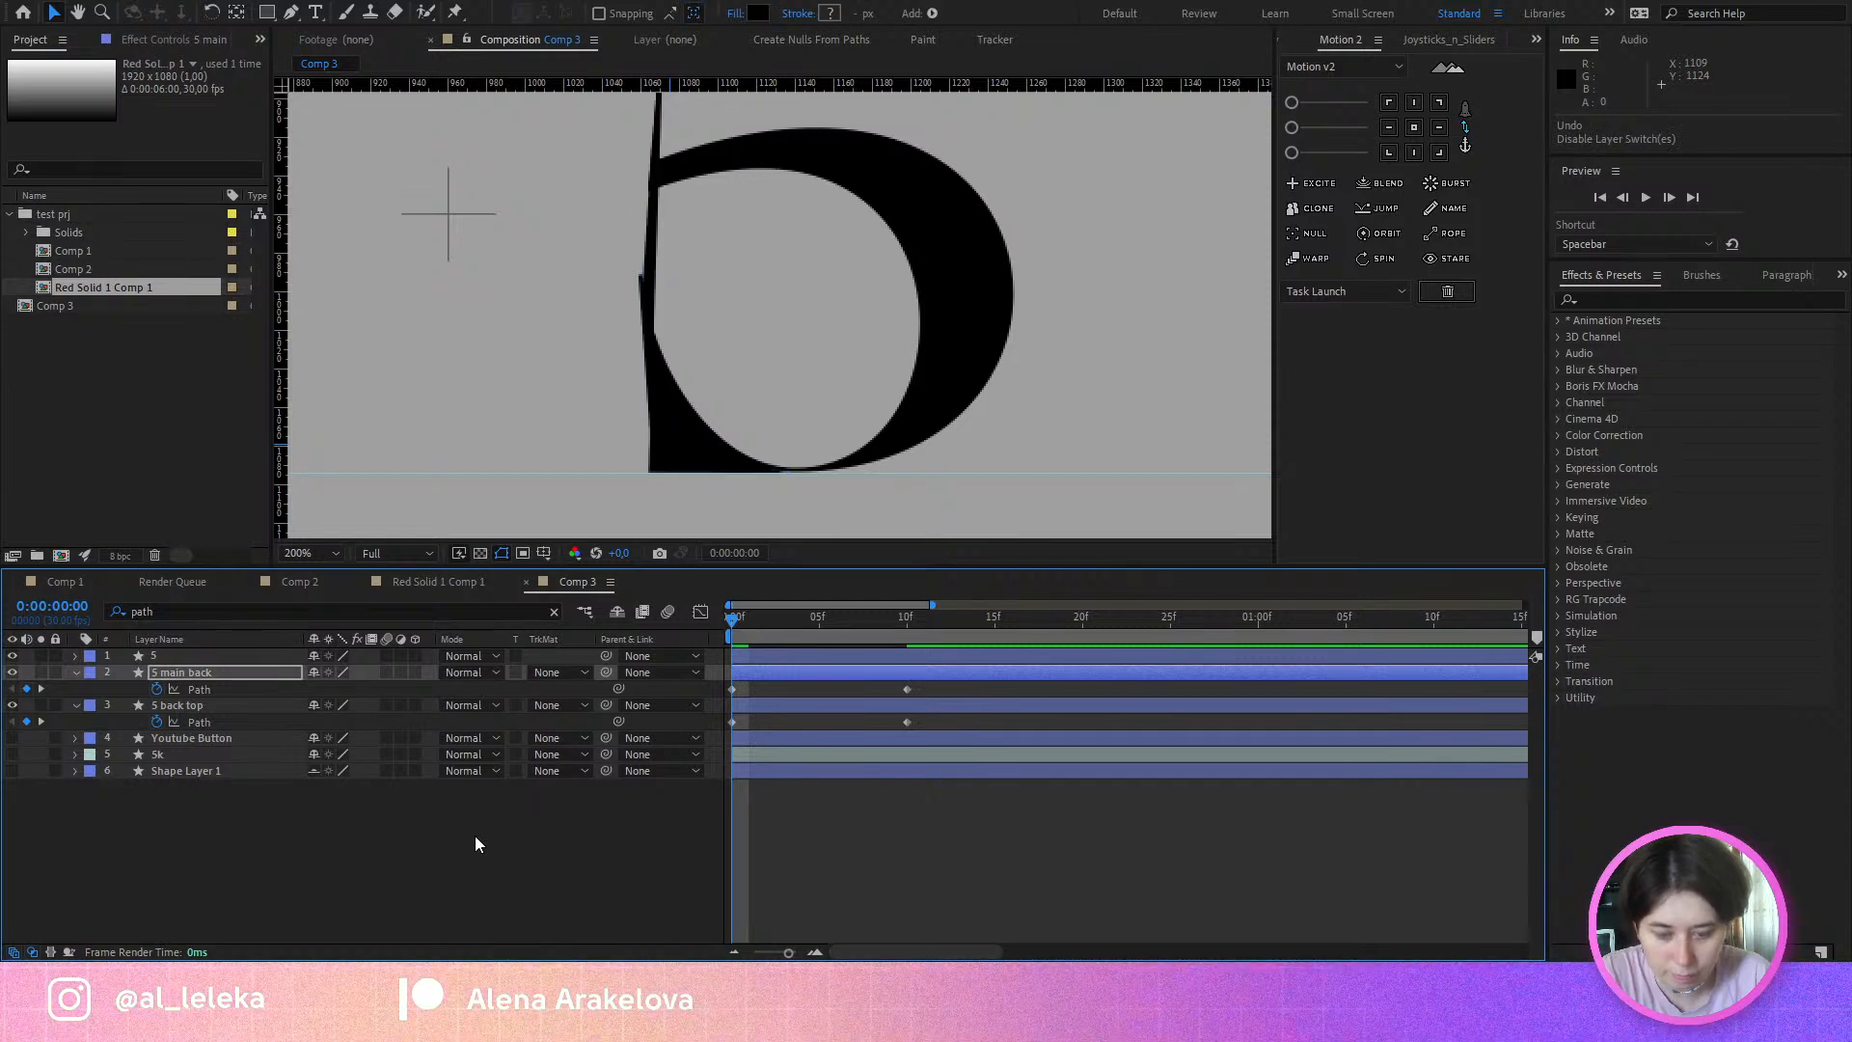
key("ctrl+v")
Step: At frame 10, keyframe Shape Layer 2's path with its tip and bottom-left corner vertices moved onto the black square's left edge
key("space")
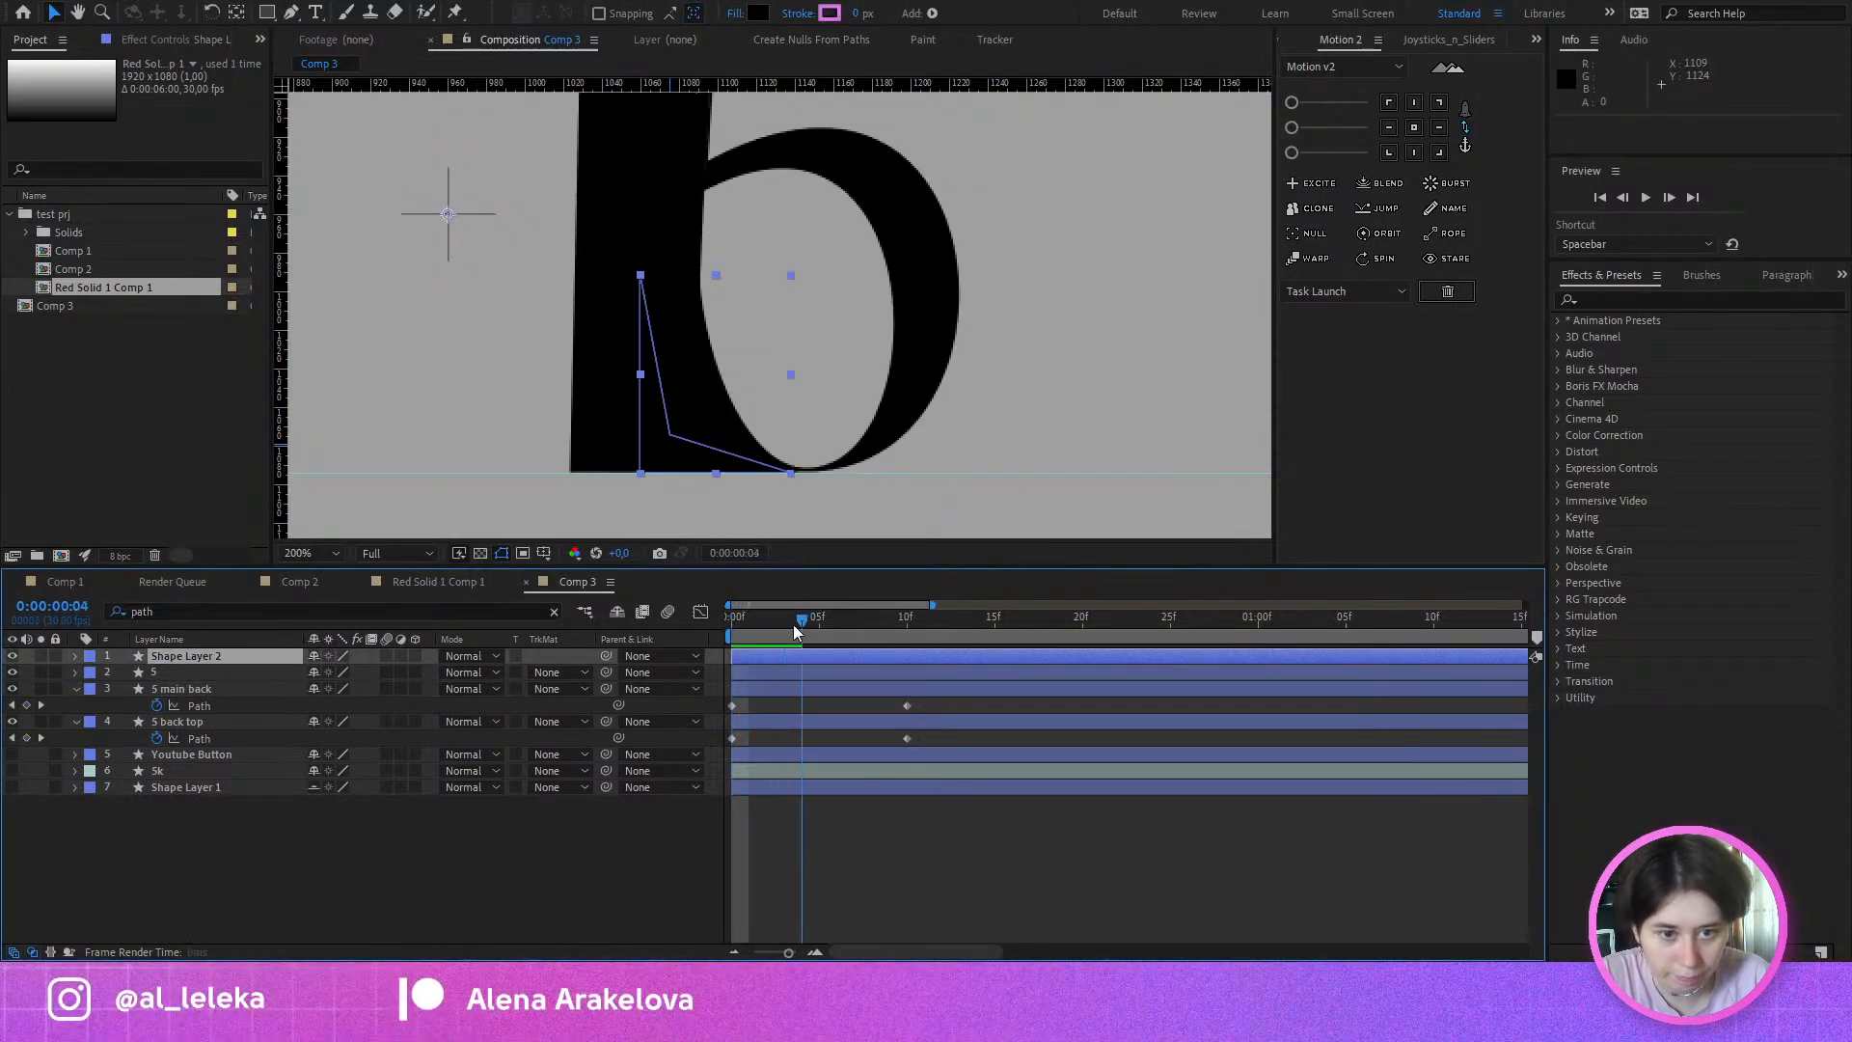
left_click_drag(894, 648, 903, 651)
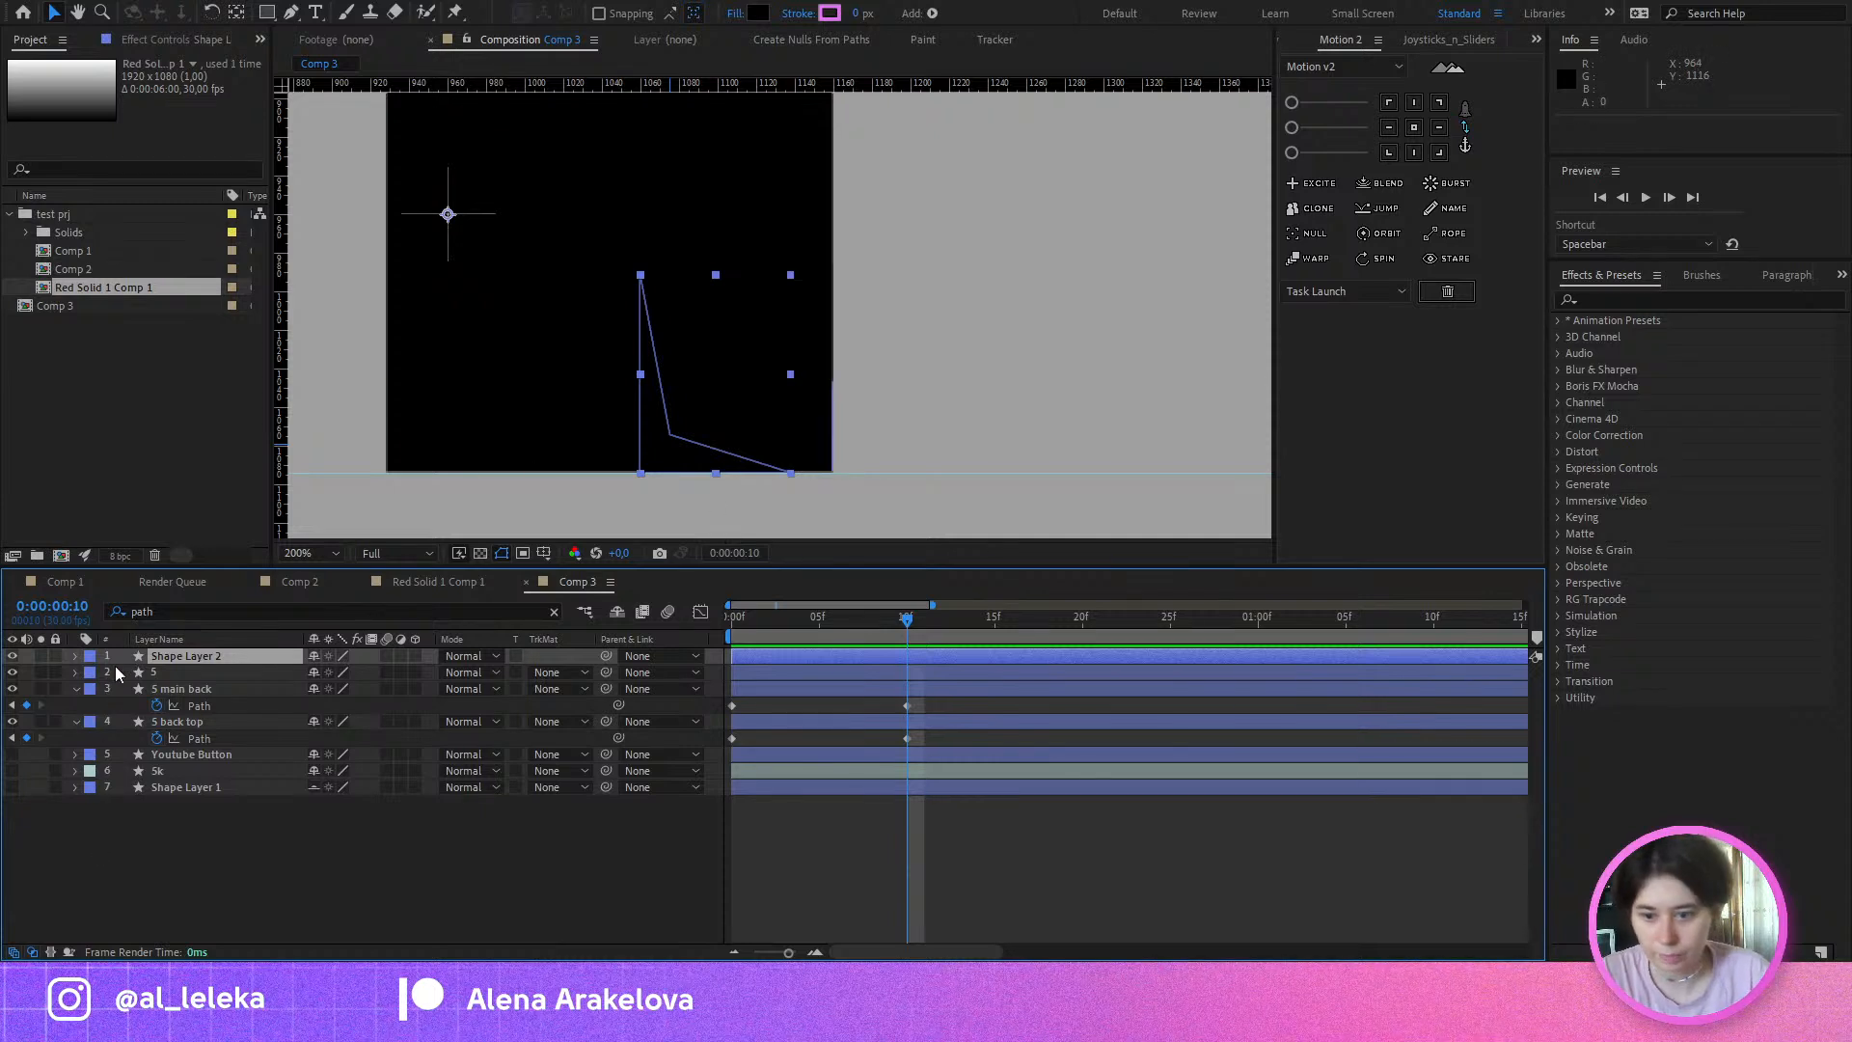
key("u")
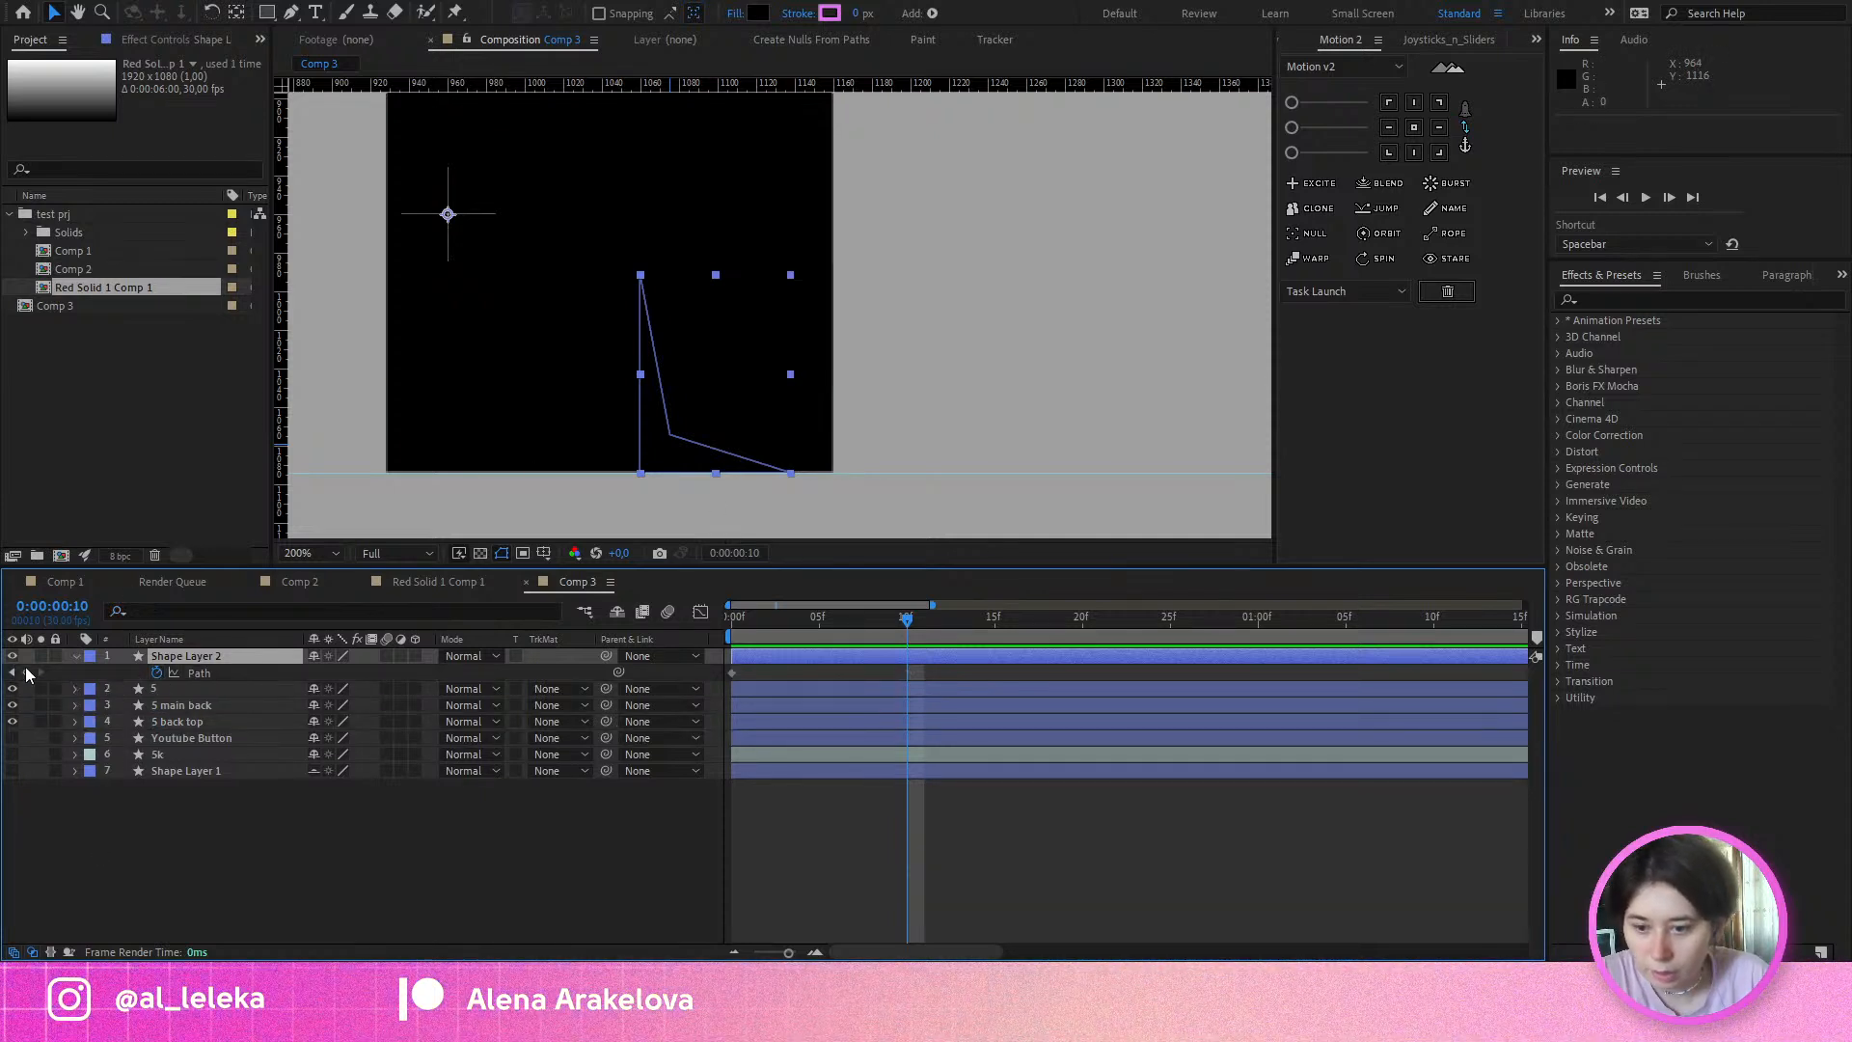
left_click_drag(604, 249, 382, 471)
scroll(367, 397, "up", 3)
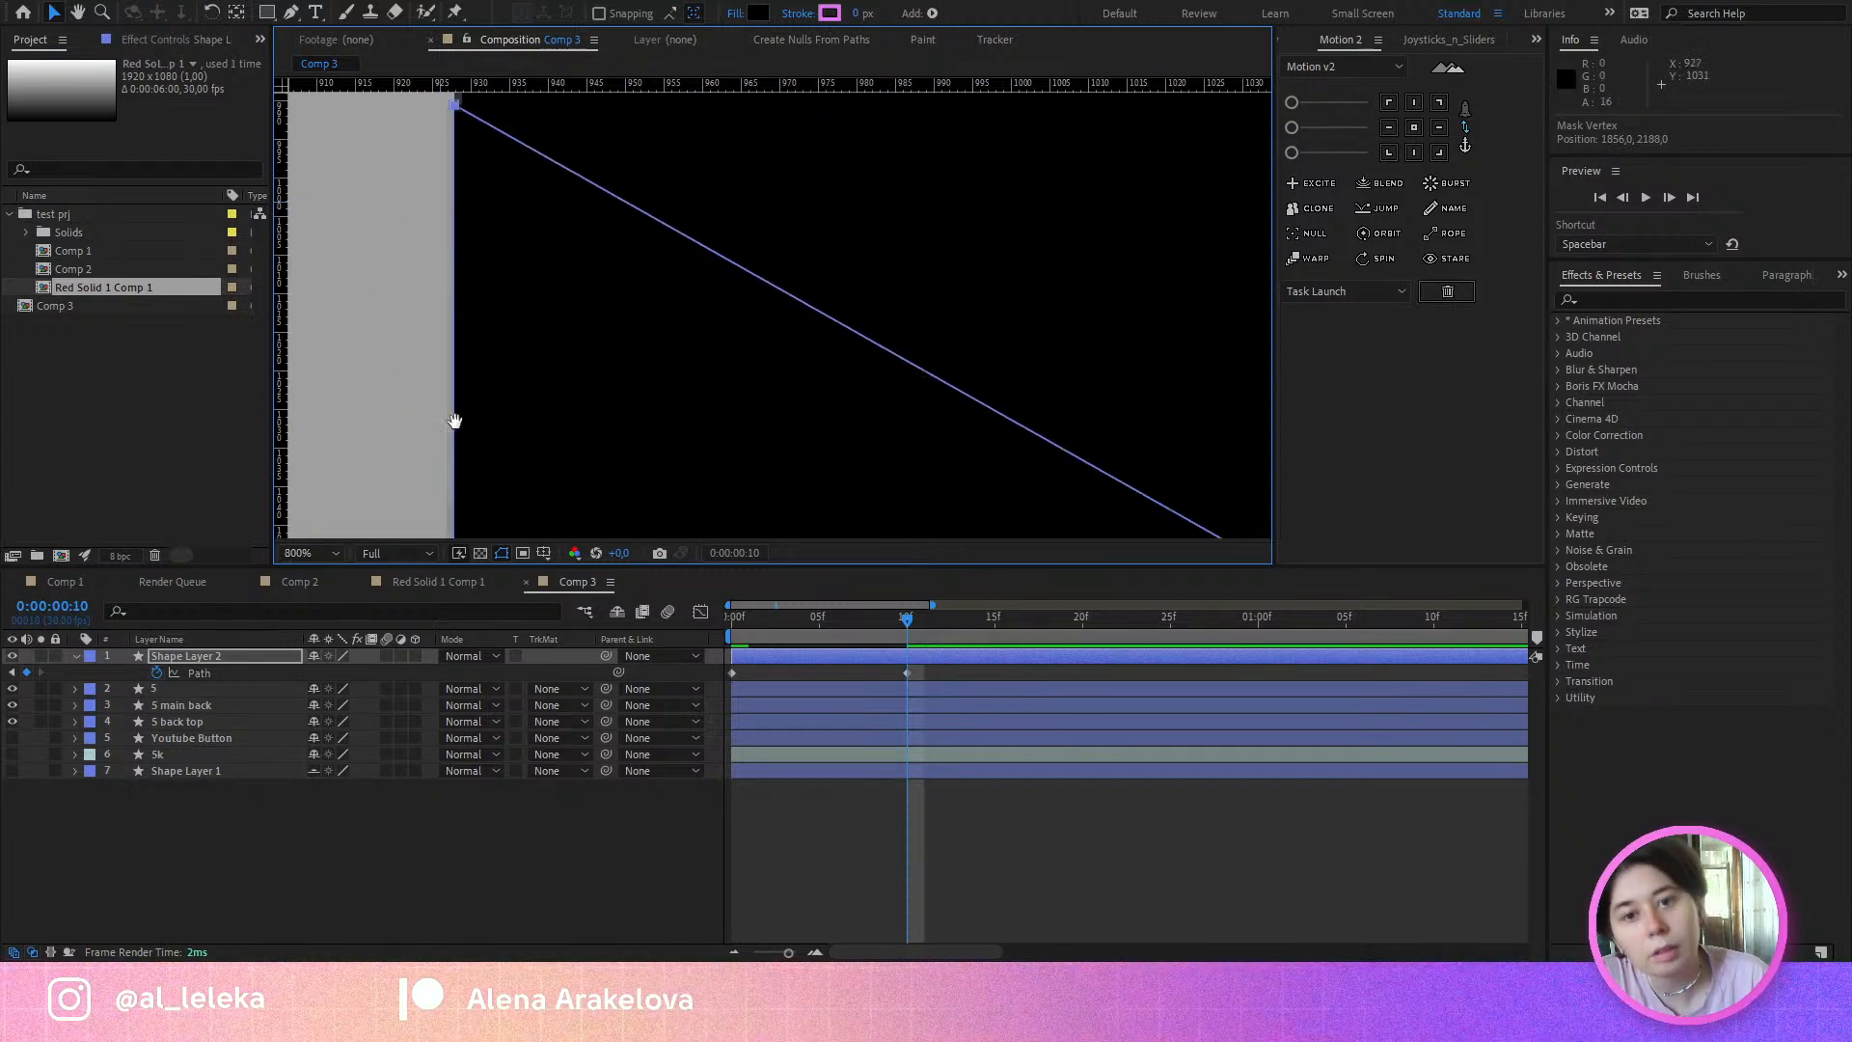
scroll(454, 422, "up", 2)
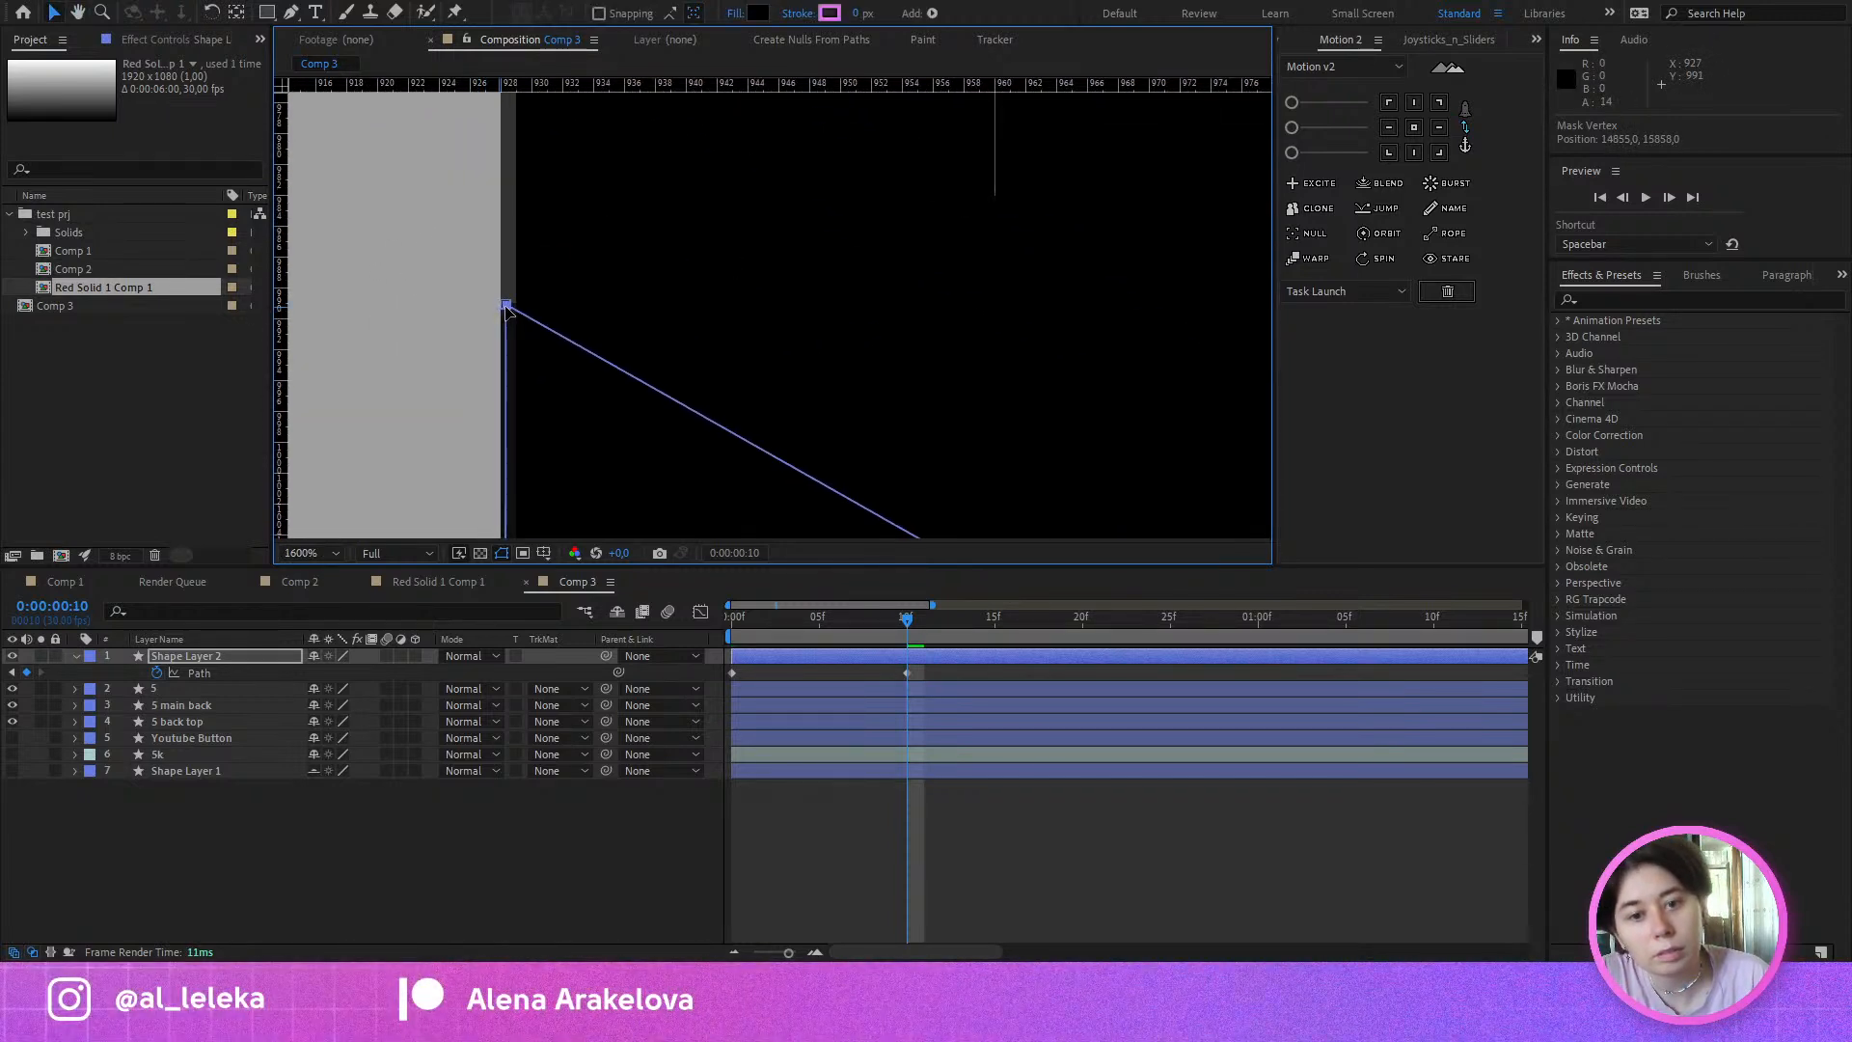
scroll(507, 310, "down", 3)
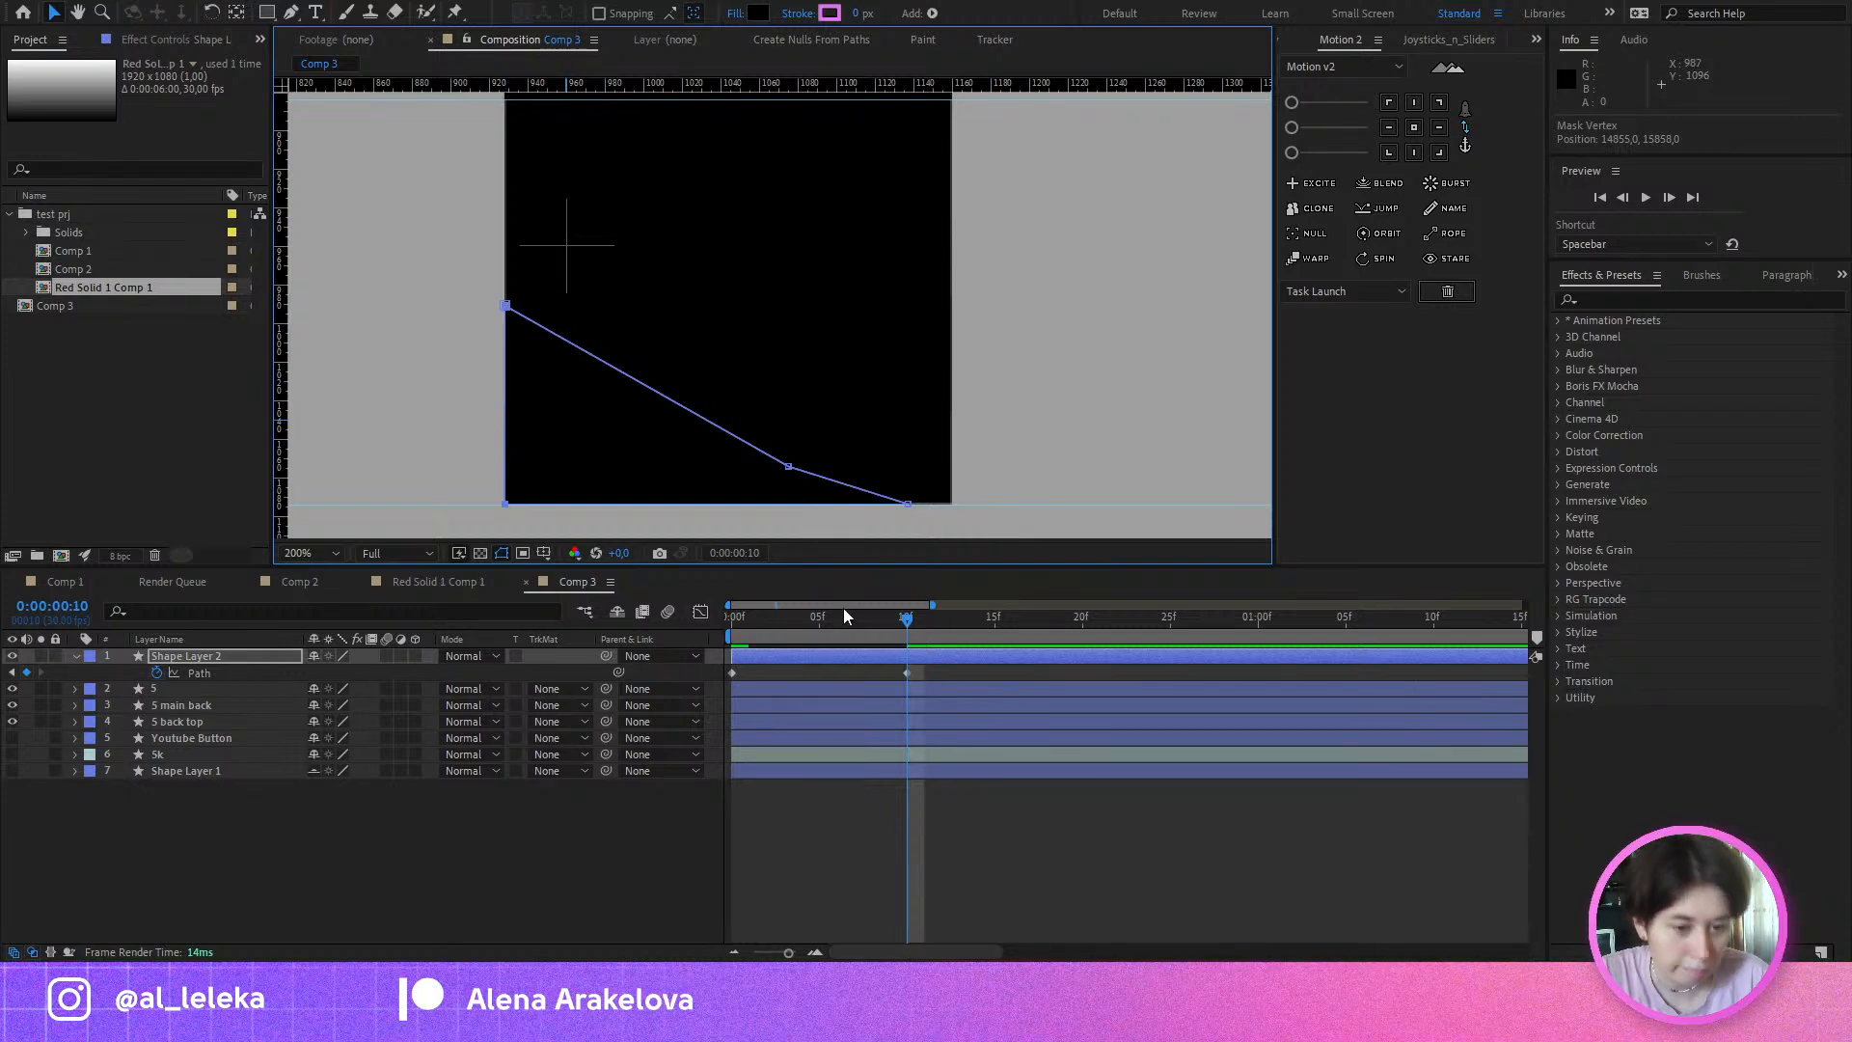
Step: Hide 5 main back and, at frame 4, try moving Shape Layer 2's inner vertex onto the 5's lower terminal corner
left_click_drag(843, 616, 801, 658)
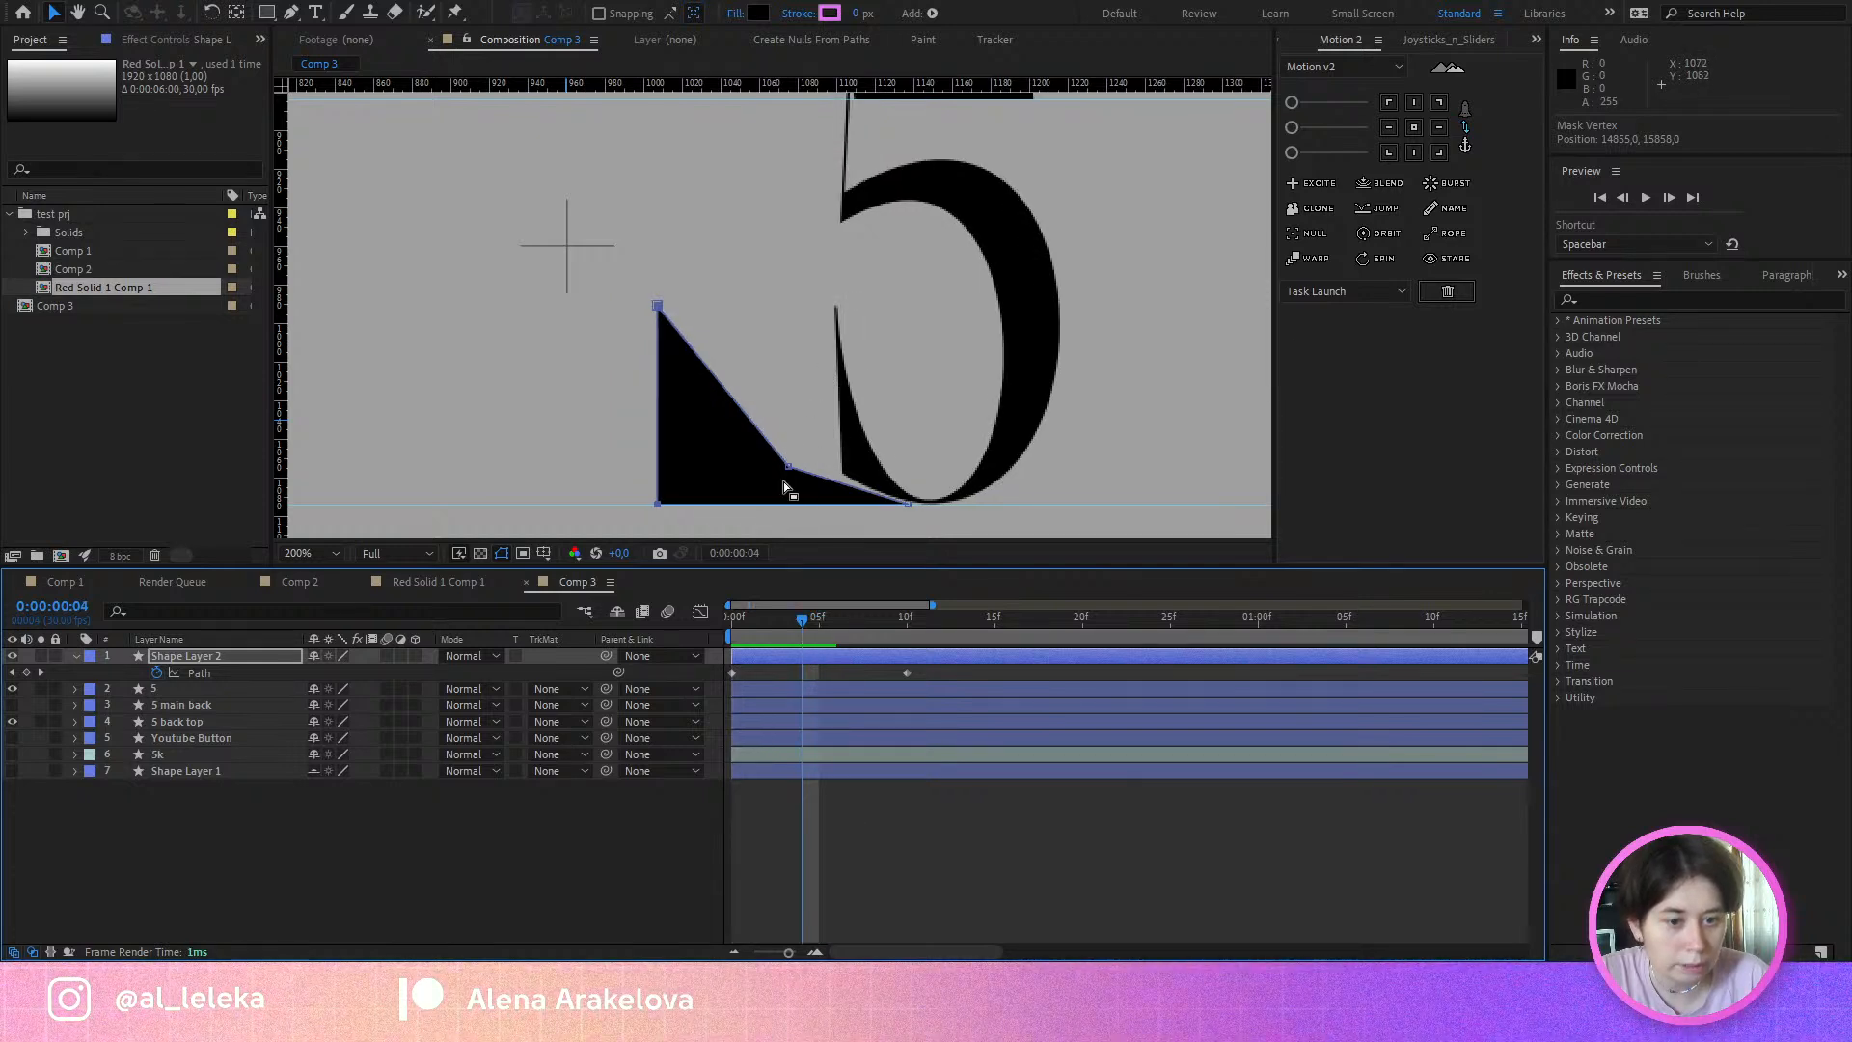
left_click(205, 673)
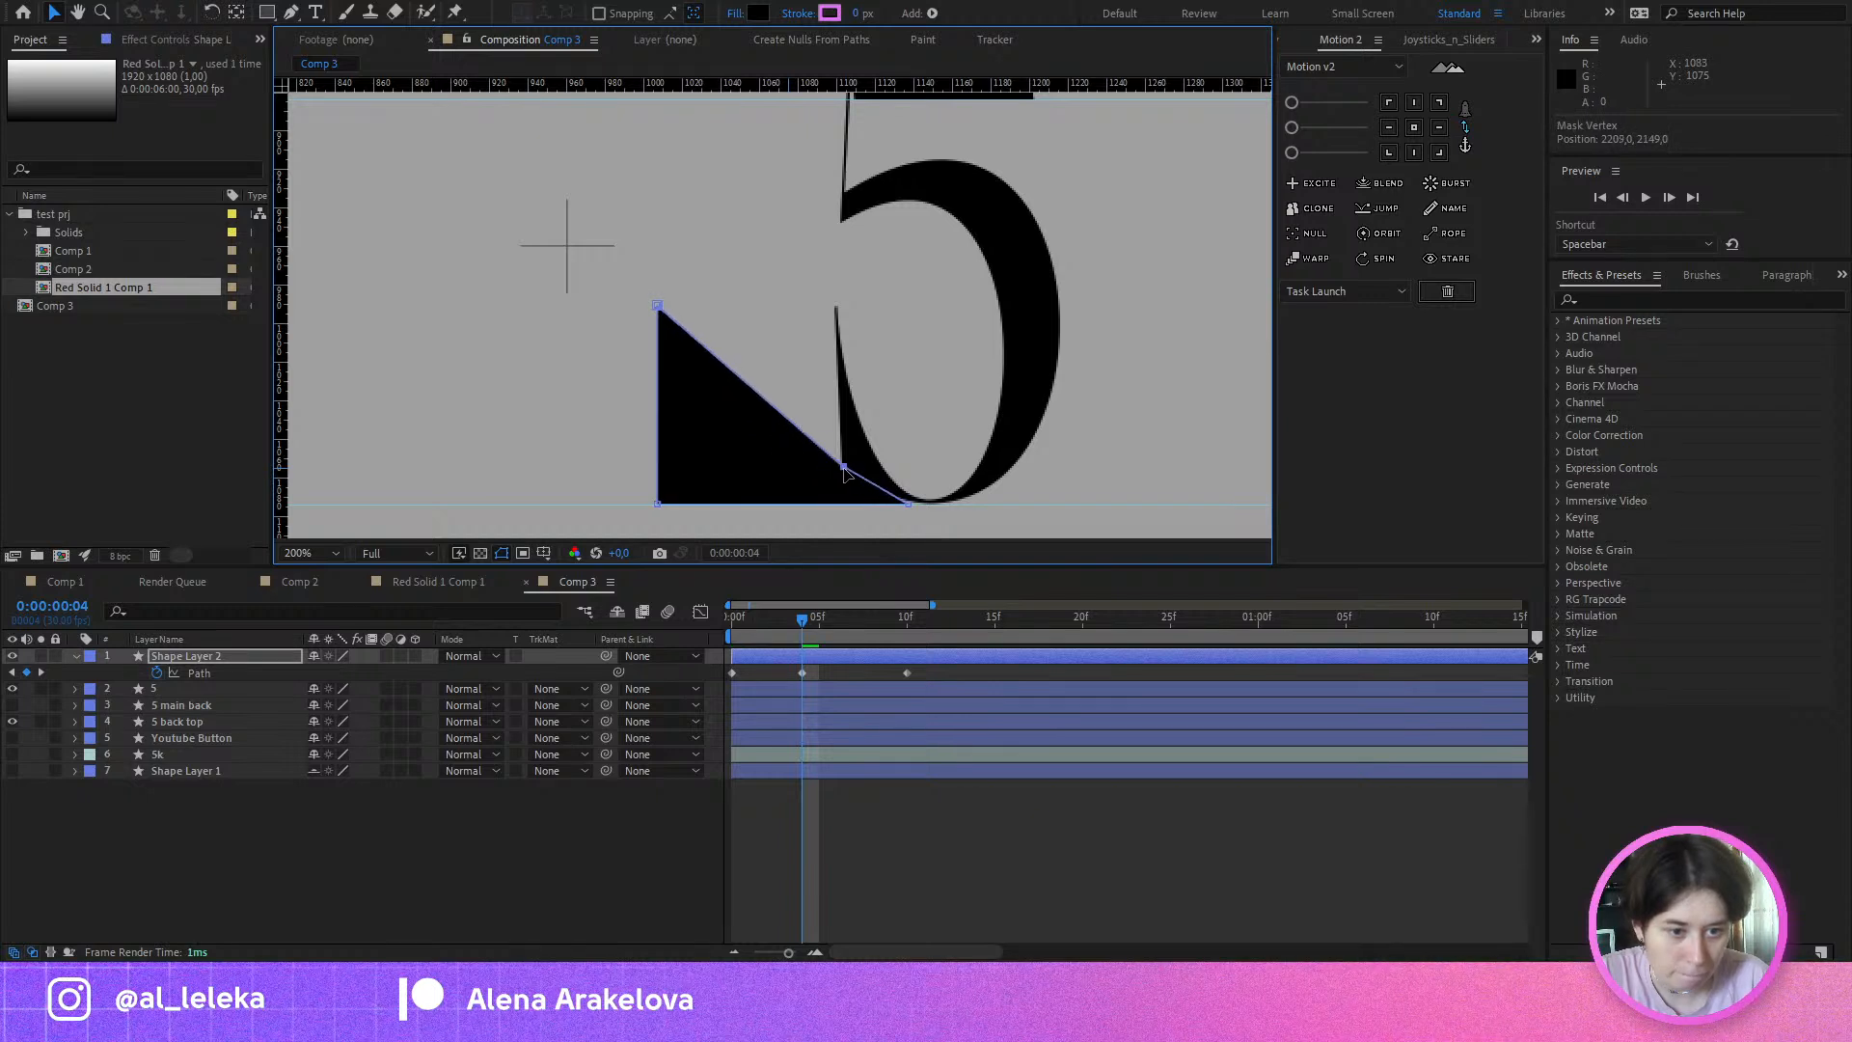
left_click_drag(843, 468, 850, 465)
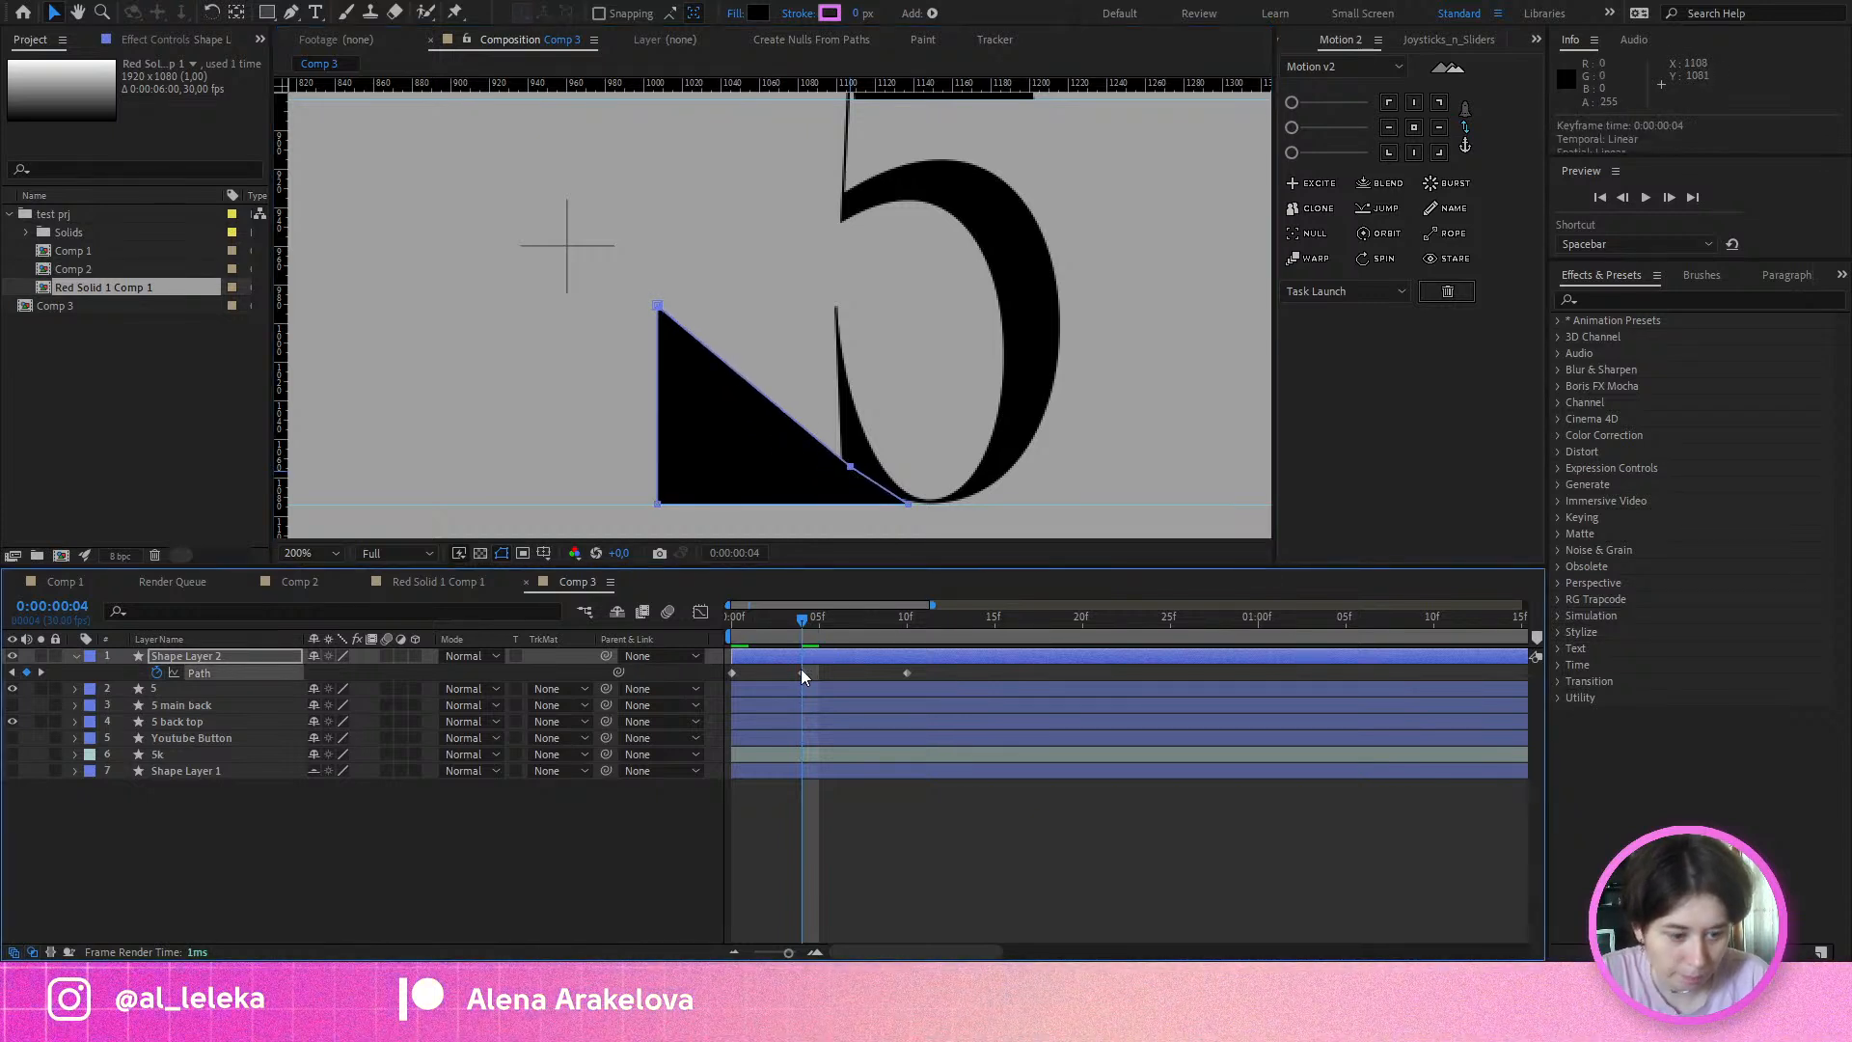
Step: Remove the frame 4 path keyframe and, at frame 10, move Shape Layer 2's inner and bottom-right vertices onto the square's right edge
left_click_drag(806, 620, 906, 647)
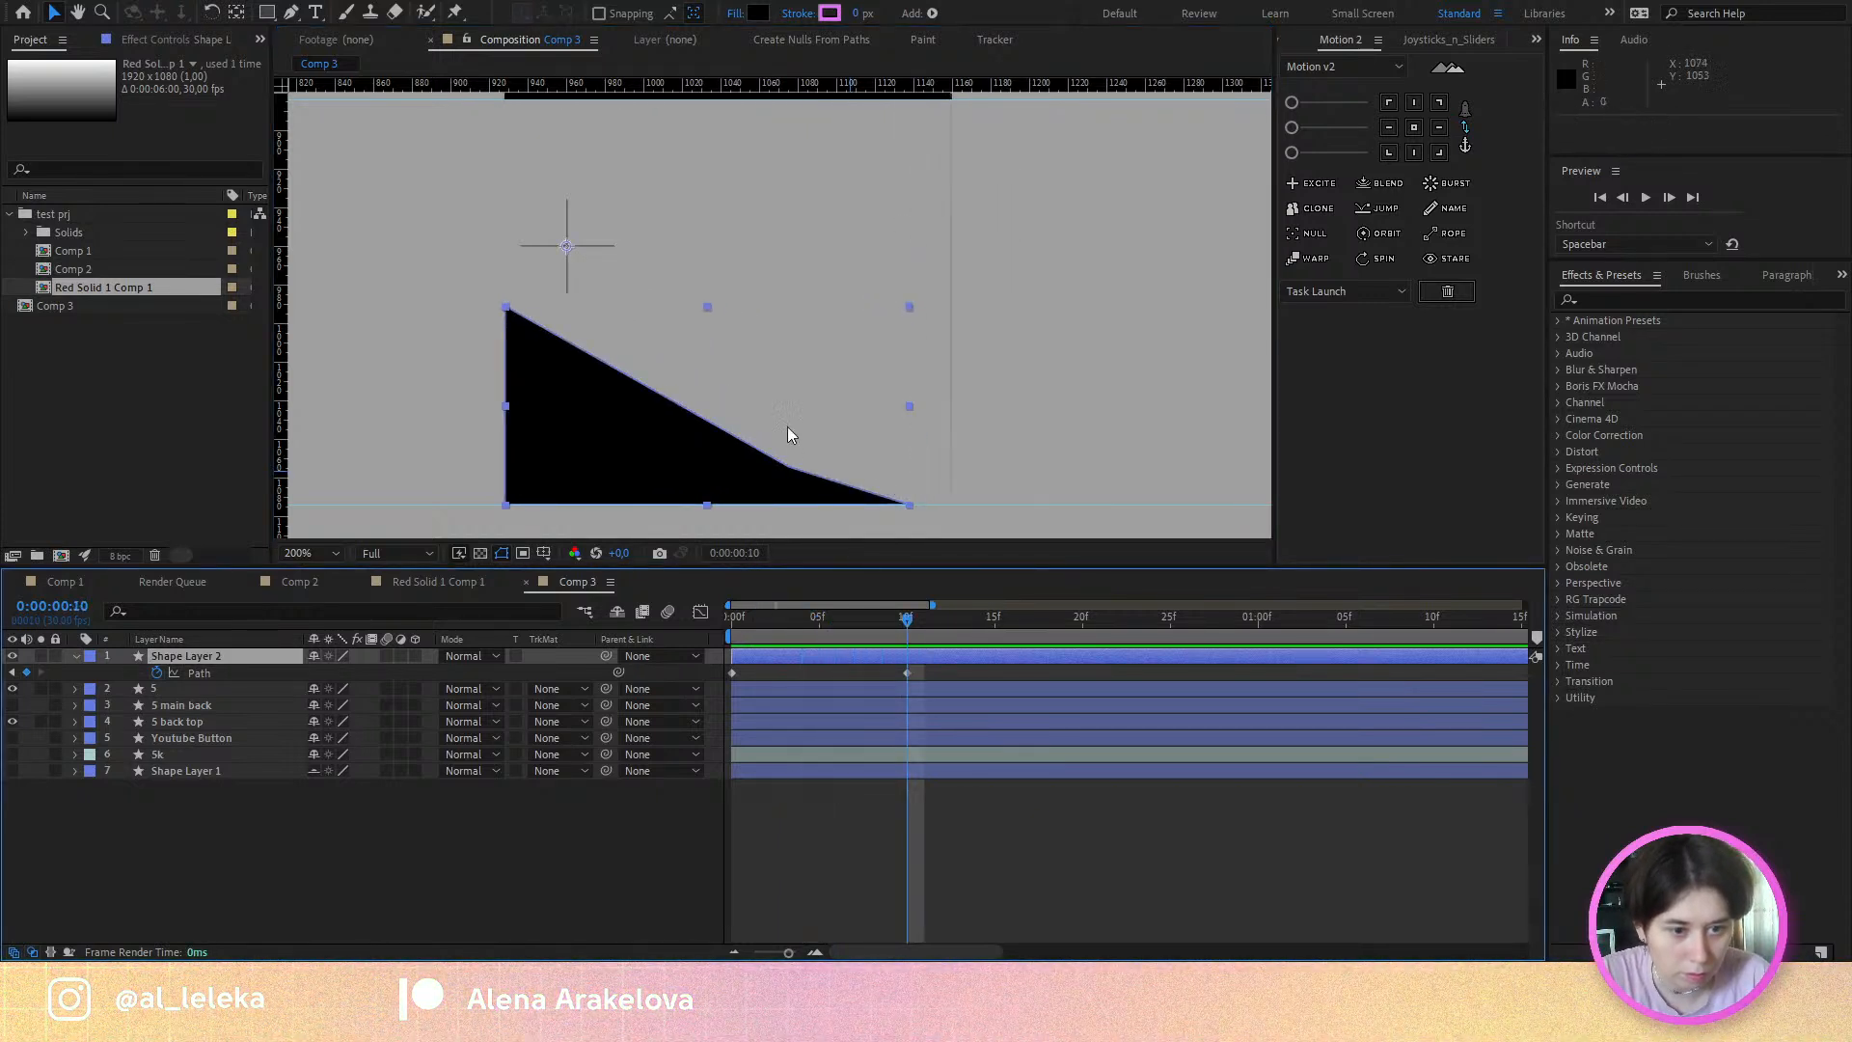
left_click(207, 673)
mouse_move(920, 472)
left_mouse_down()
mouse_move(899, 517)
mouse_move(947, 486)
left_mouse_up()
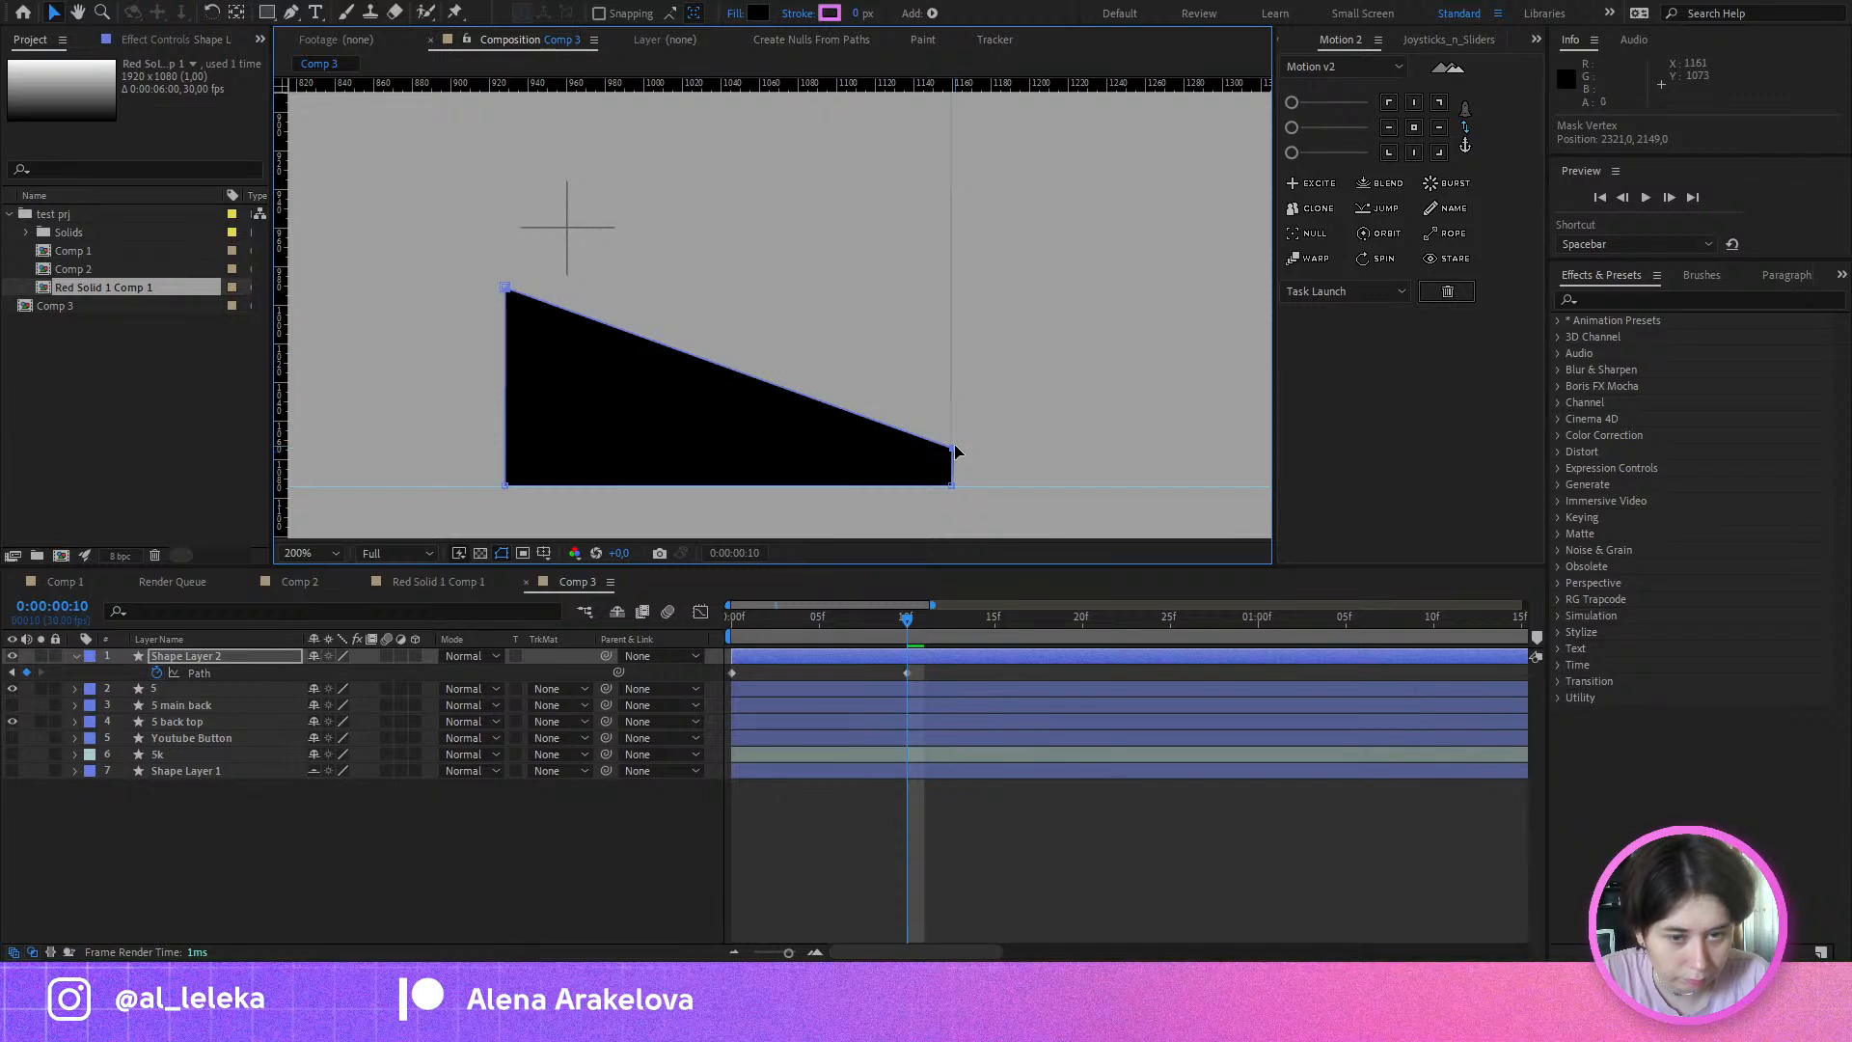
Step: At frame 5, add a vertex to Shape Layer 2's sloped edge and place it on the 5's lower terminal tip
left_click_drag(847, 628, 816, 627)
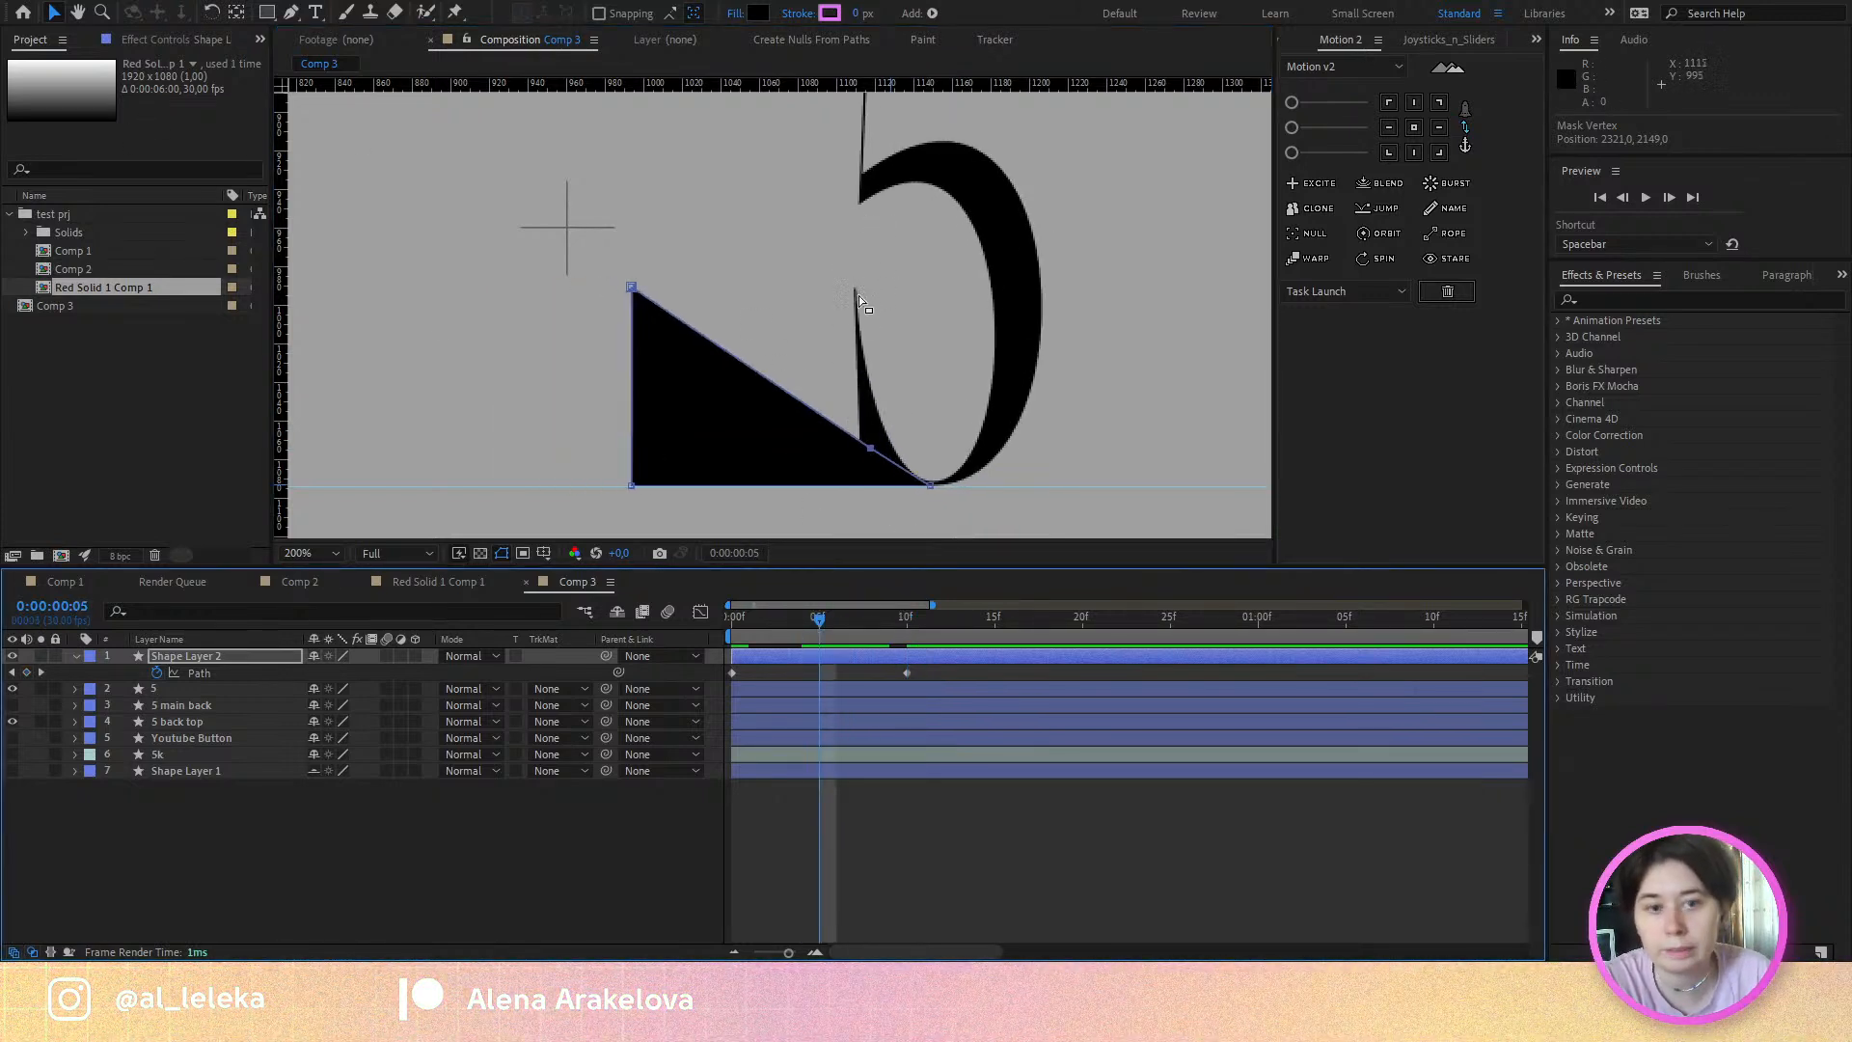
key("g")
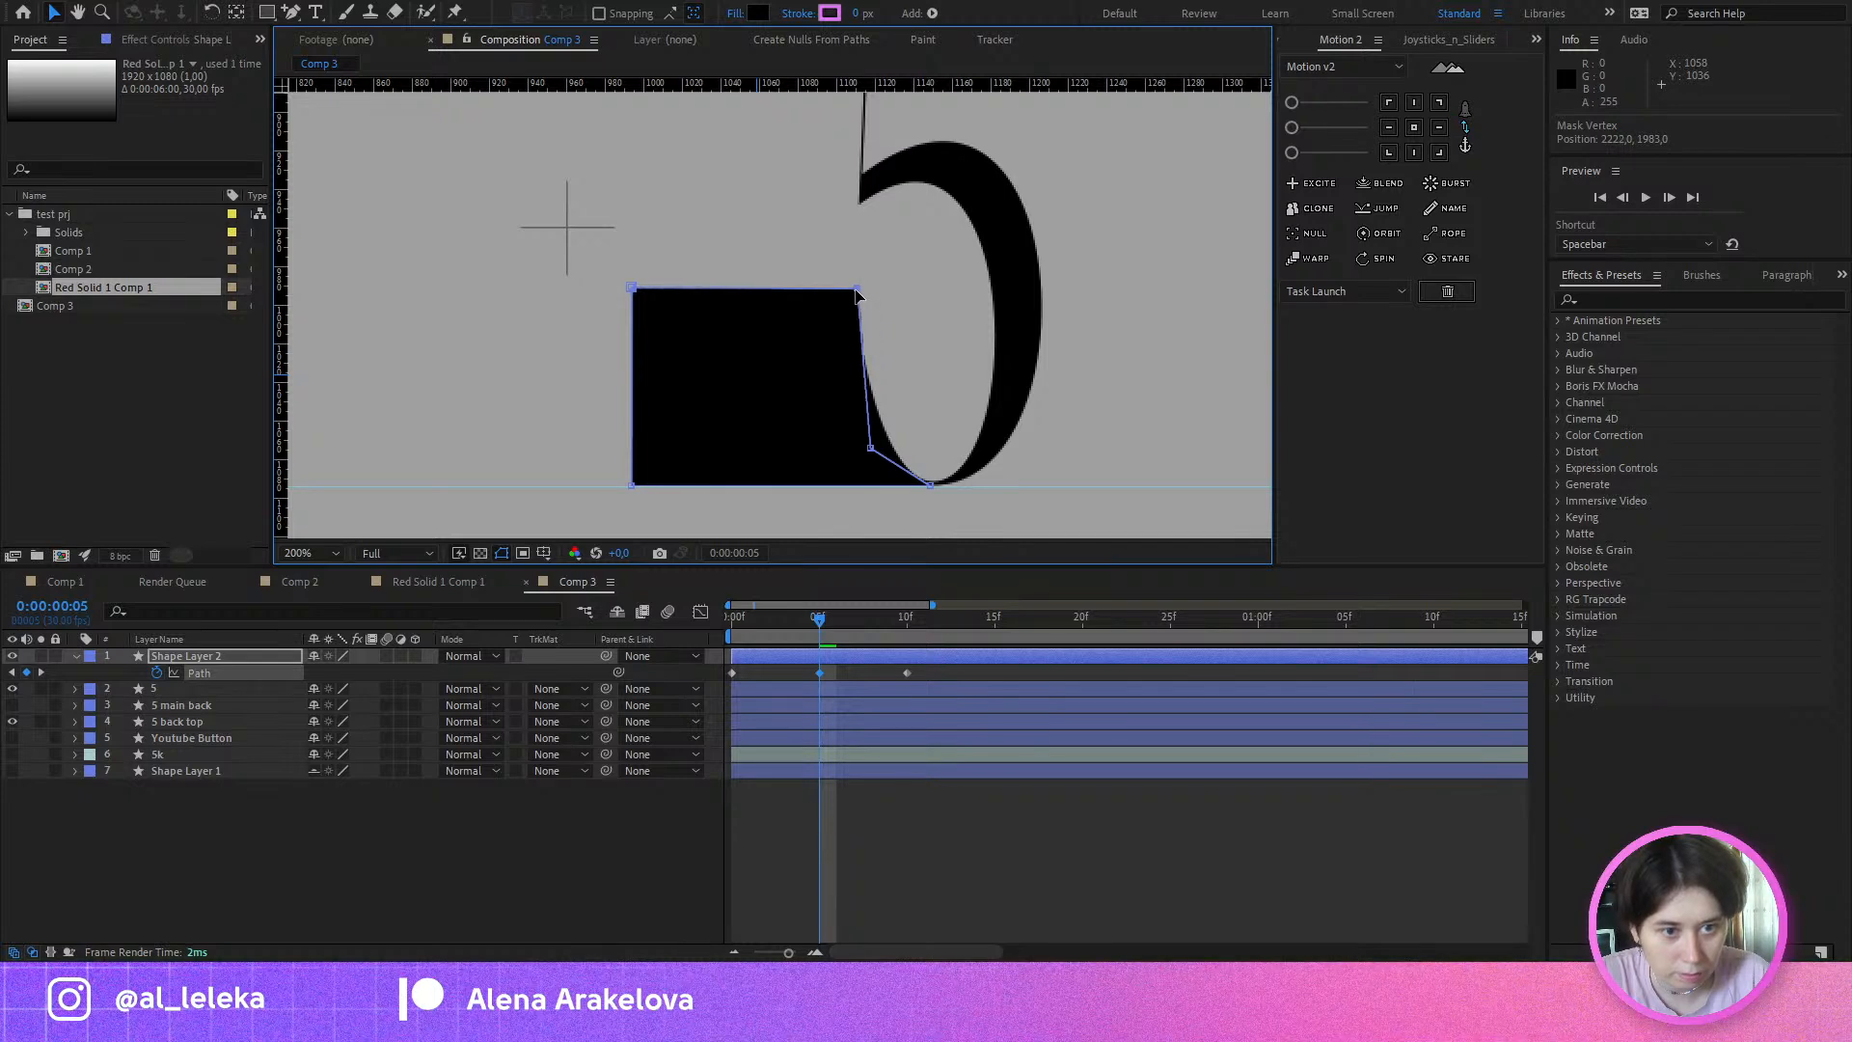
Step: Try deleting Shape Layer 2's path keyframe at frame 5, undo the deletion, and return to frame 5
left_click_drag(821, 622, 768, 691)
key("Delete")
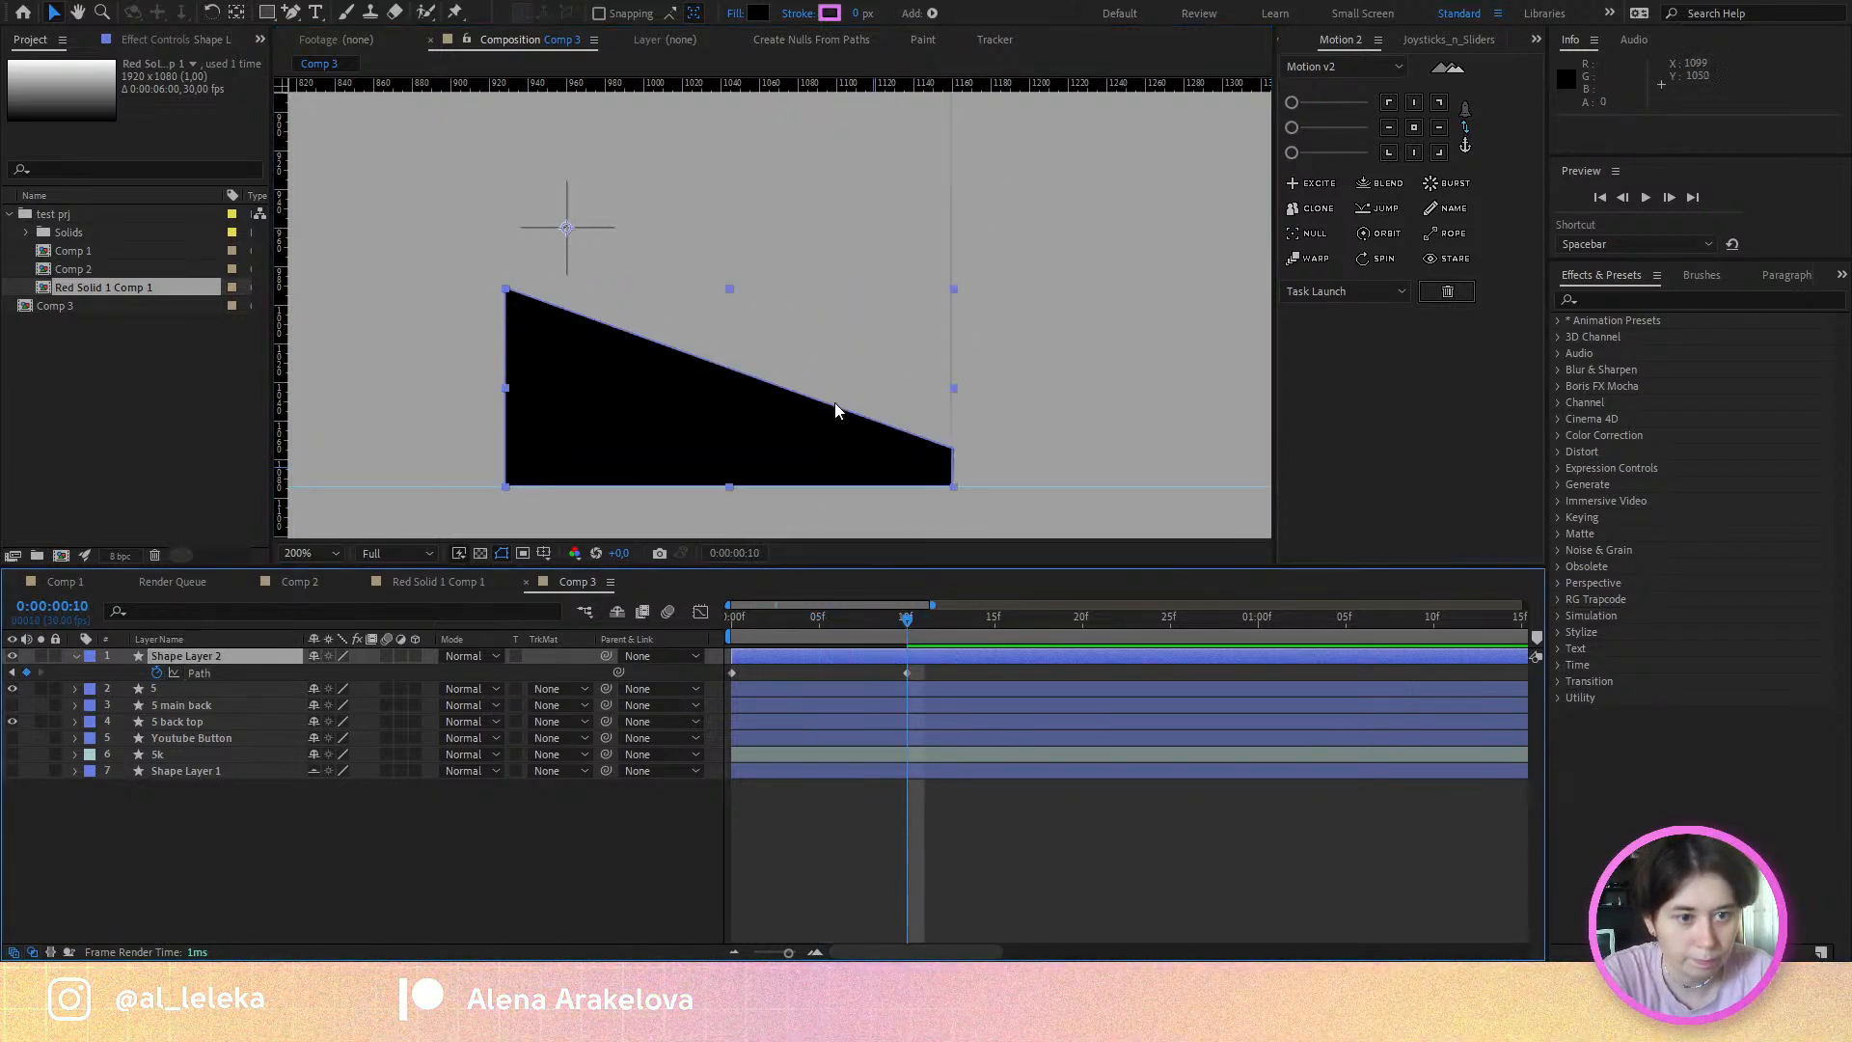
key("ctrl+z")
left_click_drag(905, 618, 818, 618)
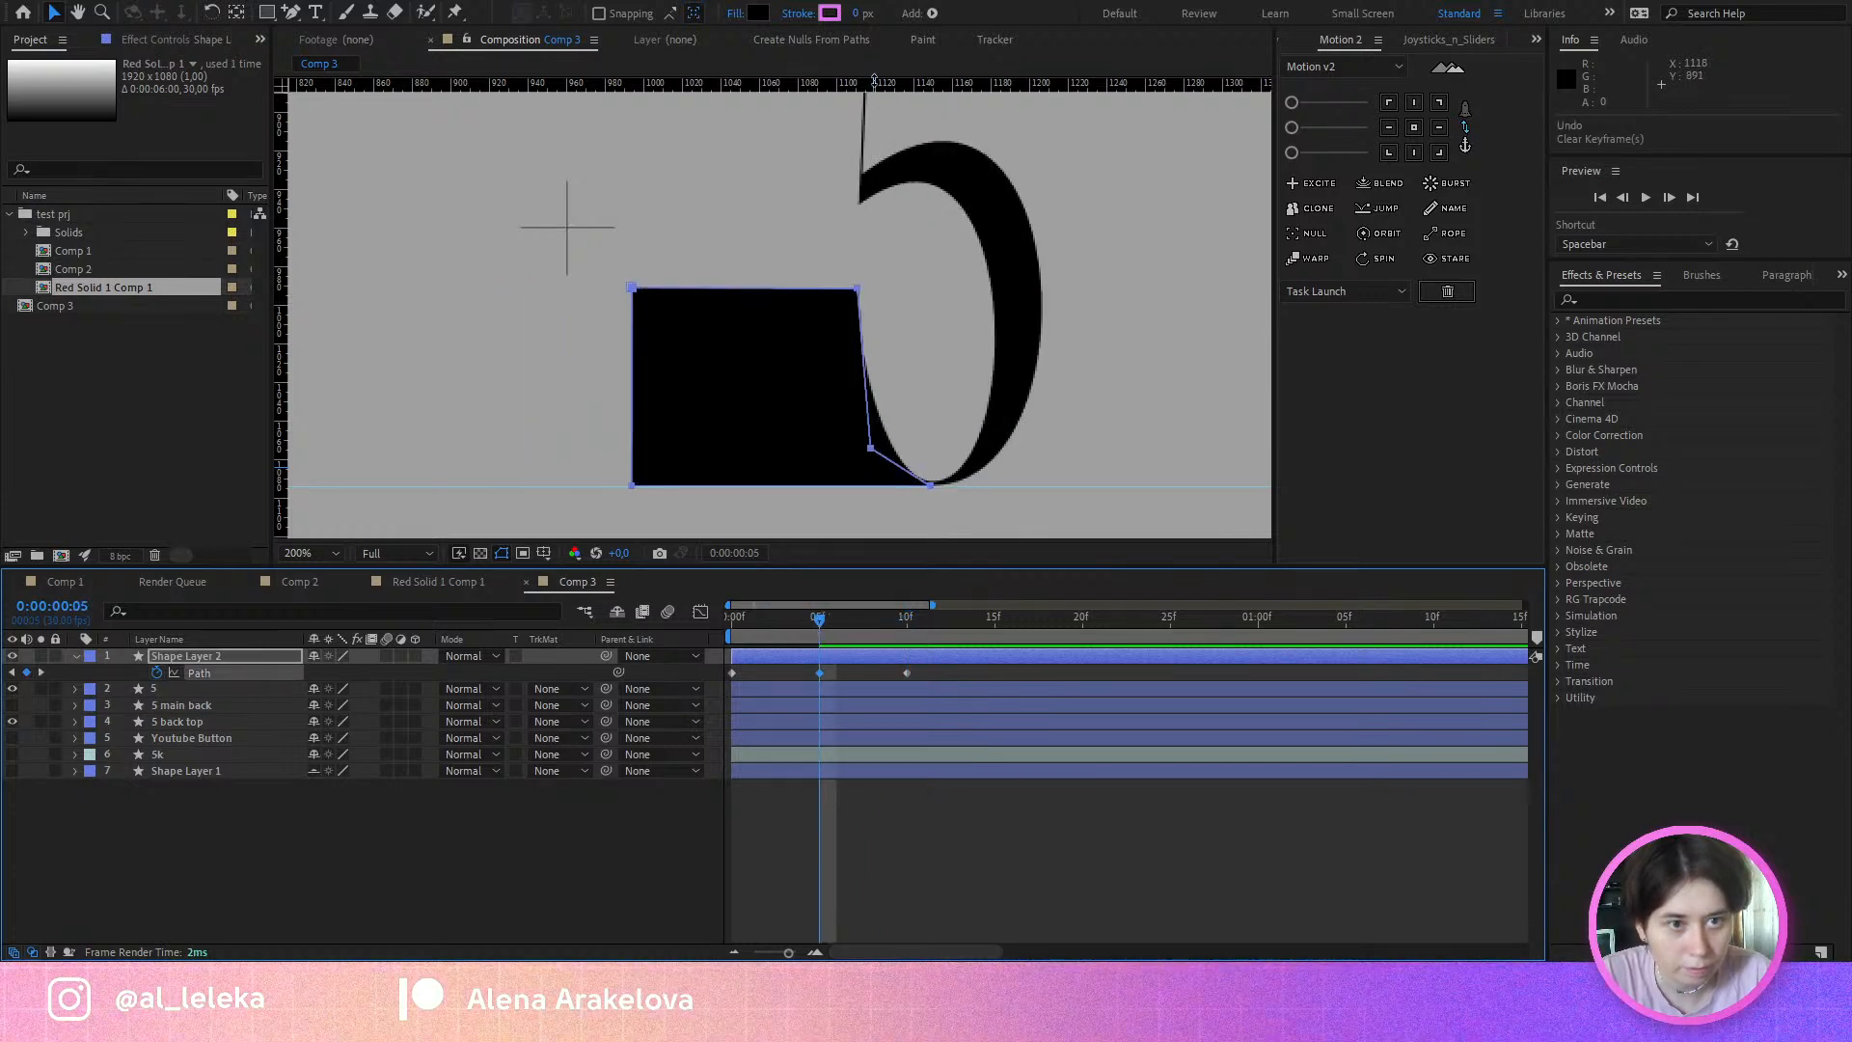
Step: Delete Shape Layer 2's path keyframe at frame 5
left_click_drag(874, 81, 868, 283)
left_click_drag(855, 633, 783, 694)
key("Delete")
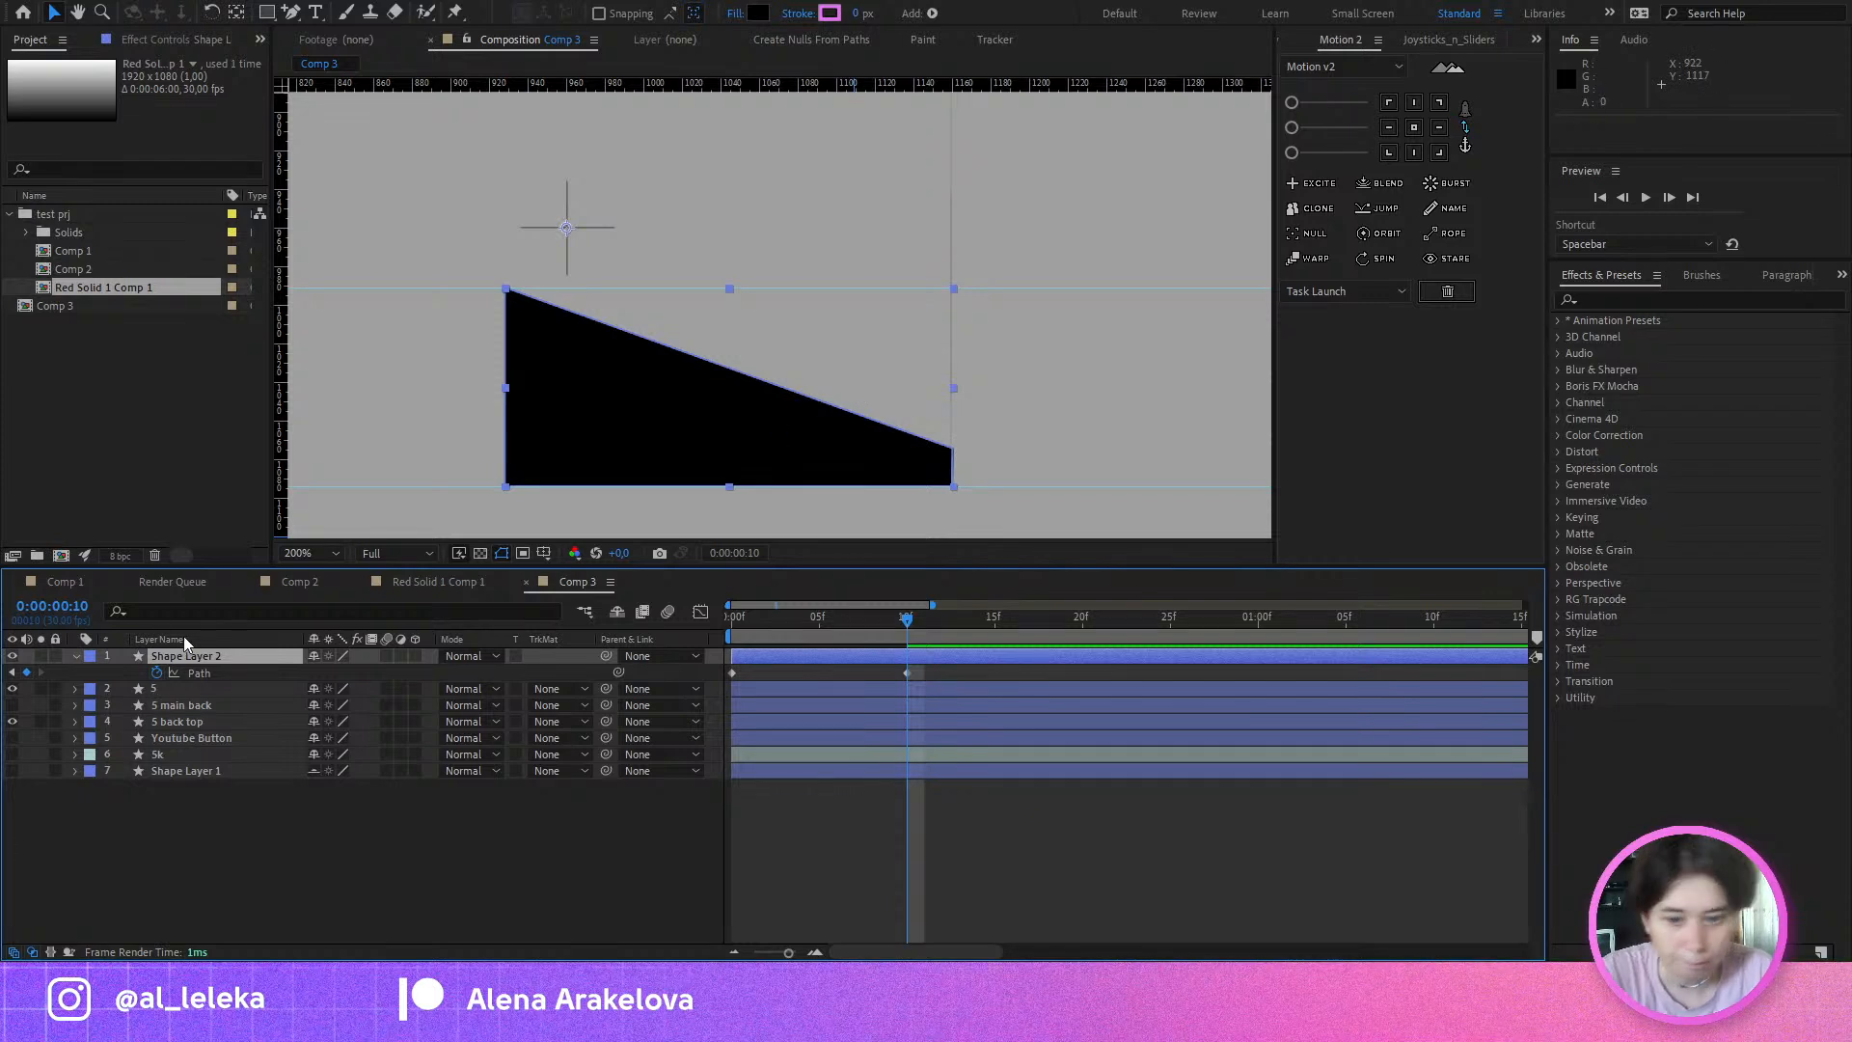
Step: At frame 10, add a vertex to Shape Layer 2's sloped edge and place it on the upper guide to form the block's upper-right corner
left_click(758, 385)
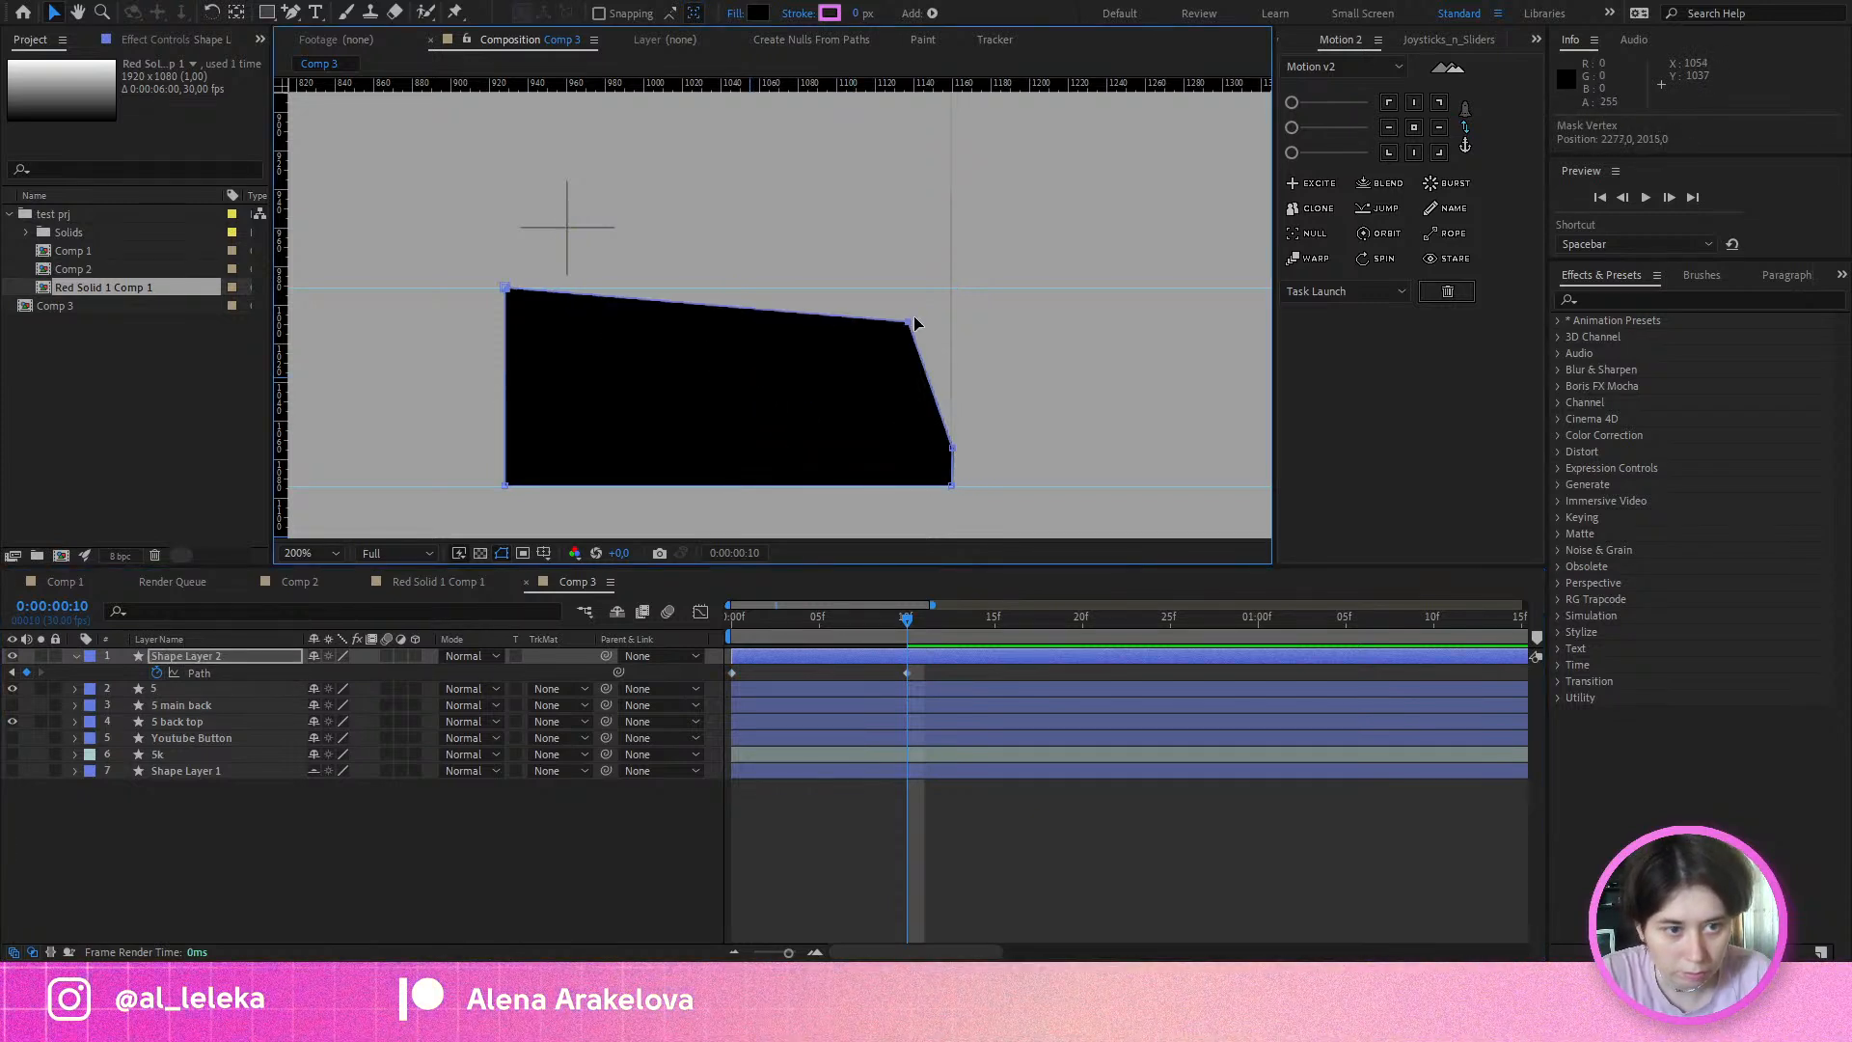
scroll(952, 295, "up", 4)
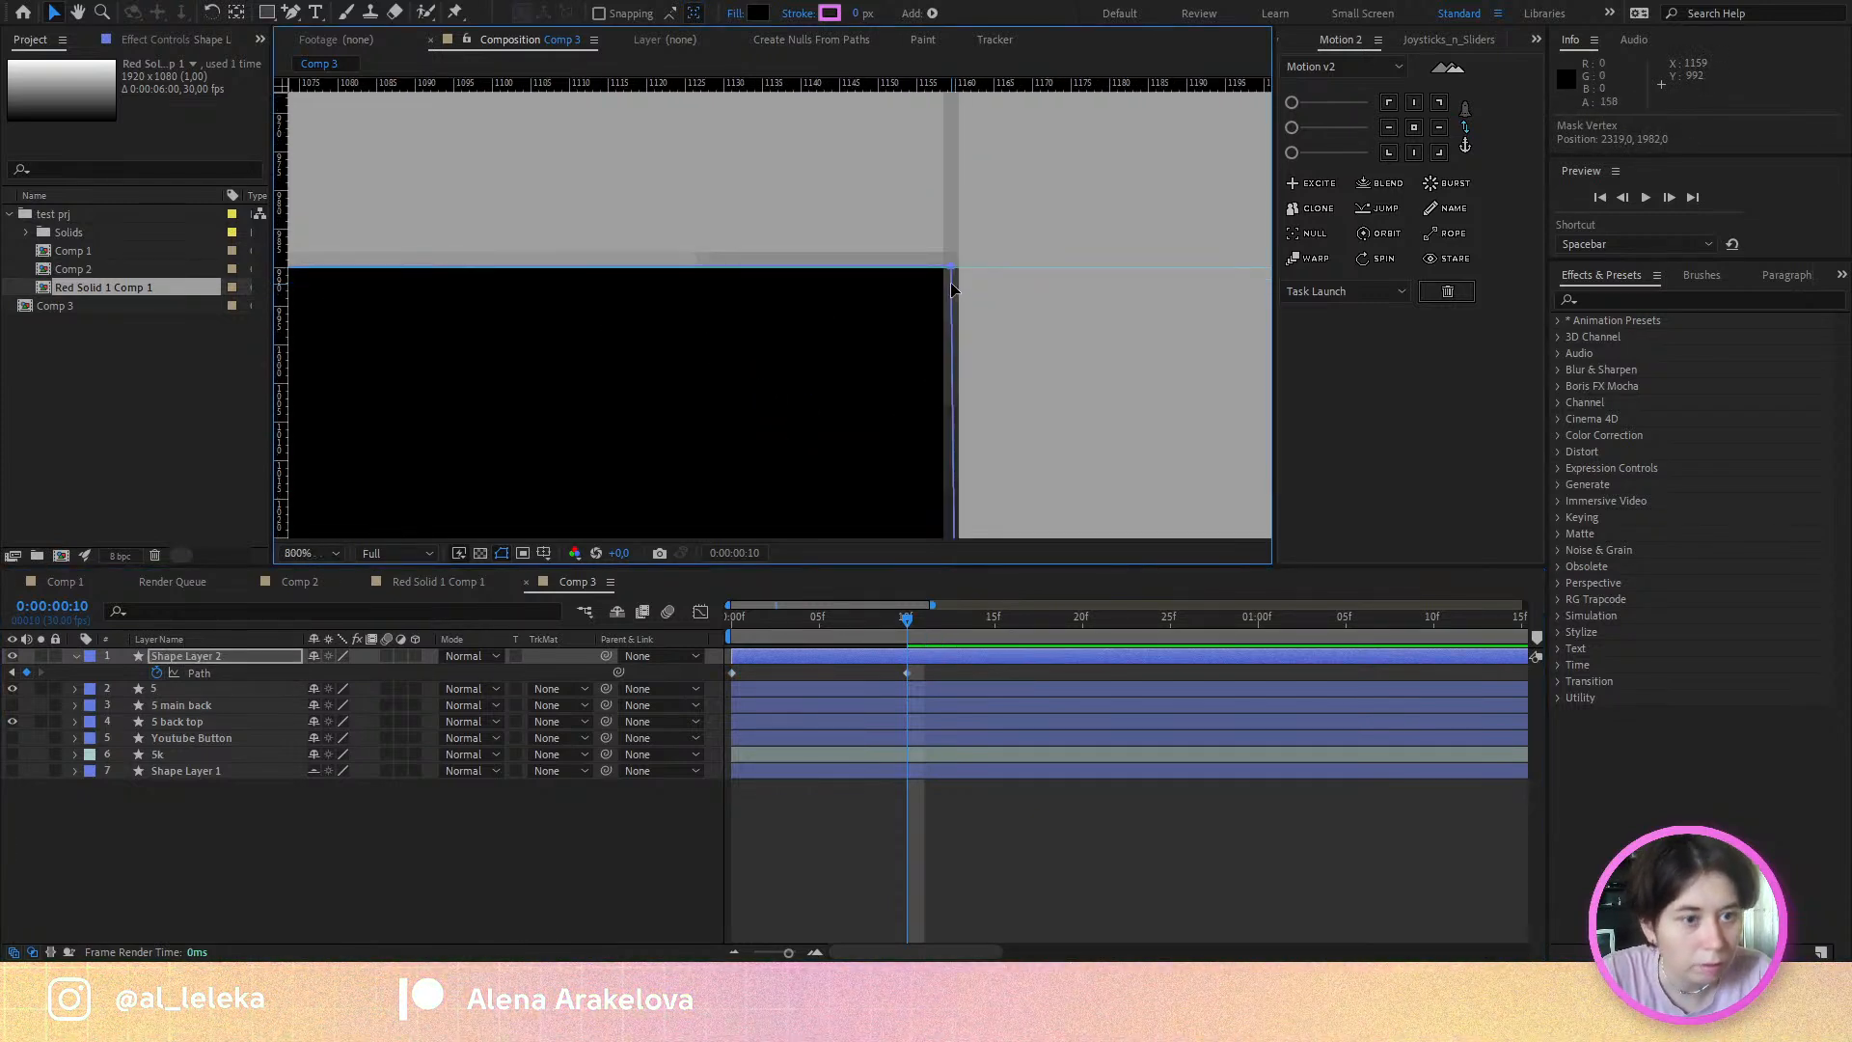
scroll(952, 289, "up", 1)
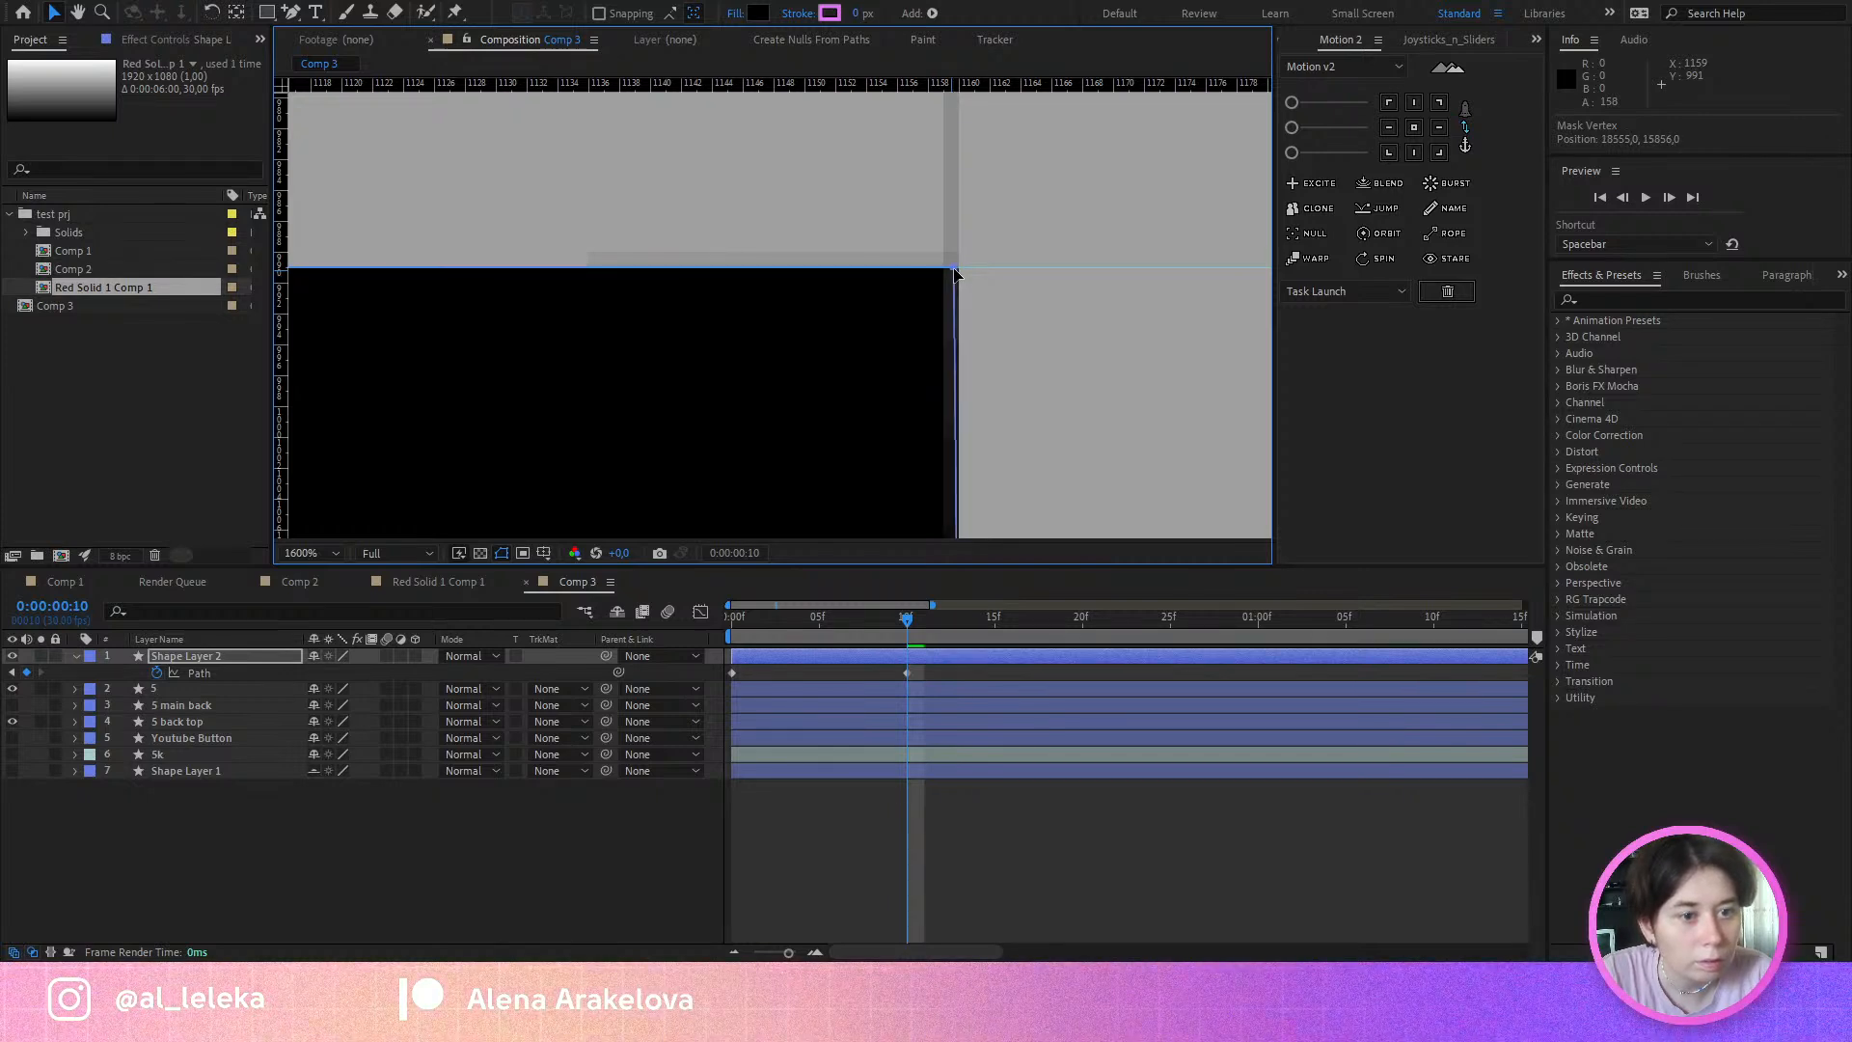
left_click_drag(953, 269, 953, 270)
Step: Align Shape Layer 2's lower right-side vertex with the block's vertical right edge at frame 10
scroll(955, 275, "down", 4)
left_click_drag(967, 453, 907, 232)
scroll(910, 269, "up", 2)
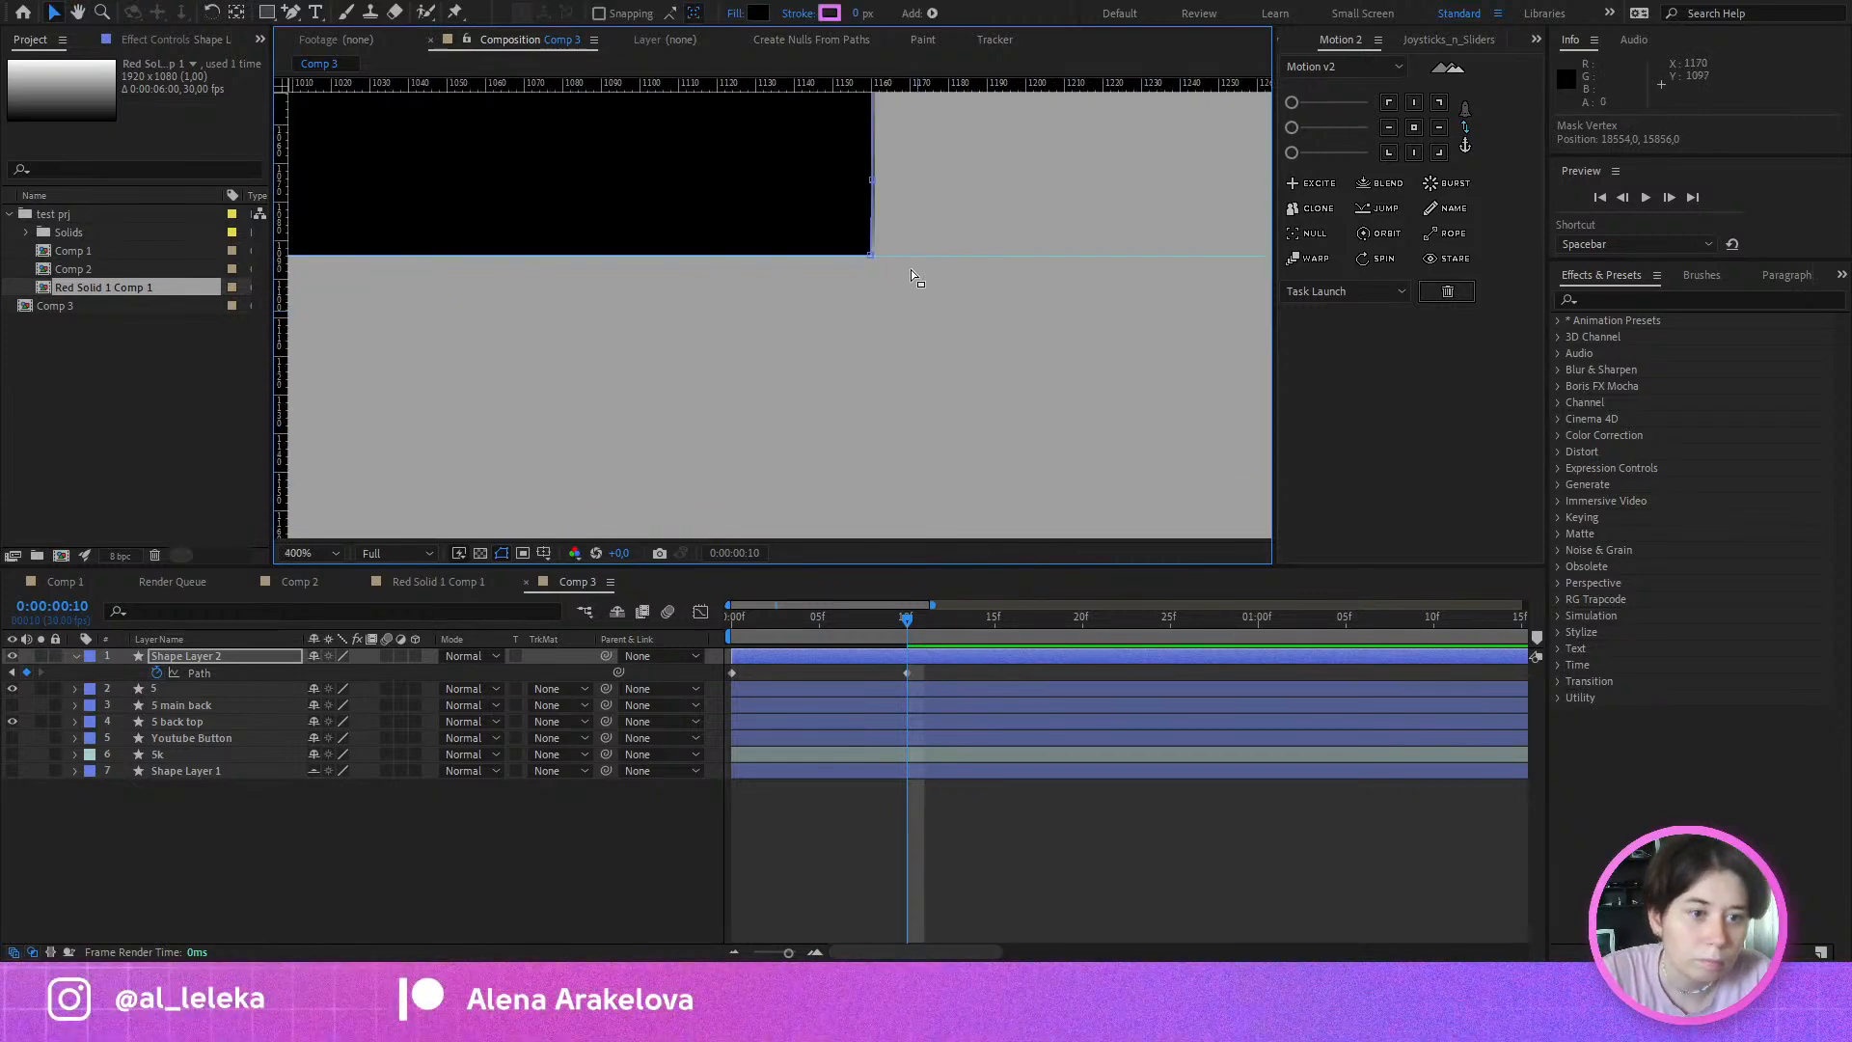
scroll(877, 187, "up", 2)
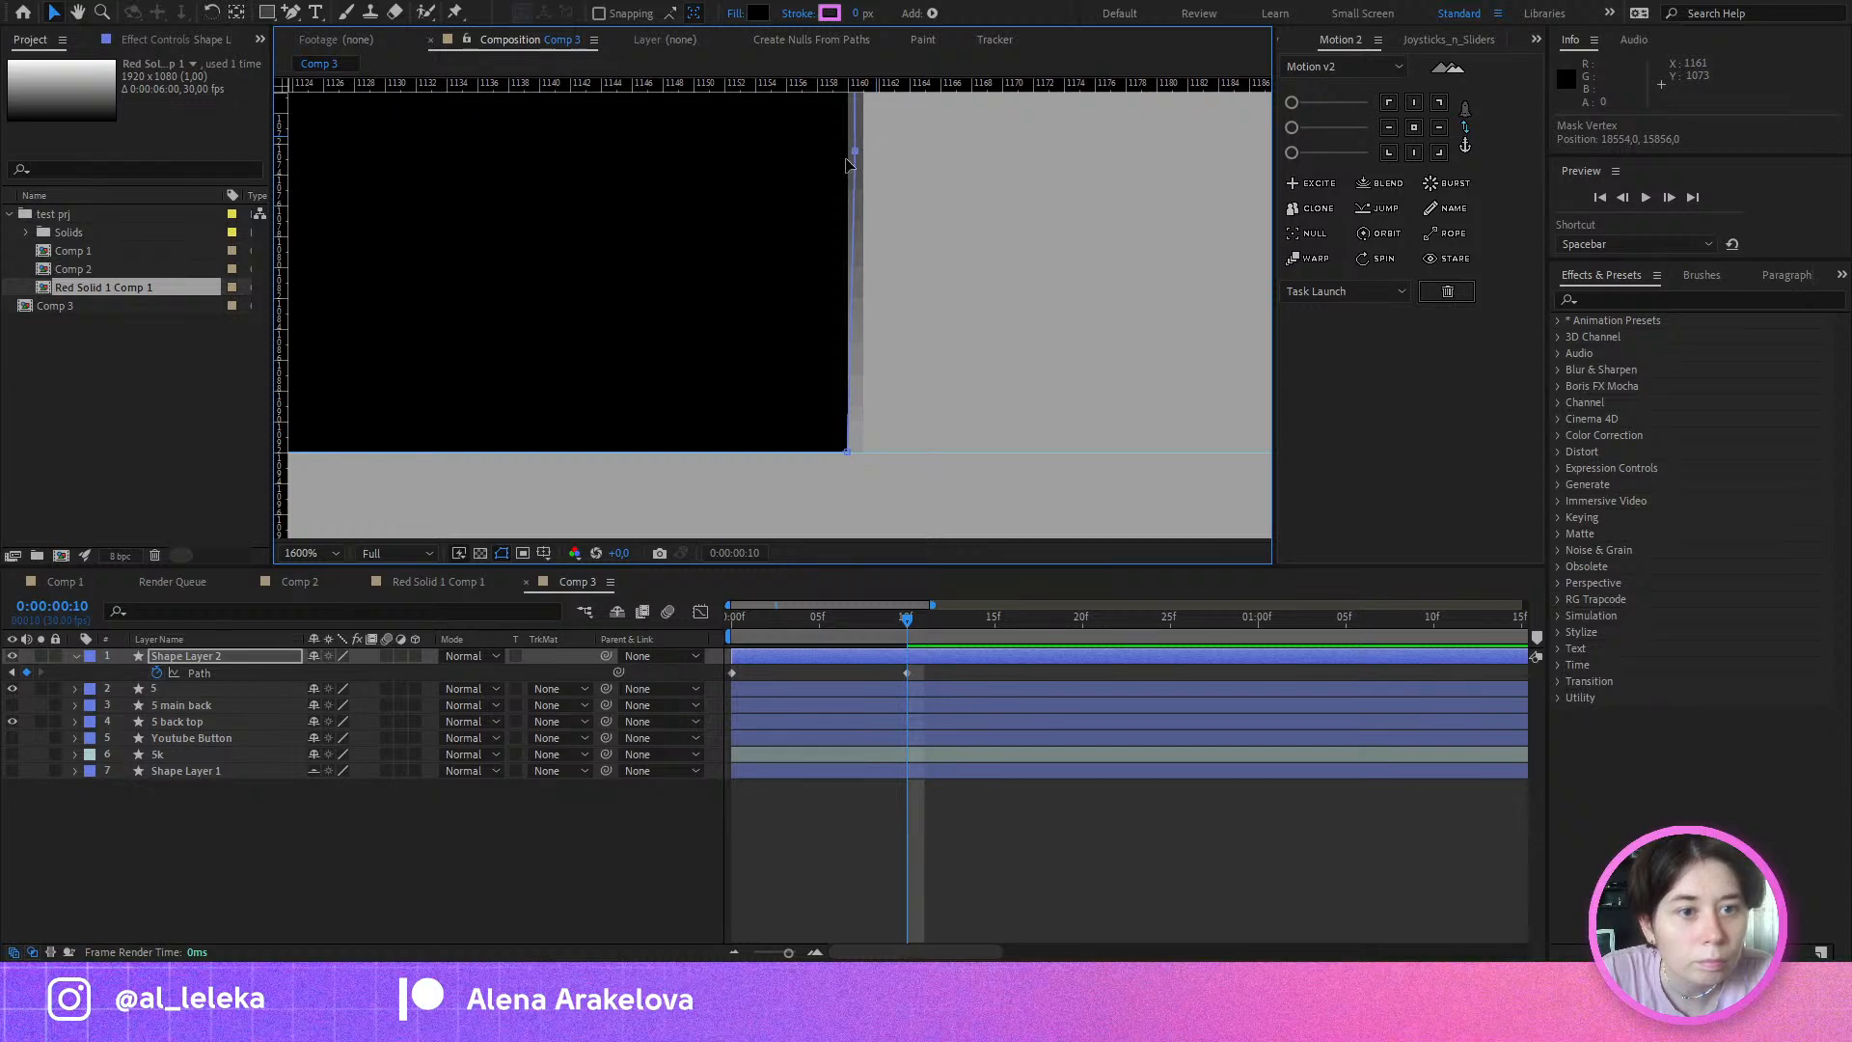
scroll(850, 154, "down", 3)
left_click_drag(848, 151, 892, 380)
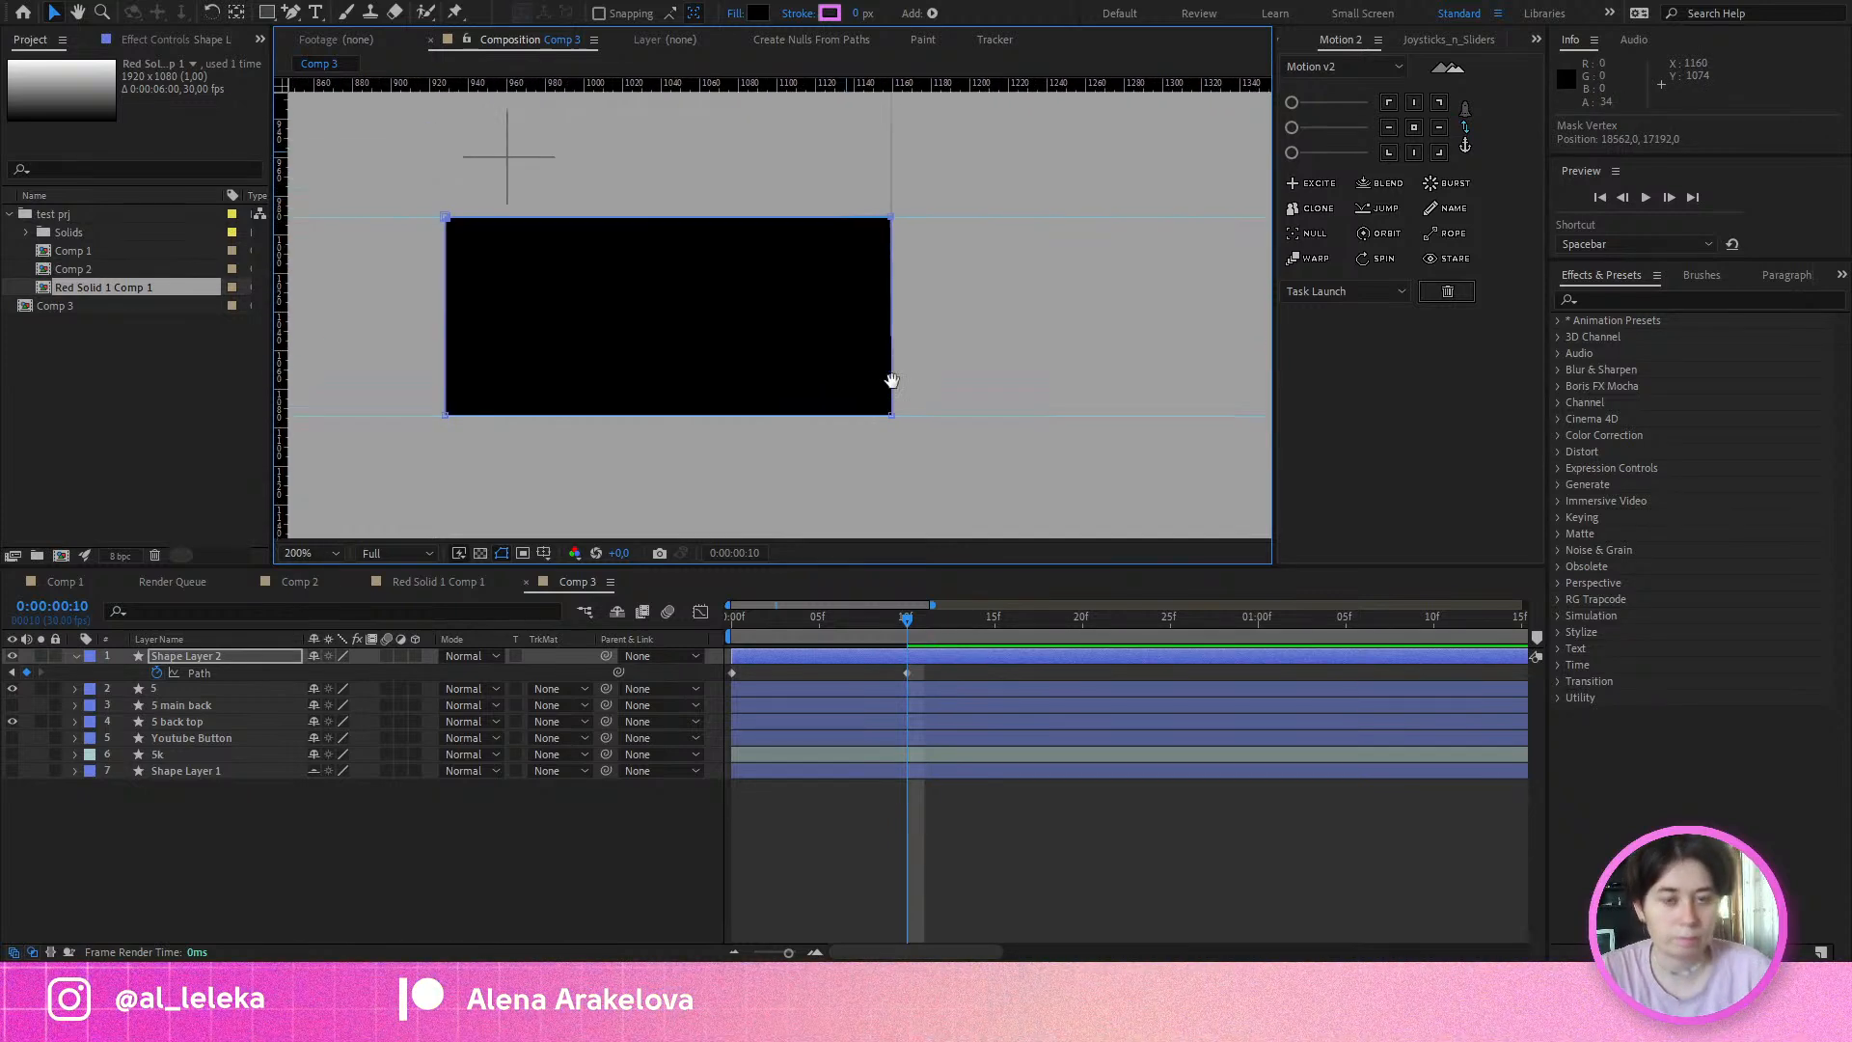
Step: At frame 0, try repositioning the middle vertex on Shape Layer 2's sloped edge and undo the path edit
scroll(891, 380, "down", 2)
left_click_drag(891, 615, 710, 637)
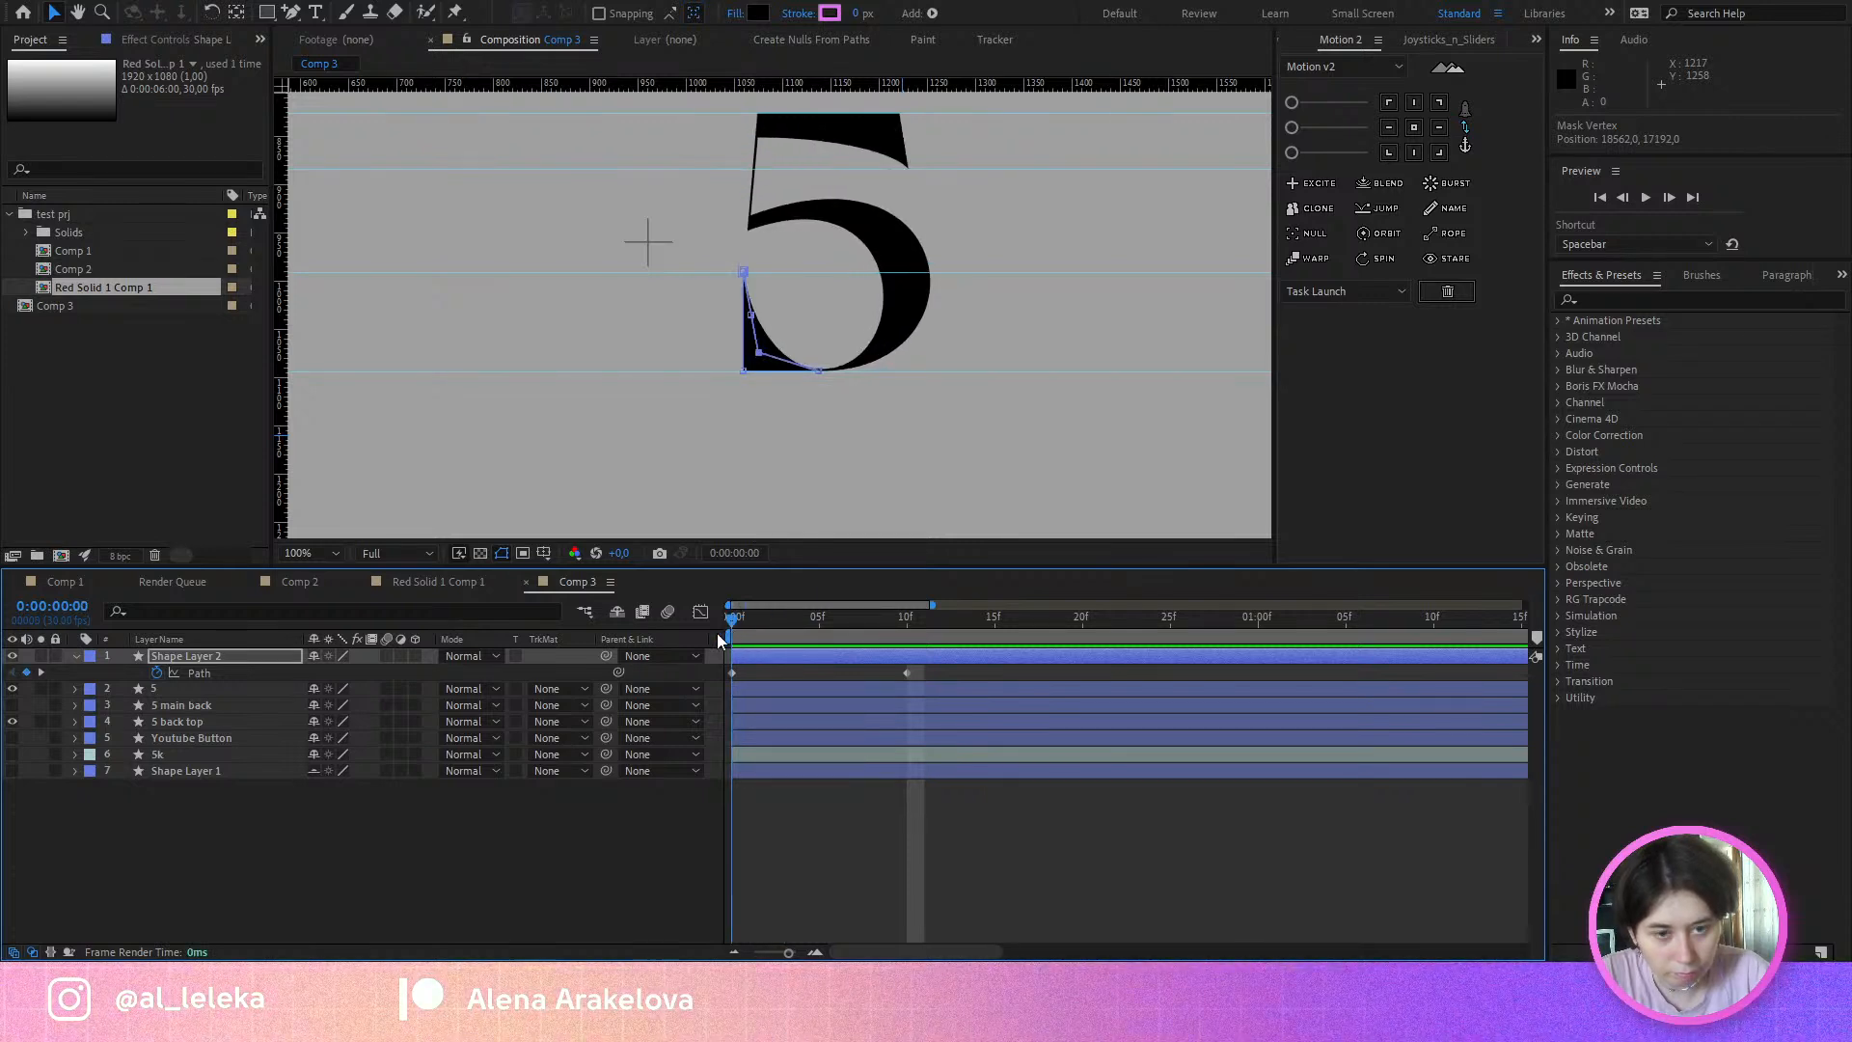
scroll(758, 361, "up", 4)
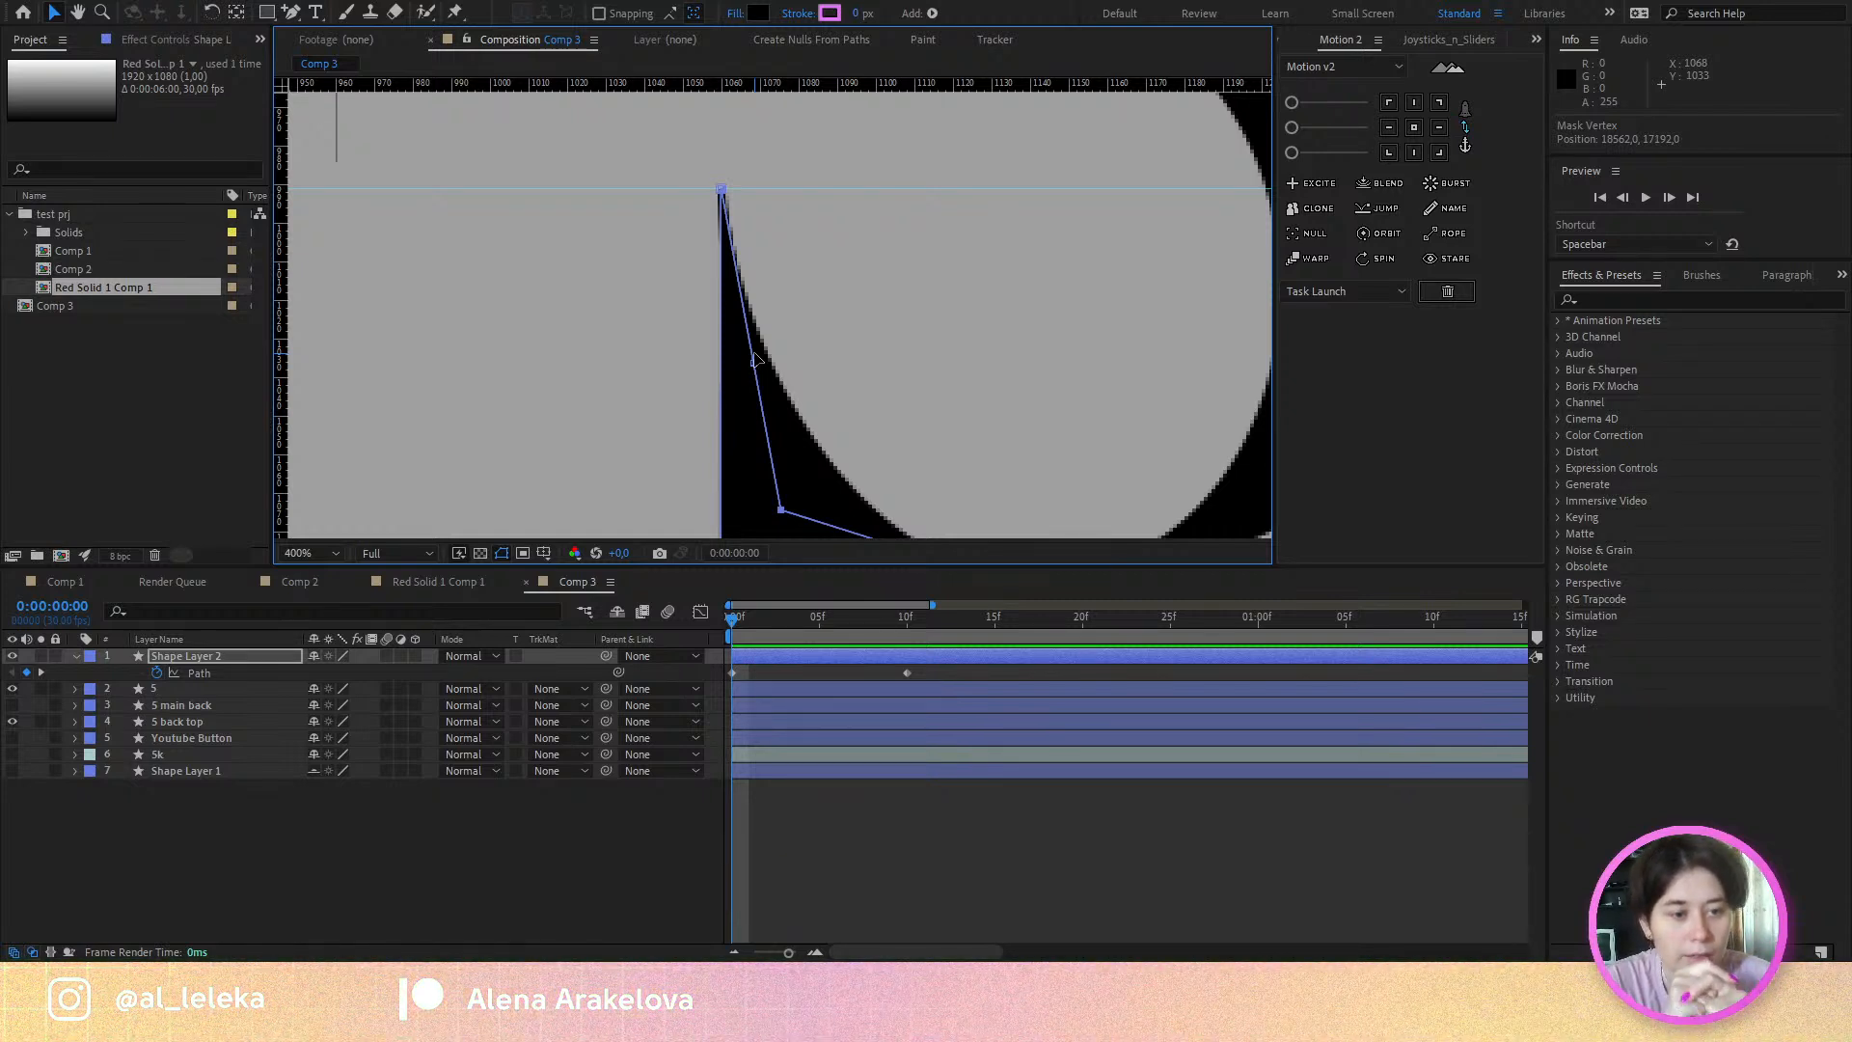
left_click(753, 363)
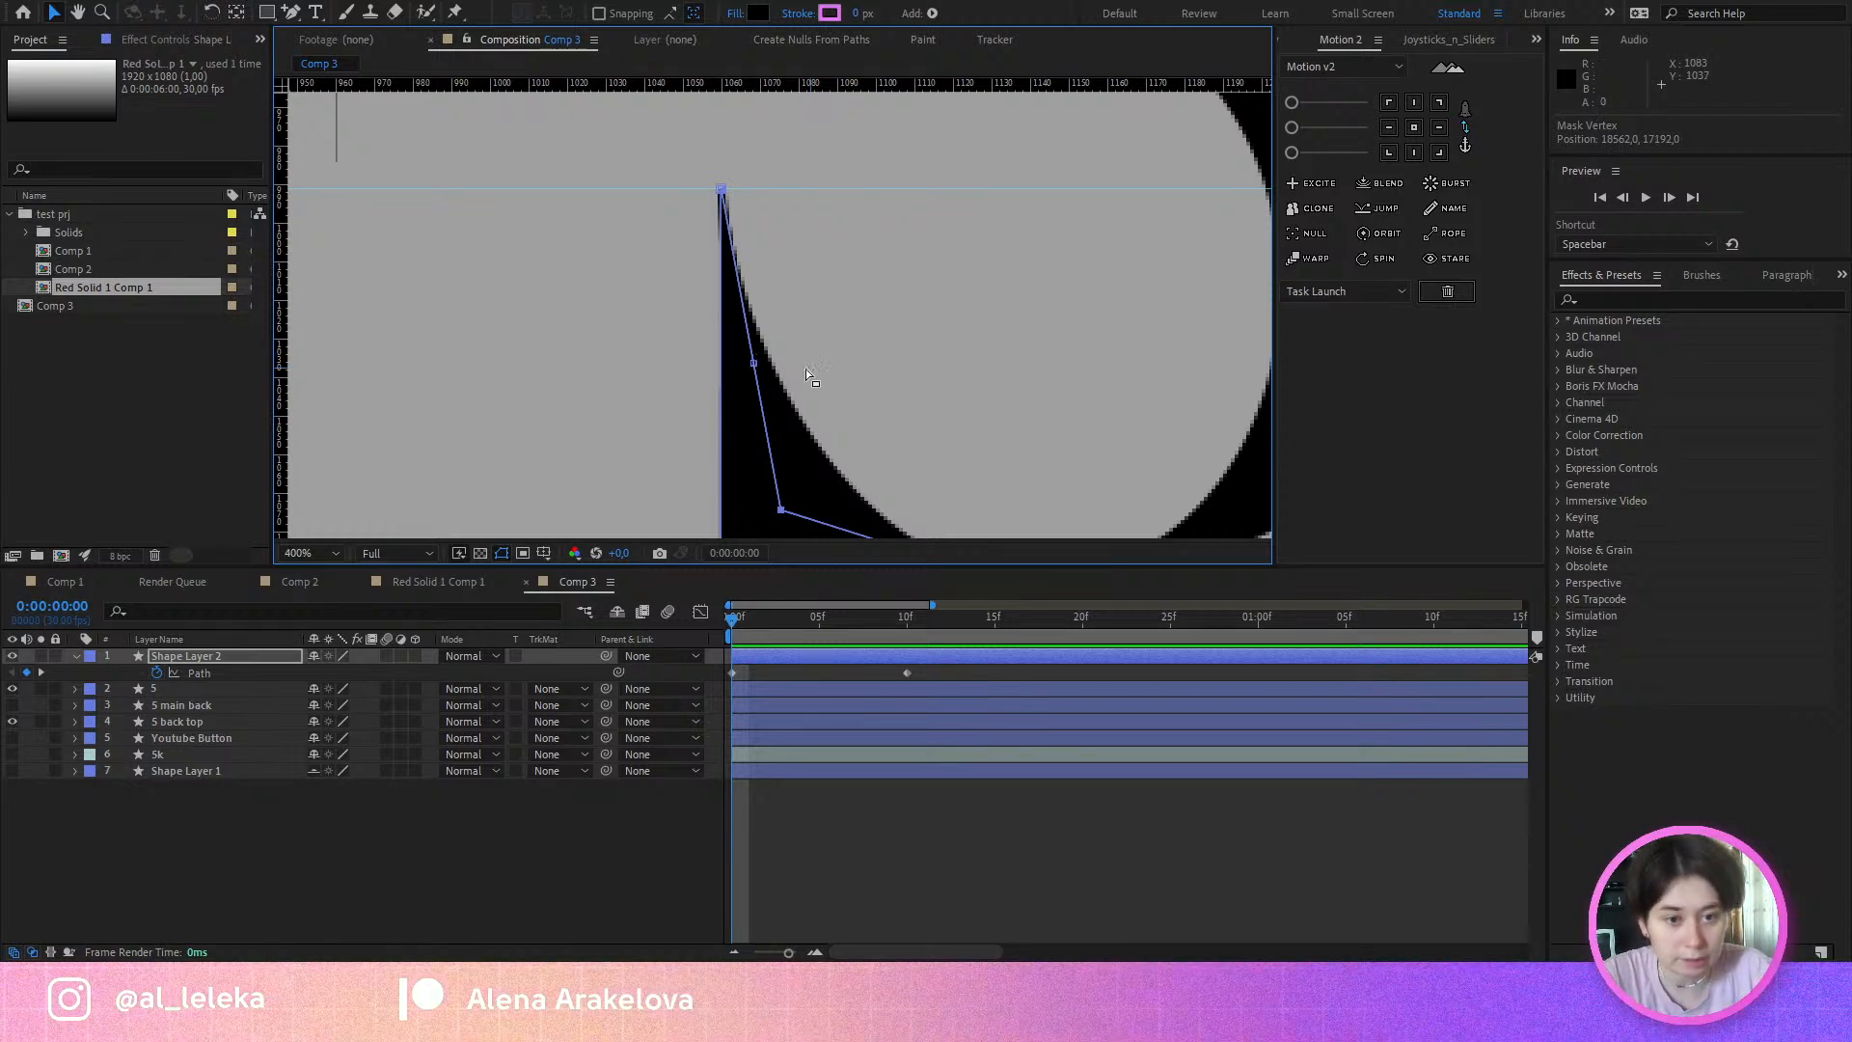
left_click_drag(743, 168, 761, 190)
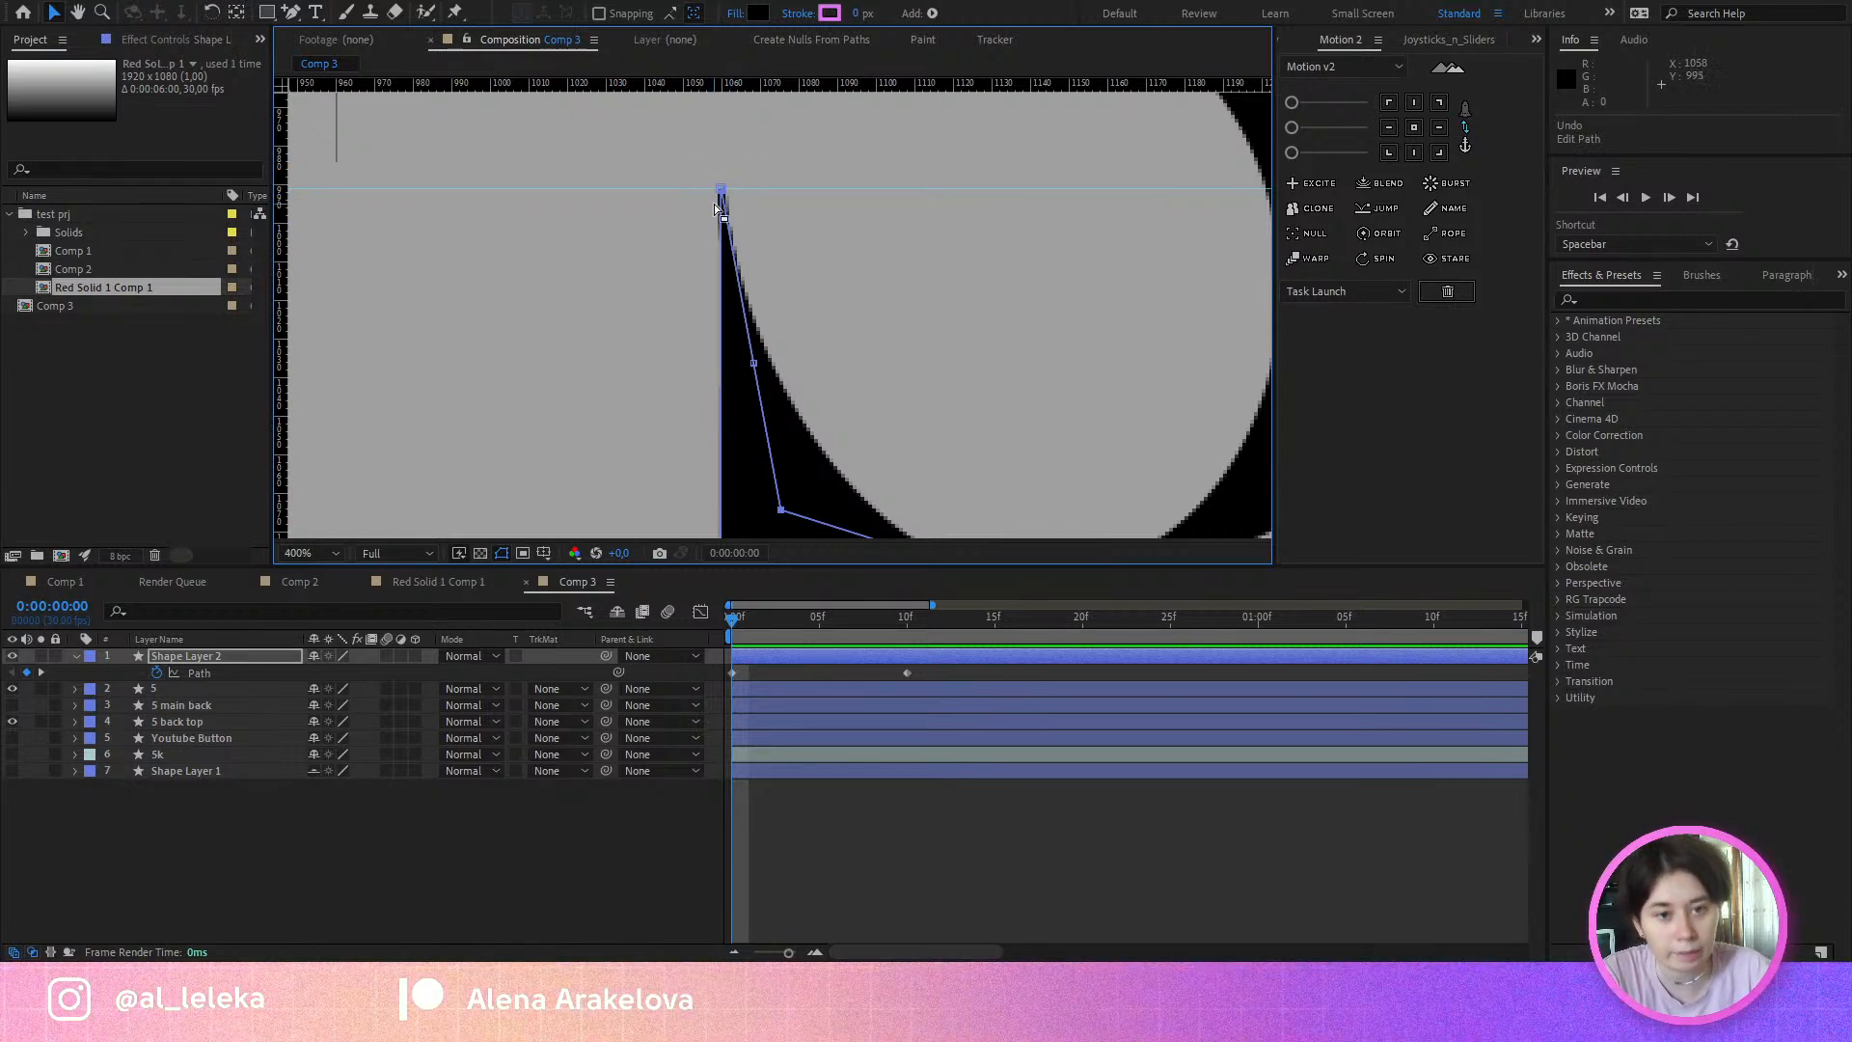
Step: At frame 0, move Shape Layer 2's middle sloped-edge vertex onto its topmost vertex, and check the shape at frame 3
left_click_drag(762, 622, 784, 627)
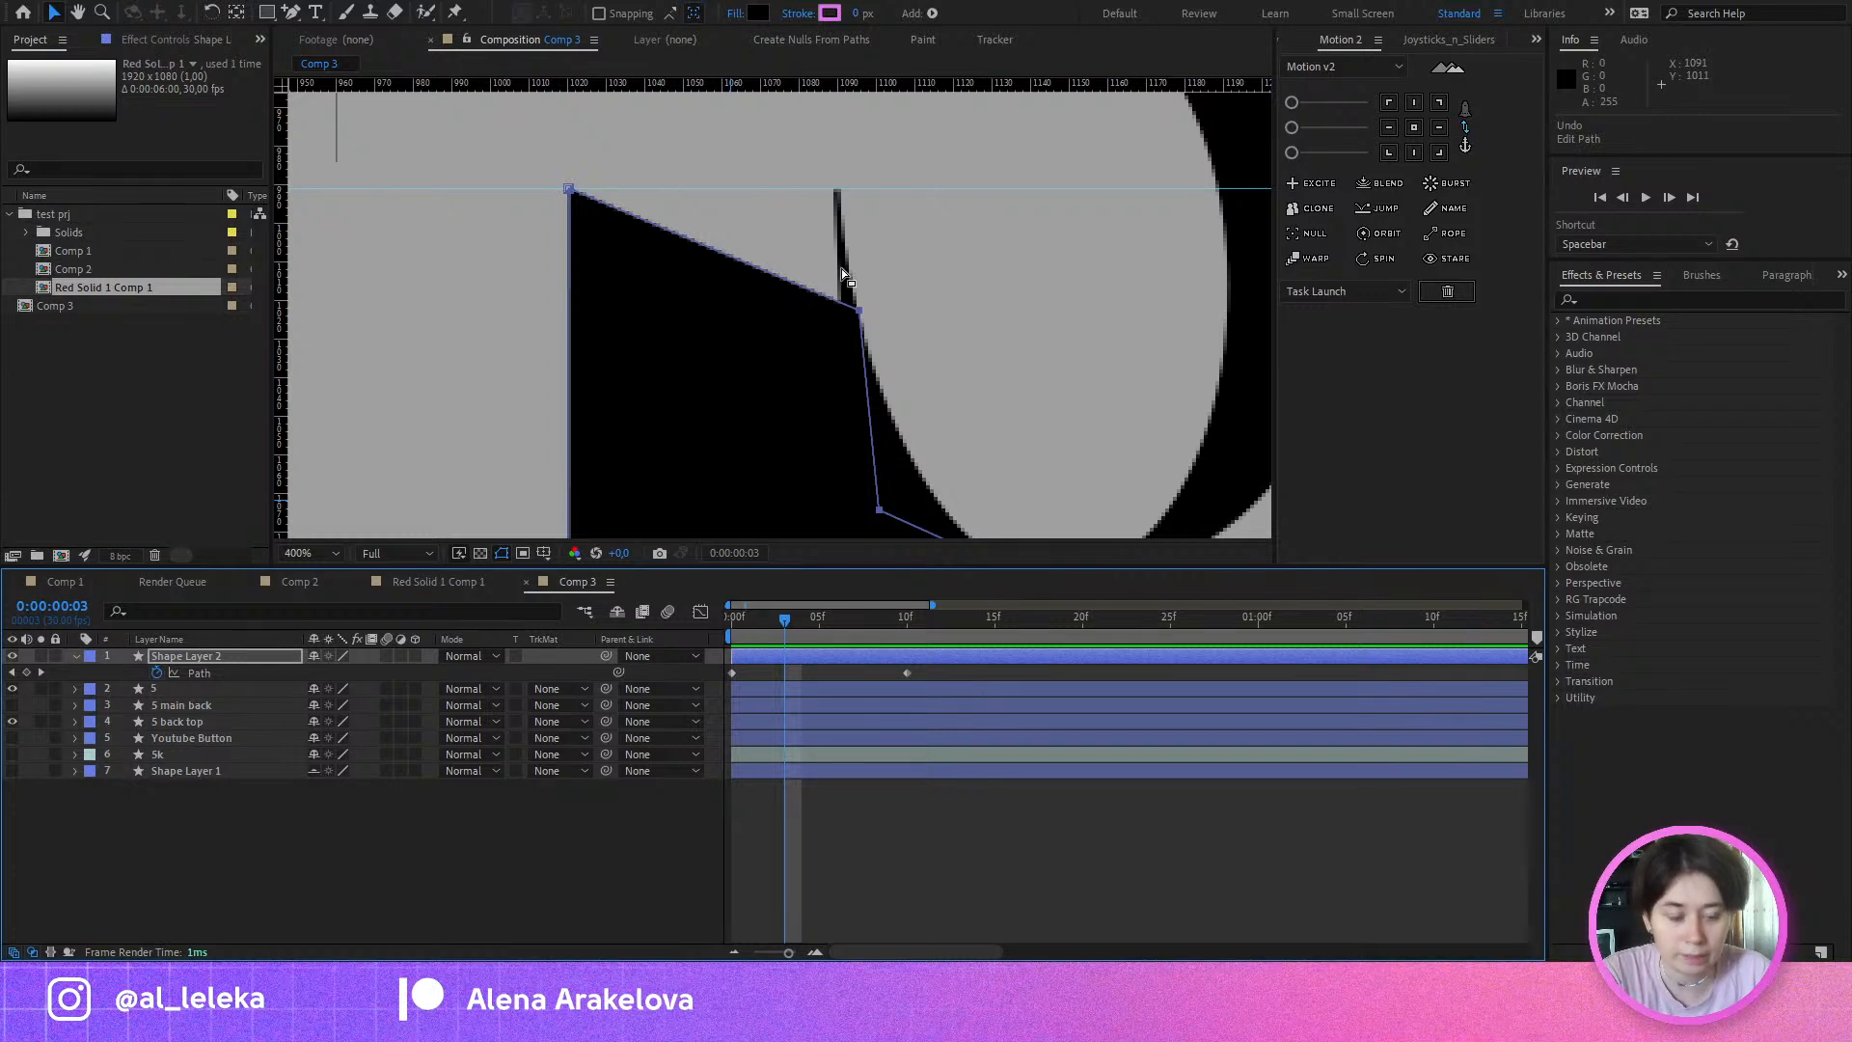
key("Home")
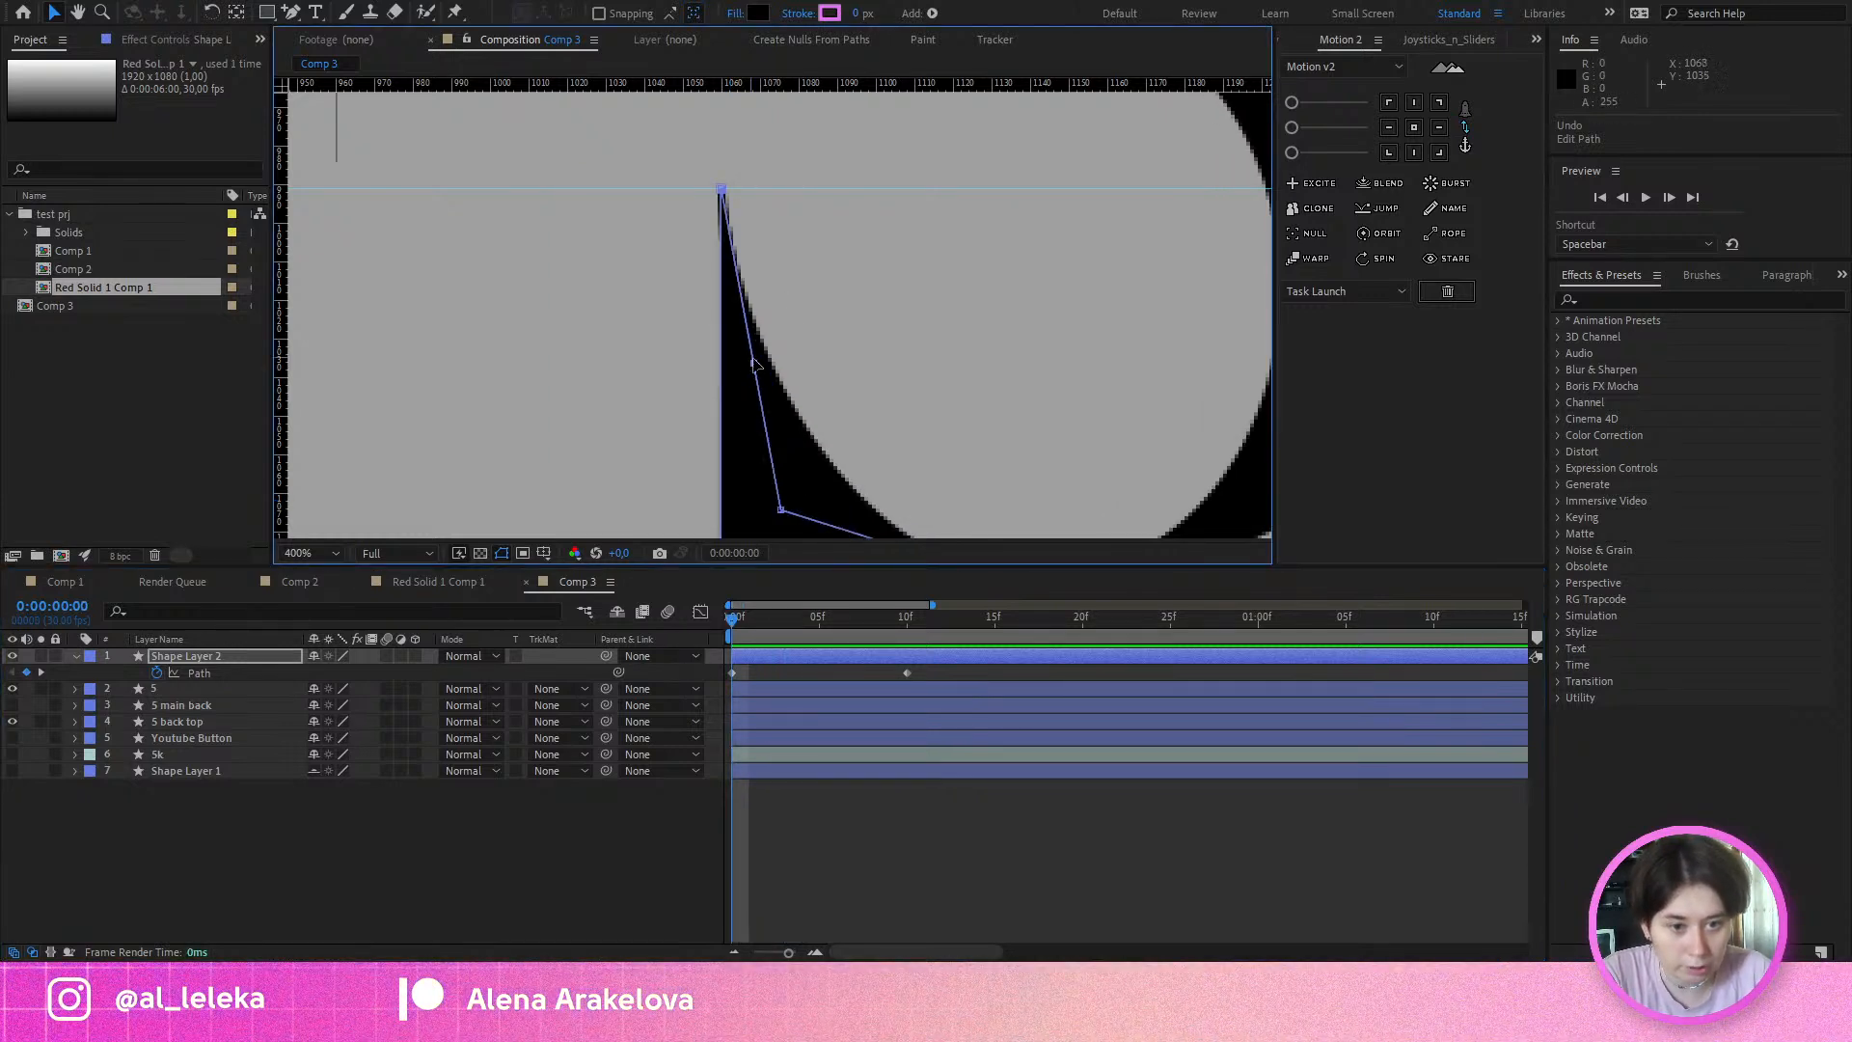
left_click_drag(731, 214, 723, 193)
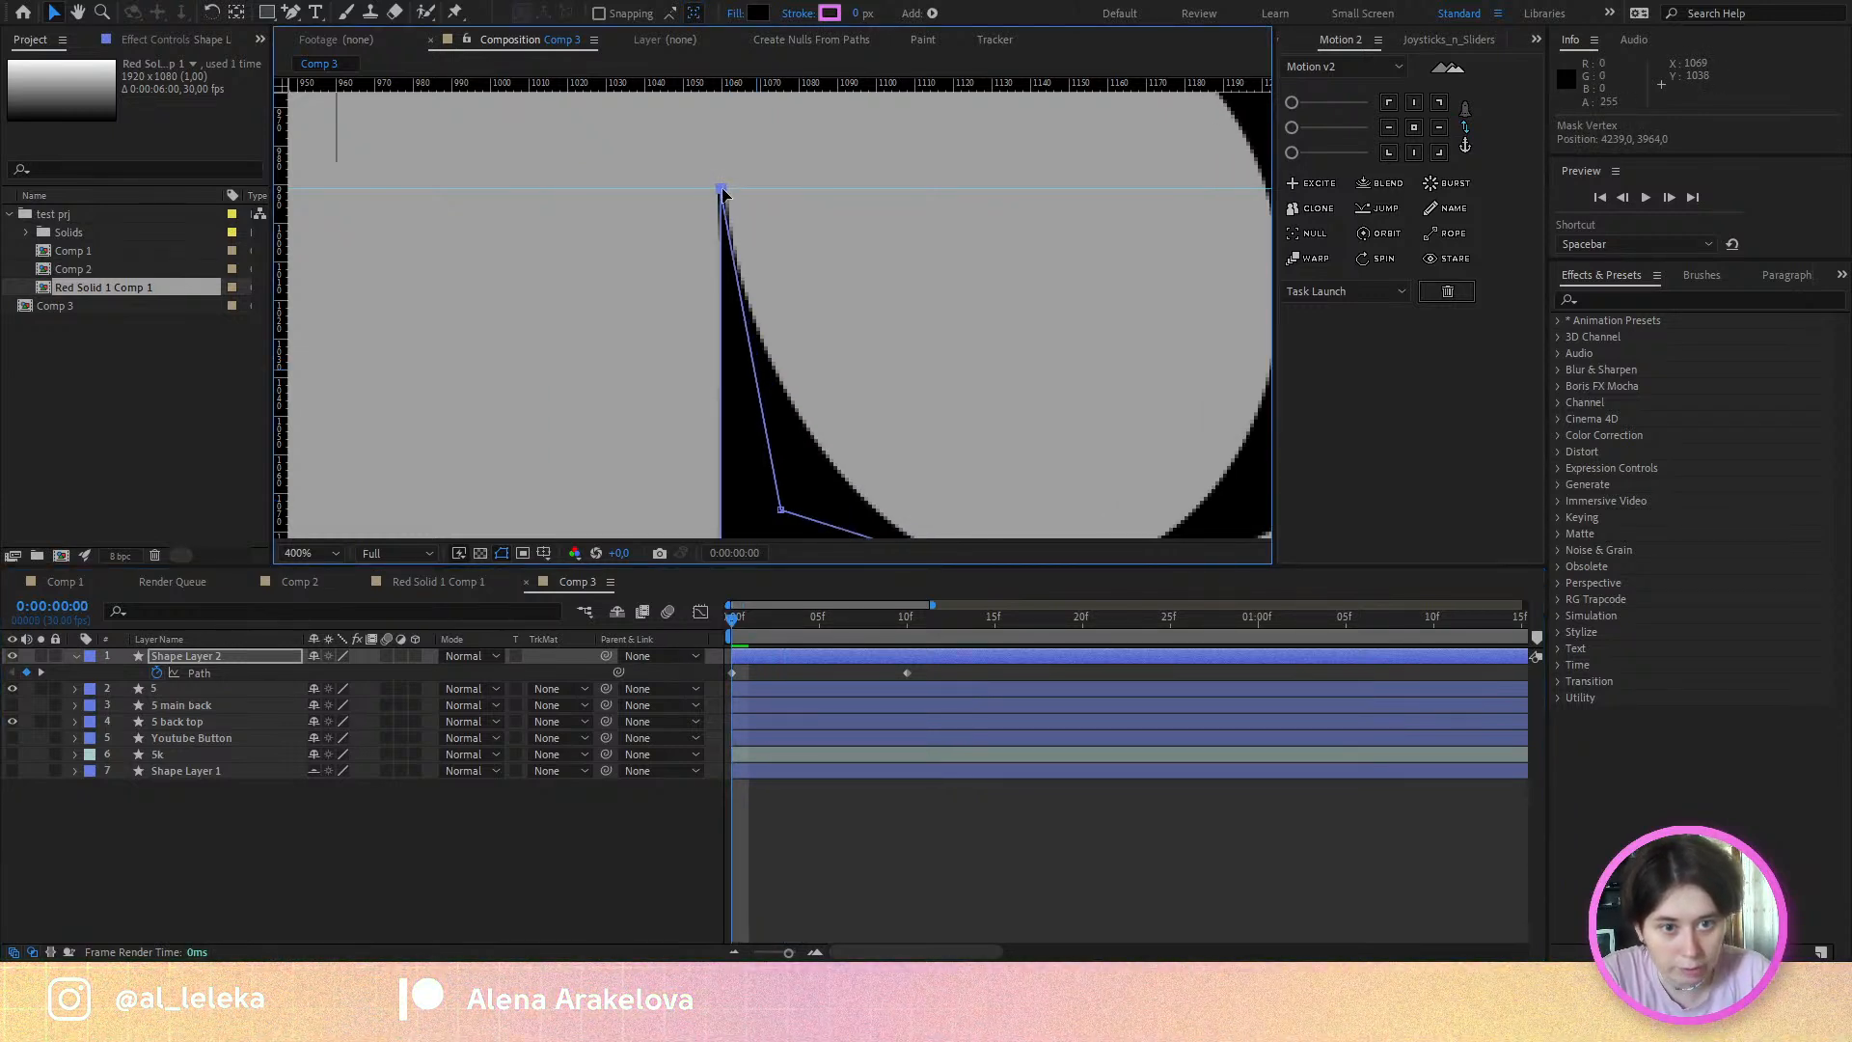
left_click(784, 627)
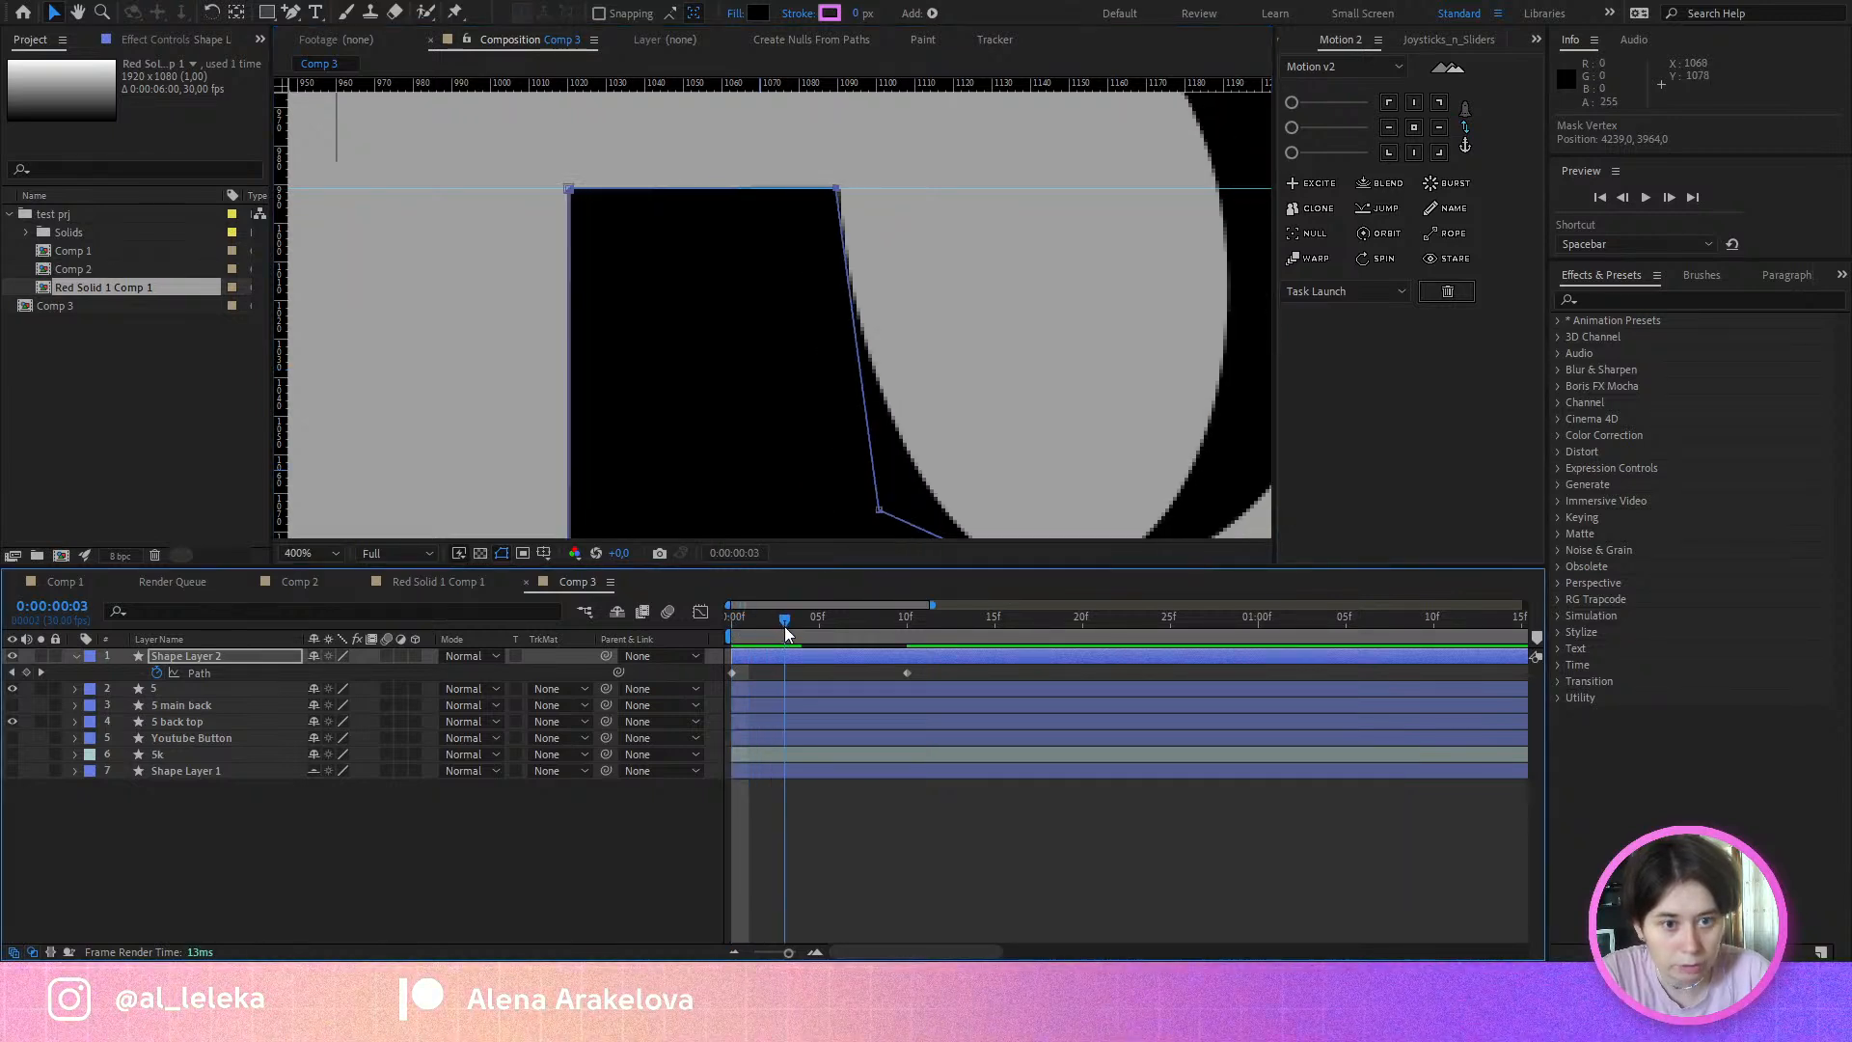
Step: Scrub to frame 9 and examine how Shape Layer 2's right edge lines up with the narrowing 5
left_click_drag(784, 627, 890, 624)
key("comma")
key("comma")
key("comma")
key("comma")
key("comma")
key("comma")
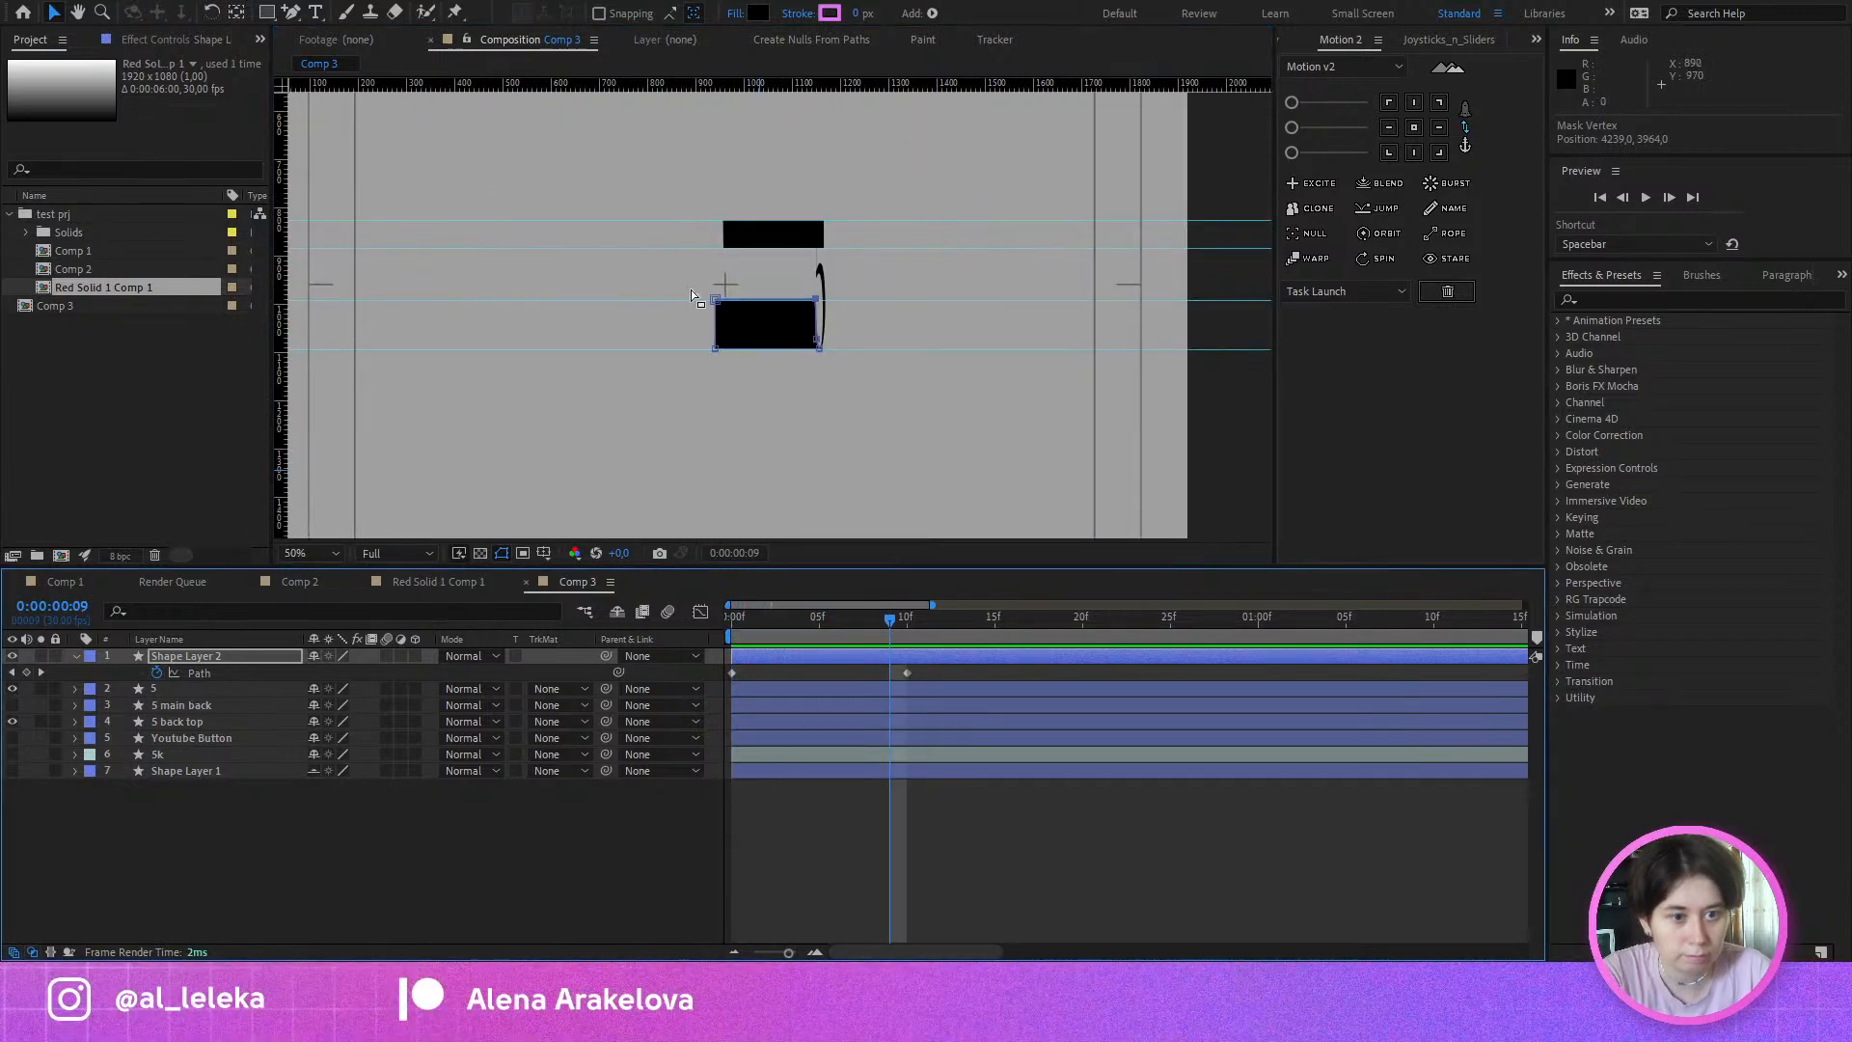
left_click_drag(742, 322, 867, 356)
scroll(766, 347, "up", 1)
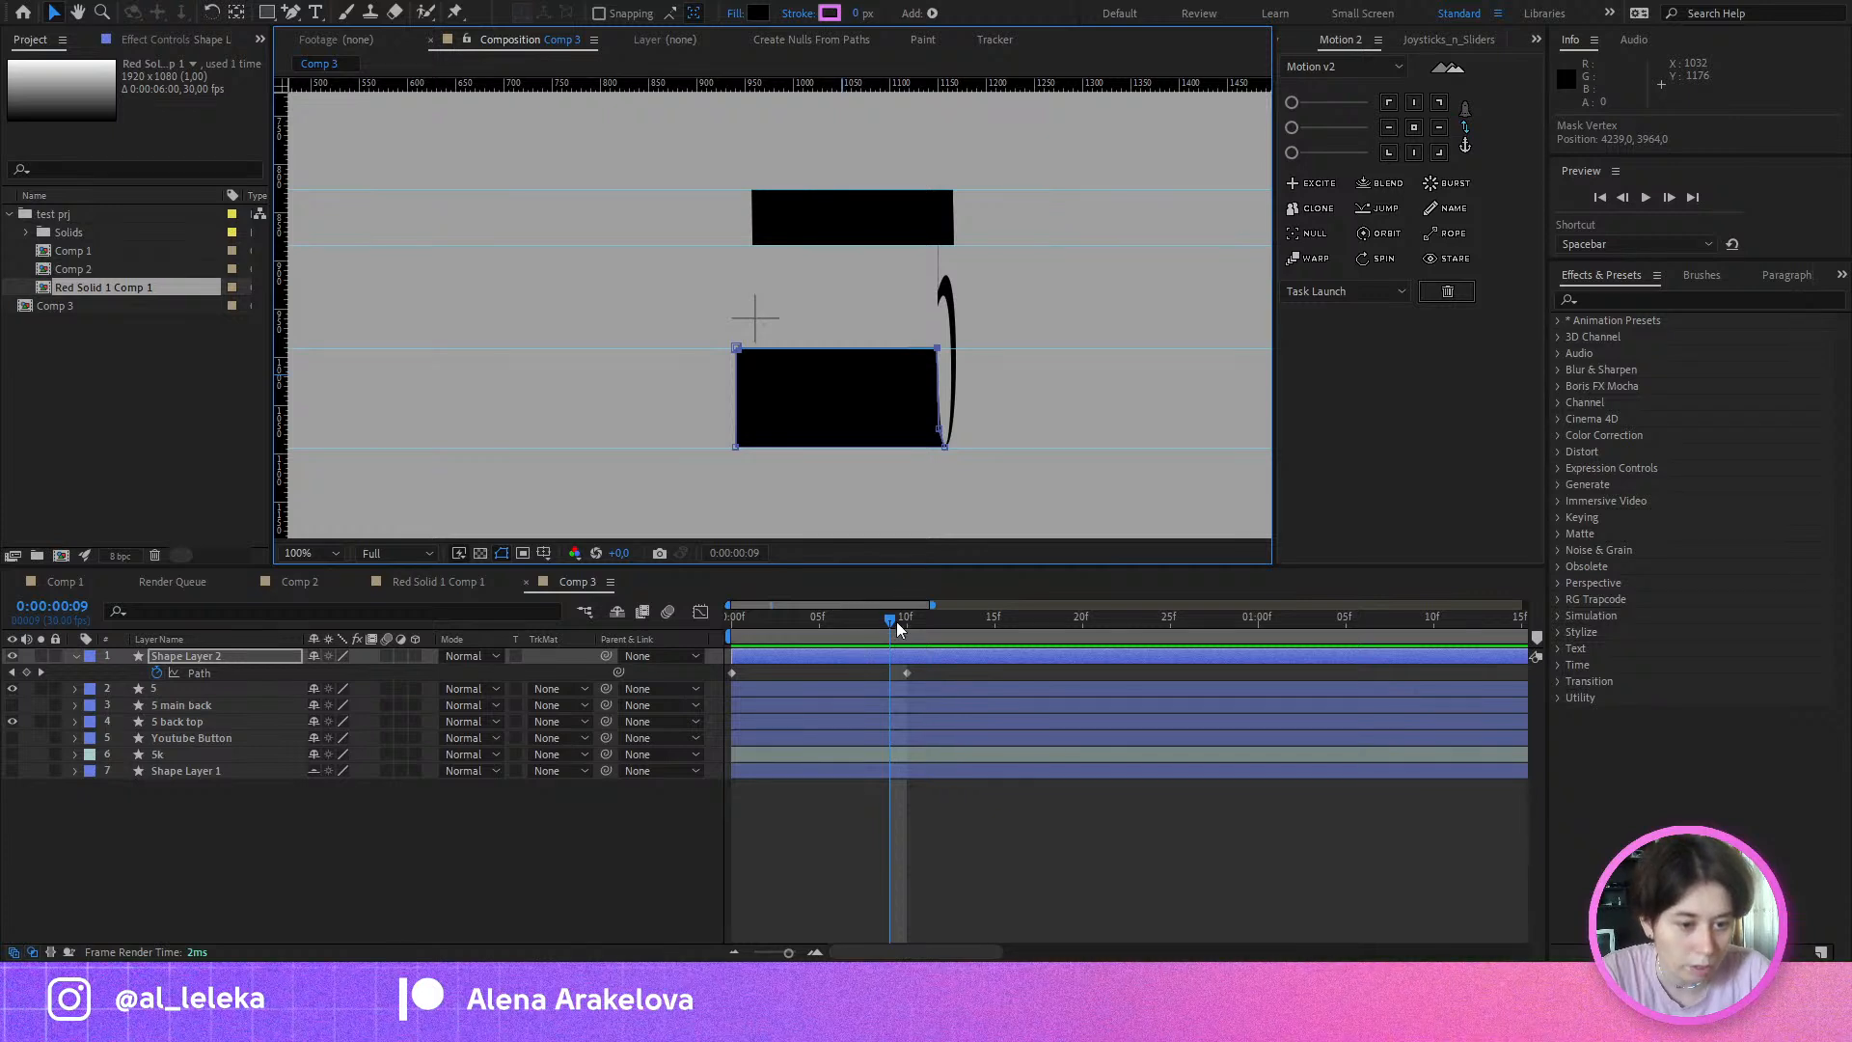
Step: Scrub the morph back to the first frame and deselect Shape Layer 2
left_click(897, 623)
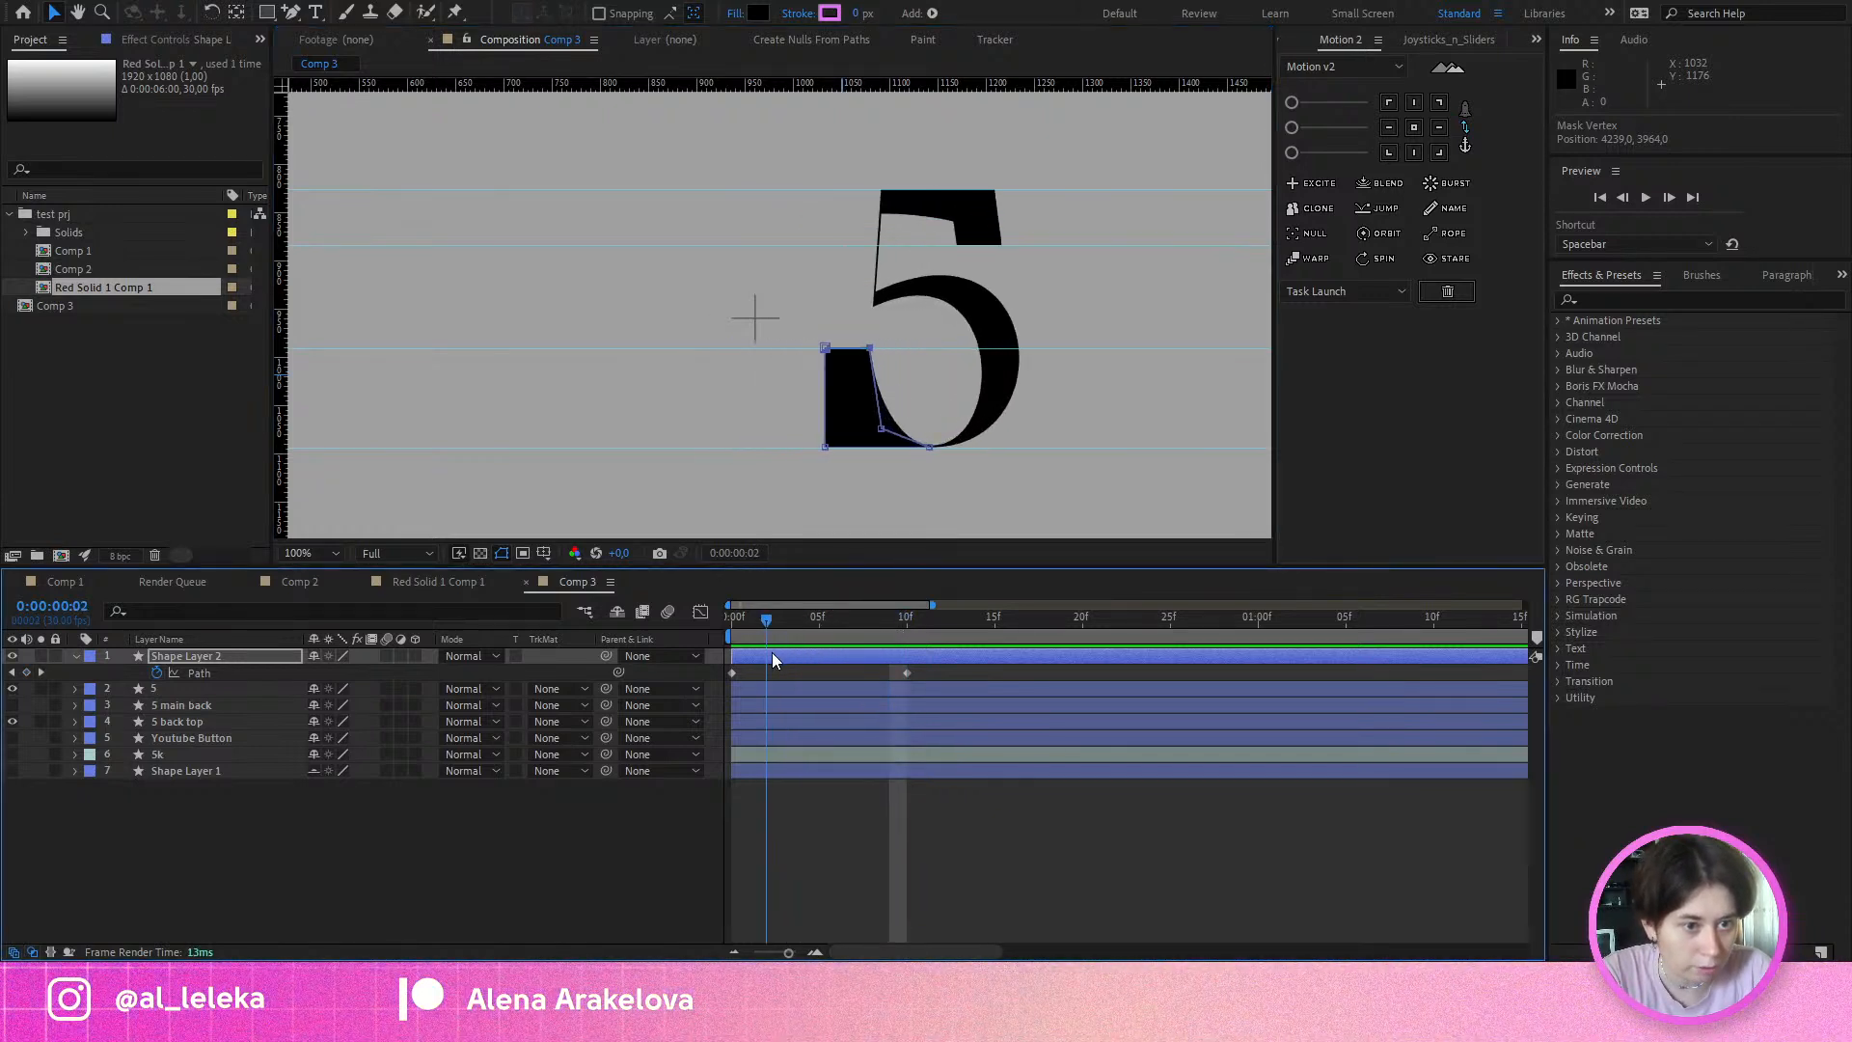
mouse_move(762, 631)
left_mouse_down()
mouse_move(908, 627)
mouse_move(733, 636)
left_mouse_up()
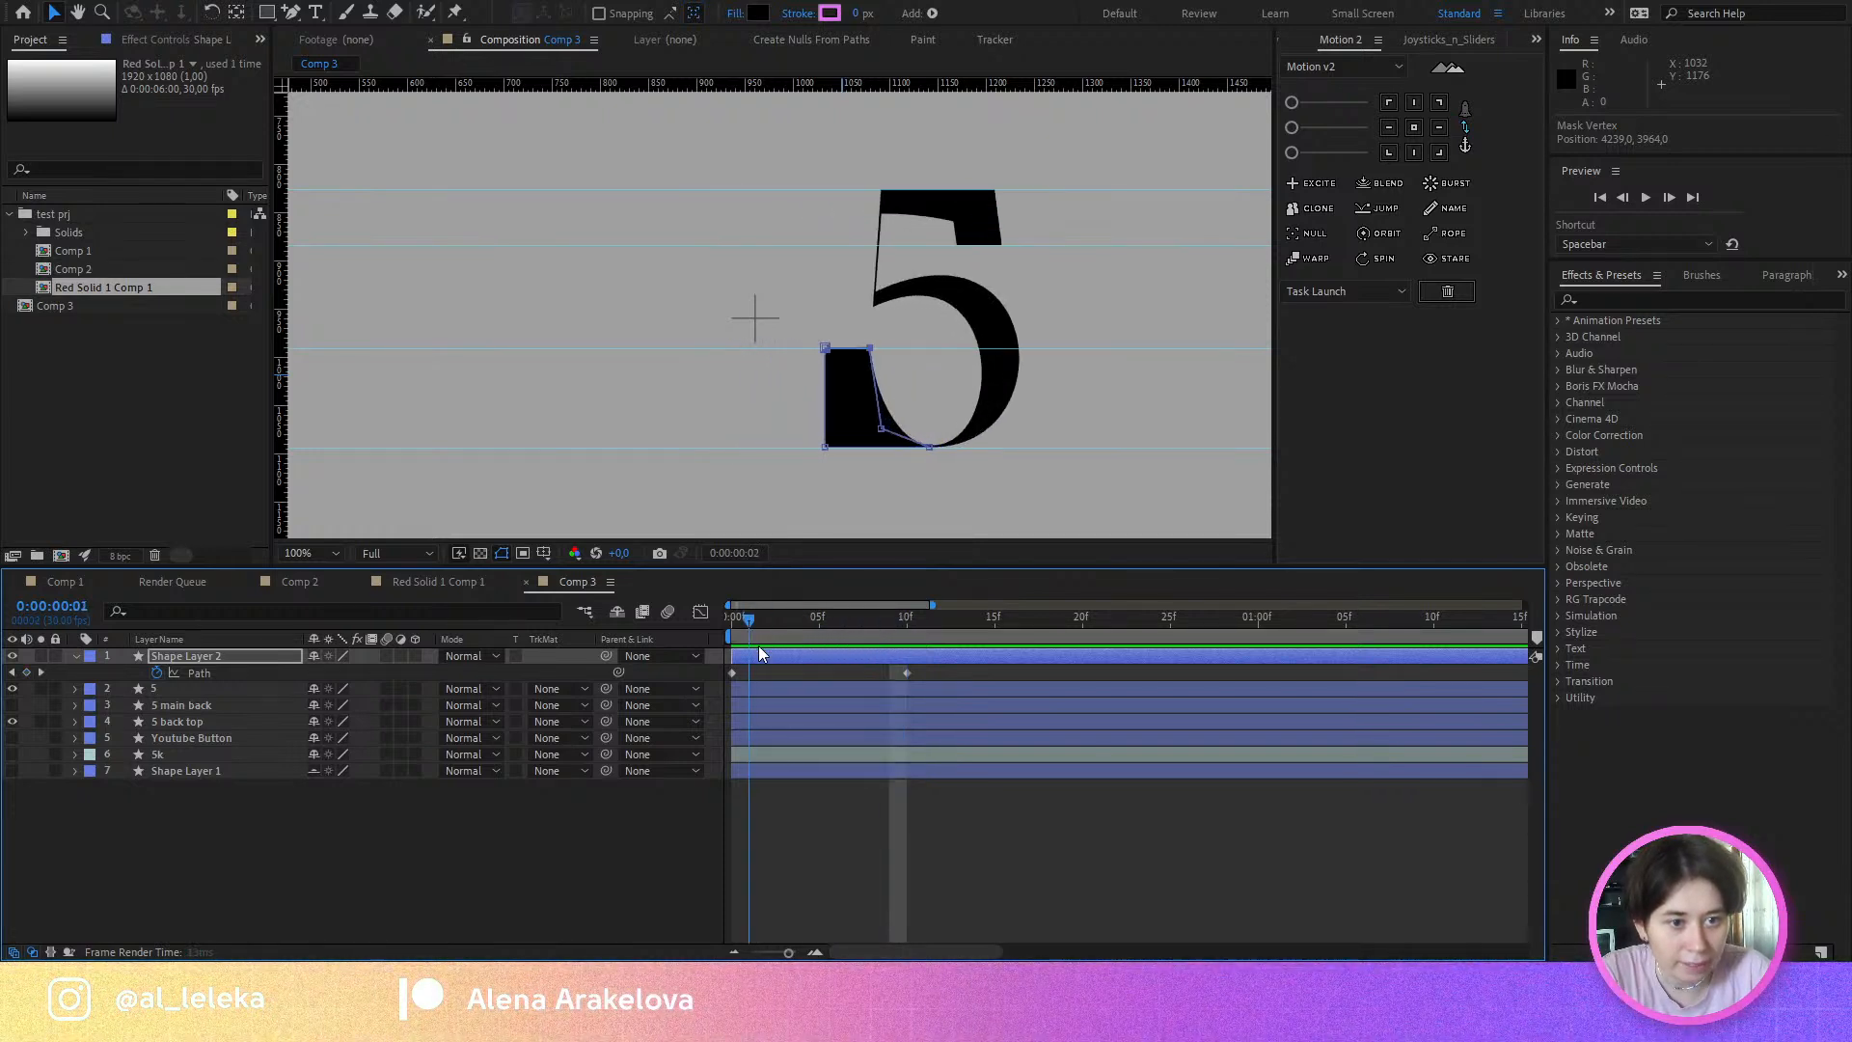
left_click(643, 827)
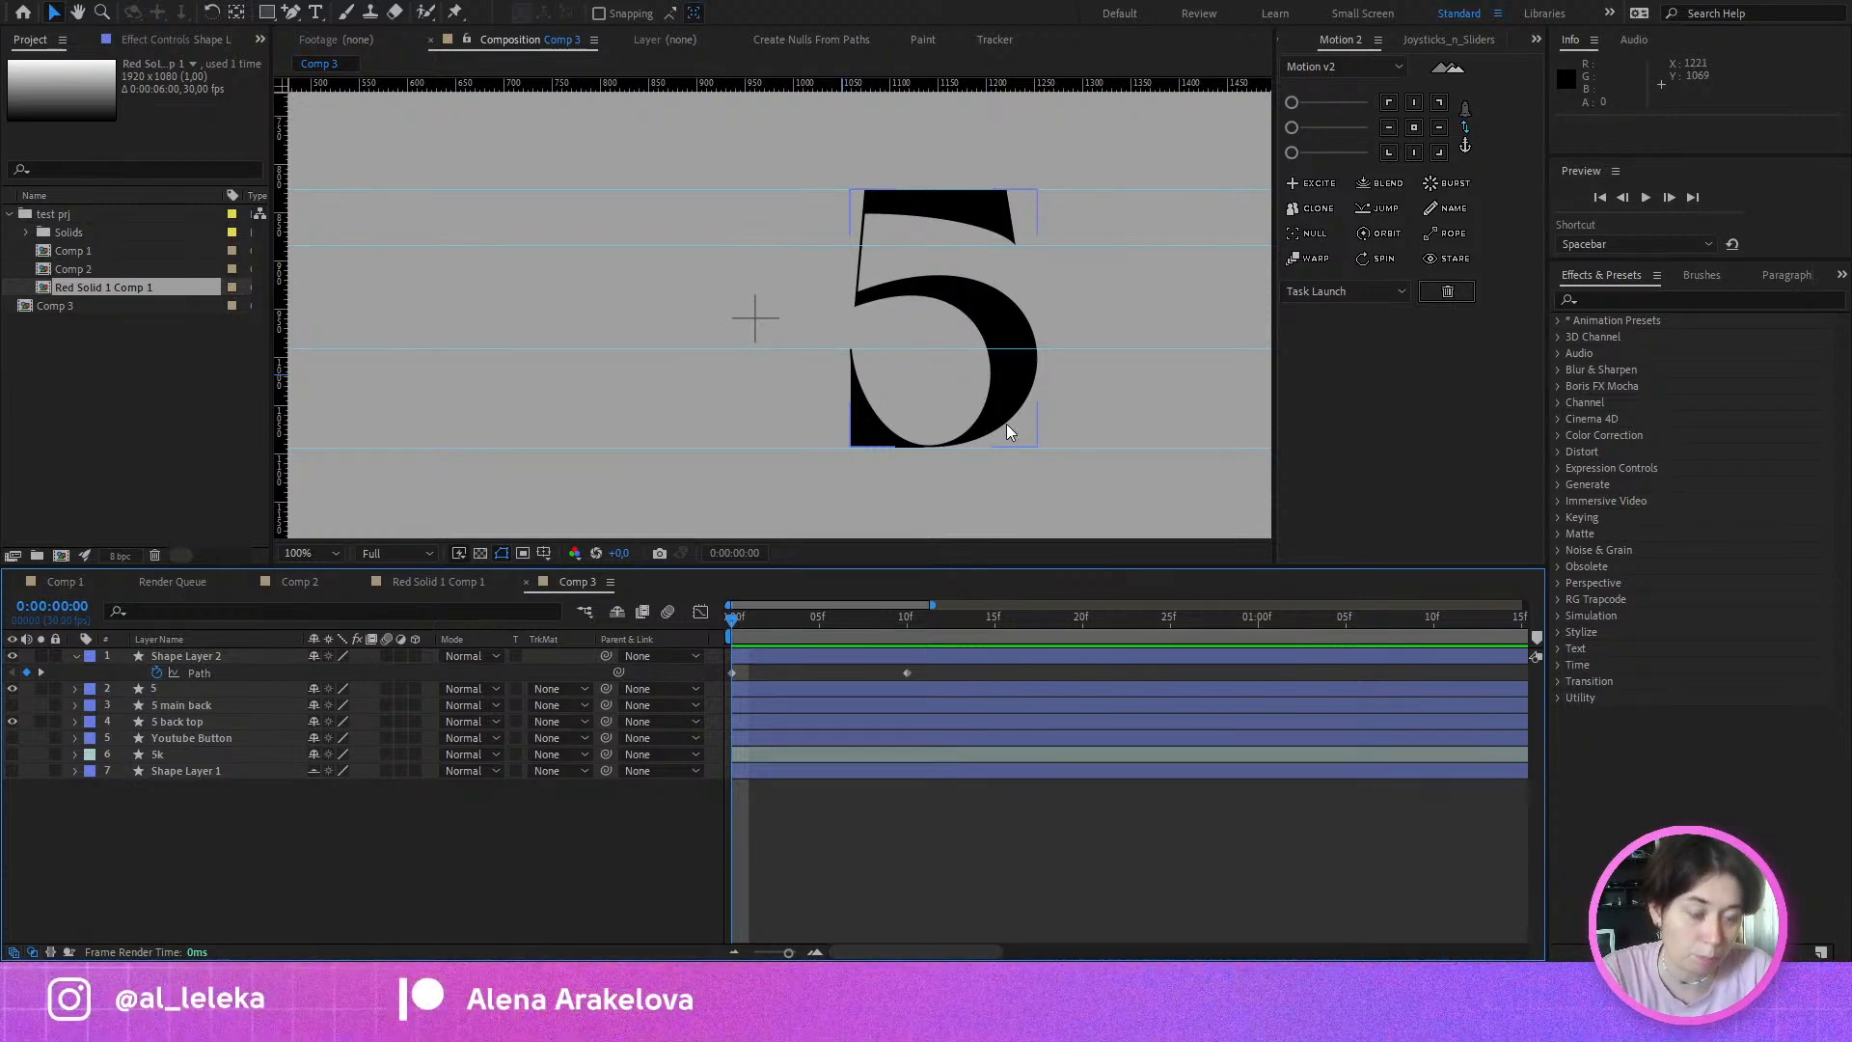
left_click(1058, 289)
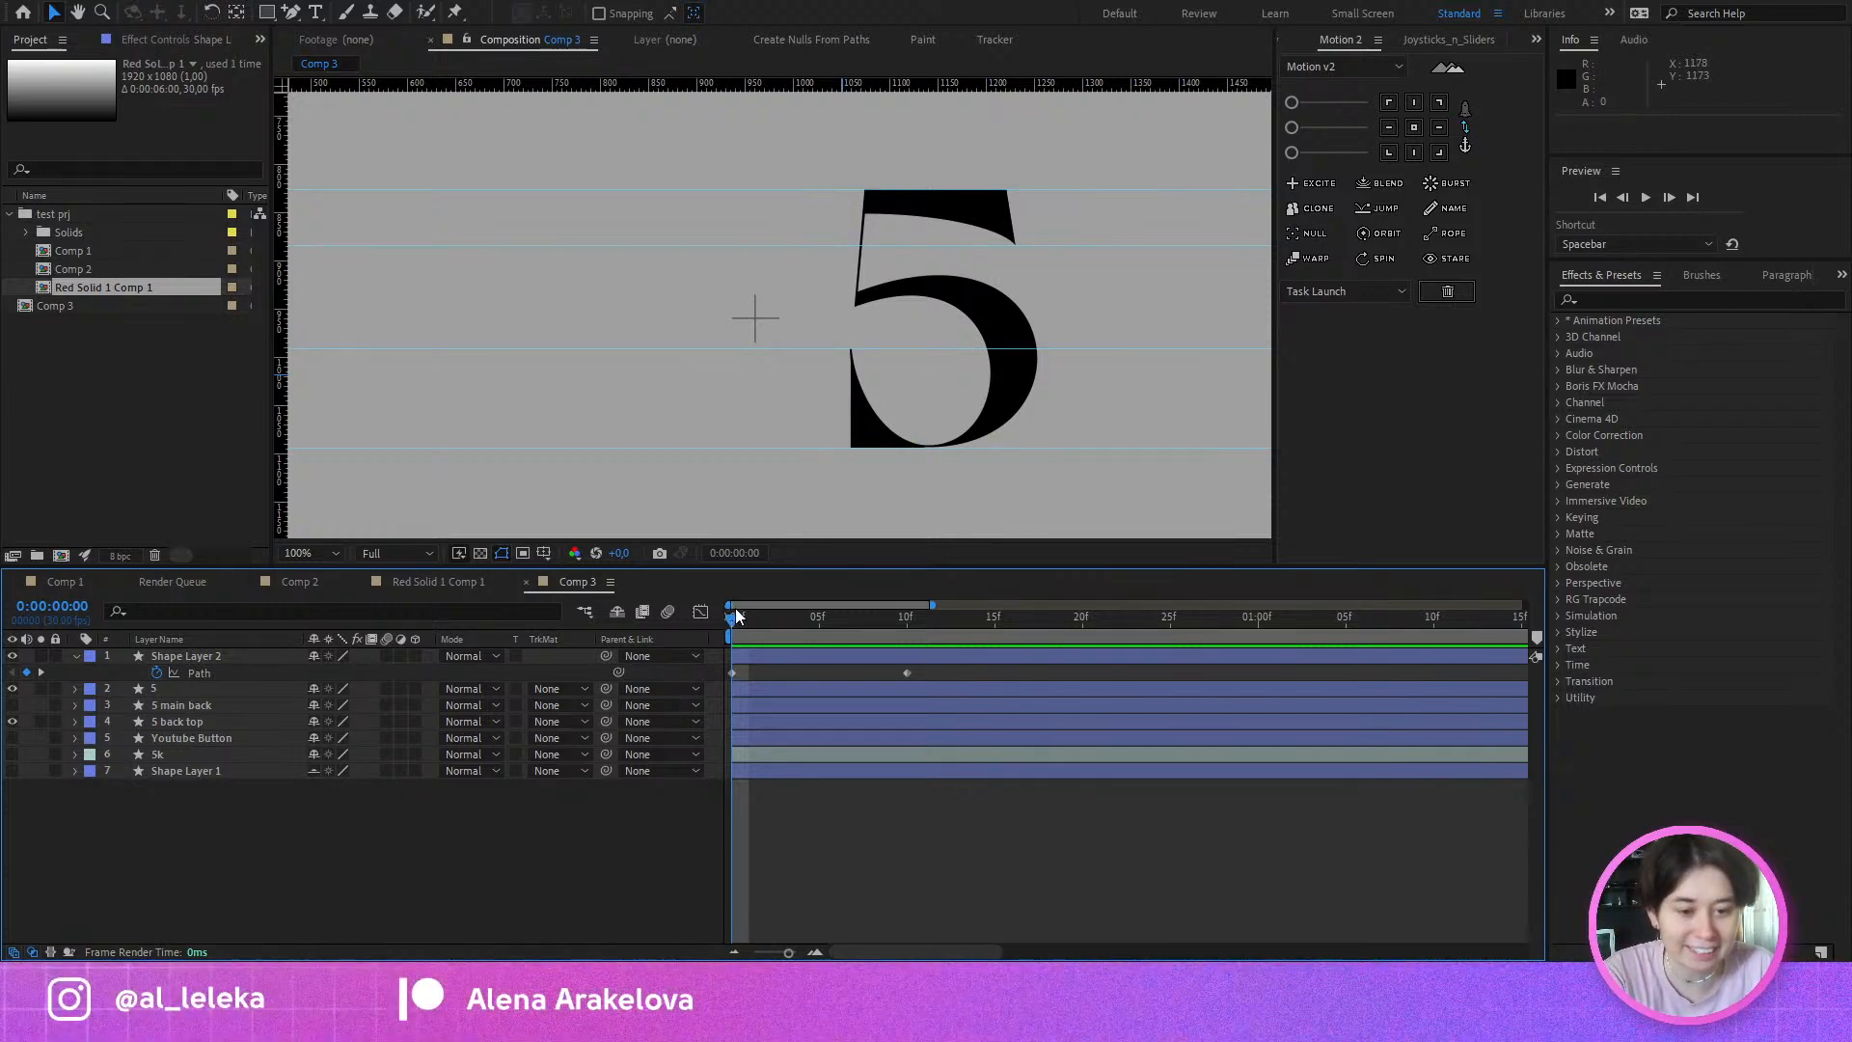
mouse_move(738, 629)
left_mouse_down()
mouse_move(824, 642)
mouse_move(816, 626)
mouse_move(712, 638)
left_mouse_up()
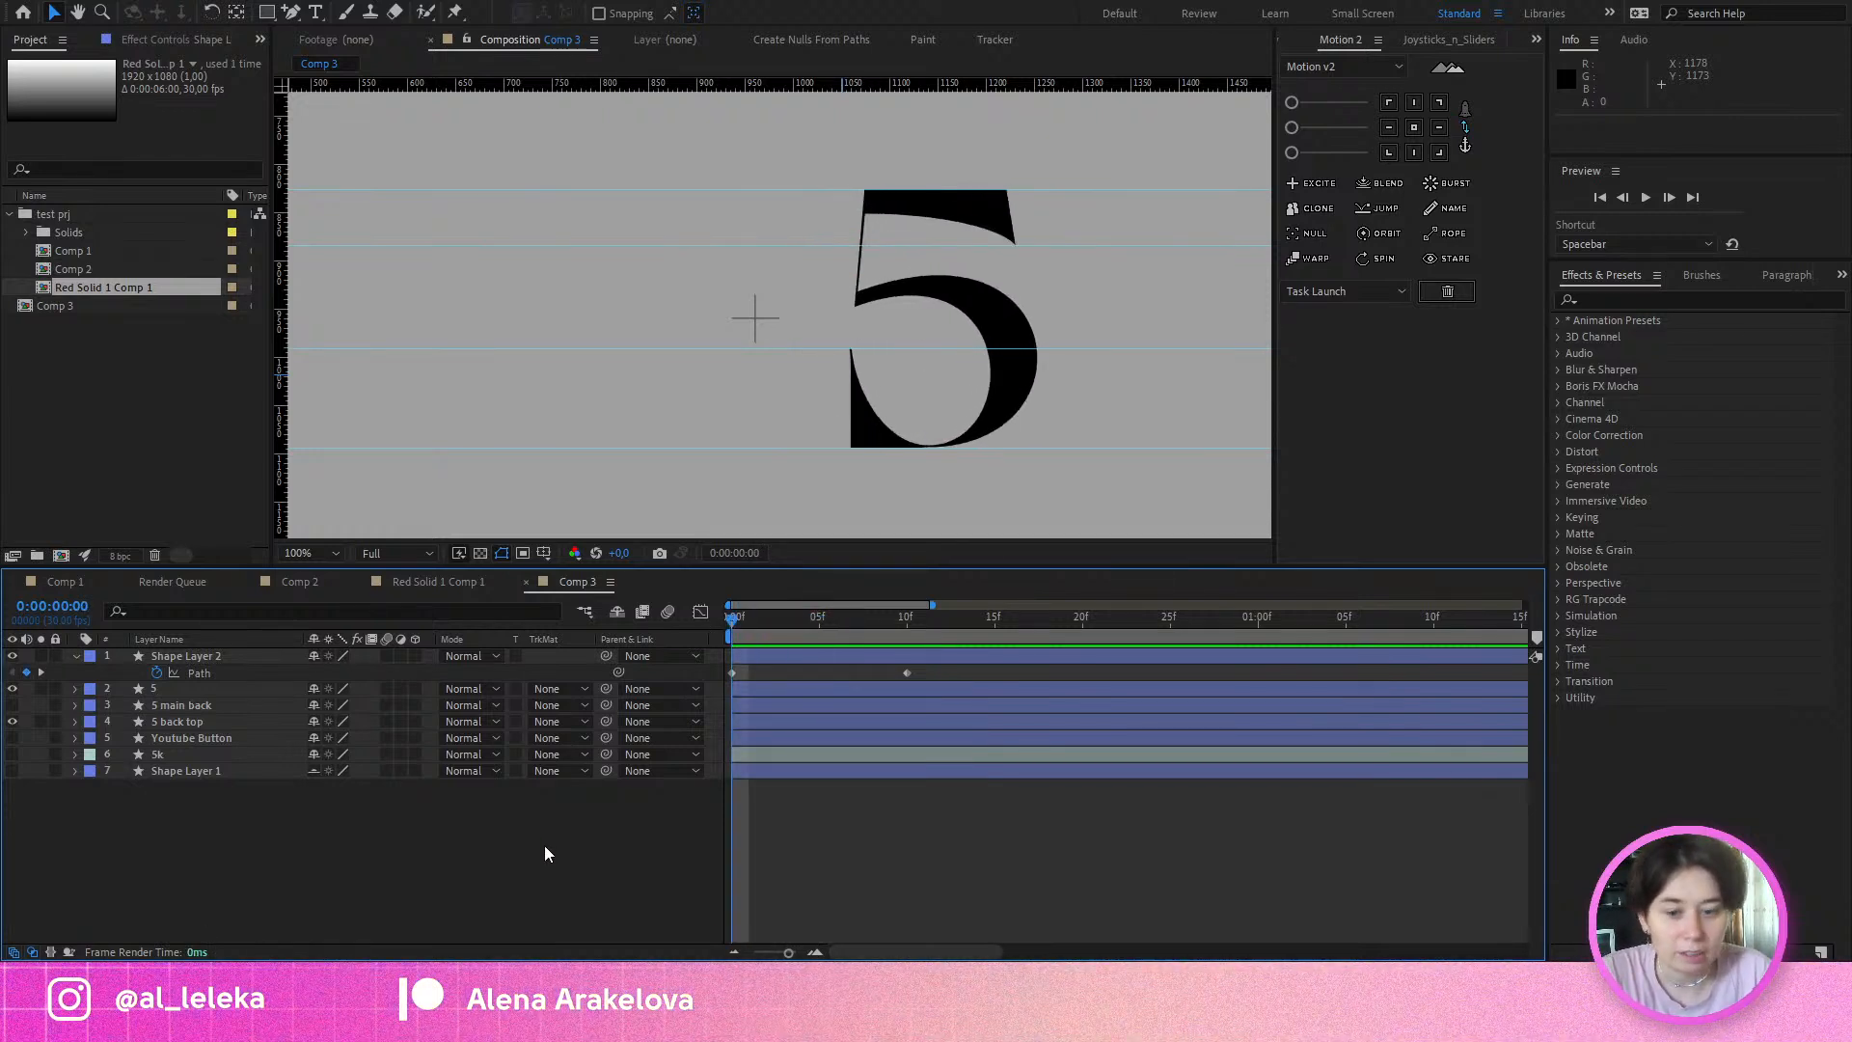
Step: Start a Pen shape on a new layer at the 5's upper-left corner and run its edge down to the thin stem's lower tip
left_click(292, 12)
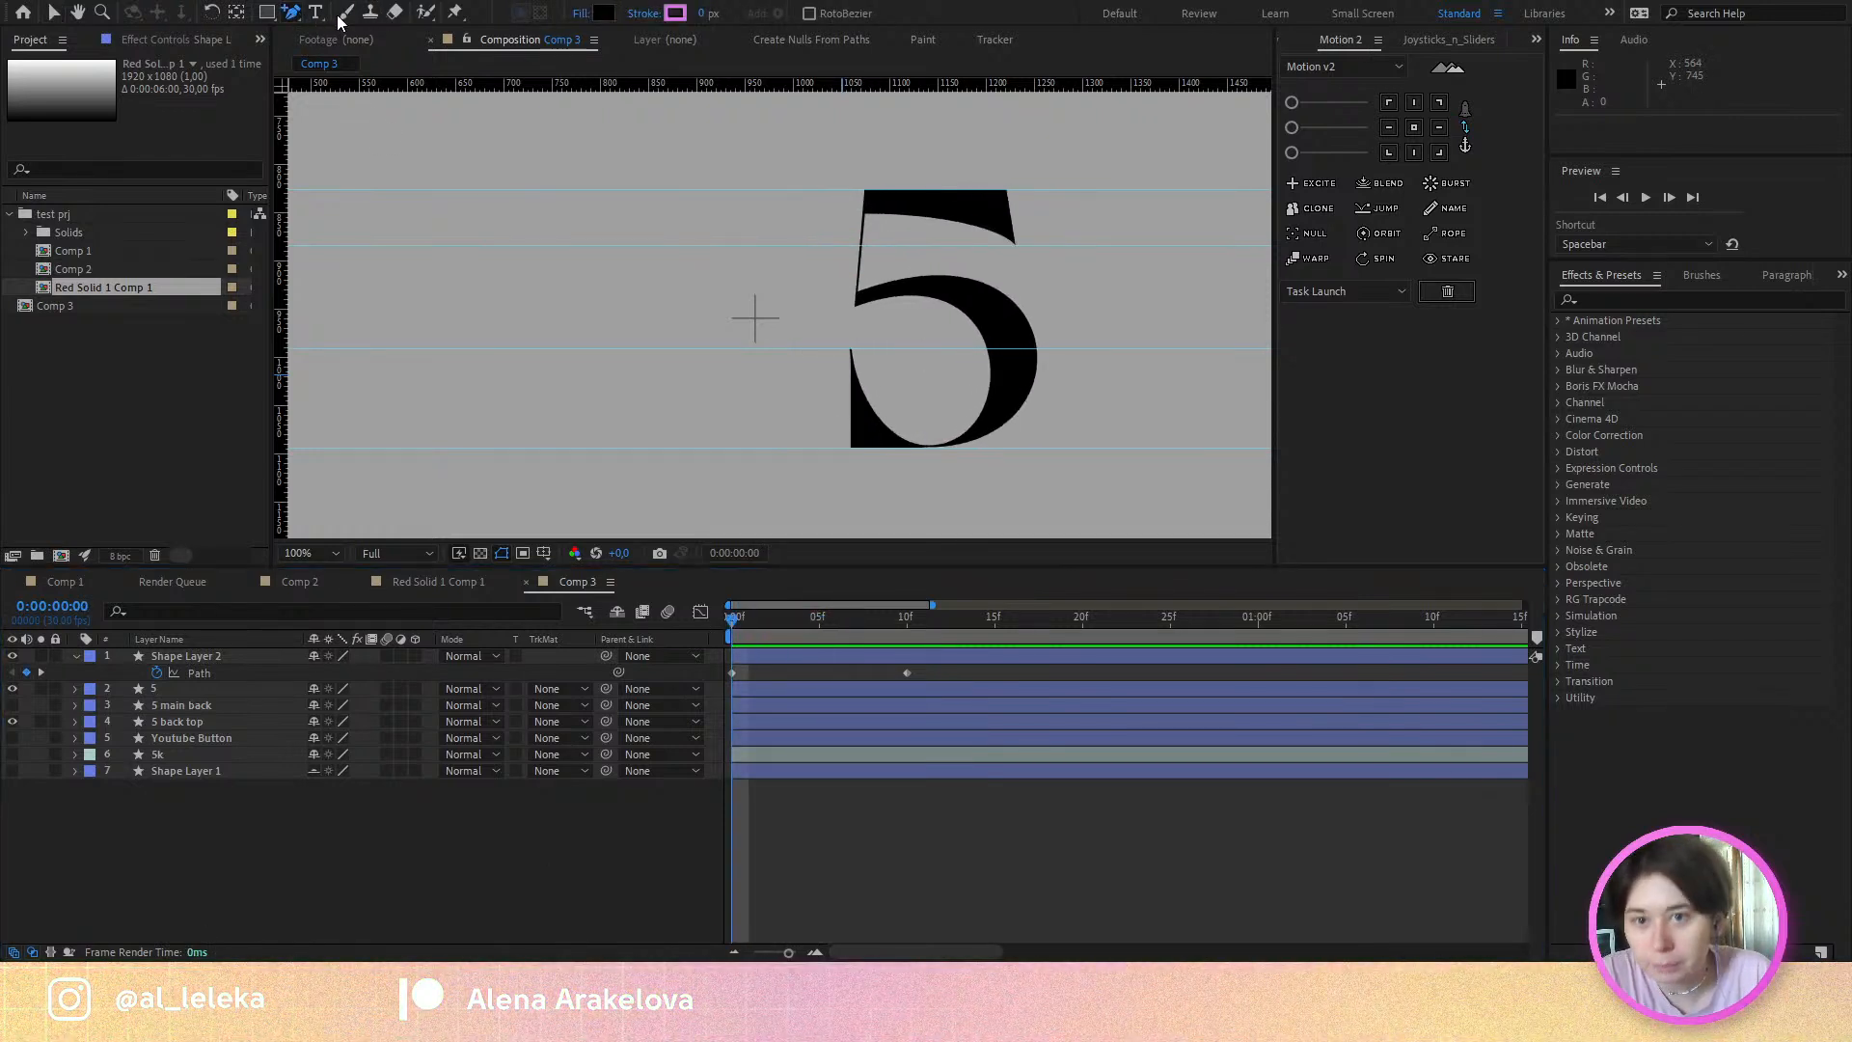
scroll(940, 237, "up", 2)
scroll(609, 189, "down", 1)
left_click_drag(627, 154, 702, 236)
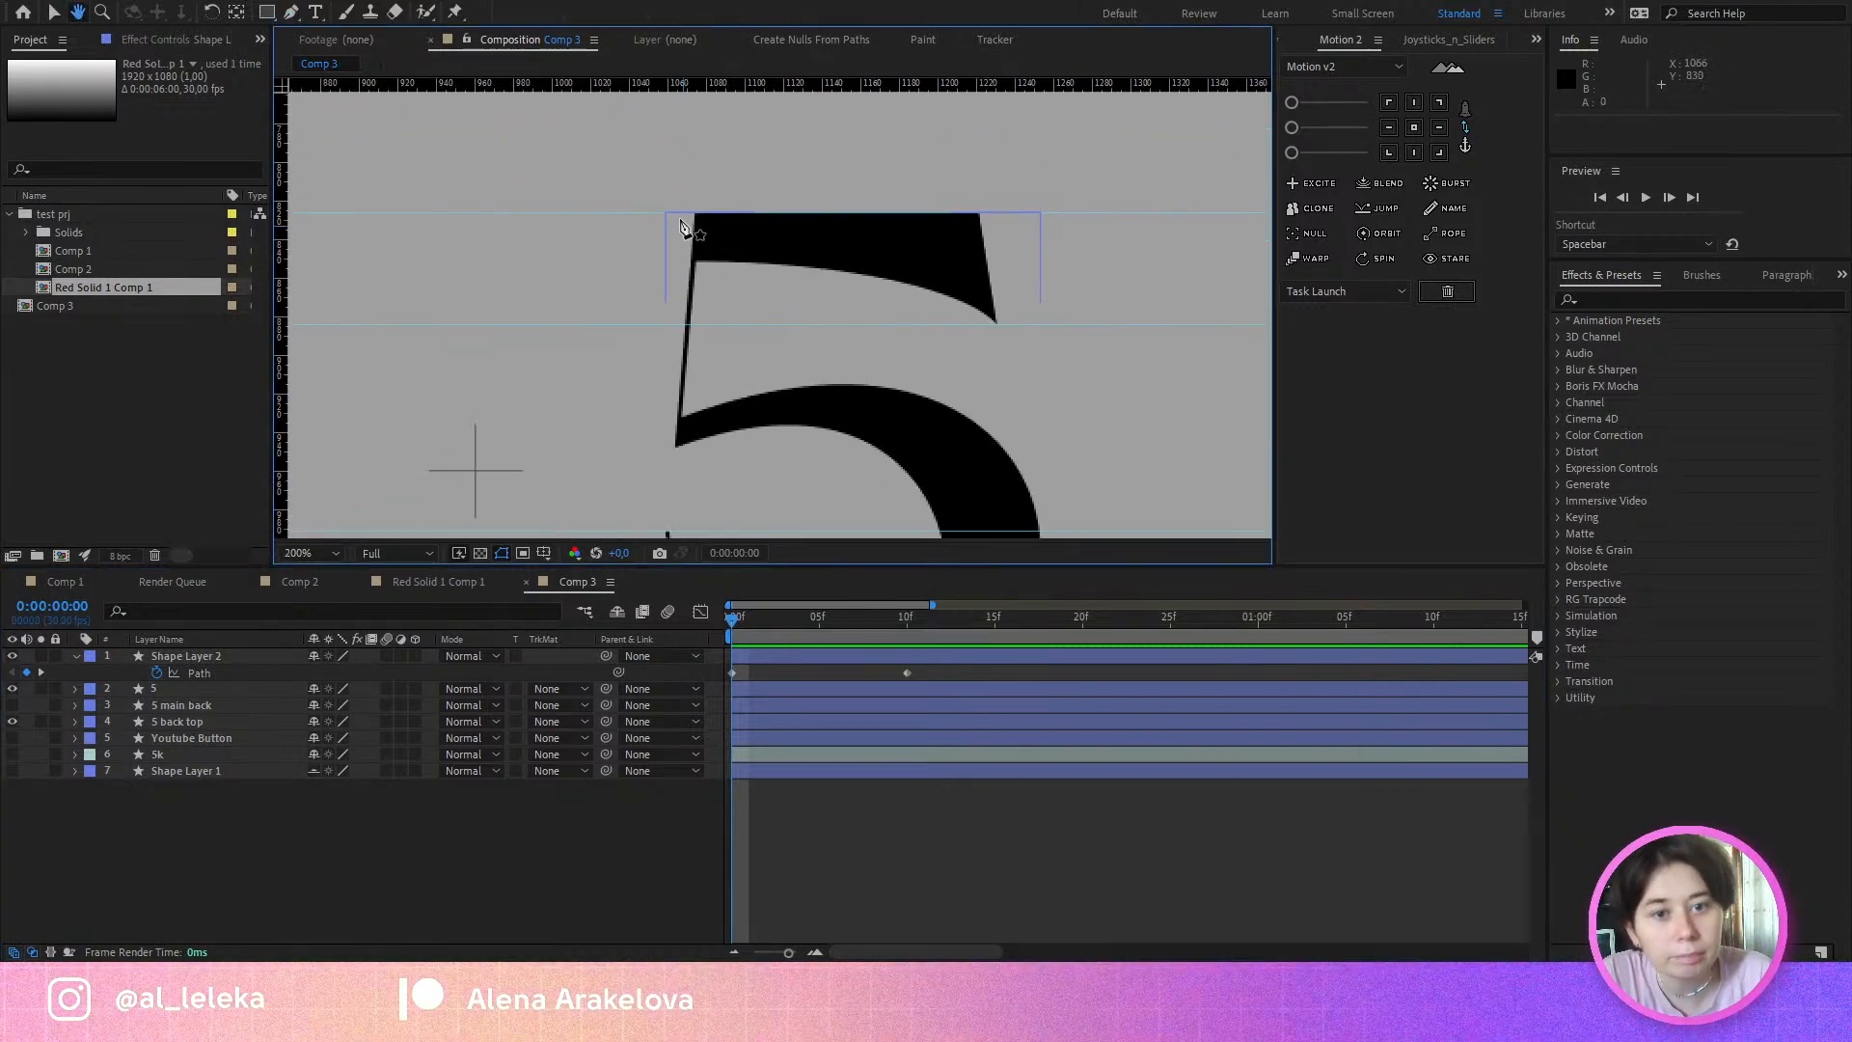
scroll(681, 227, "up", 4)
left_click(786, 176)
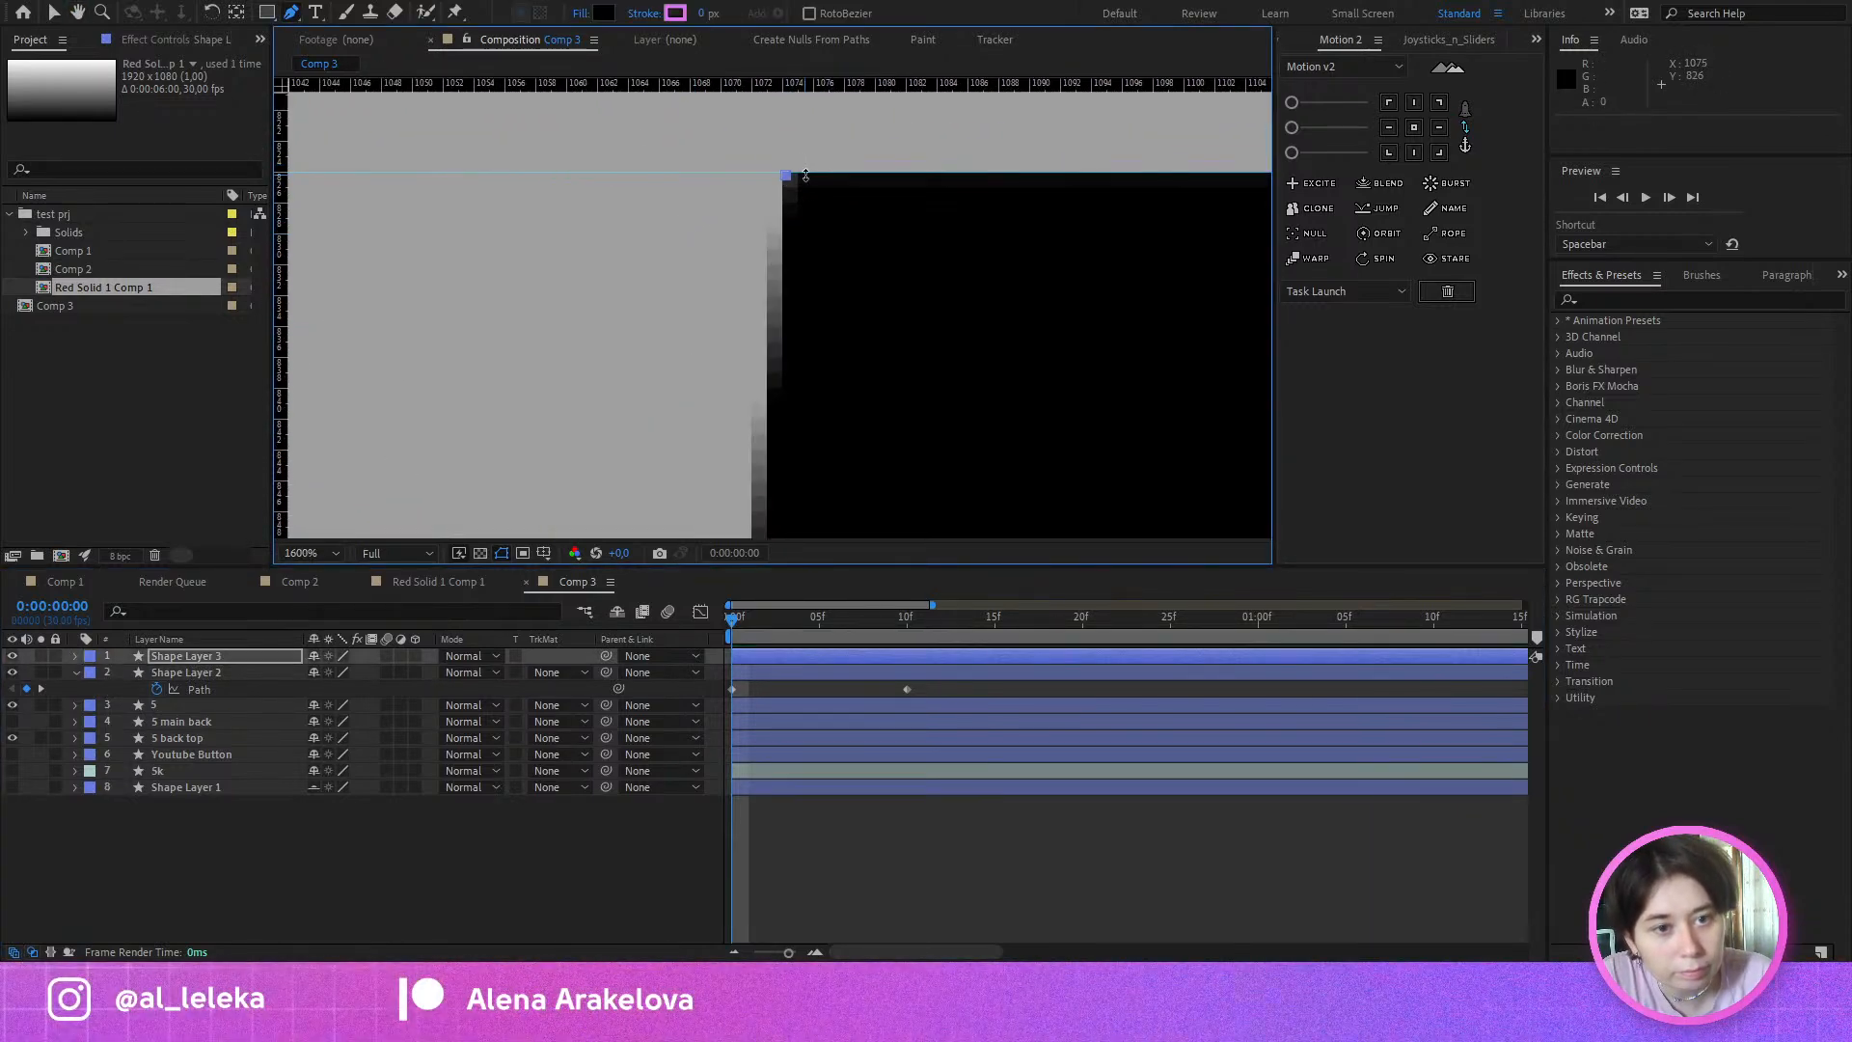
scroll(810, 289, "down", 2)
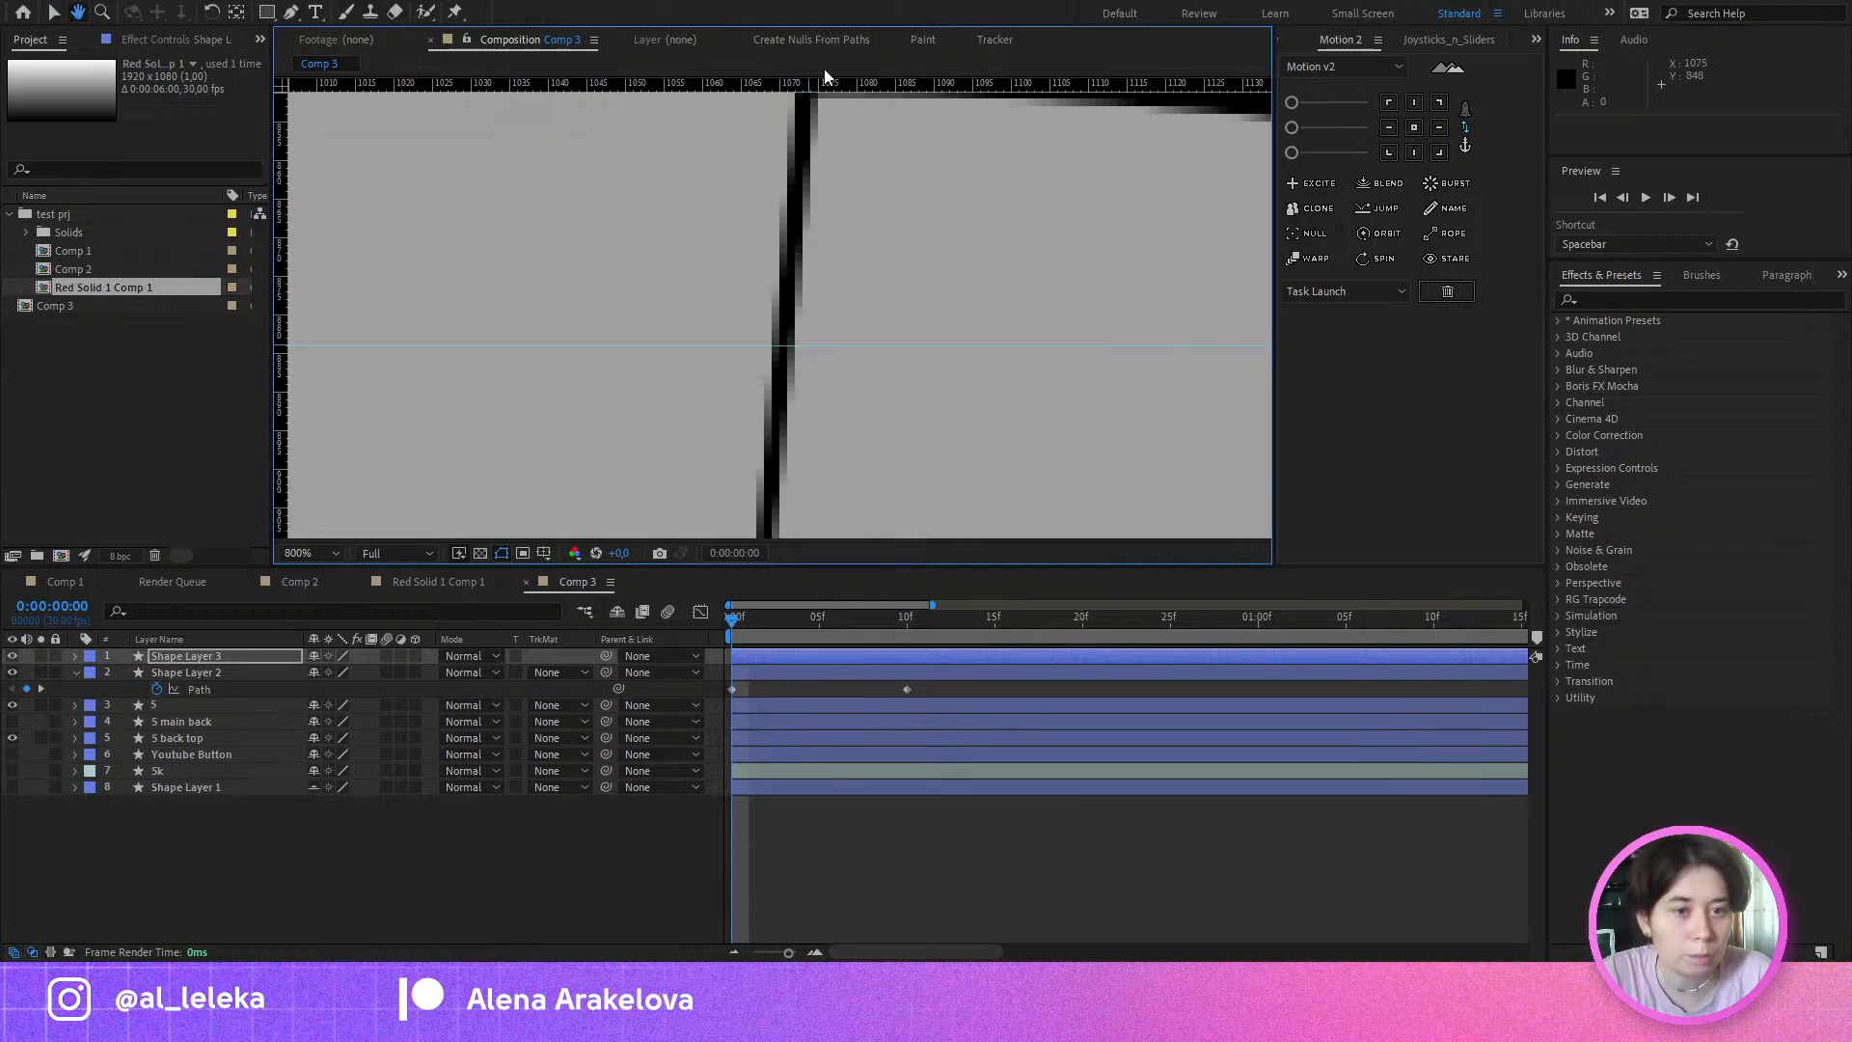
scroll(807, 378, "up", 1)
left_click(795, 375)
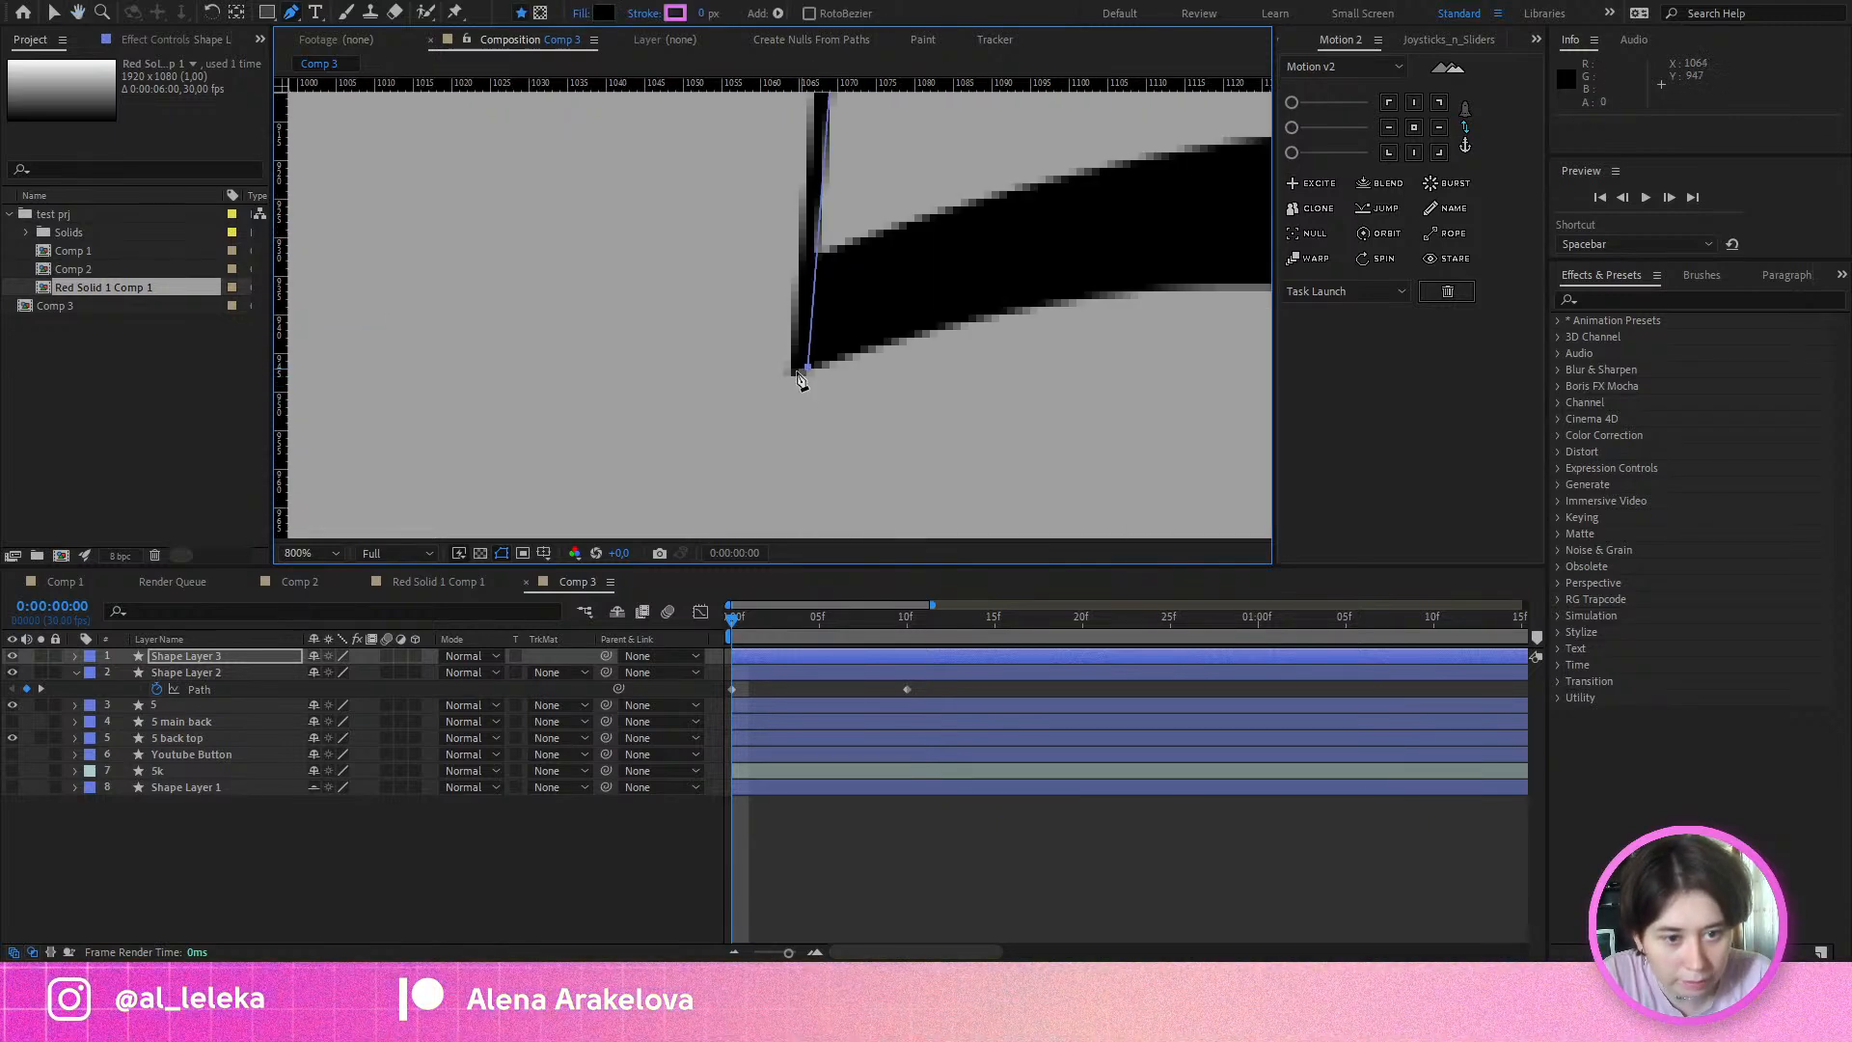
Step: Close the Pen shape along the outer edge of the 5's thin stem, up to its upper-left corner
scroll(791, 374, "down", 2)
left_click_drag(812, 261, 806, 380)
scroll(814, 333, "up", 3)
left_click_drag(652, 235, 752, 278)
scroll(752, 278, "down", 2)
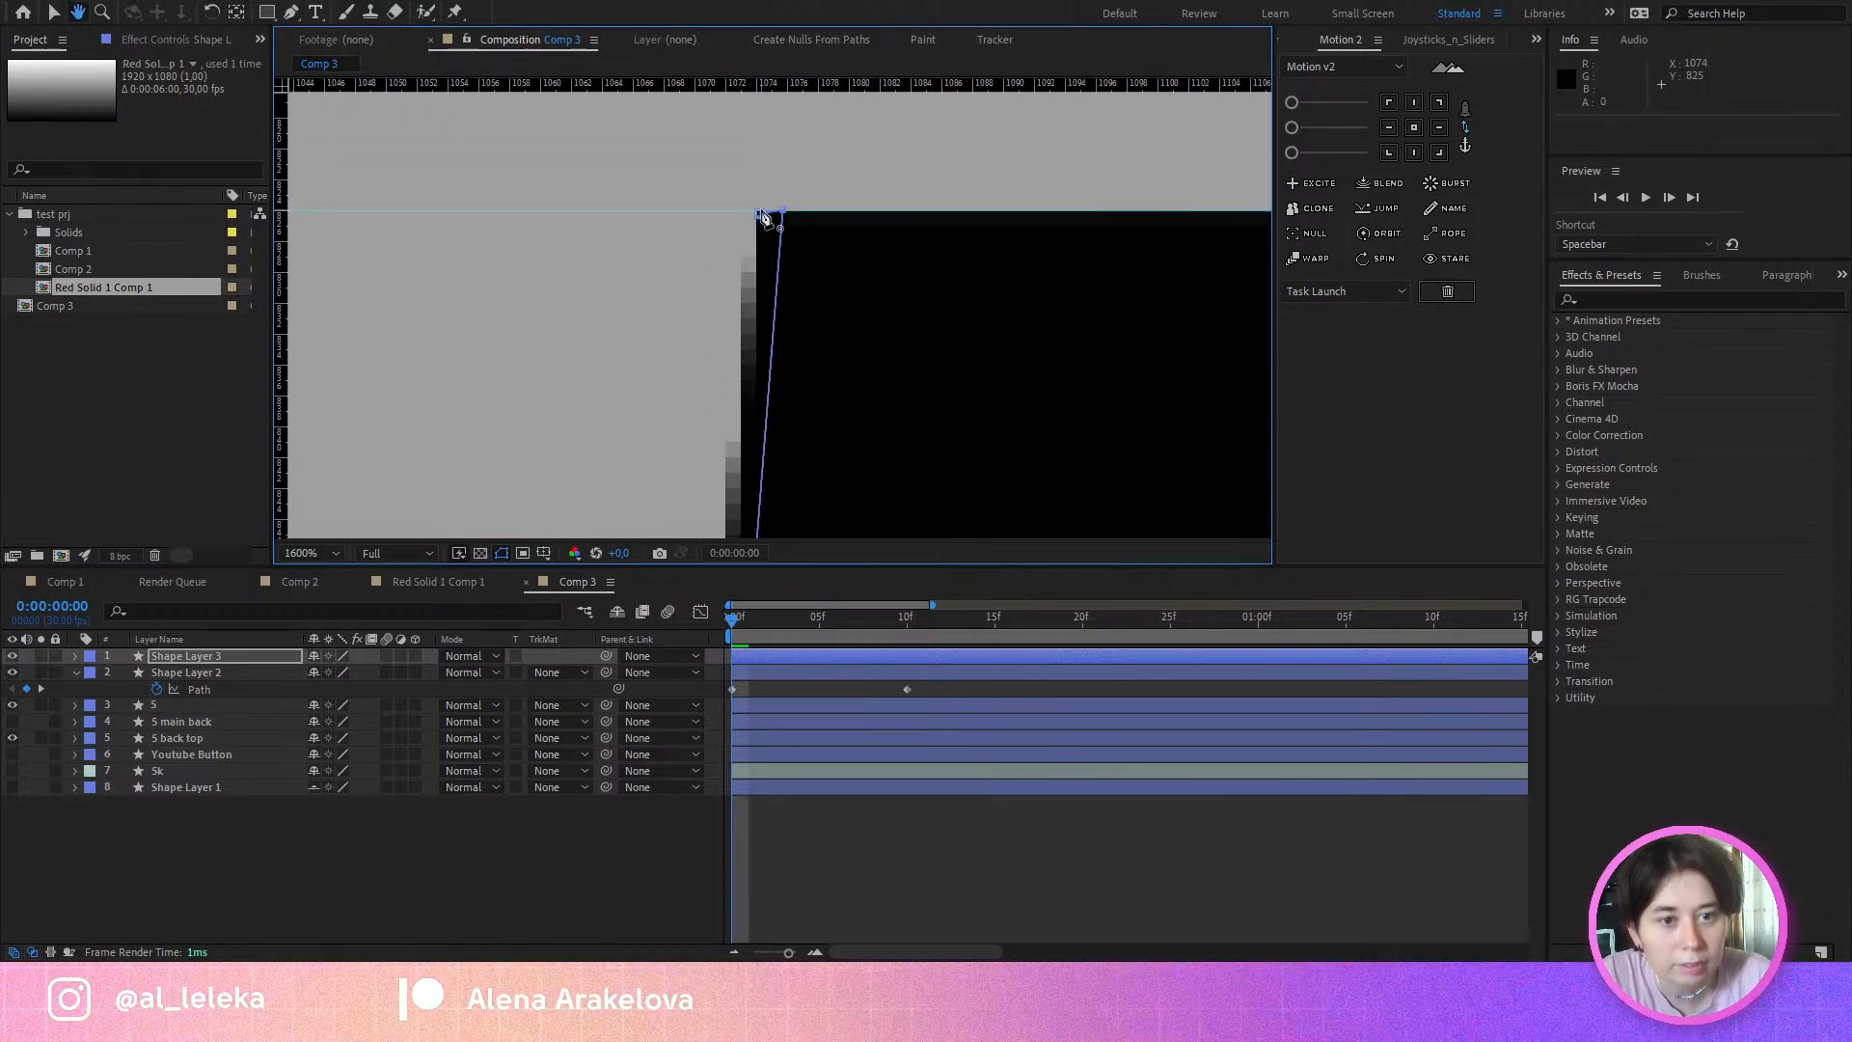
scroll(762, 213, "down", 1)
left_click_drag(786, 332, 843, 260)
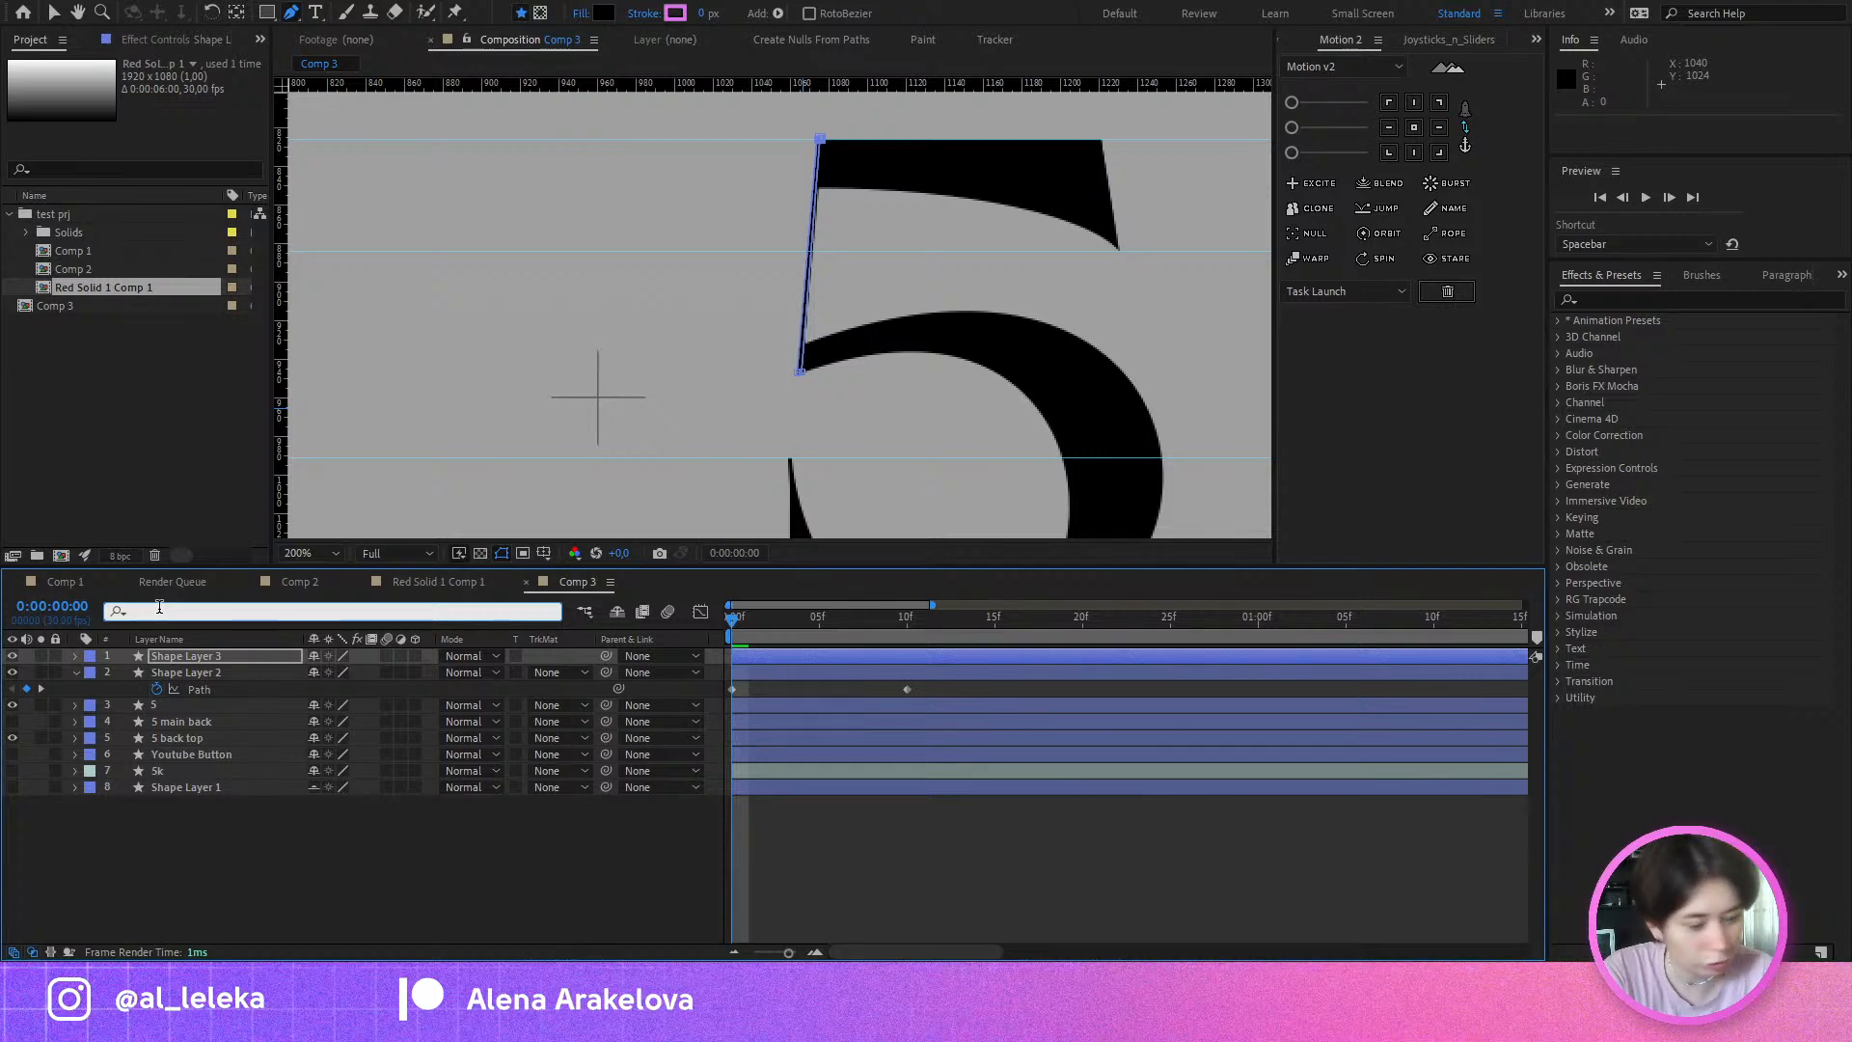
Step: Filter the layer properties by "path" and keyframe the new stem shape's Path at frames 0 and 10
type("path")
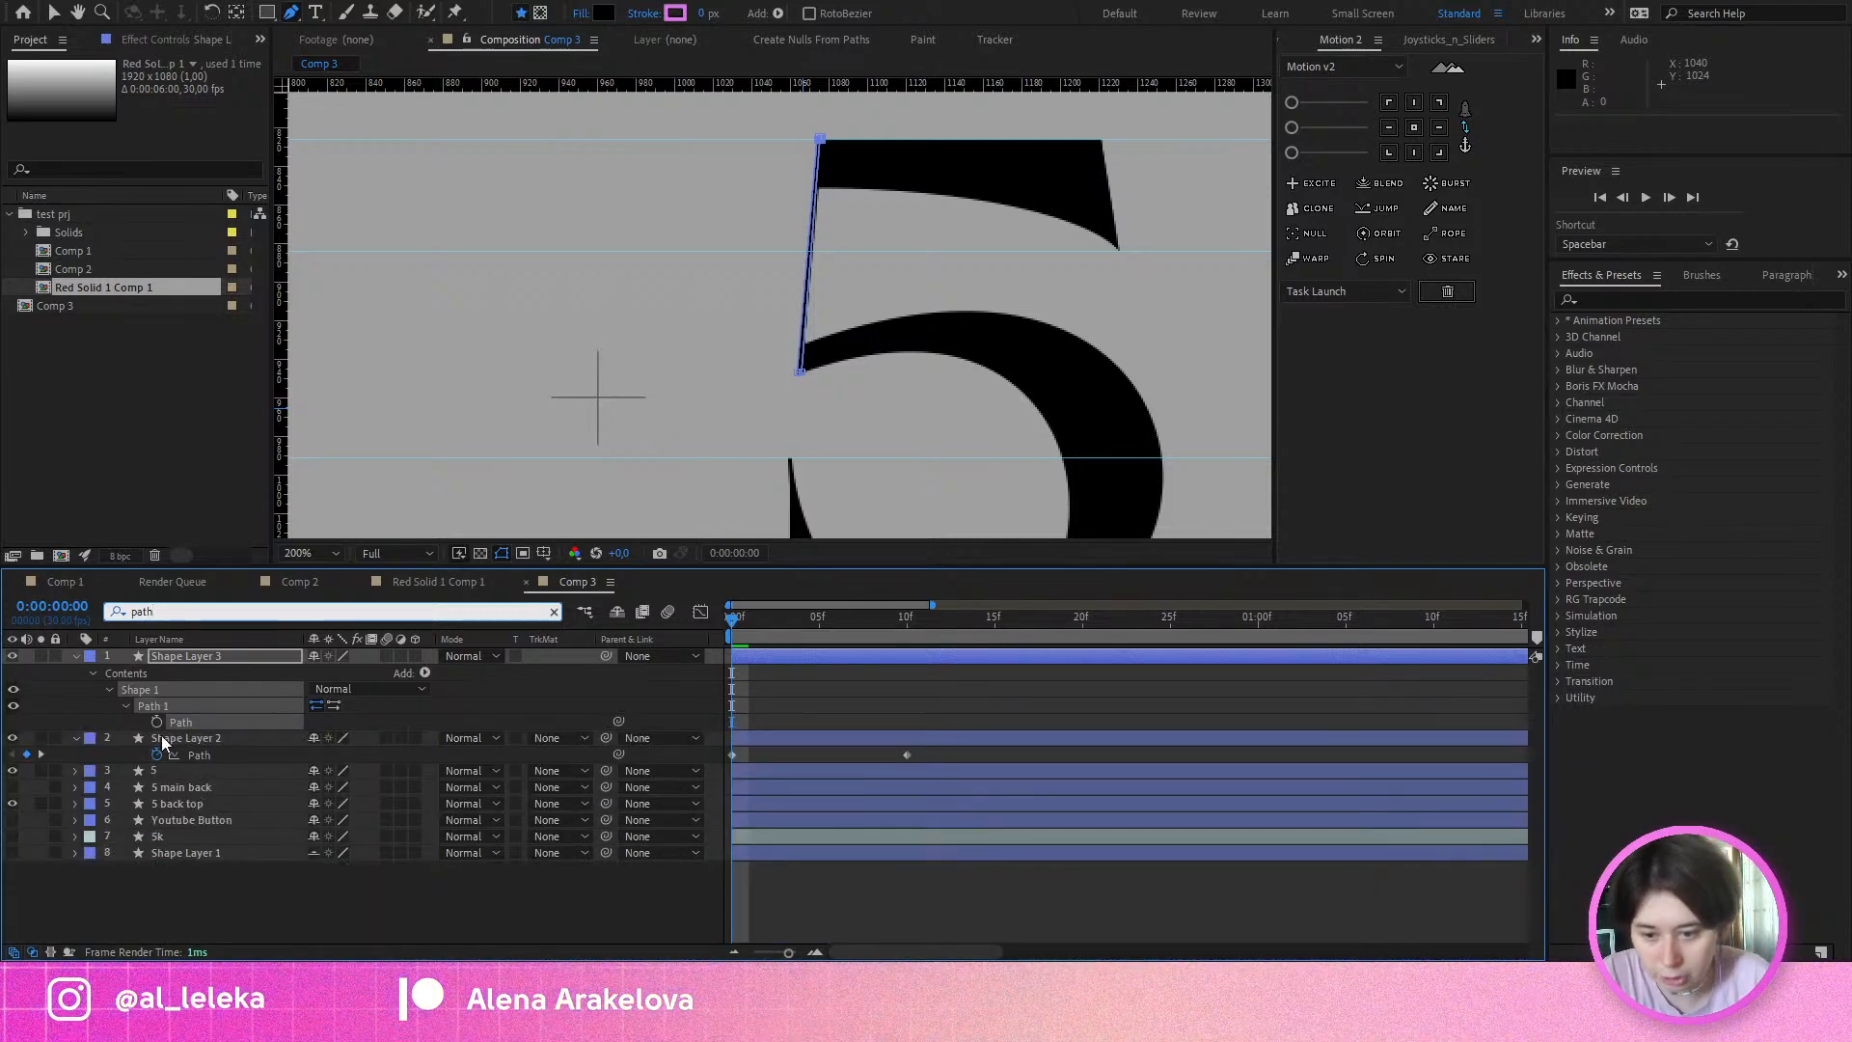
left_click(156, 722)
left_click(43, 754)
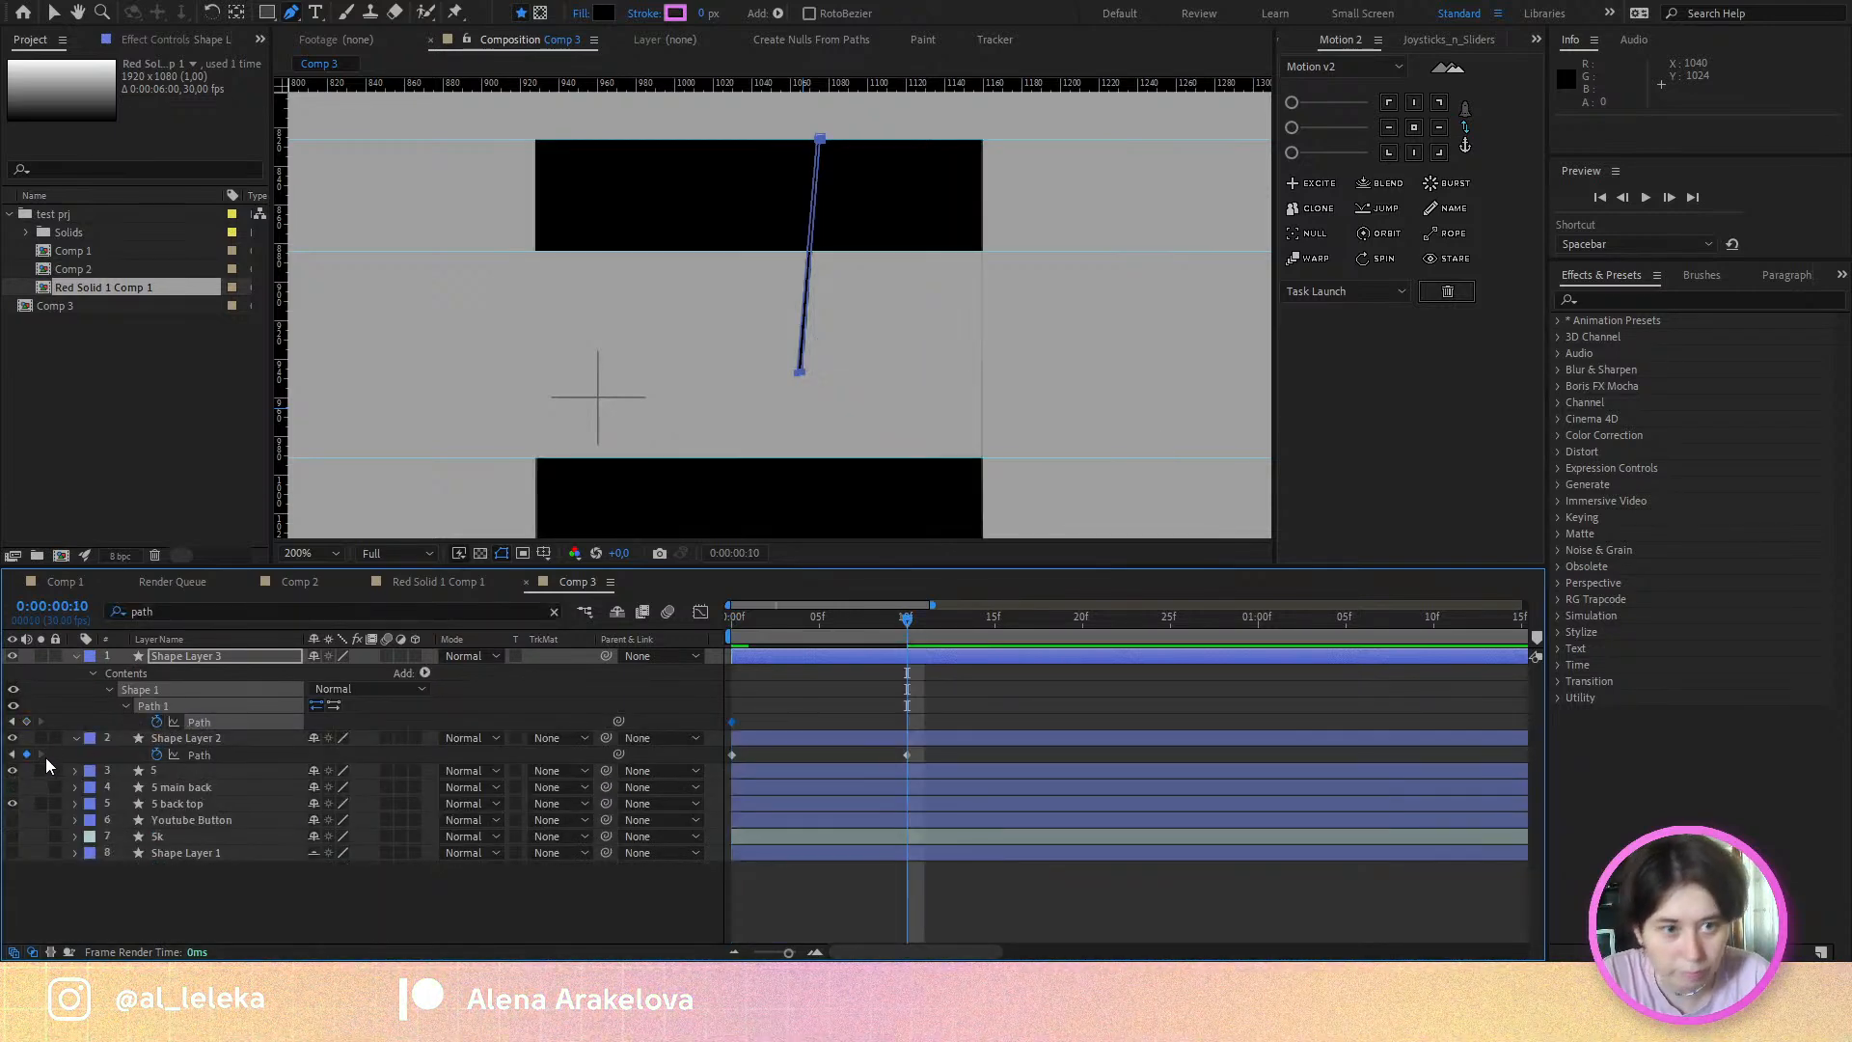
left_click(26, 722)
left_click(12, 721)
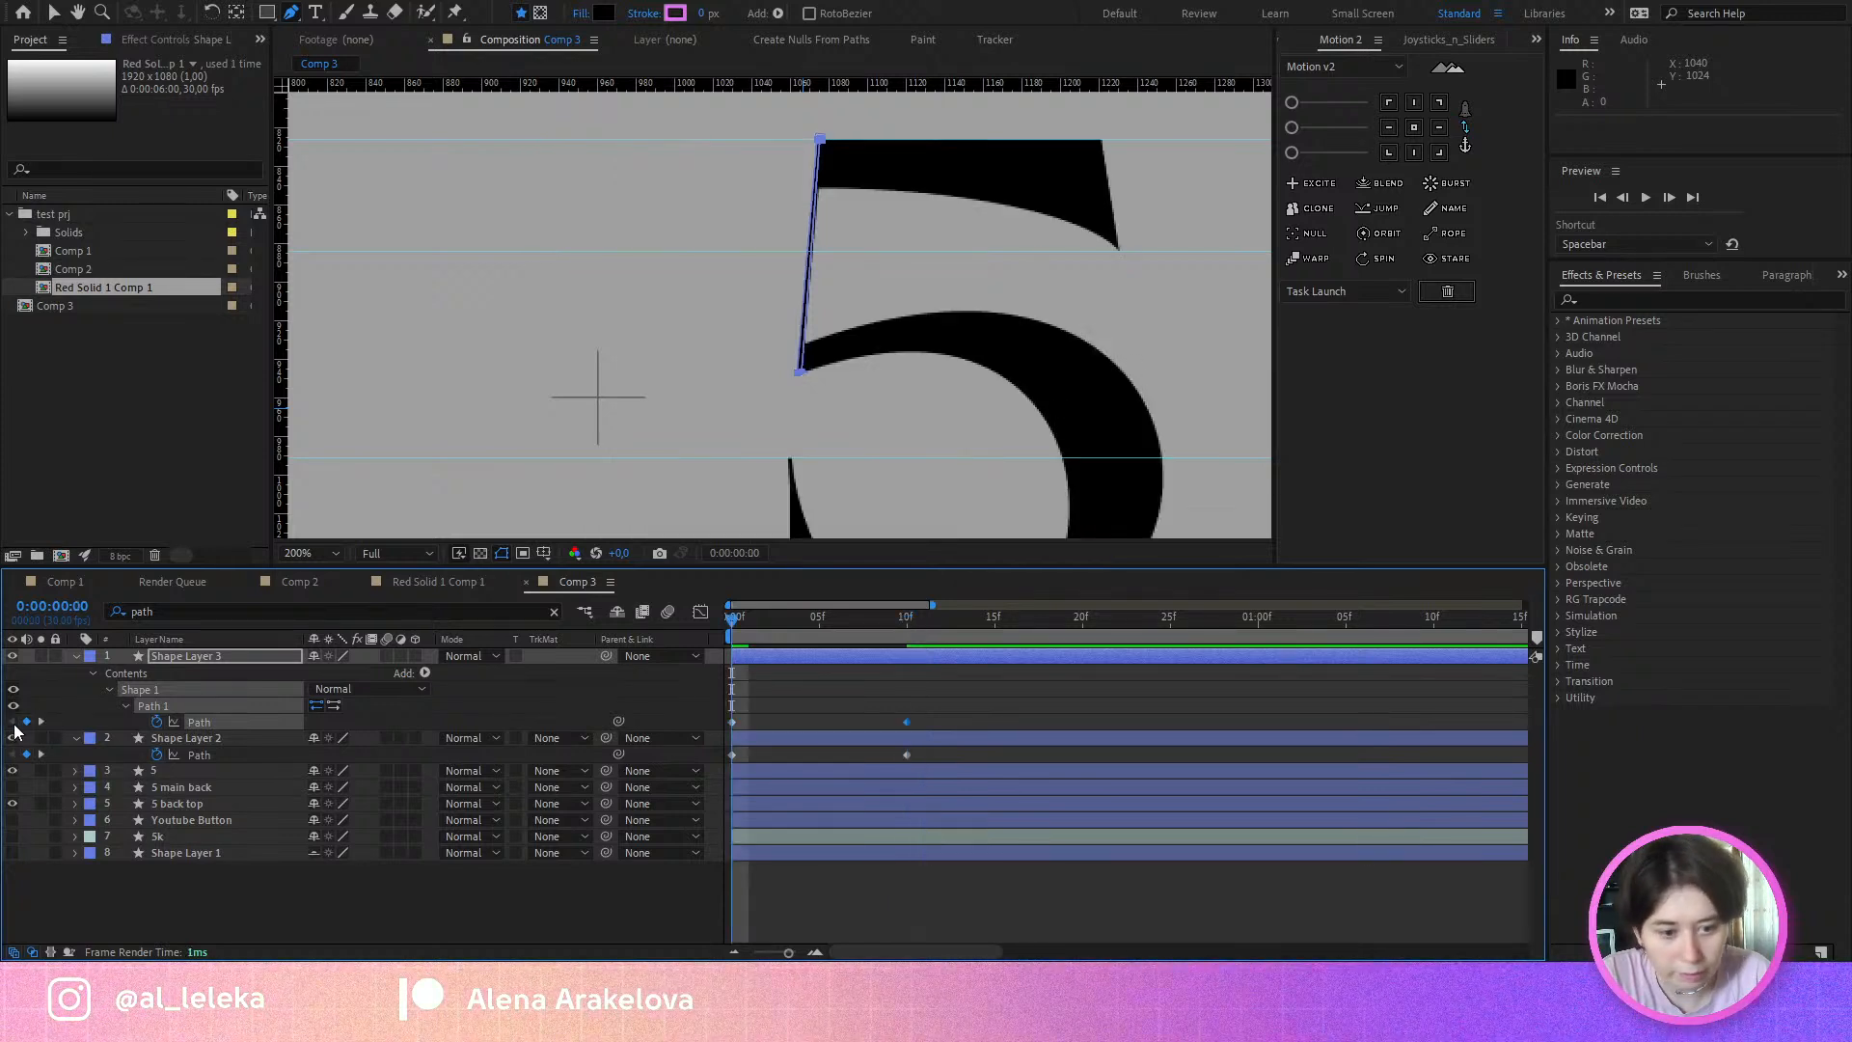
Step: At frame 10, place vertical guides at 1160 and 928 along the side edges of the black bars
left_click_drag(750, 617, 906, 622)
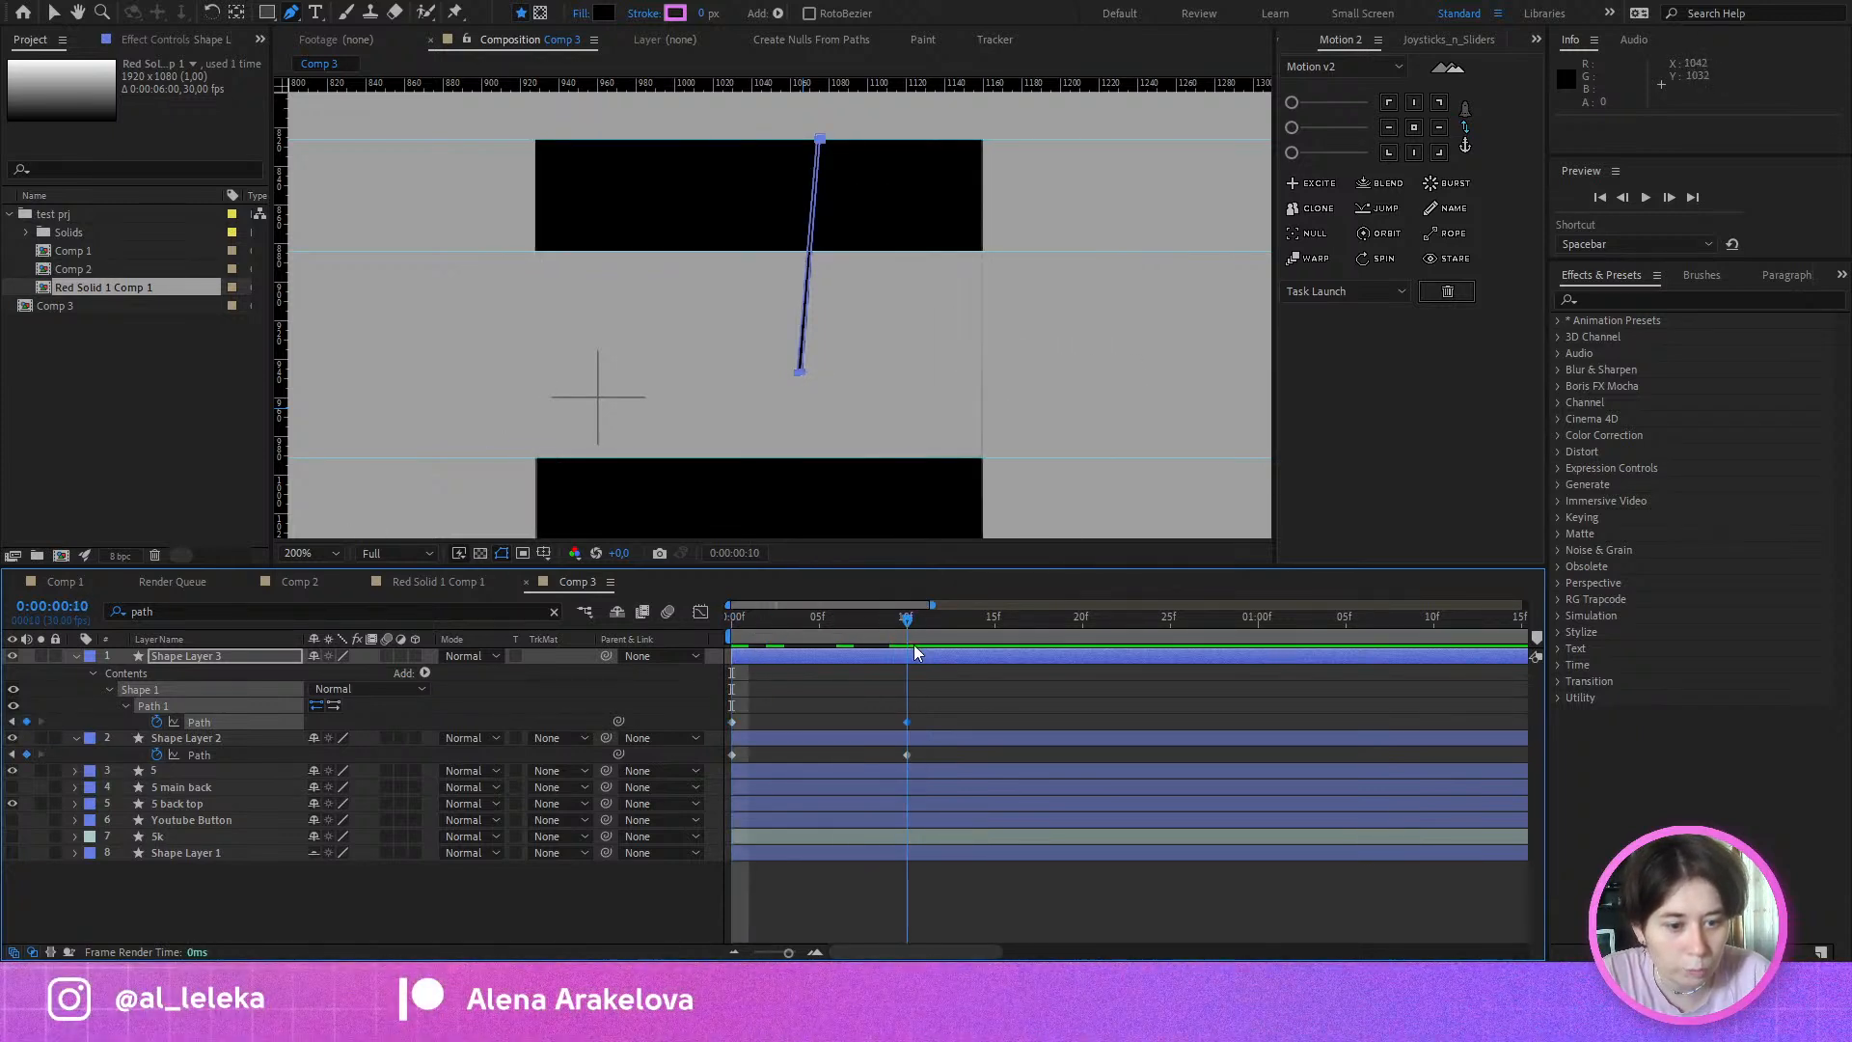
left_click_drag(269, 459, 306, 466)
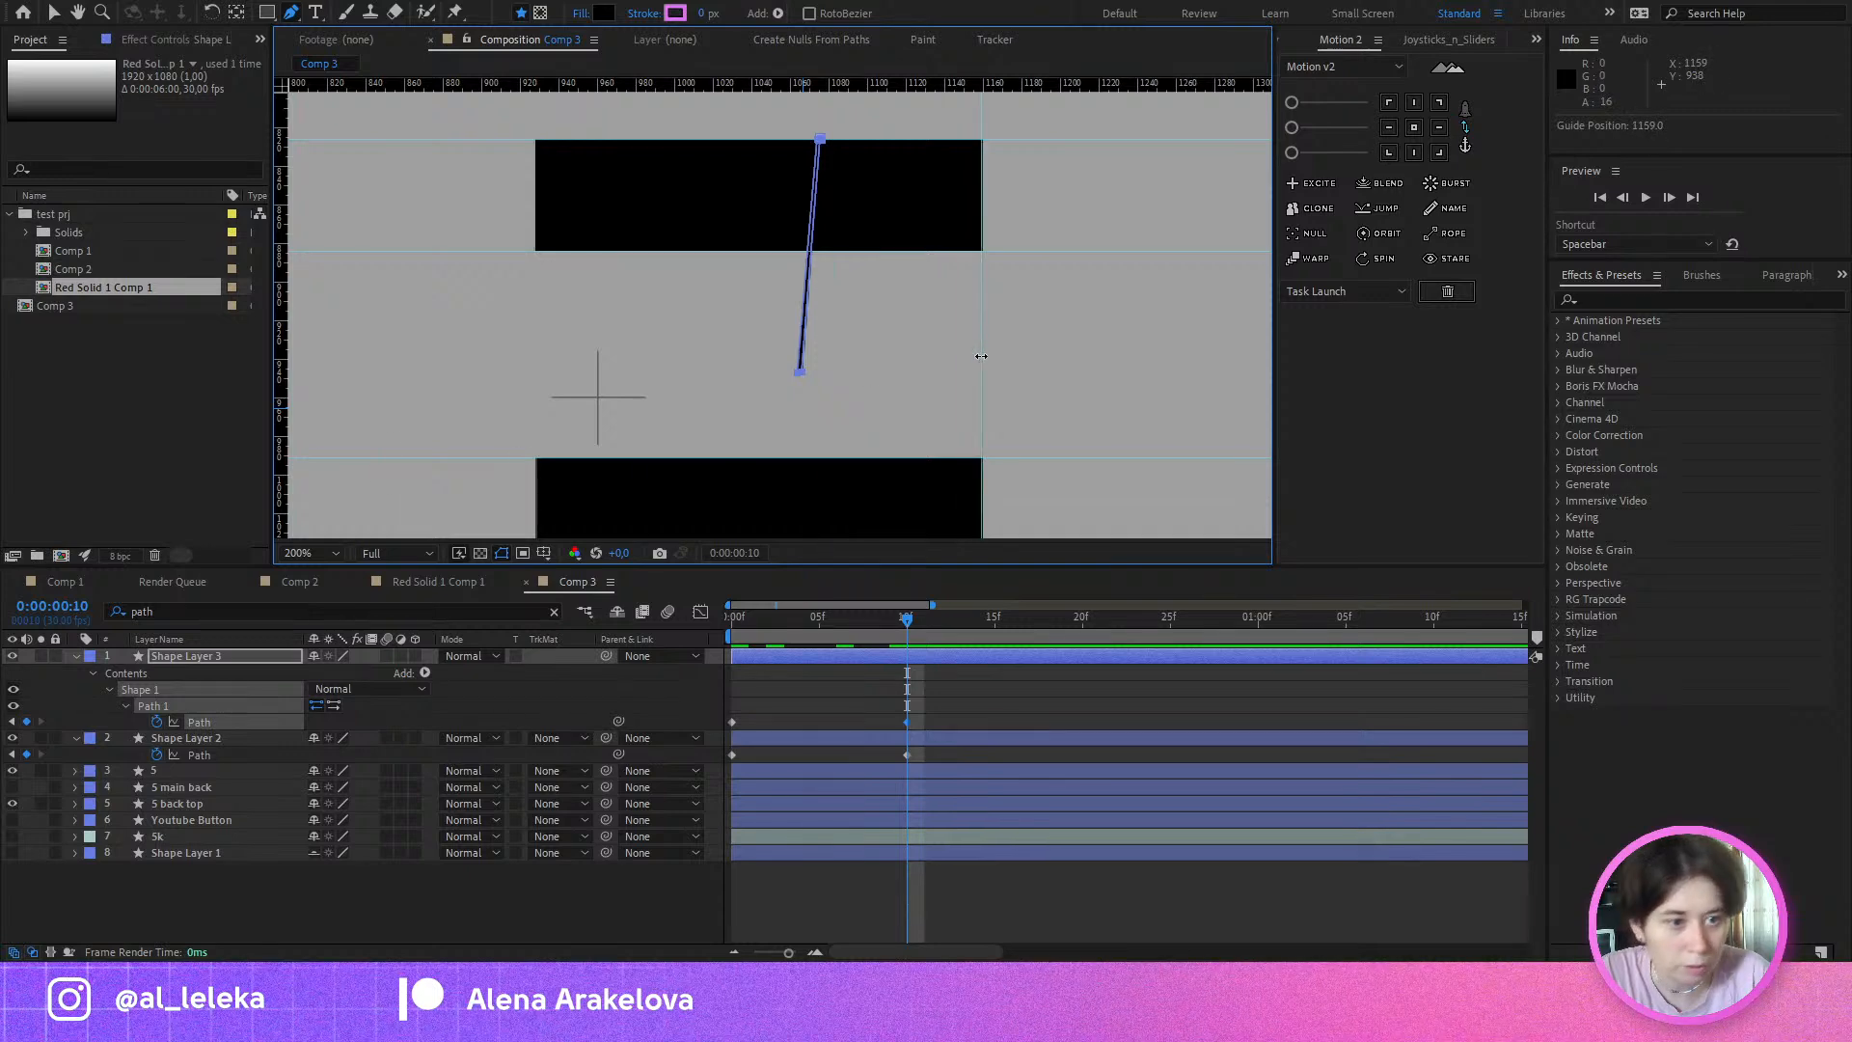
left_click_drag(981, 356, 975, 355)
scroll(981, 355, "up", 3)
scroll(975, 355, "down", 4)
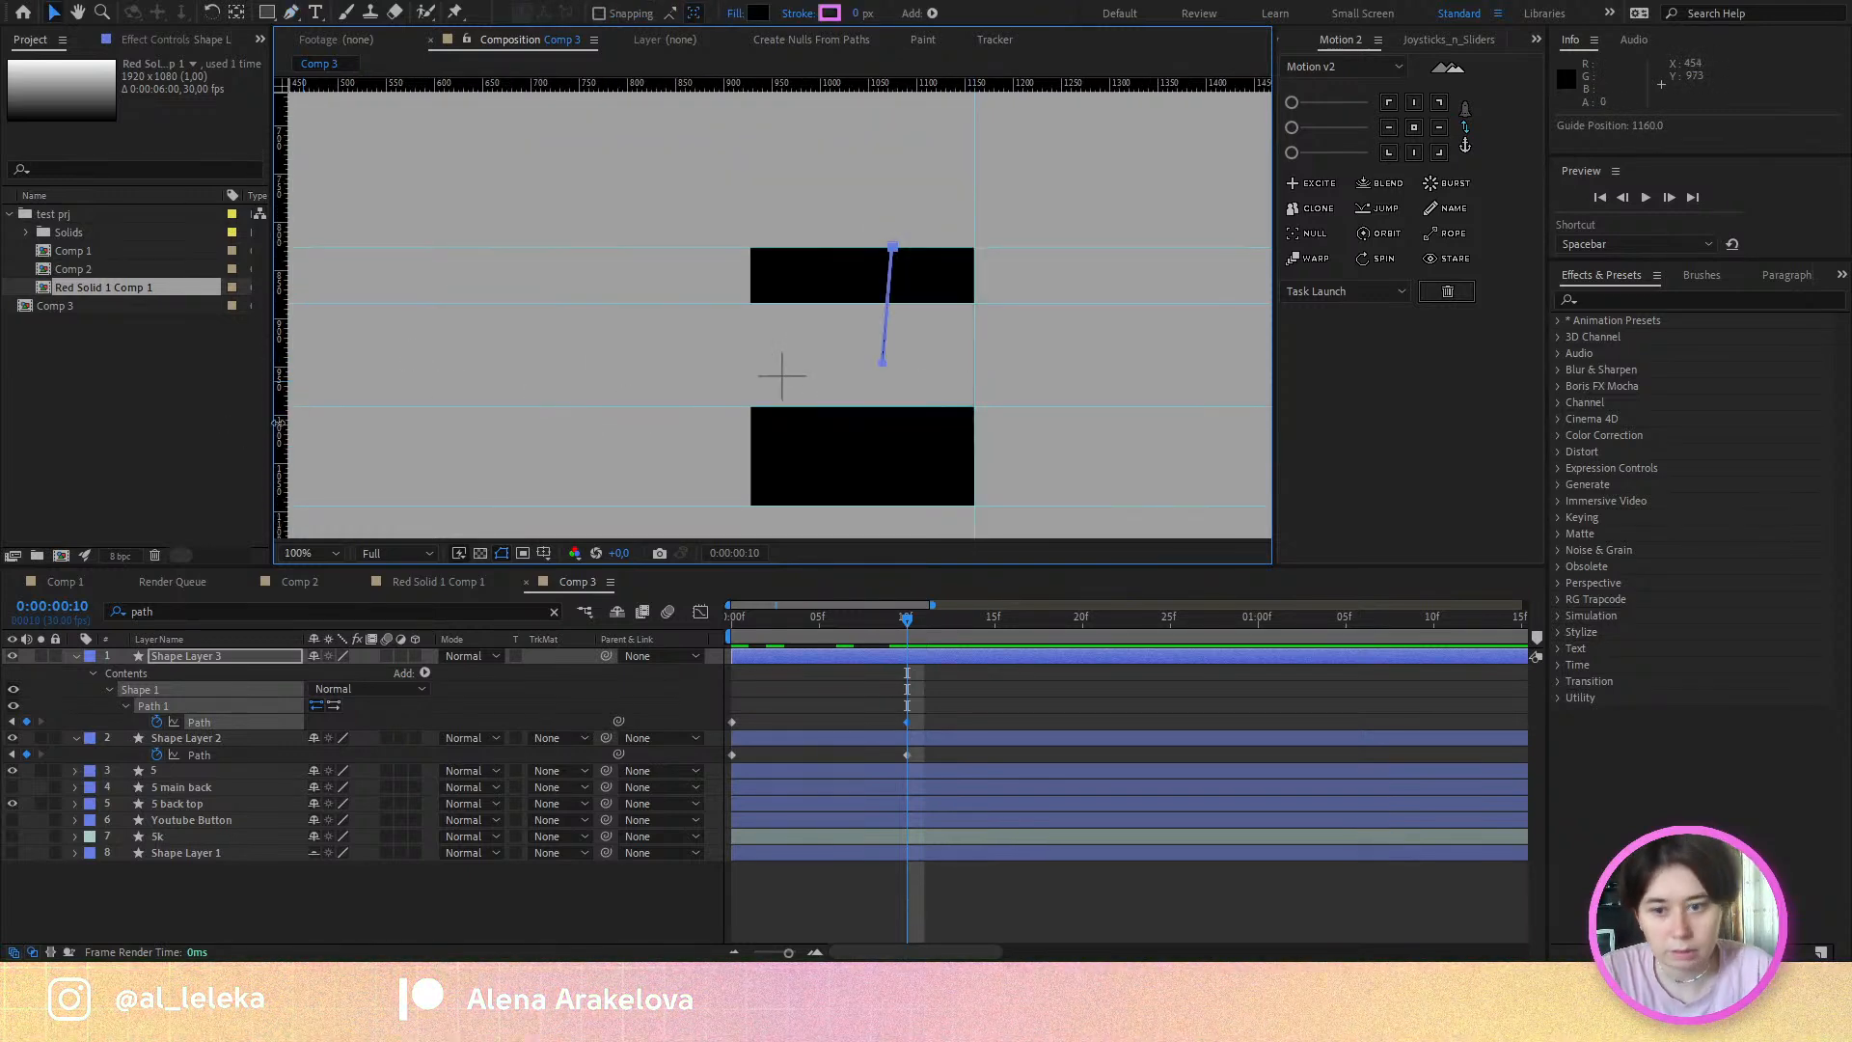
scroll(752, 265, "up", 3)
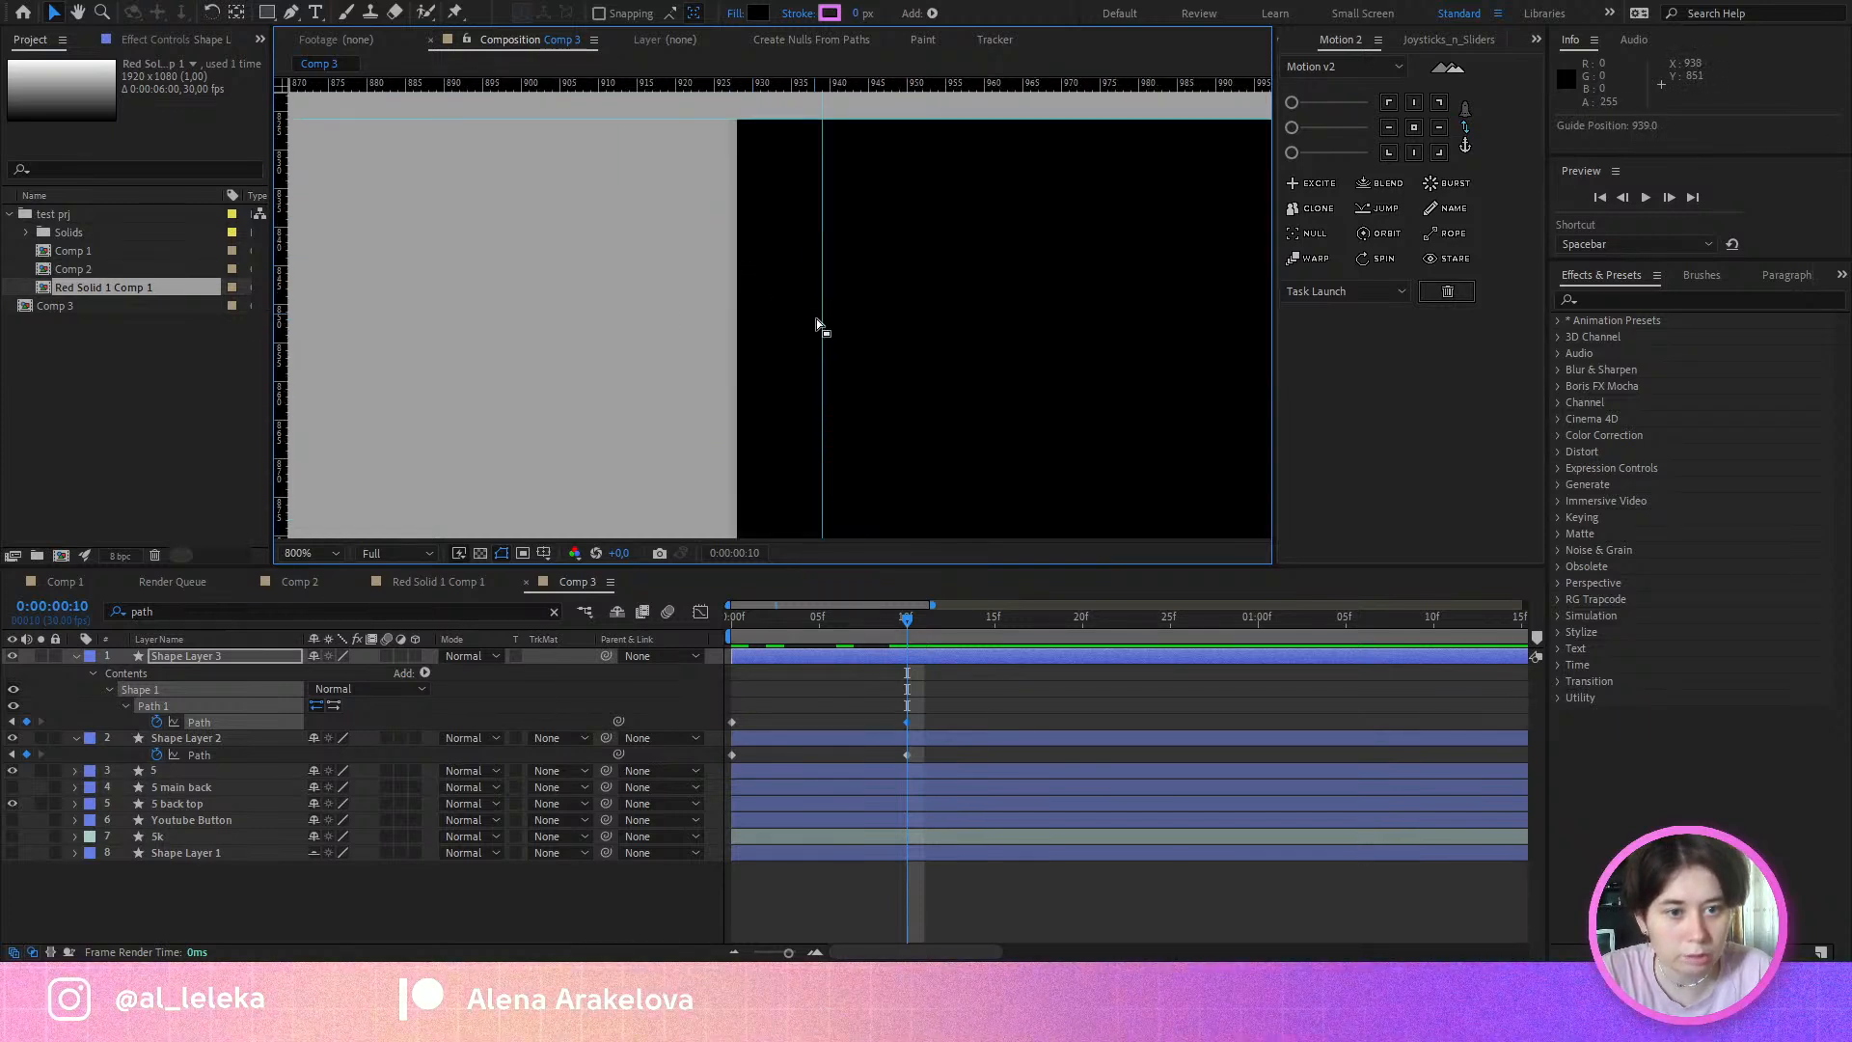
left_click_drag(719, 329, 735, 330)
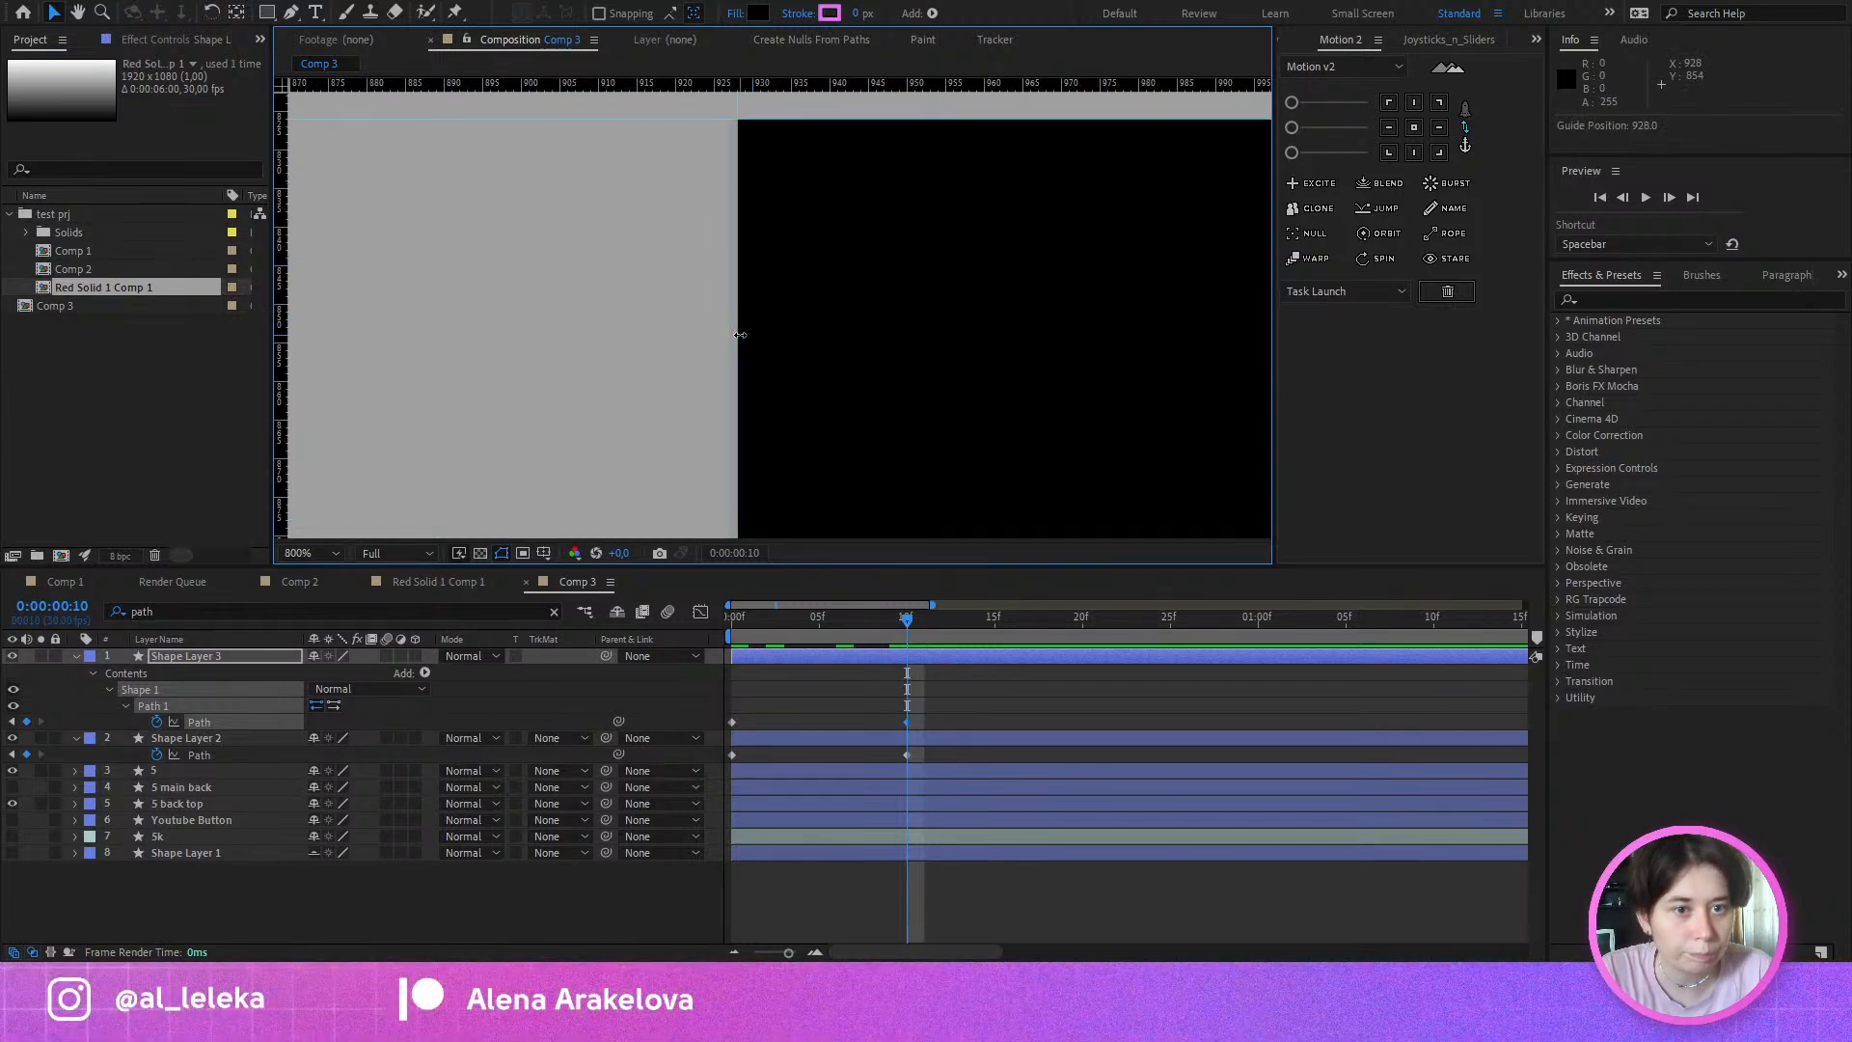
scroll(806, 339, "down", 4)
scroll(806, 339, "up", 2)
Step: At frame 0, narrow the top end of the stem shape by moving its inner top vertex toward the 5's upper-left corner
key("Home")
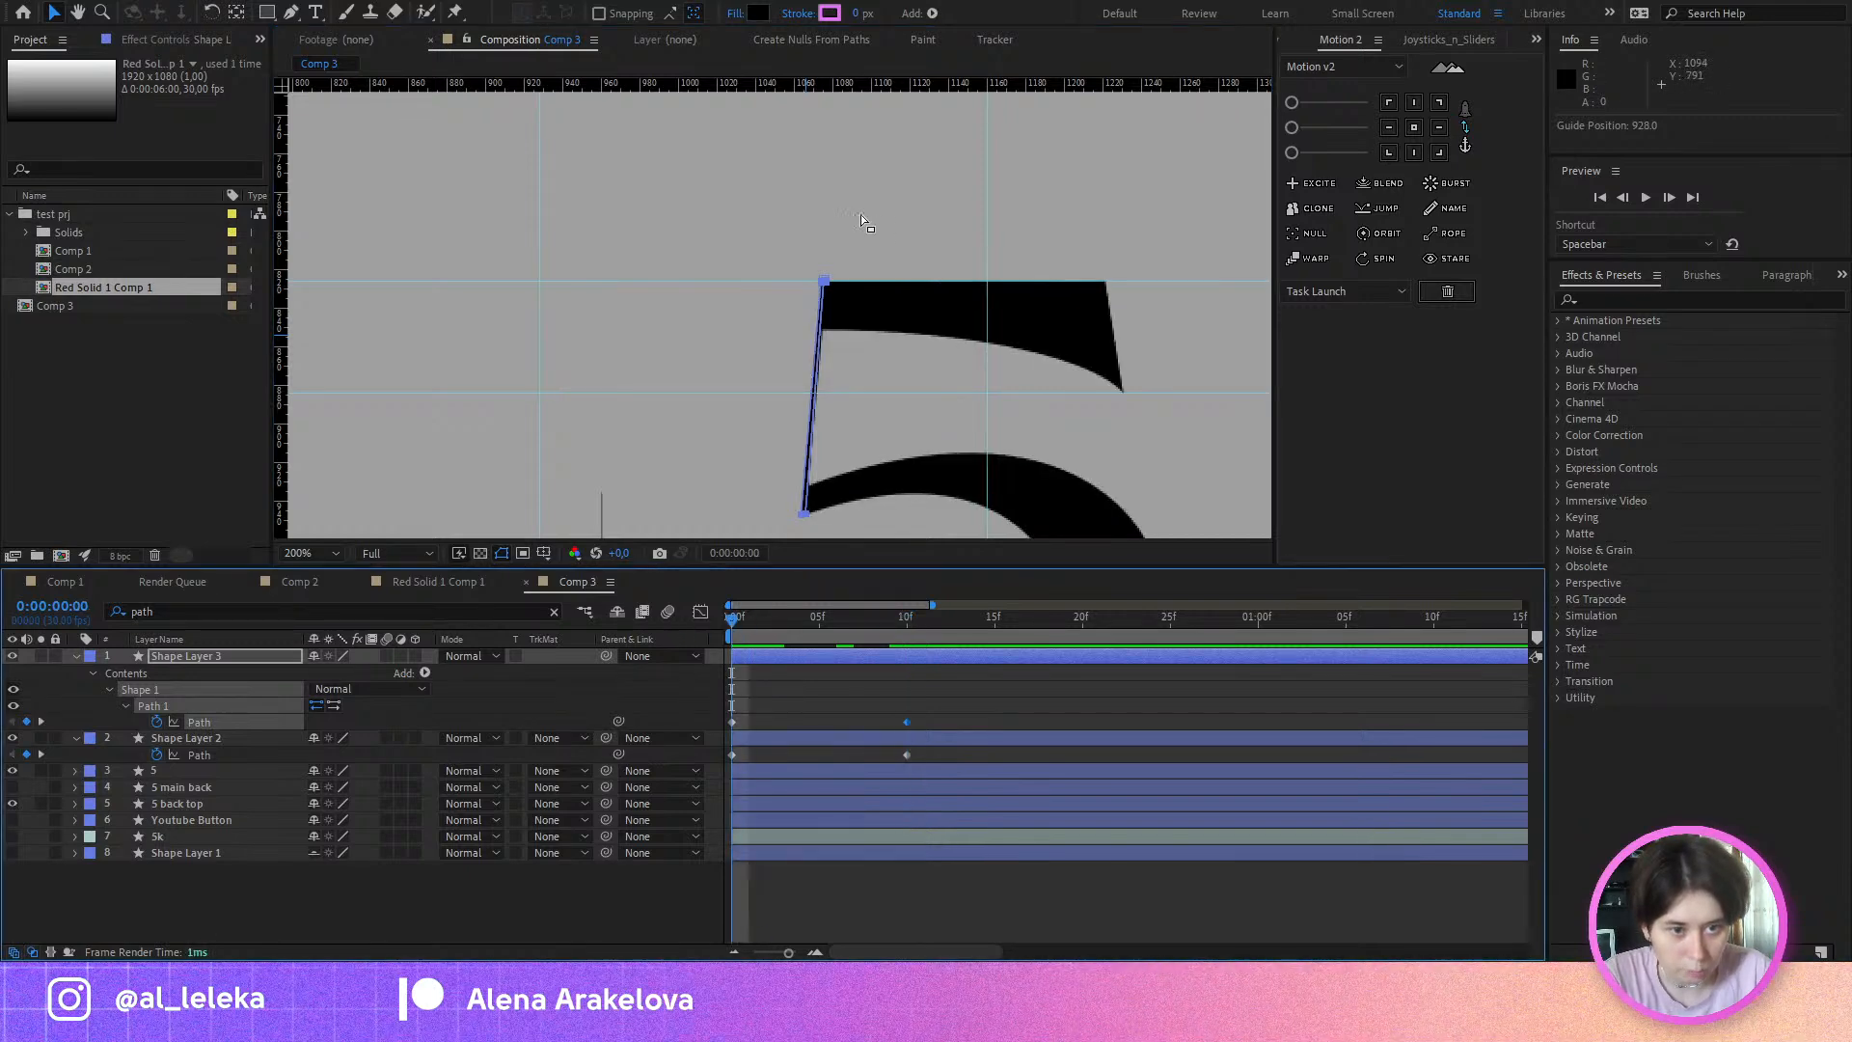
scroll(826, 306, "up", 4)
left_click_drag(710, 187, 710, 273)
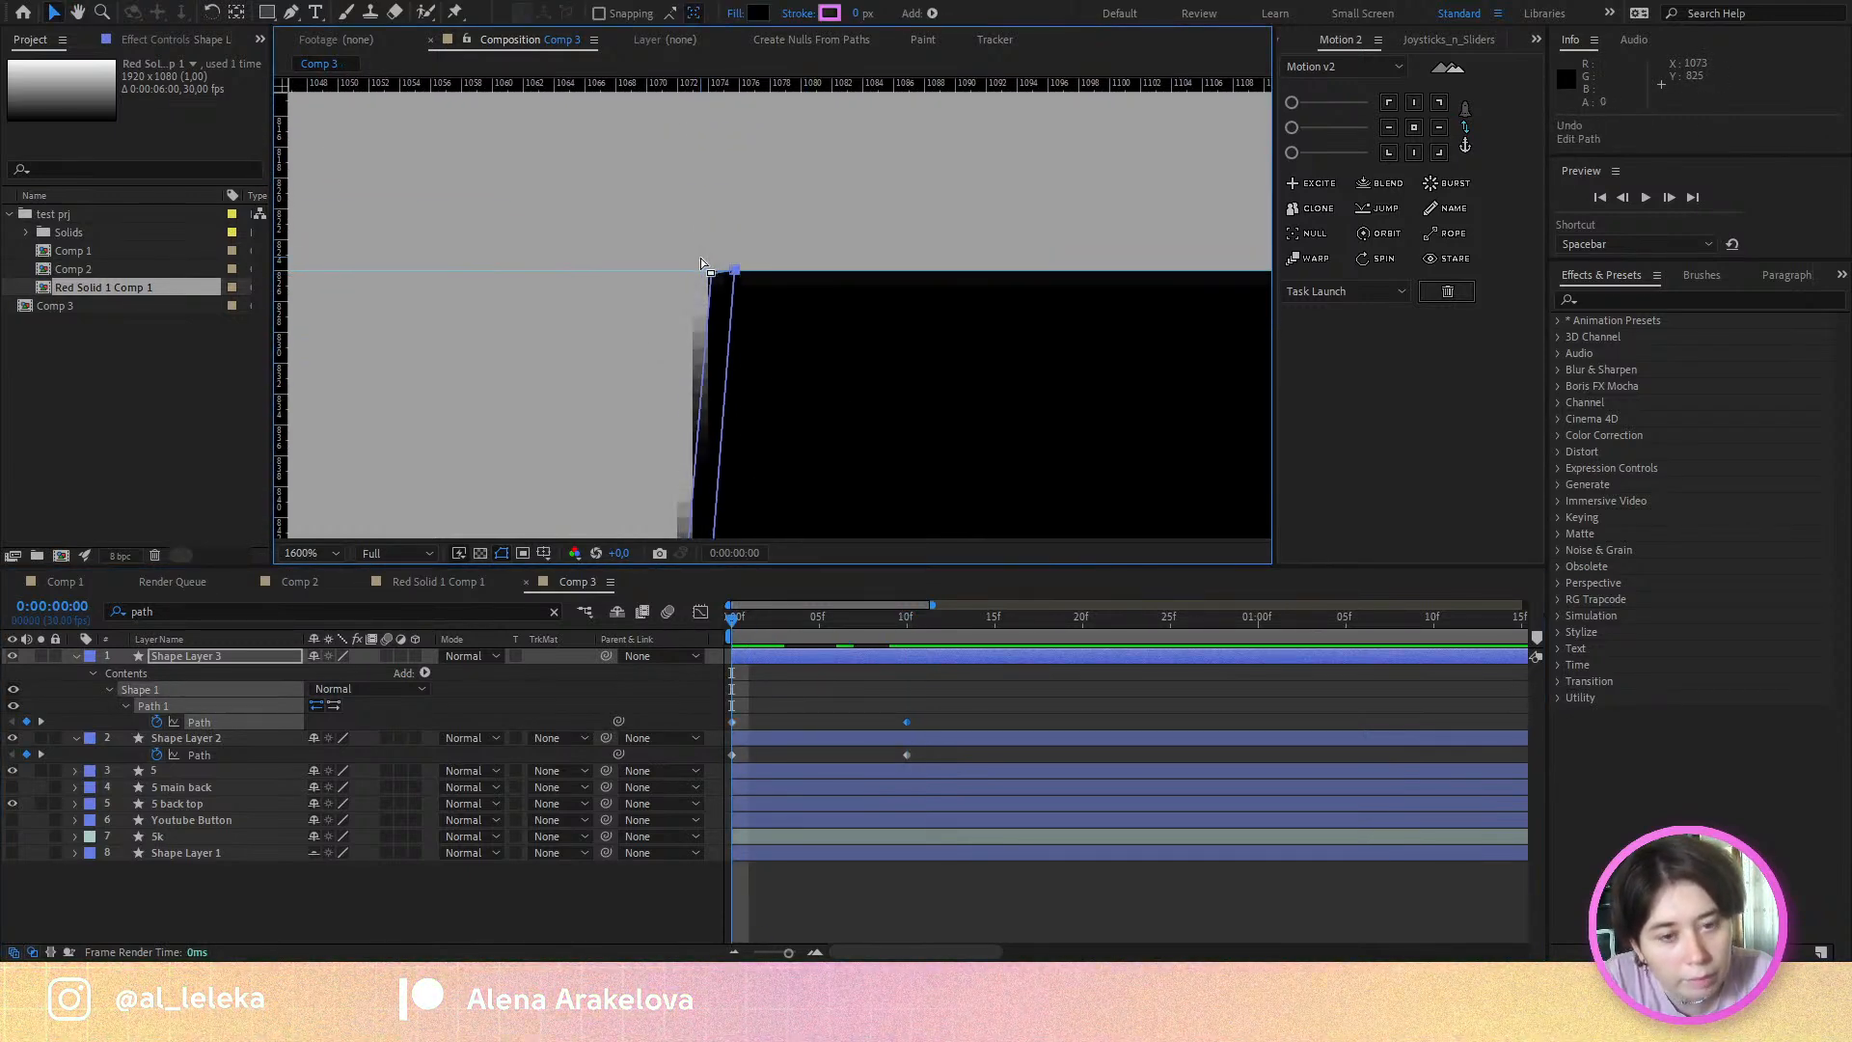
left_click(712, 273)
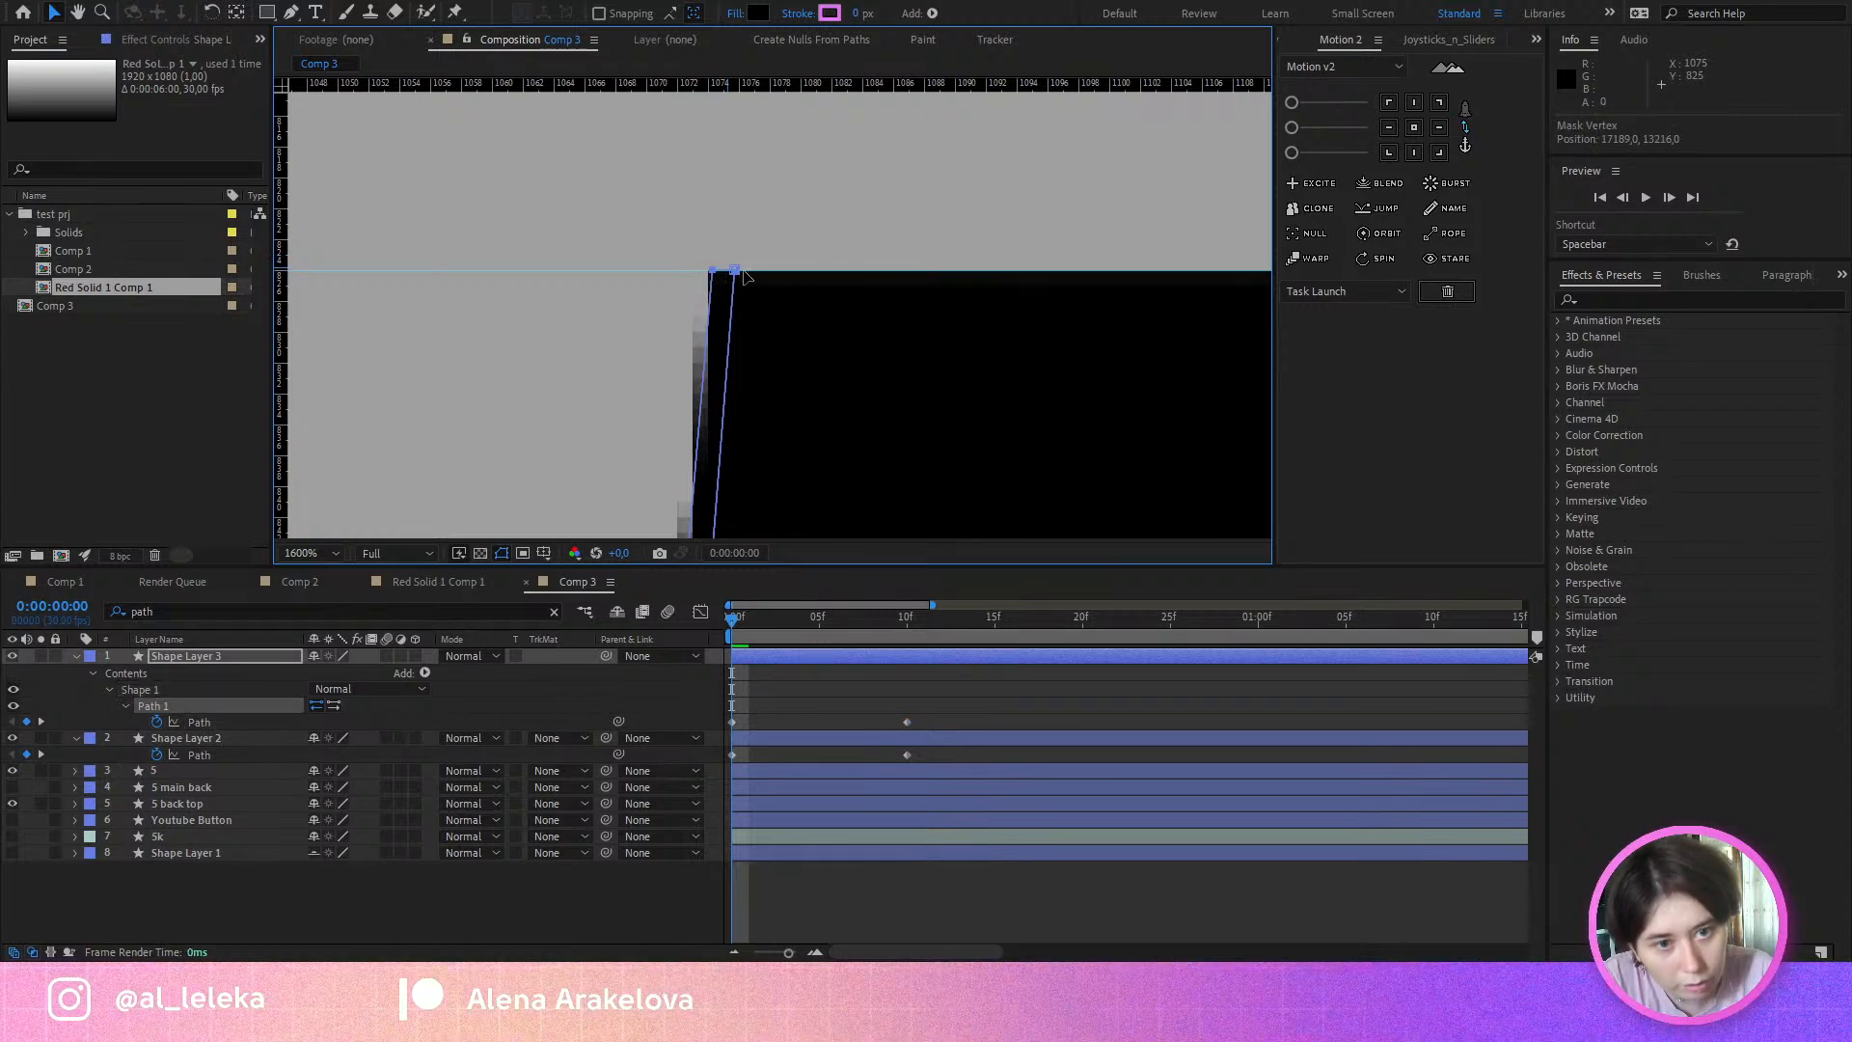
left_click_drag(733, 274, 708, 276)
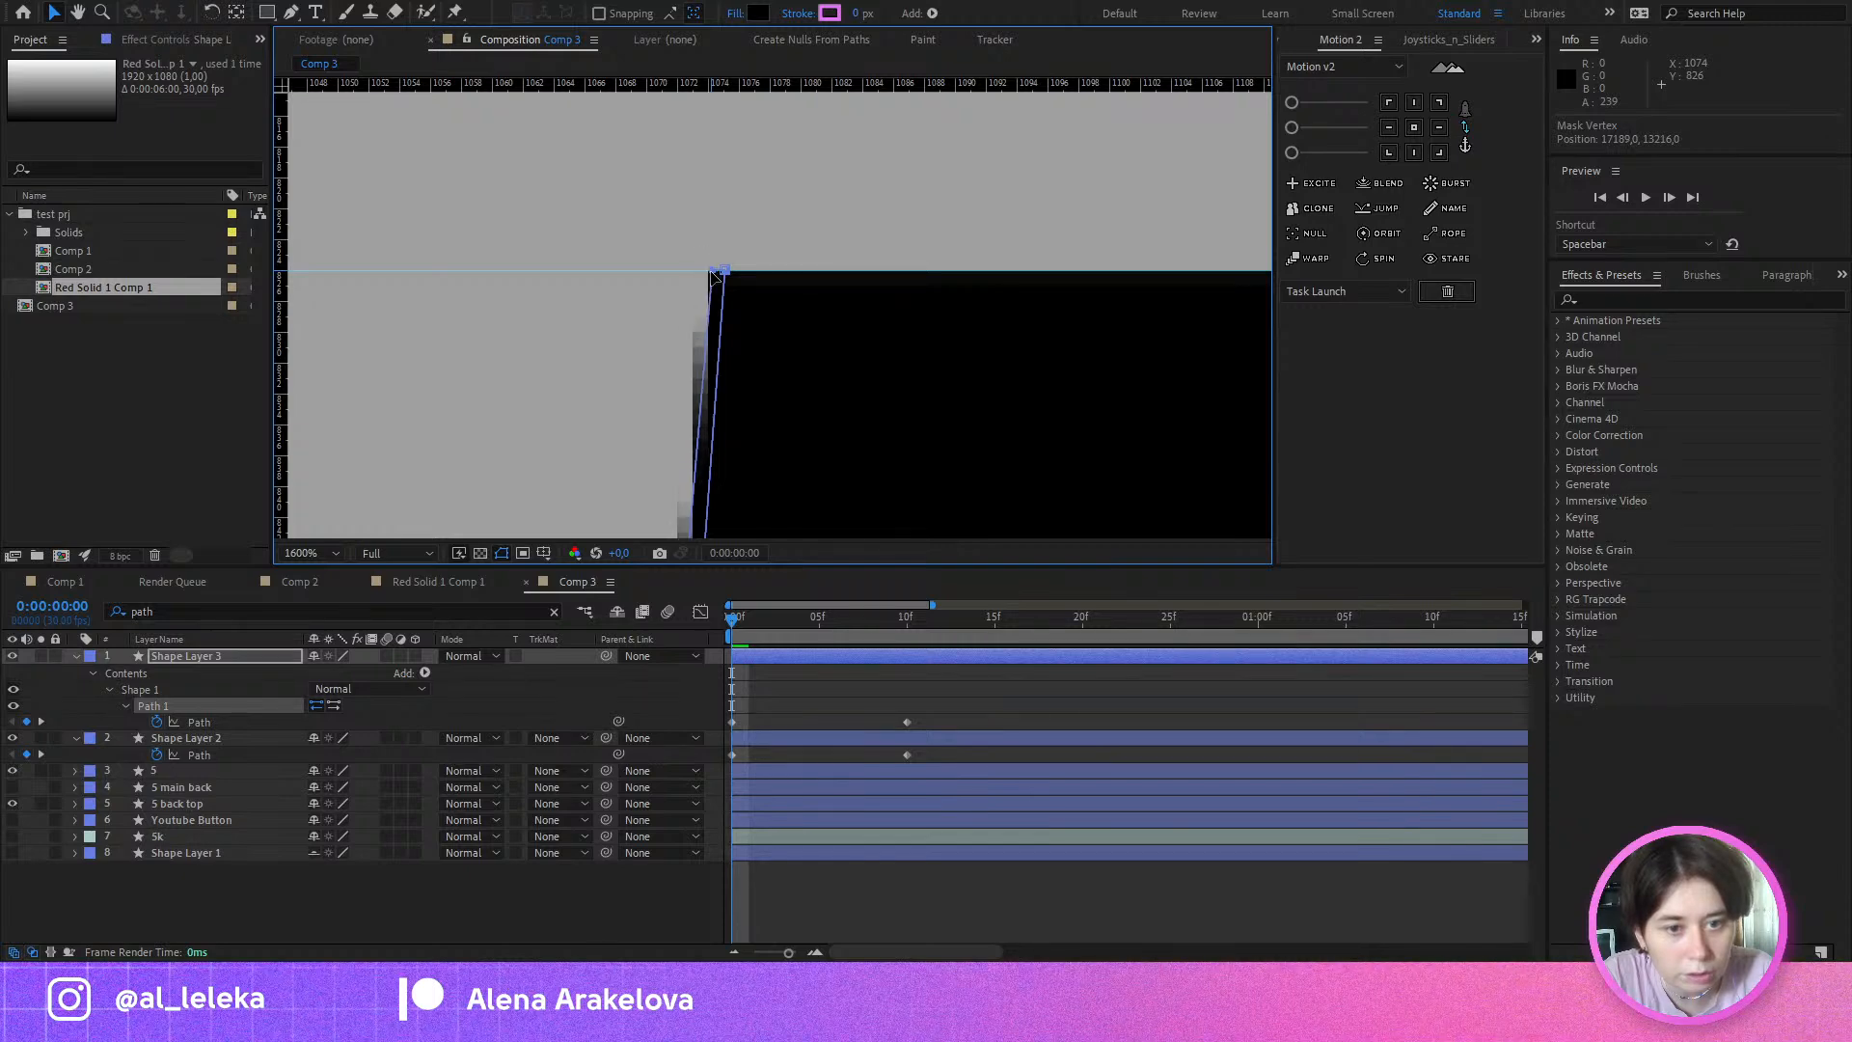
Step: Align the stem shape's two bottom vertices level with the stem's lower tip using a temporary horizontal guide, and remove that guide
scroll(723, 386, "down", 10)
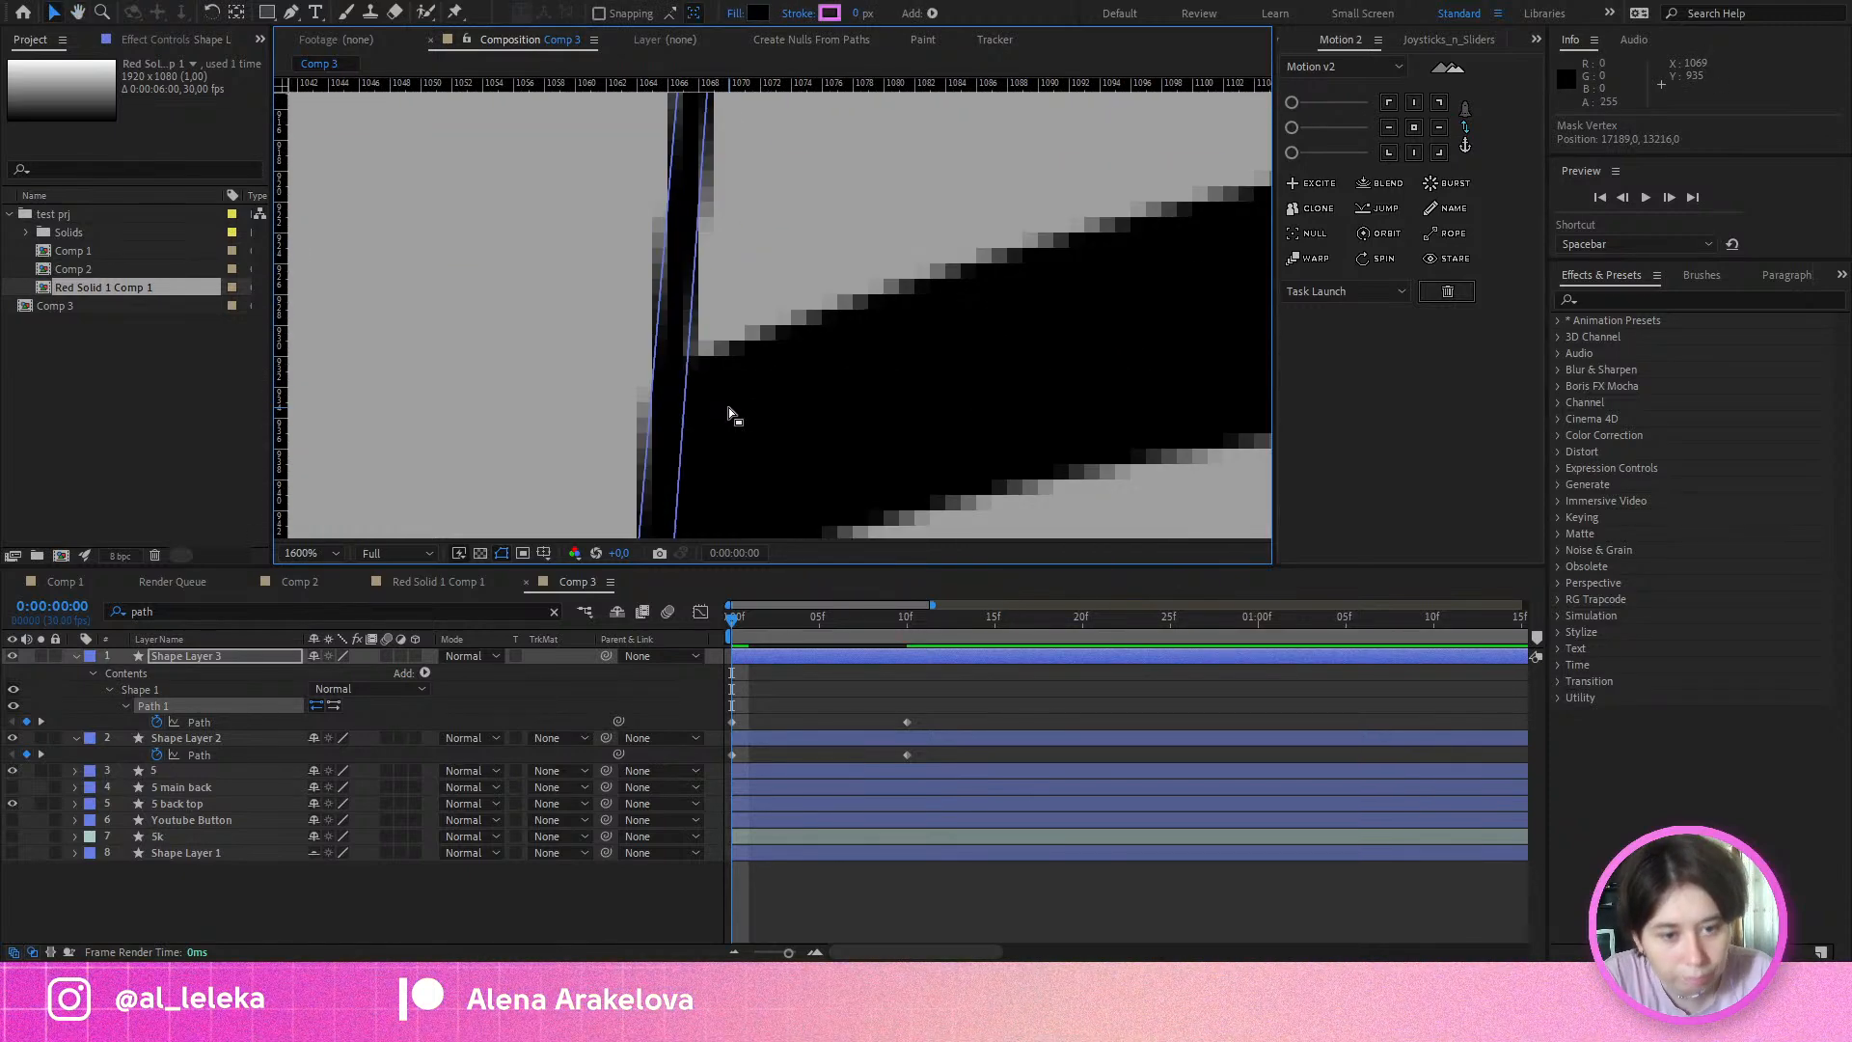
scroll(742, 366, "down", 5)
scroll(757, 328, "left", 2)
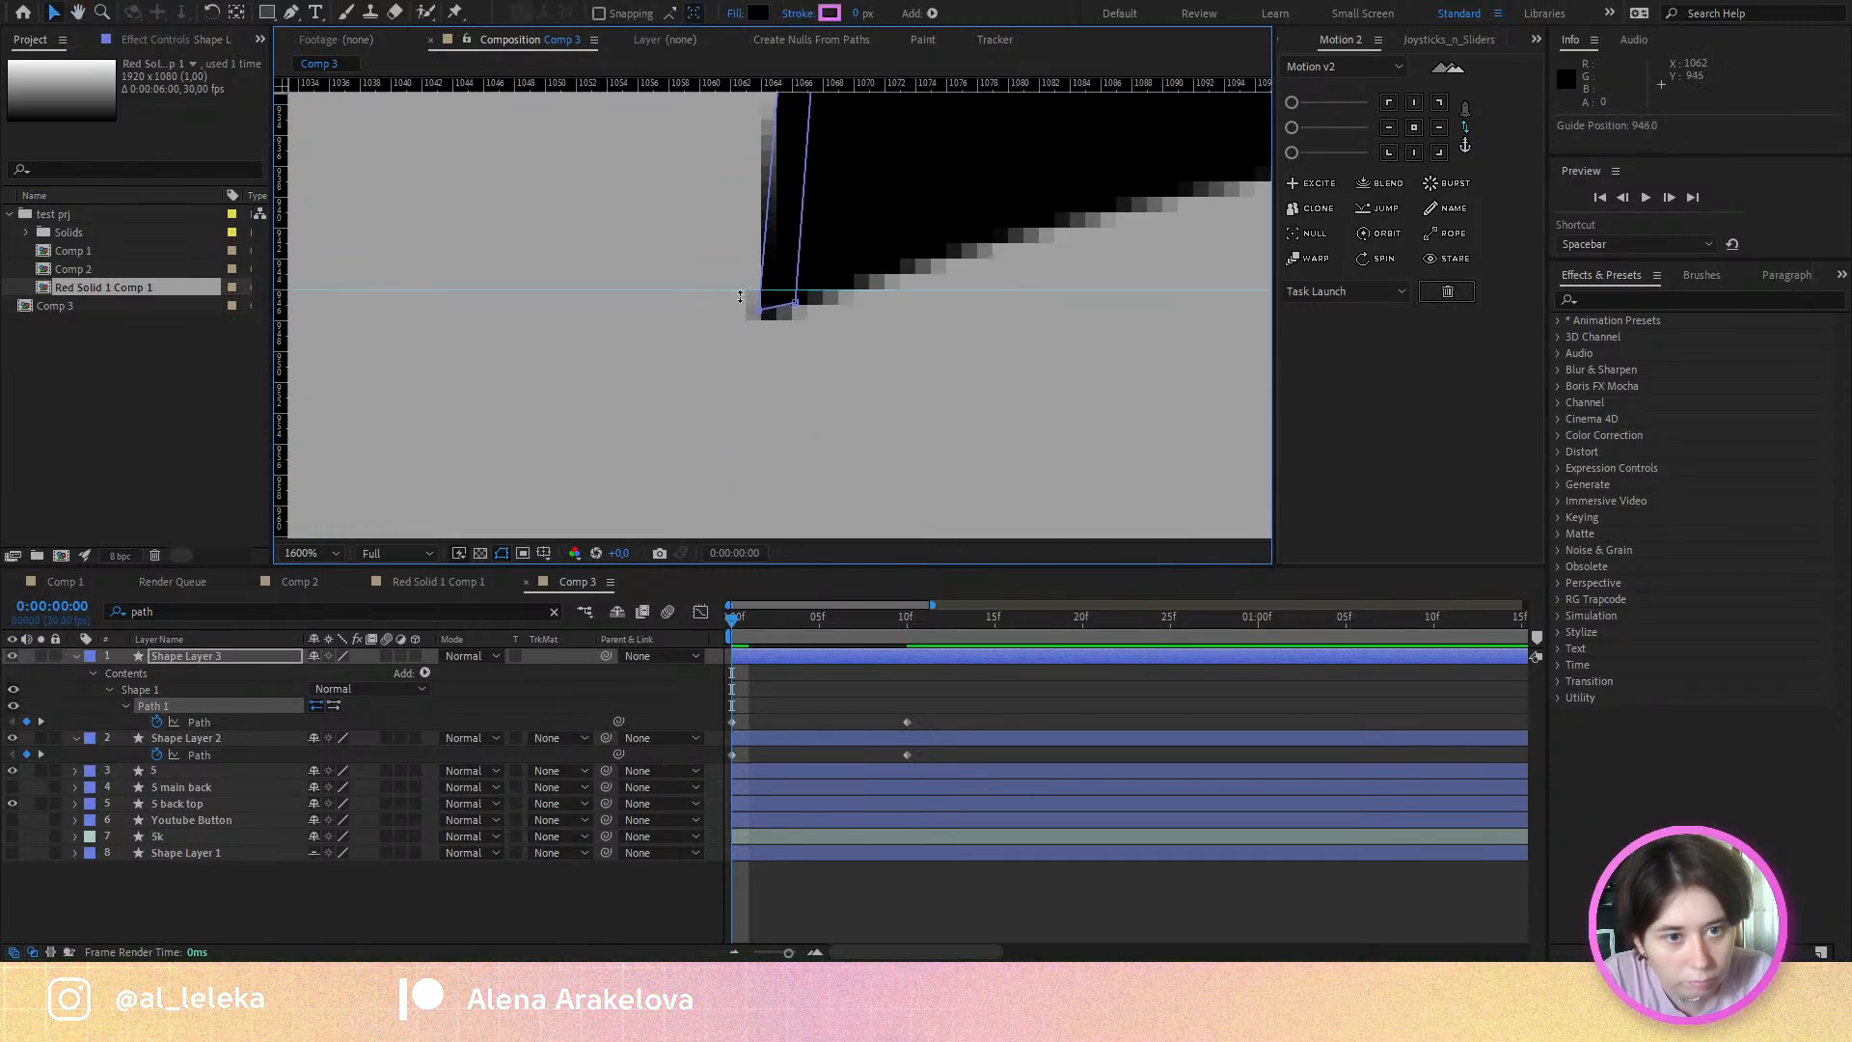
left_click_drag(740, 297, 773, 322)
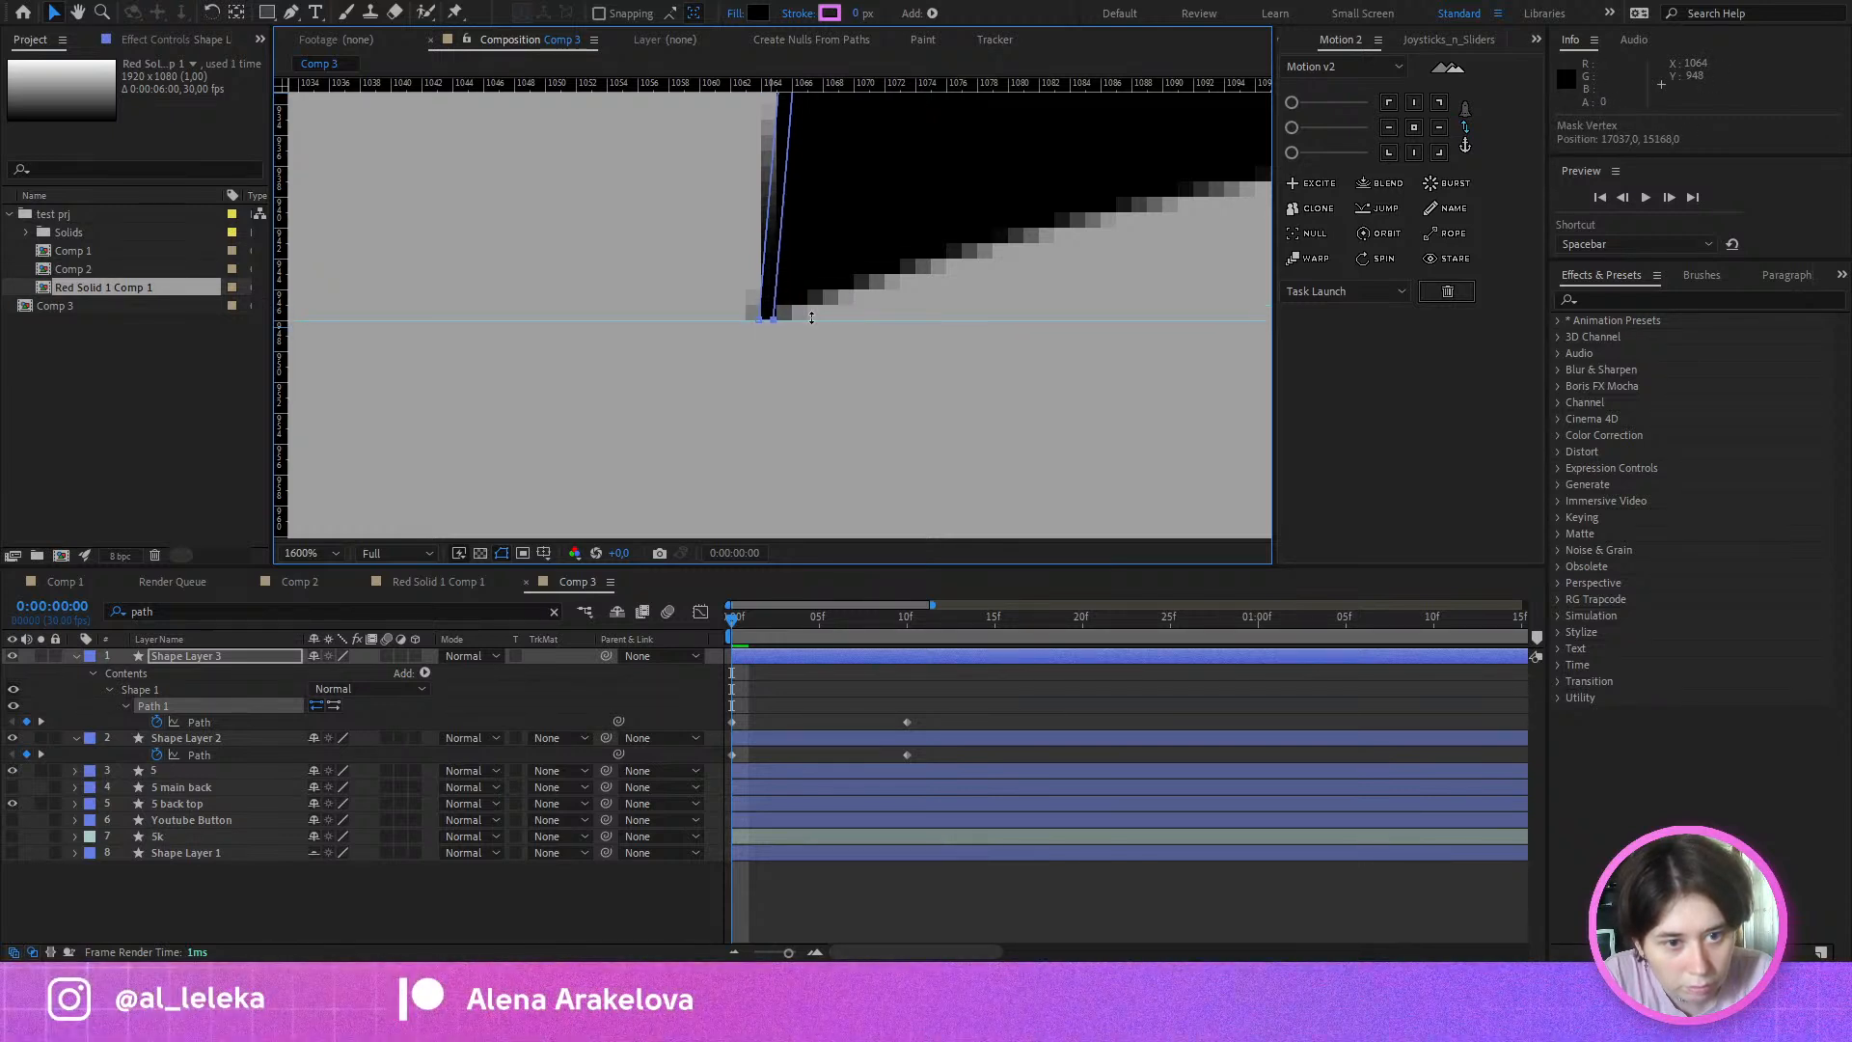
scroll(855, 423, "down", 3)
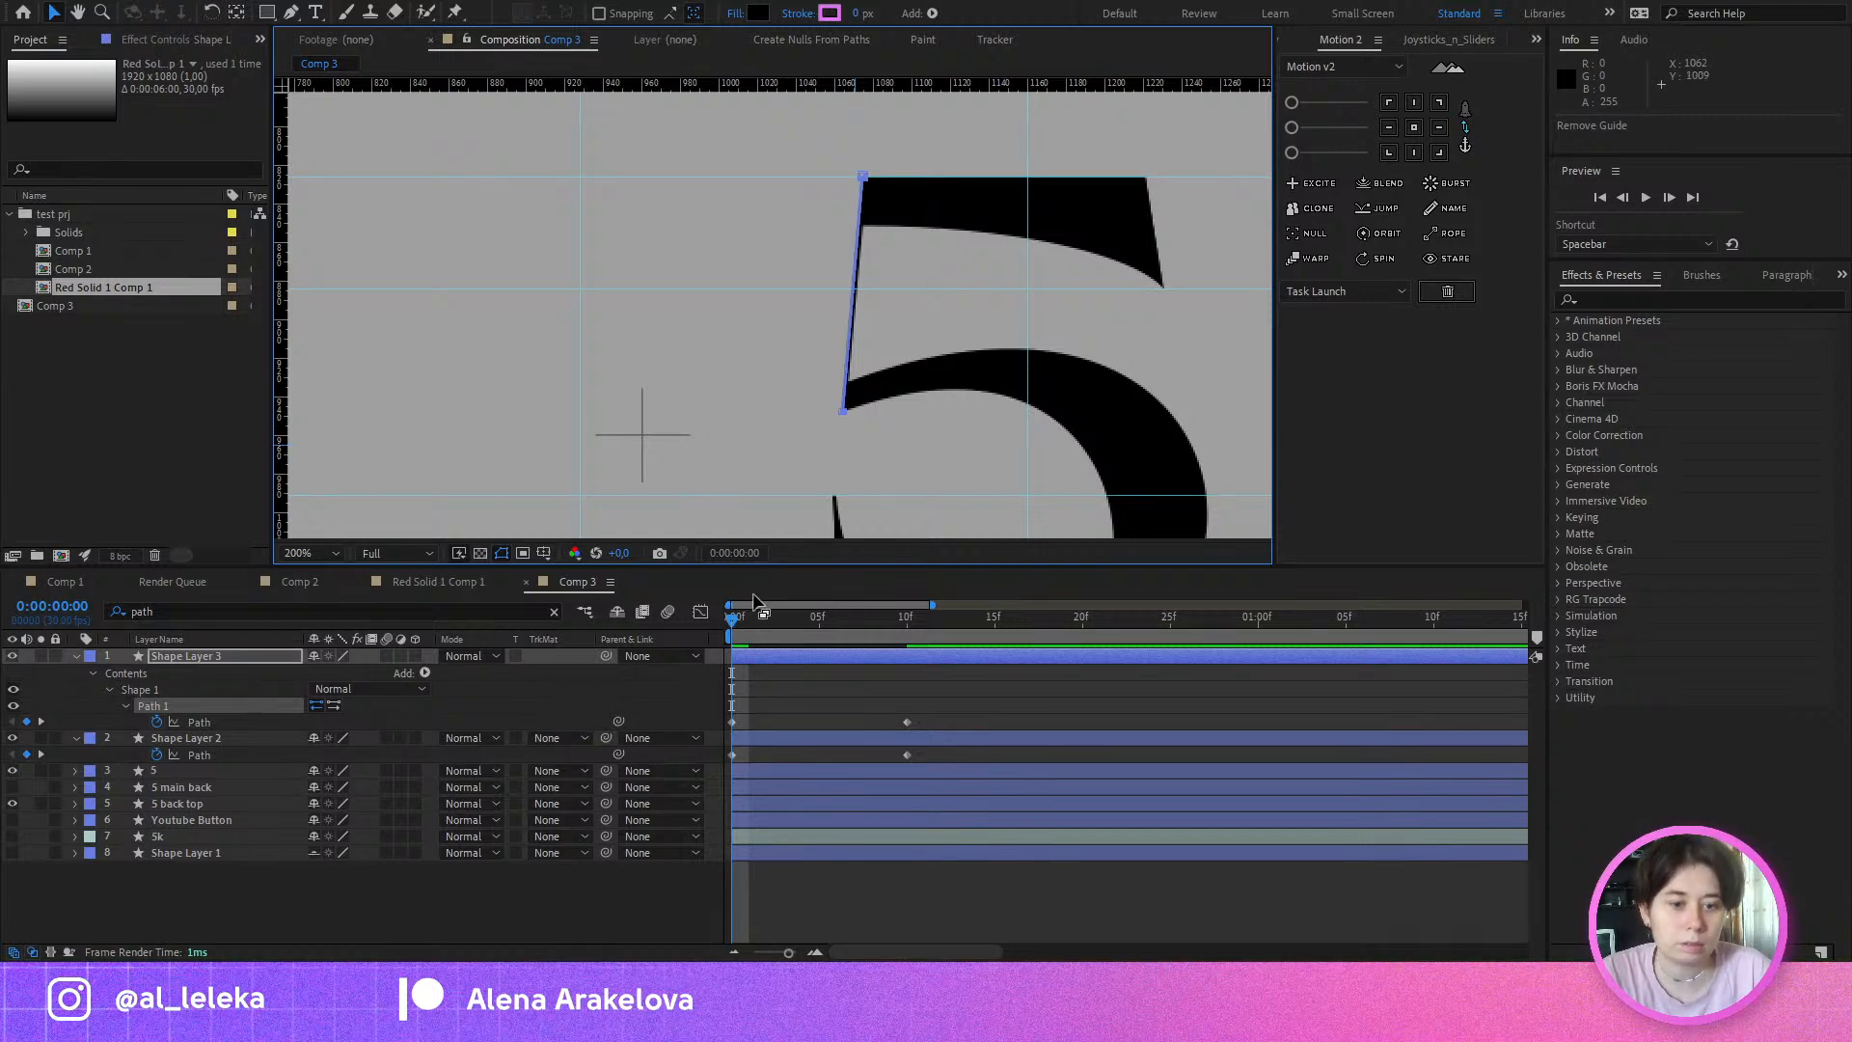
Step: Try to reposition the lower end of the stem shape at frame 10
left_click_drag(754, 619, 878, 647)
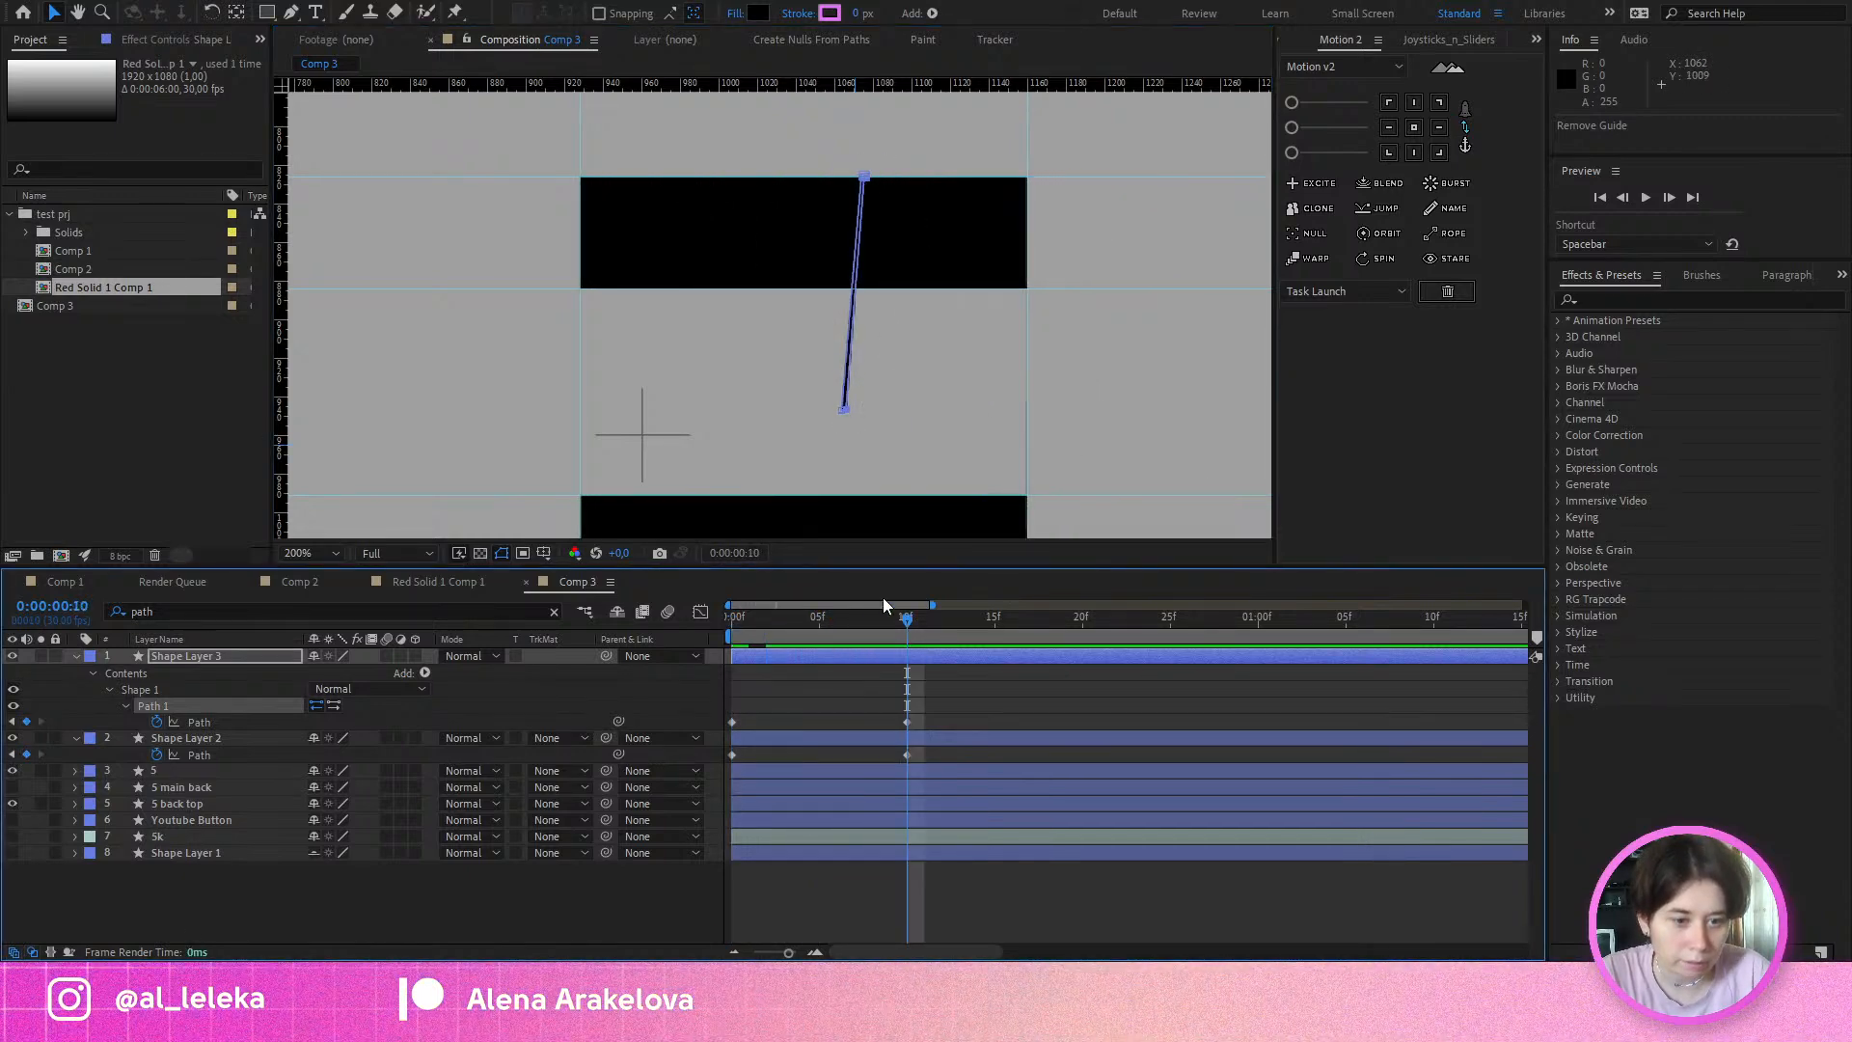
scroll(849, 410, "up", 3)
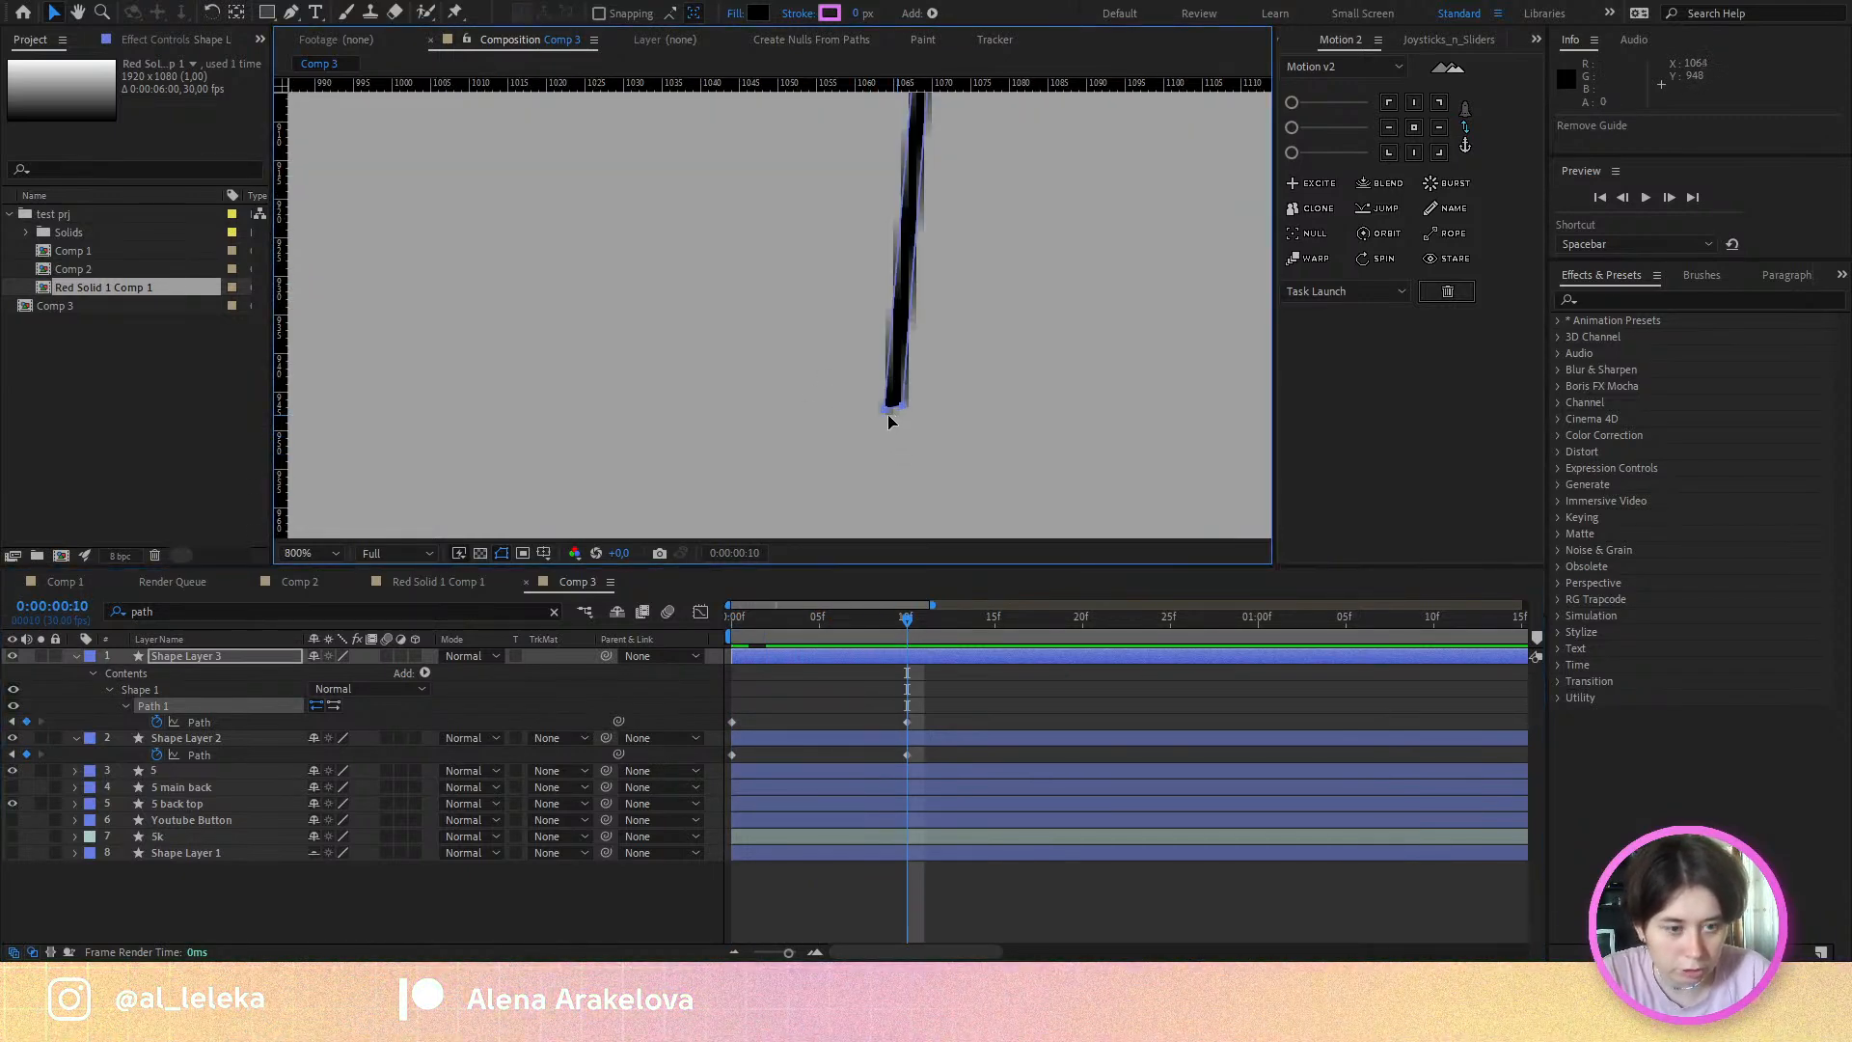
scroll(887, 414, "down", 1)
left_click_drag(888, 413, 947, 419)
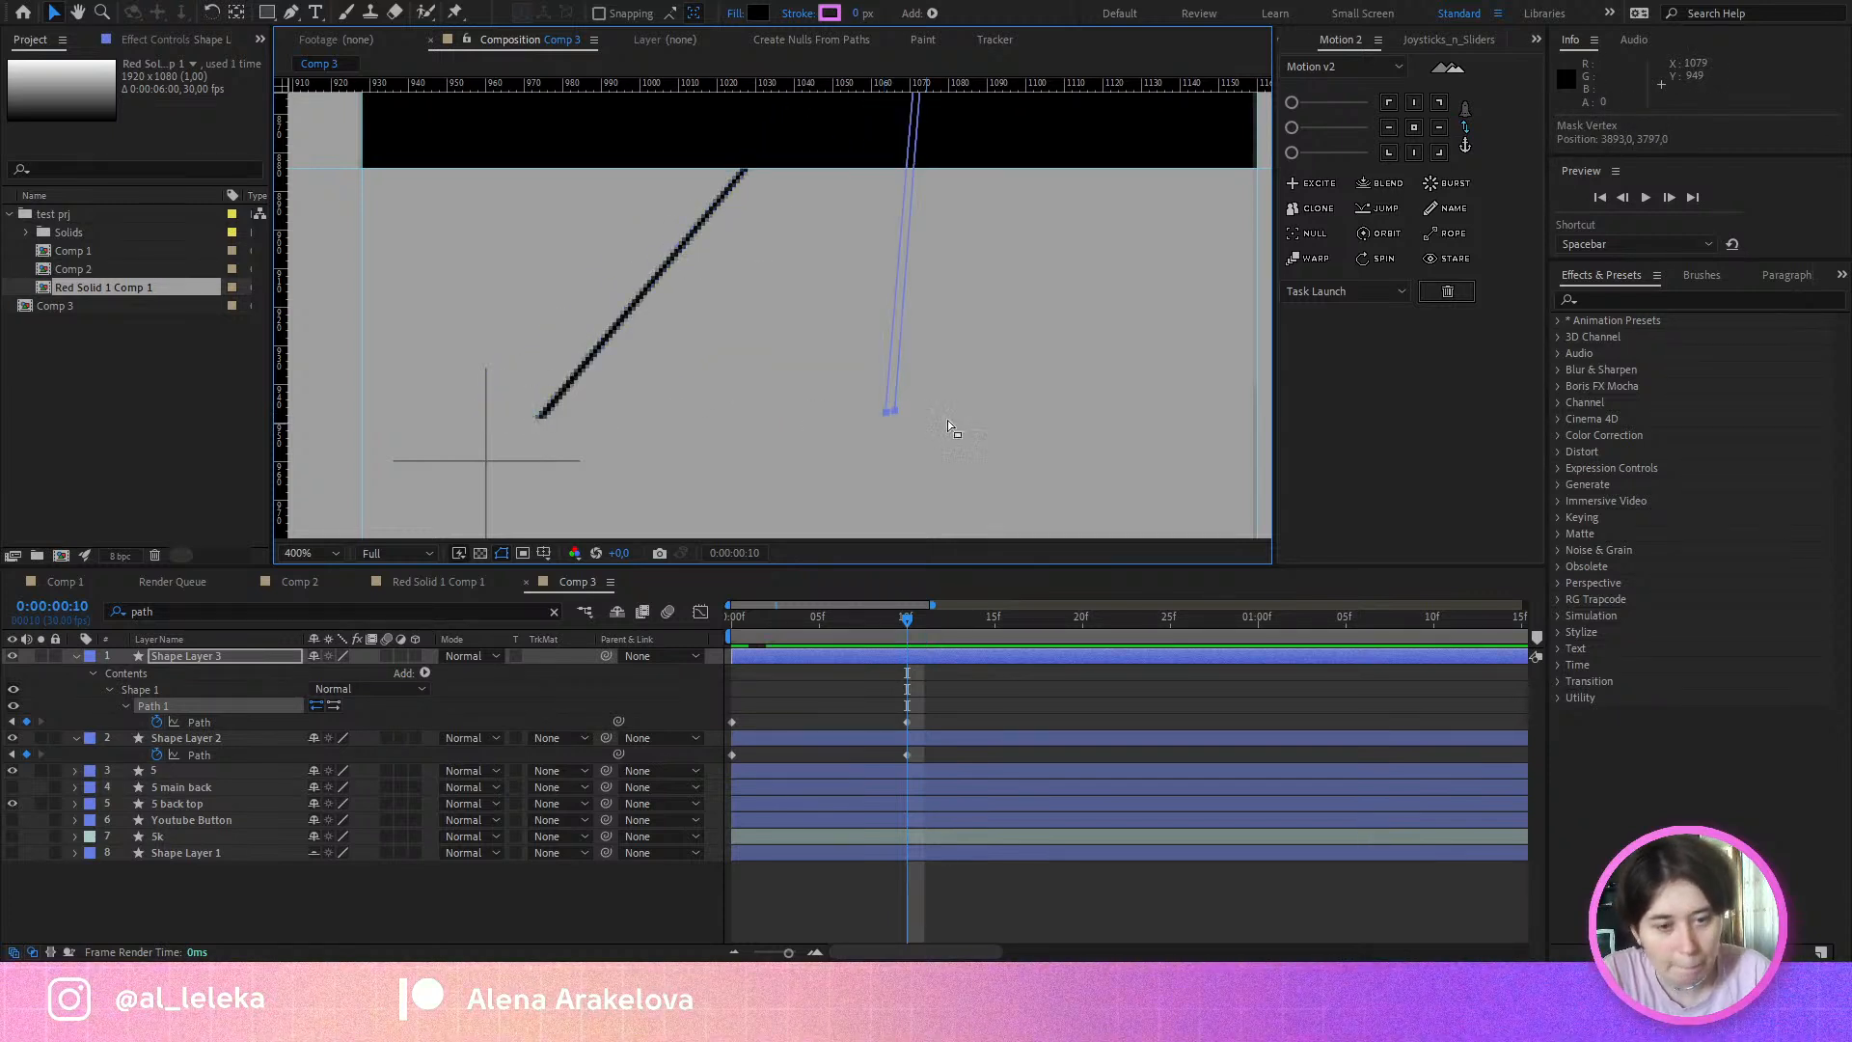
Step: Add a horizontal guide at 948 by the stem's lower tip and delete Shape Layer 3's Path keyframe at frame 10
scroll(954, 420, "up", 2)
left_click_drag(706, 85, 661, 392)
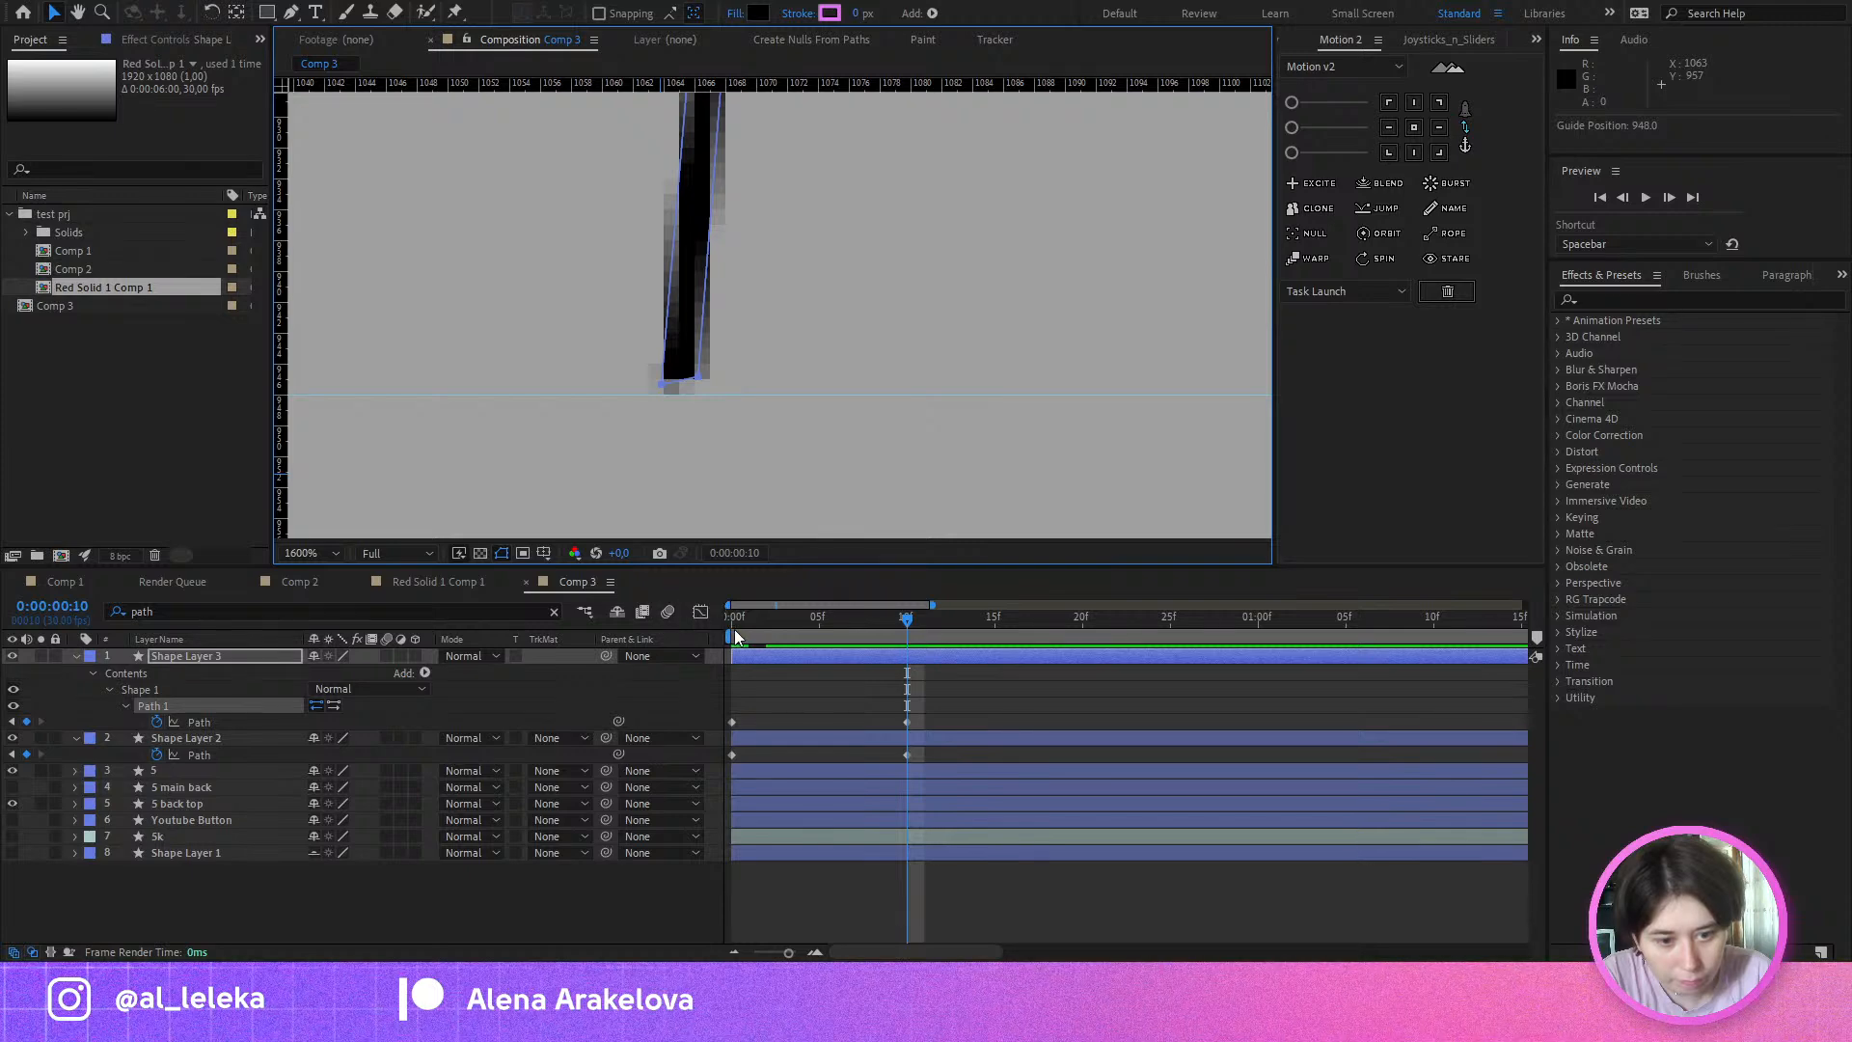
key("Home")
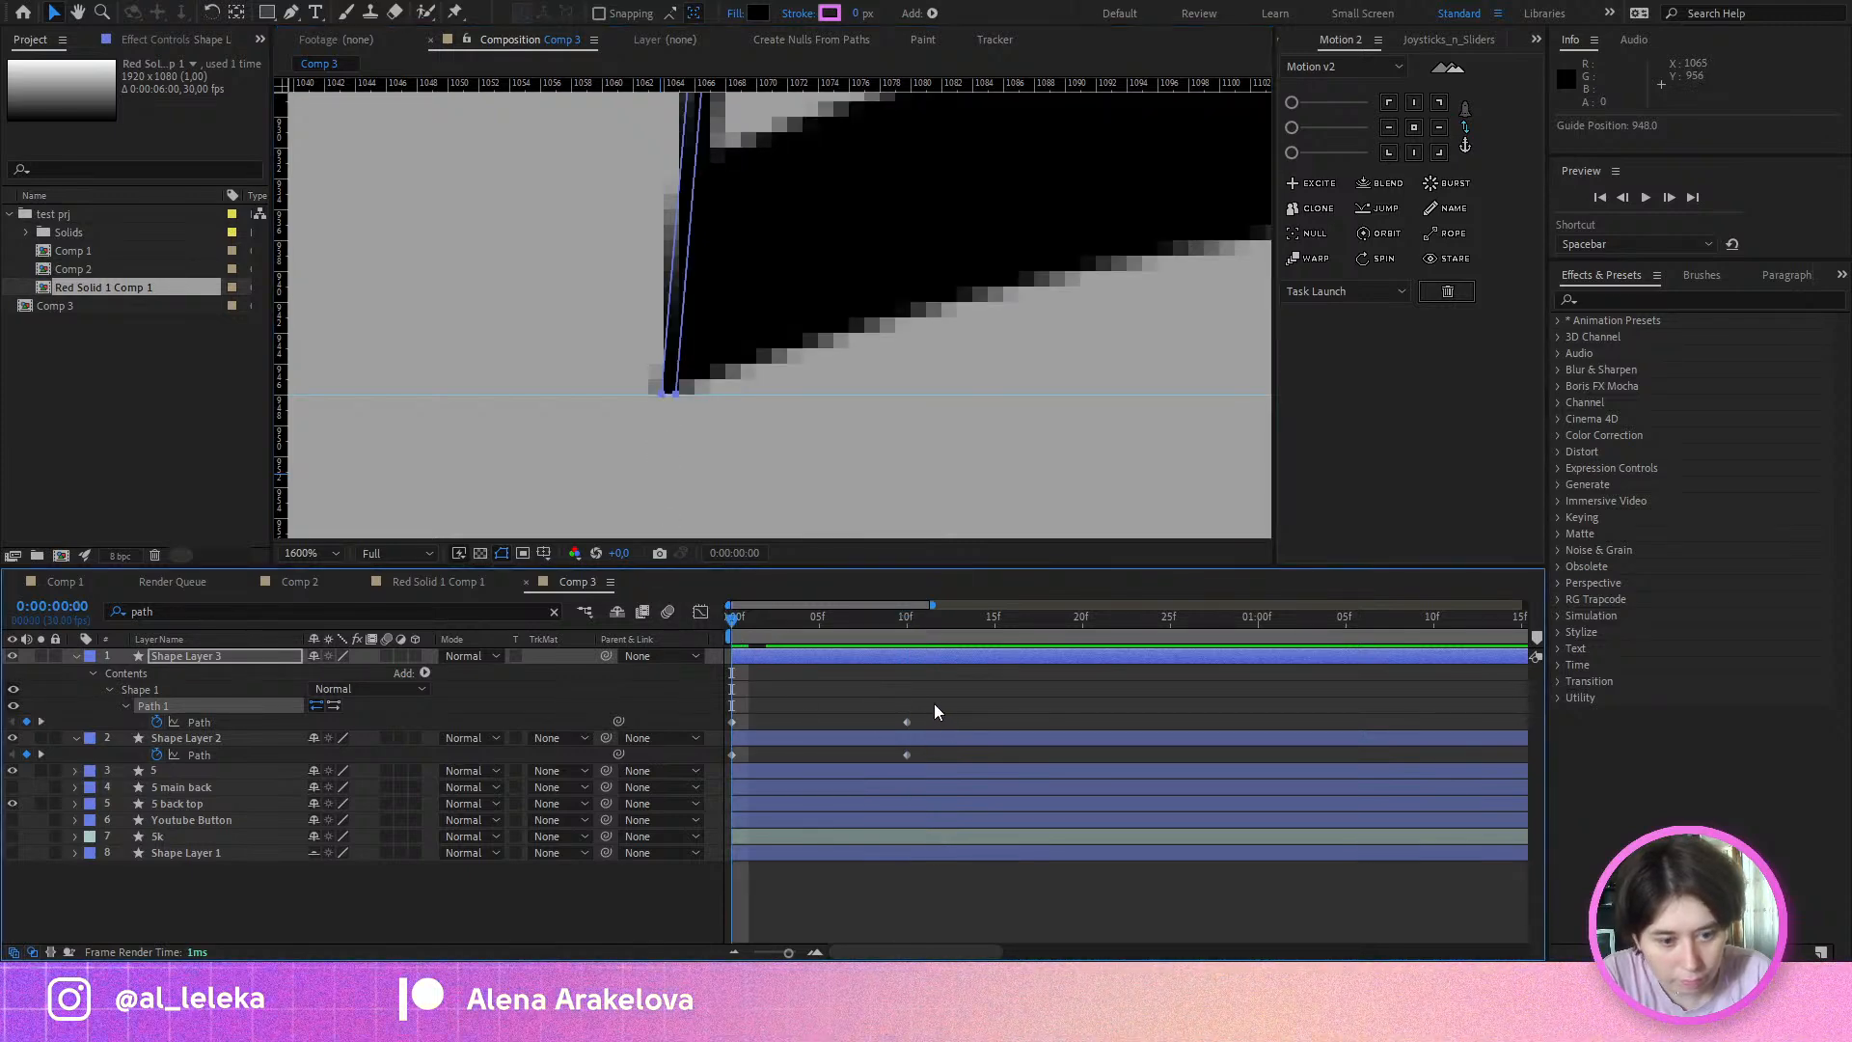
left_click_drag(934, 711, 866, 733)
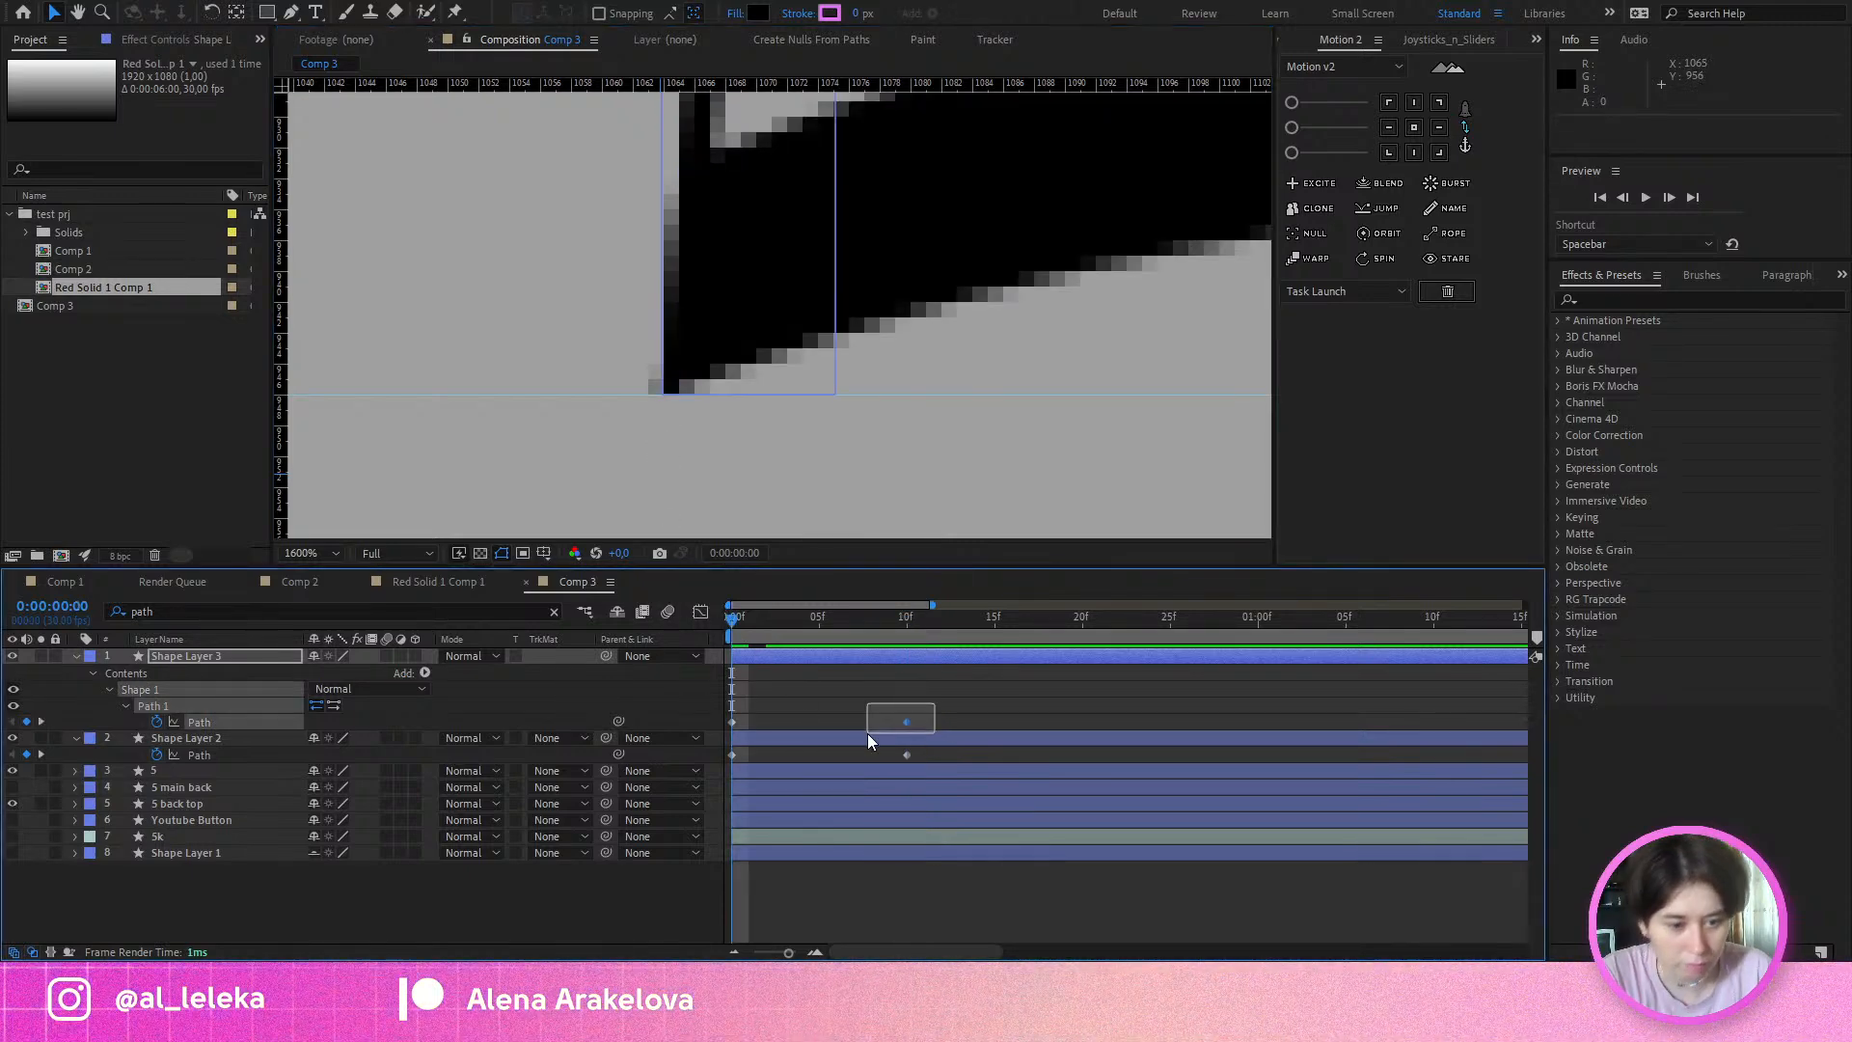
key("Delete")
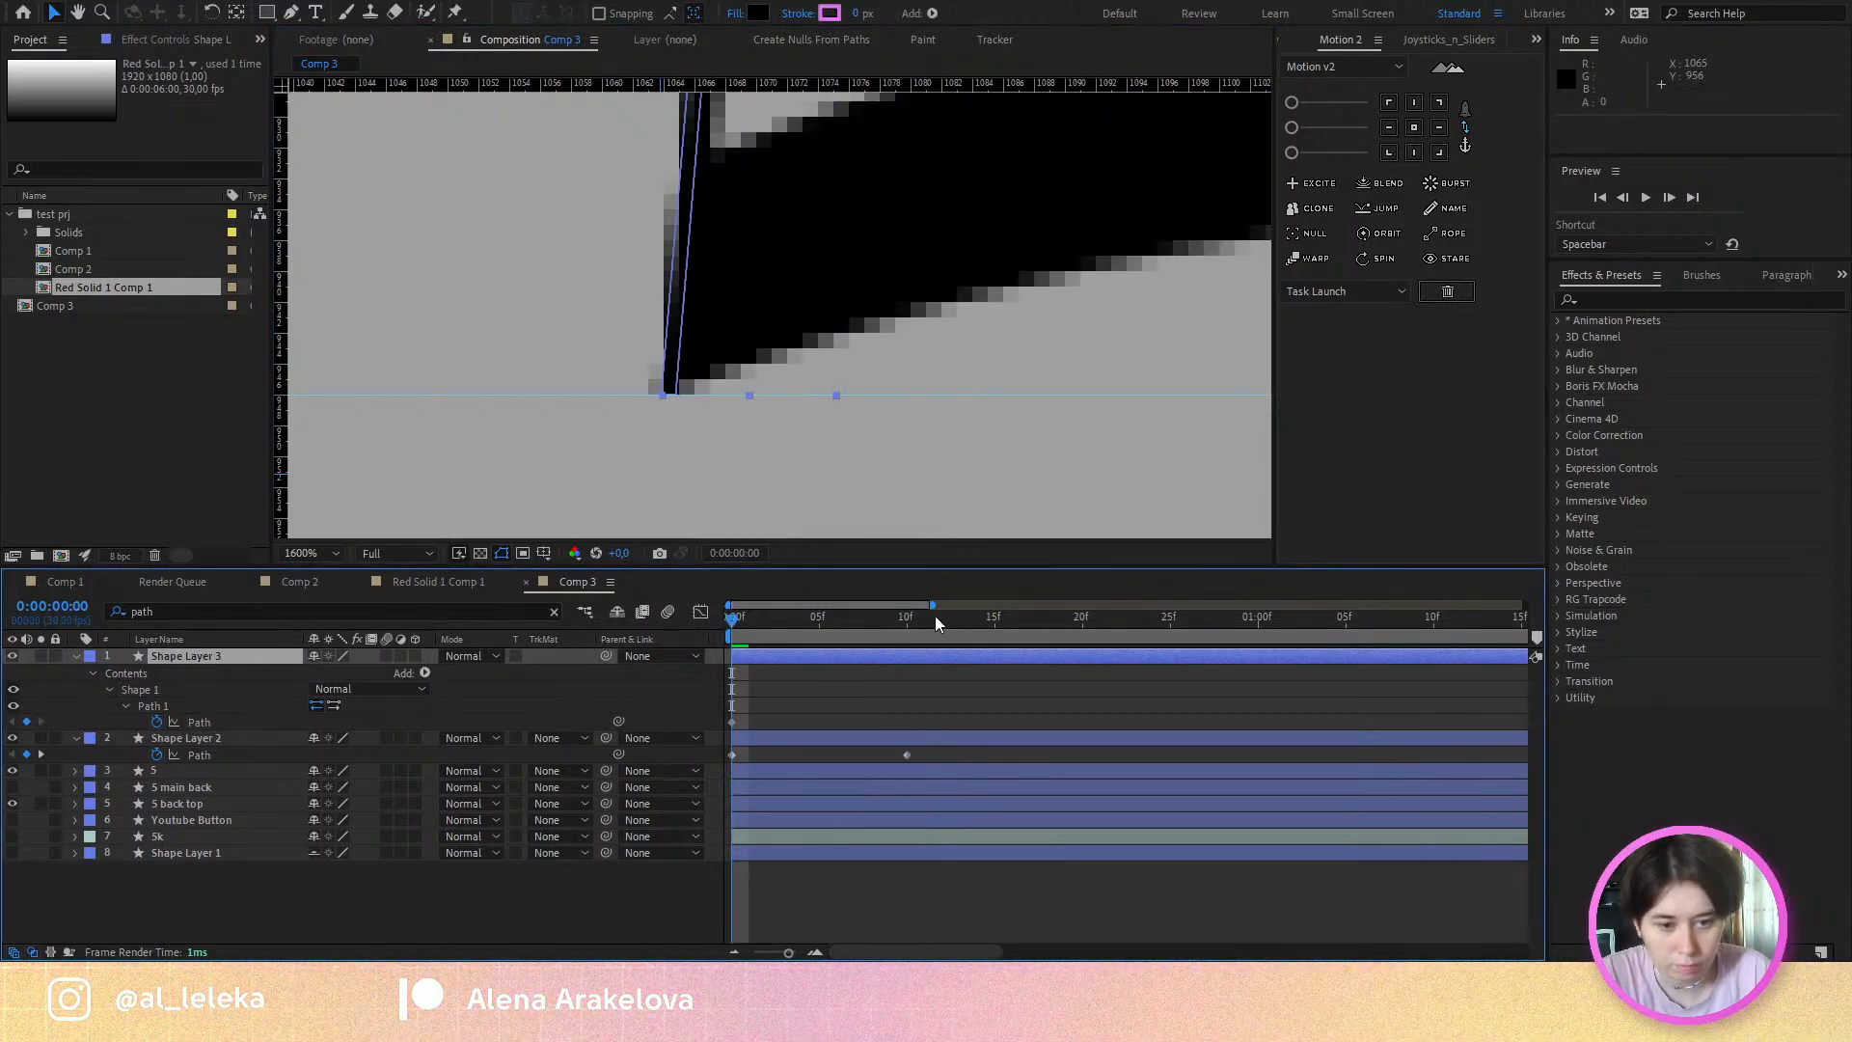
Step: At frame 10, move the upper and lower left vertices of Shape Layer 3's path onto the left vertical guide
left_click(907, 622)
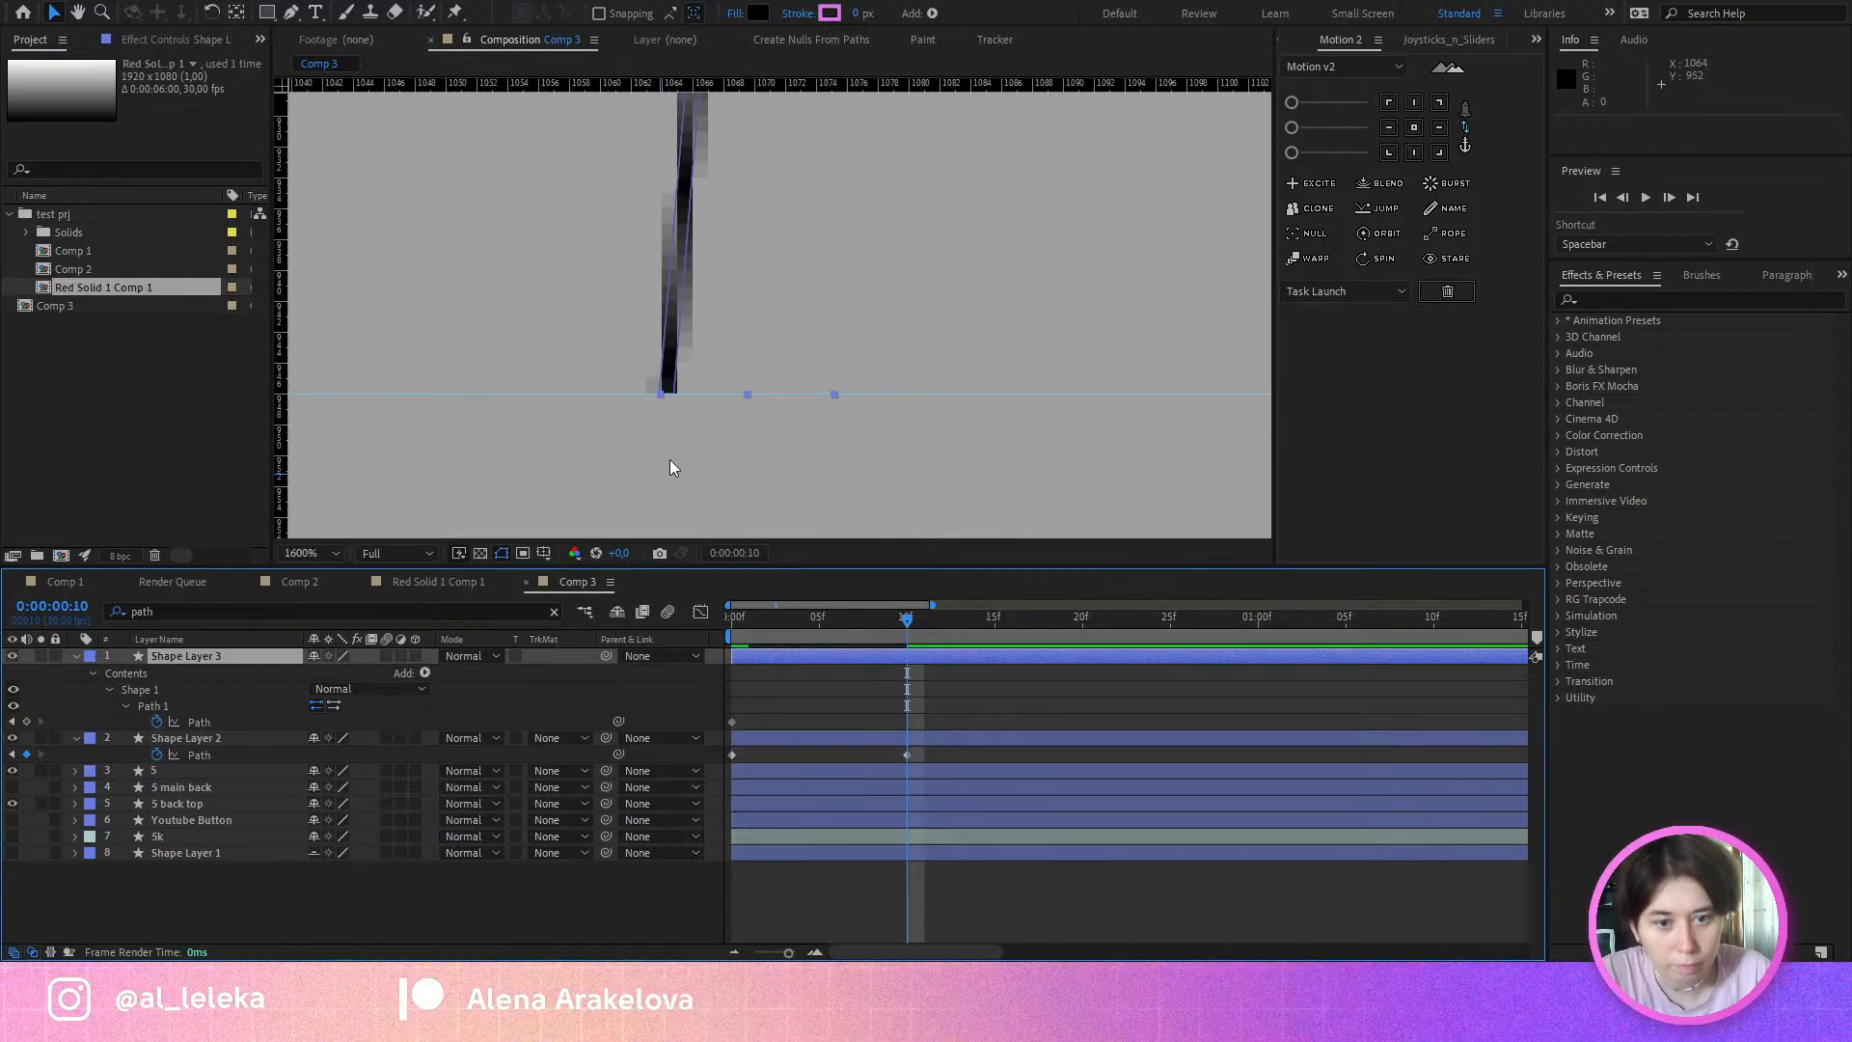
left_click(169, 705)
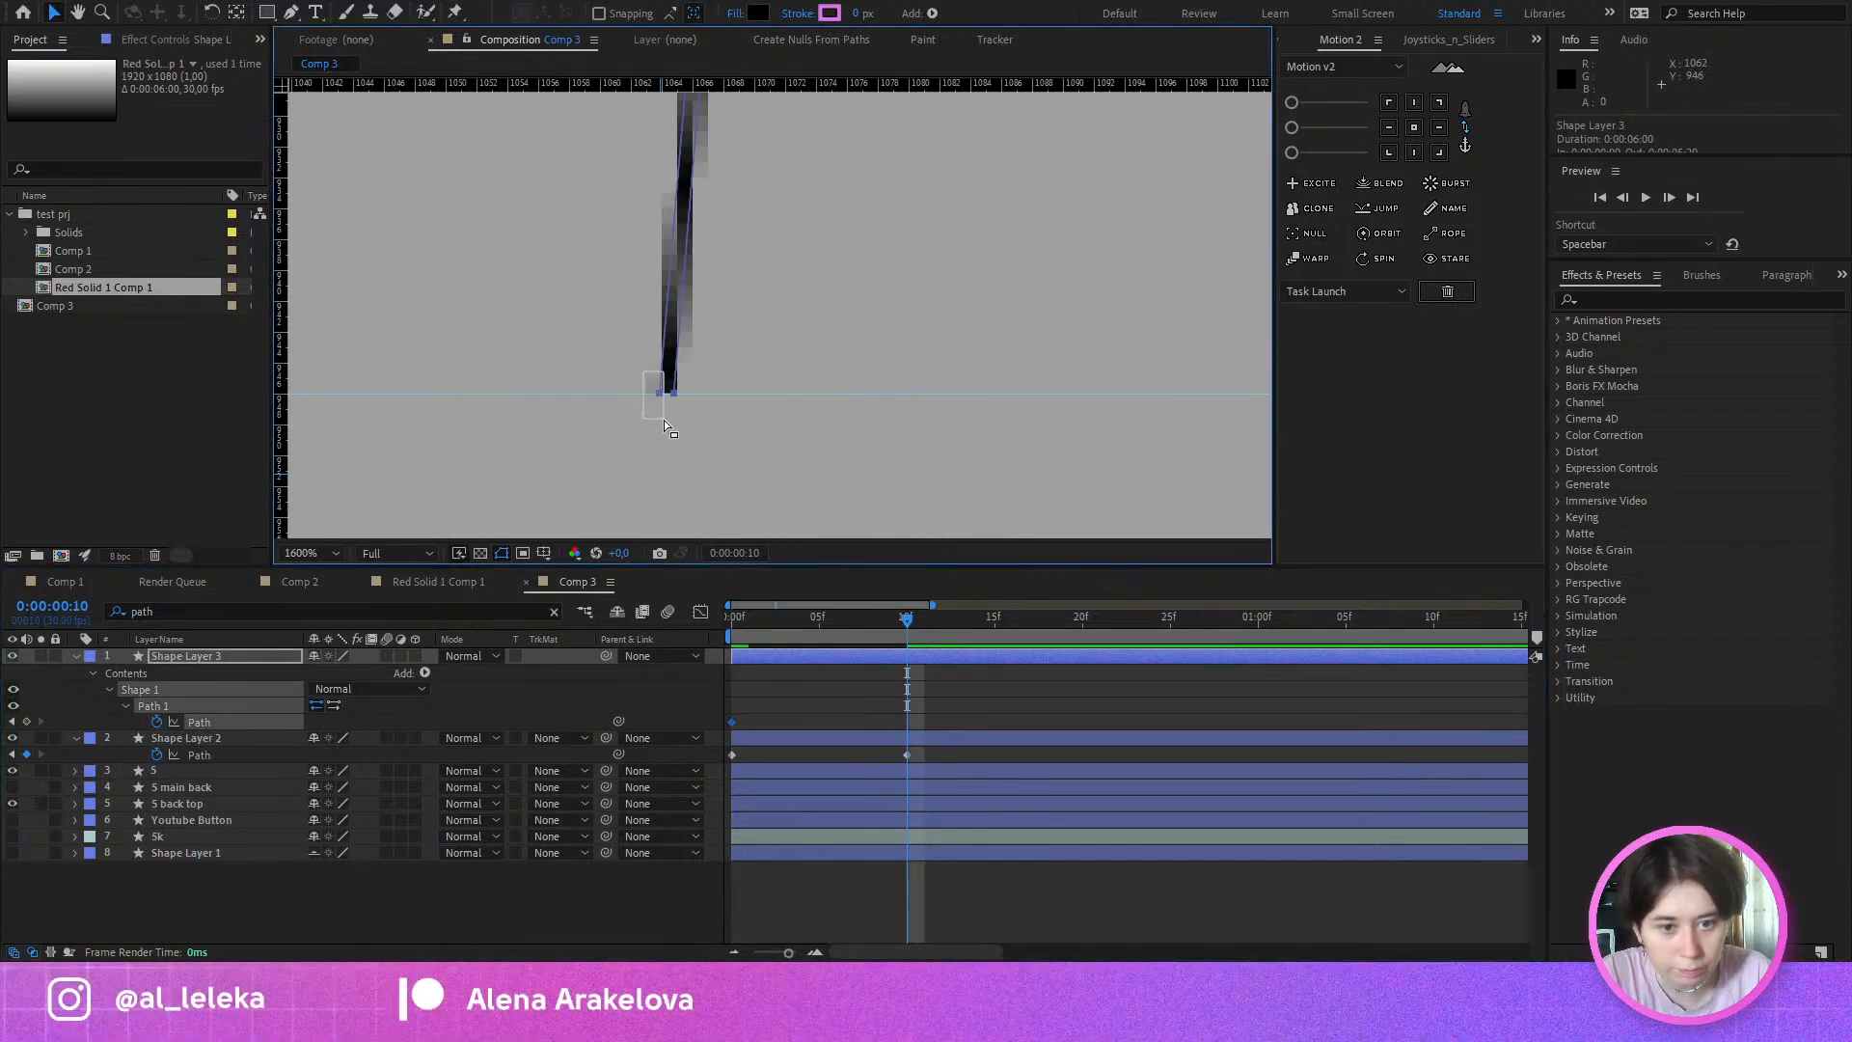
scroll(660, 420, "down", 3)
scroll(723, 340, "up", 3)
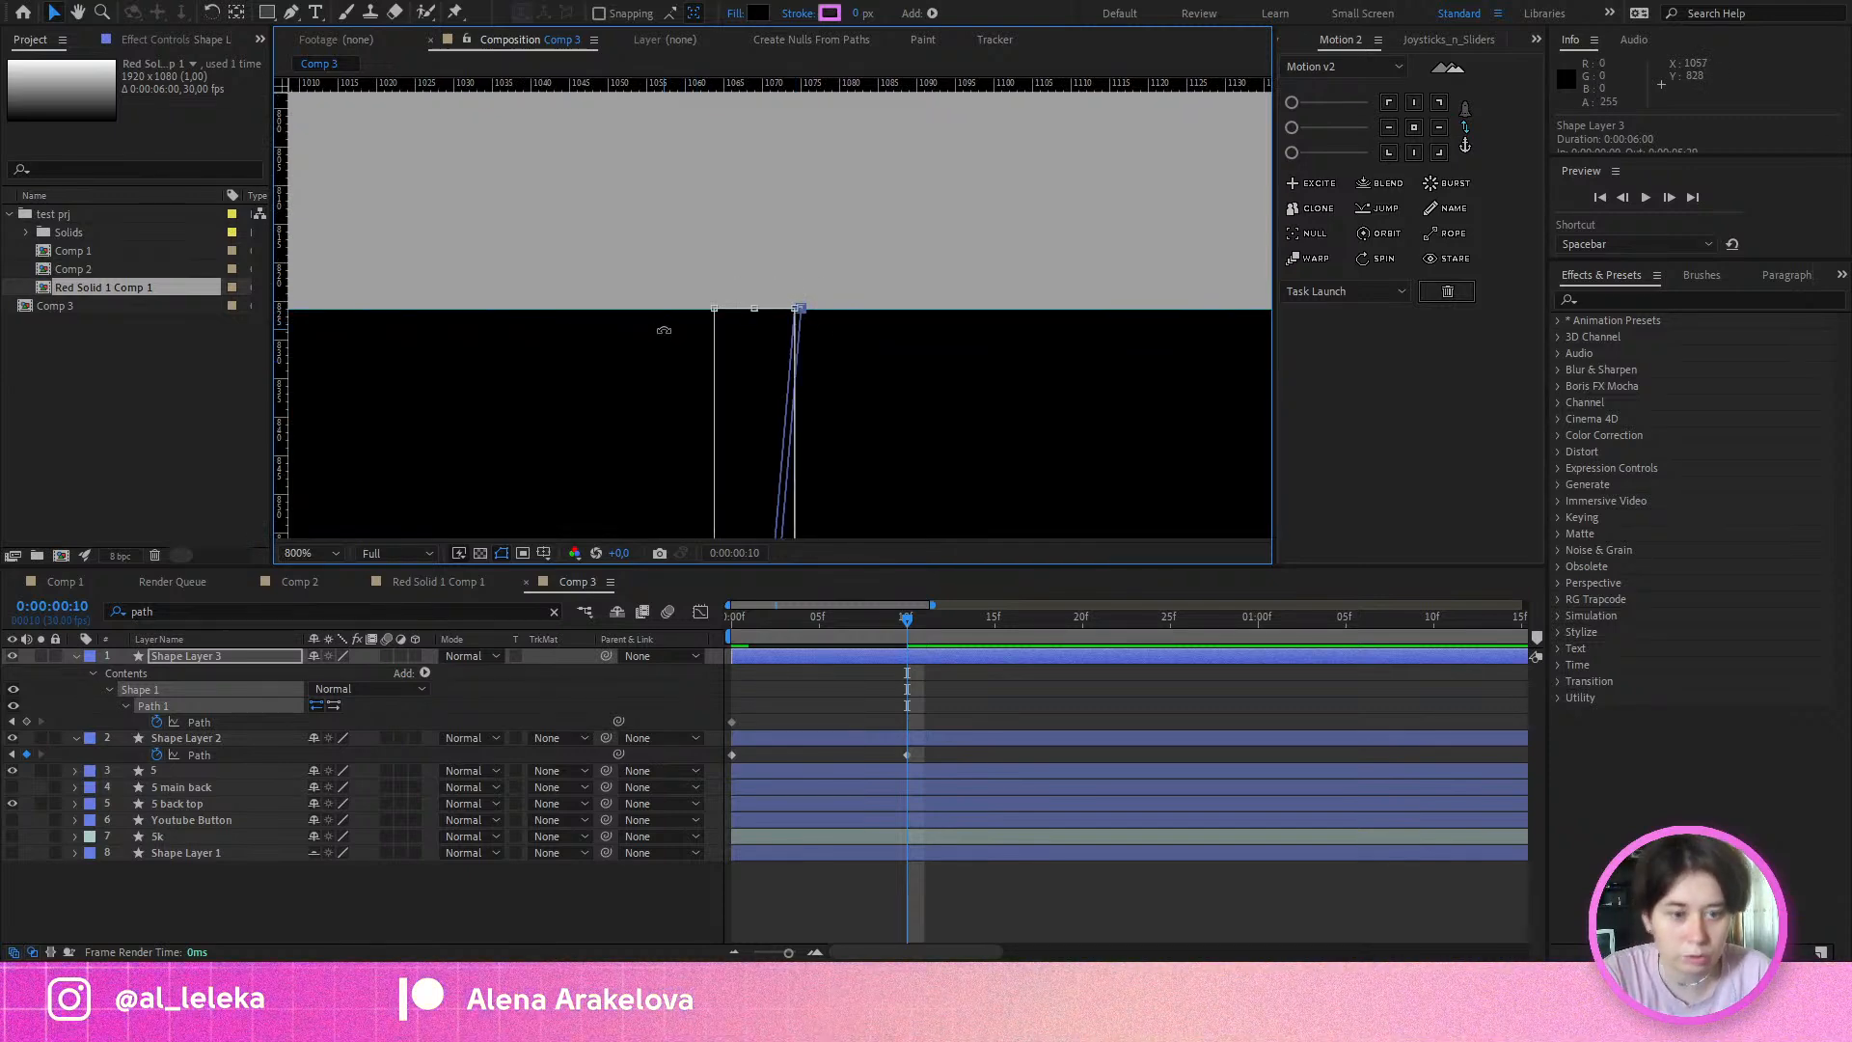
left_click_drag(795, 316, 574, 313)
scroll(572, 311, "down", 3)
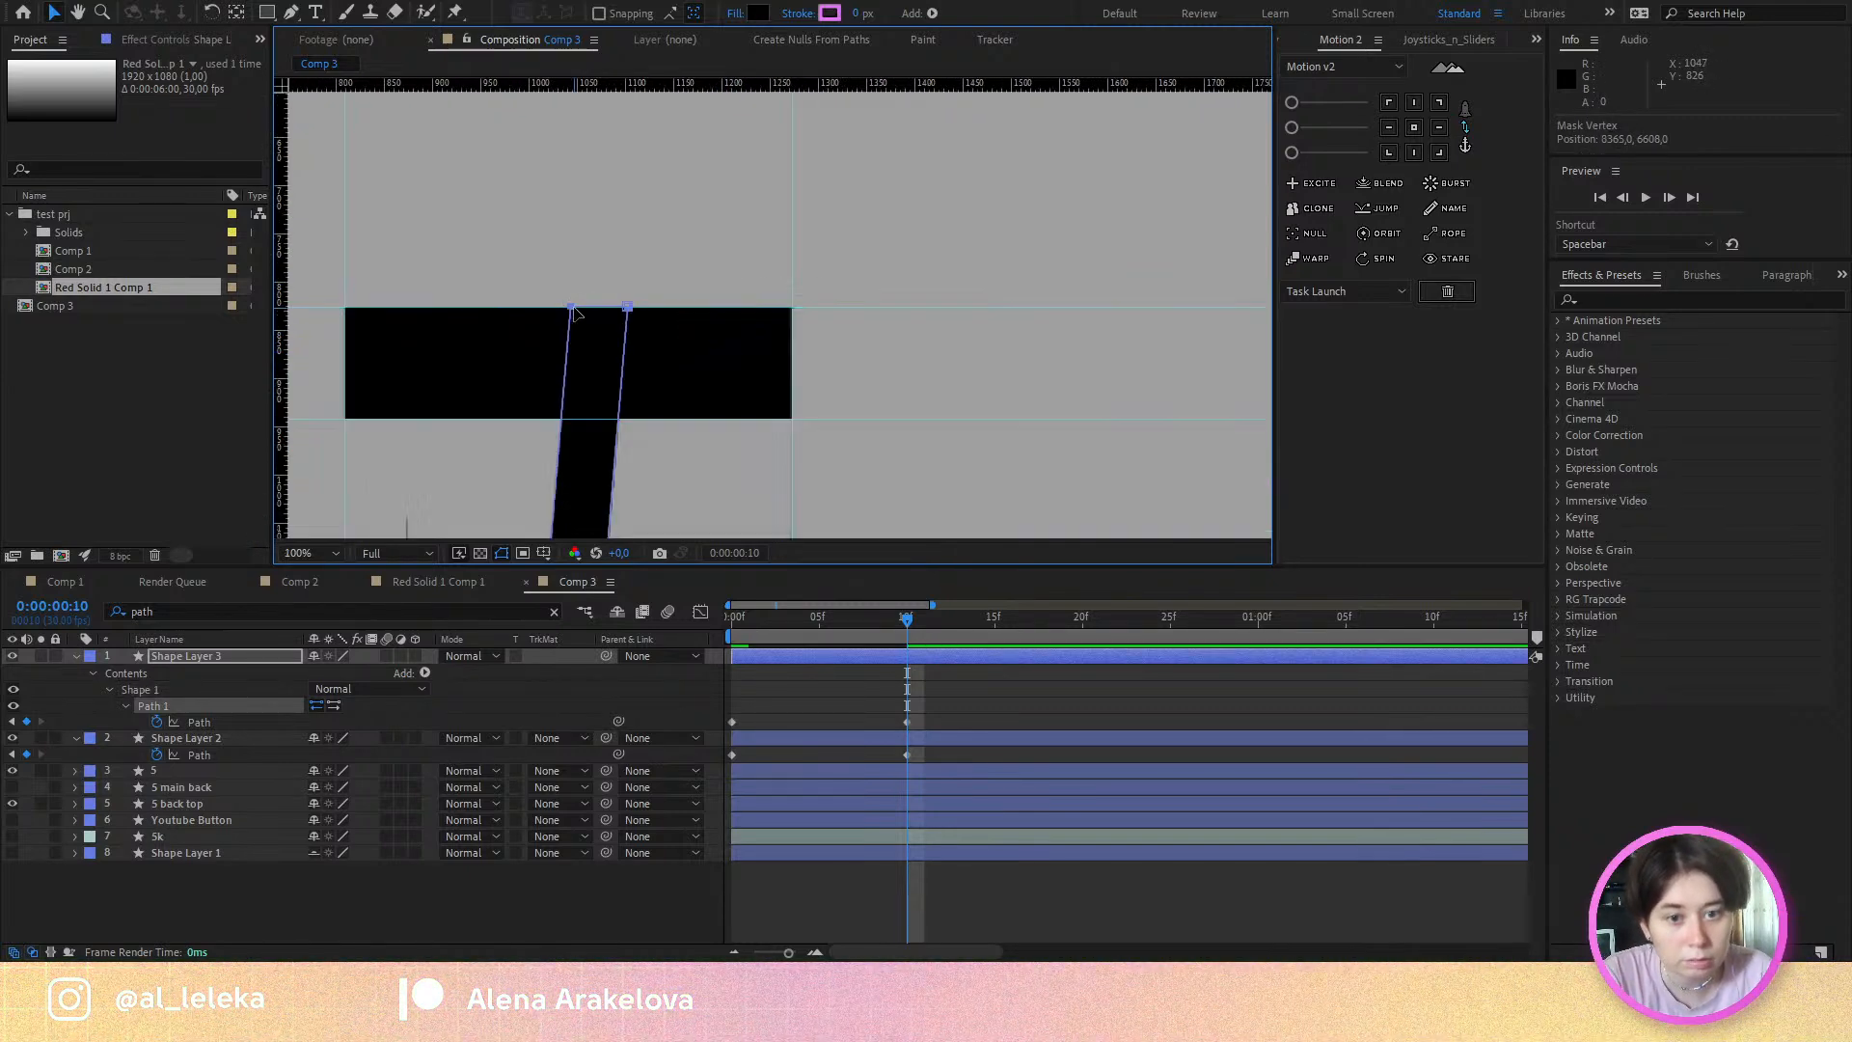
left_click_drag(580, 389, 748, 355)
scroll(733, 381, "up", 4)
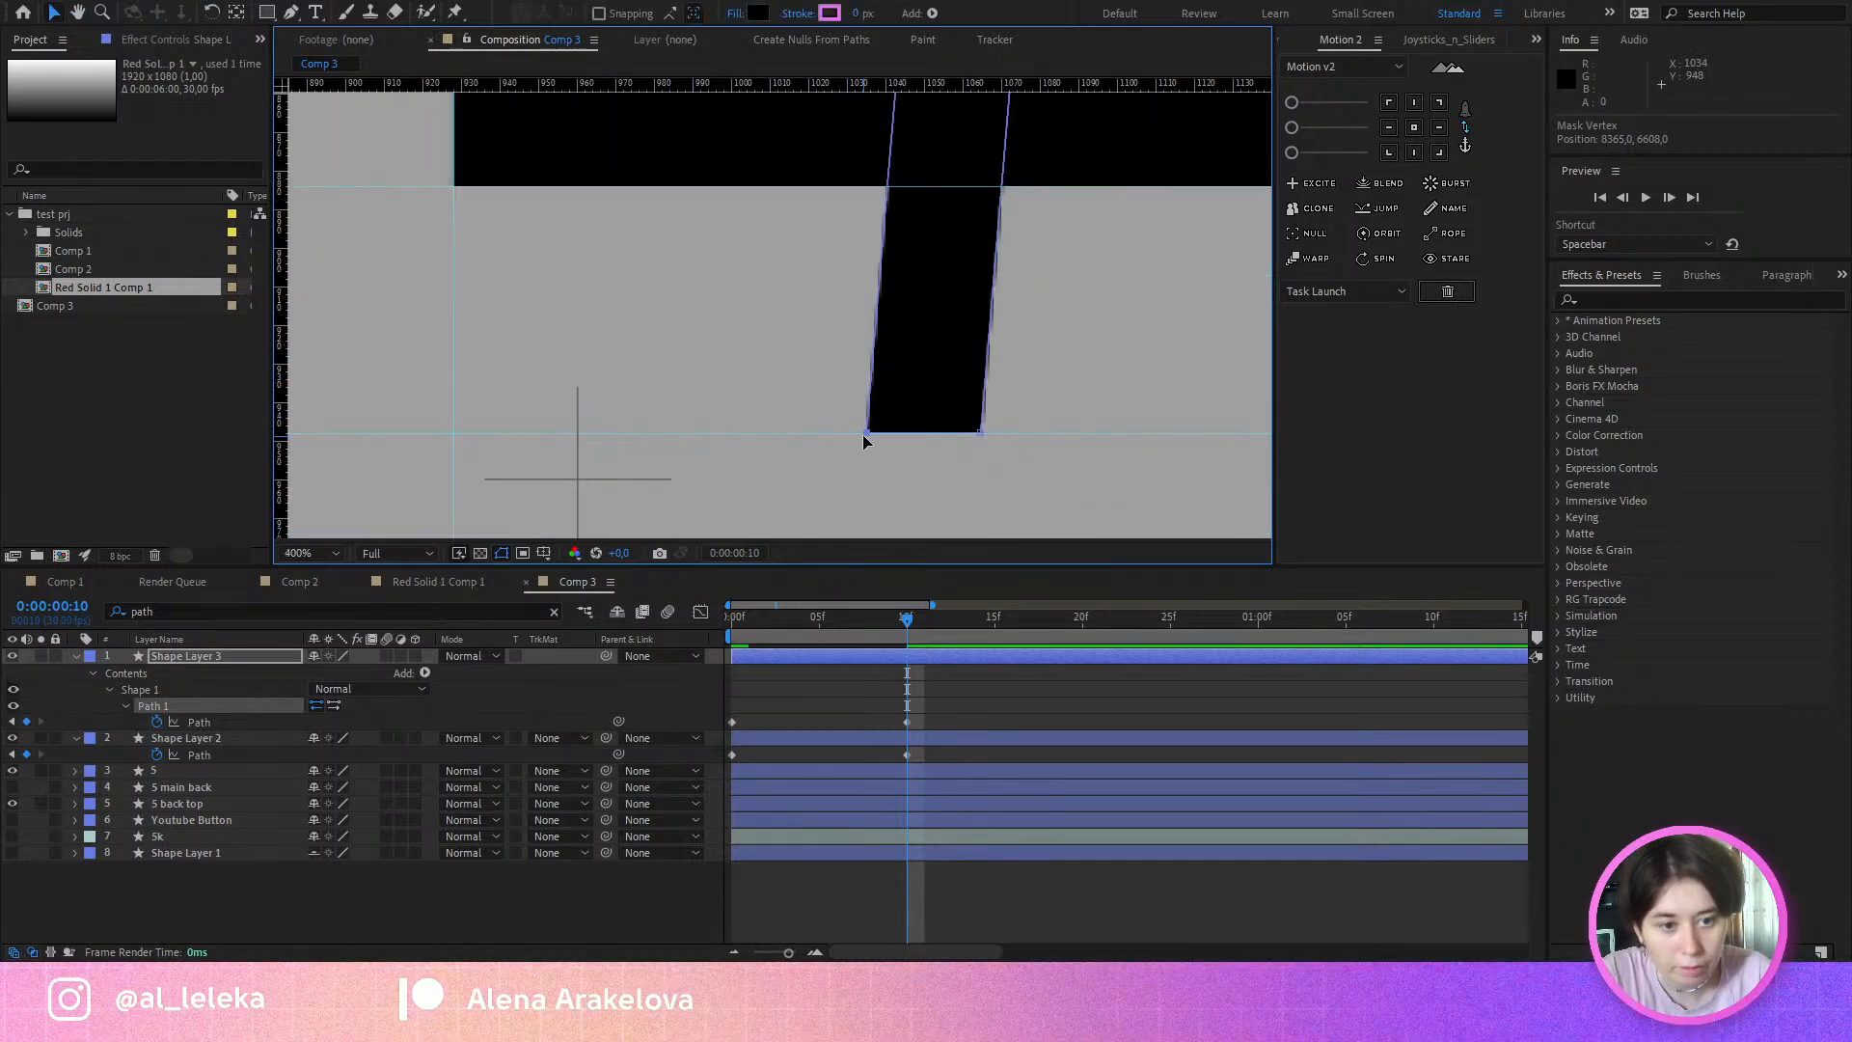
left_click_drag(862, 434, 453, 423)
left_click_drag(502, 249, 599, 543)
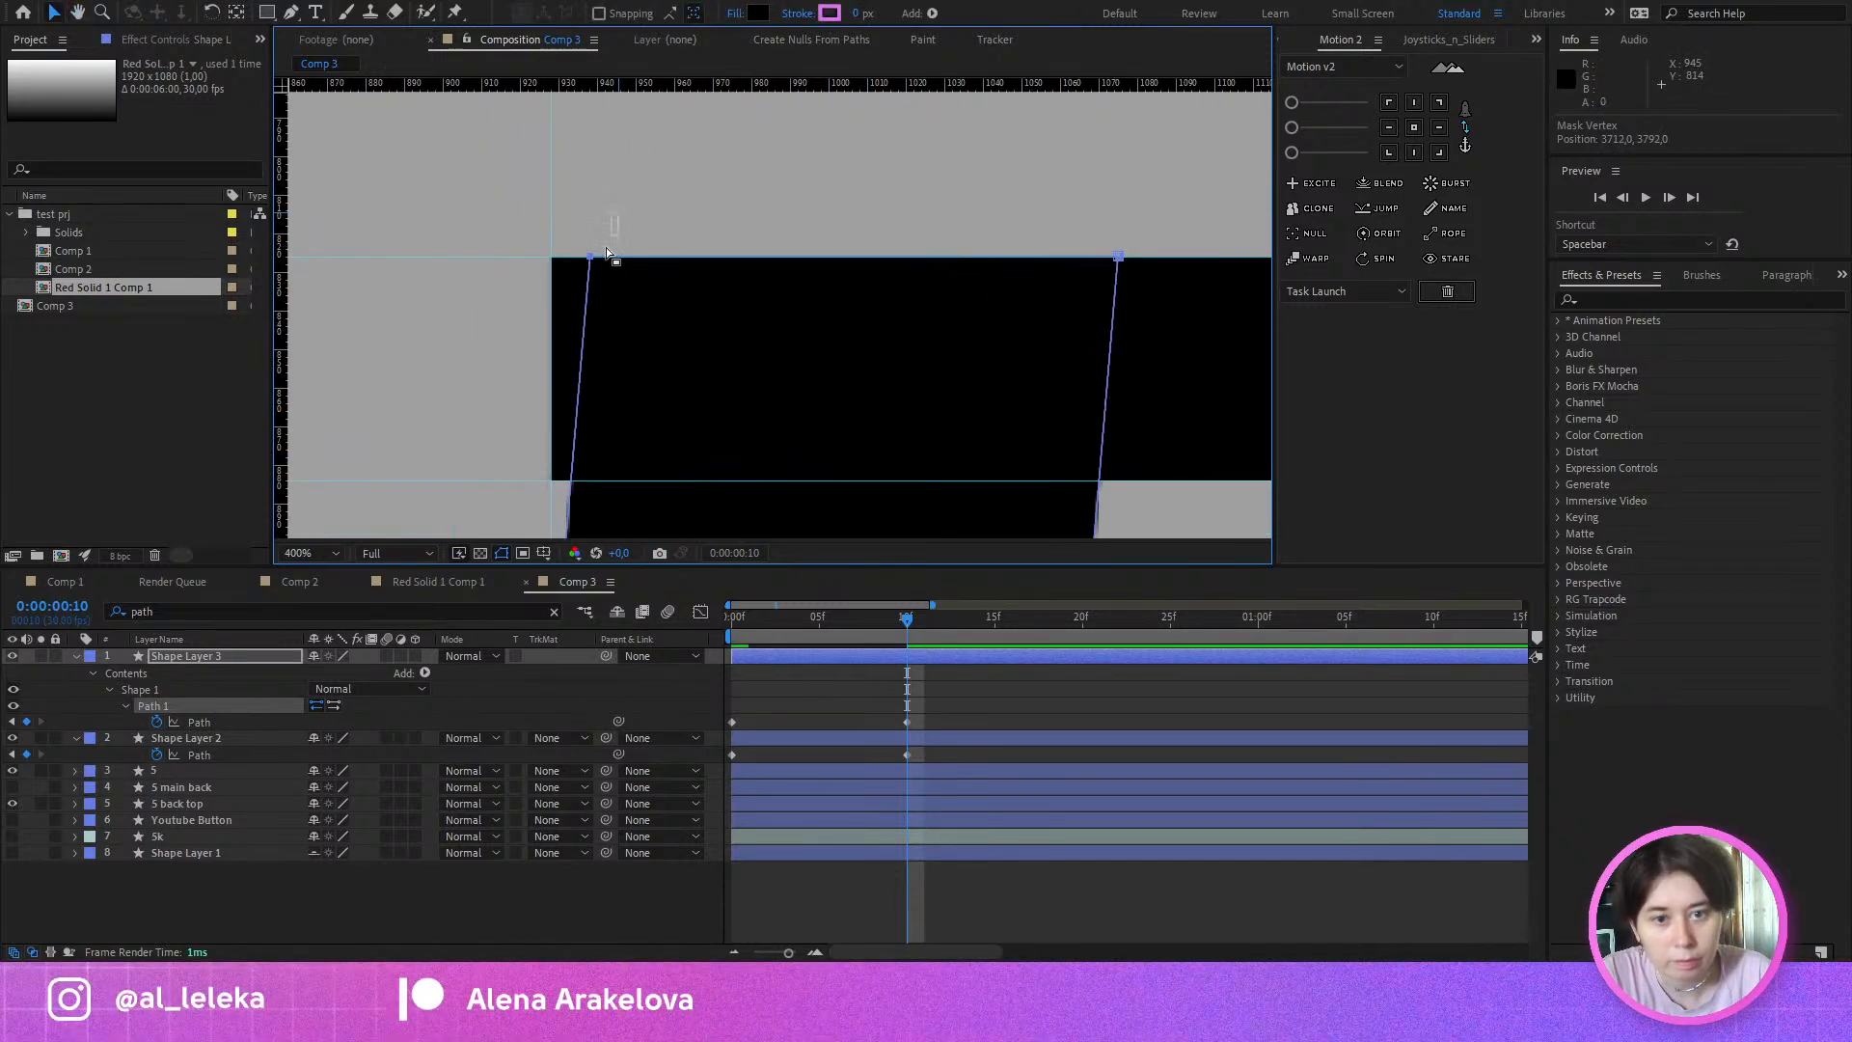
left_click_drag(924, 350, 736, 217, "space")
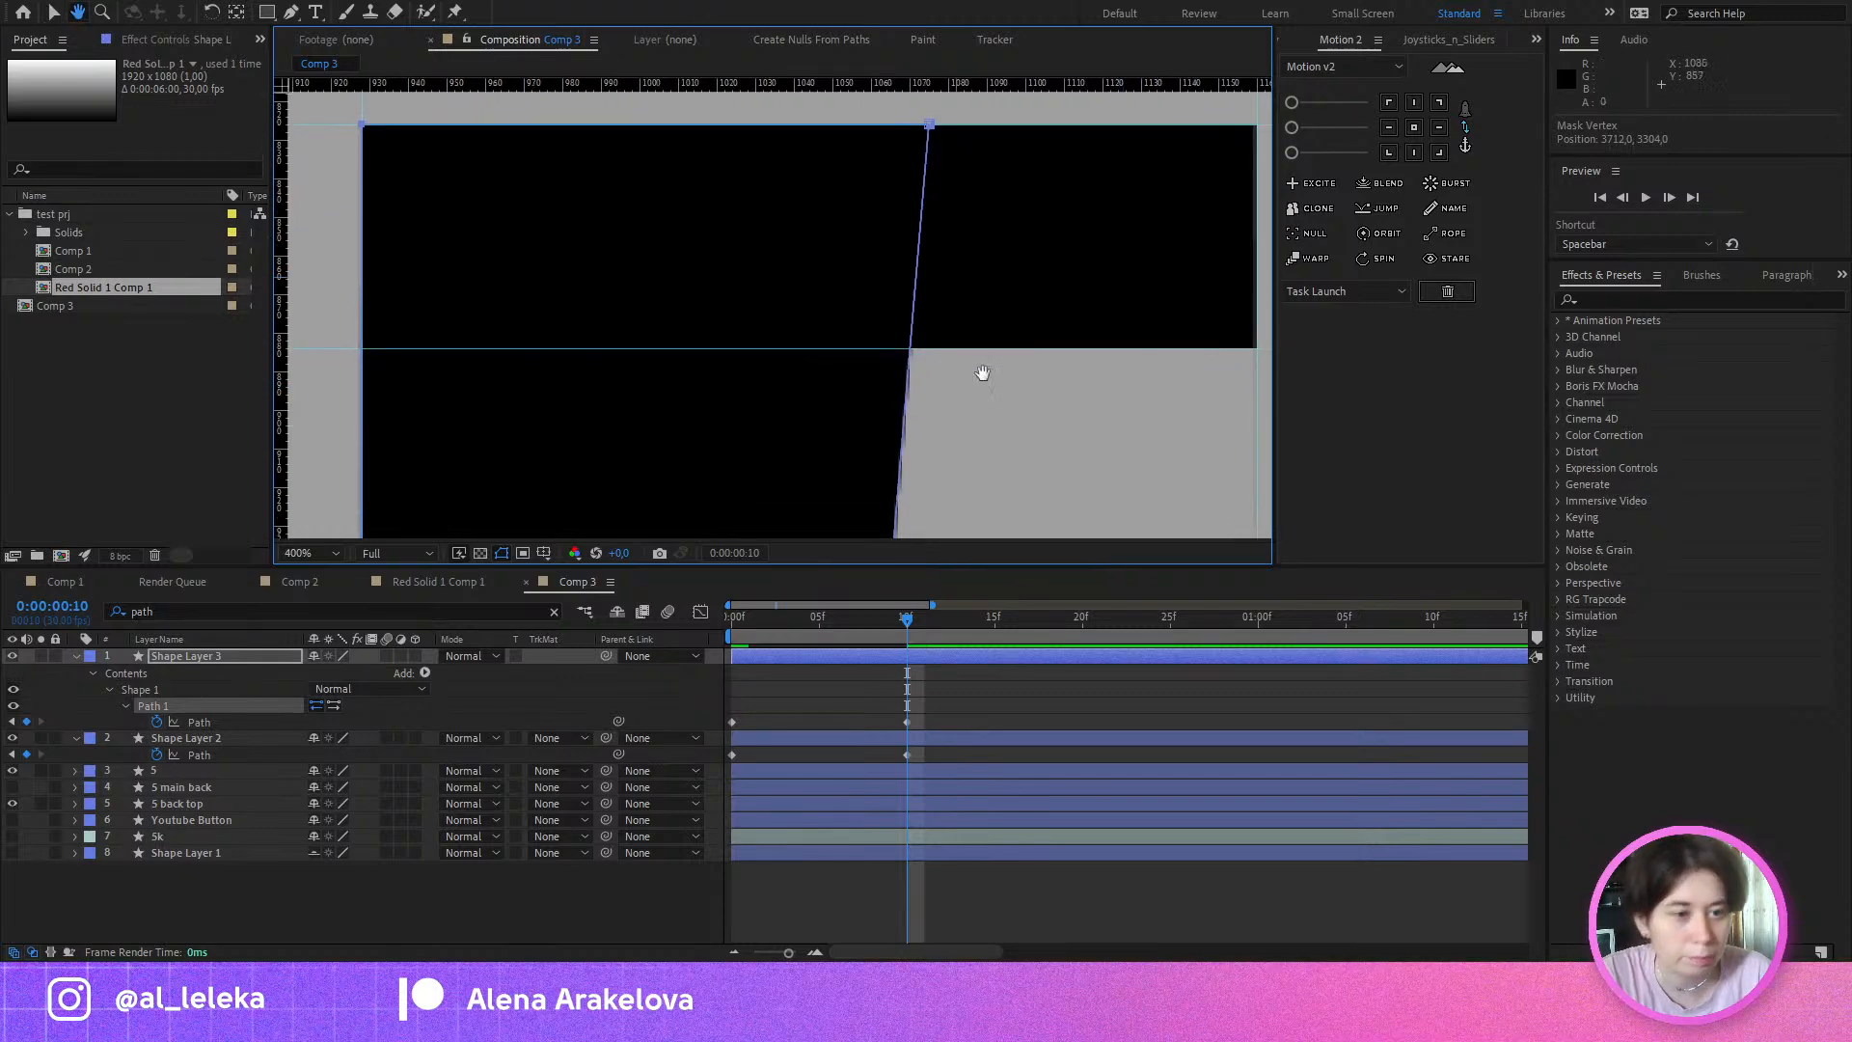
left_click_drag(938, 493, 855, 270, "space")
left_click_drag(808, 370, 1177, 396)
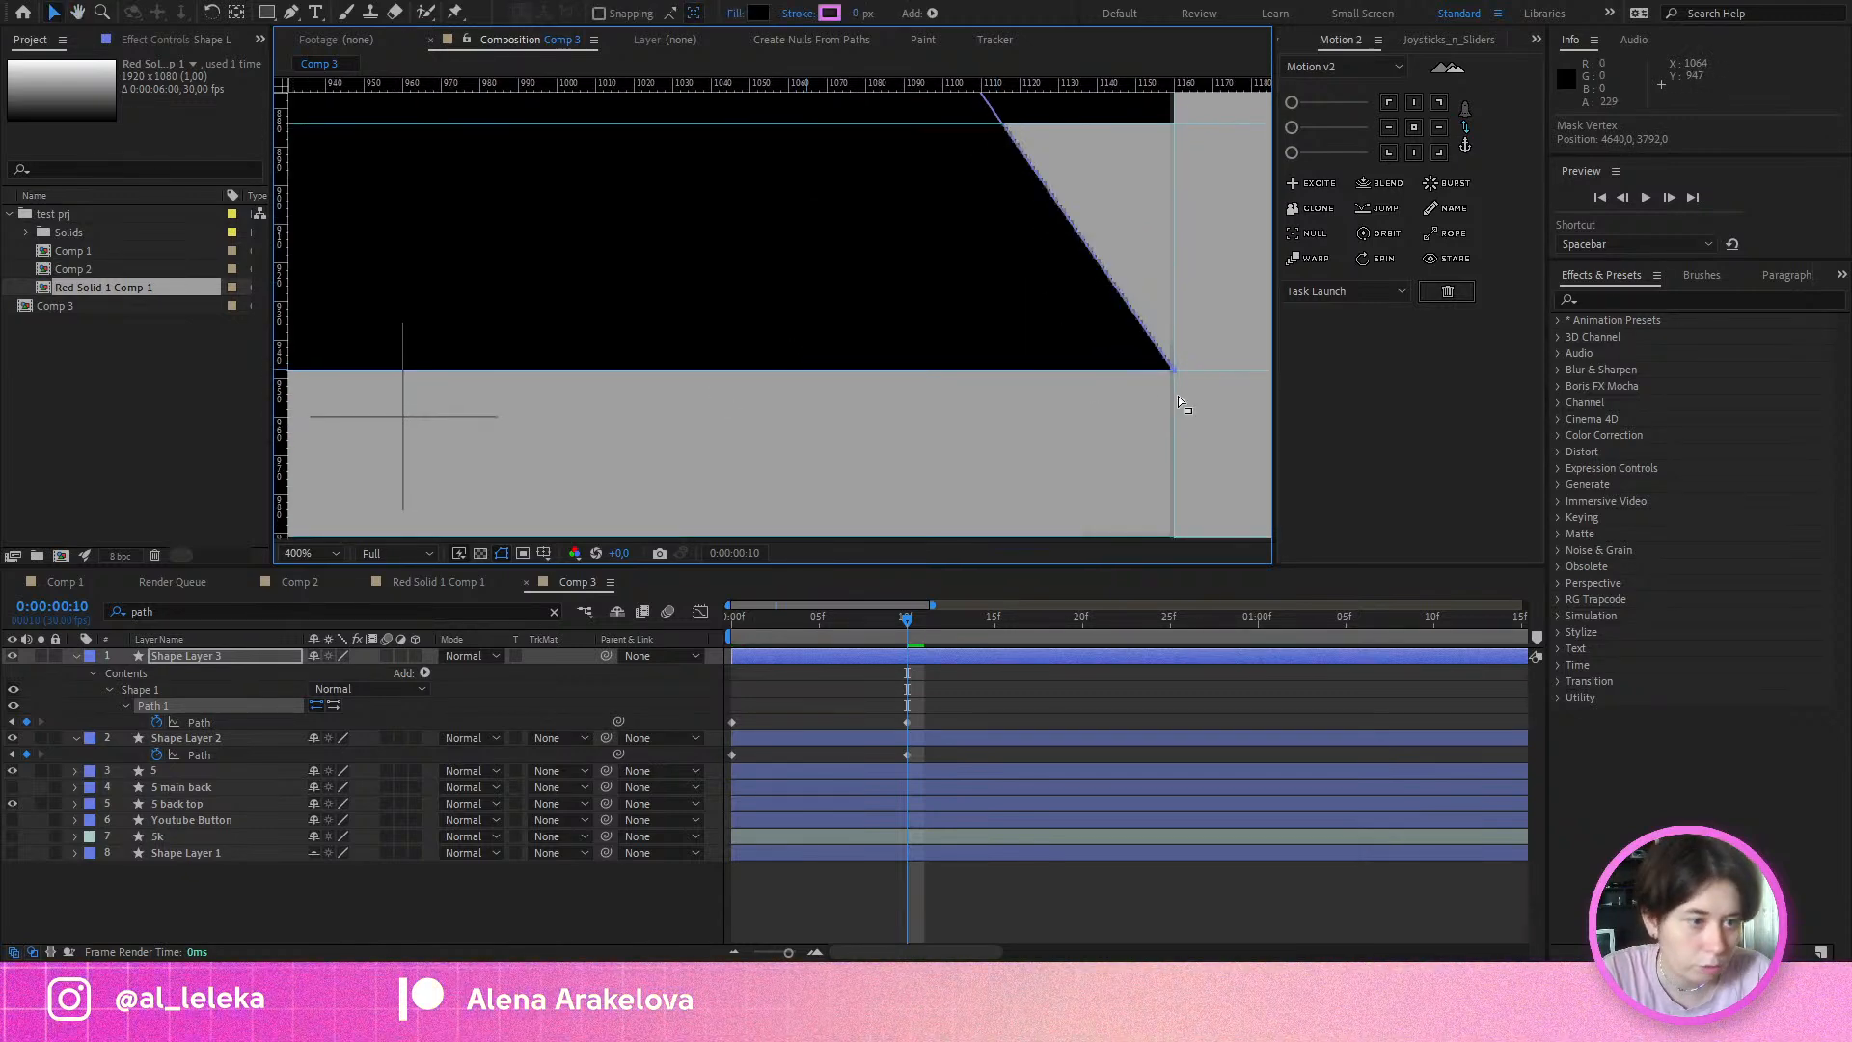
left_click_drag(1065, 247, 1021, 279, "space")
key("ctrl+z")
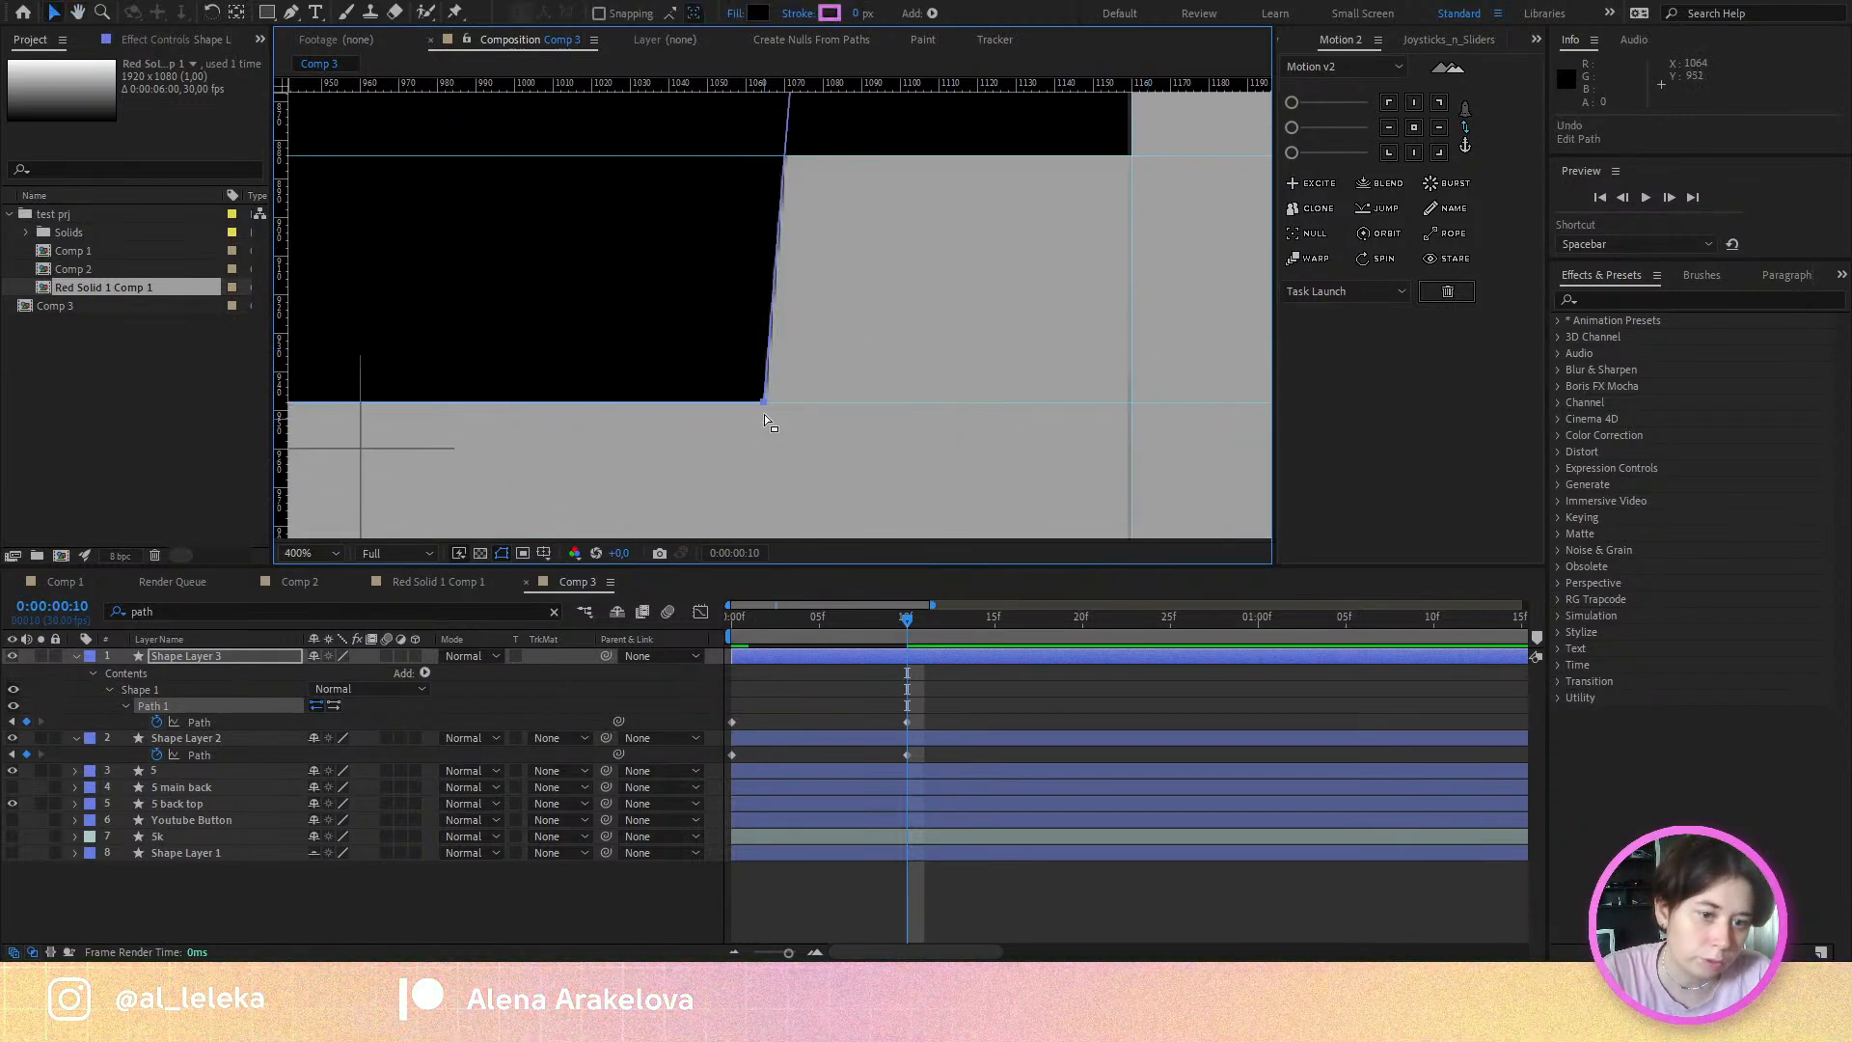
Step: Move the lower and upper right vertices of Shape Layer 3's path onto the right vertical guide, forming a rectangle
left_click_drag(764, 414, 1121, 414)
left_click_drag(996, 85, 875, 439, "space")
left_click_drag(682, 289, 1010, 288)
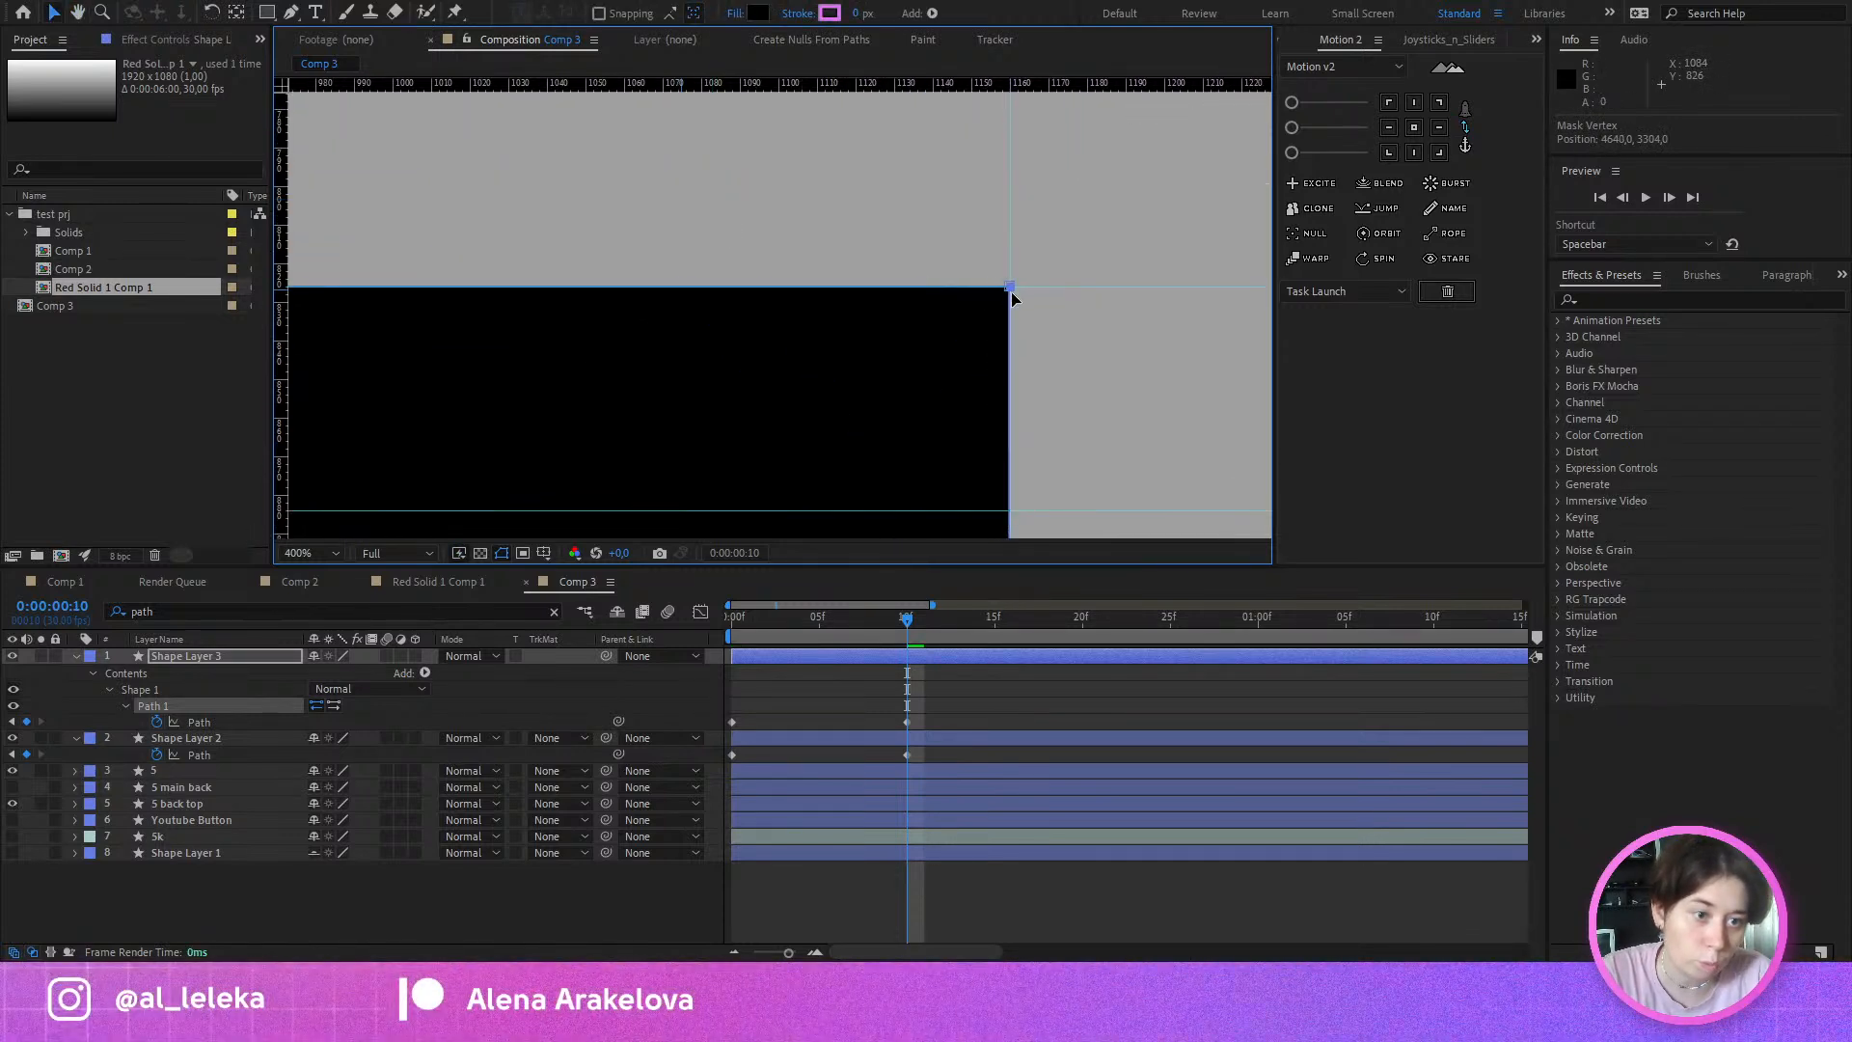
scroll(1009, 289, "down", 2)
left_click_drag(991, 415, 992, 289, "space")
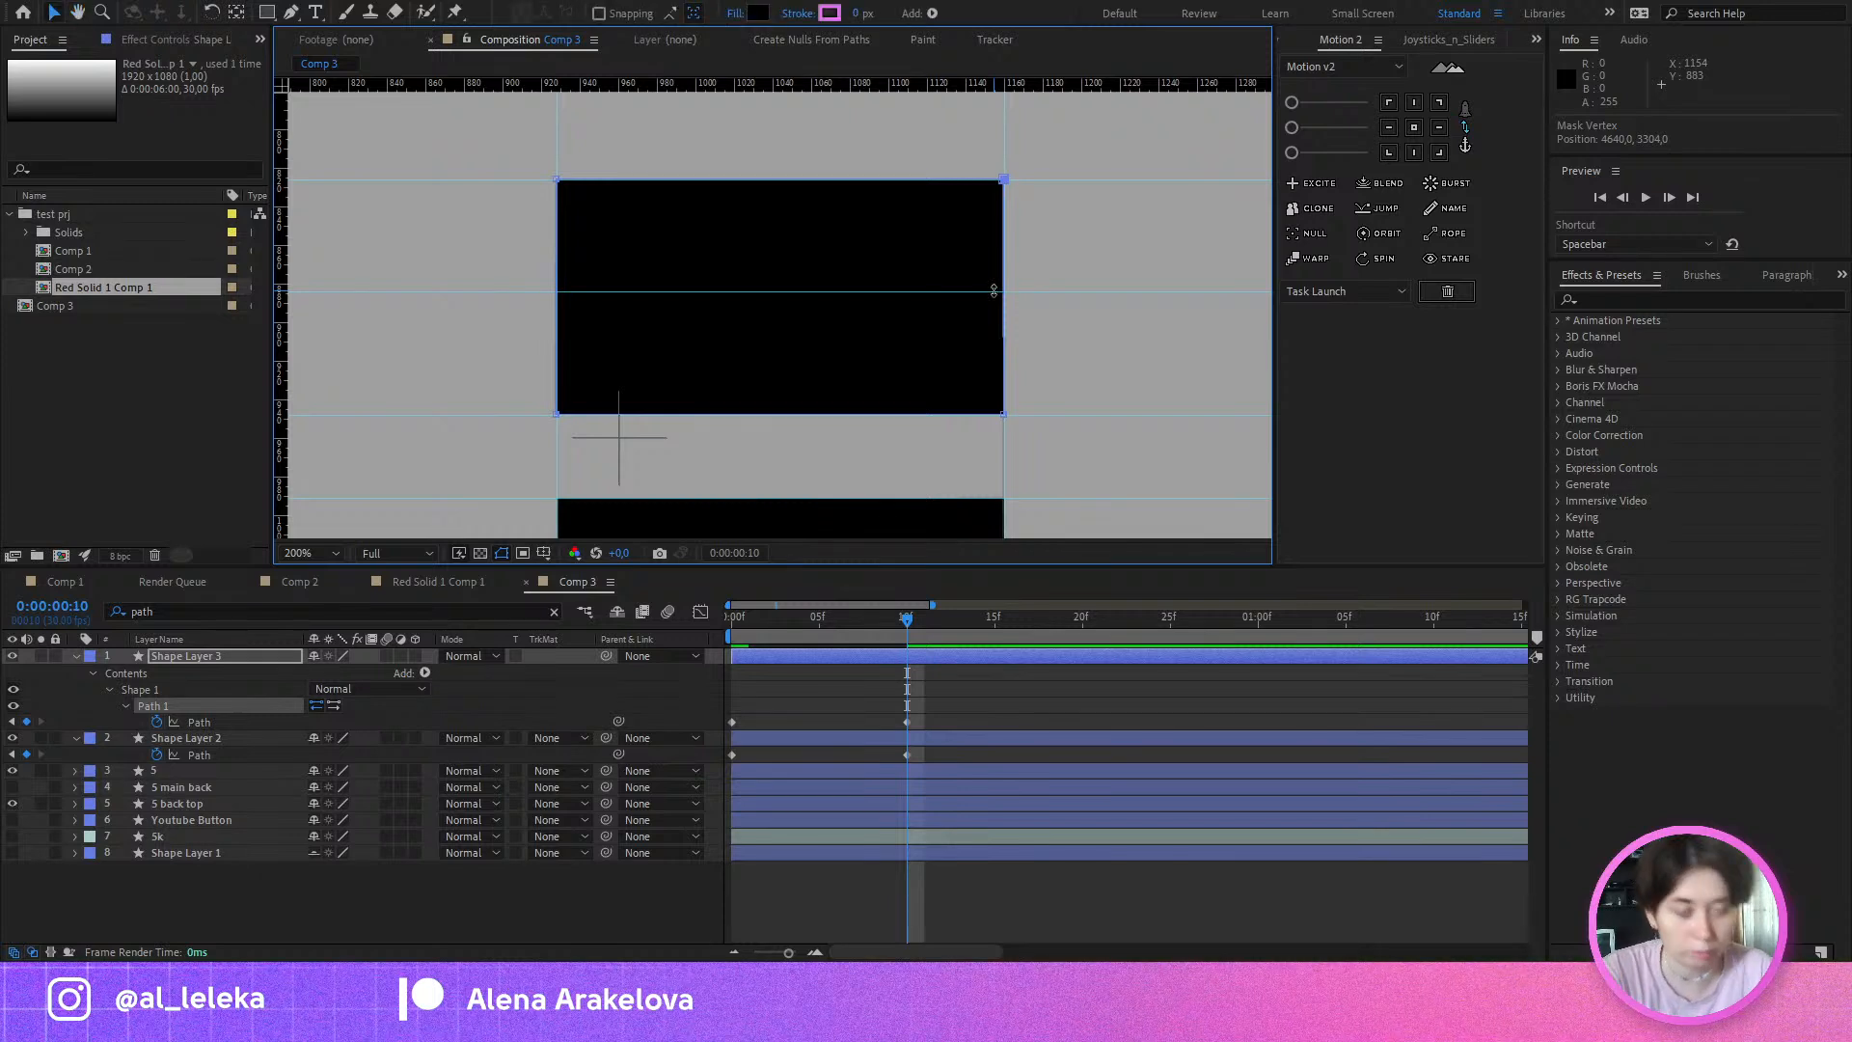
Step: Scrub between frame 10 and frame 0 to check the stem's morph, and return to frame 0 with nothing selected
left_click_drag(887, 623, 848, 709)
scroll(850, 173, "down", 3)
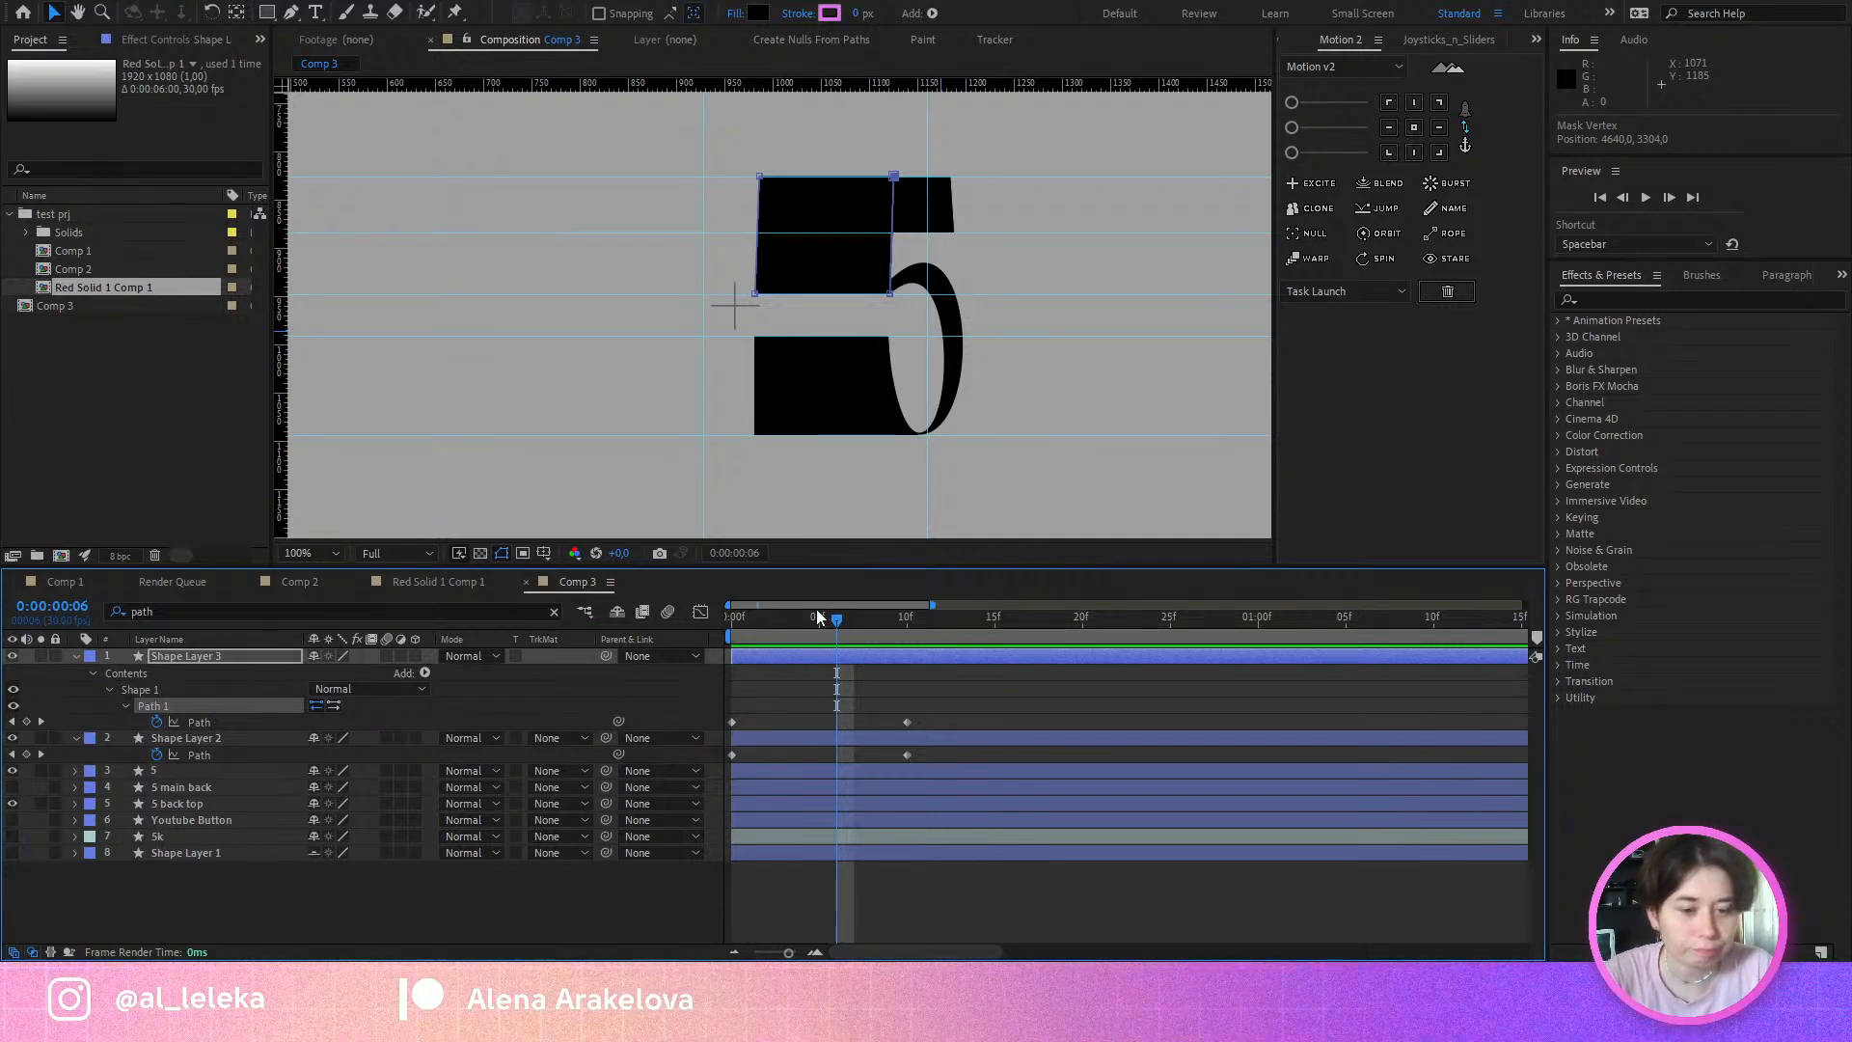
left_click_drag(816, 610, 664, 653)
left_click(831, 693)
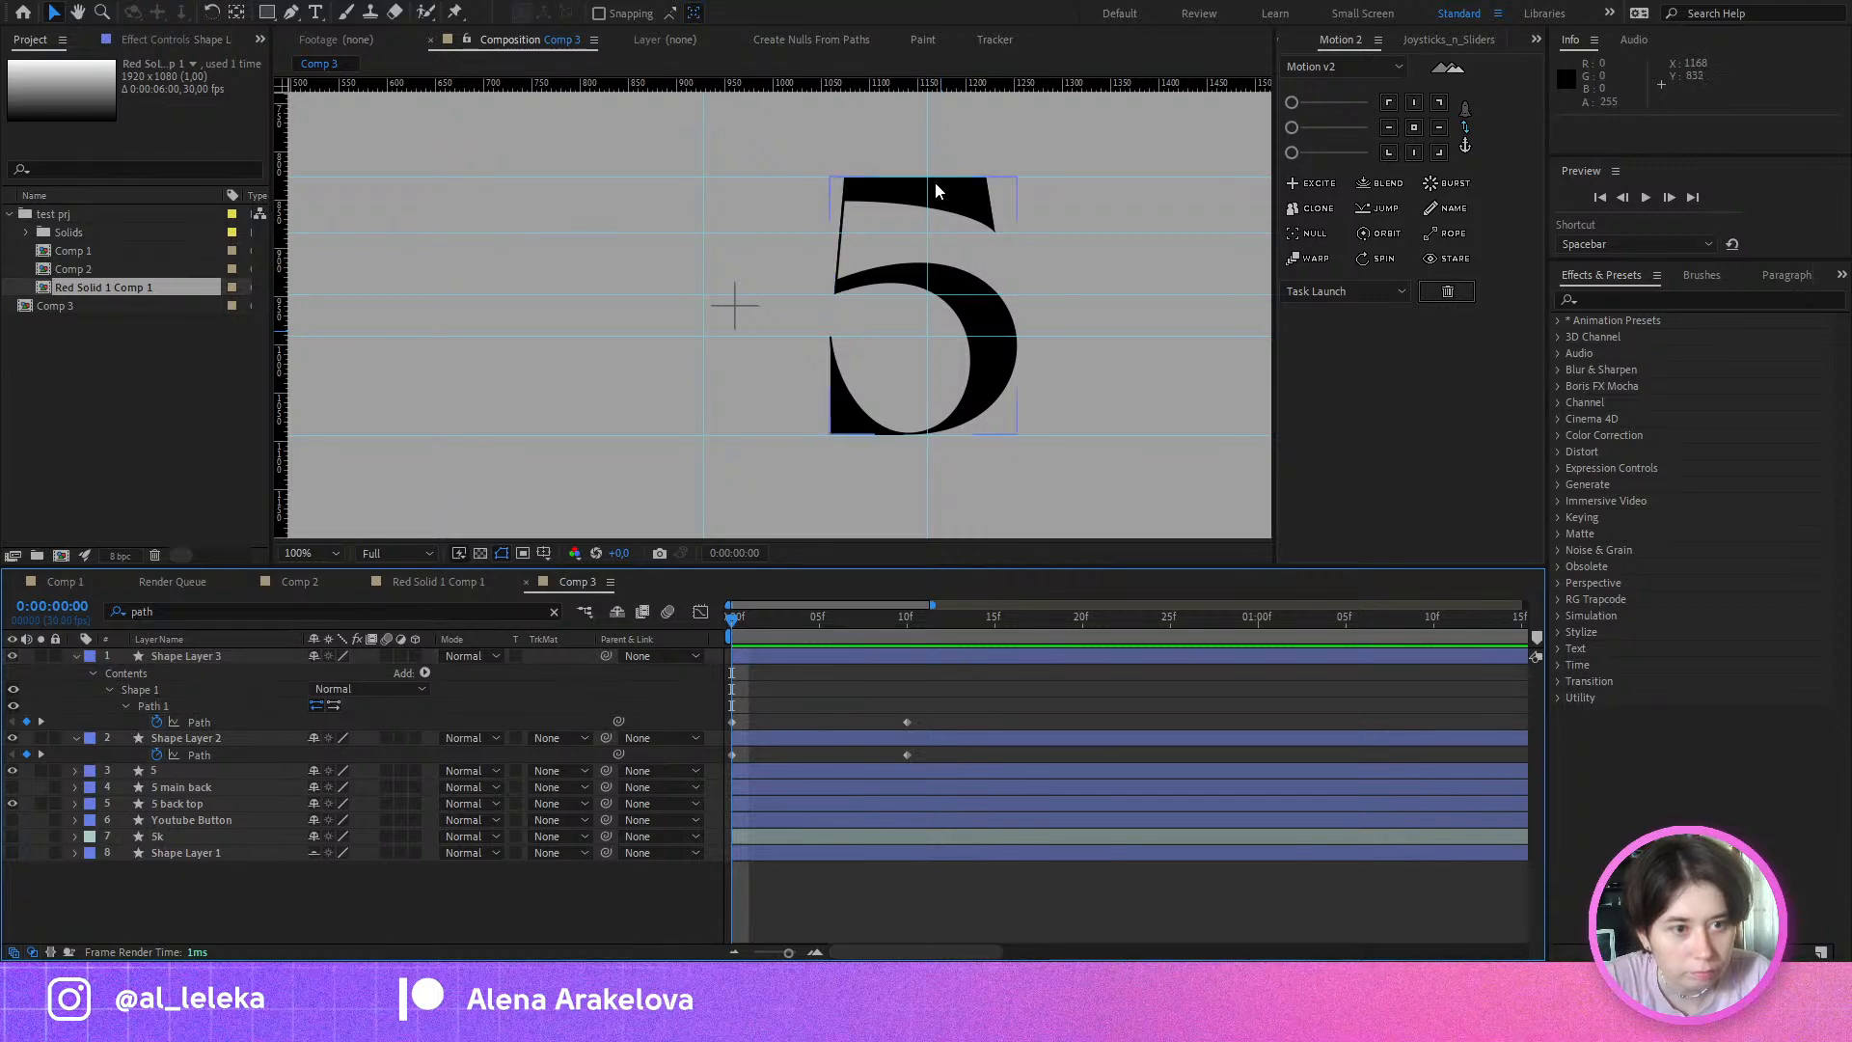
scroll(928, 196, "up", 1)
left_click_drag(926, 203, 847, 201)
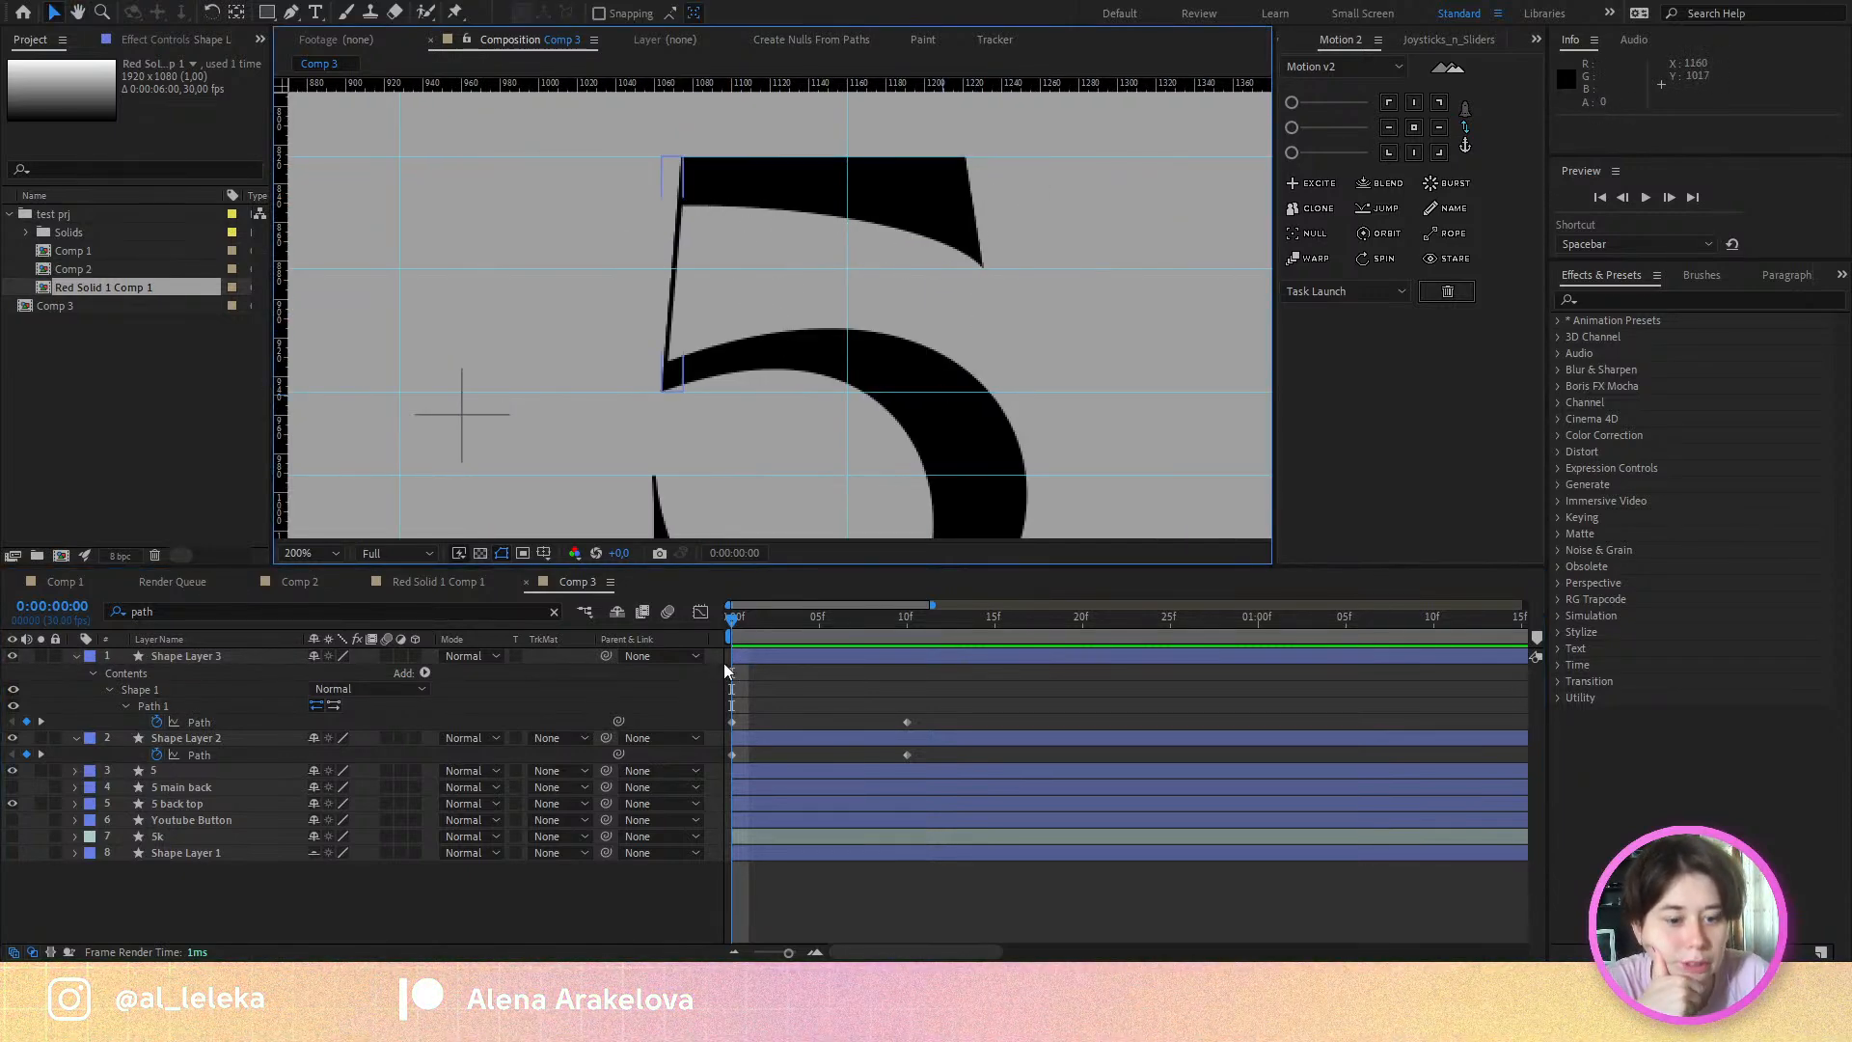
mouse_move(735, 618)
left_mouse_down()
mouse_move(775, 616)
mouse_move(736, 621)
left_mouse_up()
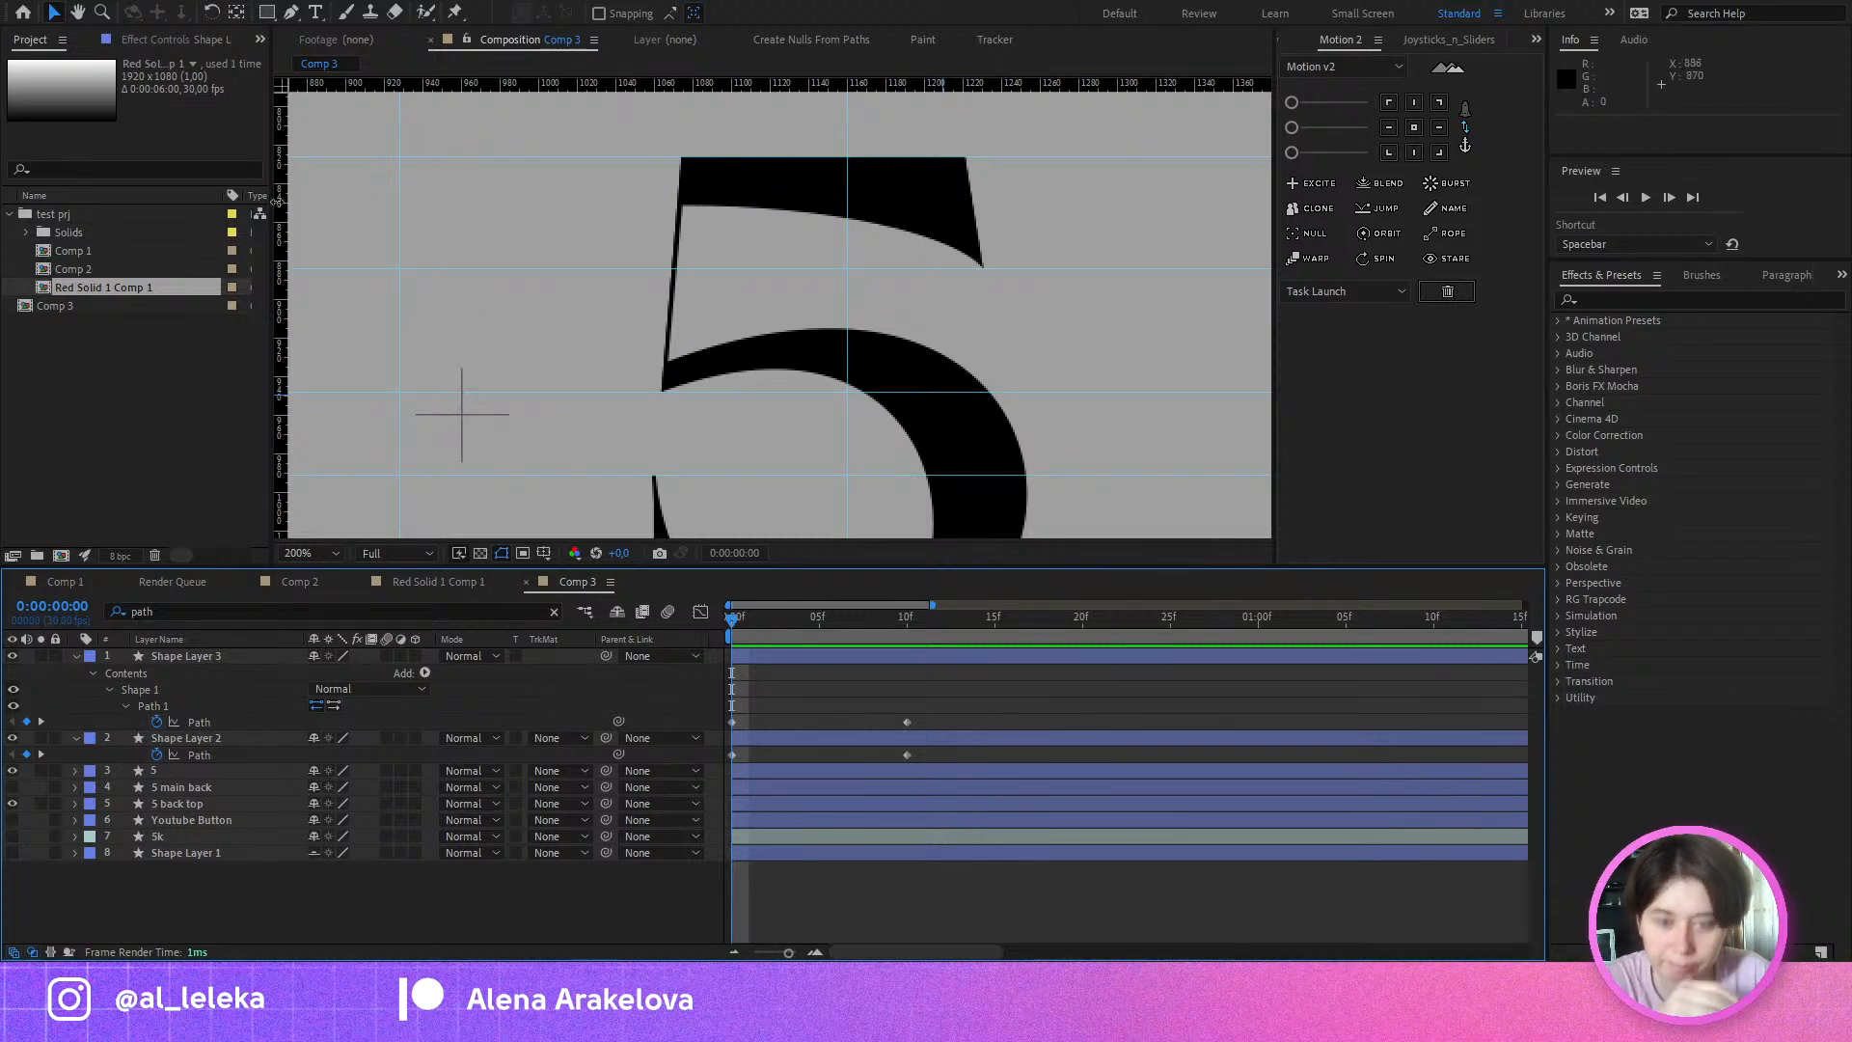
Step: Trace the 5's top bar with the Pen tool as a closed shape on a new layer, with a curved lower edge
key("g")
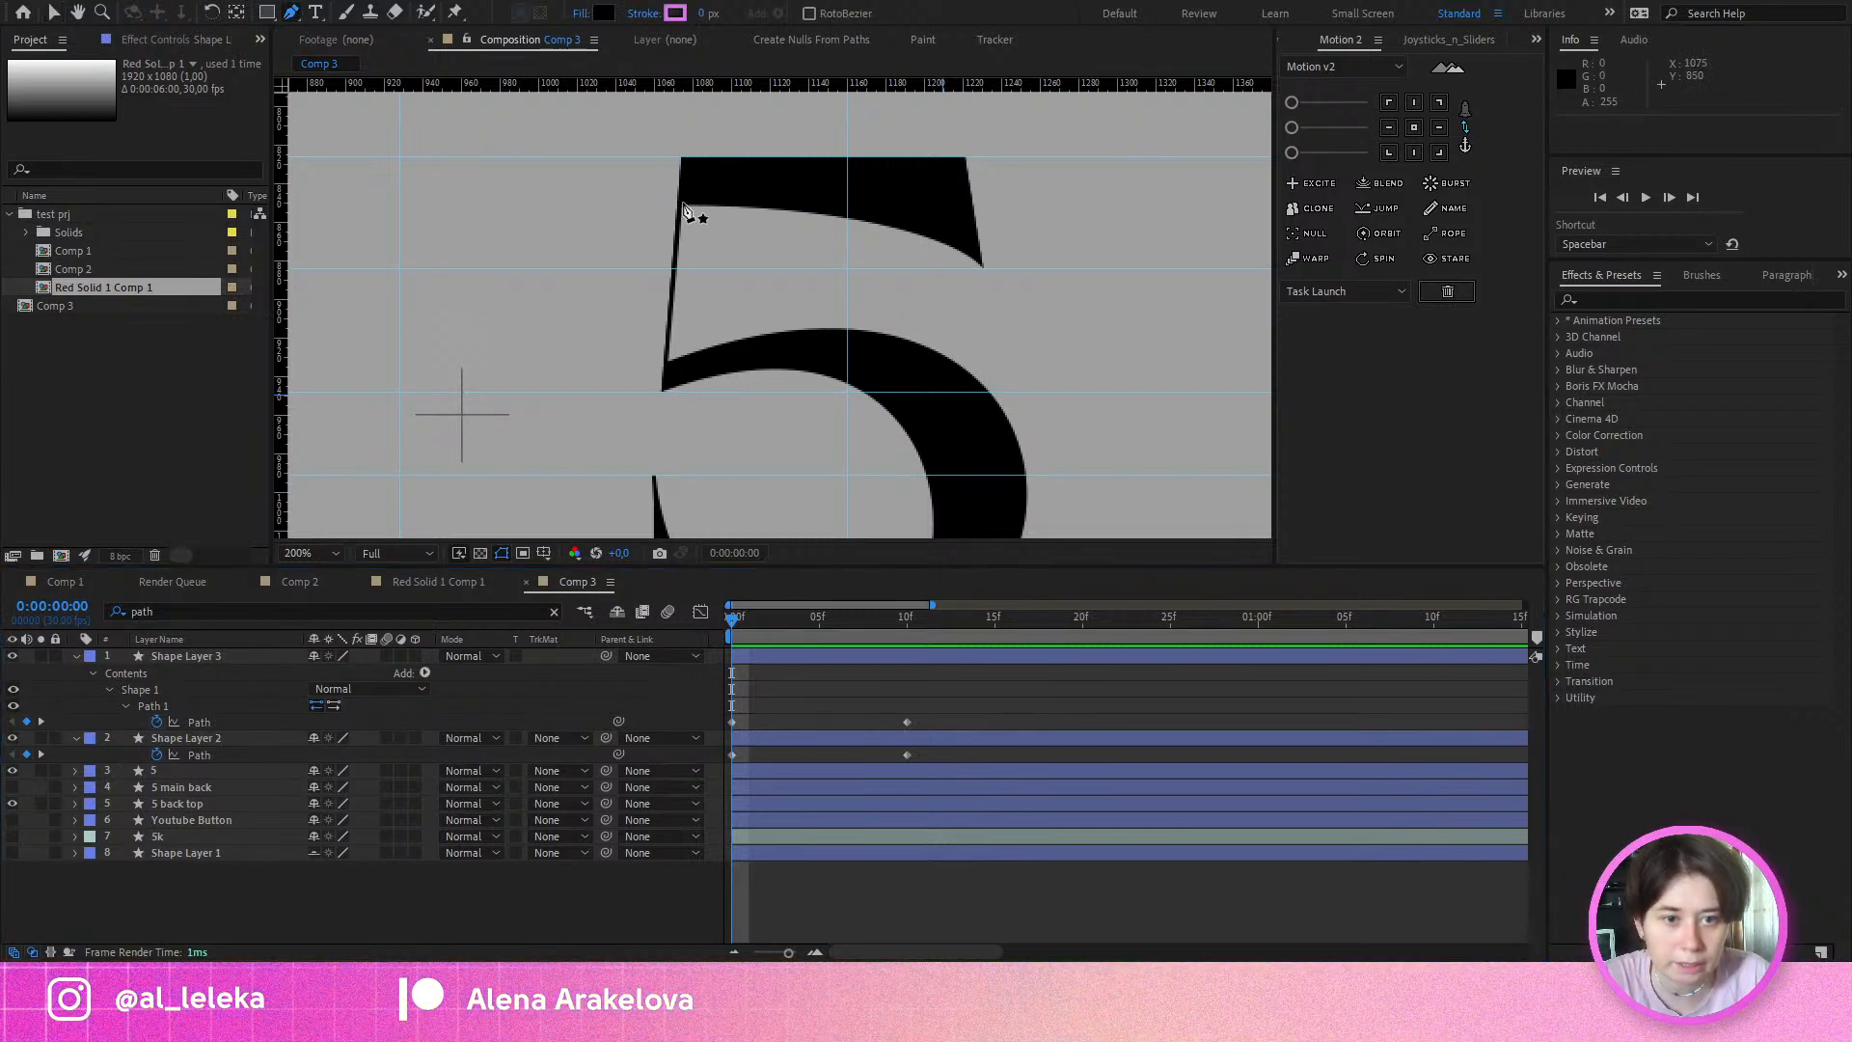
left_click(683, 204)
left_click(871, 223)
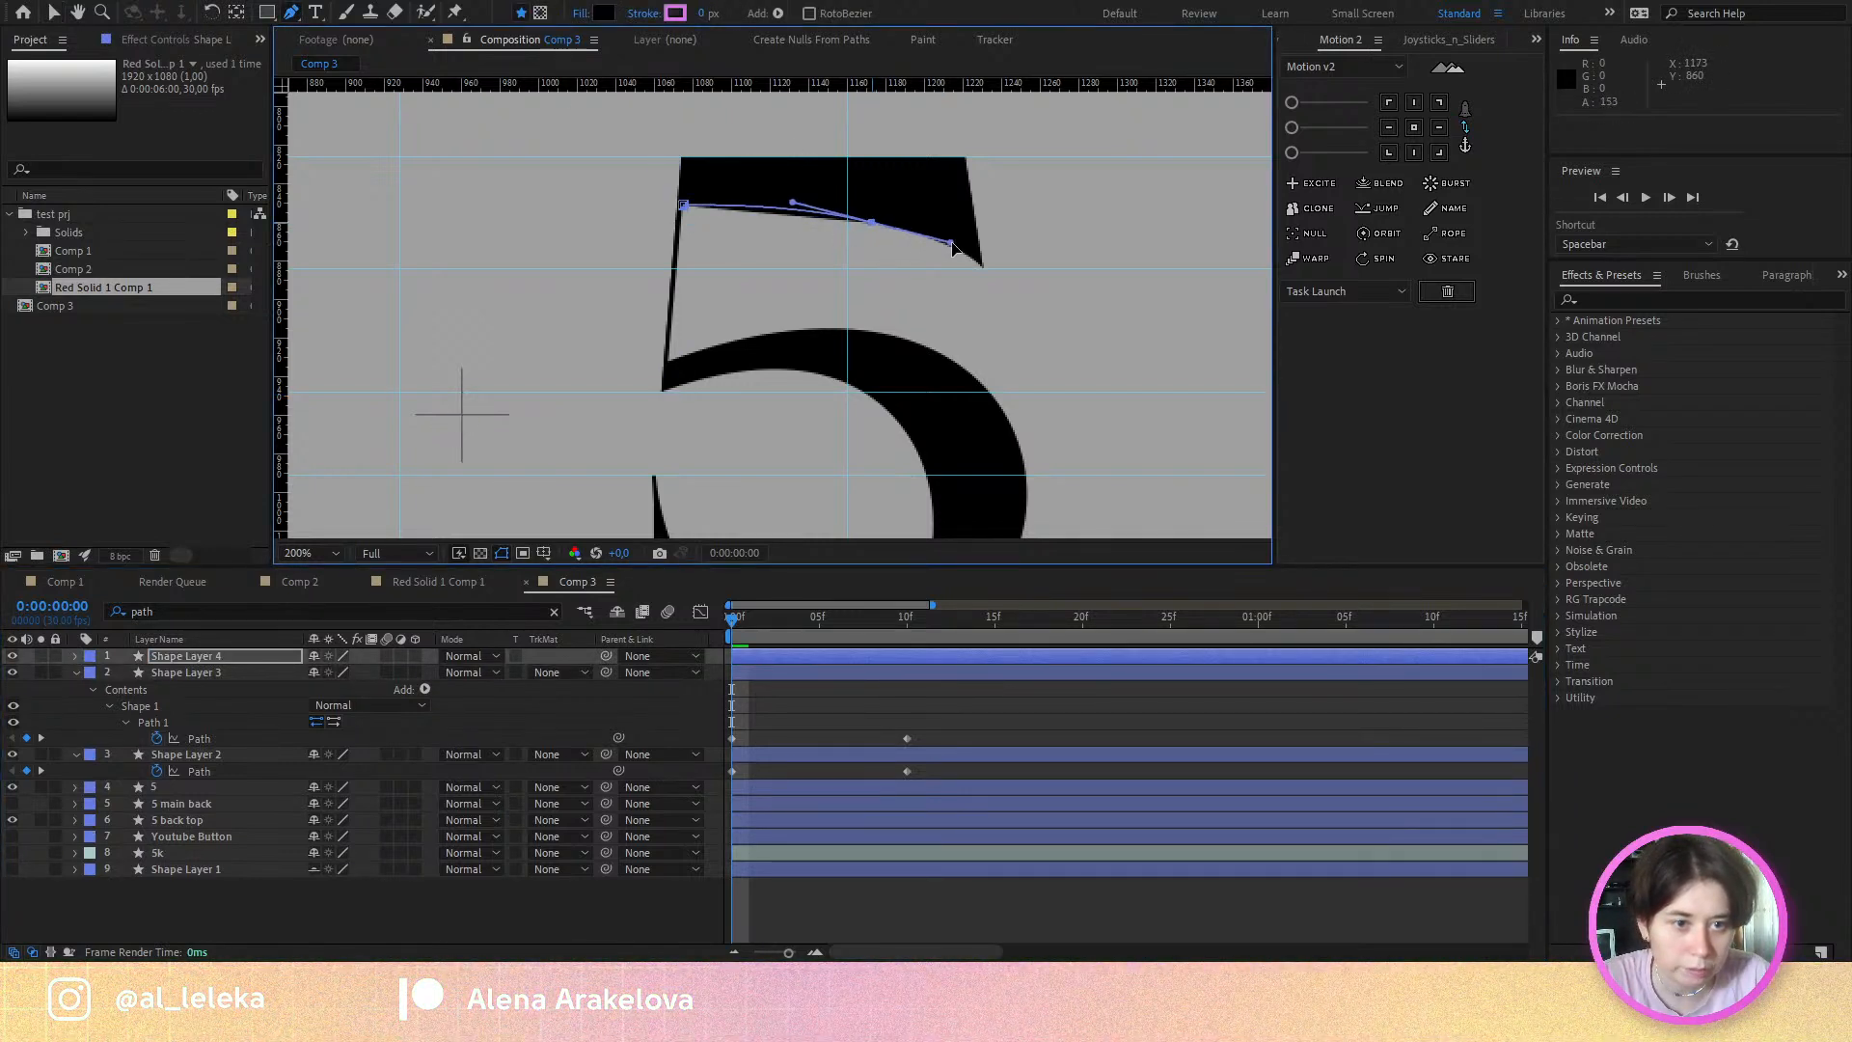
scroll(991, 266, "up", 4)
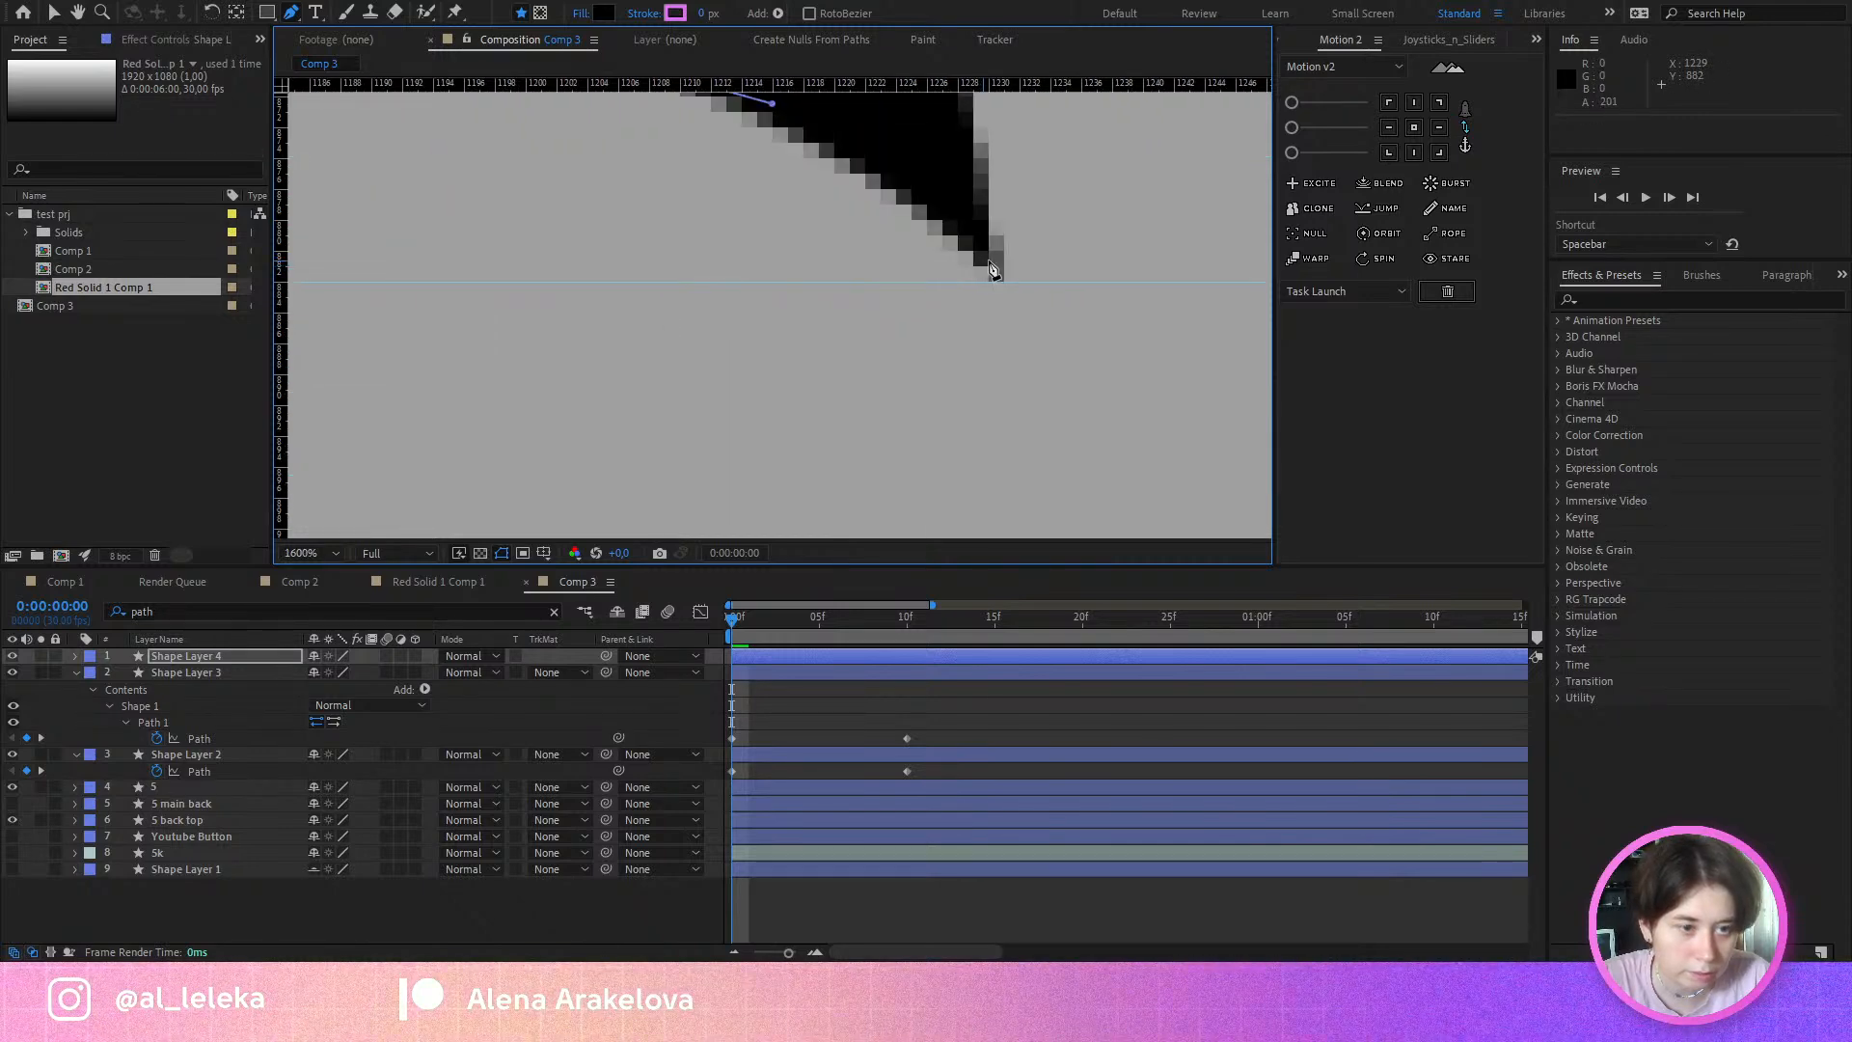
scroll(991, 282, "down", 6)
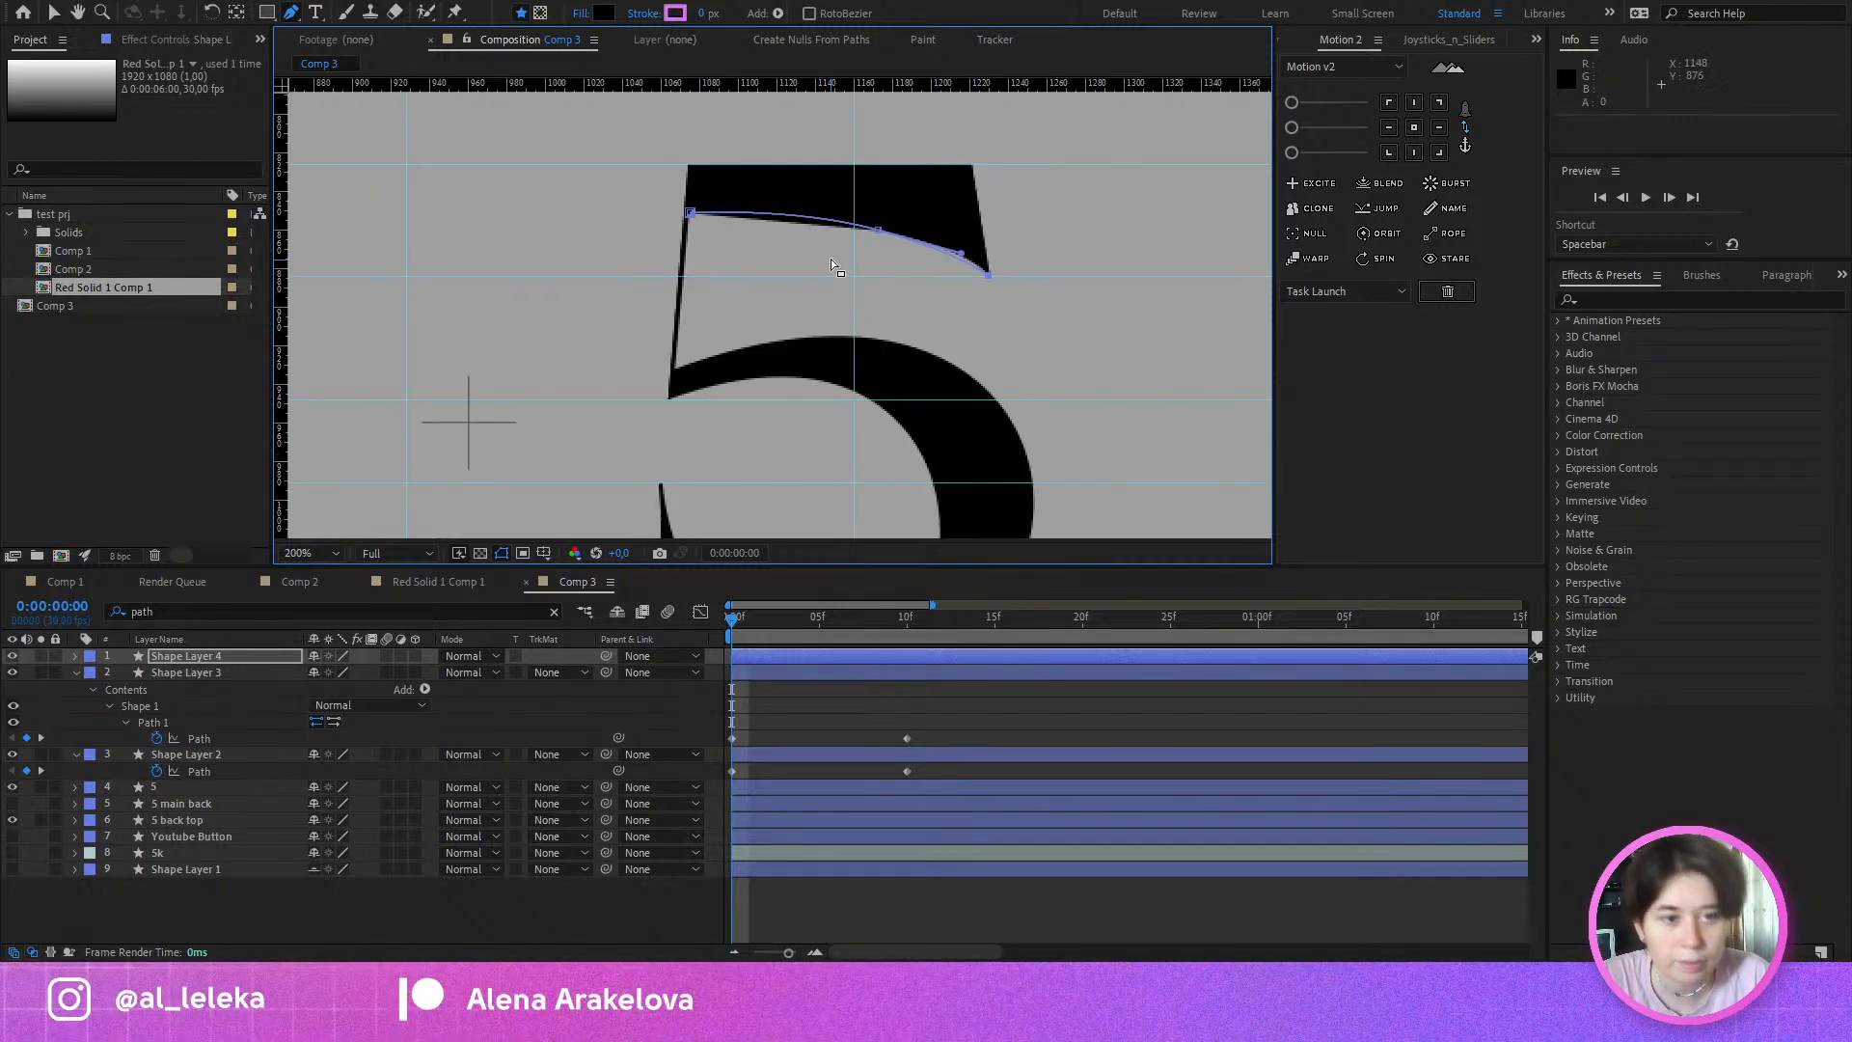
scroll(772, 282, "up", 3)
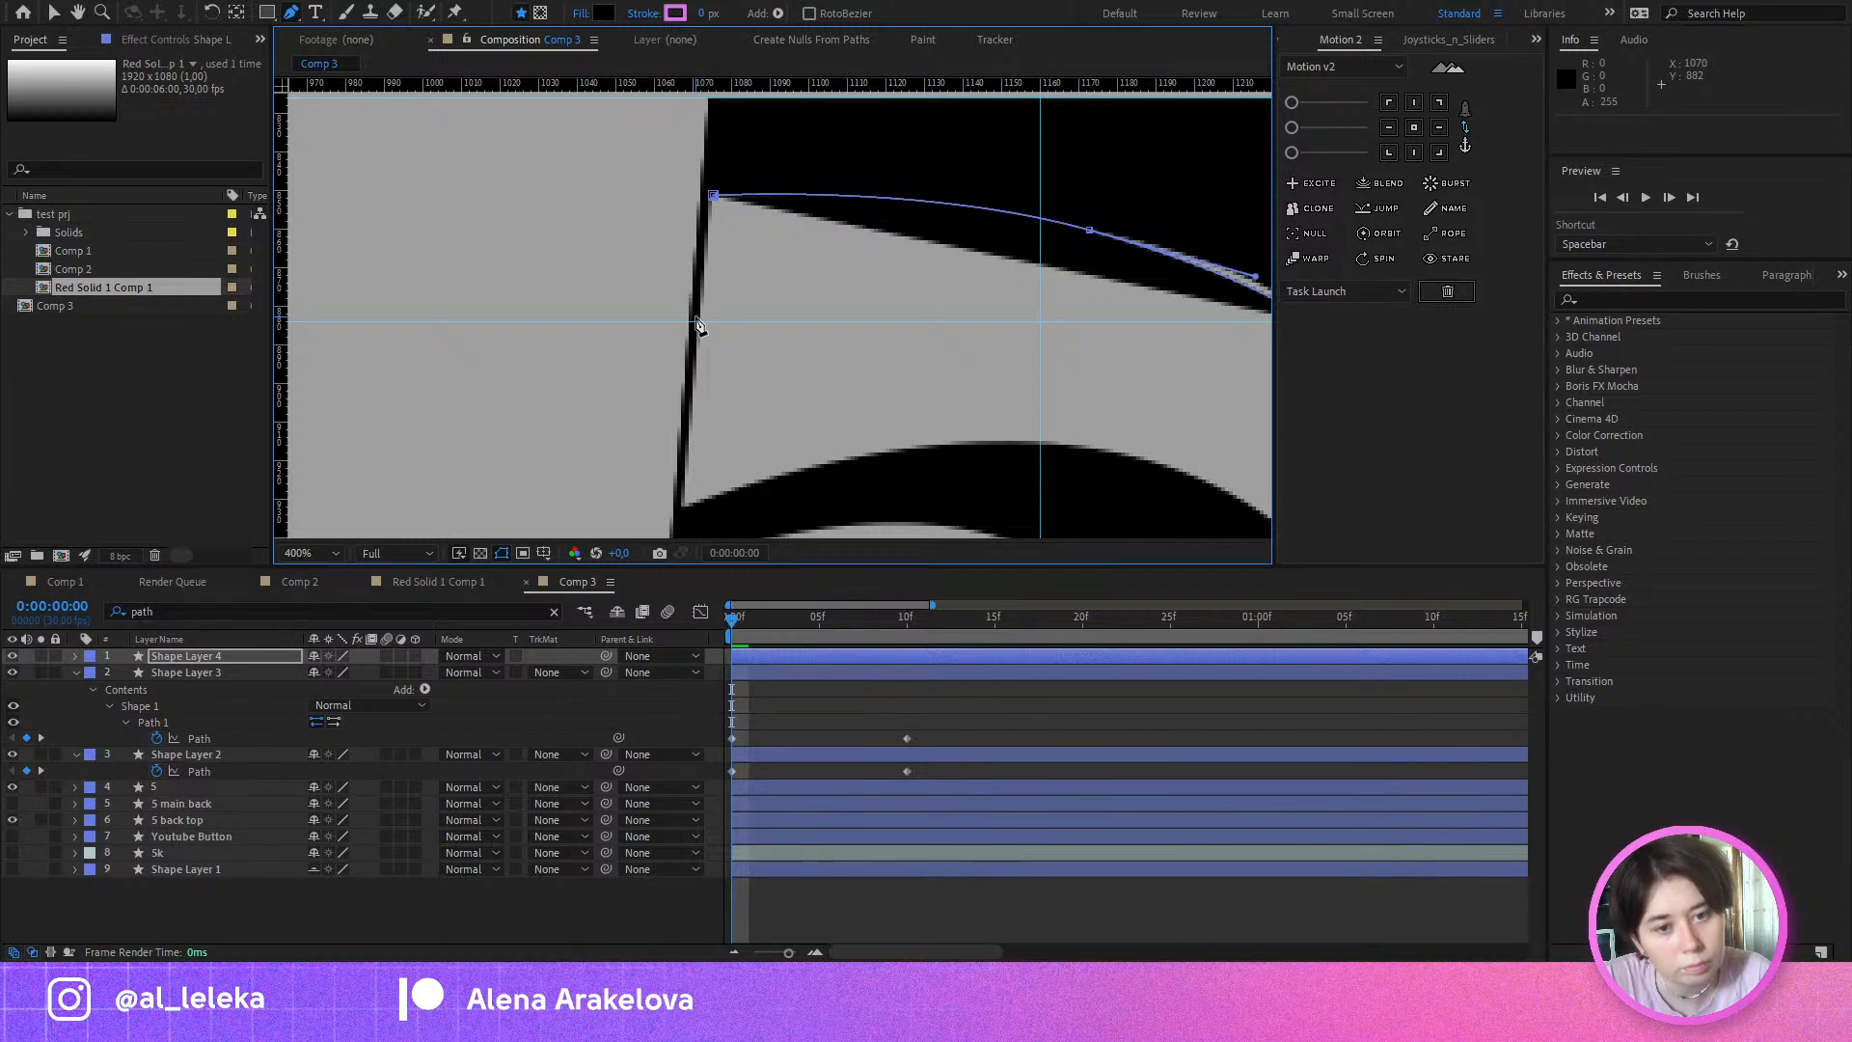
left_click_drag(939, 262, 757, 297)
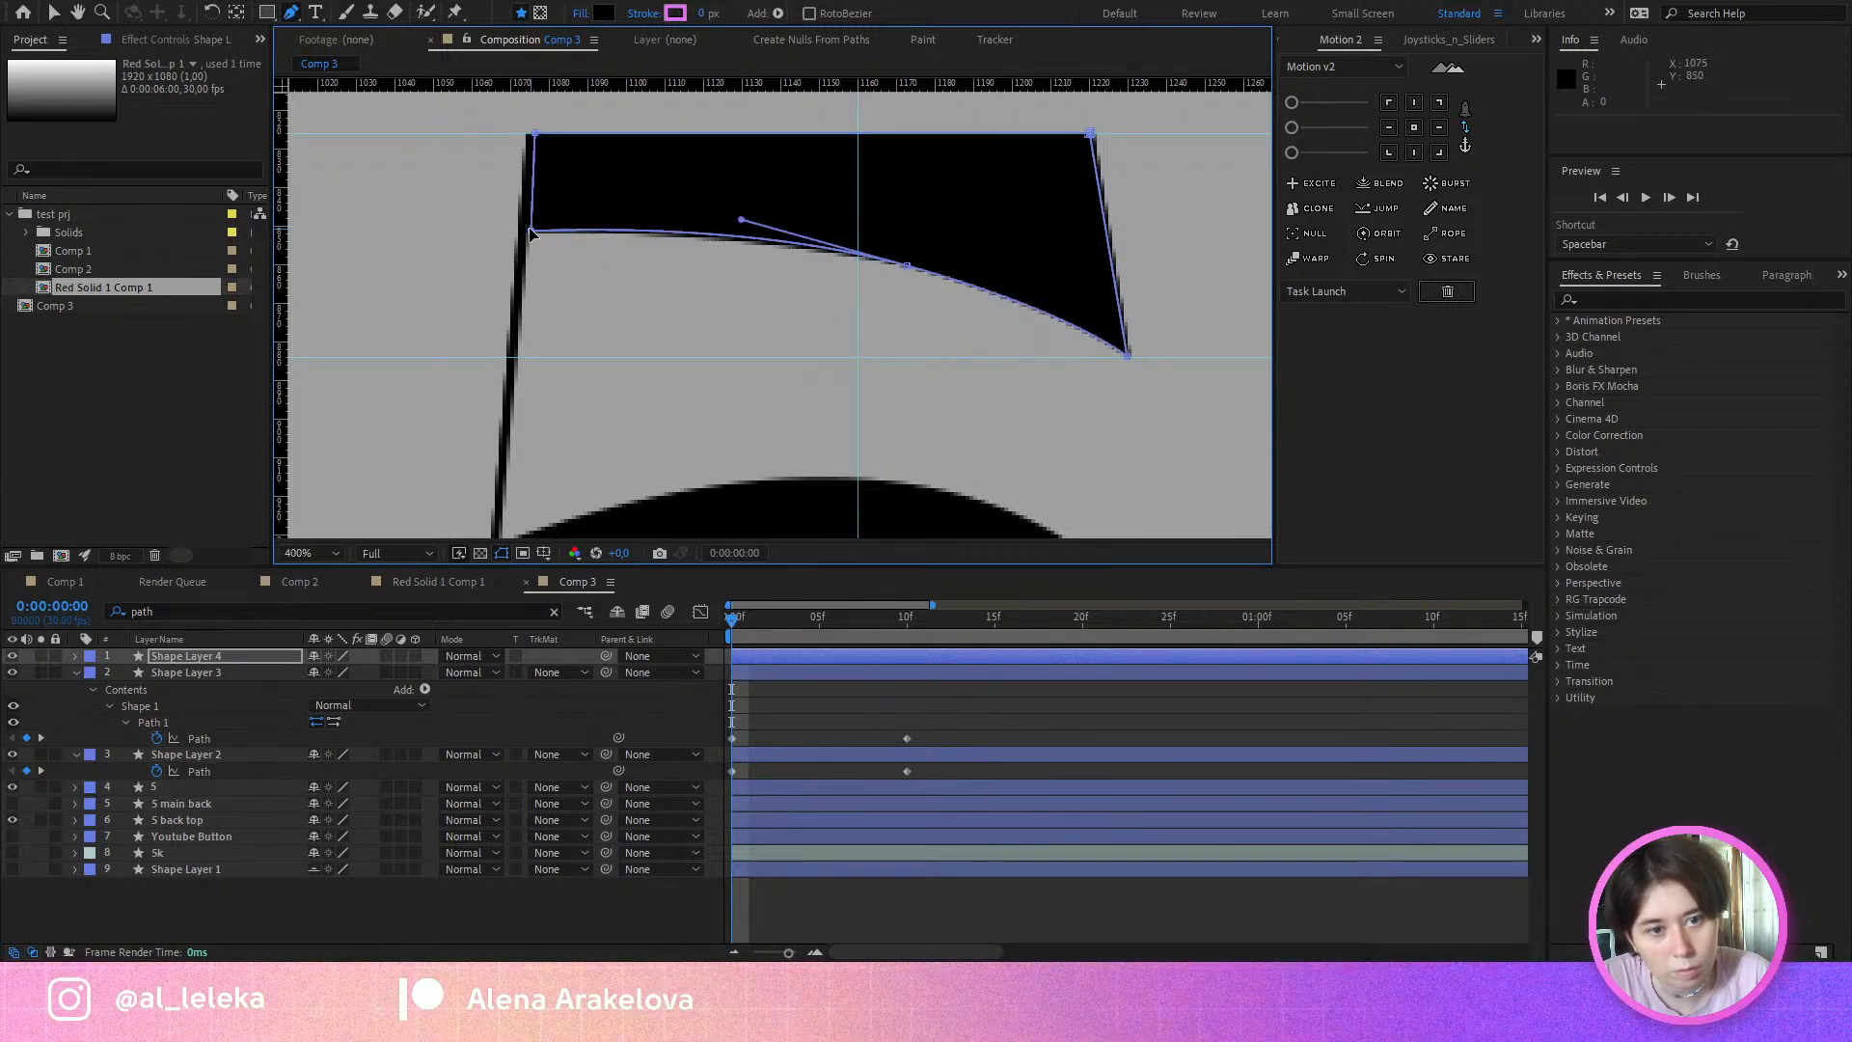
Step: Fit the curve point and handles of Shape Layer 4 to the top bar's lower edge and enable Path keyframing at frame 0
key("v")
left_click_drag(905, 266, 904, 248)
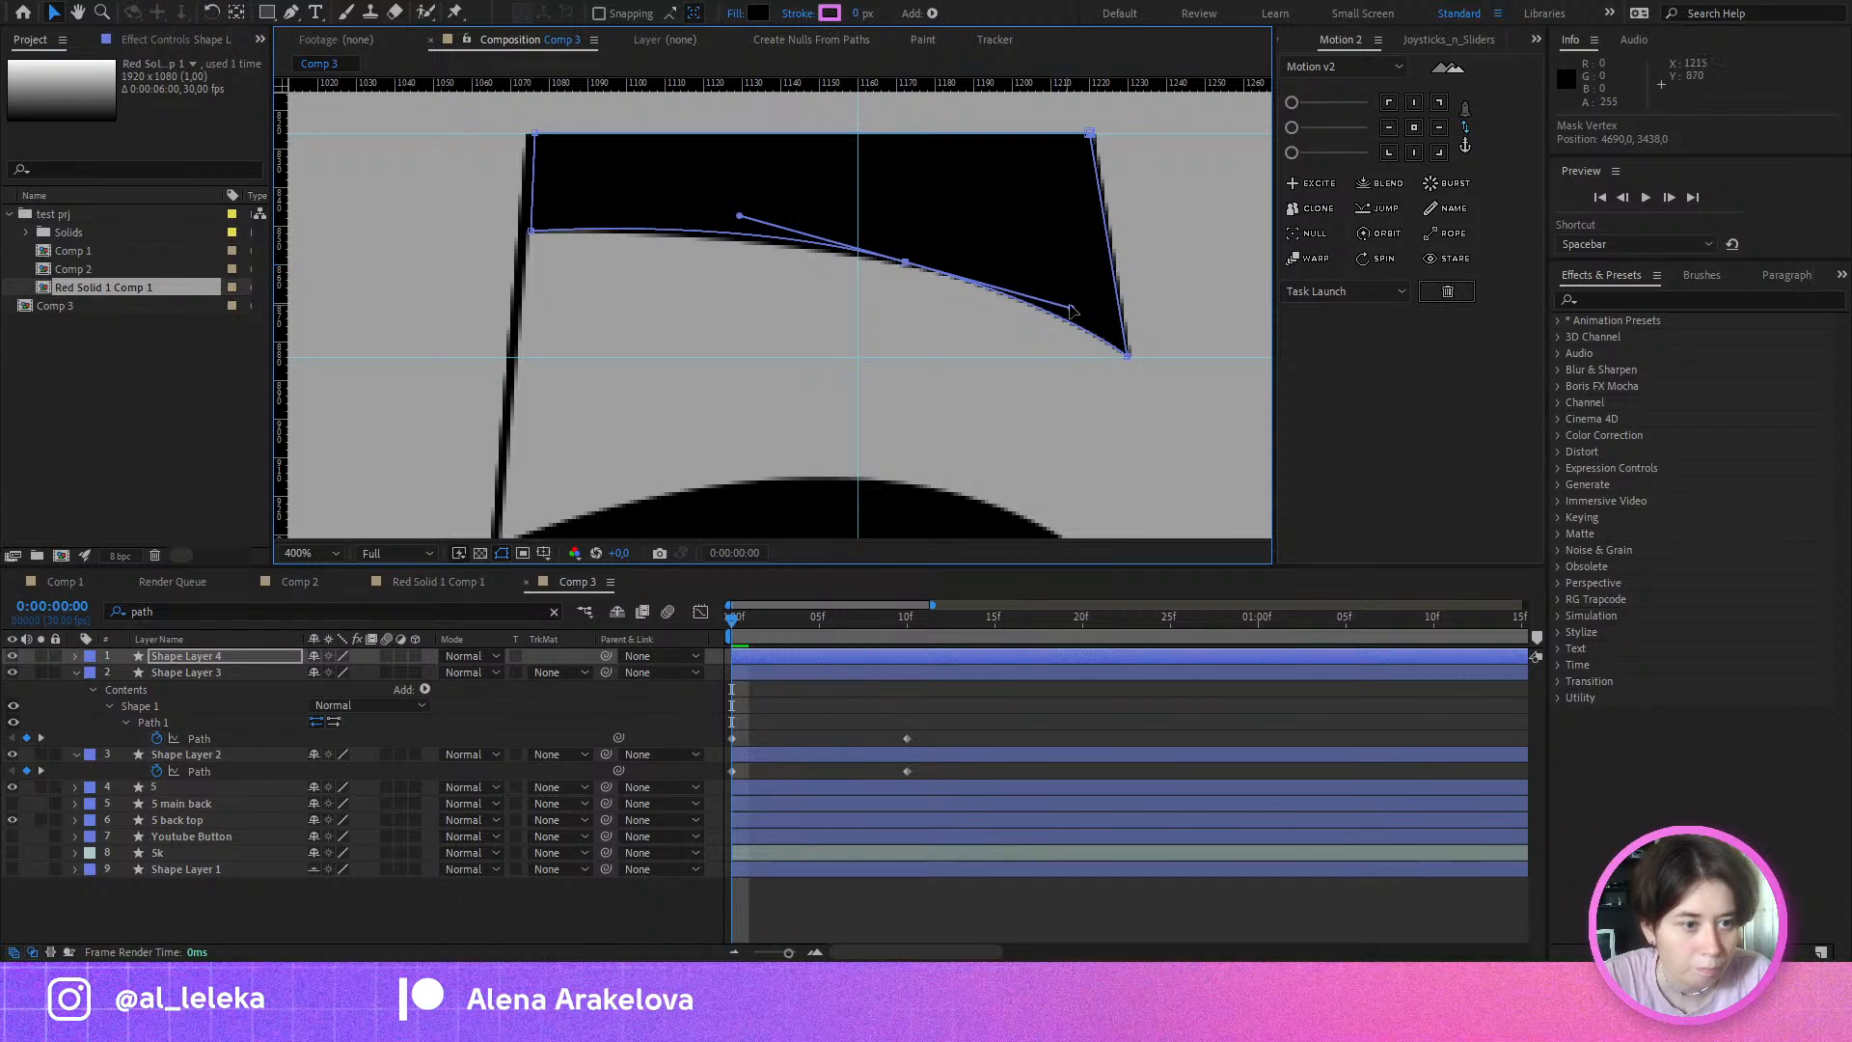
left_click_drag(1071, 308, 1080, 303)
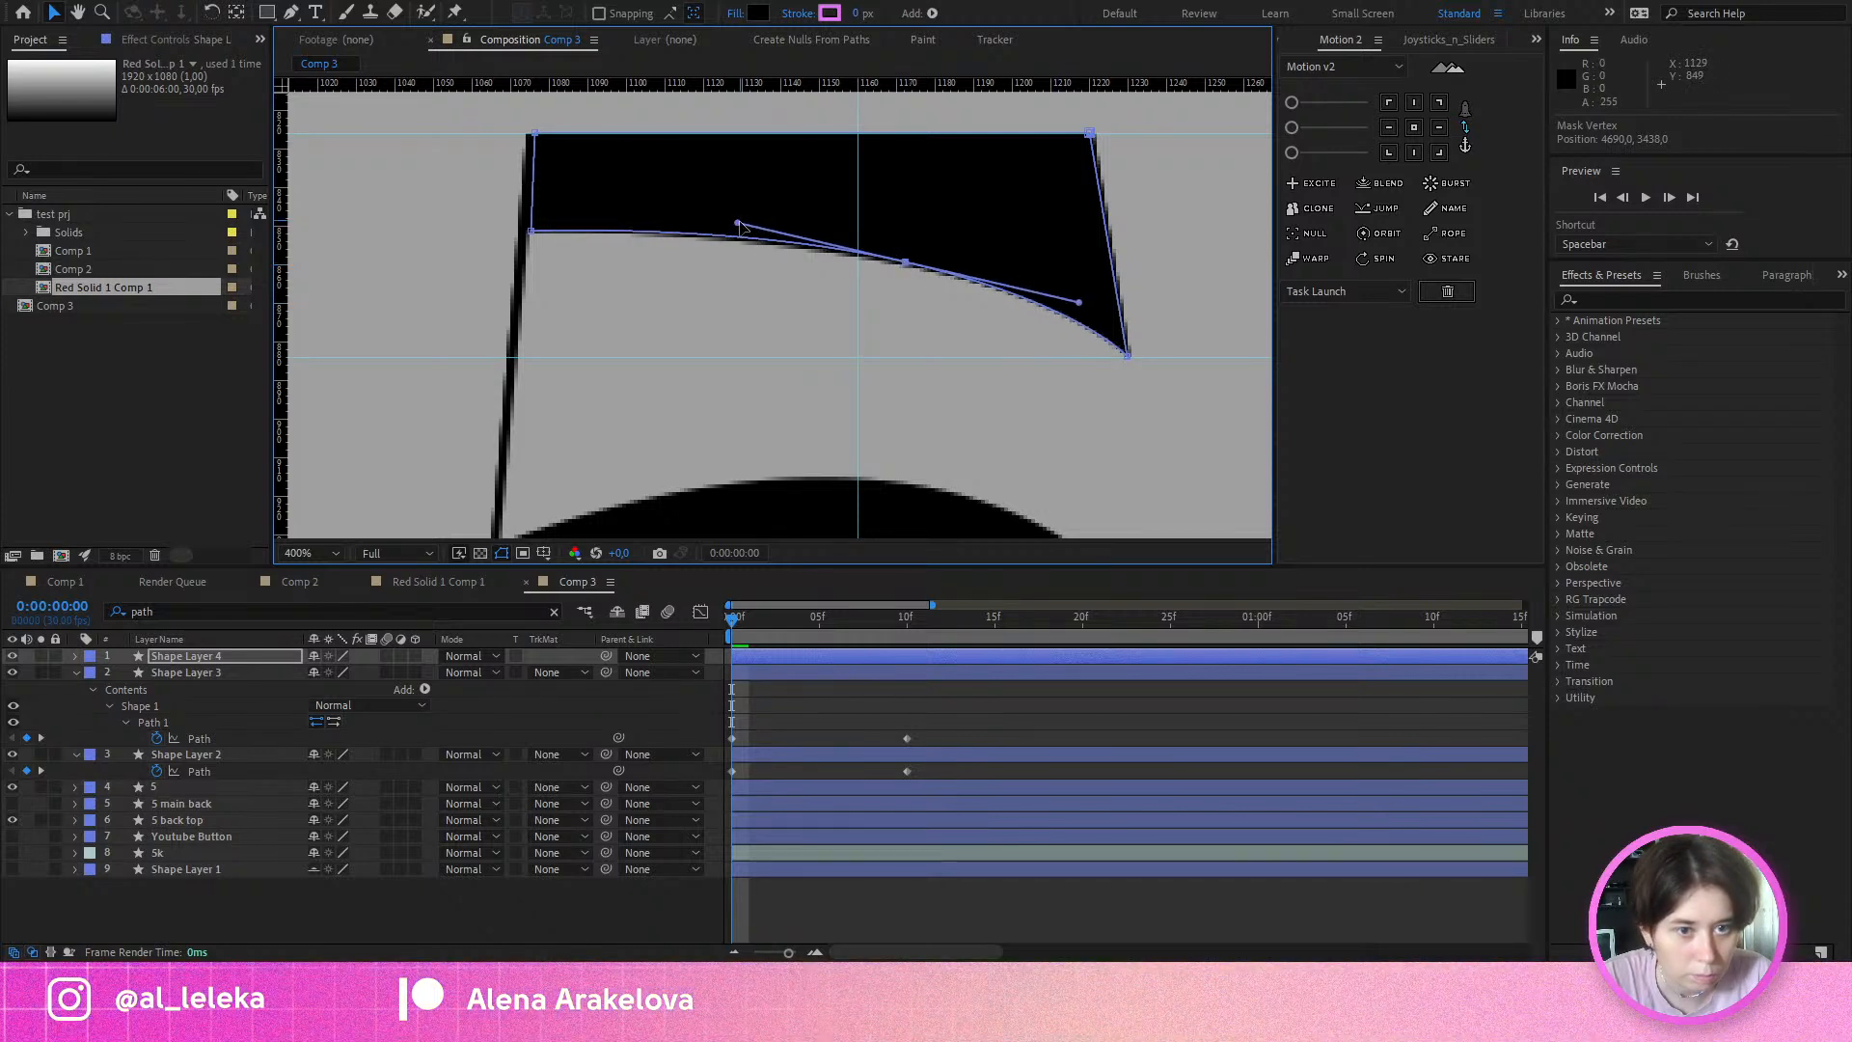
left_click(74, 656)
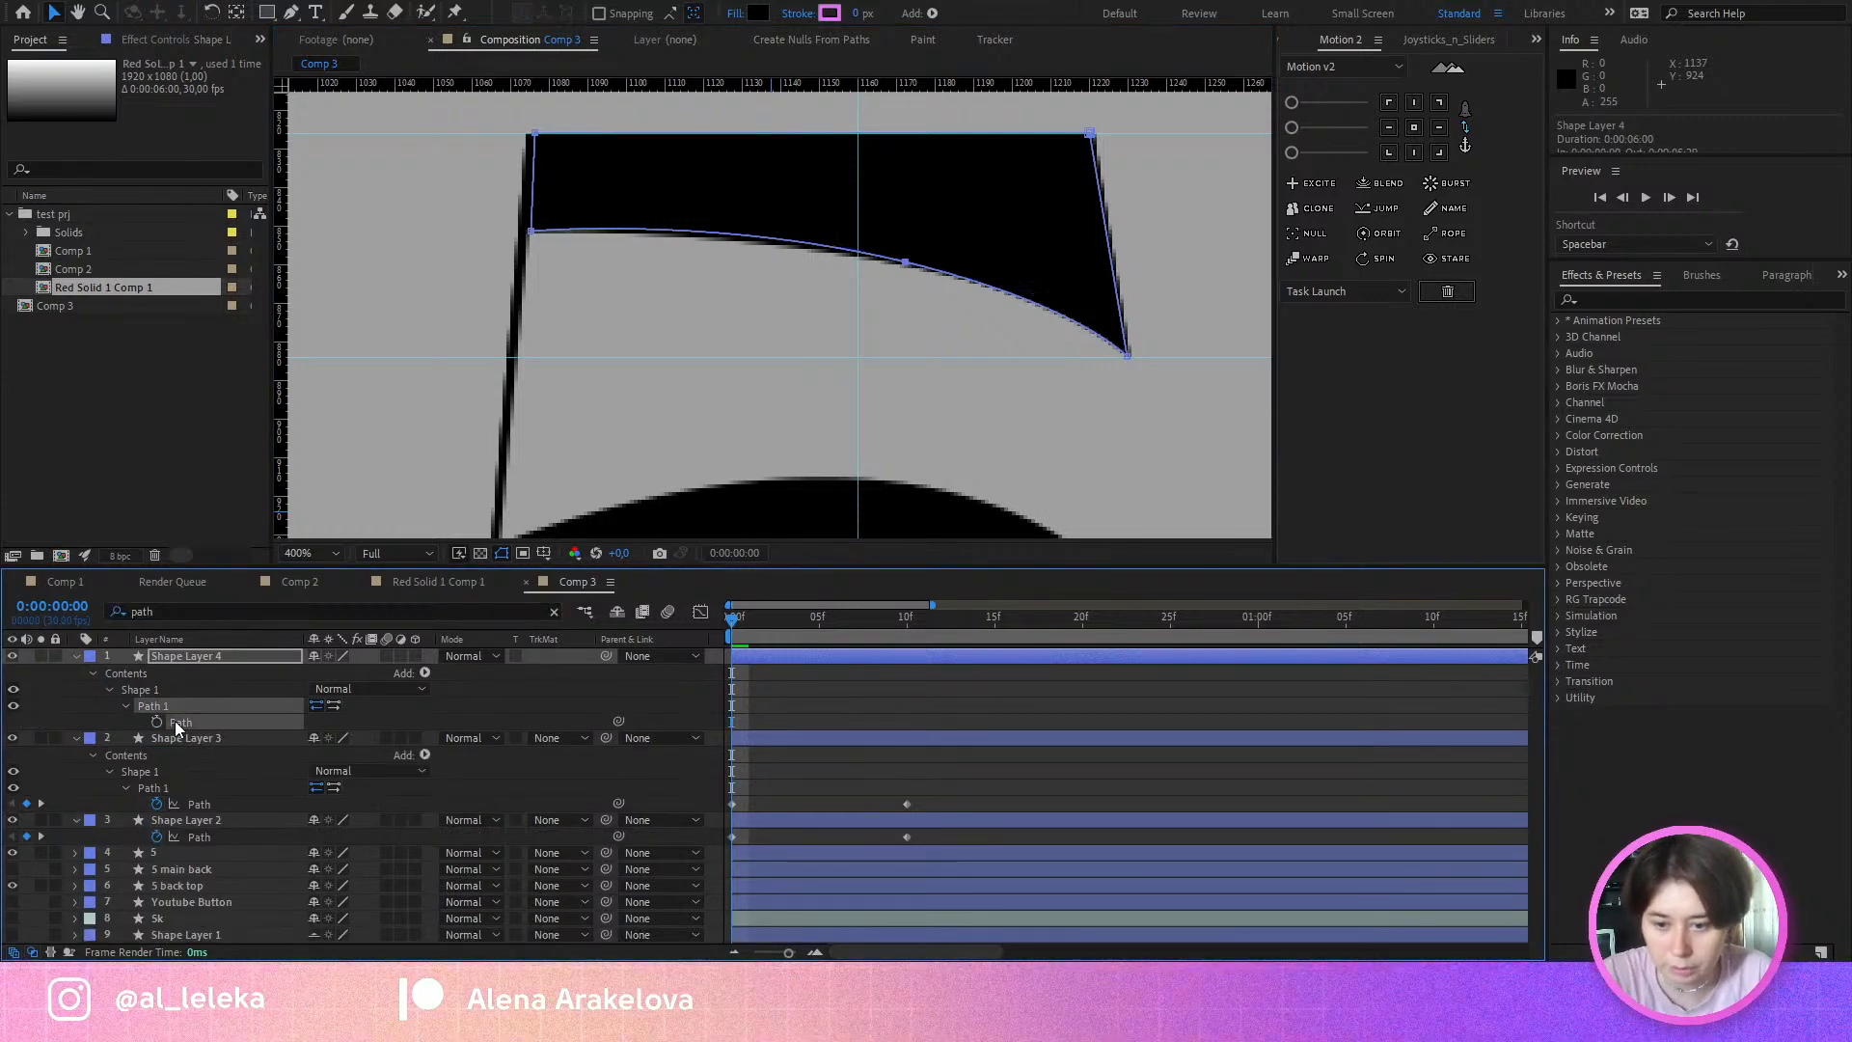
left_click(156, 721)
Step: At frame 10, shift the entire top bar path left until its lower-right tip meets the right vertical guide
left_click_drag(882, 640, 907, 639)
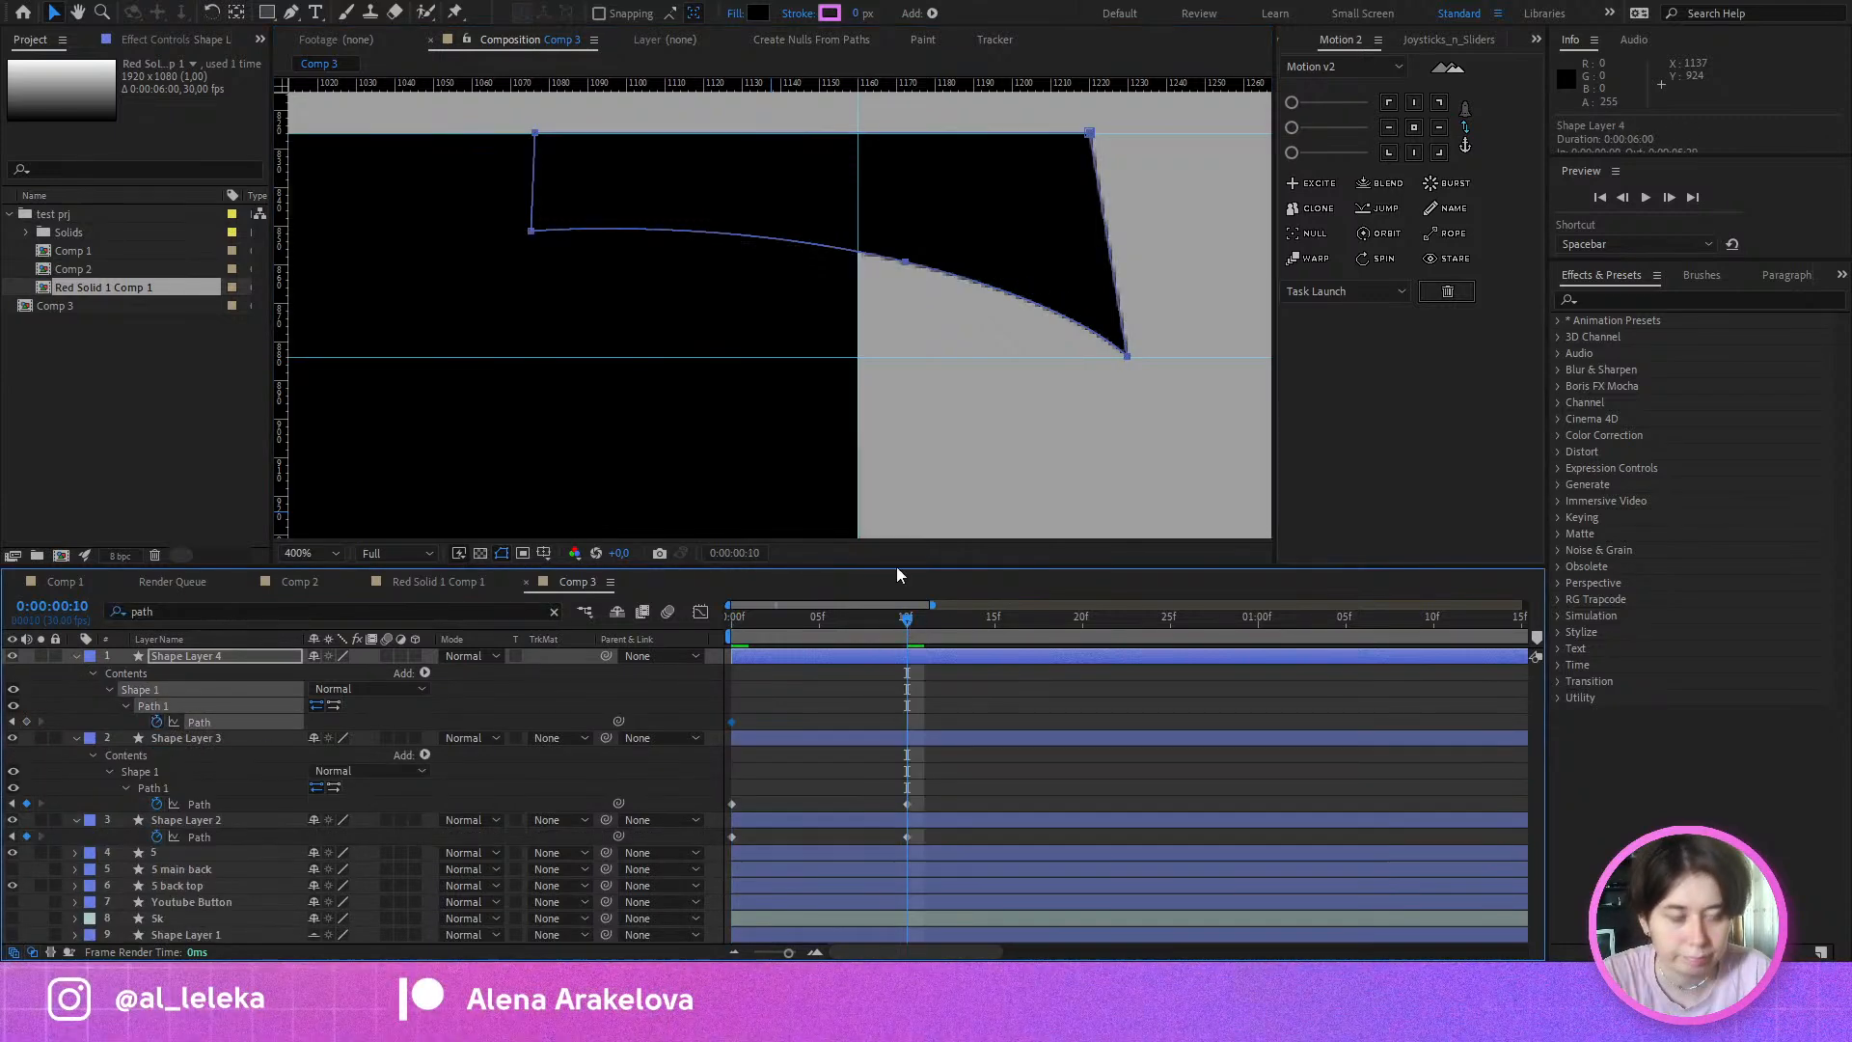
scroll(772, 262, "down", 4)
scroll(801, 274, "up", 1)
left_click_drag(720, 247, 765, 313)
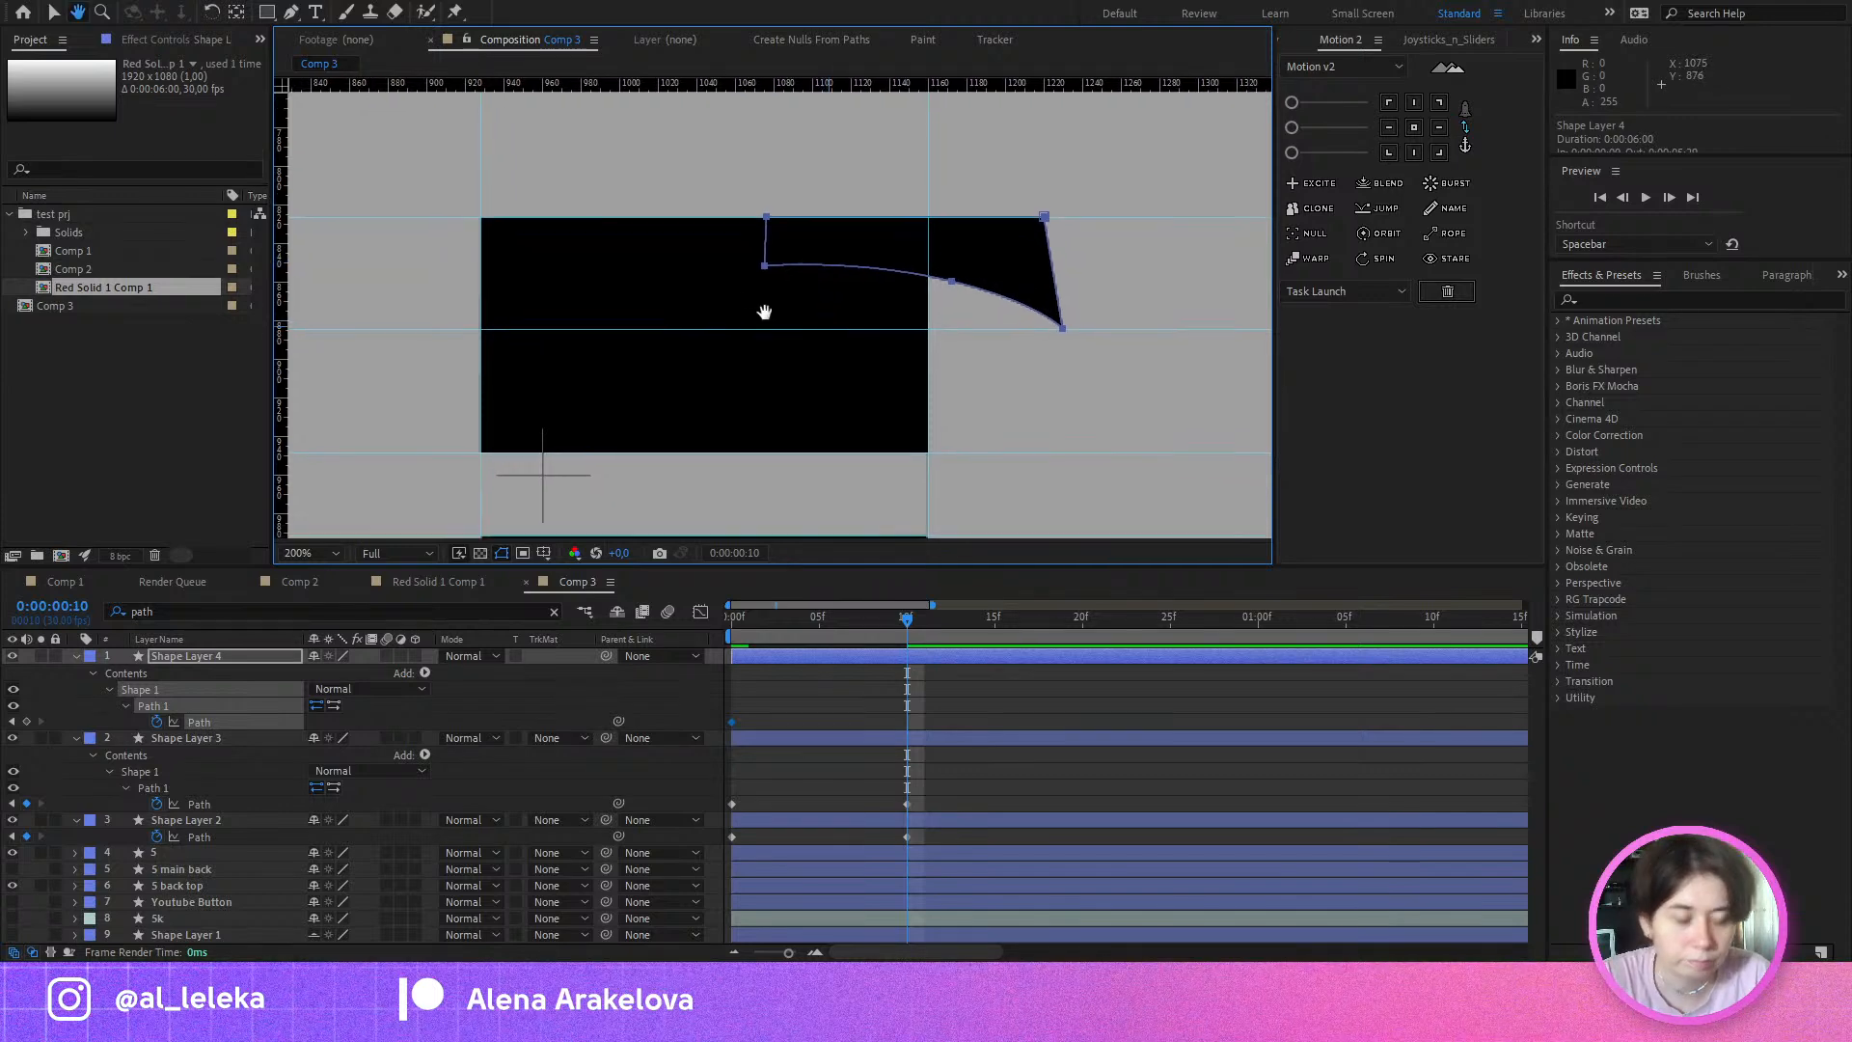
left_click_drag(842, 627, 874, 672)
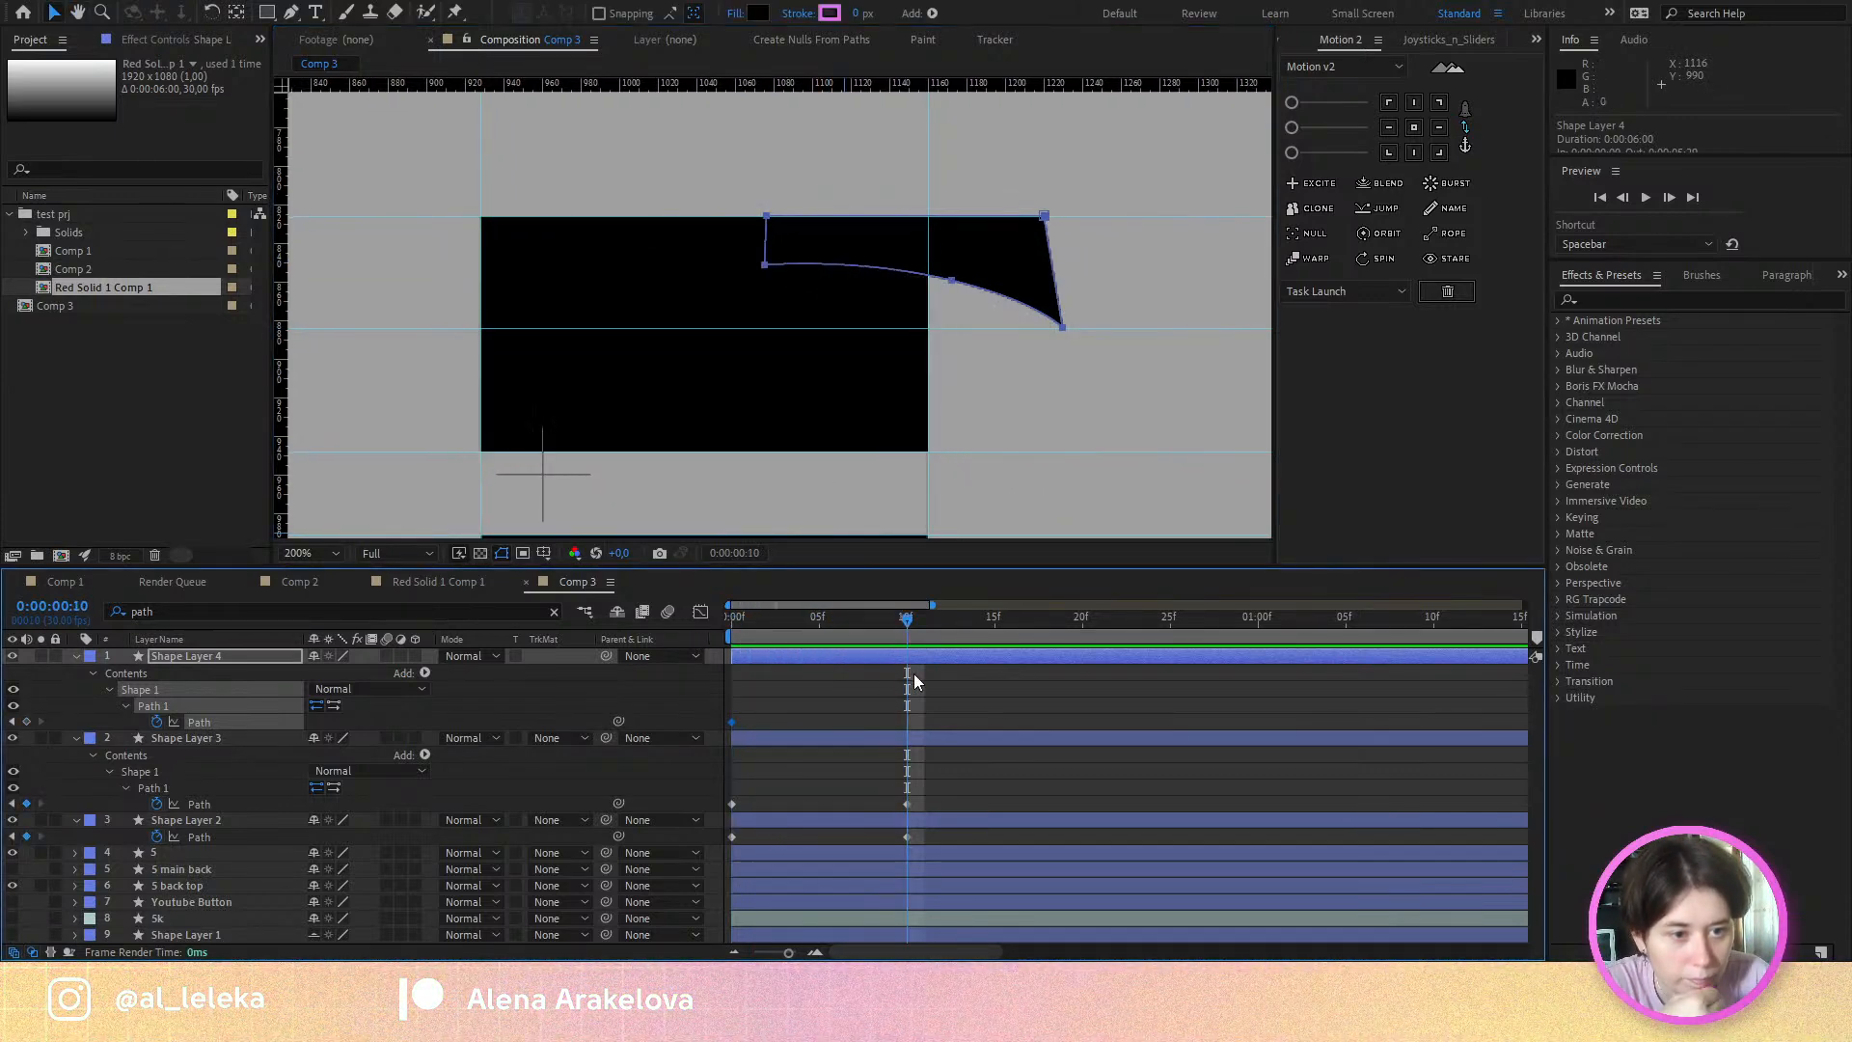
key("Page_Up")
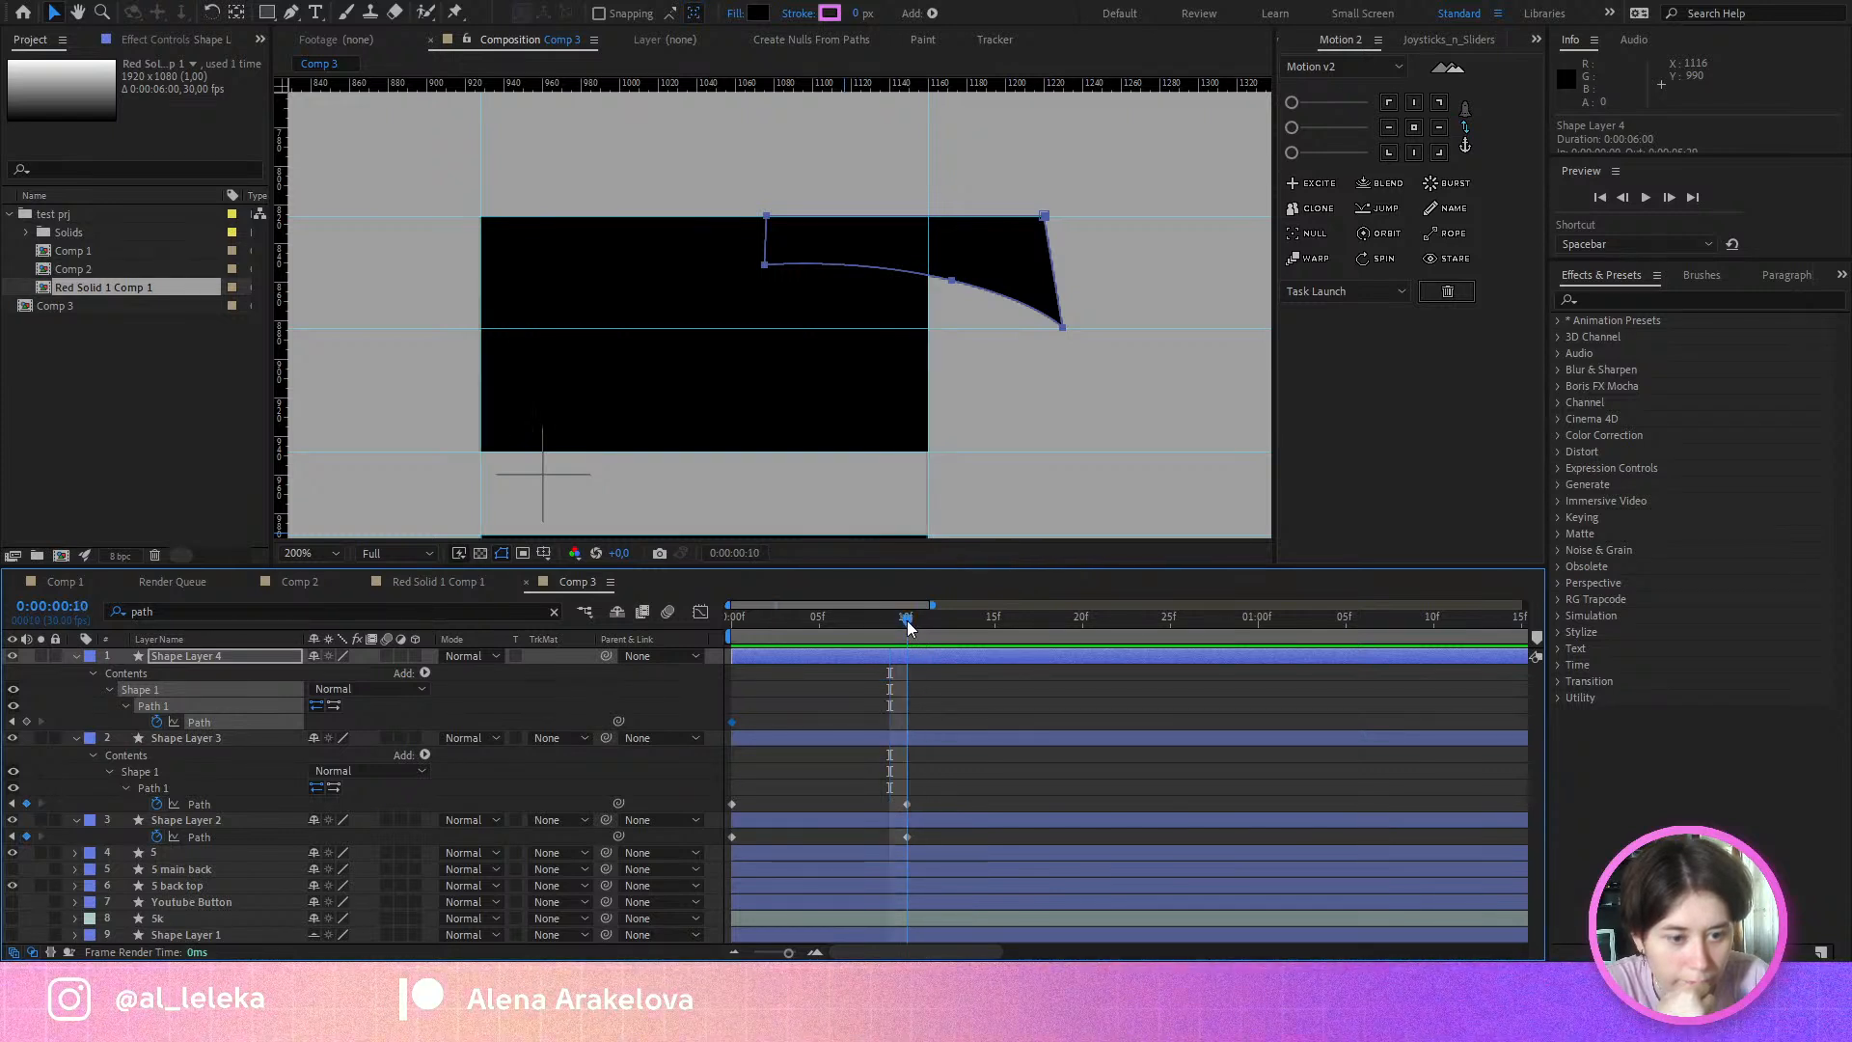
left_click_drag(1079, 208, 629, 372)
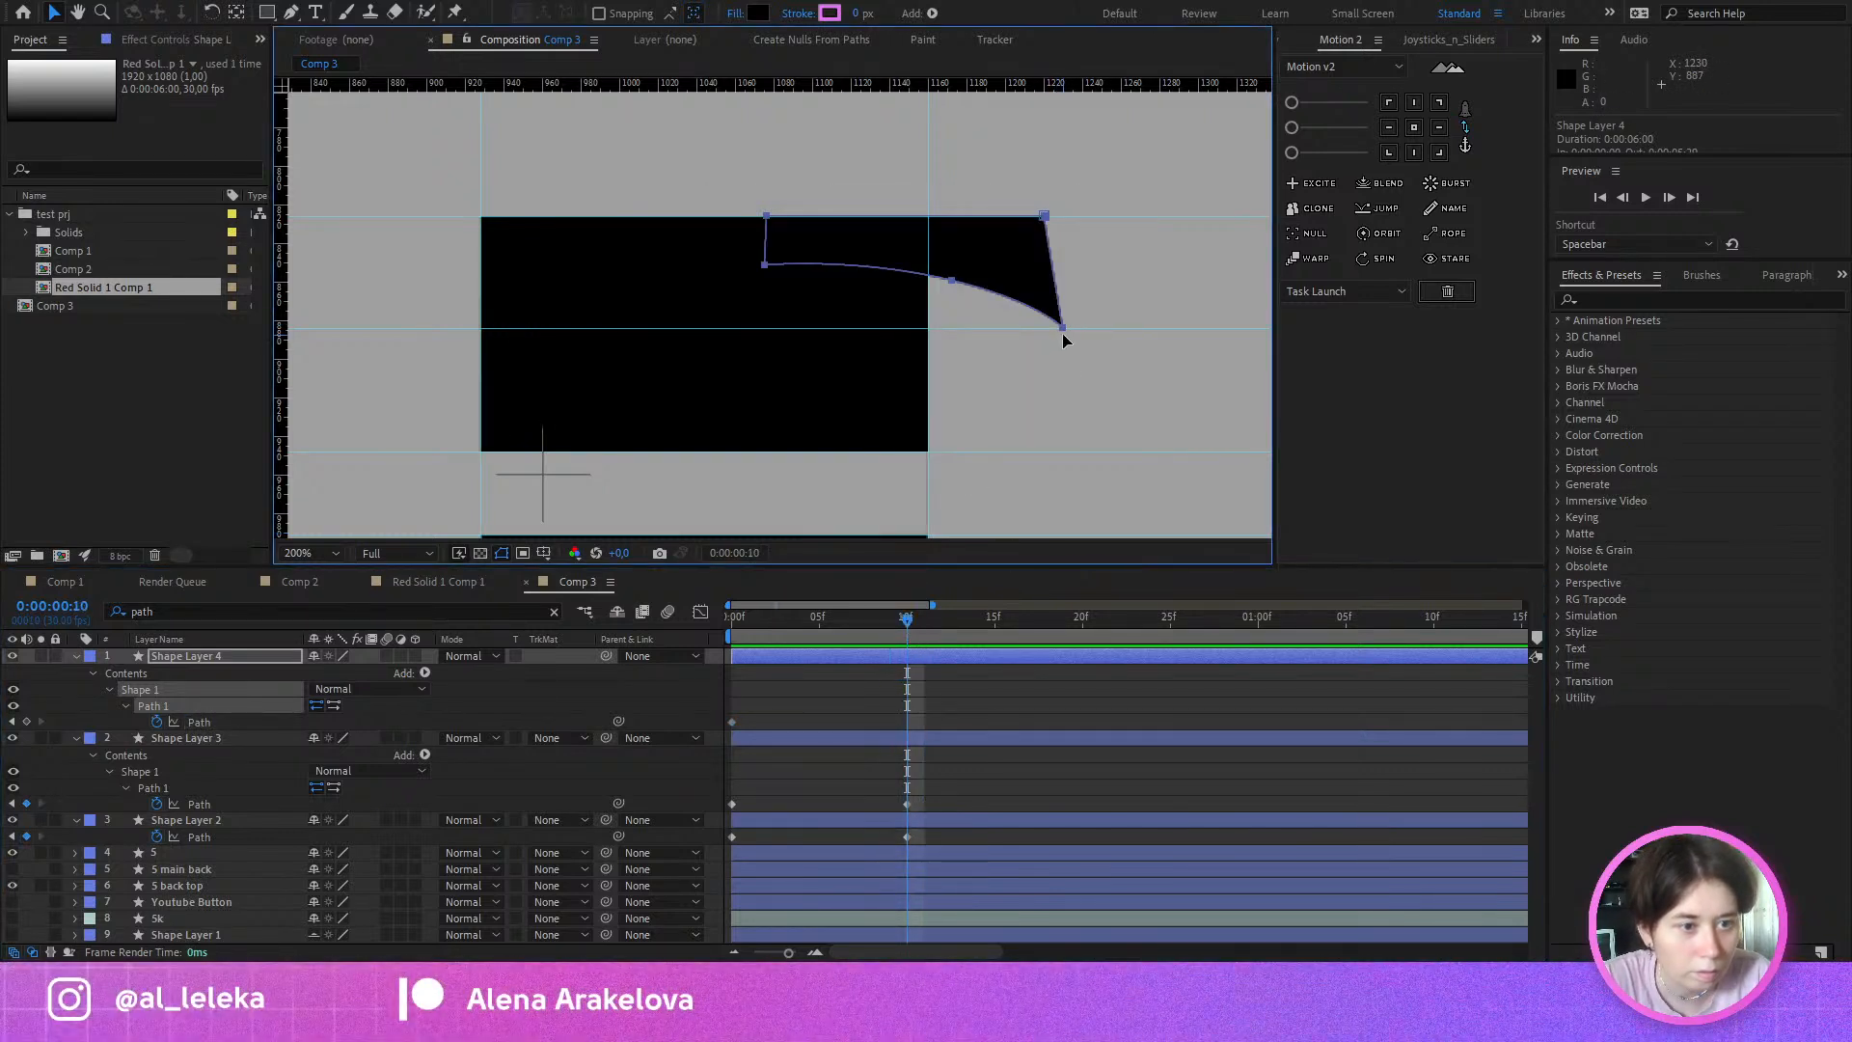
left_click_drag(1062, 334, 957, 326)
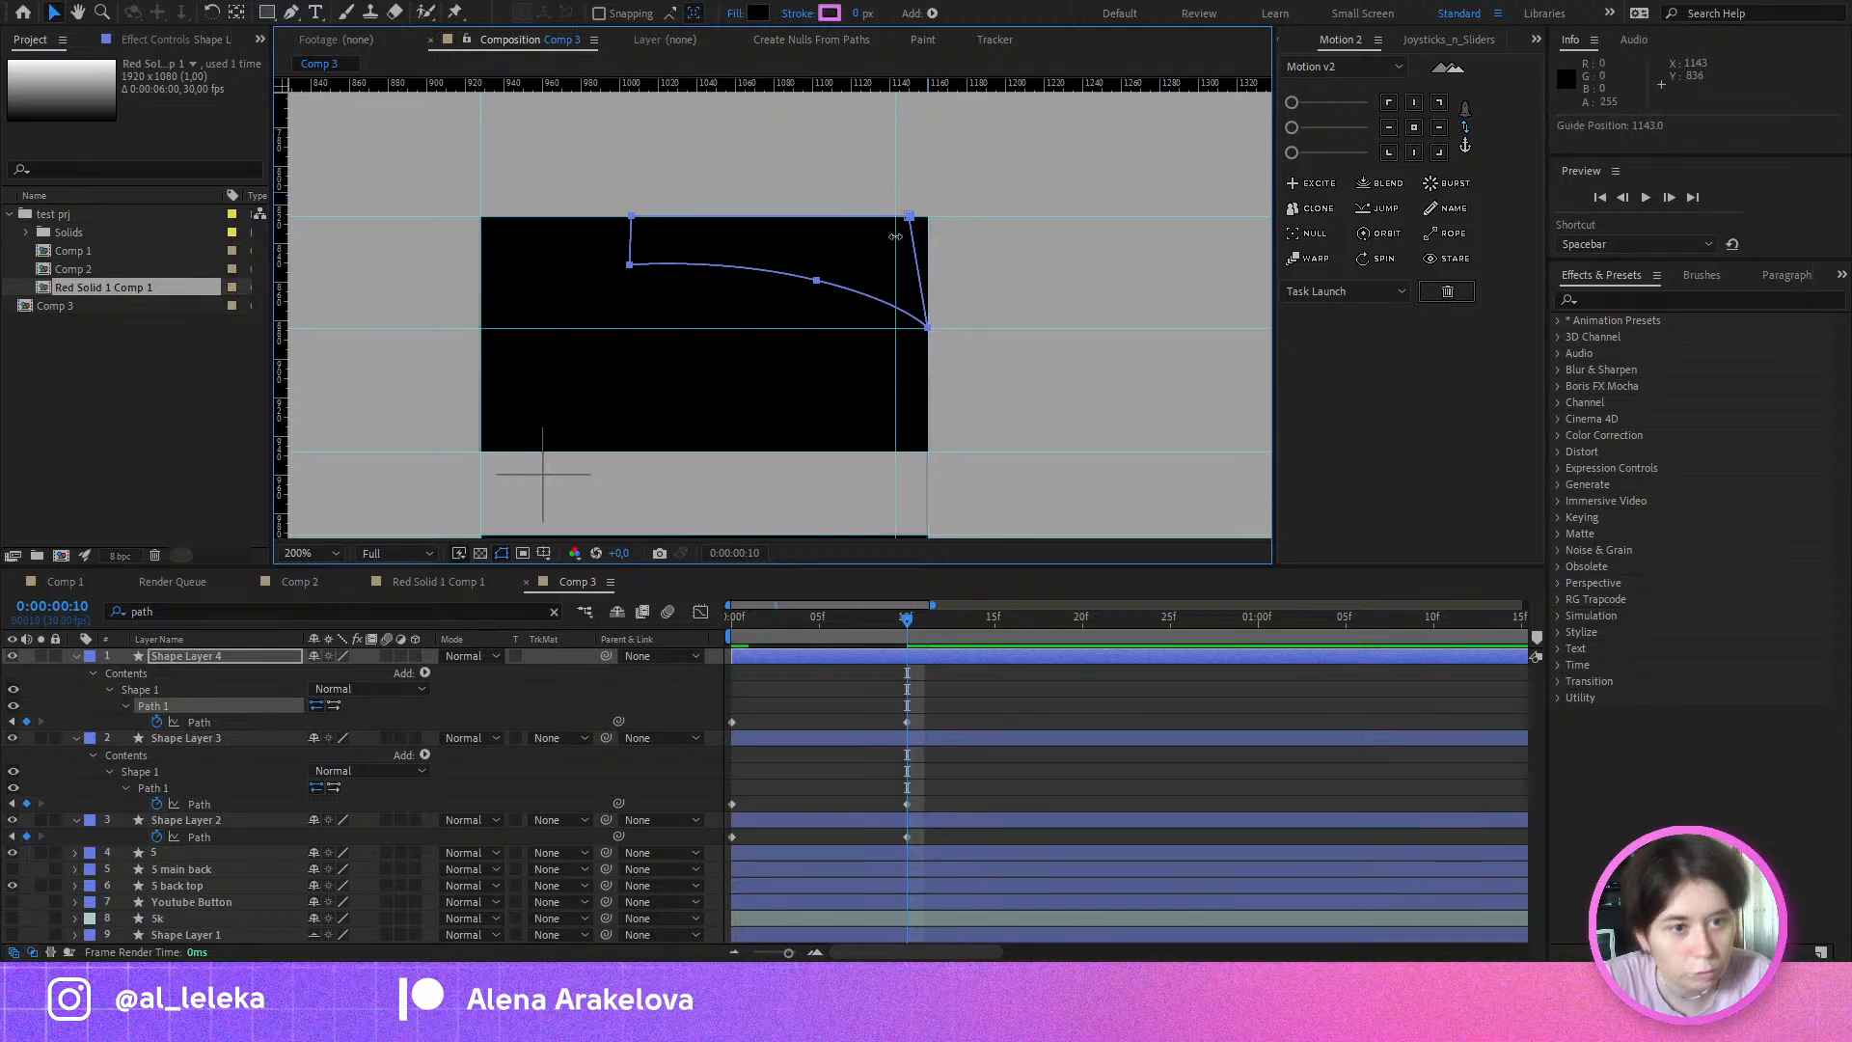
Step: Align the top bar's upper-right vertex with the right vertical guide and its two left vertices with the left one
left_click_drag(895, 236, 926, 229)
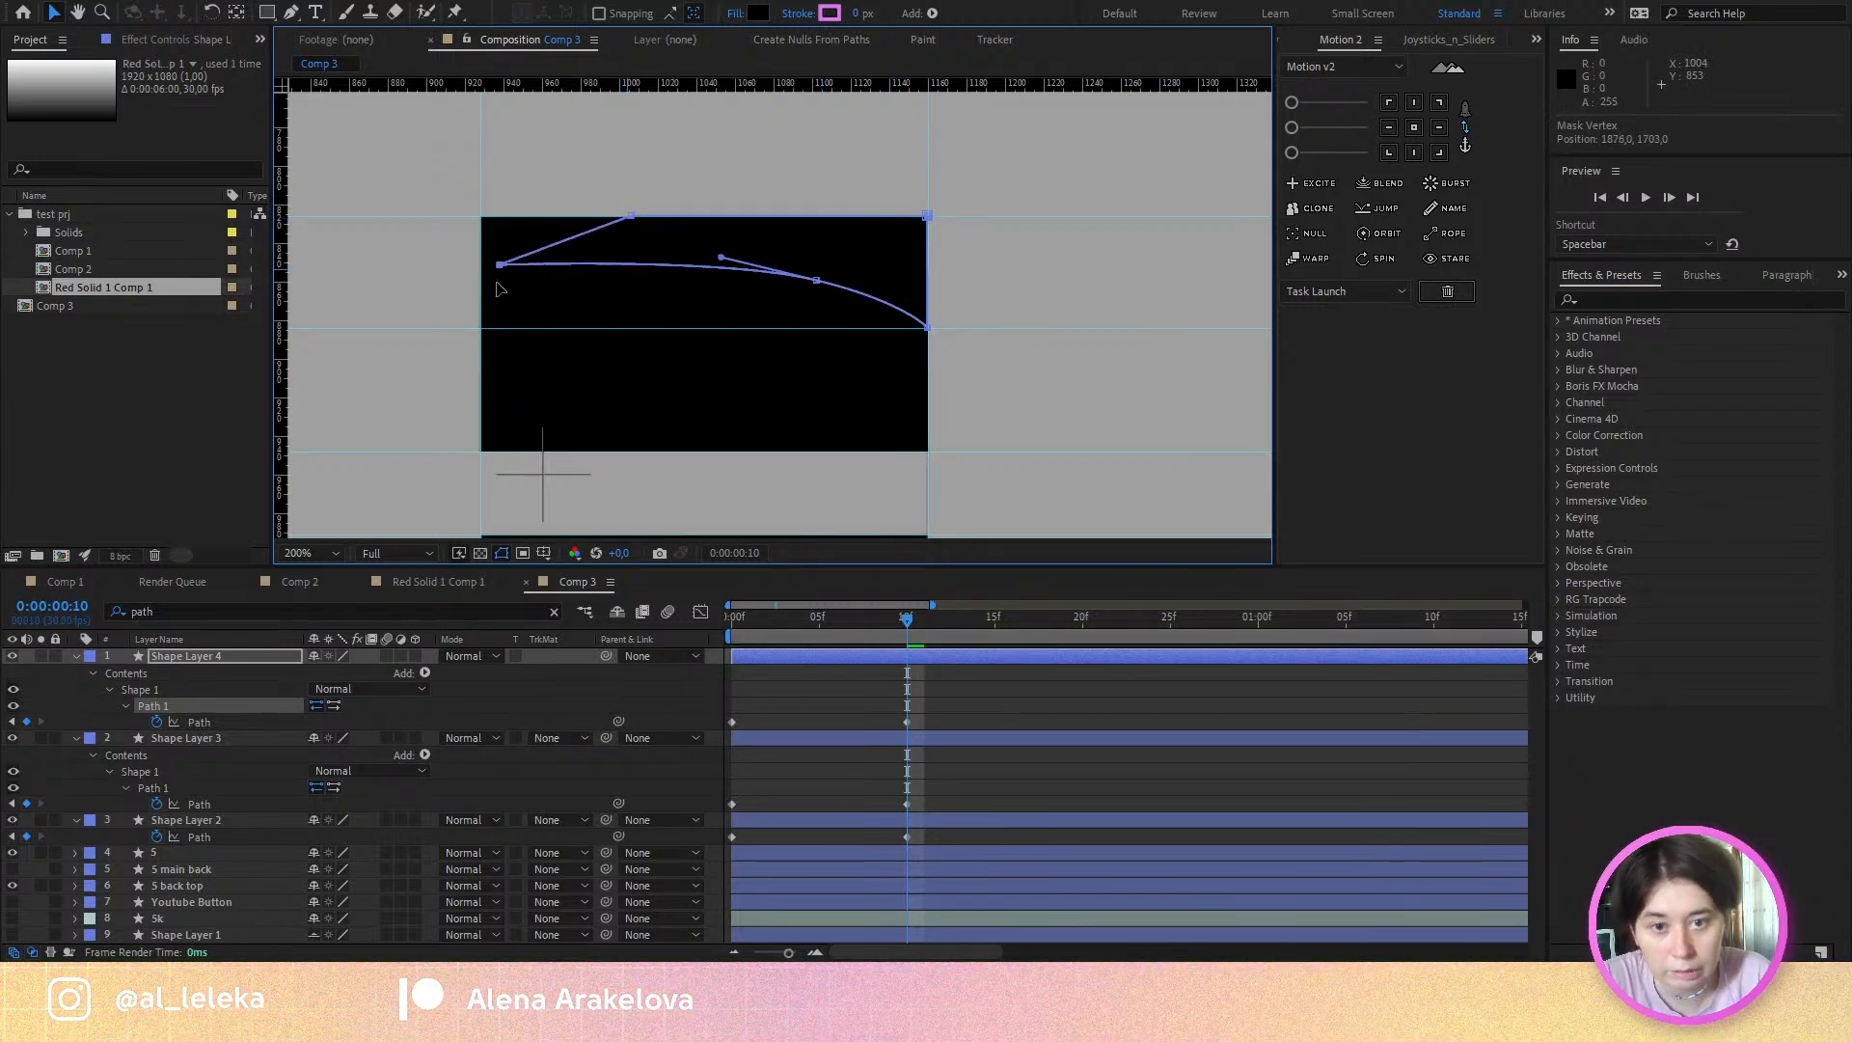
left_click_drag(499, 264, 480, 265)
left_click_drag(631, 216, 515, 216)
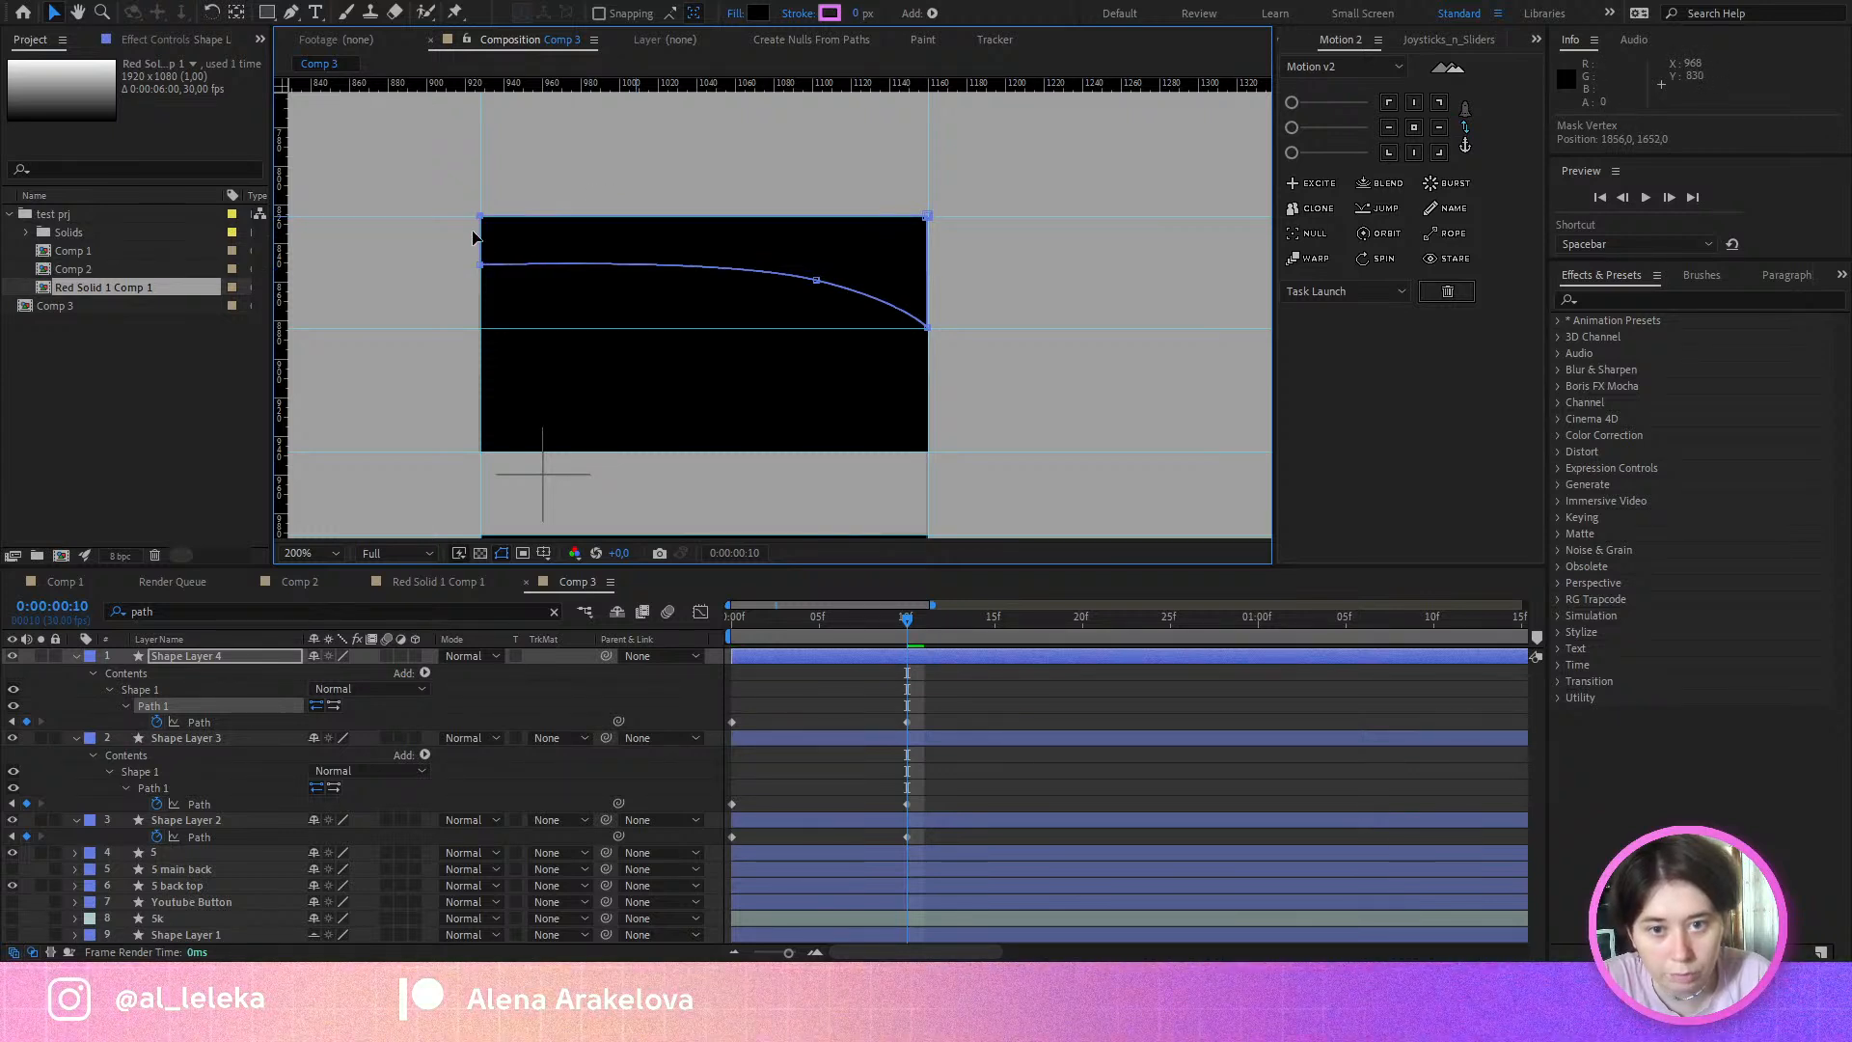
Step: At frame 10, move the top bar's curve point onto the left vertical guide and try to straighten its handles along it
left_click_drag(641, 286, 487, 302)
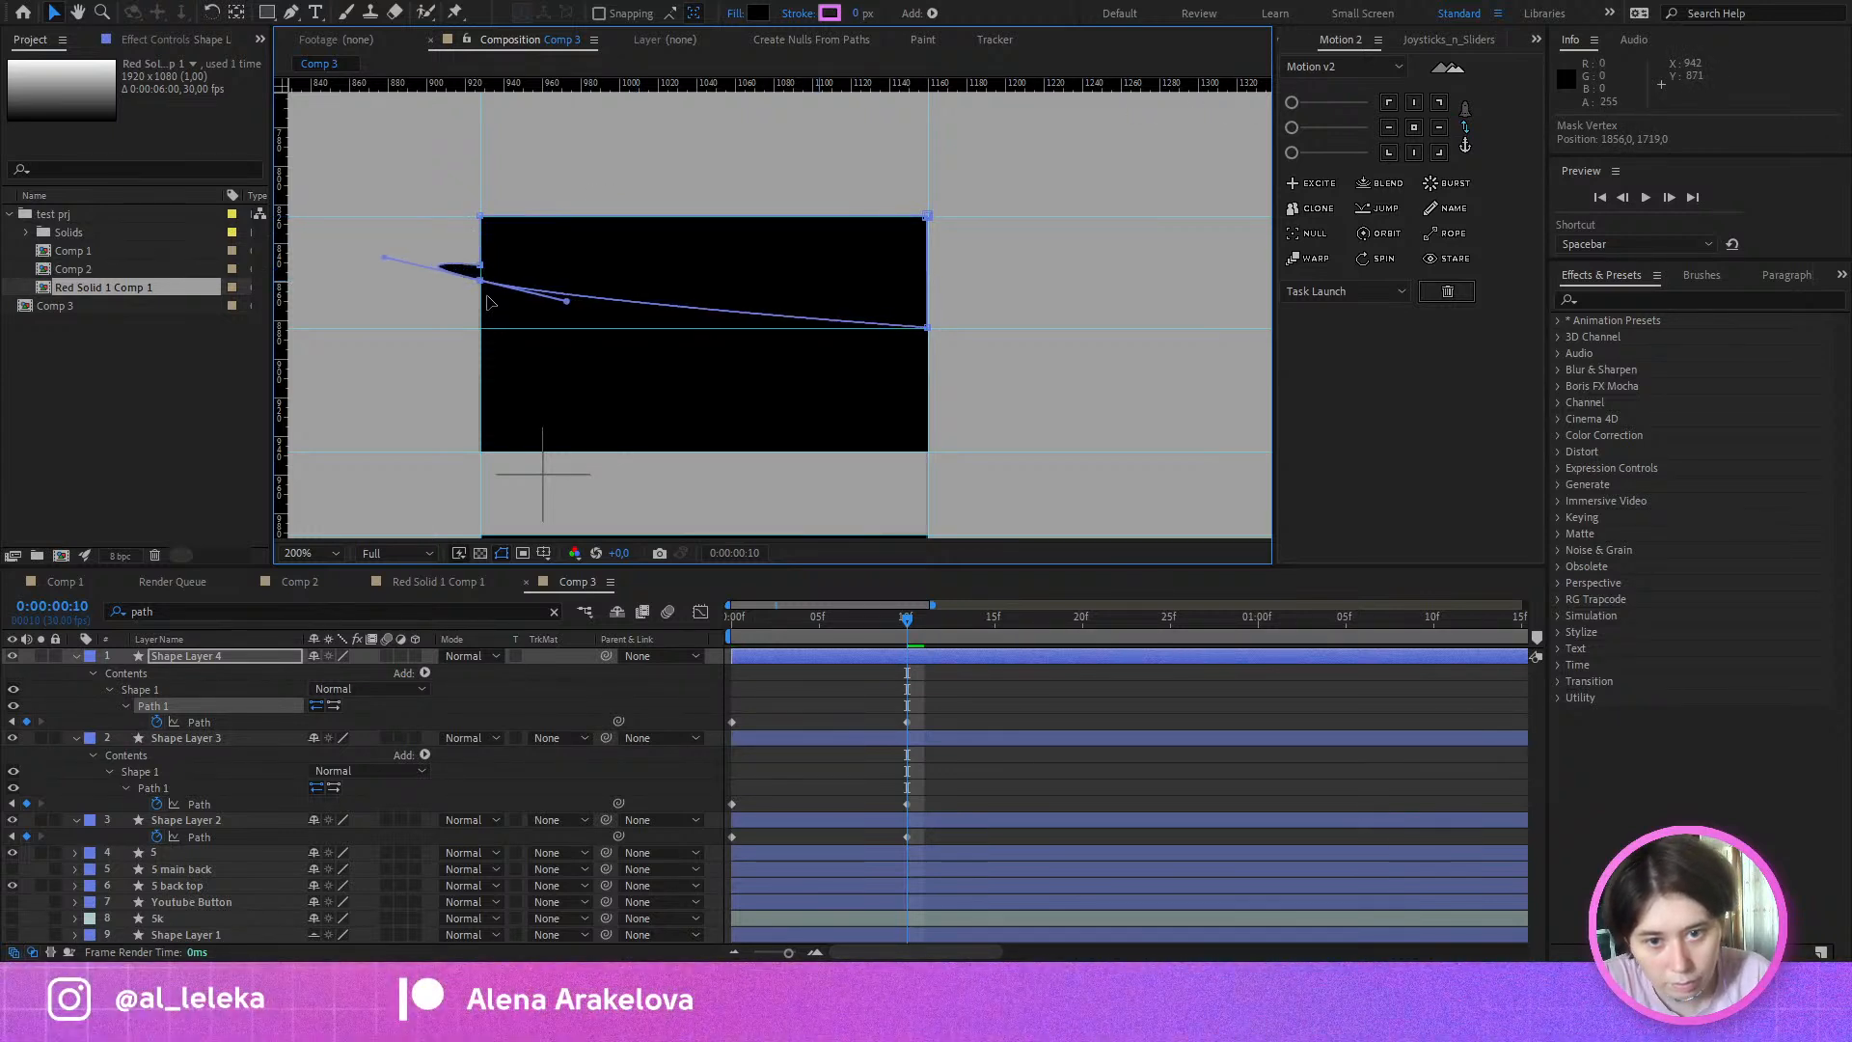
scroll(484, 294, "up", 2)
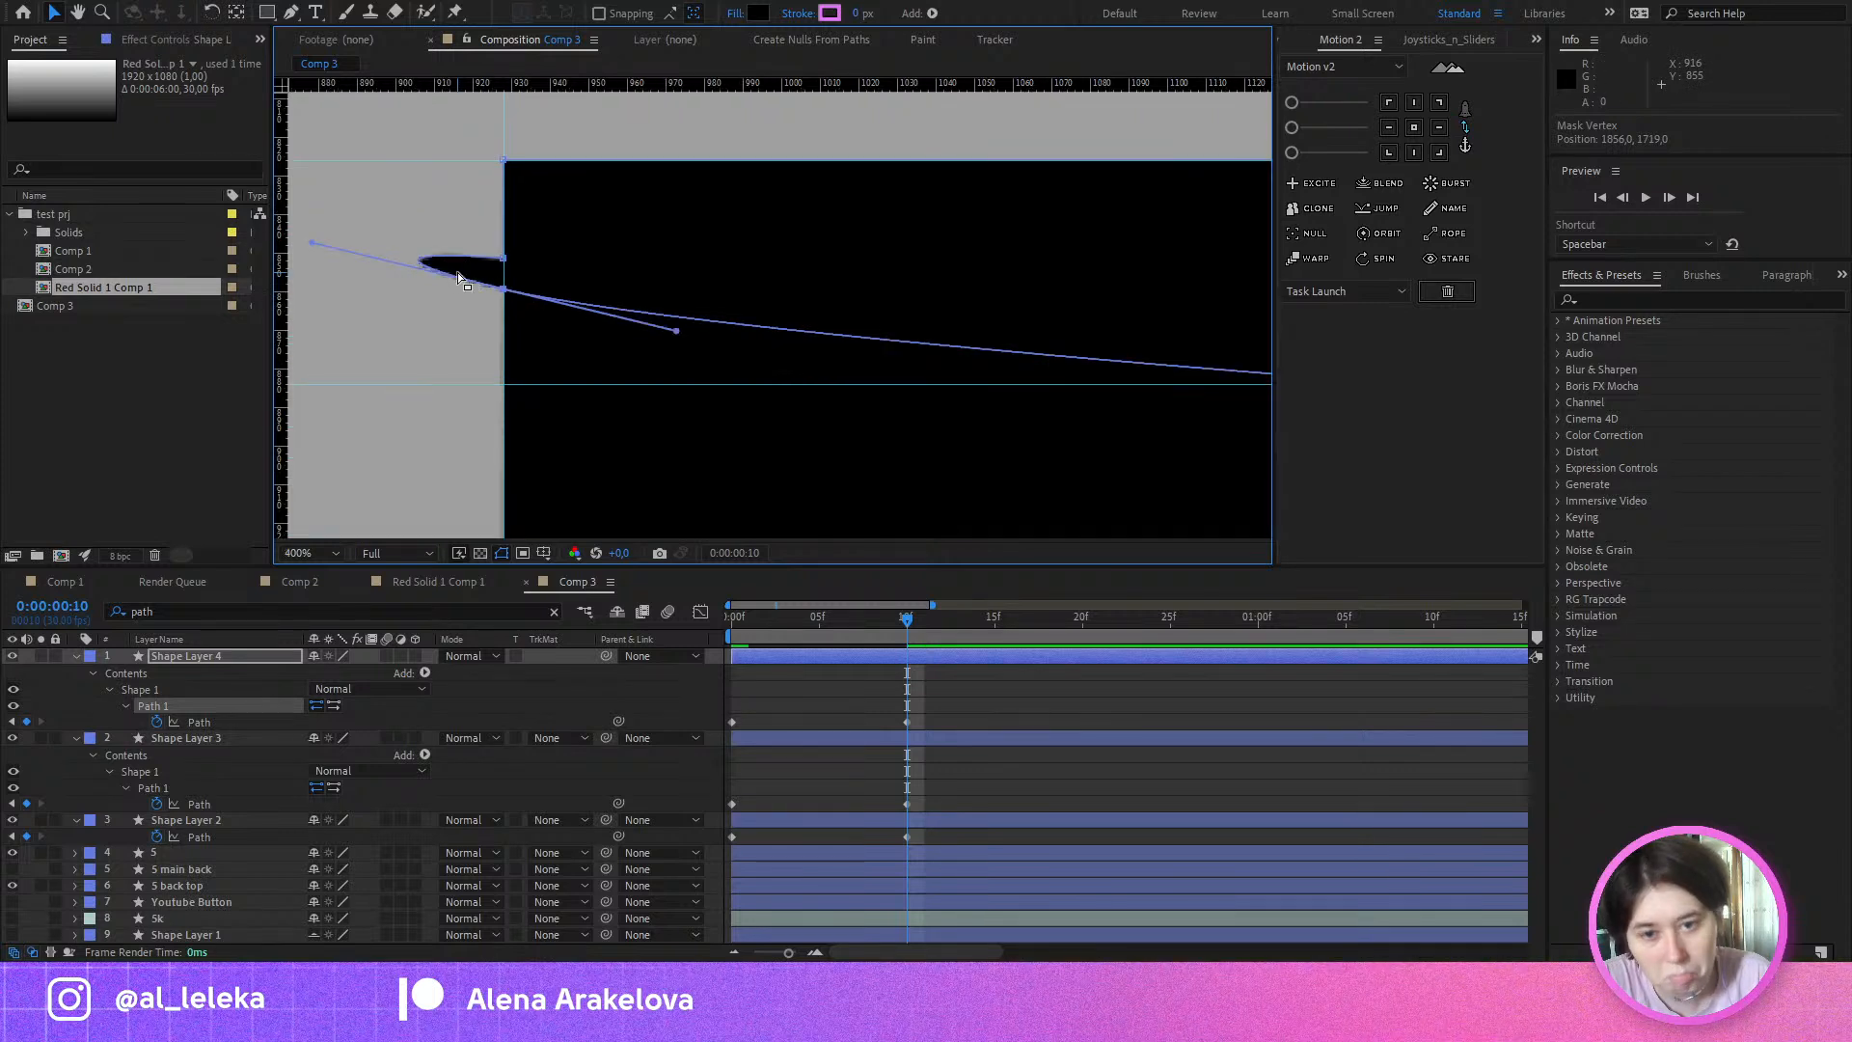
left_click_drag(309, 246, 461, 285)
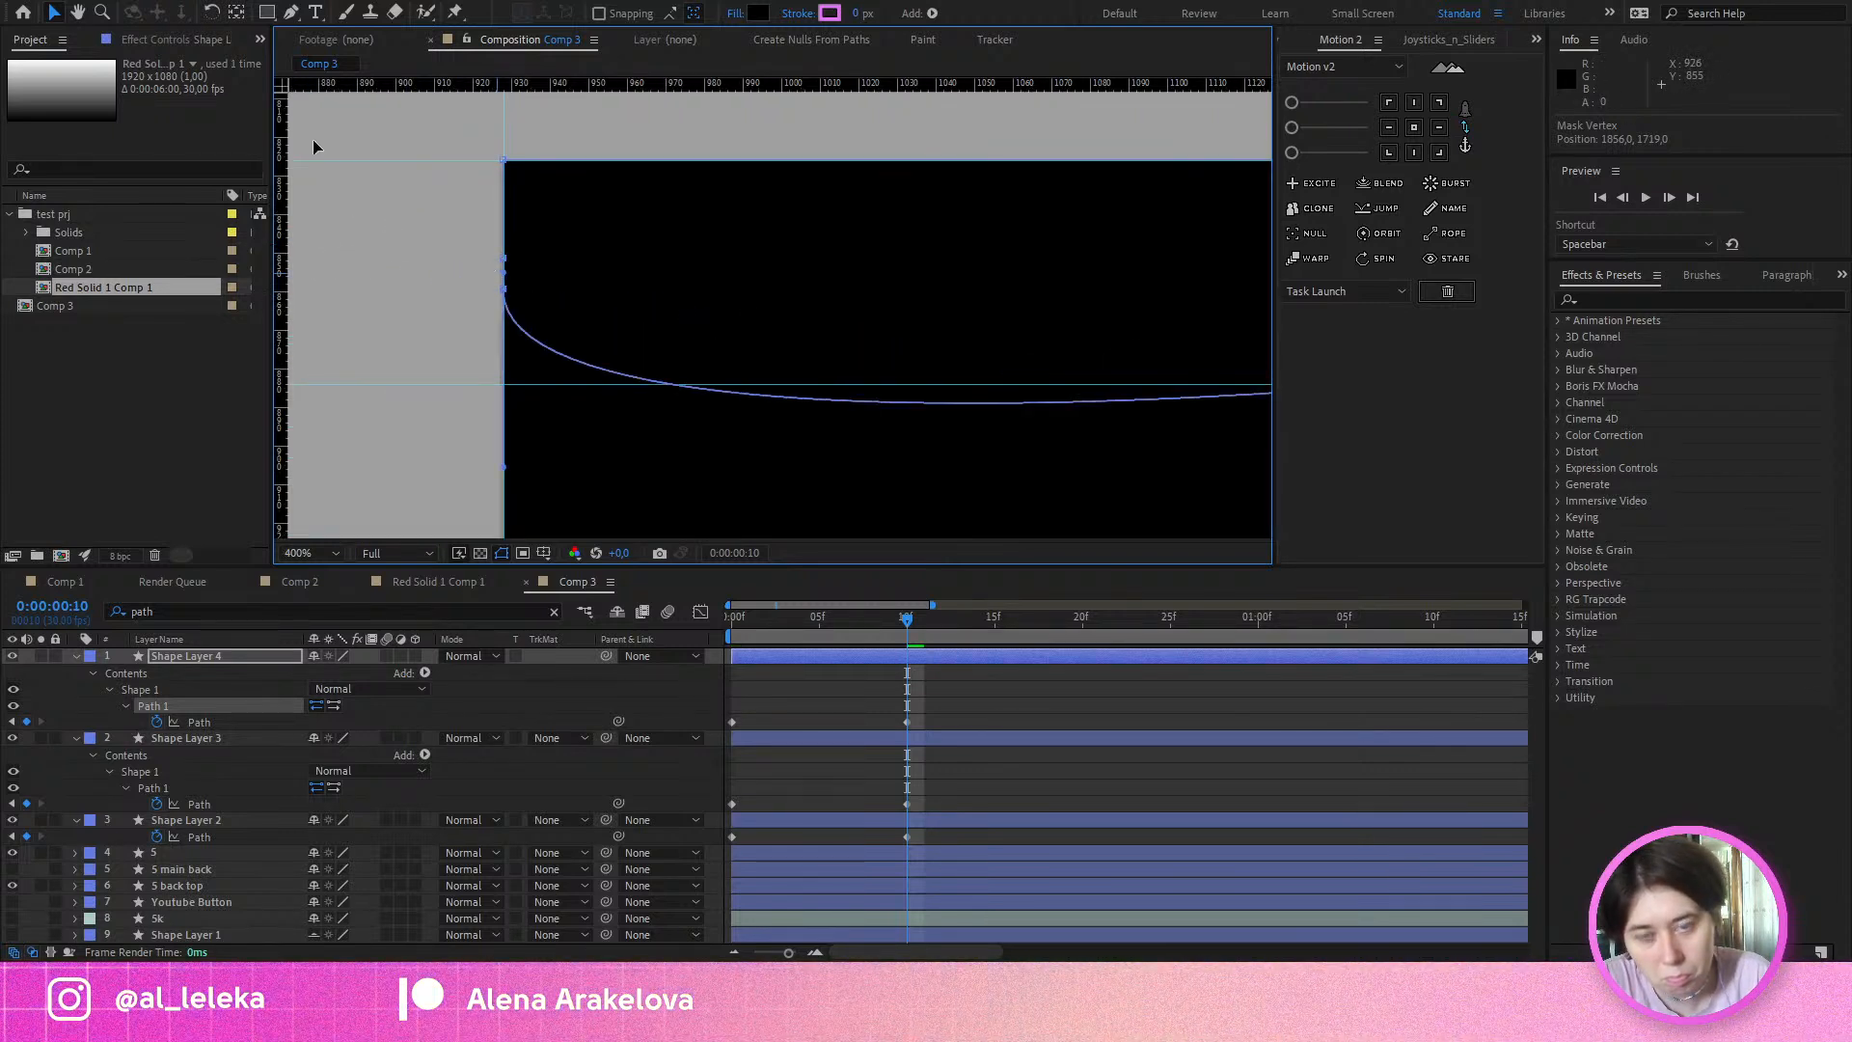
left_click(294, 11)
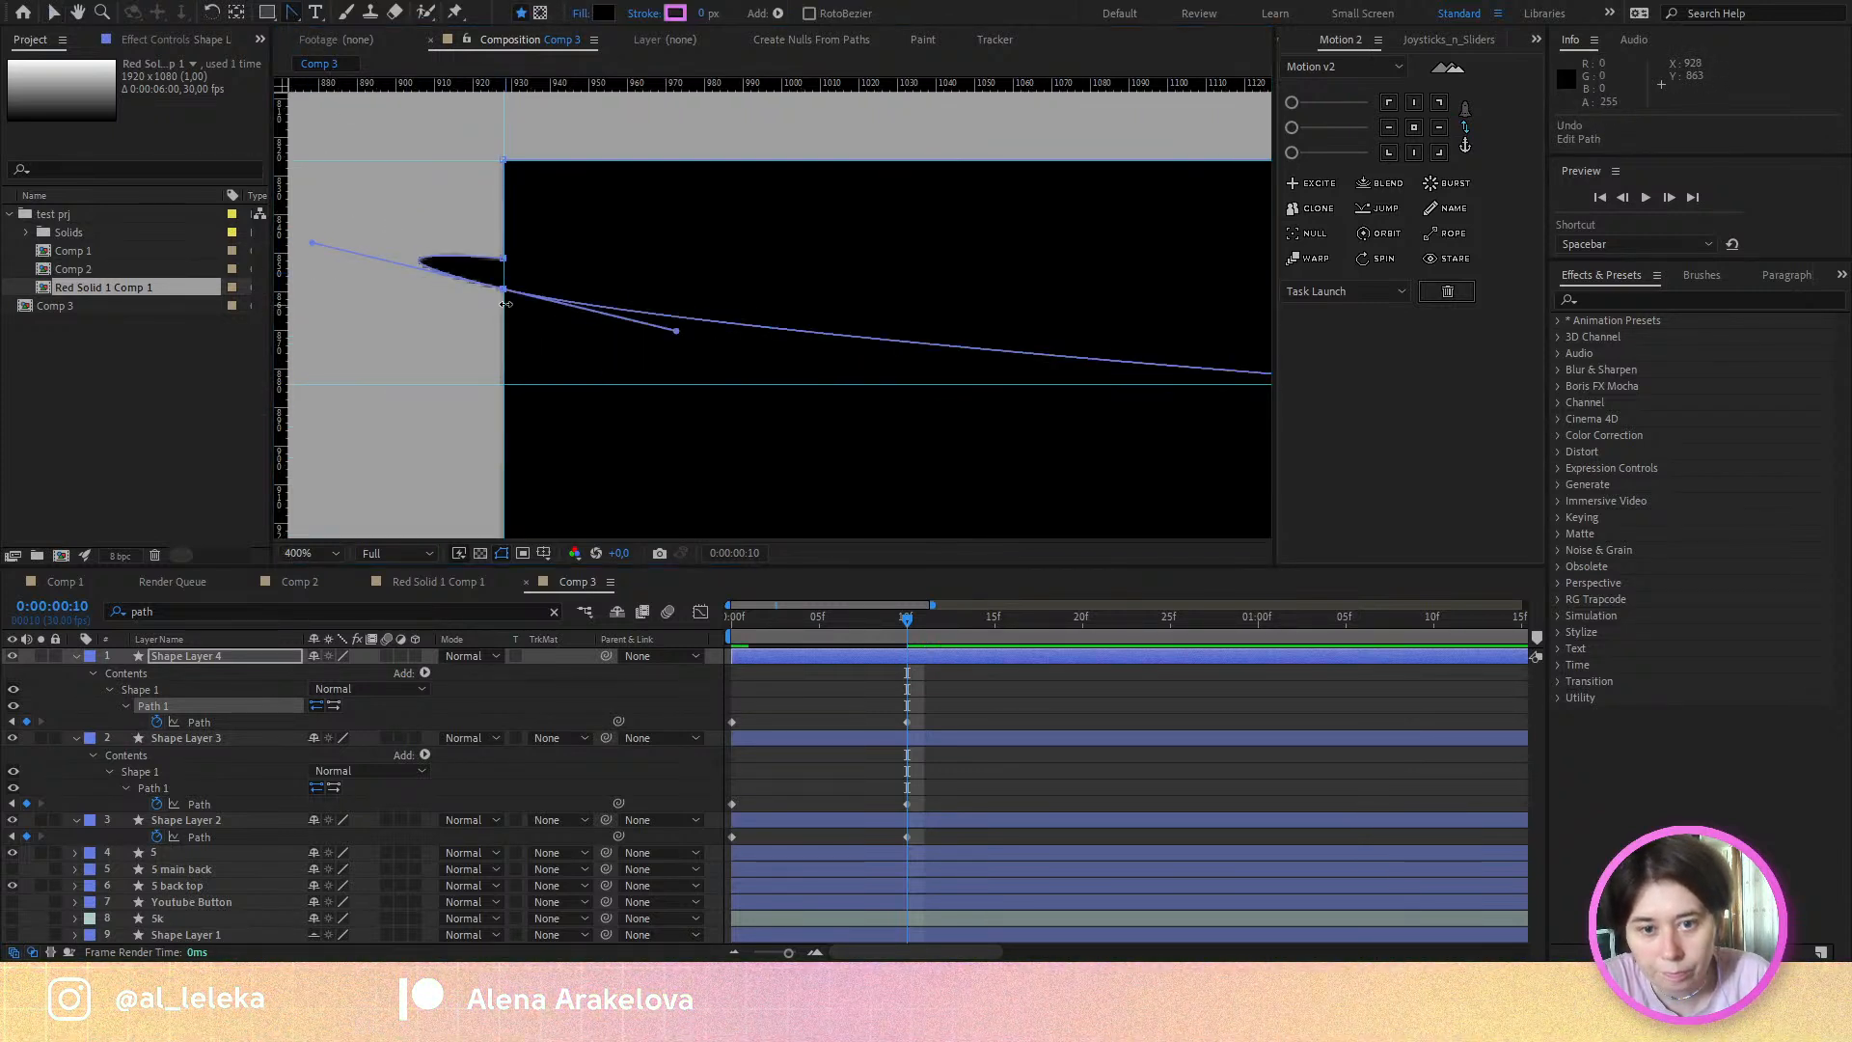
scroll(505, 299, "down", 4)
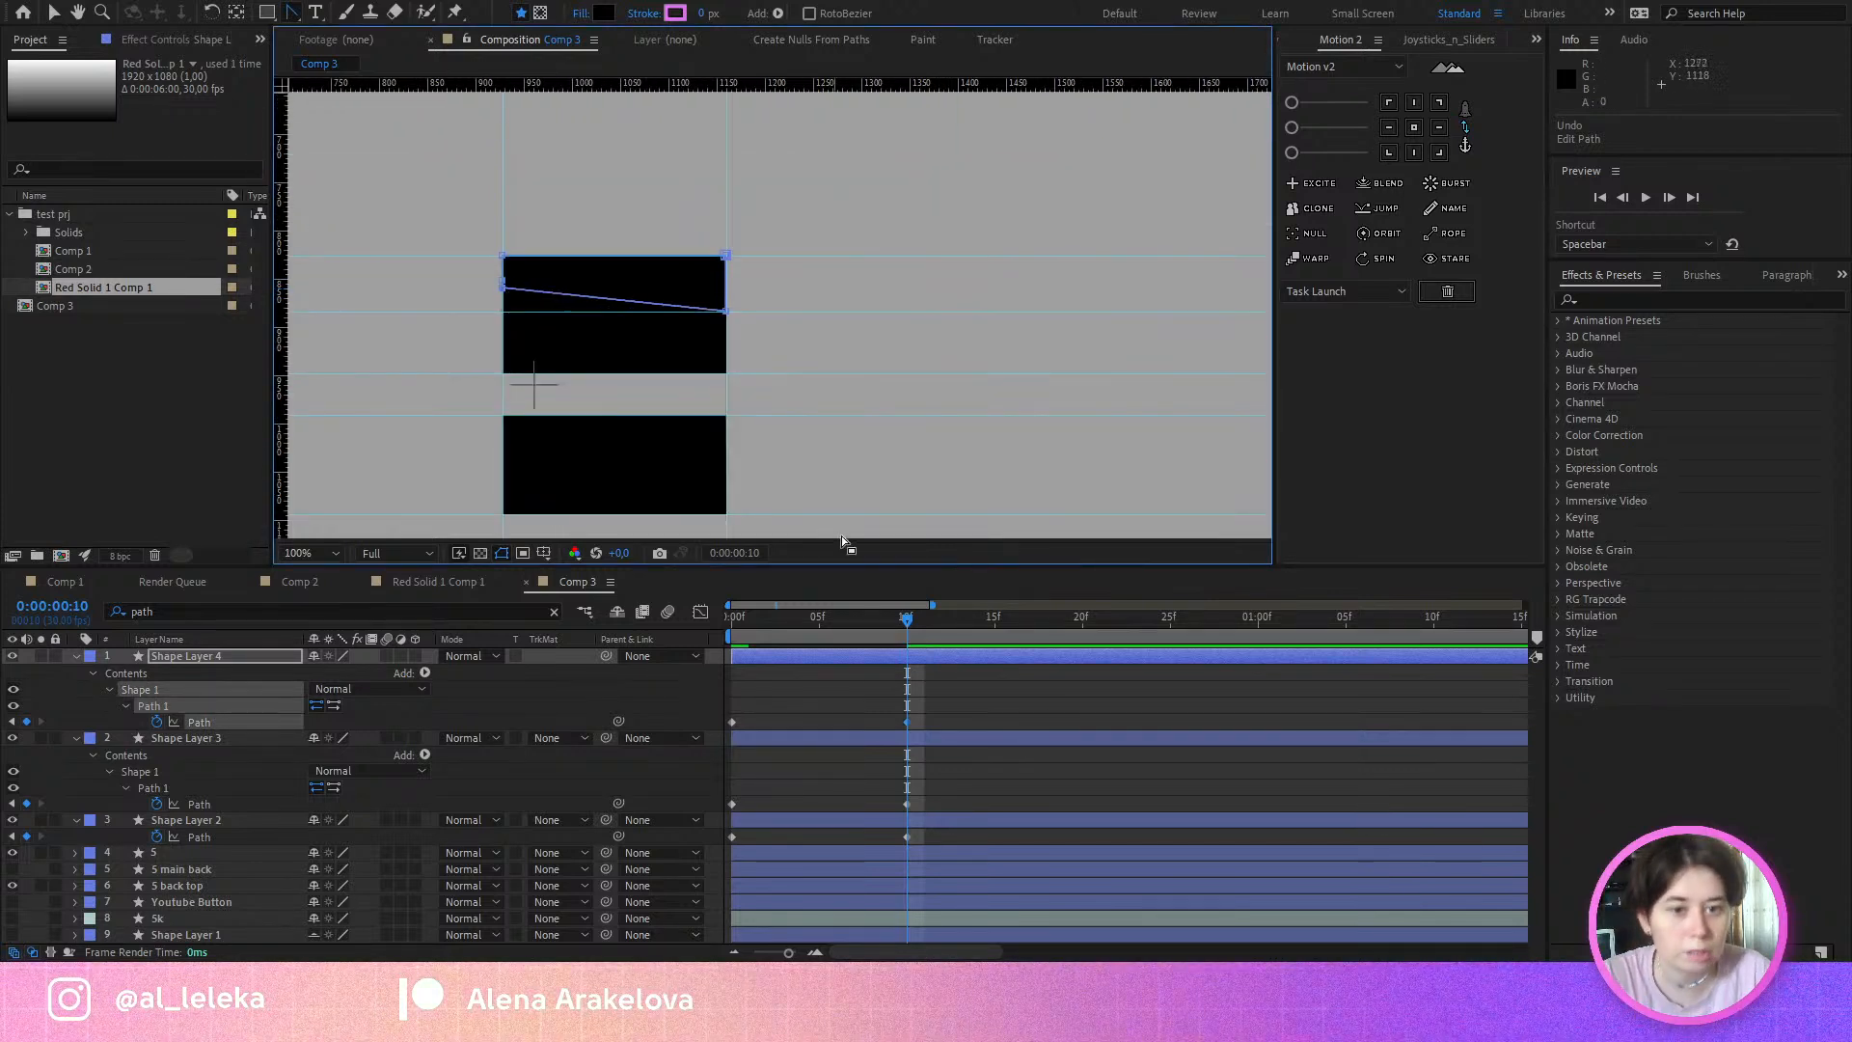
Step: Preview the 5's morph between frames 0 and 10, checking how the top bar moves with the other parts
left_click_drag(887, 623, 784, 648)
key("ctrl+shift+a")
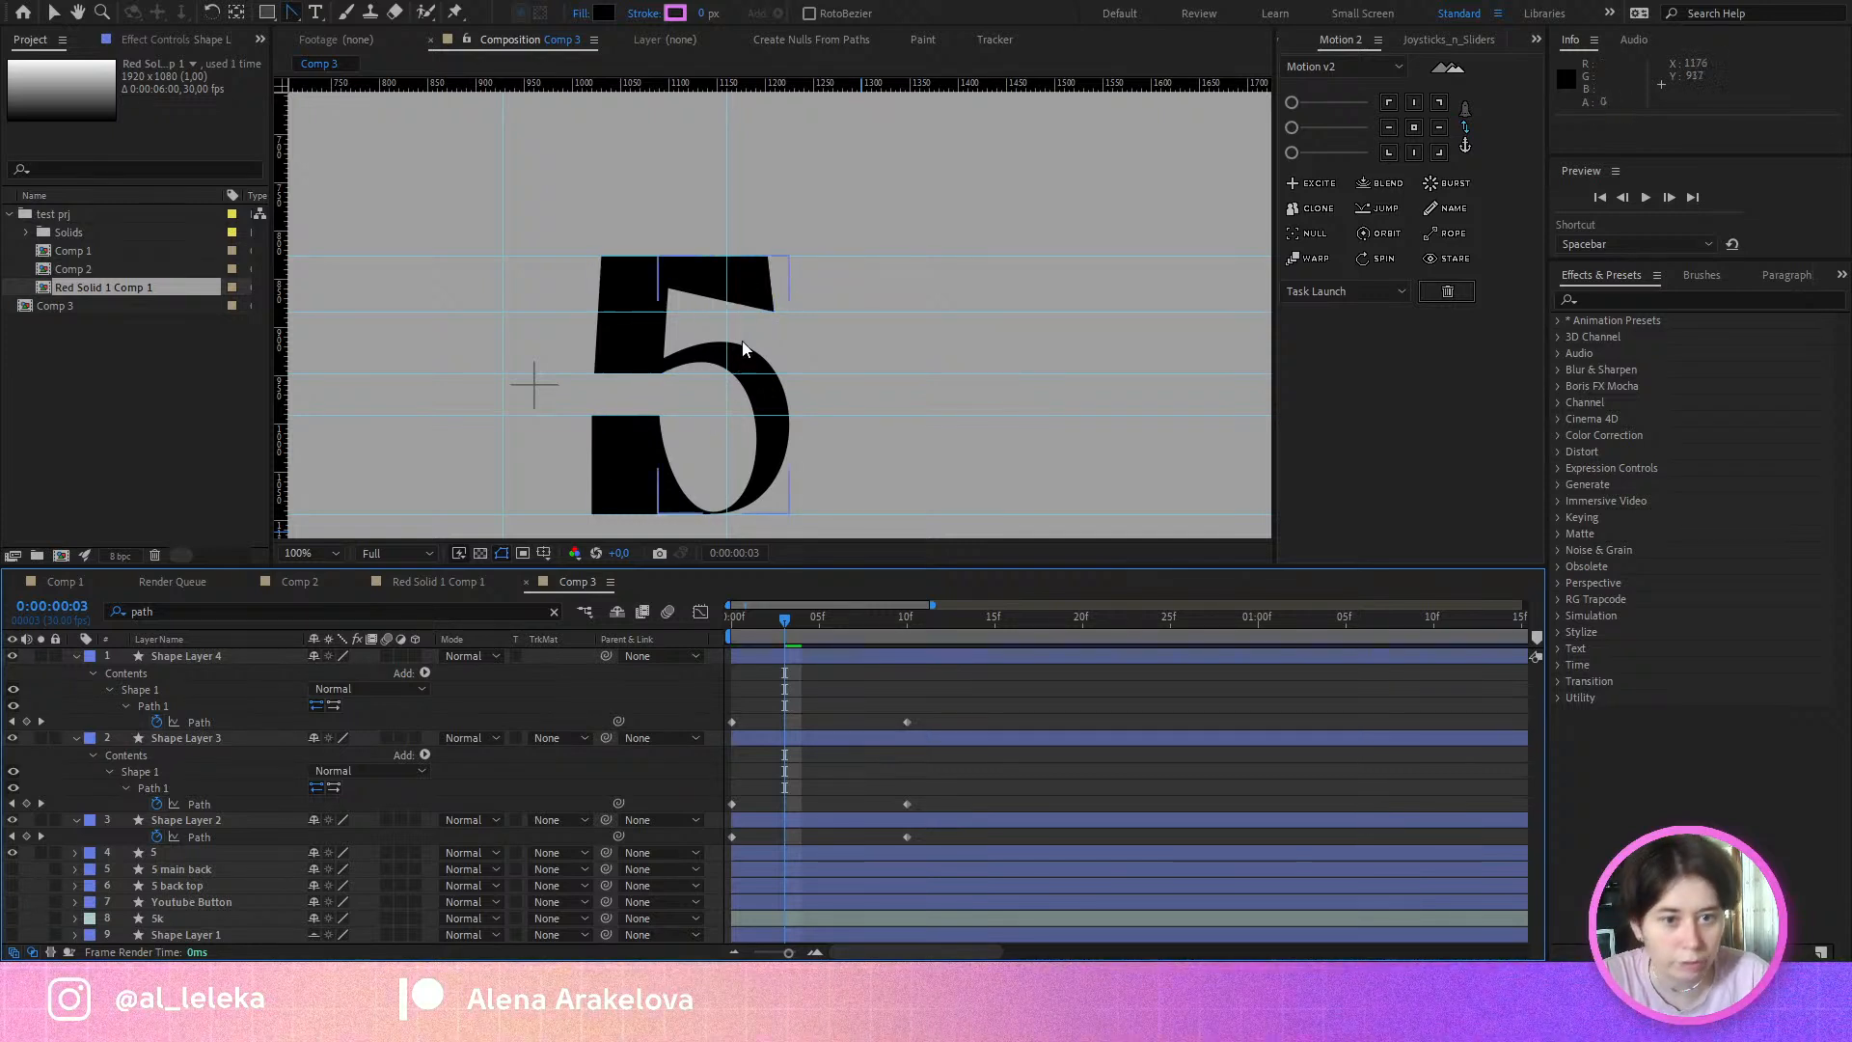
left_click_drag(773, 619, 803, 680)
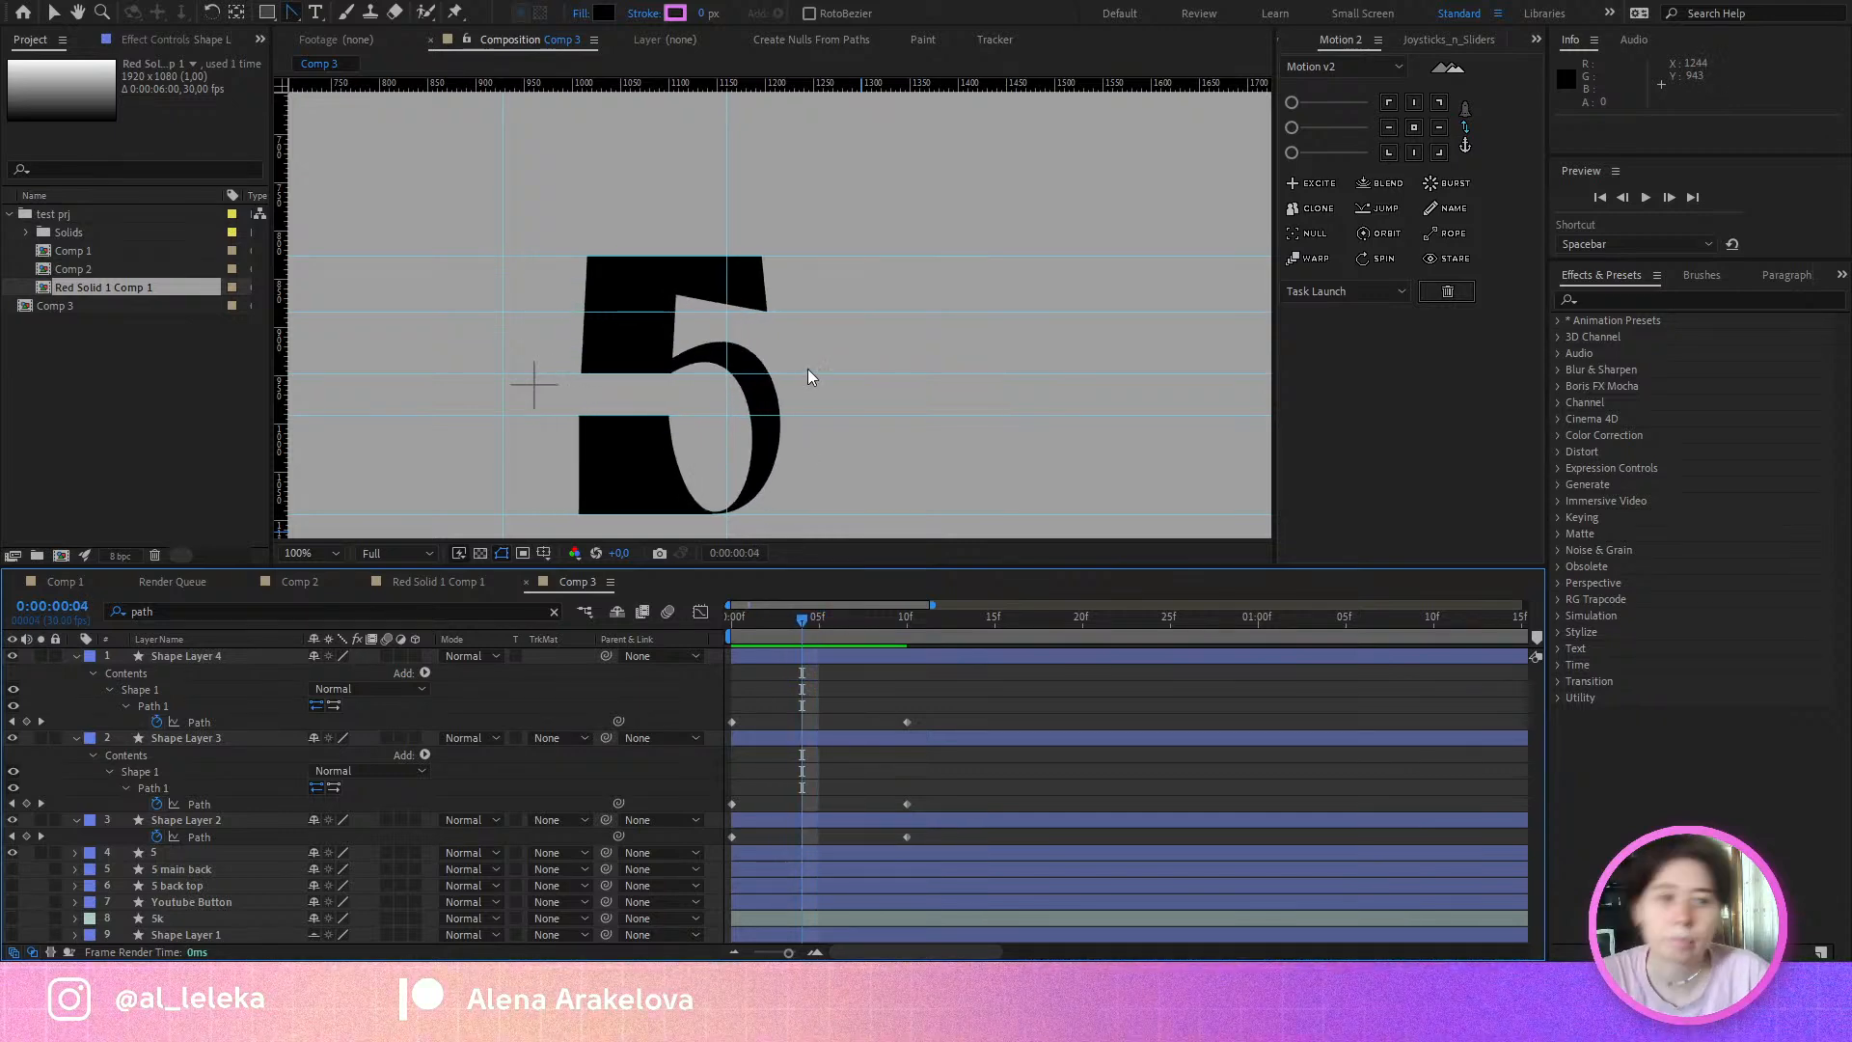
left_click_drag(801, 290, 802, 254)
left_click_drag(820, 616, 754, 656)
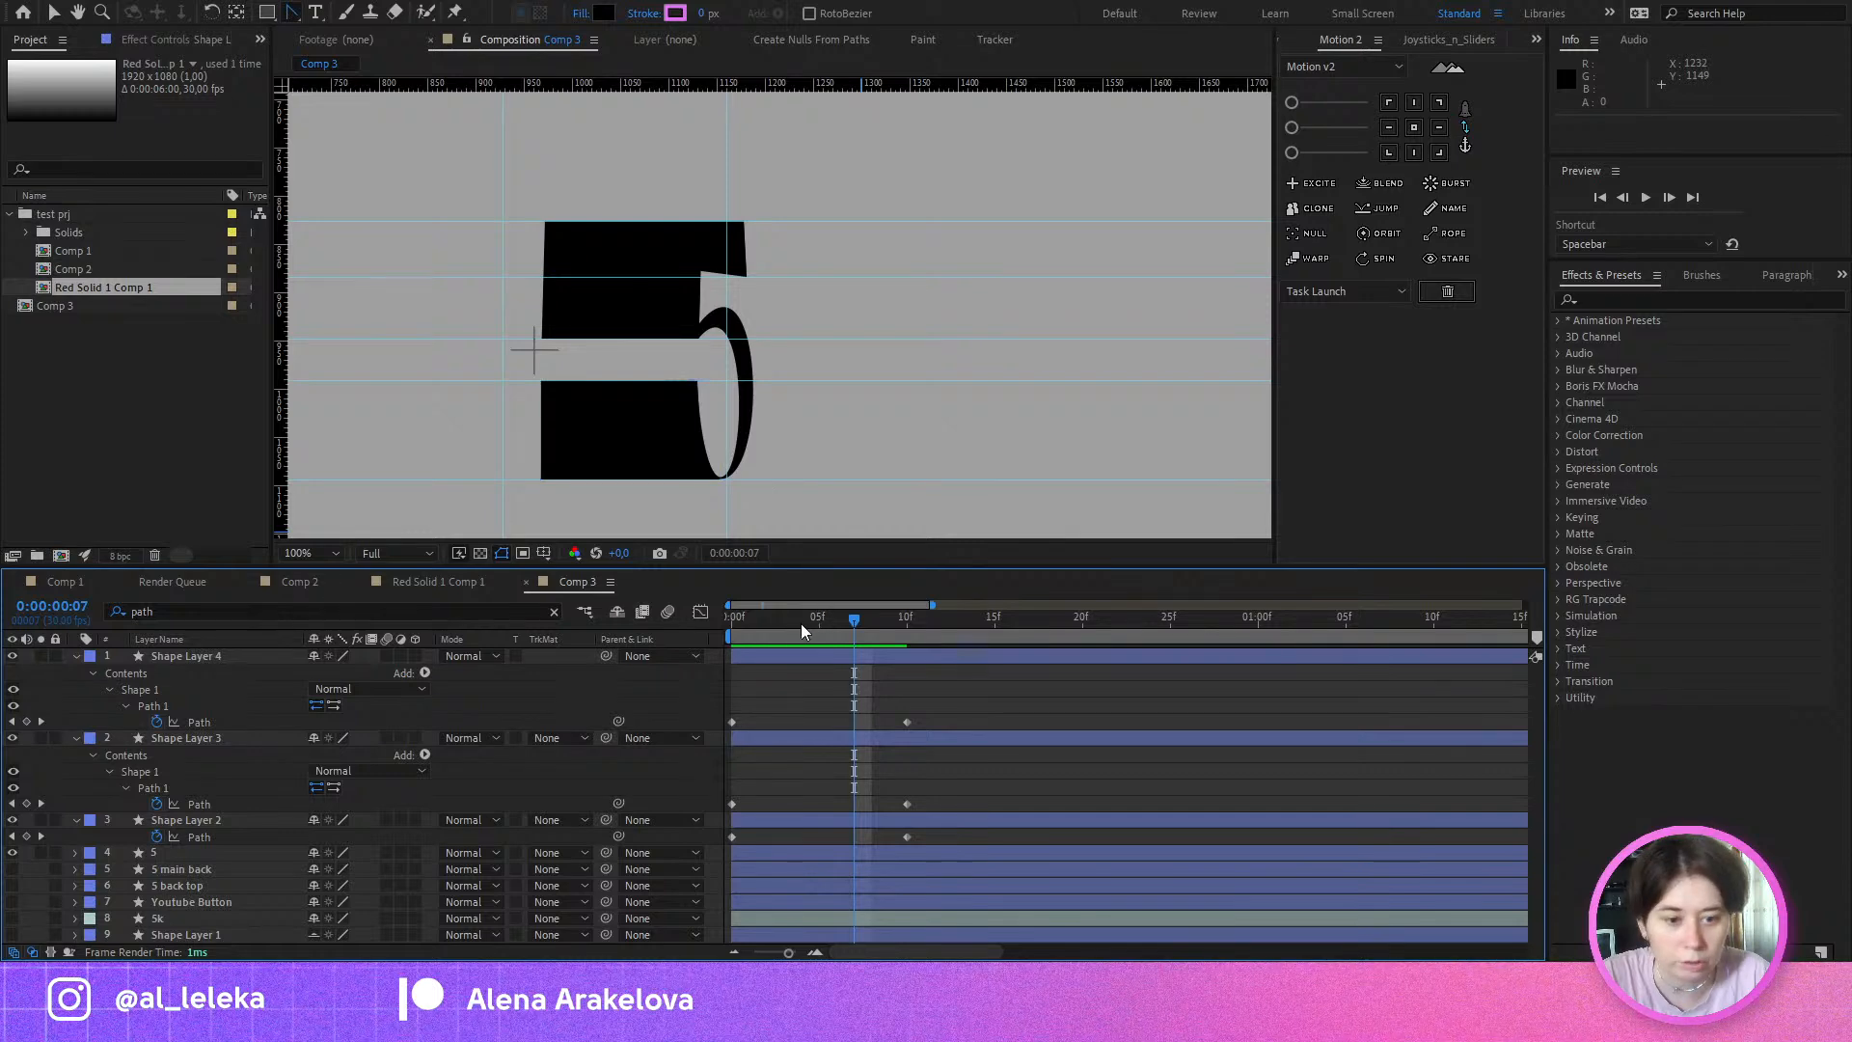
key("space")
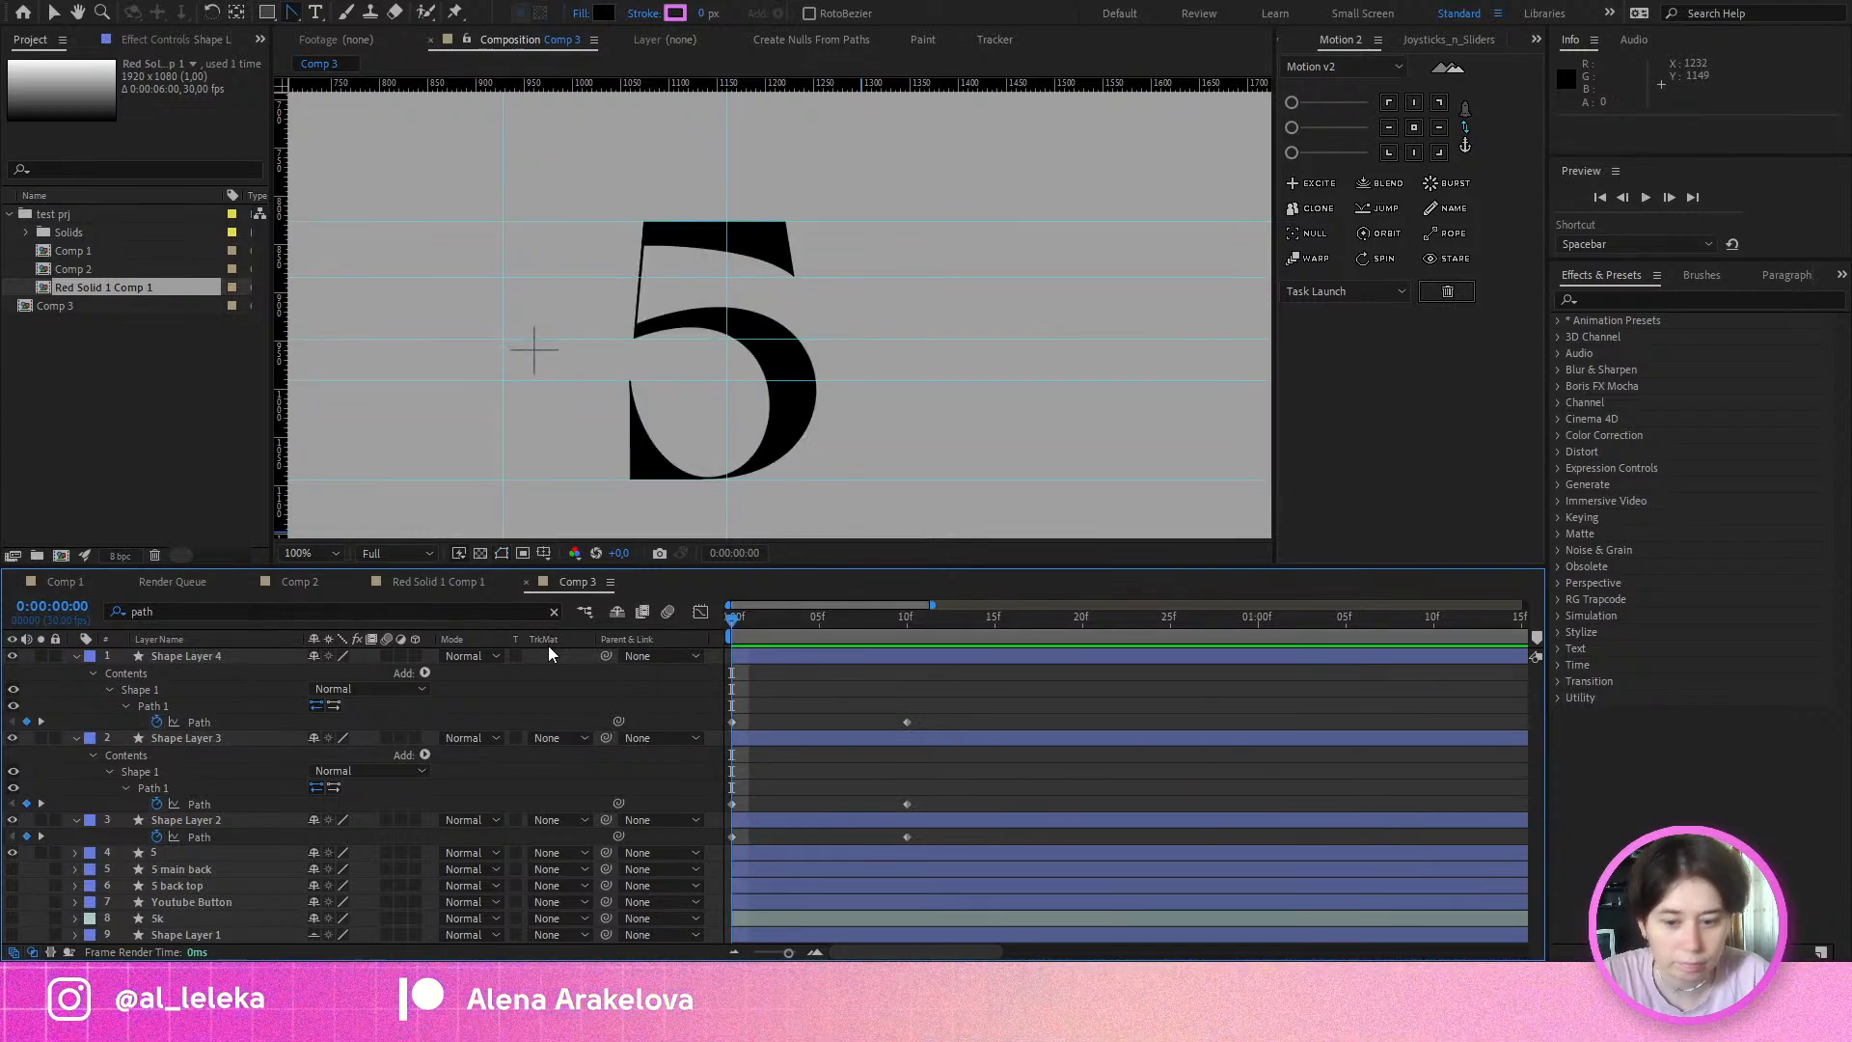
mouse_move(680, 646)
left_mouse_down()
mouse_move(922, 644)
mouse_move(684, 650)
left_mouse_up()
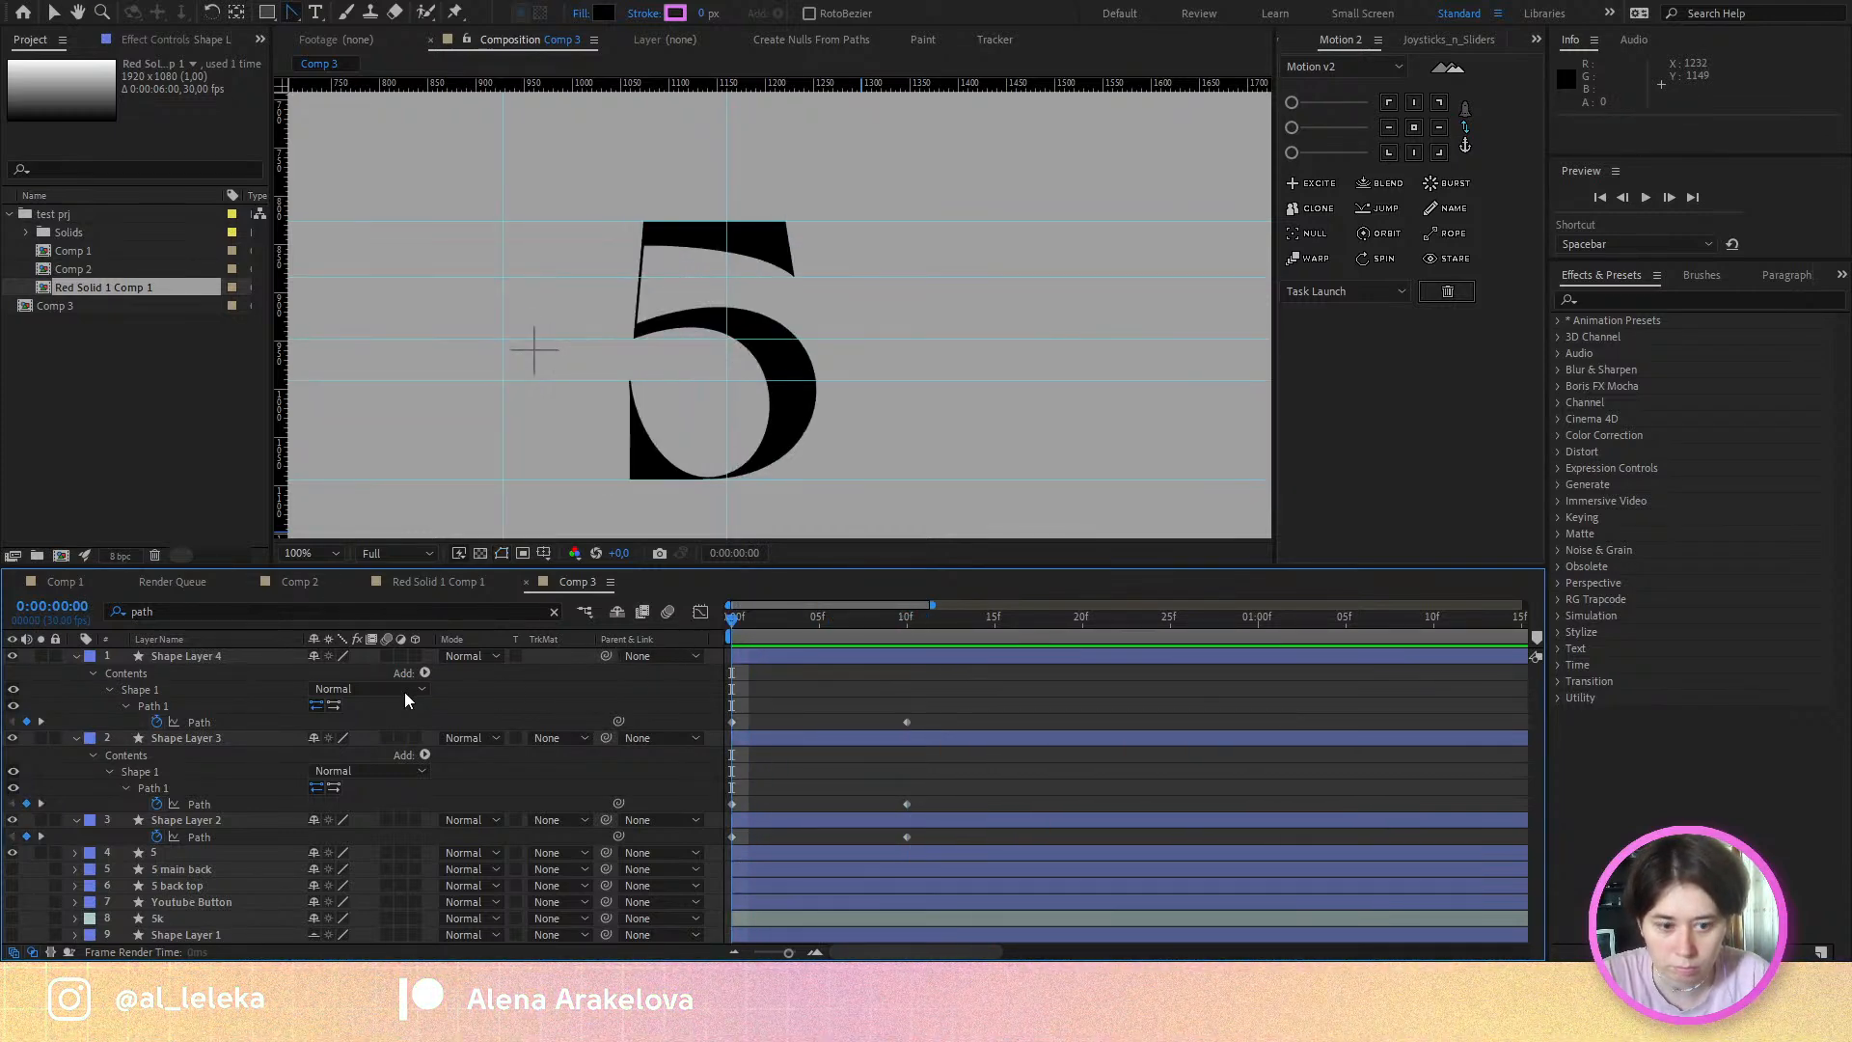
Step: Compare the early morph frames with the 5 back top layer shown in place of Shape Layer 4, and restore both layers' visibility
left_click(12, 853)
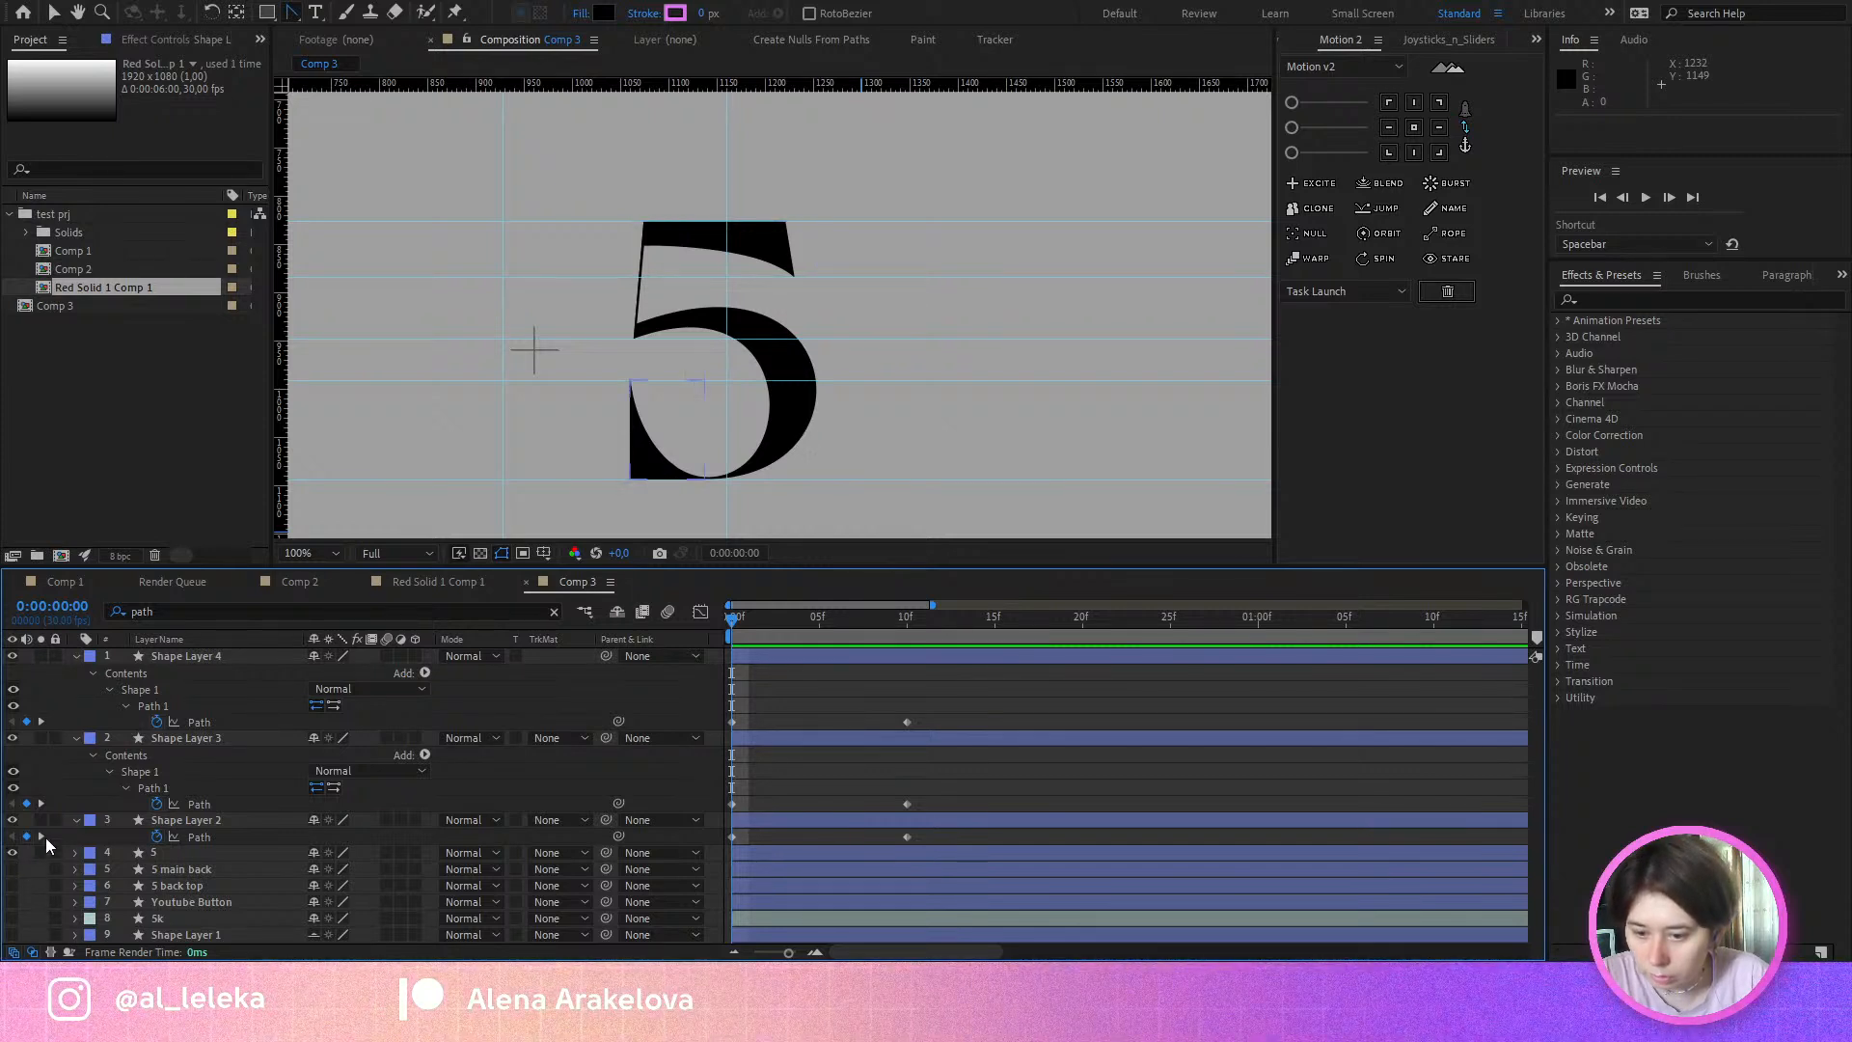
left_click(197, 885)
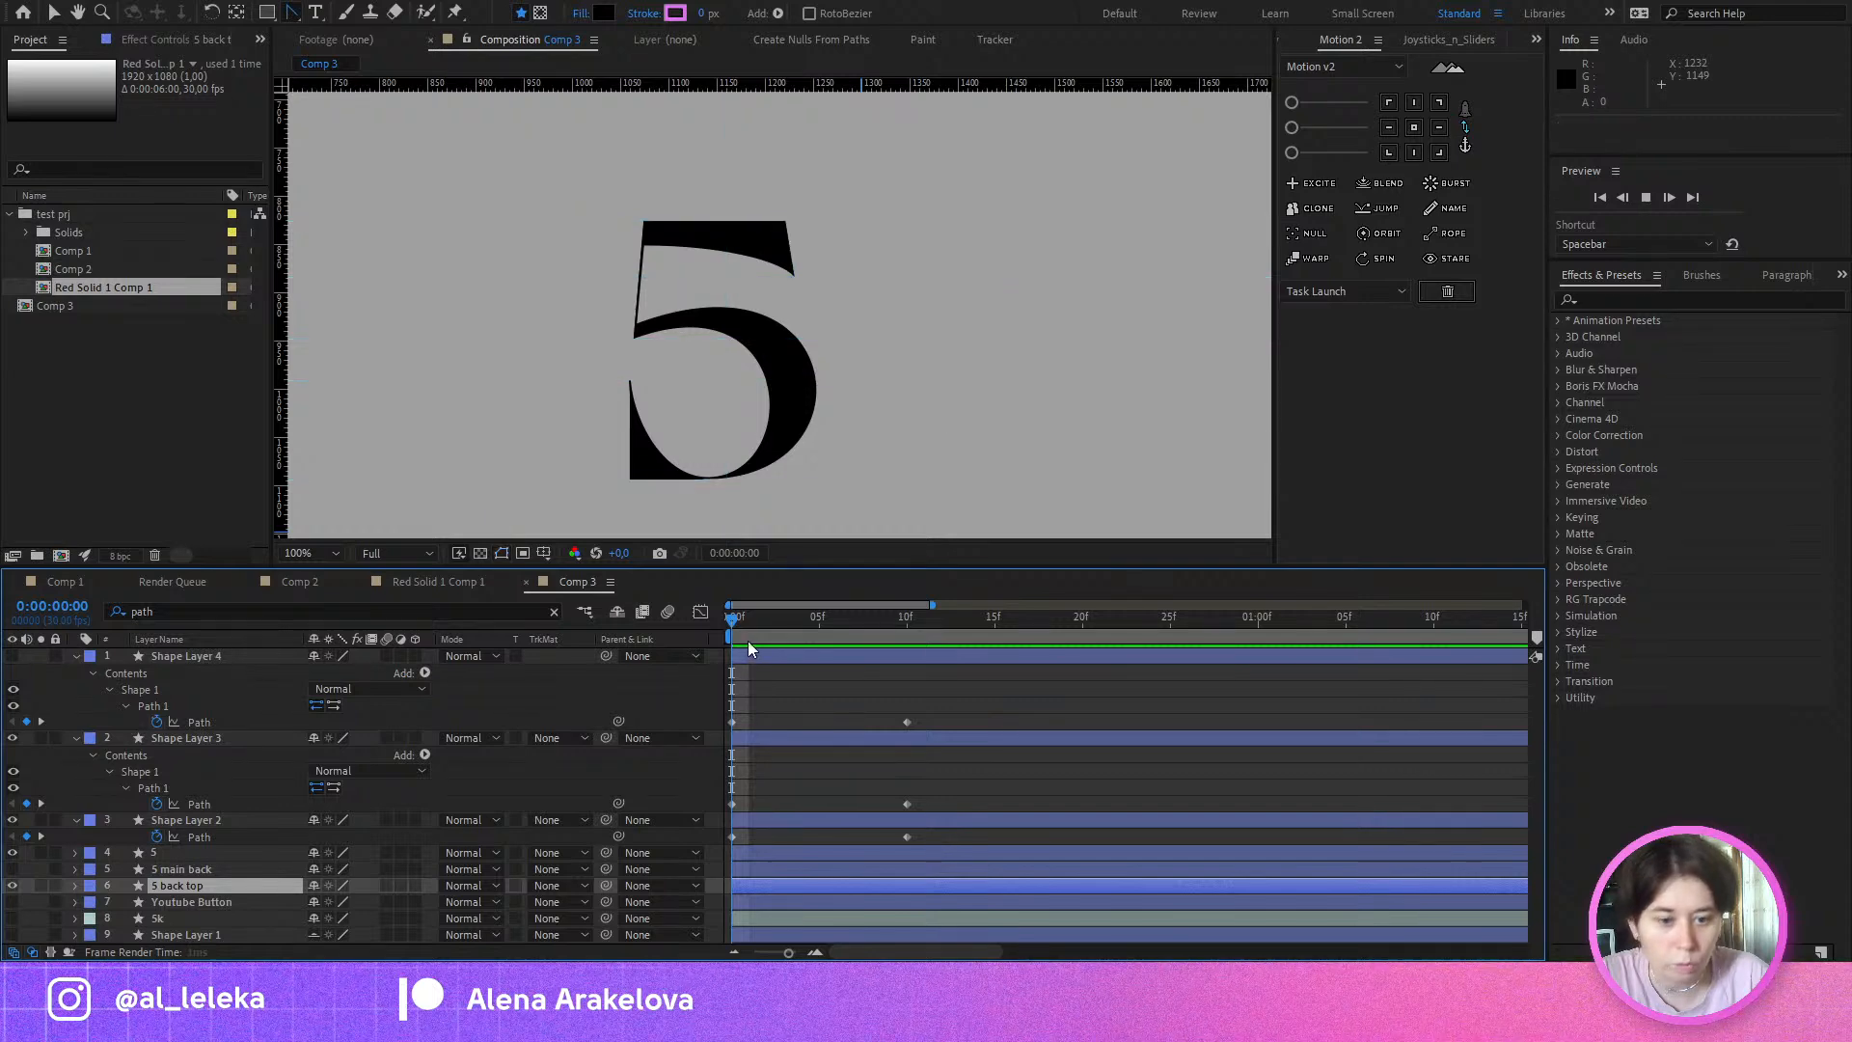
left_click_drag(748, 618, 775, 697)
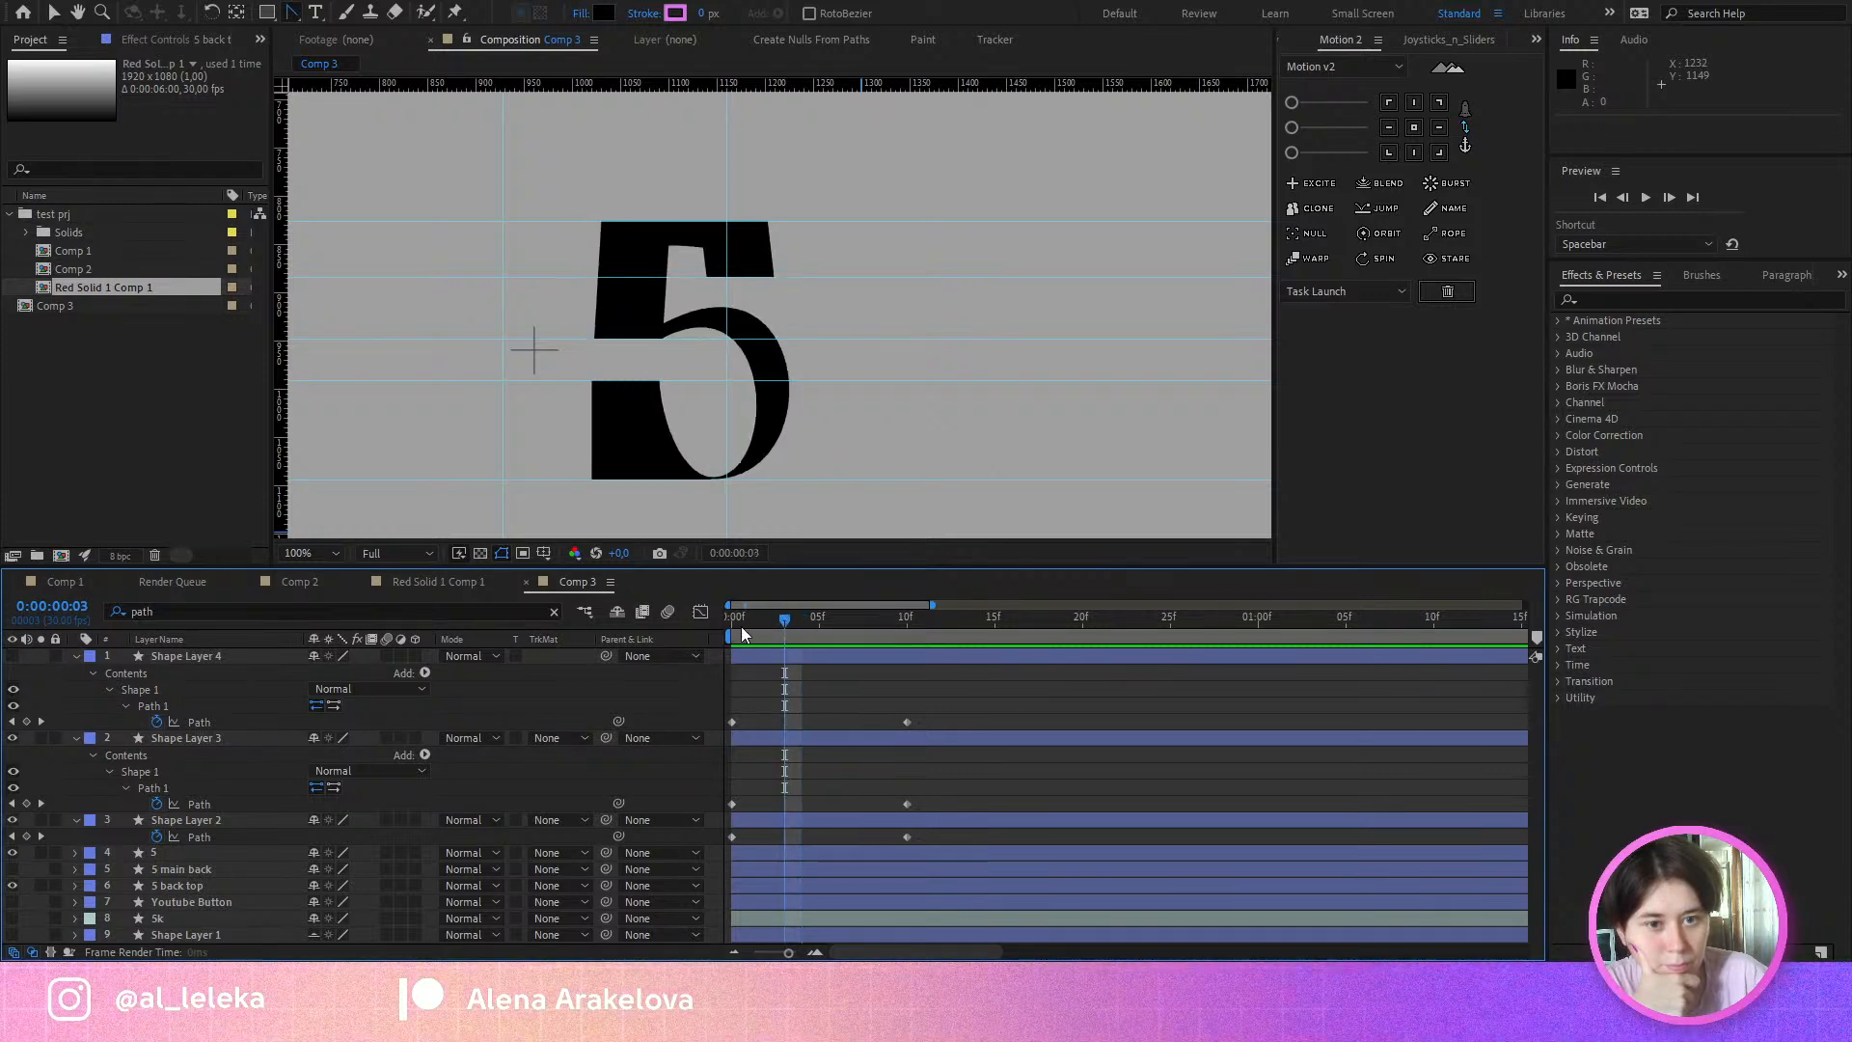
key("Home")
left_click(13, 885)
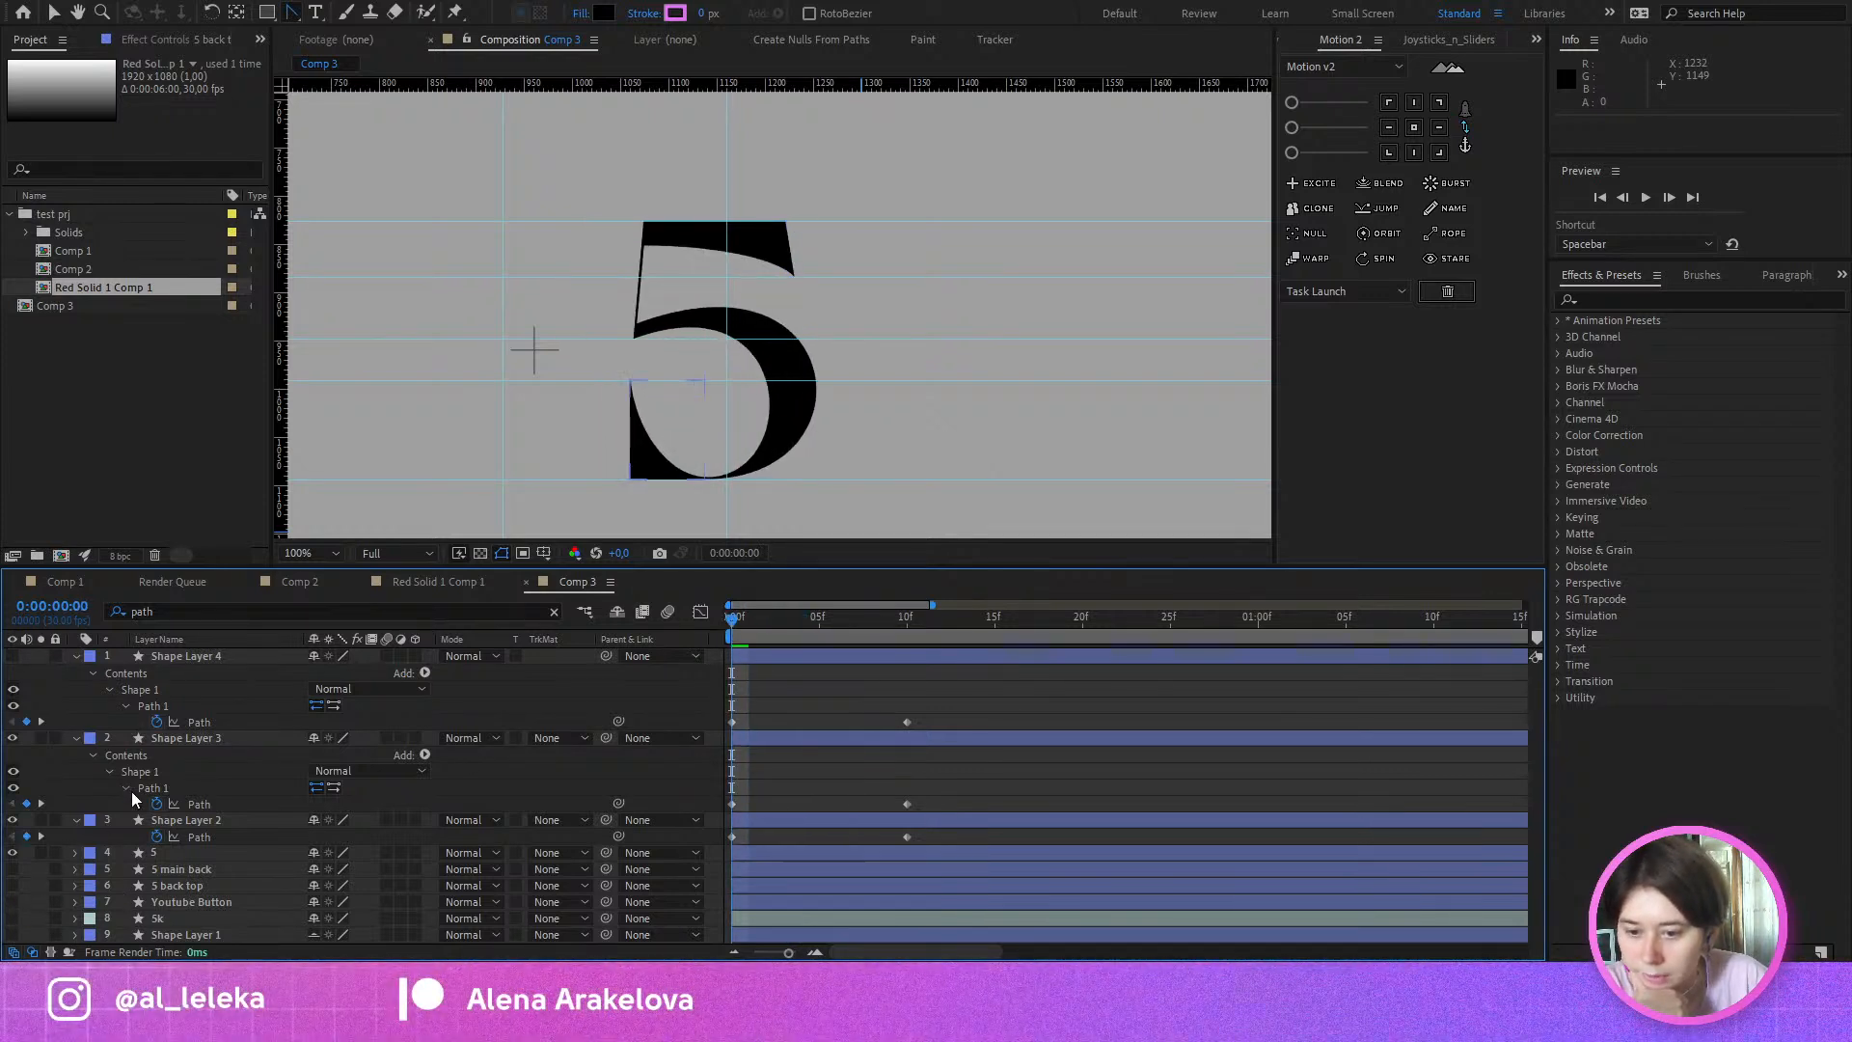
left_click(11, 657)
Step: Play the morph with Shape Layer 4 visible and examine its first few frames up to the return to frame 0
left_click_drag(733, 622, 773, 681)
key("space")
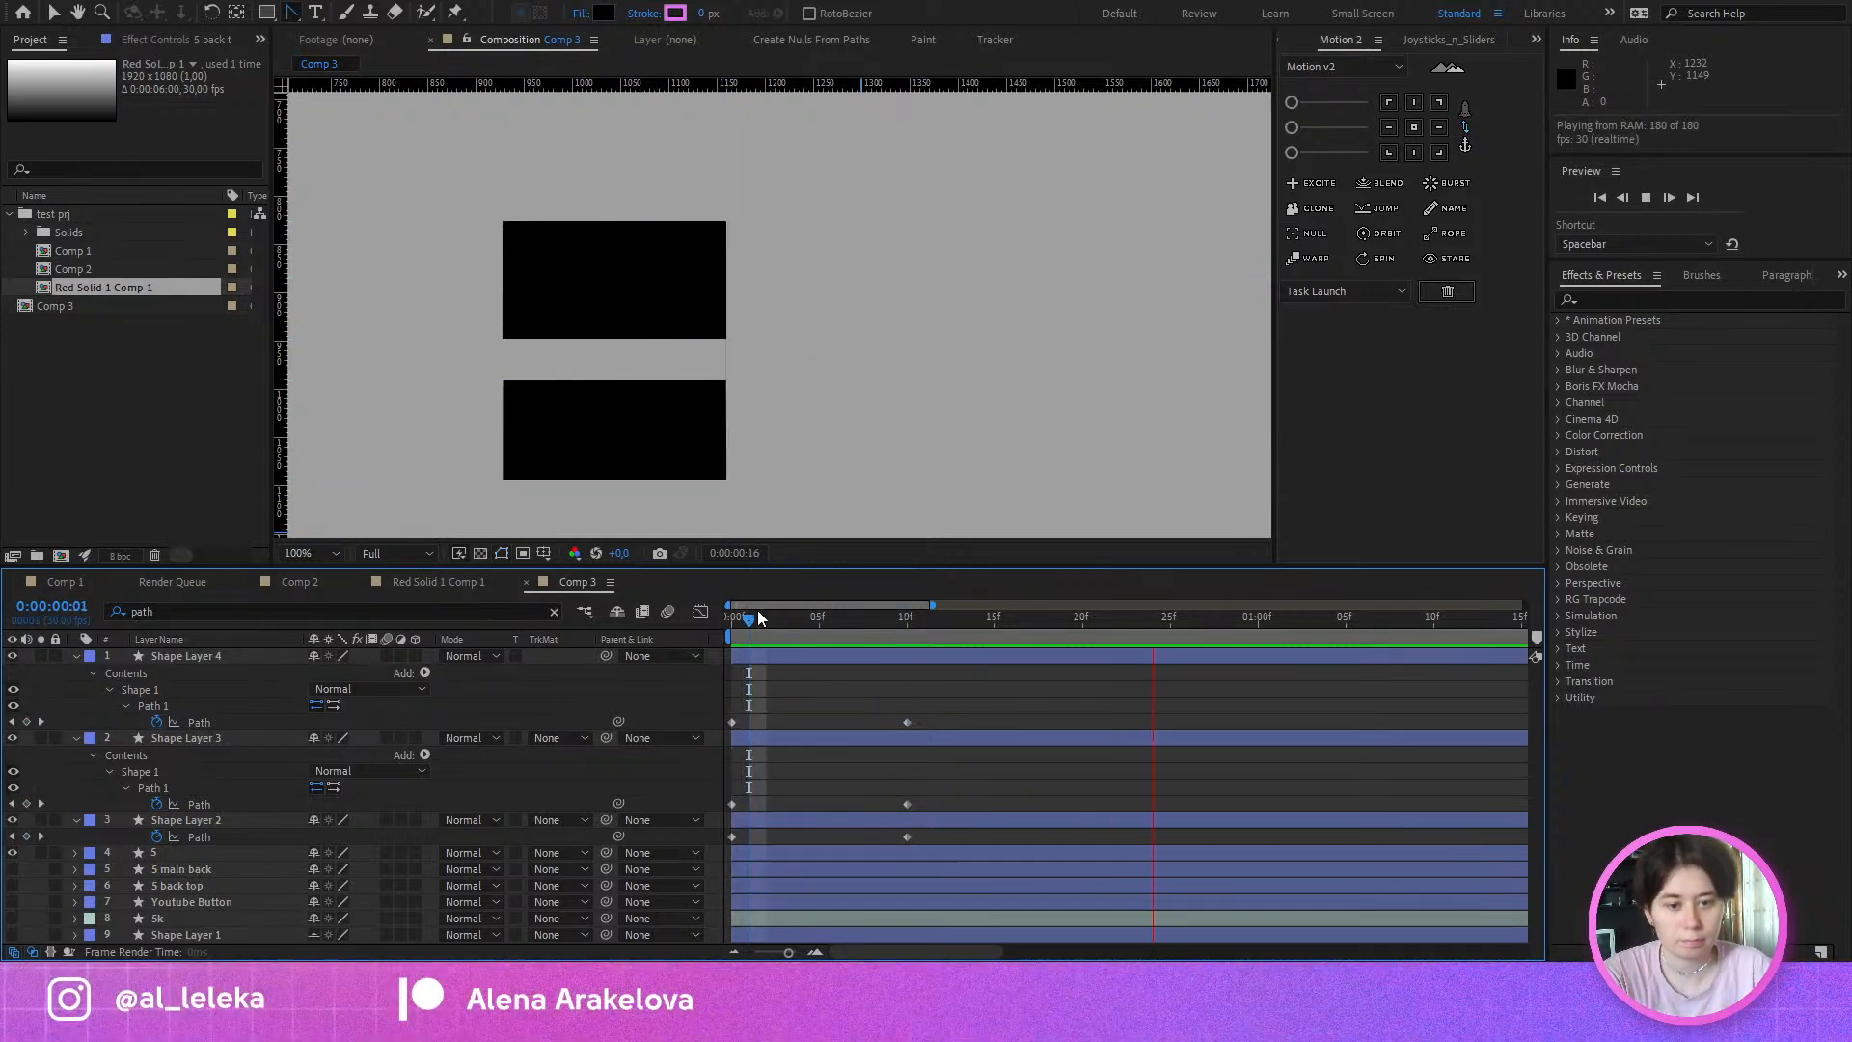
key("space")
left_click_drag(791, 622, 707, 685)
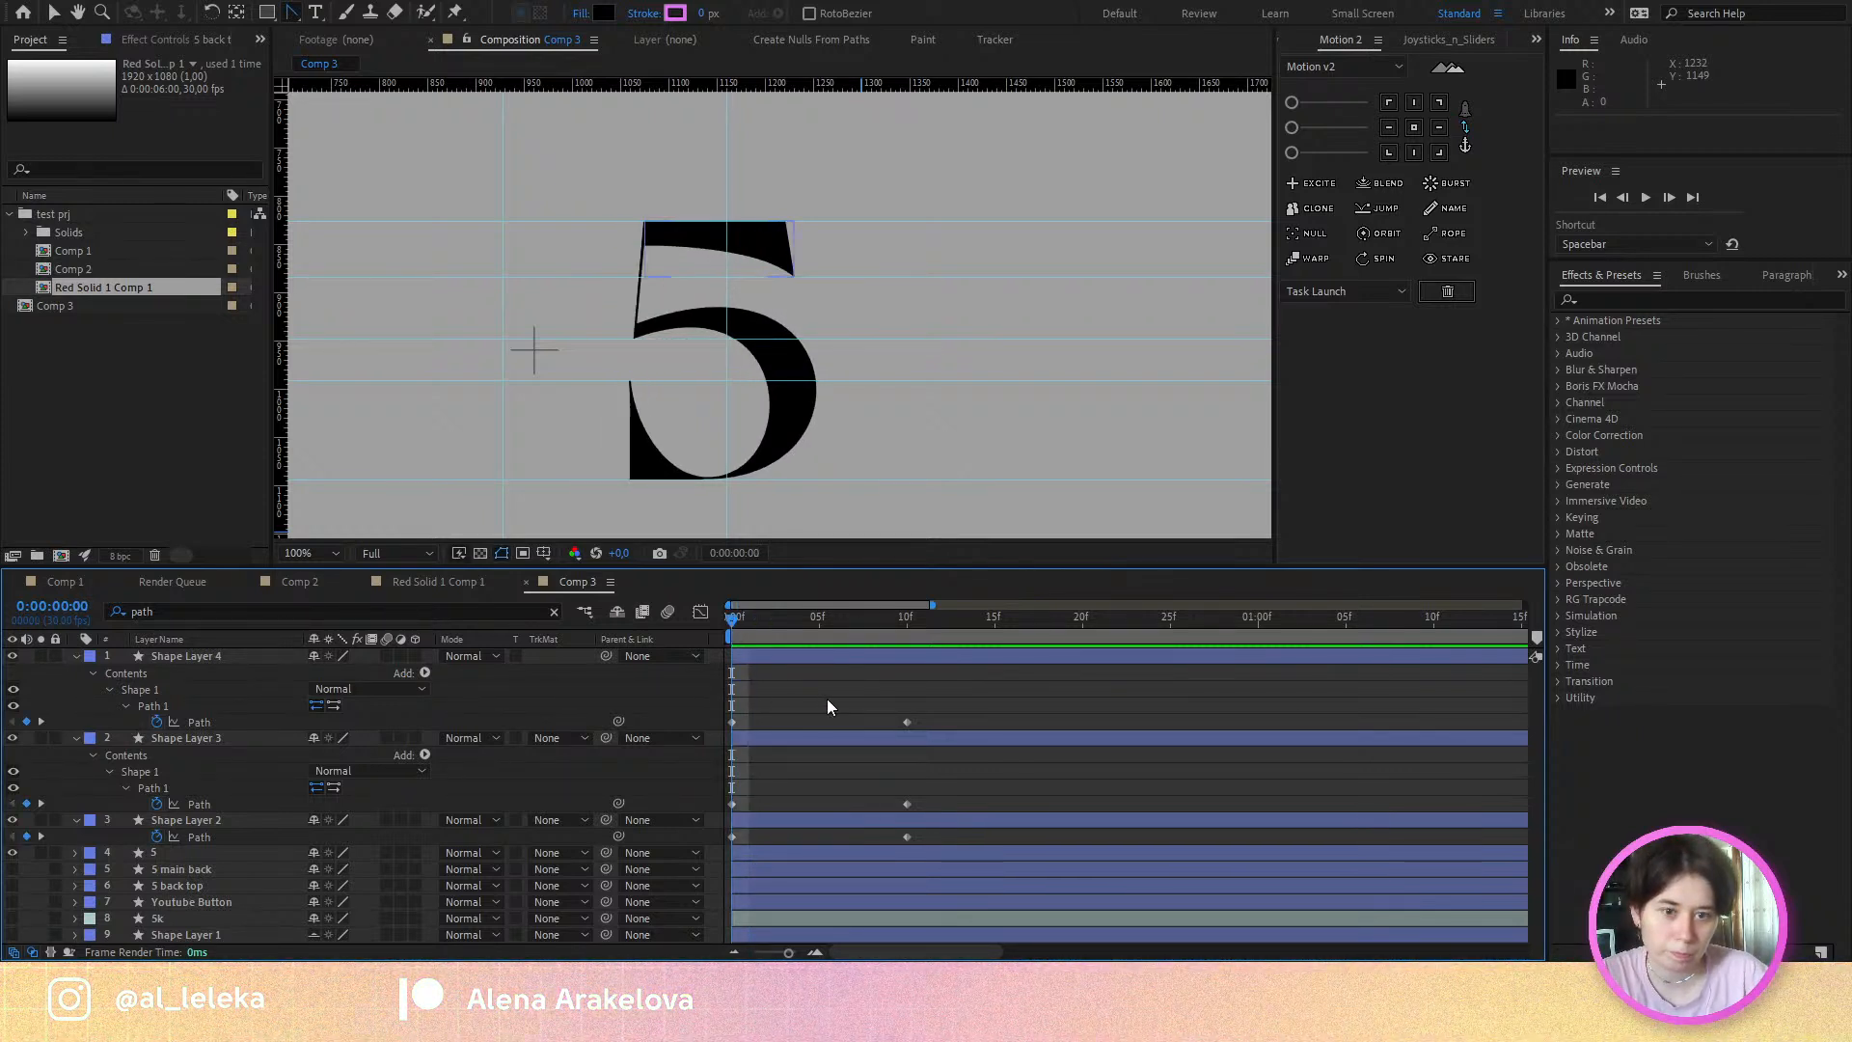
left_click(767, 621)
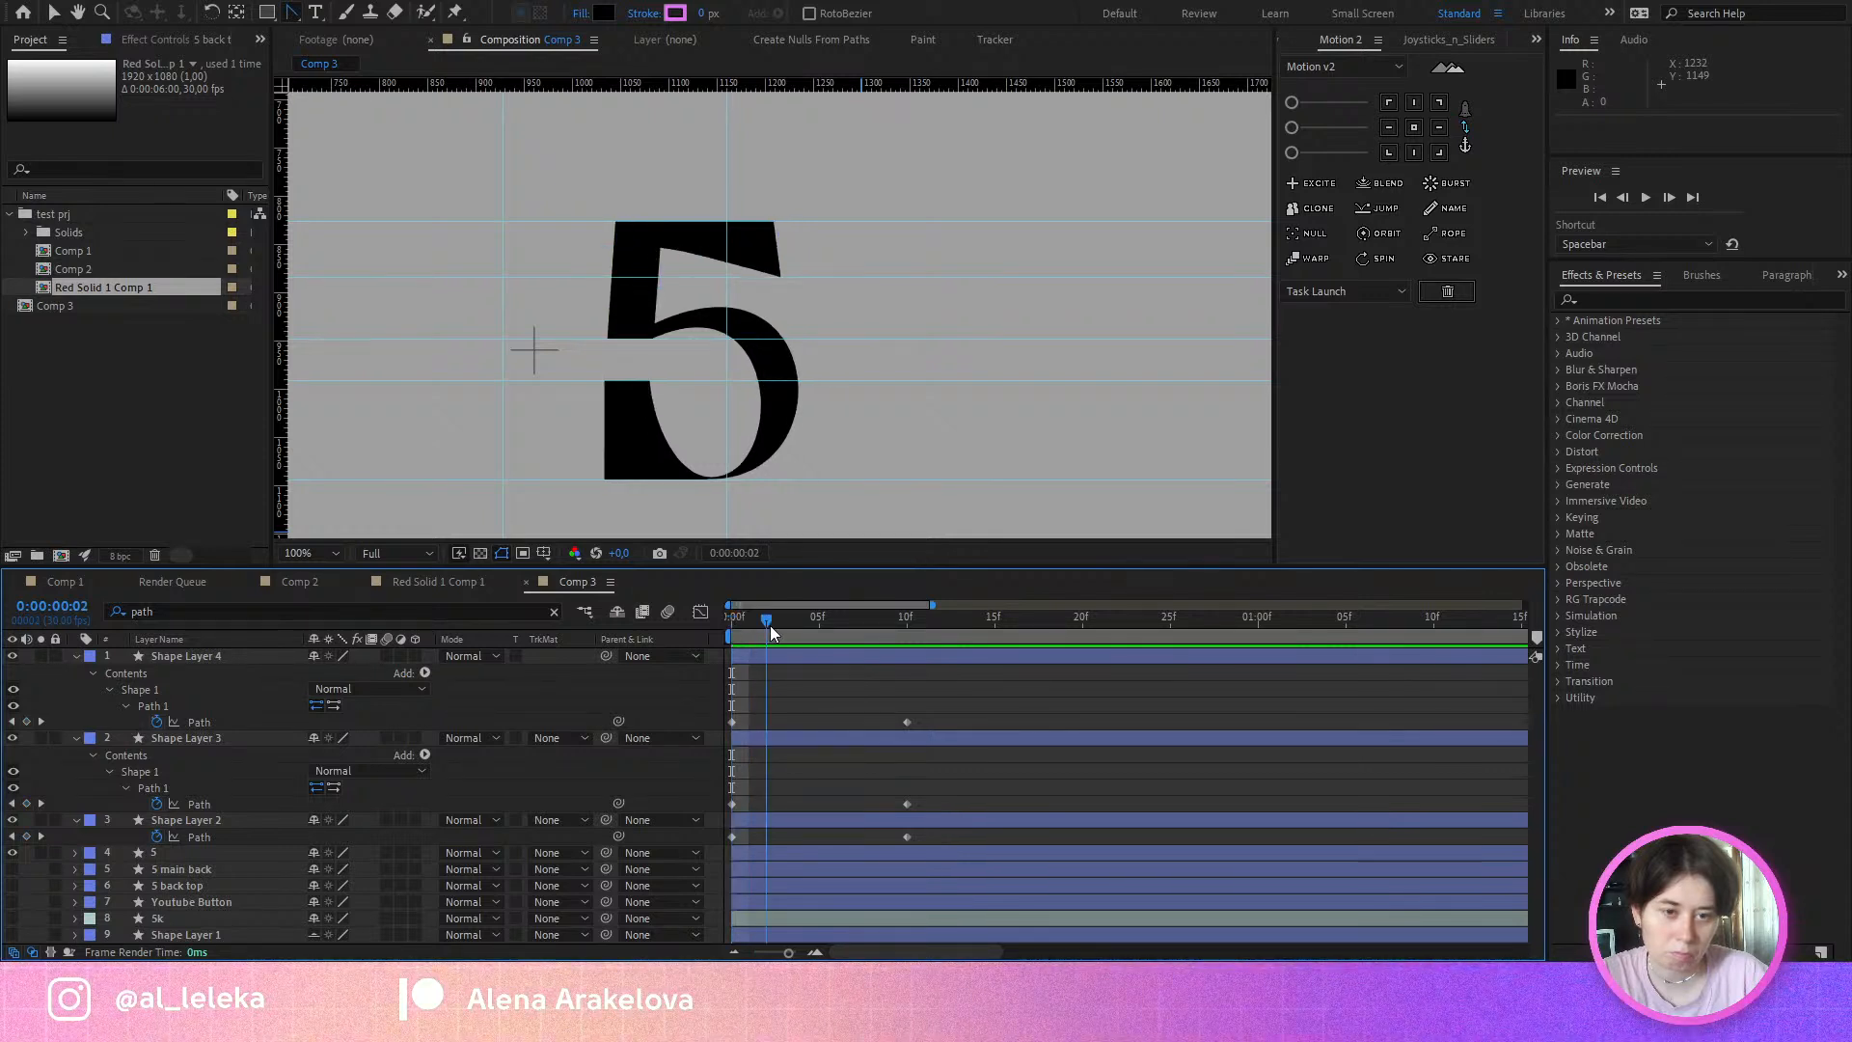
left_click_drag(769, 625, 687, 634)
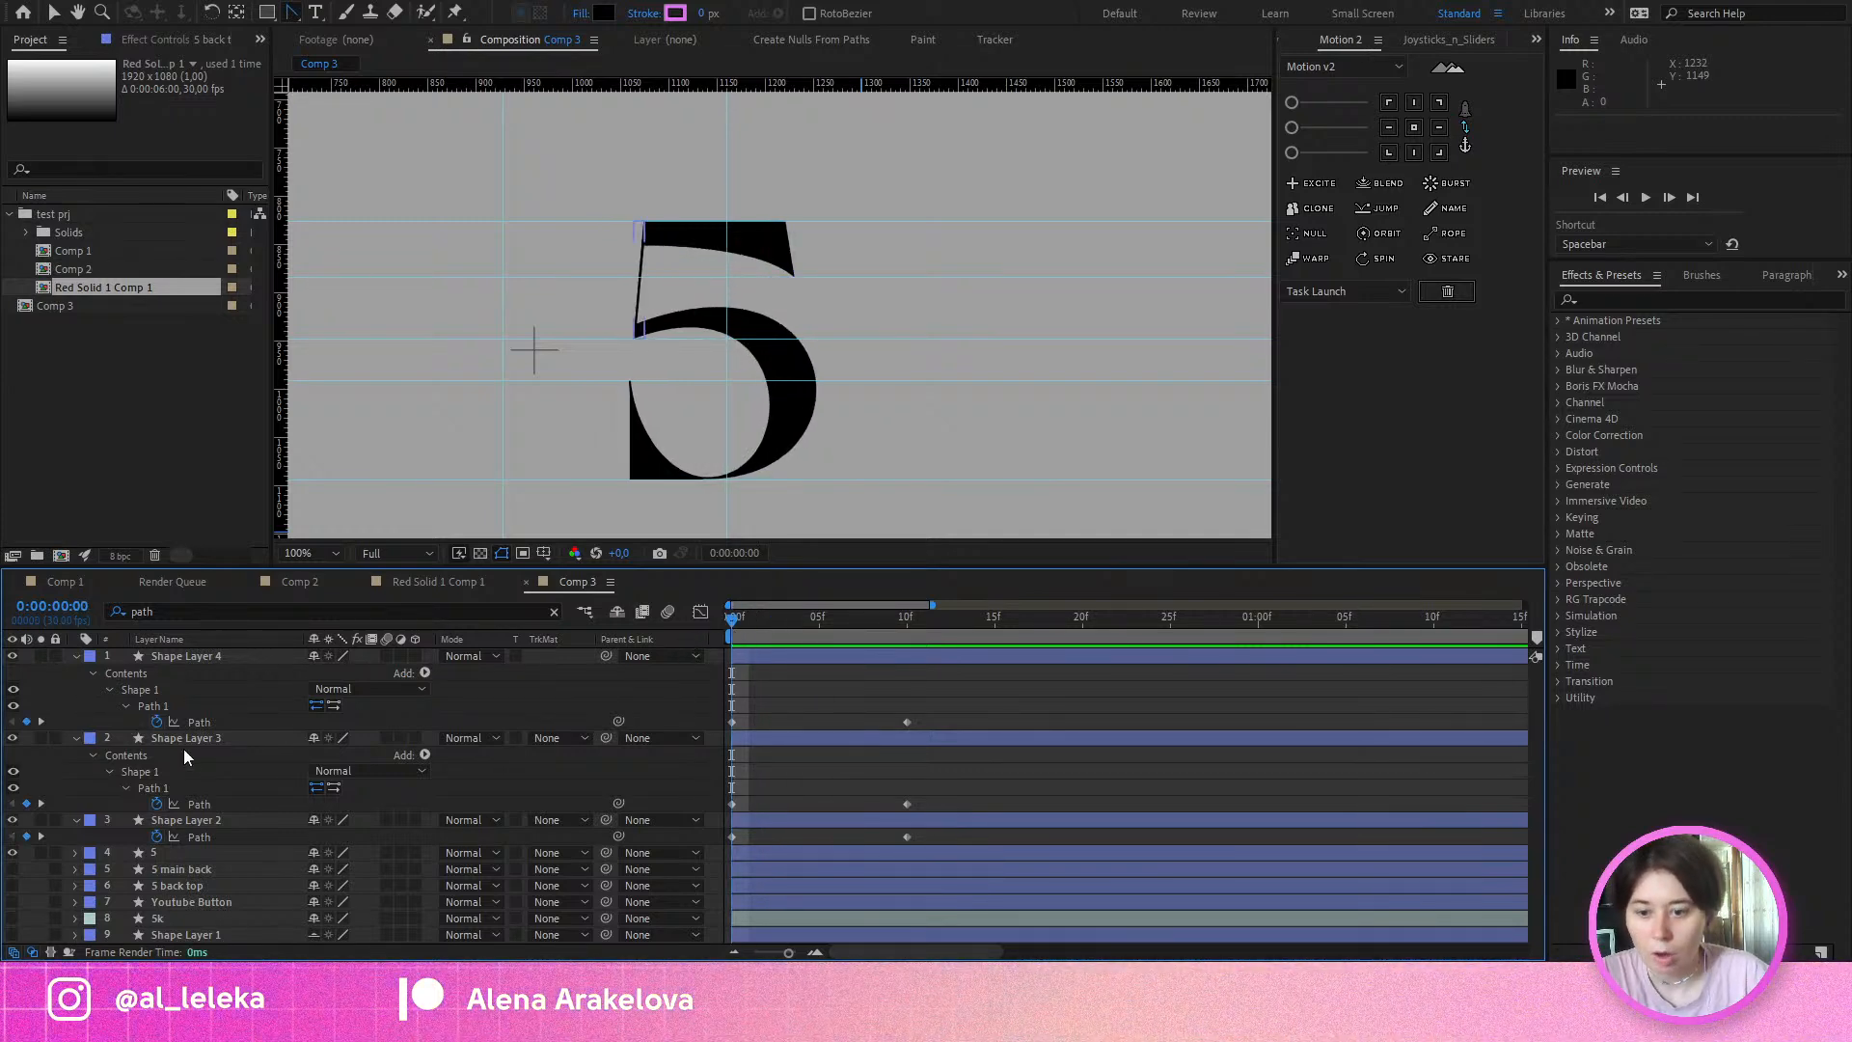
Step: Delete Shape Layer 4's Path keyframe at frame 10
left_click(189, 655)
left_click(200, 722)
scroll(694, 329, "up", 2)
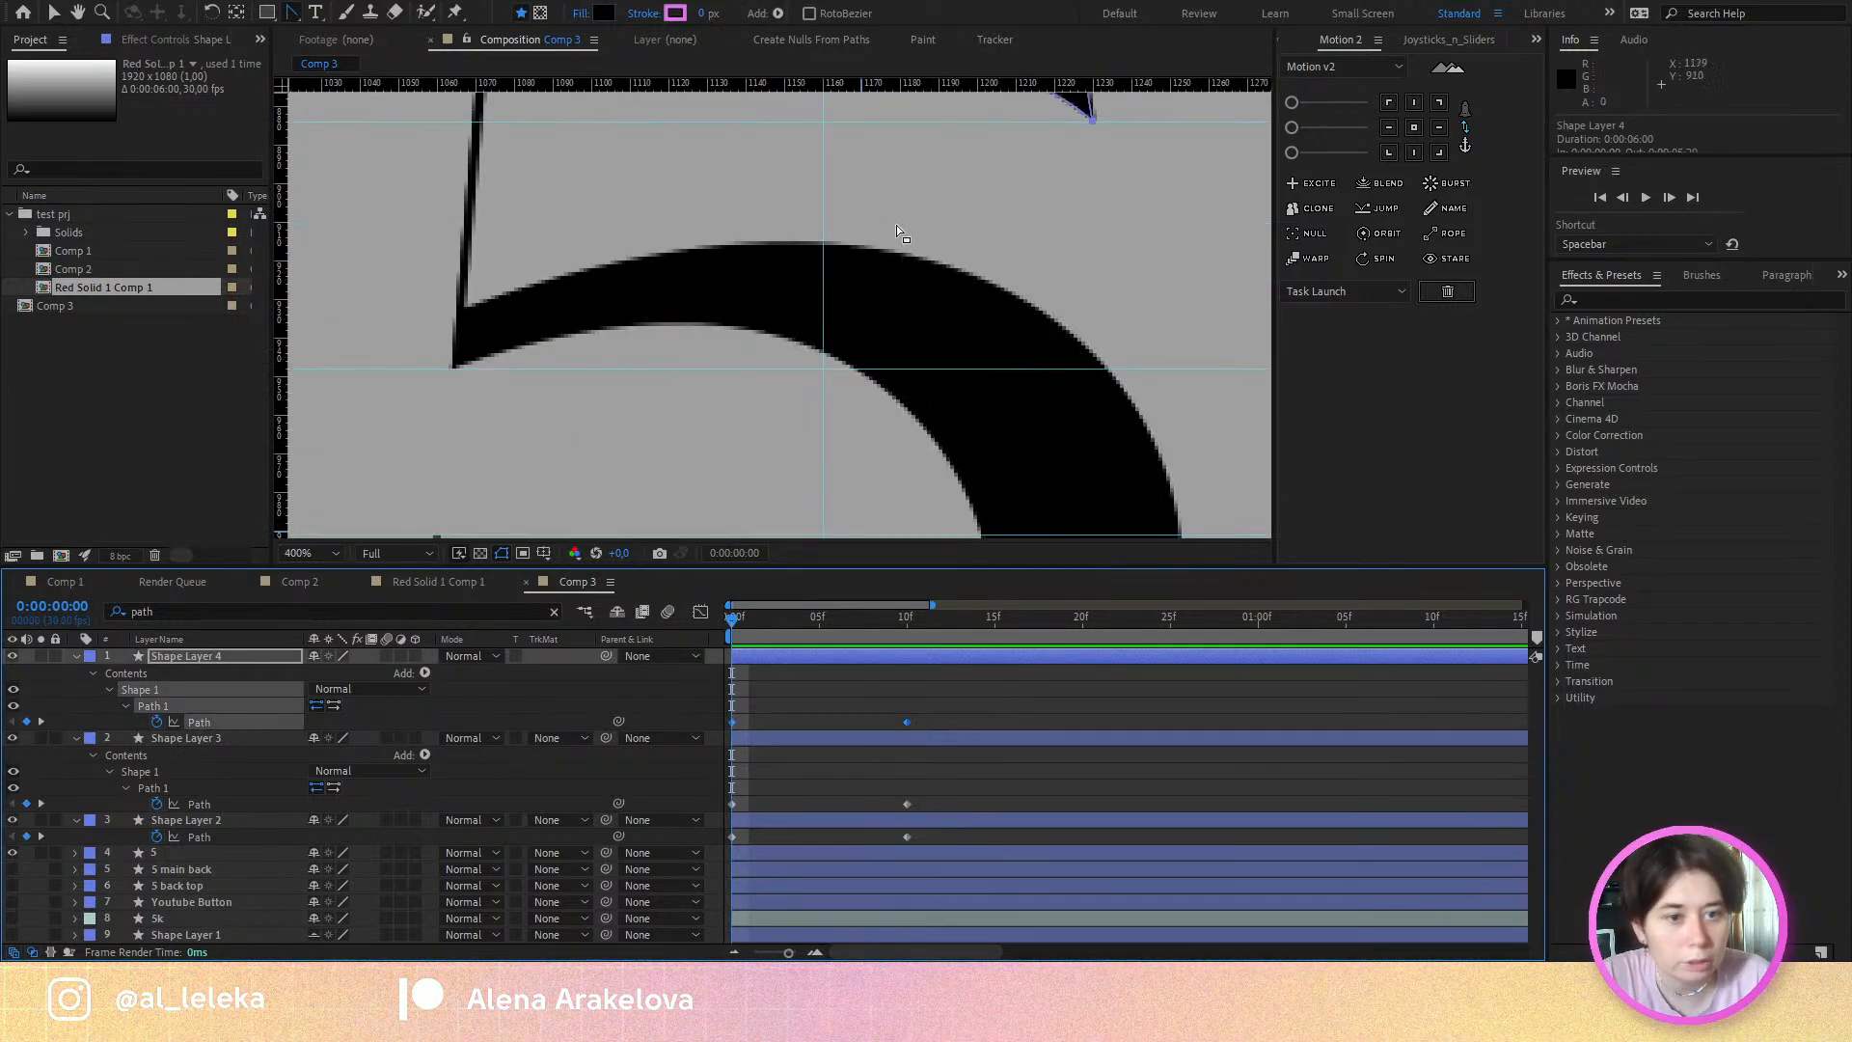
left_click_drag(772, 328, 470, 579)
left_click(290, 12)
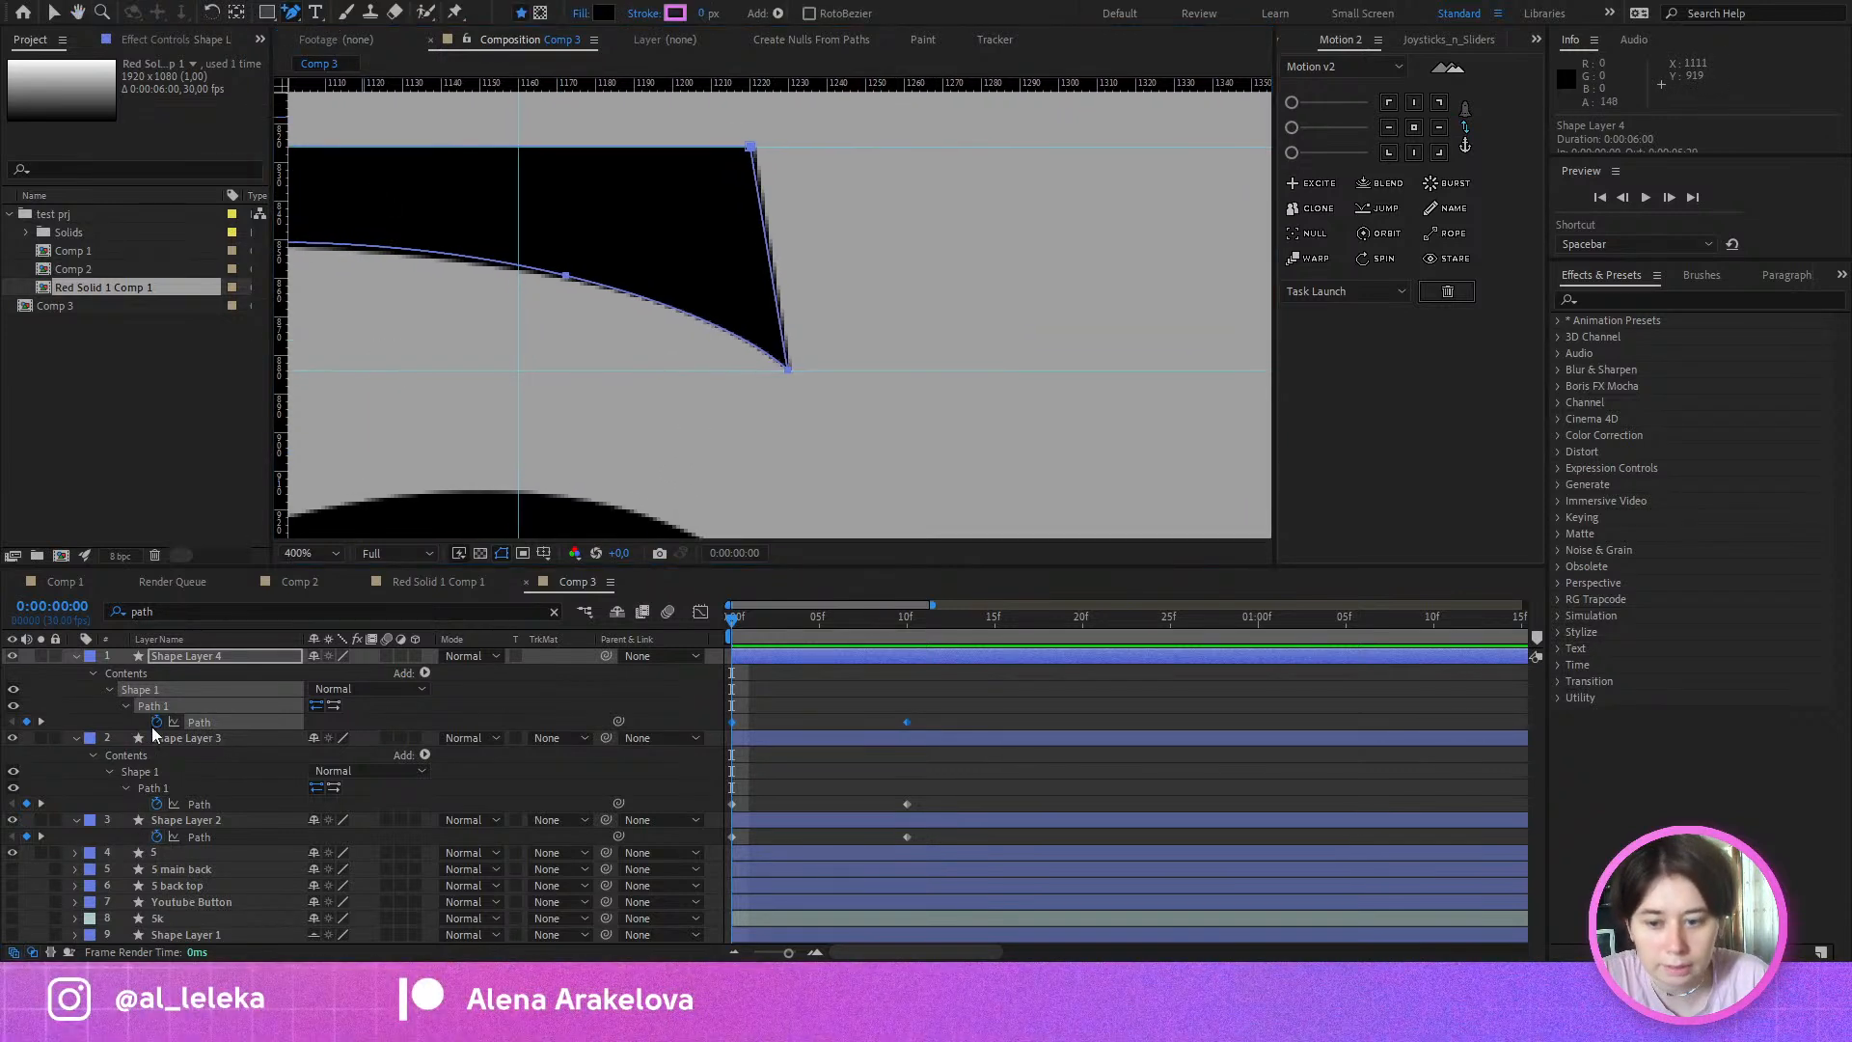
key("Delete")
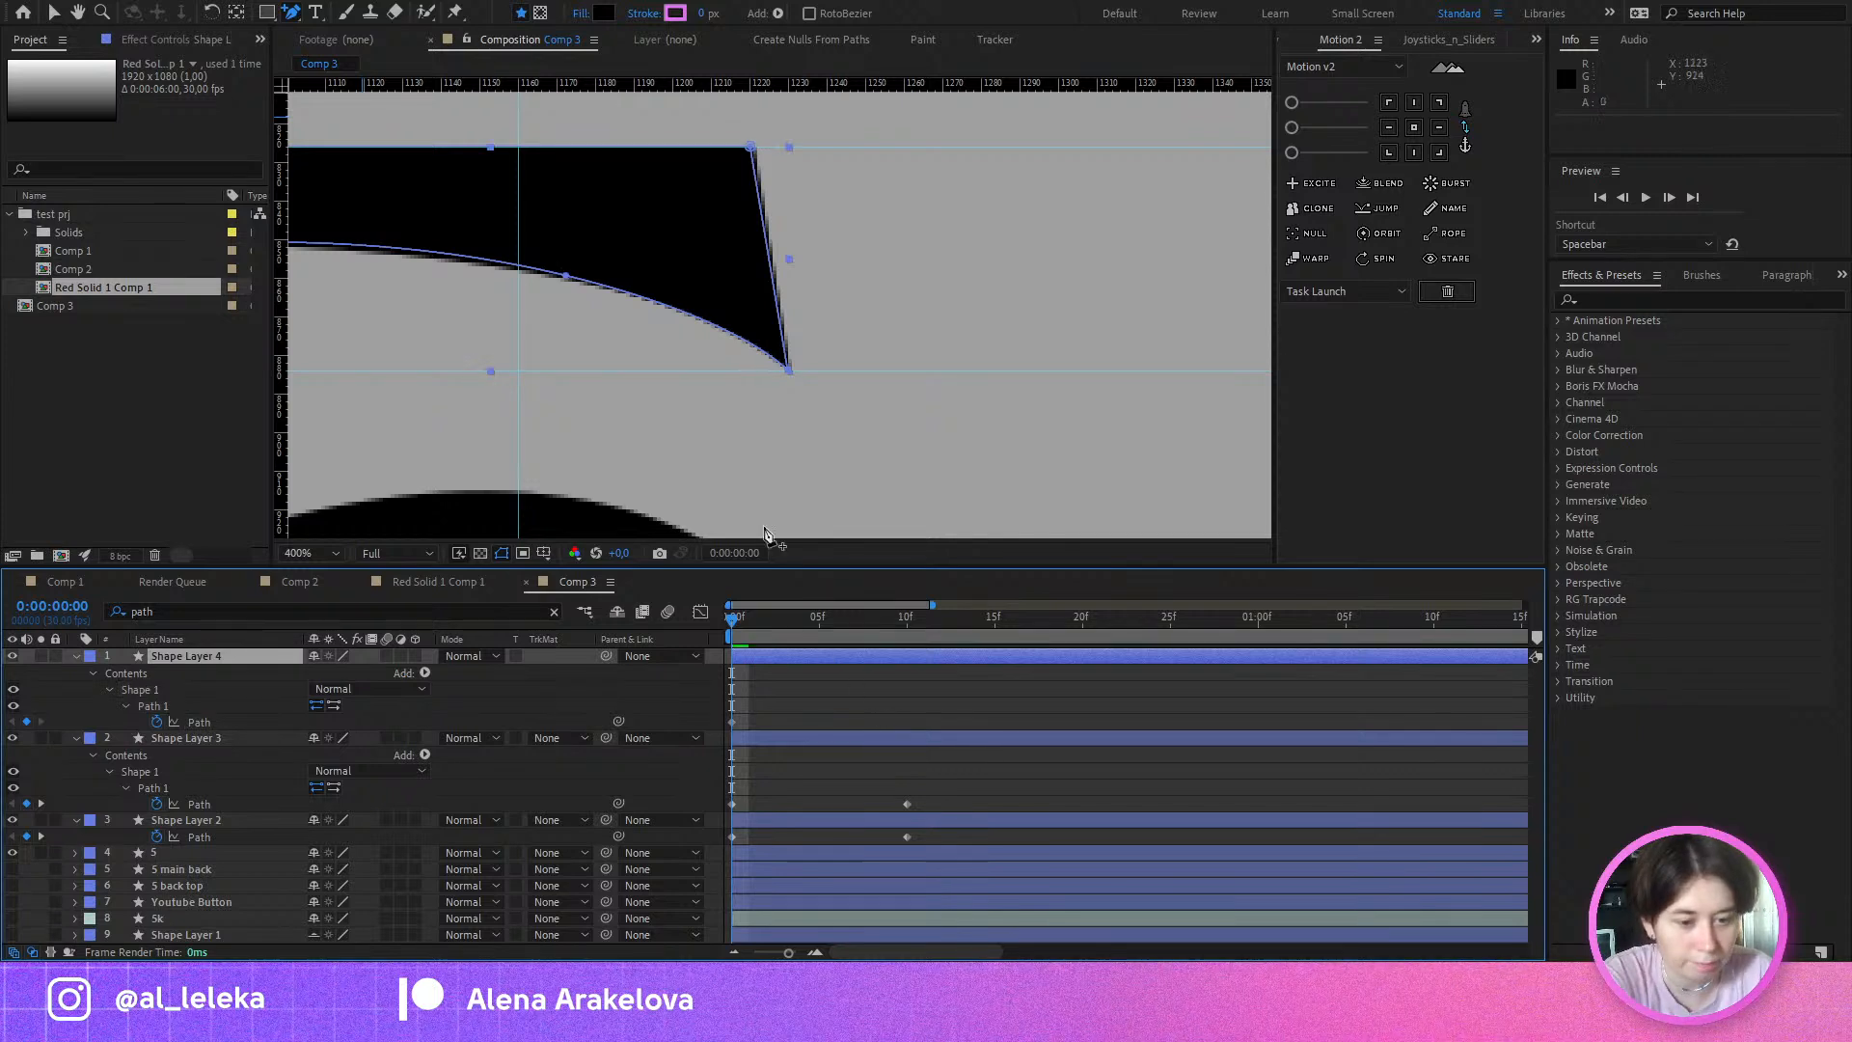
Step: At frame 0, add an extra vertex at the top bar's lower-right tip with the Pen tool and fit the tip to the horizontal guide
scroll(781, 372, "up", 2)
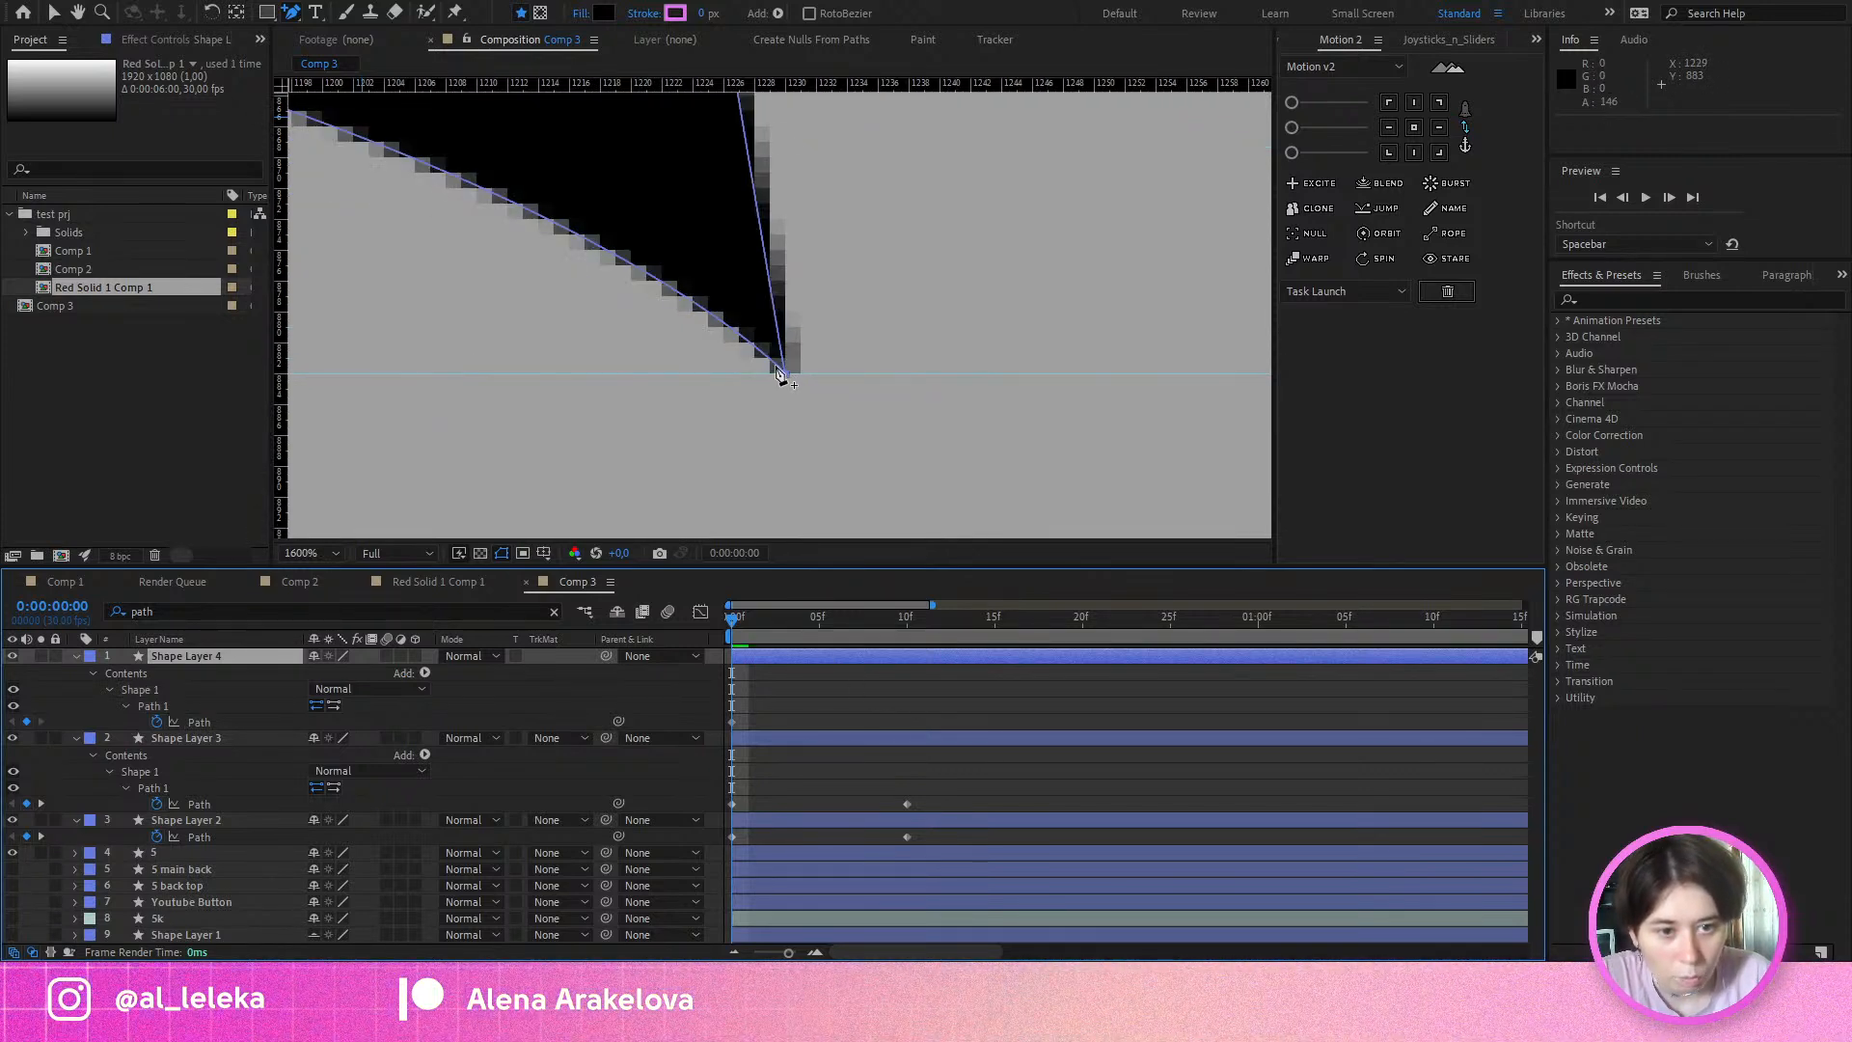
left_click(782, 357)
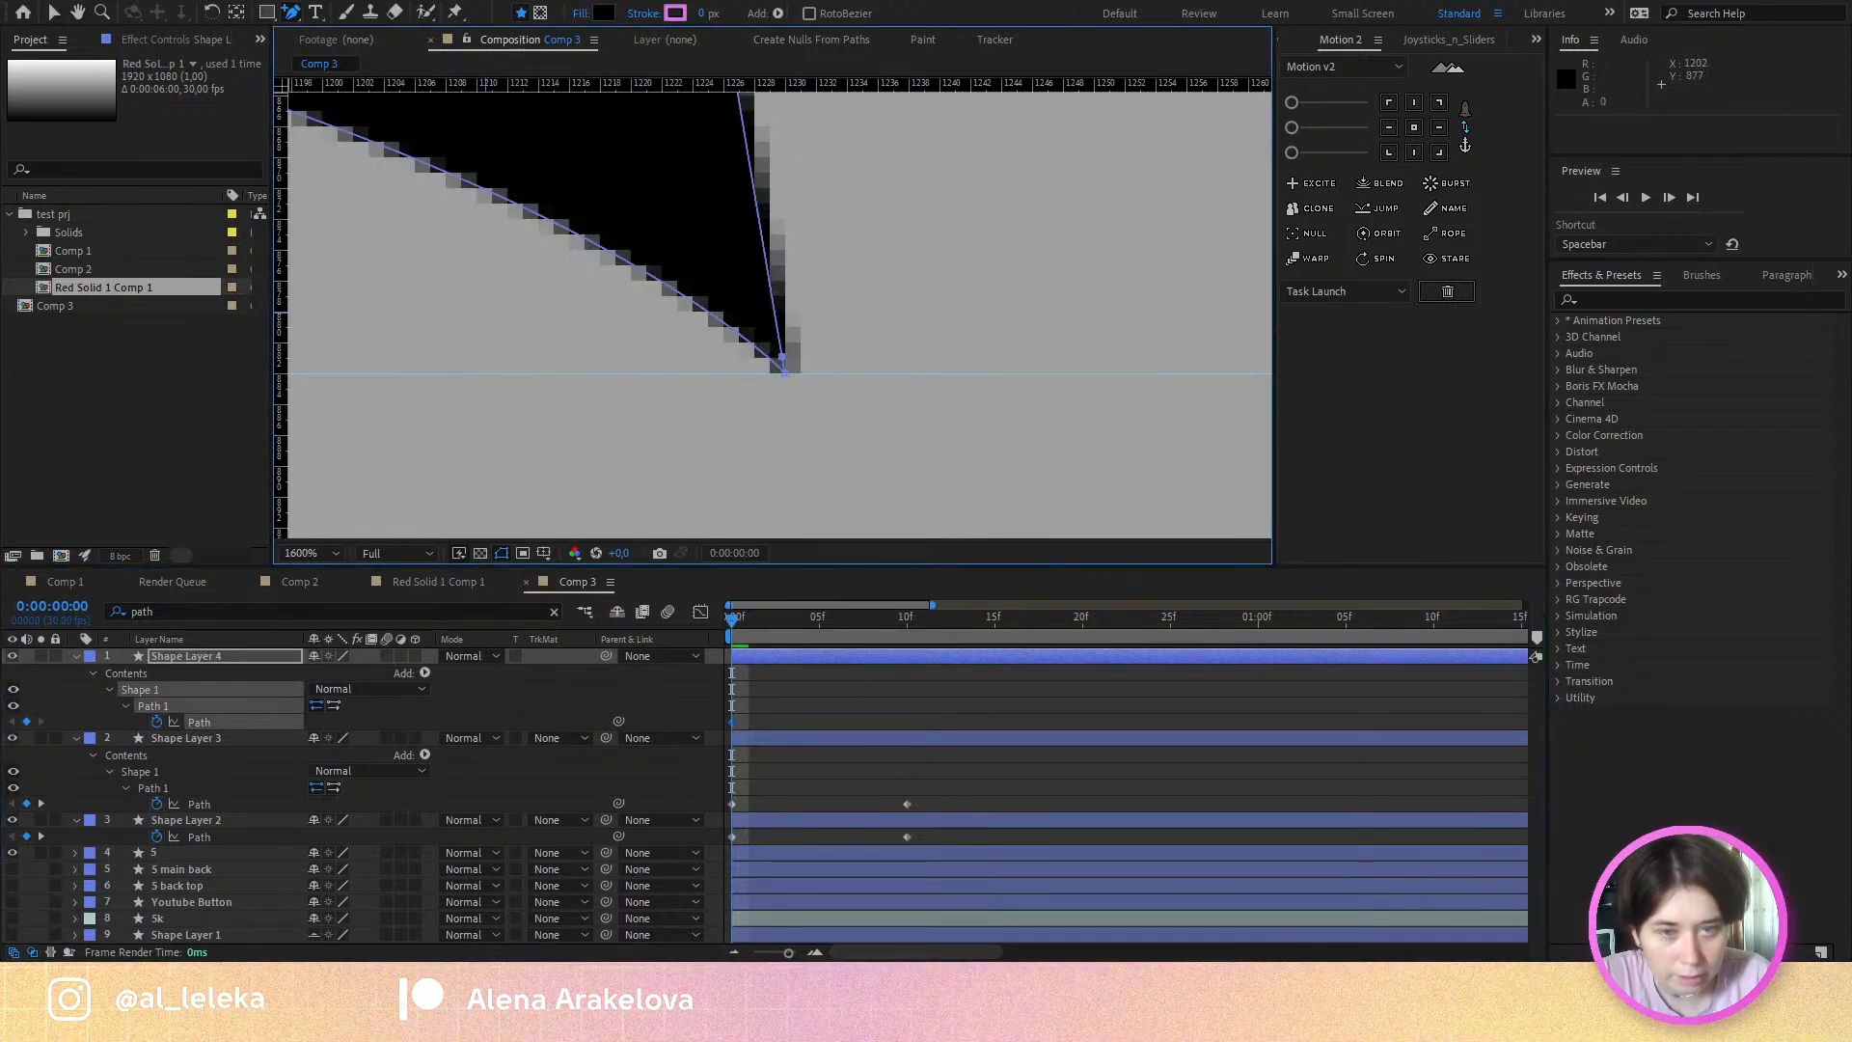
key("v")
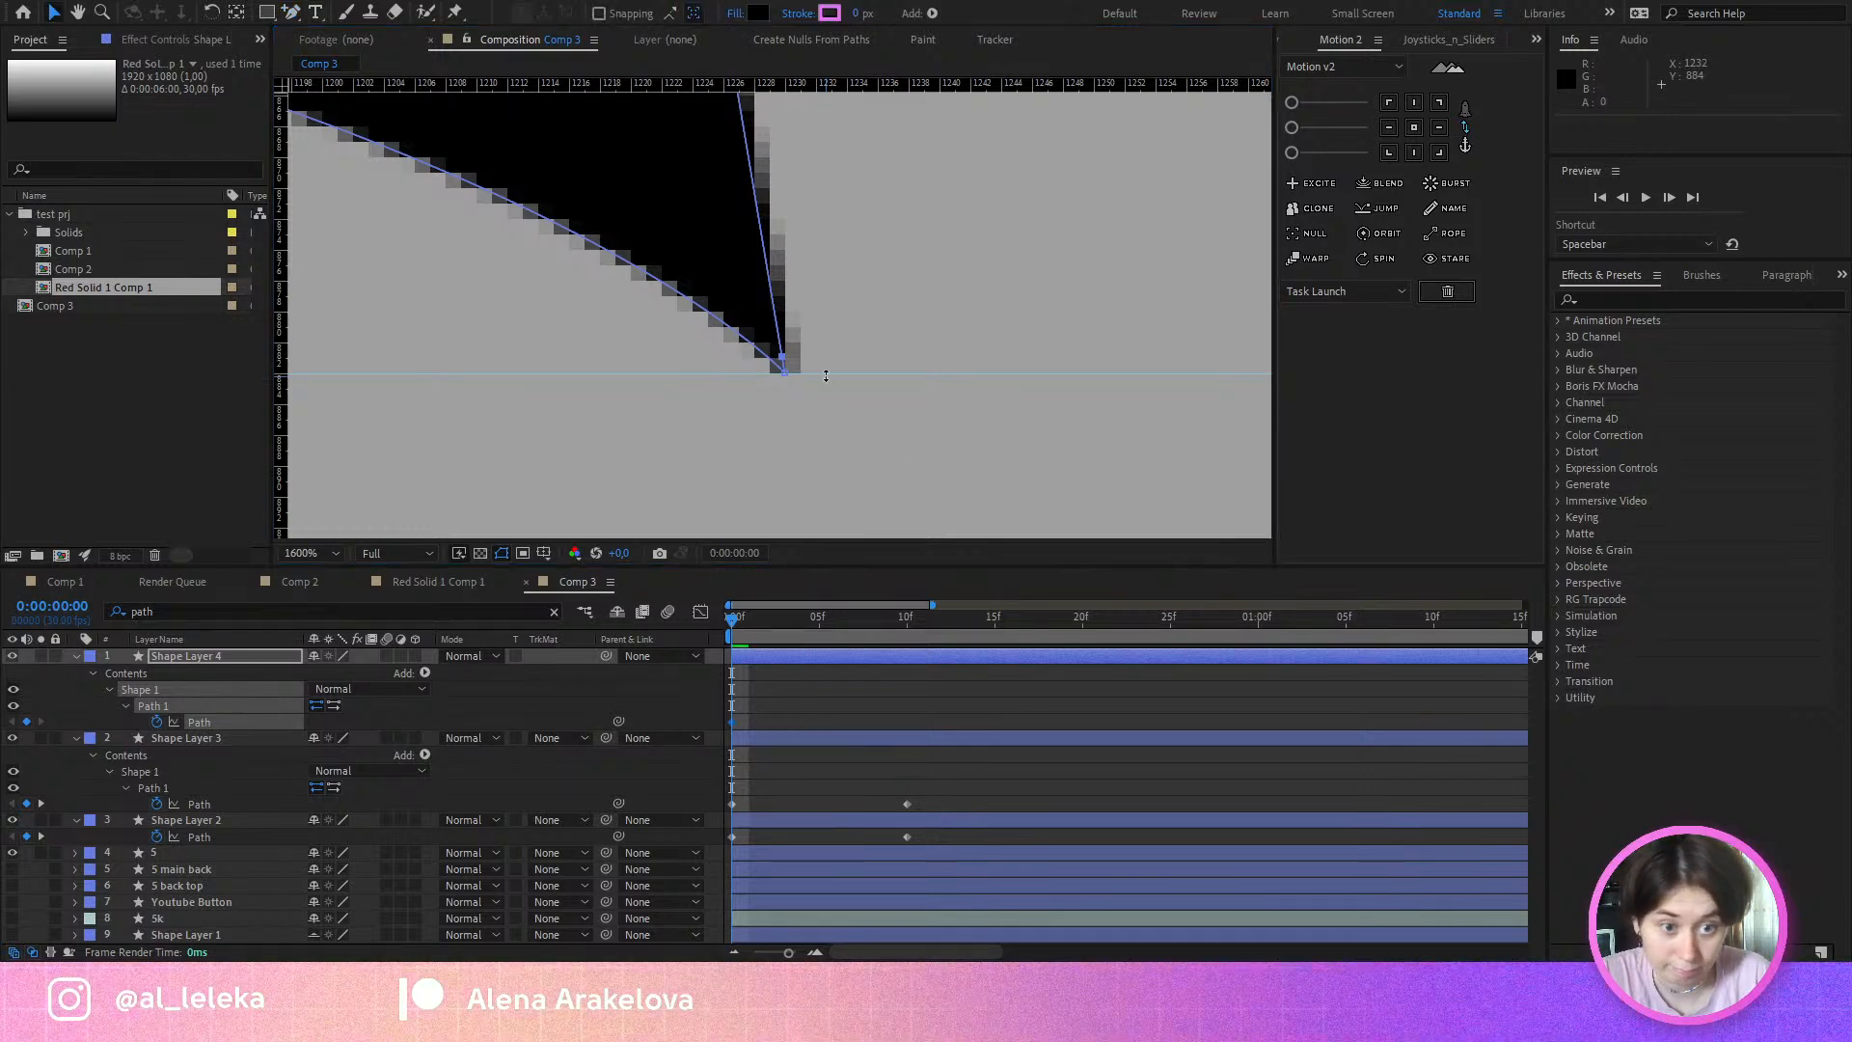
left_click(784, 377)
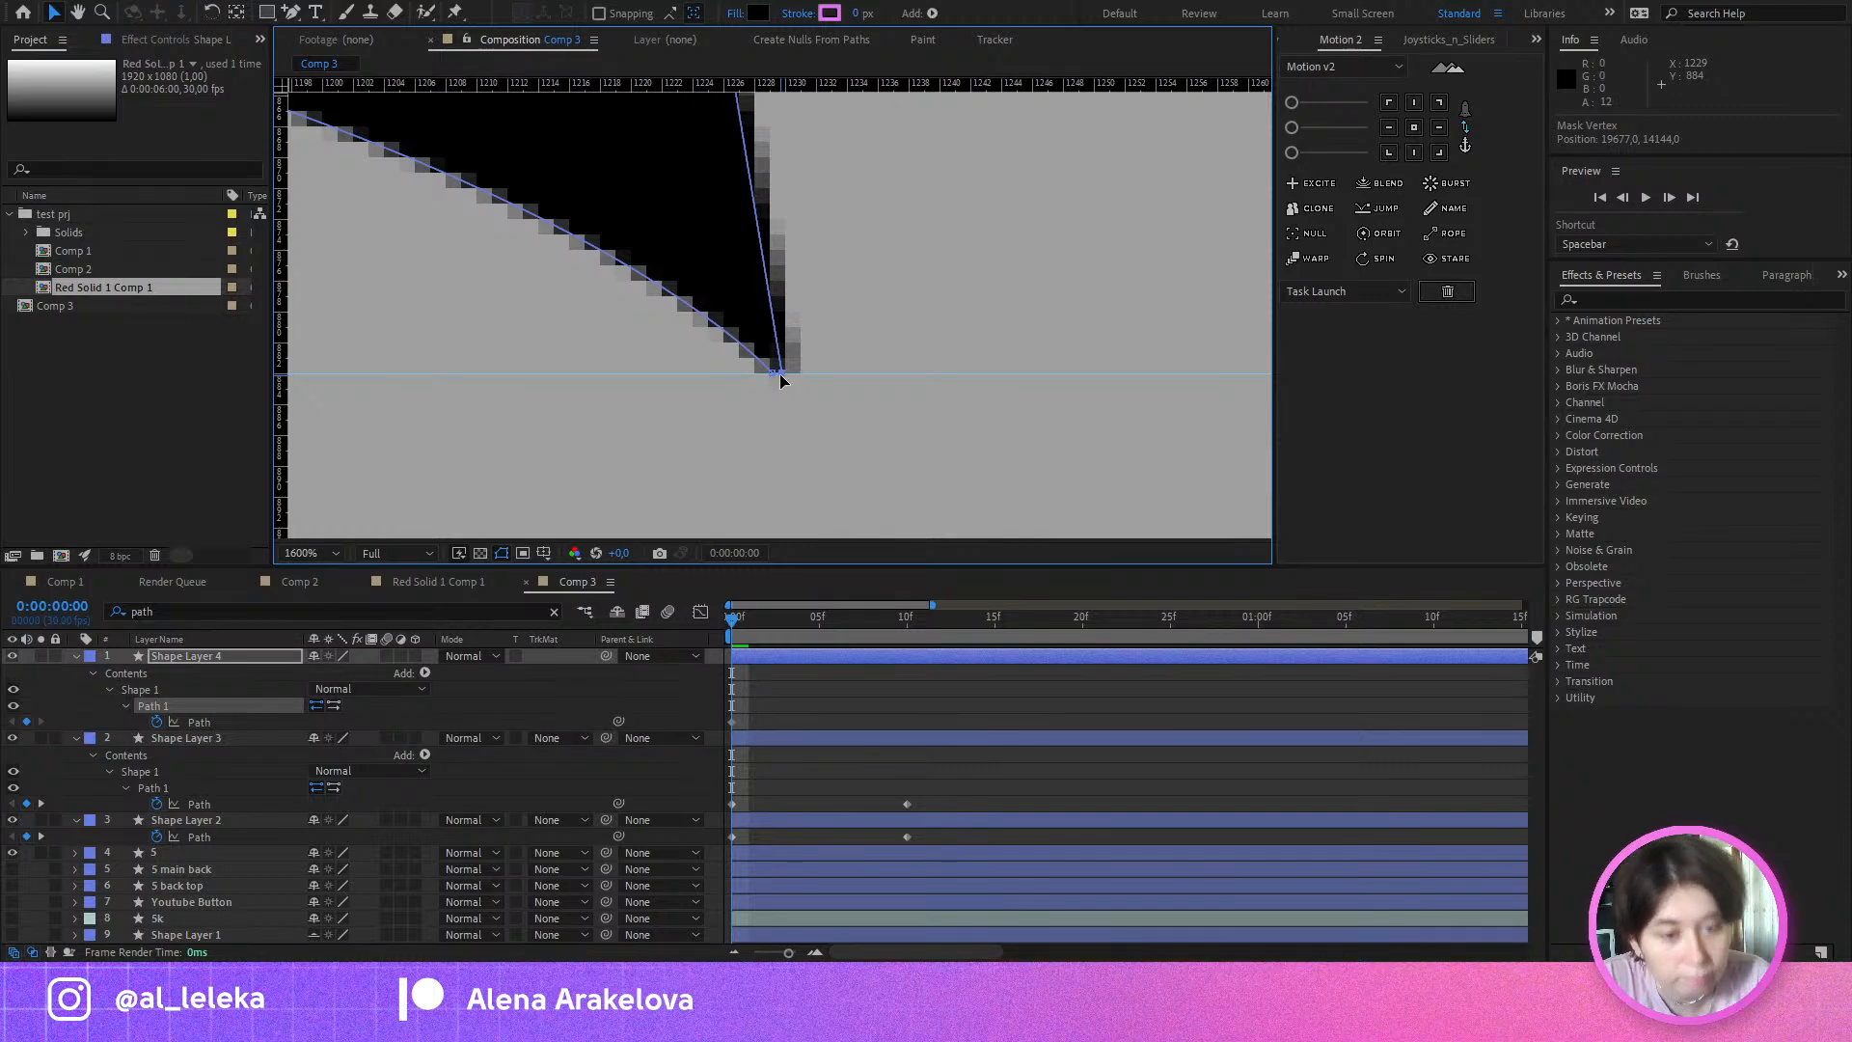
Step: At frame 10, move one of the top bar's tip vertices and the lower edge's curve point to the left vertical guide
left_click(905, 628)
scroll(745, 340, "down", 1)
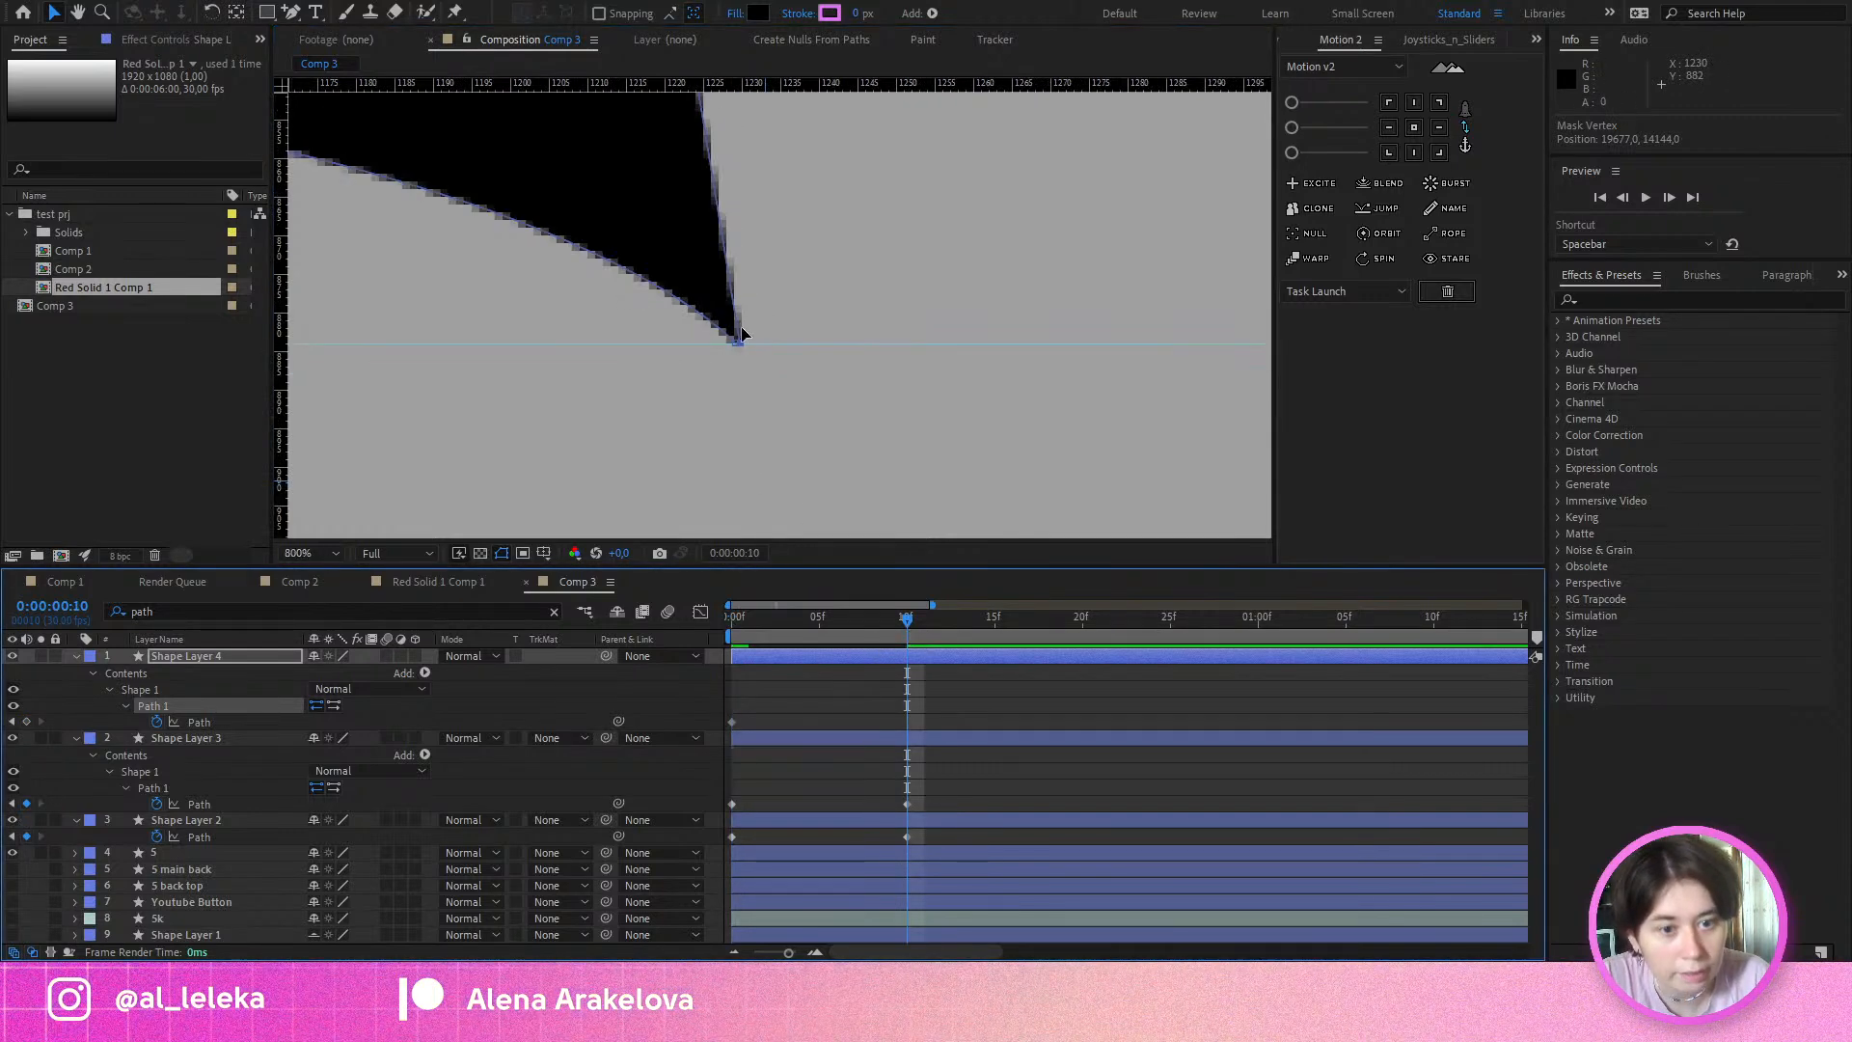
left_click_drag(735, 344, 574, 398)
scroll(1069, 392, "down", 2)
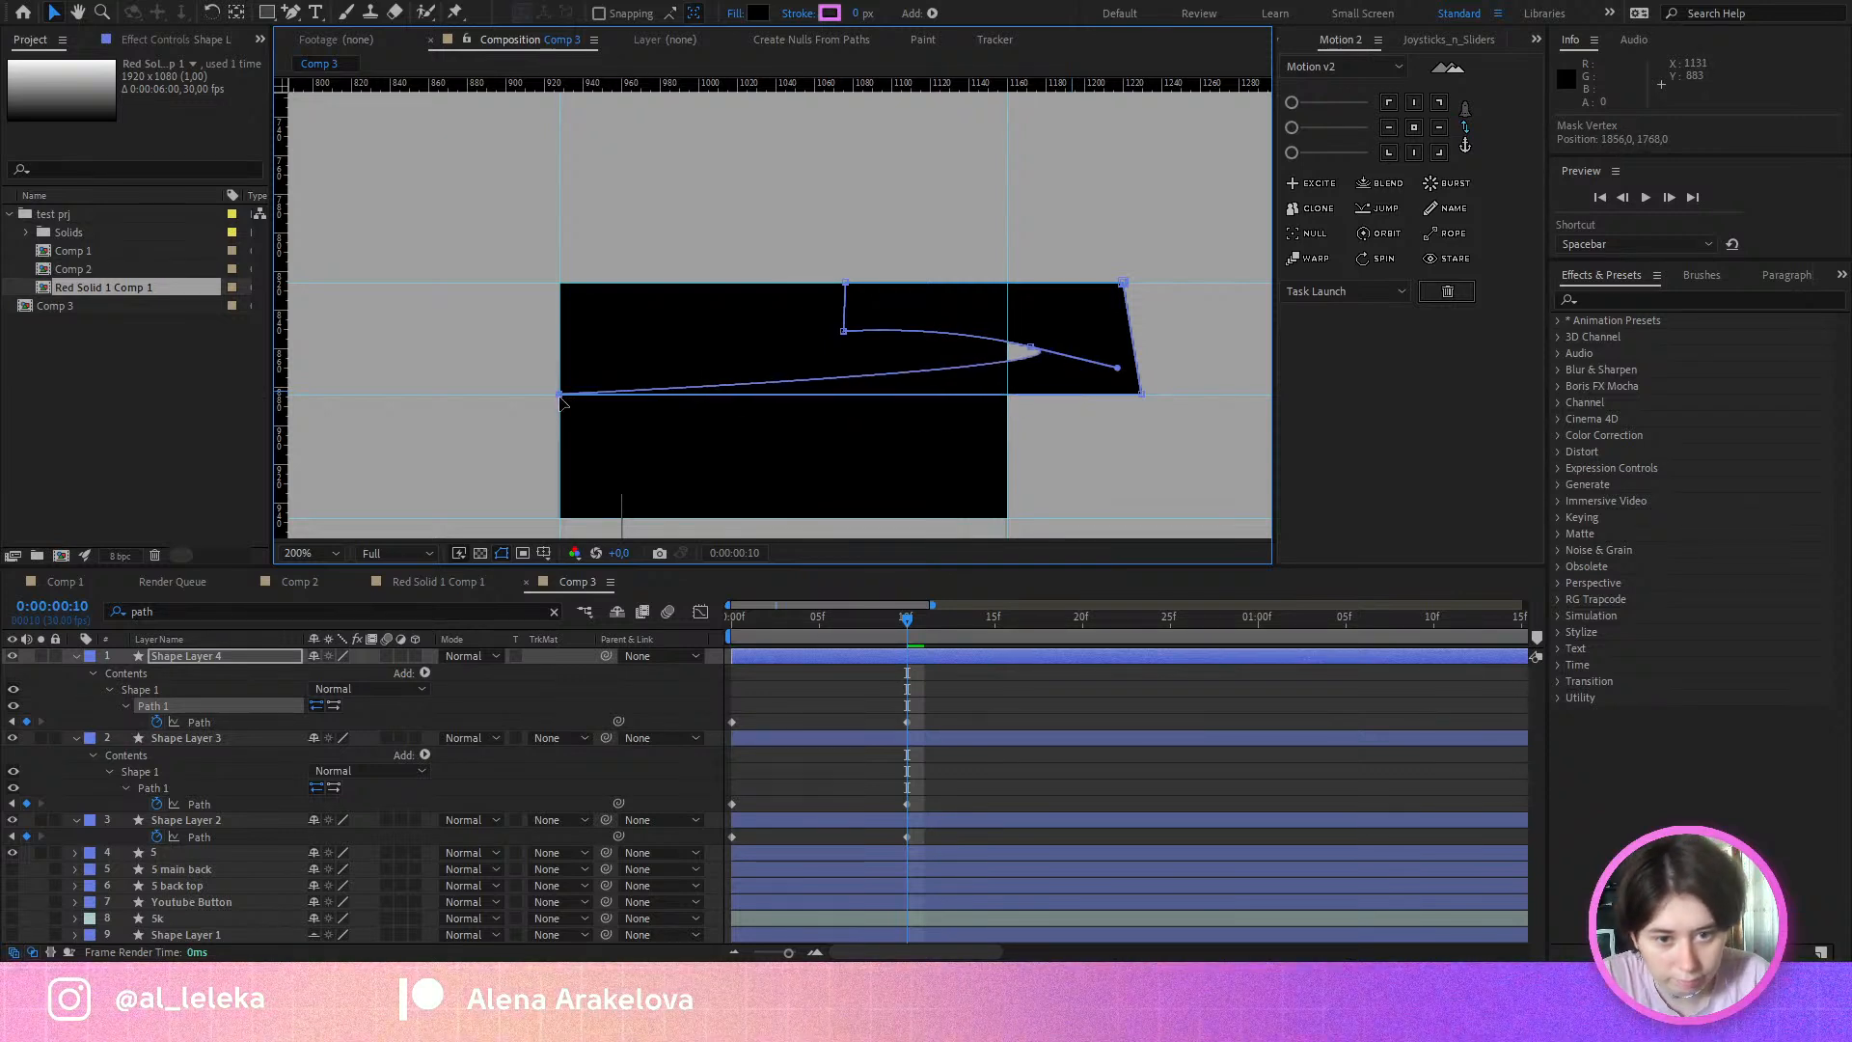
left_click_drag(1032, 354, 556, 374)
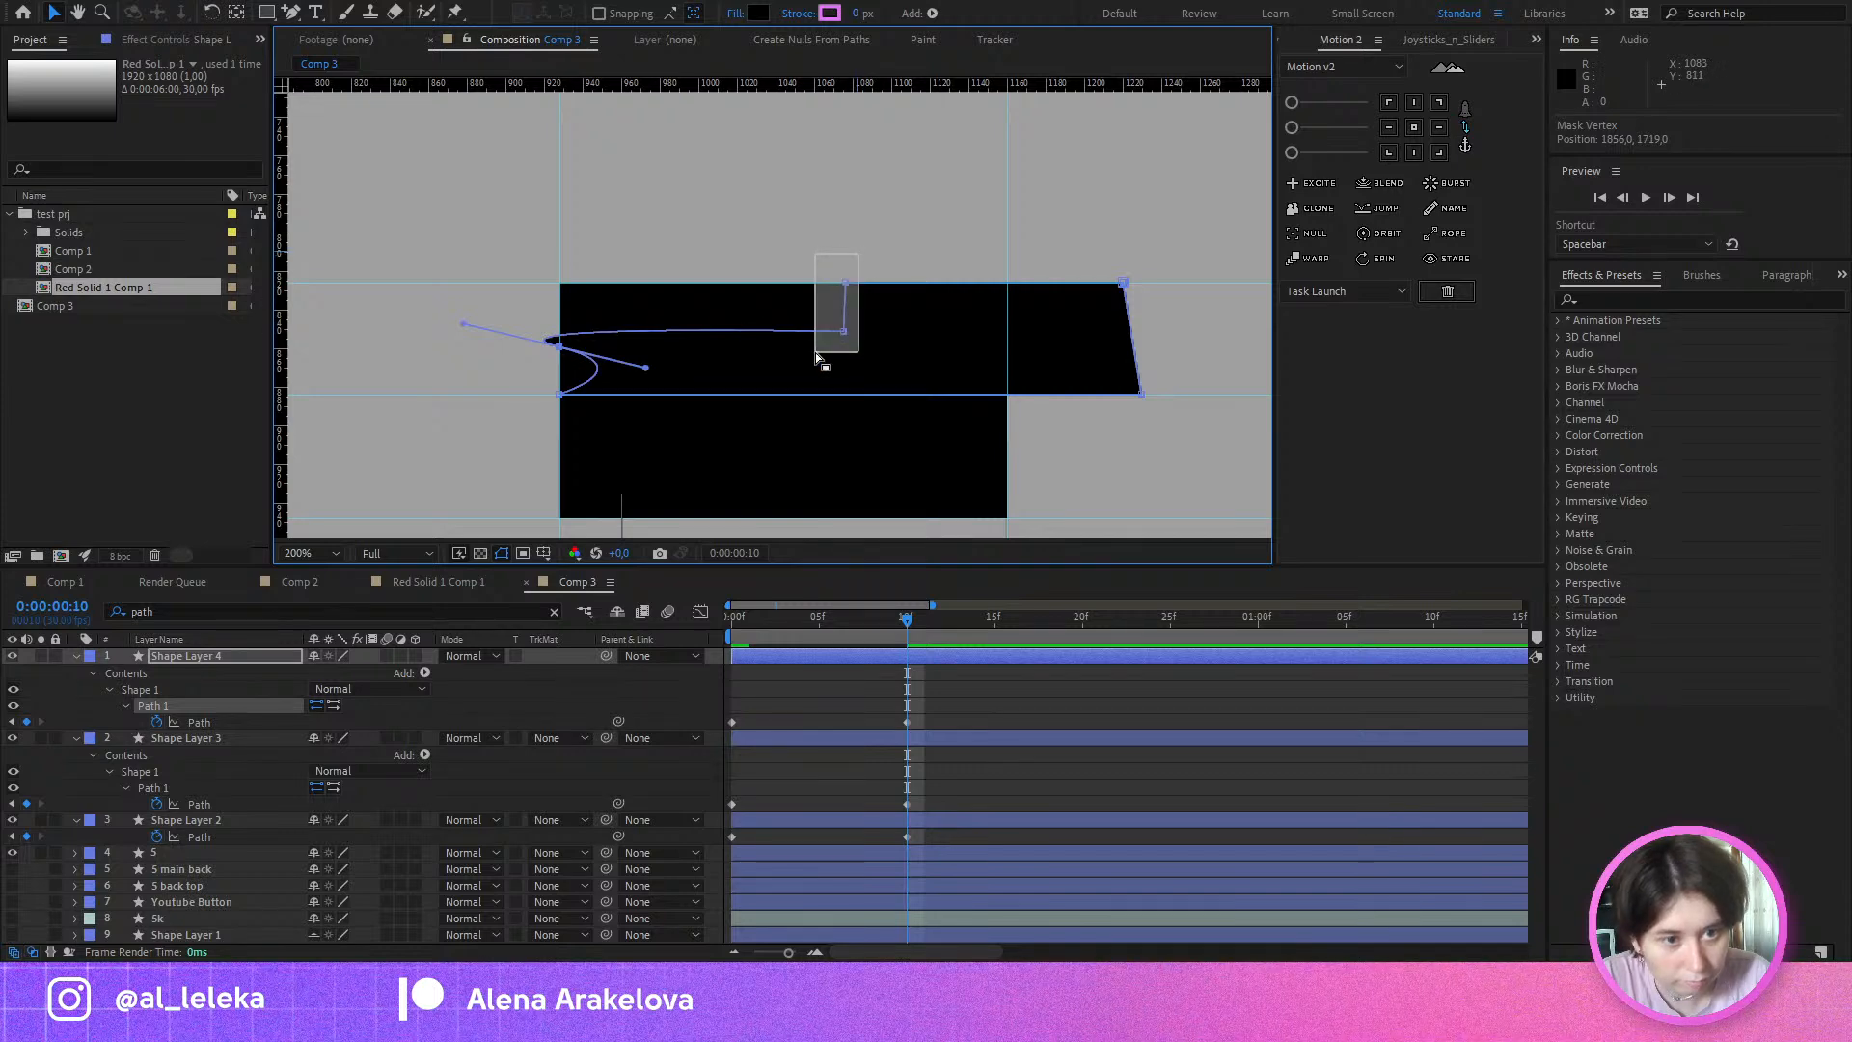
Step: Move the top bar's two left-end vertices to the left guide and align the curve point's handles vertically along it
left_click_drag(816, 355, 560, 315)
scroll(538, 354, "up", 3)
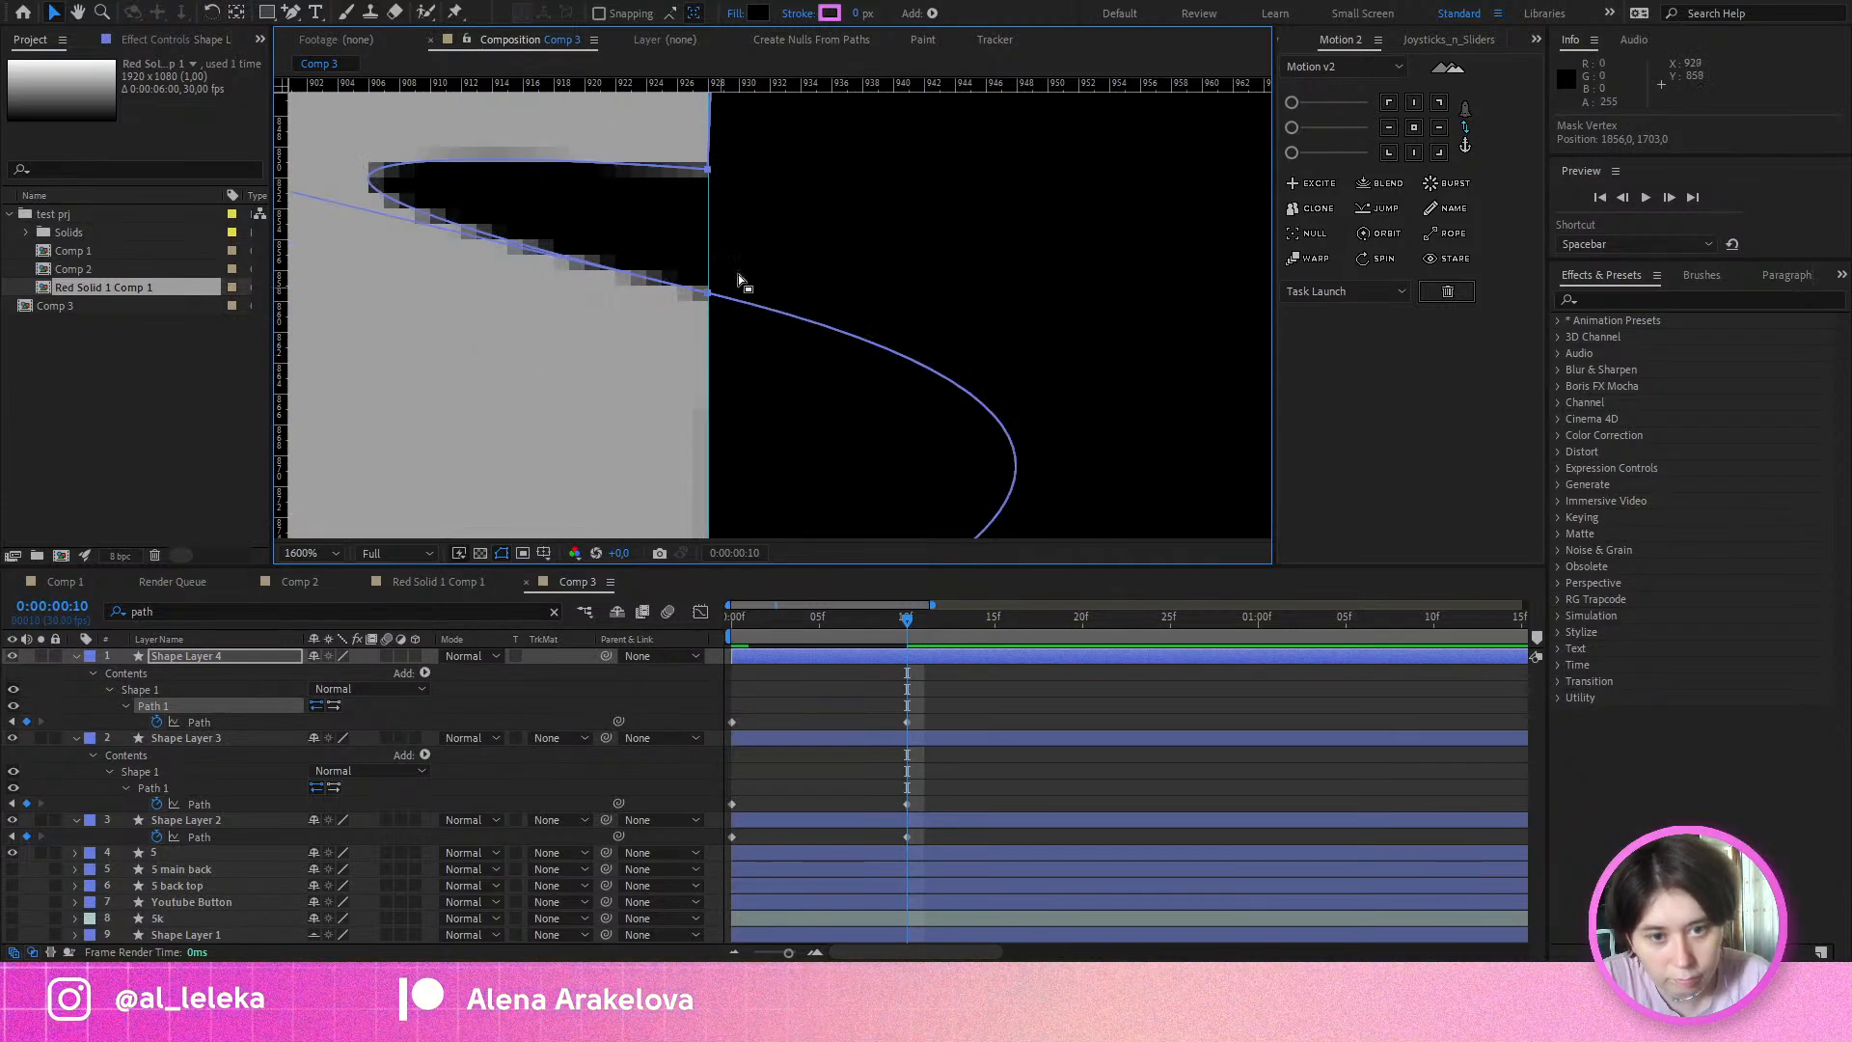
left_click_drag(737, 274, 652, 340)
scroll(696, 241, "down", 2)
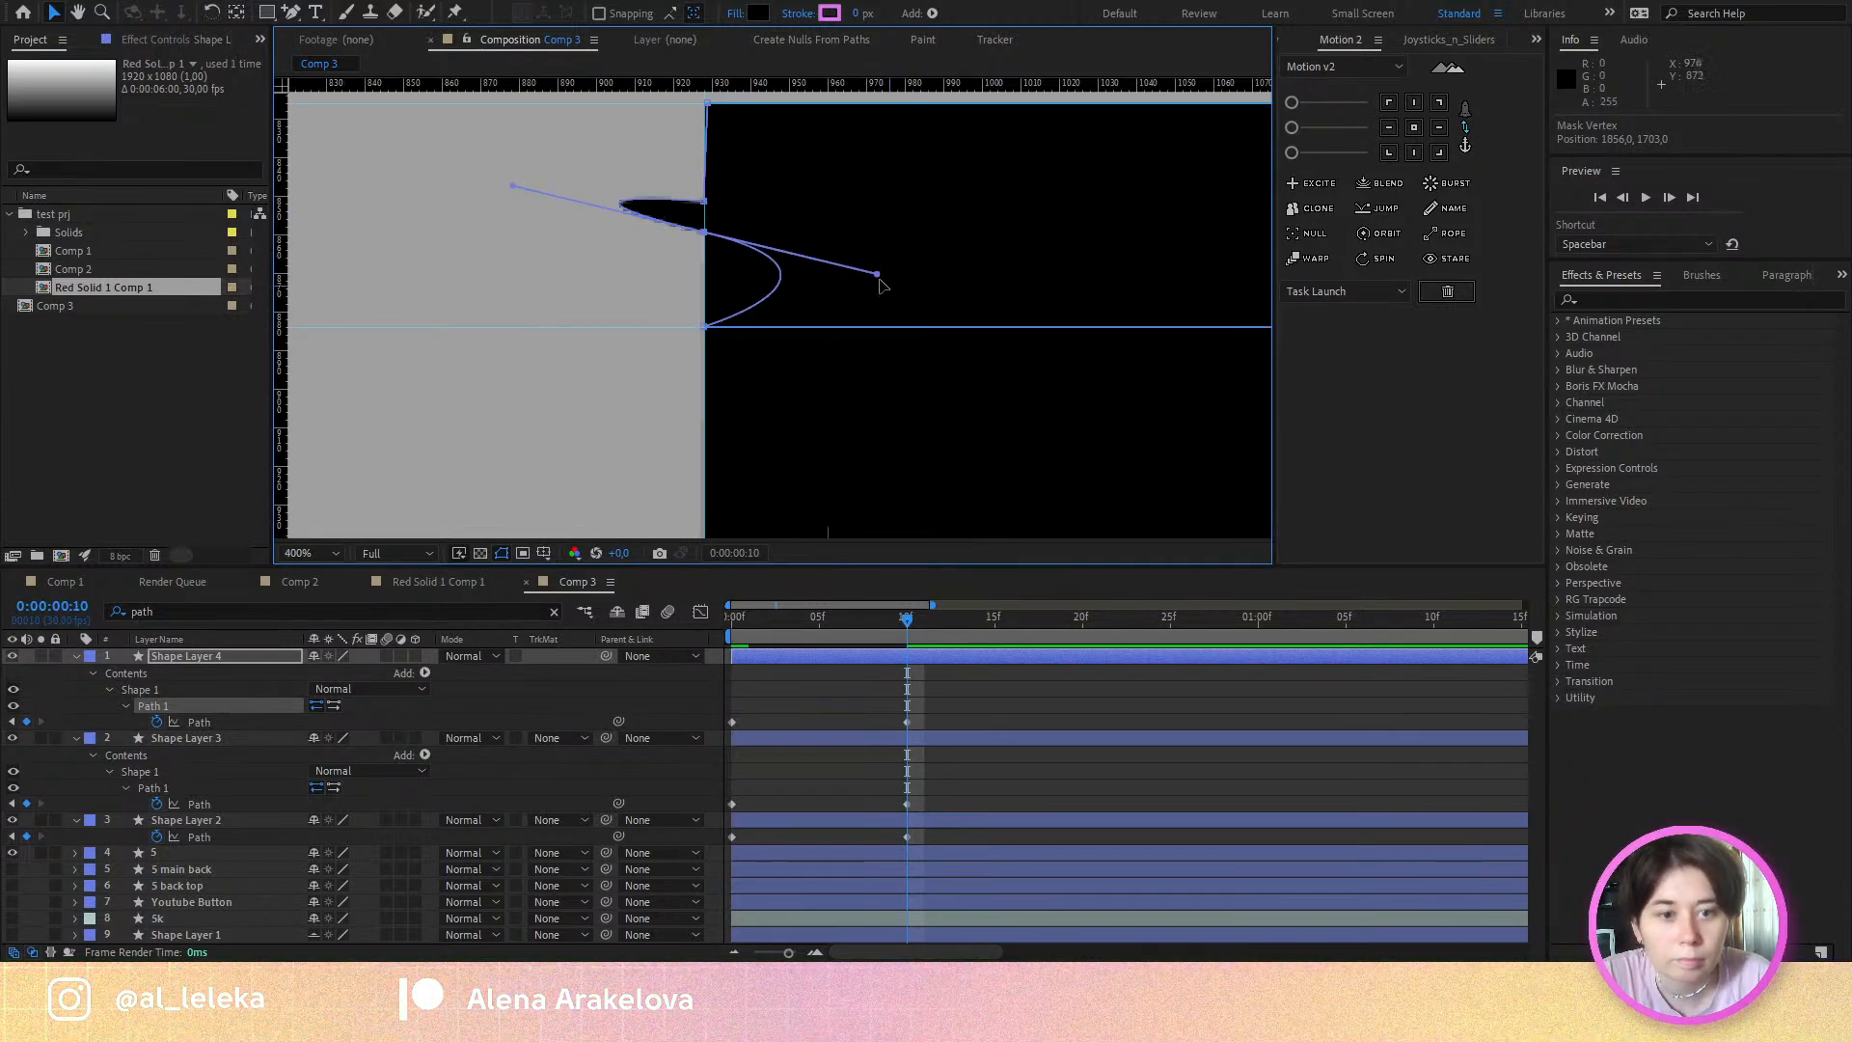
left_click_drag(877, 276, 711, 306)
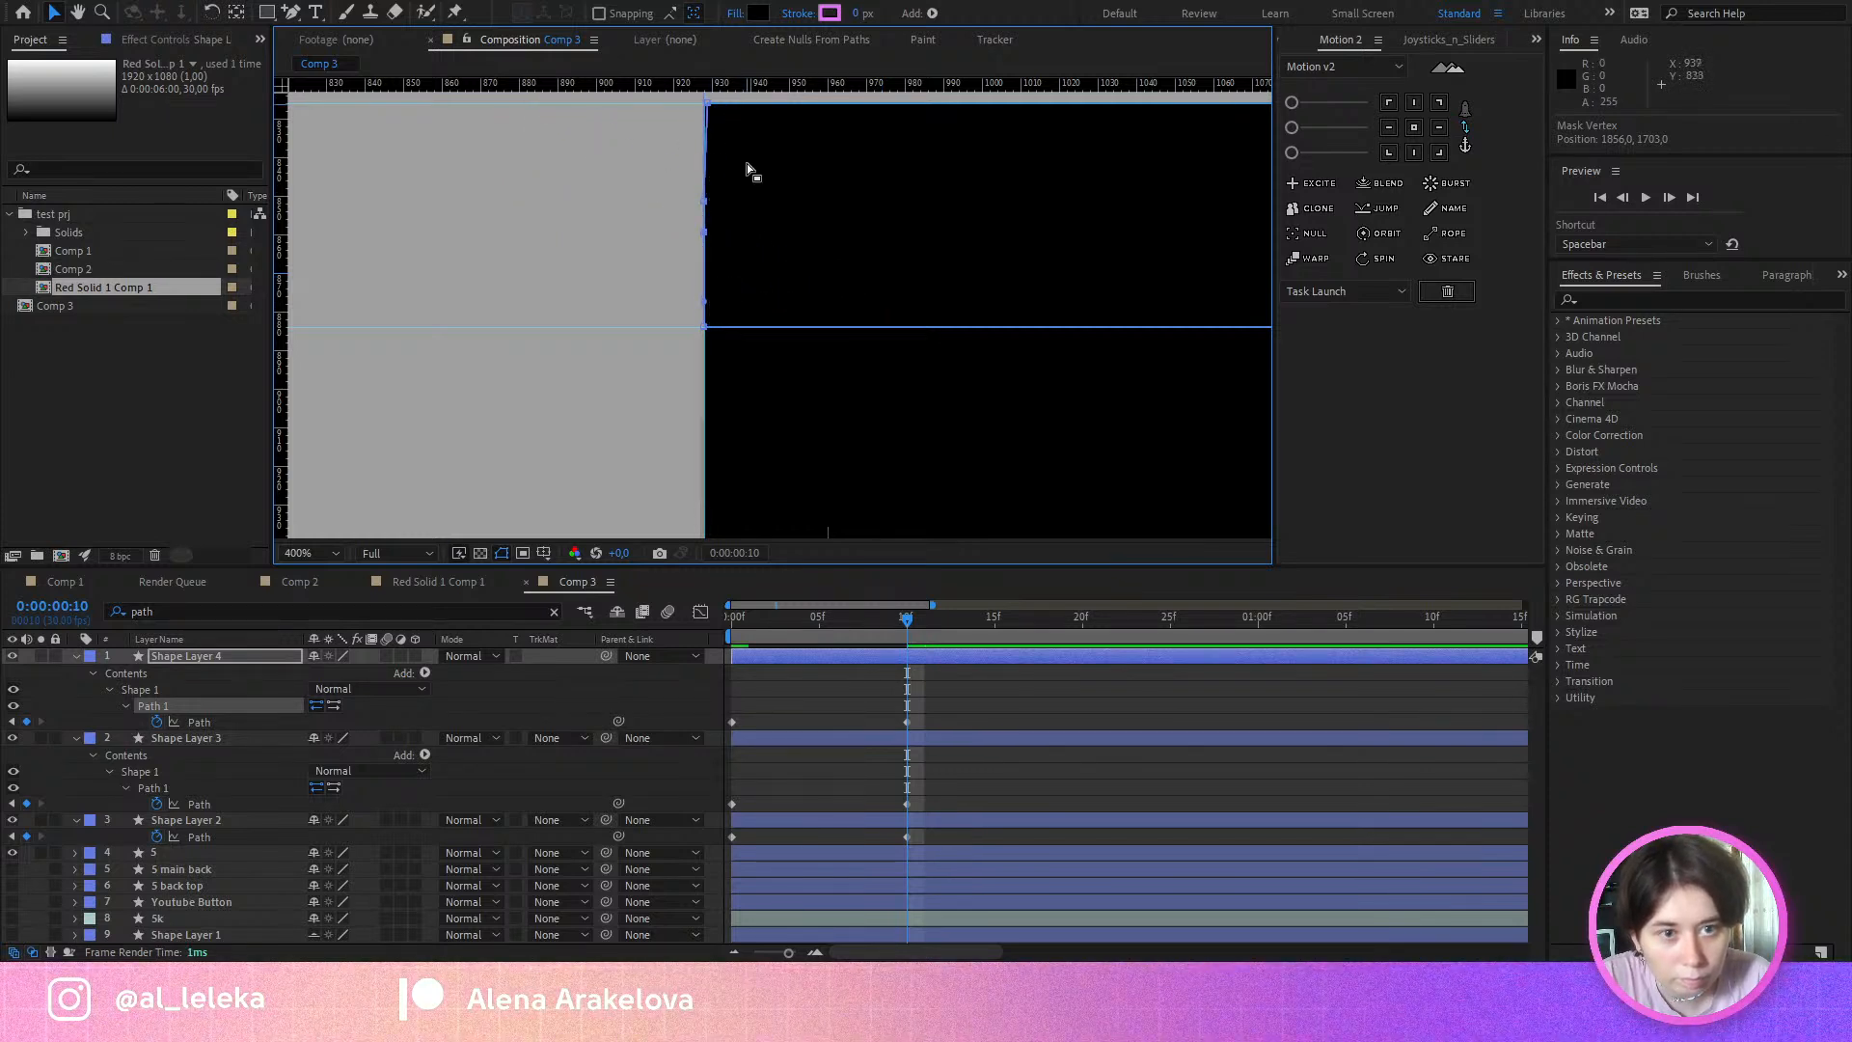
Step: Fine-tune the top bar's upper-left vertex so it sits exactly on the left vertical guide
left_click_drag(746, 164, 696, 331)
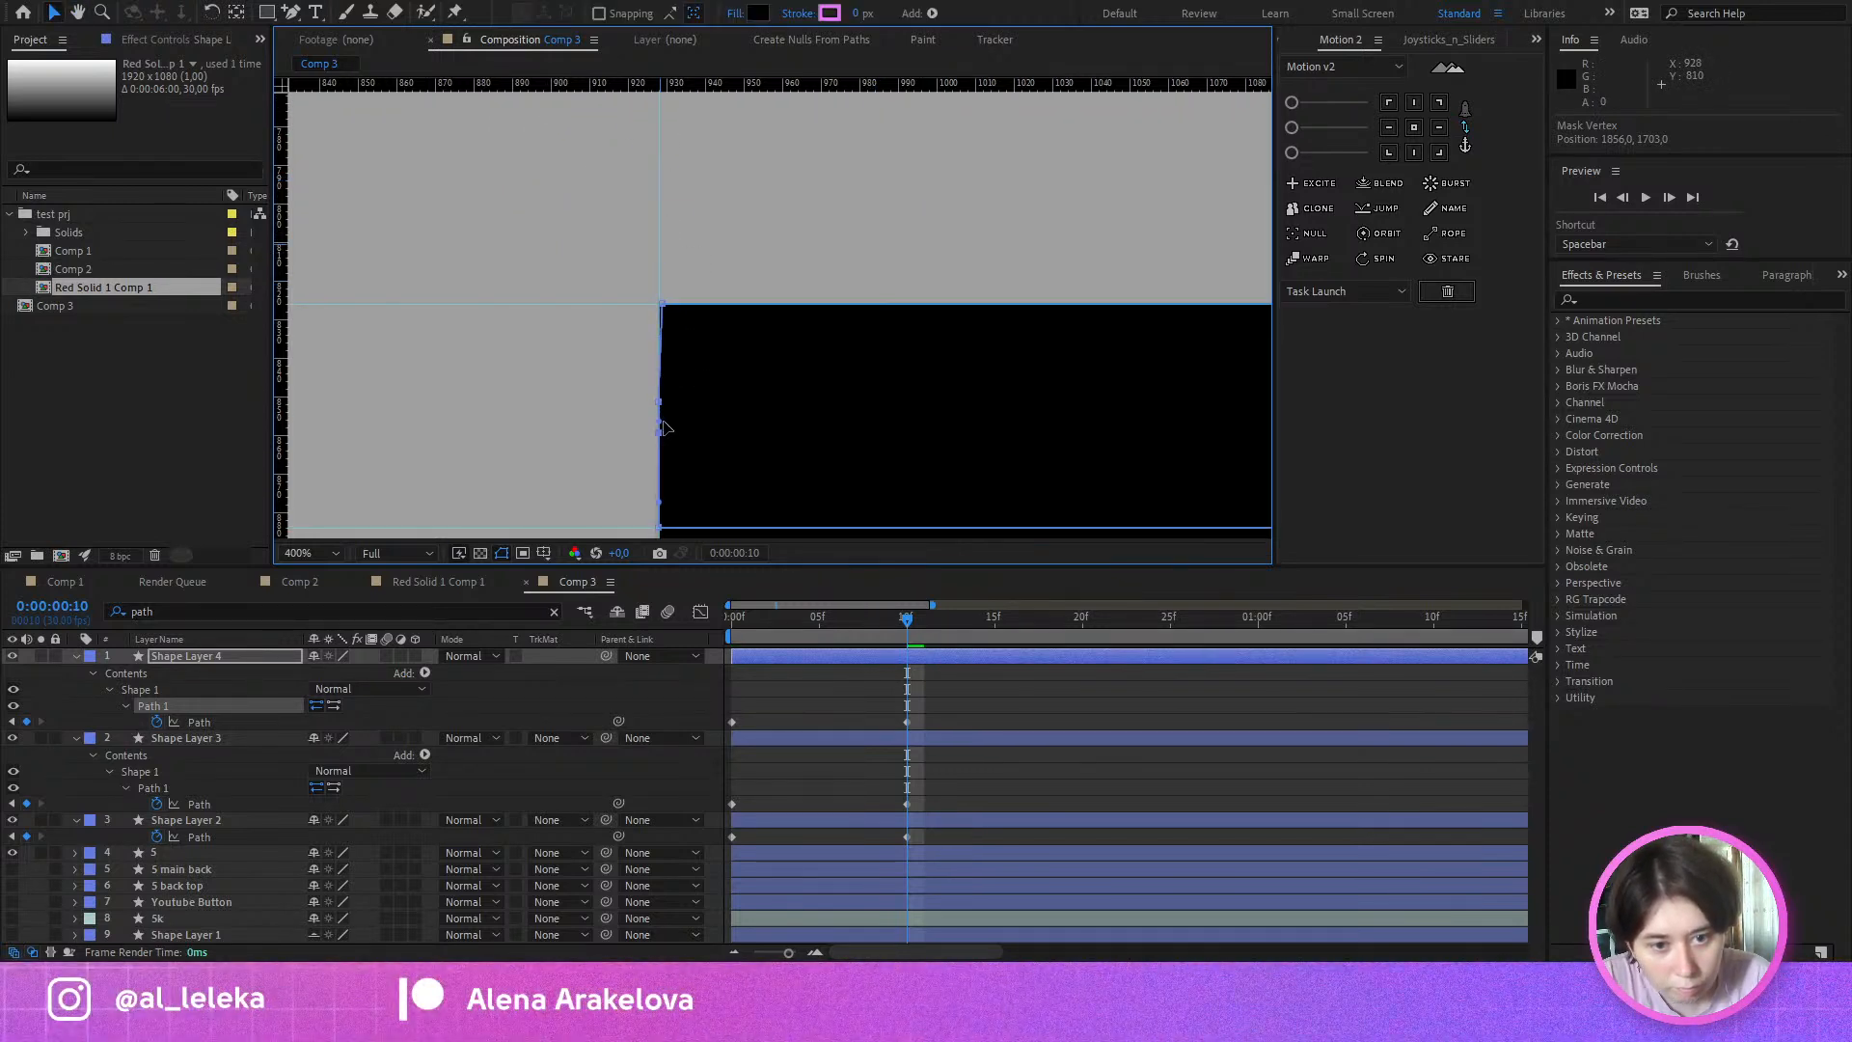
left_click_drag(843, 384, 684, 316)
scroll(390, 247, "up", 2)
left_click_drag(528, 200, 706, 342)
left_click_drag(632, 213, 622, 213)
scroll(618, 216, "down", 4)
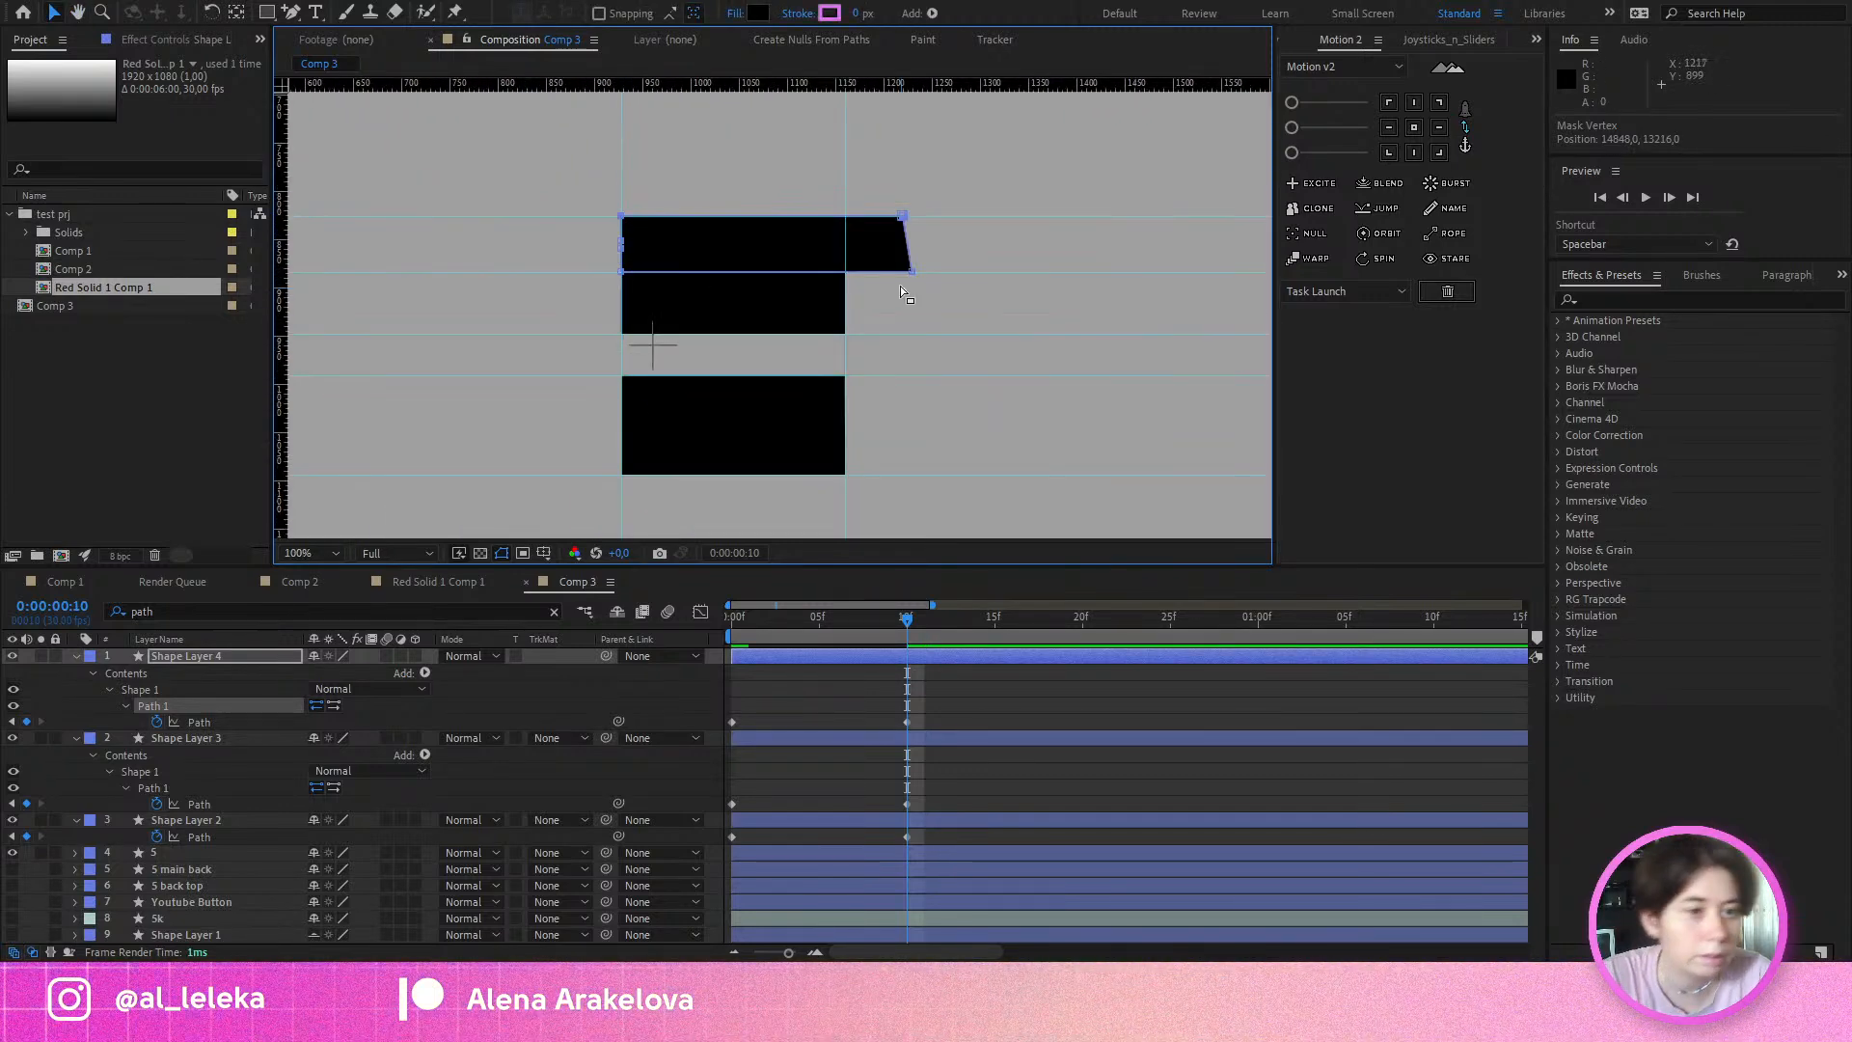
Step: Move the top bar's upper-right and lower-right vertices onto the right vertical guide
left_click_drag(899, 283, 862, 304)
scroll(843, 238, "up", 2)
left_click_drag(933, 234, 771, 246)
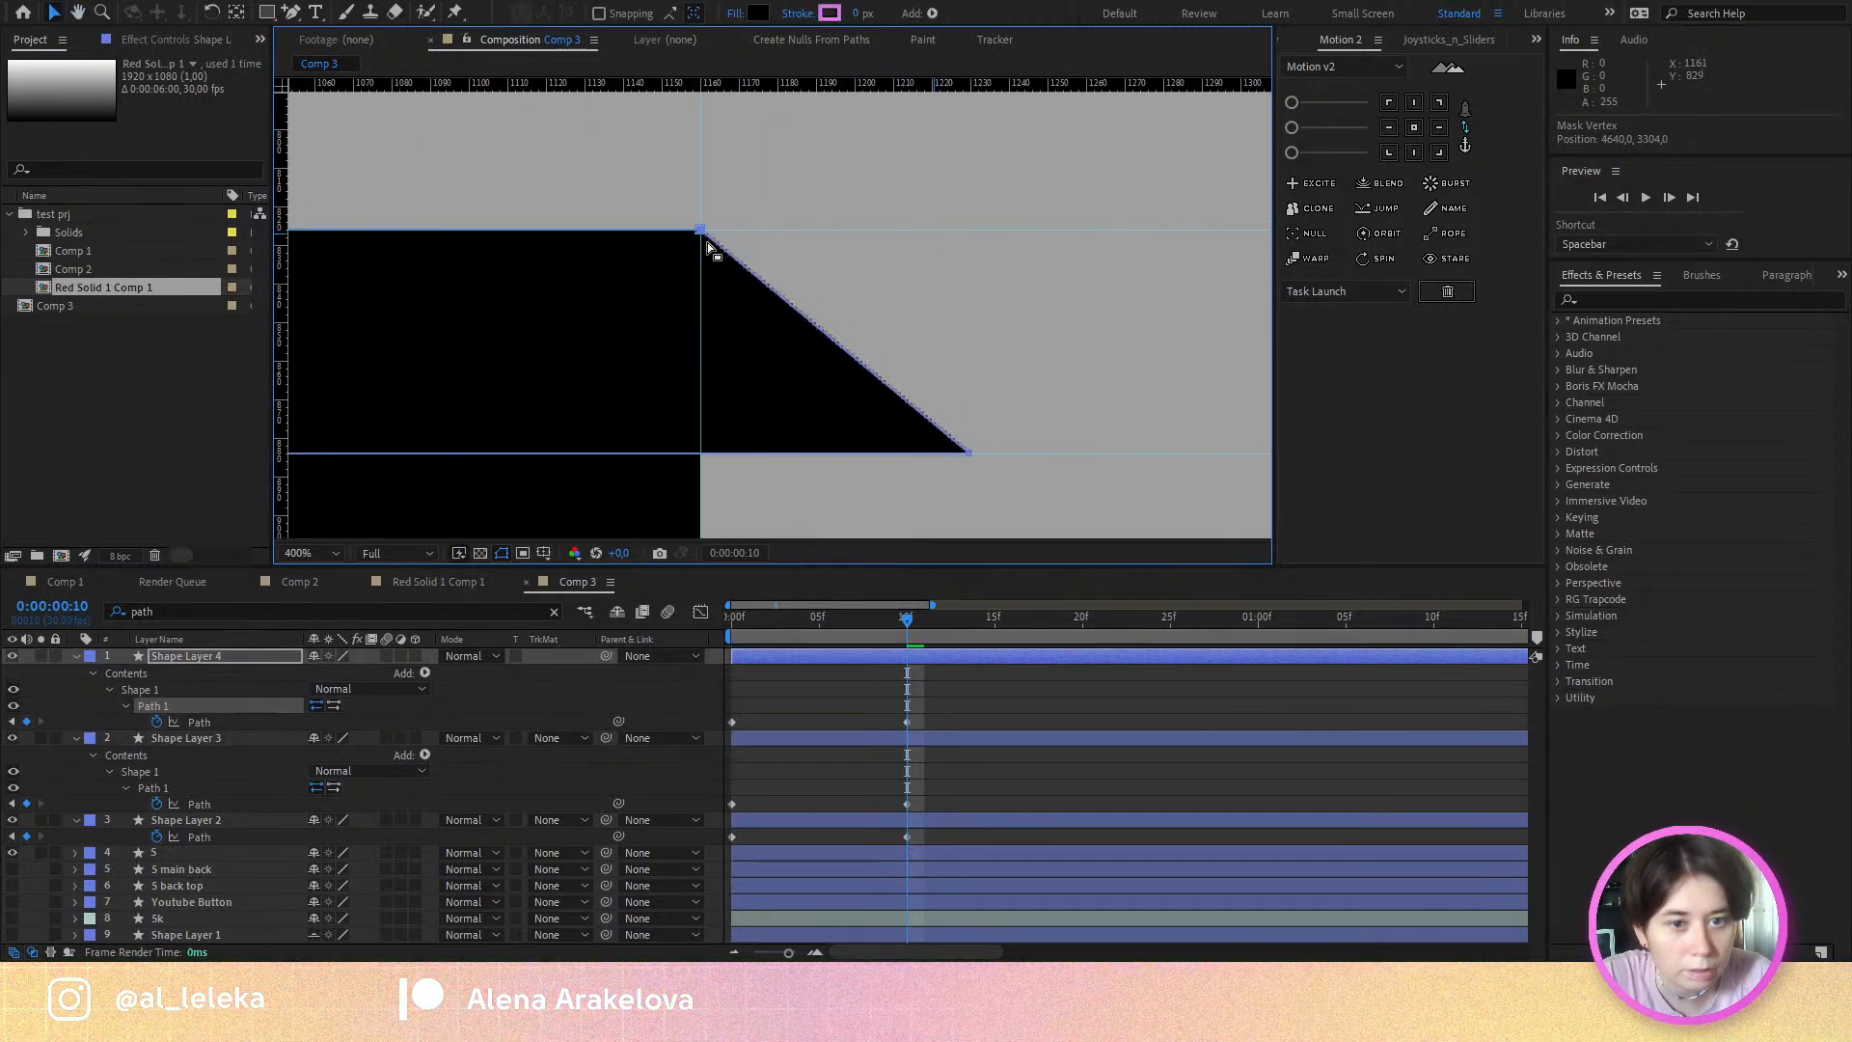
left_click_drag(965, 450, 719, 461)
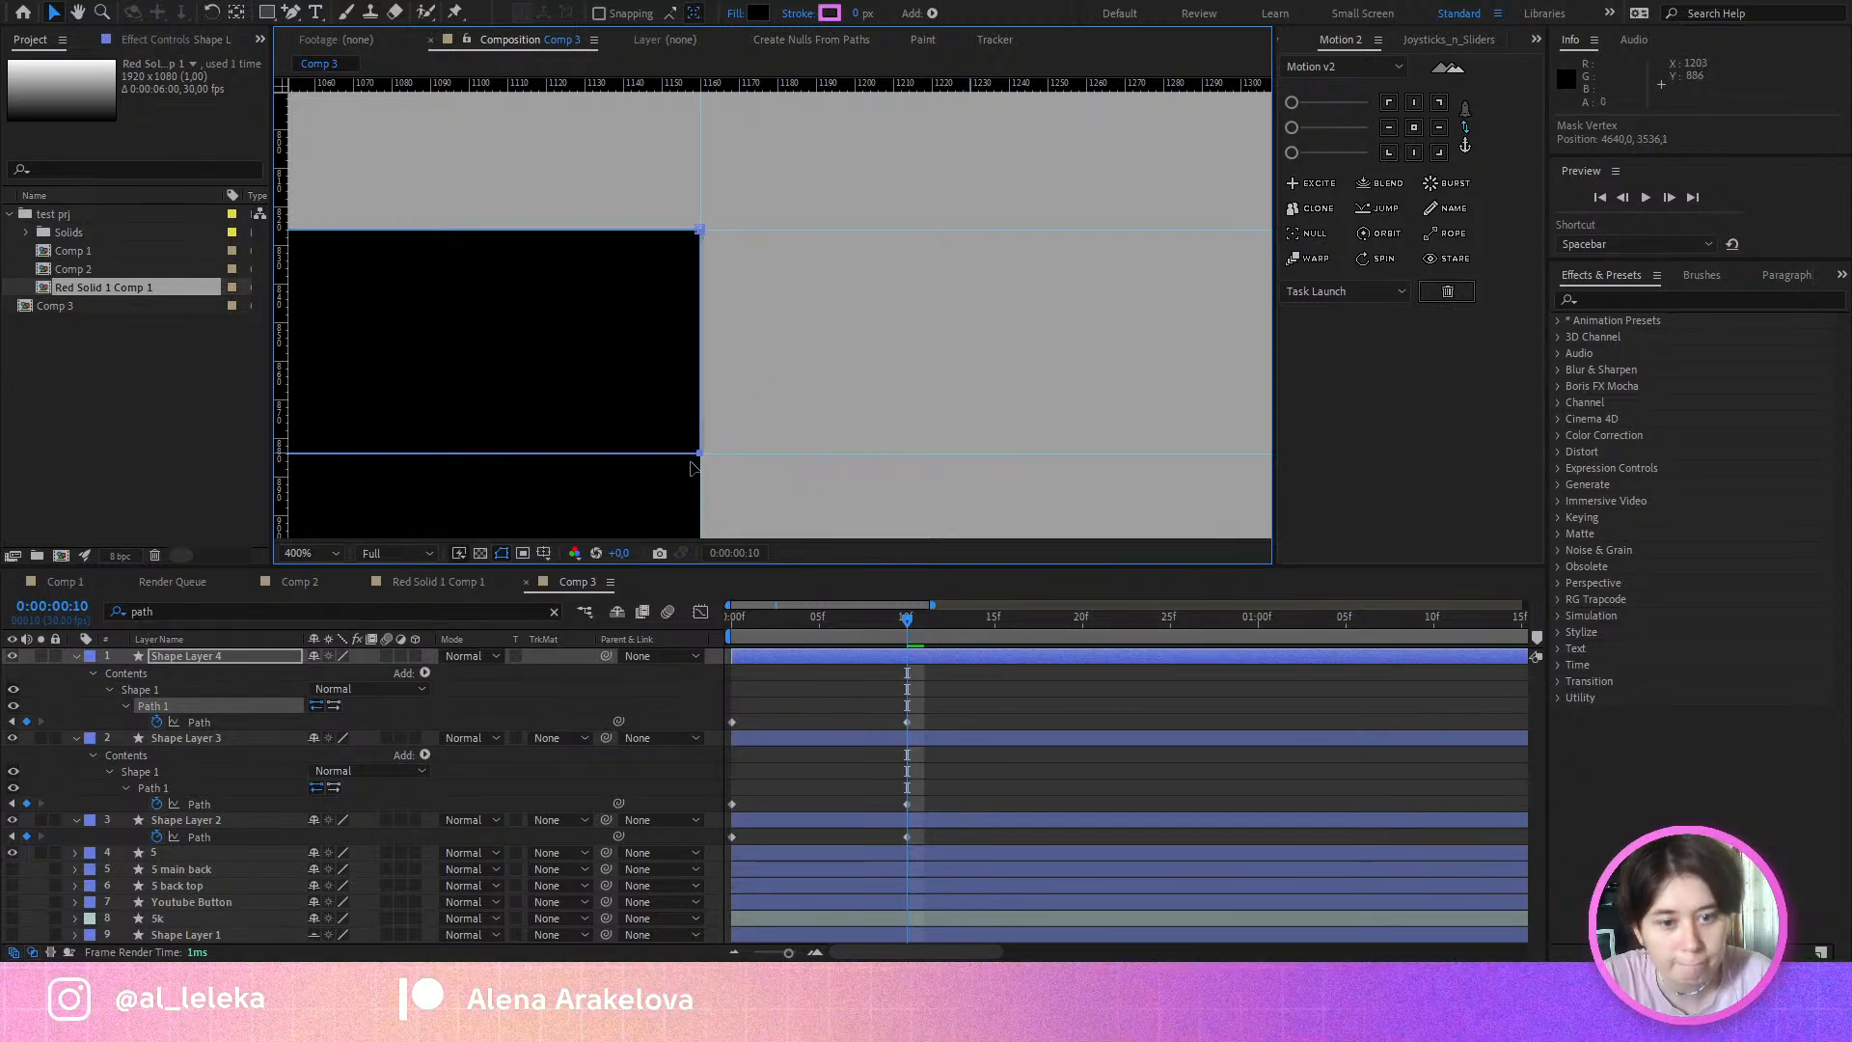
Step: Preview the morph from frame 0 and inspect how the top bar and stem move together between frames 1 and 5
scroll(690, 466, "down", 4)
key("Home")
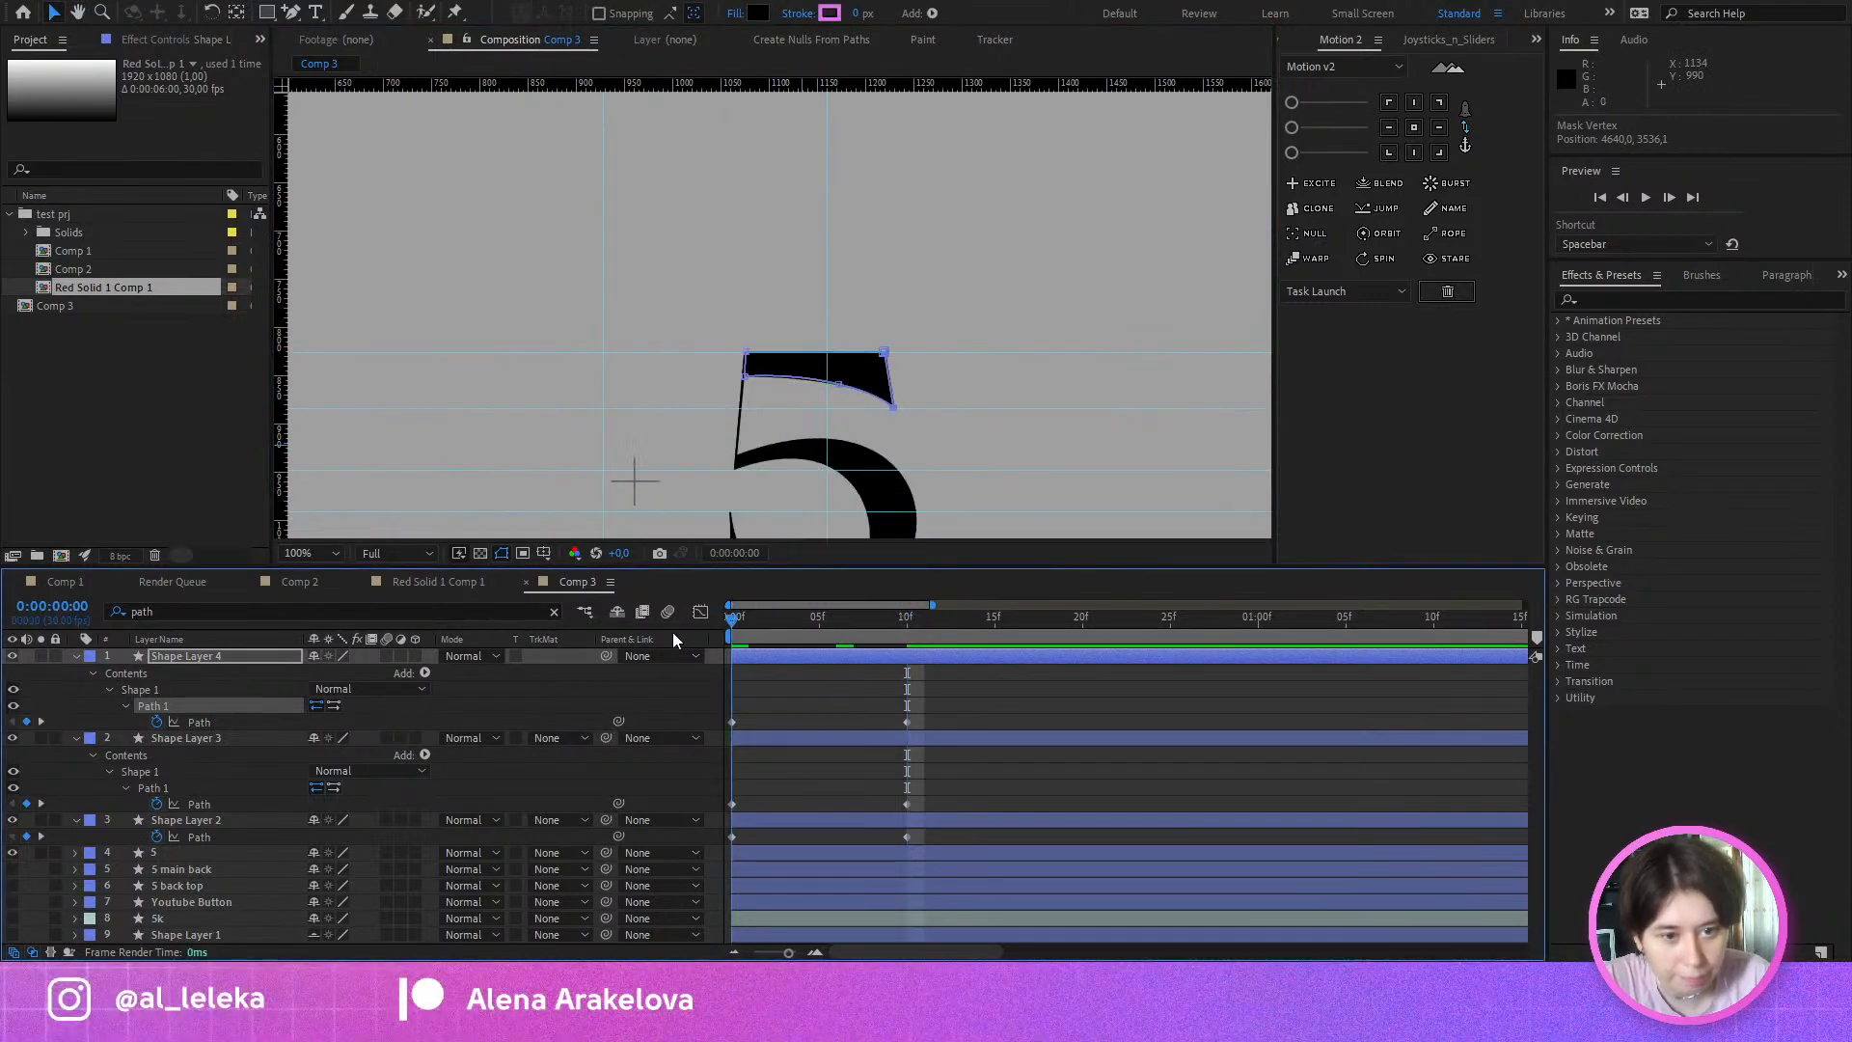
key("space")
left_click(816, 623)
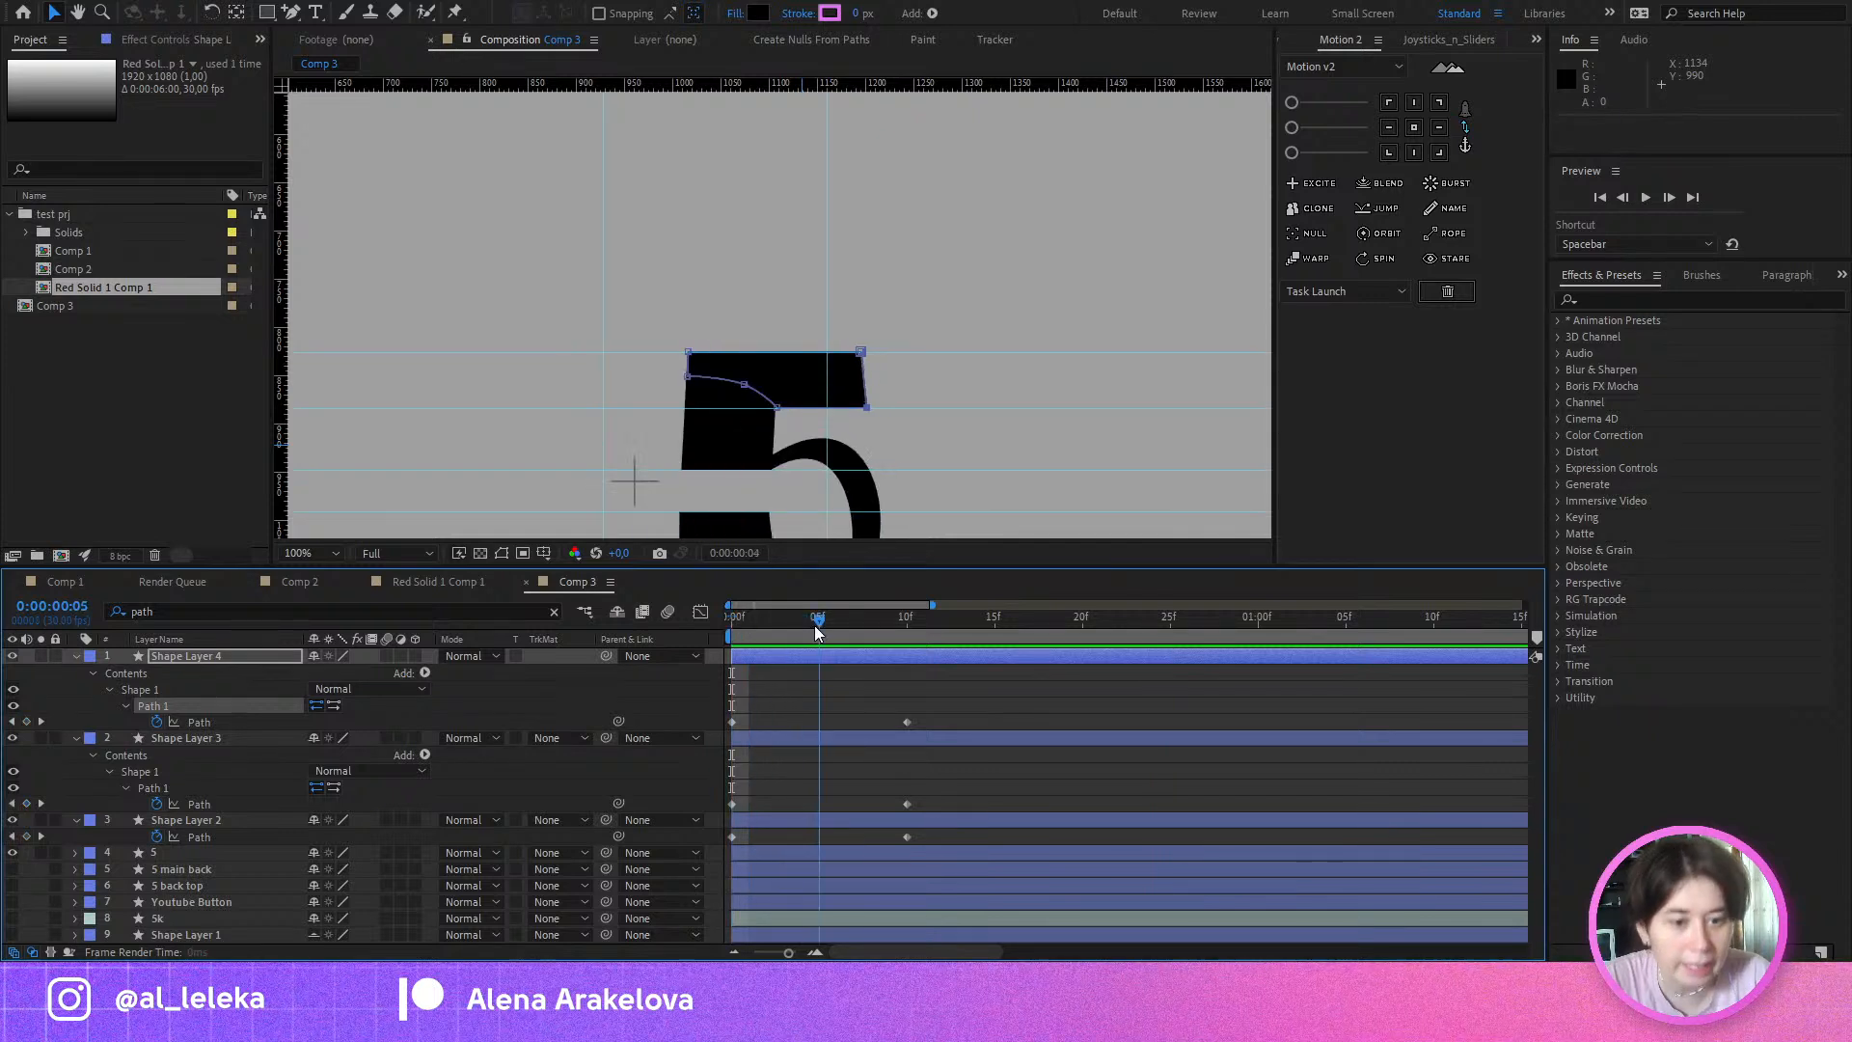
left_click_drag(814, 624, 752, 627)
left_click(779, 686)
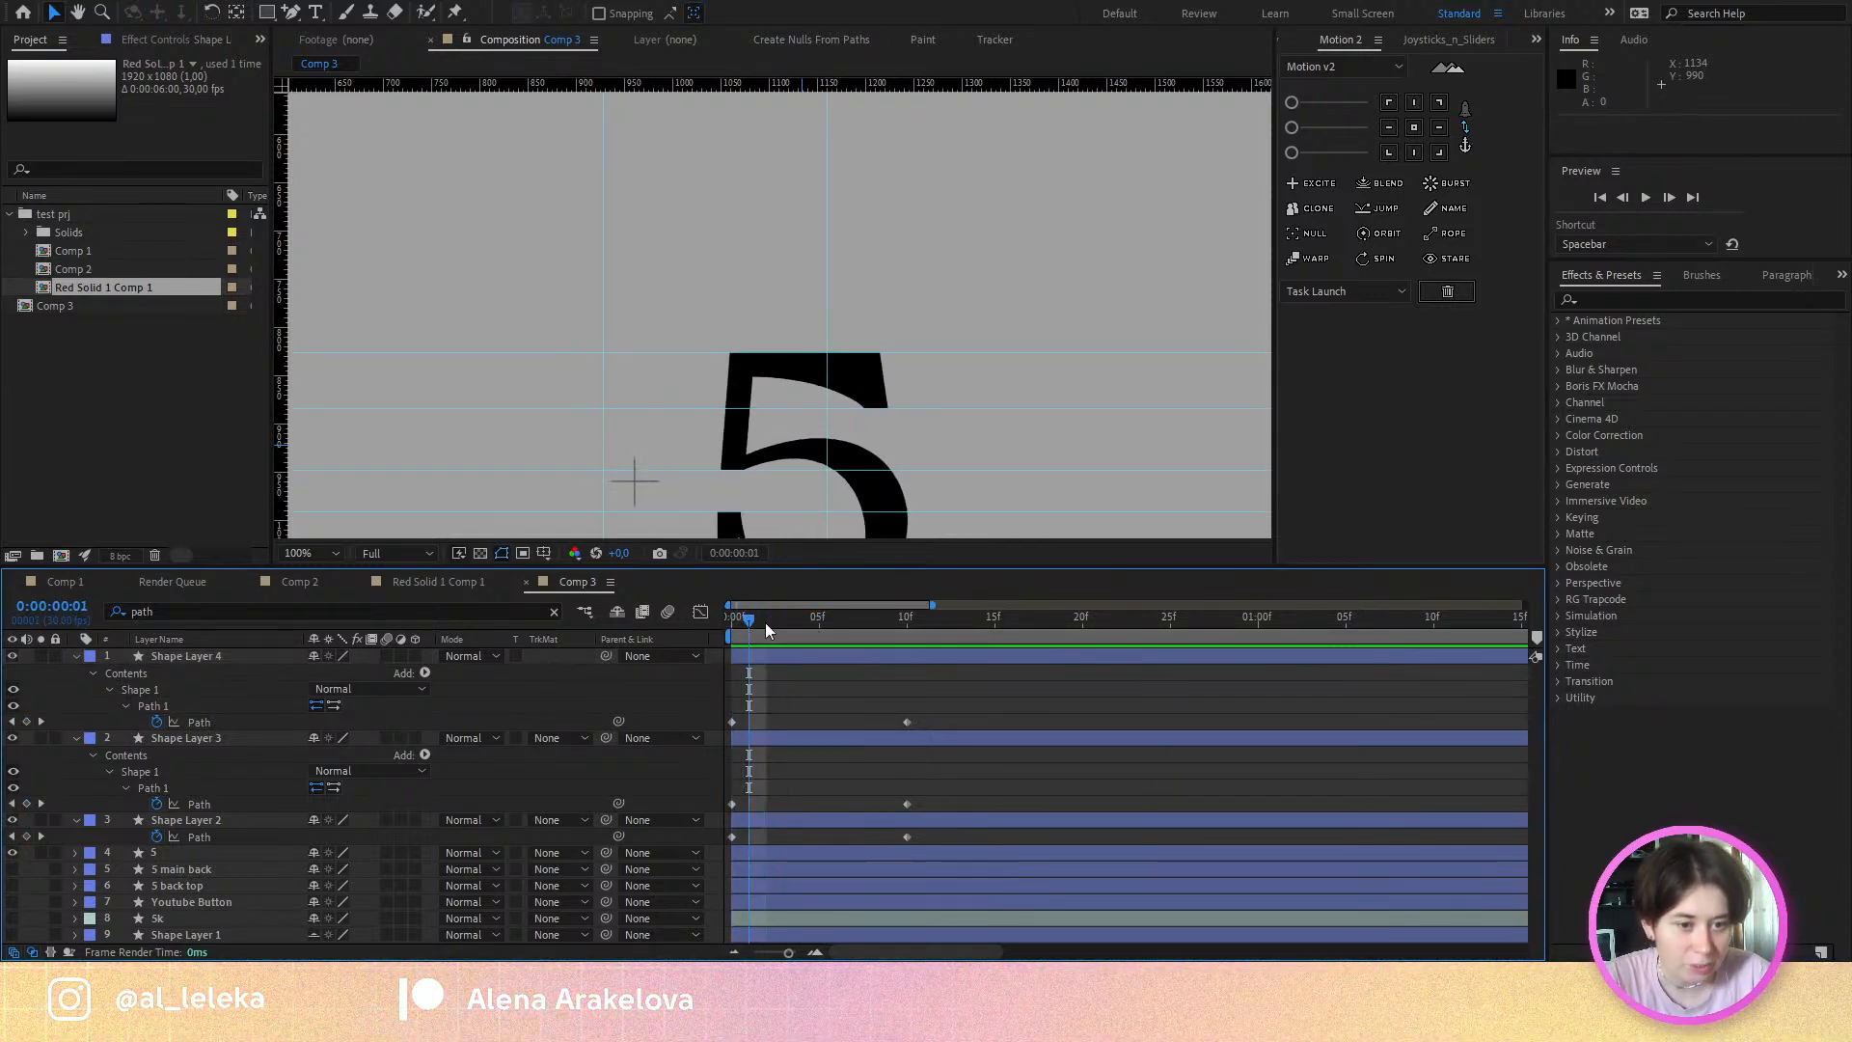
left_click(882, 418)
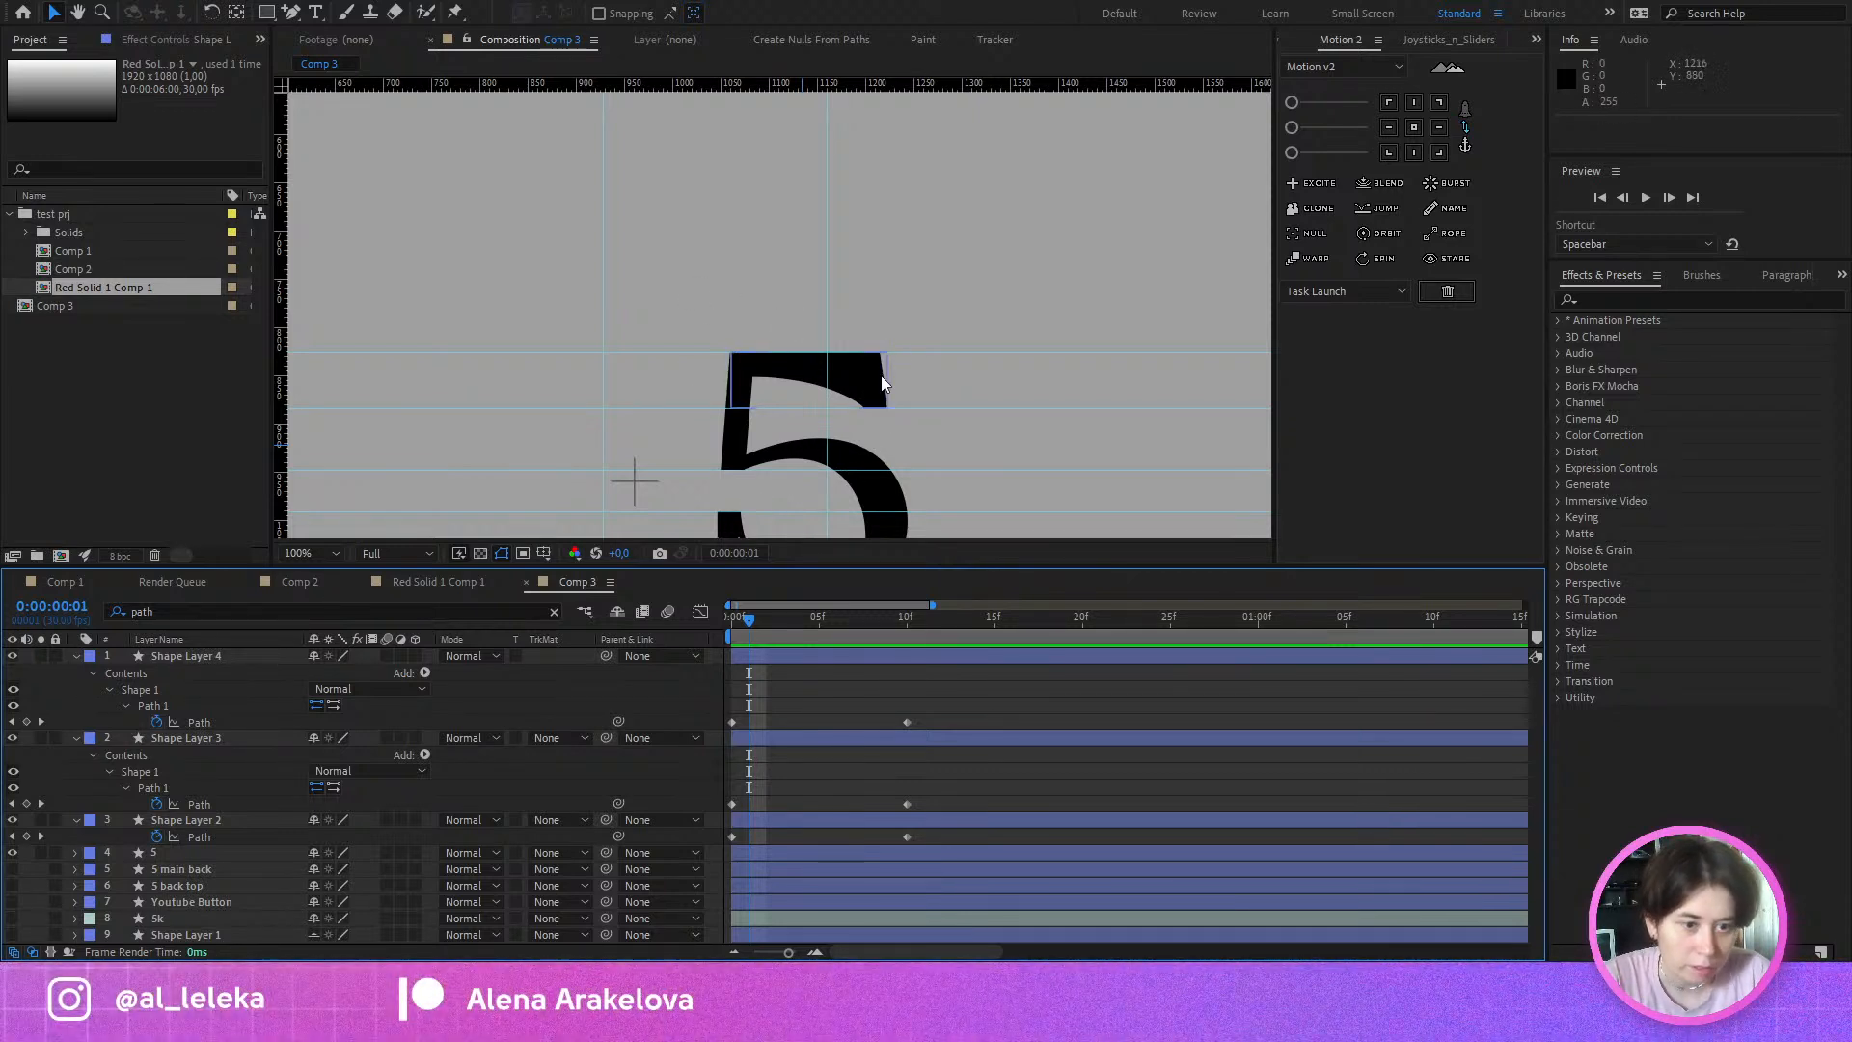
scroll(877, 405, "up", 2)
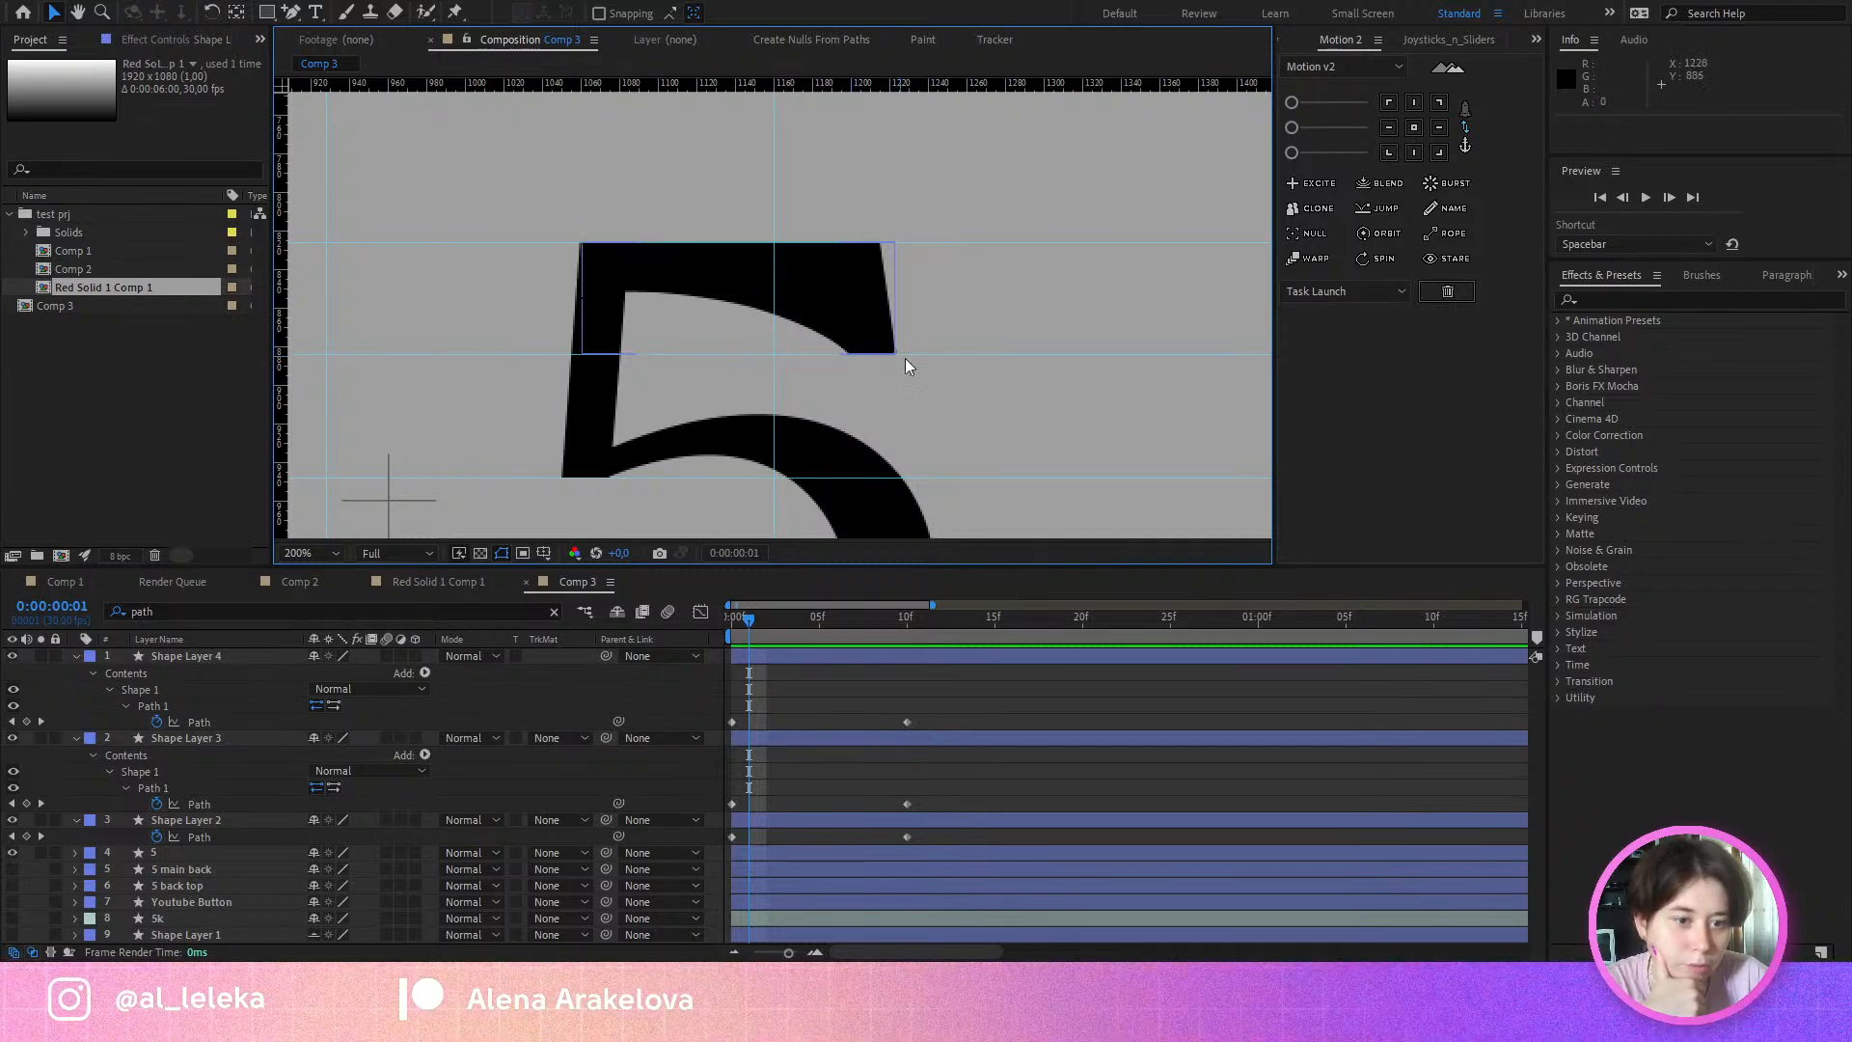
left_click_drag(858, 344, 909, 345)
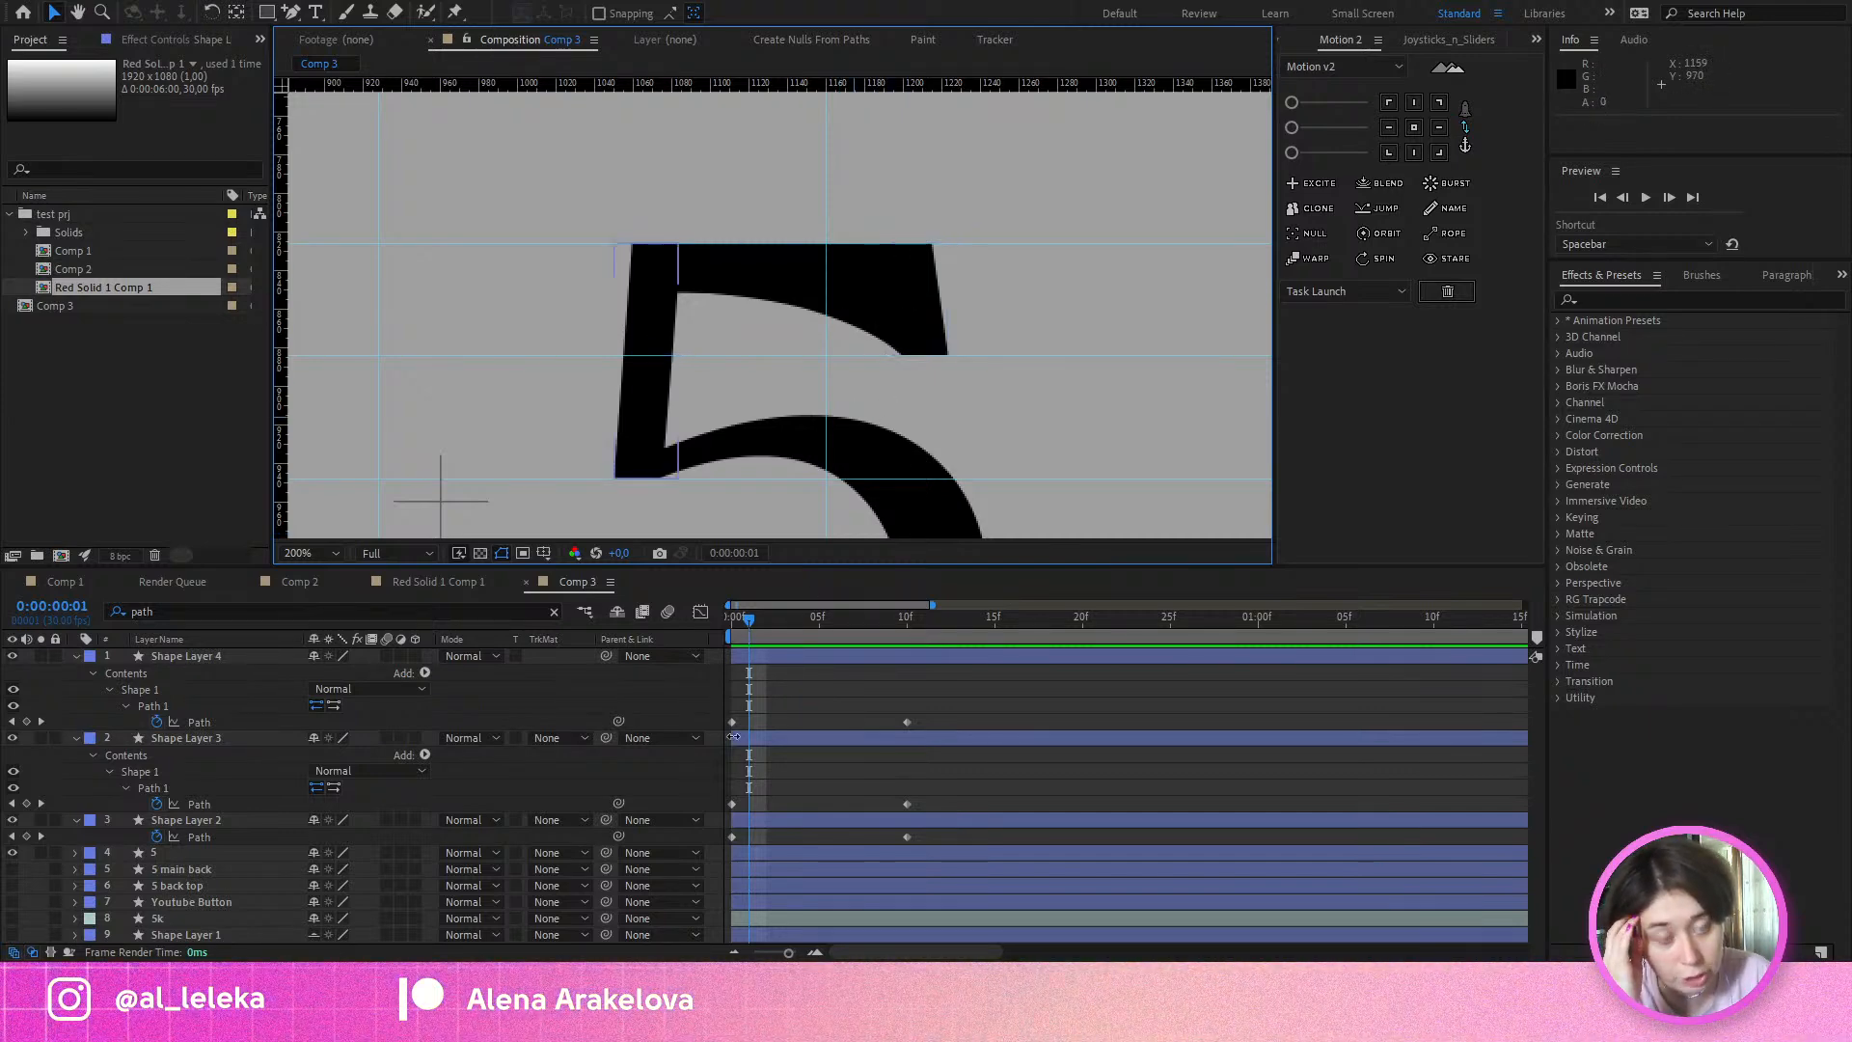
left_click_drag(752, 627, 796, 639)
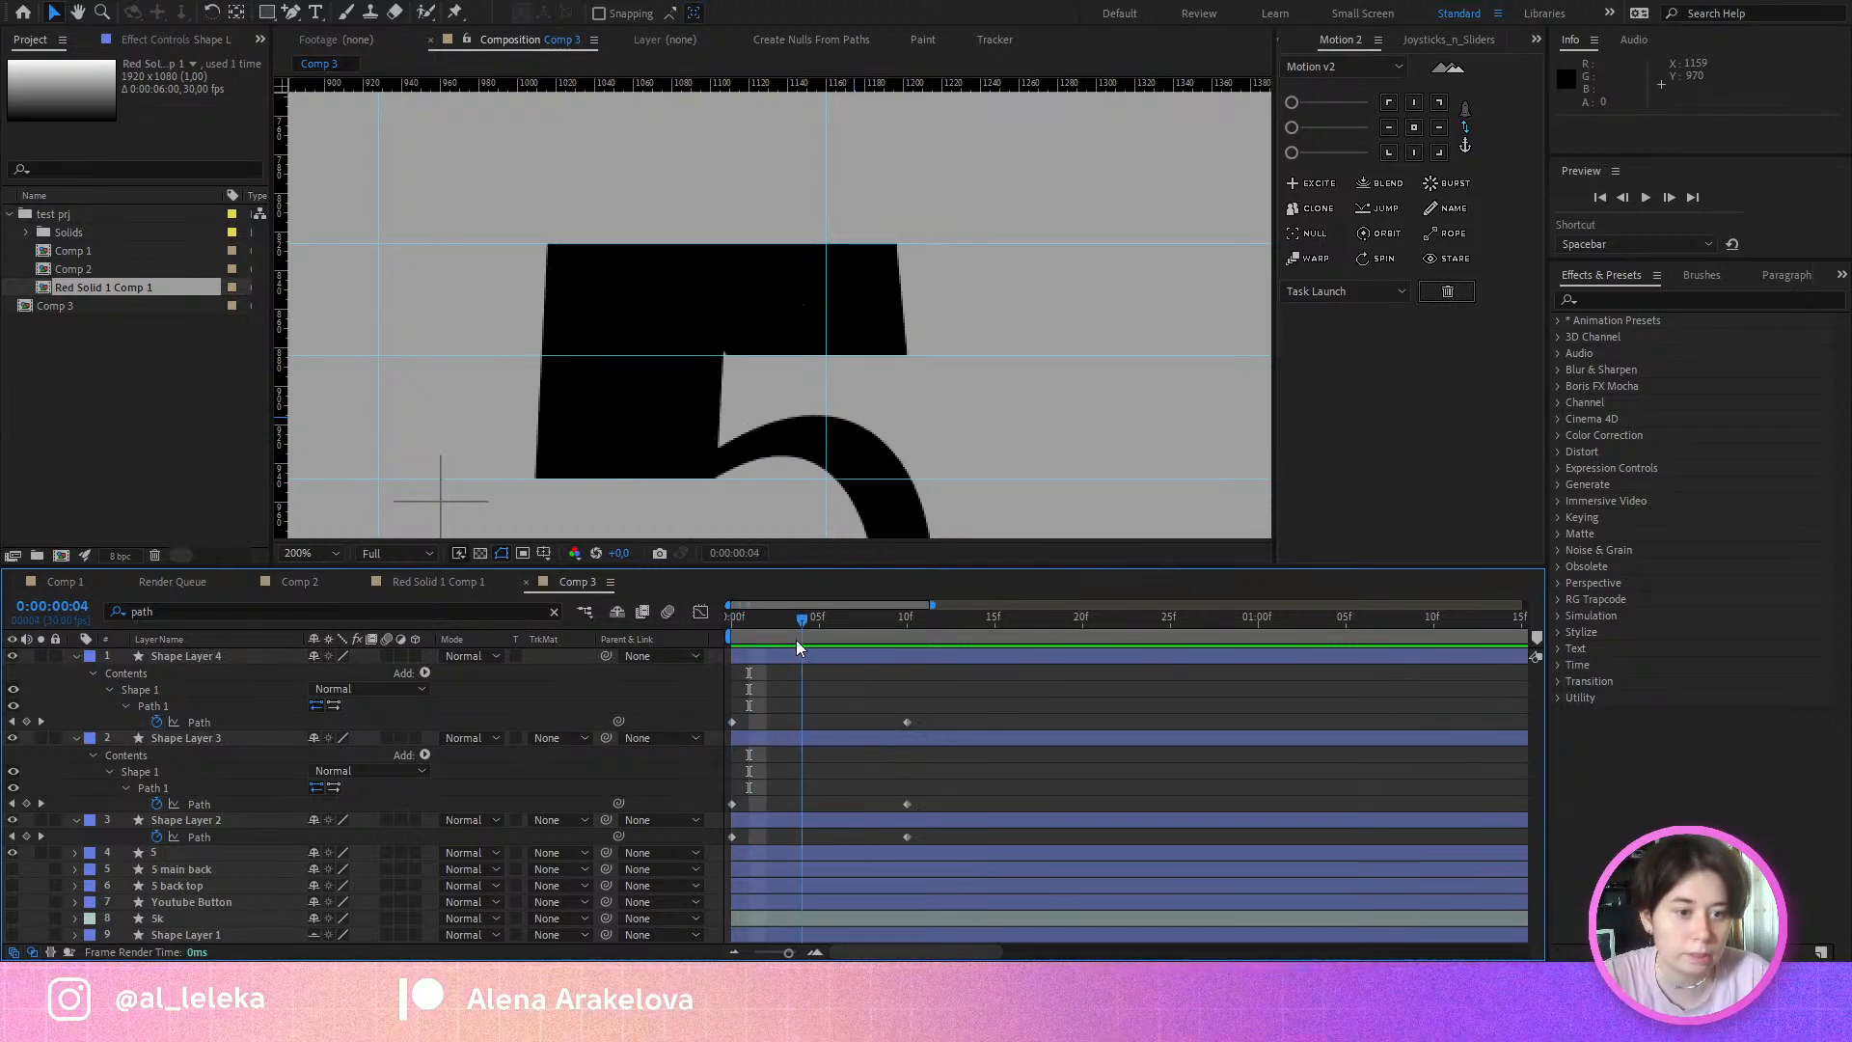
left_click(791, 627)
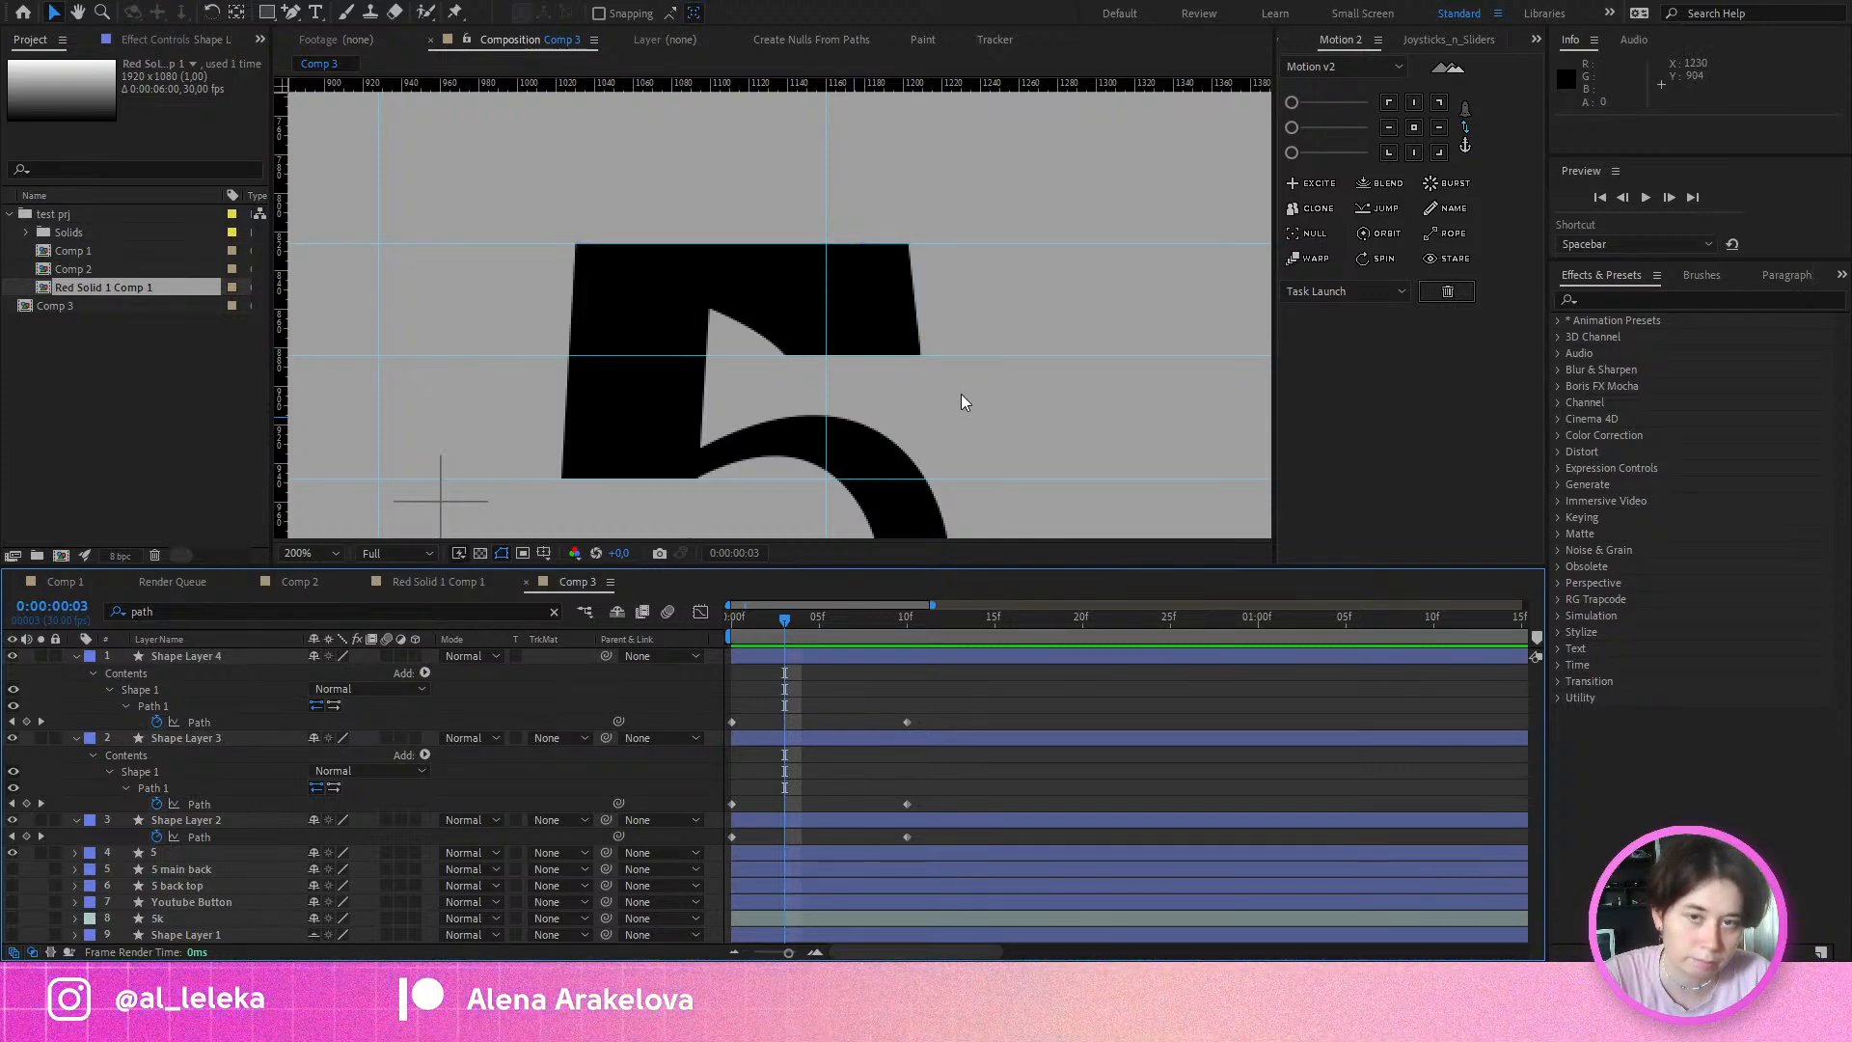
Step: At frame 3, start a new Pen shape where the bowl meets the stem and curve it over the bowl's upper inner edge
scroll(960, 394, "down", 4)
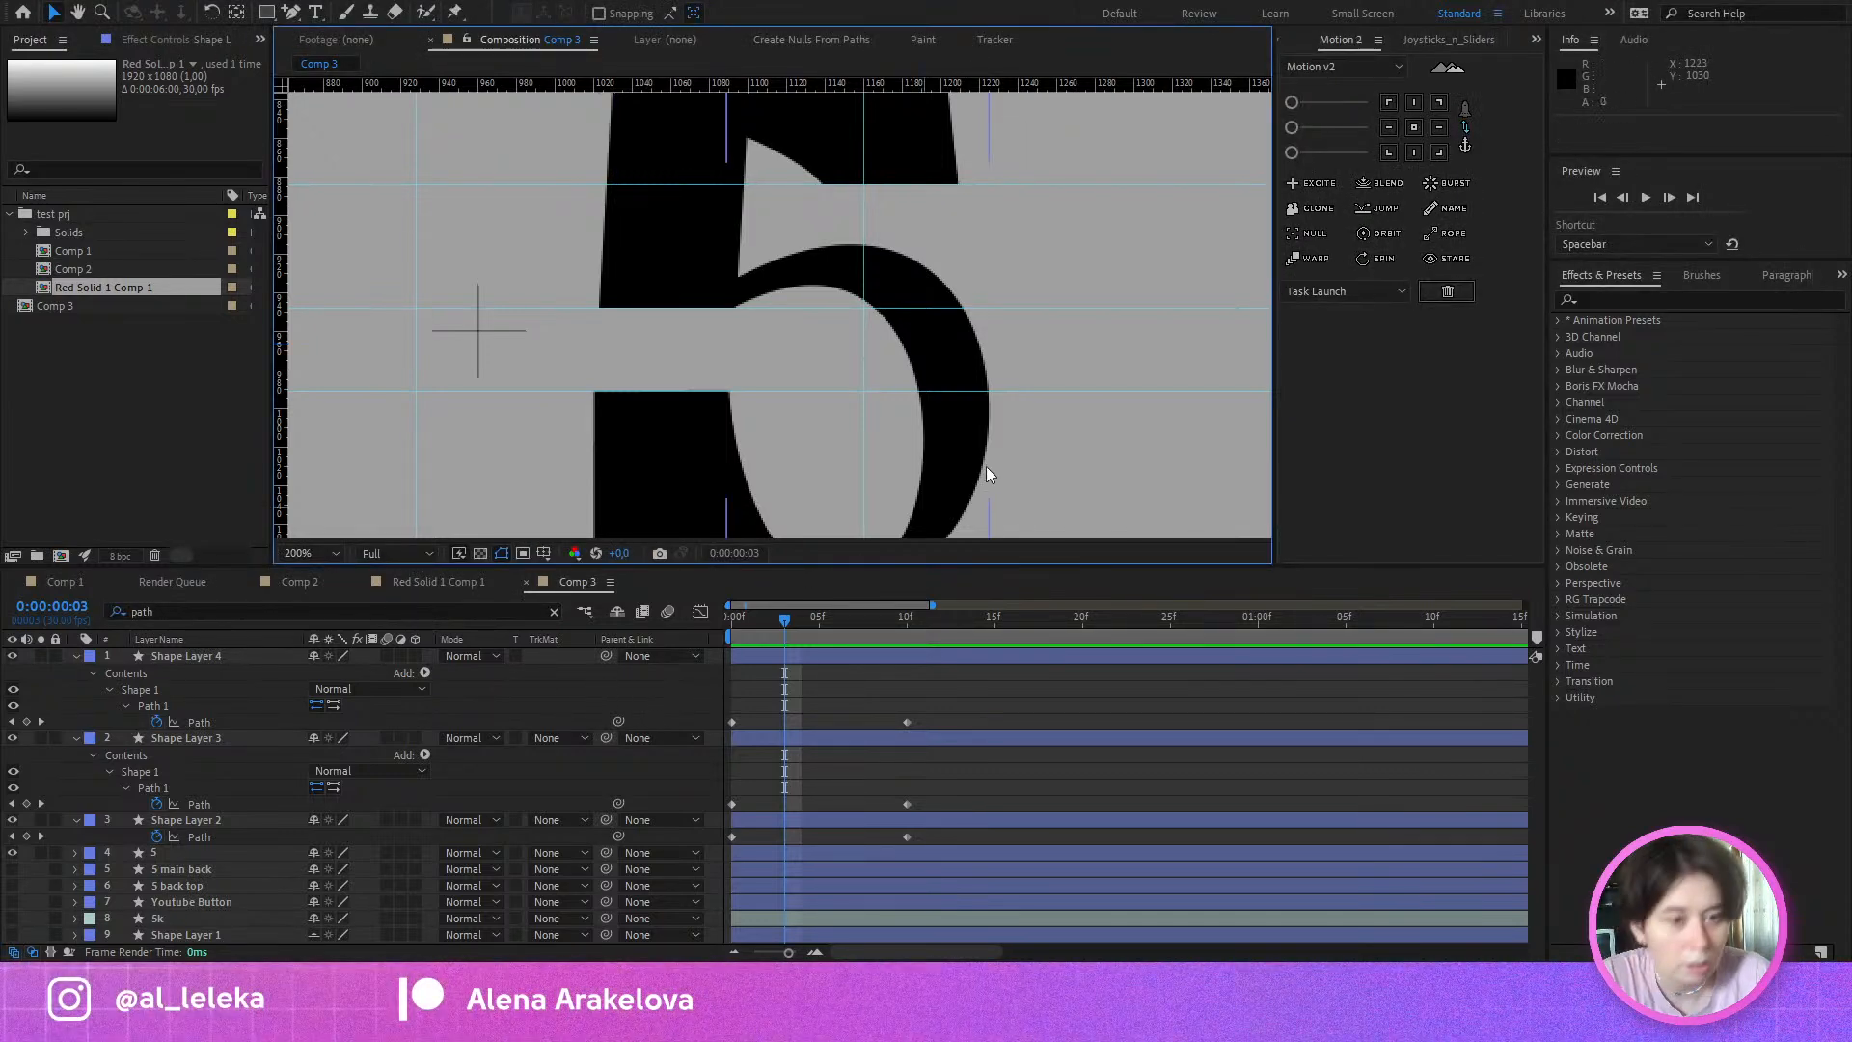
key("space")
mouse_move(925, 345)
left_mouse_down()
mouse_move(946, 372)
mouse_move(940, 320)
left_mouse_up()
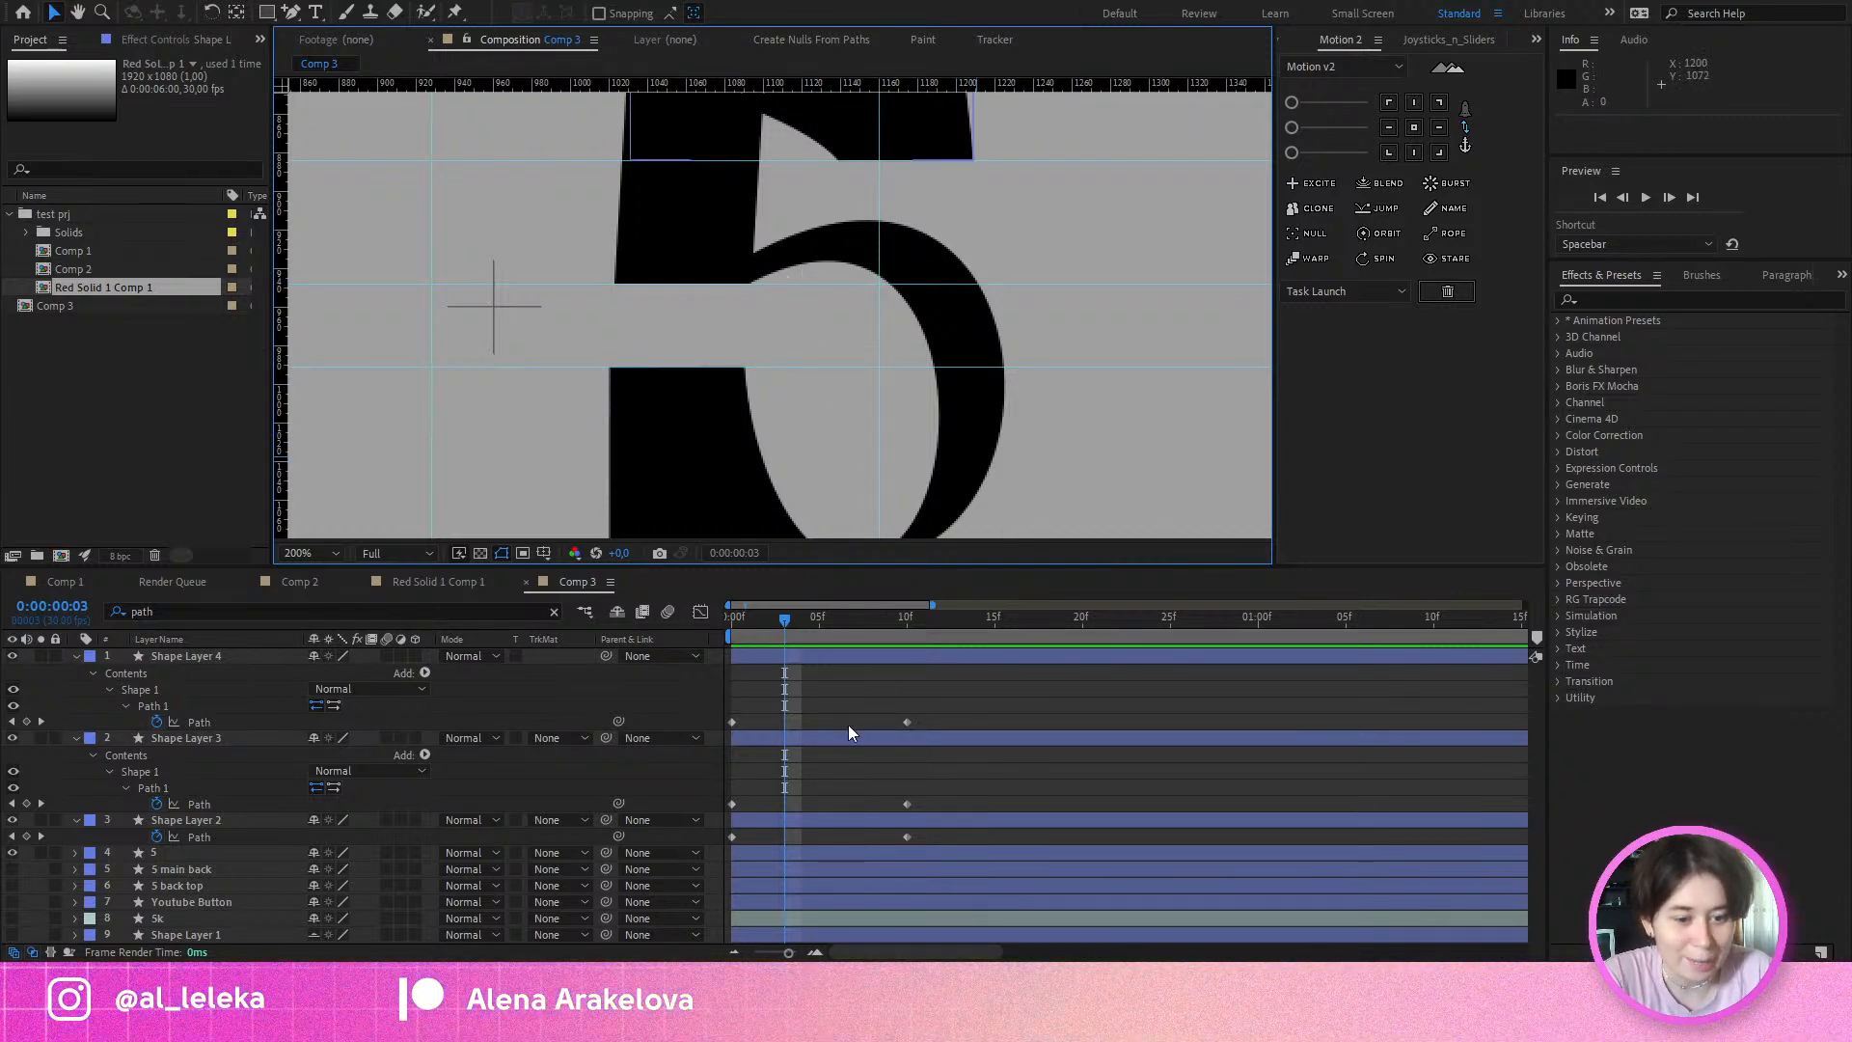
left_click(293, 11)
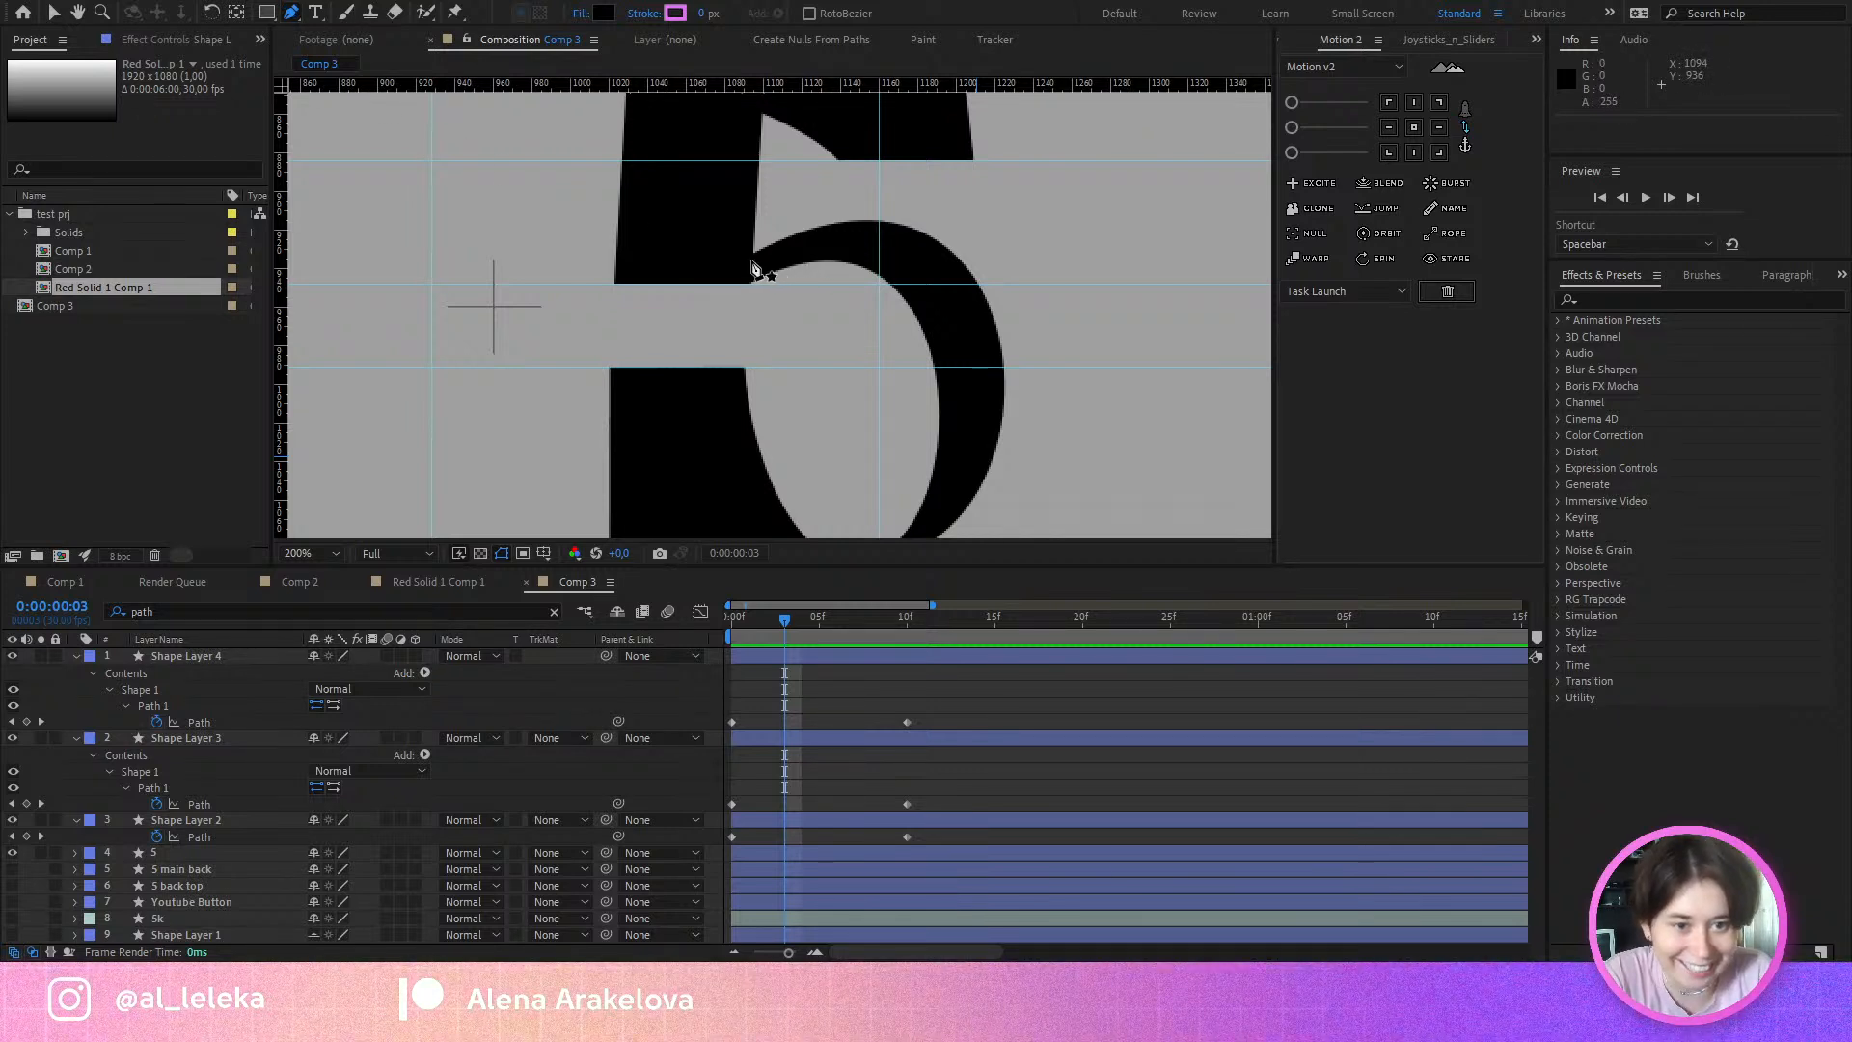
scroll(756, 296, "up", 2)
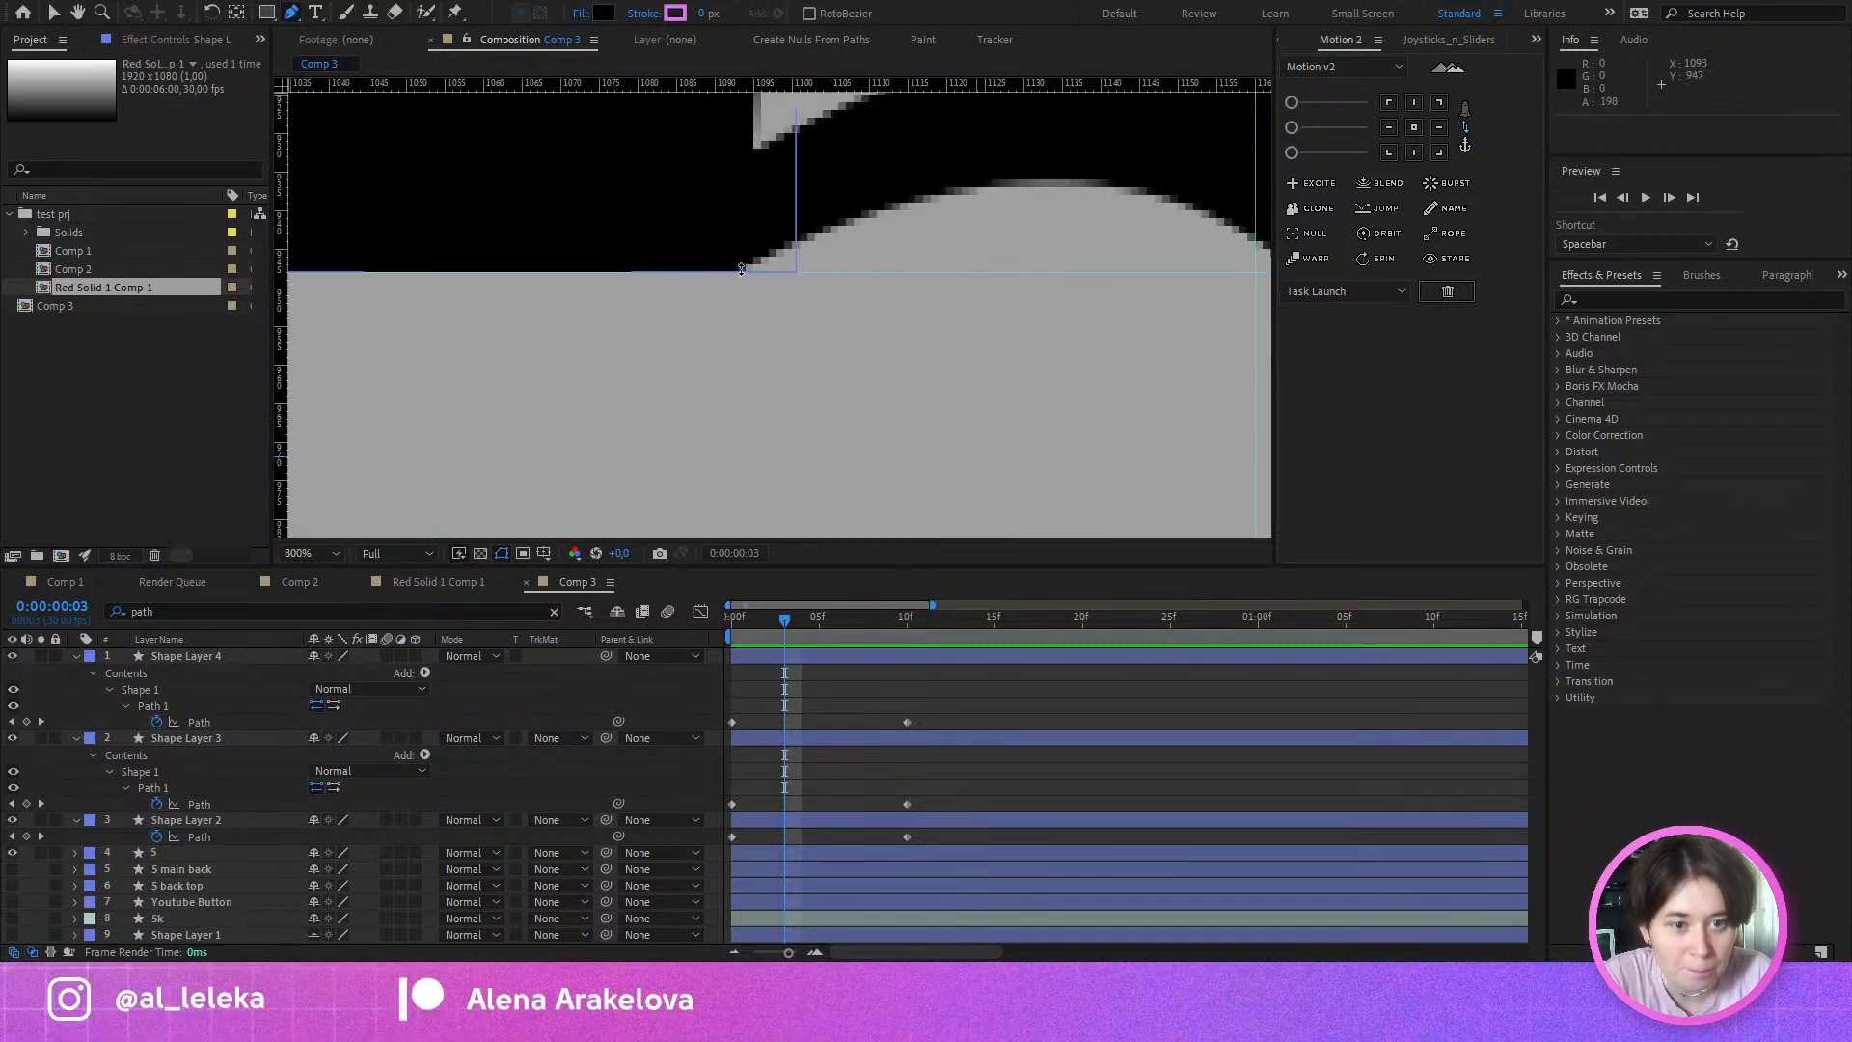
left_click(741, 277)
left_click_drag(943, 193, 1009, 200)
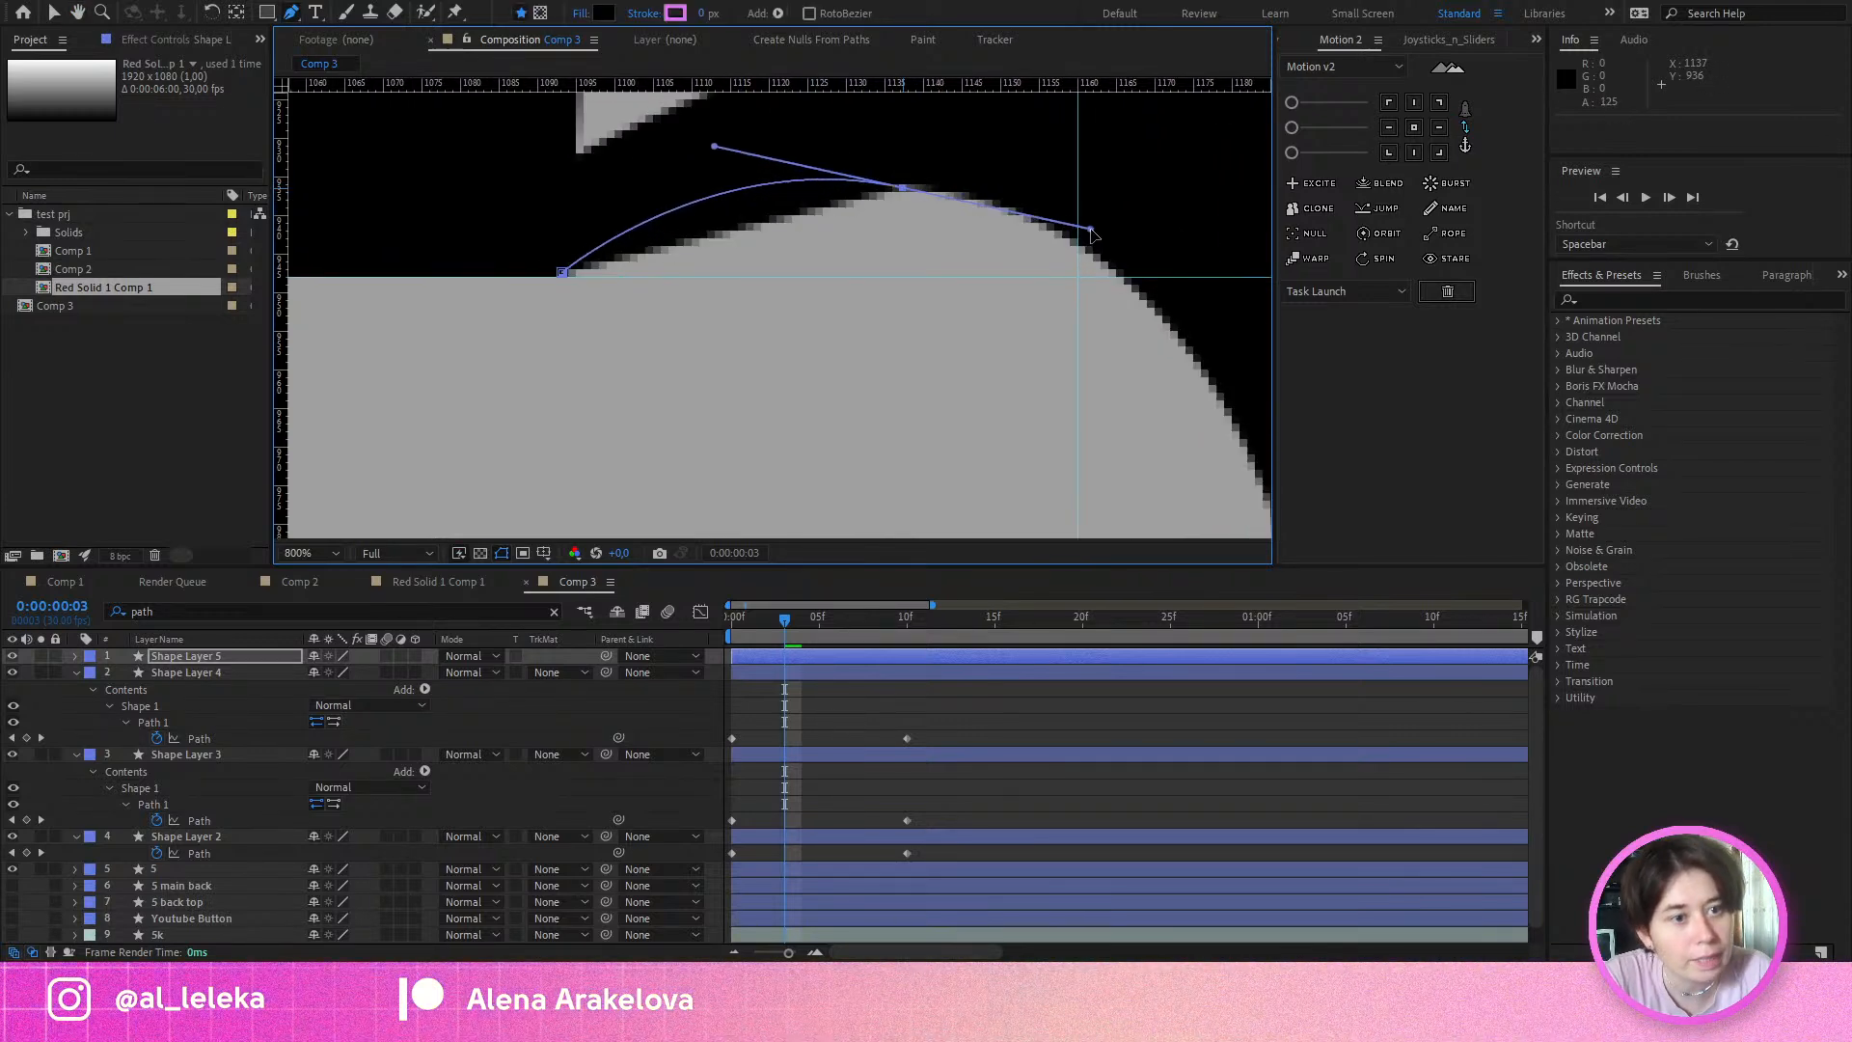
Step: Continue the pen path down the bowl's right inner edge and around the curve at its bottom
left_click_drag(1070, 273, 812, 90)
left_click_drag(988, 256, 888, 32)
left_click_drag(930, 273, 909, 186)
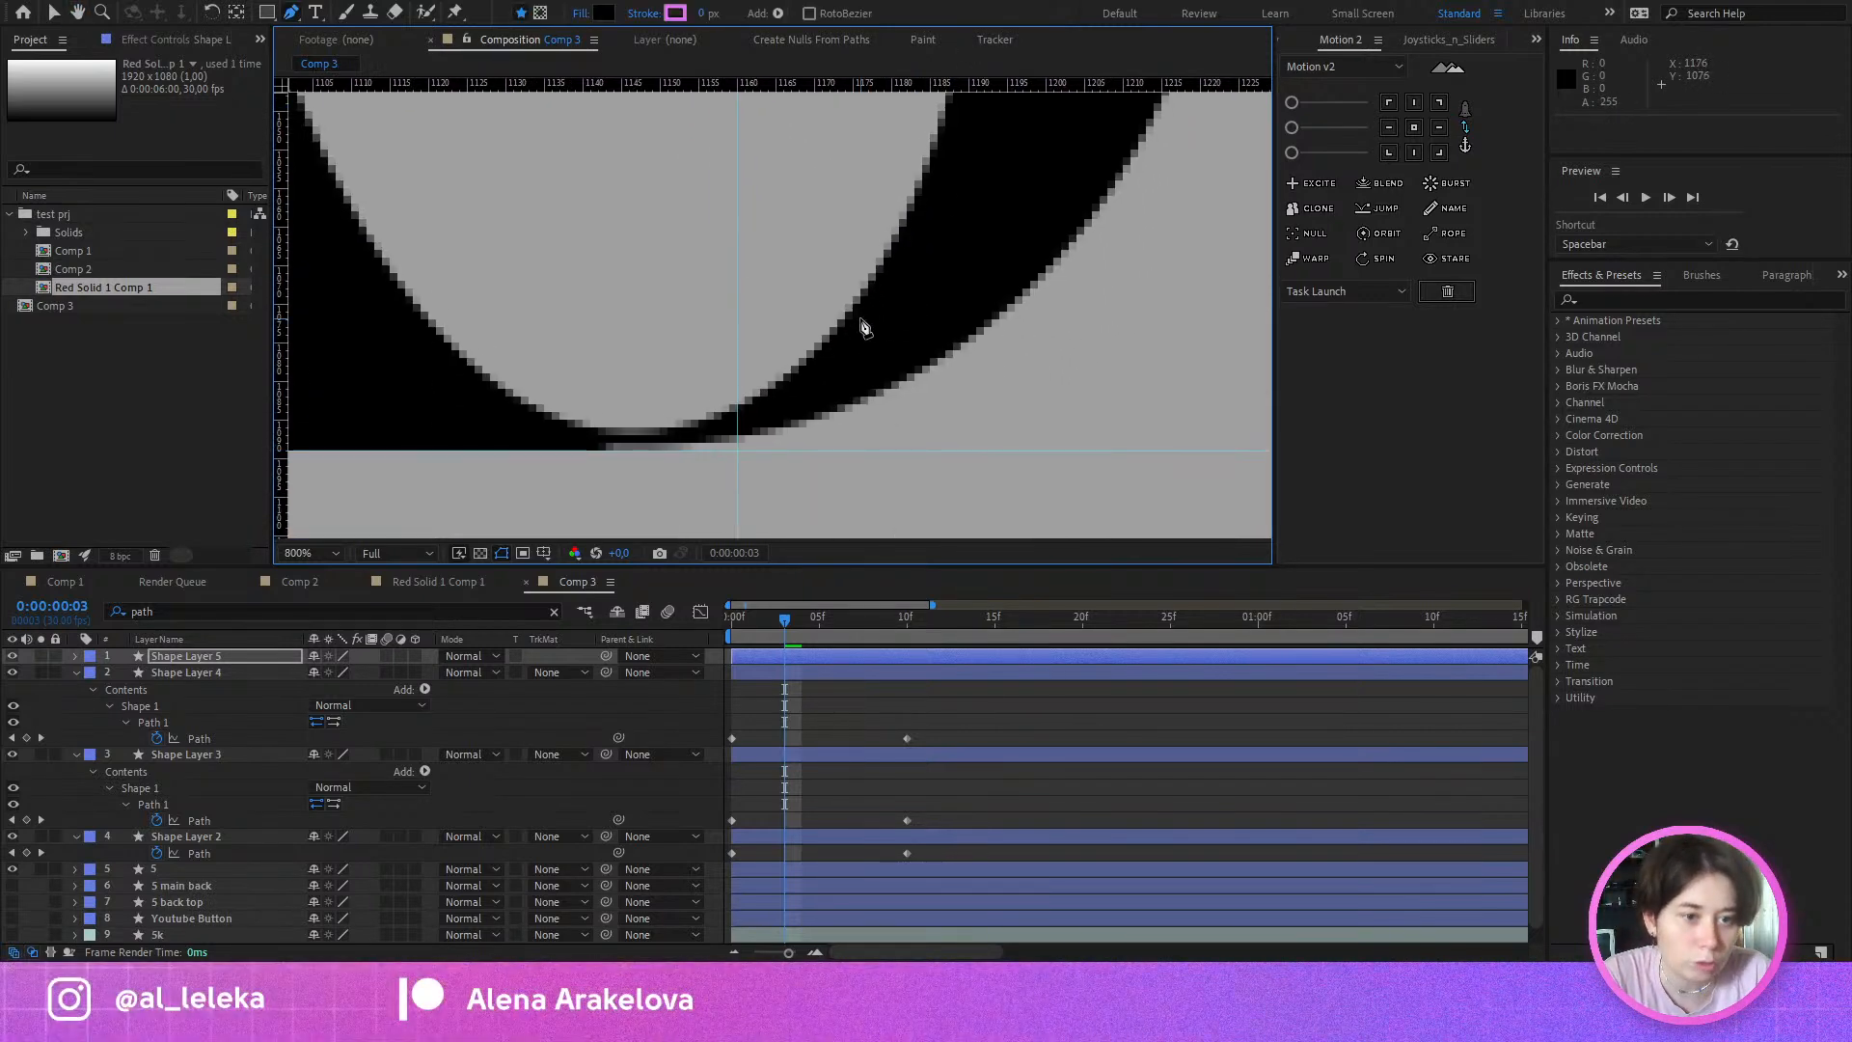
left_click_drag(854, 318, 848, 327)
left_click_drag(777, 391, 772, 388)
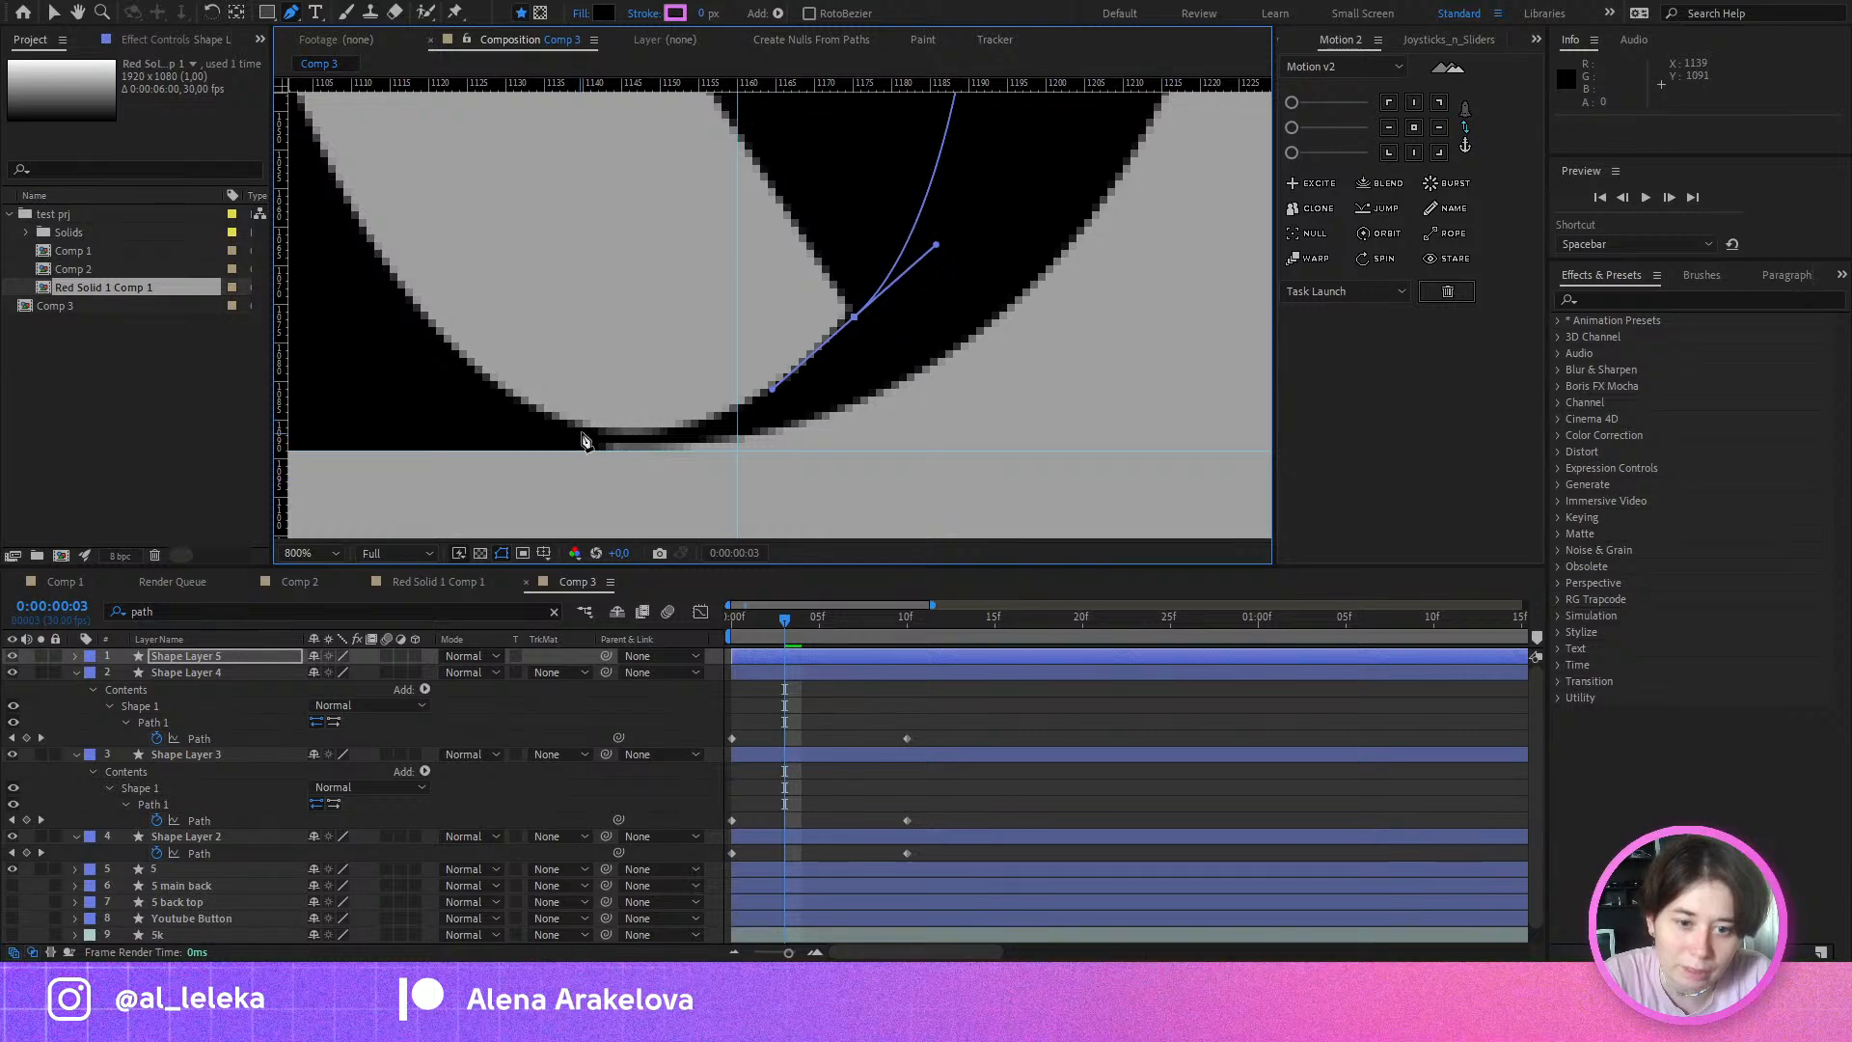
left_click_drag(582, 430, 458, 412)
left_click_drag(419, 314, 738, 502)
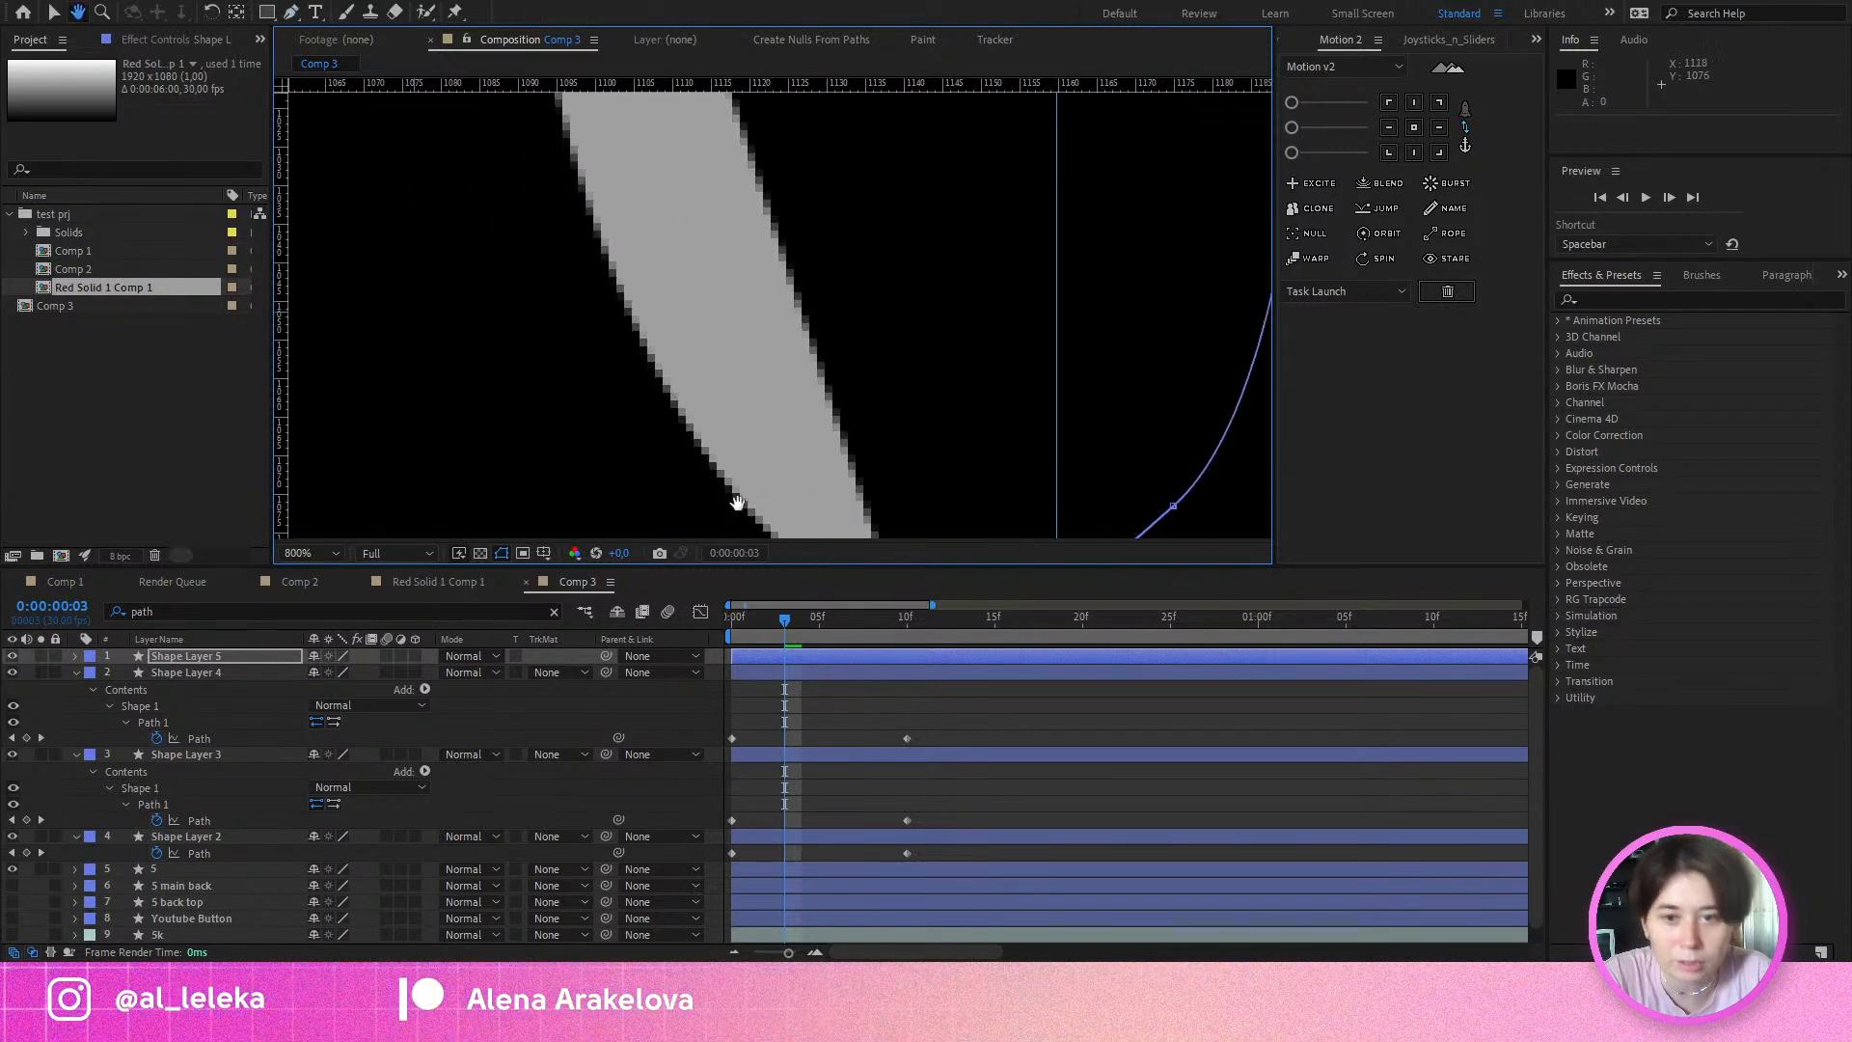
scroll(646, 332, "down", 3)
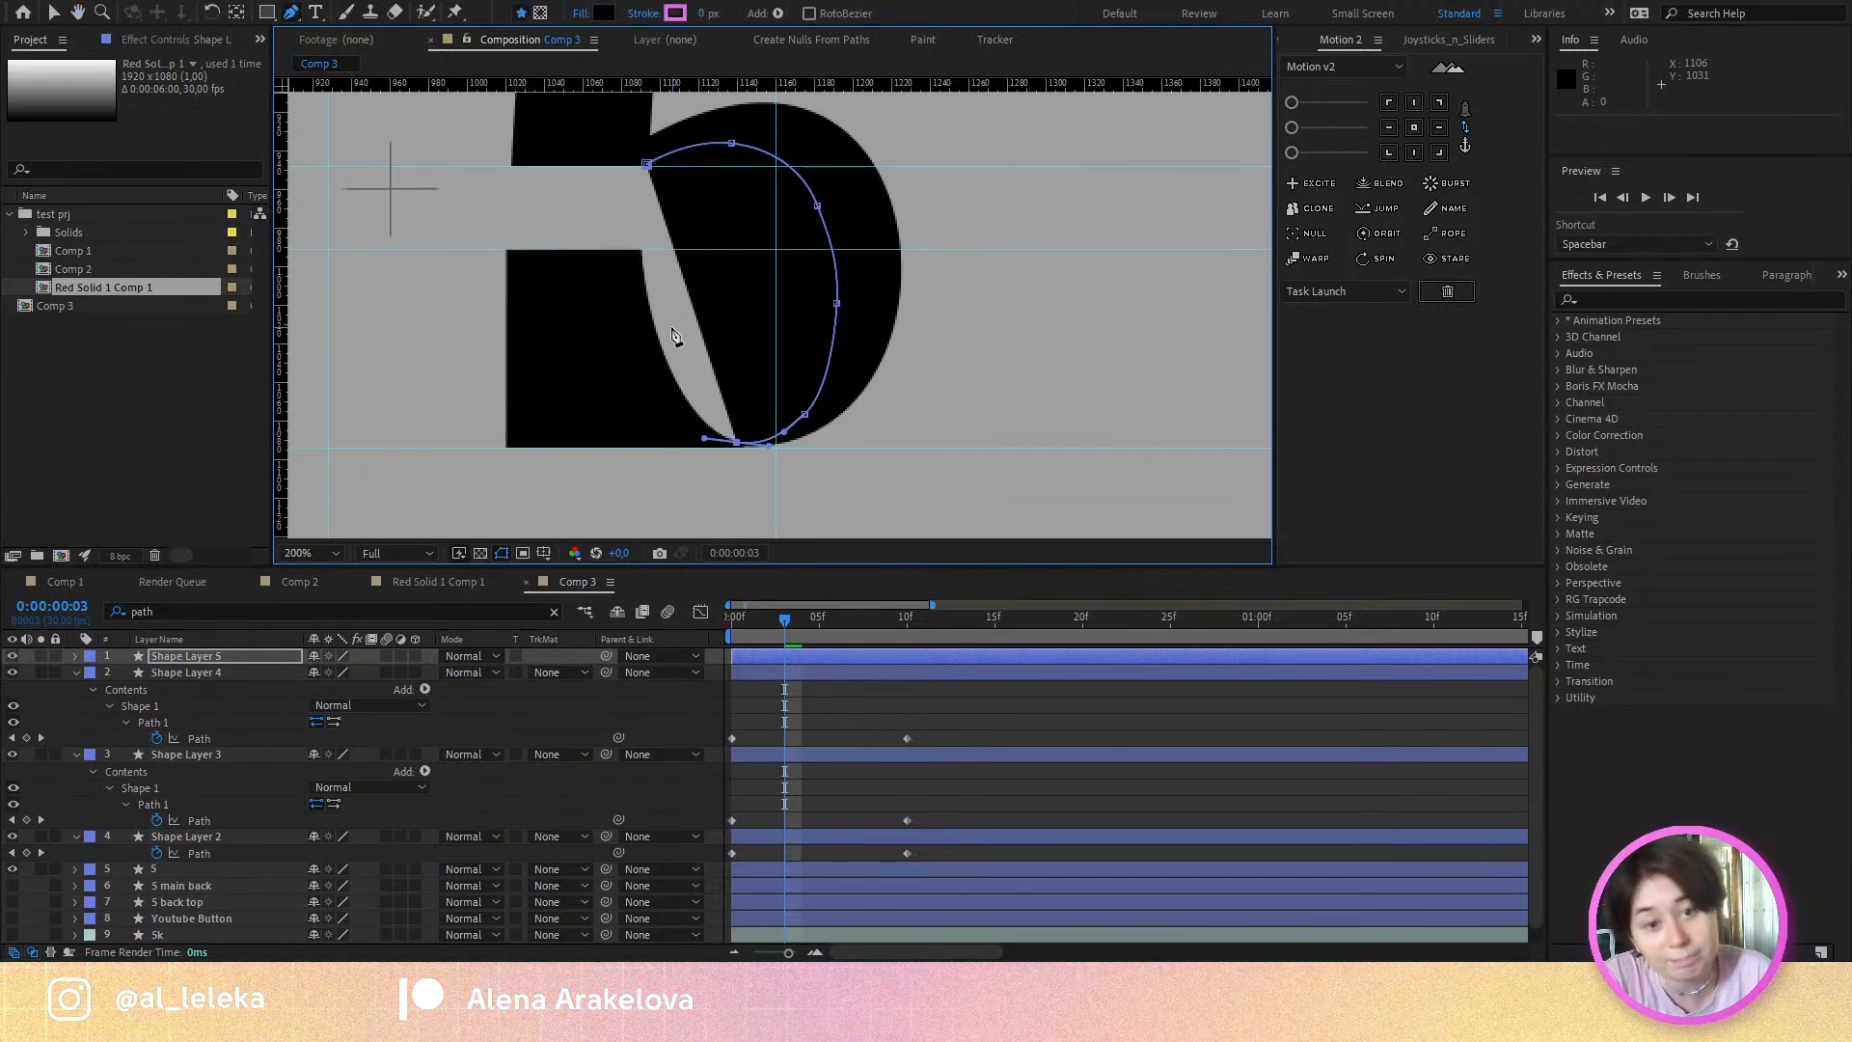
Step: Trace the bowl's left inner edge up to the horizontal guide and add a corner point beside it on that guide
scroll(656, 333, "up", 2)
left_click_drag(656, 338, 634, 247)
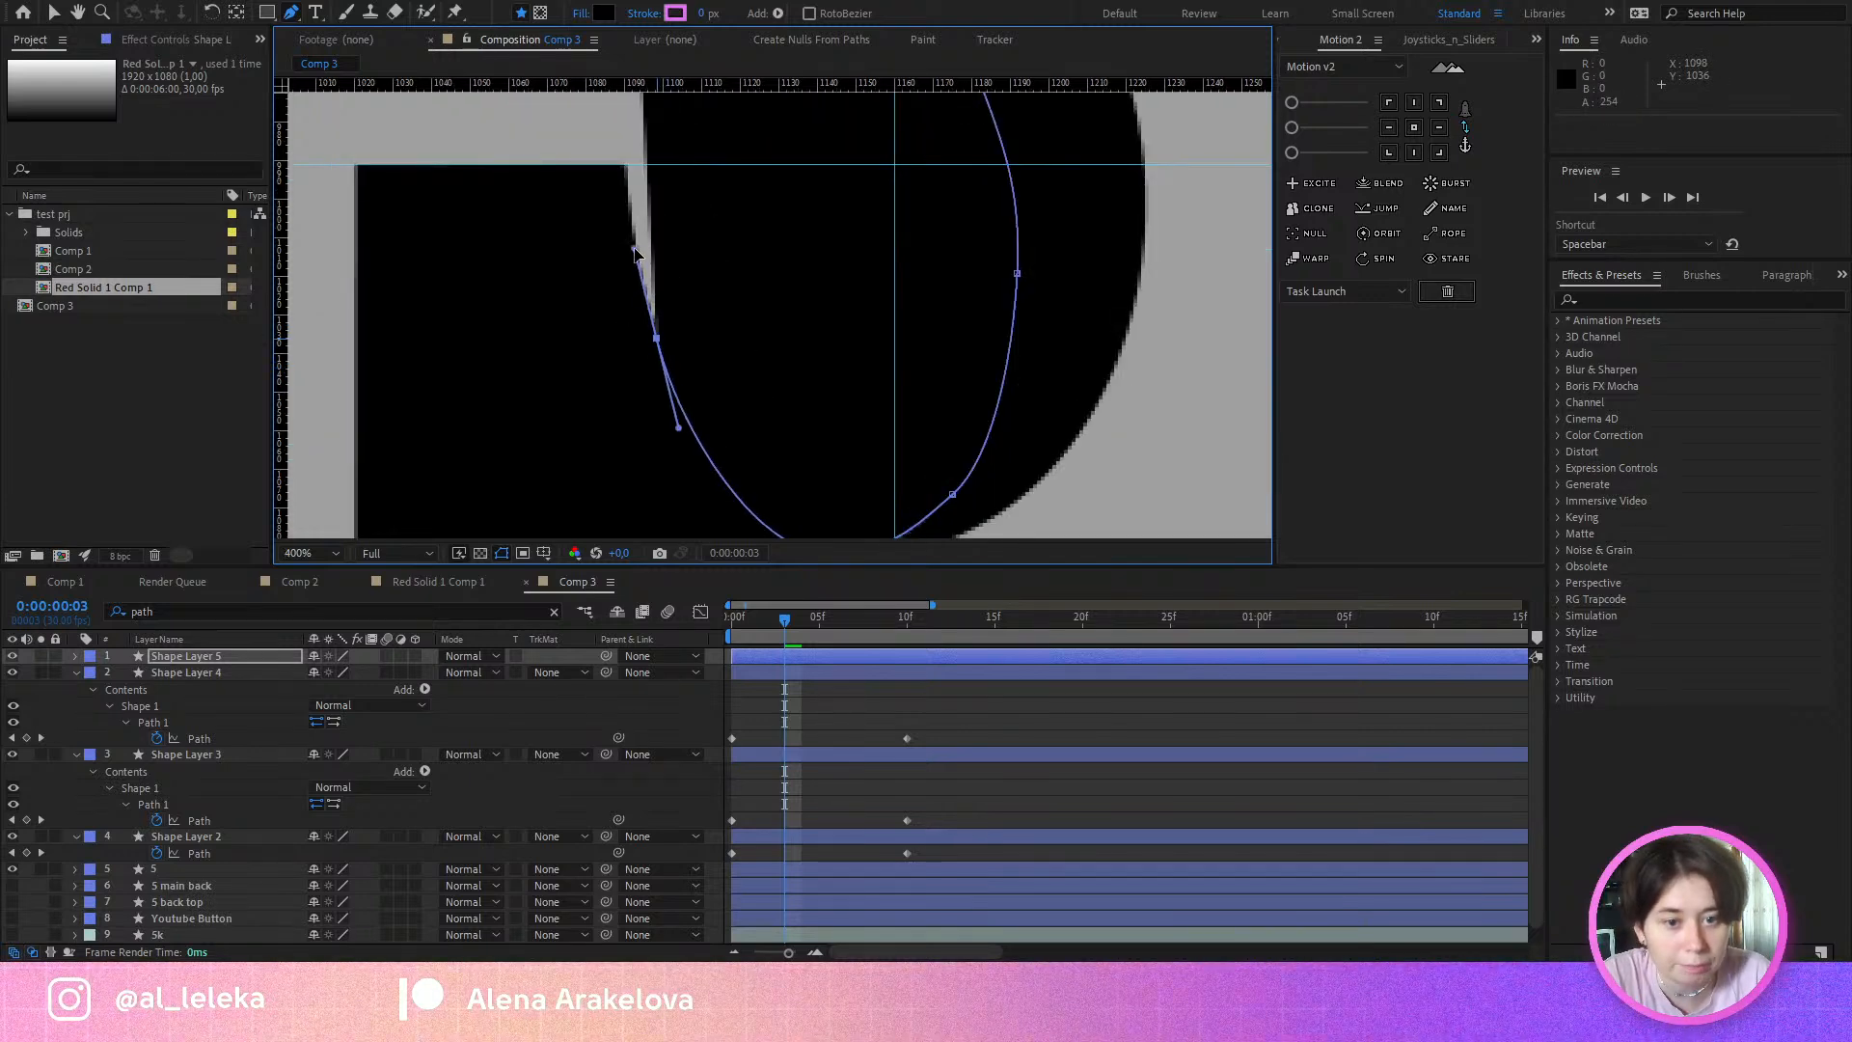
scroll(627, 169, "up", 1)
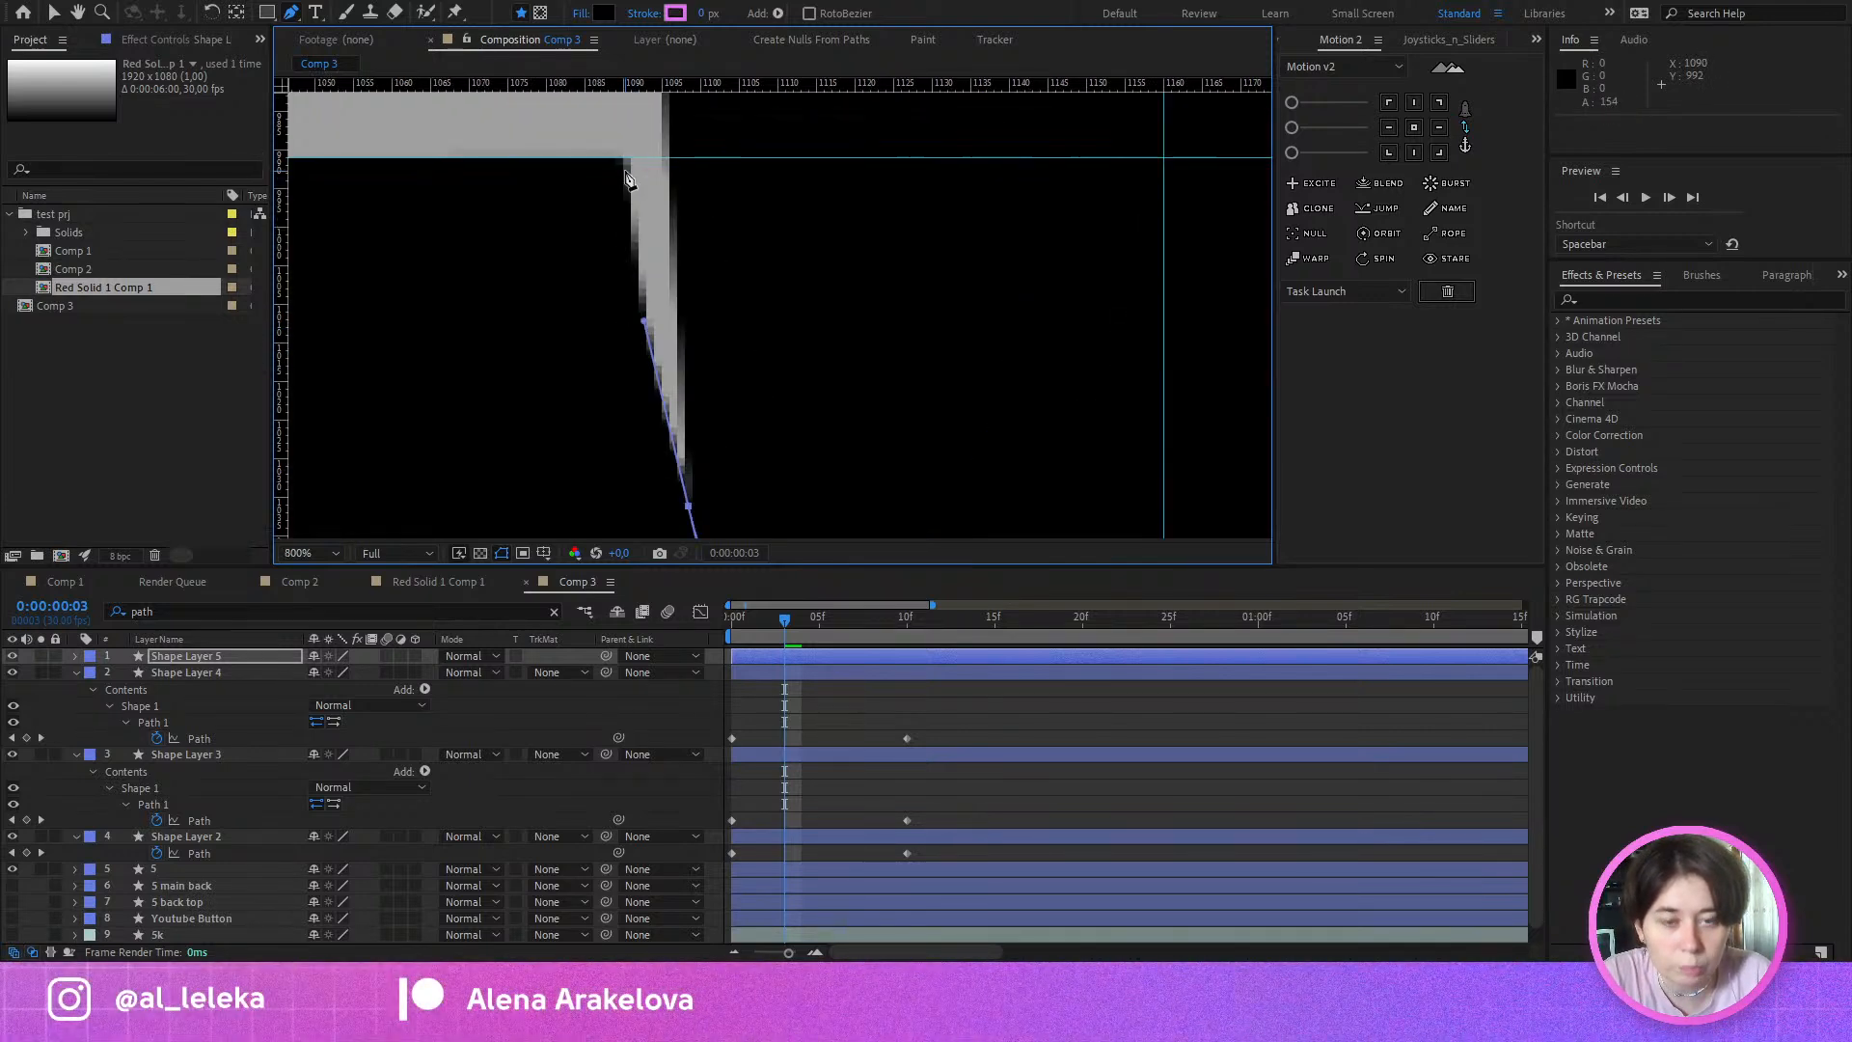
left_click_drag(627, 161, 609, 167)
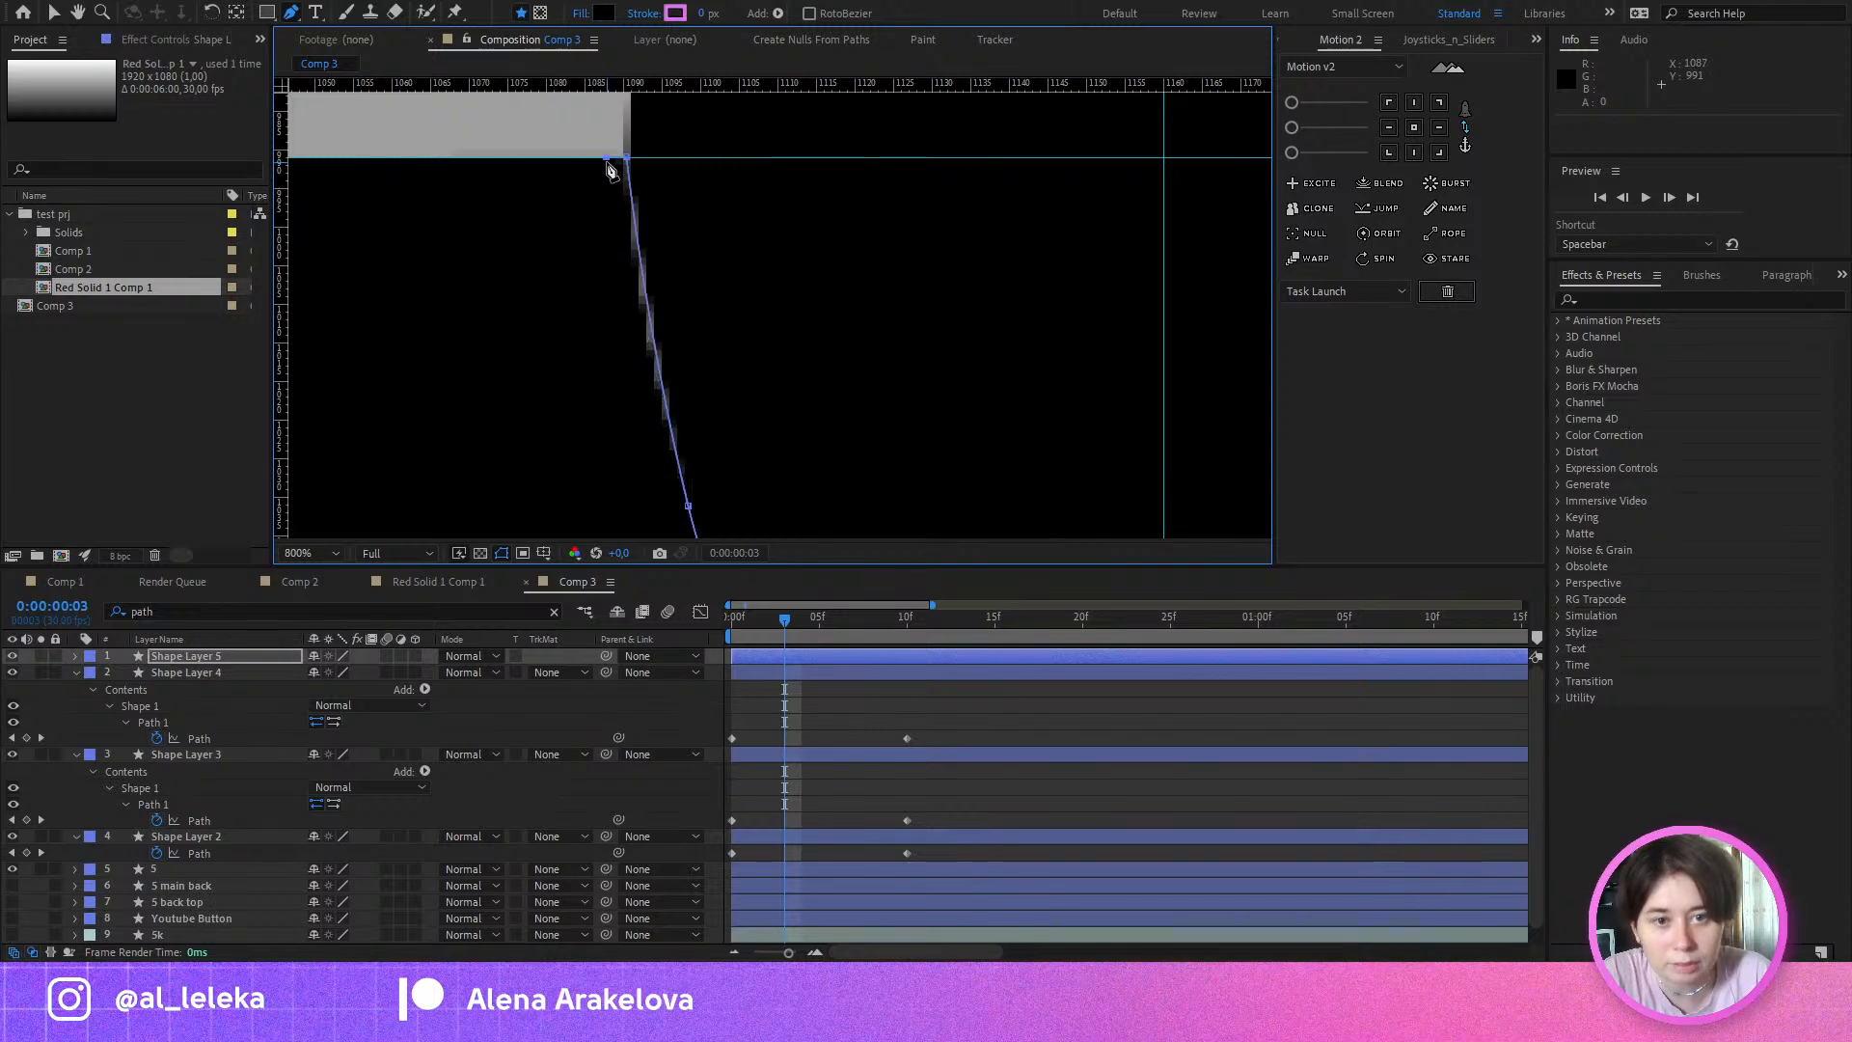
scroll(610, 168, "down", 3)
Step: Add a lower-left corner point and a further point along the bottom horizontal guide to the pen path
left_click_drag(656, 452, 695, 247)
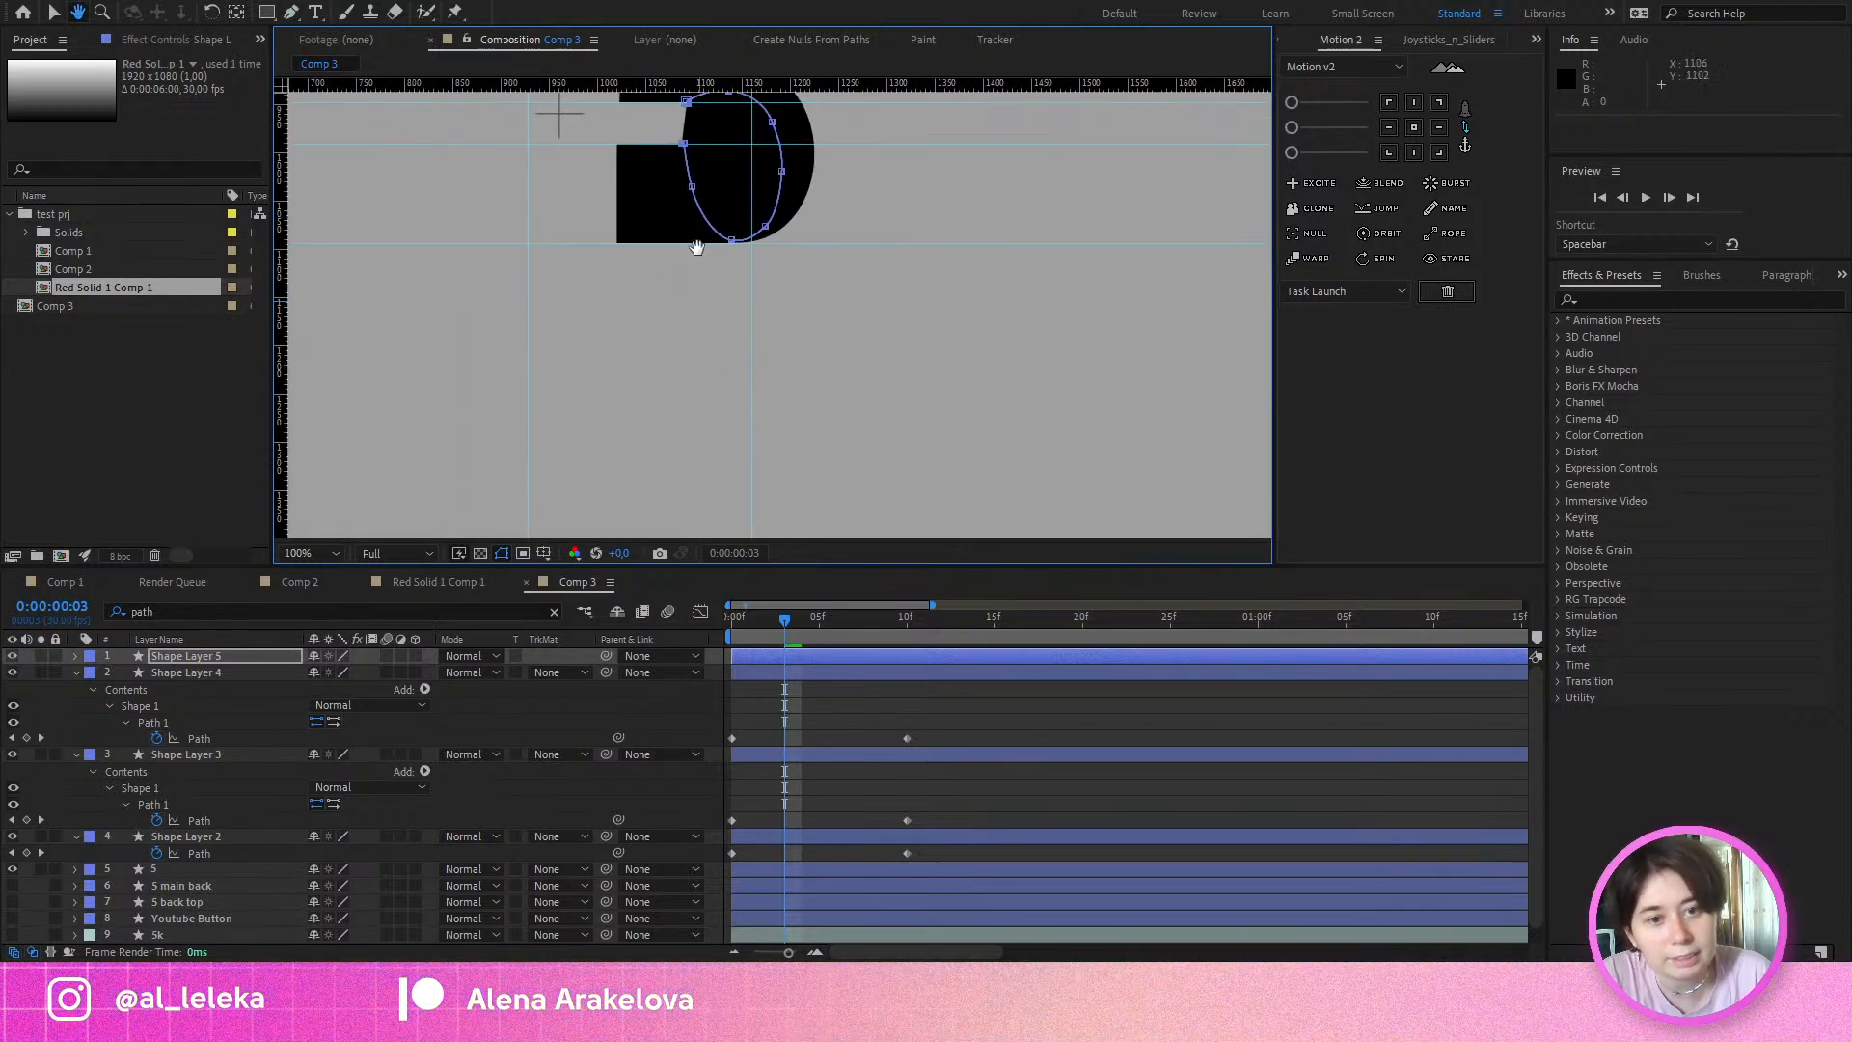
scroll(694, 247, "up", 1)
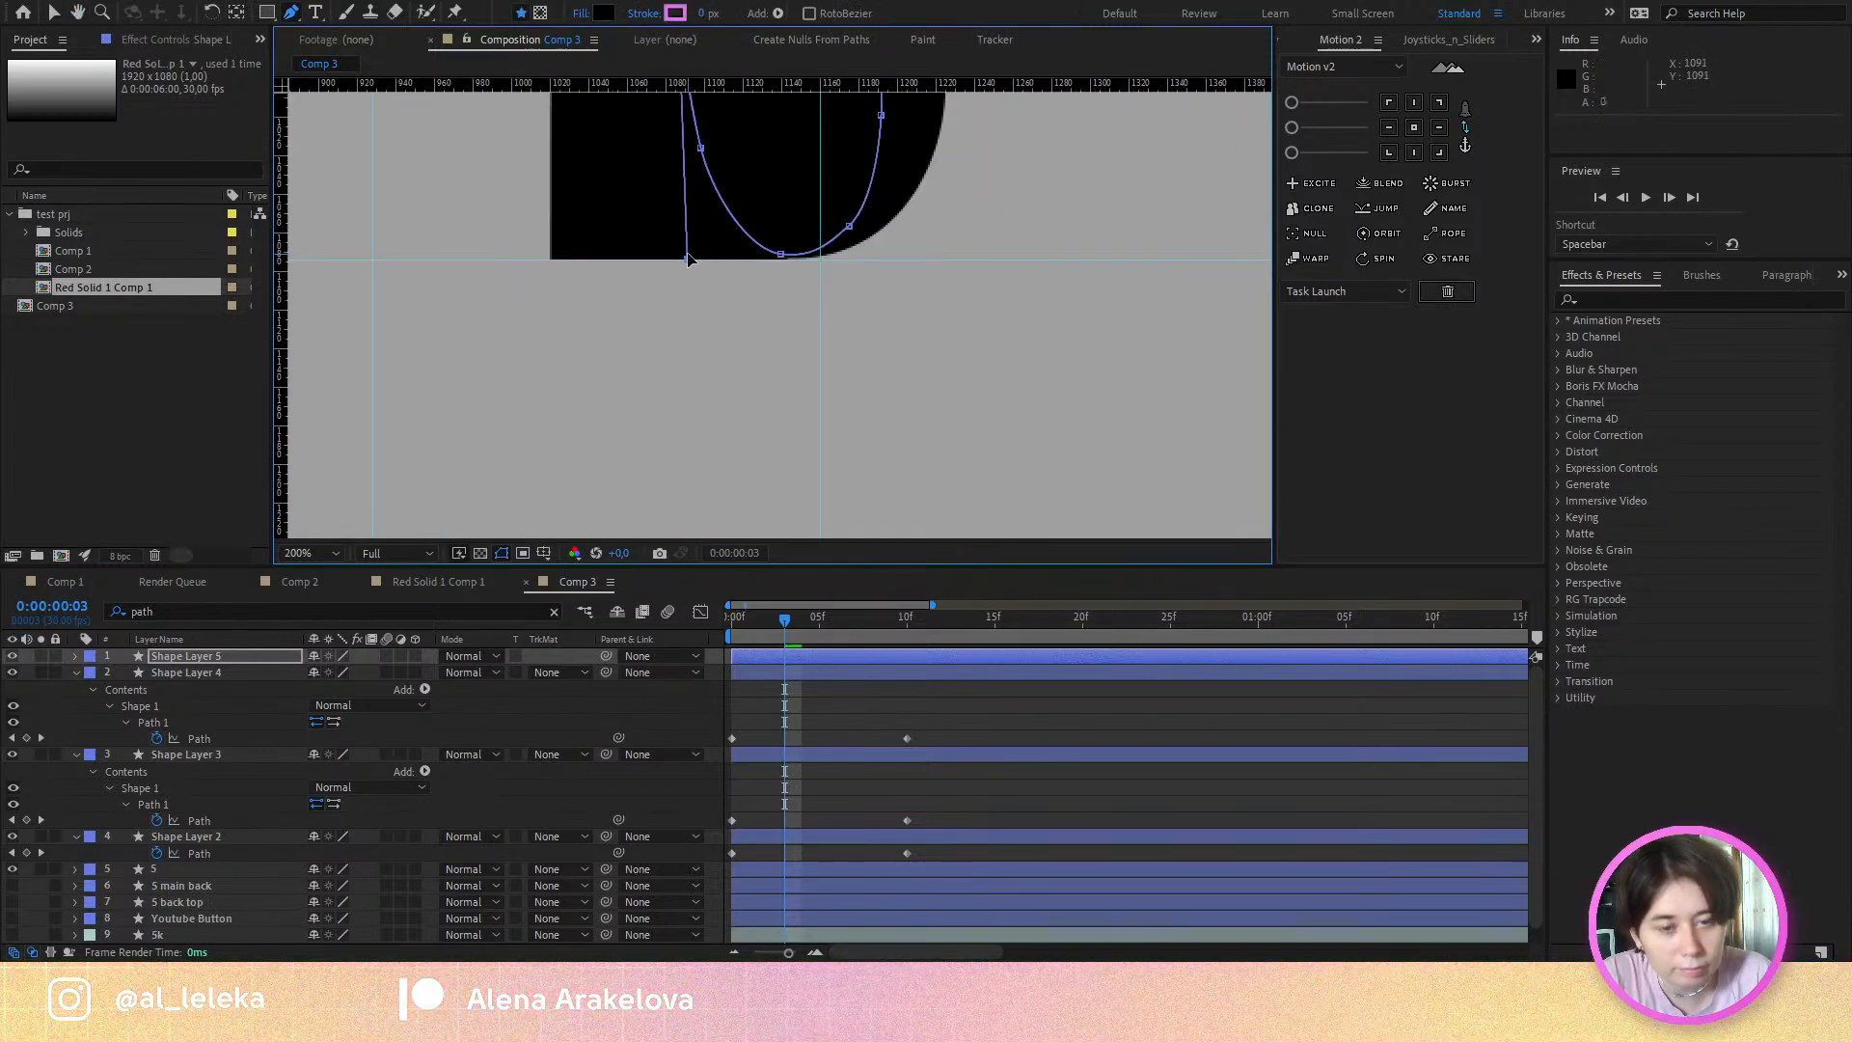
left_click_drag(891, 256, 854, 333)
scroll(810, 332, "up", 1)
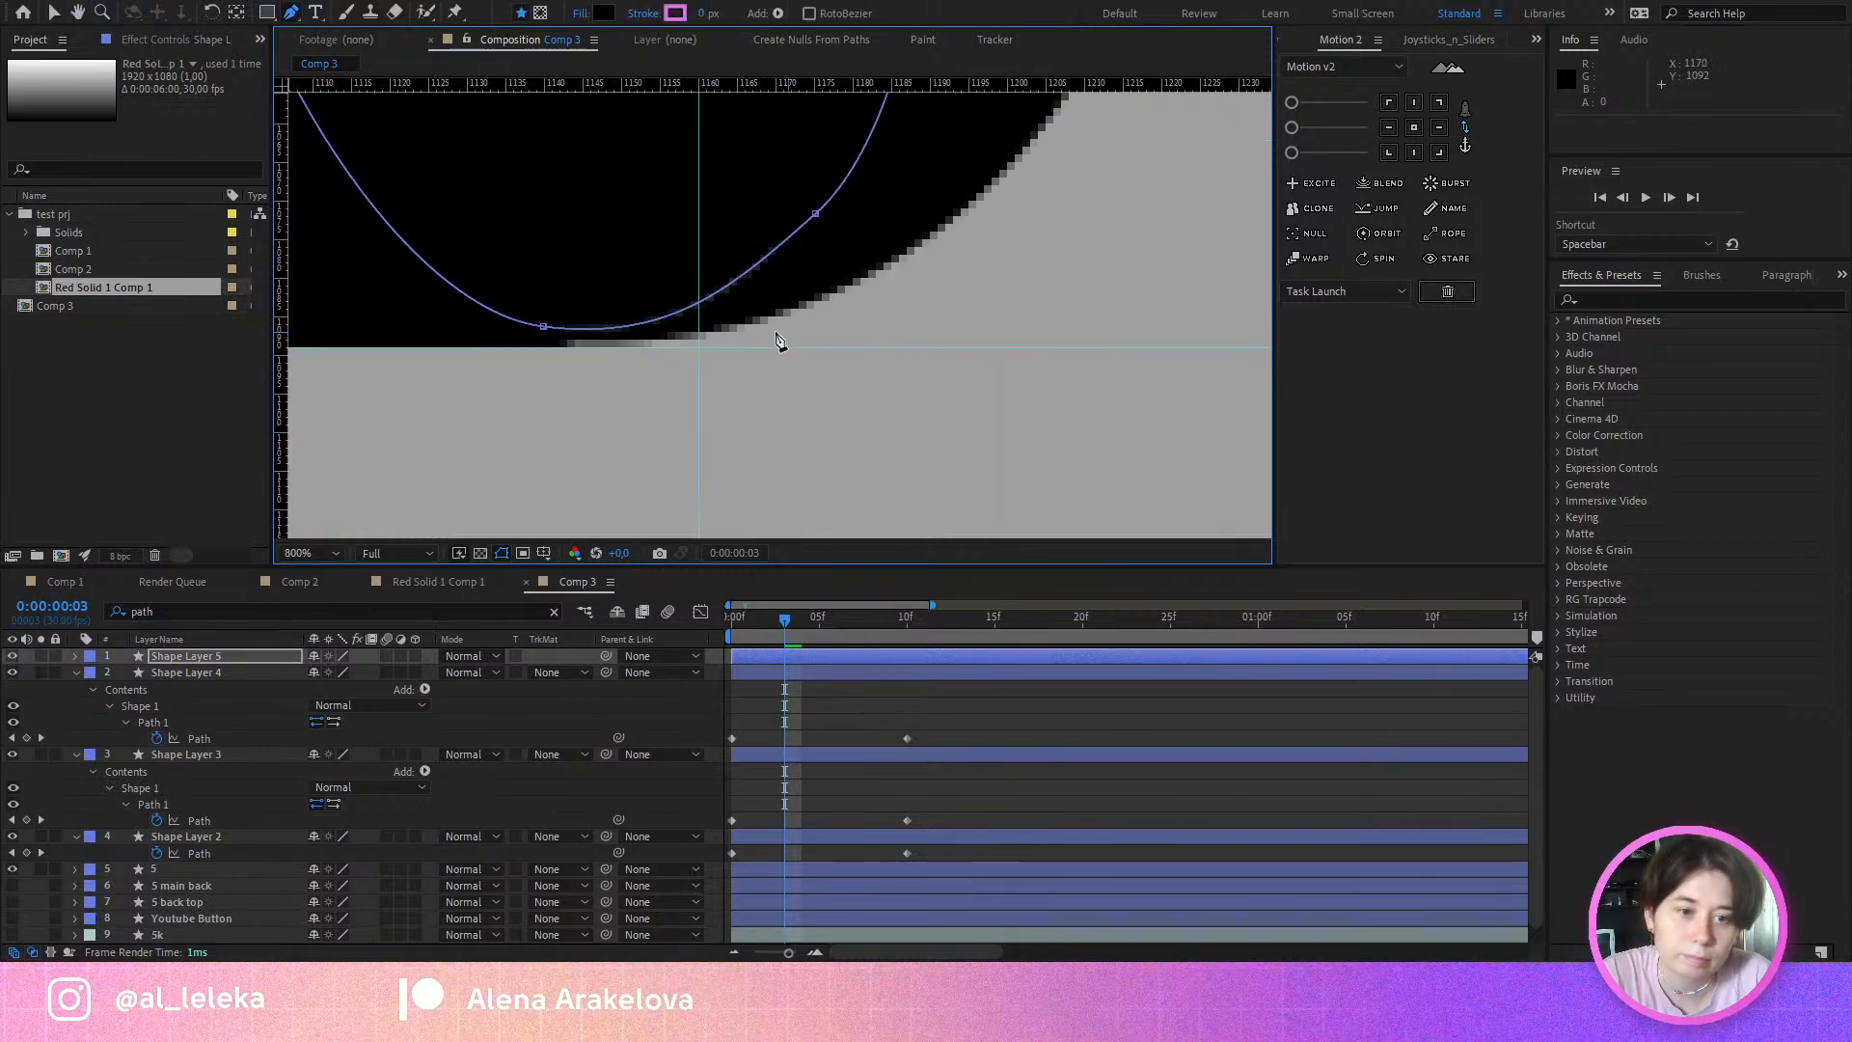
scroll(769, 341, "down", 1)
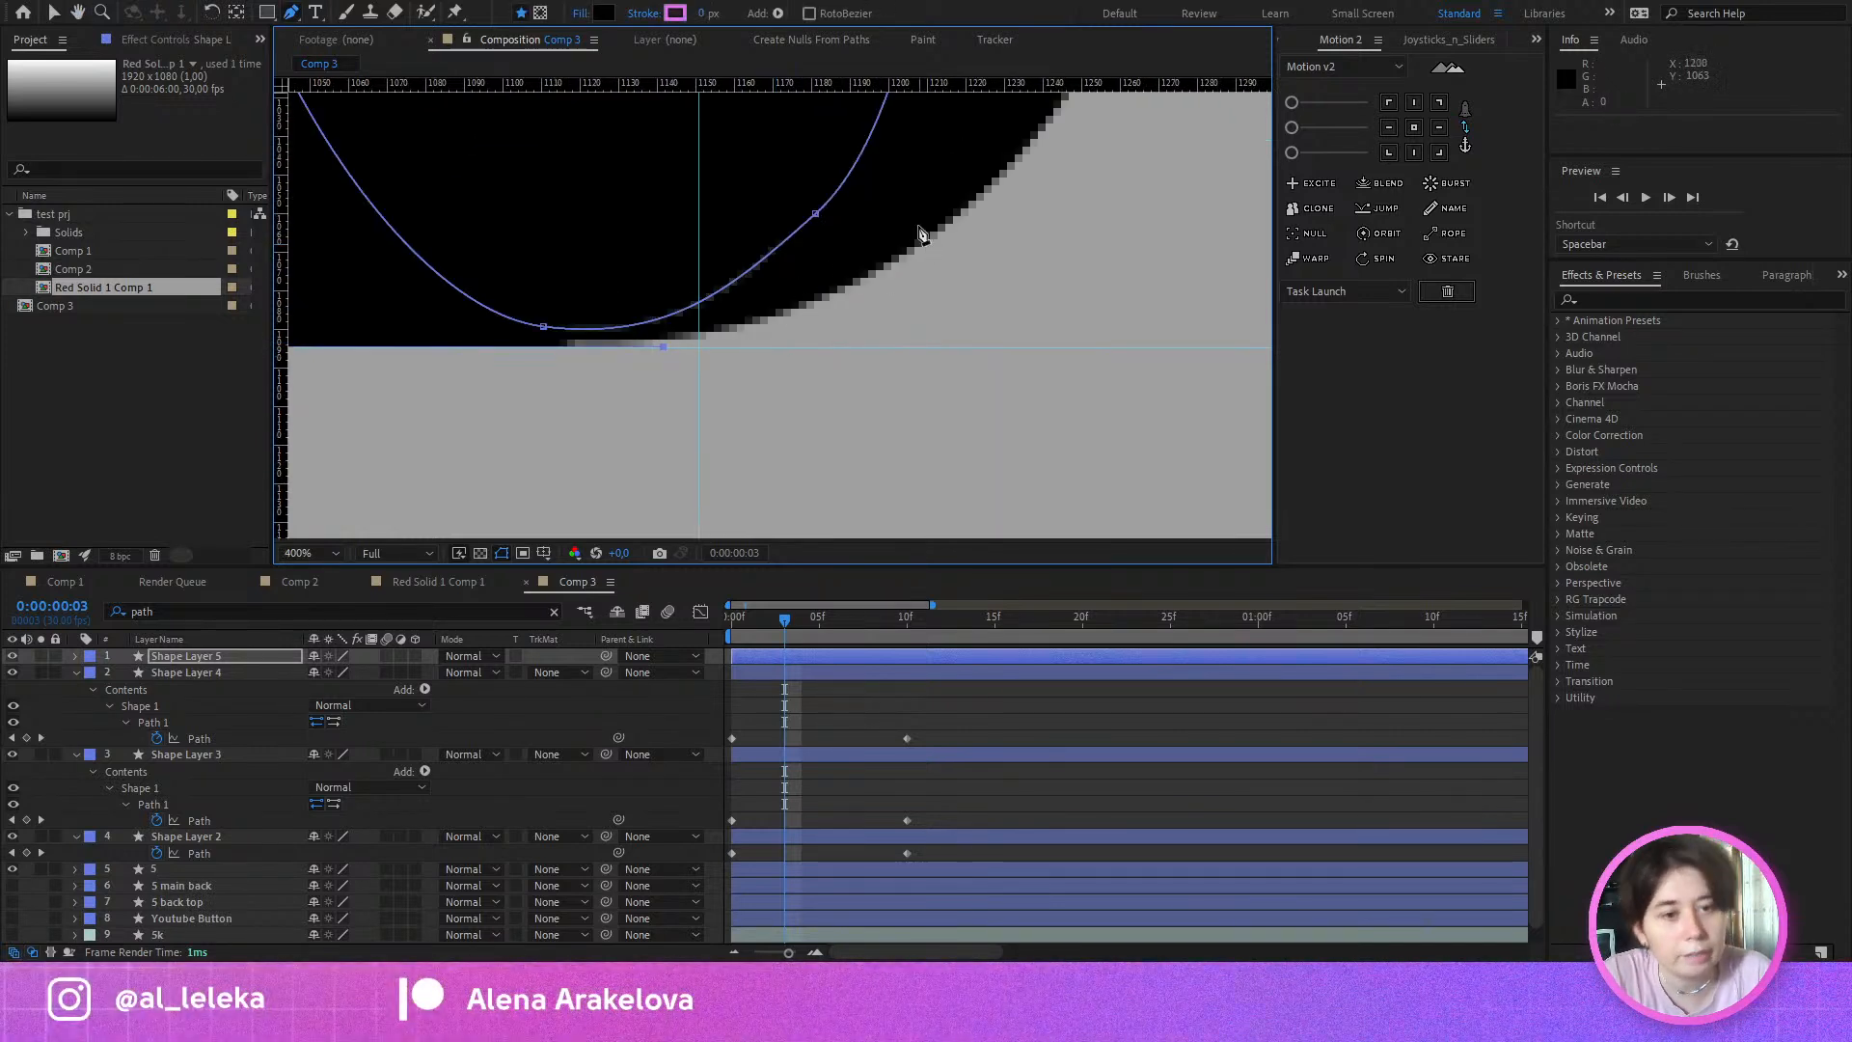
Step: Draw the path's outer edge back up through the bowl's thick stroke and close it at the starting point
left_click(916, 207)
key("ctrl+z")
left_click(793, 302)
left_click_drag(873, 261, 838, 434)
left_click_drag(866, 296, 866, 348)
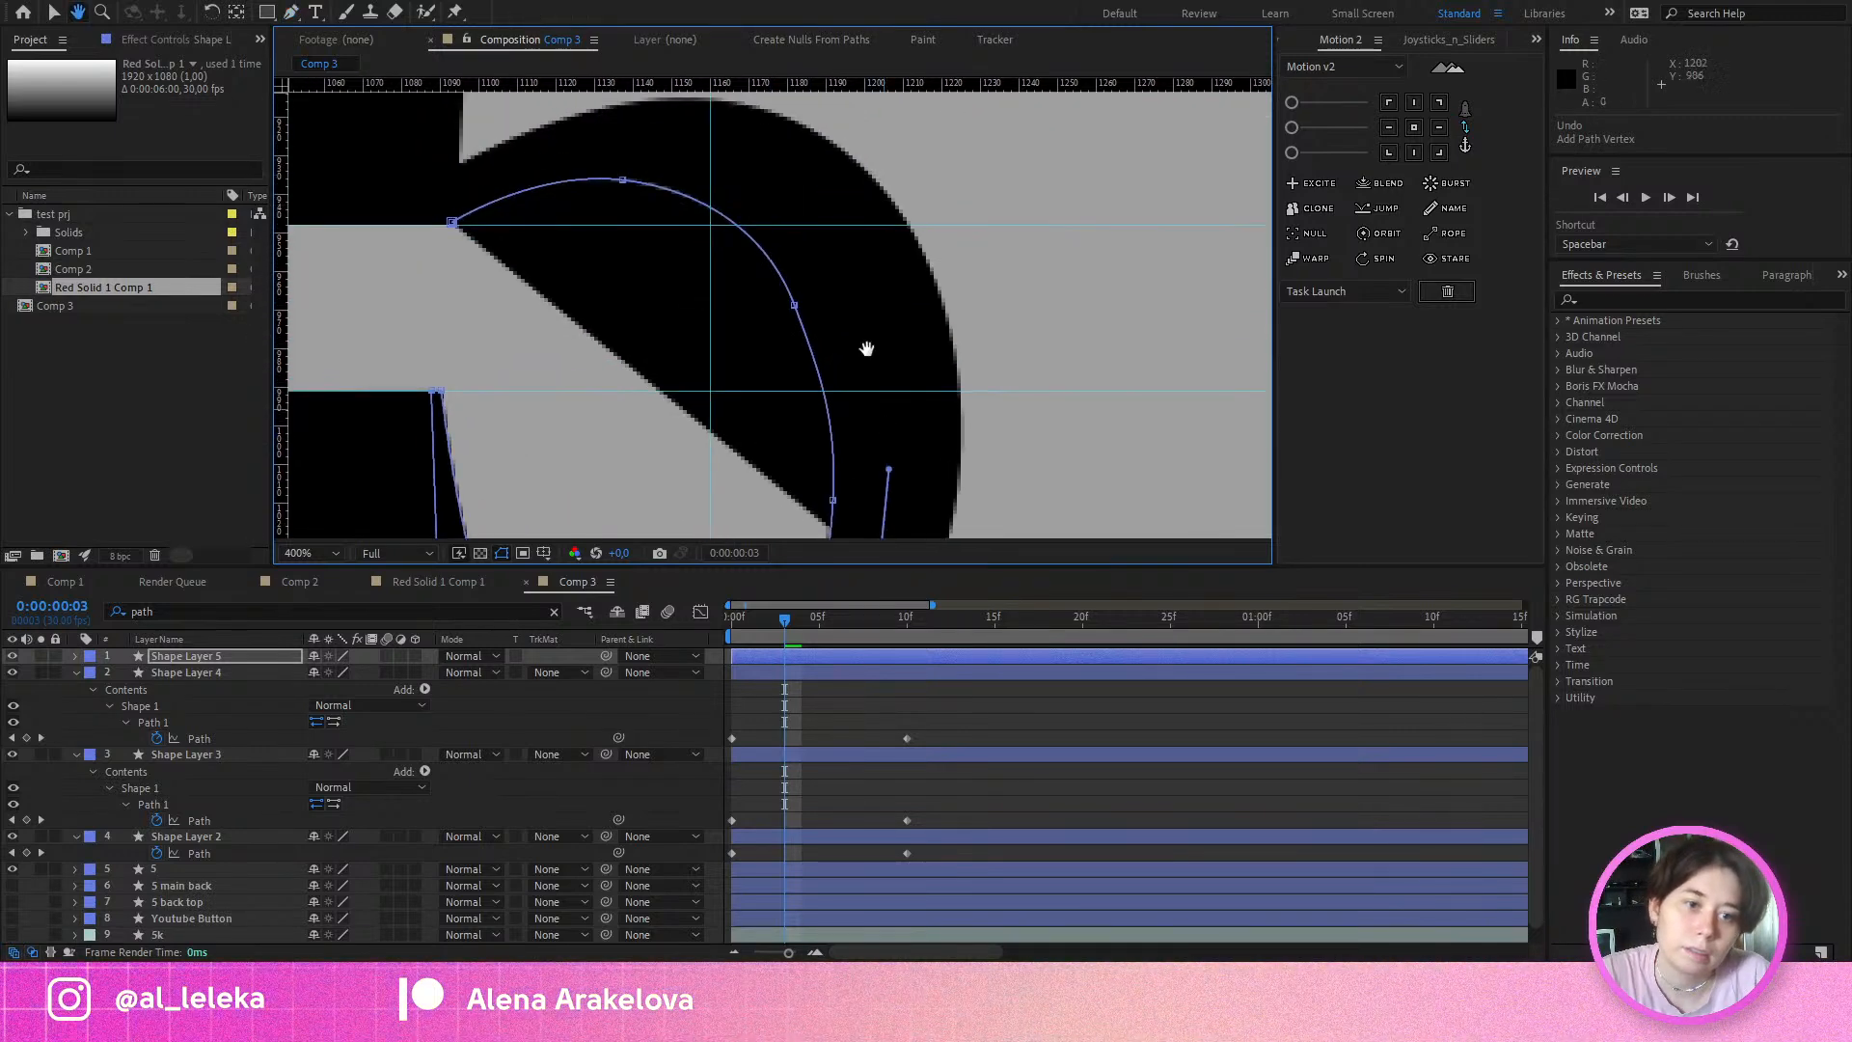
left_click_drag(807, 207, 775, 164)
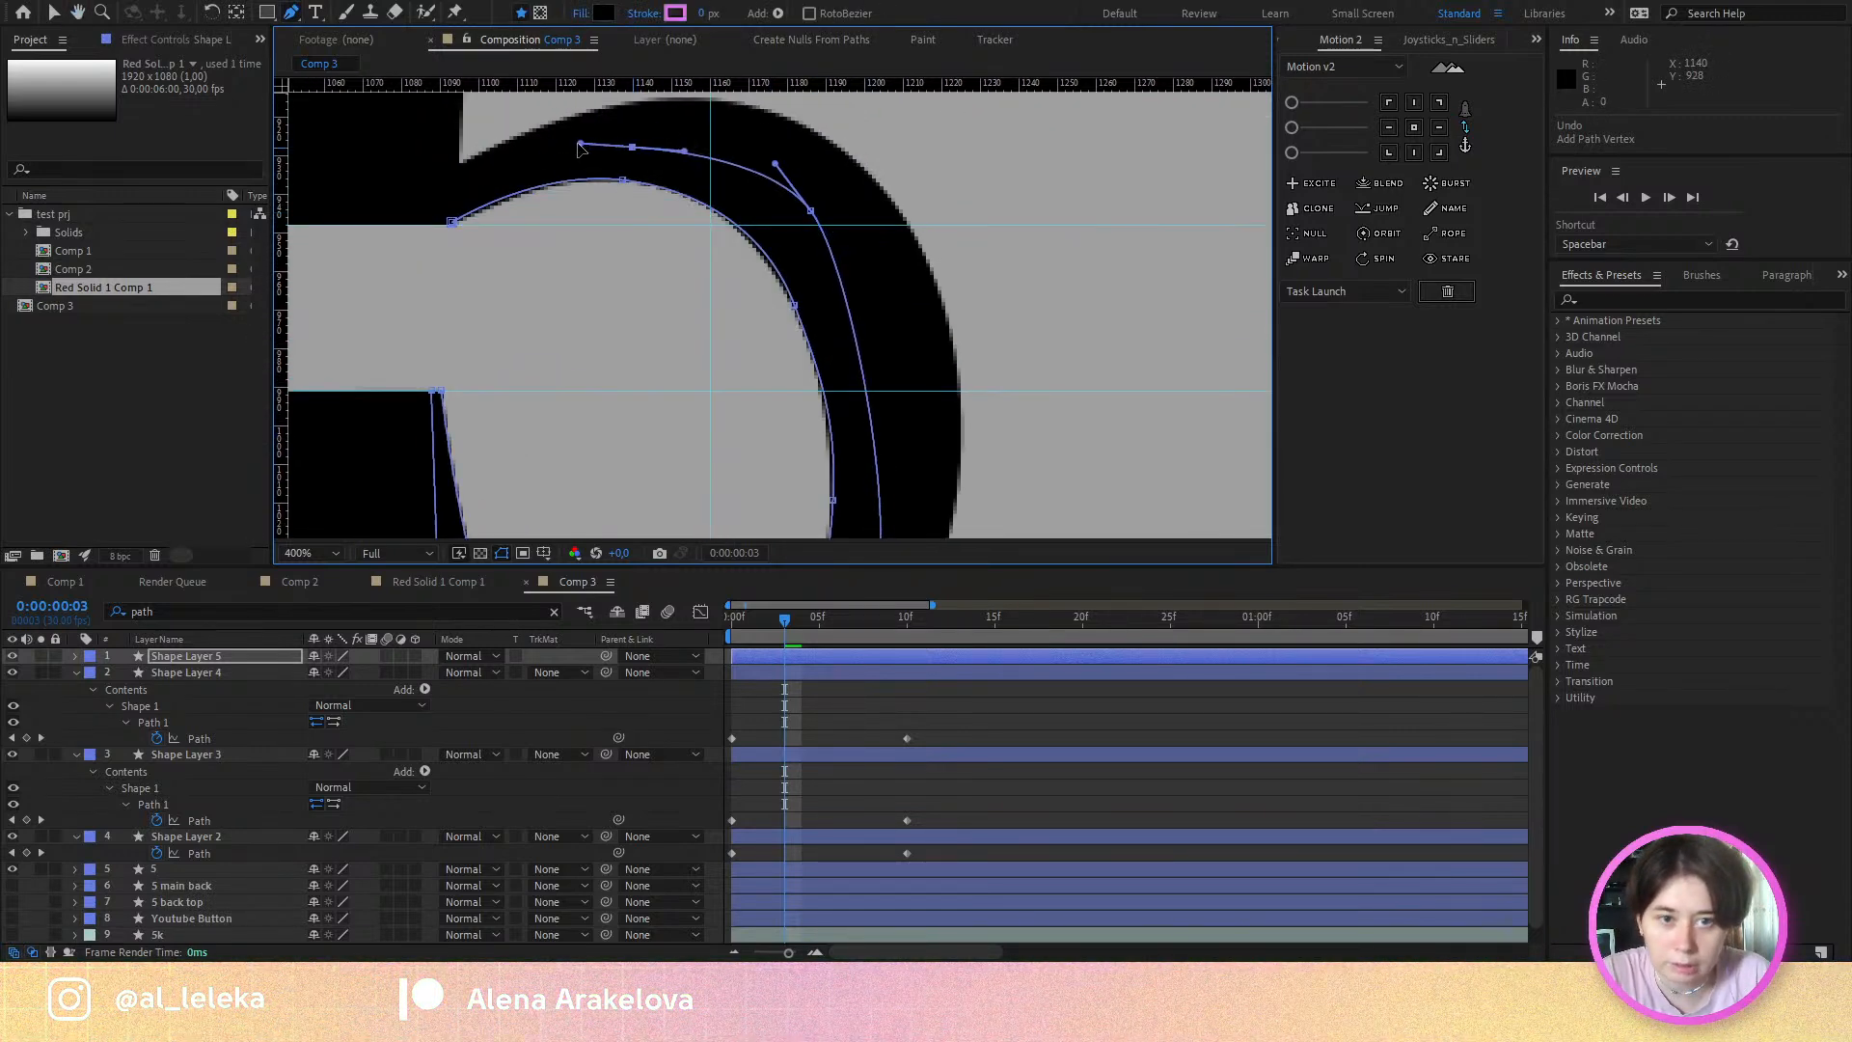
left_click_drag(579, 147, 557, 147)
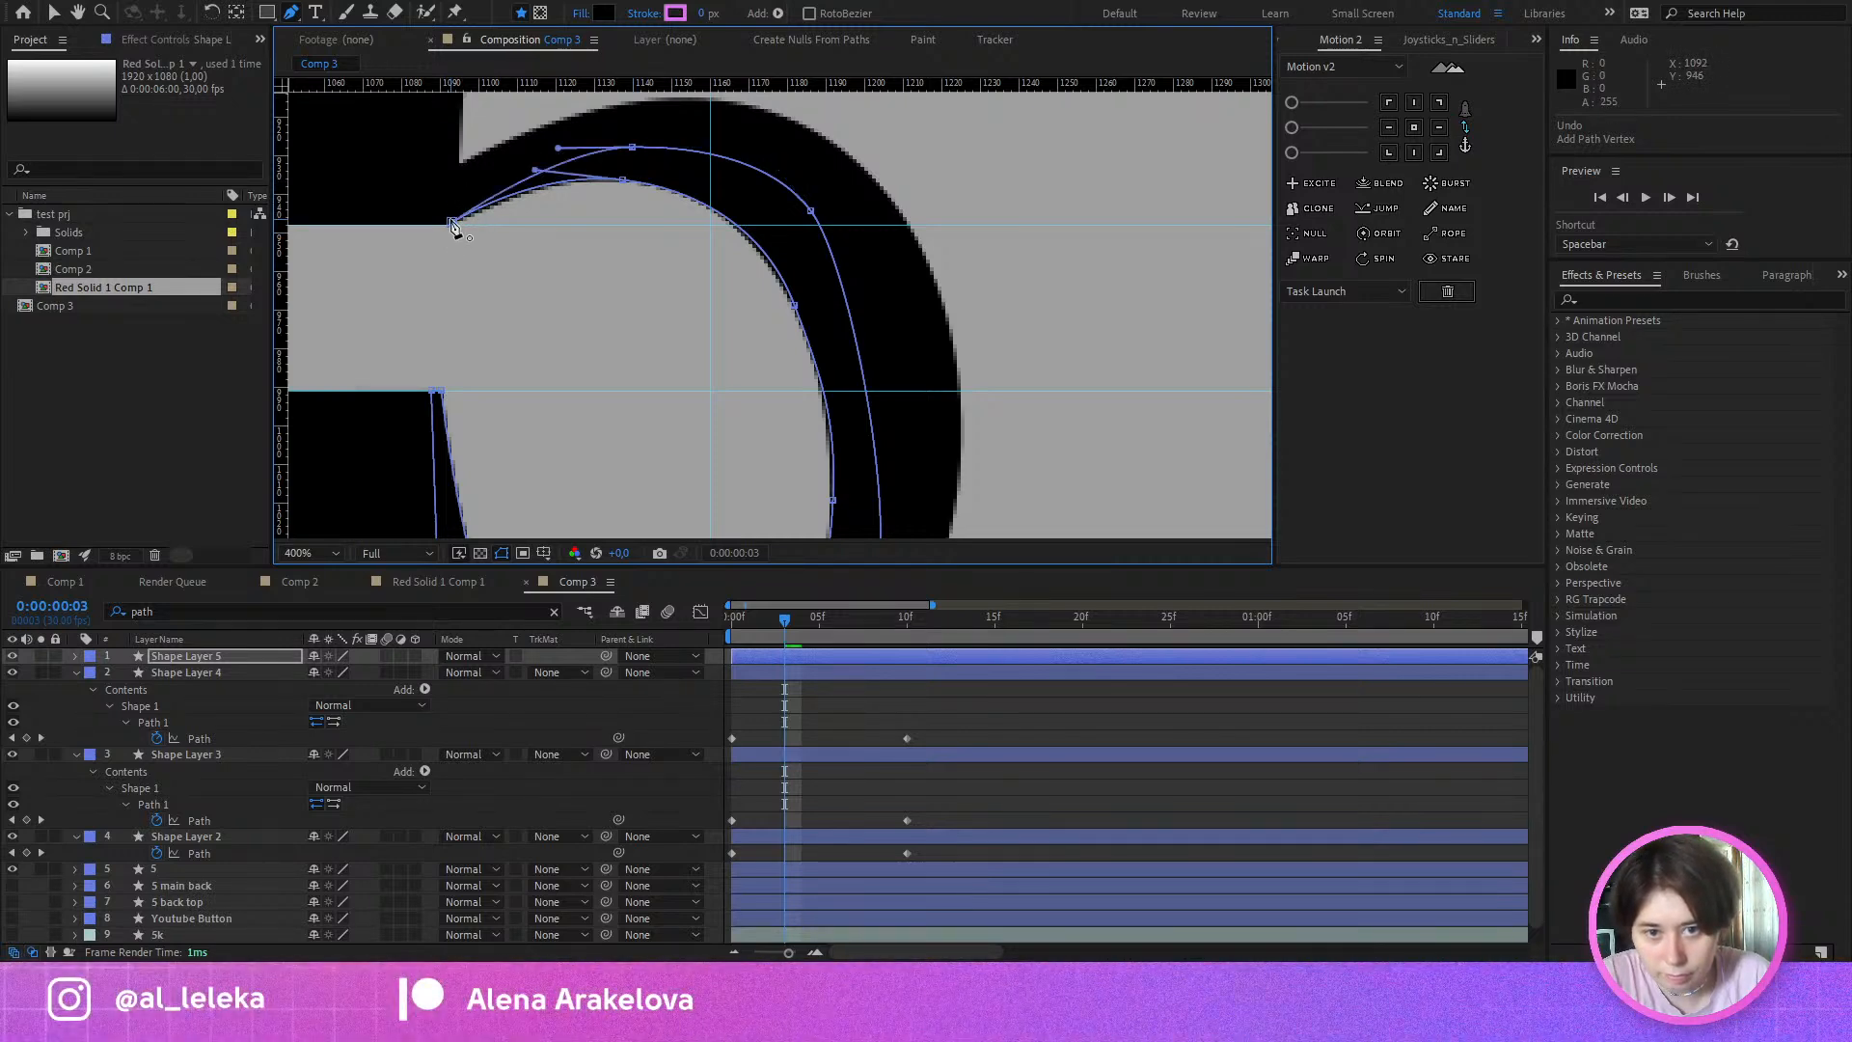
key("slash")
left_click_drag(477, 220, 694, 257)
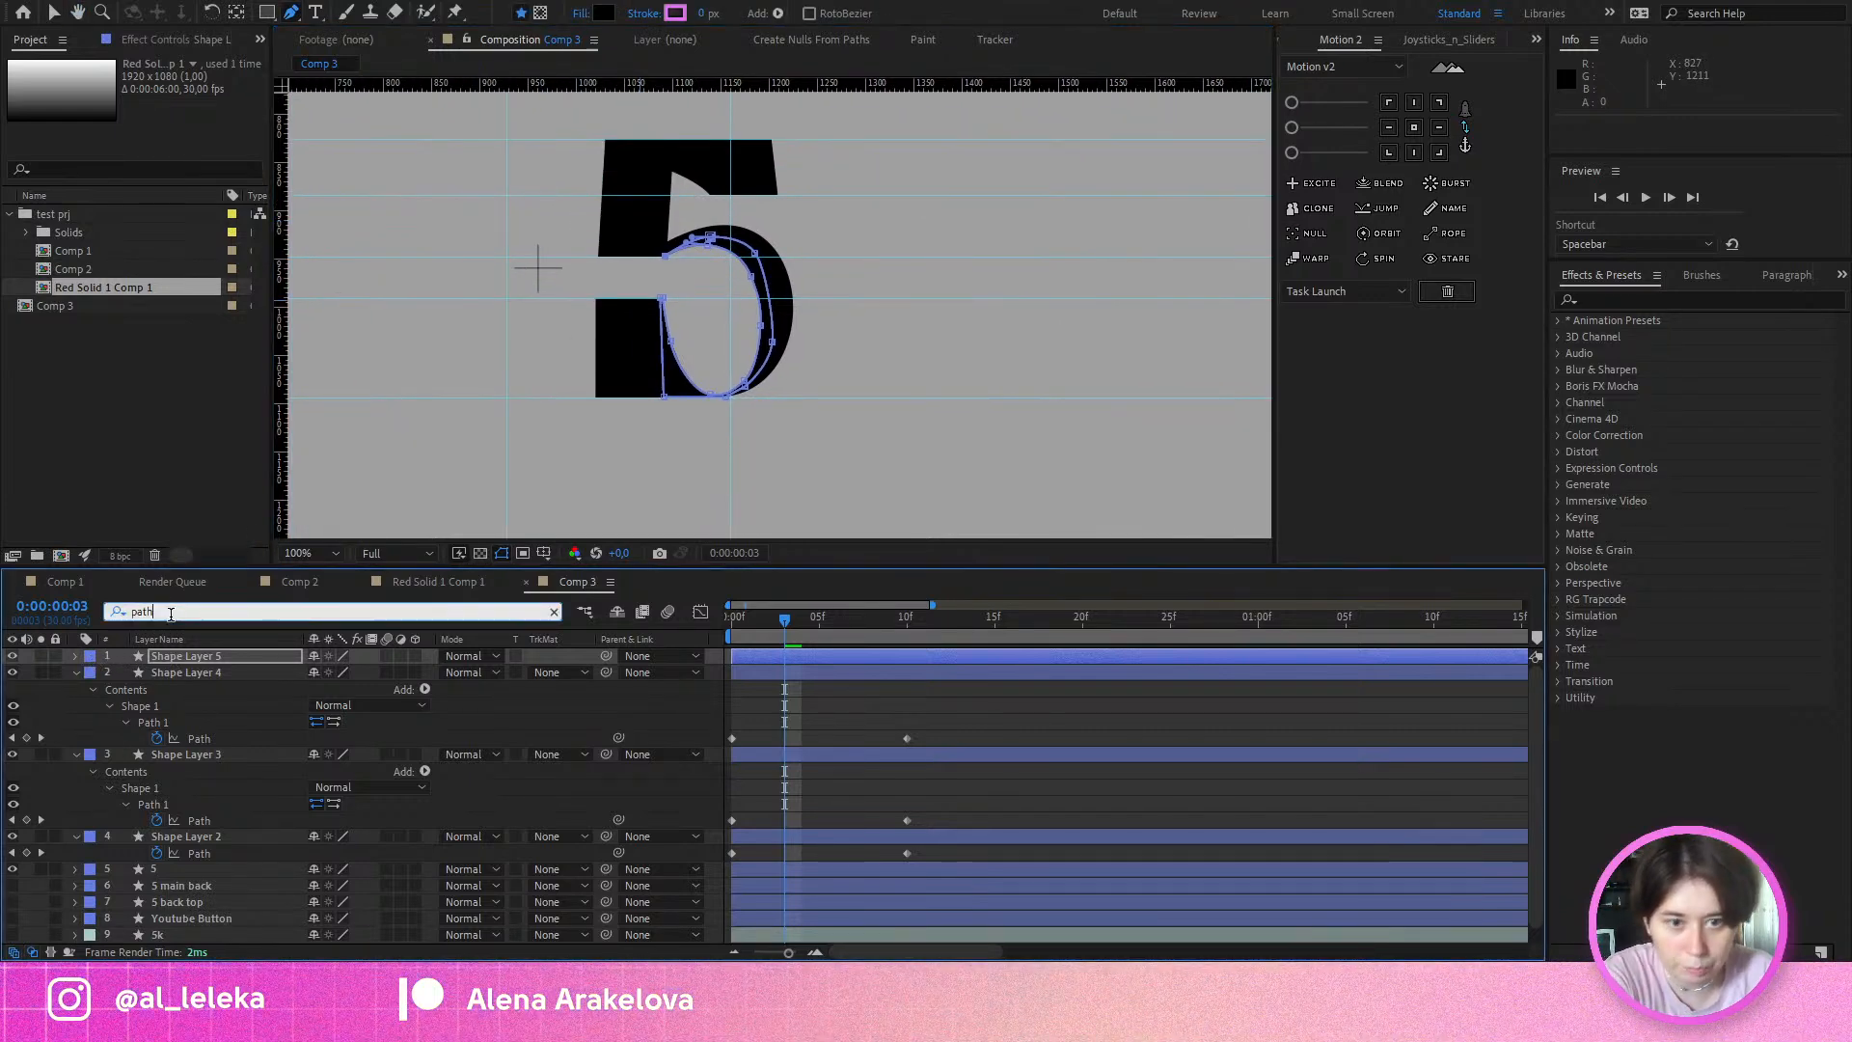
Step: Enable keyframing for Shape Layer 5's Path, move its keyframe to frame 0 and go to that frame
left_click(76, 656)
left_click(157, 721)
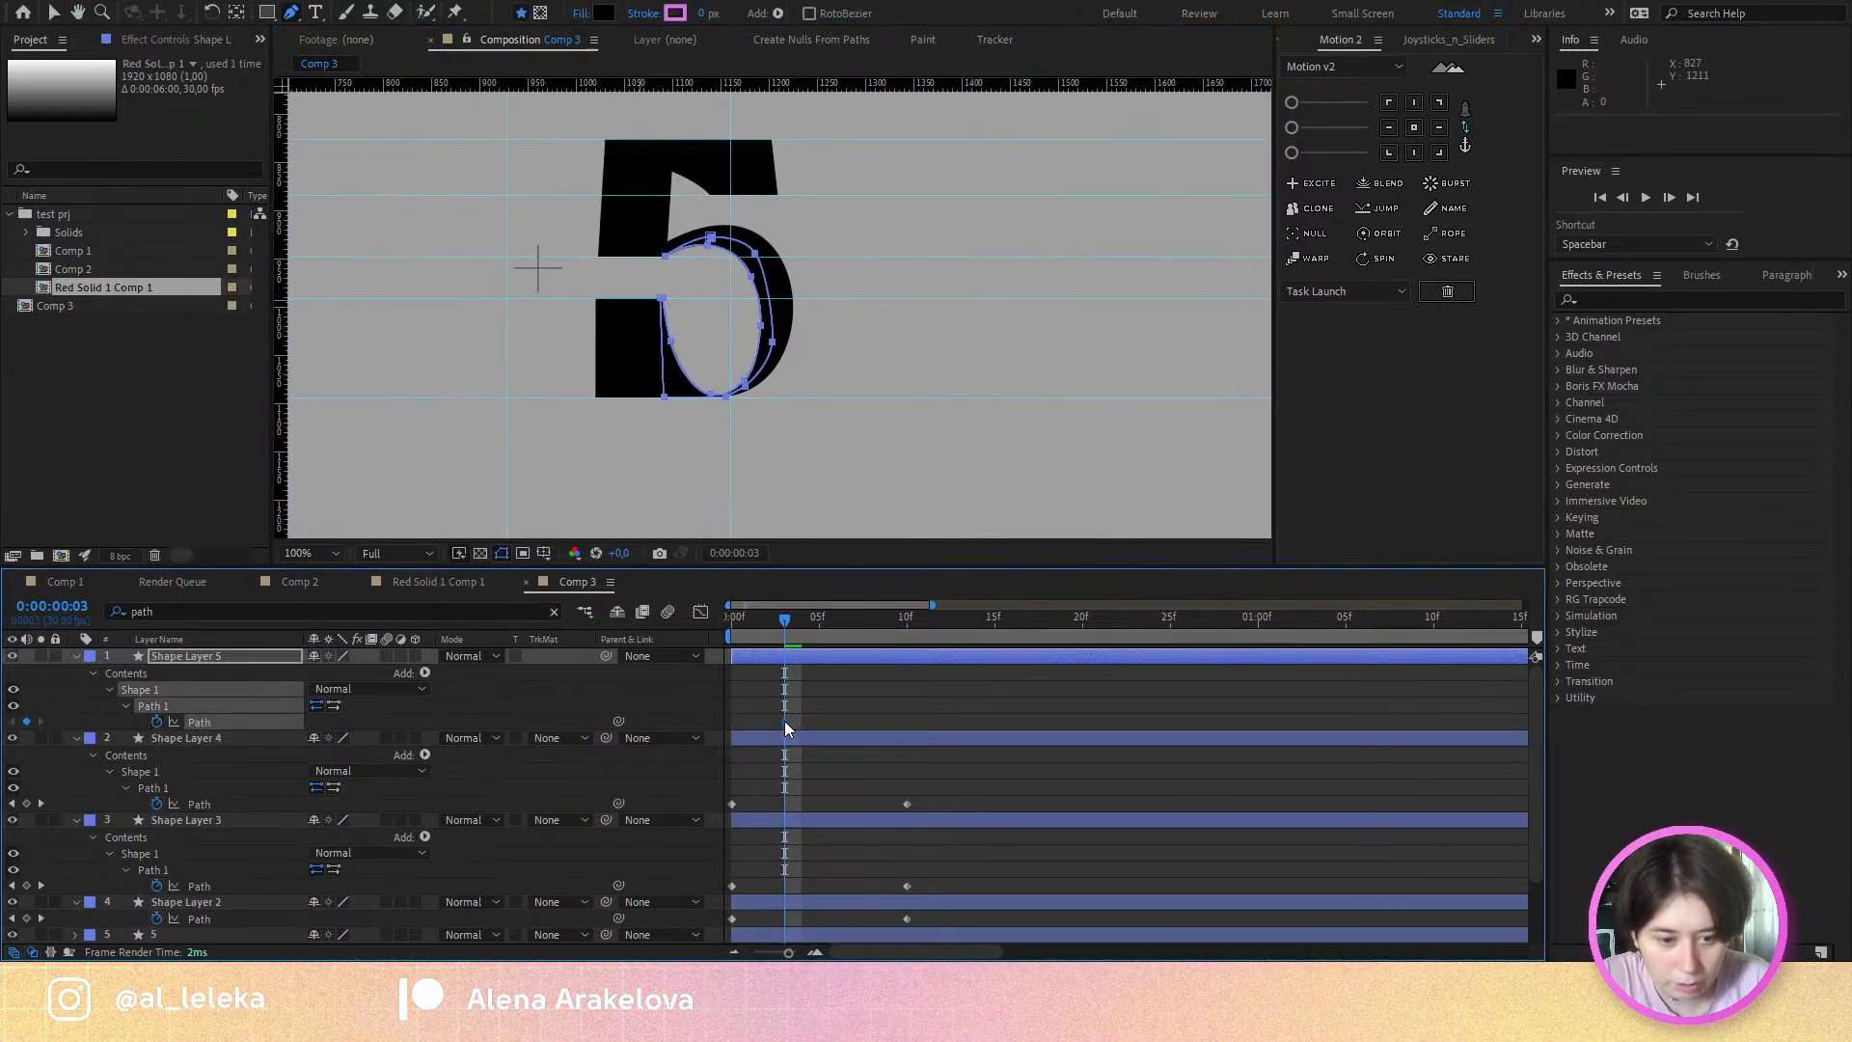
left_click_drag(784, 721, 732, 724)
mouse_move(710, 637)
left_mouse_down()
mouse_move(783, 639)
mouse_move(706, 639)
left_mouse_up()
Step: At frame 0, shift the new shape's left-side vertices horizontally to match the left edge of the 5's lower part
scroll(645, 353, "up", 2)
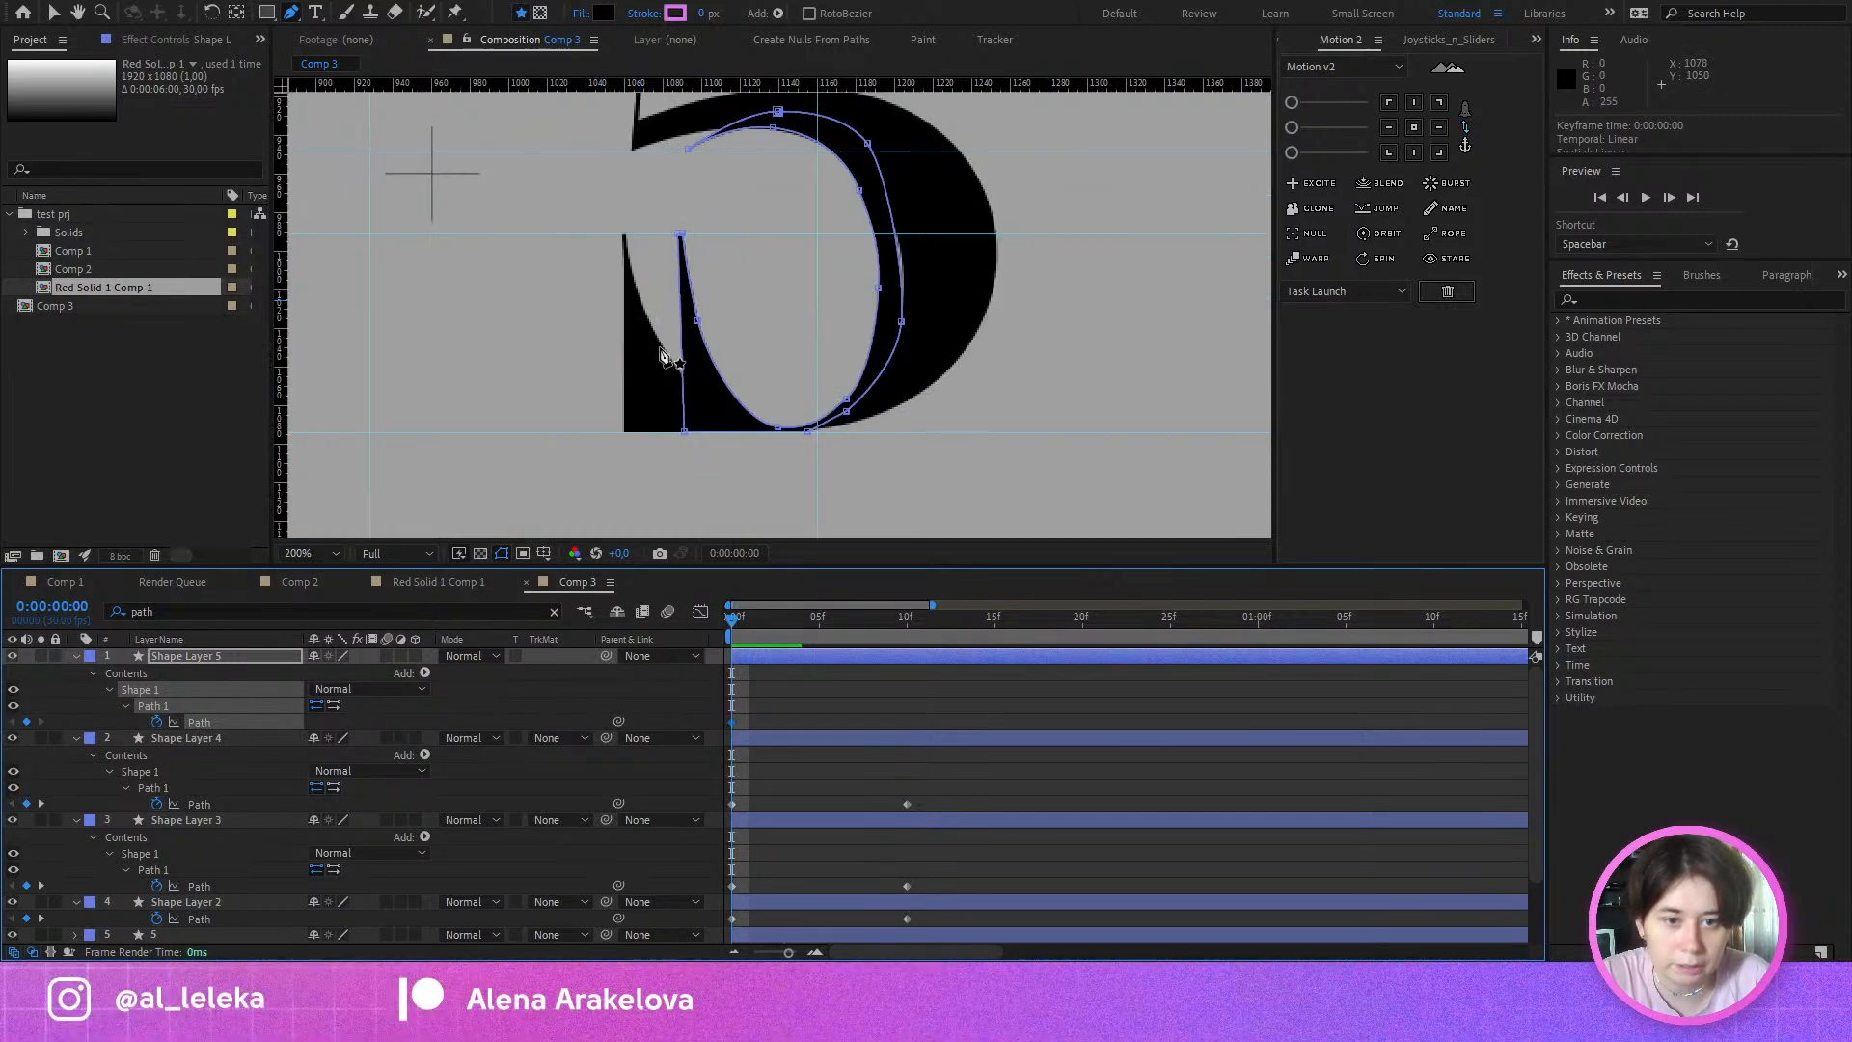
left_click(698, 322)
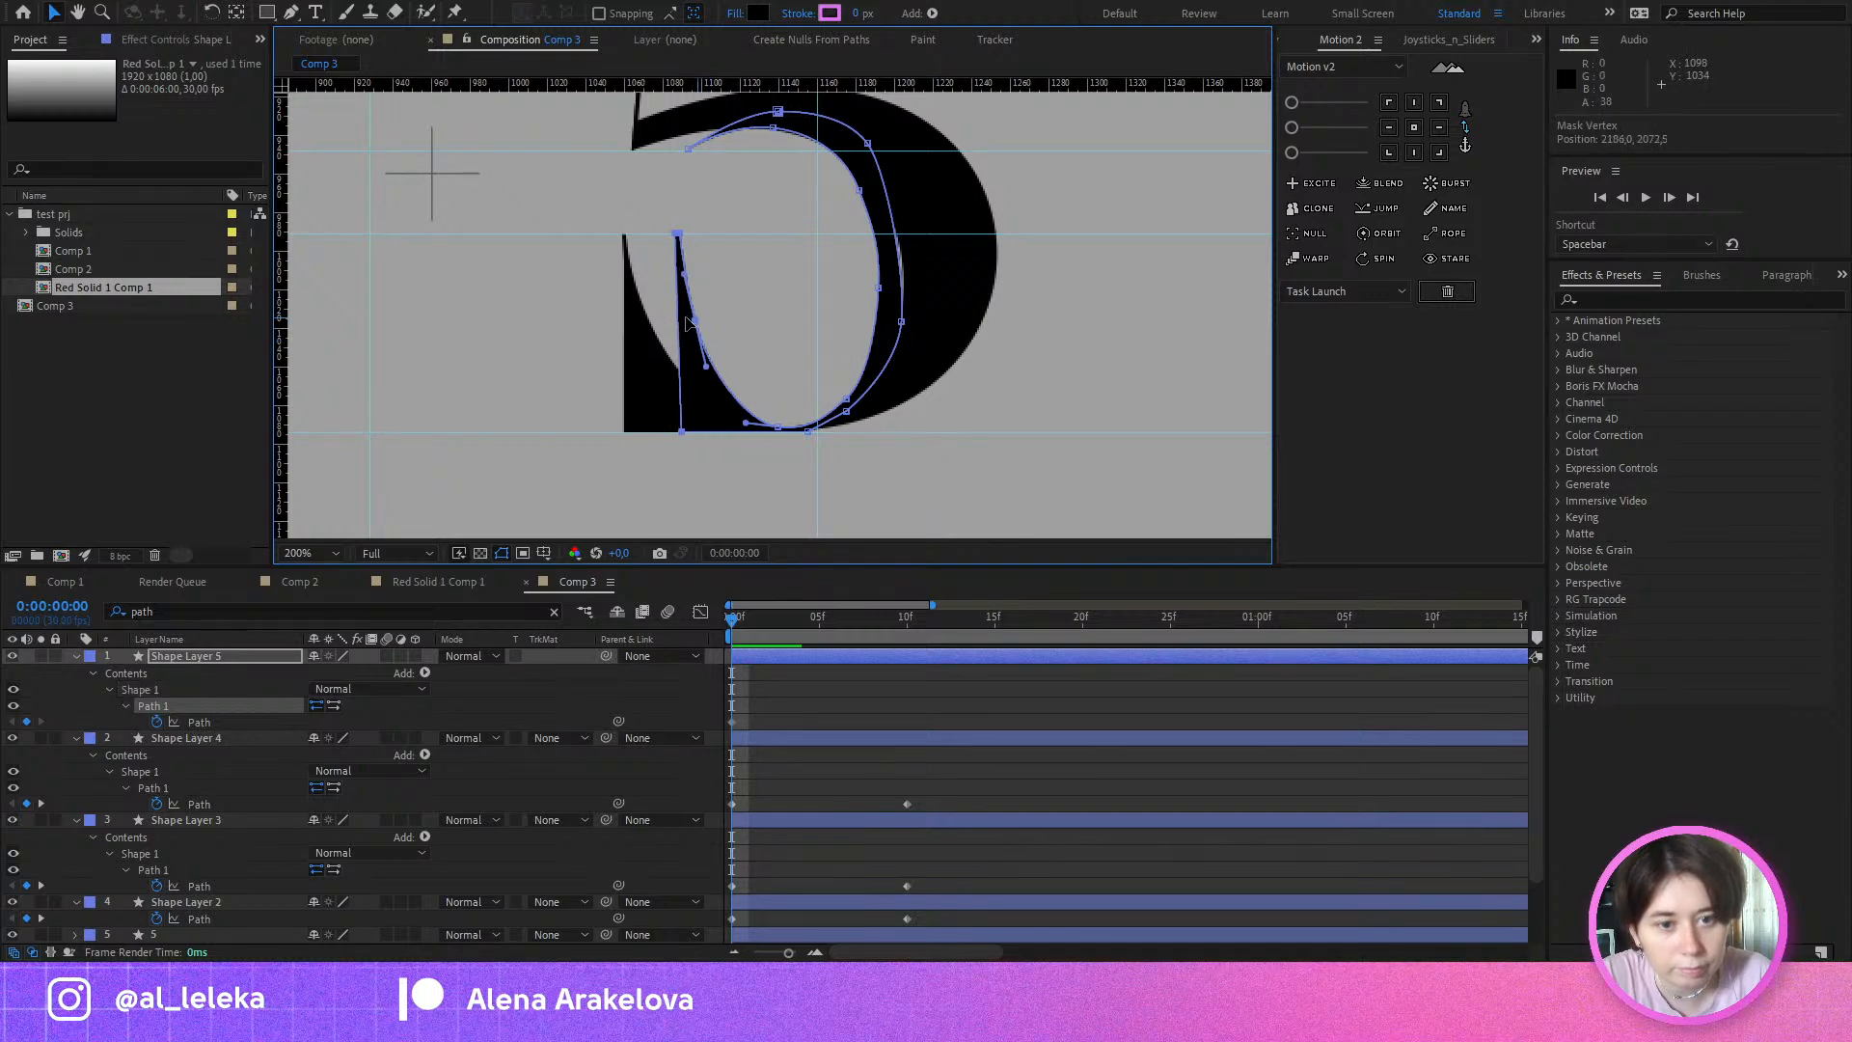
left_click_drag(688, 322, 644, 322)
Step: Move the bottom-edge vertex left along the guide beneath the inner curve's lowest point, and lower the adjacent outer vertex onto the bowl's edge
scroll(808, 431, "up", 4)
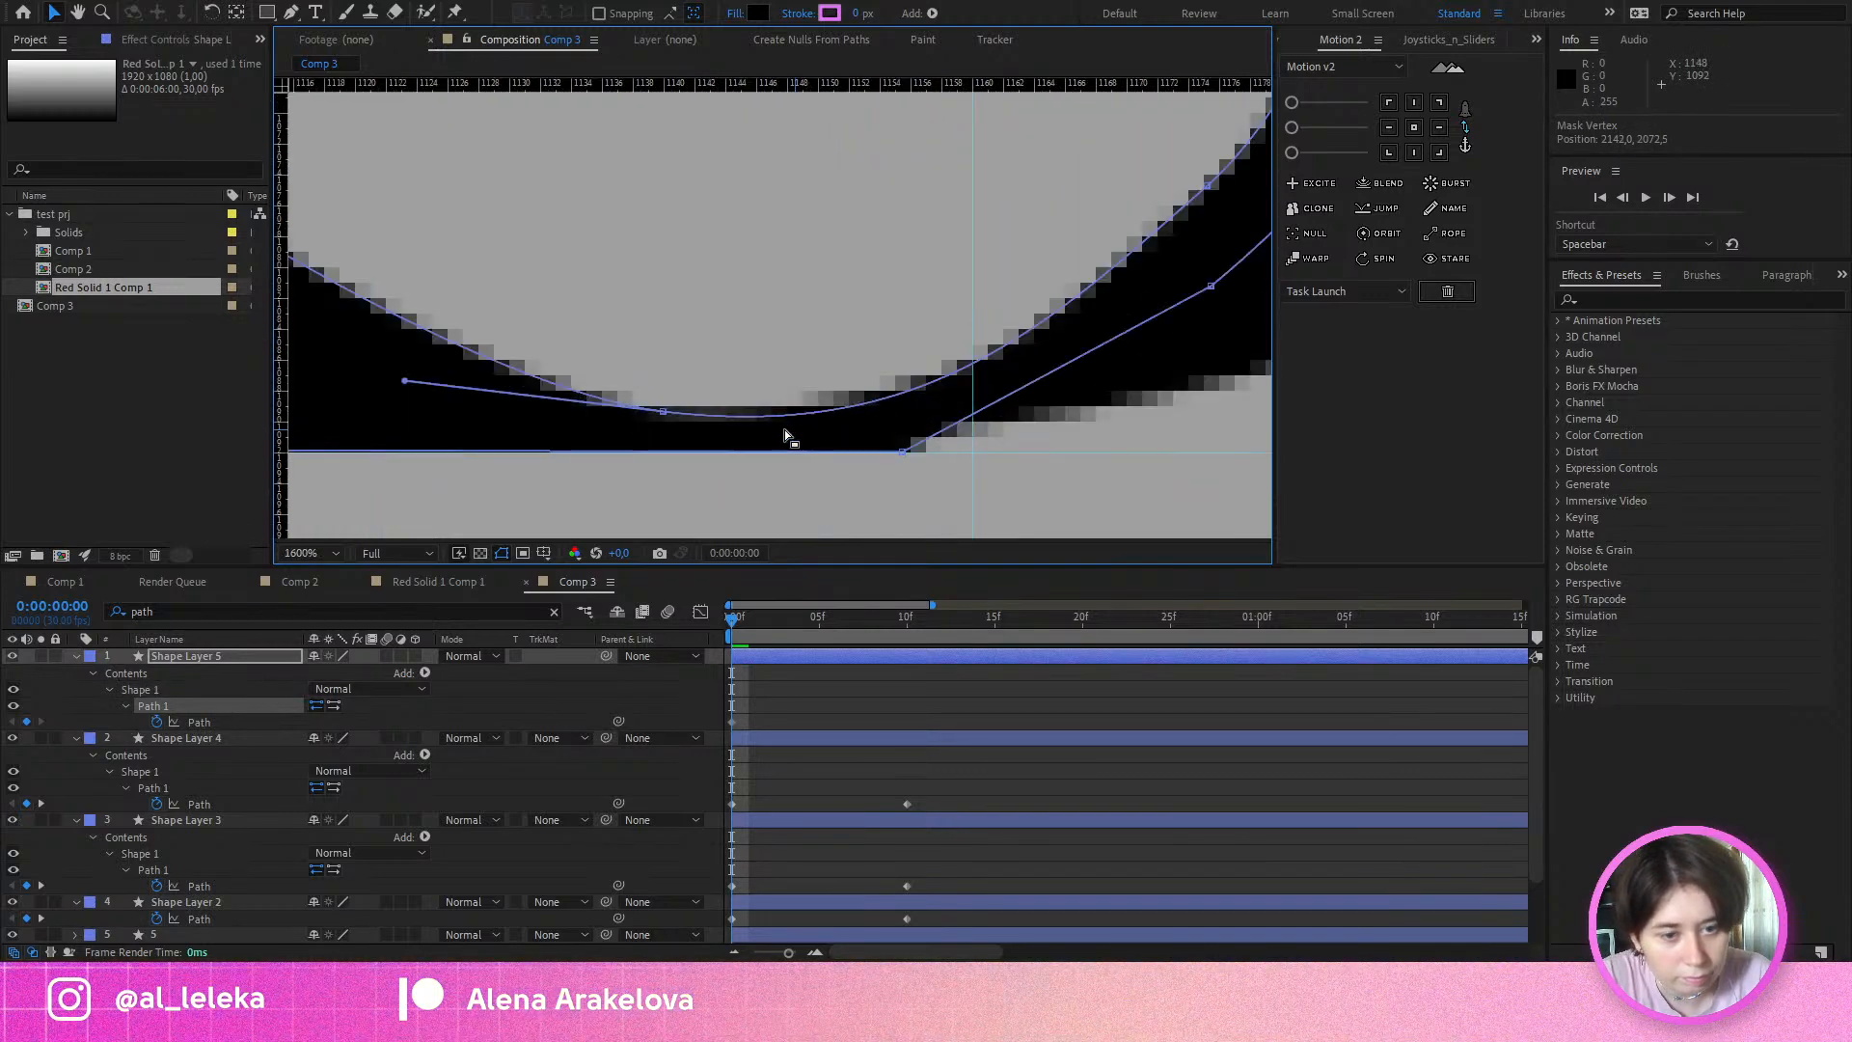
scroll(722, 420, "down", 4)
scroll(725, 420, "up", 3)
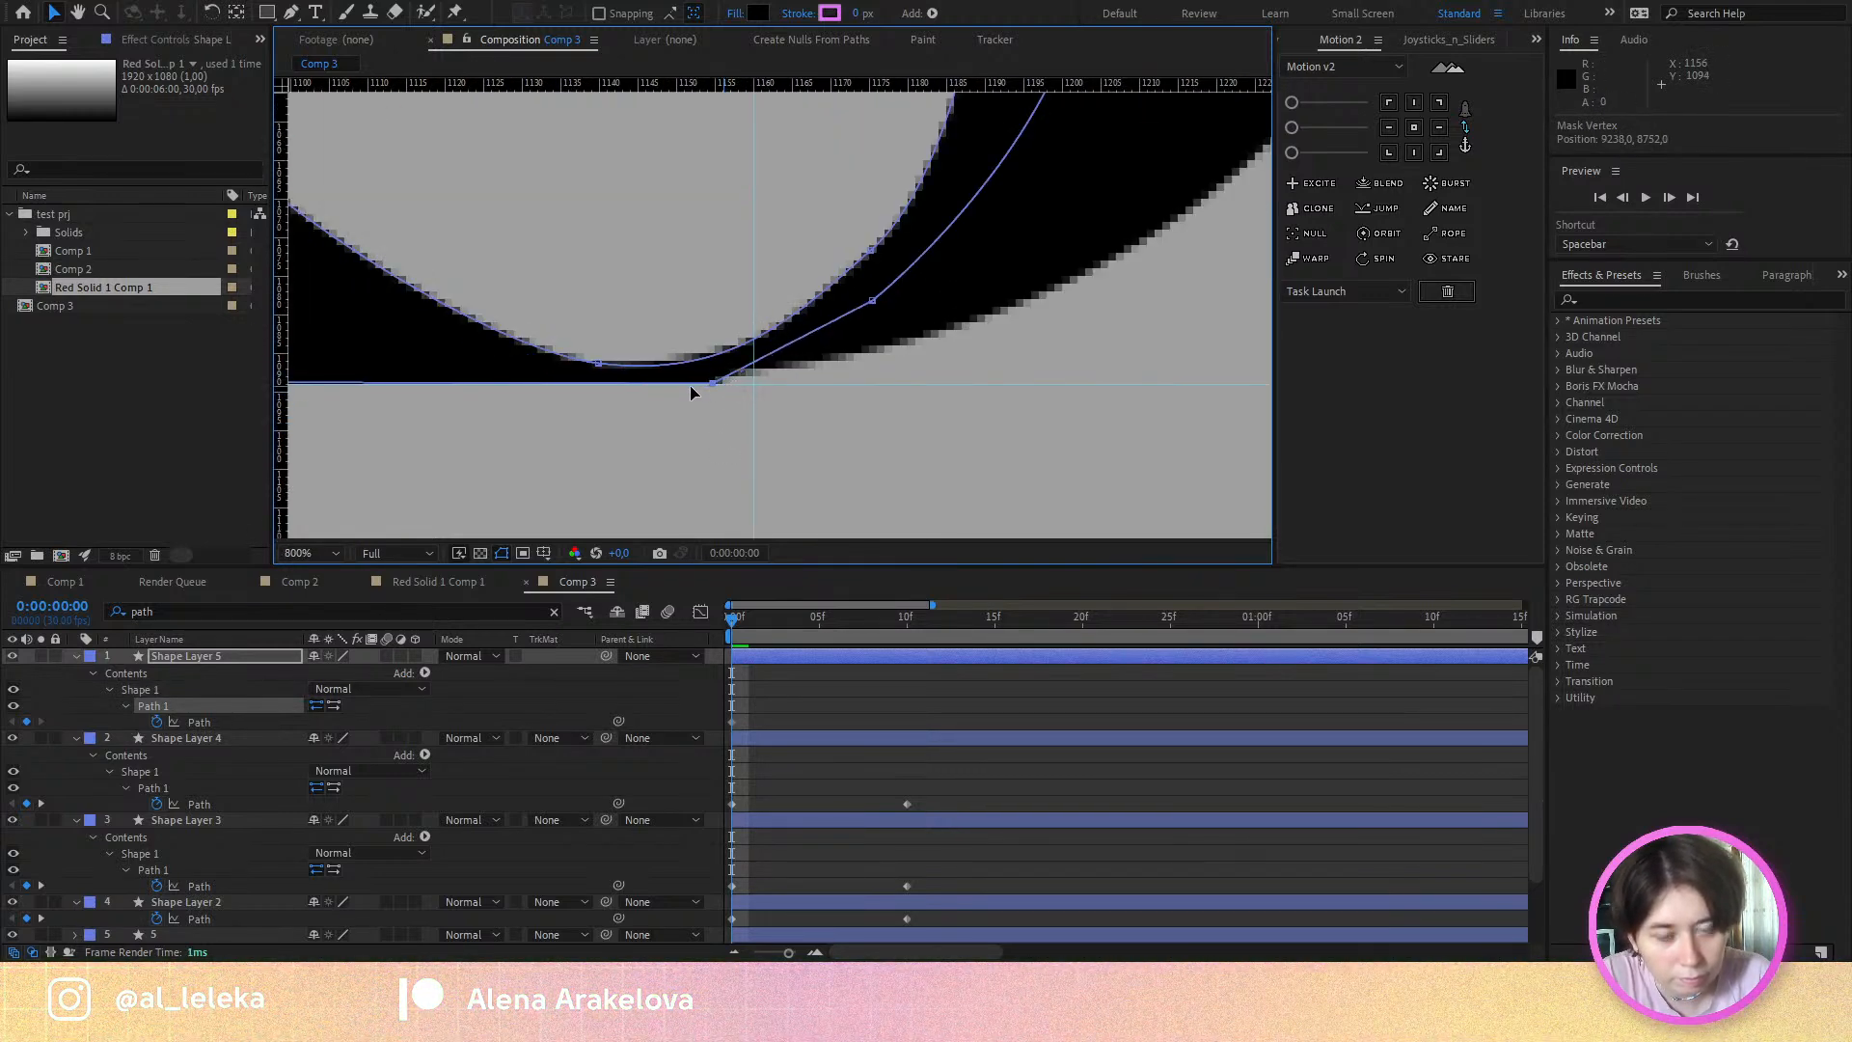
left_click_drag(605, 385, 607, 387)
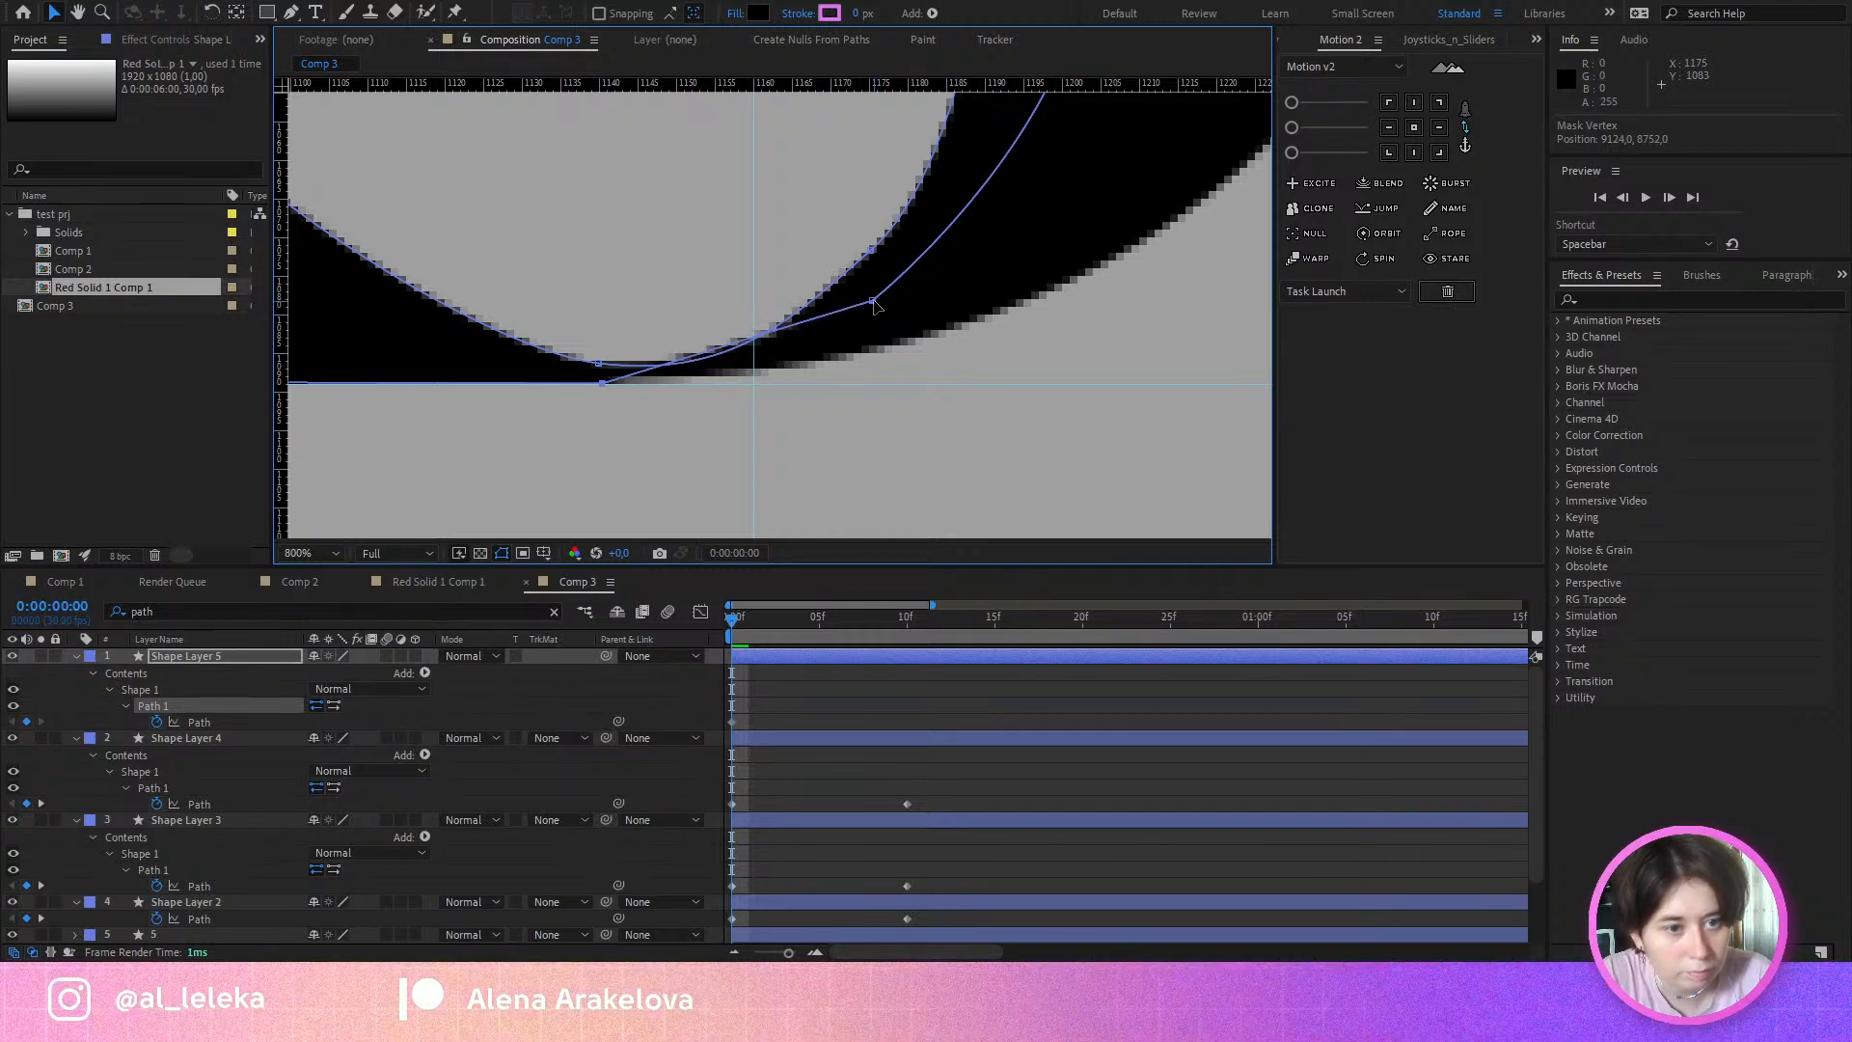
left_click_drag(875, 305, 834, 356)
scroll(827, 355, "down", 2)
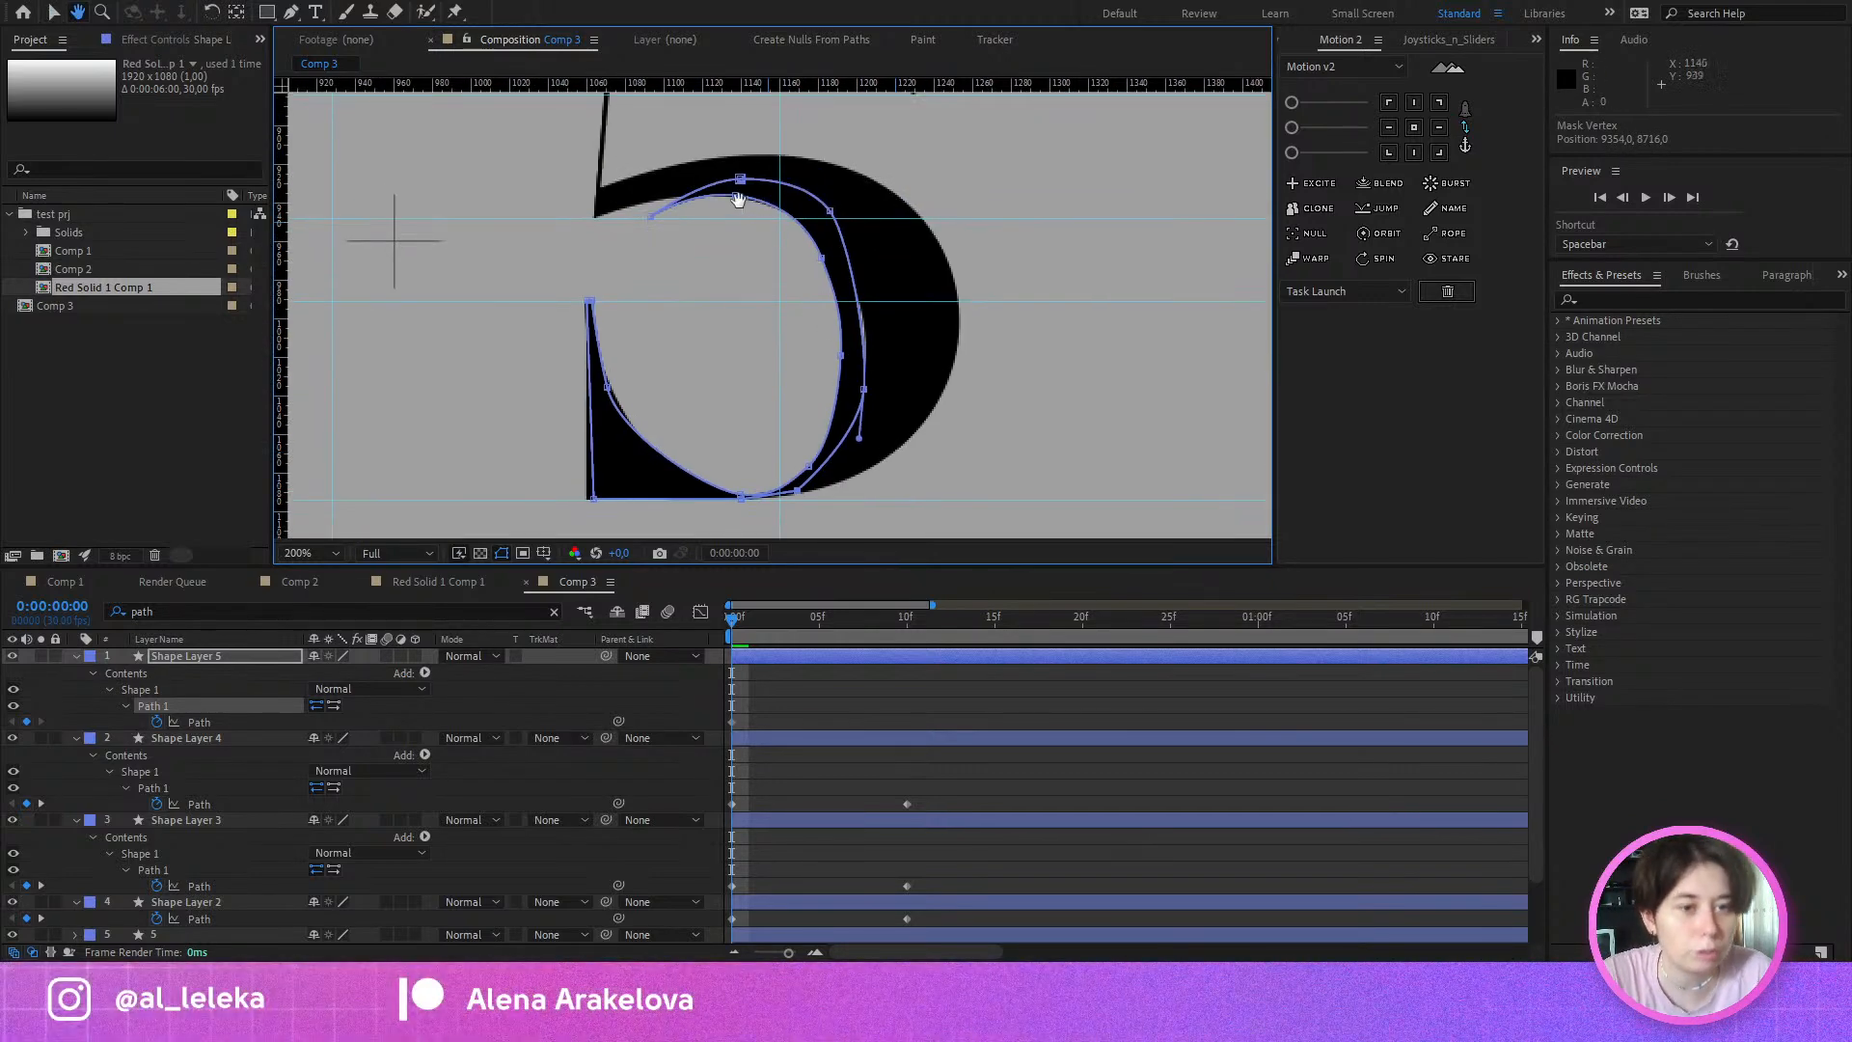
Step: At frame 0, reshape the inner curve with its Bezier handles to follow the bowl's upper and right inner edges
left_click_drag(744, 206, 772, 371)
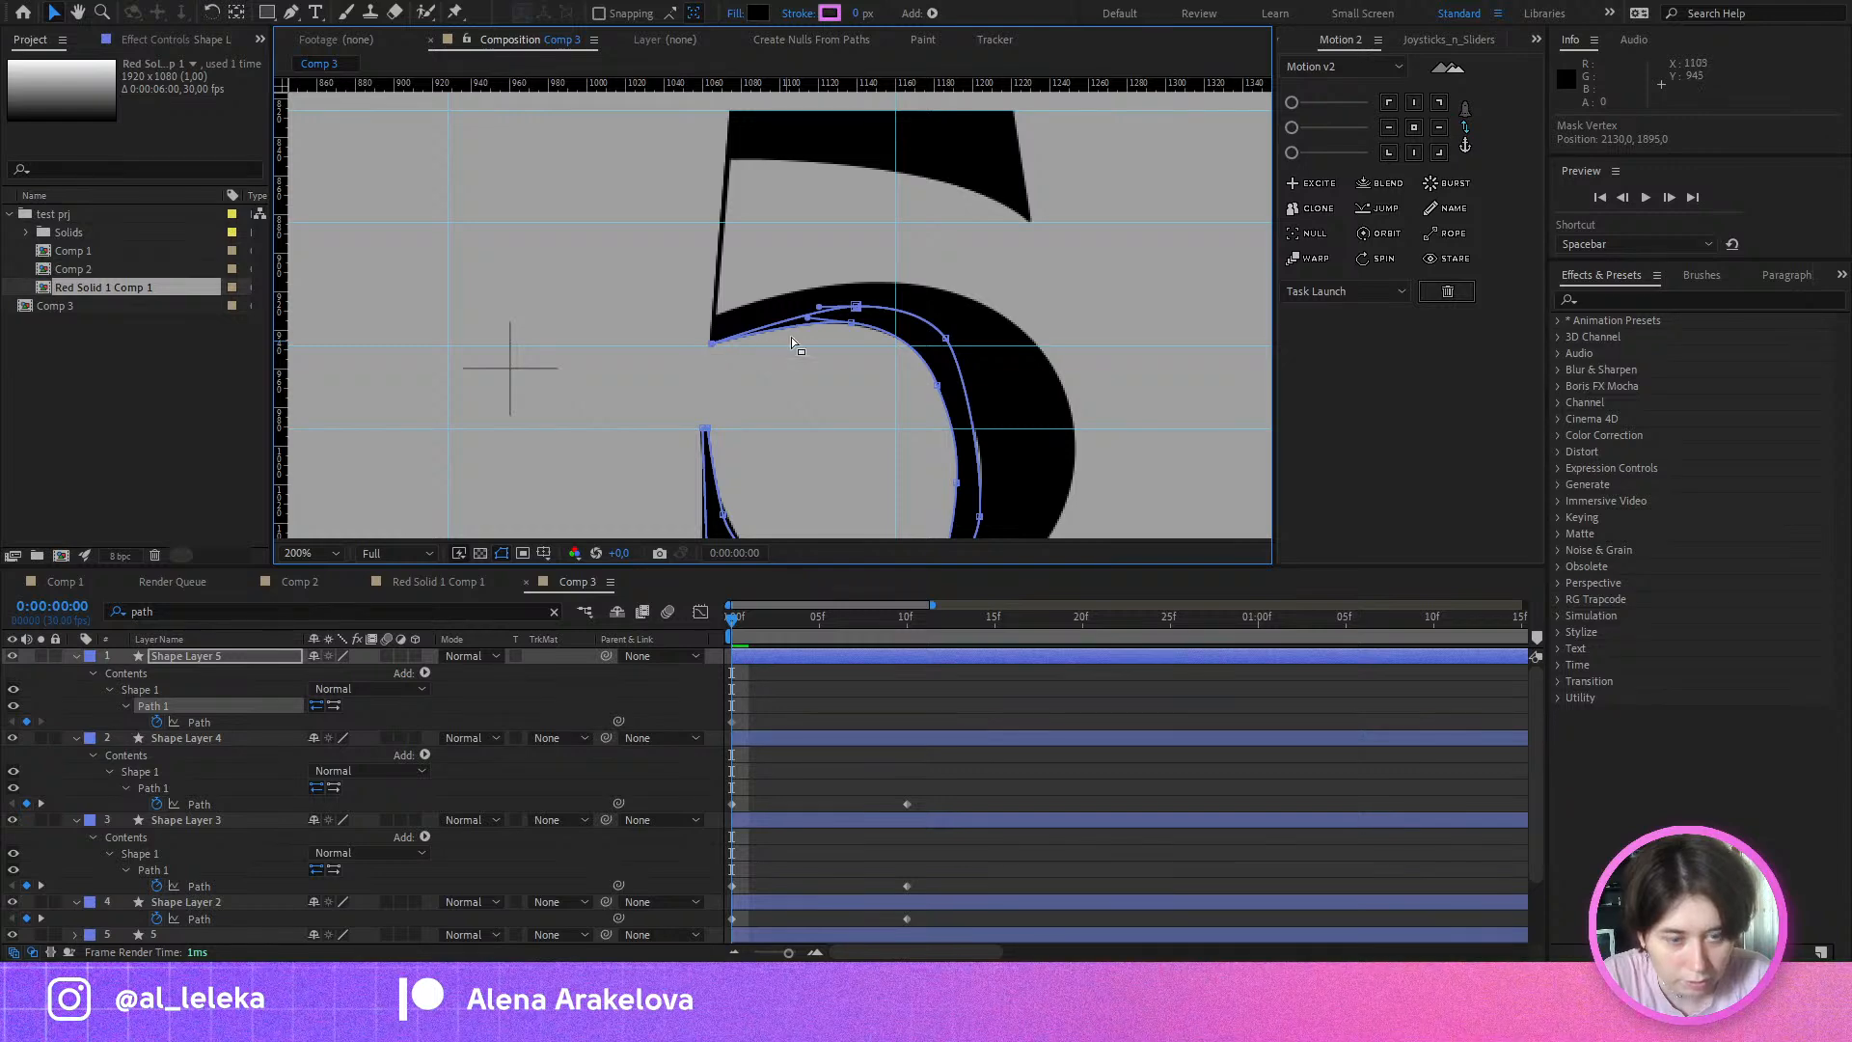
scroll(791, 342, "up", 2)
left_click_drag(917, 277, 767, 308)
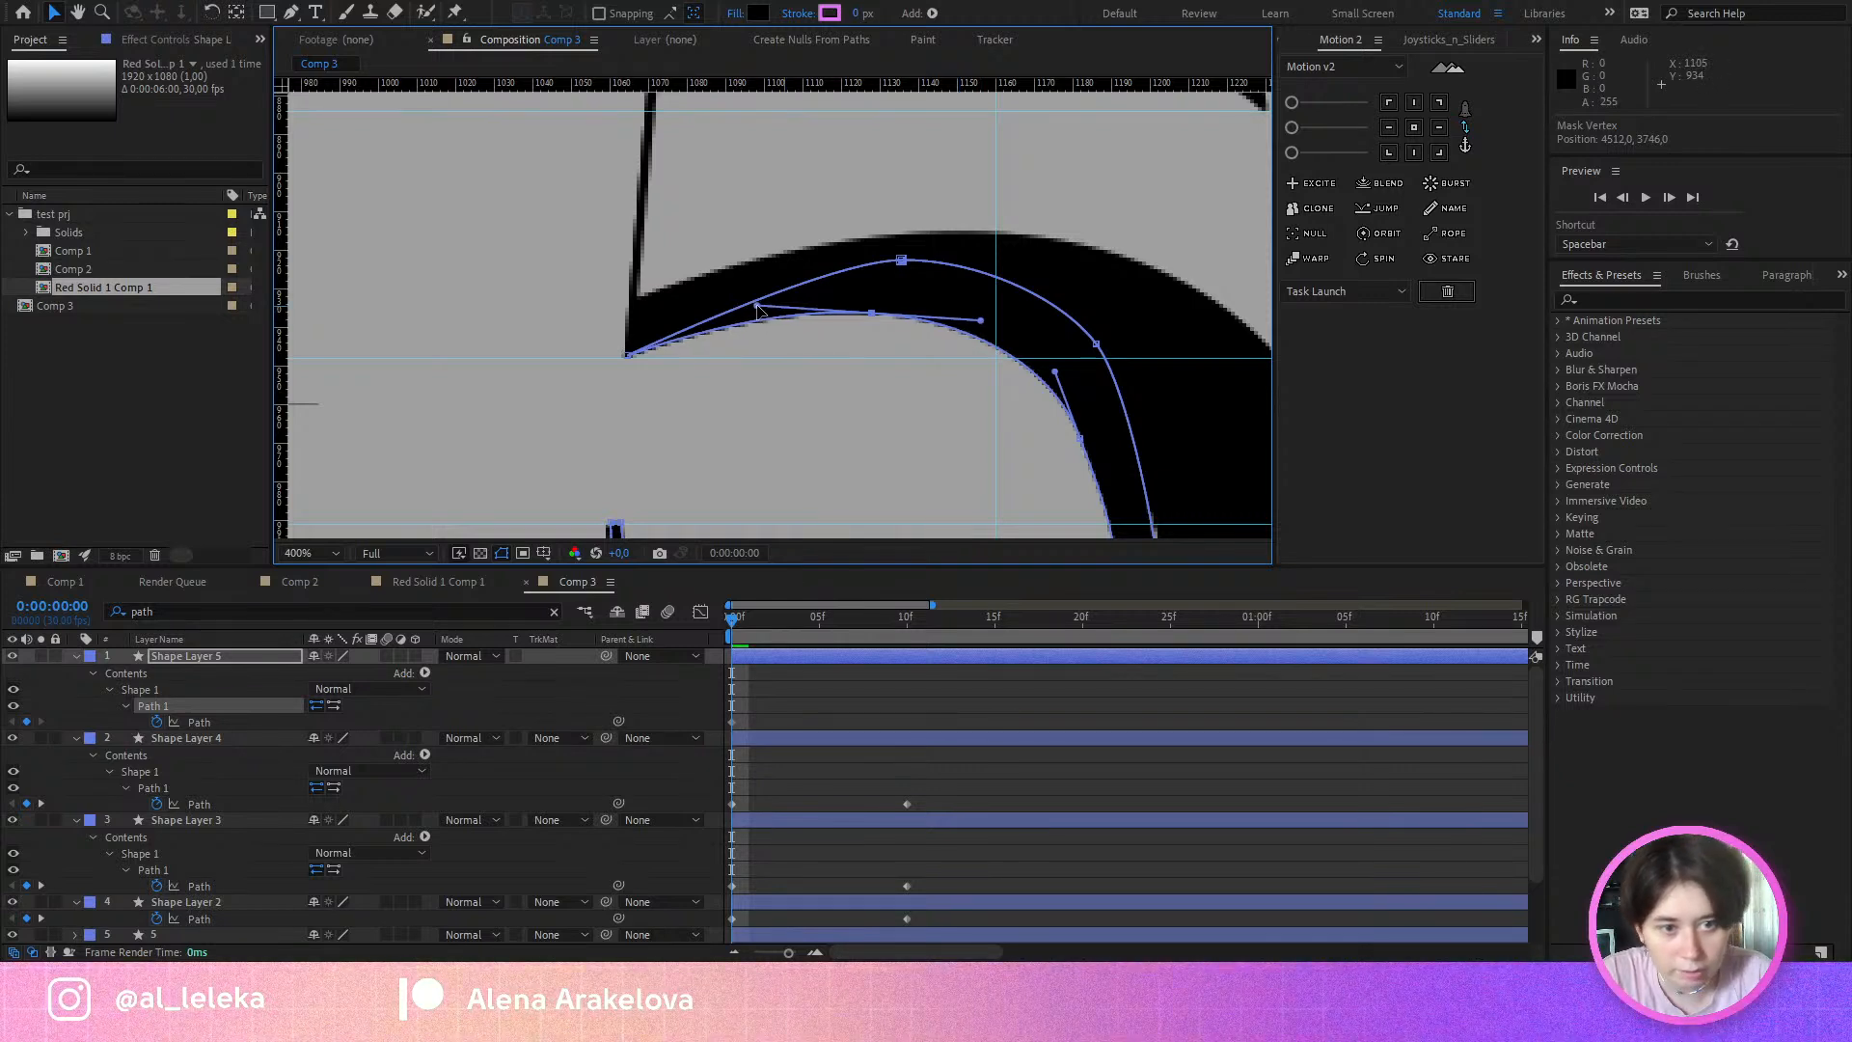
left_click_drag(1110, 497, 986, 320)
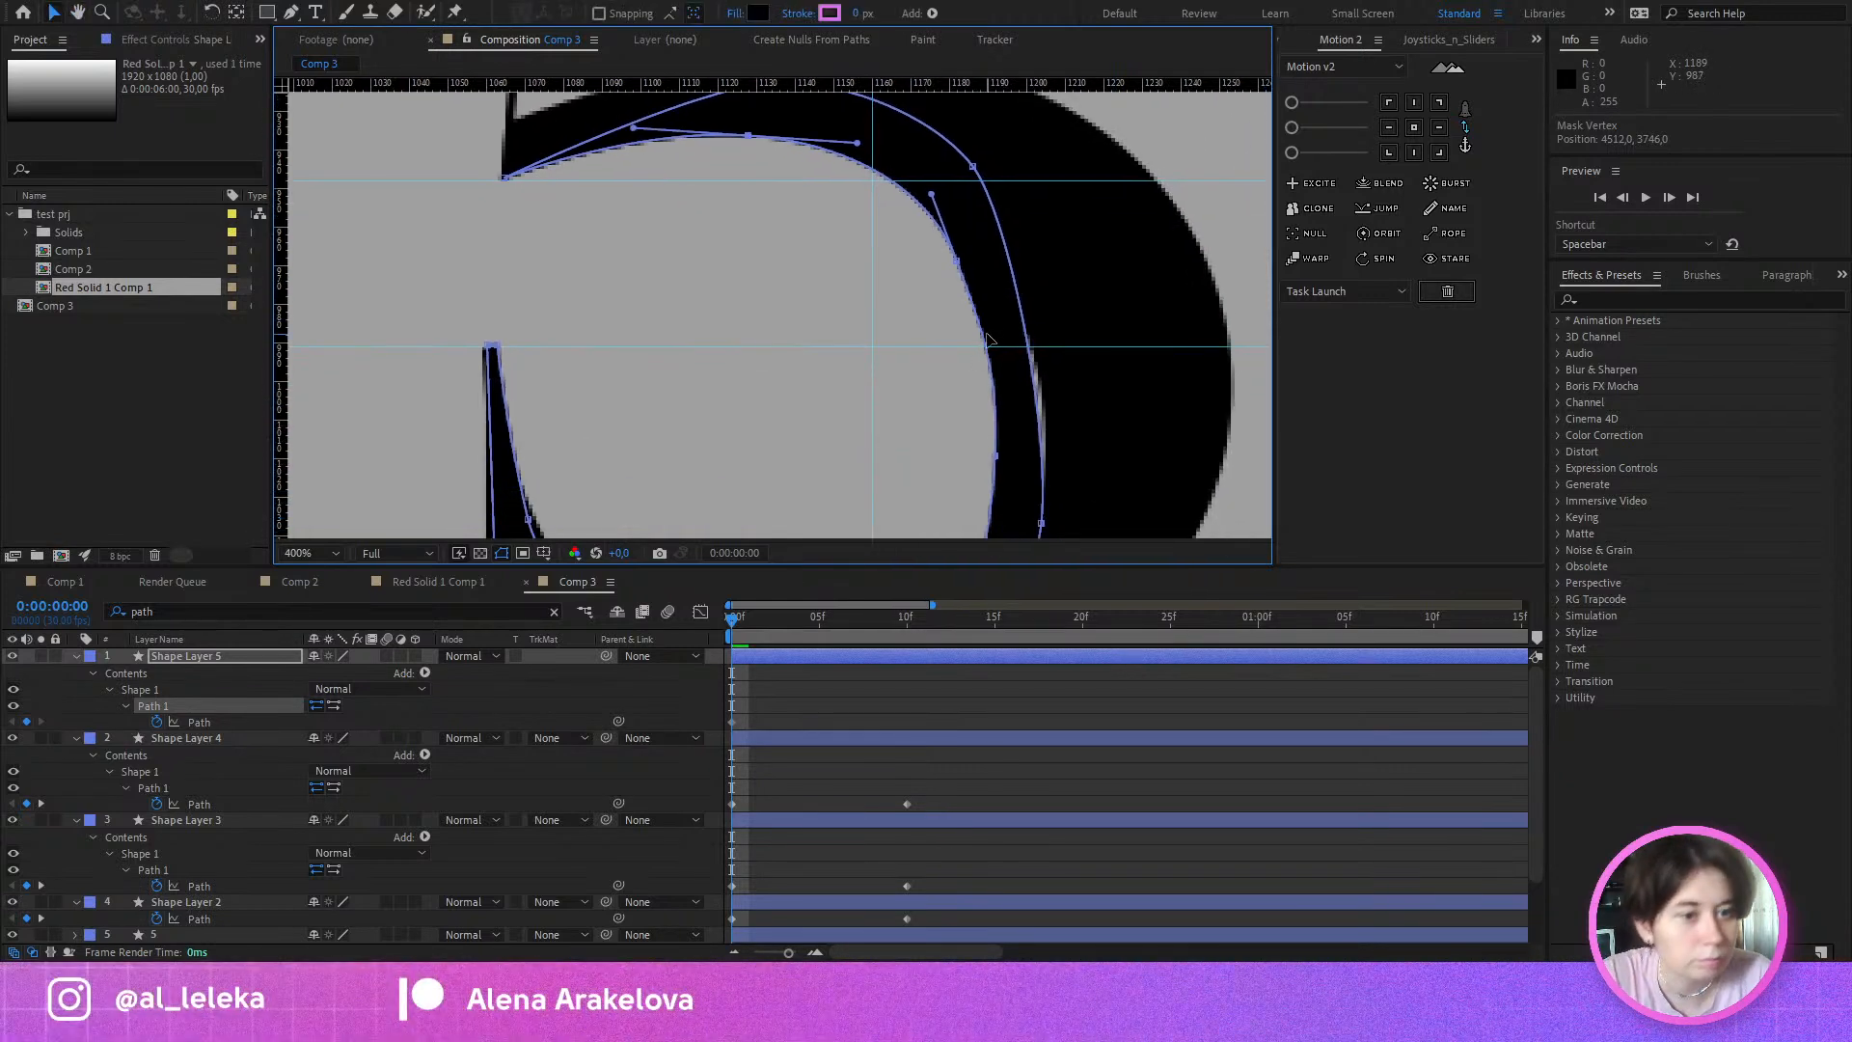
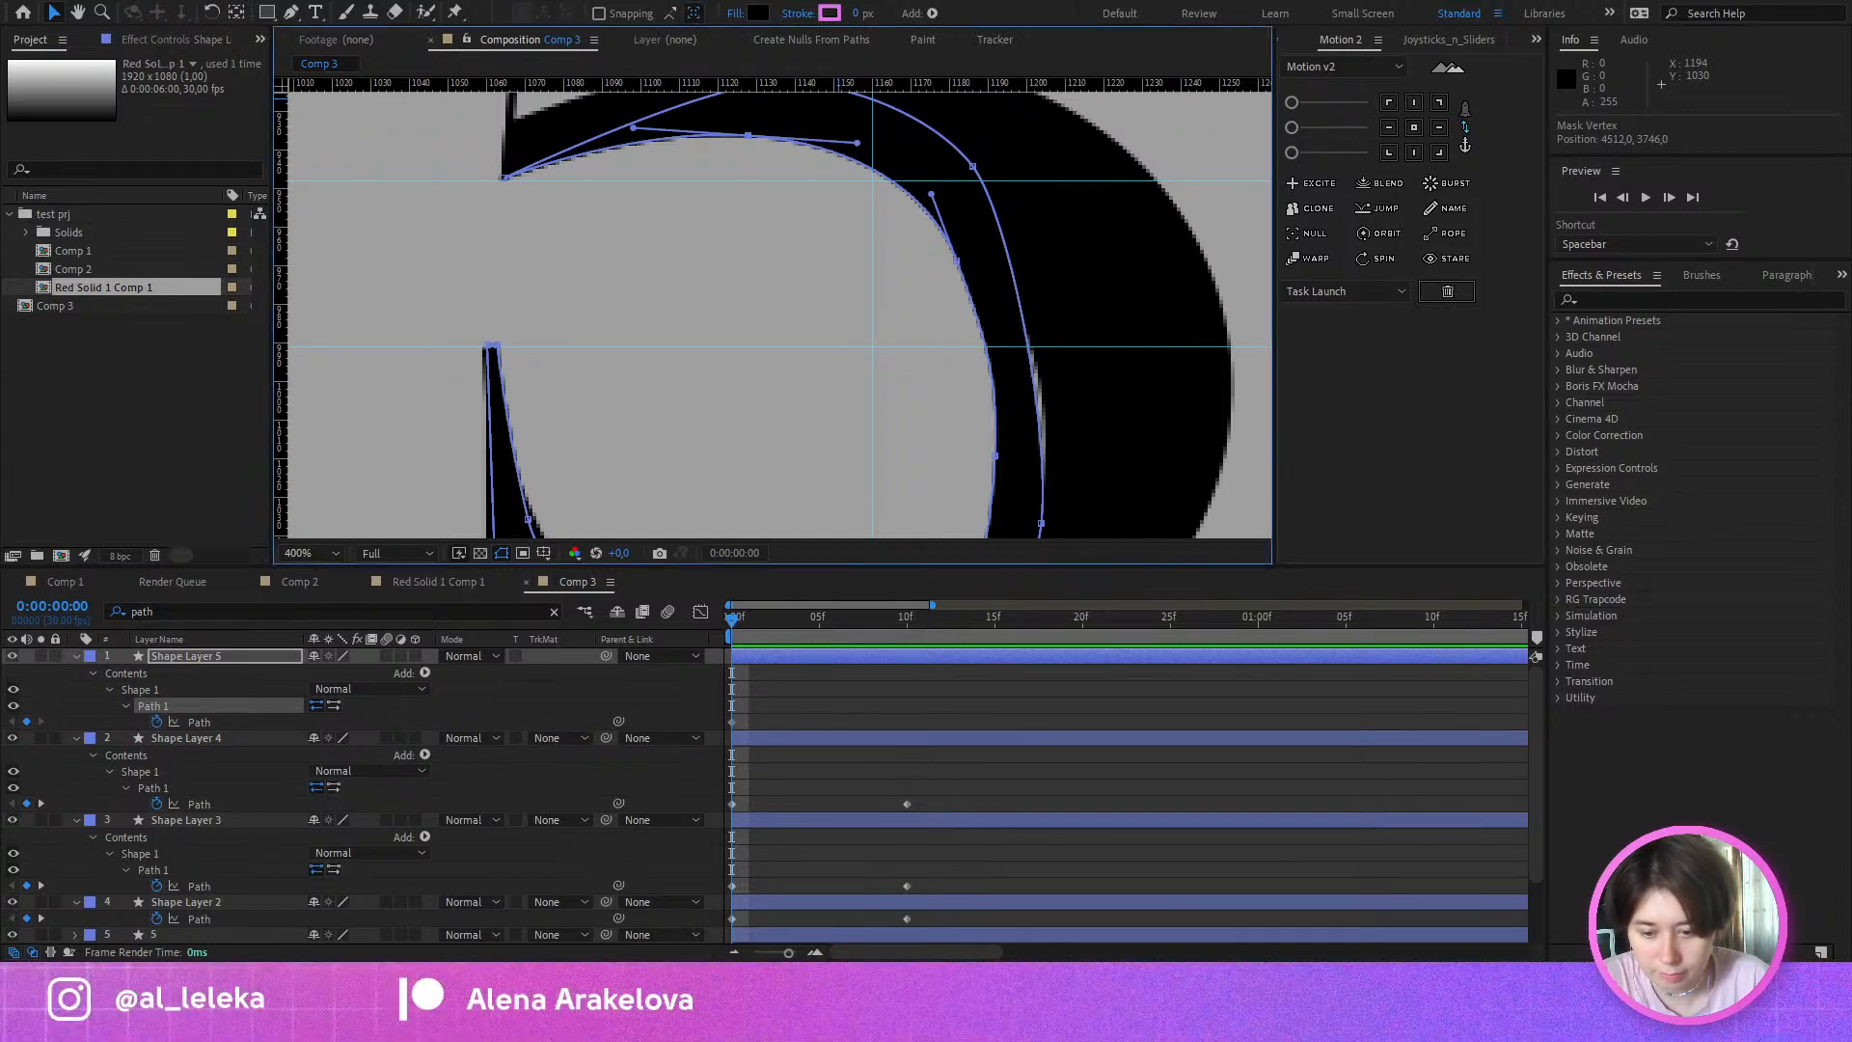
left_click_drag(1068, 472, 998, 447)
Step: Move the outer curve's upper-right vertex slightly right within the bowl's thick stroke
left_click_drag(1040, 323, 1035, 513)
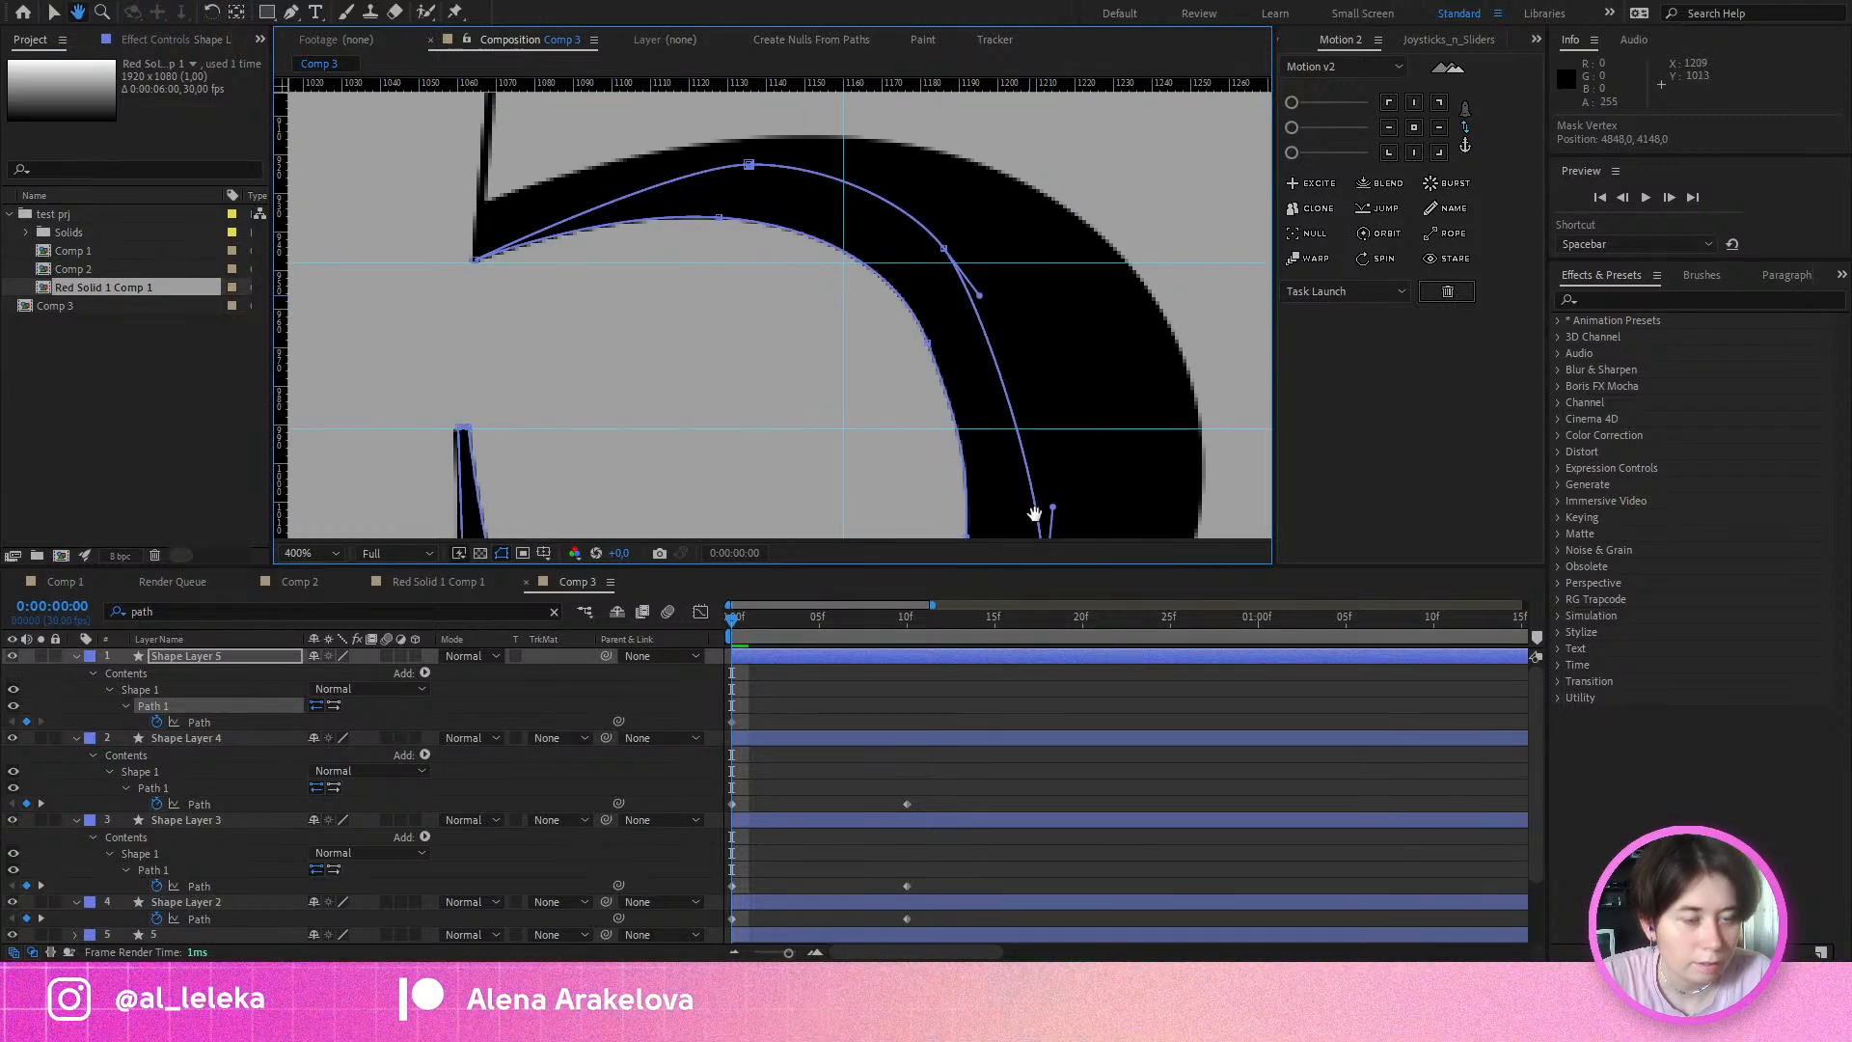
left_click_drag(946, 252, 970, 249)
scroll(974, 248, "down", 1)
left_click_drag(896, 532, 883, 426)
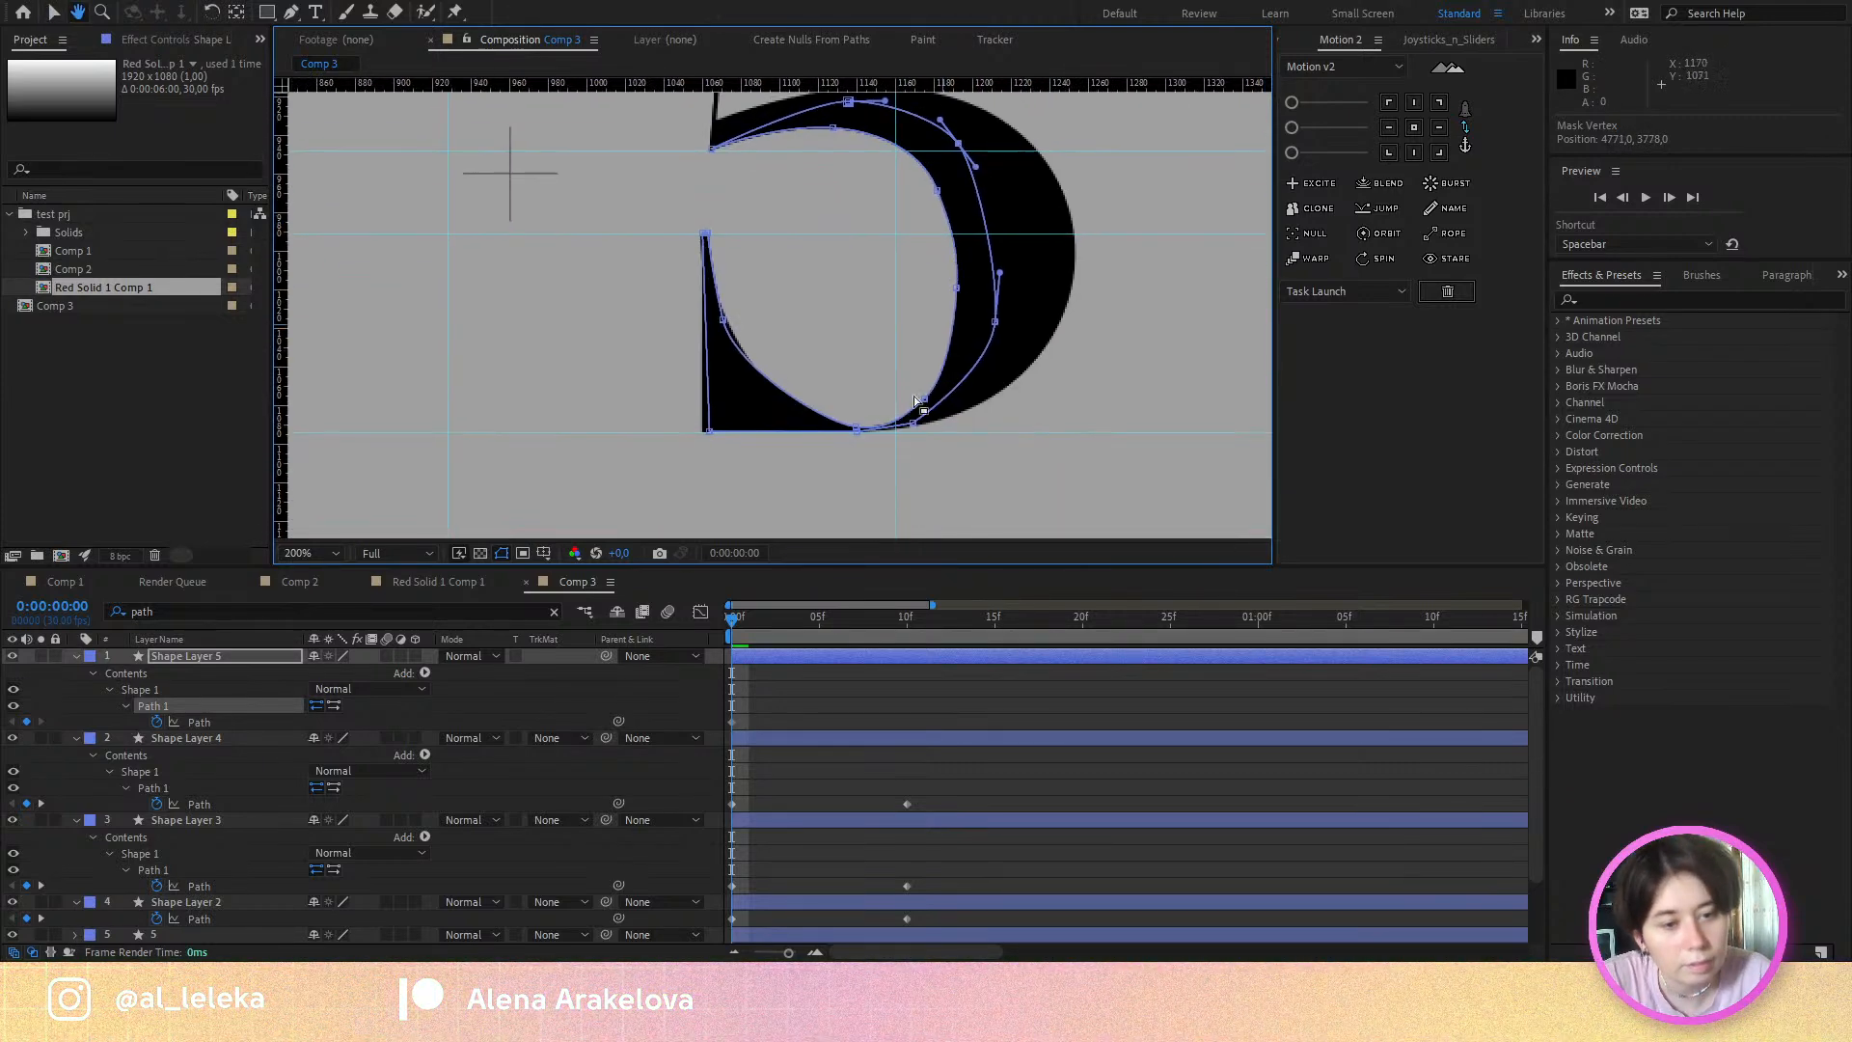
Step: Fit the lower-left inner vertex and its handle to the bowl's inner edge, and align the bottom corner vertex with the 5's left edge
scroll(884, 427, "up", 1)
left_click_drag(652, 278, 713, 334)
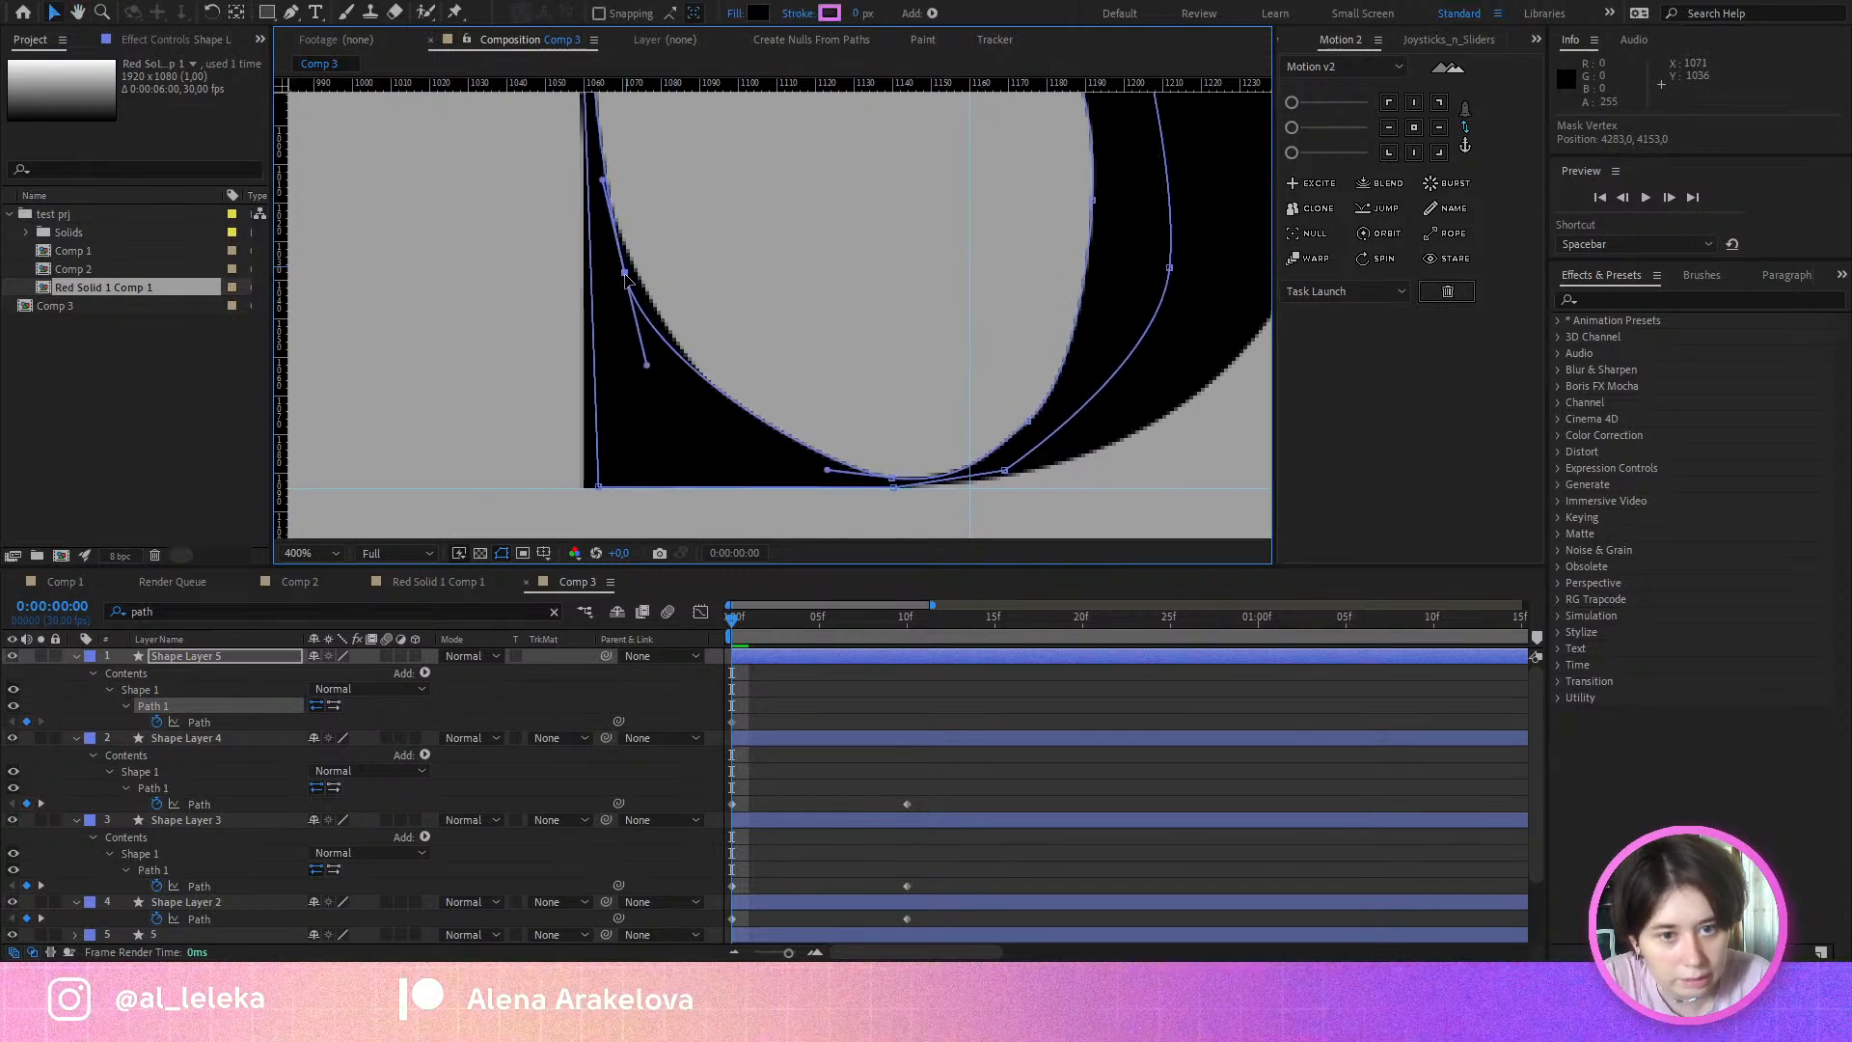
left_click_drag(666, 395, 692, 451)
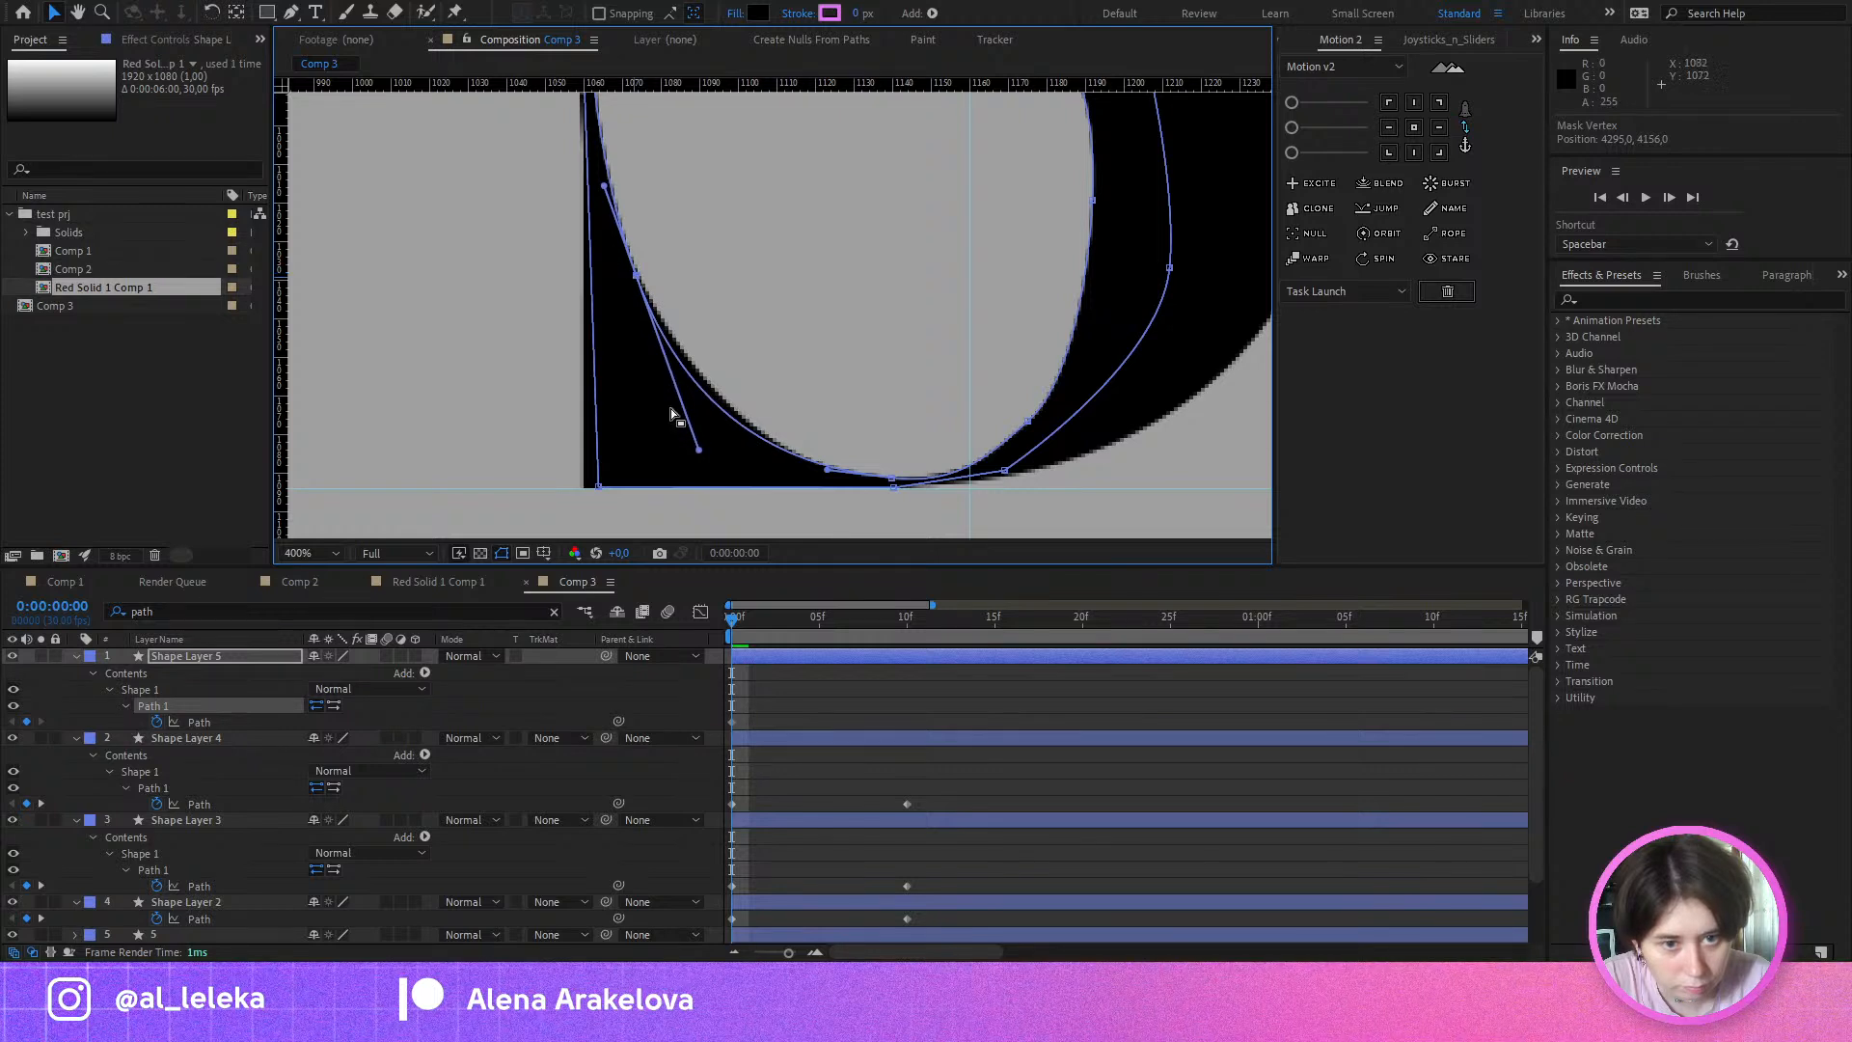
left_click_drag(698, 450, 701, 432)
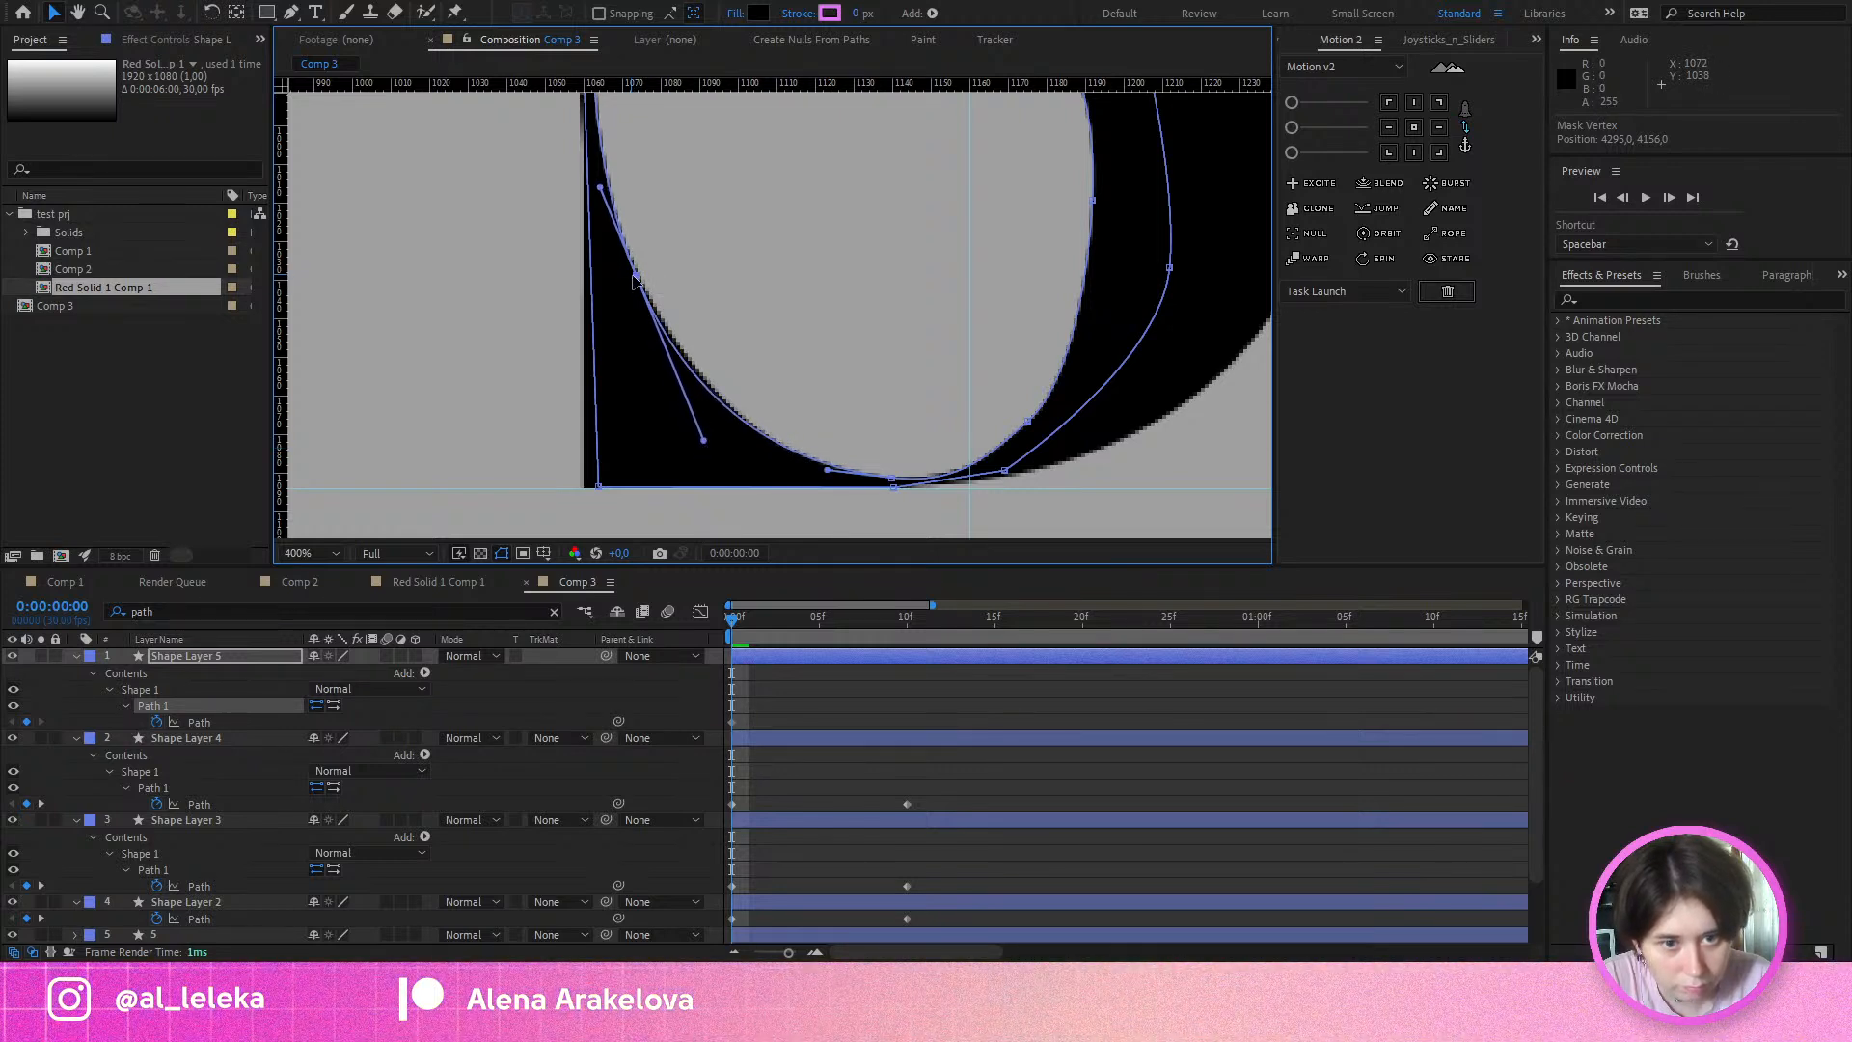
left_click_drag(599, 487, 587, 488)
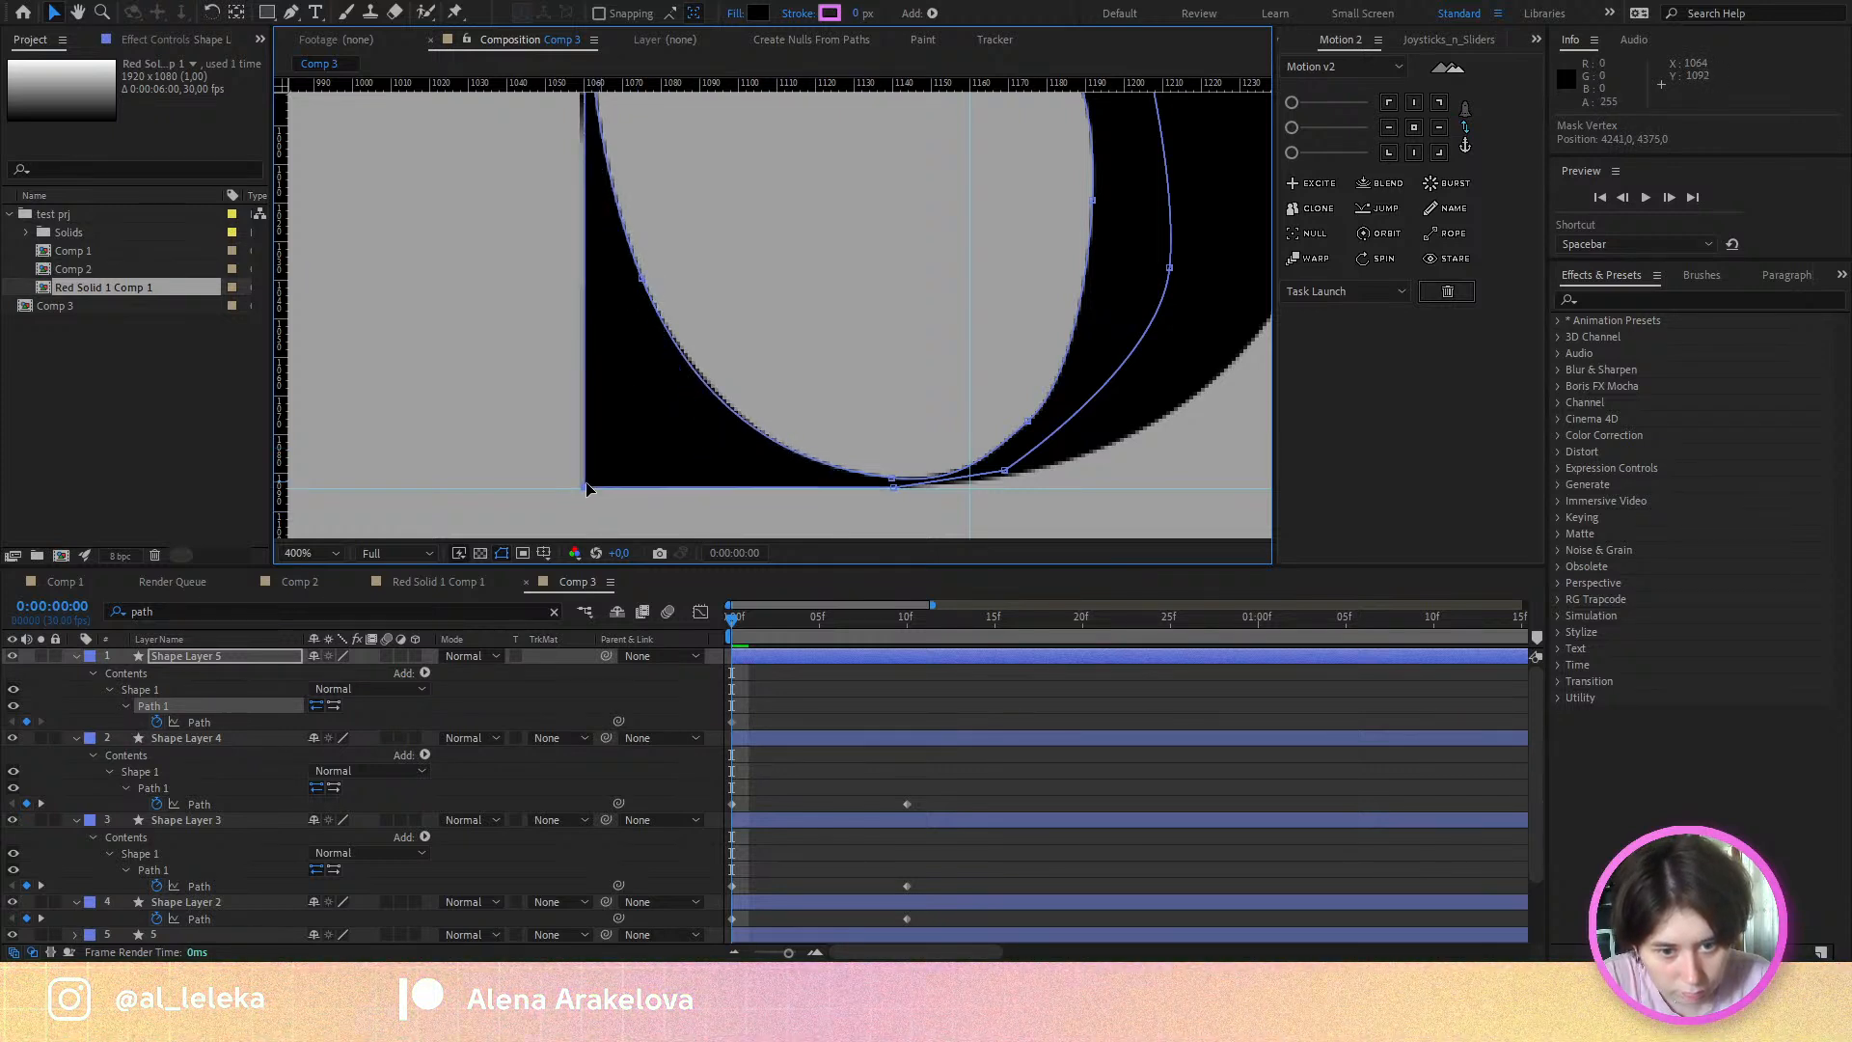
scroll(598, 482, "up", 2)
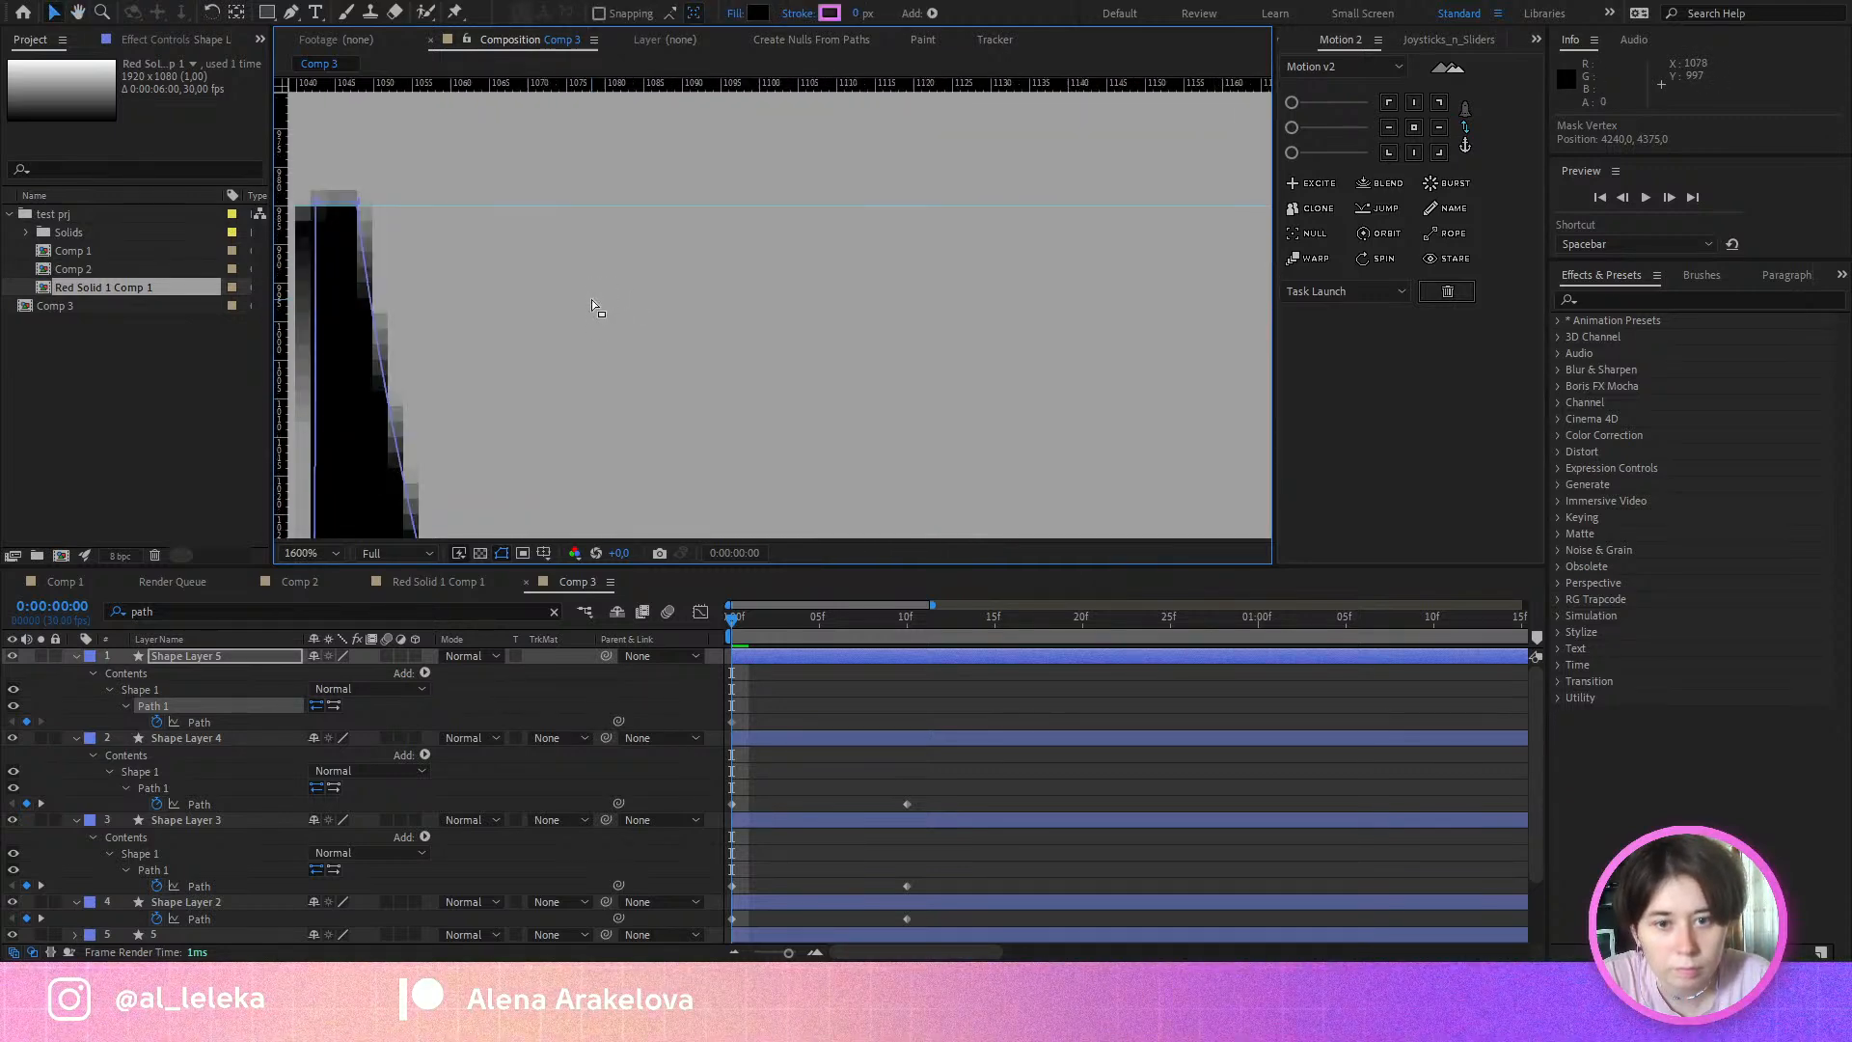
scroll(592, 307, "down", 3)
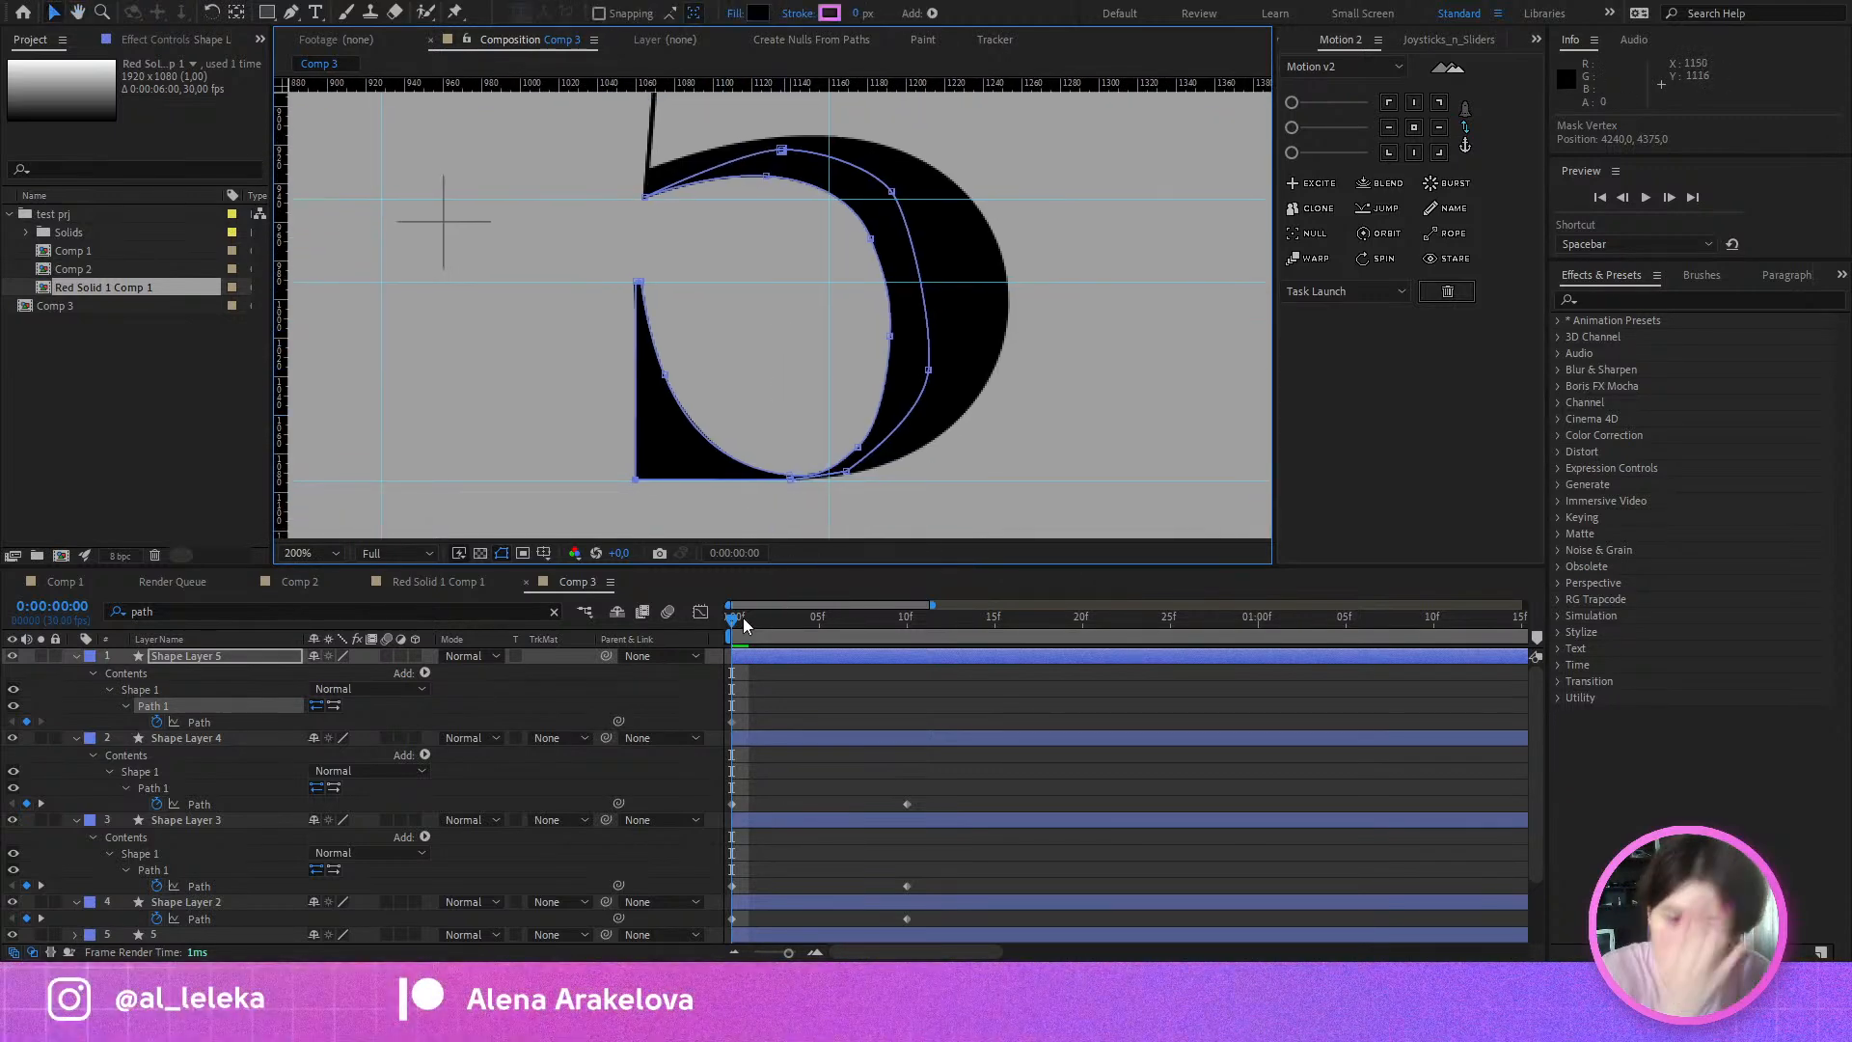
Step: At frame 10, move Shape Layer 5's upper starting vertex and the two upper inner-curve vertices horizontally to the left guide
left_click_drag(743, 625, 907, 668)
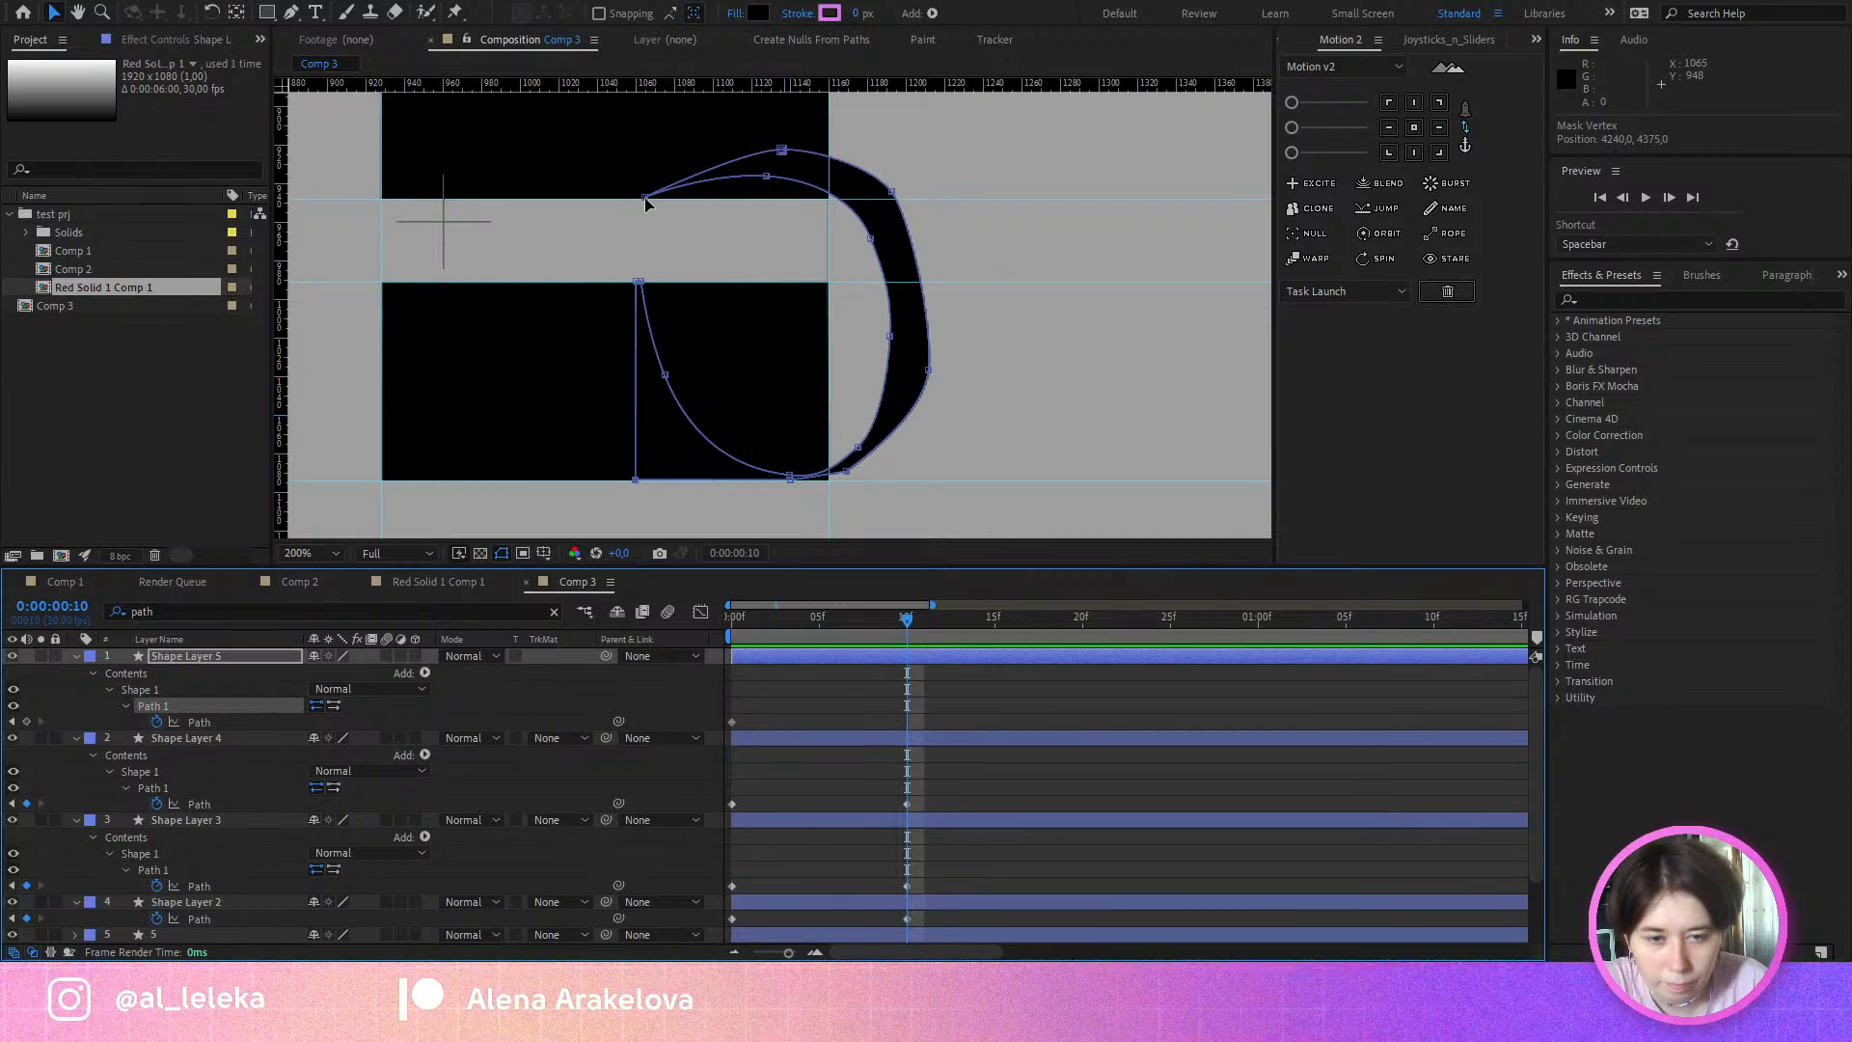
left_click_drag(646, 202, 403, 205)
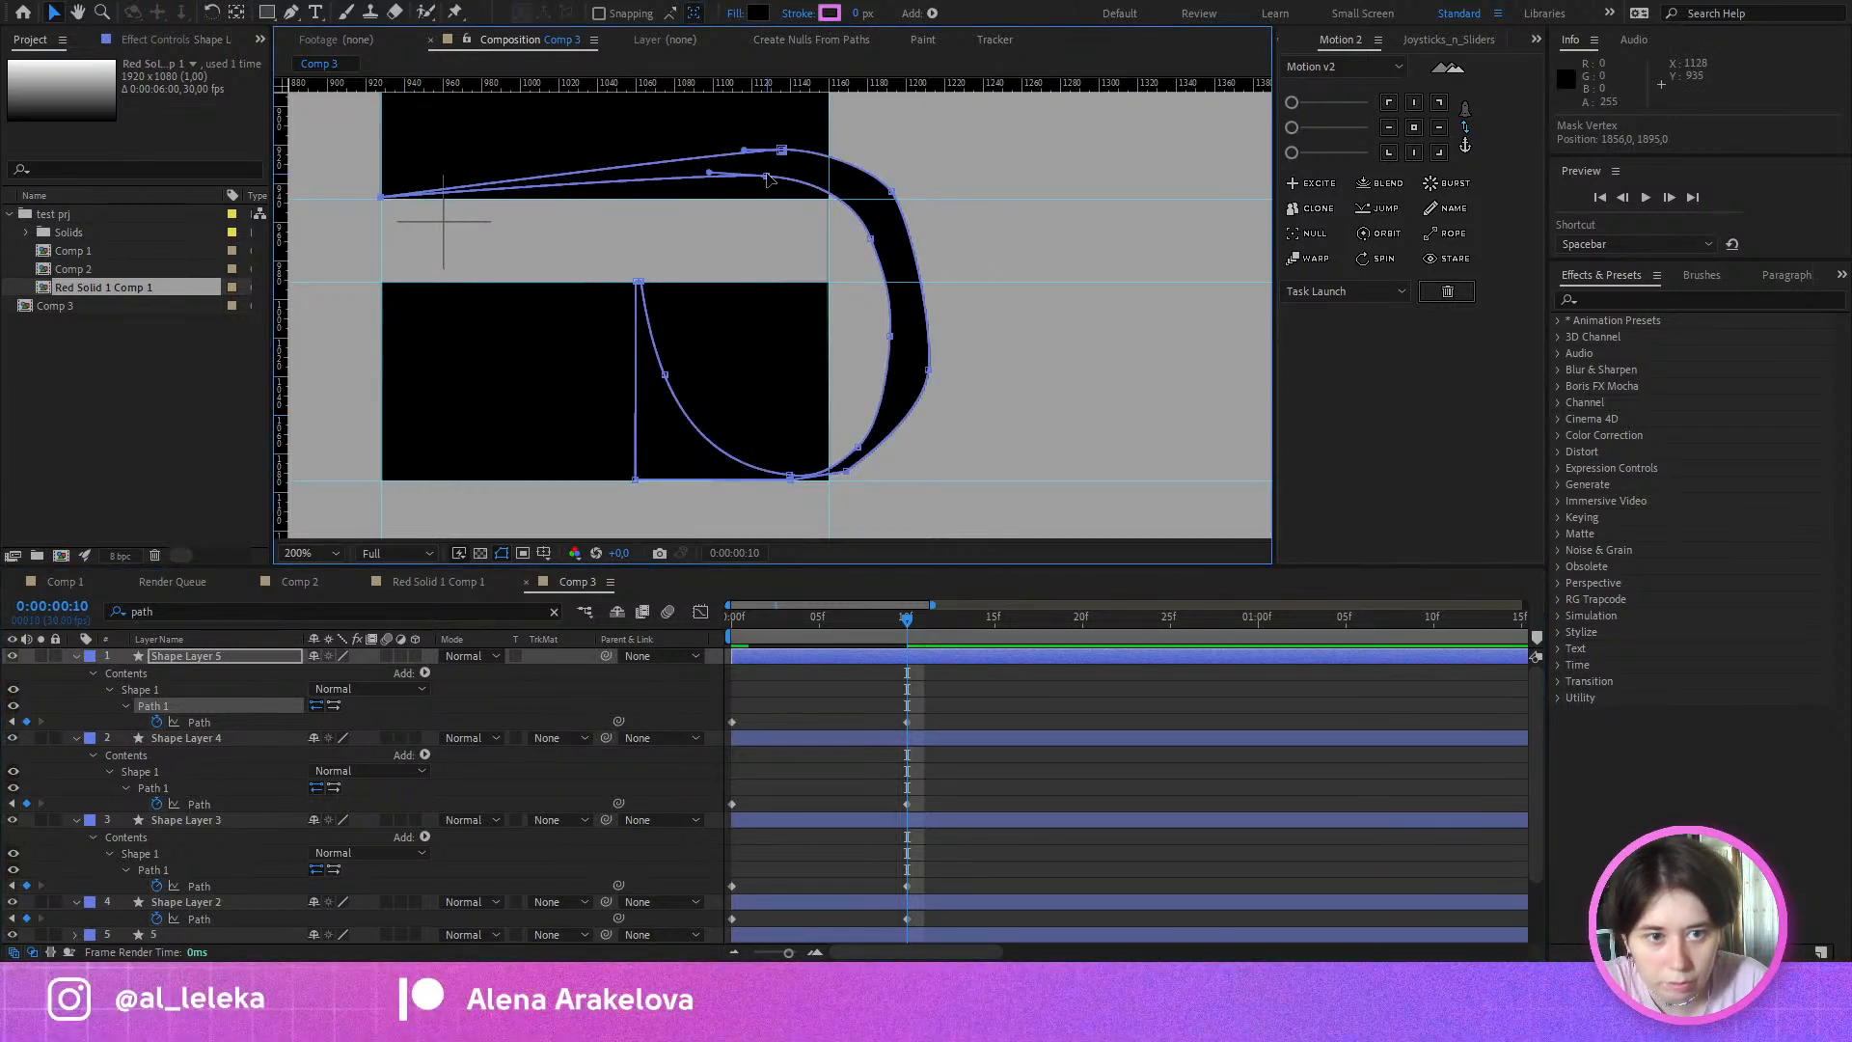
left_click_drag(767, 178, 672, 183)
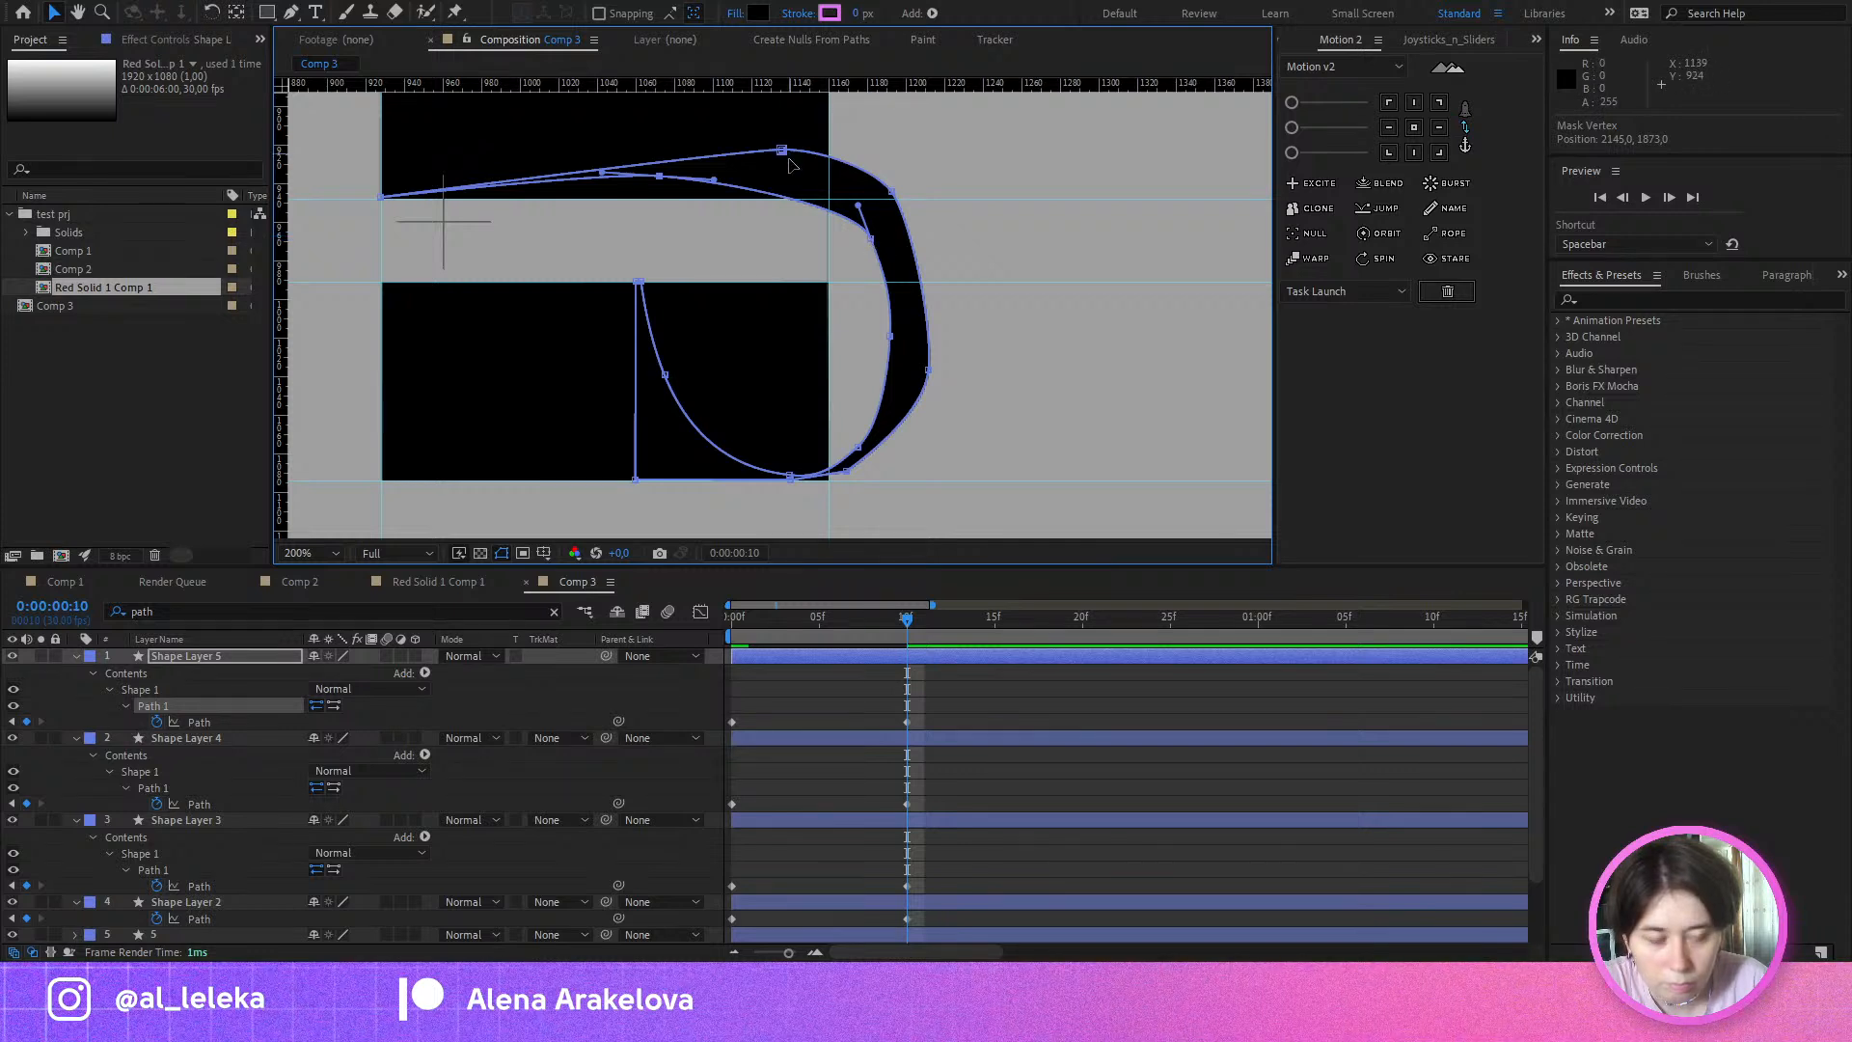
left_click_drag(871, 239, 835, 244)
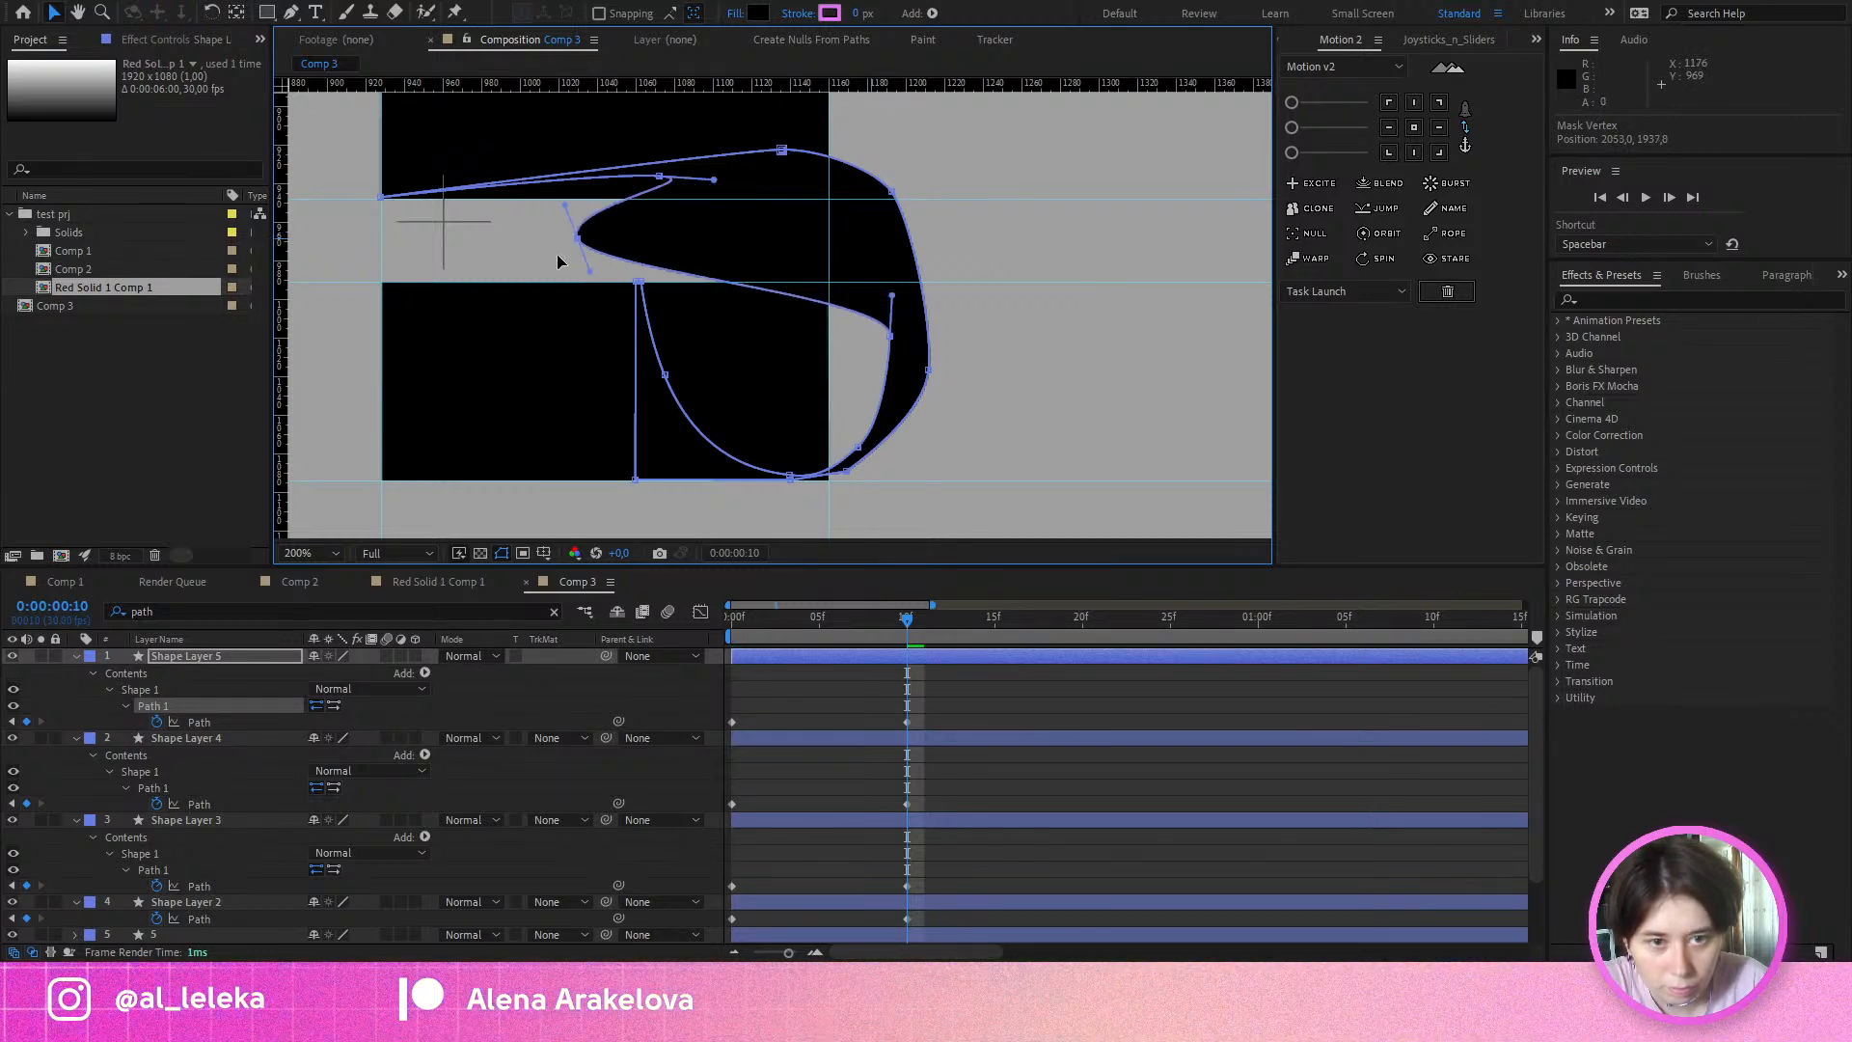
left_click_drag(661, 177, 383, 203)
Step: Shift the lower-left vertices to the left guide and move the remaining inner-curve vertices left into the lower rectangle
left_click_drag(623, 266, 678, 496)
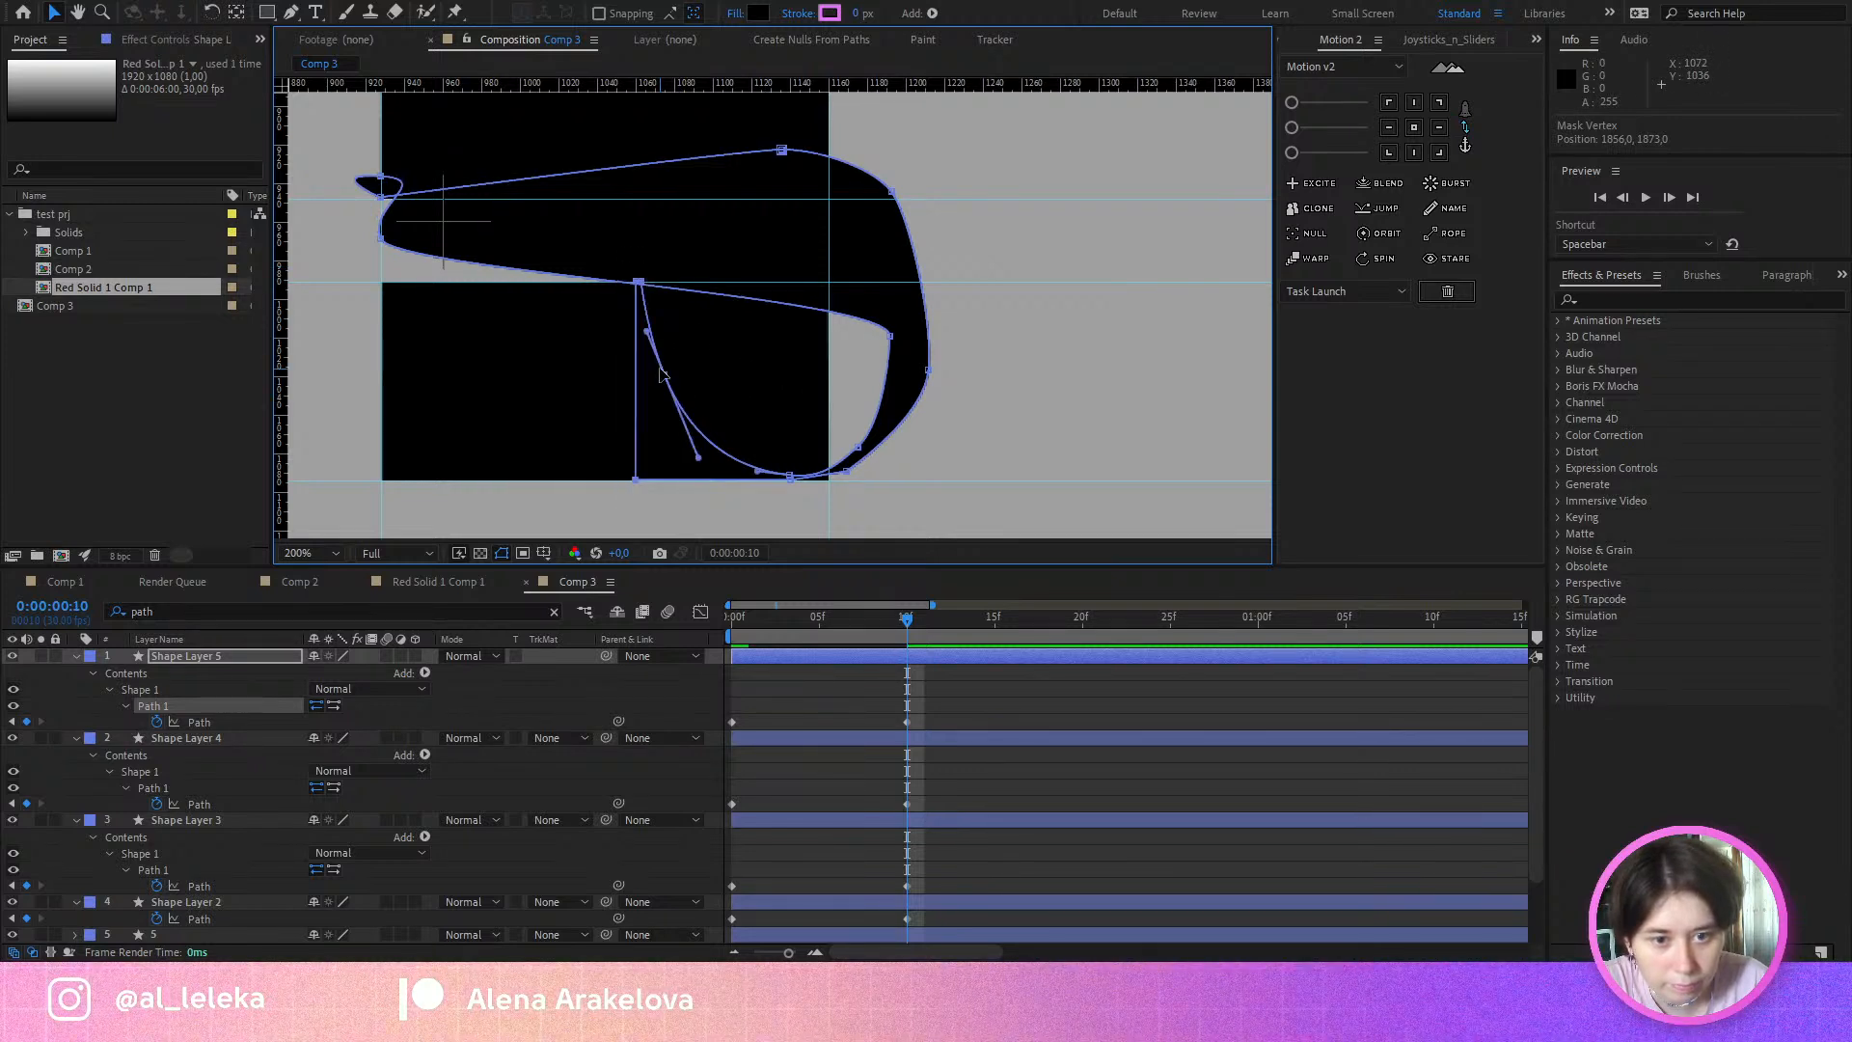
left_click_drag(662, 375, 419, 395)
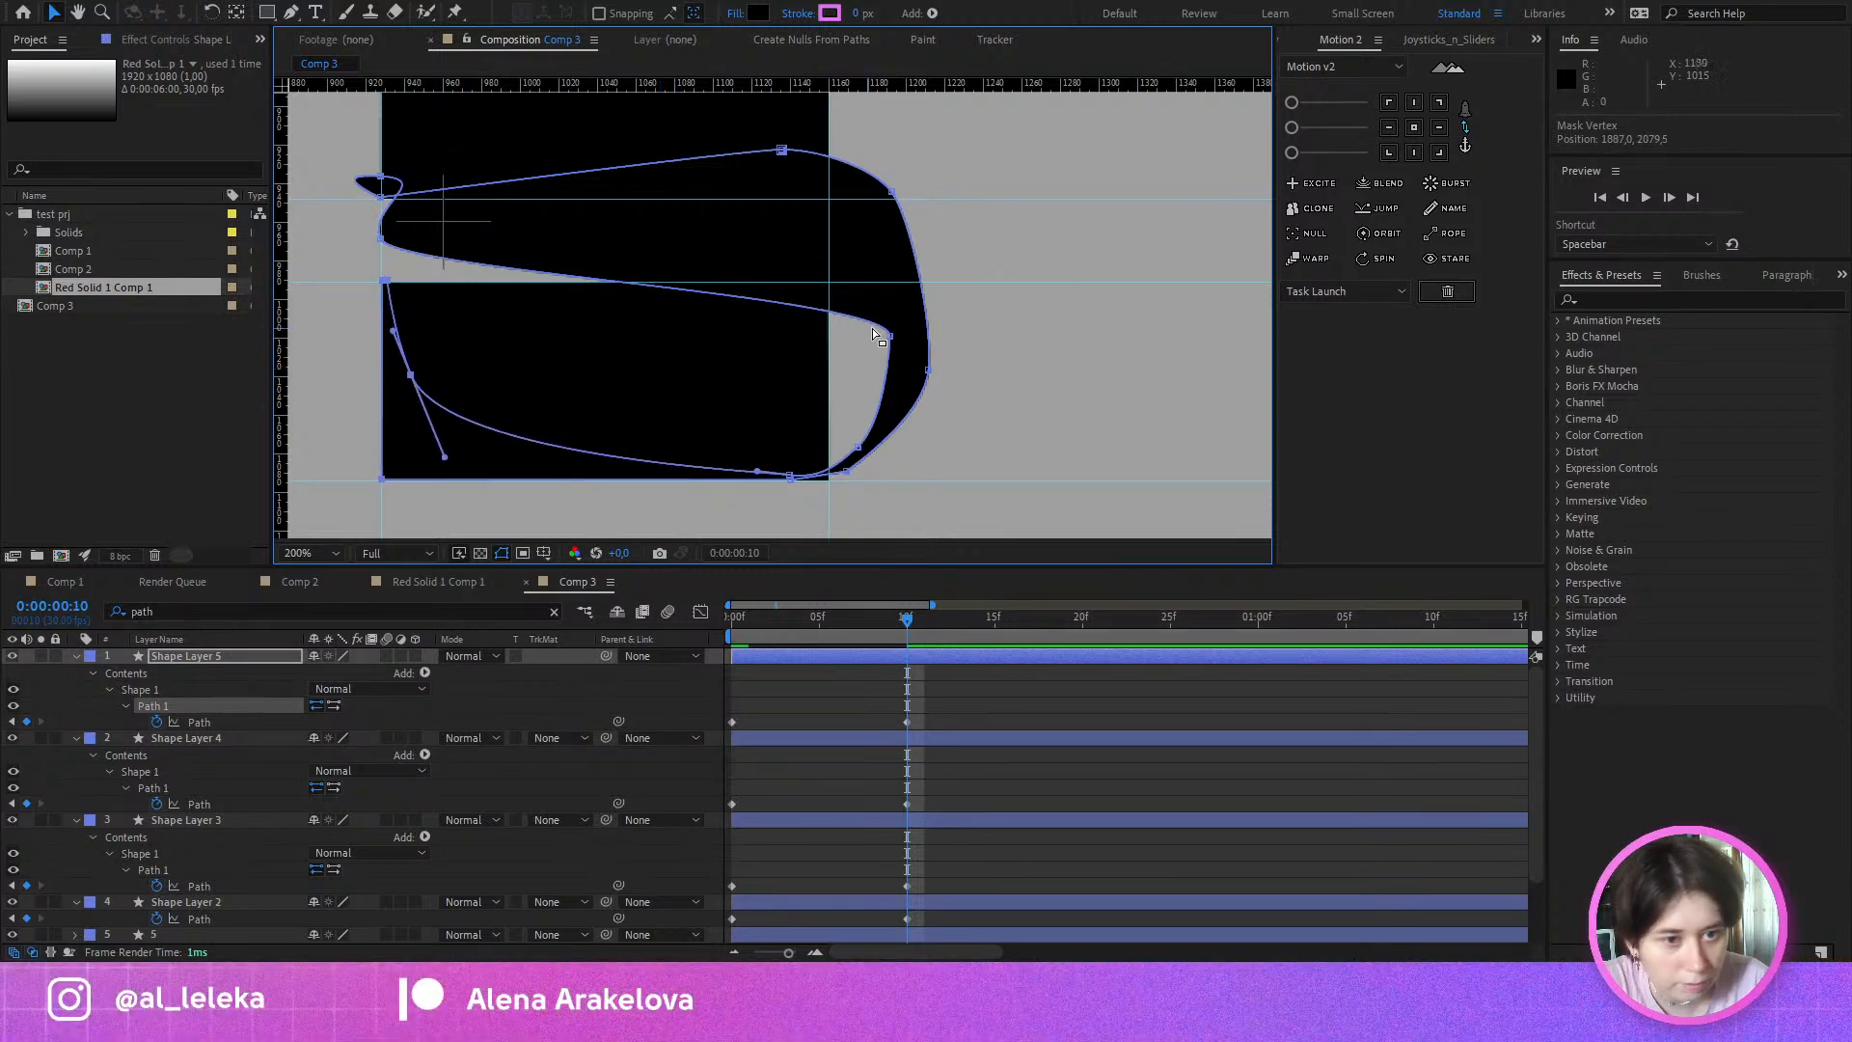
left_click_drag(890, 336, 867, 345)
left_click_drag(417, 330, 398, 337)
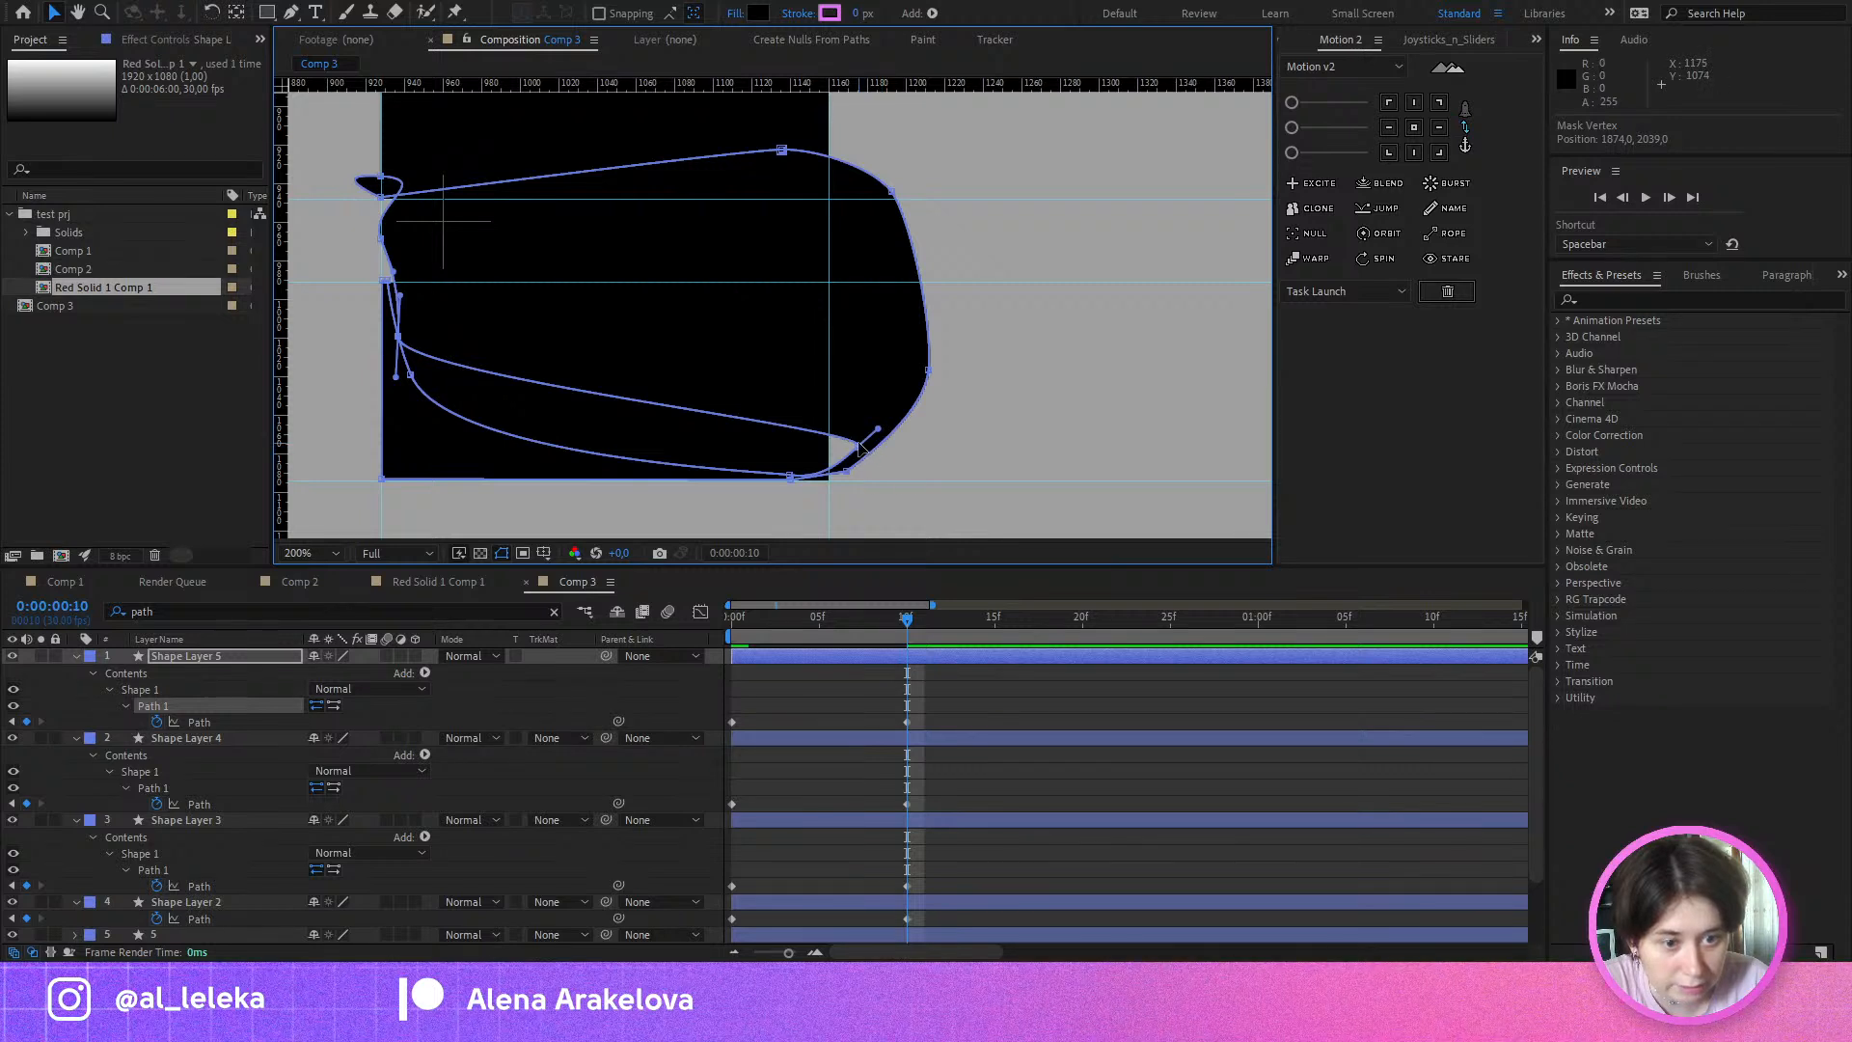
left_click_drag(858, 445, 516, 463)
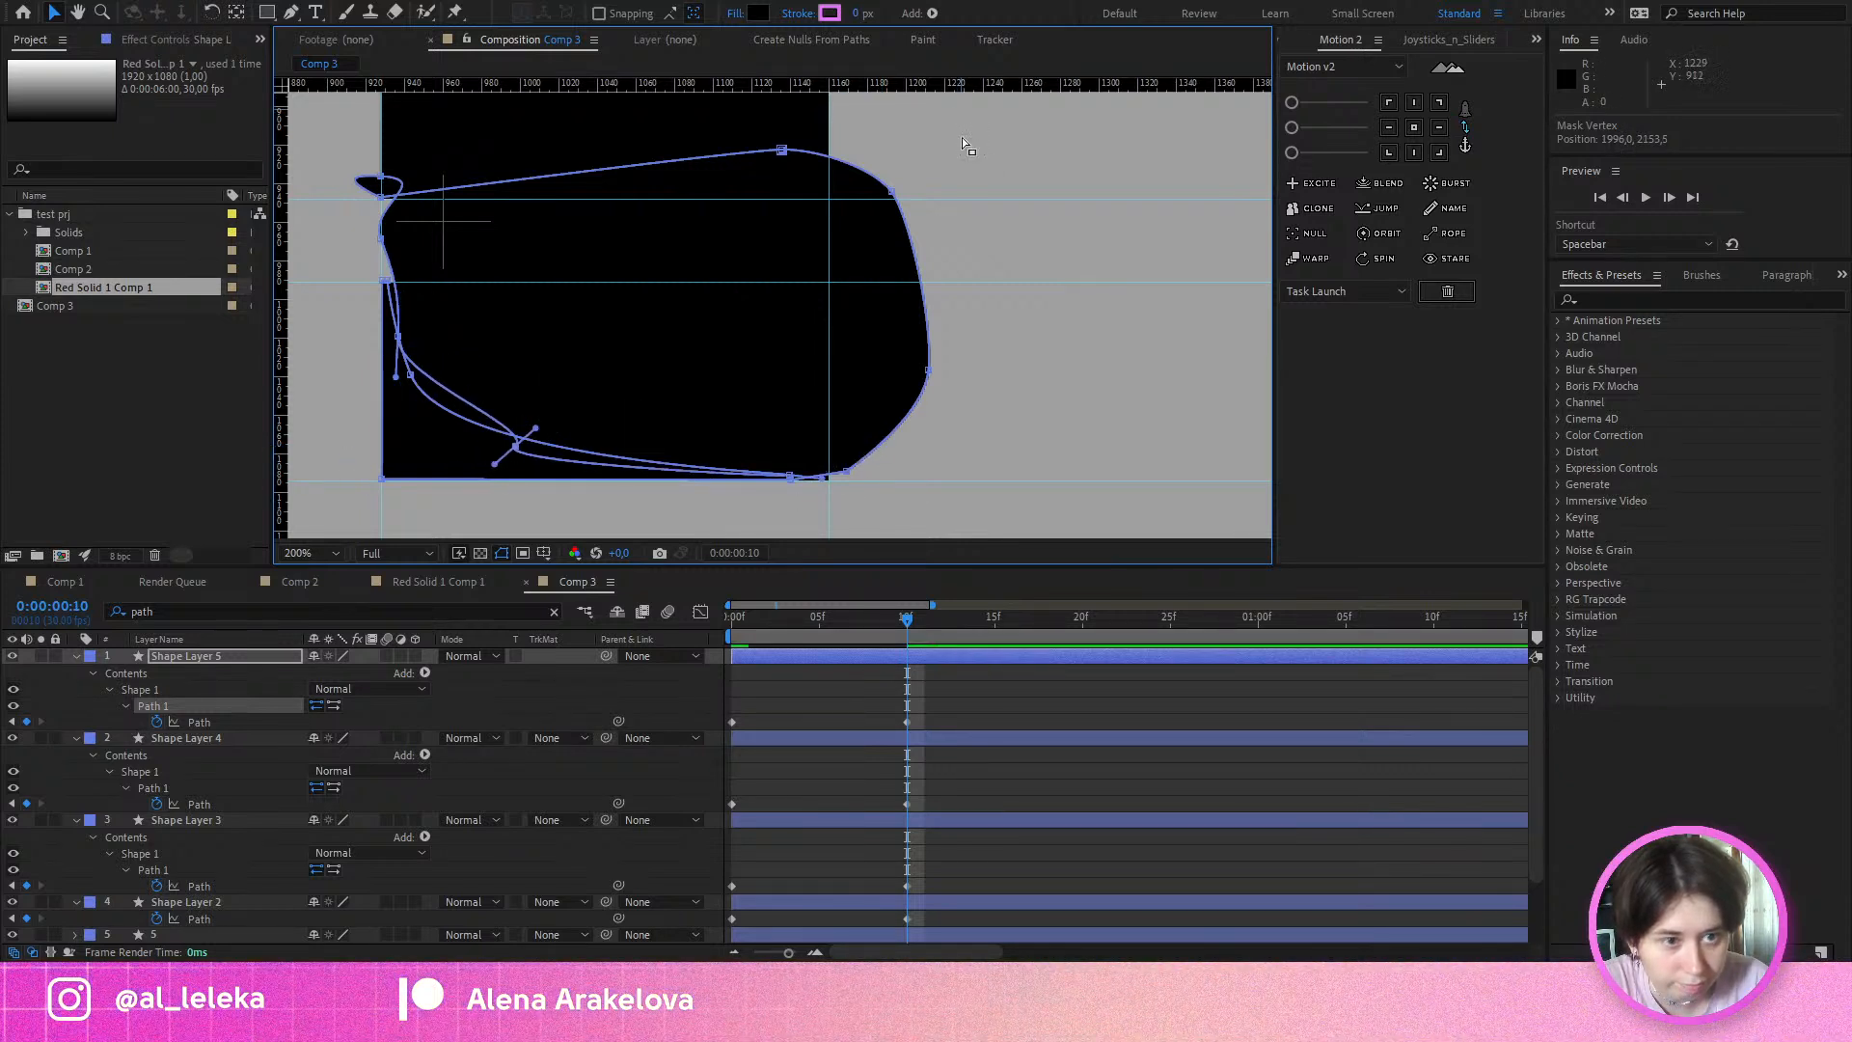
Step: At frame 10, move the outer right vertices left onto the right guide and slide the starting vertex right along the upper guide
left_click_drag(836, 523, 782, 467)
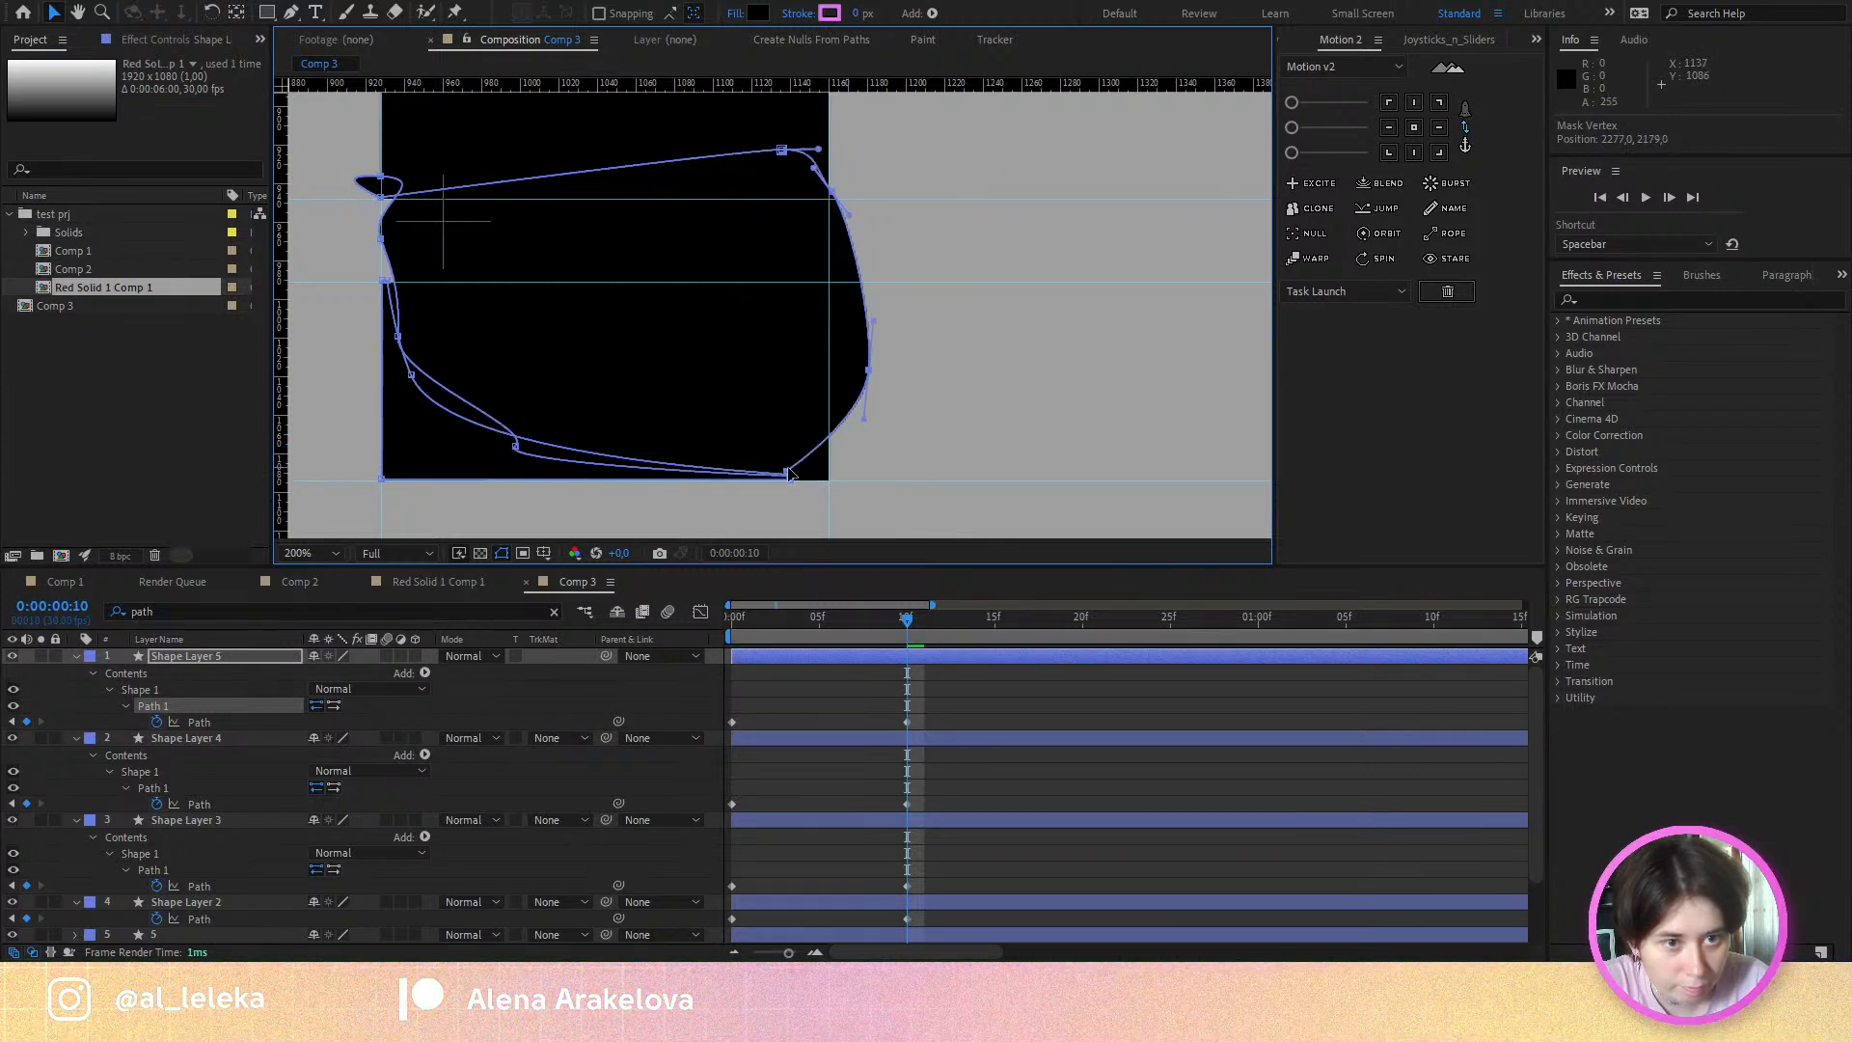
mouse_move(904, 282)
left_mouse_down()
mouse_move(903, 412)
mouse_move(904, 260)
left_mouse_up()
key("ctrl+z")
mouse_move(901, 361)
left_mouse_down()
mouse_move(865, 390)
mouse_move(836, 376)
mouse_move(892, 374)
left_mouse_up()
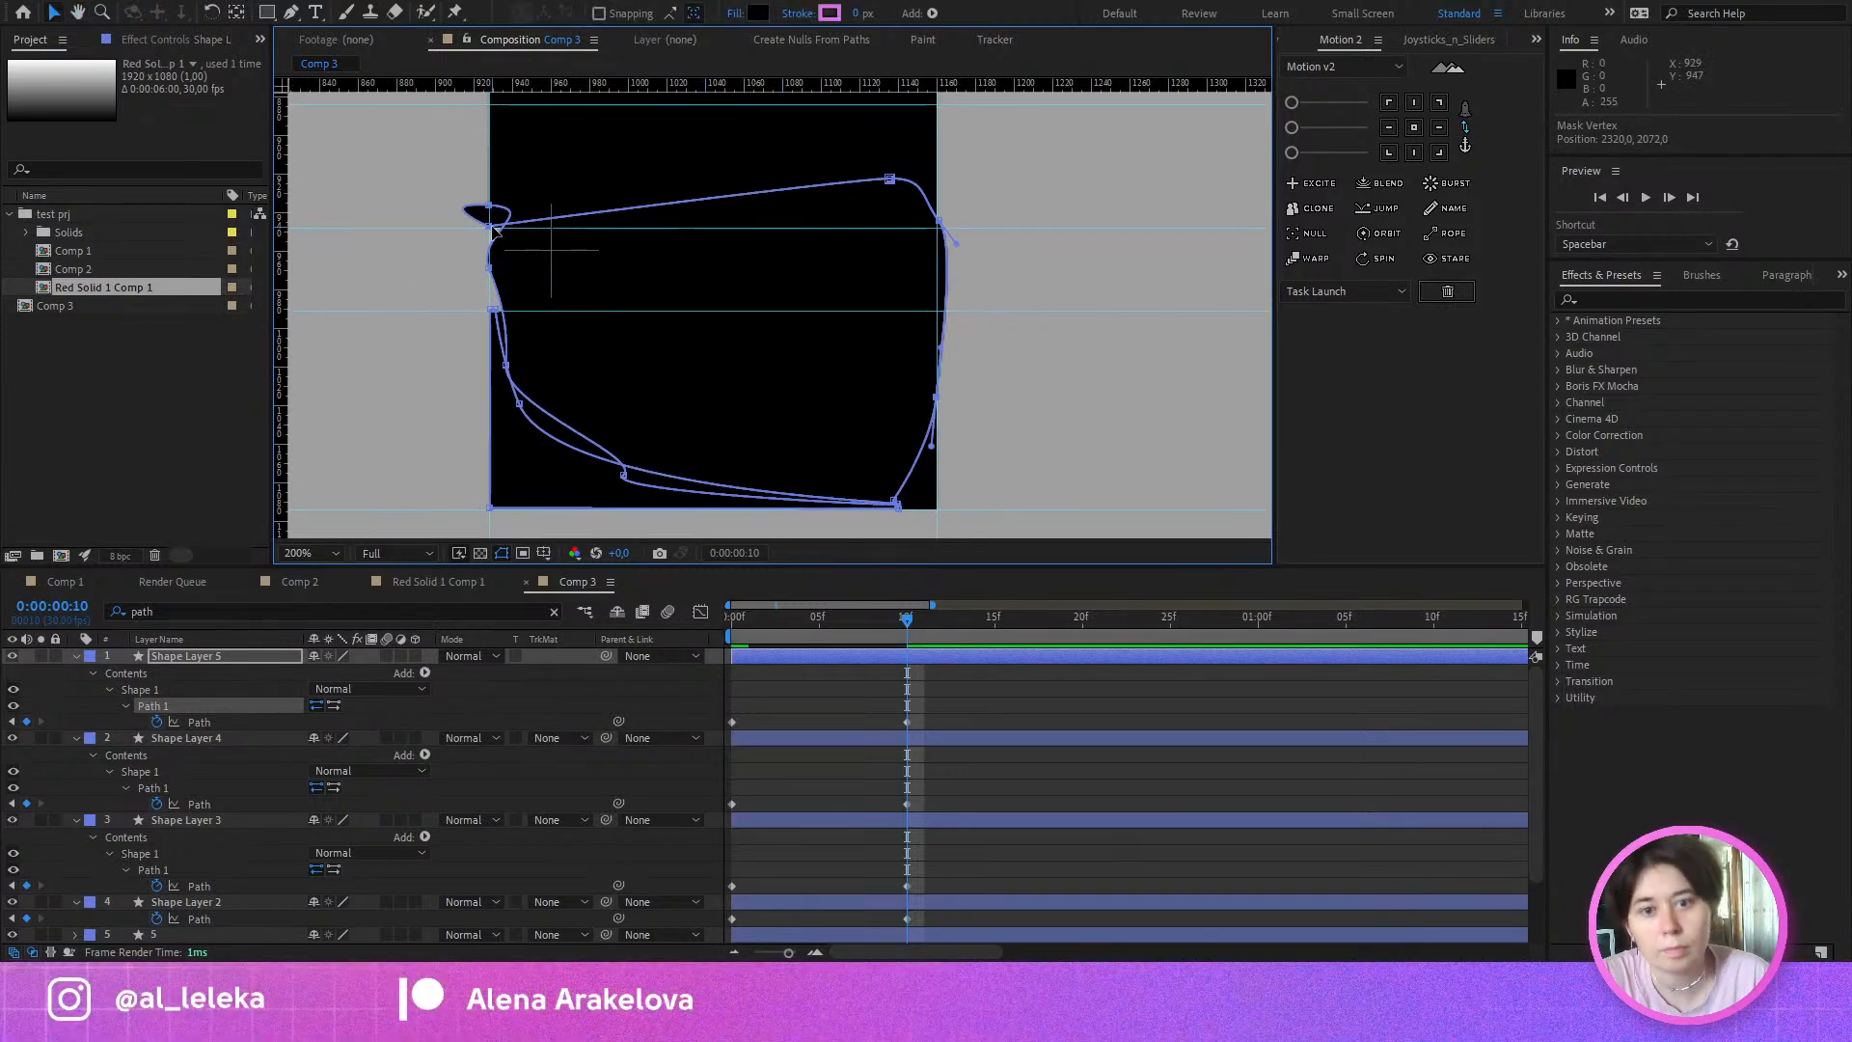
left_click_drag(573, 225, 737, 222)
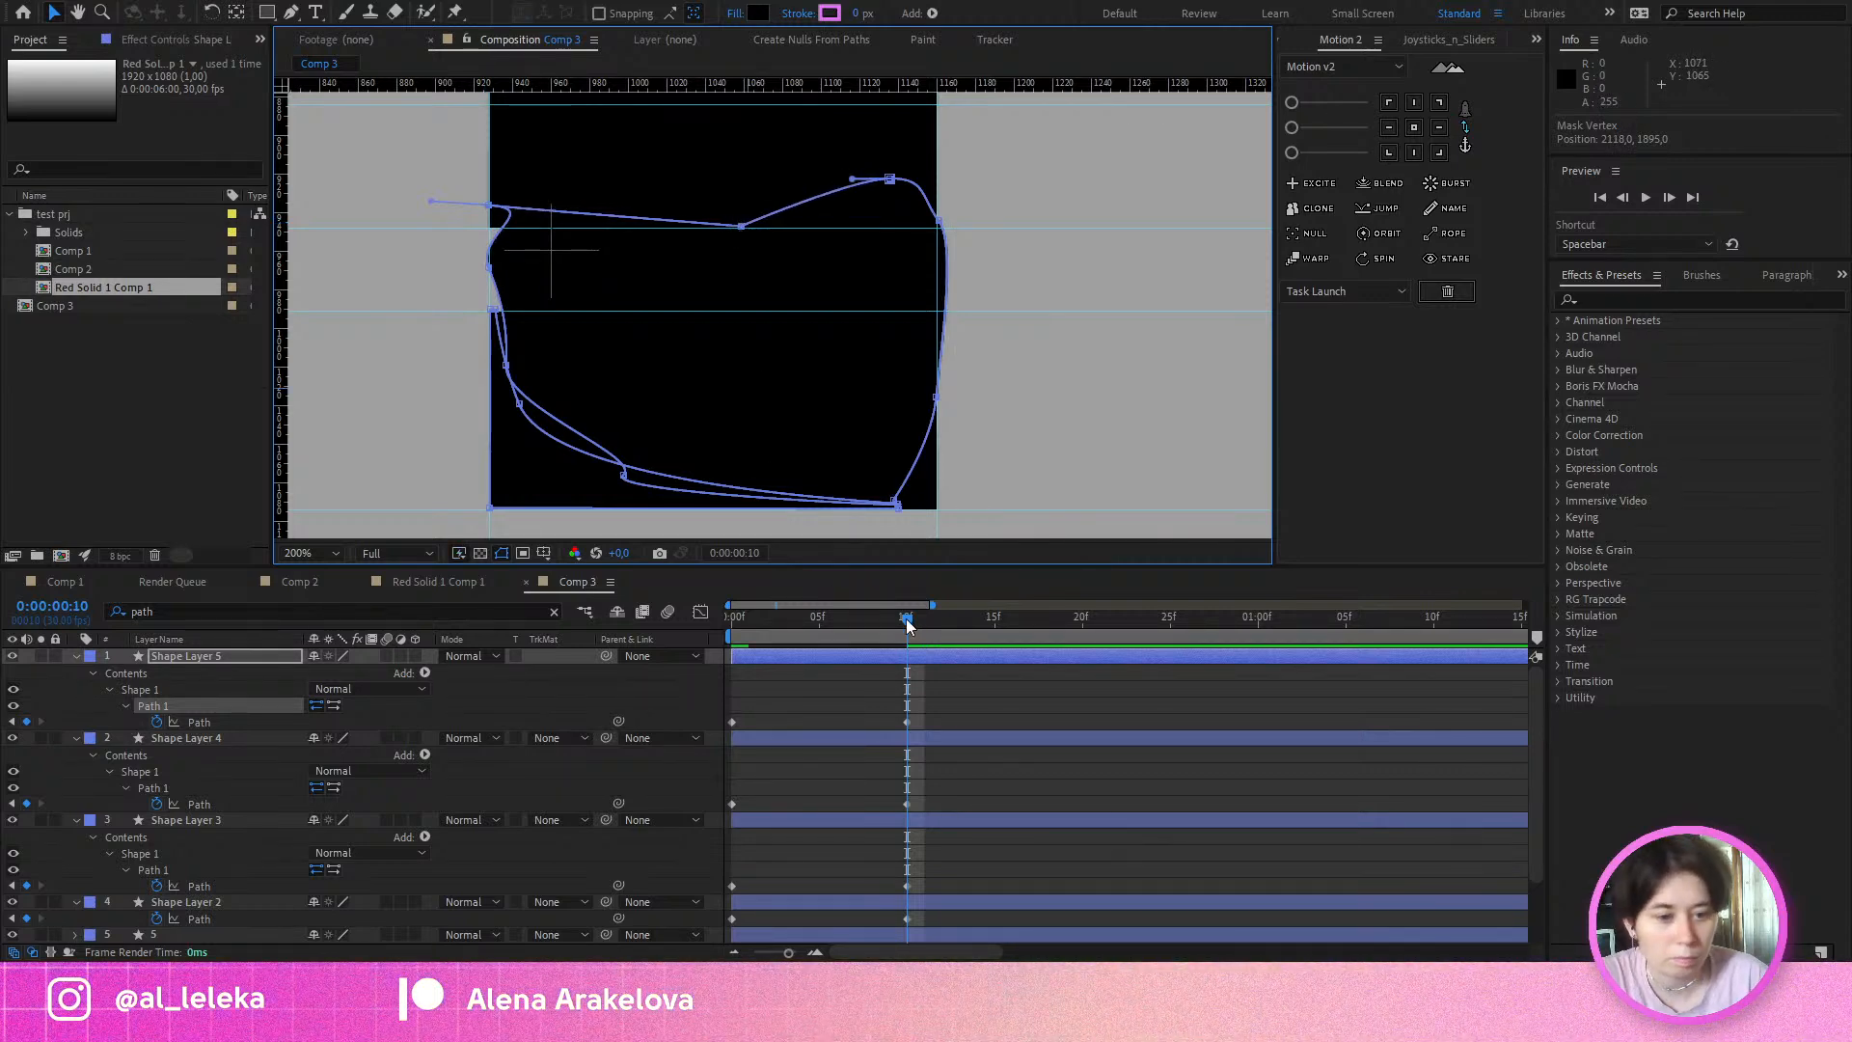
Step: At frame 0, delete the lower-left corner and inner-curve vertices up to the bowl's lowest point, then scrub through the morph
left_click_drag(906, 625, 682, 681)
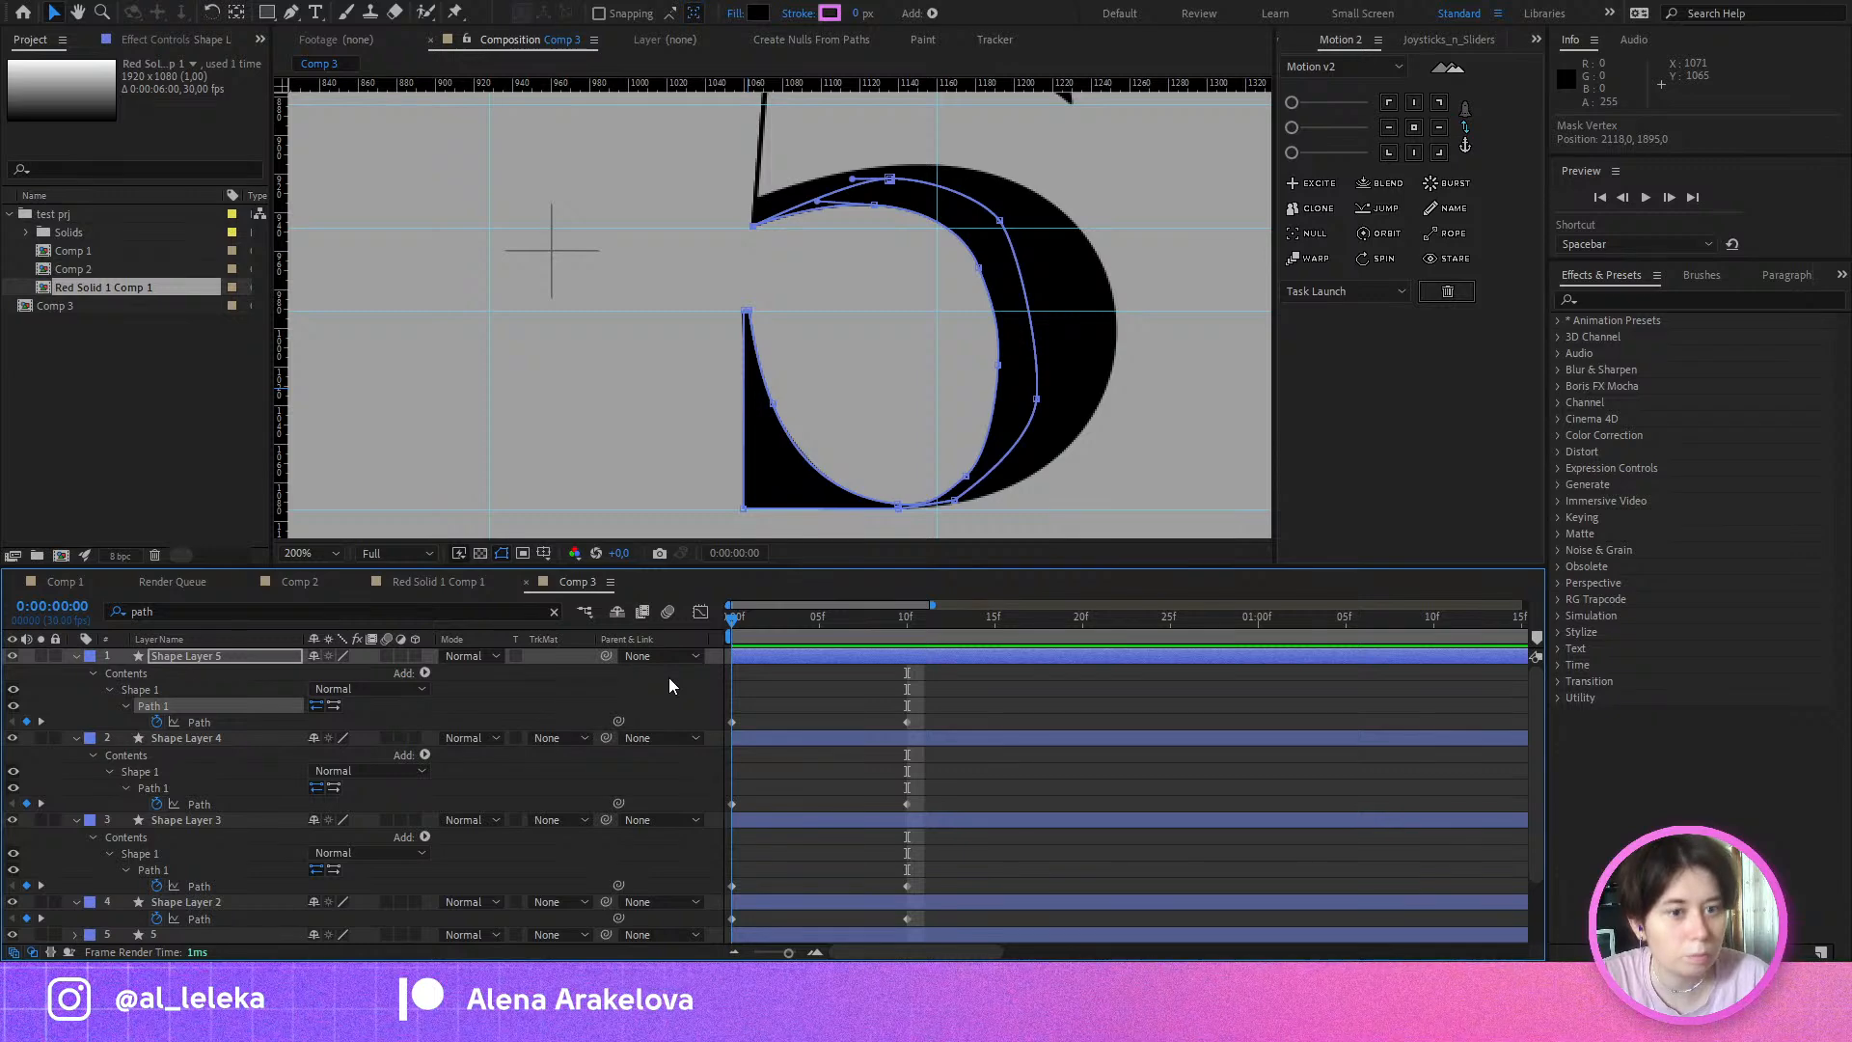
left_click_drag(866, 391, 852, 297)
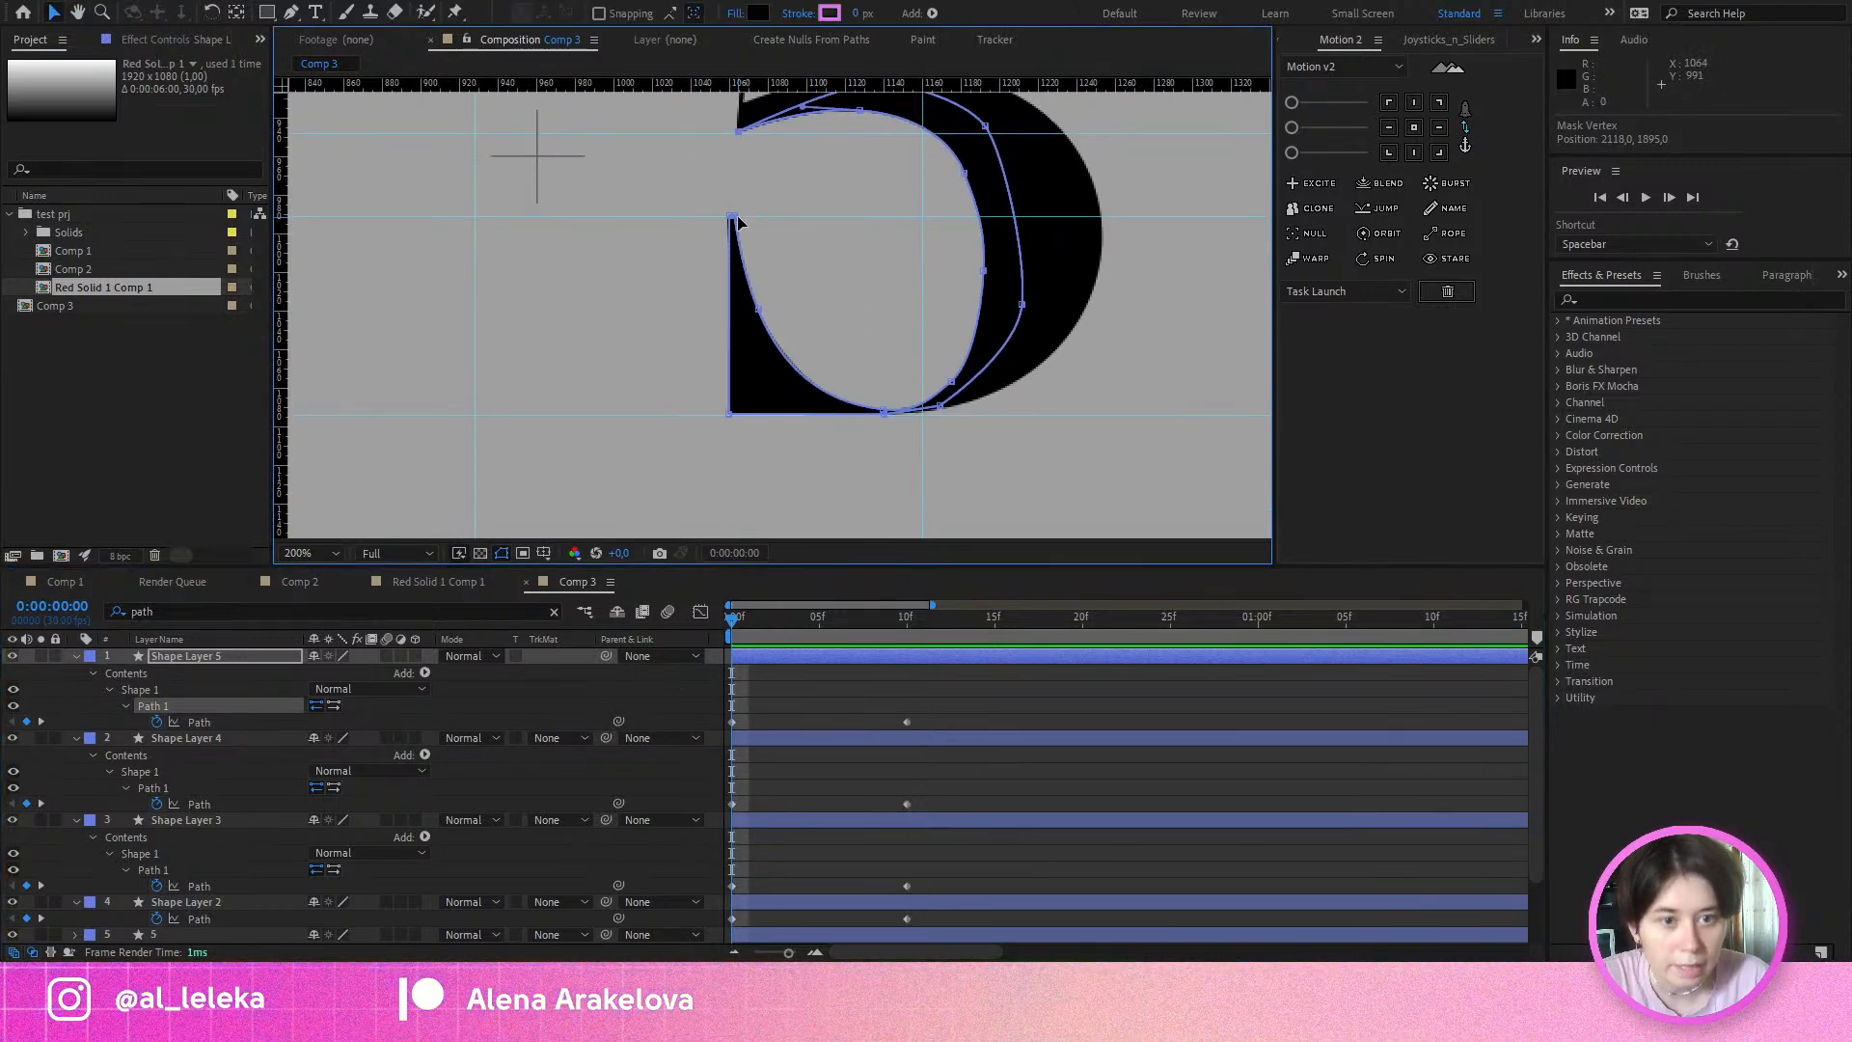
left_click_drag(759, 240, 762, 243)
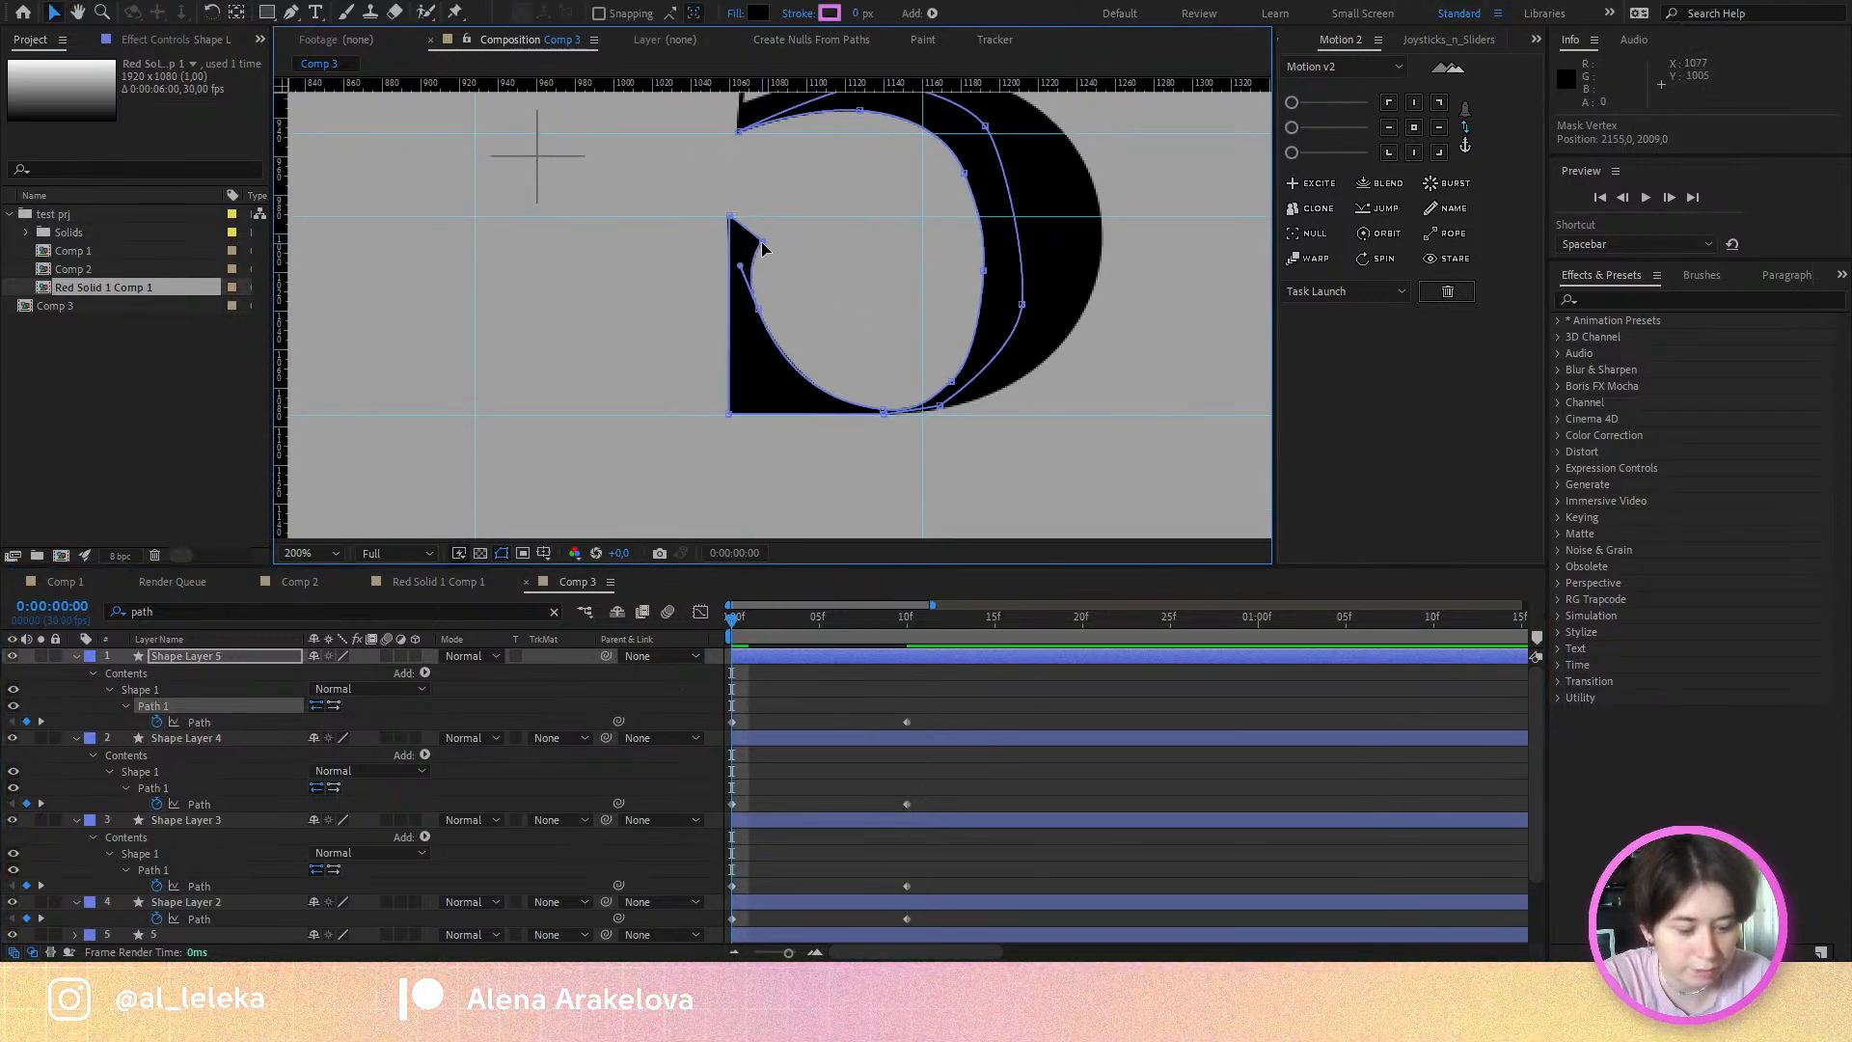
key("minus")
left_click(290, 16)
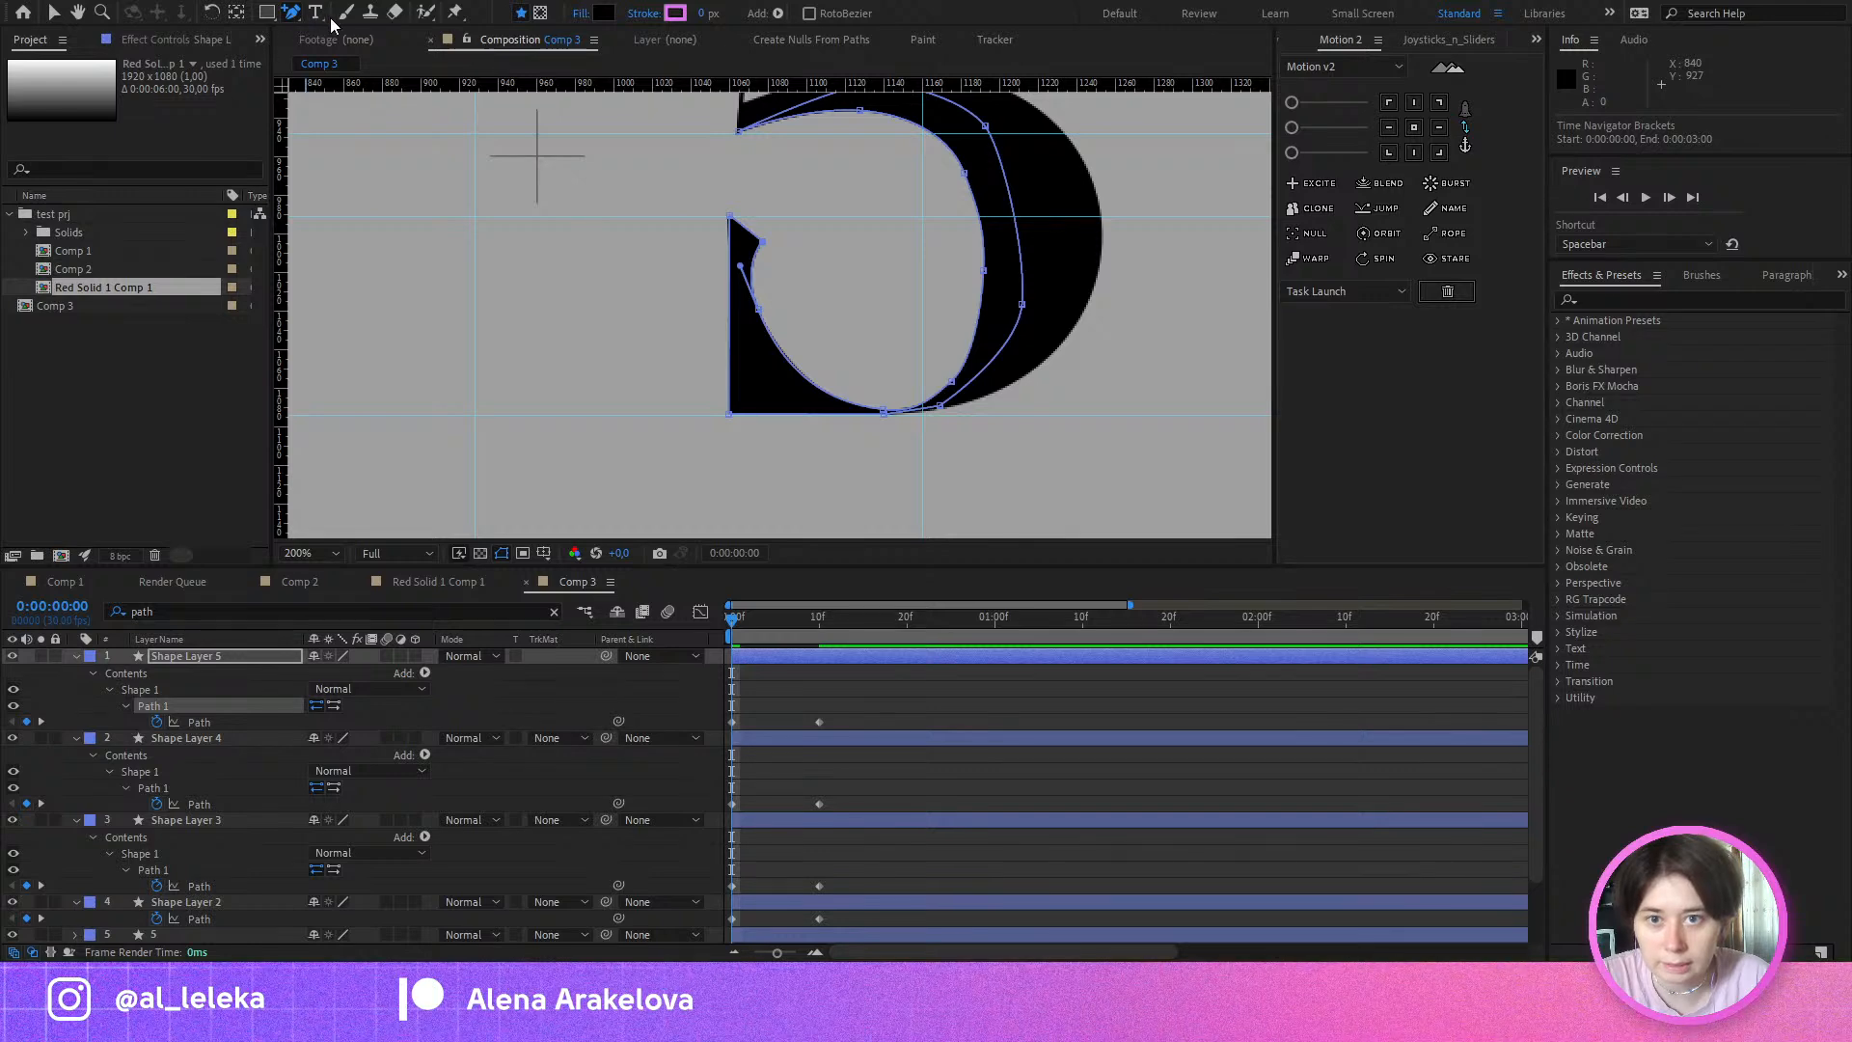
left_click(761, 243)
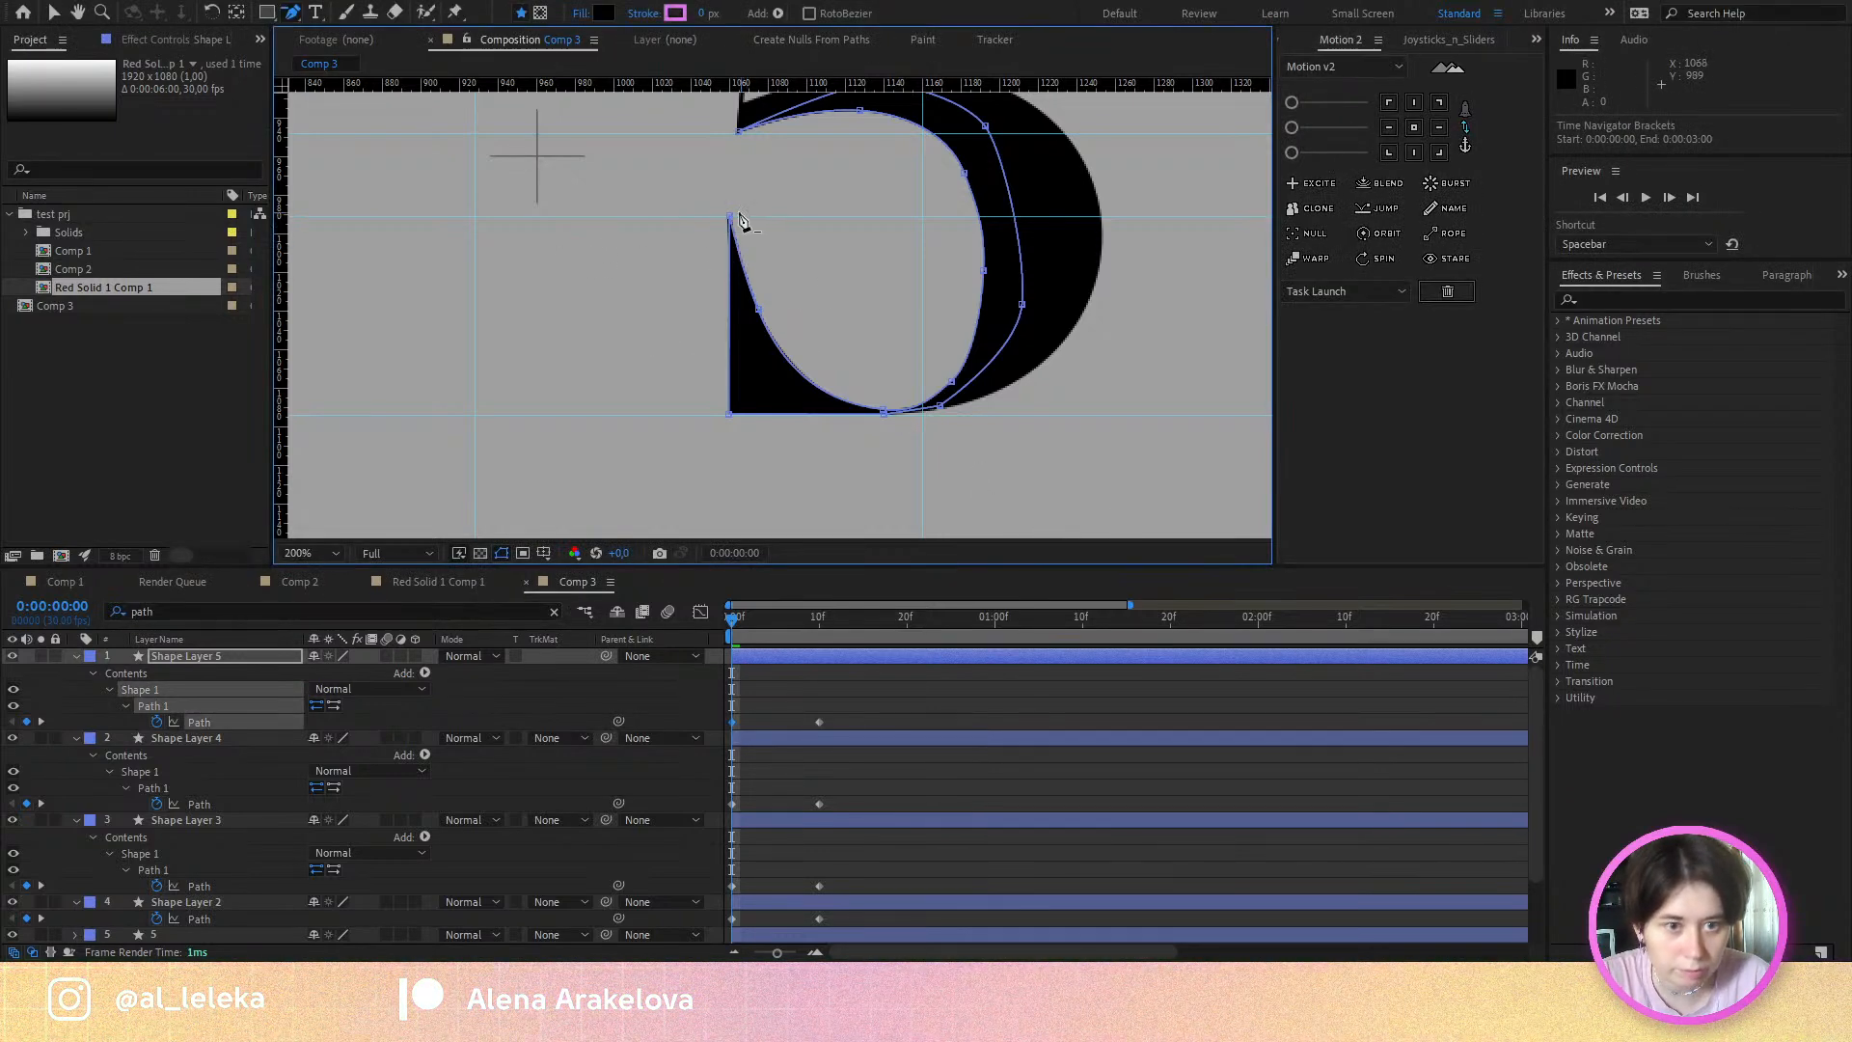
left_click(757, 308)
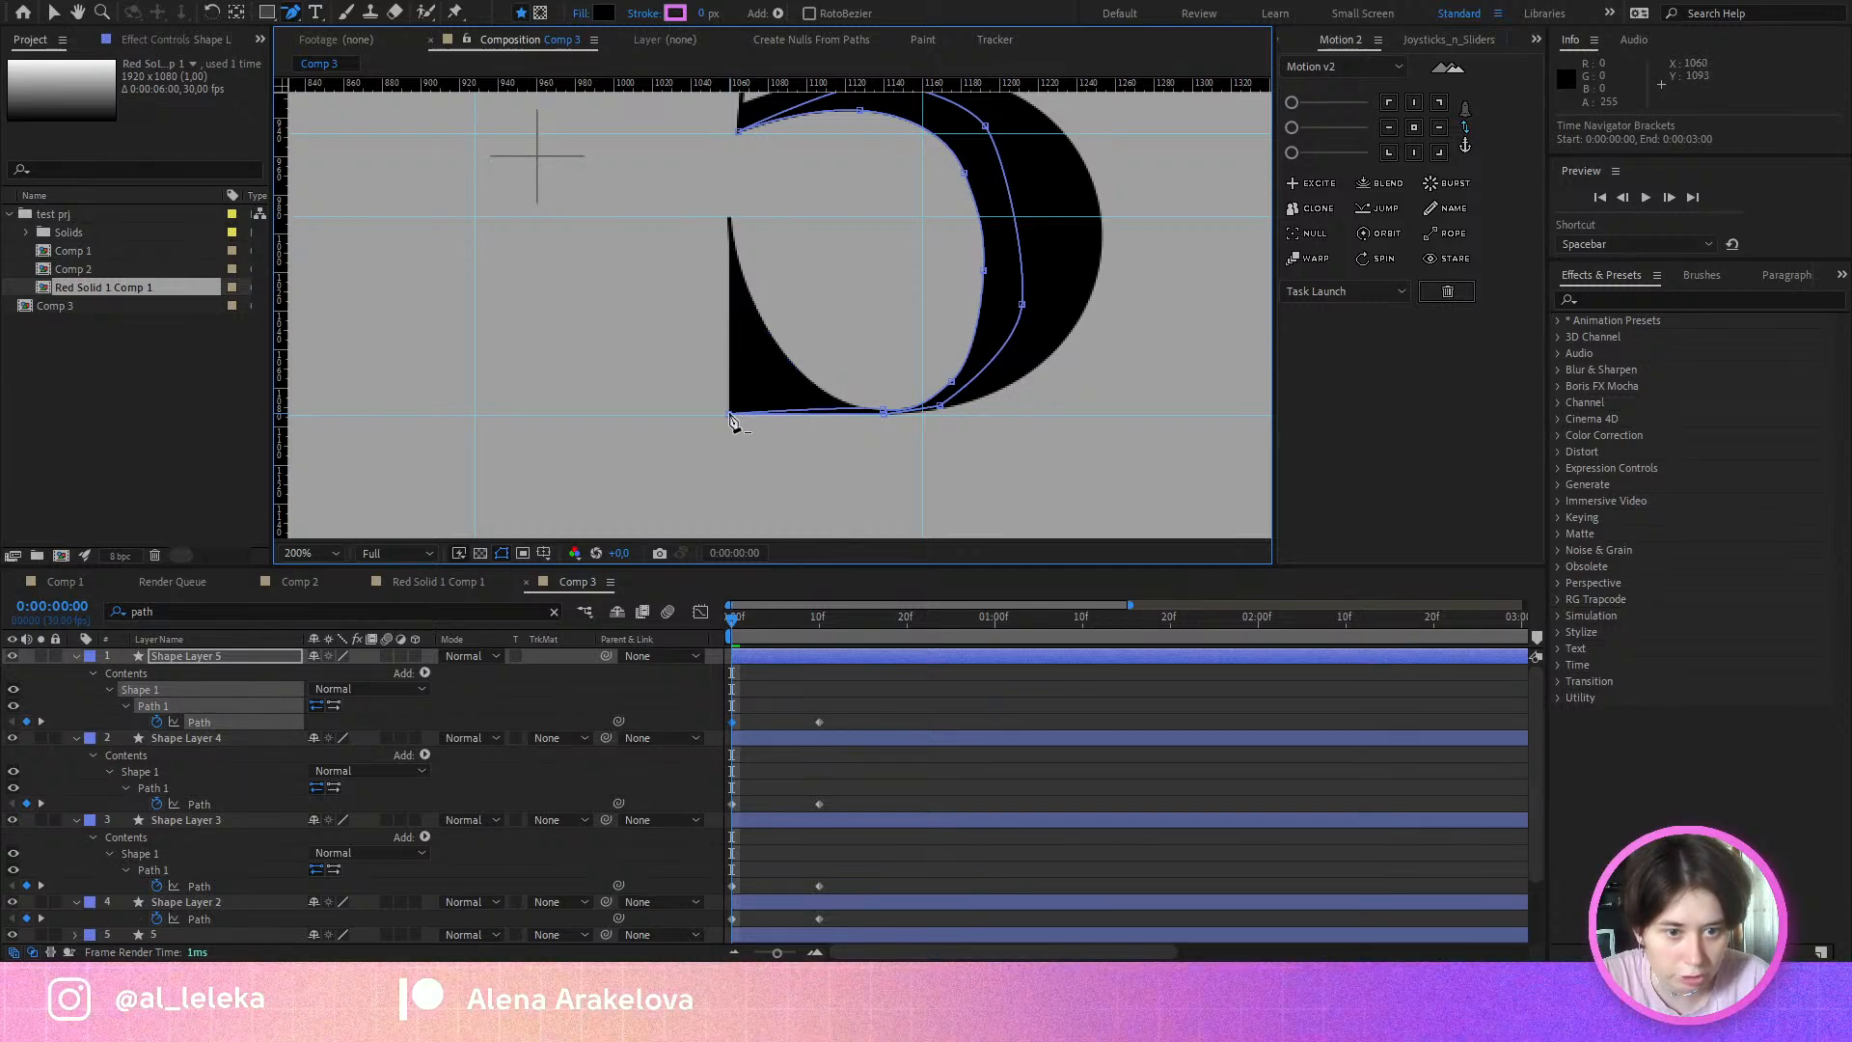
scroll(897, 422, "up", 3)
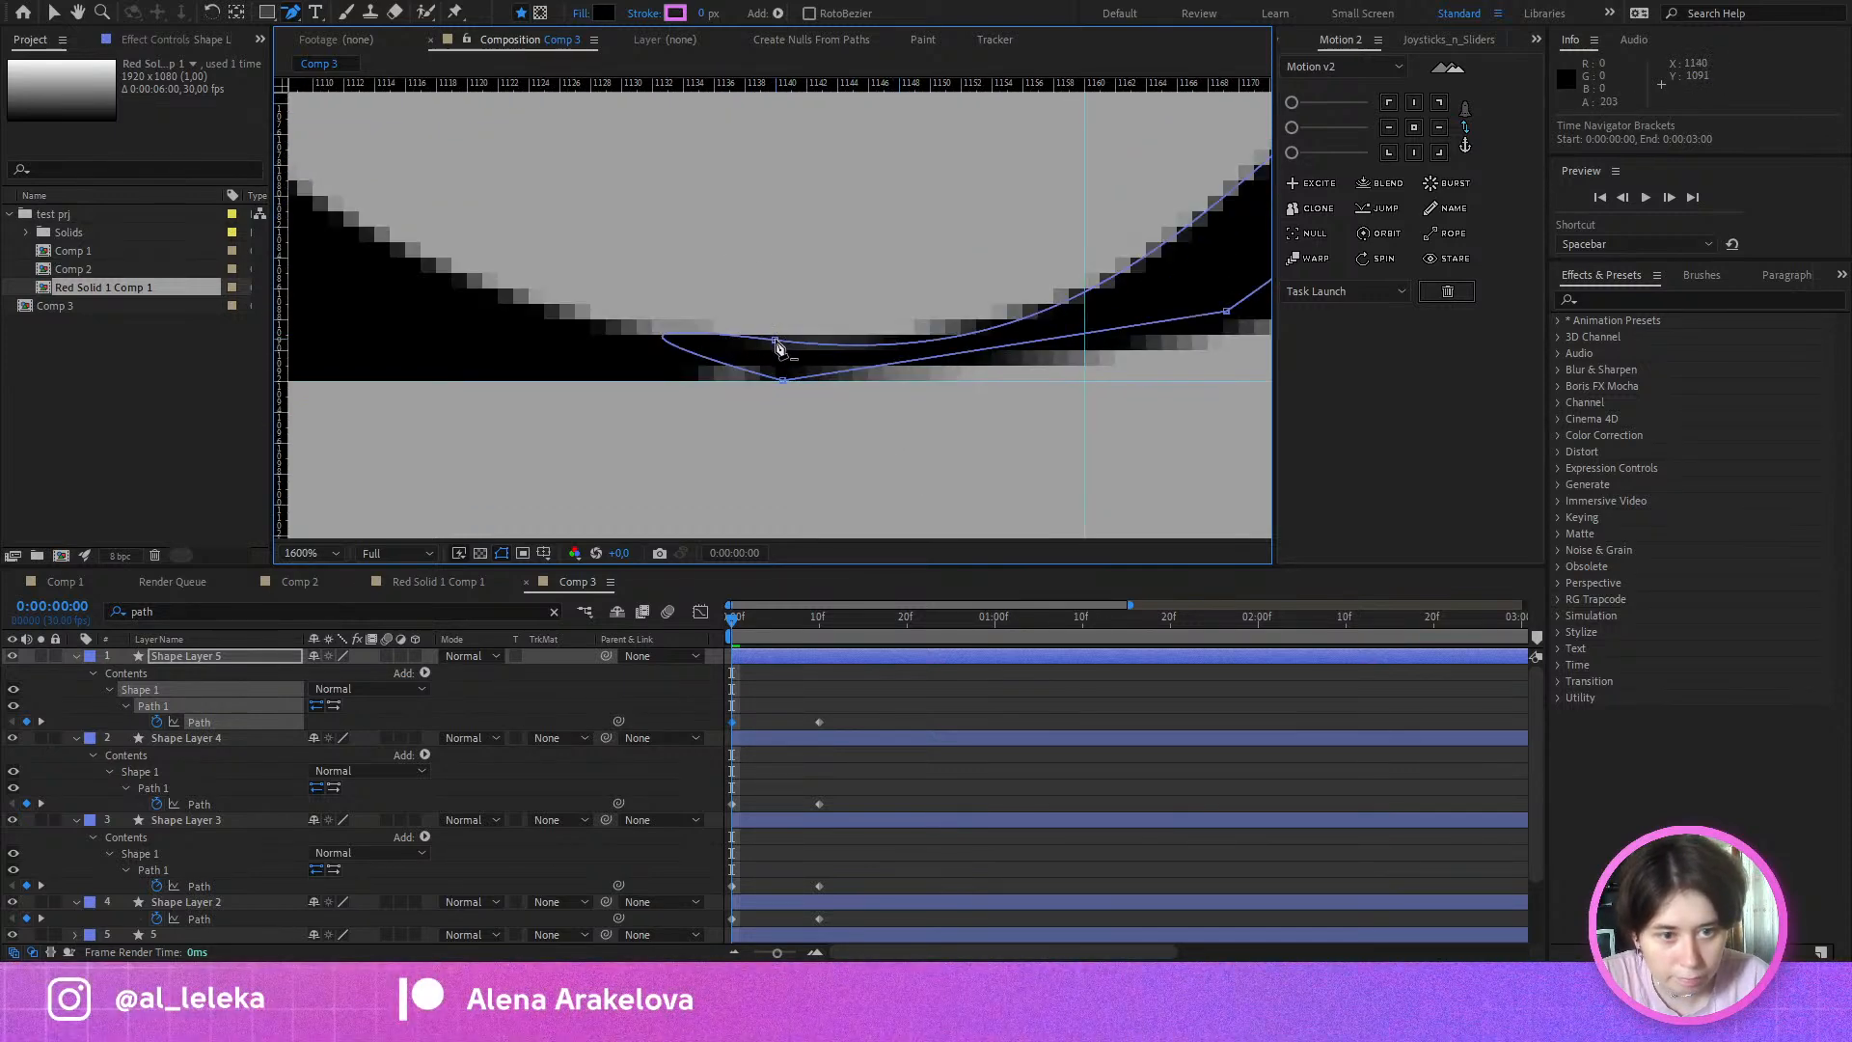
scroll(779, 347, "down", 4)
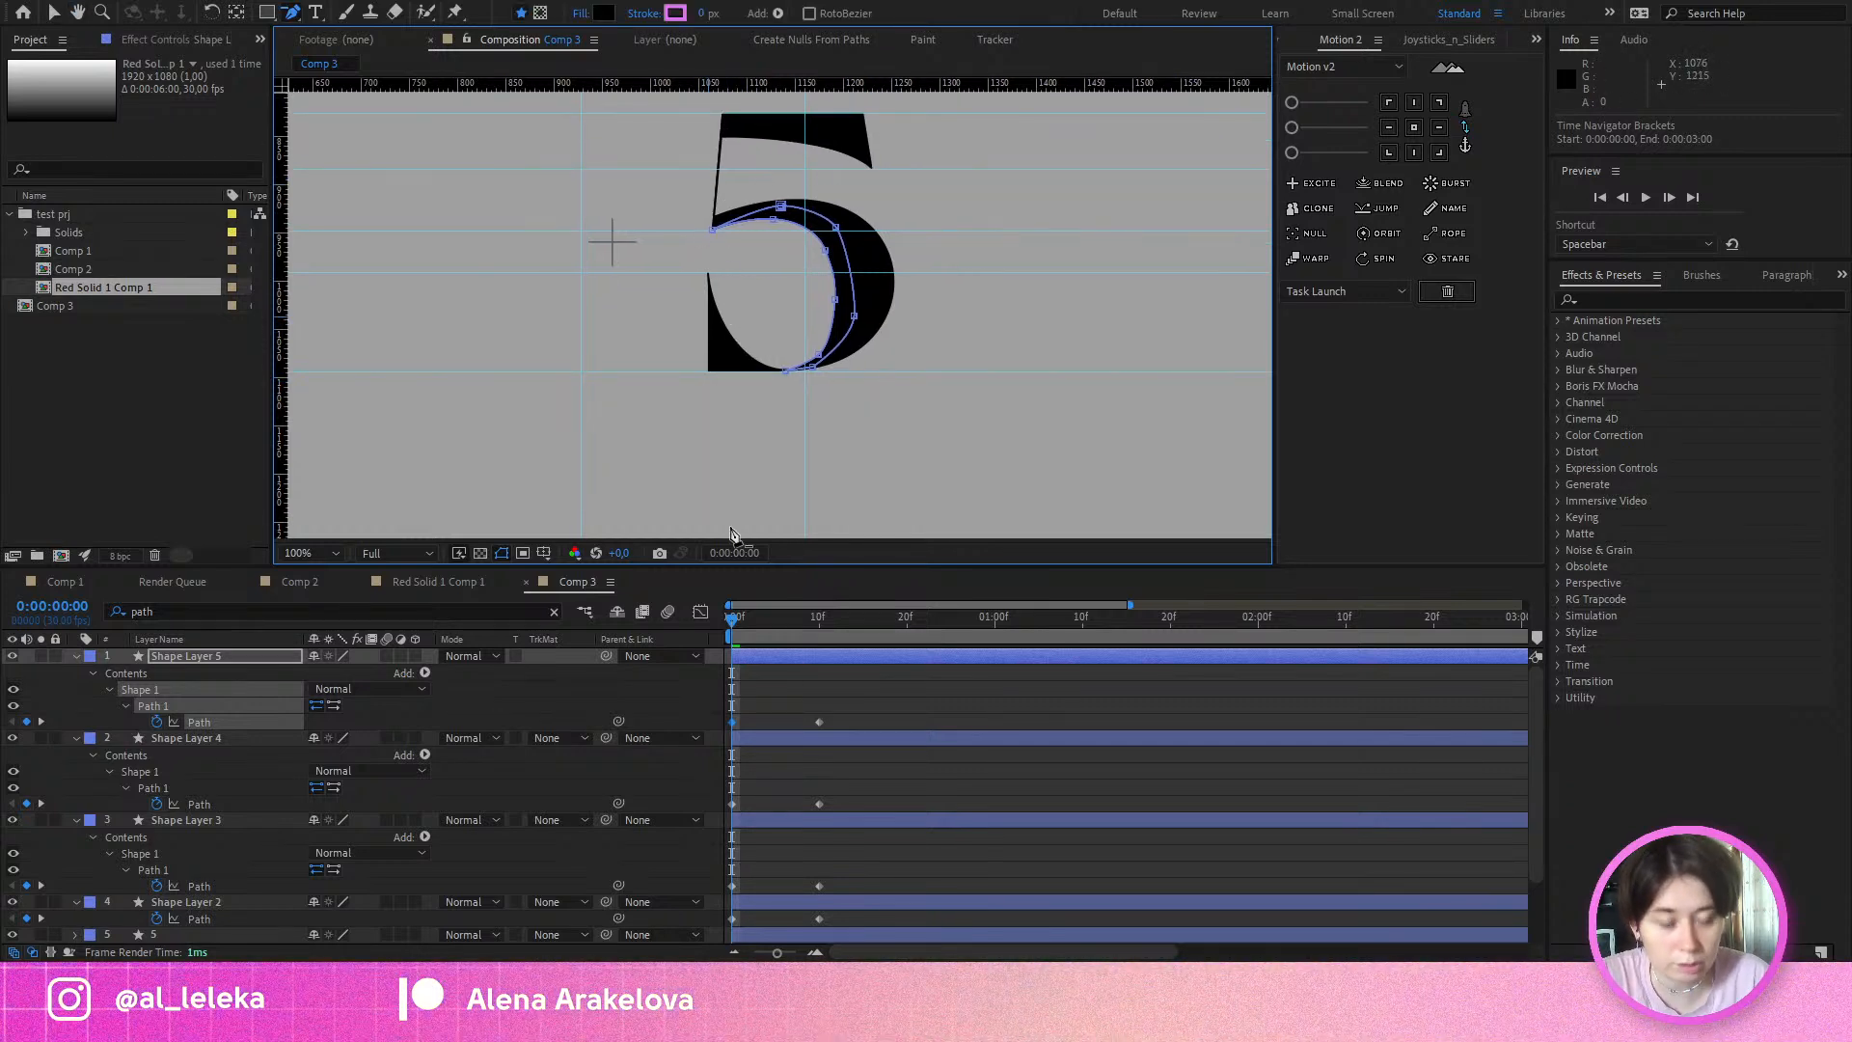
left_click(793, 625)
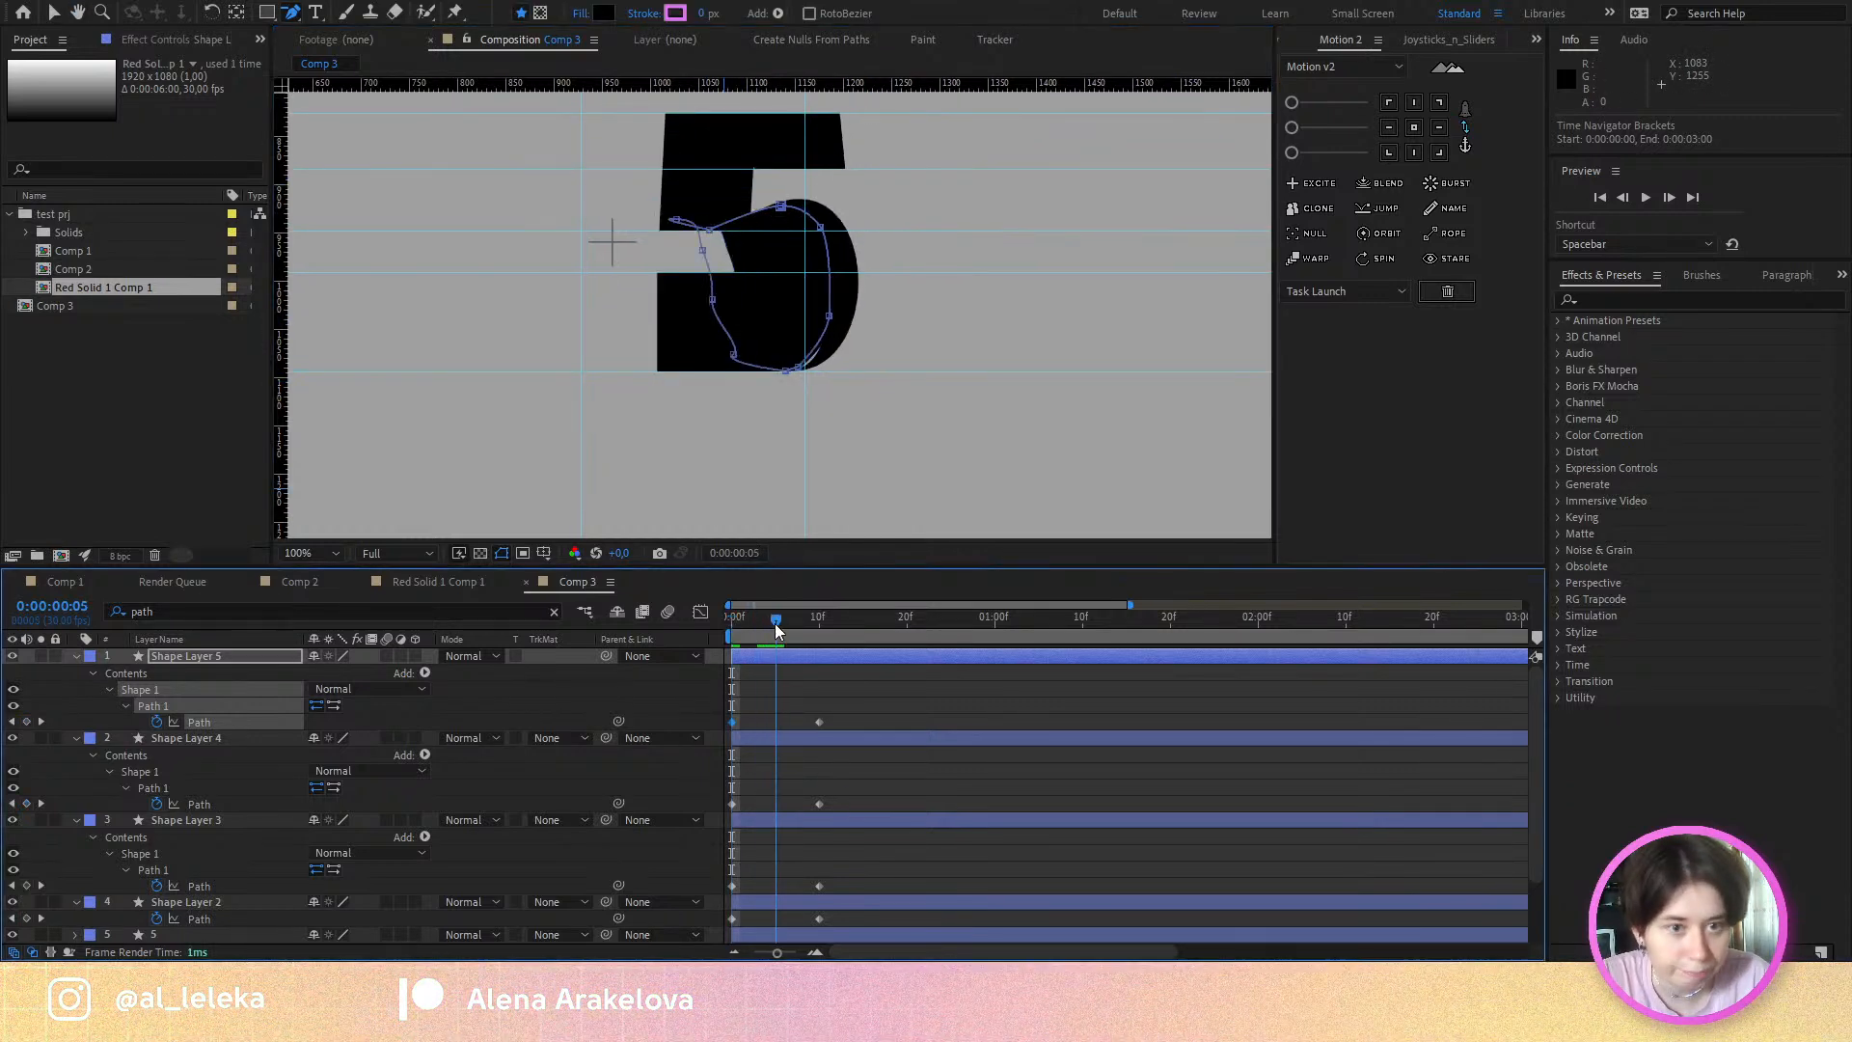
left_click_drag(793, 625, 705, 638)
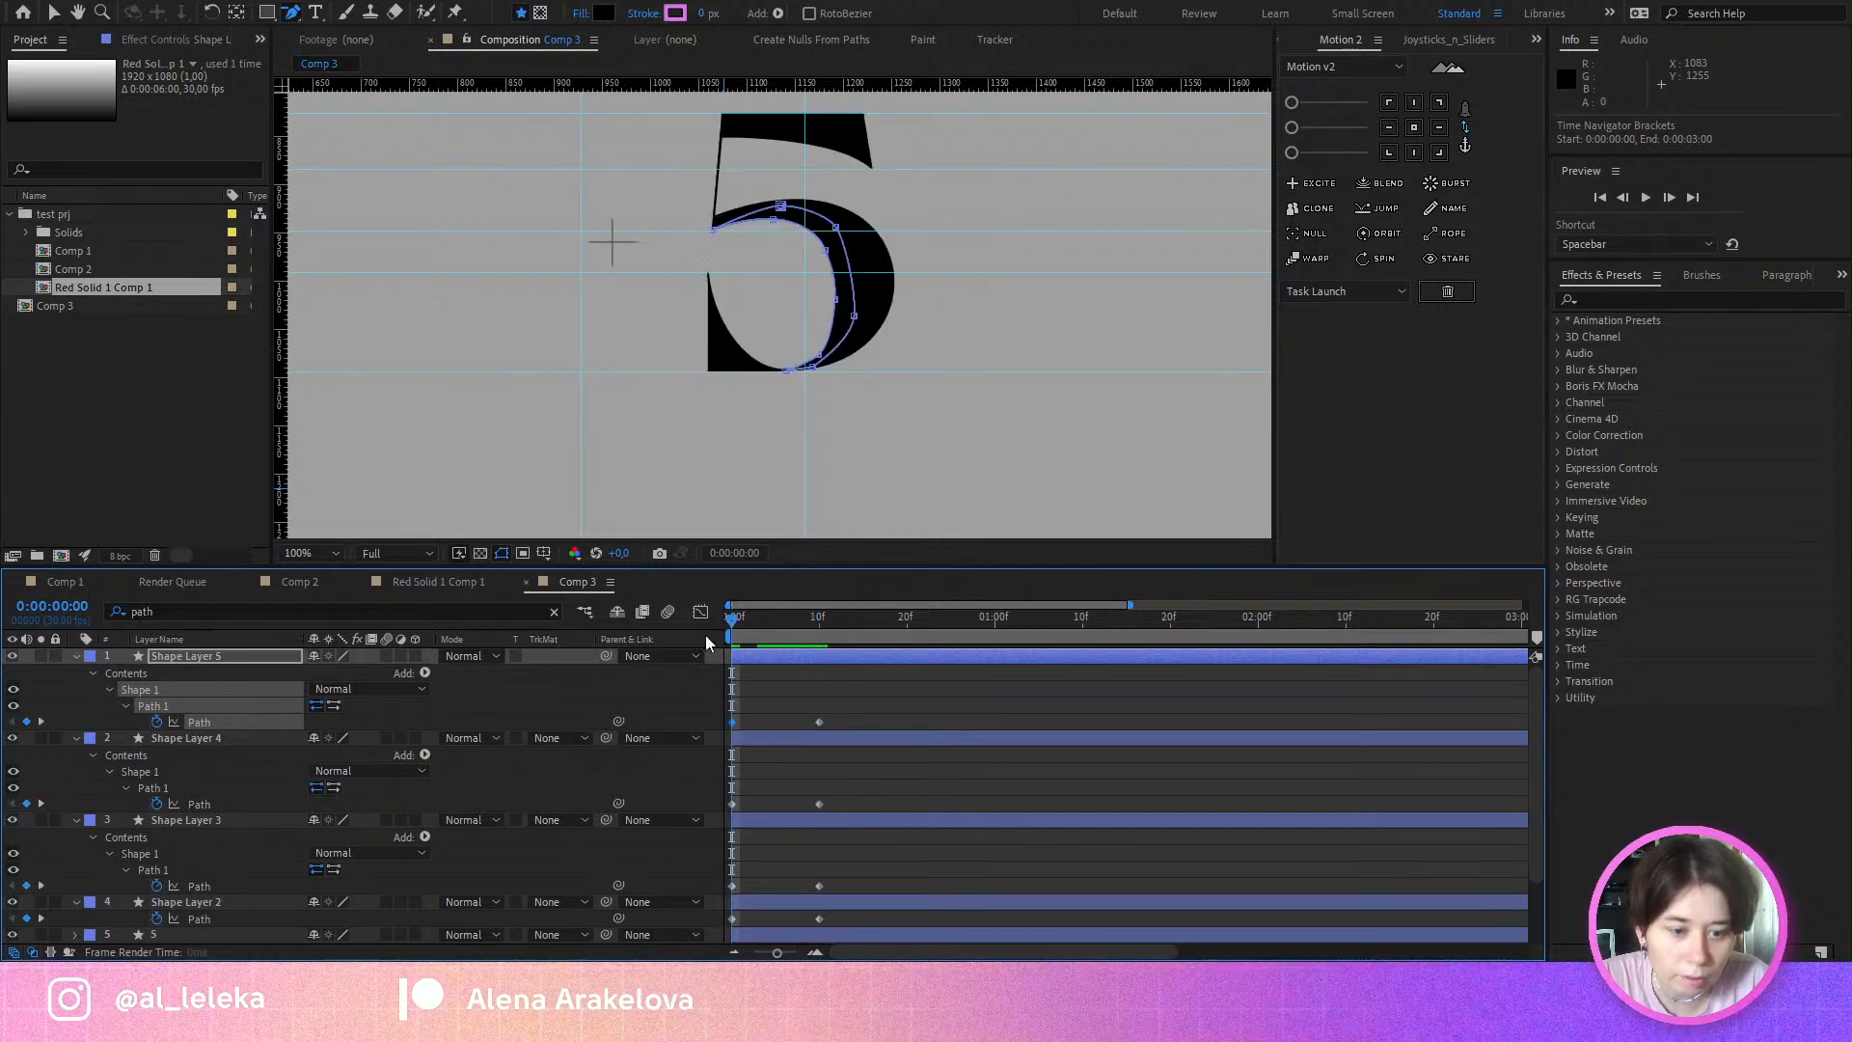
Step: At frame 0, move Shape Layer 5's lower inner-curve vertex onto the bowl's inner edge and adjust its handles to follow the curve
scroll(834, 363, "up", 4)
key("v")
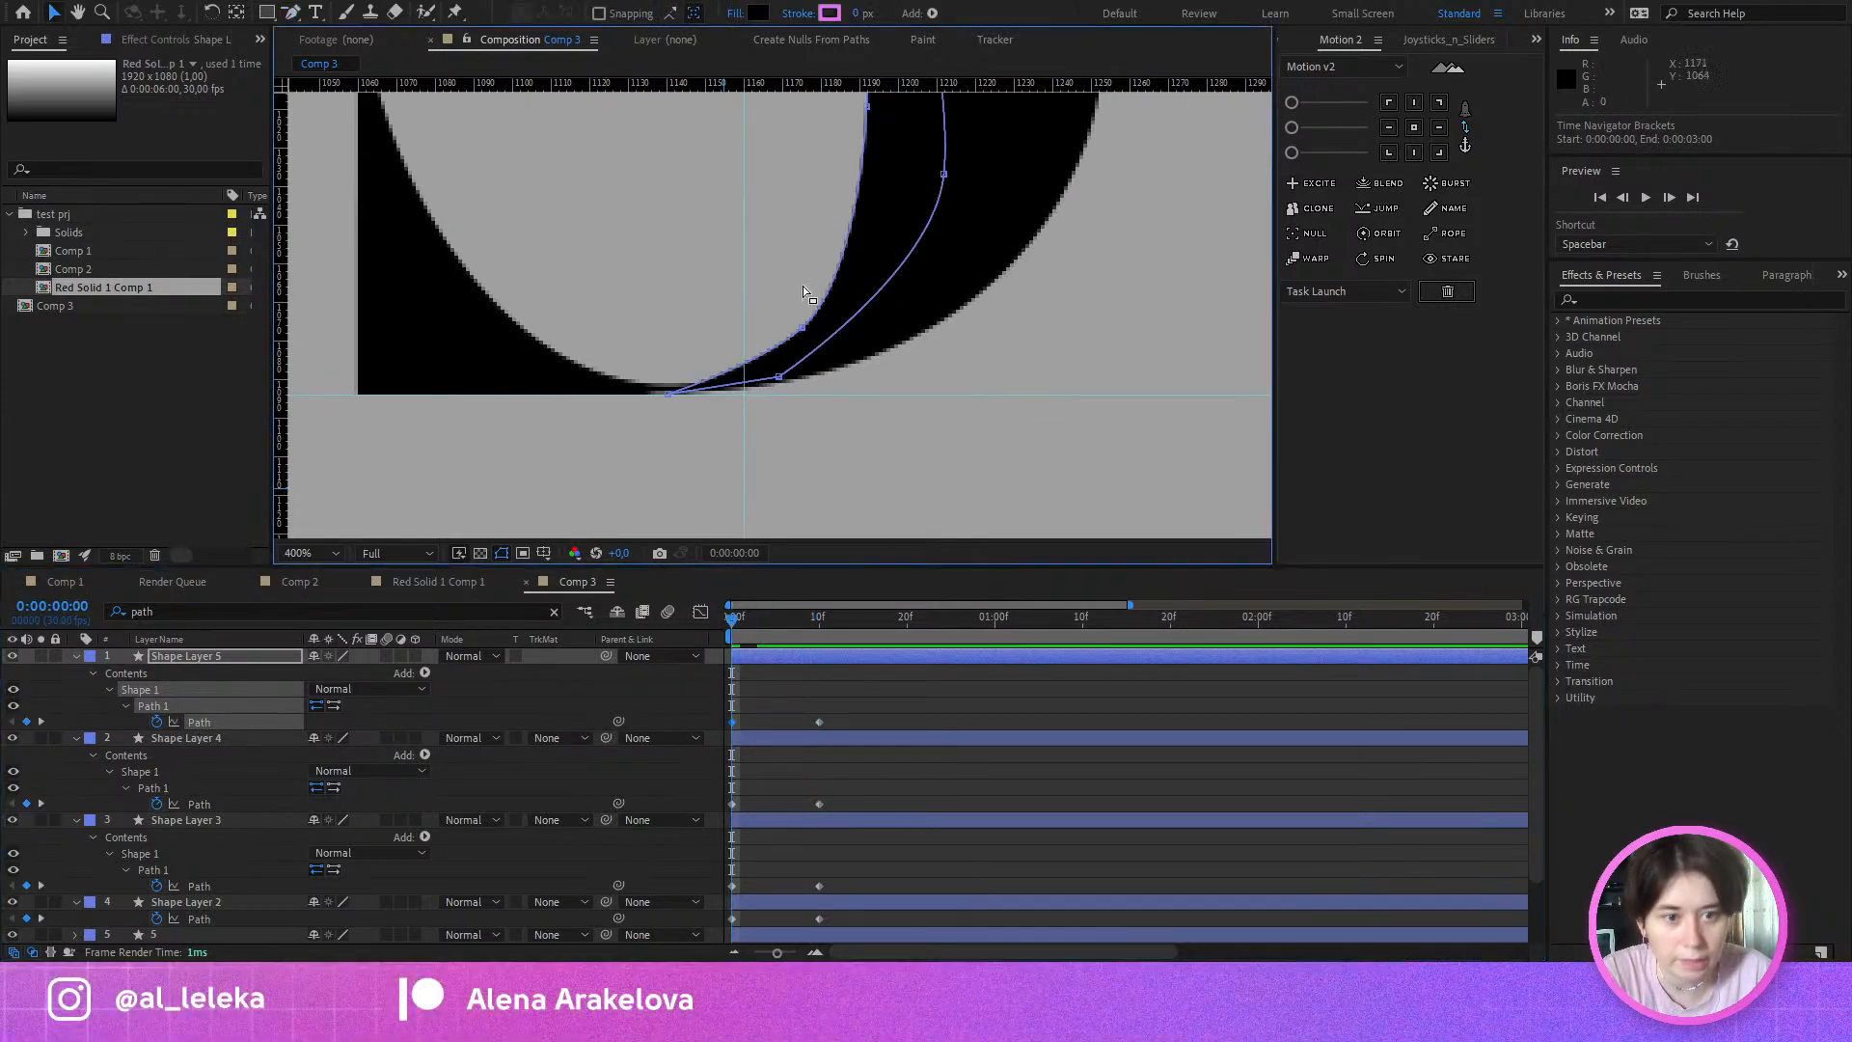
scroll(817, 354, "up", 1)
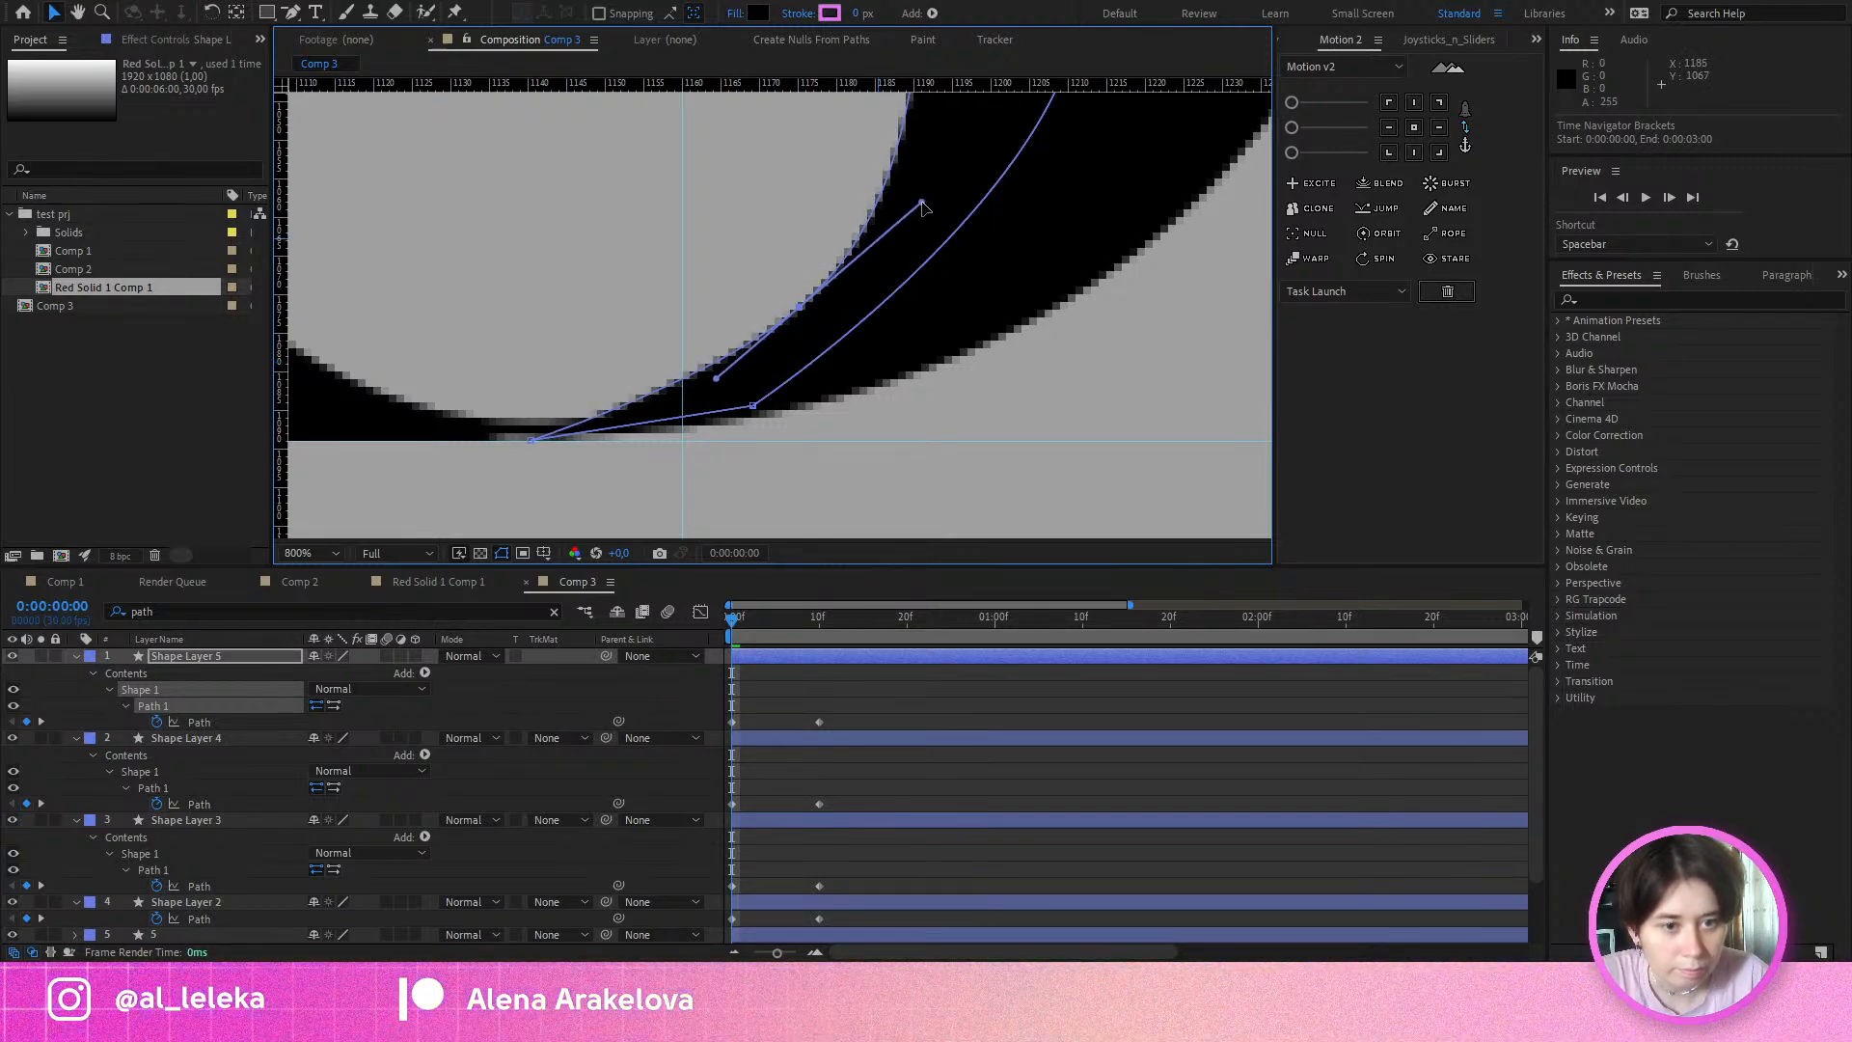
left_click_drag(789, 318, 824, 347)
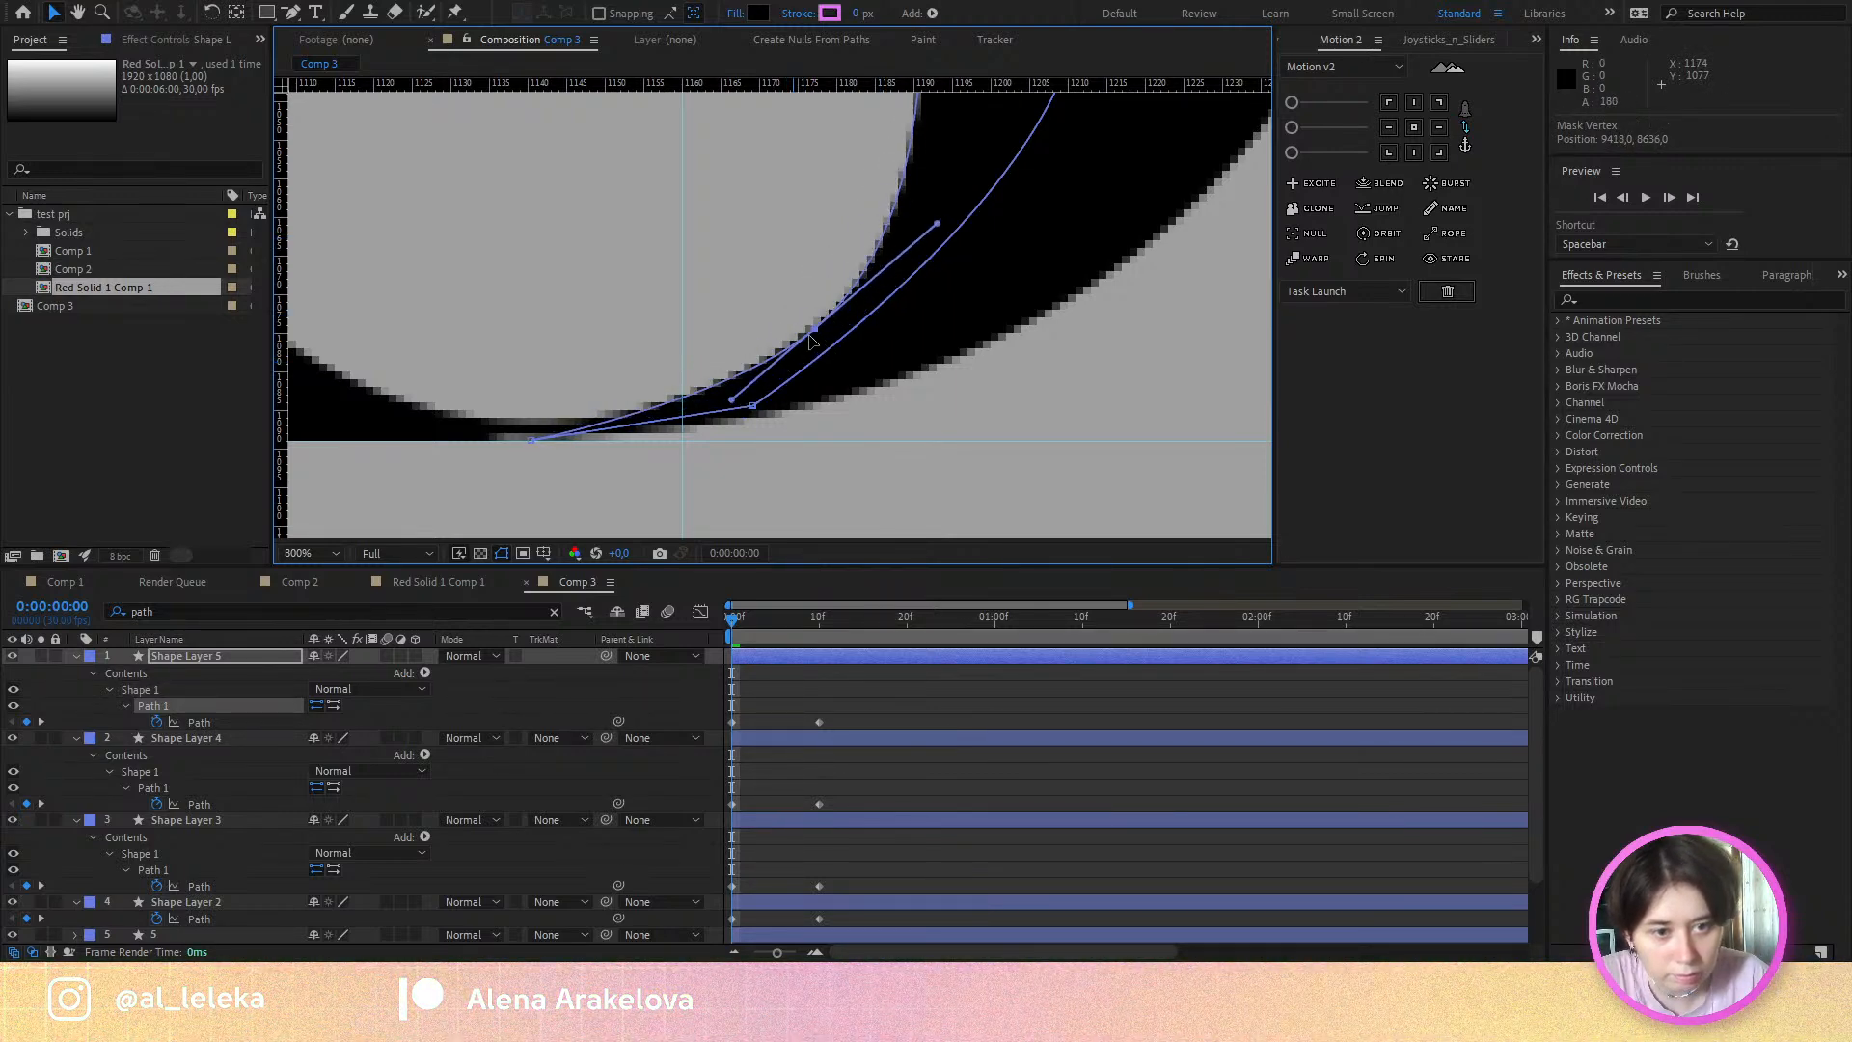
left_click_drag(731, 401, 703, 414)
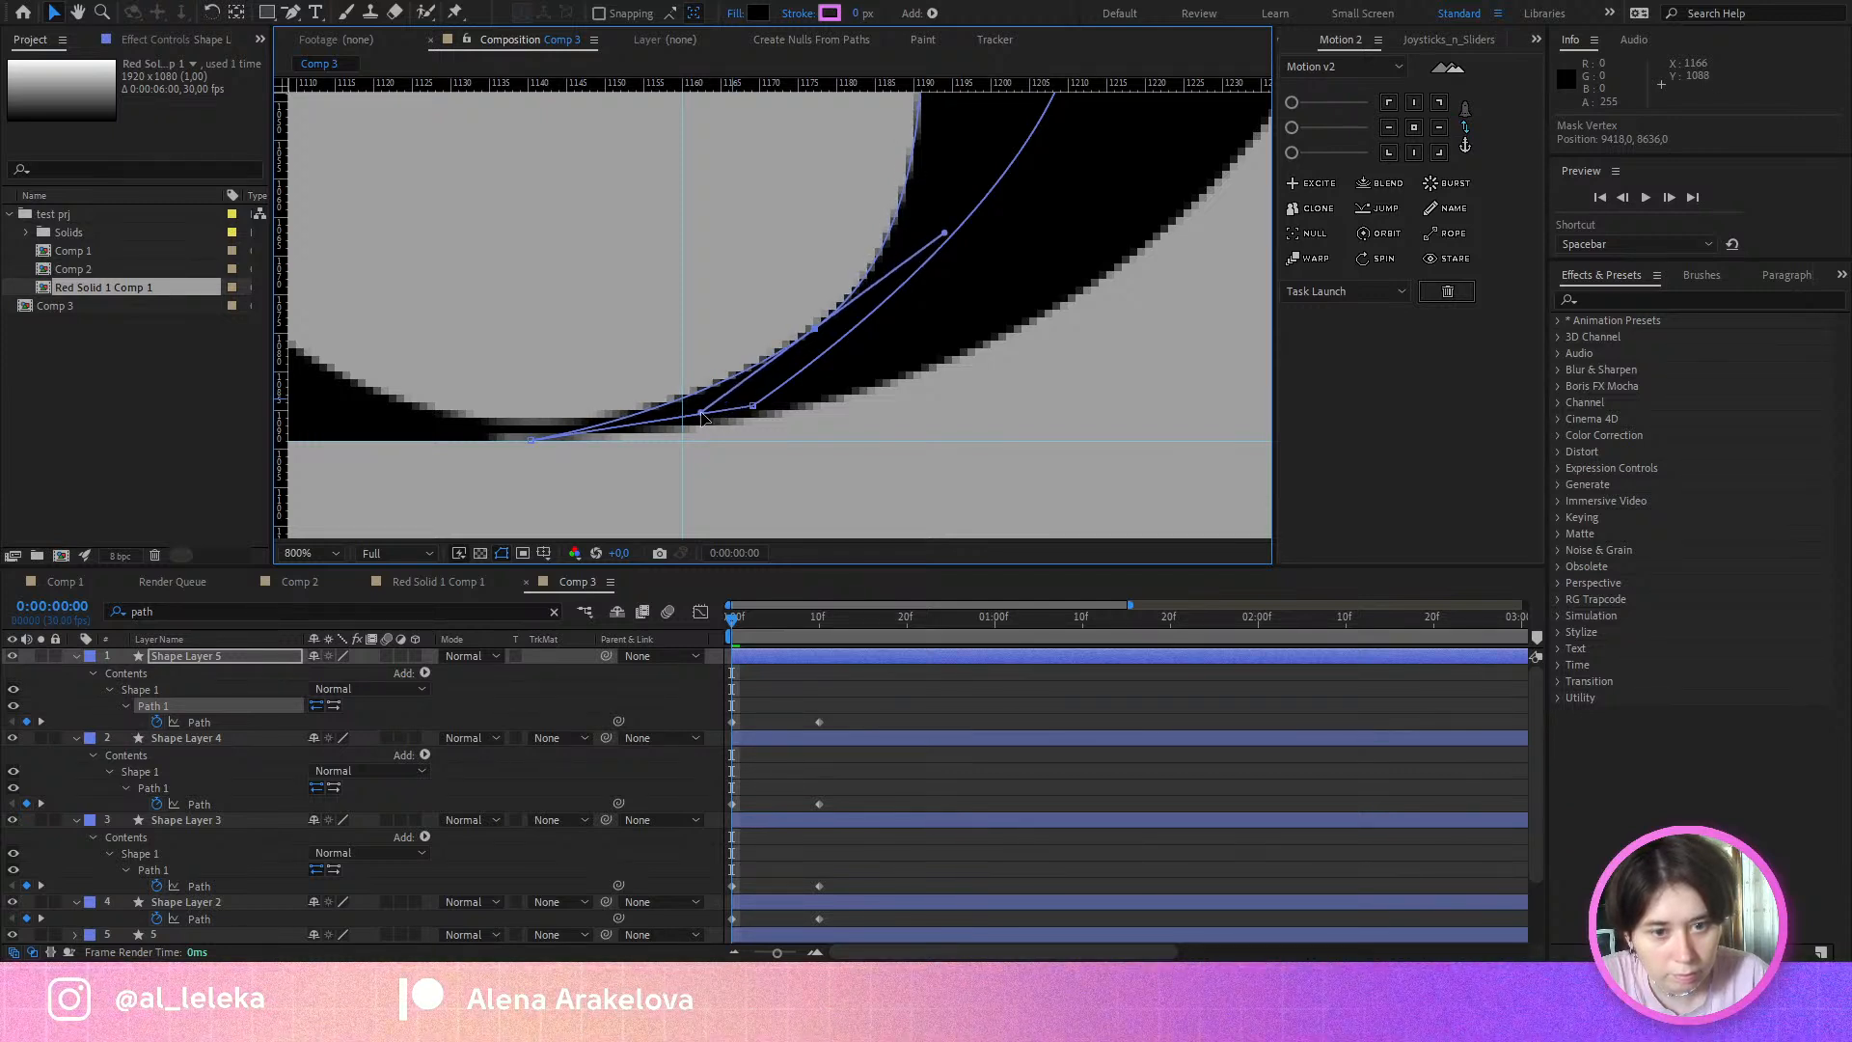
left_click_drag(820, 266, 830, 433)
left_click_drag(959, 400, 972, 394)
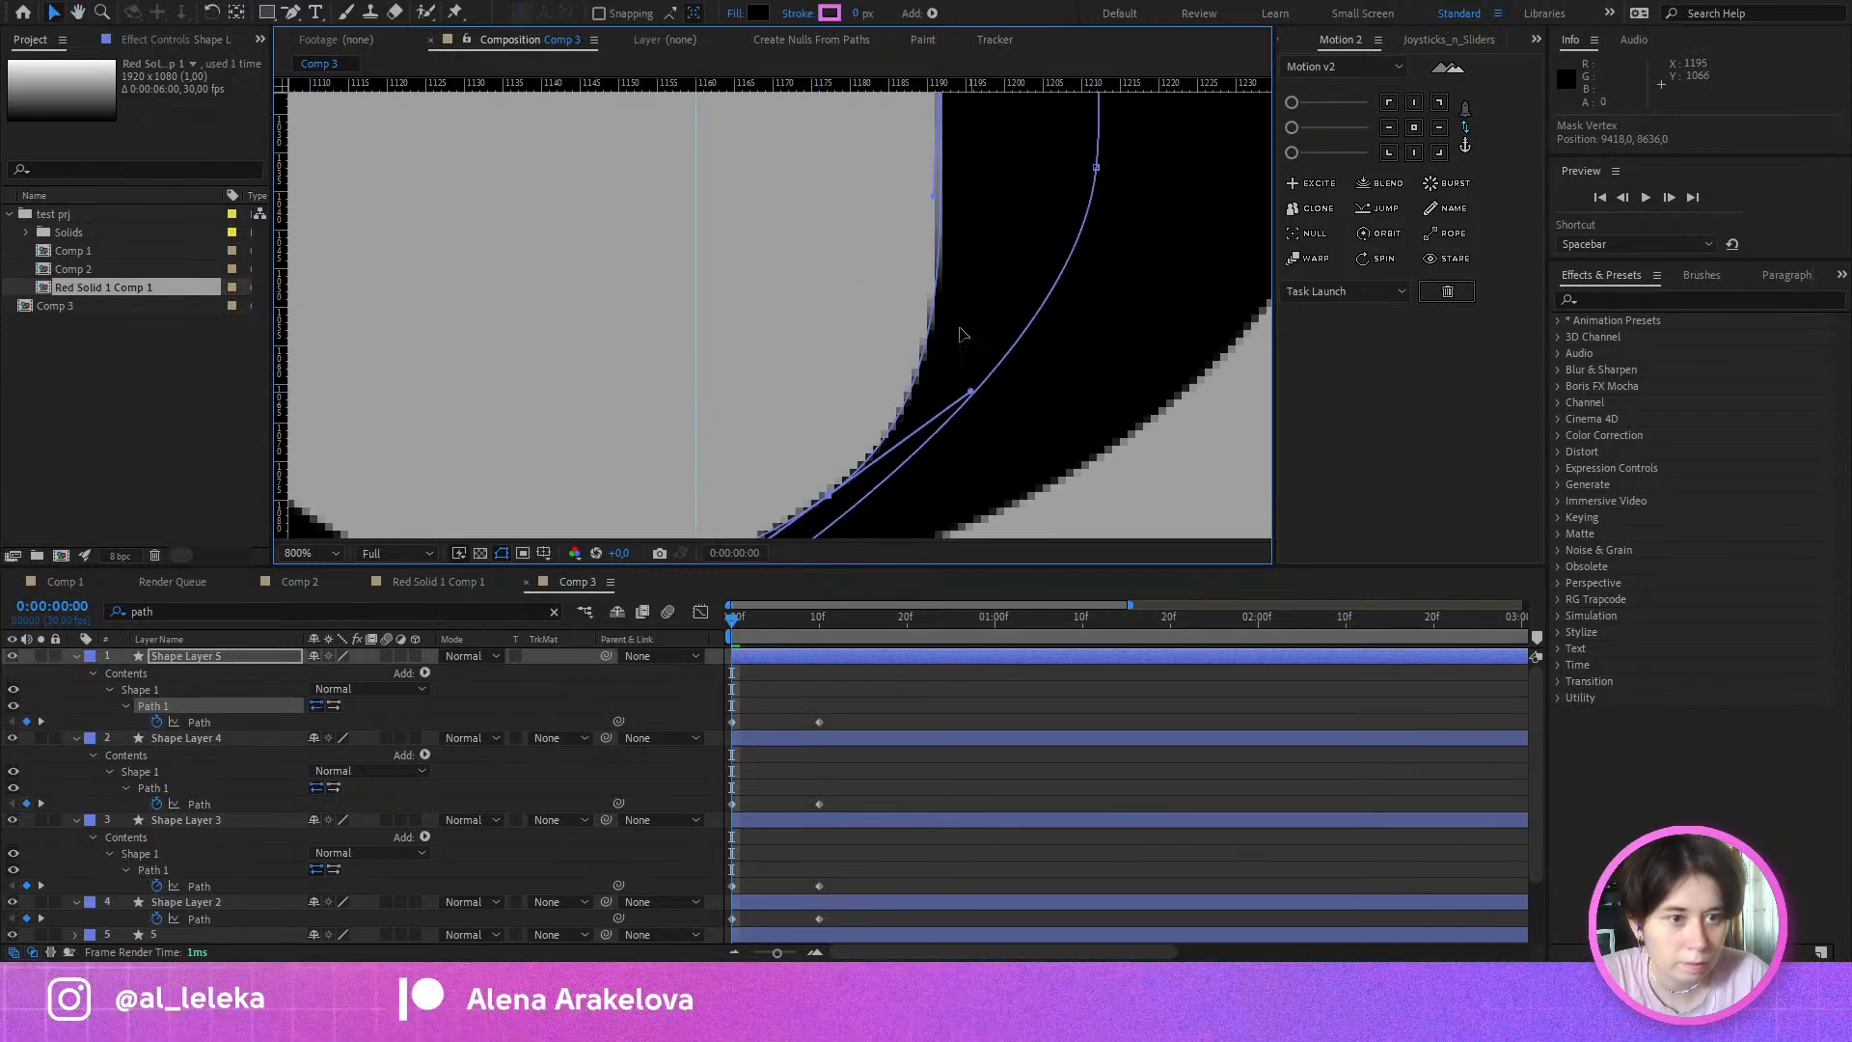
Step: Move the right and upper-right inner-curve vertices onto the bowl's inner edge and adjust the handles to match its curvature
left_click_drag(920, 153, 861, 344)
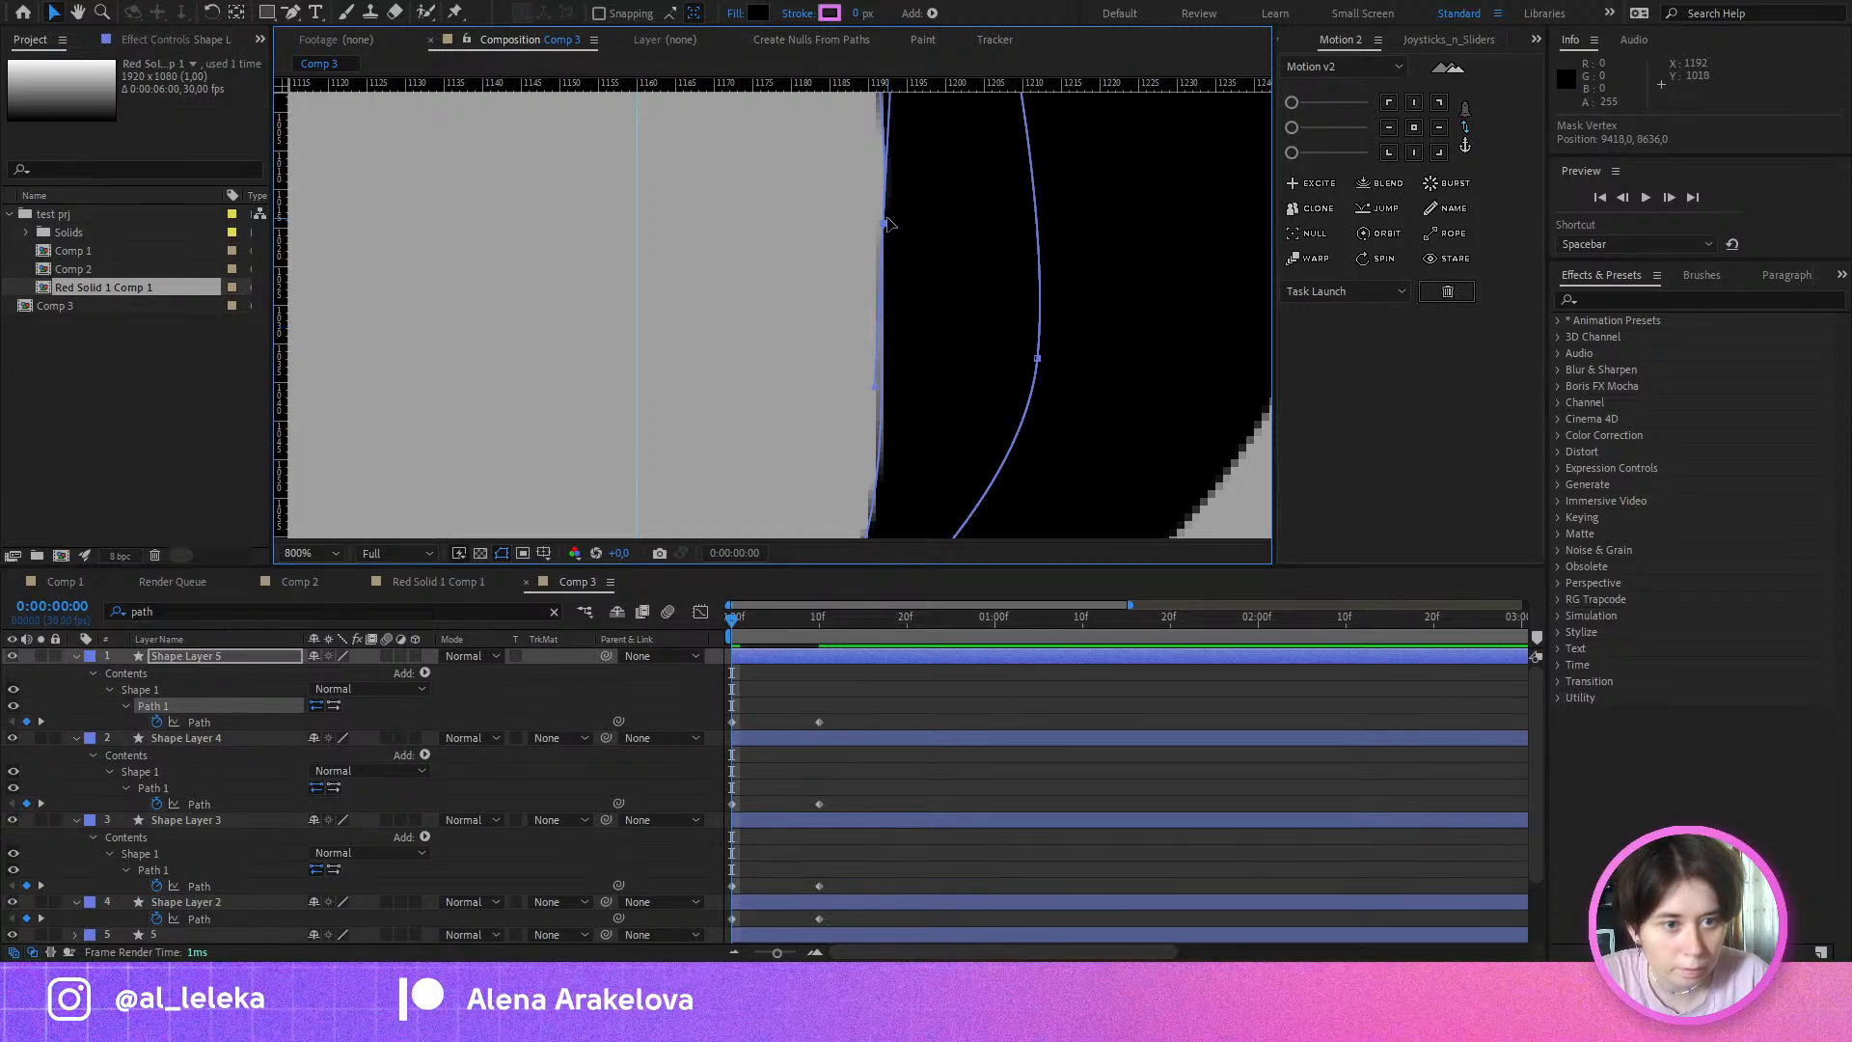
left_click_drag(888, 224, 1014, 237)
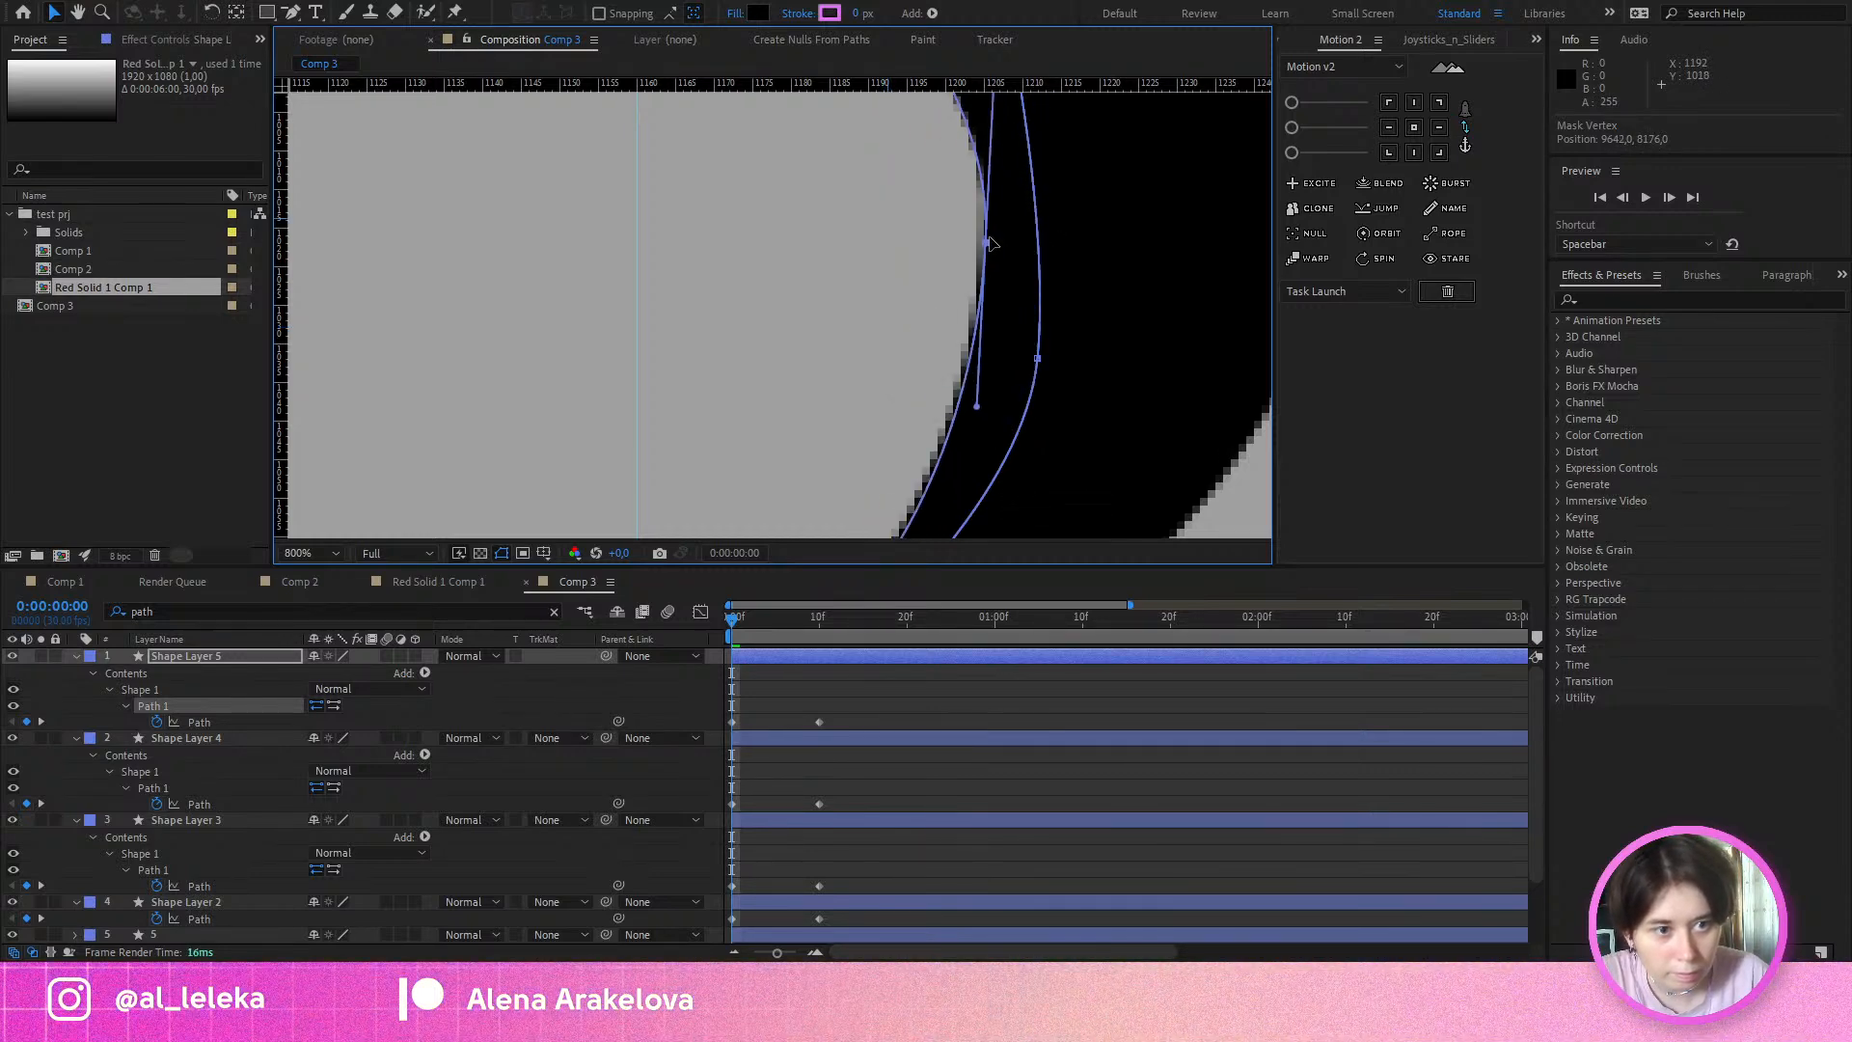
scroll(990, 243, "down", 4)
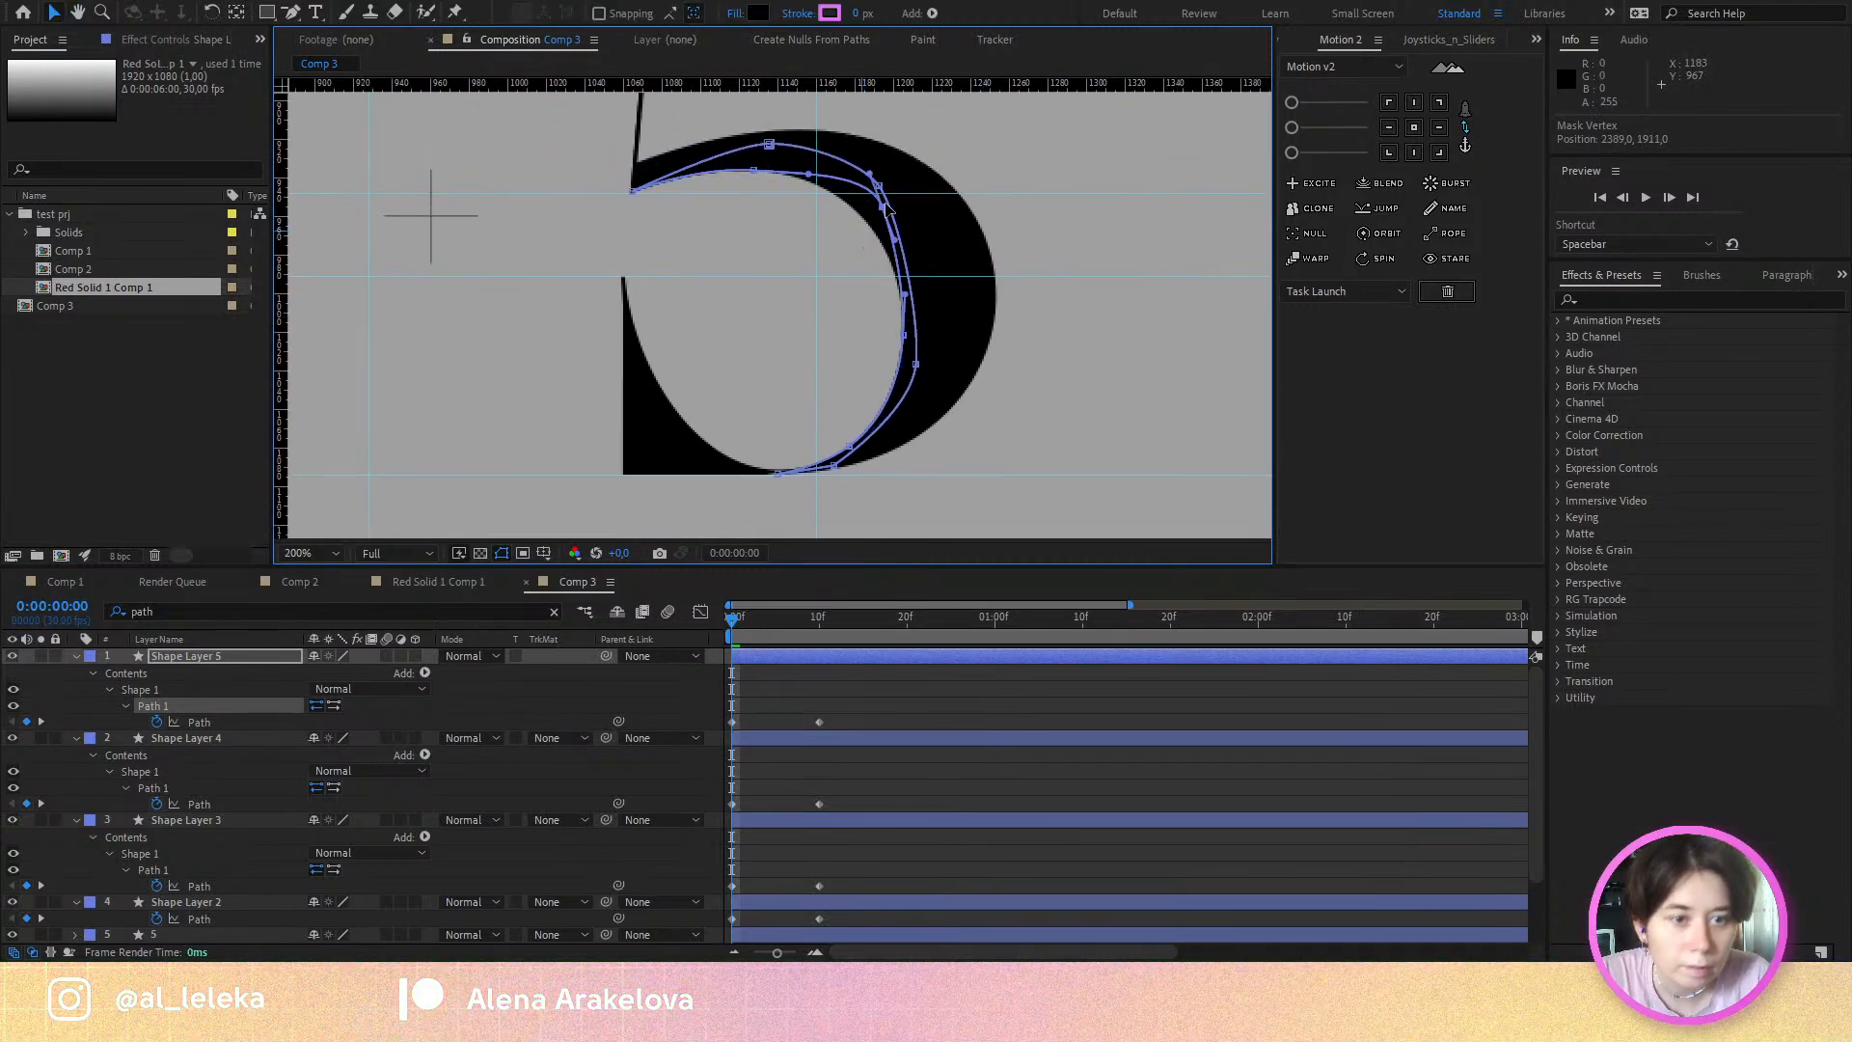
left_click_drag(885, 206, 893, 230)
scroll(904, 232, "up", 1)
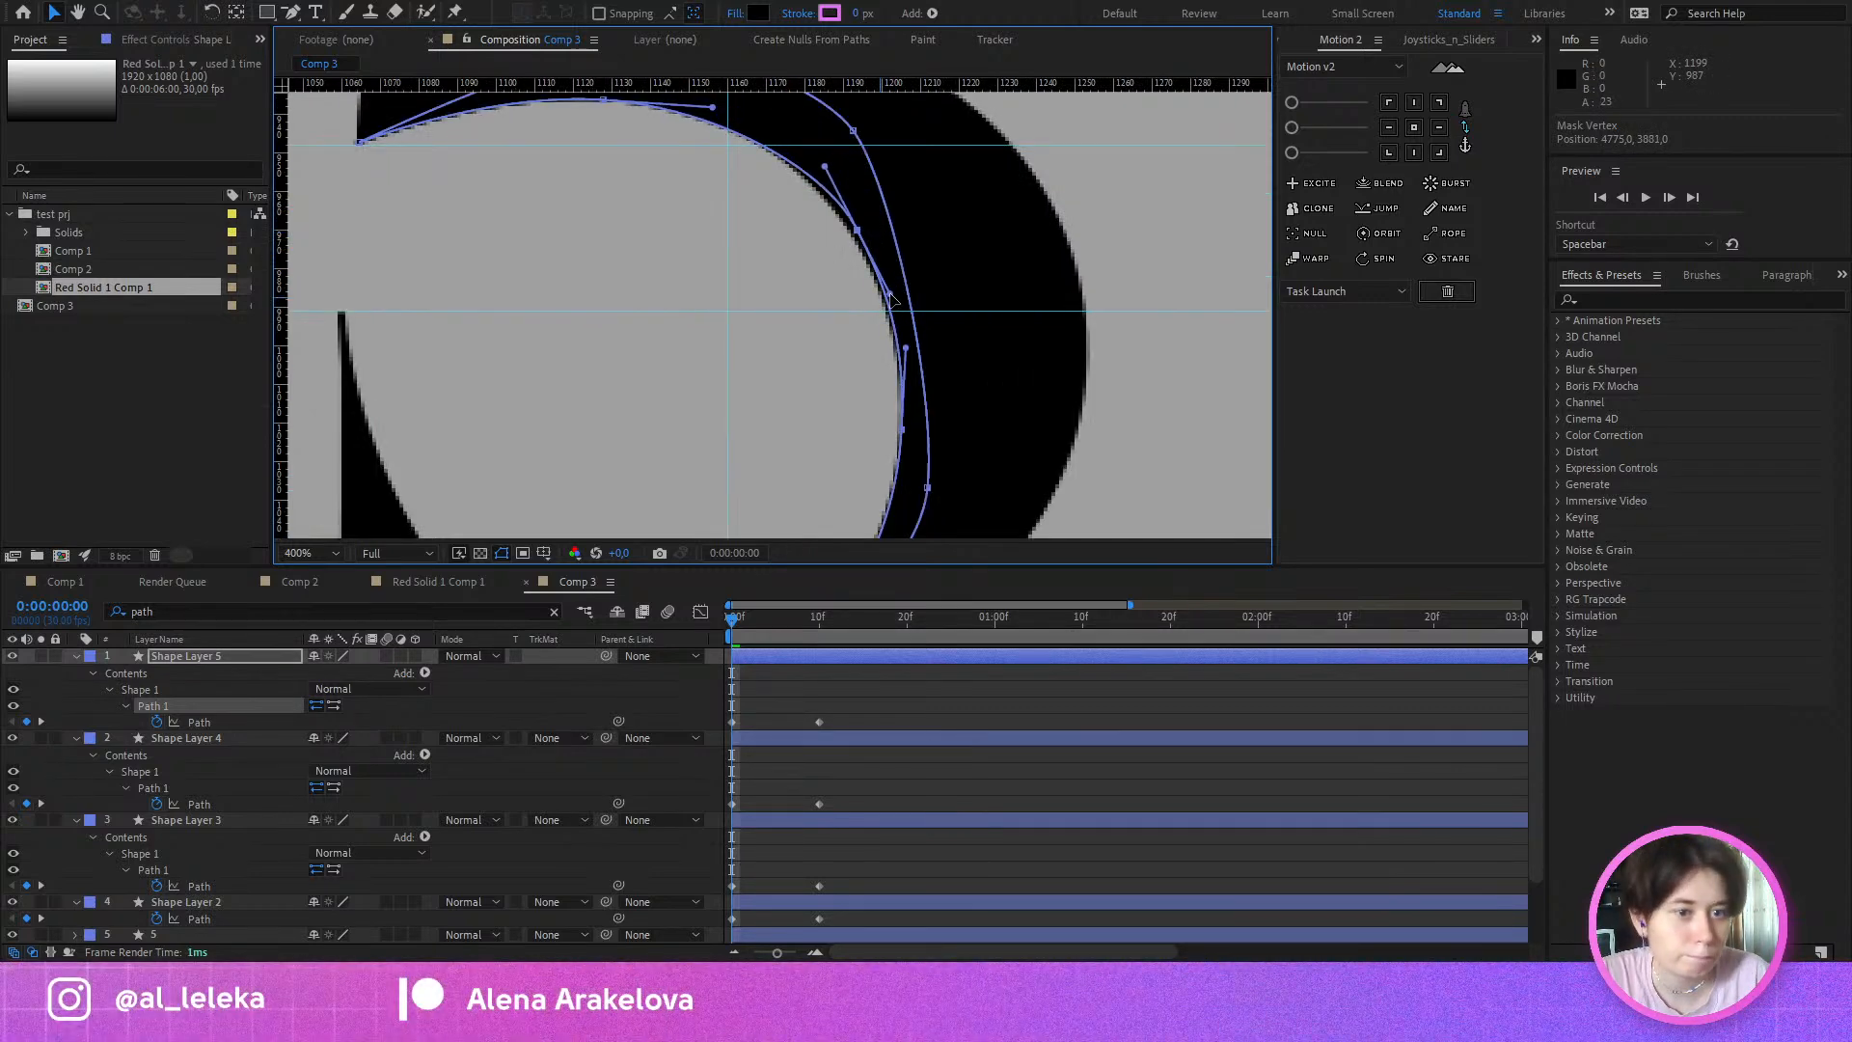
left_click_drag(882, 296, 895, 294)
left_click_drag(686, 214, 716, 355)
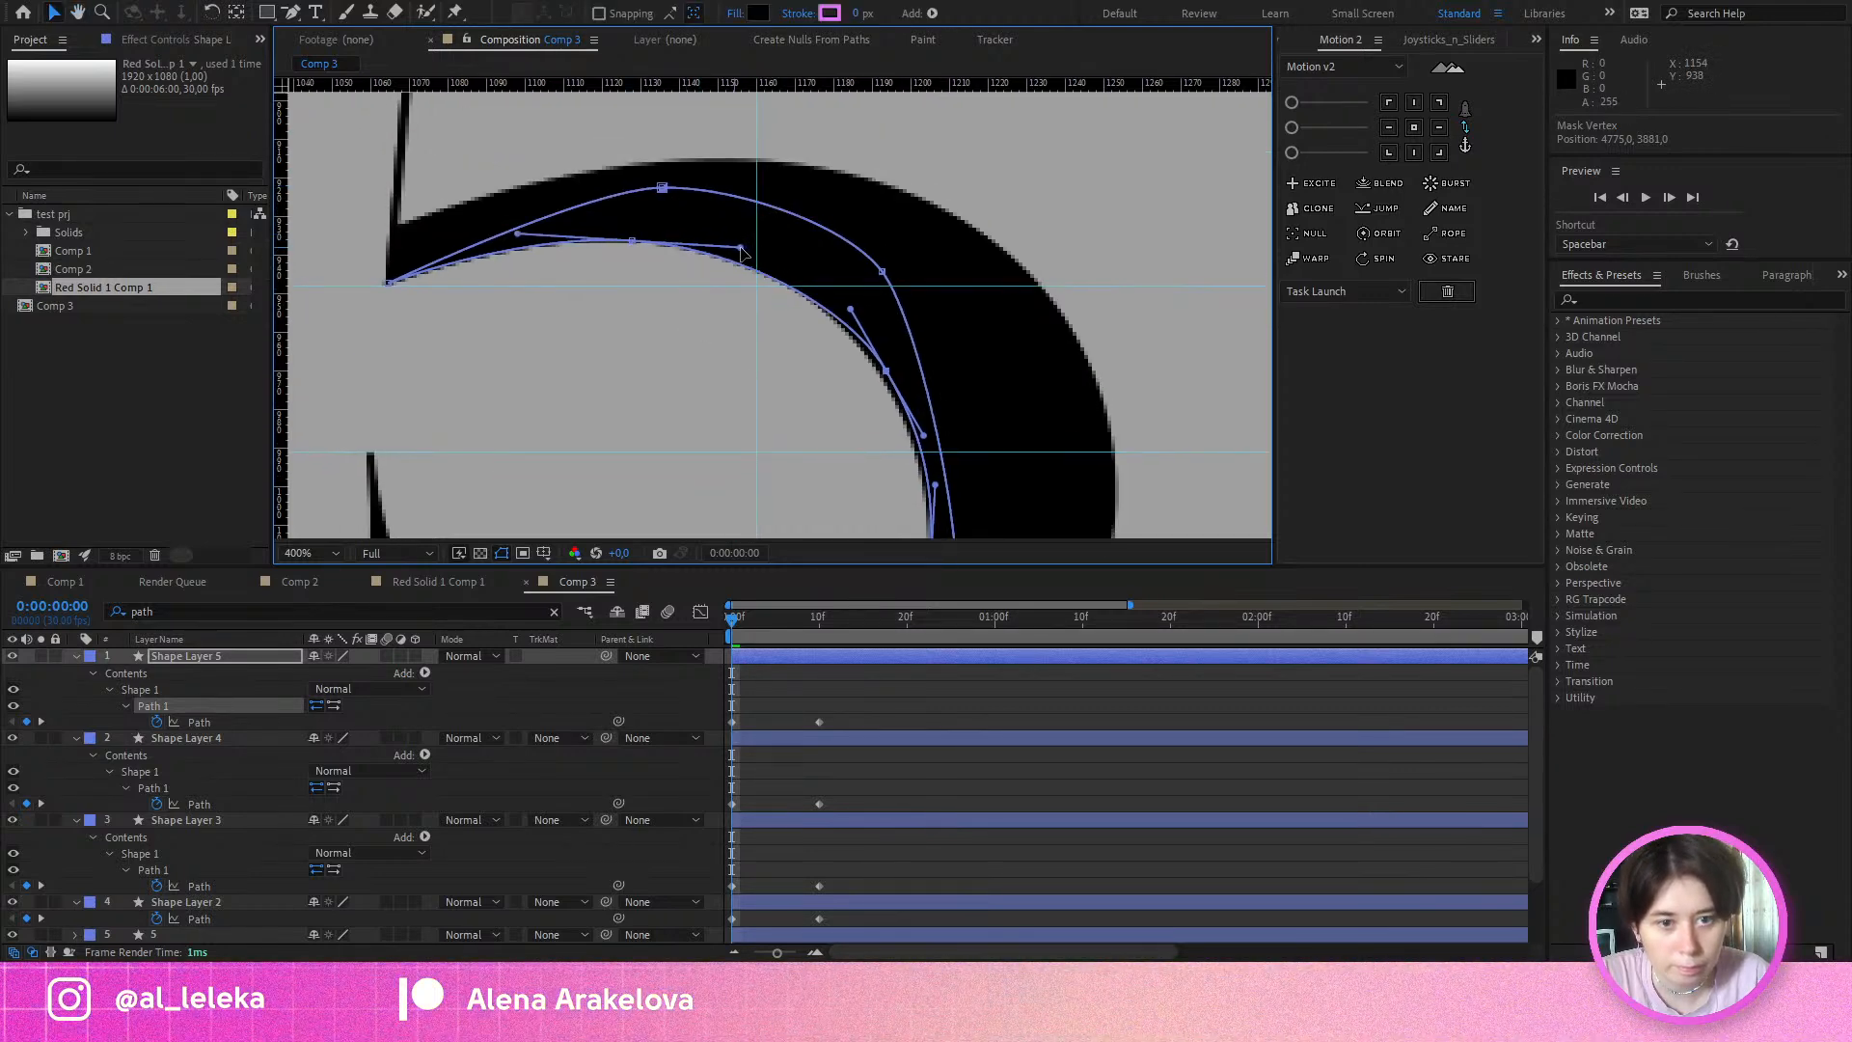
left_click_drag(947, 310, 852, 157)
scroll(861, 463, "down", 4)
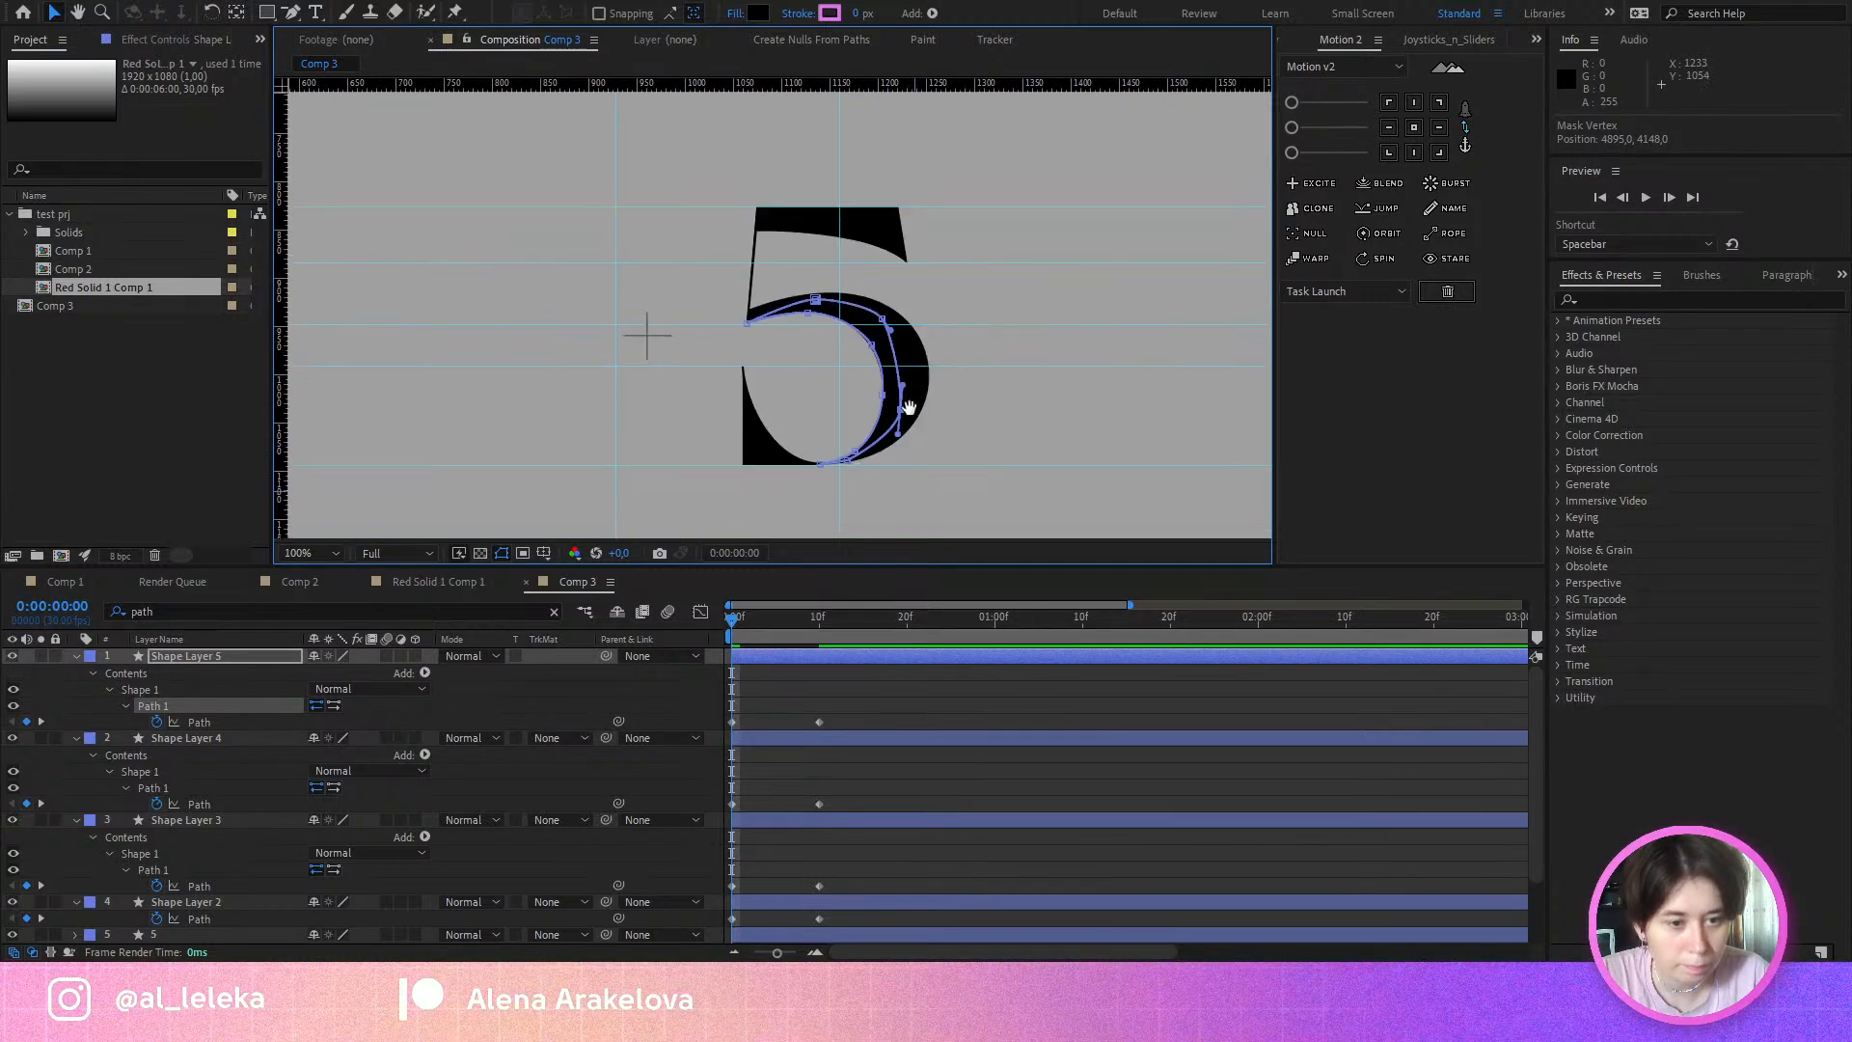
Step: Convert the path's four outer vertices, from near the bowl's lowest point up to its top, into corner points
scroll(907, 413, "up", 4)
left_click(303, 12)
left_click(314, 66)
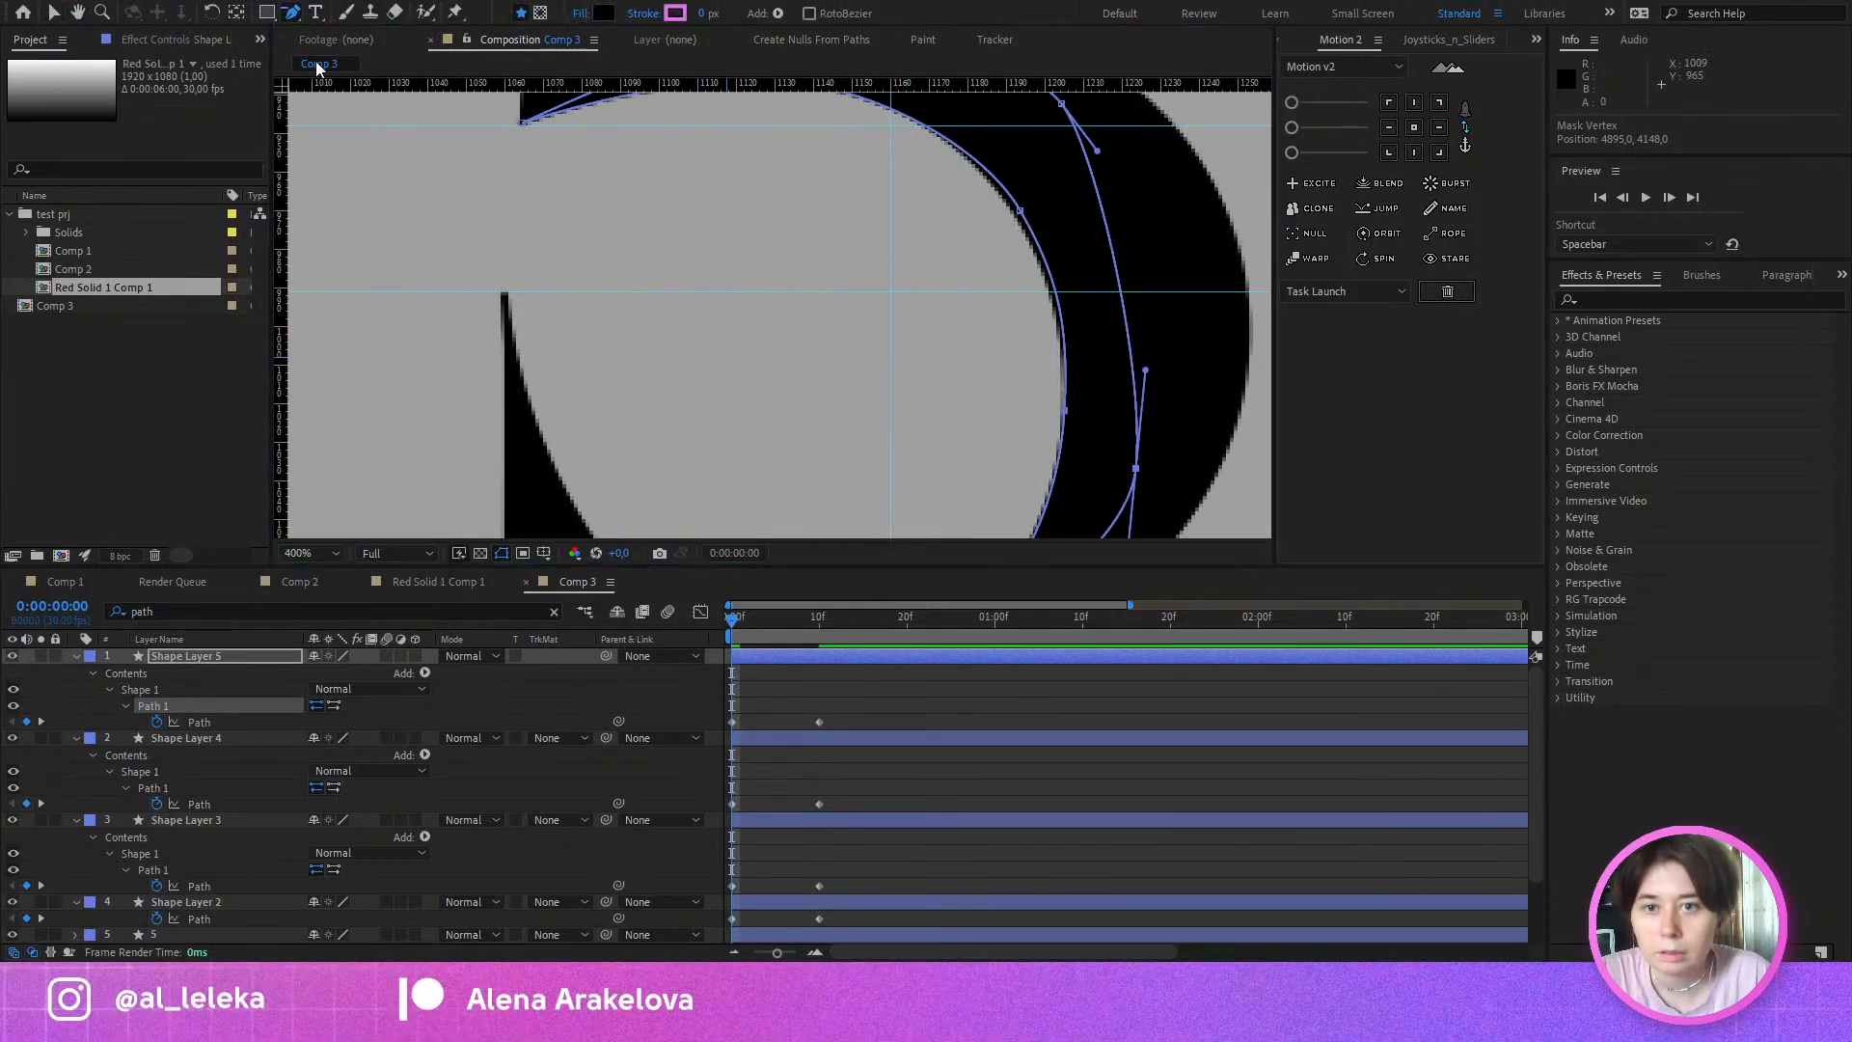
left_click_drag(1119, 492, 976, 300)
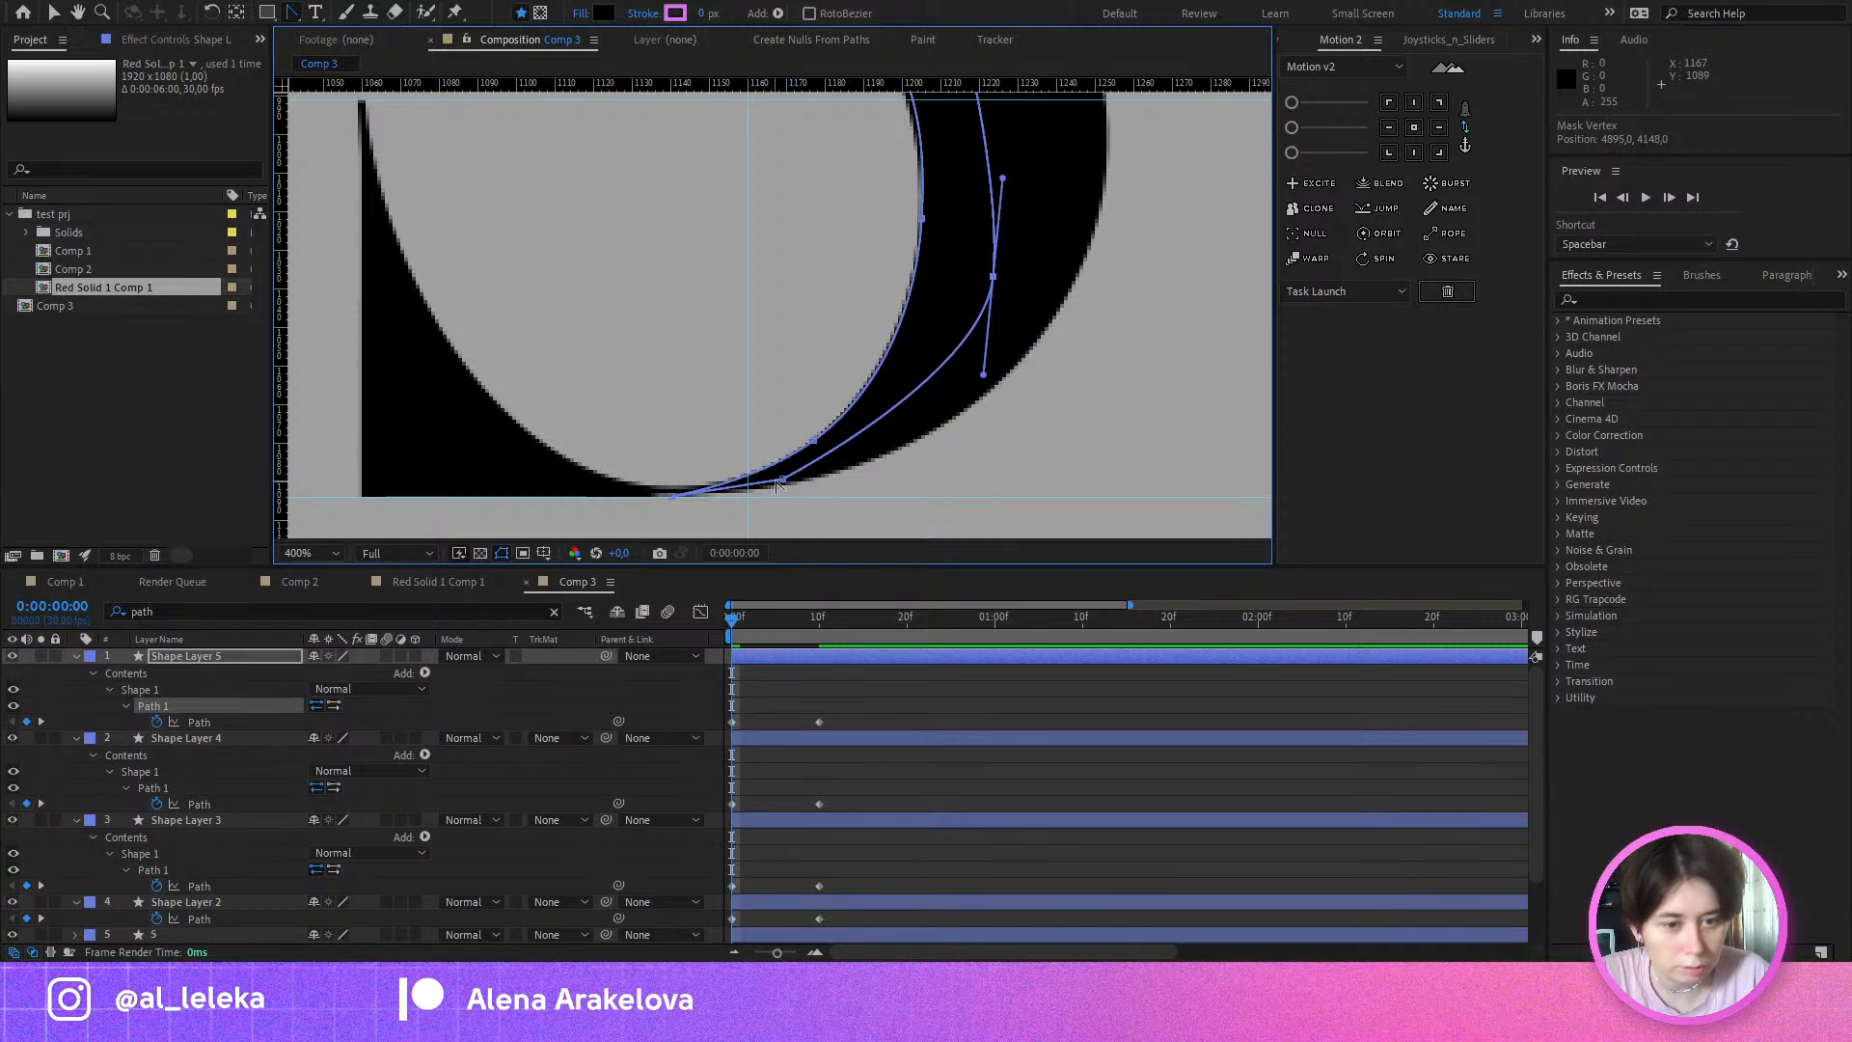
left_click_drag(779, 480, 863, 424)
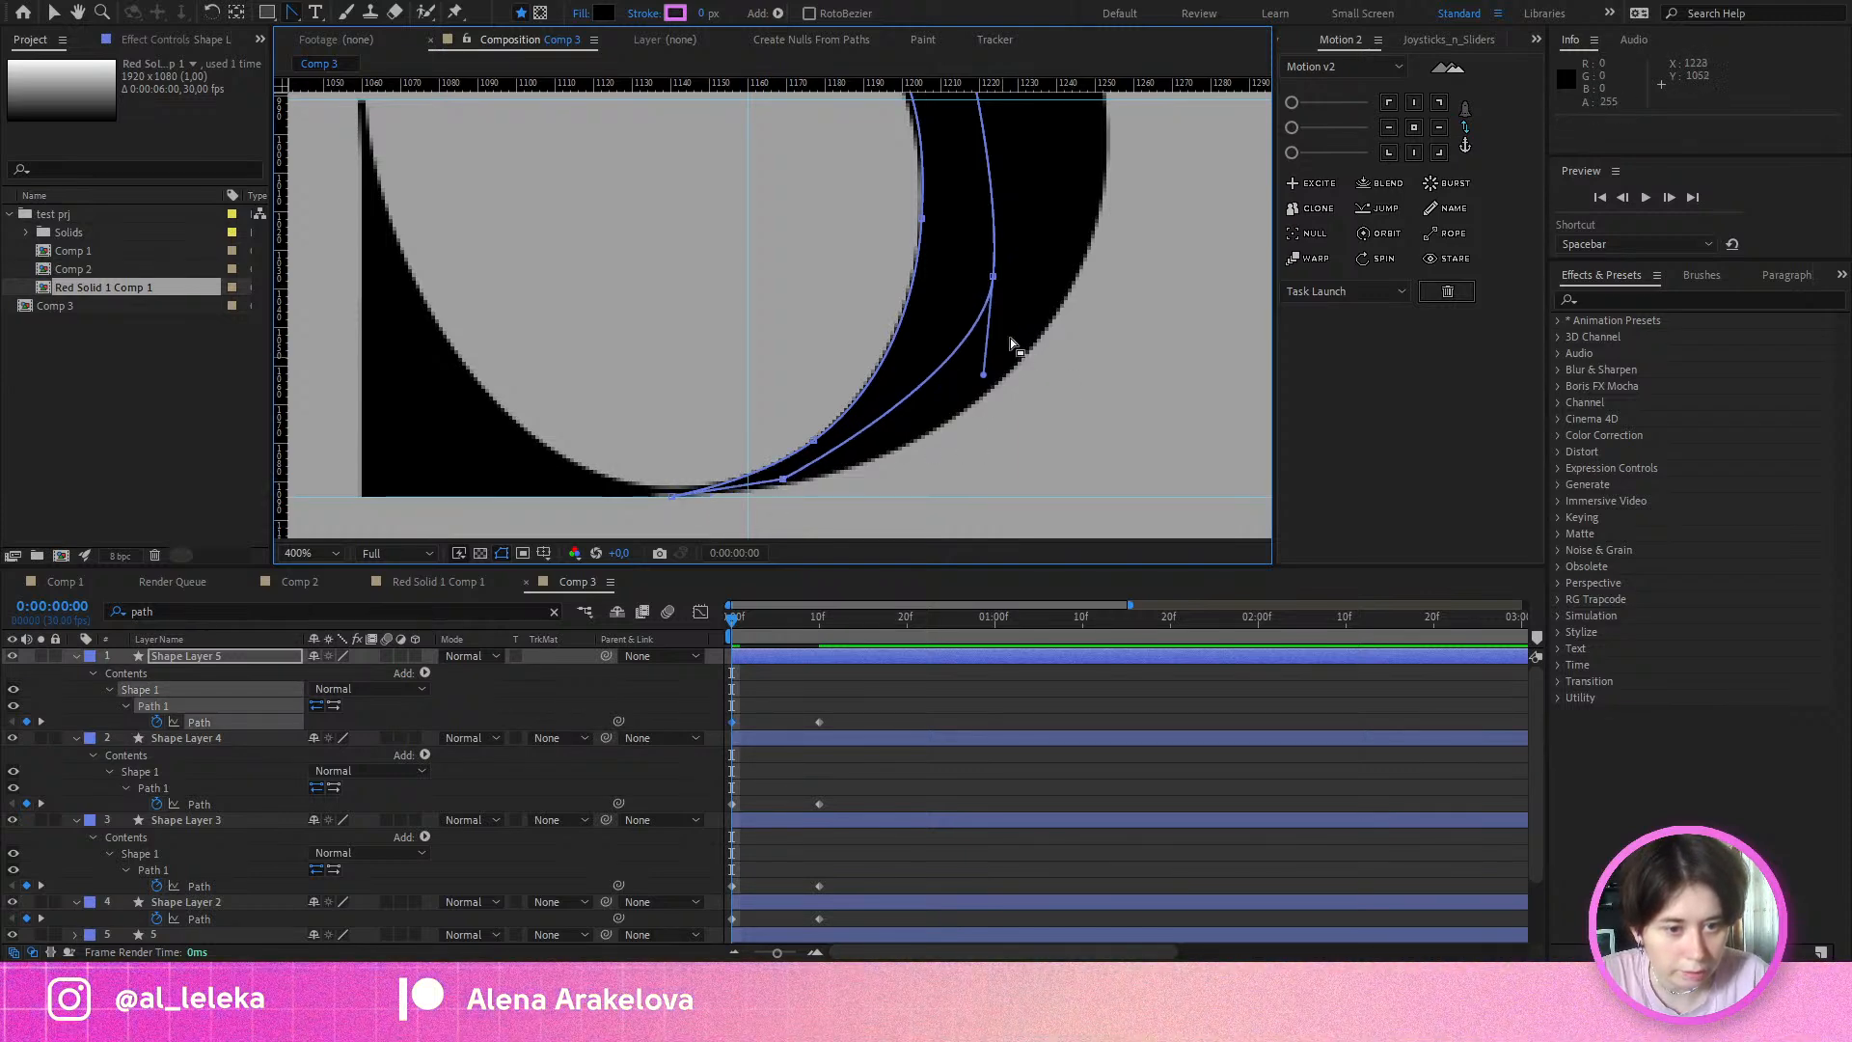
left_click_drag(993, 280, 928, 414)
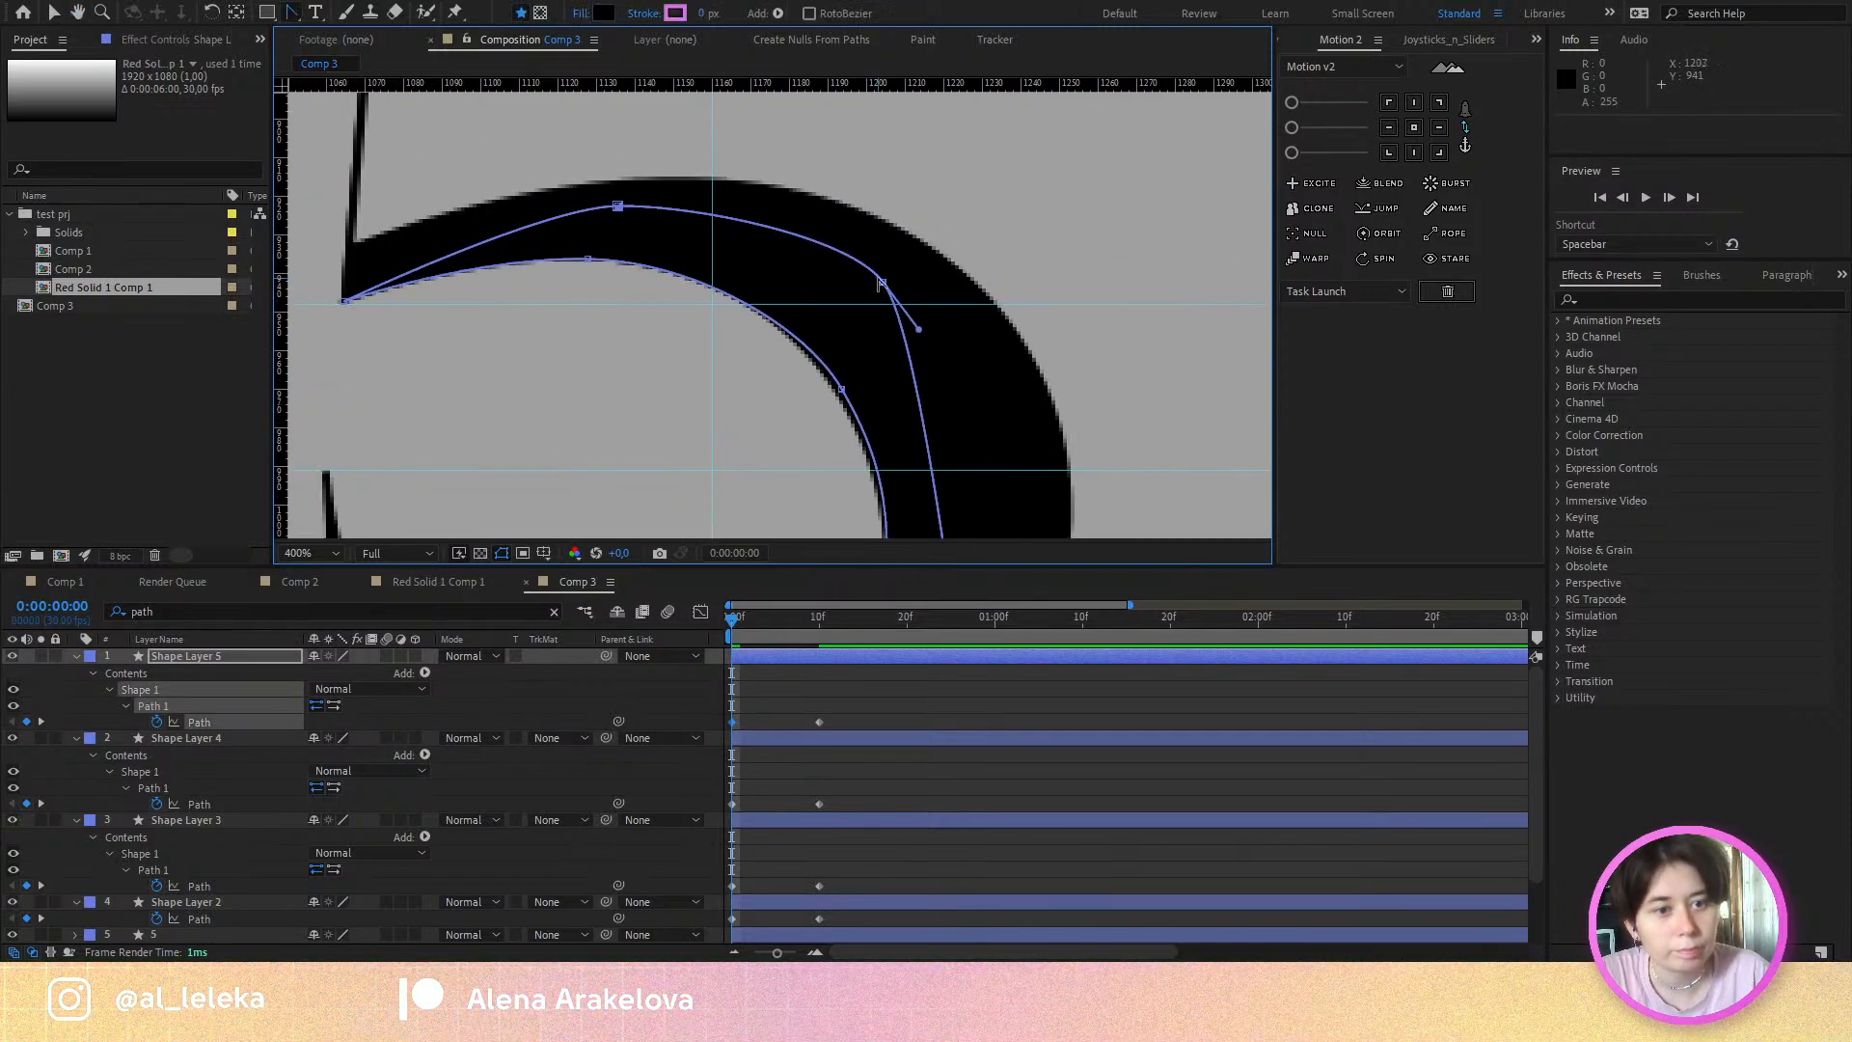
left_click(881, 284)
left_click(618, 206)
left_click_drag(676, 447, 828, 393)
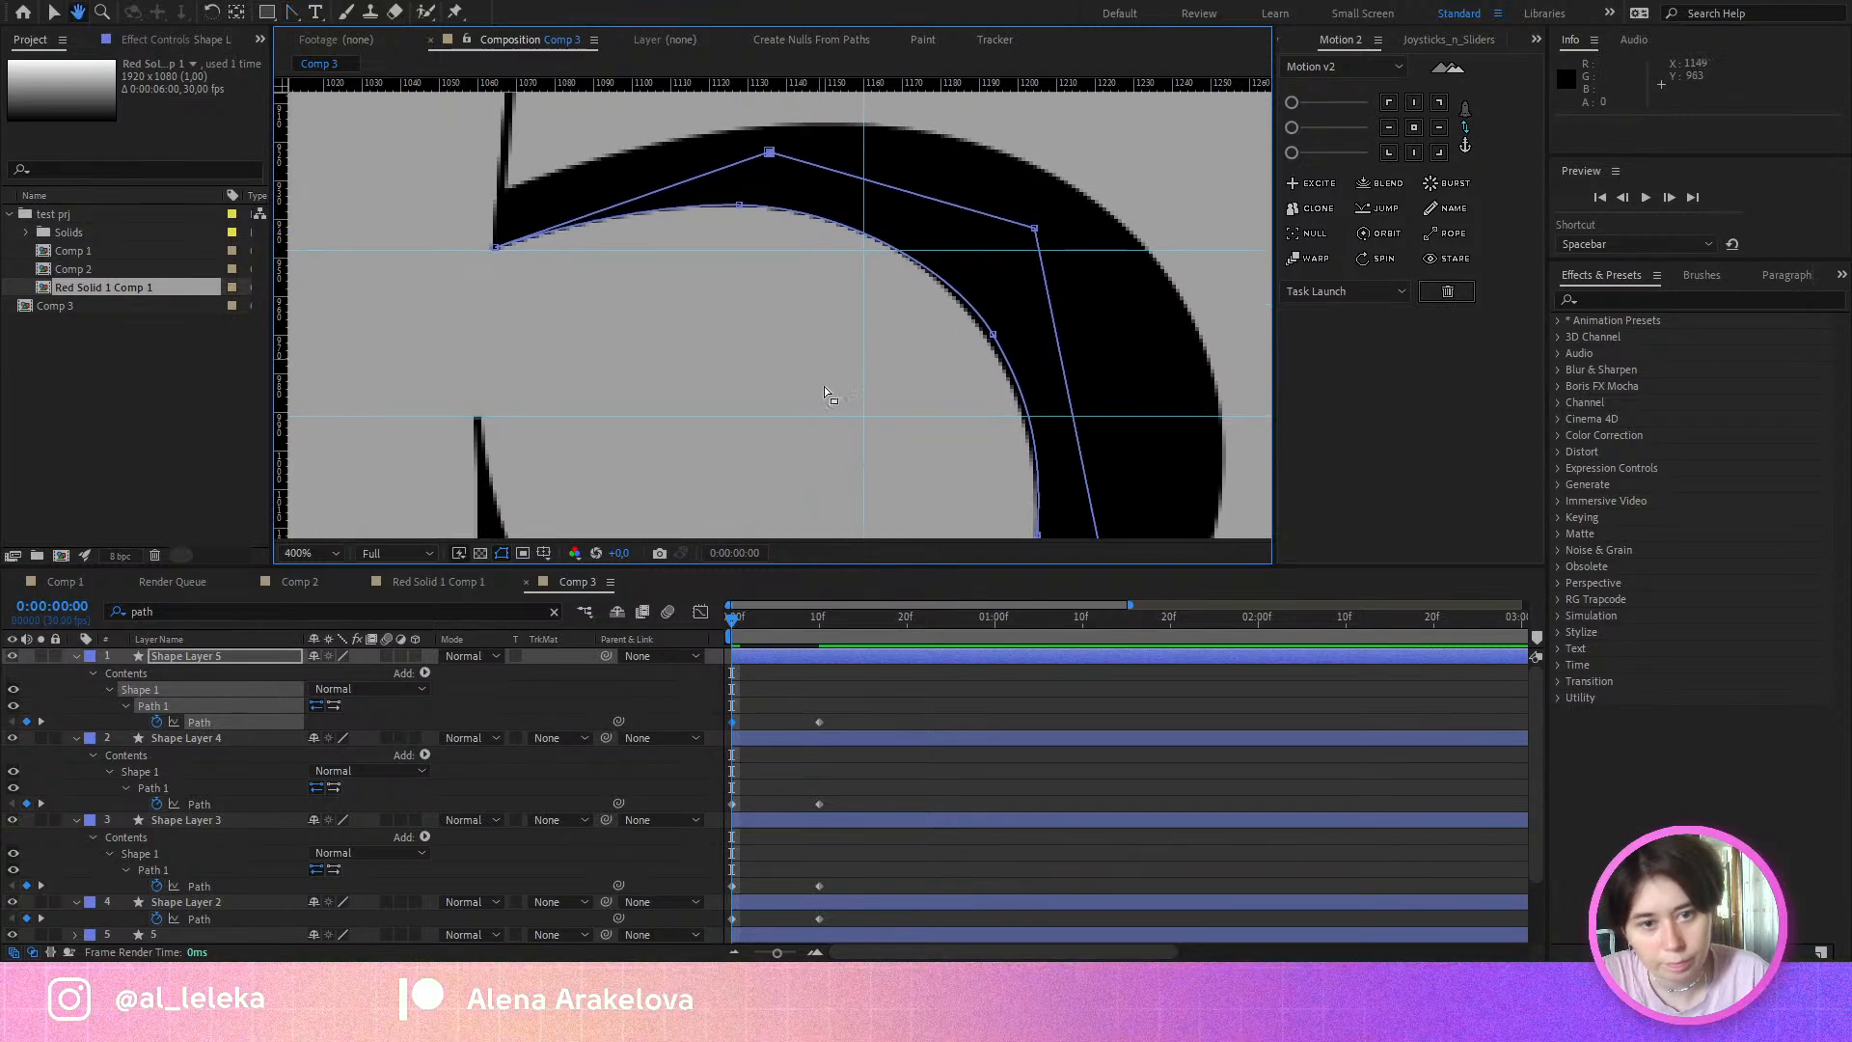
Step: Replace Shape Layer 5's path keyframe at frame 10 with a copy of its frame 0 path keyframe
left_click_drag(750, 619, 806, 634)
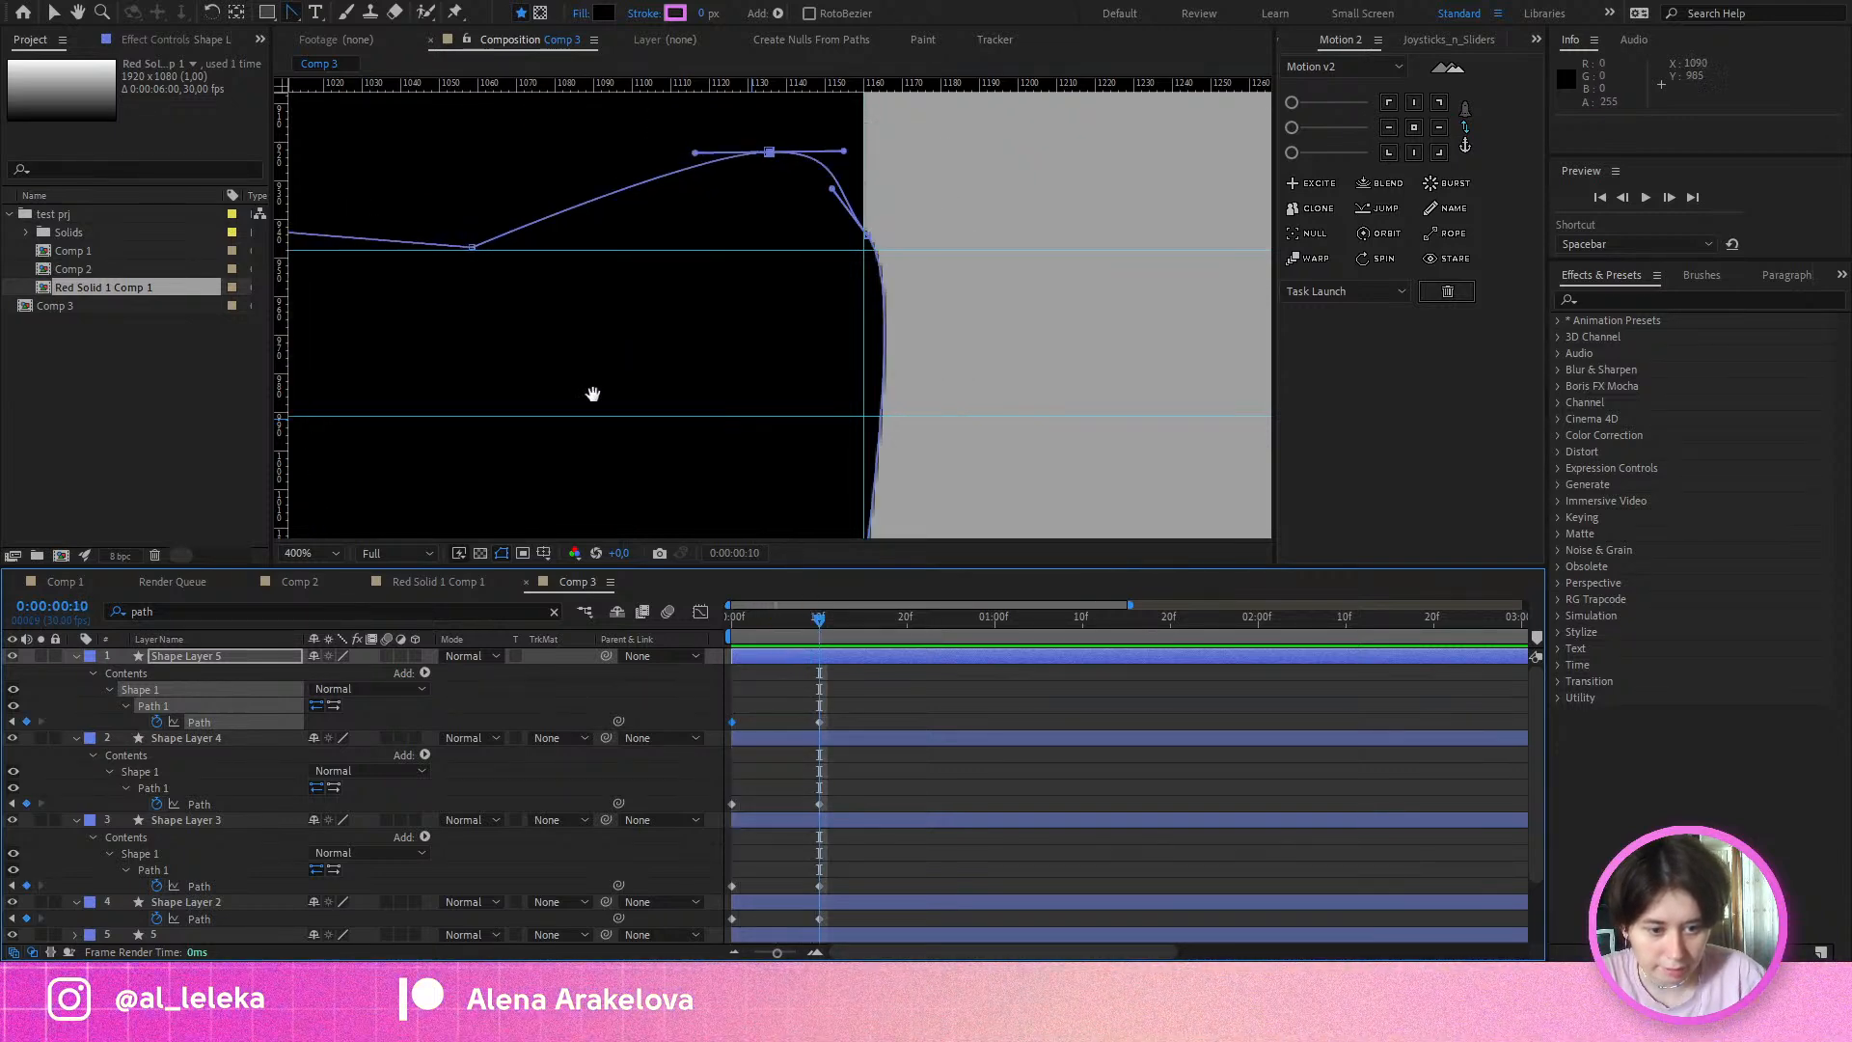
left_click_drag(592, 393, 866, 357)
scroll(951, 322, "down", 2)
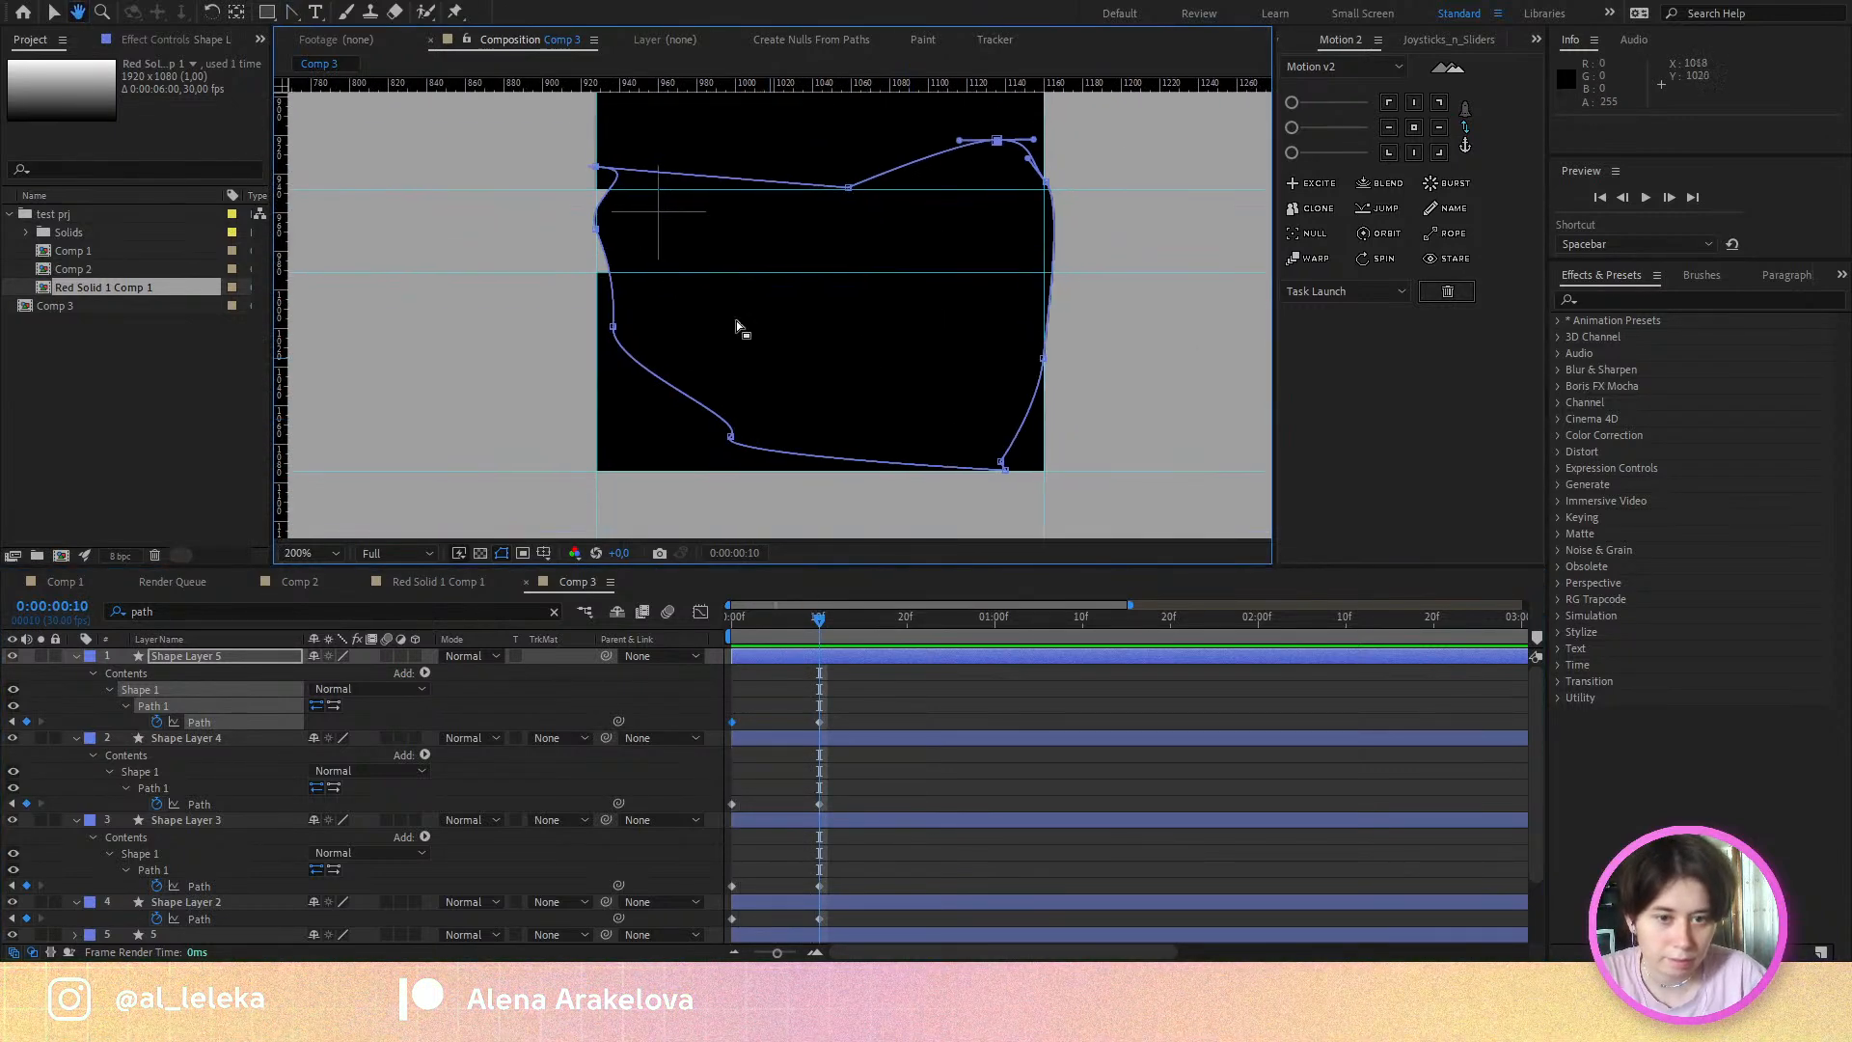
key("g")
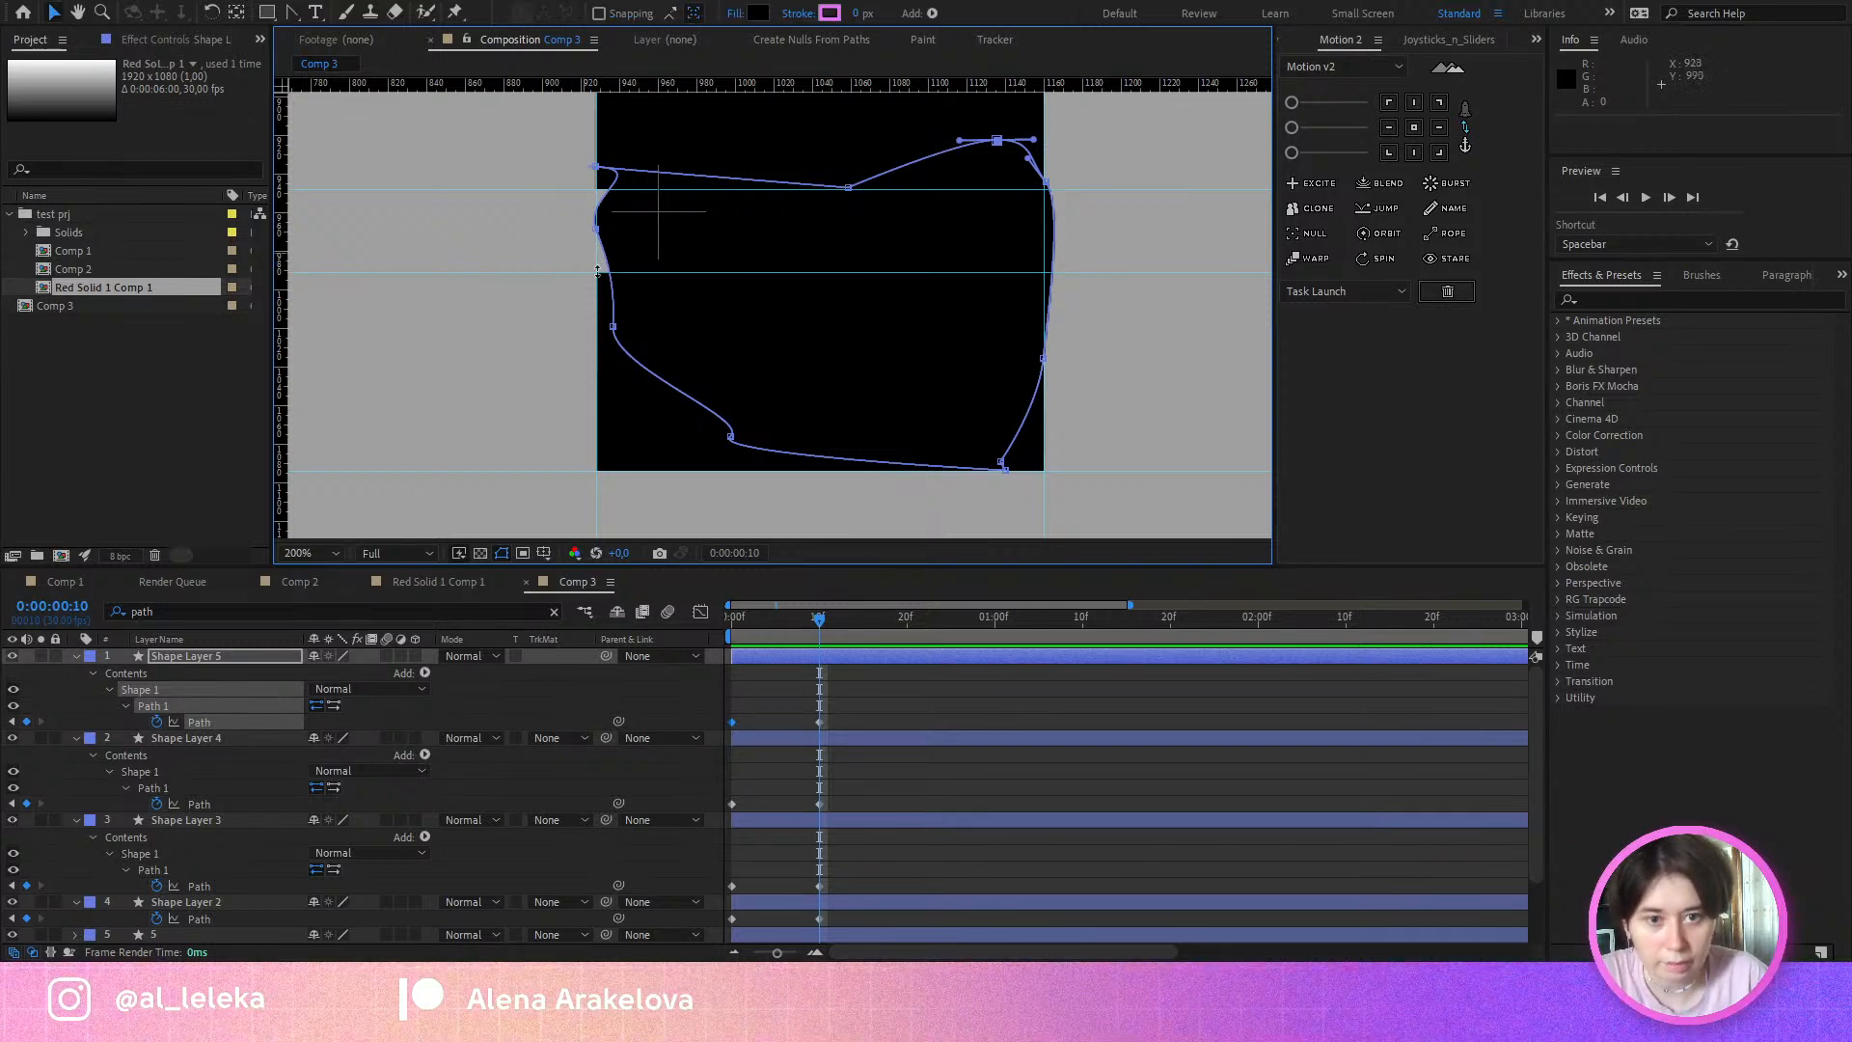
key("ctrl+v")
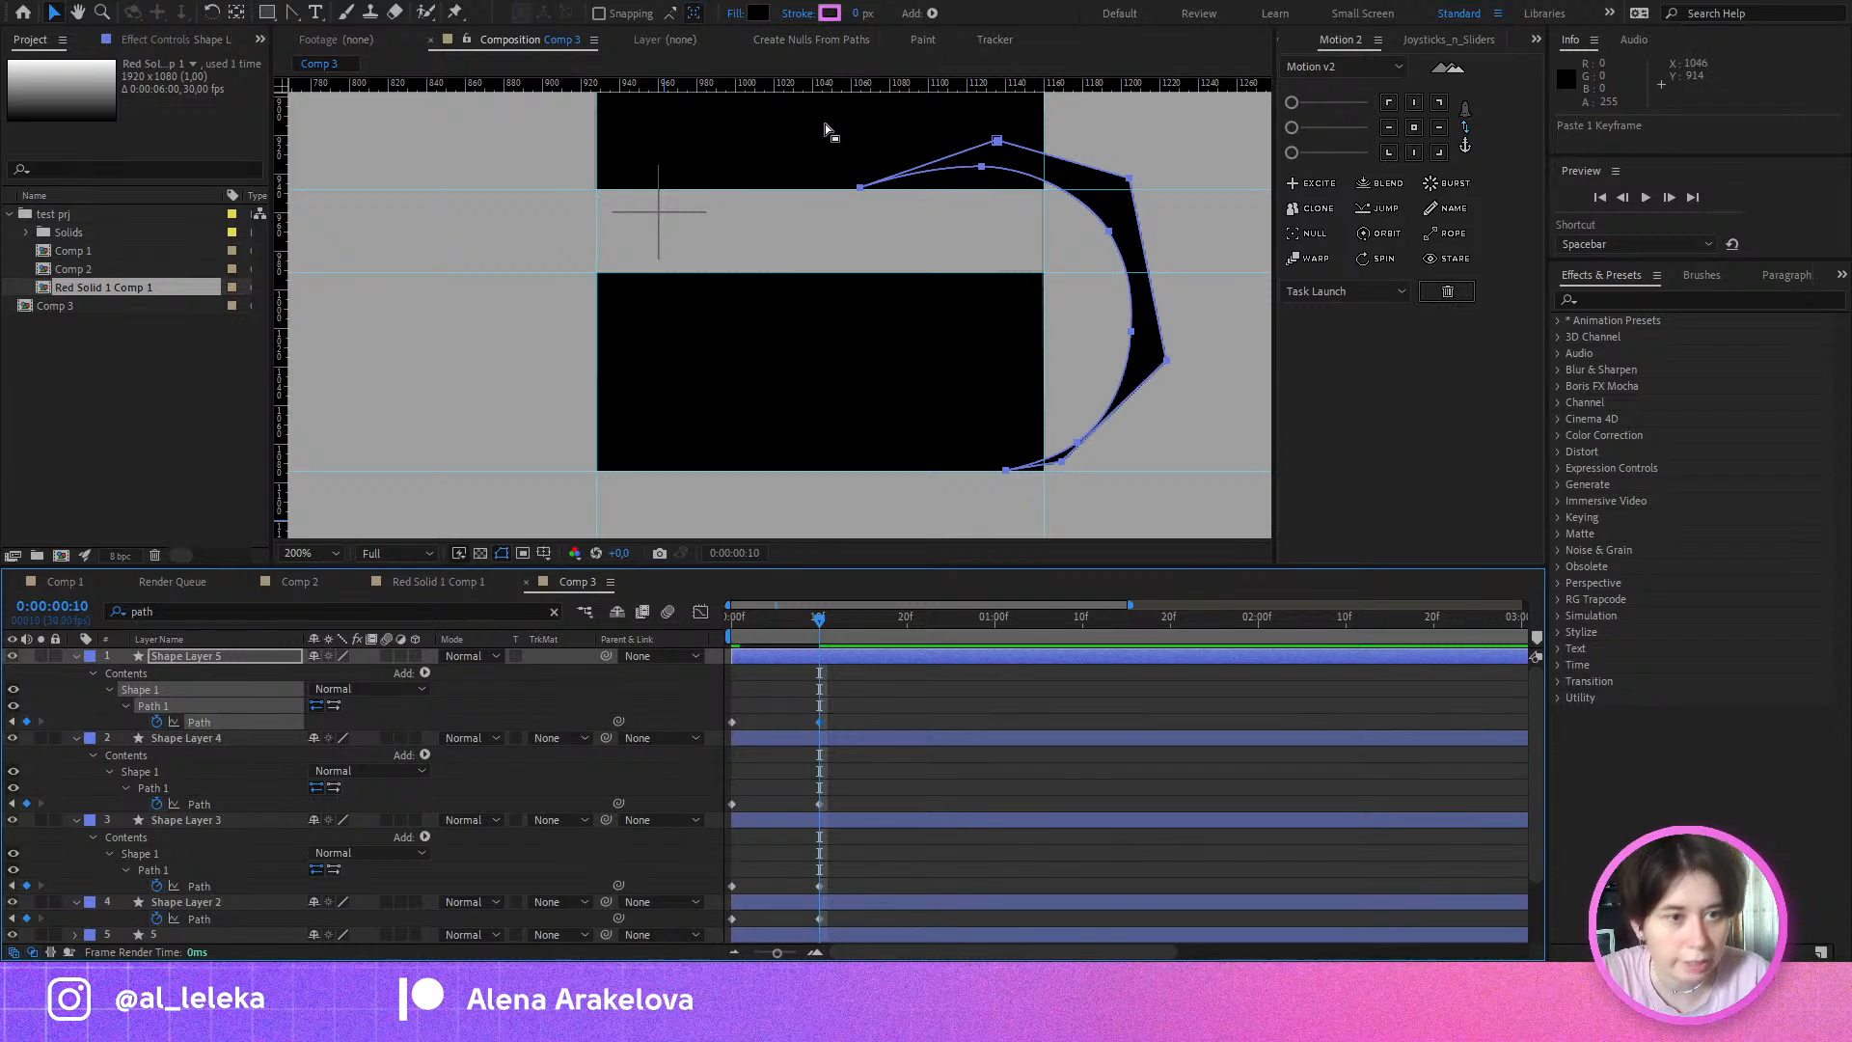
Step: At frame 10, move the starting tip, all inner-curve vertices and the lowest vertex horizontally onto the left guide
left_click_drag(1124, 218, 1097, 253)
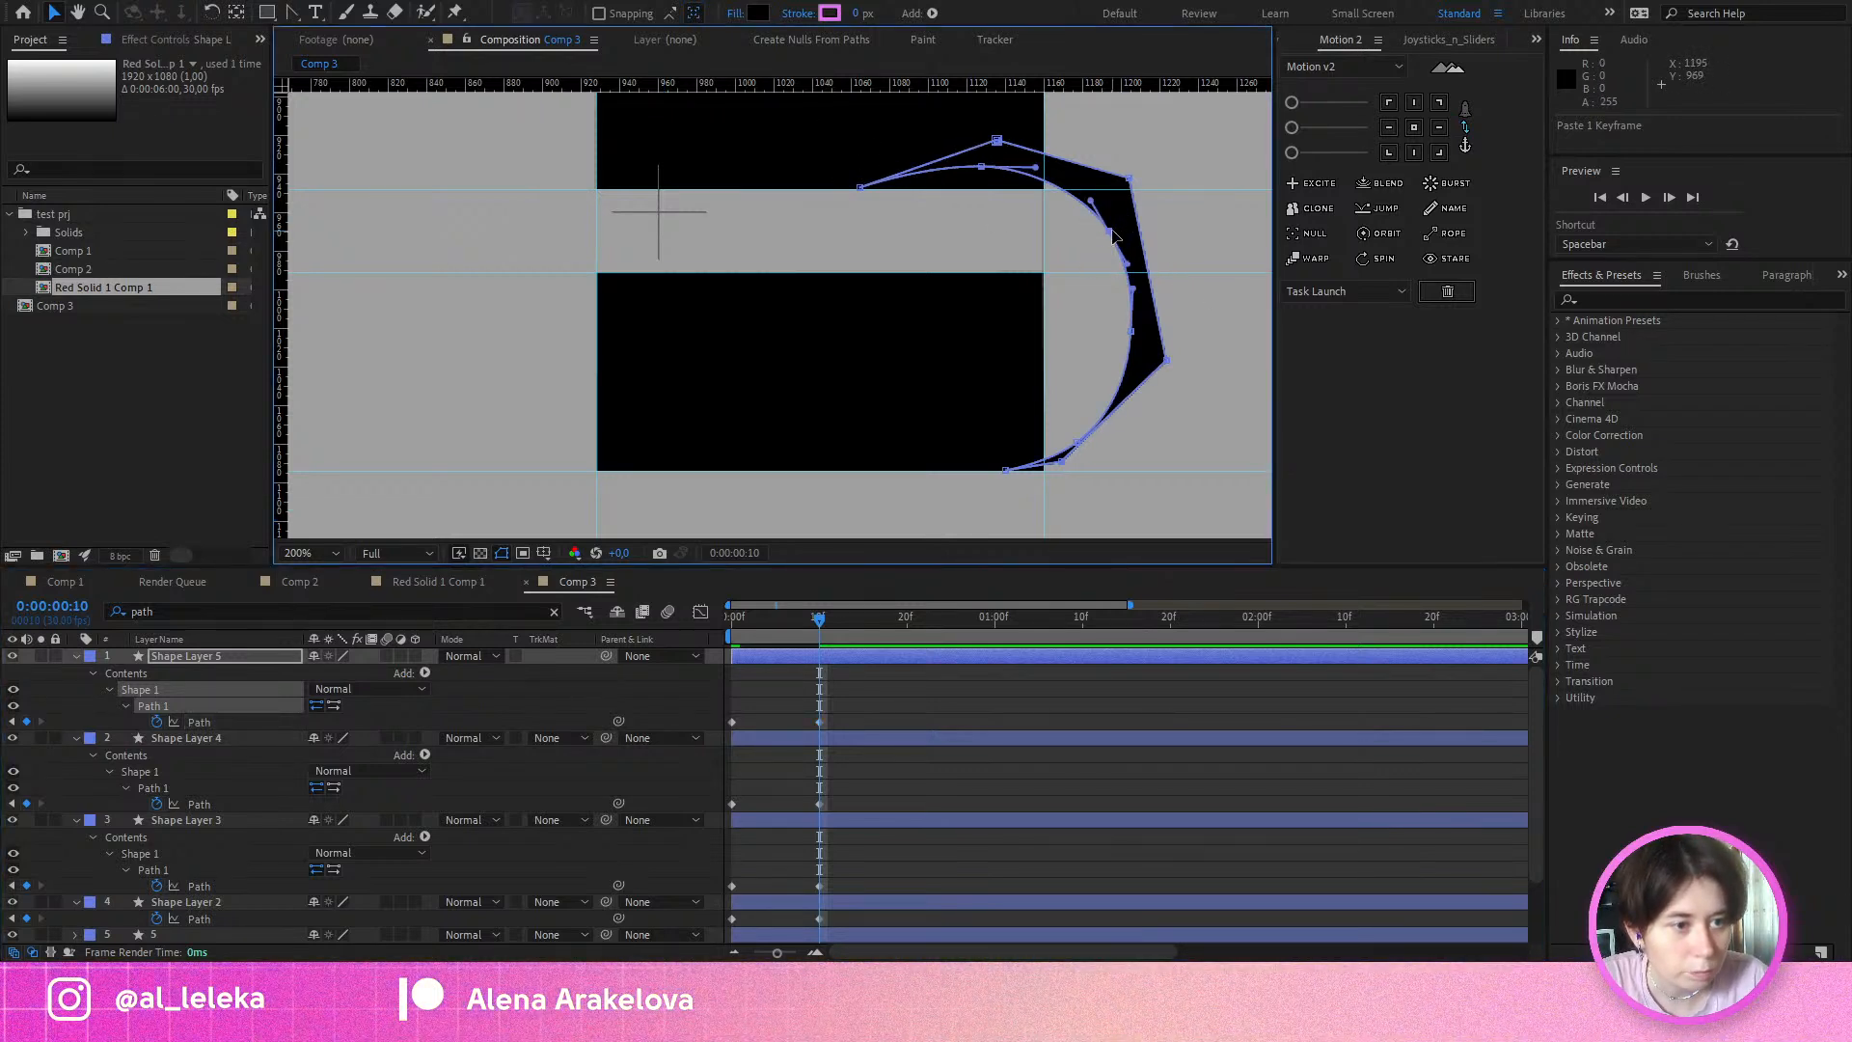
left_click_drag(760, 231, 596, 229)
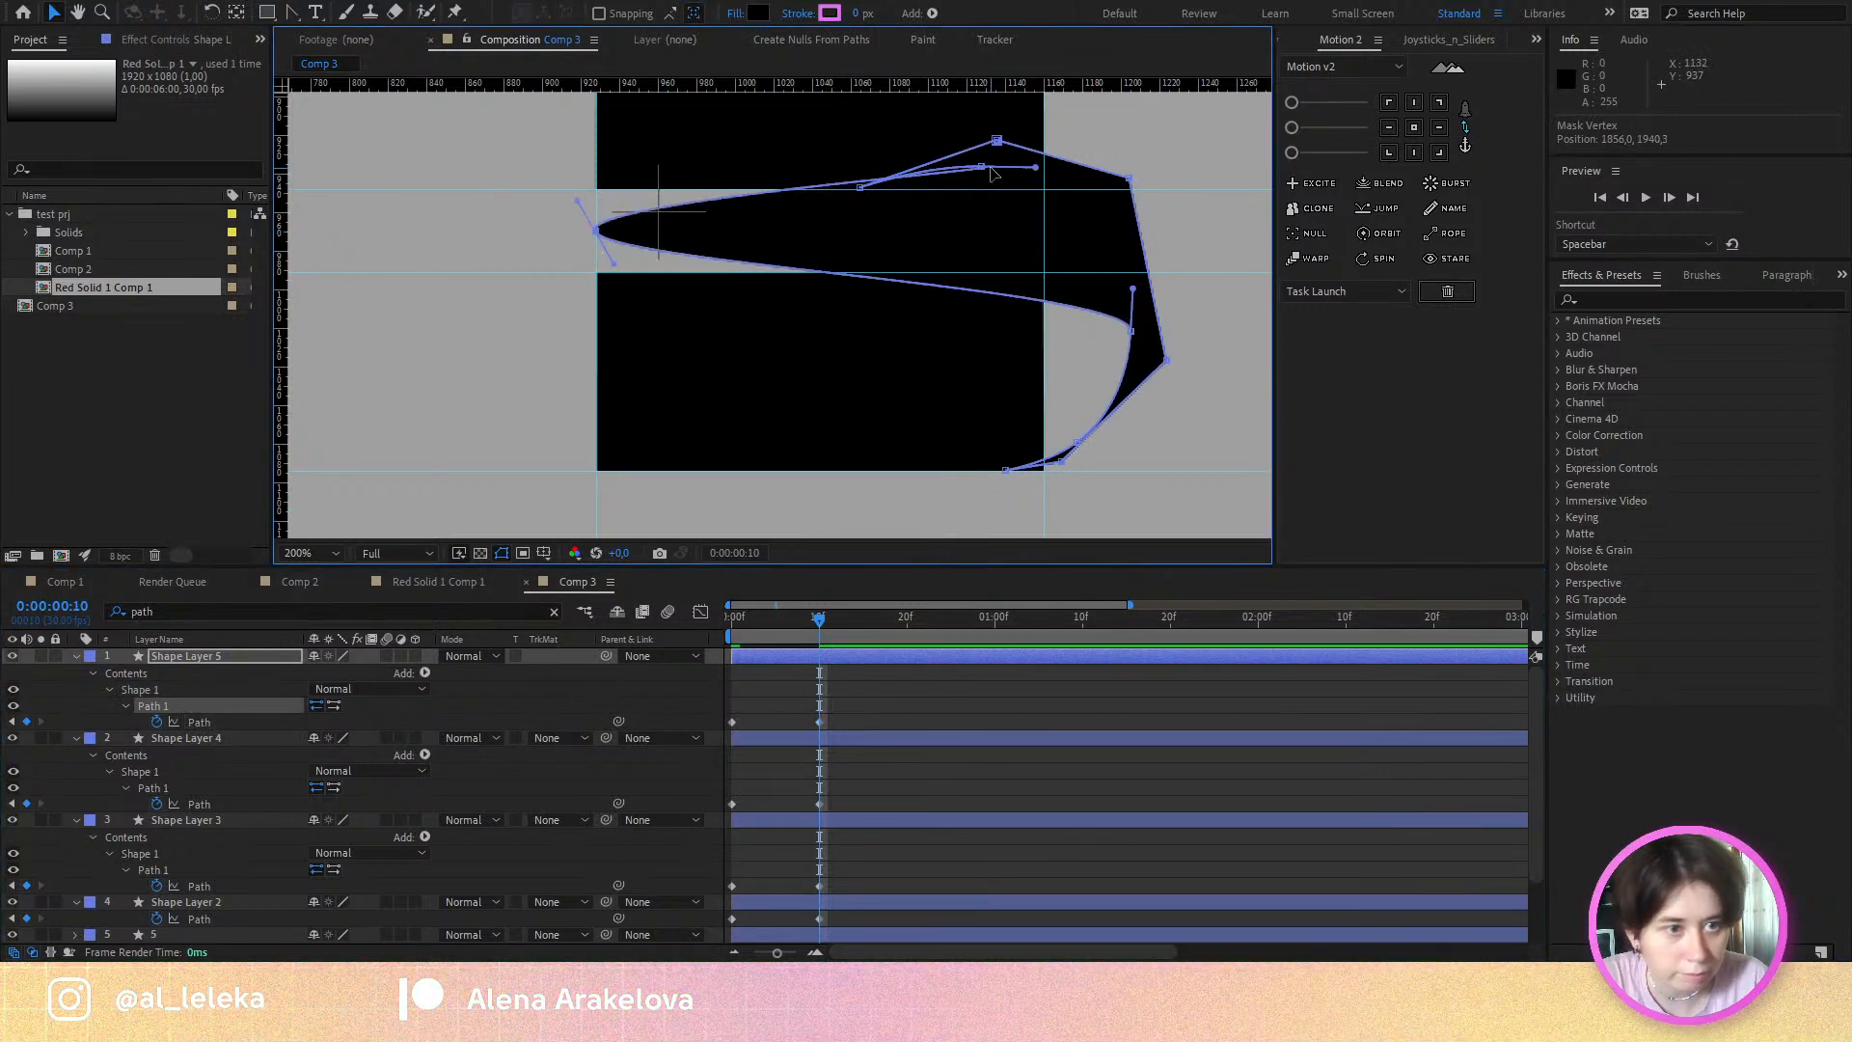
left_click_drag(994, 174, 605, 180)
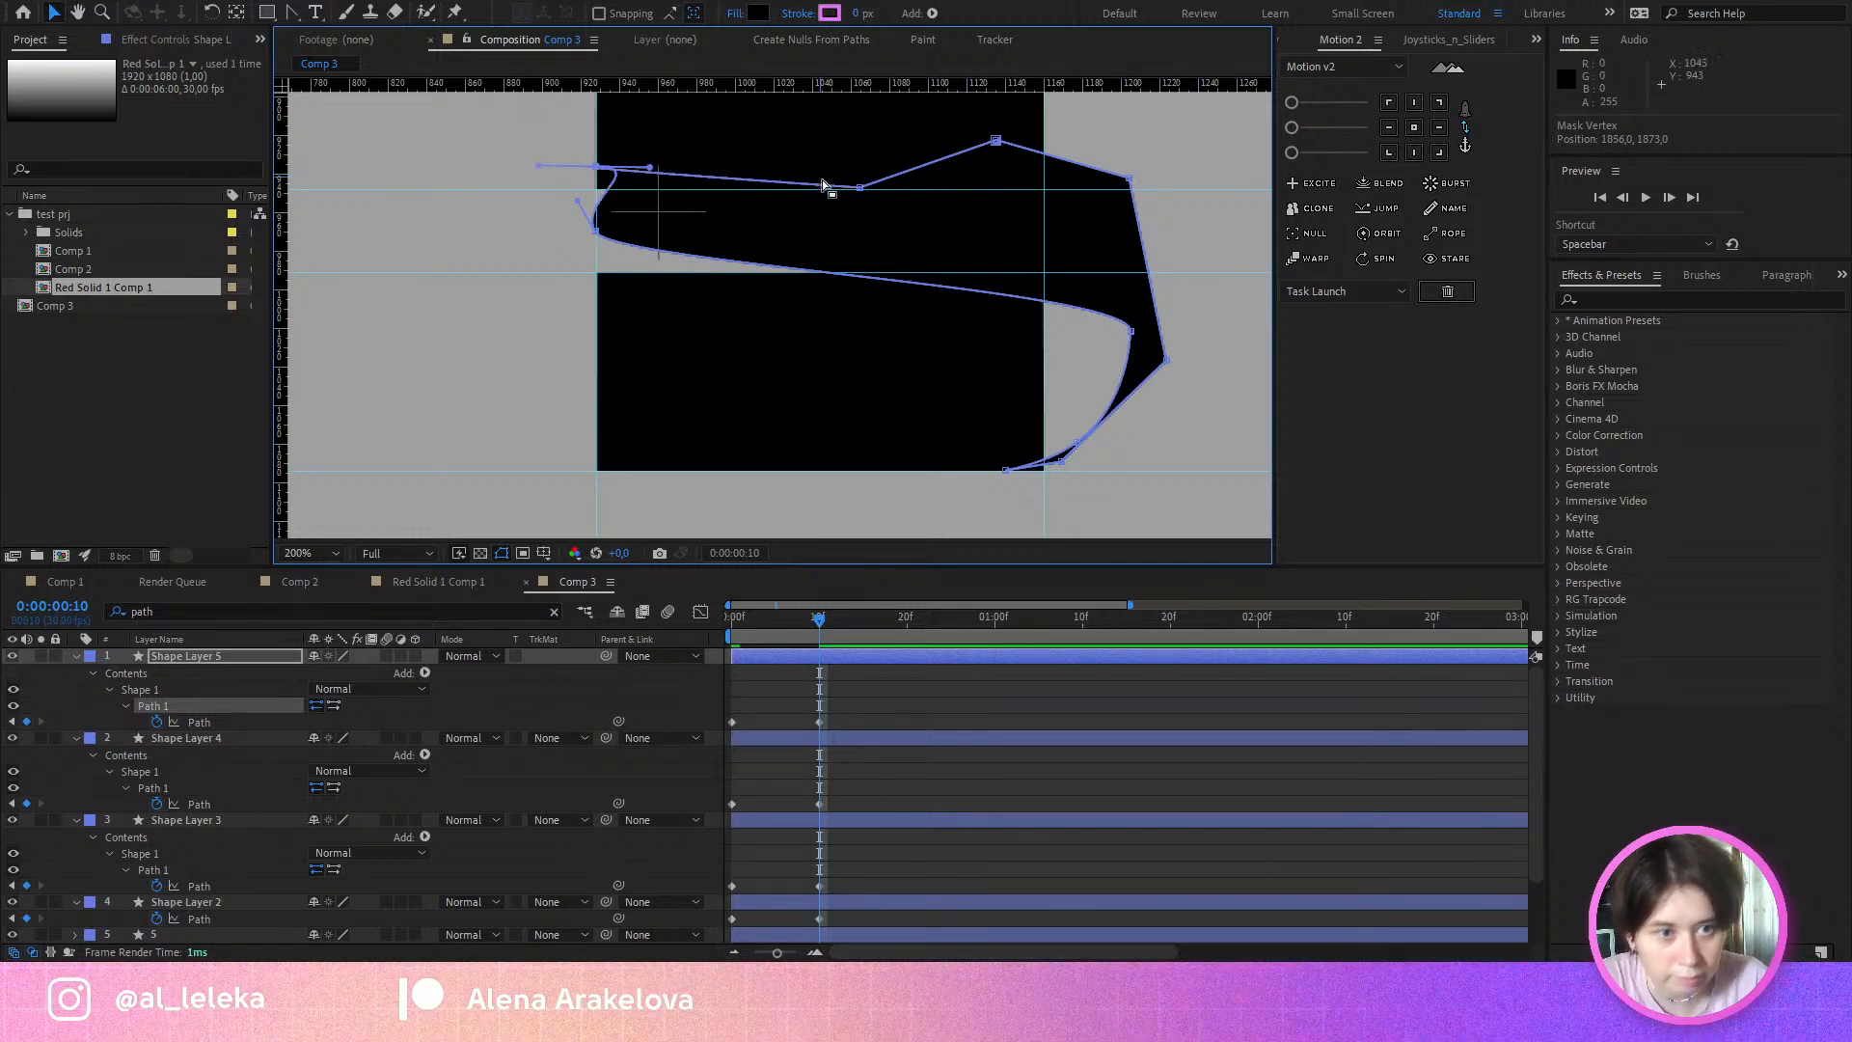
left_click_drag(716, 188, 600, 184)
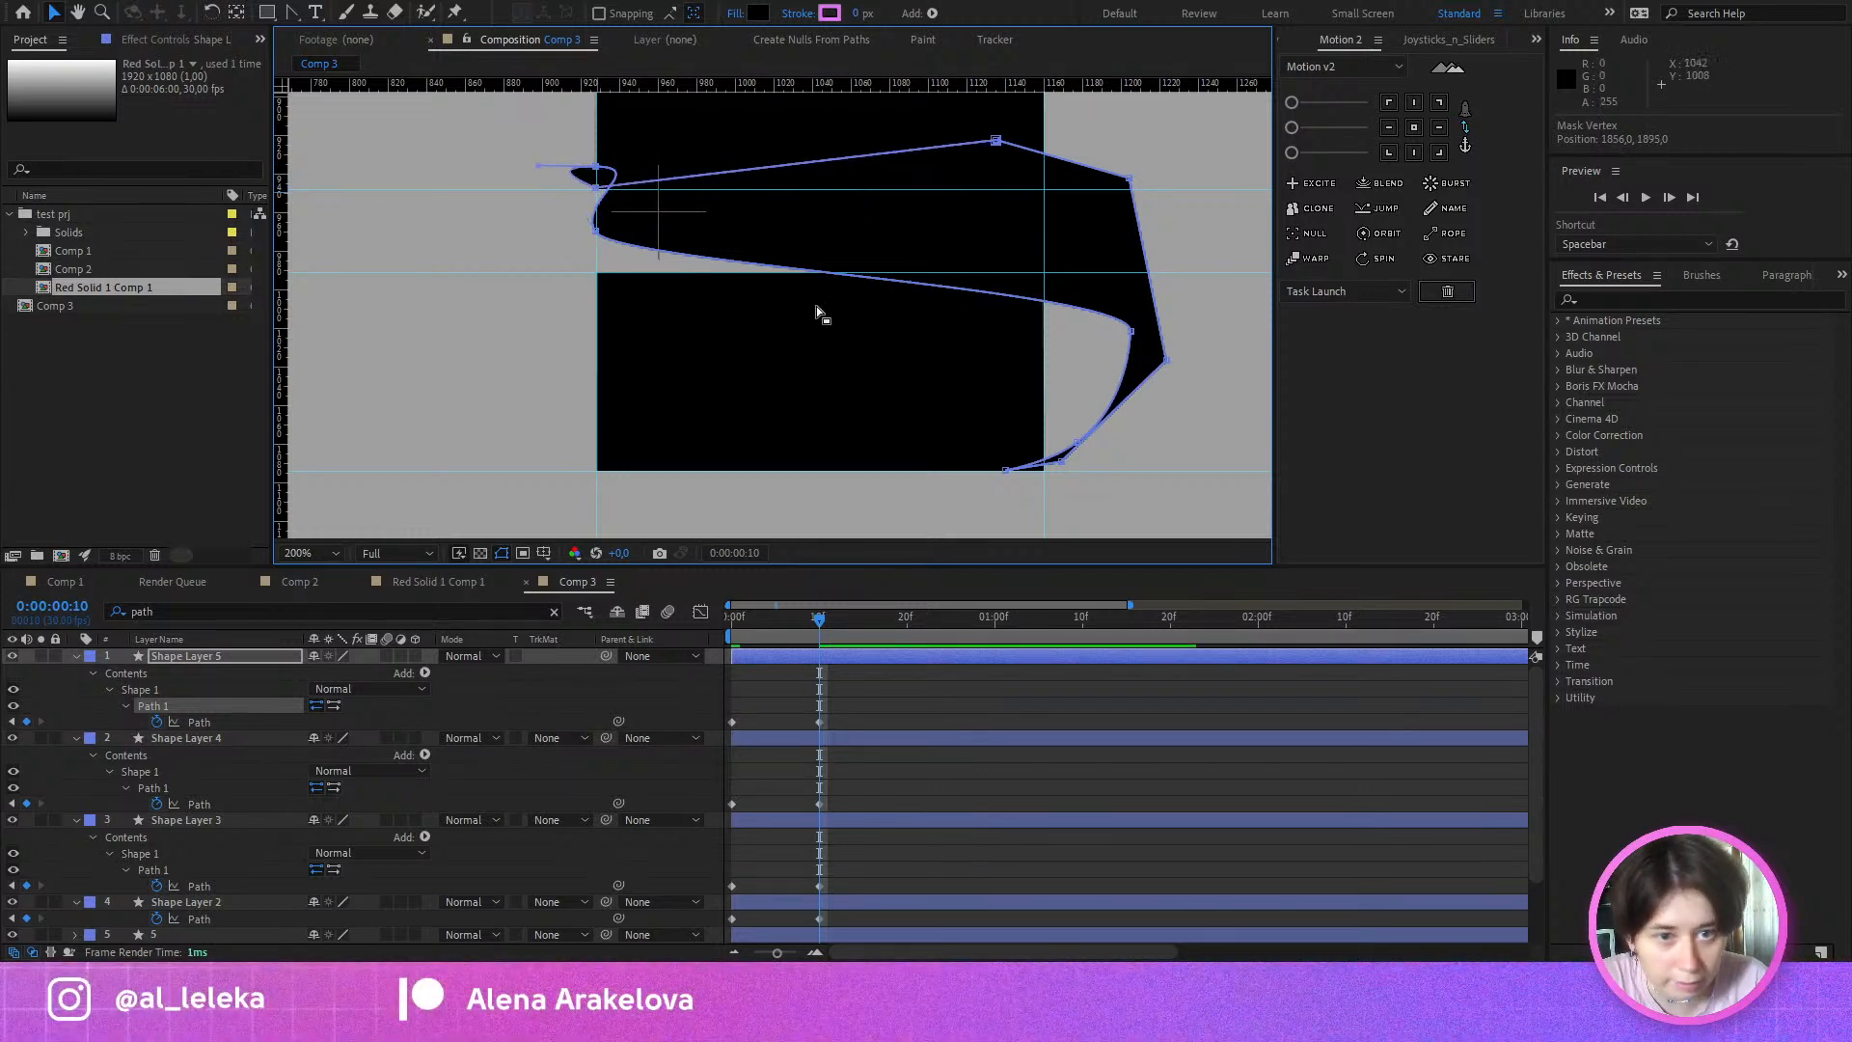
left_click_drag(853, 334, 605, 337)
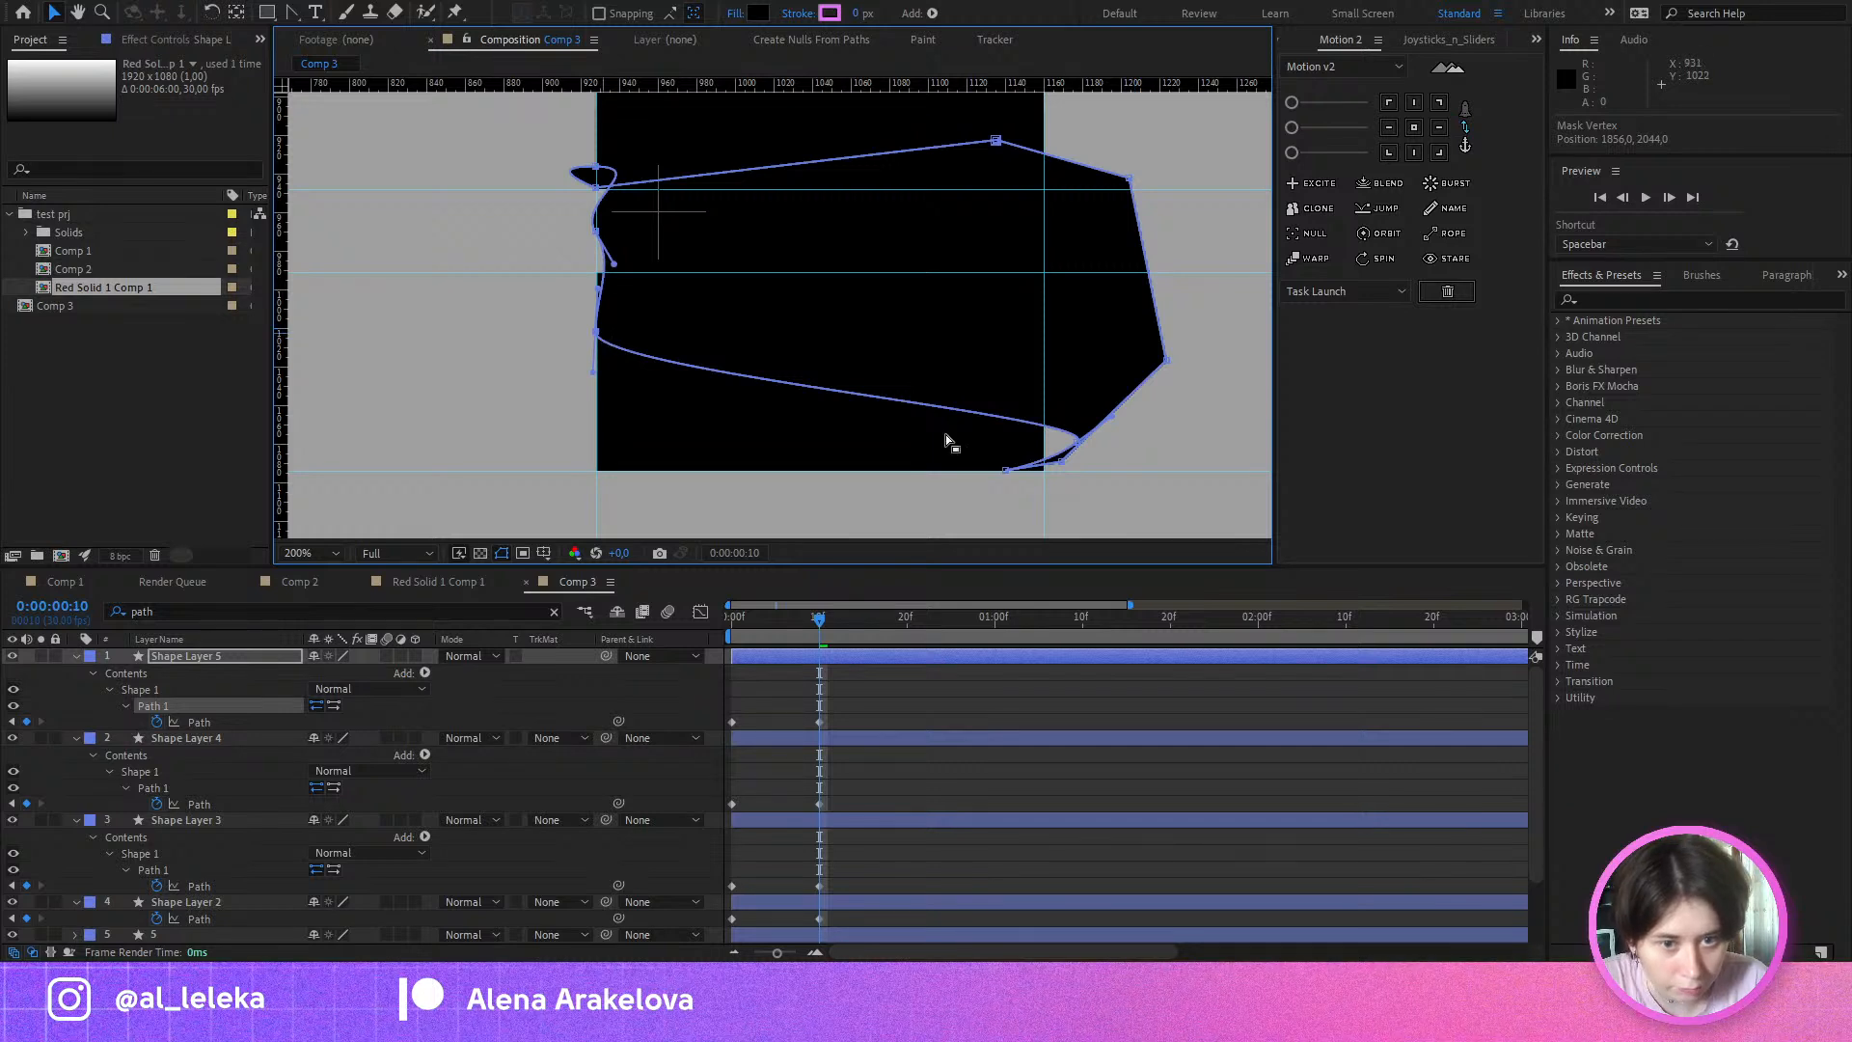
left_click_drag(1075, 439, 751, 444)
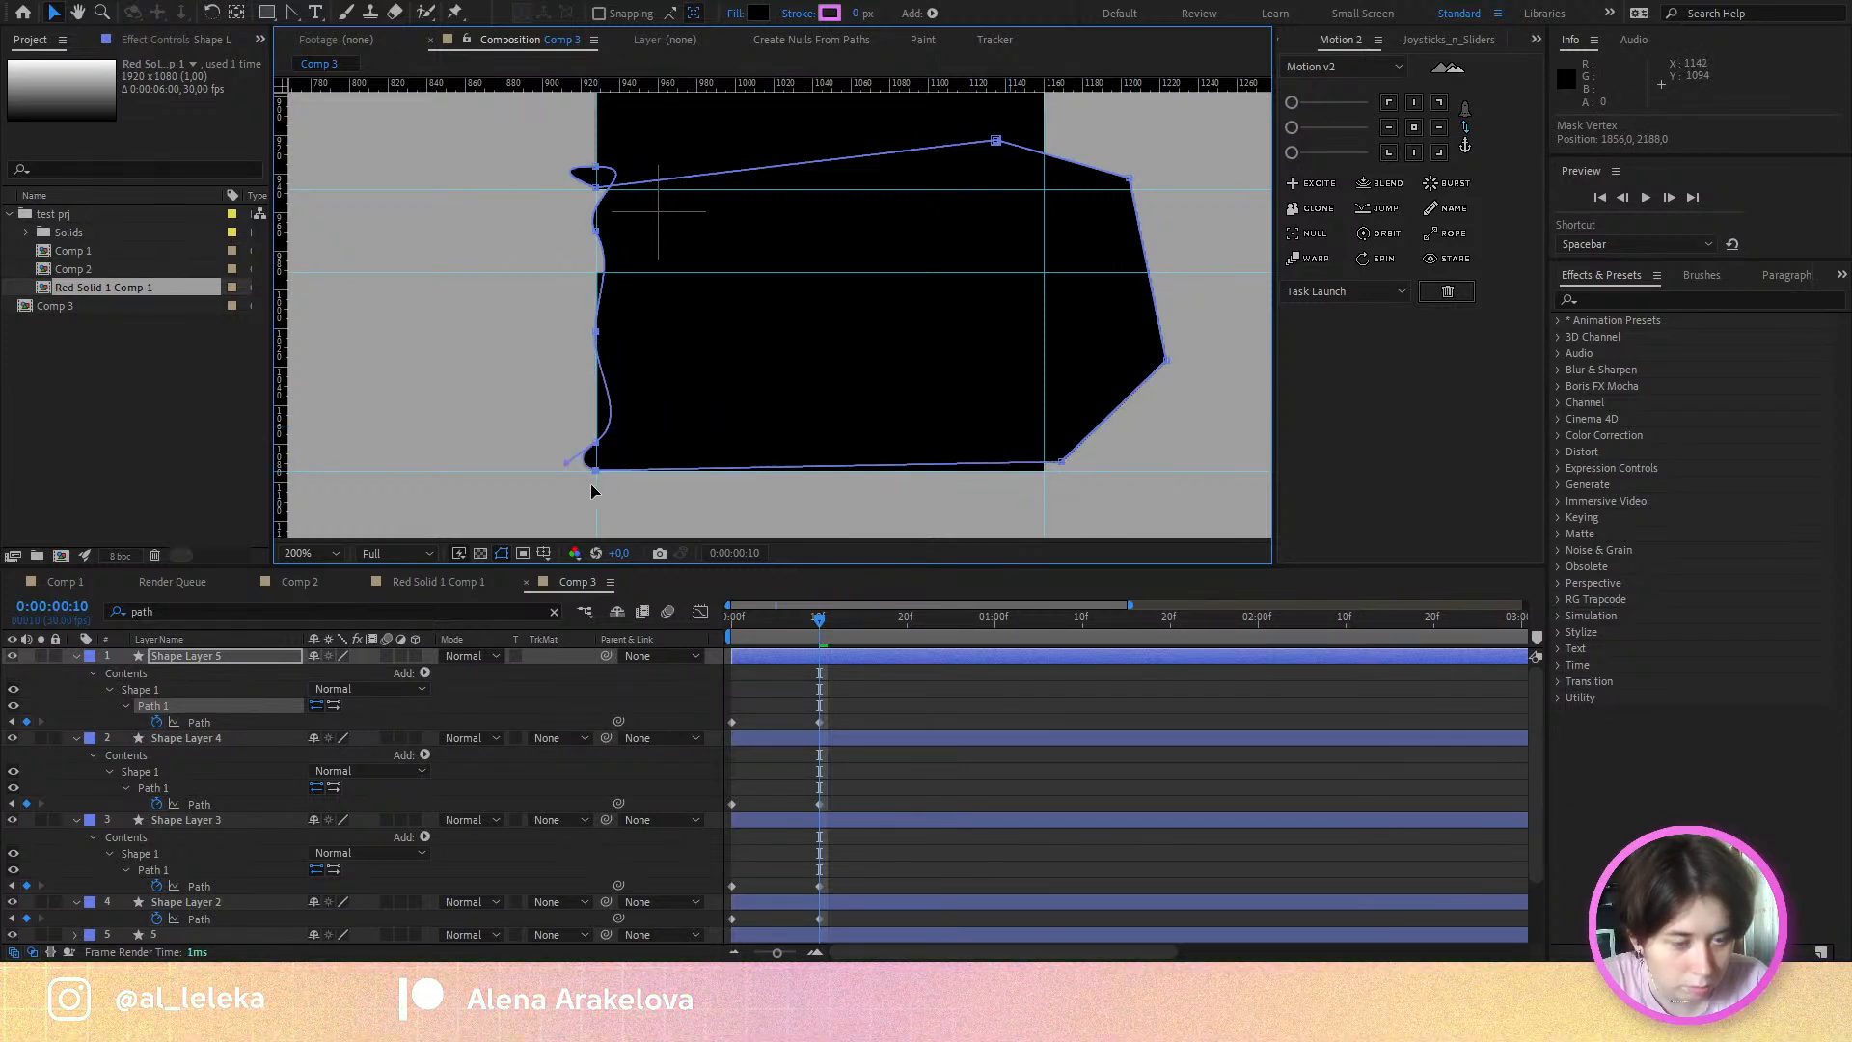
Step: At frame 10, move the four outer vertices horizontally onto the right guide, then check the morph at frame 6
left_click_drag(1060, 463, 1000, 466)
mouse_move(819, 632)
left_mouse_down()
mouse_move(742, 640)
mouse_move(823, 647)
left_mouse_up()
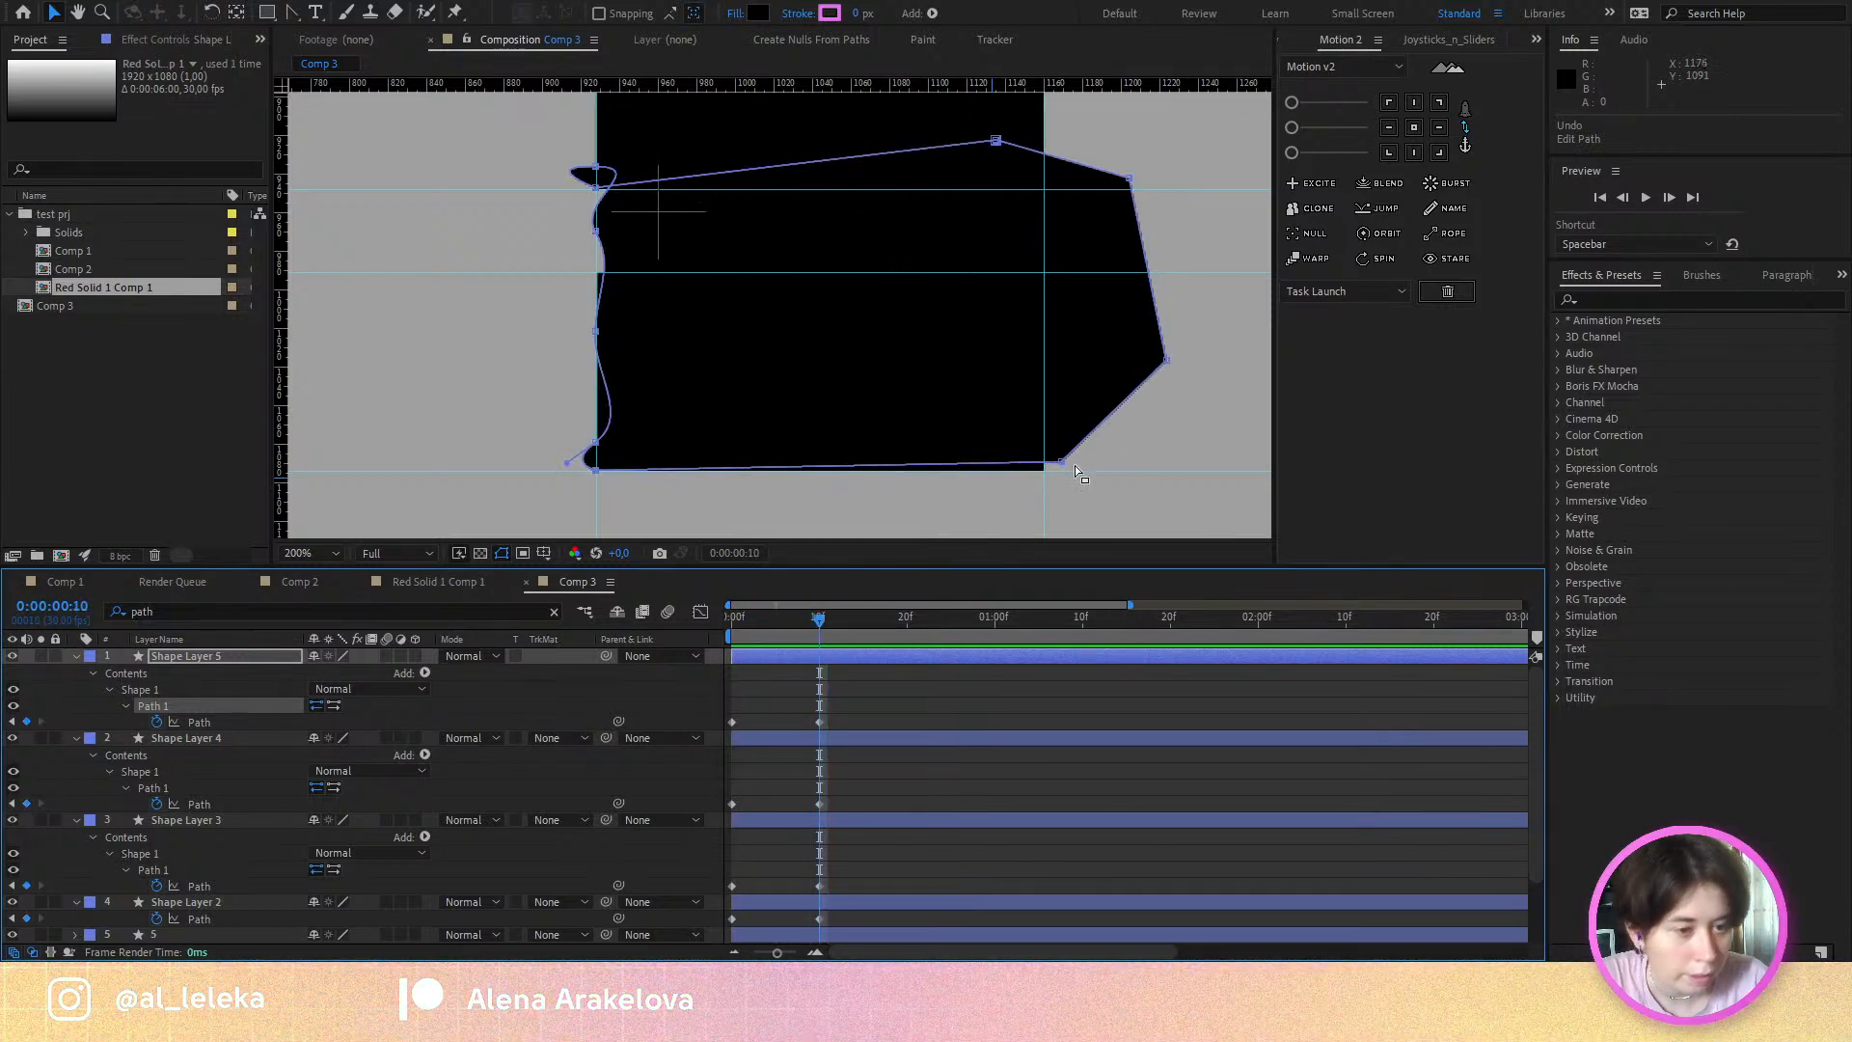
left_click_drag(1061, 462, 1044, 463)
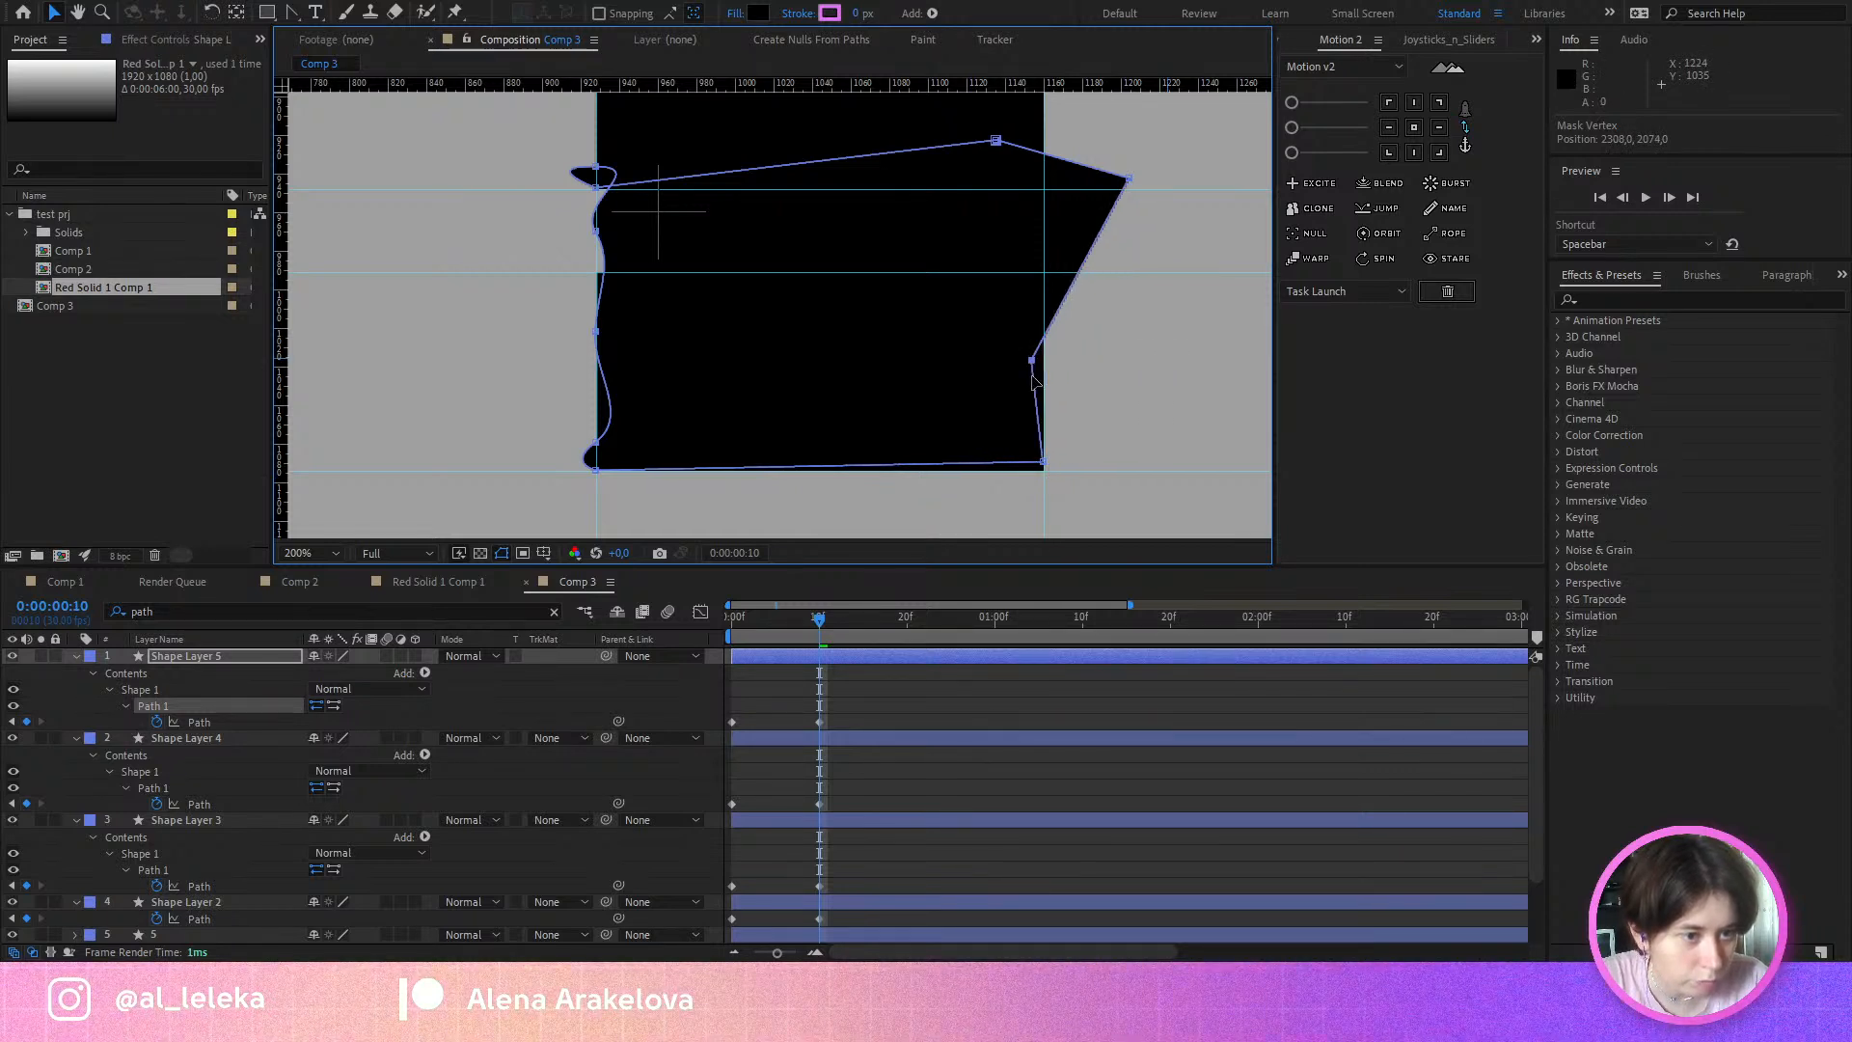
left_click_drag(1032, 361, 1043, 360)
left_click_drag(1128, 181, 1043, 178)
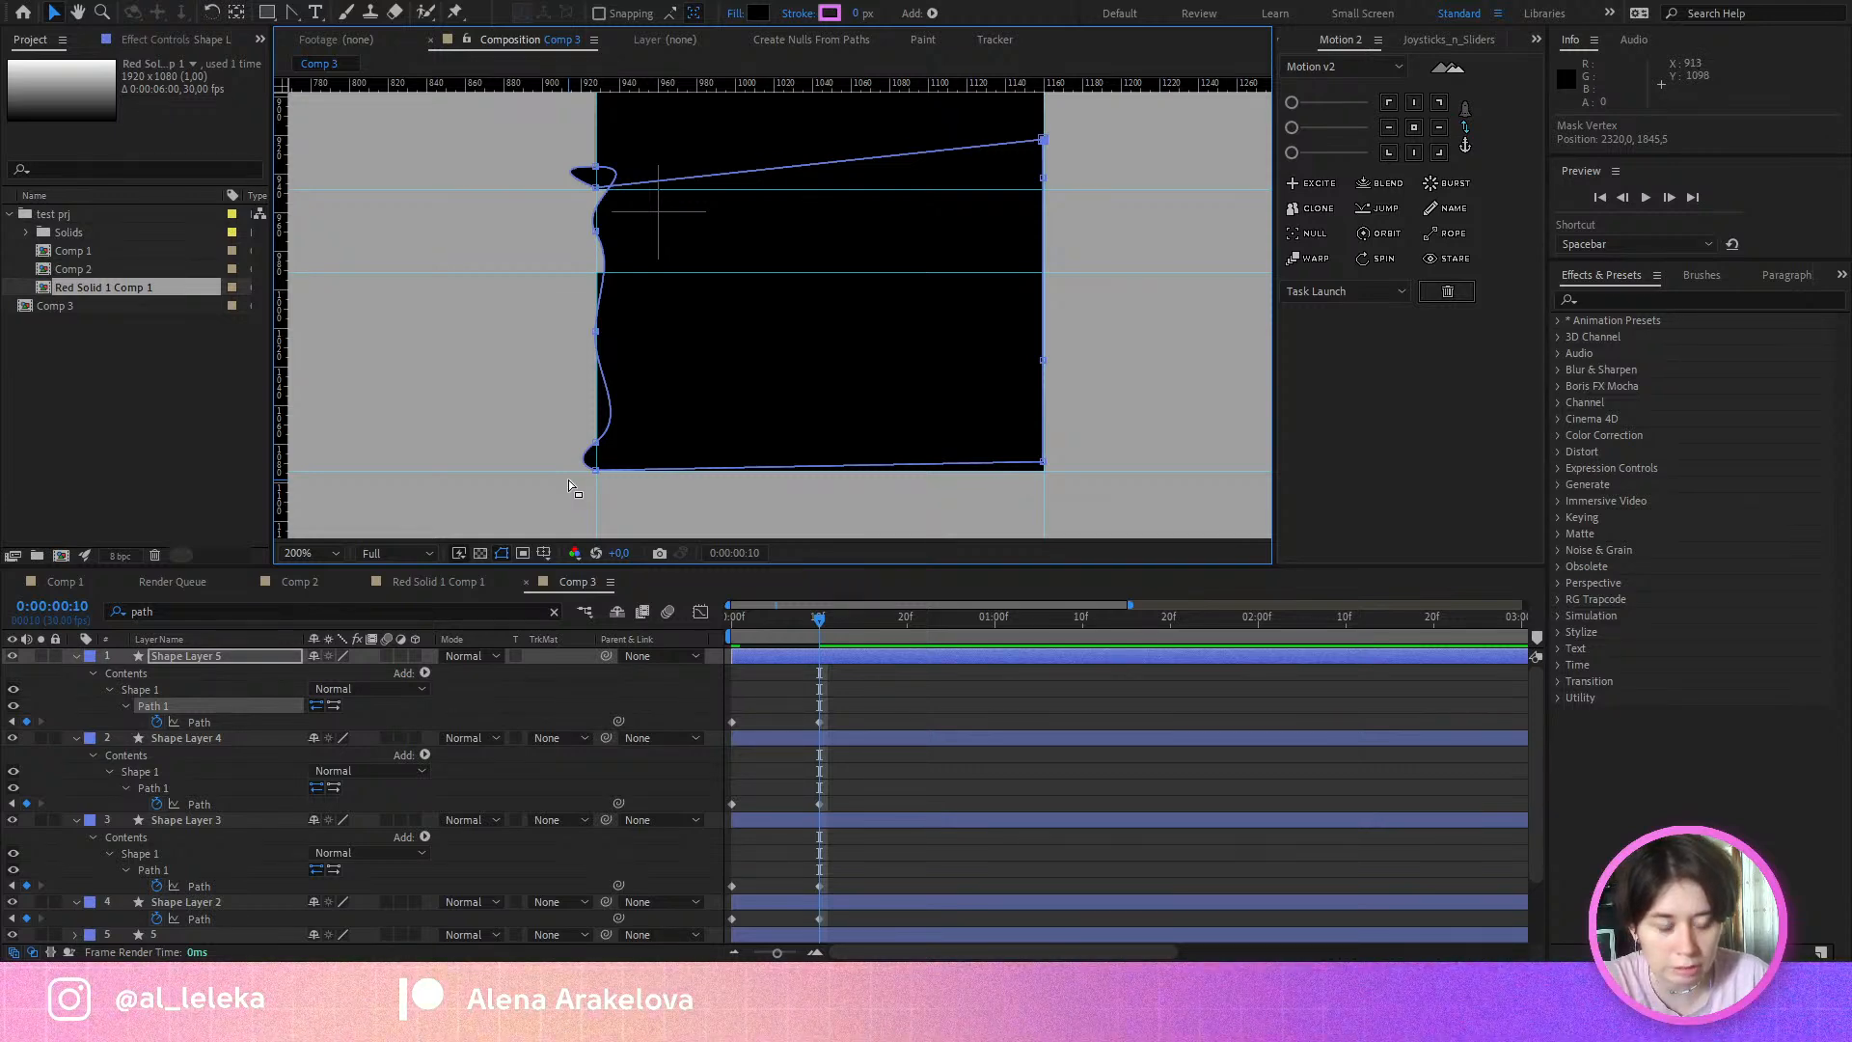
left_click(784, 619)
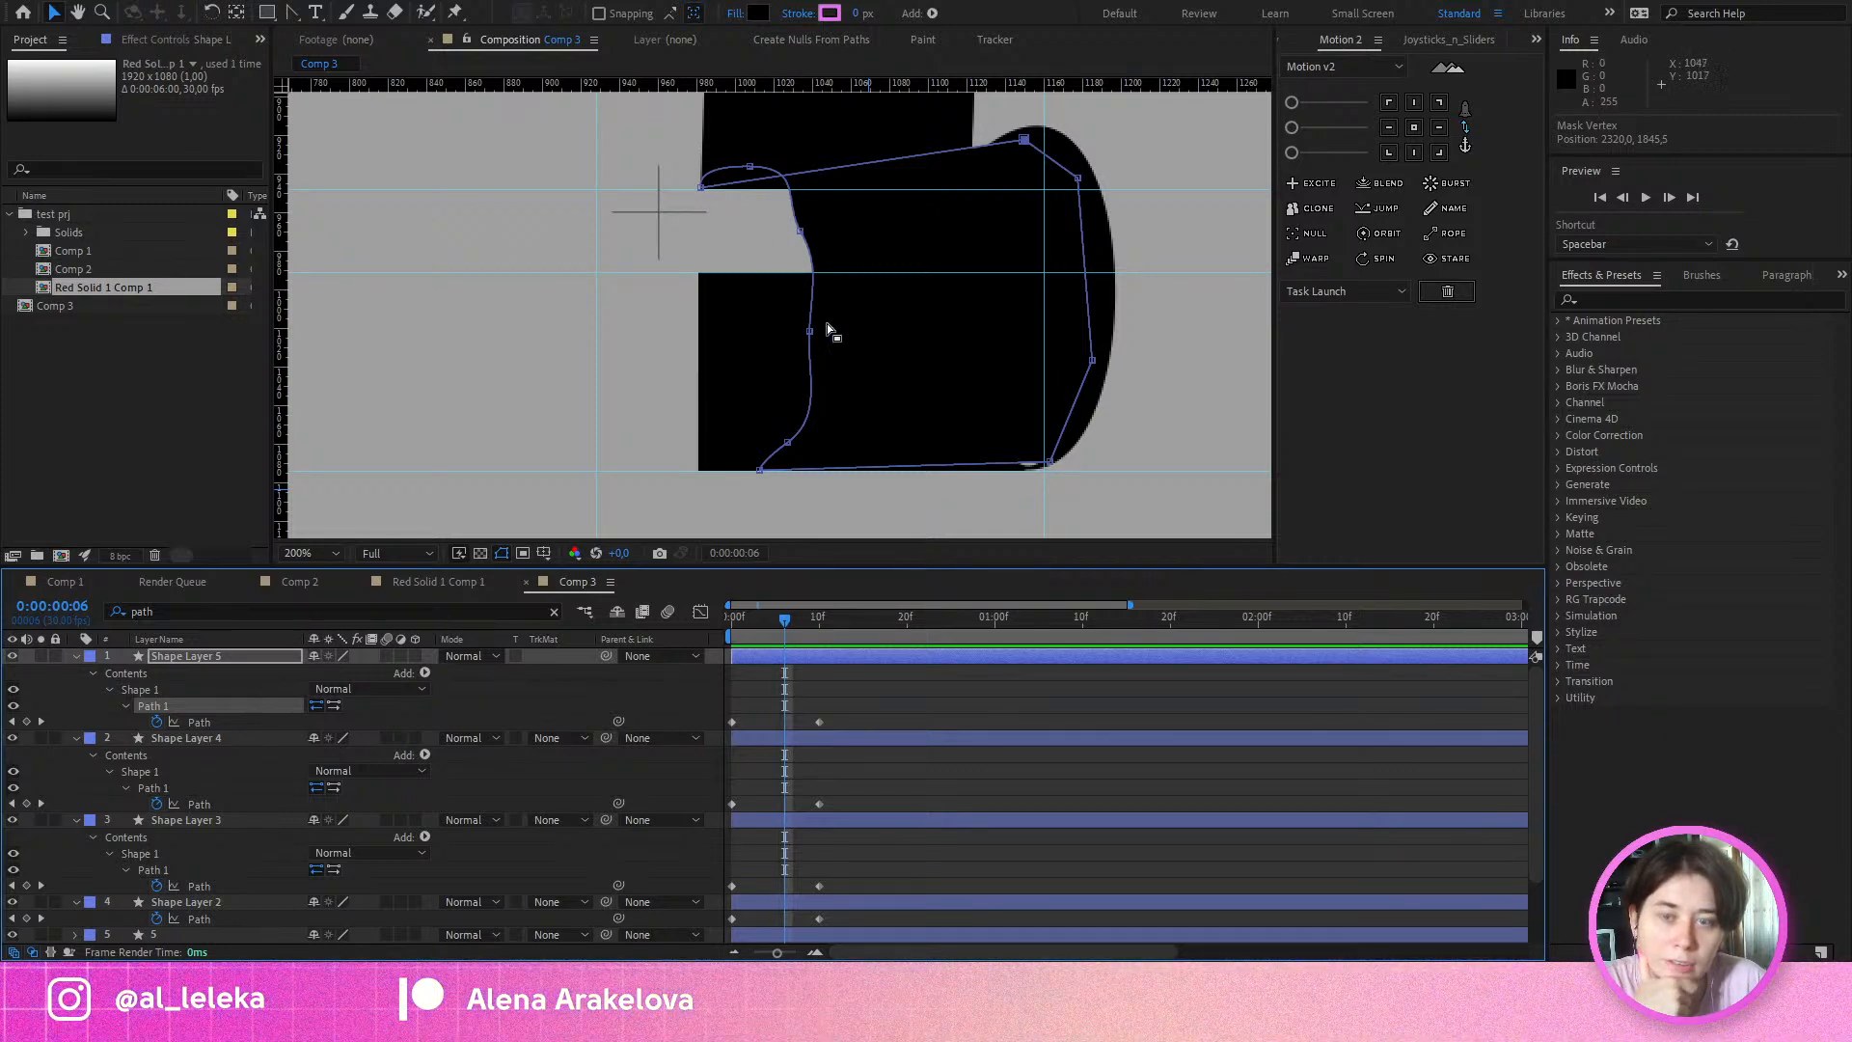
left_click(821, 623)
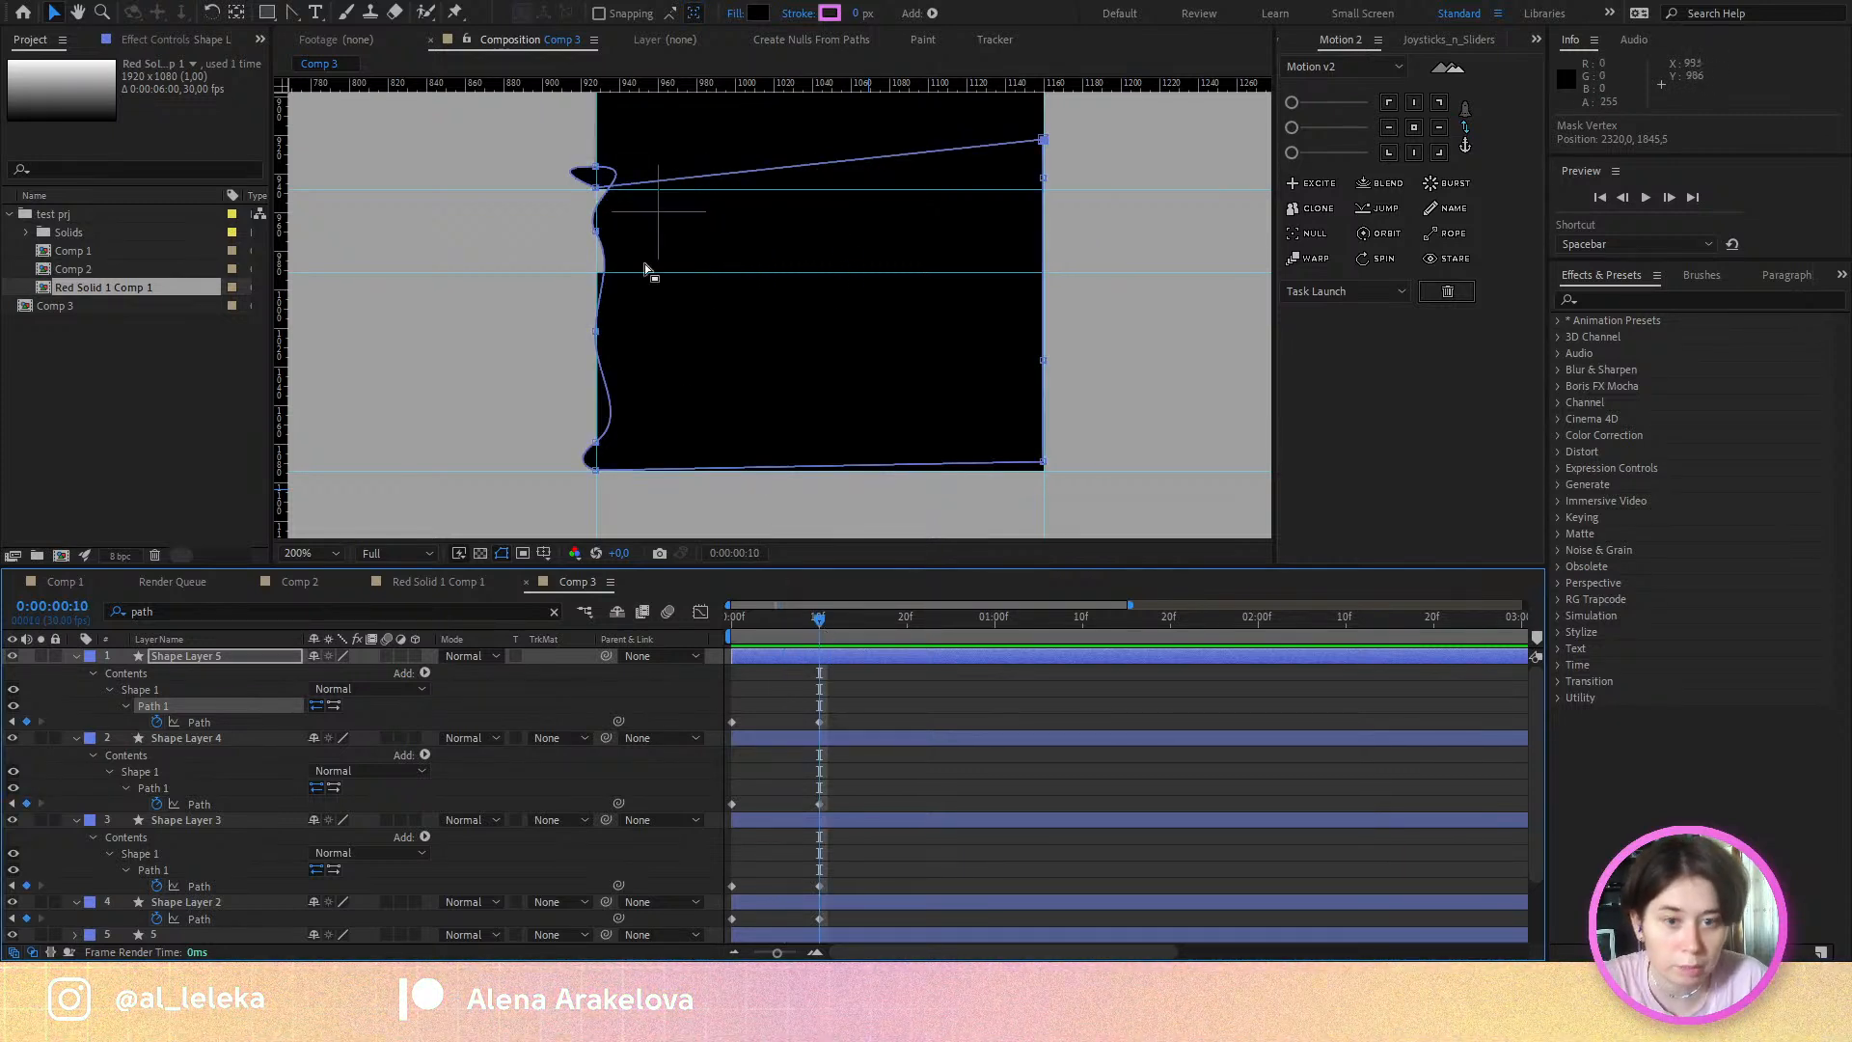
Step: At frame 10, align the inner-curve vertices' handles vertically along the left guide so the shape's edge runs straight
scroll(588, 162, "up", 1)
left_click_drag(596, 273, 628, 334)
left_click_drag(580, 245, 608, 223)
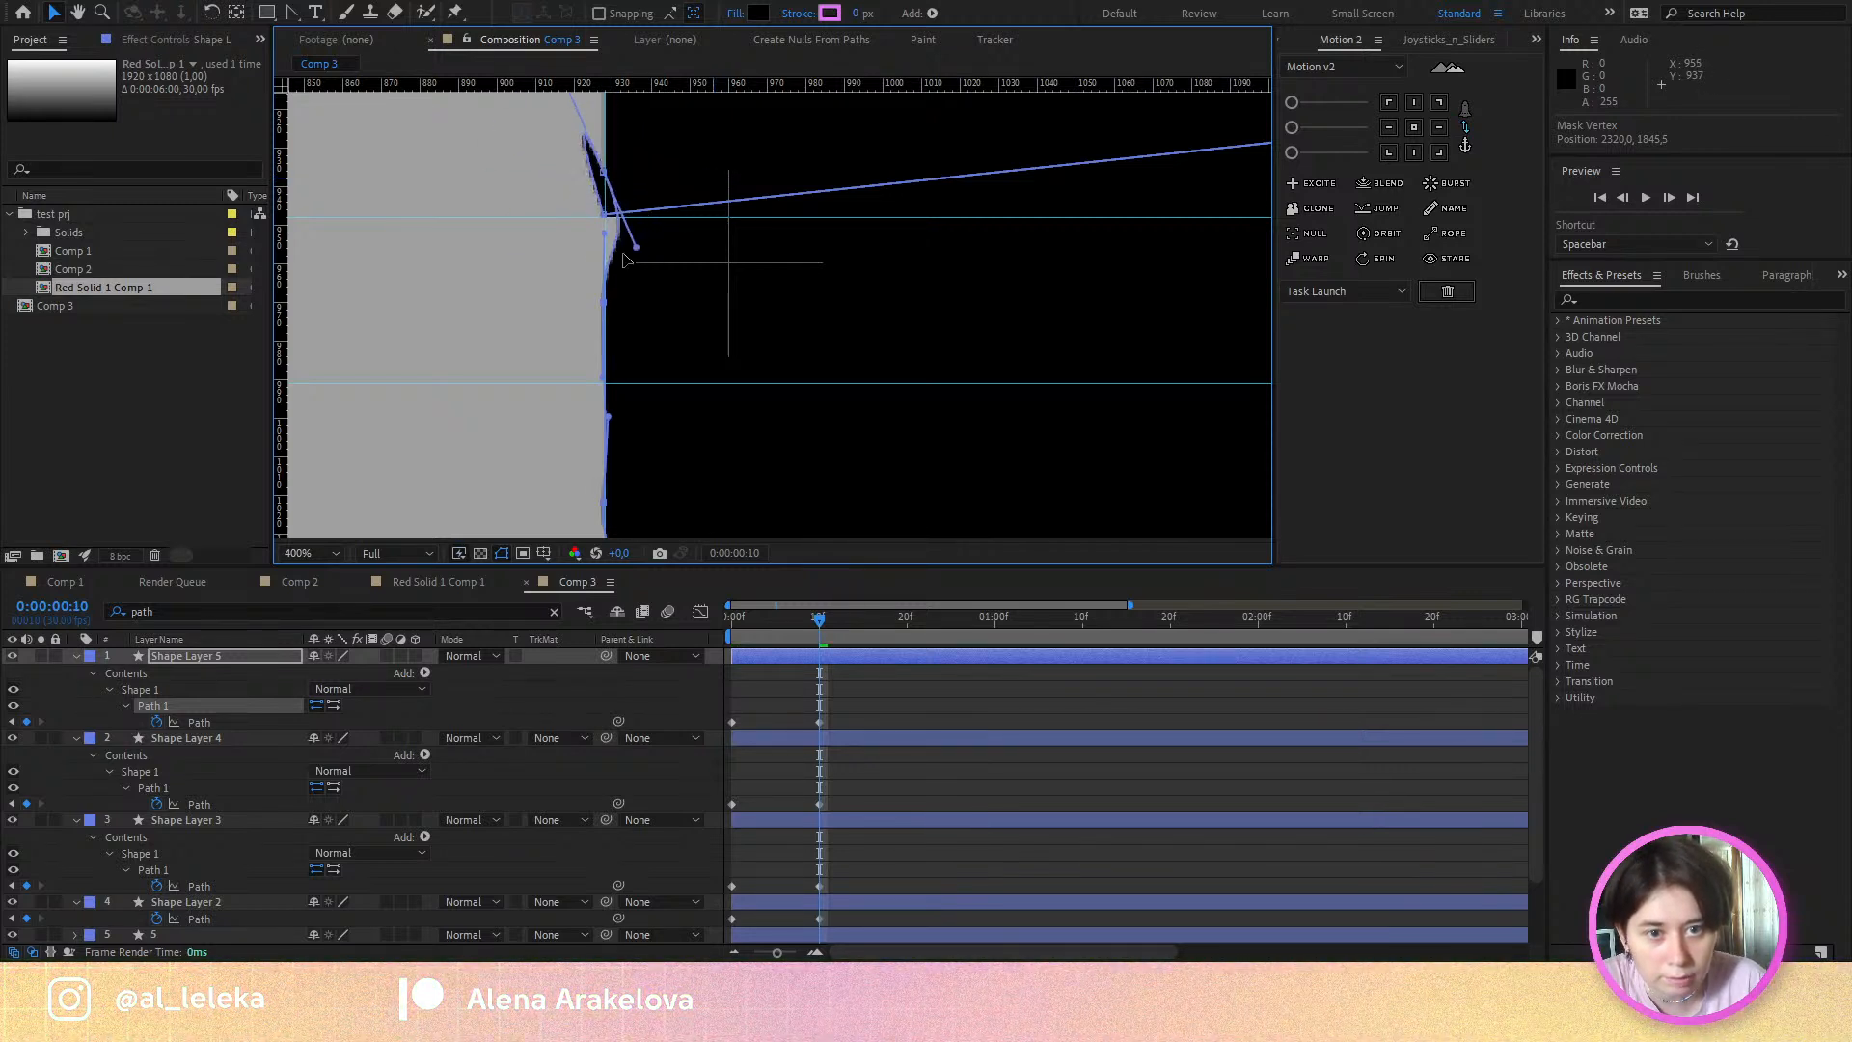
key("ctrl+z")
left_click_drag(628, 391, 634, 230)
key("space")
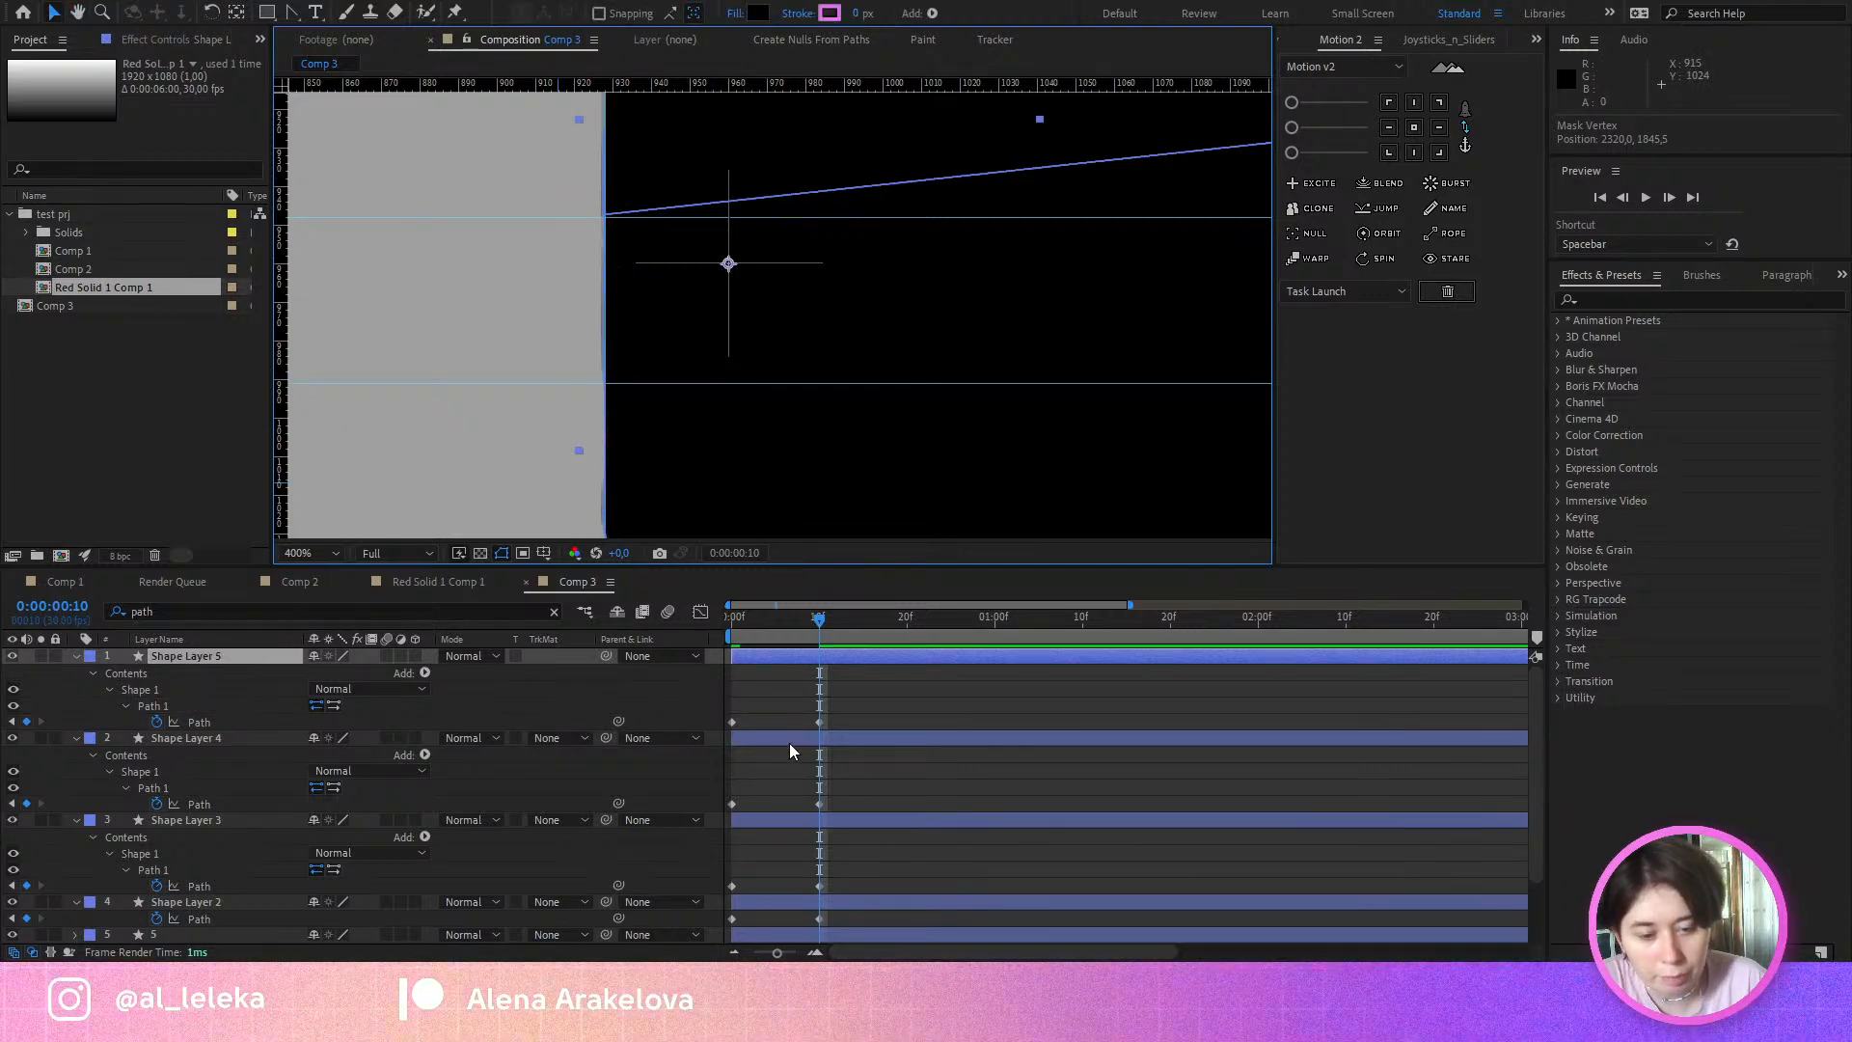
left_click(819, 721)
left_click_drag(596, 473, 617, 313)
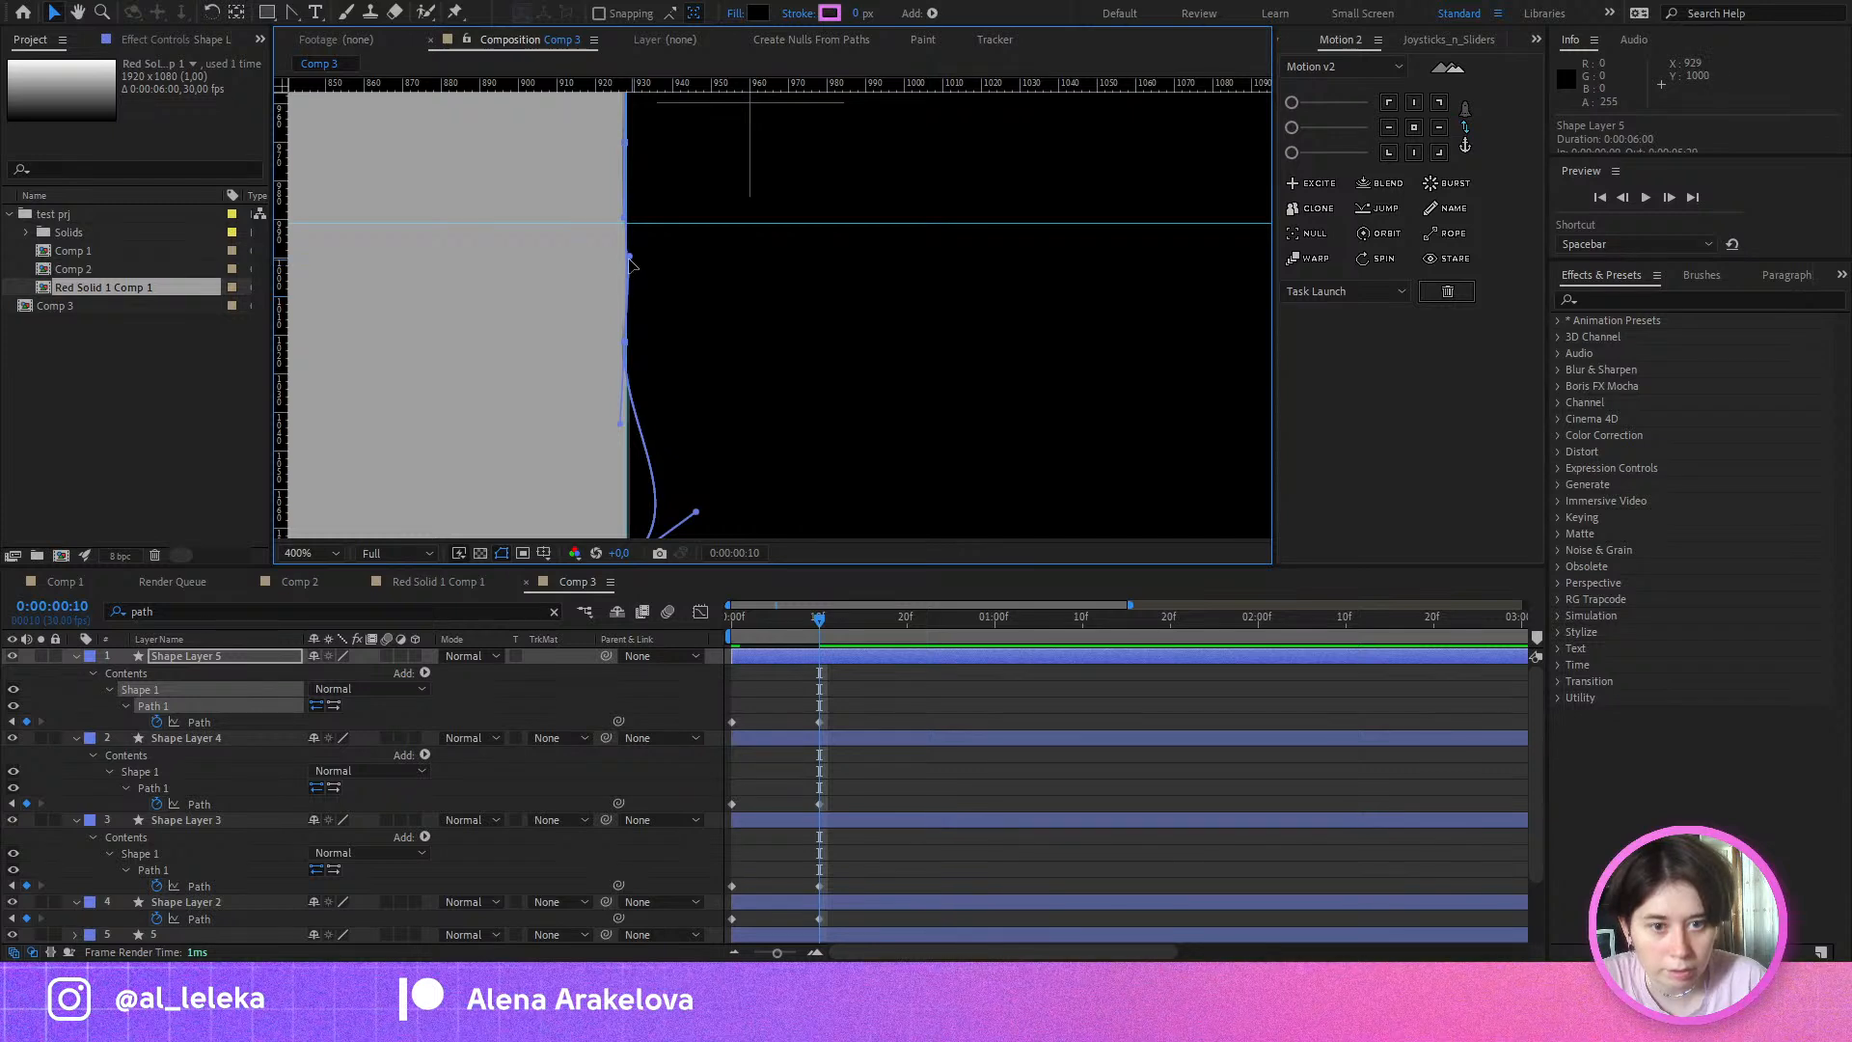
key("space")
left_click_drag(617, 389, 605, 256)
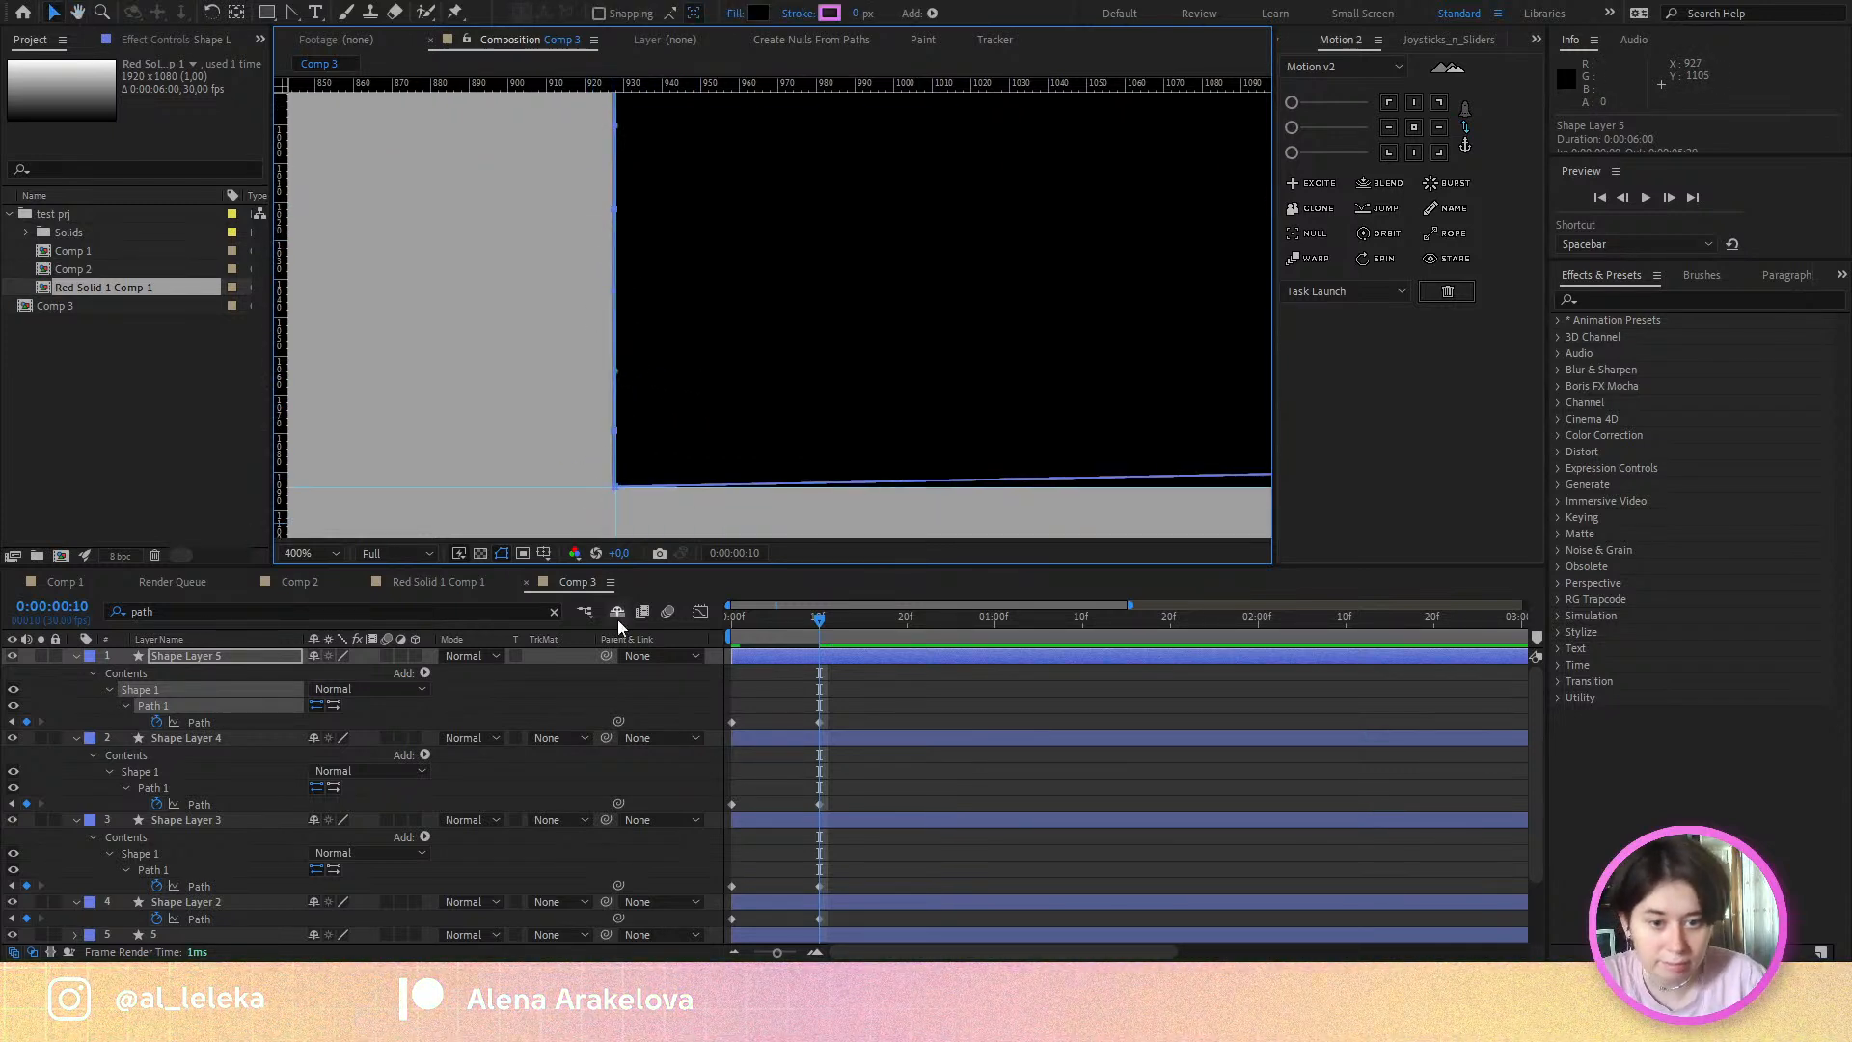
Step: Check the morph at frames 3, 0 and 6, examining how the bowl's bottom edge meets the baseline guide
mouse_move(615, 486)
left_mouse_down()
mouse_move(620, 448)
mouse_move(620, 471)
left_mouse_up()
left_click_drag(806, 621, 757, 622)
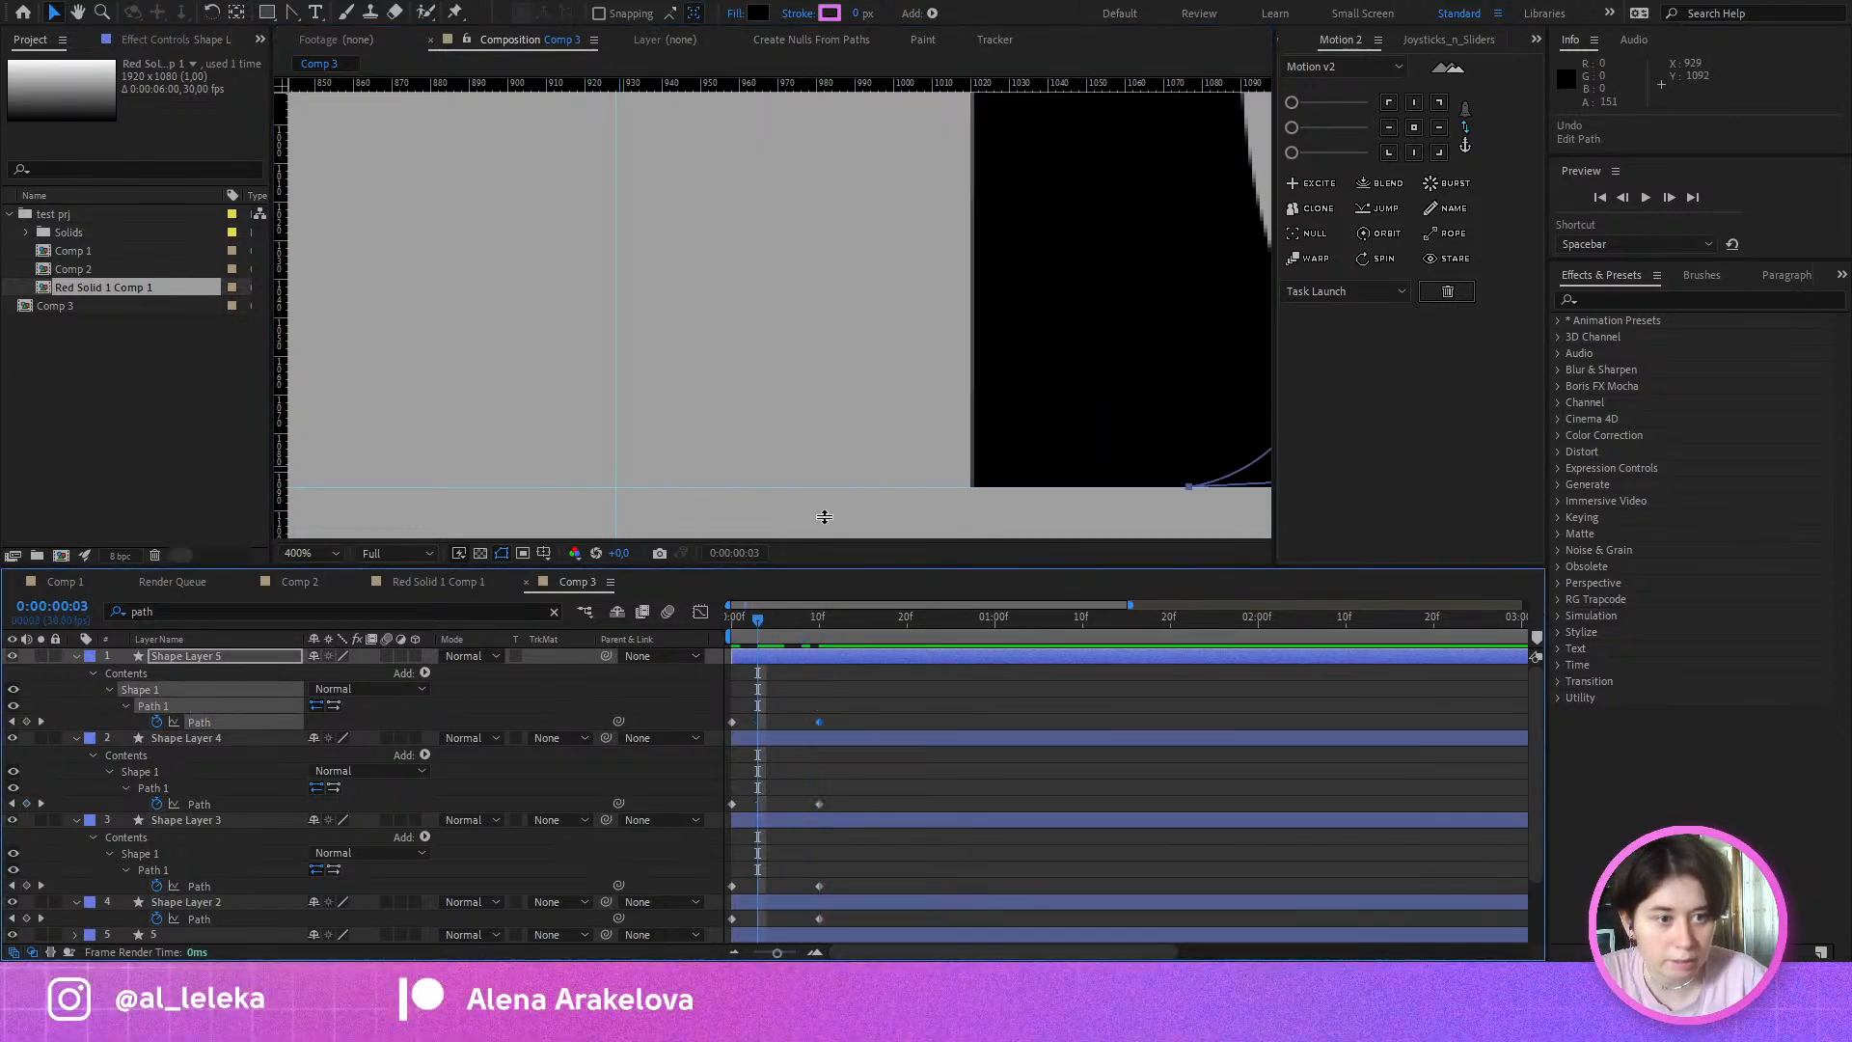
scroll(953, 324, "down", 2)
left_click_drag(1075, 295, 984, 336)
scroll(985, 320, "right", 2)
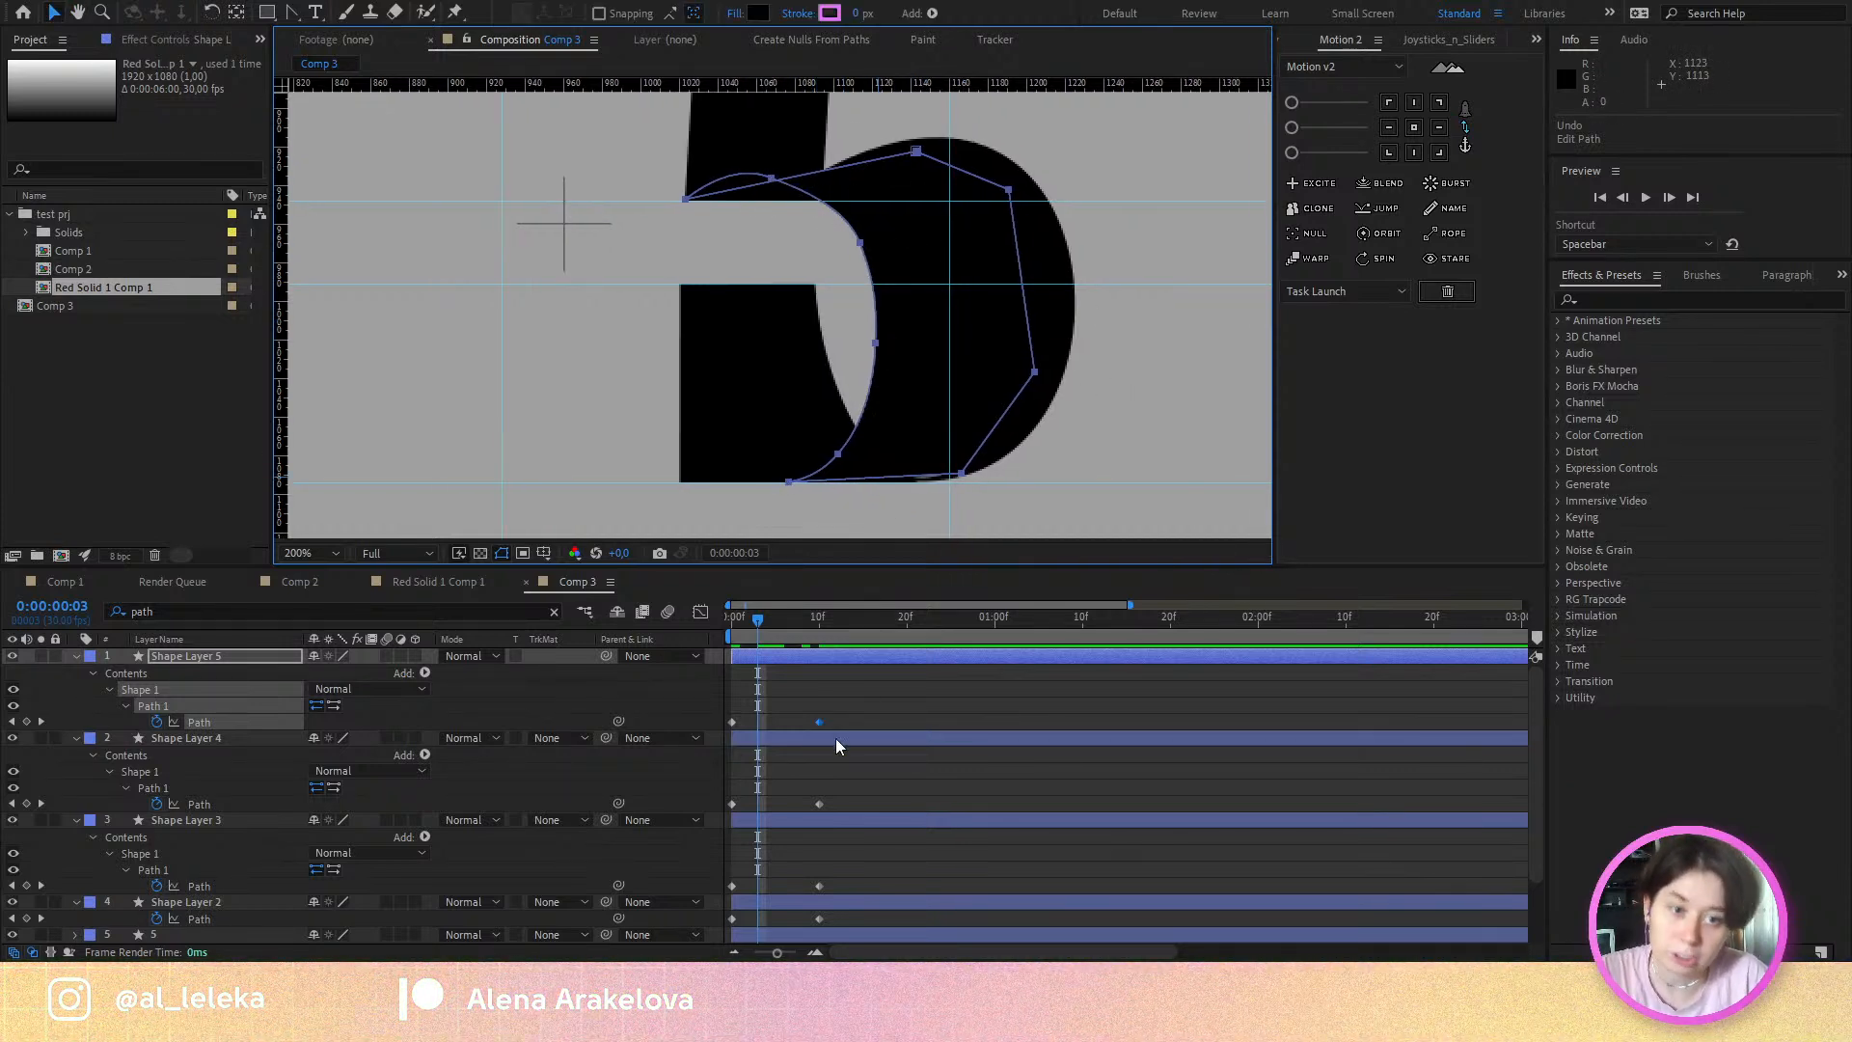
left_click_drag(757, 619, 714, 687)
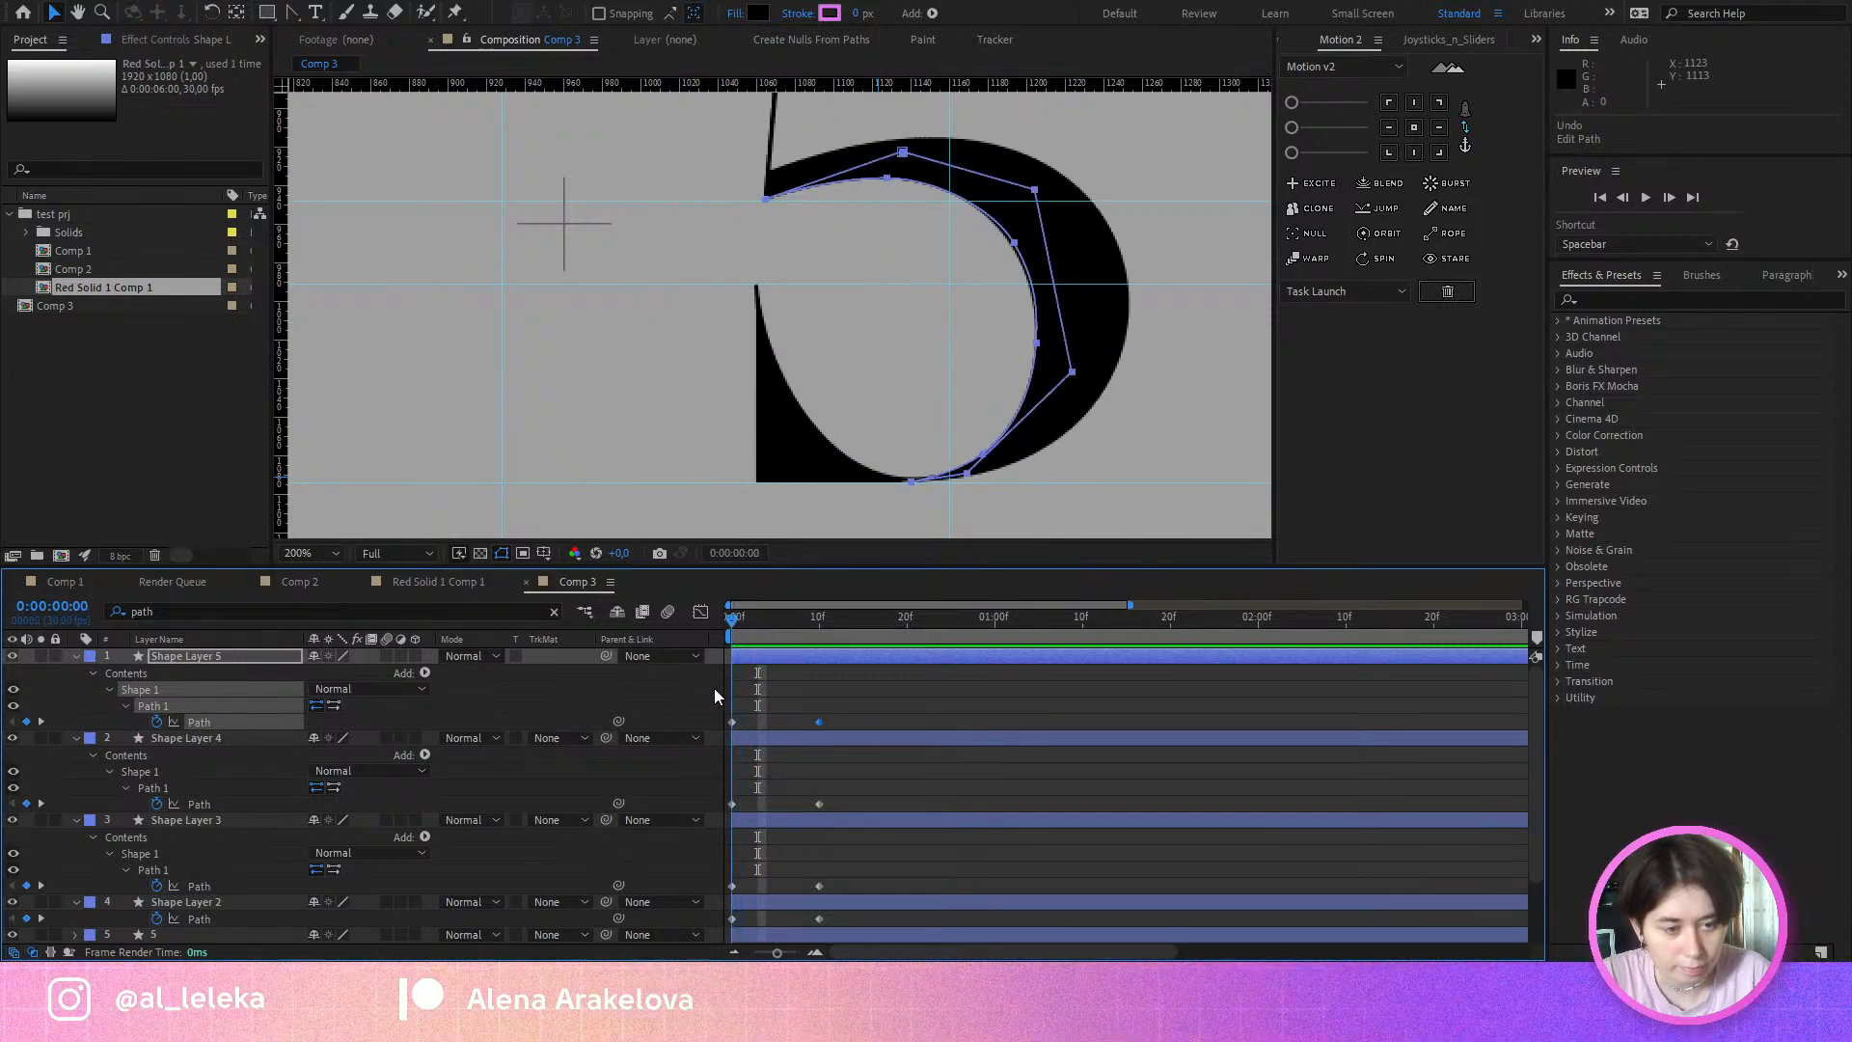
scroll(964, 502, "up", 3)
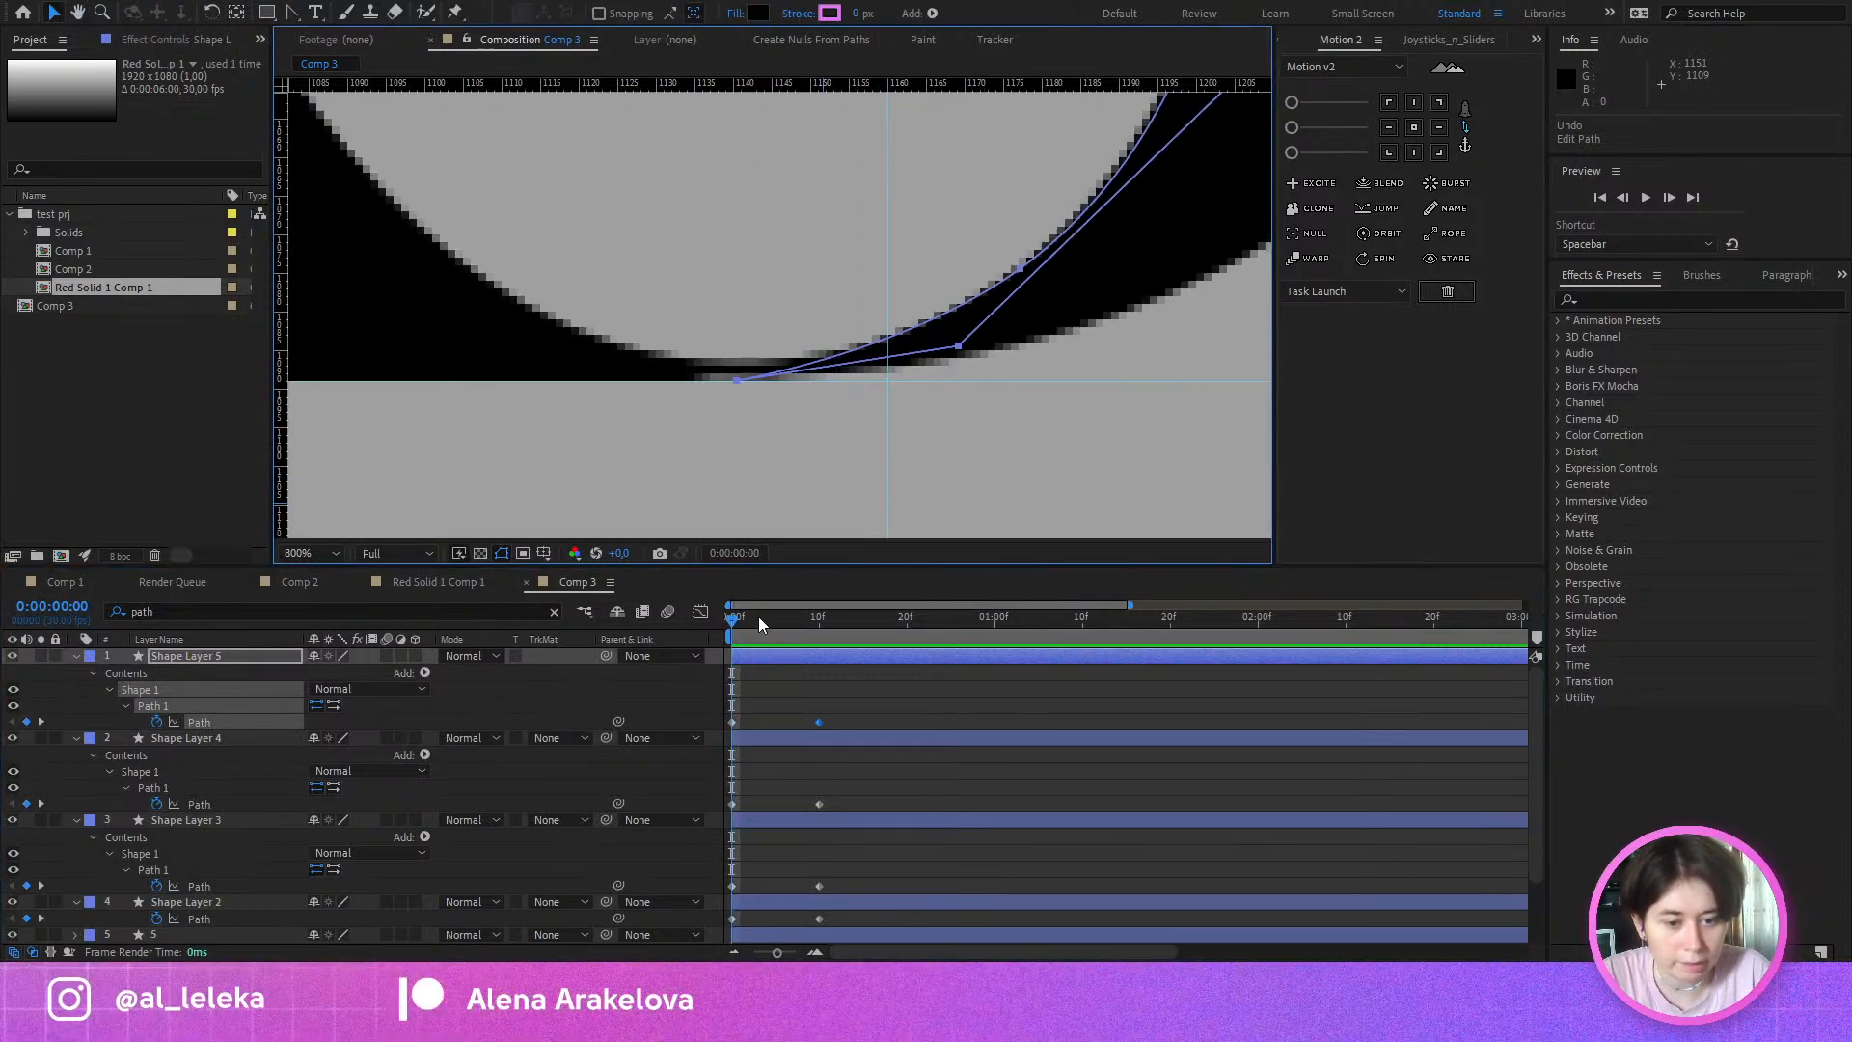
left_click_drag(758, 624, 787, 622)
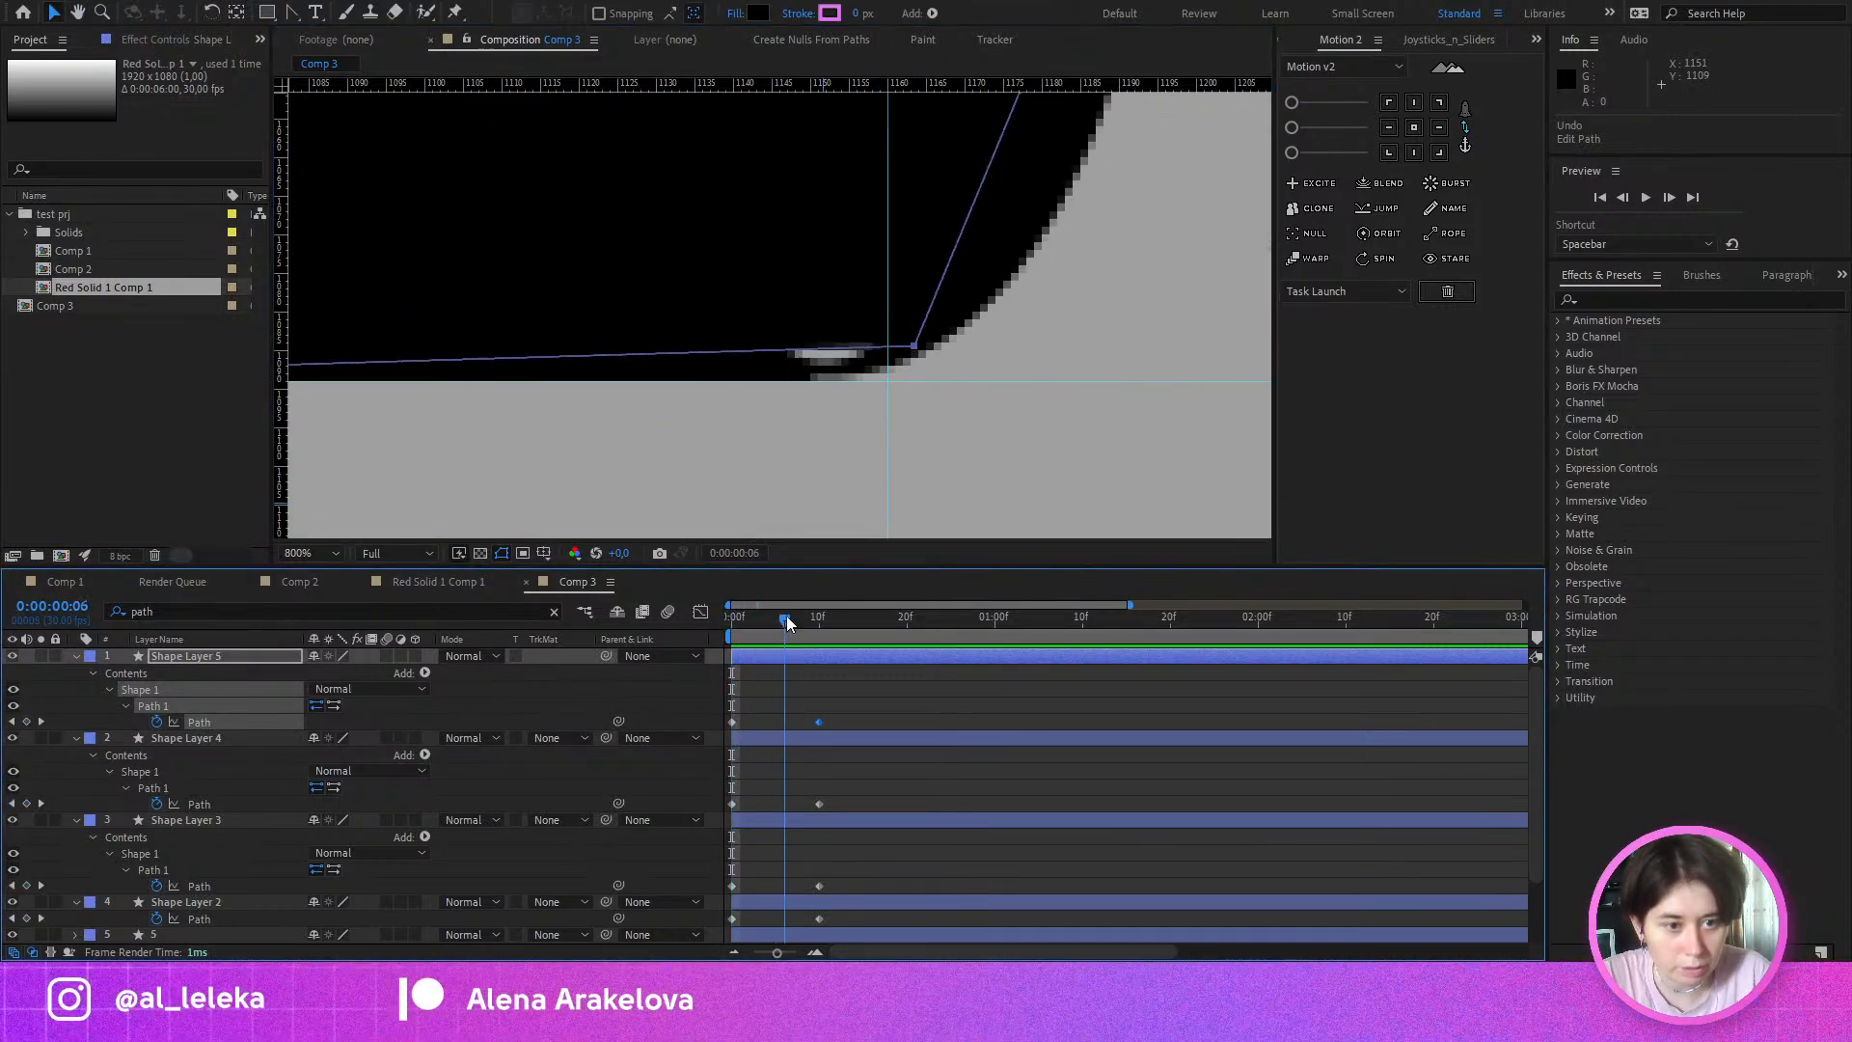
Step: Add a vertex on the bottom segment of Shape Layer 5's path, then delete the extra path keyframe at frame 6
left_click(291, 15)
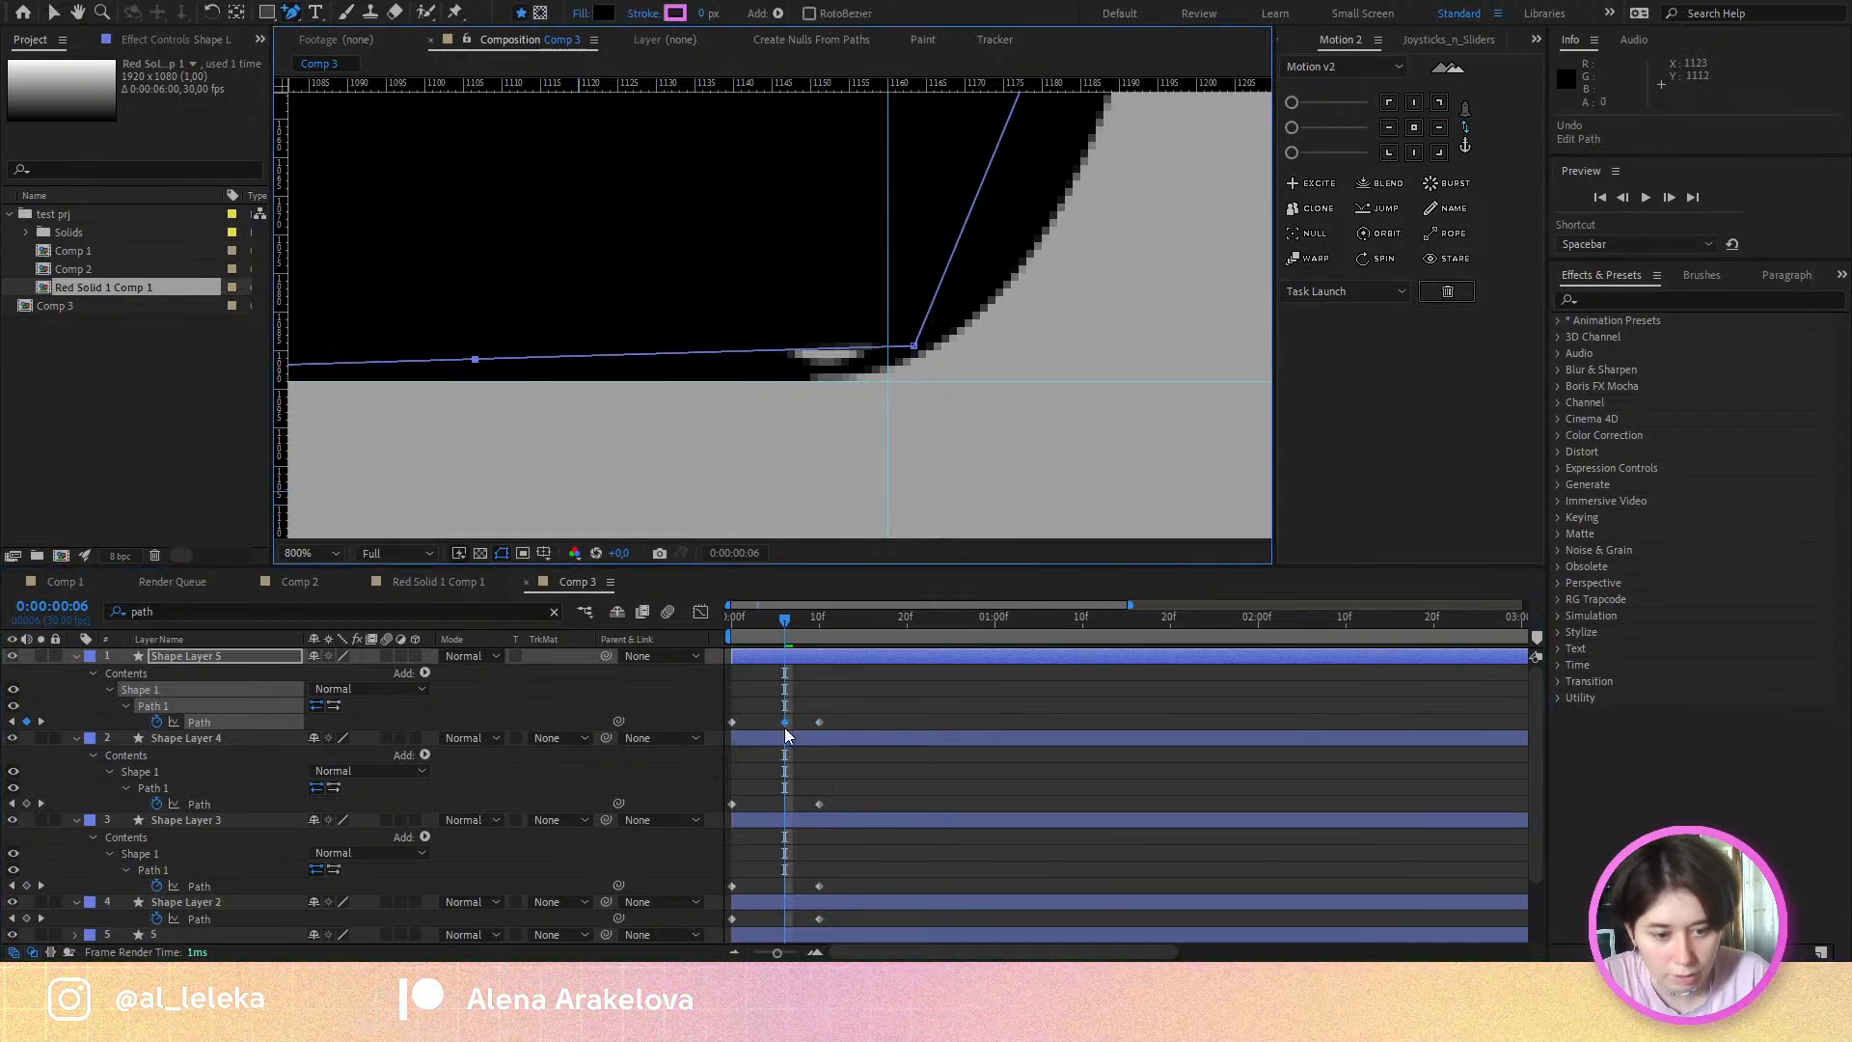
left_click(781, 724)
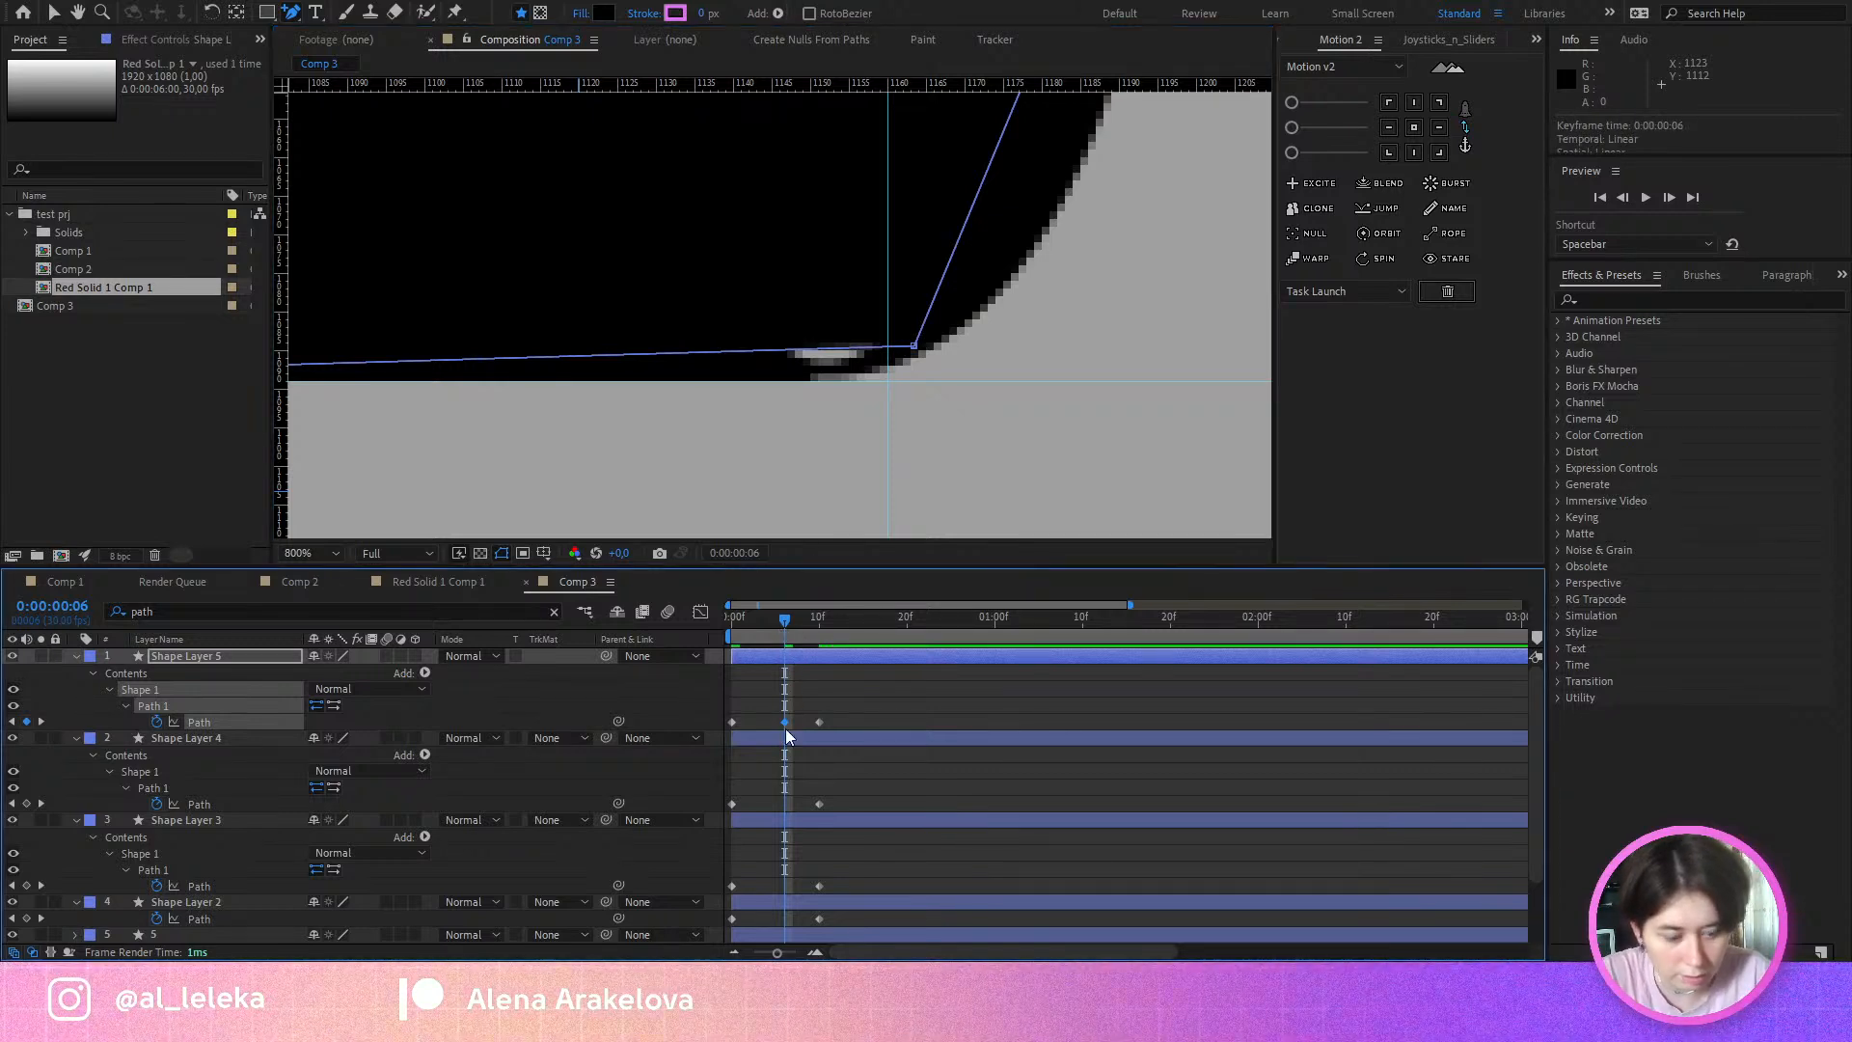
key("ctrl+z")
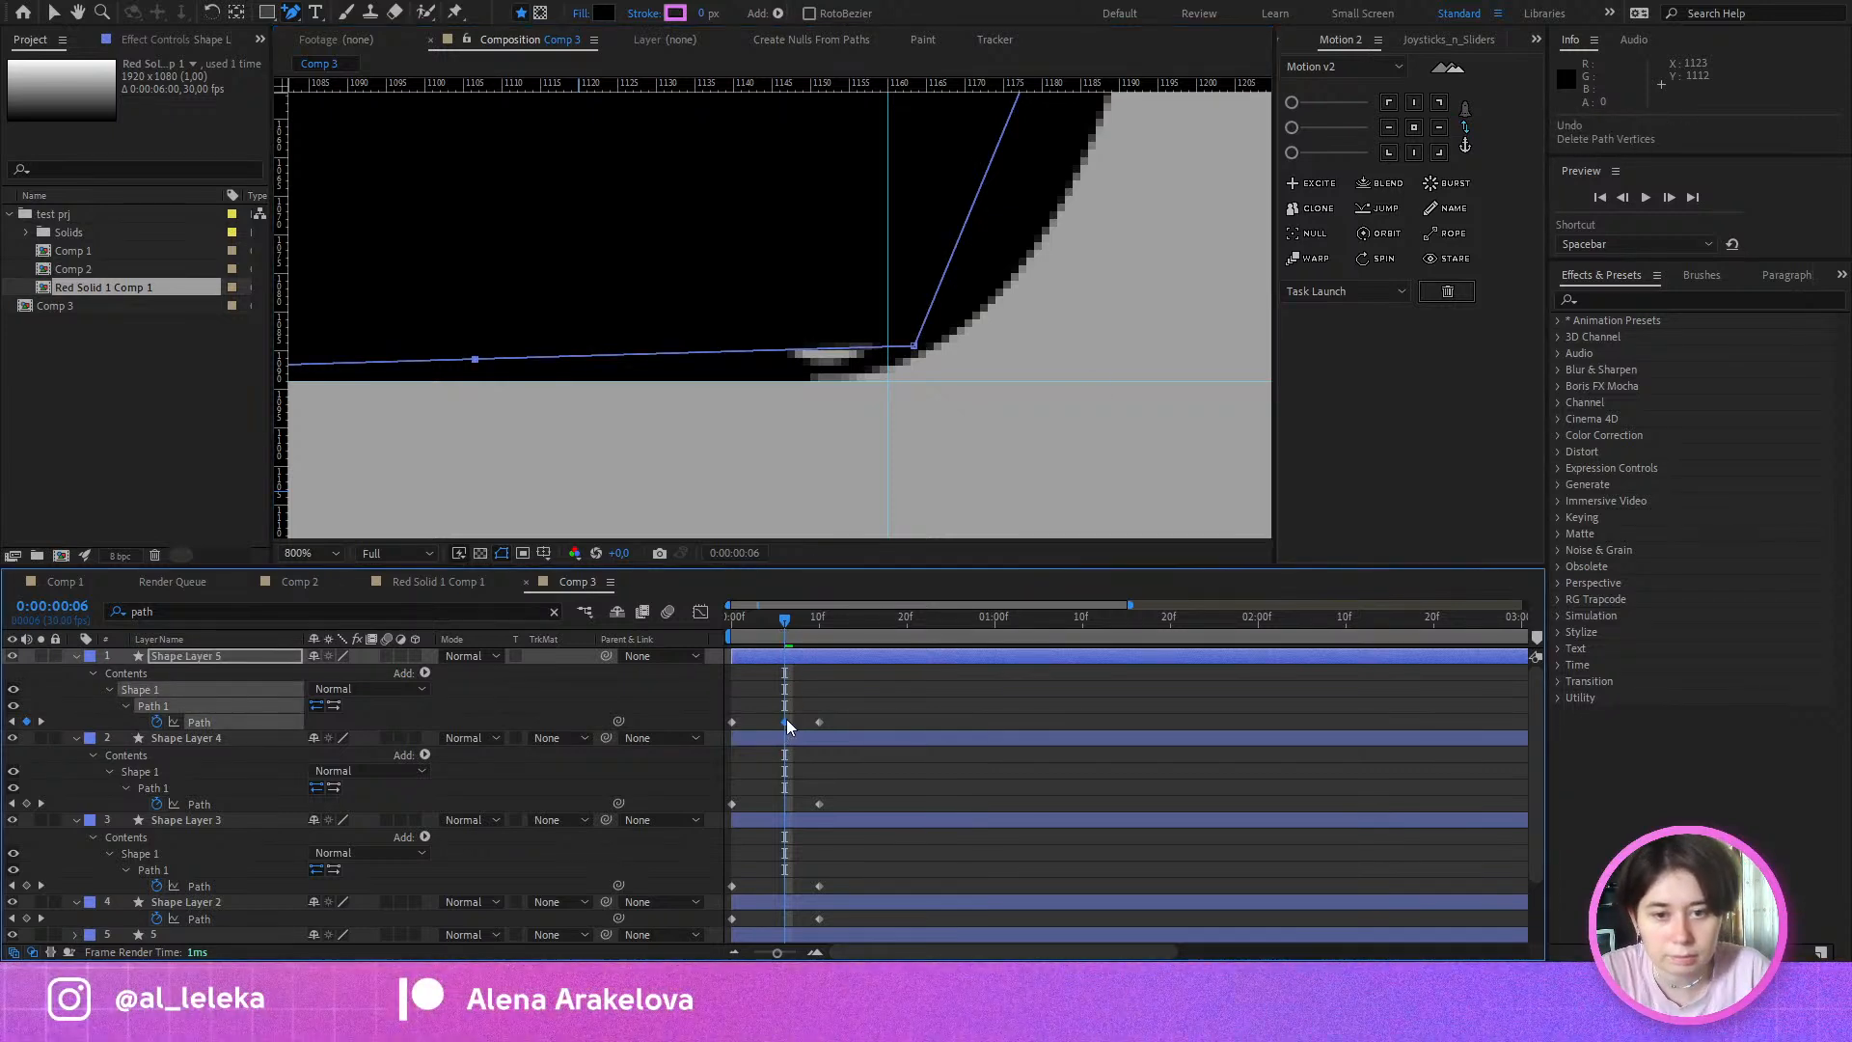
left_click_drag(762, 710, 801, 728)
key("Delete")
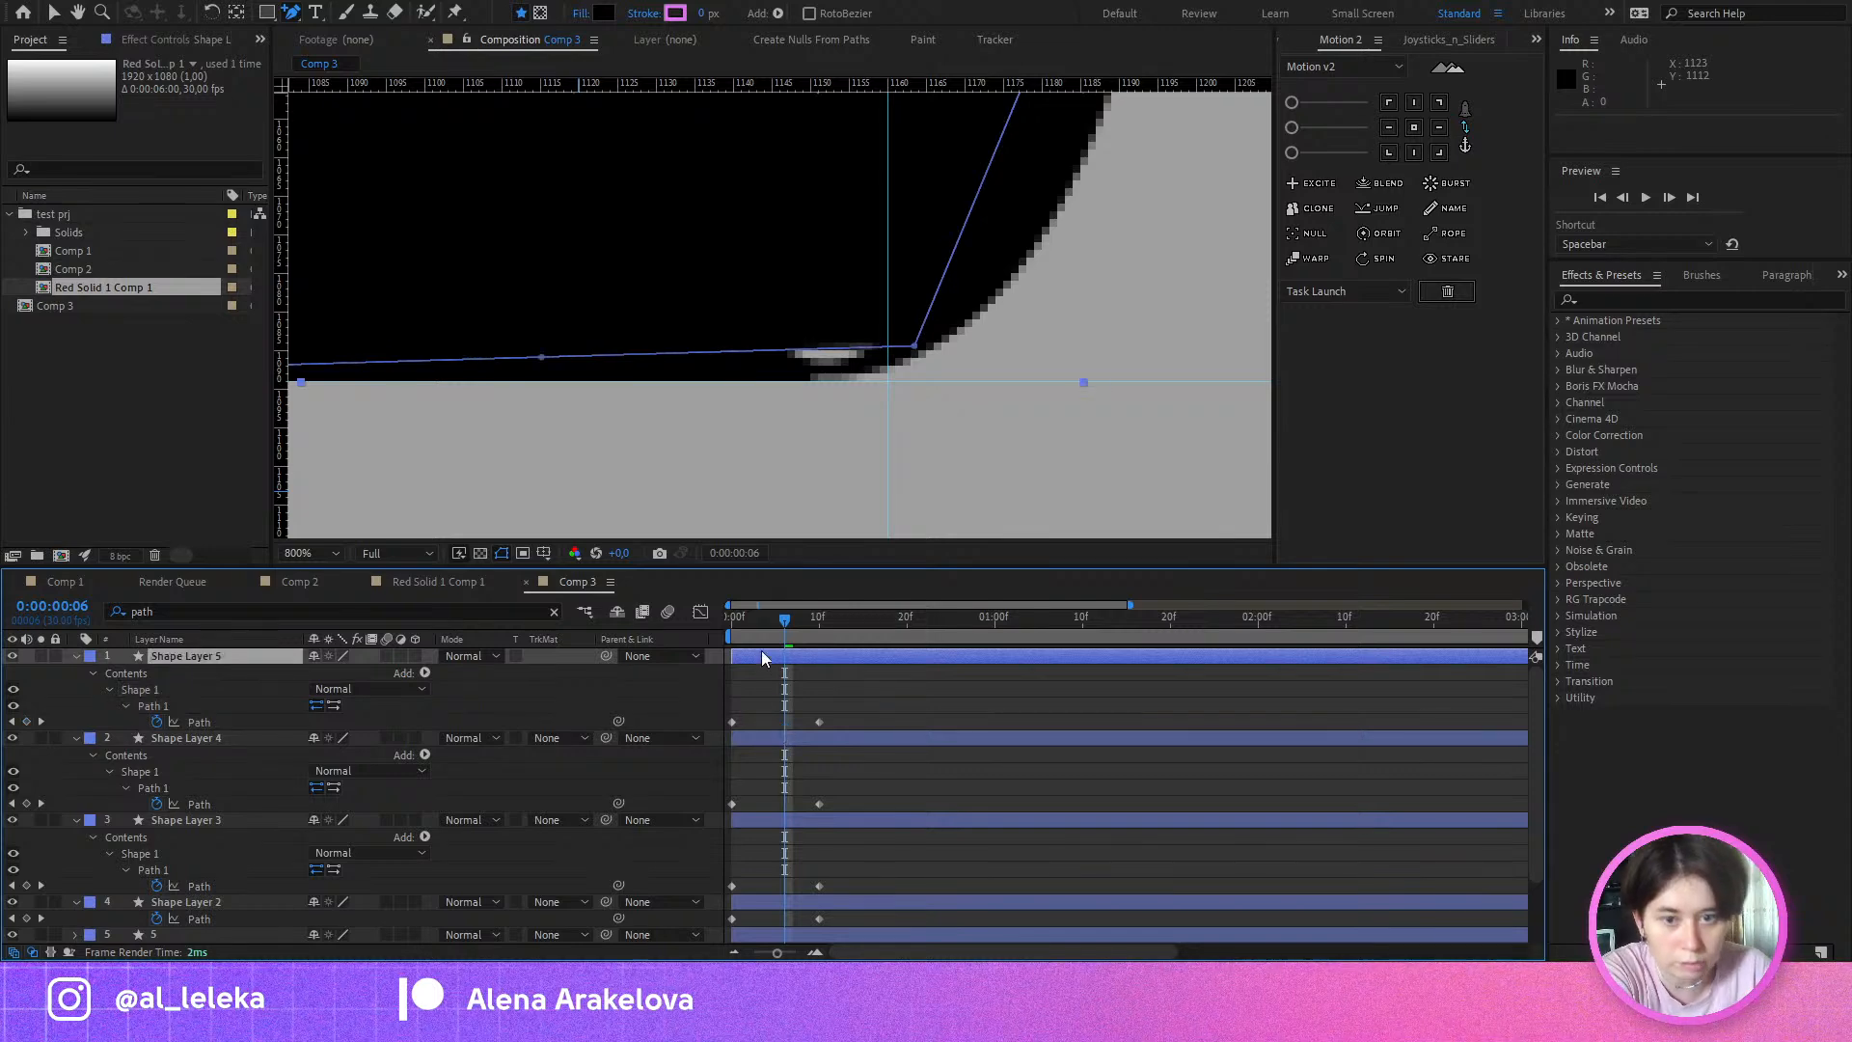
Step: At frame 0, move the added vertex down onto the baseline guide, right beside the bowl's lowest vertex
left_click_drag(741, 623, 690, 626)
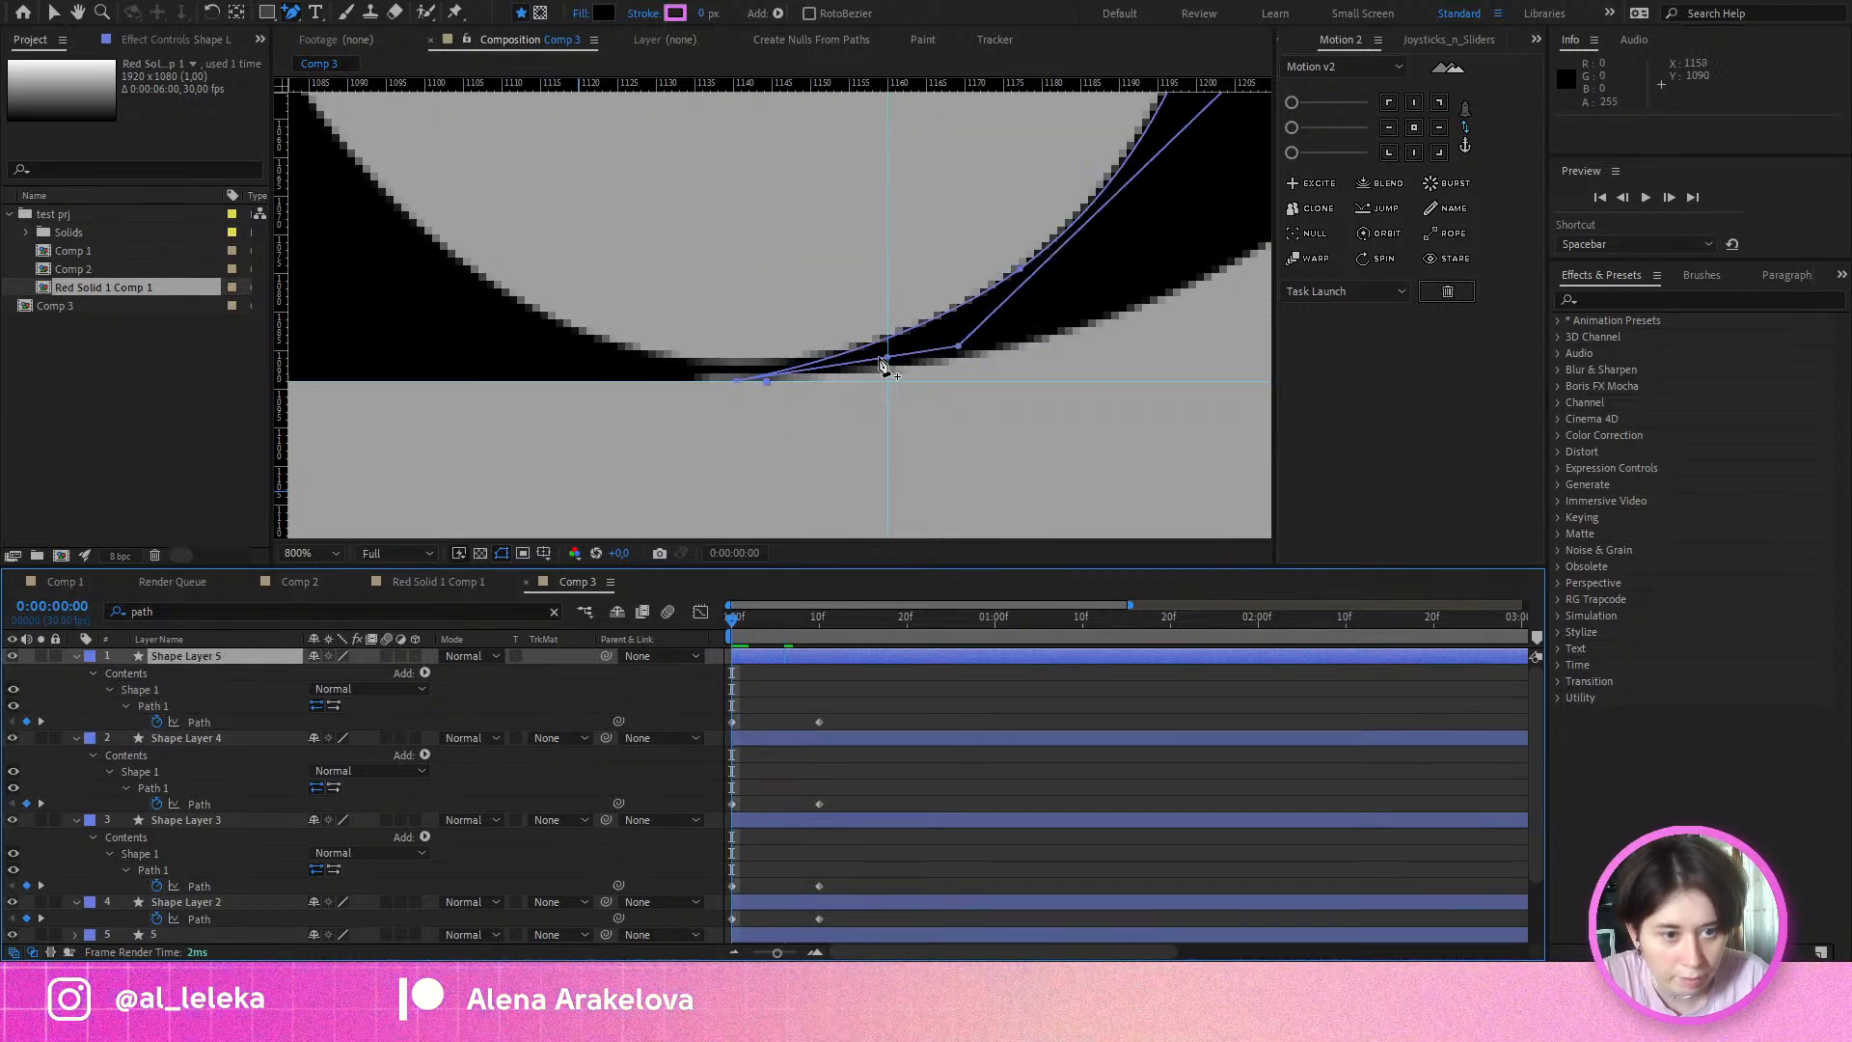
key("v")
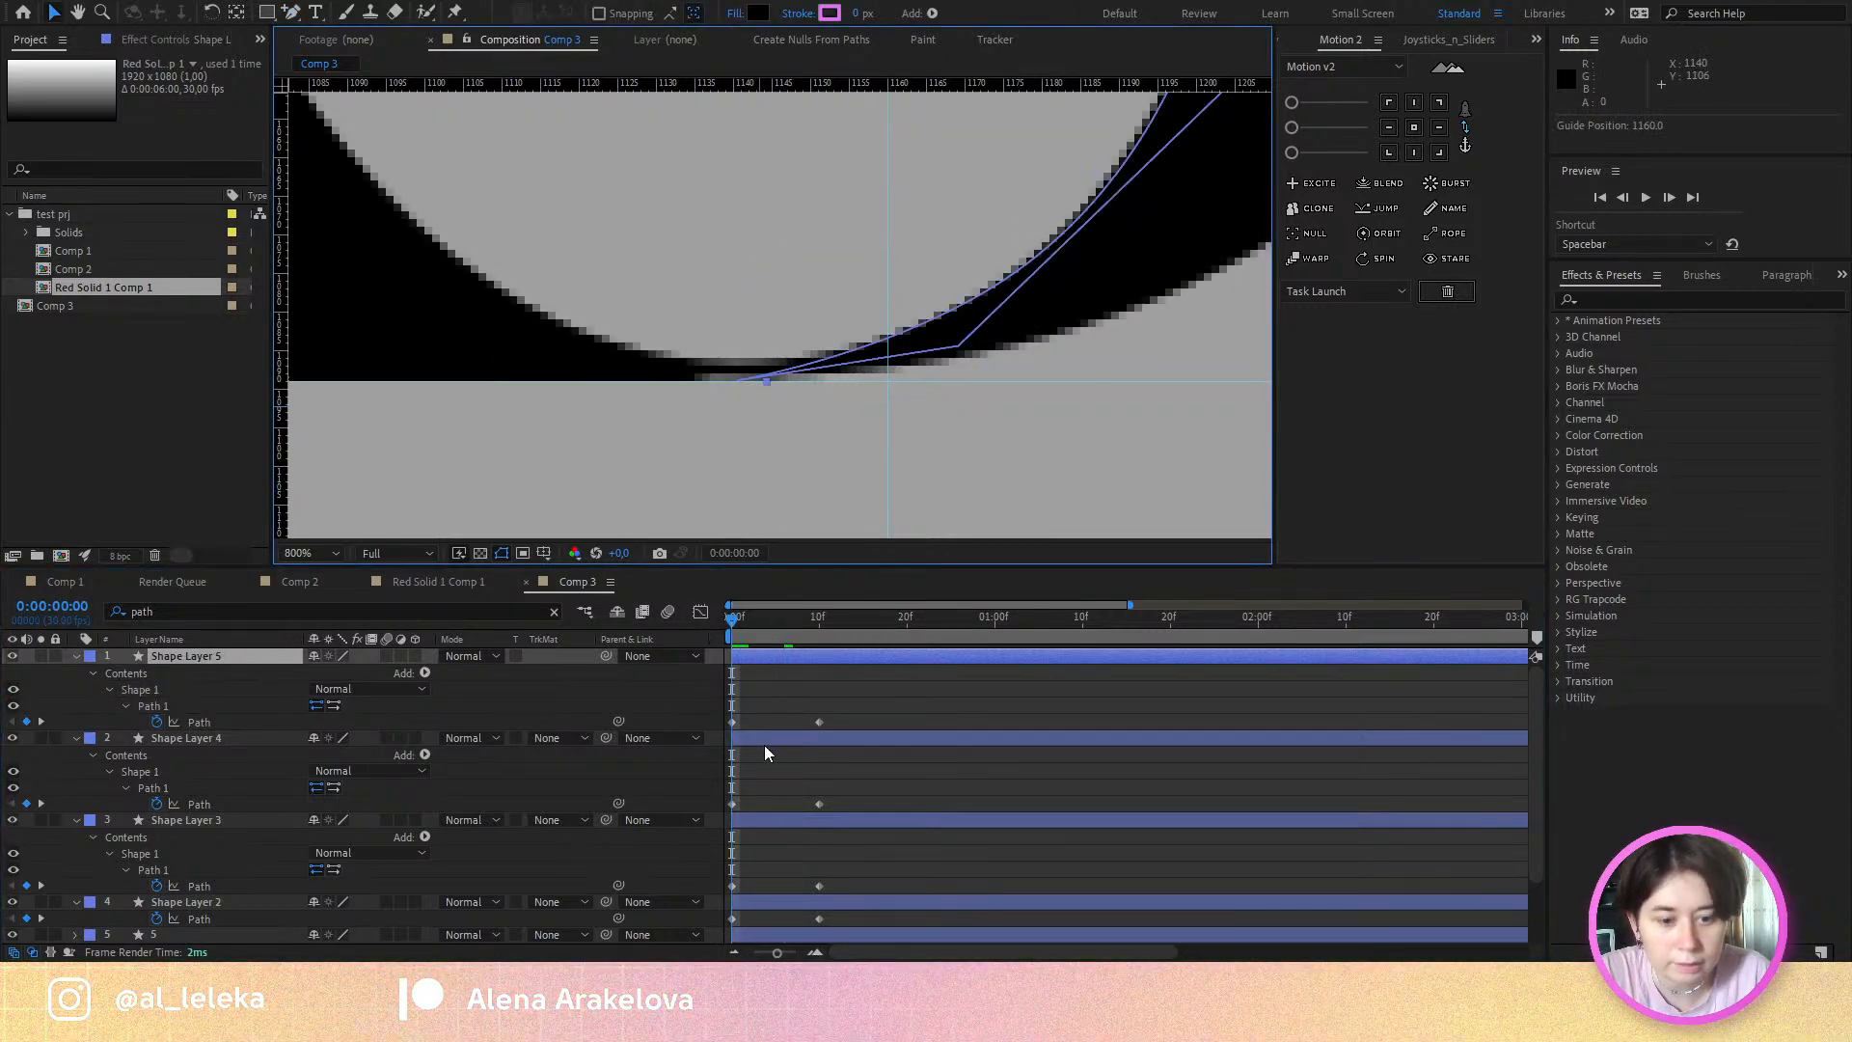
left_click(732, 721)
left_click(885, 357)
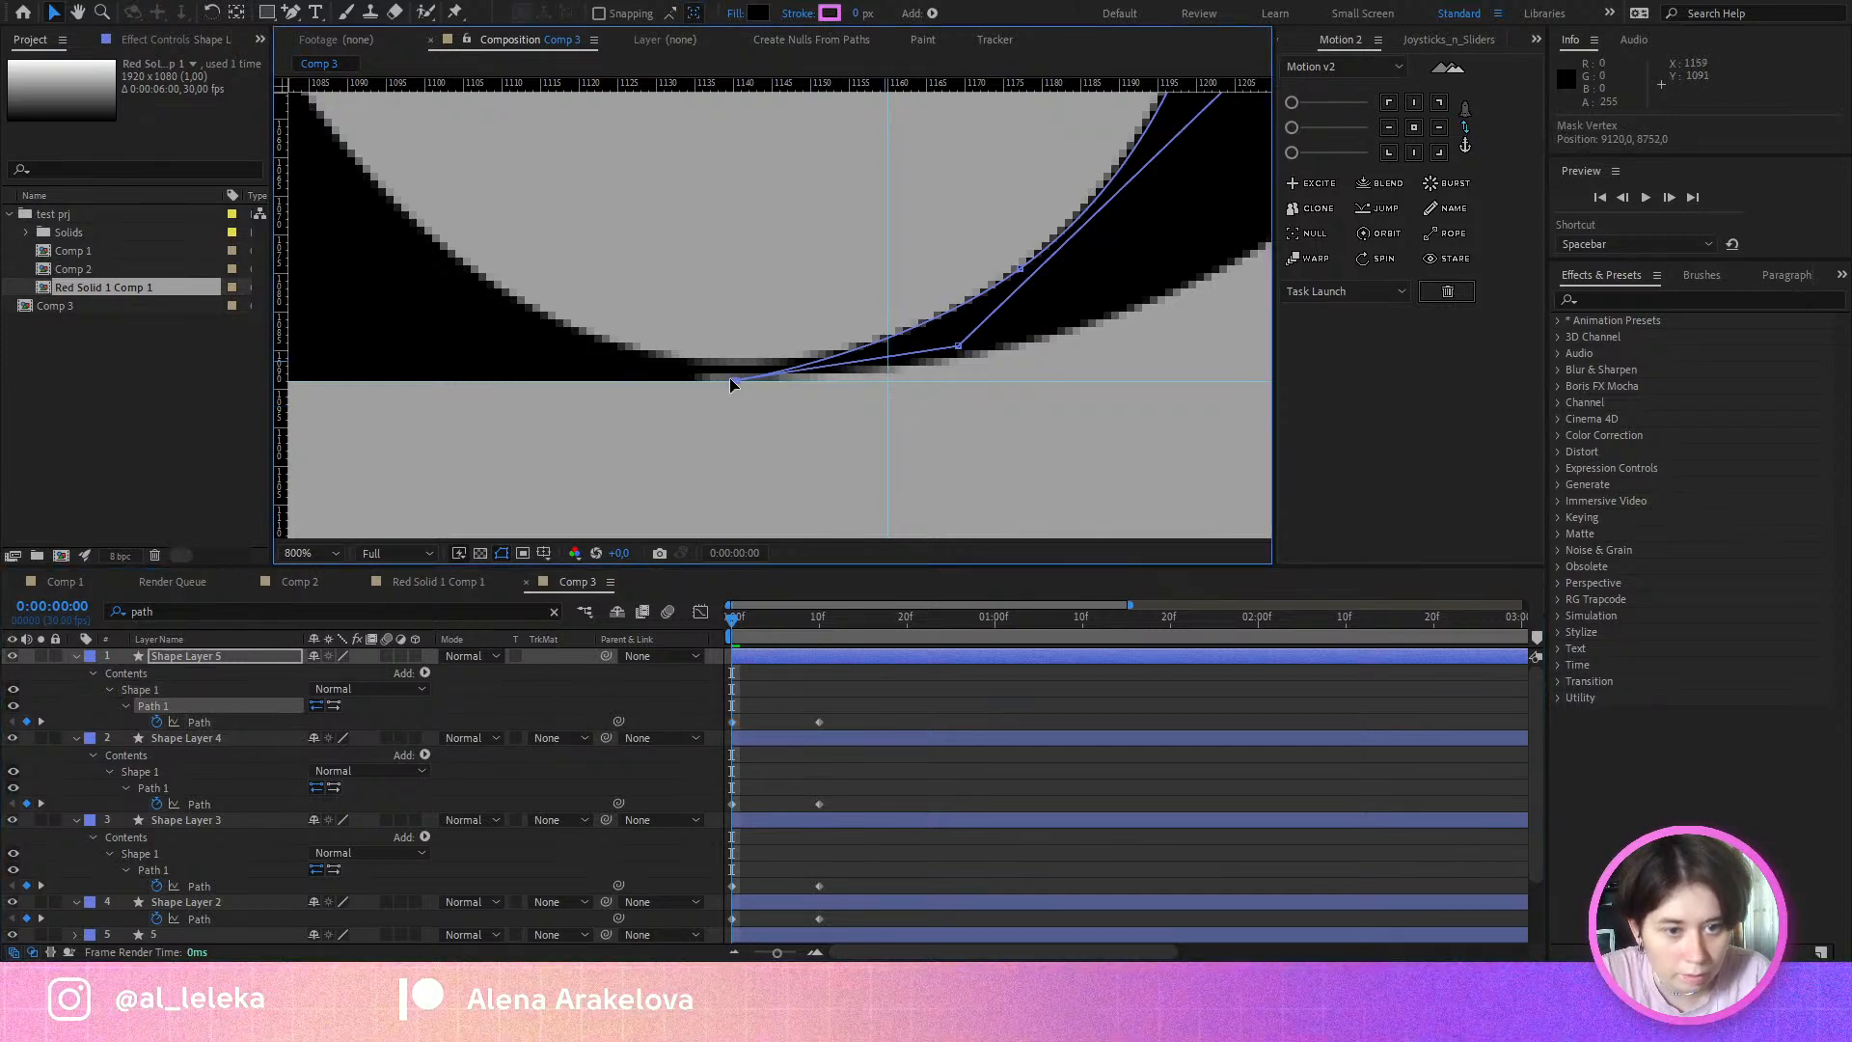
left_click_drag(729, 378, 766, 382)
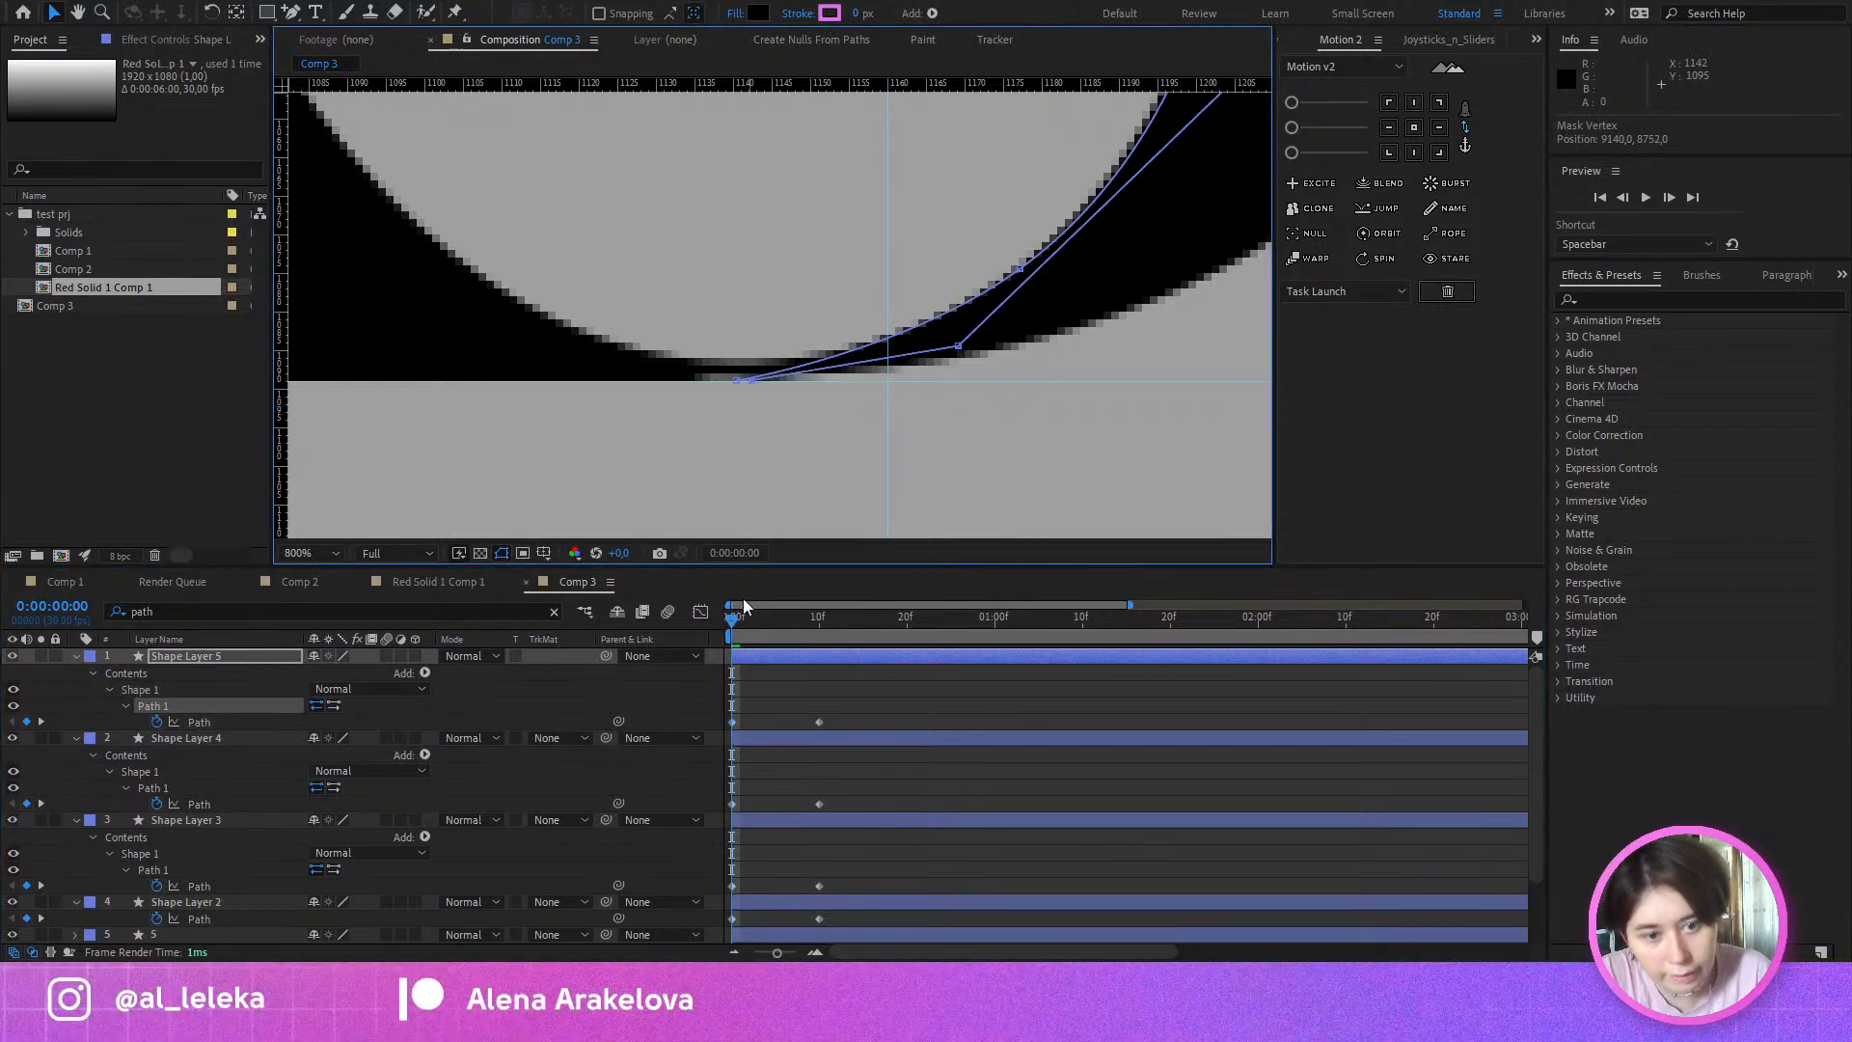
Step: At frame 10, move the added vertex to the corner where the baseline guide meets the right guide
left_click_drag(772, 614, 822, 627)
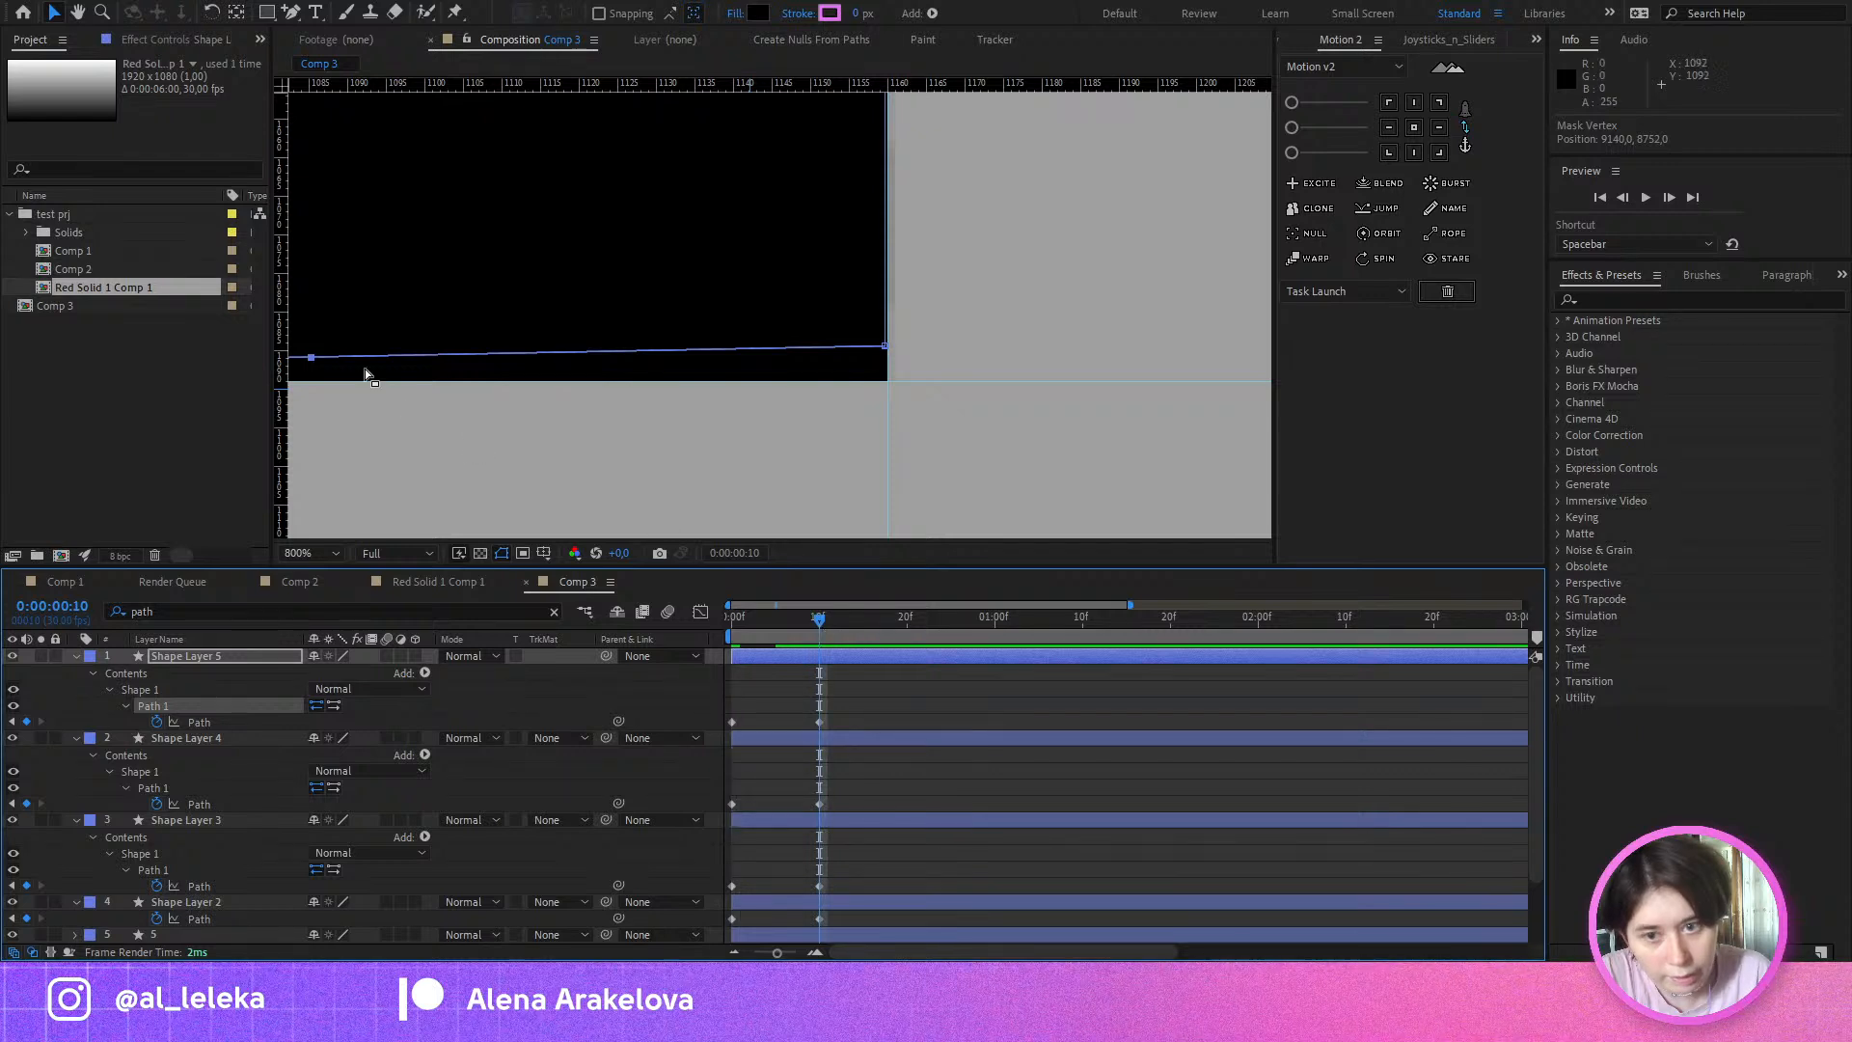
left_click_drag(310, 358, 888, 382)
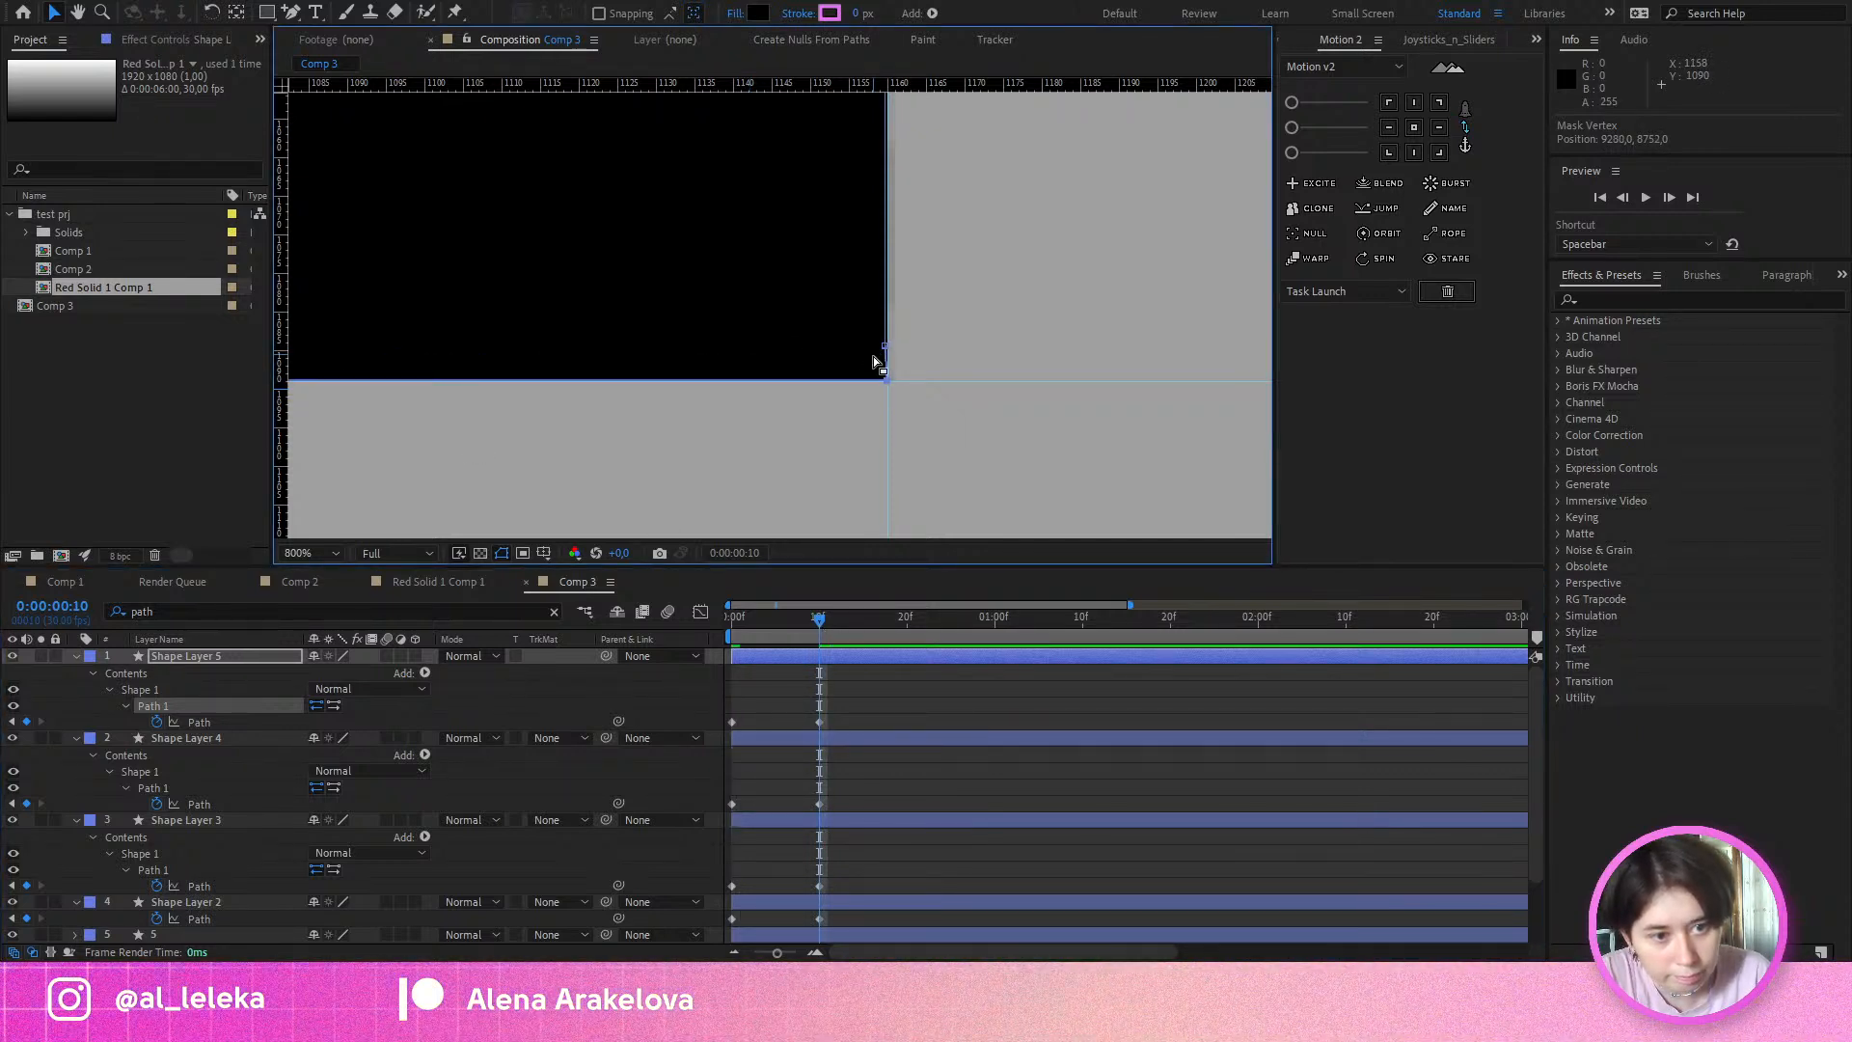
scroll(882, 349, "up", 1)
scroll(895, 344, "down", 3)
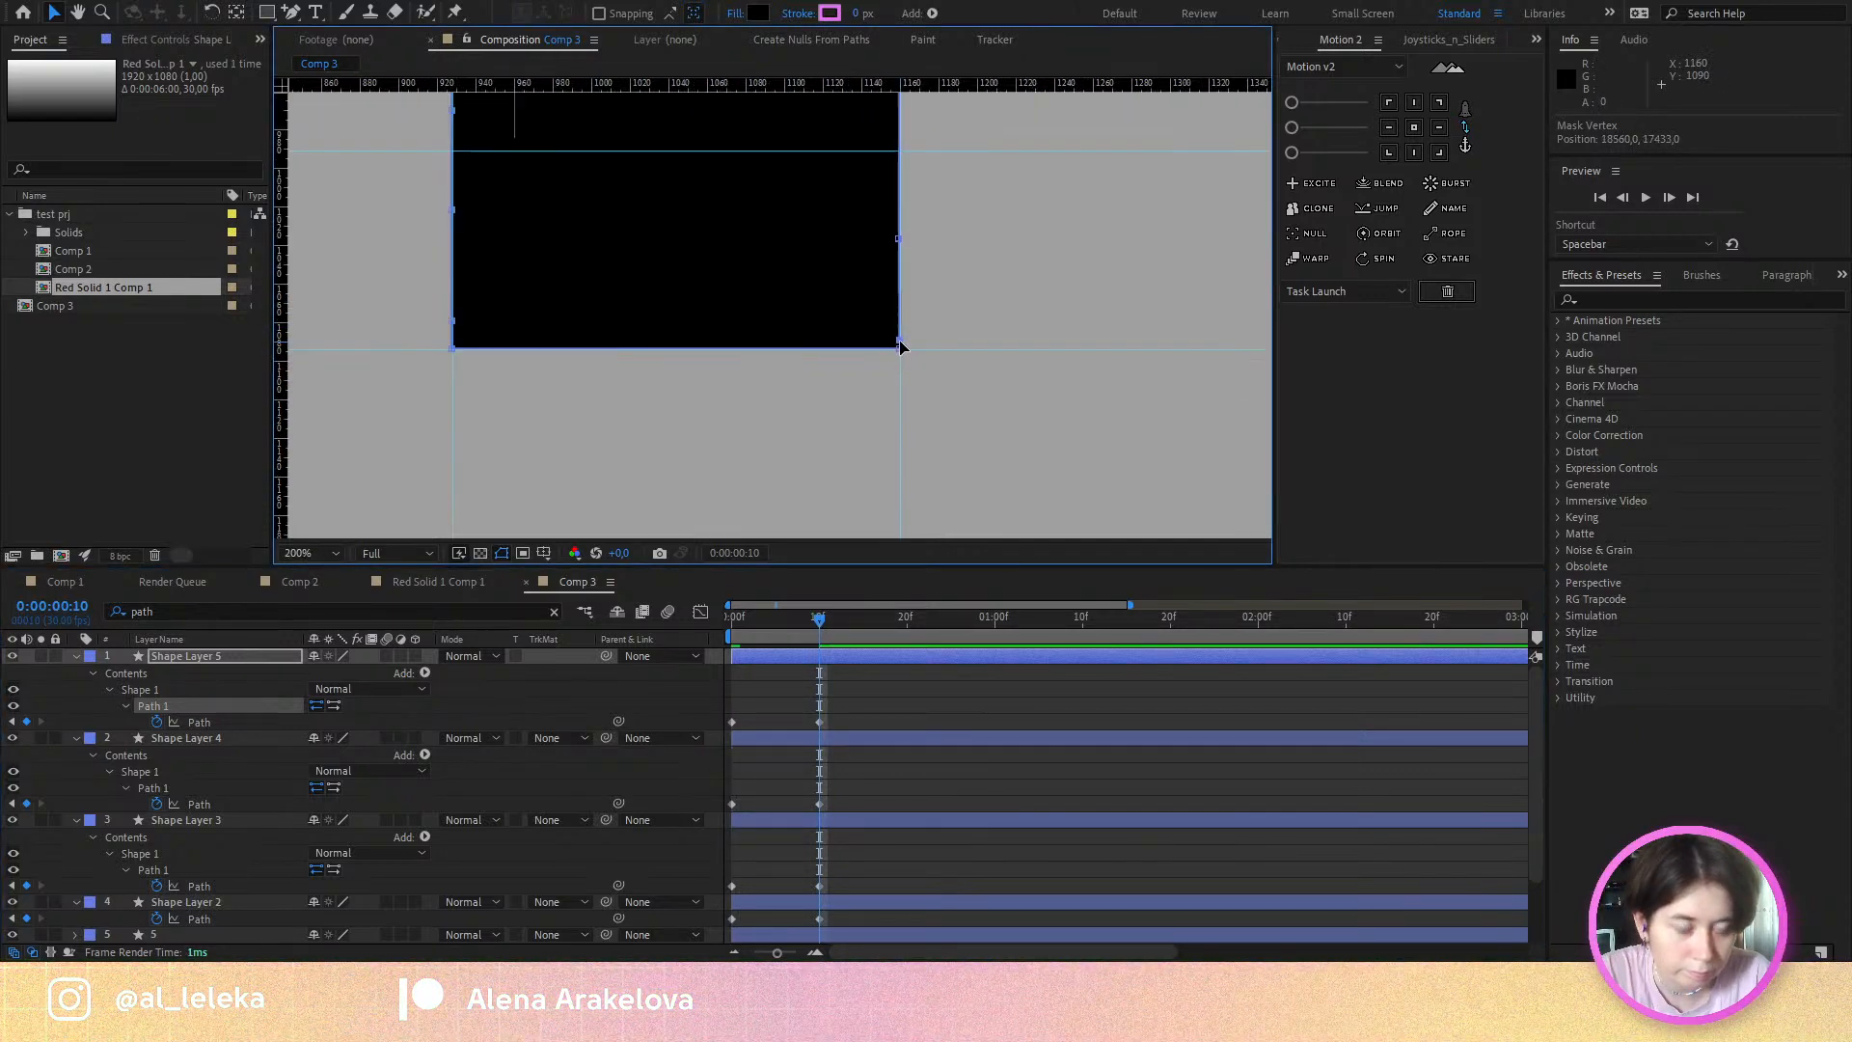
scroll(898, 344, "up", 3)
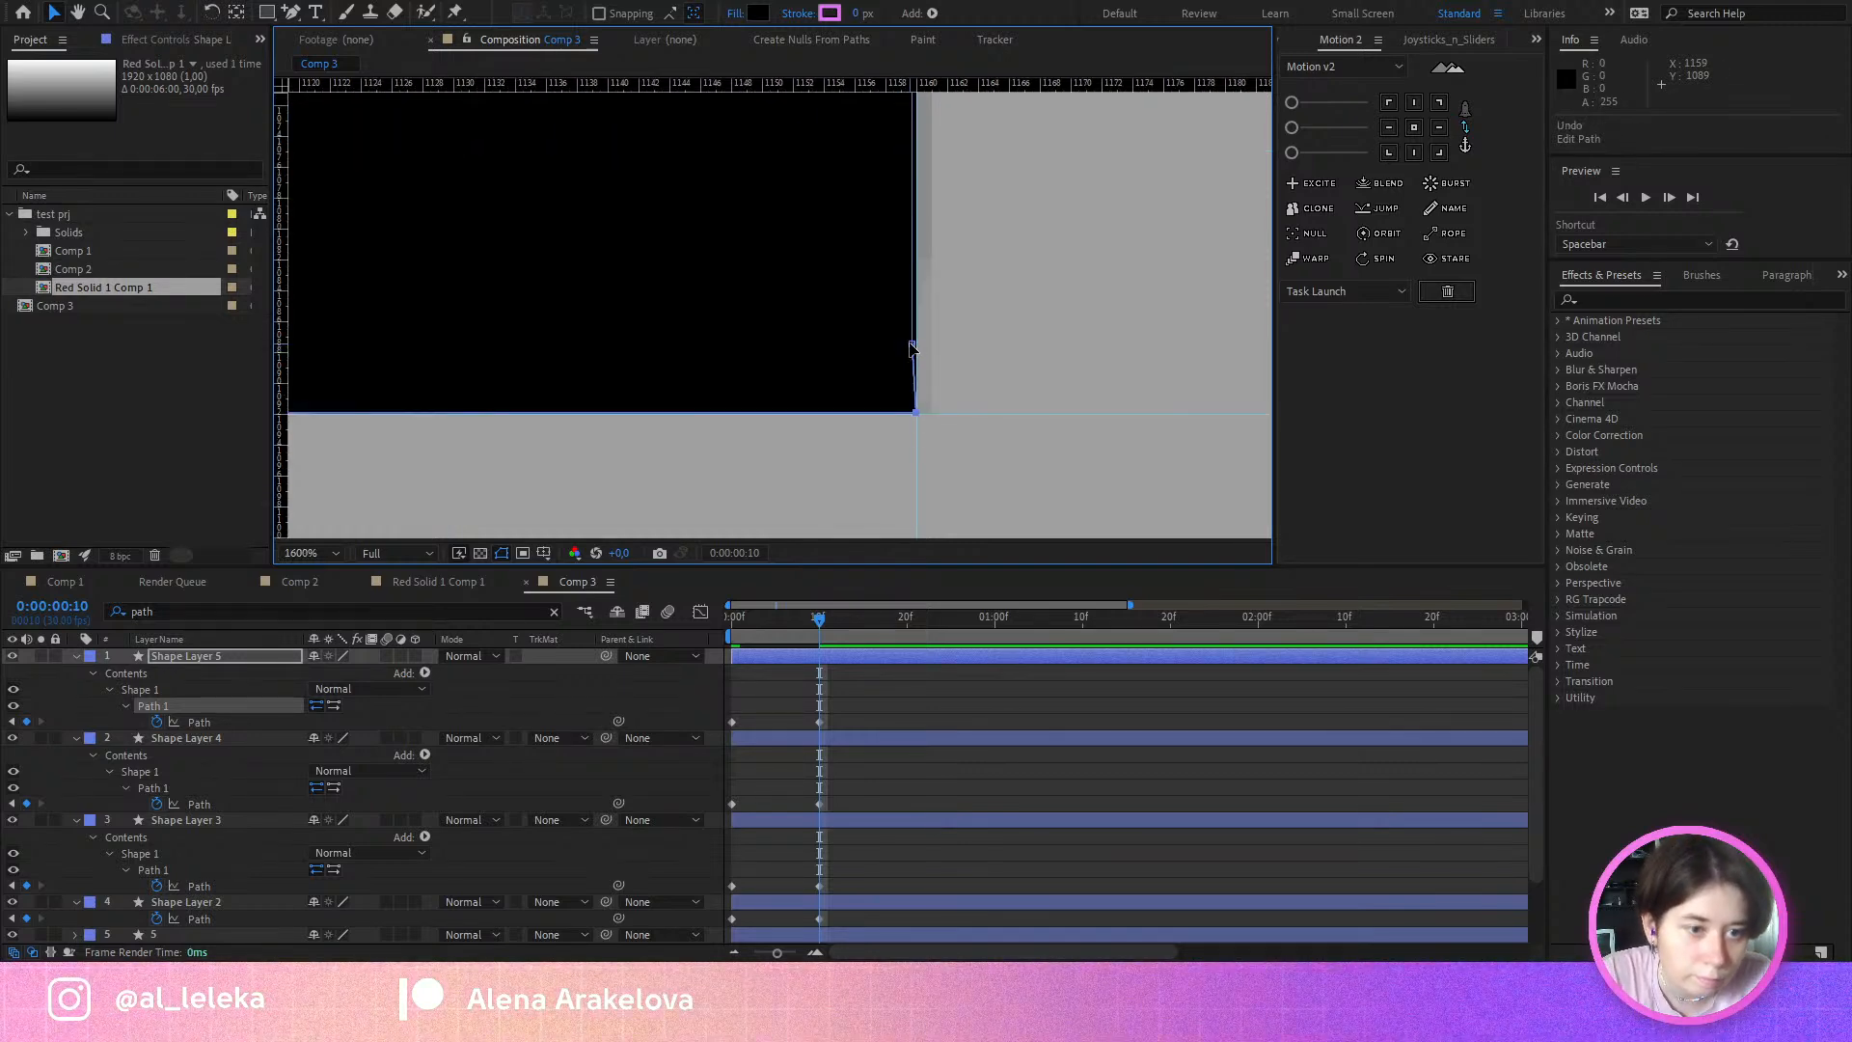
scroll(912, 347, "down", 3)
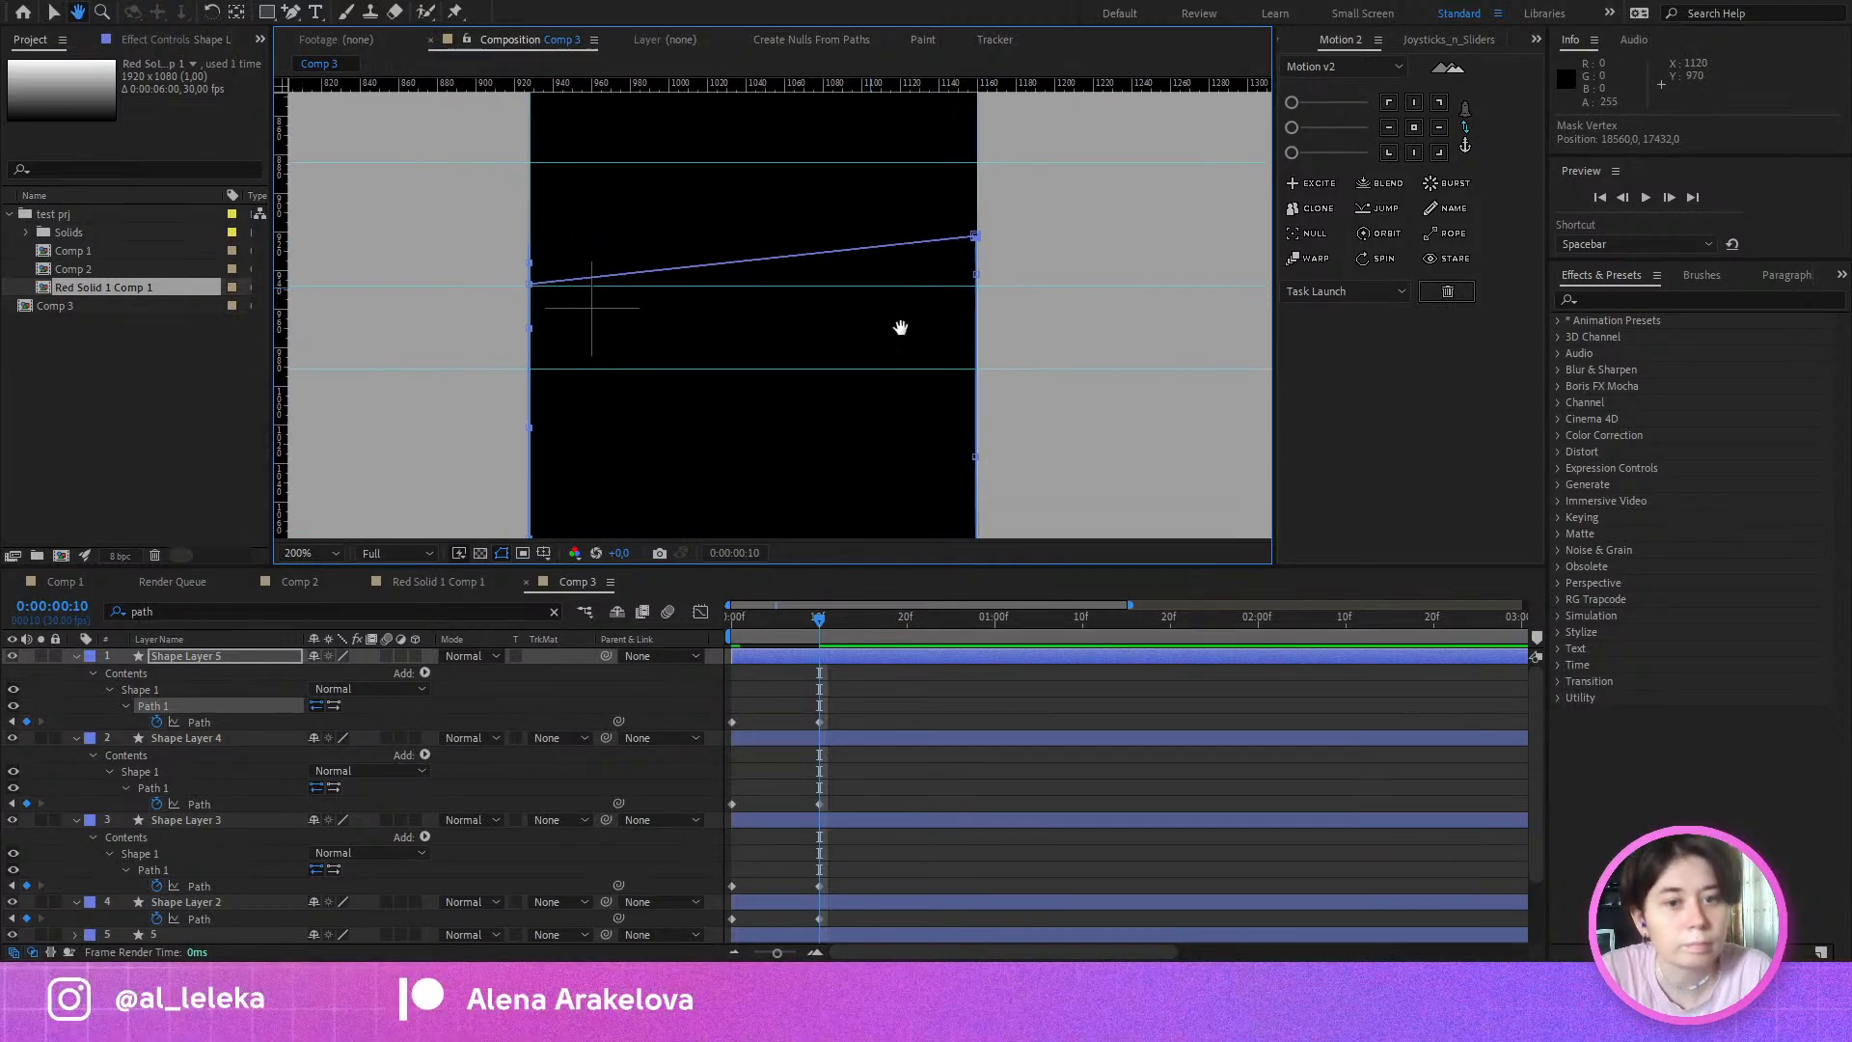
Step: Review the whole numeral's morph at frames 0, 5 and 10, with all paths deselected
scroll(899, 328, "down", 1)
left_click_drag(815, 631, 709, 636)
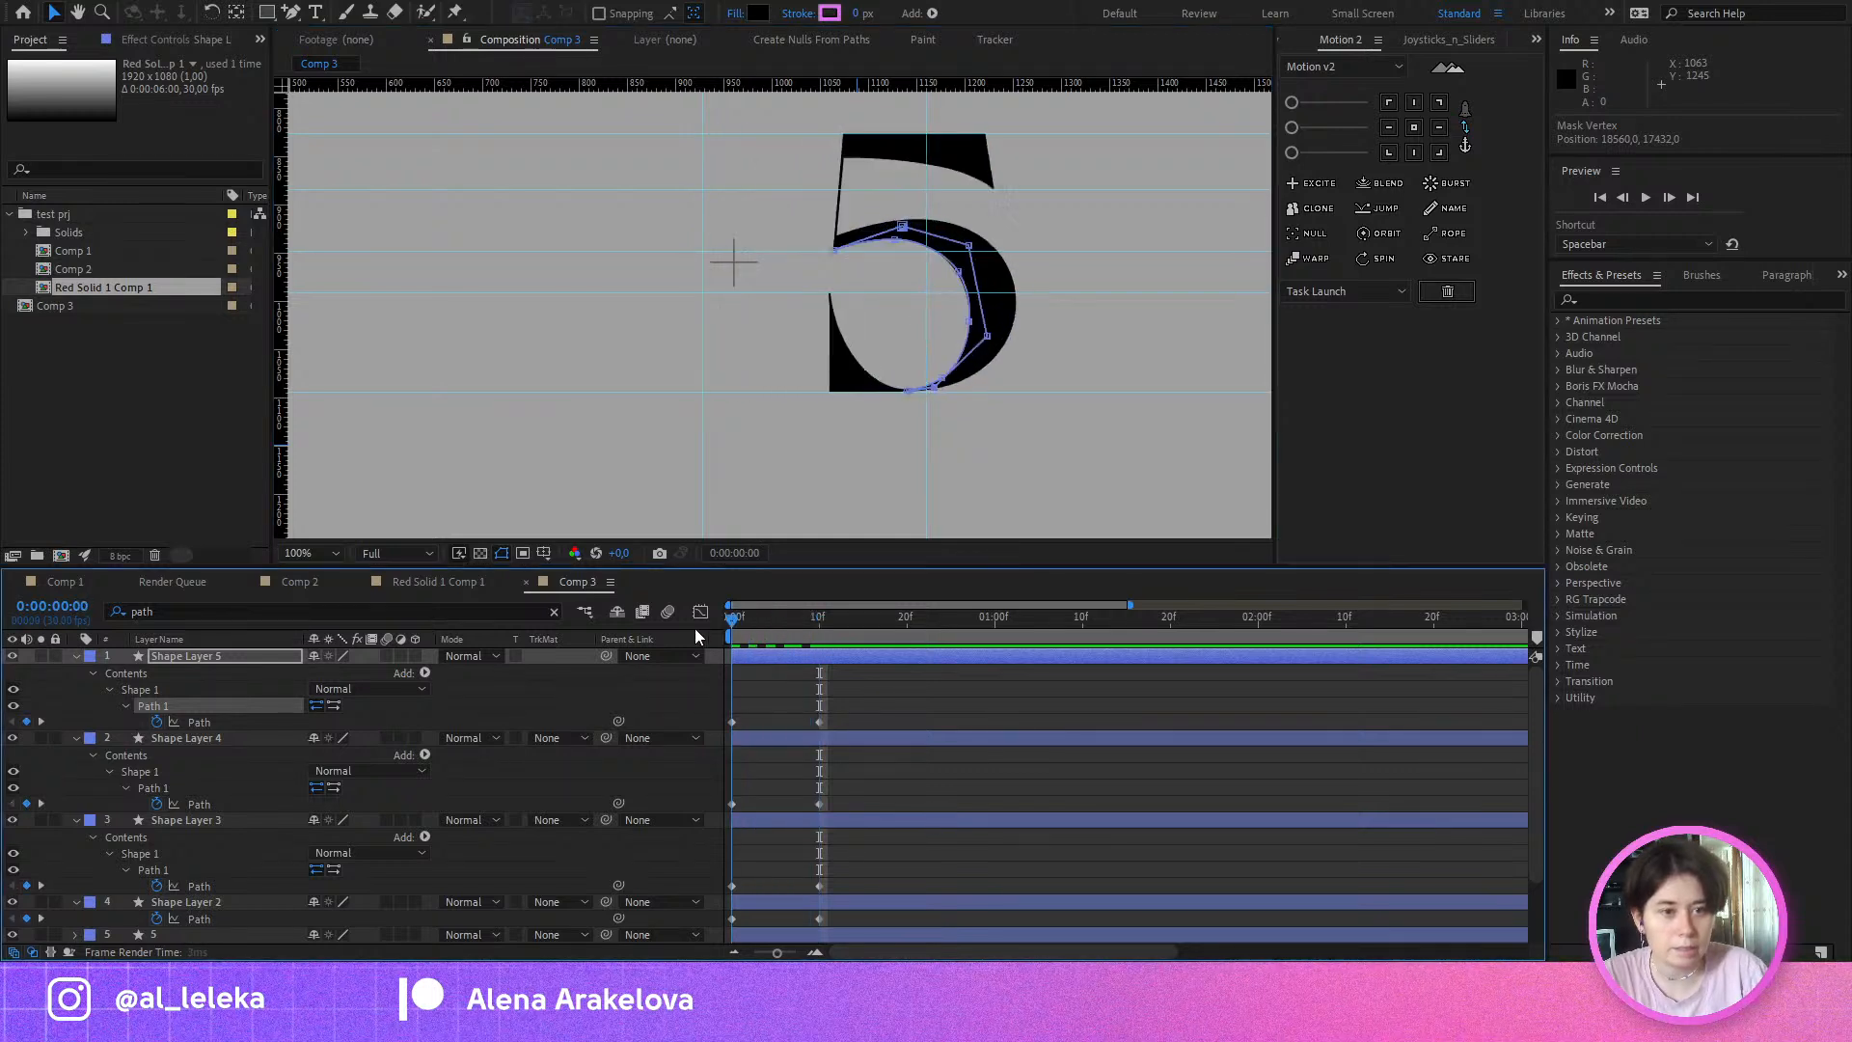
left_click(842, 703)
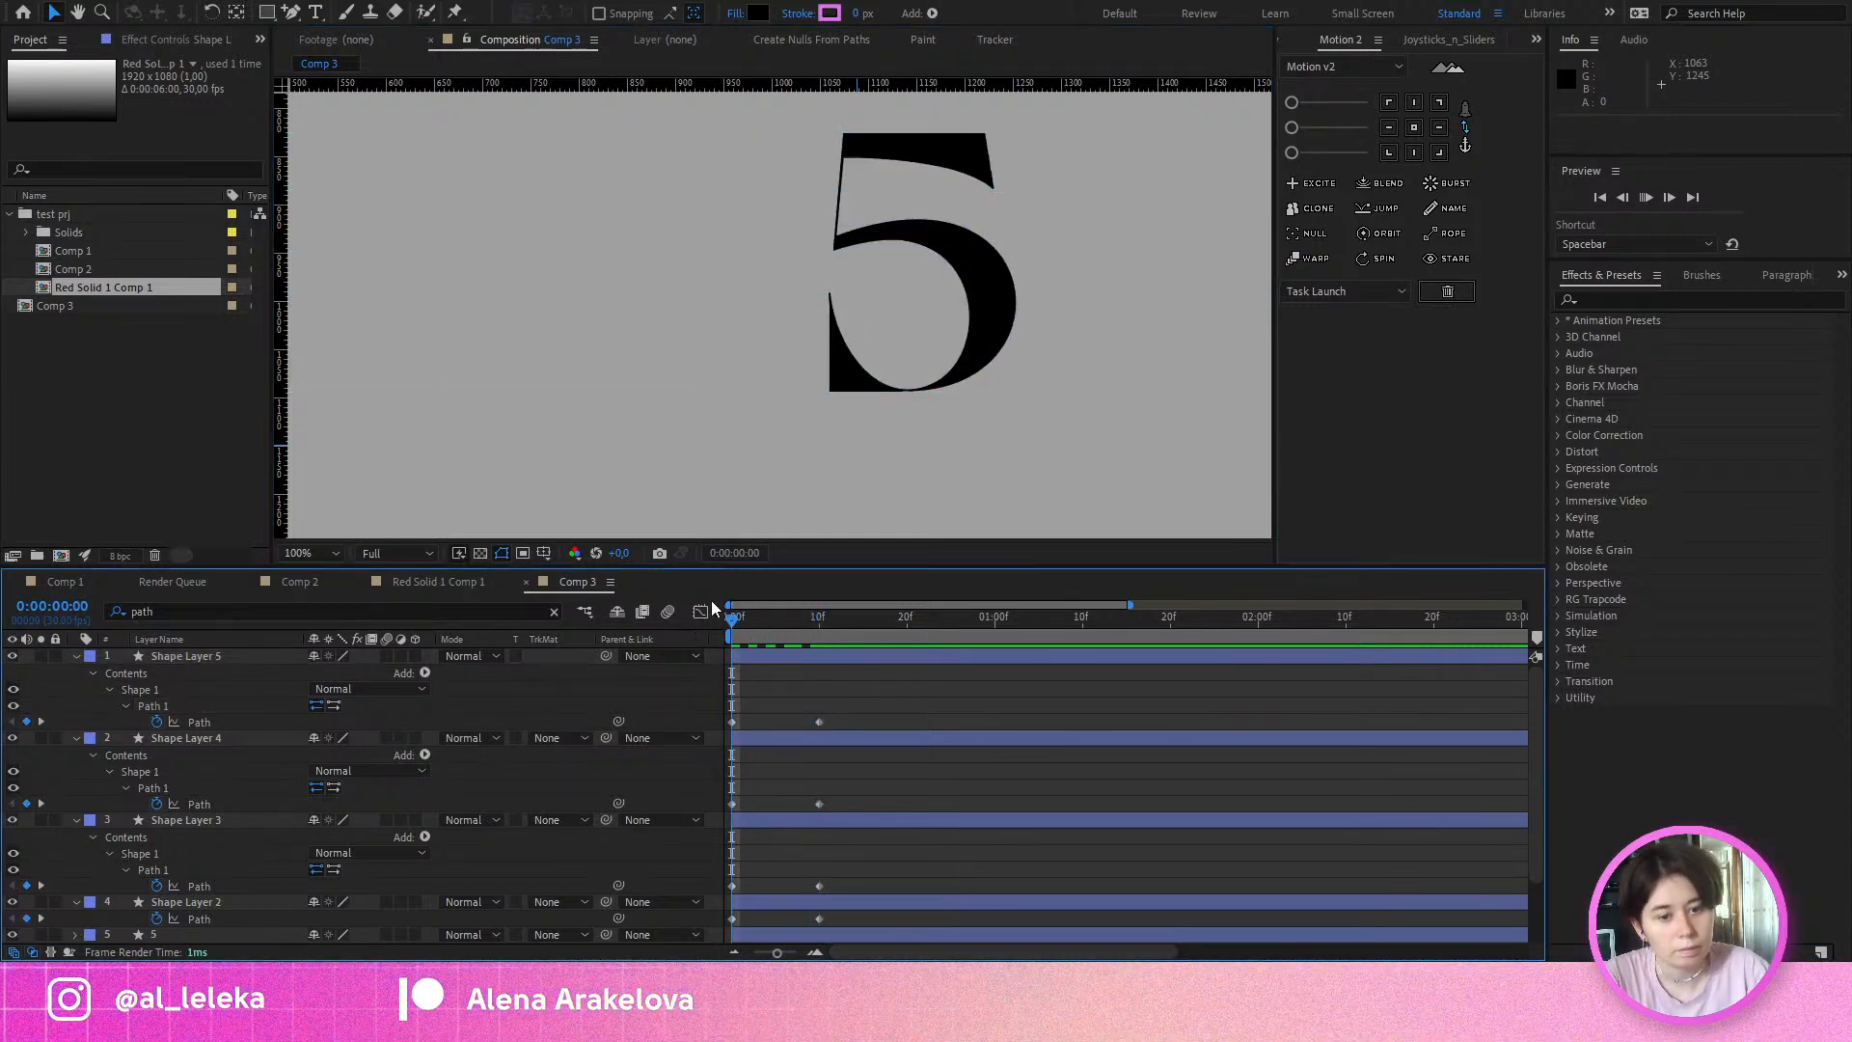
left_click_drag(744, 615, 776, 675)
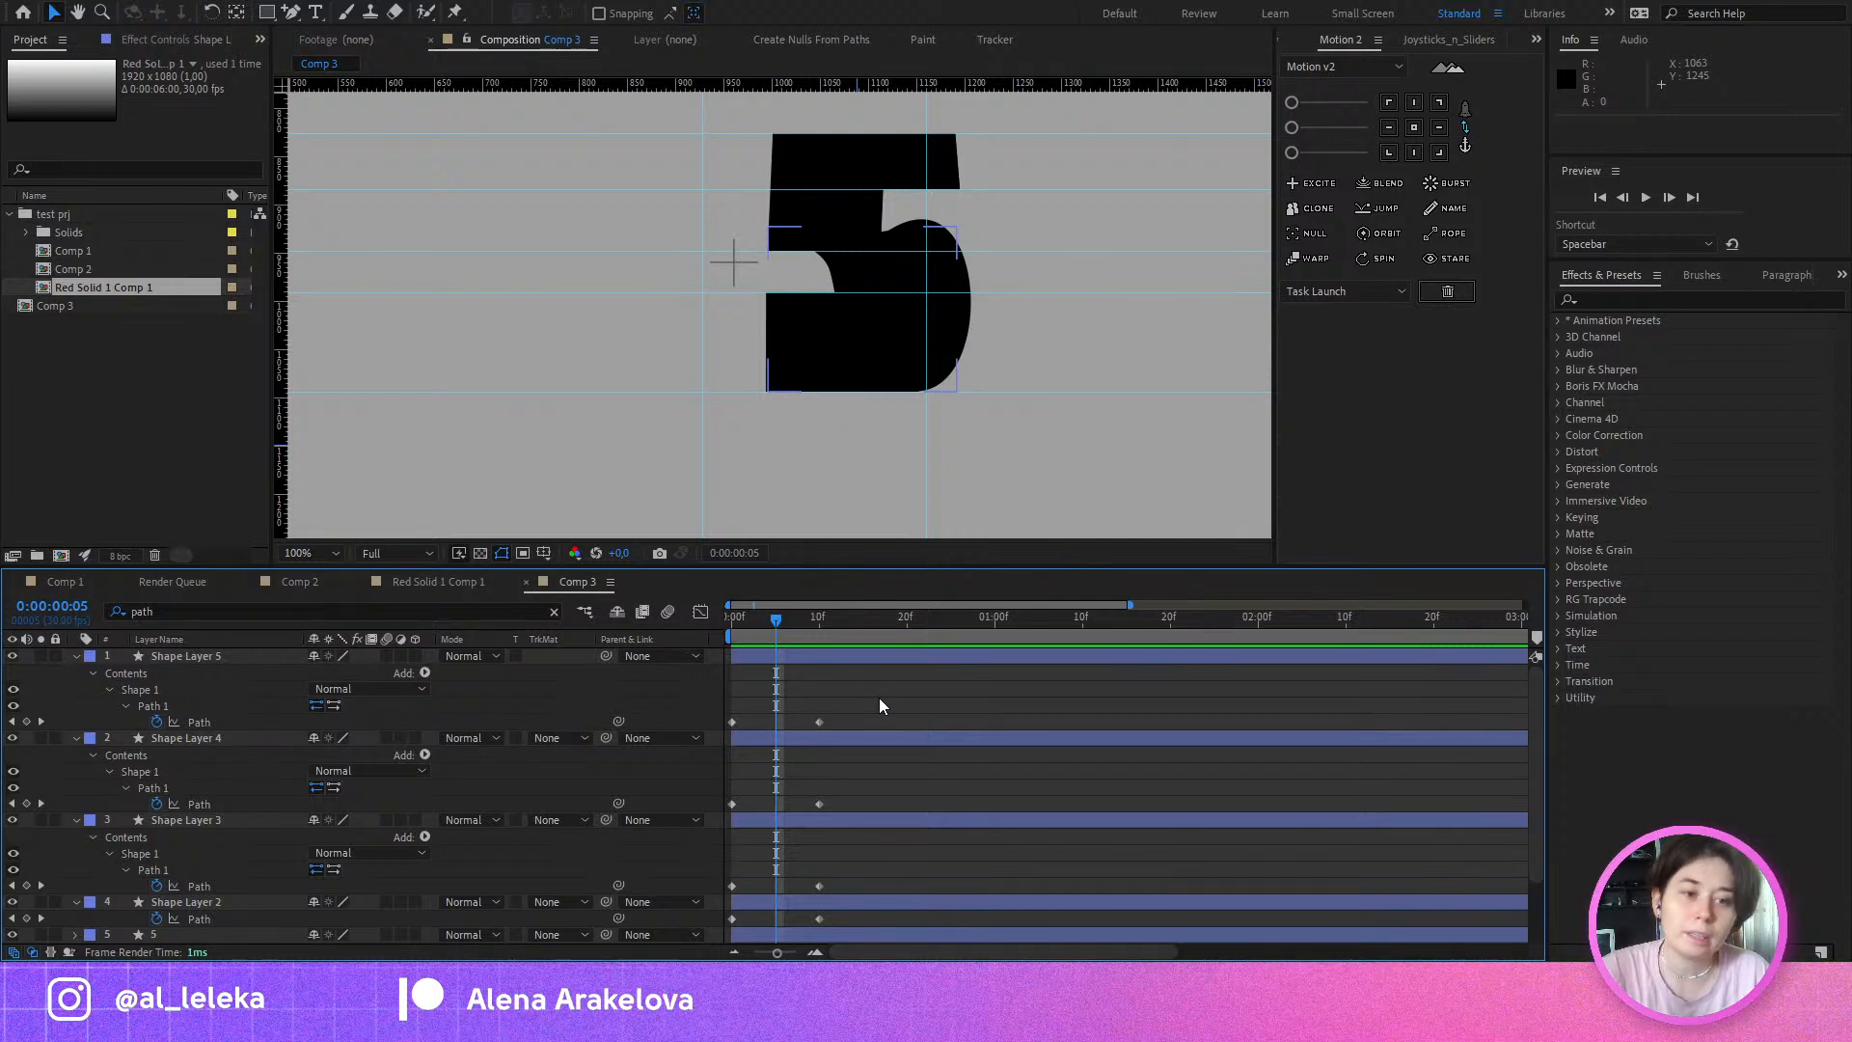
left_click(838, 388)
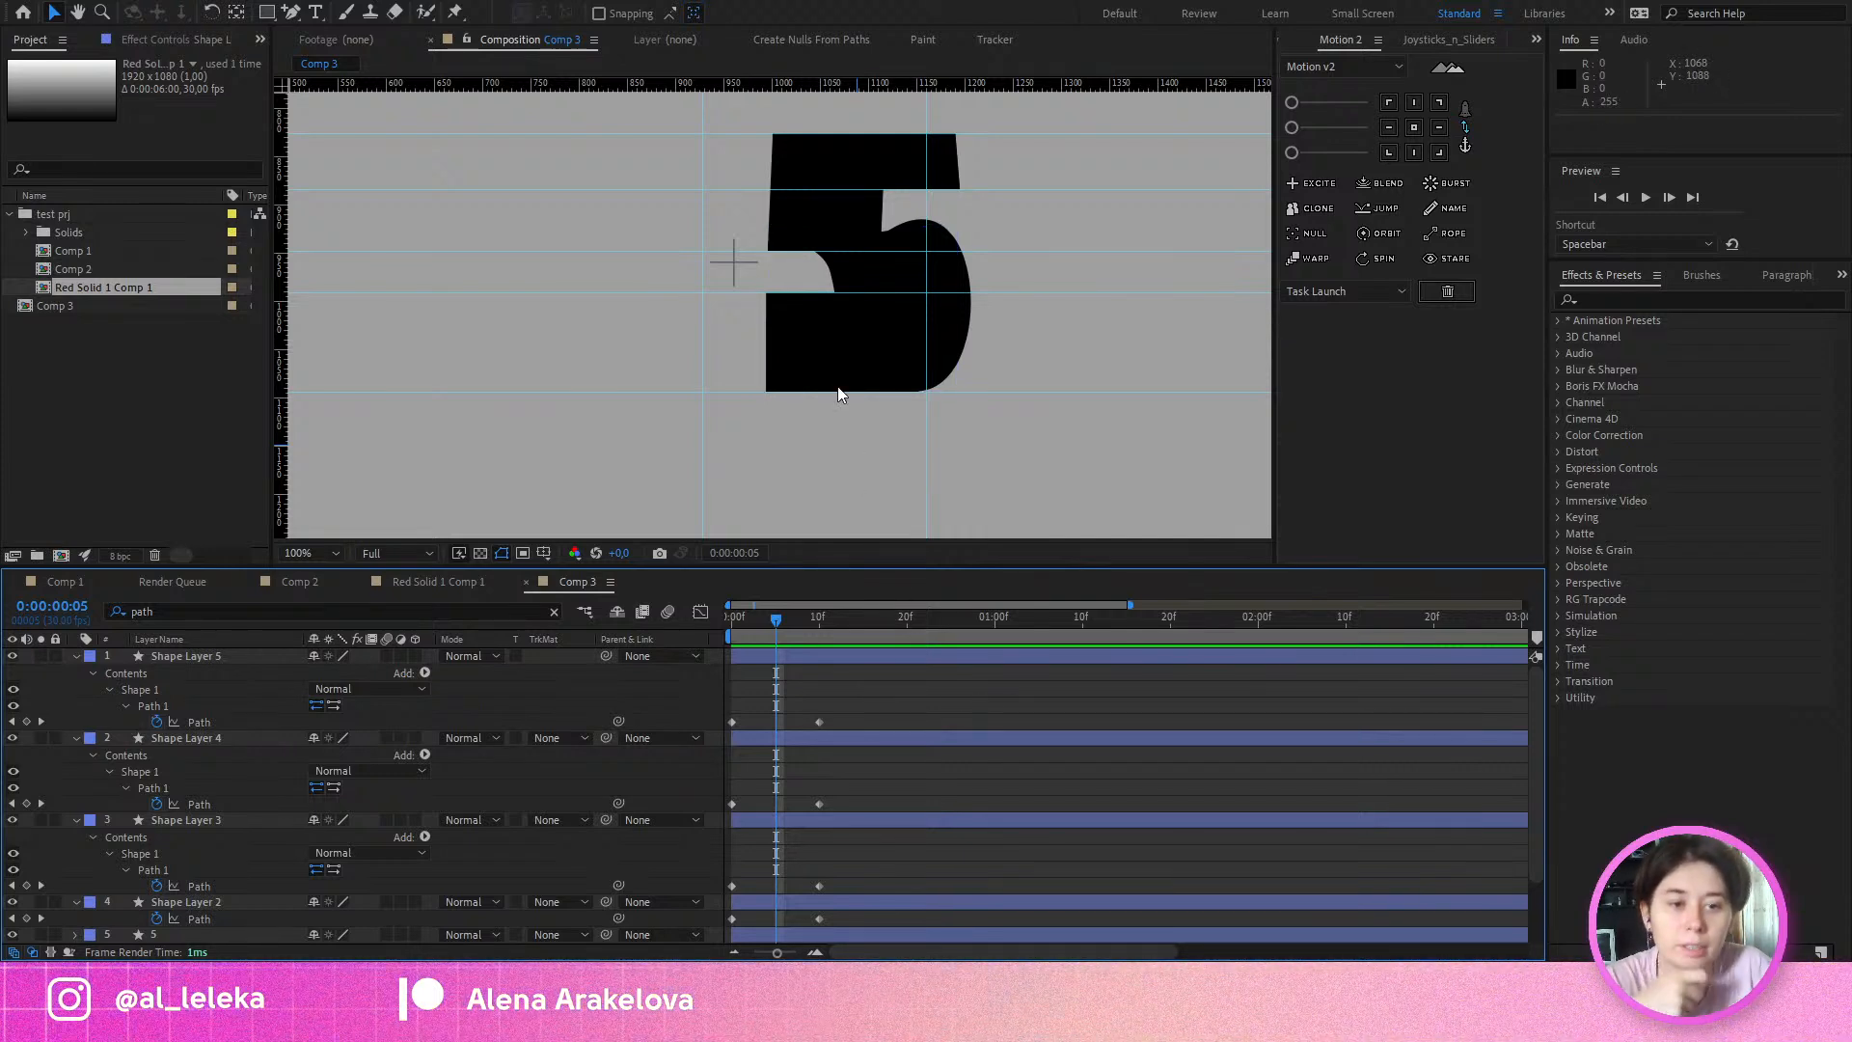
left_click(837, 385)
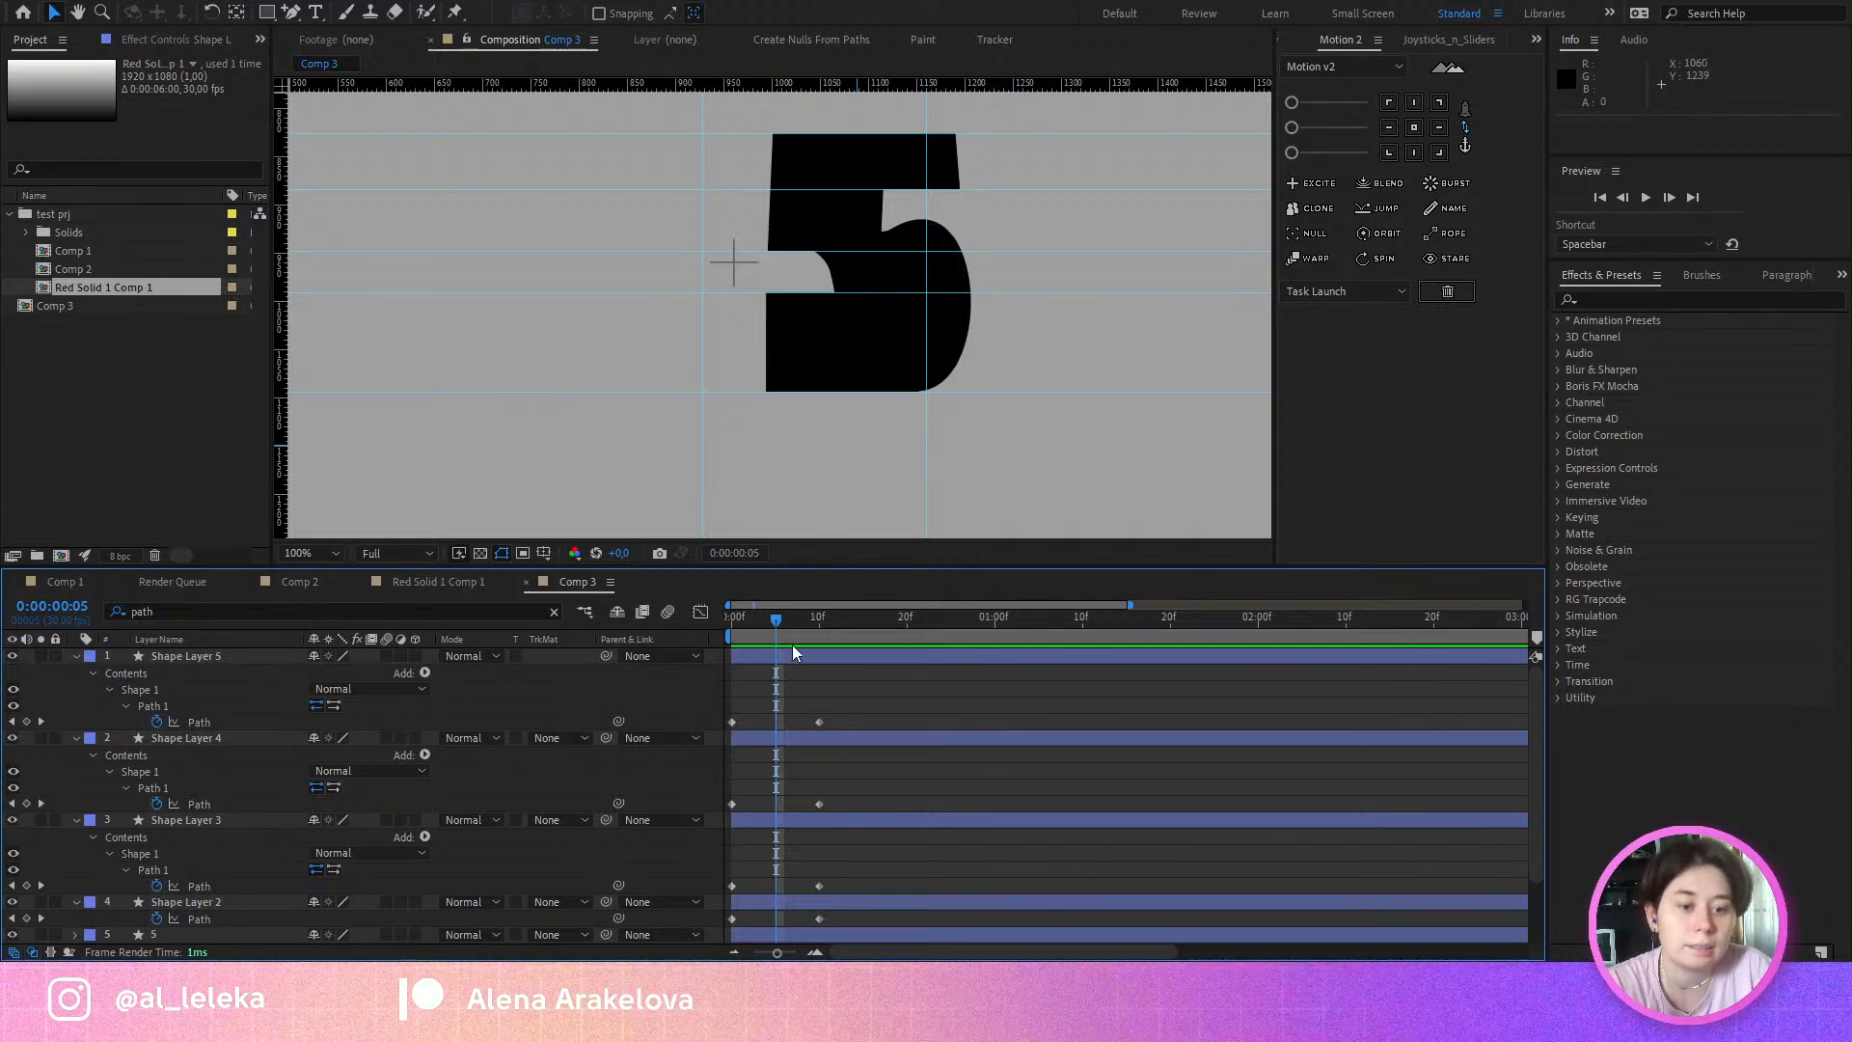
left_click(813, 621)
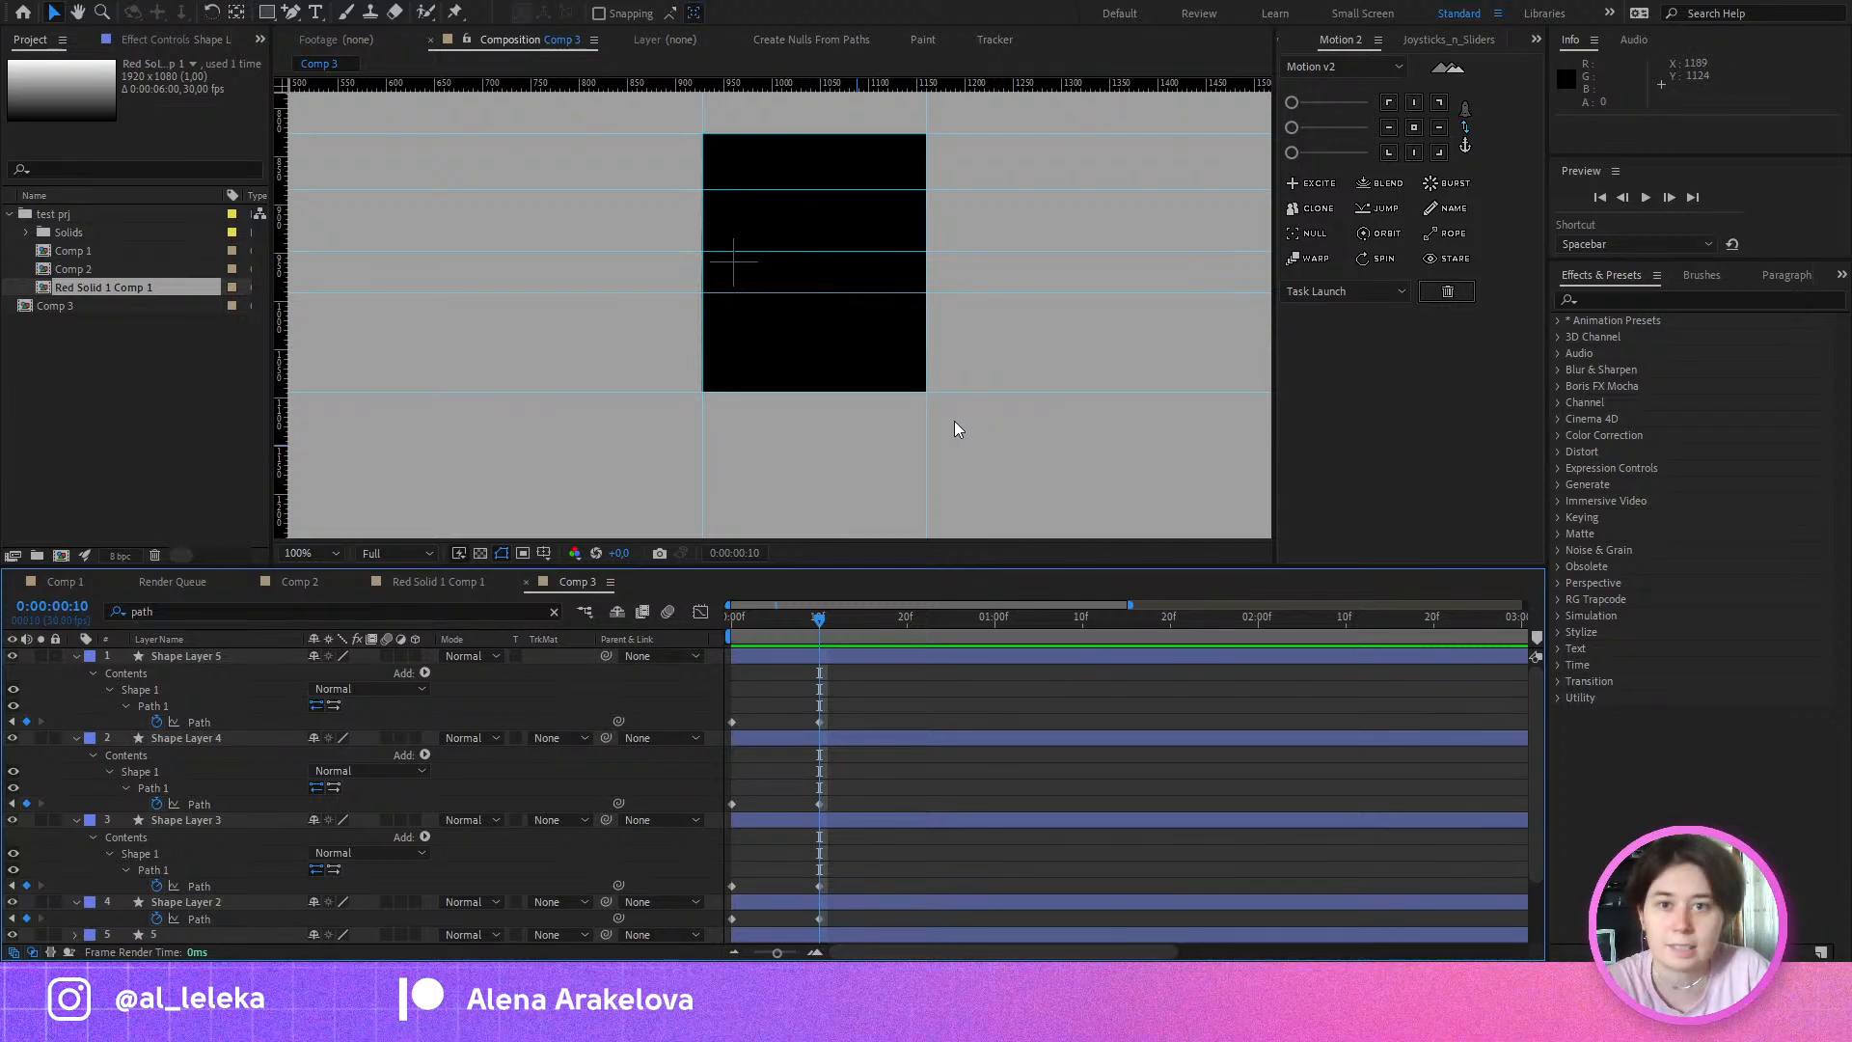
mouse_move(796, 619)
left_mouse_down()
mouse_move(746, 623)
mouse_move(775, 617)
left_mouse_up()
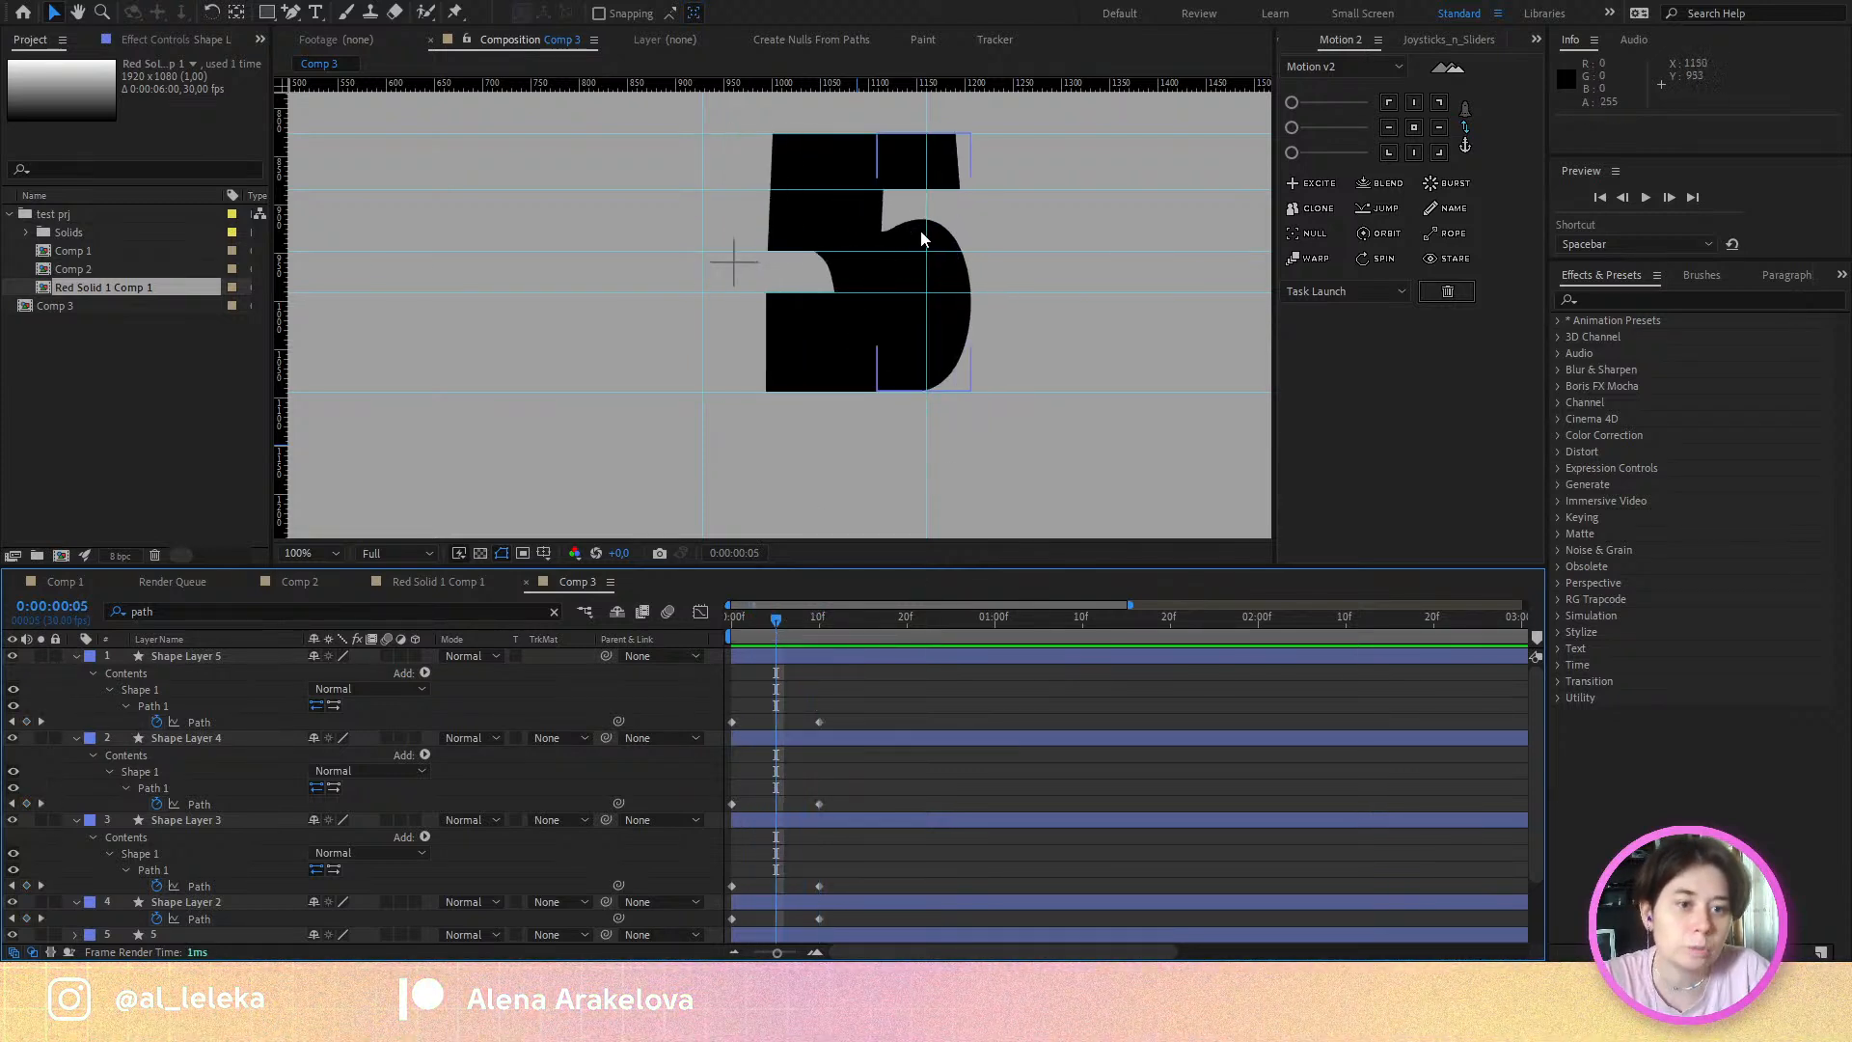
Step: Examine the notch where the bowl's top meets the stem at frame 5, checking Shape Layers 3, 4 and 5's paths
scroll(921, 241, "up", 4)
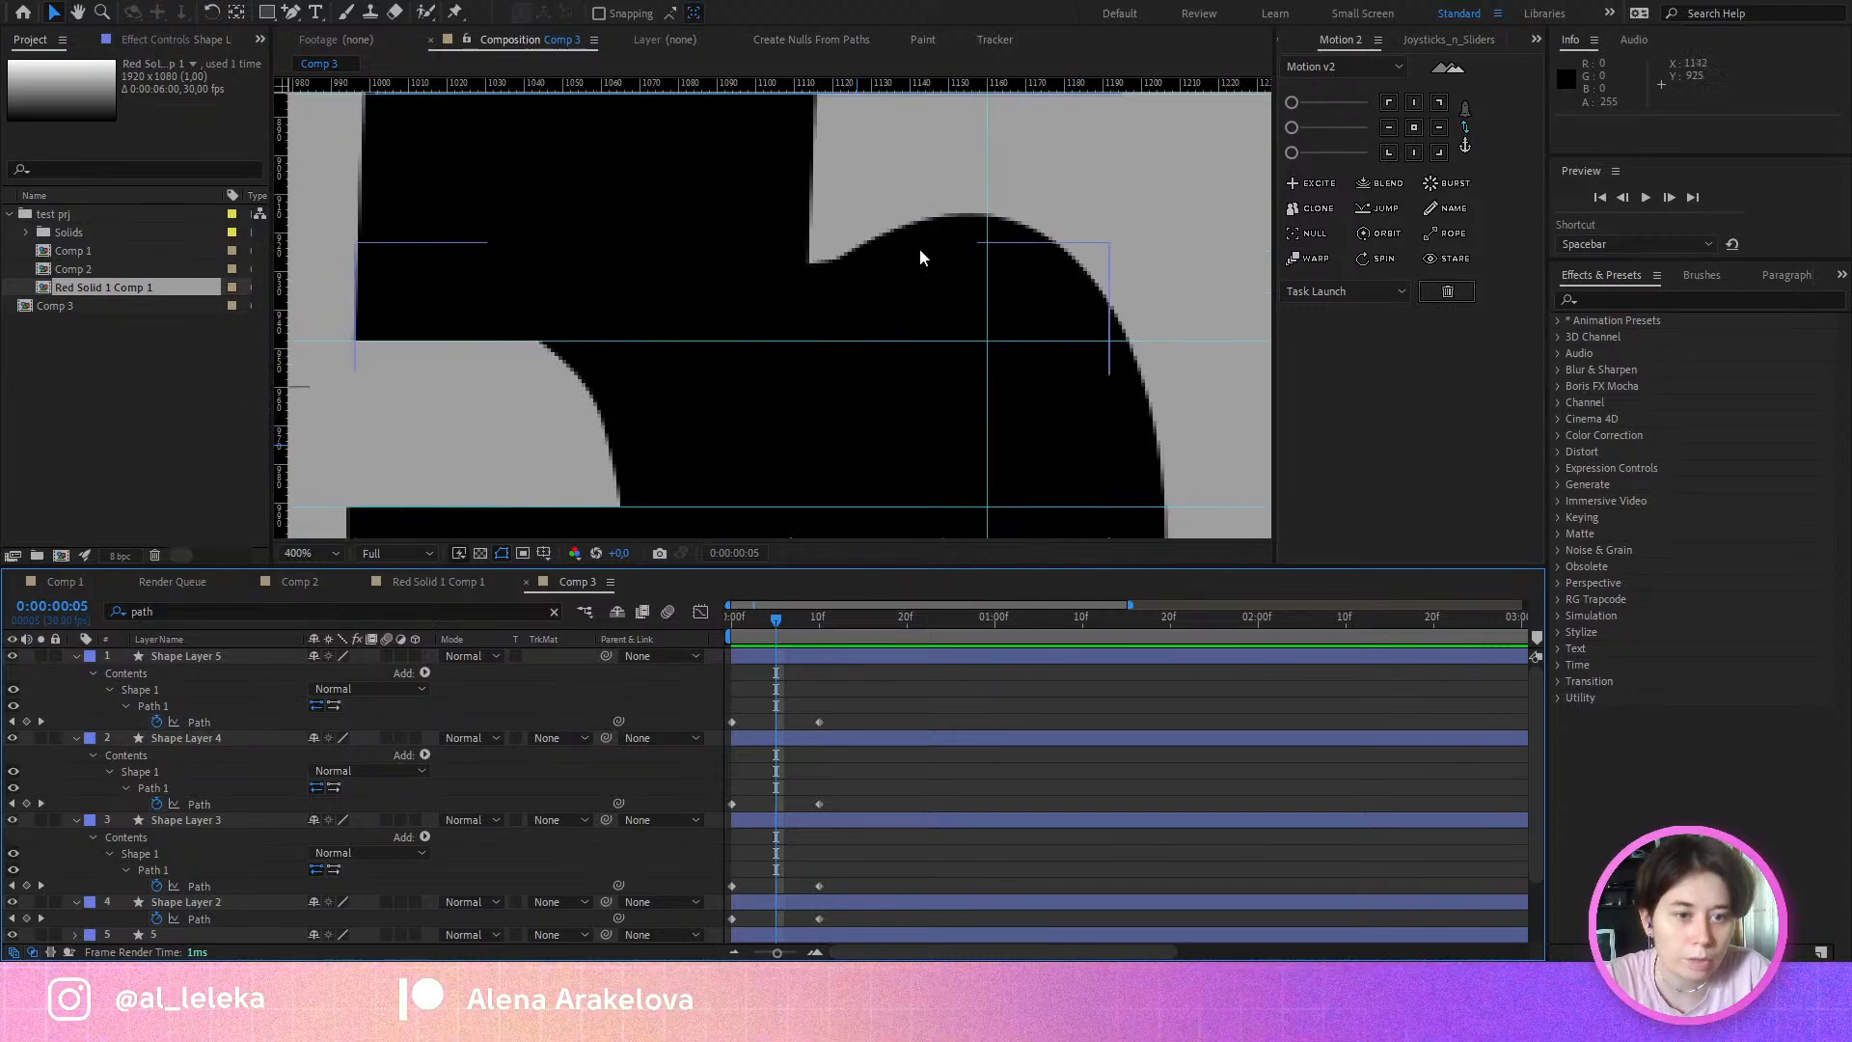
left_click(732, 803)
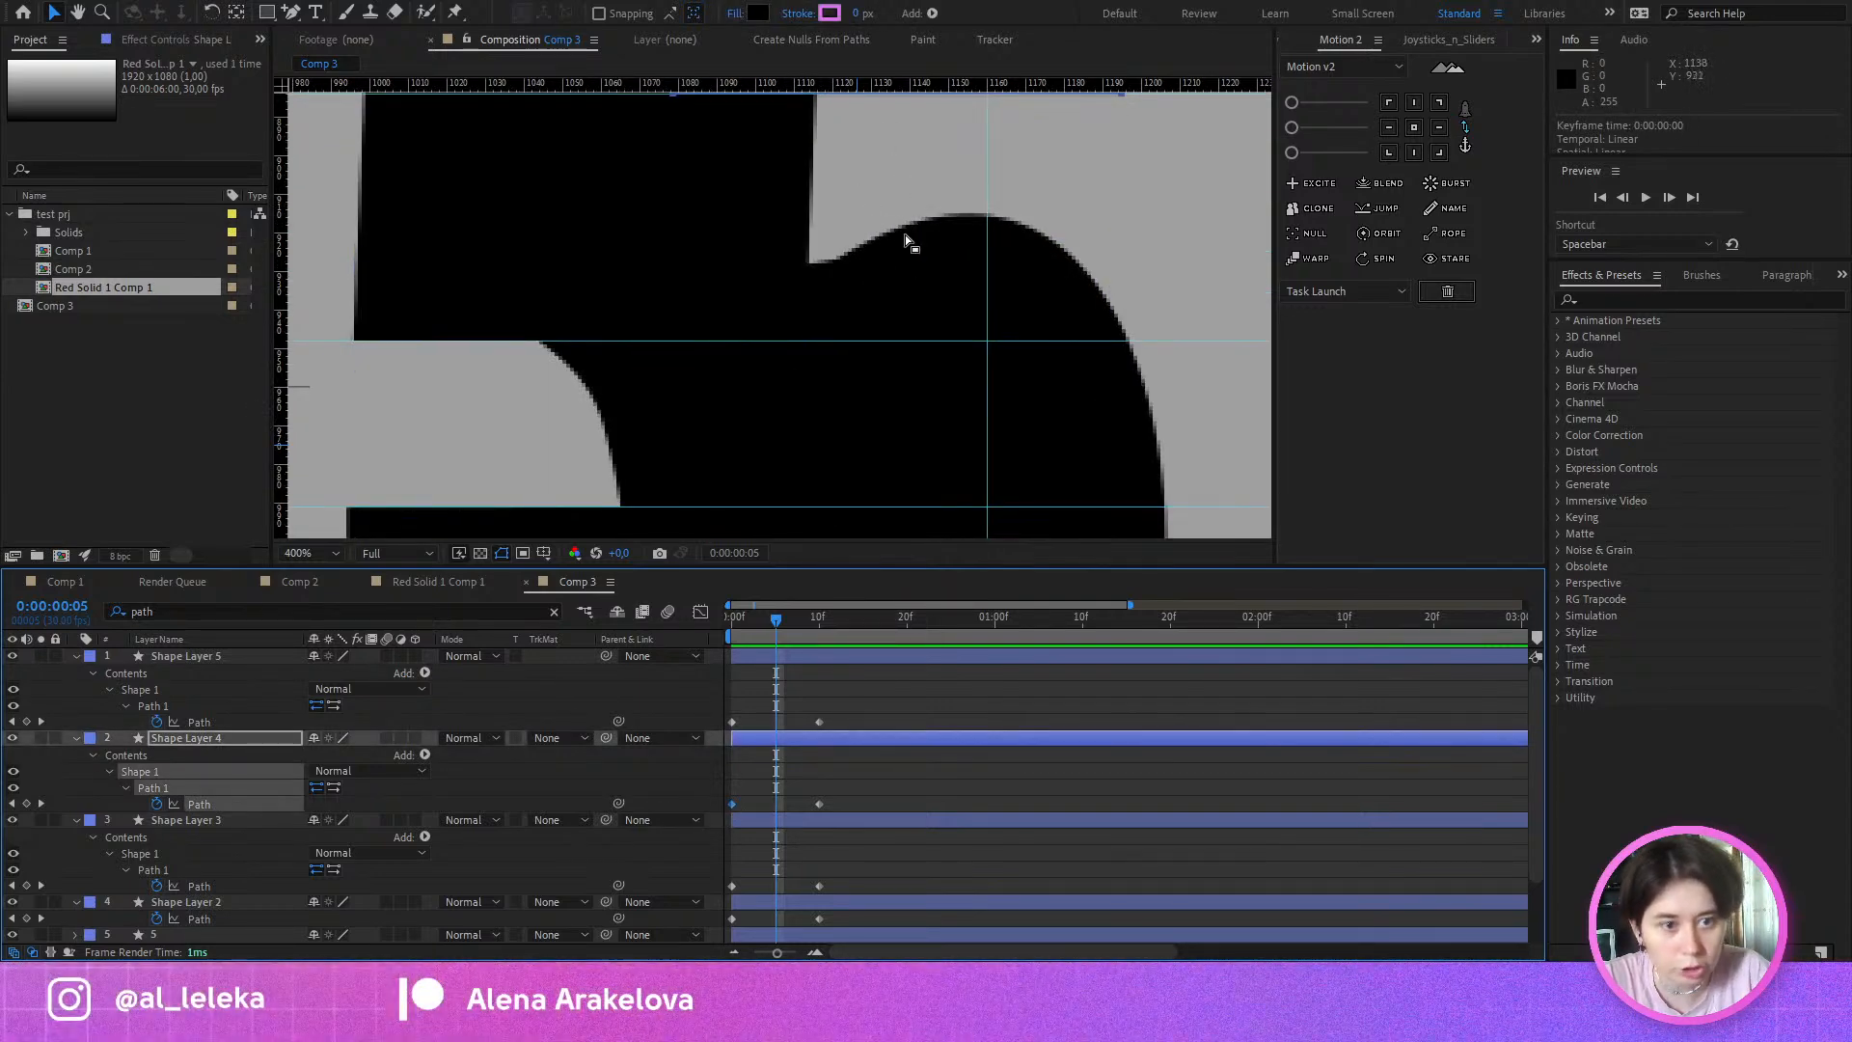
left_click(201, 721)
left_click(194, 883)
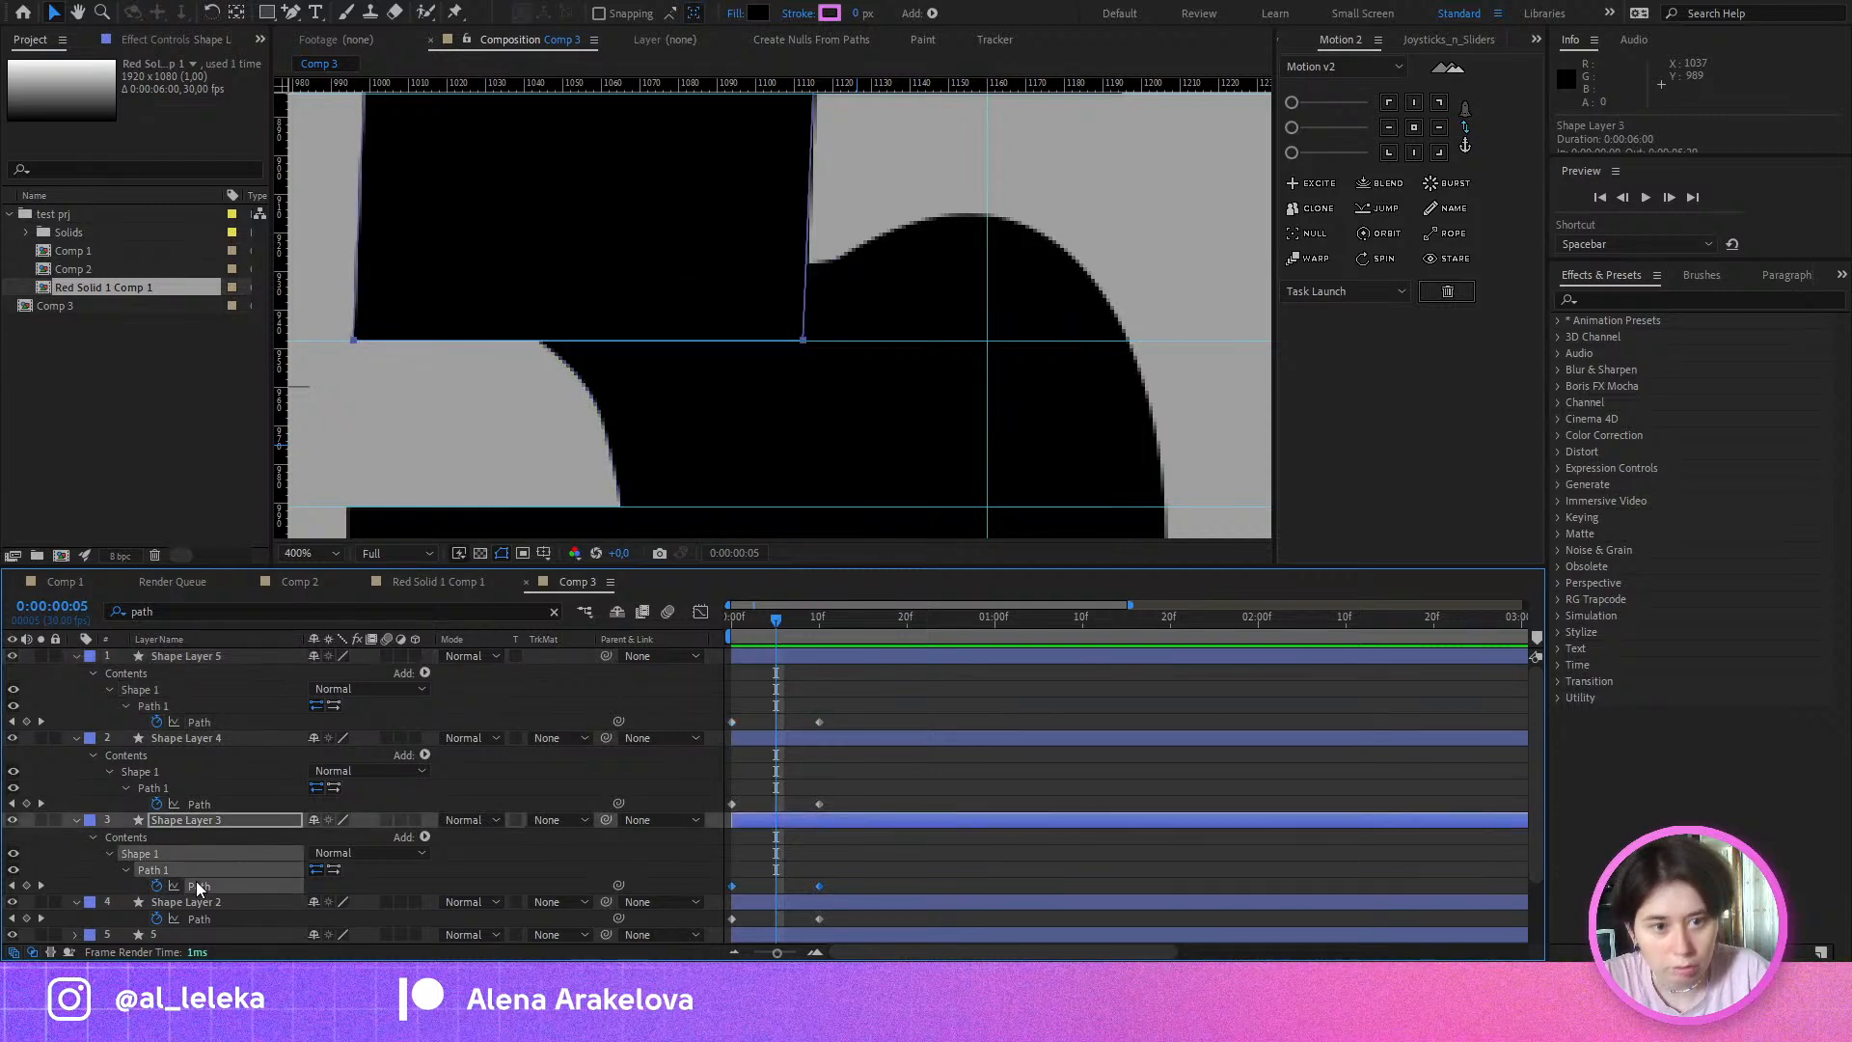
left_click(204, 803)
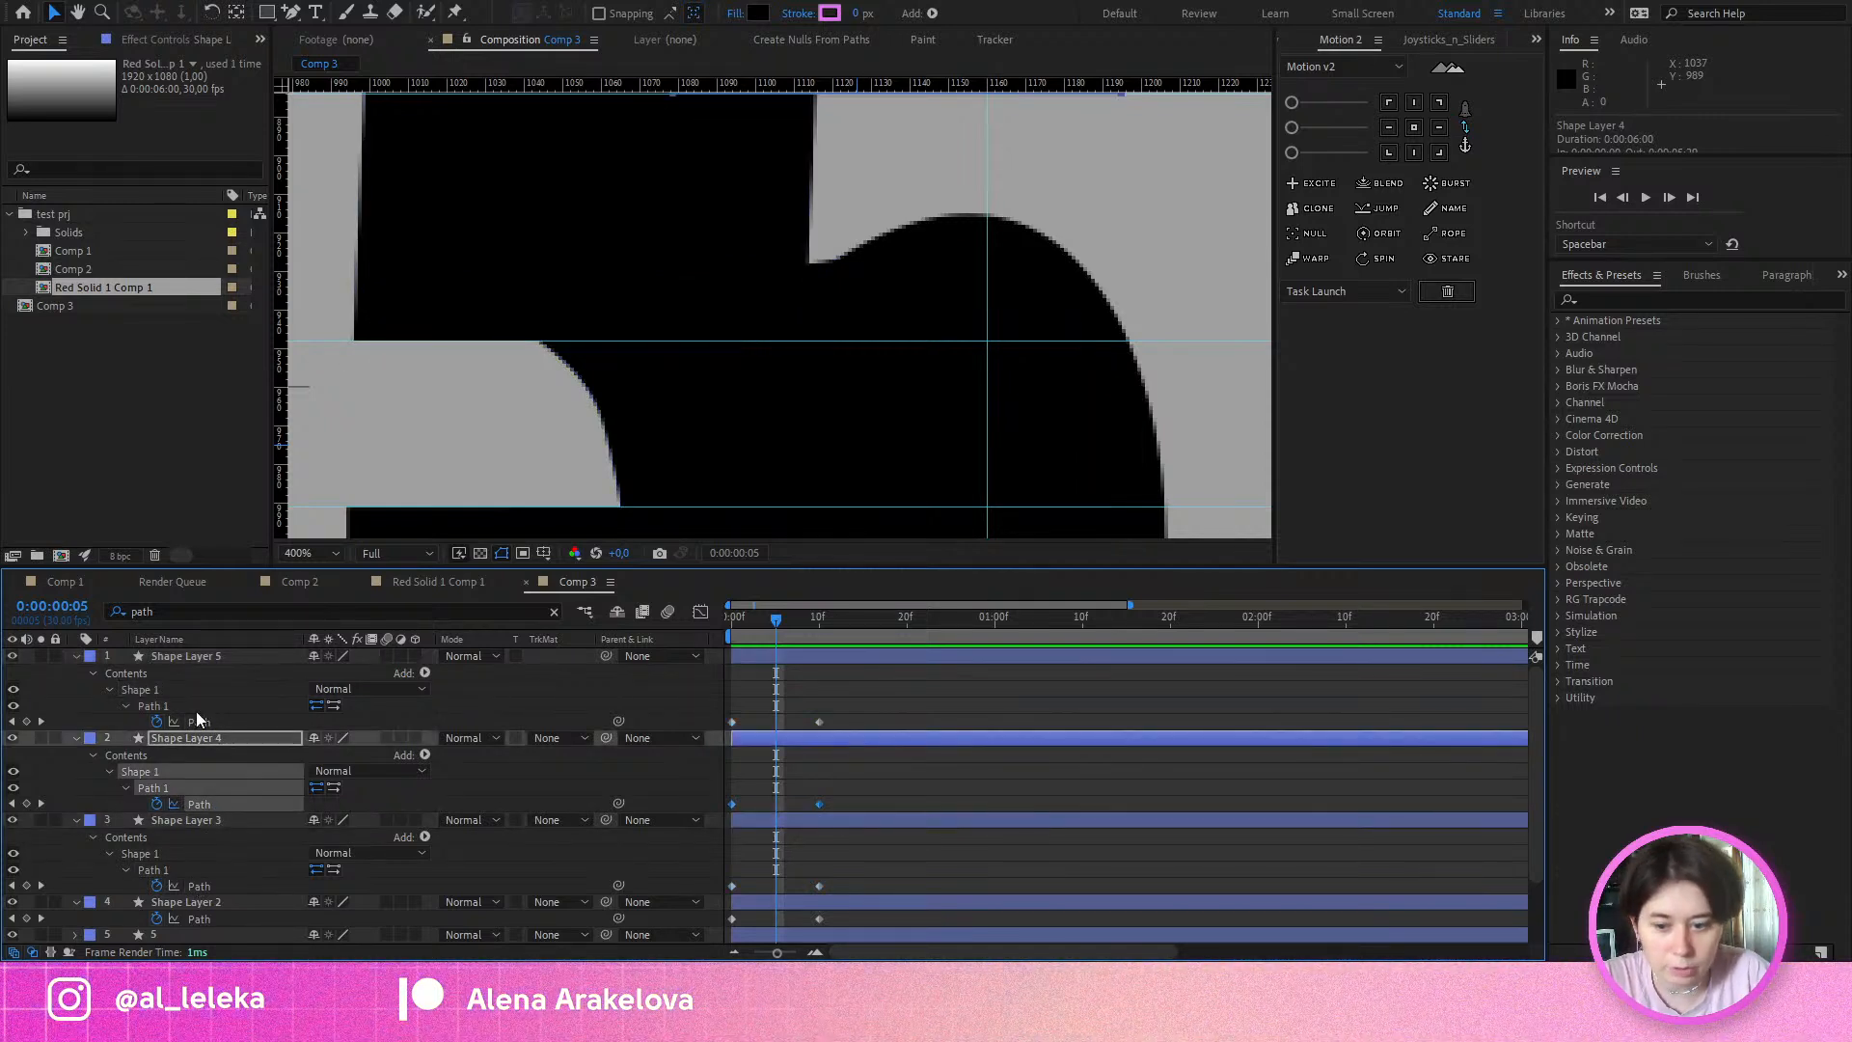
left_click(204, 721)
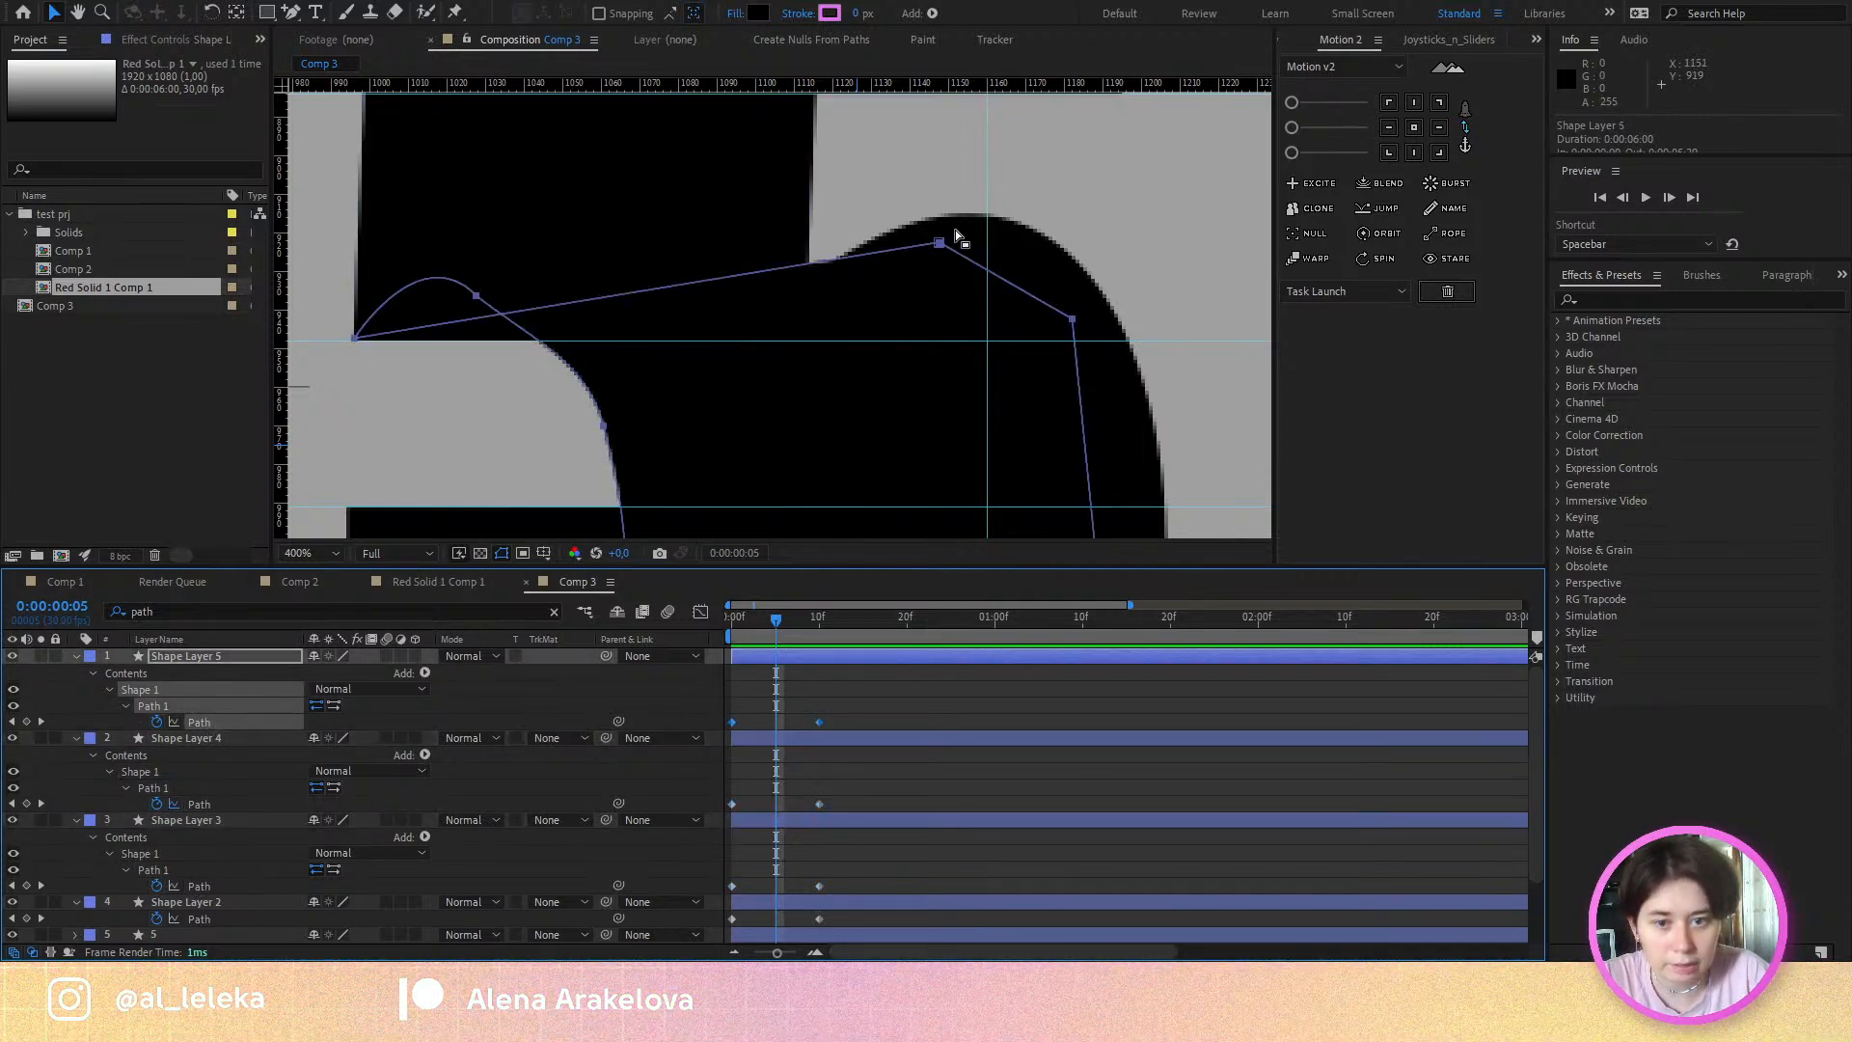
left_click_drag(940, 244, 992, 293)
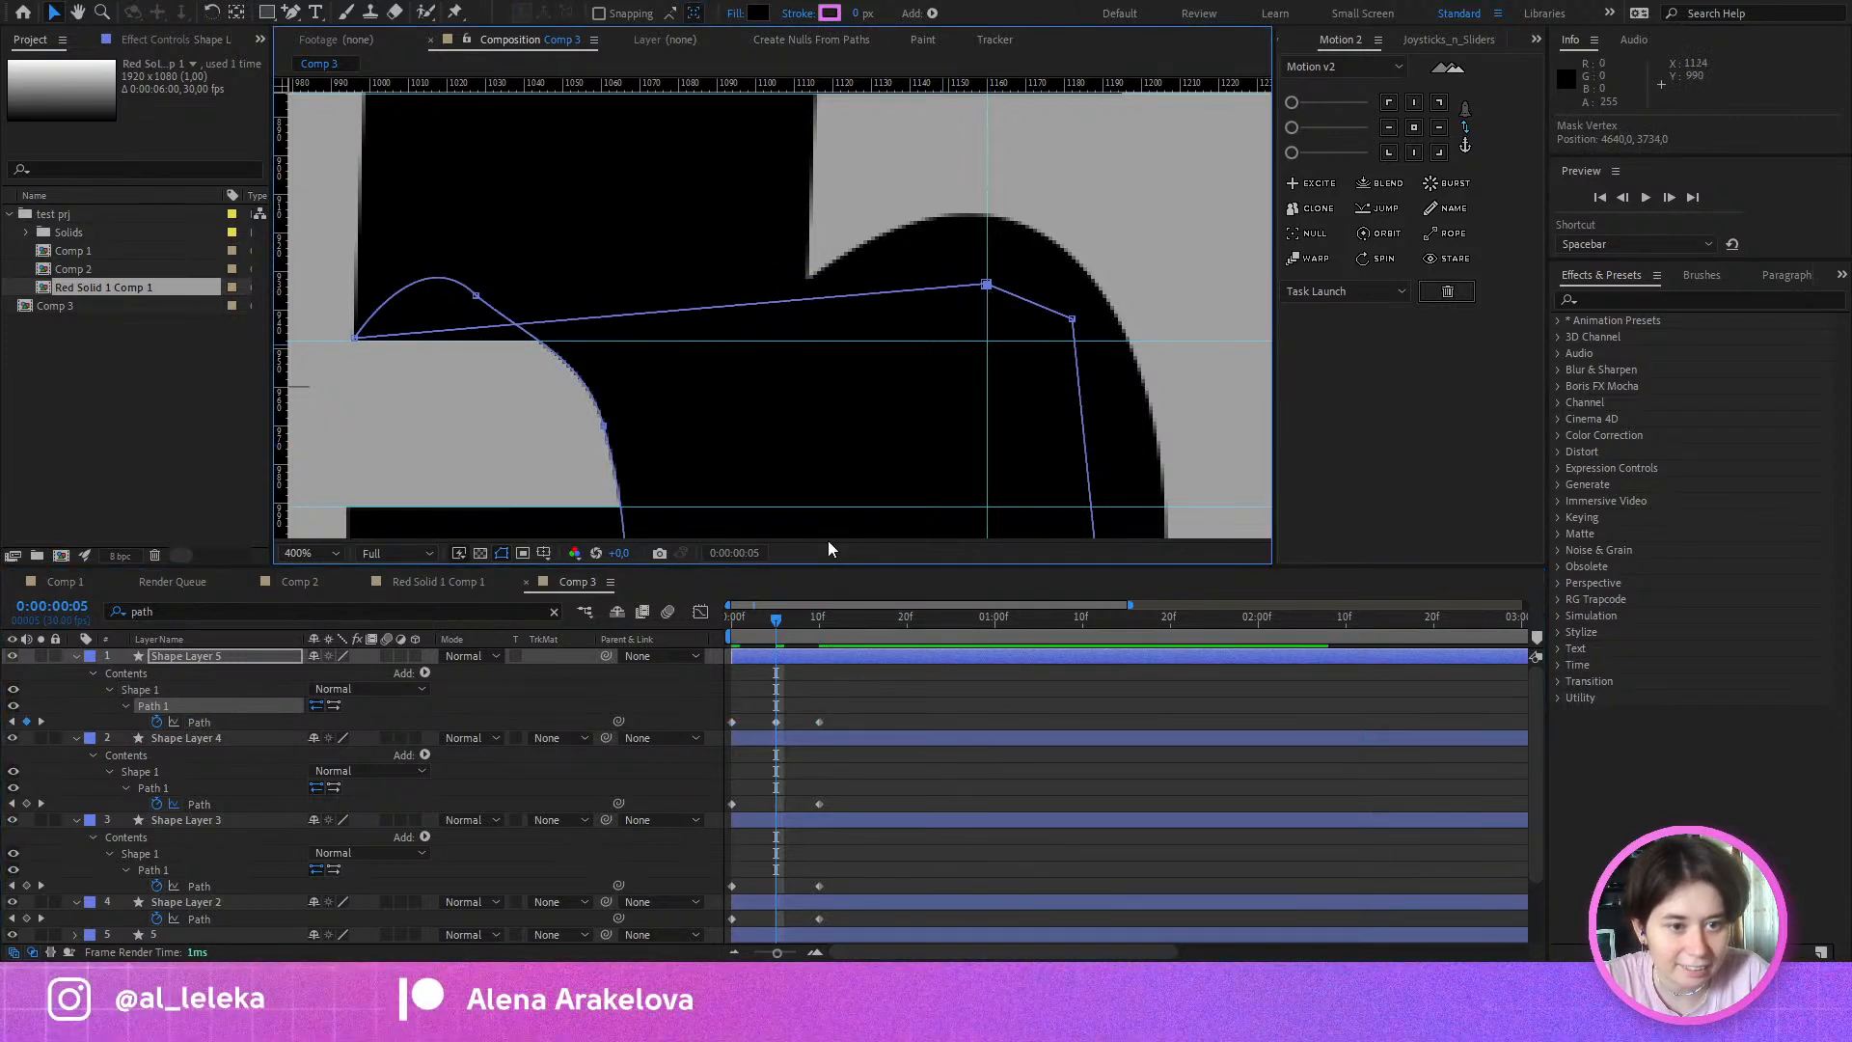
left_click(776, 721)
key("Delete")
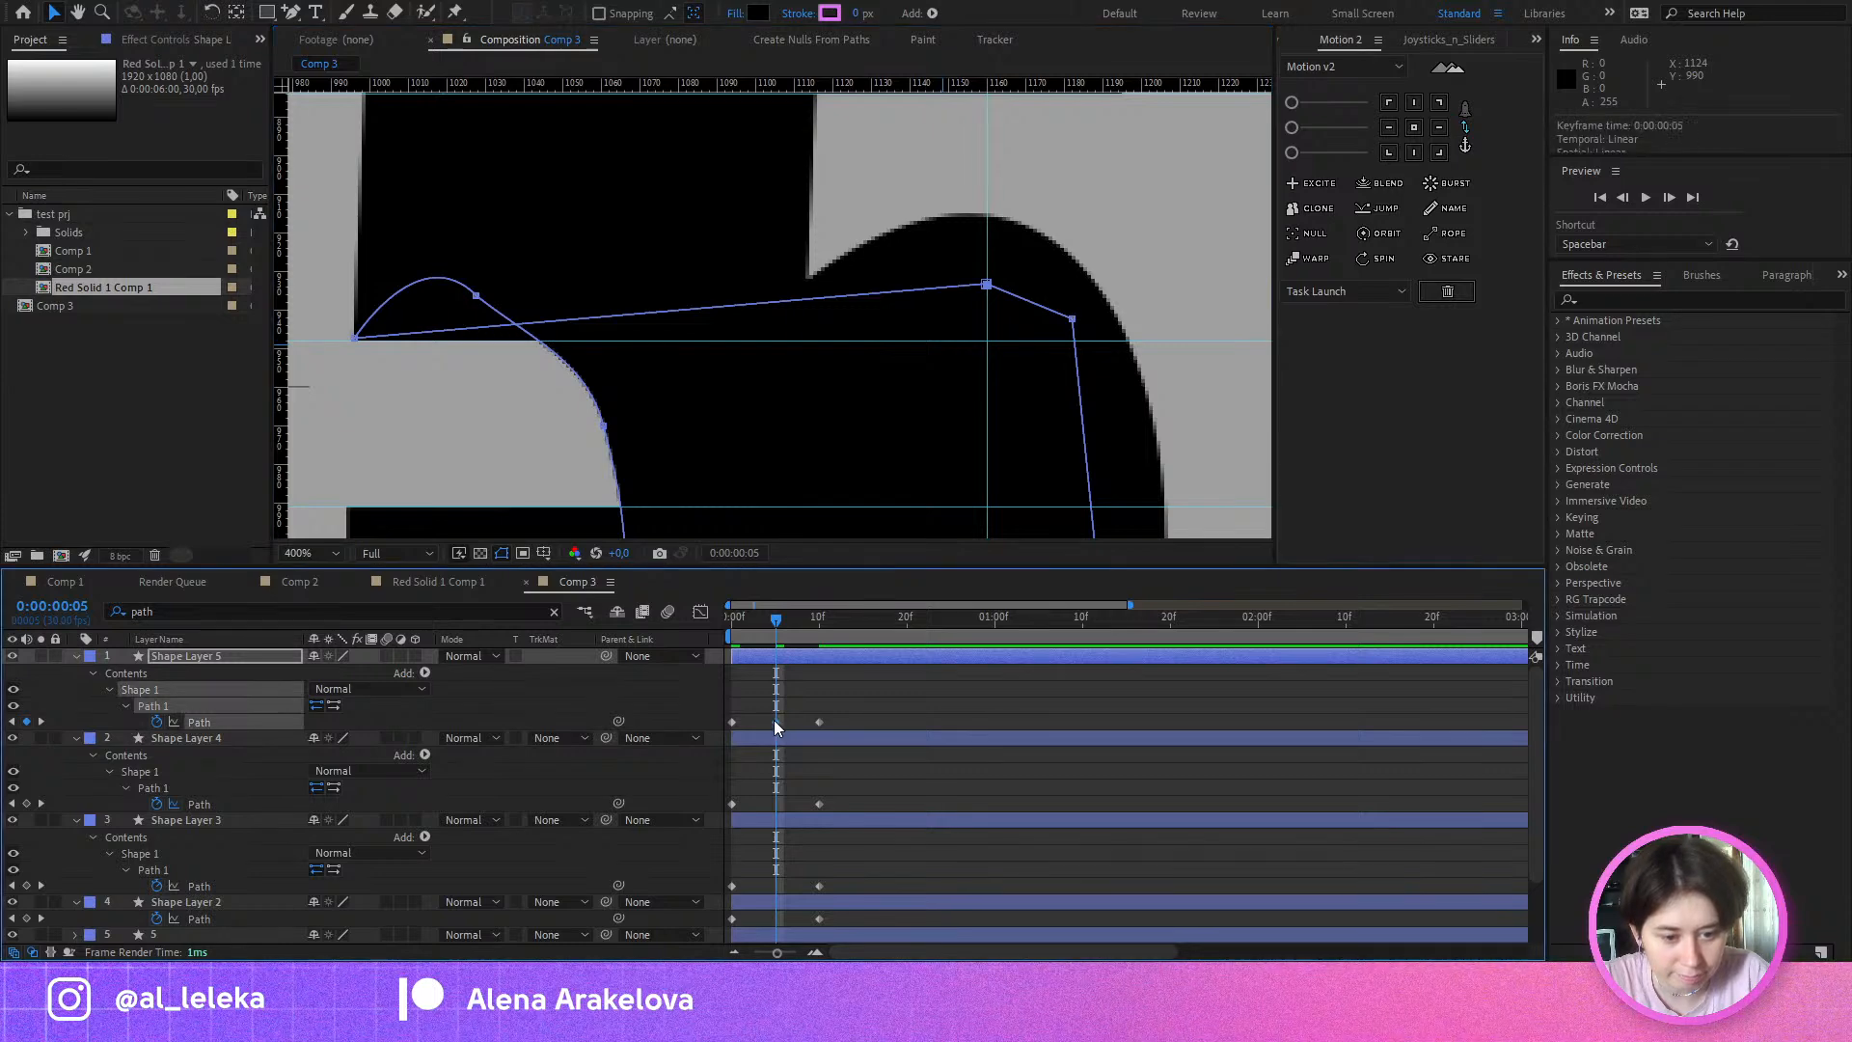
Step: At frame 0, move Shape Layer 5's uppermost outer vertex down and left, keeping it inside the bowl's black stroke
left_click(755, 652)
key("Home")
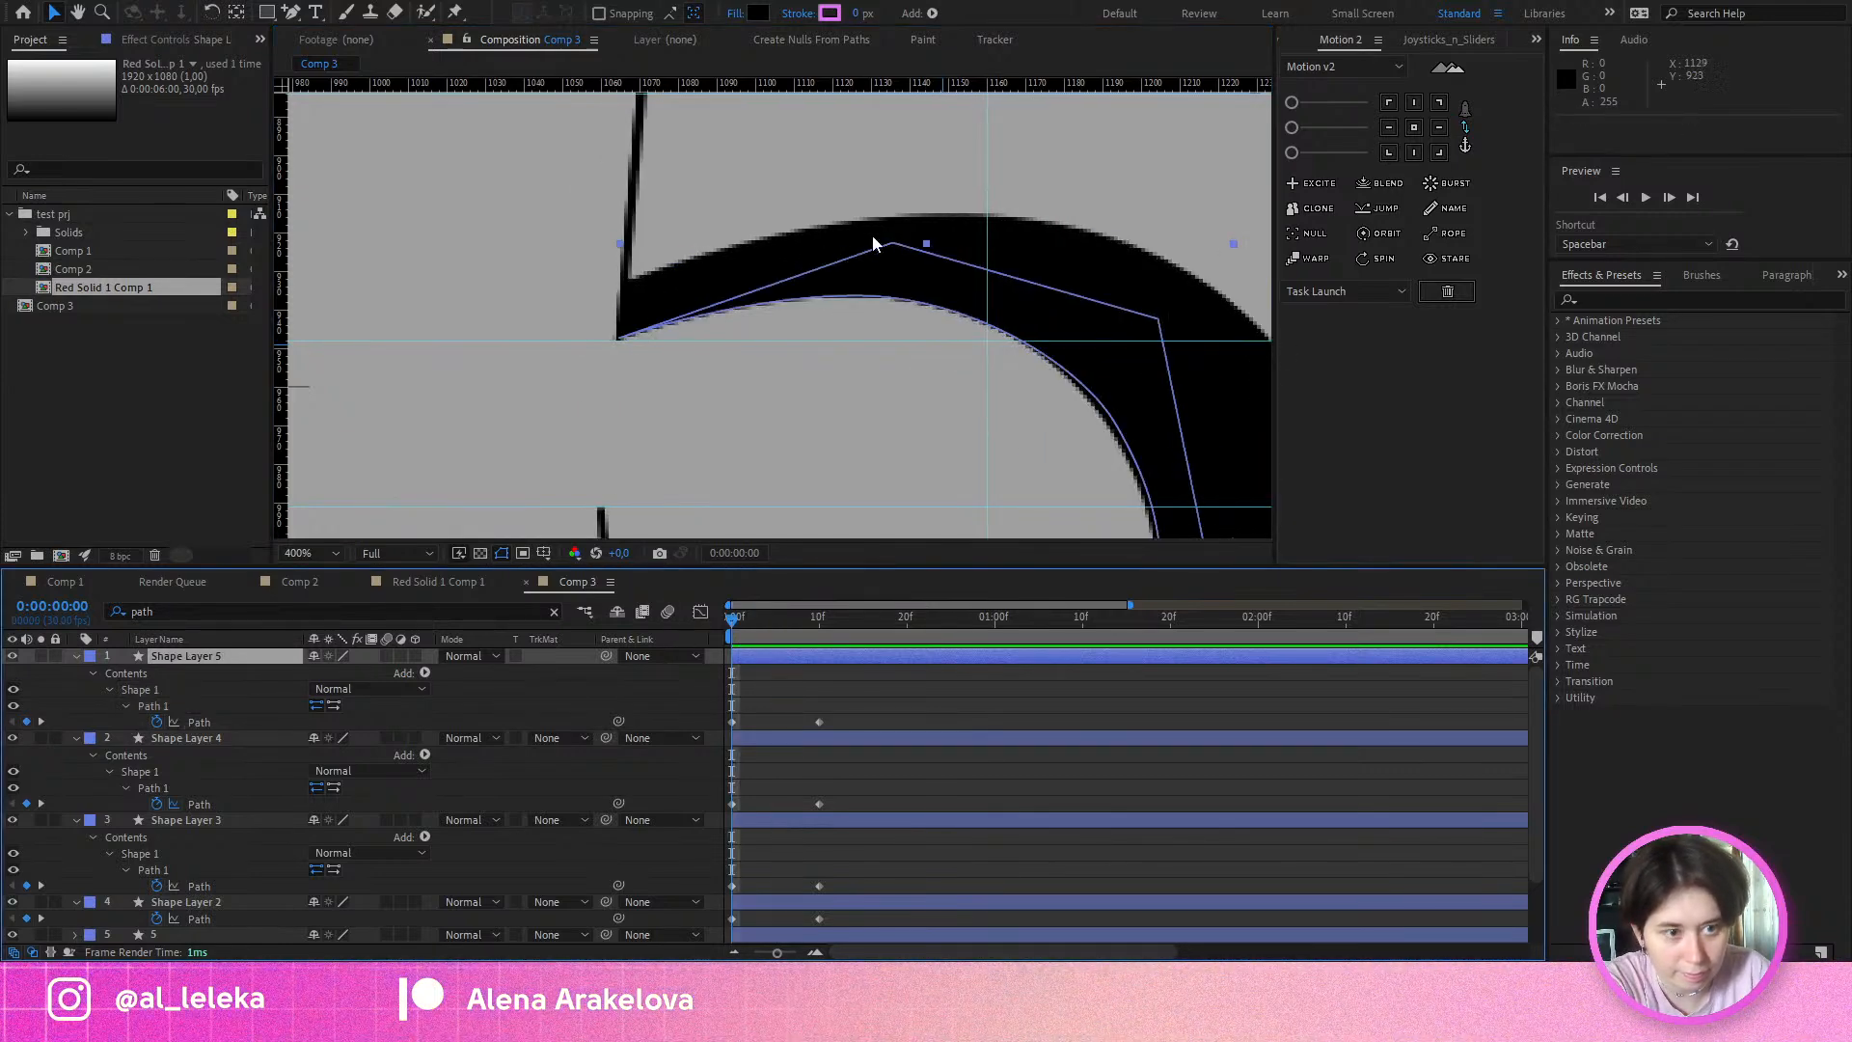
left_click(200, 706)
left_click_drag(892, 244, 821, 281)
Step: At frame 10, move the uppermost outer vertex straight down along the right guide, then return to frame 0 and save the project
left_click_drag(783, 629, 818, 629)
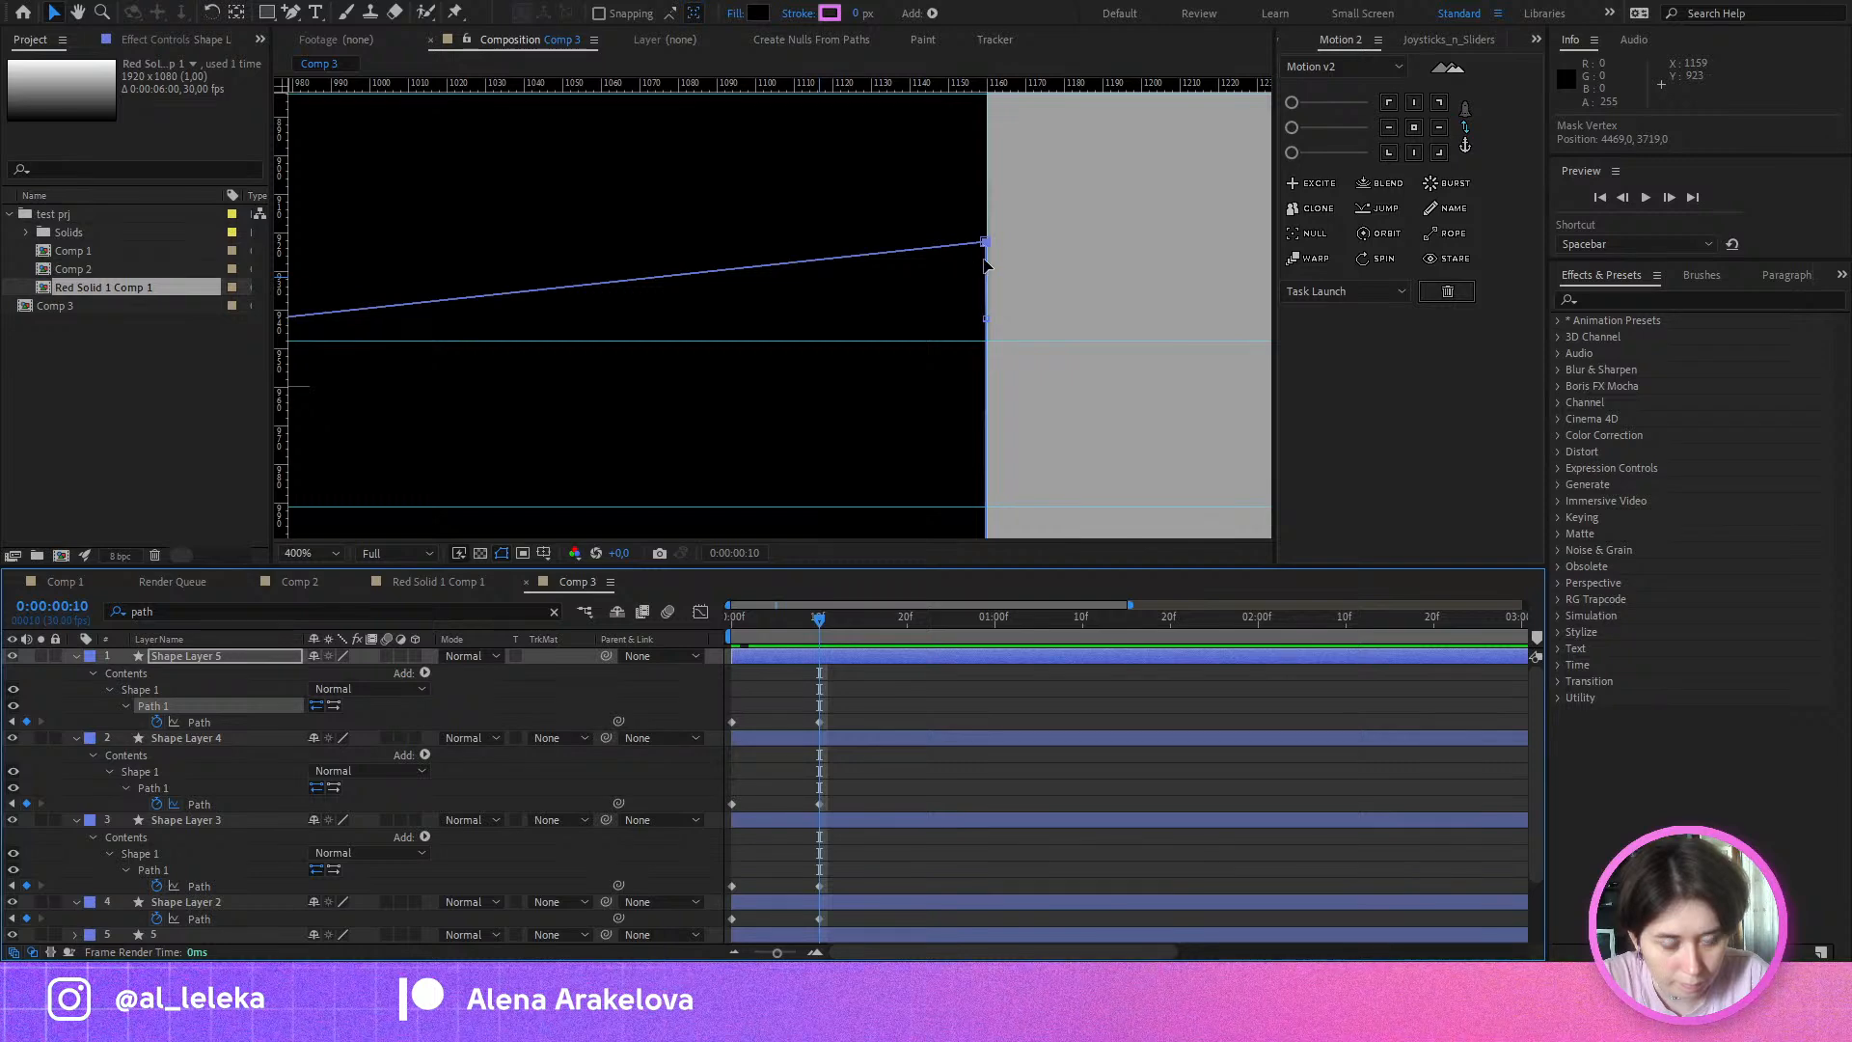
left_click_drag(985, 261, 985, 325)
left_click_drag(813, 626, 711, 646)
scroll(843, 207, "down", 1)
left_click_drag(839, 228, 741, 318)
key("ctrl+s")
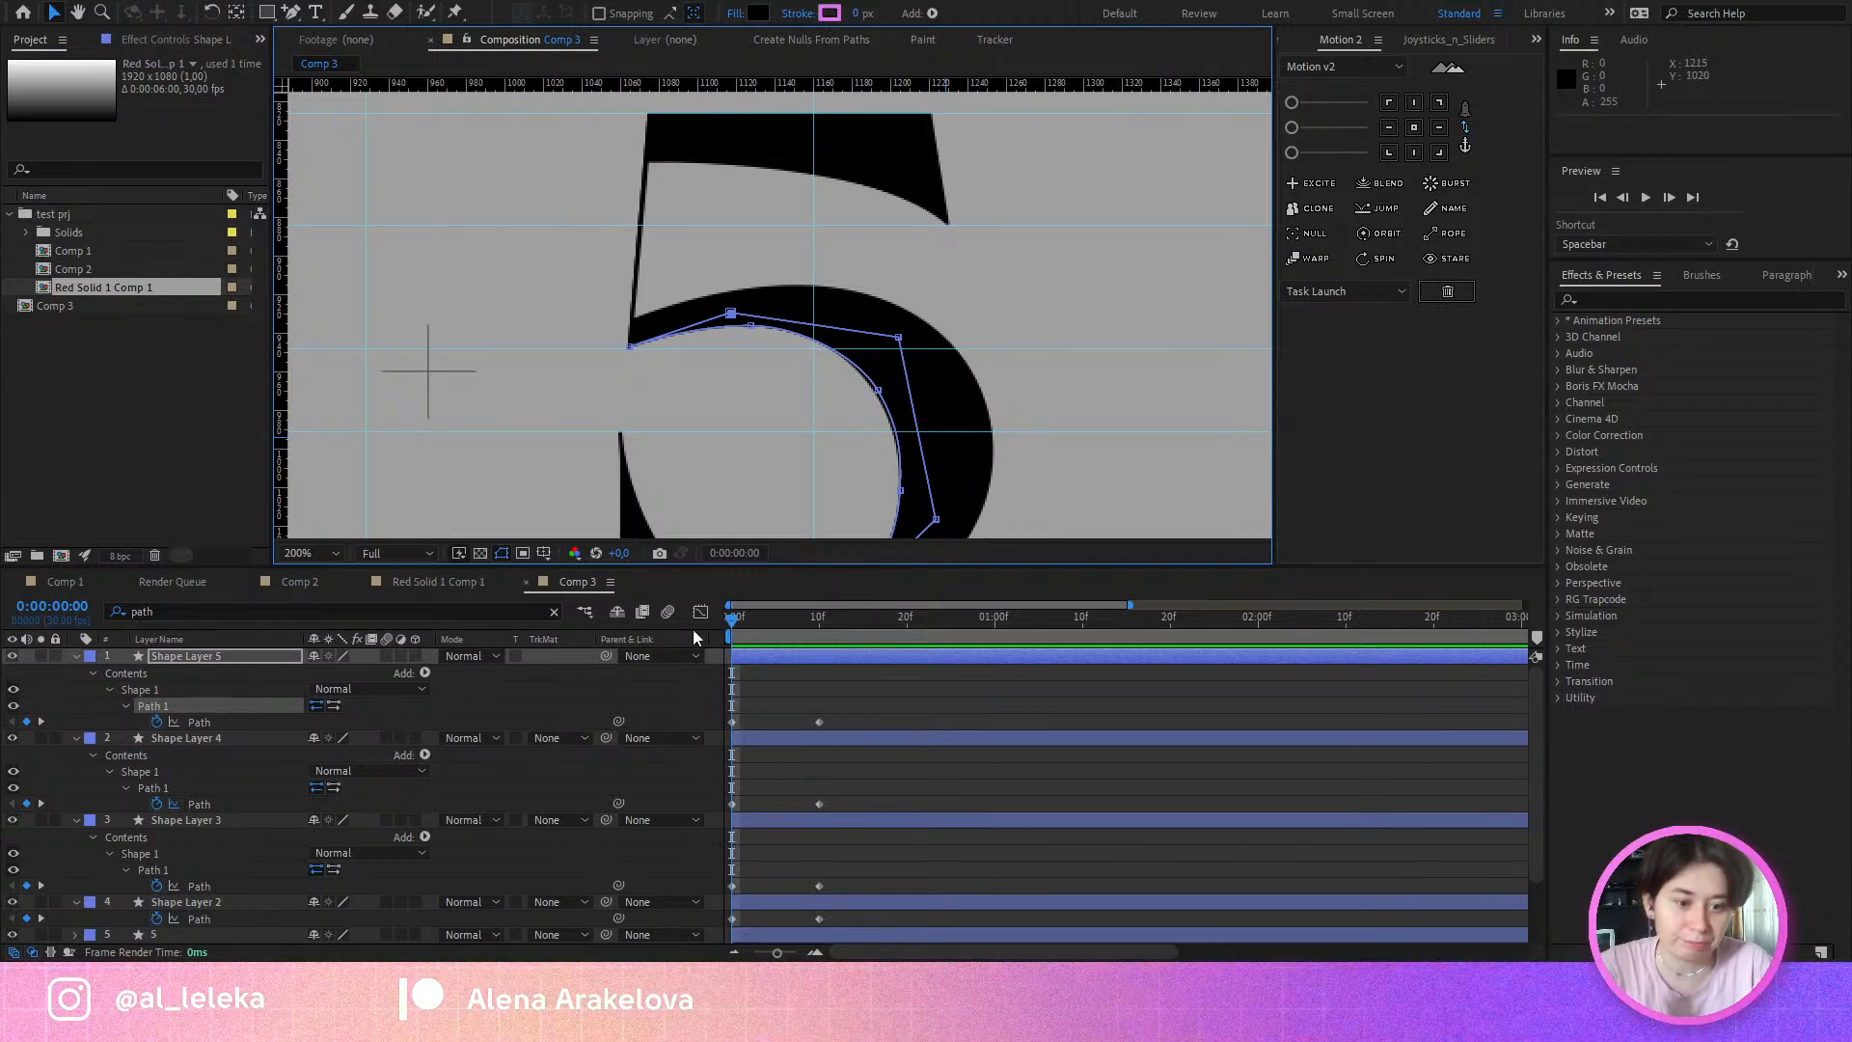
Step: Review Shape Layer 5's morph at frames 10 and 3, checking the corrected notch where the bowl meets the stem
left_click_drag(747, 617, 819, 617)
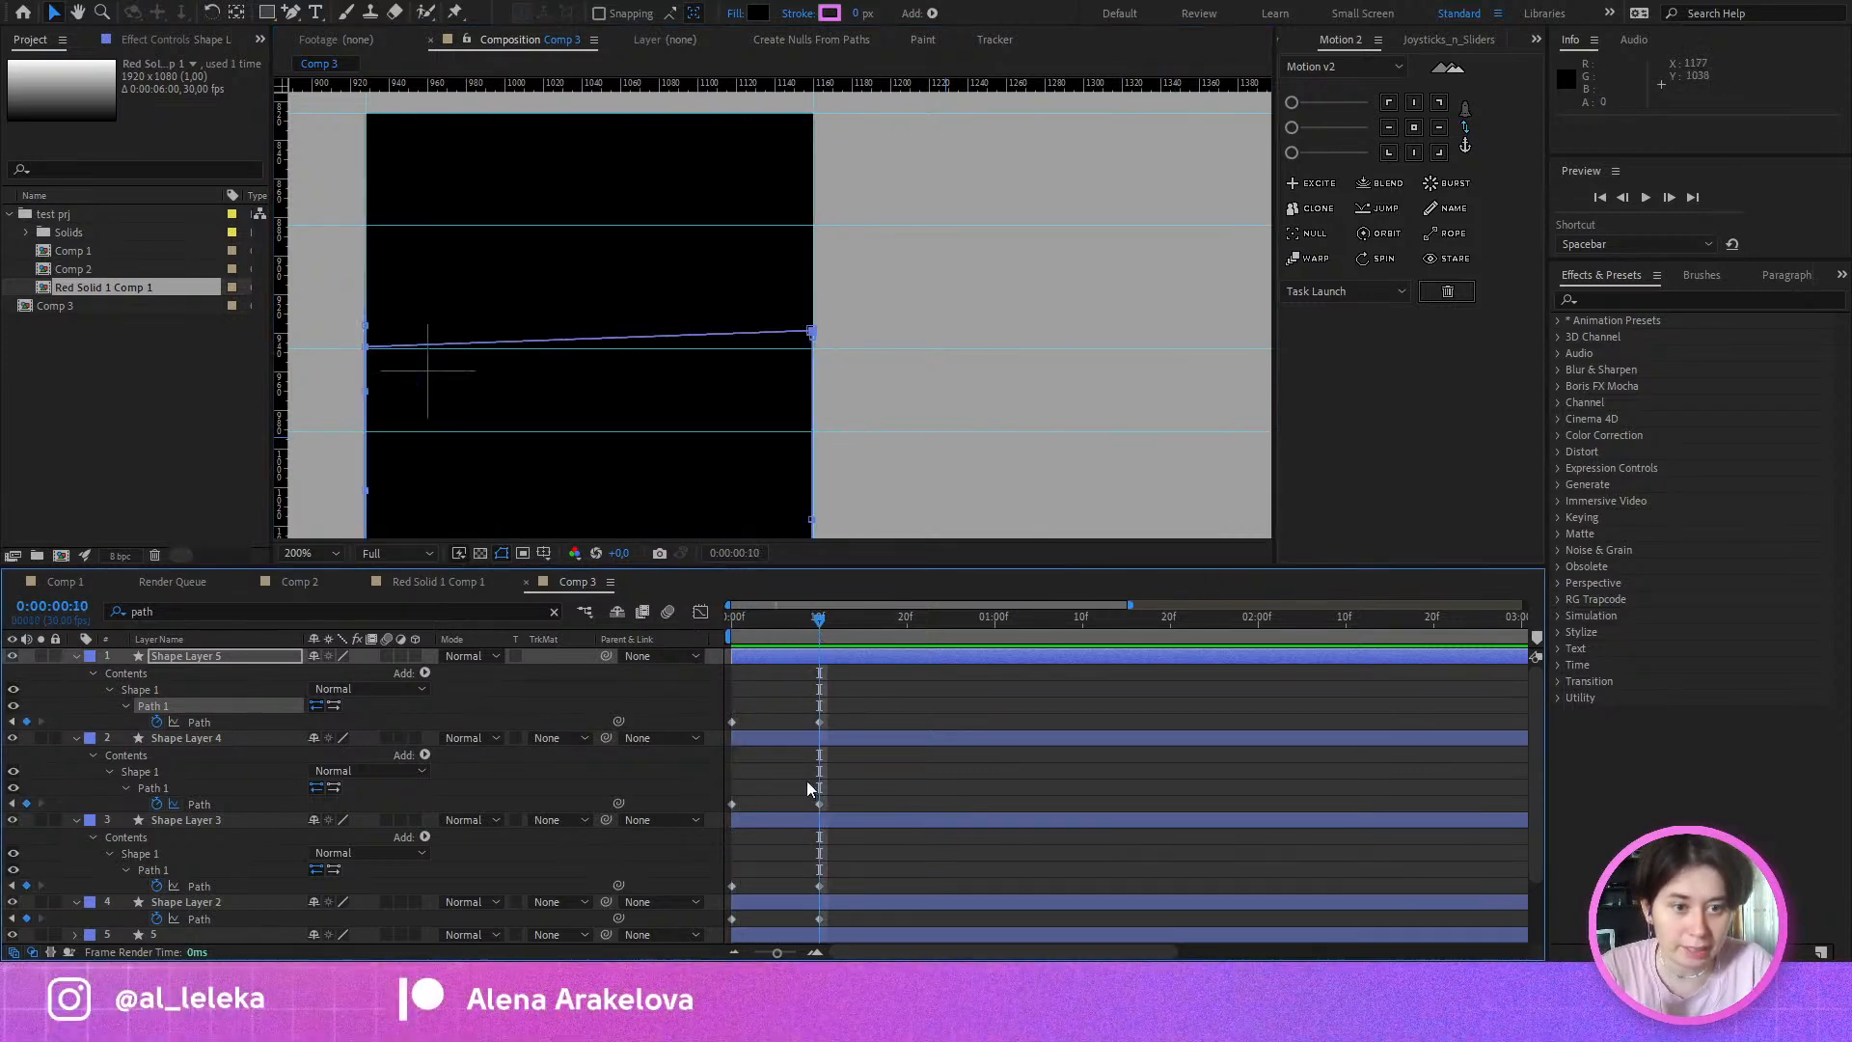
left_click(758, 617)
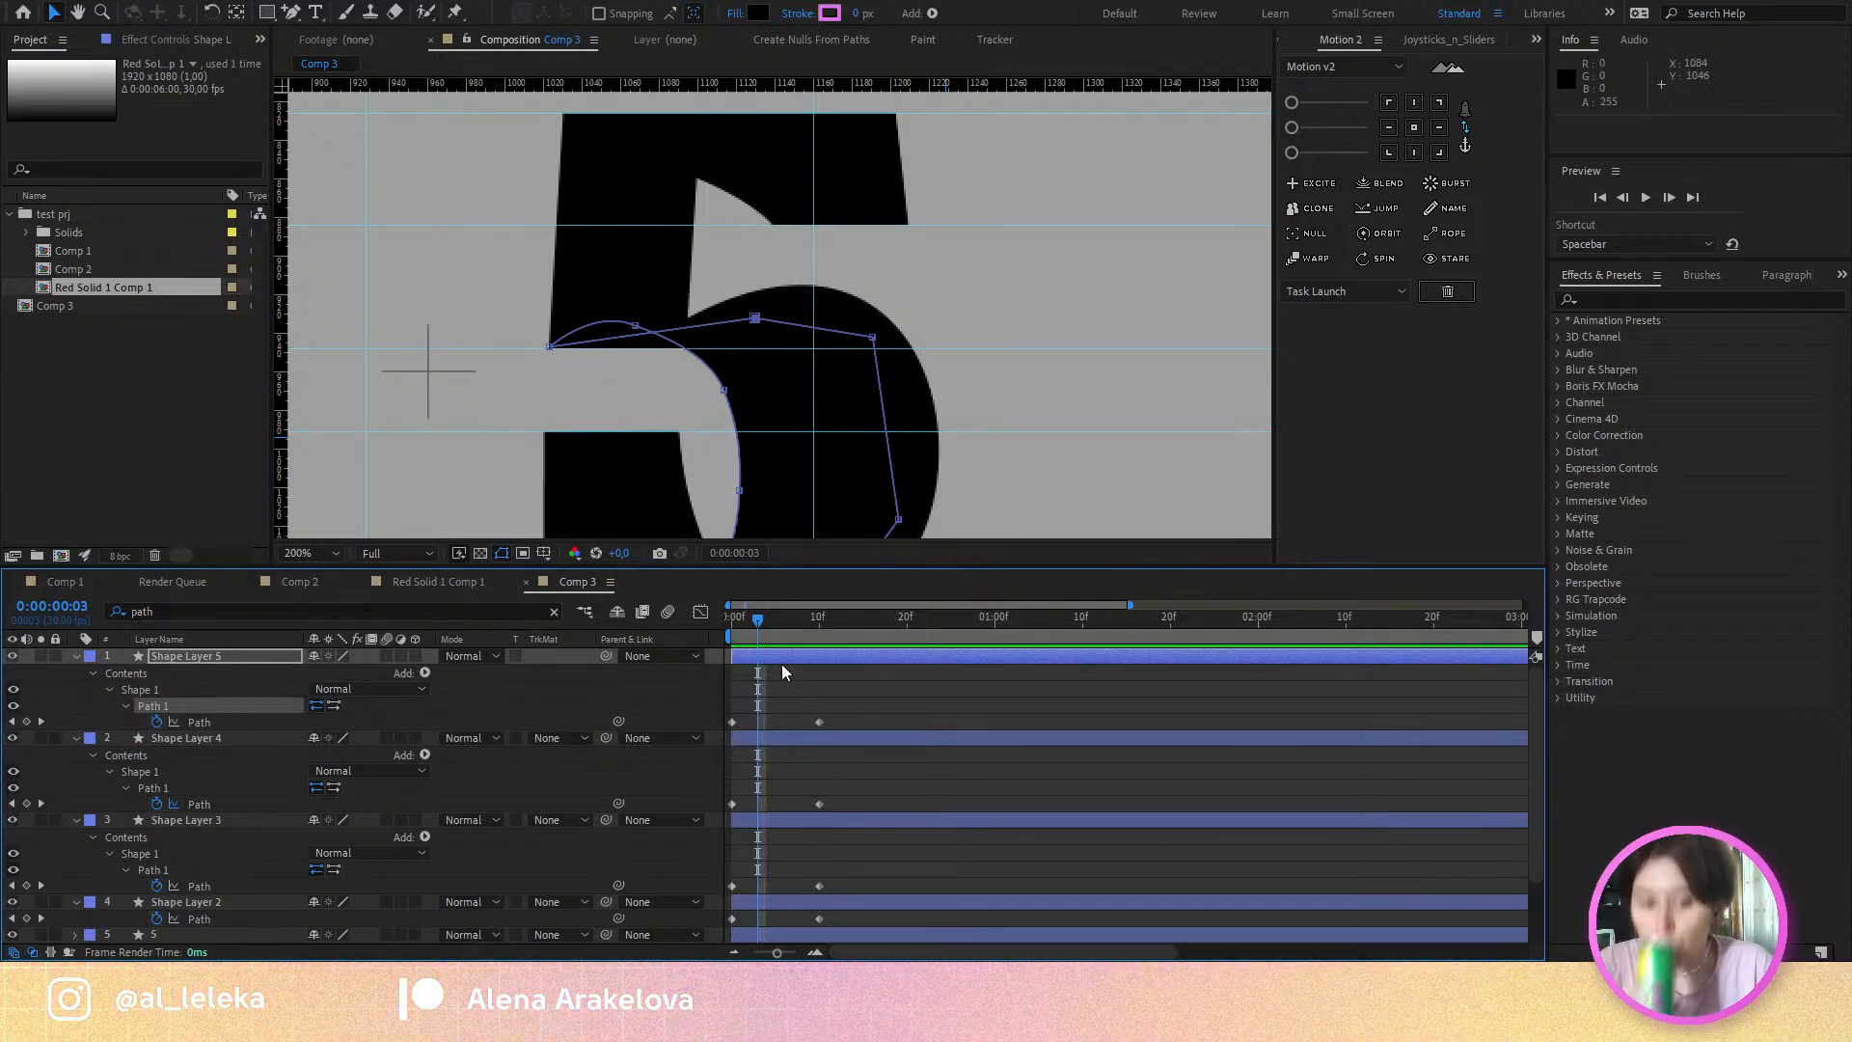
key("space")
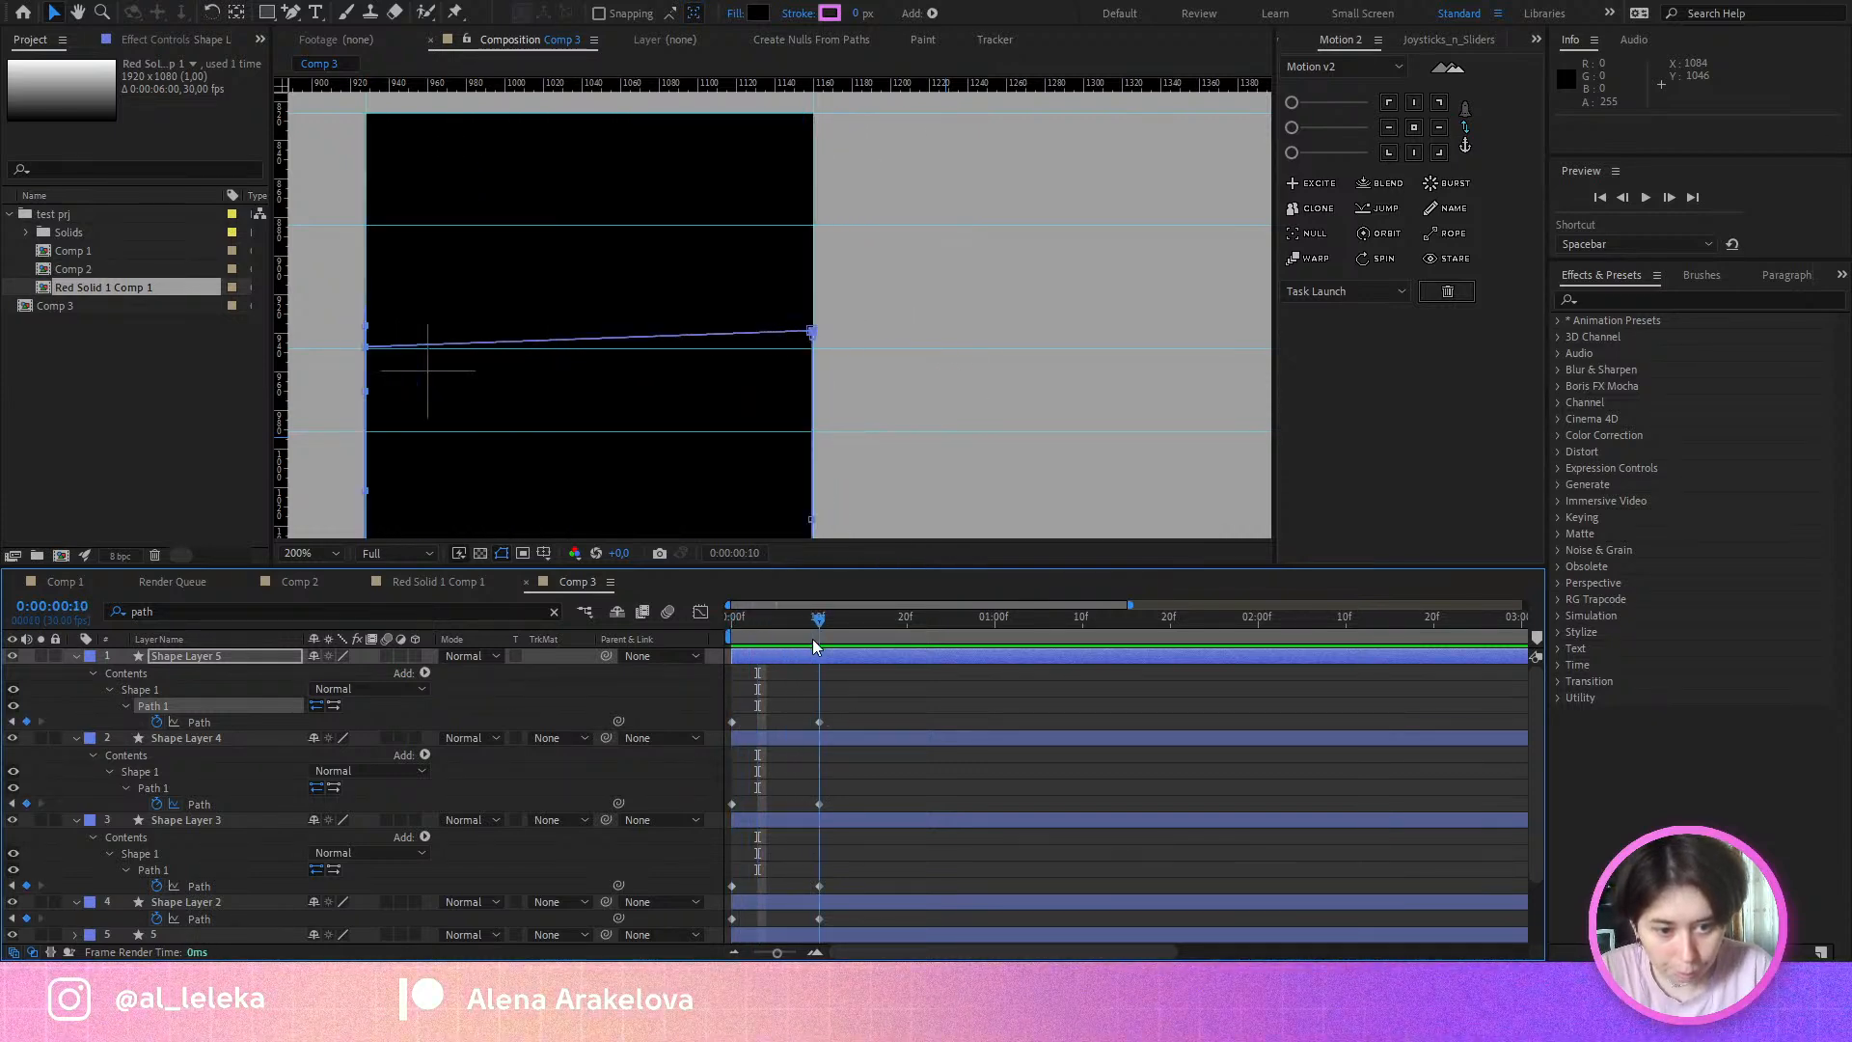
key("space")
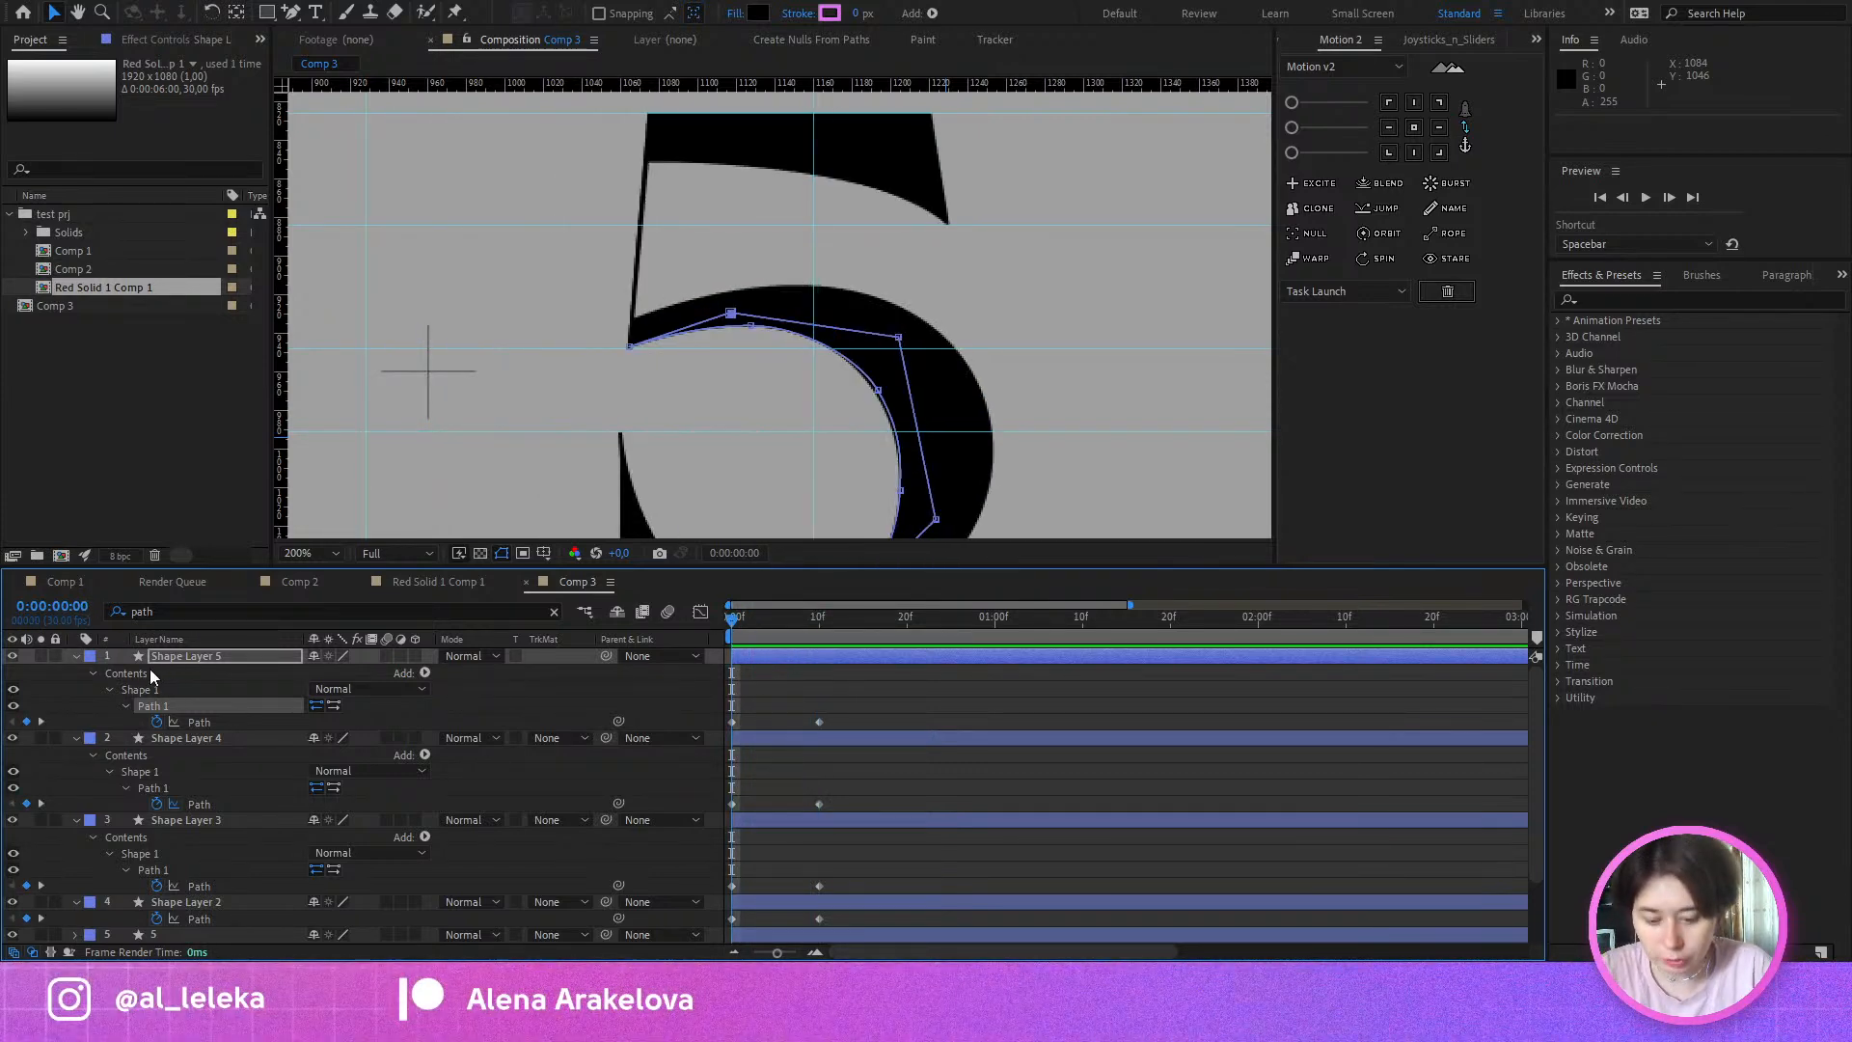
Step: Collapse the properties of all shape layers and set the label colour of the layer named 5 to red
left_click(77, 657)
key("ctrl+a")
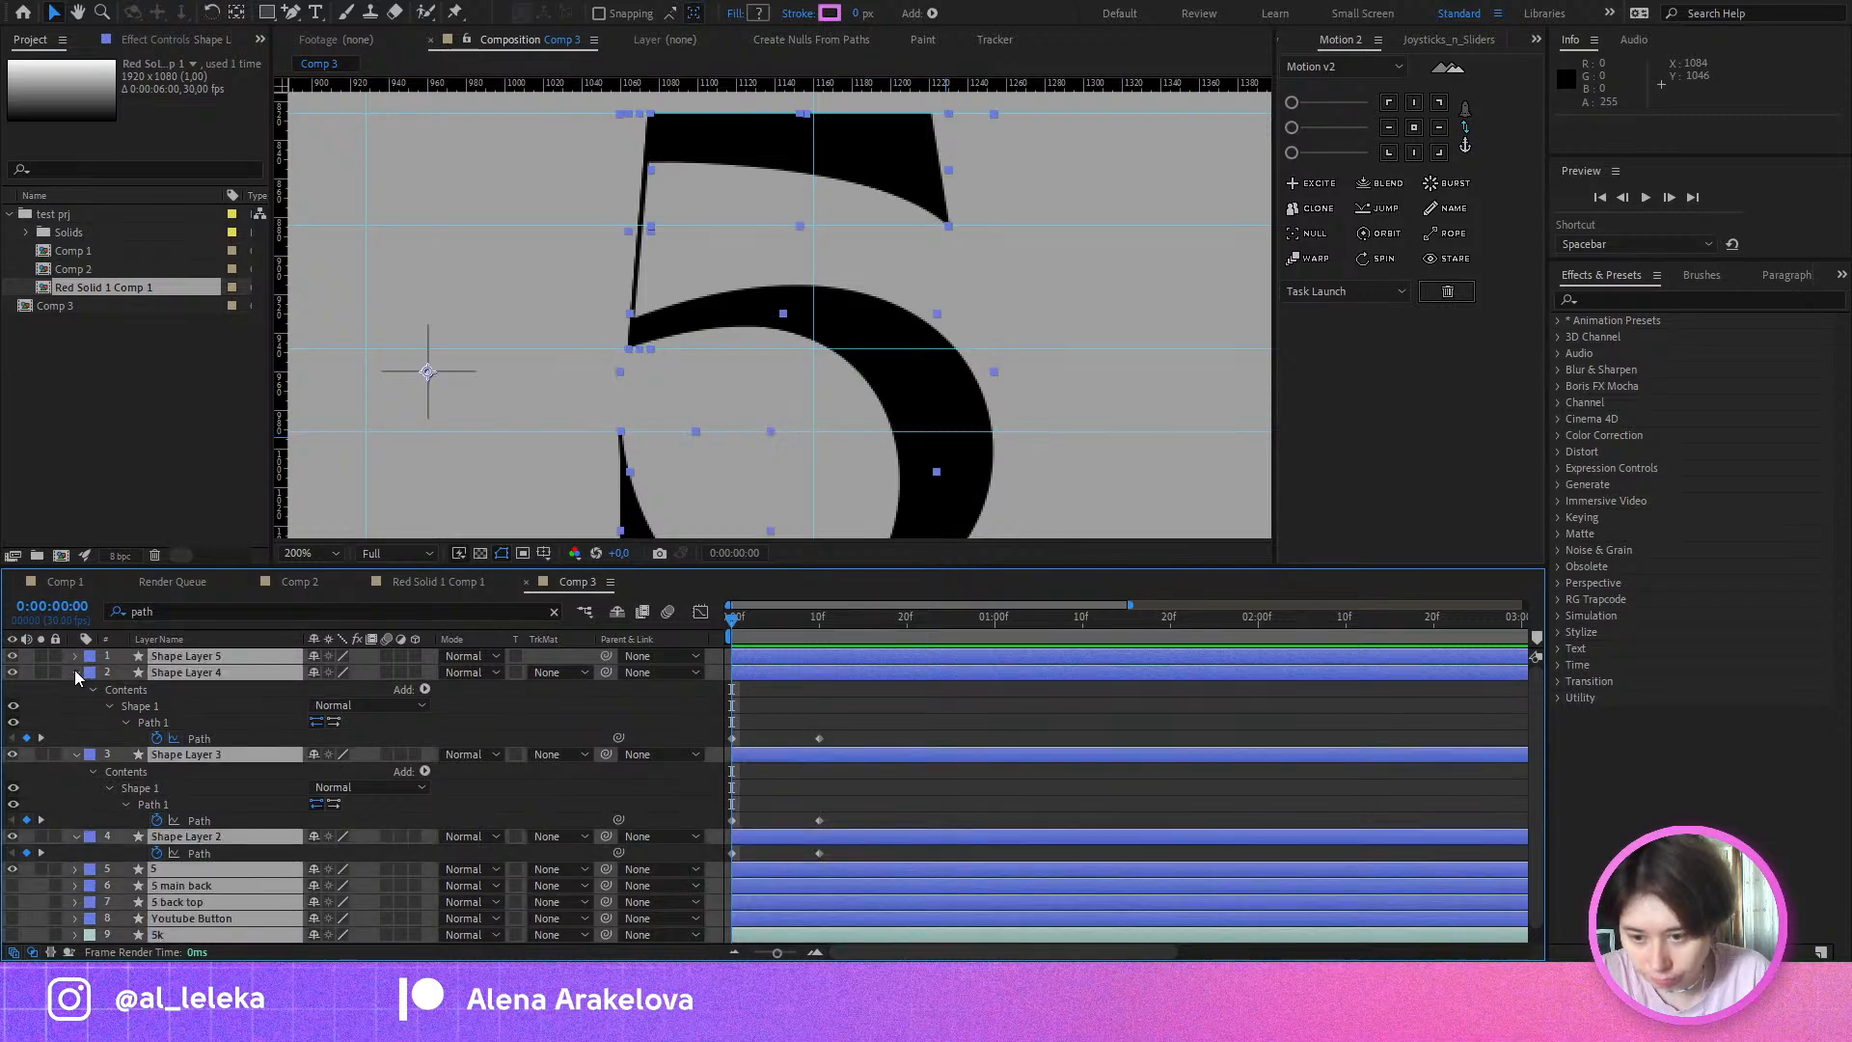
left_click(75, 671)
key("ctrl+shift+a")
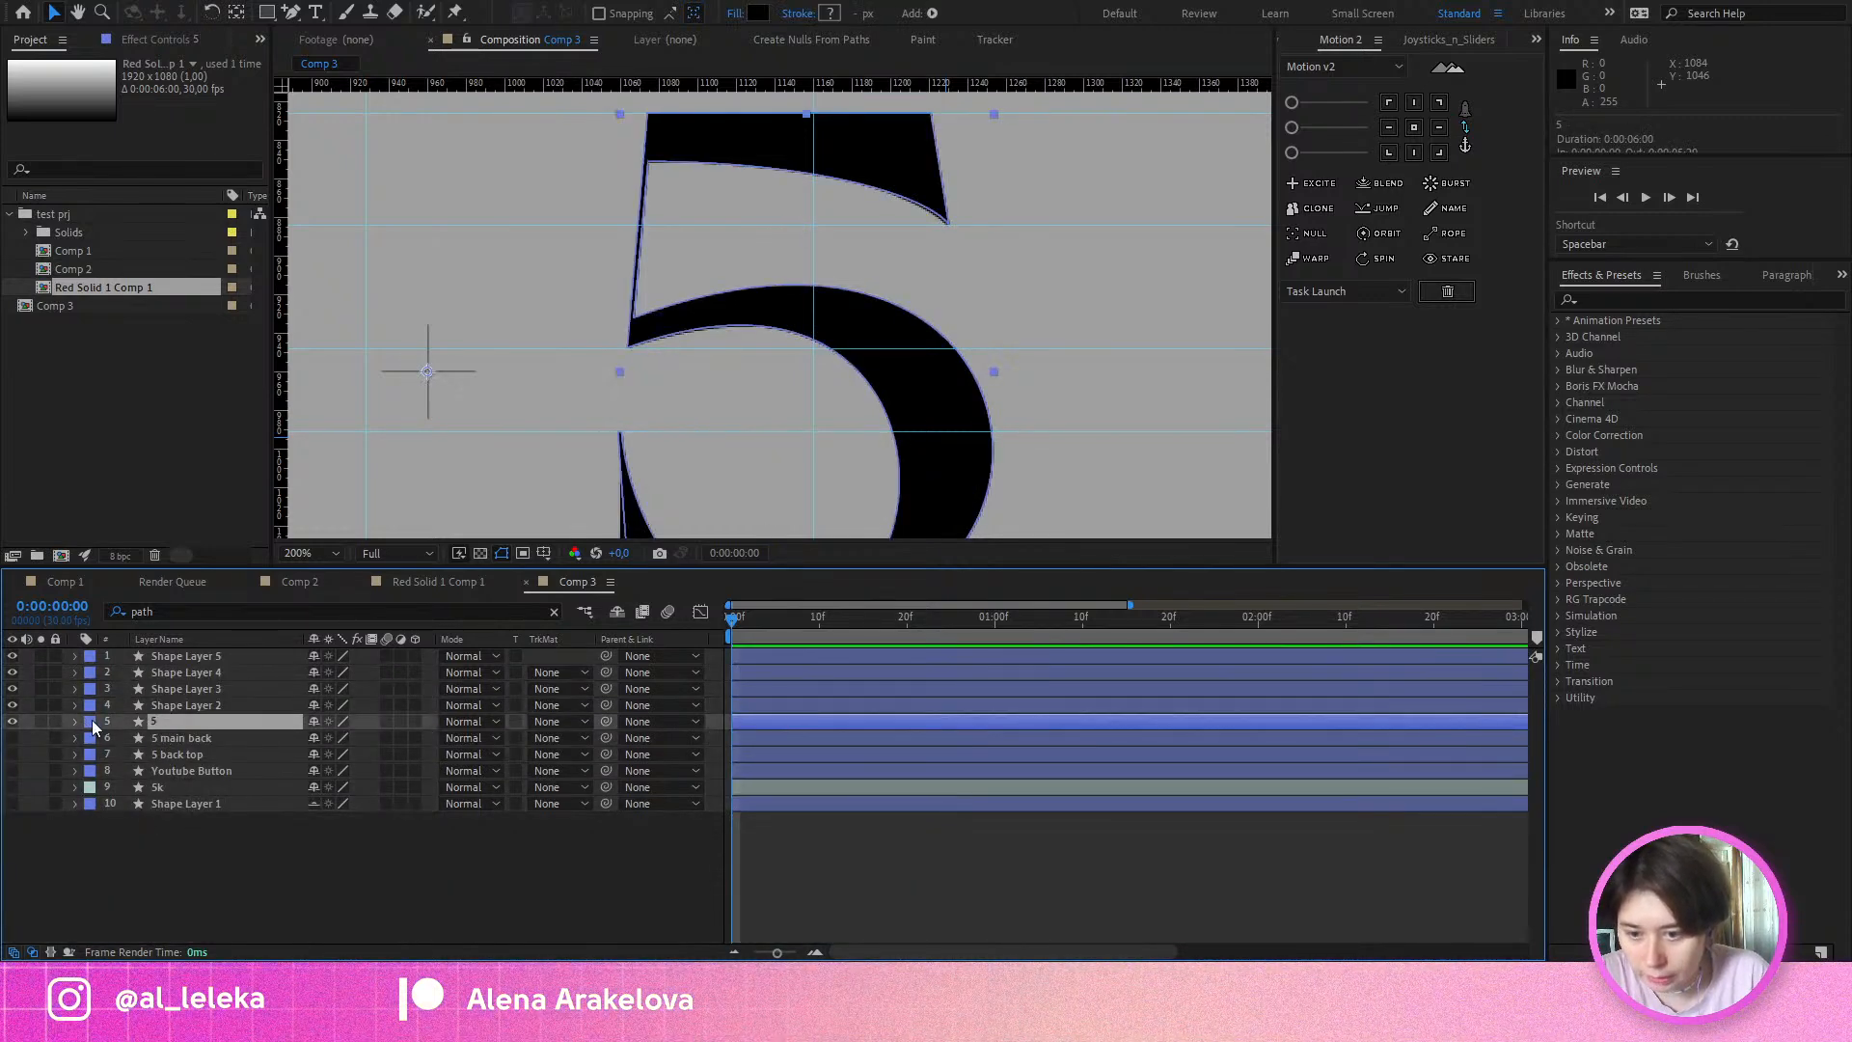
left_click(140, 418)
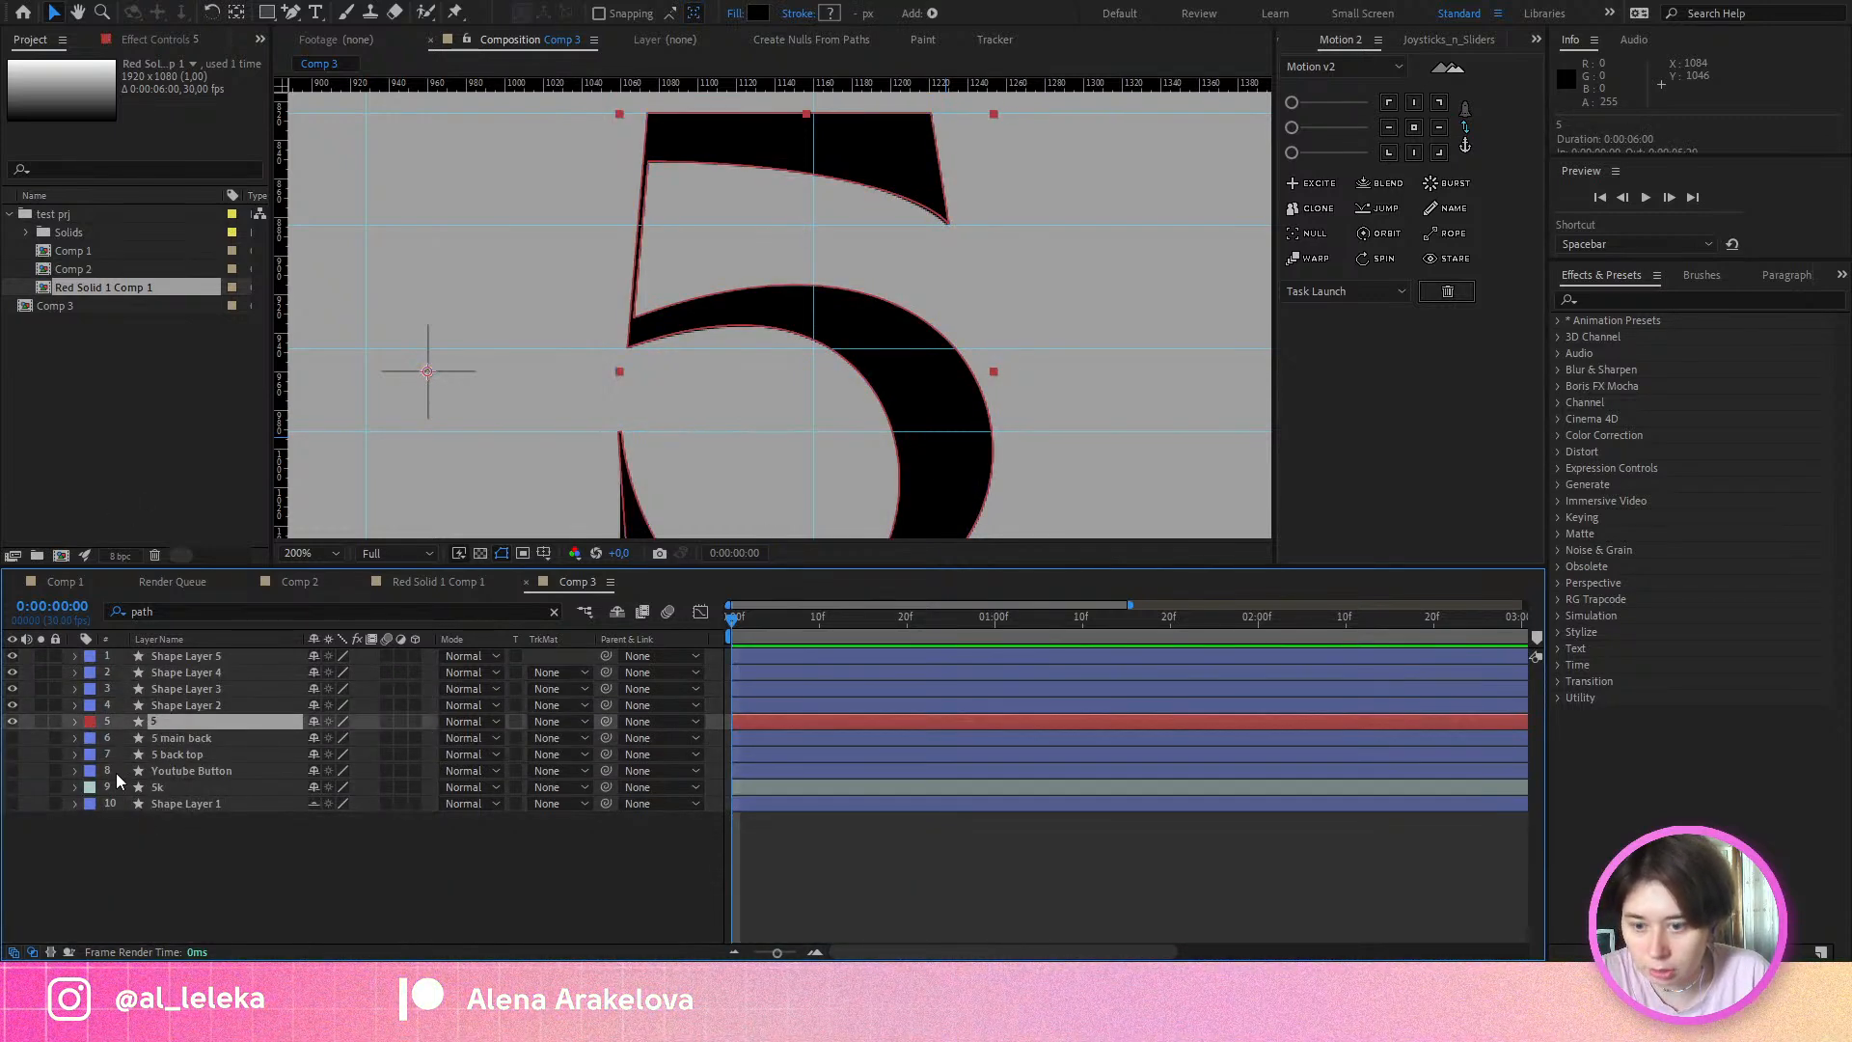
Step: At frame 0, move the lower-left corner vertex of Shape Layer 2's path up and right, just inside the numeral's lower curve
left_click(188, 704)
scroll(675, 507, "down", 3)
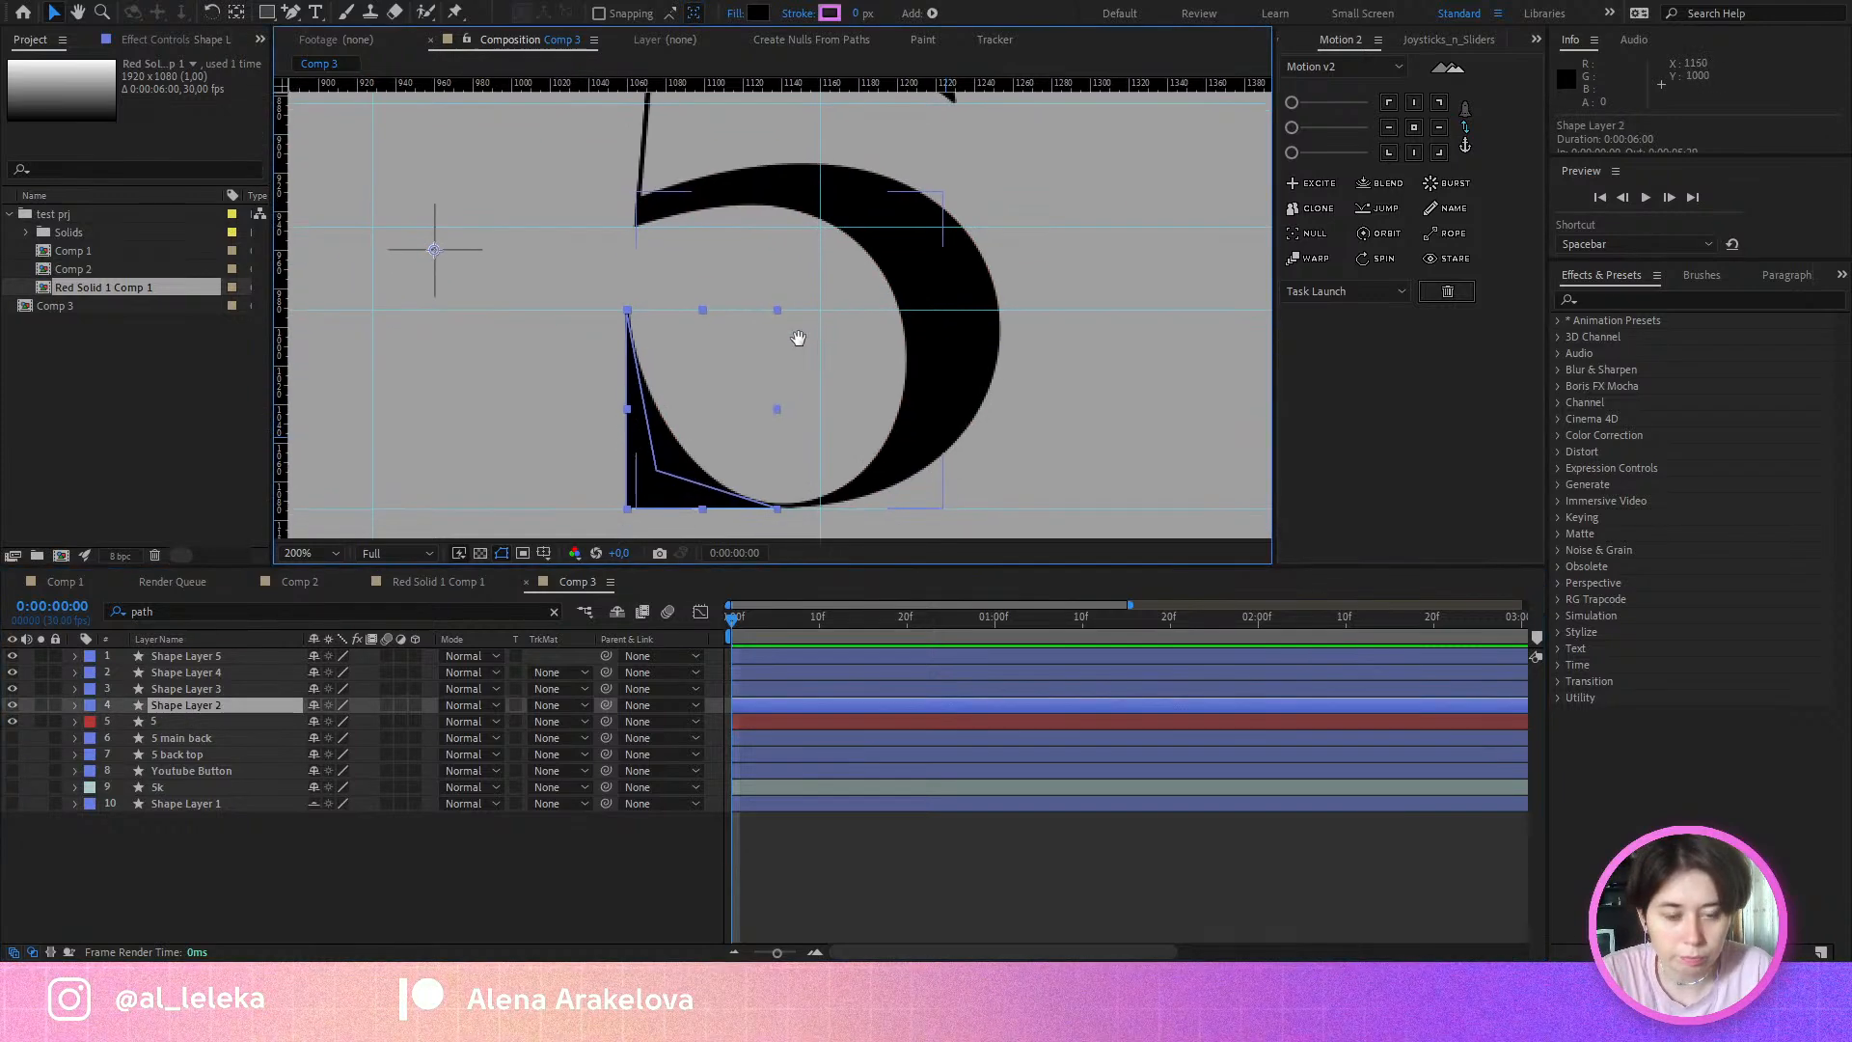
key("u")
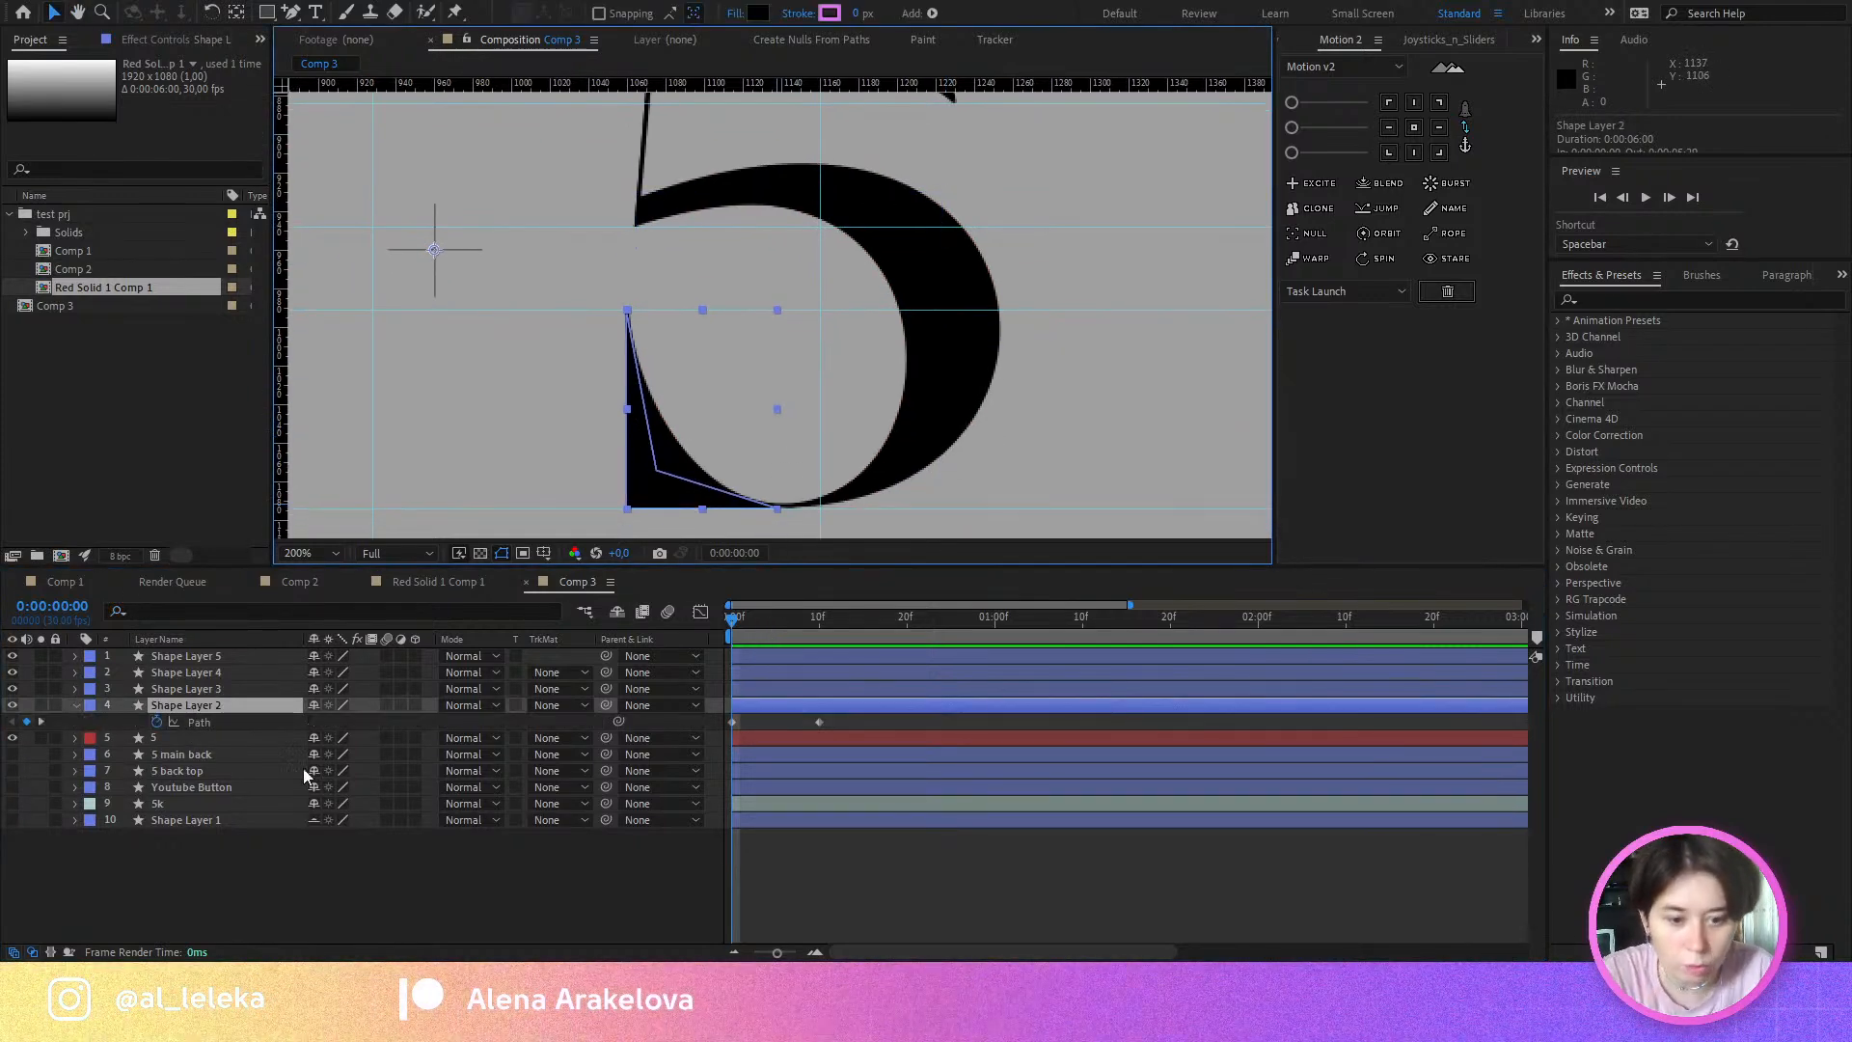
left_click(199, 722)
scroll(611, 487, "down", 2)
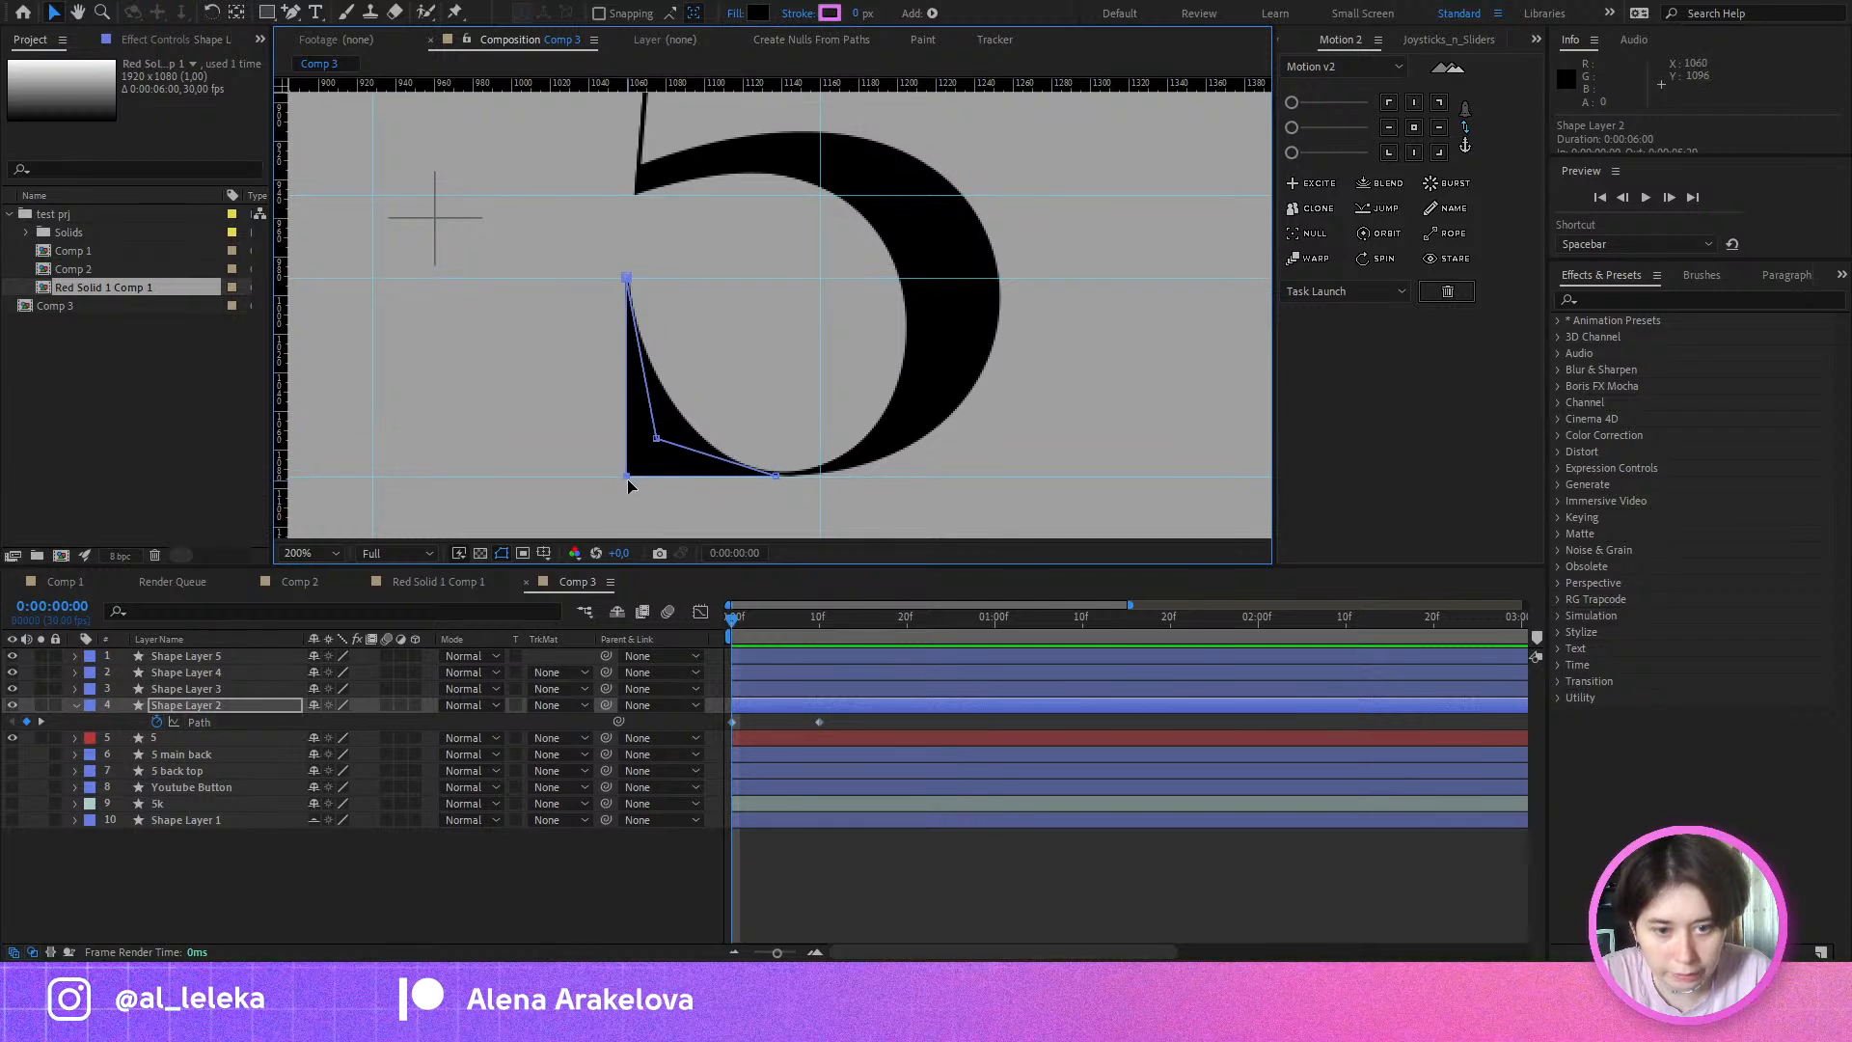
left_click_drag(627, 476, 609, 382)
scroll(646, 479, "up", 3)
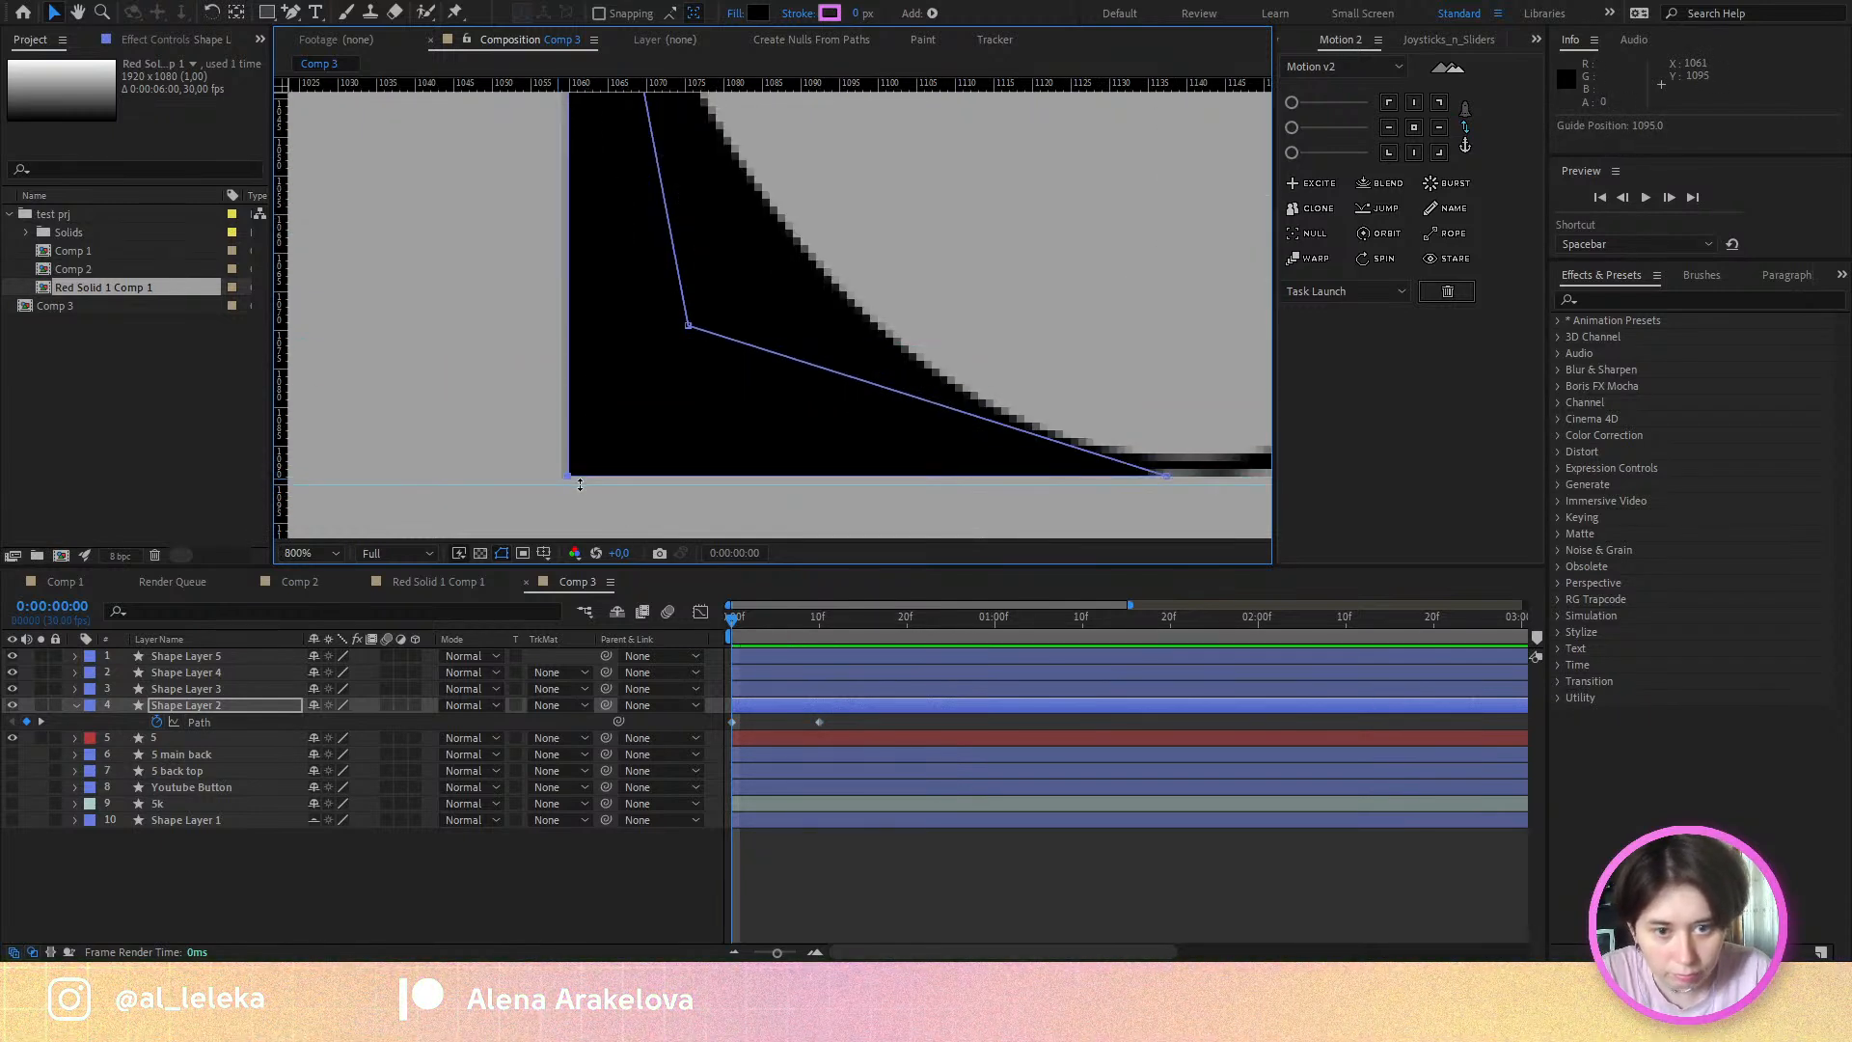
left_click_drag(568, 476, 613, 350)
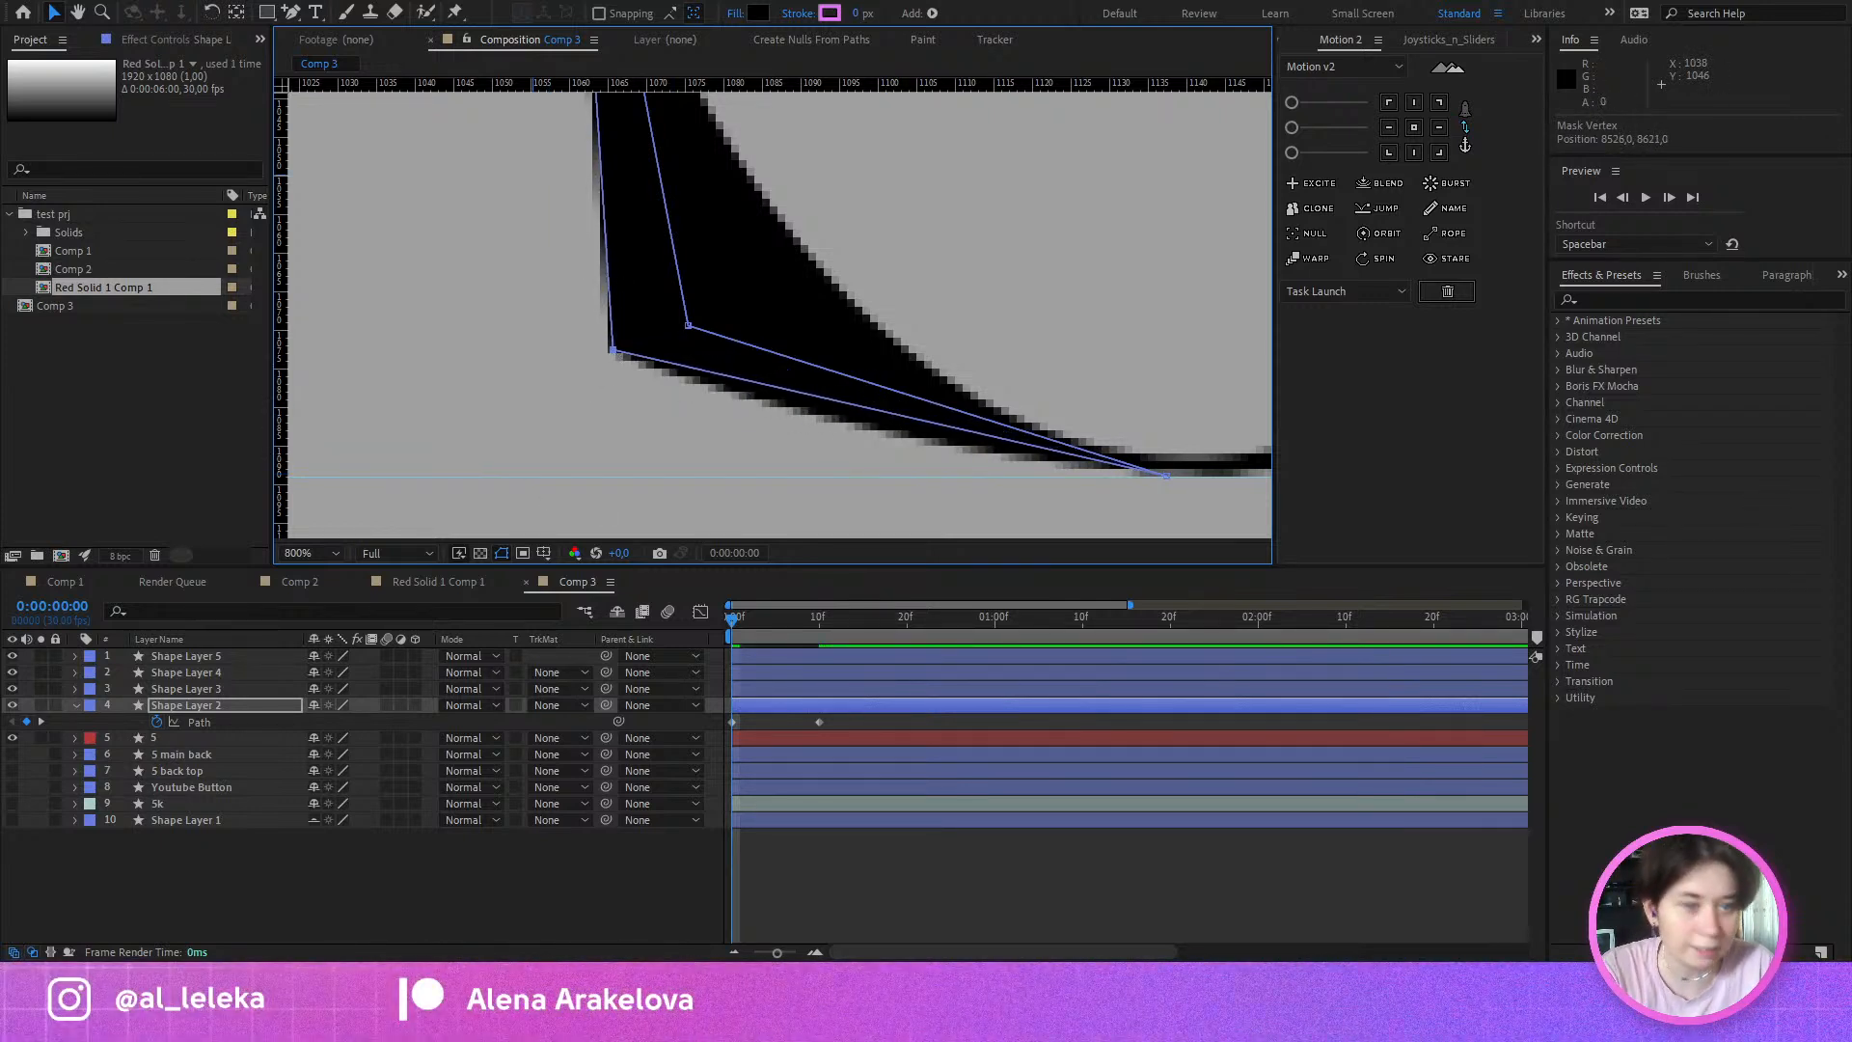
Step: Add a vertex on the lower edge of Shape Layer 2's path and place it over the existing lower tip vertex at frame 0
left_click(292, 13)
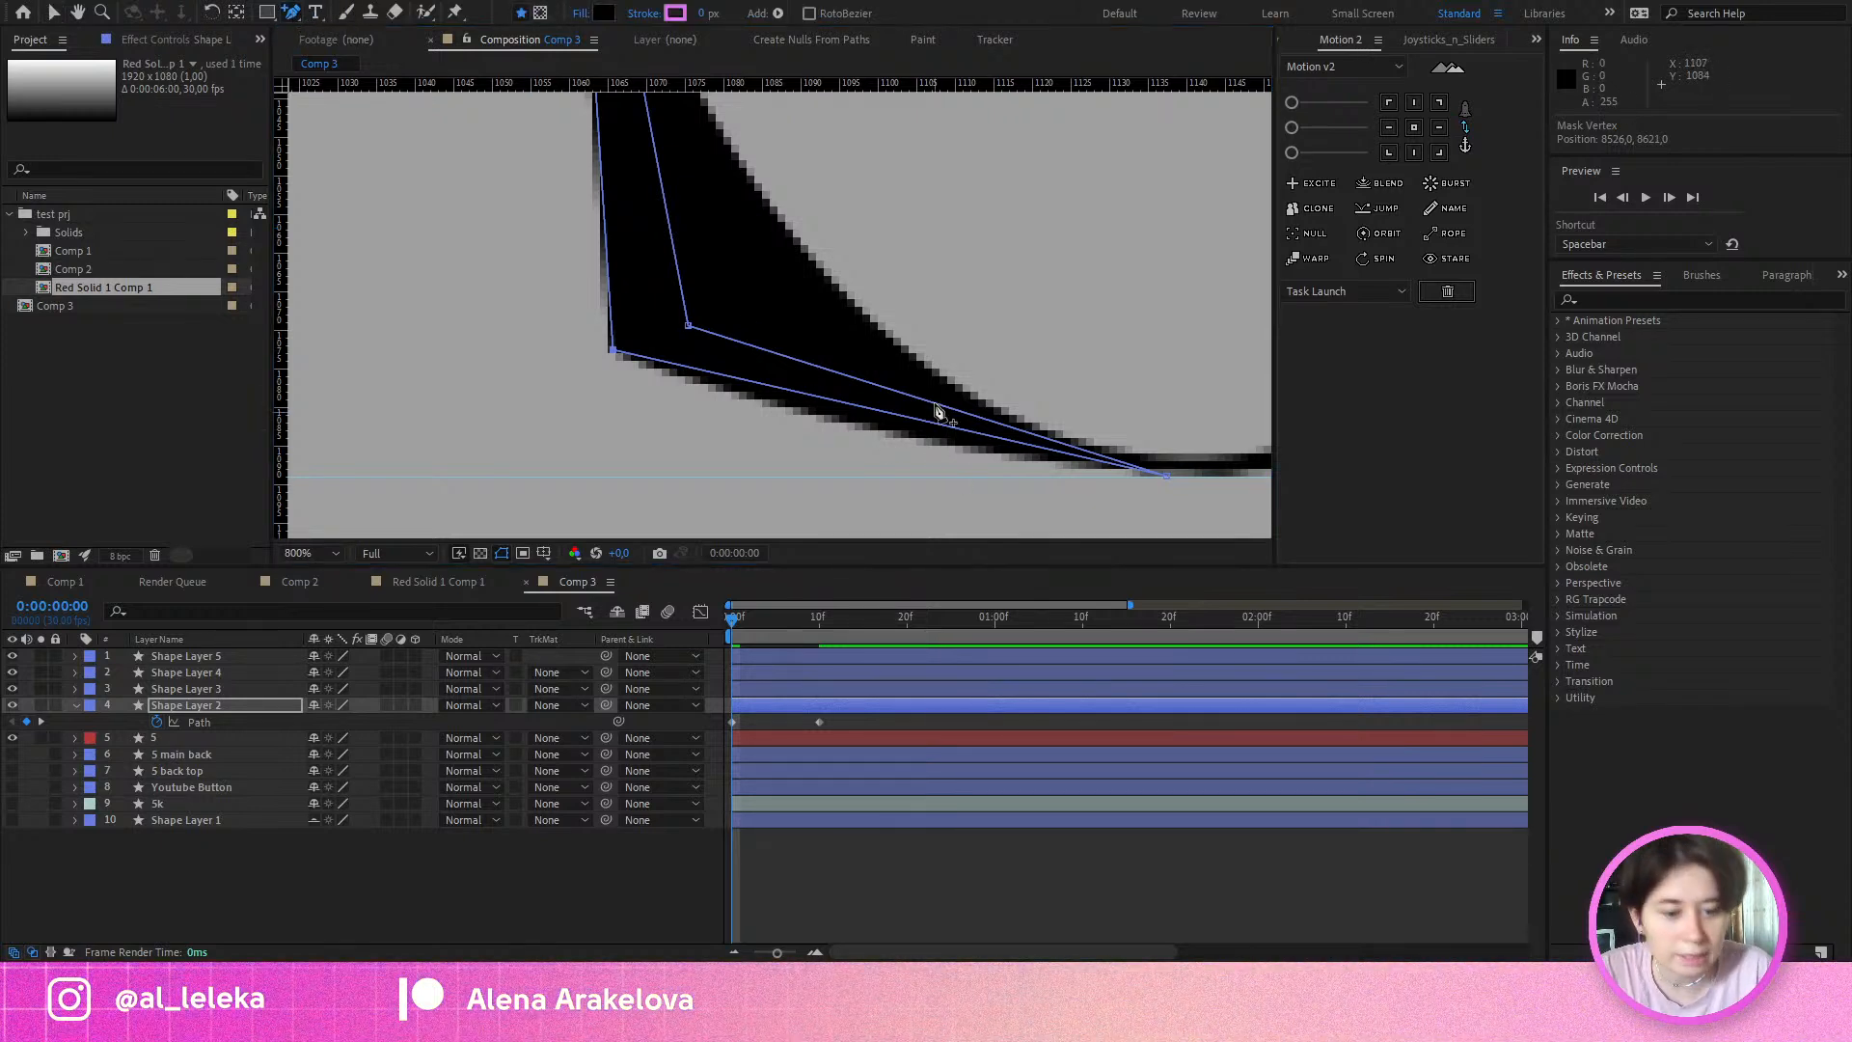
left_click(1018, 444)
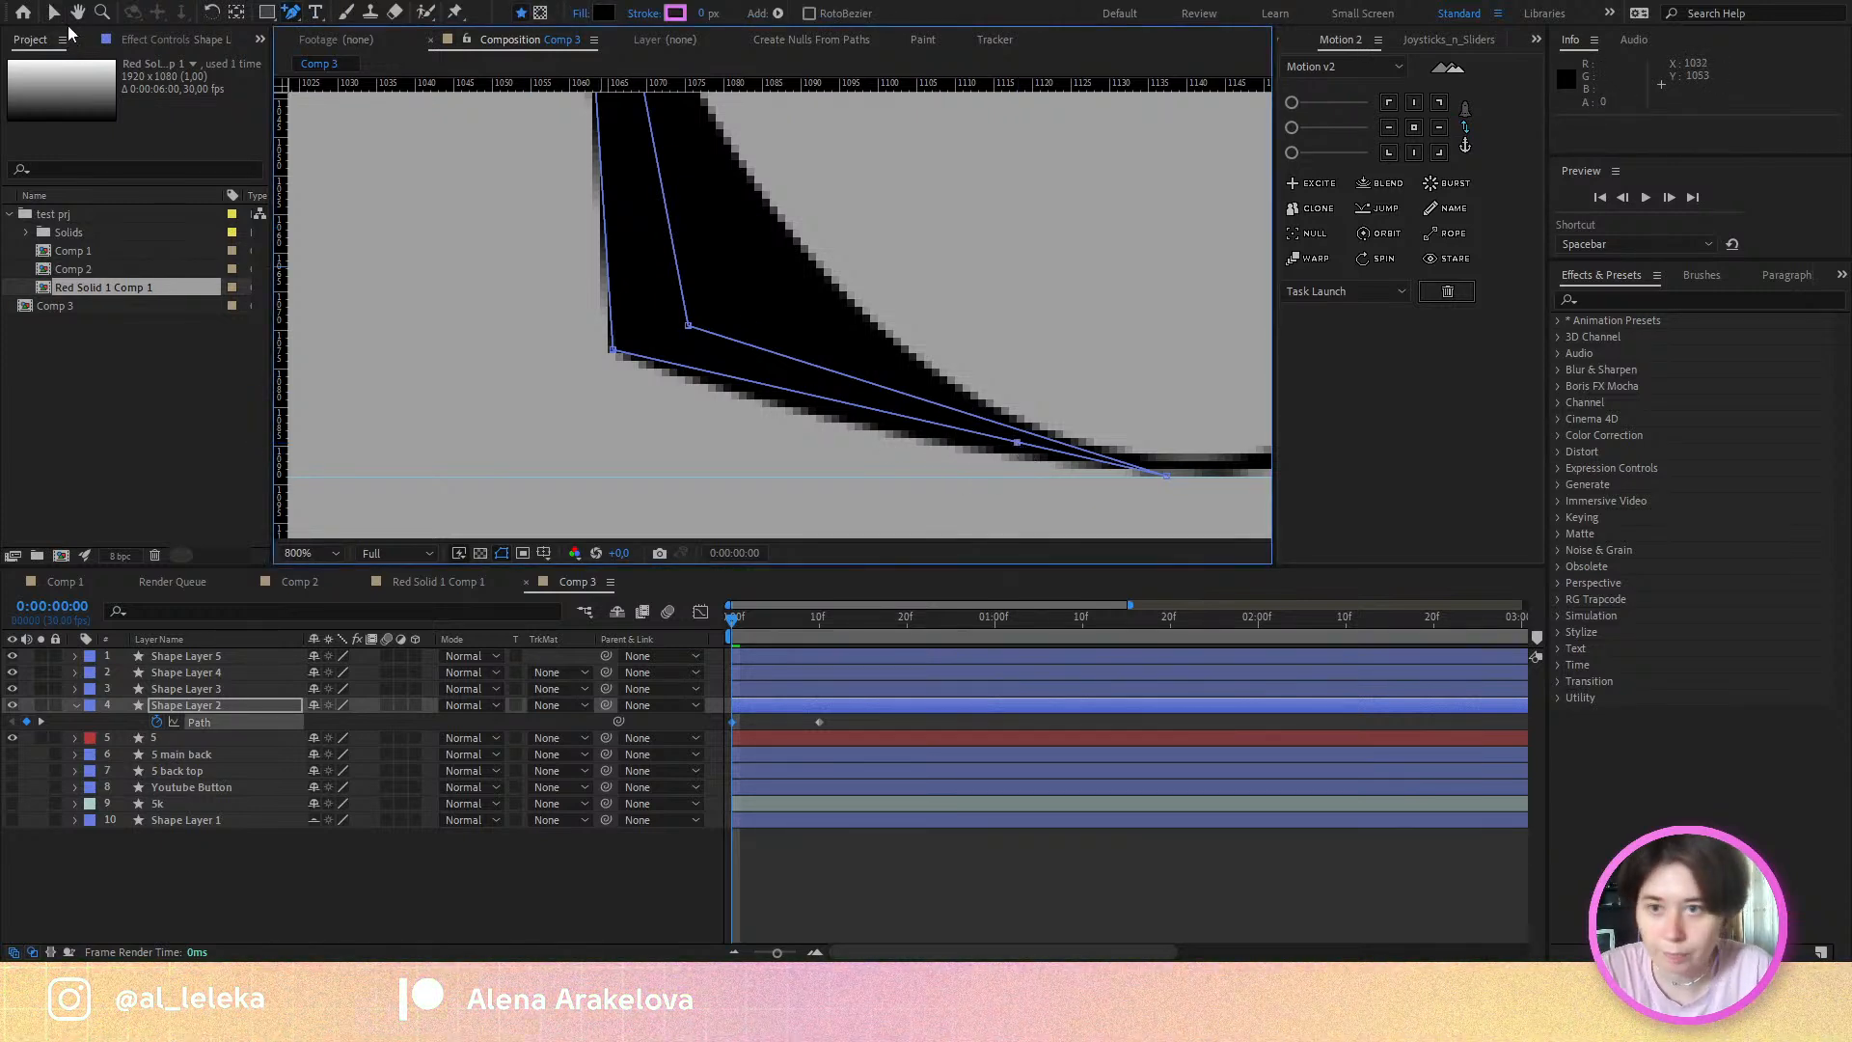
left_click(53, 13)
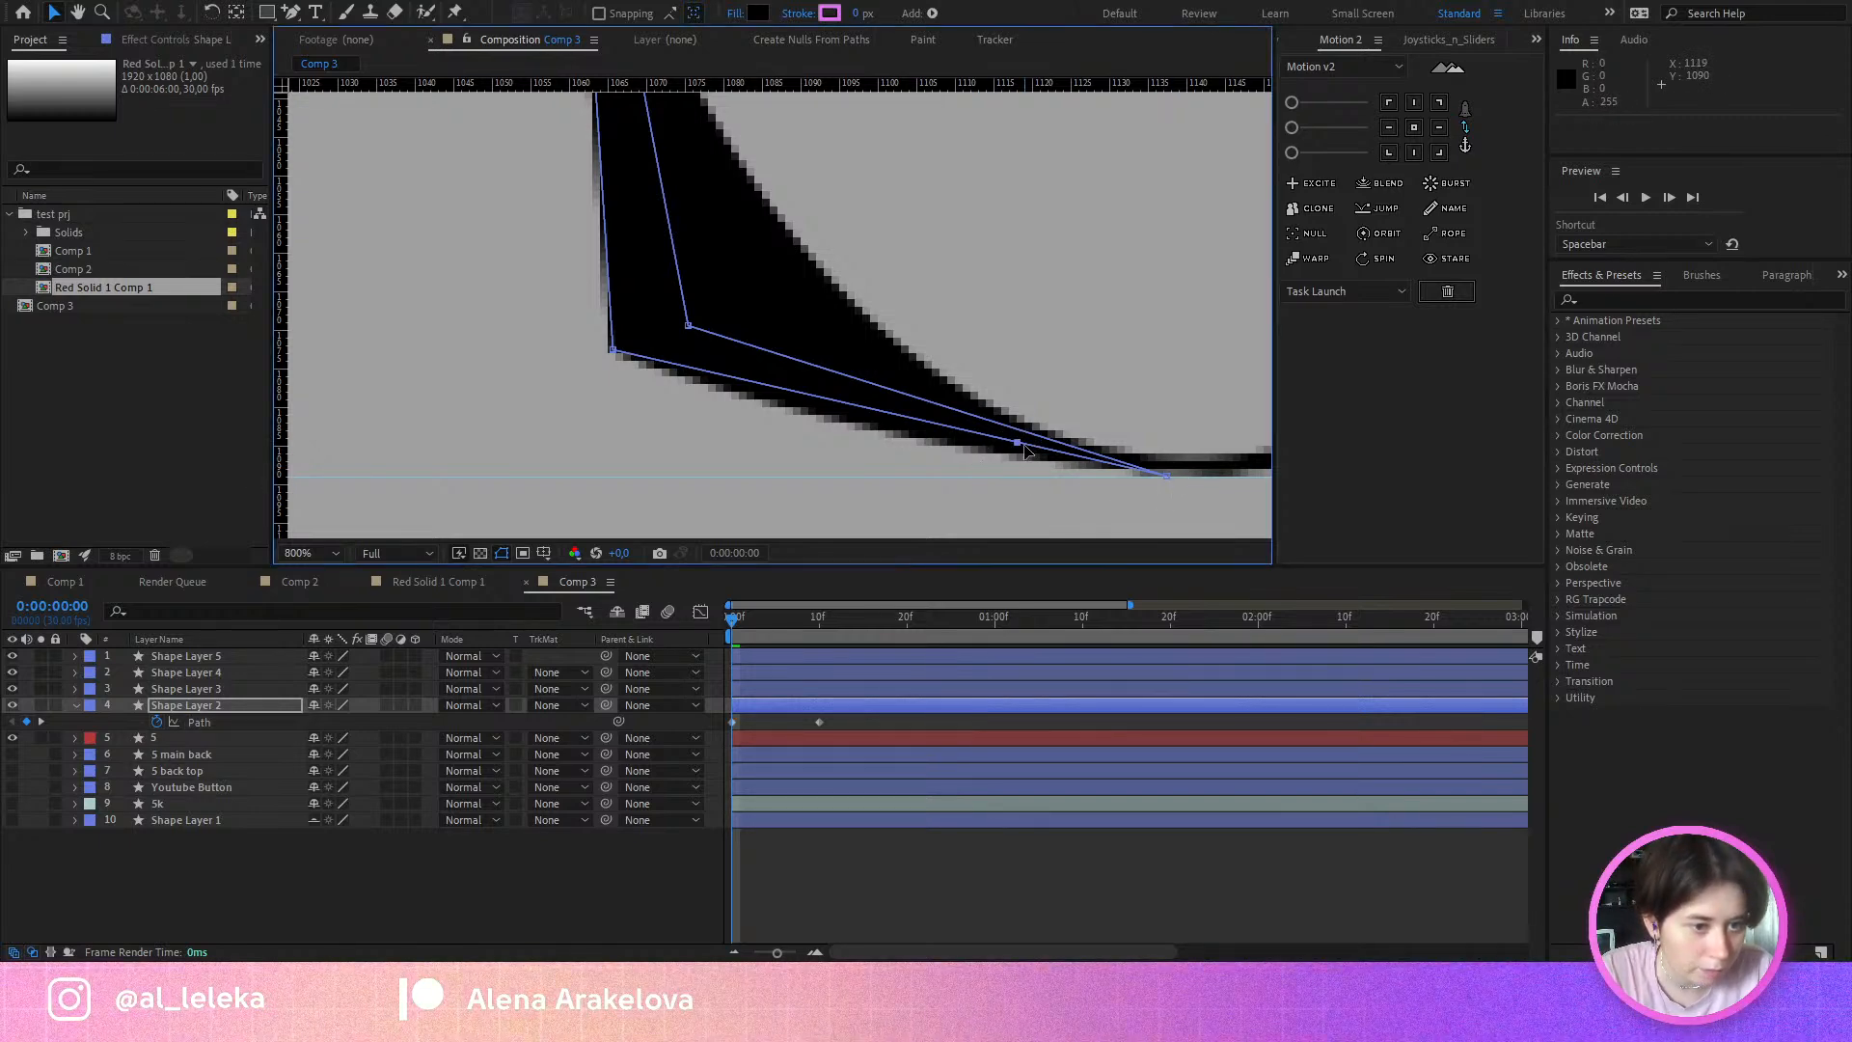
left_click_drag(1025, 447, 1157, 484)
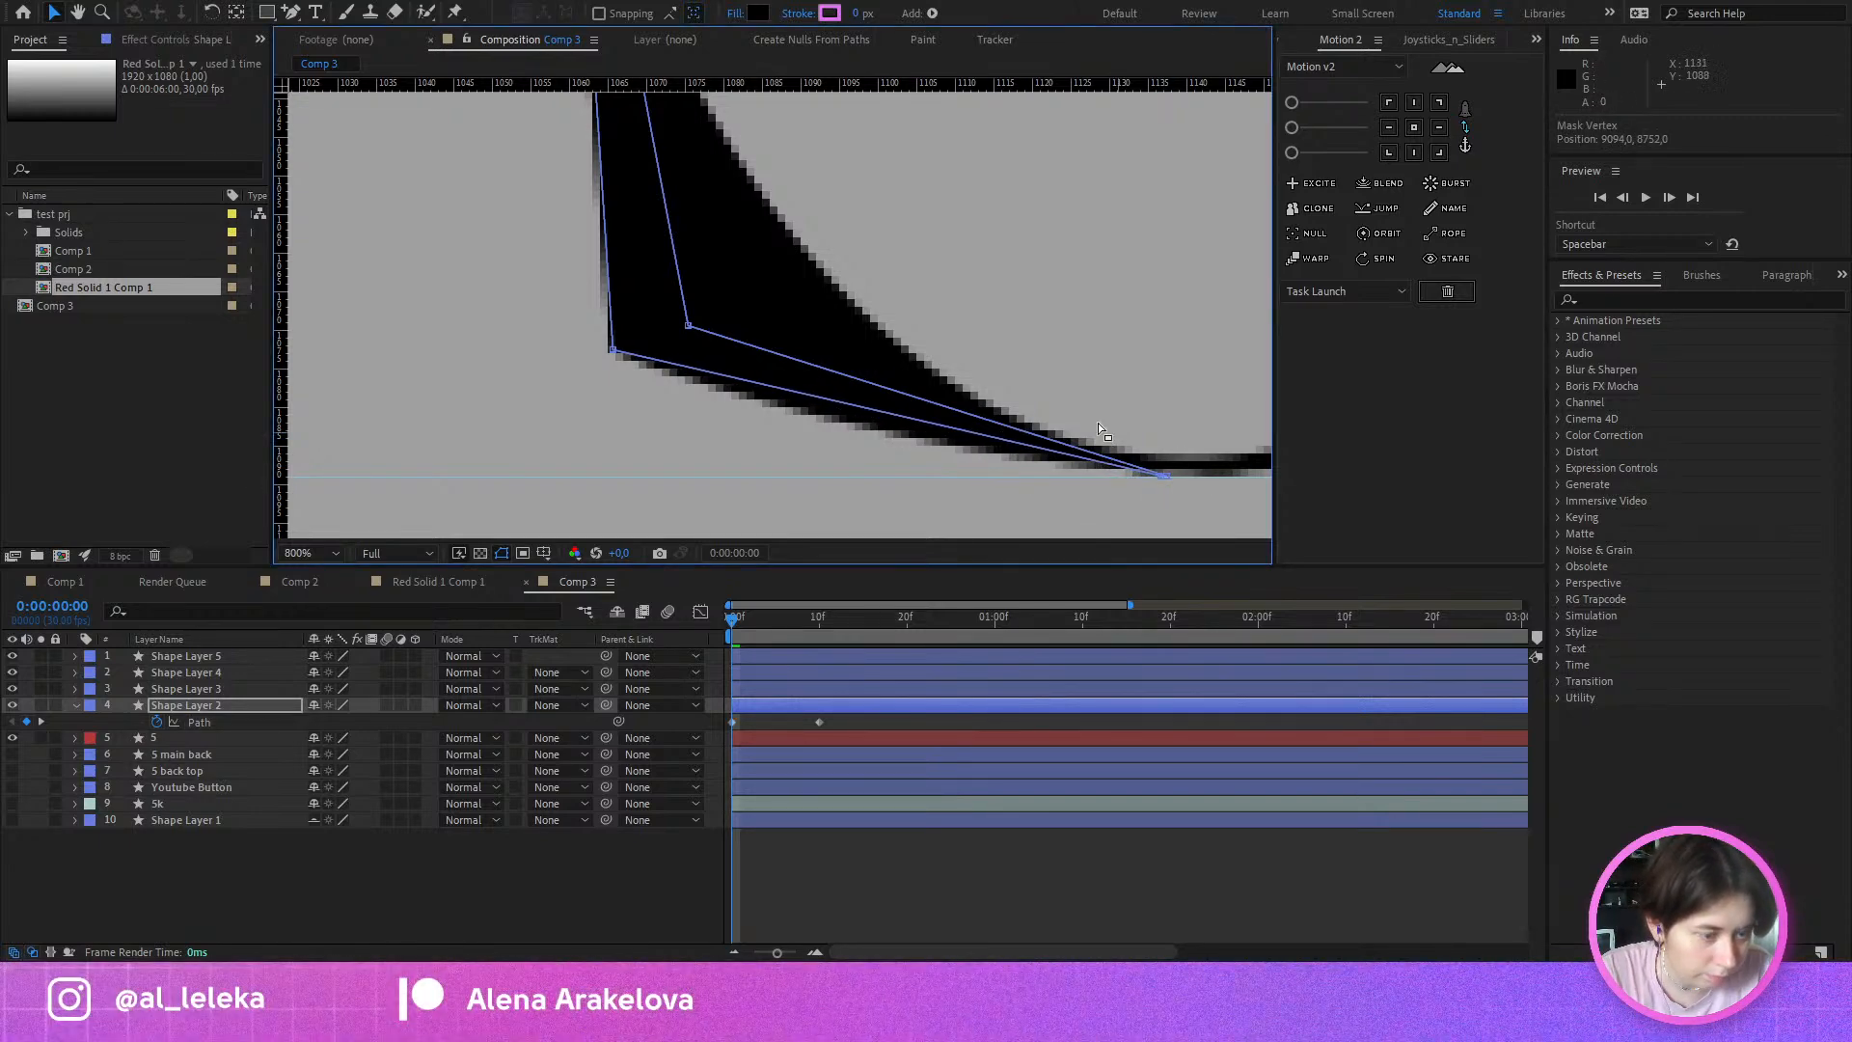
left_click_drag(980, 292, 926, 311)
Step: At frame 10, place Shape Layer 2's added vertex on the lower-left guide intersection, then return to frame 0
left_click_drag(740, 625, 814, 646)
scroll(905, 515, "down", 2)
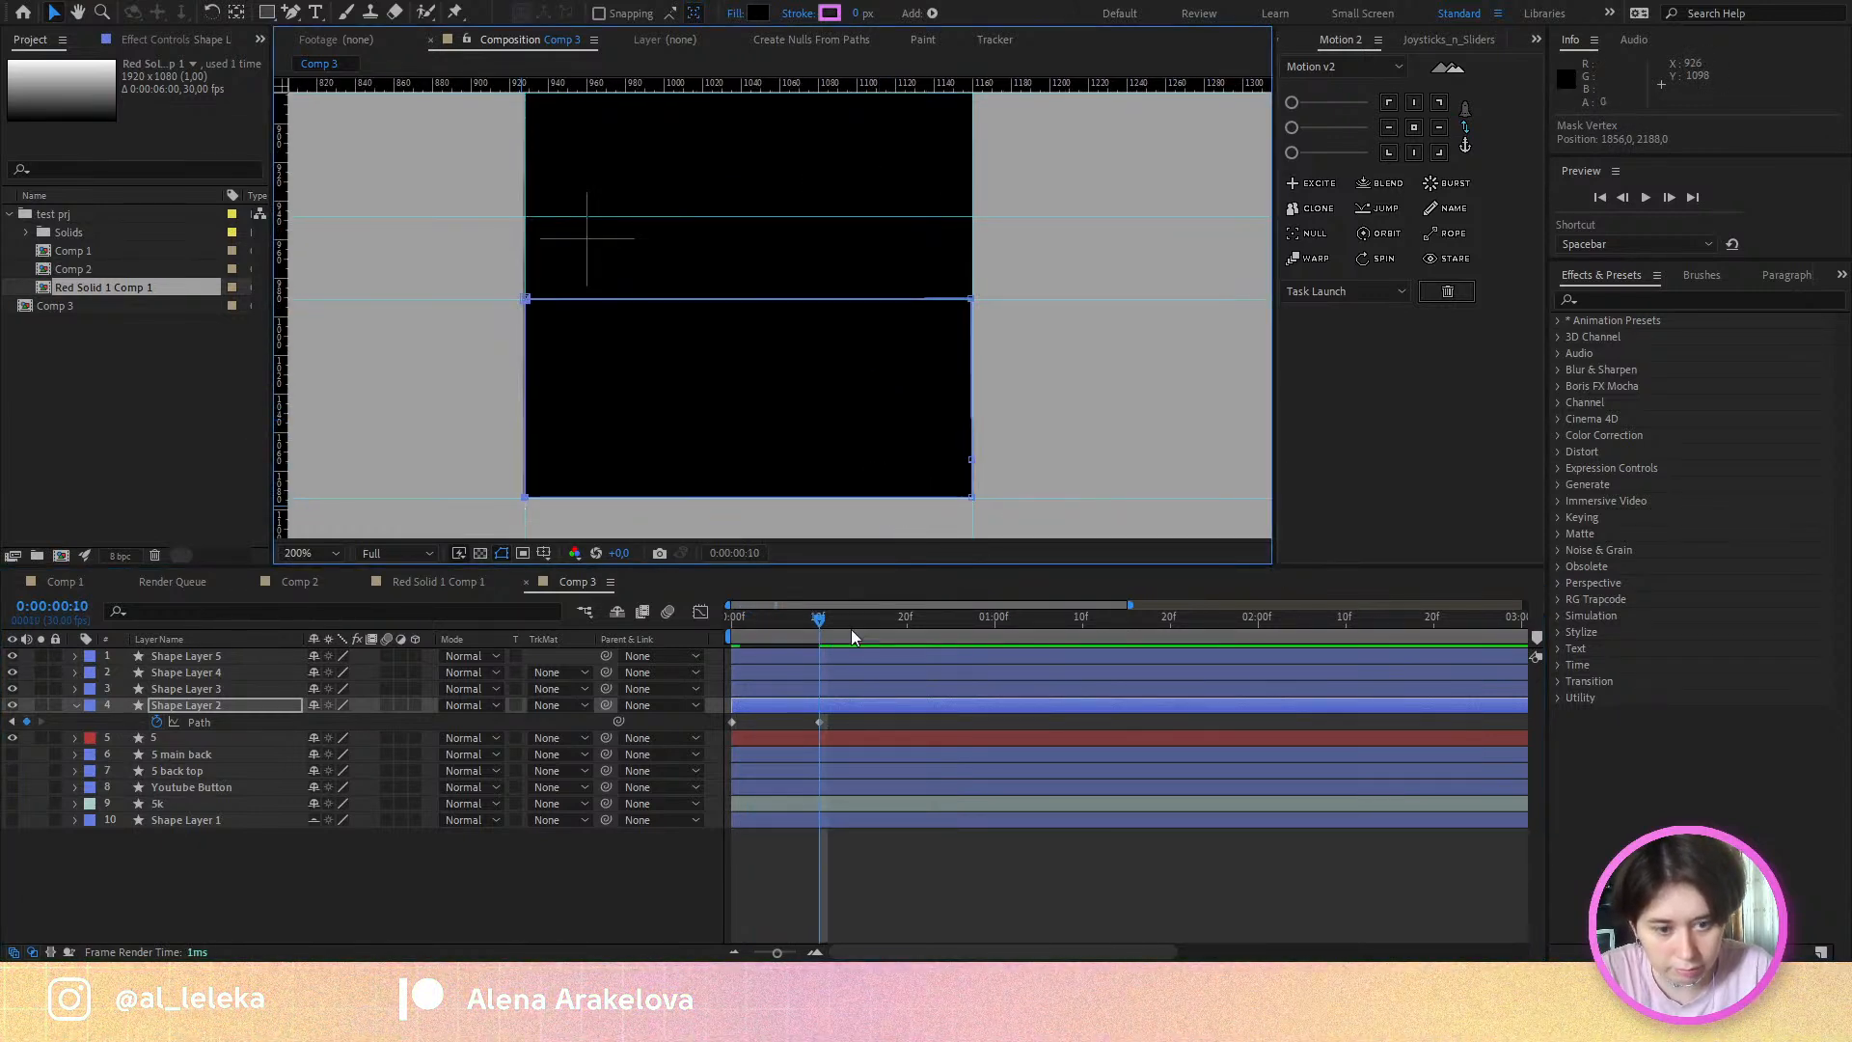
left_click_drag(790, 627, 687, 637)
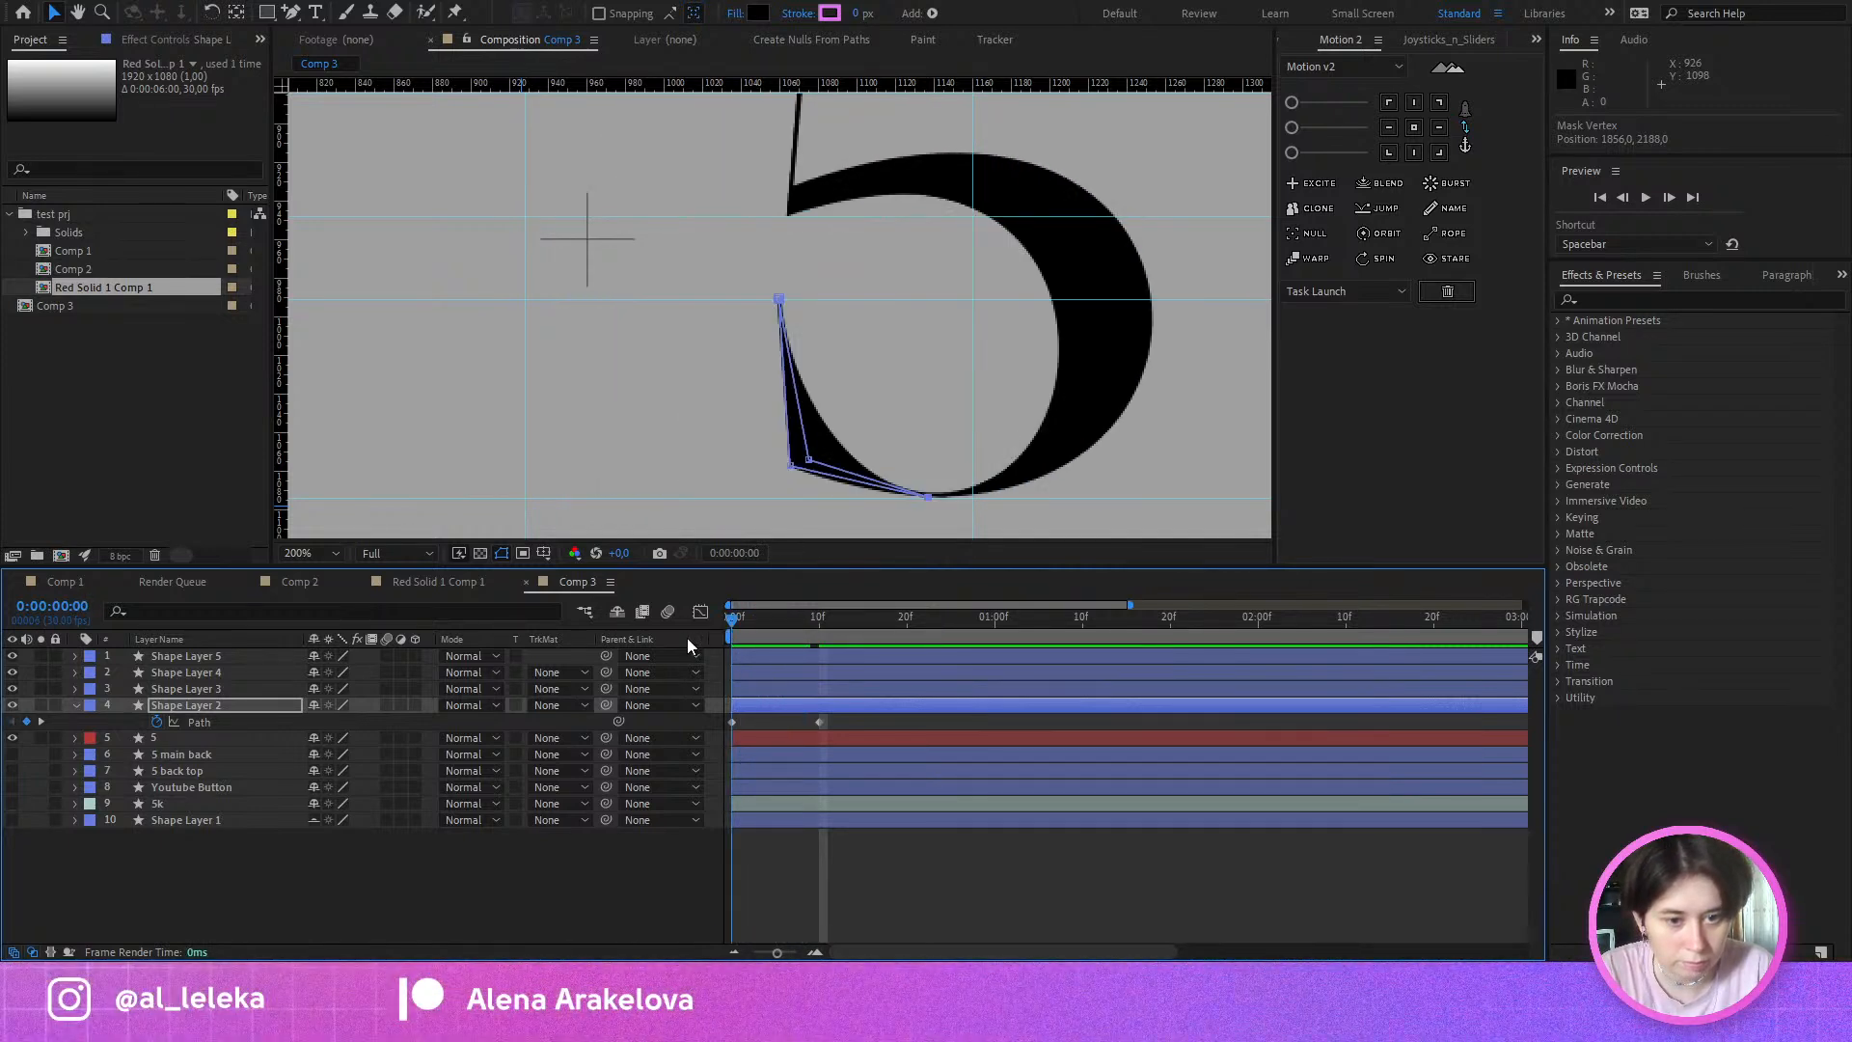
Step: Curve the lower-left corner vertex at frame 0 to follow the numeral's lower edge, aligning its upper handle with the straight side
scroll(802, 471, "up", 3)
left_click_drag(800, 362, 726, 334)
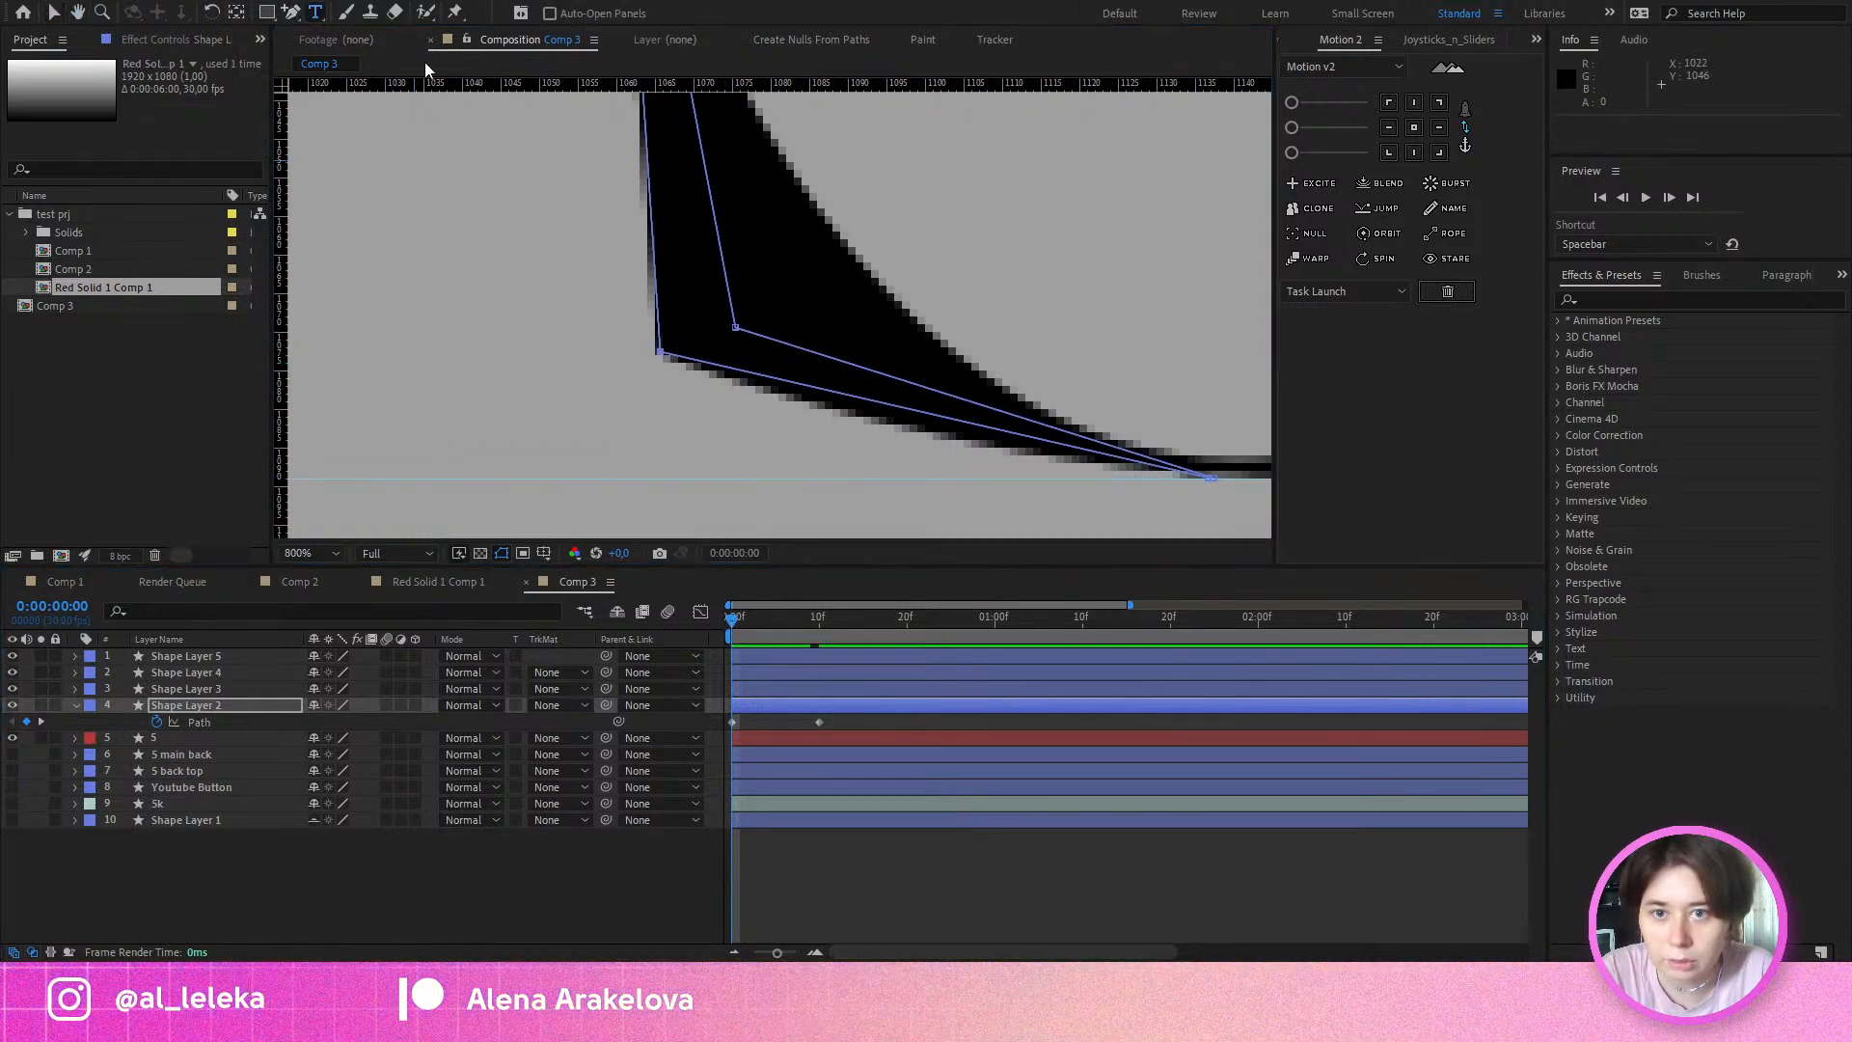
left_click(290, 12)
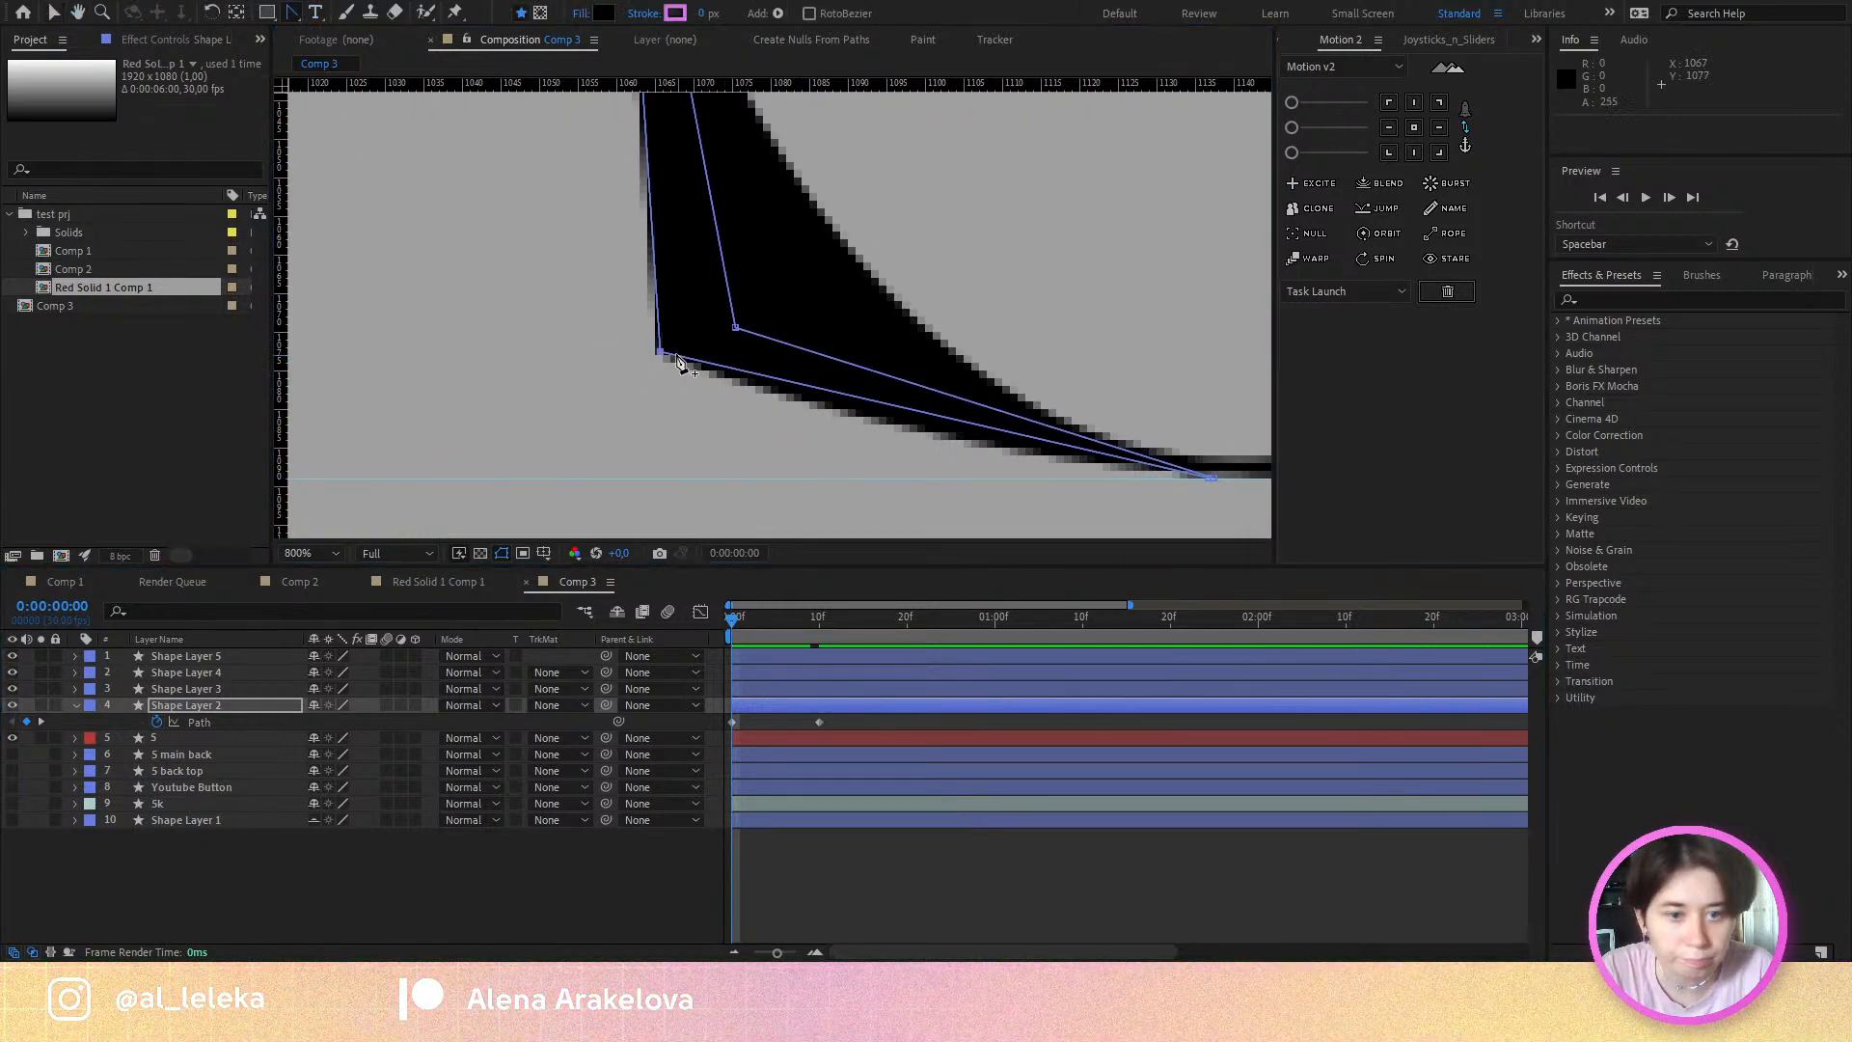
left_click_drag(662, 353, 781, 435)
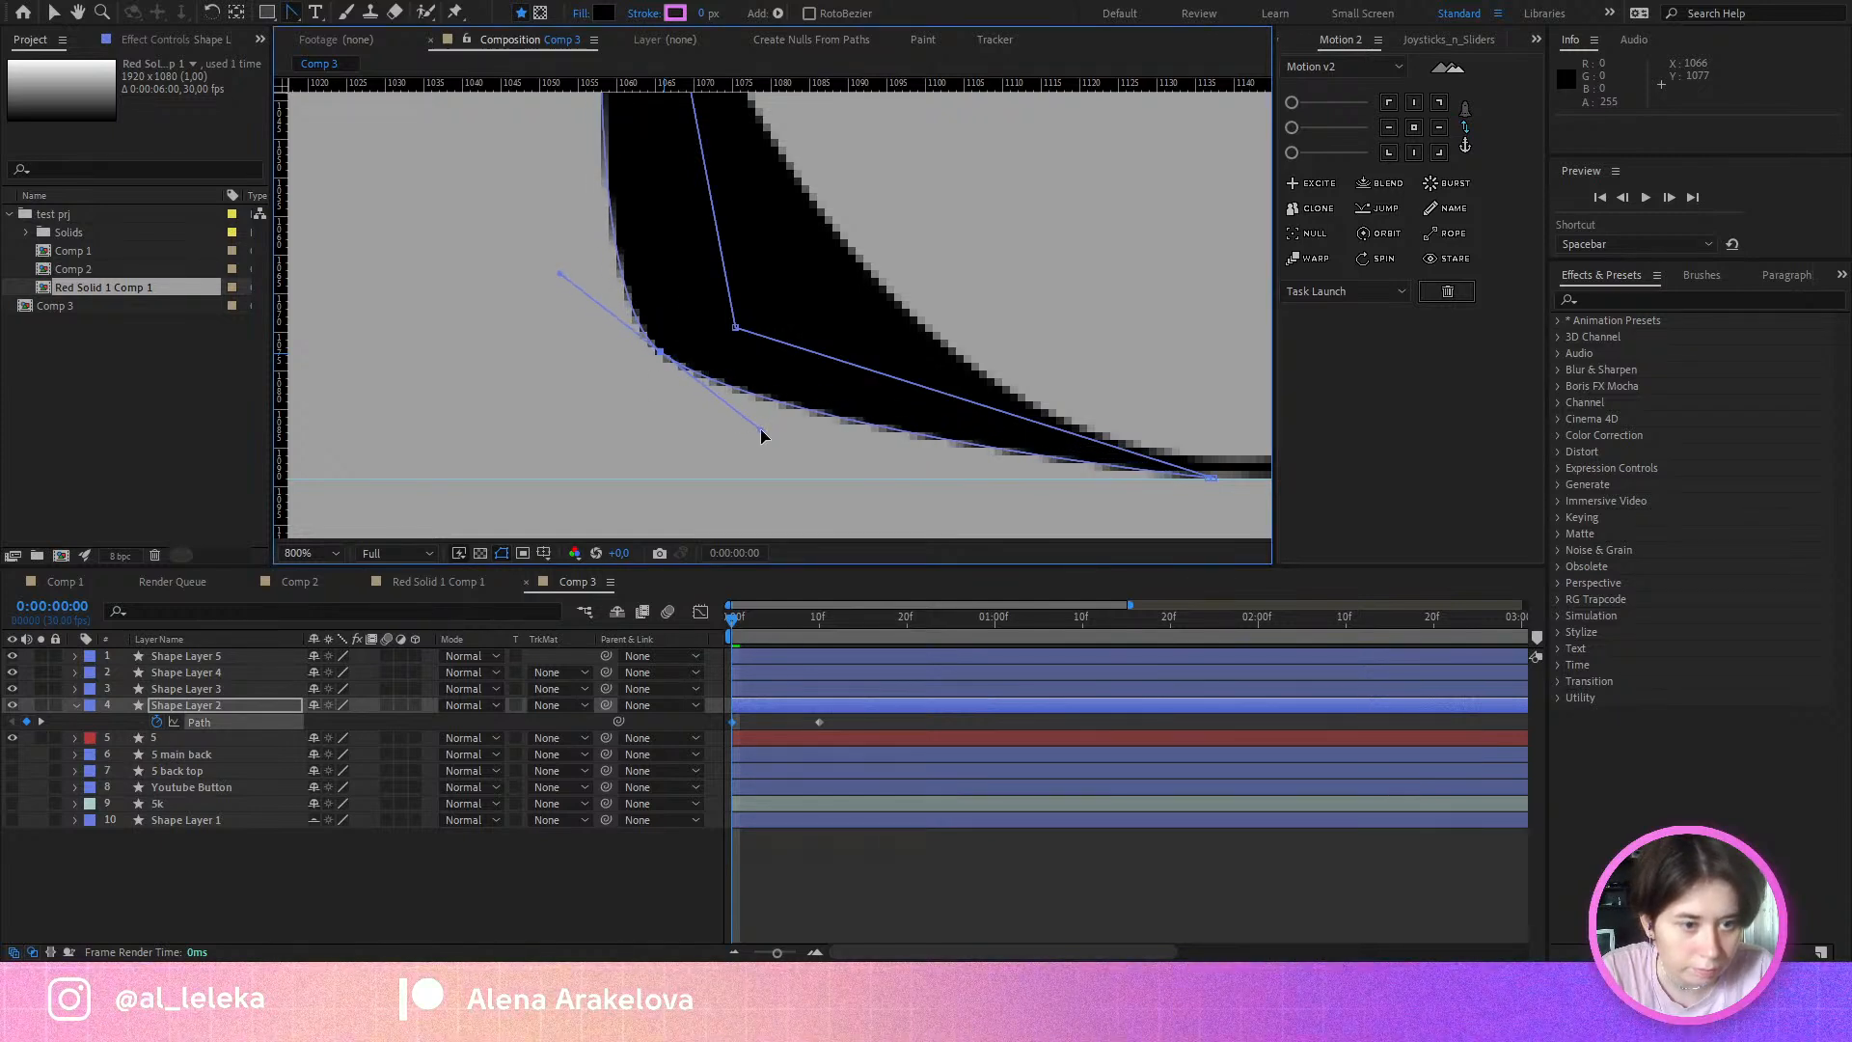
left_click_drag(615, 306, 676, 317)
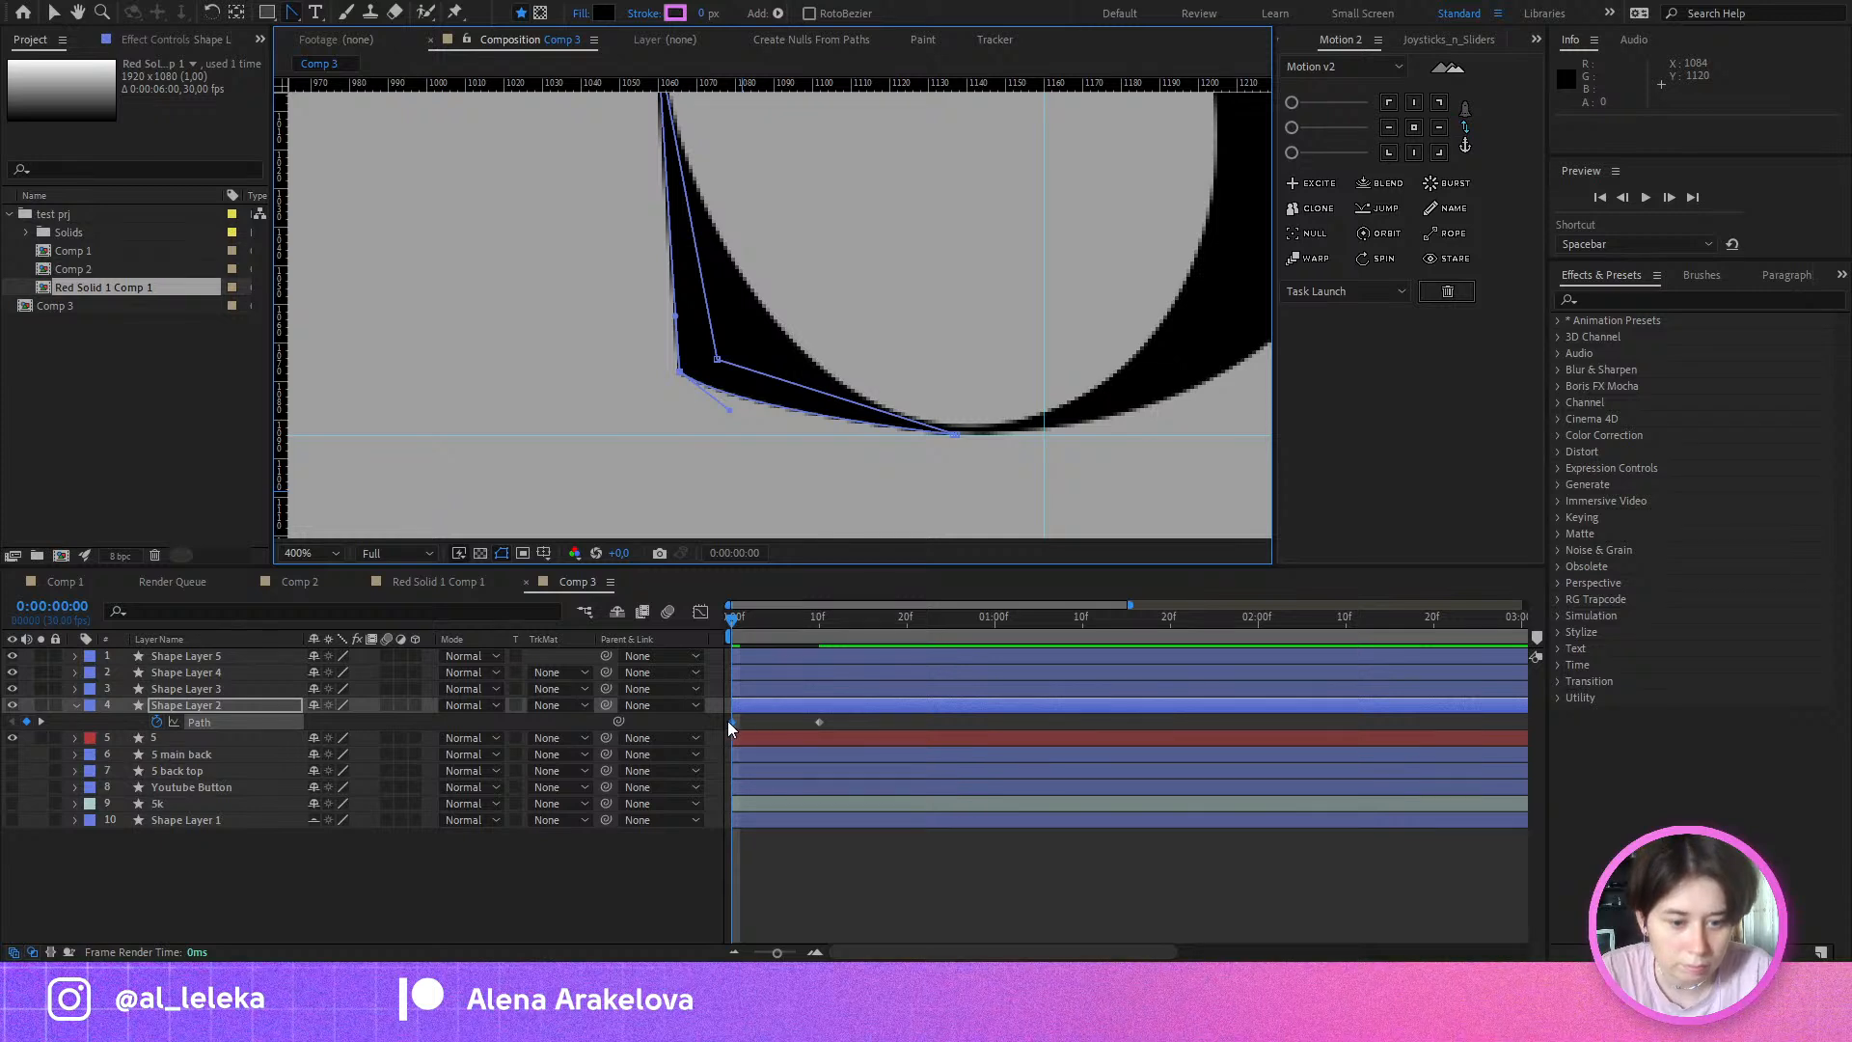
Step: Copy Shape Layer 2's path keyframe from frame 0 and paste it over the one at frame 10
left_click(732, 722)
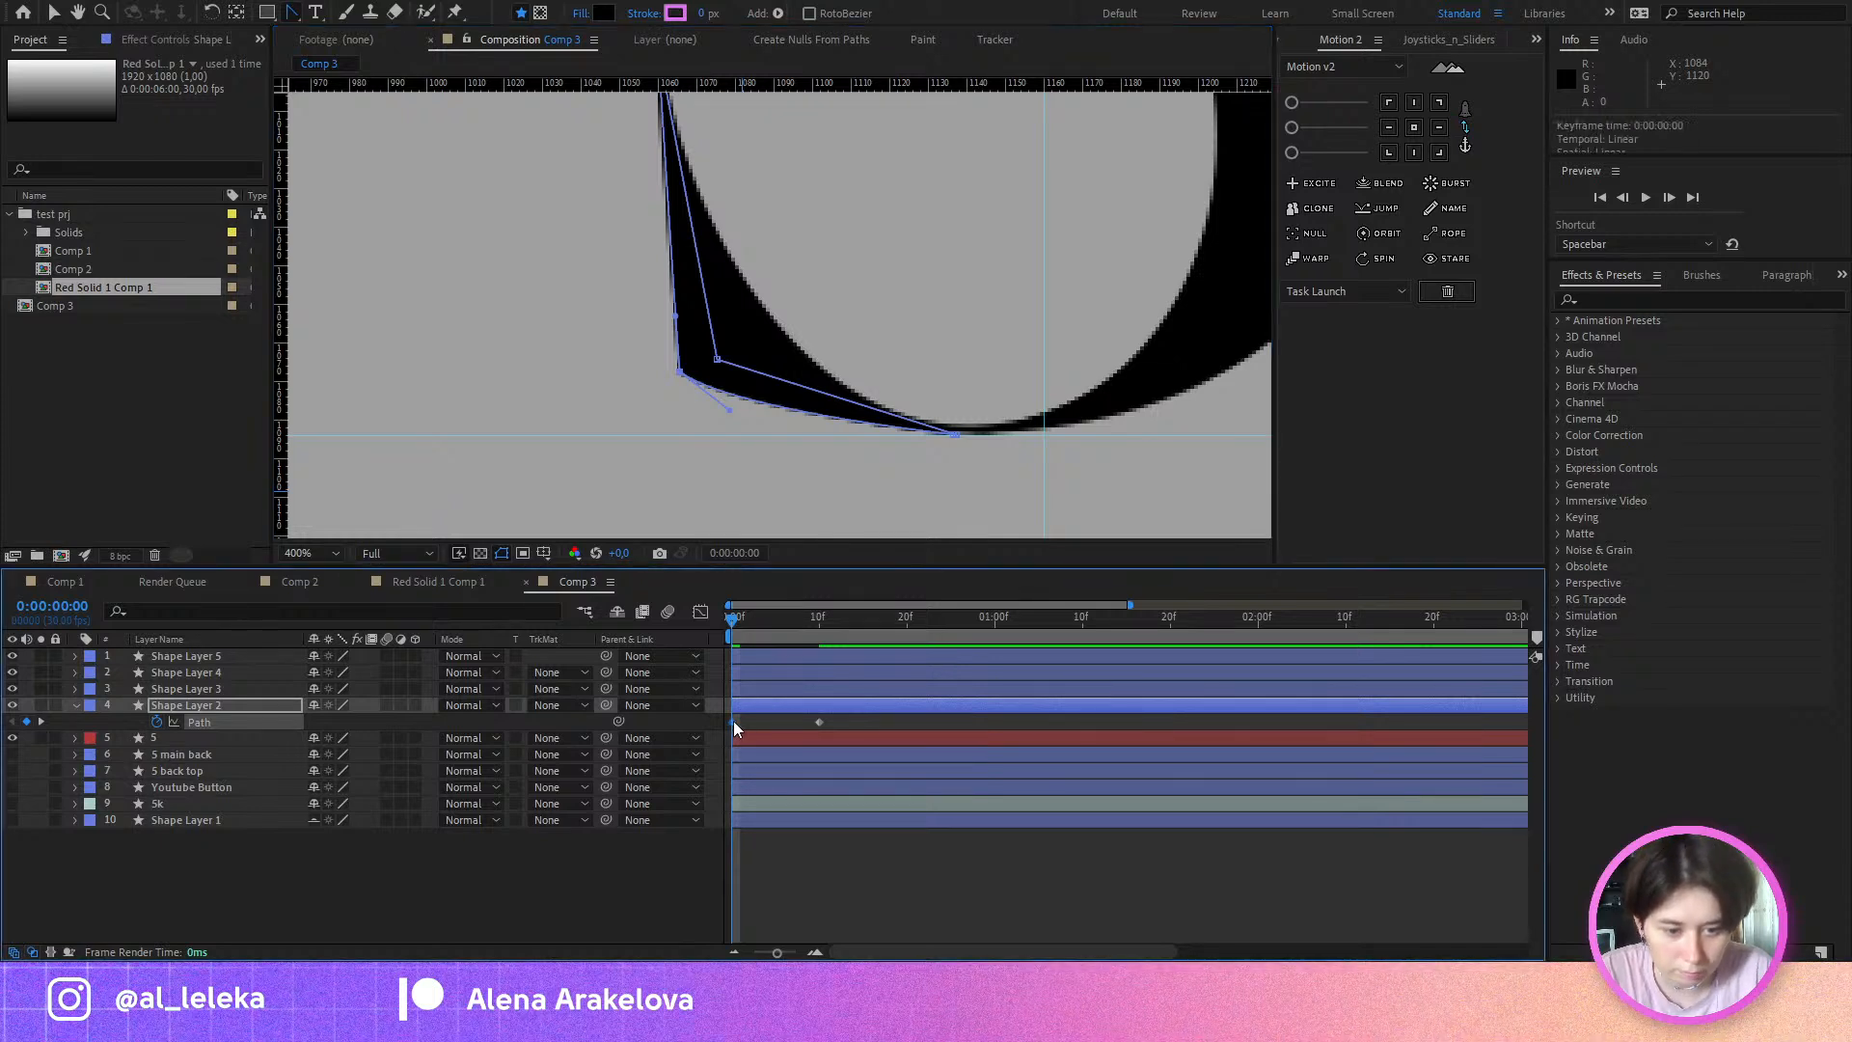
left_click(41, 722)
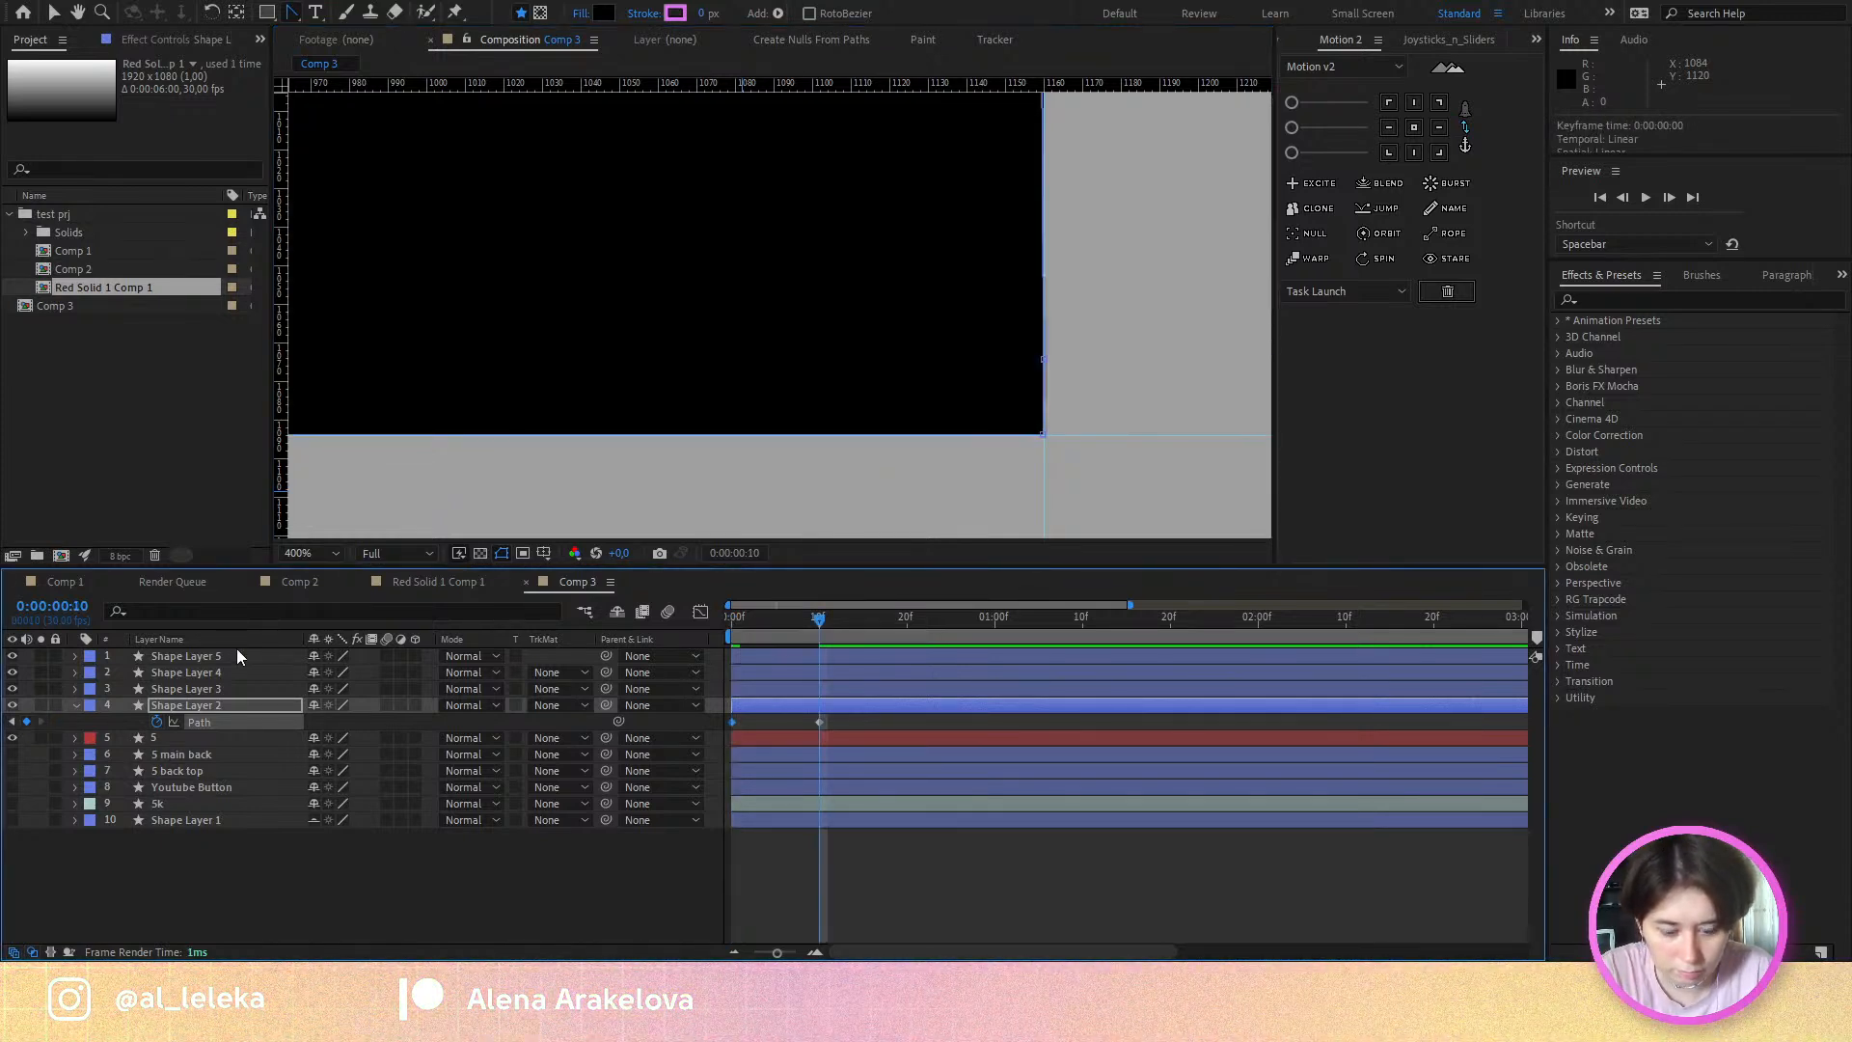
key("ctrl+v")
scroll(951, 372, "down", 2)
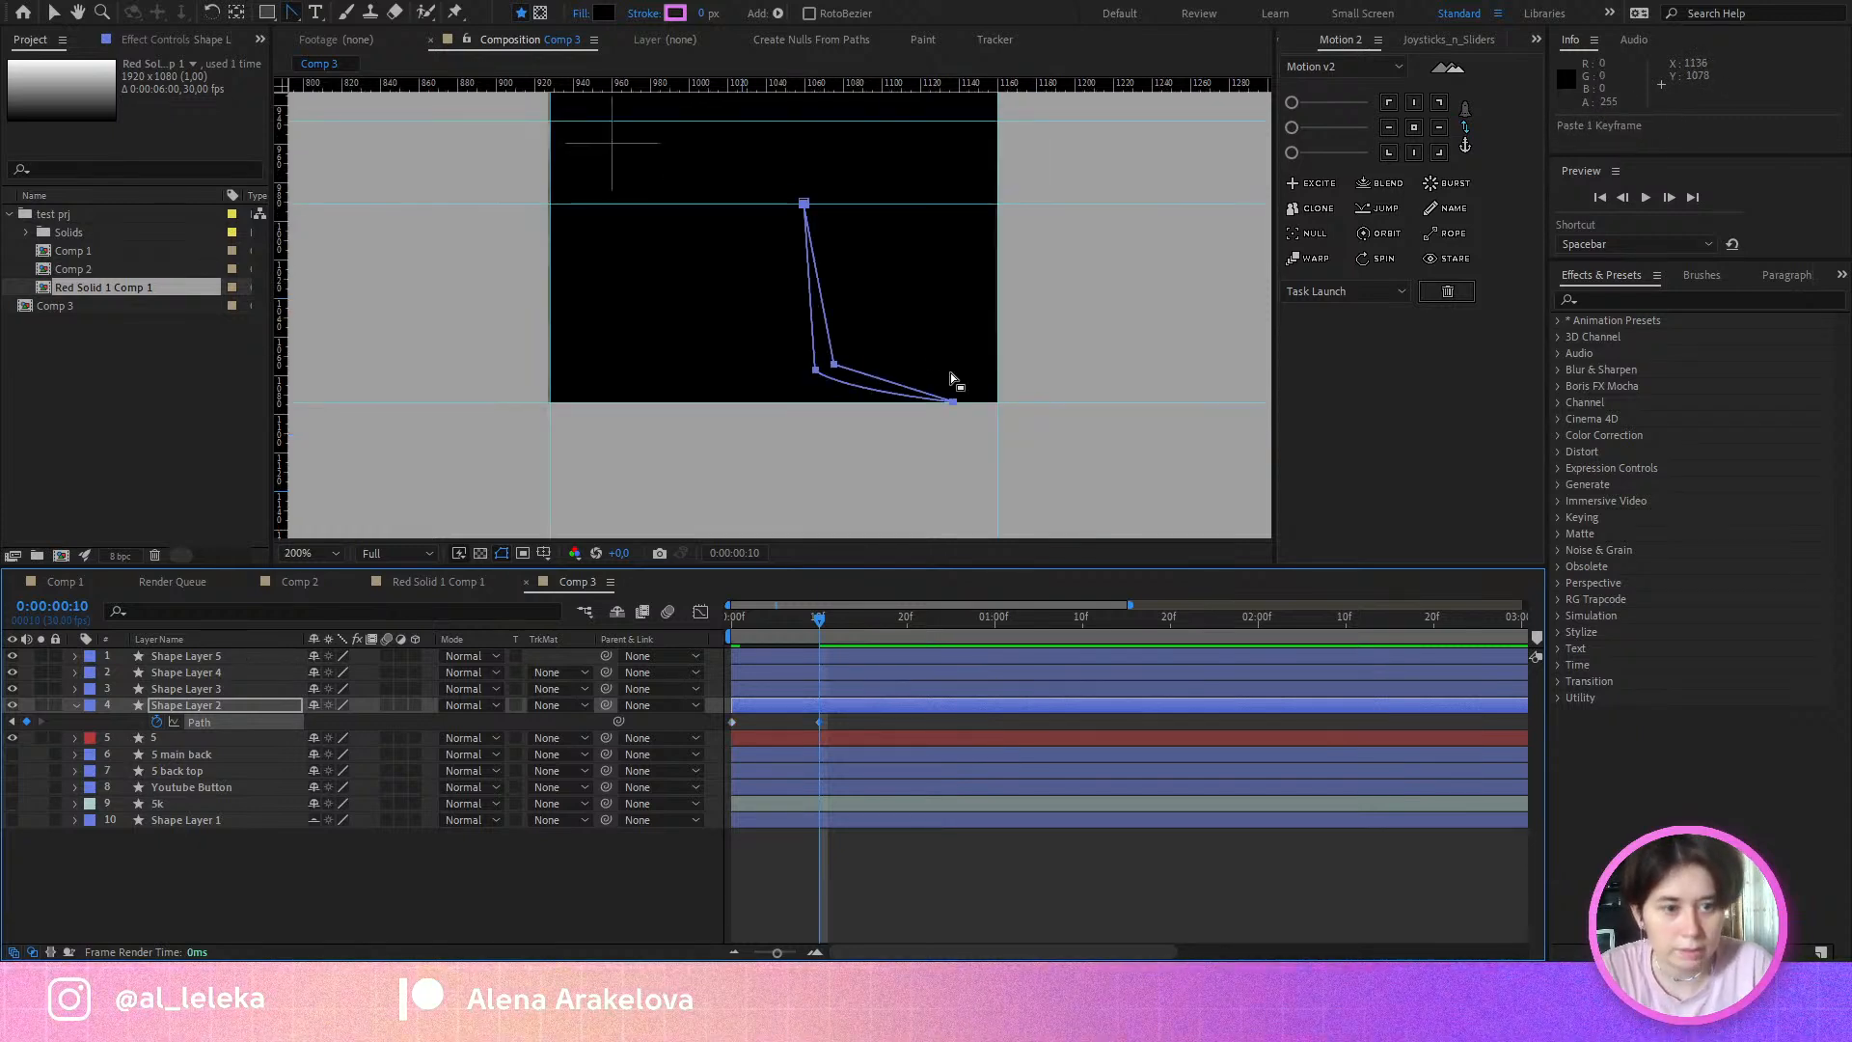
Step: At frame 10, move Shape Layer 2's two overlapping tip vertices apart, one to each lower guide corner of the bar
key("v")
scroll(951, 372, "up", 3)
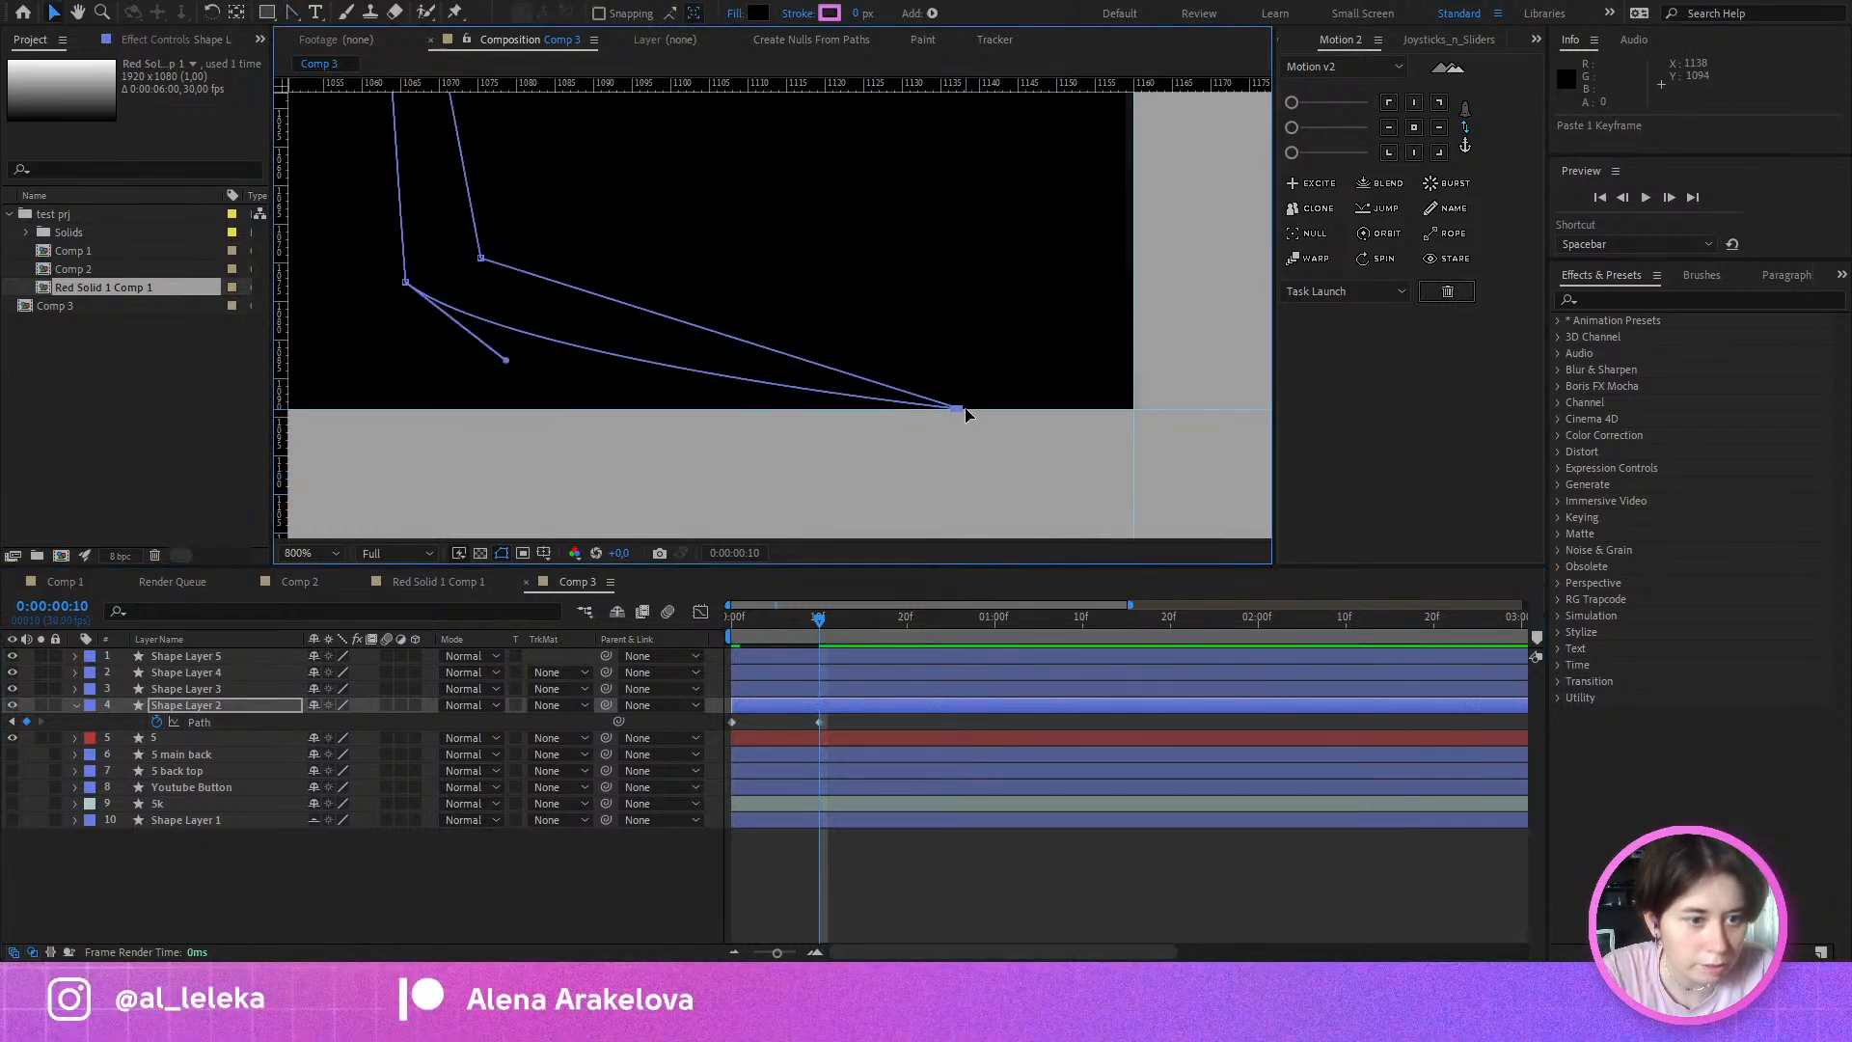
left_click_drag(965, 413, 1047, 413)
scroll(1128, 413, "up", 2)
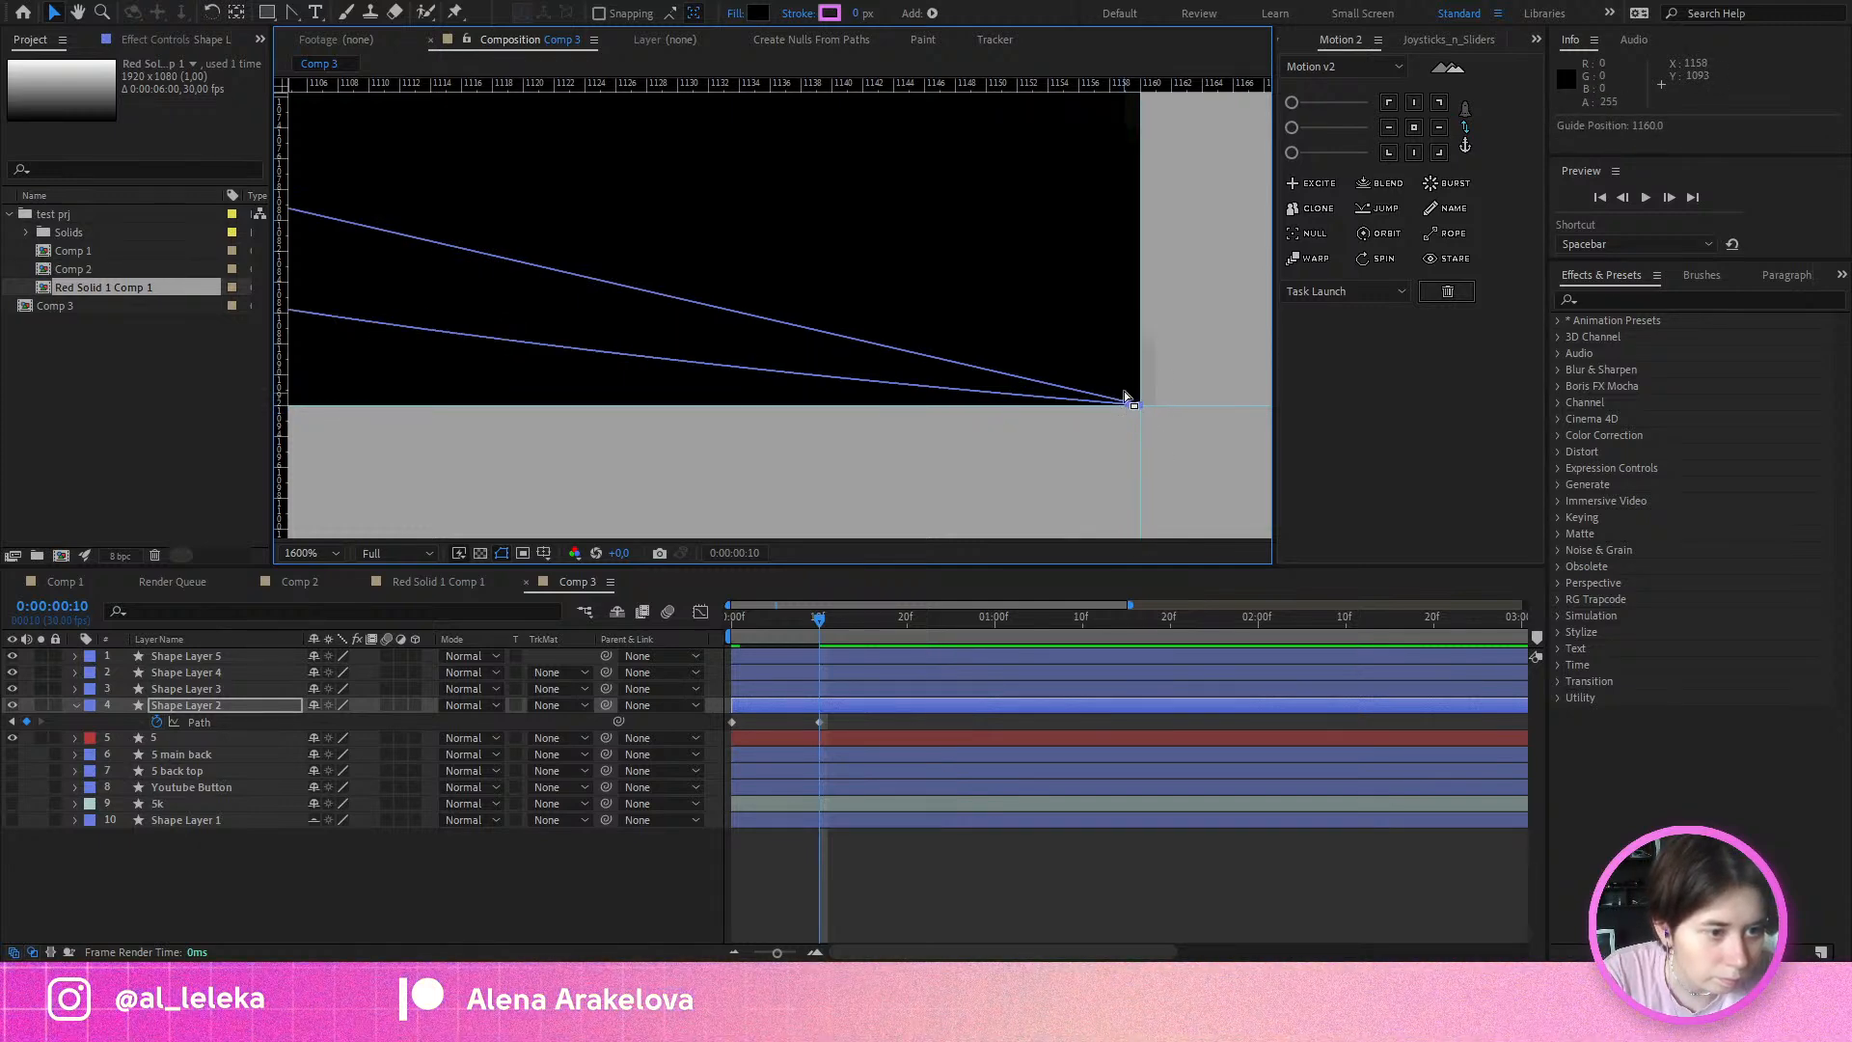
left_click_drag(1120, 434, 623, 424)
scroll(656, 400, "down", 3)
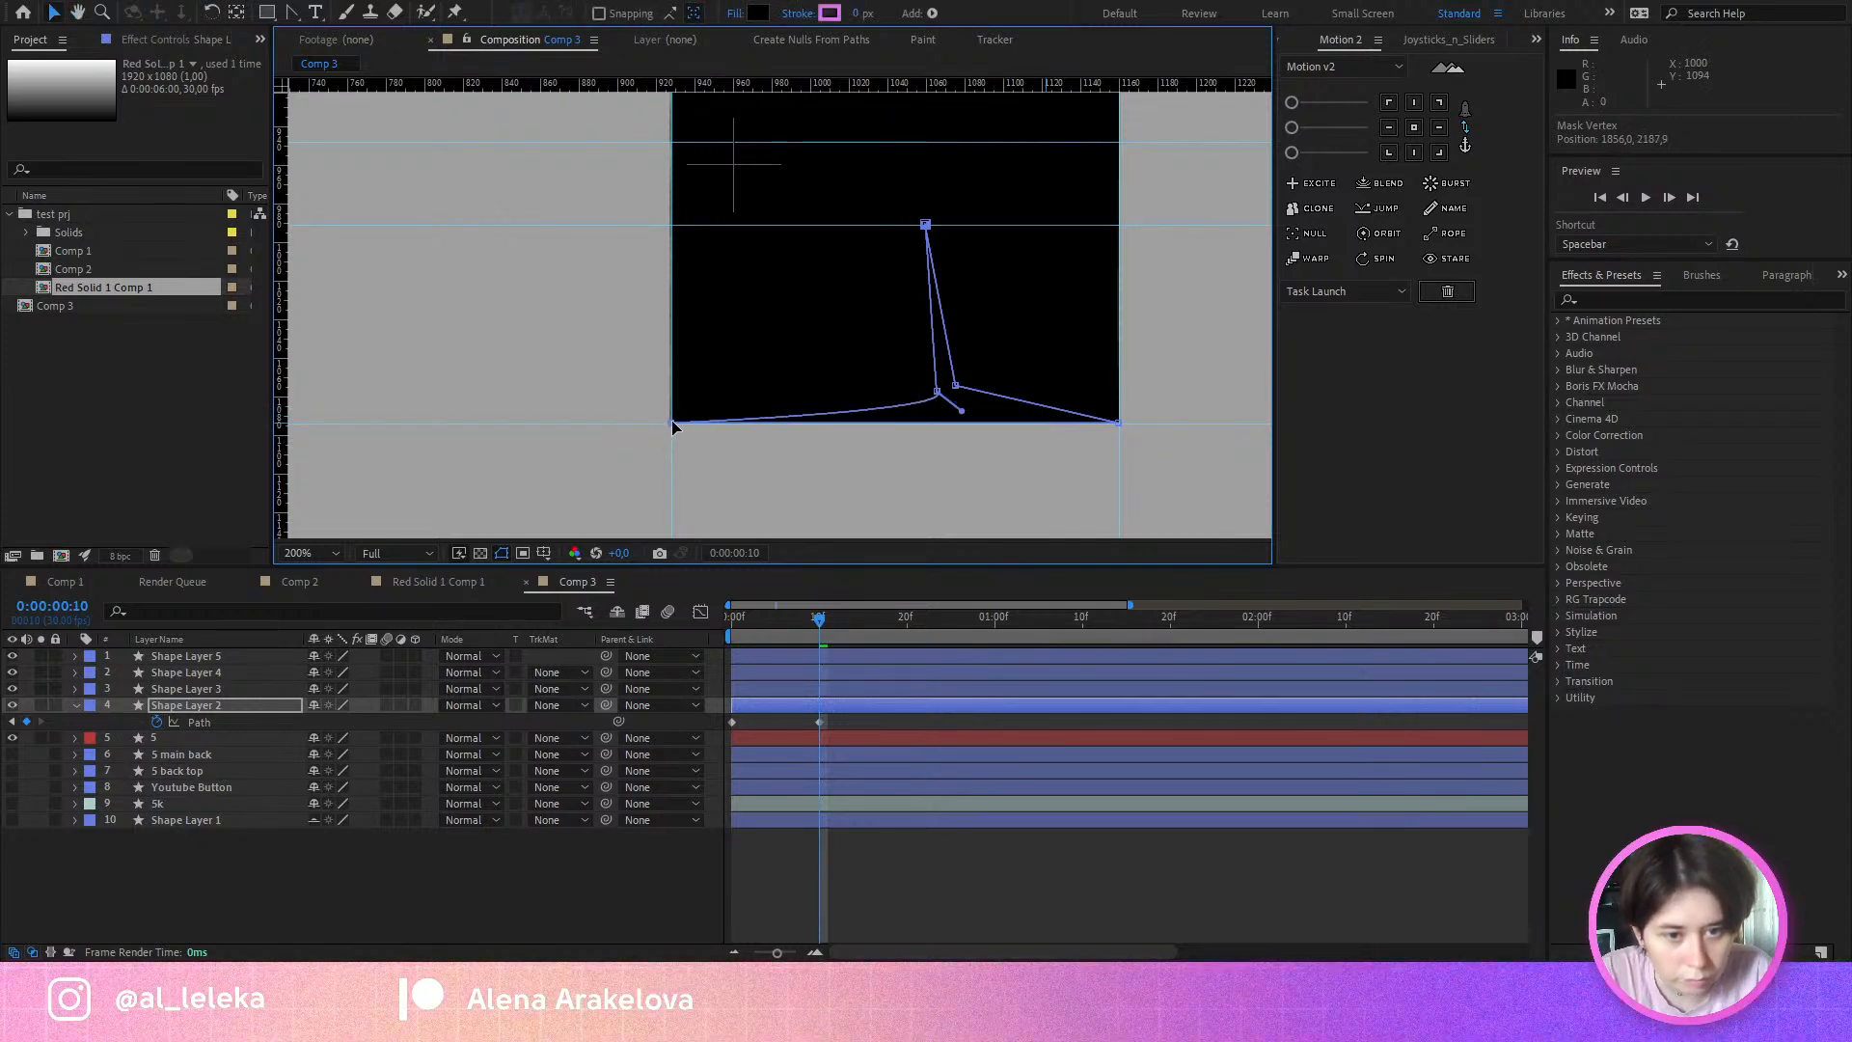
Step: Move the remaining frame 10 vertices onto the side guides and straighten the curved vertex's handle, completing the rectangular bar
left_click_drag(825, 392, 672, 393)
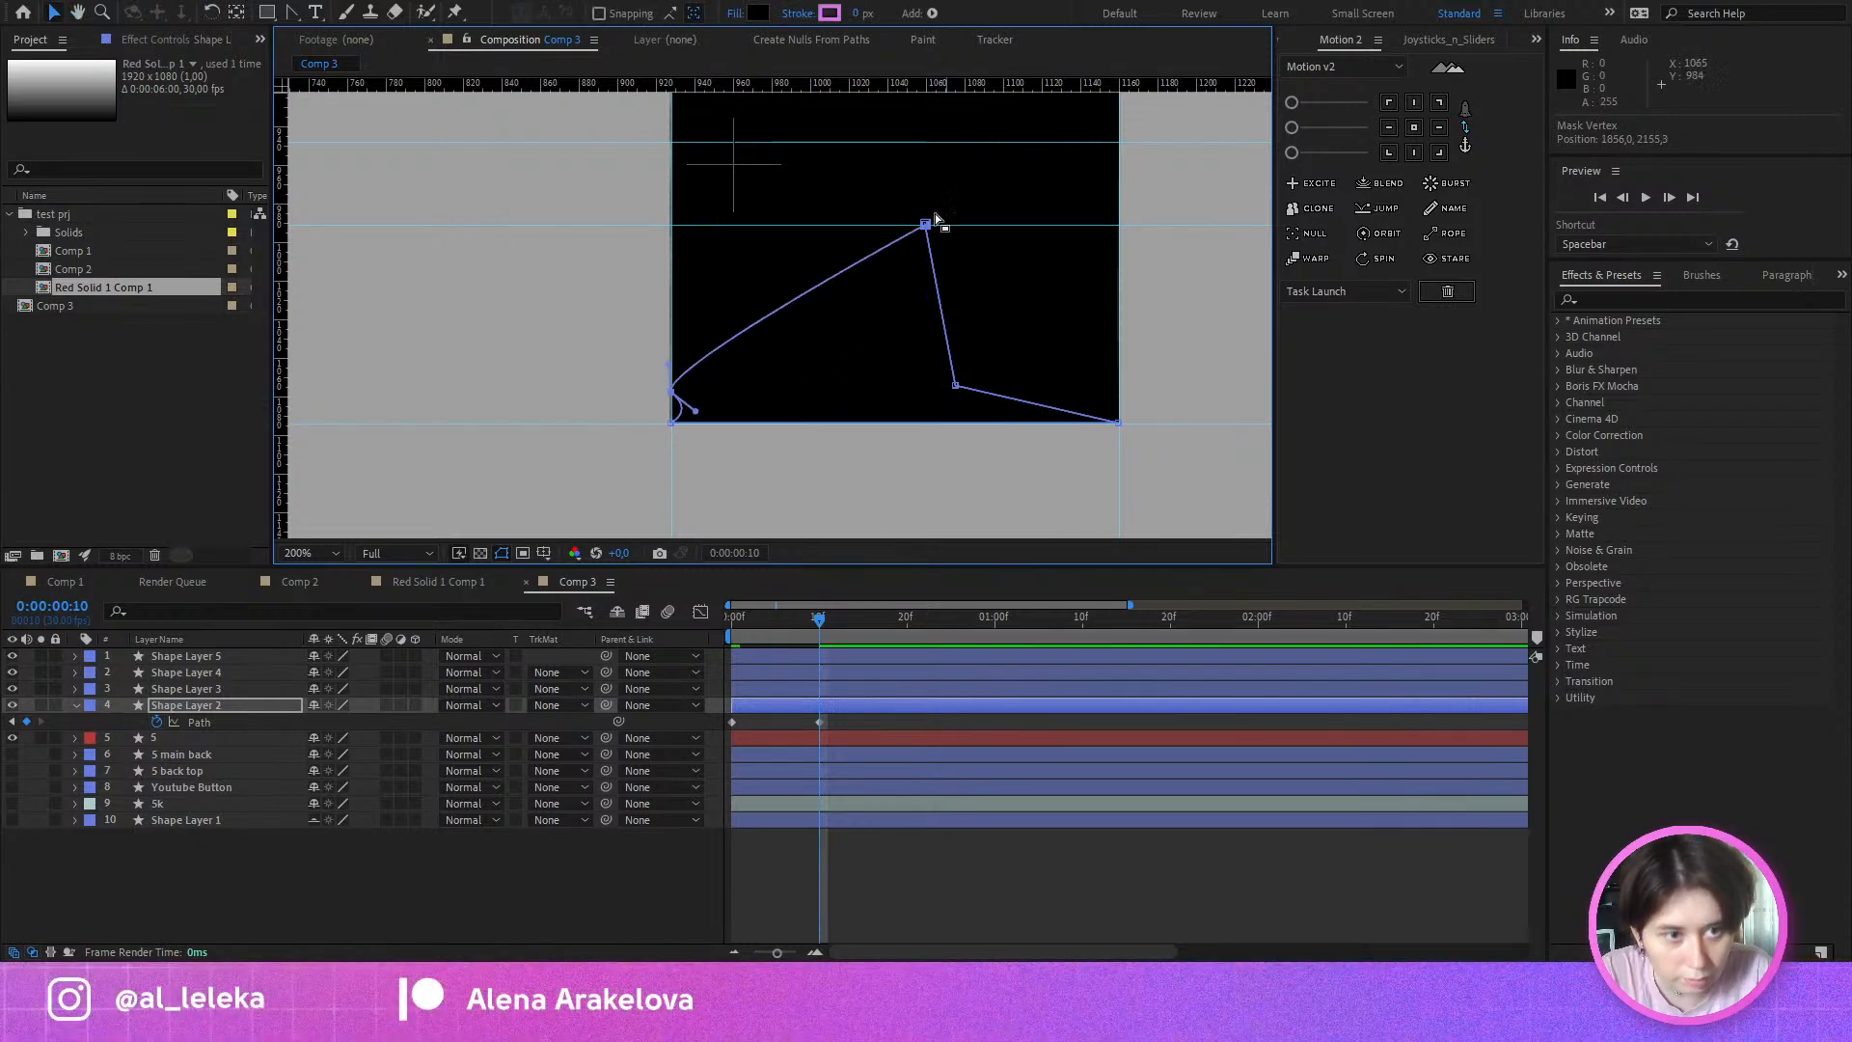
left_click_drag(764, 225, 655, 225)
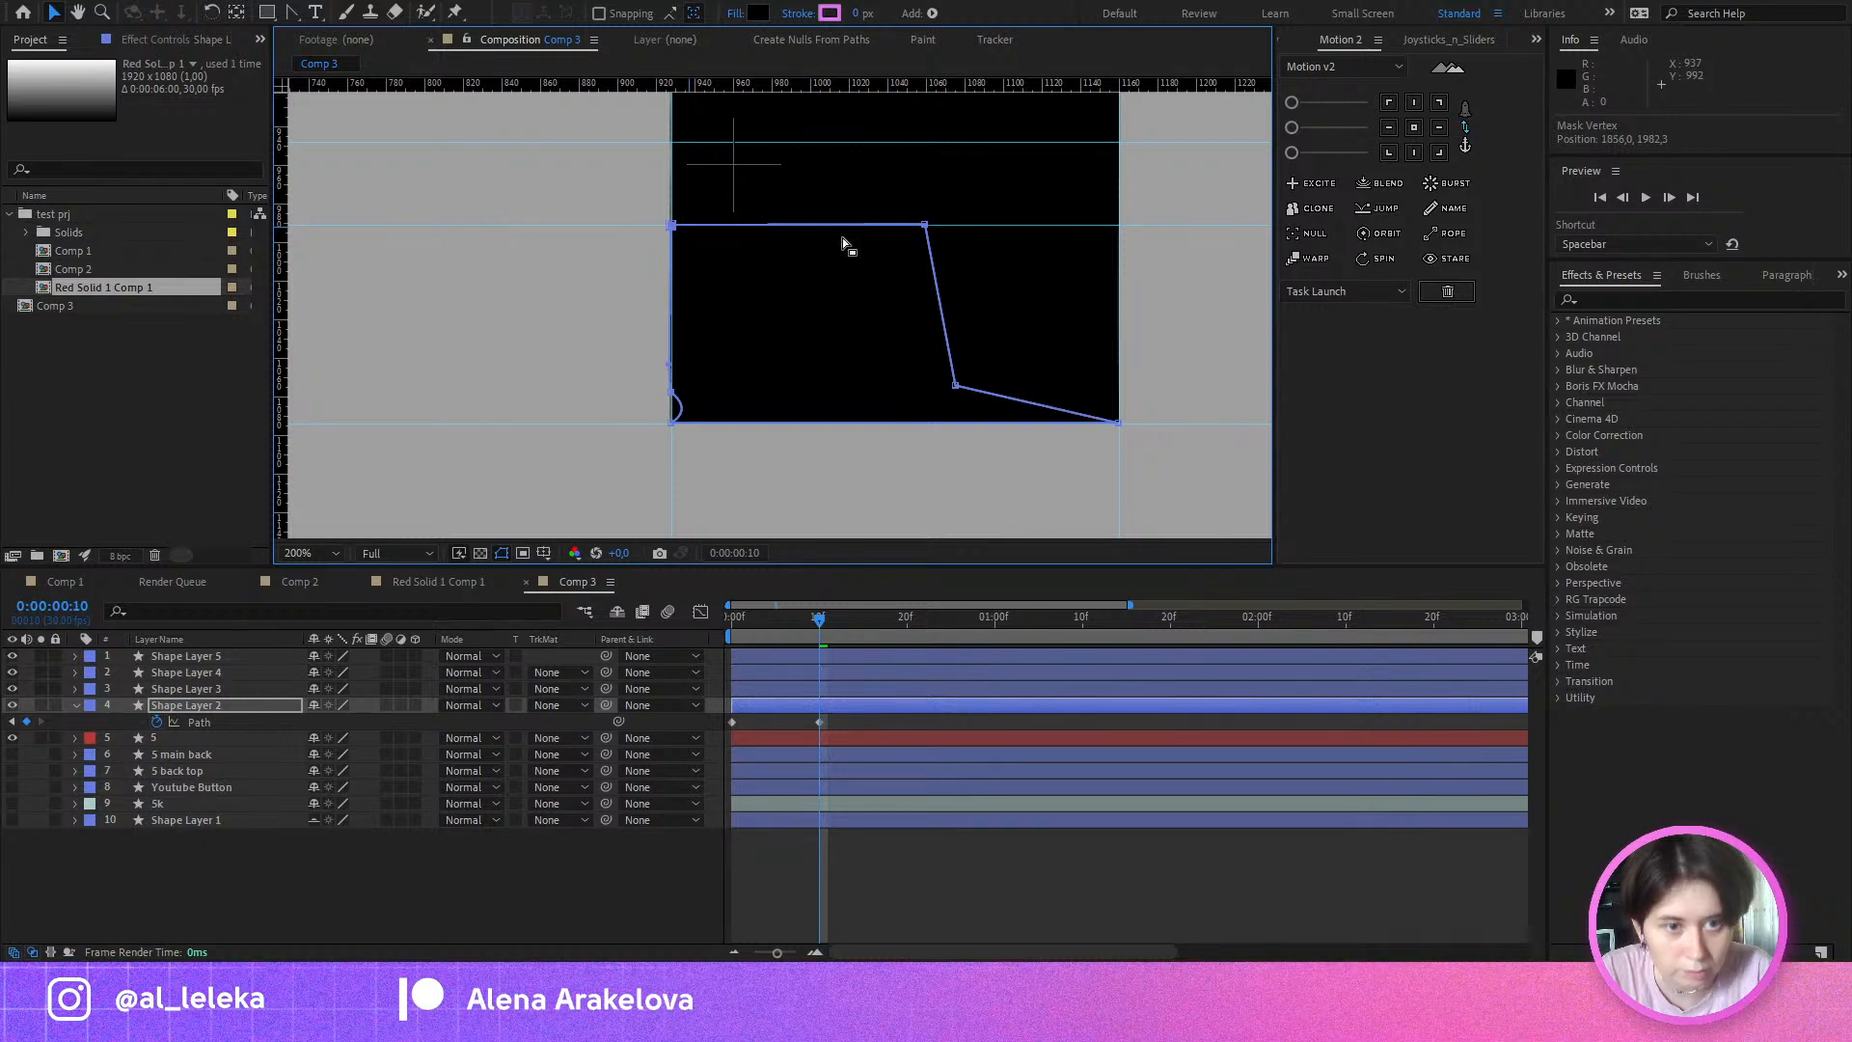
left_click_drag(924, 225, 1121, 225)
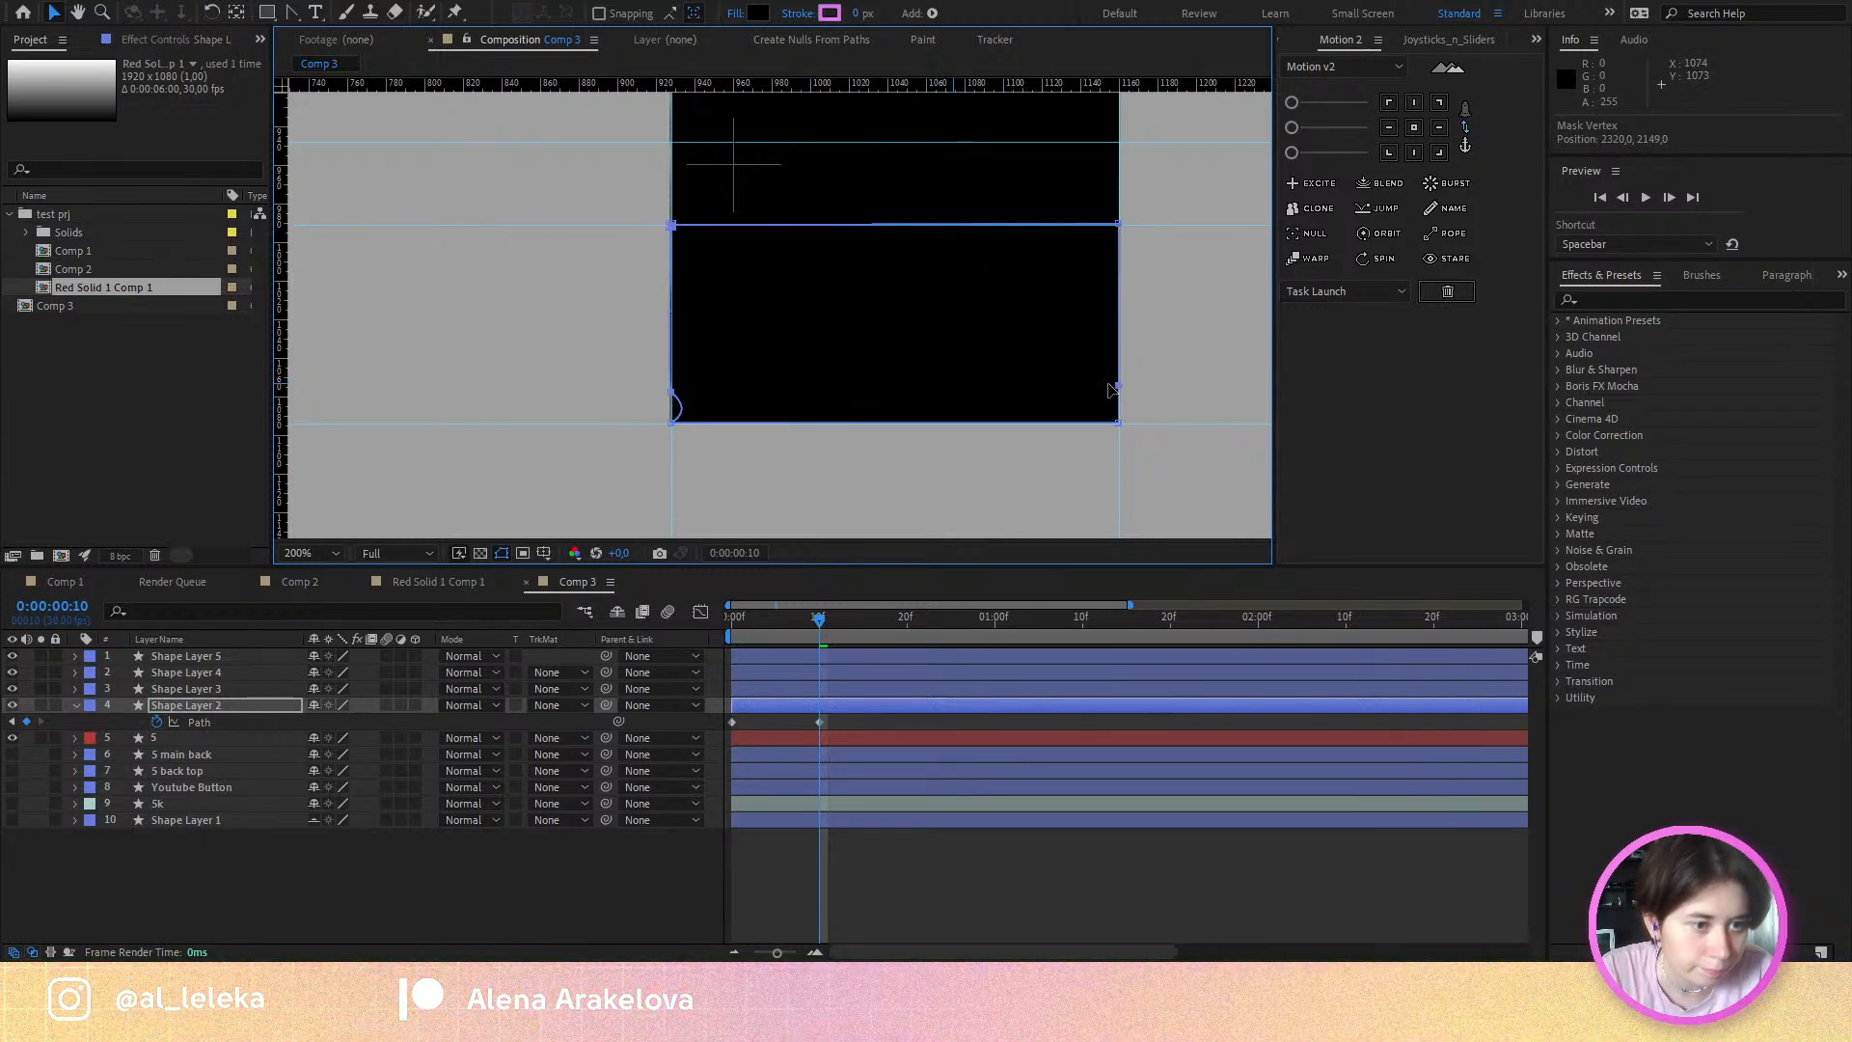
scroll(666, 424, "up", 2)
left_click_drag(595, 322, 637, 414)
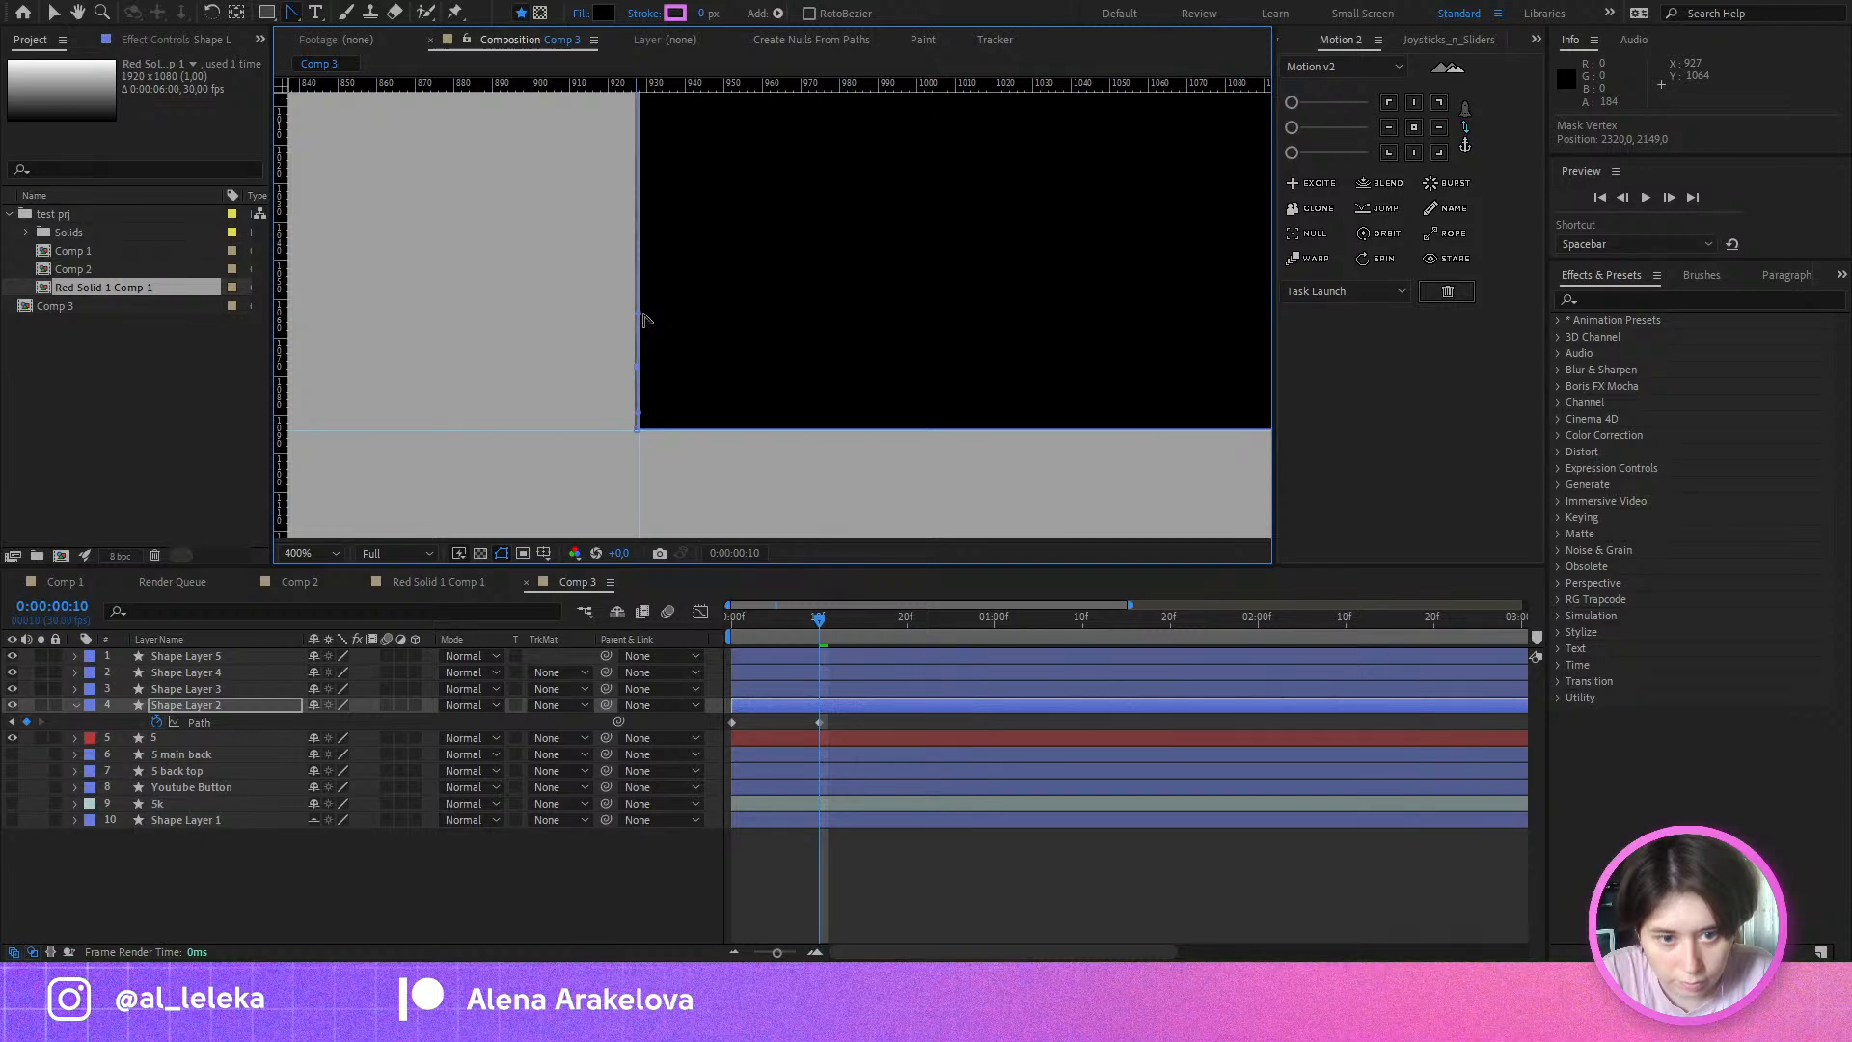
scroll(693, 337, "down", 2)
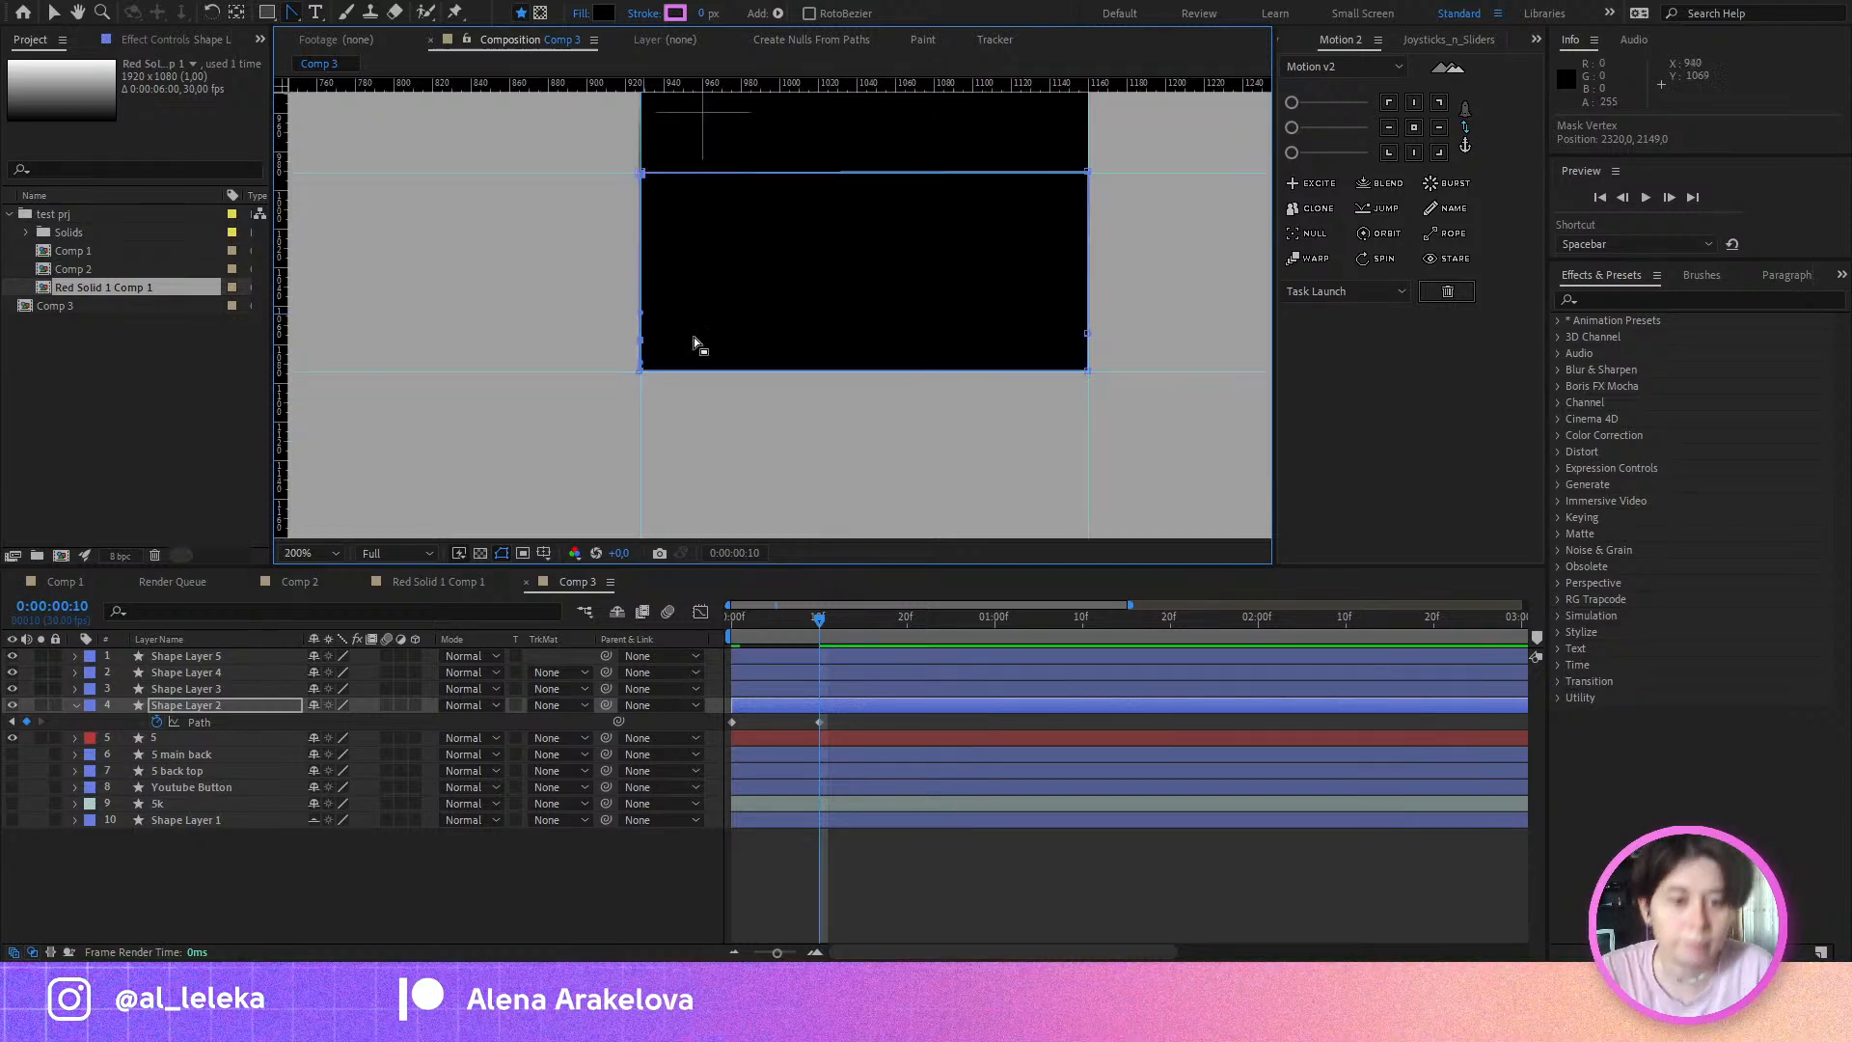
Step: Preview Shape Layer 2's morph from frame 0 and examine its lower corner and inner gap at frame 3
left_click(728, 636)
key("space")
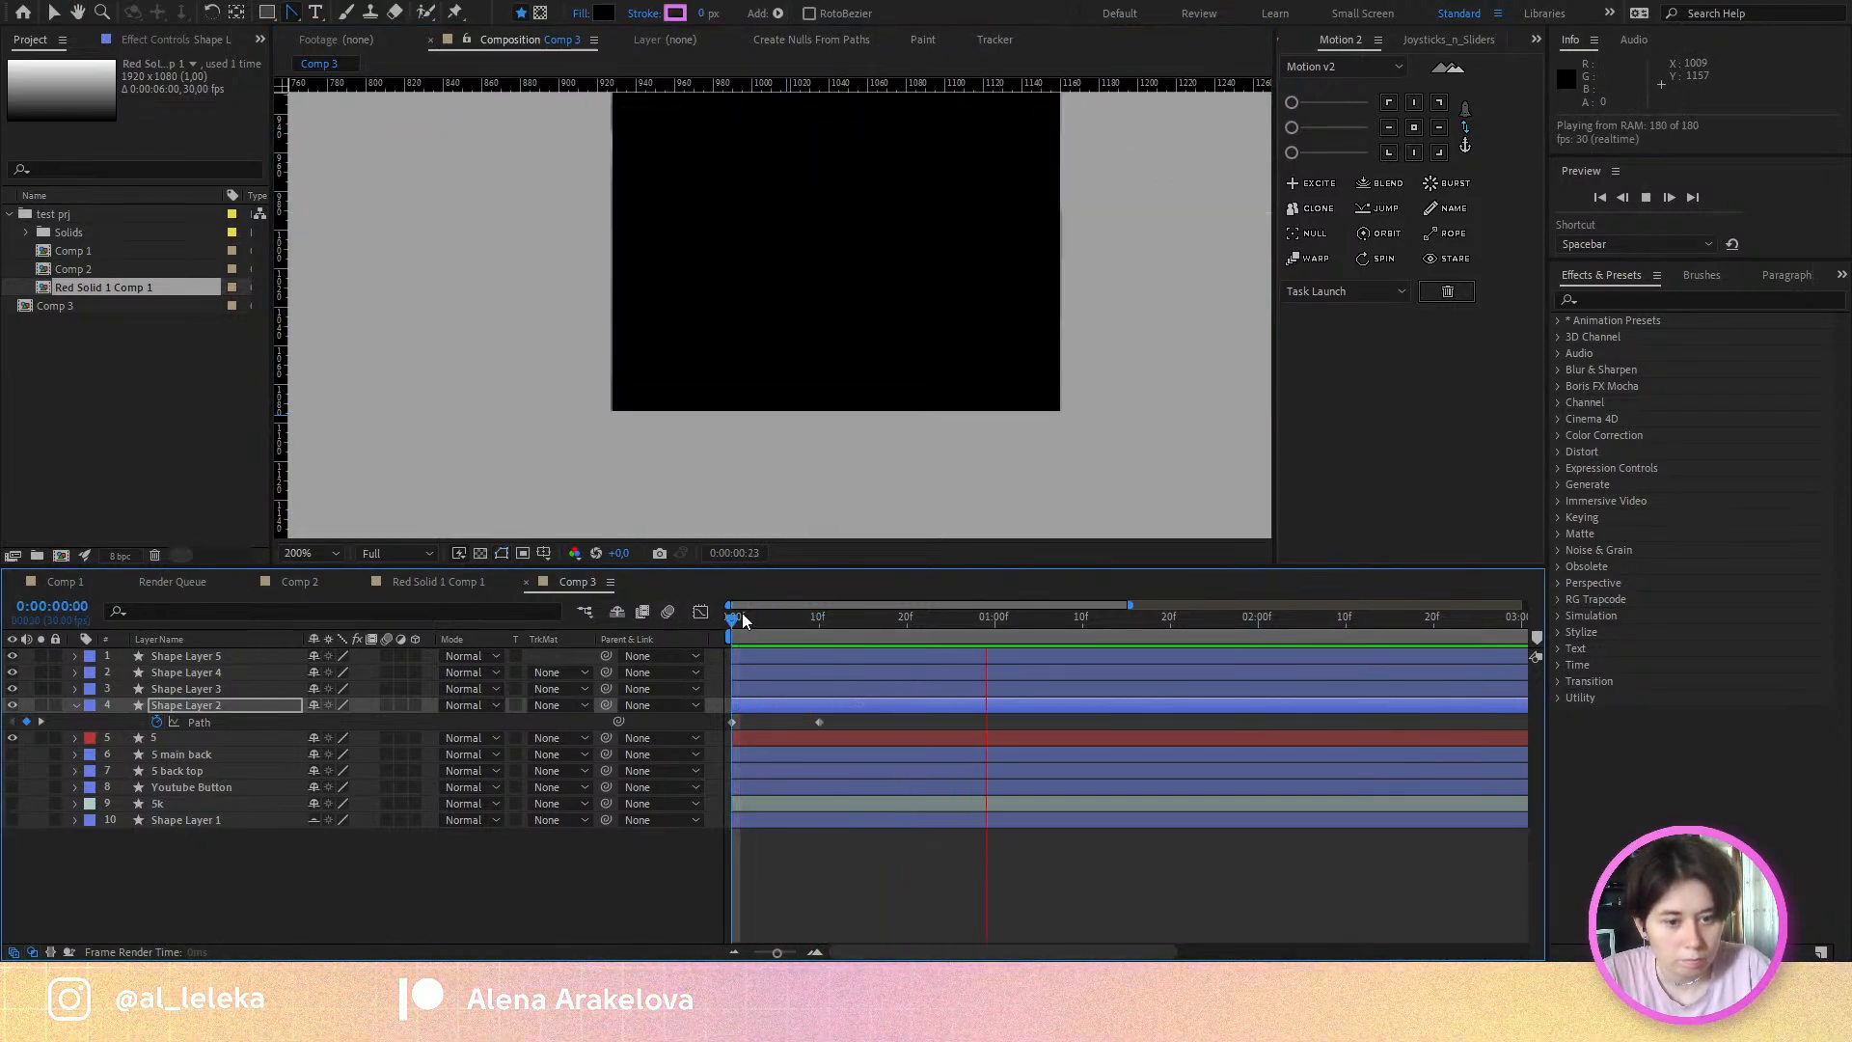
mouse_move(742, 617)
left_mouse_down()
mouse_move(822, 627)
mouse_move(760, 640)
left_mouse_up()
left_click(918, 837)
left_click(732, 721)
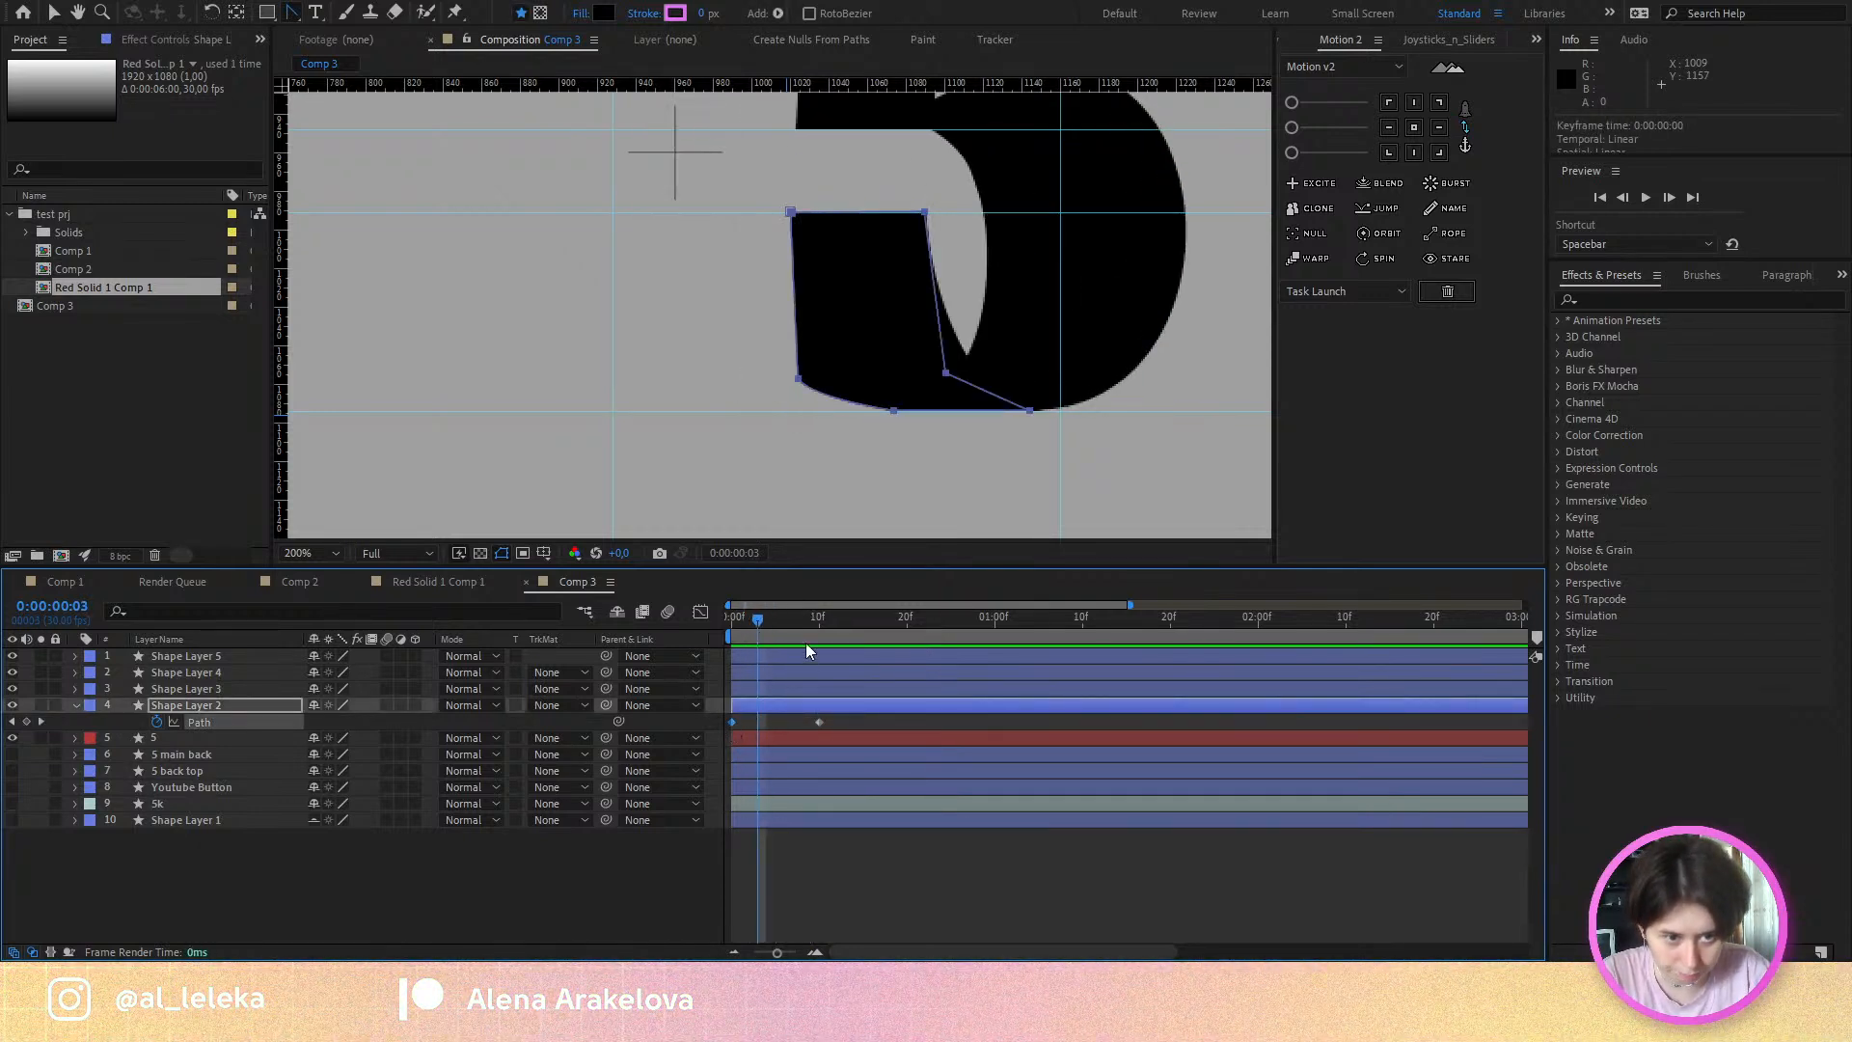
left_click(816, 623)
left_click_drag(815, 623, 824, 621)
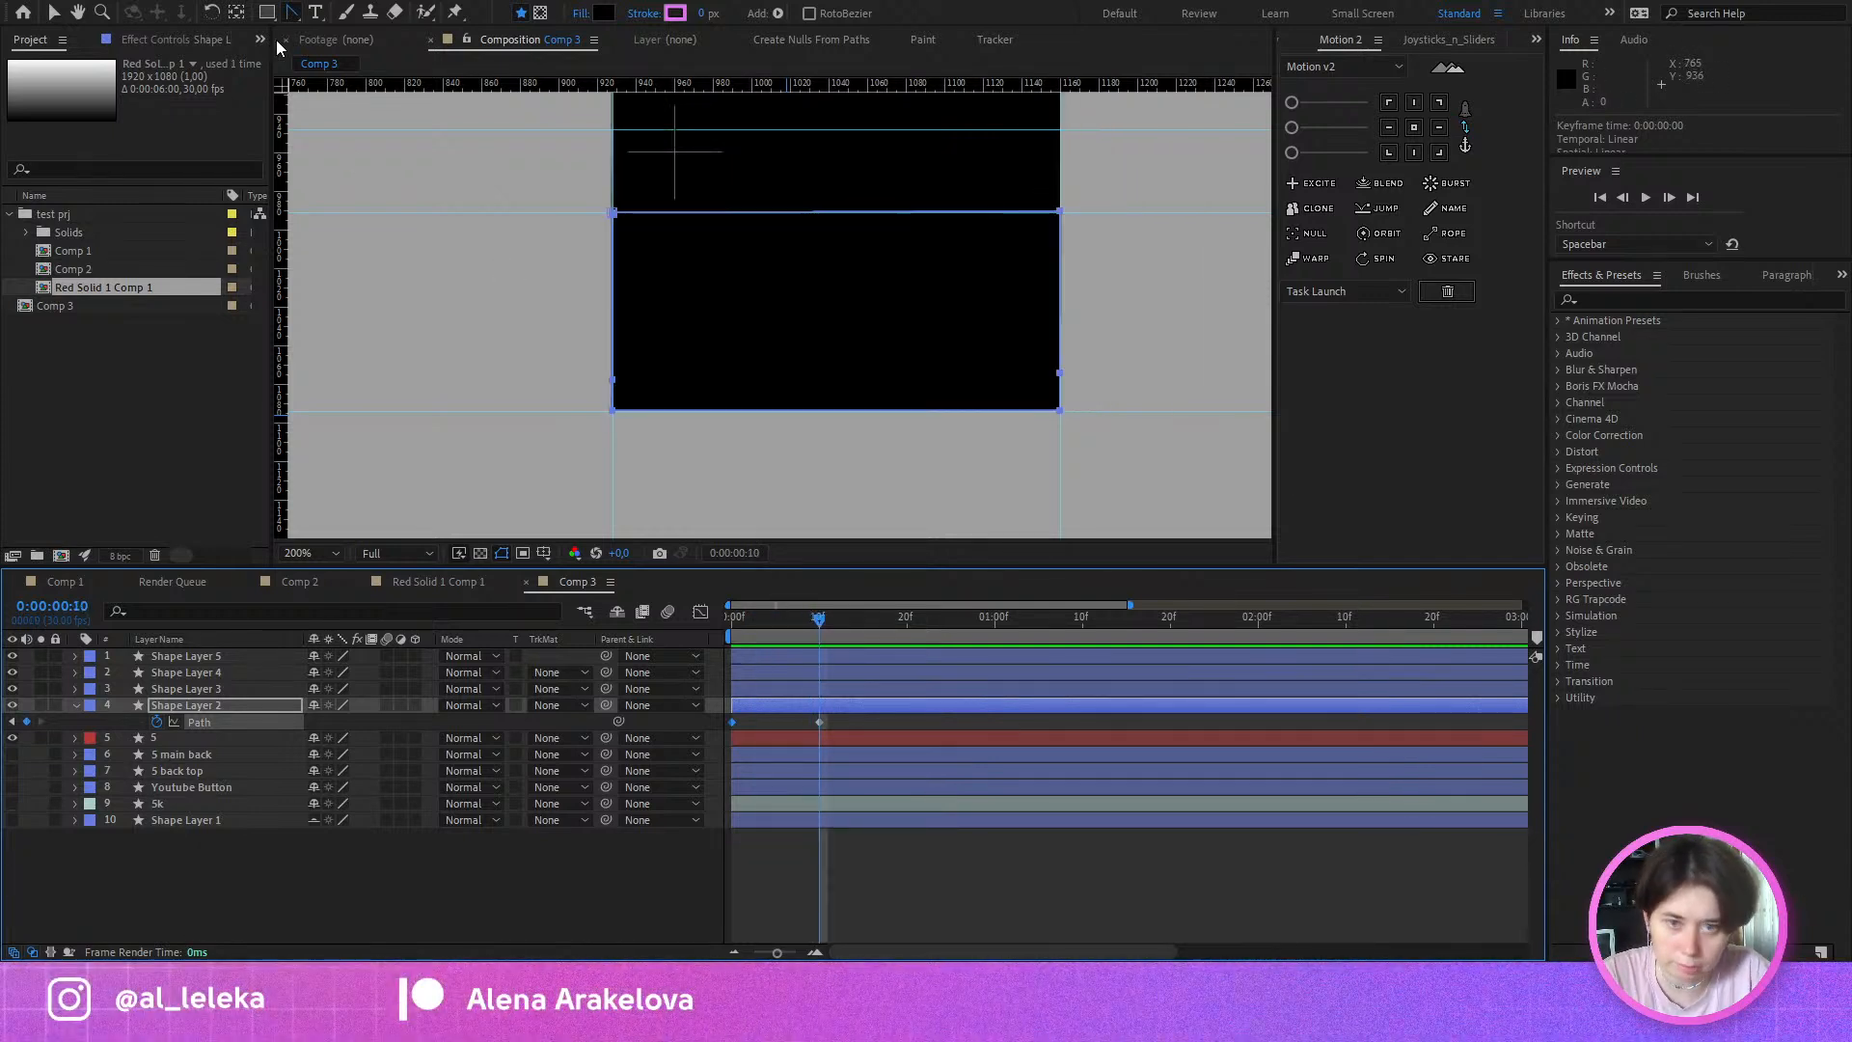
left_click_drag(613, 410, 628, 385)
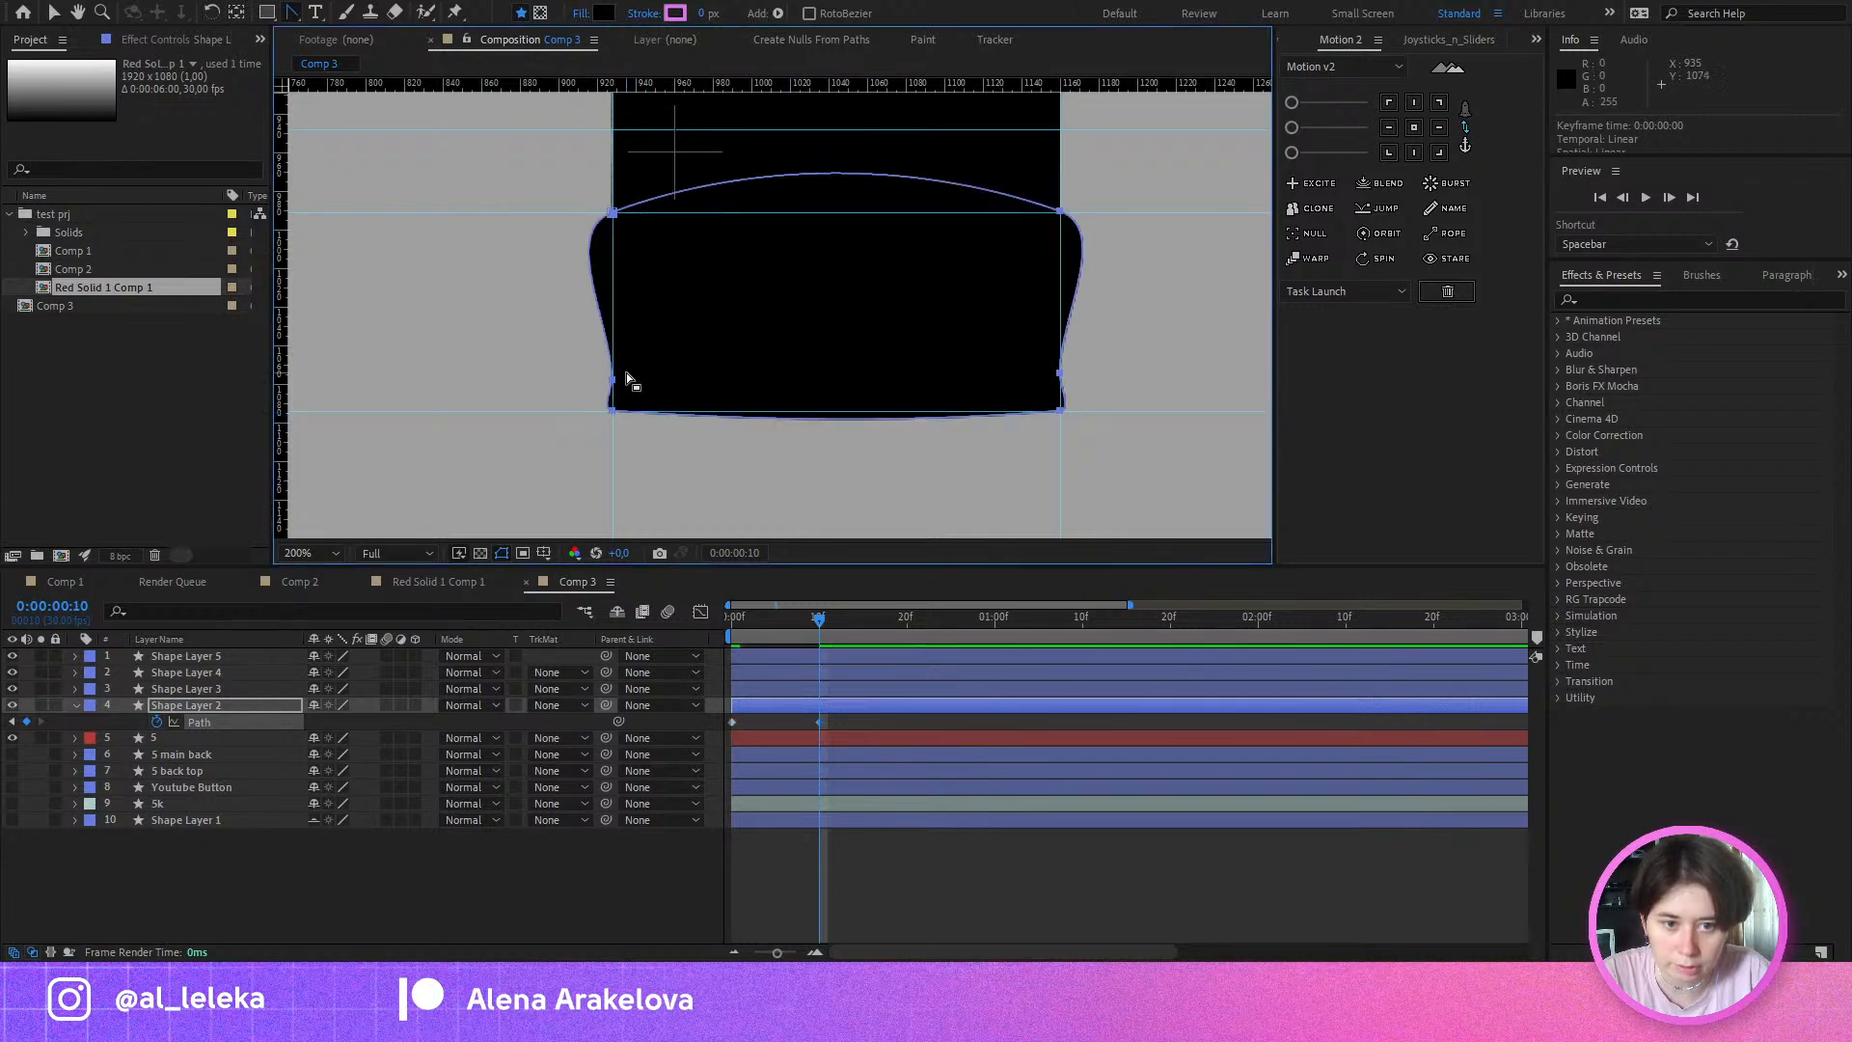
key("ctrl+z")
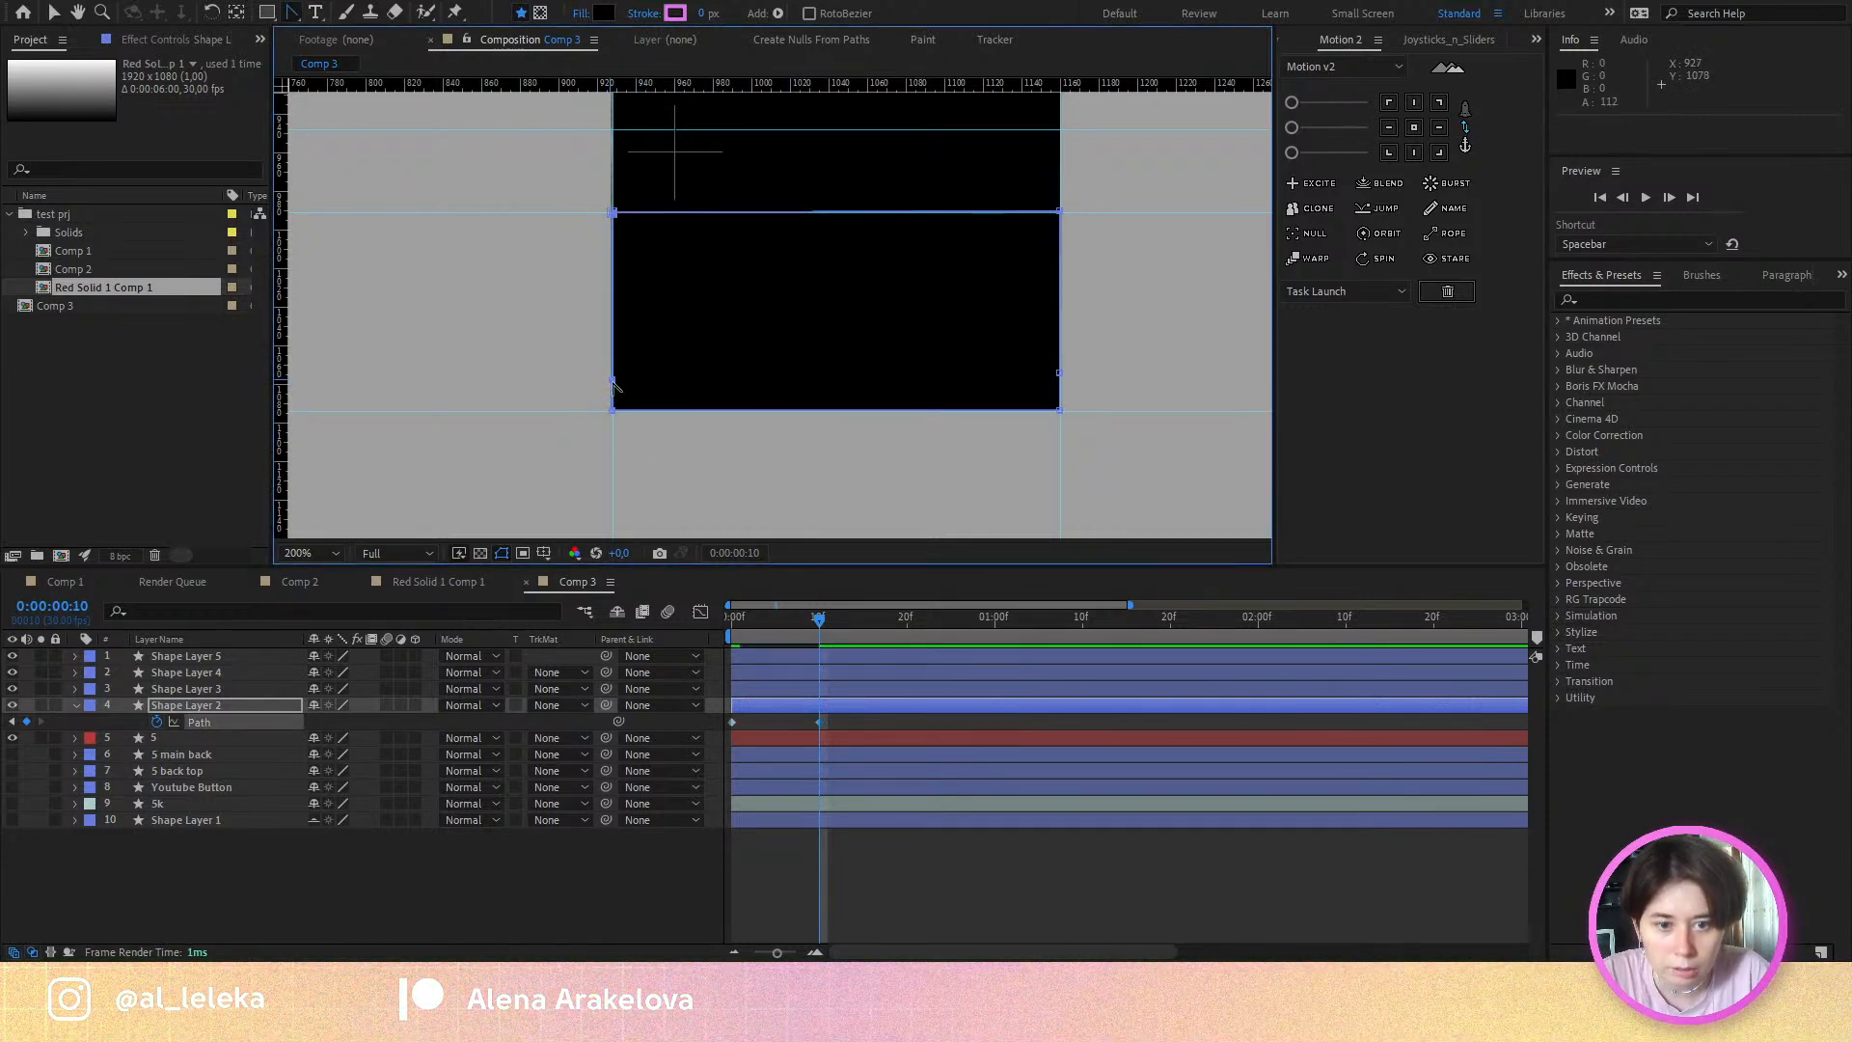
Step: Preview the morph from frame 0 to frame 9 and examine how the bars meet along the side guides
key("Home")
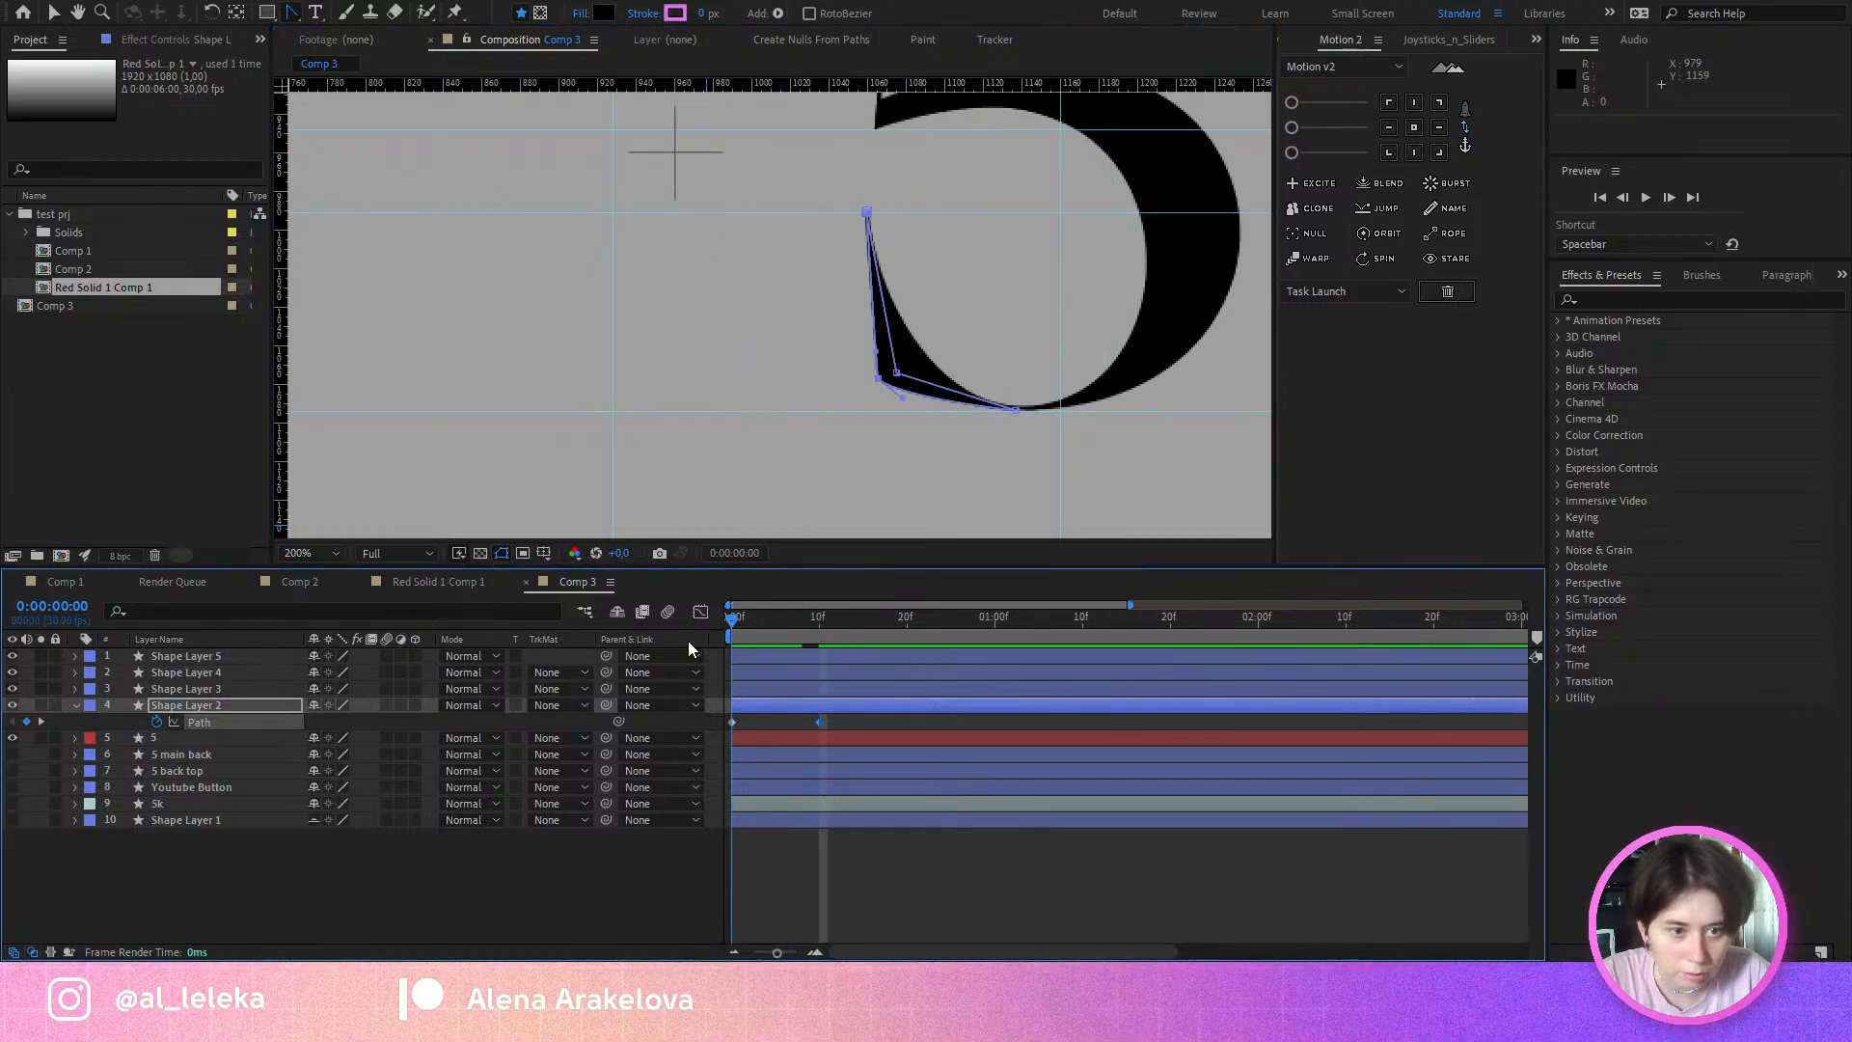
mouse_move(731, 638)
left_mouse_down()
mouse_move(814, 635)
mouse_move(761, 657)
left_mouse_up()
scroll(841, 402, "down", 1)
left_click_drag(846, 327, 711, 366)
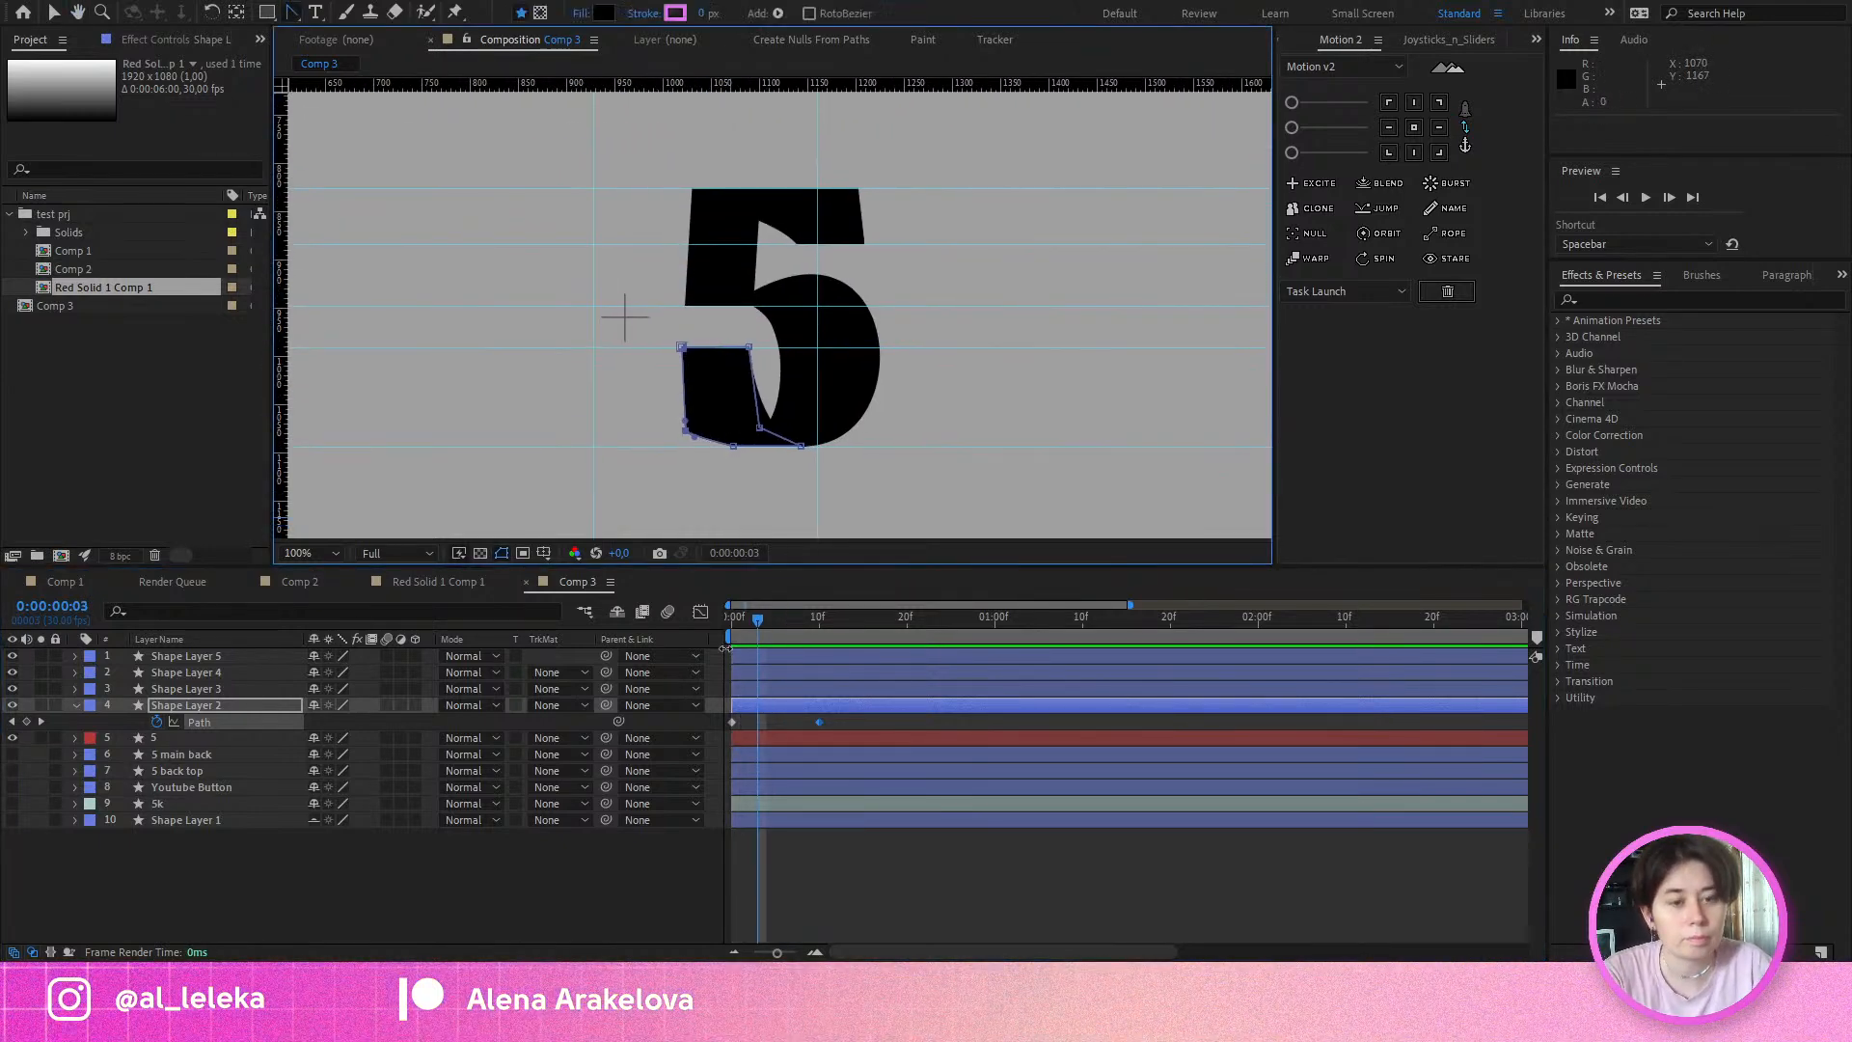
left_click_drag(725, 621, 807, 633)
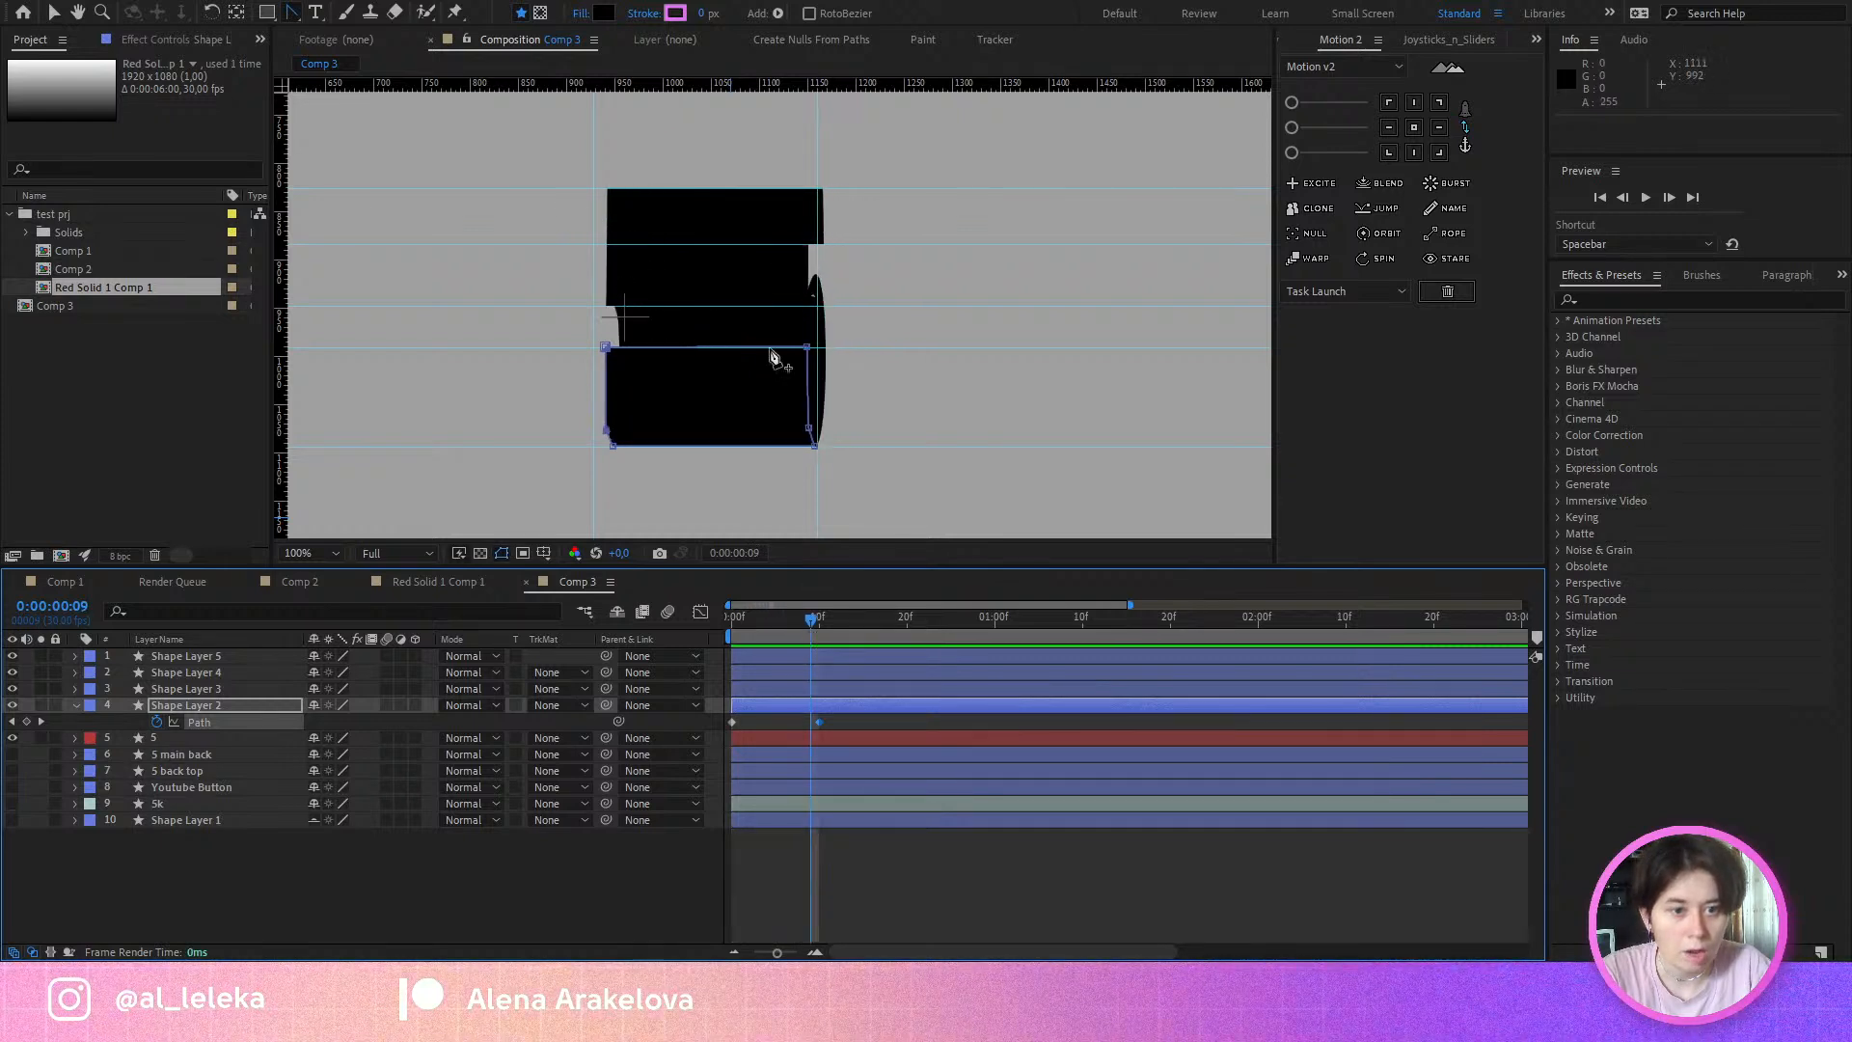
Step: On Shape Layer 5's frame 10 path keyframe, move the upper corner vertex slightly higher along the 5's vertical side guide
scroll(772, 357, "up", 4)
key("v")
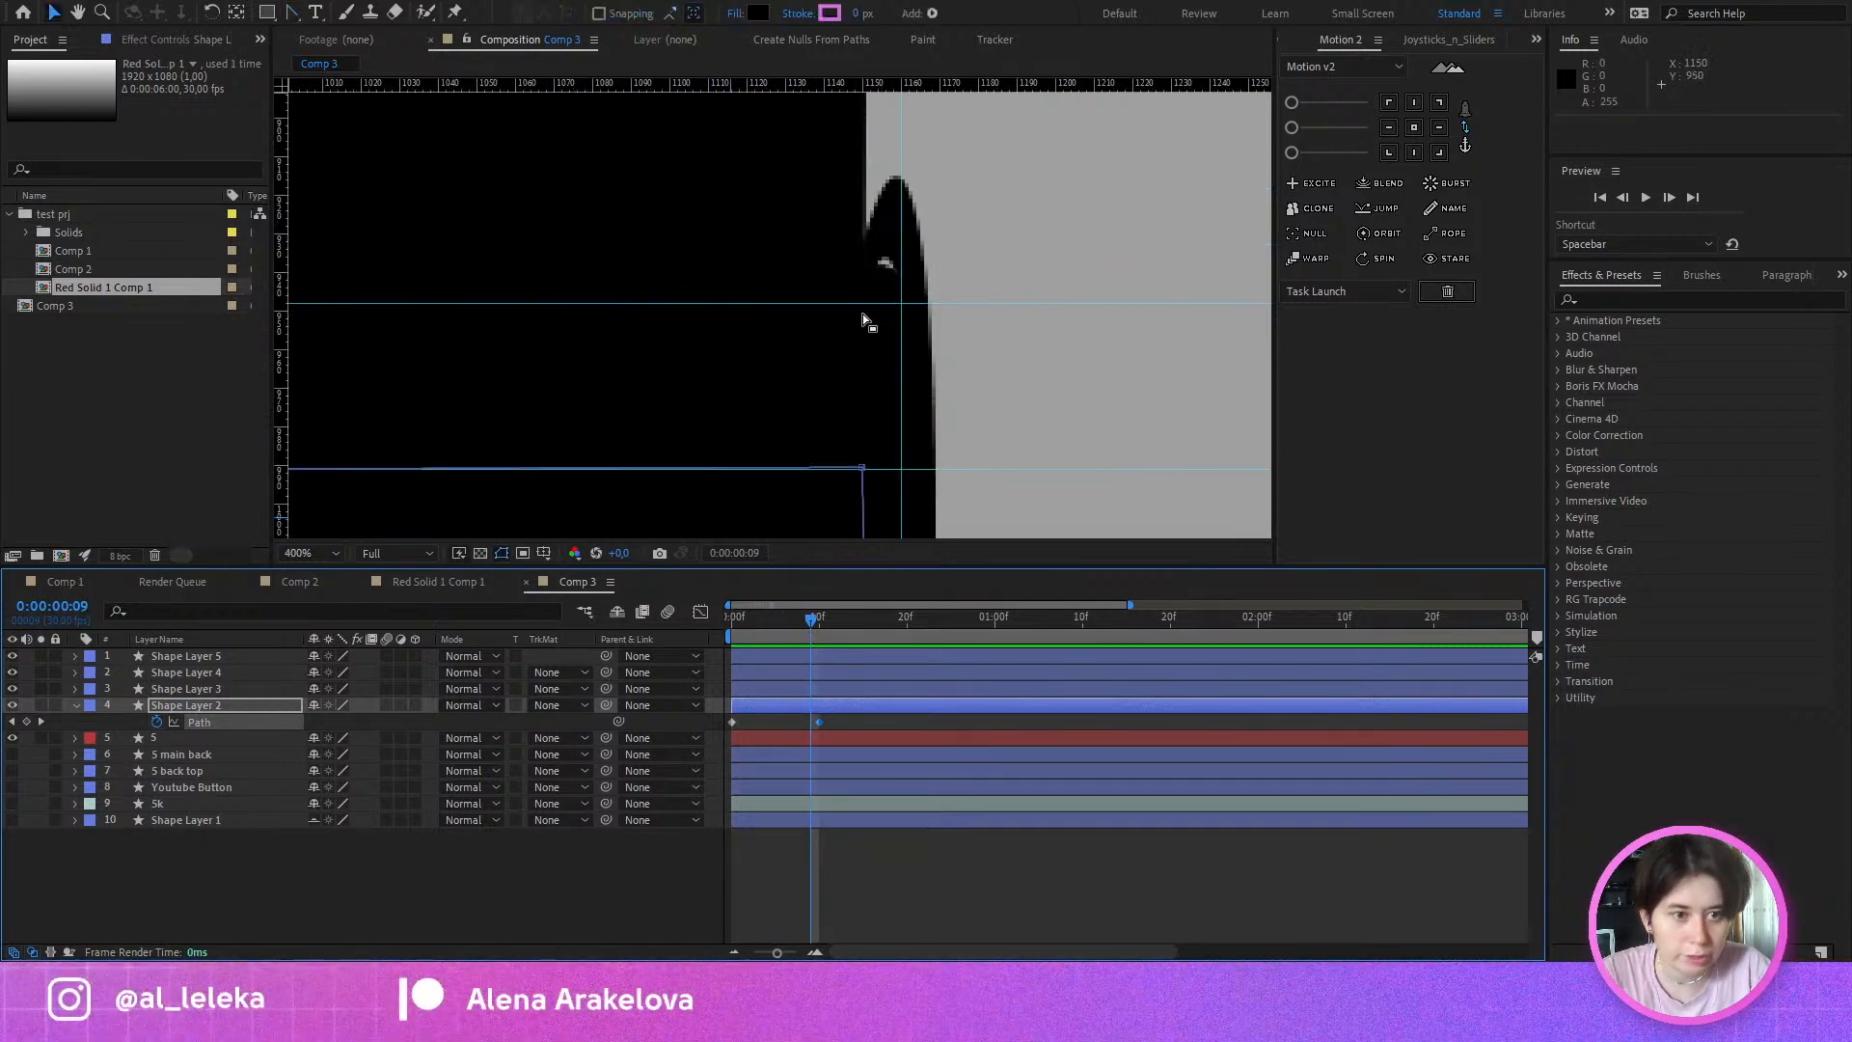
left_click(874, 275)
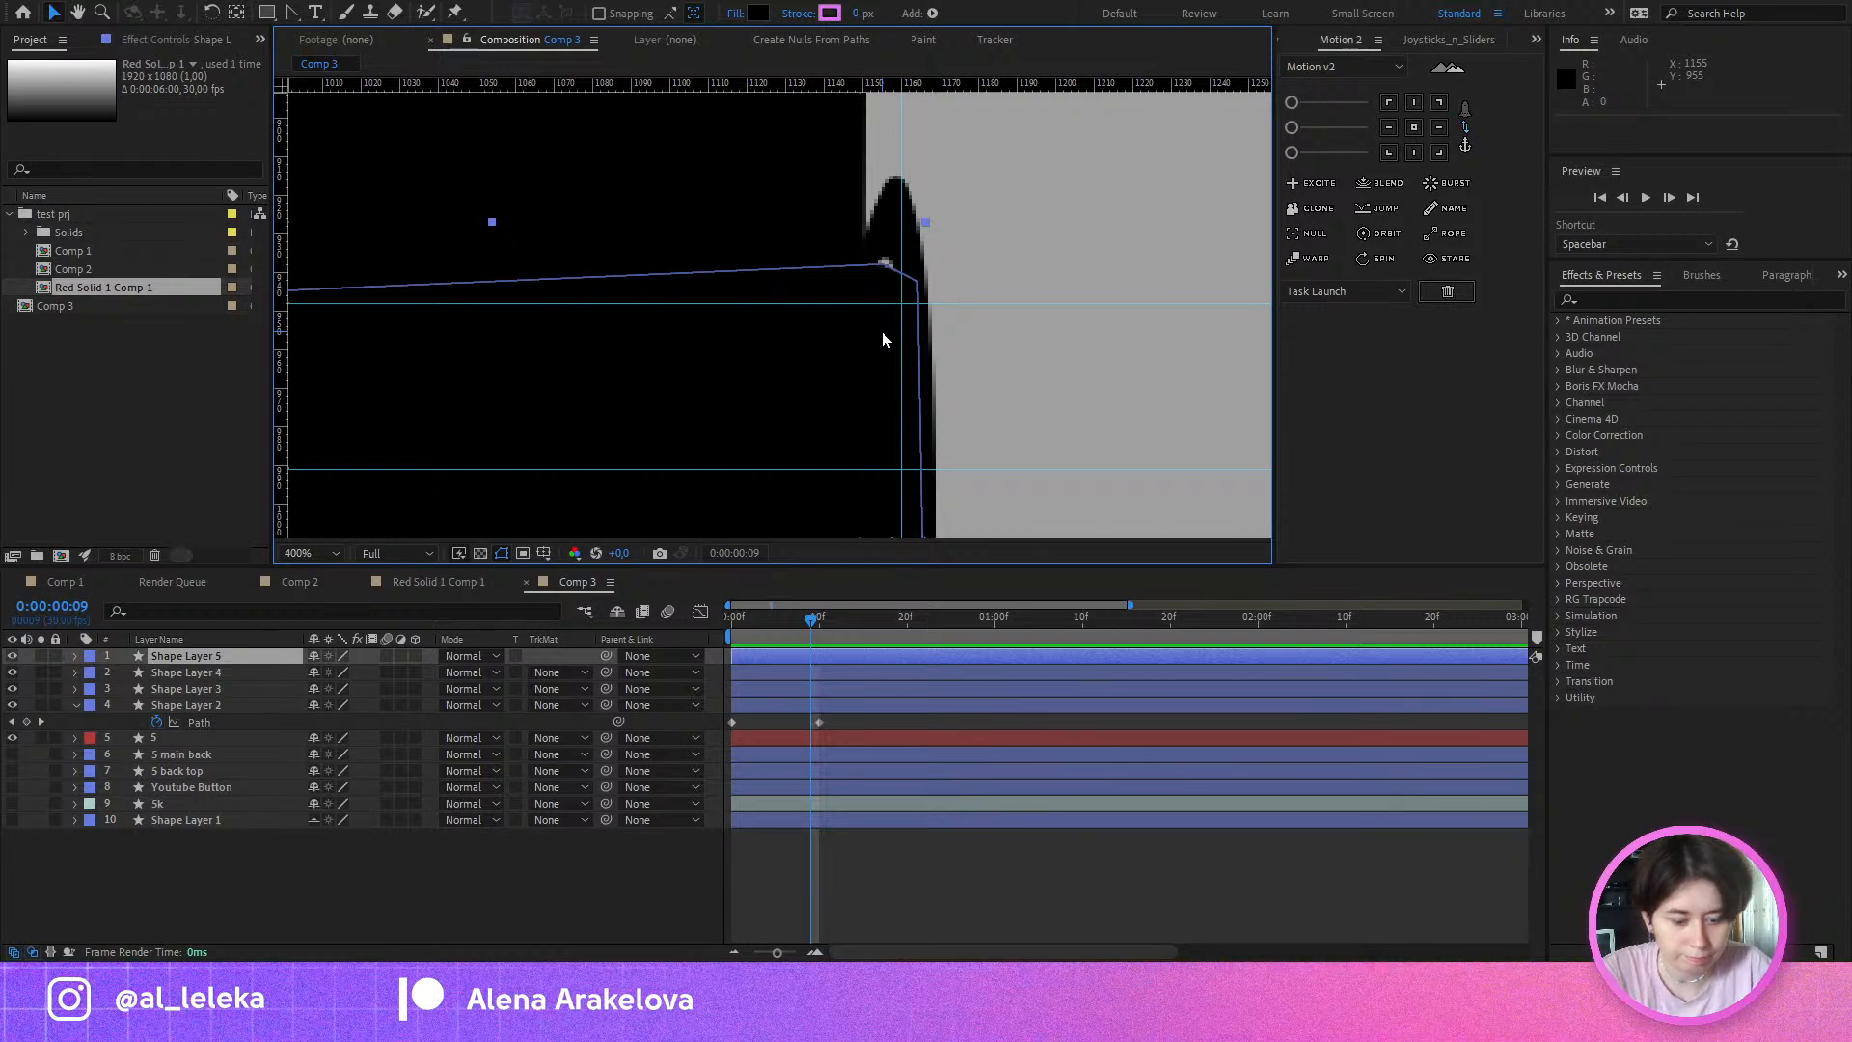
key("u")
left_click(41, 673)
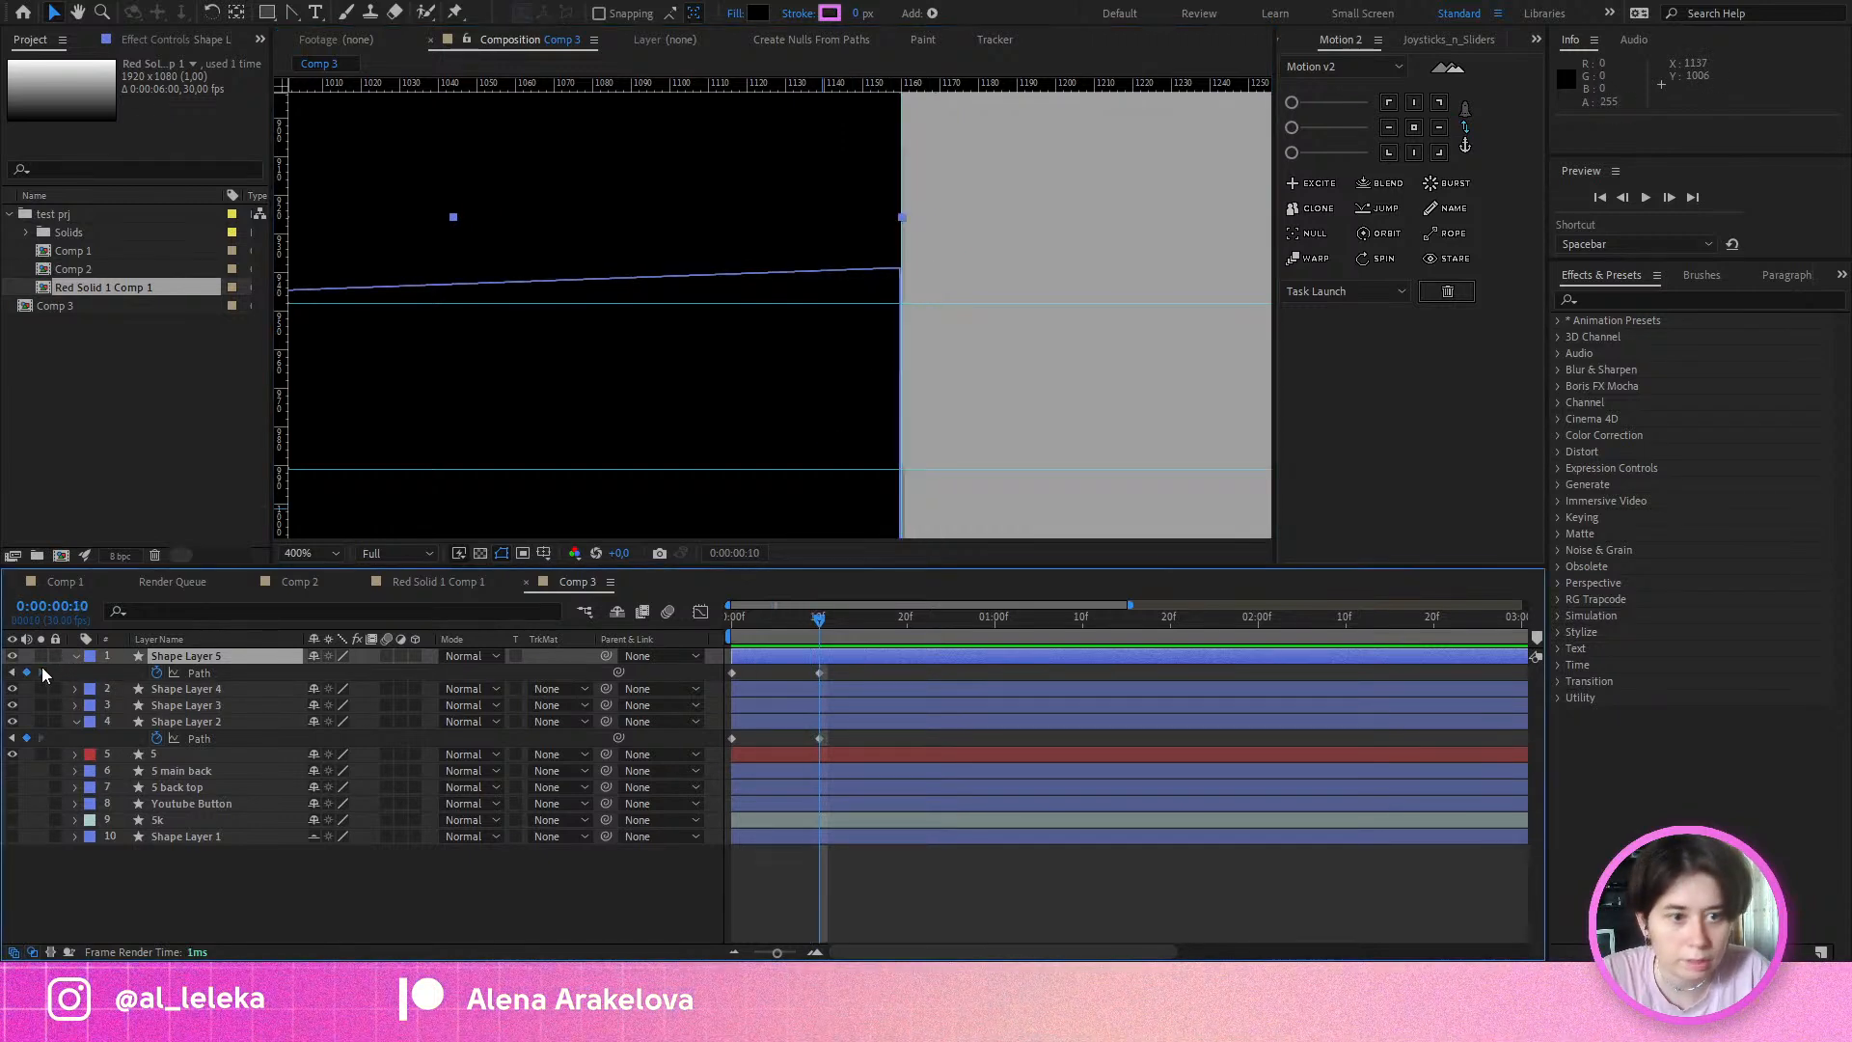
left_click(196, 671)
mouse_move(929, 232)
left_mouse_down()
mouse_move(885, 279)
mouse_move(900, 252)
left_mouse_up()
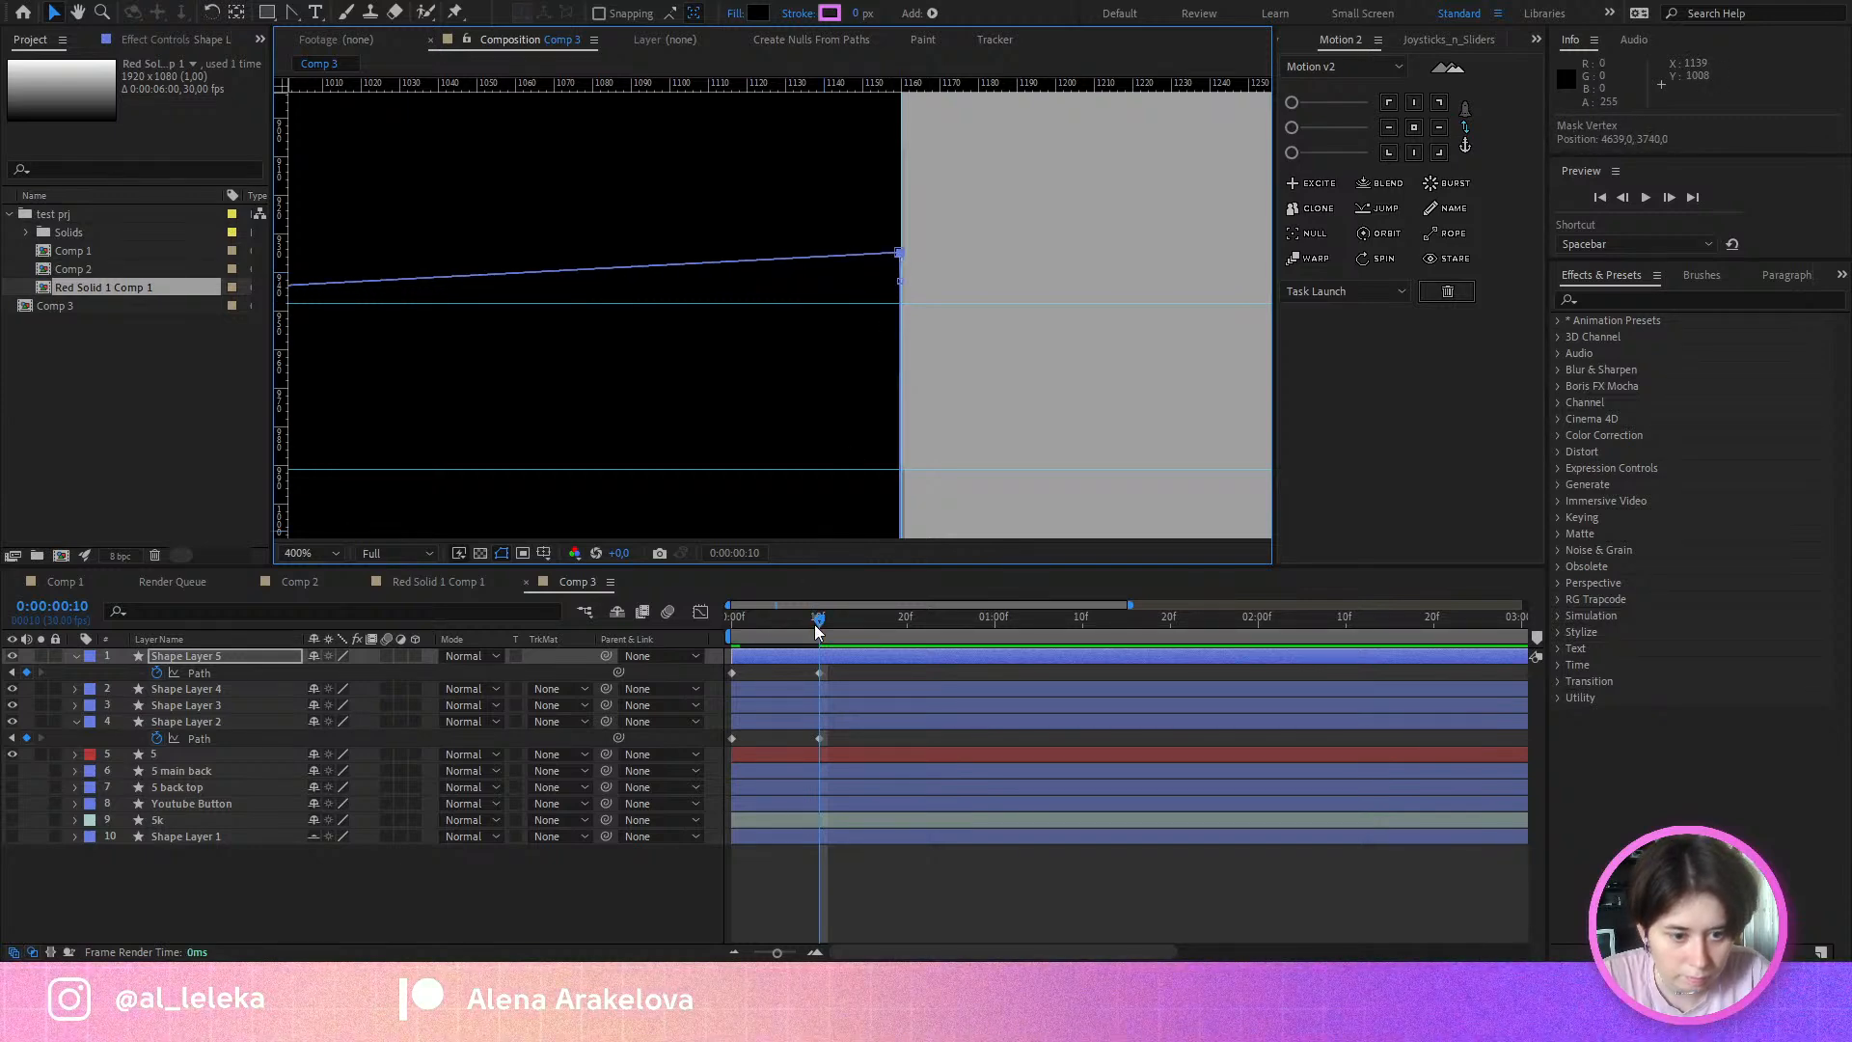
Step: Play back the morph from frame 0 and examine the whole numeral's transition into the solid block
left_click_drag(815, 631, 602, 629)
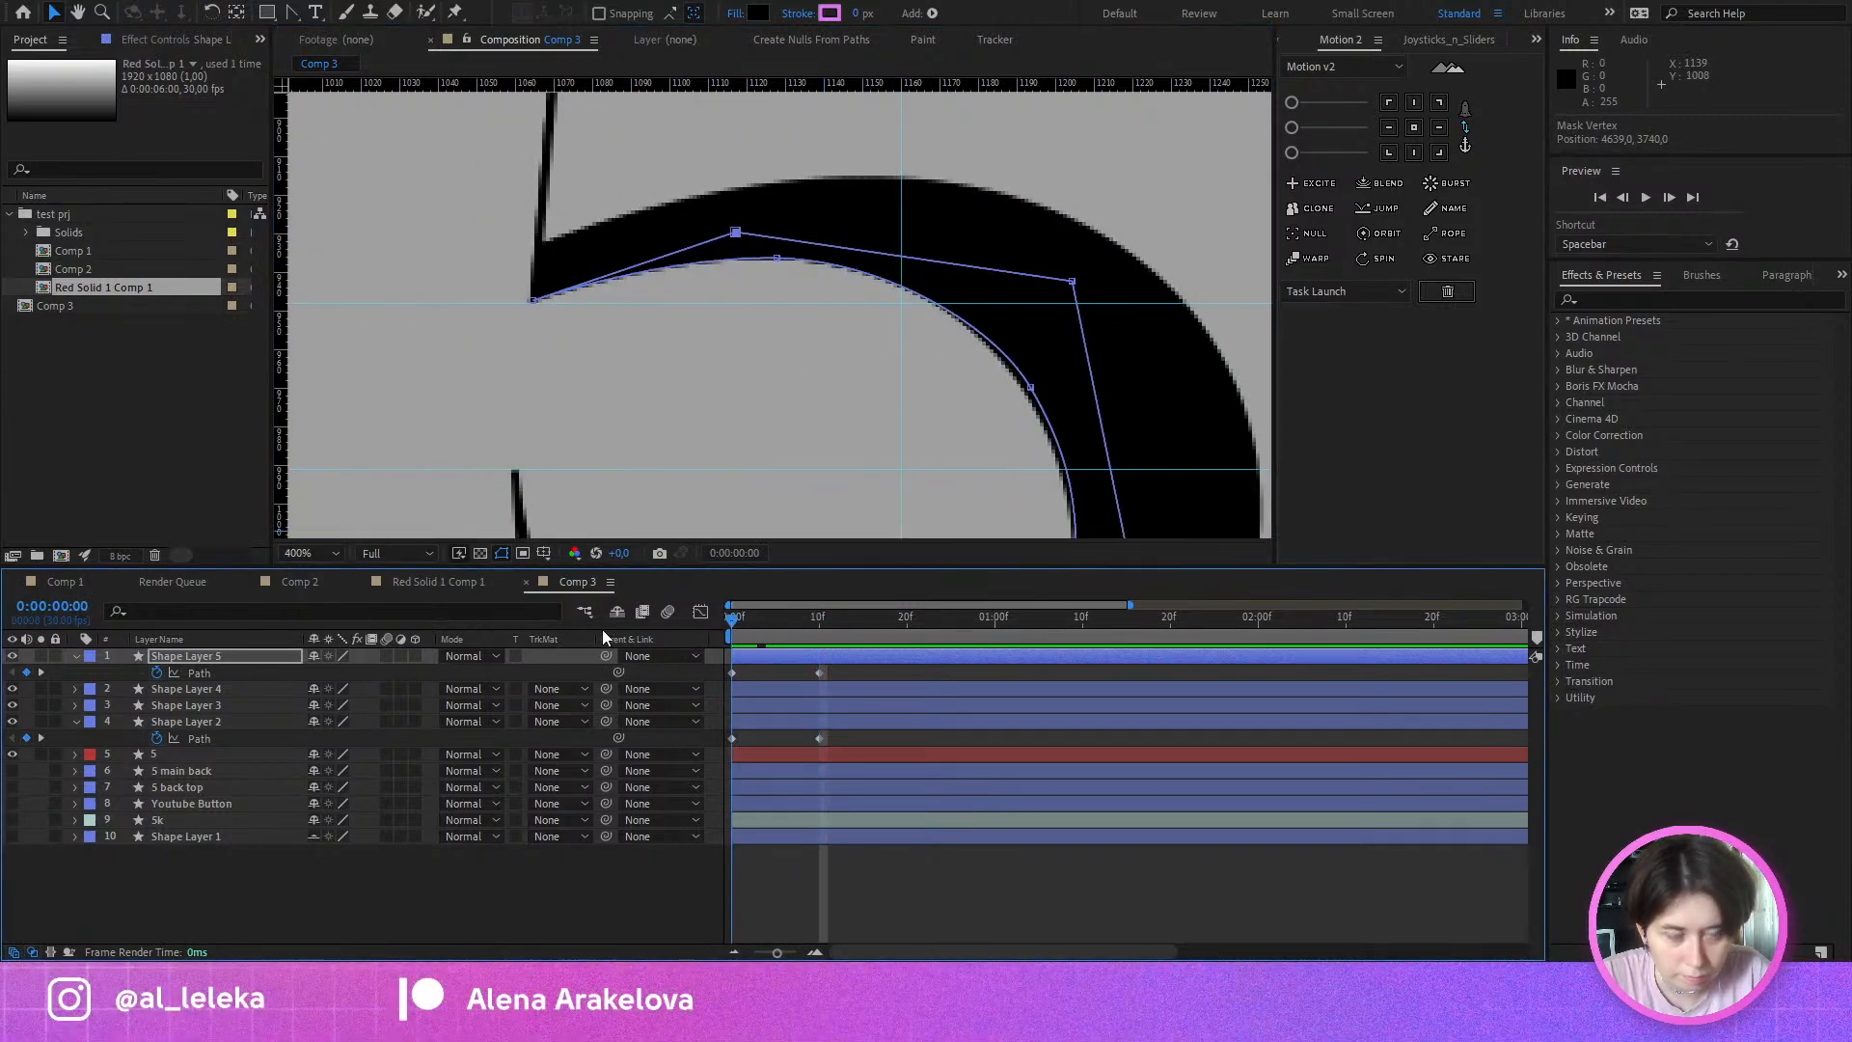
scroll(744, 366, "down", 4)
key("space")
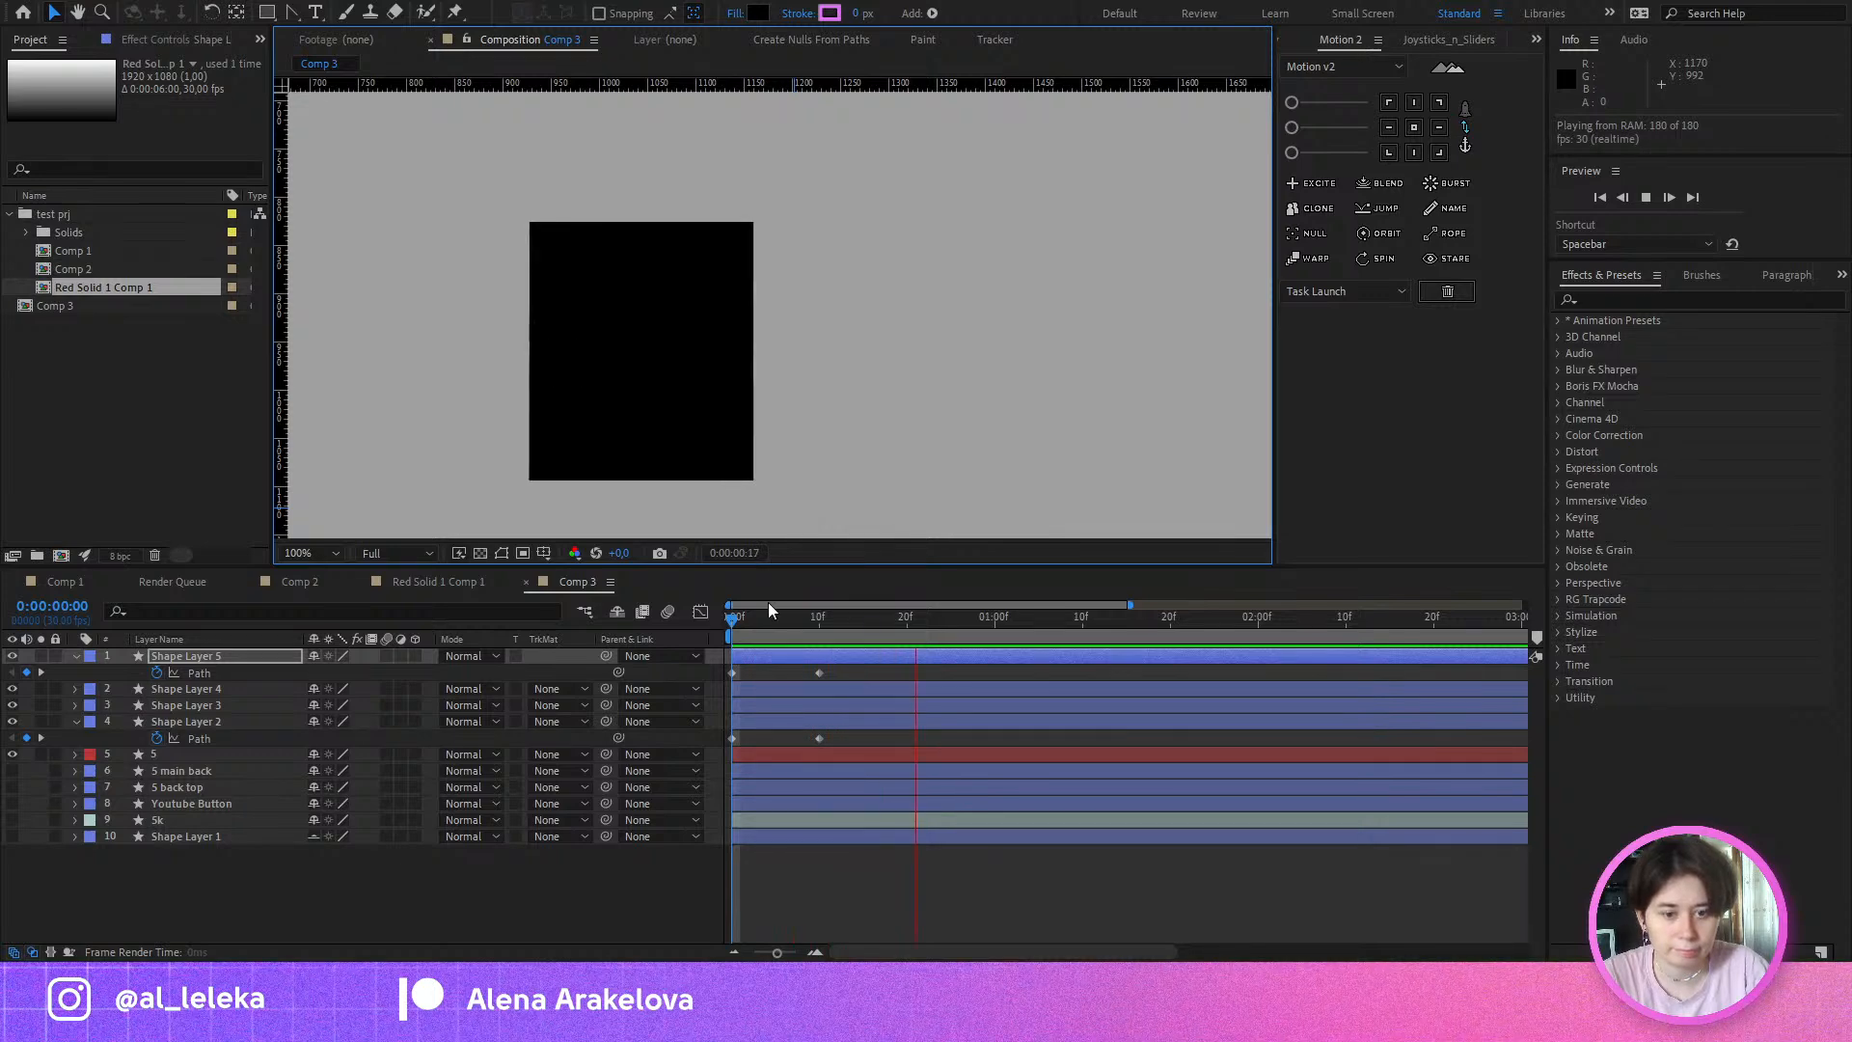
key("space")
left_click_drag(725, 329, 822, 328)
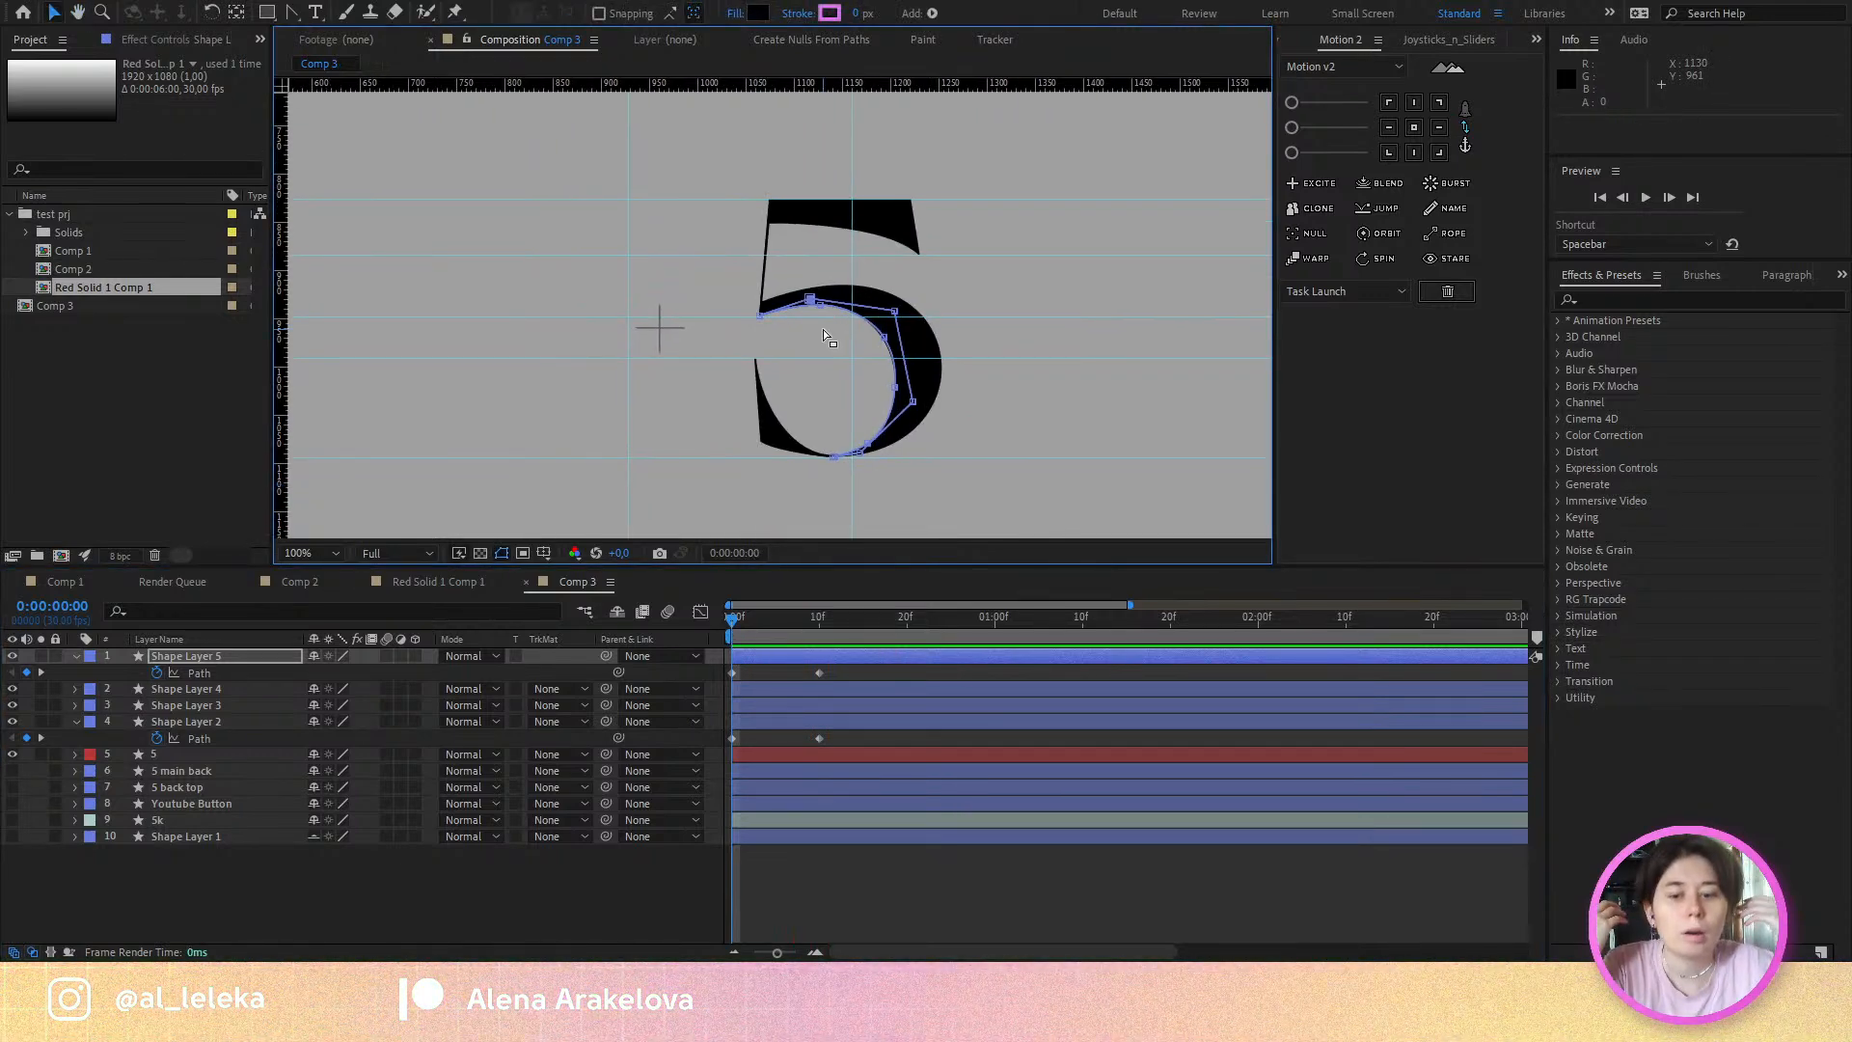
Step: Rename Shape Layer 2 as "5 bottom" and Shape Layer 3 as "5 top"
left_click(194, 723)
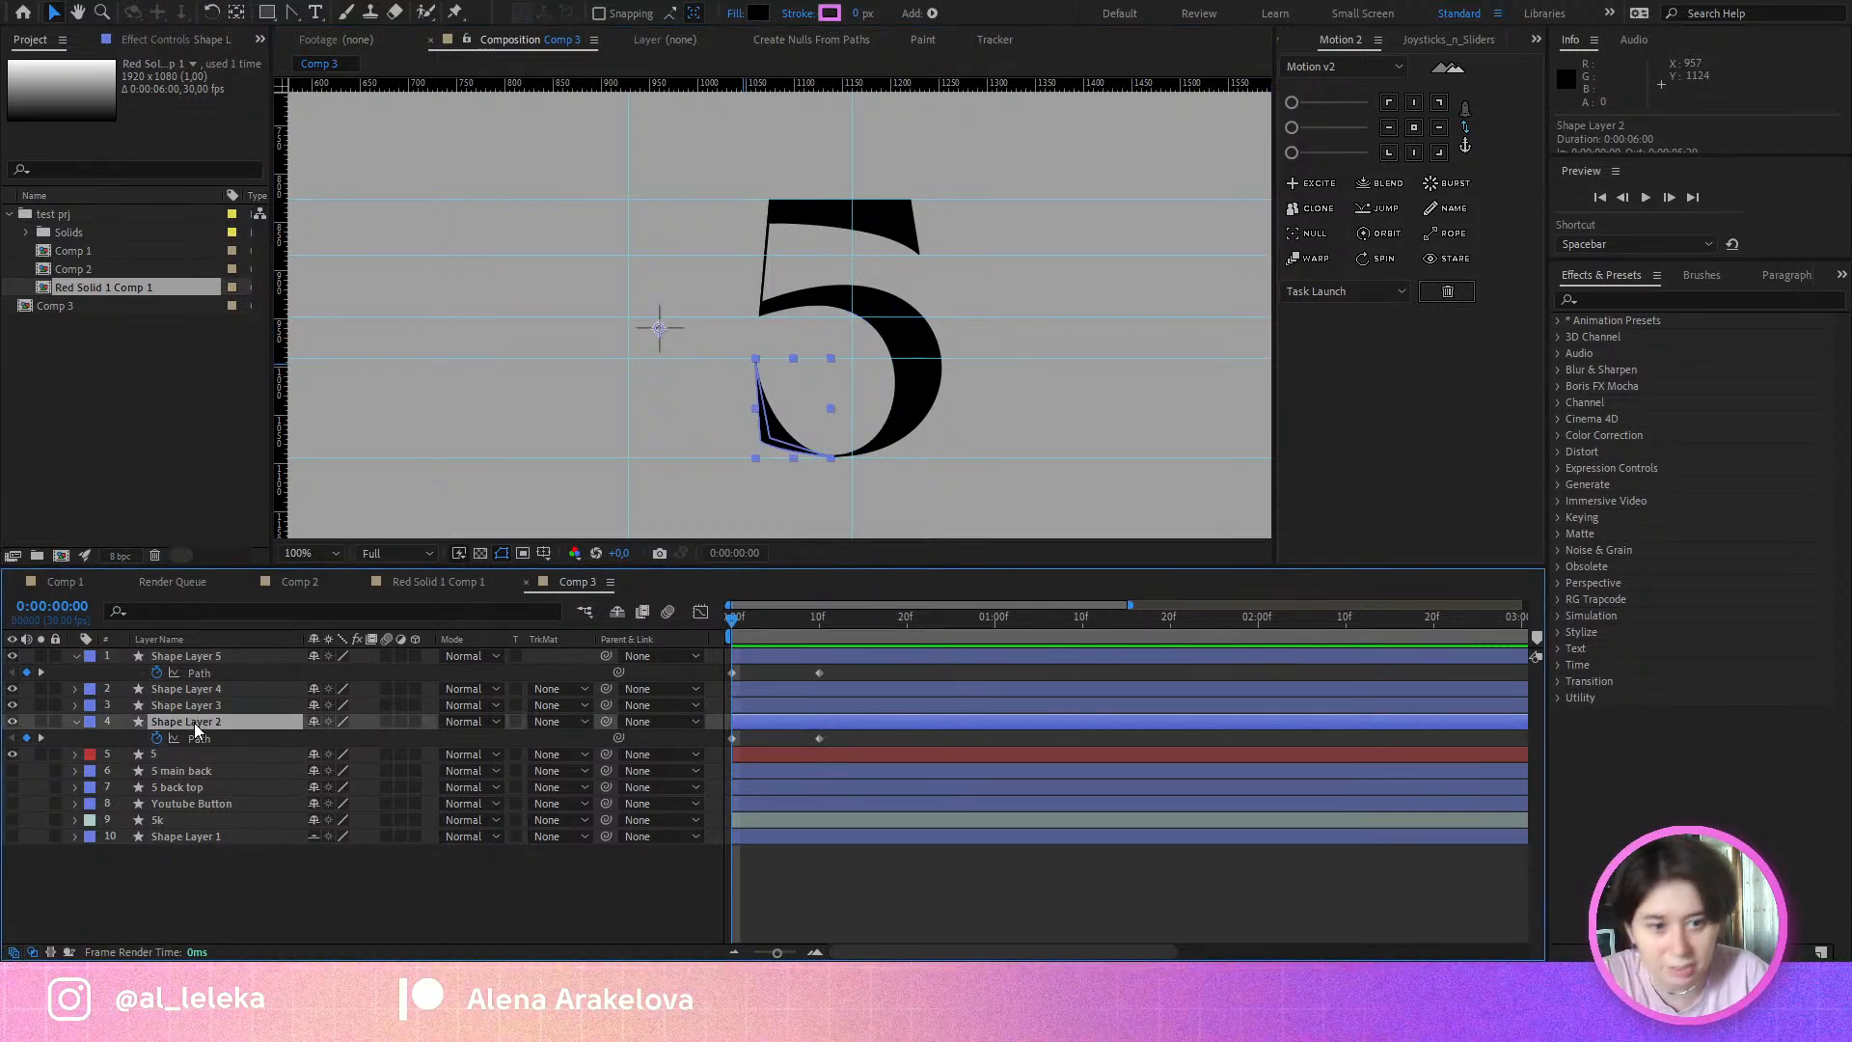
key("Return")
type("5 bottom")
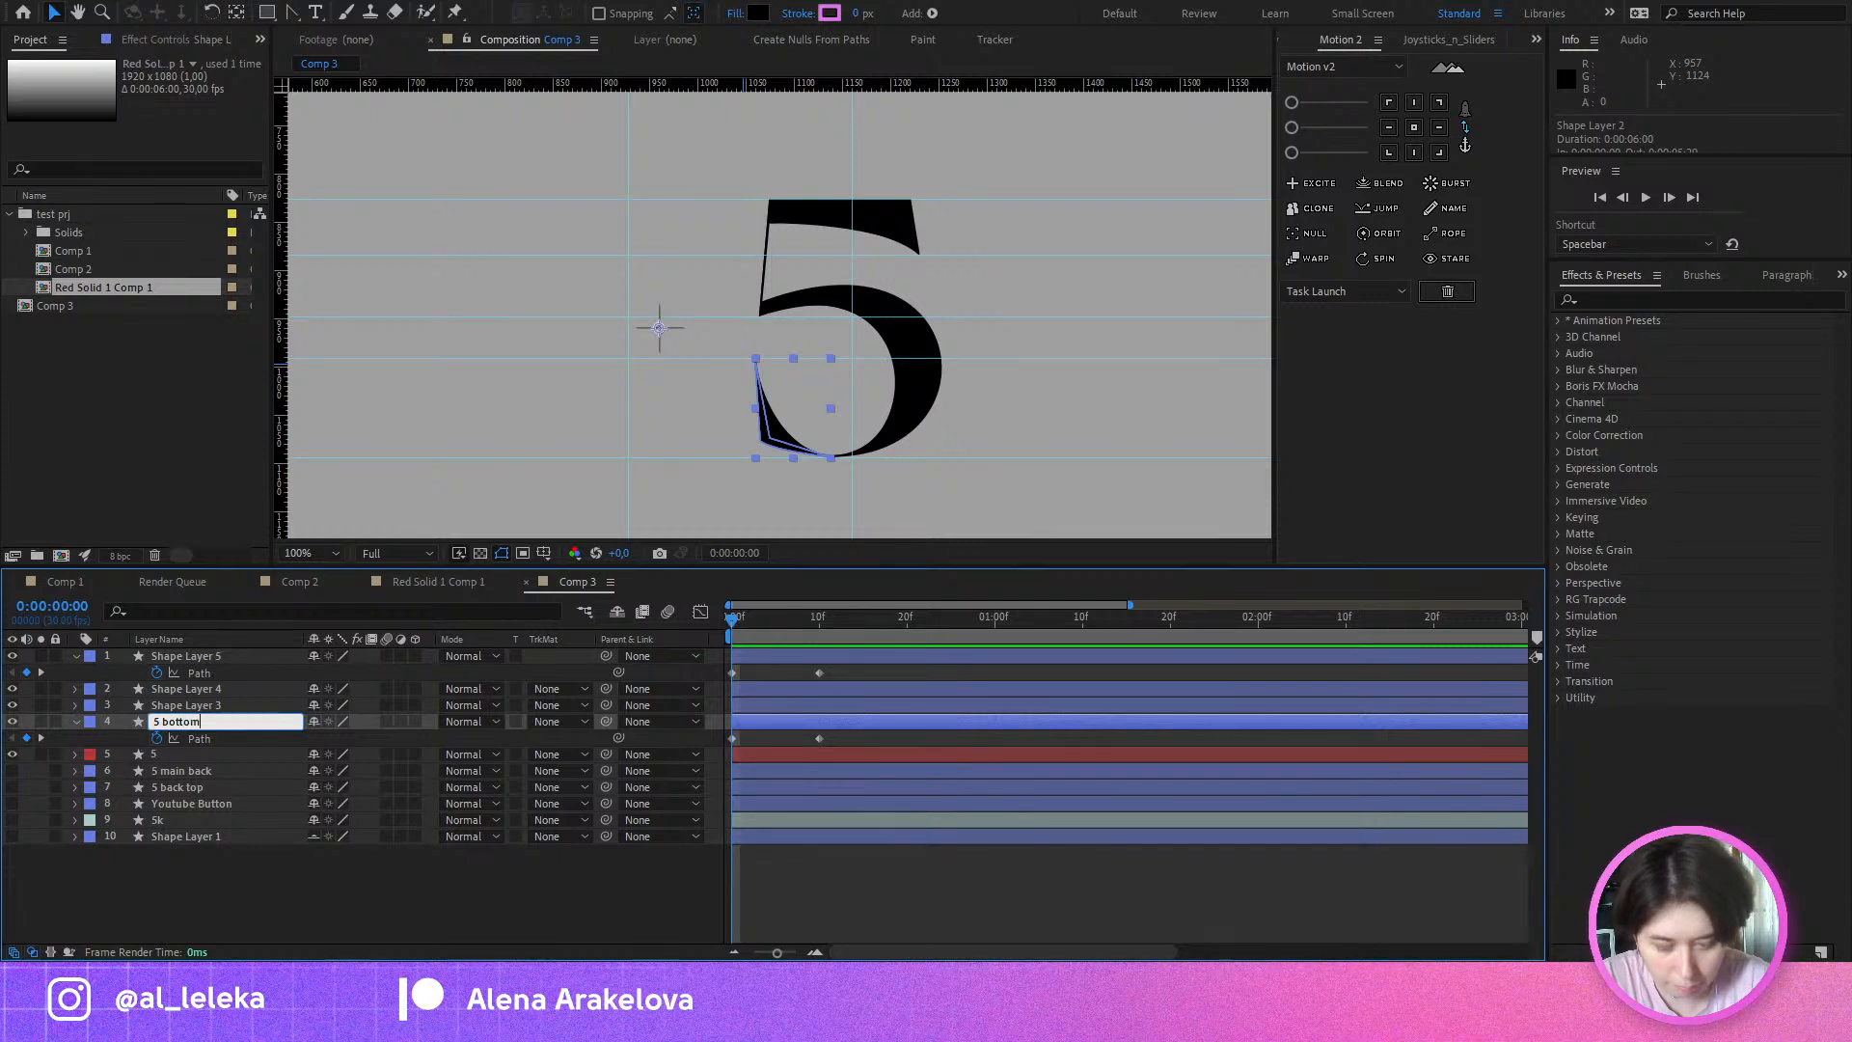
key("Return")
left_click(197, 709)
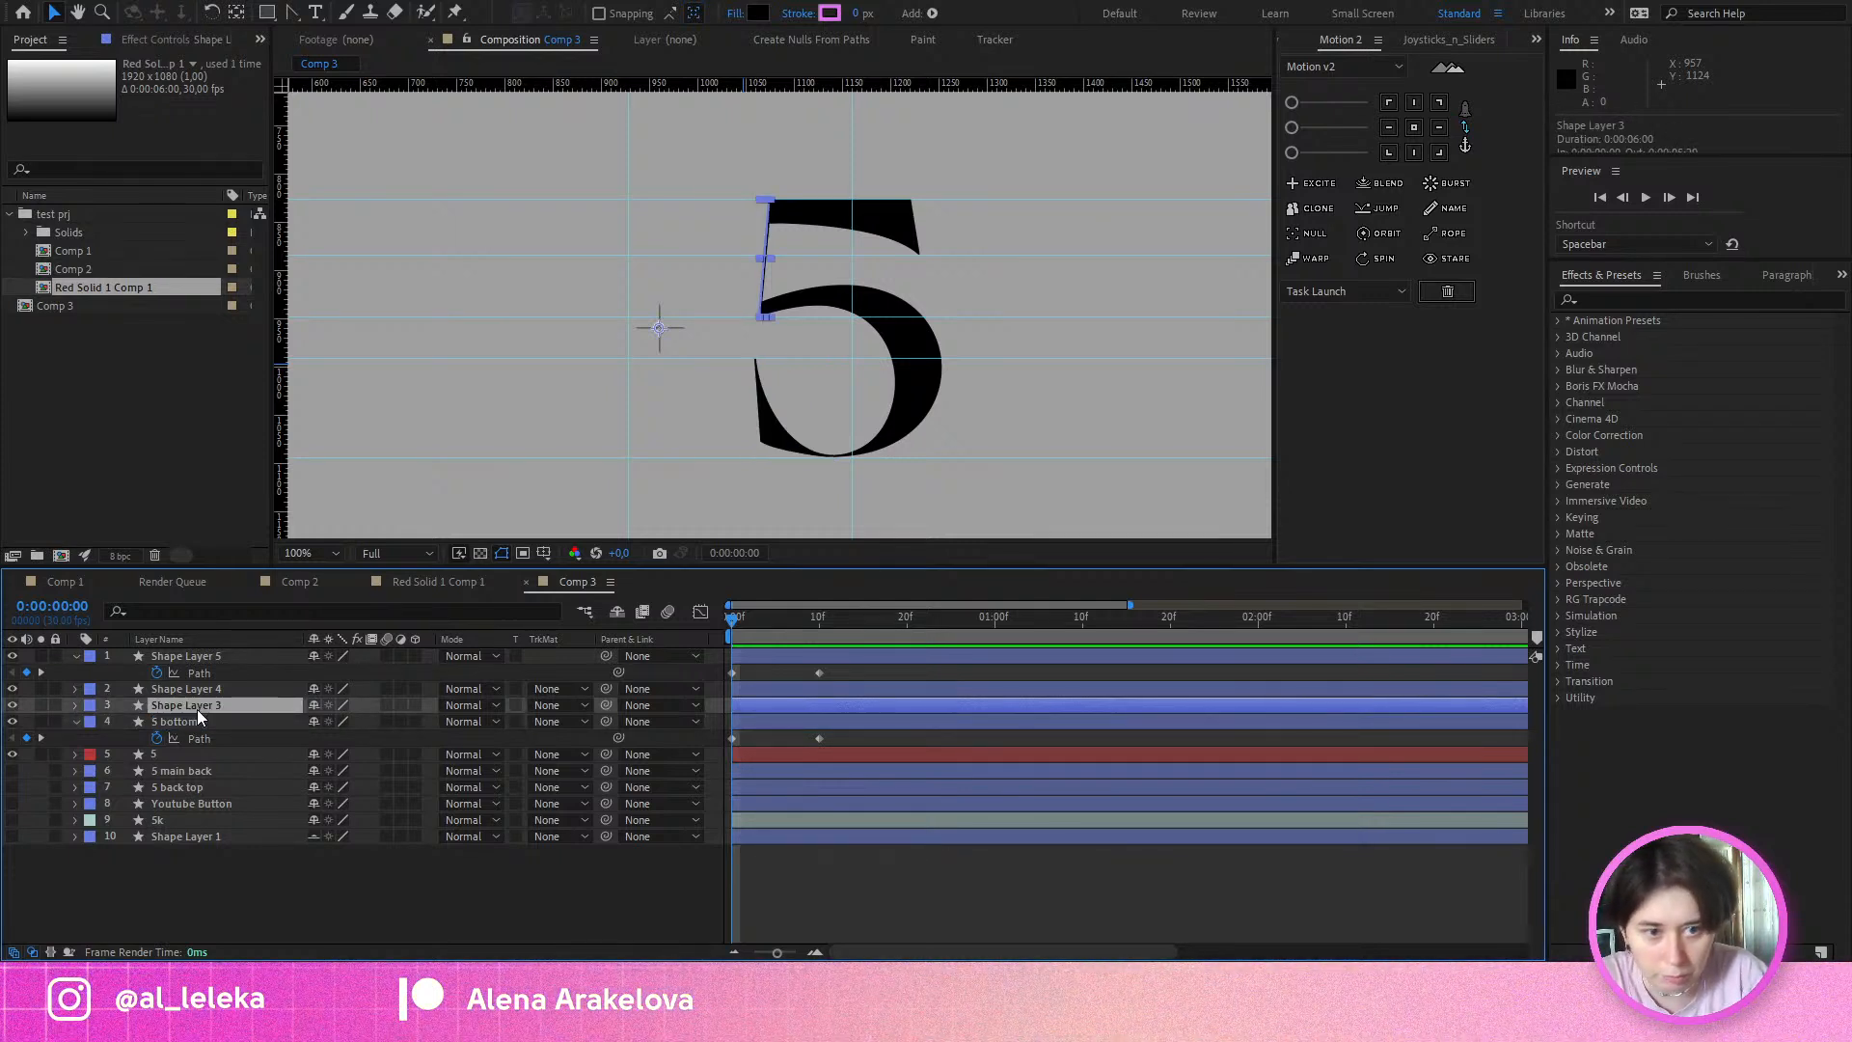
key("Return")
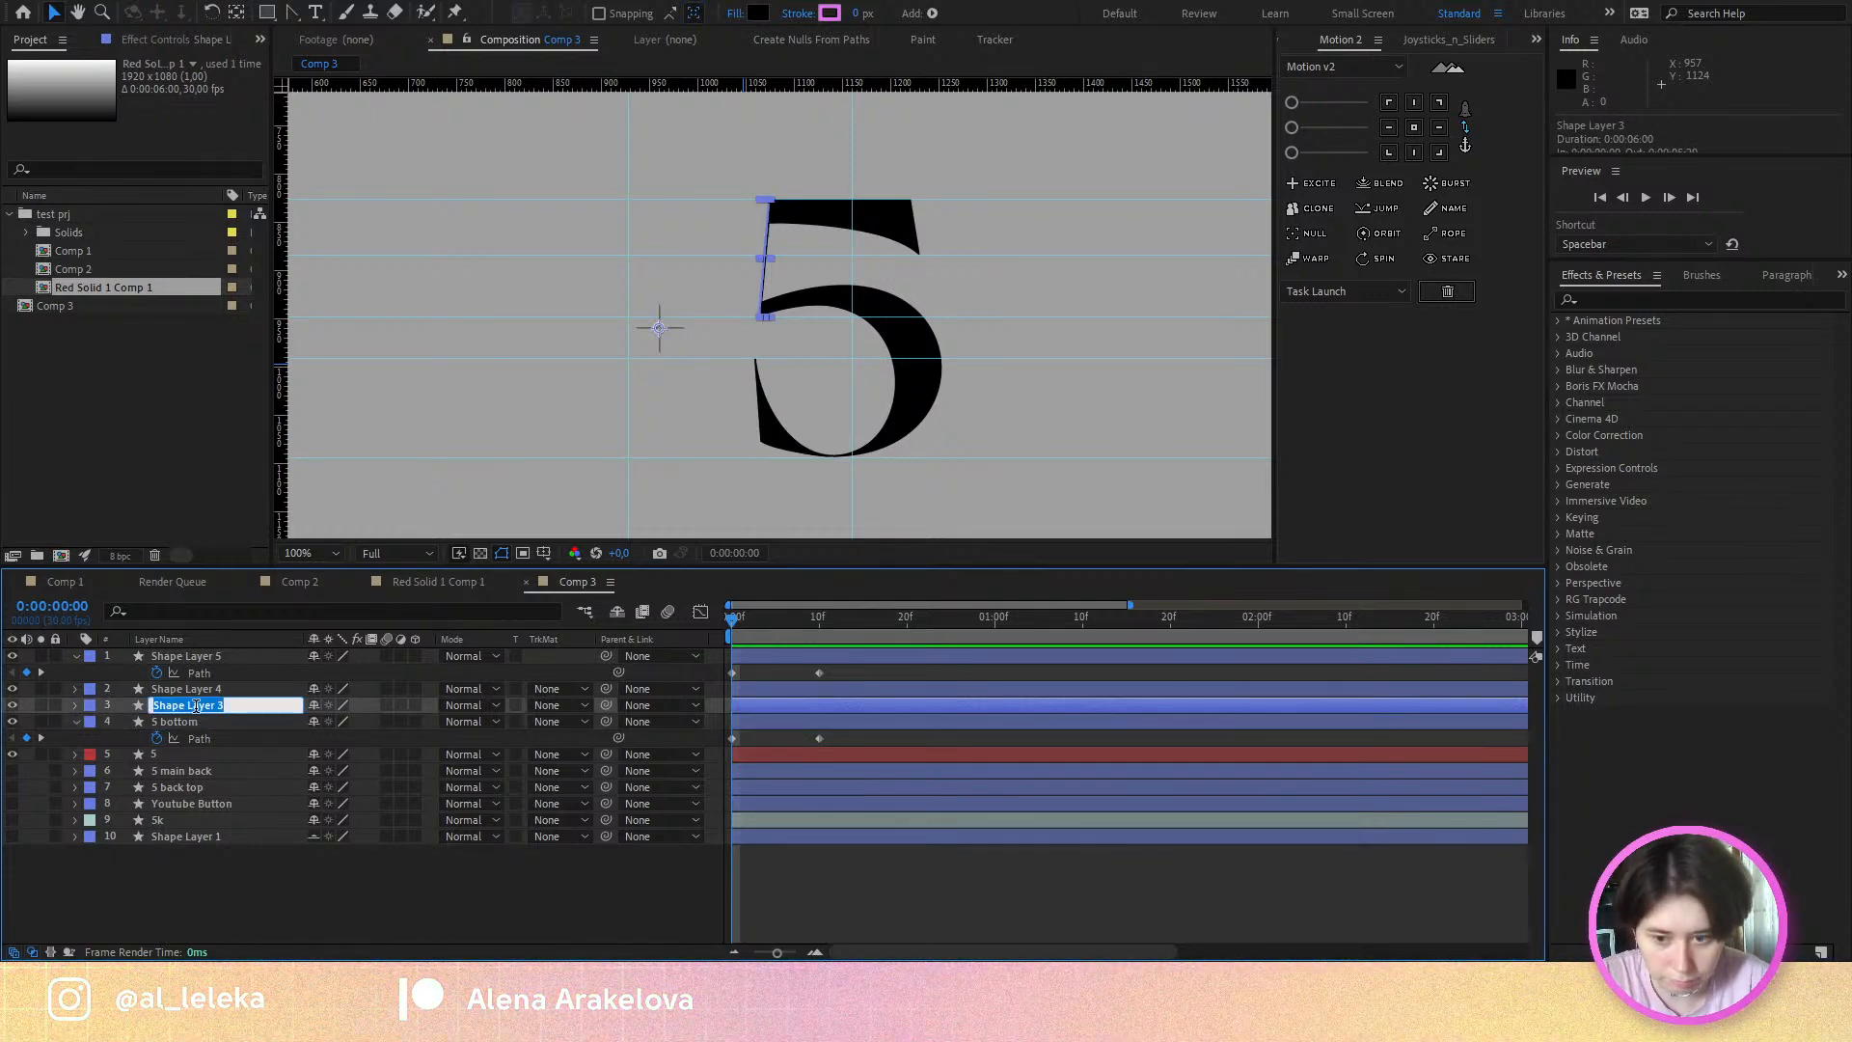
type("5 to")
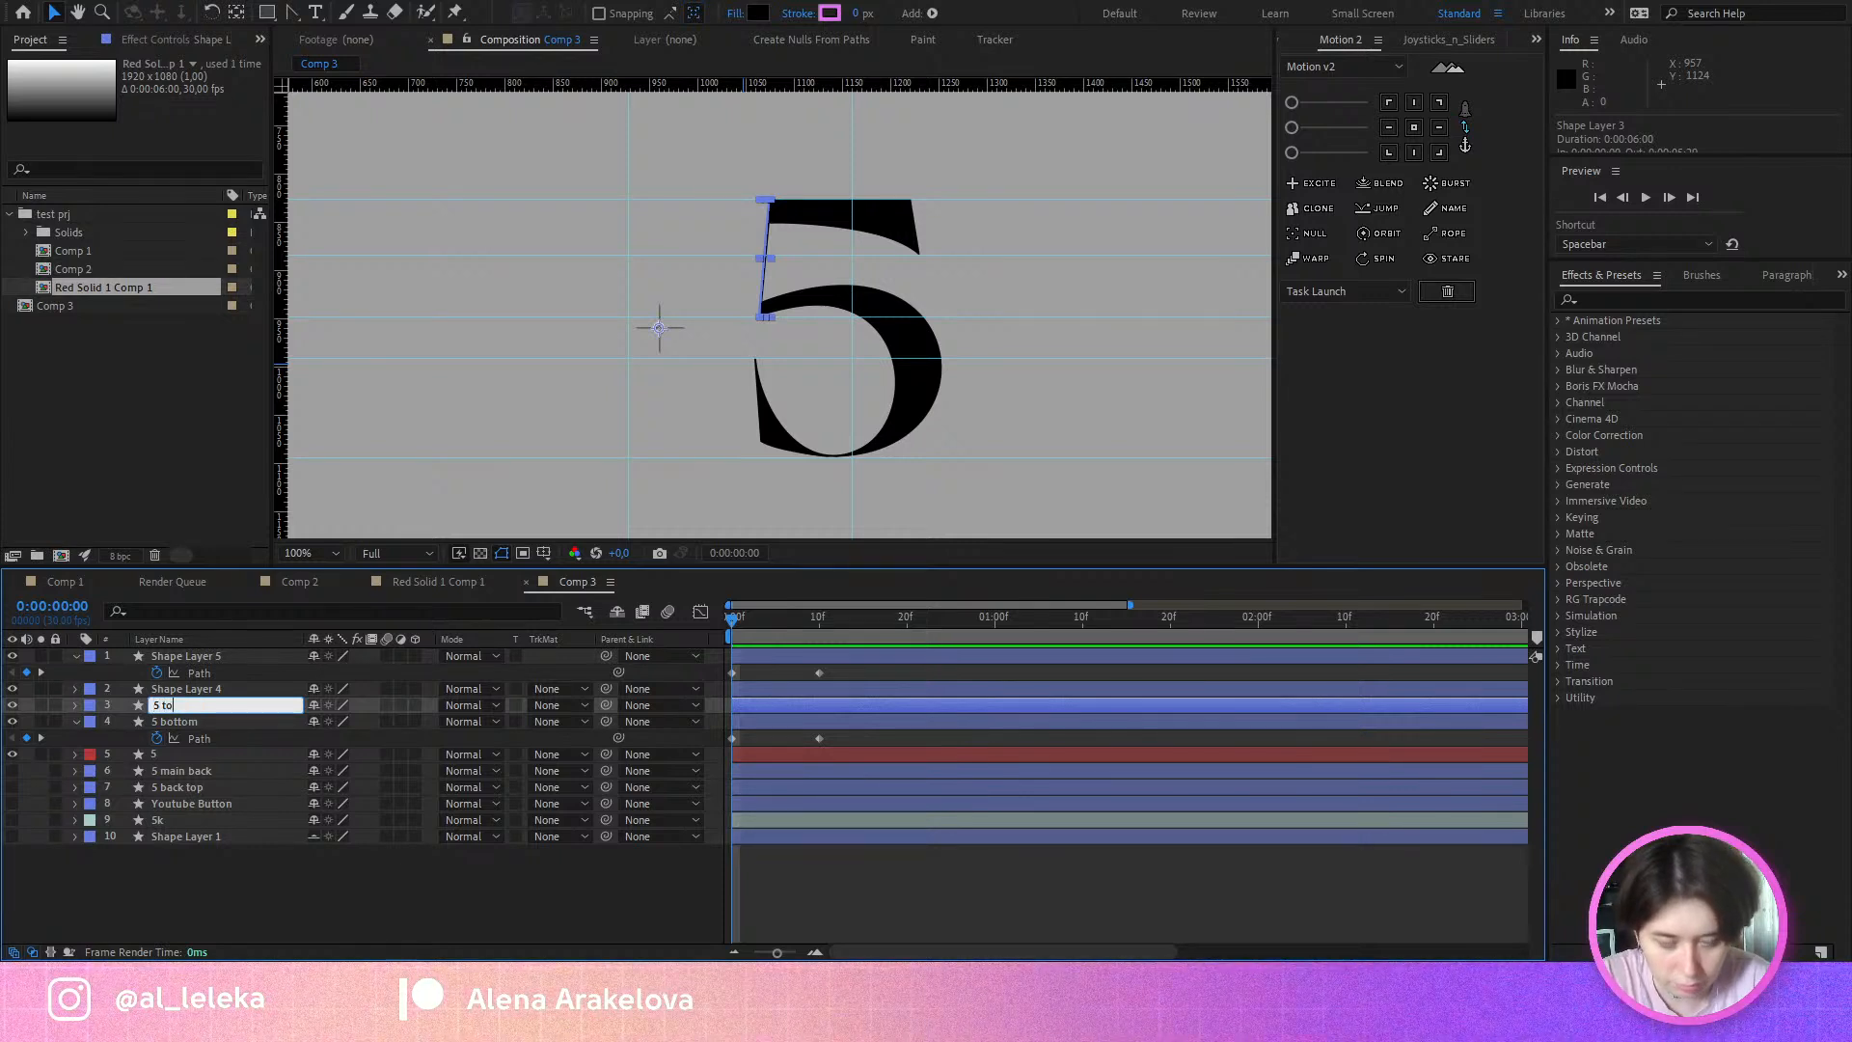
type("p")
Step: Rename Shape Layer 4 as "5 top 2" and Shape Layer 5 as "5 mid"
left_click(194, 688)
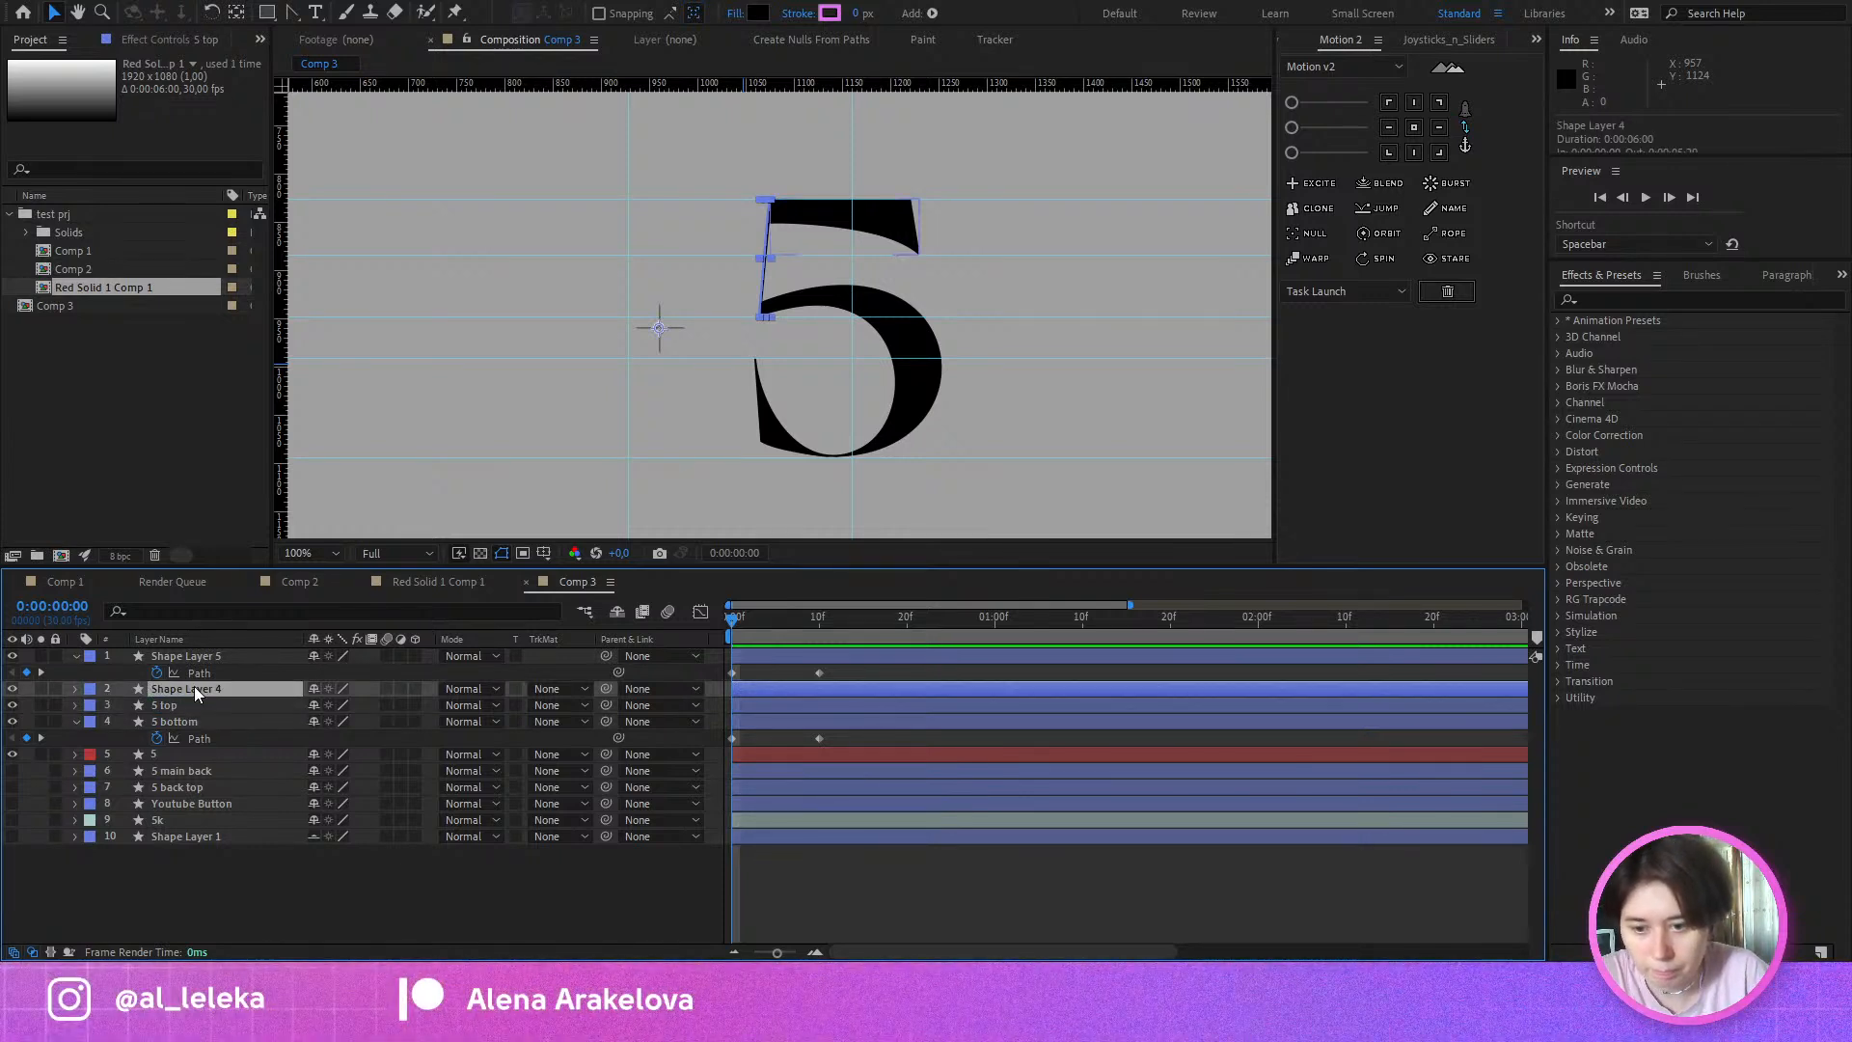
key("Return")
type("5")
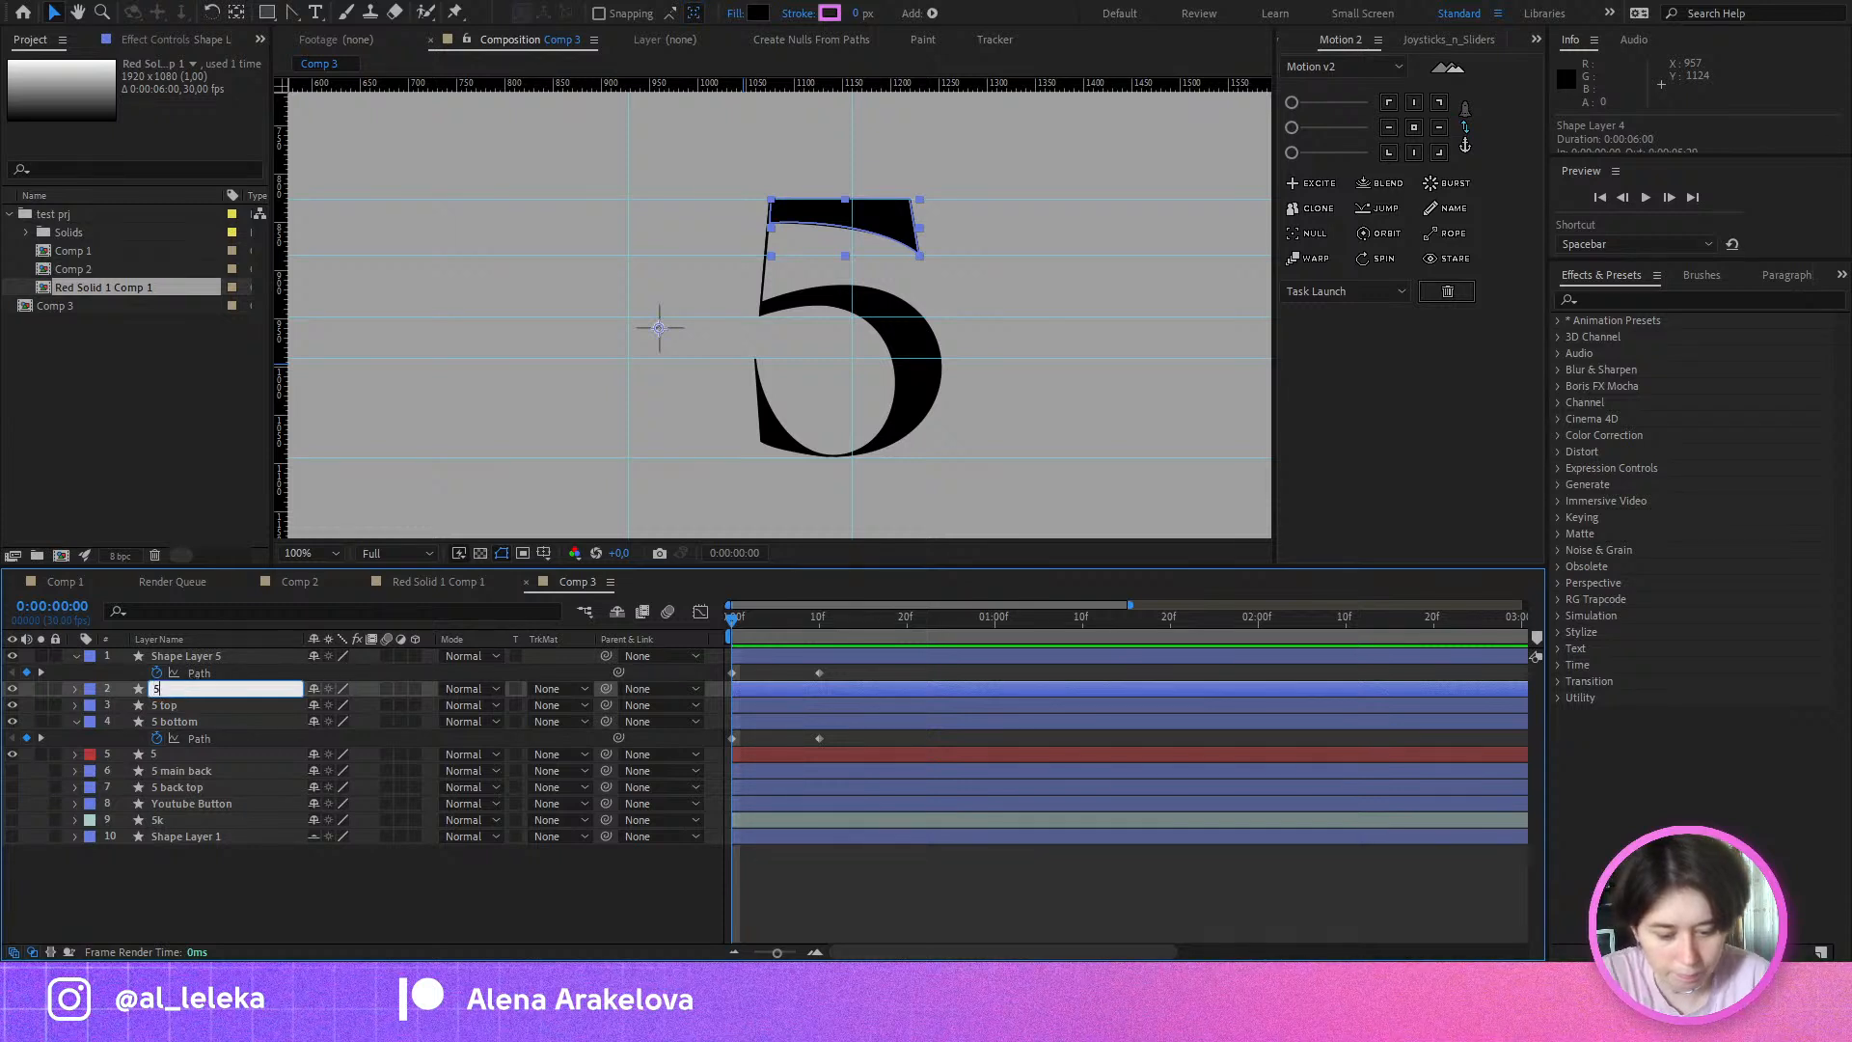
type(" top")
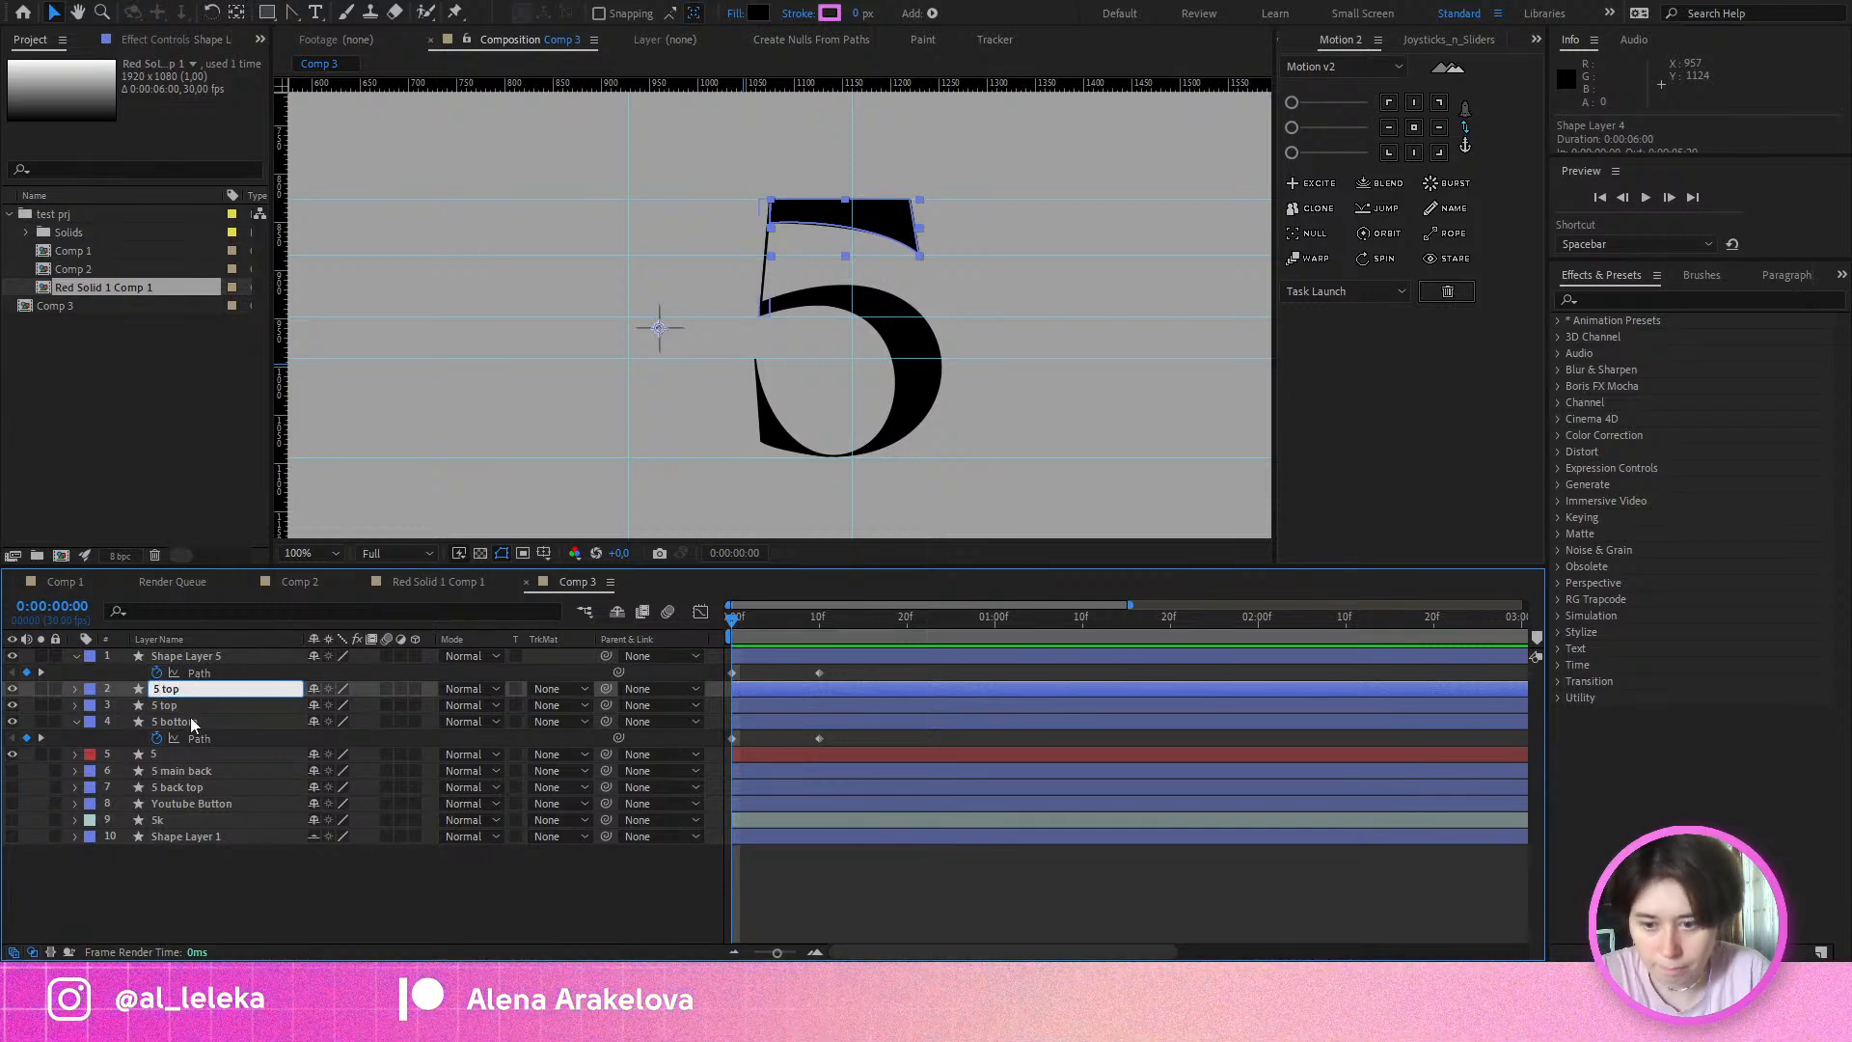
type(" 2")
left_click(193, 657)
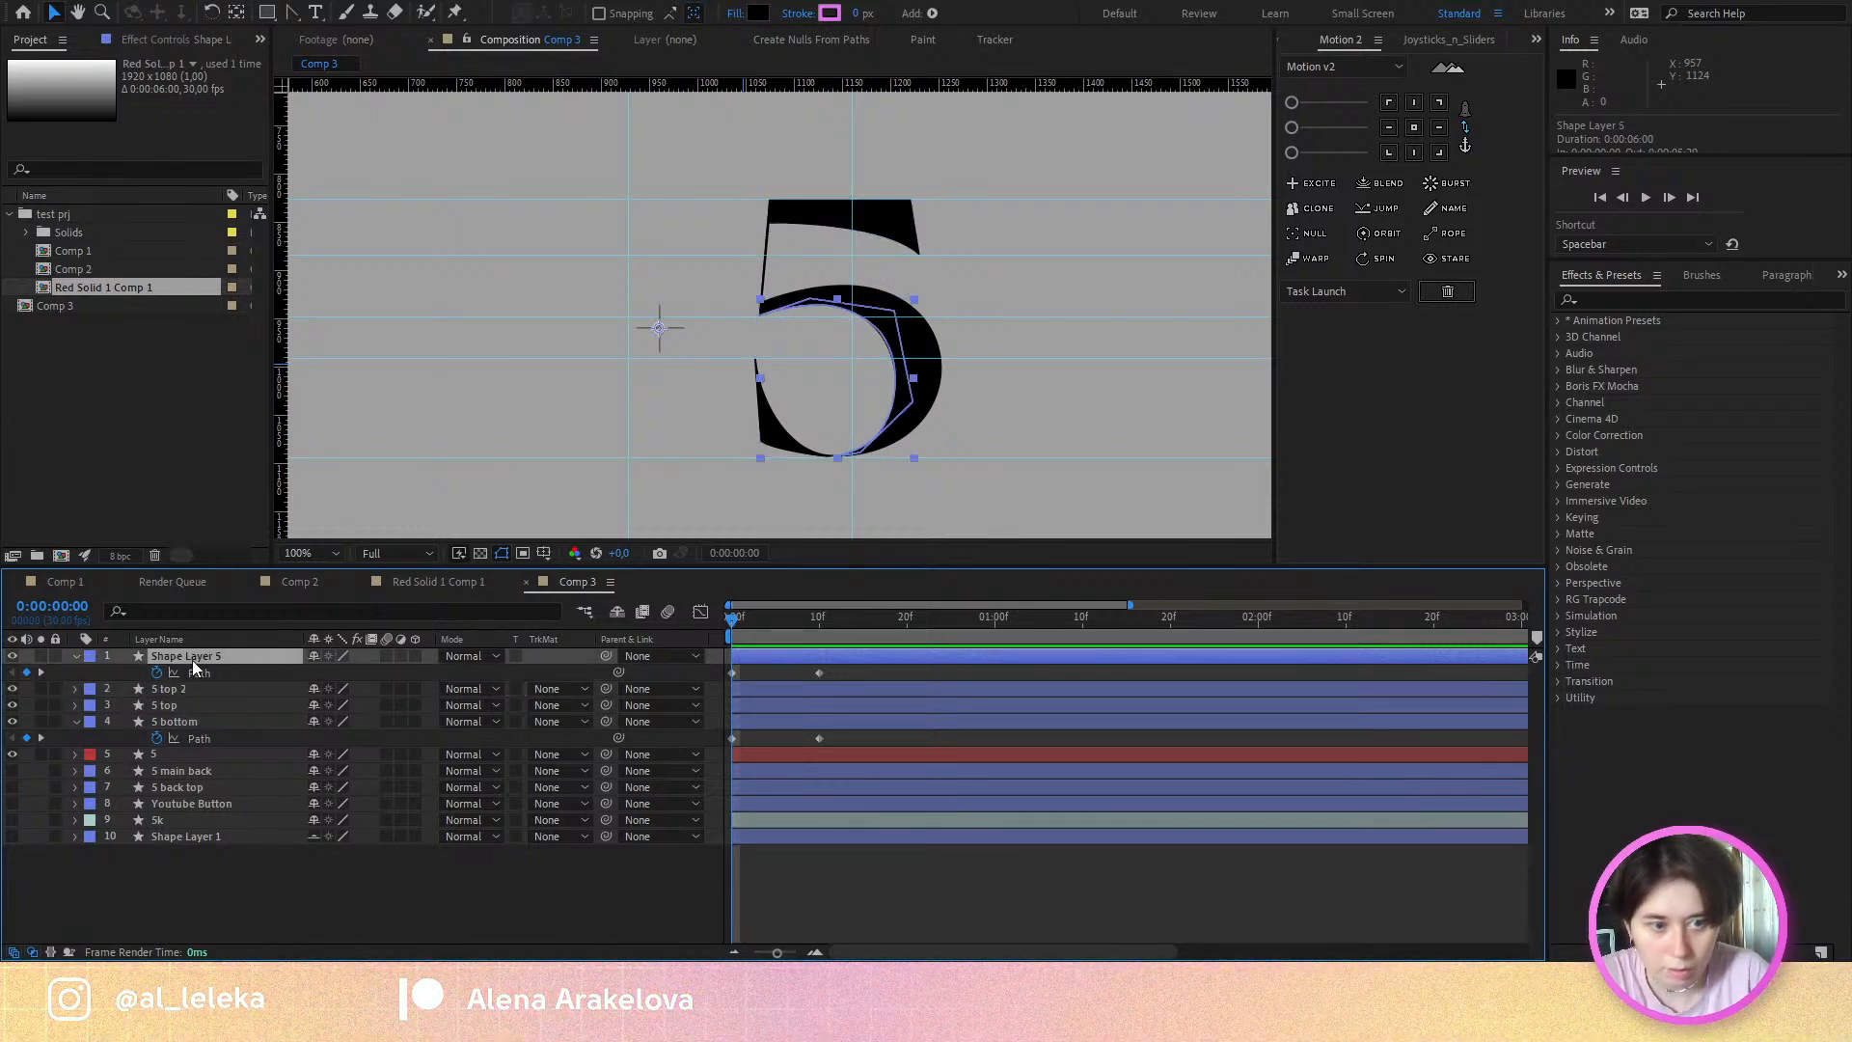
key("Return")
type("5 mi")
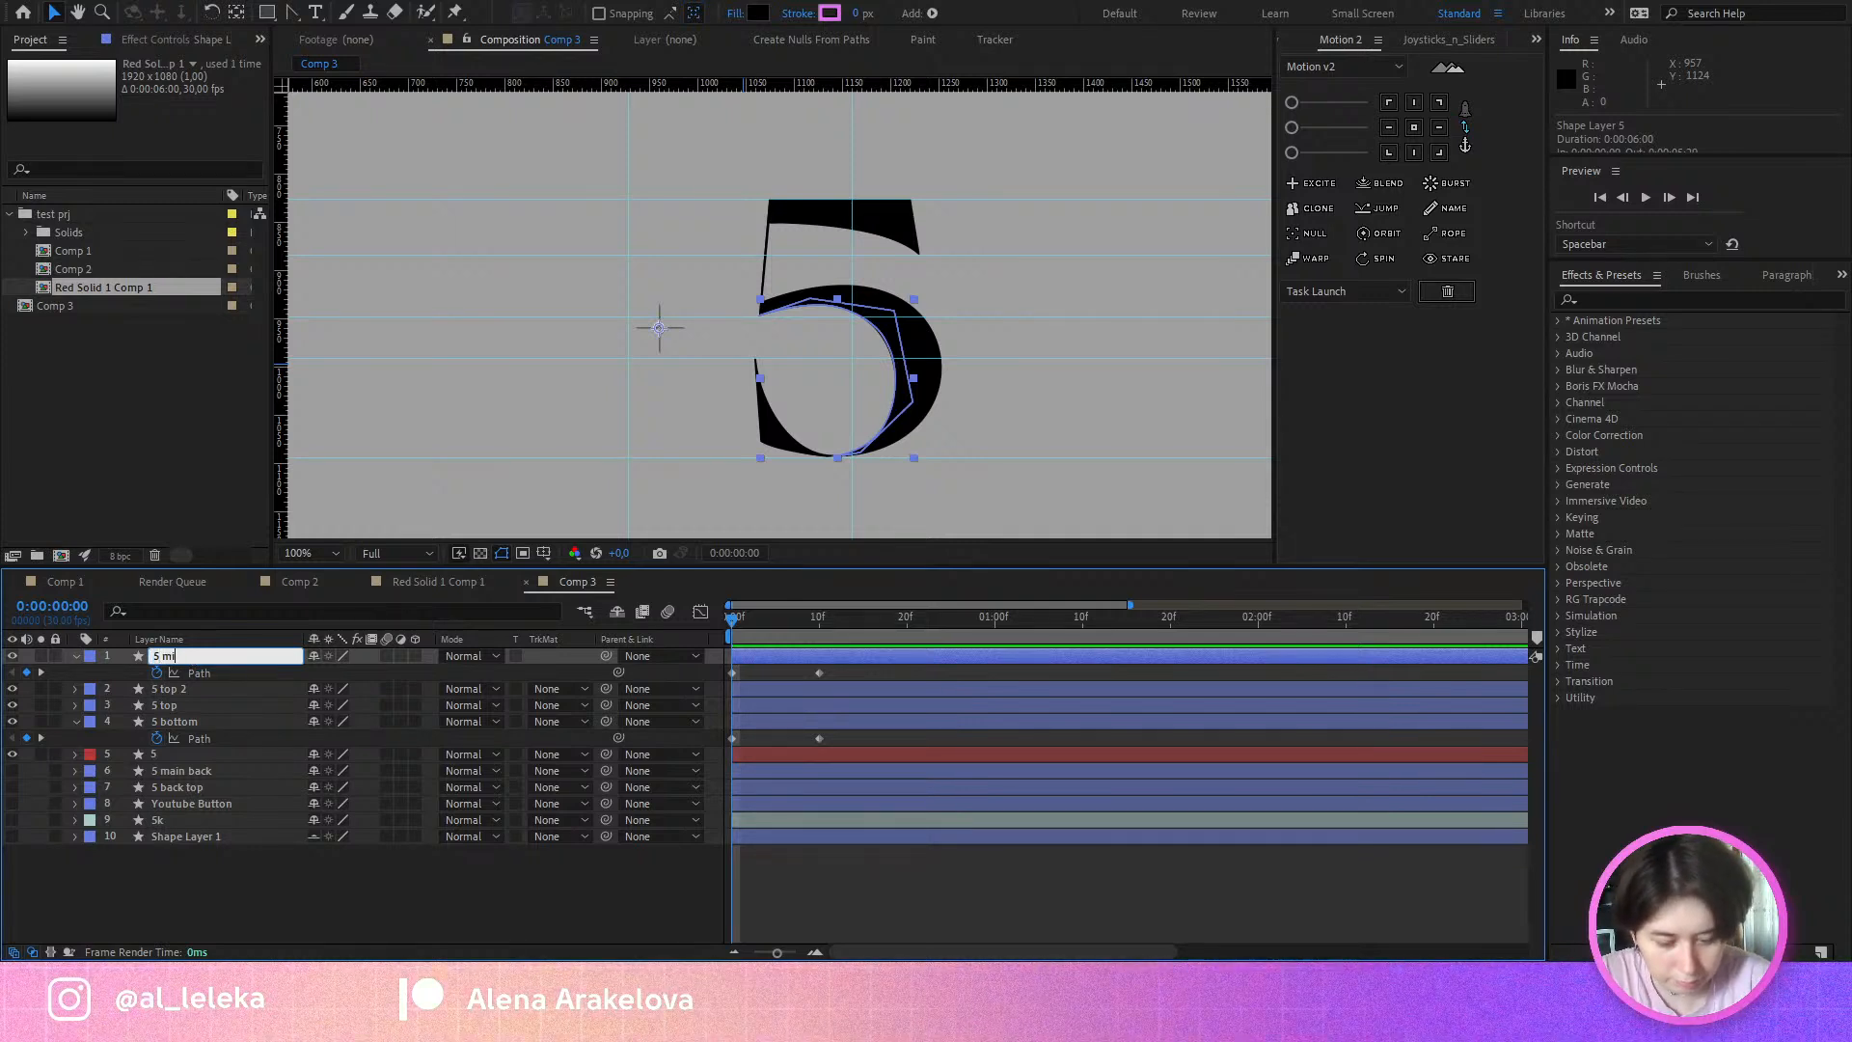
type("d")
key("Return")
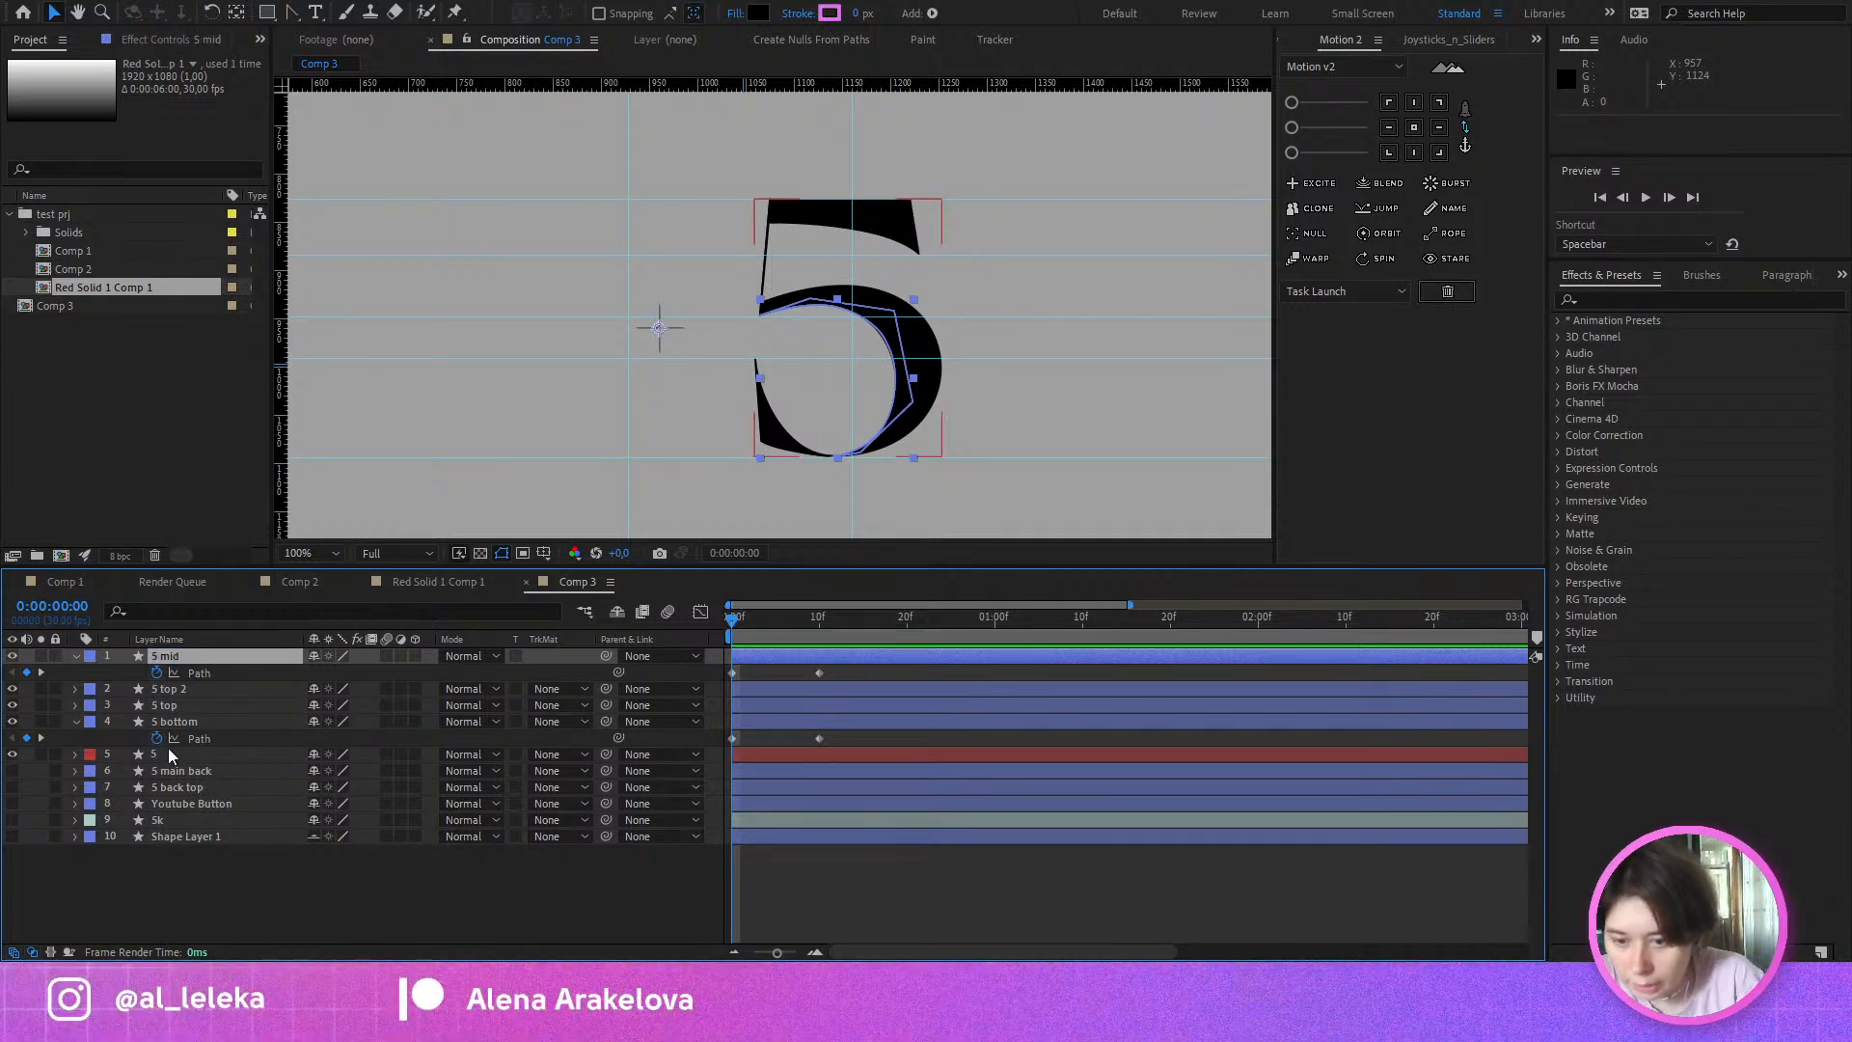
Step: Place the four renamed 5 pieces below layer 5, and give them and 5 main back an orange label
left_click(179, 722, "shift")
left_click(74, 721)
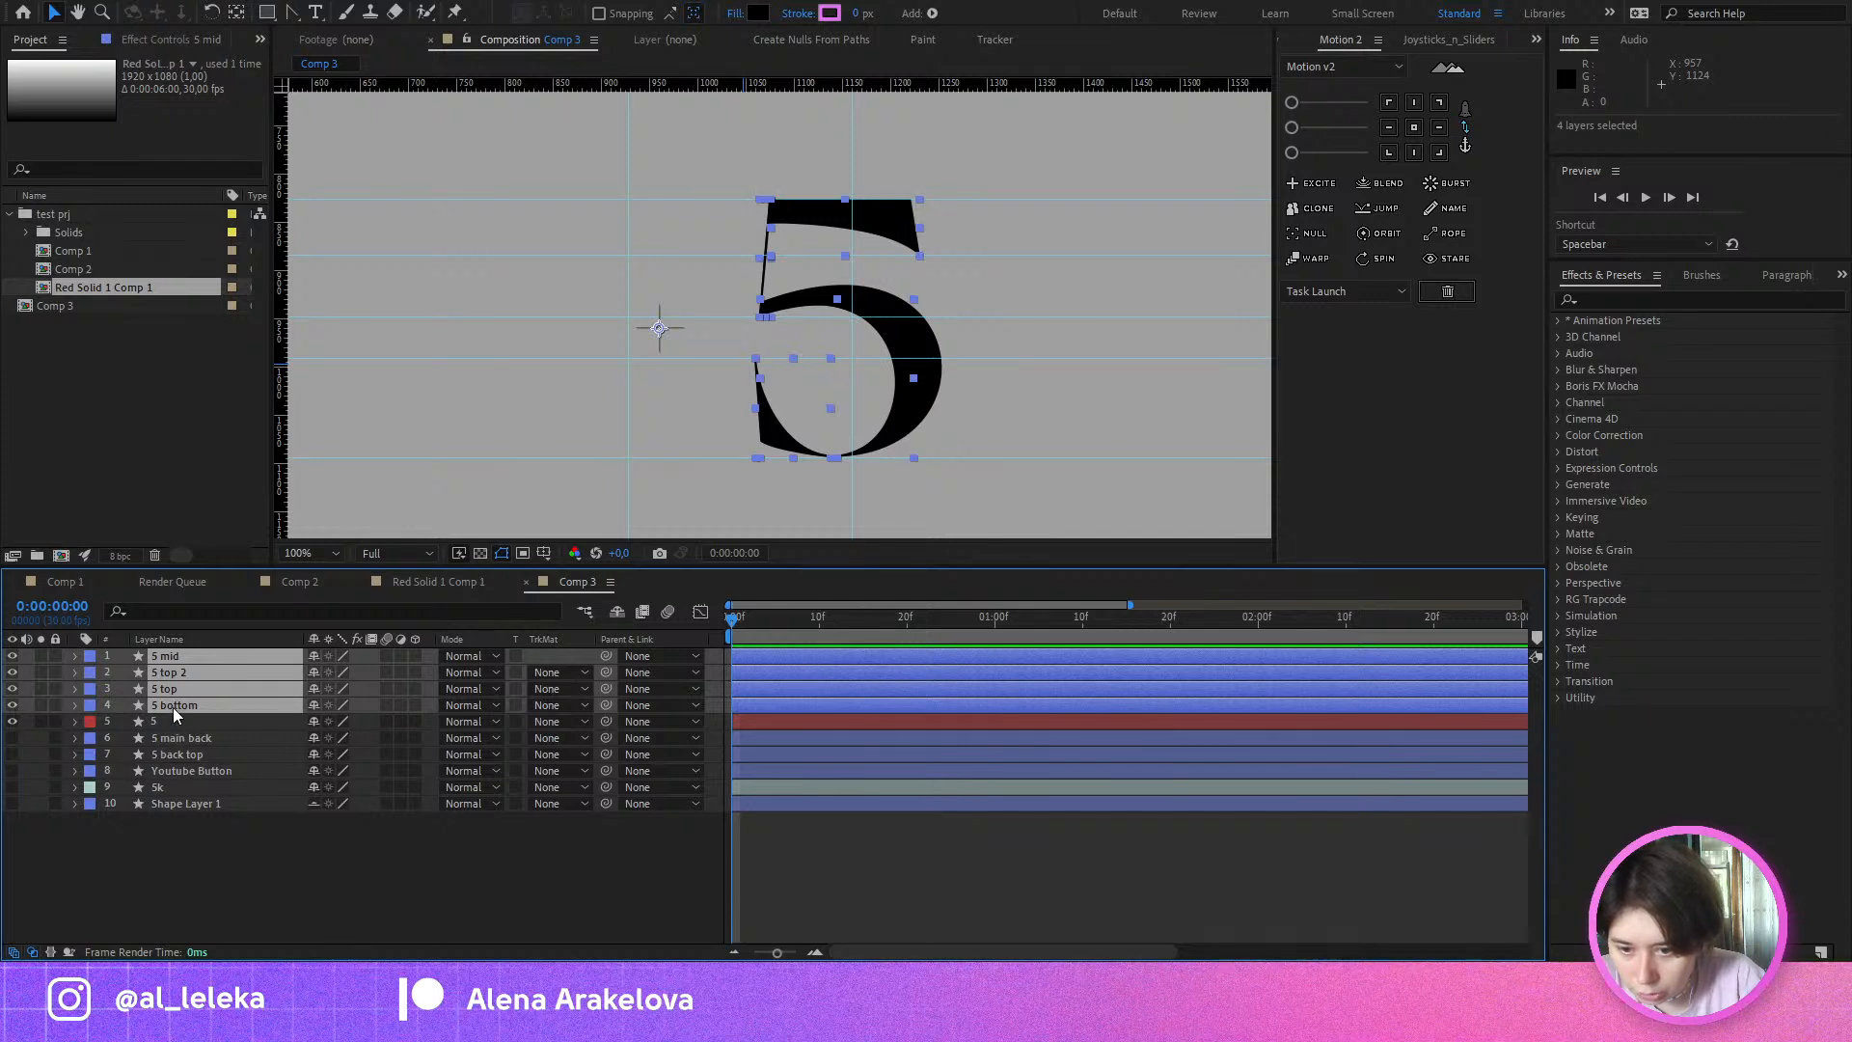
left_click_drag(172, 708, 172, 731)
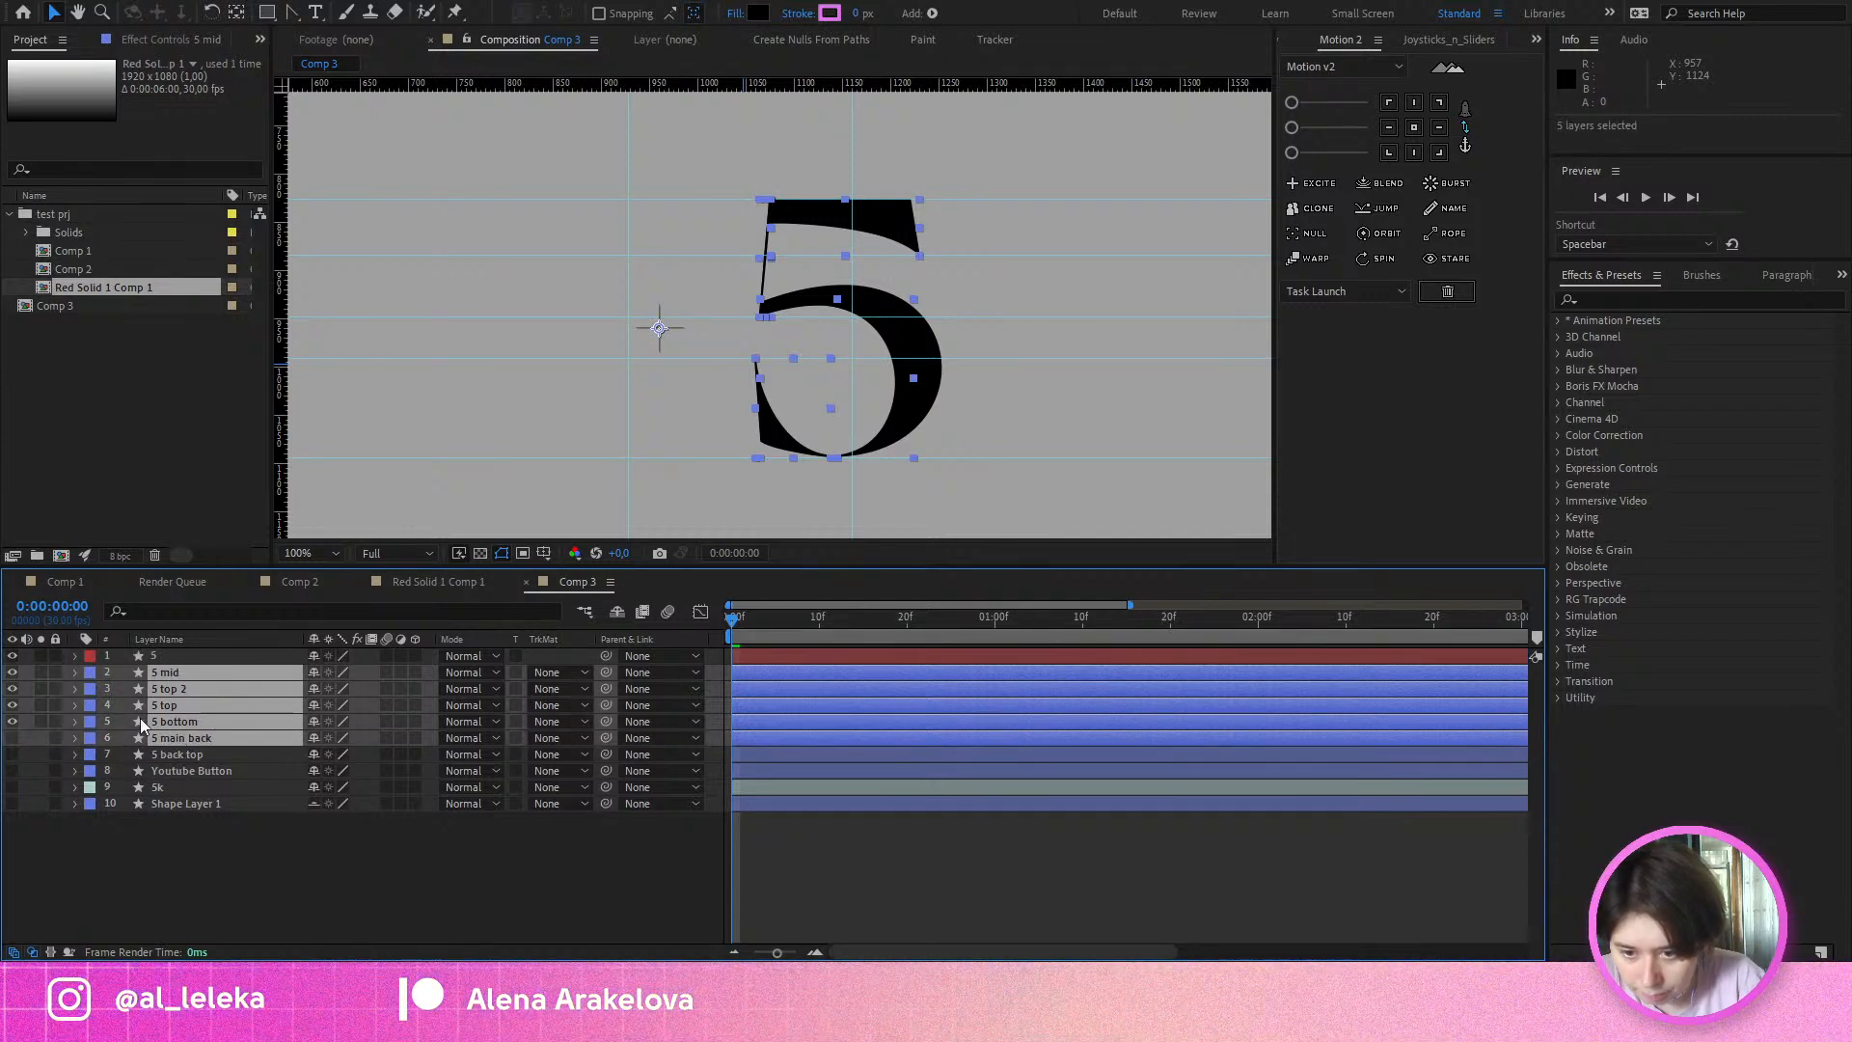
left_click(90, 675)
left_click(146, 559)
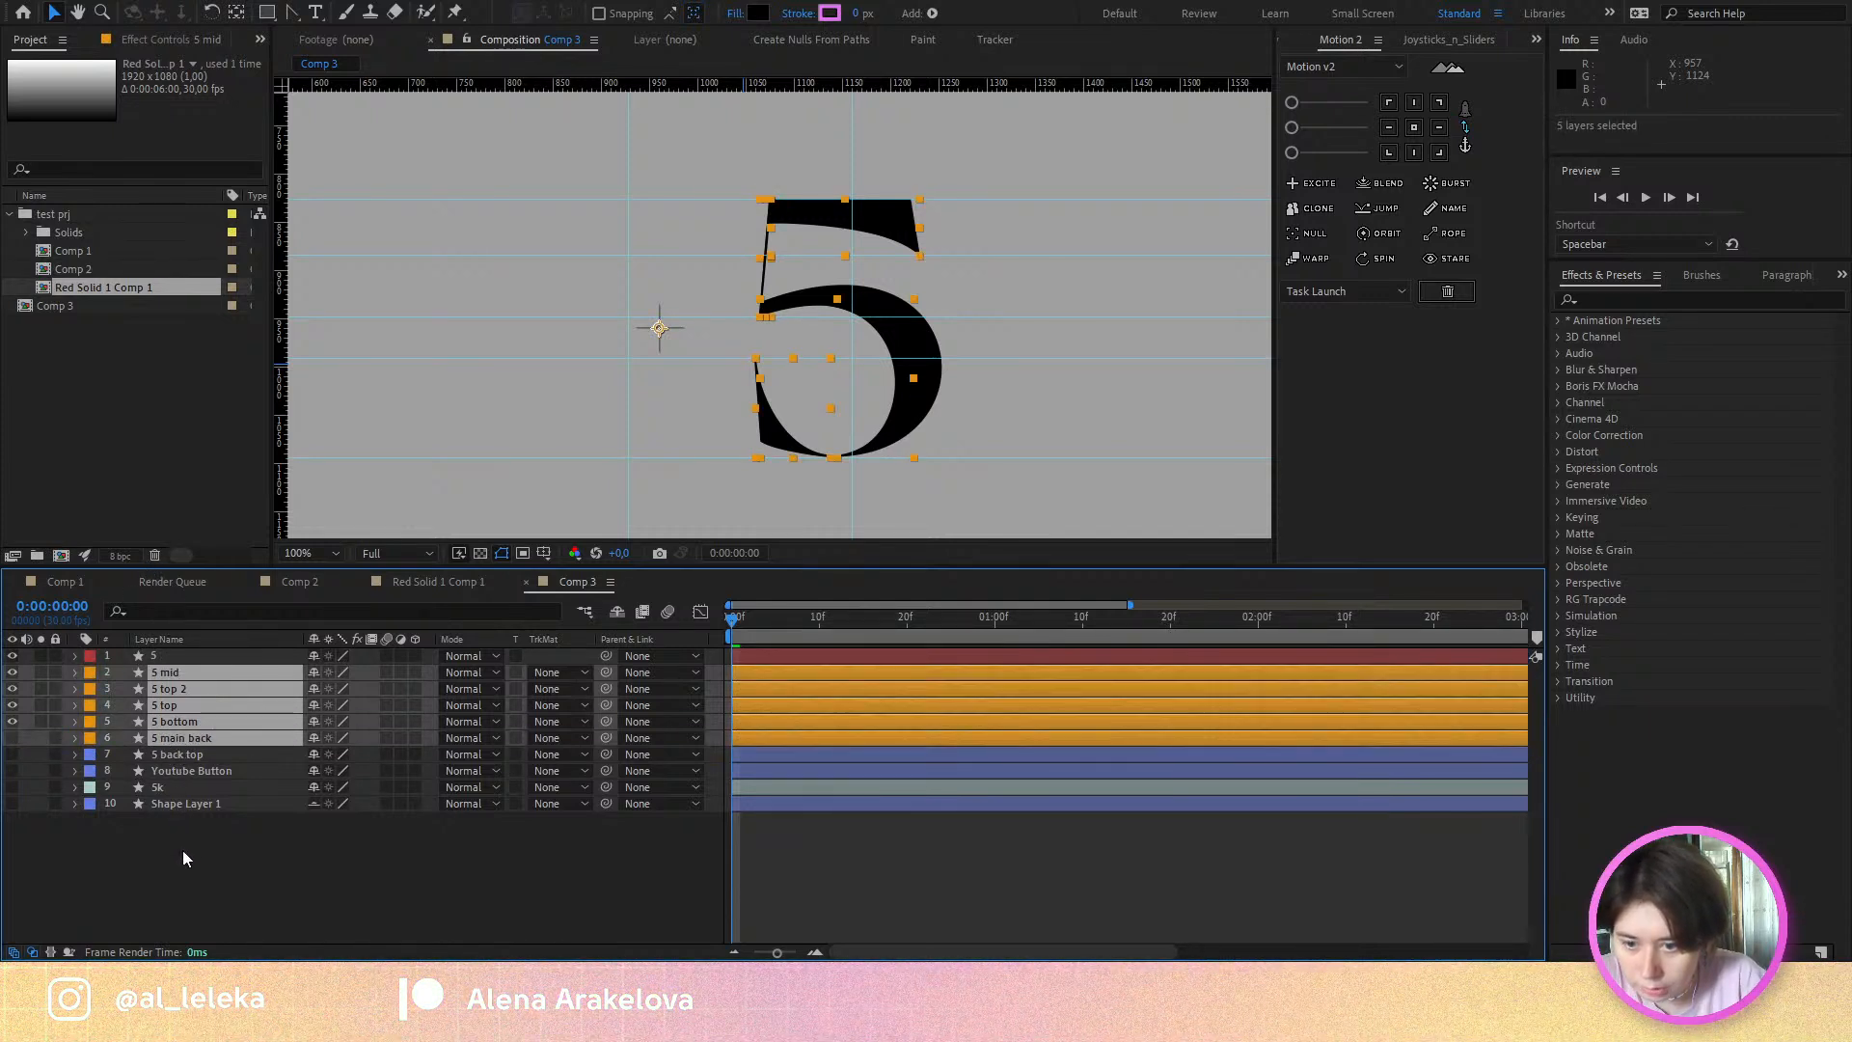
Step: Scrub the complete morph between frames 0 and 11 in a wider view, undo the accidental guide move, and deselect all layers
left_click_drag(935, 352, 965, 367)
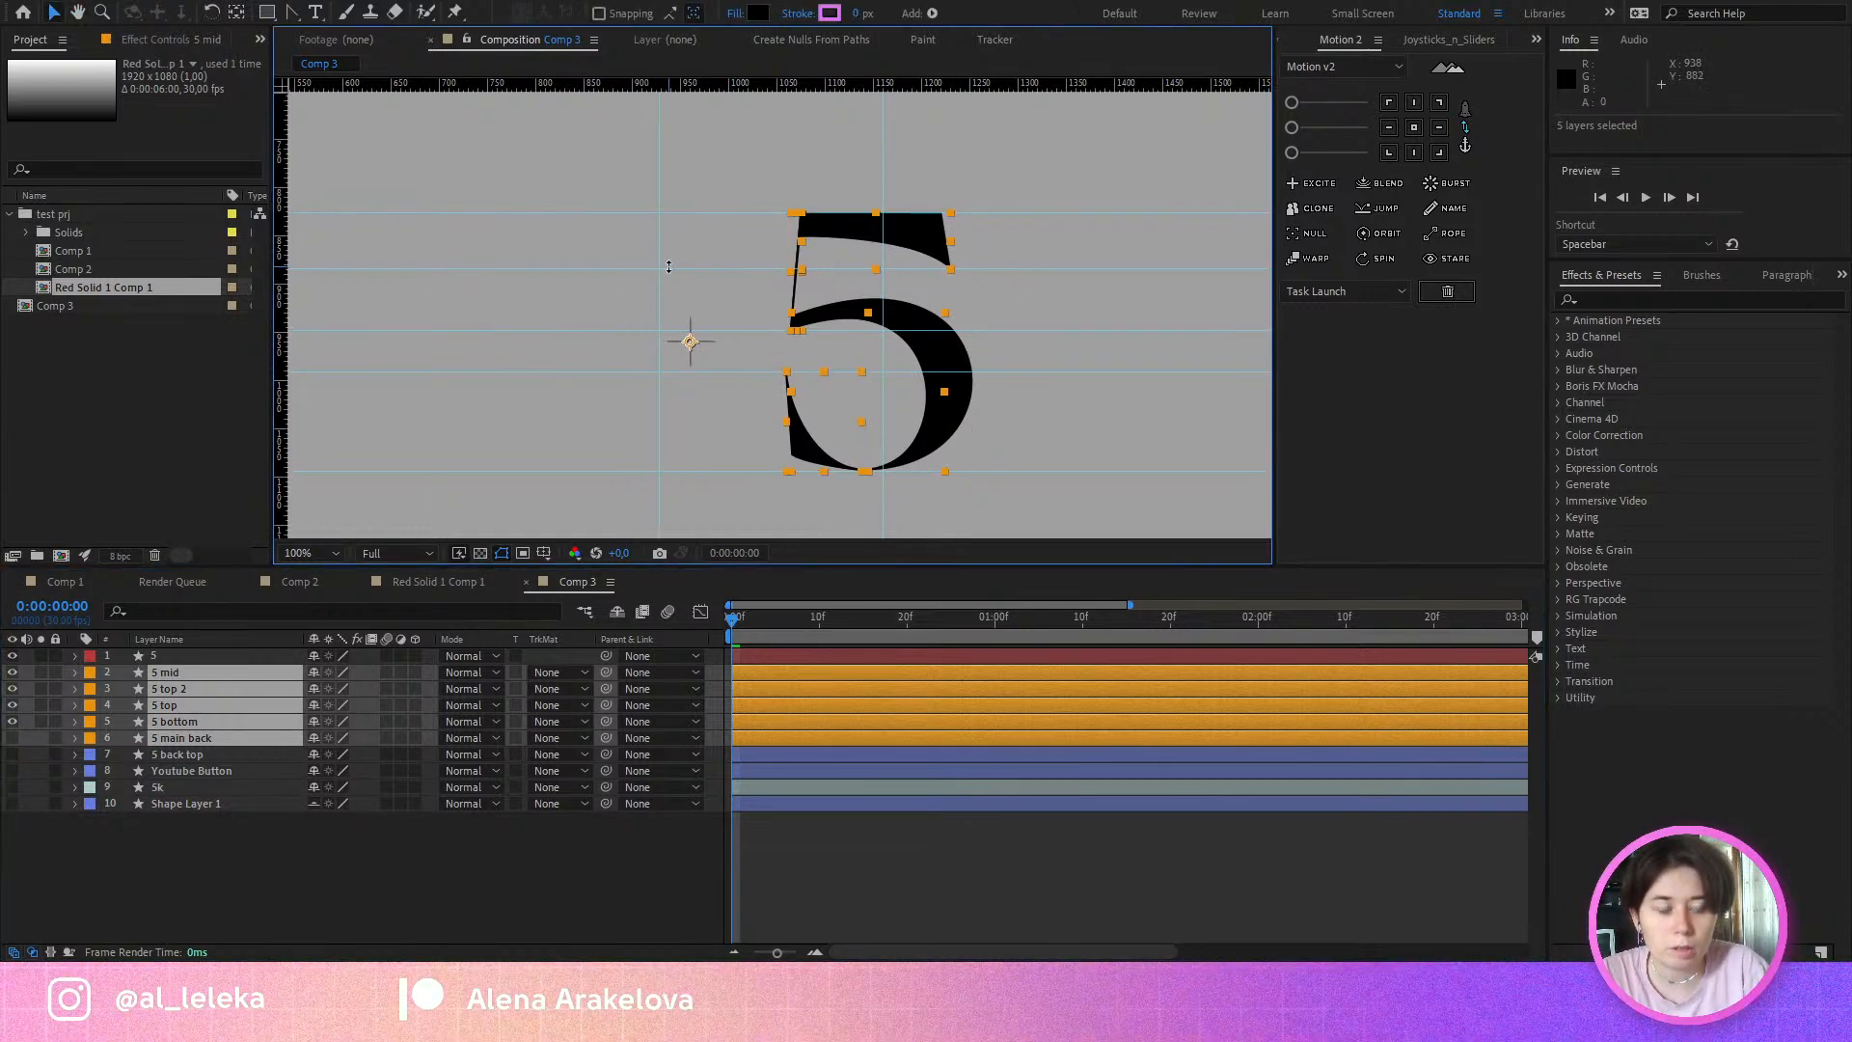
scroll(668, 267, "down", 1)
left_click_drag(751, 341, 814, 356)
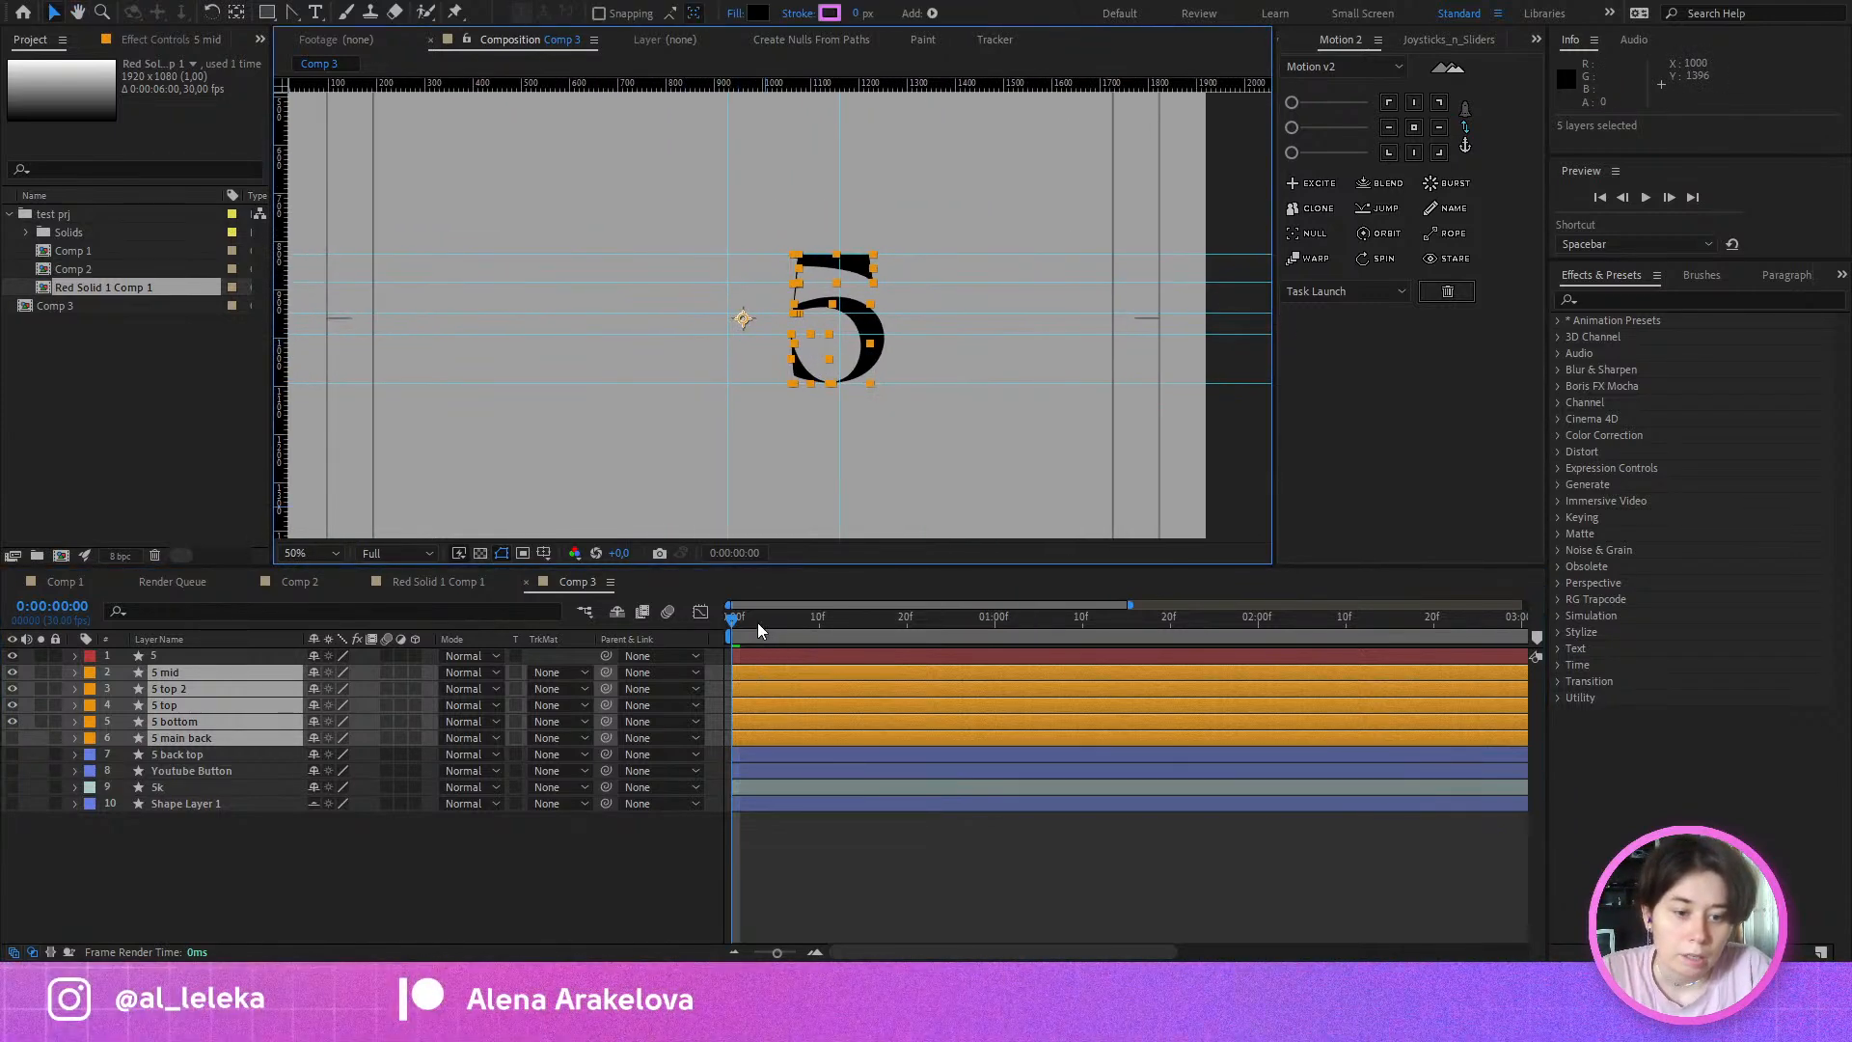
left_click_drag(756, 622, 829, 633)
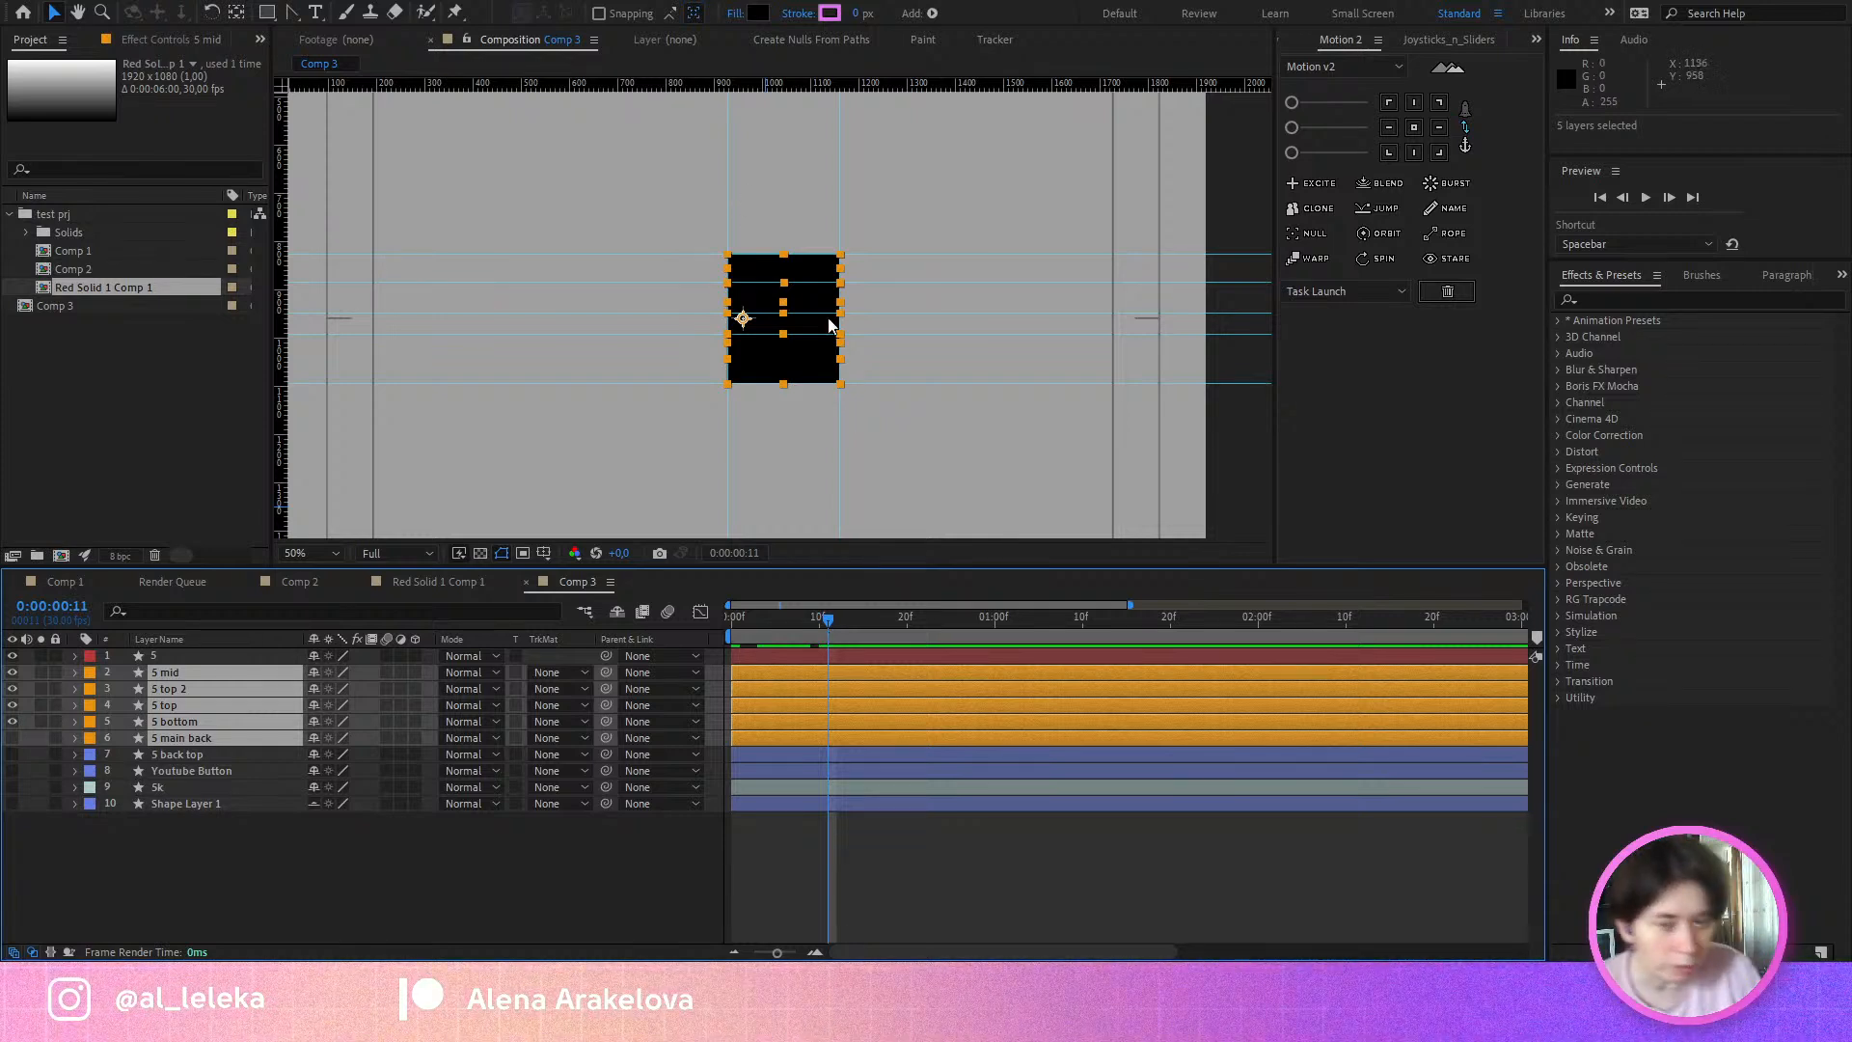
left_click_drag(775, 625, 729, 623)
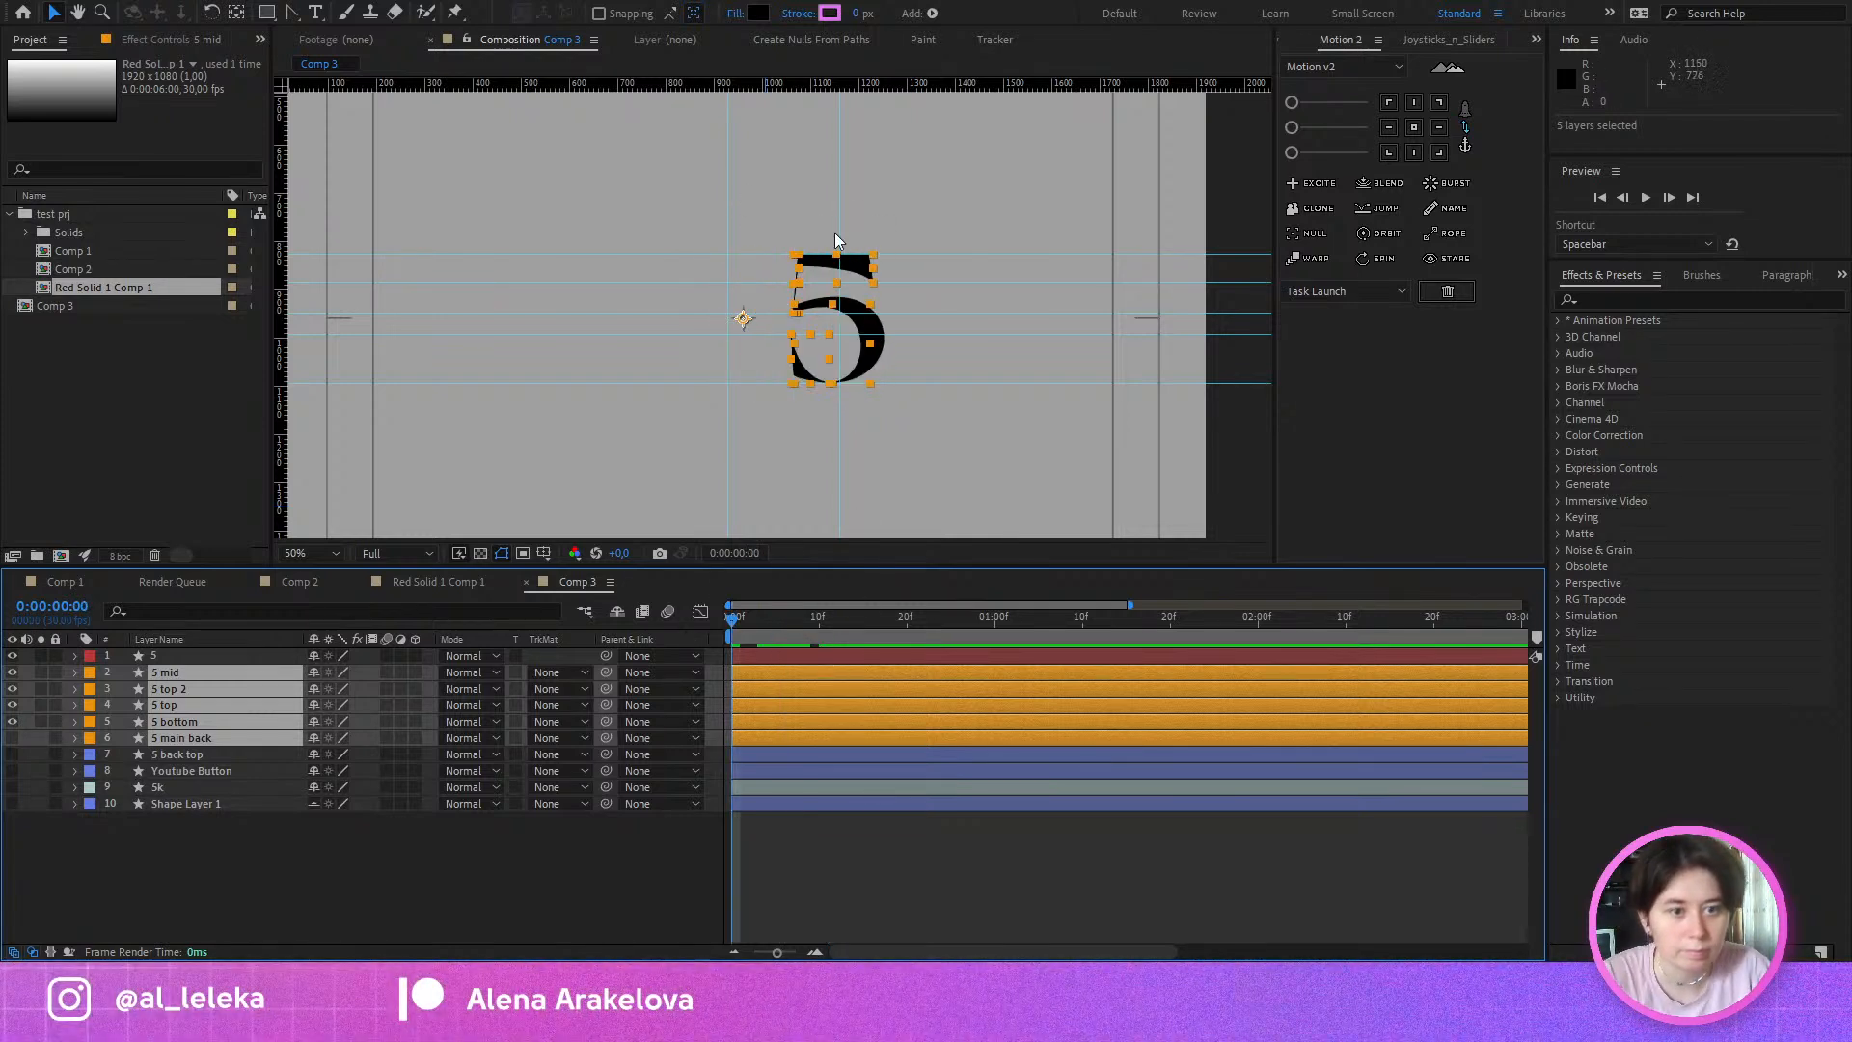
left_click_drag(840, 237, 841, 249)
key("ctrl+z")
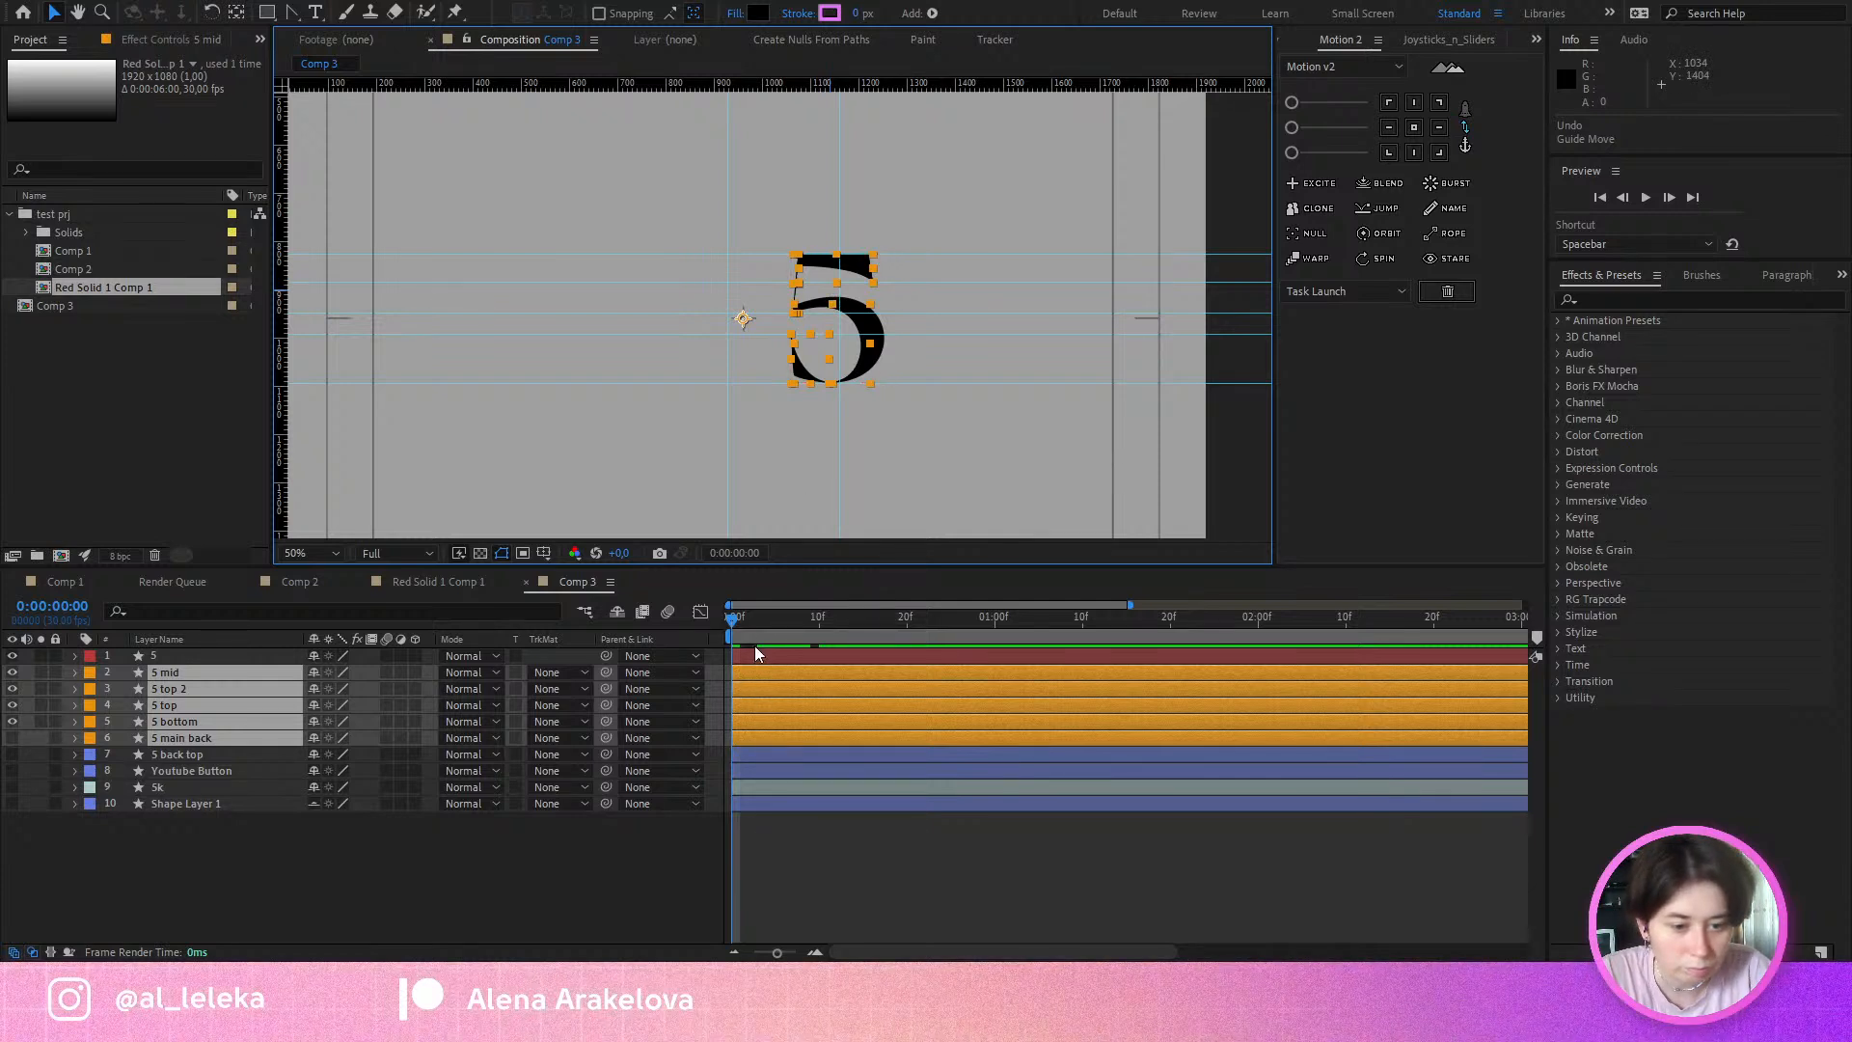
left_click(767, 621)
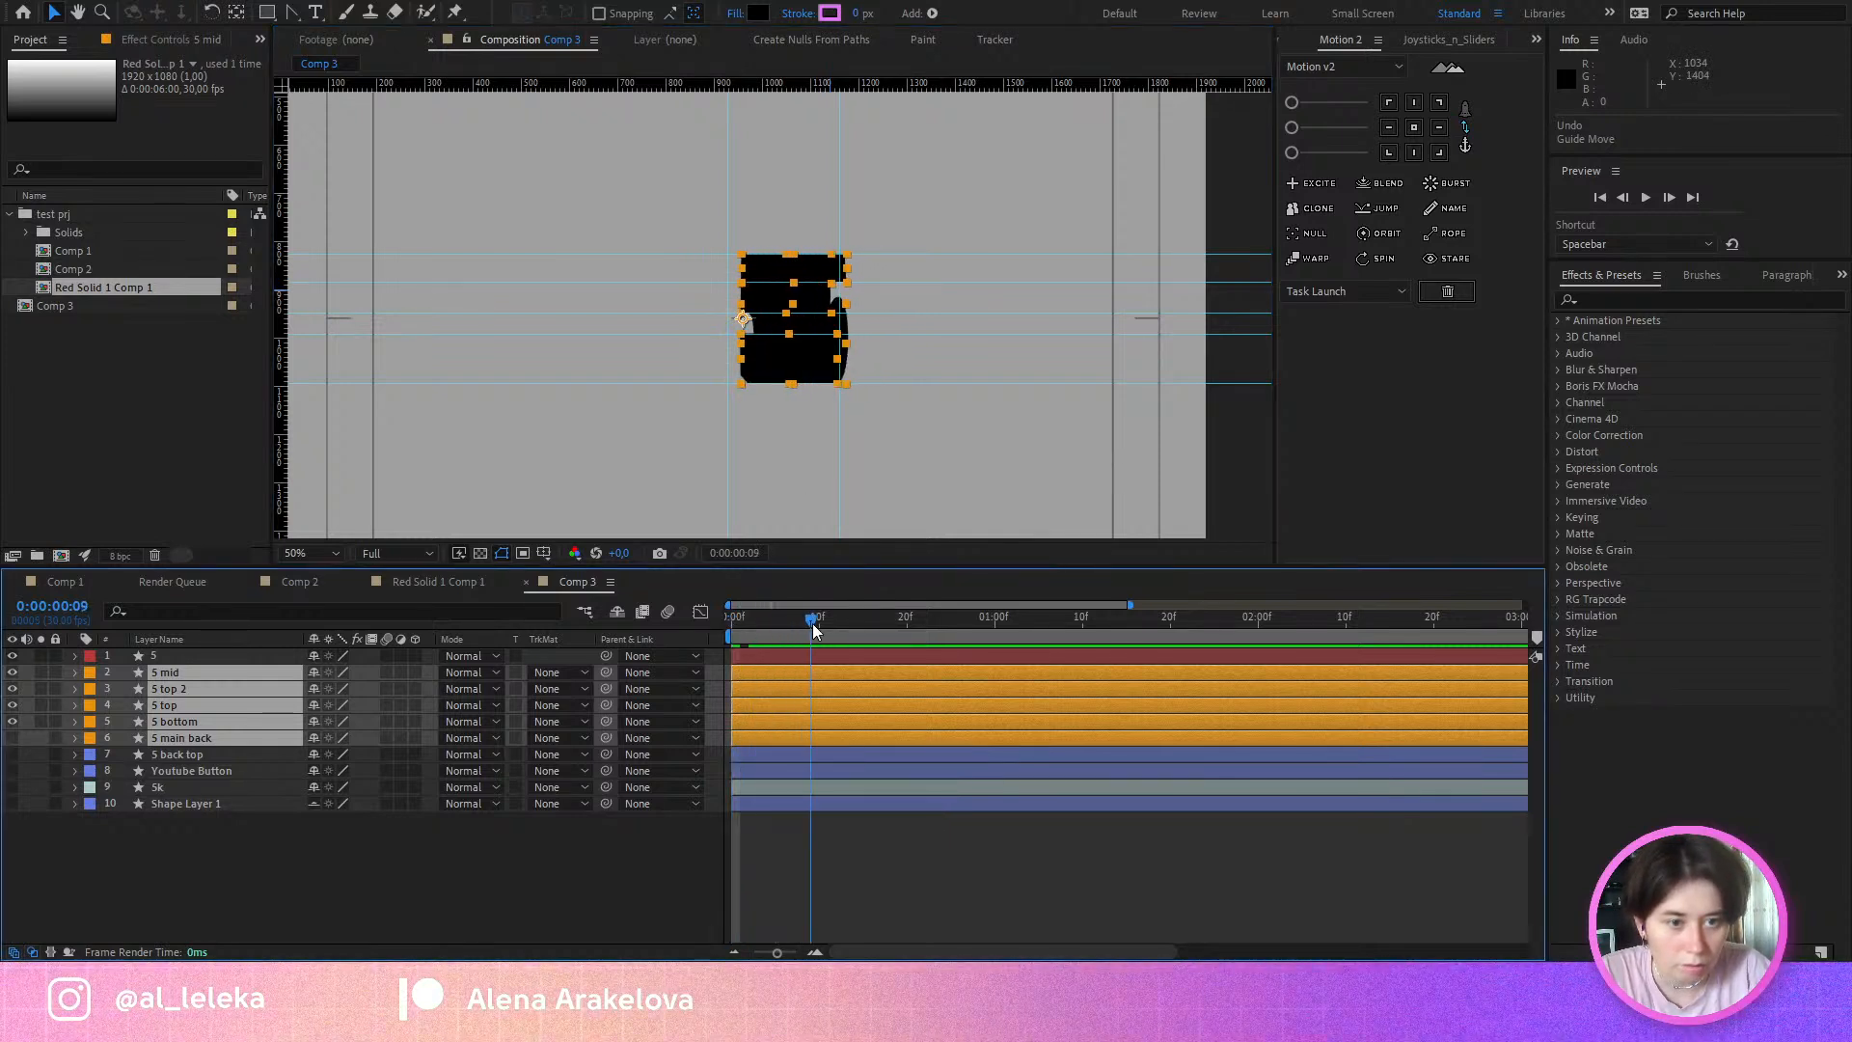
left_click_drag(812, 623, 656, 652)
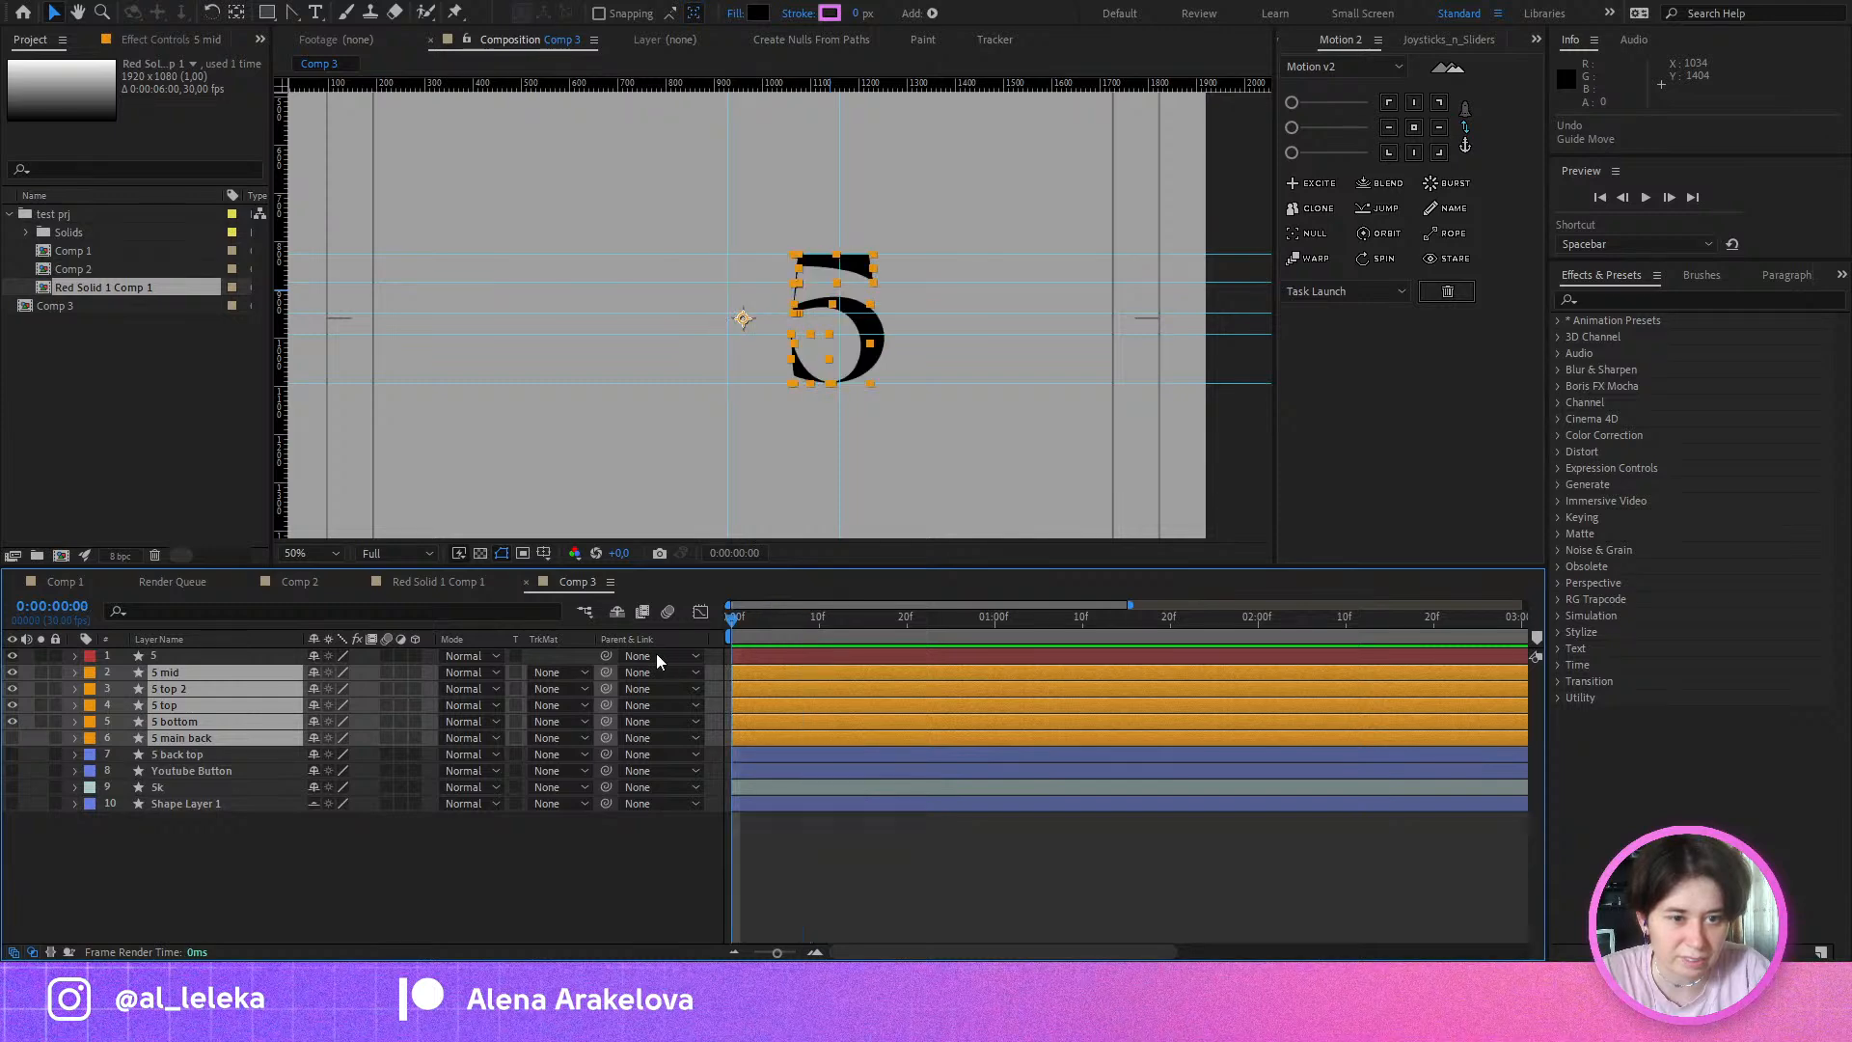
left_click(517, 916)
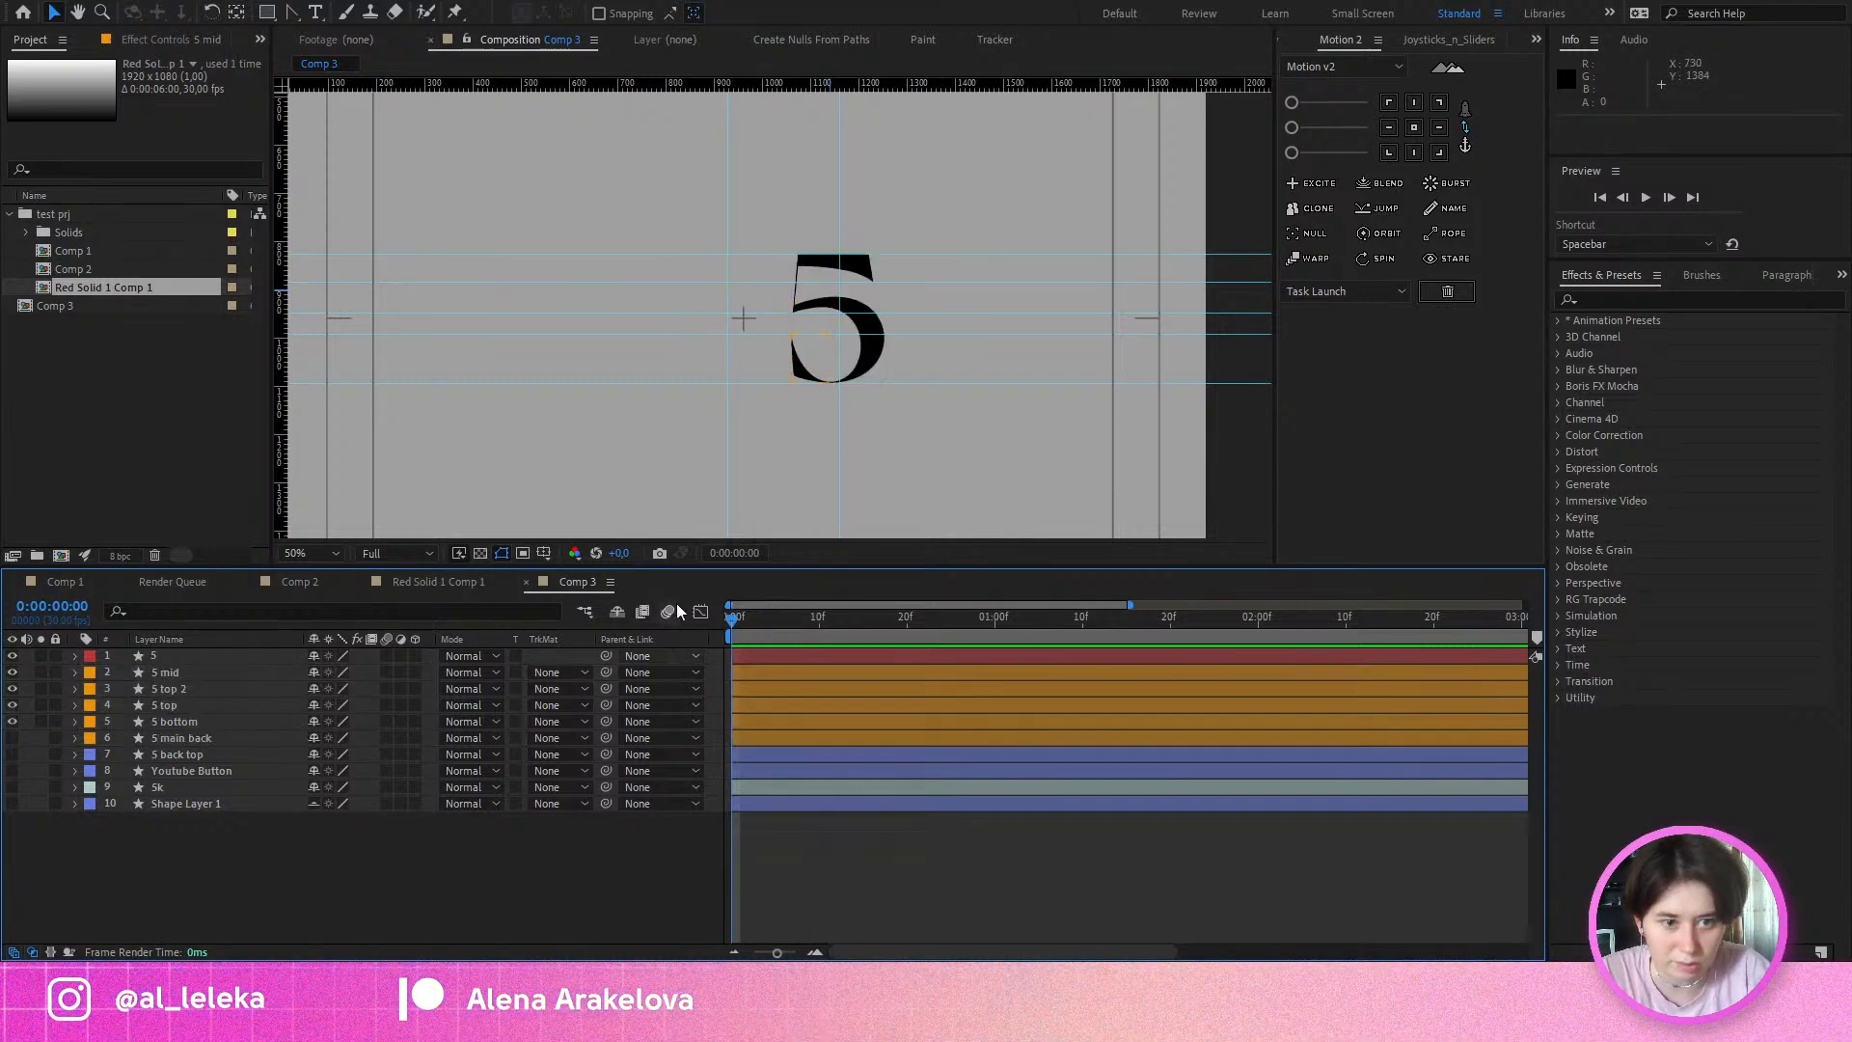
Step: Shift the numeral 5 layer slightly to the right at frame 0, to position 963.8, 959.9
left_click(885, 328)
scroll(872, 320, "up", 2)
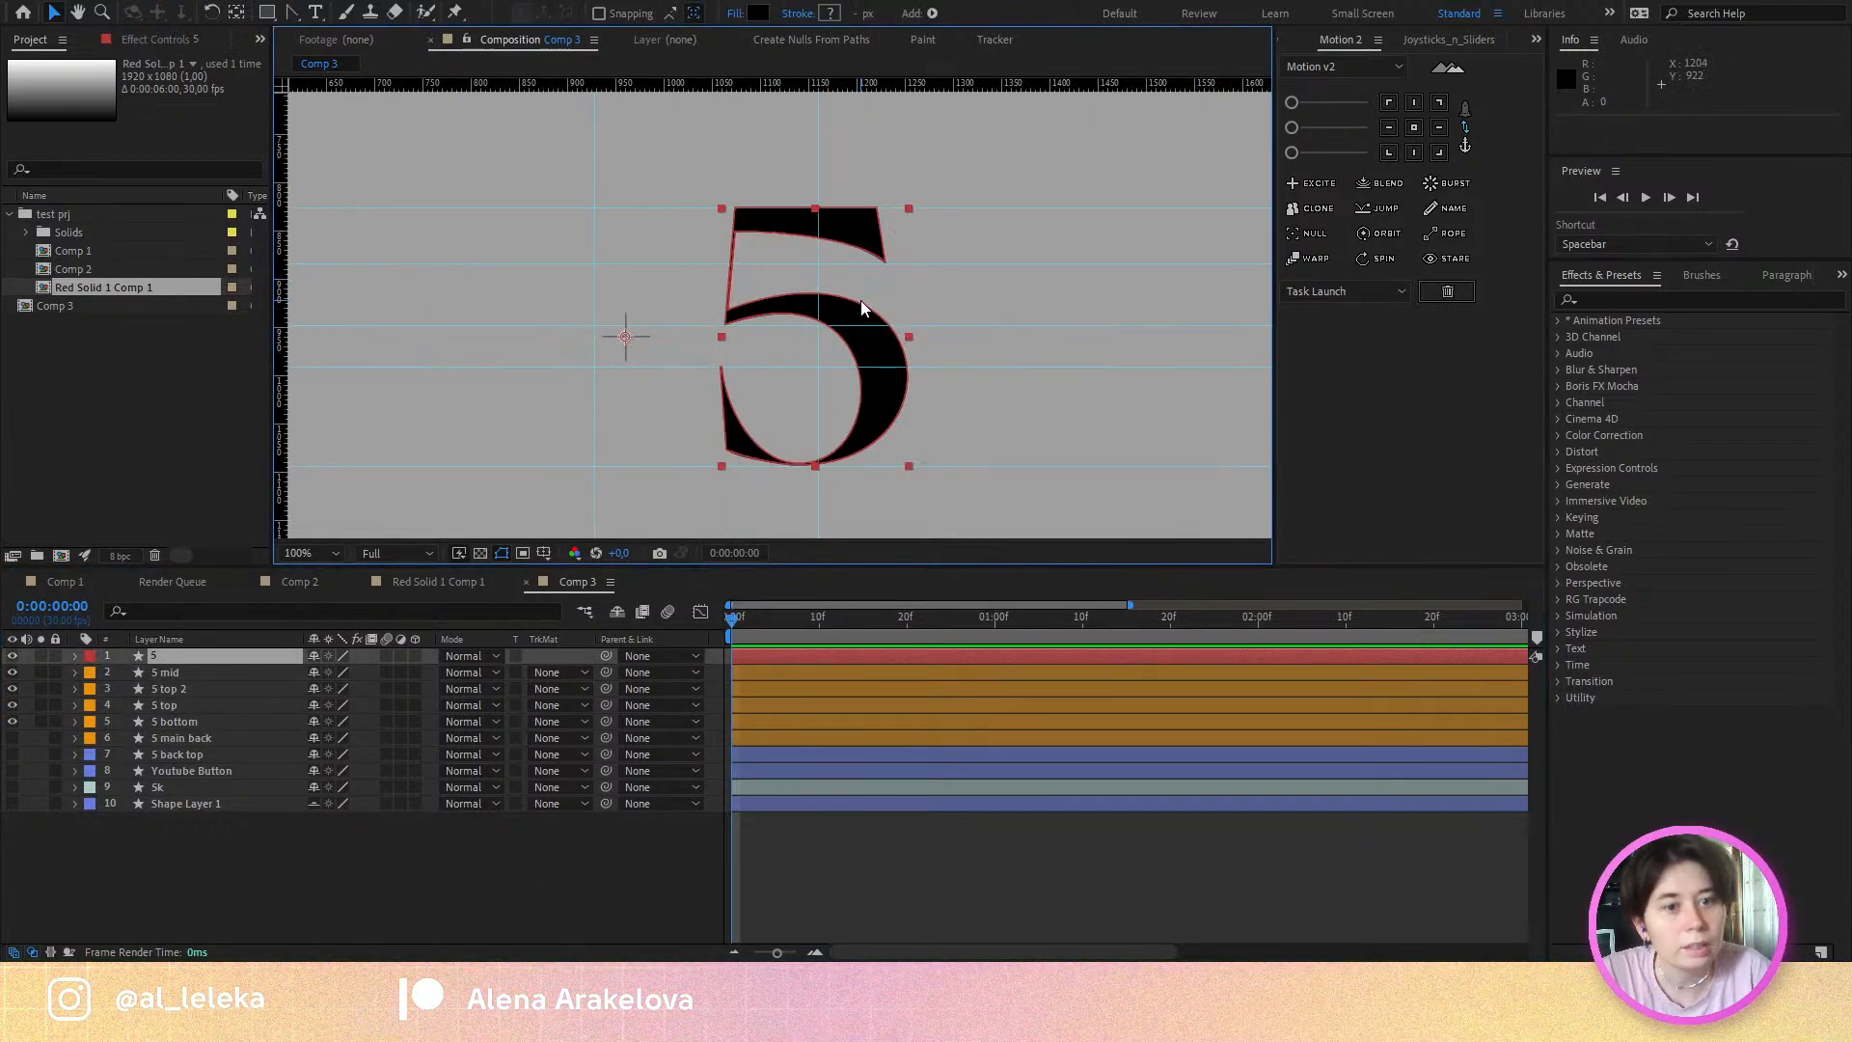
scroll(861, 308, "up", 2)
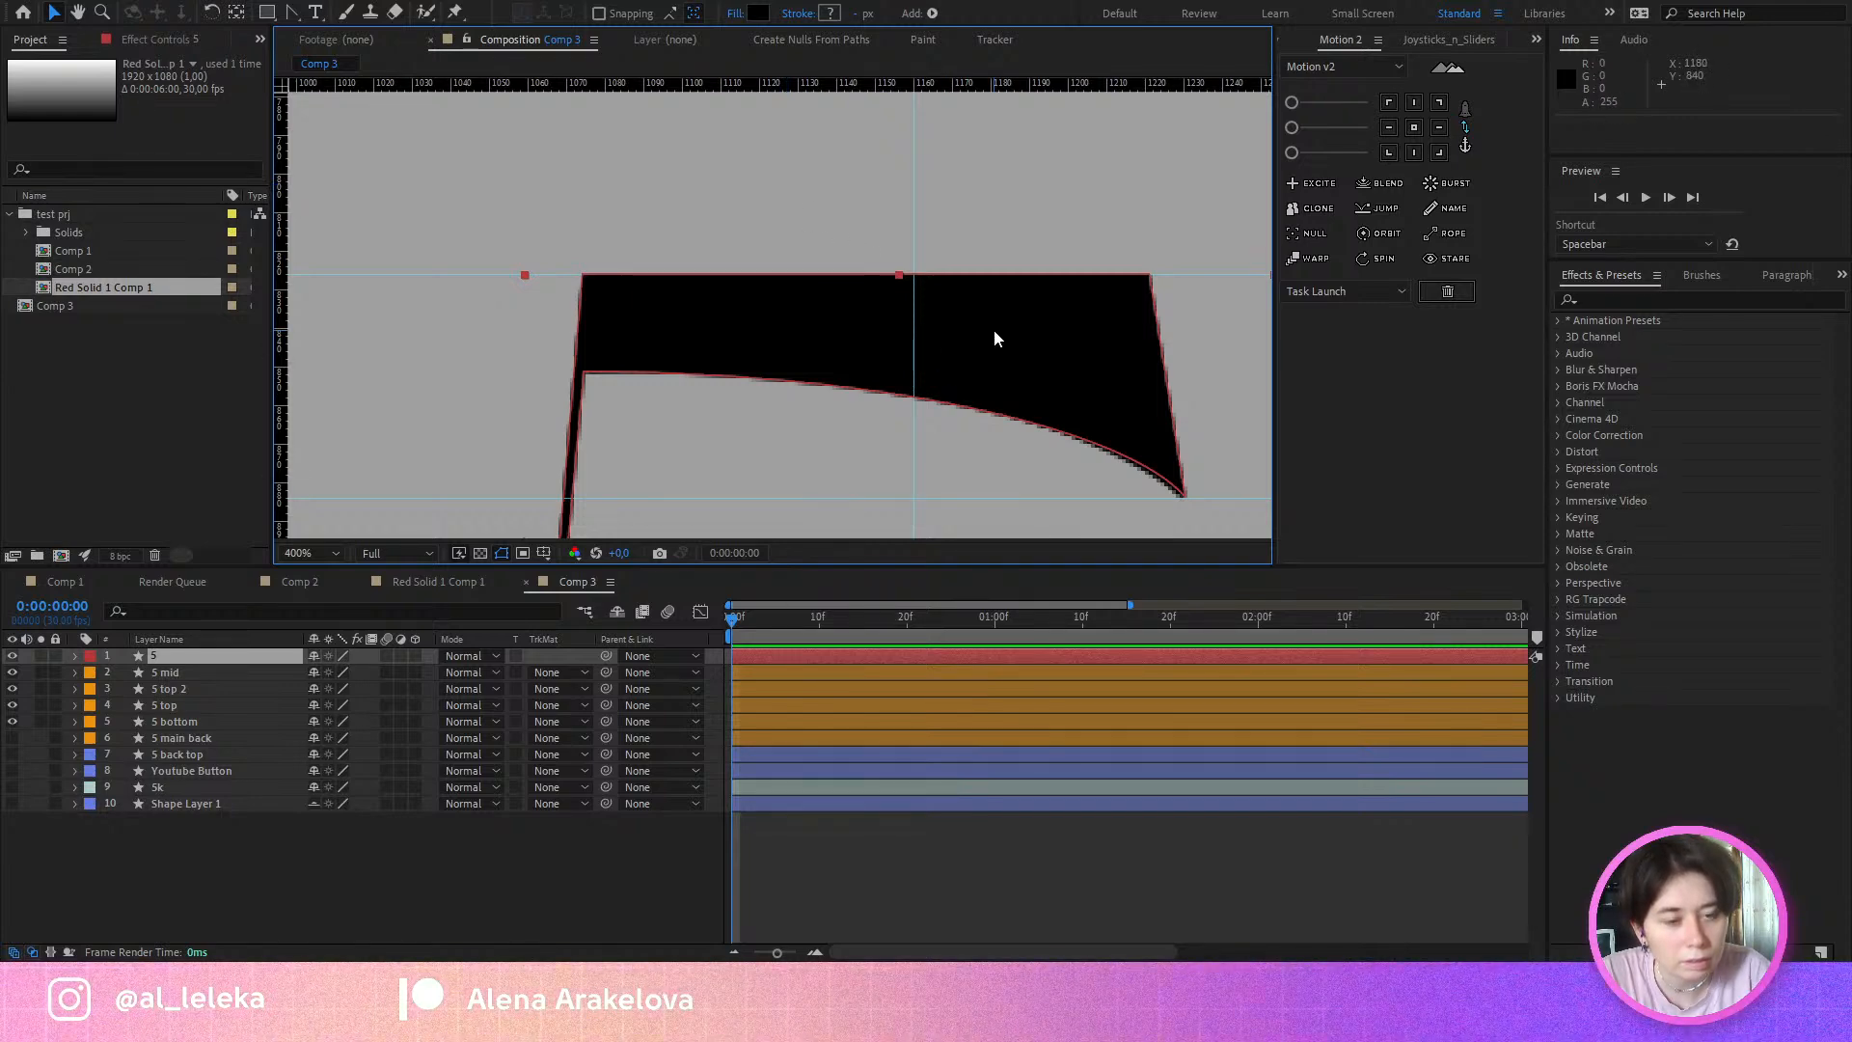
left_click_drag(995, 331, 943, 249)
scroll(1004, 328, "down", 3)
scroll(1004, 328, "up", 2)
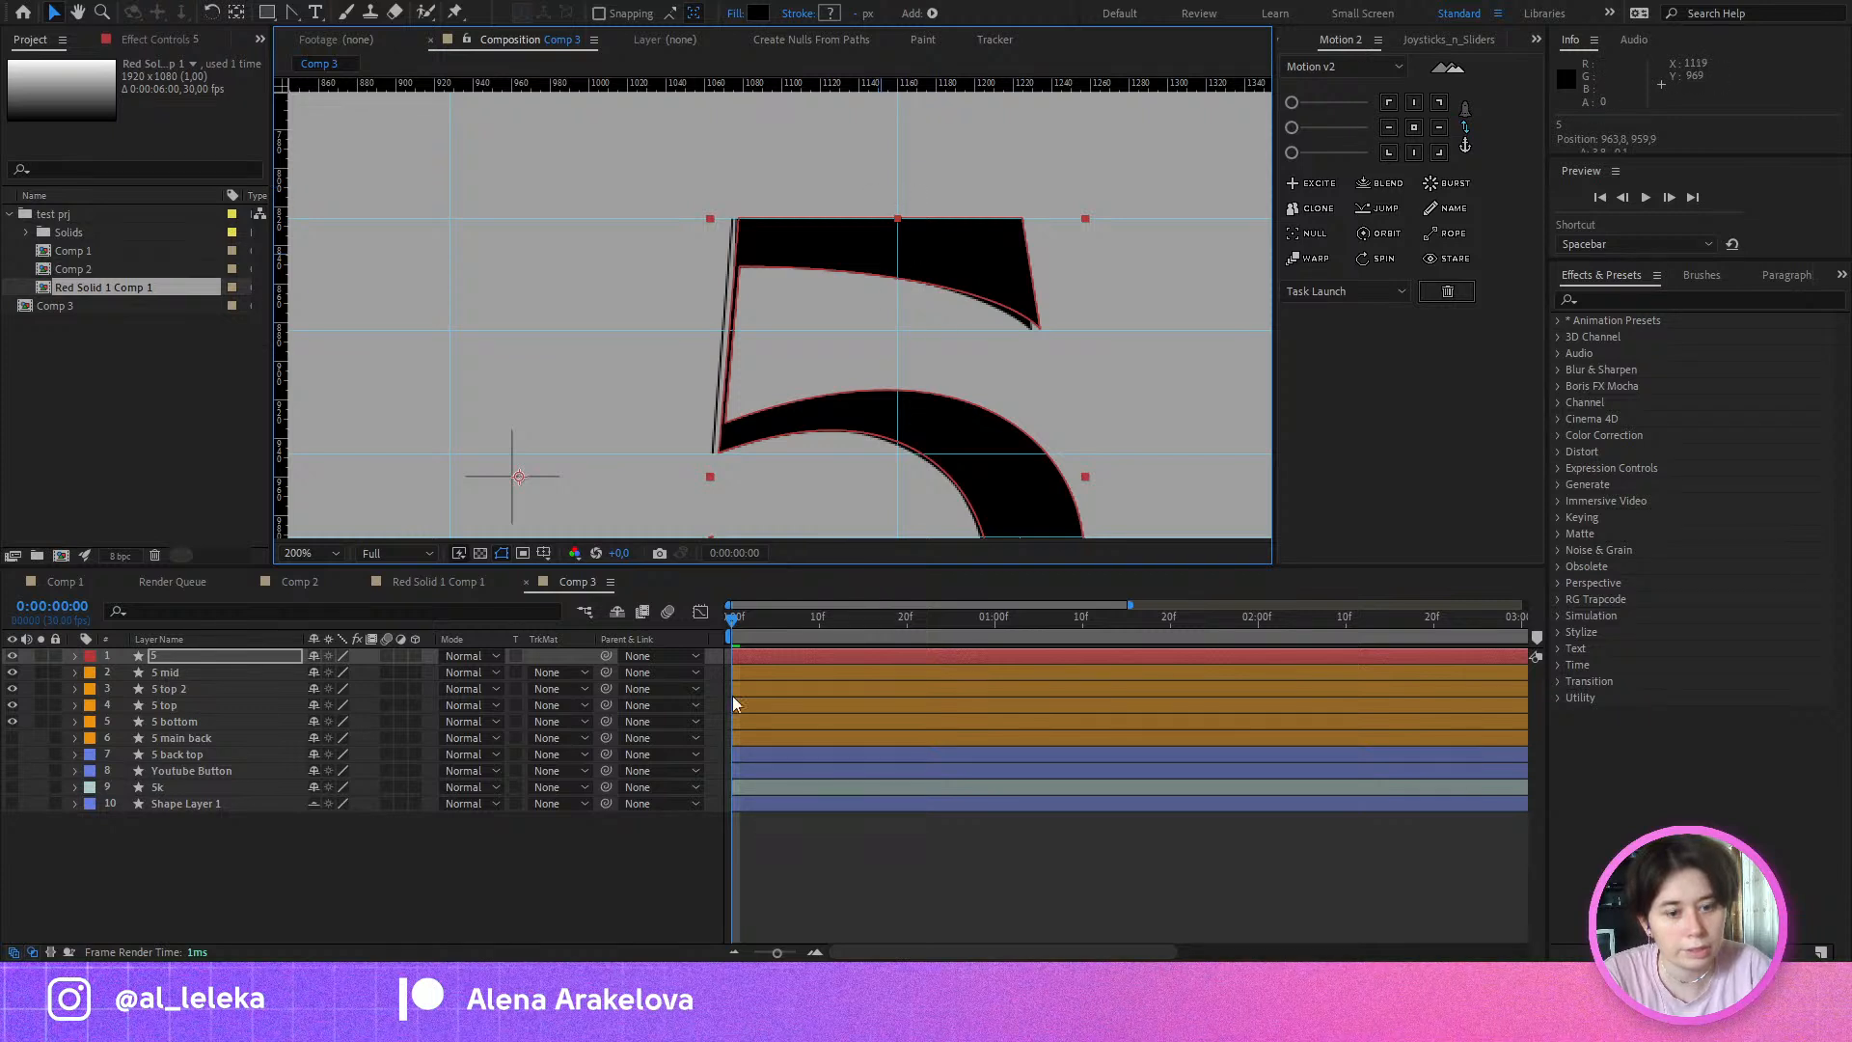
Step: Reveal layer 5's Path keyframes and select its path at the frame 10 keyframe
left_click_drag(731, 632, 825, 649)
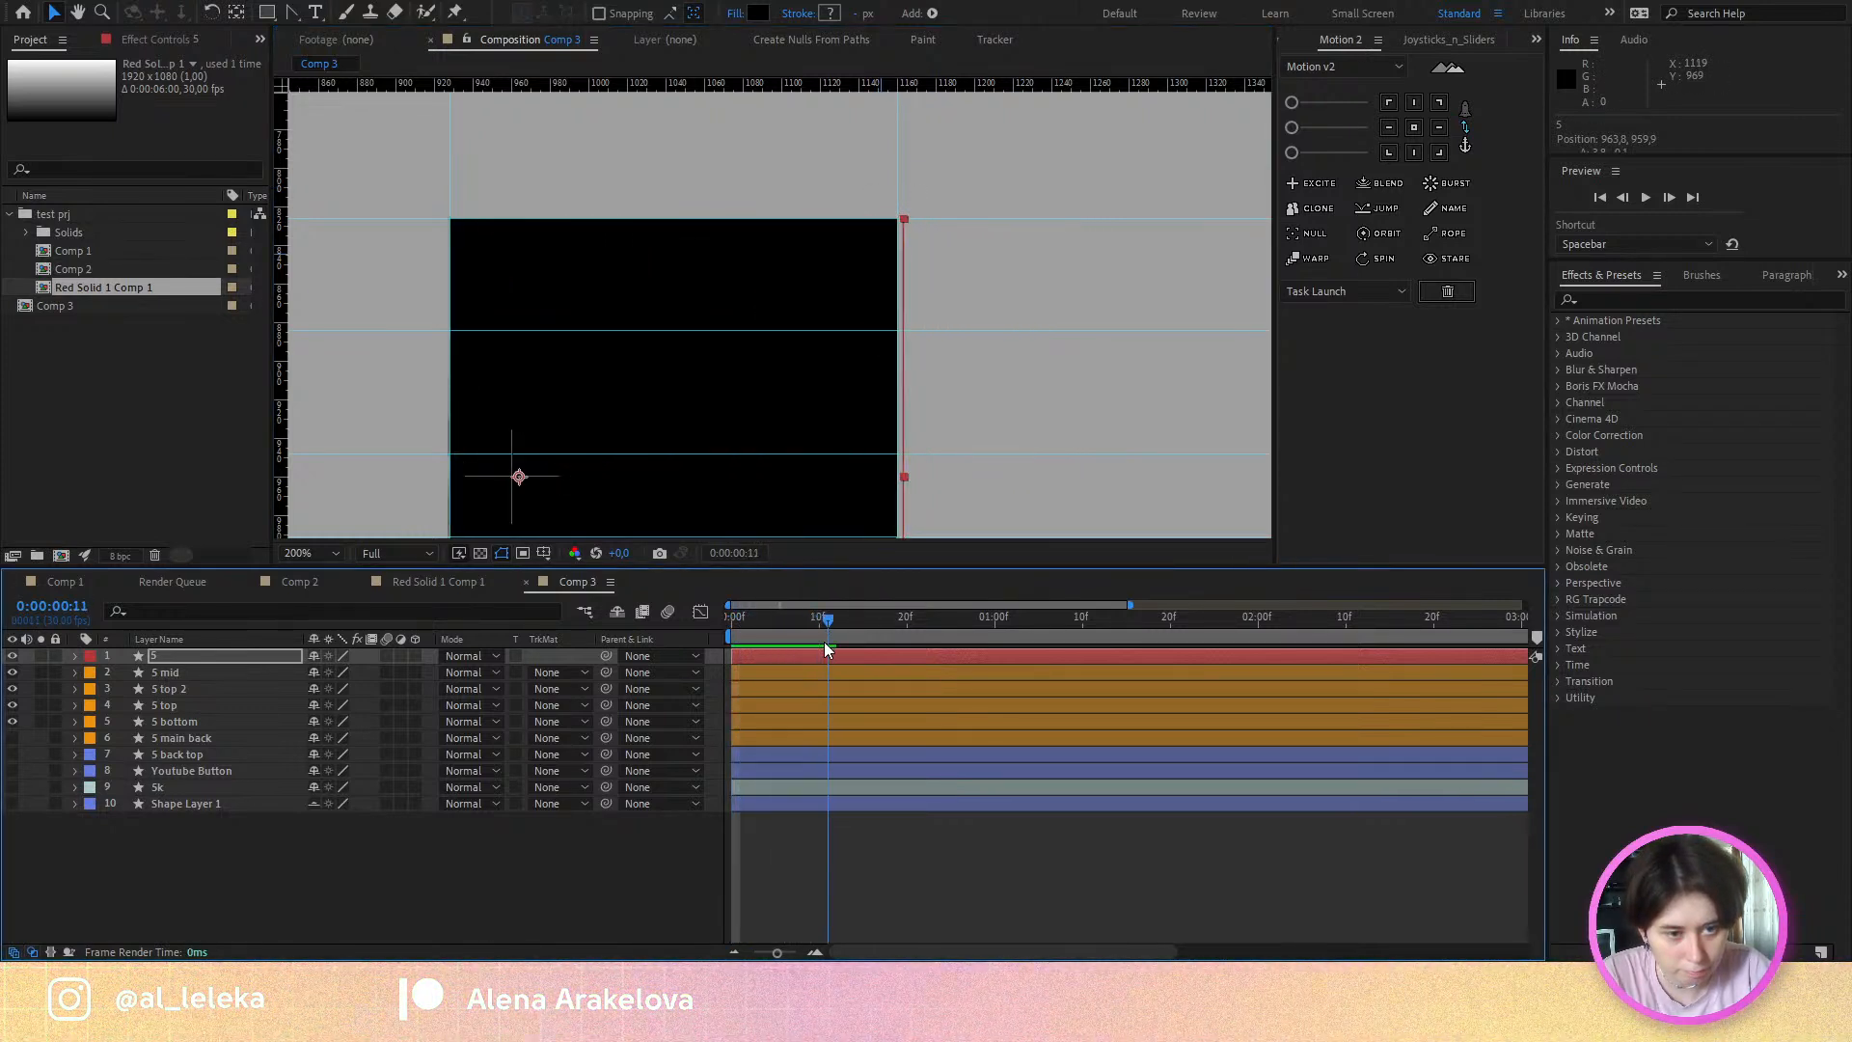
key("h")
left_click_drag(930, 419, 926, 336)
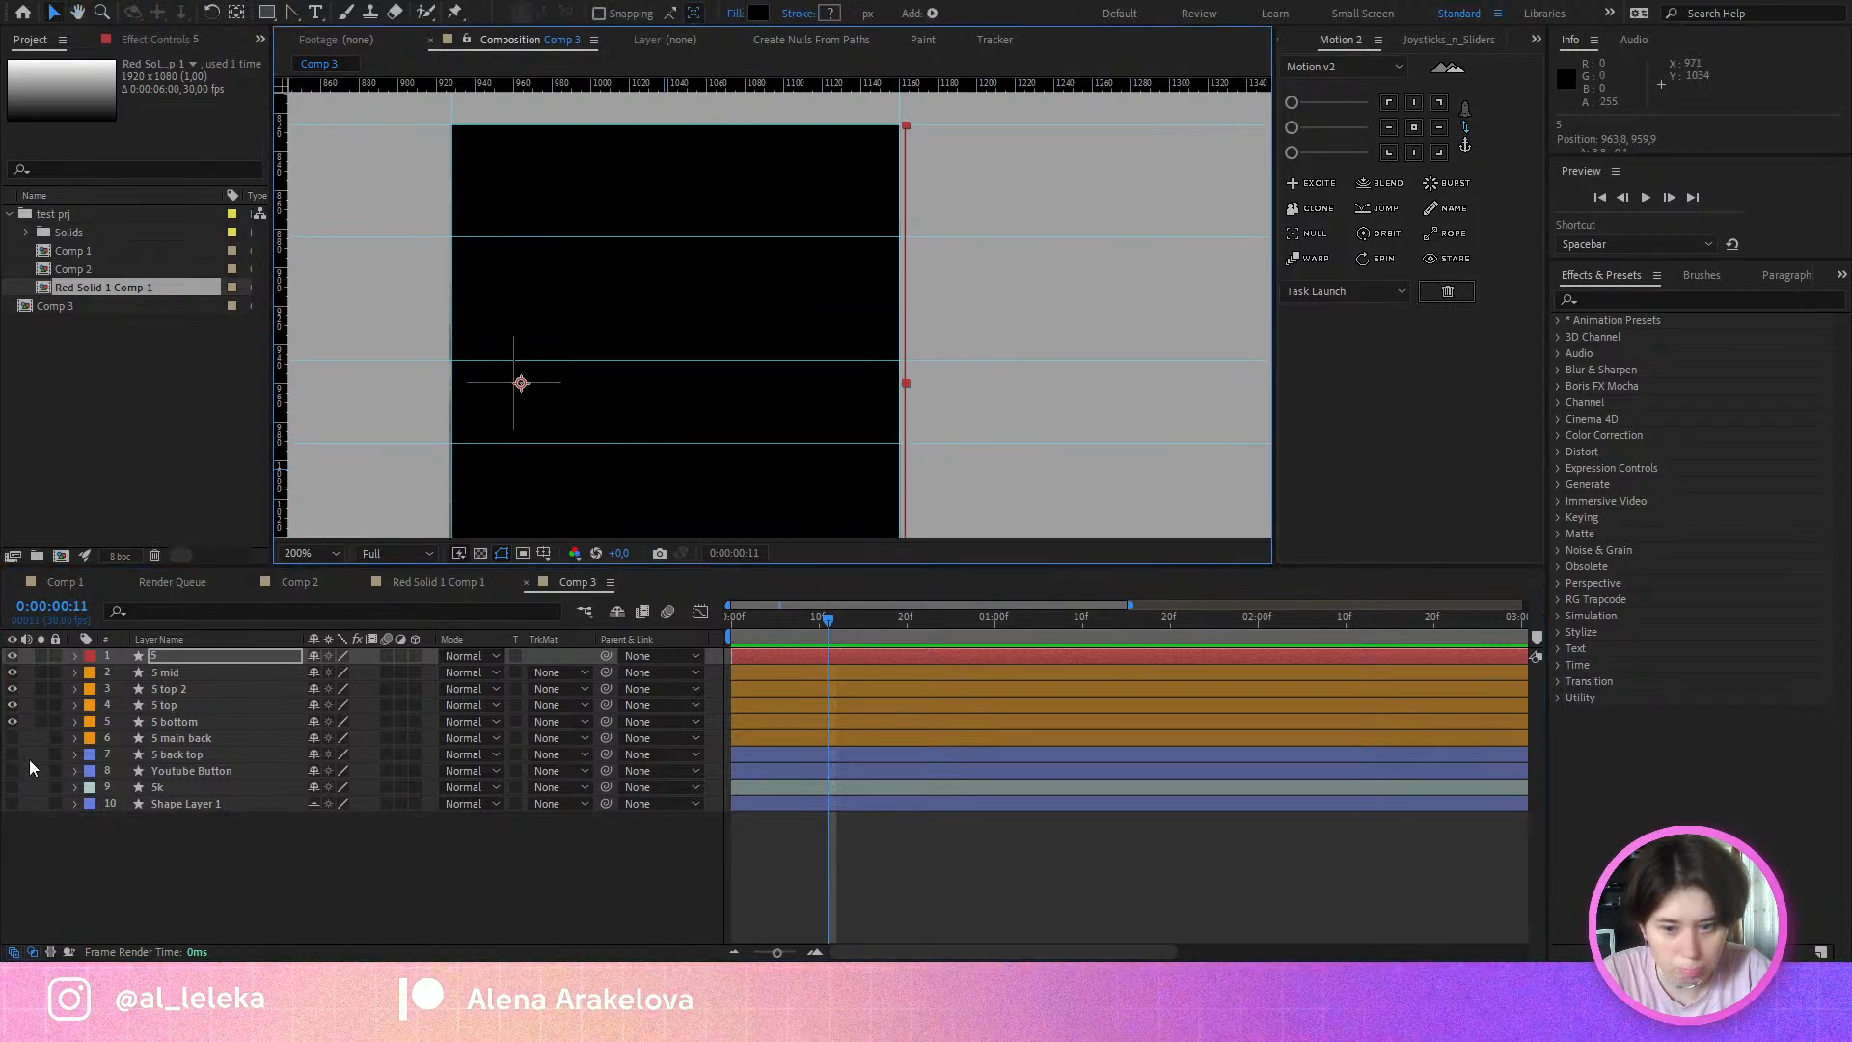
left_click(137, 658)
key("u")
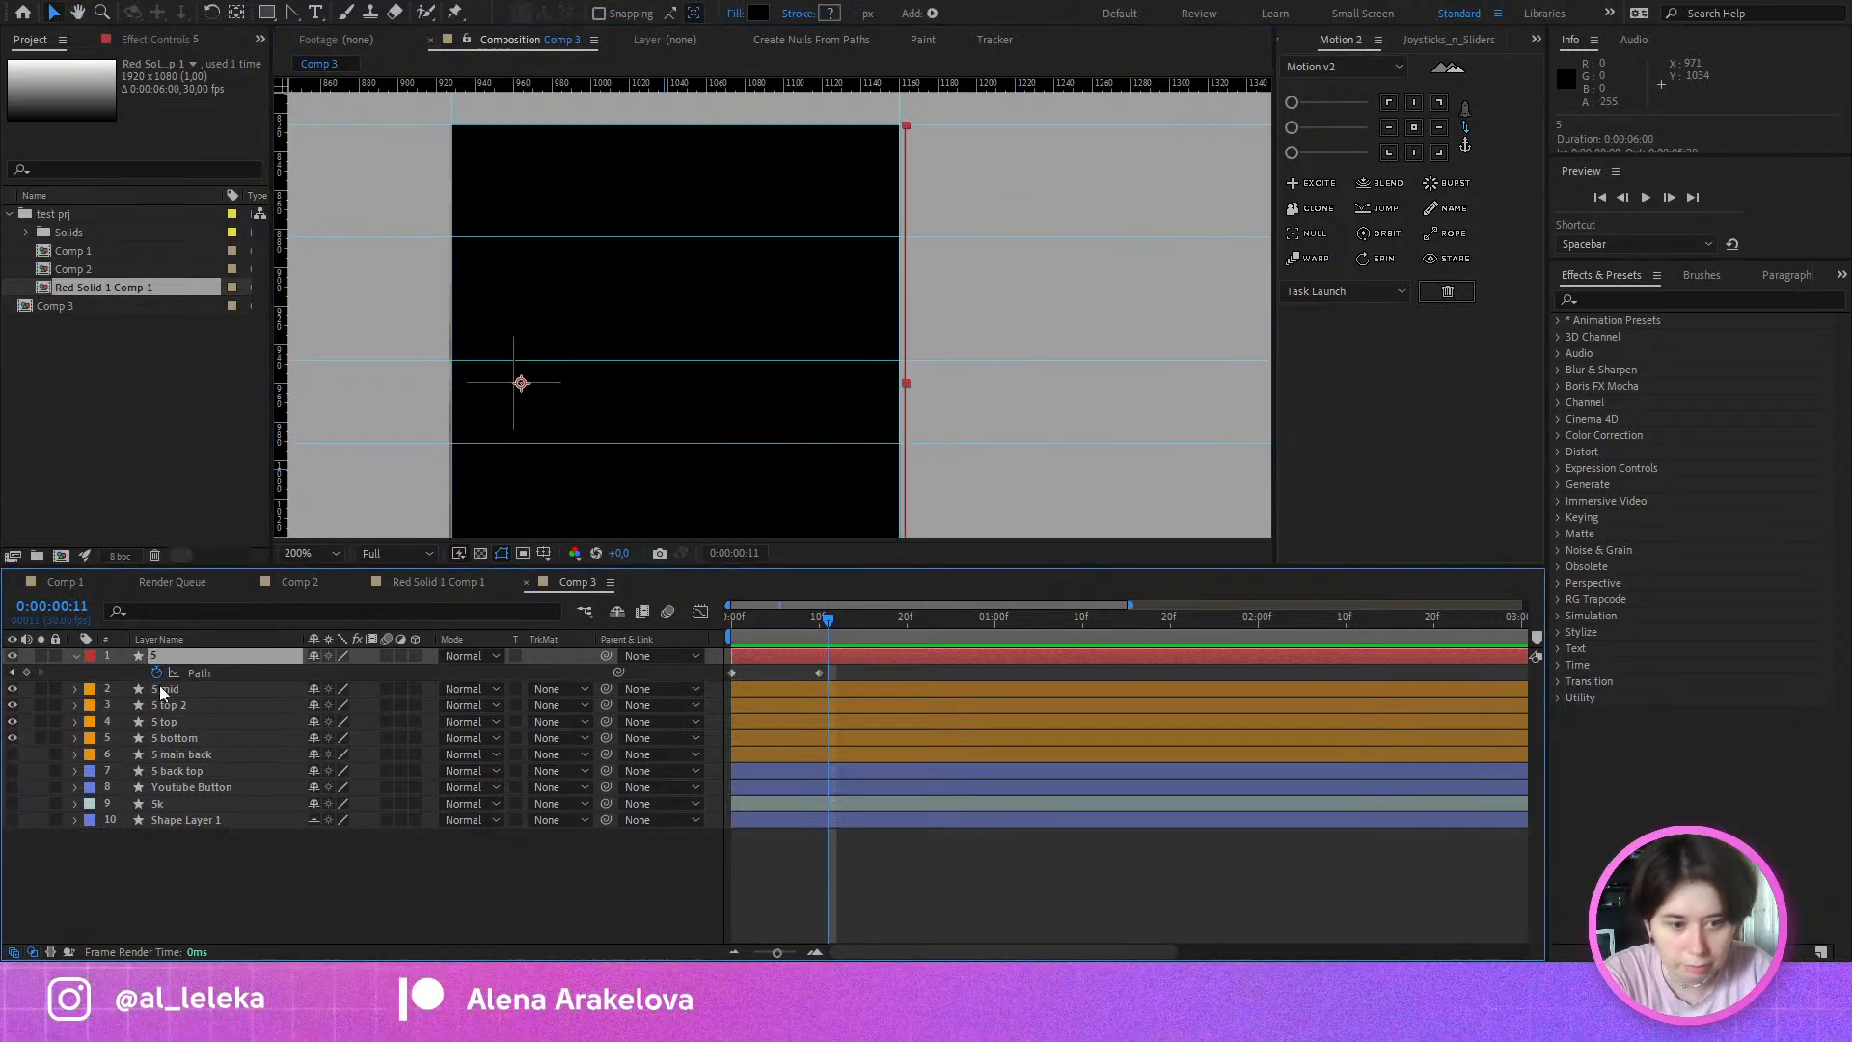
key("j")
left_click(199, 673)
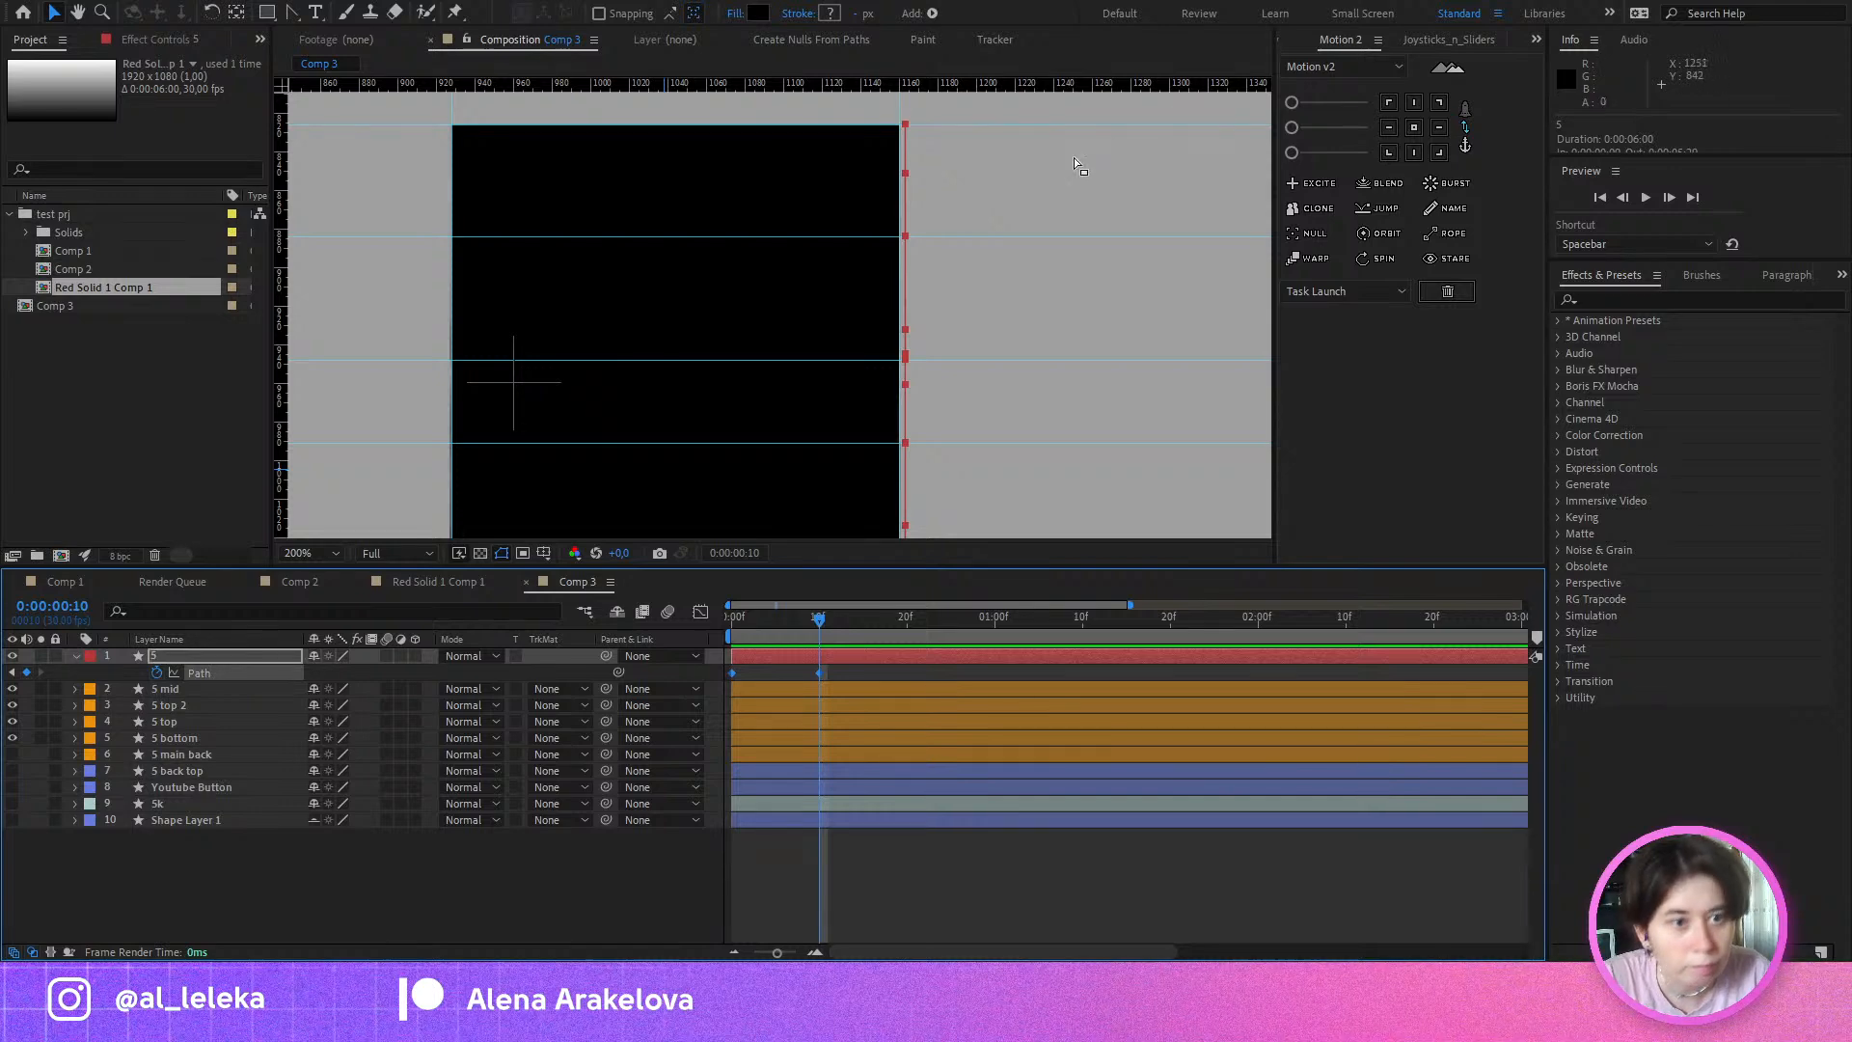
Step: Move the right-edge vertices of layer 5's path left onto the block's vertical guide at frame 10
scroll(1073, 158, "down", 2)
left_click_drag(1010, 124, 978, 453)
scroll(984, 147, "up", 5)
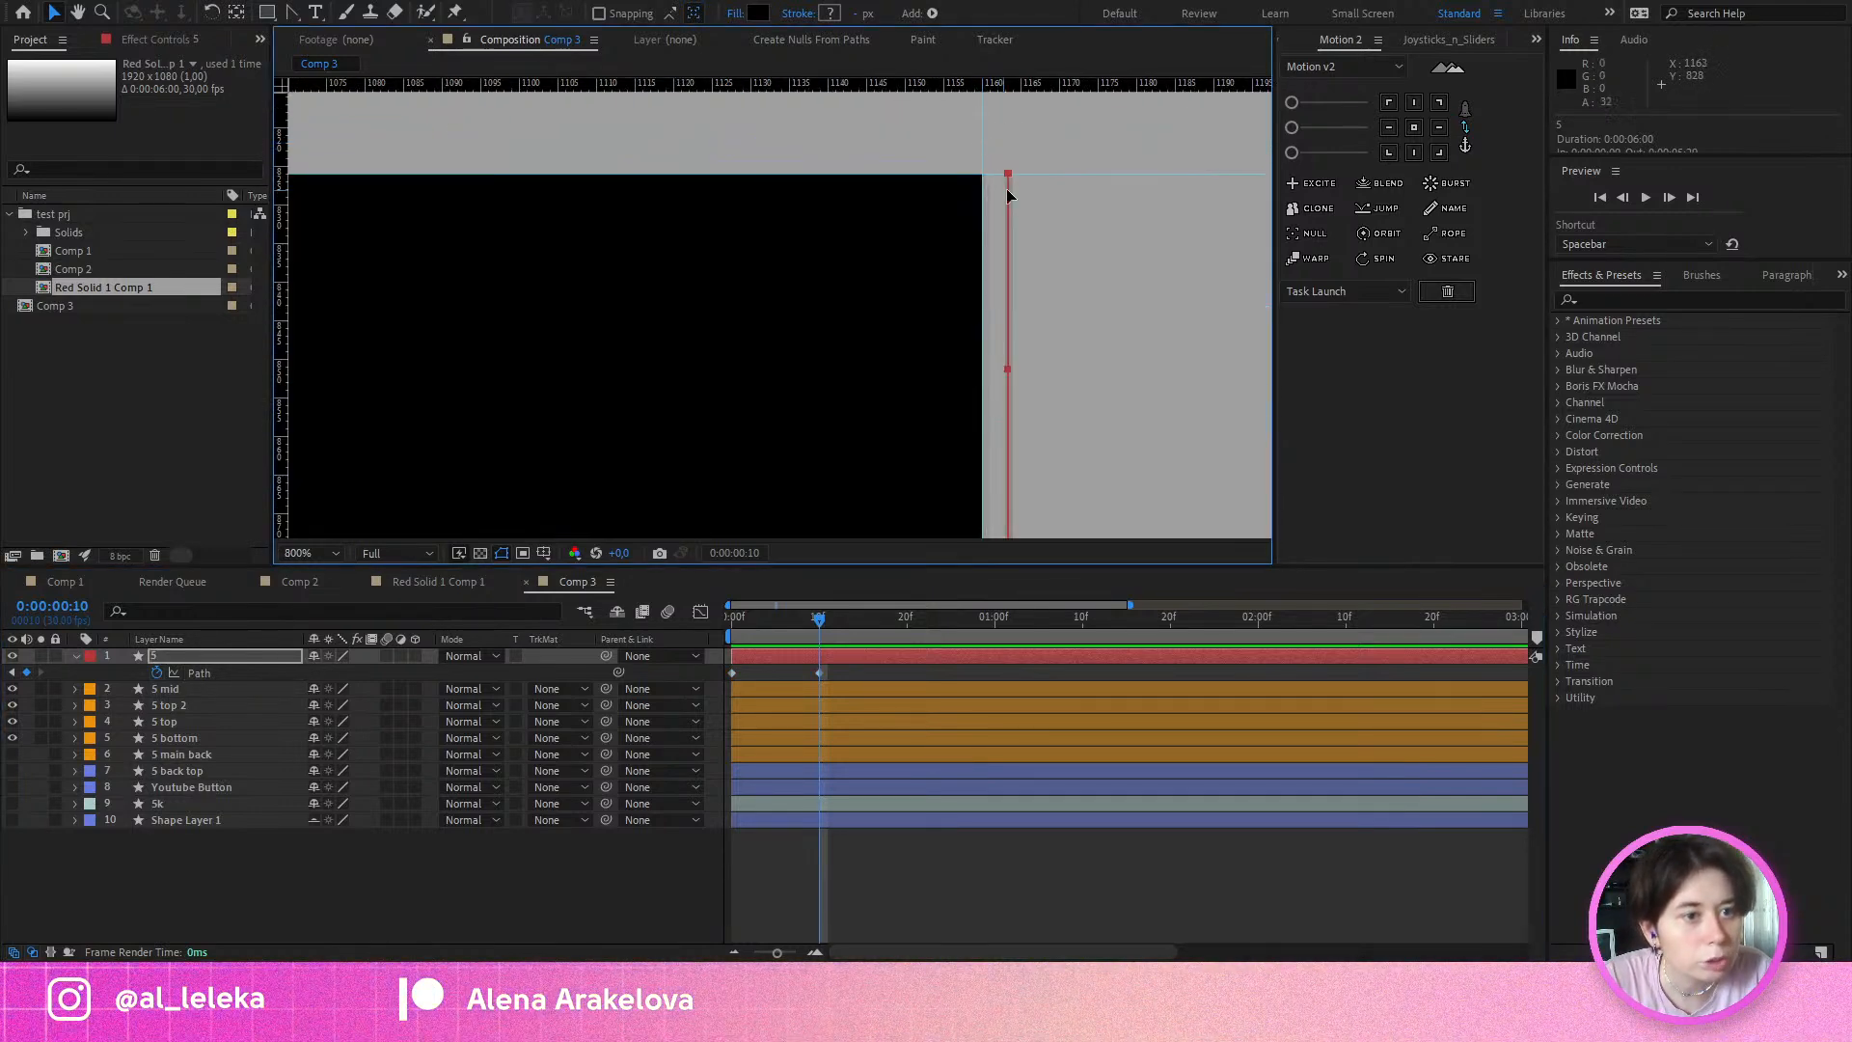
left_click_drag(1009, 175, 937, 237)
scroll(987, 180, "down", 4)
scroll(988, 179, "down", 1)
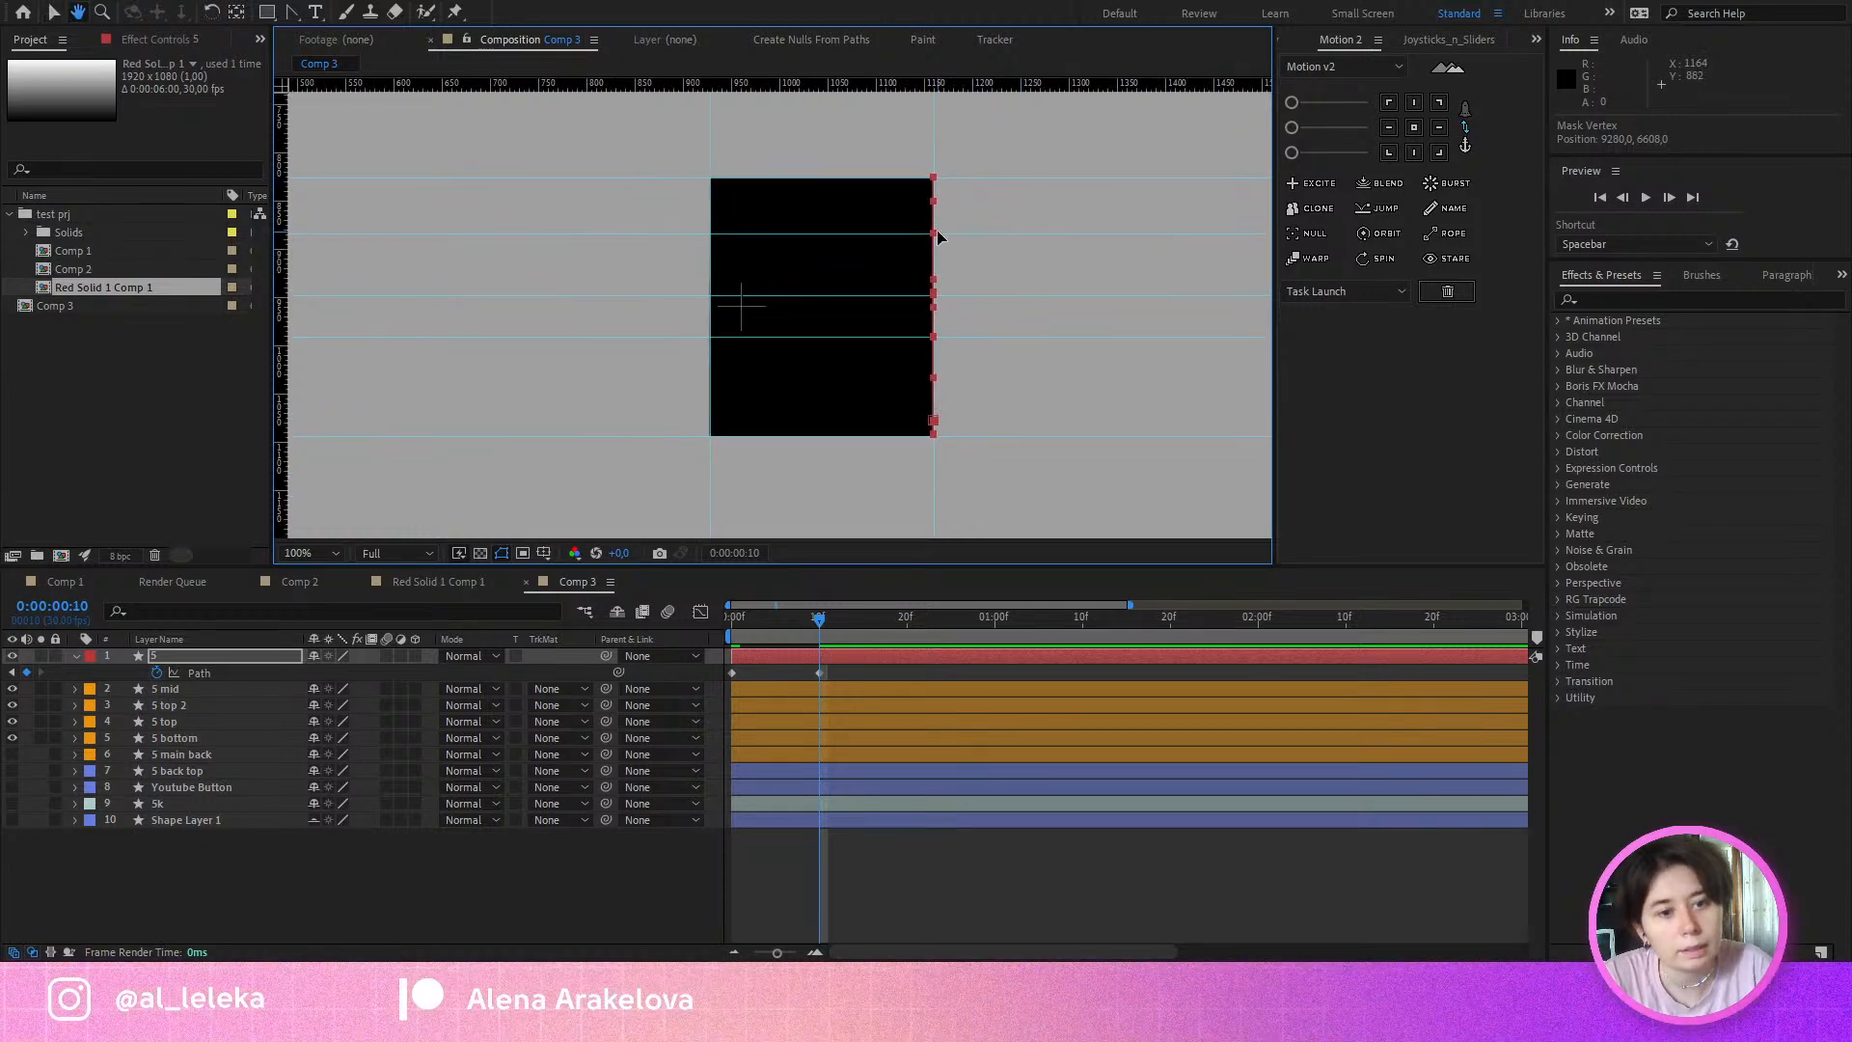
Step: Examine how the four orange pieces from 5 mid to 5 bottom align with the numeral, comparing frames 10 and 0
left_click(219, 849)
left_click(807, 201)
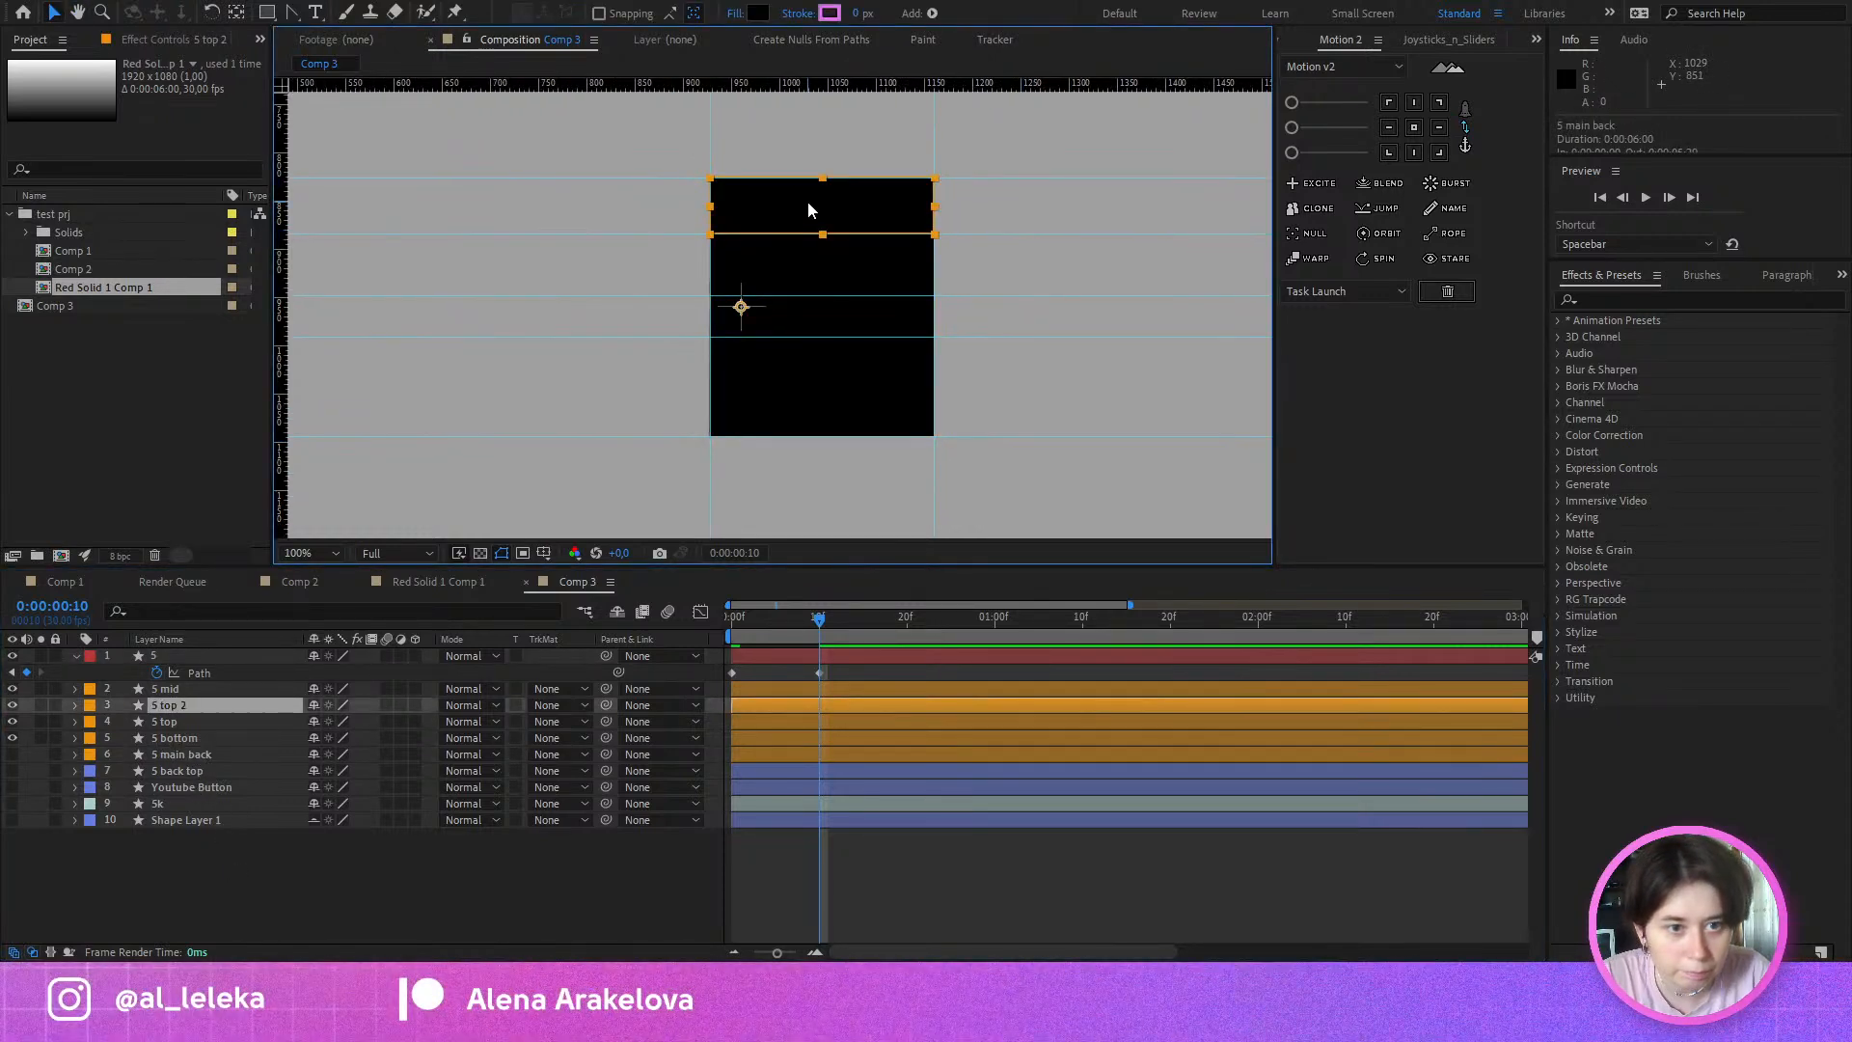
left_click_drag(806, 191, 767, 237)
key("v")
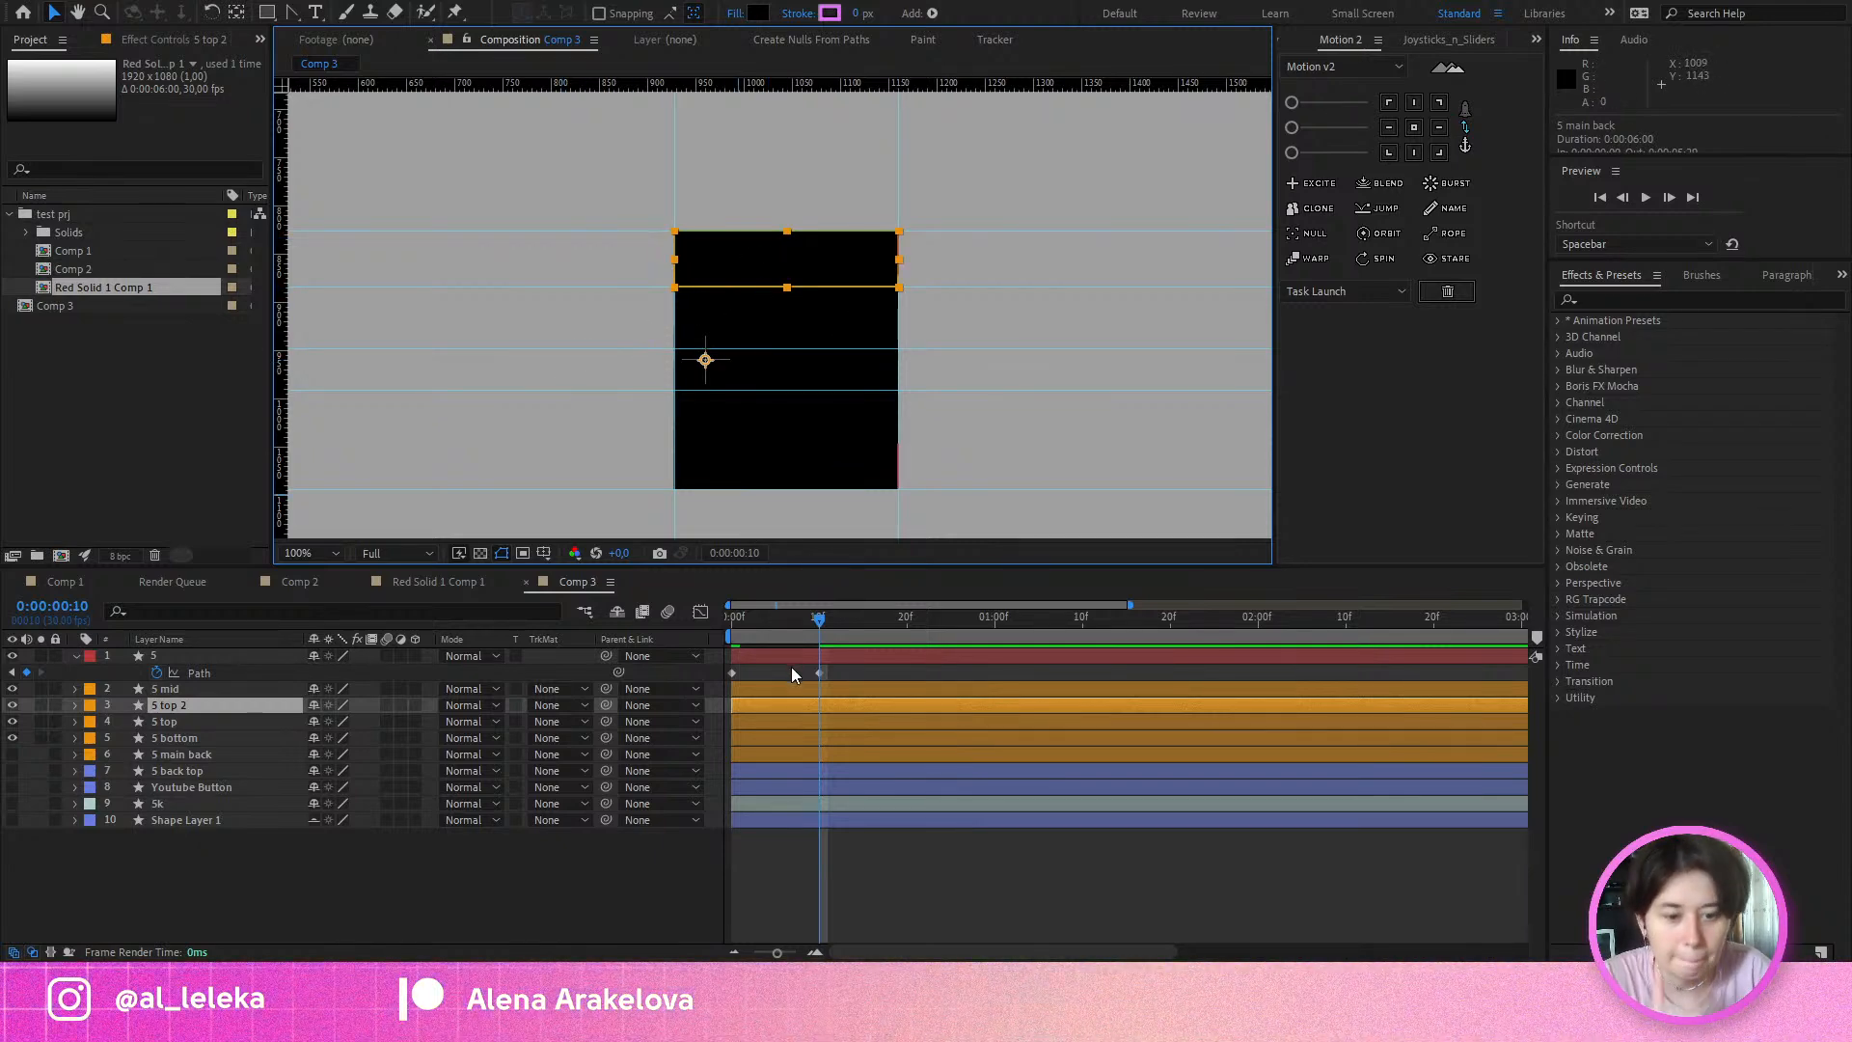
left_click_drag(809, 621, 710, 686)
left_click(164, 688)
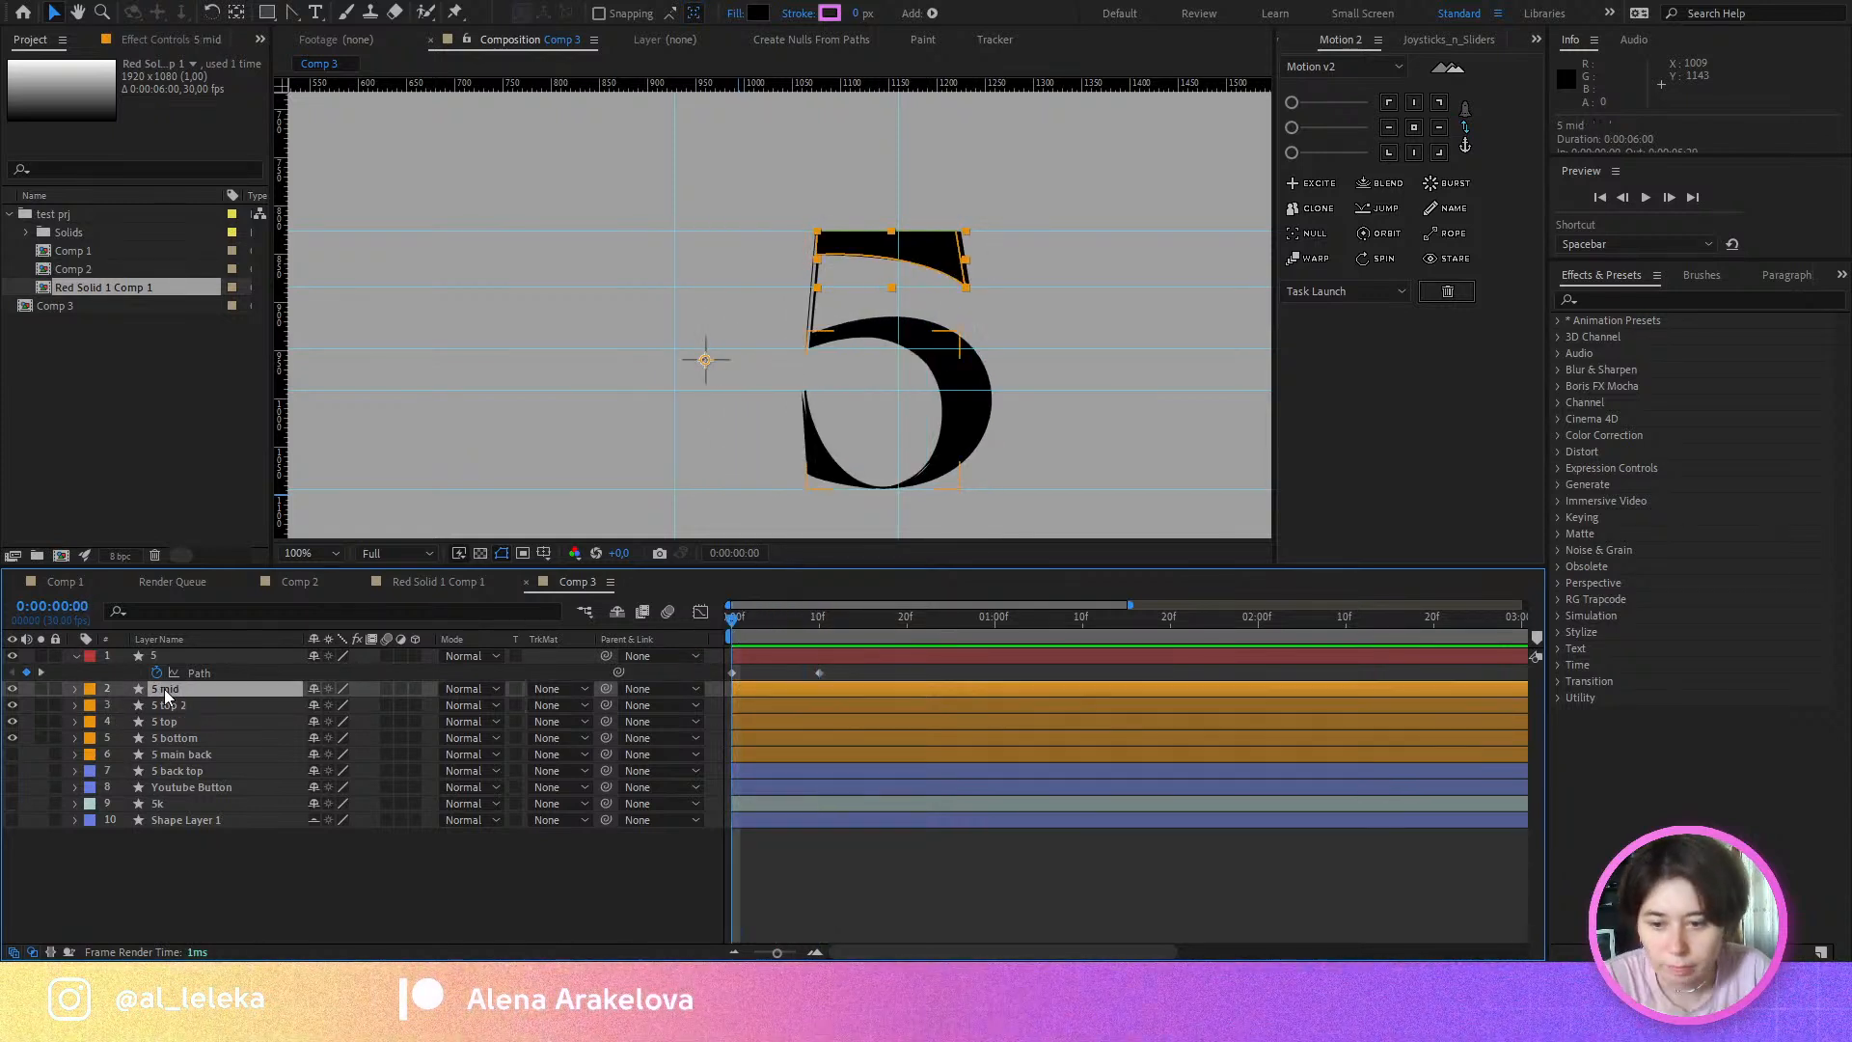
left_click(176, 738, "shift")
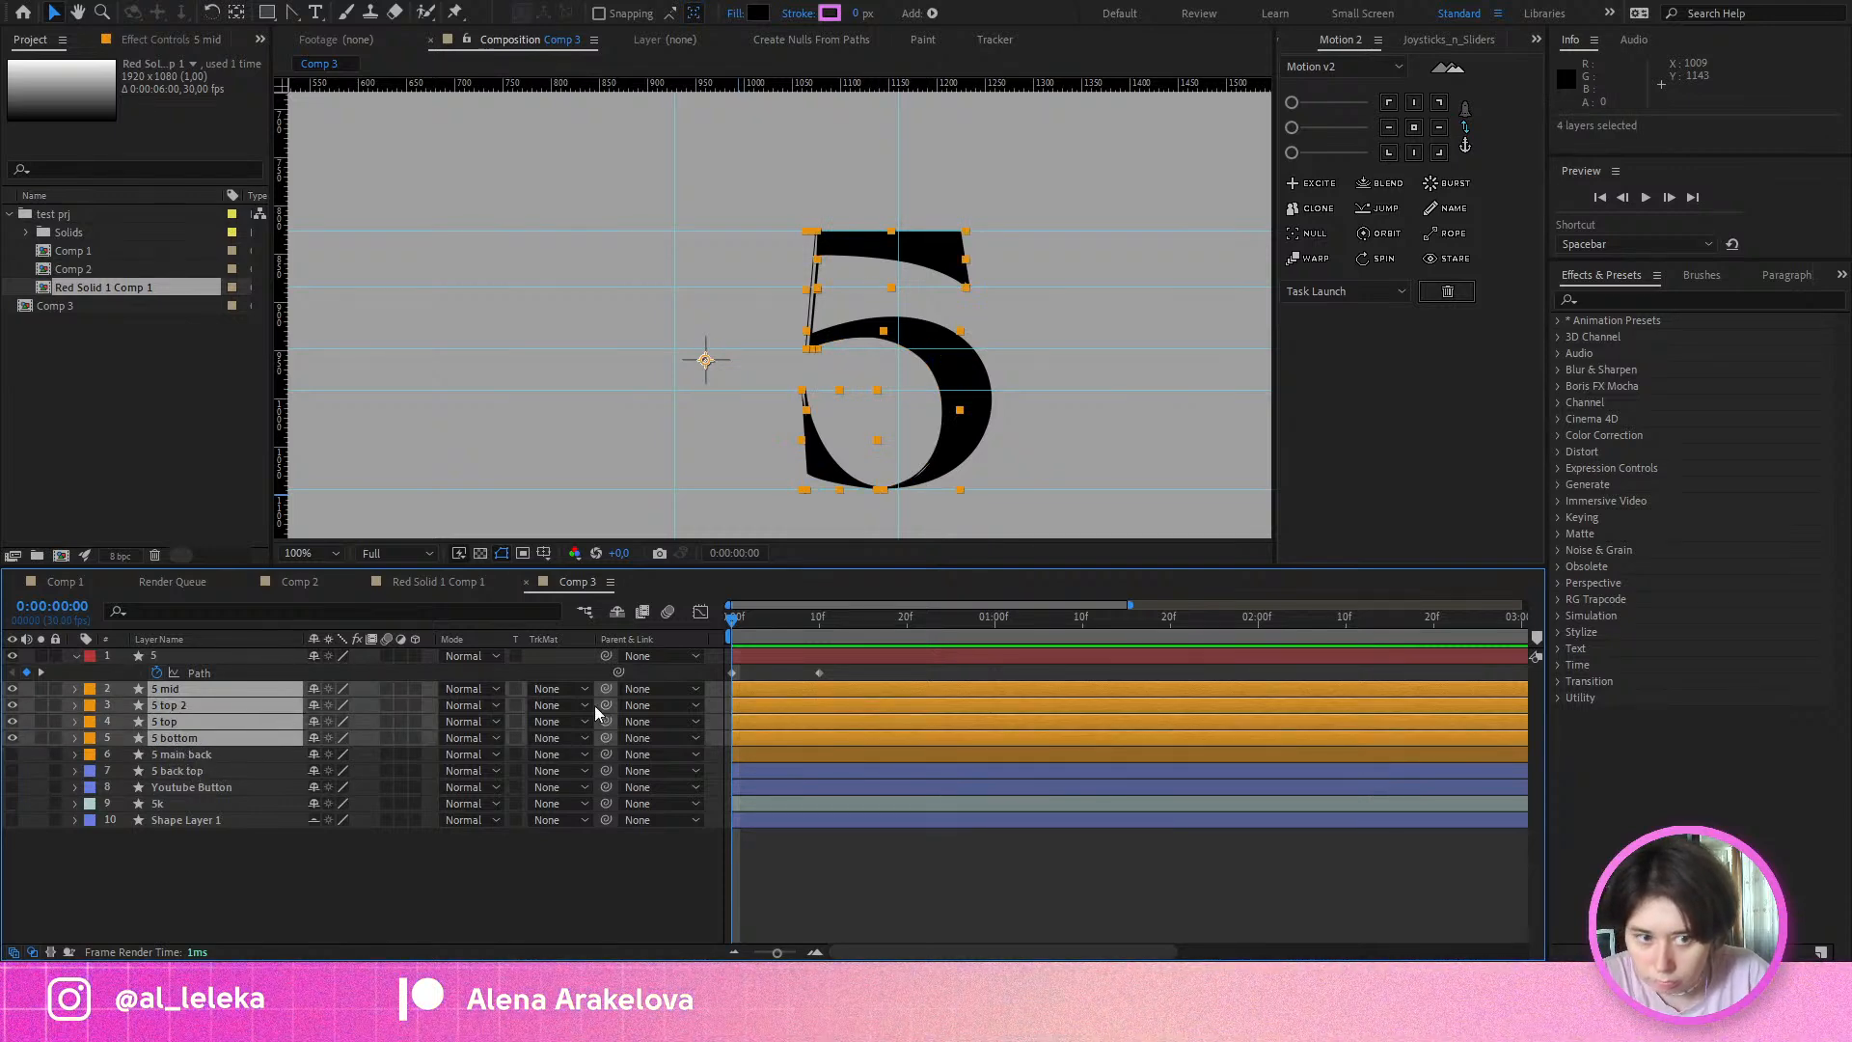
scroll(841, 357, "up", 2)
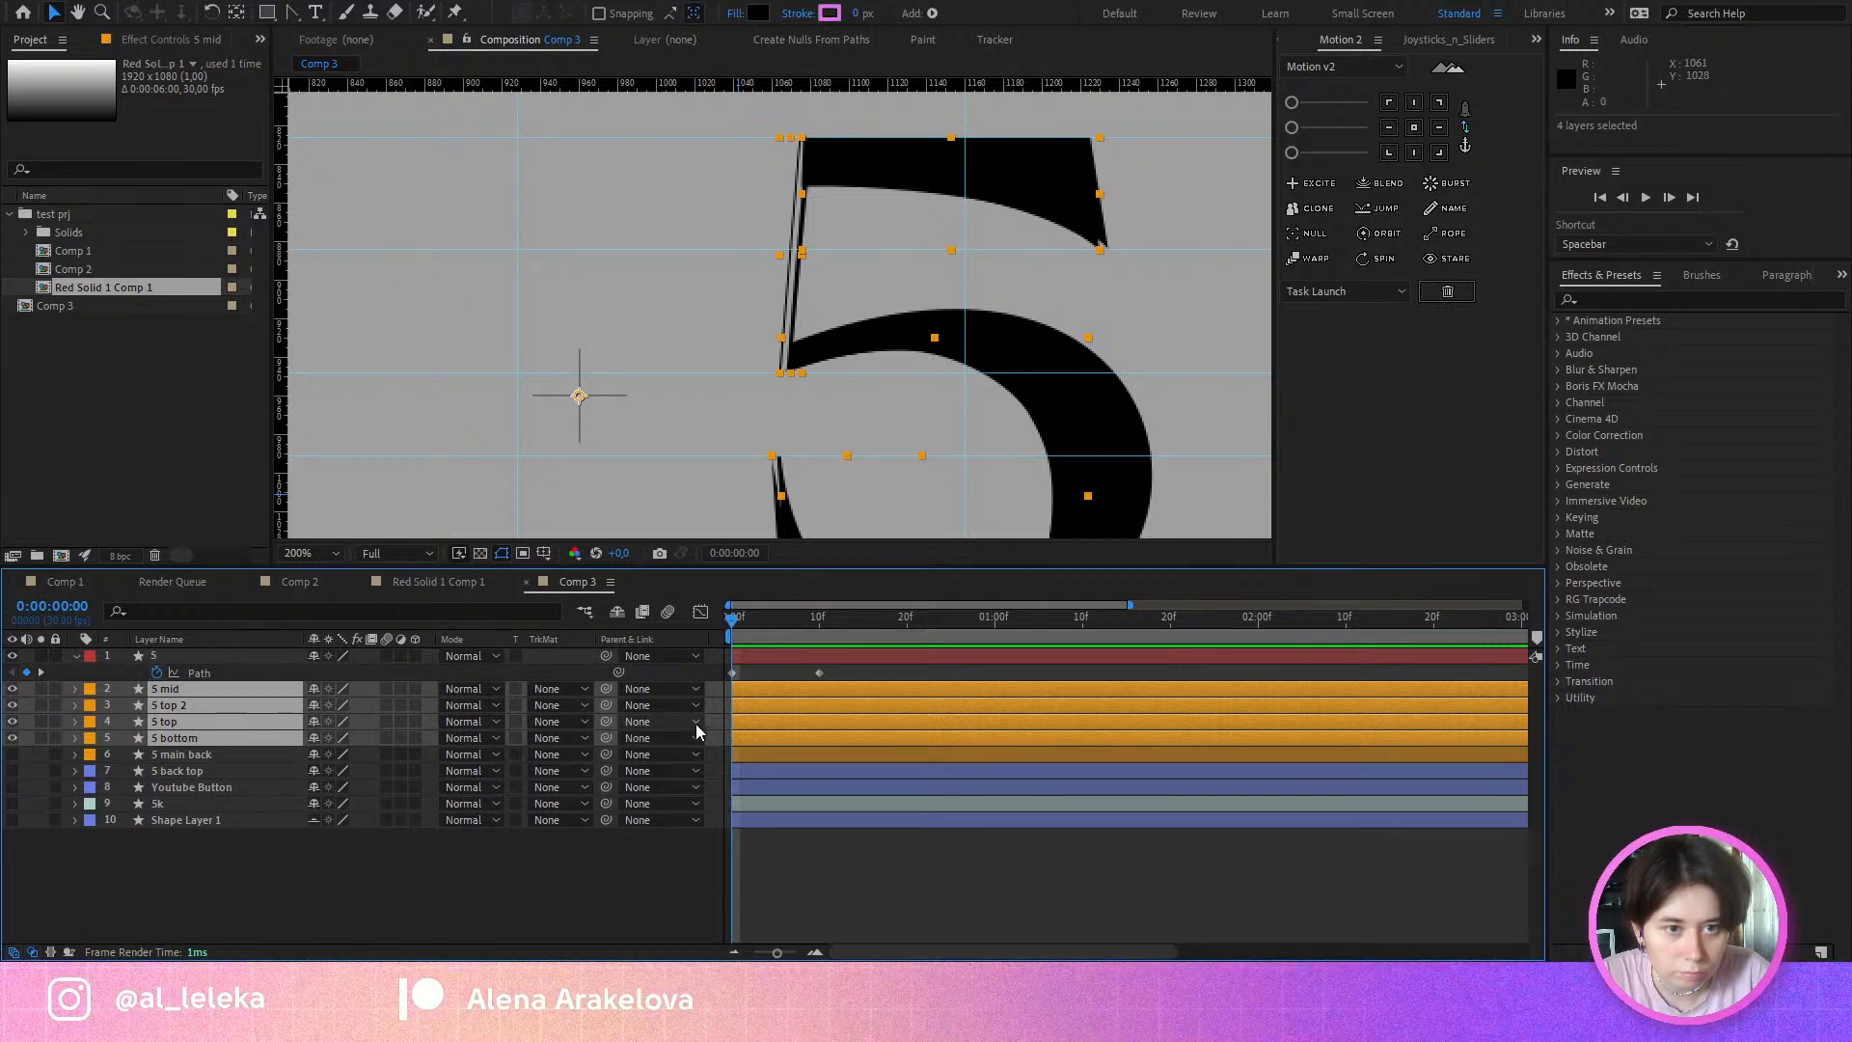
Step: Undo the shift of layer 5 and its vertices, and select its path again at the frame 10 keyframe
left_click(730, 660)
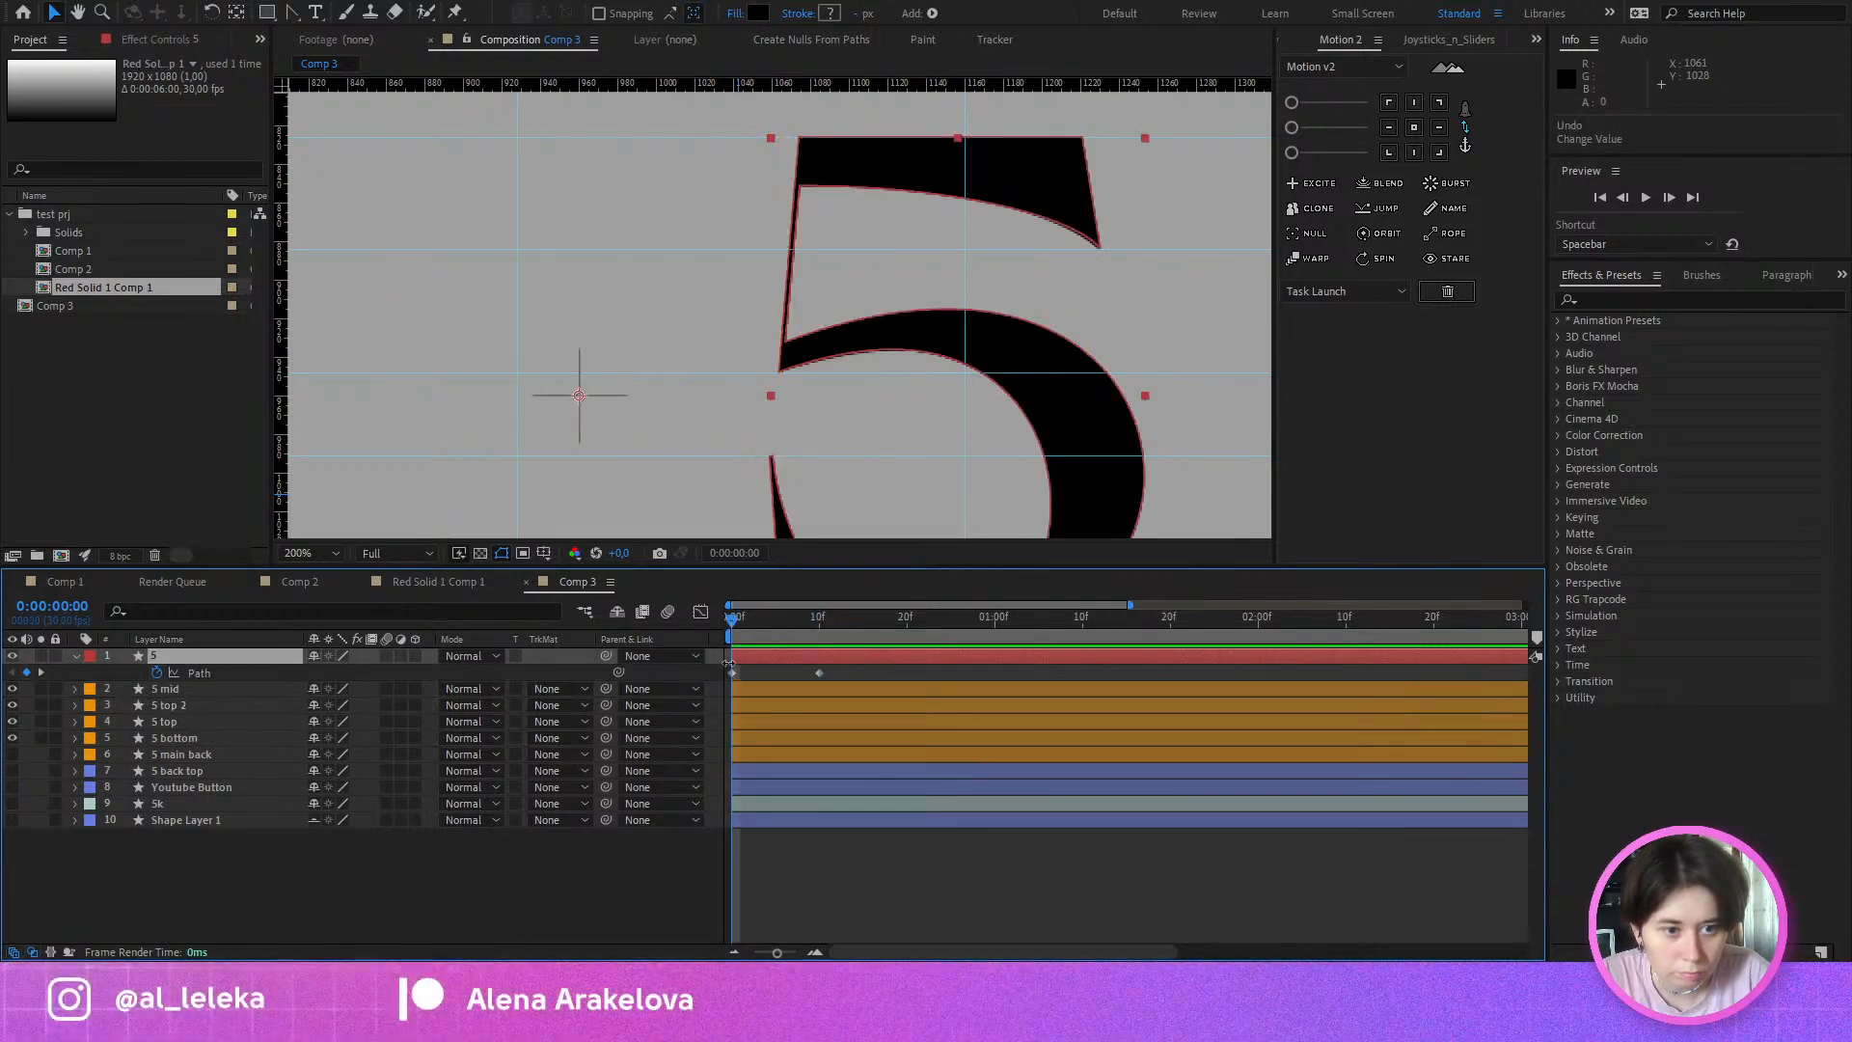
left_click_drag(730, 661, 819, 650)
left_click(203, 673)
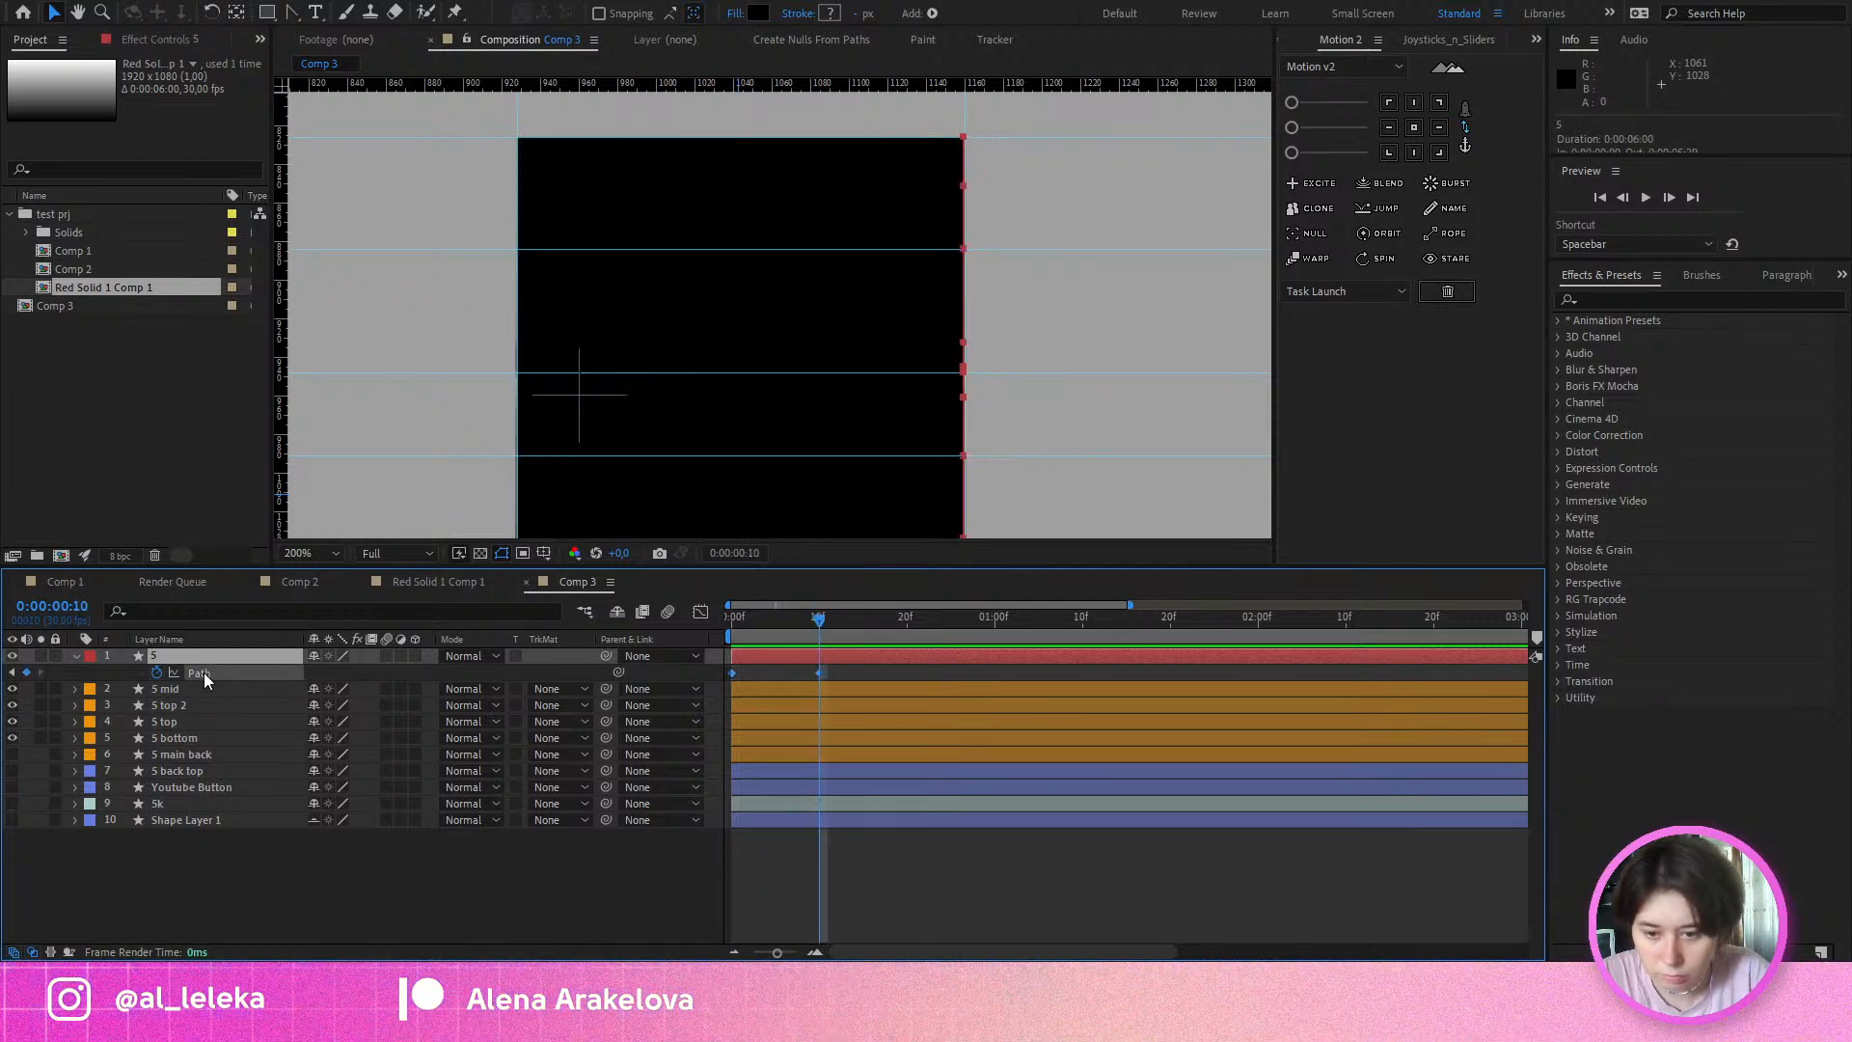
scroll(971, 282, "down", 2)
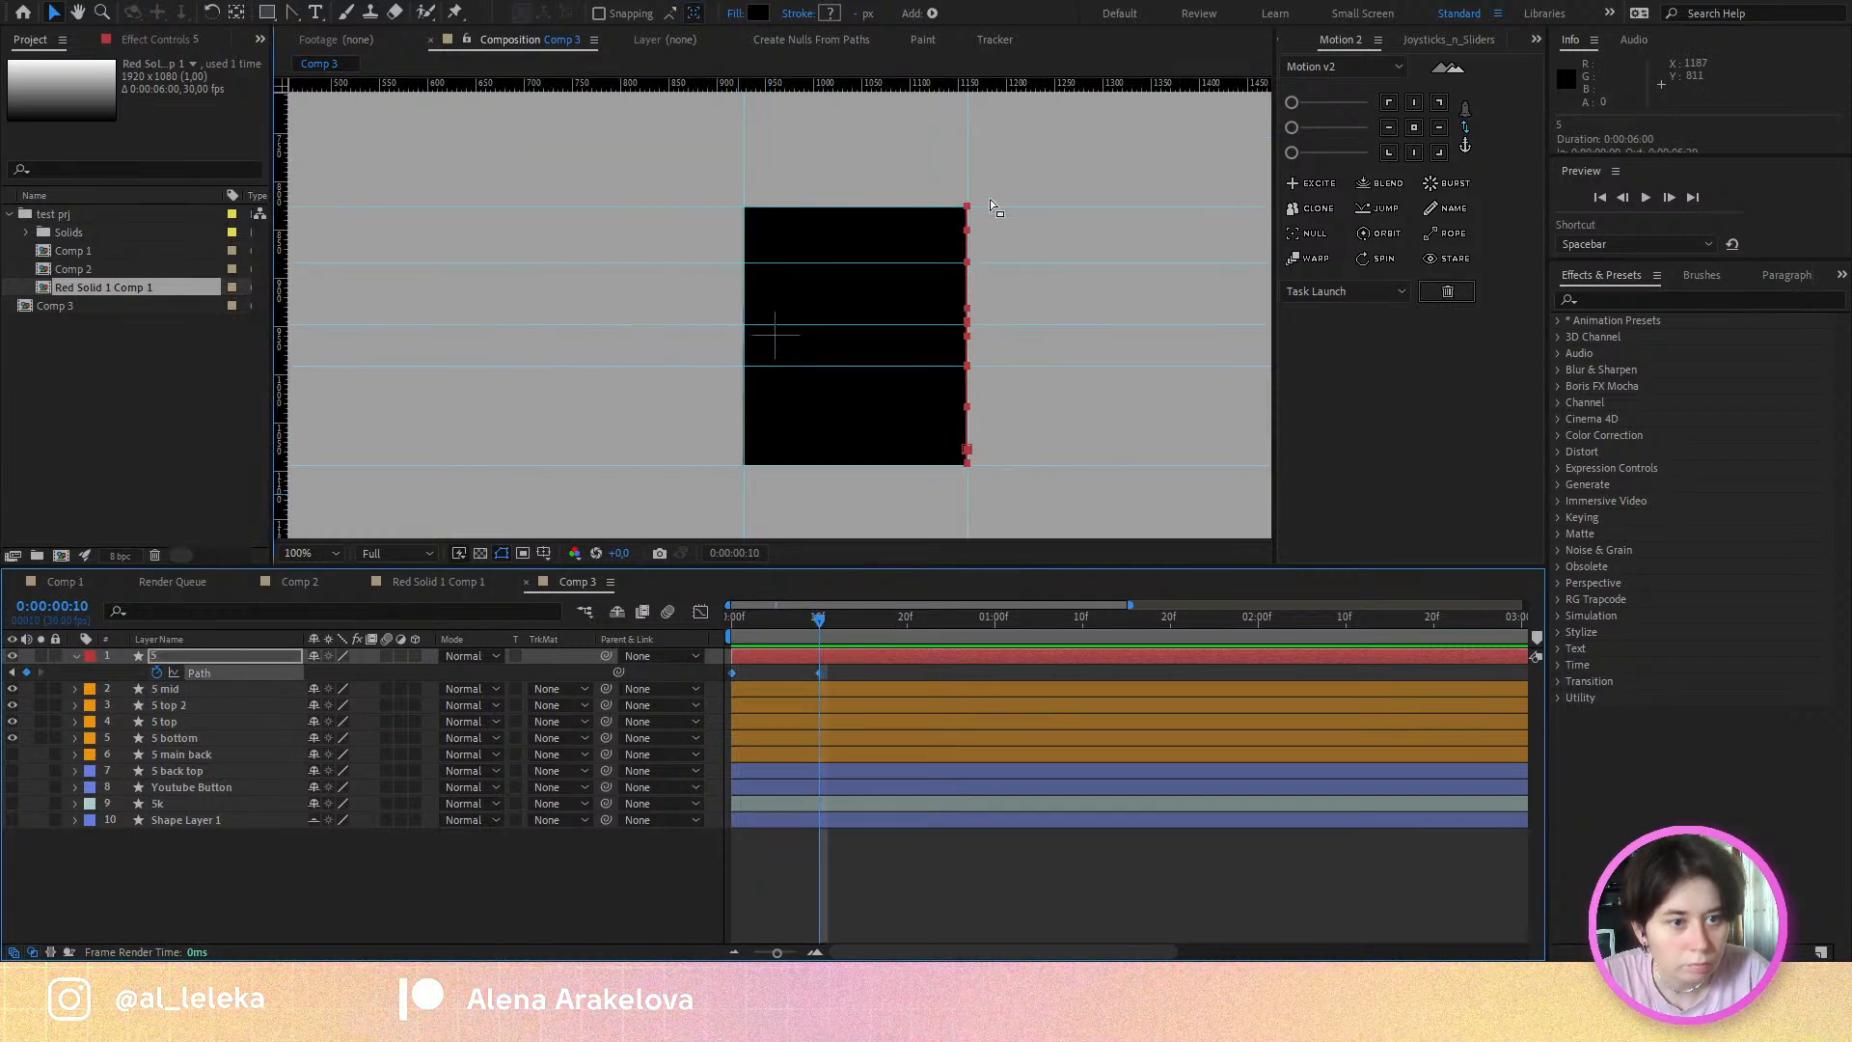
Step: Compare the path shapes of layer 5 at frame 0 and frame 10, including its vertices along the guides
scroll(963, 240, "up", 6)
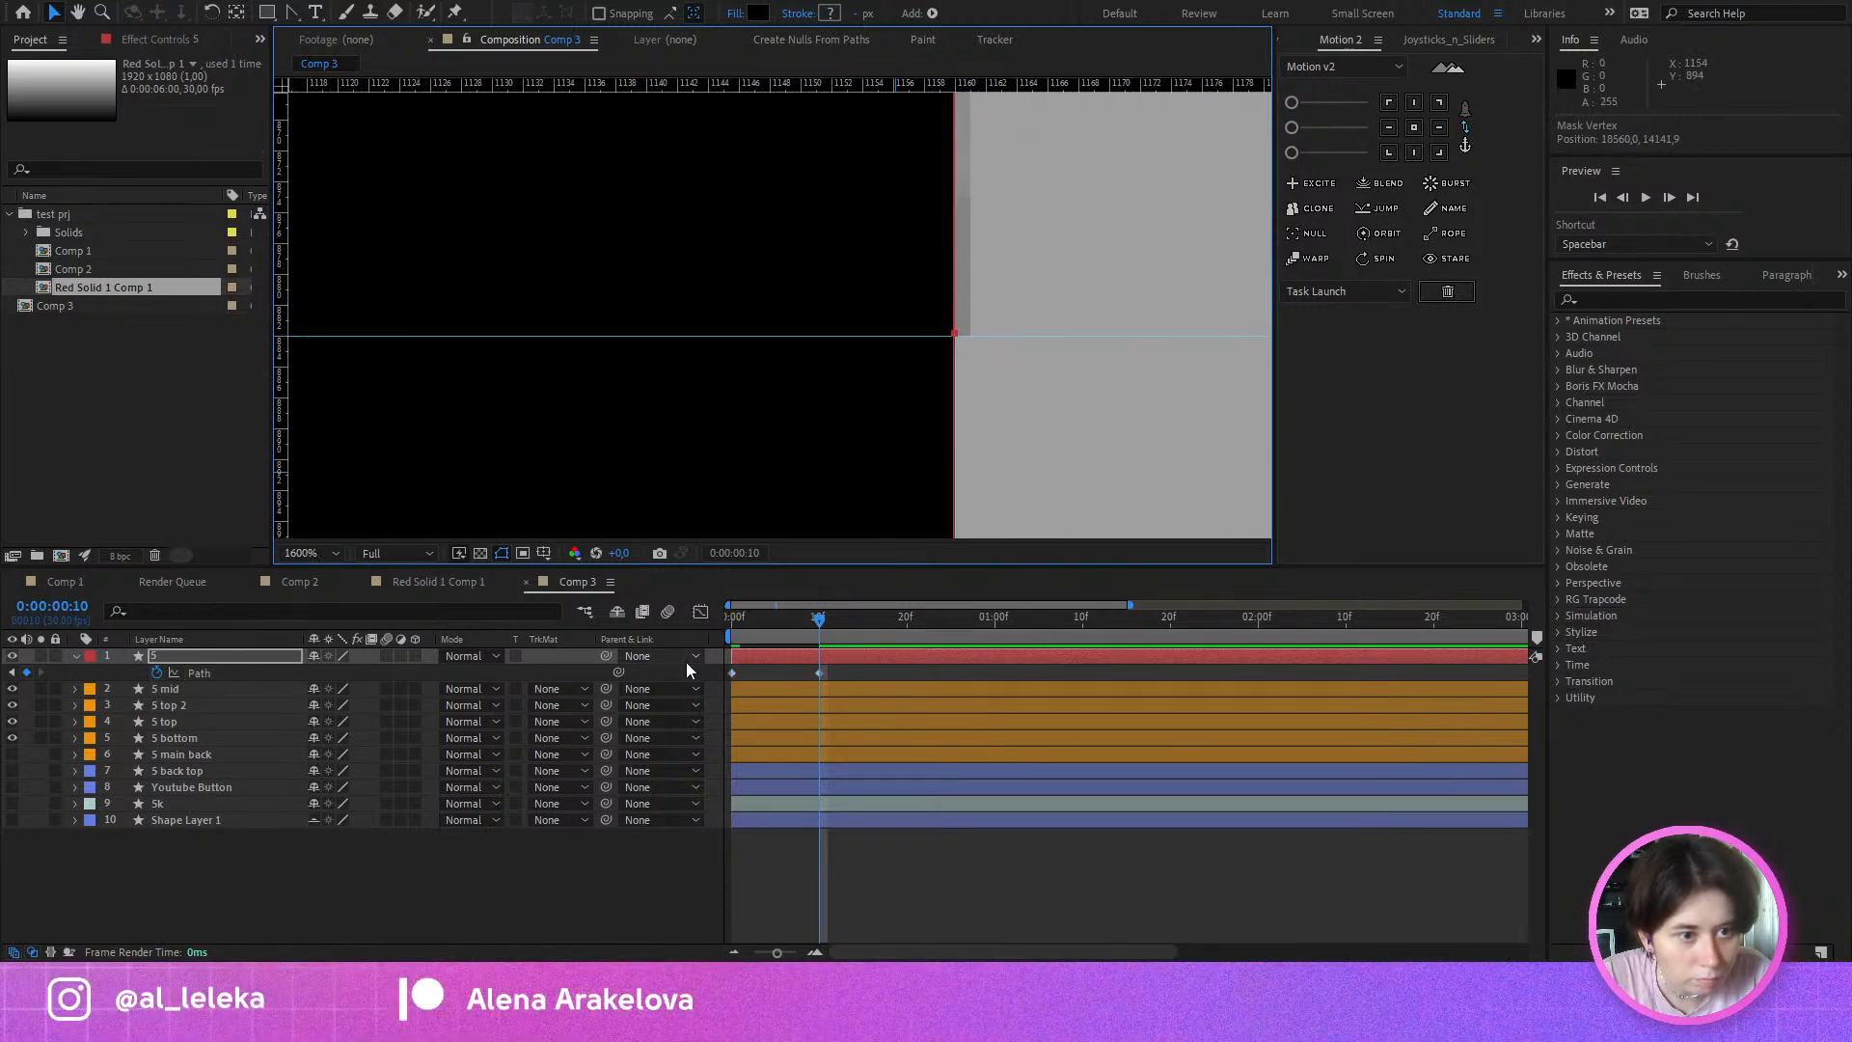
key("Home")
scroll(828, 324, "down", 2)
left_click_drag(864, 332, 859, 290)
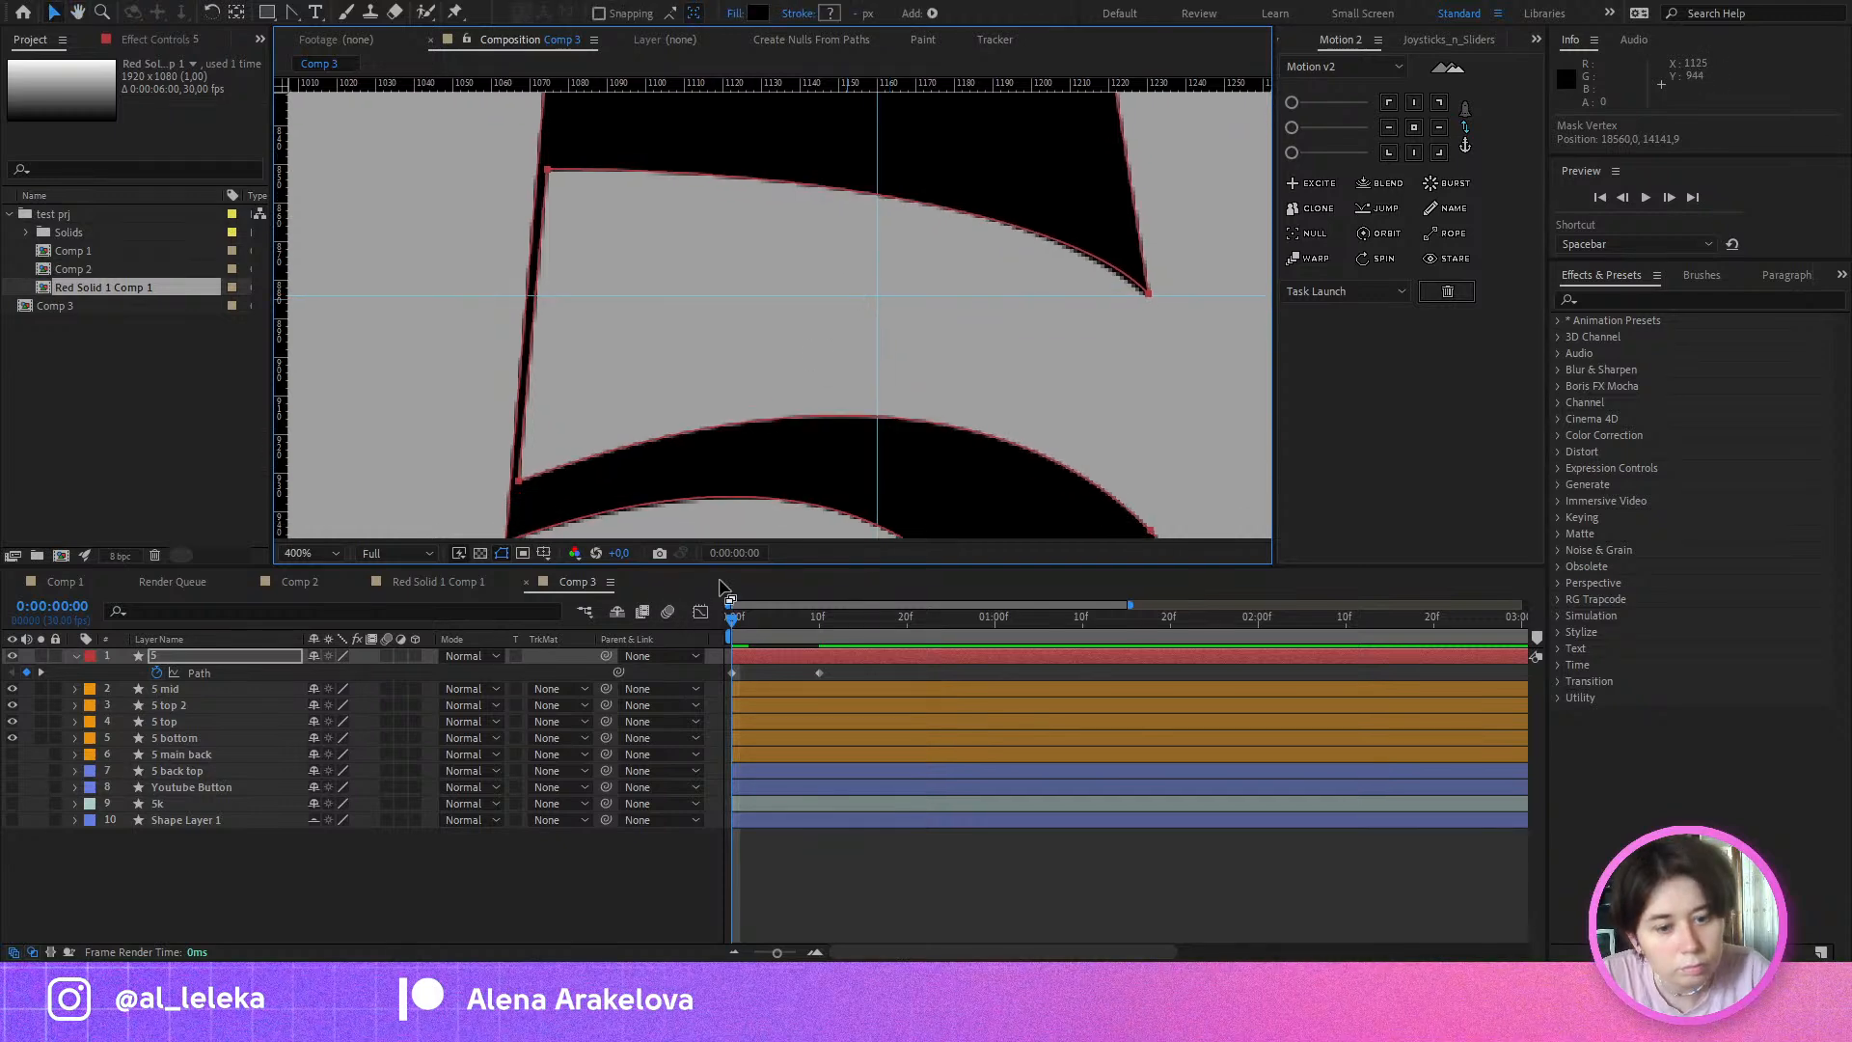
left_click_drag(739, 629, 710, 637)
scroll(415, 472, "down", 4)
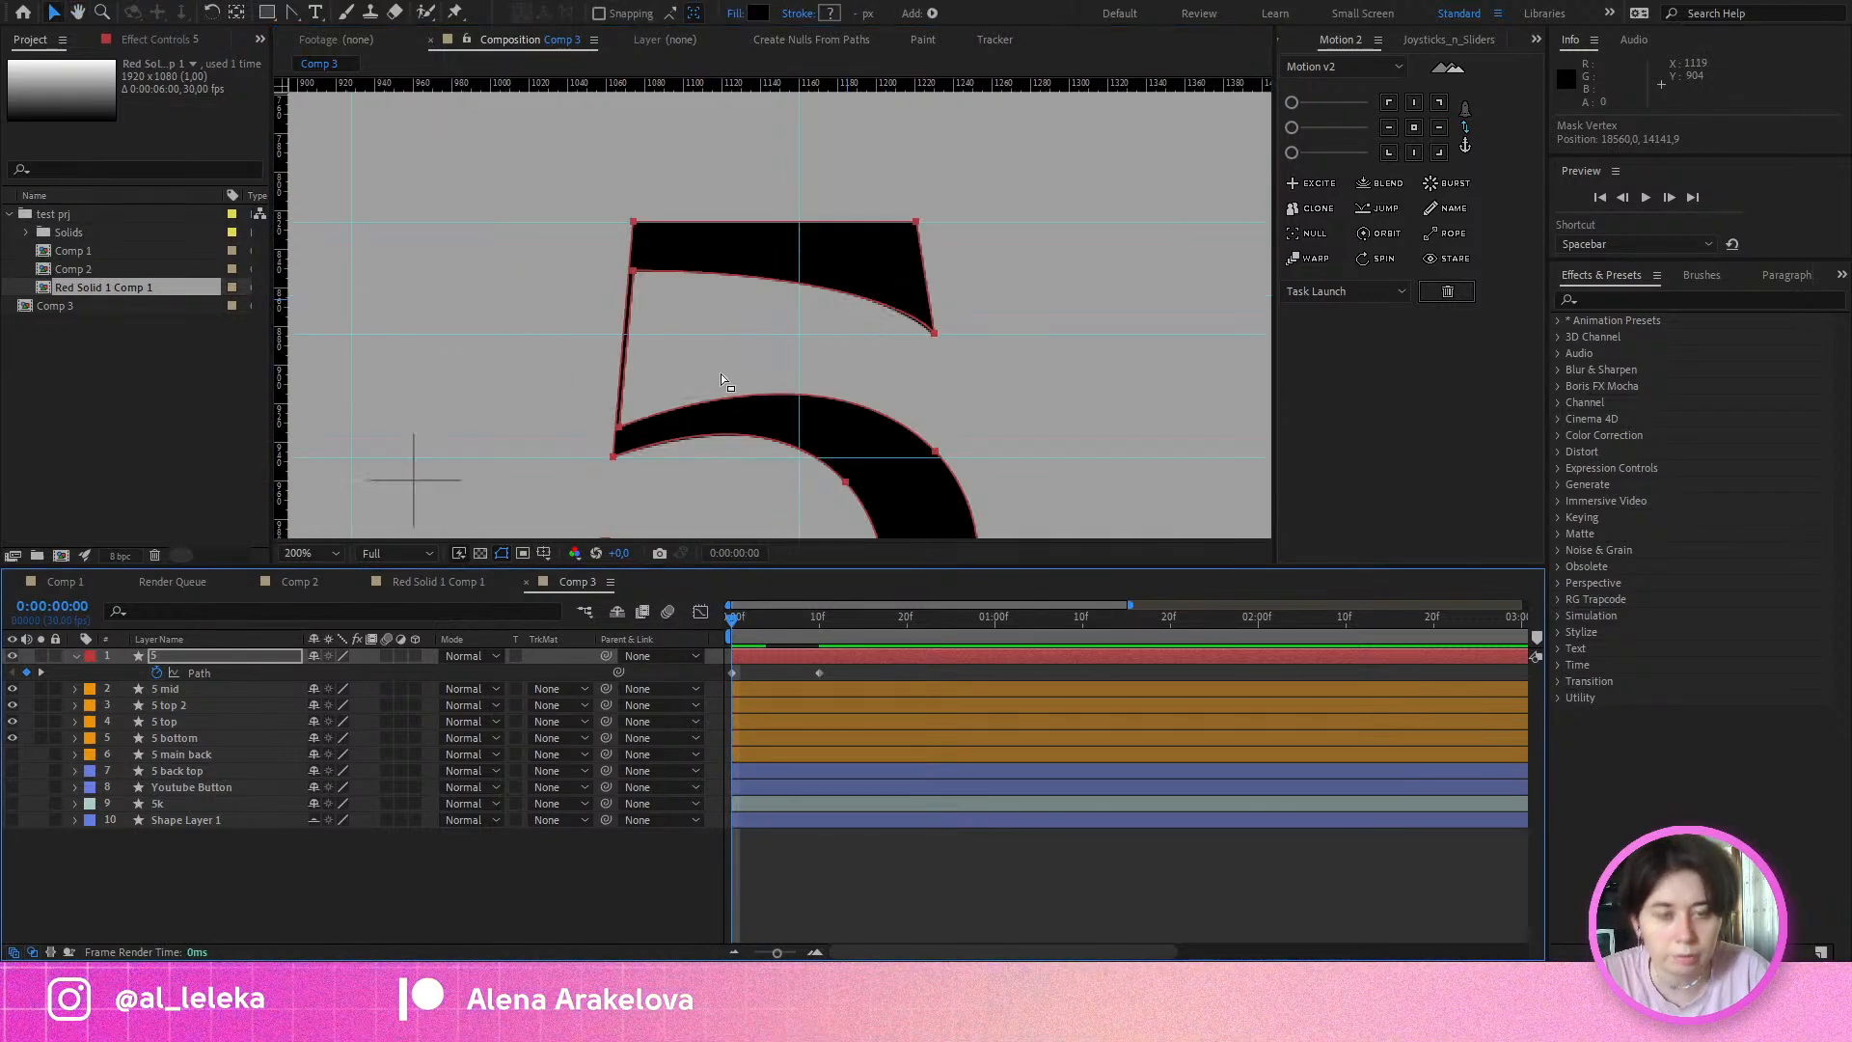
left_click(821, 636)
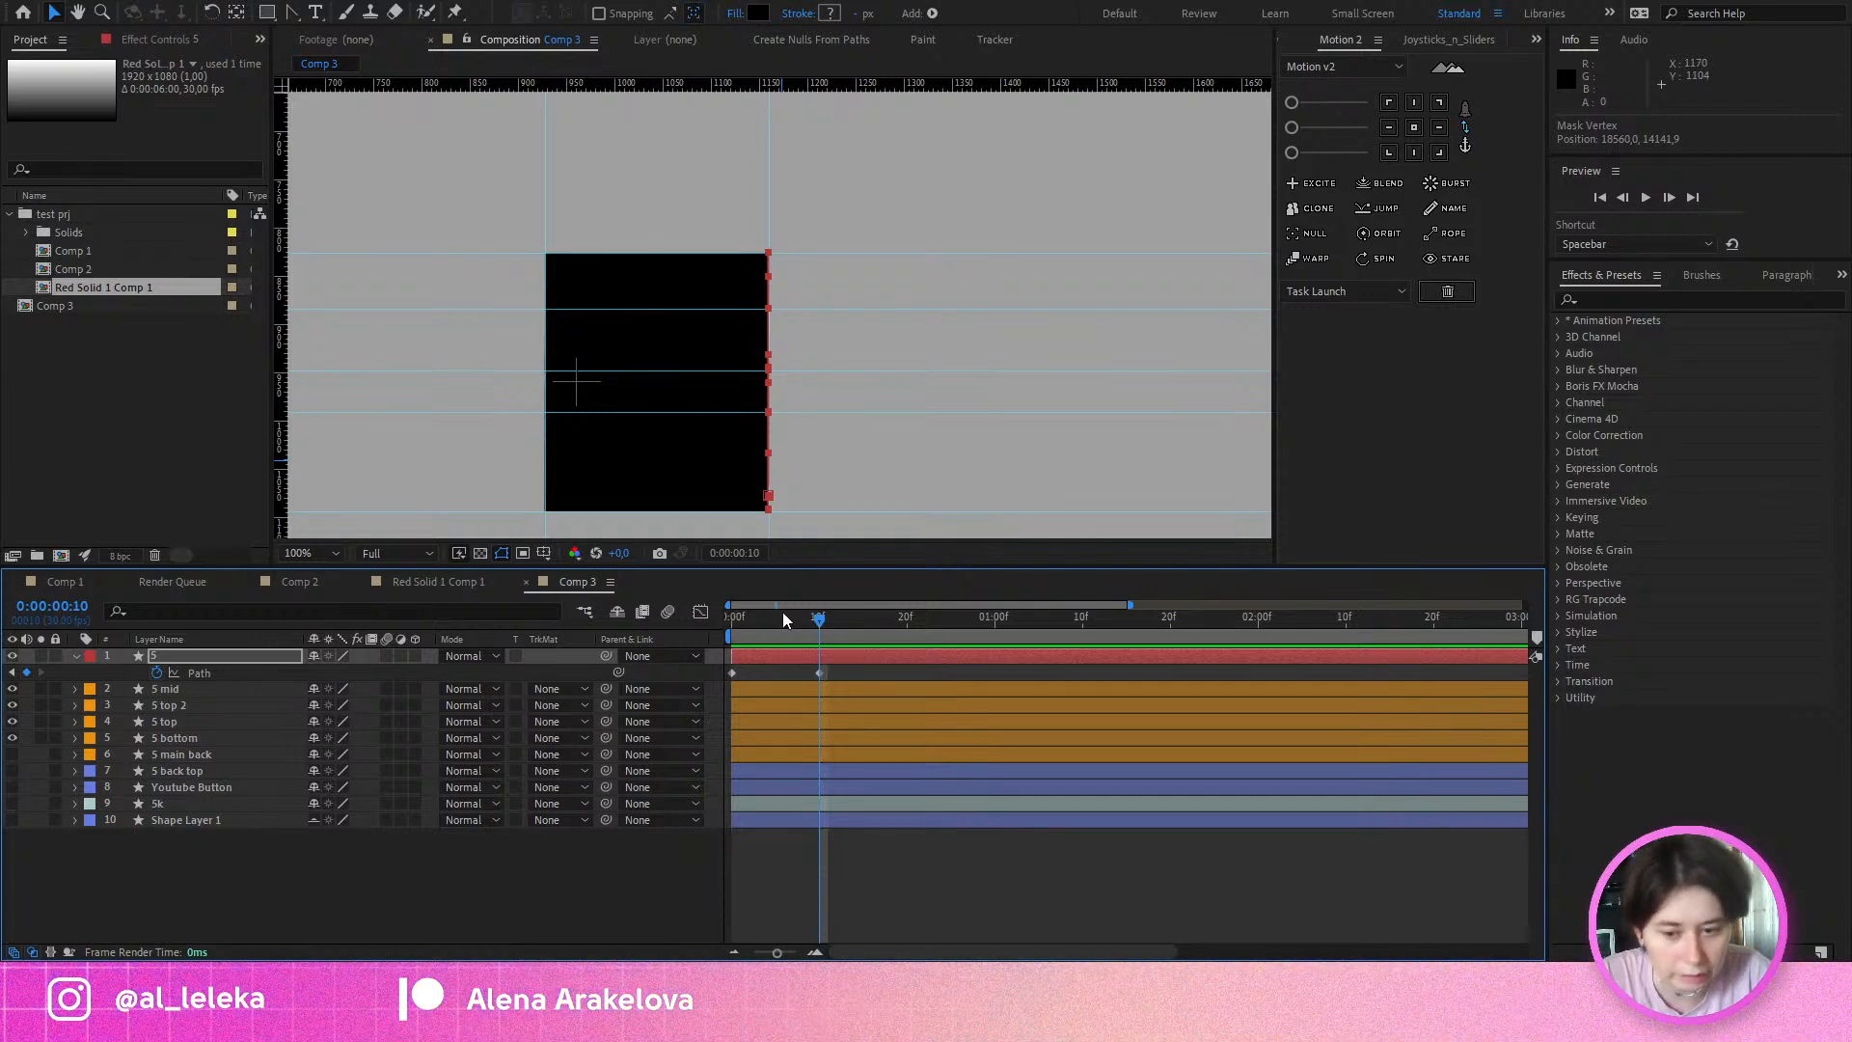
left_click_drag(816, 632, 710, 636)
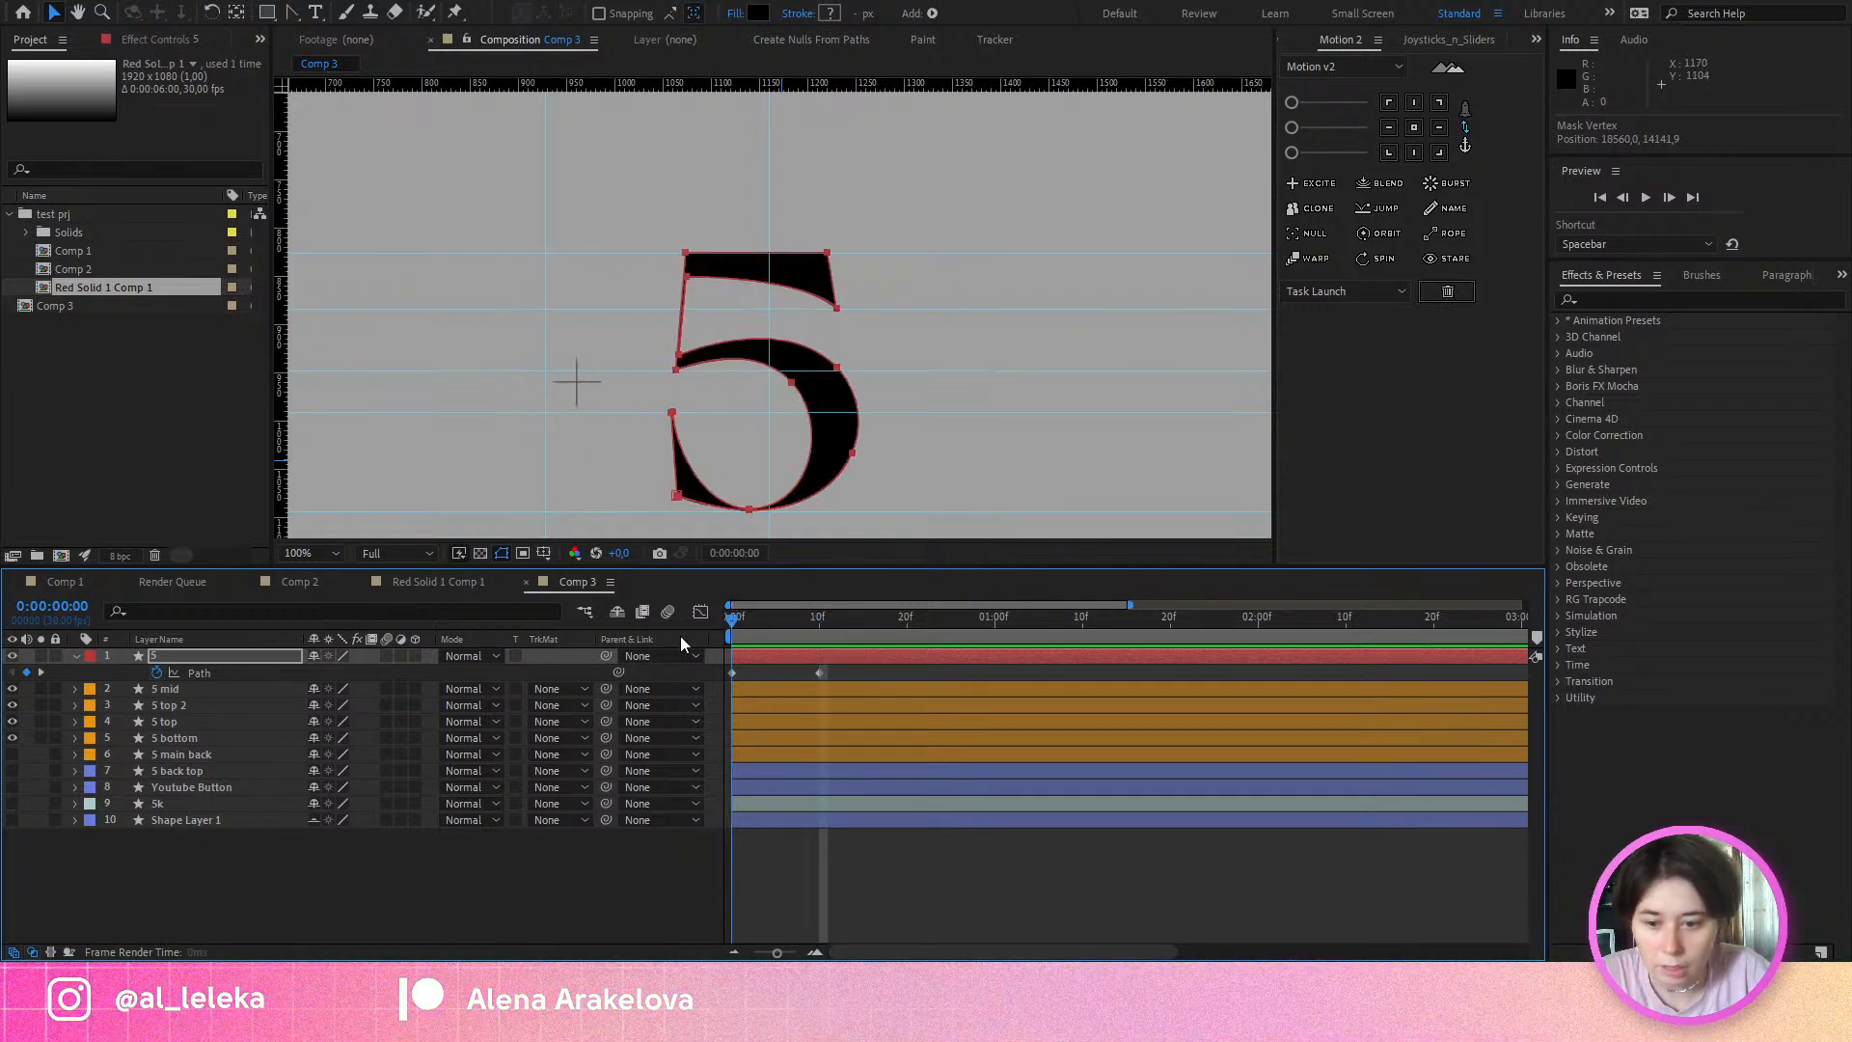
Step: Parent the 5 mid, 5 top 2, 5 top and 5 bottom layers to layer 5, and centre layer 5's anchor point
left_click(177, 689)
left_click(180, 739, "shift")
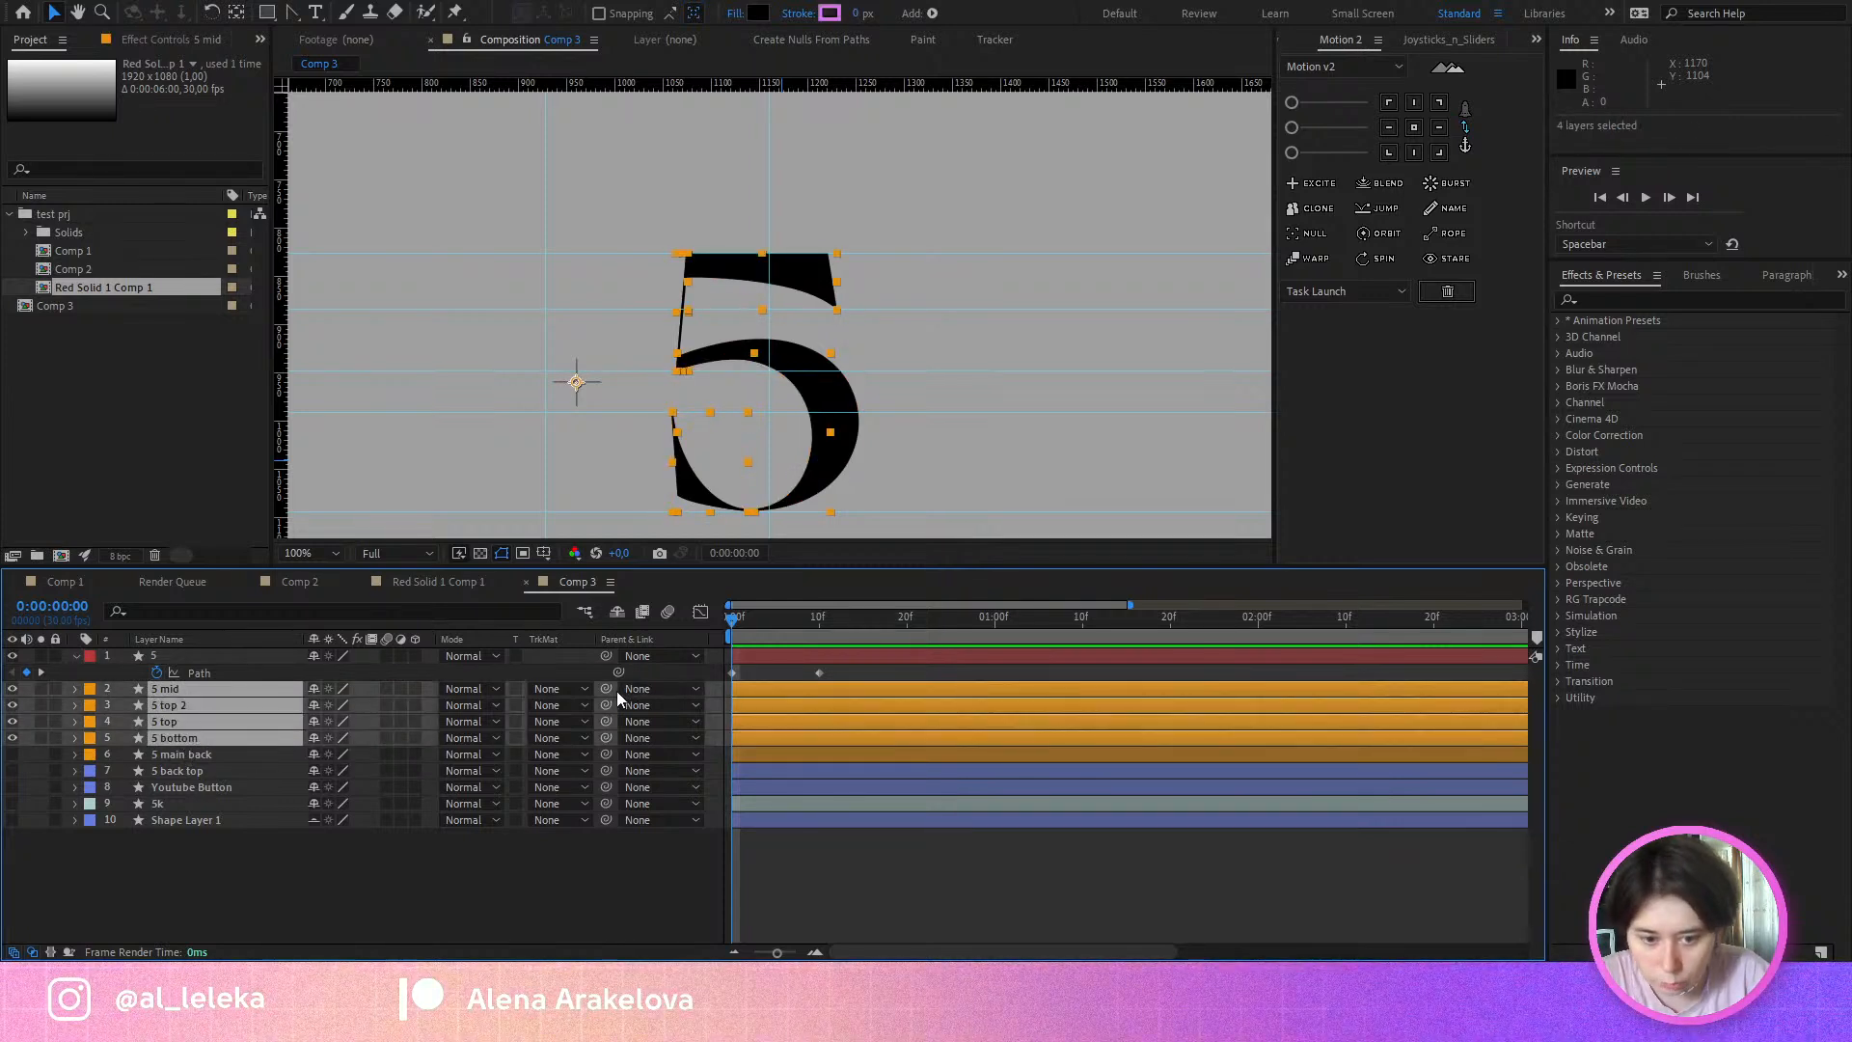
left_click_drag(617, 691, 189, 650)
left_click(189, 654)
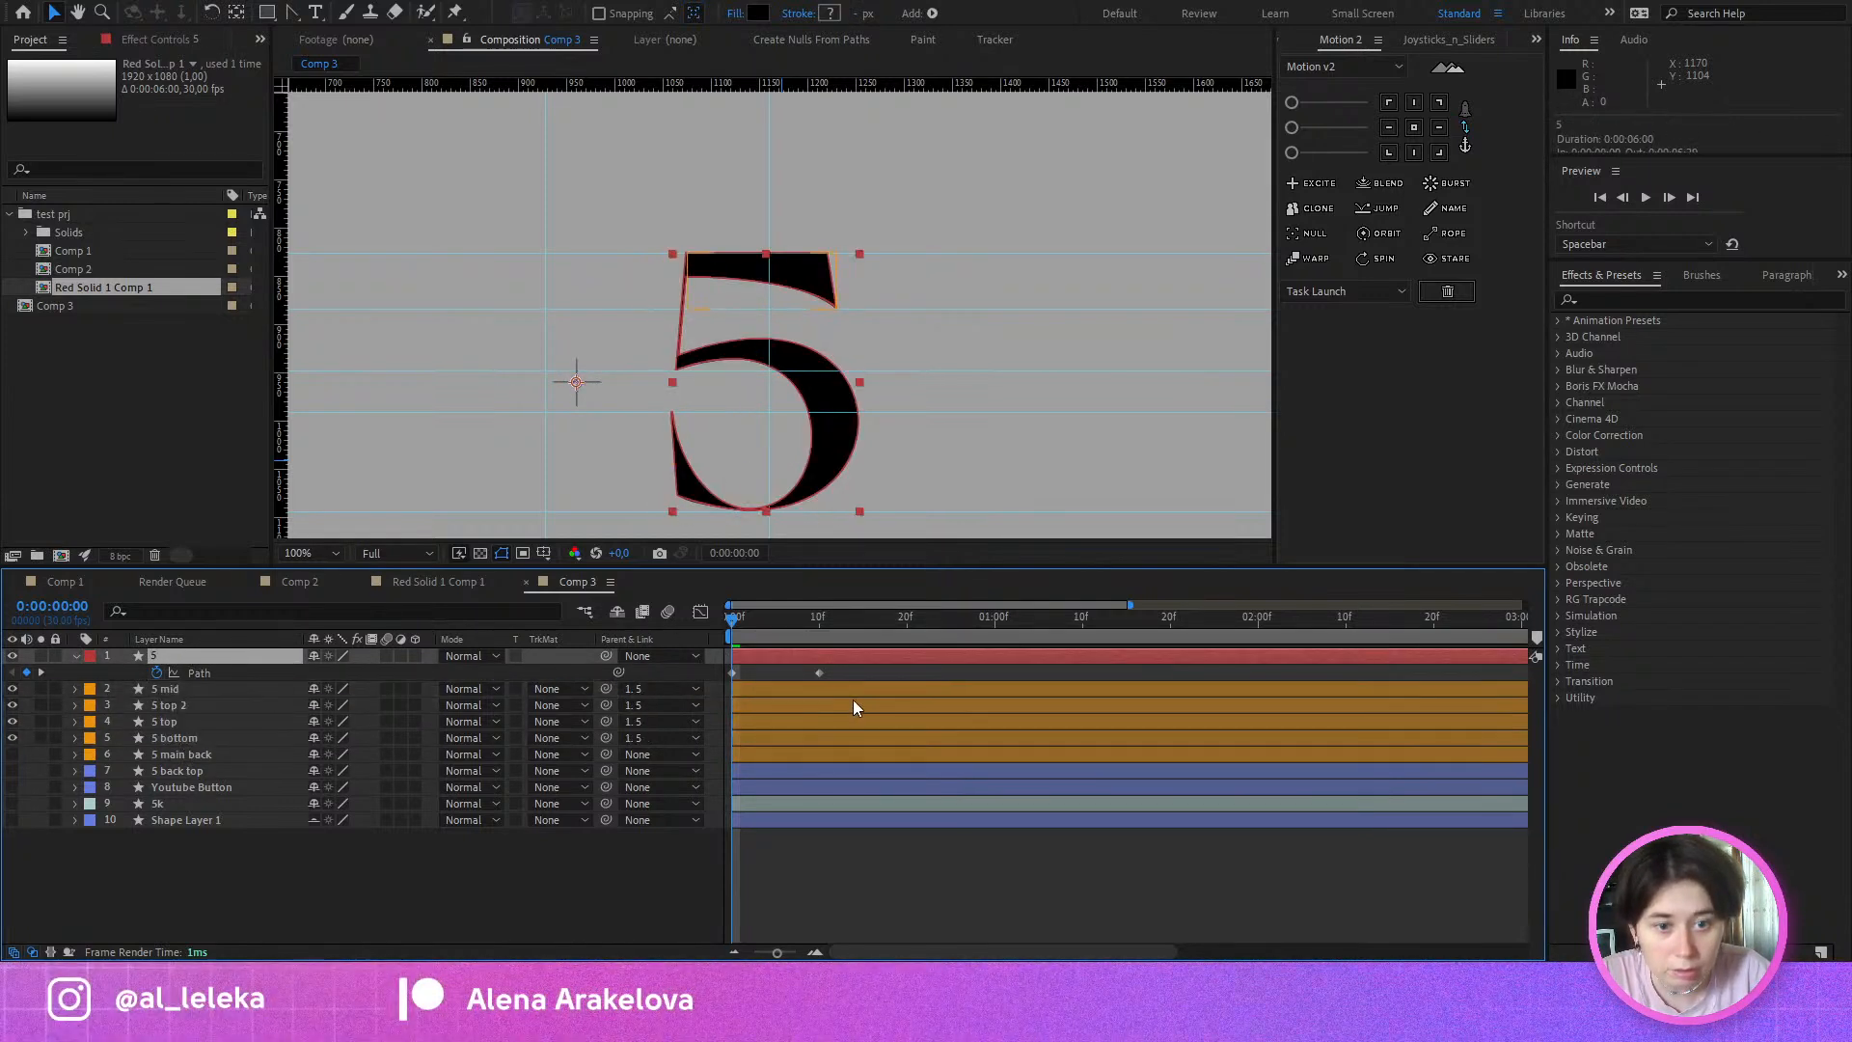
left_click(1421, 123)
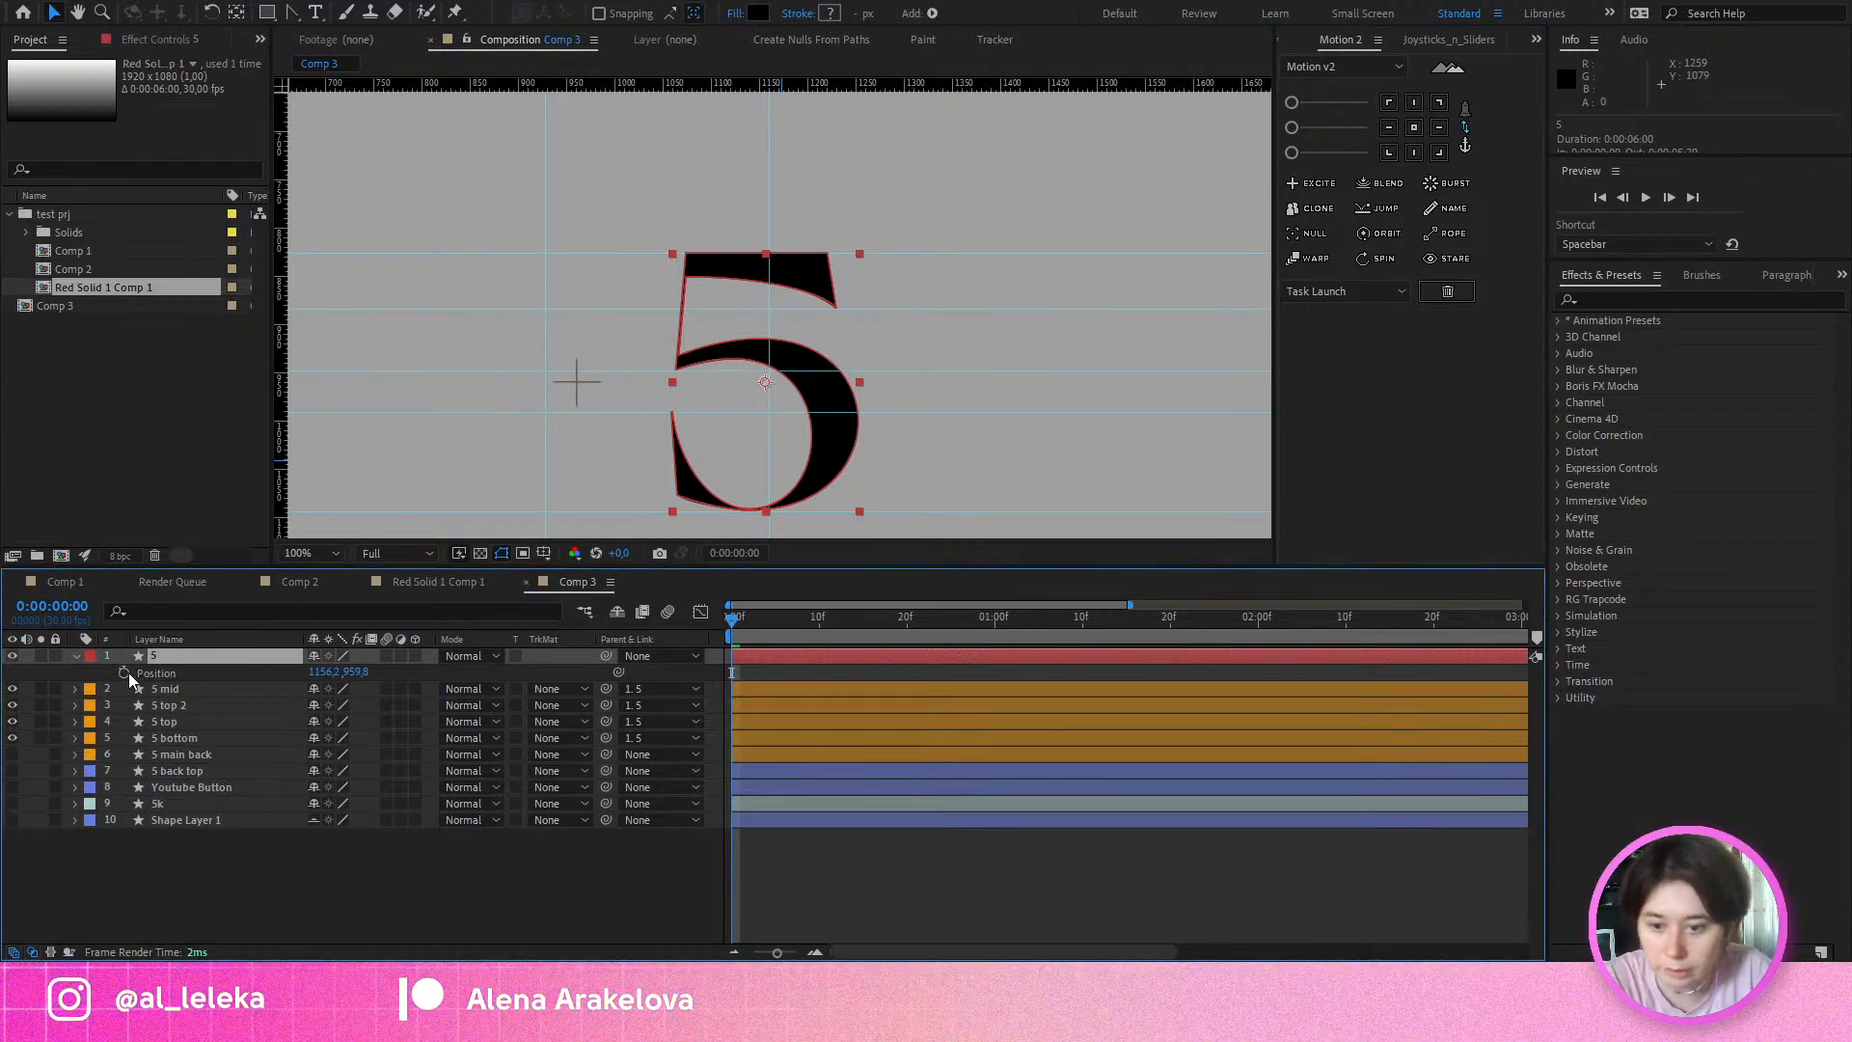
Step: Keyframe layer 5's Position at frame 0, and shift it horizontally at frame 10 to about 1273.2, 959.7
key("p")
left_click(123, 672)
left_click(818, 625)
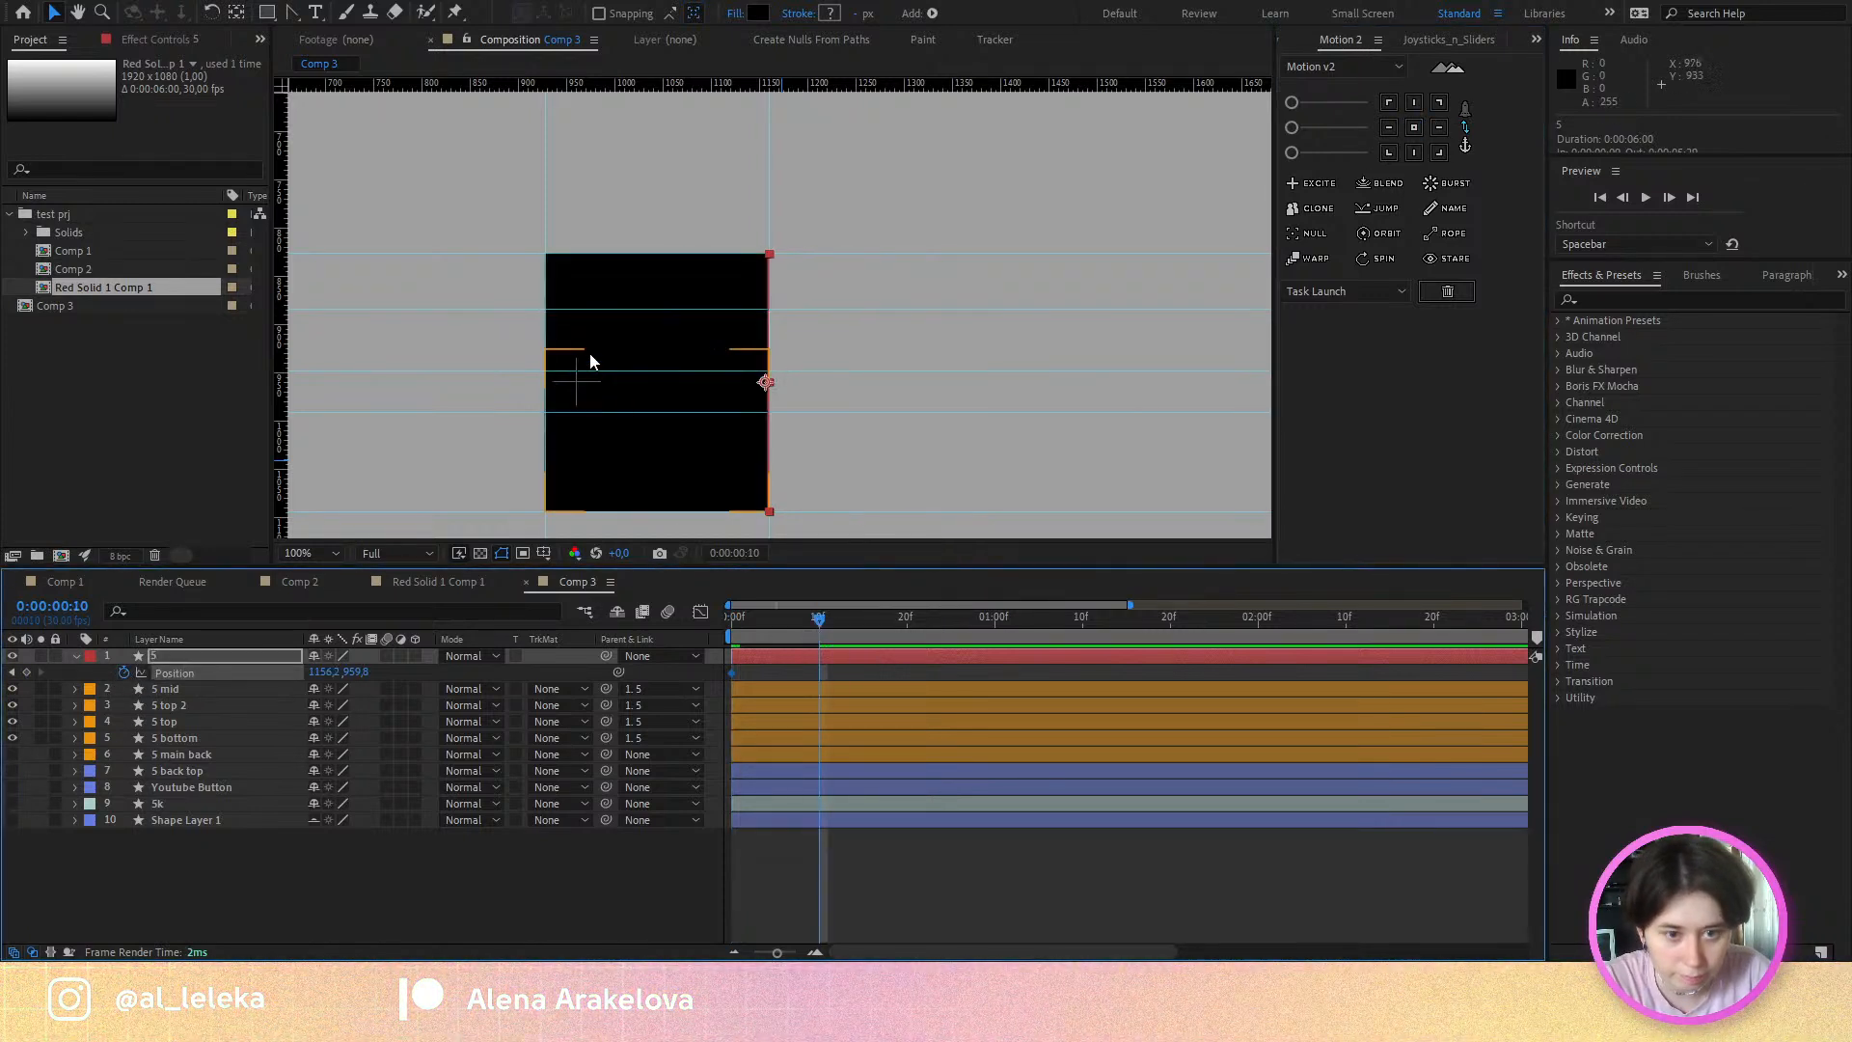
left_click_drag(760, 381, 878, 399)
Step: Fine-tune layer 5's frame 10 position to 1271.7, 959.7 to line up the block's centre with the vertical guide
left_click(818, 281)
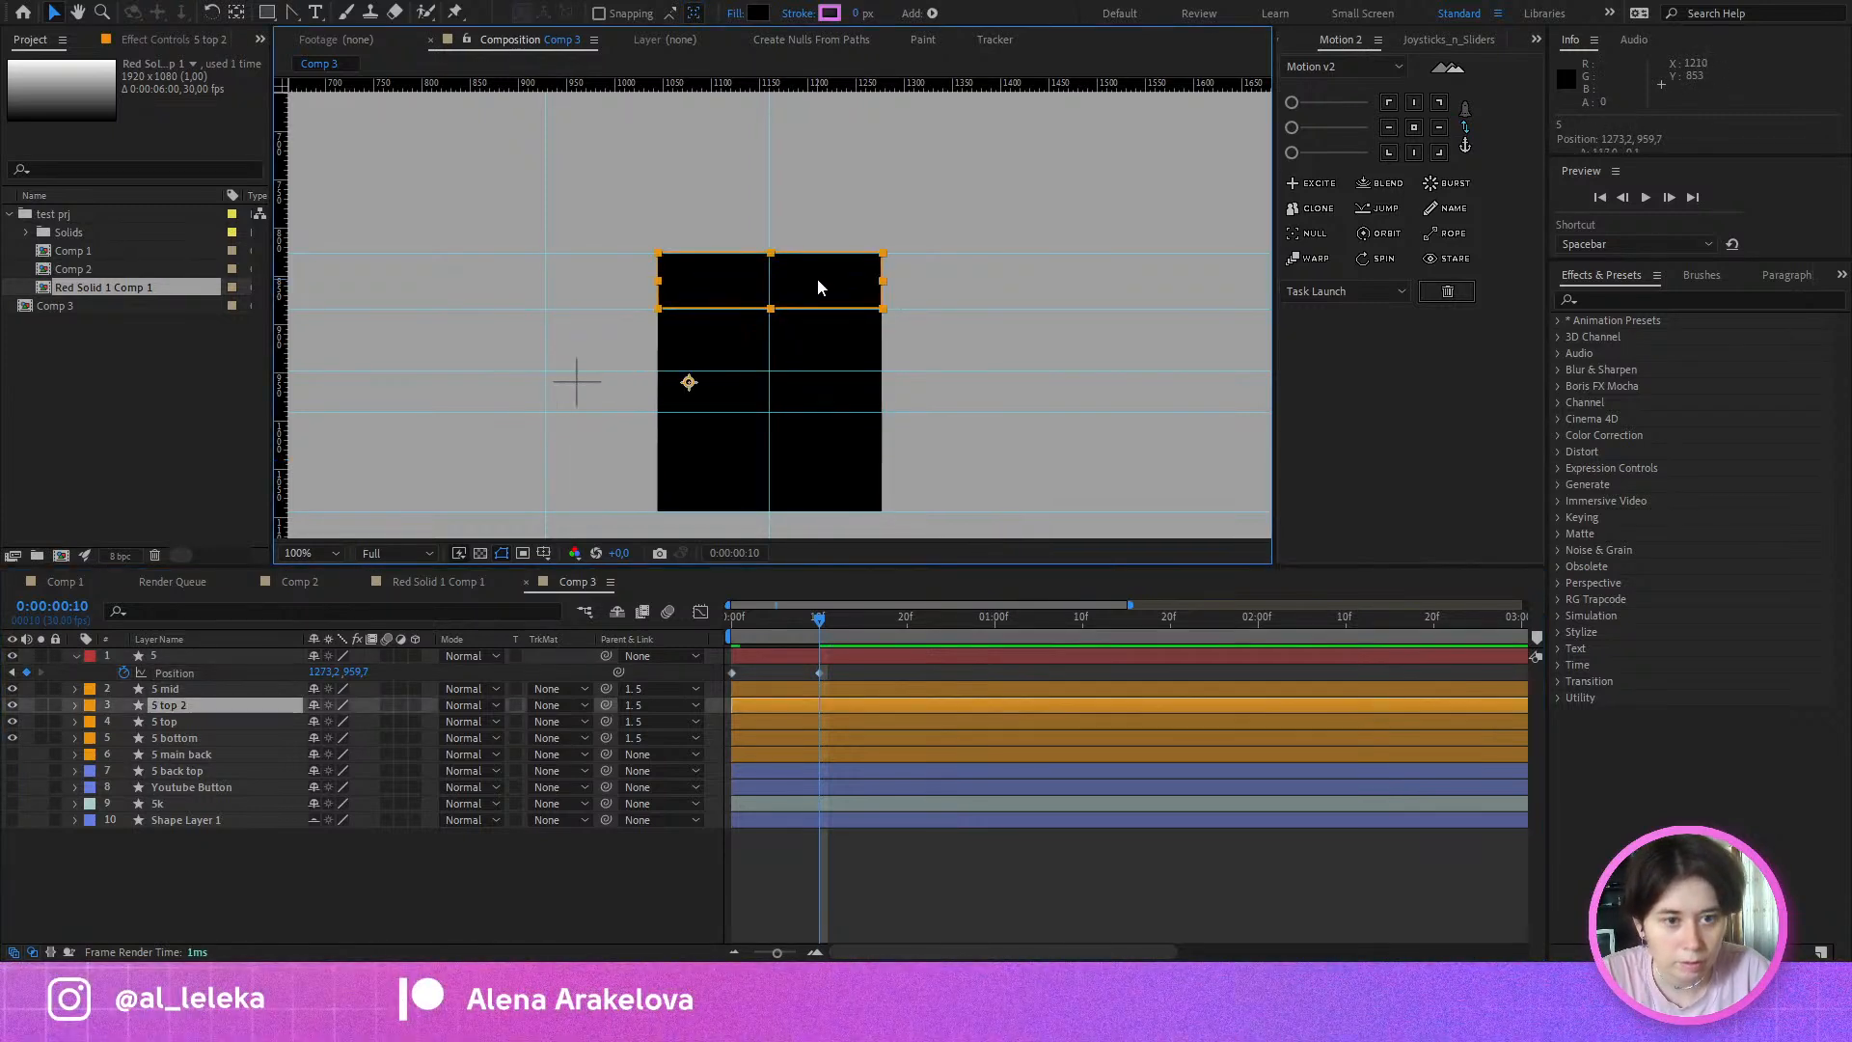
scroll(785, 281, "up", 4)
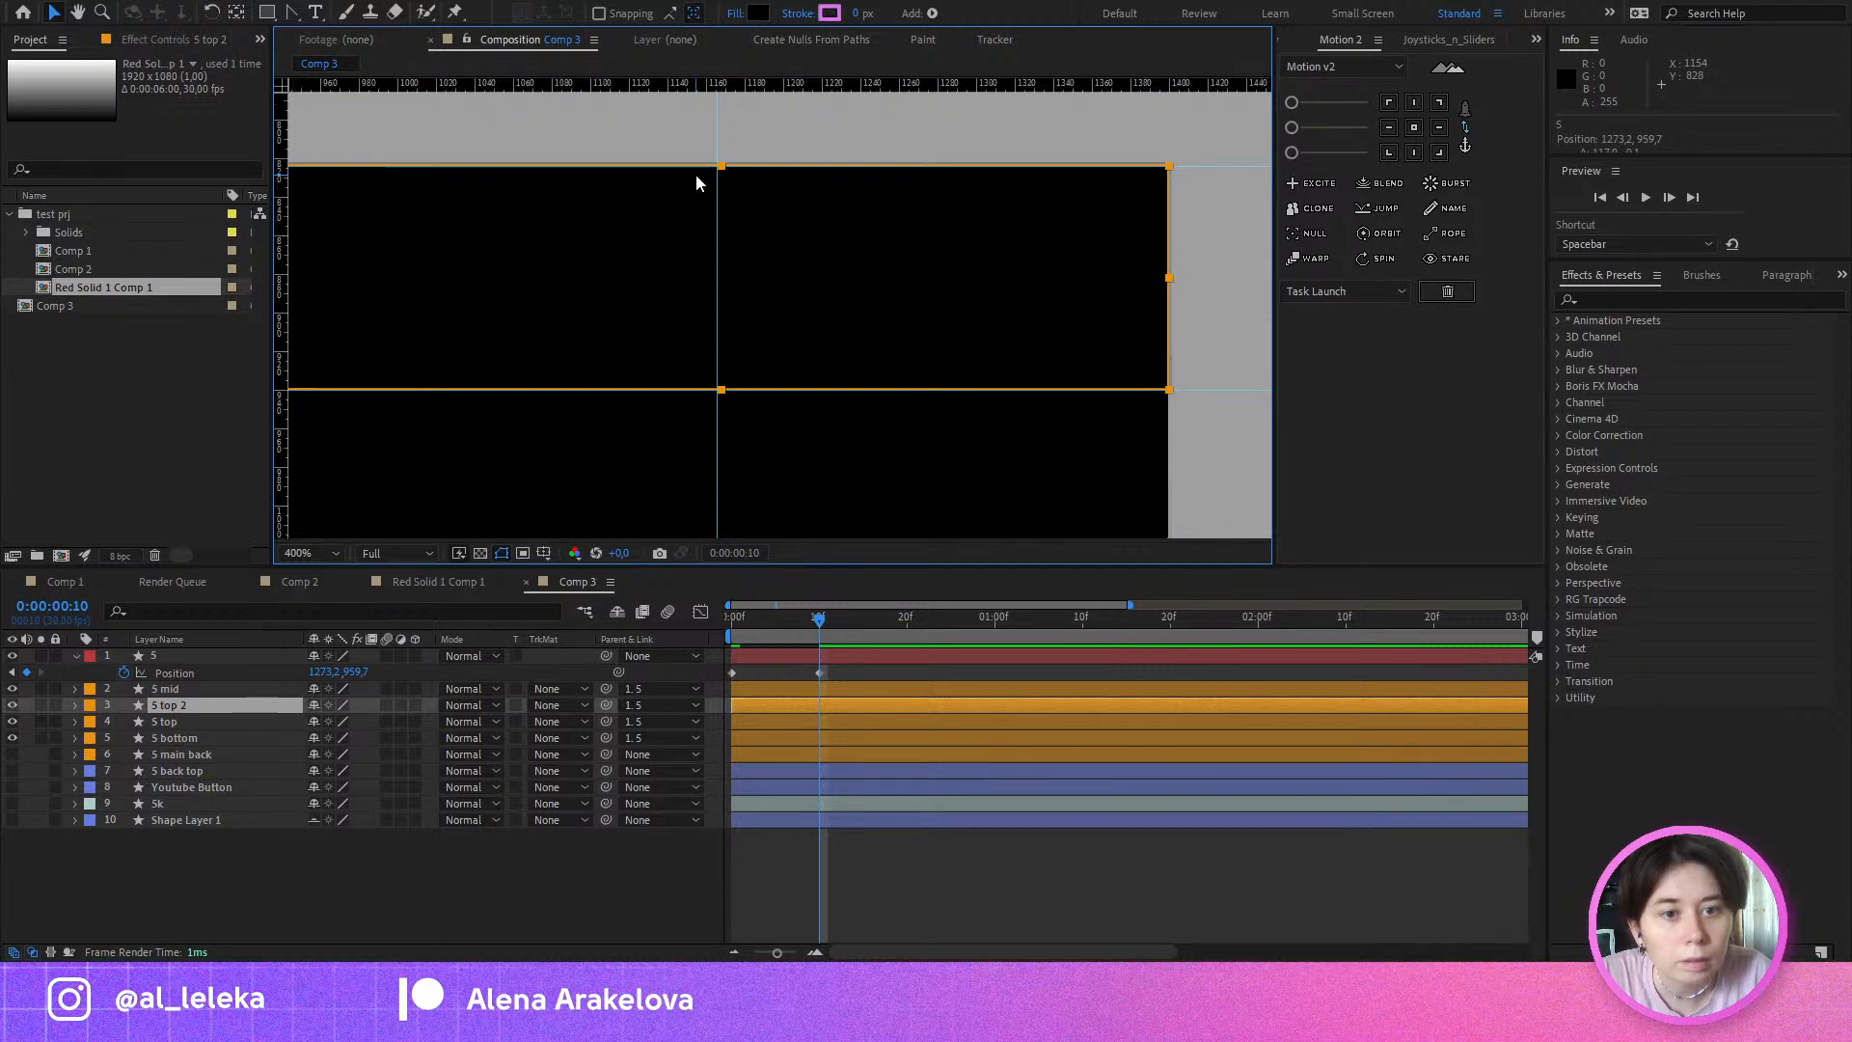
scroll(697, 174, "down", 2)
left_click(159, 654)
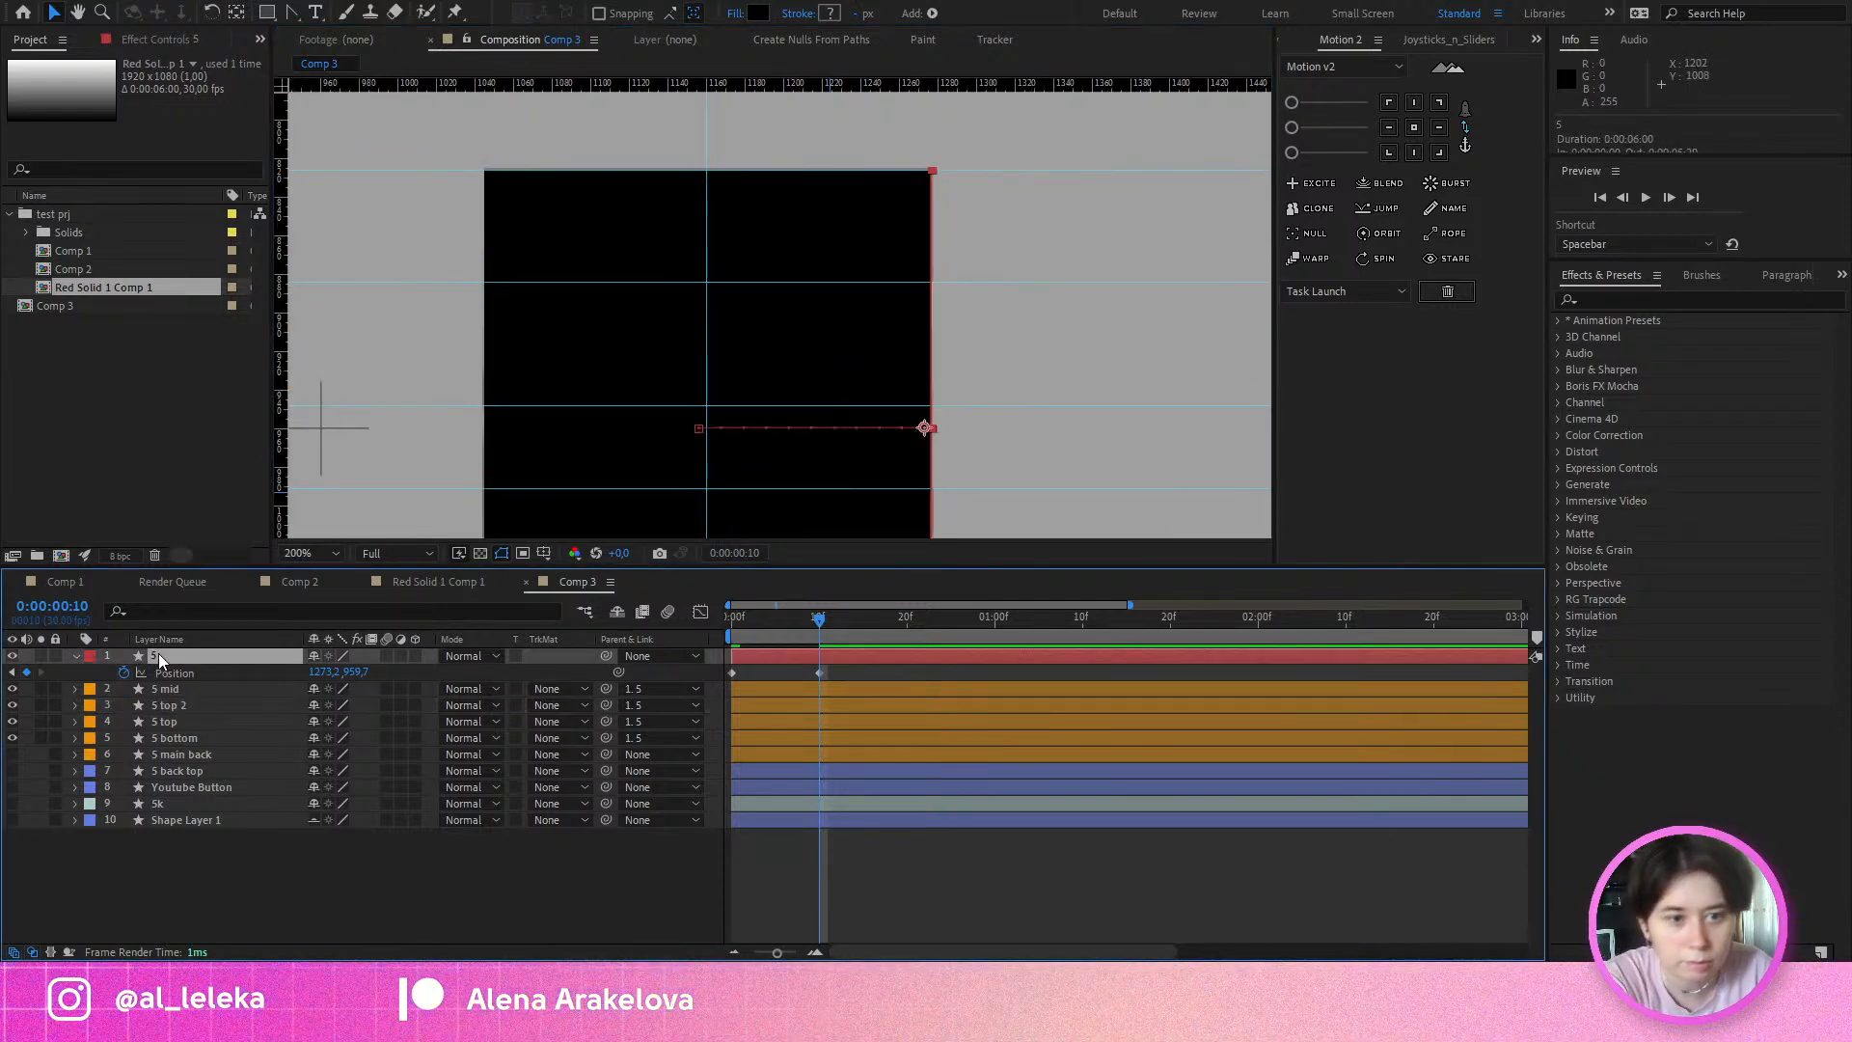
key("Return")
left_click(650, 210)
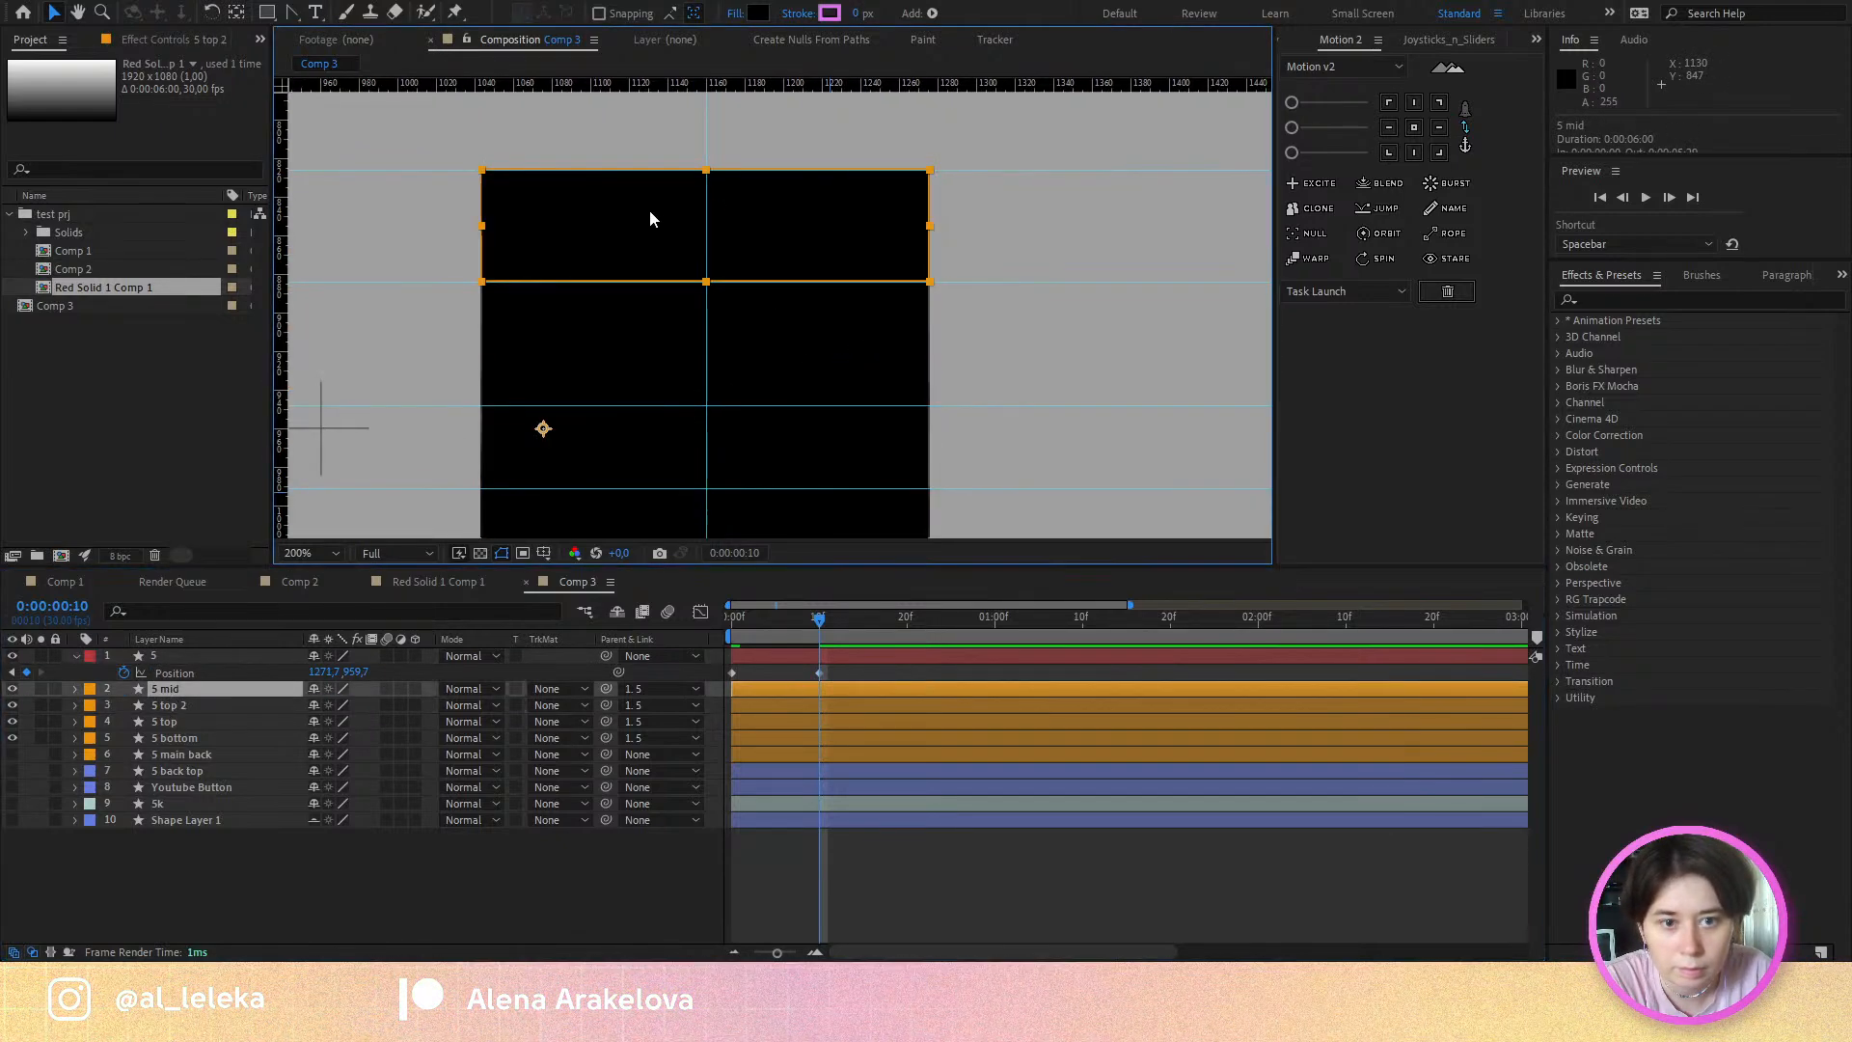
scroll(703, 174, "up", 3)
left_click_drag(703, 172, 835, 422)
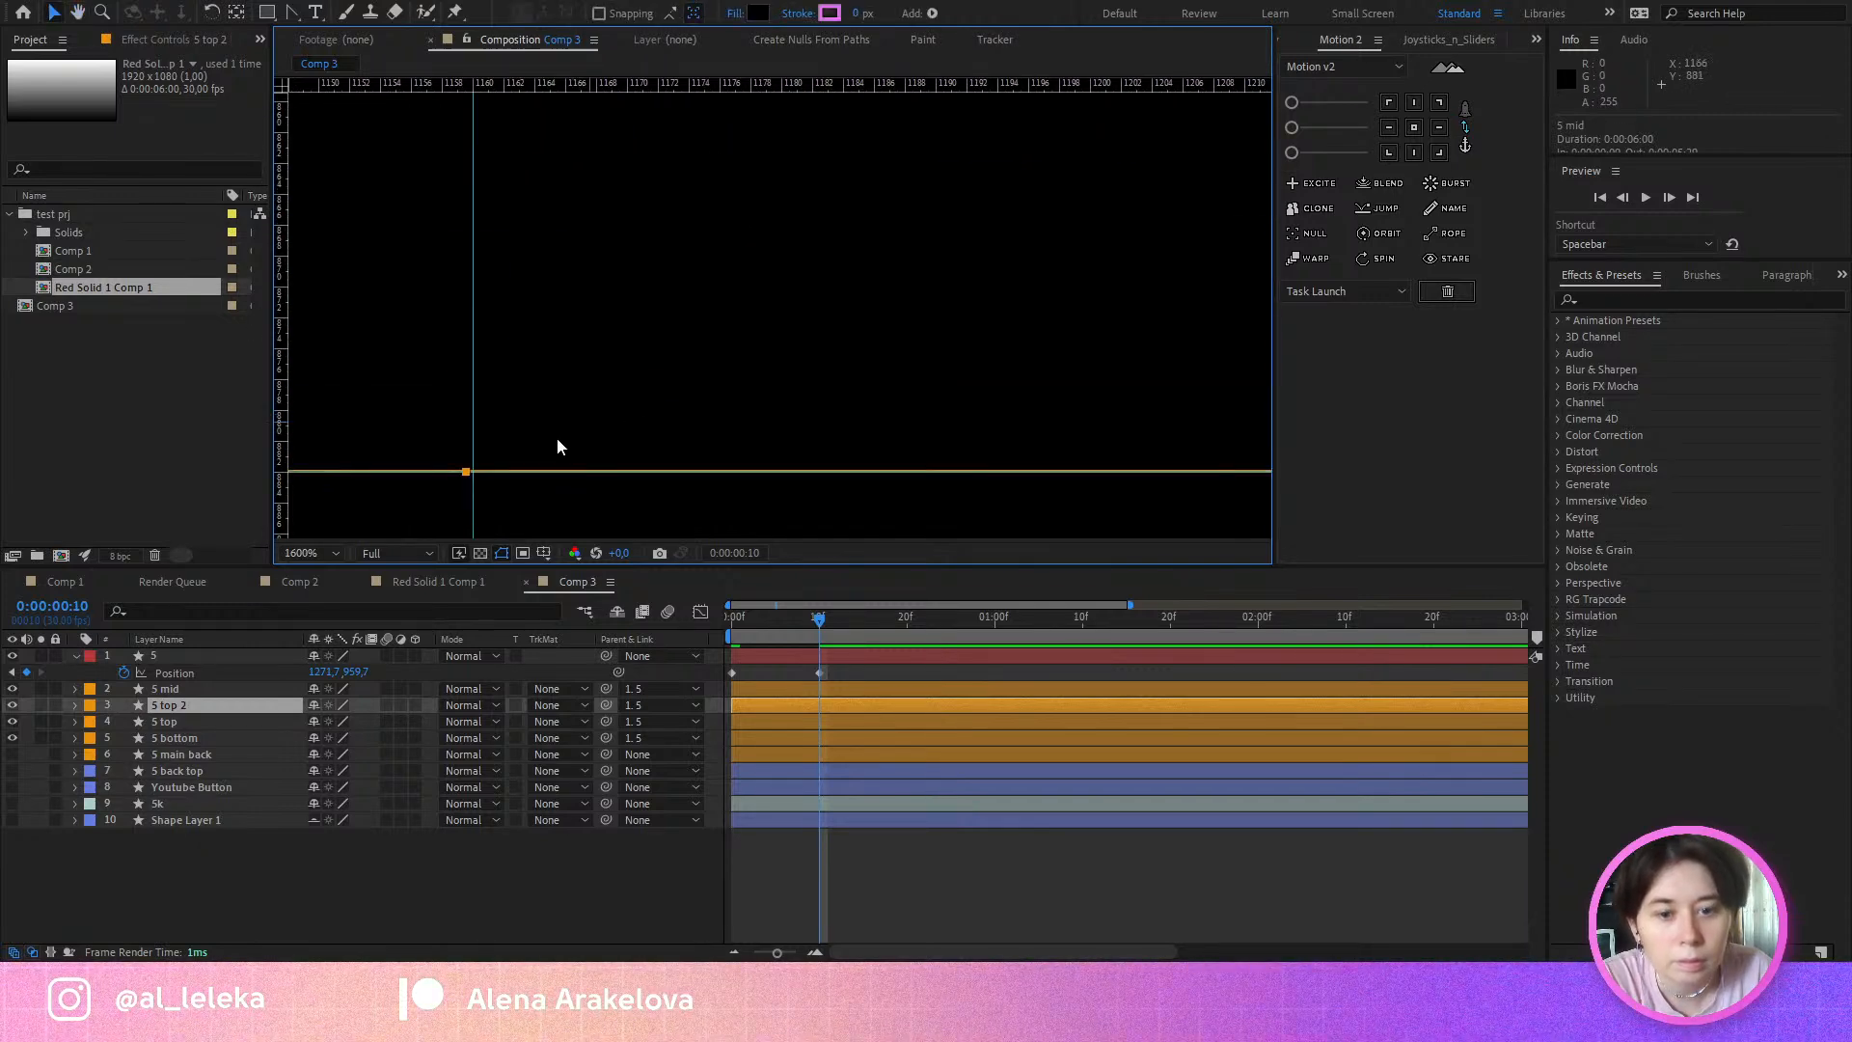
scroll(567, 397, "down", 6)
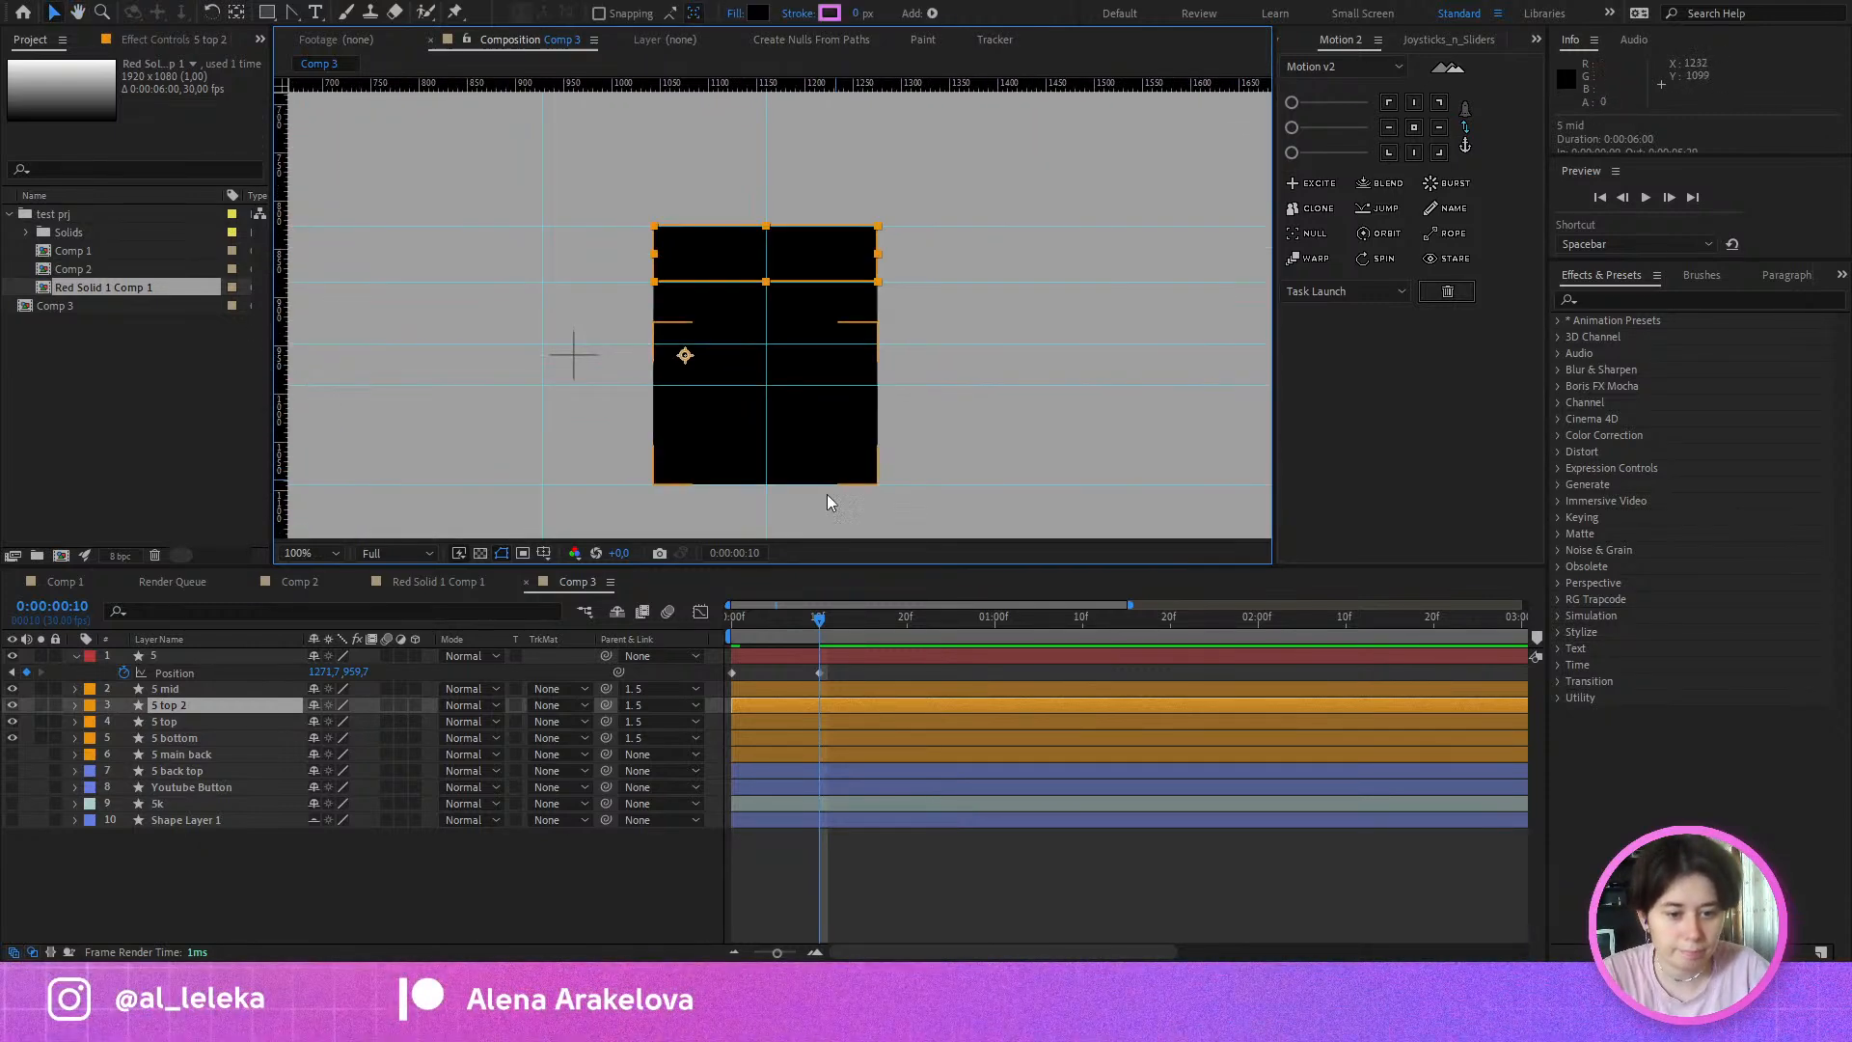
Step: Preview the 5 morphing into the rectangle while it shifts sideways between frames 0 and 10
key("space")
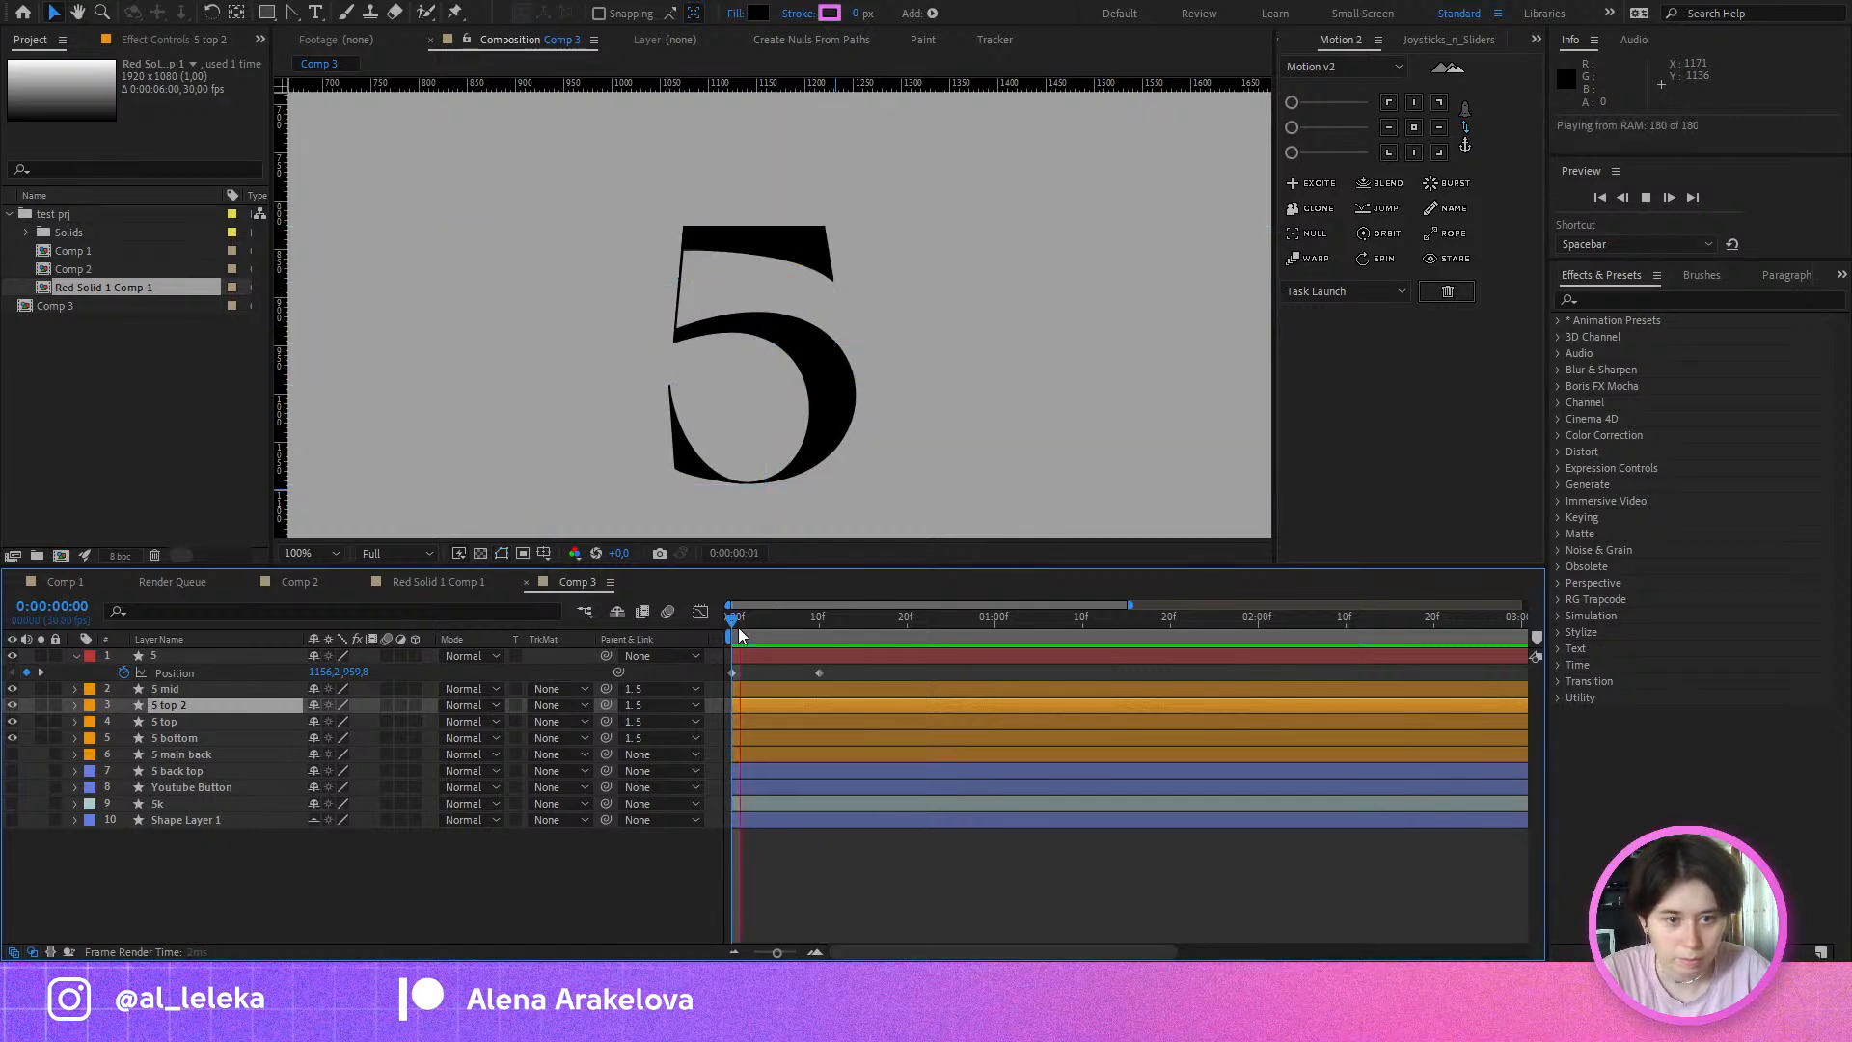
left_click_drag(738, 618, 793, 631)
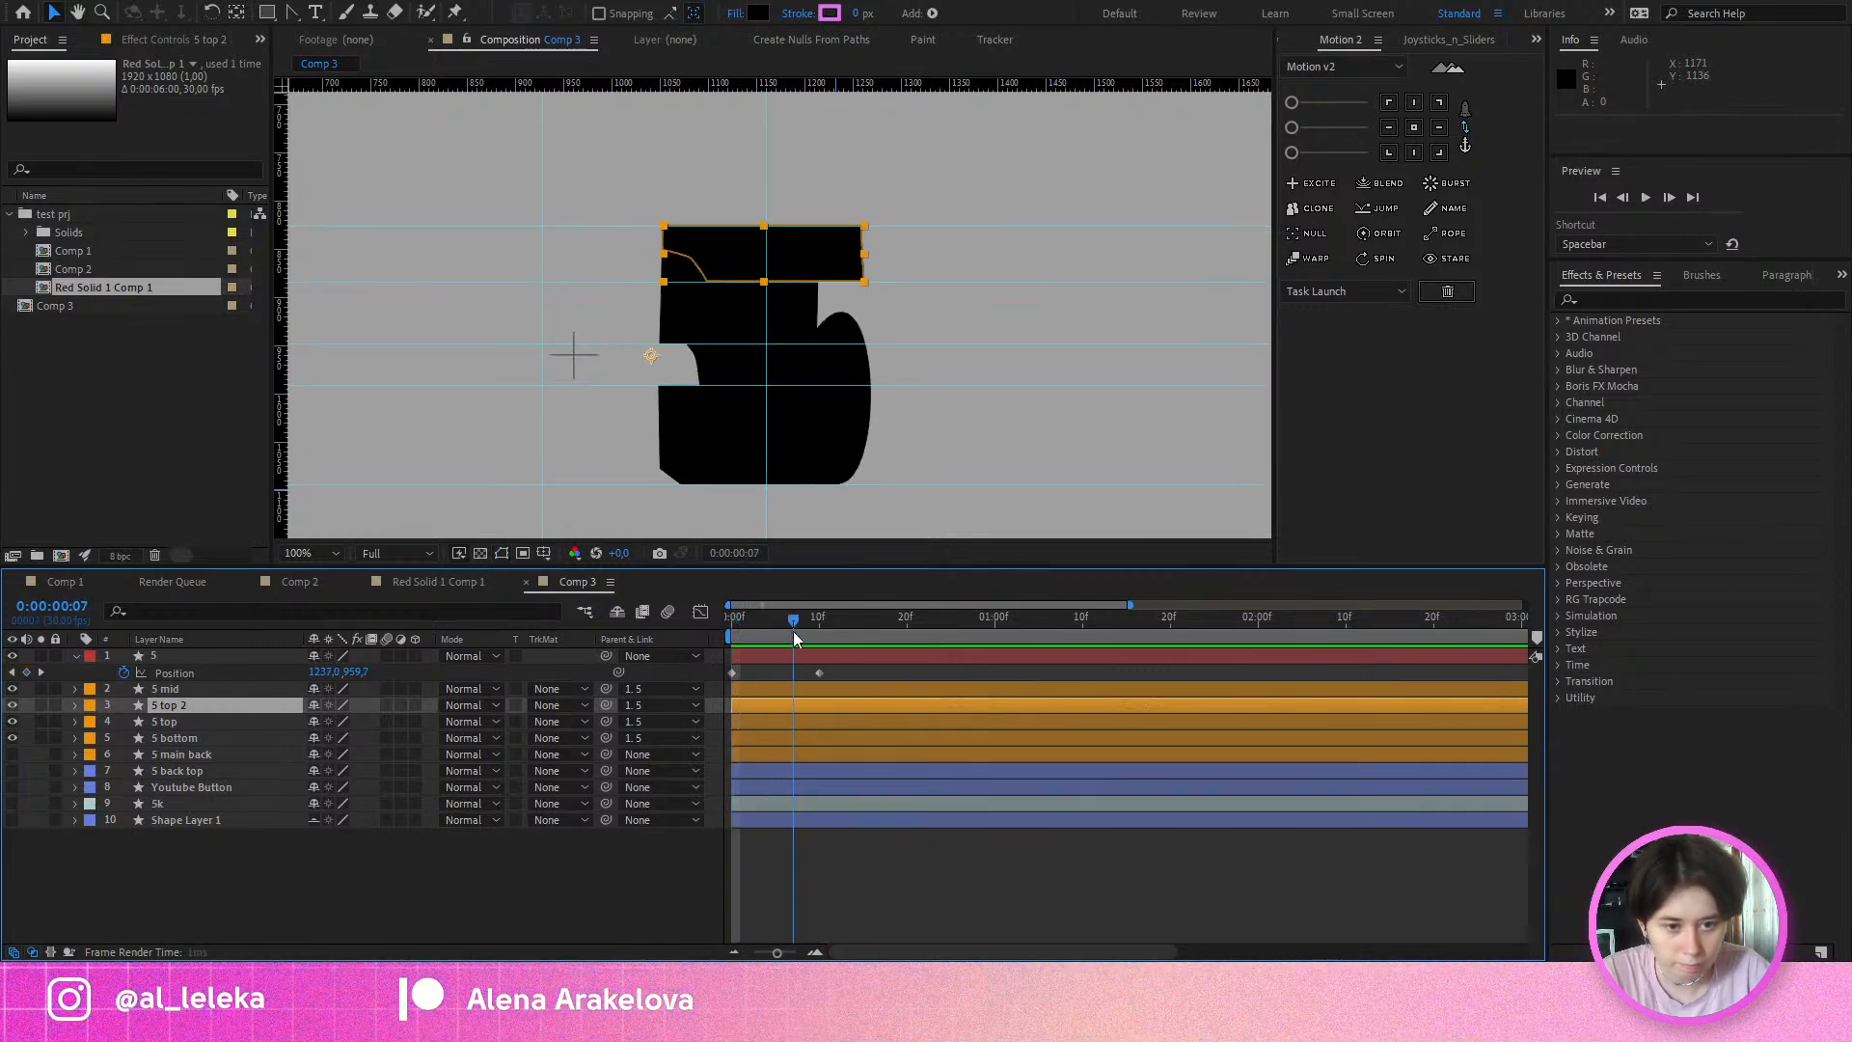
key("space")
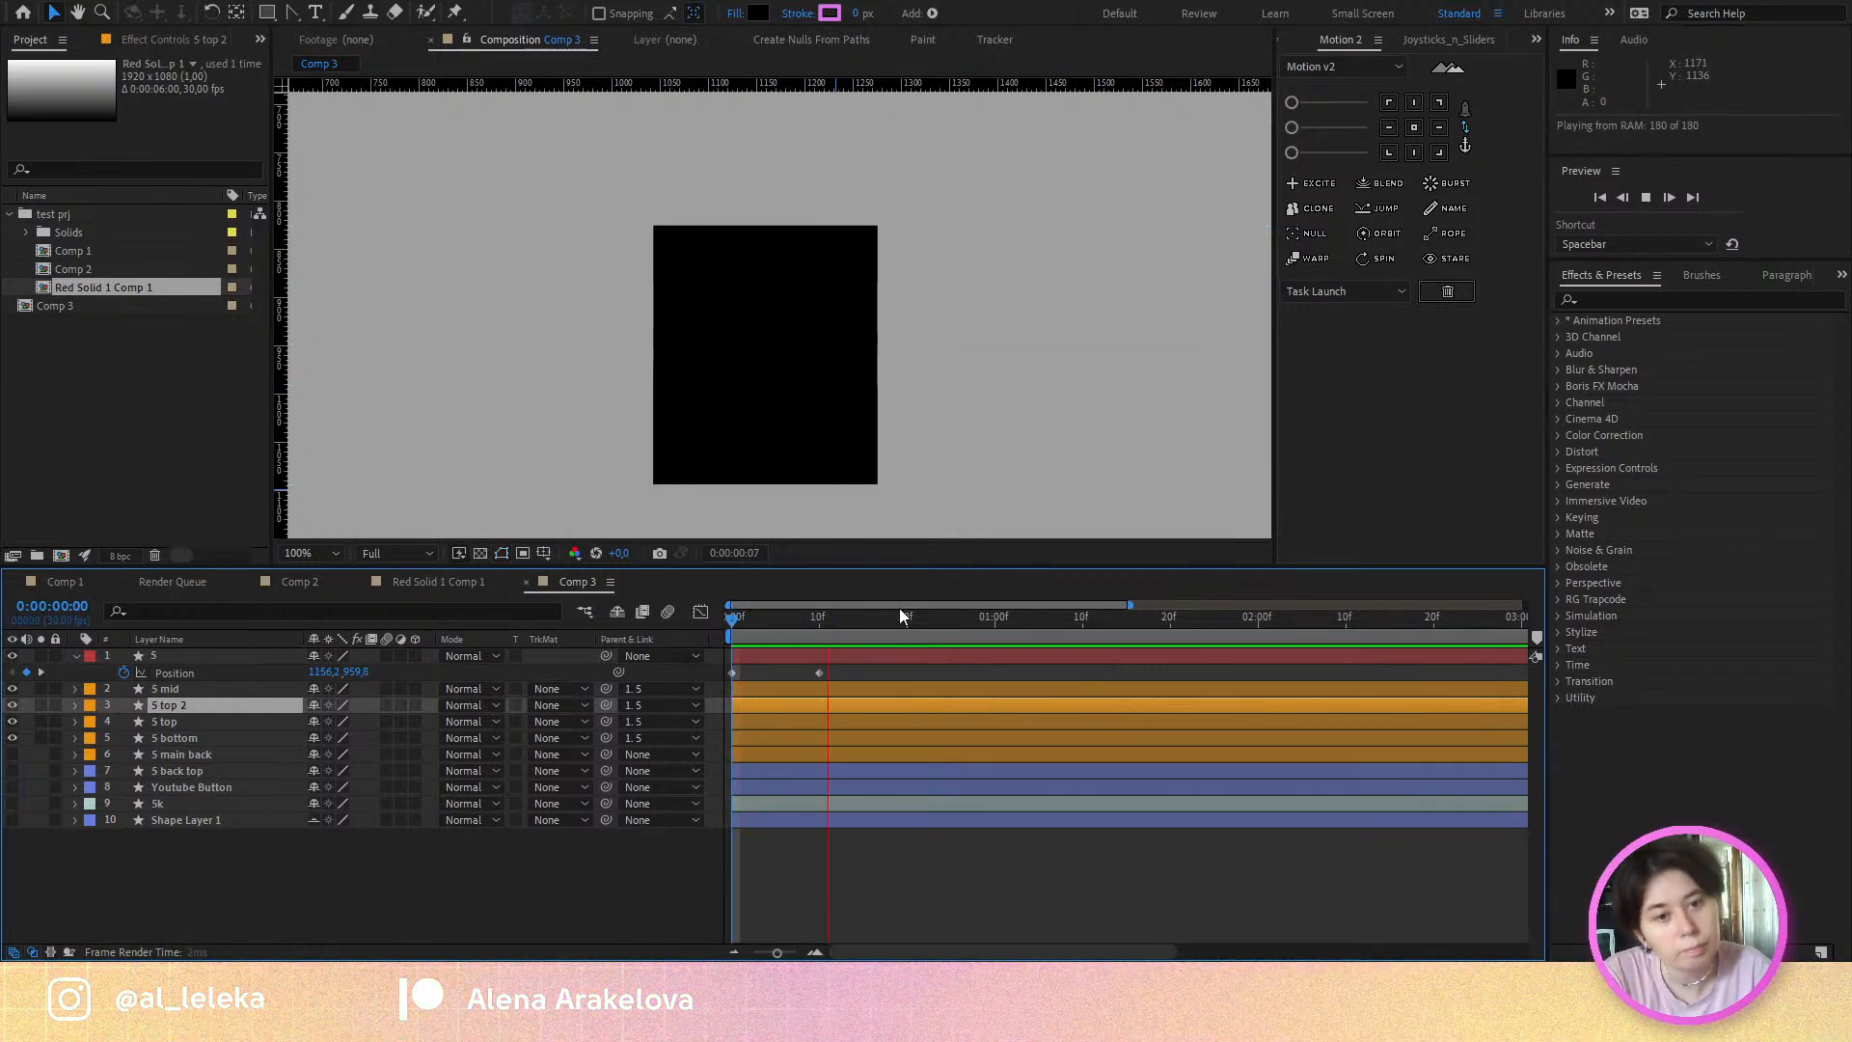
scroll(779, 369, "down", 2)
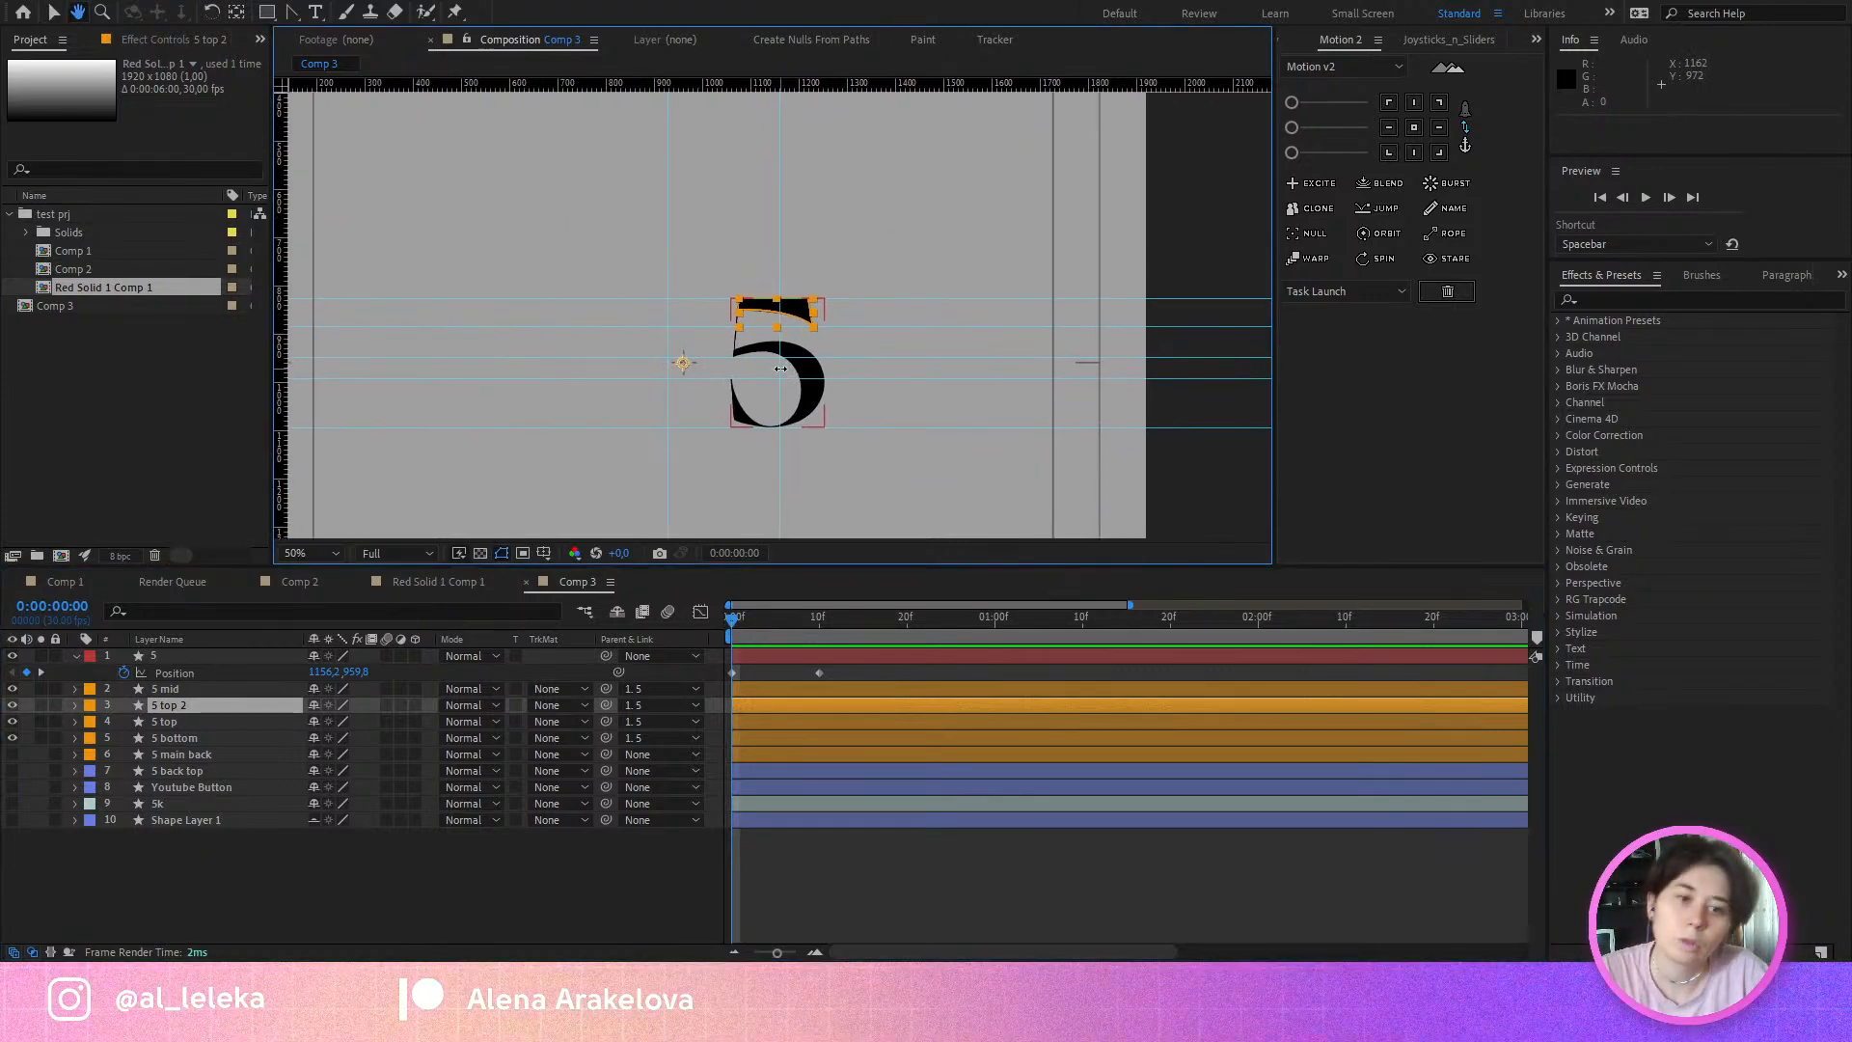
mouse_move(749, 623)
left_mouse_down()
mouse_move(819, 631)
mouse_move(720, 671)
mouse_move(750, 623)
mouse_move(771, 629)
left_mouse_up()
key("space")
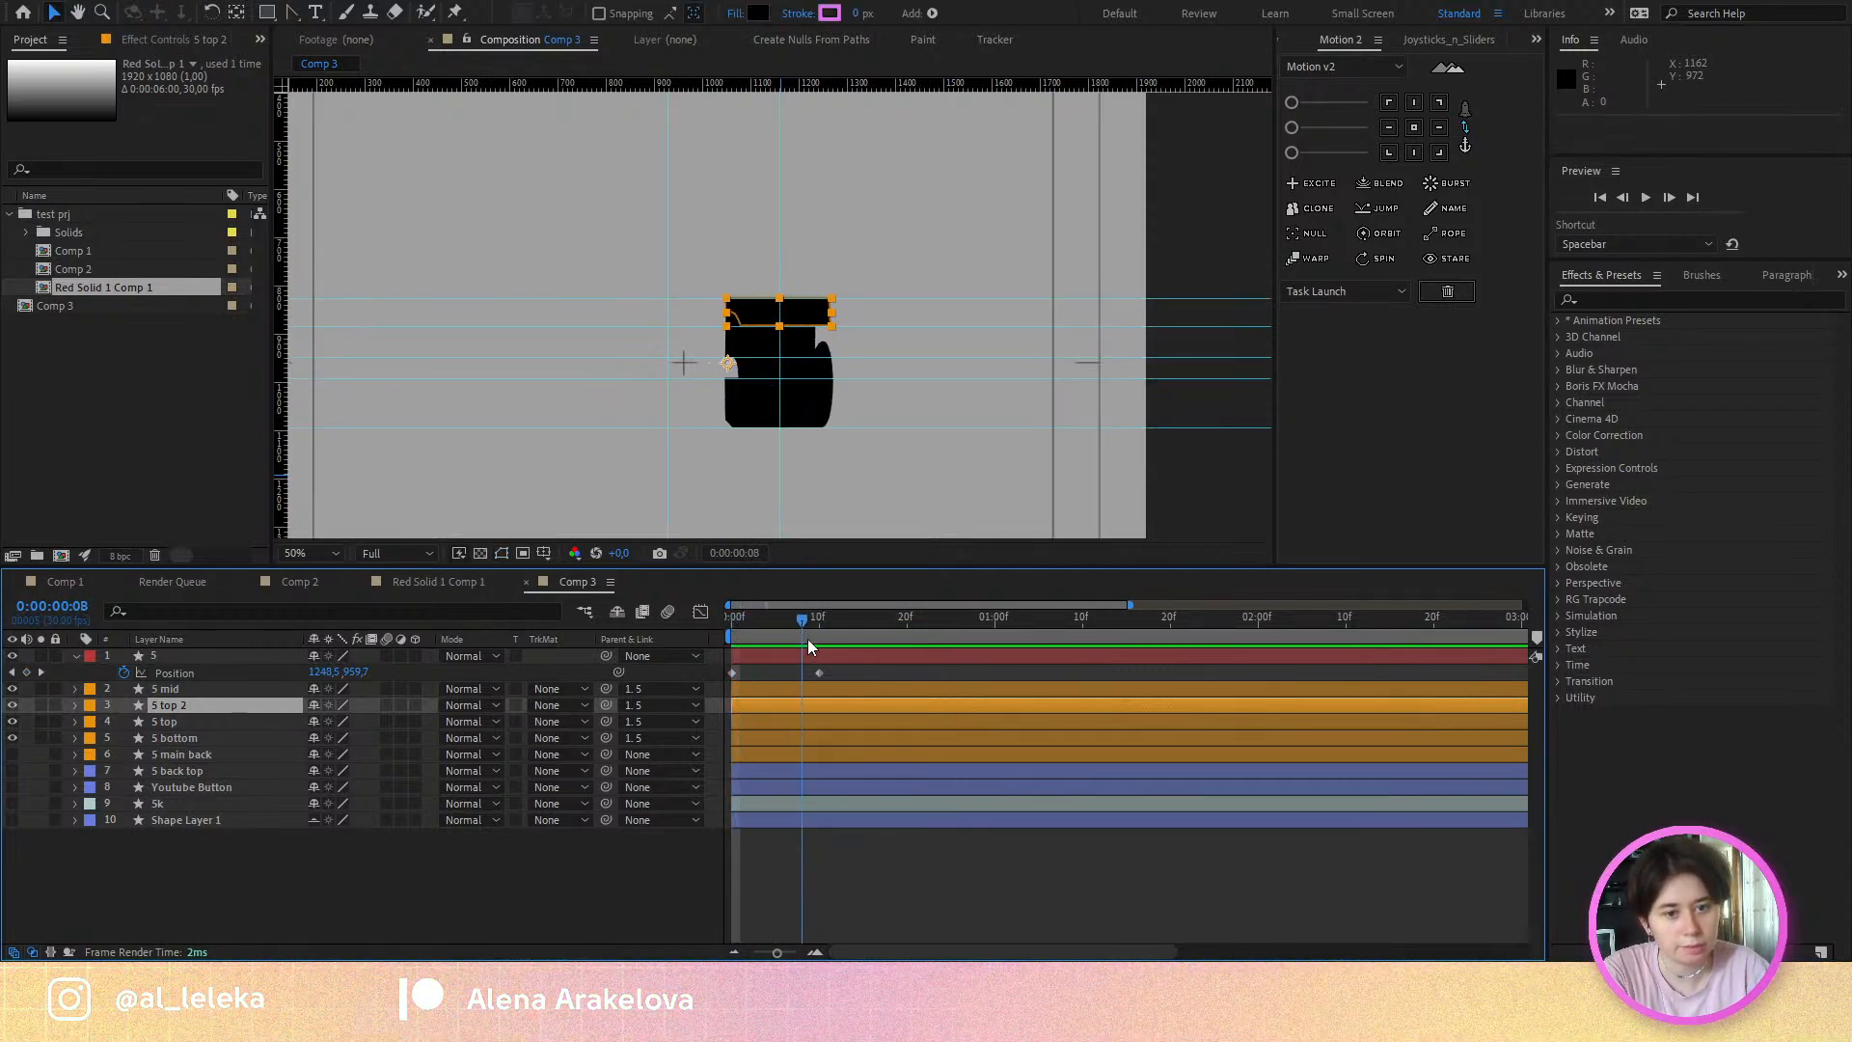
Step: Undo the last position nudges and remove the Position animation from layer 5, restoring its frame 0 position
key("ctrl+z")
key("ctrl+z")
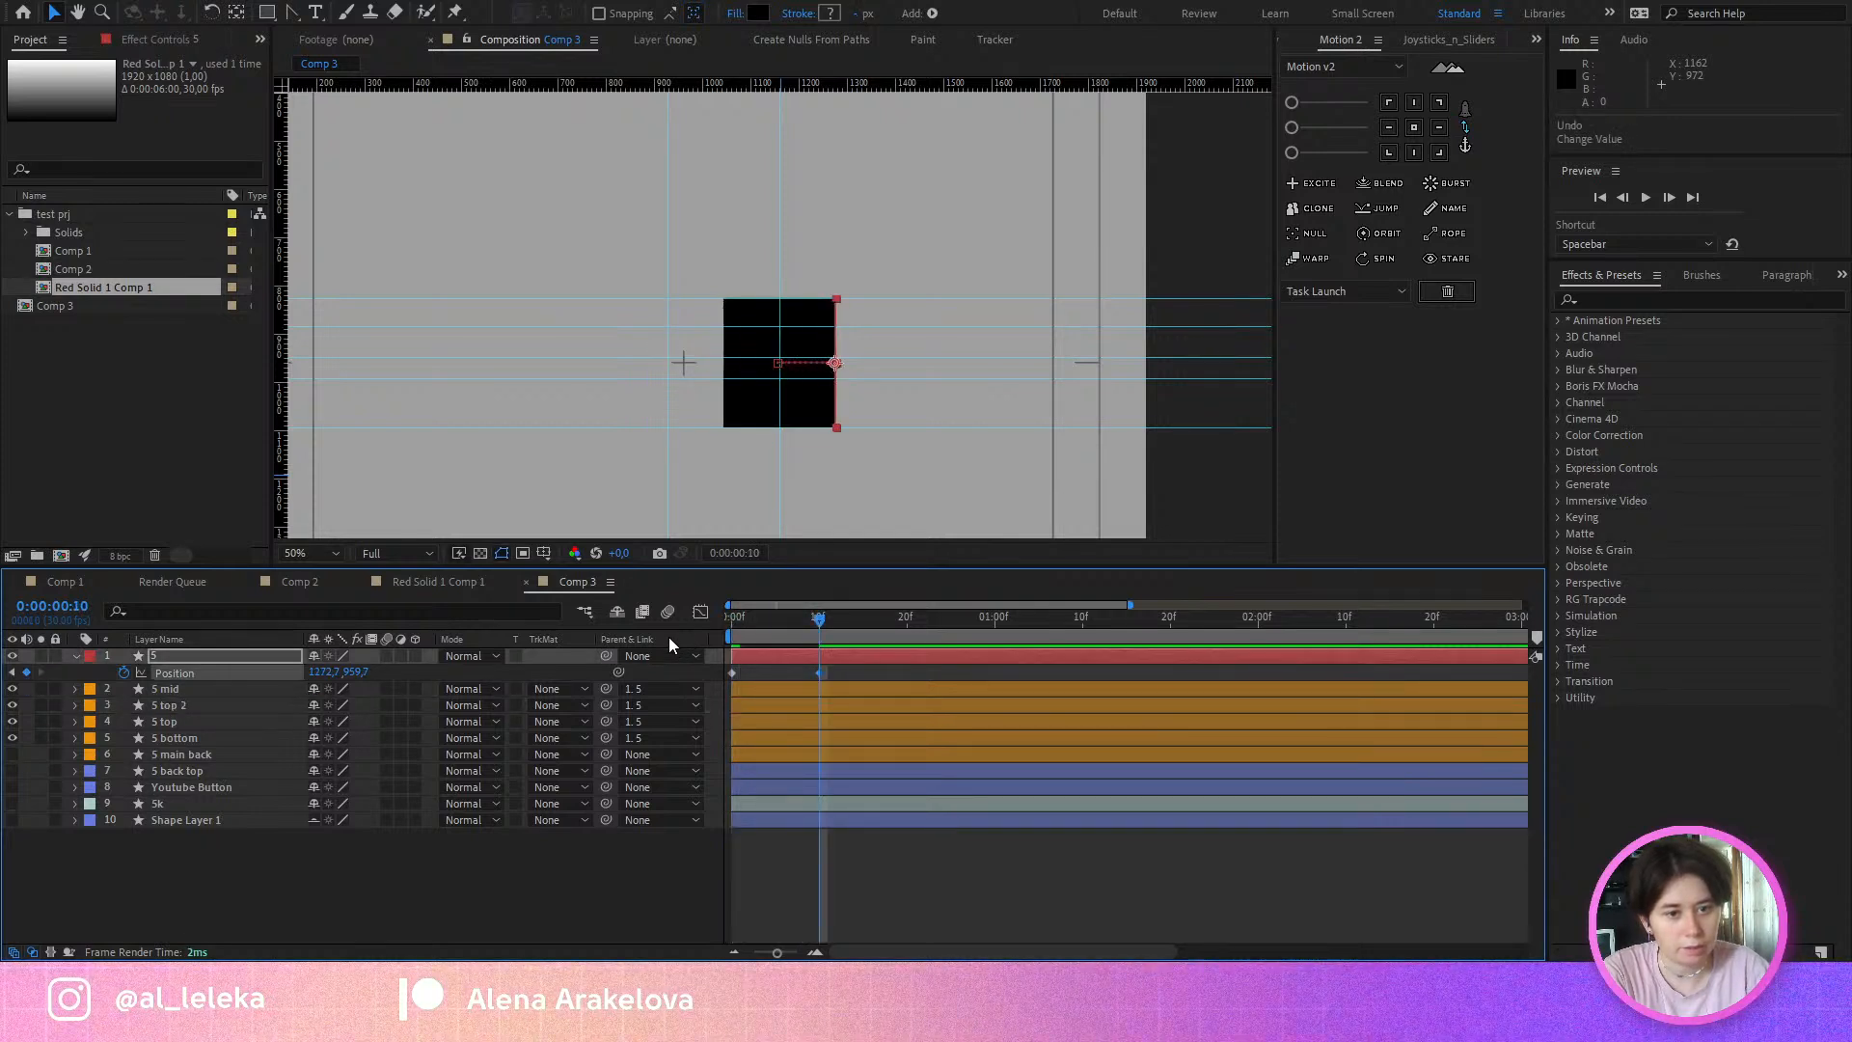
key("ctrl+z")
key("Home")
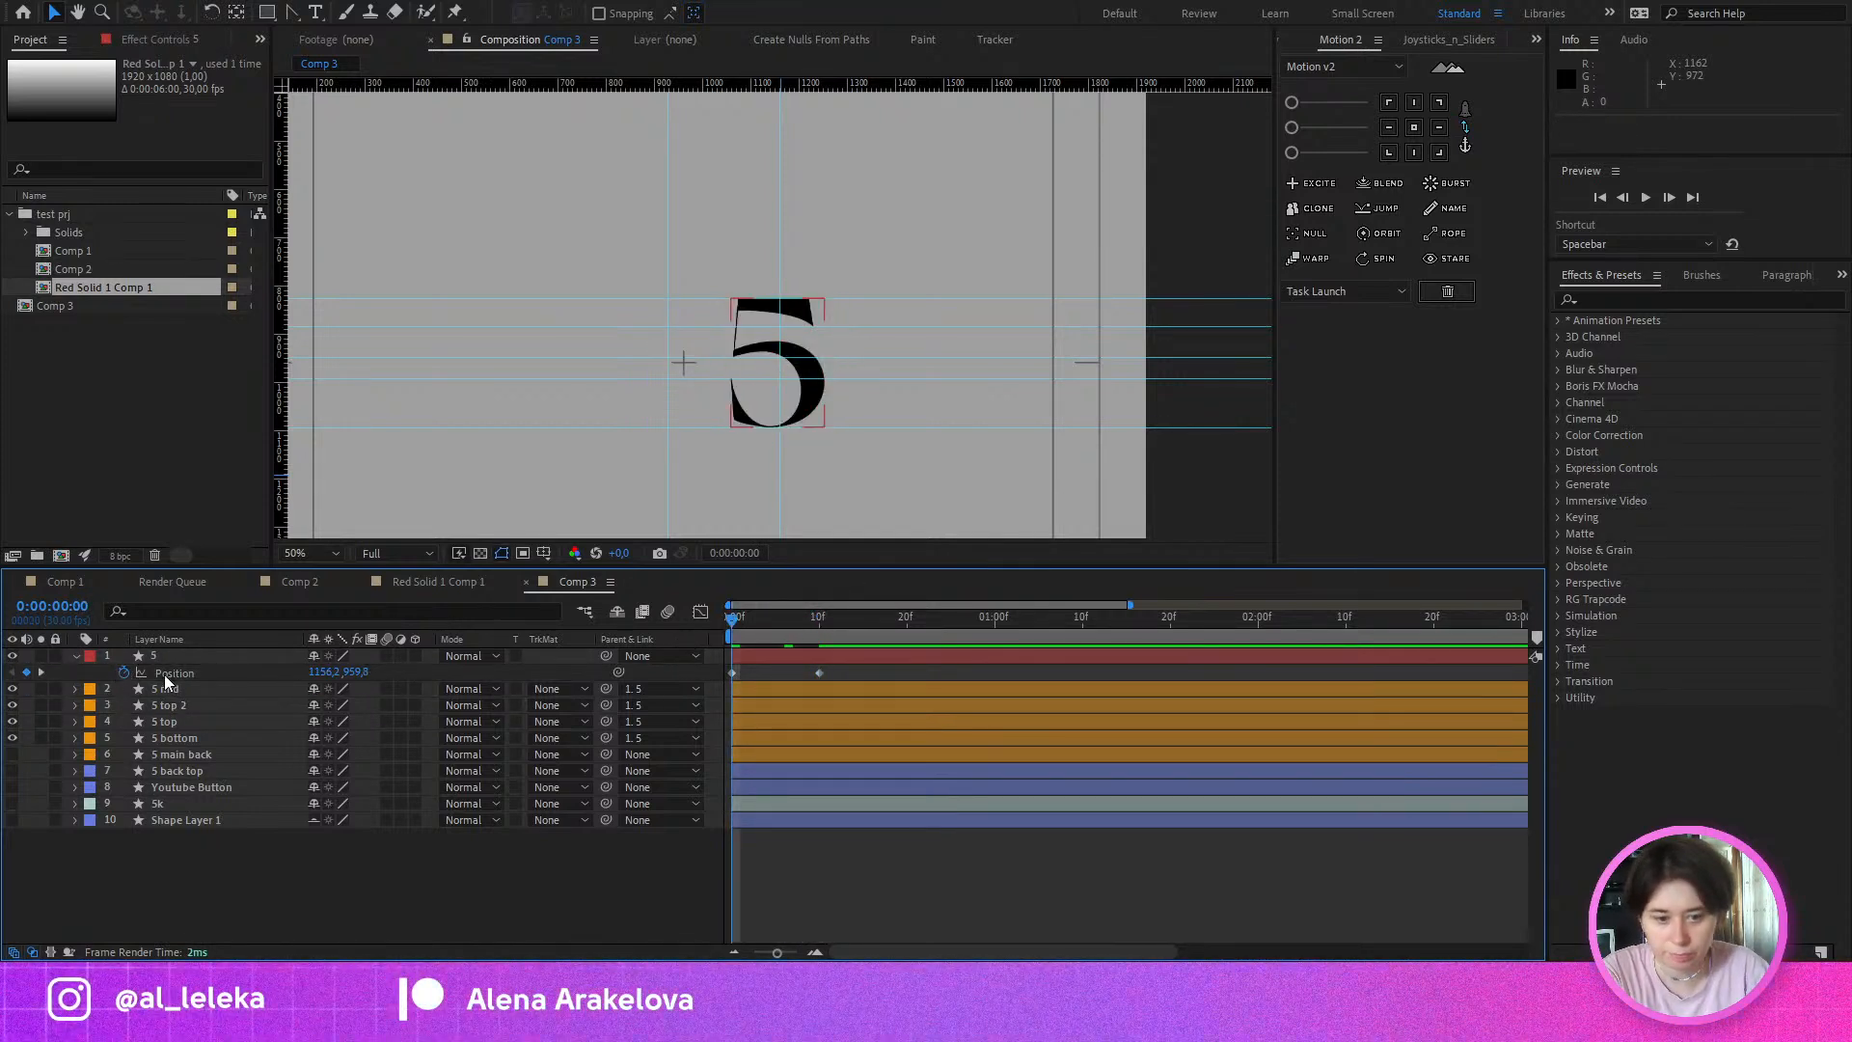
left_click(122, 672)
key("space")
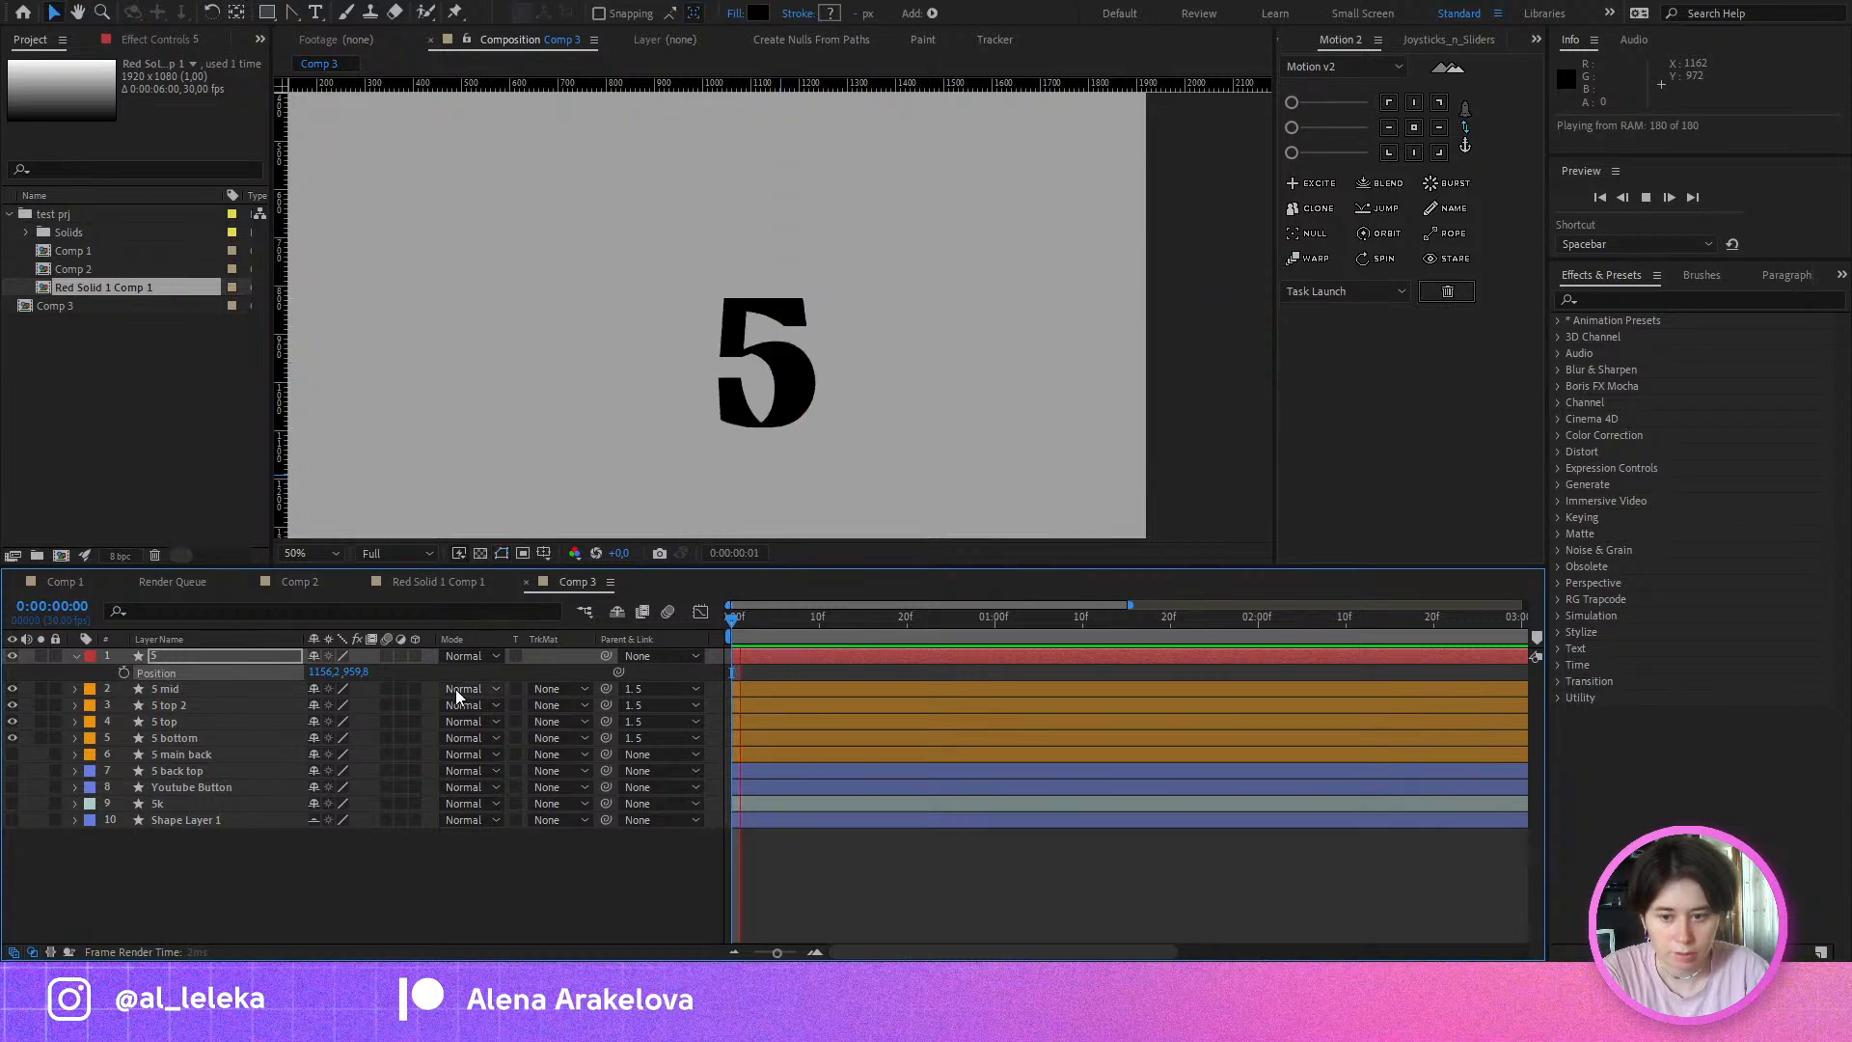
Step: Go to frame 10 and make the Youtube Button layer visible
left_click_drag(743, 622, 819, 639)
left_click_drag(642, 388, 702, 373)
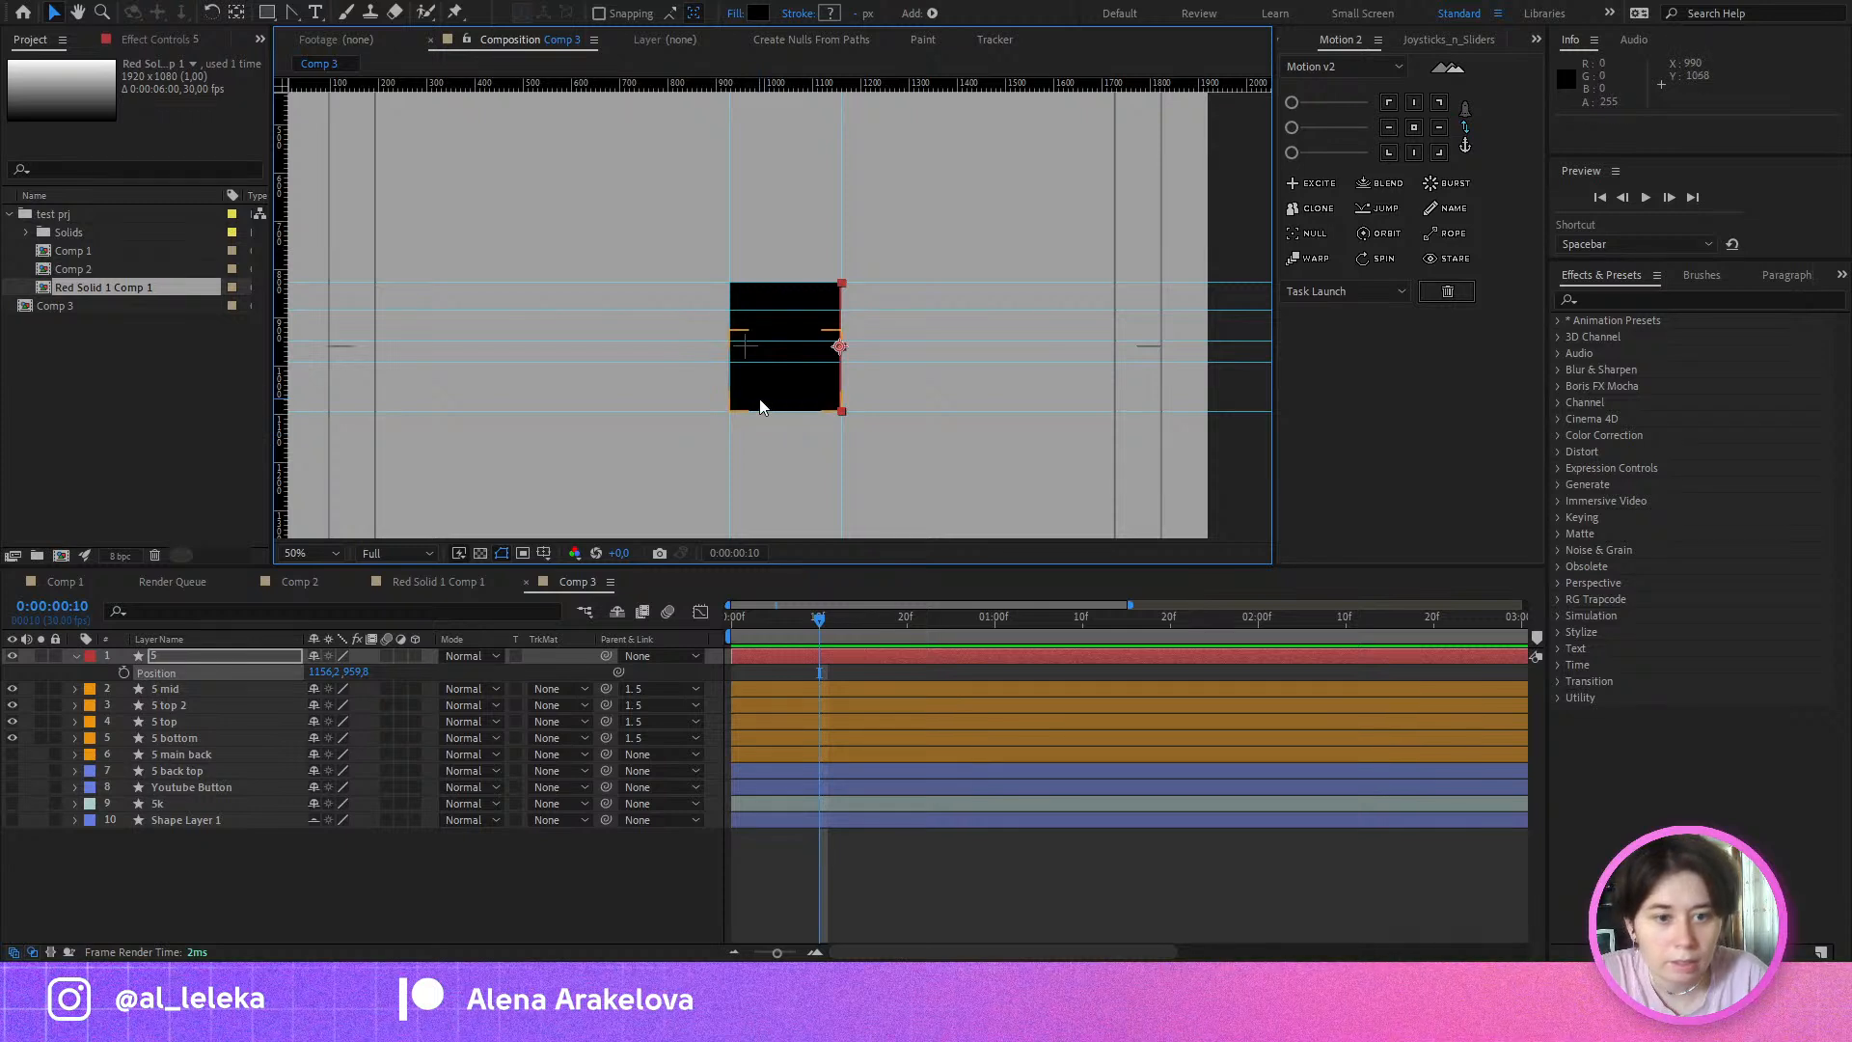
left_click(517, 917)
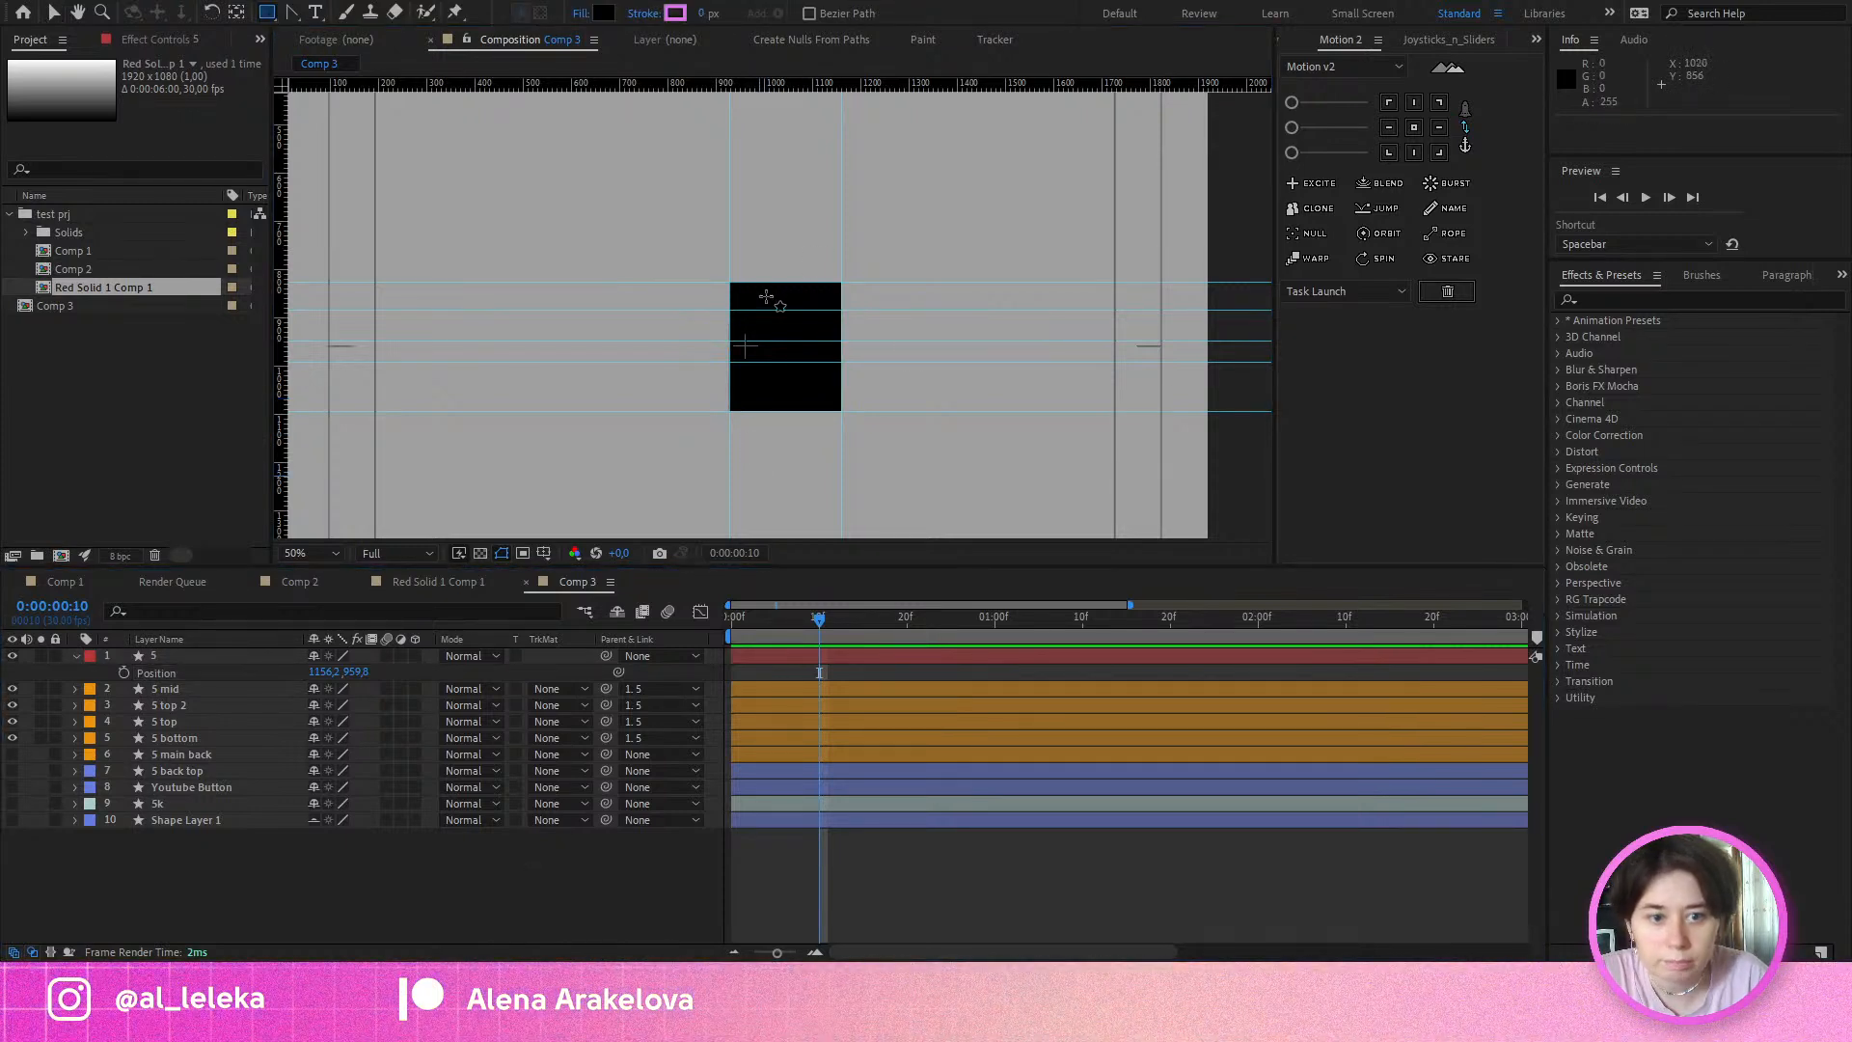
left_click(229, 785)
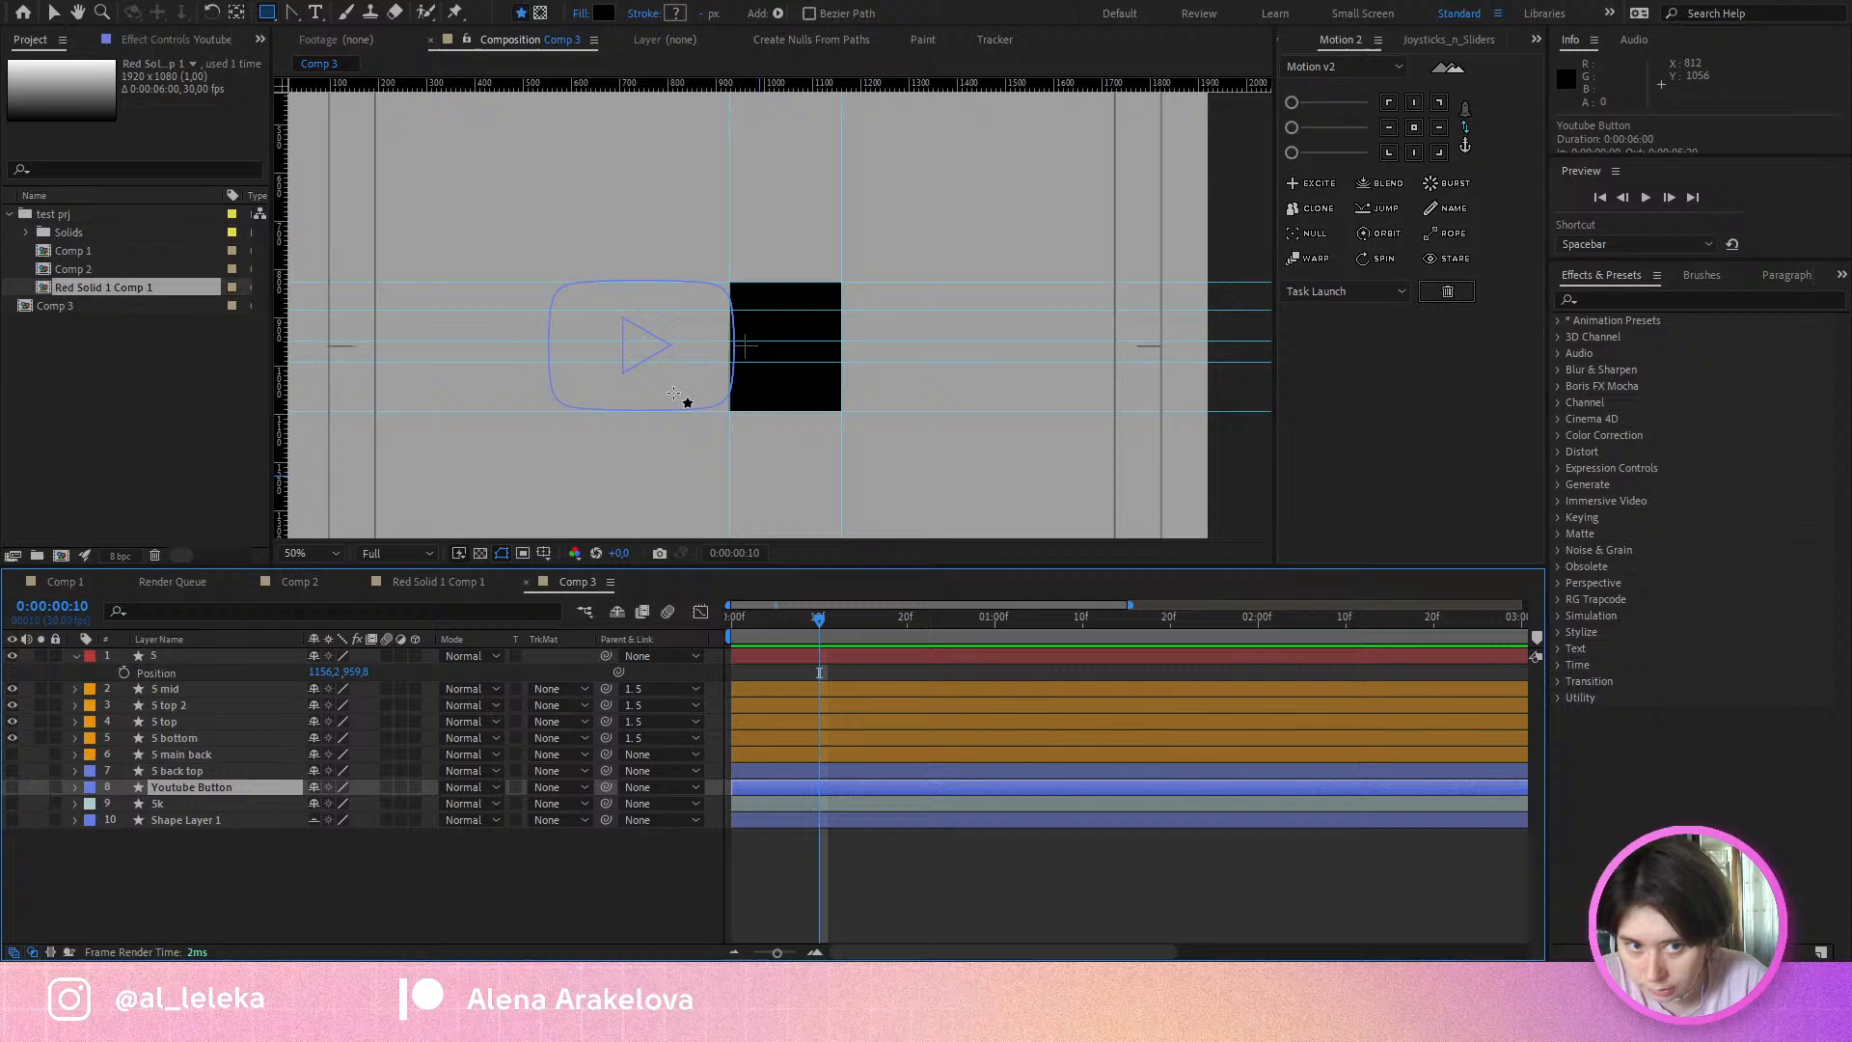
left_click(13, 788)
key("v")
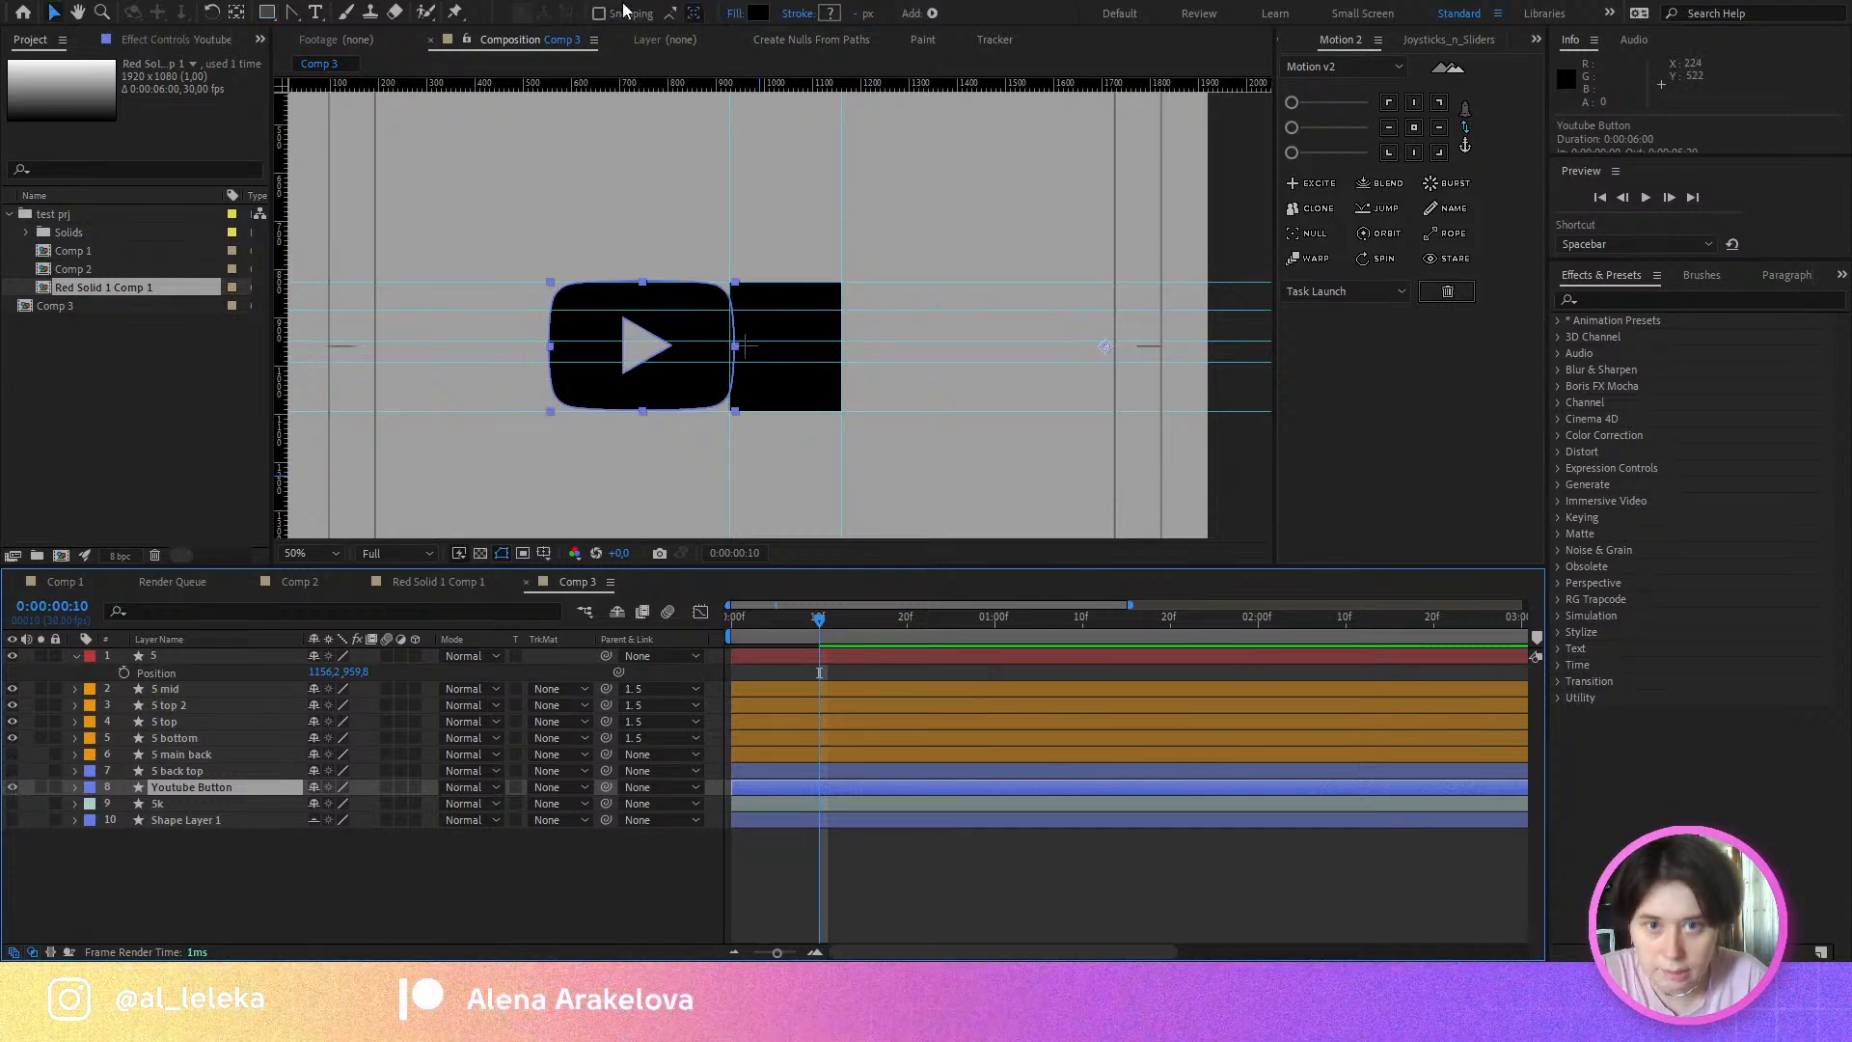
Step: Set the Youtube Button's fill to red and move its layer to the top of the layer stack
left_click(761, 15)
key("Return")
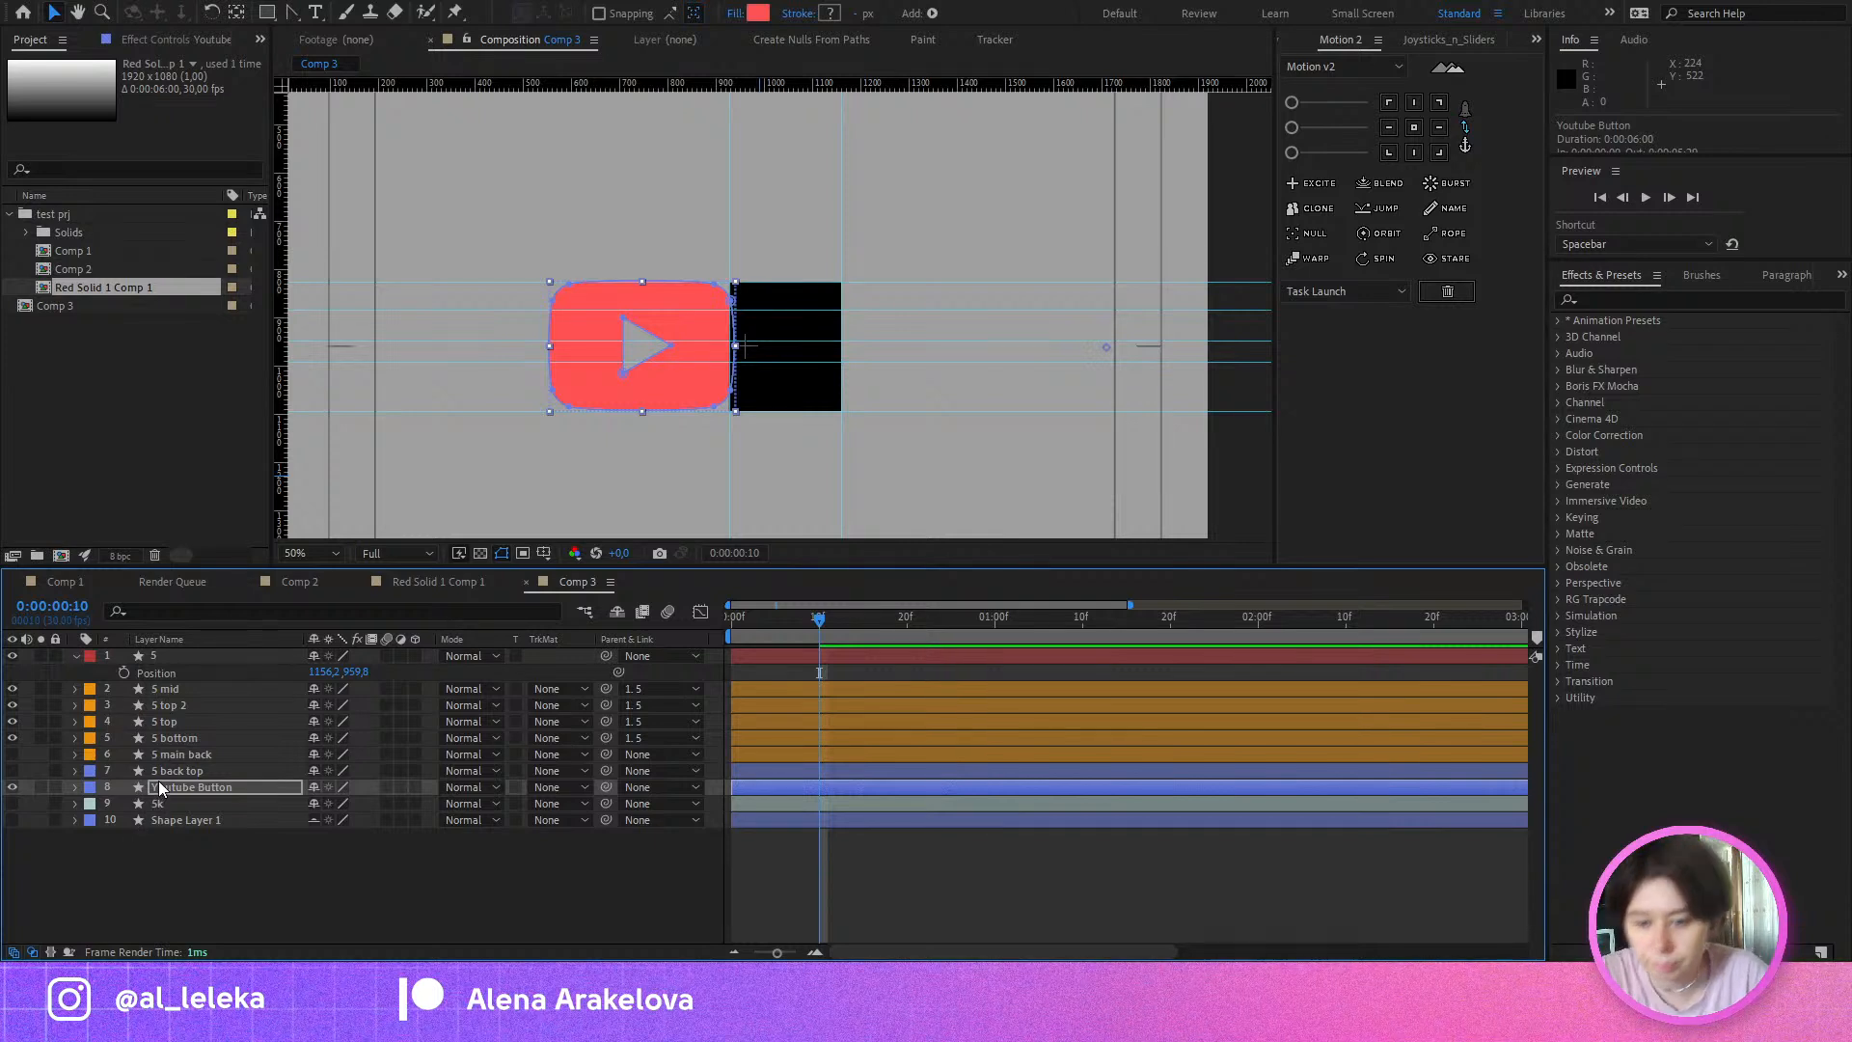
left_click_drag(158, 783, 204, 650)
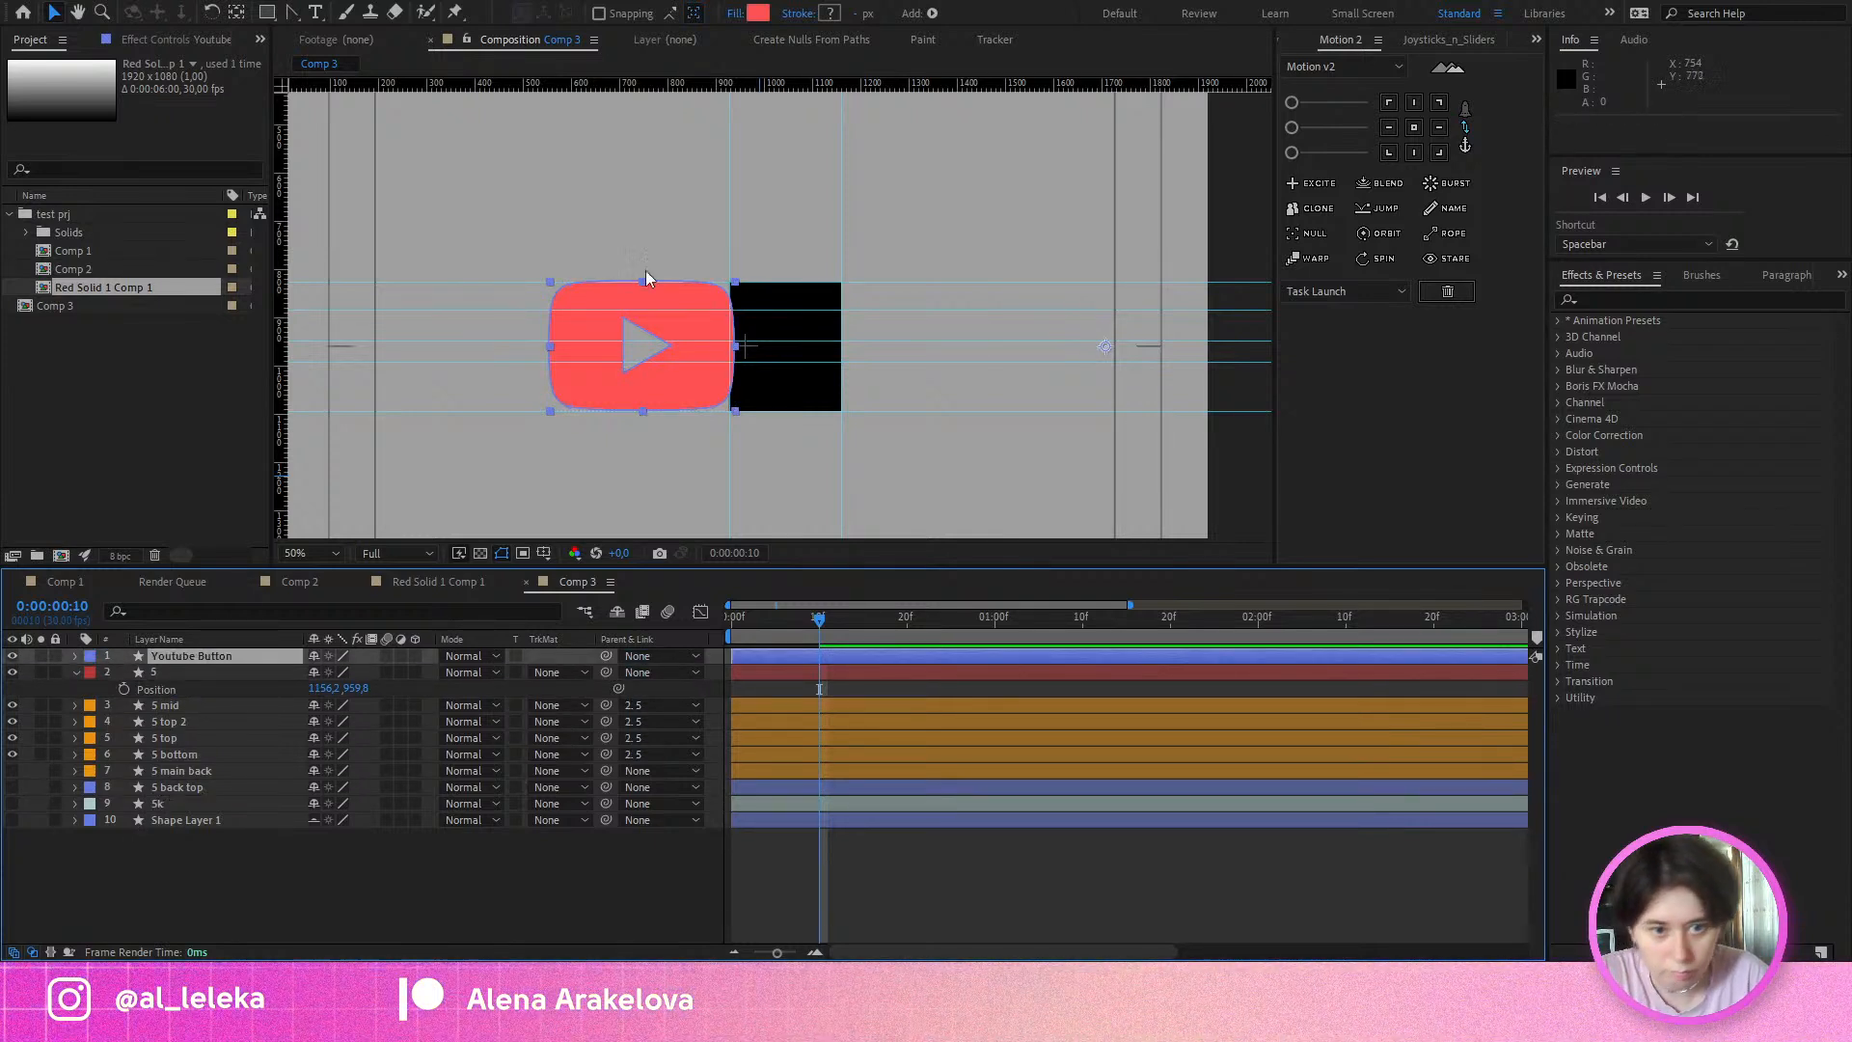
Step: Centre the Youtube Button's anchor point and align the layer to the horizontal centre of the composition
left_click(1418, 129)
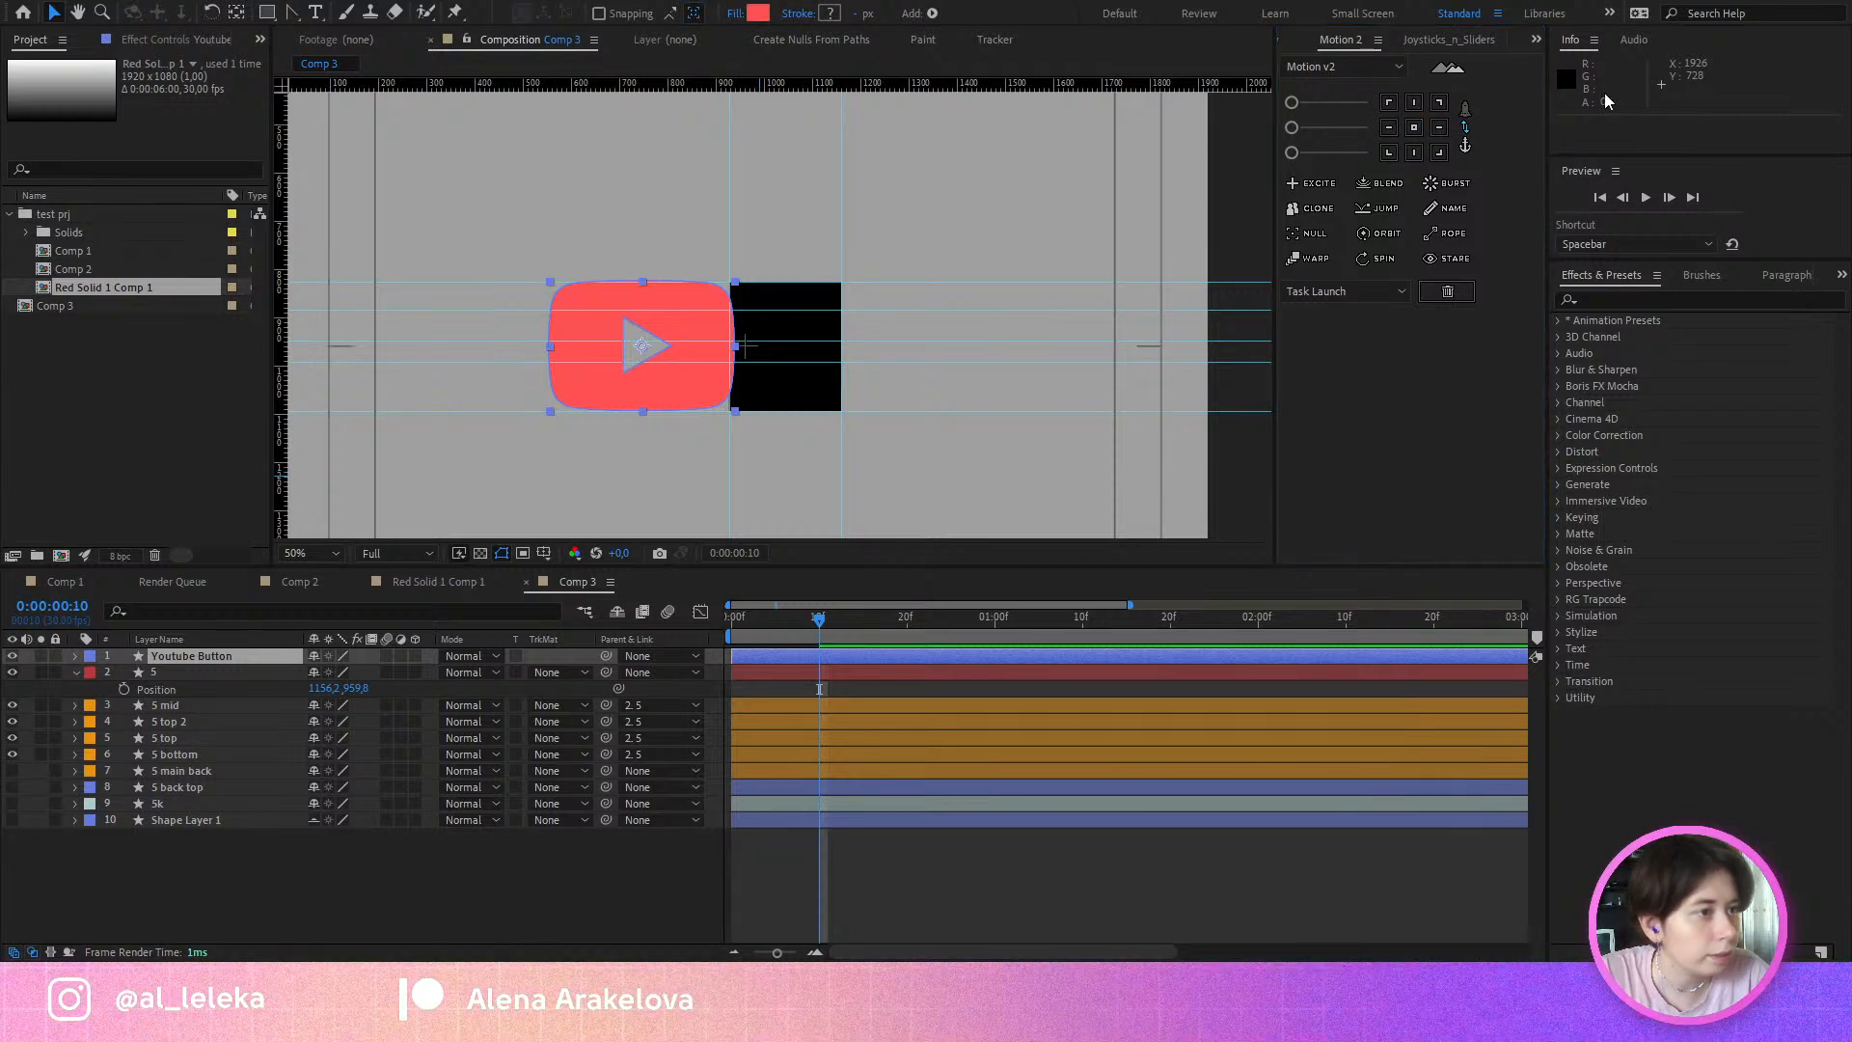
left_click(1584, 131)
left_click(1328, 89)
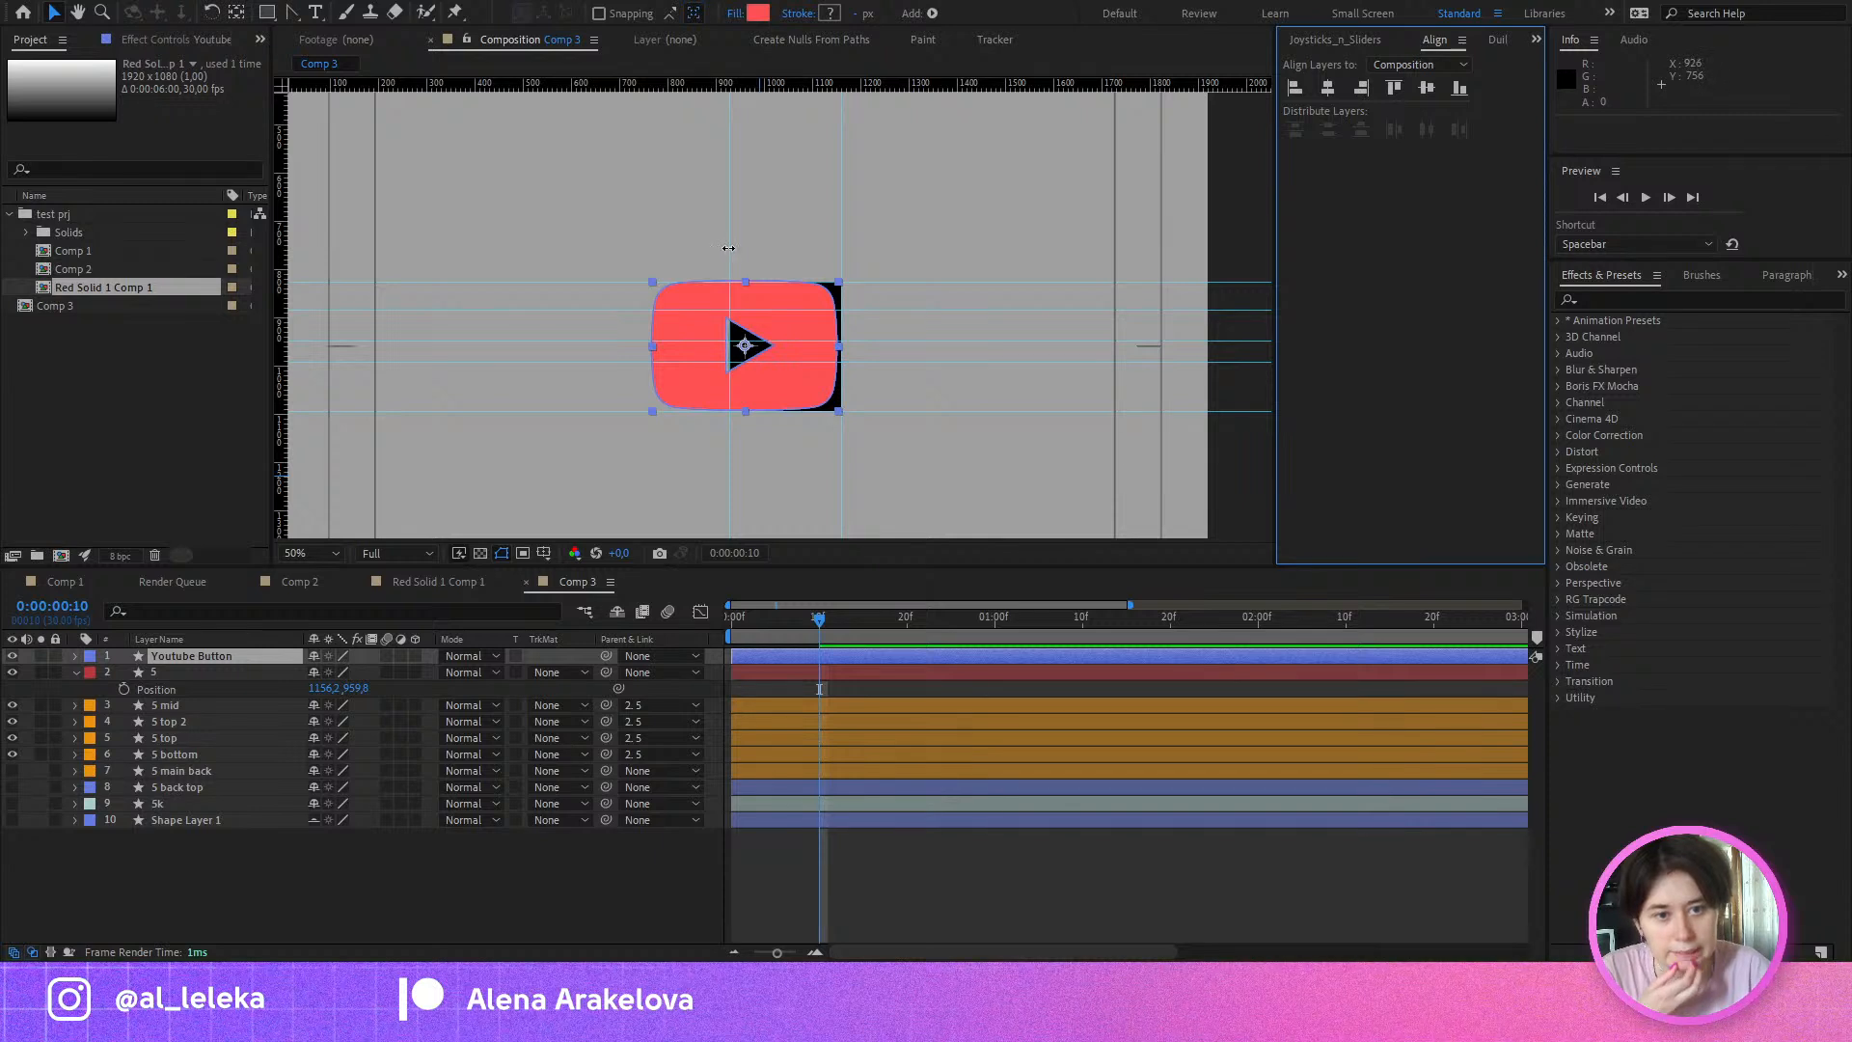
Step: Move the left-hand vertical guide to the left edge of the Youtube Button, at position 767
scroll(728, 248, "up", 2)
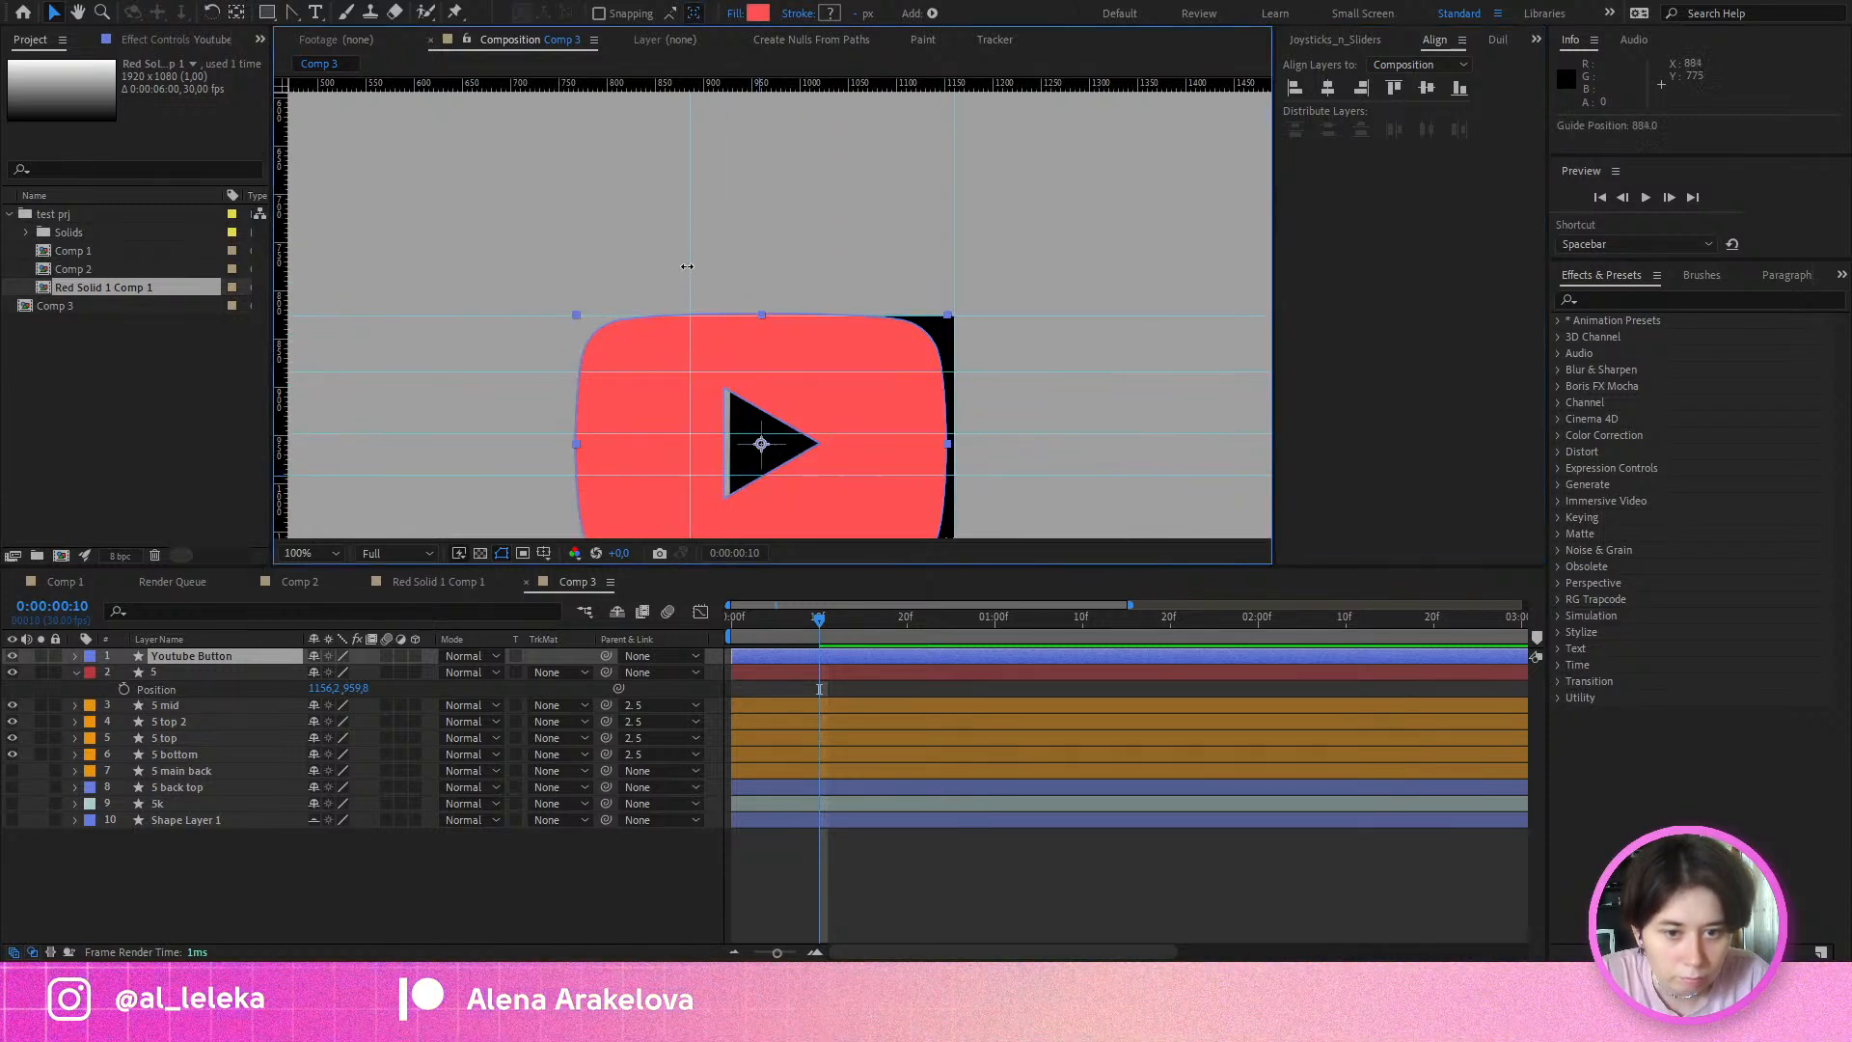
left_click_drag(664, 276, 577, 302)
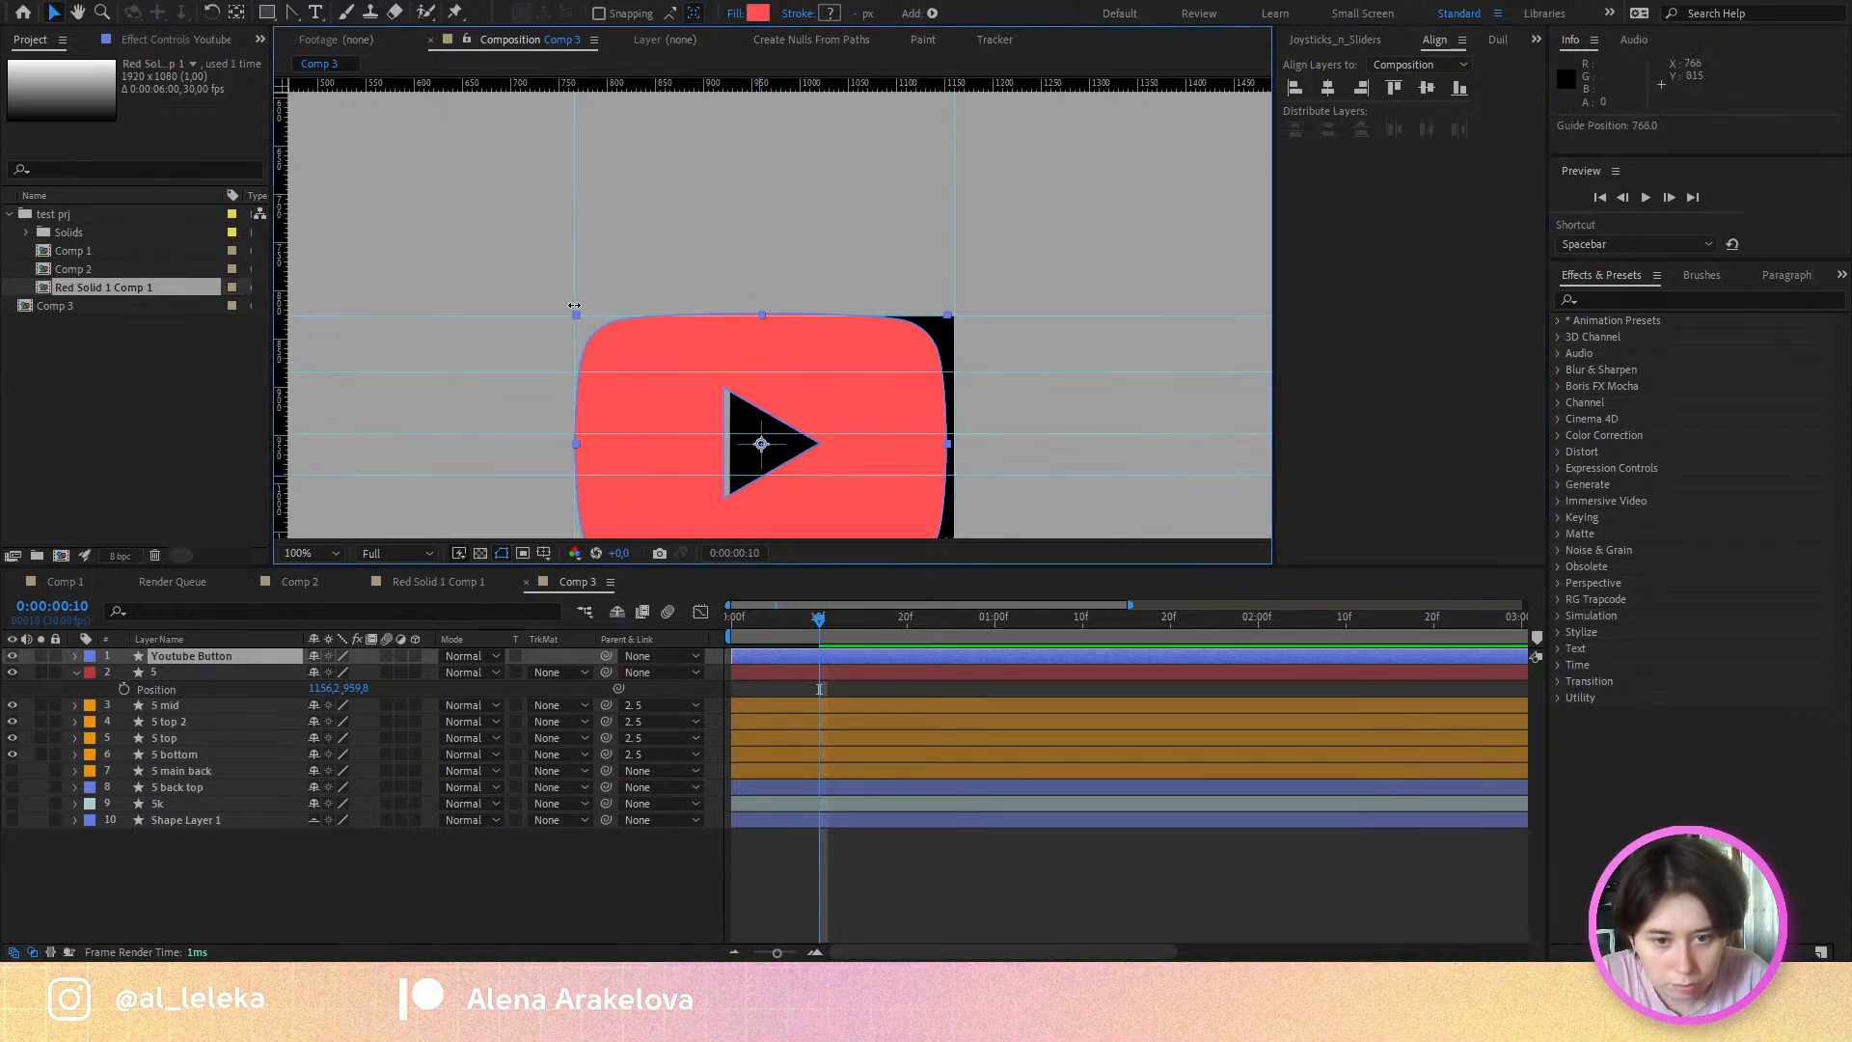
scroll(563, 422, "up", 4)
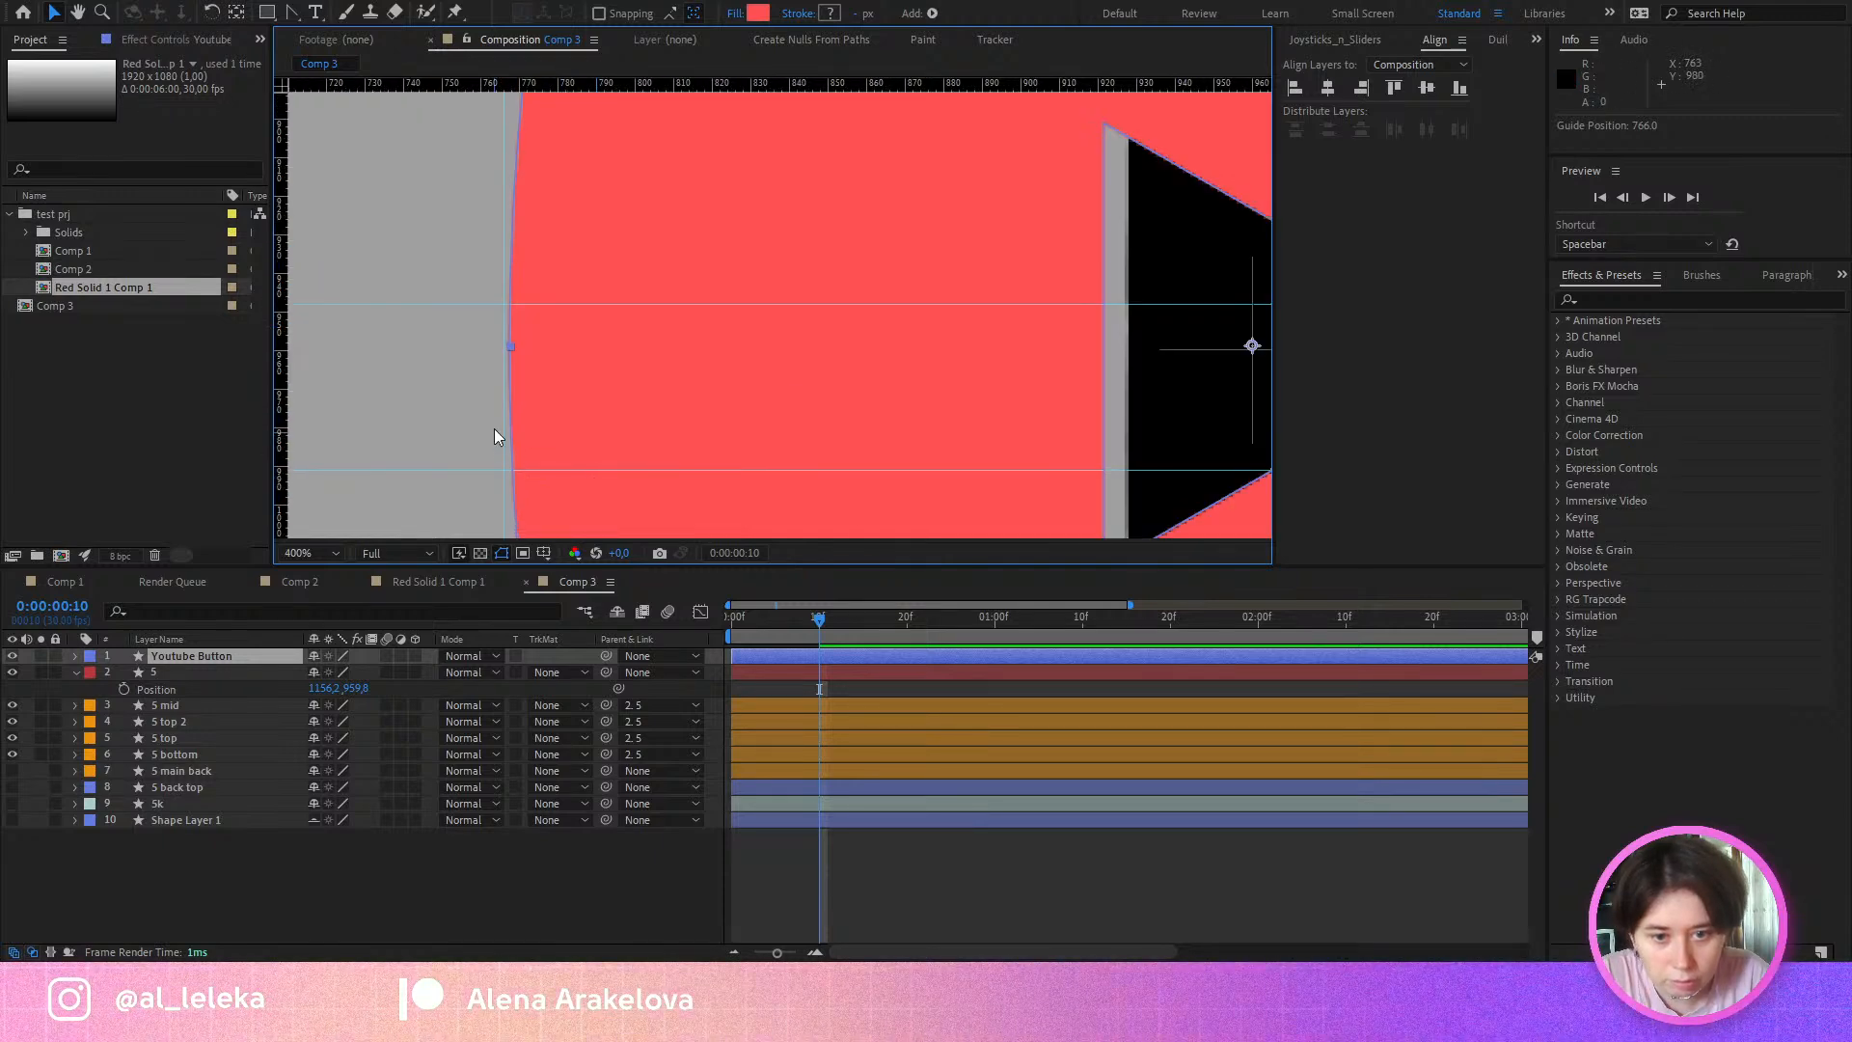
left_click_drag(510, 412, 506, 413)
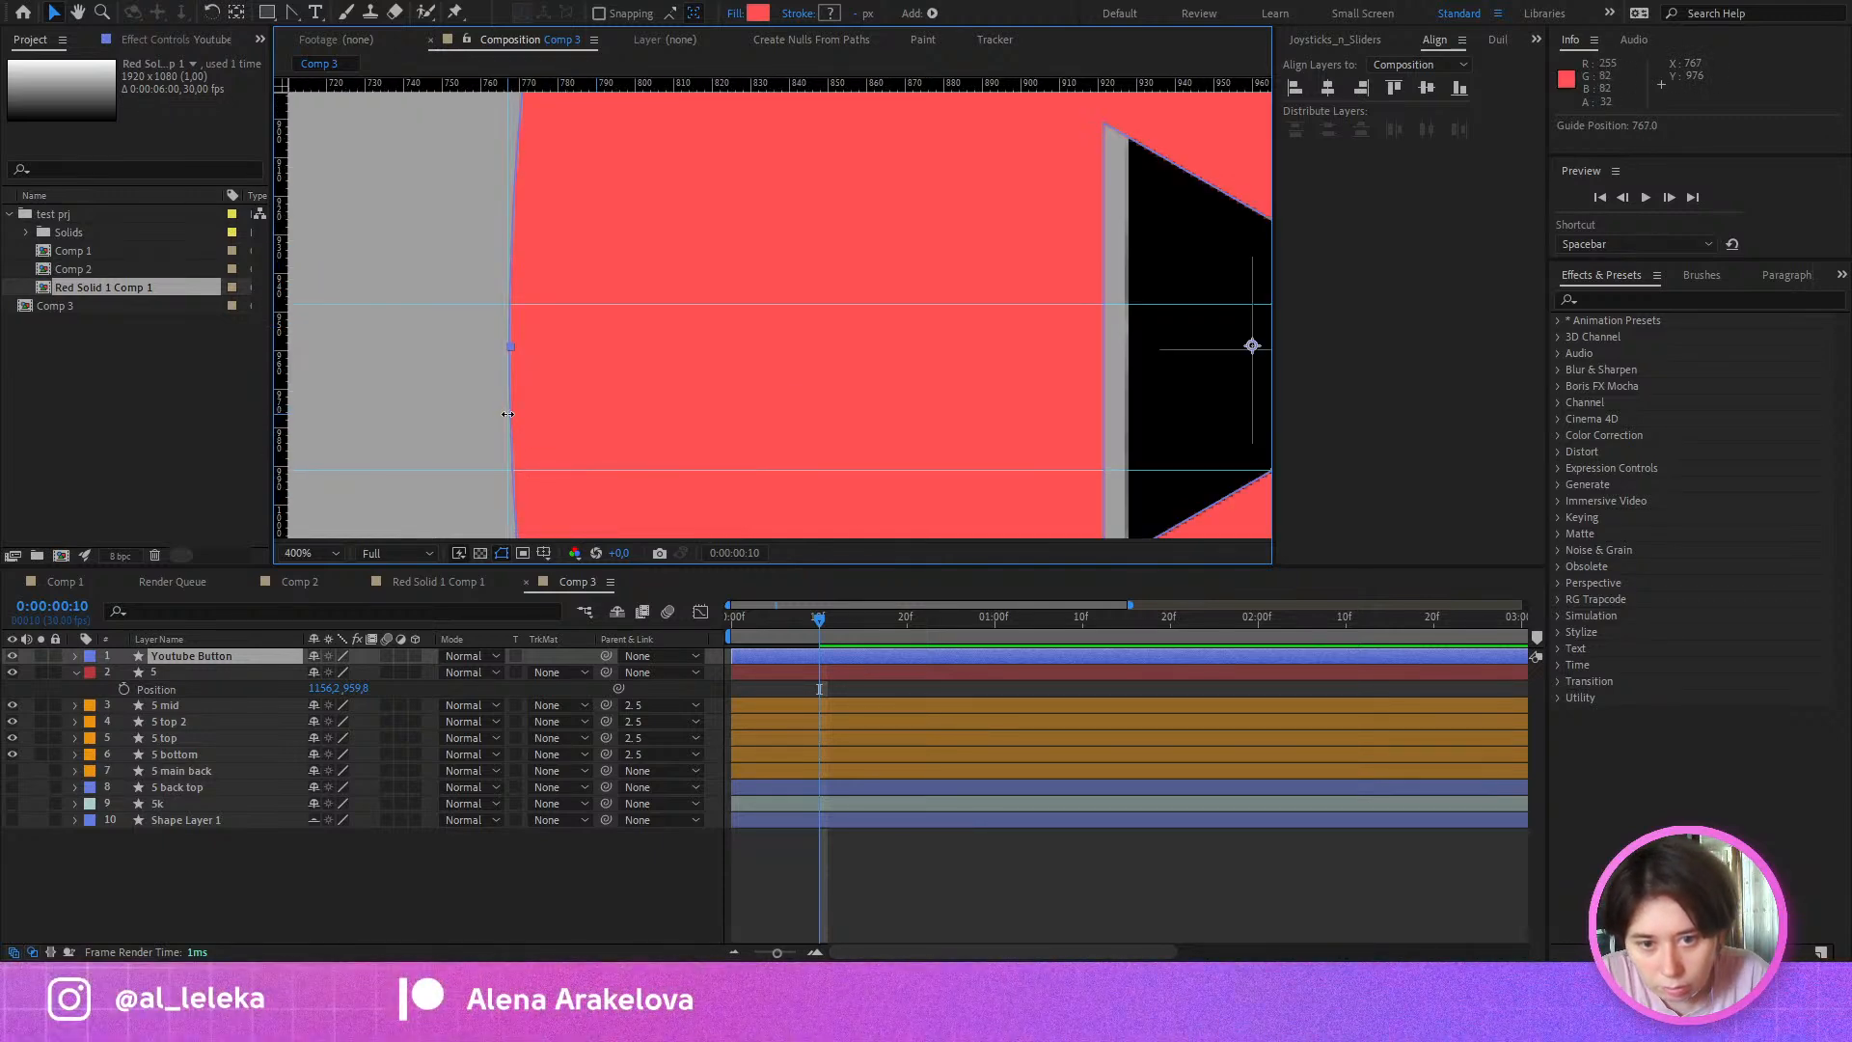
Step: Nudge layer 5 left until its right edge meets the Youtube Button's right edge, at position 1148.7, 959.8
scroll(511, 415, "down", 4)
left_click_drag(756, 363, 802, 371)
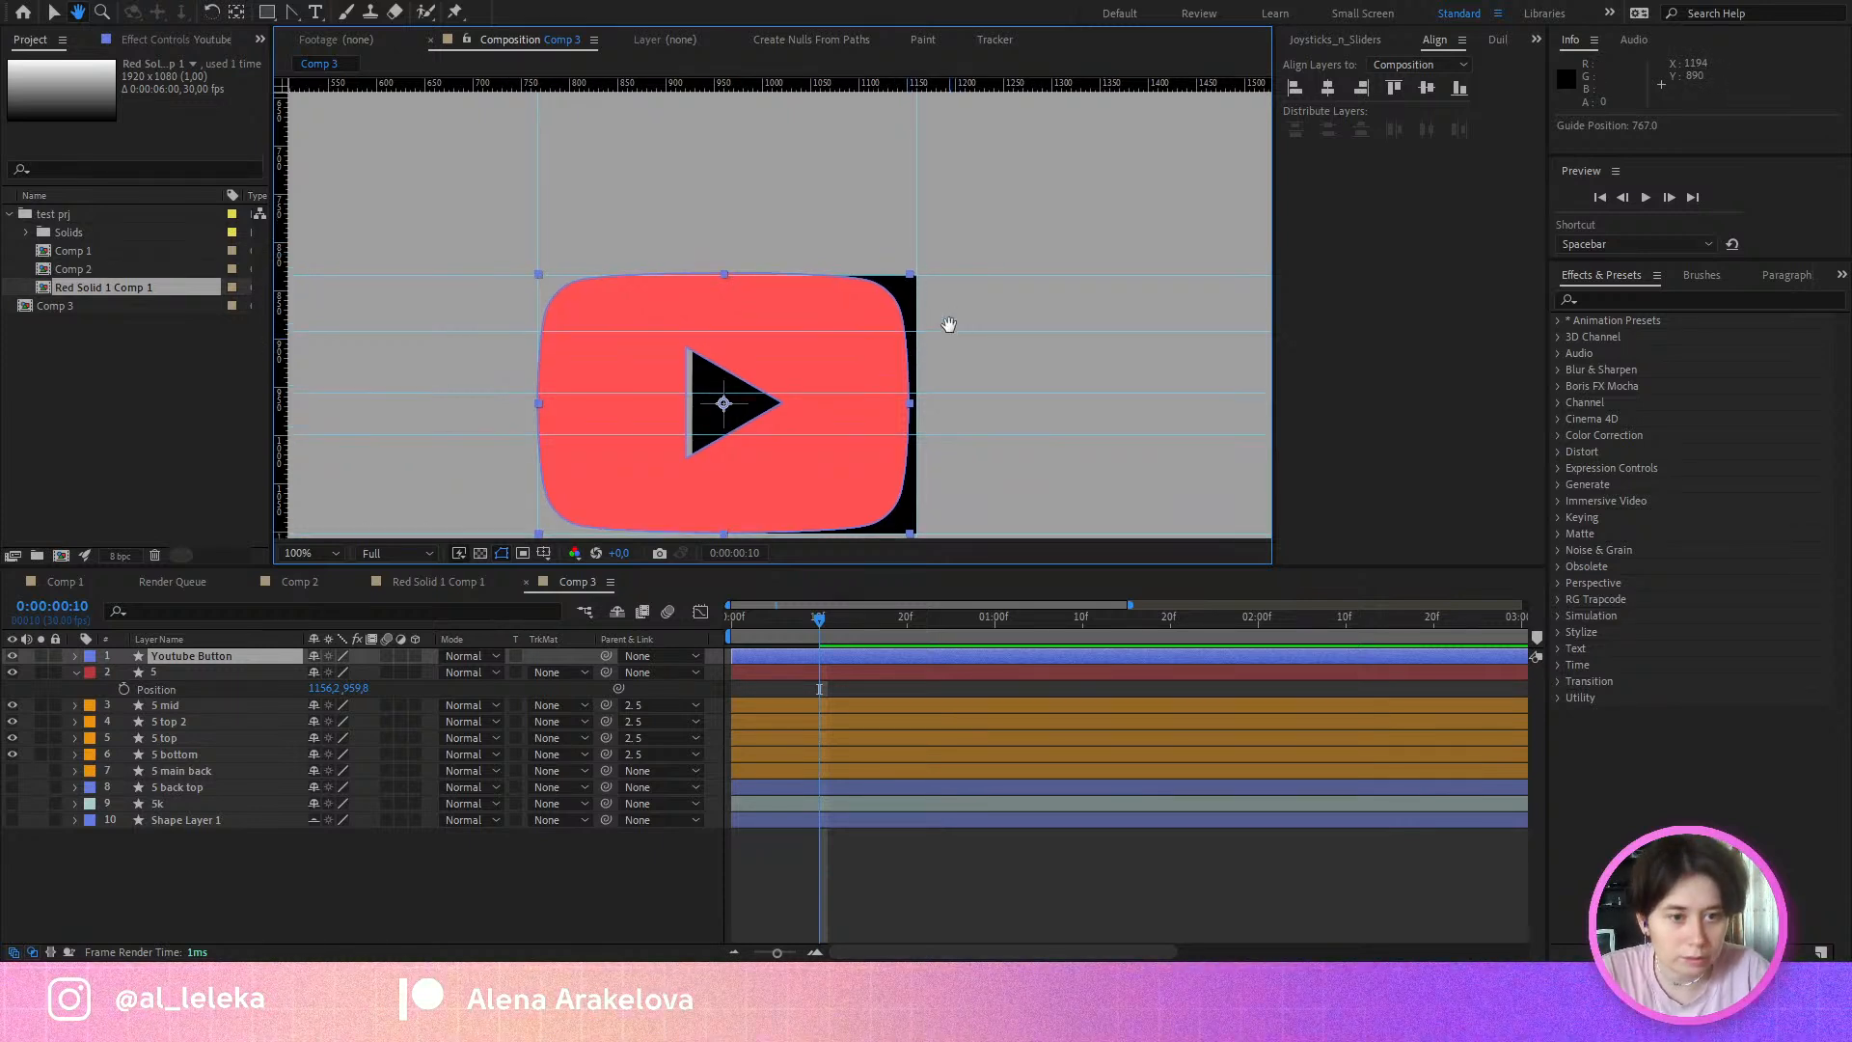
left_click_drag(949, 324, 953, 263)
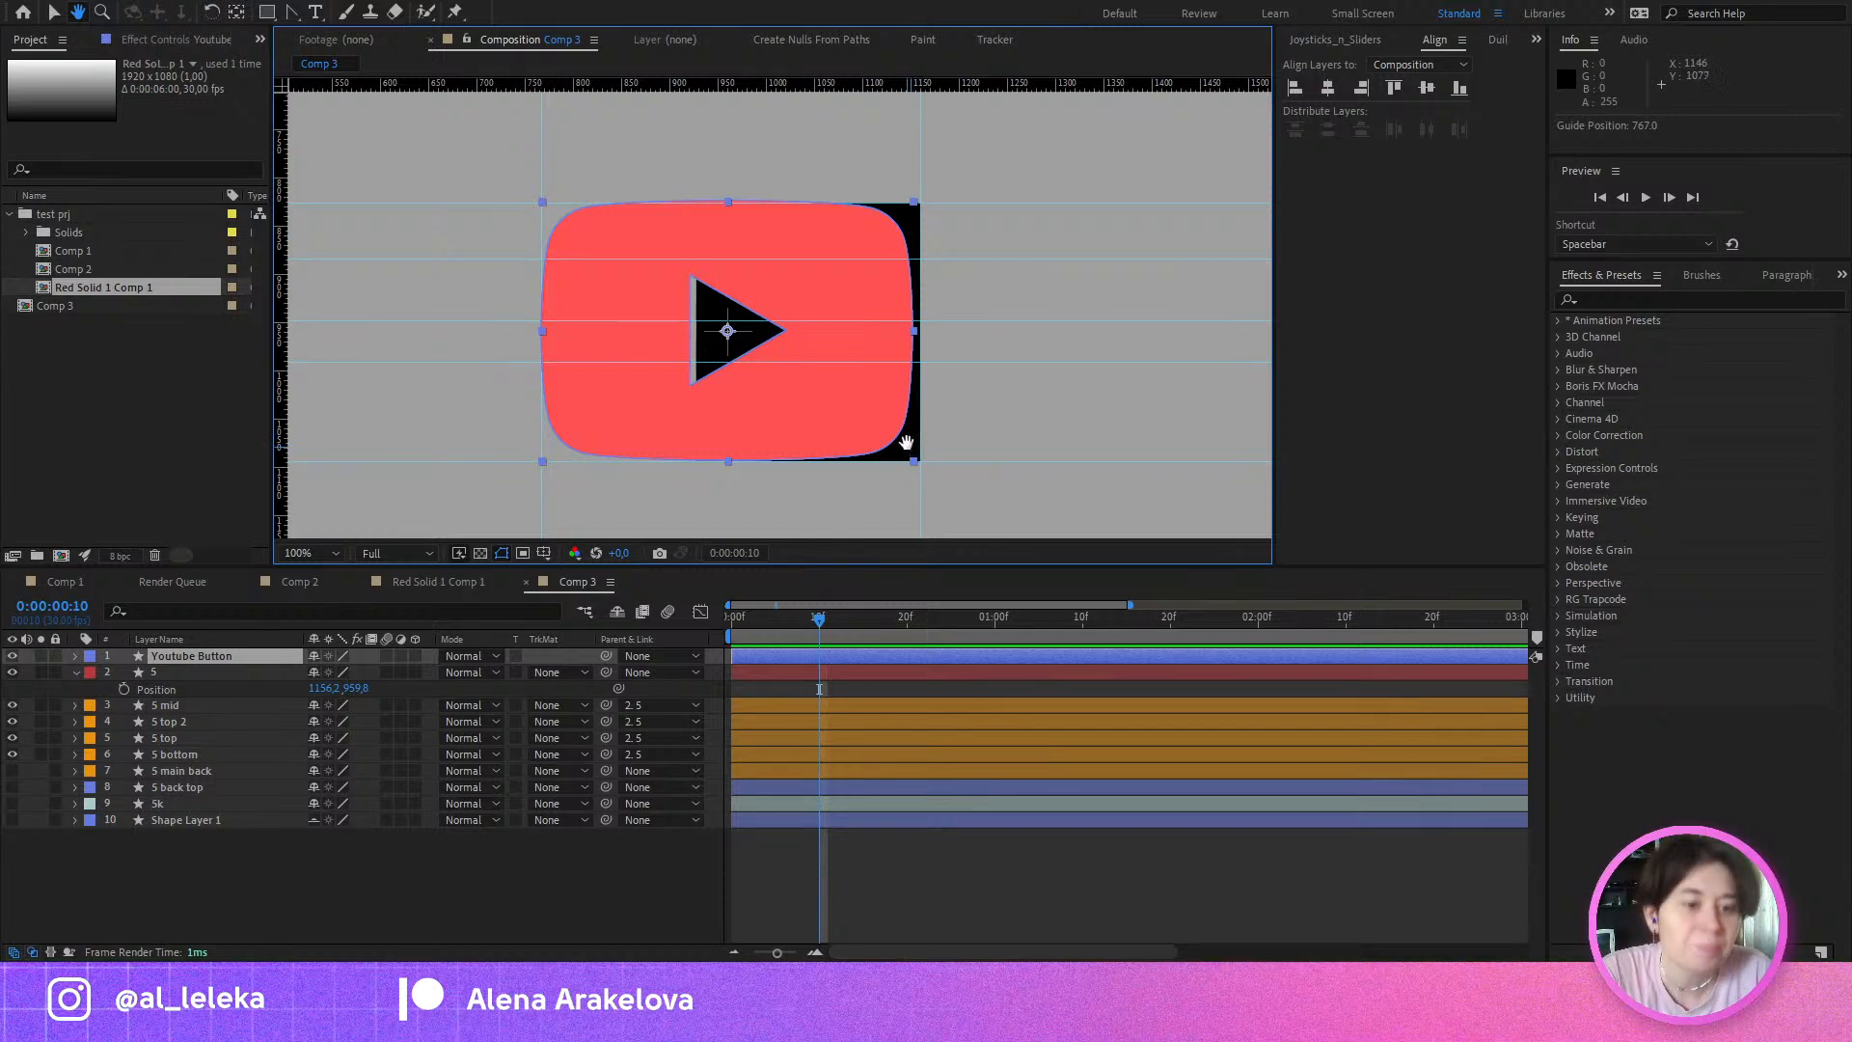
left_click_drag(906, 442, 909, 487)
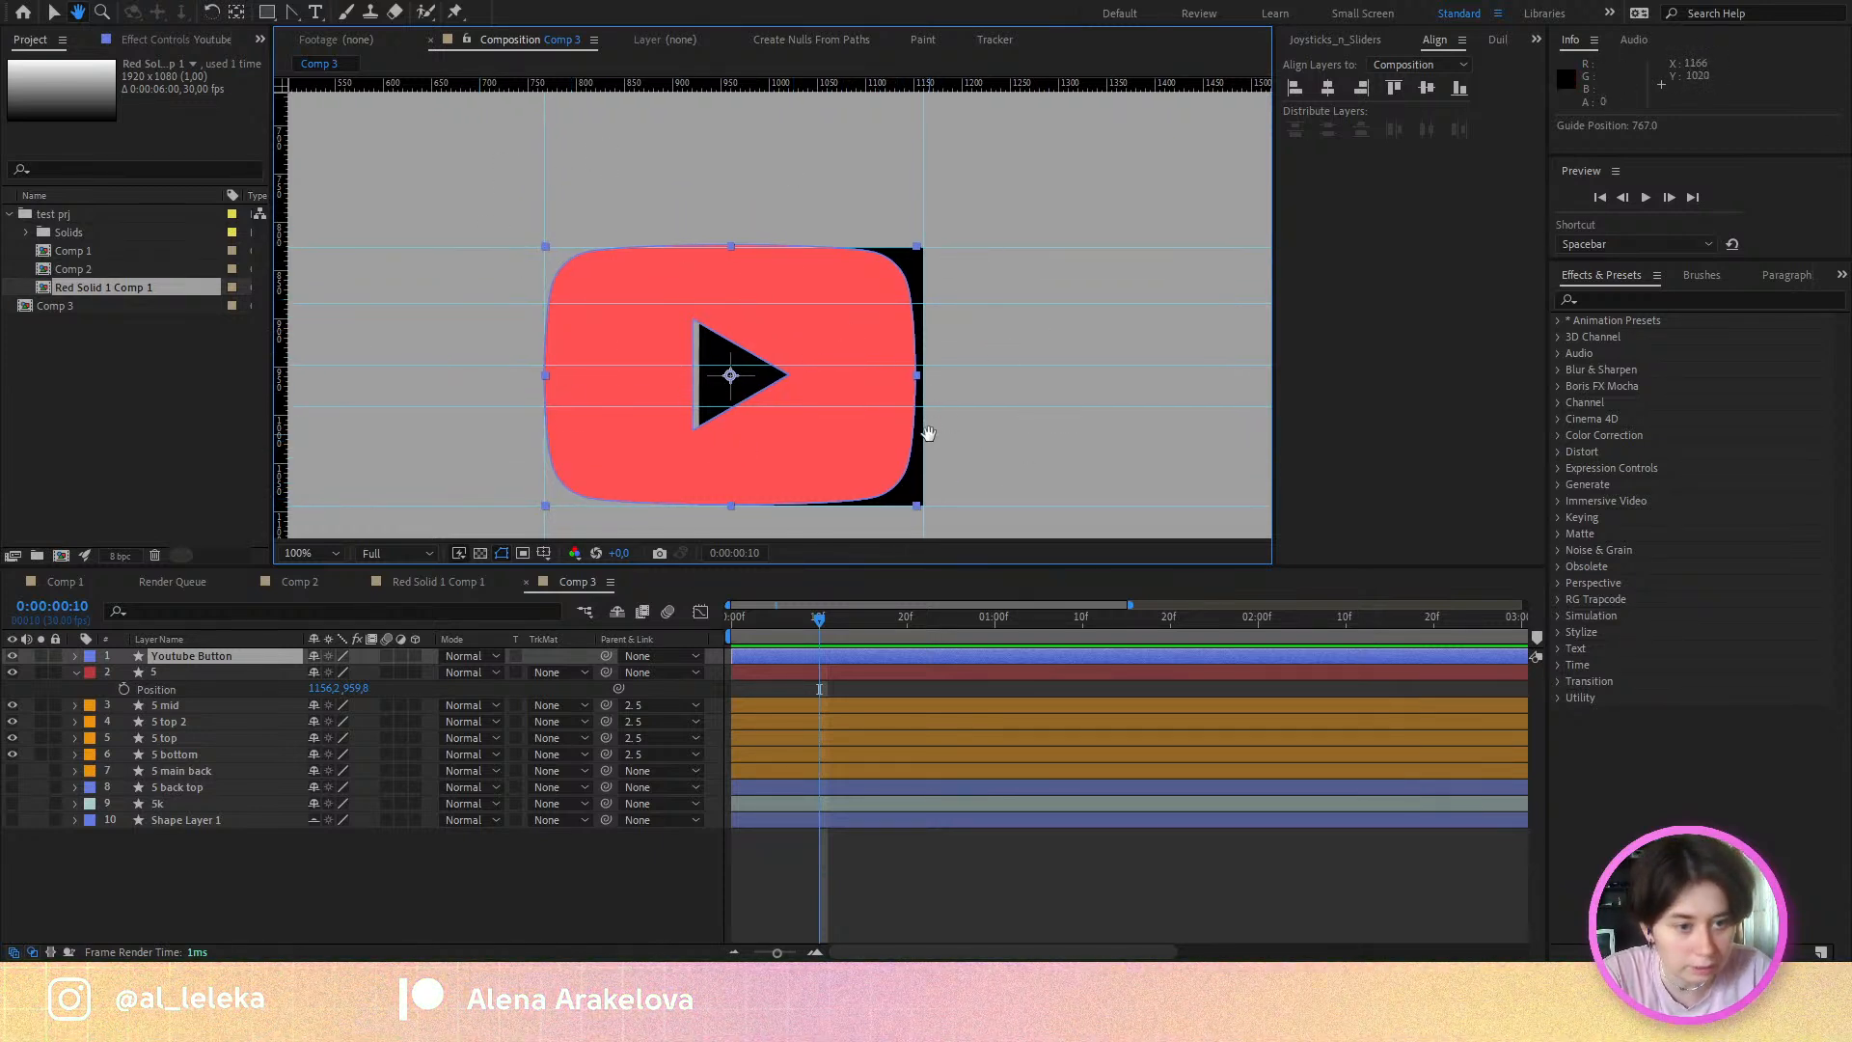
left_click(166, 683)
left_click(159, 675)
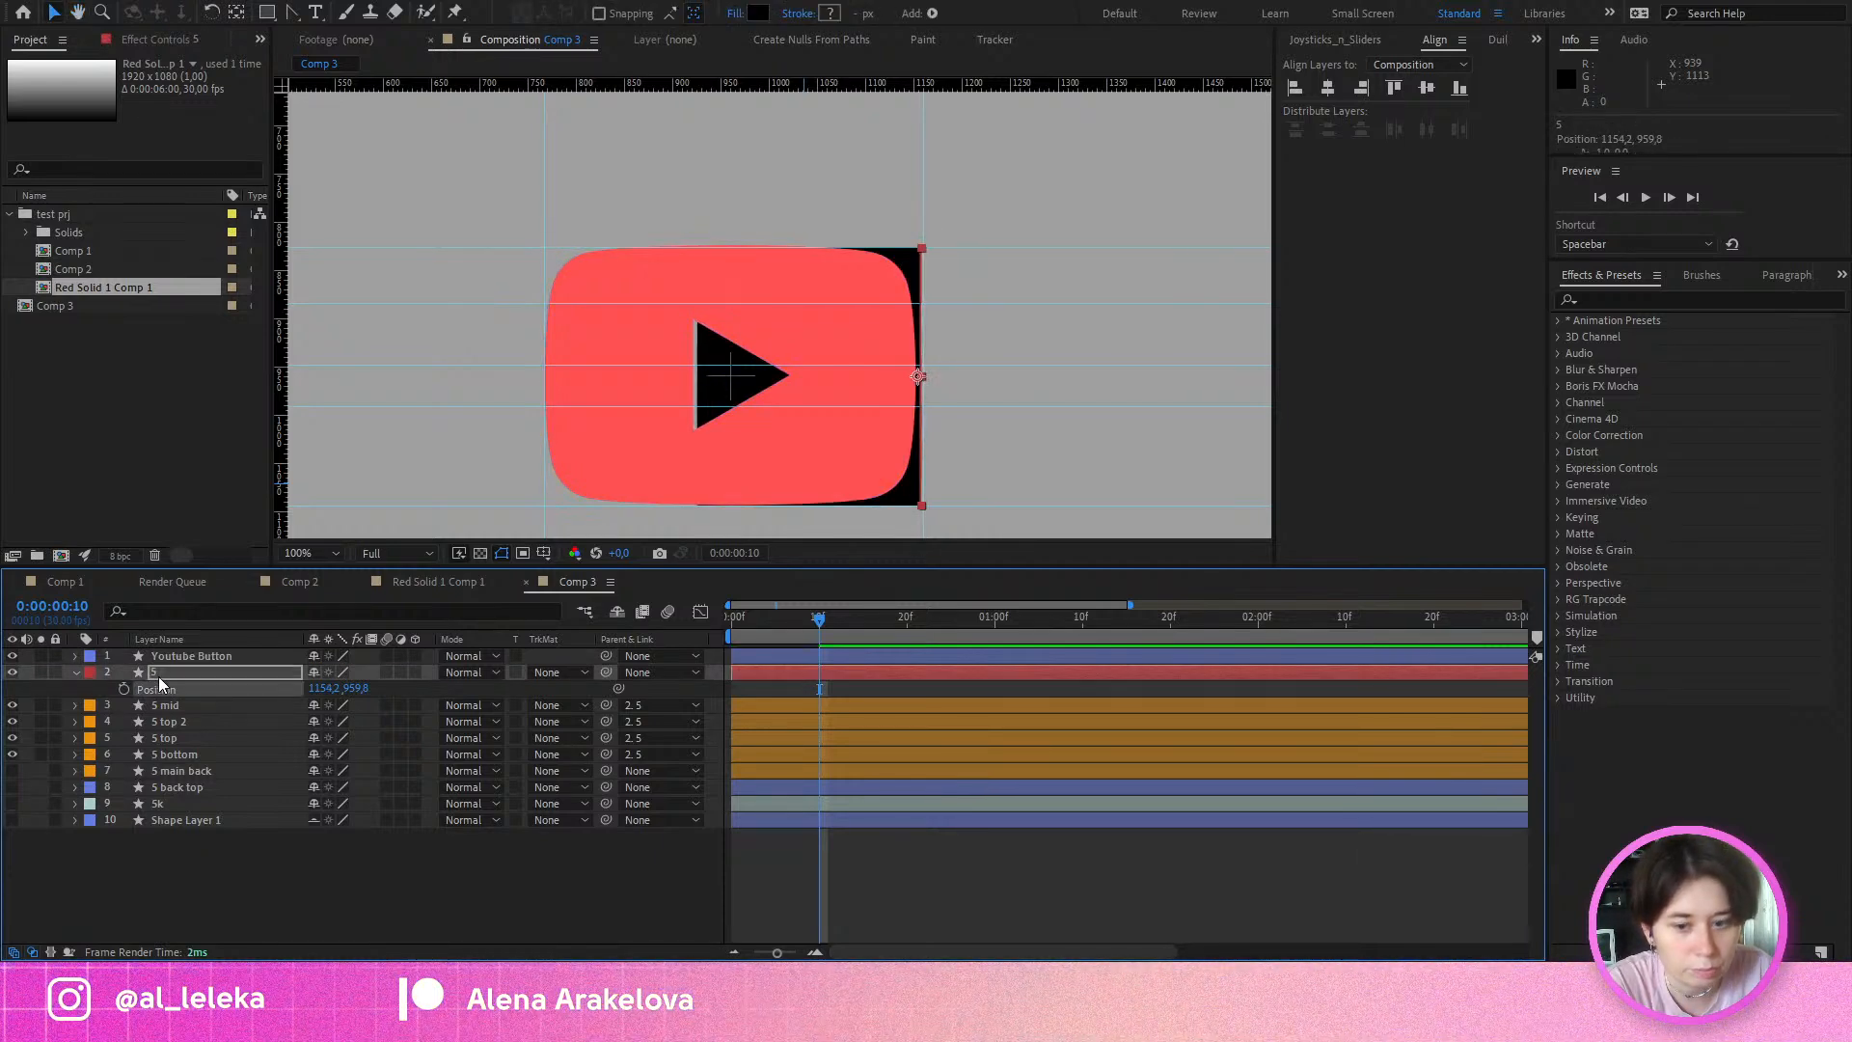
key("Left")
key("Left")
key("Left")
key("Left")
key("Left")
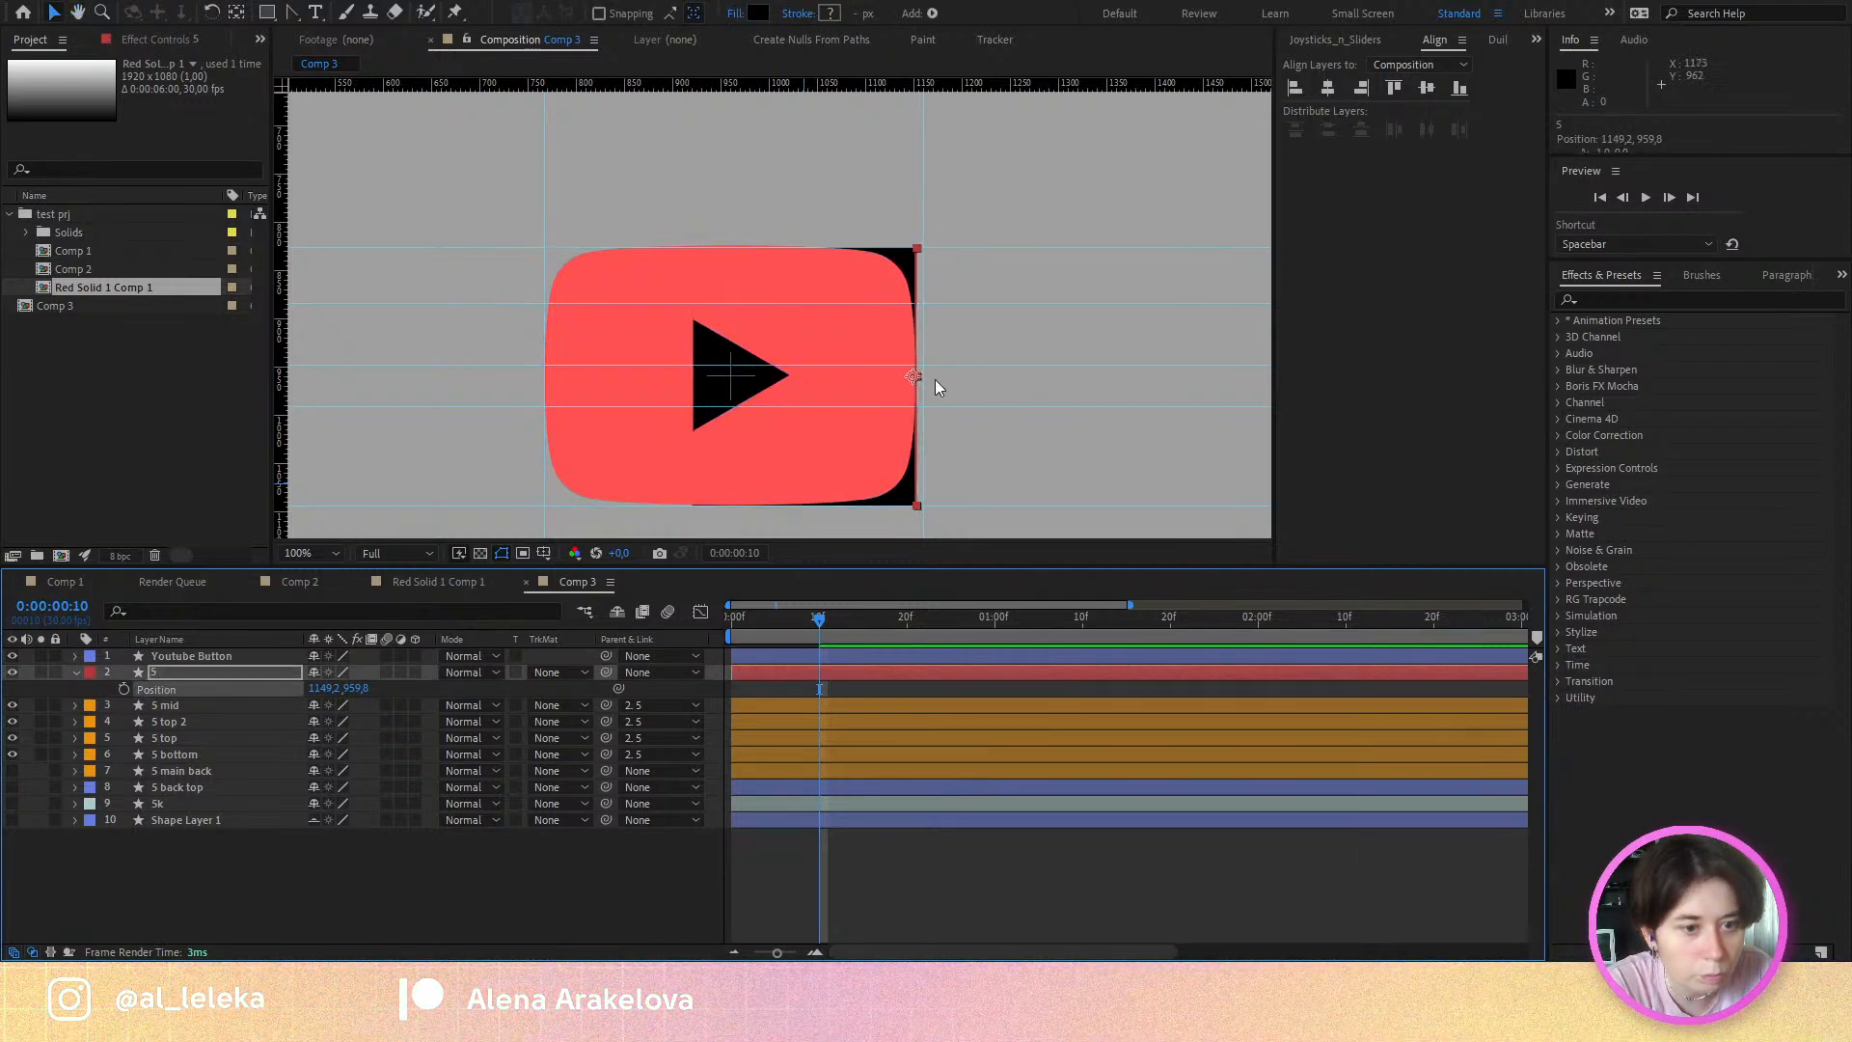
scroll(934, 379, "up", 4)
key("Left")
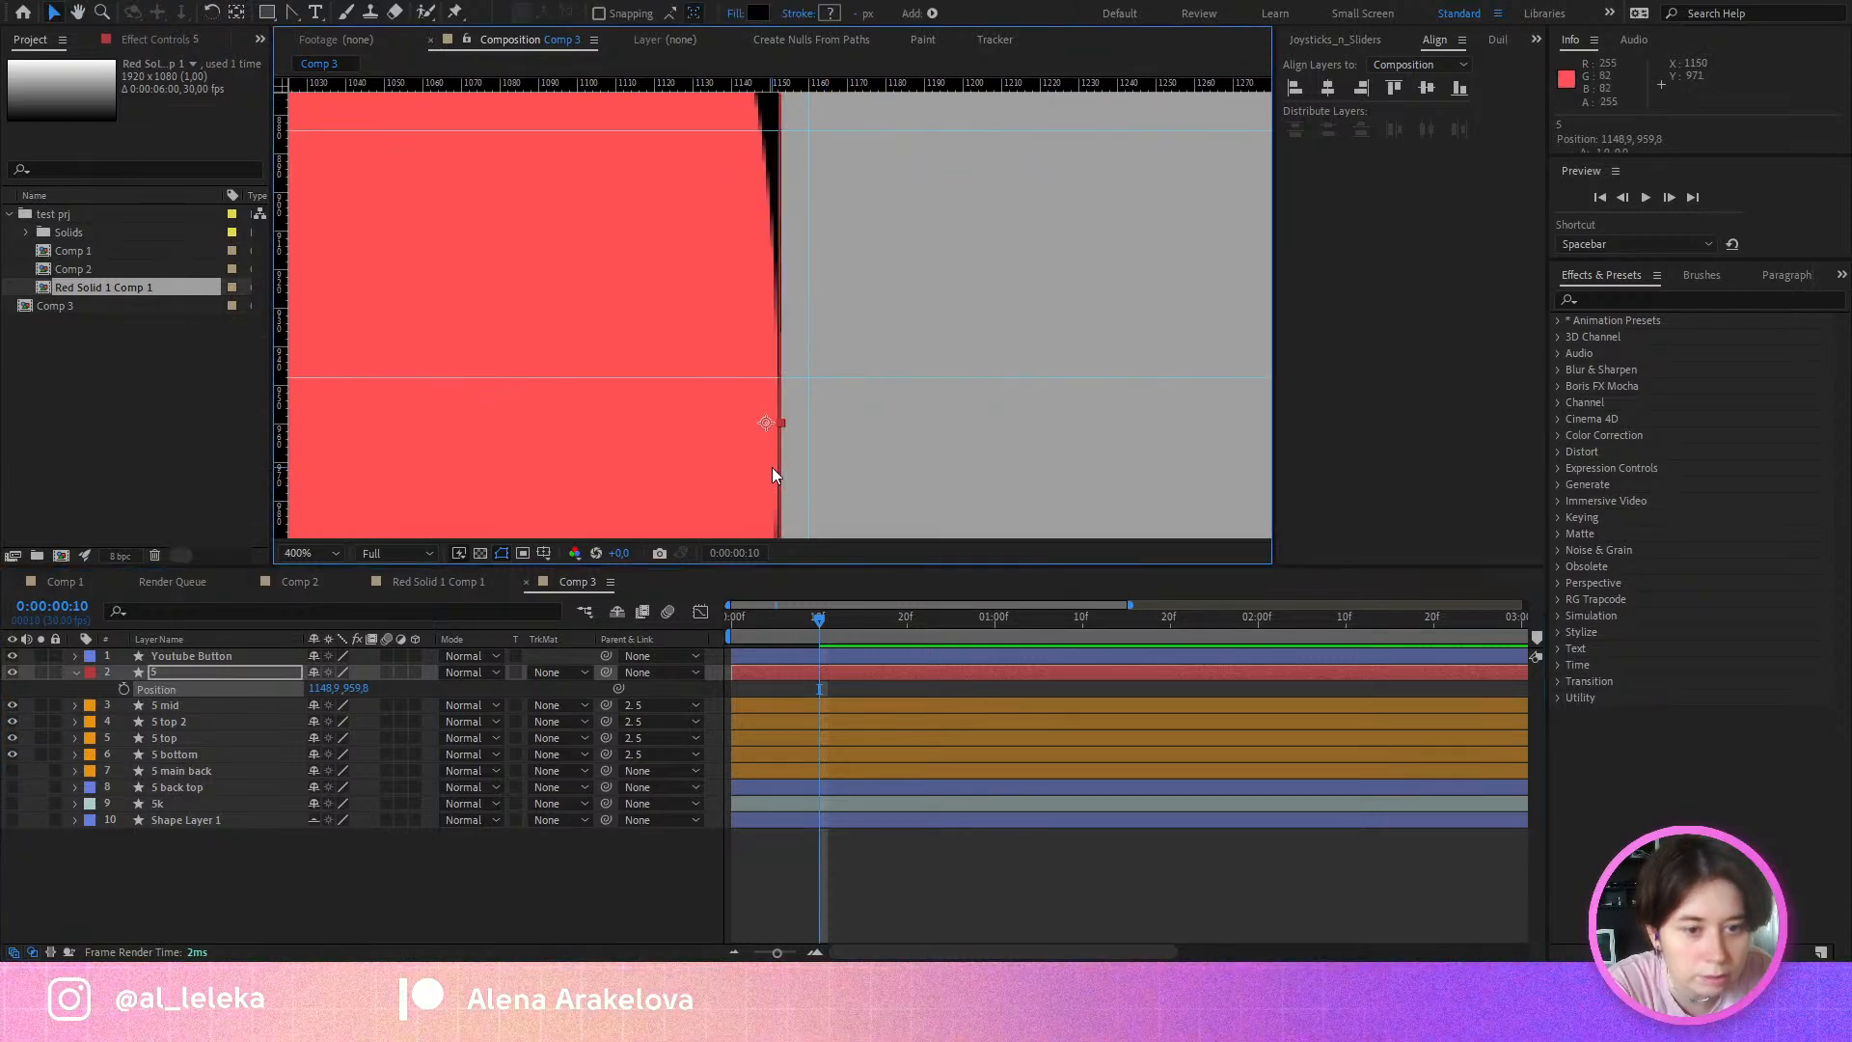
key("Left")
Step: Move the left-hand vertical guide to position 768 and compare the block with the Youtube Button by hiding and reshowing the button
scroll(754, 434, "down", 4)
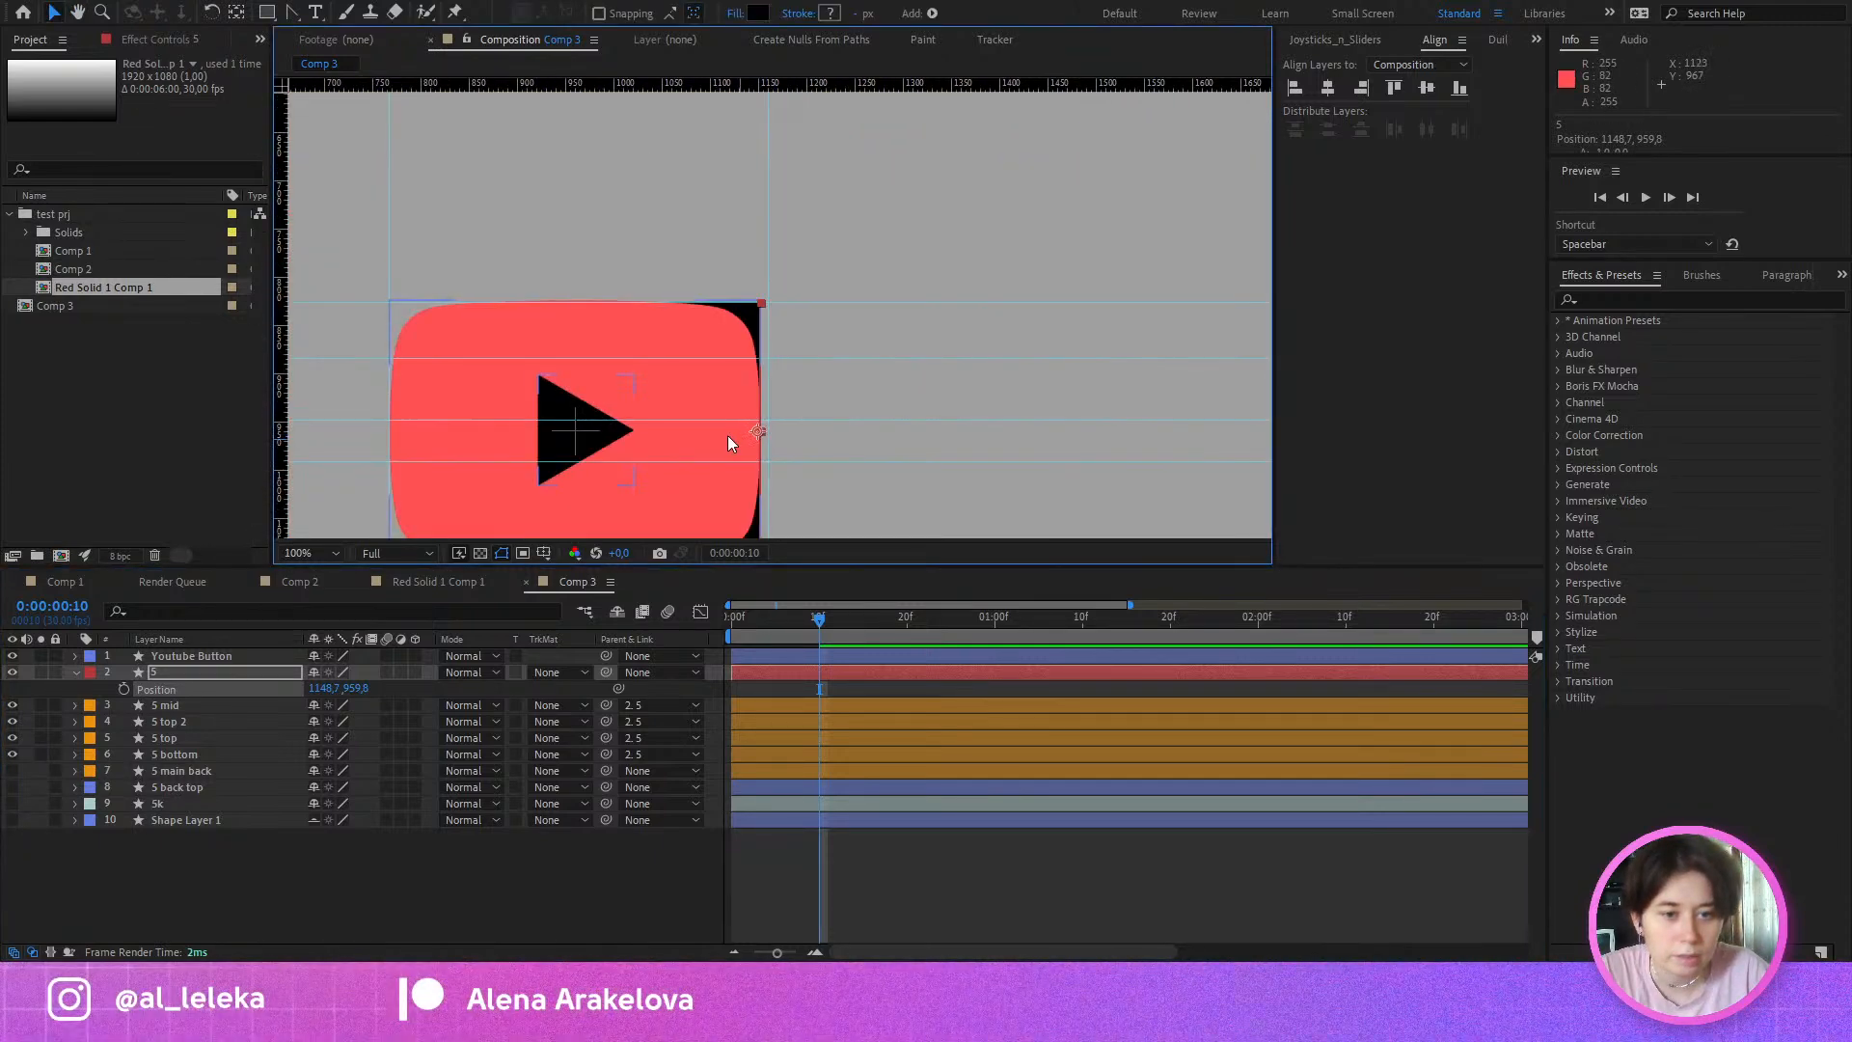
left_click_drag(727, 435, 847, 415)
scroll(500, 424, "up", 4)
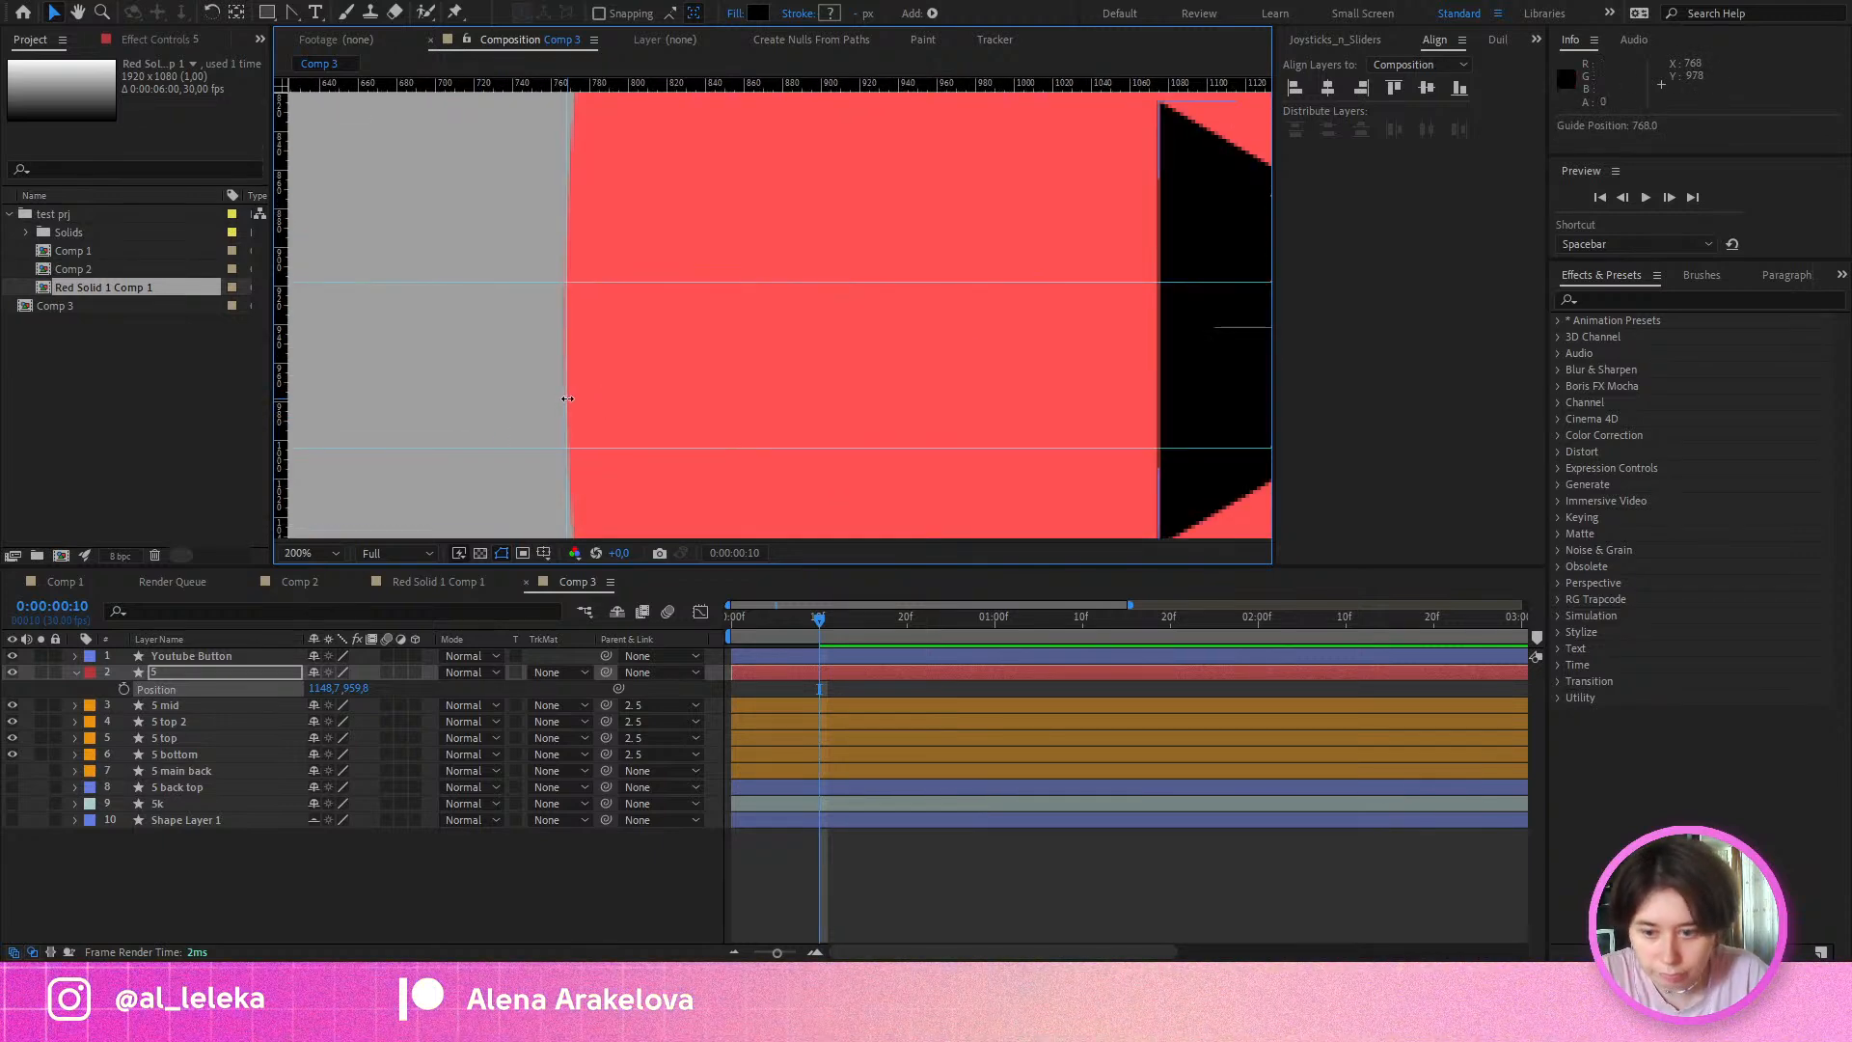
scroll(568, 398, "down", 2)
left_click(12, 656)
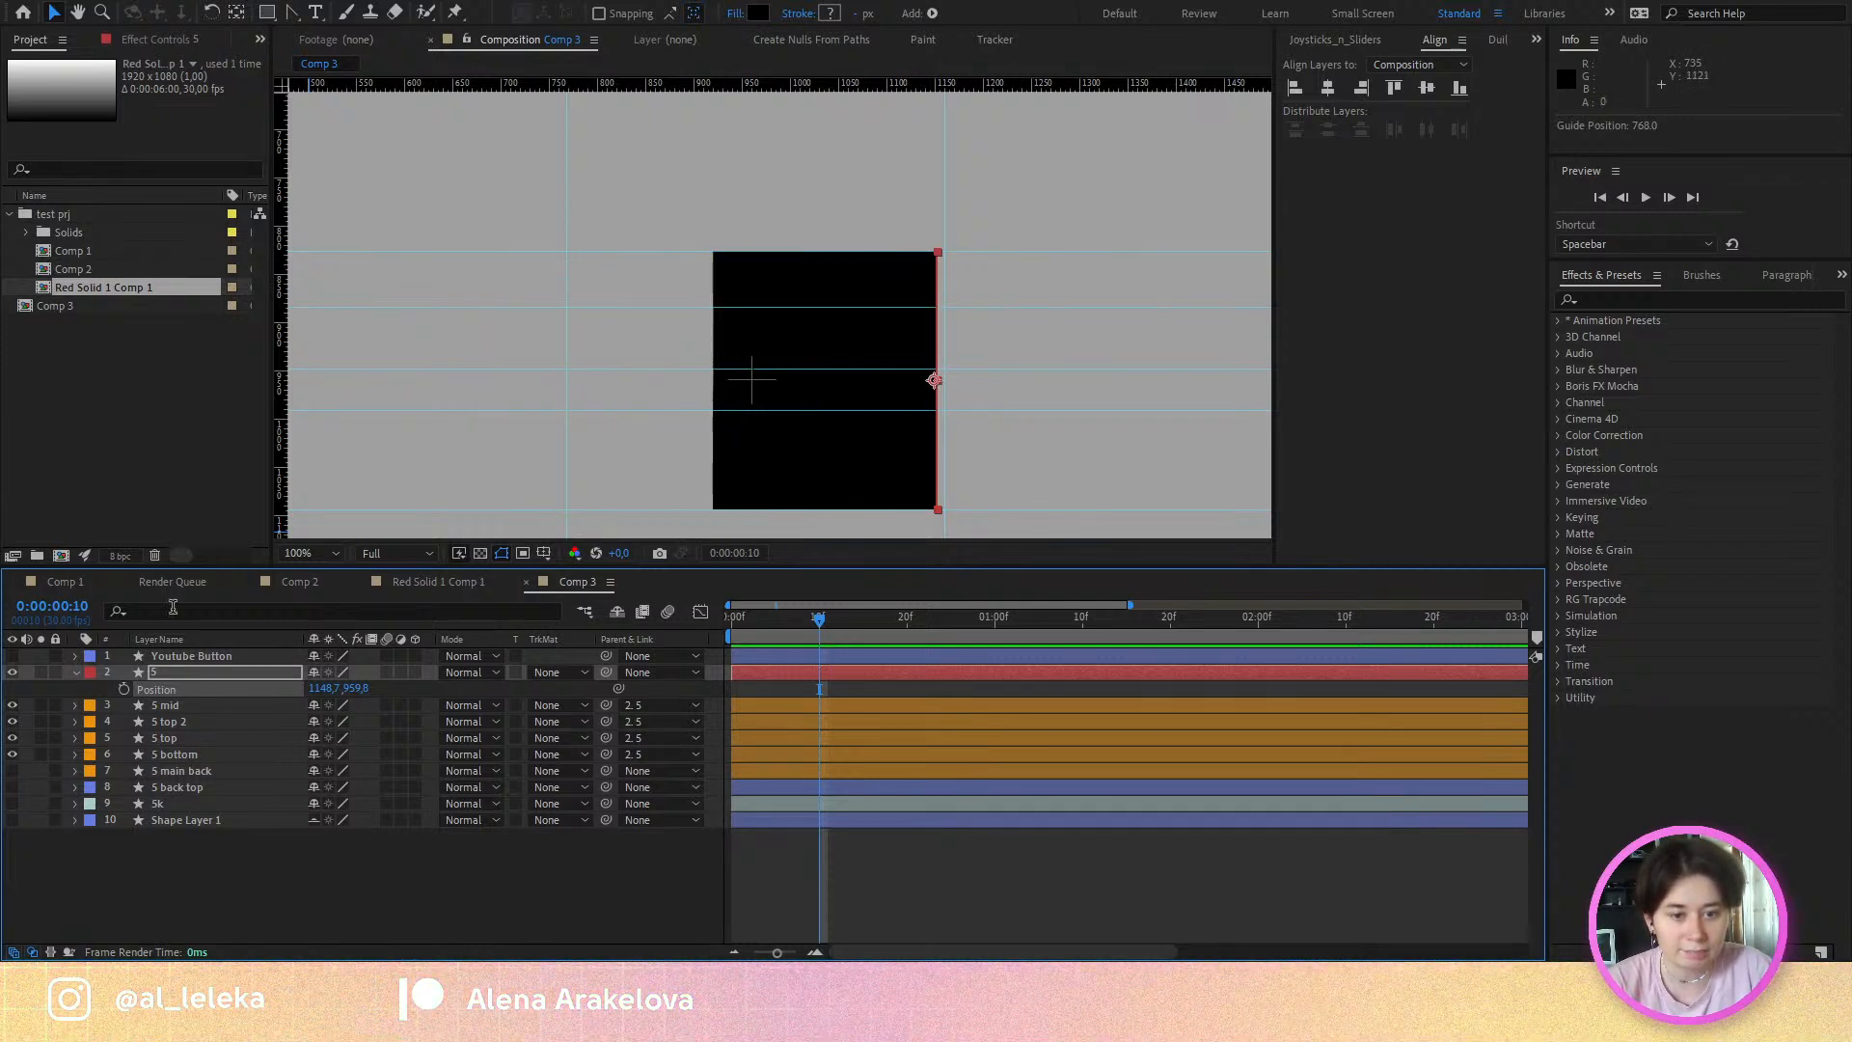
left_click(11, 656)
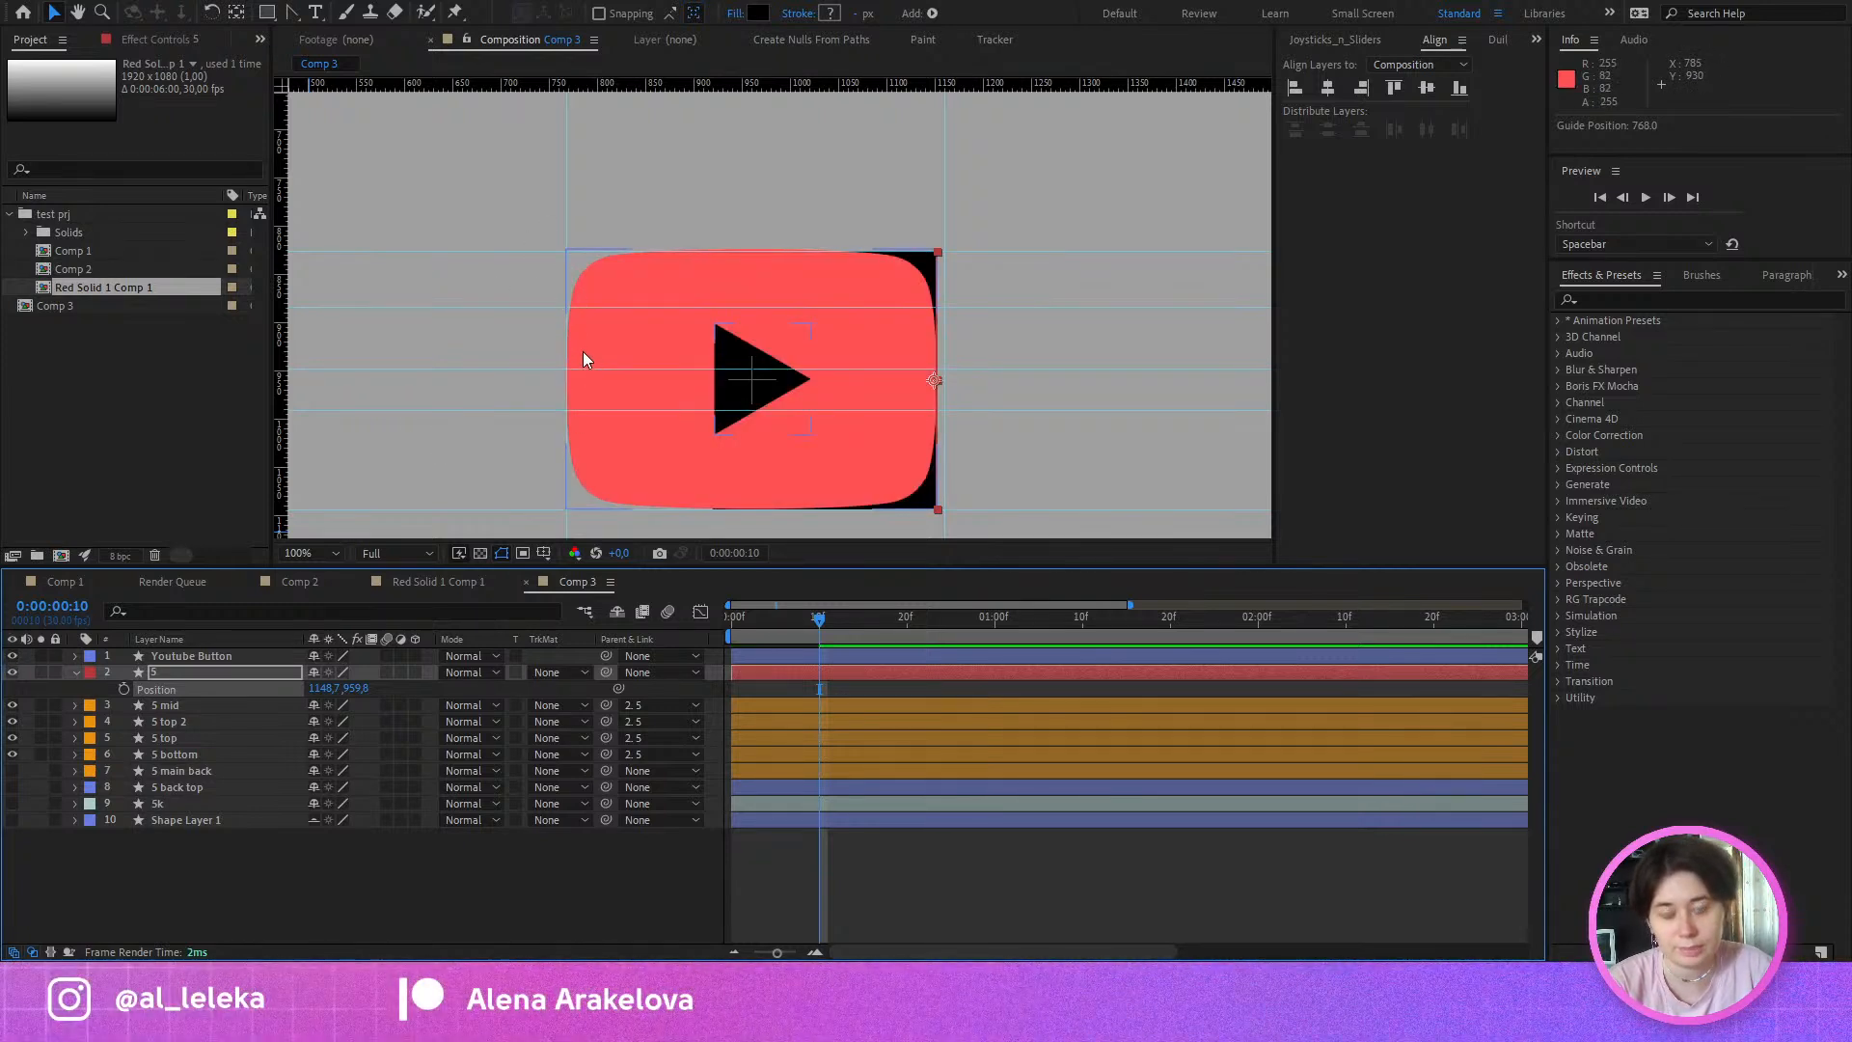
left_click_drag(656, 342, 668, 284)
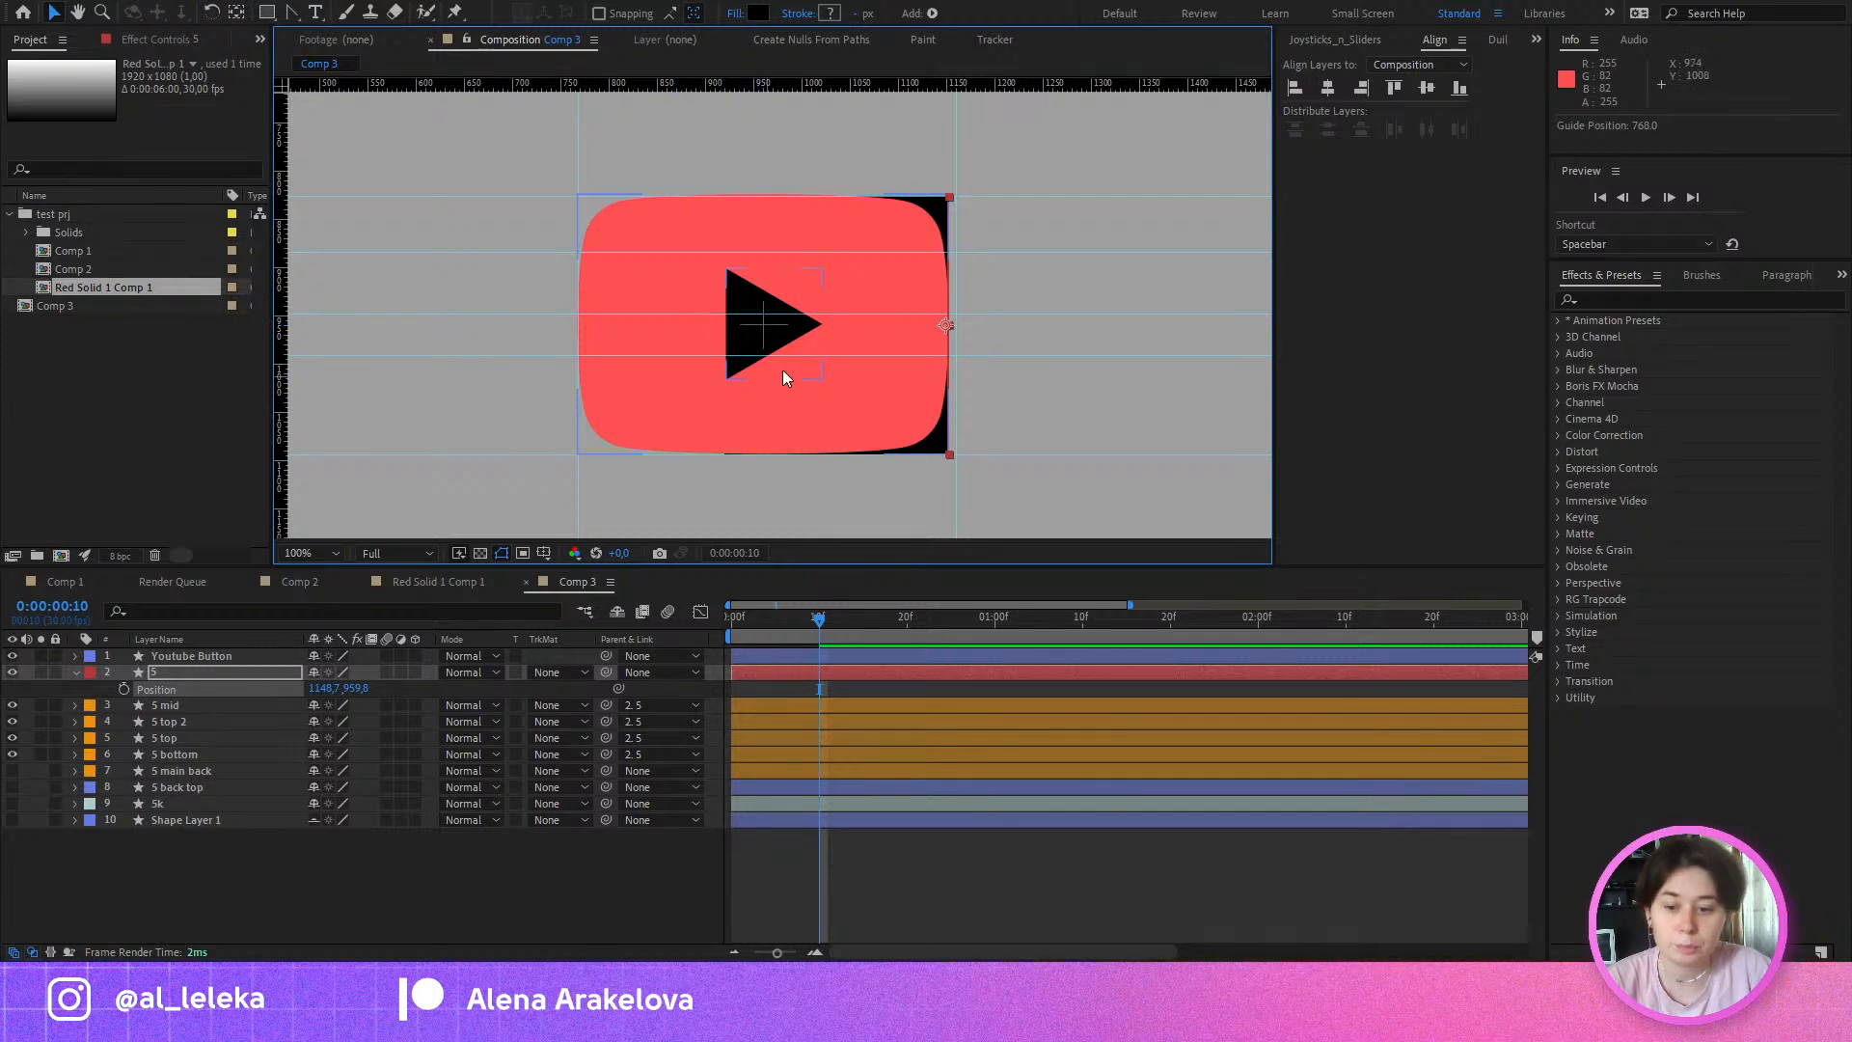
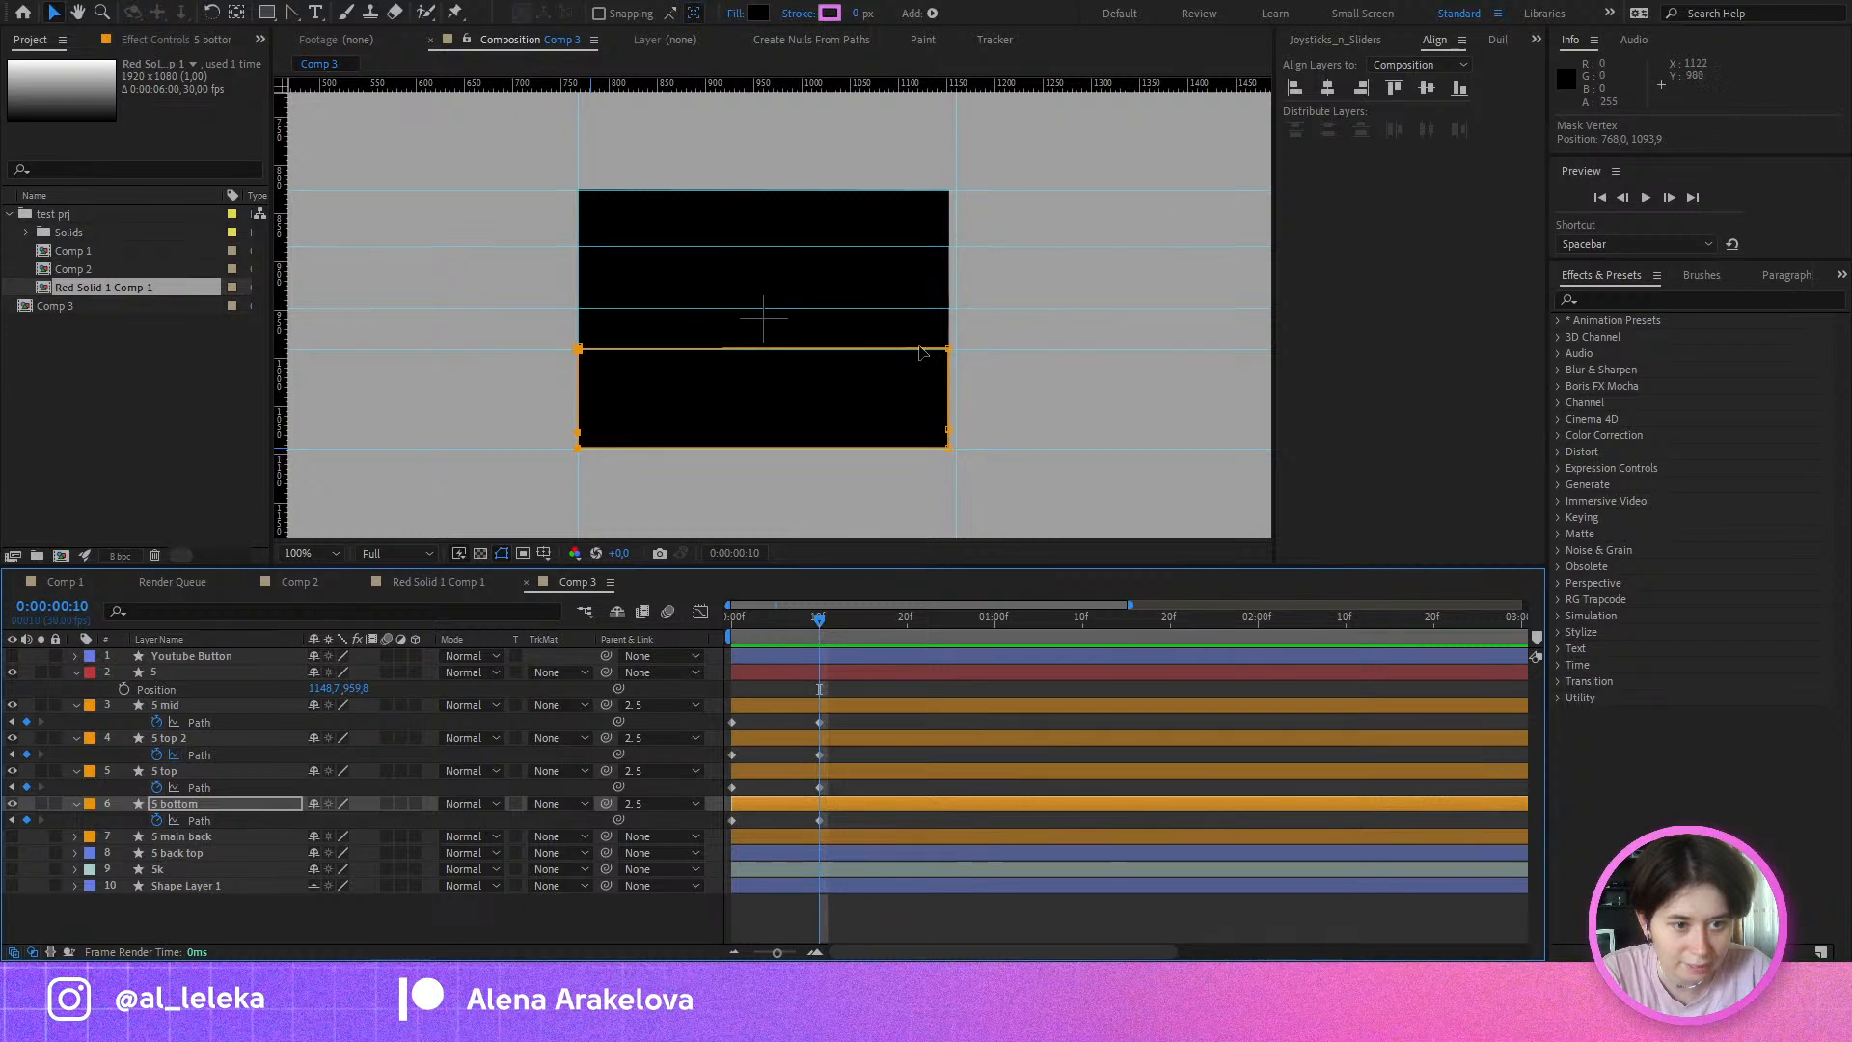
Step: Move layer 5 right until its edge meets the right-hand vertical guide, at position 1156.2, 959.7, and check the numeral at frame 0
left_click(160, 689)
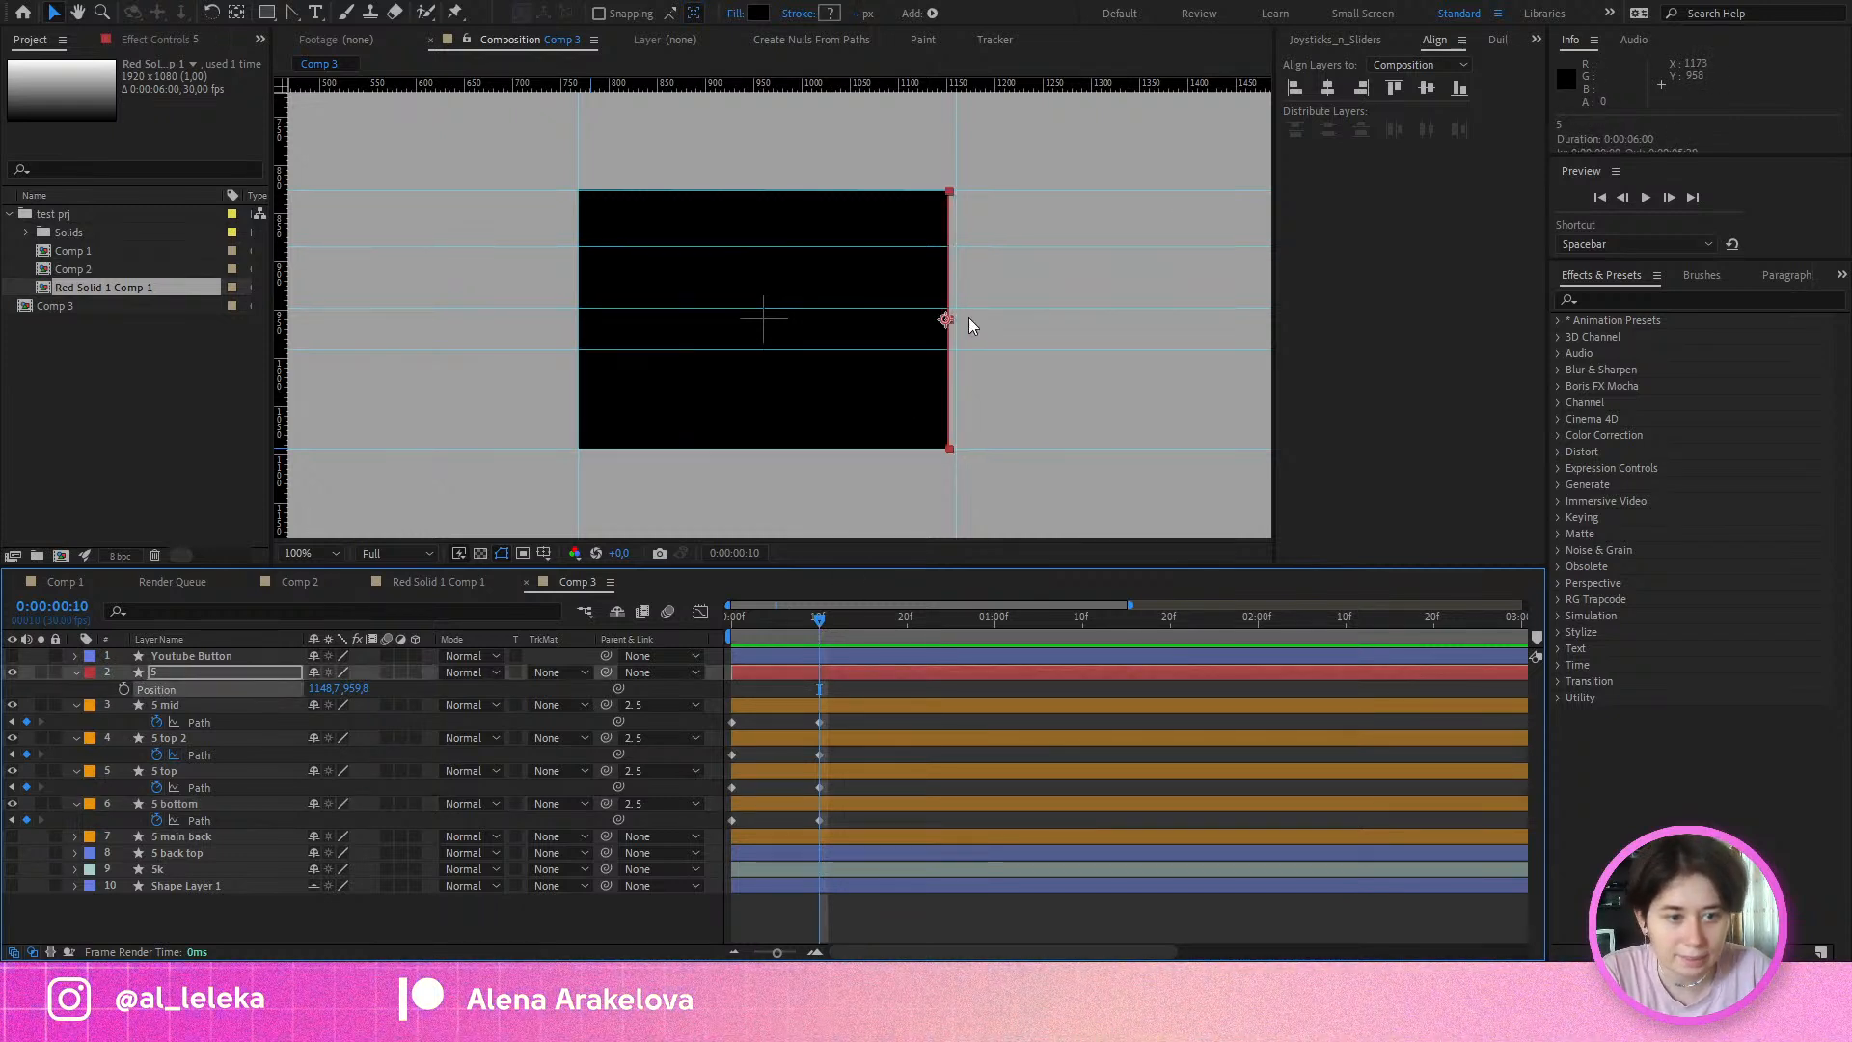
scroll(945, 320, "up", 4)
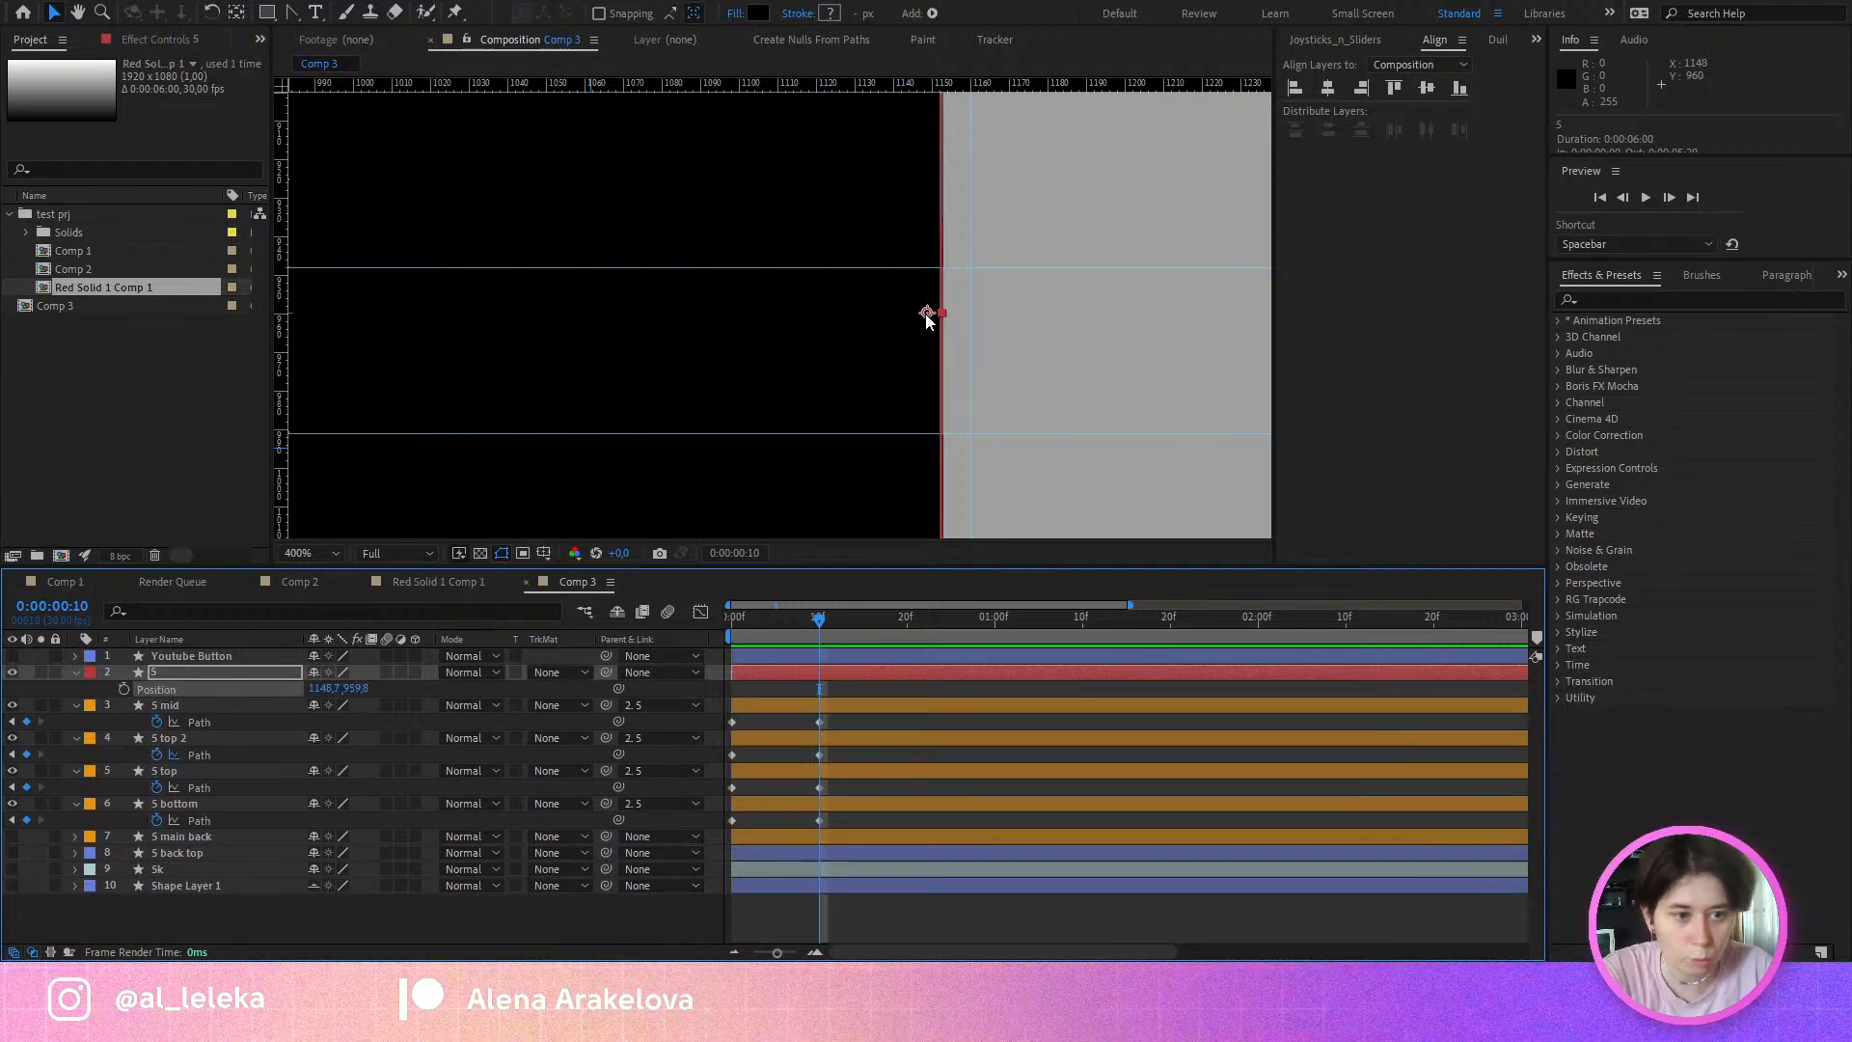
left_click_drag(926, 320, 955, 320)
scroll(955, 319, "down", 4)
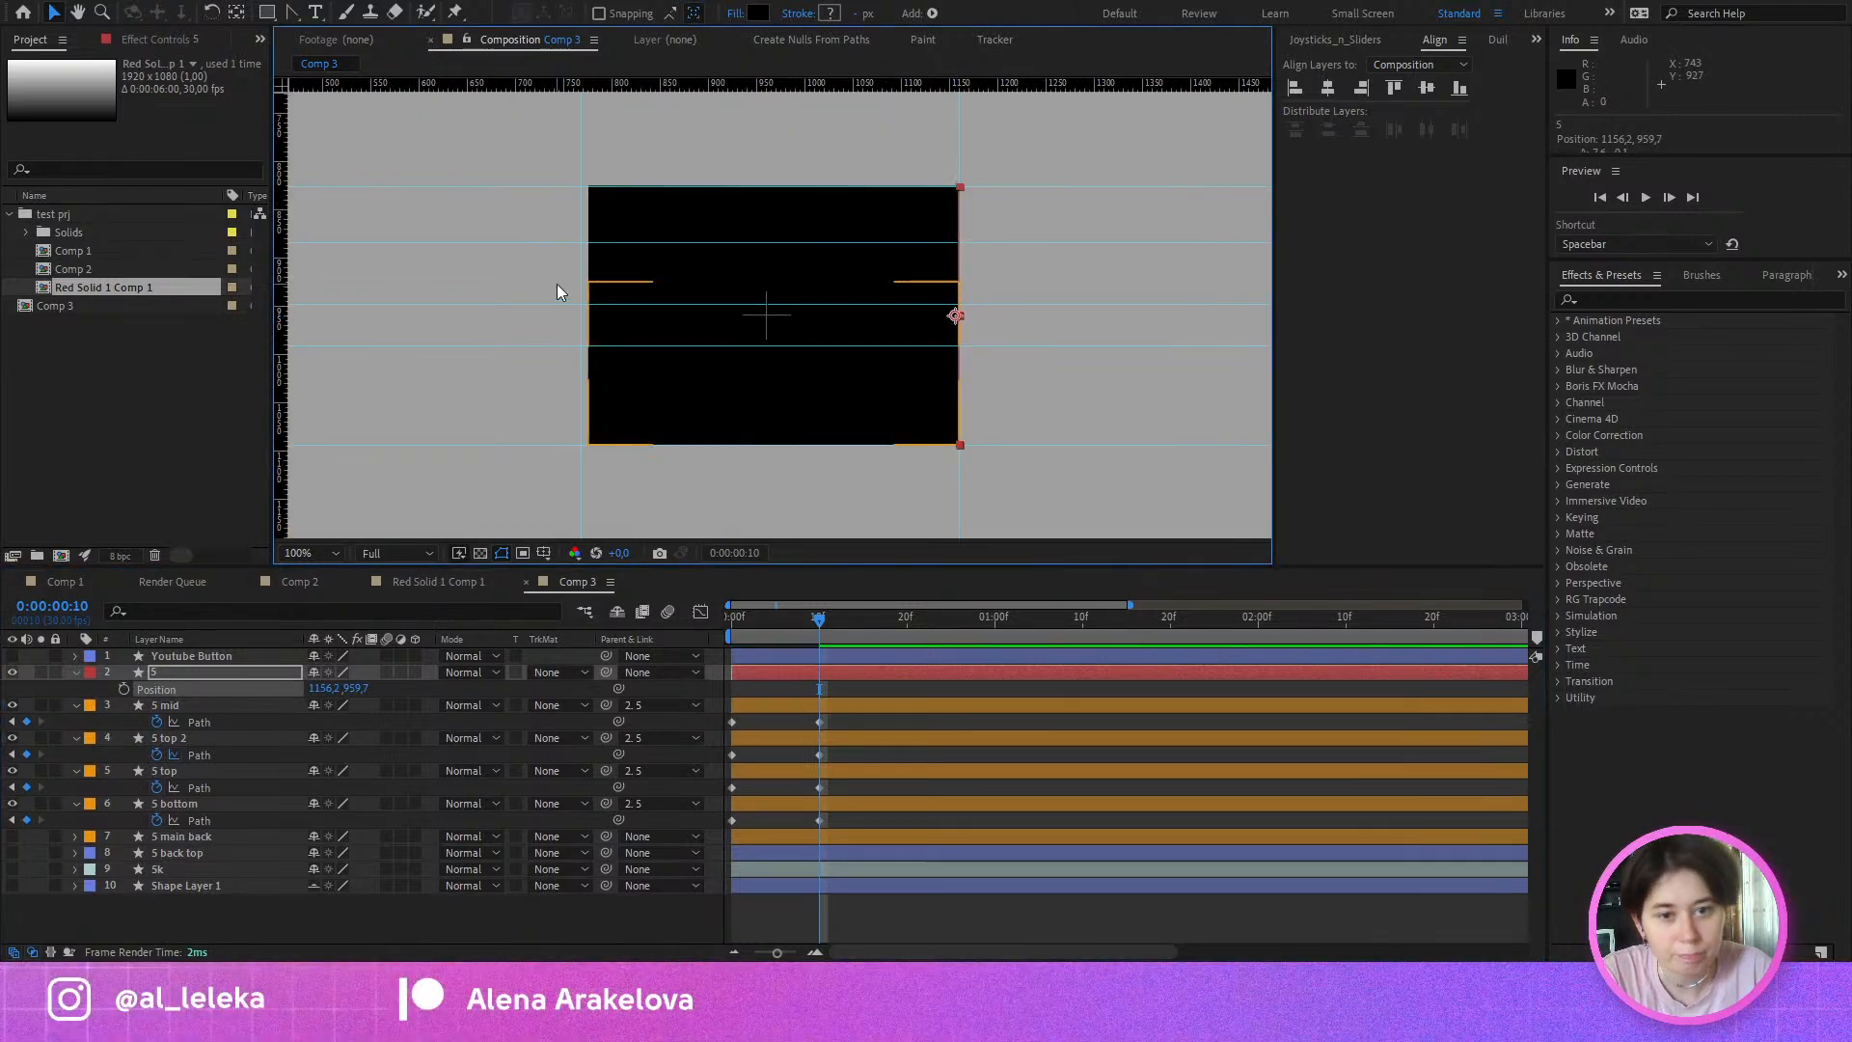
left_click_drag(761, 634, 678, 648)
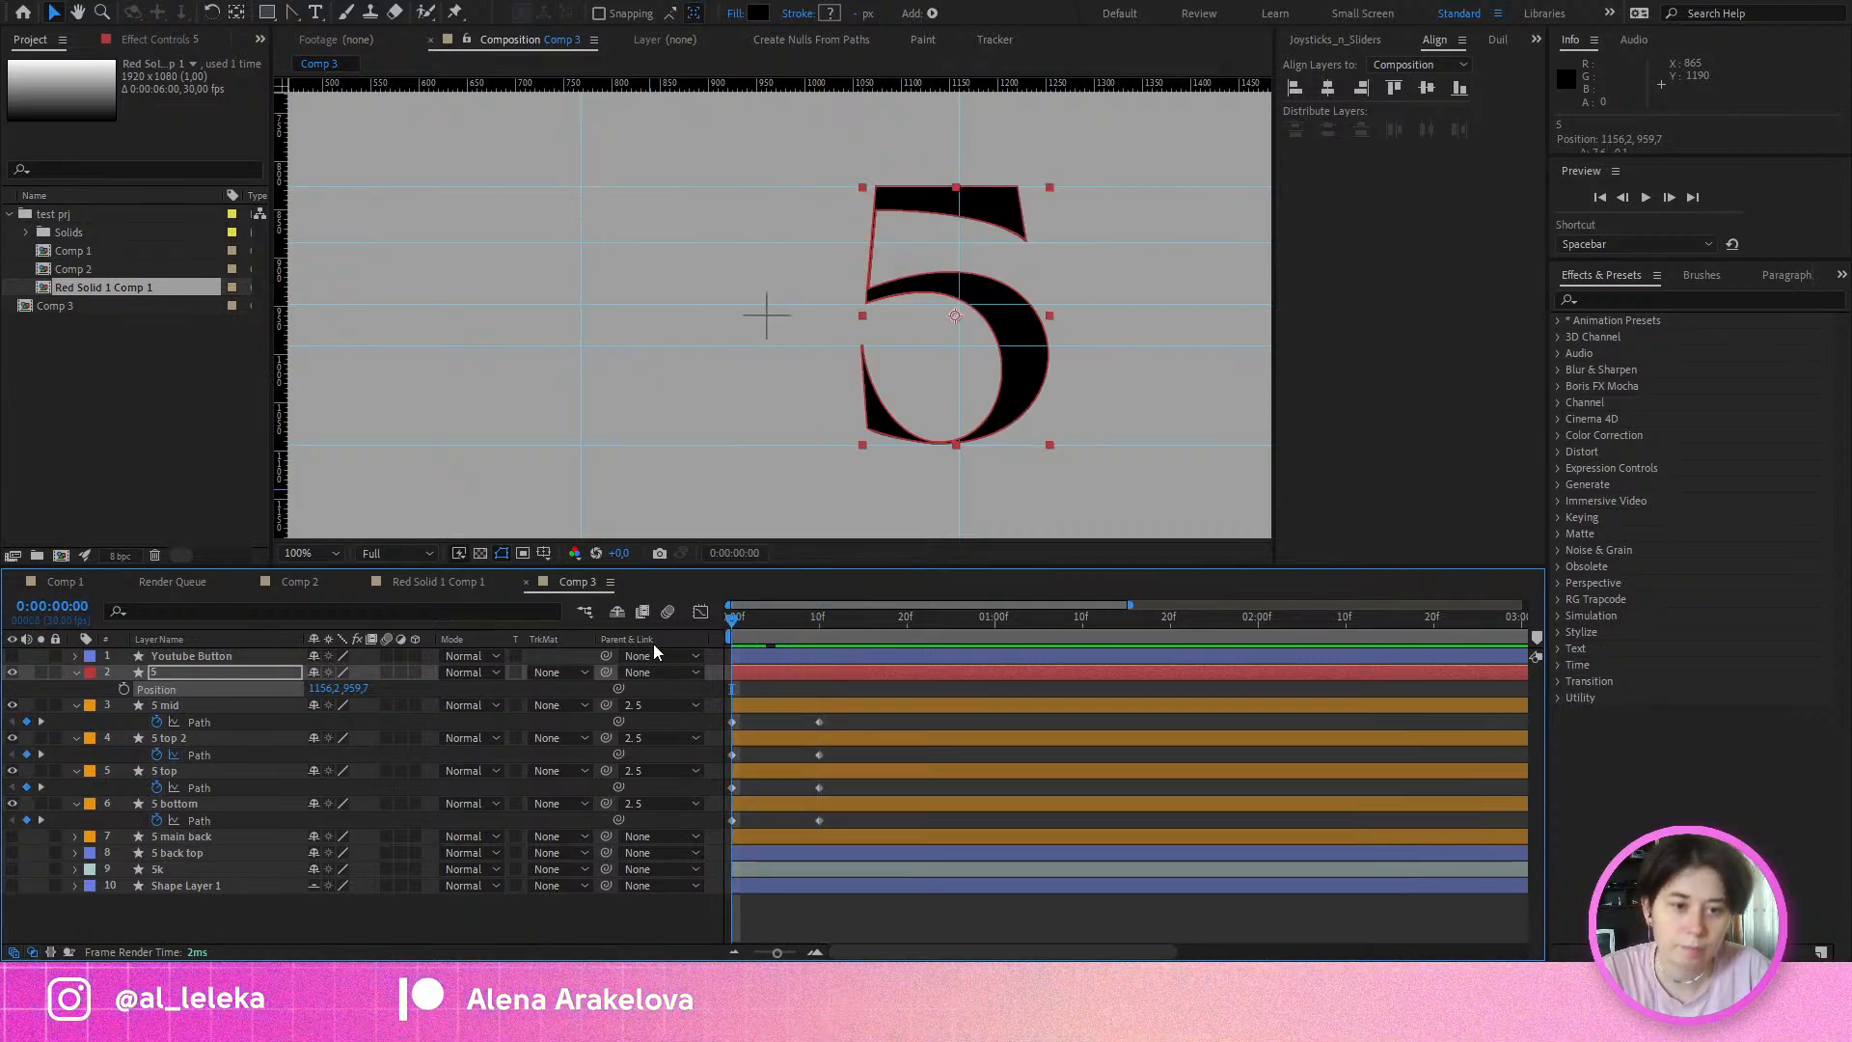
Step: At frame 10, move the left-side vertices of the 5 mid path onto the left-hand vertical guide at 768
left_click(822, 617)
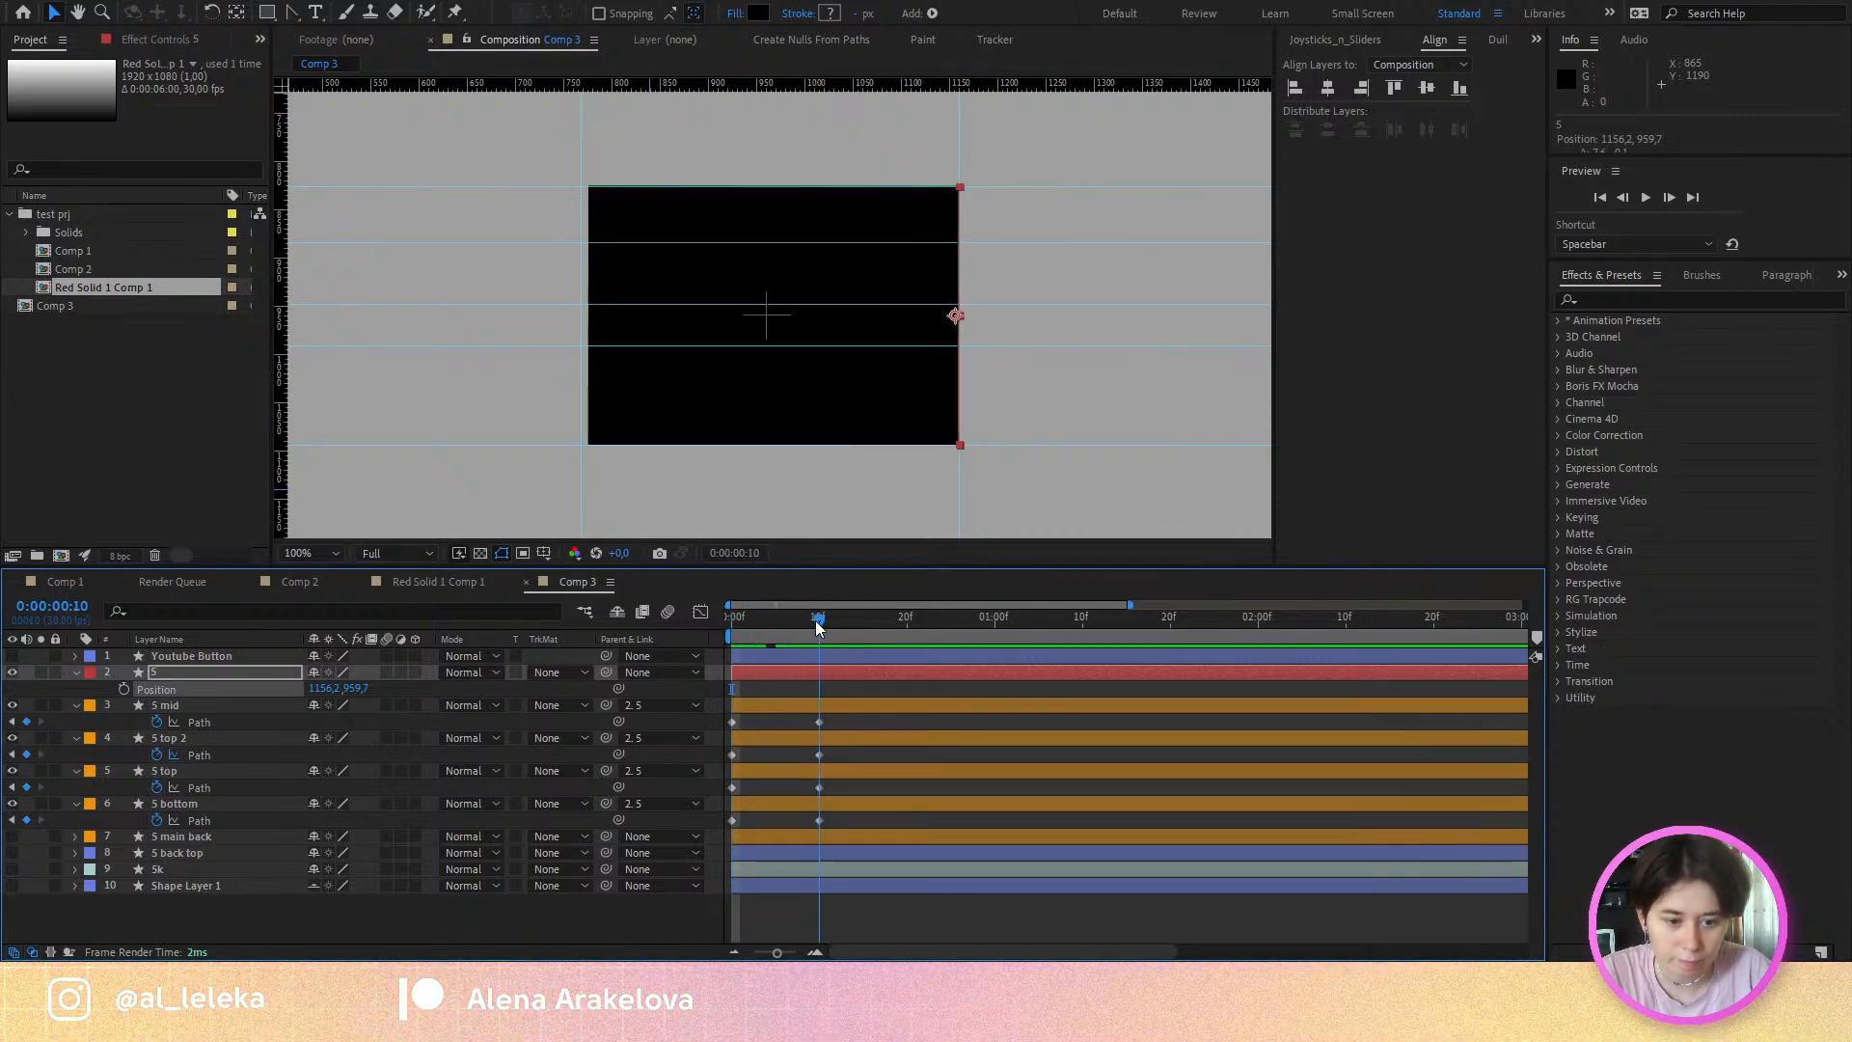
left_click(198, 721)
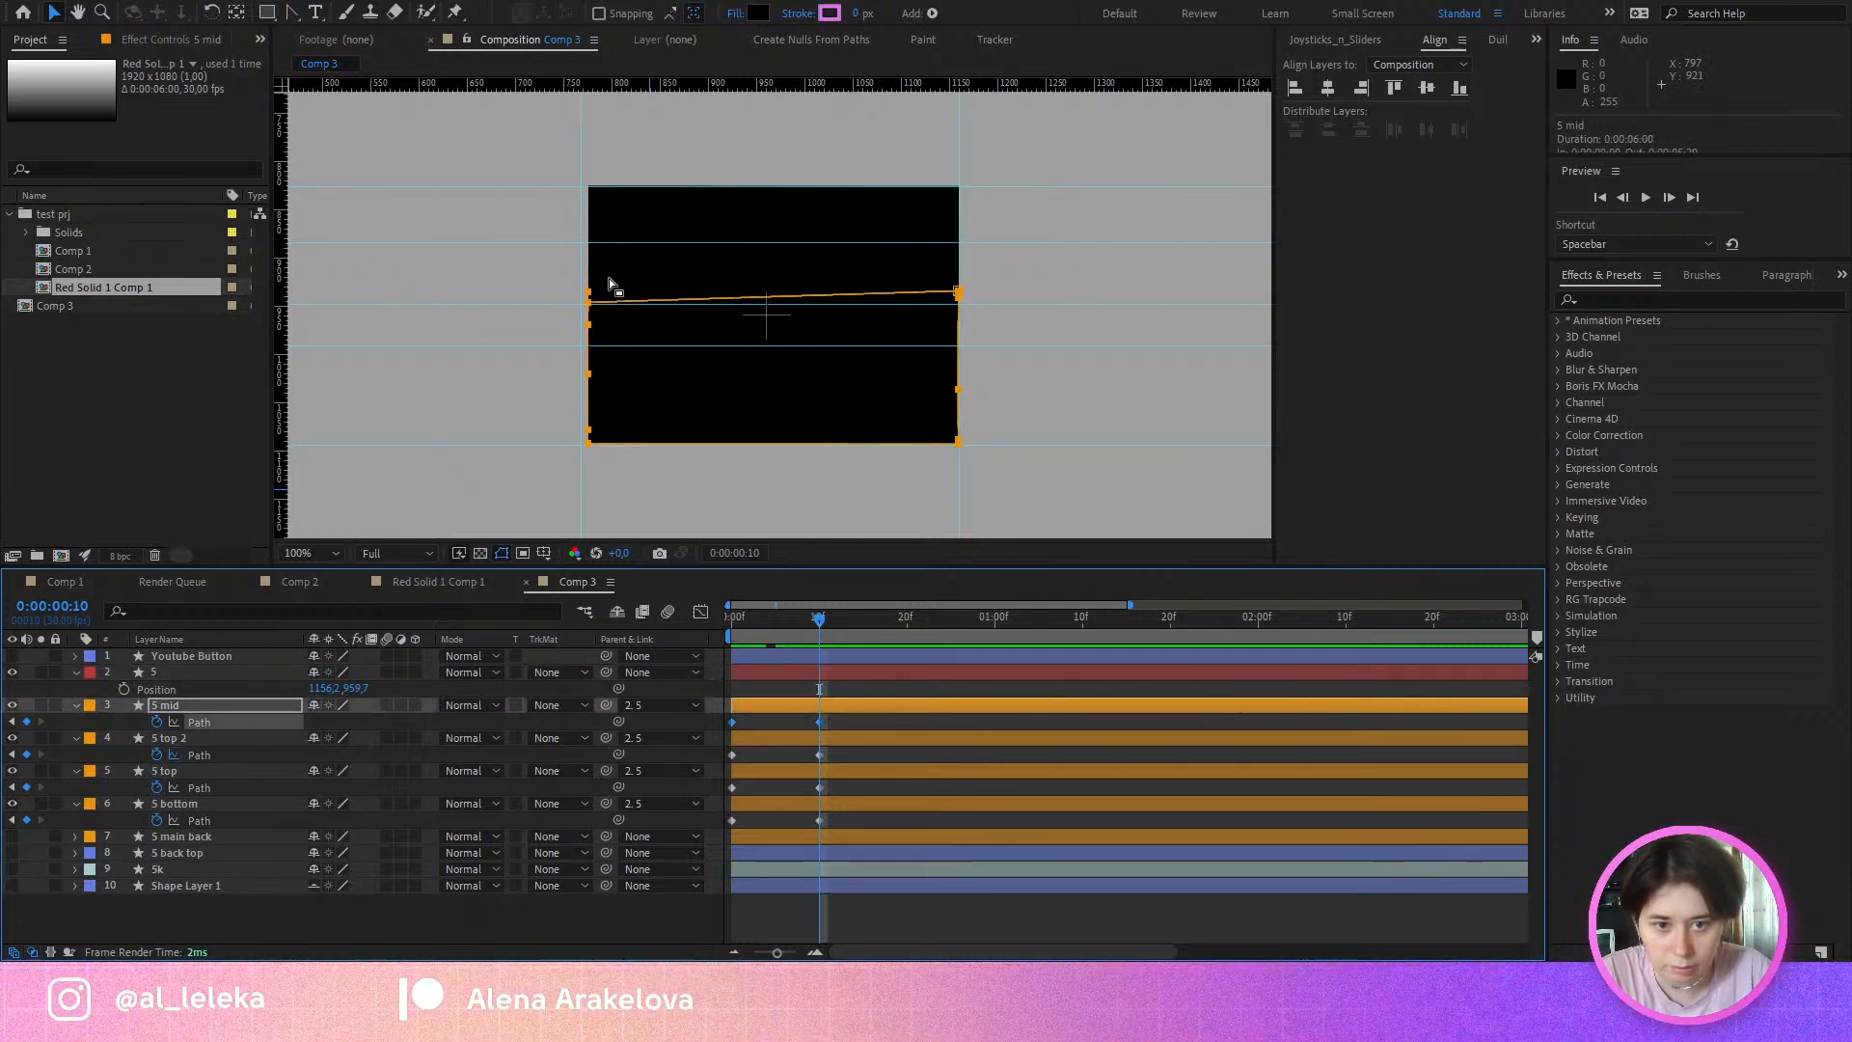
left_click_drag(604, 280, 541, 466)
scroll(546, 434, "up", 1)
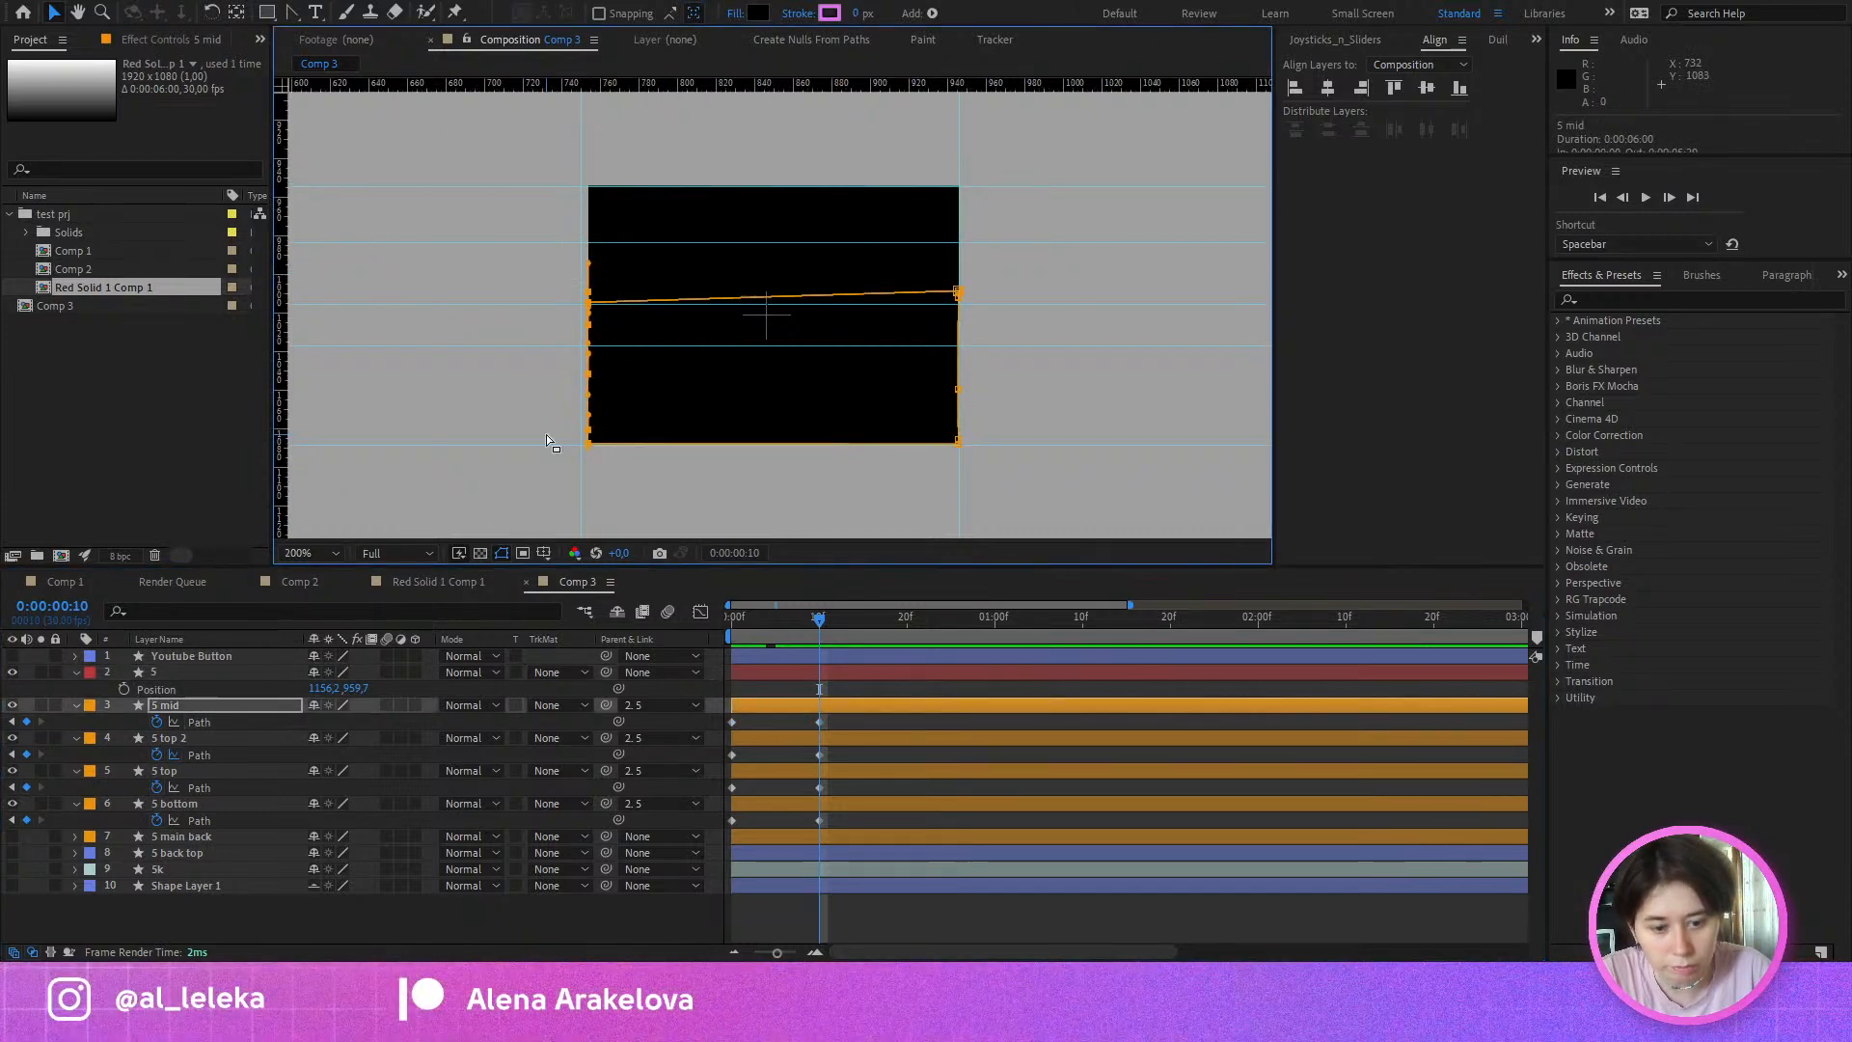
scroll(546, 434, "up", 1)
left_click_drag(719, 422, 690, 426)
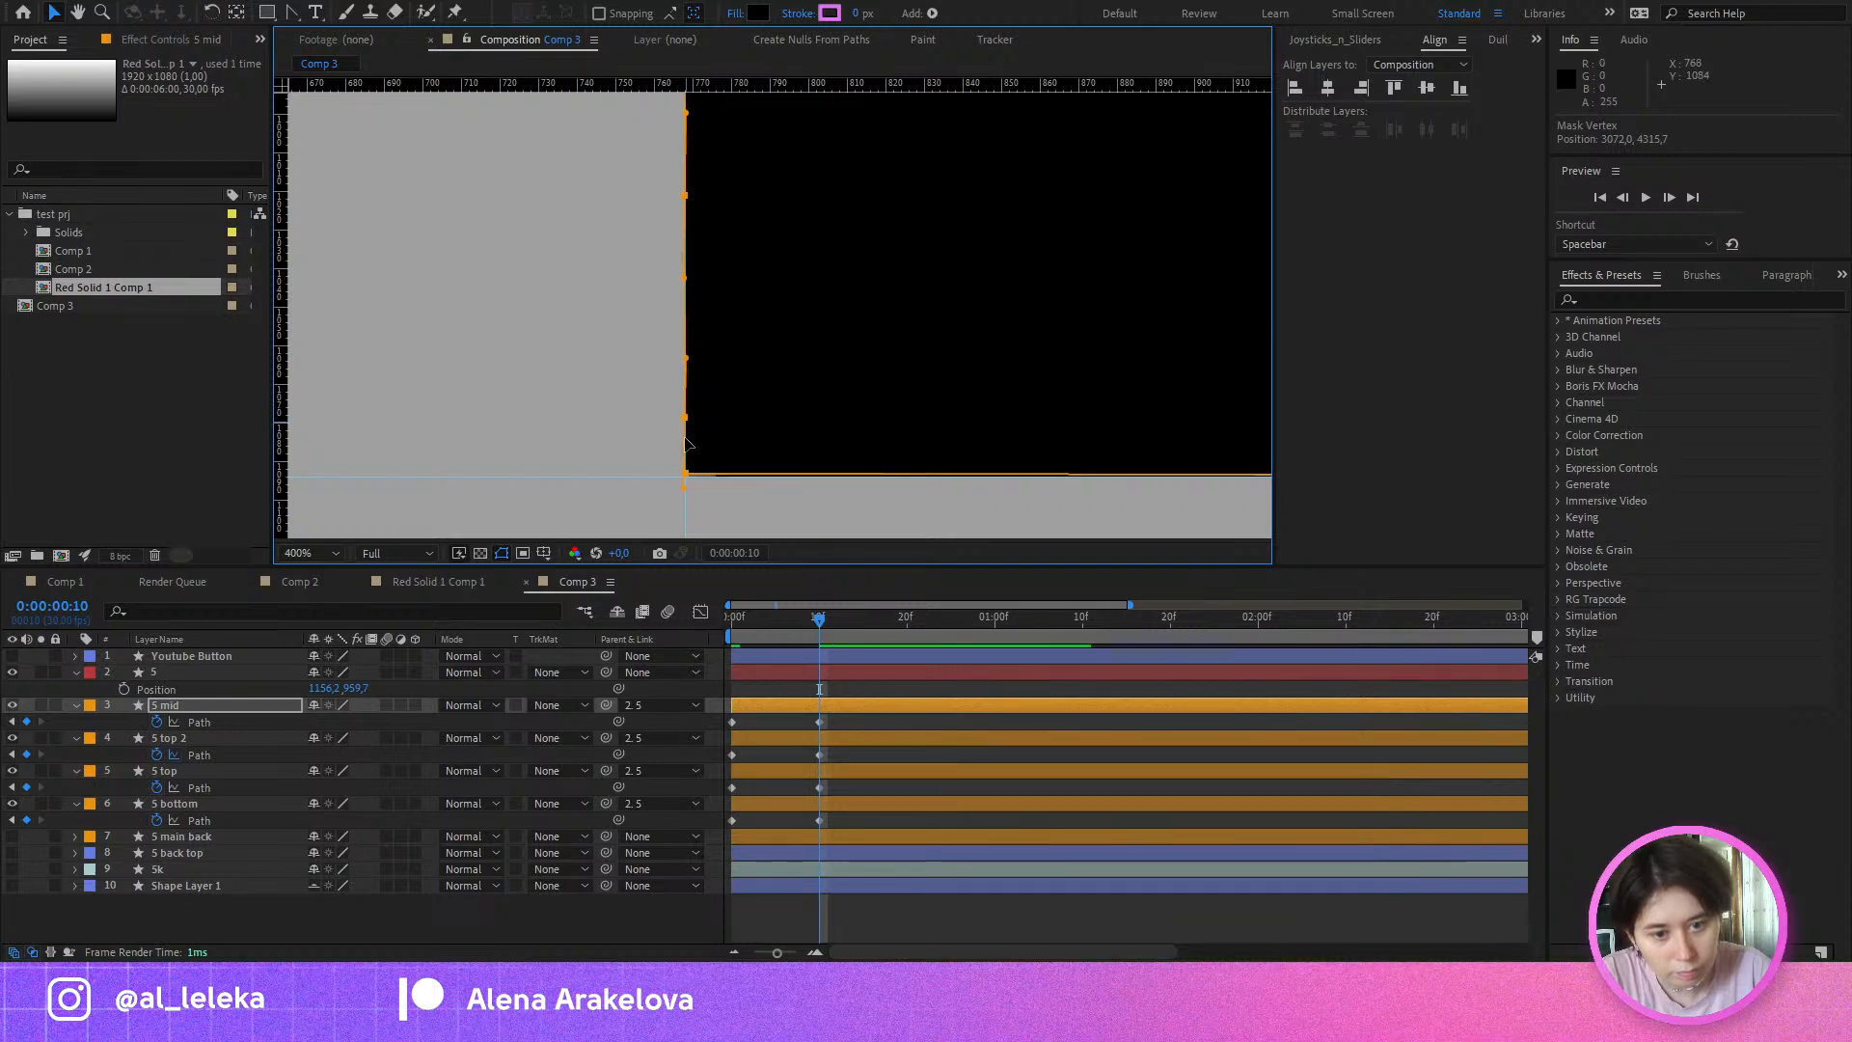
Step: Shift the left-side vertices of the 5 top 2 path at frame 10 onto the left-hand vertical guide
left_click_drag(831, 749, 789, 773)
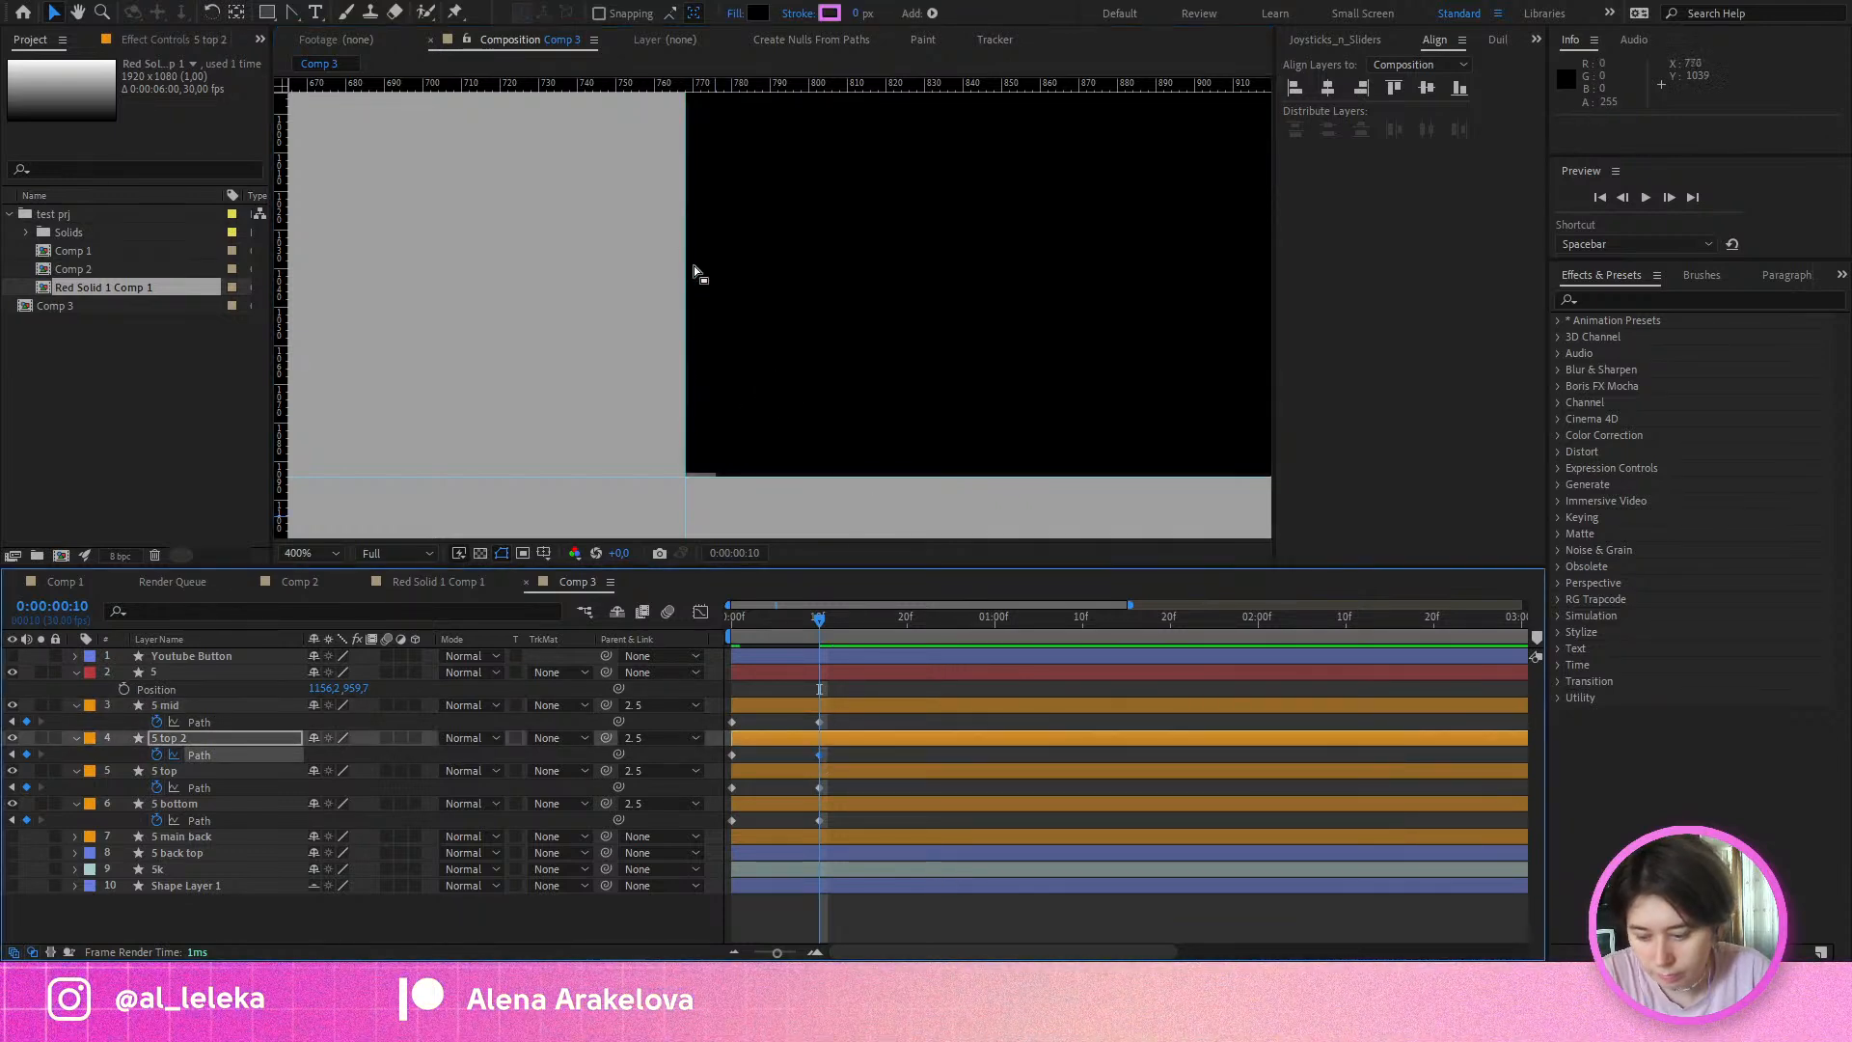
scroll(706, 297, "down", 5)
scroll(743, 289, "up", 3)
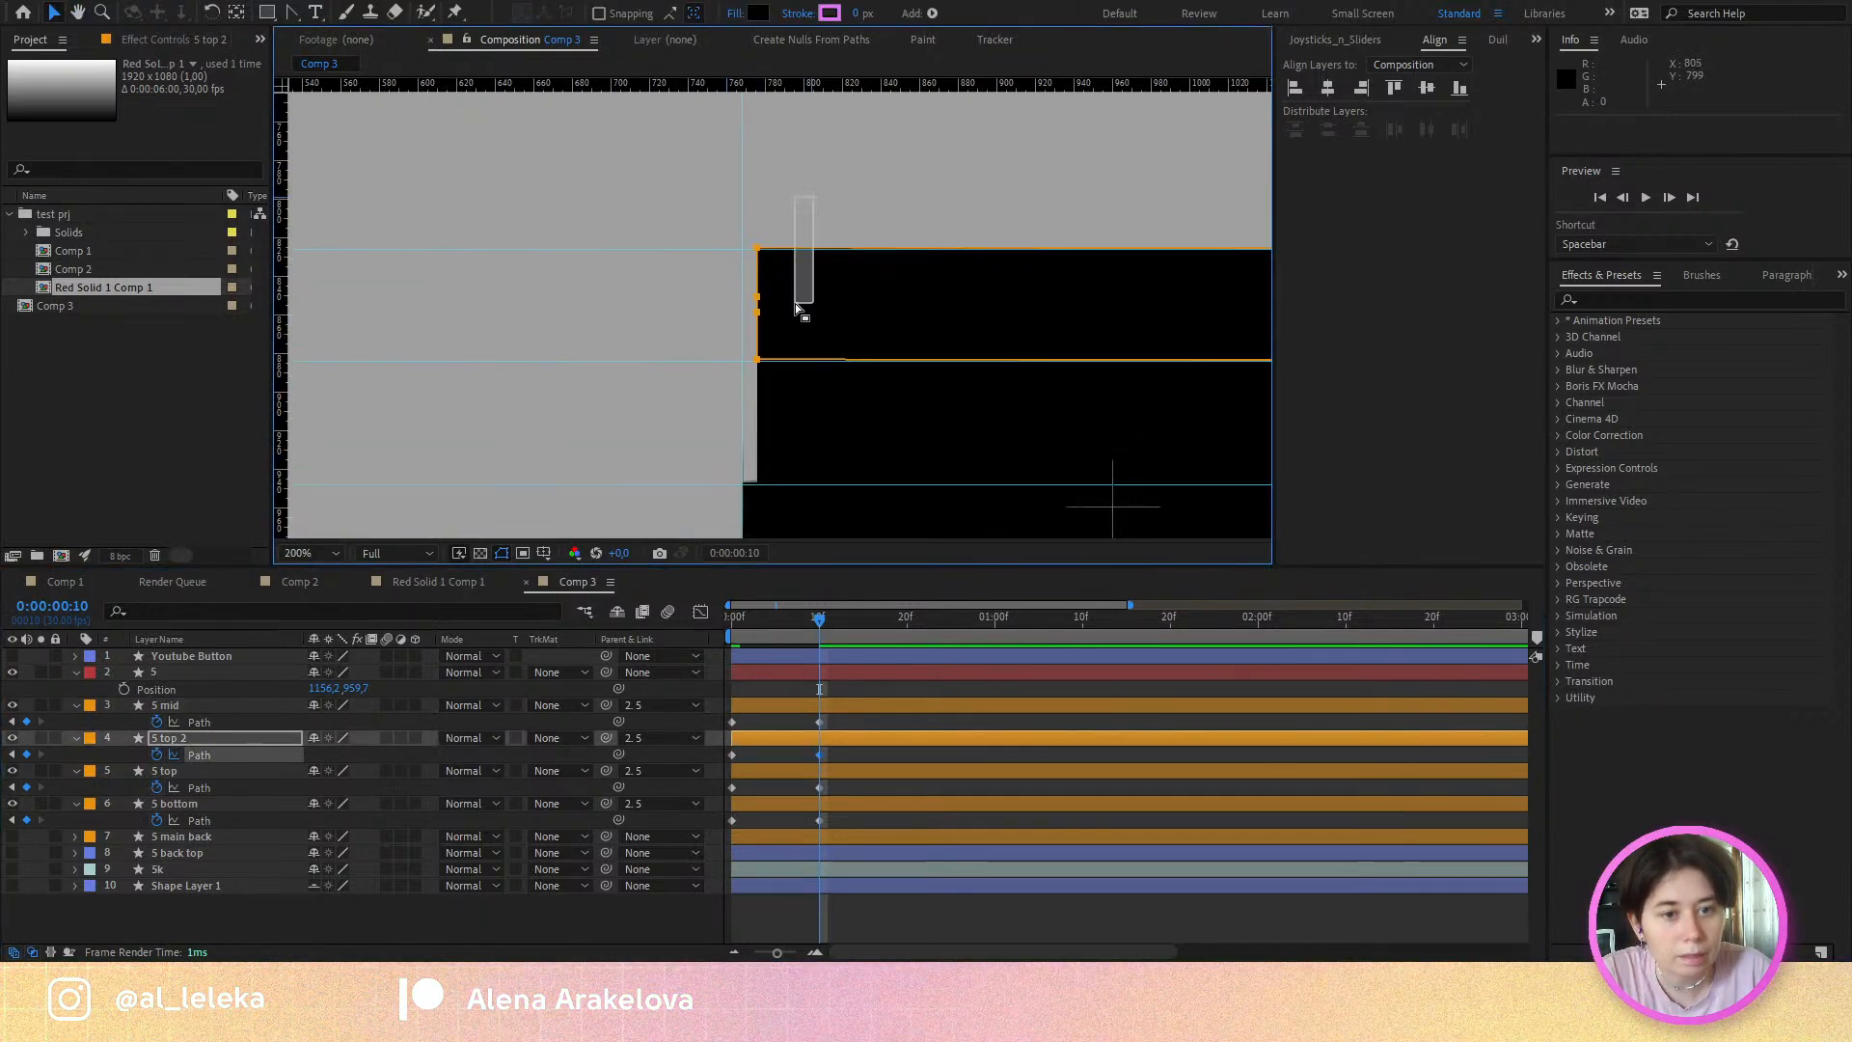
left_click_drag(753, 362, 740, 362)
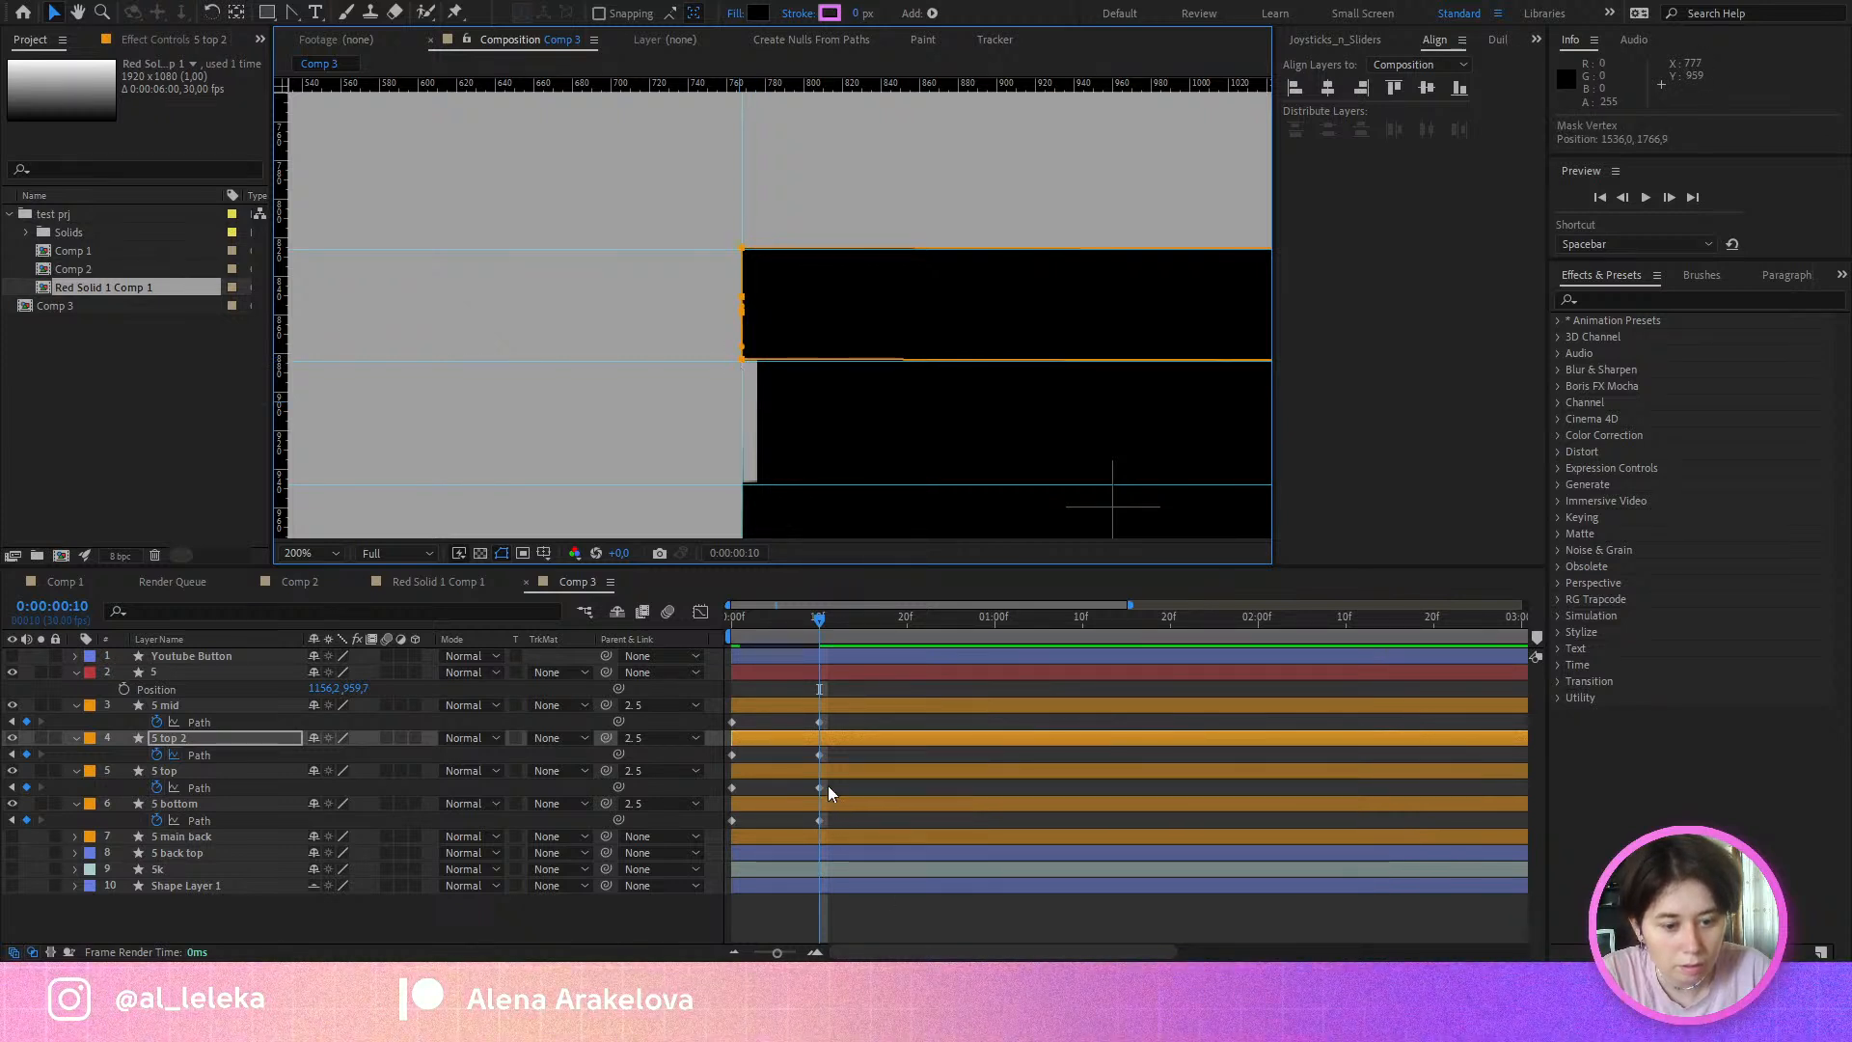
Step: Shift the left-side vertices of the 5 top path at frame 10 onto the left-hand vertical guide
left_click_drag(831, 781, 808, 825)
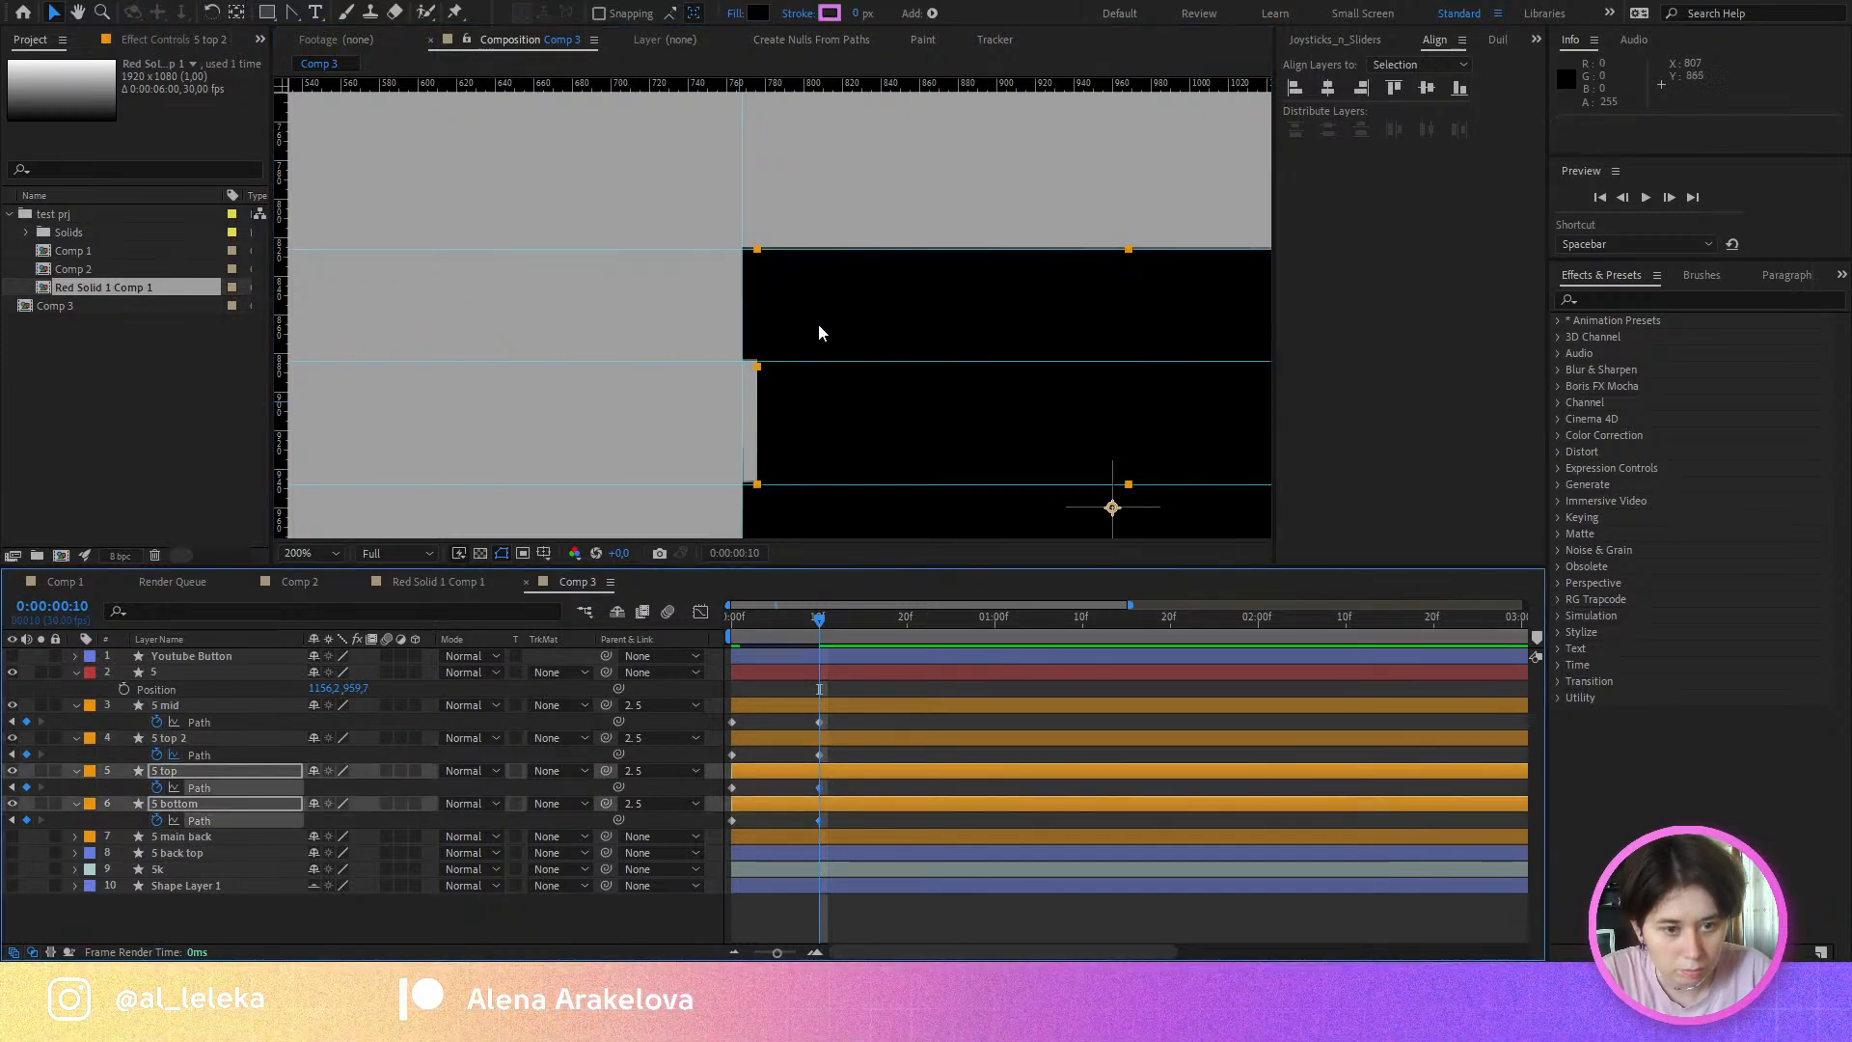
left_click(831, 773)
left_click_drag(802, 204, 695, 536)
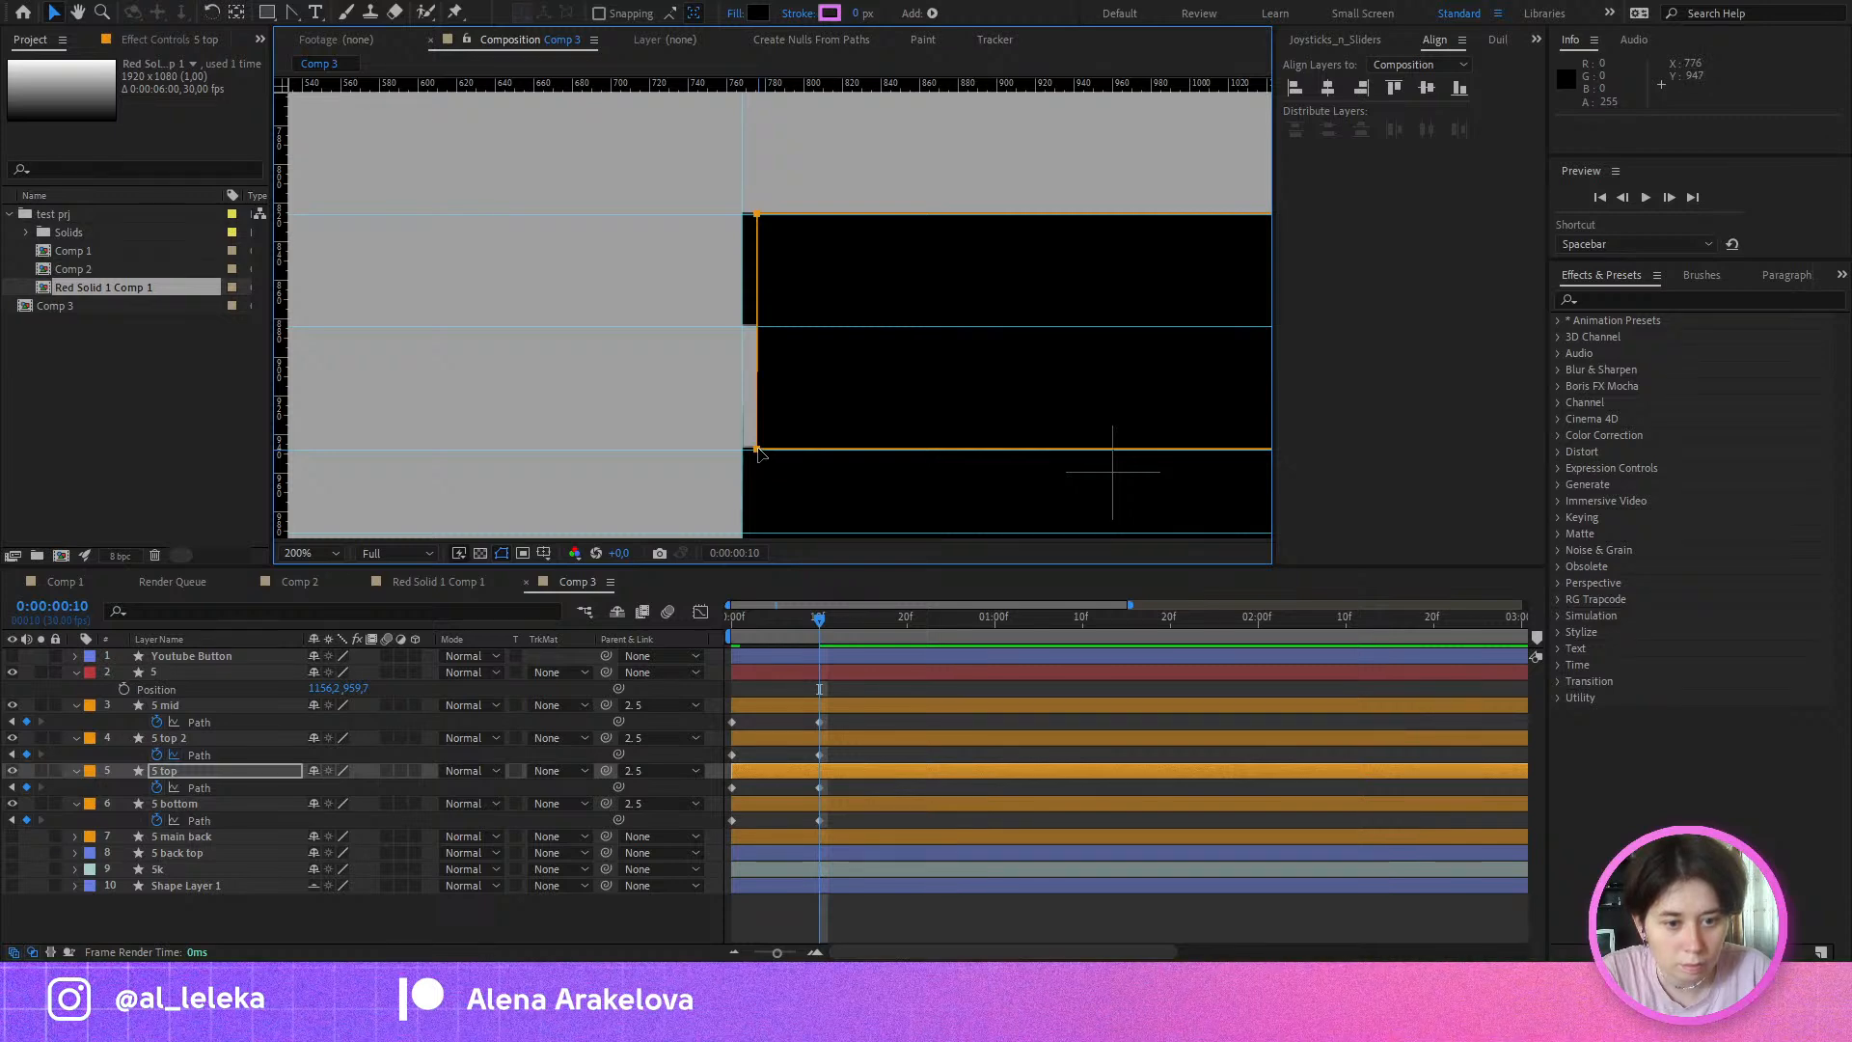
Step: Shift the left-side vertices of the 5 bottom path at frame 10 onto the left-hand vertical guide
left_click(836, 818)
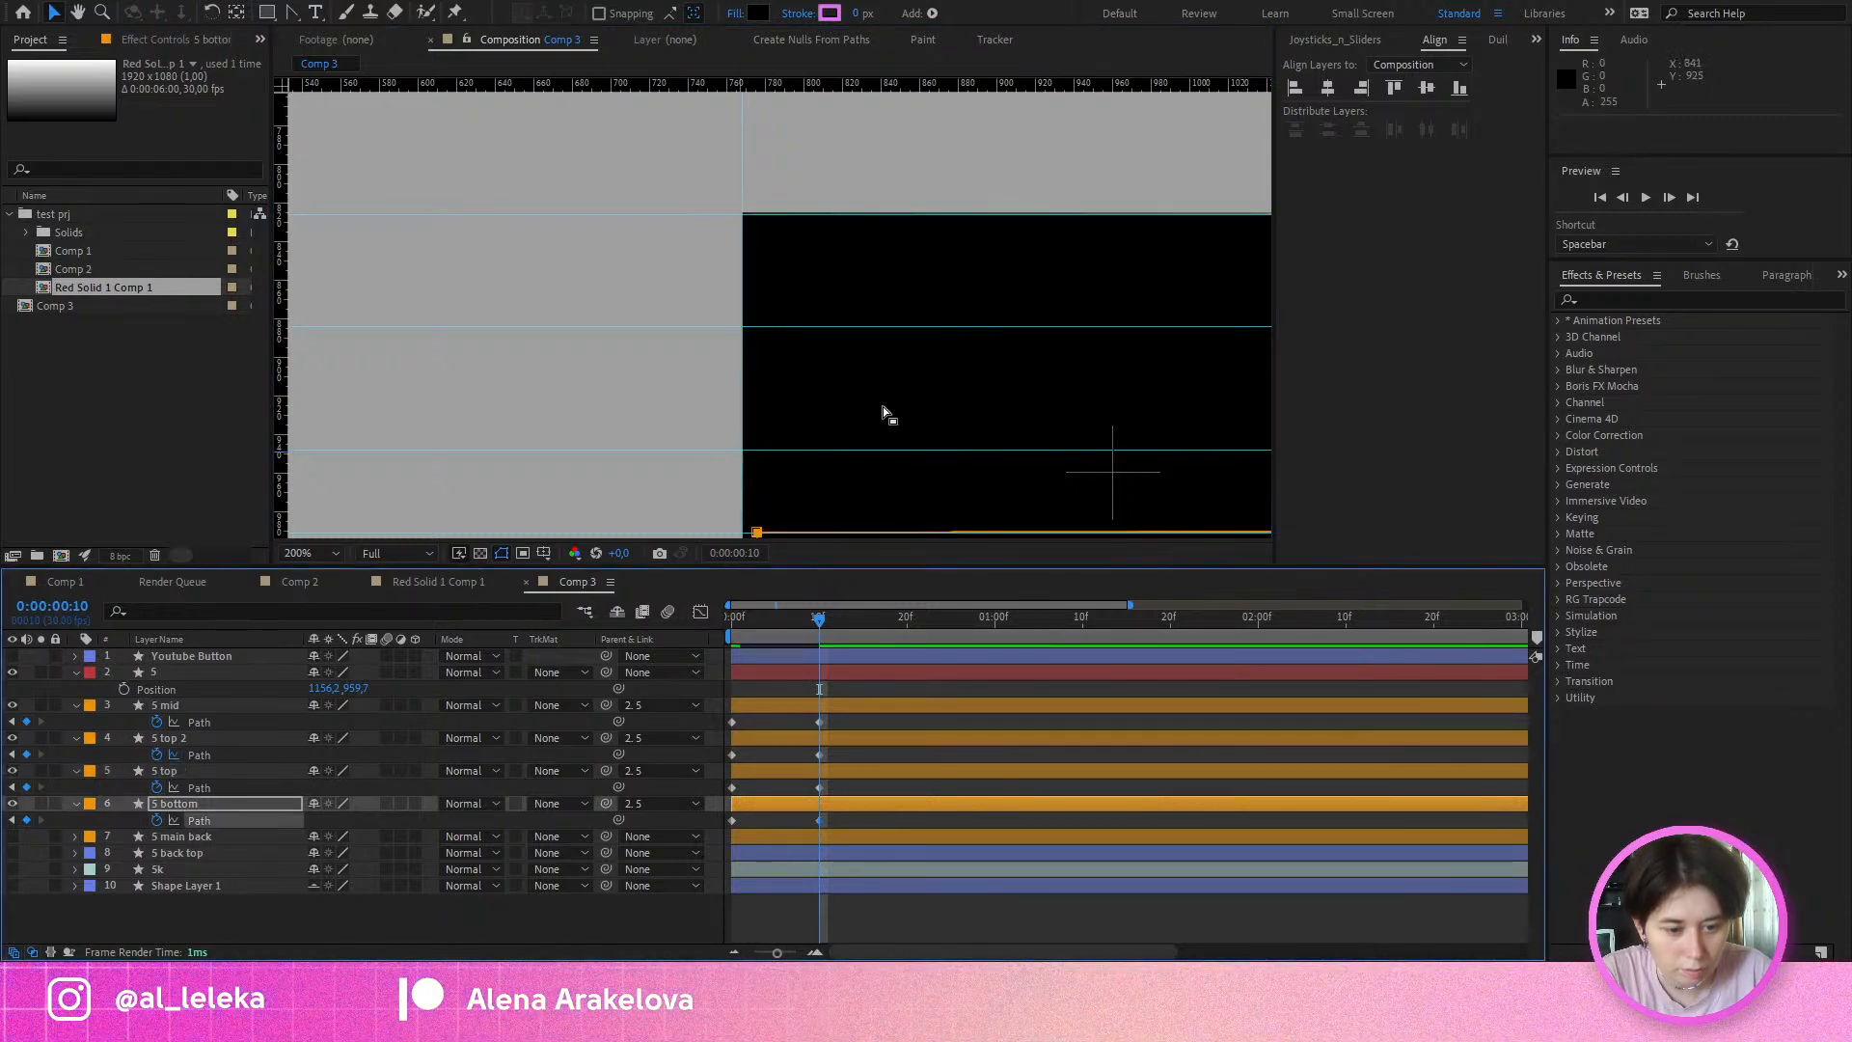
key("comma")
left_click_drag(846, 430, 783, 293)
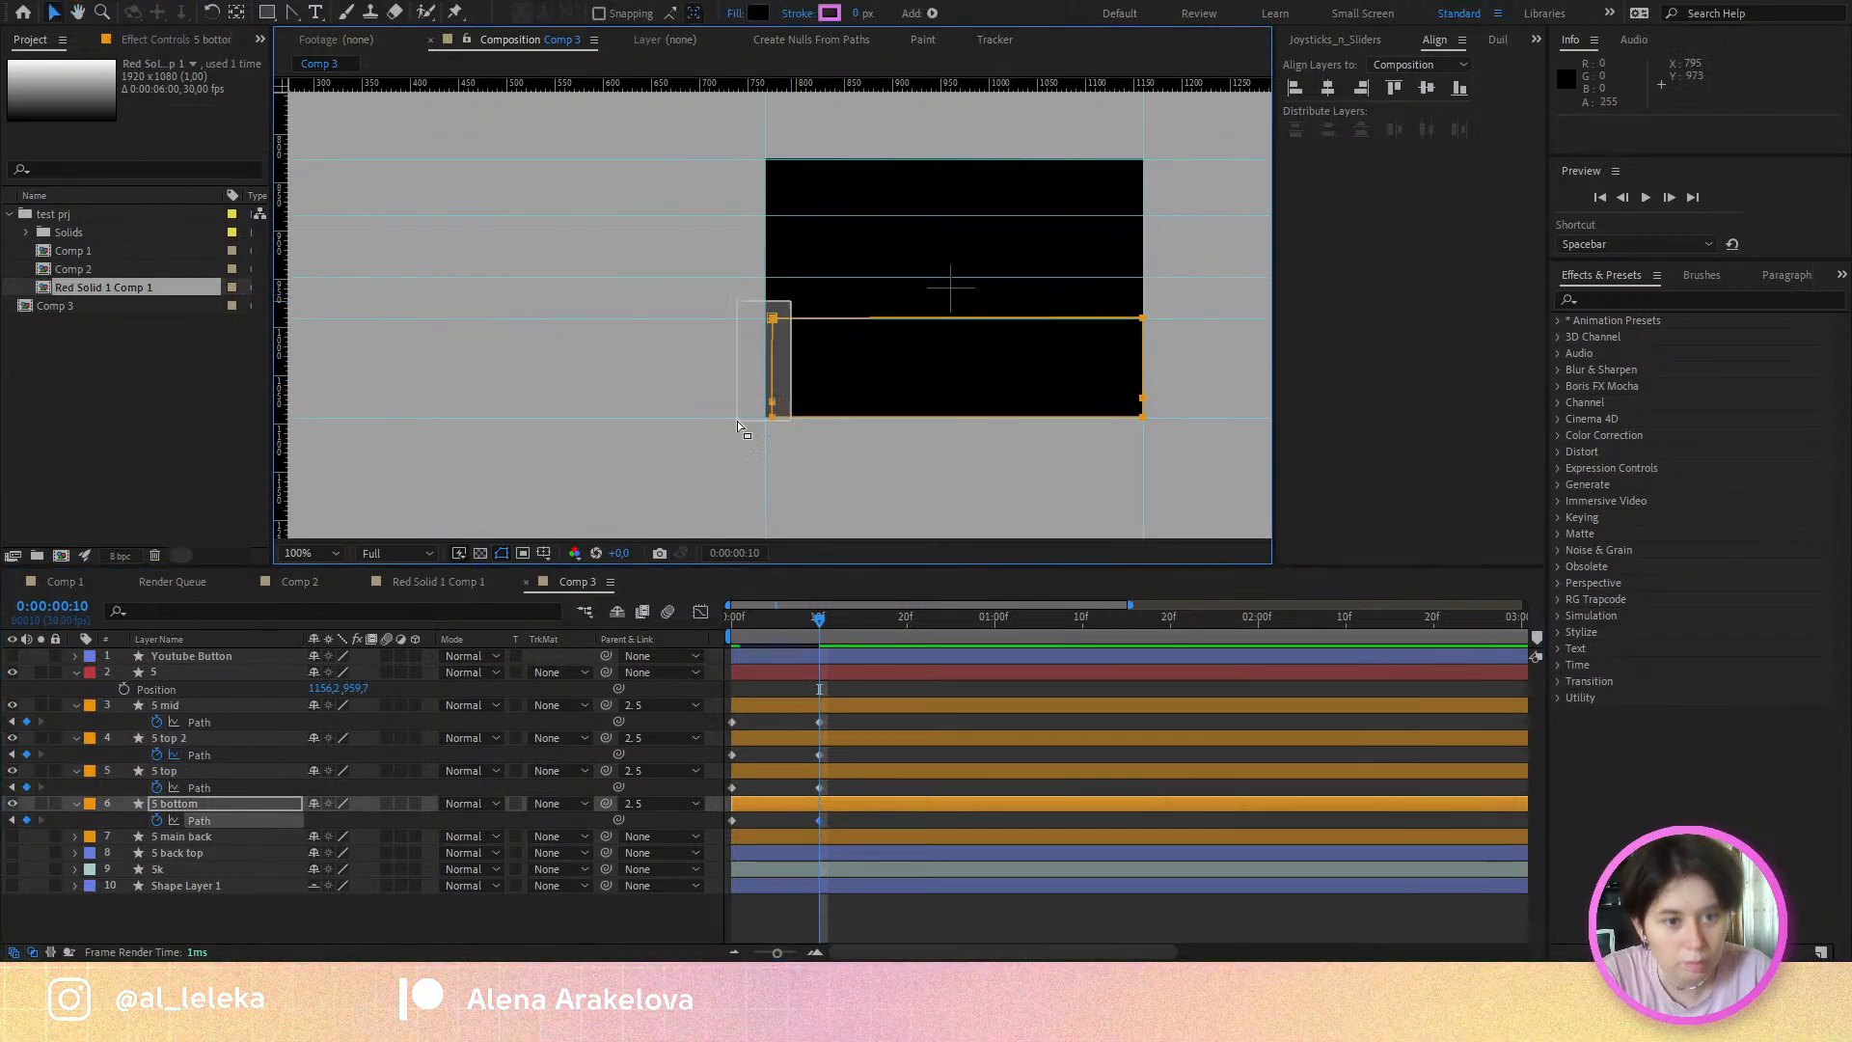
left_click_drag(737, 421, 783, 390)
scroll(749, 416, "up", 1)
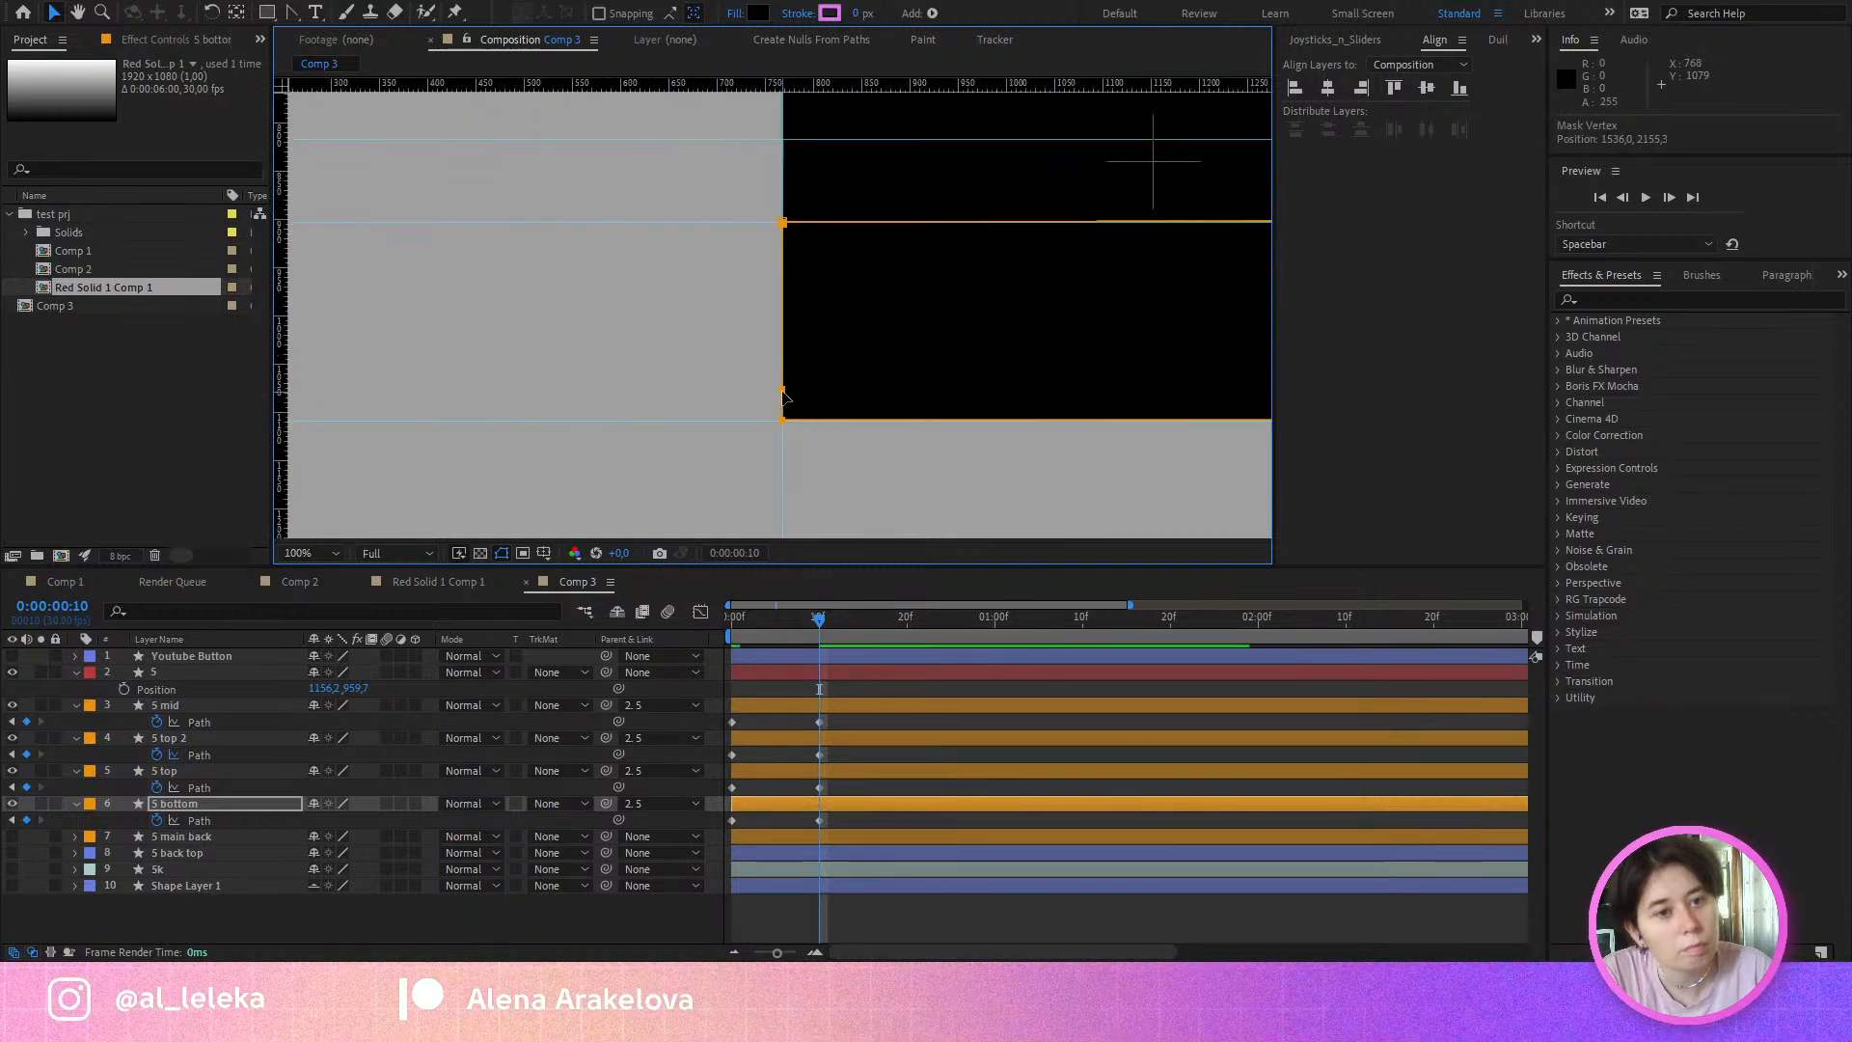
Step: Scrub between frame 0 and frame 10 to review the numeral's morph into the solid block
scroll(825, 383, "down", 1)
left_click_drag(901, 353, 697, 400)
left_click_drag(787, 632, 692, 650)
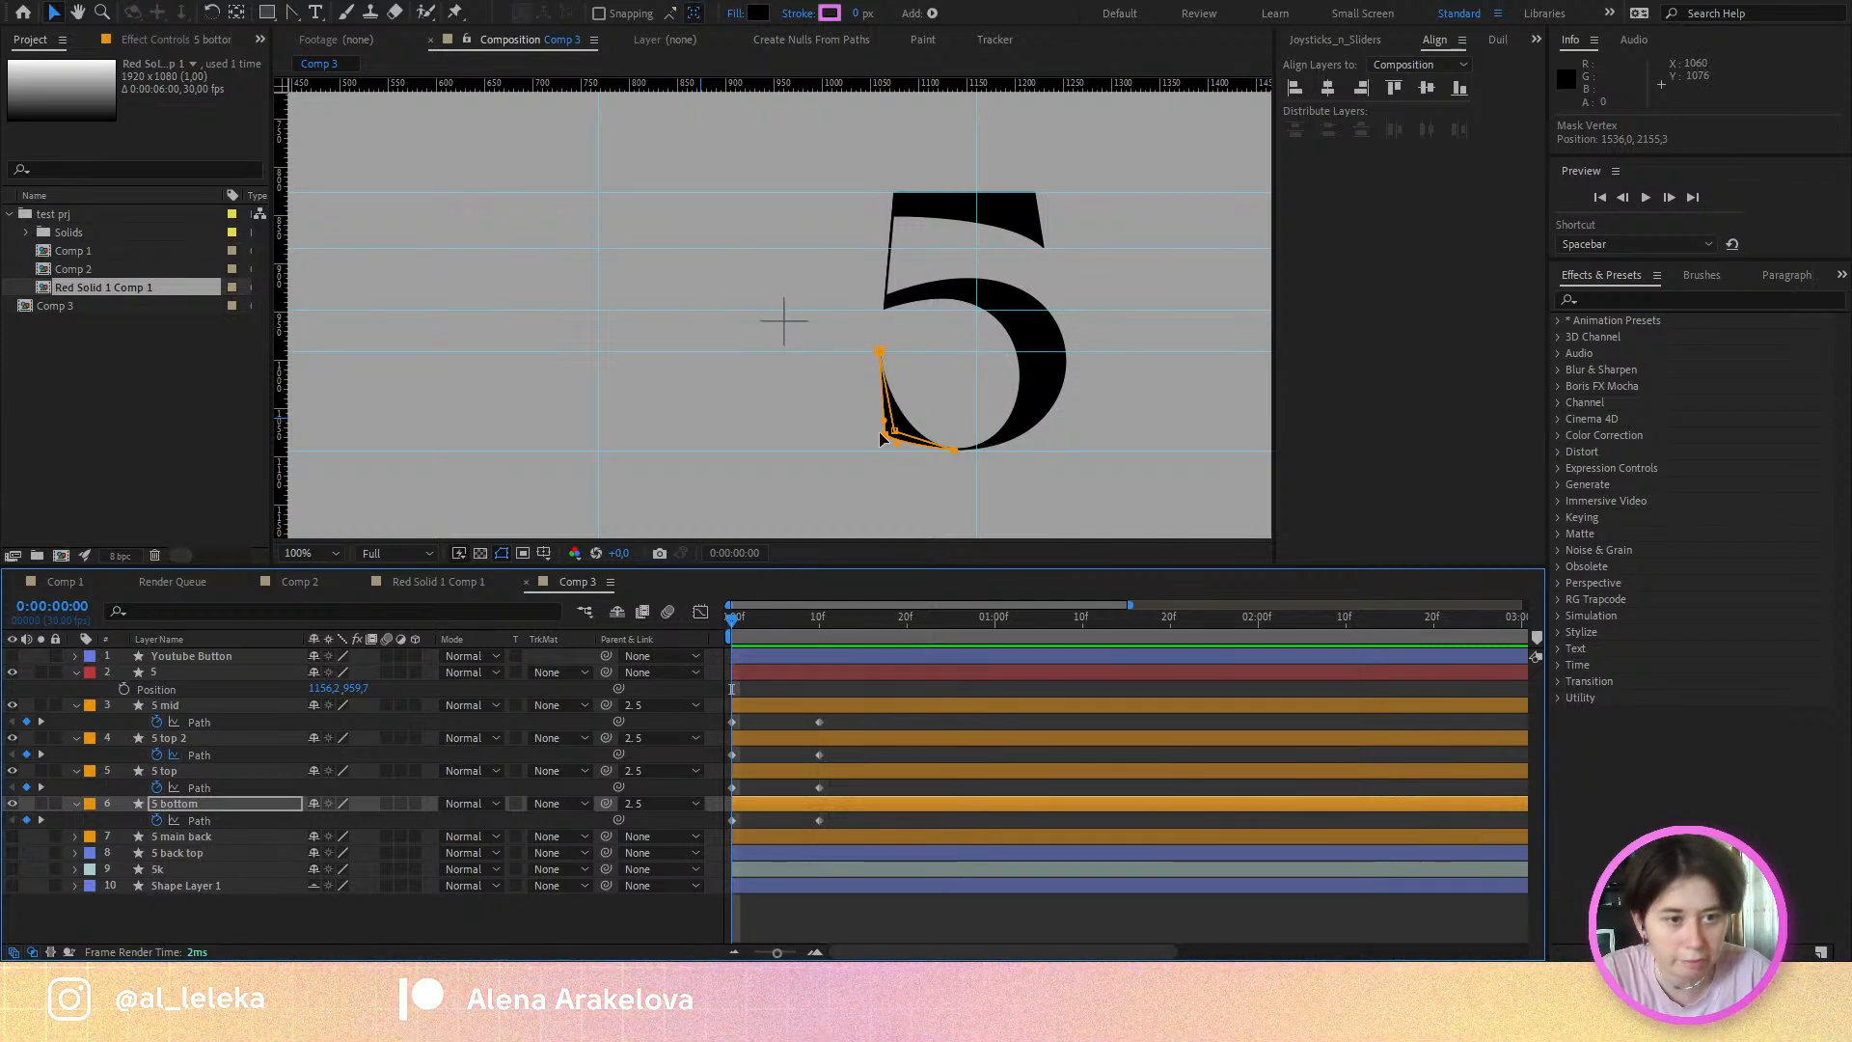
left_click(760, 622)
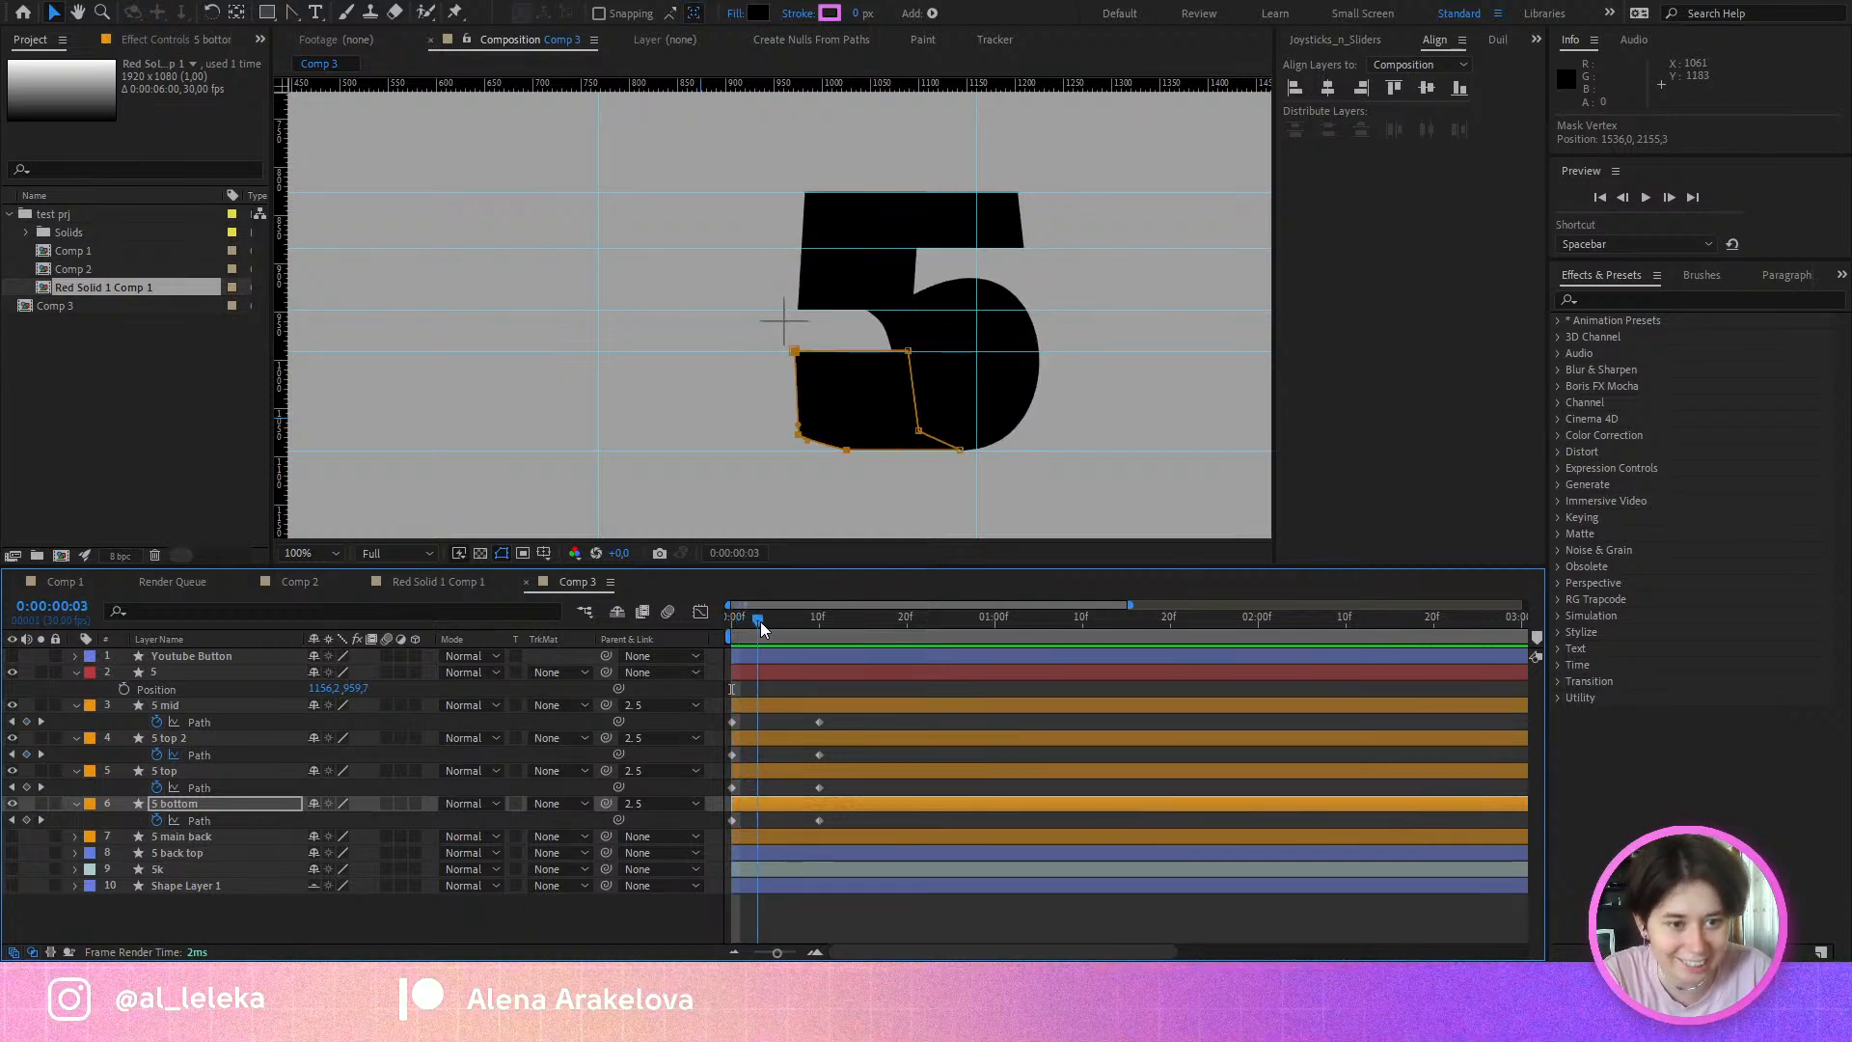
left_click_drag(760, 621, 819, 634)
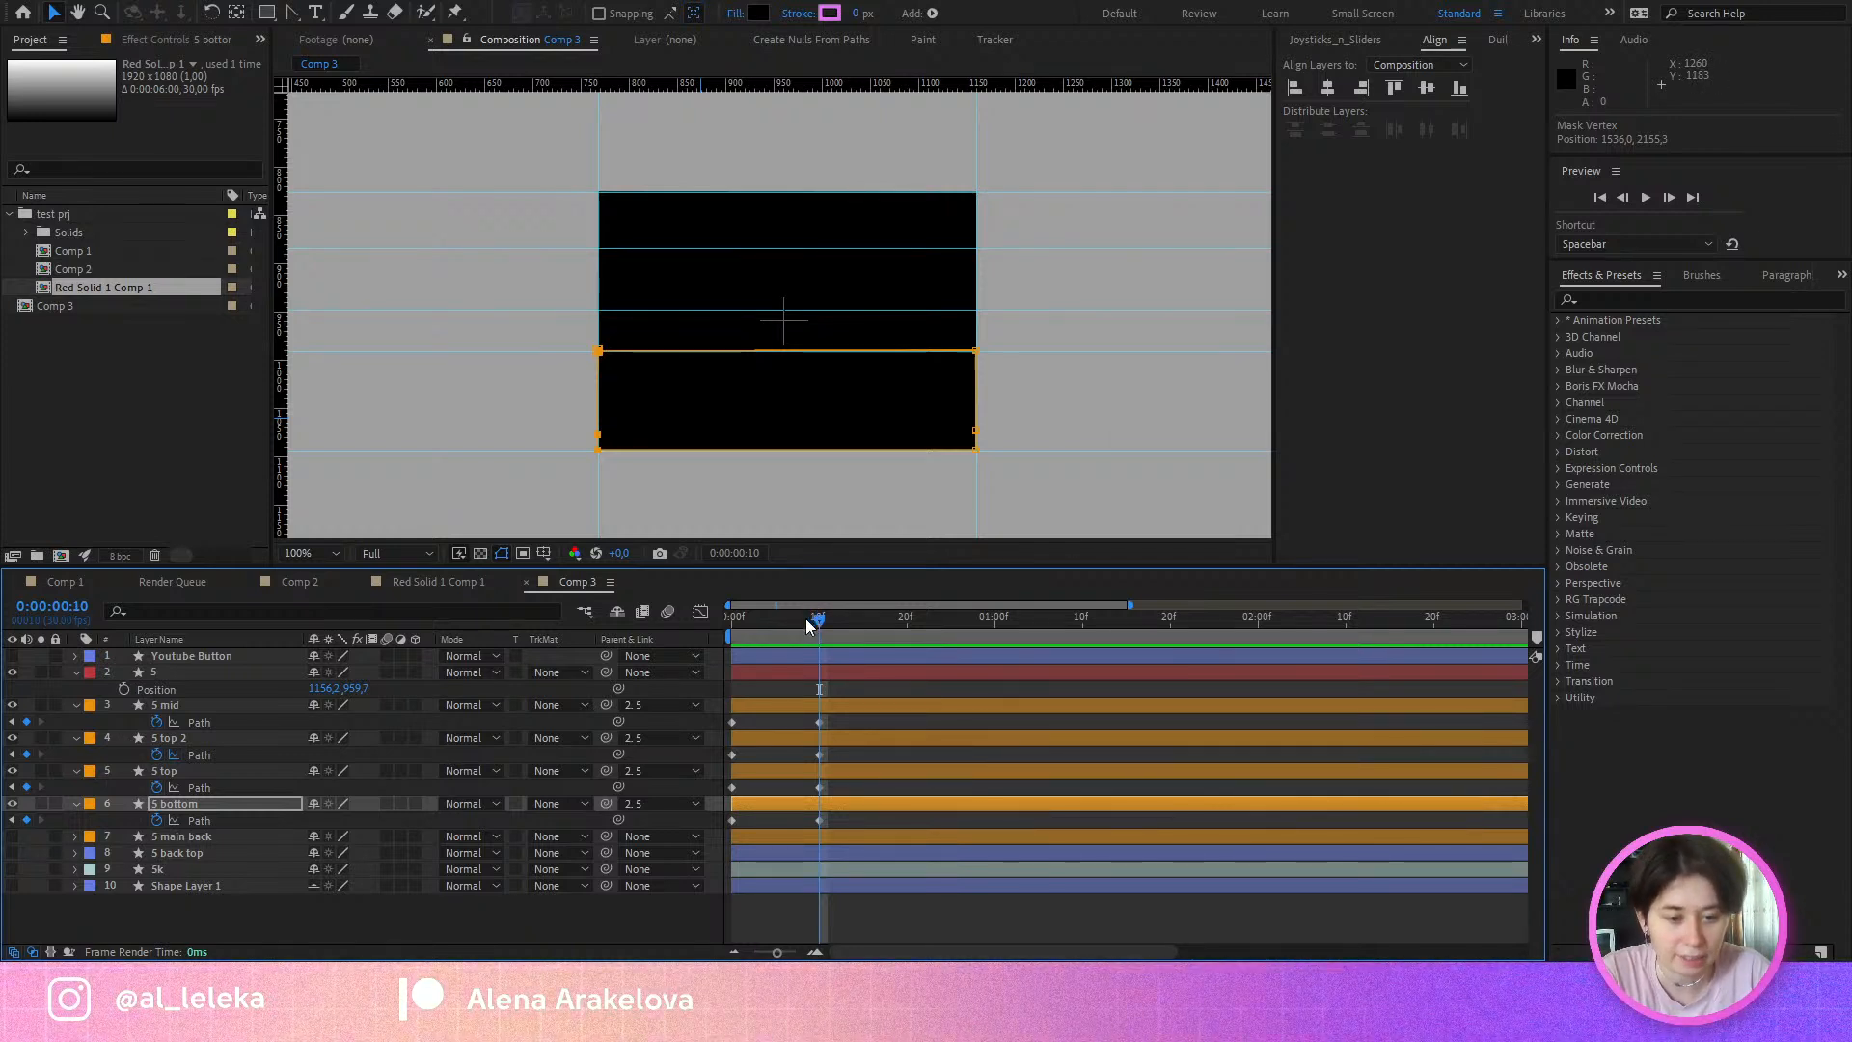
mouse_move(808, 623)
left_mouse_down()
mouse_move(754, 628)
mouse_move(795, 638)
left_mouse_up()
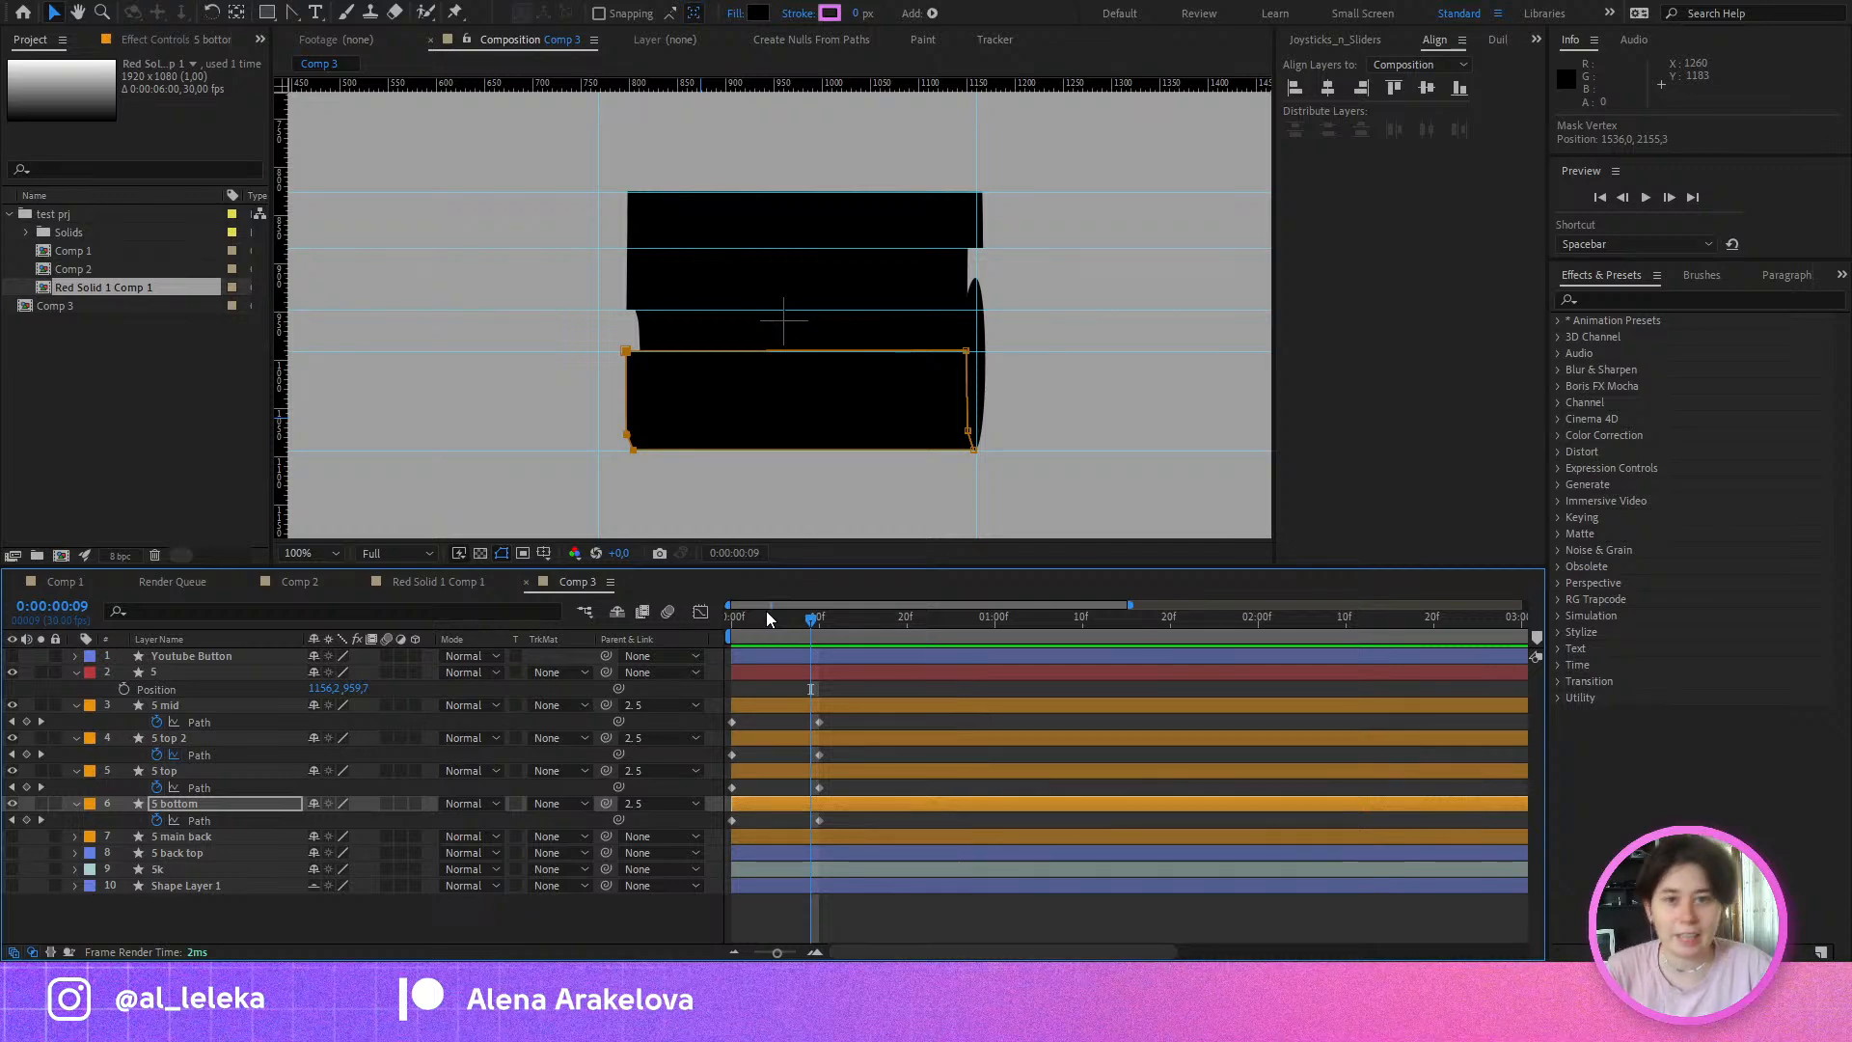
Step: Add Position keyframes to layer 5 at frame 0 and at frame 10
left_click_drag(771, 611, 698, 633)
left_click(183, 670)
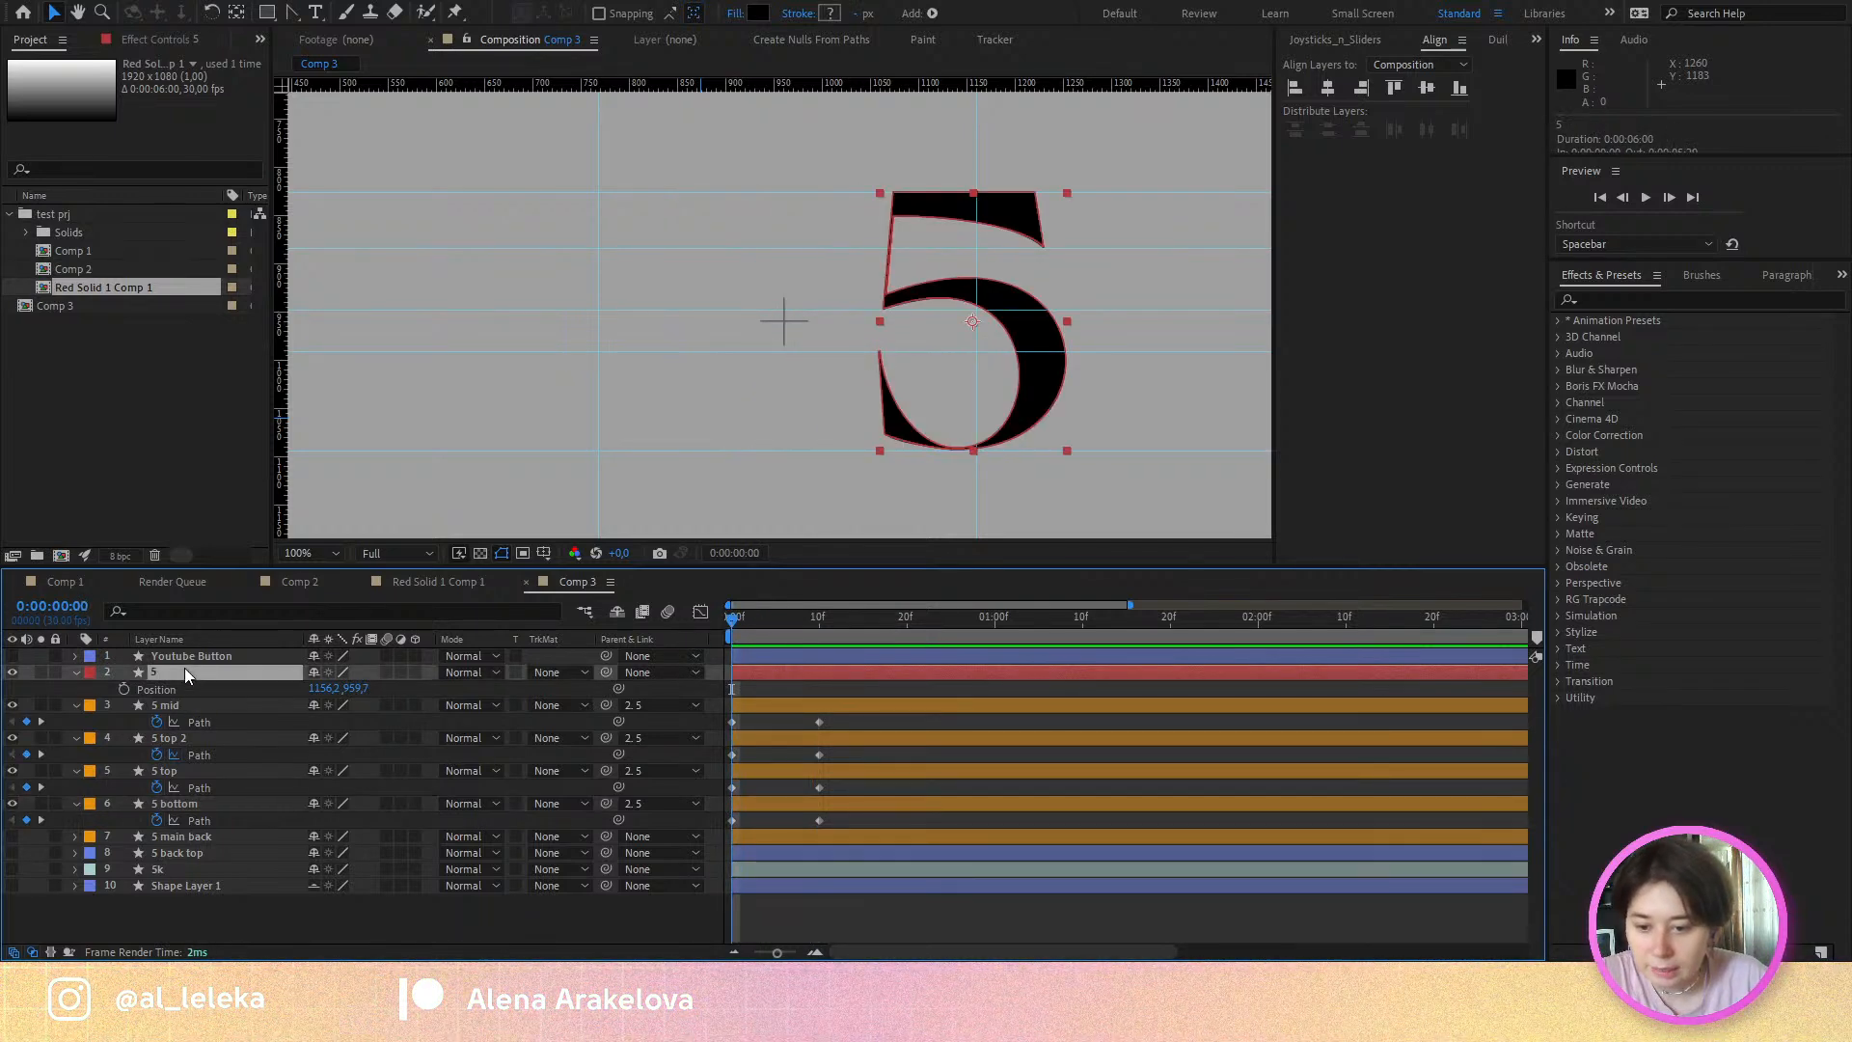
left_click(123, 688)
left_click(819, 620)
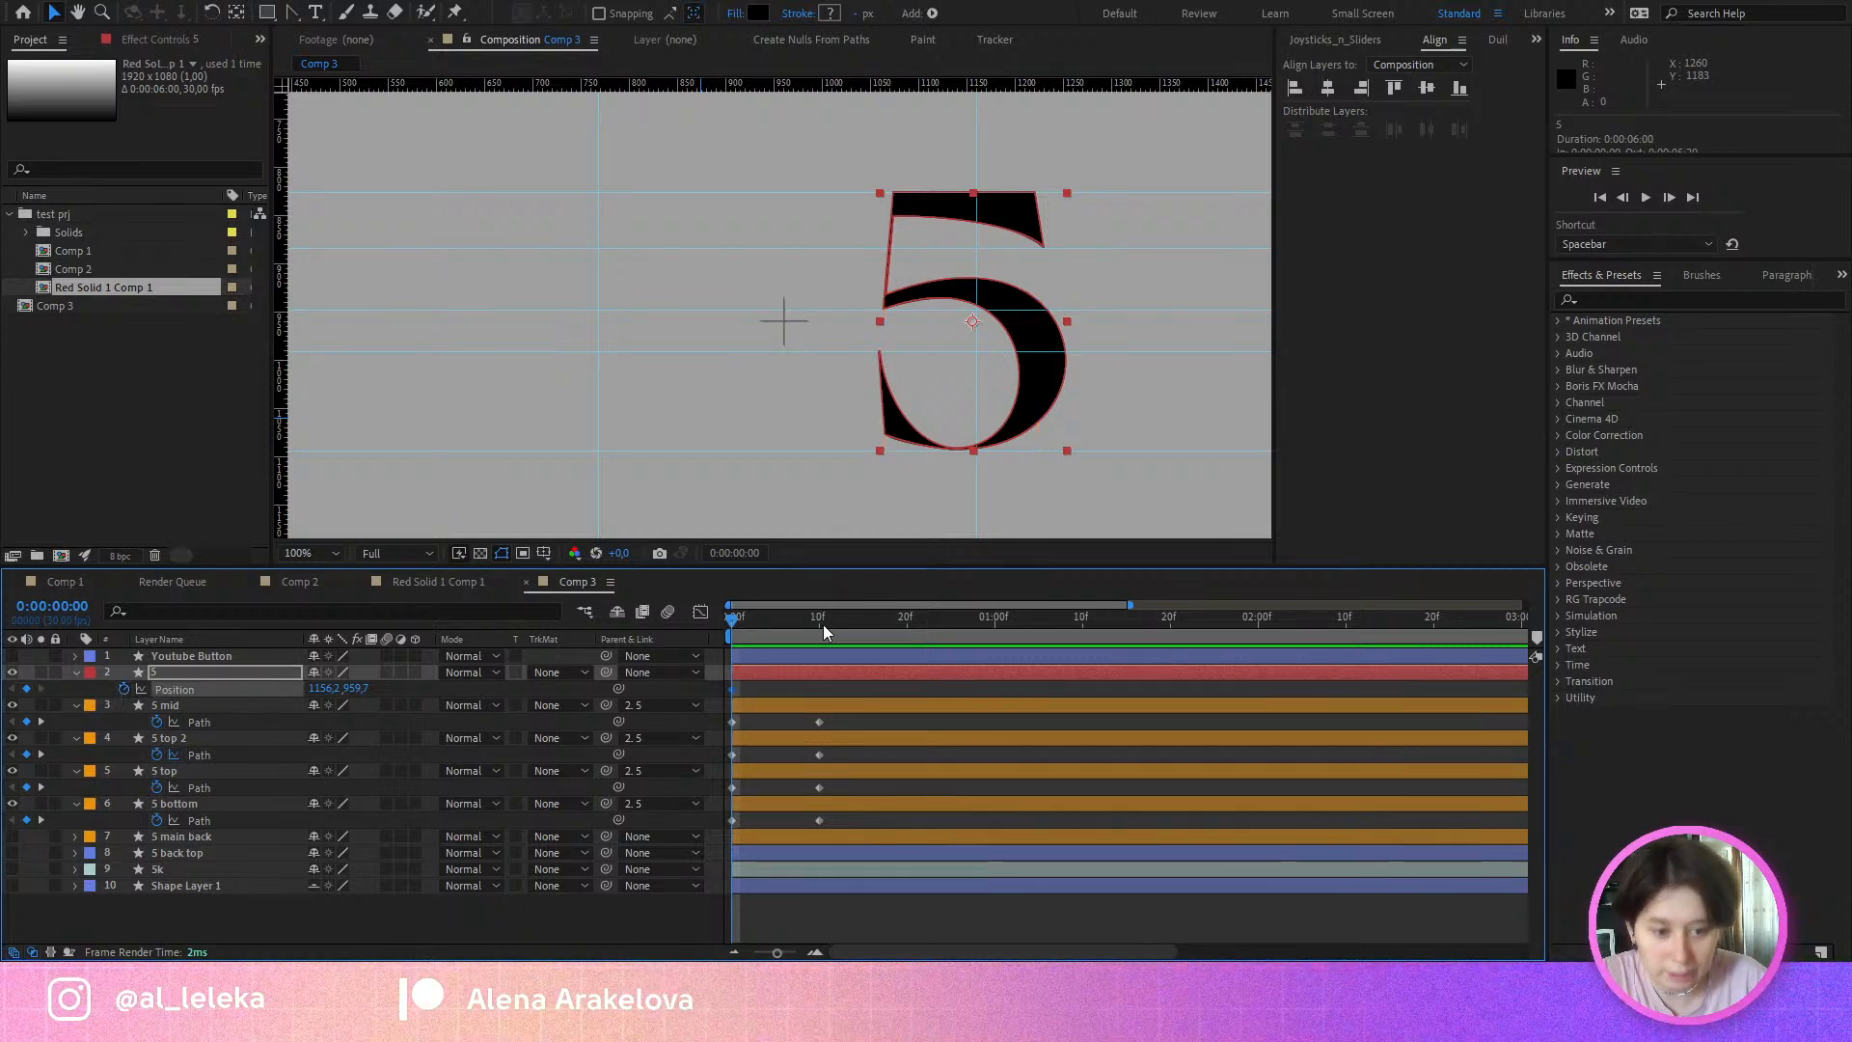
left_click(26, 689)
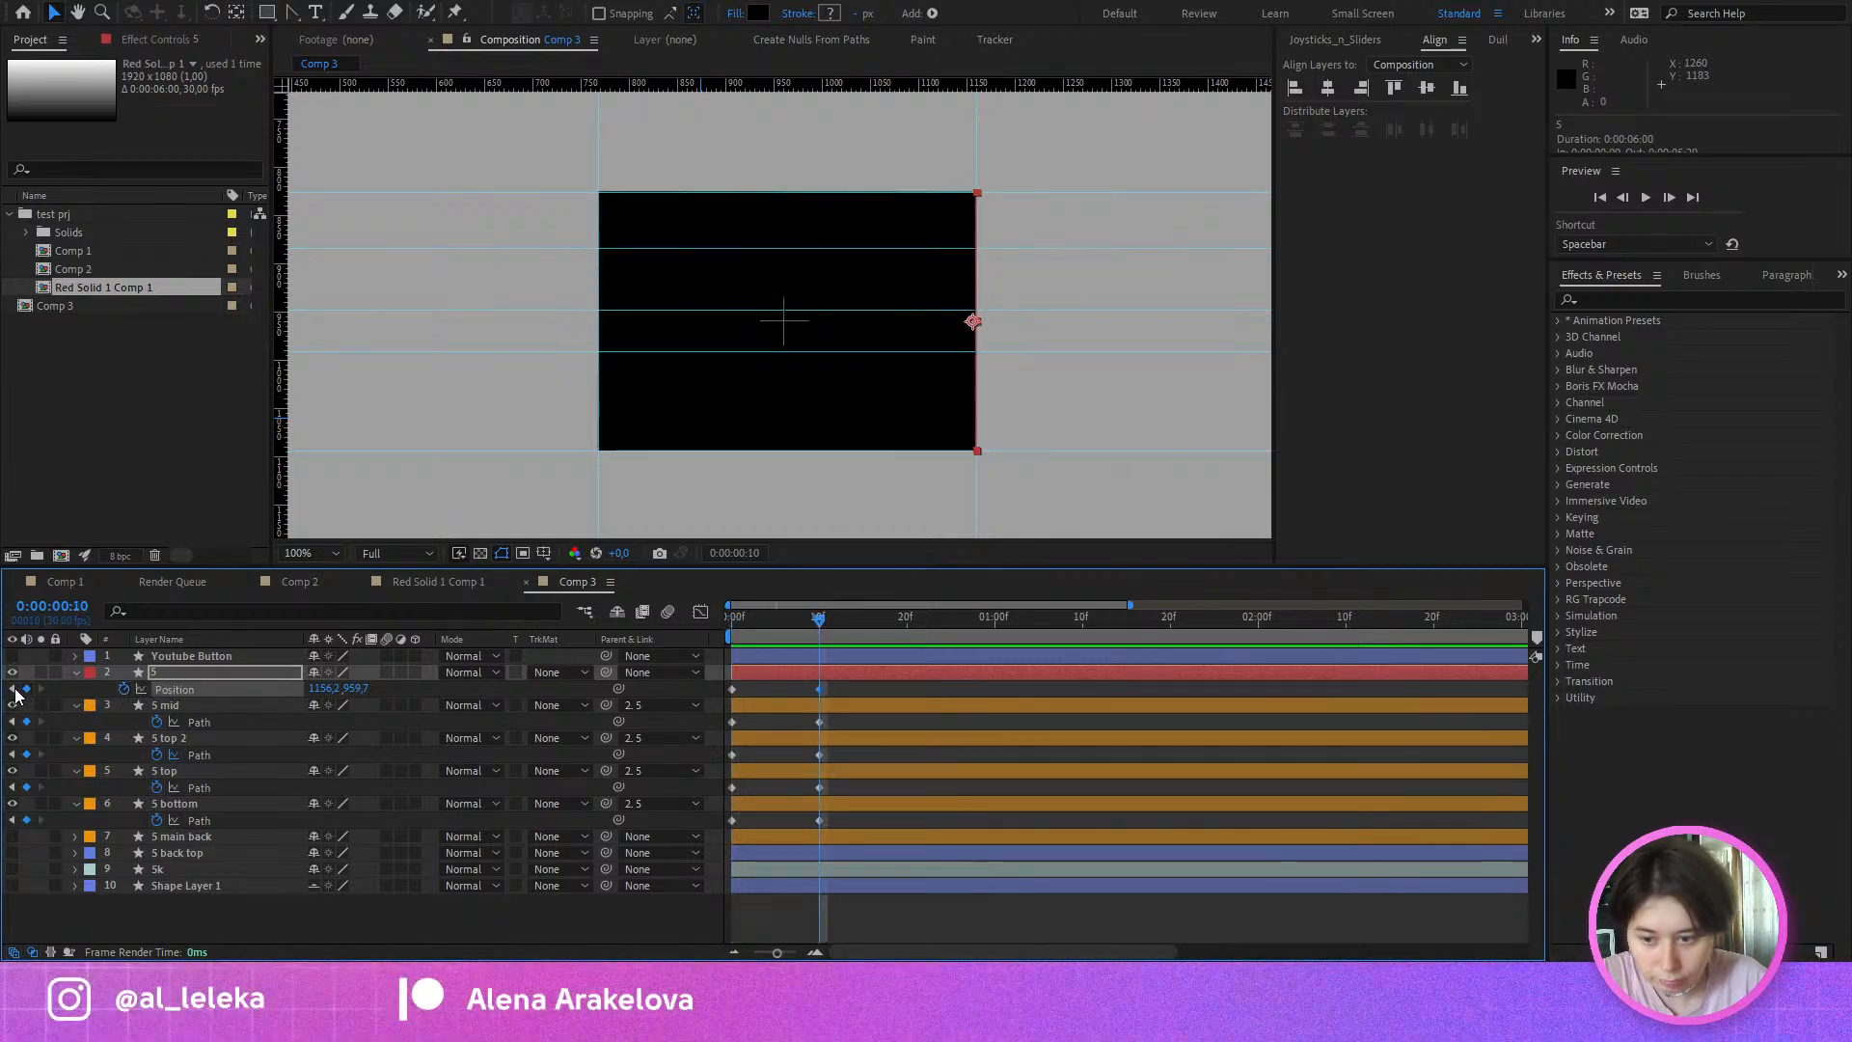
Step: Return to frame 0 and briefly toggle the visibility of the hidden 5k and Shape Layer 1 layers to check their contents
left_click(13, 688)
left_click(159, 870)
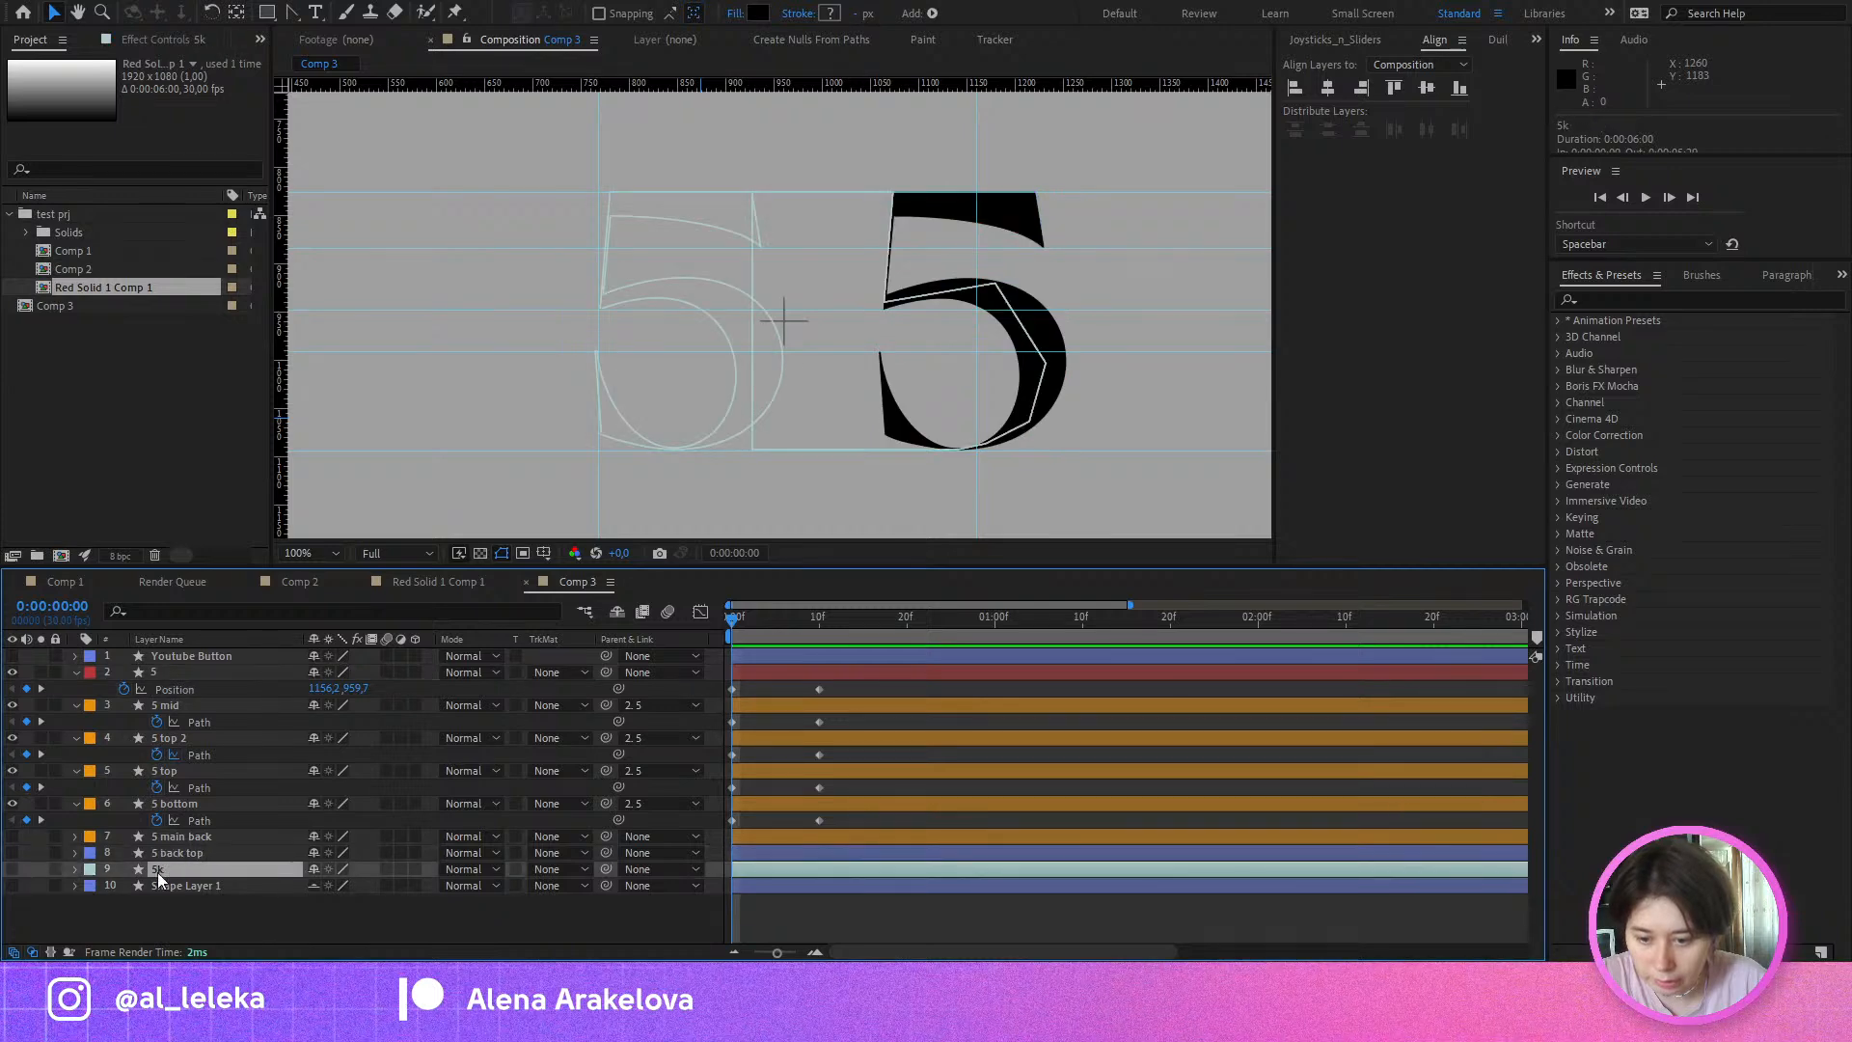
left_click(13, 868)
left_click(12, 868)
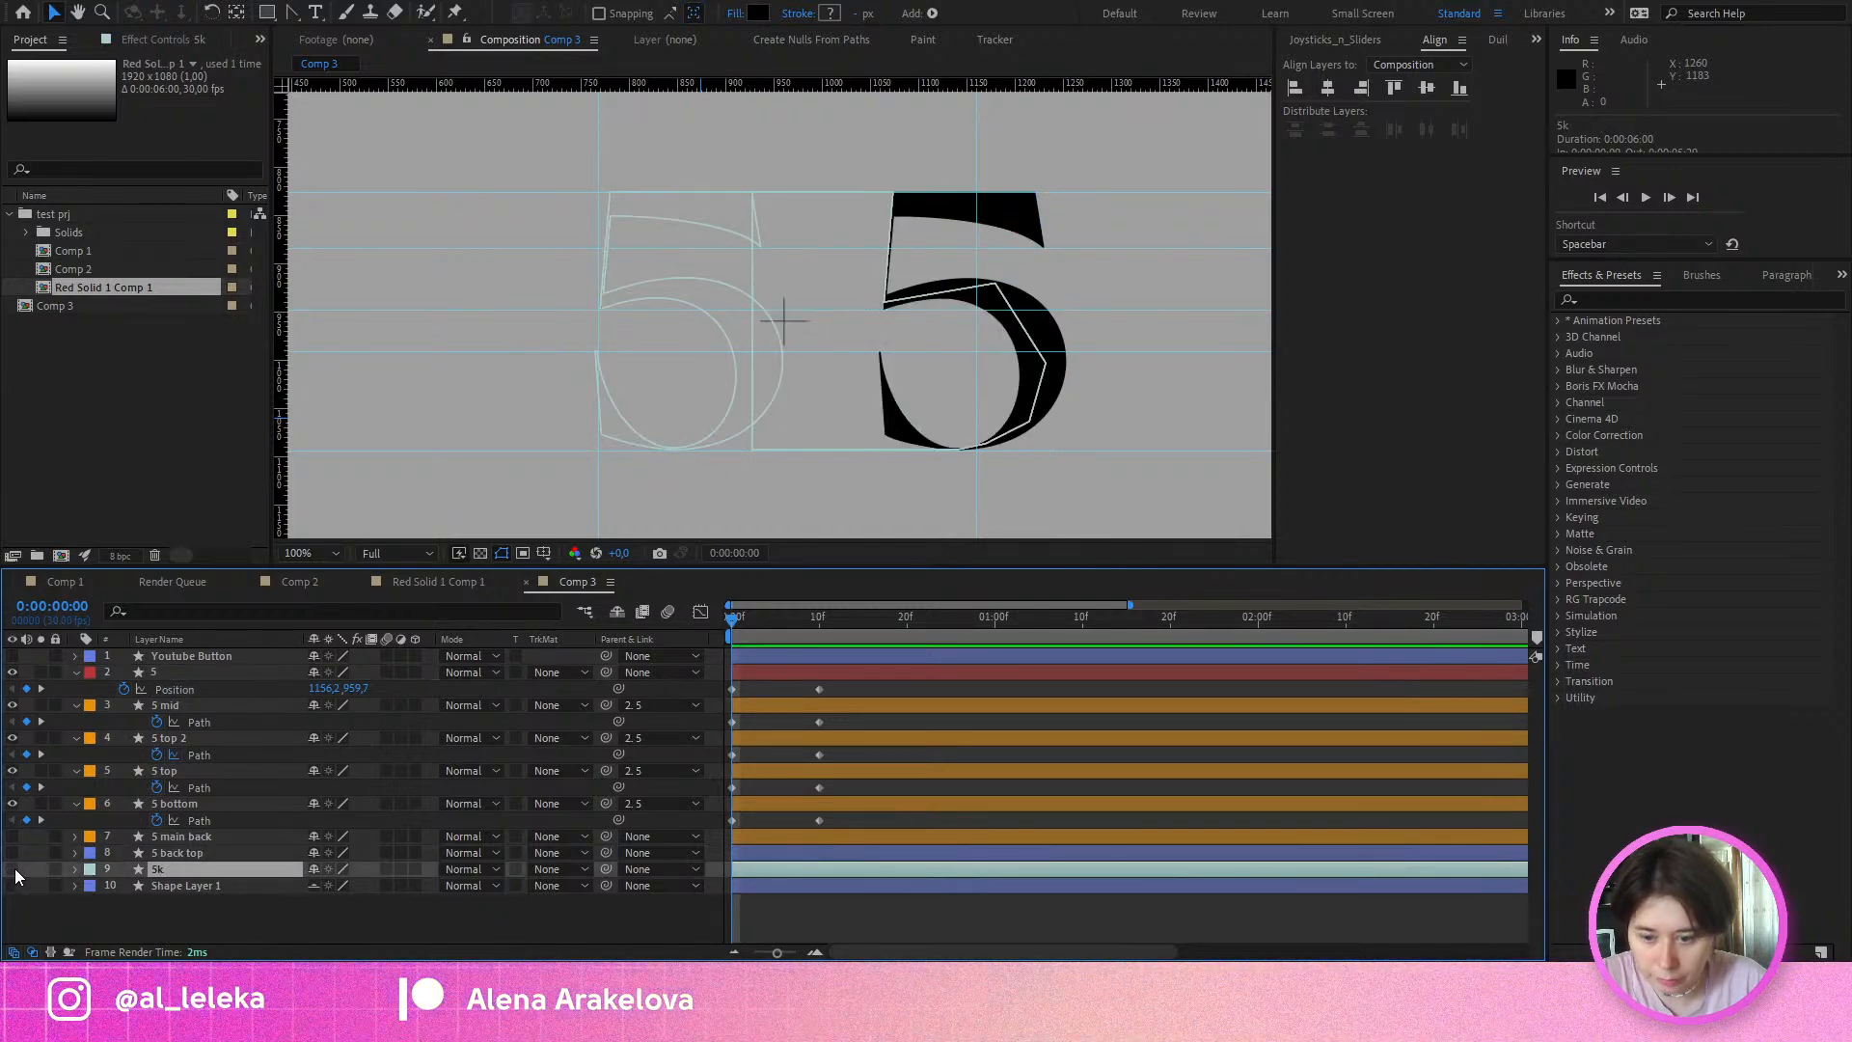
left_click(5, 902)
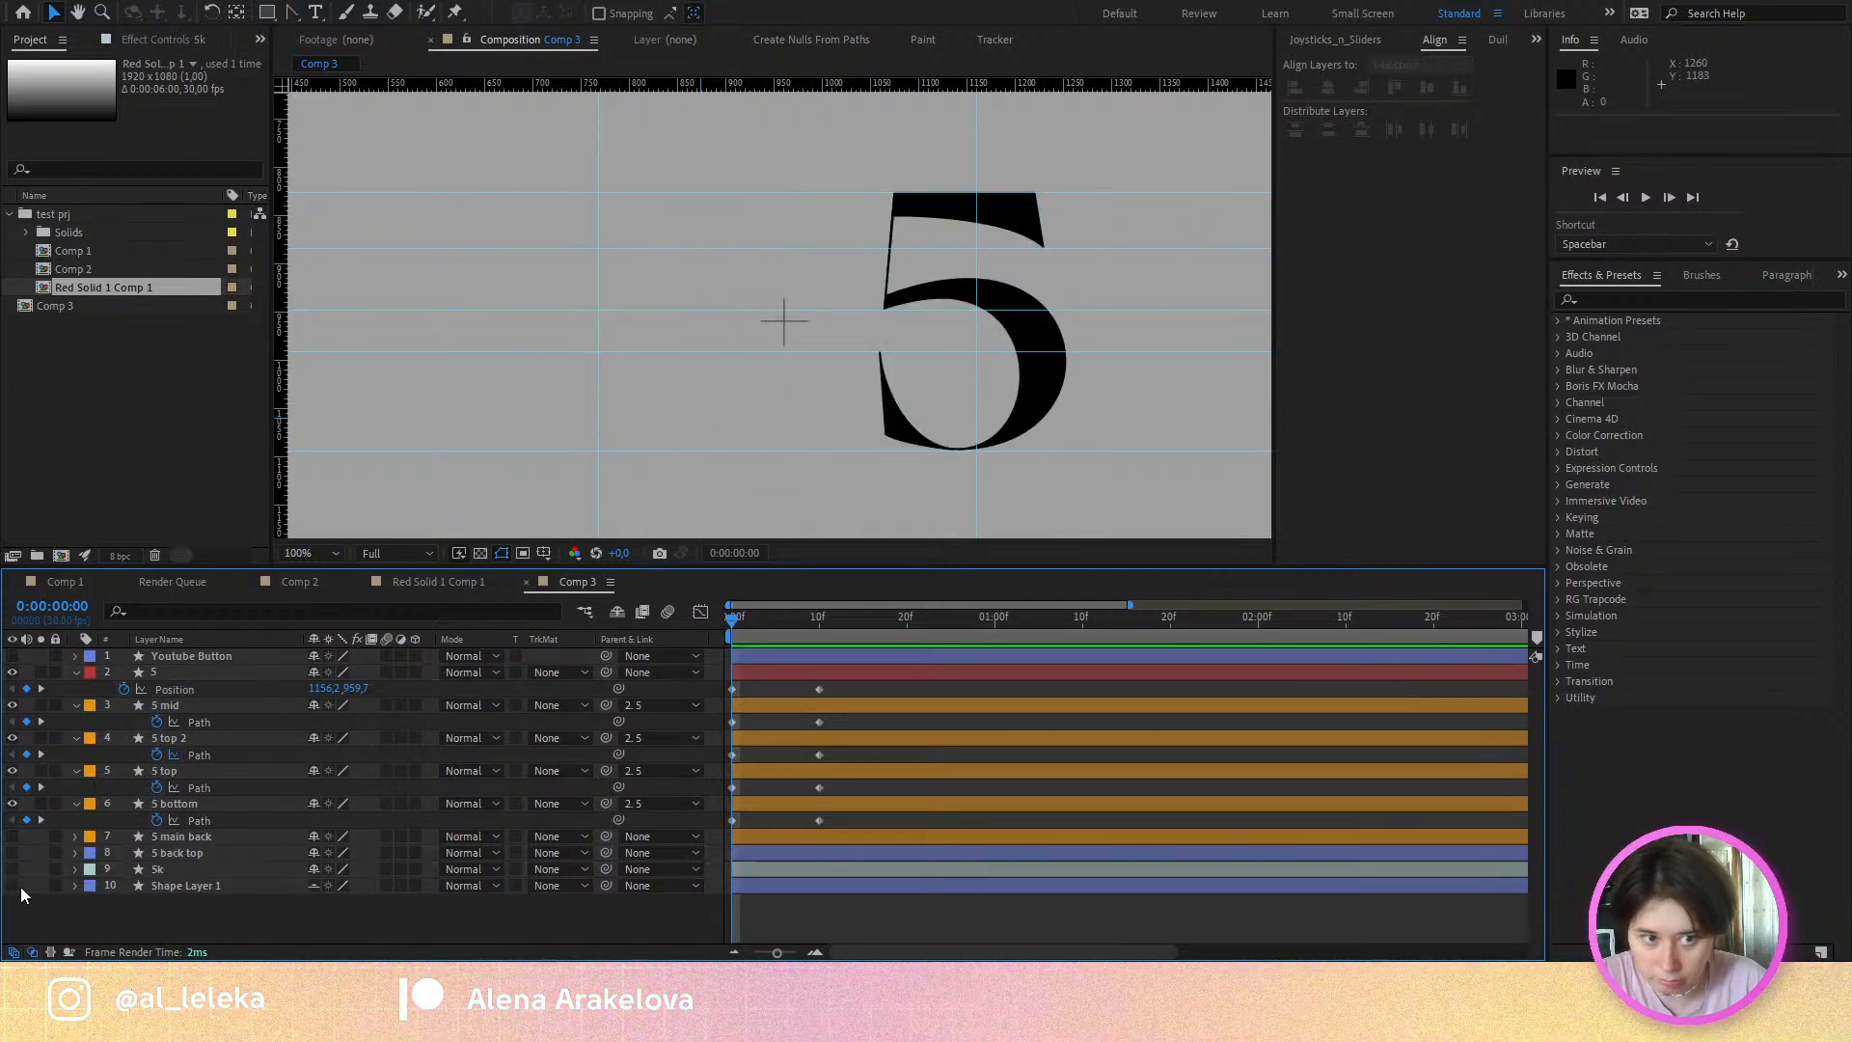
left_click(13, 886)
left_click(12, 885)
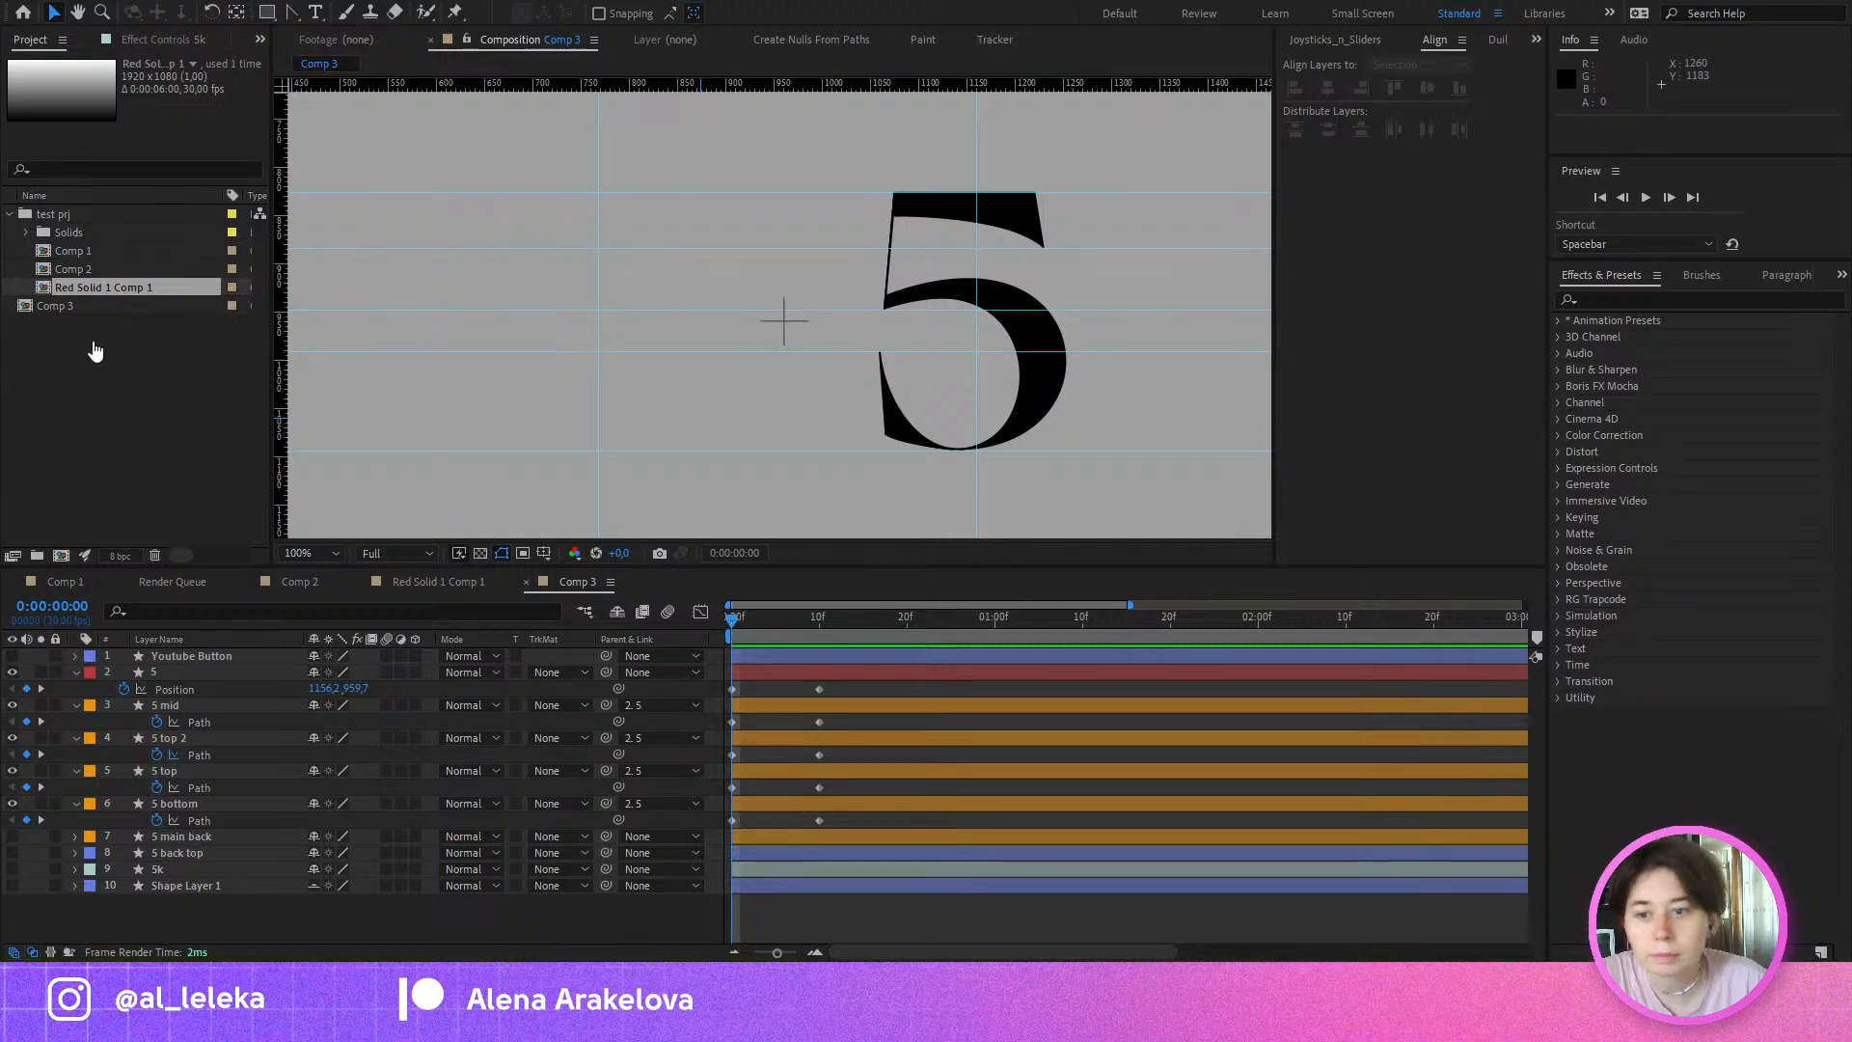
Step: Paste the letter k shape into Comp 3 beside the 5 and centre its anchor point with Motion 2
key("ctrl+v")
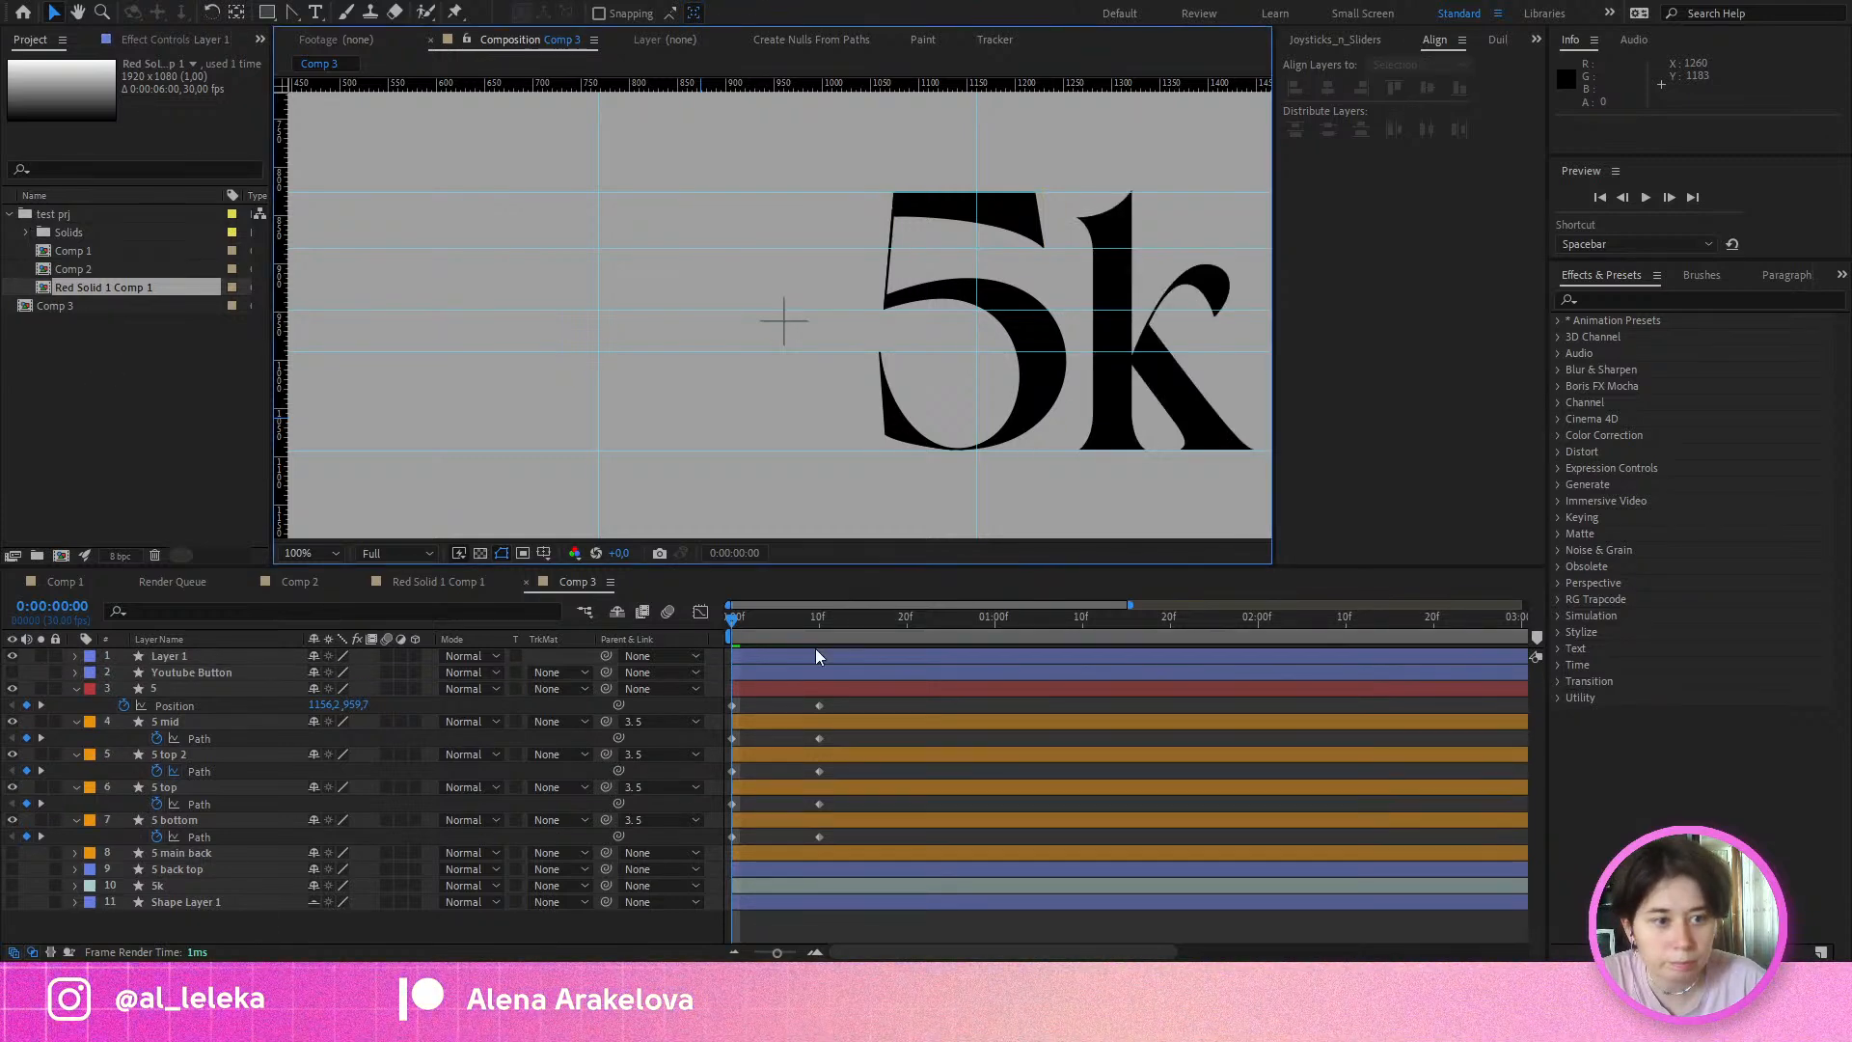
left_click(1176, 367)
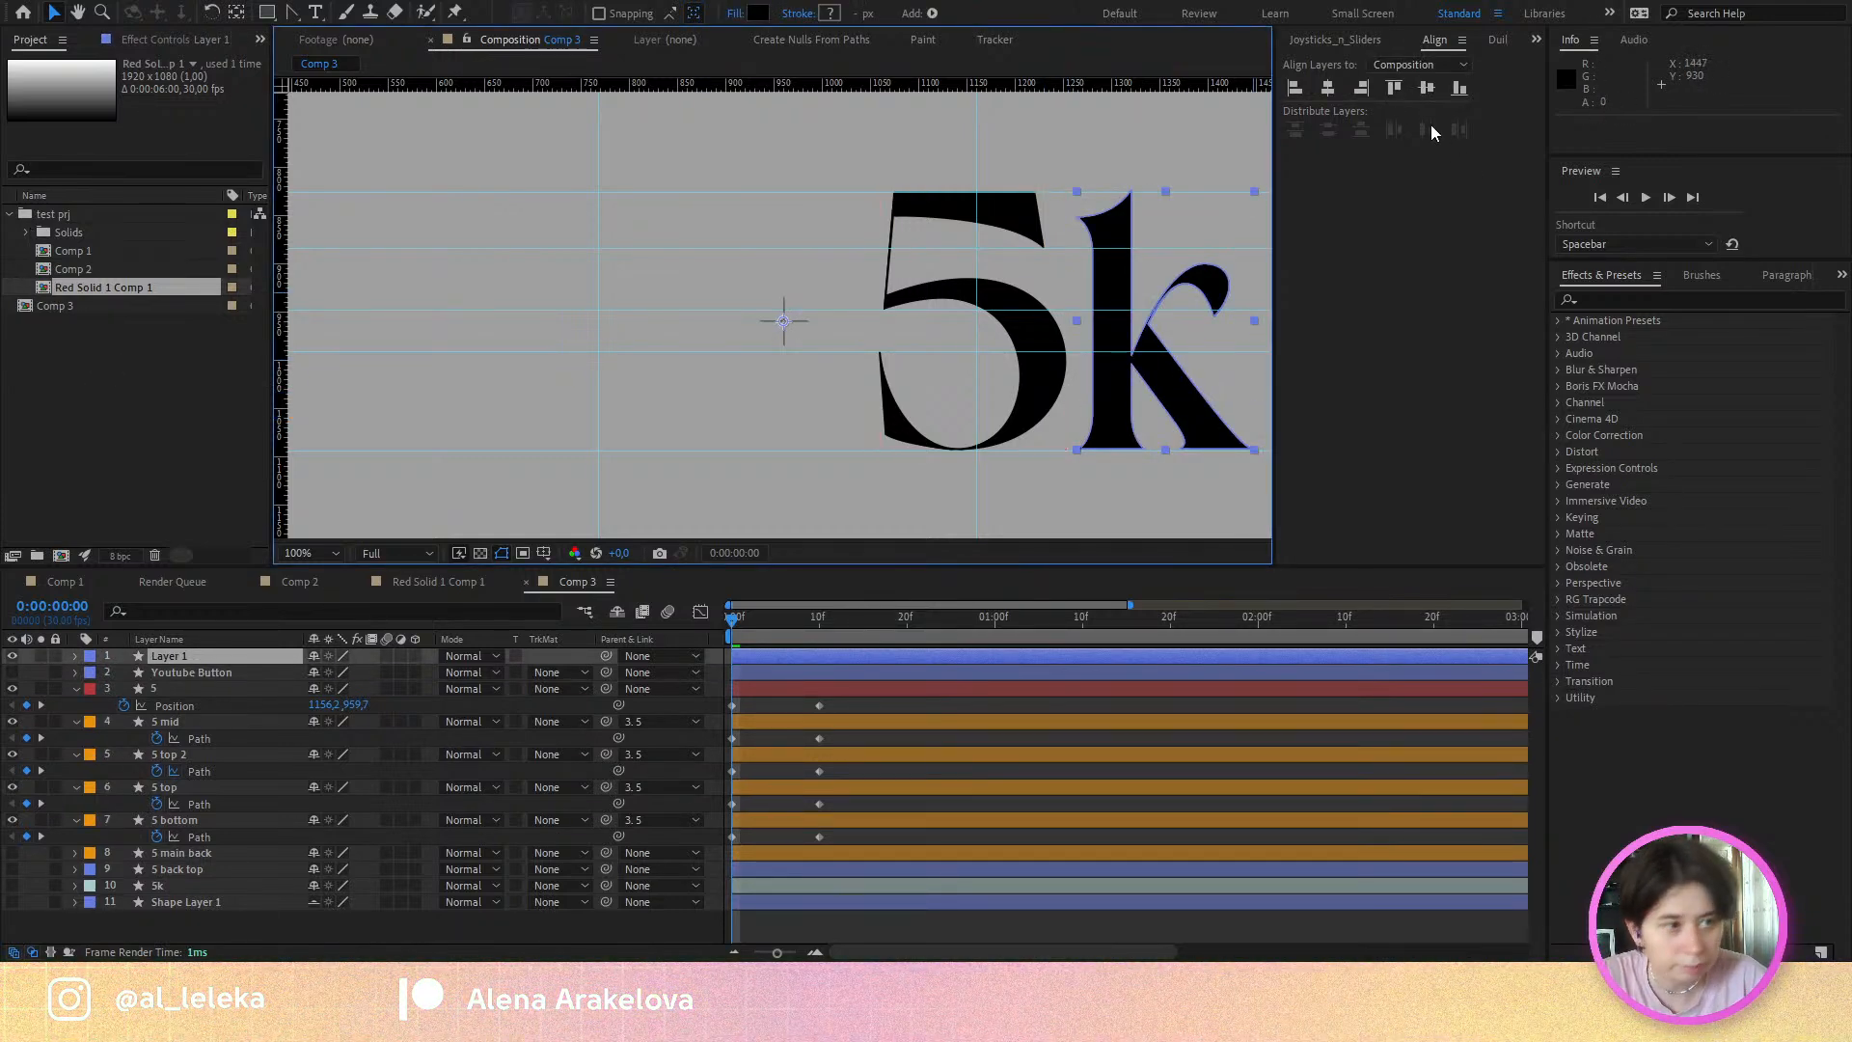
left_click(1537, 40)
left_click(1576, 76)
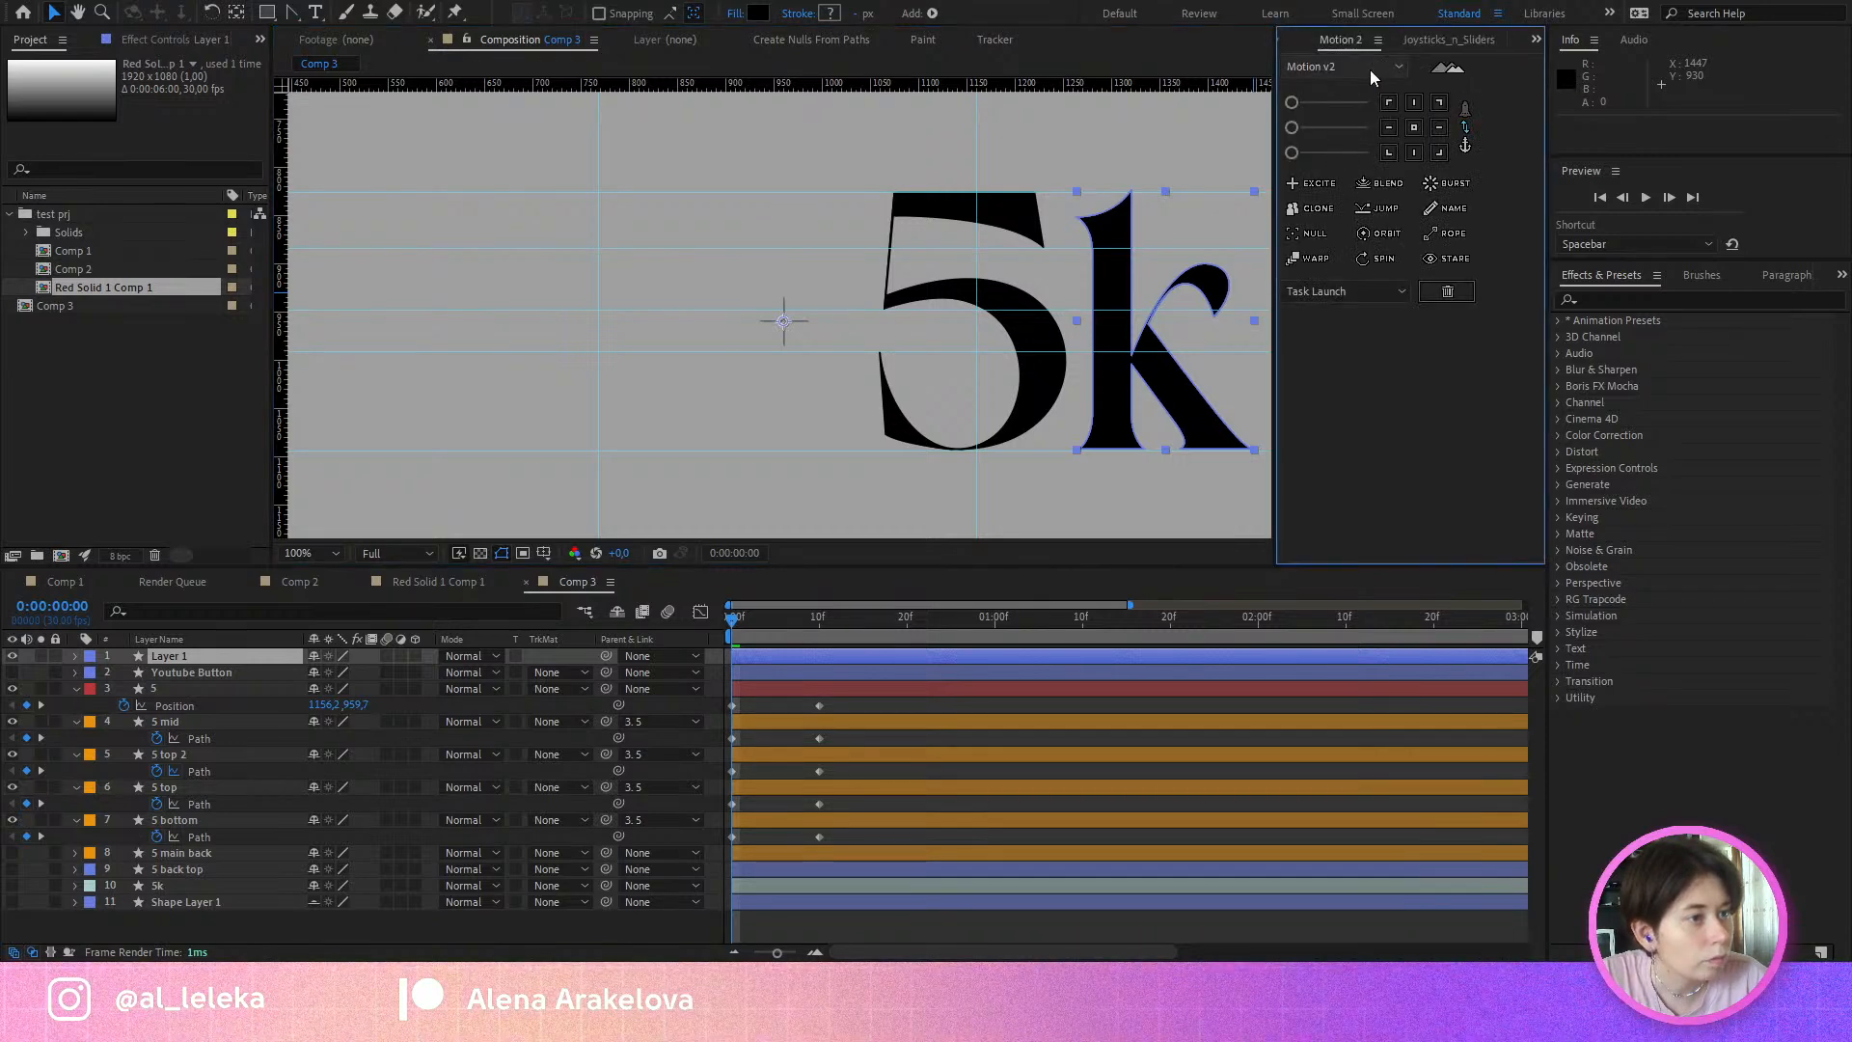
Step: Name the pasted layer K with a yellow label and parent it to layer 5, placing it below 5 bottom
left_click(184, 657)
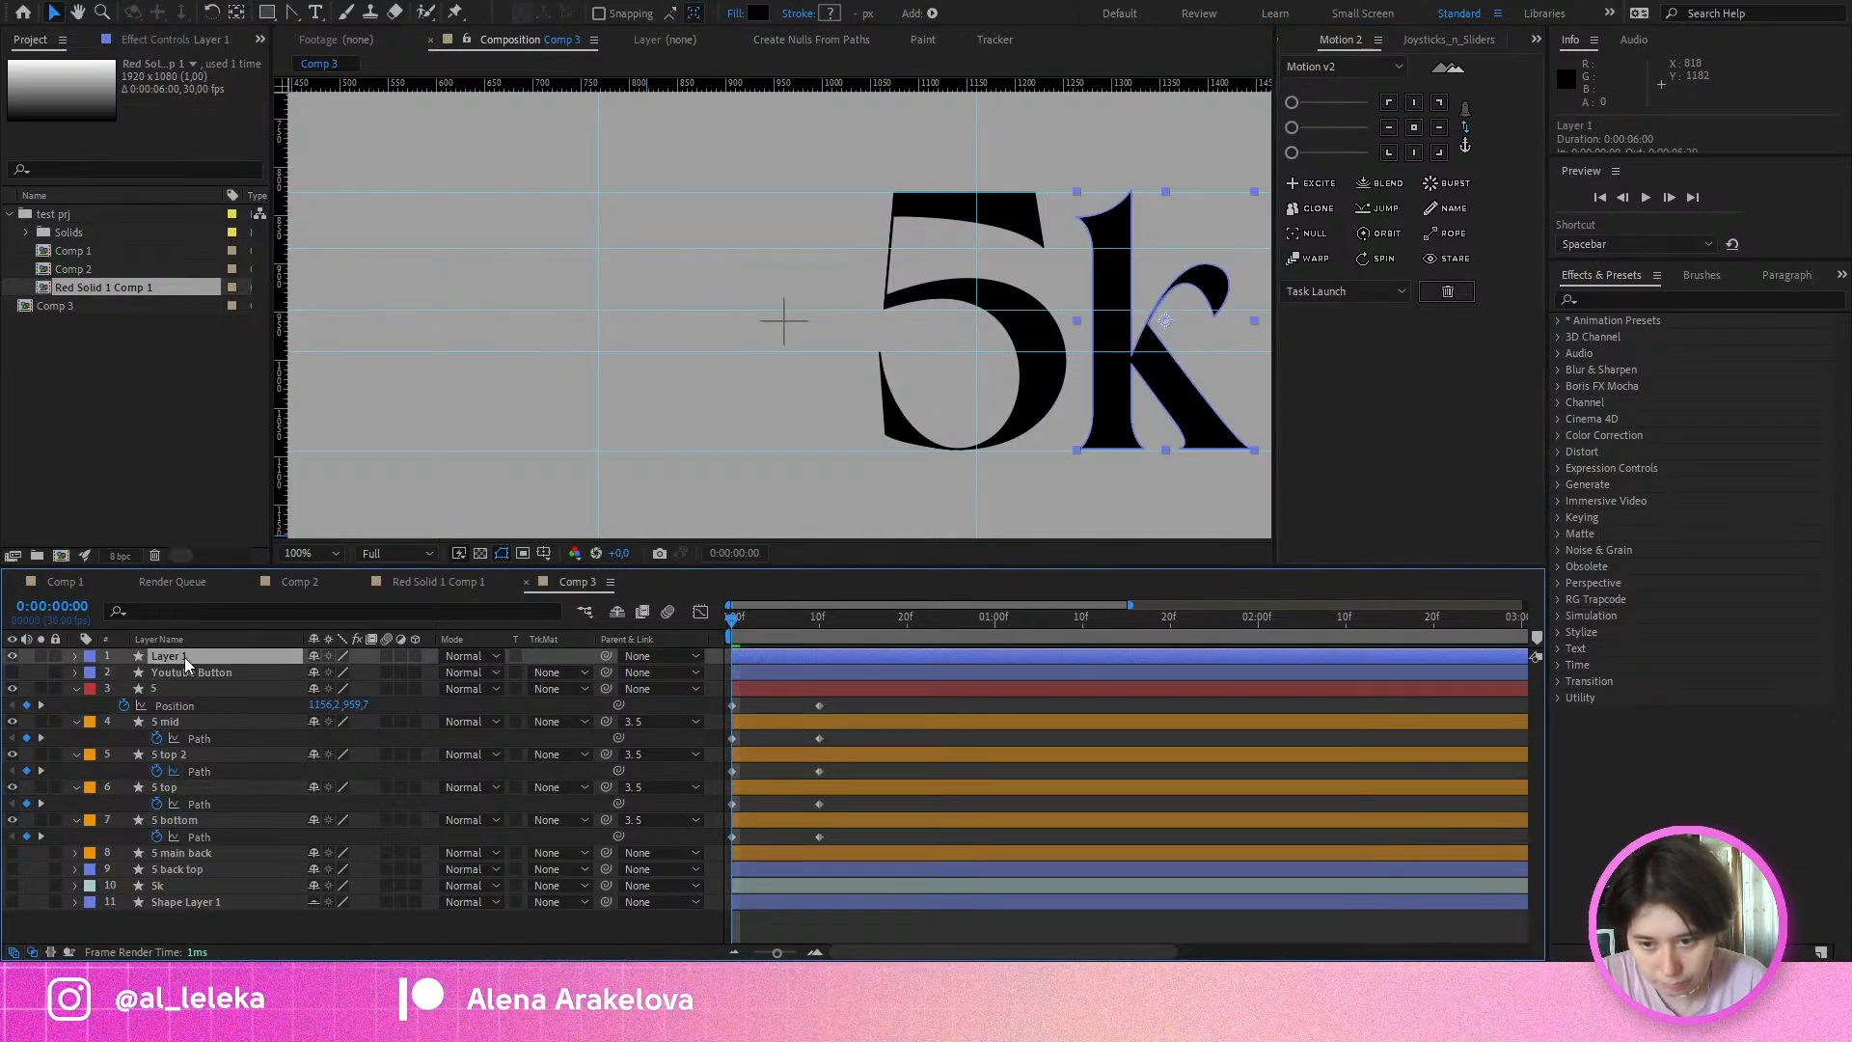
type("K")
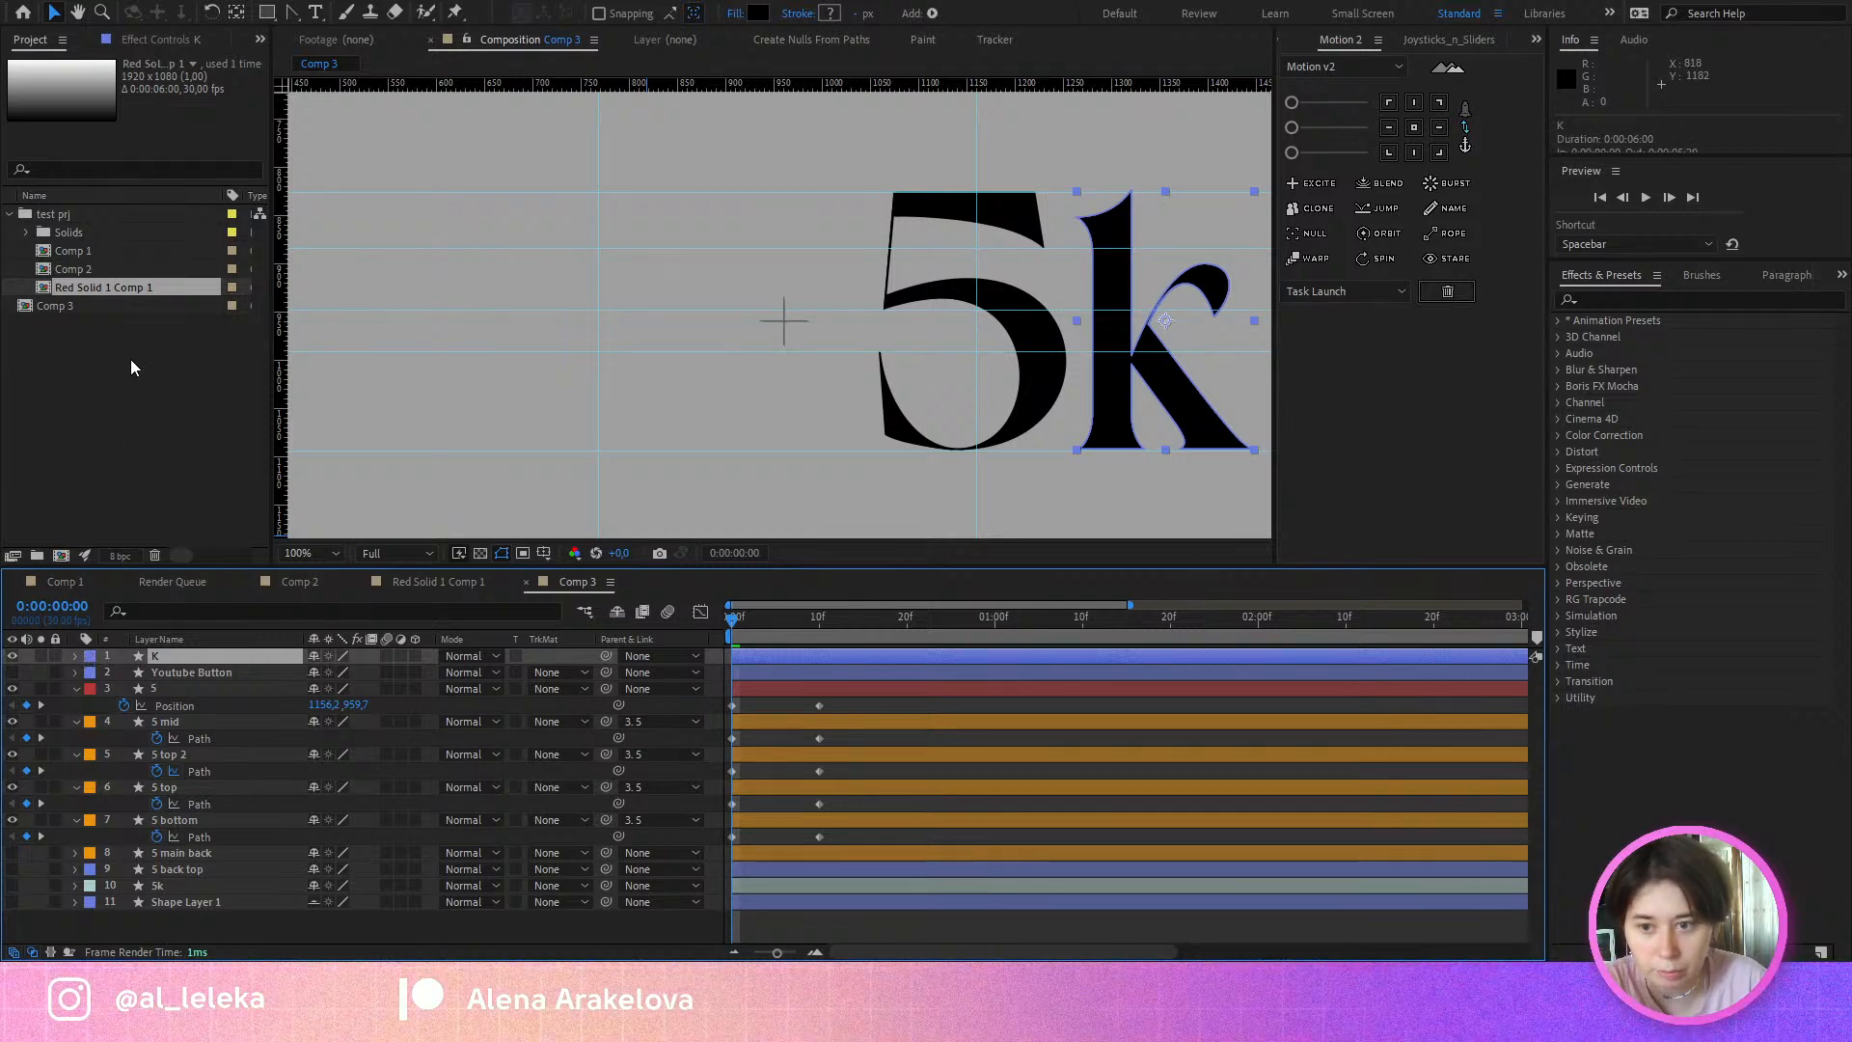
left_click_drag(166, 656, 216, 843)
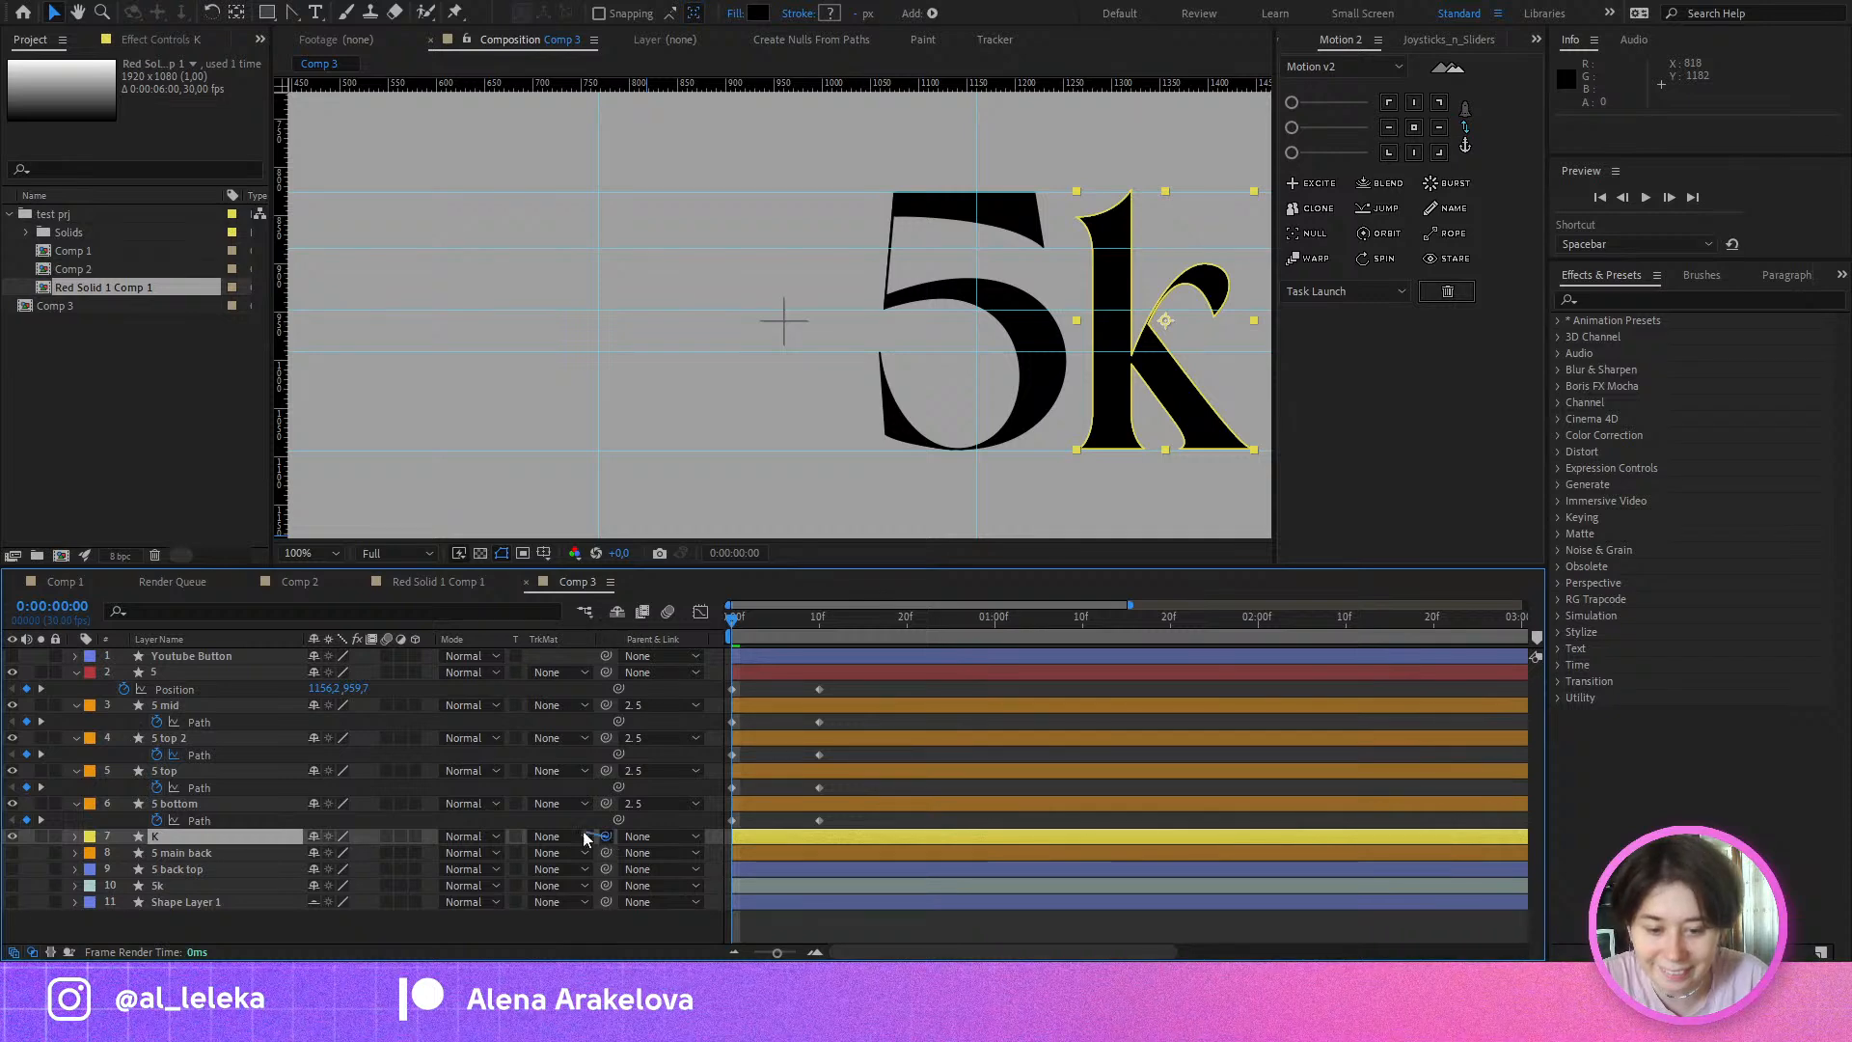
left_click_drag(582, 832, 187, 675)
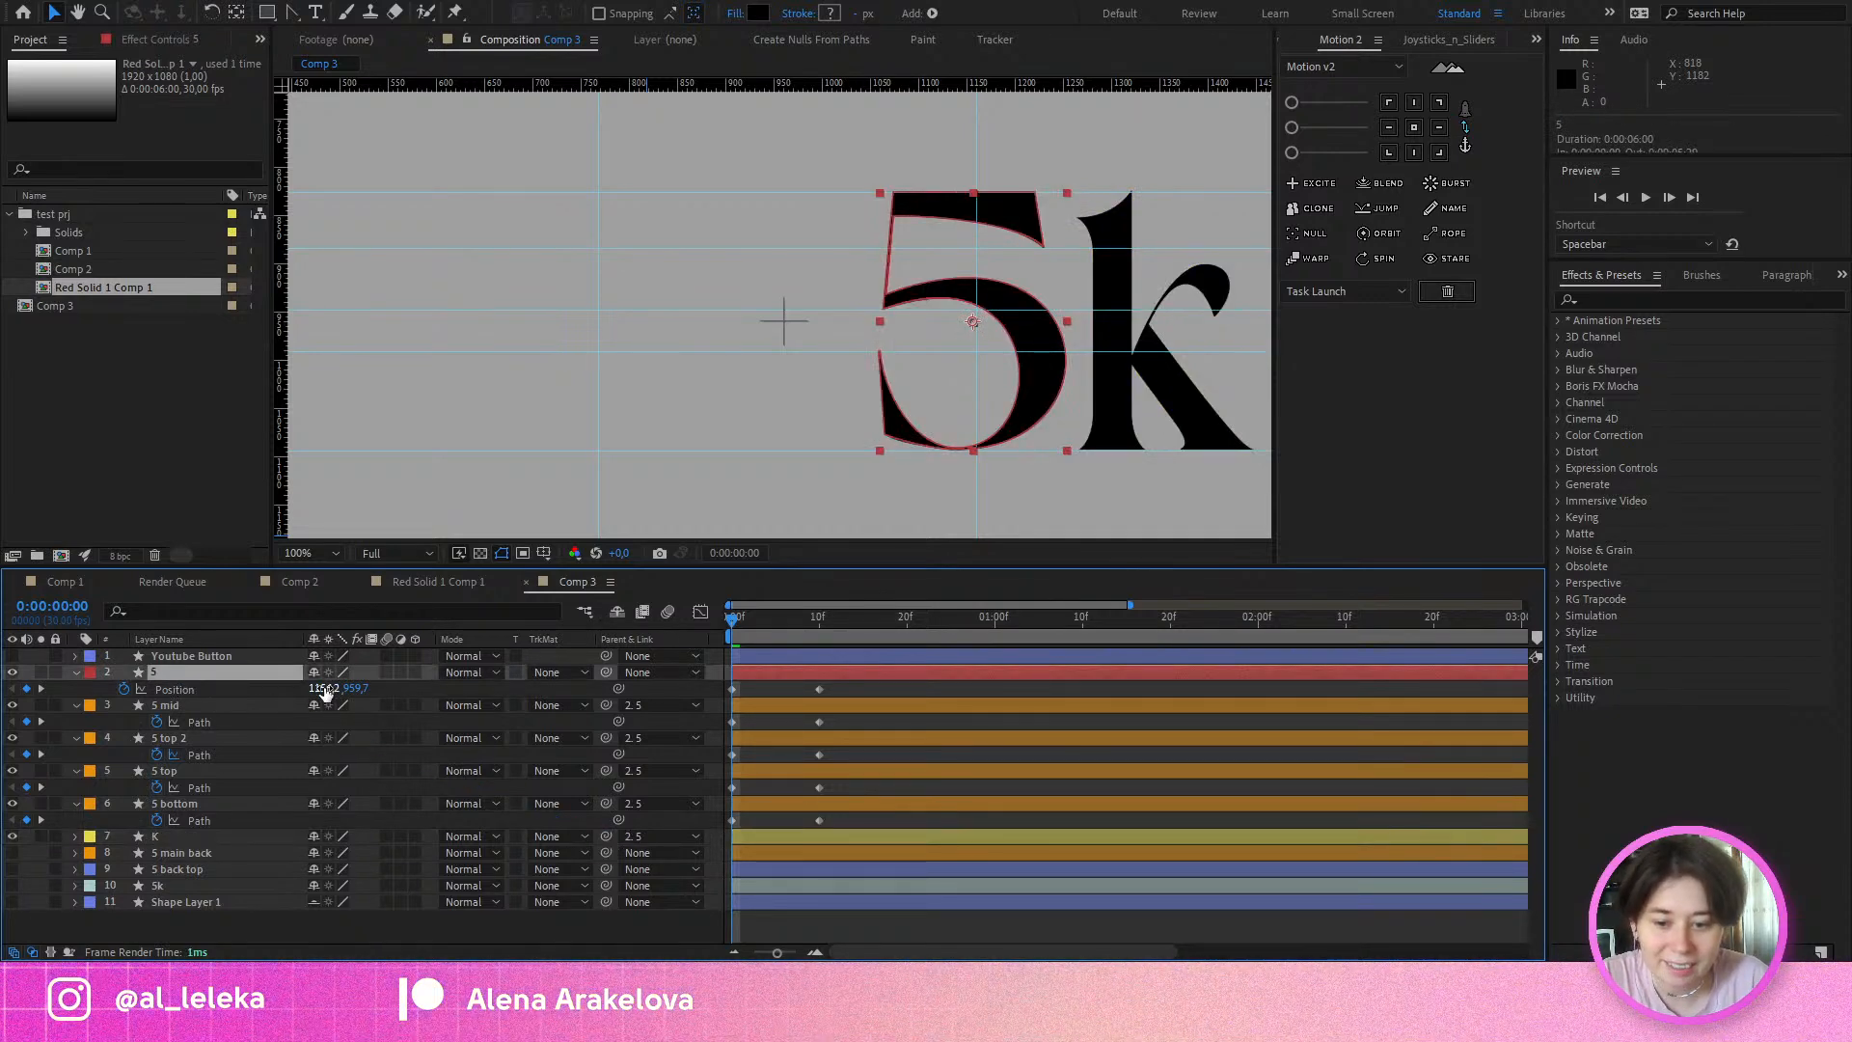
Step: Set layer 5's Position at frame 0 to 871.2, 959.7 to fit the 5k between the two vertical guides
left_click_drag(326, 693, 84, 720)
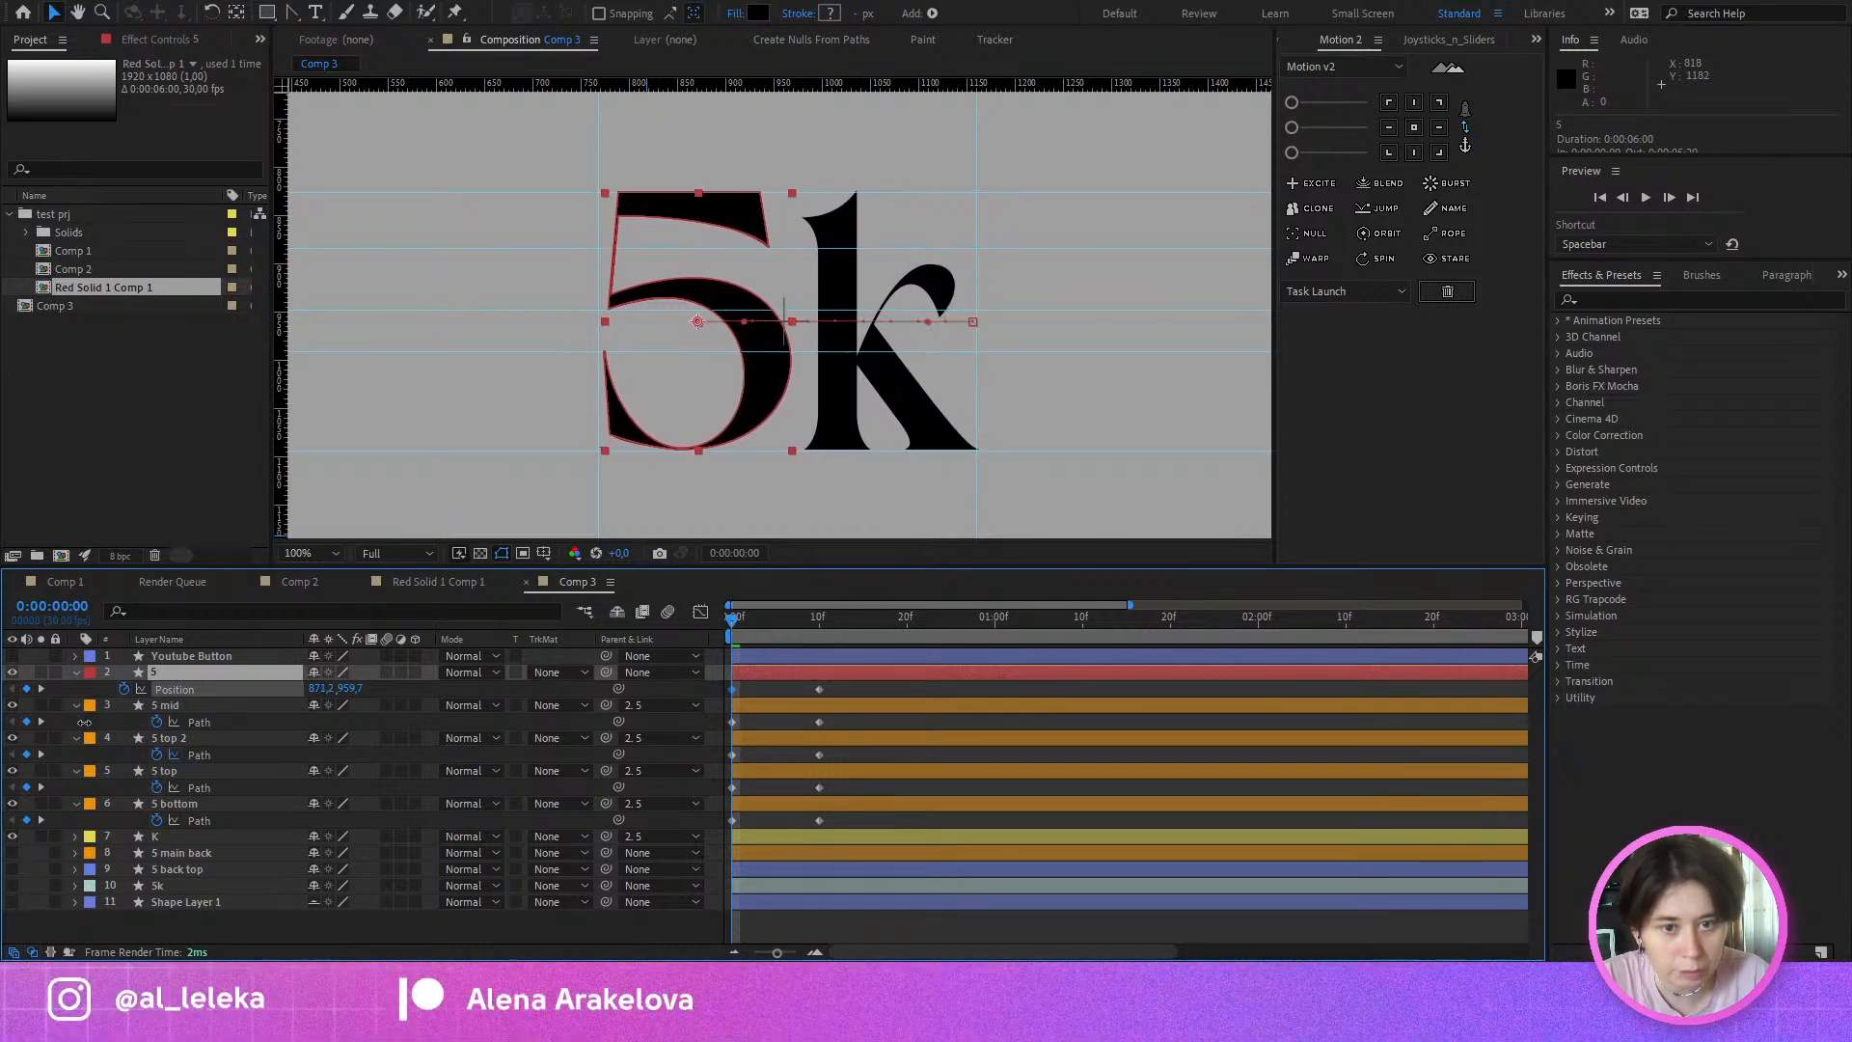
scroll(757, 375, "down", 4)
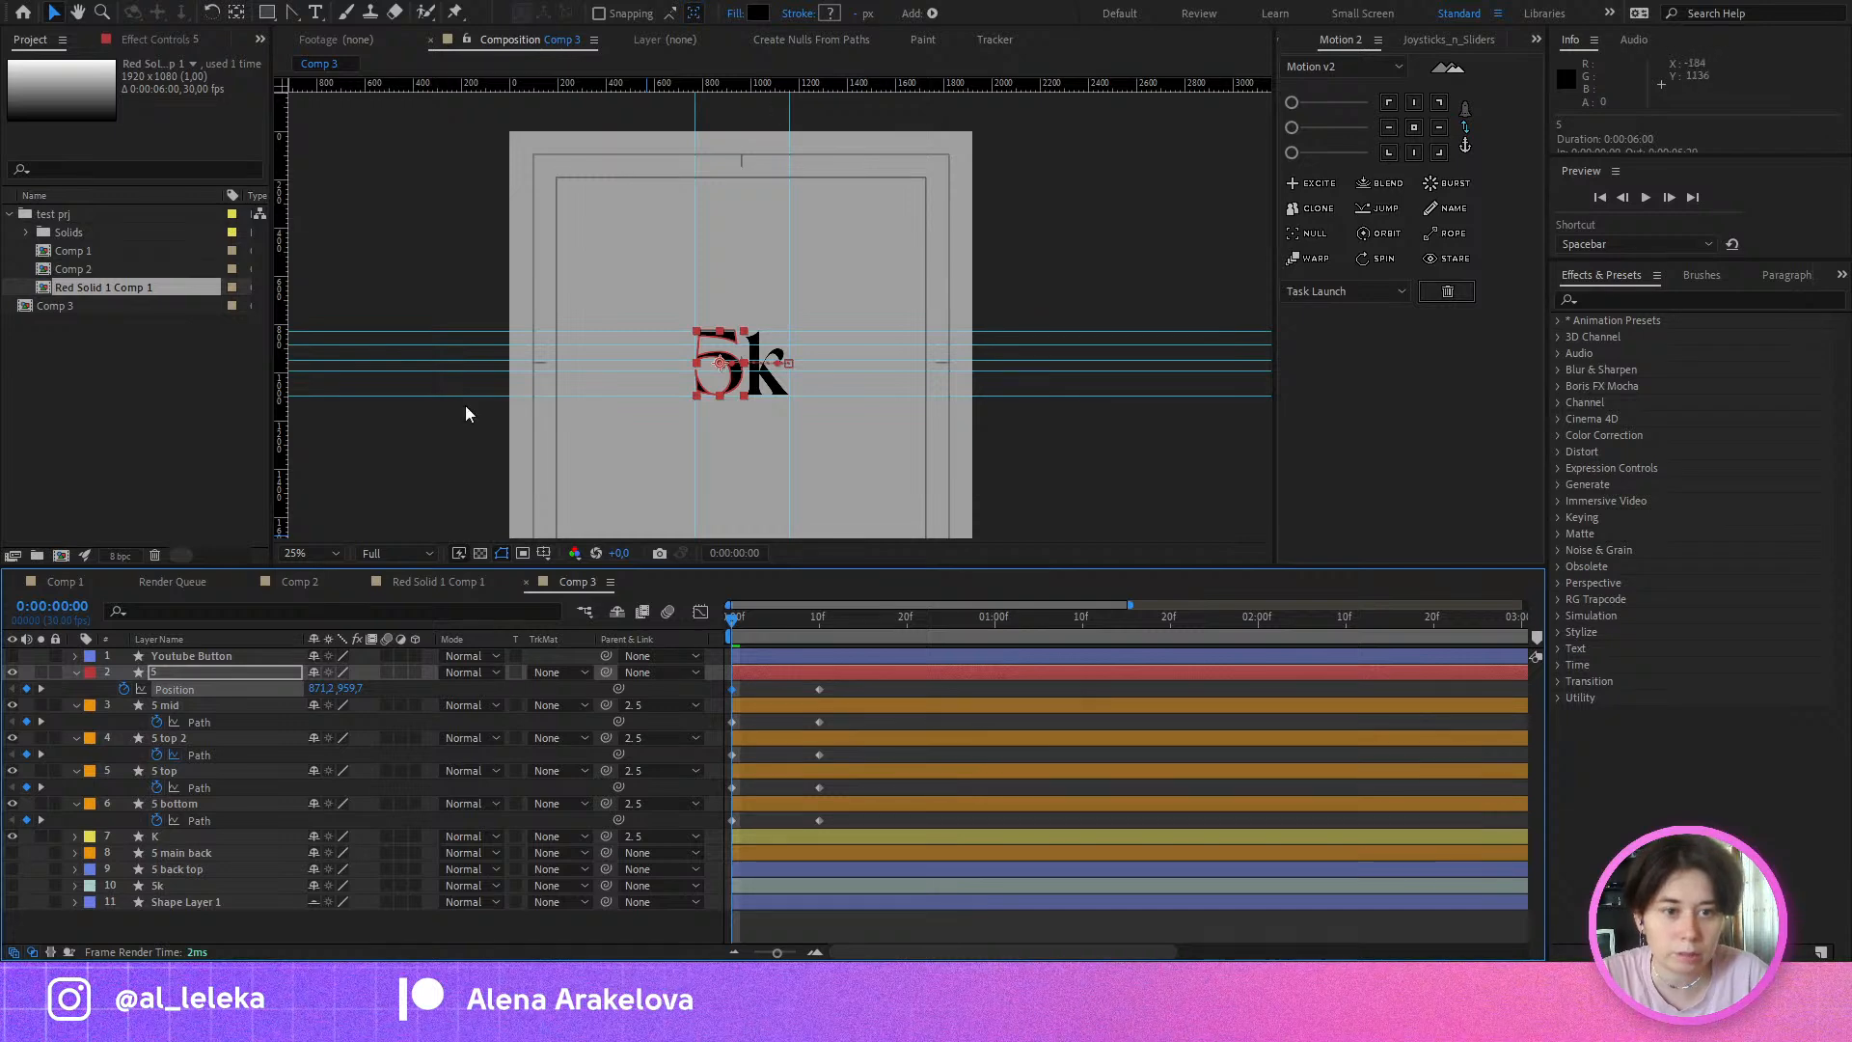
scroll(752, 373, "up", 4)
left_click_drag(783, 645, 476, 749)
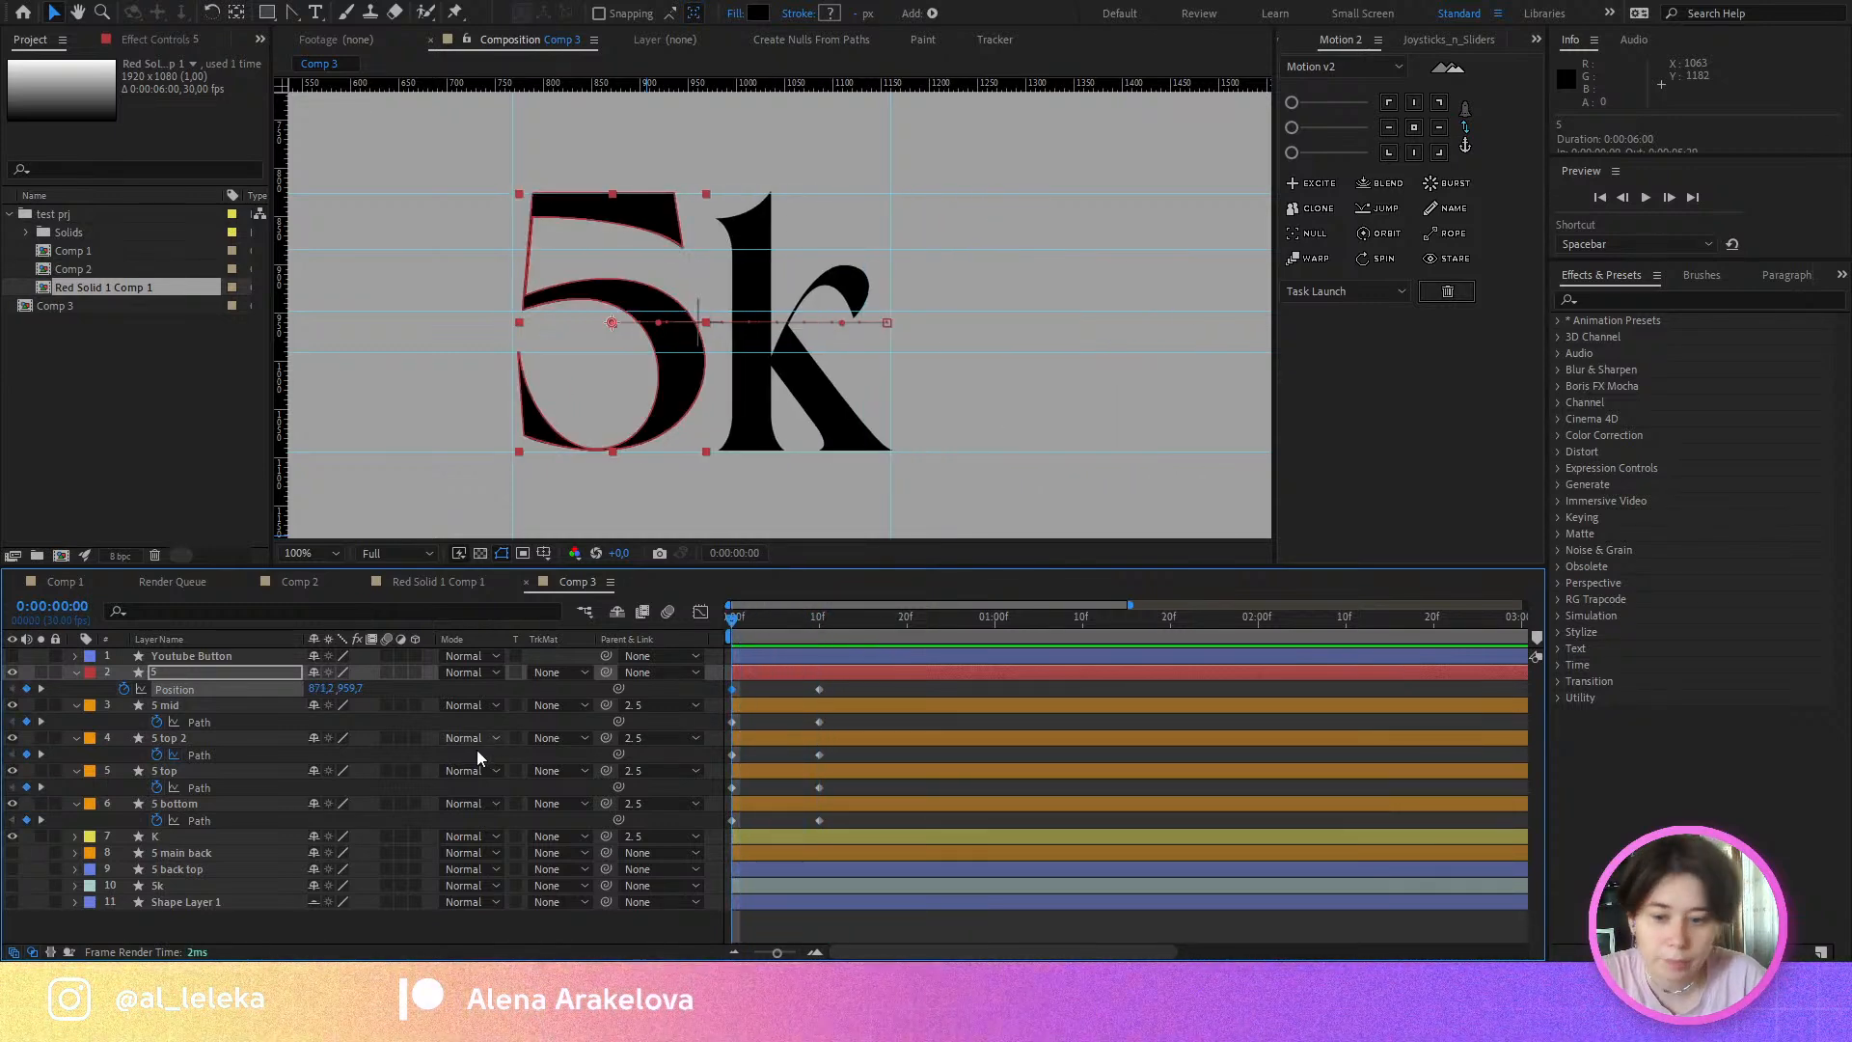
Step: Filter the timeline properties by "p" and add a Path keyframe to layer K at frame 0
left_click(183, 836)
left_click(157, 609)
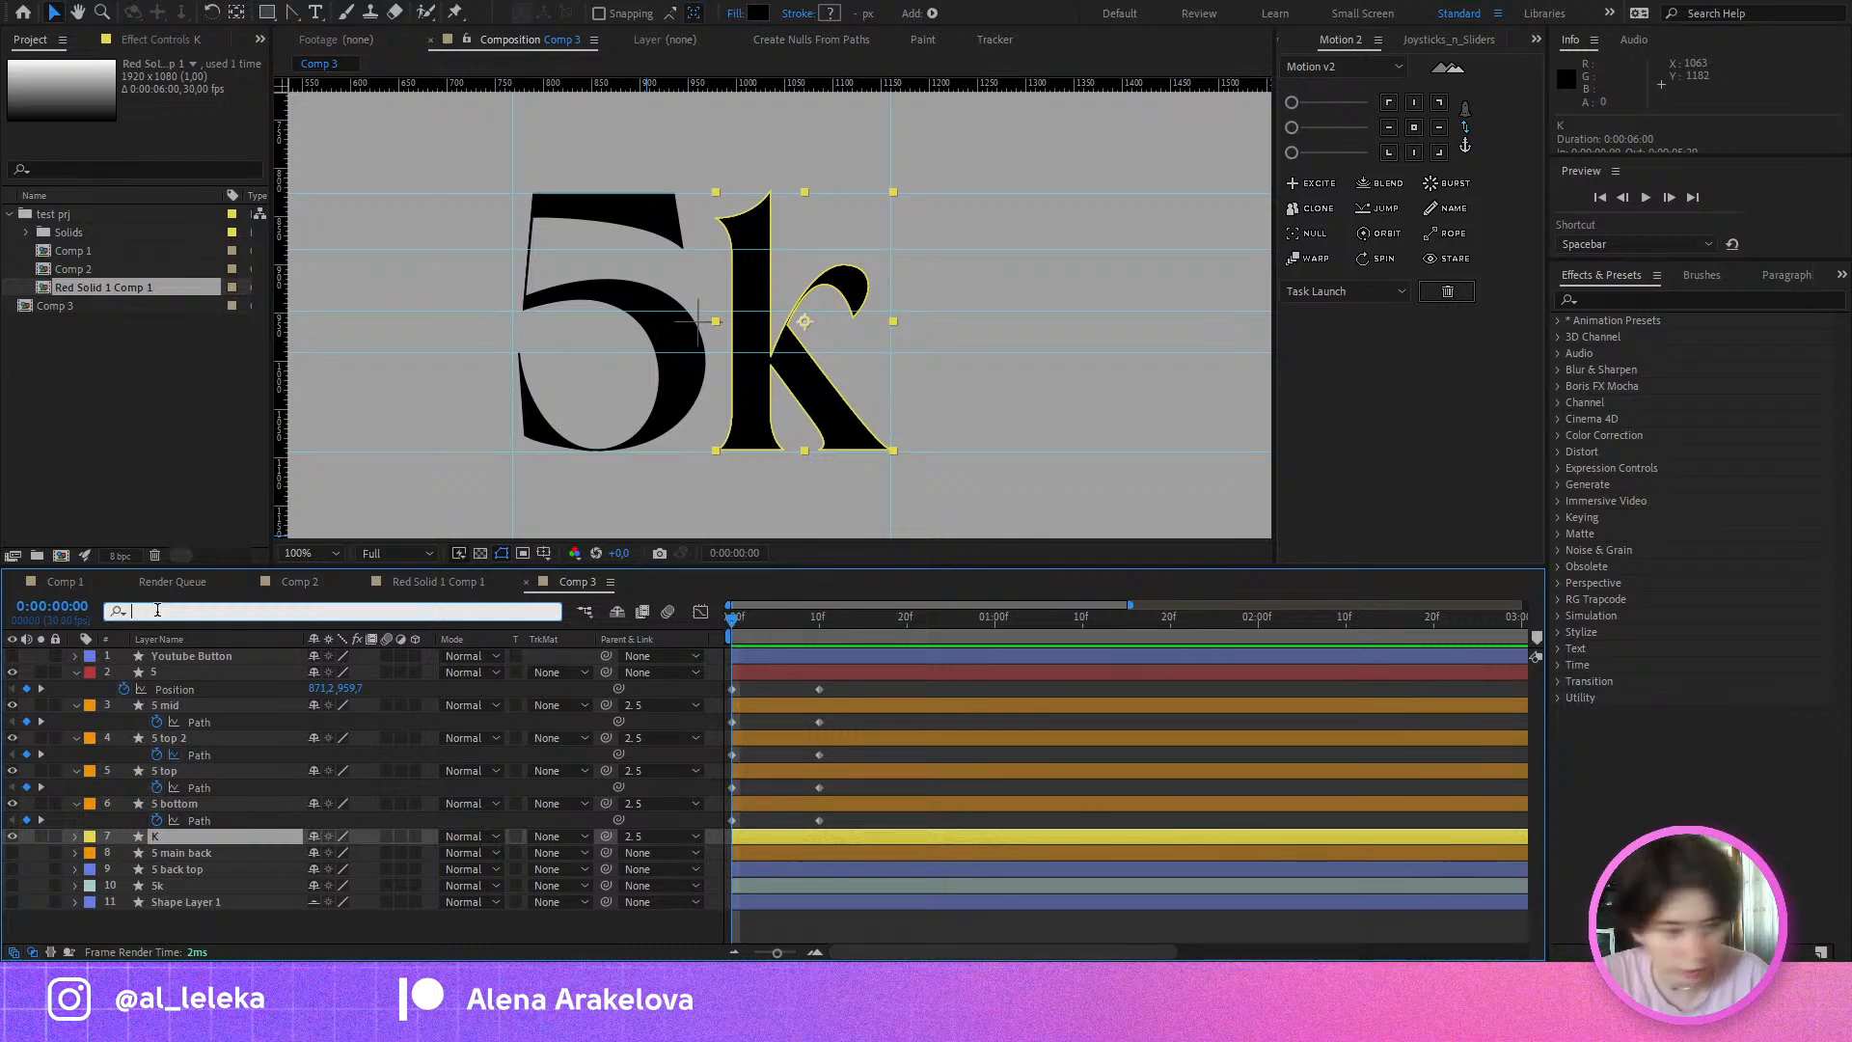
type("p")
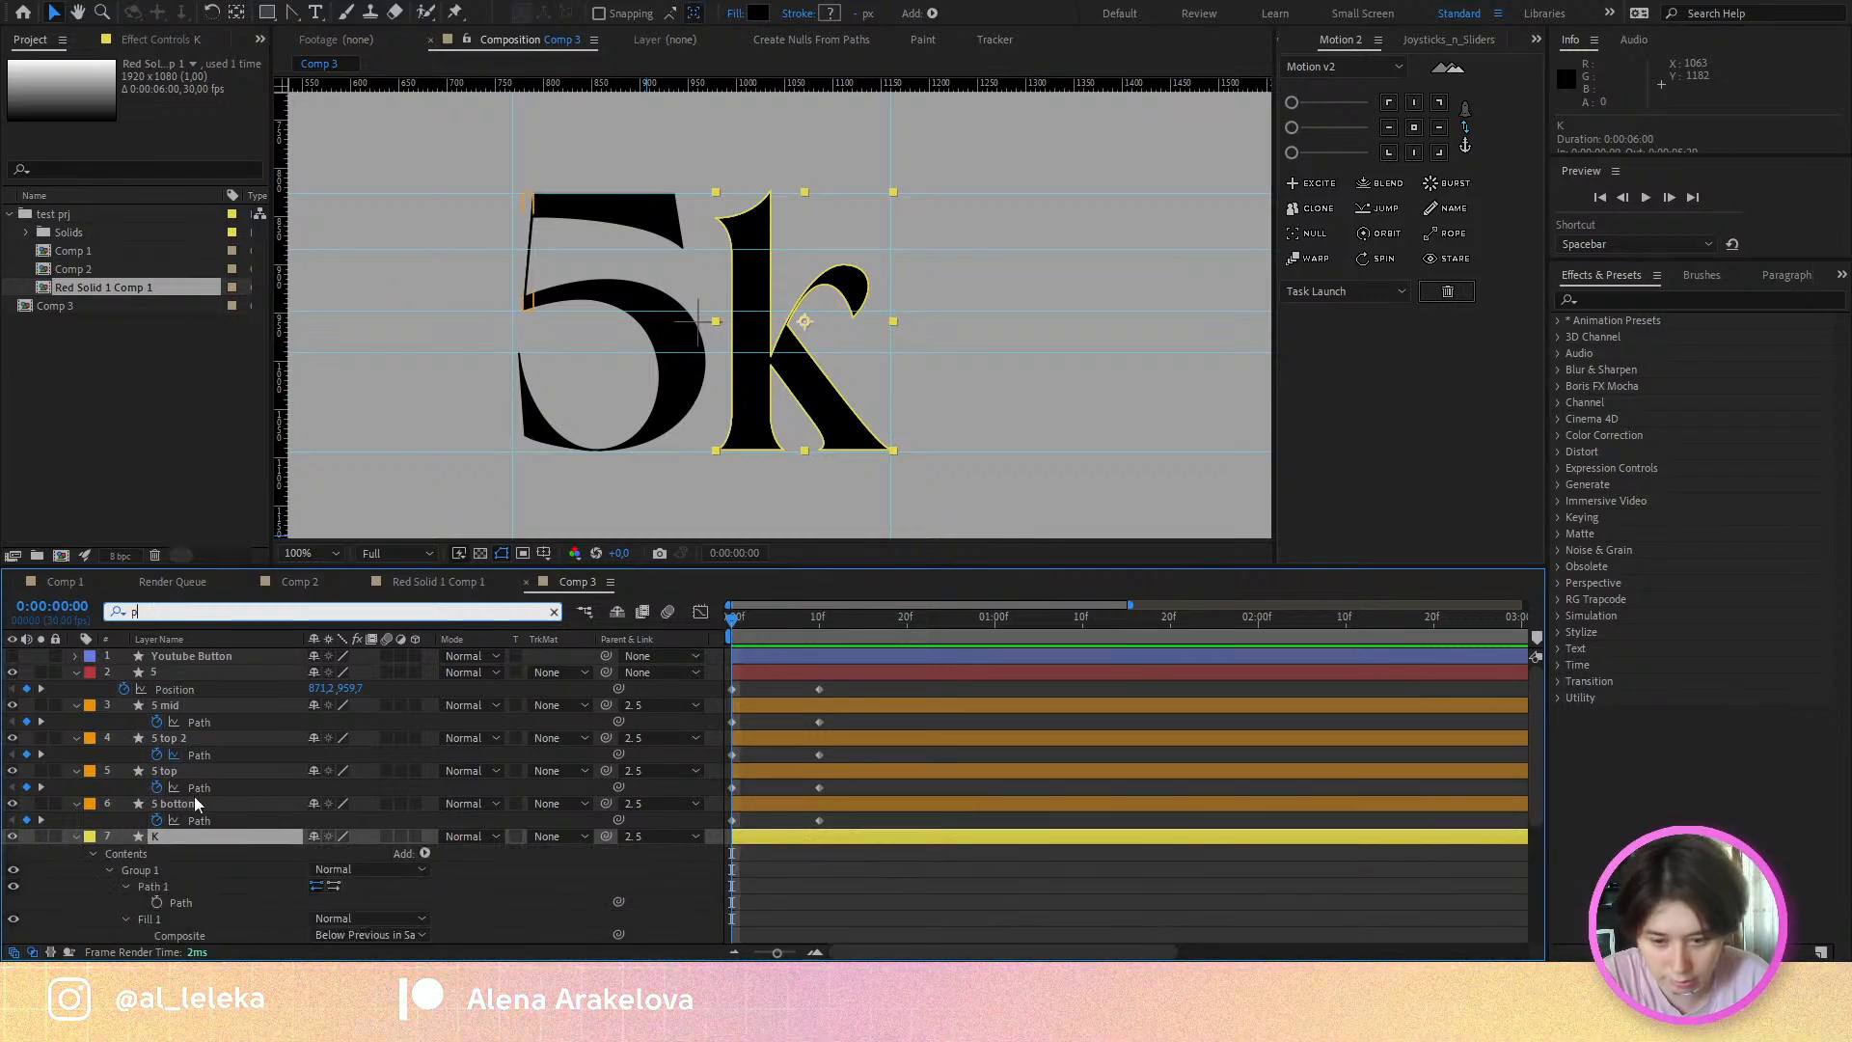
left_click(157, 903)
Step: Squeeze all of K's path vertices at frame 10 into a vertical line along the block's right edge
left_click(812, 617)
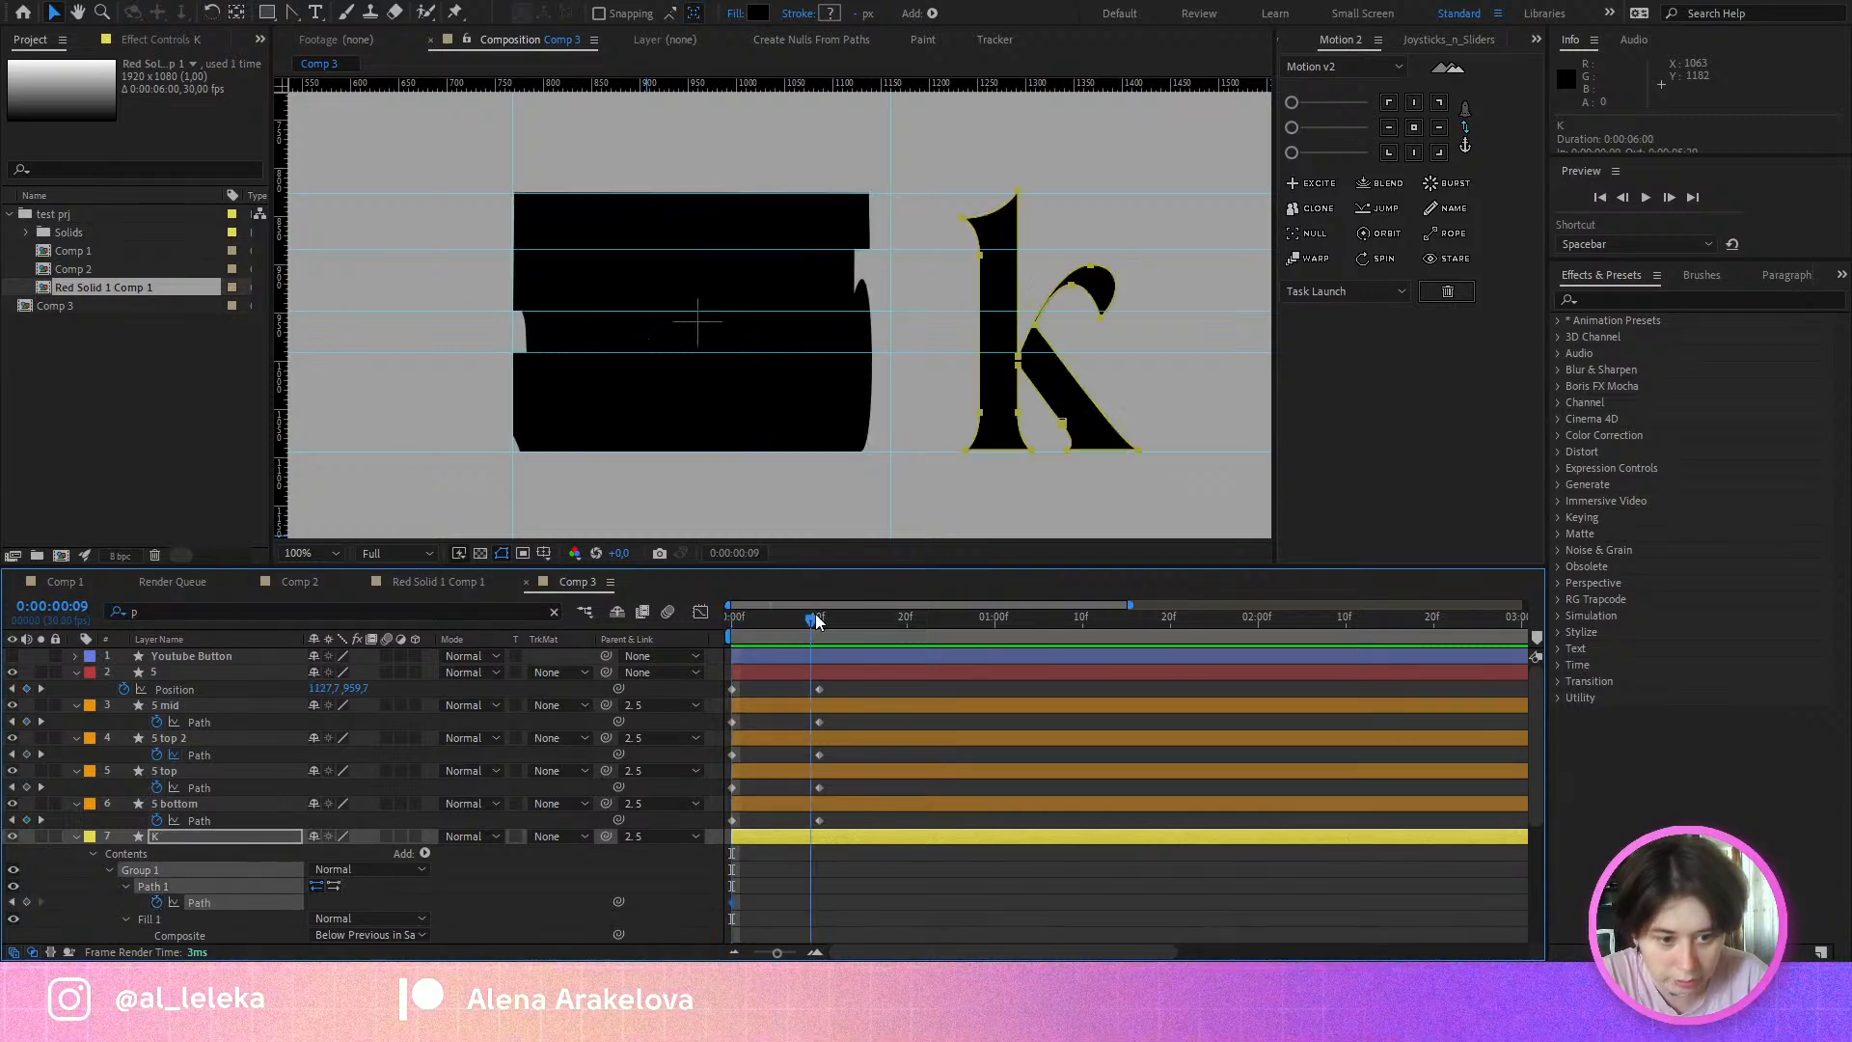
left_click_drag(814, 614, 817, 615)
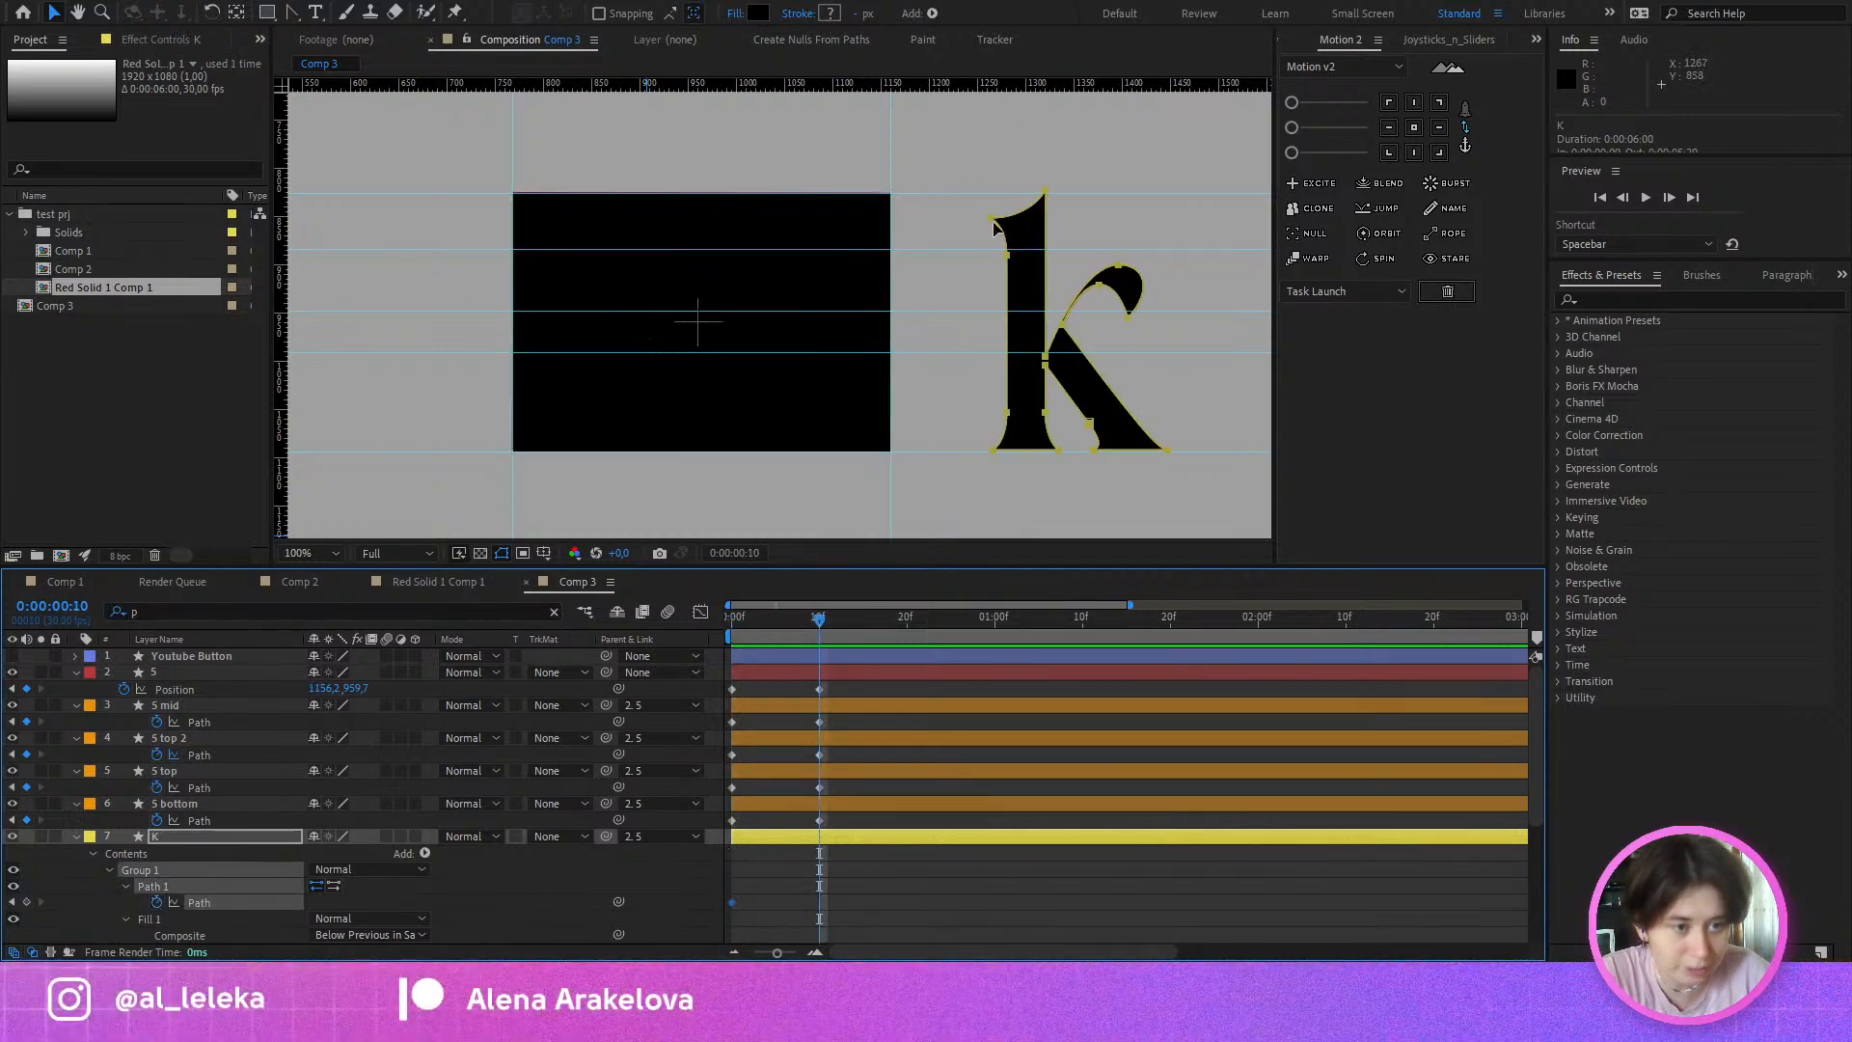
left_click_drag(975, 144, 1136, 436)
double_click(1159, 450)
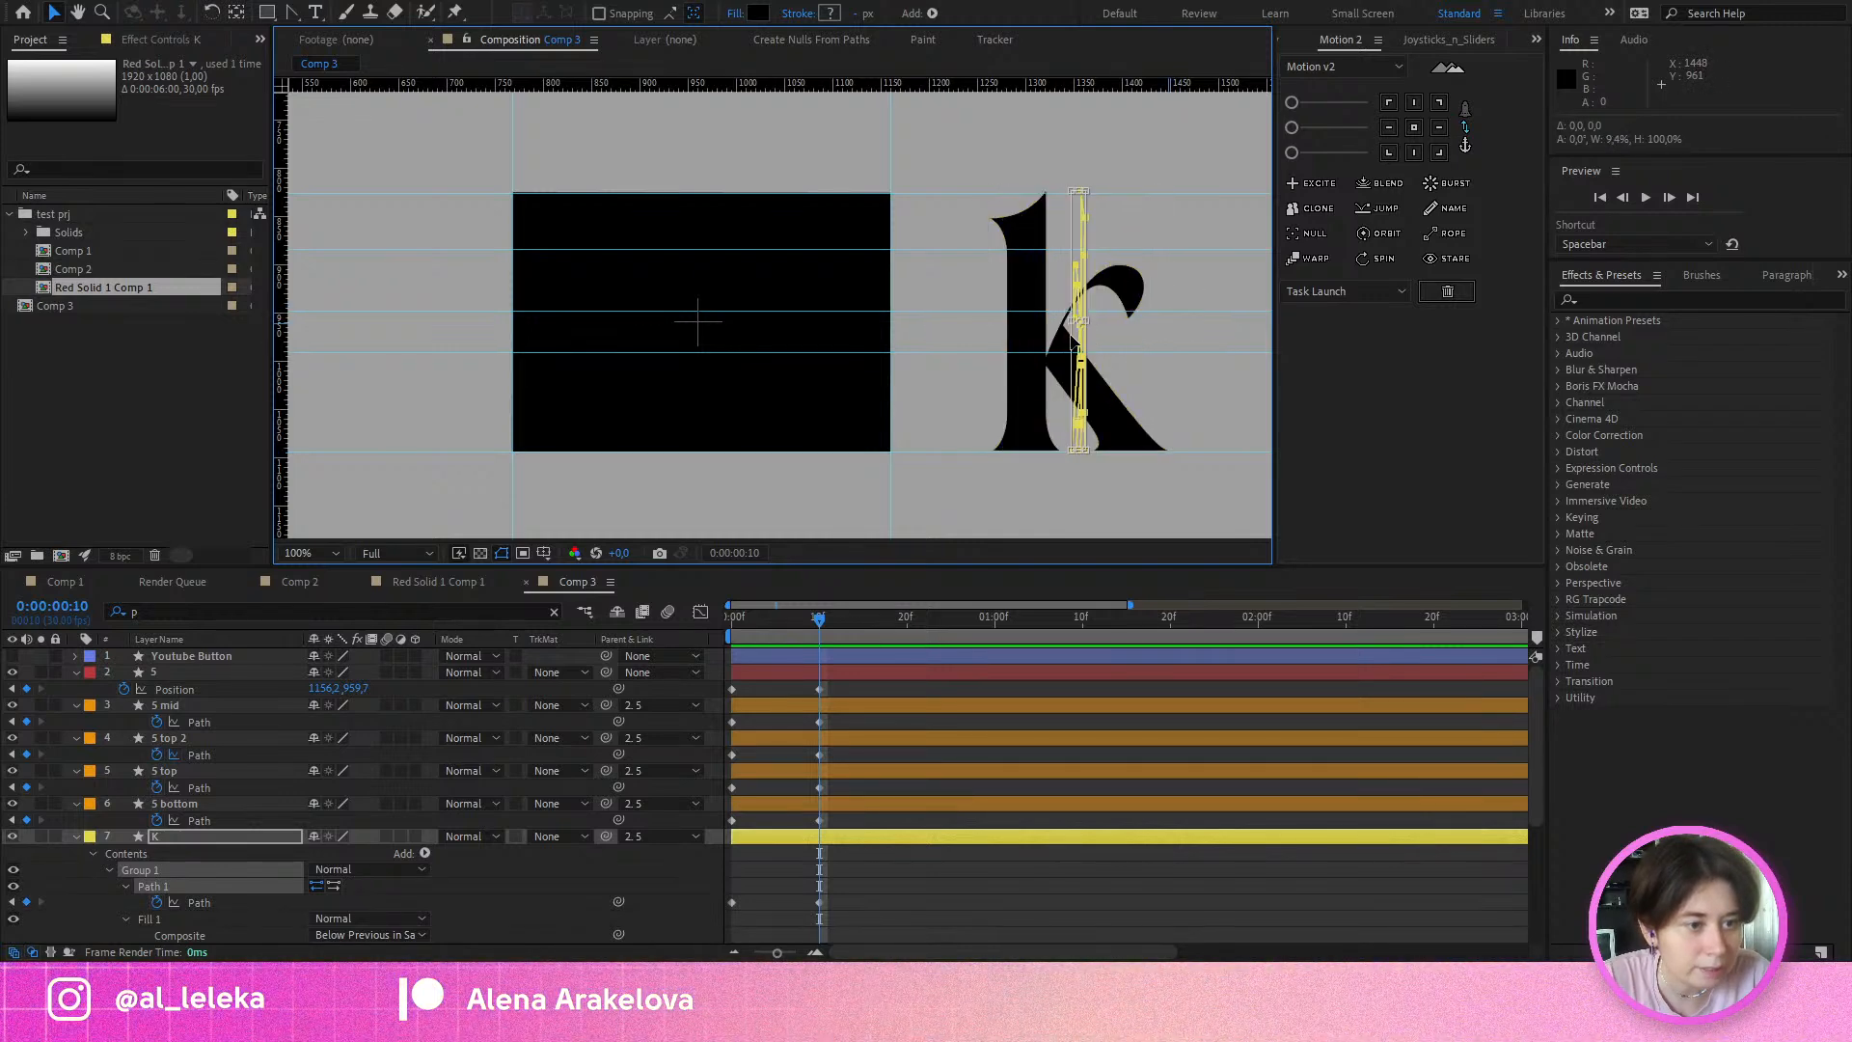
scroll(1092, 338, "up", 4)
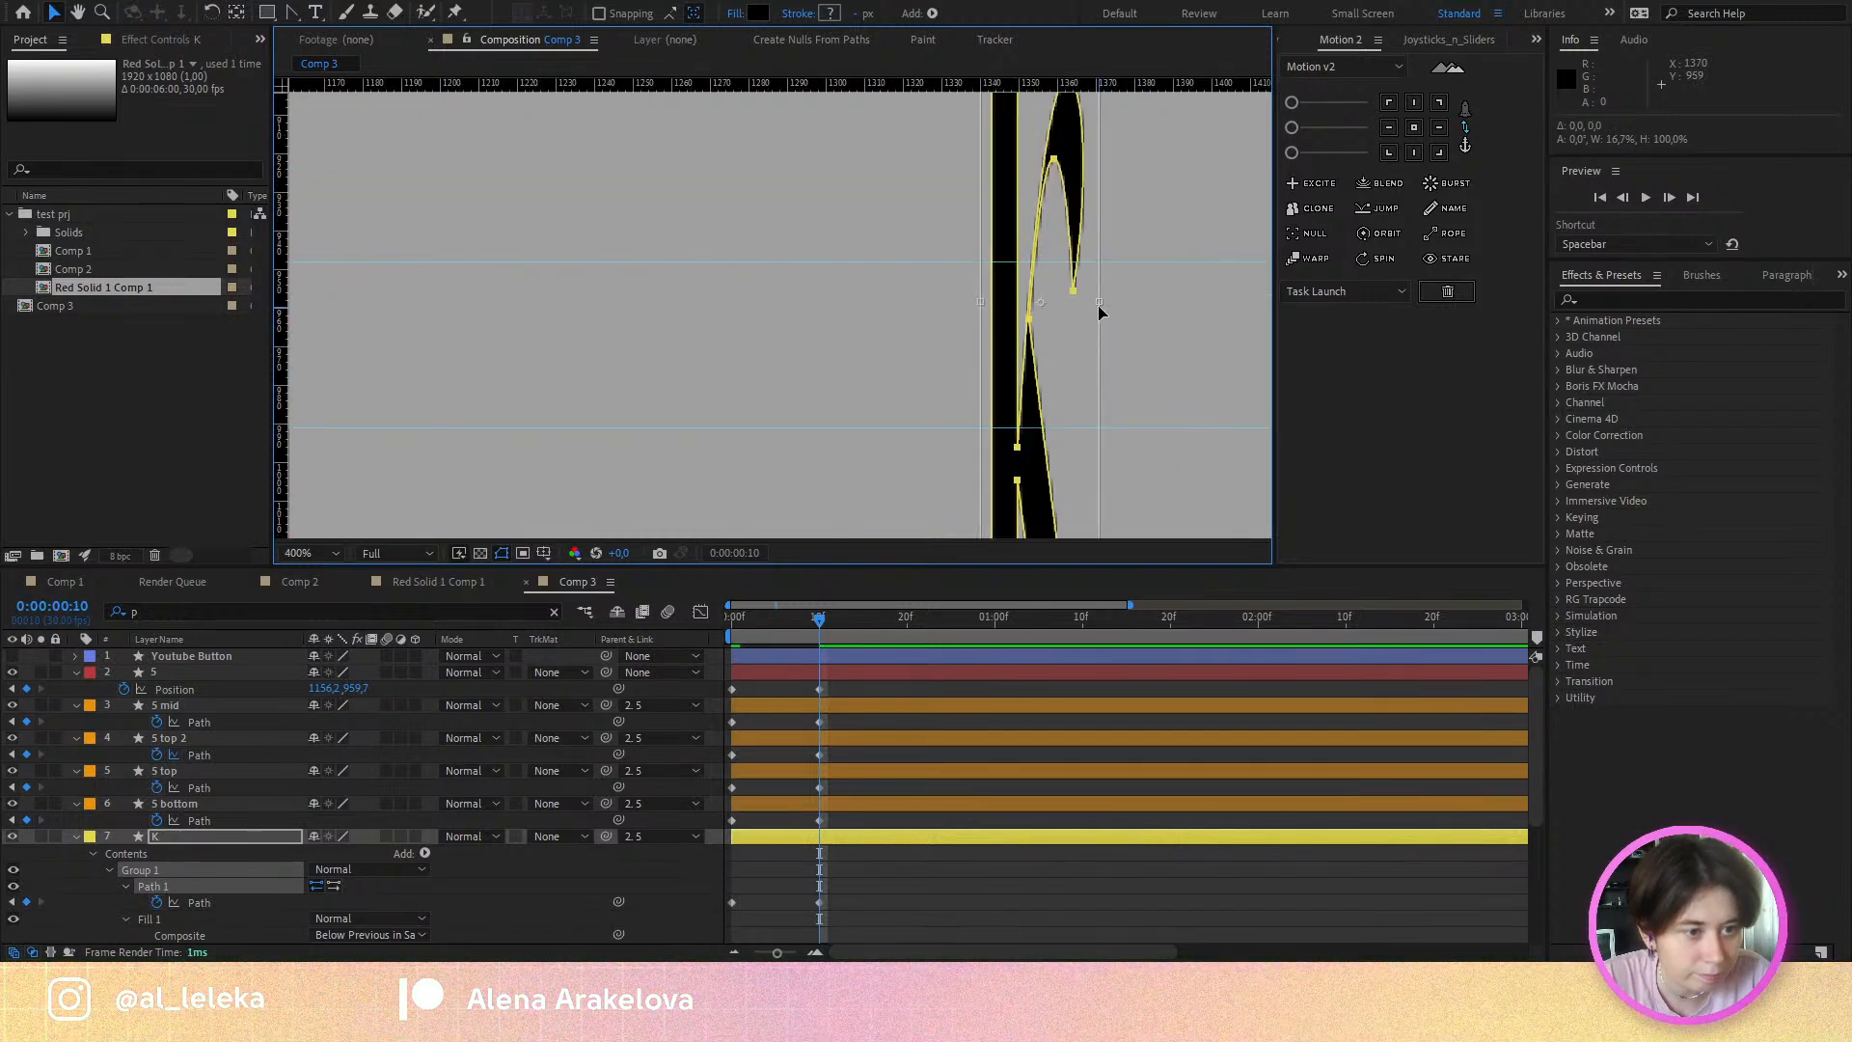
left_click_drag(1099, 303, 1041, 316)
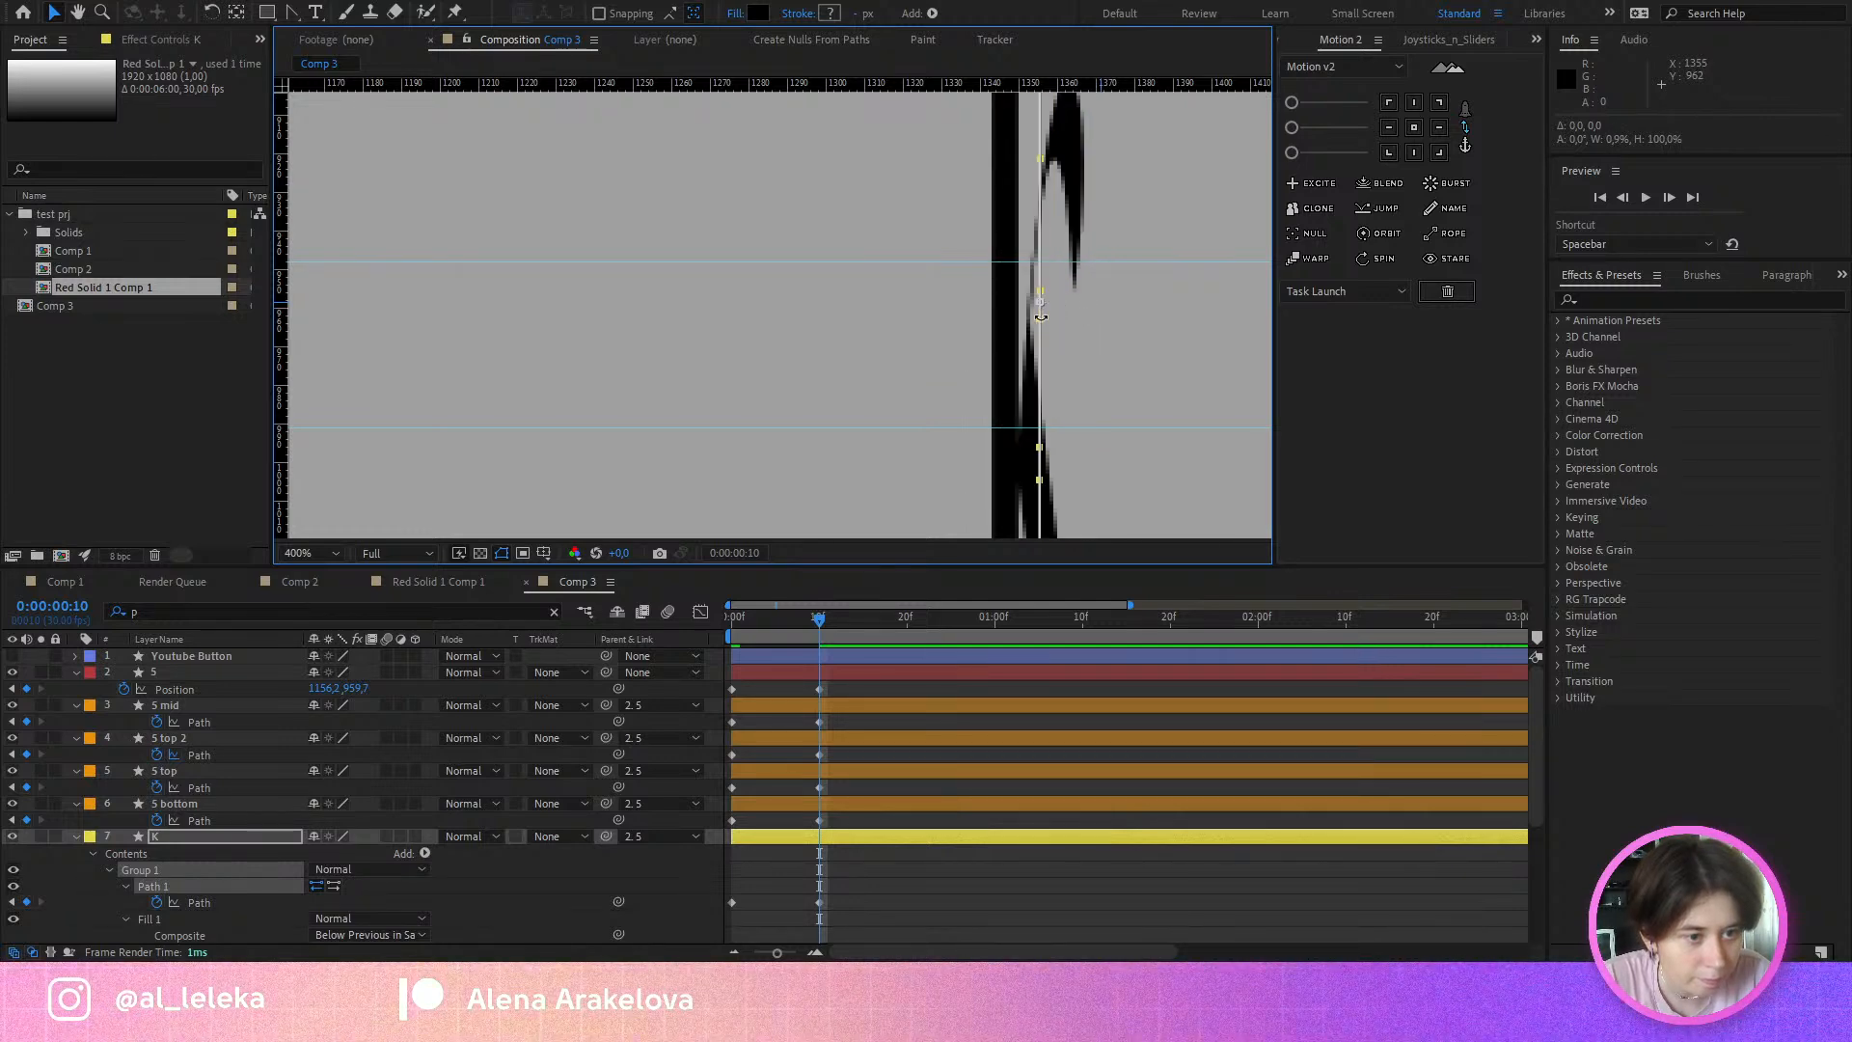
scroll(1040, 316, "down", 6)
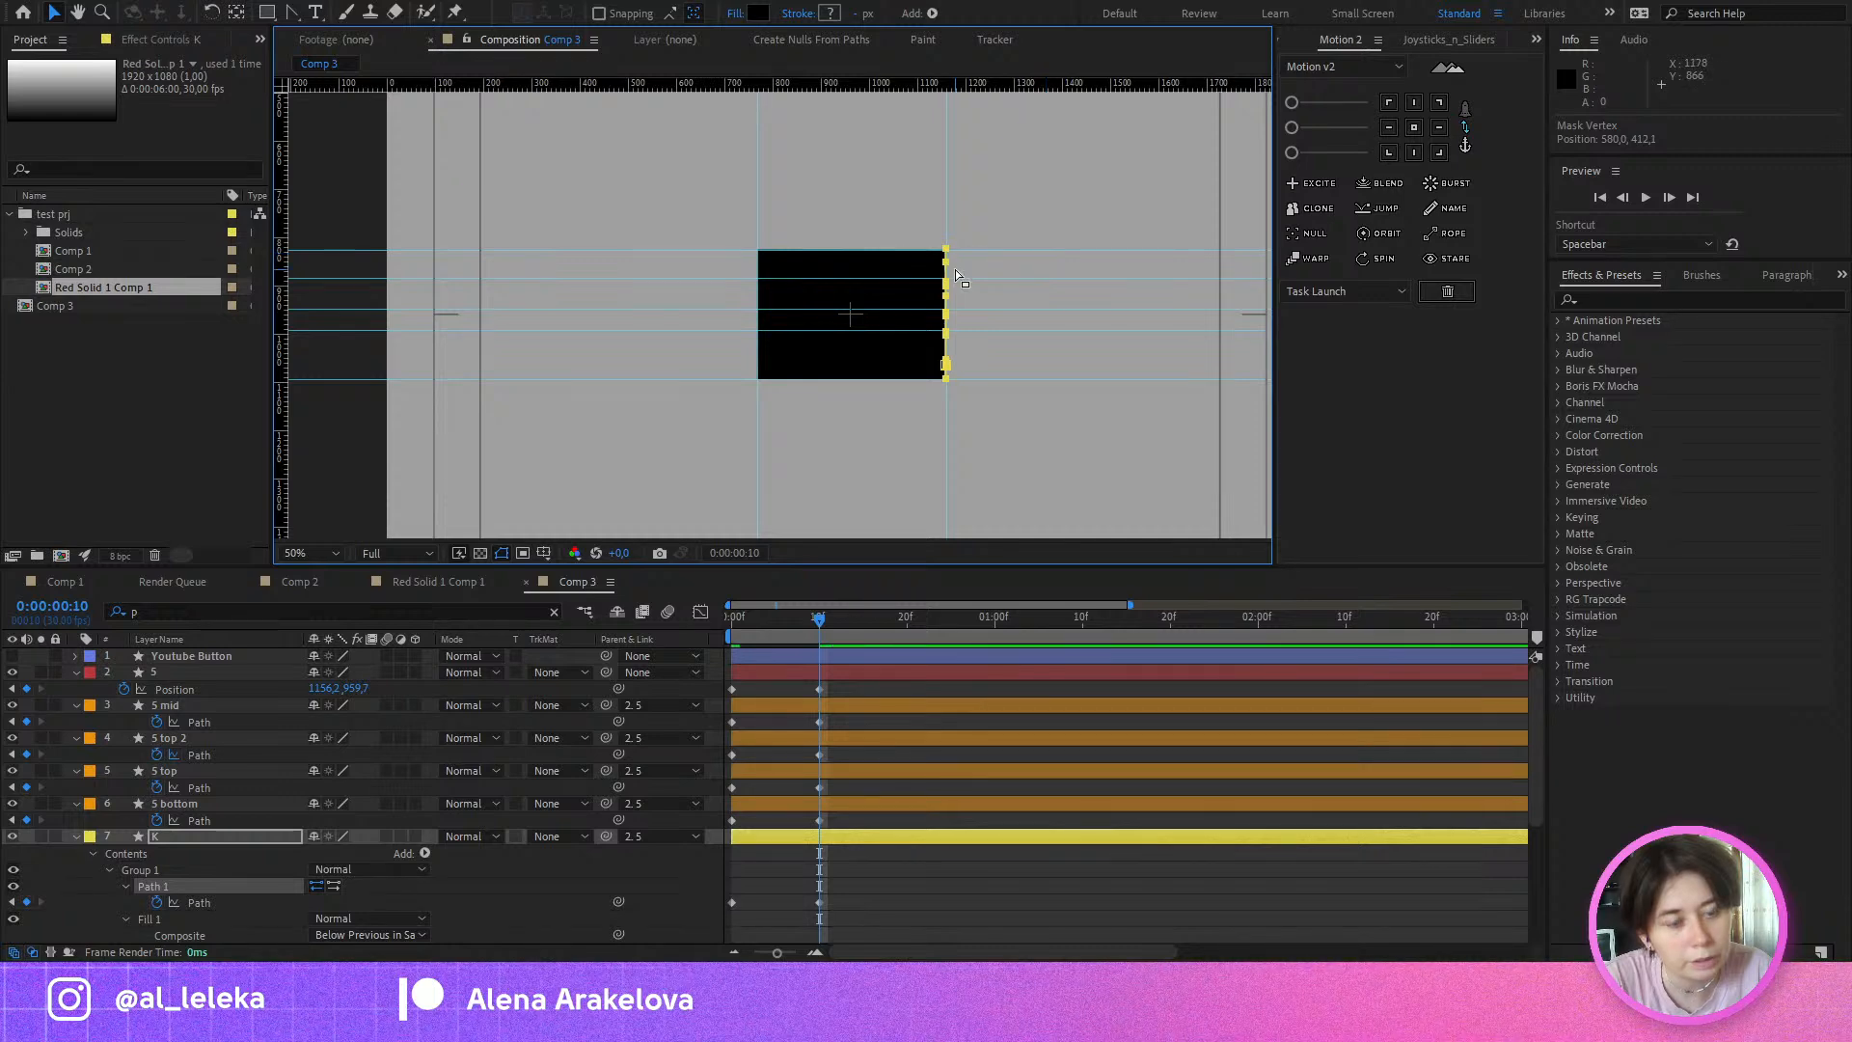
Step: Play and scrub the first ten frames to review the K collapsing alongside the numeral's morph
scroll(955, 270, "up", 2)
left_click(771, 627)
left_click_drag(771, 627, 682, 675)
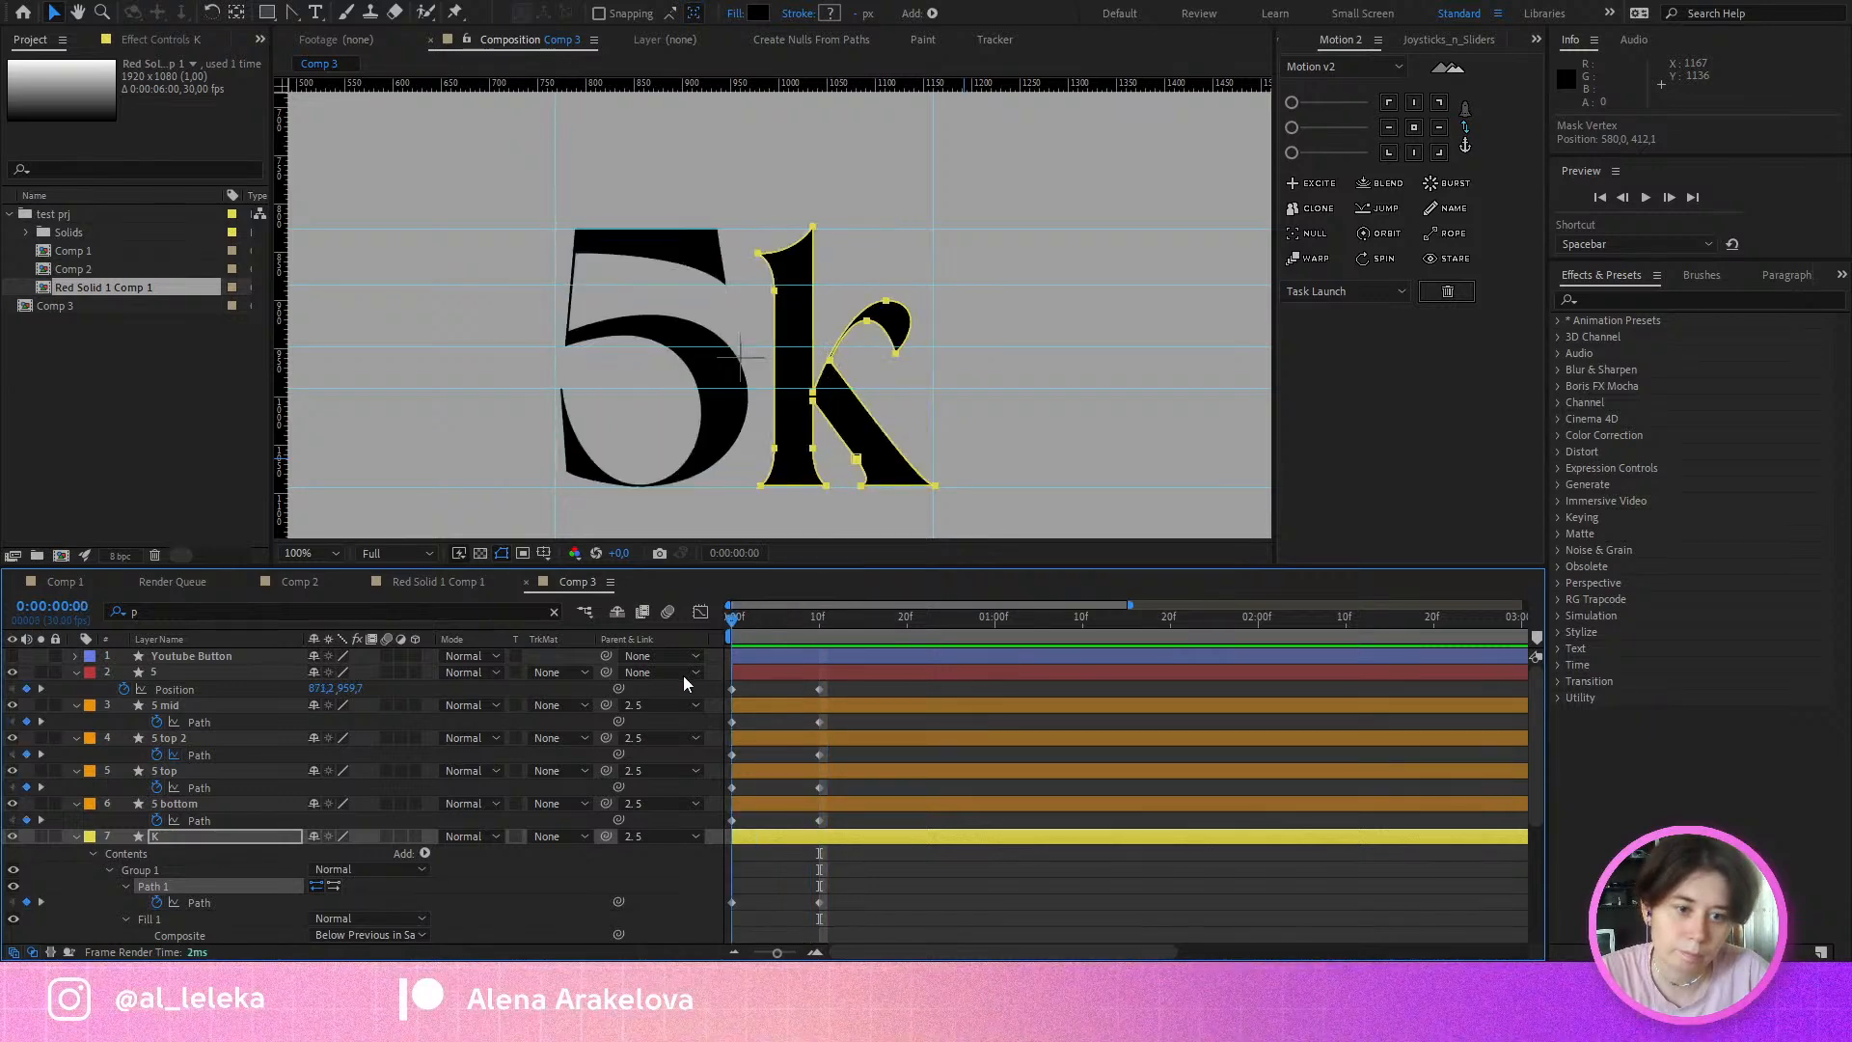
left_click(877, 870)
key("space")
key("space")
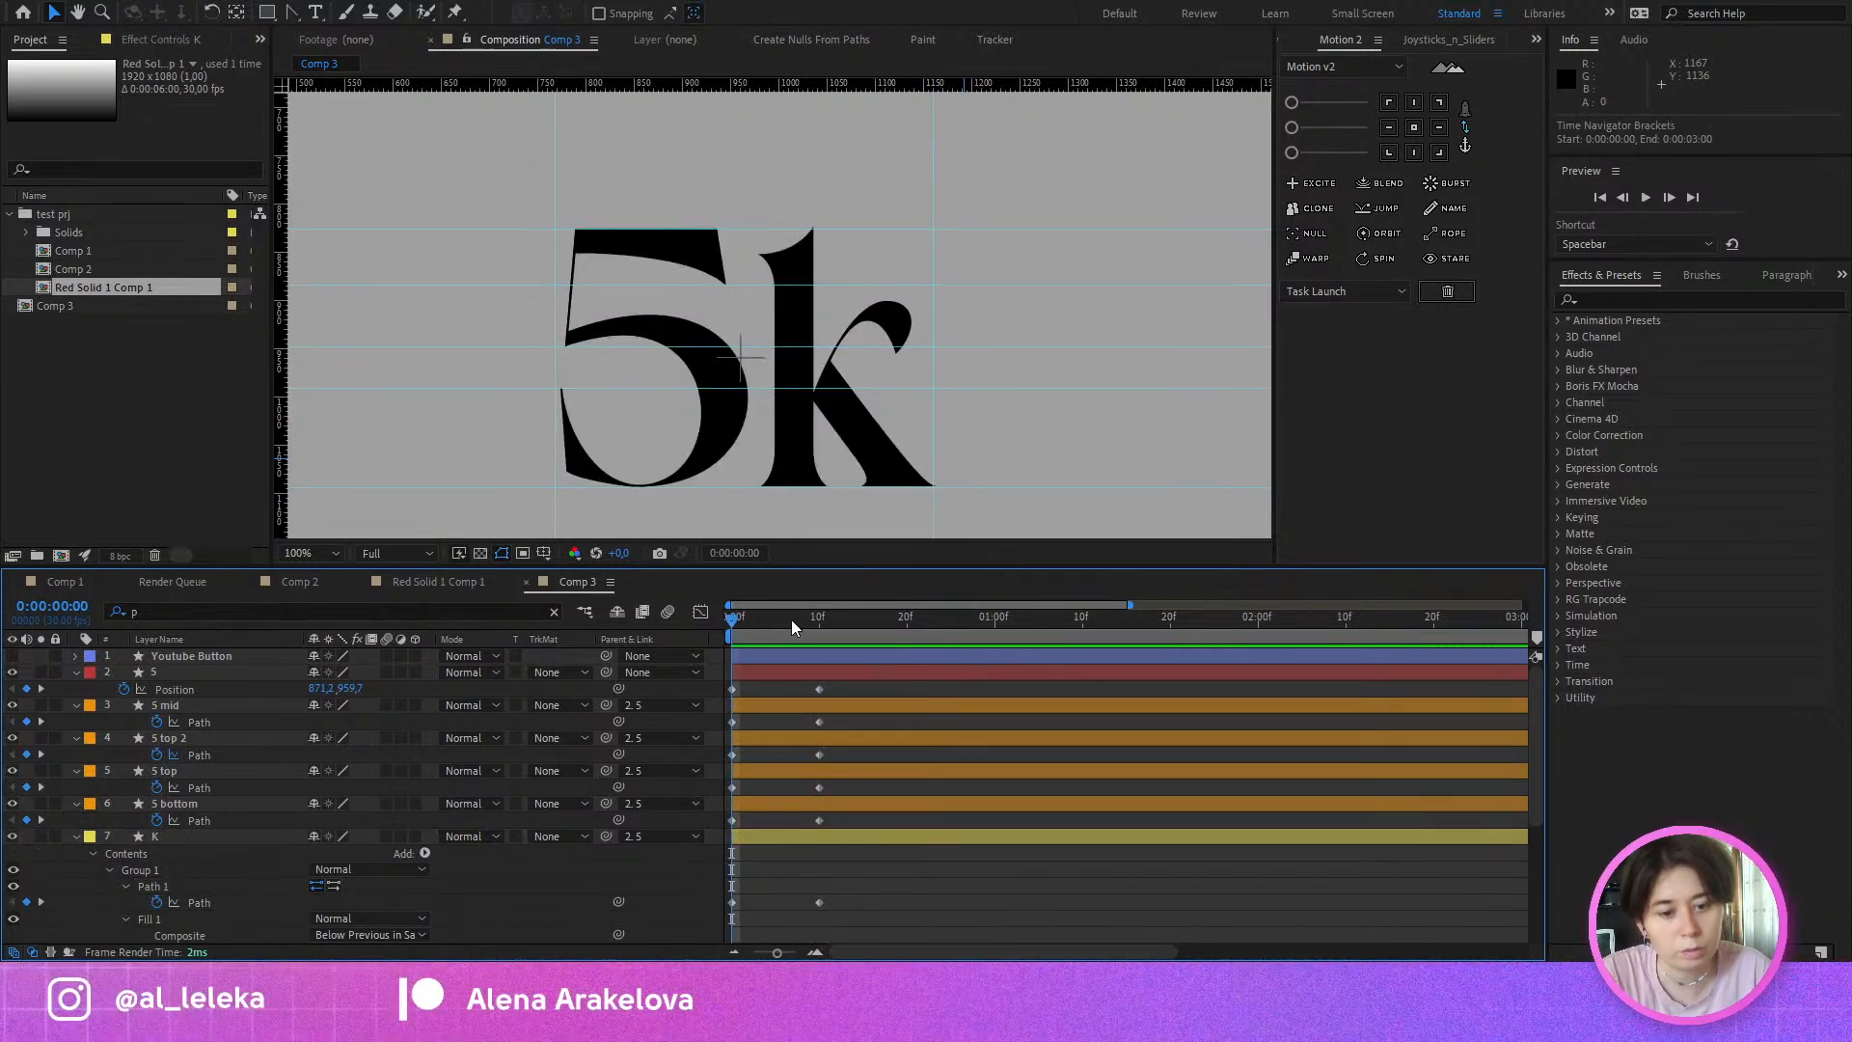
left_click(789, 619)
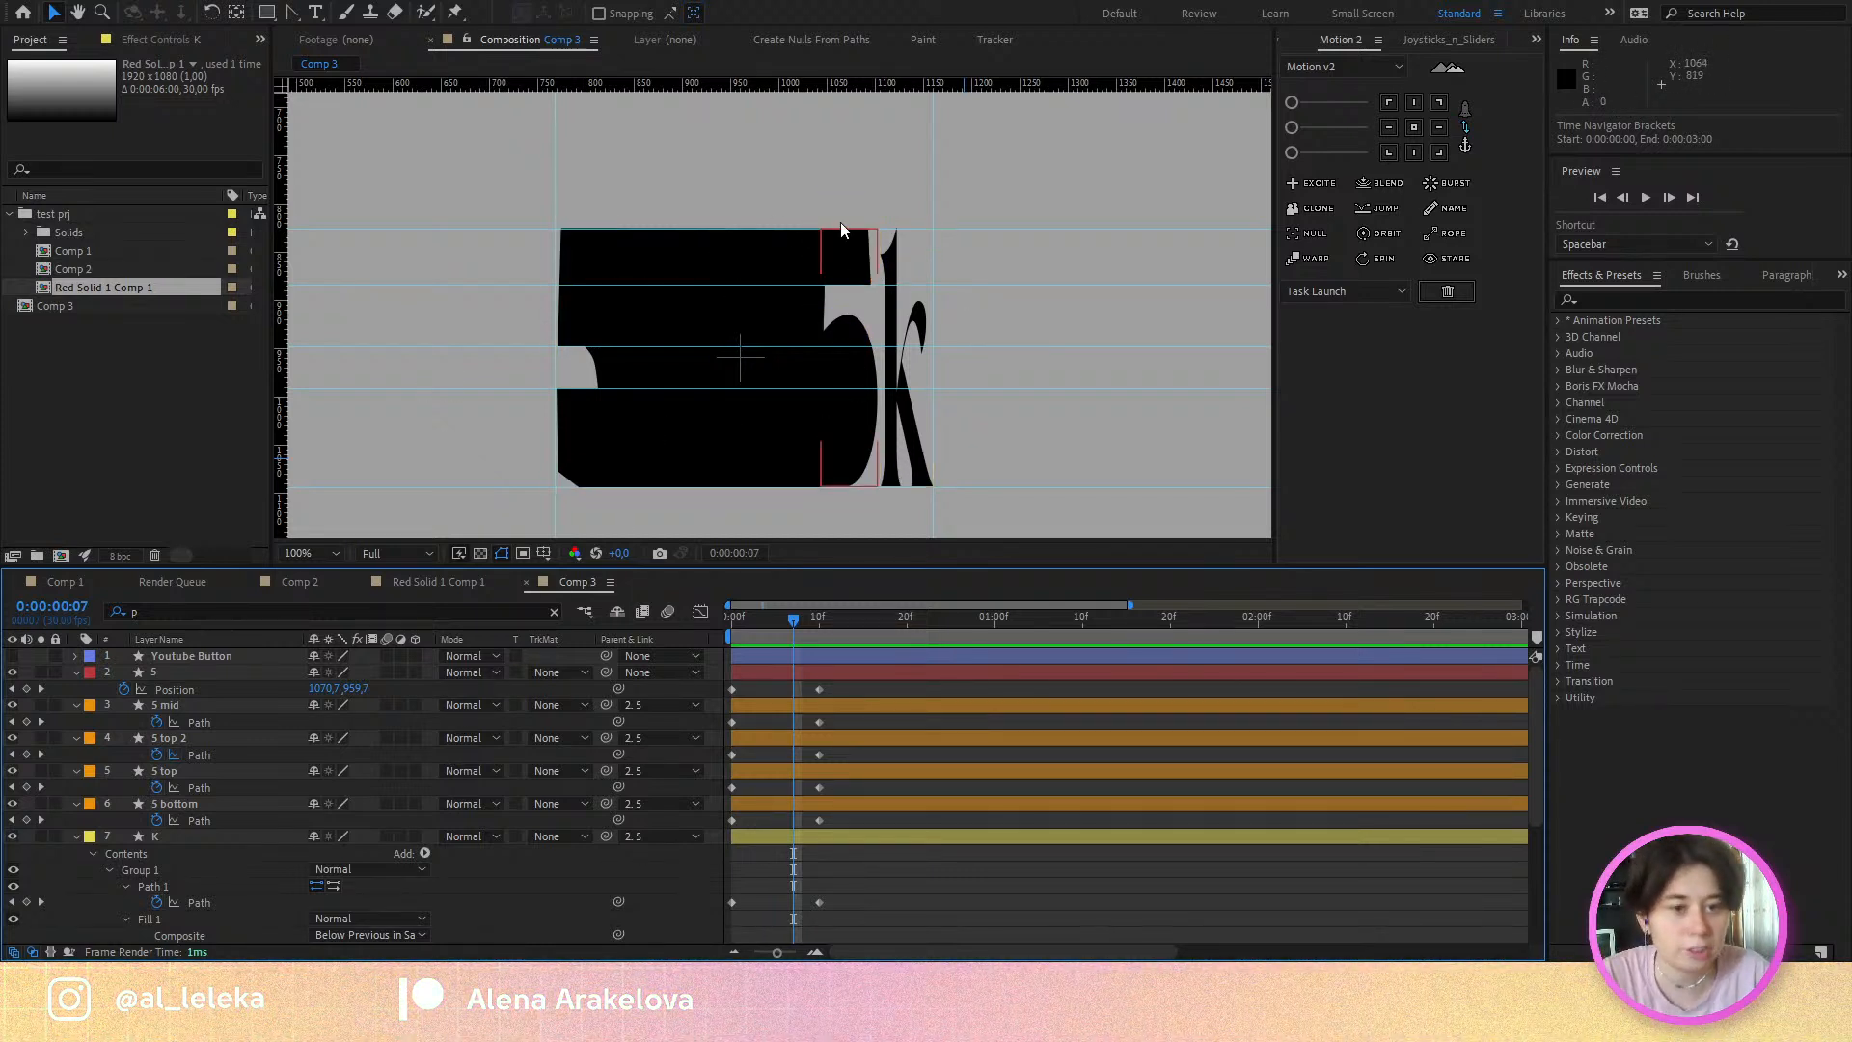
left_click_drag(754, 622, 690, 687)
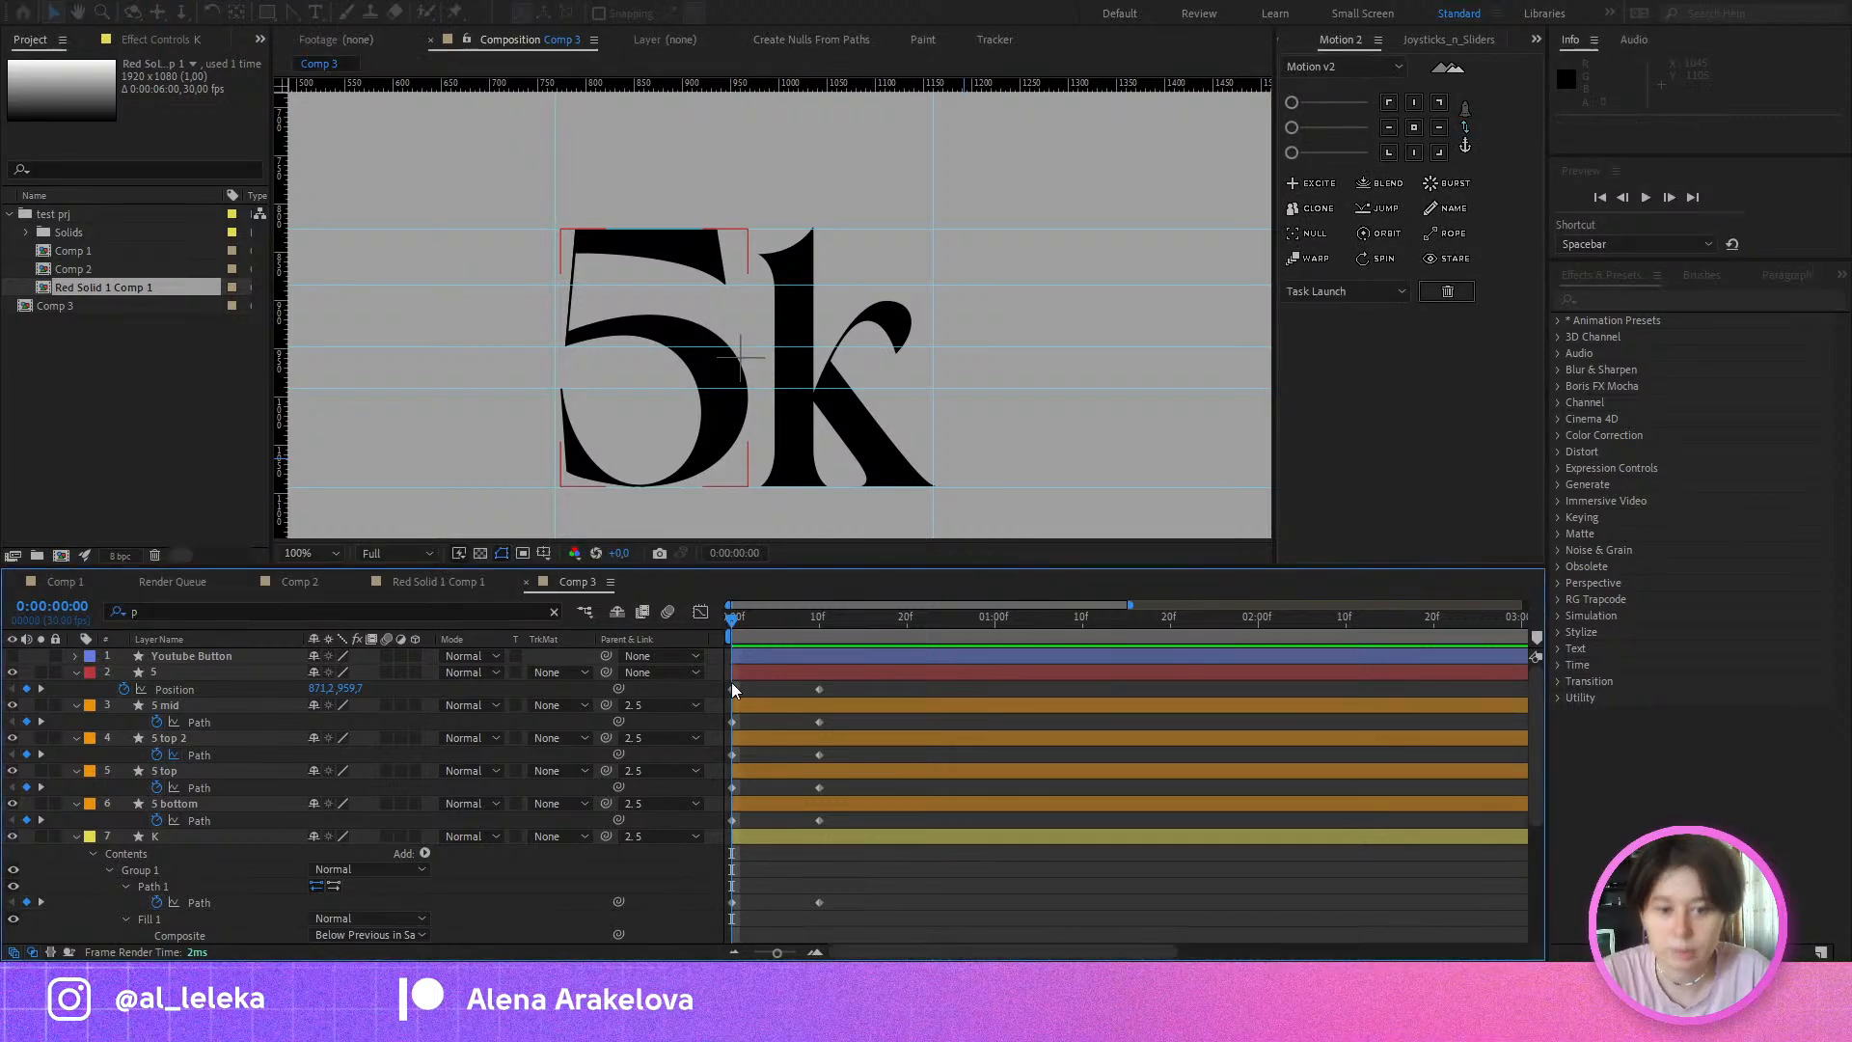
Step: Collapse the expanded properties of layers K and 5 bottom in the timeline
left_click(89, 887)
left_click(77, 837)
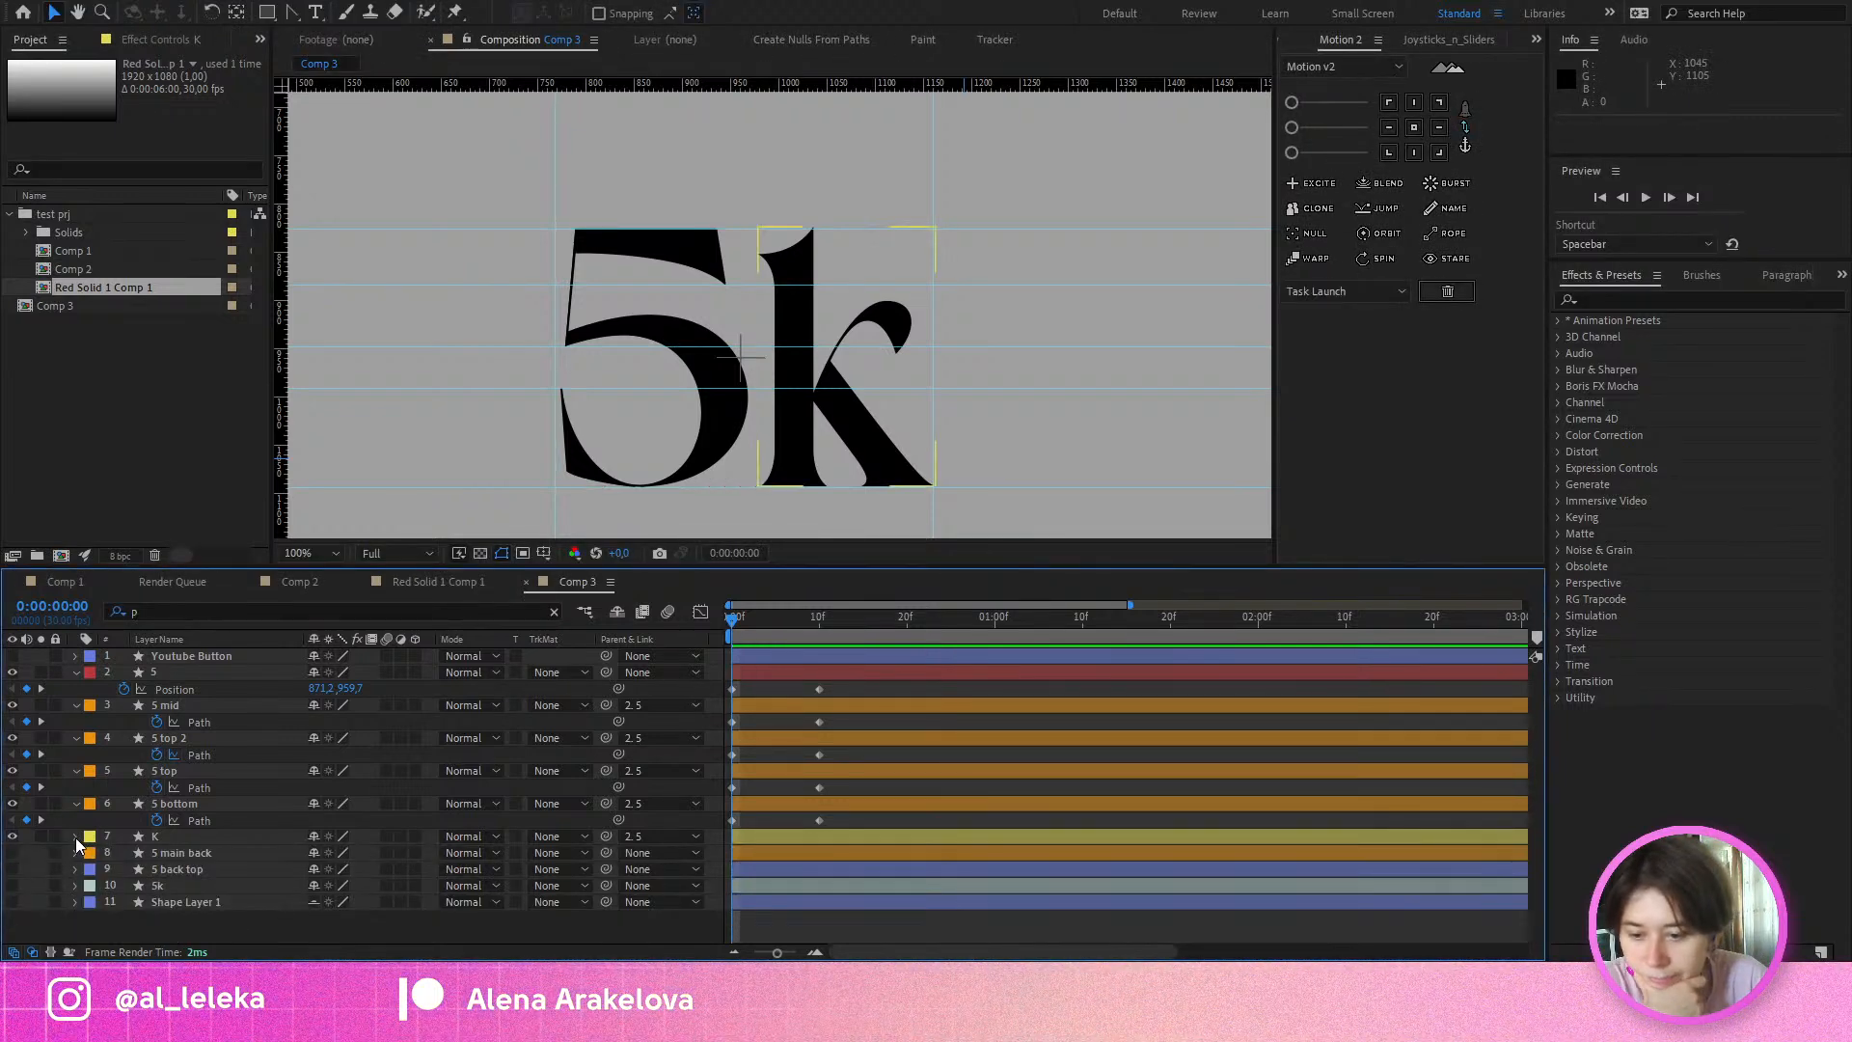
left_click(77, 803)
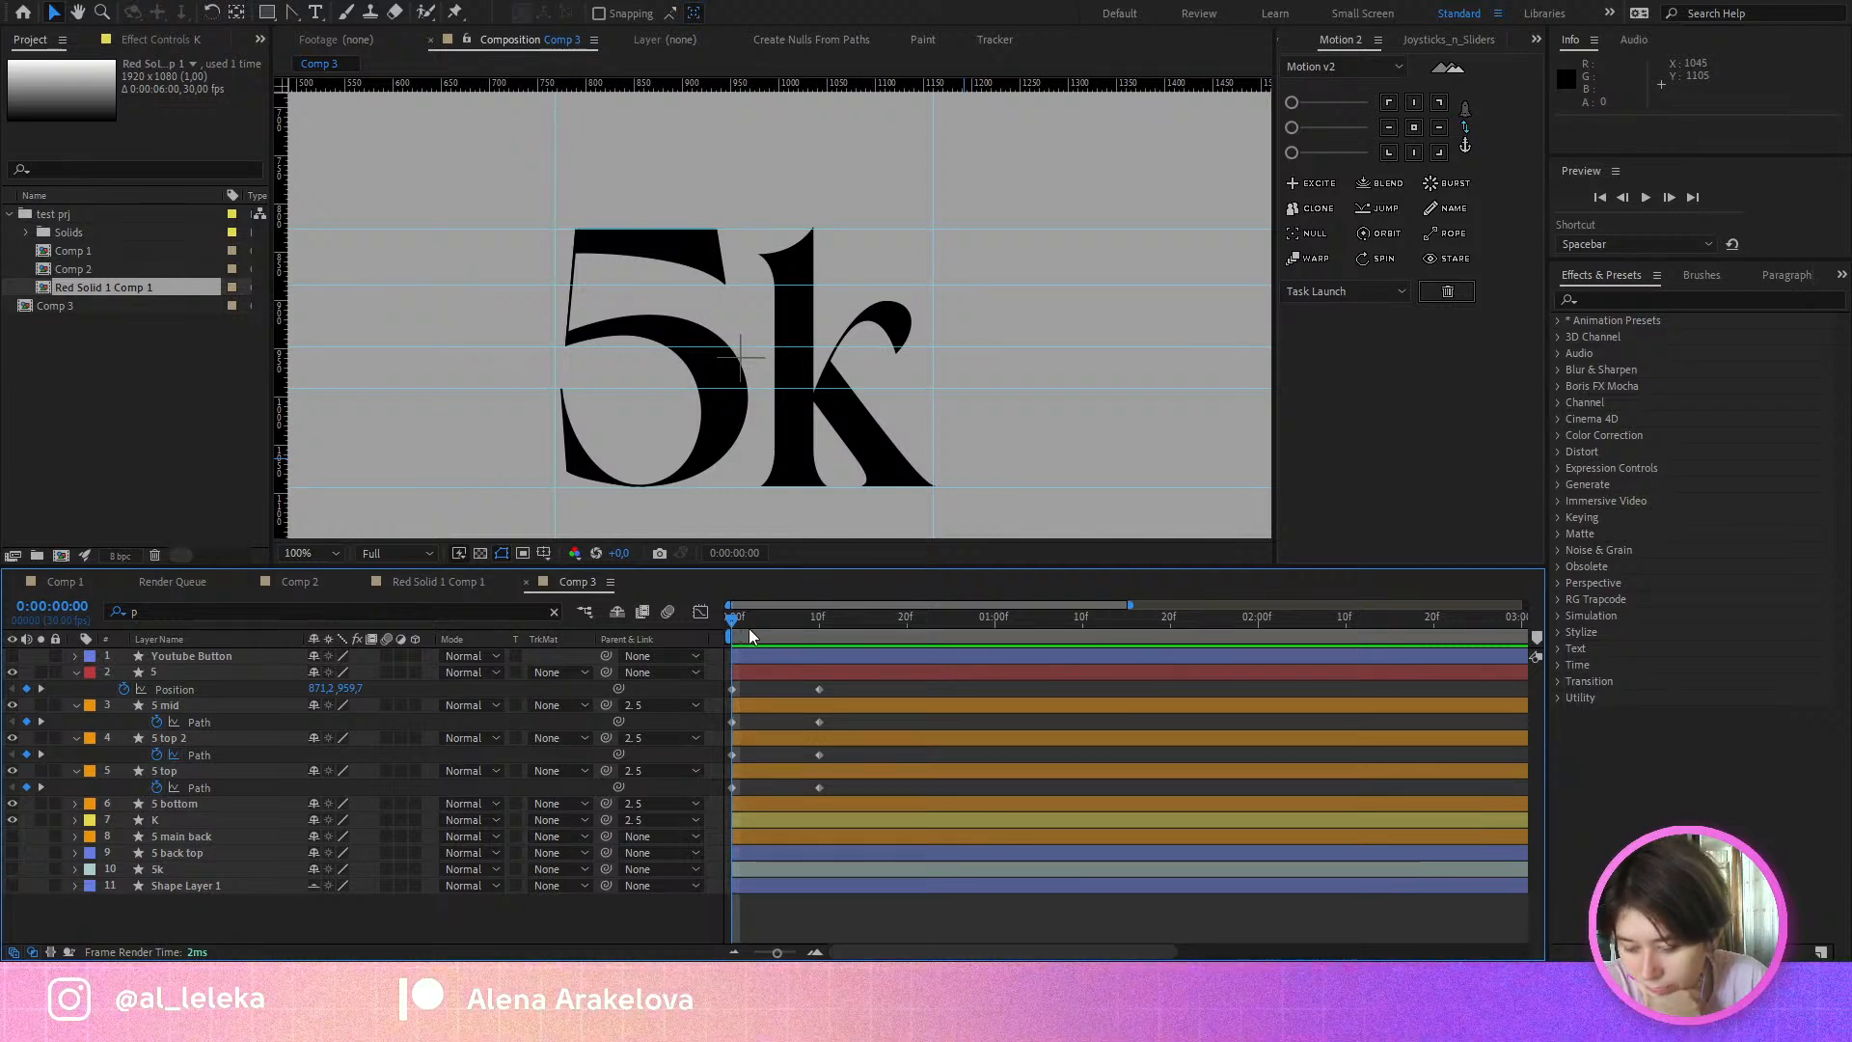
Step: Scrub repeatedly between frame 0 and frame 11 to examine the complete 5k-to-block transition
left_click_drag(759, 621, 691, 686)
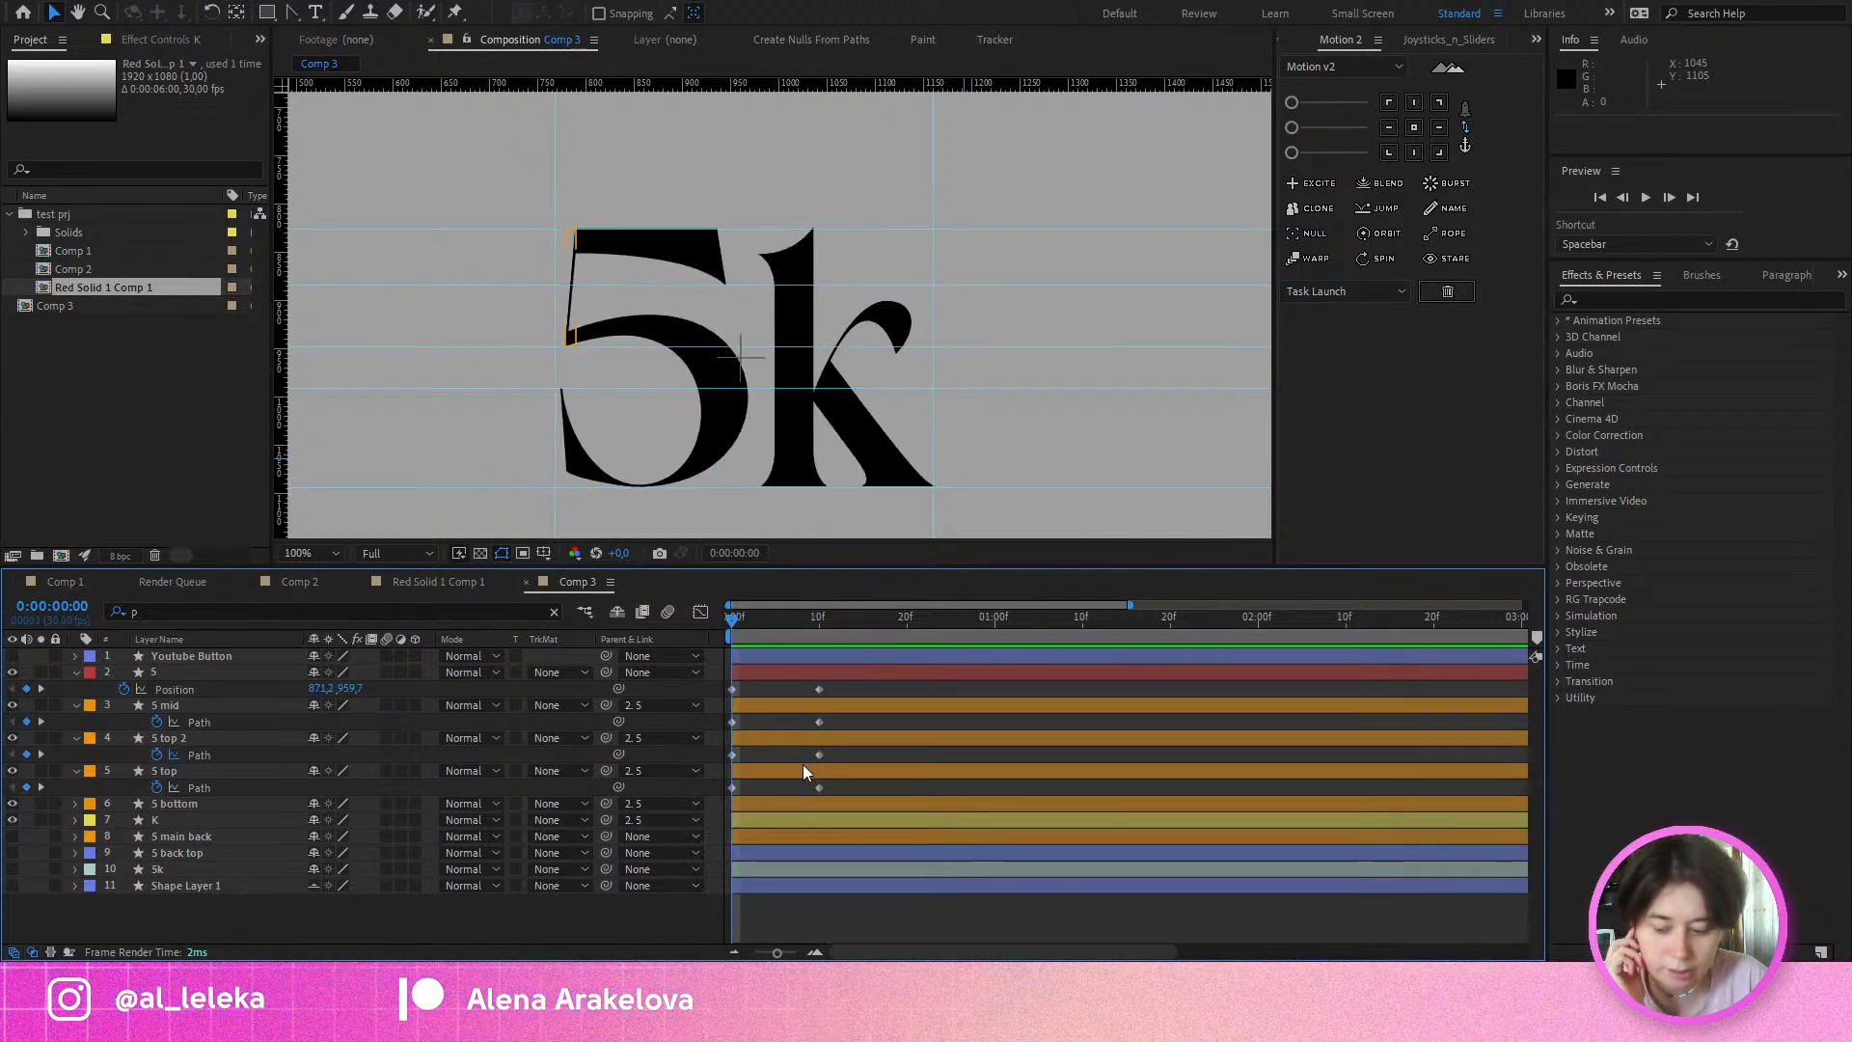
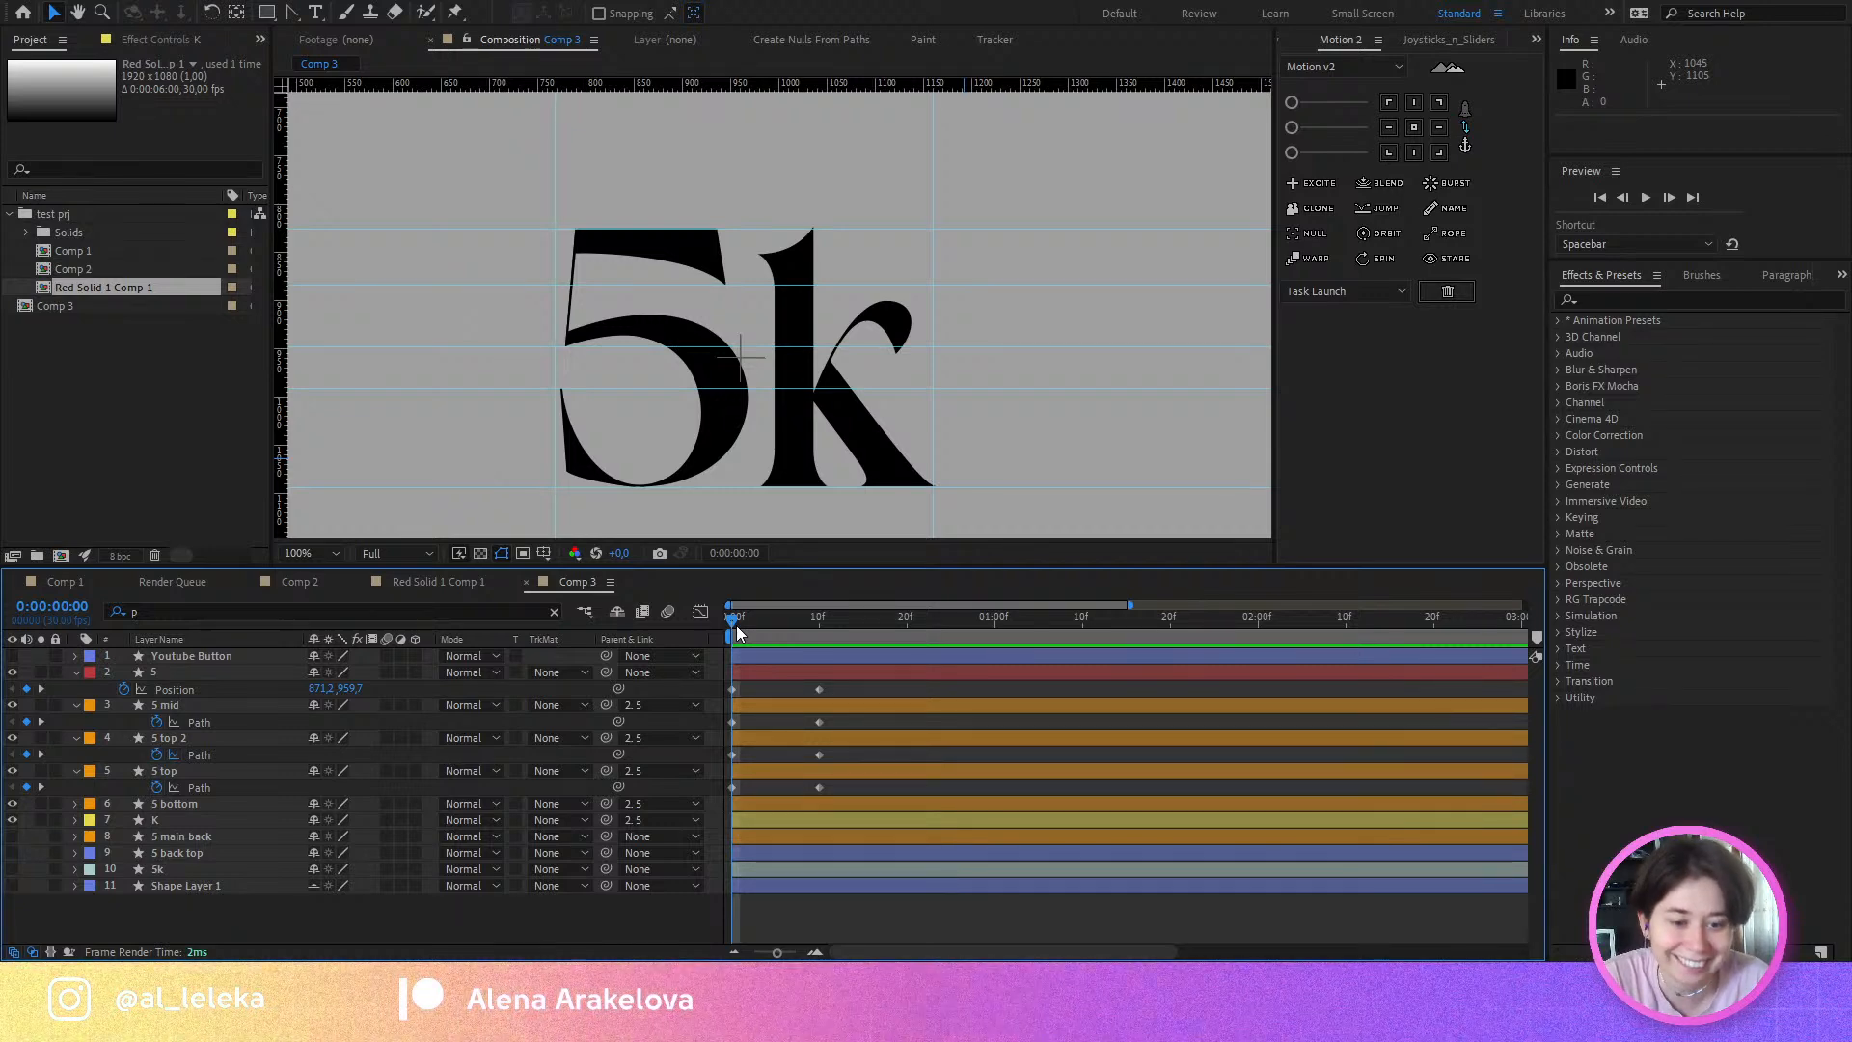
left_click_drag(738, 632, 814, 646)
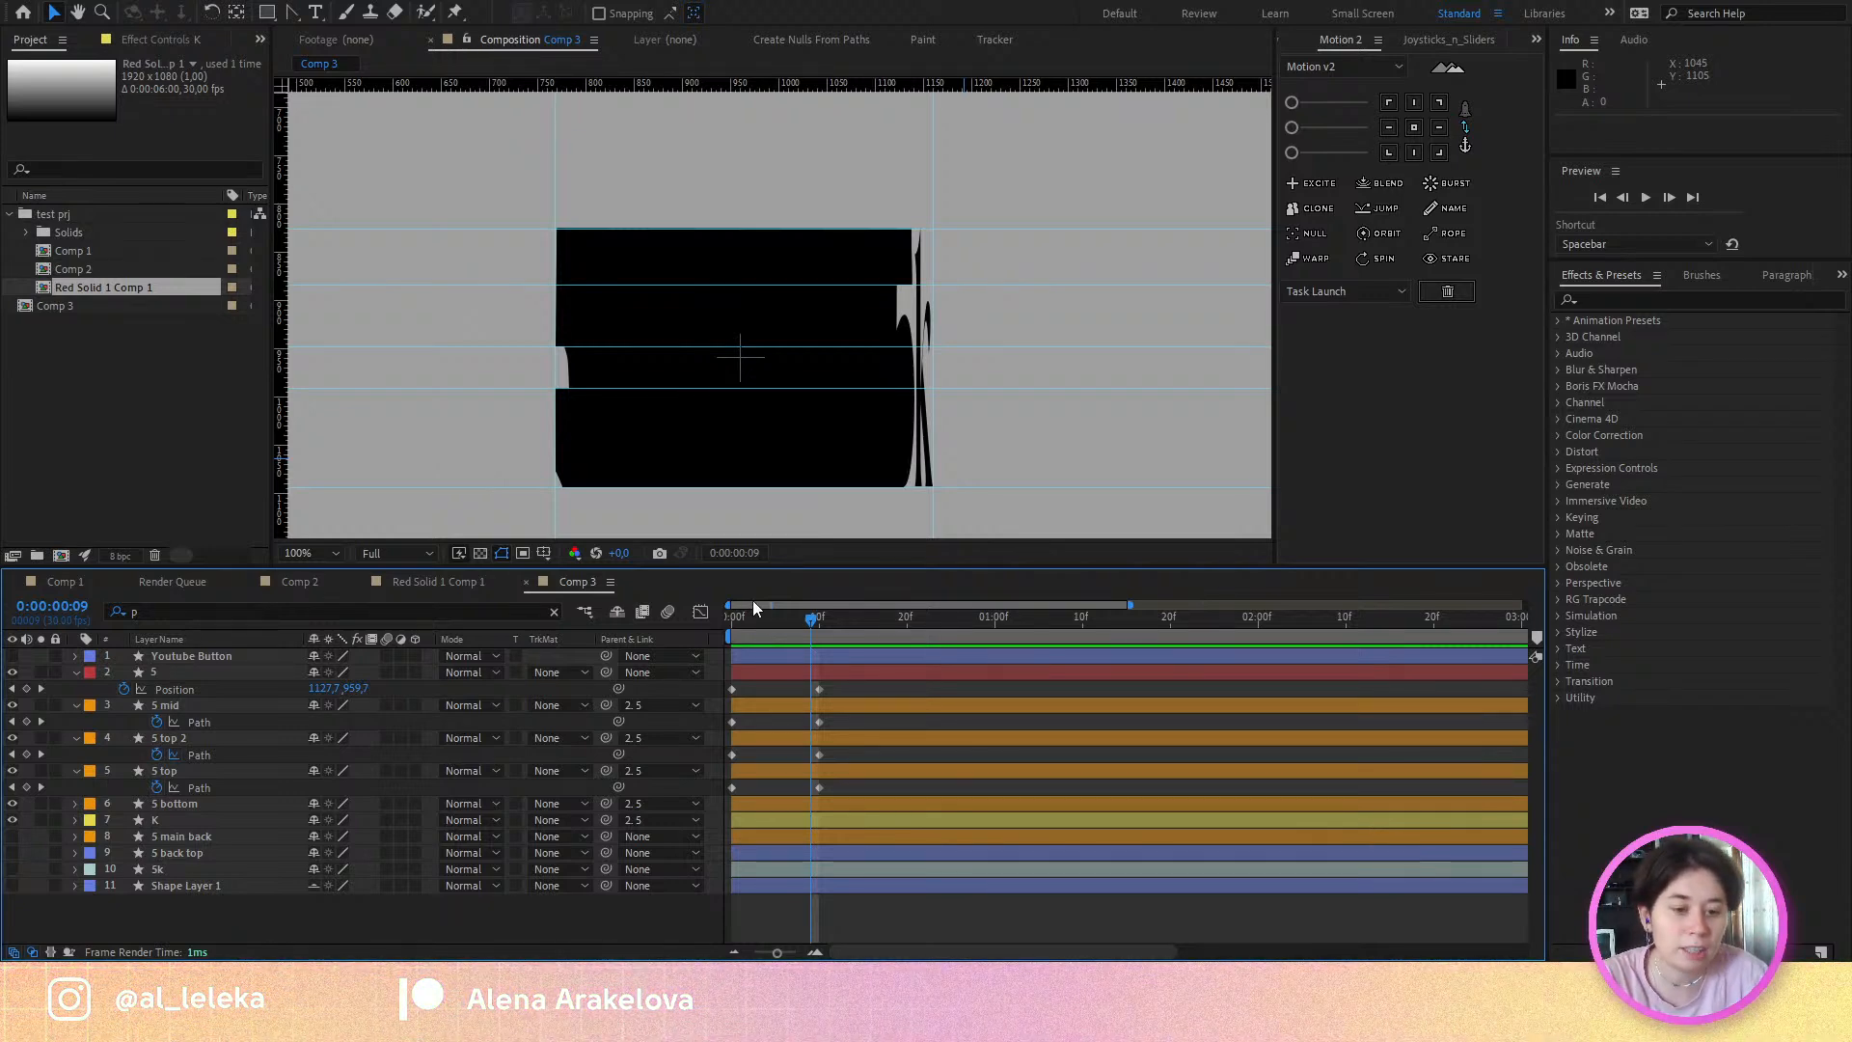
left_click_drag(801, 613, 818, 648)
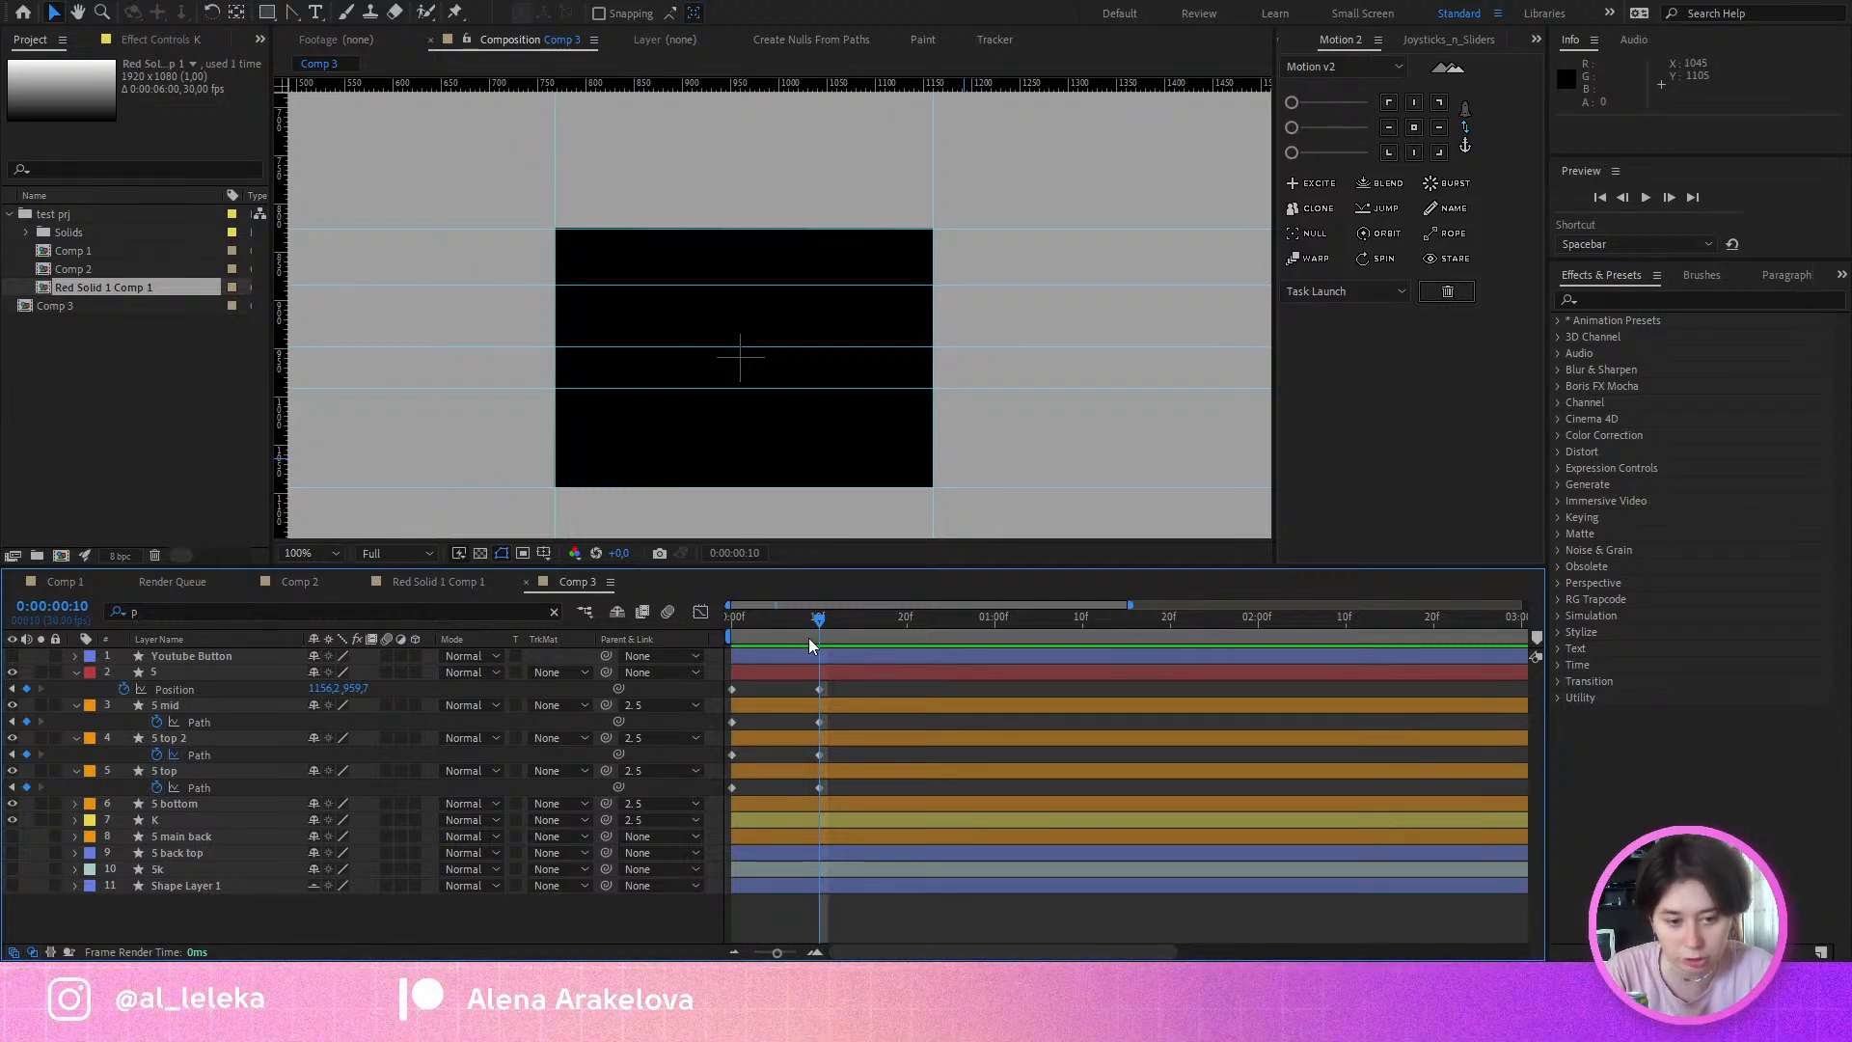
key("Home")
left_click_drag(721, 627, 819, 657)
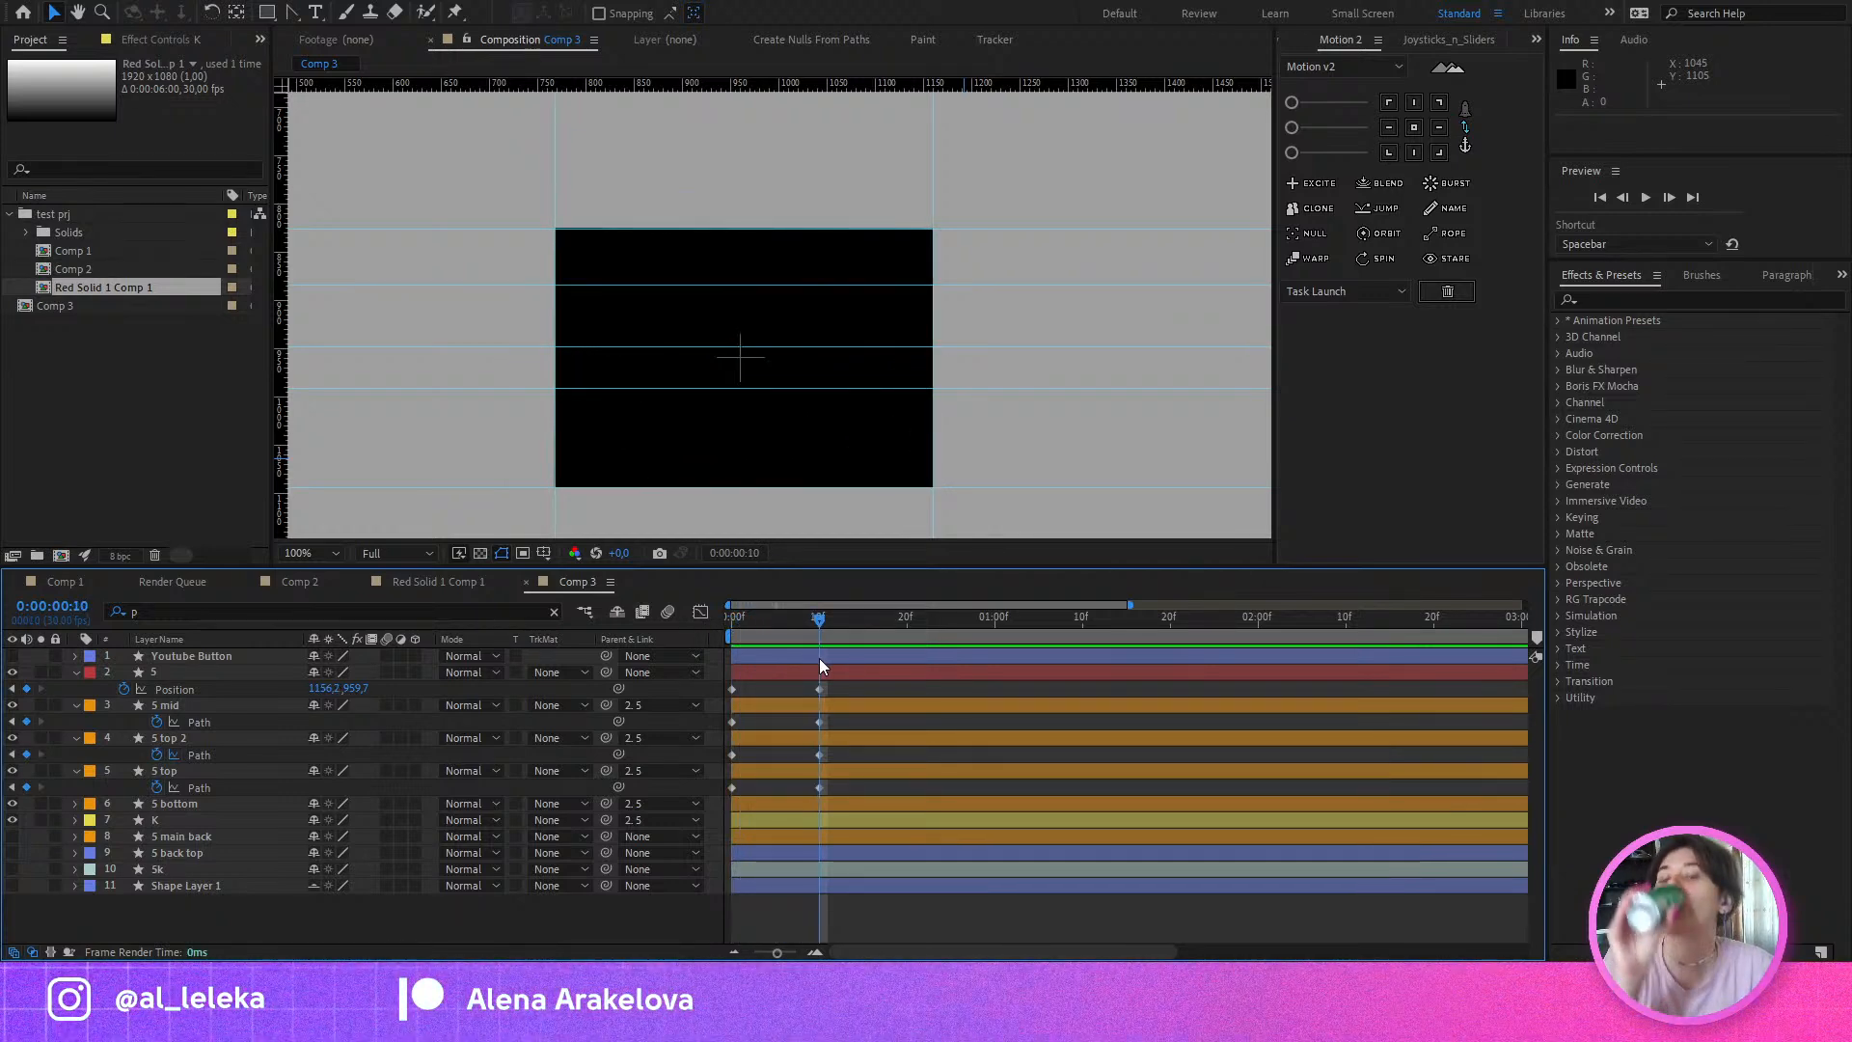
mouse_move(813, 634)
left_mouse_down()
mouse_move(721, 629)
mouse_move(781, 641)
left_mouse_up()
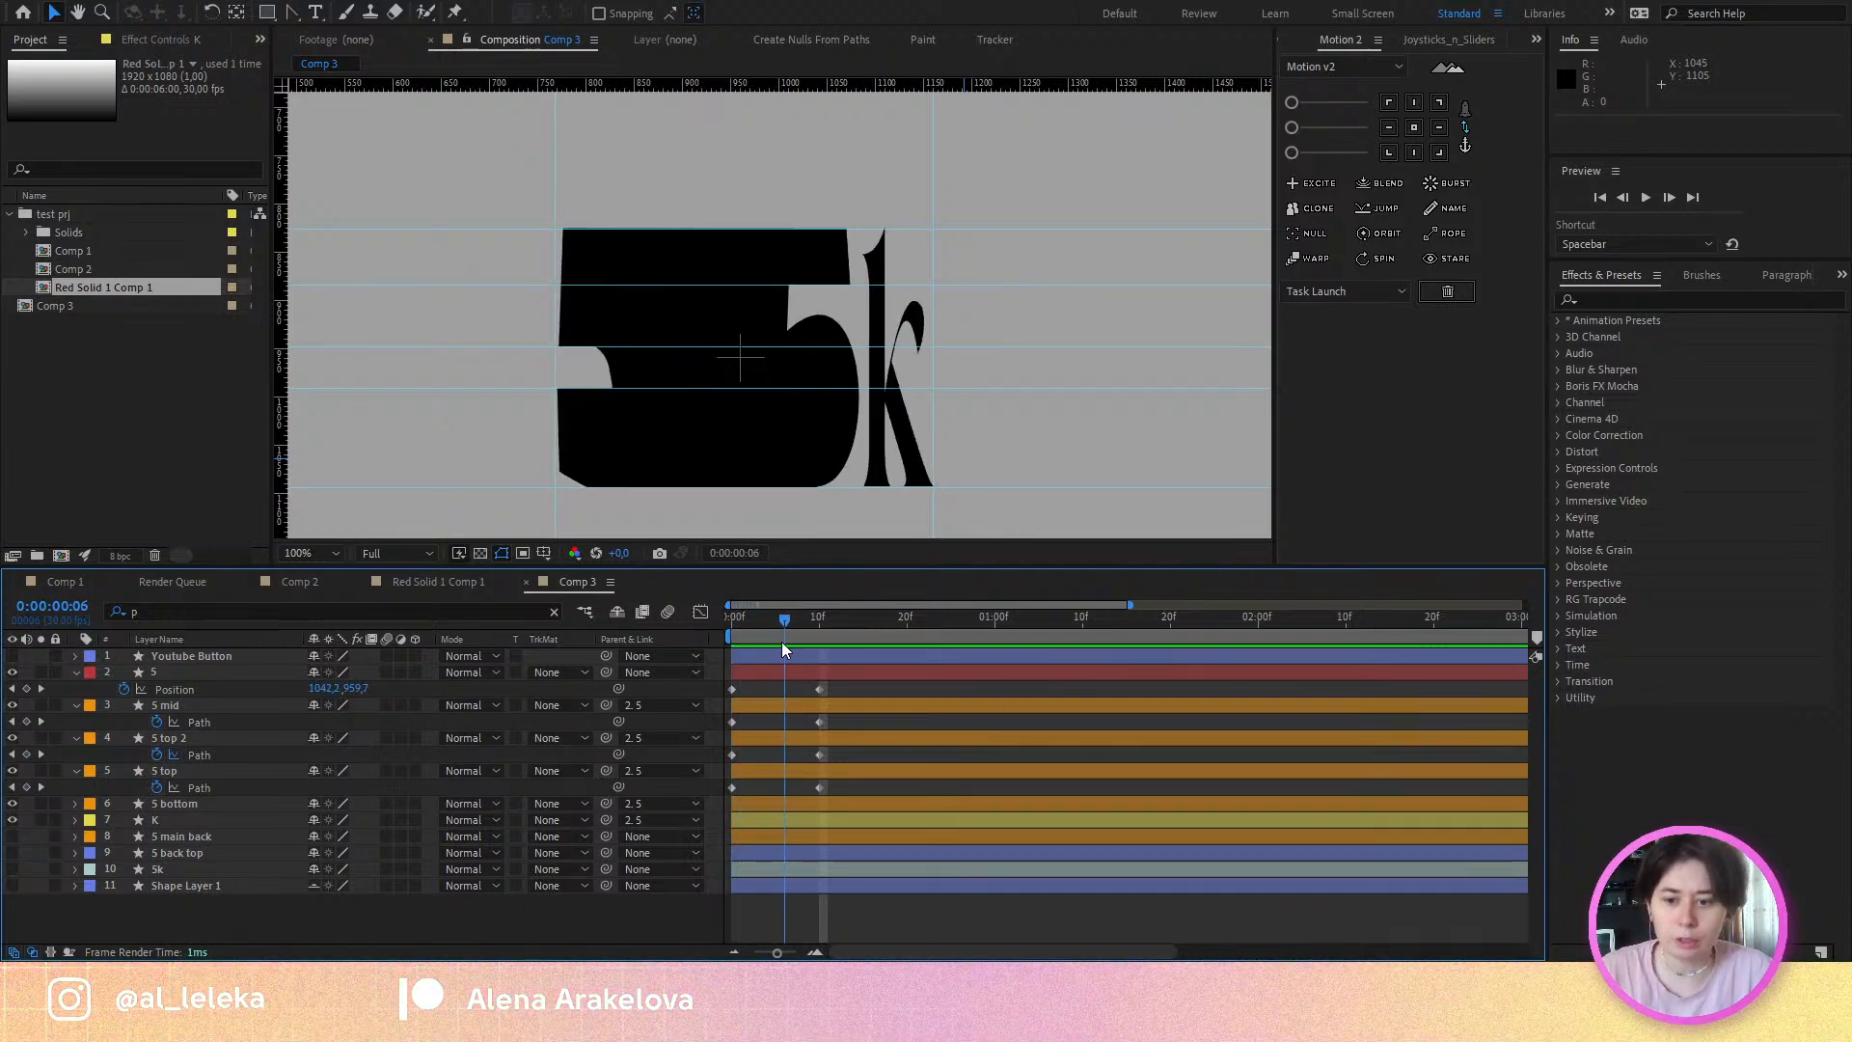
left_click_drag(781, 640, 829, 650)
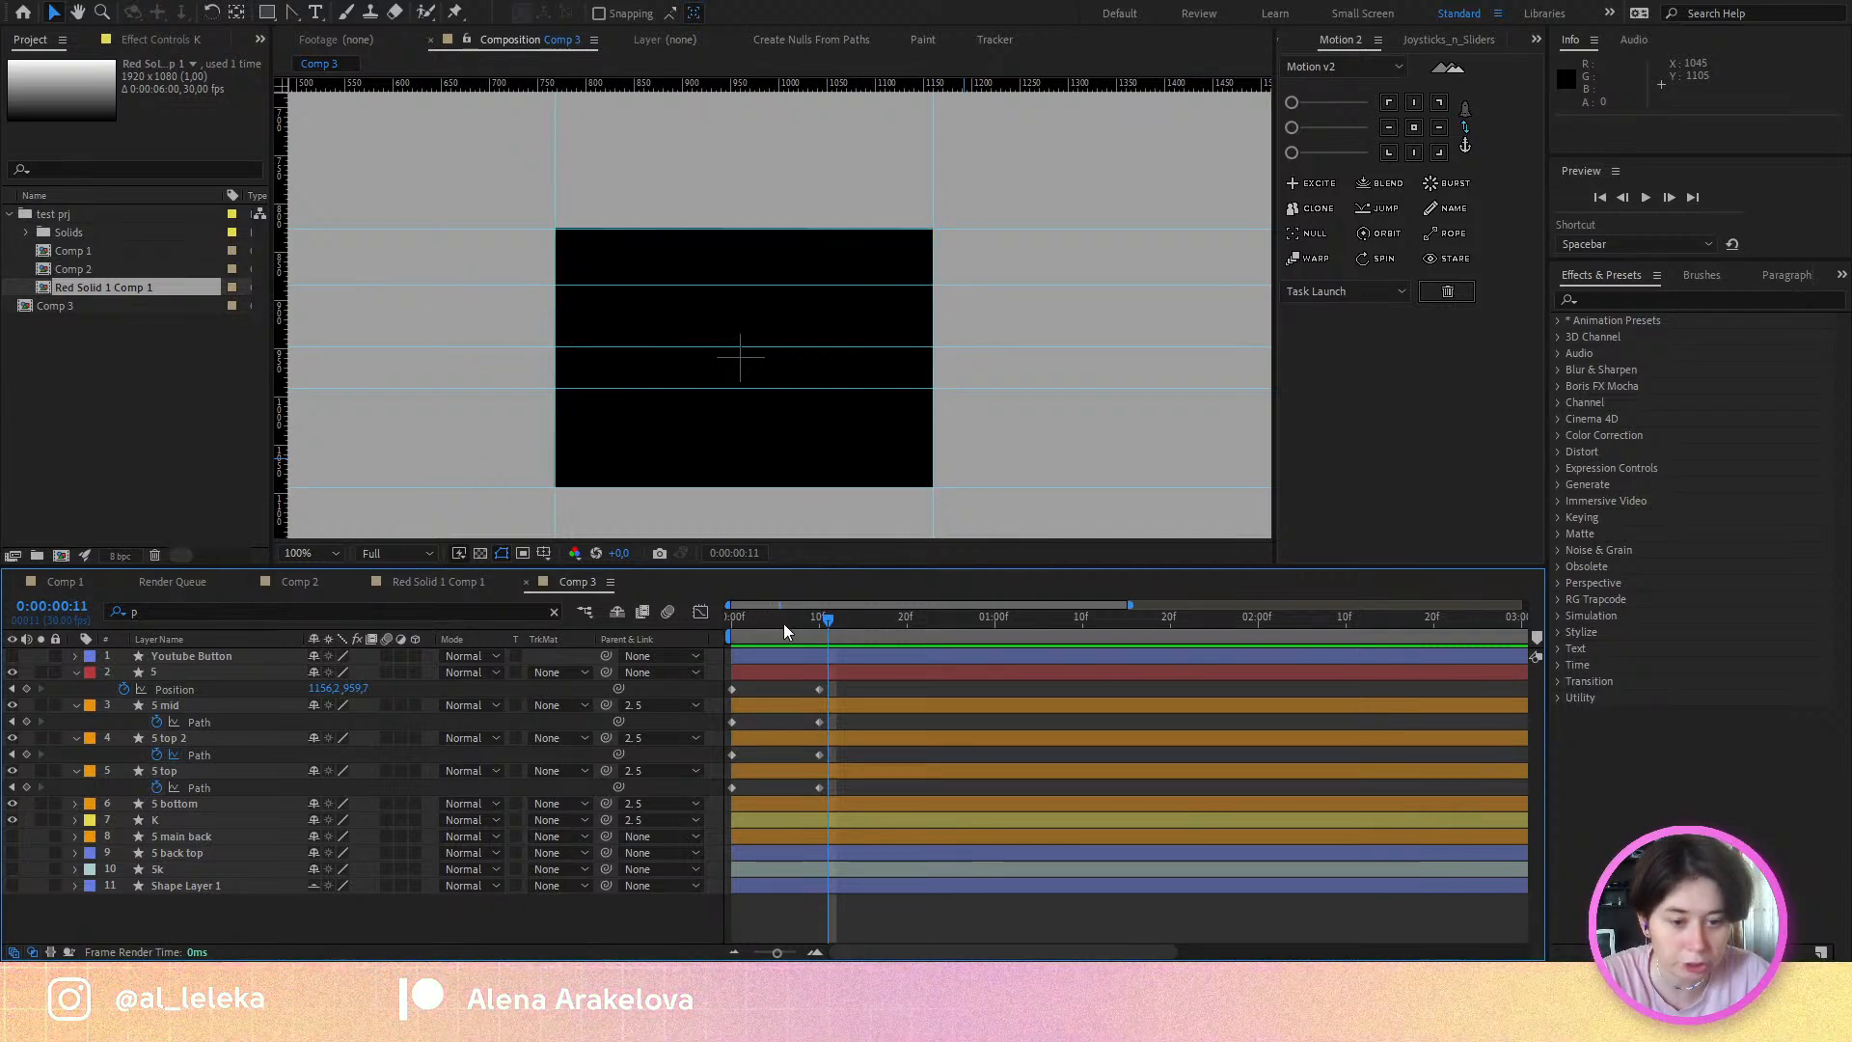
Step: Scrub the block transition and make the Youtube Button layer visible at frame 10
left_click(756, 627)
mouse_move(757, 627)
left_mouse_down()
mouse_move(794, 637)
mouse_move(733, 644)
left_mouse_up()
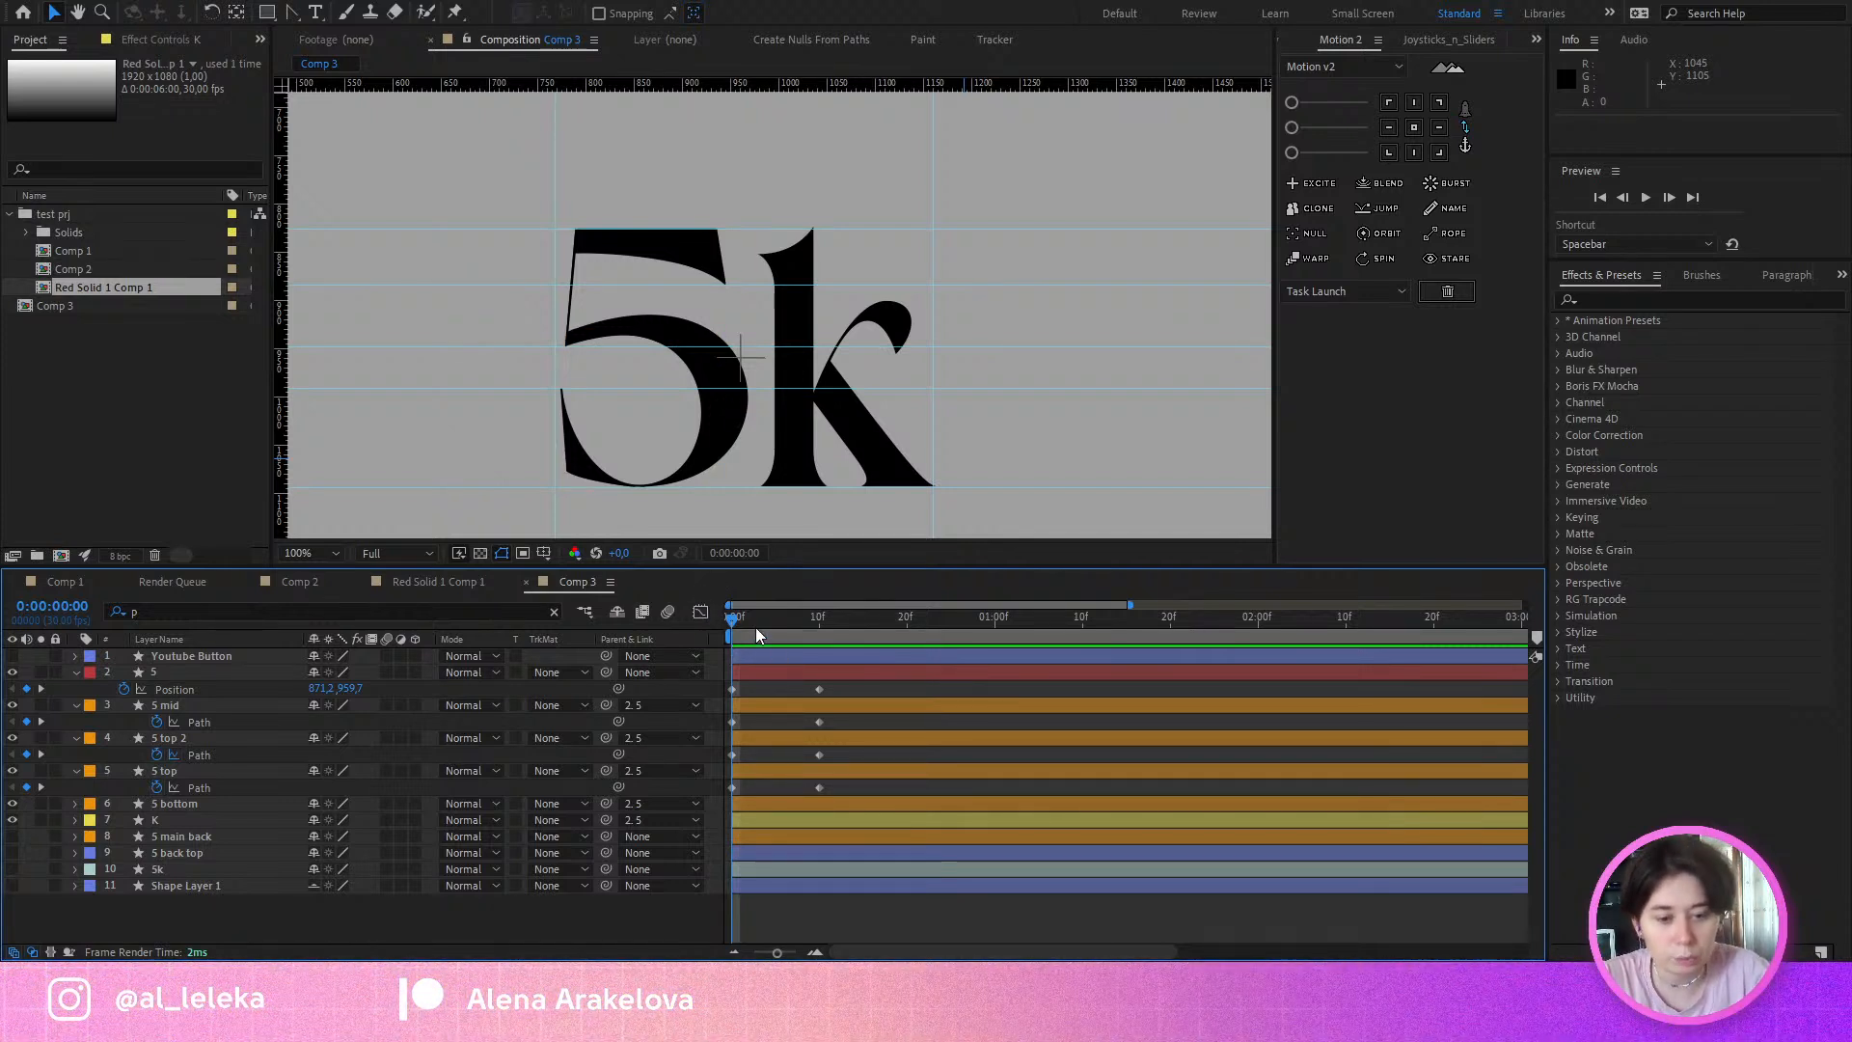
left_click(754, 619)
left_click_drag(754, 619, 814, 634)
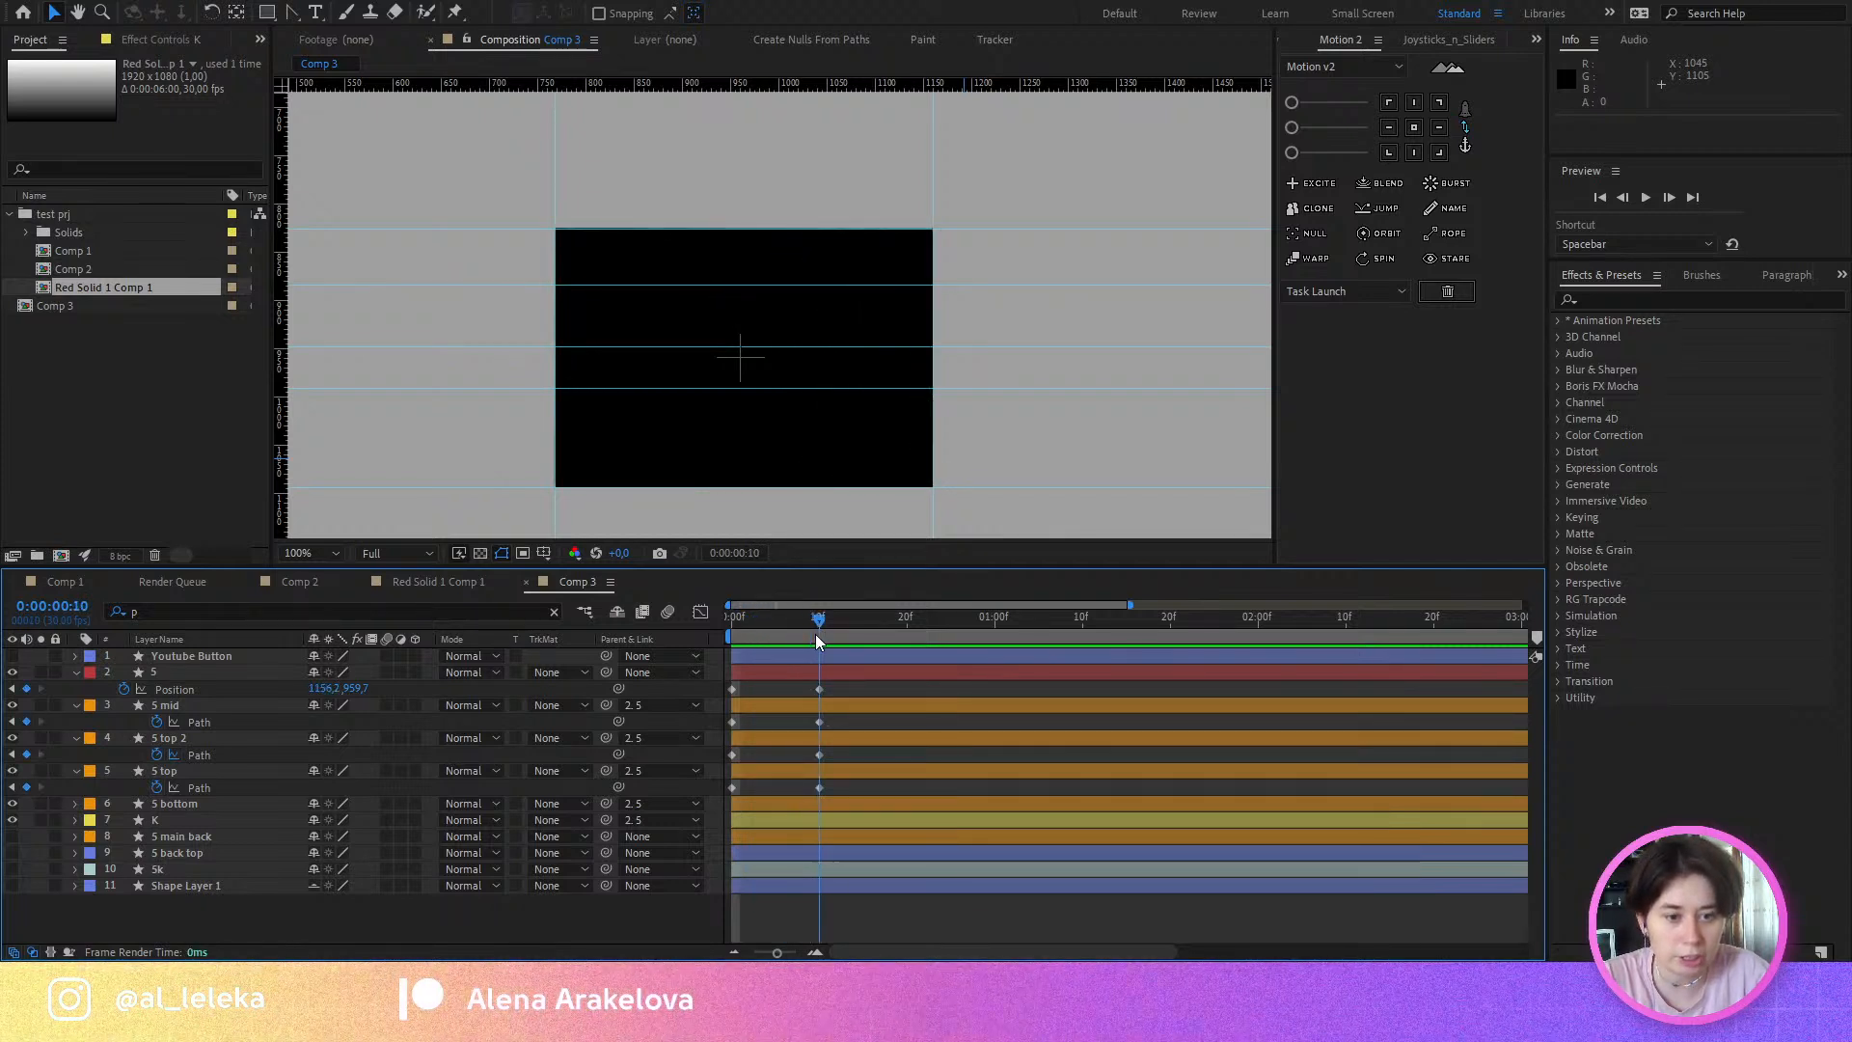
left_click(188, 657)
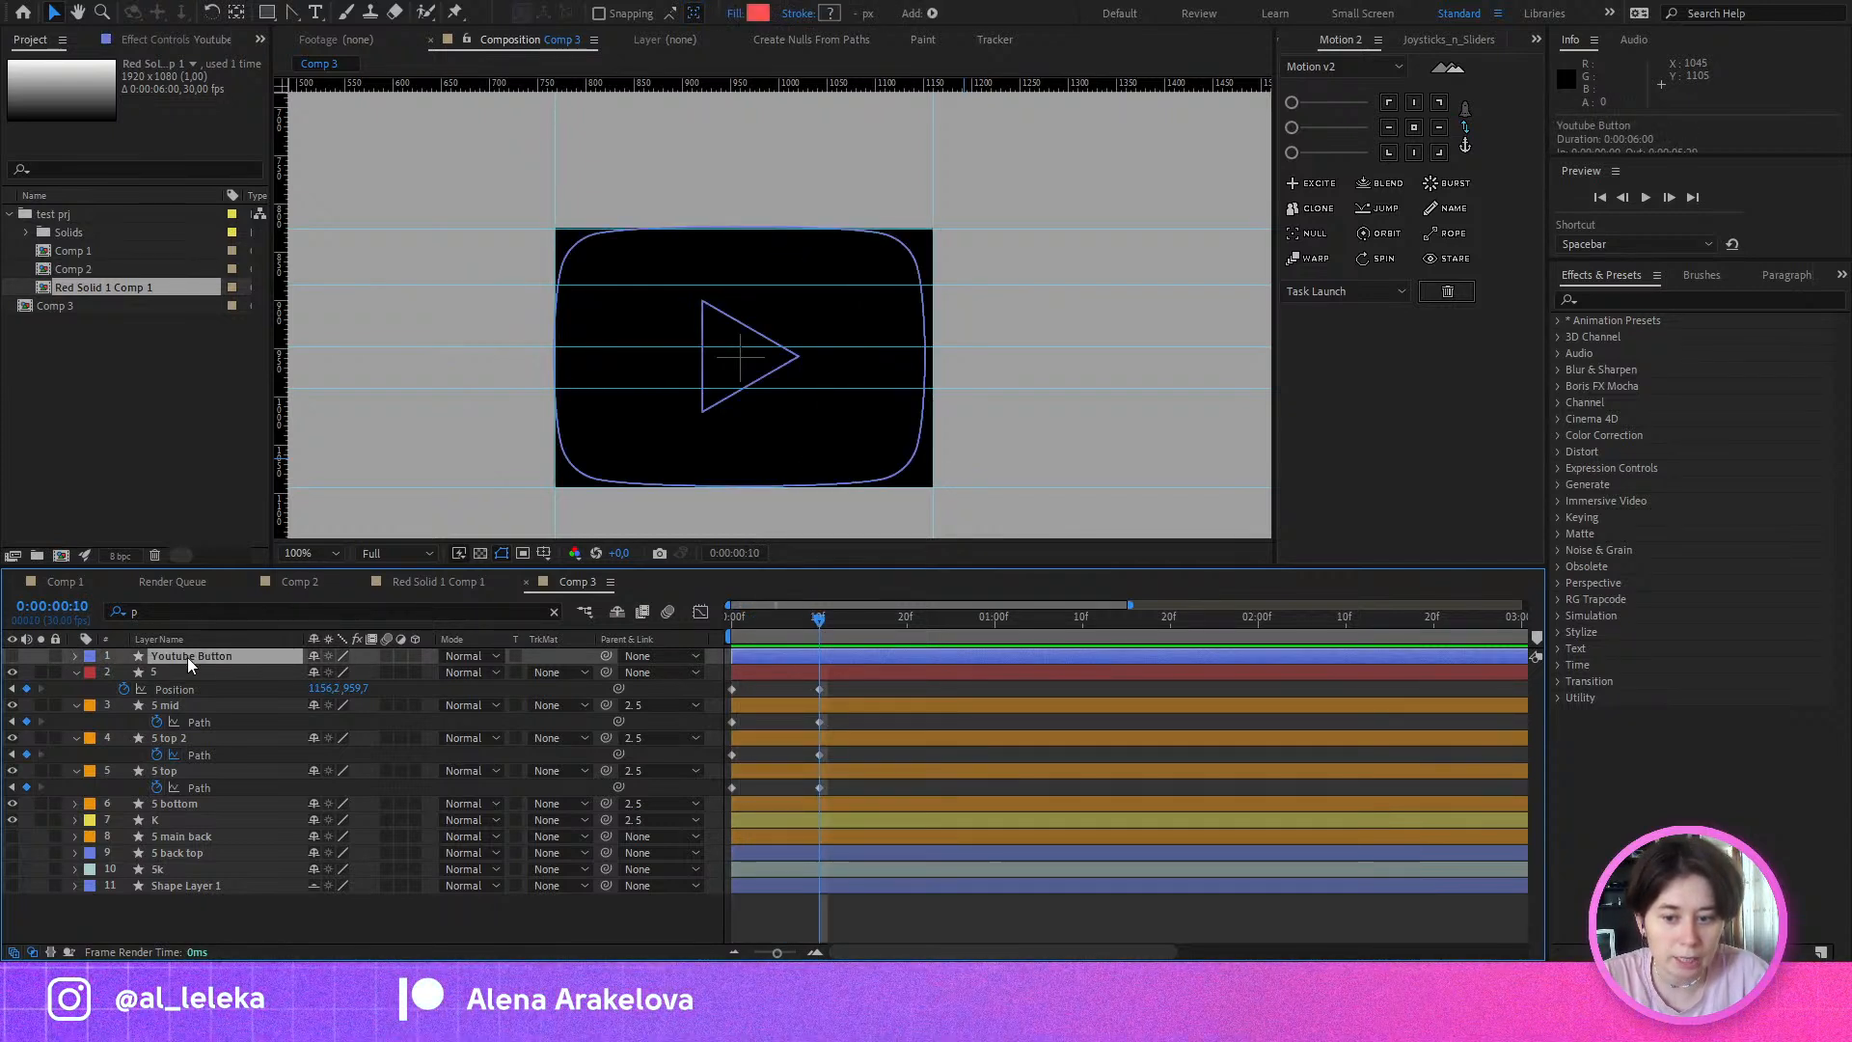
left_click(12, 656)
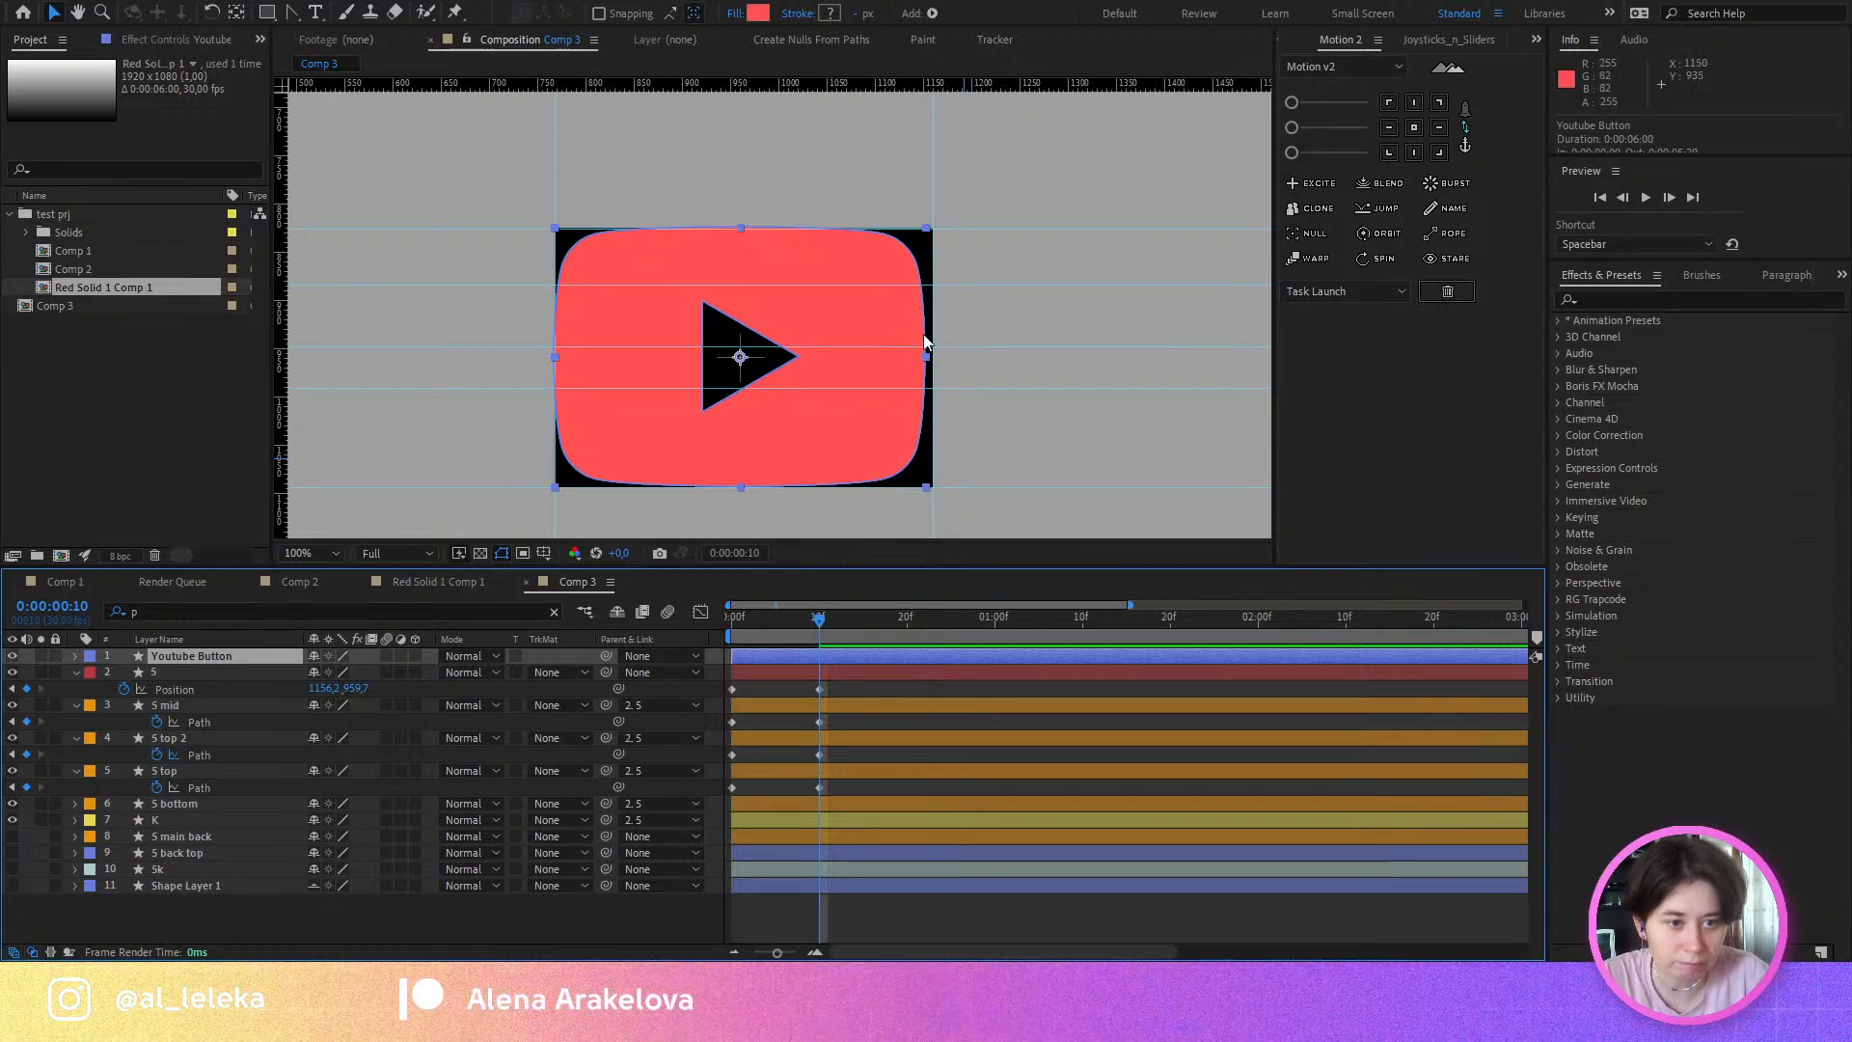
Step: Move the vertical guide at the block's right side to position 1152, on the red button's right edge
scroll(923, 334, "up", 1)
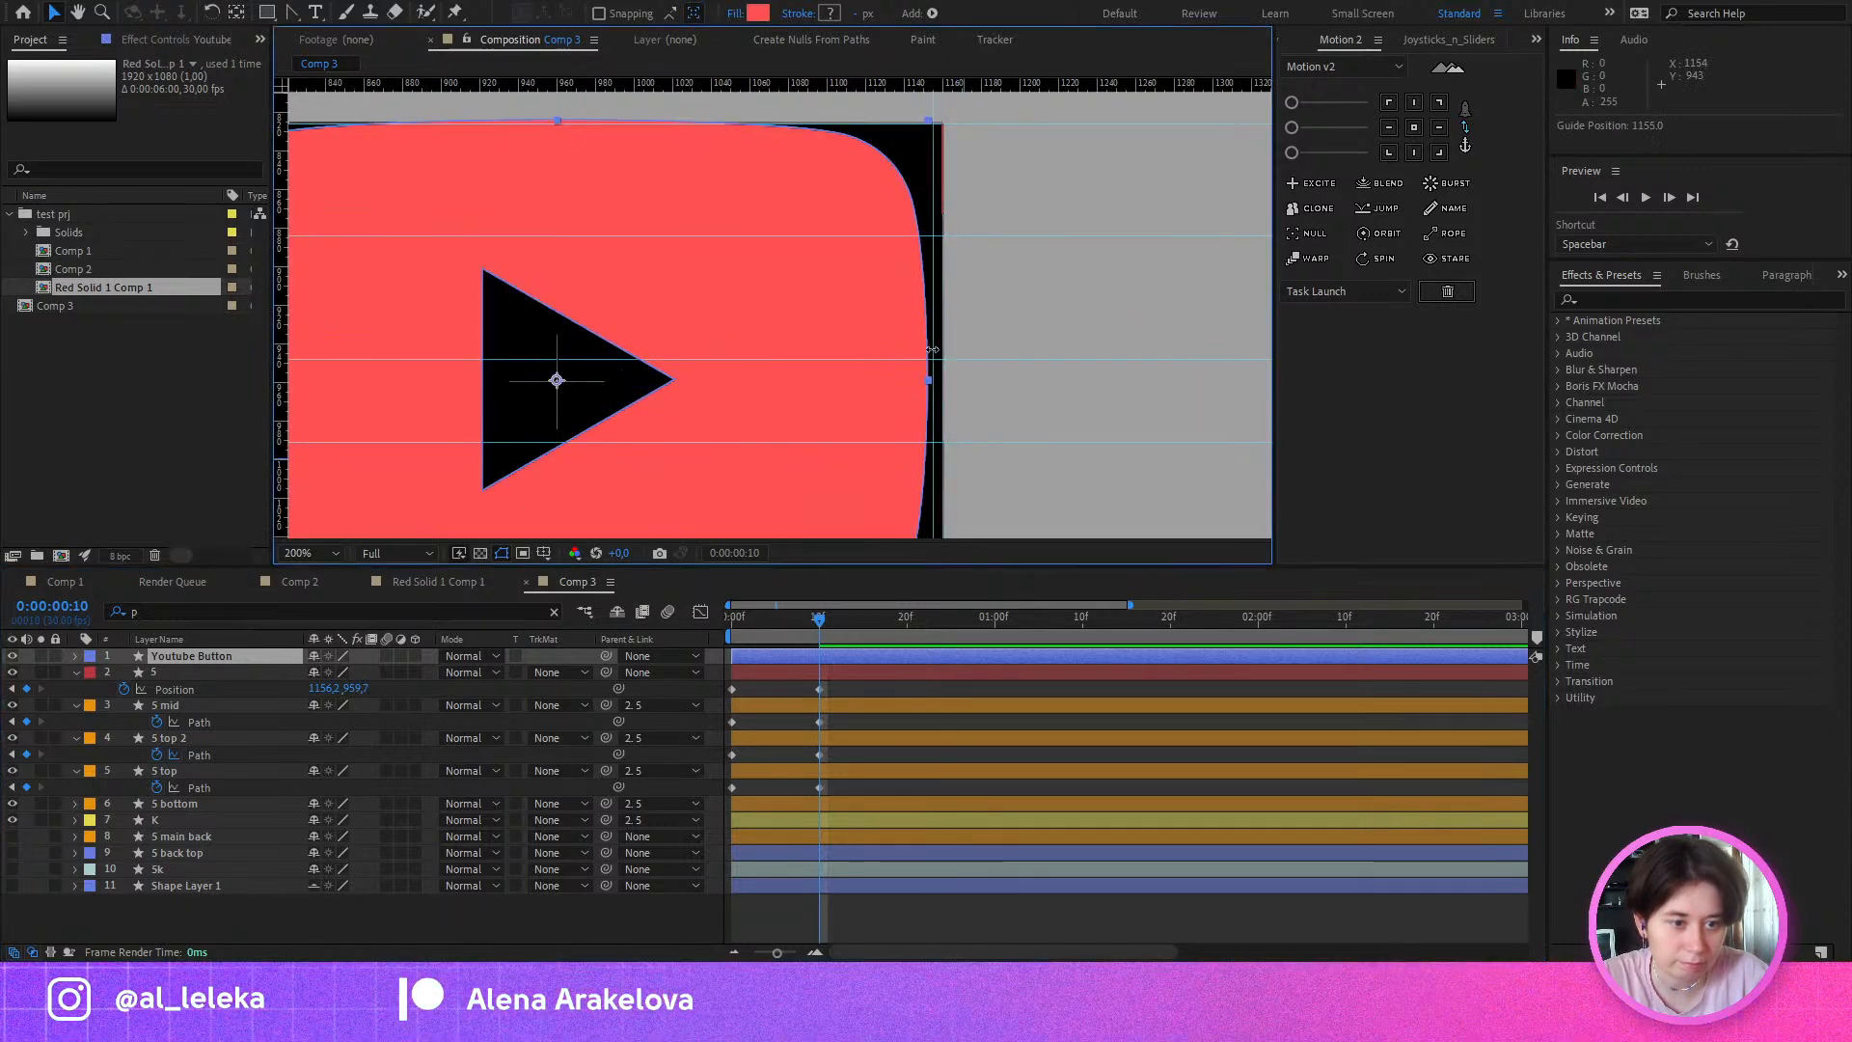
scroll(931, 352, "down", 1)
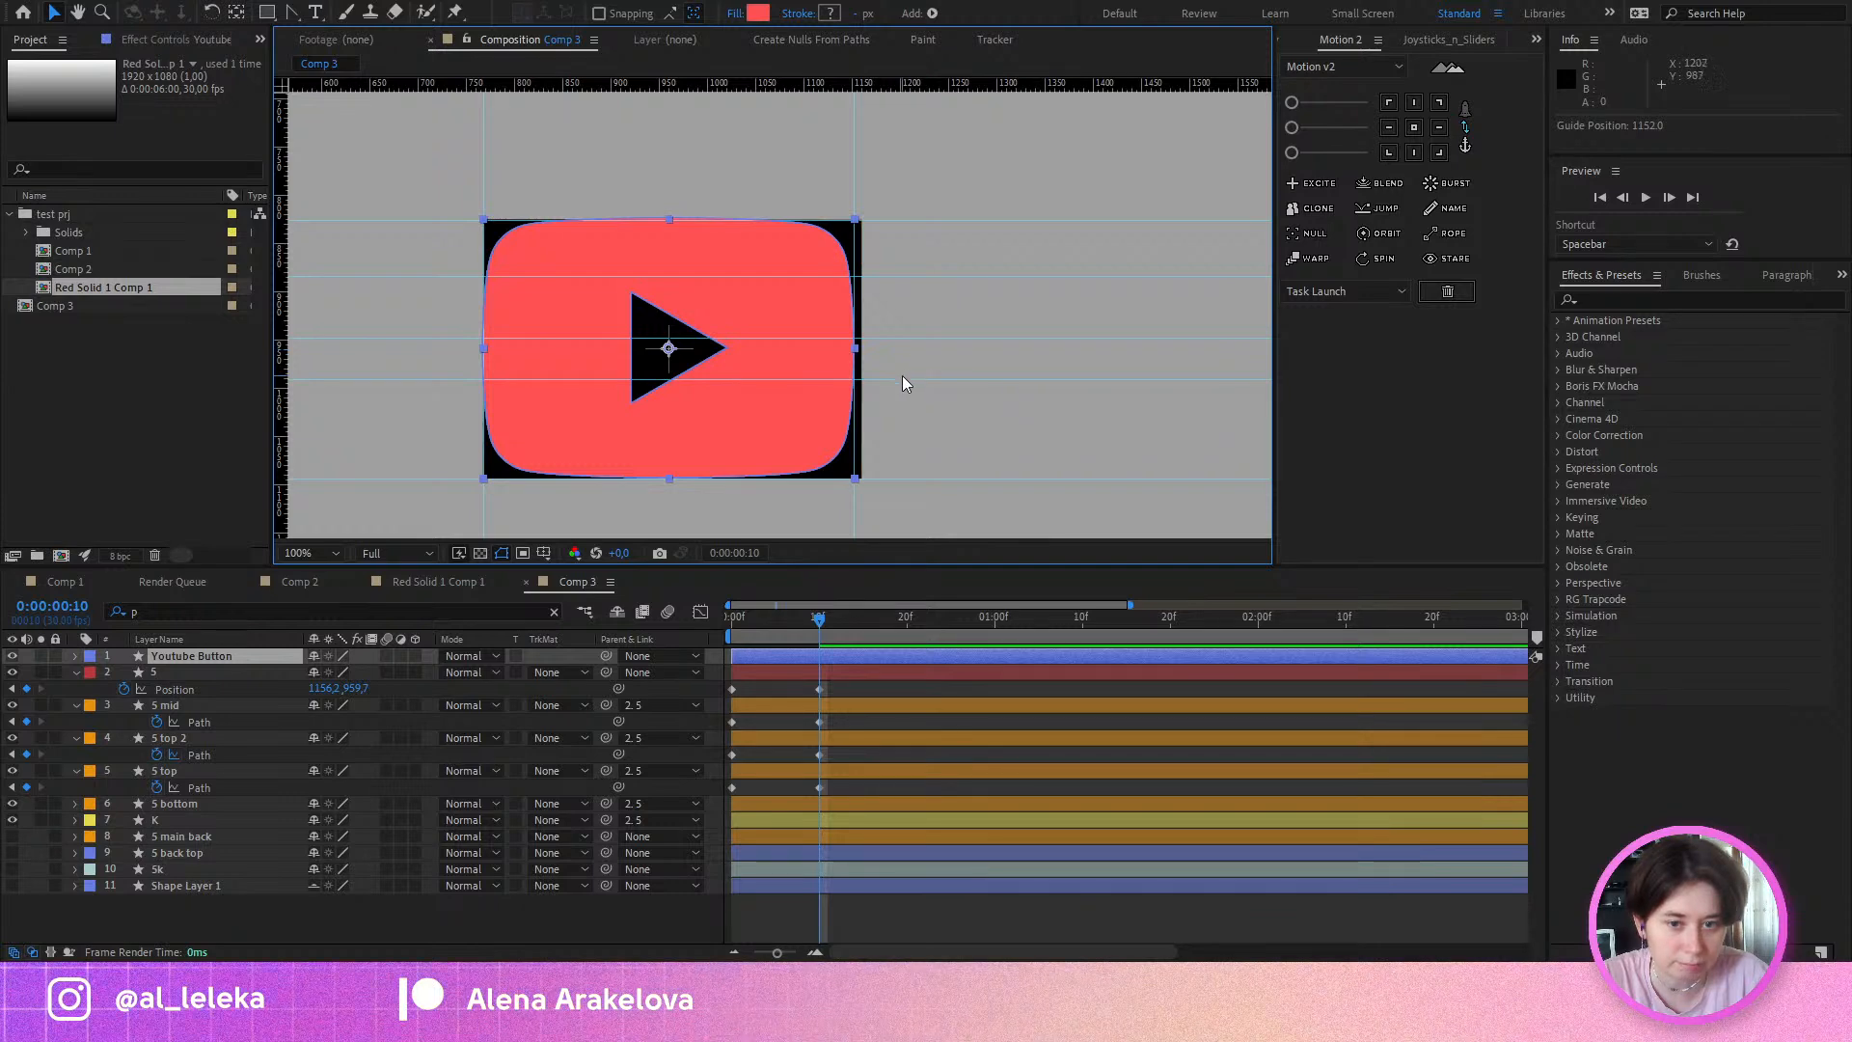
scroll(847, 347, "up", 4)
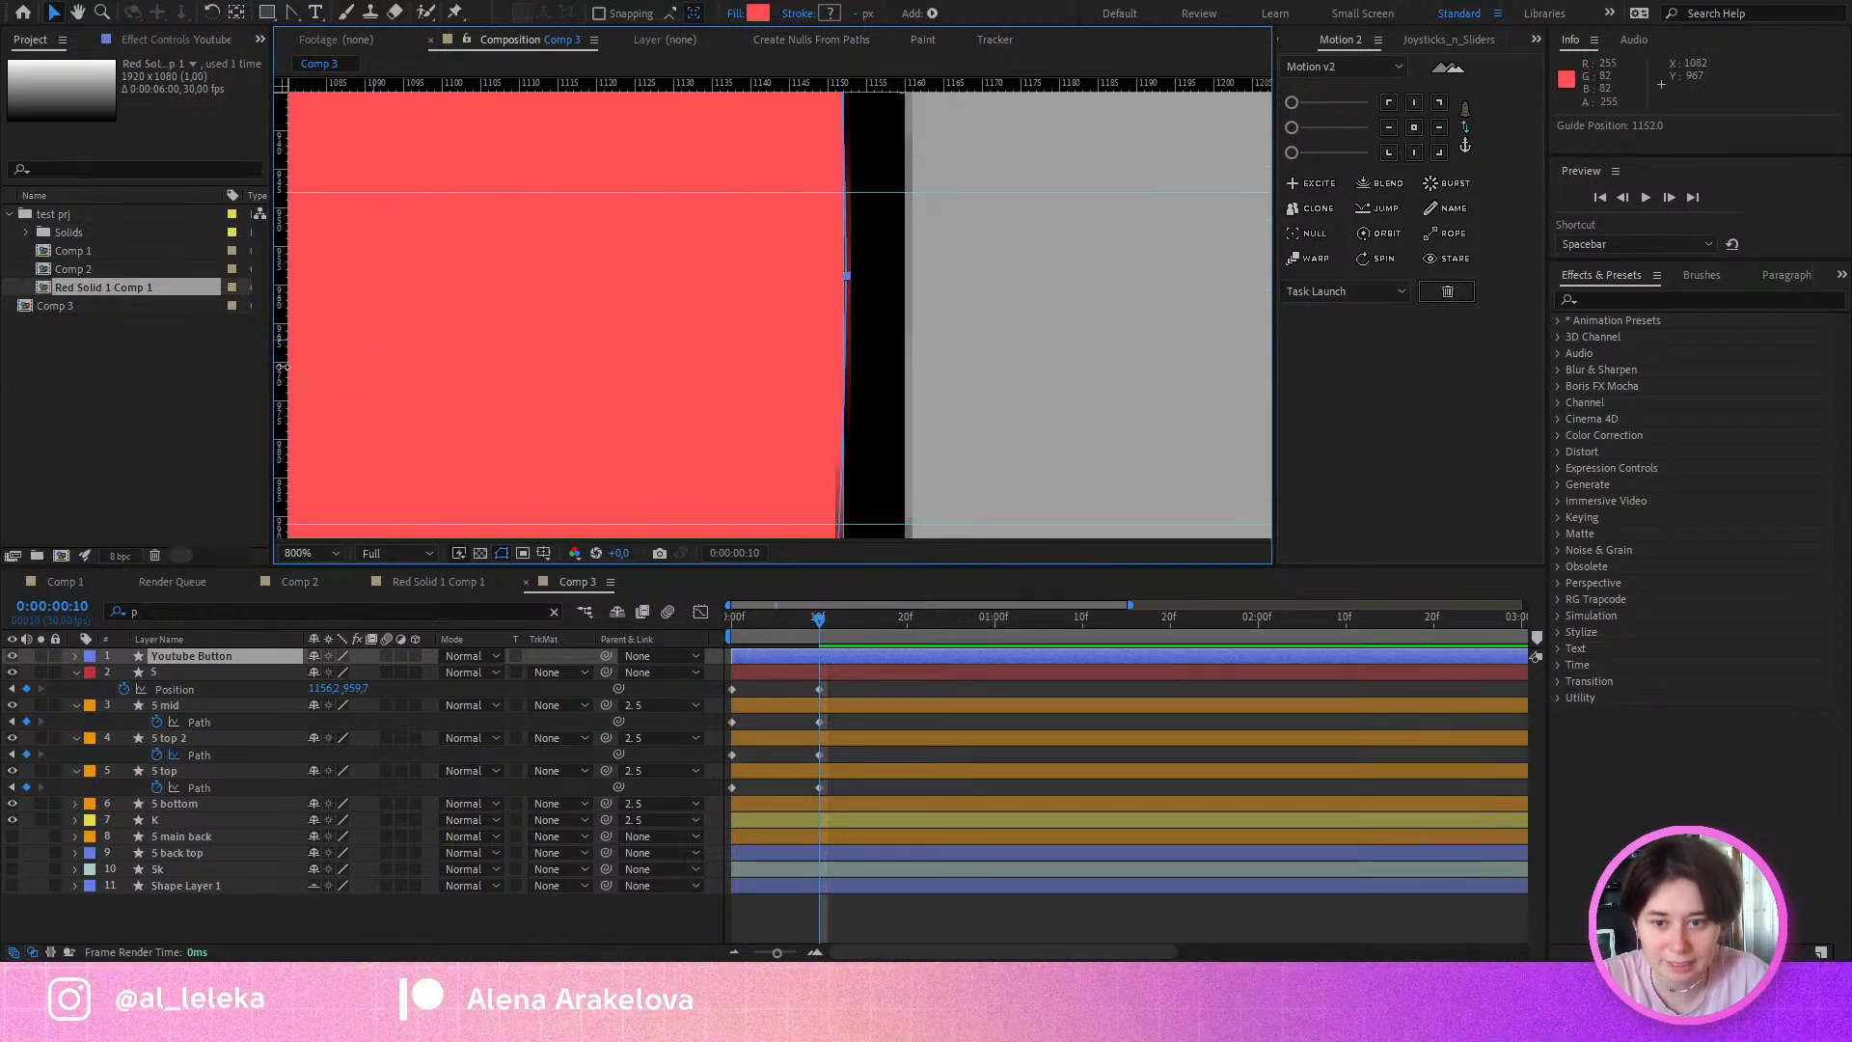
mouse_move(849, 340)
left_mouse_down()
mouse_move(824, 344)
mouse_move(844, 342)
left_mouse_up()
left_click_drag(280, 342, 280, 342)
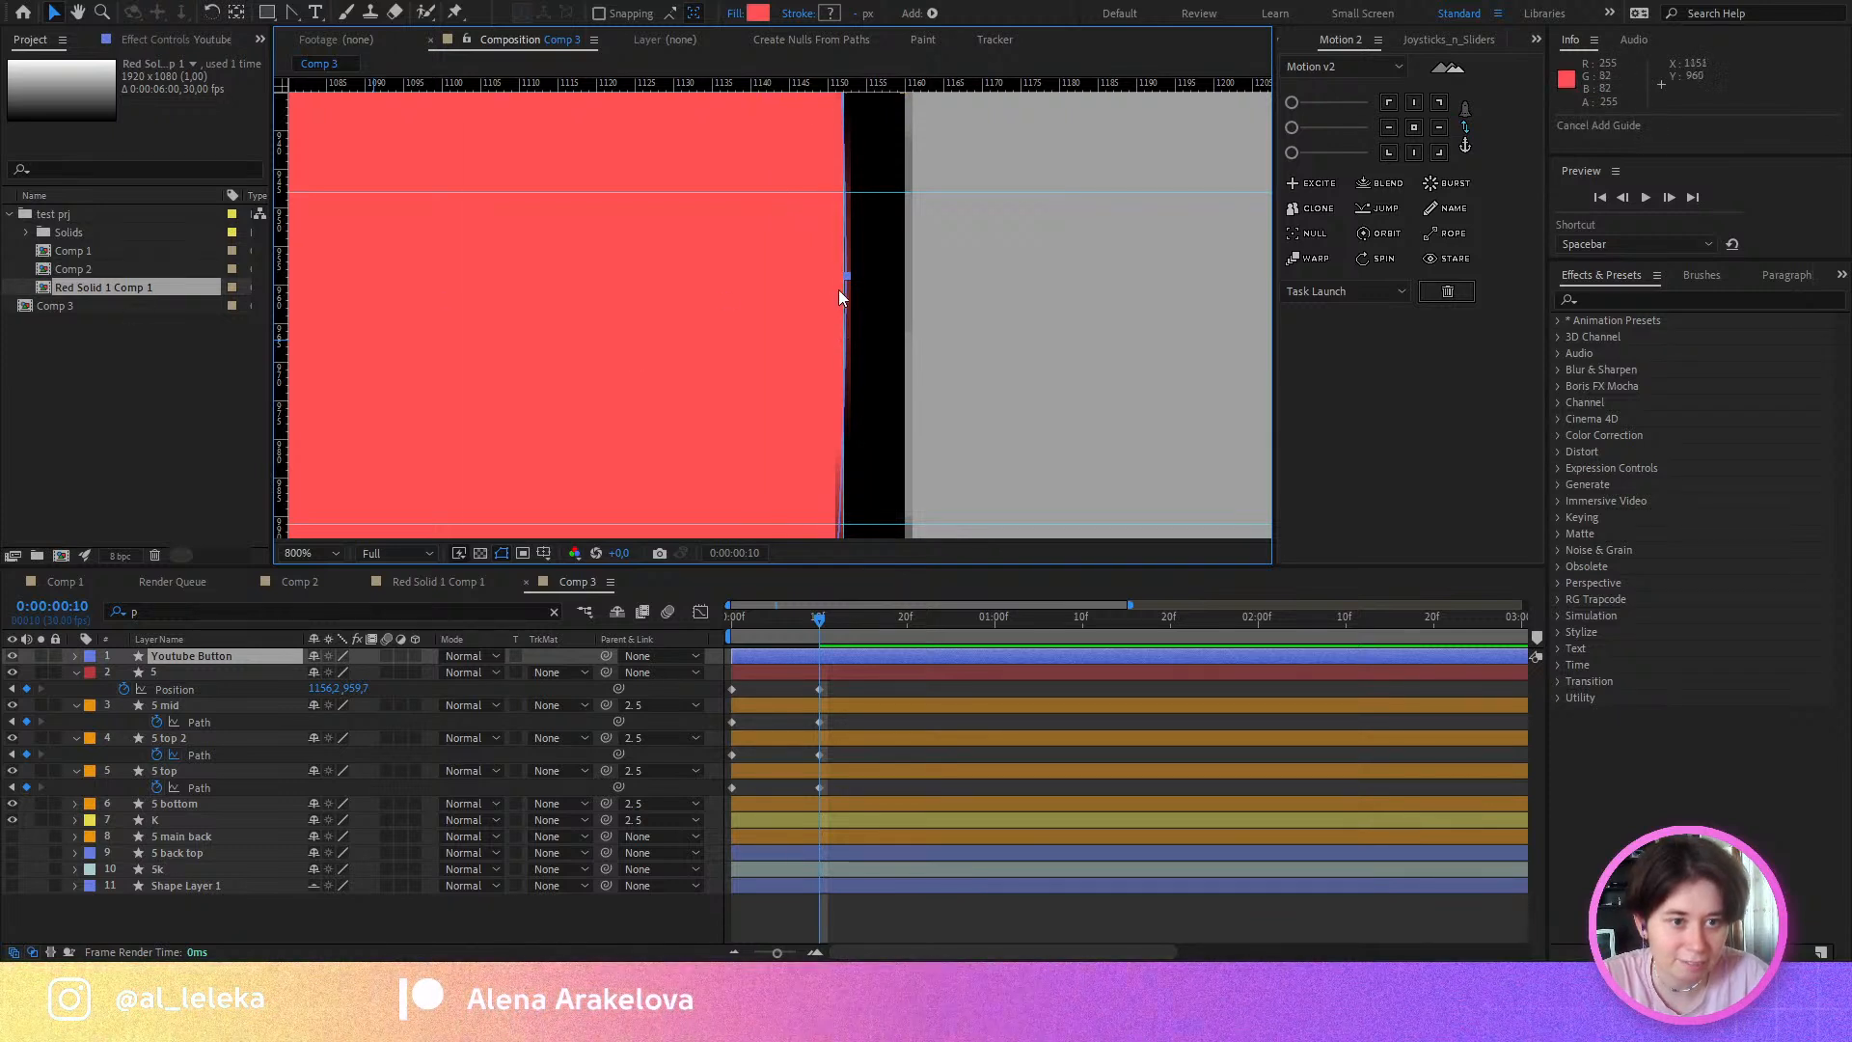
Step: Shift layer 5's position at frame 10 until the block's right edge meets the red button's, and reveal K's path keyframes
left_click(172, 673)
left_click_drag(328, 688, 309, 688)
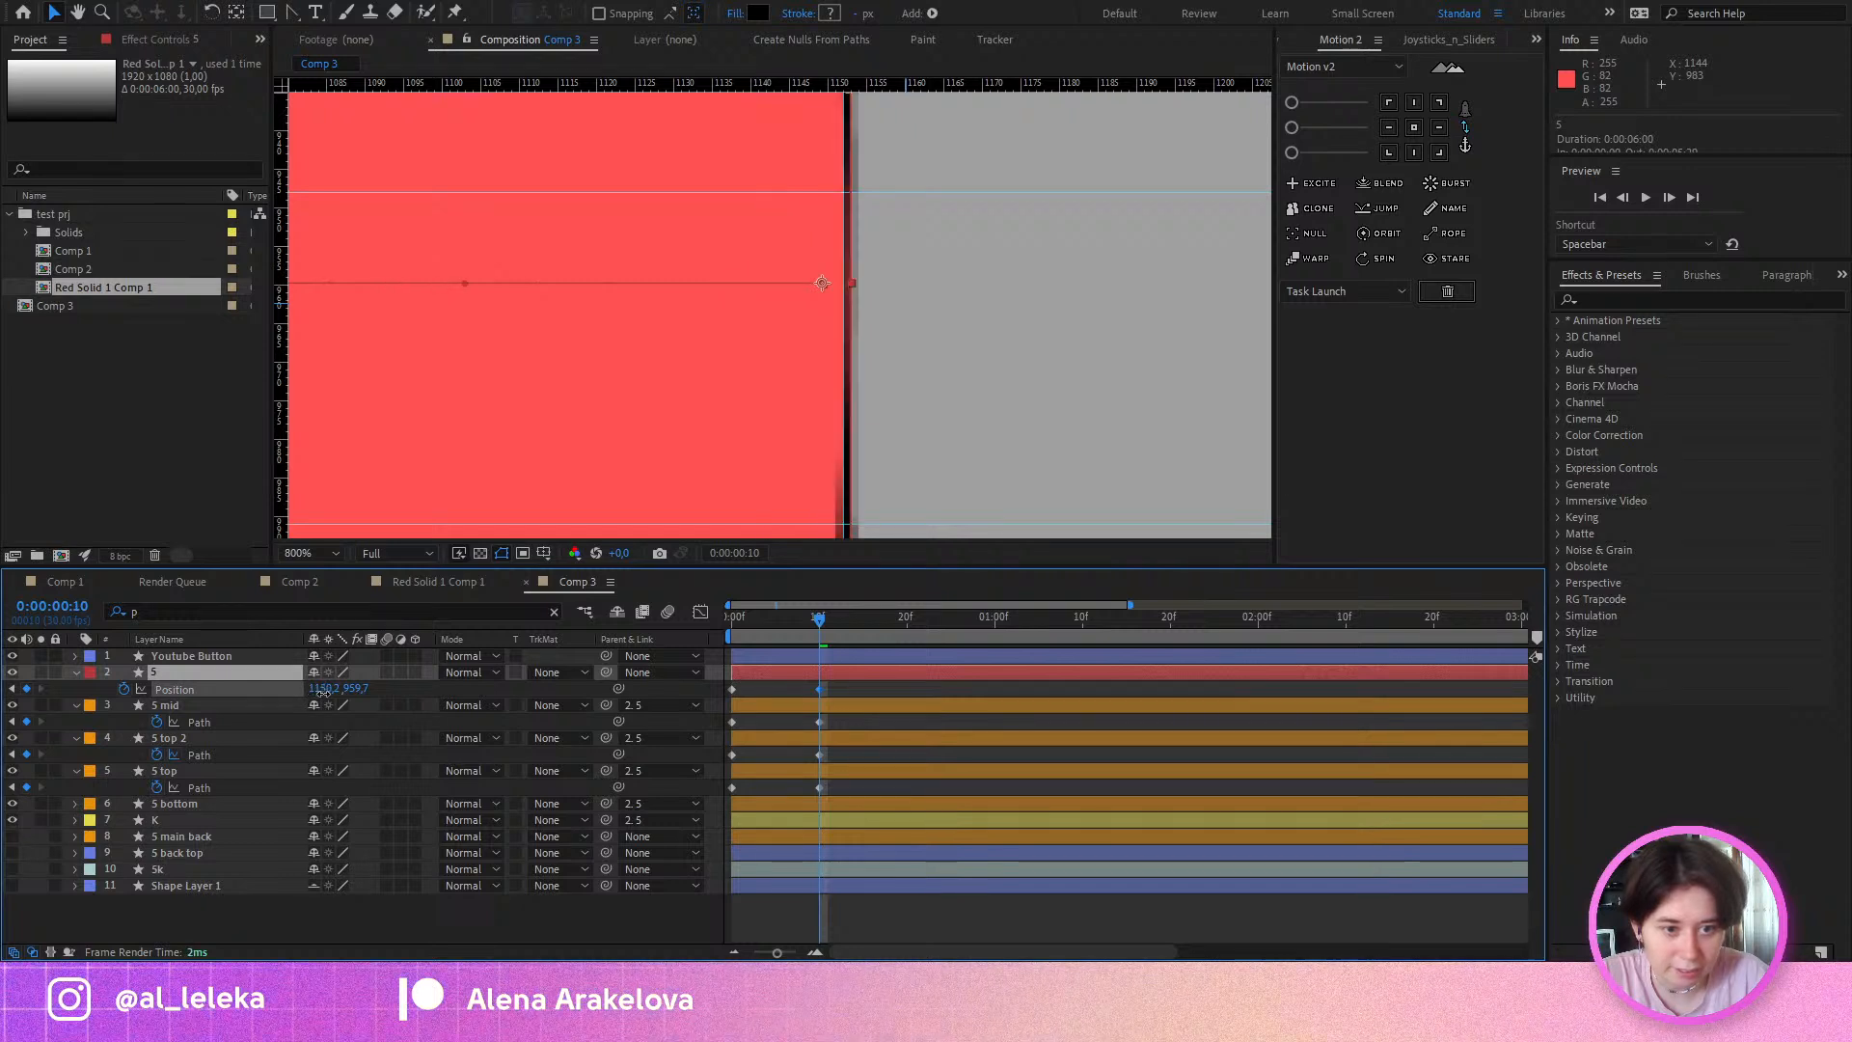
left_click(182, 822)
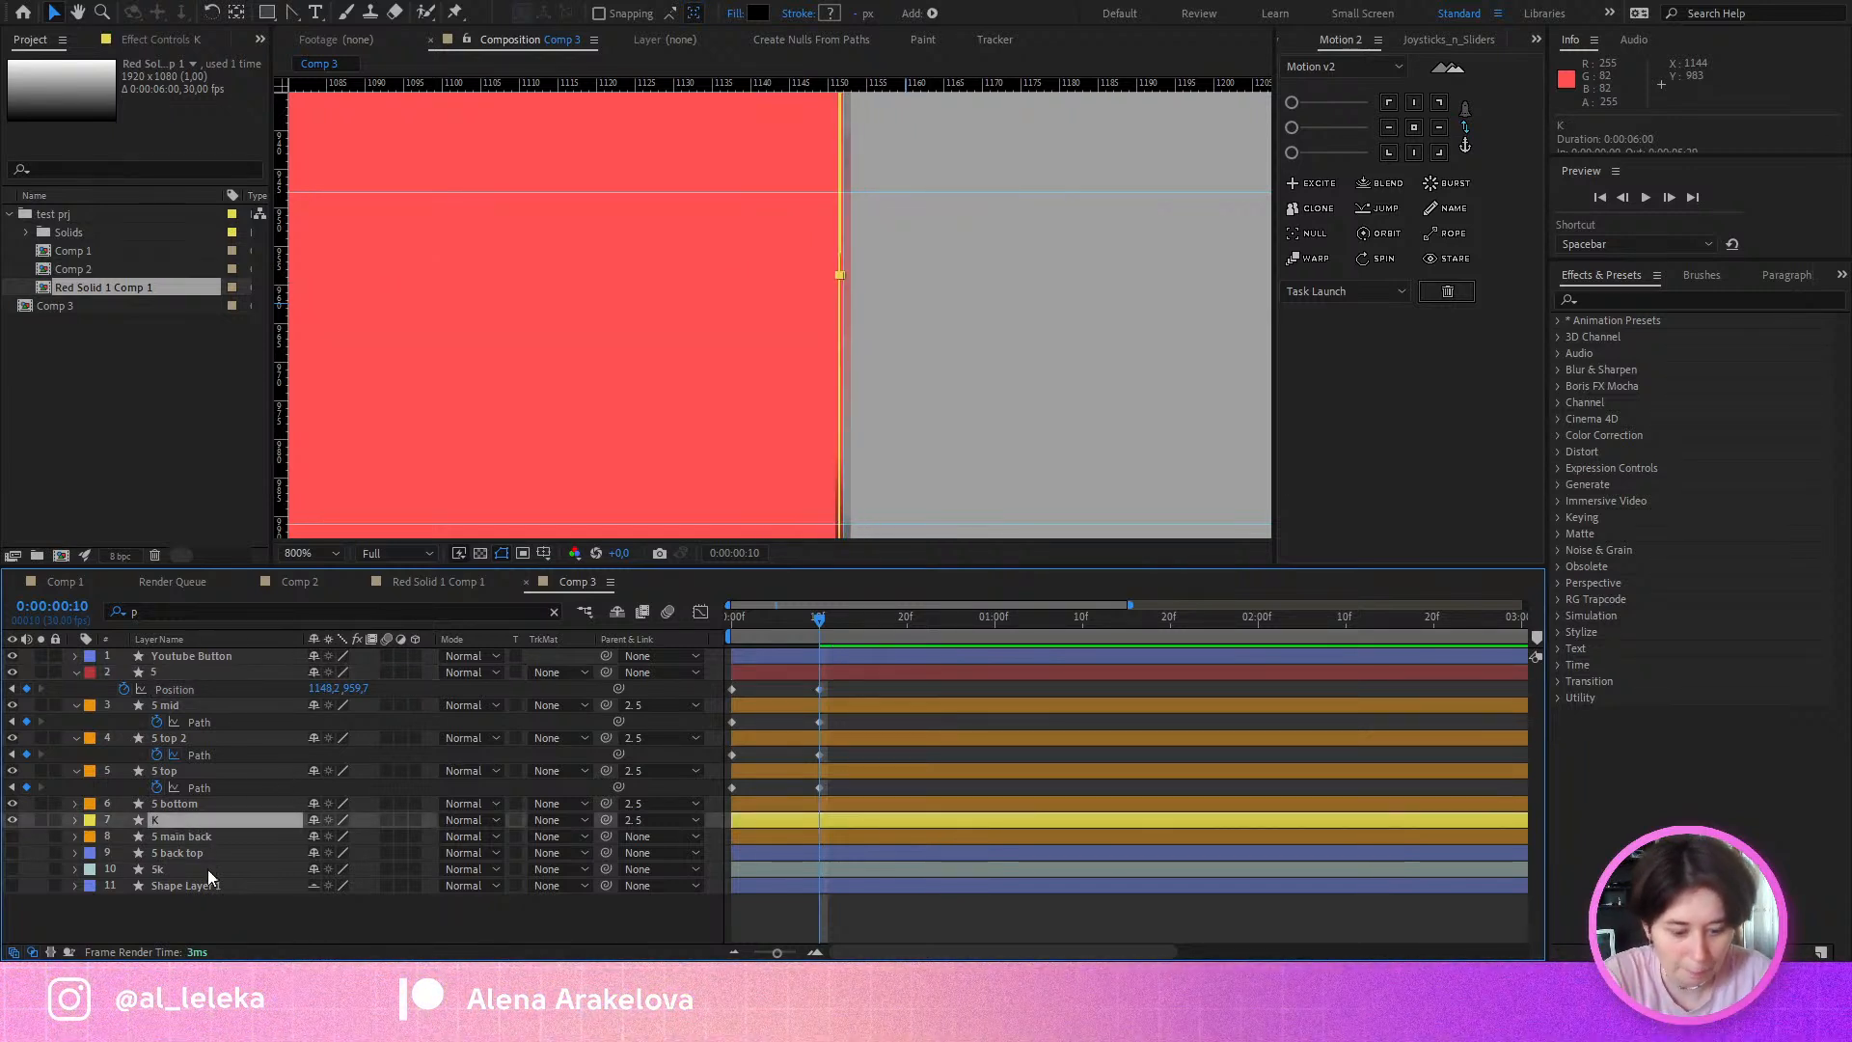
key("u")
scroll(779, 340, "down", 6)
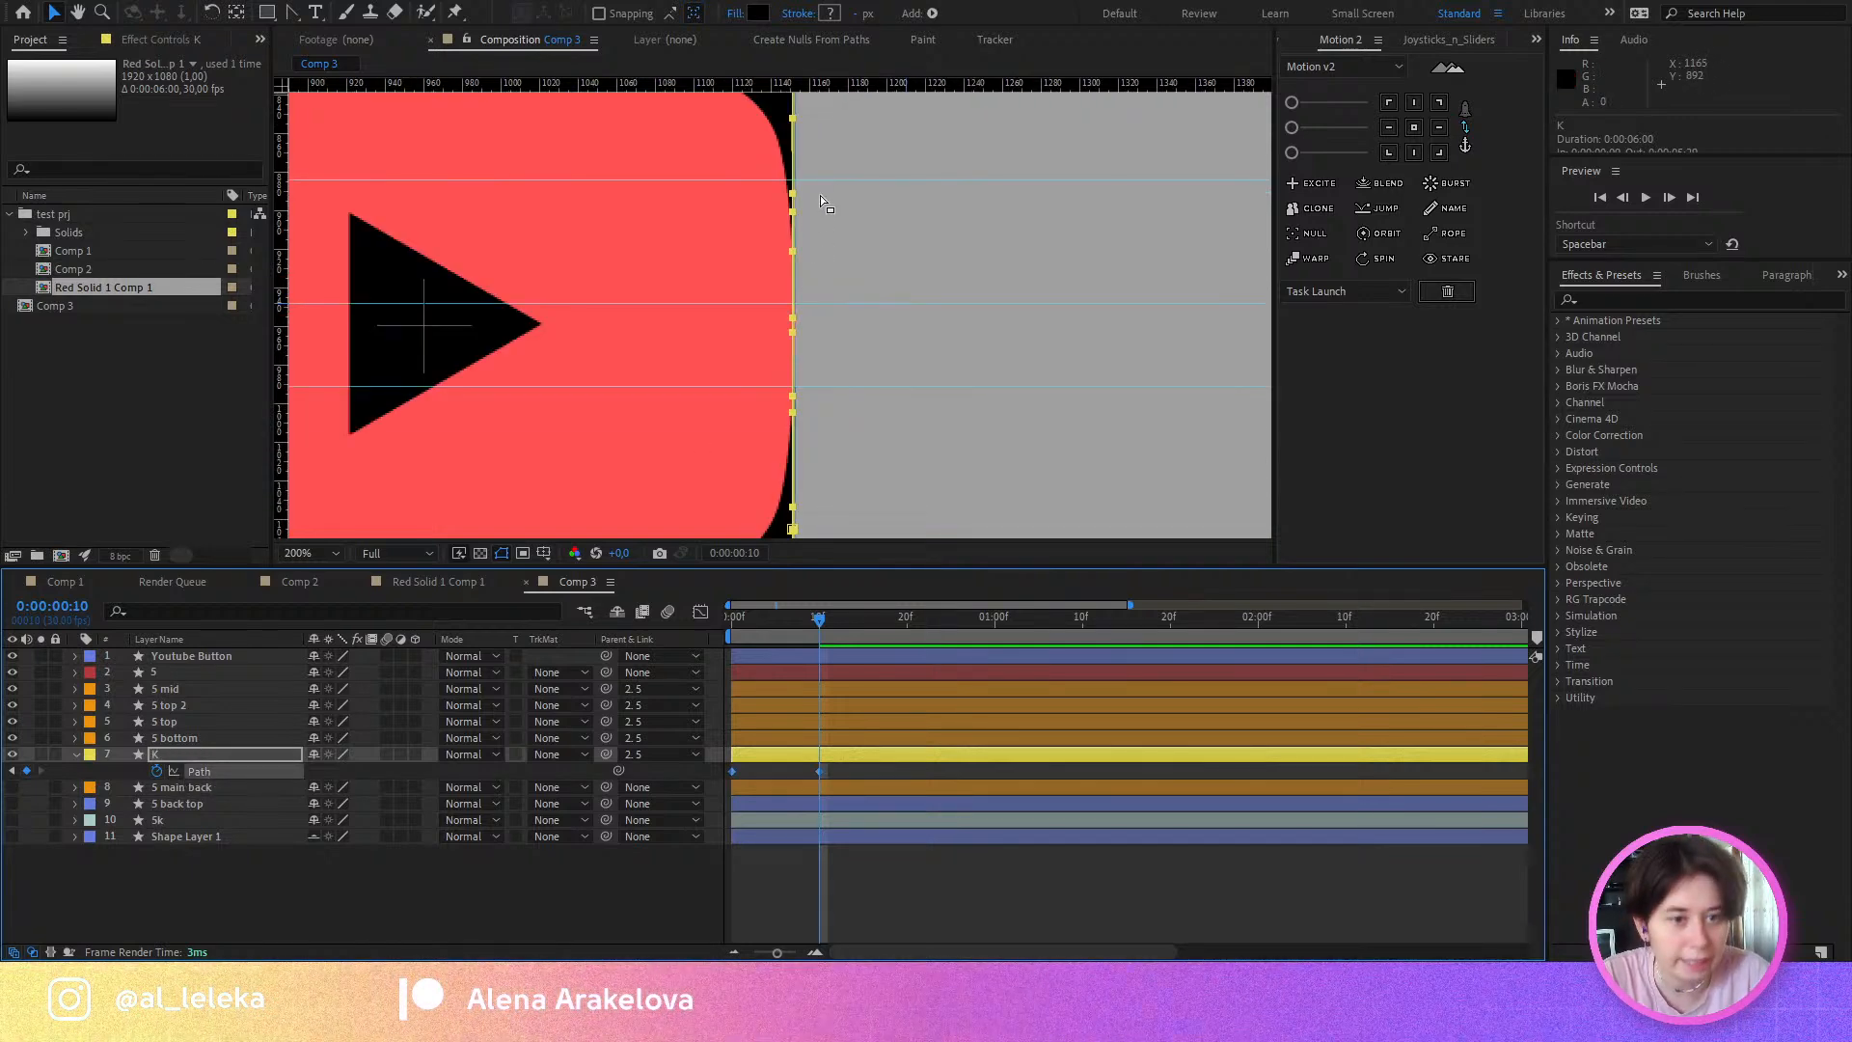
scroll(829, 290, "up", 4)
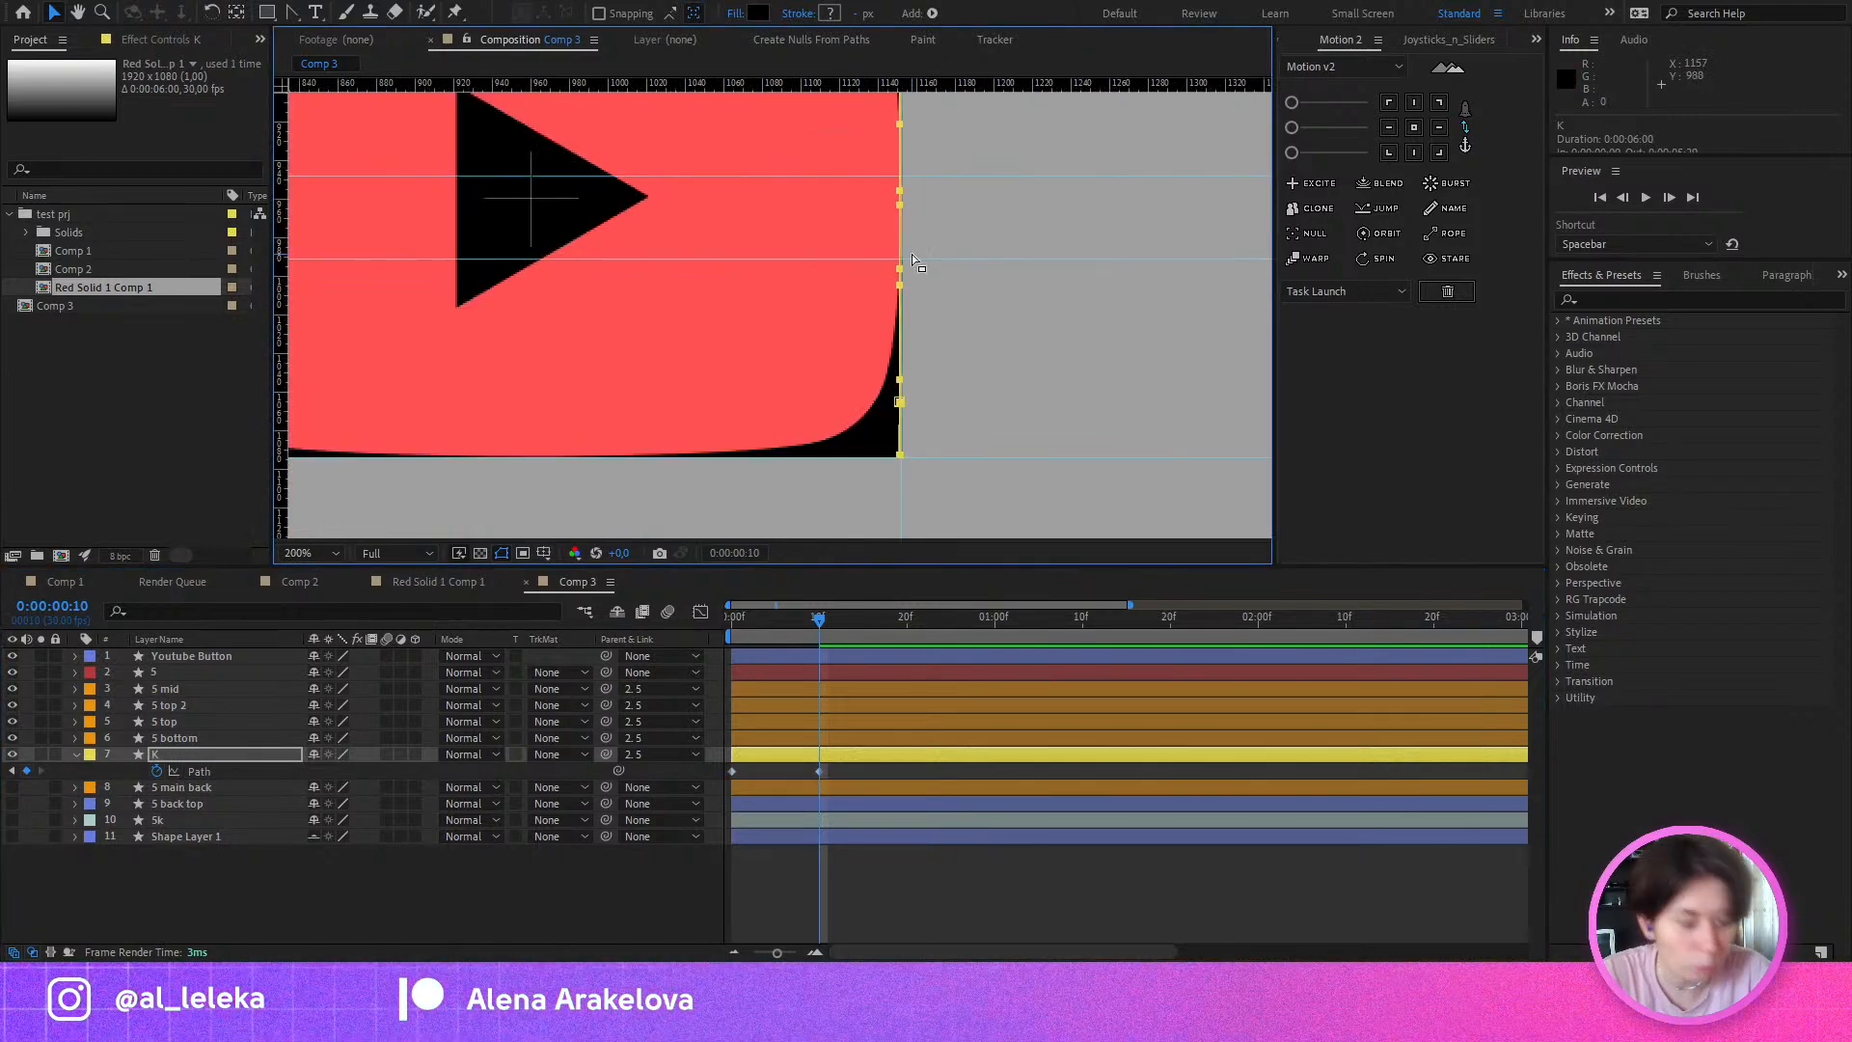
scroll(911, 252, "up", 2)
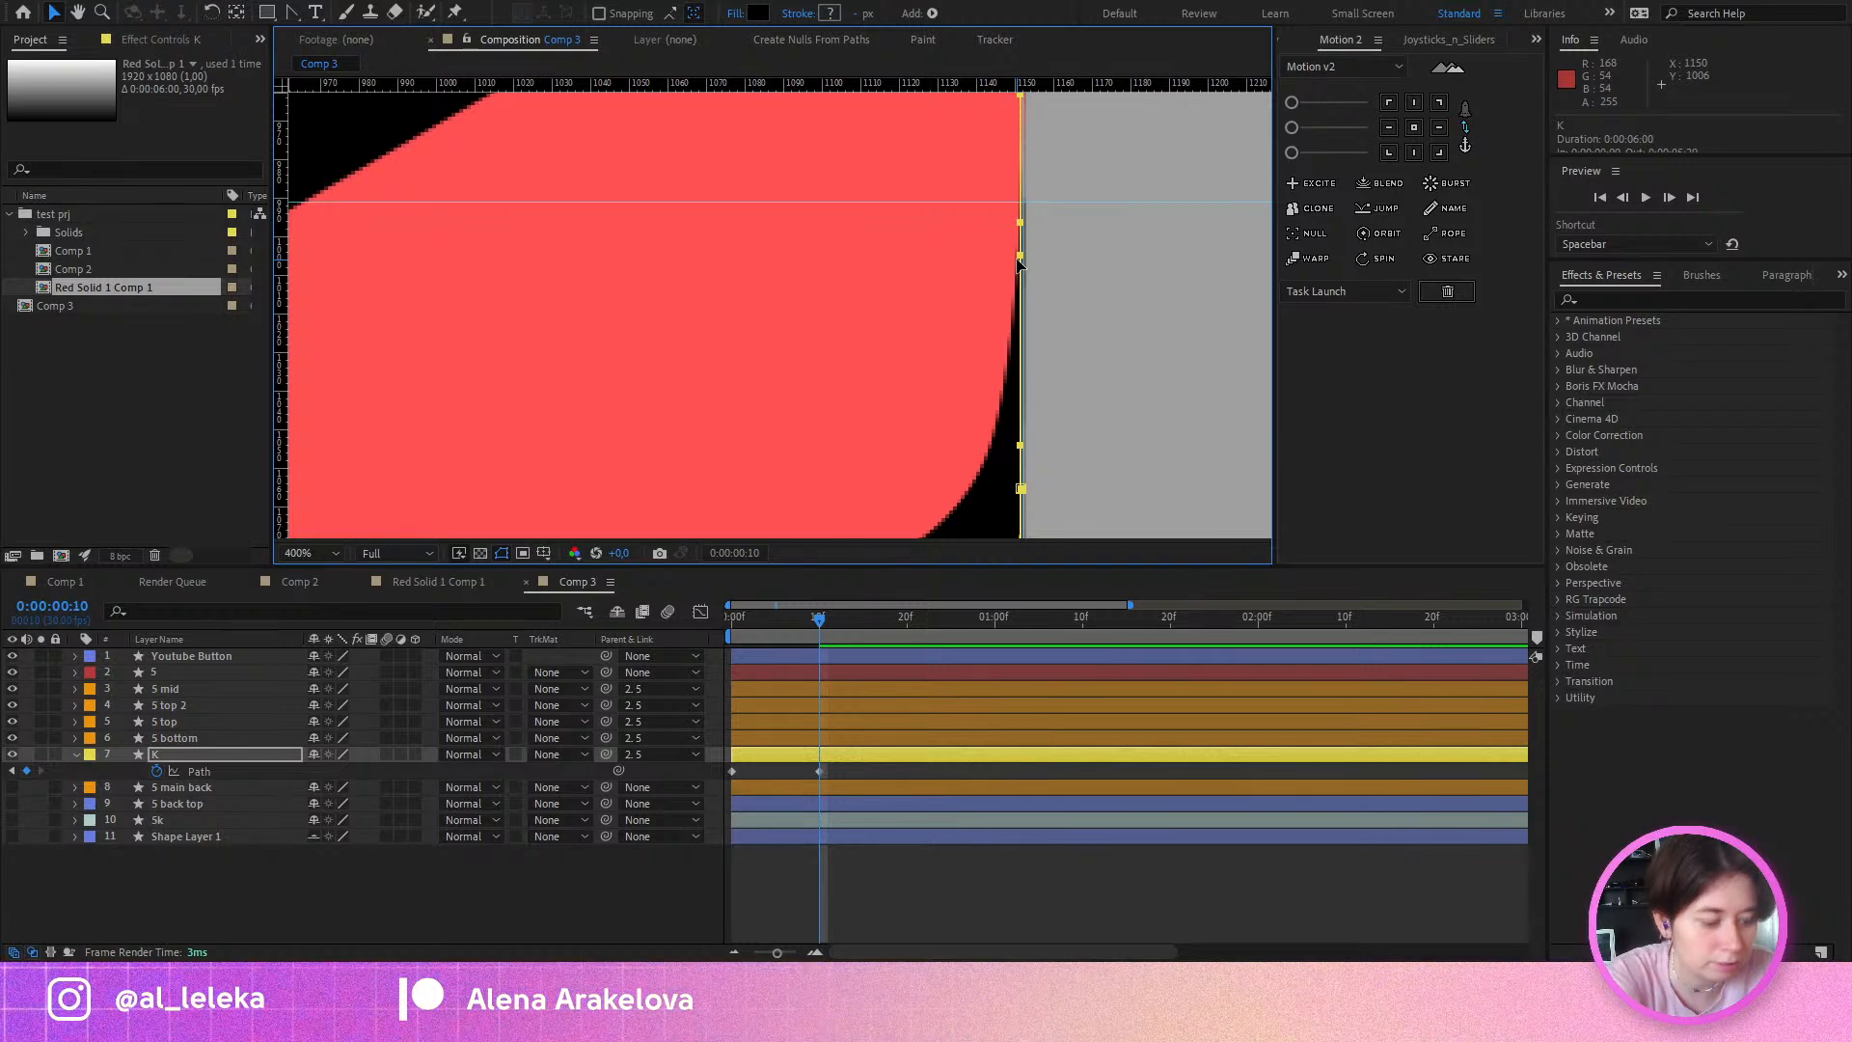
key("comma")
key("comma")
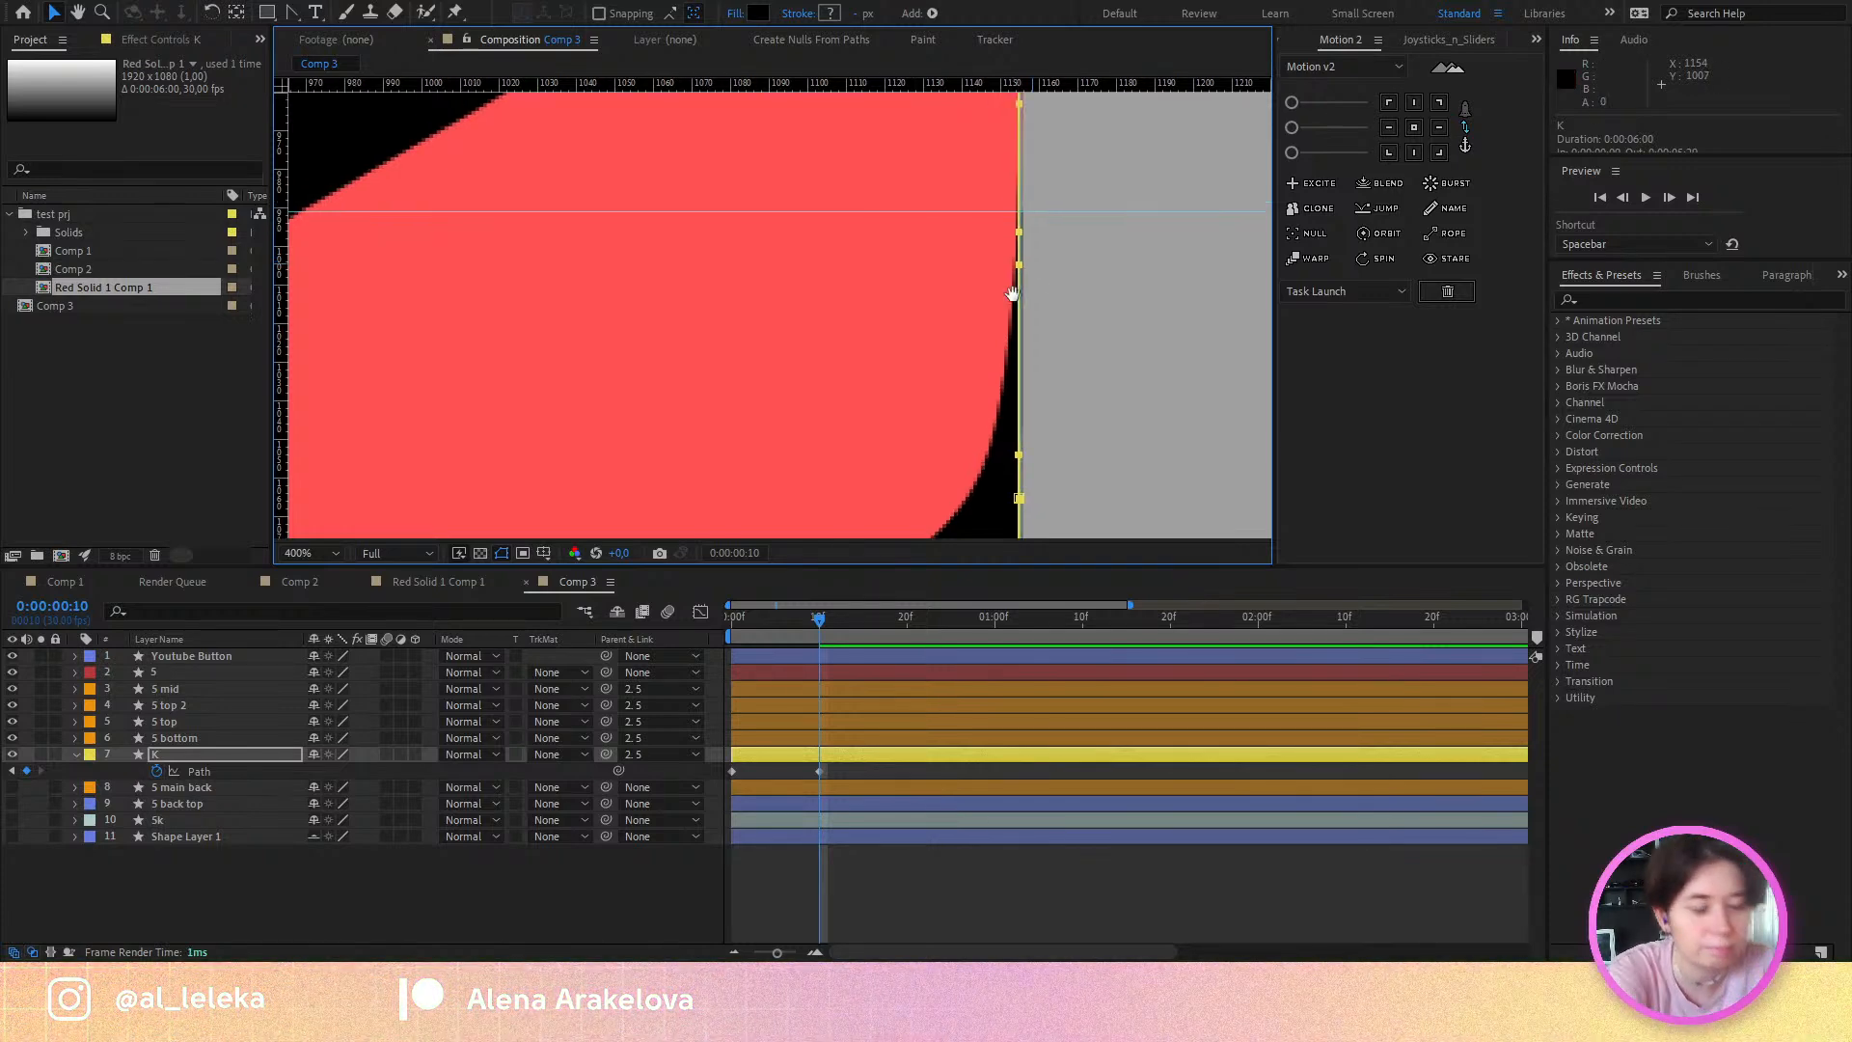
scroll(582, 373, "down", 2)
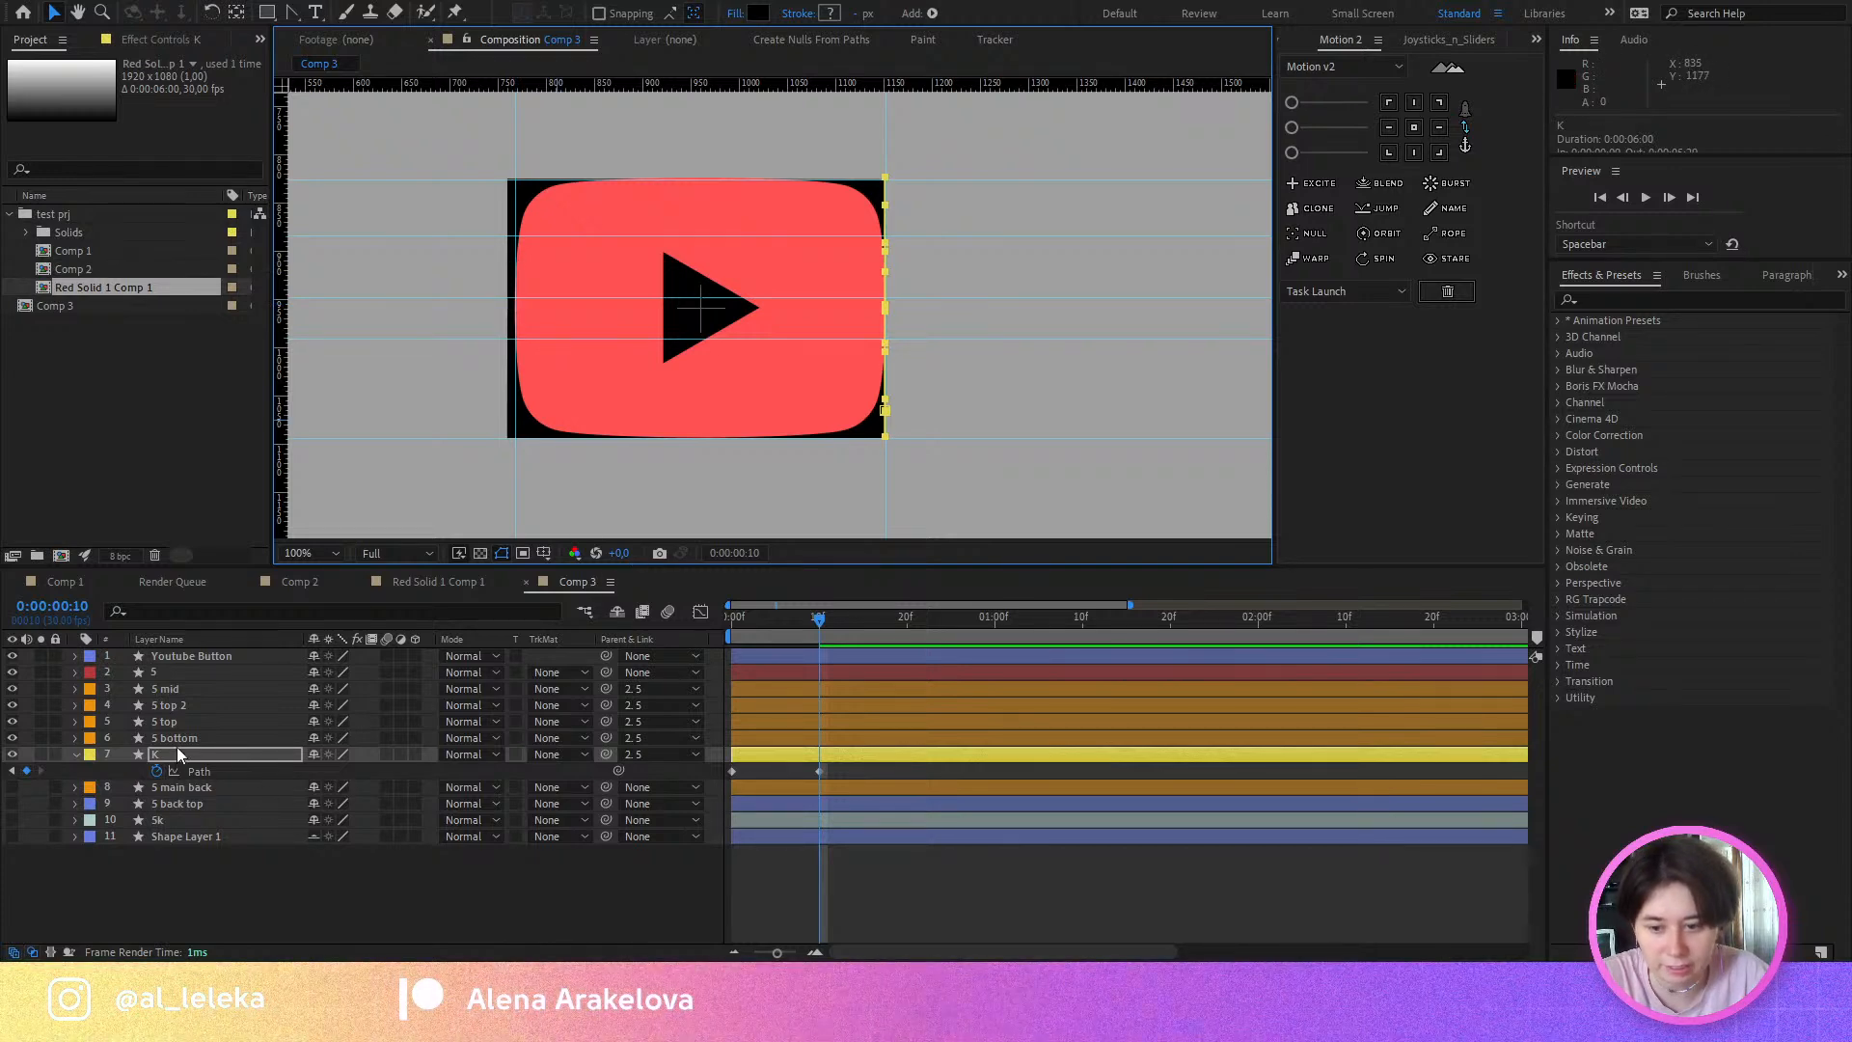
Step: Reveal the path keyframes of the four 5 pieces and move 5 mid's left vertices at frame 10 onto the button's left edge
mouse_move(176, 754)
left_mouse_down()
mouse_move(183, 790)
mouse_move(190, 754)
mouse_move(169, 738)
left_mouse_up()
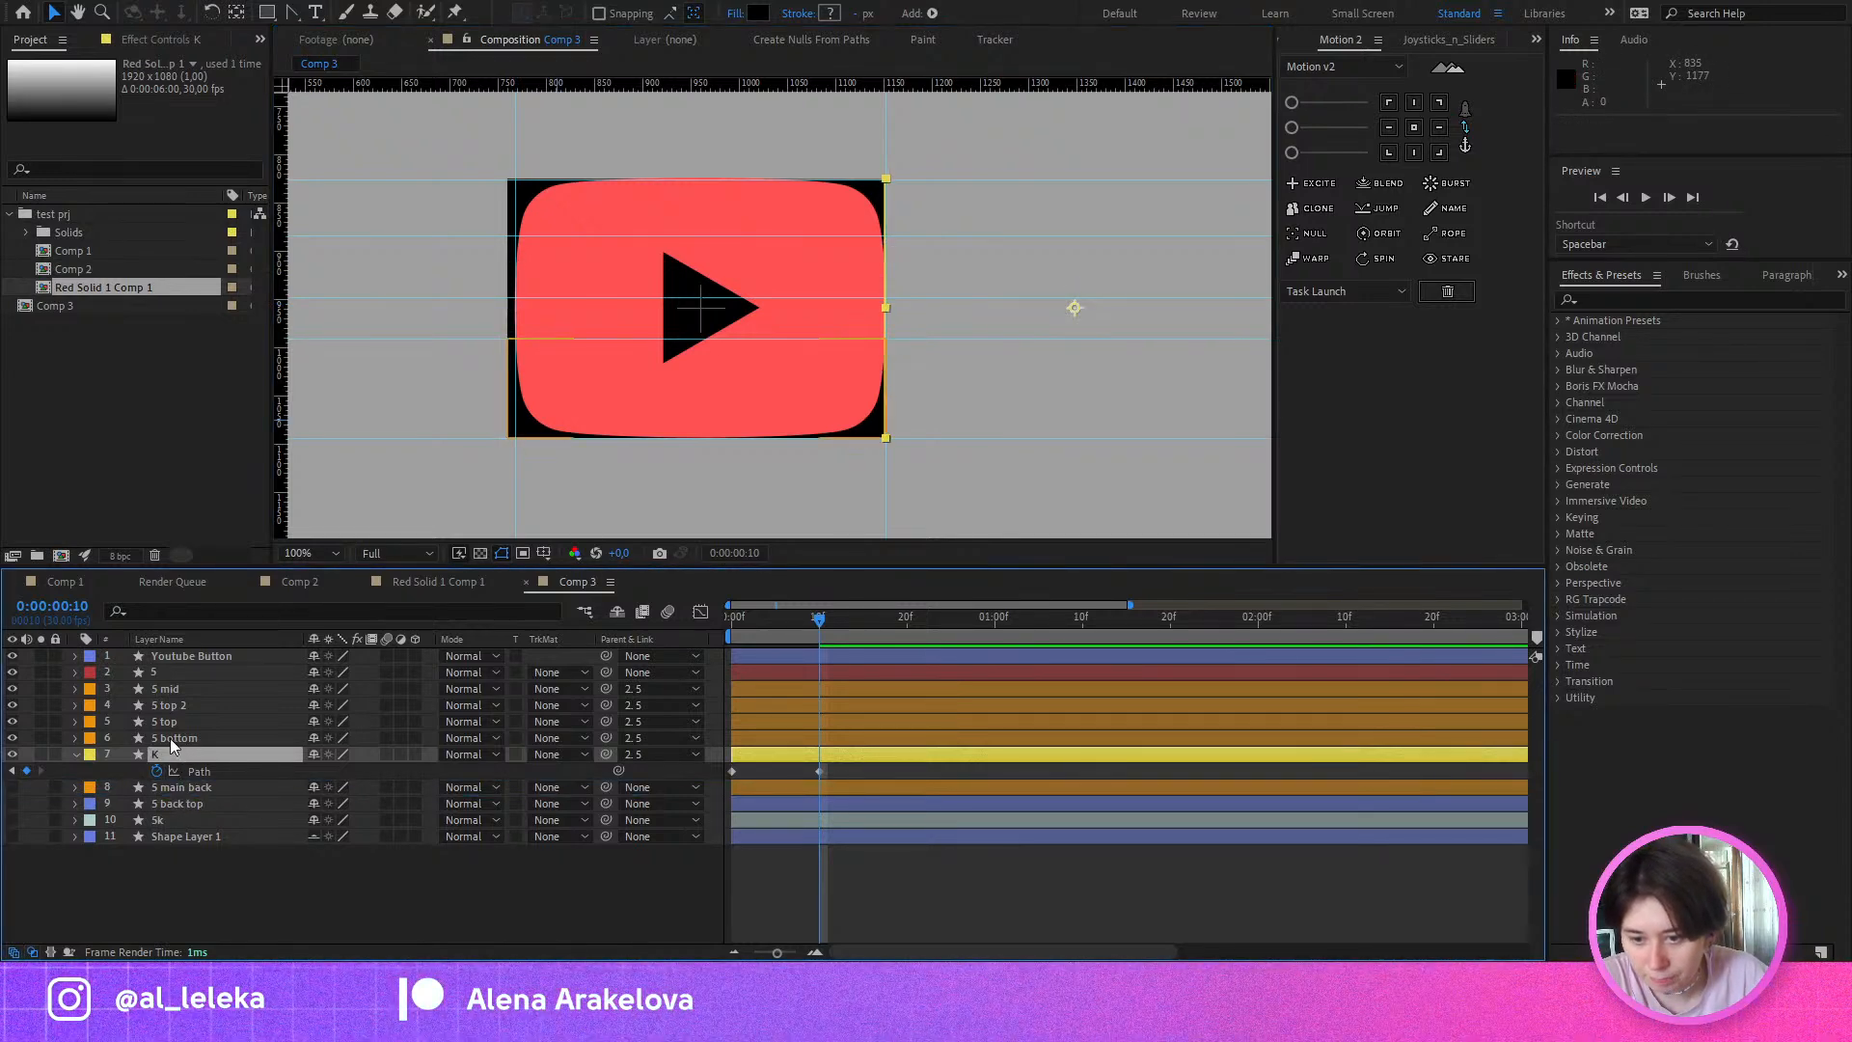
left_click(169, 737)
left_click(170, 688, "shift")
key("Home")
key("u")
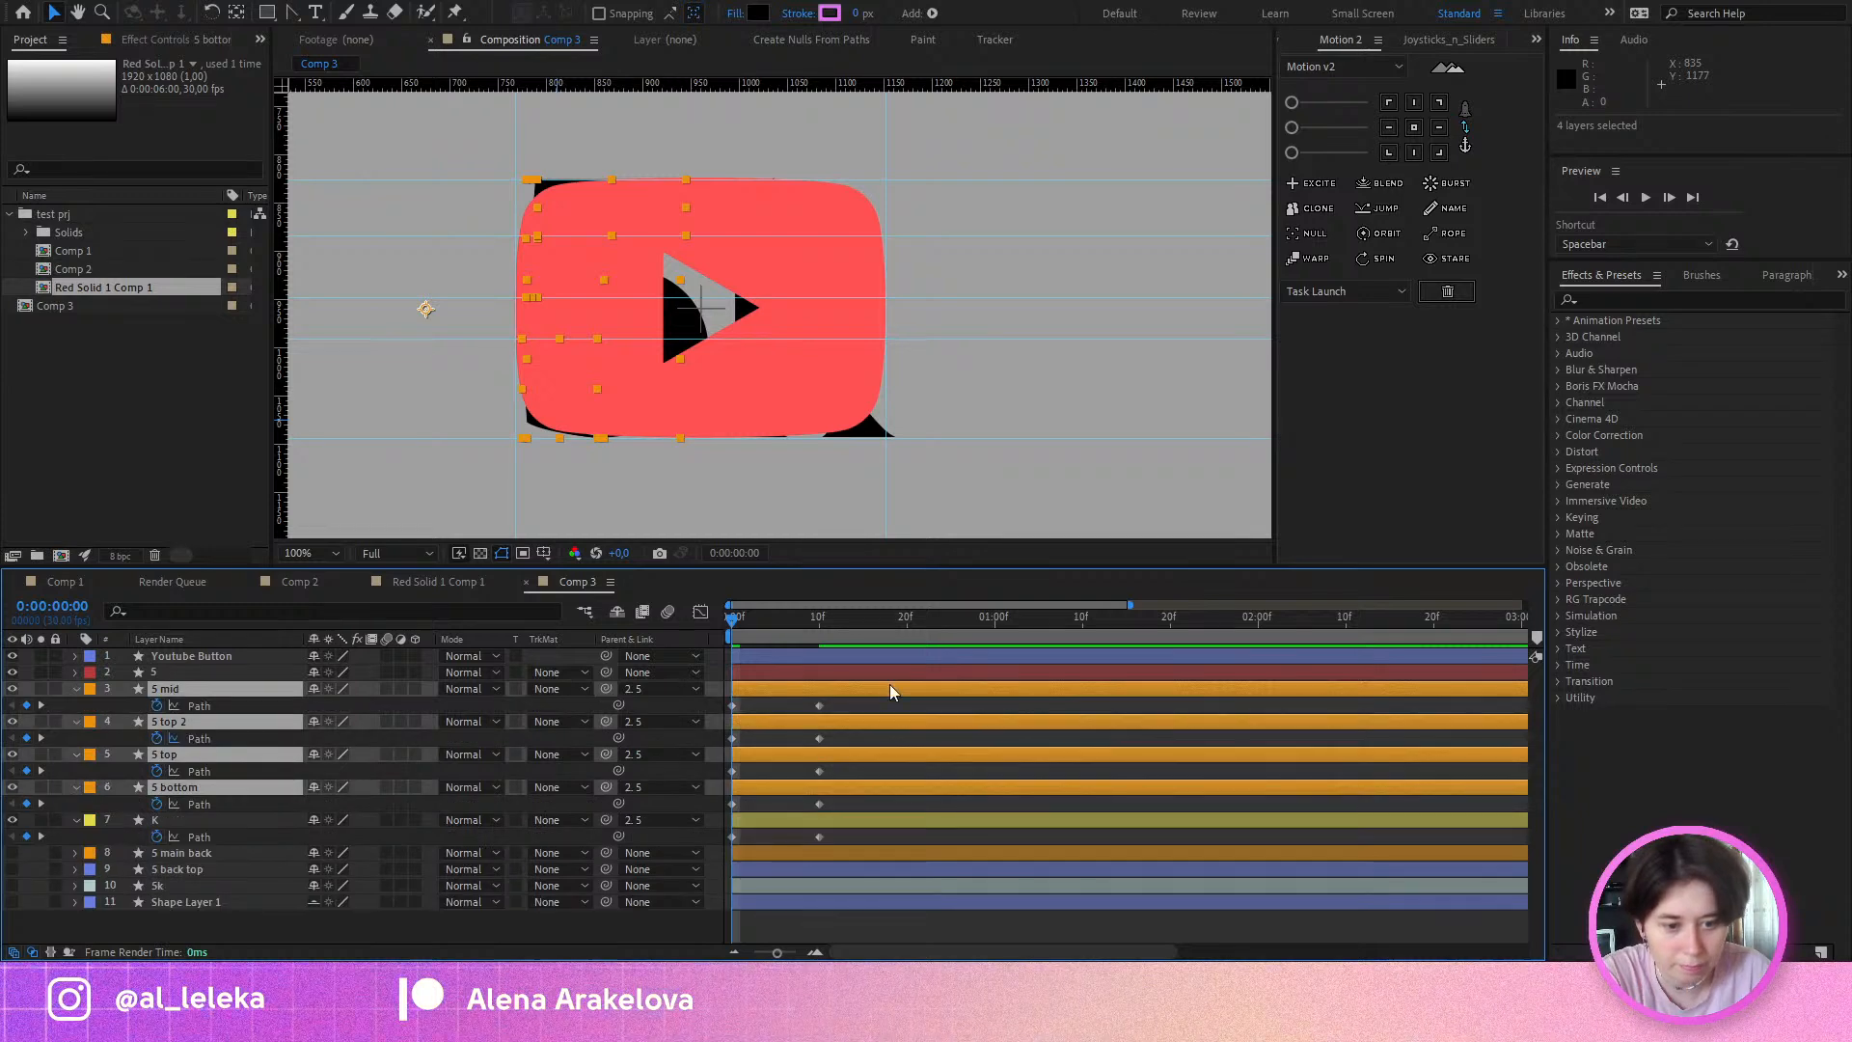
left_click(820, 705)
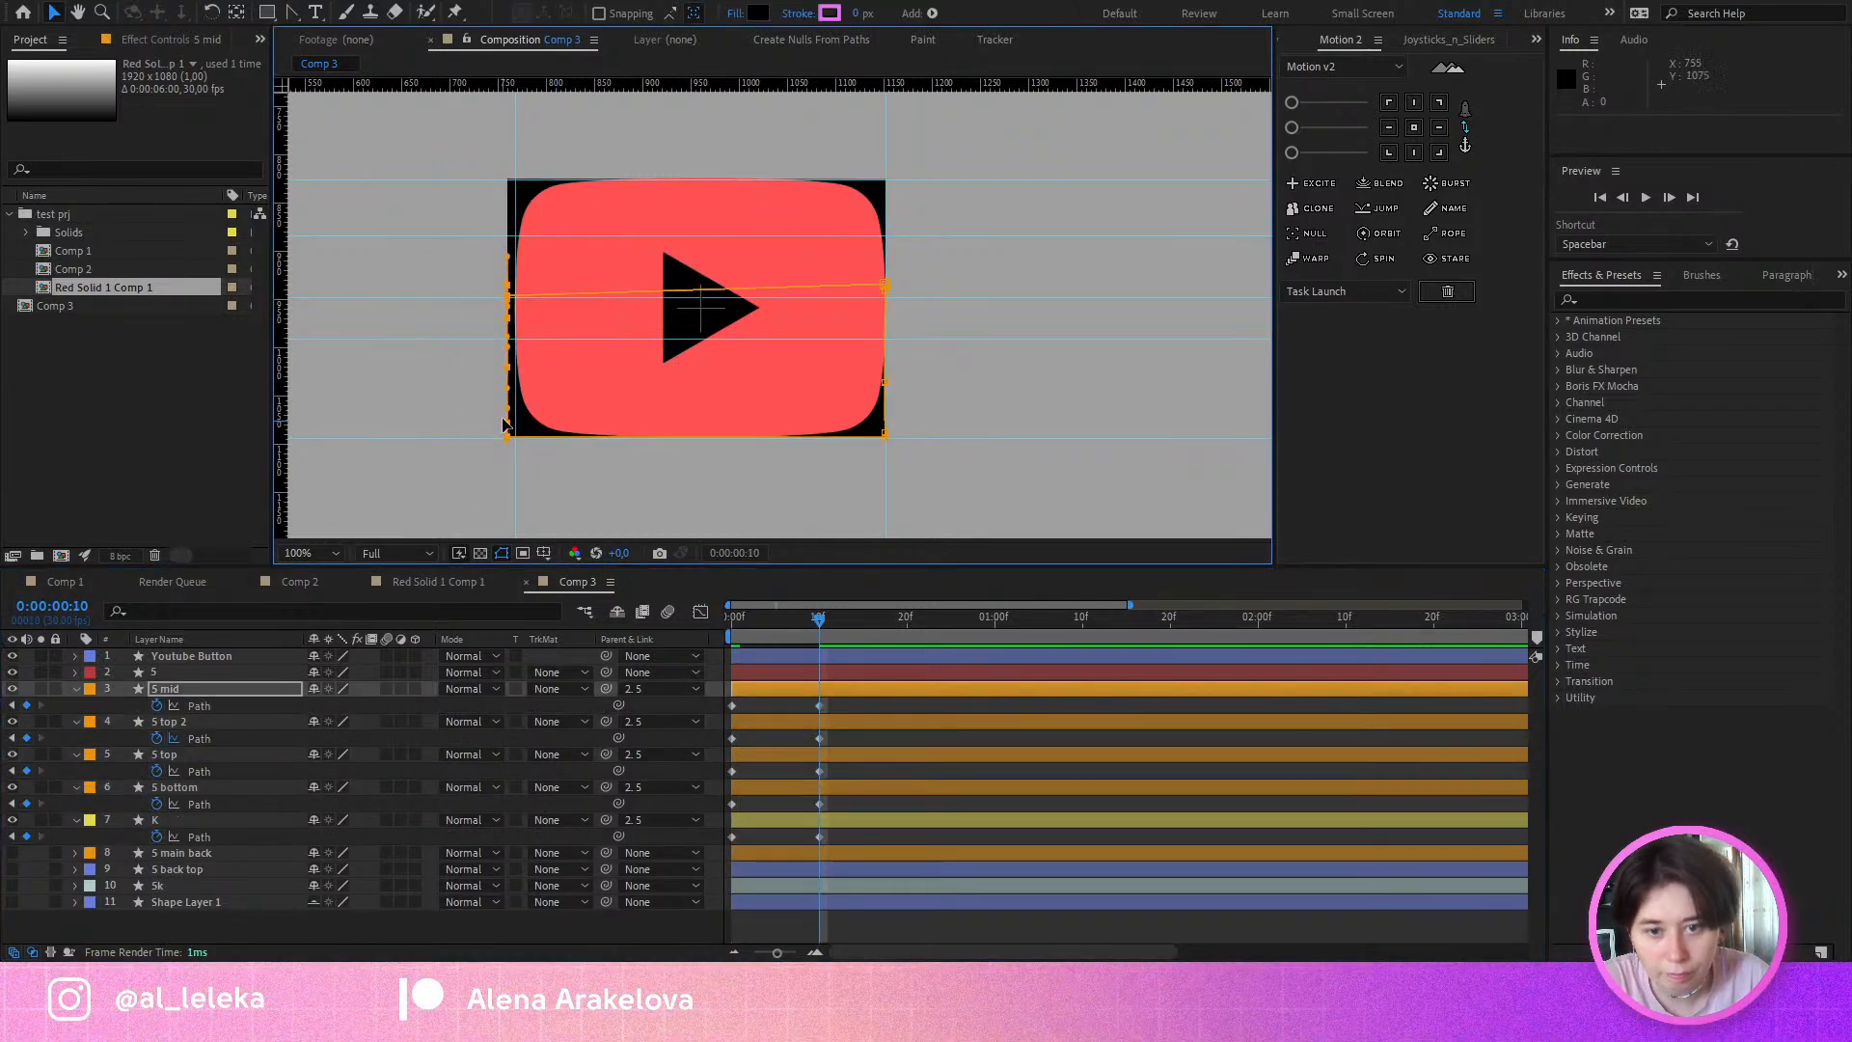
scroll(518, 478, "up", 4)
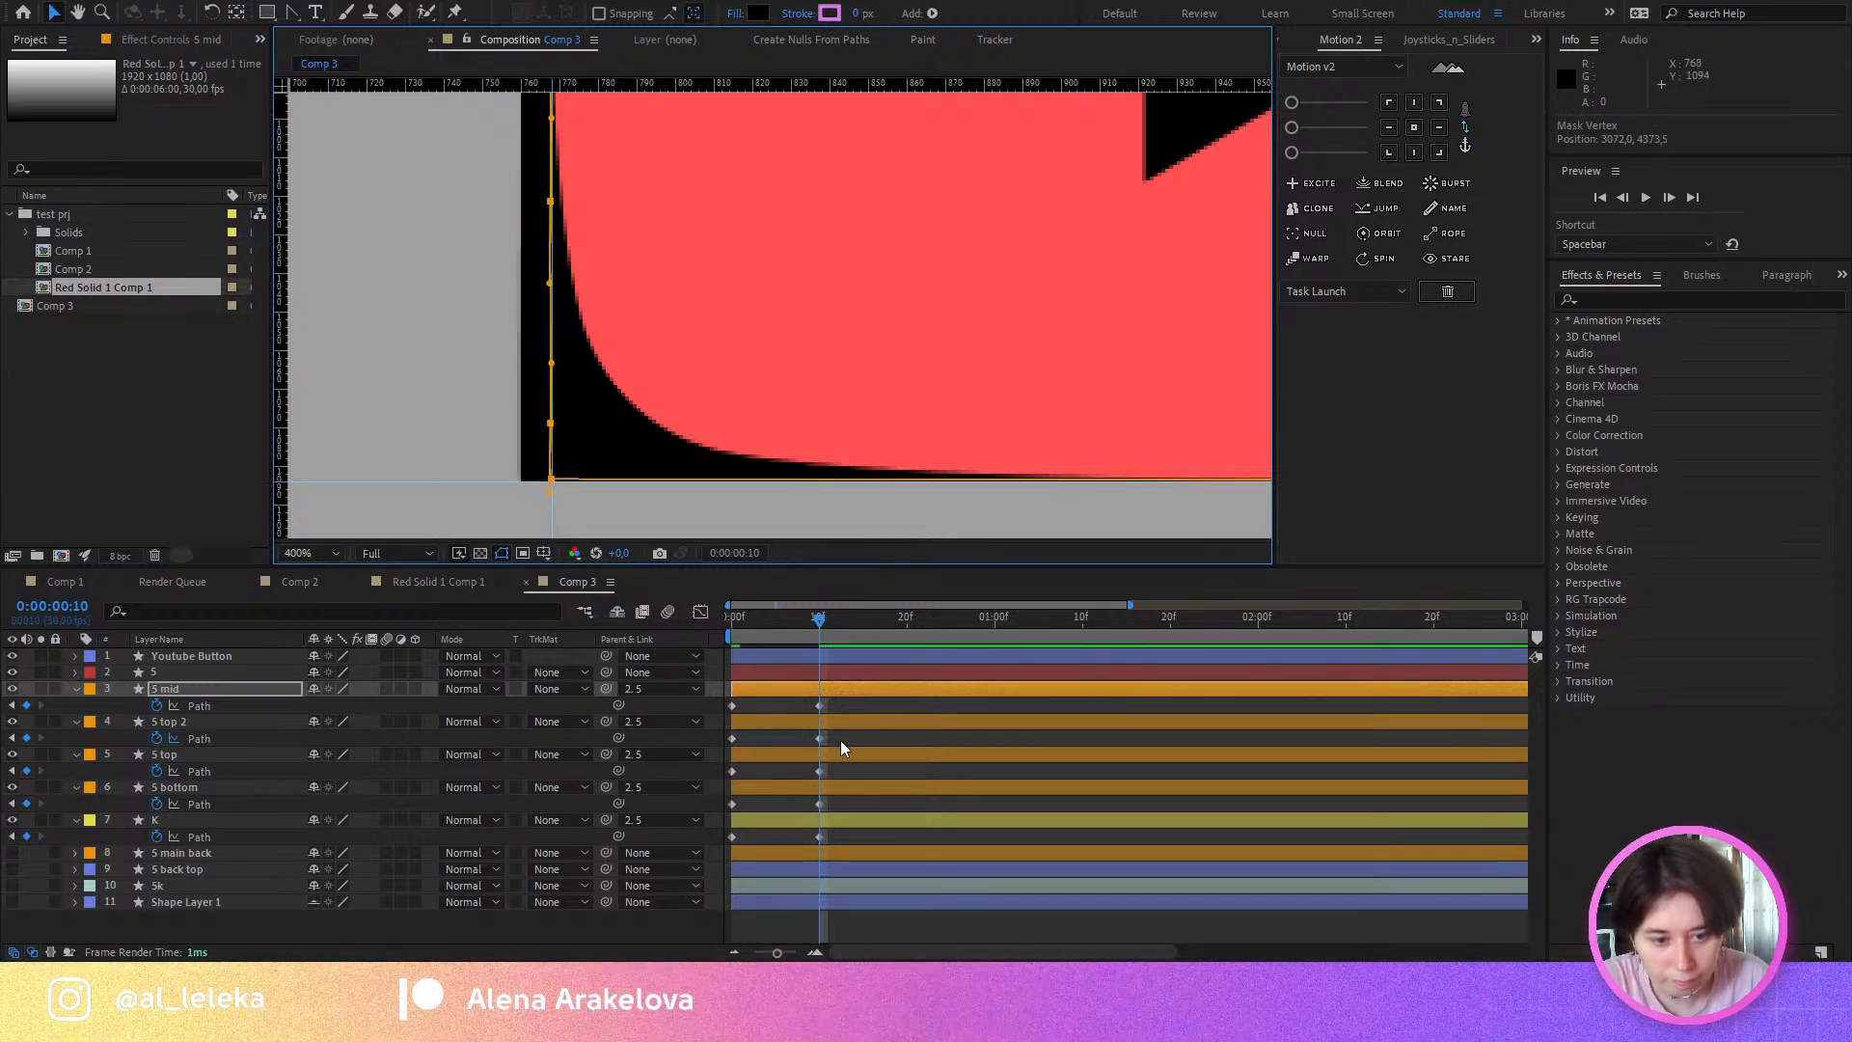
Step: Align the left vertices of 5 top 2 and 5 top at frame 10 with the guide on the button's left edge
left_click_drag(840, 733, 782, 762)
scroll(683, 386, "down", 1)
left_click_drag(680, 313, 618, 606)
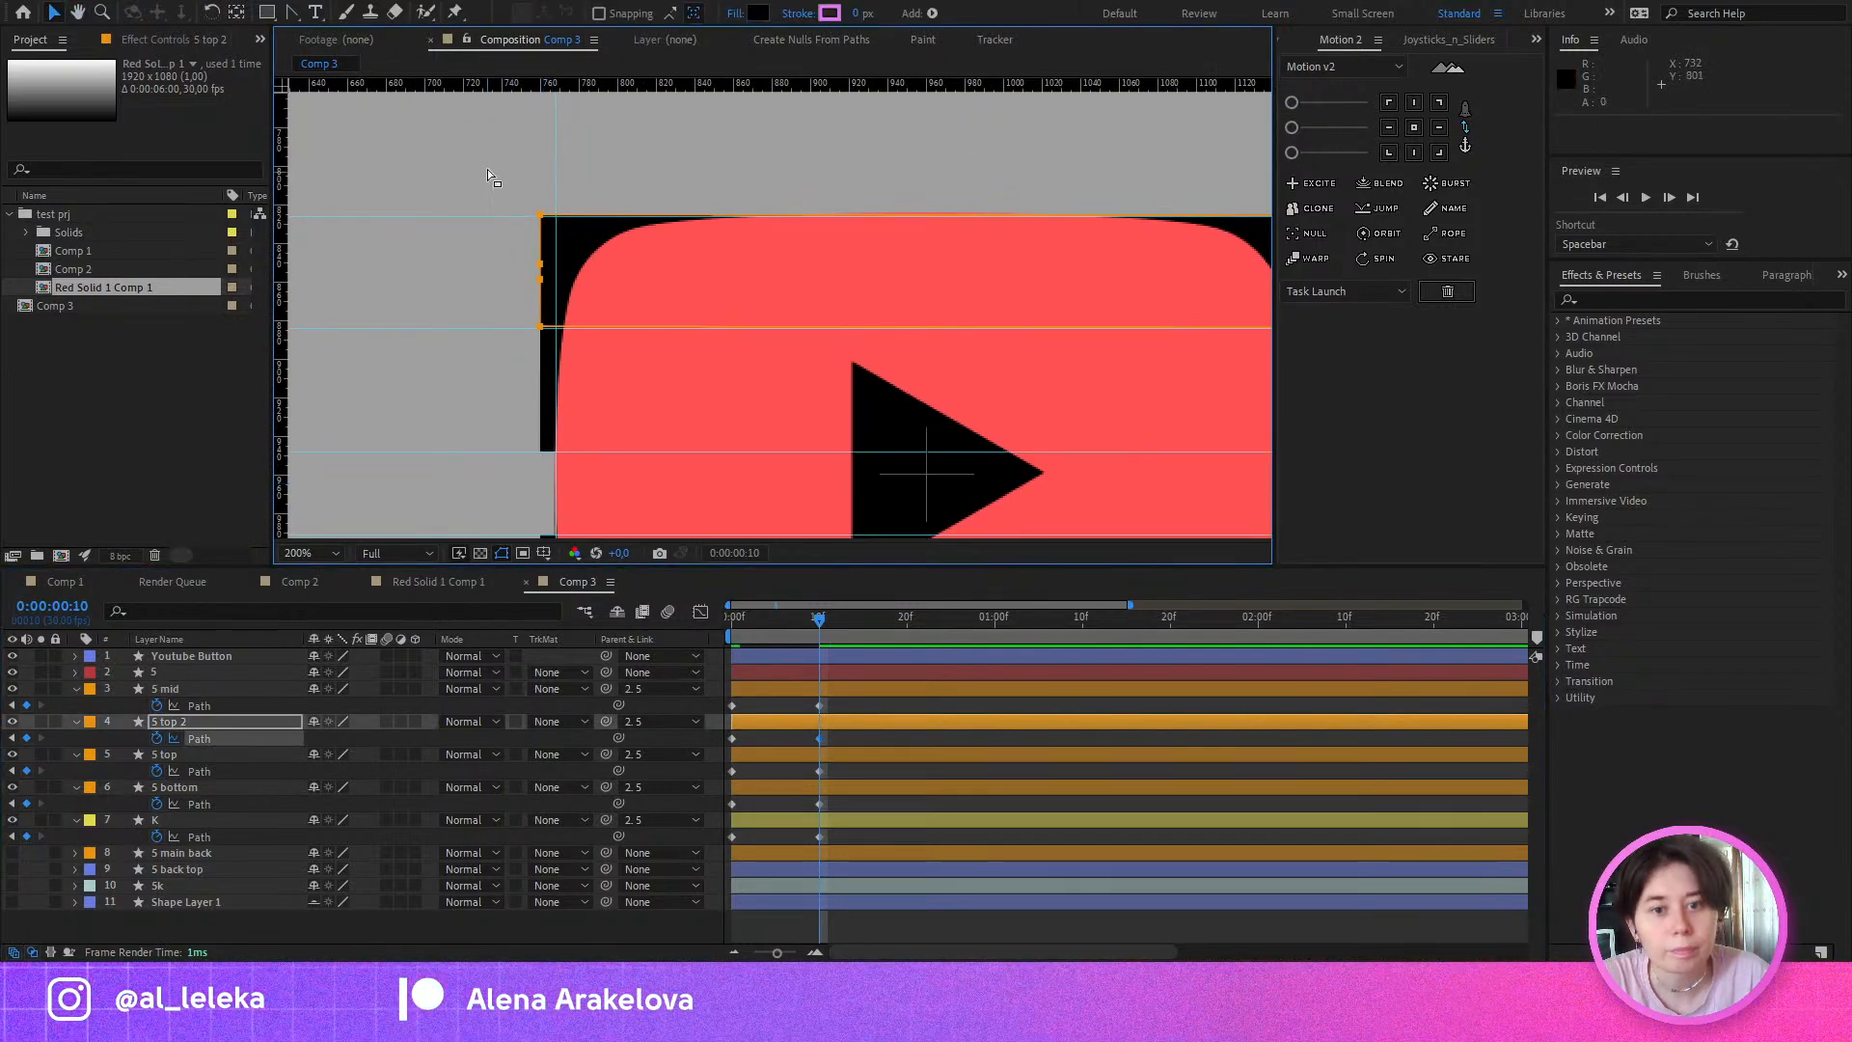
left_click_drag(488, 169, 555, 331)
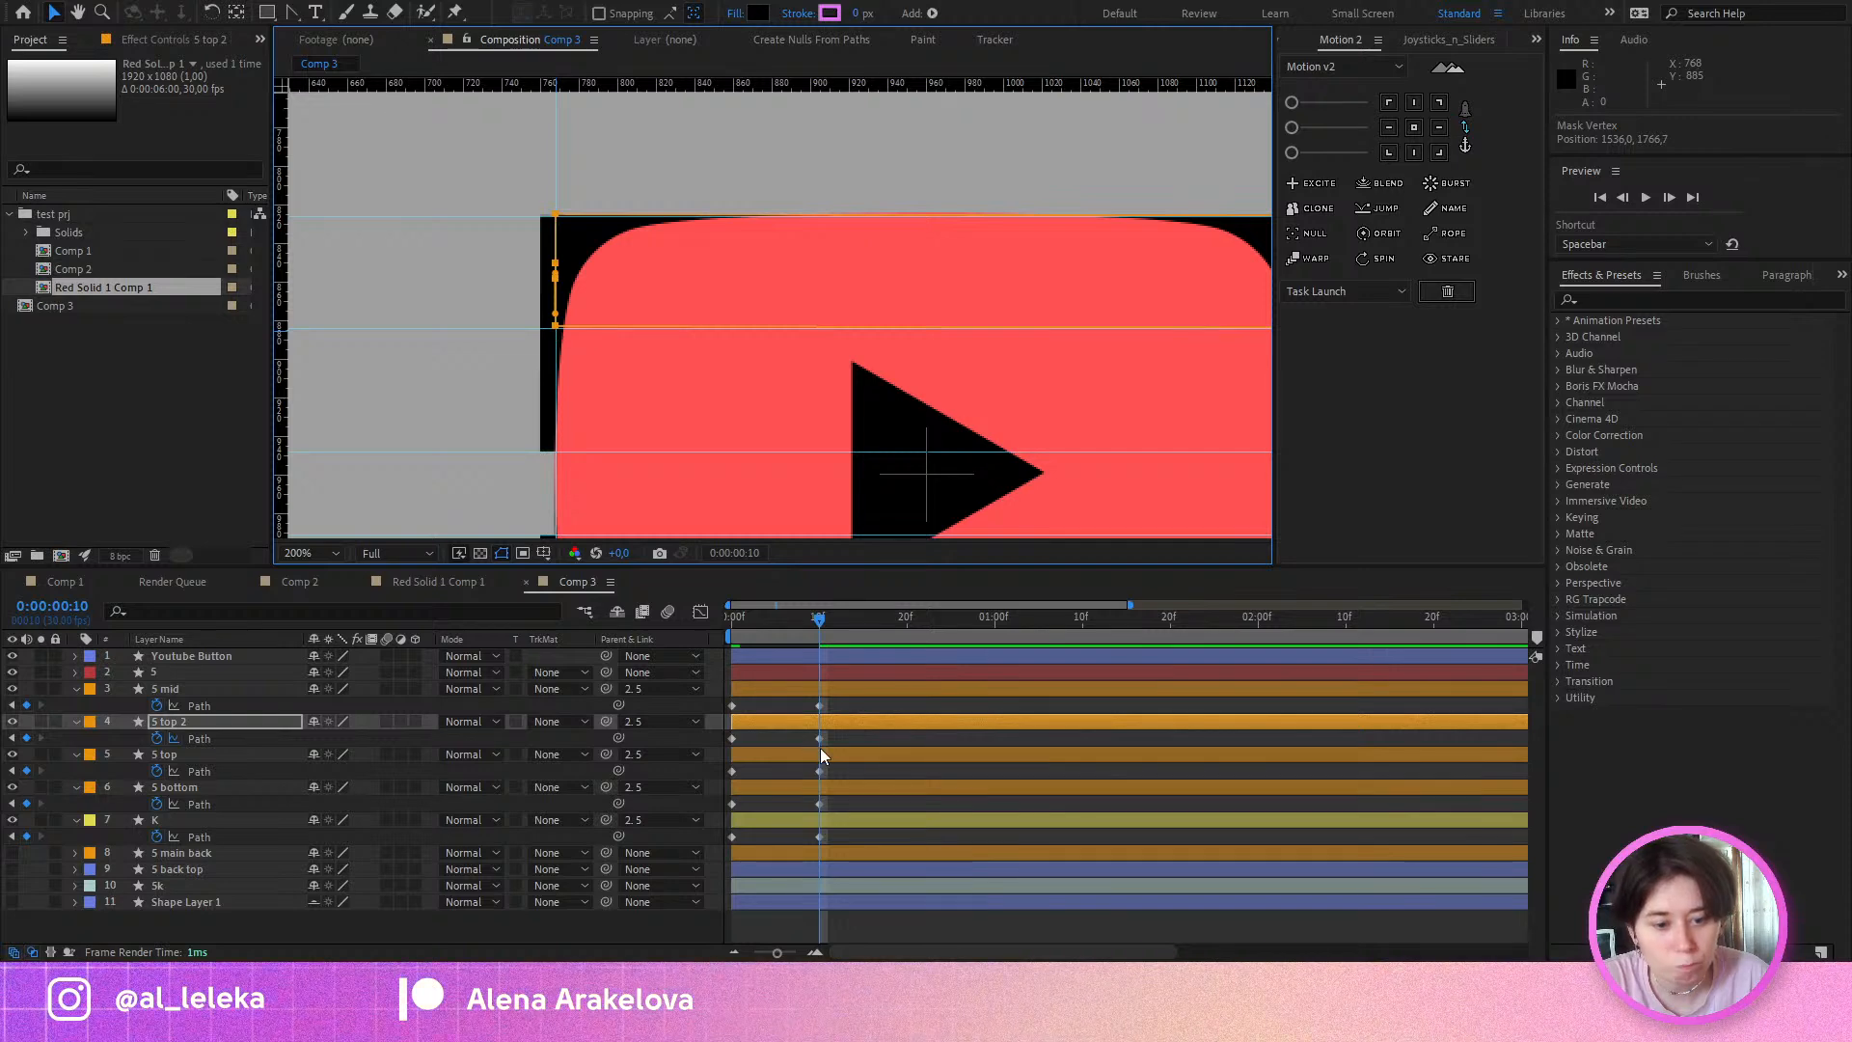
left_click(819, 773)
scroll(496, 289, "down", 1)
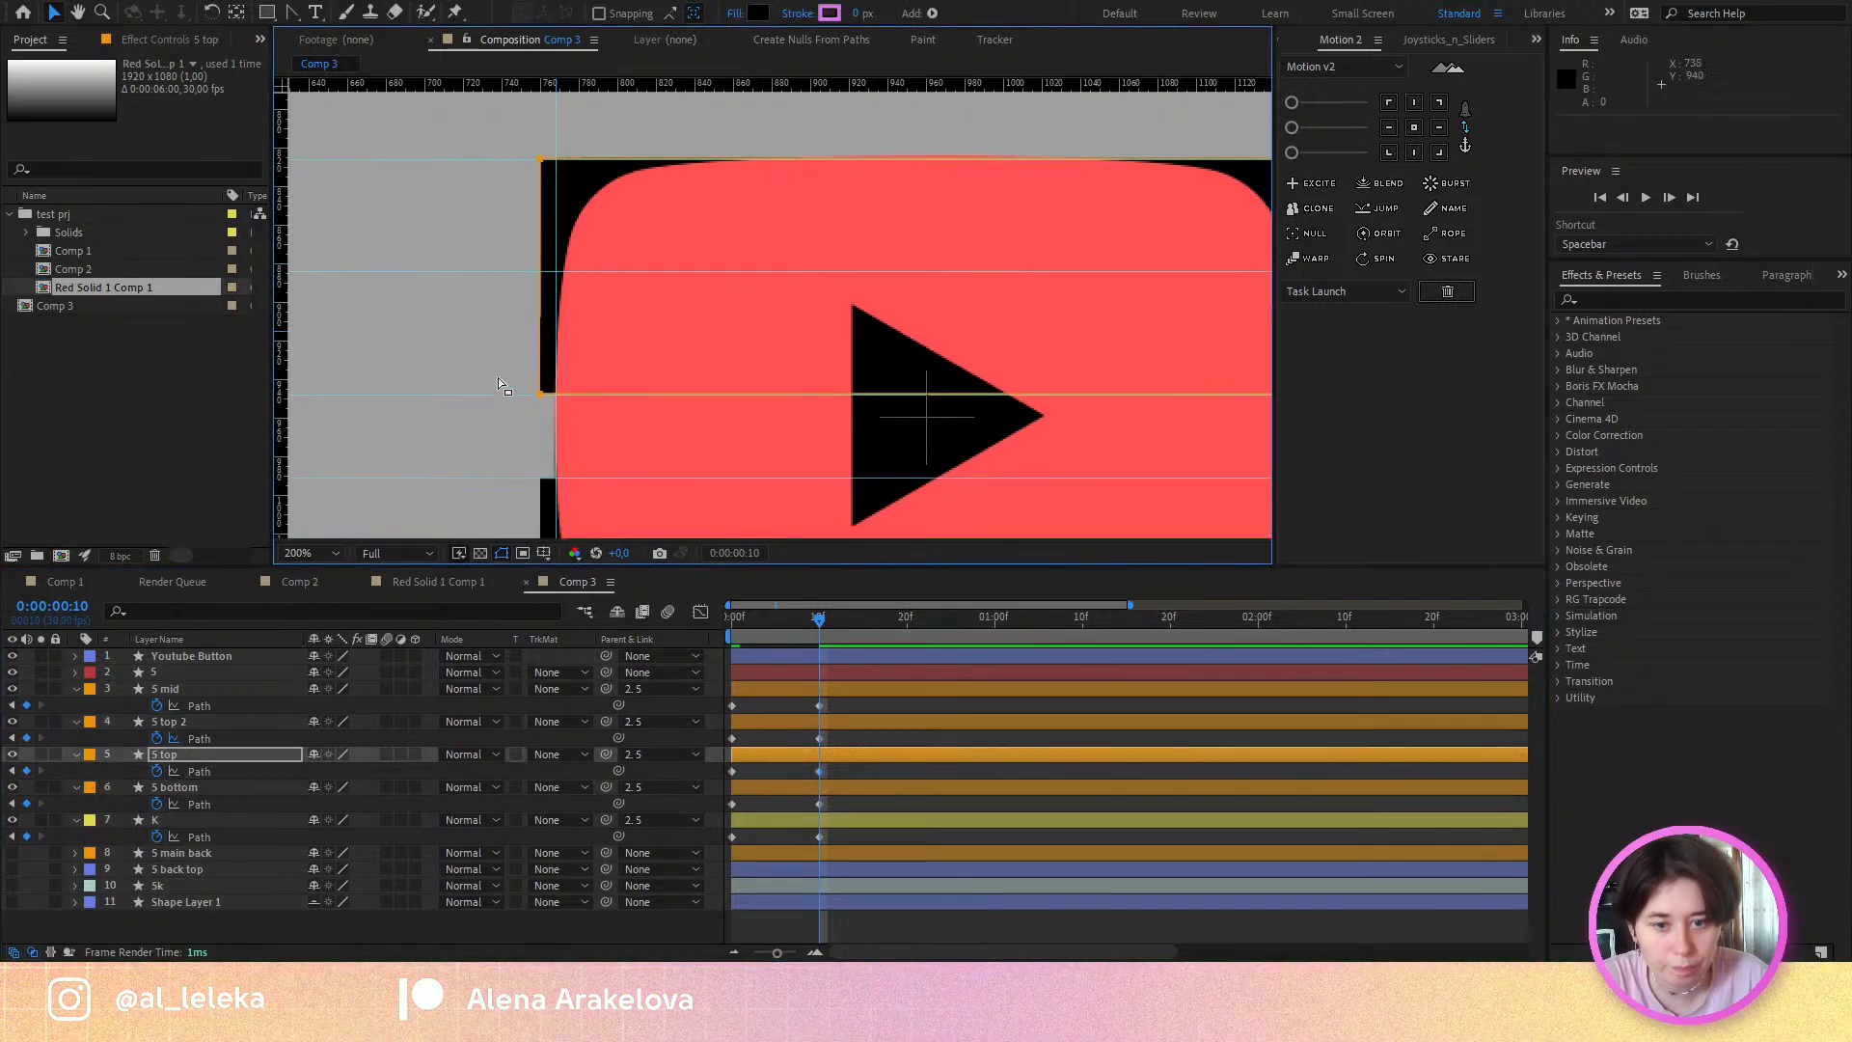
left_click_drag(538, 394, 618, 214)
Step: Align 5 bottom's left vertices at frame 10 with the guide on the button's left edge
left_click(819, 804)
left_click_drag(499, 247, 620, 409)
scroll(564, 494, "down", 4)
scroll(744, 351, "up", 2)
left_click_drag(767, 426, 828, 403)
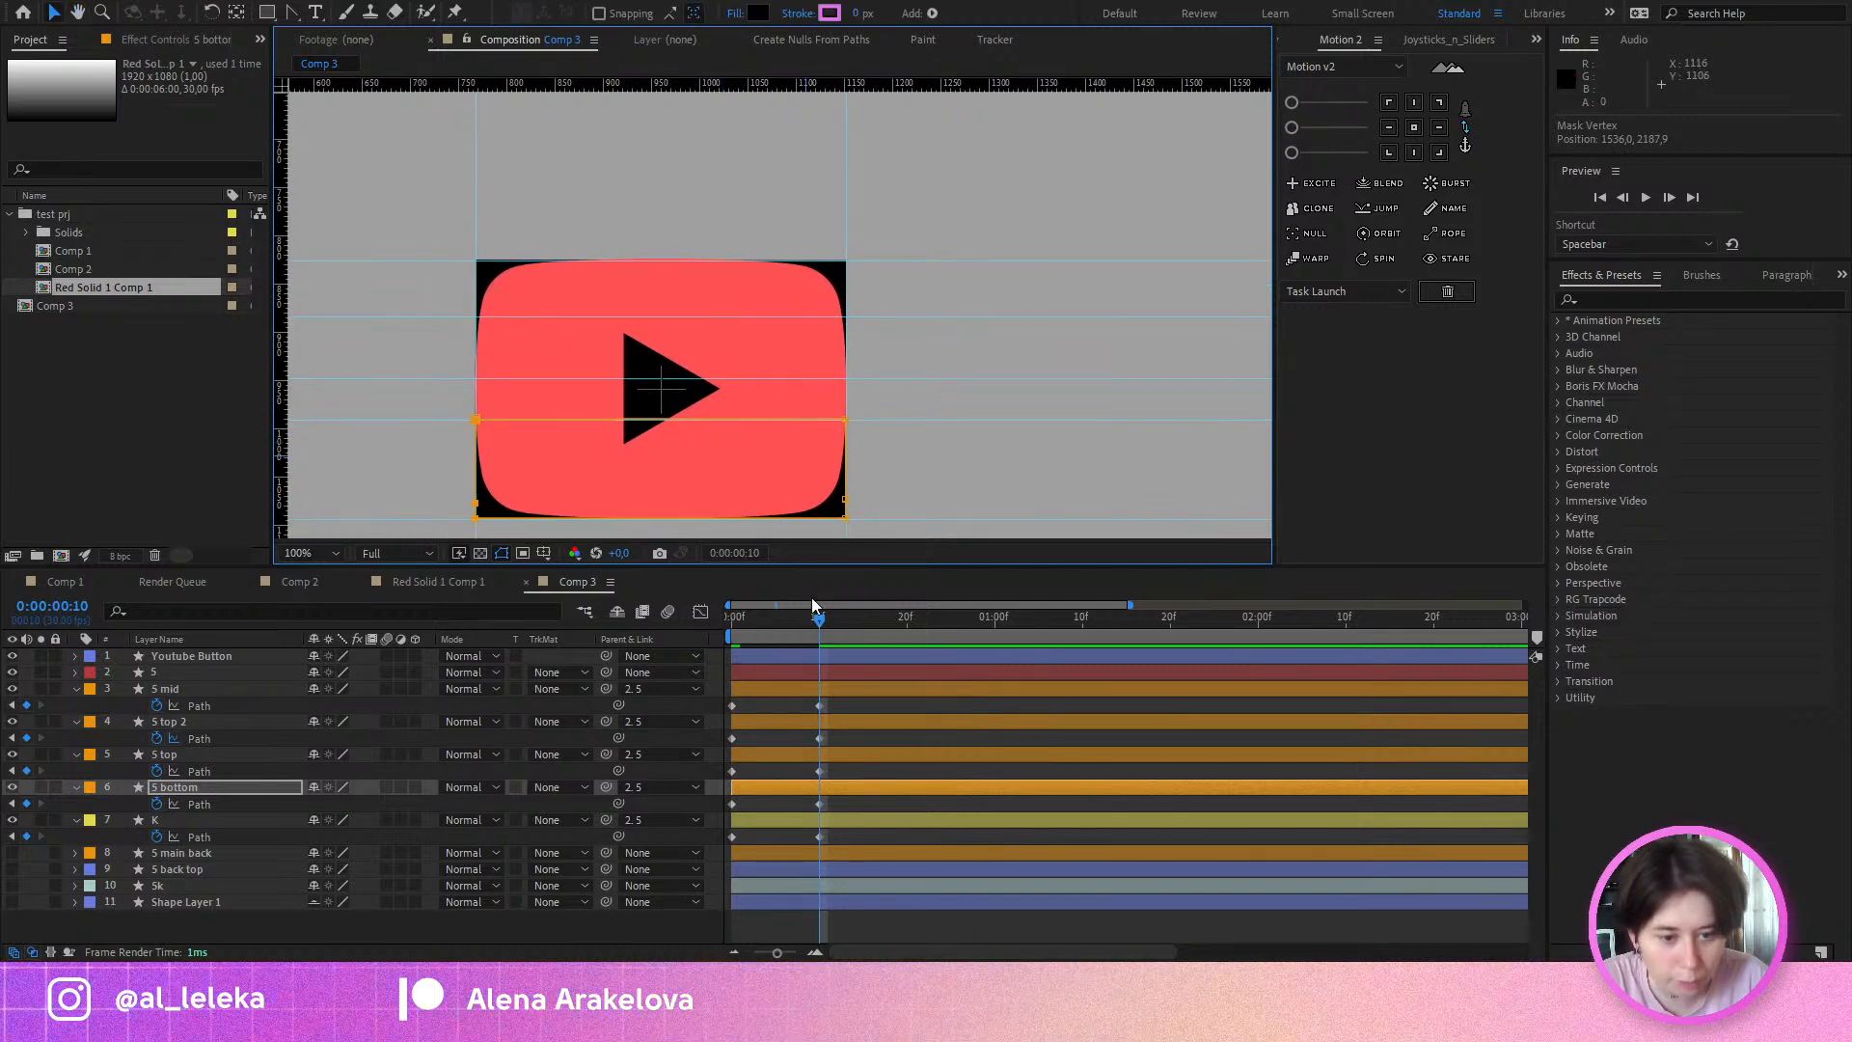
Step: Hide the Youtube Button layer and scrub the first ten frames to check the corrected 5k morph
left_click_drag(802, 628, 646, 655)
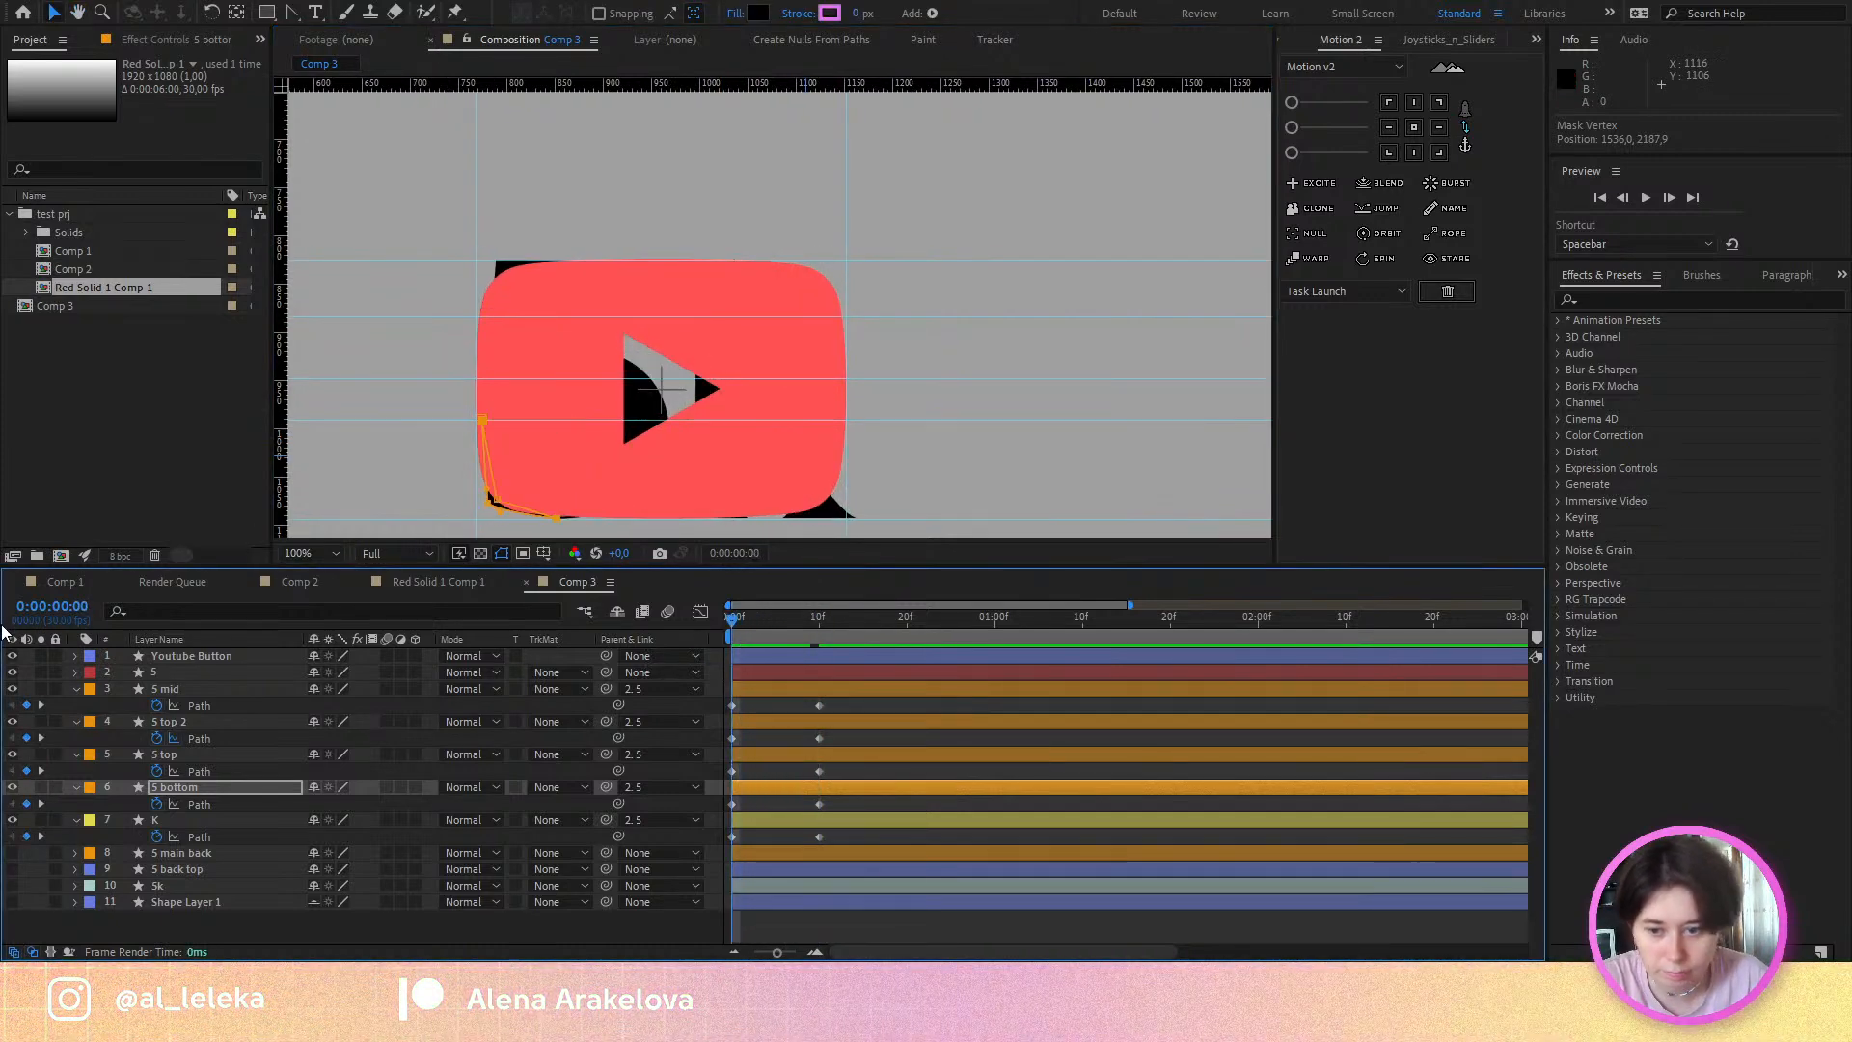
left_click(12, 656)
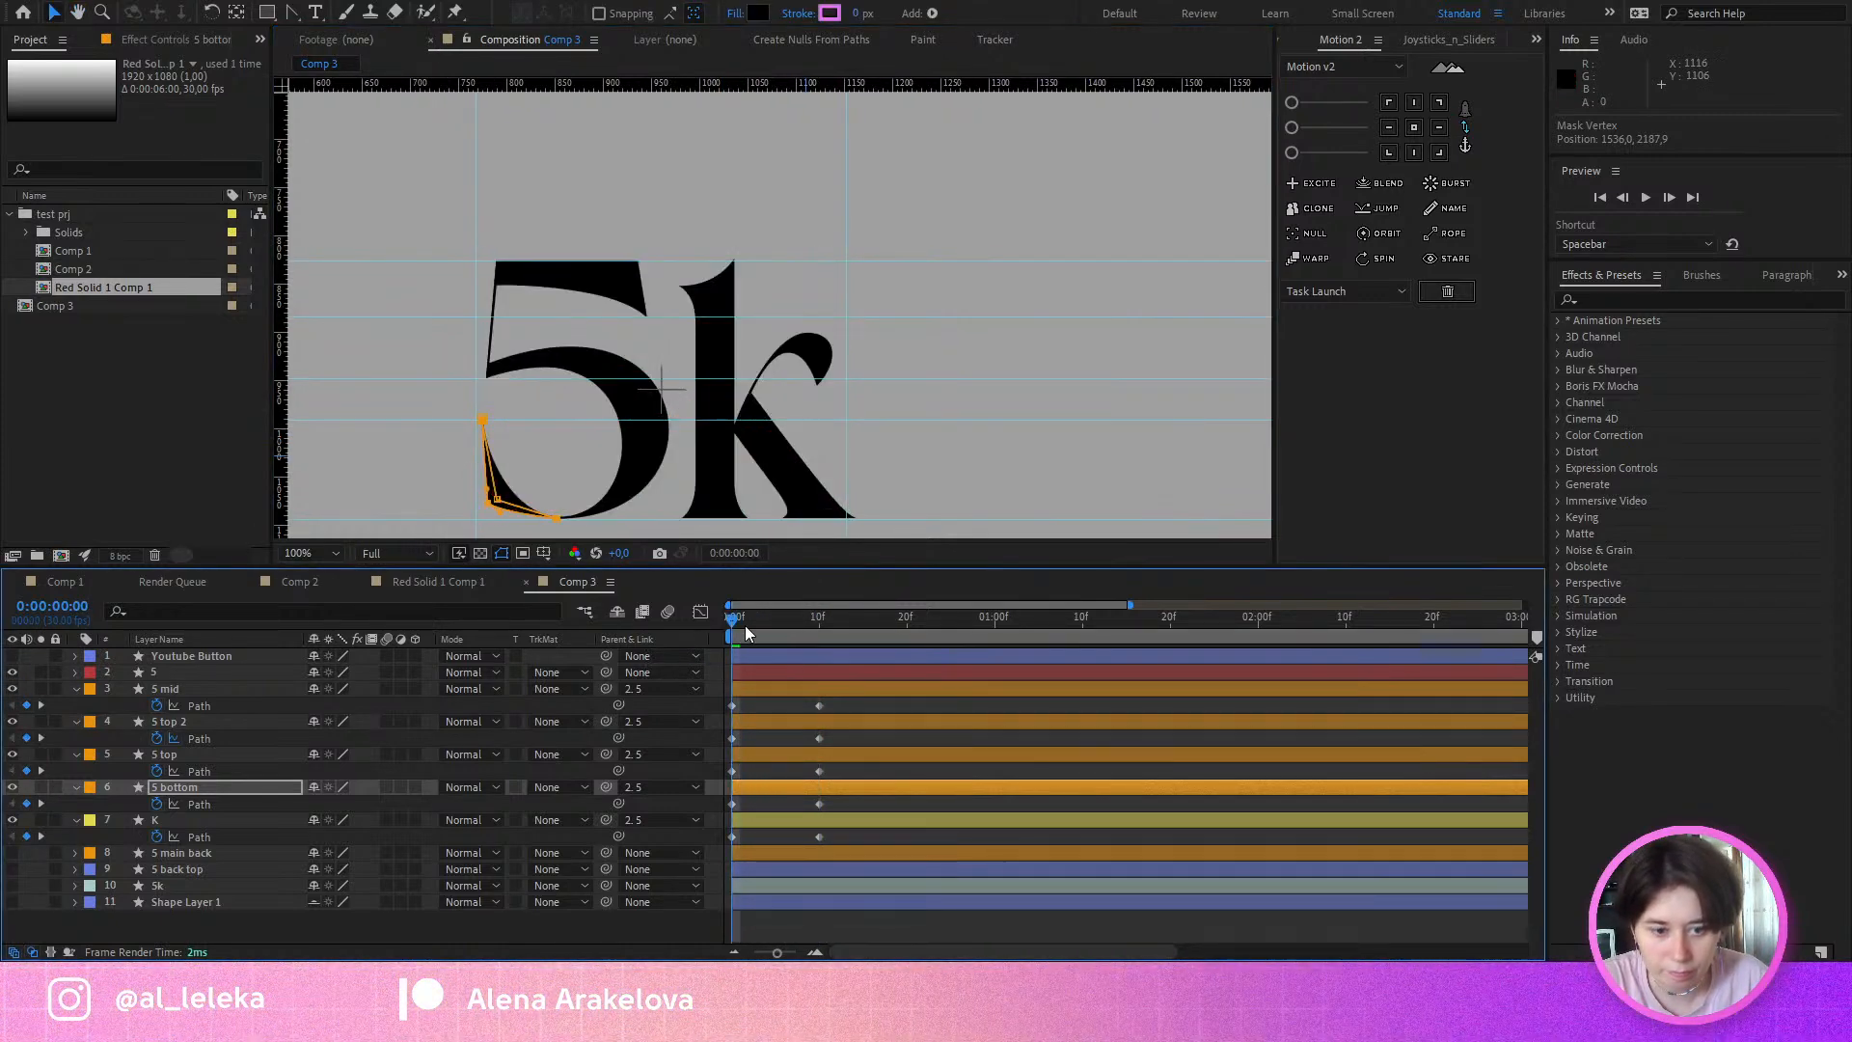
left_click_drag(745, 624, 715, 648)
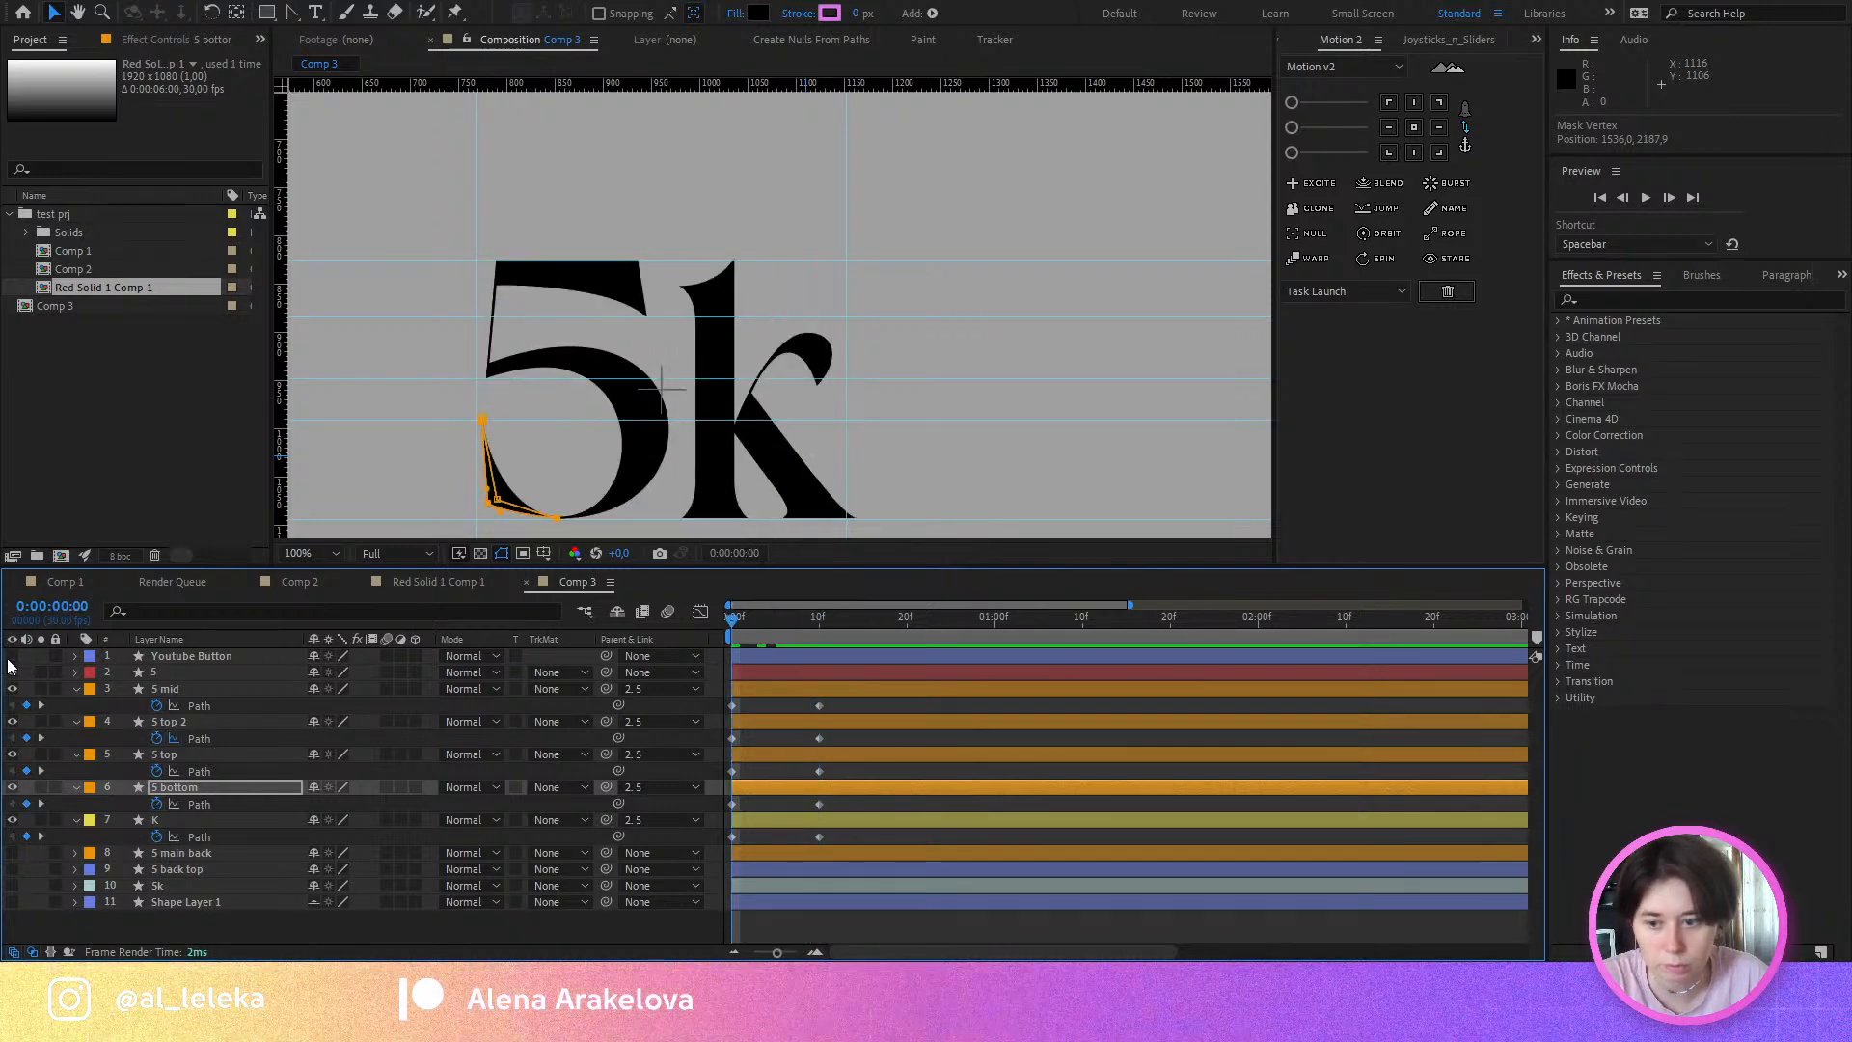
Step: Show the Youtube Button layer again and return to frame 10
left_click(12, 657)
left_click(240, 656)
left_click(784, 618)
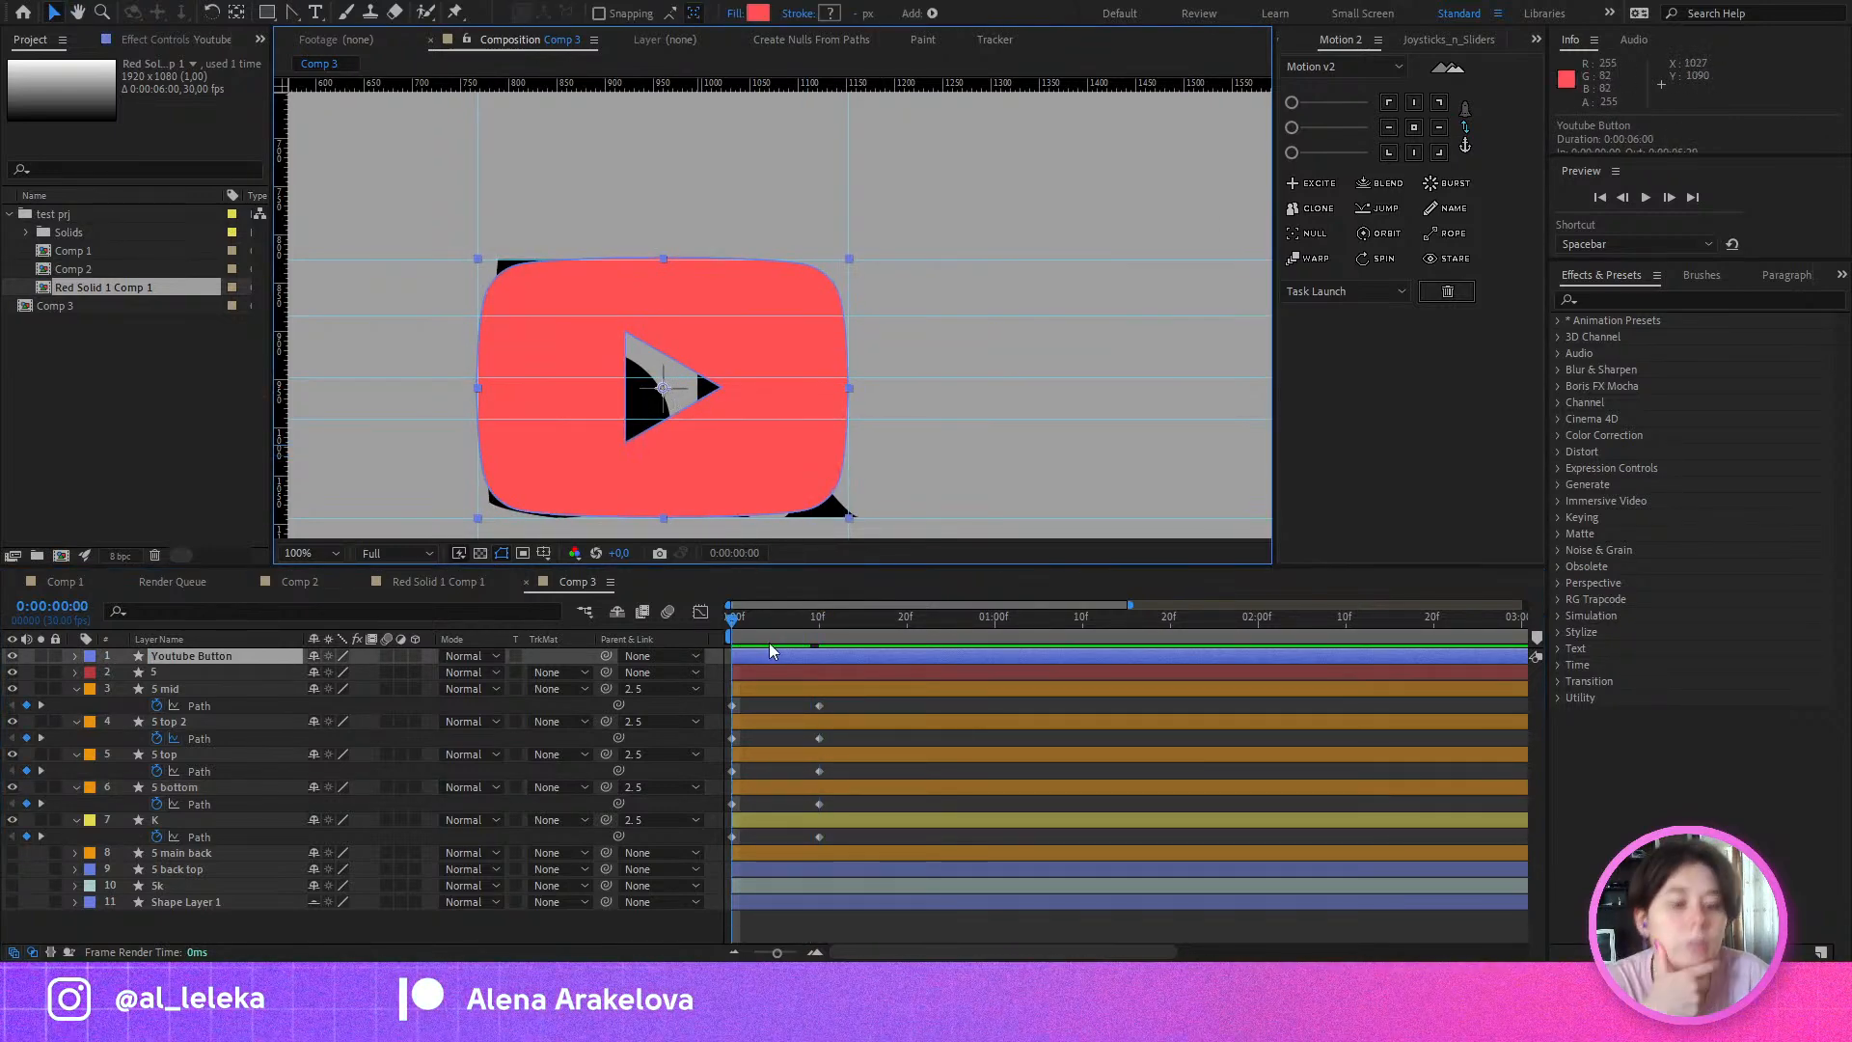
left_click_drag(796, 623, 823, 635)
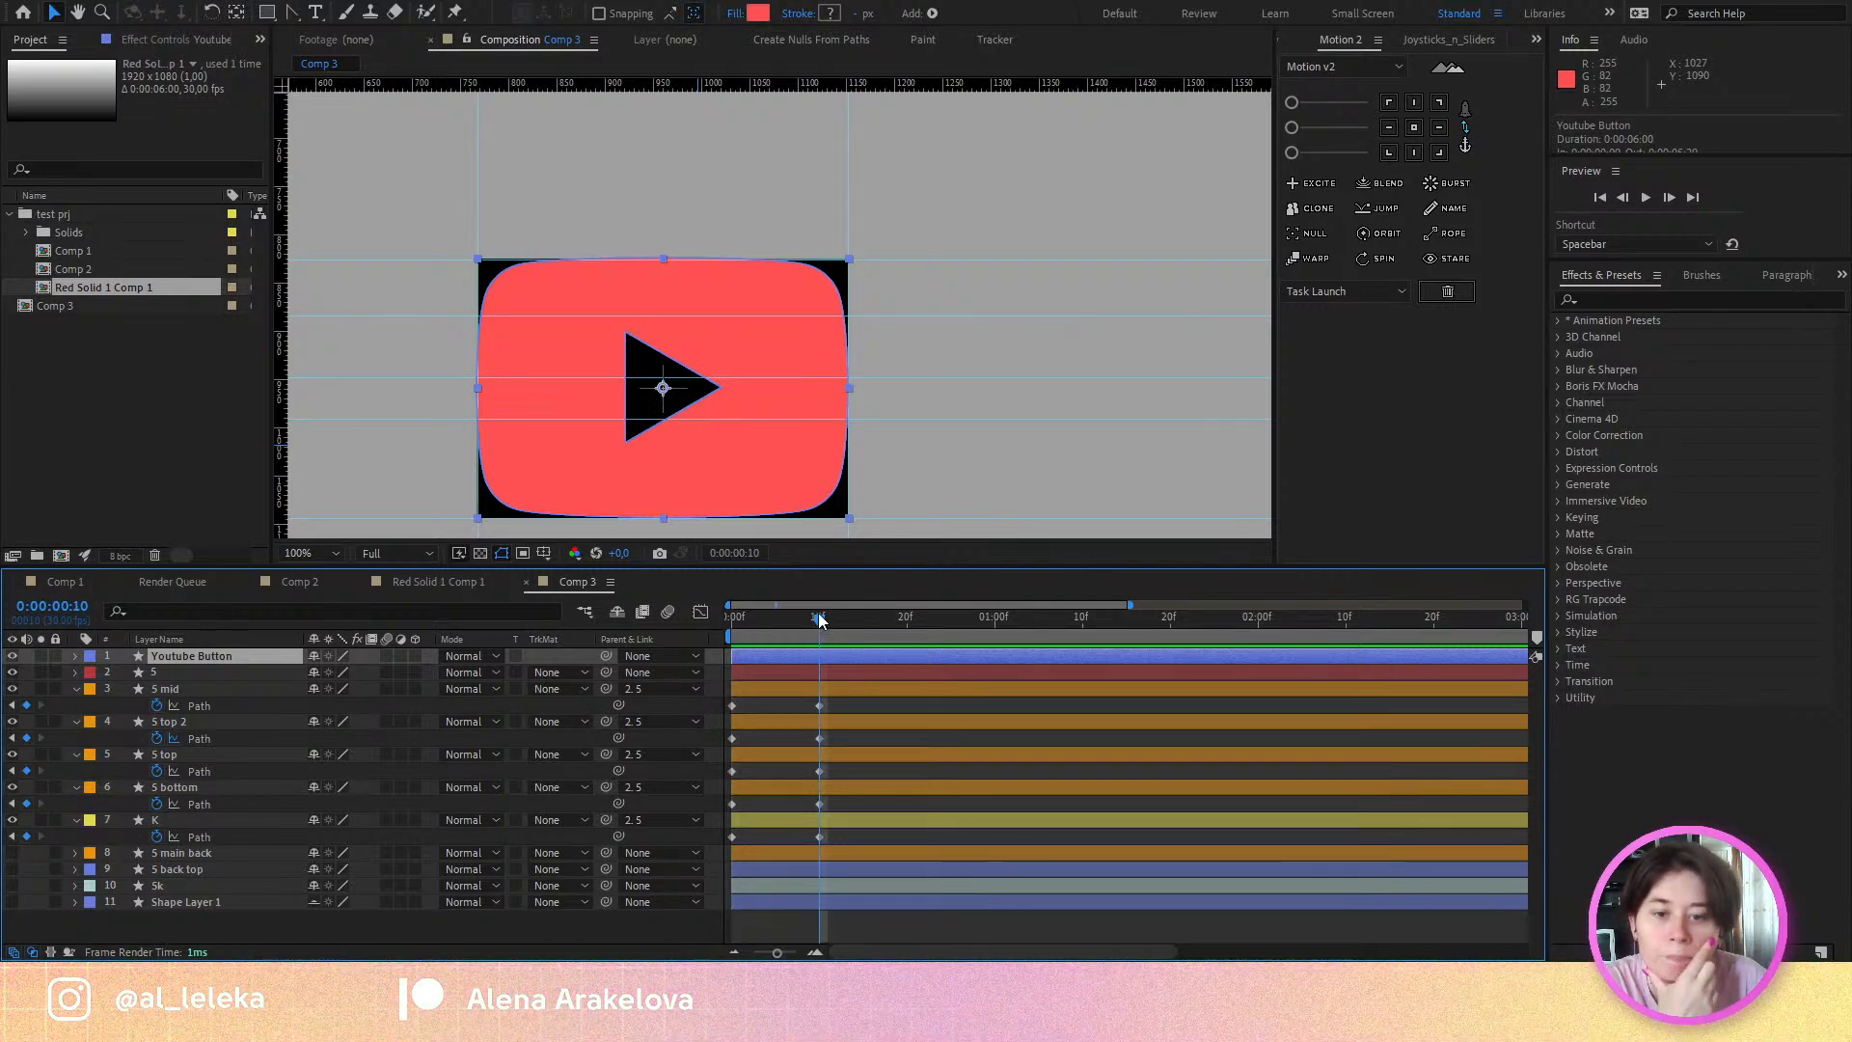
Step: Filter the timeline by "path" and keyframe both paths of the Youtube Button layer at frame 10
left_click(168, 693)
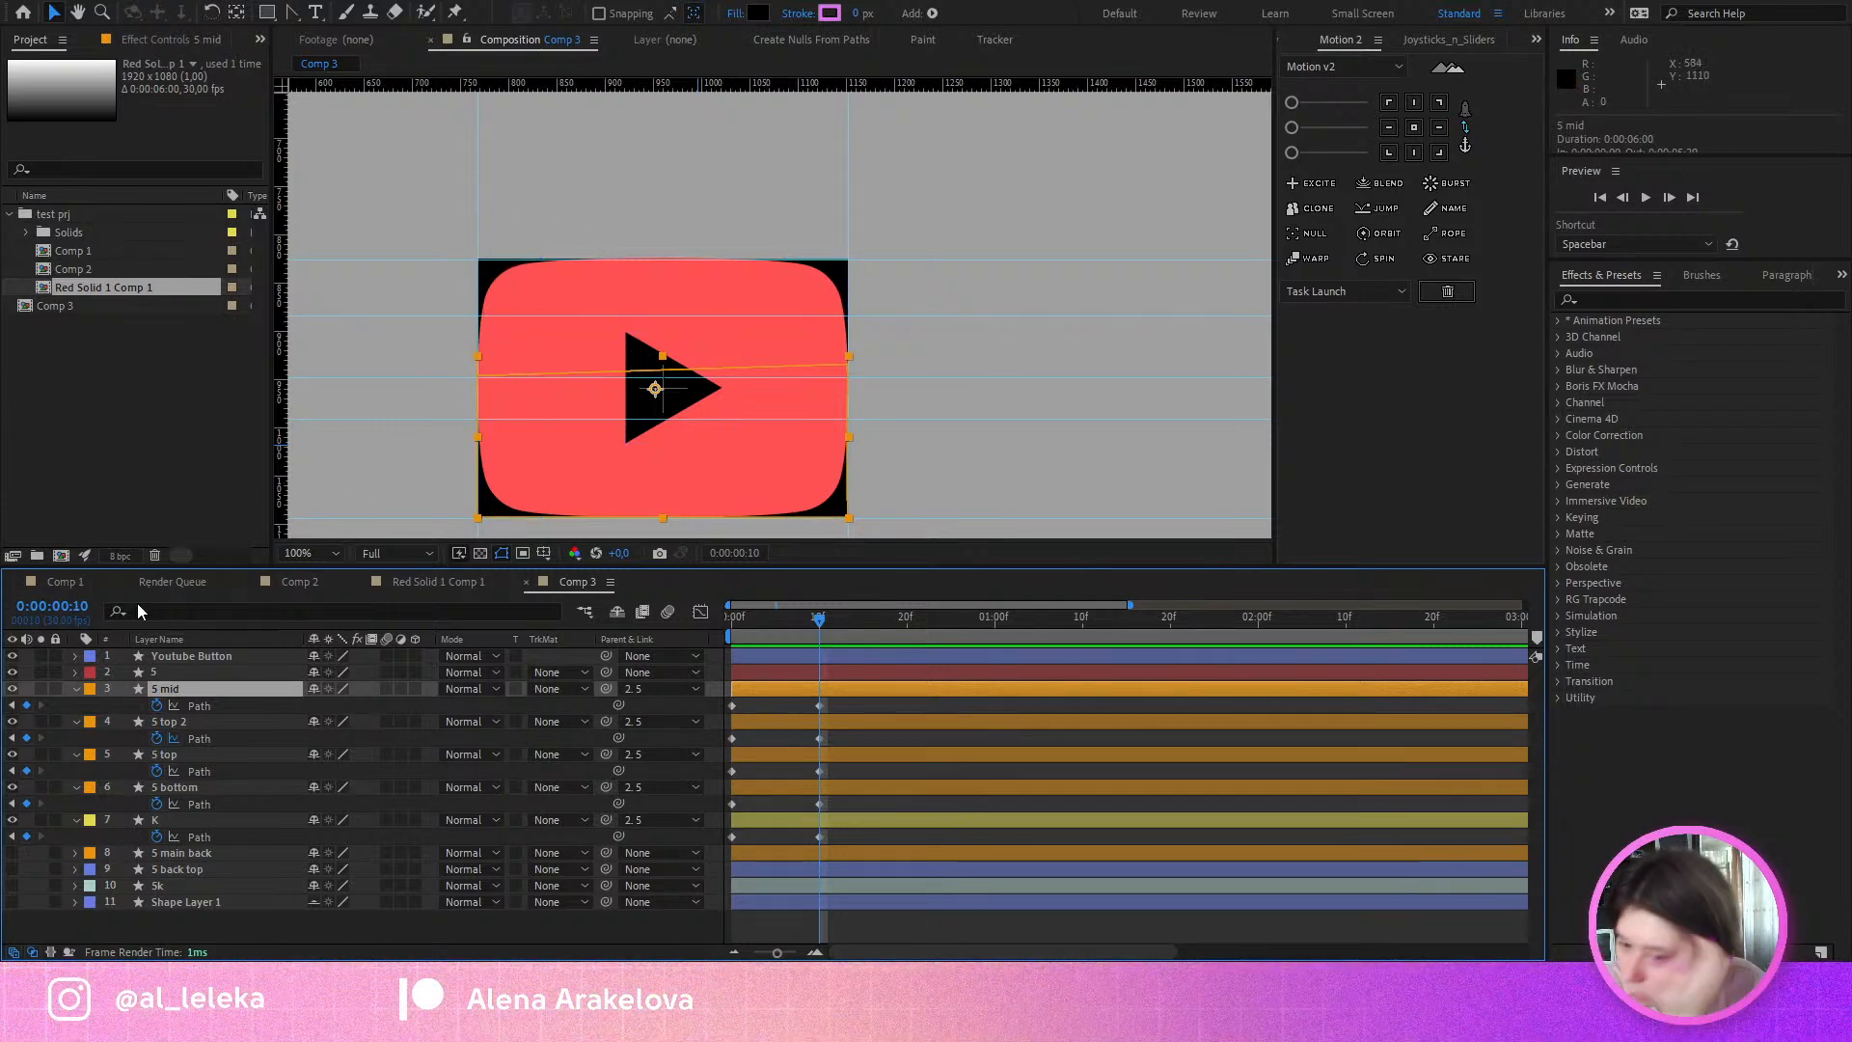
left_click(197, 655)
left_click(76, 657)
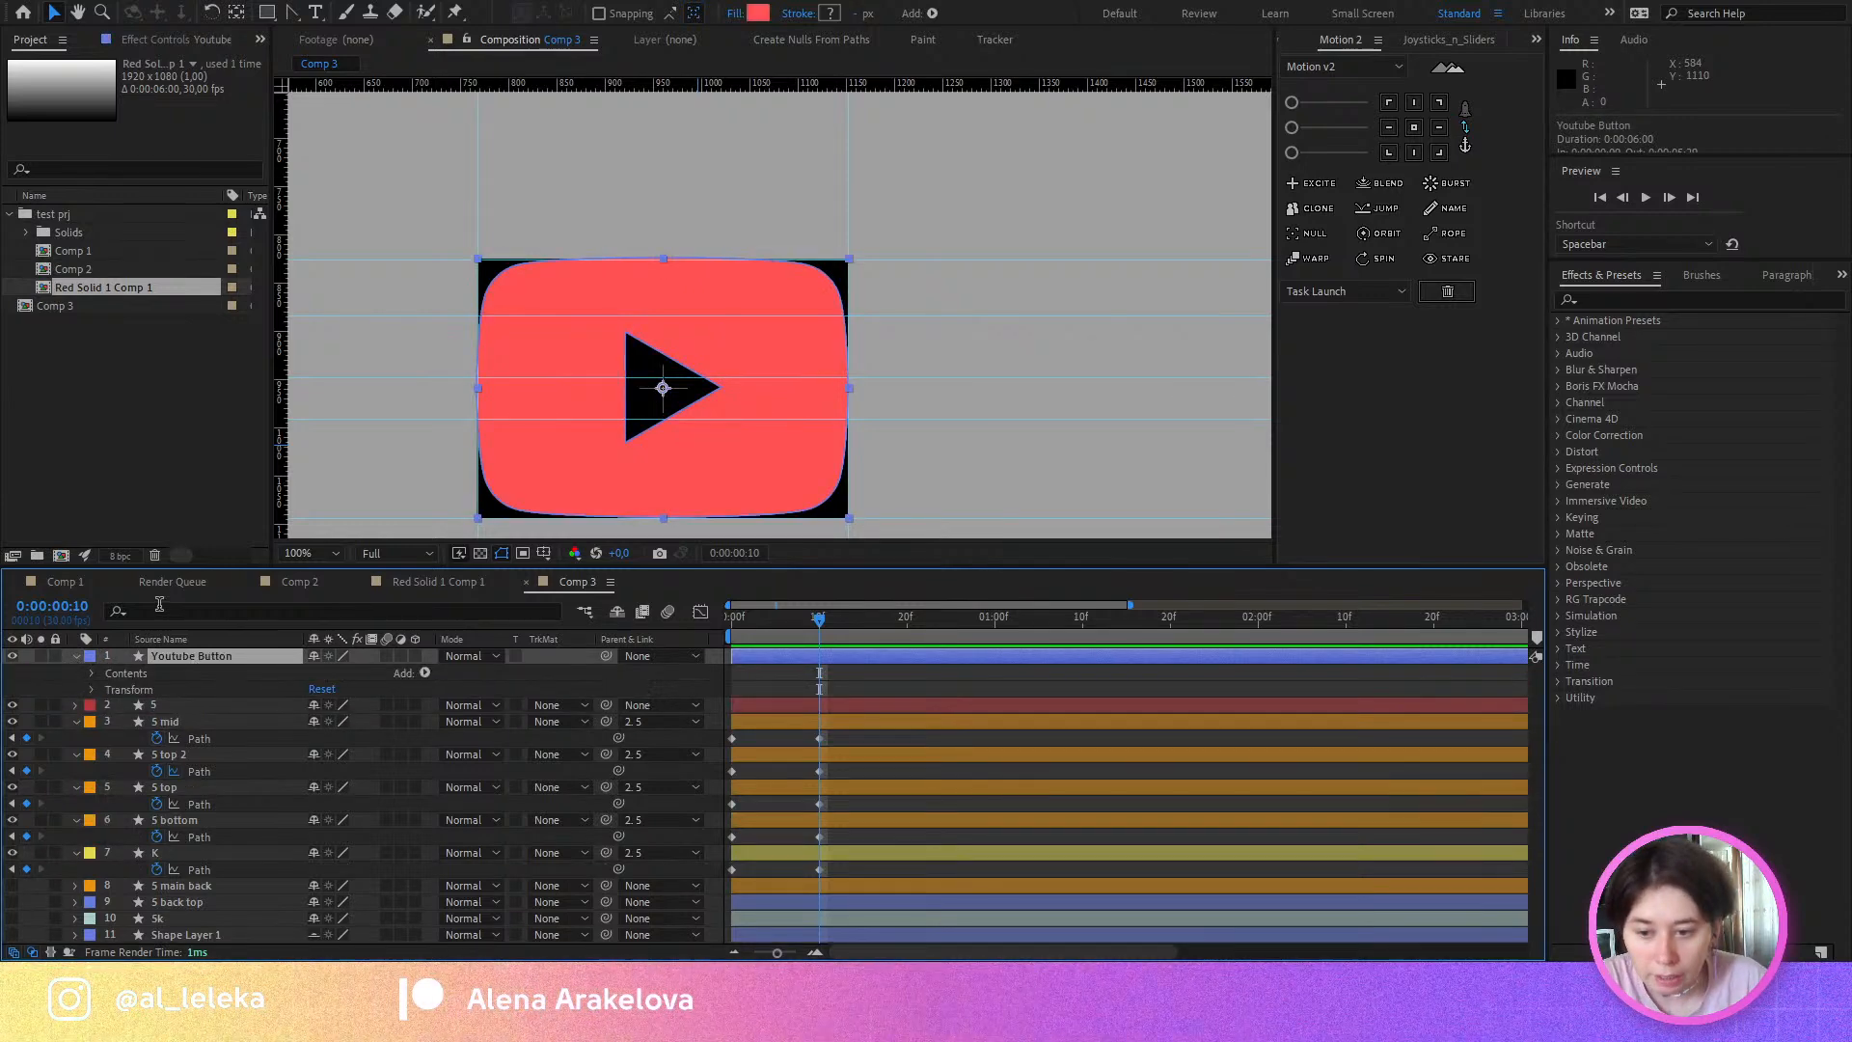
left_click(143, 610)
type("path")
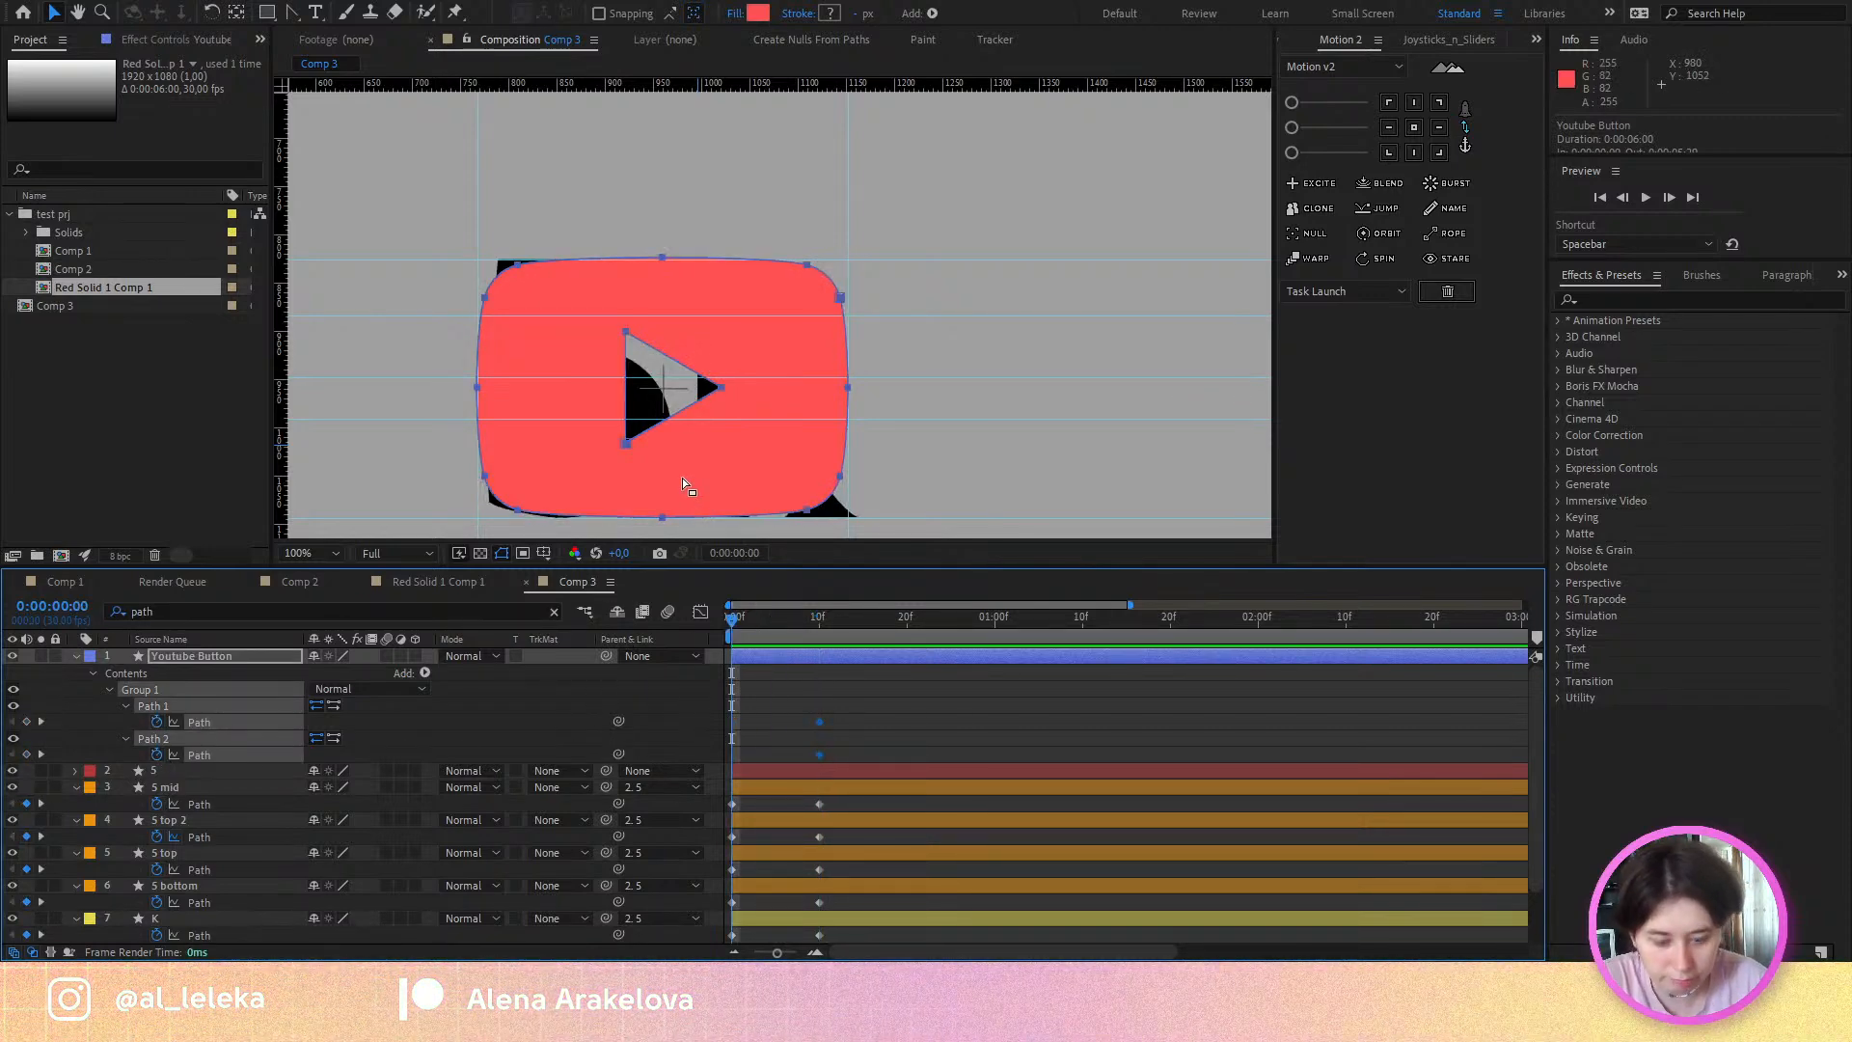
Step: Squeeze all the button's path vertices at frame 0 into a vertical line on its left edge and preview the transition
key("Home")
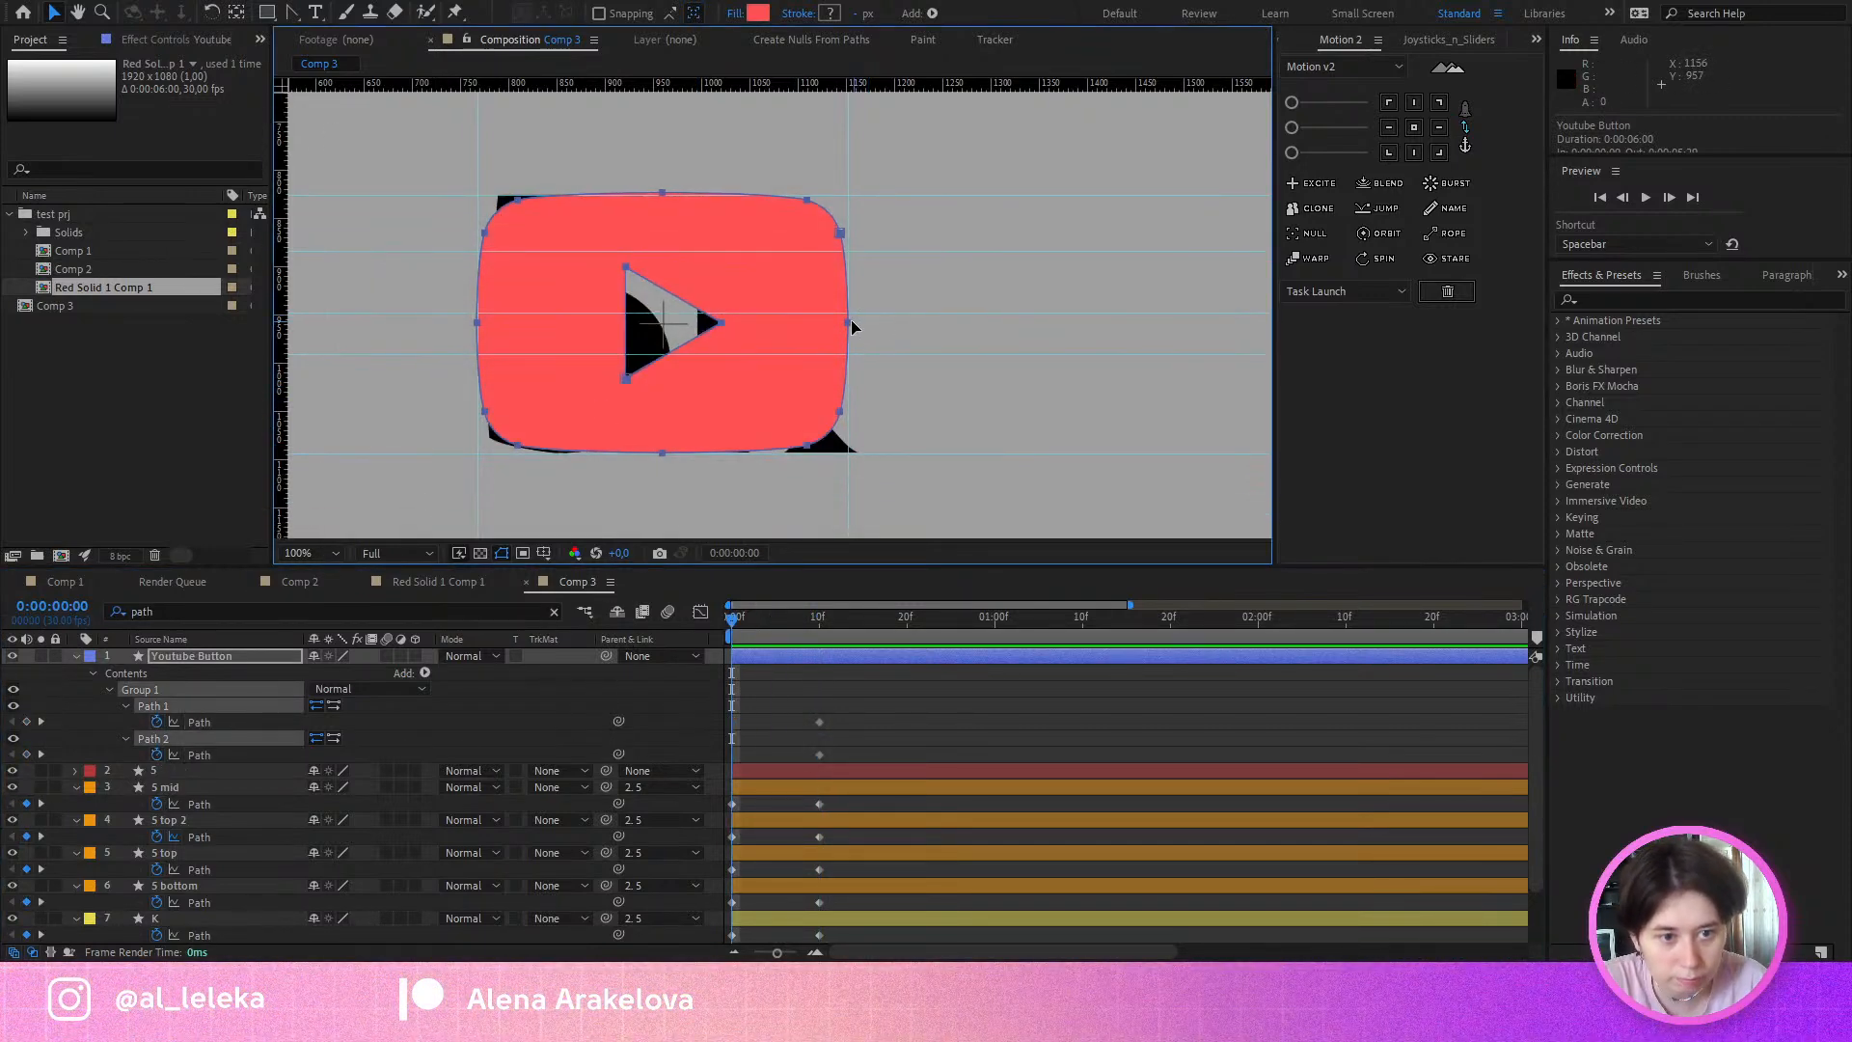
left_click_drag(850, 324, 478, 324)
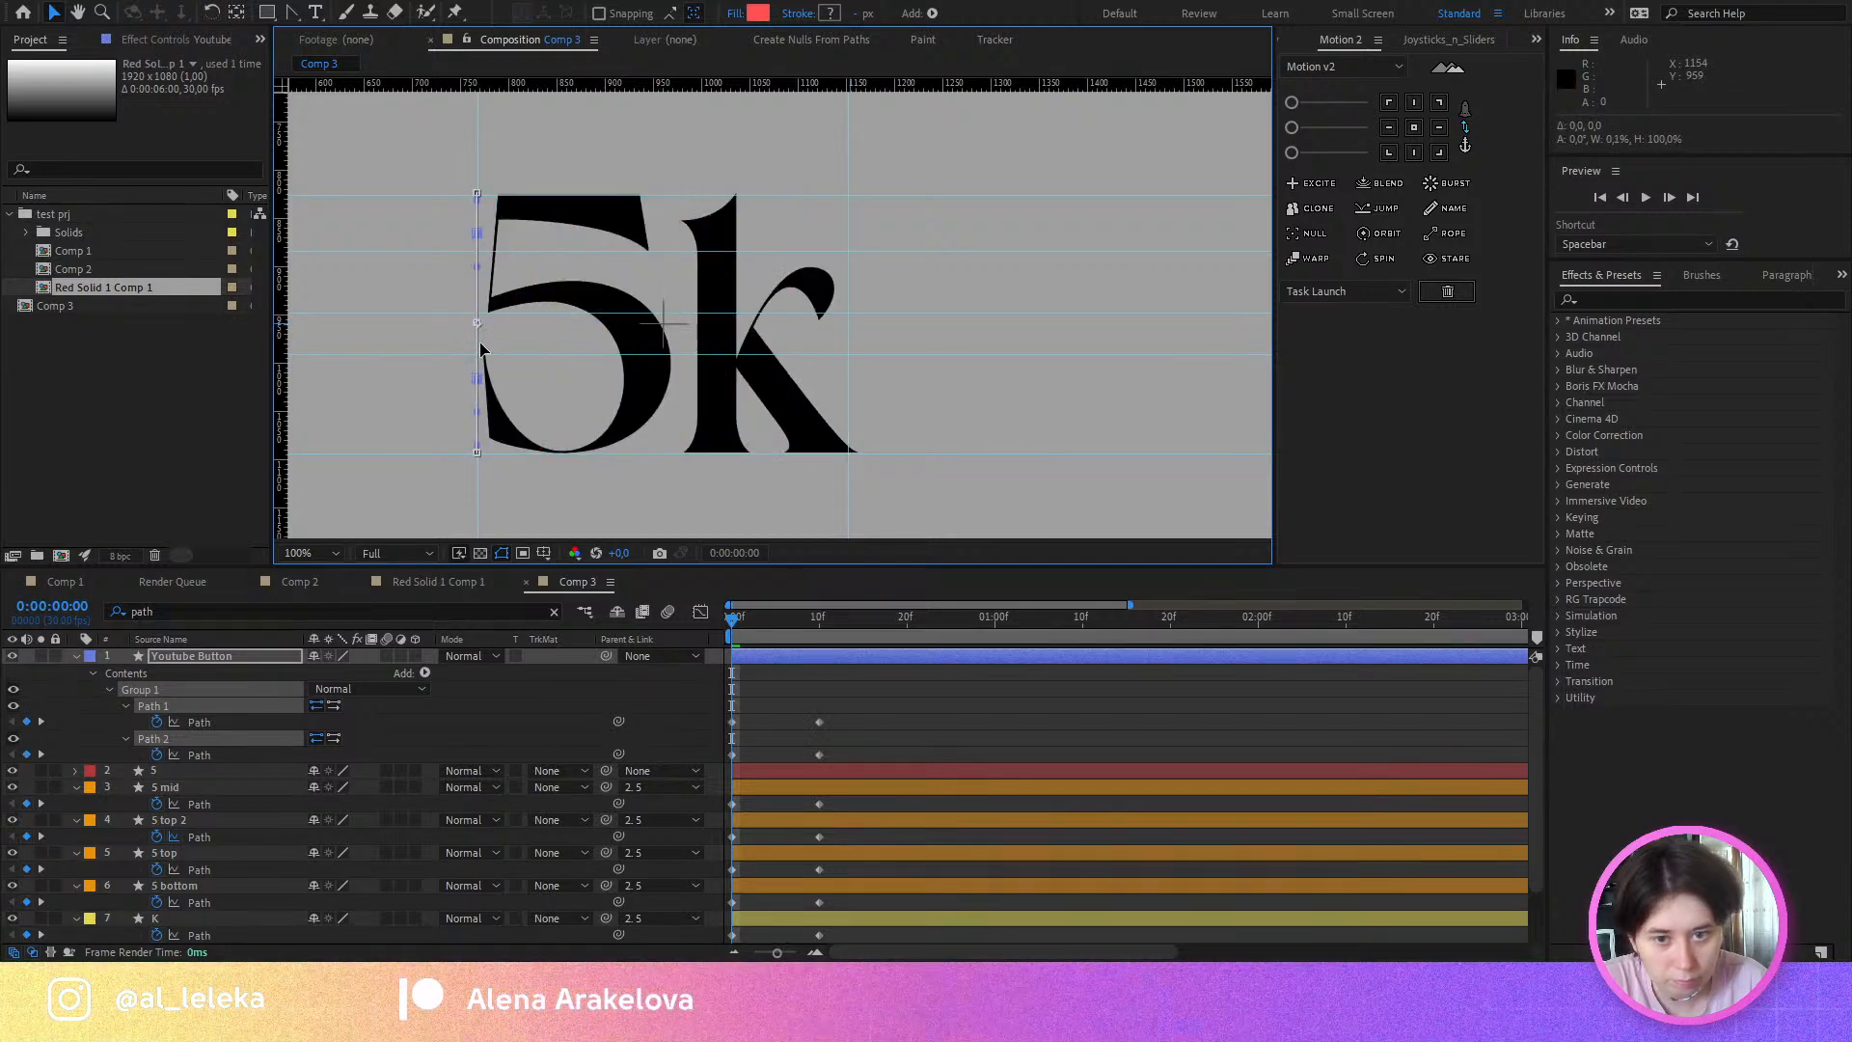
left_click_drag(743, 622, 836, 661)
key("Home")
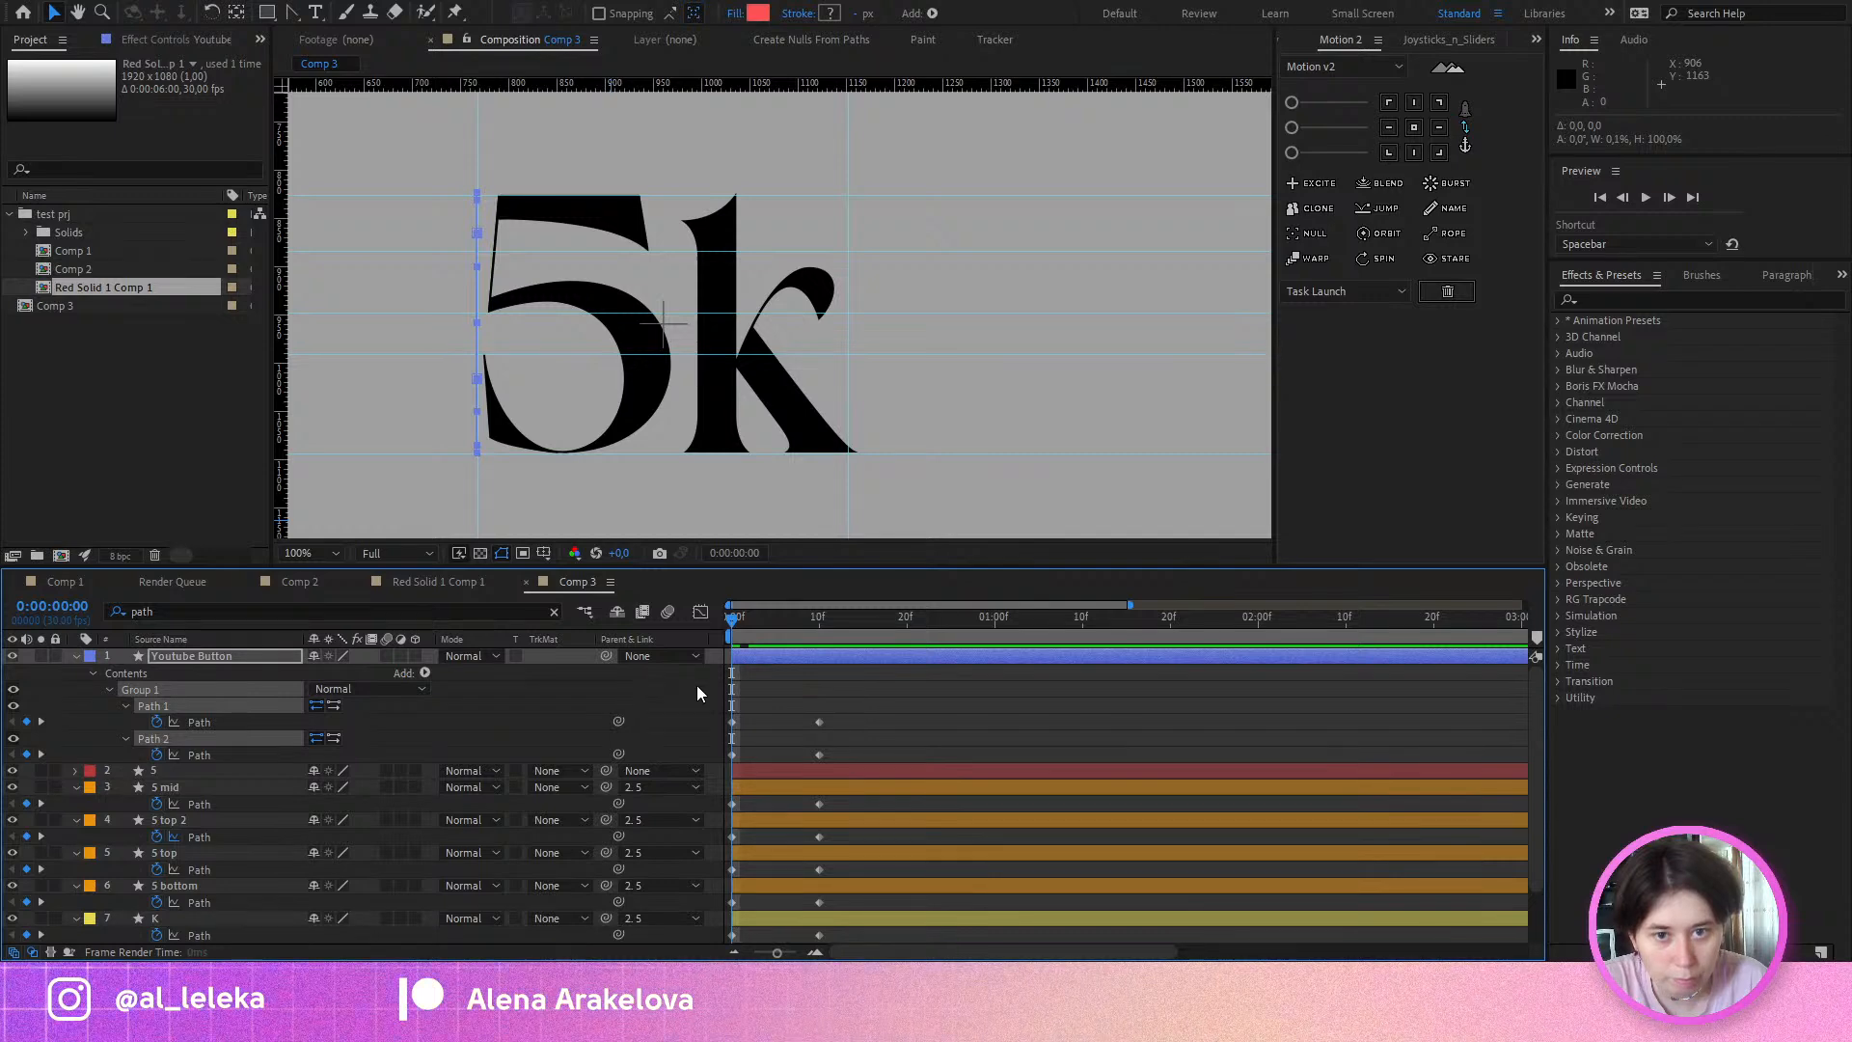
key("space")
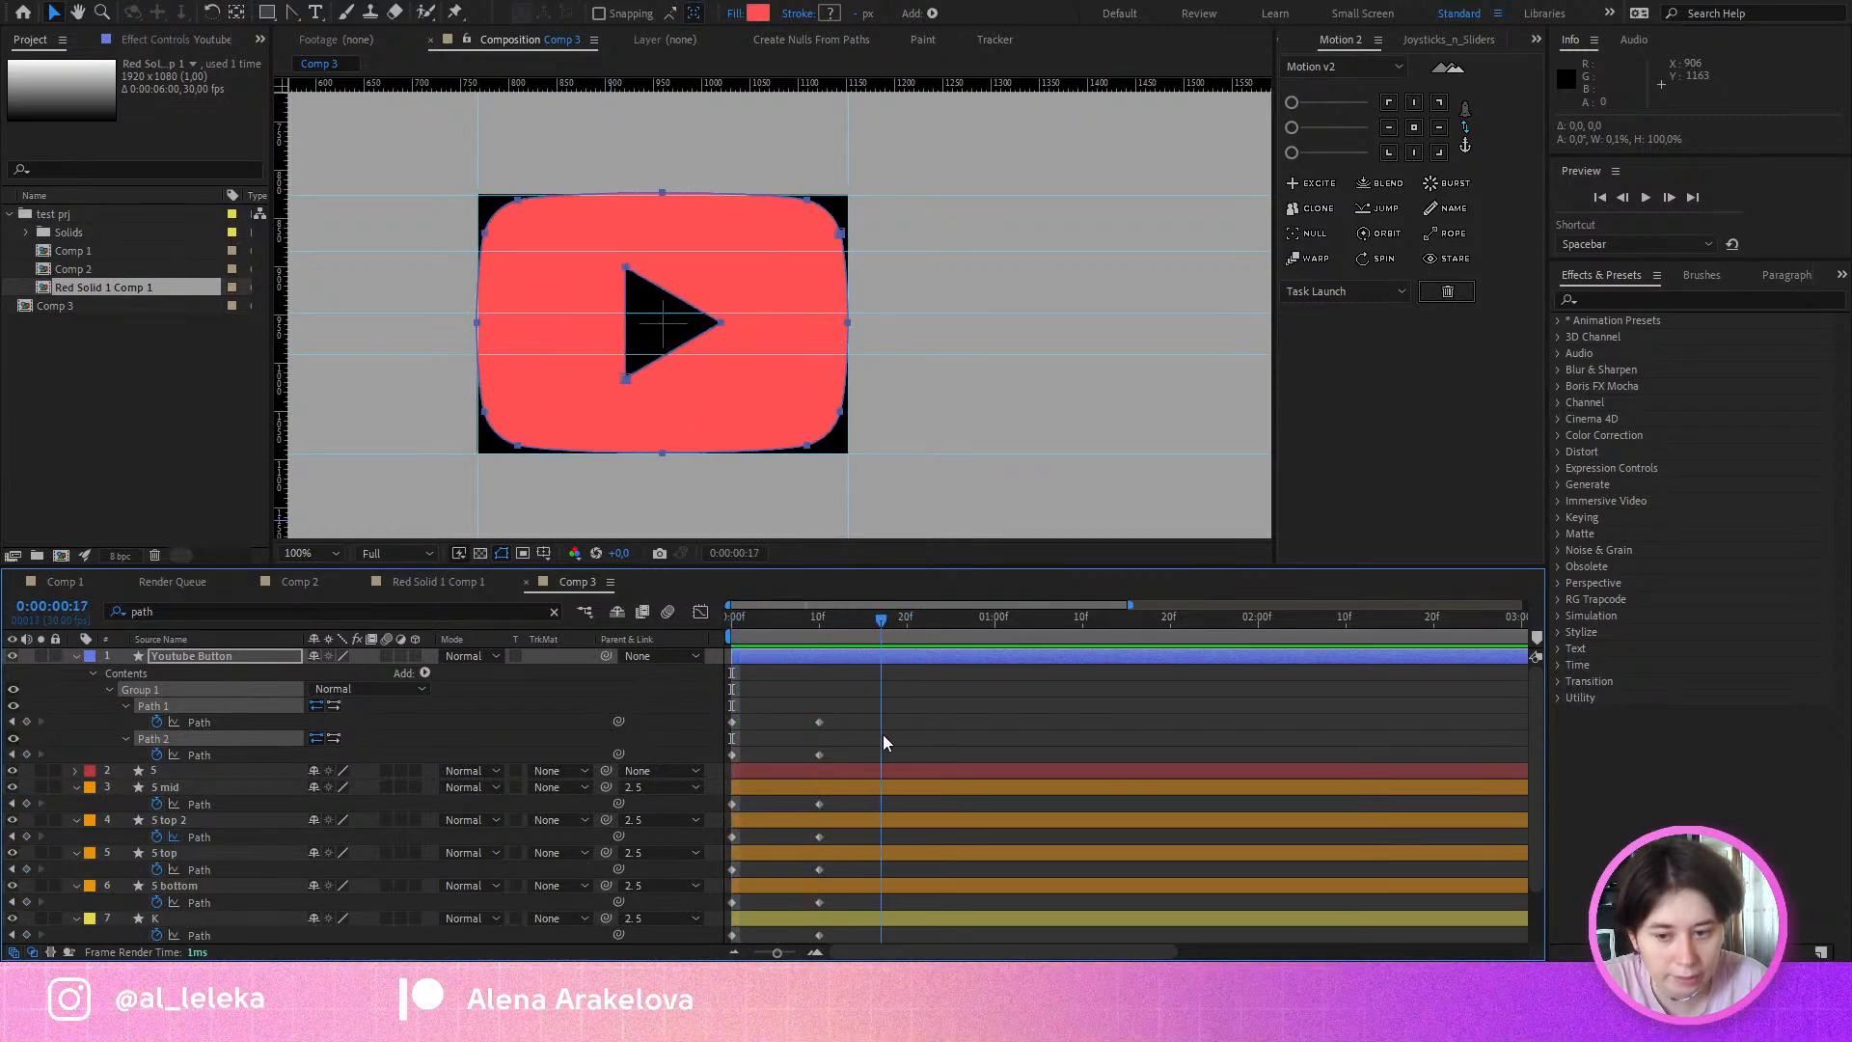
Step: Try the Stencil Alpha mode on the Youtube Button layer, then undo the blending mode change
left_click_drag(883, 733, 819, 762)
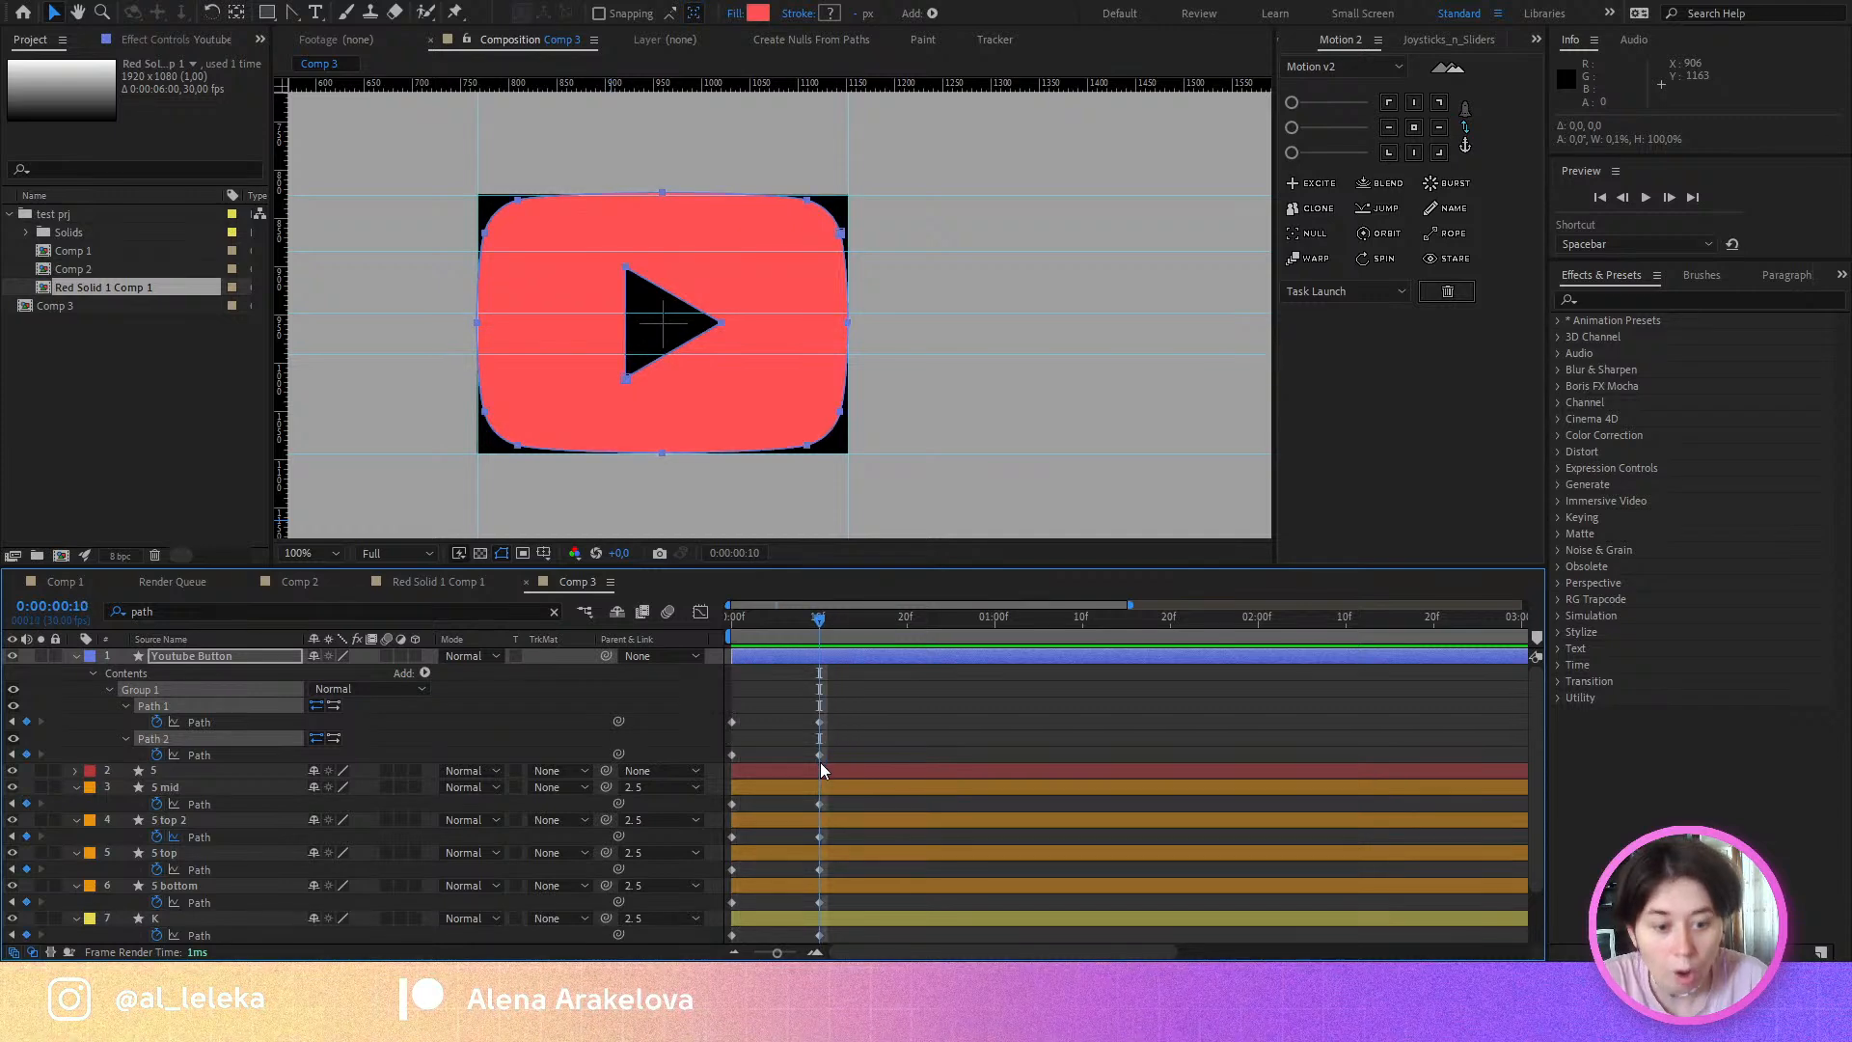
left_click(218, 658)
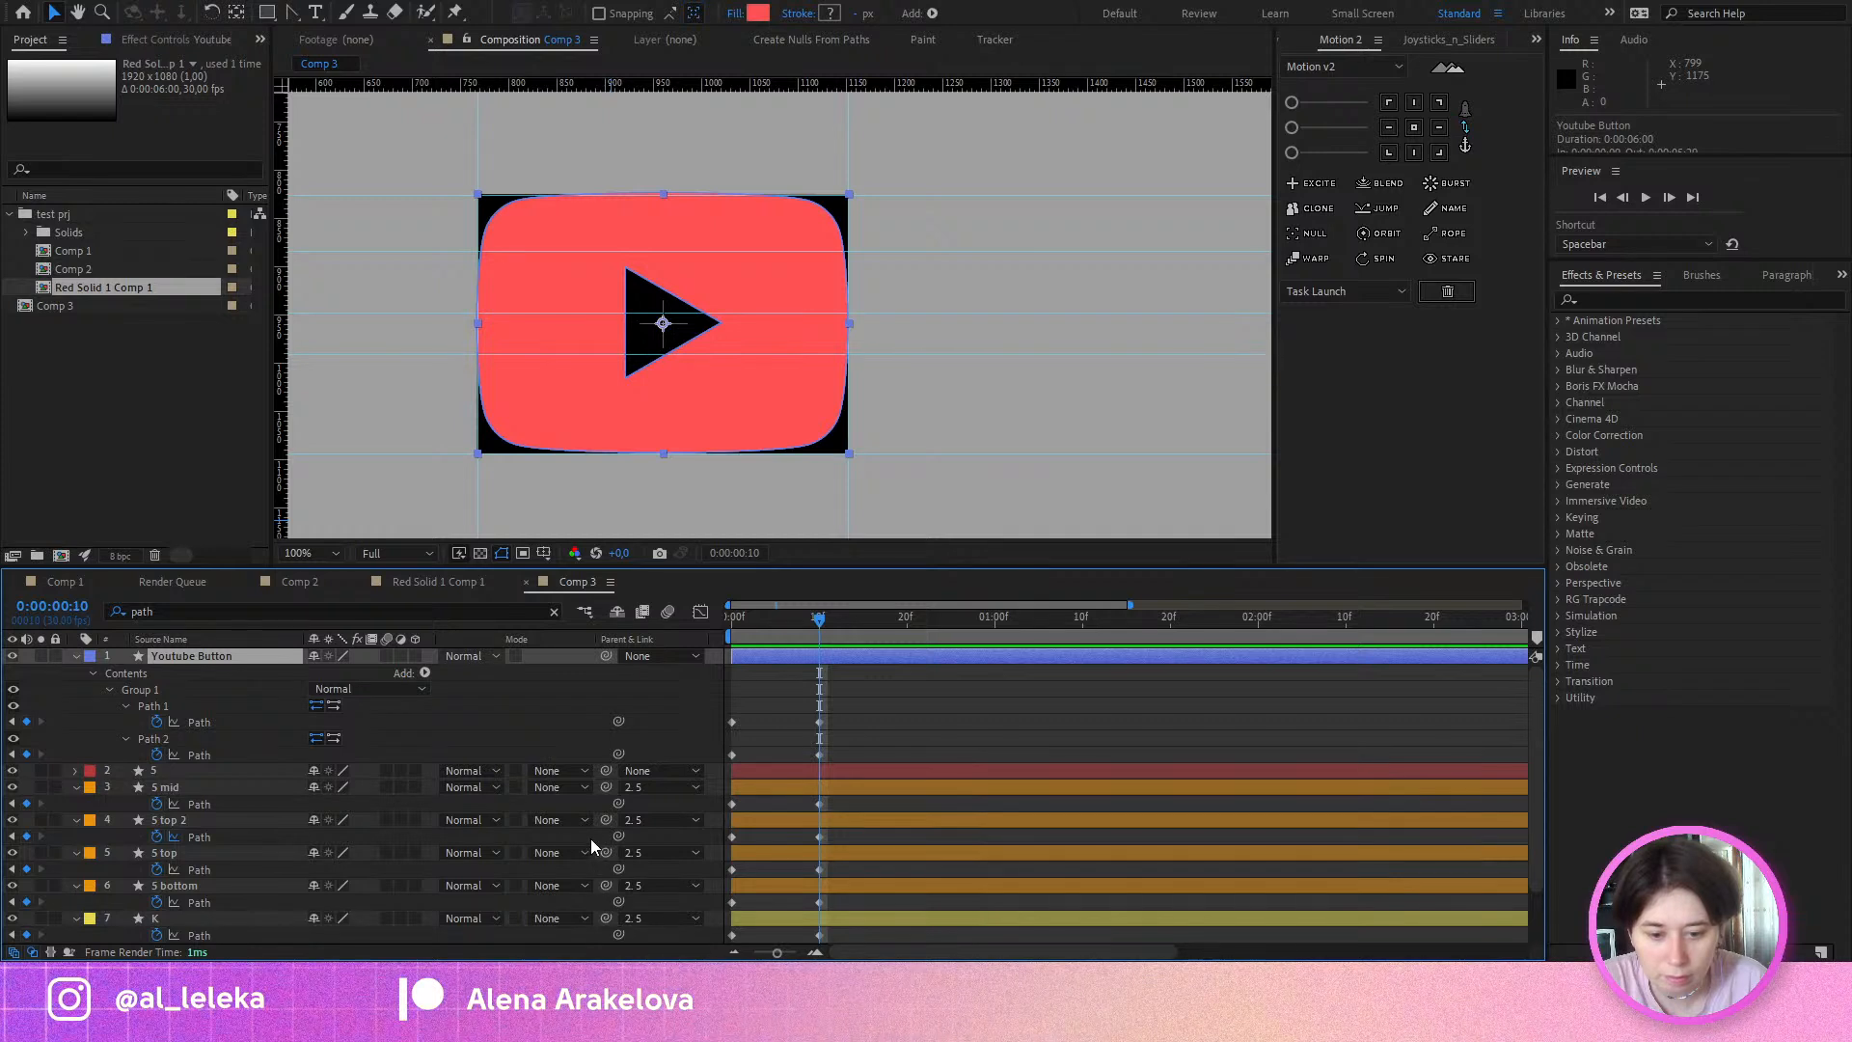
left_click(735, 631)
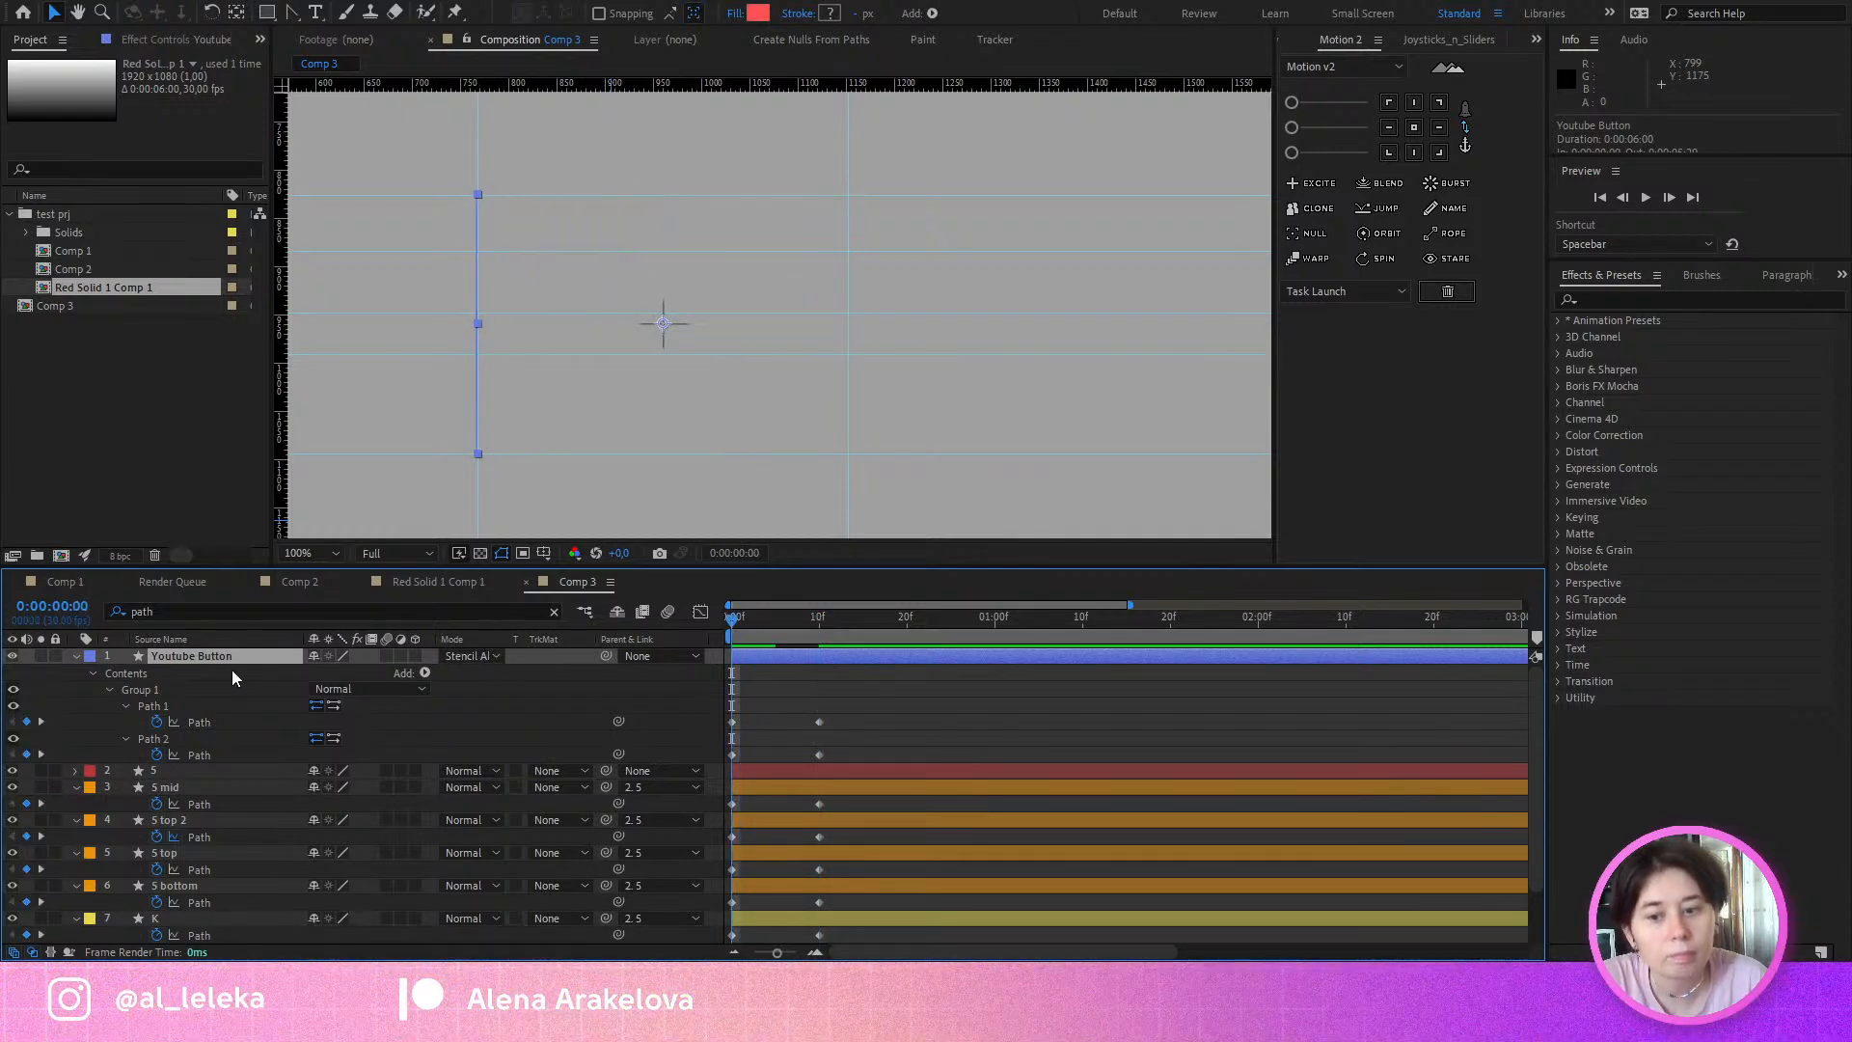
key("ctrl+z")
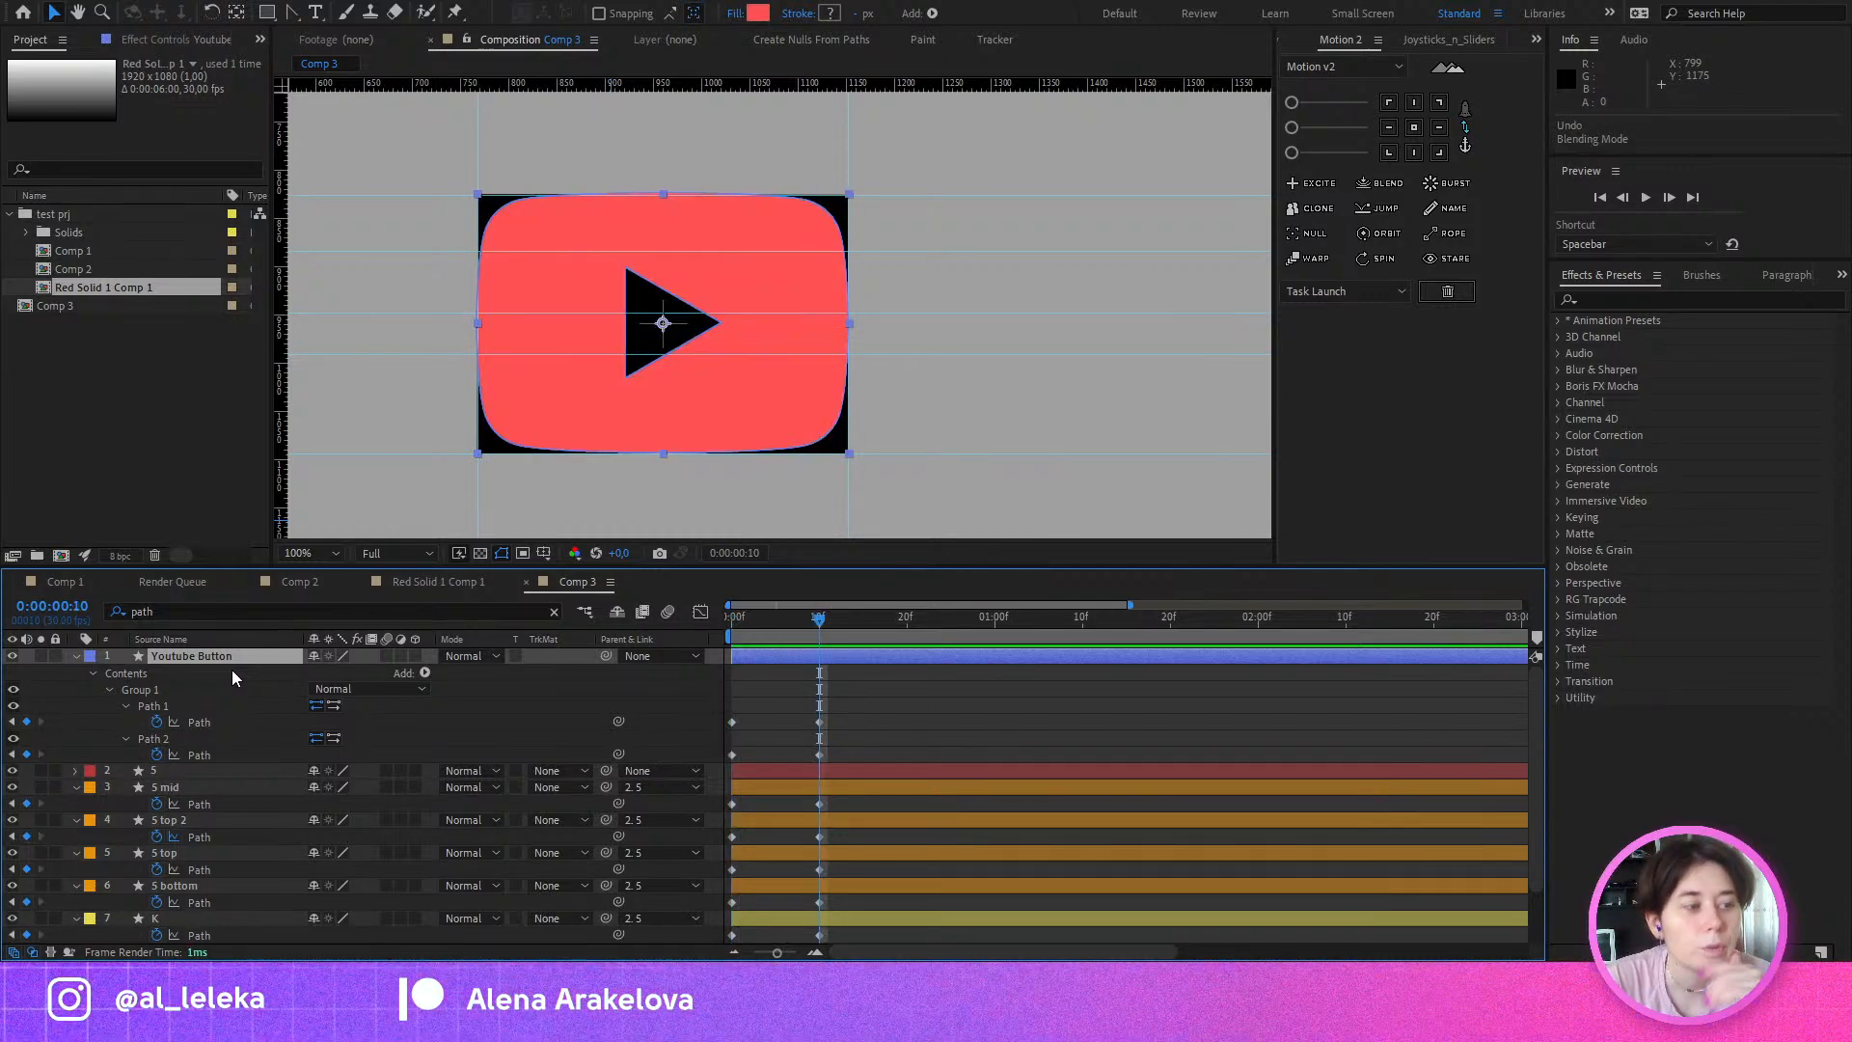
Step: Precompose the layers from 5 through K as "5k precomp" and collapse the Youtube Button layer's properties
left_click(201, 770)
scroll(203, 773, "down", 2)
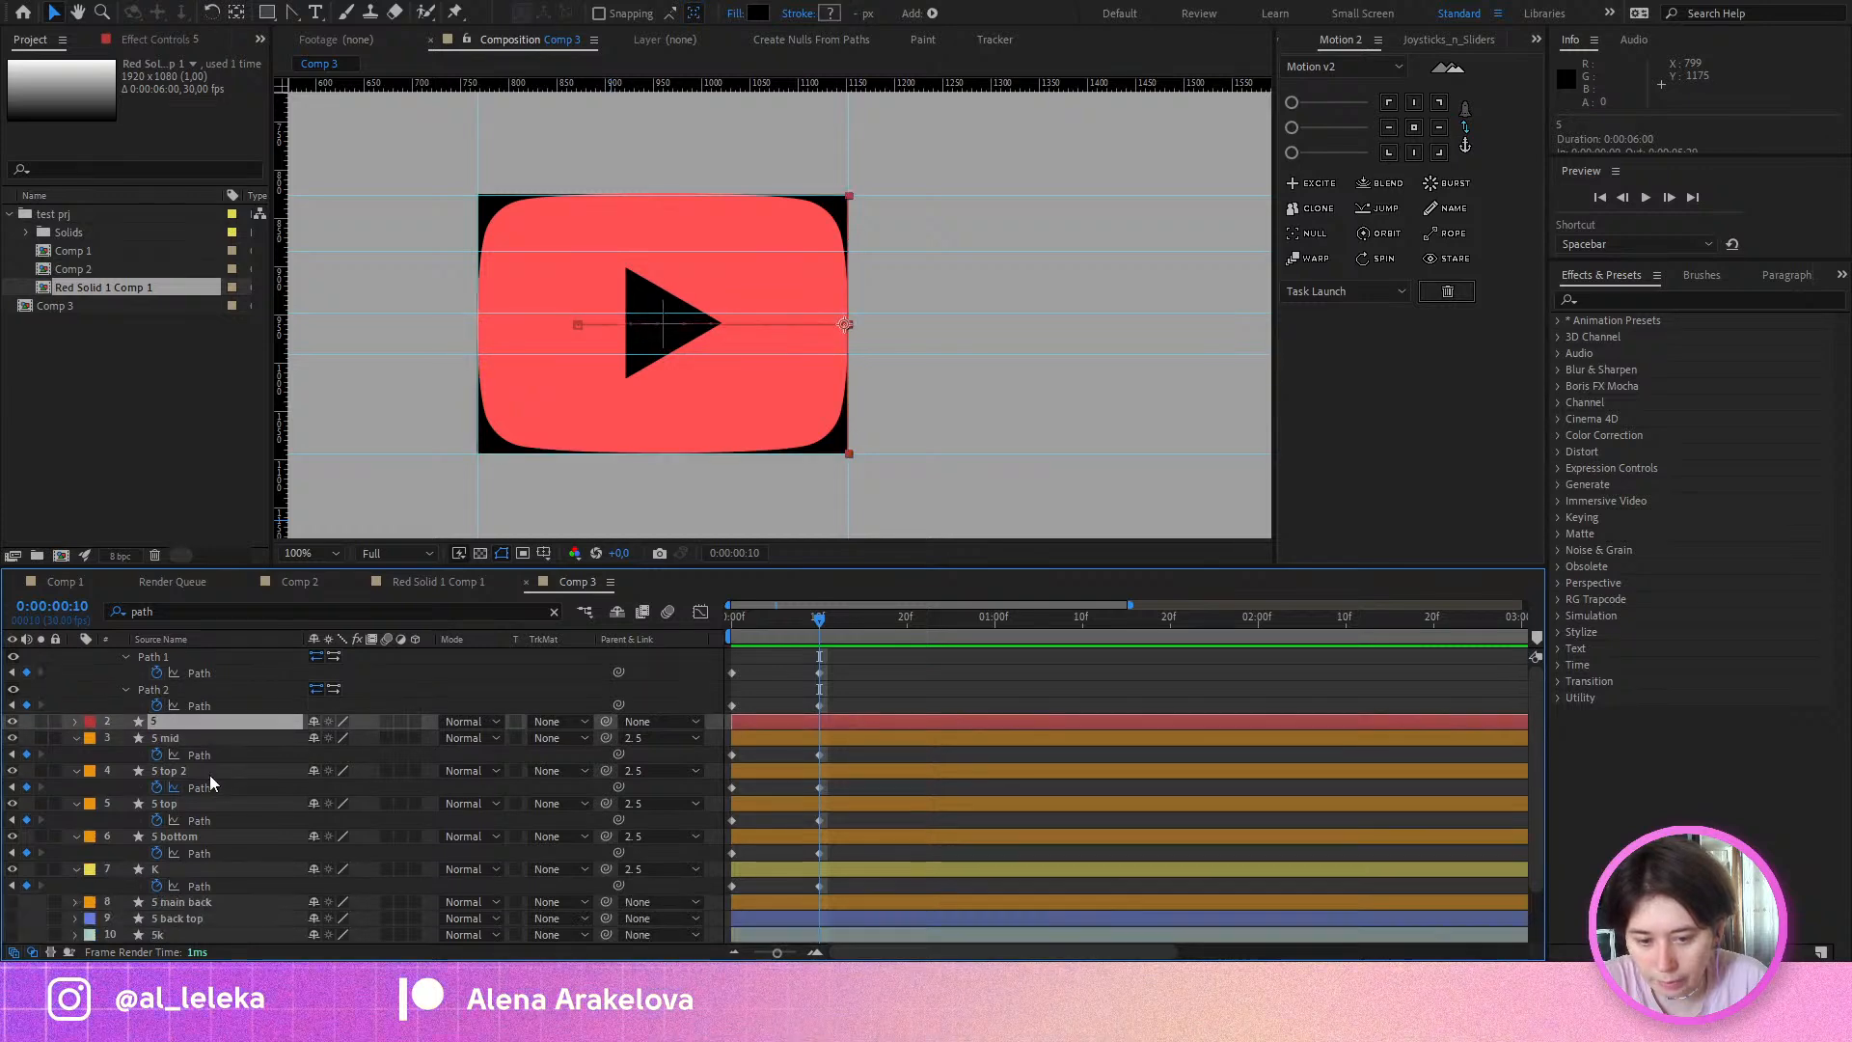
left_click(177, 855, "shift")
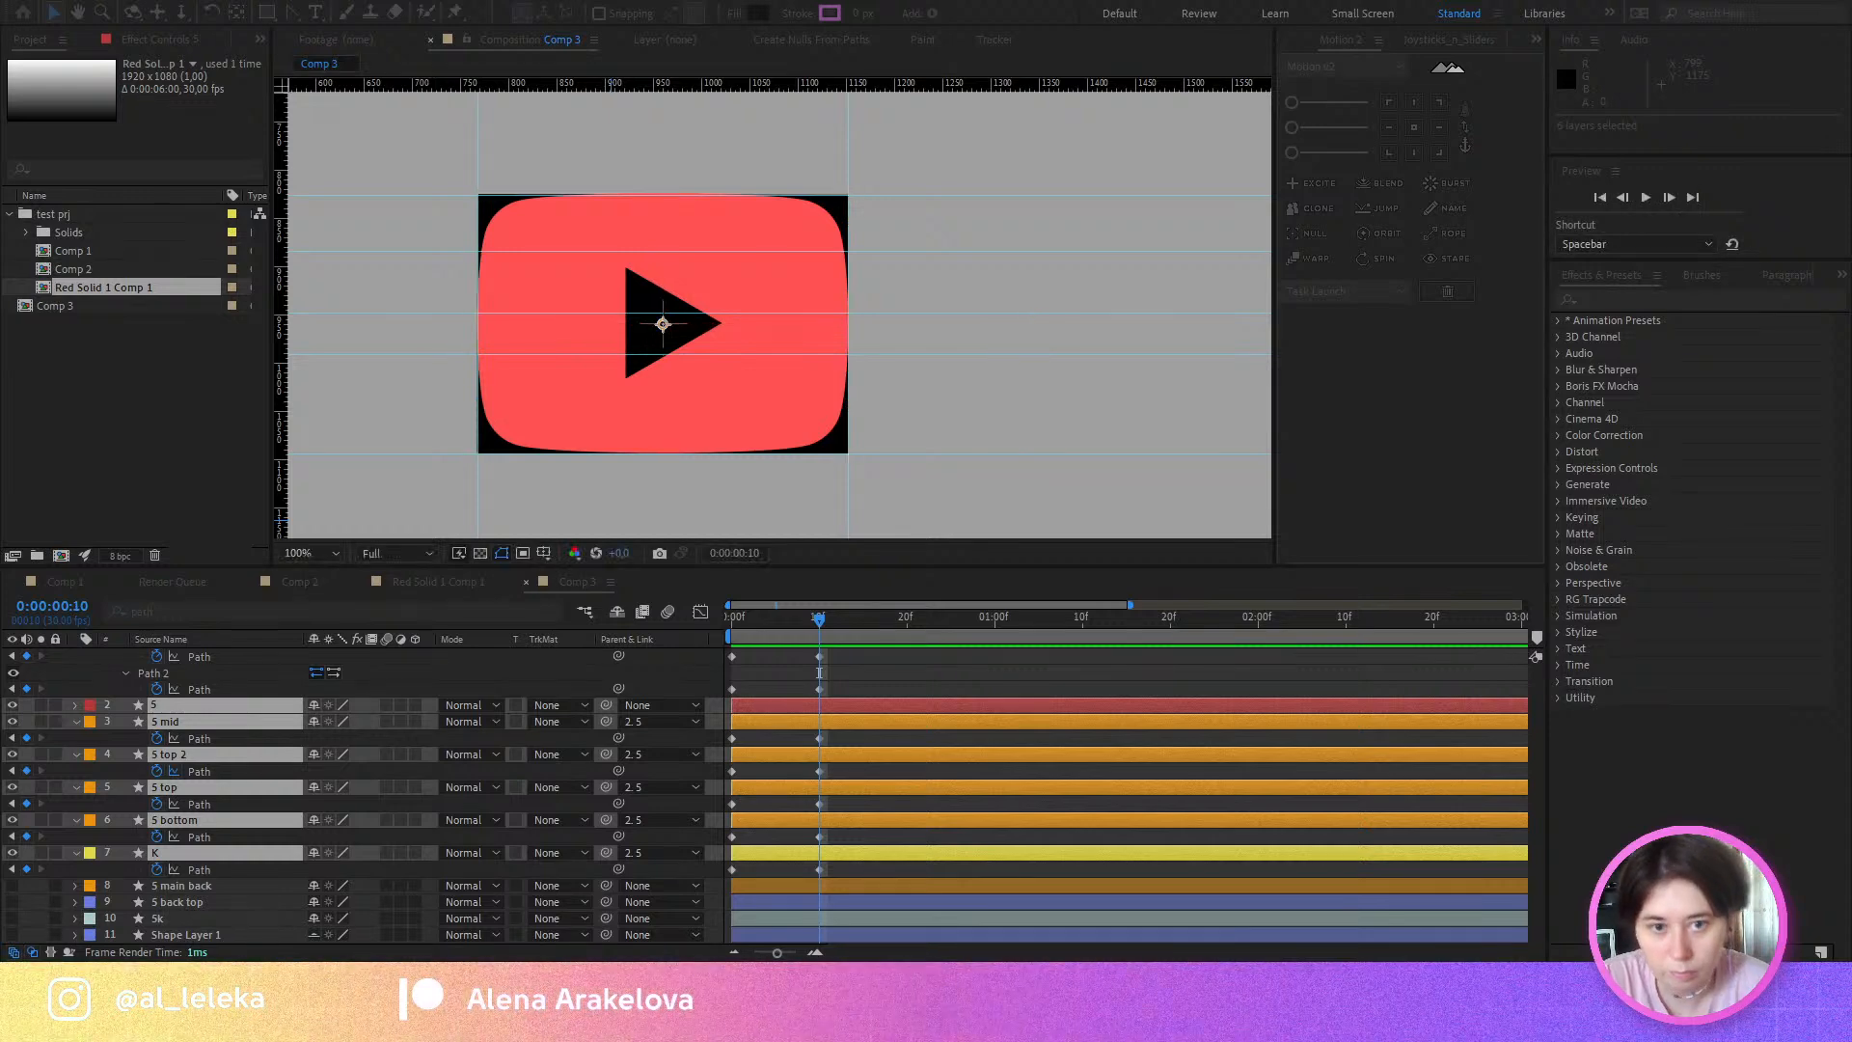
key("Return")
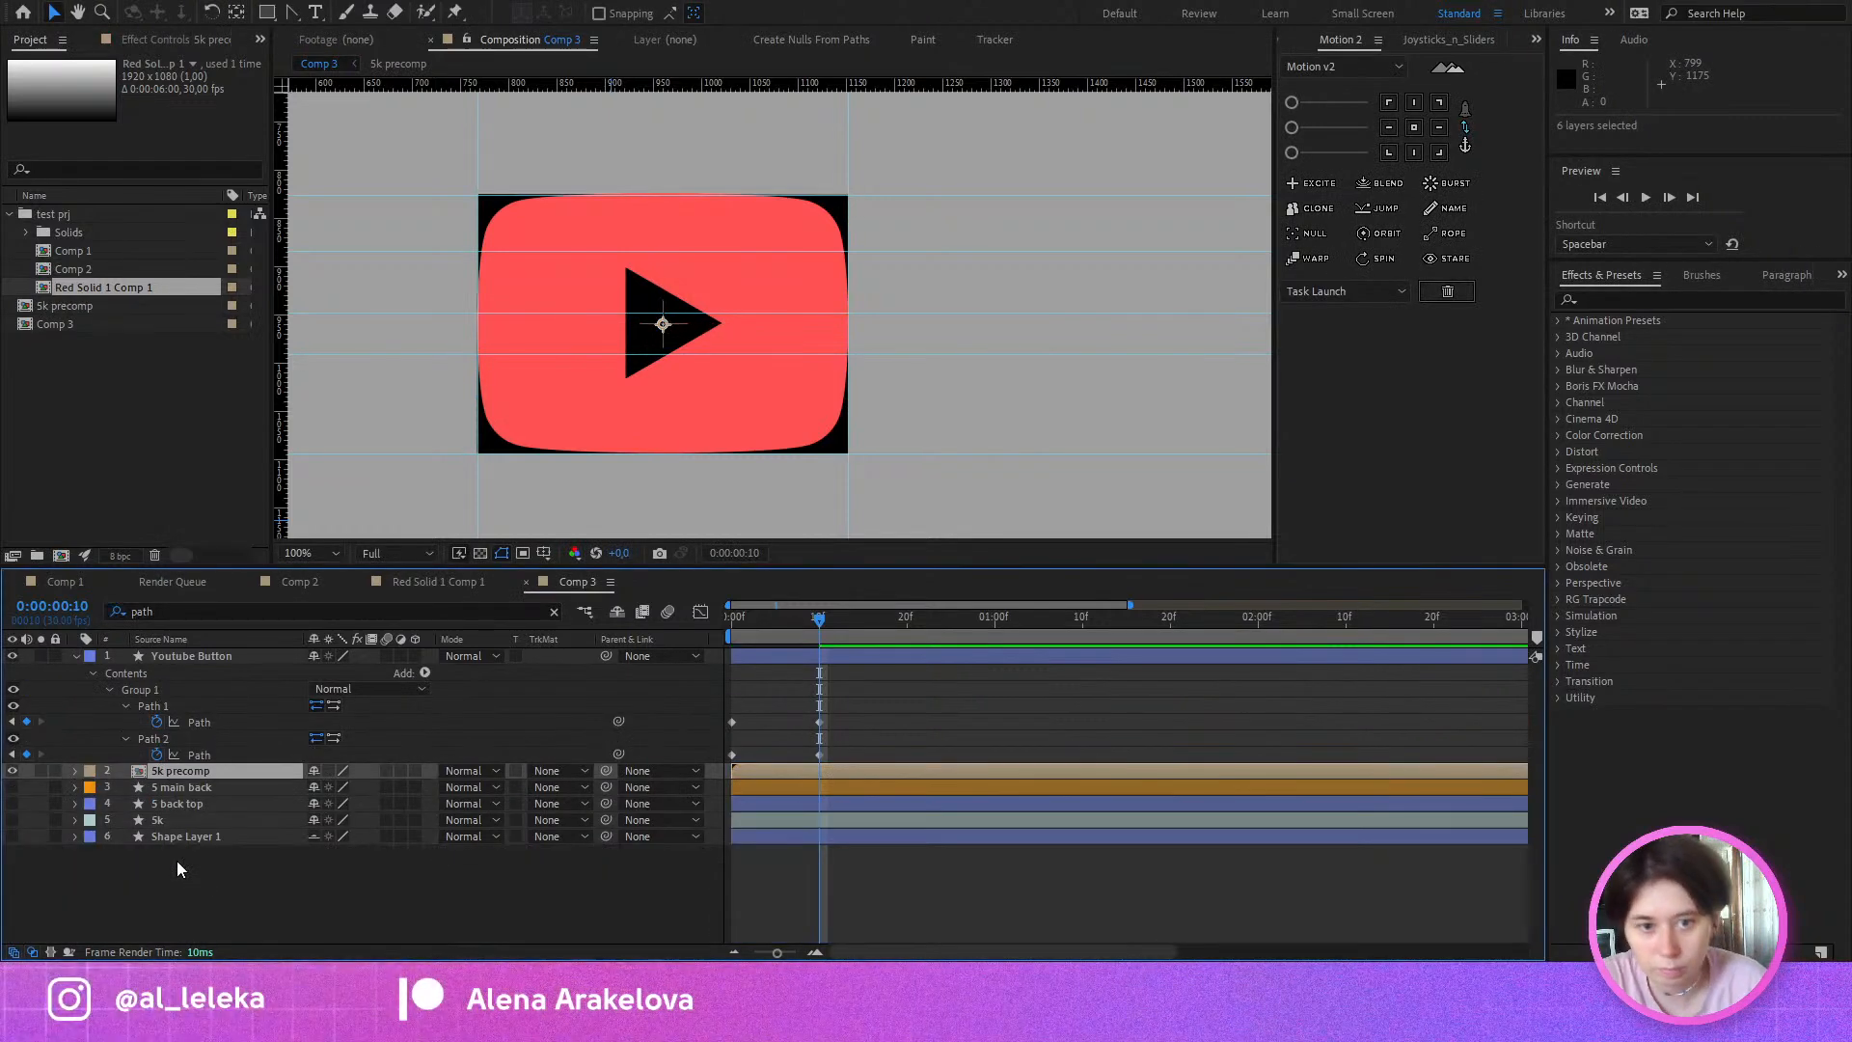
left_click(76, 656)
left_click(171, 657)
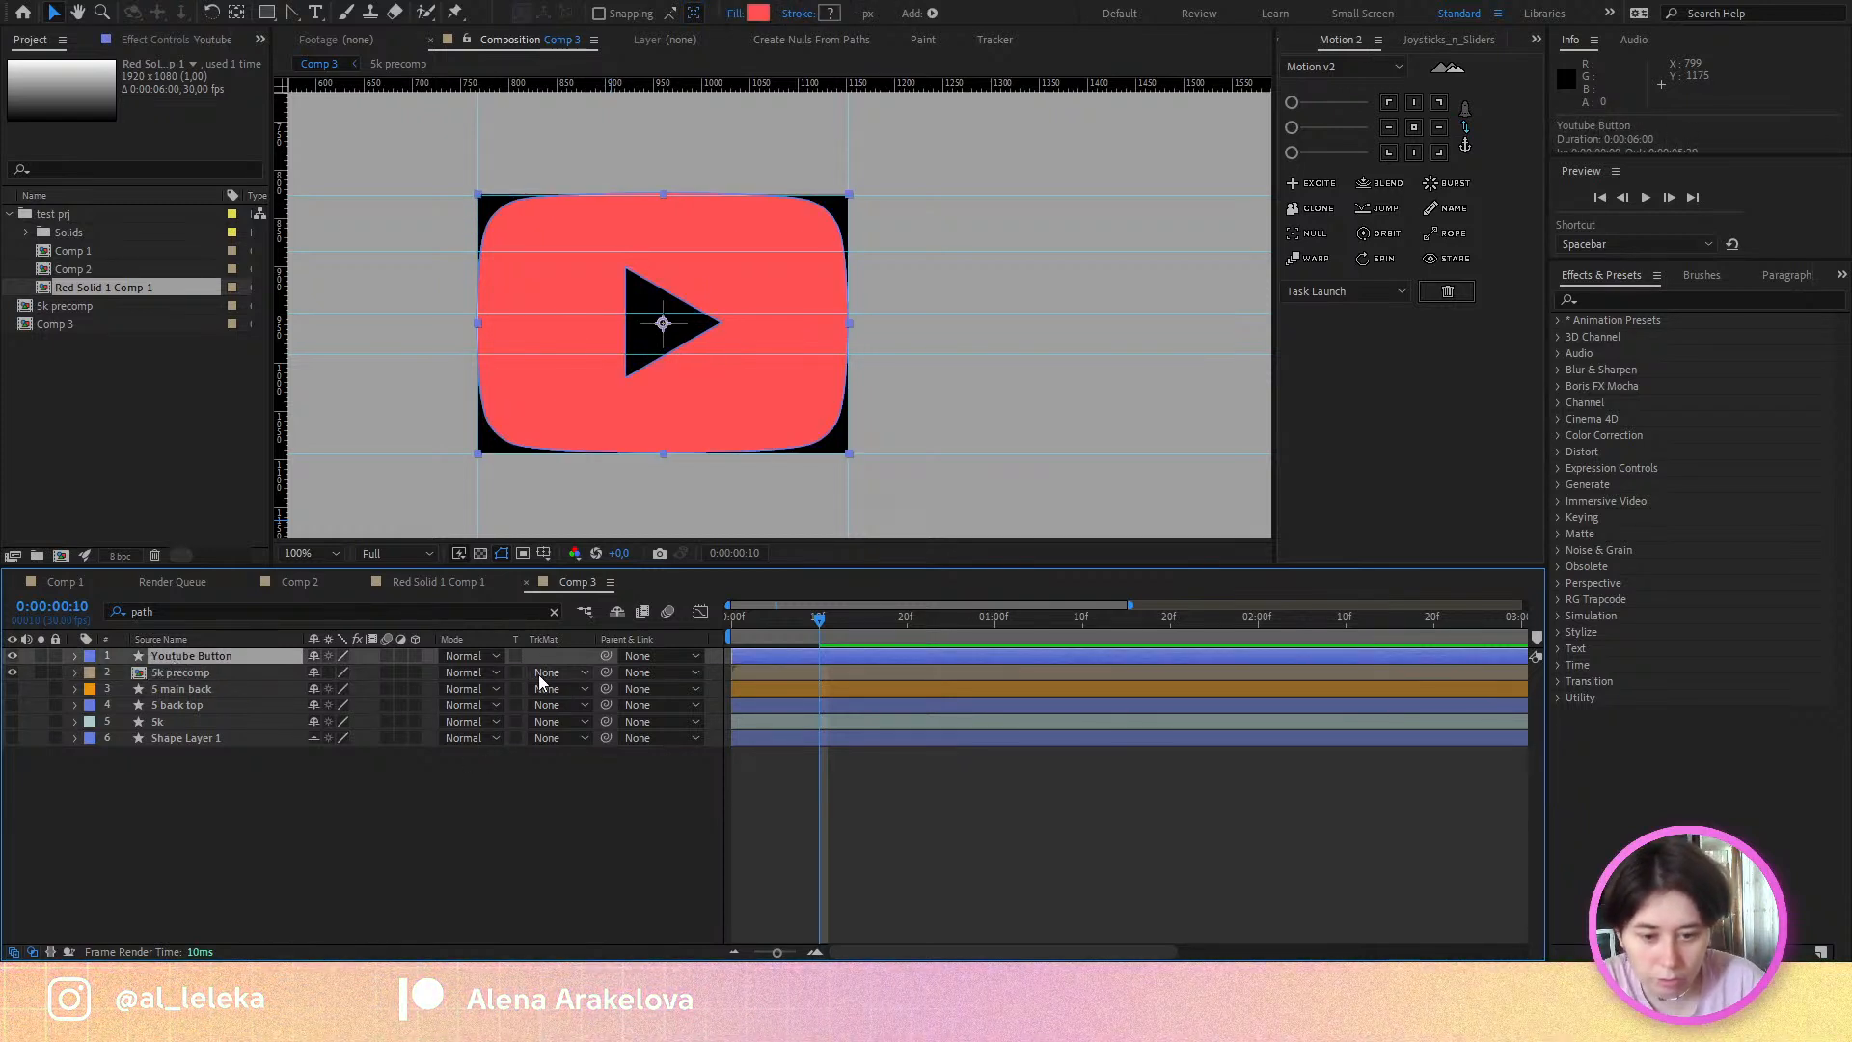
Step: Rename the 5k precomp composition in the project as "5k precomp back"
left_click(212, 675)
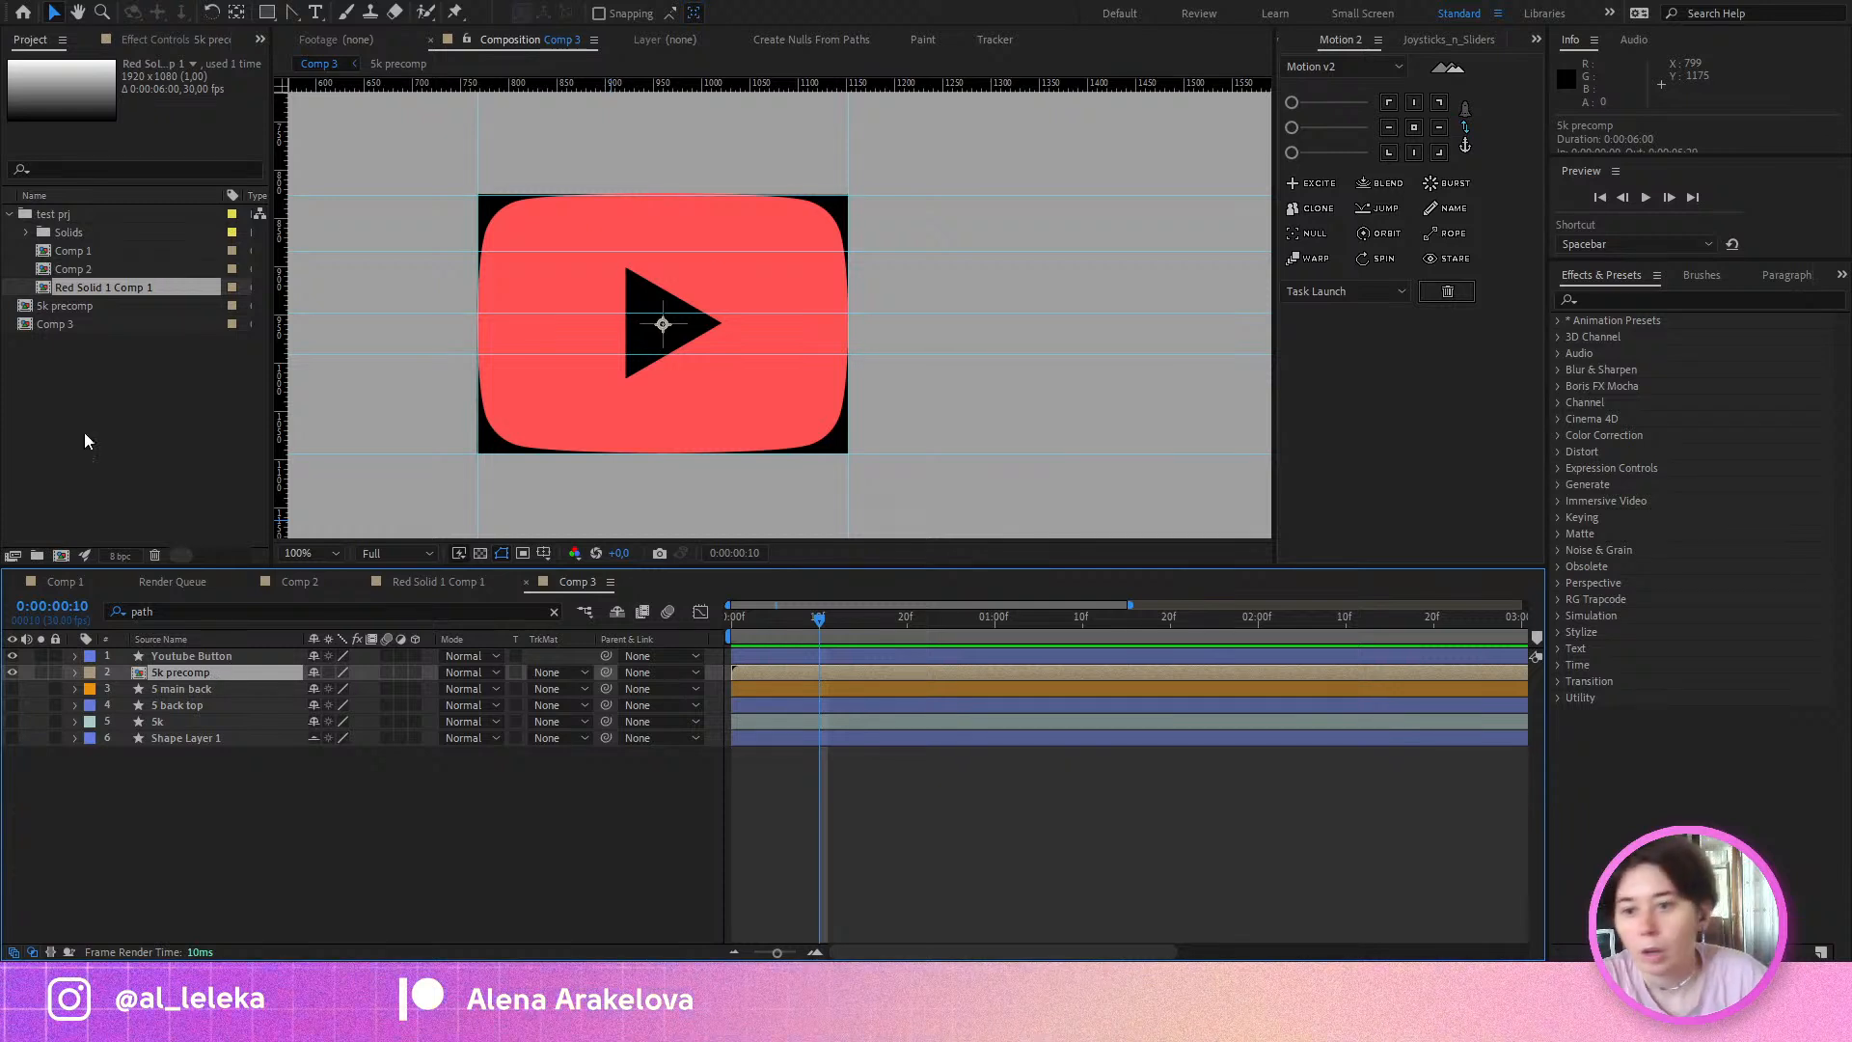
left_click(68, 304)
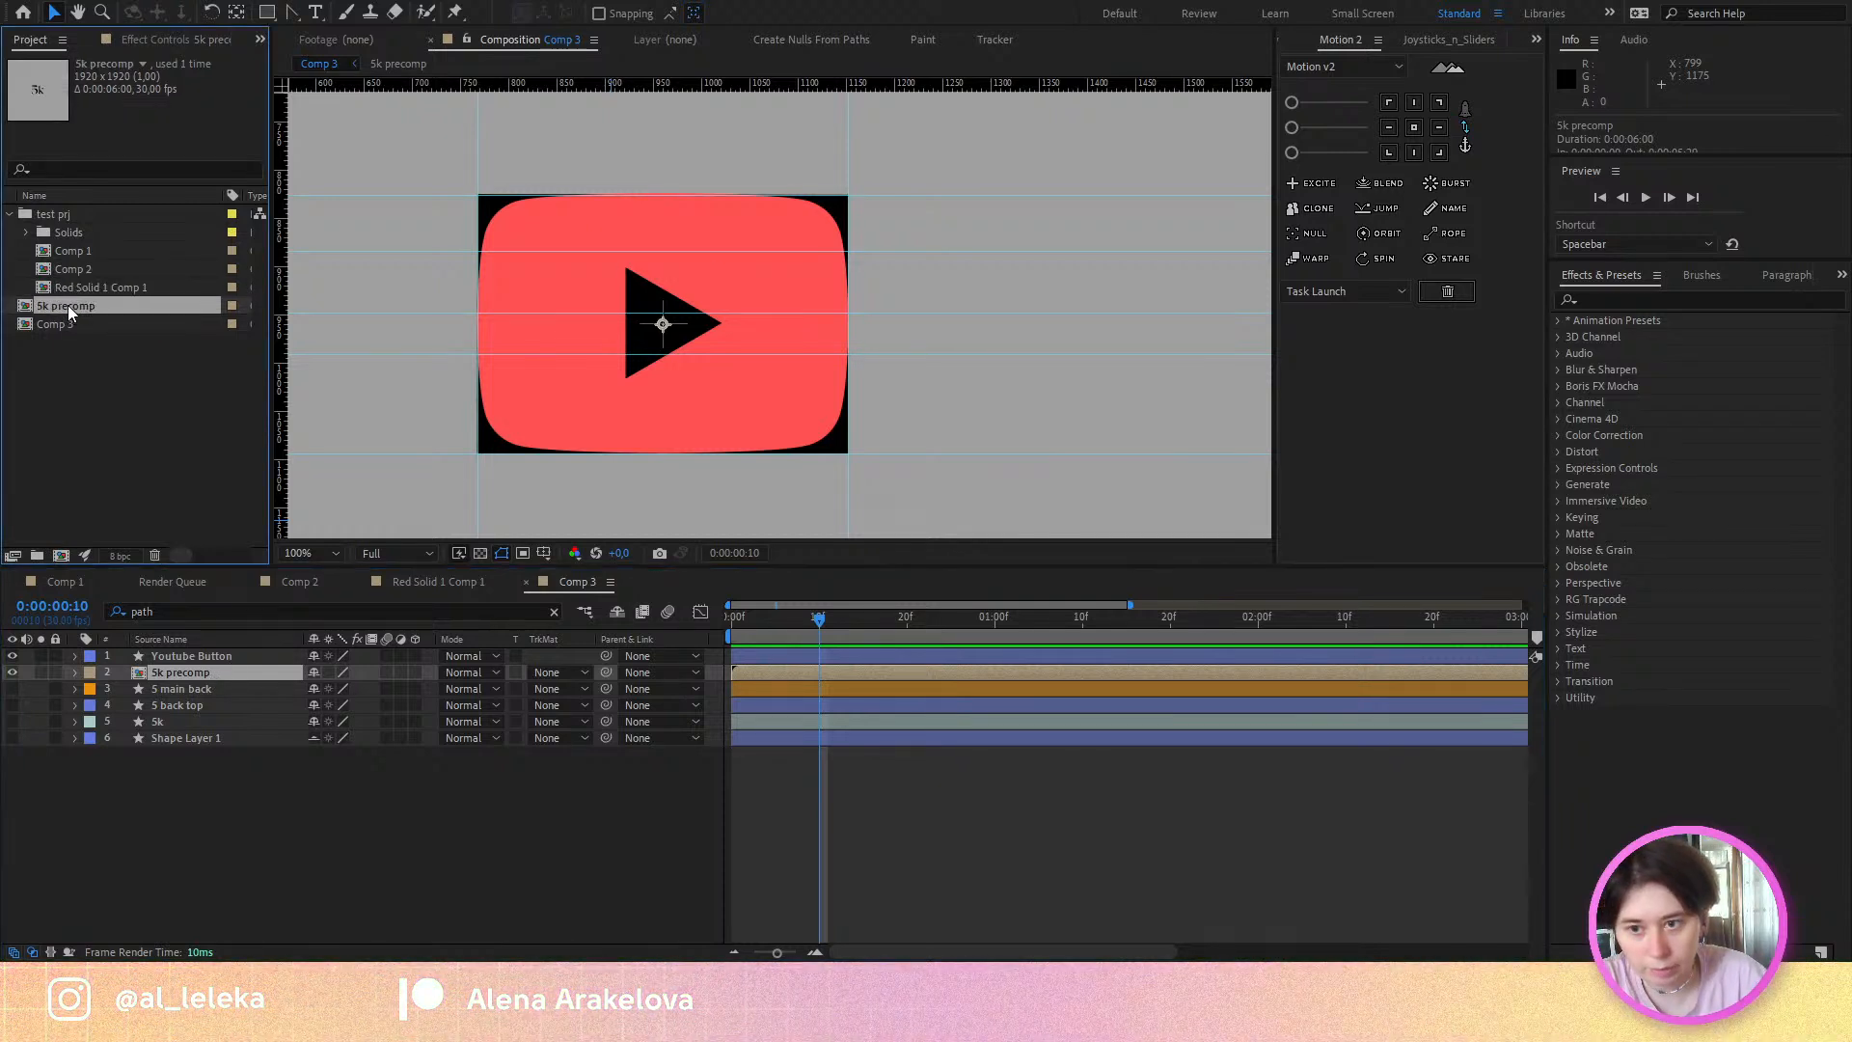
key("Return")
key("Right")
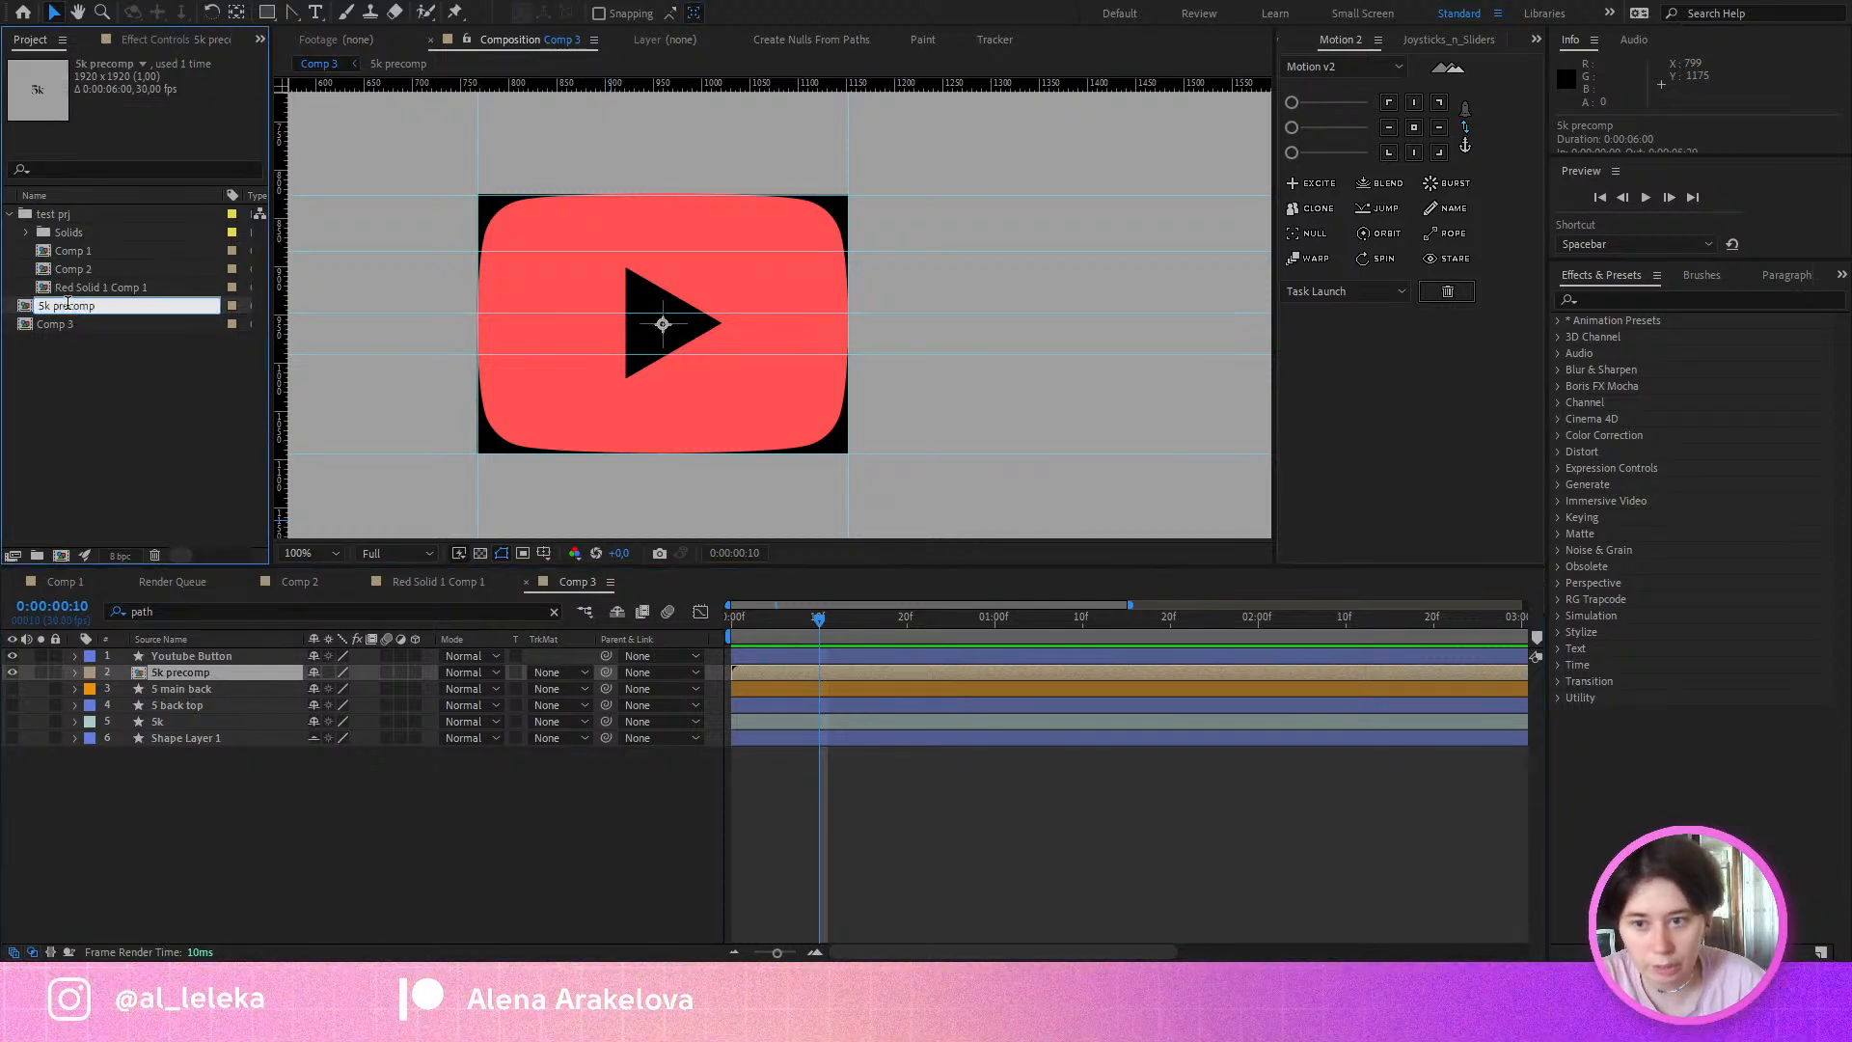
type("back")
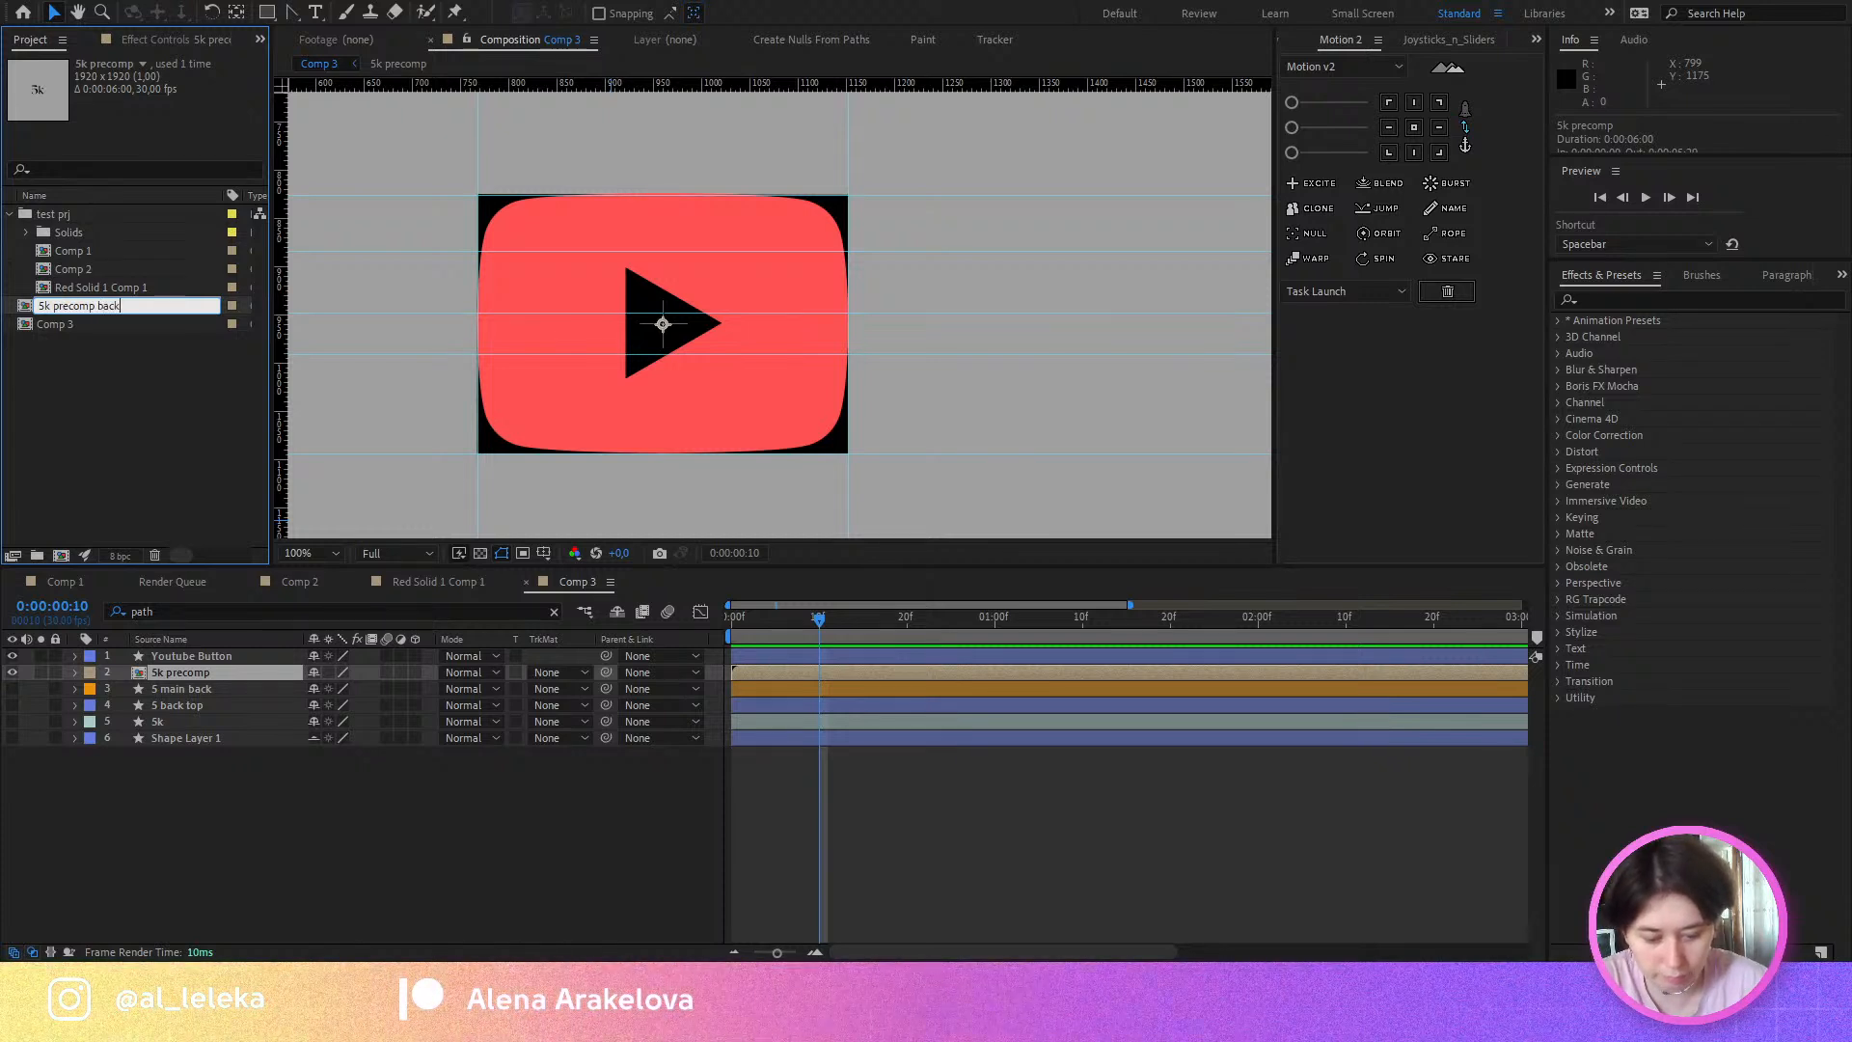
key("Return")
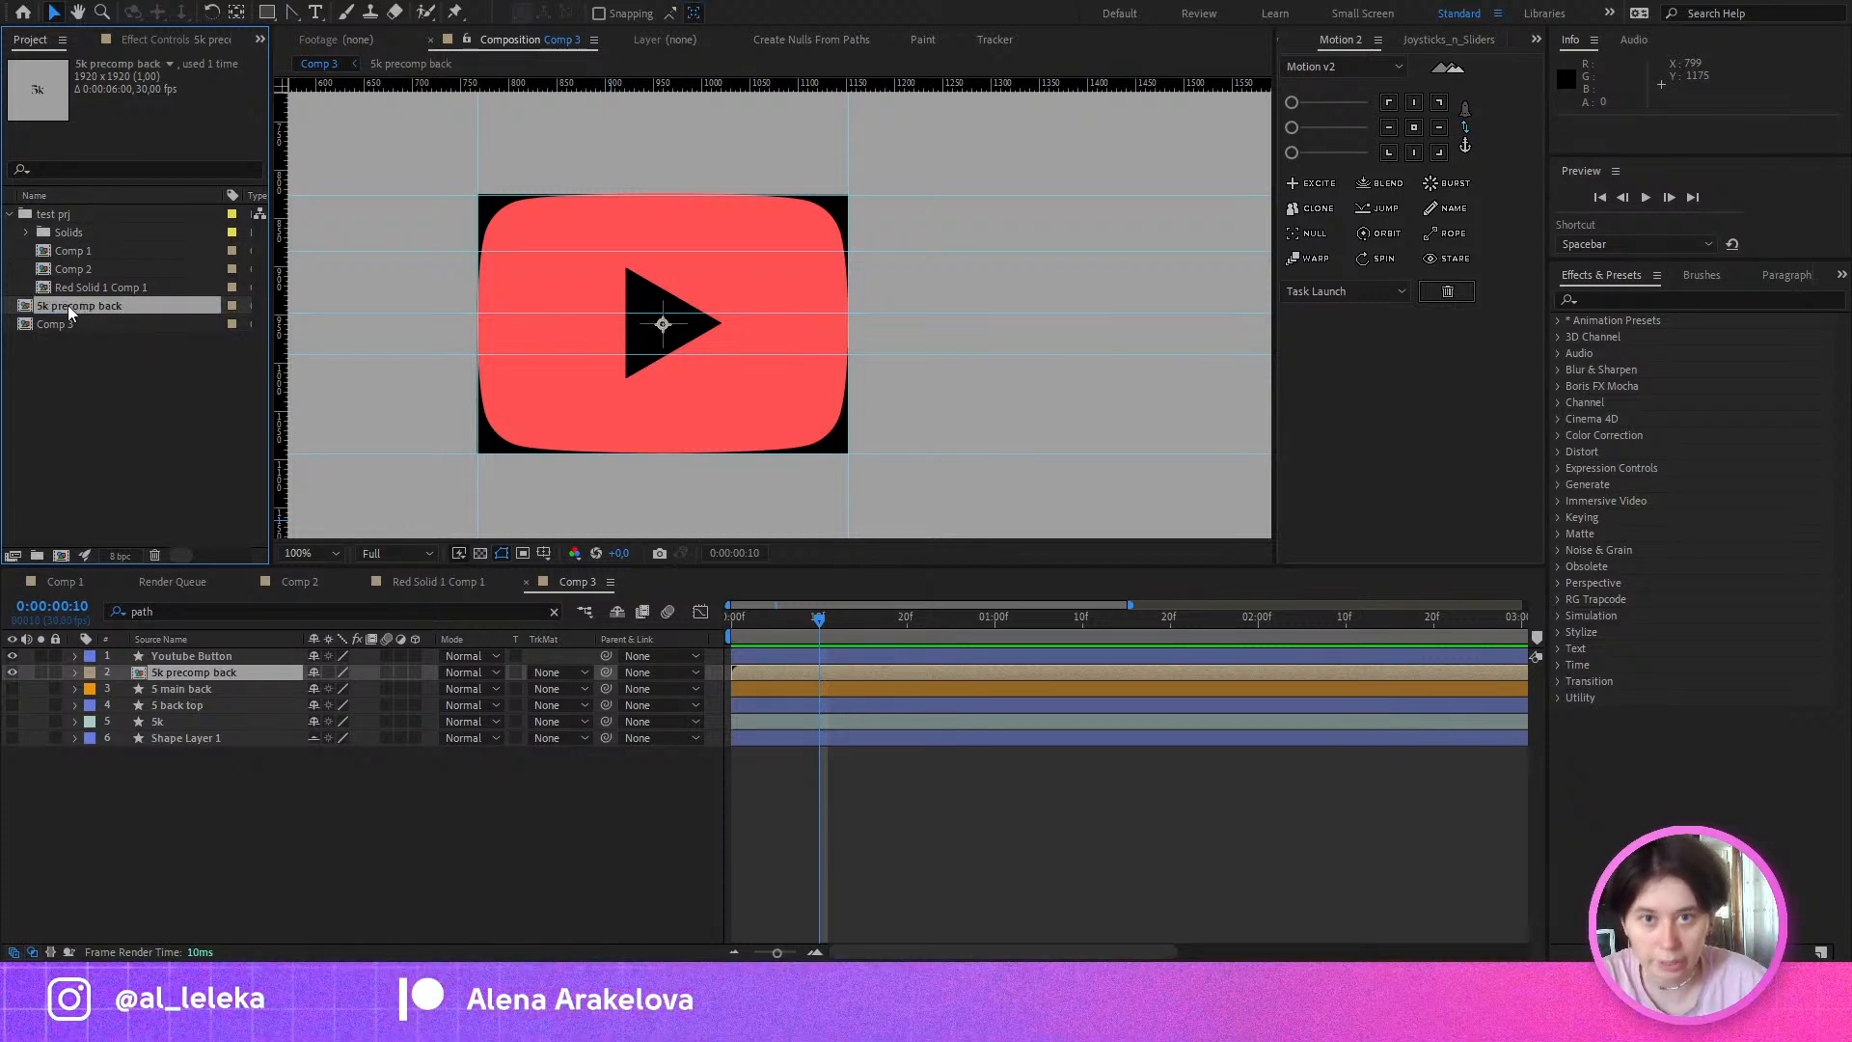
Step: Duplicate 5k precomp back in the project and rename the copy "5k precomp front"
key("ctrl+d")
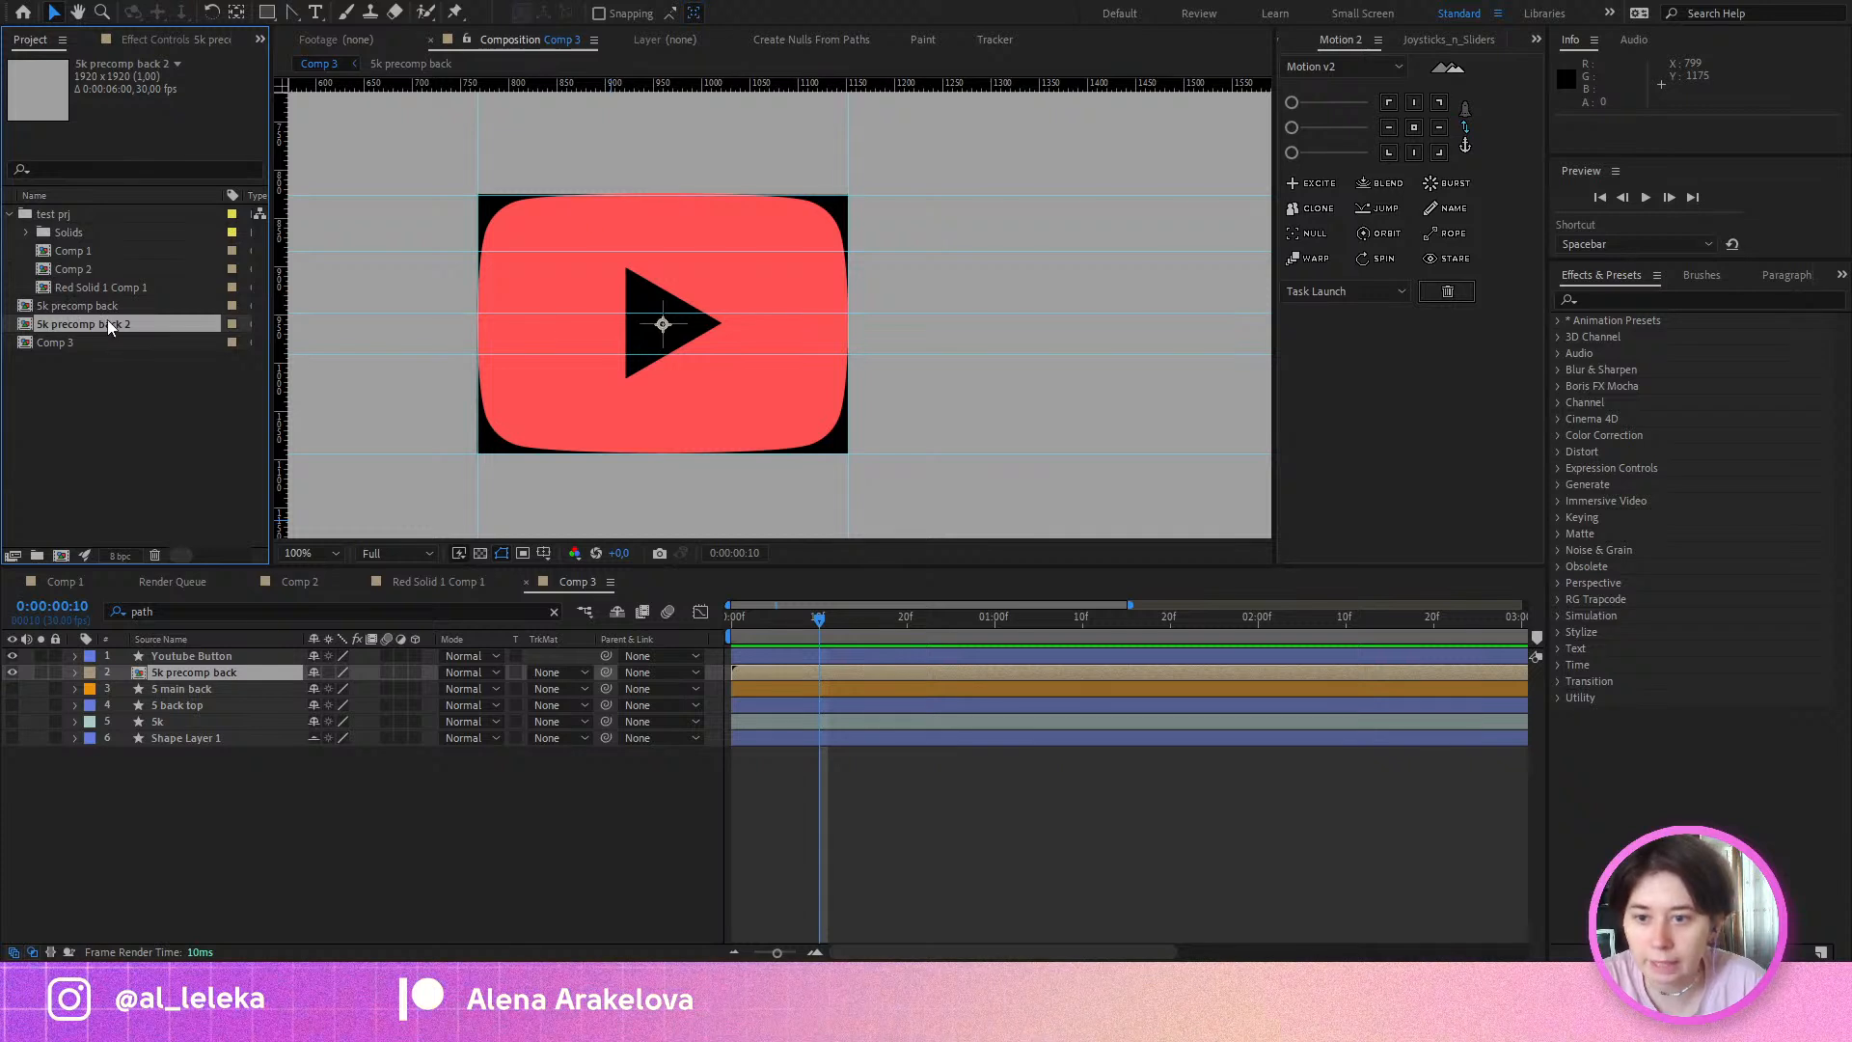
key("Return")
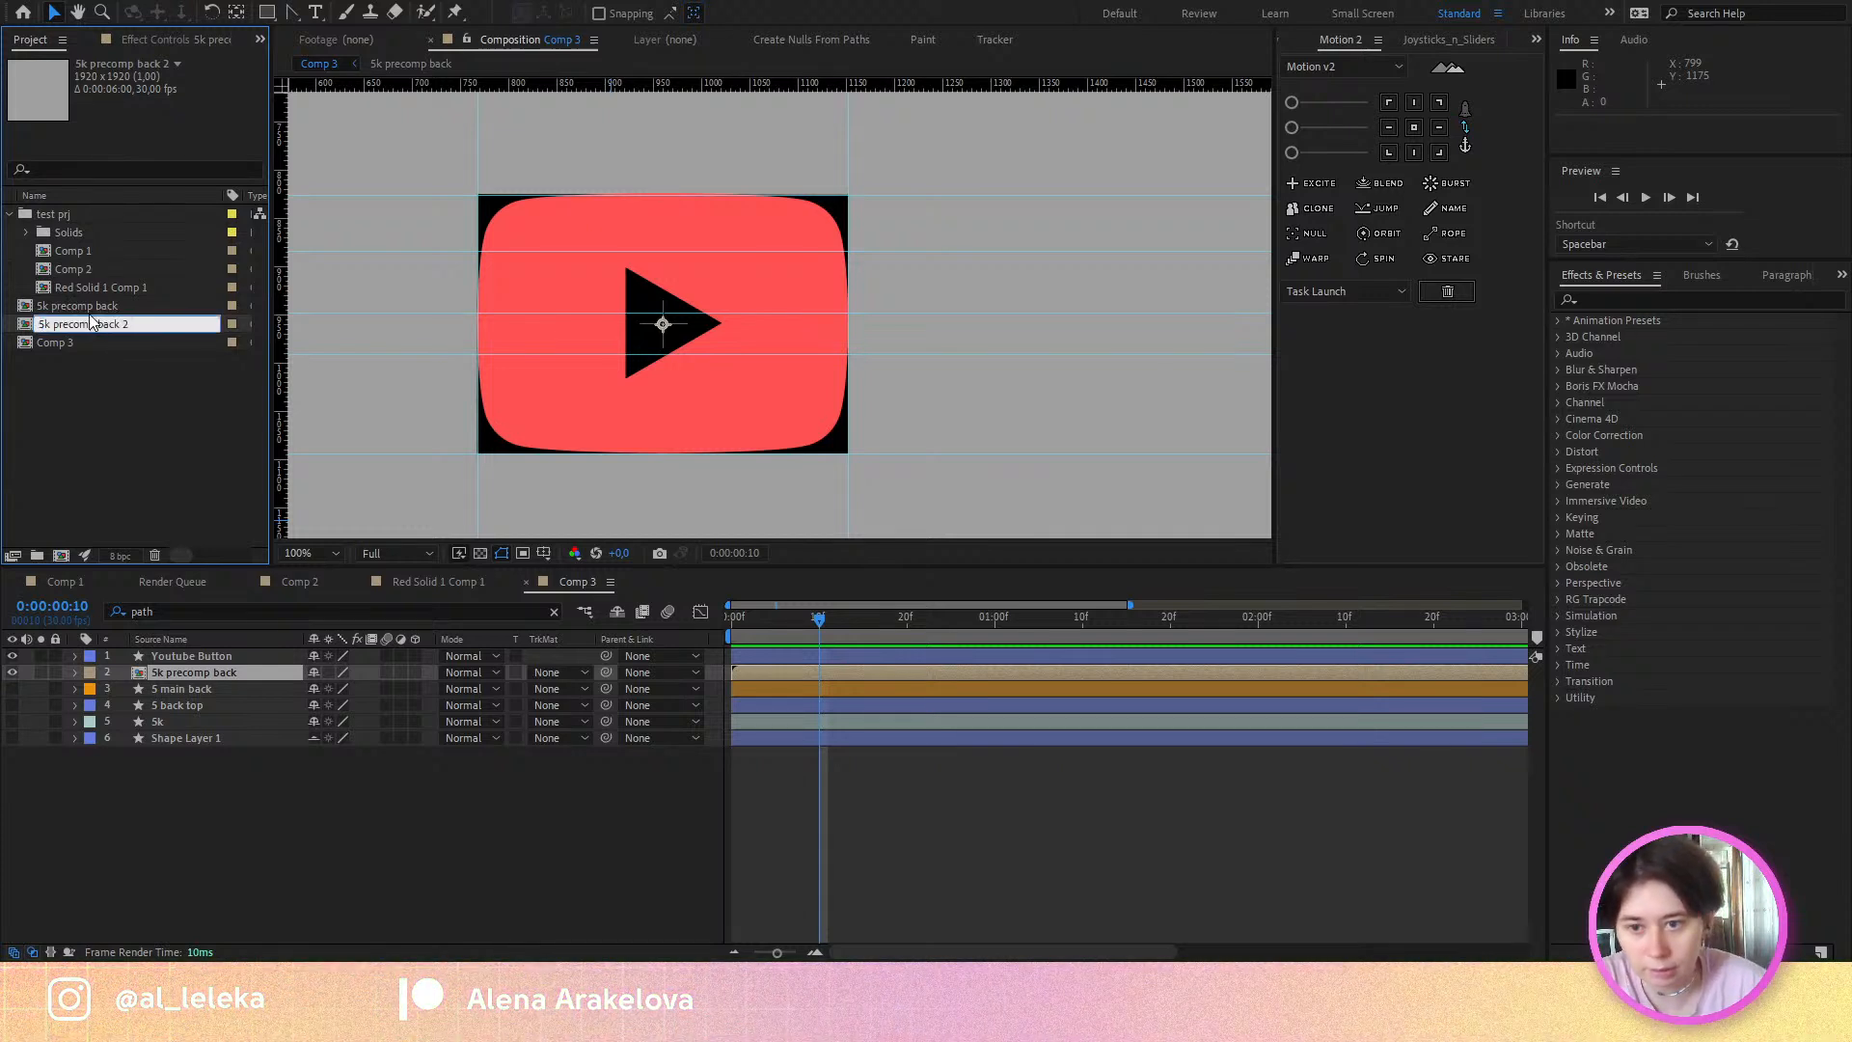
key("BackSpace")
key("BackSpace")
key("BackSpace")
type("front")
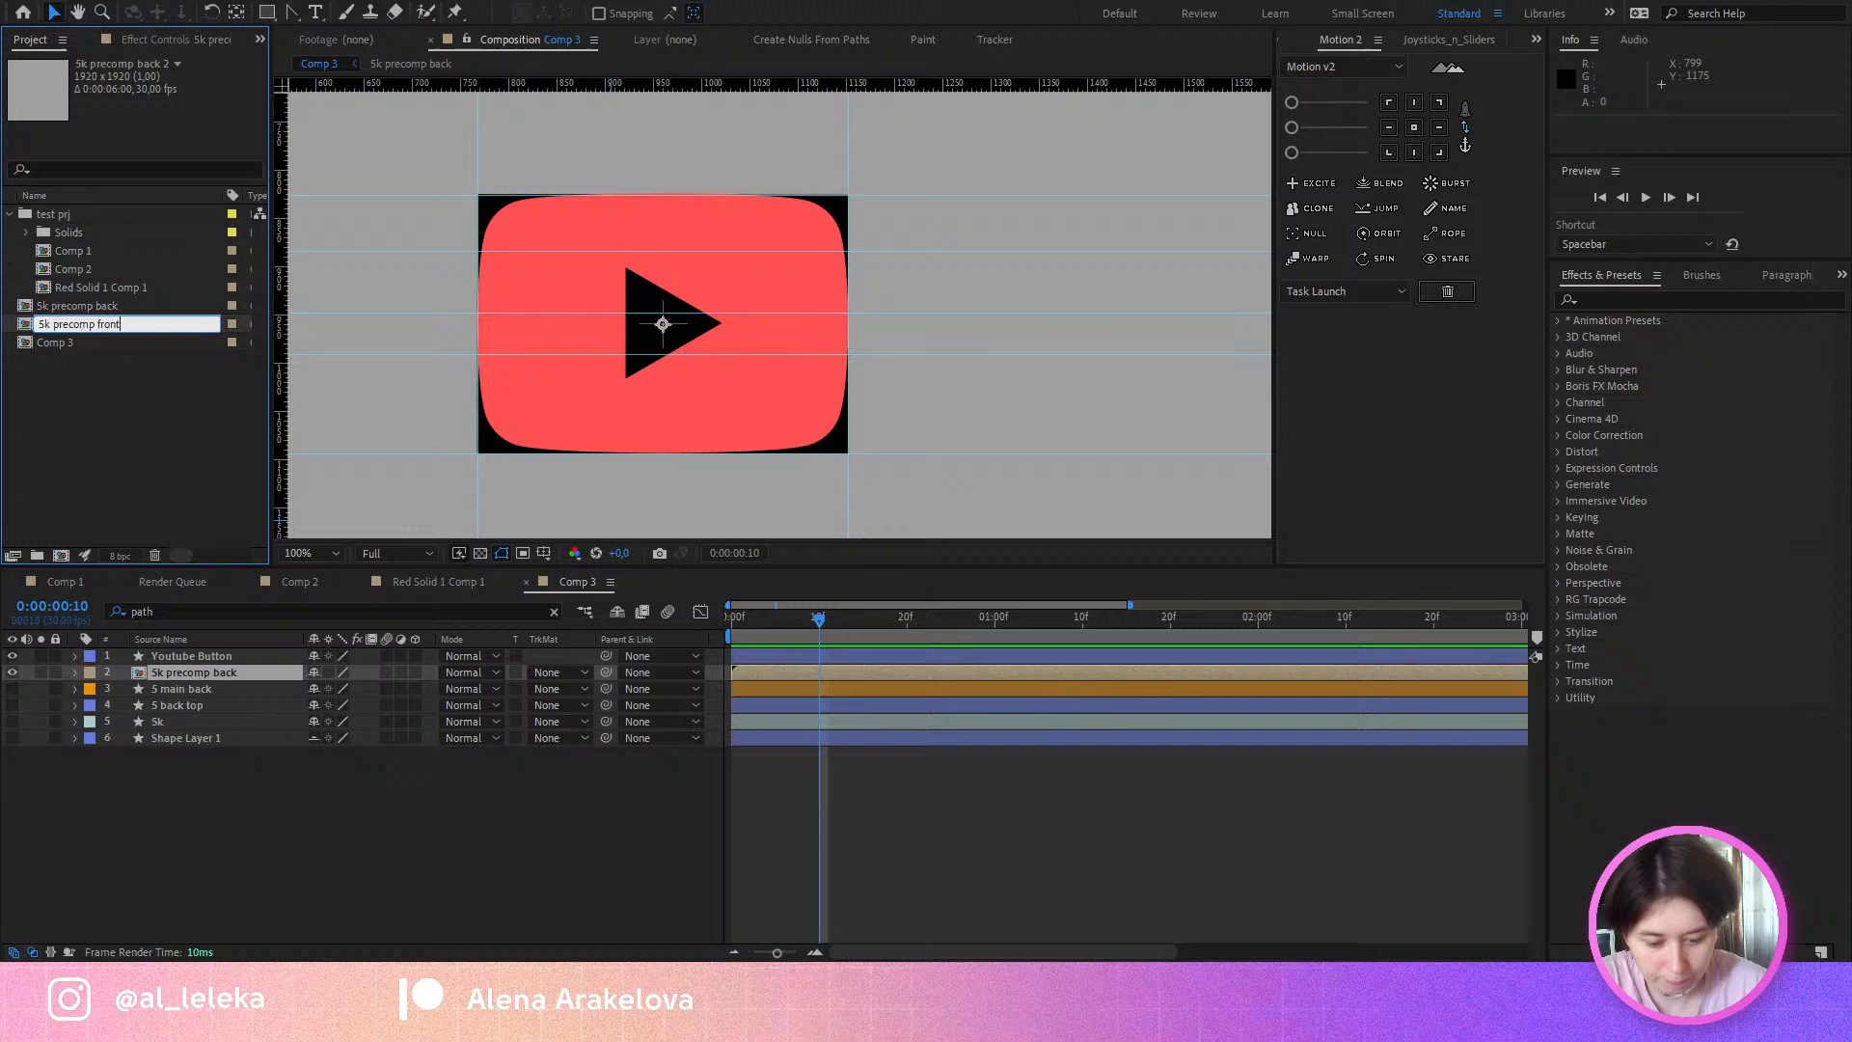
key("Return")
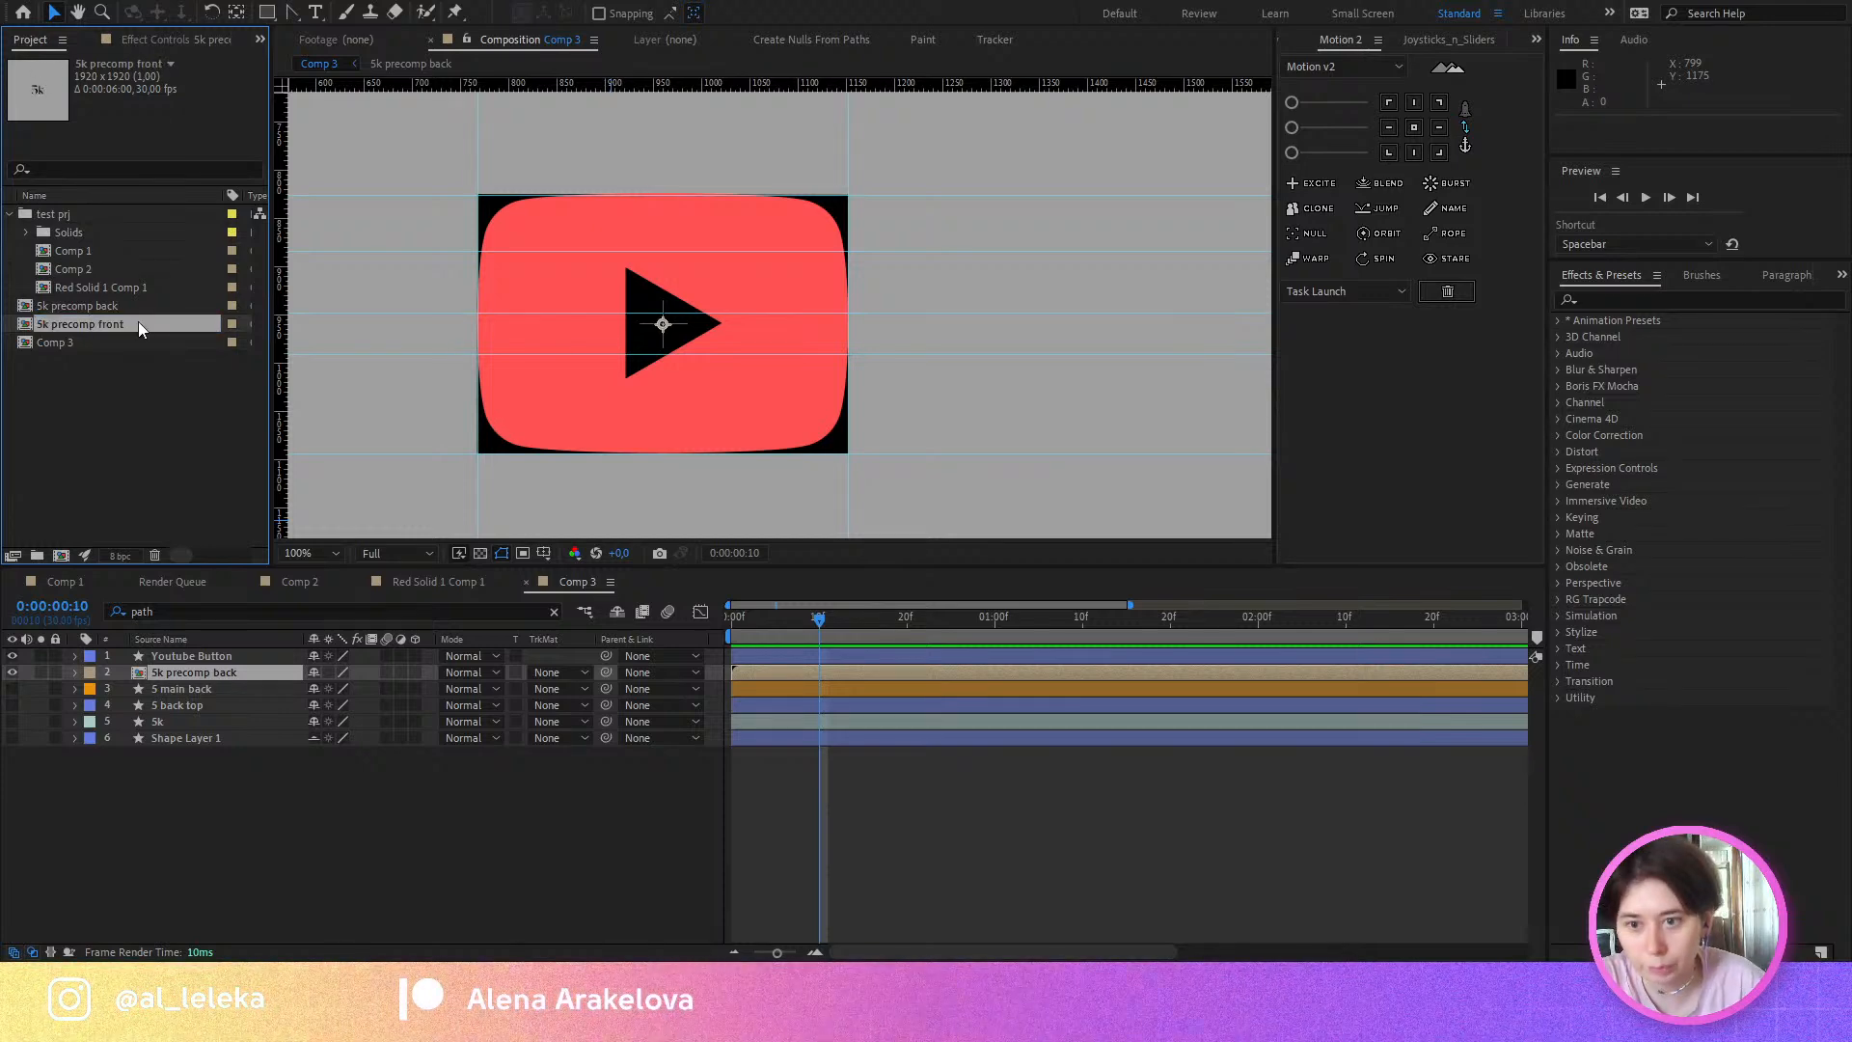
Step: In 5k precomp front, hide the 5 mid, 5 top 2, 5 top and 5 bottom layers and check the first frames
double_click(137, 323)
left_click_drag(15, 669, 16, 723)
mouse_move(758, 630)
left_mouse_down()
mouse_move(686, 625)
mouse_move(785, 637)
mouse_move(732, 639)
mouse_move(789, 659)
mouse_move(738, 652)
left_mouse_up()
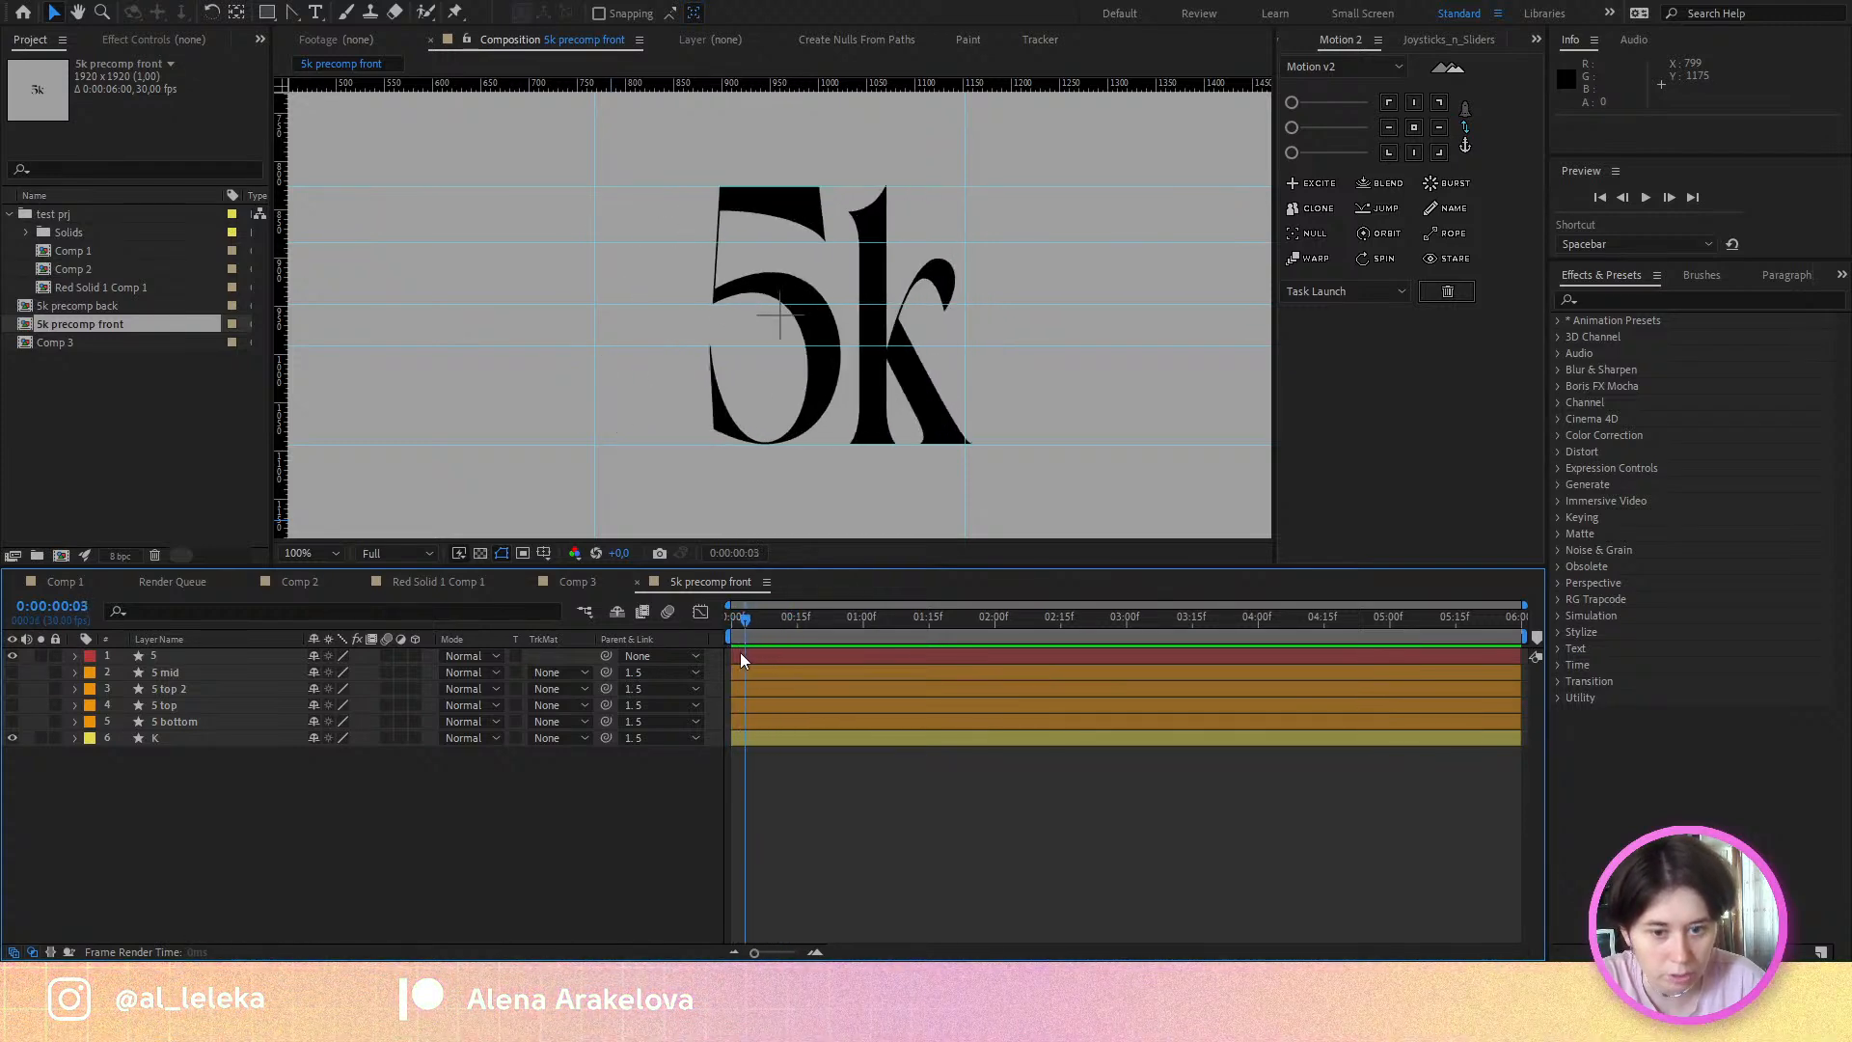
Step: In 5k precomp back, try hiding the 5 and K layers, show them again and compare with 5k precomp front
double_click(104, 305)
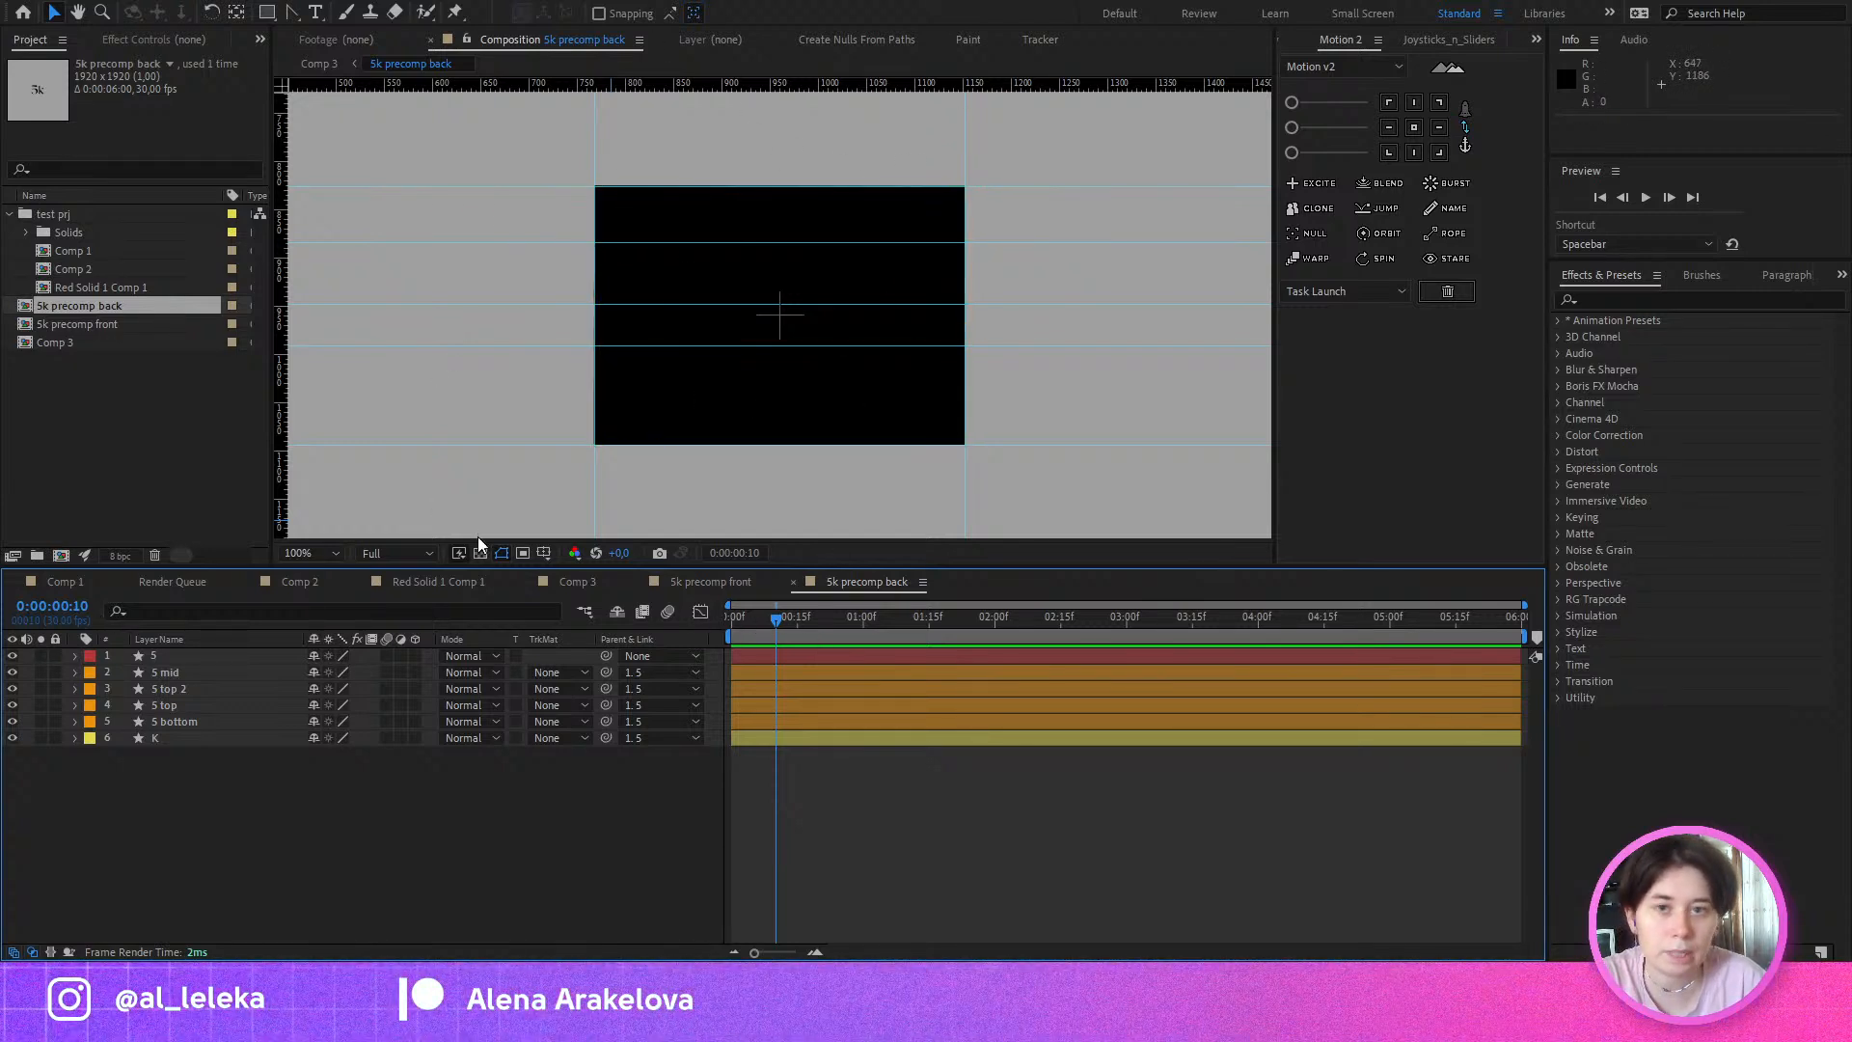
left_click(12, 655)
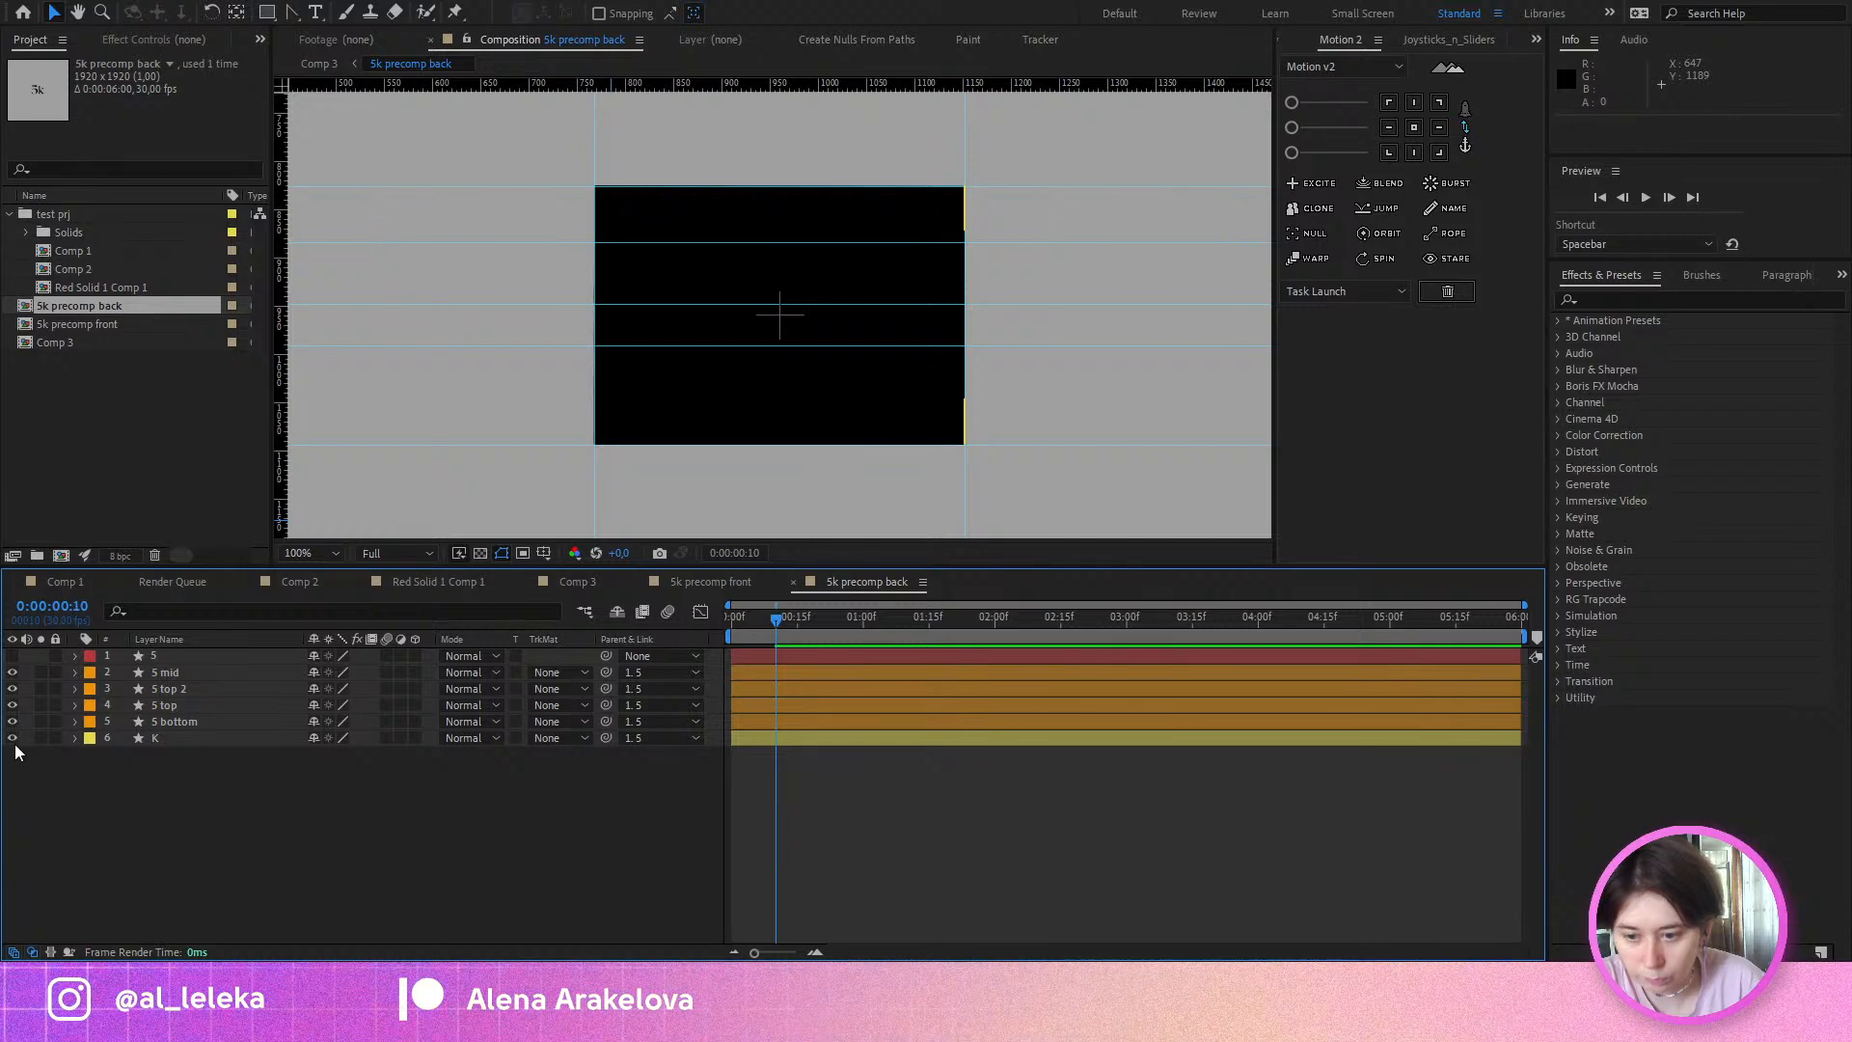
mouse_move(754, 622)
left_mouse_down()
mouse_move(729, 622)
mouse_move(794, 632)
mouse_move(735, 643)
left_mouse_up()
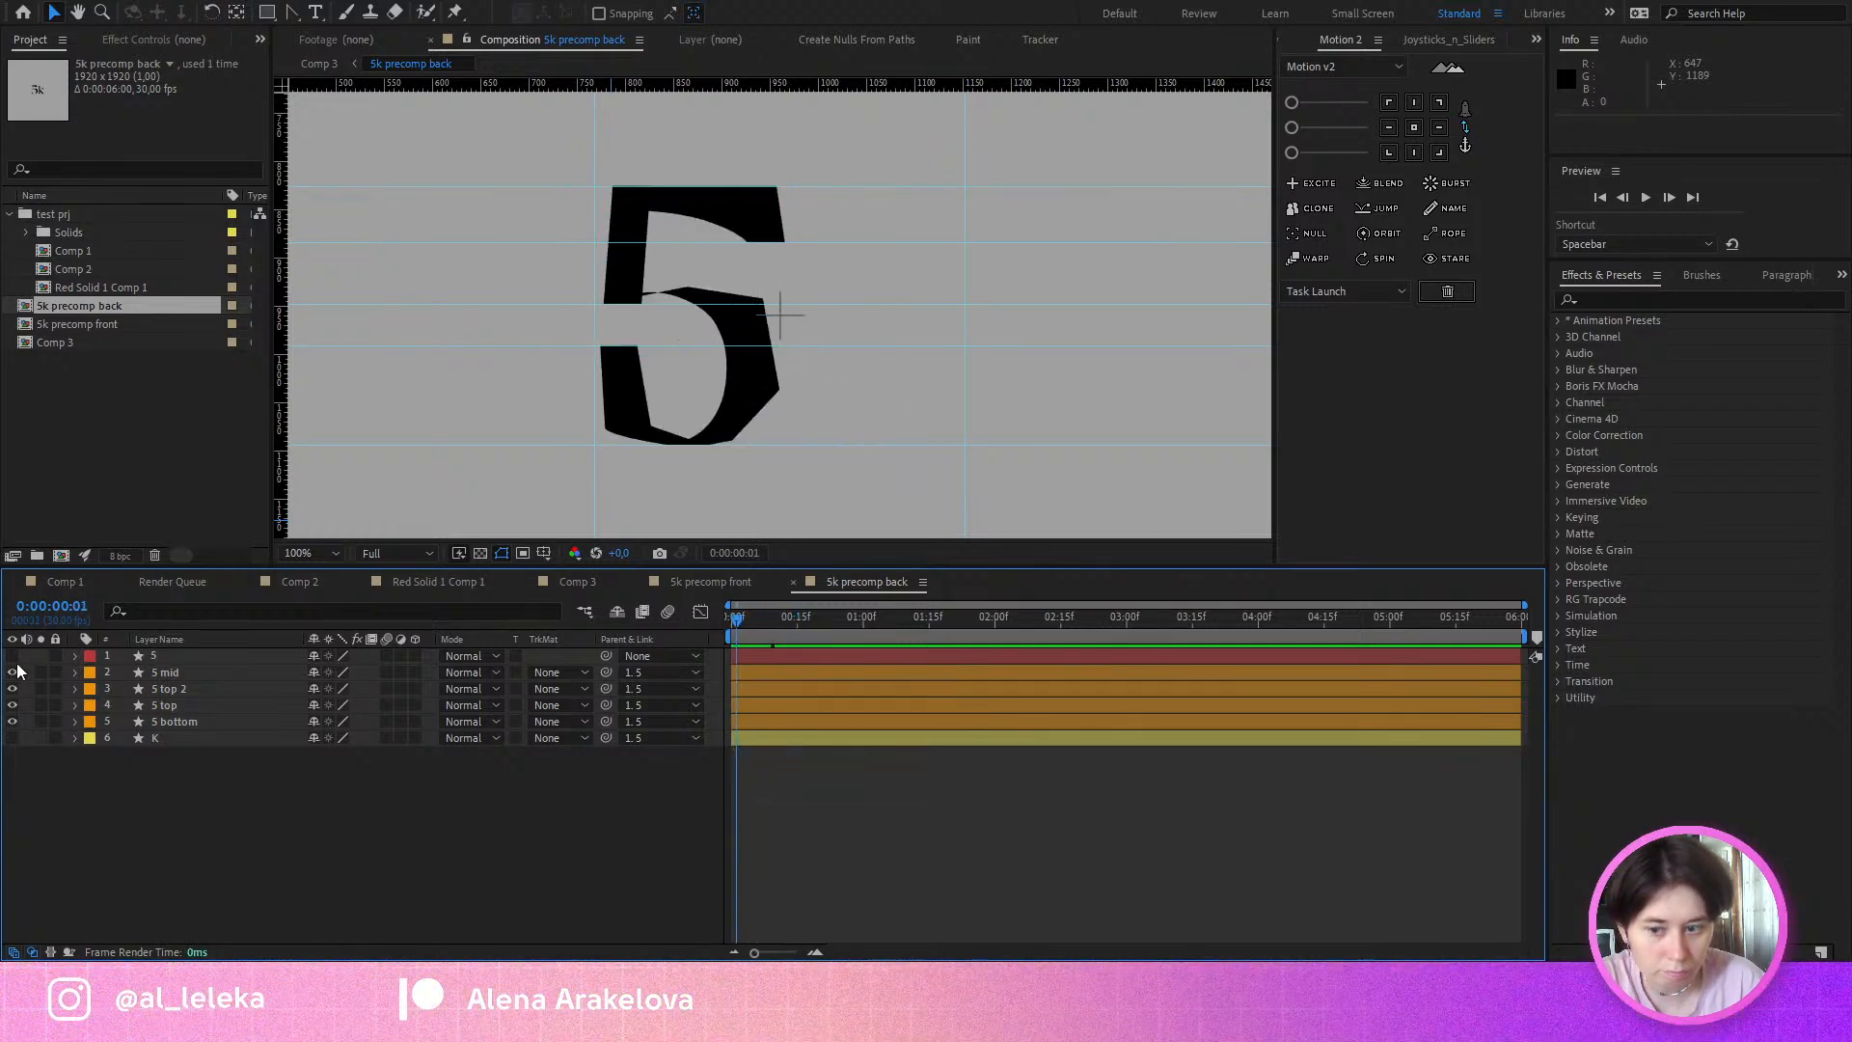
left_click_drag(13, 656, 11, 769)
mouse_move(748, 613)
left_mouse_down()
mouse_move(773, 625)
mouse_move(737, 639)
mouse_move(768, 651)
mouse_move(702, 655)
mouse_move(776, 622)
left_mouse_up()
left_click(683, 587)
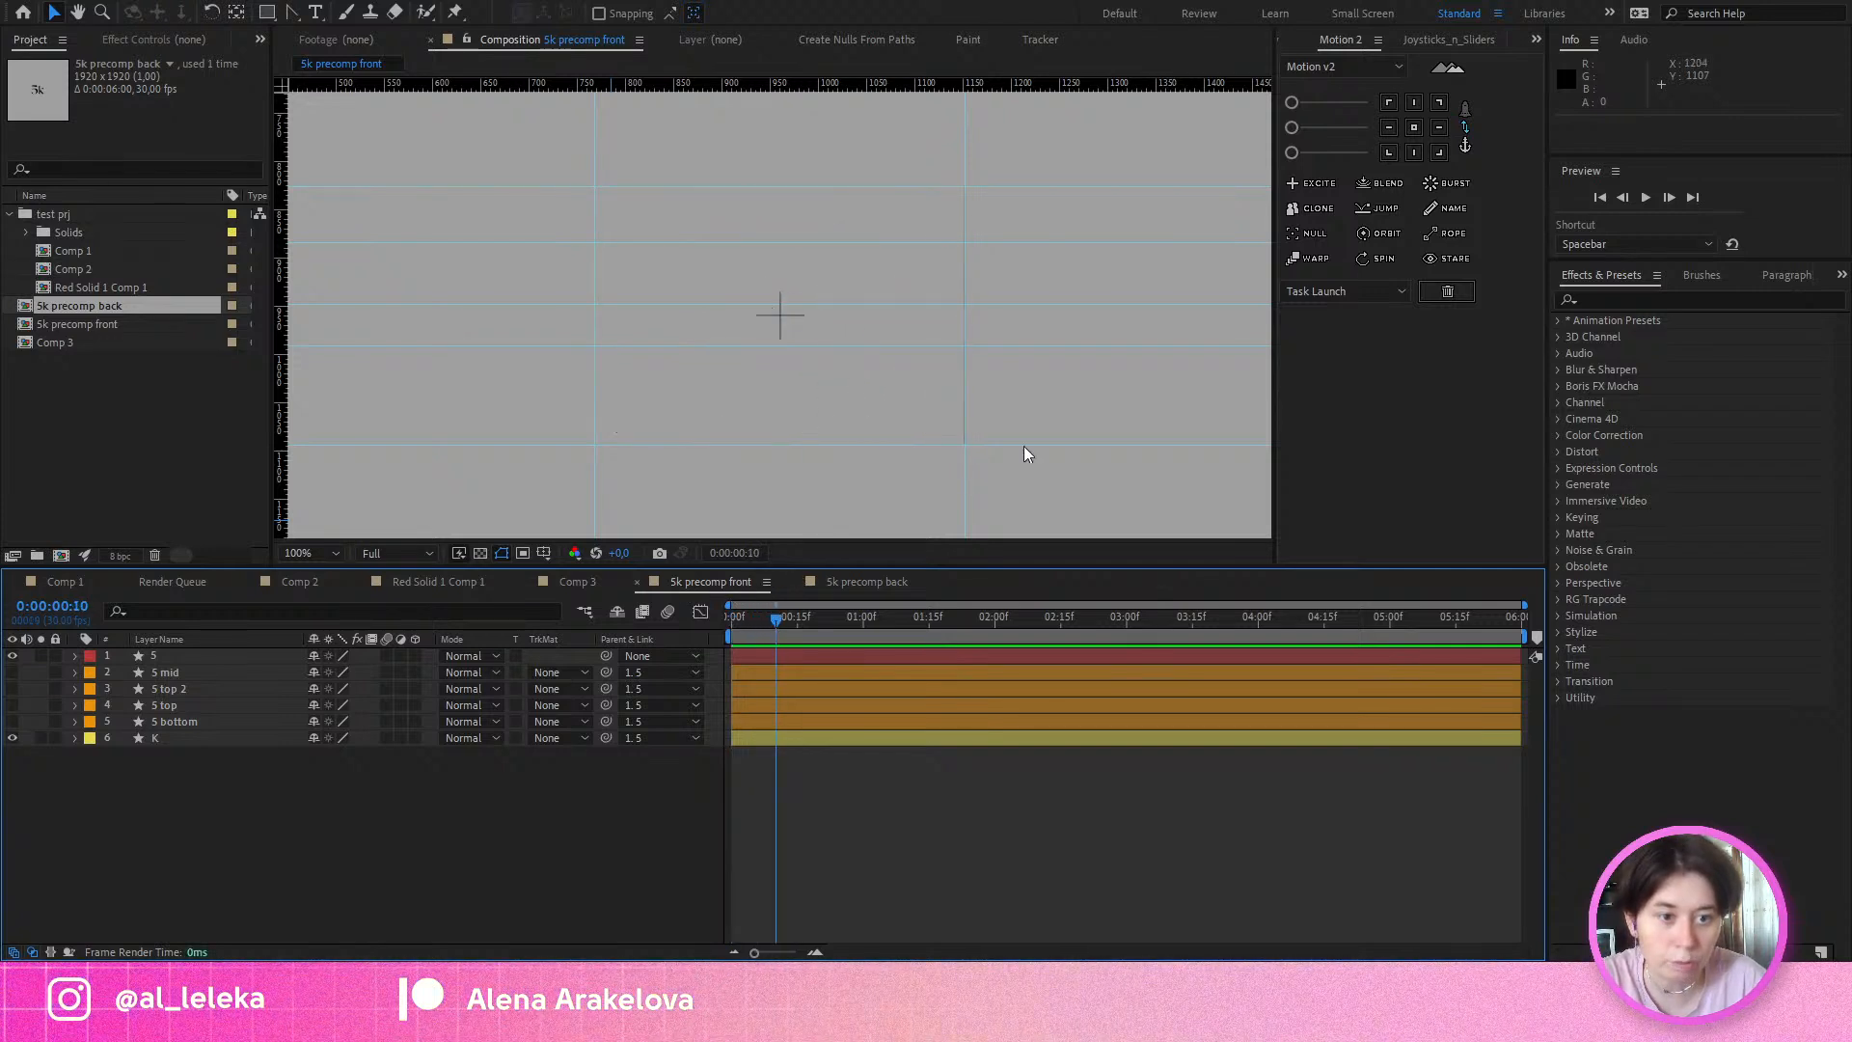
Step: Return to Comp 3 at frame 0 and add 5k precomp front above the Youtube Button layer
left_click(577, 582)
left_click(154, 609)
type("path")
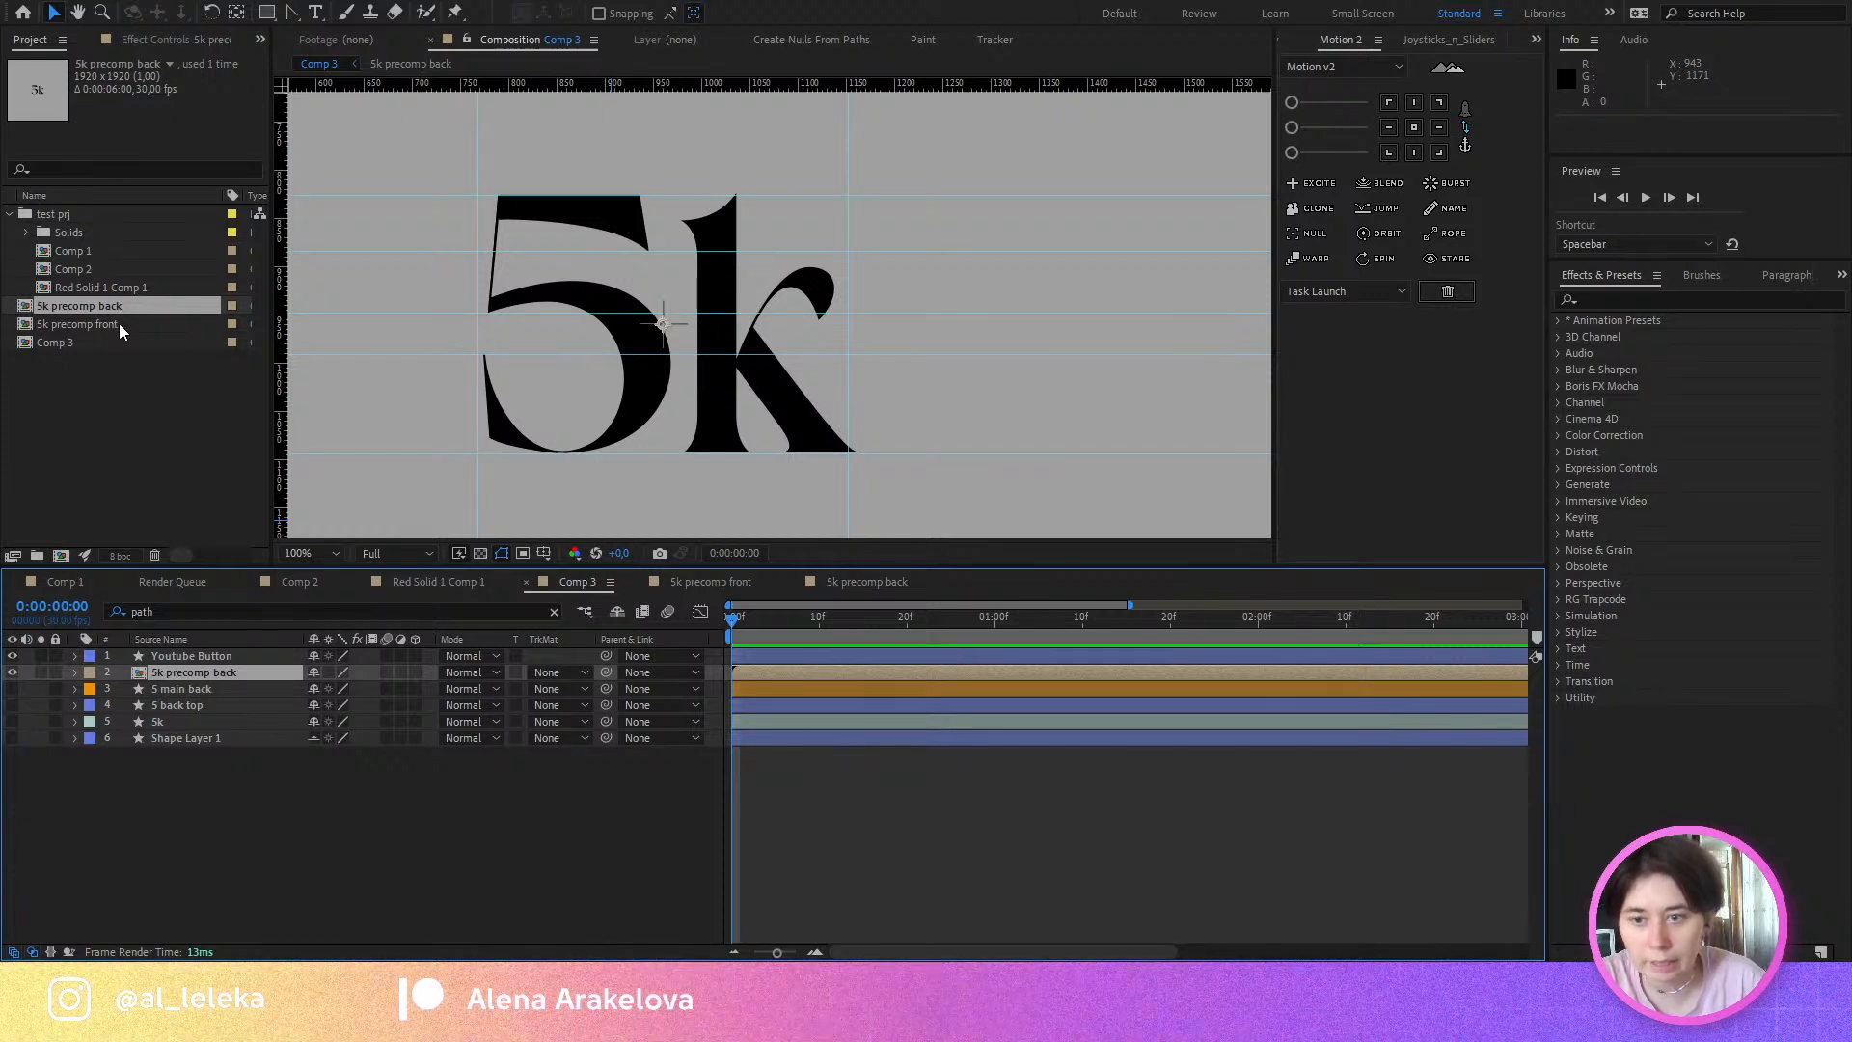
left_click_drag(112, 322, 183, 650)
Step: Set the Youtube Button layer's mode to Stencil Alpha and scrub the first six frames
left_click(185, 672)
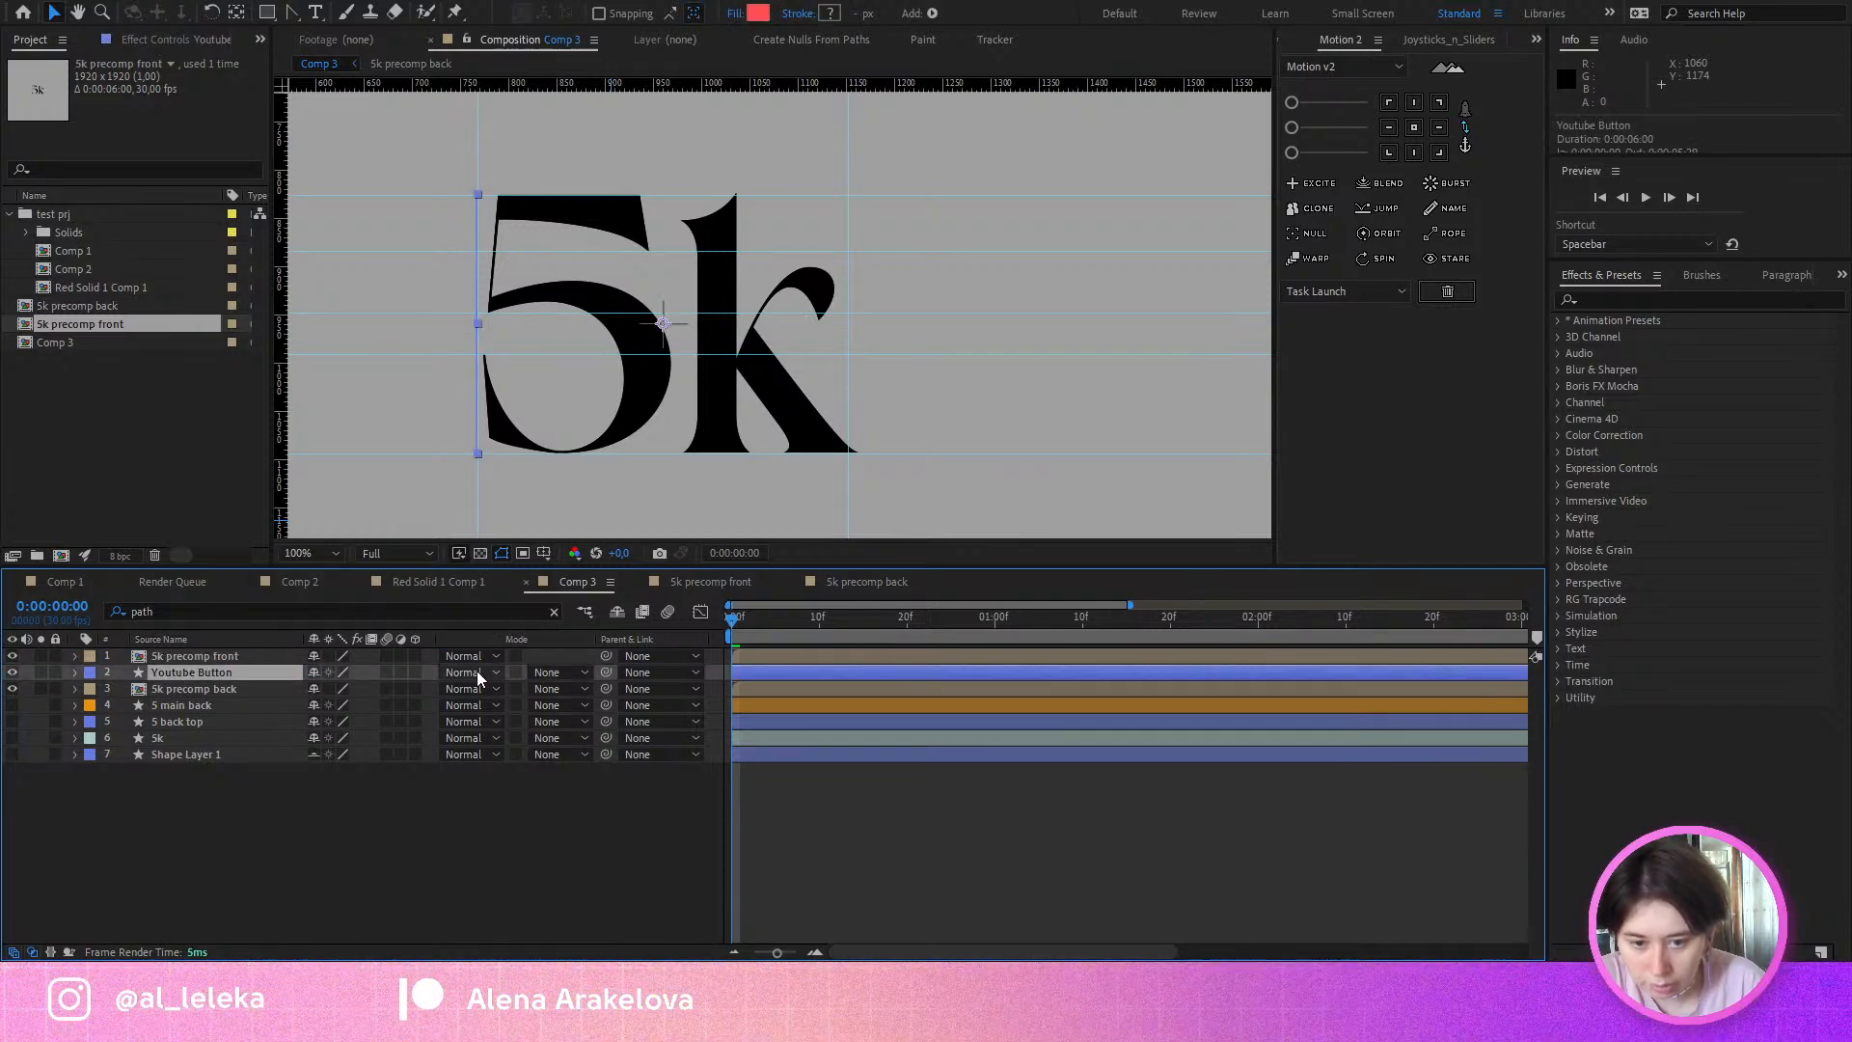
left_click(582, 831)
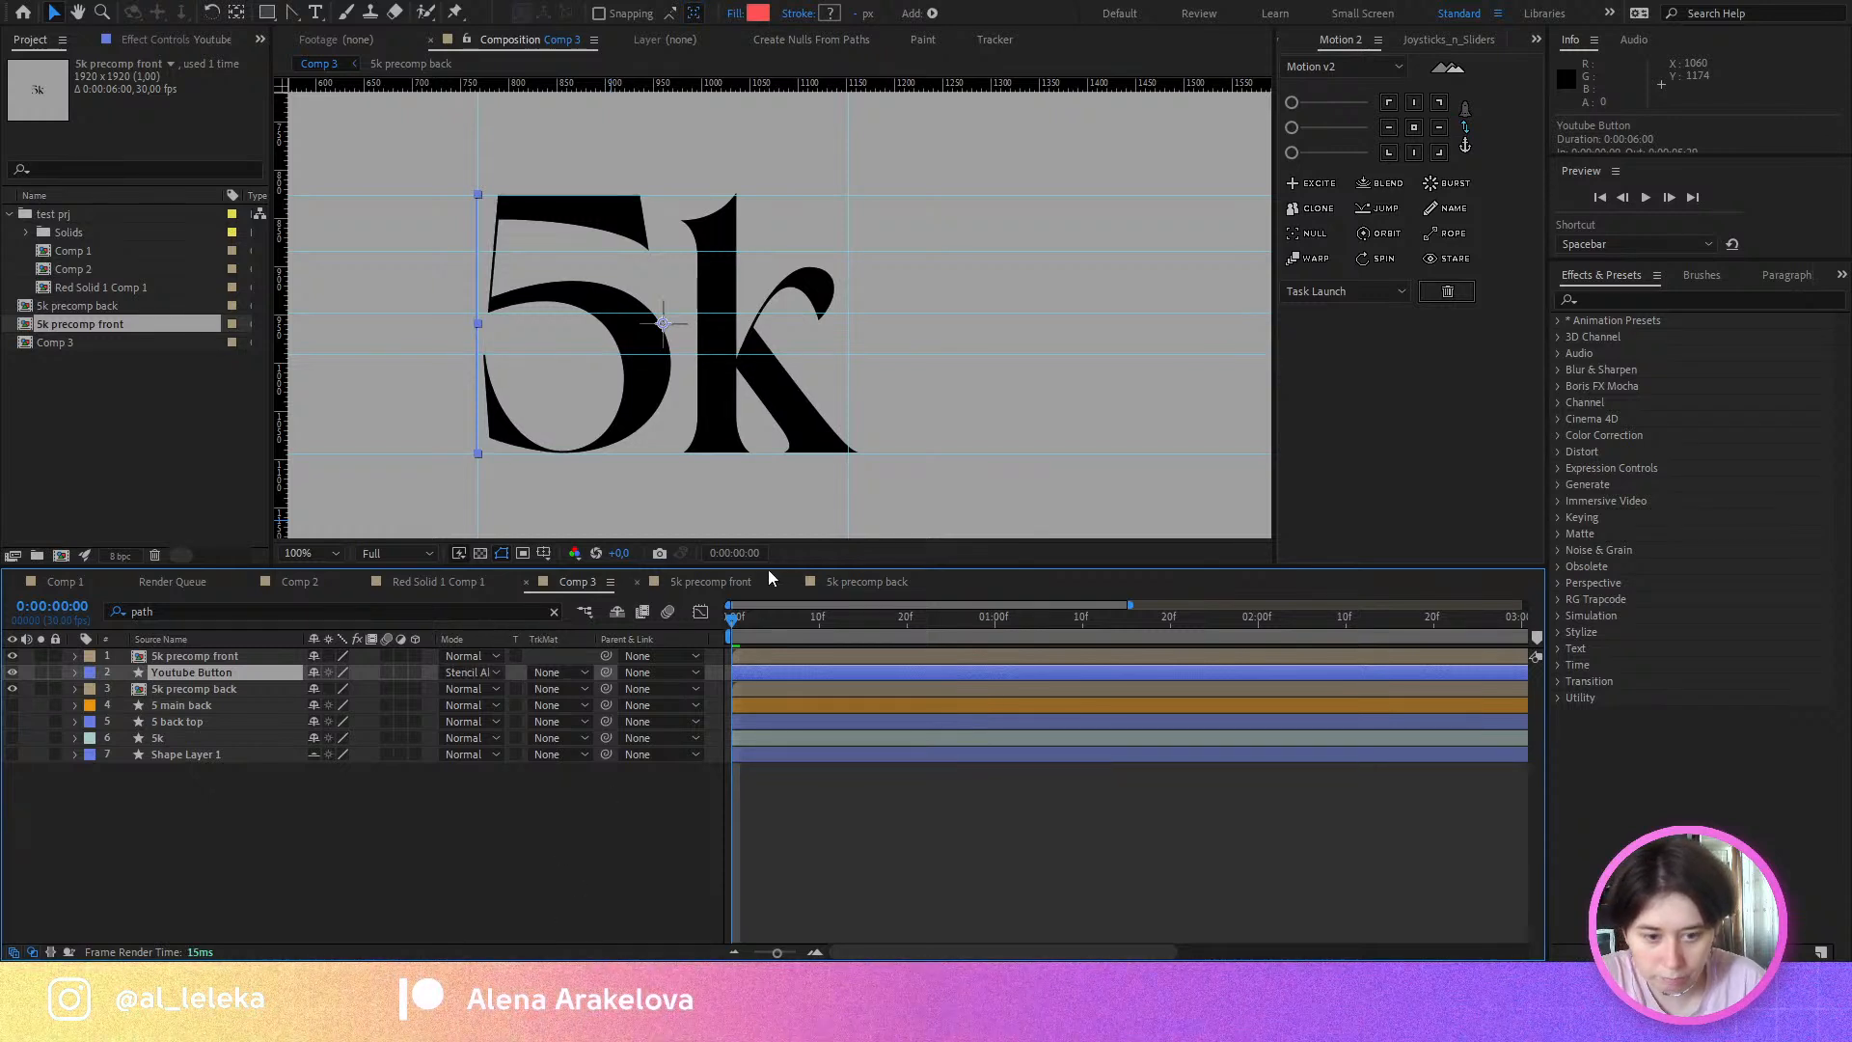
left_click_drag(740, 633, 471, 817)
left_click(474, 818)
left_click_drag(735, 628, 784, 645)
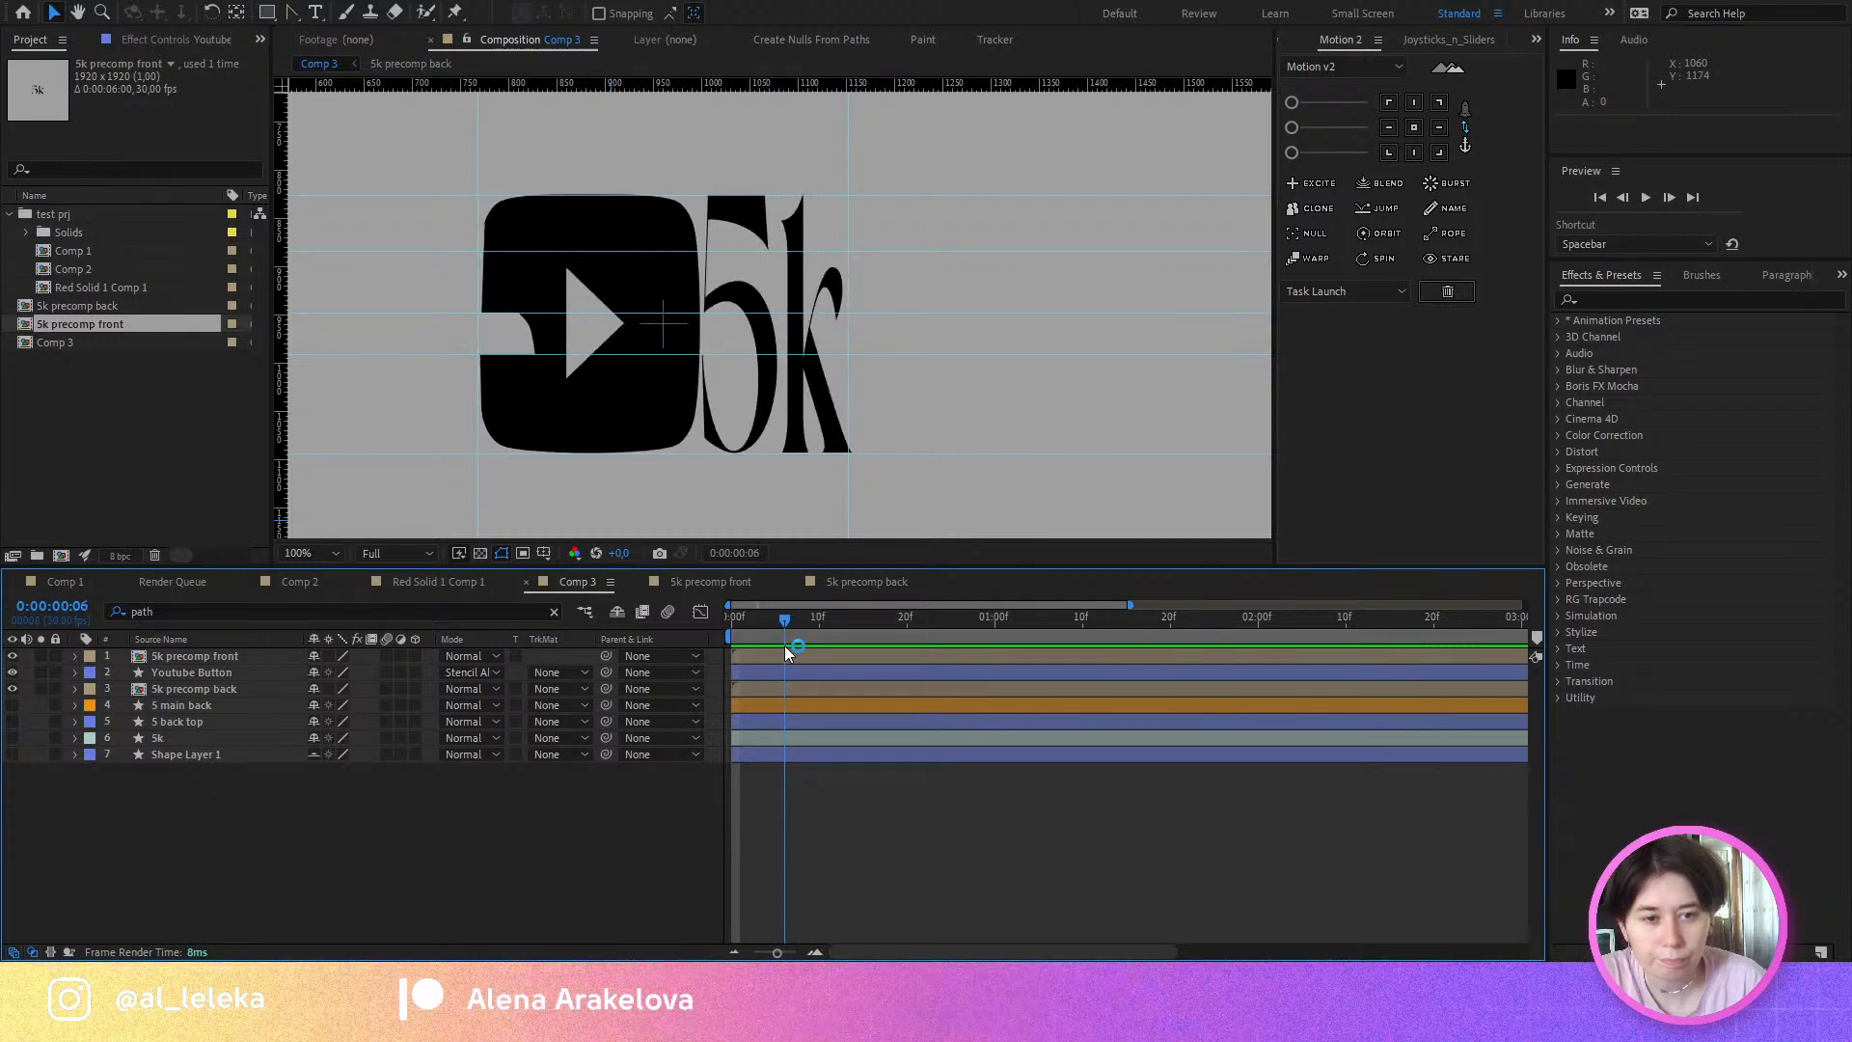
Step: Try the Stencil Luma, Silhouette Alpha and Silhouette Luma modes on the Youtube Button layer, then restore Normal
left_click(492, 674)
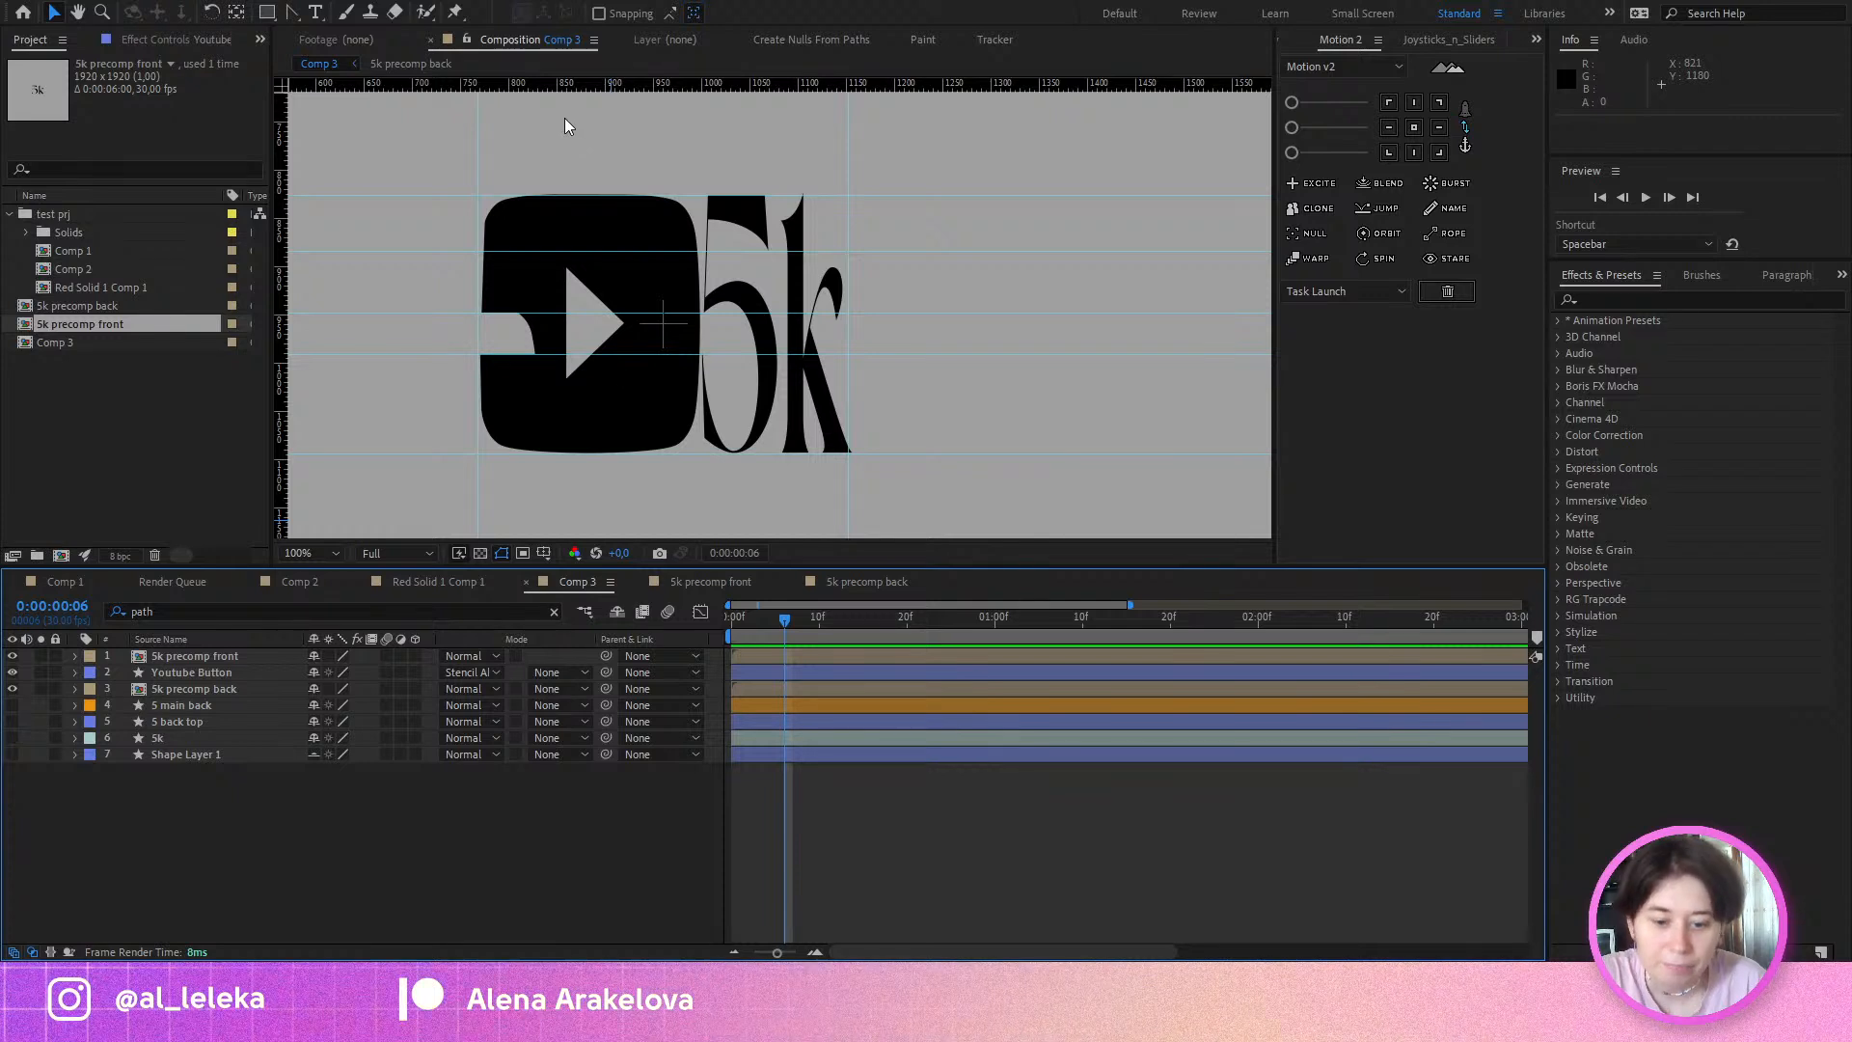
left_click(623, 853)
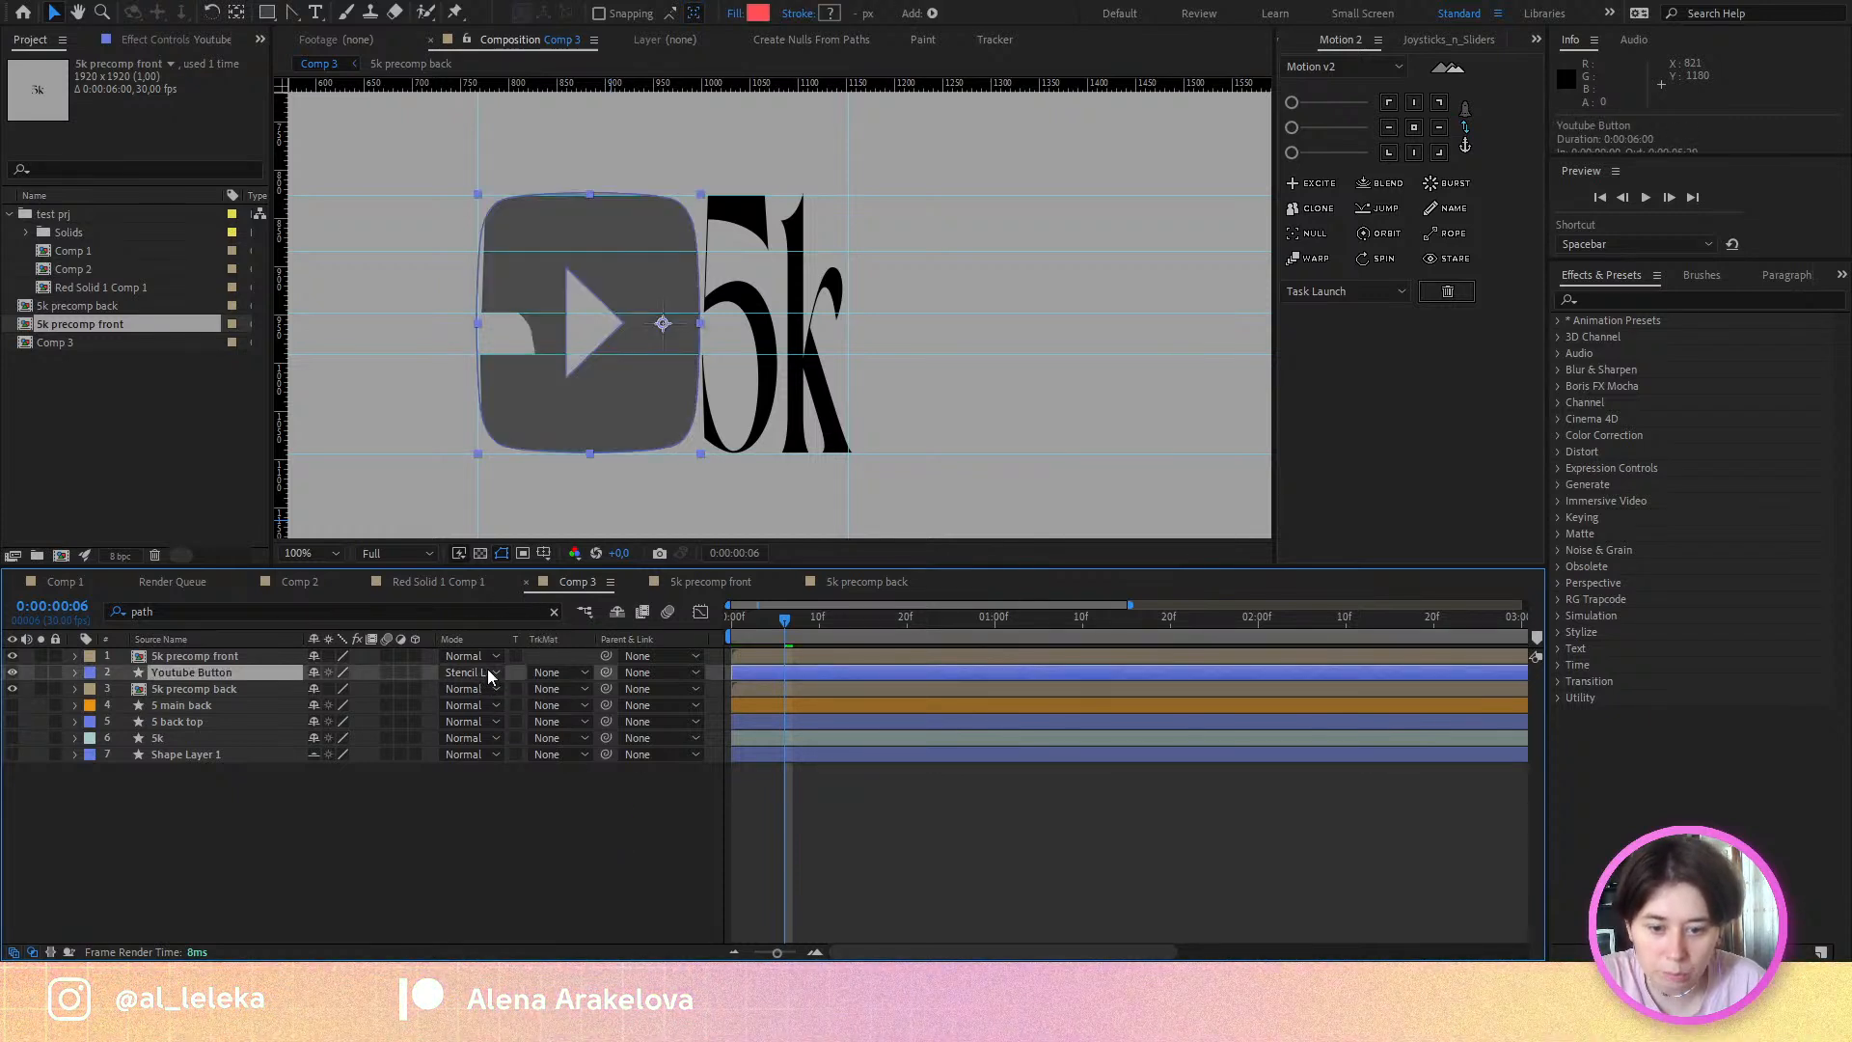
left_click(577, 873)
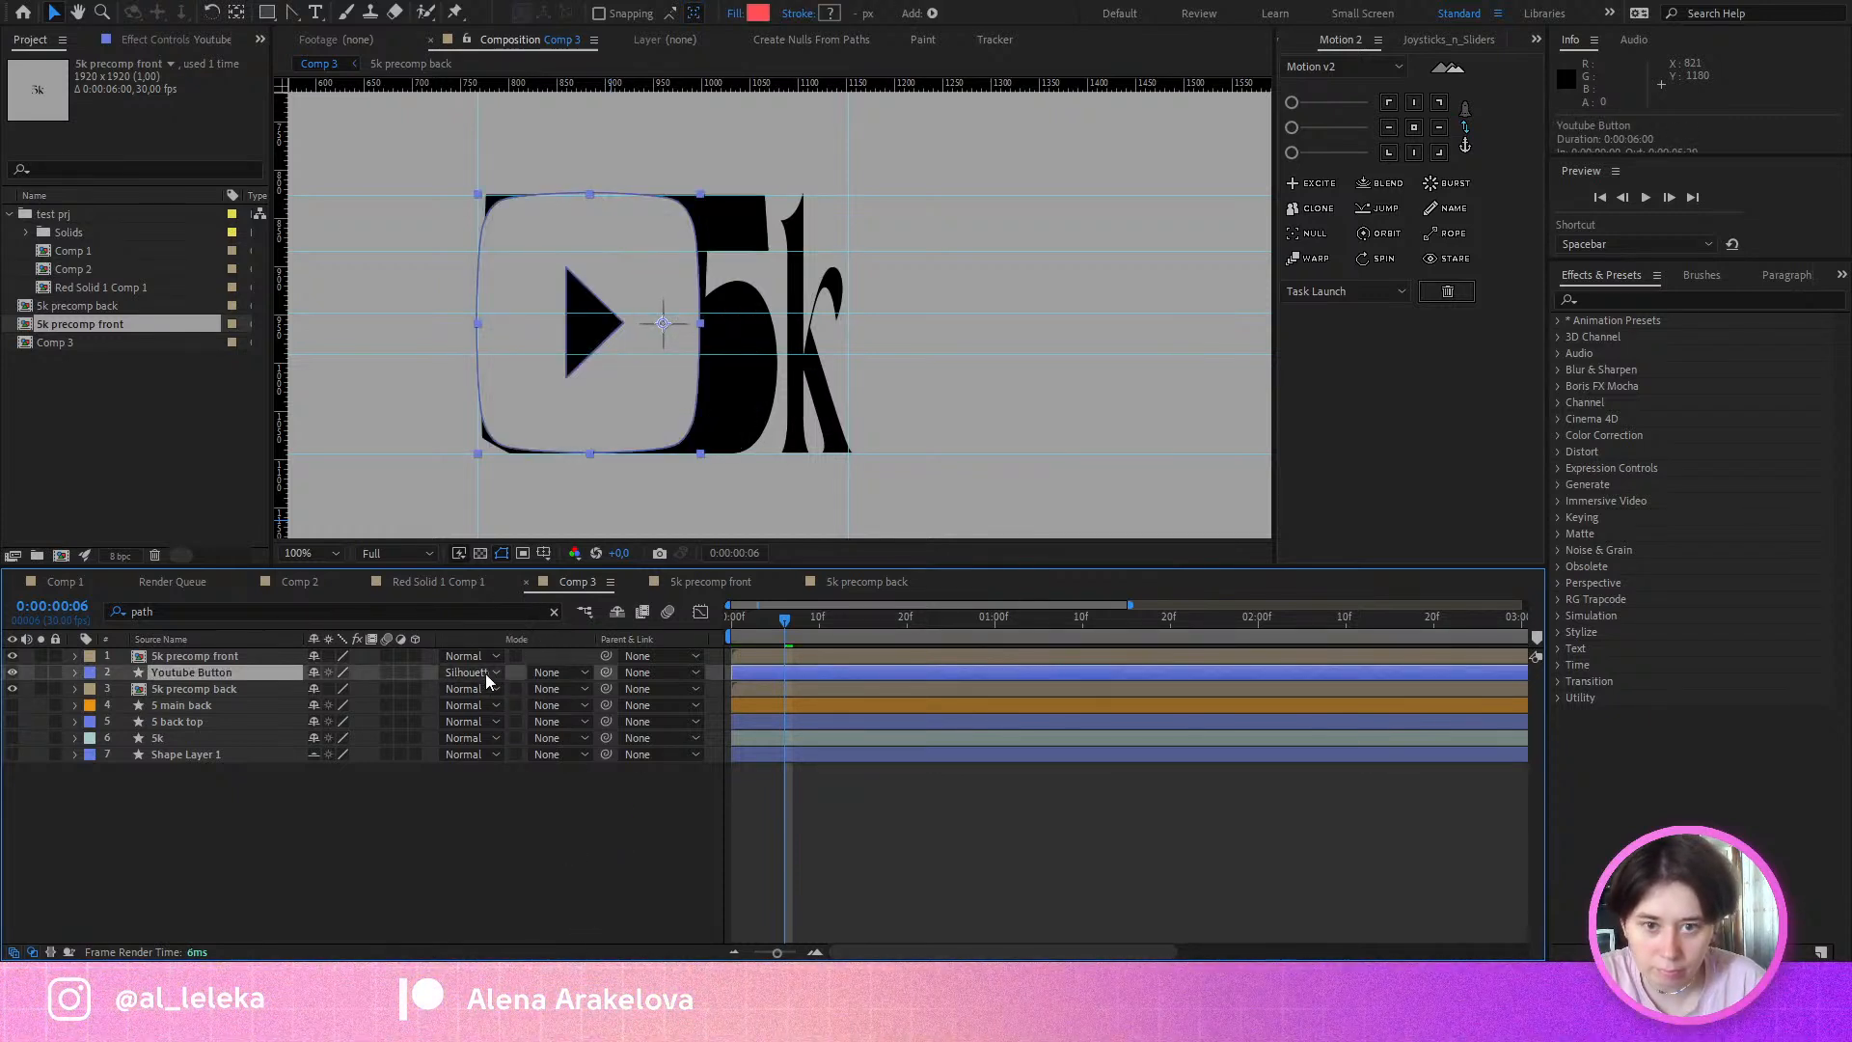
left_click(565, 893)
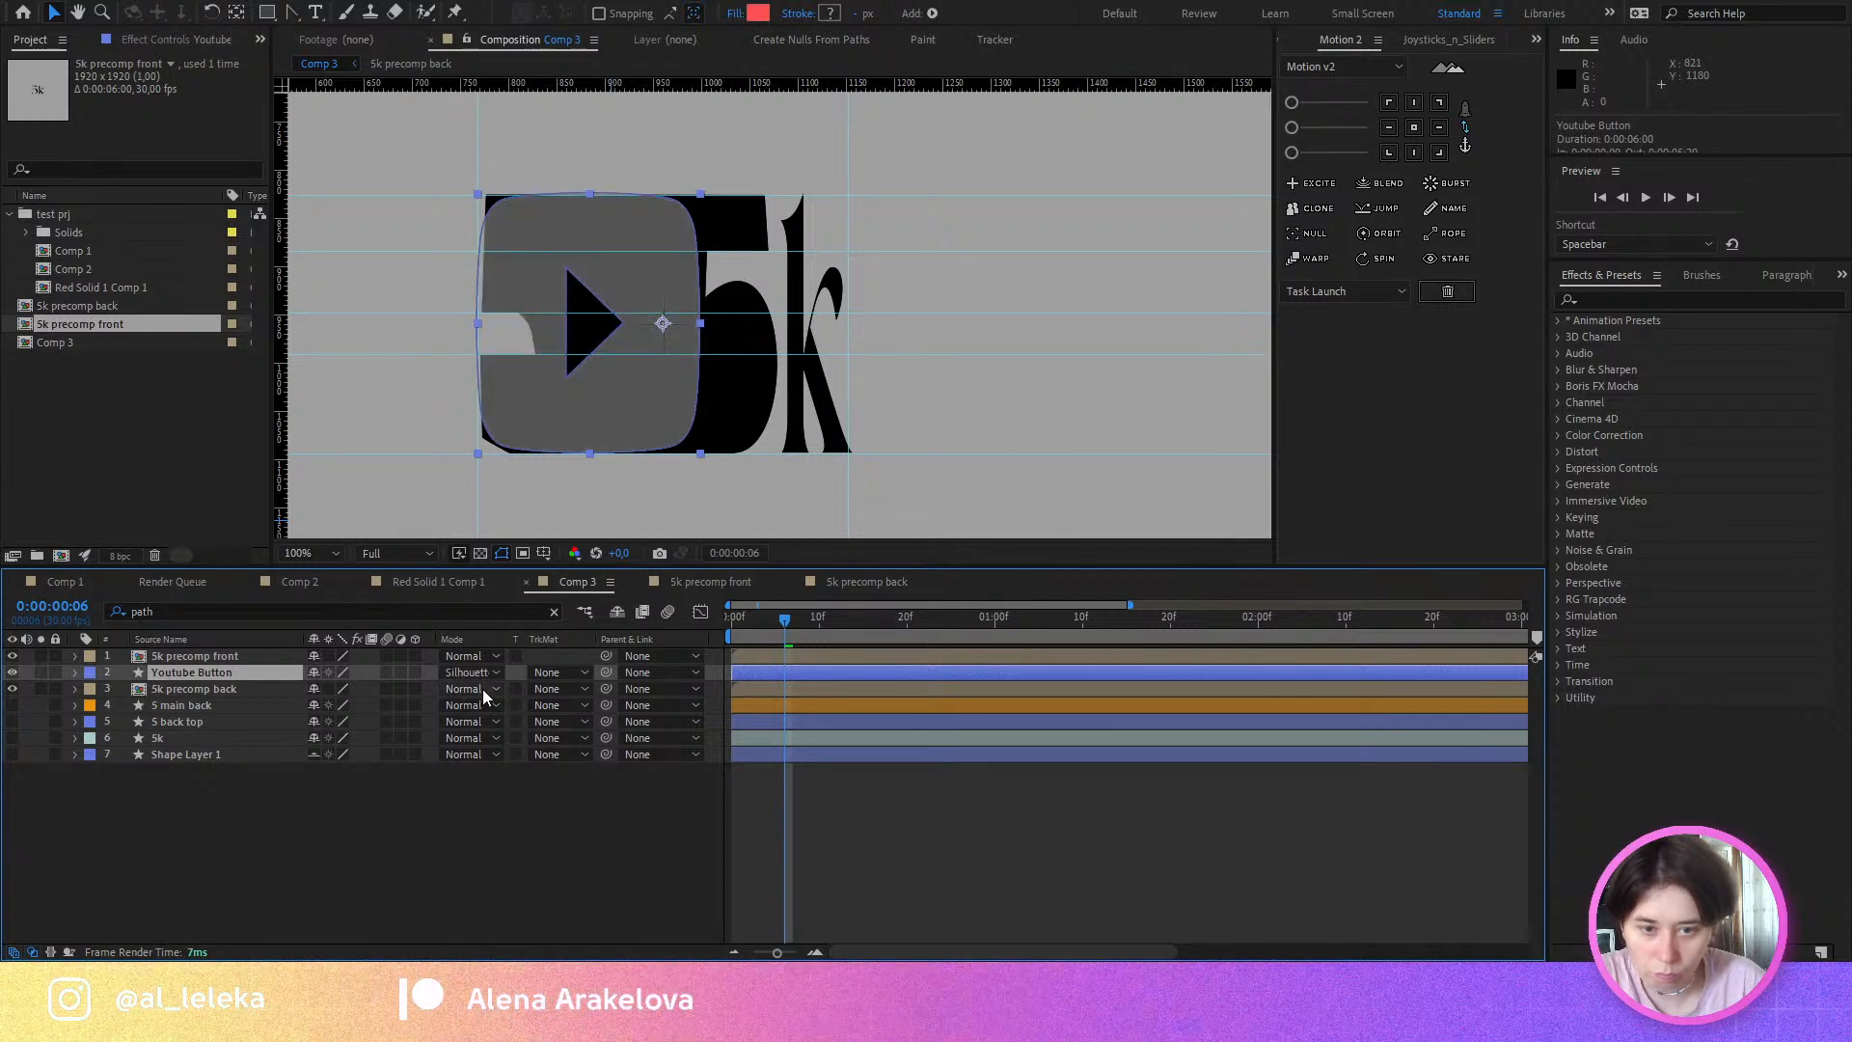
key("alt+shift+n")
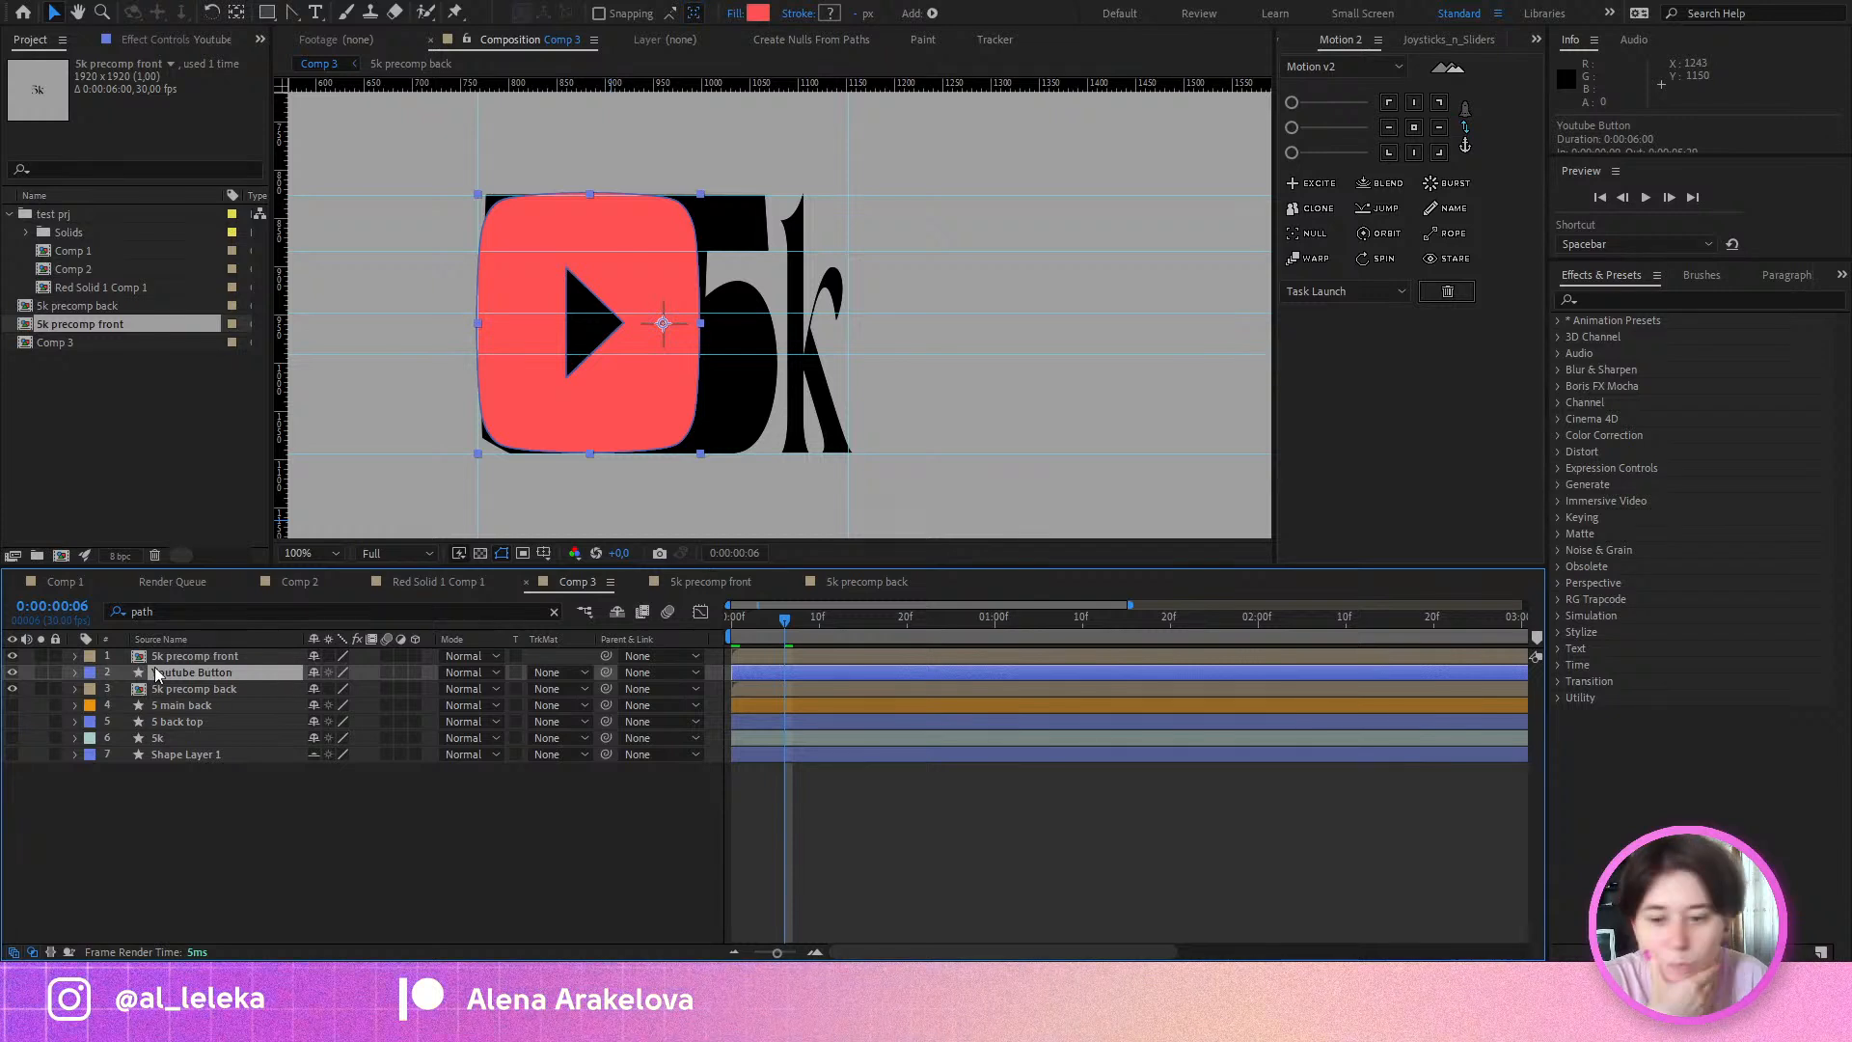
Step: Use 5k precomp back as the Youtube Button's alpha matte, place a duplicate of it below the button and preview the transition
left_click_drag(178, 695, 344, 688)
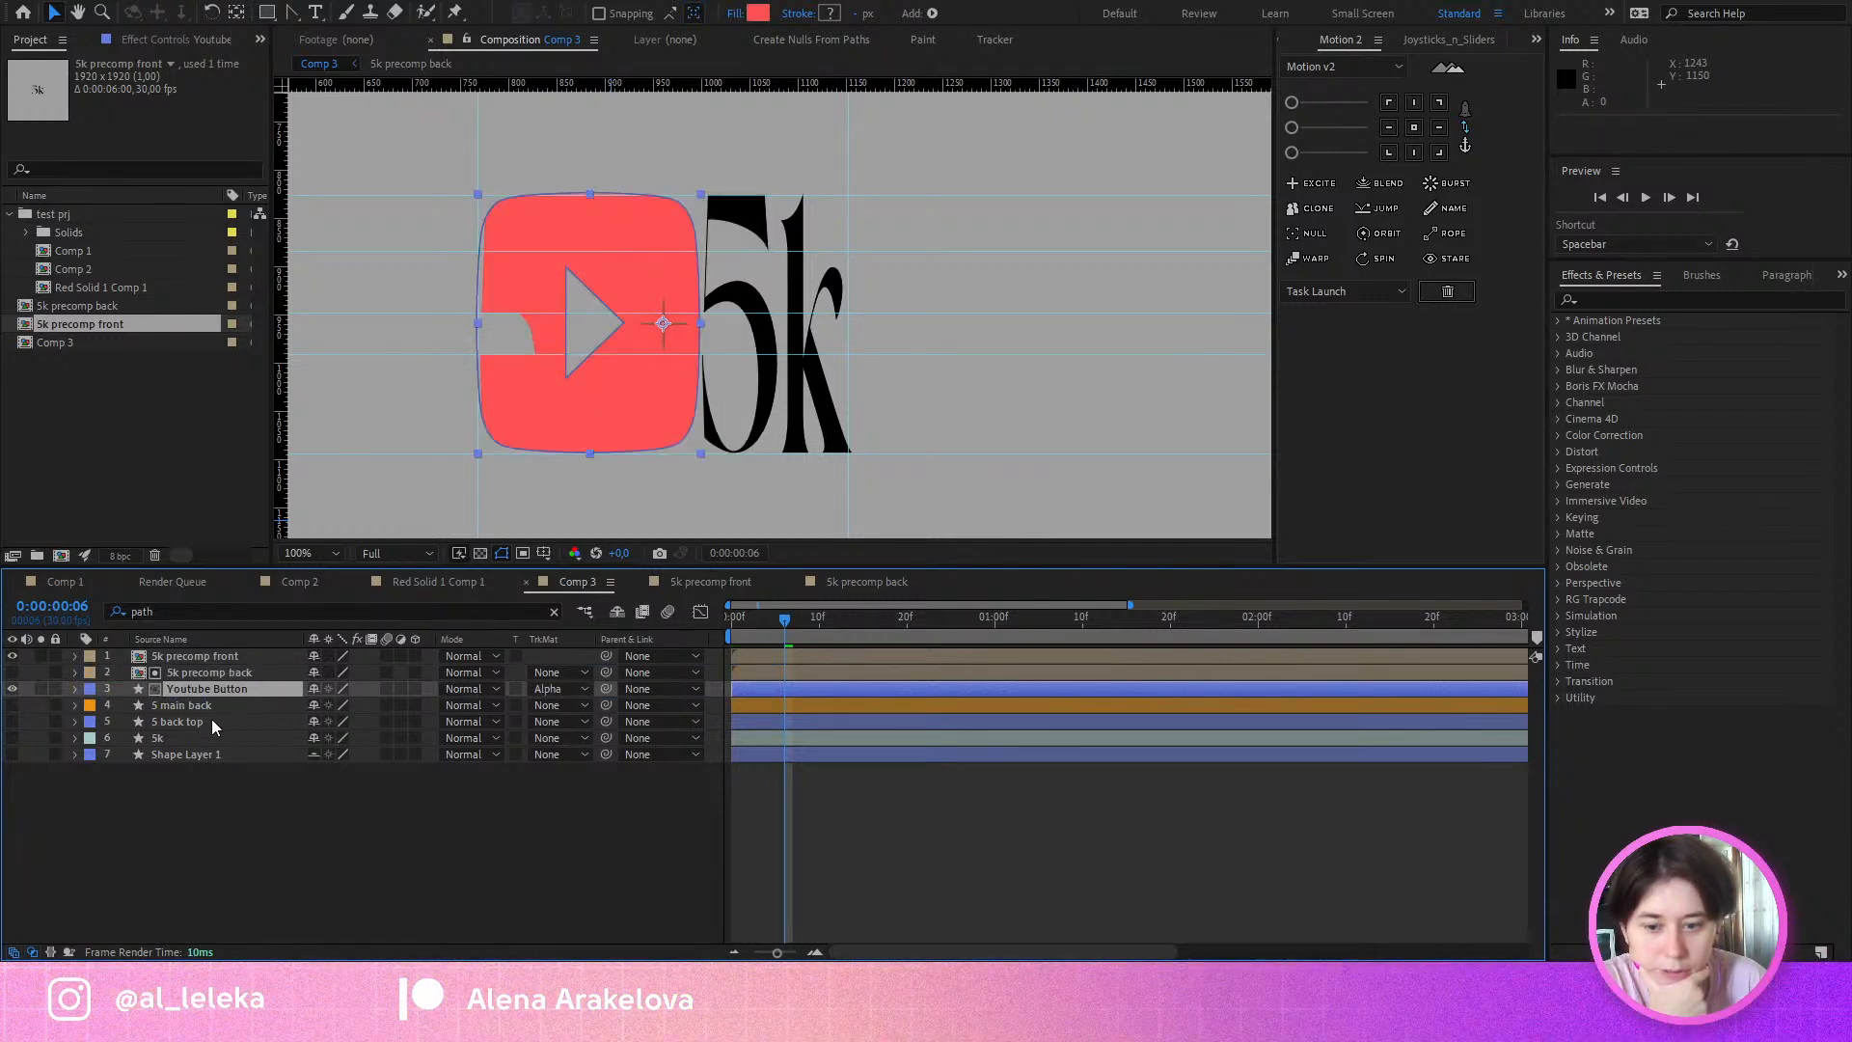
left_click(199, 675)
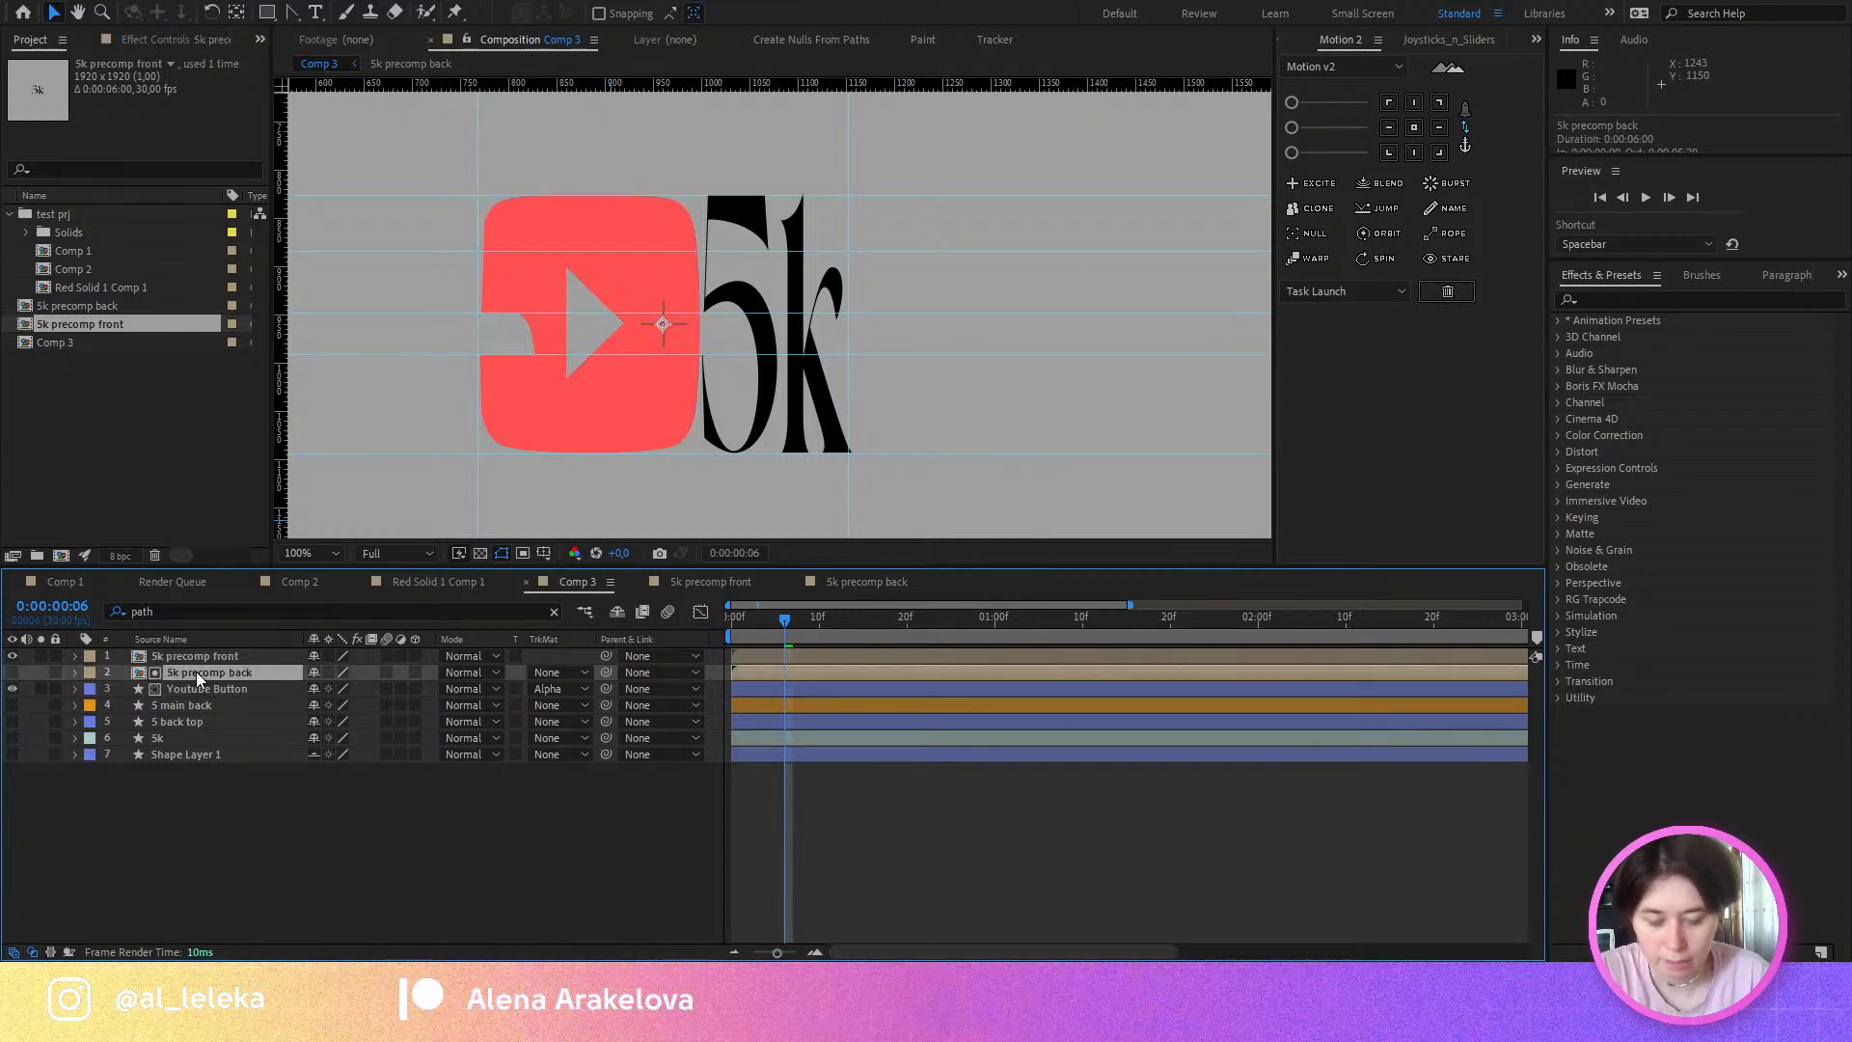
key("ctrl+d")
left_click_drag(193, 671, 198, 719)
left_click(733, 621)
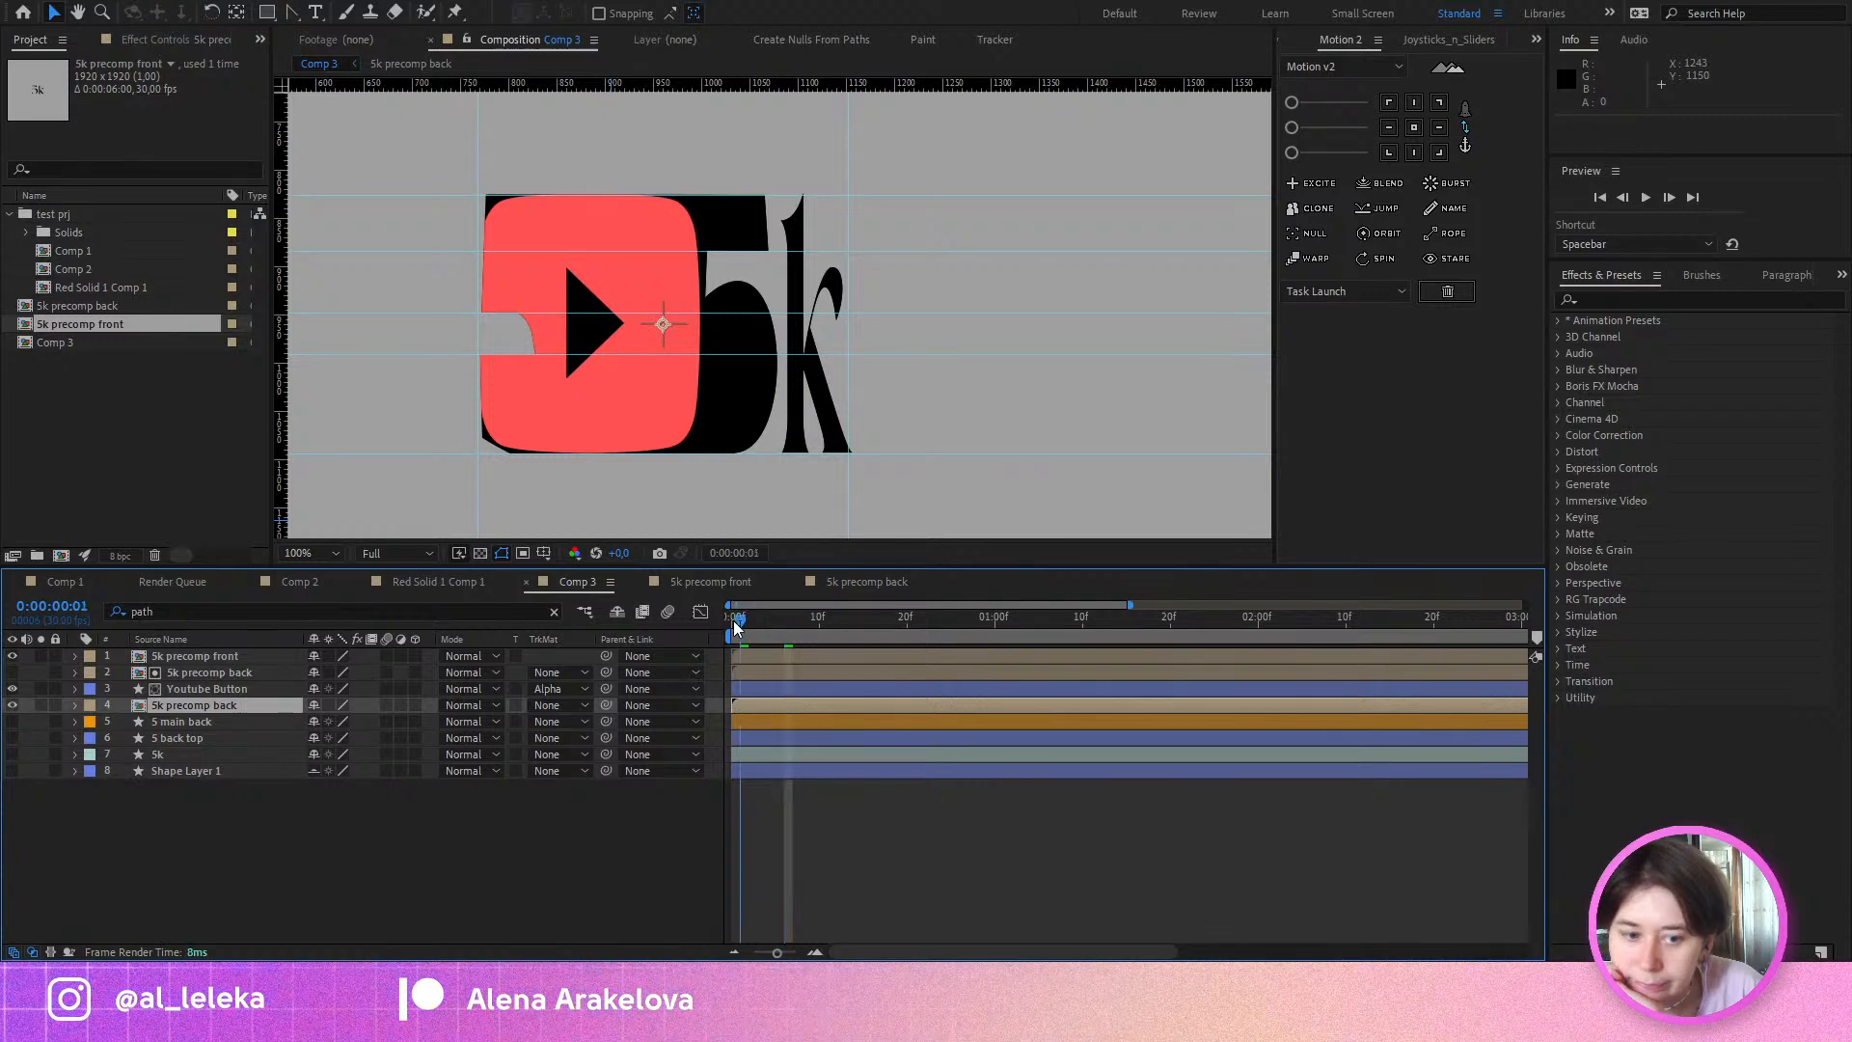
left_click_drag(733, 622, 811, 662)
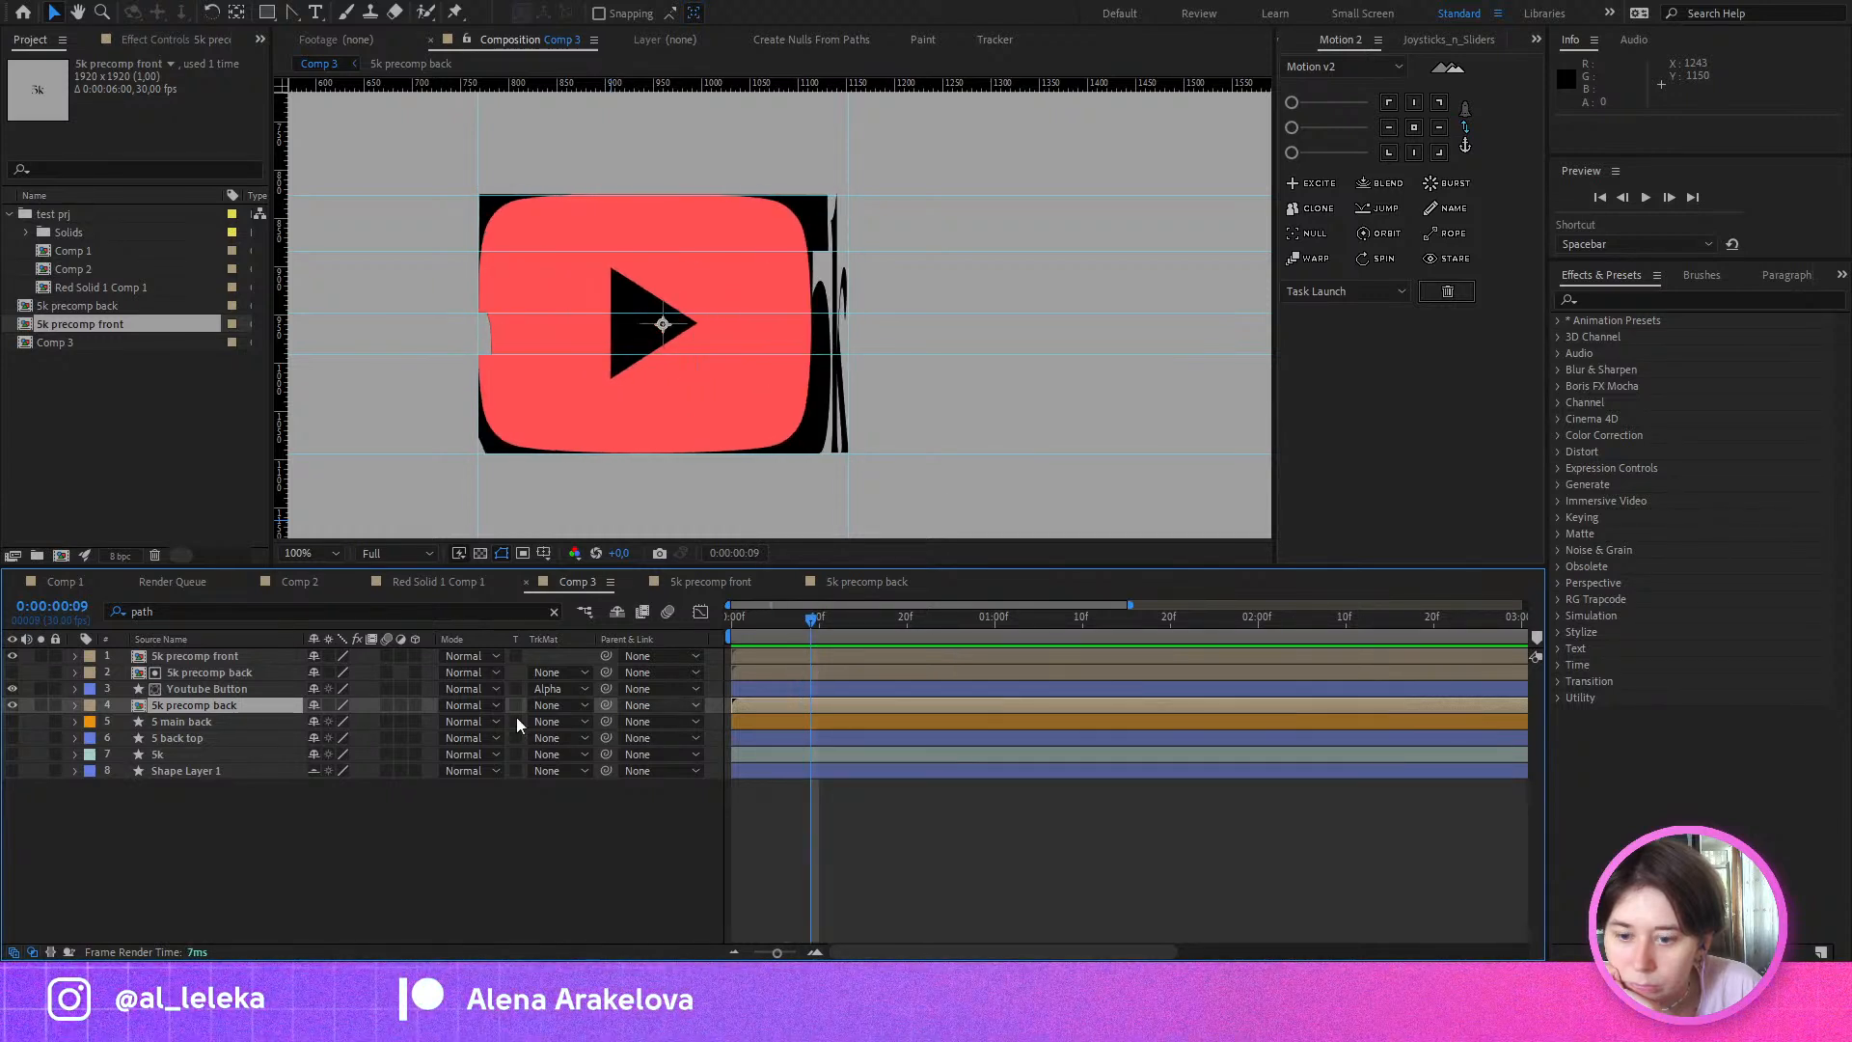
Step: Try Alpha Inverted and Luma on the Youtube Button, then remove its matte and move the upper 5k precomp back below it
left_click(206, 687)
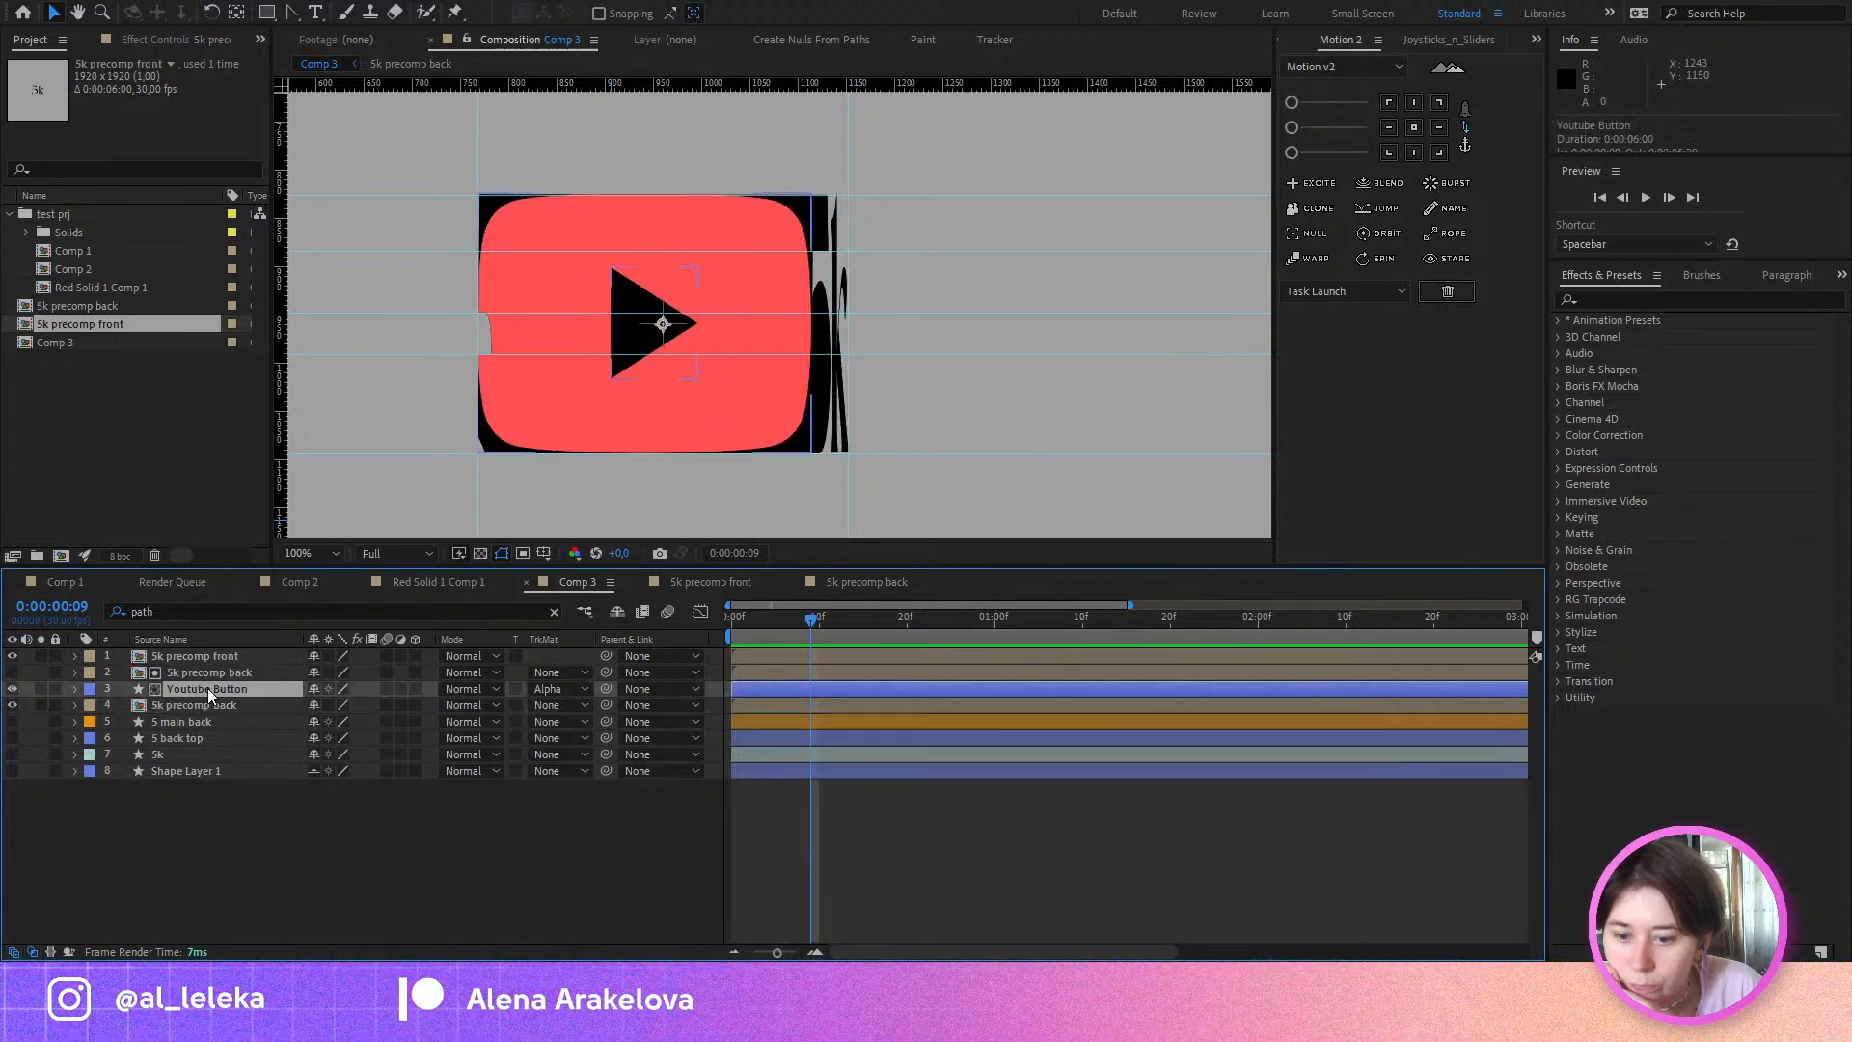
left_click(584, 757)
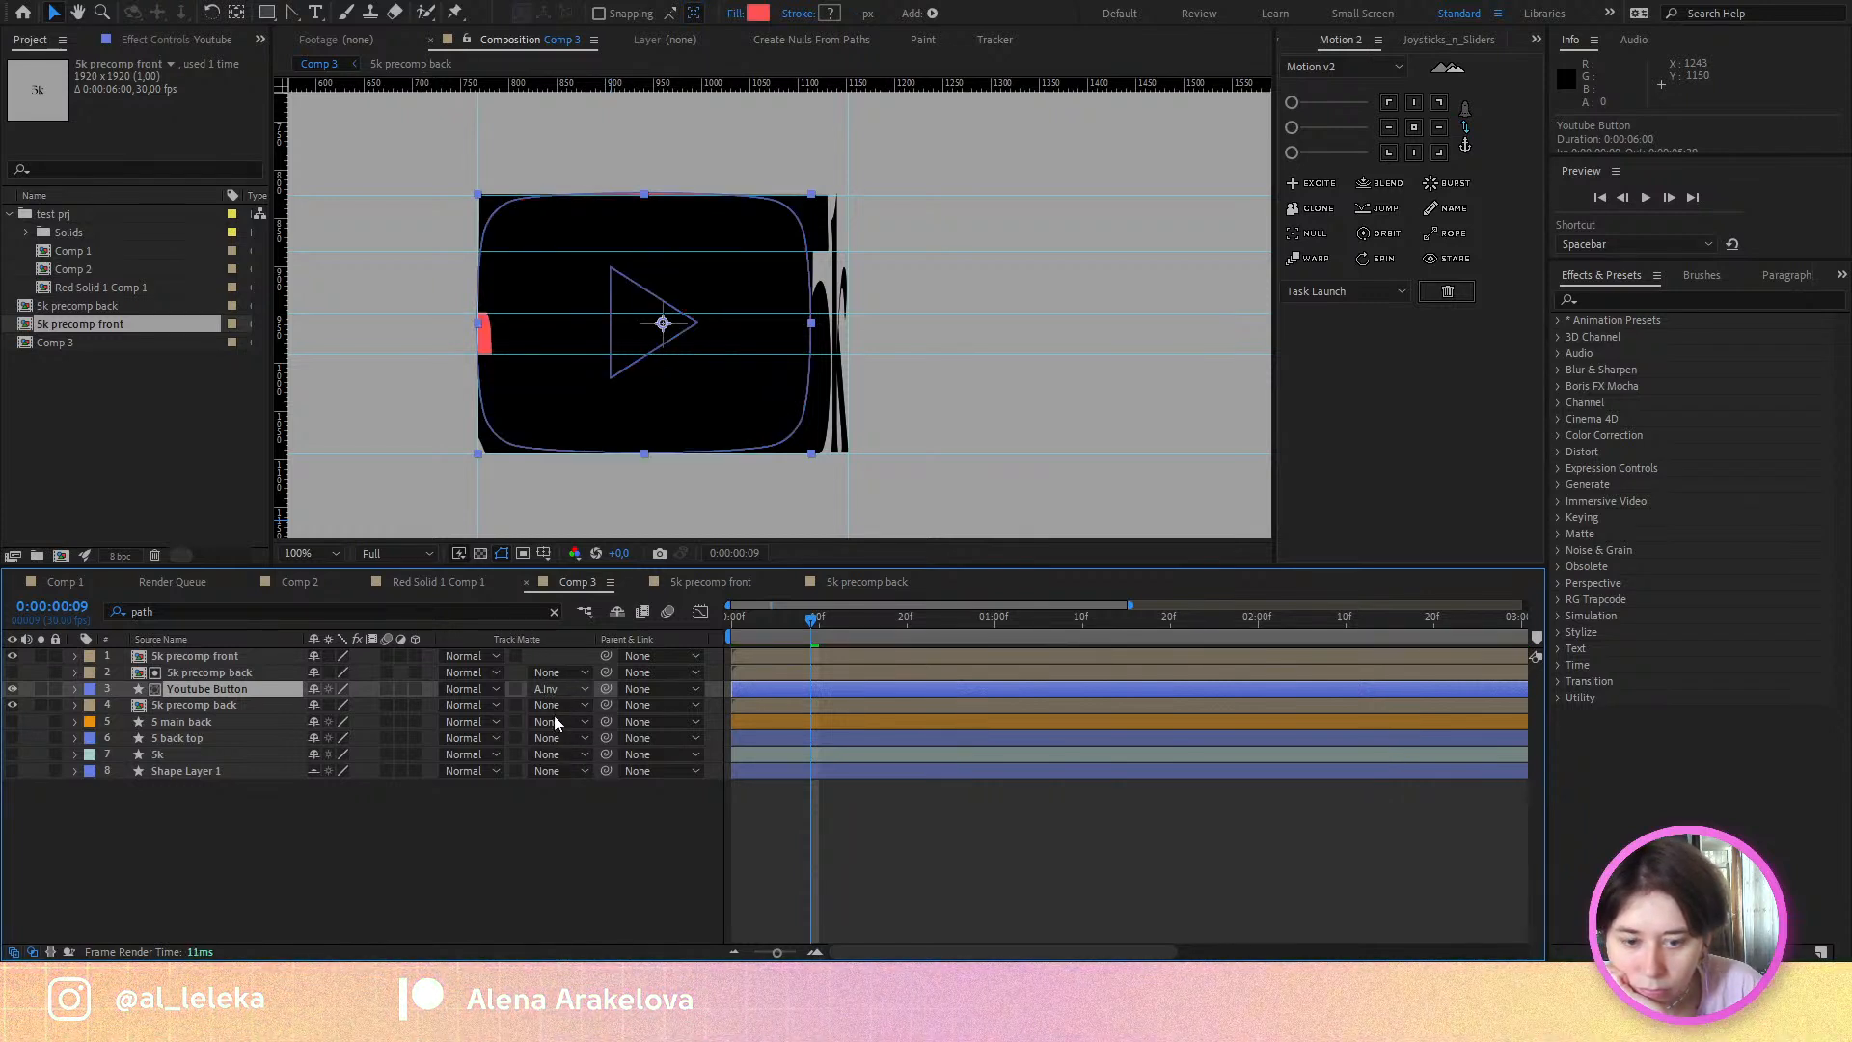
left_click(555, 689)
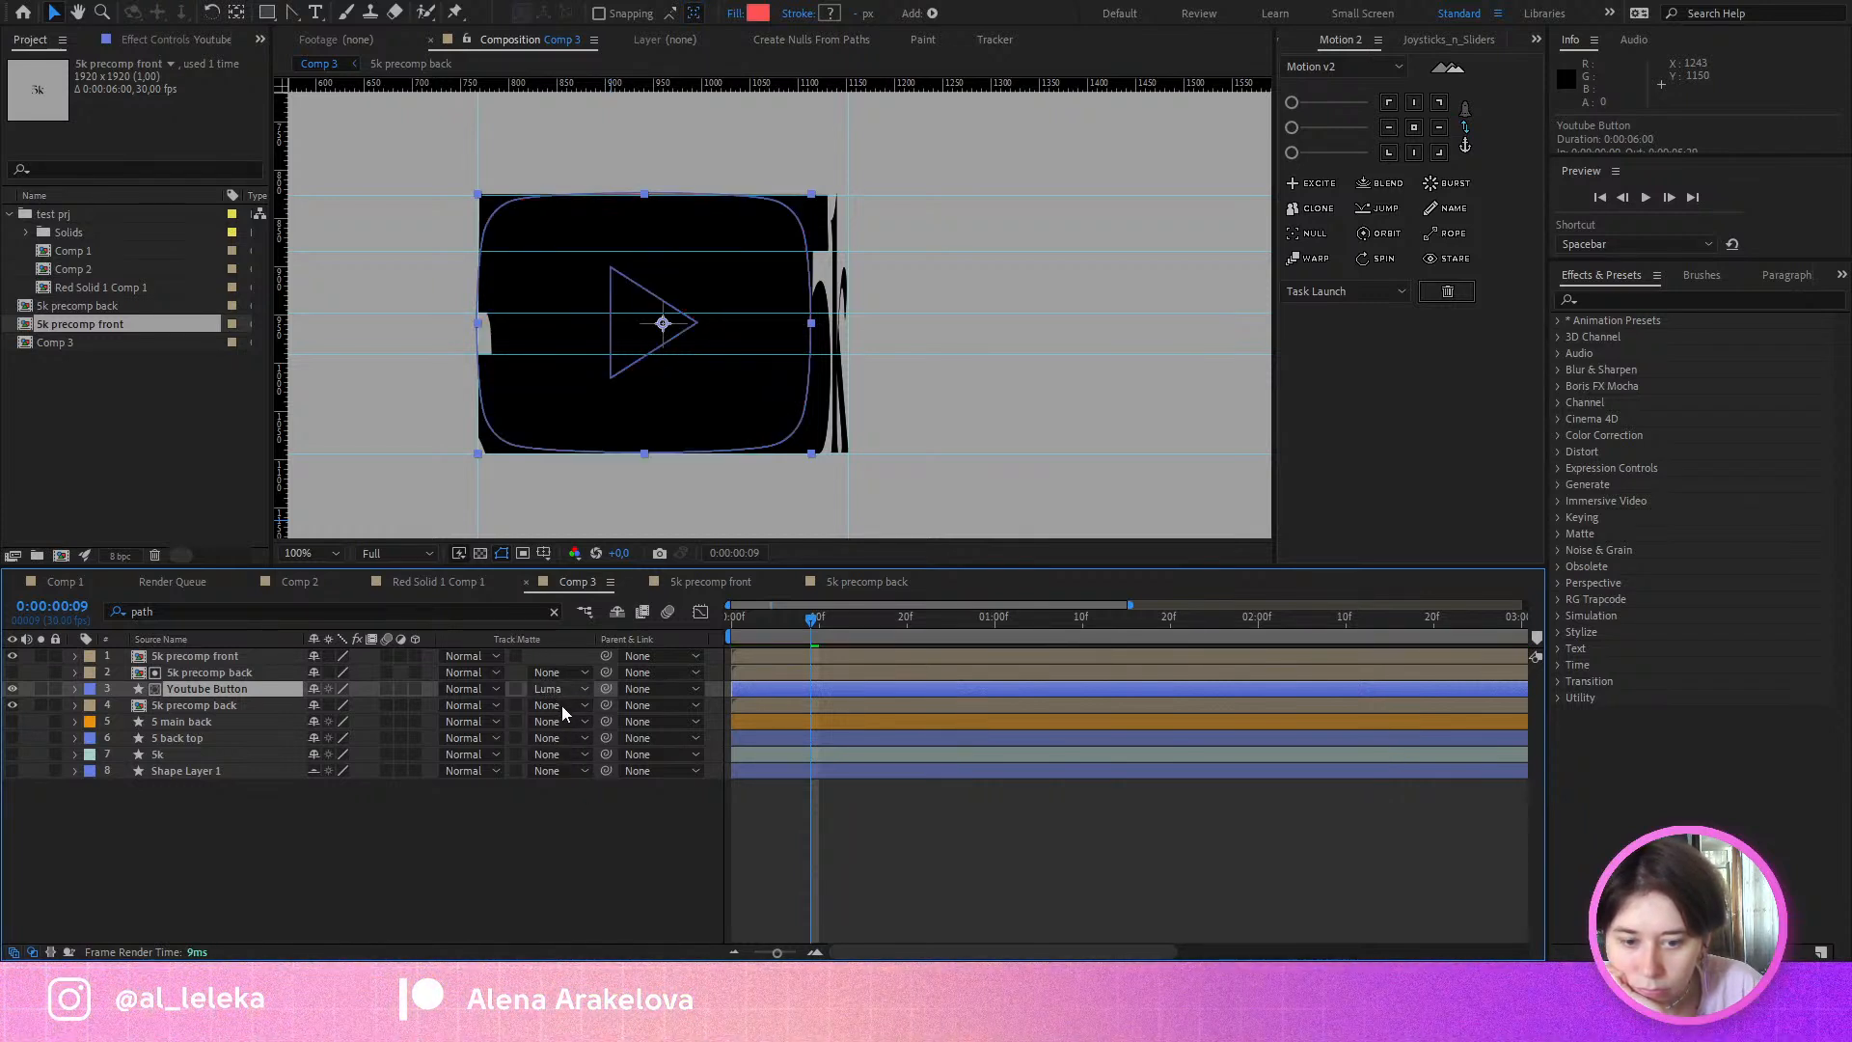
left_click(561, 706)
left_click_drag(163, 672, 189, 691)
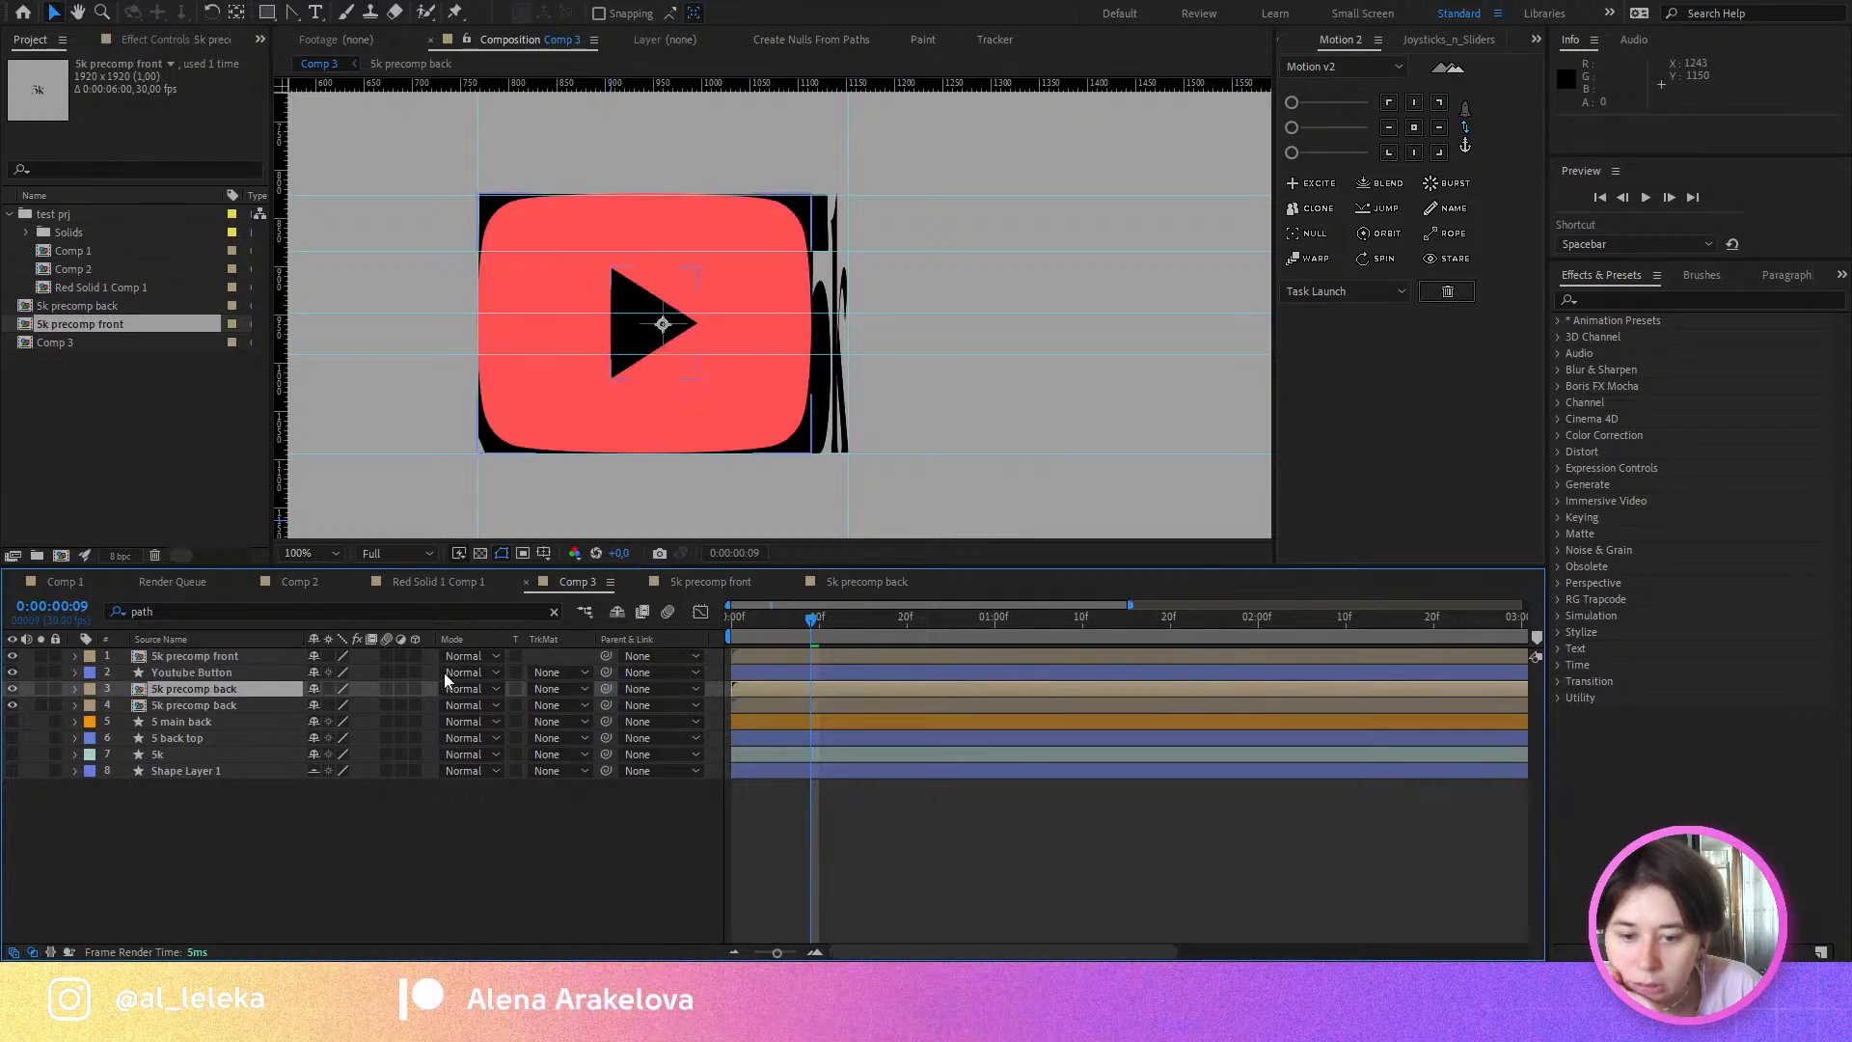
Step: Try the Youtube Button as Alpha, Alpha Inverted and Luma matte of the upper 5k precomp back, then remove the matte and unhide the button
left_click(554, 689)
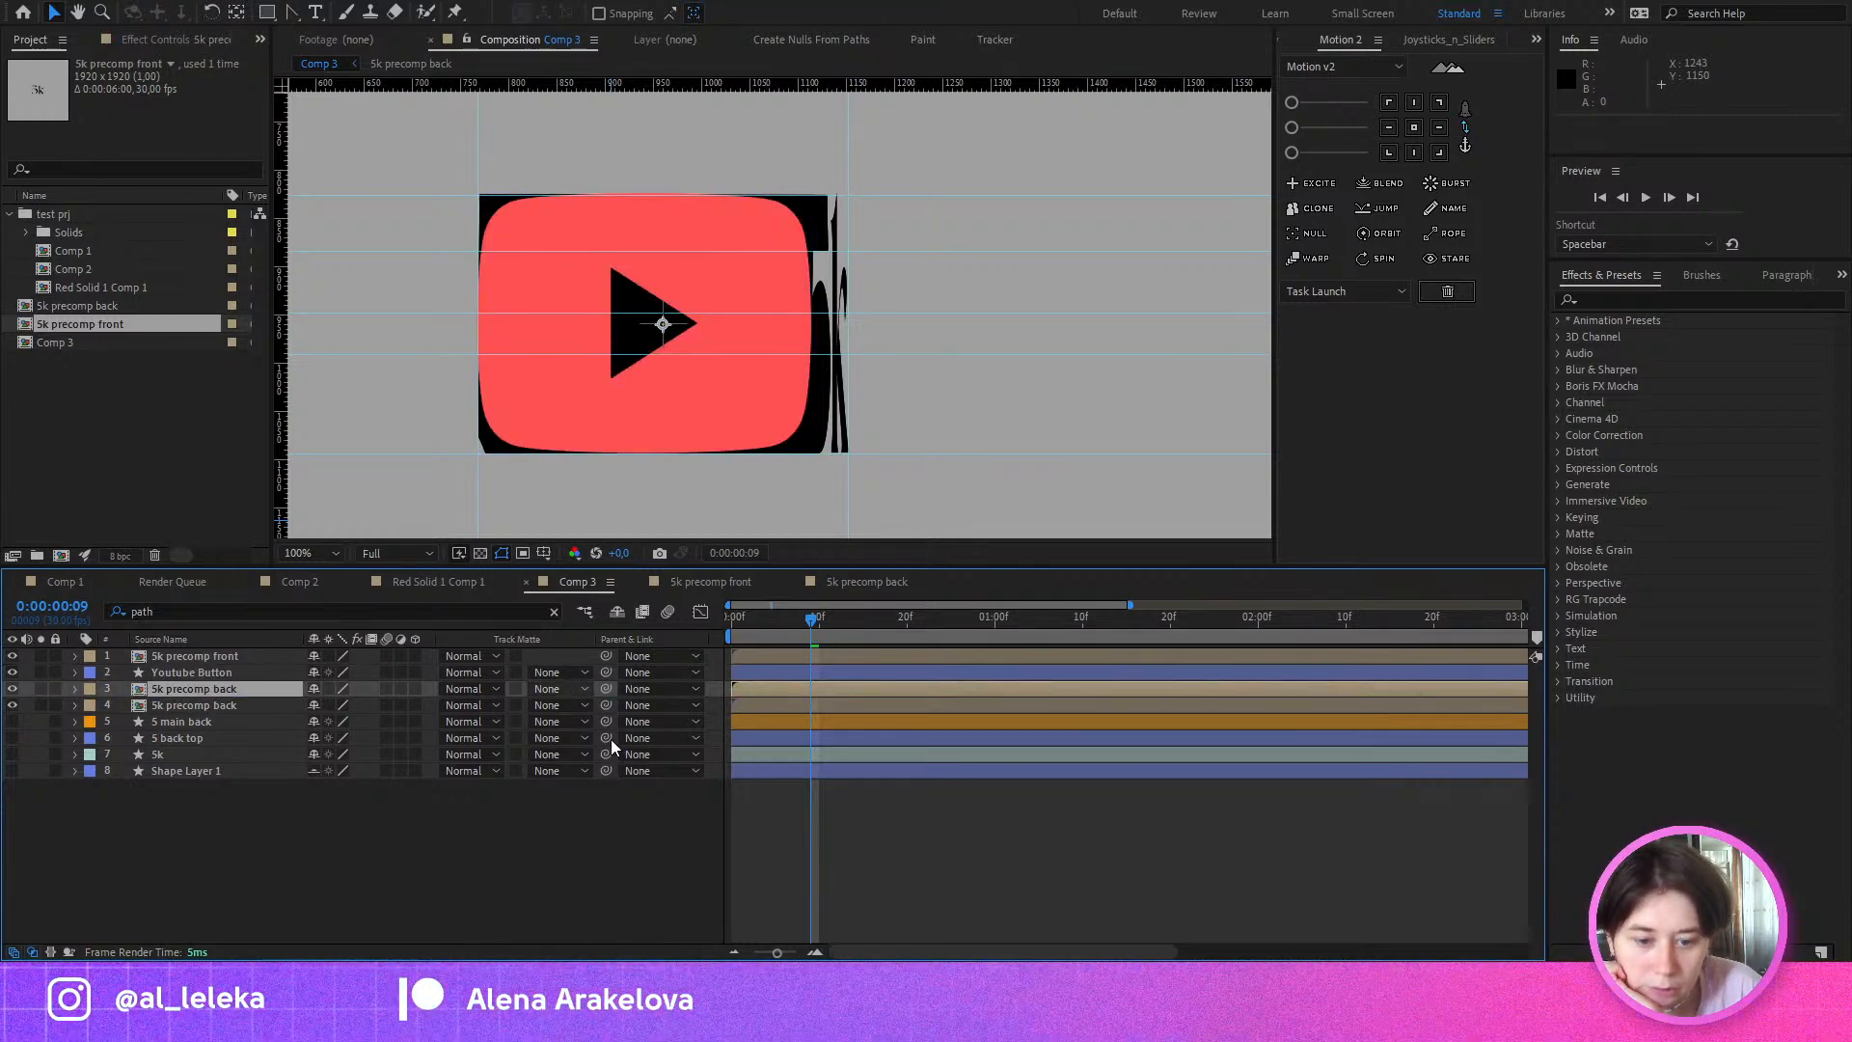
left_click(610, 739)
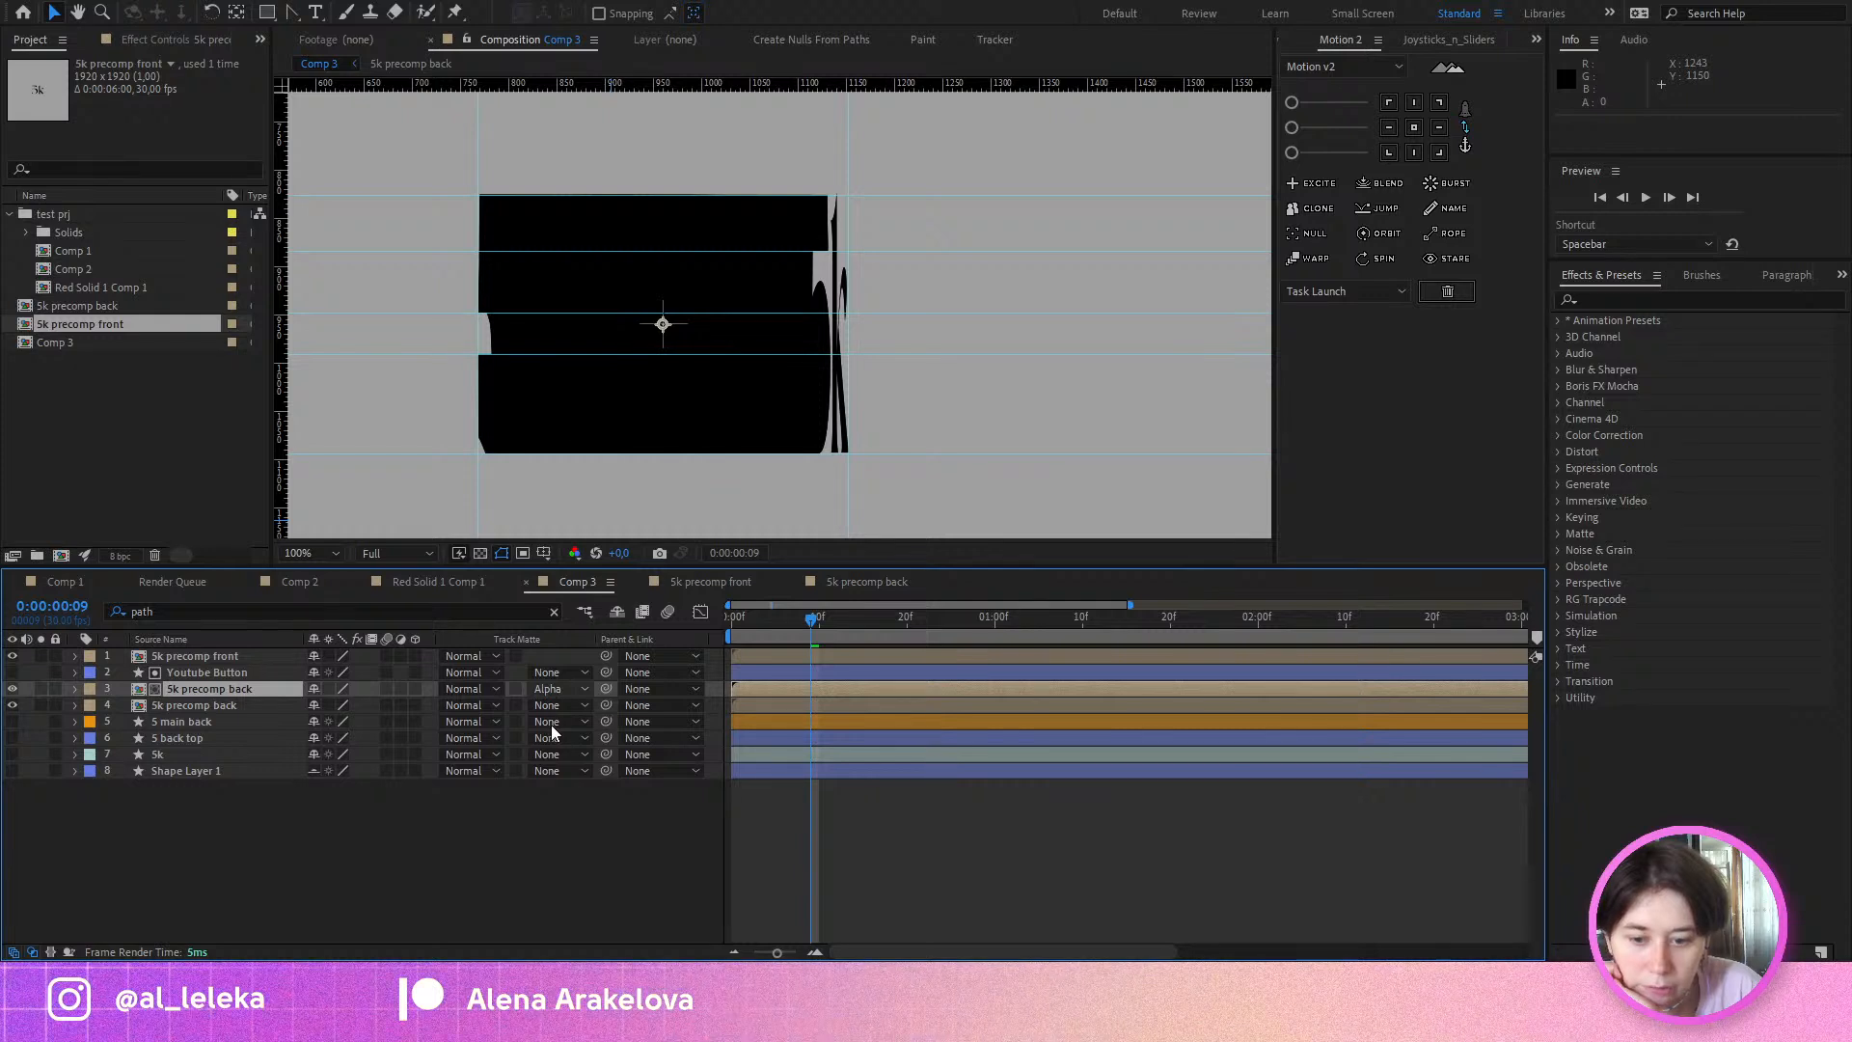
left_click(579, 756)
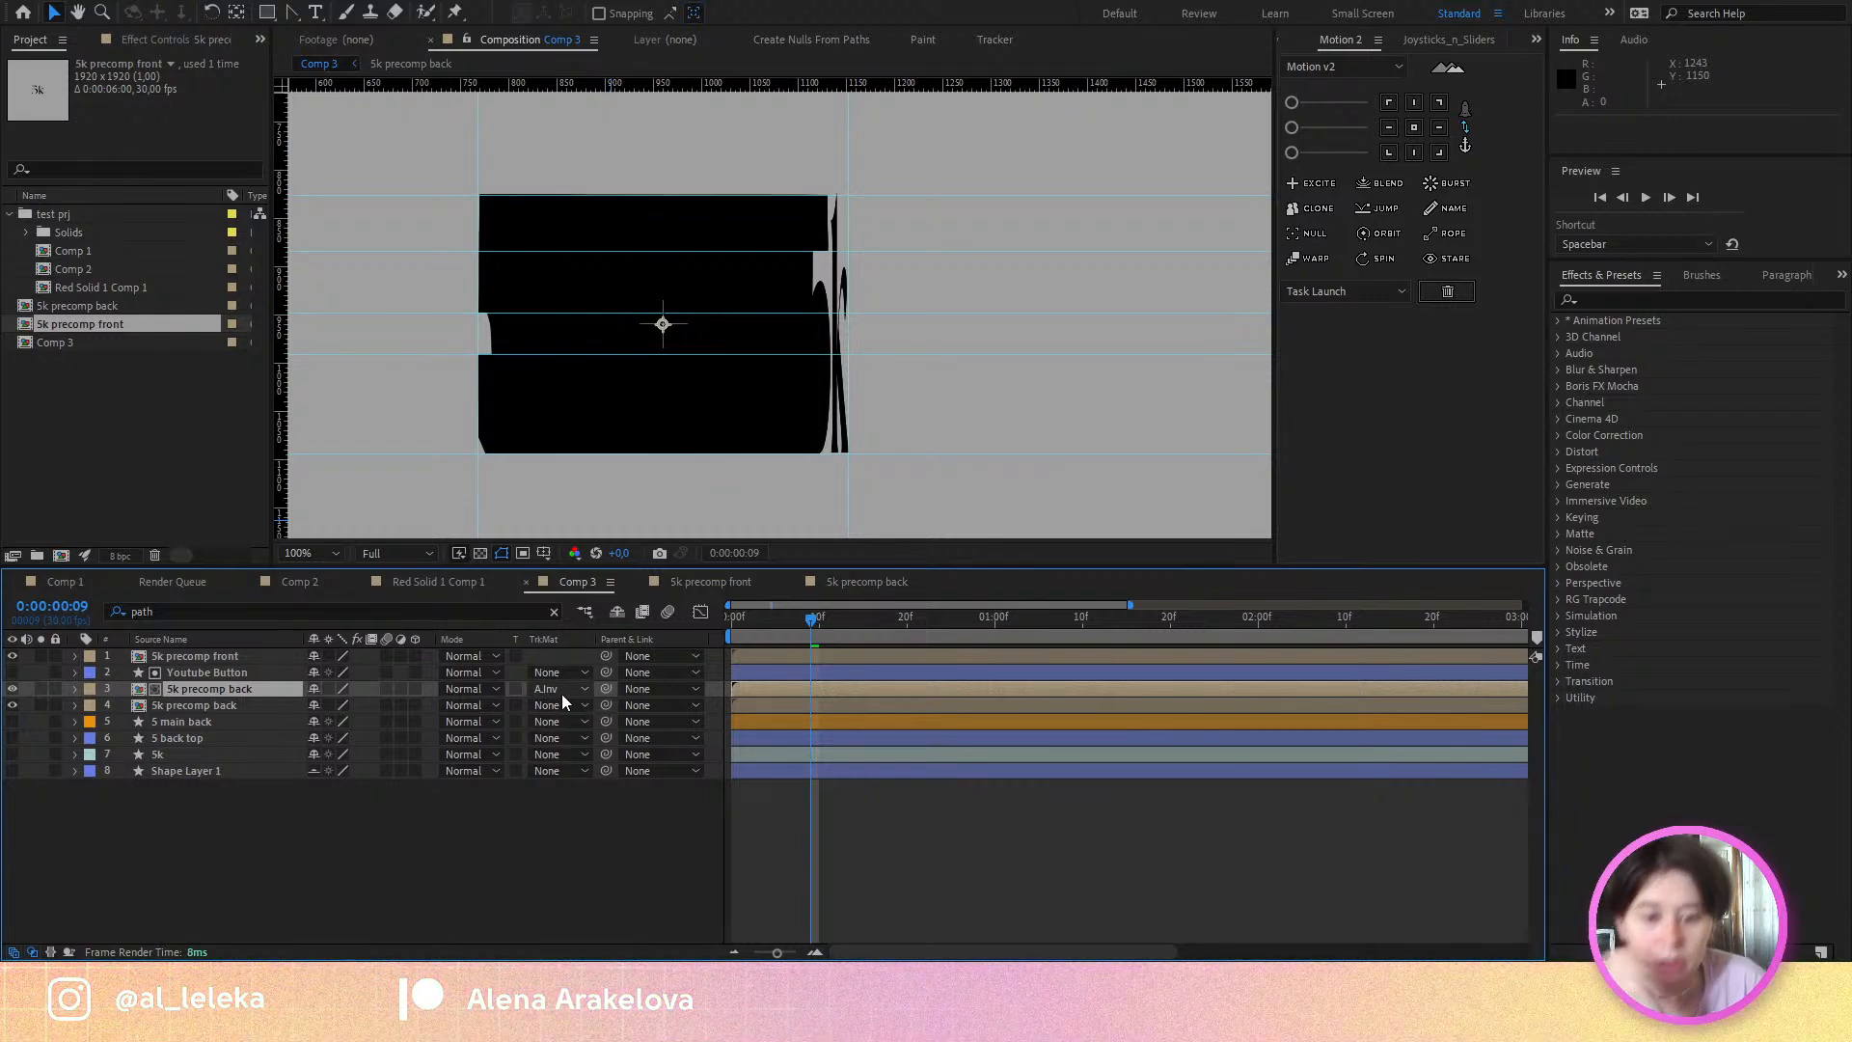
left_click(561, 689)
left_click(563, 770)
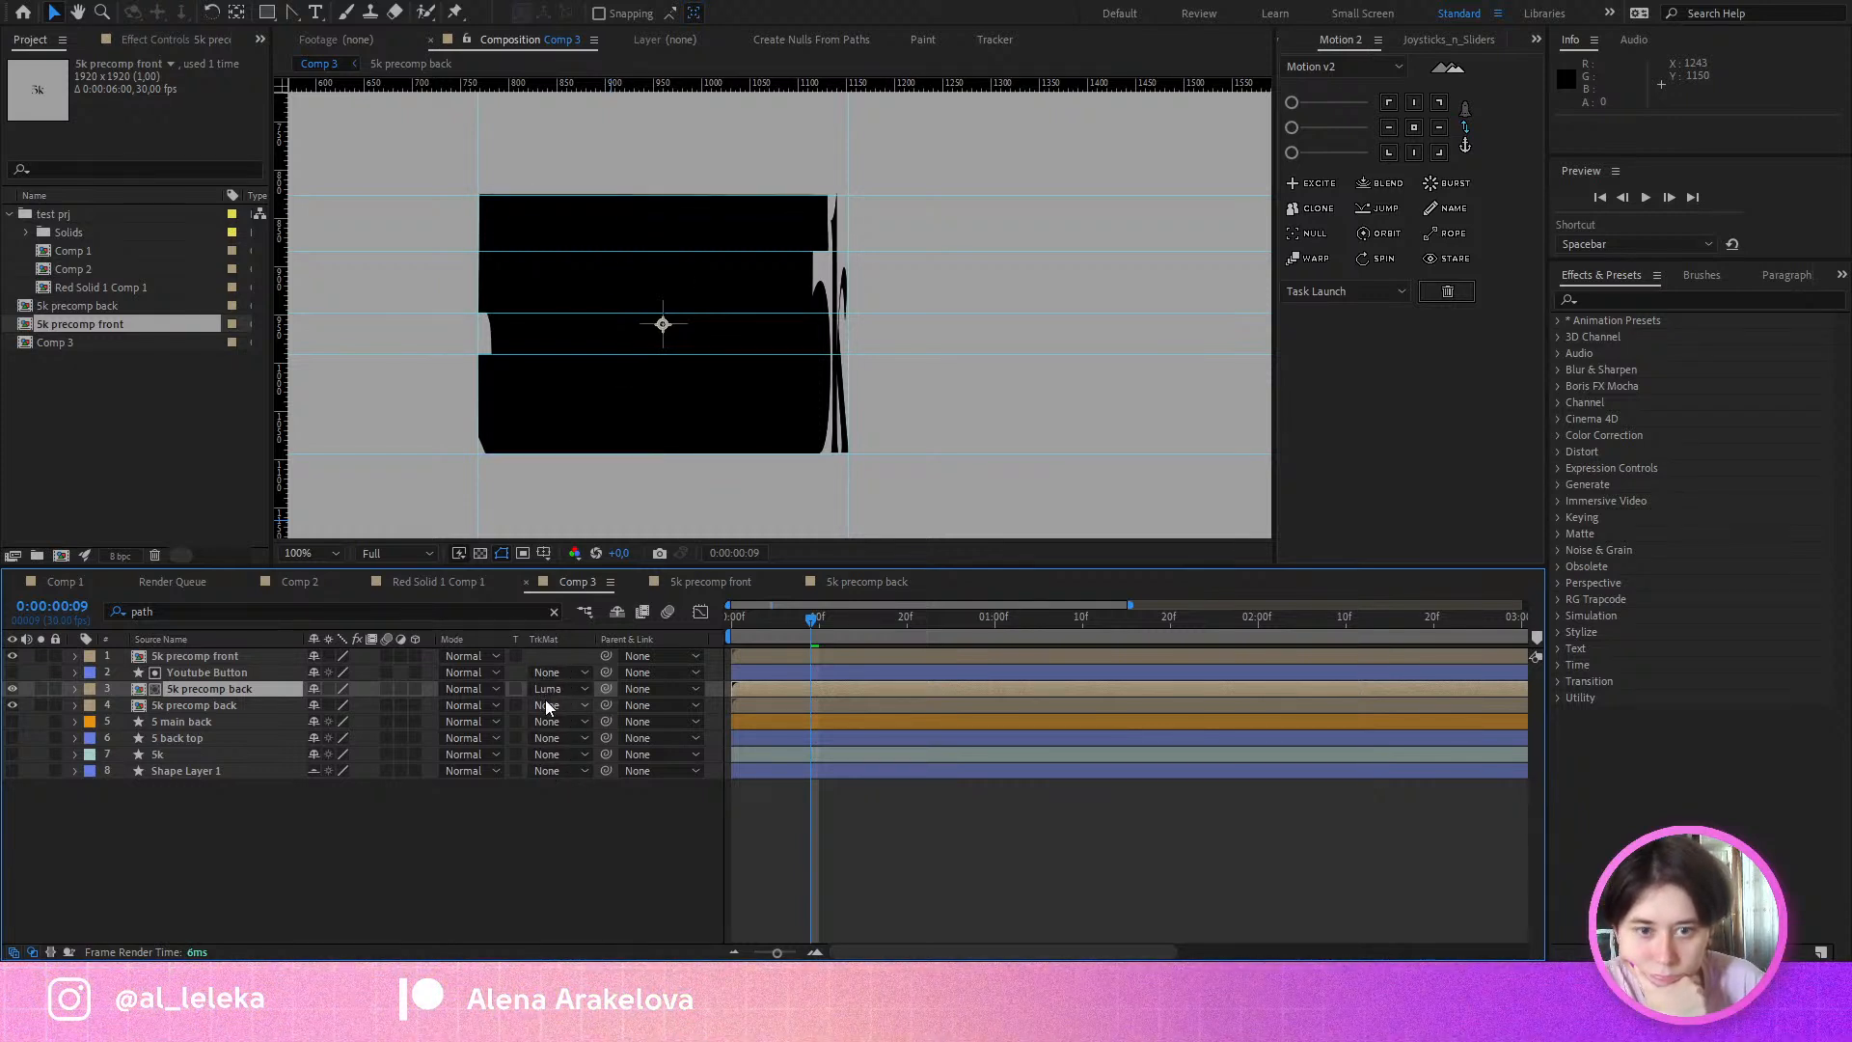
left_click(544, 688)
left_click(532, 709)
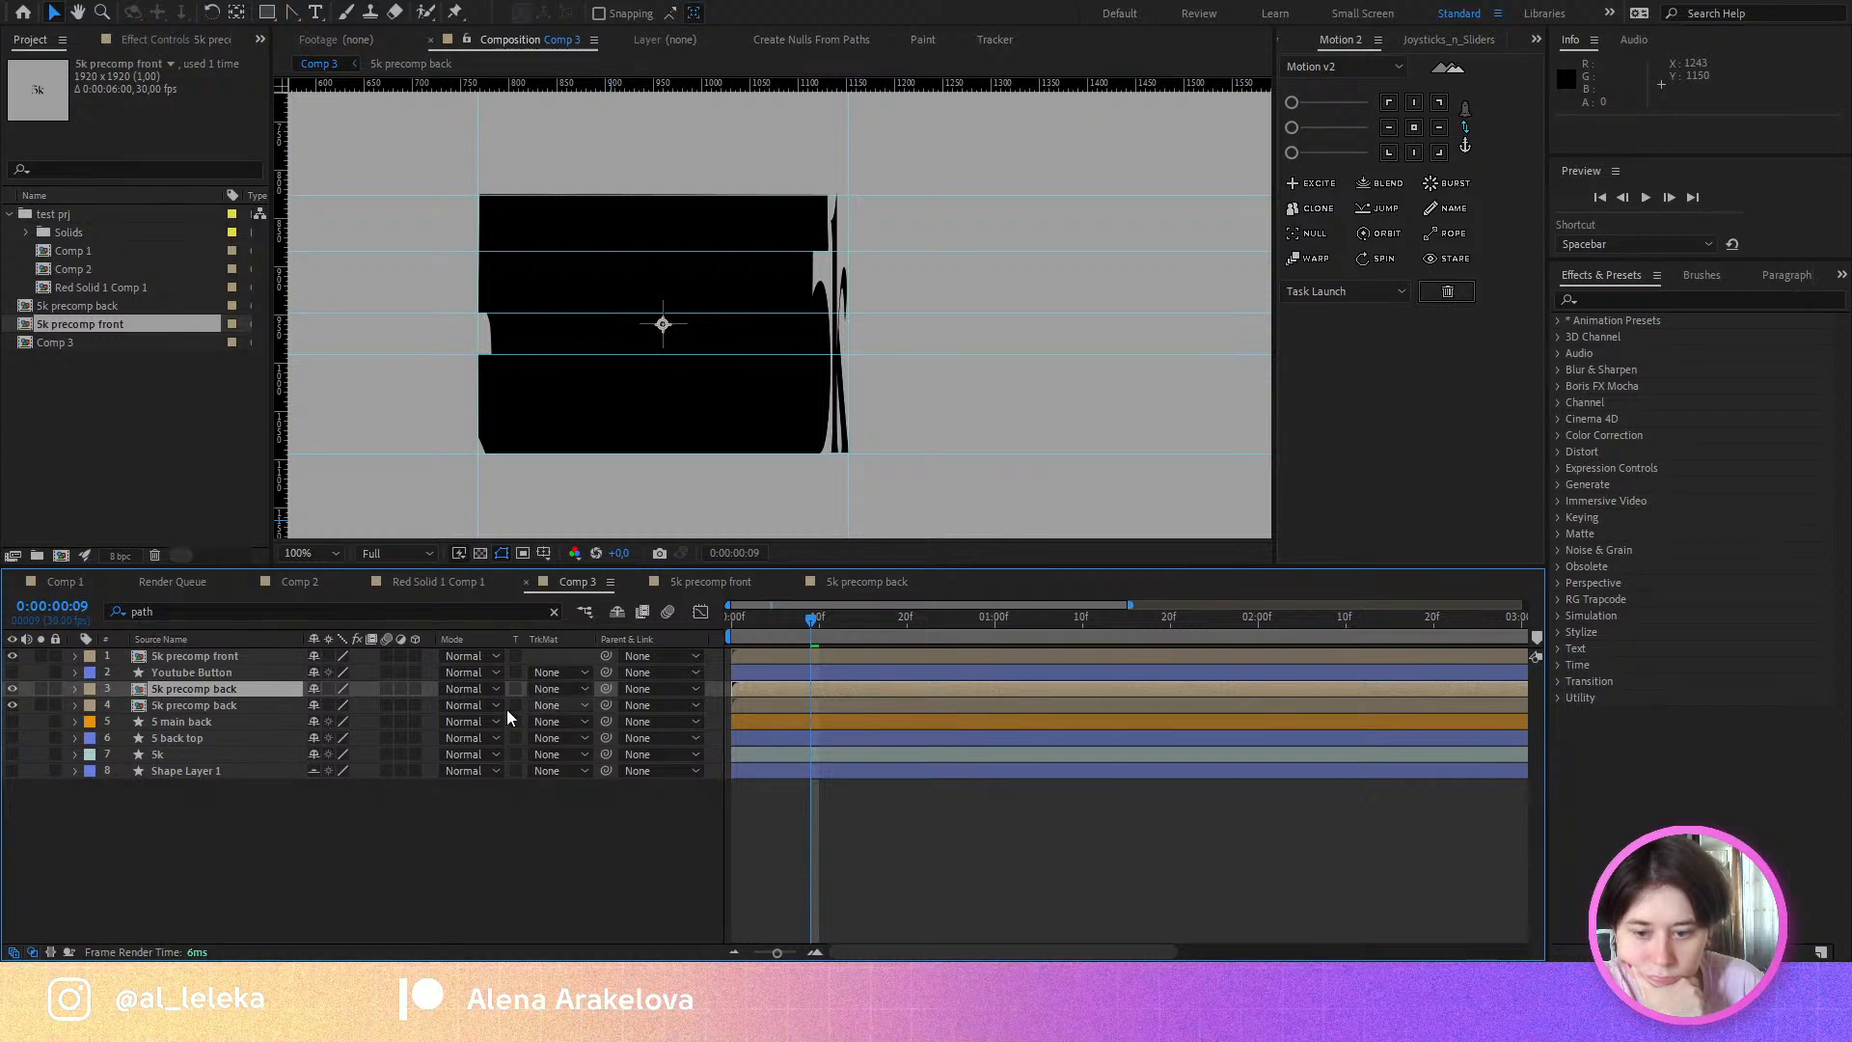
left_click(13, 672)
Step: Apply the Set Matte effect to the Youtube Button and take the matte from 5k precomp back on layer 3
left_click(181, 672)
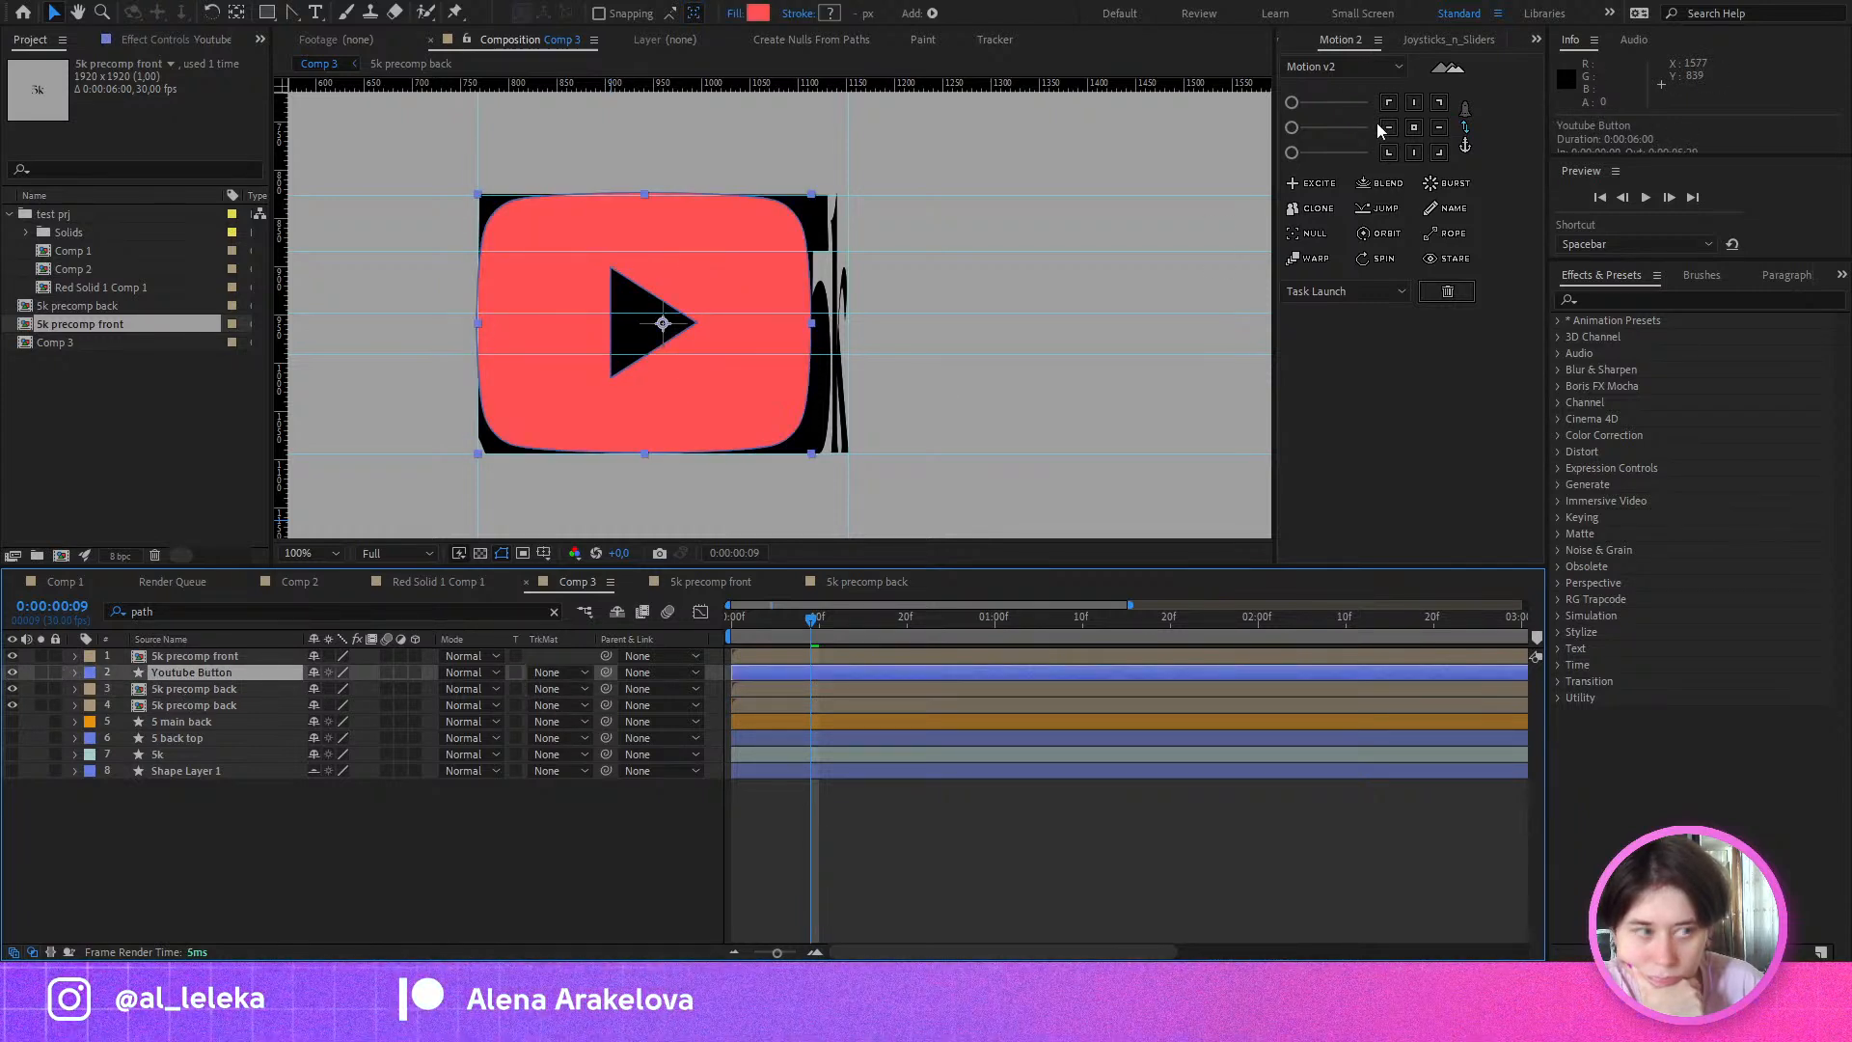
left_click(1626, 300)
type("set m")
double_click(1635, 339)
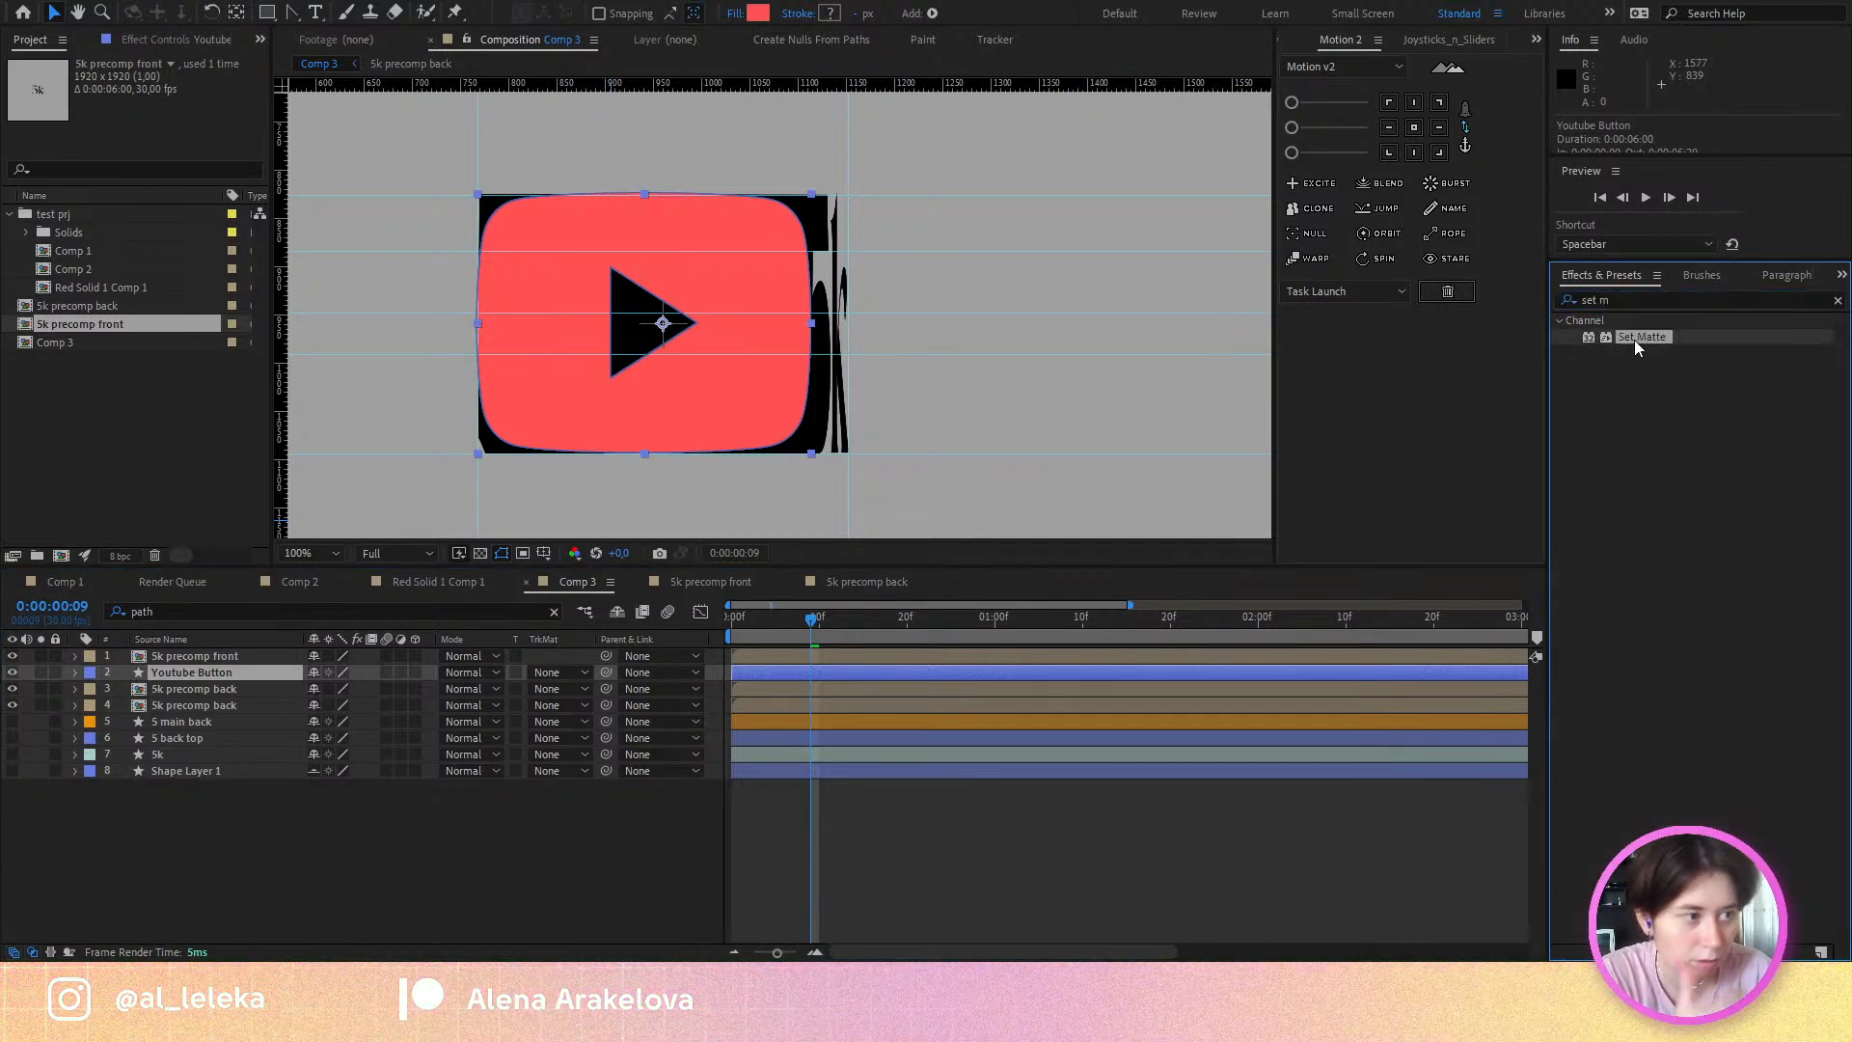
left_click(177, 96)
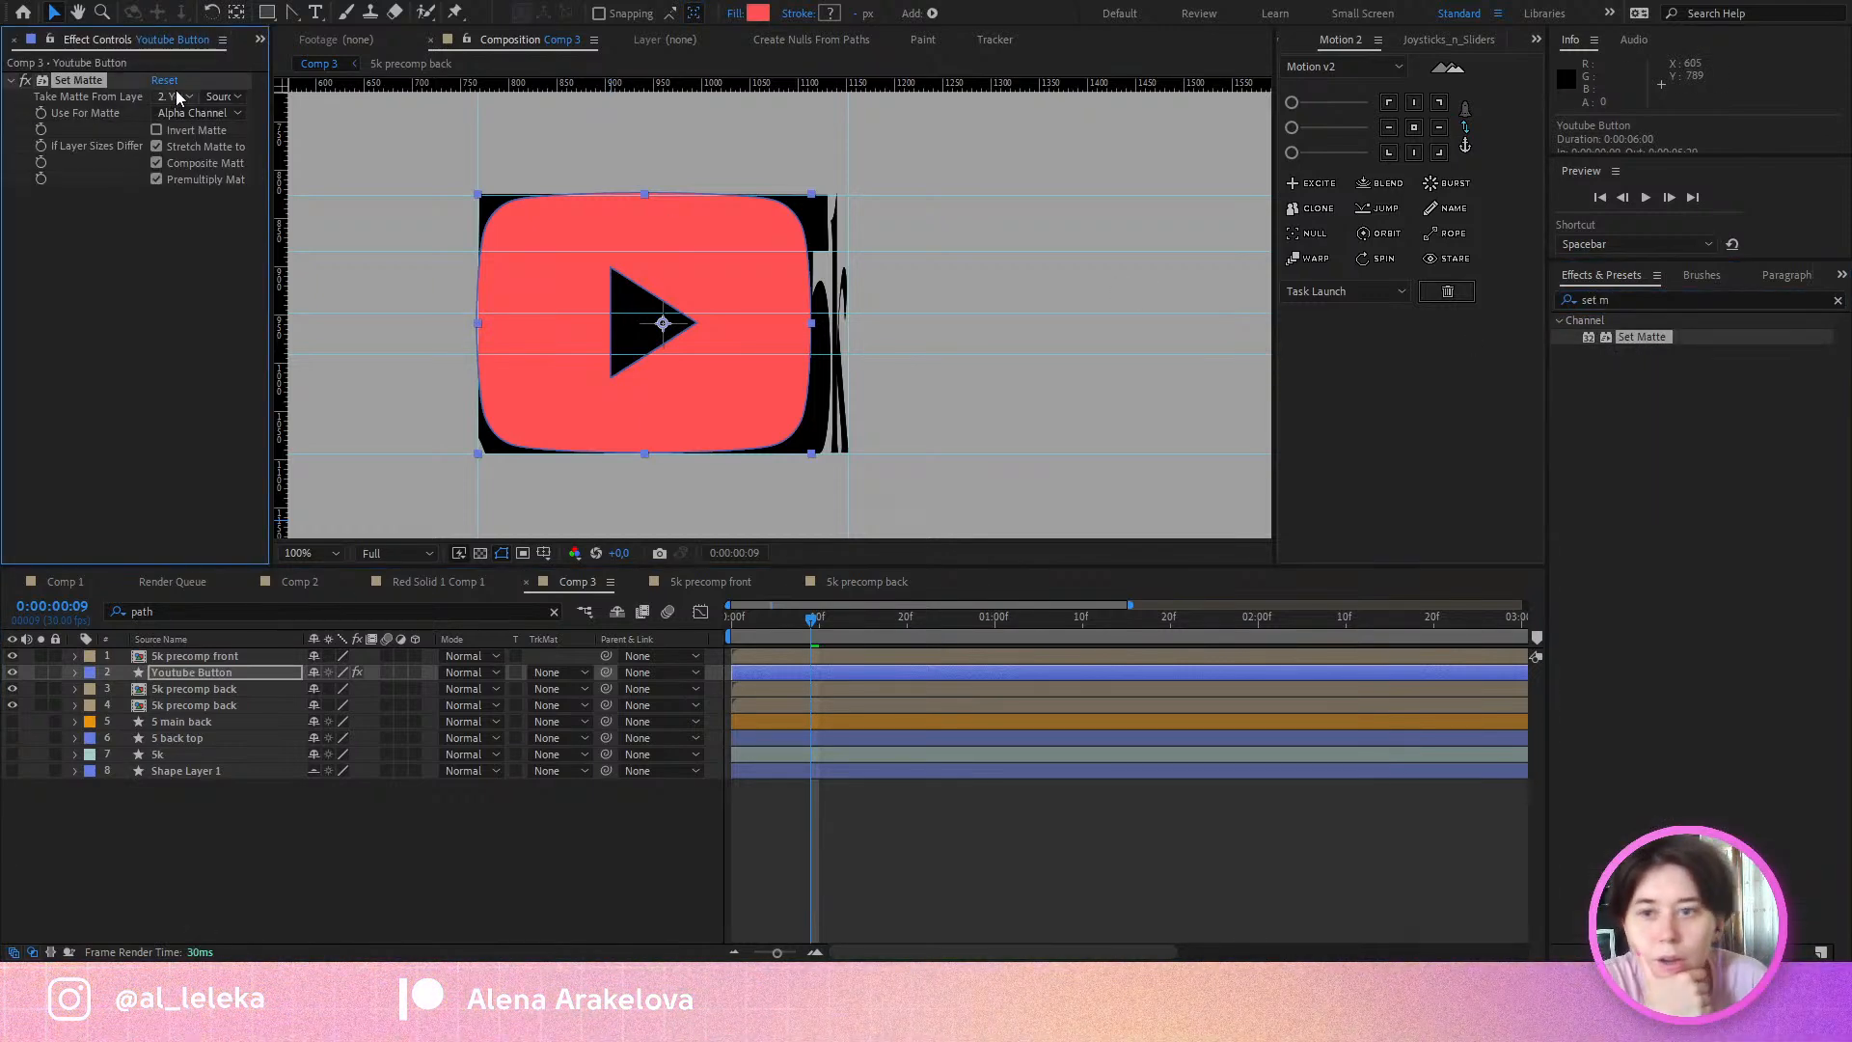
left_click(210, 189)
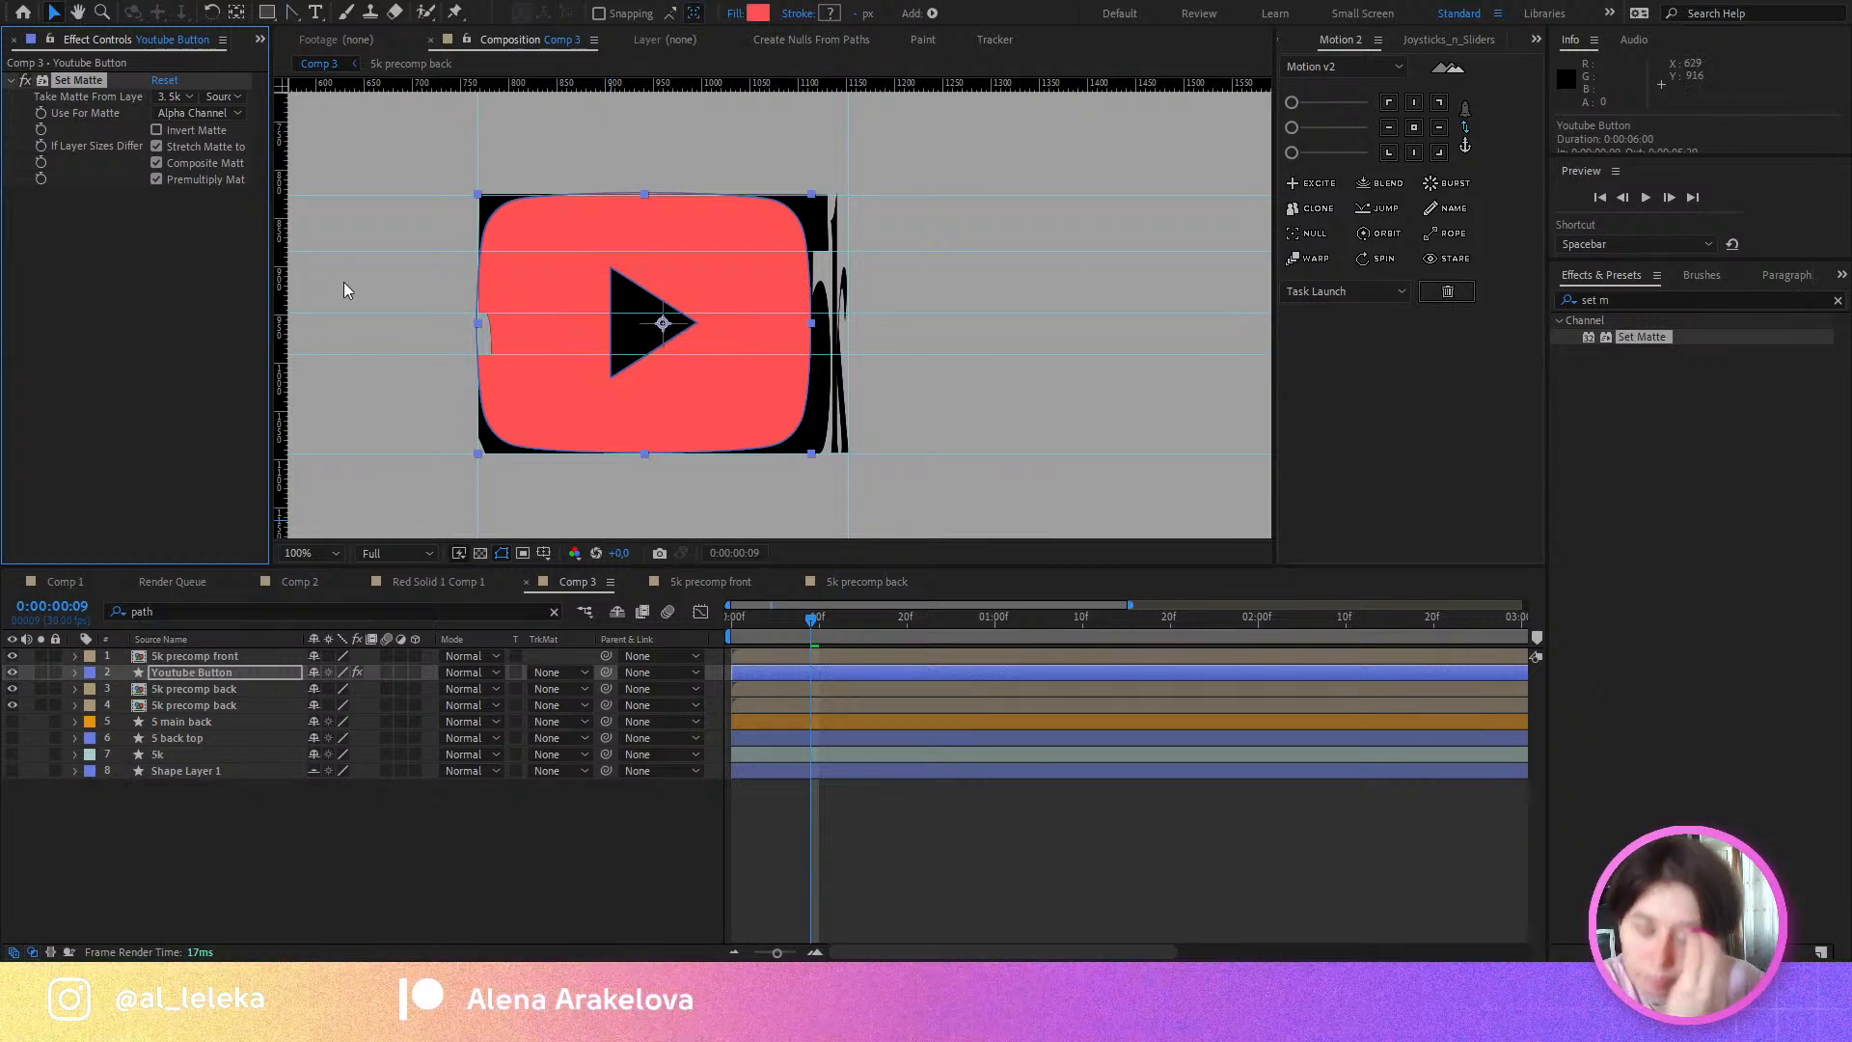
Step: Hide both 5k precomp back layers in Comp 3
left_click(14, 705)
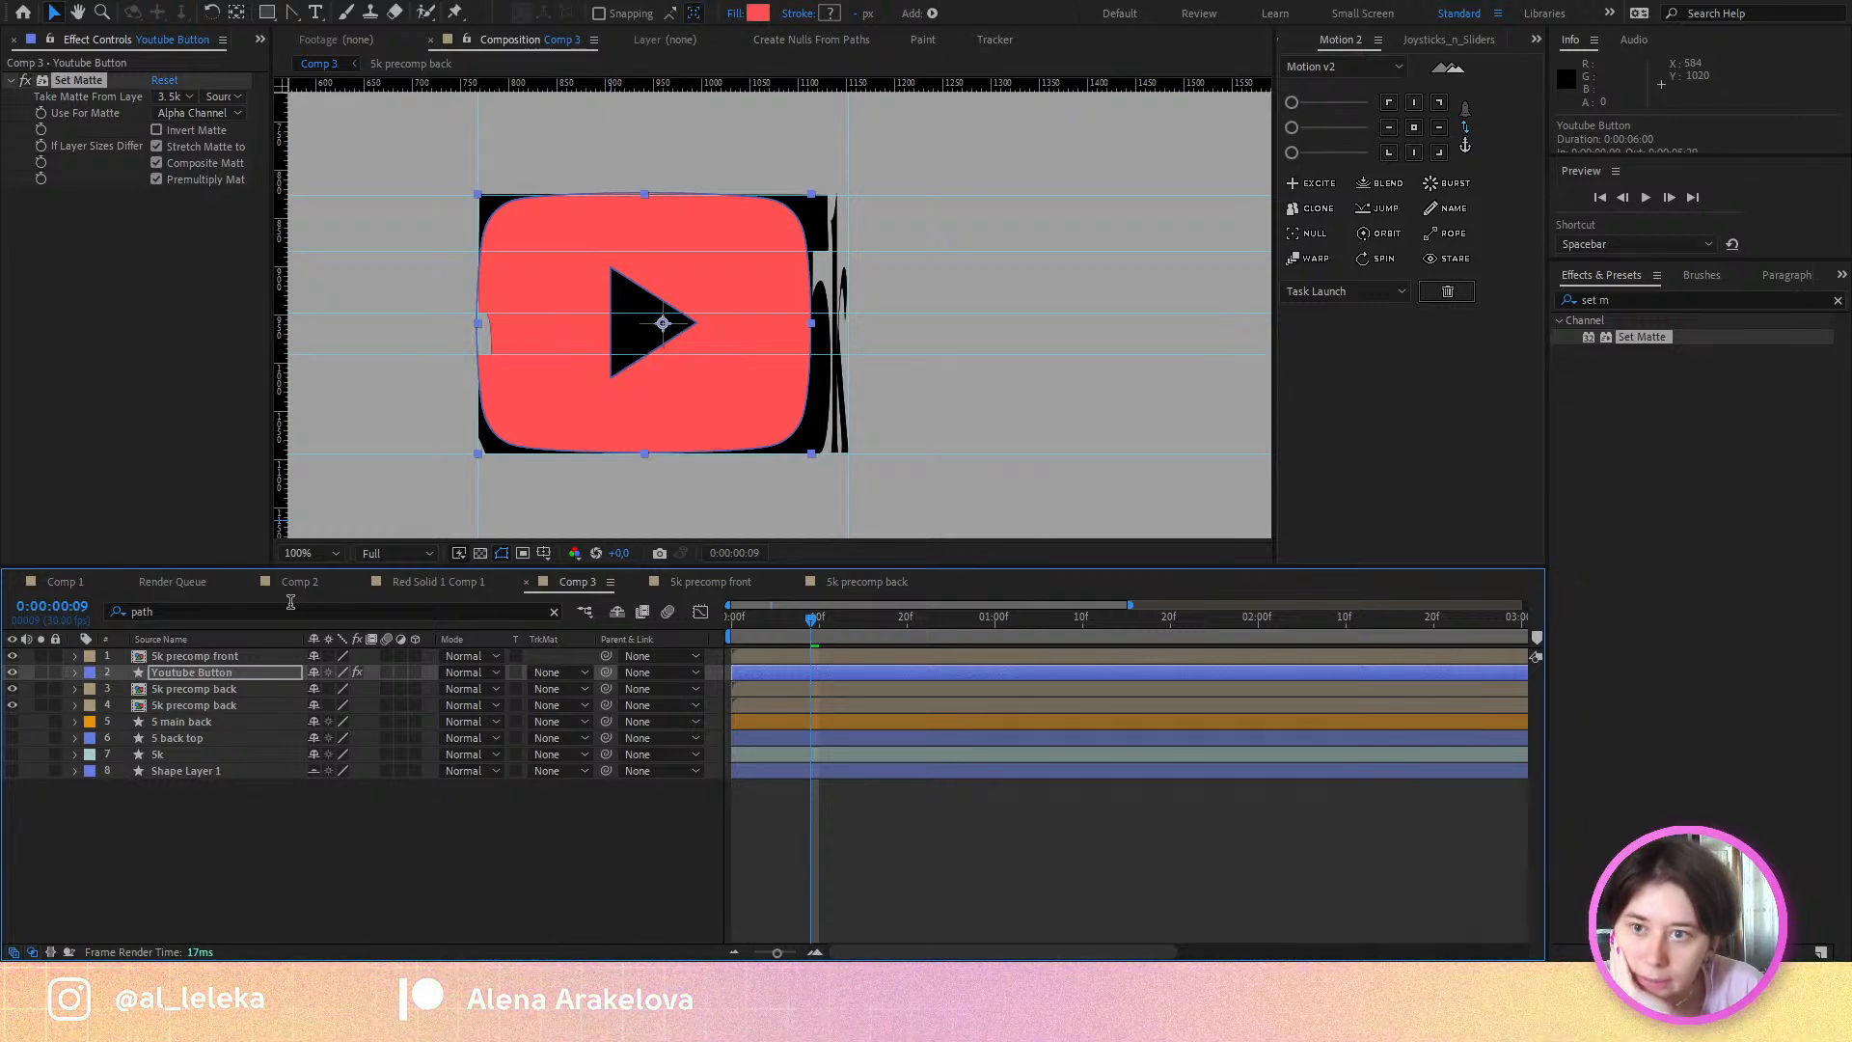
key("ctrl+z")
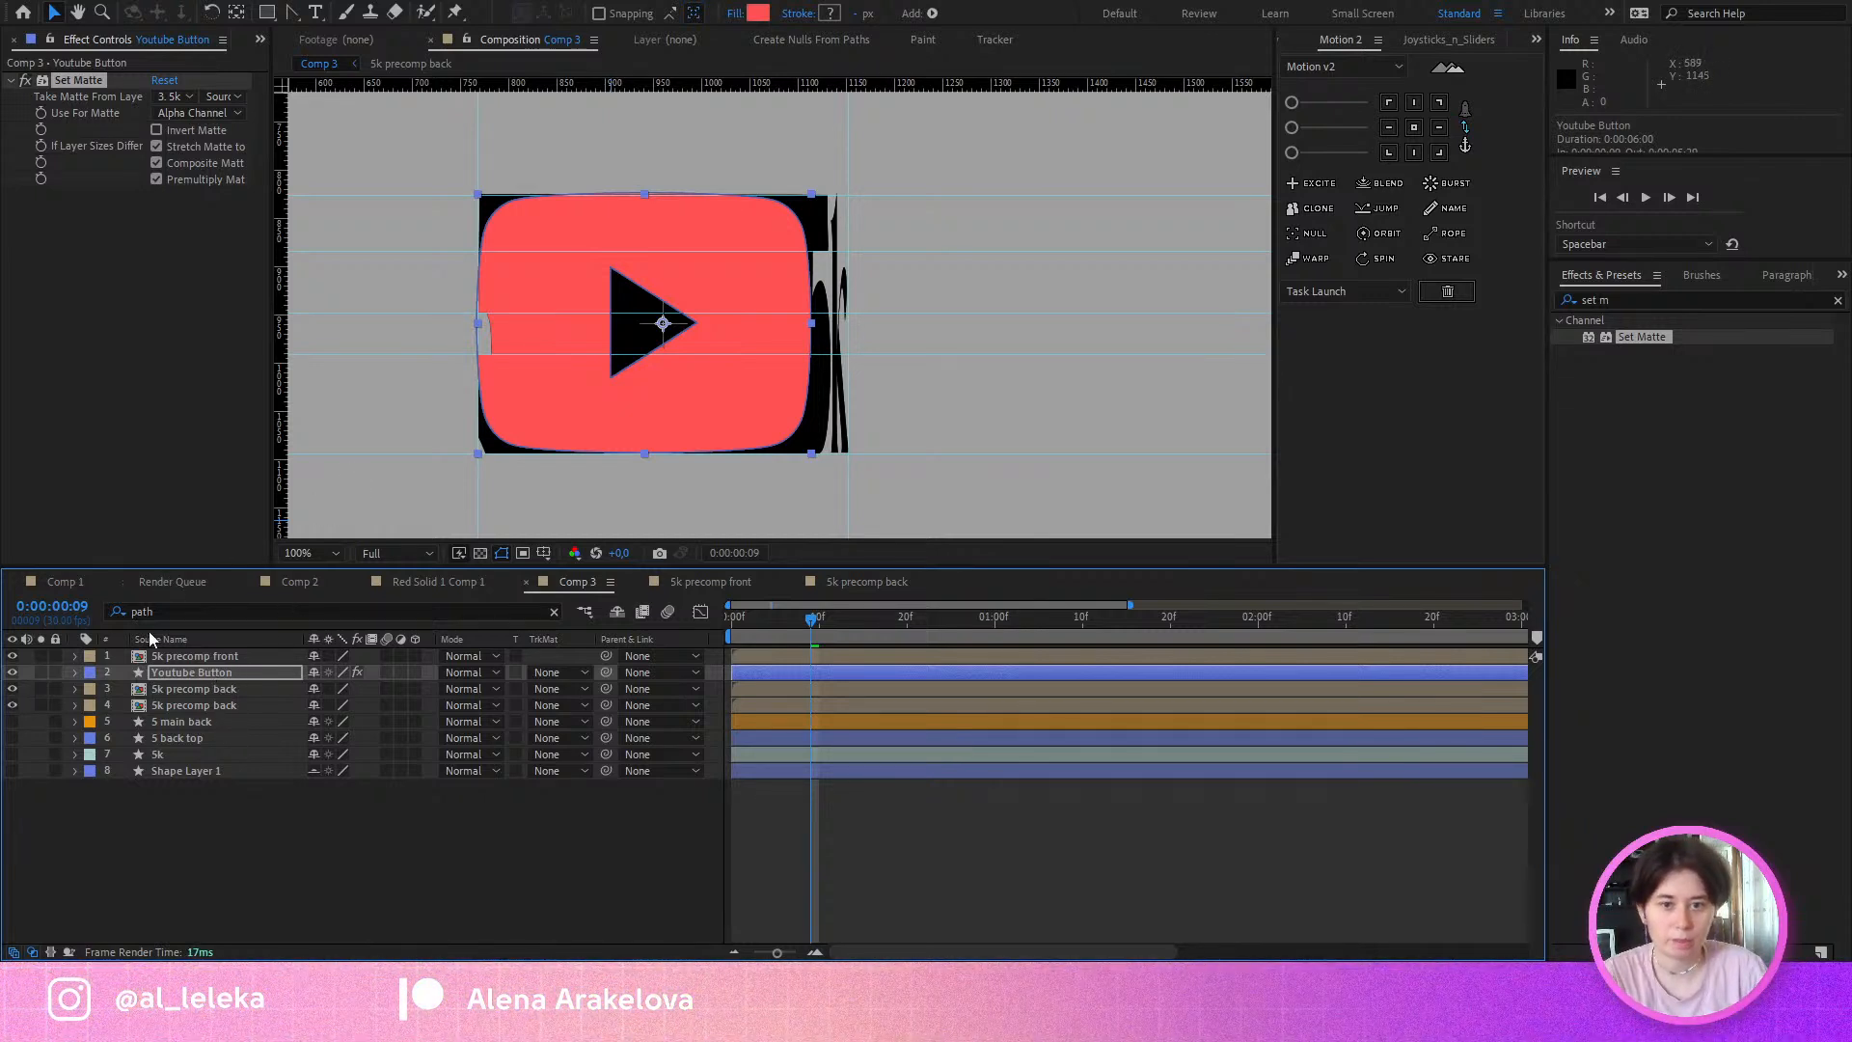
left_click(13, 705)
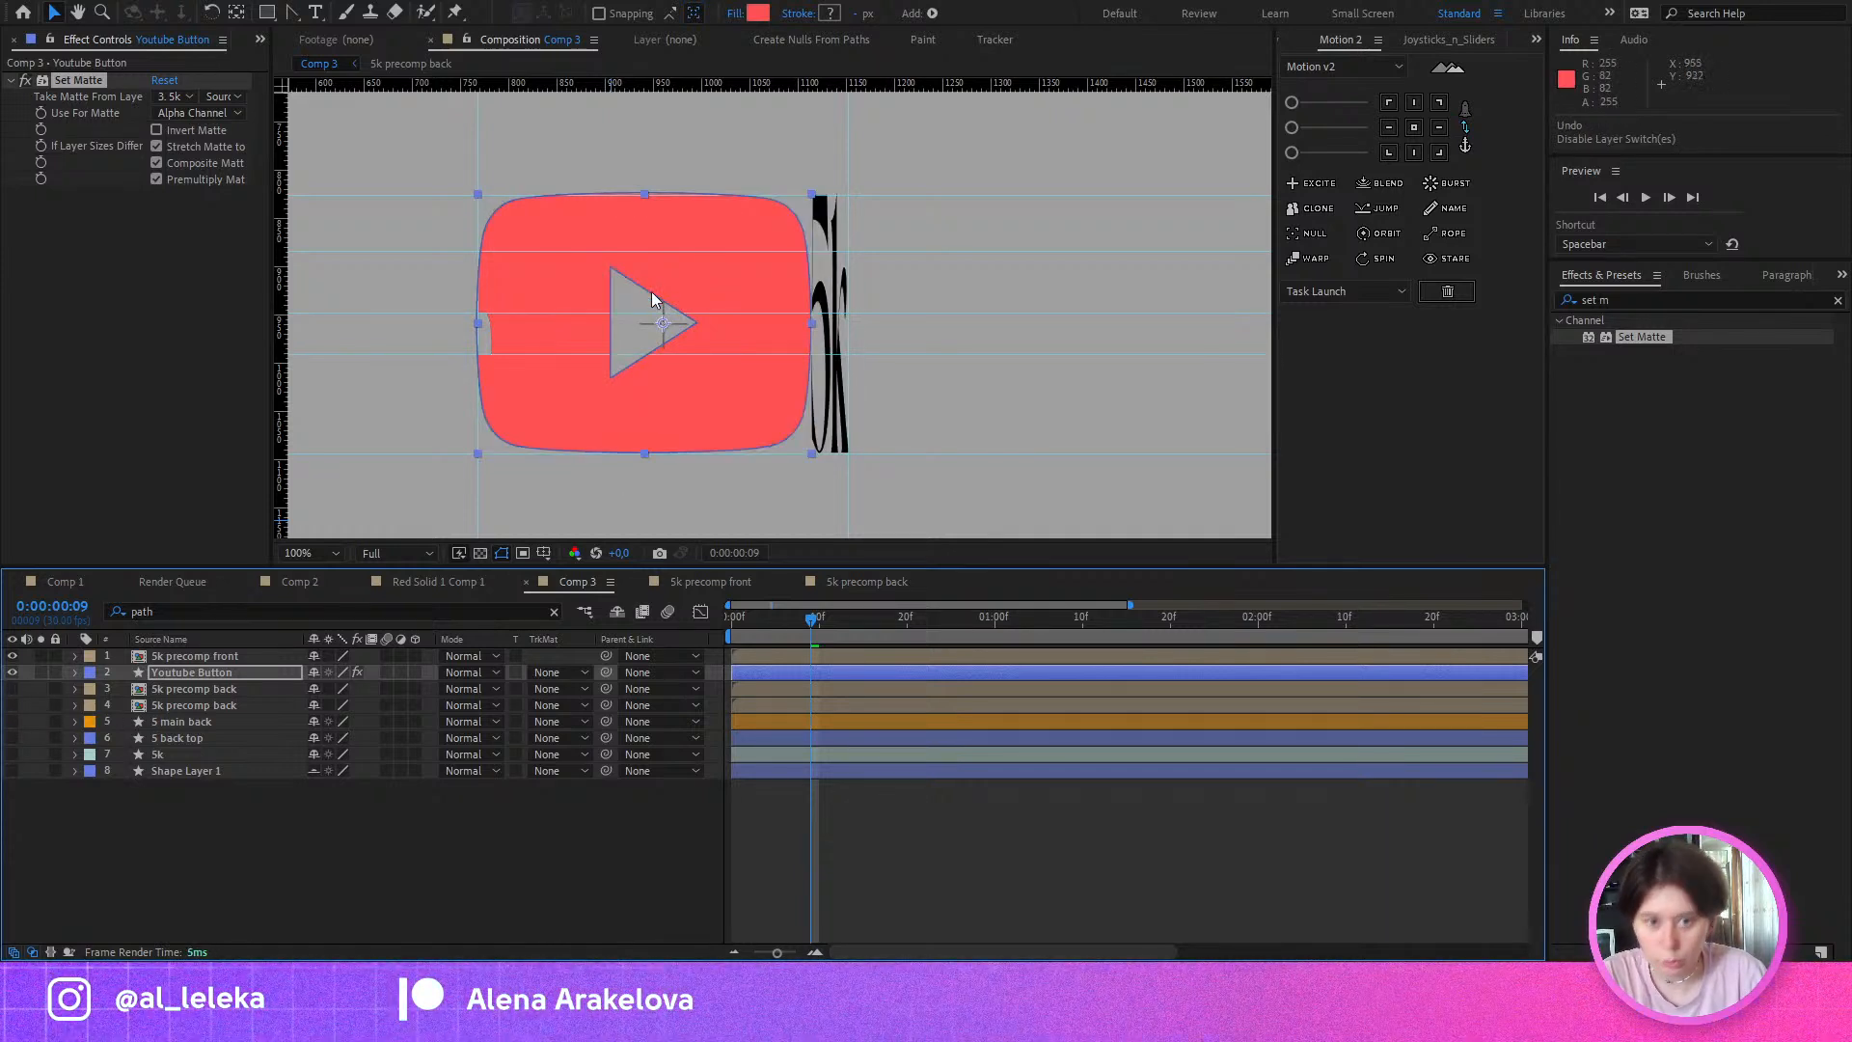
Step: Delete and reapply Set Matte on the Youtube Button with layer 3 as matte source, then scrub back to frame 6
left_click(91, 79)
key("Delete")
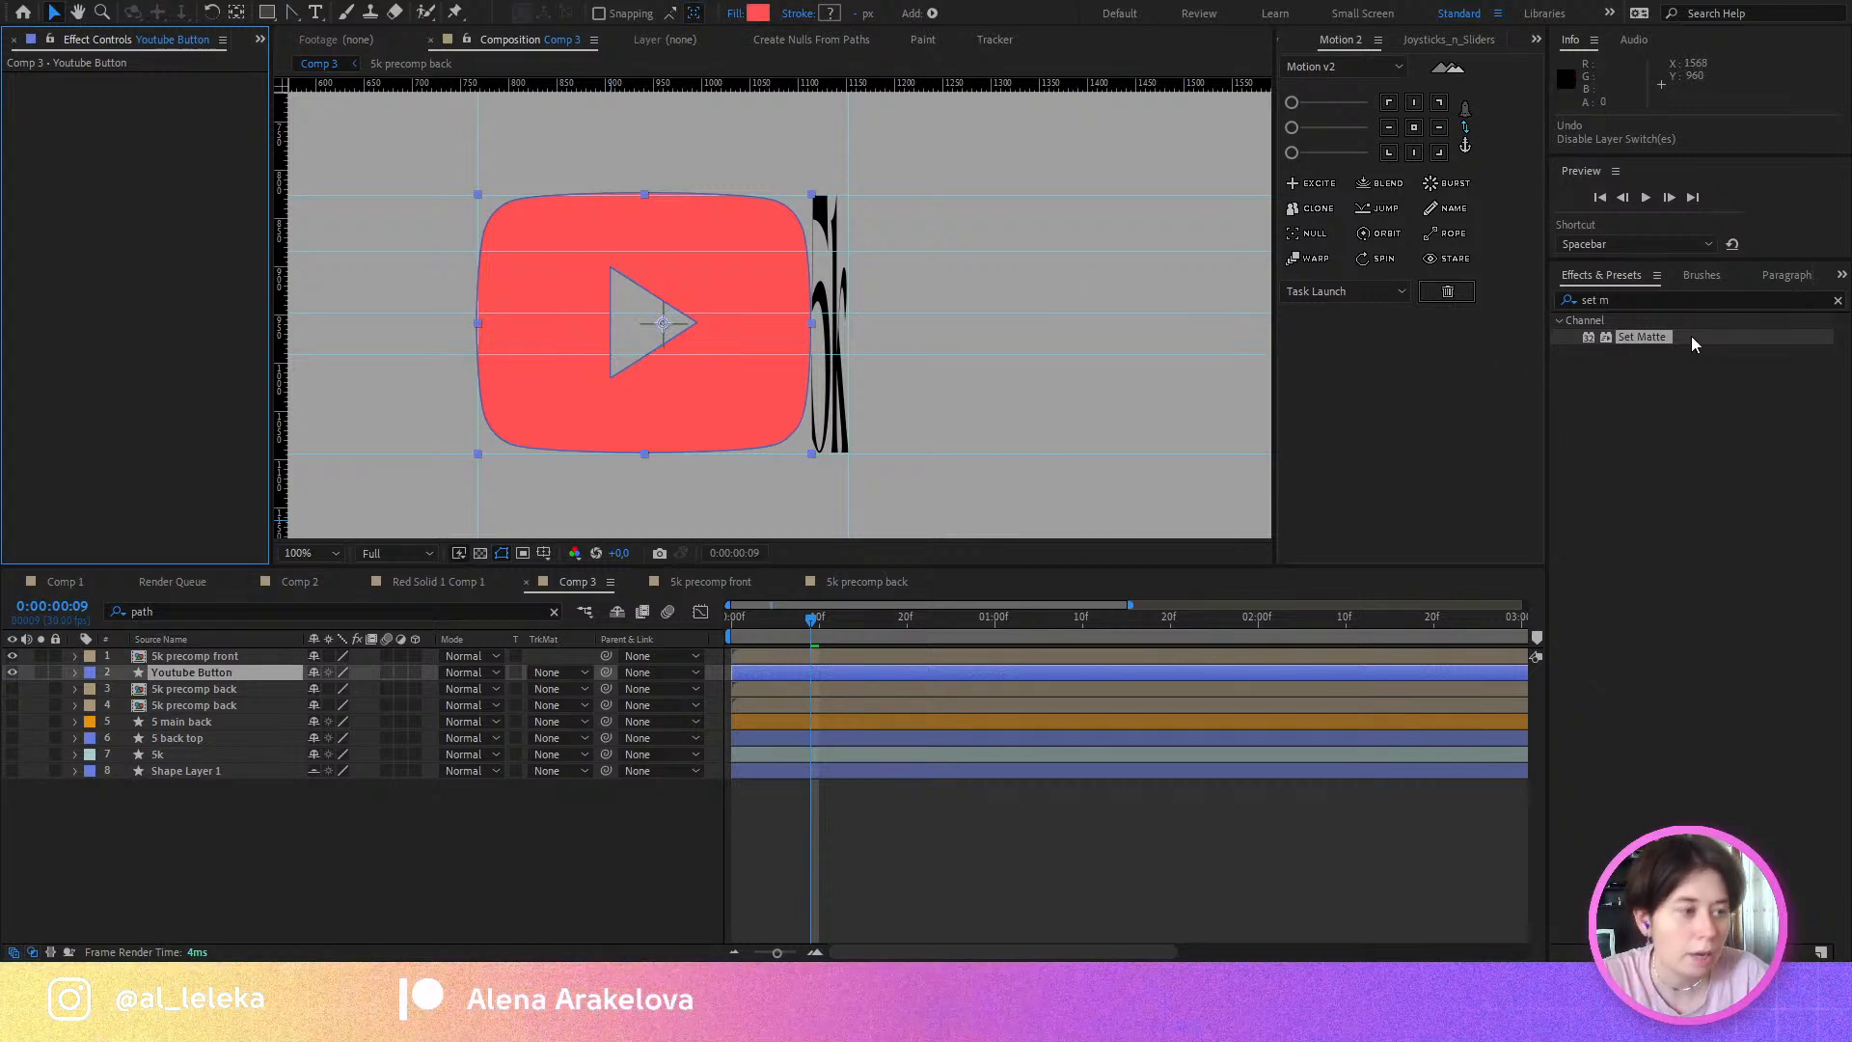
double_click(1664, 338)
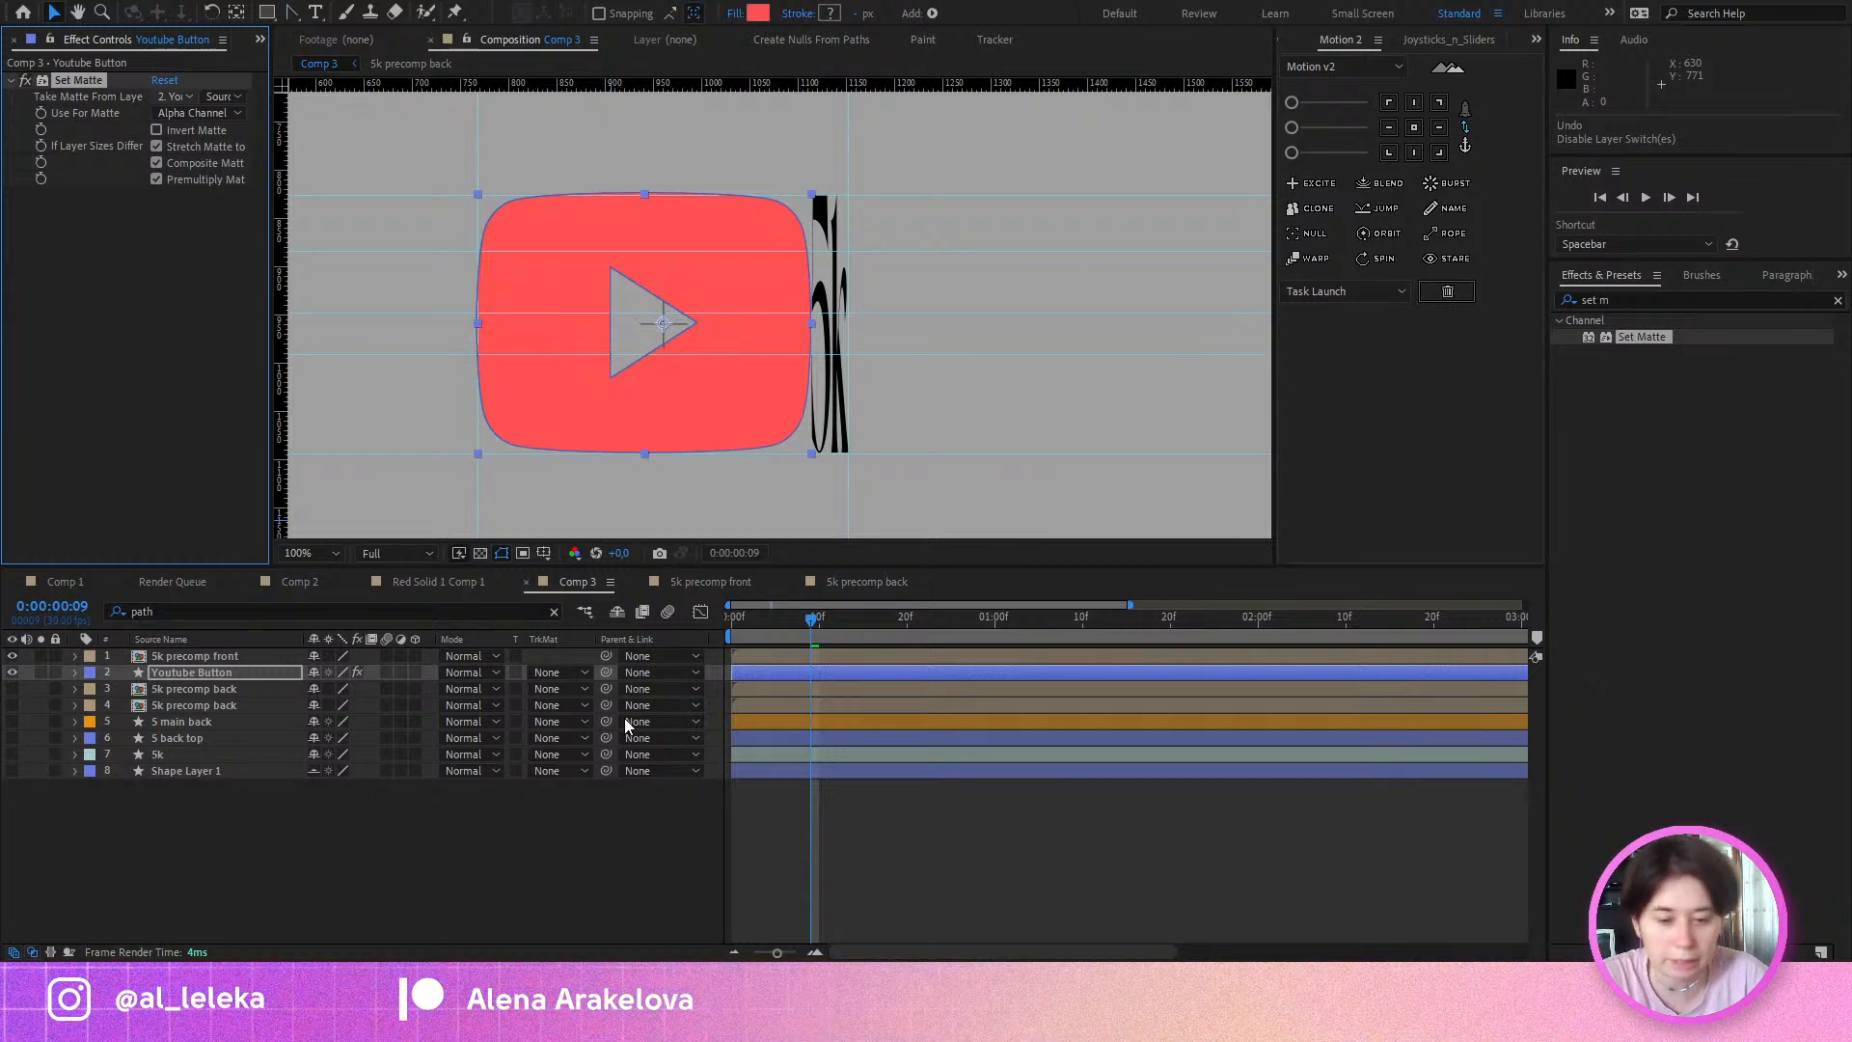
left_click(249, 188)
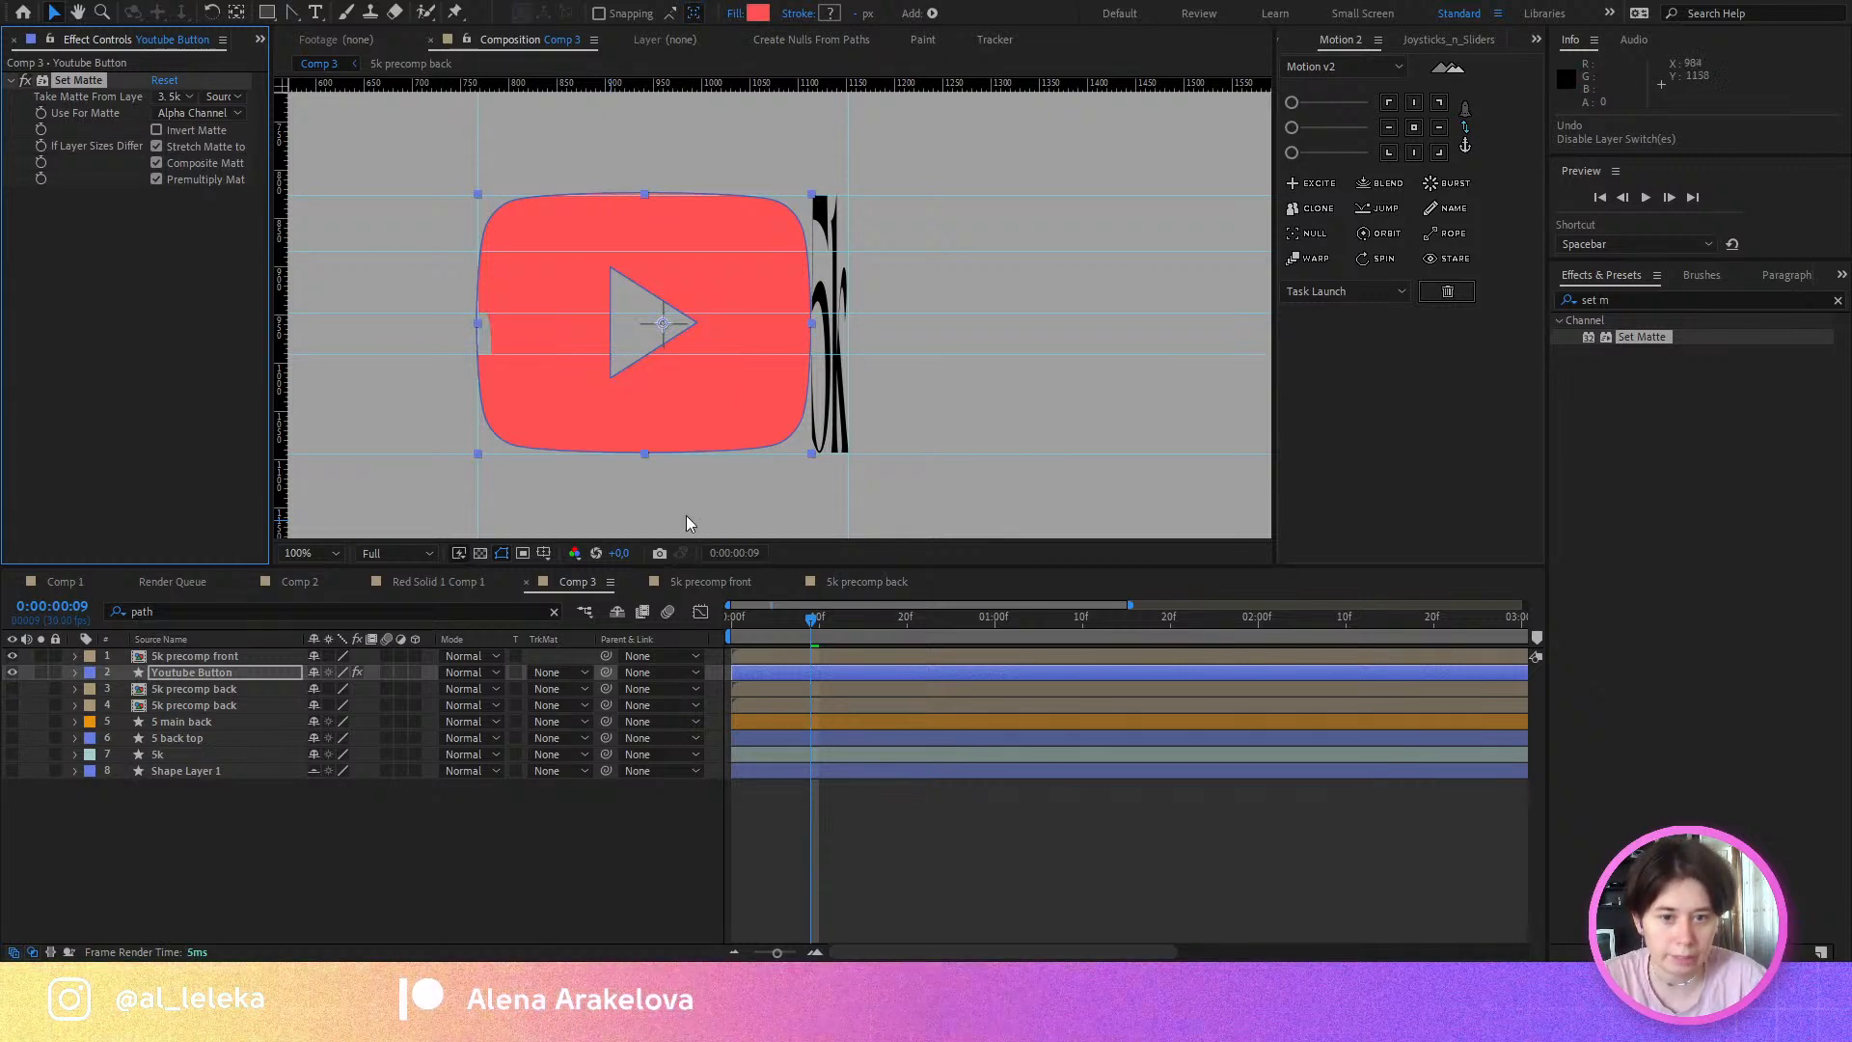
left_click_drag(815, 619, 784, 644)
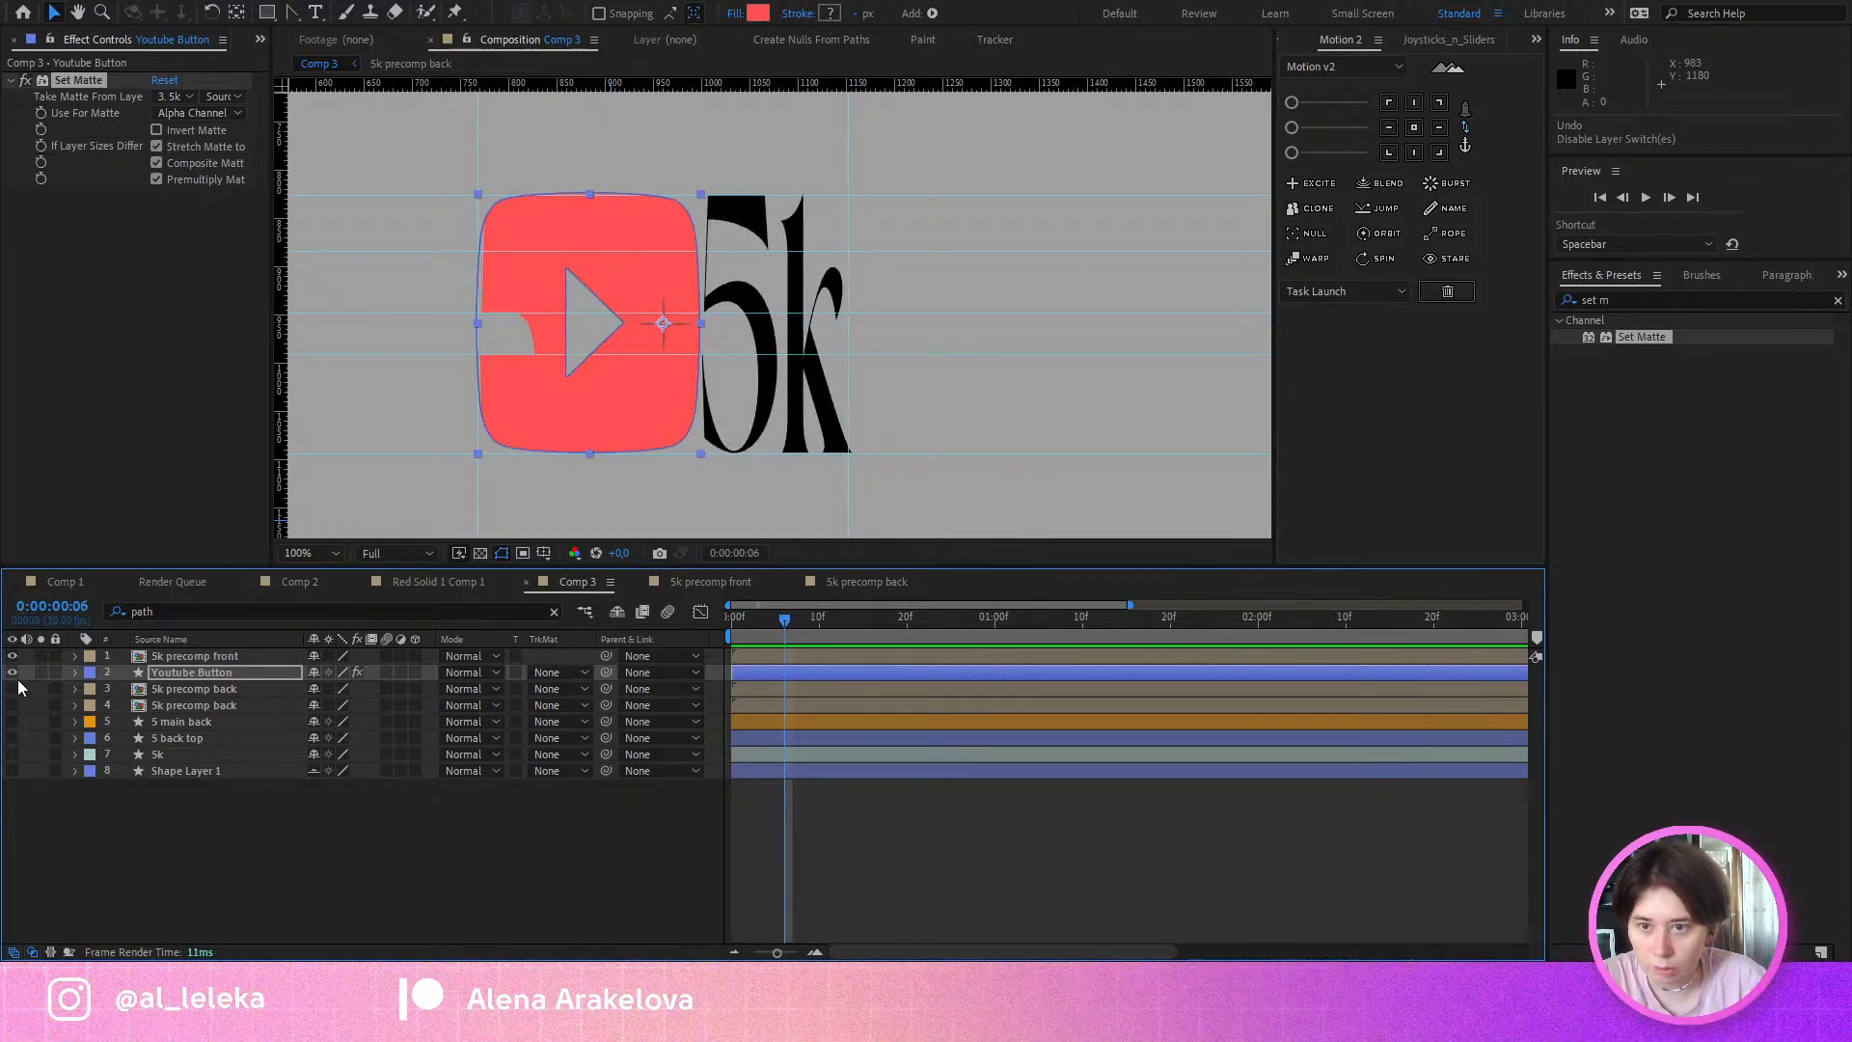
Step: Show 5k precomp back on layer 3 again, select it and go to frame 3
left_click(25, 80)
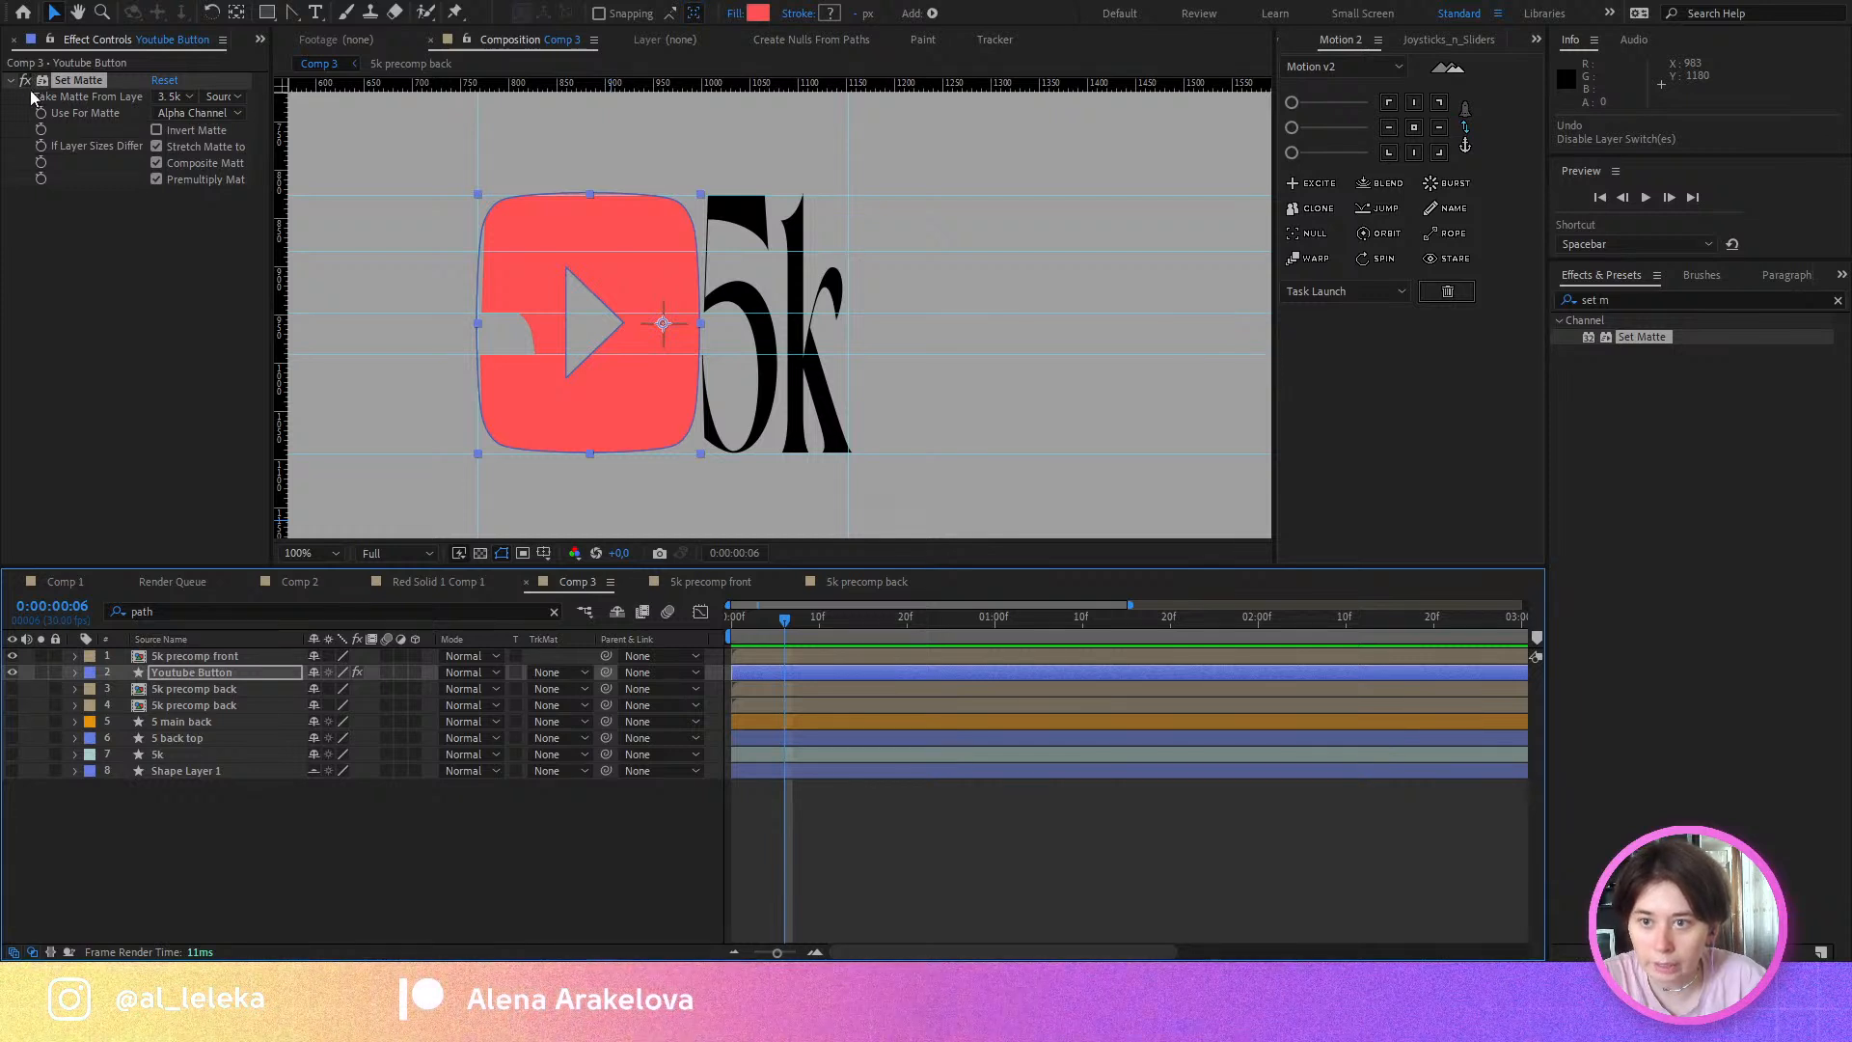
left_click(12, 688)
left_click(856, 689)
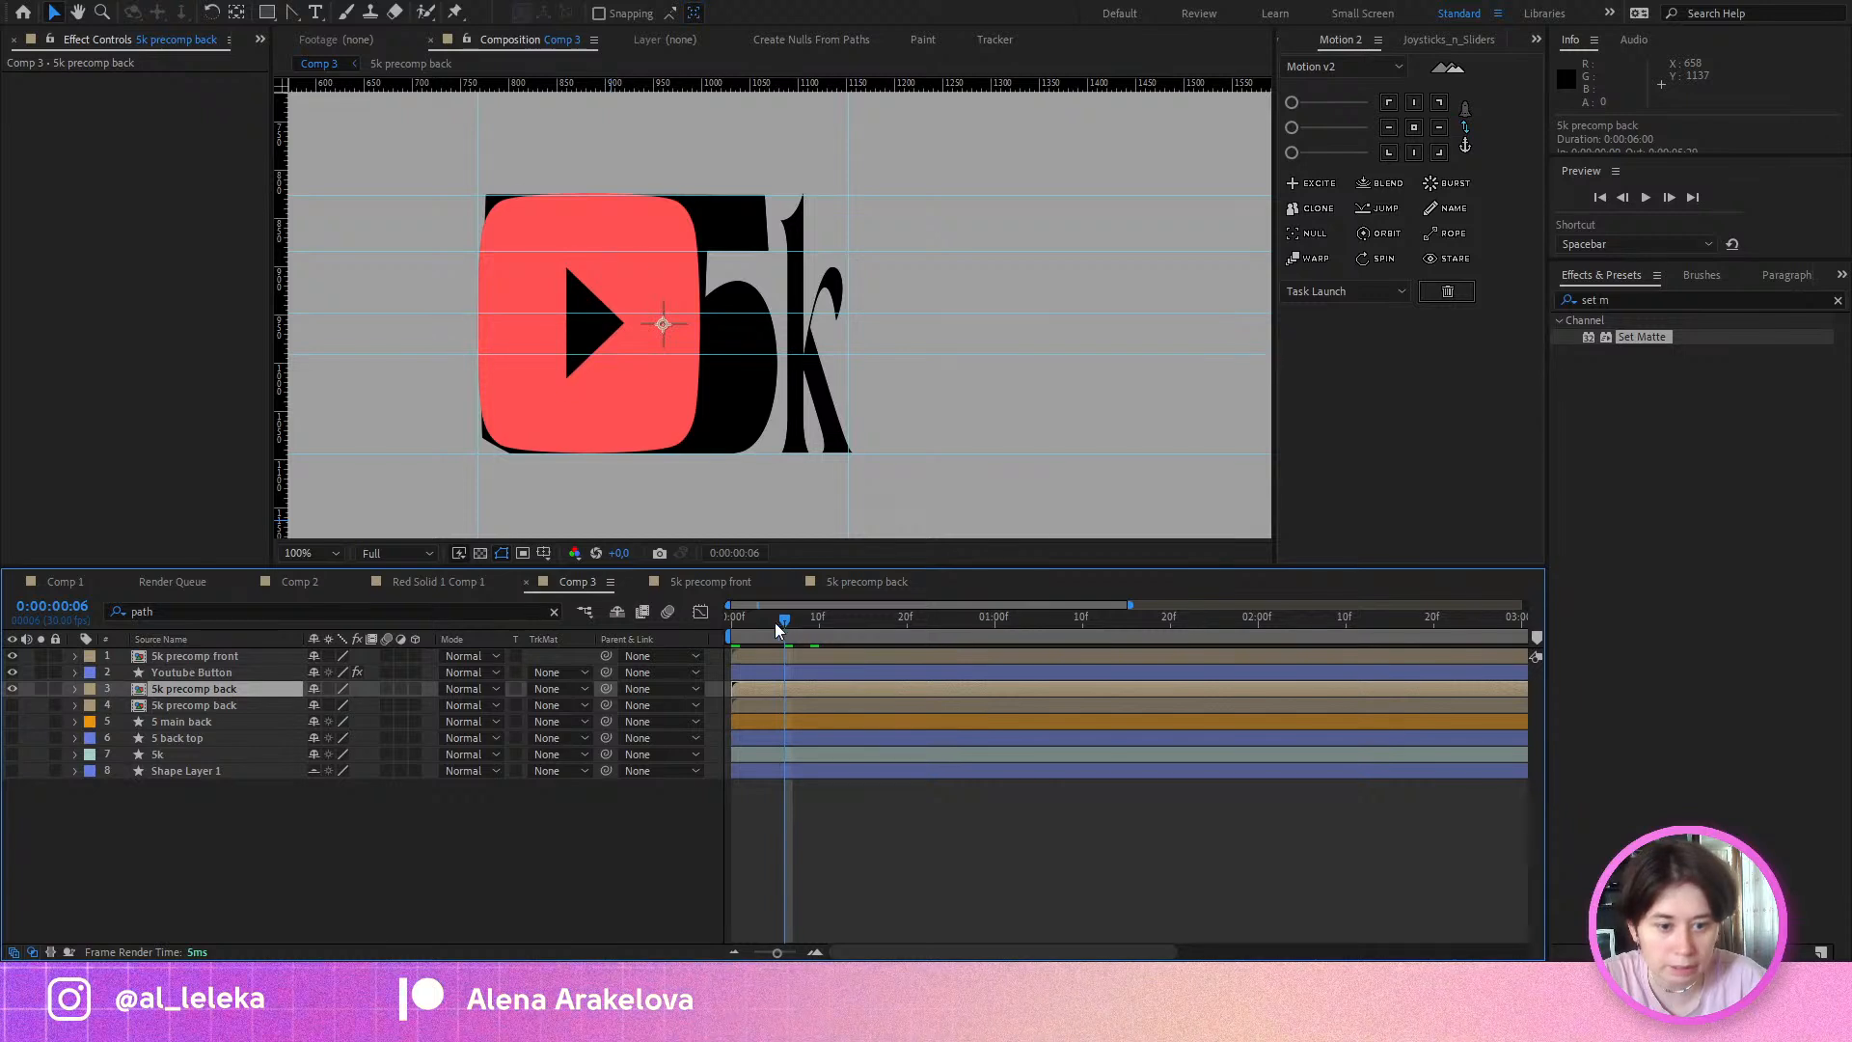
mouse_move(775, 628)
left_mouse_down()
mouse_move(726, 629)
mouse_move(756, 634)
left_mouse_up()
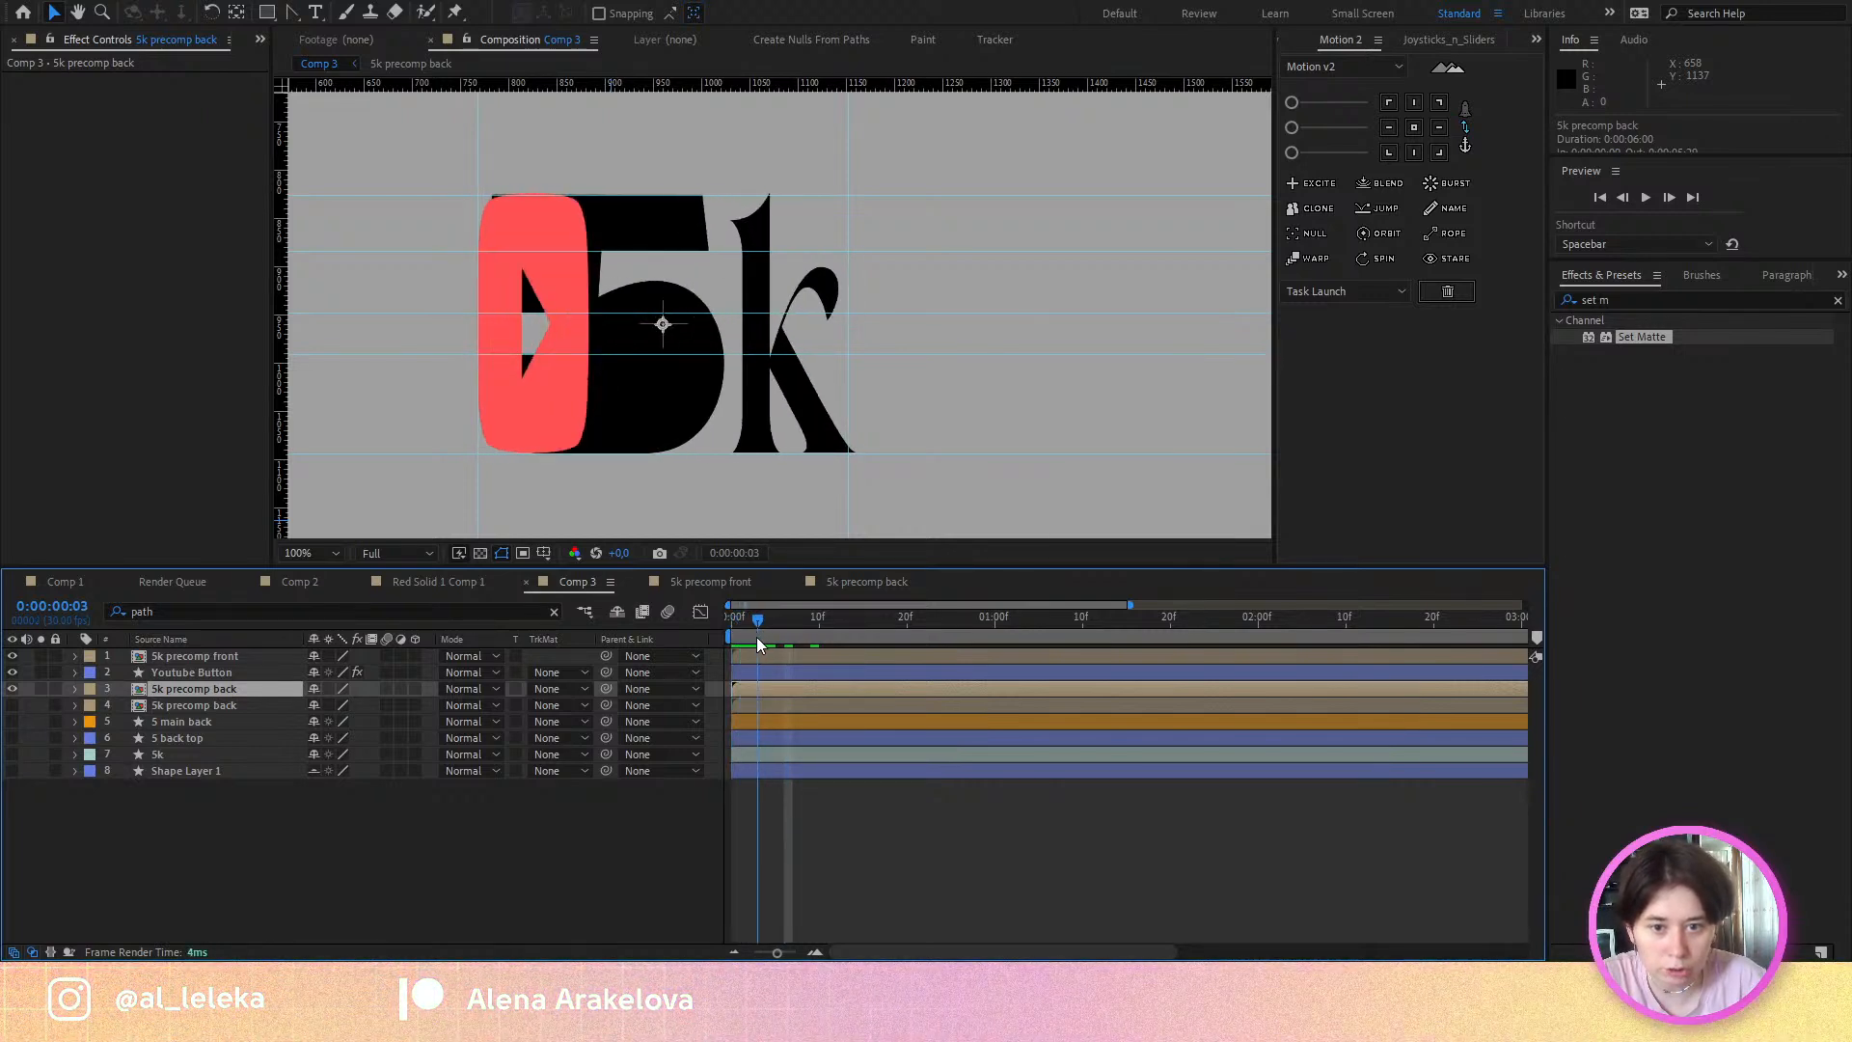
Step: Draw a rectangular mask about 85 by 268 px on layer 3's 5k precomp back over the button, then narrow it to a thin vertical strip
left_click(270, 14)
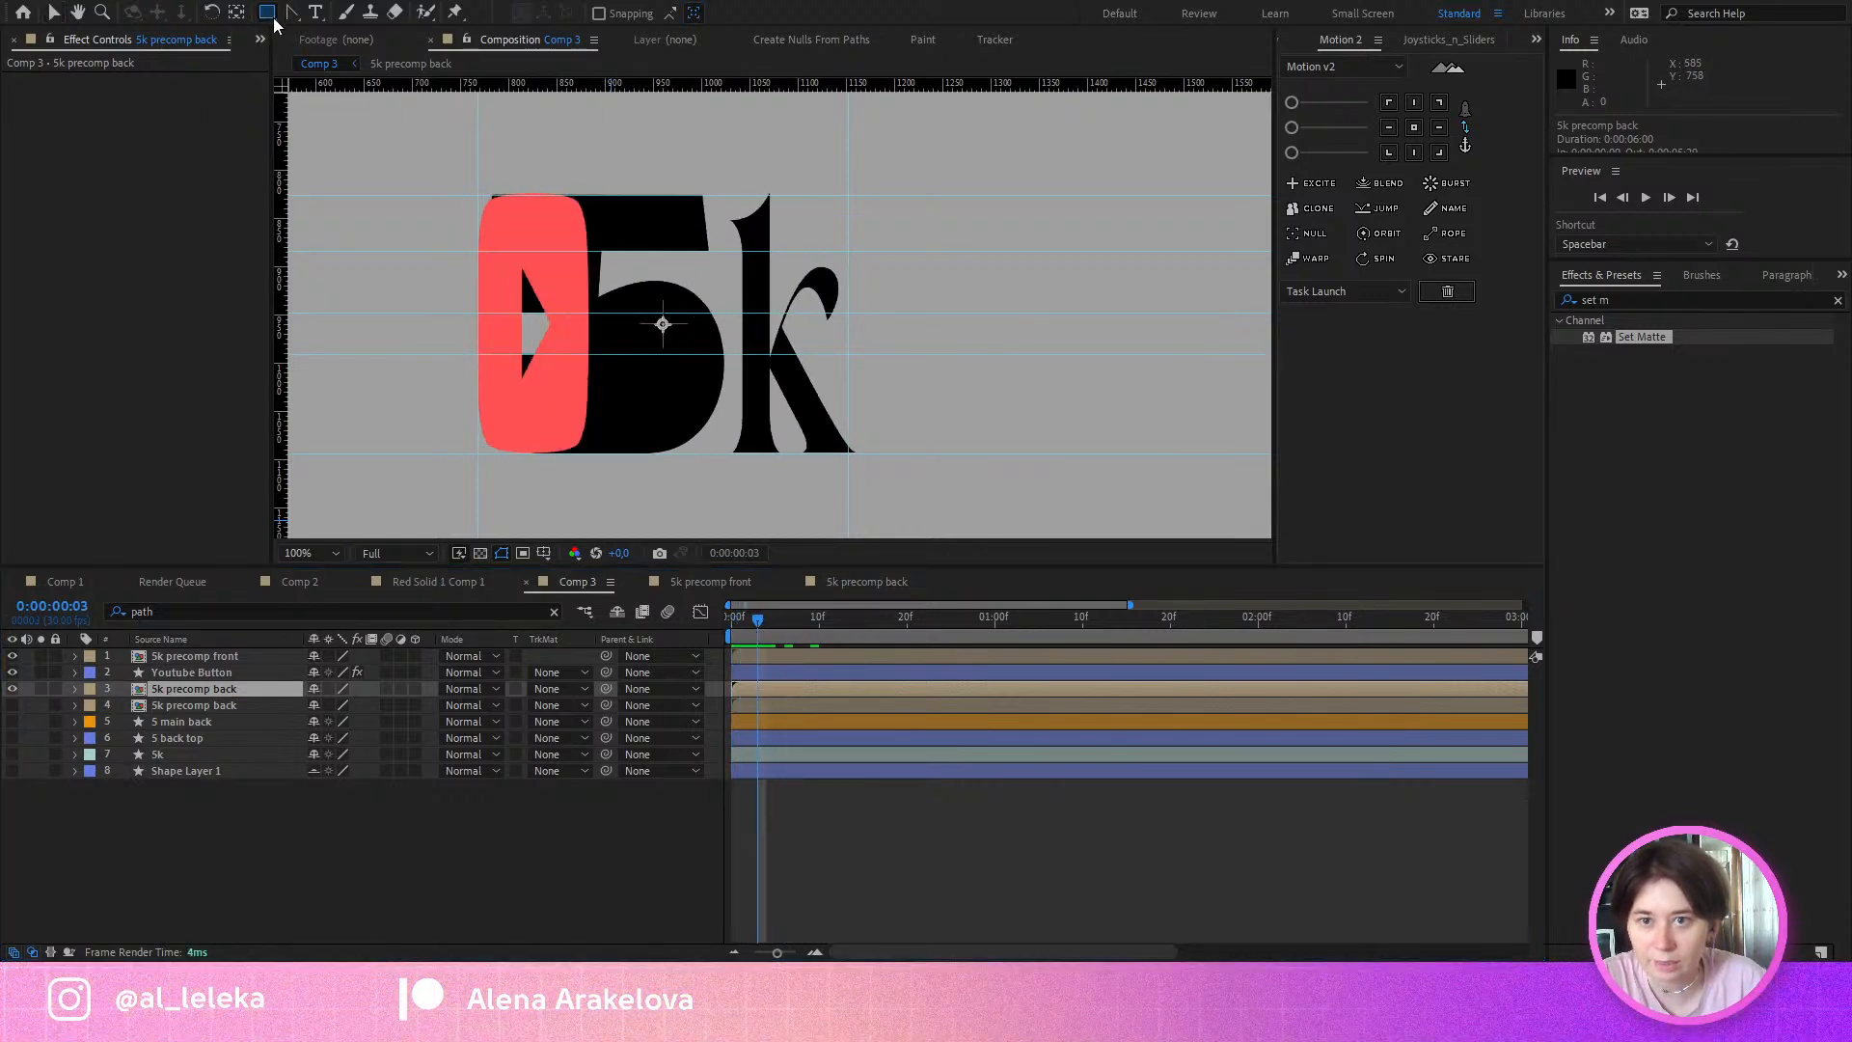
left_click_drag(505, 271, 530, 453)
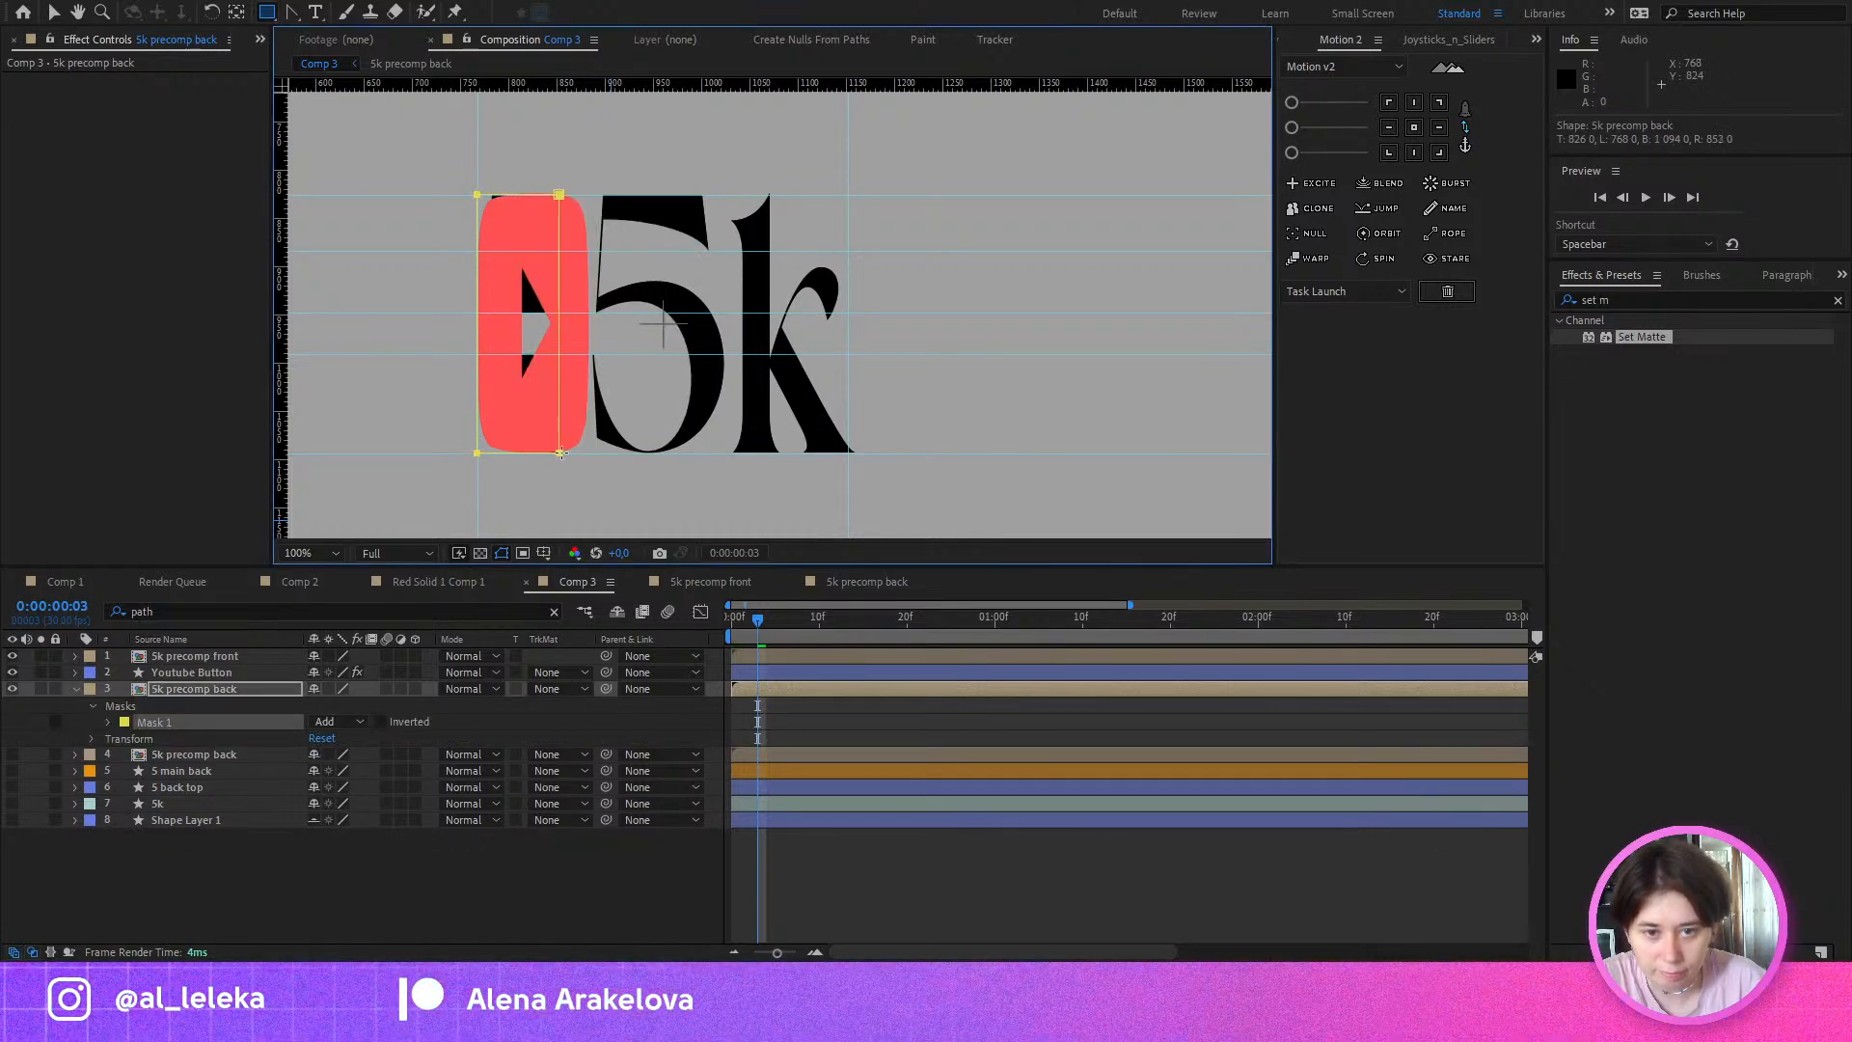
key("v")
left_click_drag(442, 168, 555, 453)
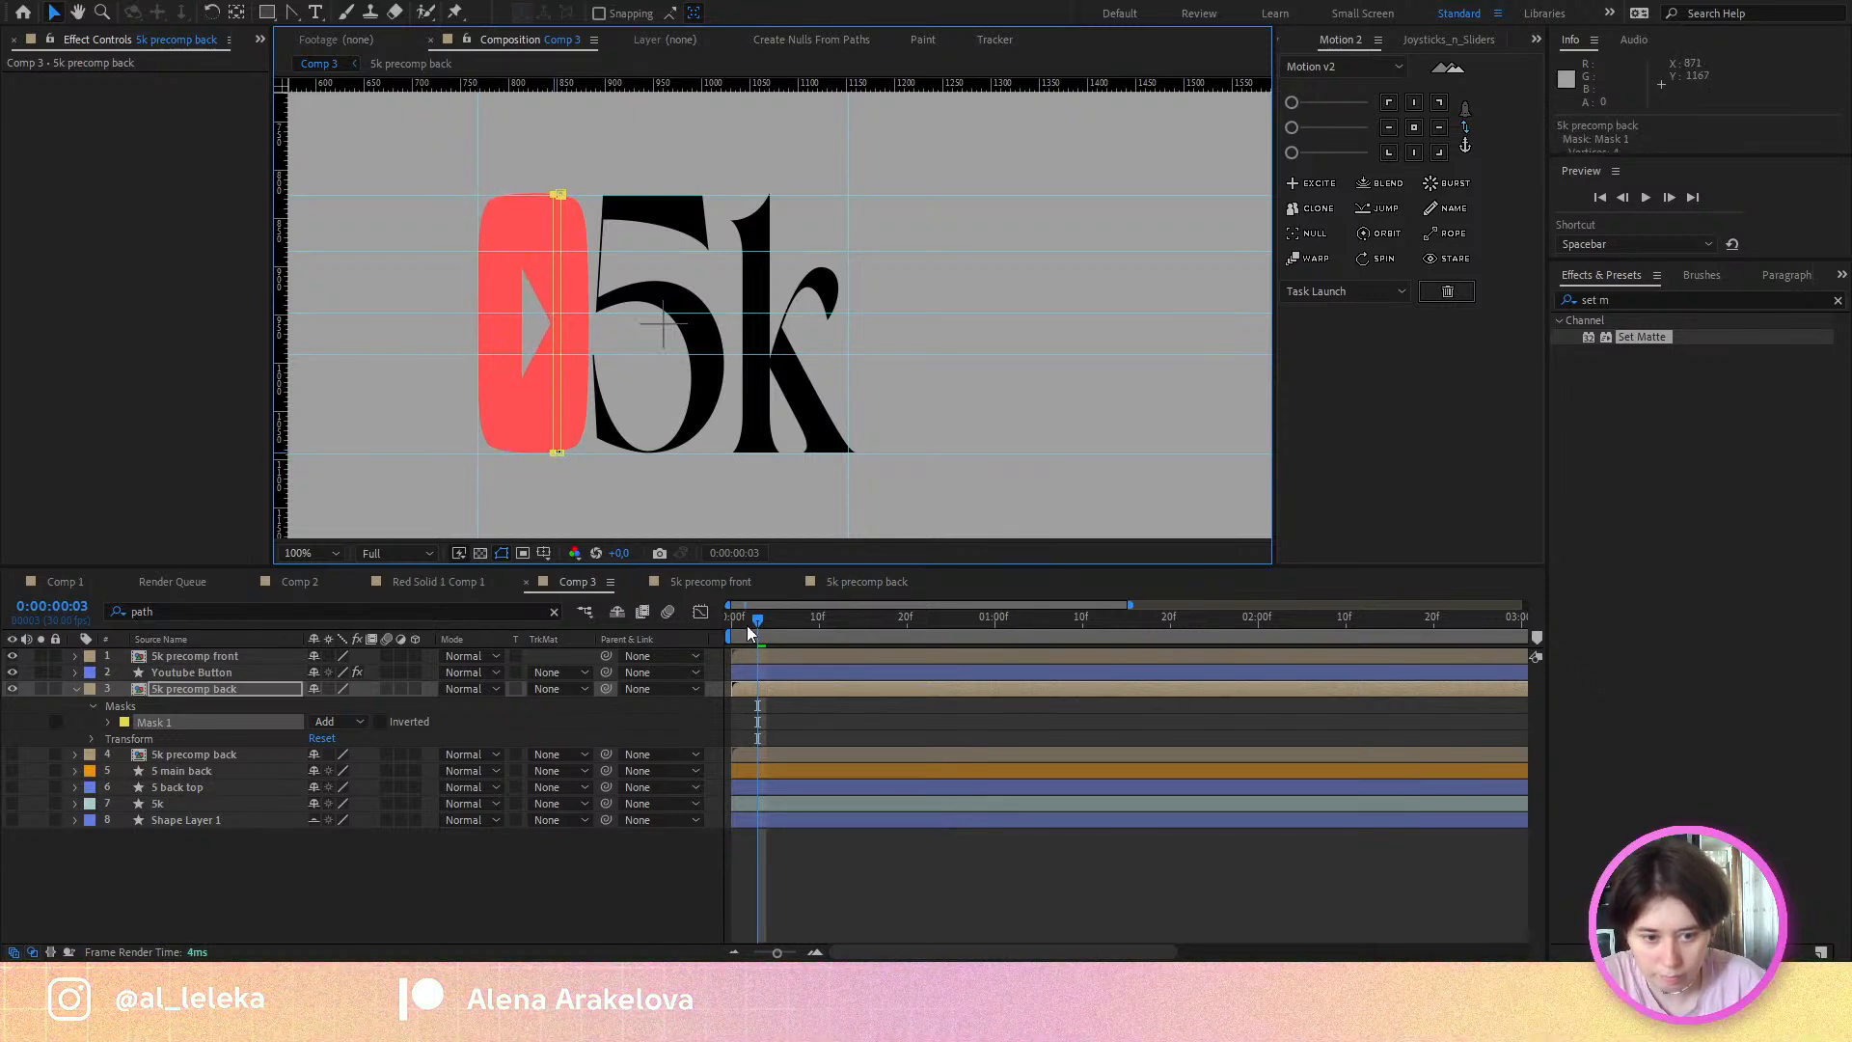
Step: At frame 0, enable Mask Path keyframing for Mask 1 and align the strip with the vertical guide at the 5's outer left edge
left_click_drag(751, 623, 695, 622)
left_click(107, 721)
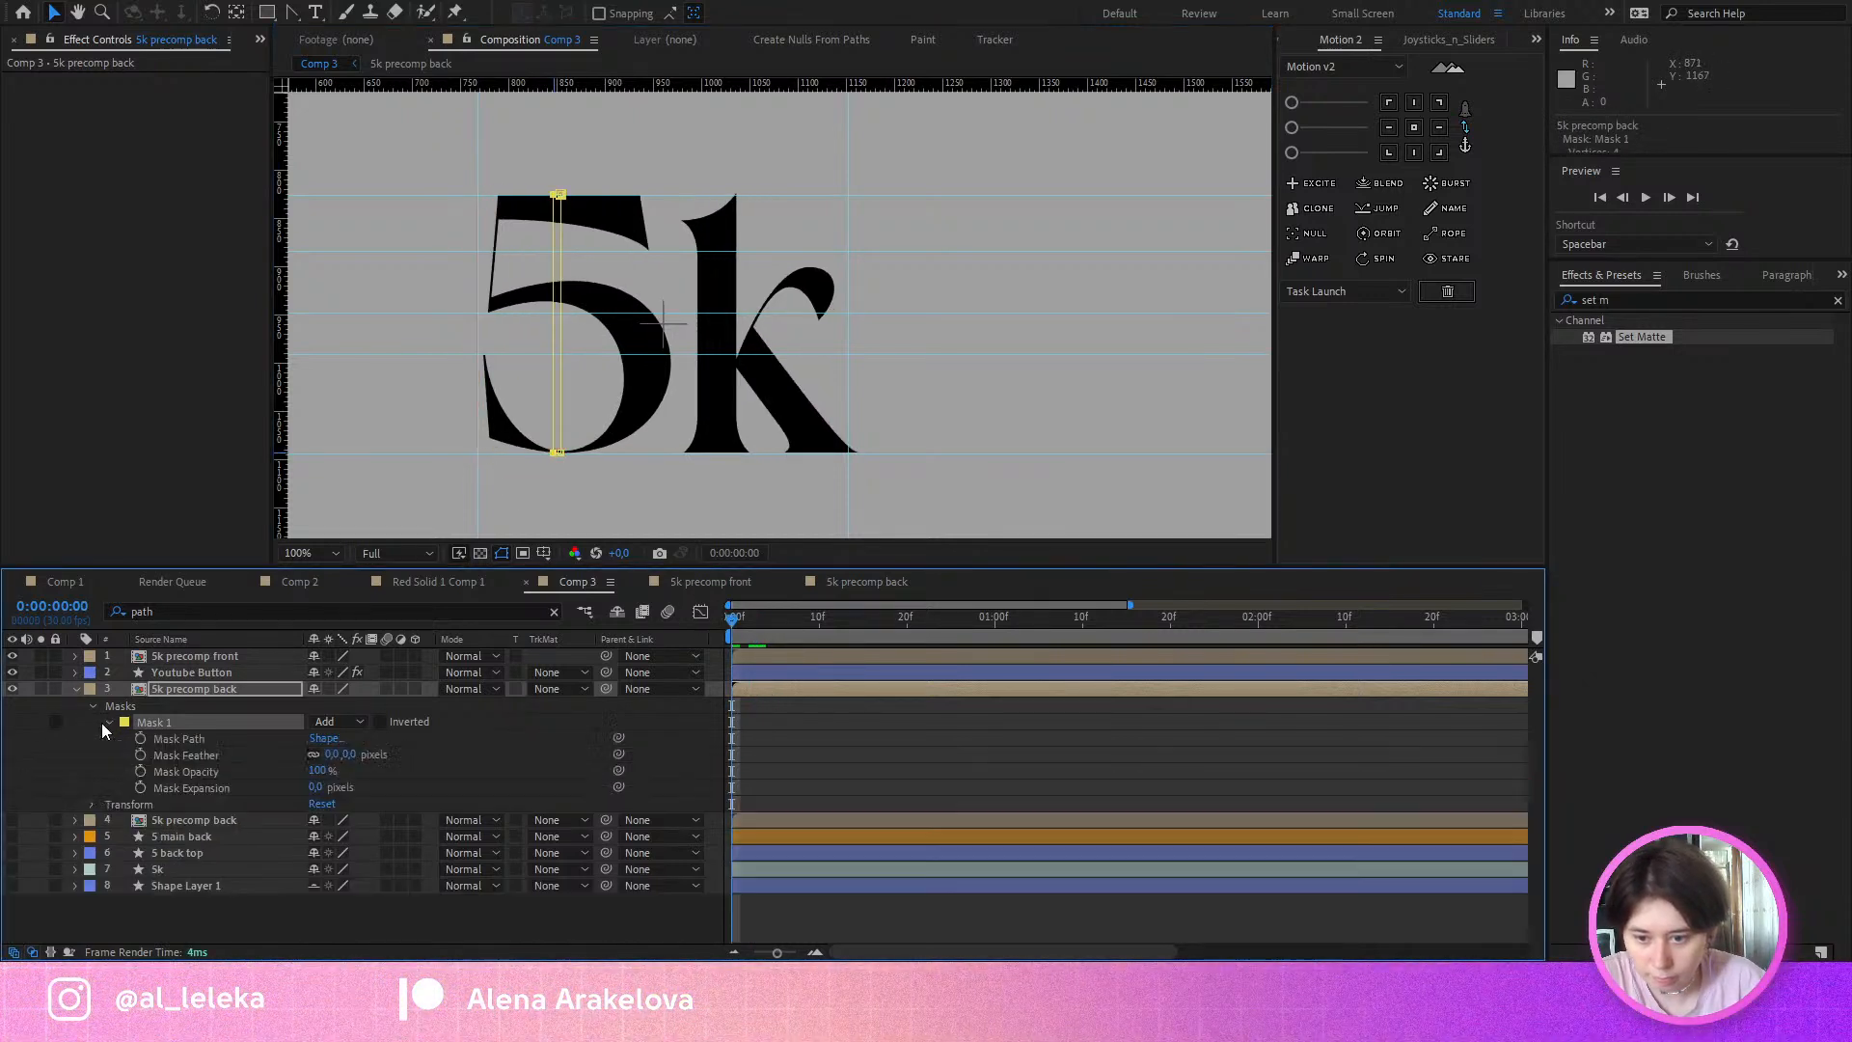
left_click(148, 737)
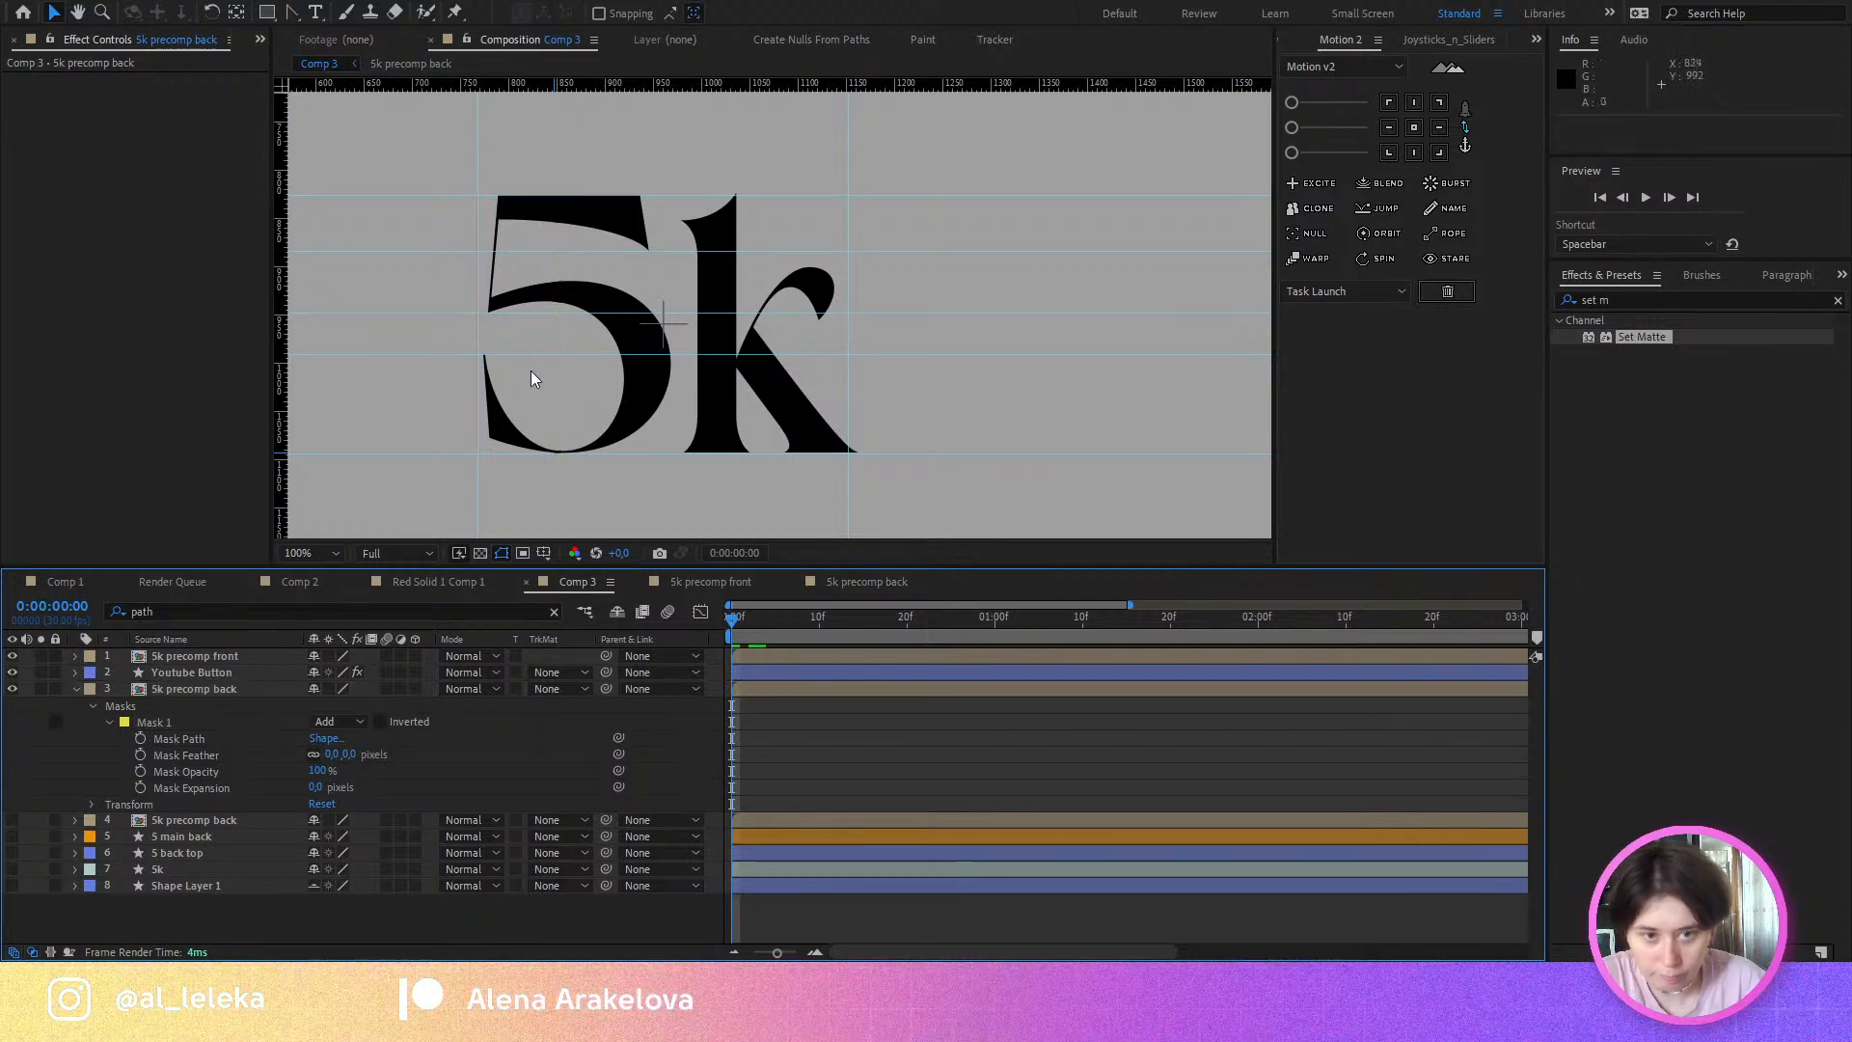
left_click(140, 738)
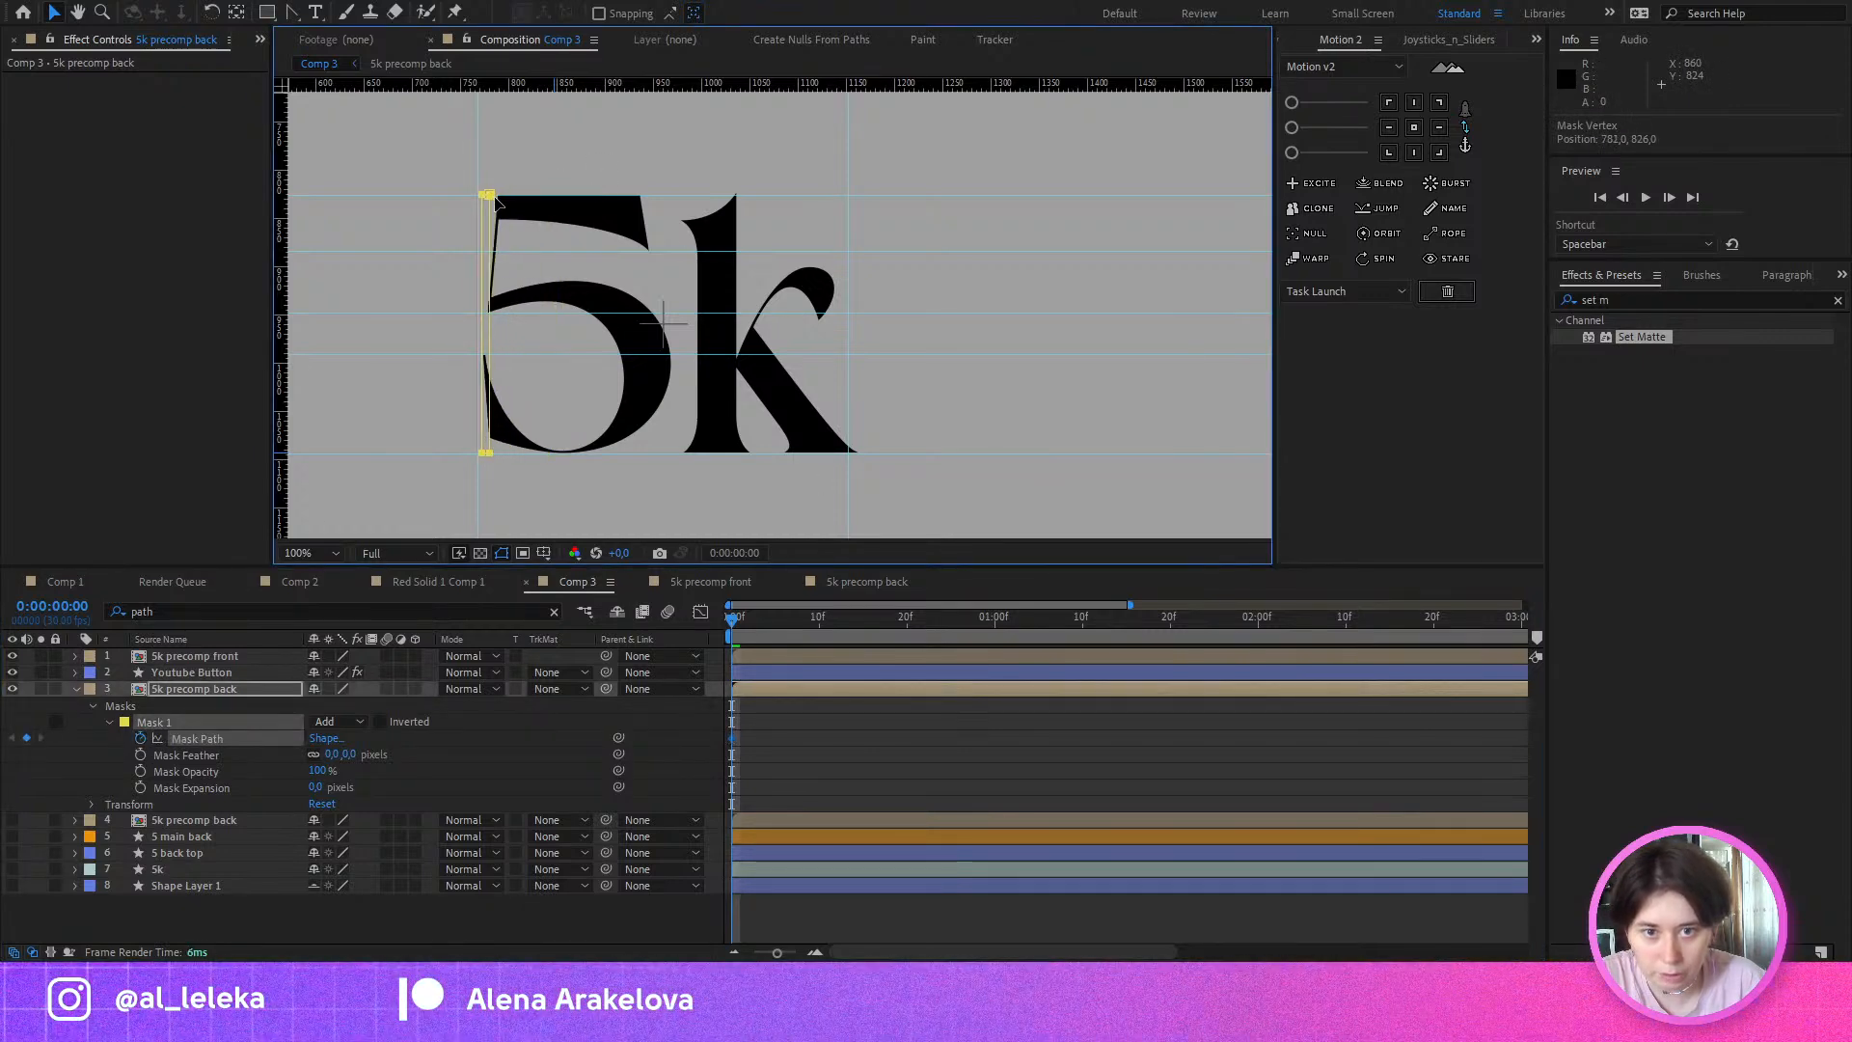
scroll(439, 188, "up", 6)
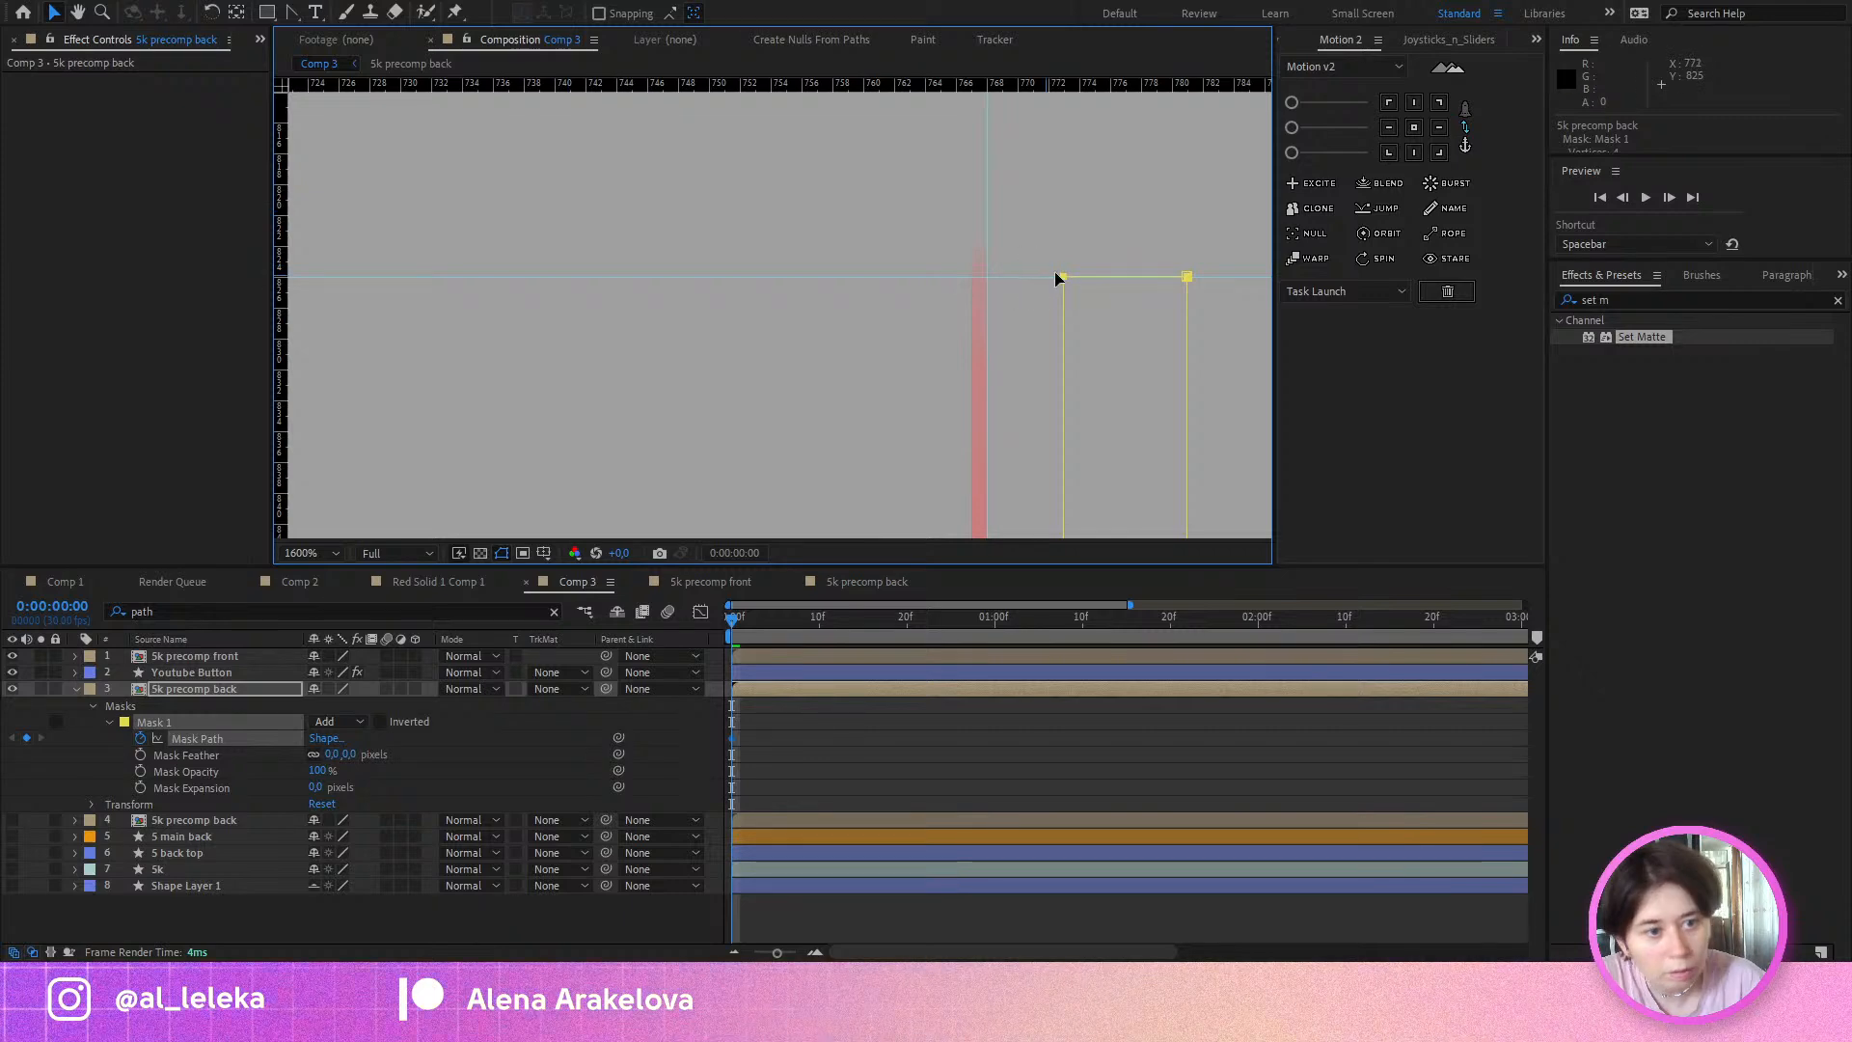
scroll(998, 284, "down", 6)
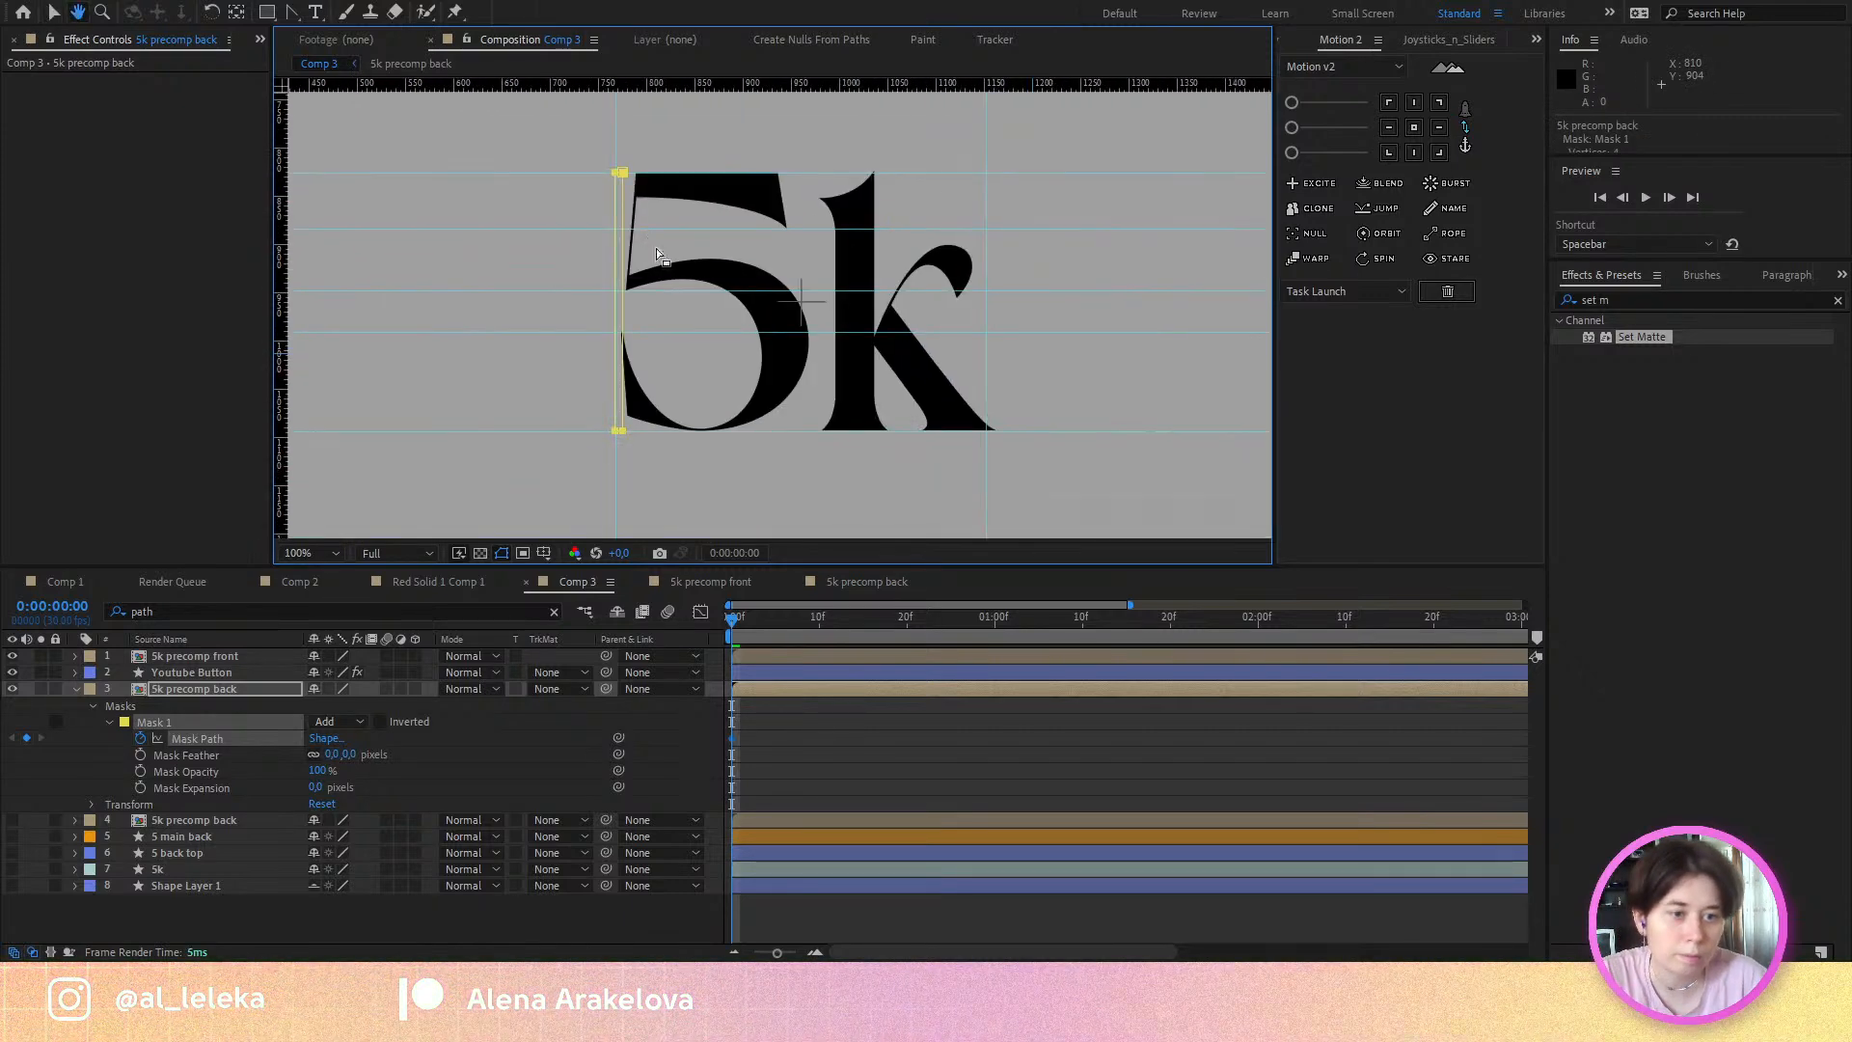
Step: At frame 10, extend Mask 1's right edge to the vertical guide at the button's right side, then move that keyframe to frame 5
left_click_drag(761, 635, 820, 631)
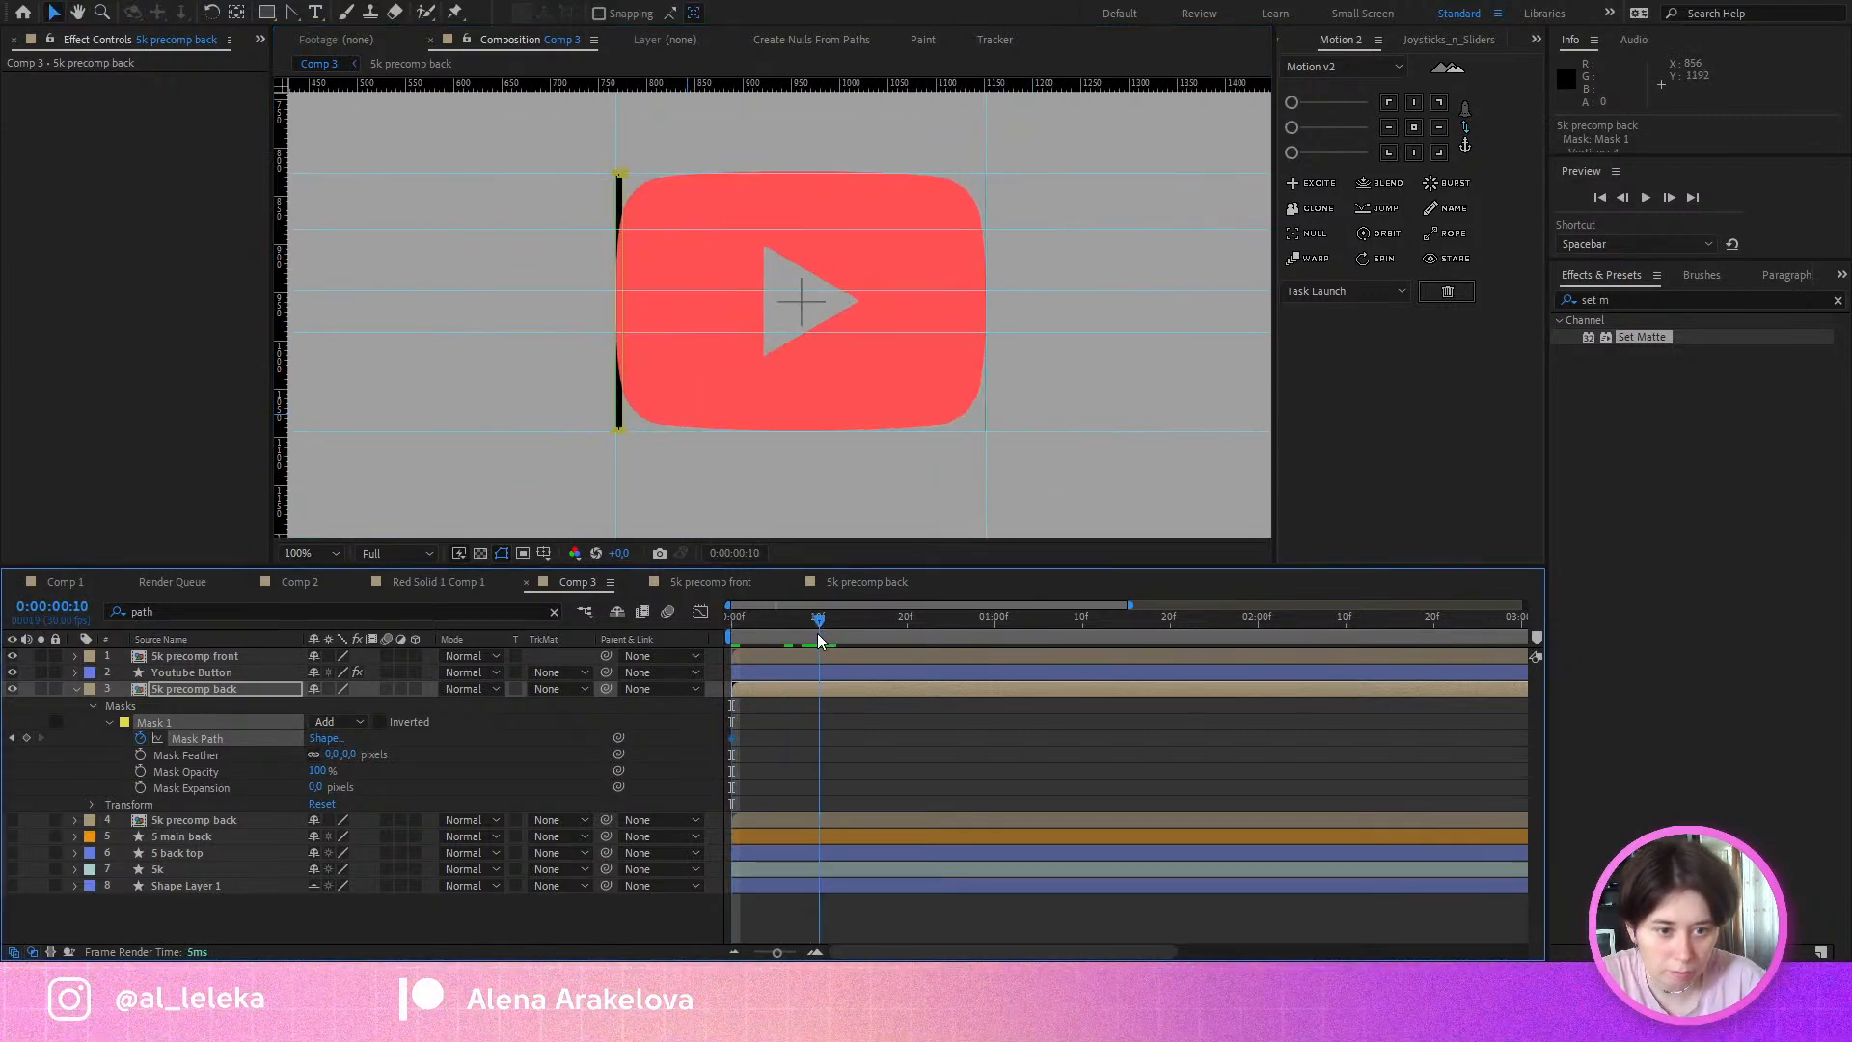
double_click(623, 430)
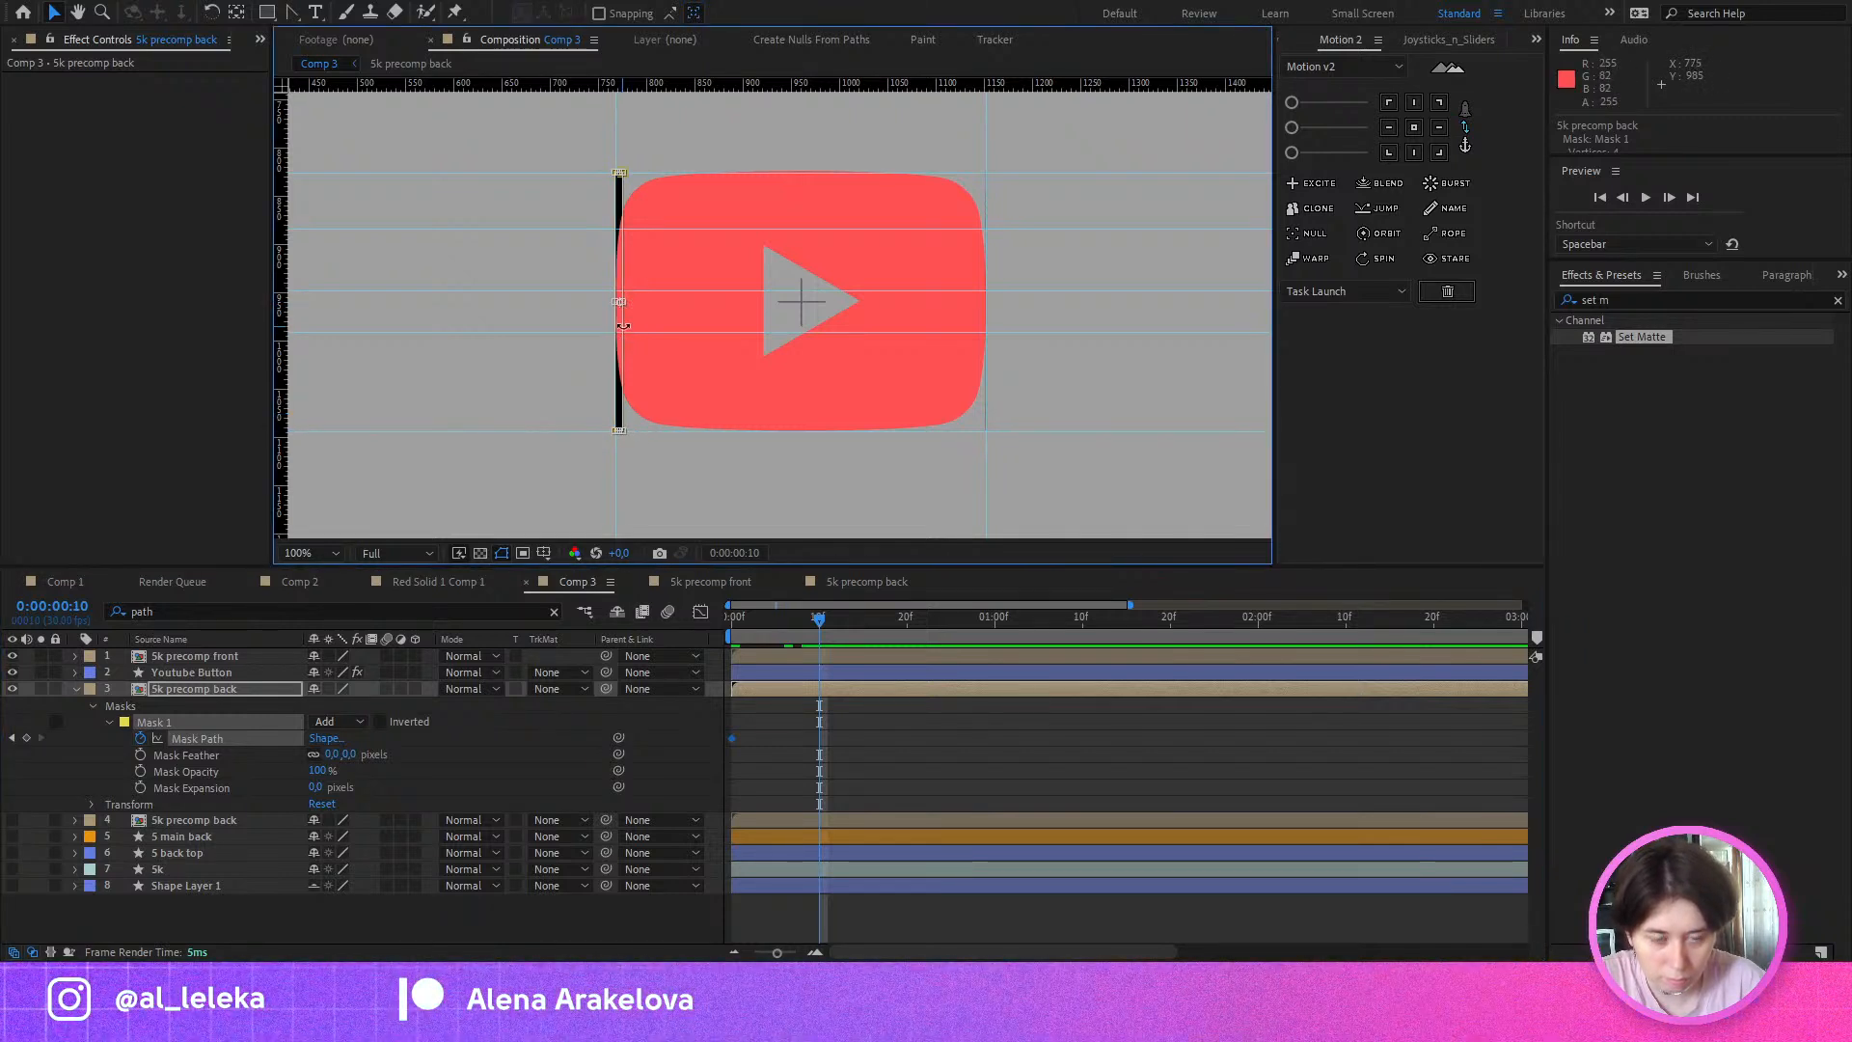
left_click_drag(623, 326, 645, 330)
key("ctrl+z")
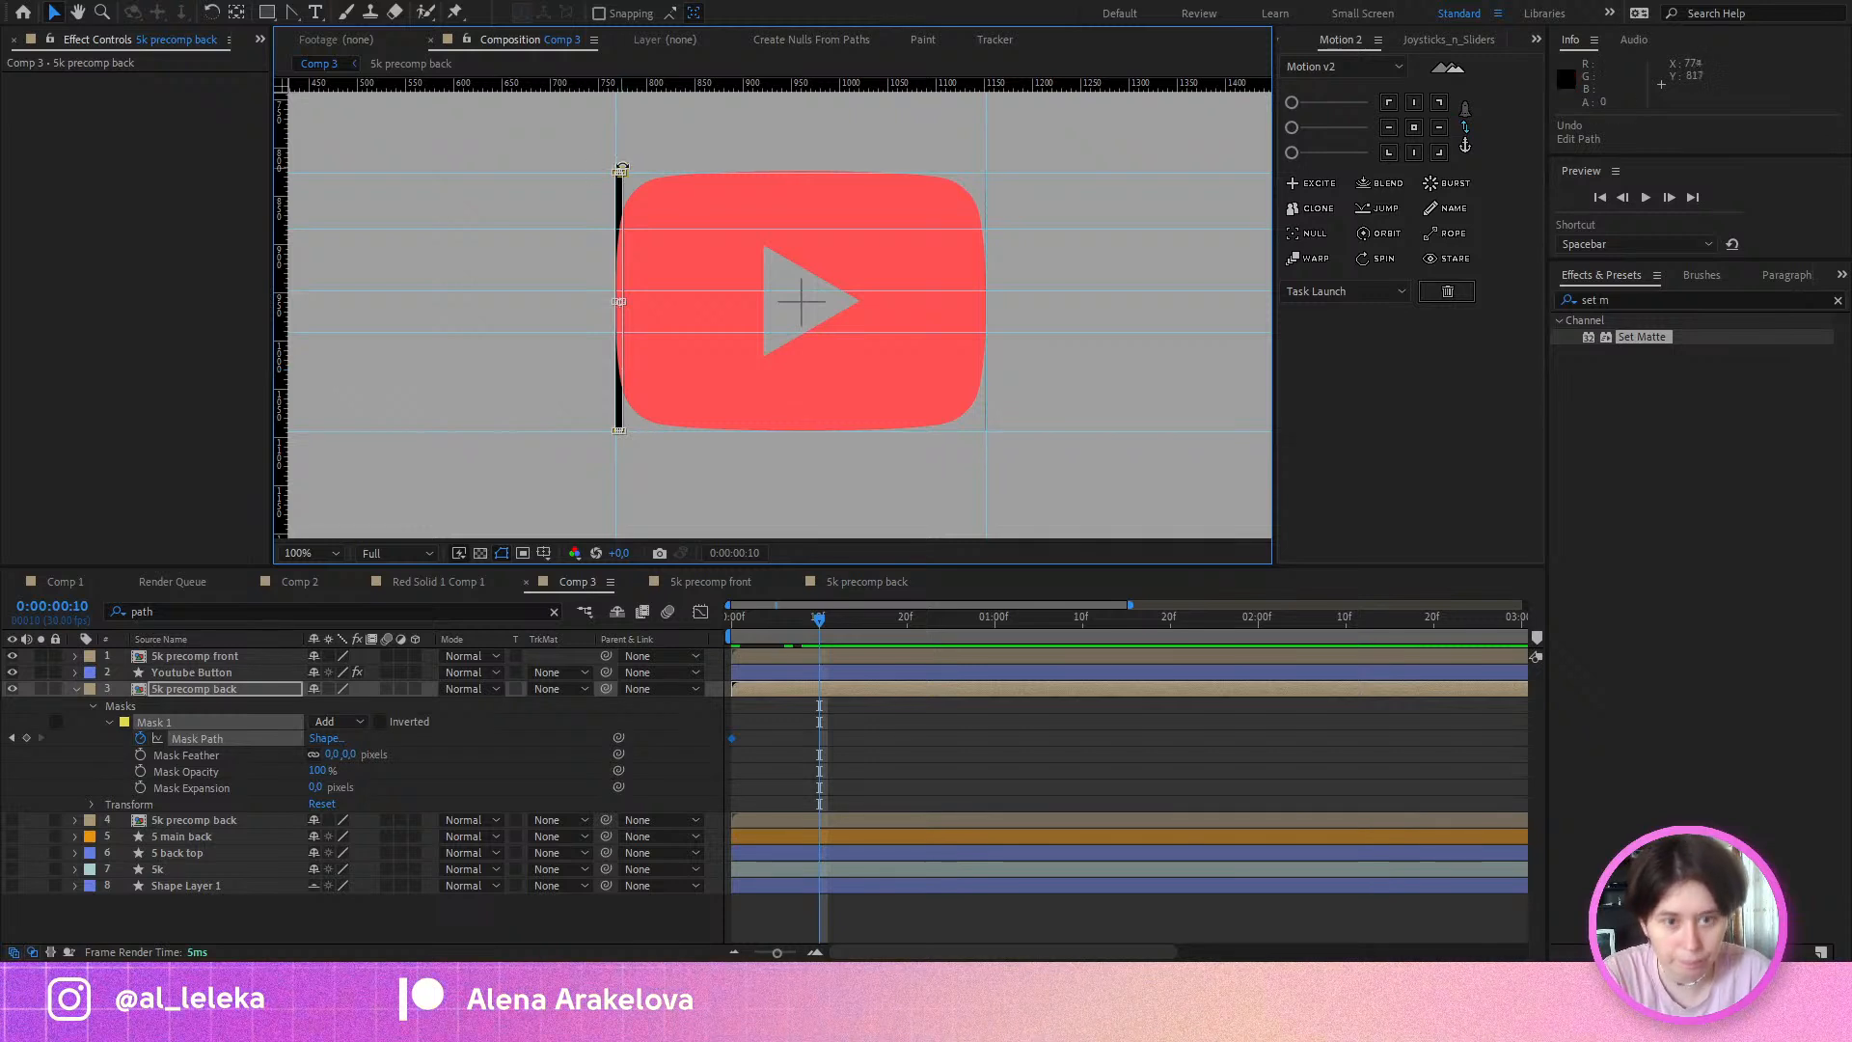
left_click(645, 331)
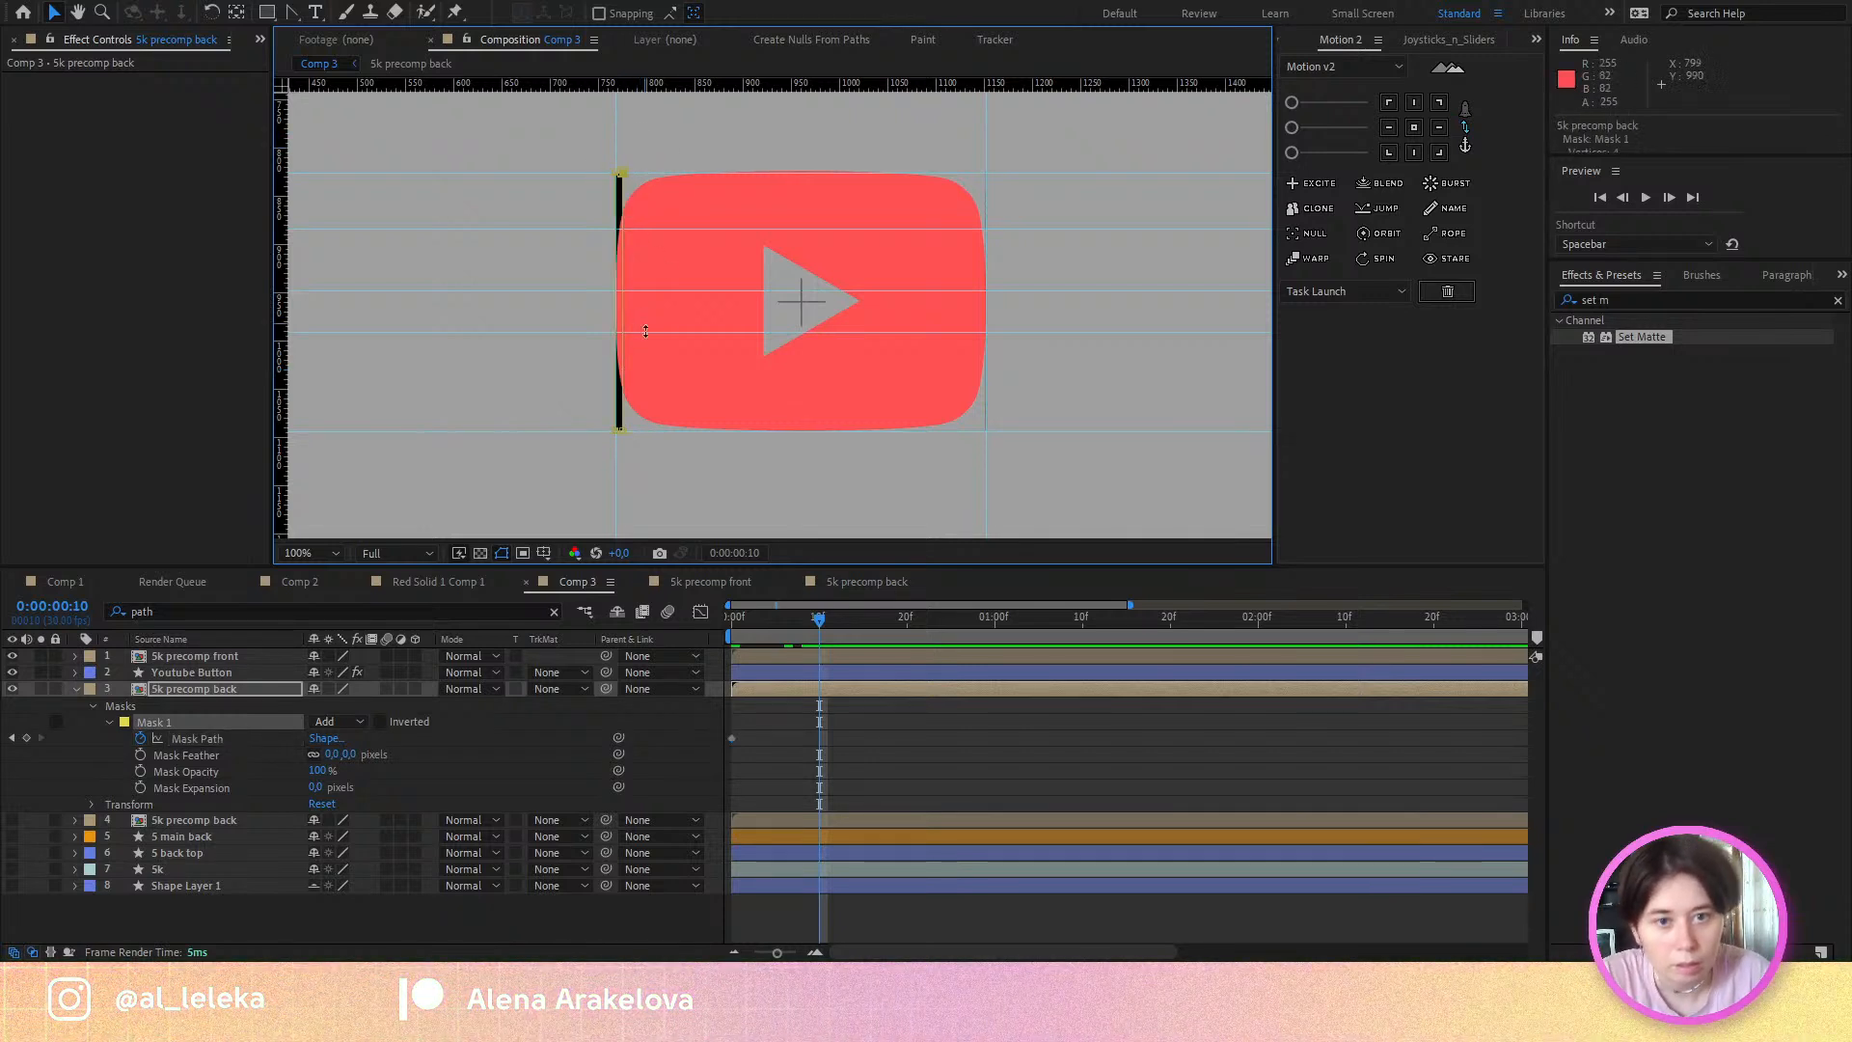
left_click_drag(615, 460, 985, 432)
left_click_drag(565, 397, 623, 444)
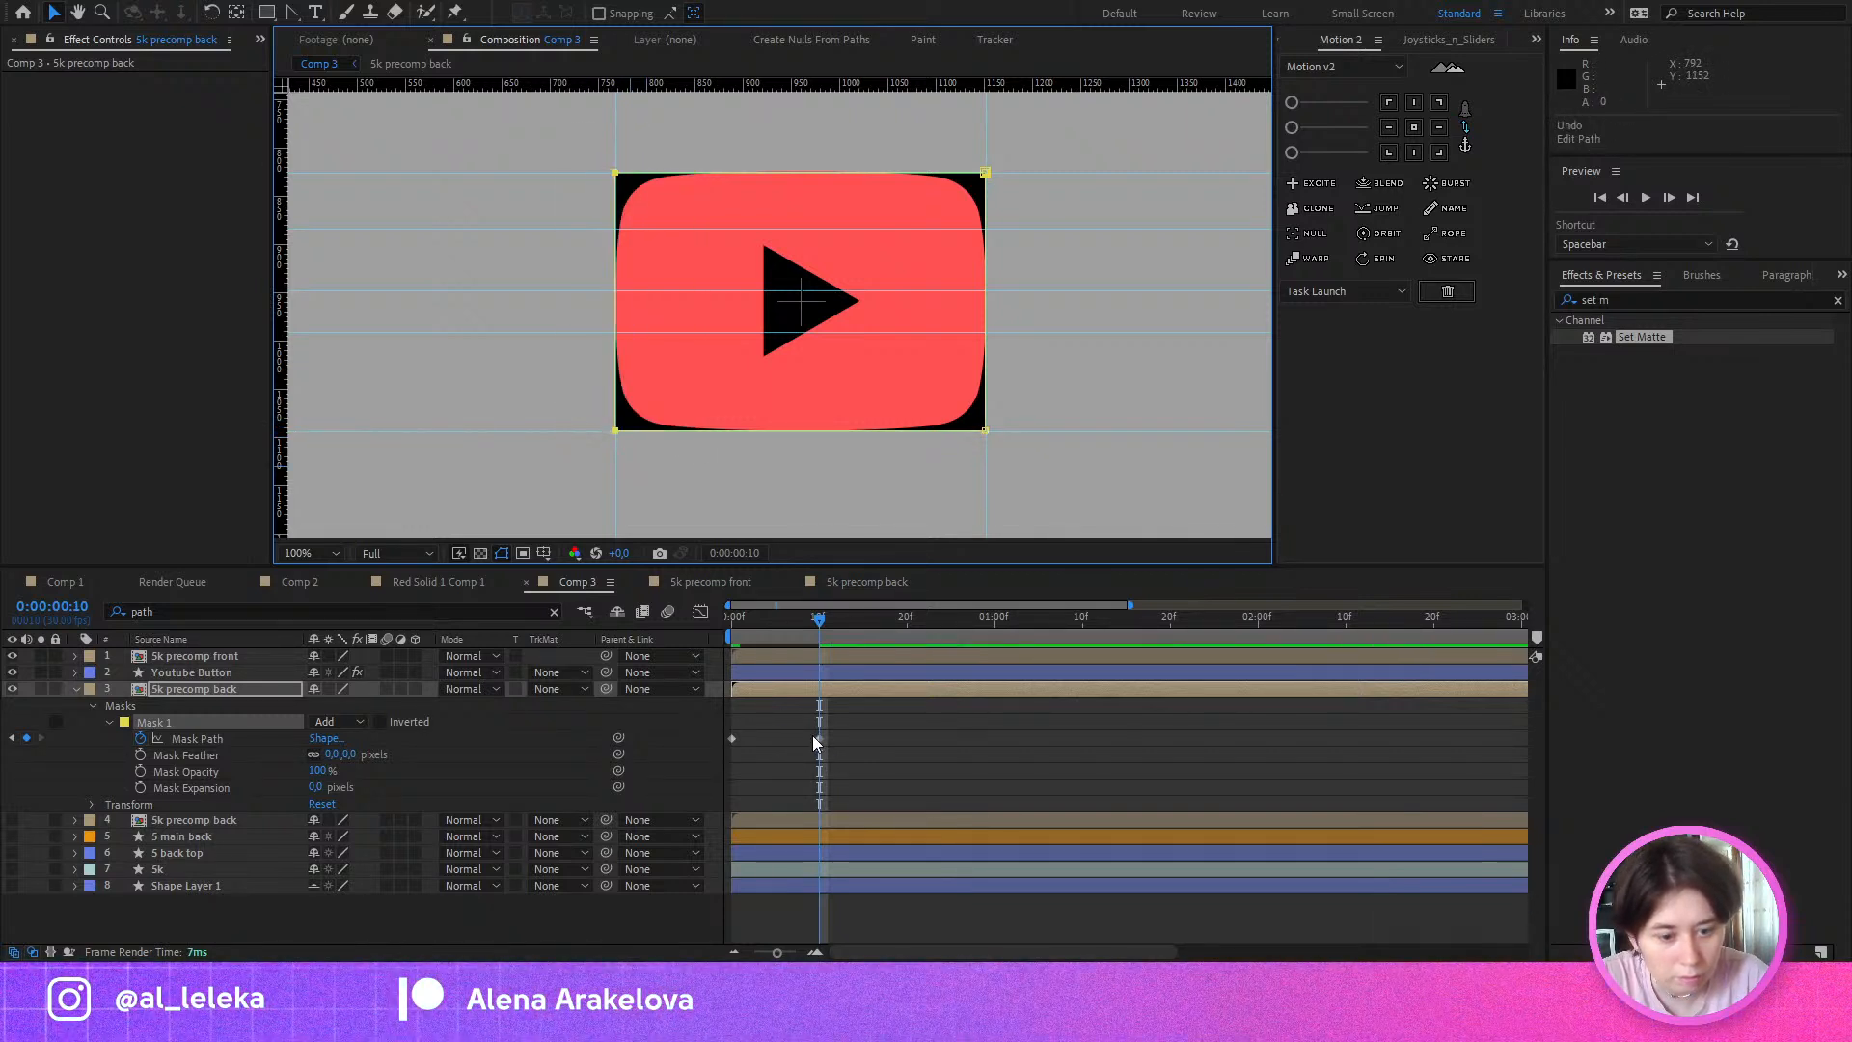
left_click_drag(815, 738, 773, 738)
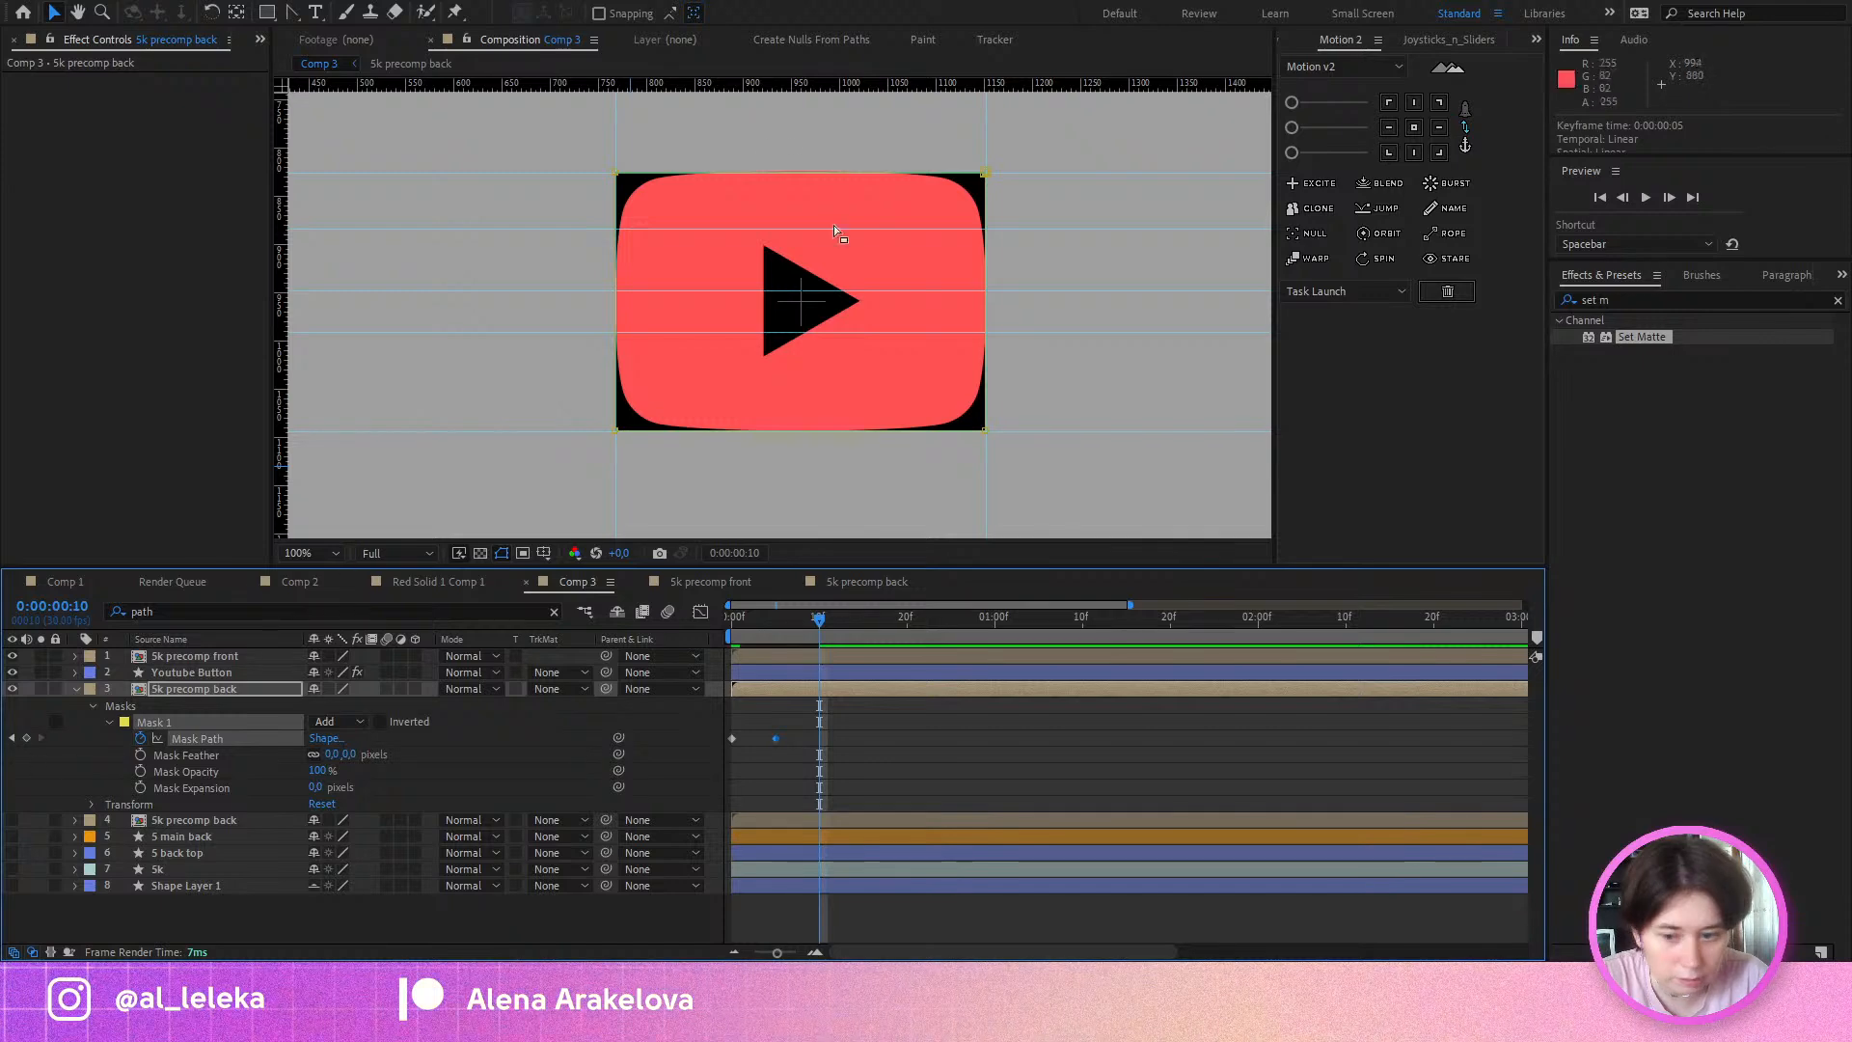
Step: At frame 10, collapse Mask 1 by moving its left edge to the guide at the button's right side, then return to frame 0
left_click_drag(685, 127, 520, 542)
left_click_drag(615, 388, 976, 386)
left_click_drag(819, 620, 734, 661)
Step: At frame 0, widen Mask 1's strip by moving its two right vertices inward over the left part of the 5
left_click_drag(663, 221, 653, 322)
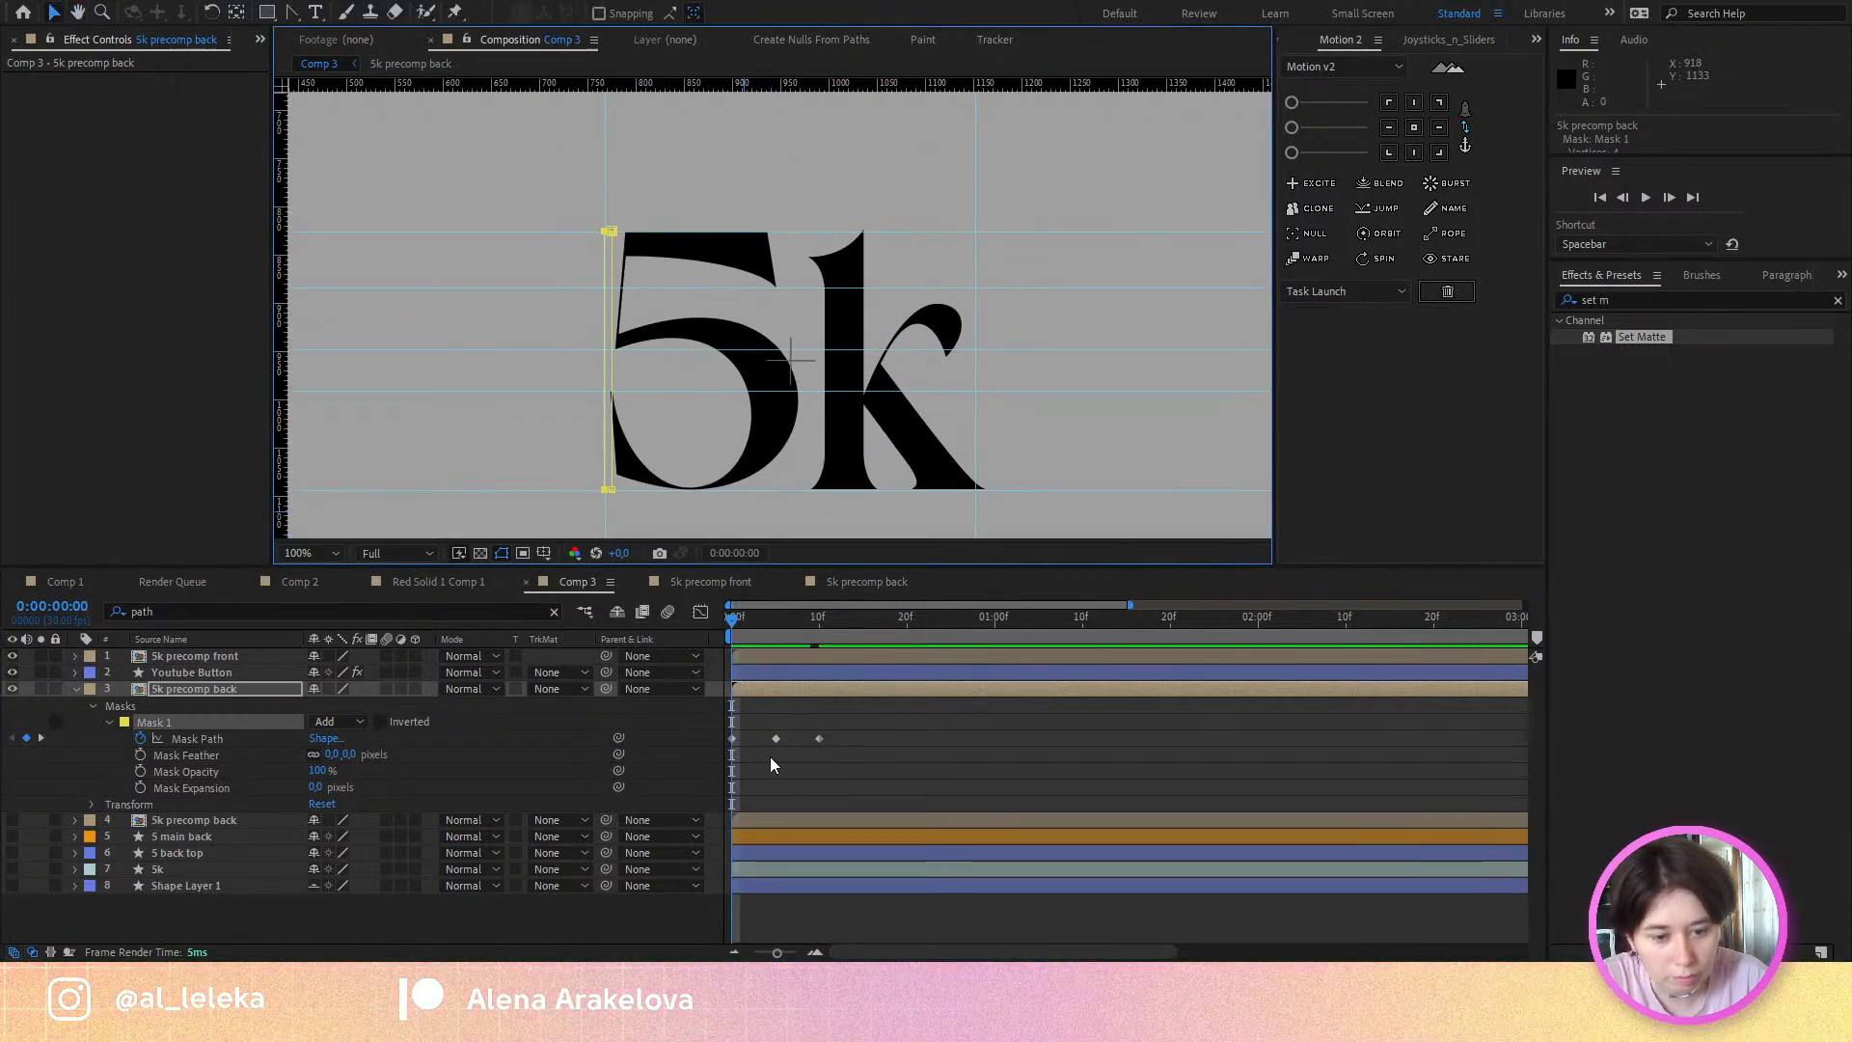
scroll(593, 322, "up", 2)
left_click_drag(634, 141, 698, 147)
scroll(665, 364, "down", 5)
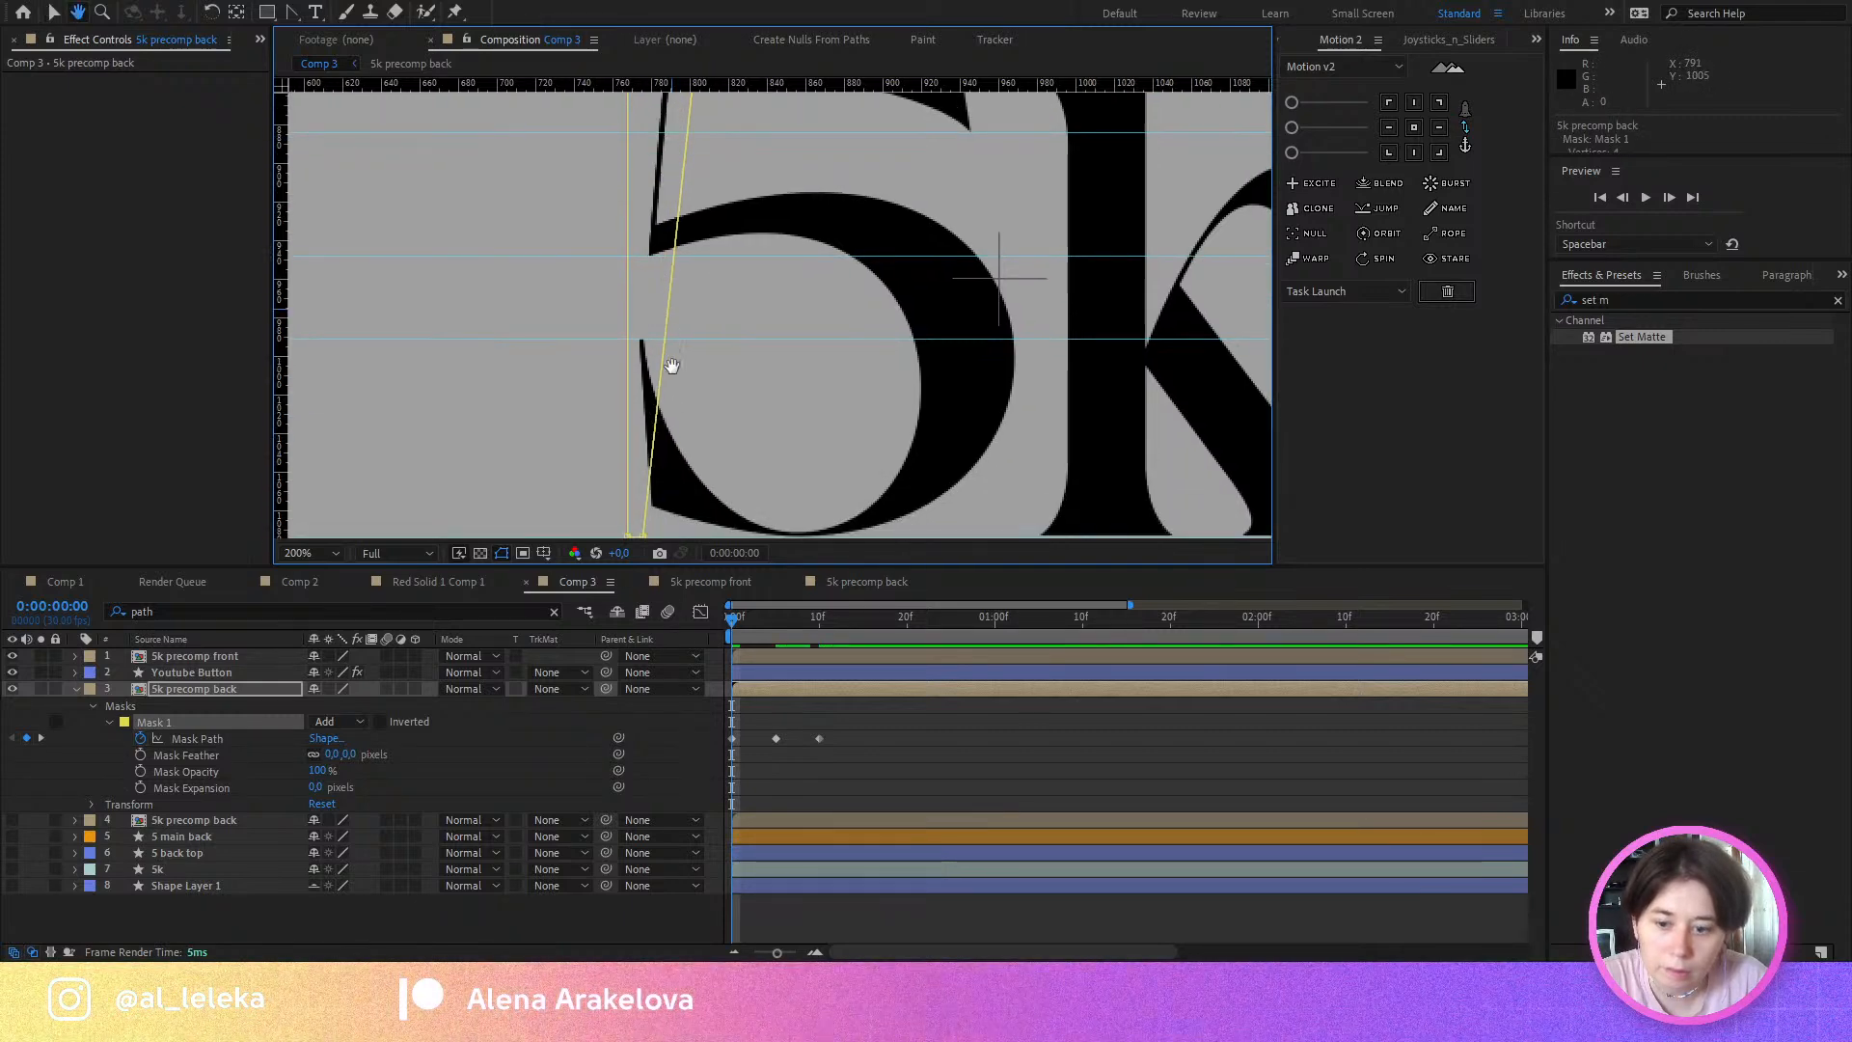
left_click_drag(742, 415, 711, 416)
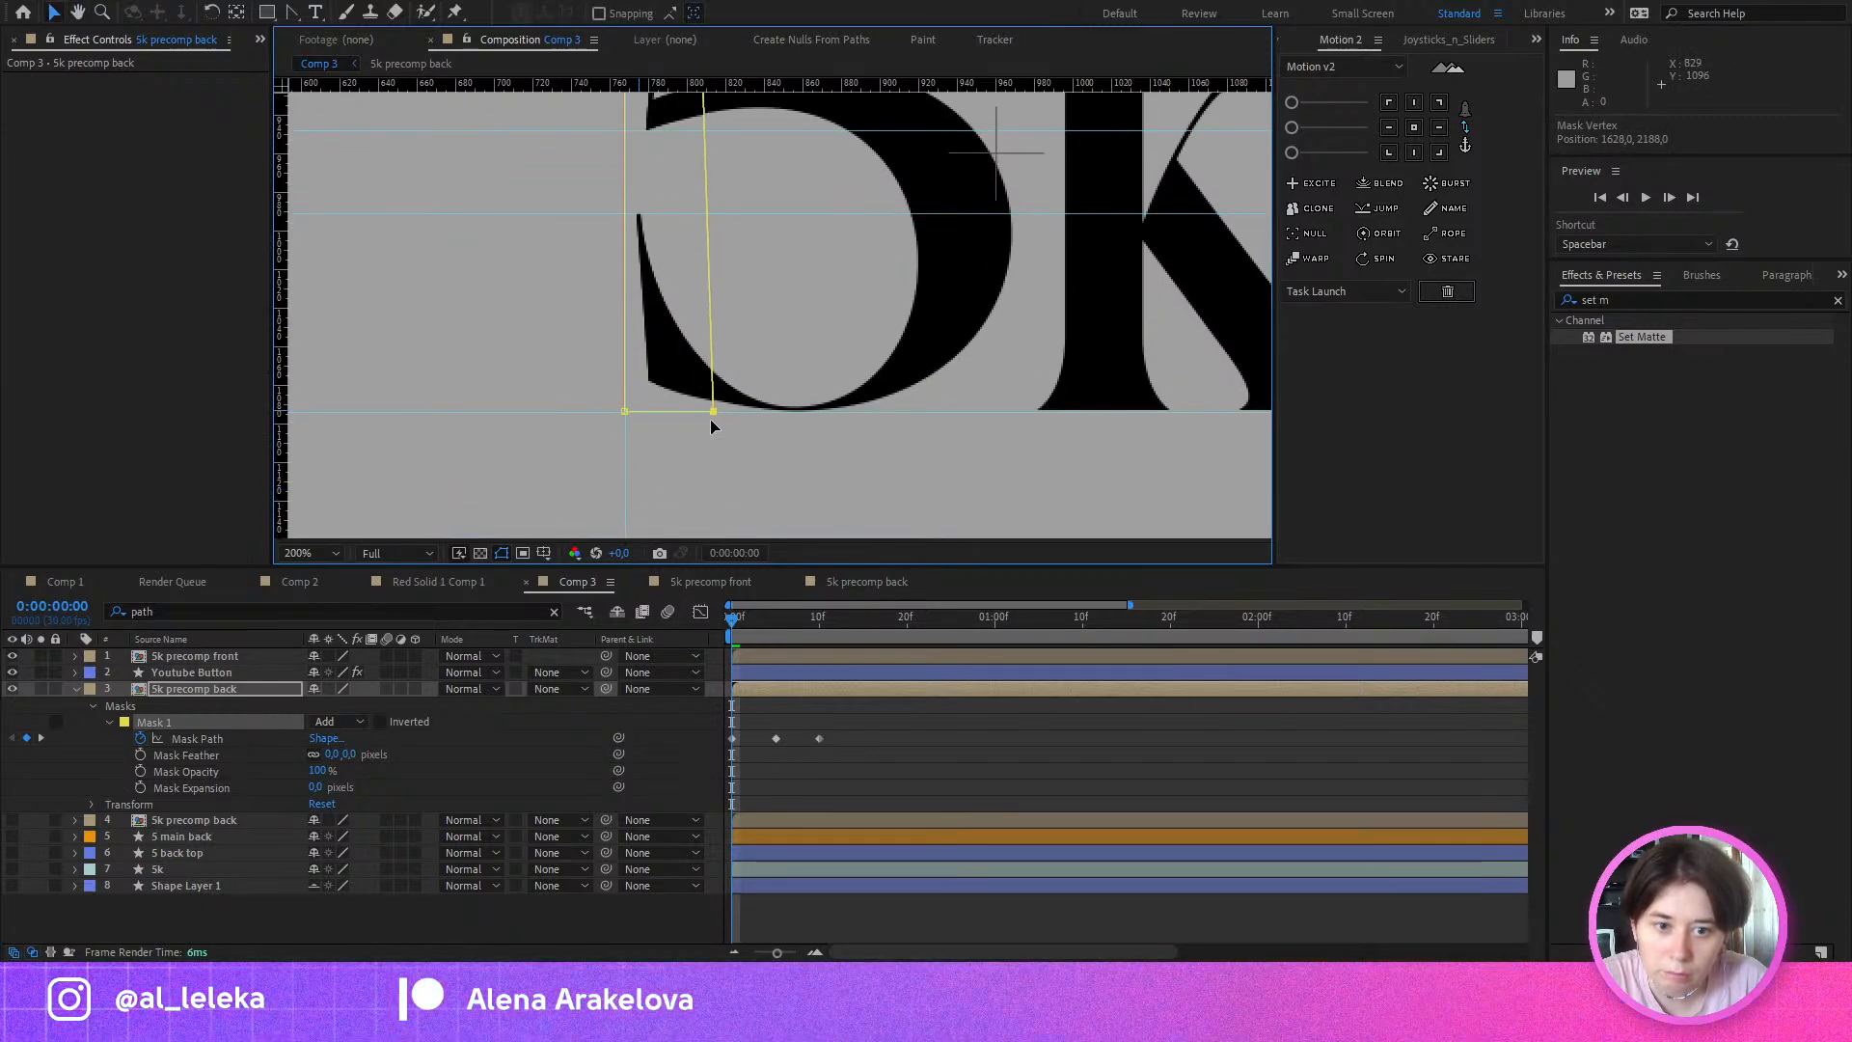
mouse_move(736, 625)
left_mouse_down()
mouse_move(760, 629)
mouse_move(720, 634)
left_mouse_up()
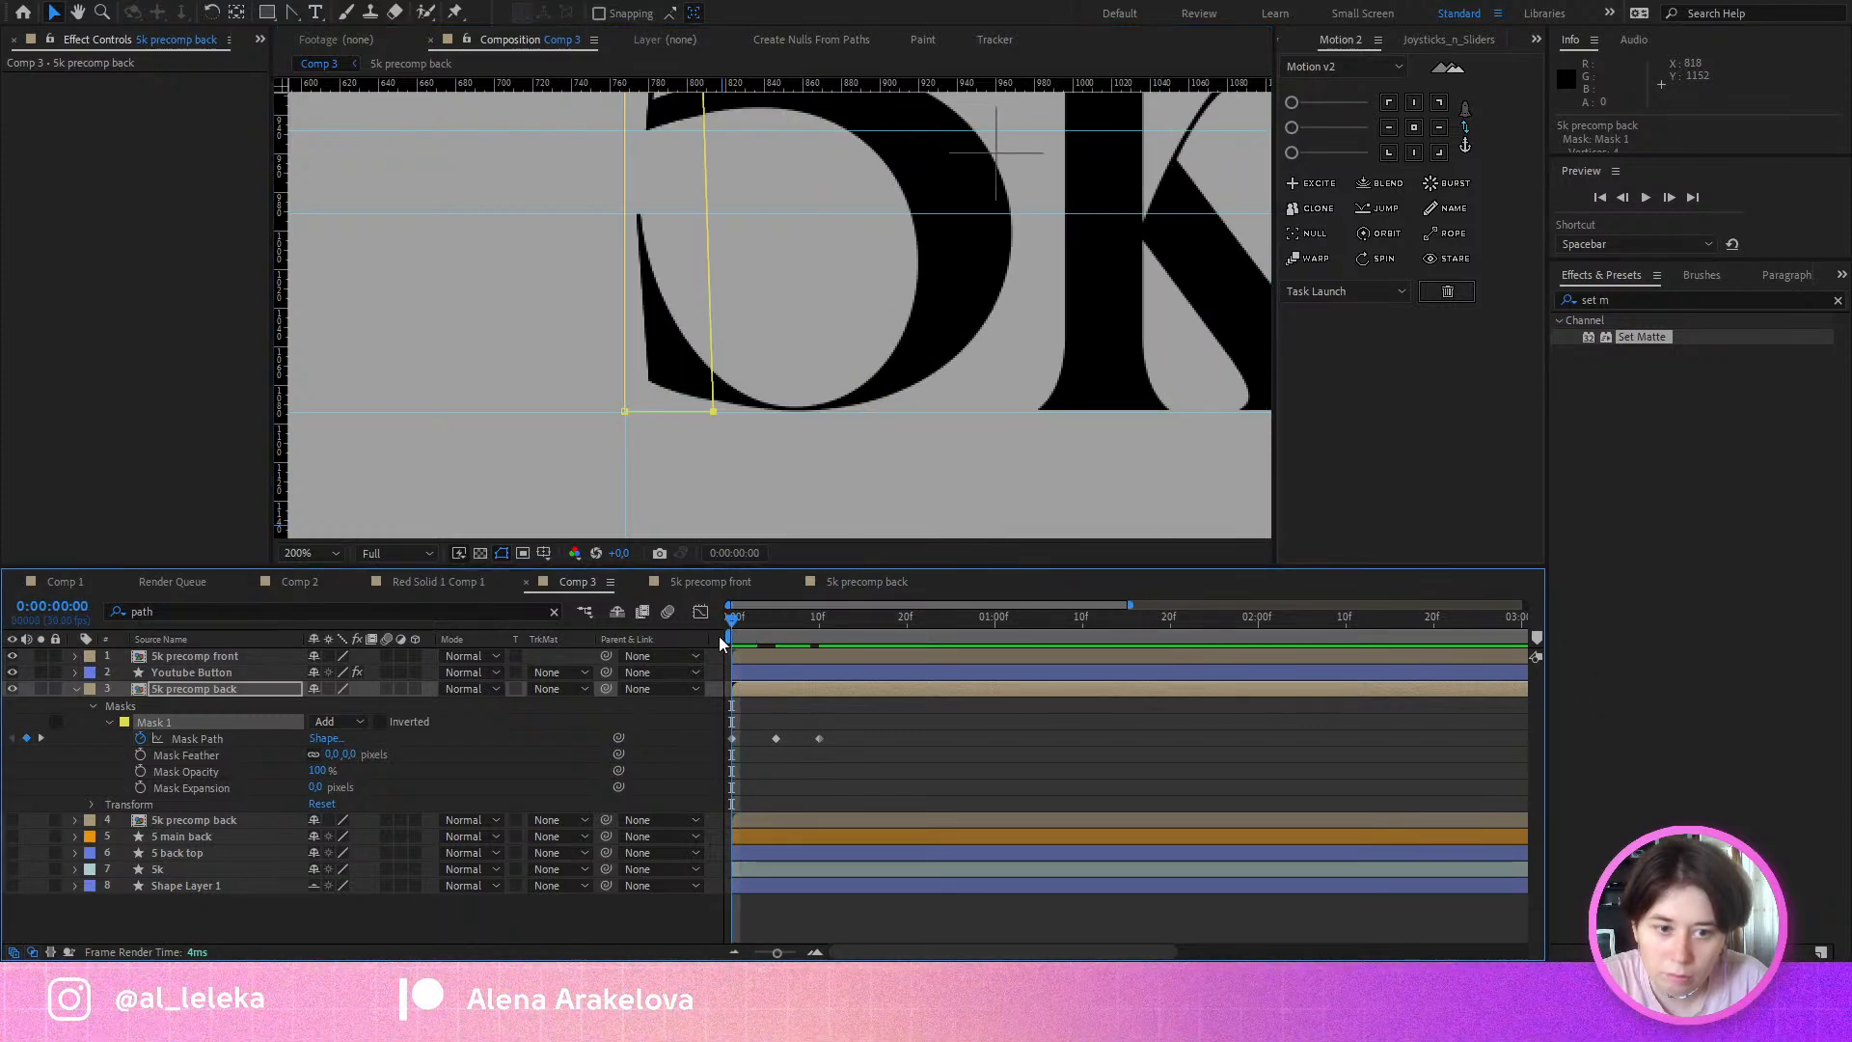
left_click_drag(748, 347, 711, 401)
left_click_drag(827, 292, 727, 303)
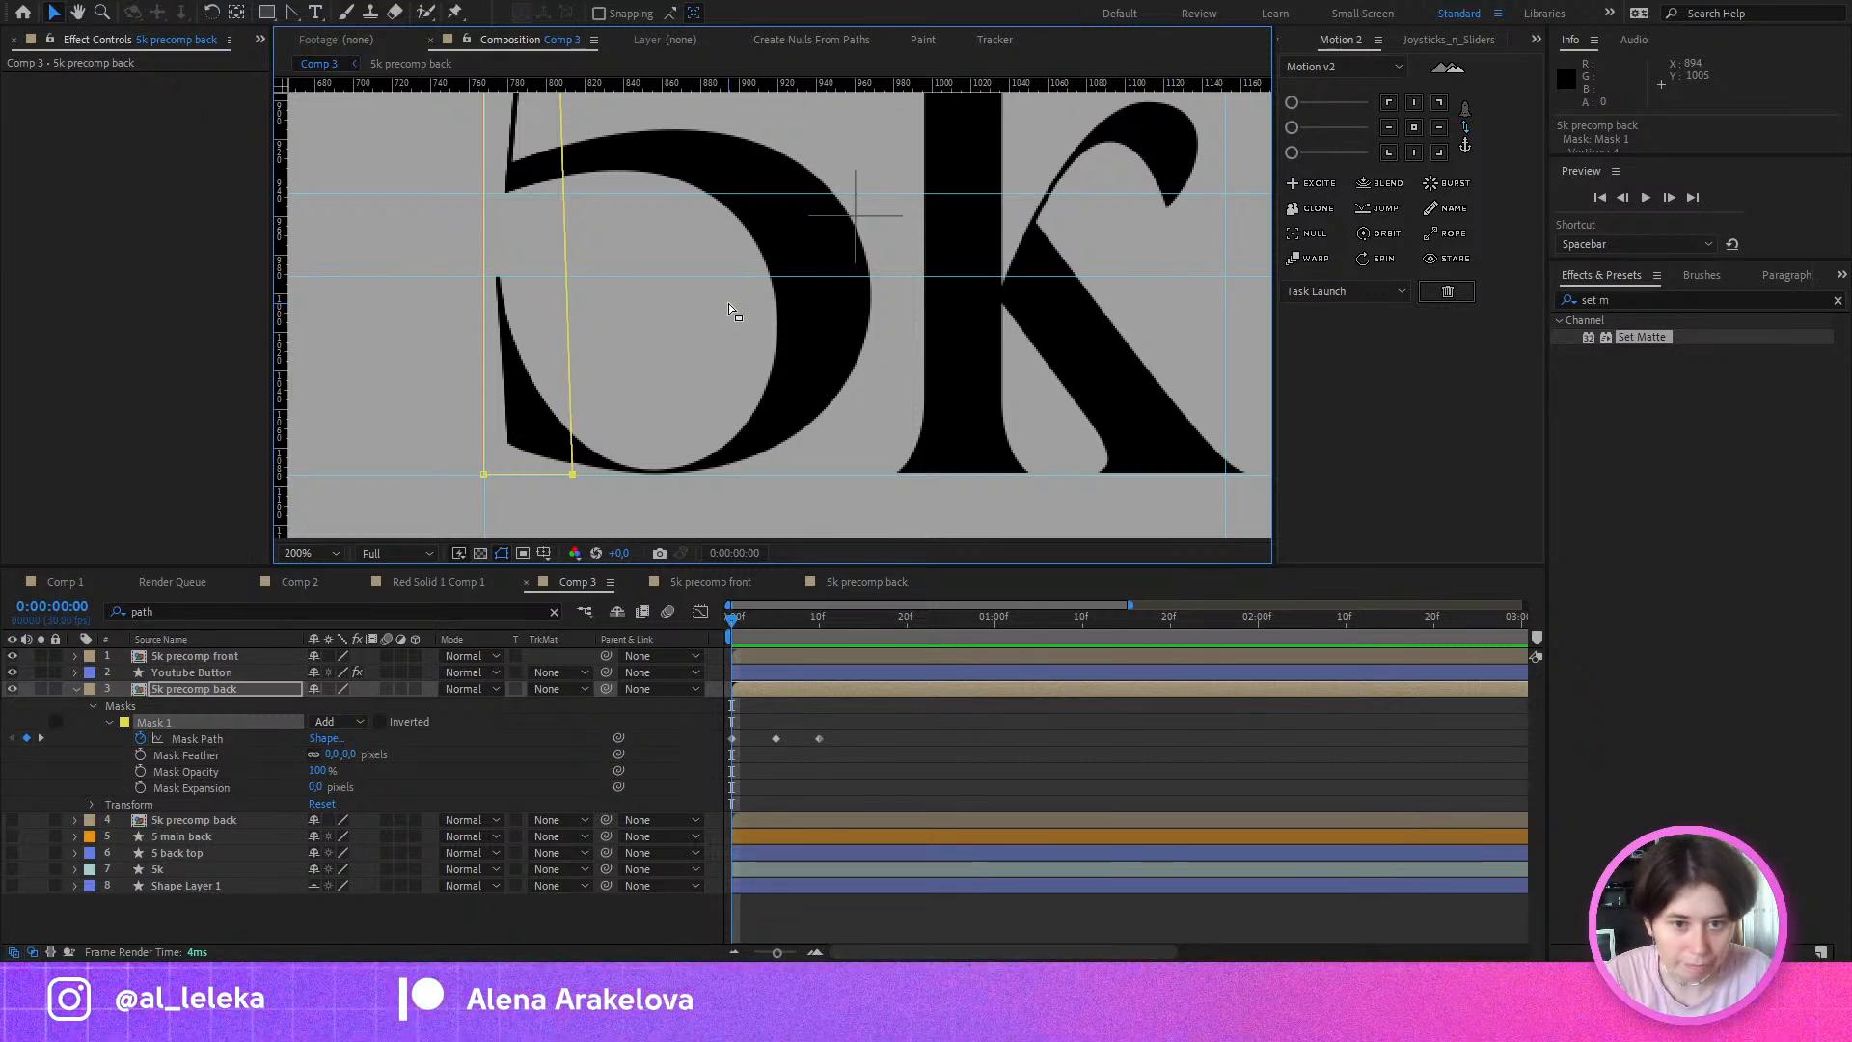
Step: Solo layer 3's 5k precomp back and scrub between frames 0 and 5 to review the mask animation
scroll(727, 302, "down", 1)
left_click(40, 689)
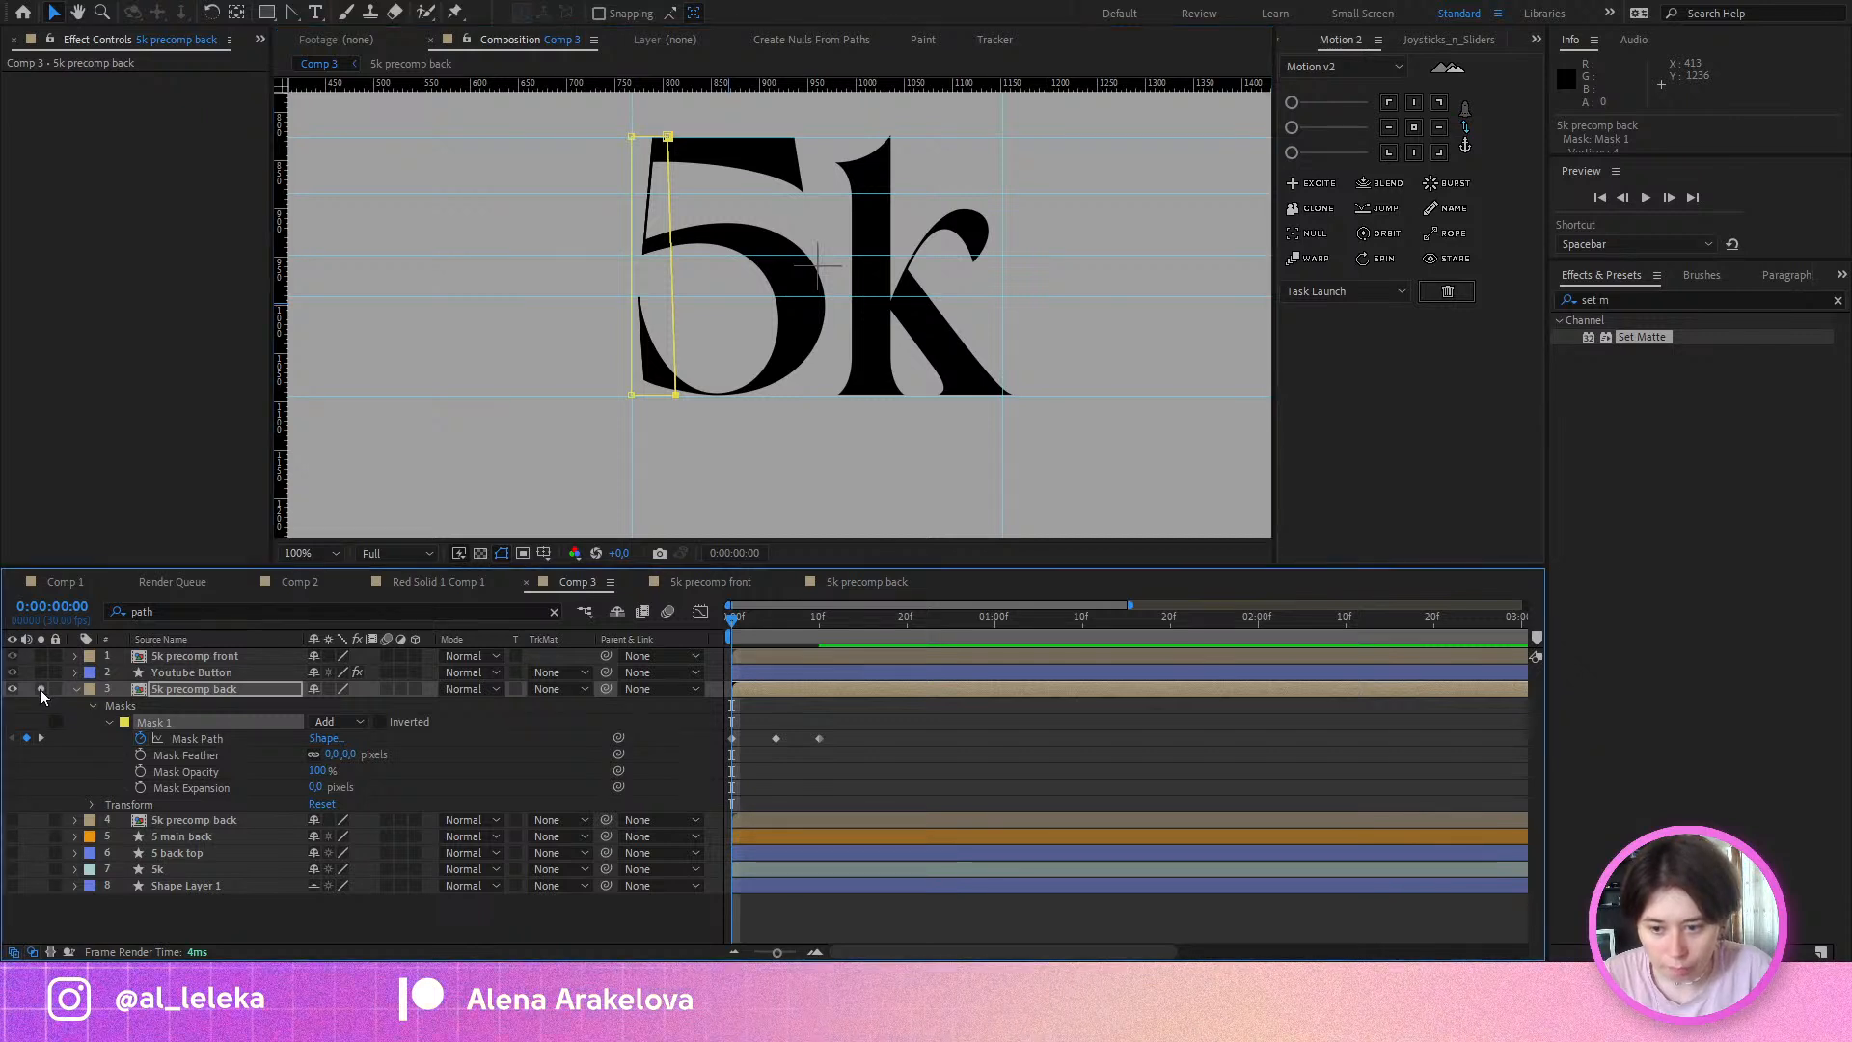
left_click(769, 622)
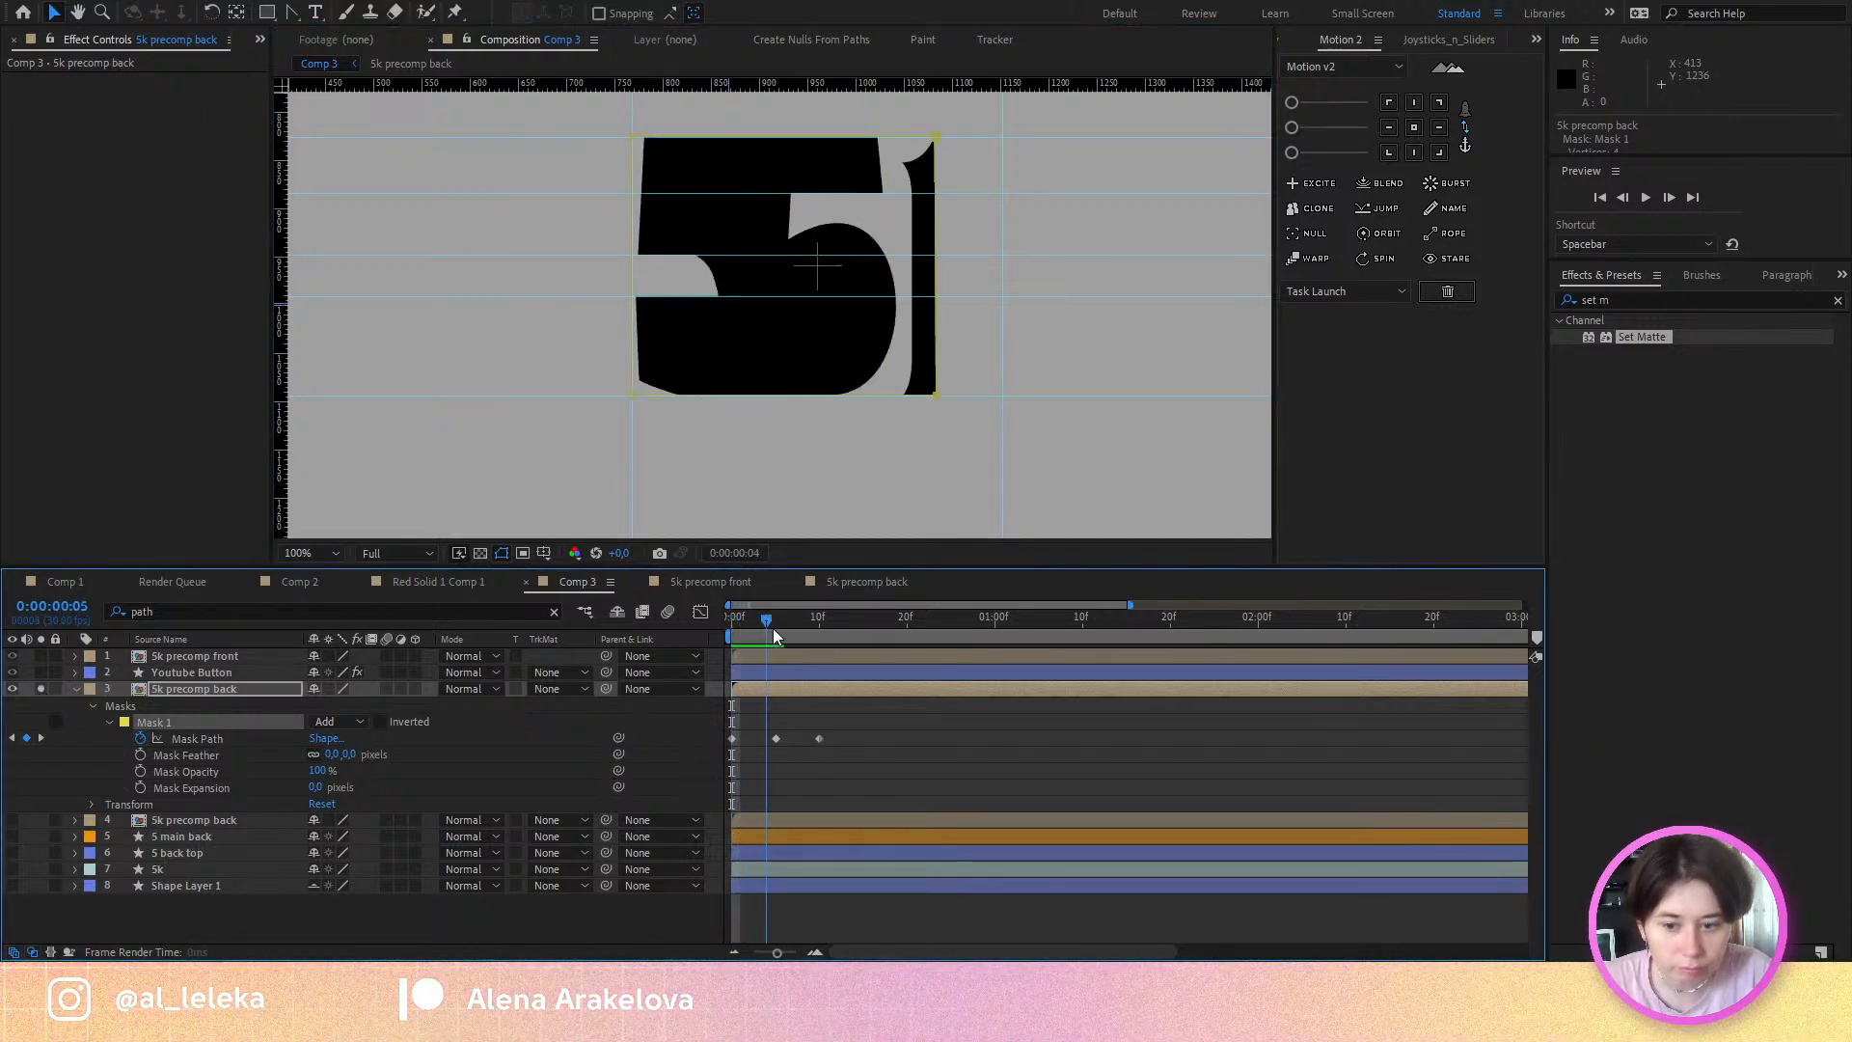
left_click_drag(772, 628, 719, 663)
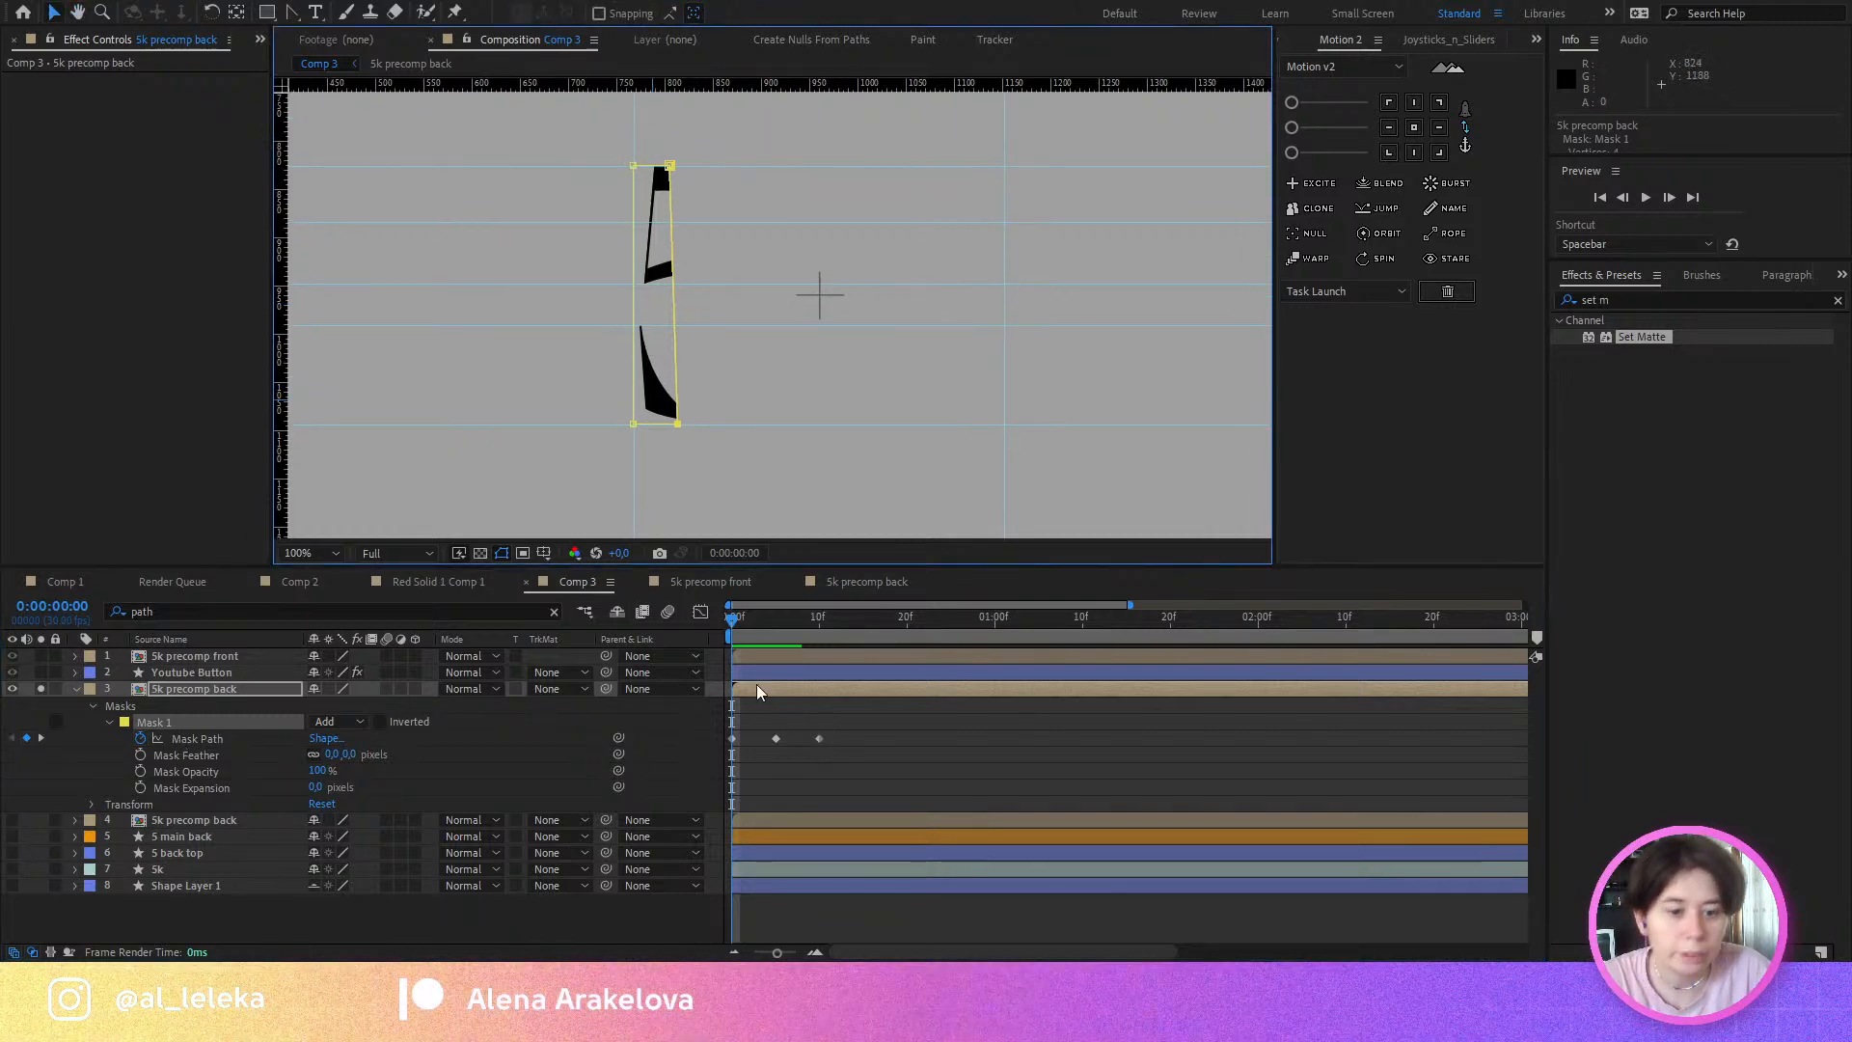
left_click(753, 630)
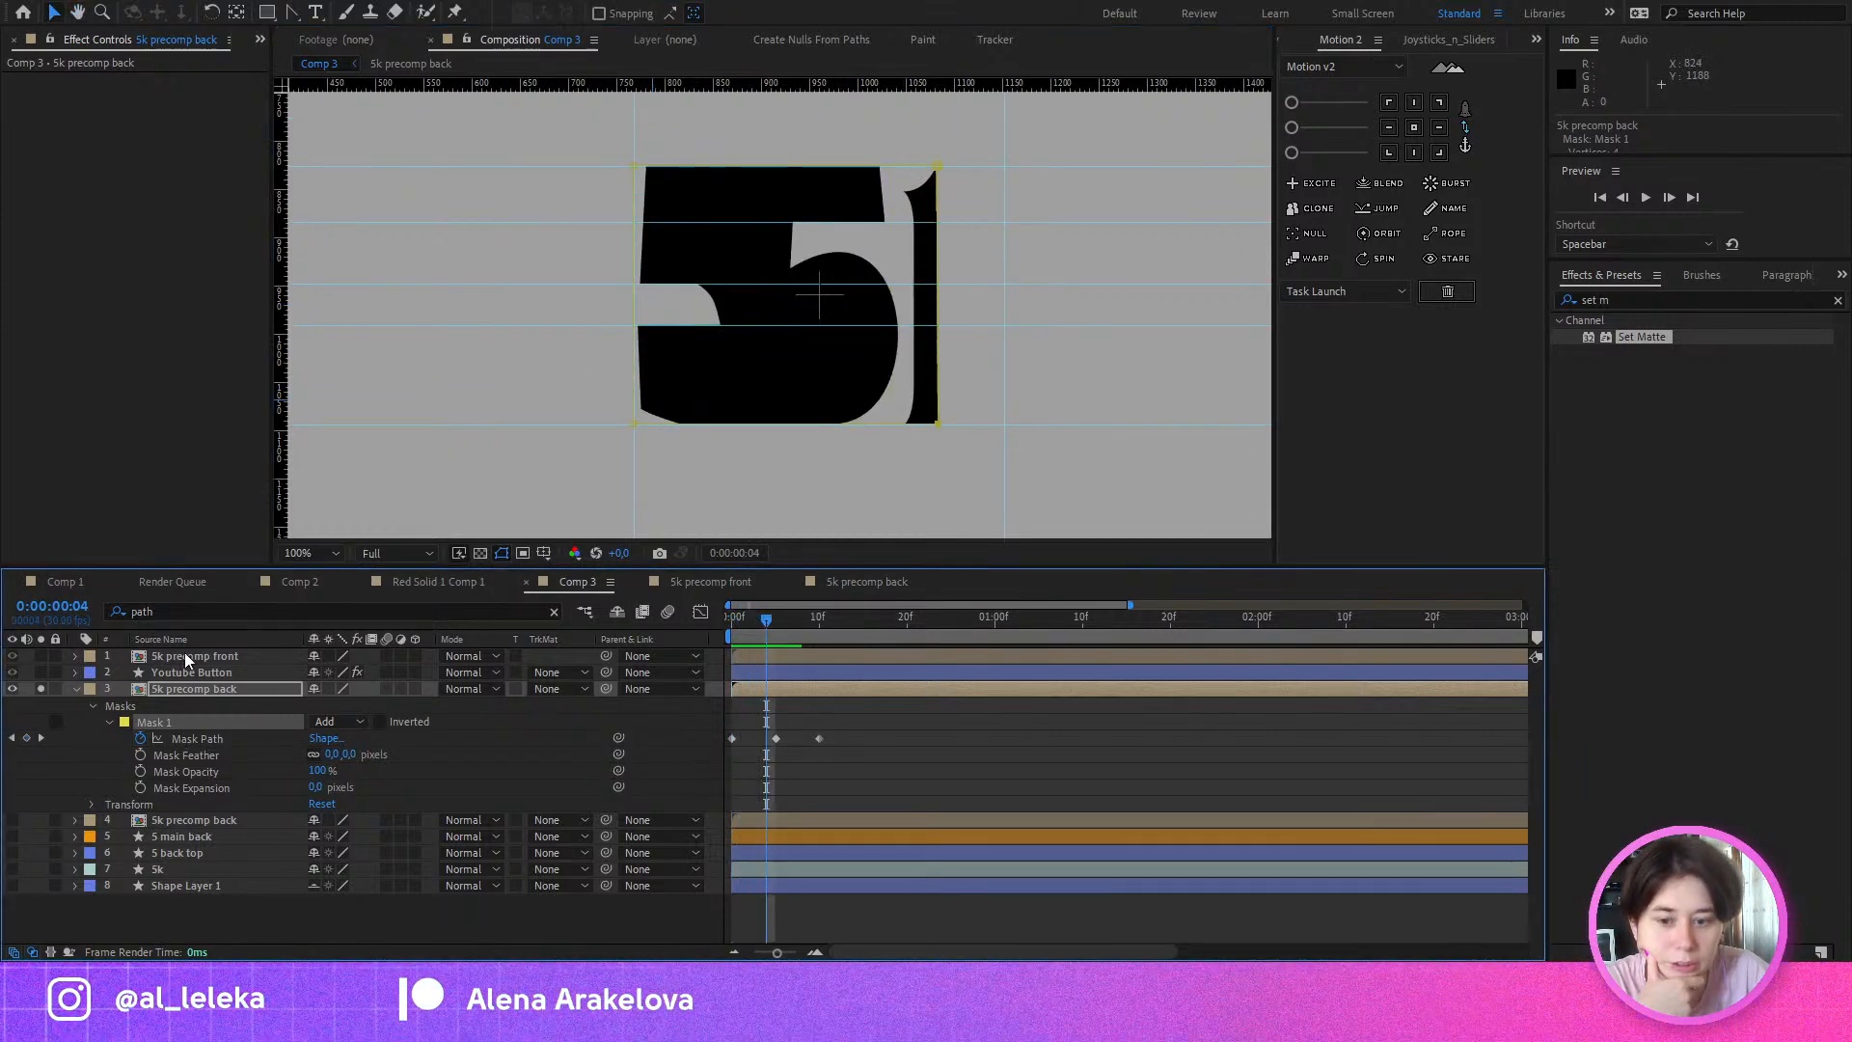
Step: Look into the 5k precomp front composition to check its lettering, then return to Comp 3
double_click(182, 686)
left_click(415, 586)
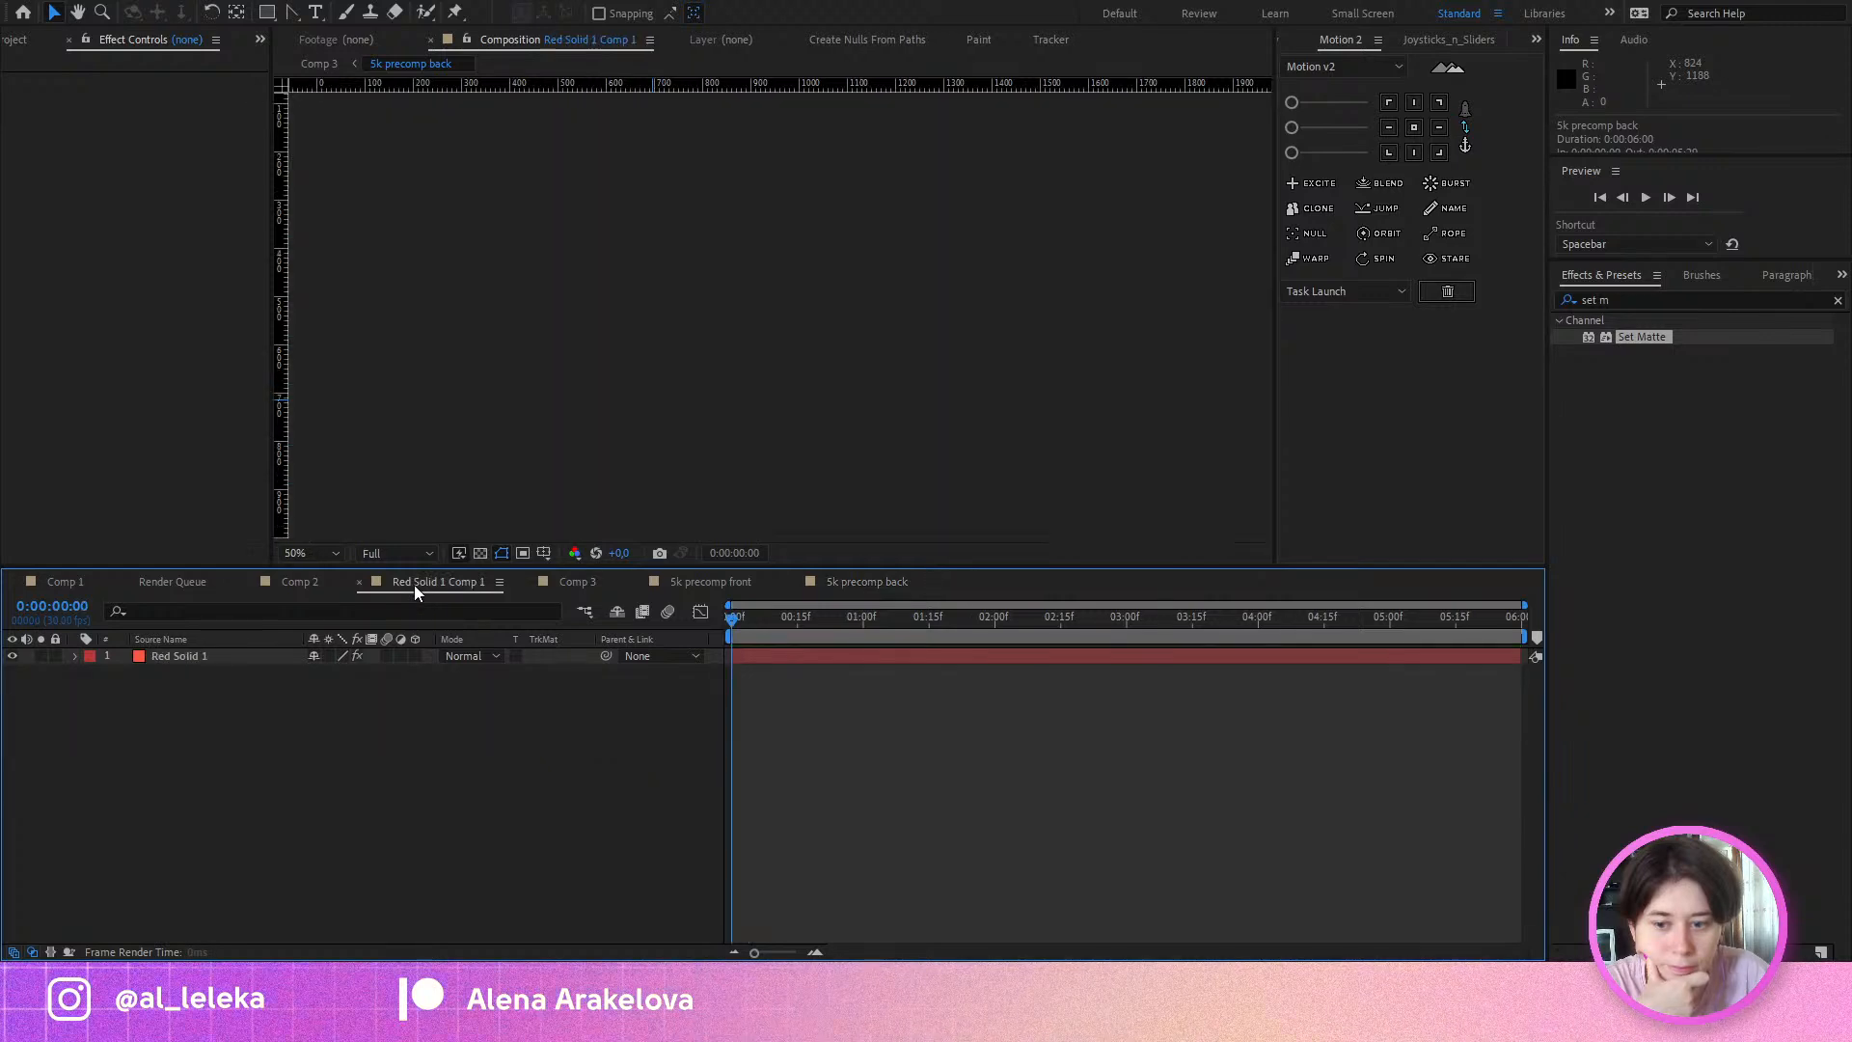
left_click(727, 583)
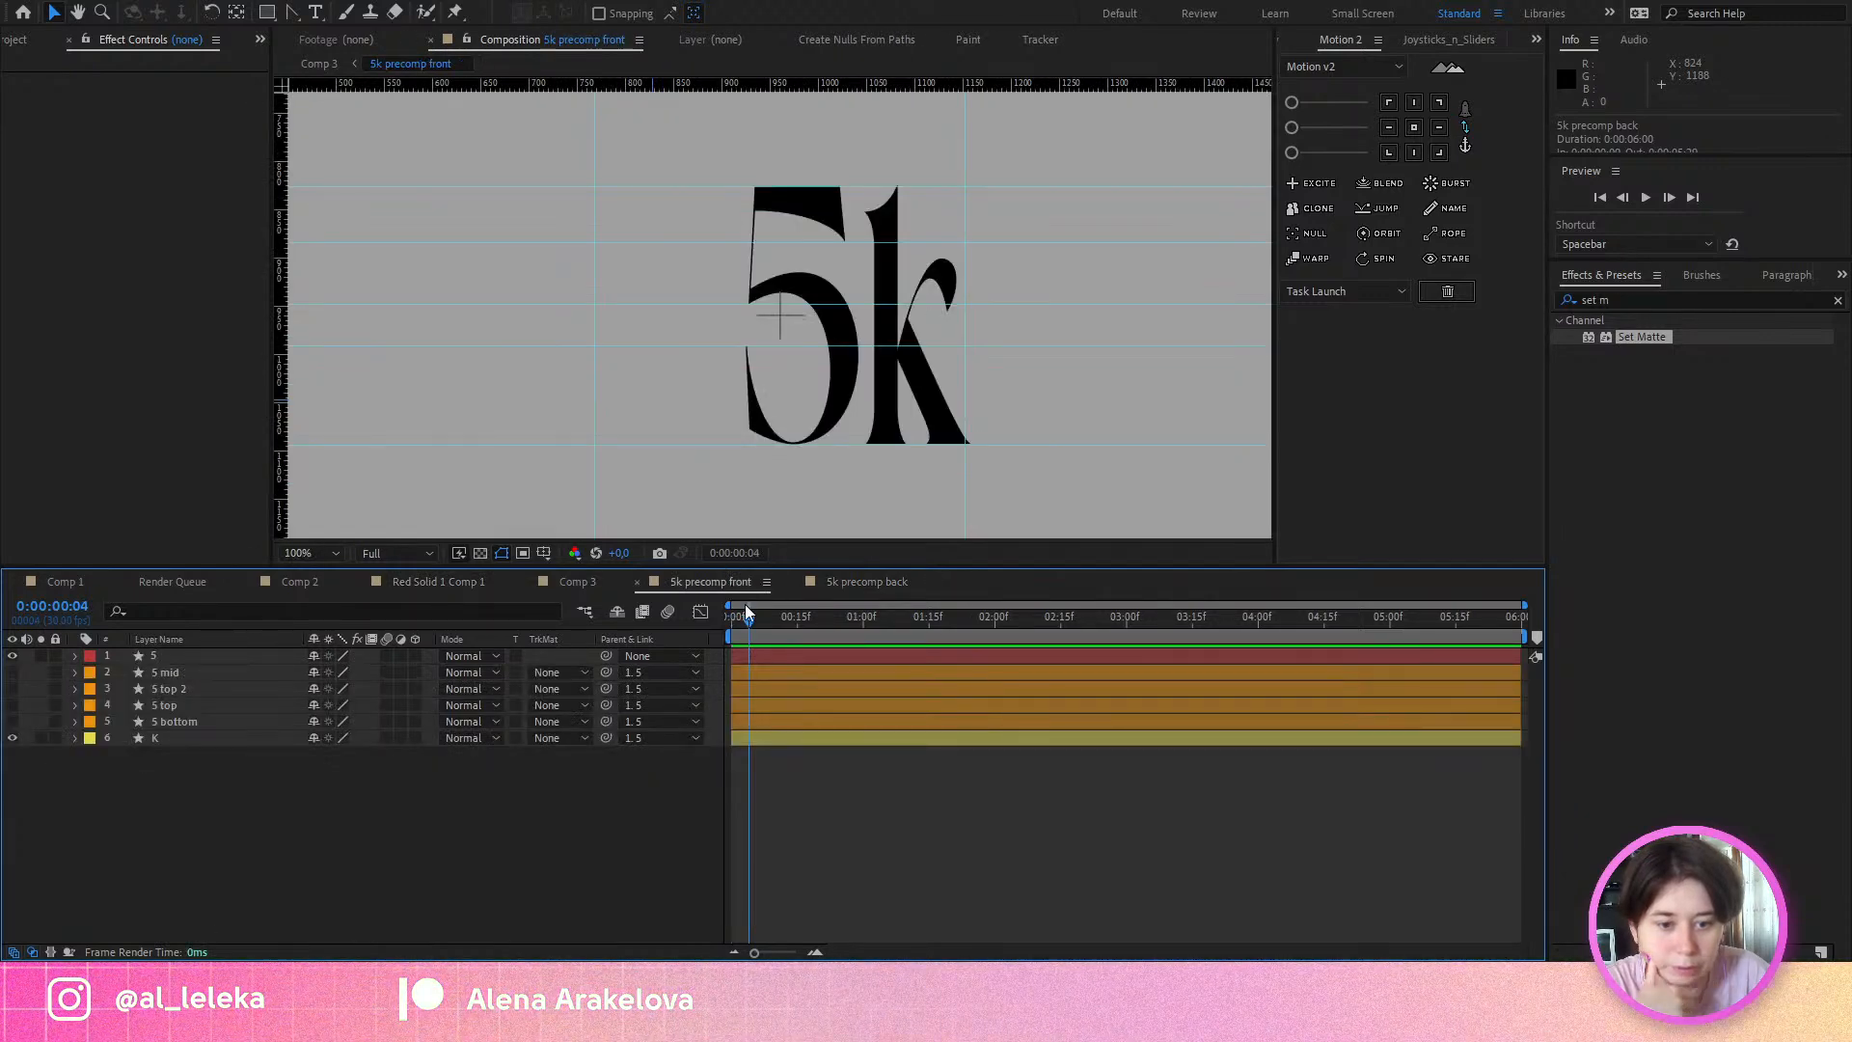
left_click(577, 583)
Step: Solo the Youtube Button alongside layer 3 and scrub between frames 0 and 2 to compare their widths
left_click_drag(726, 623, 744, 662)
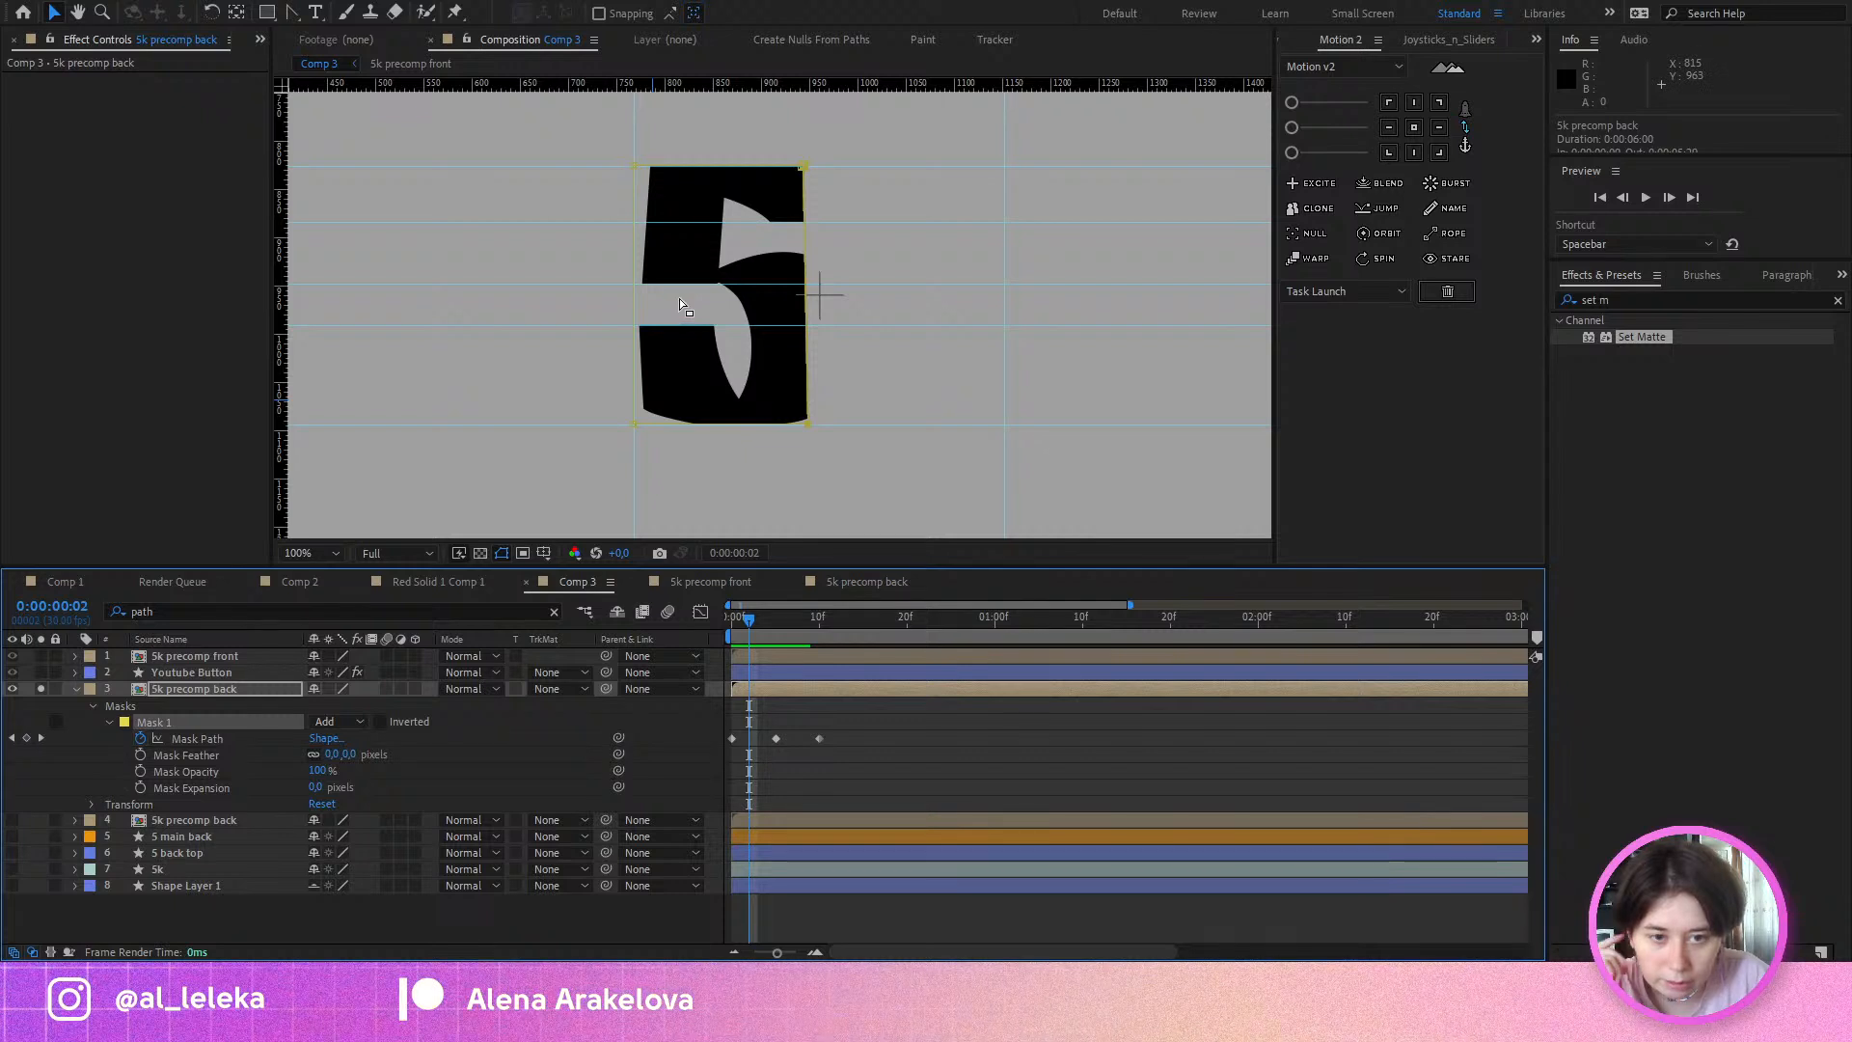
left_click(47, 670)
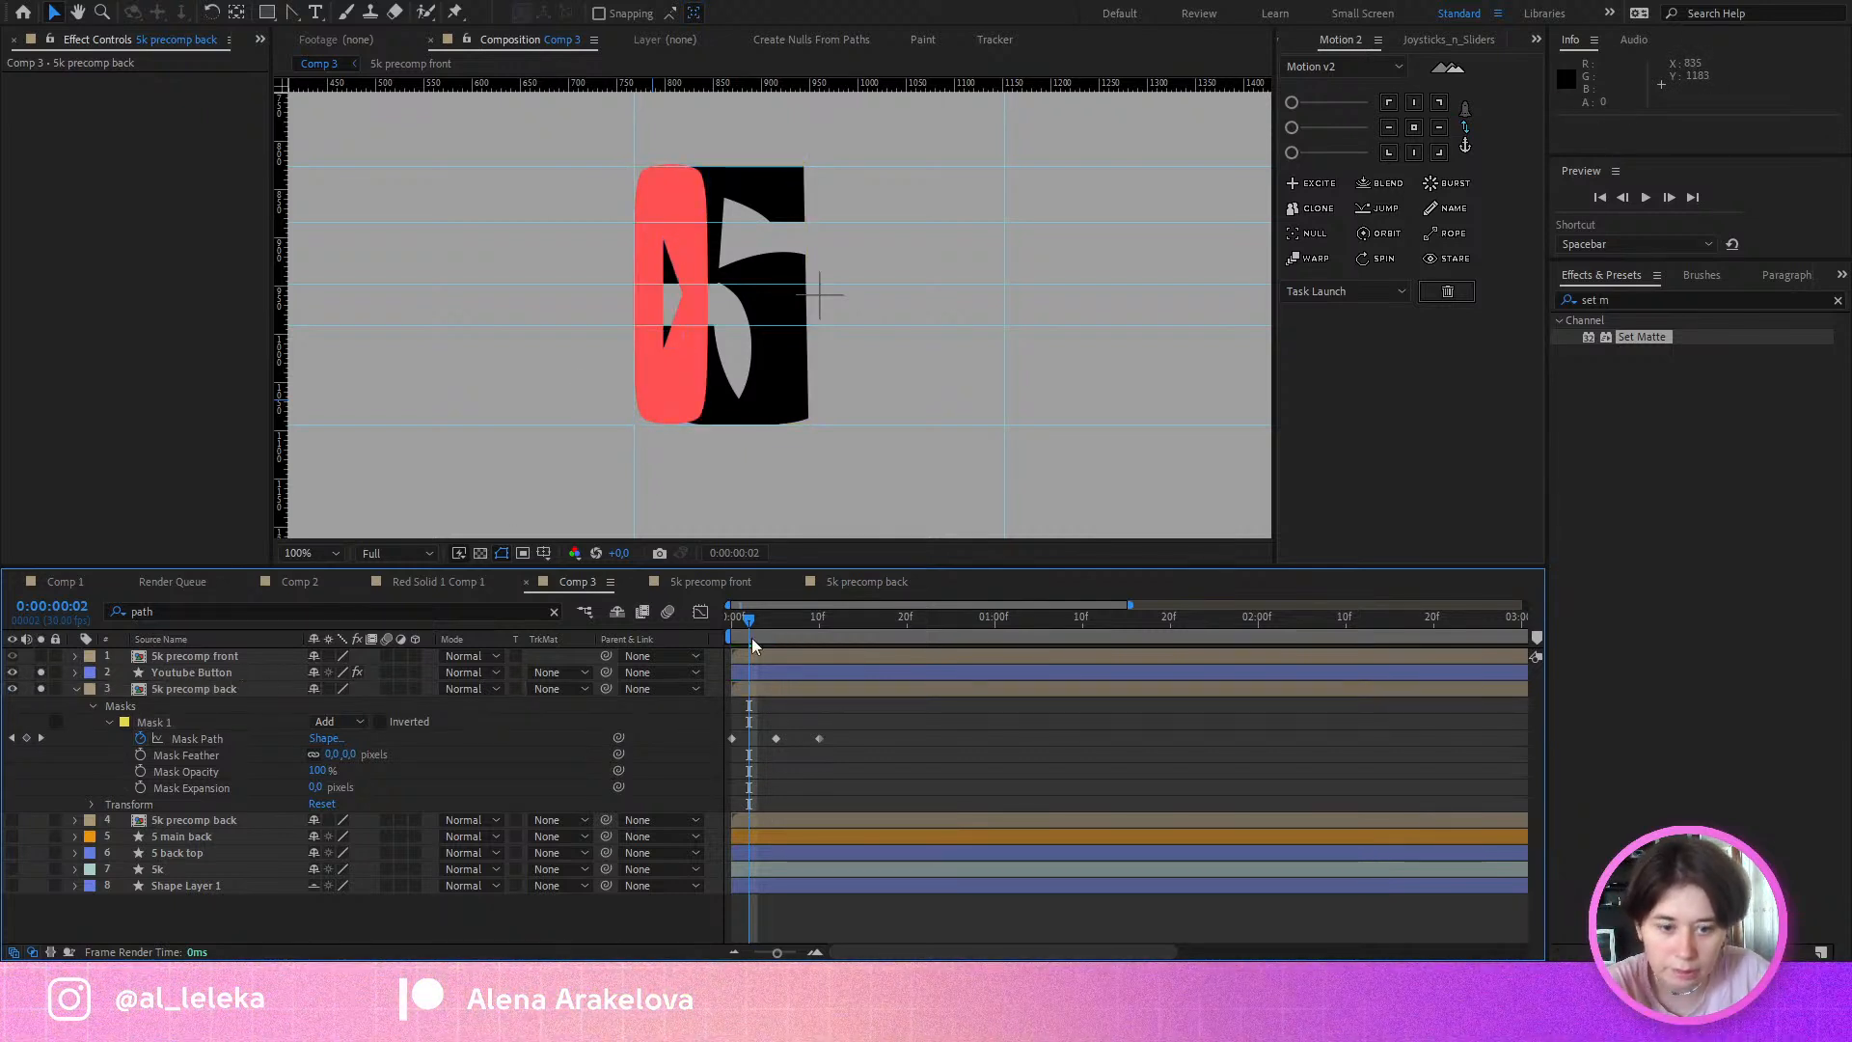
left_click_drag(750, 622, 728, 625)
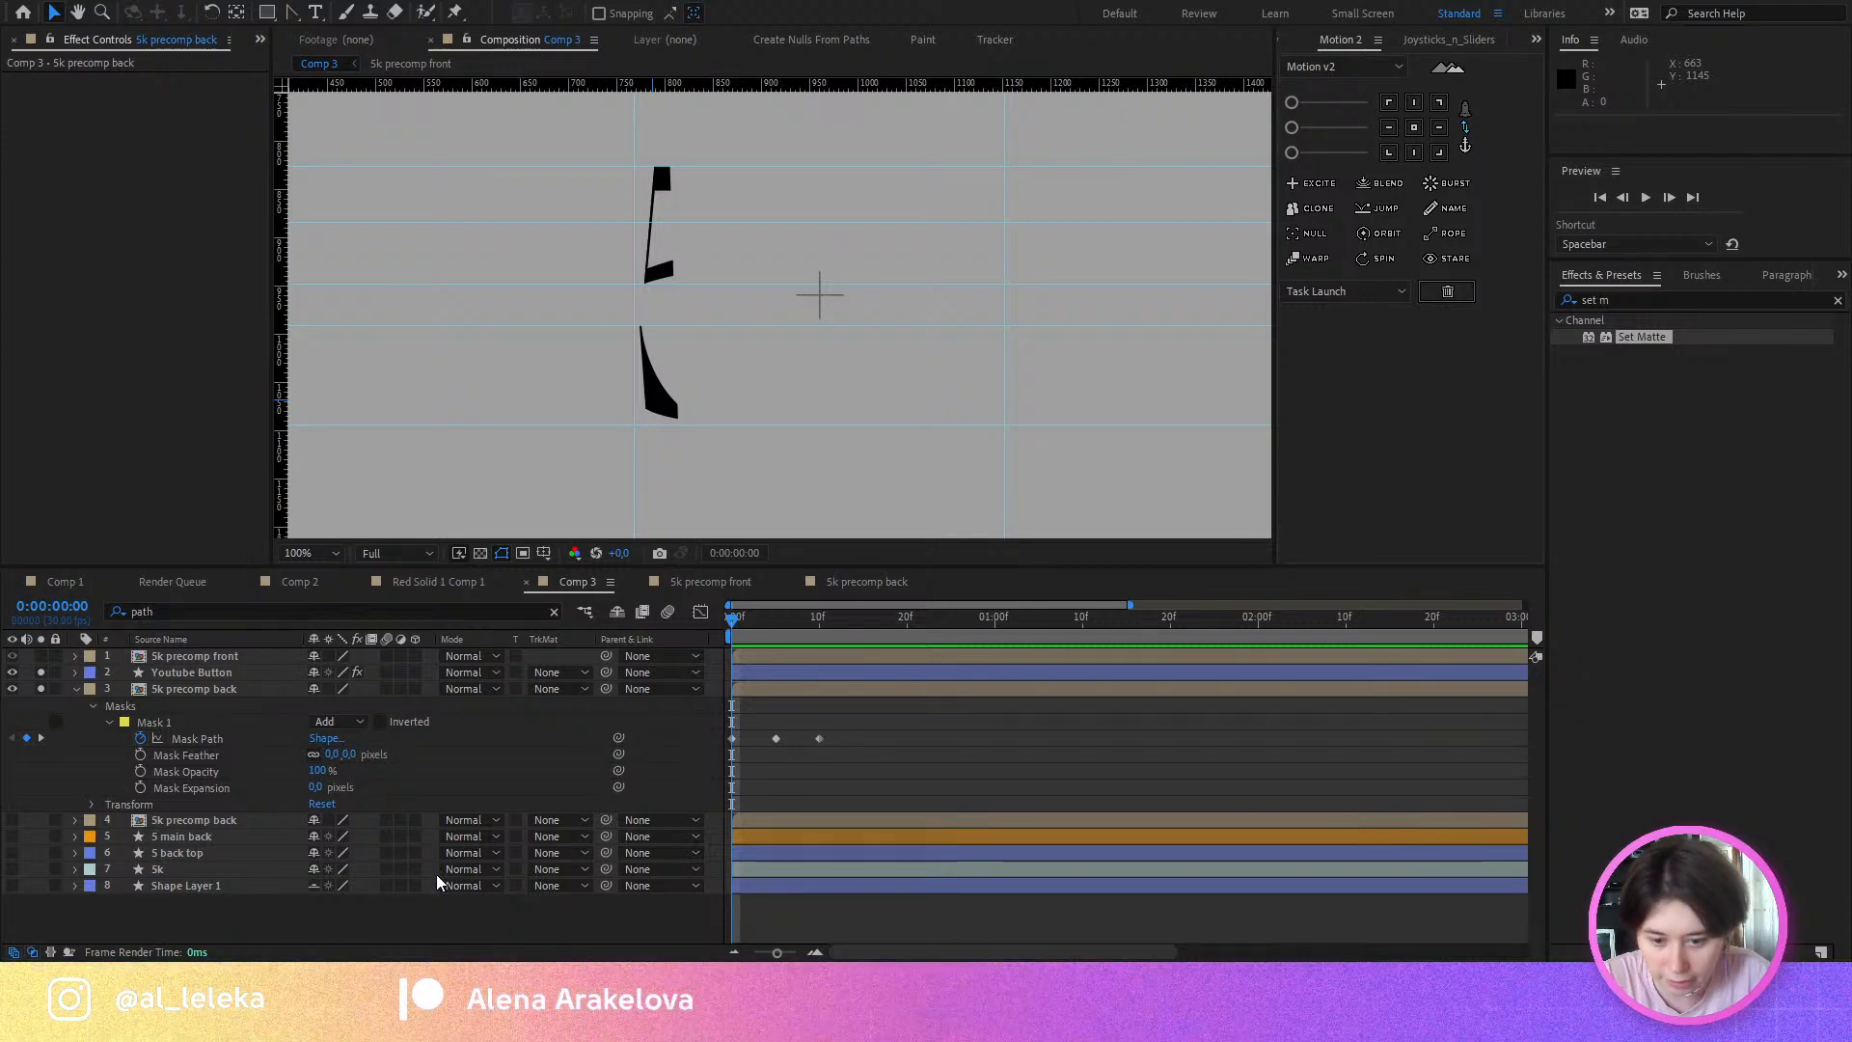
Step: Switch to Illustrator, select the narrow 5k text set in Rebeqa Black and examine its letterforms up close
key("alt+Tab")
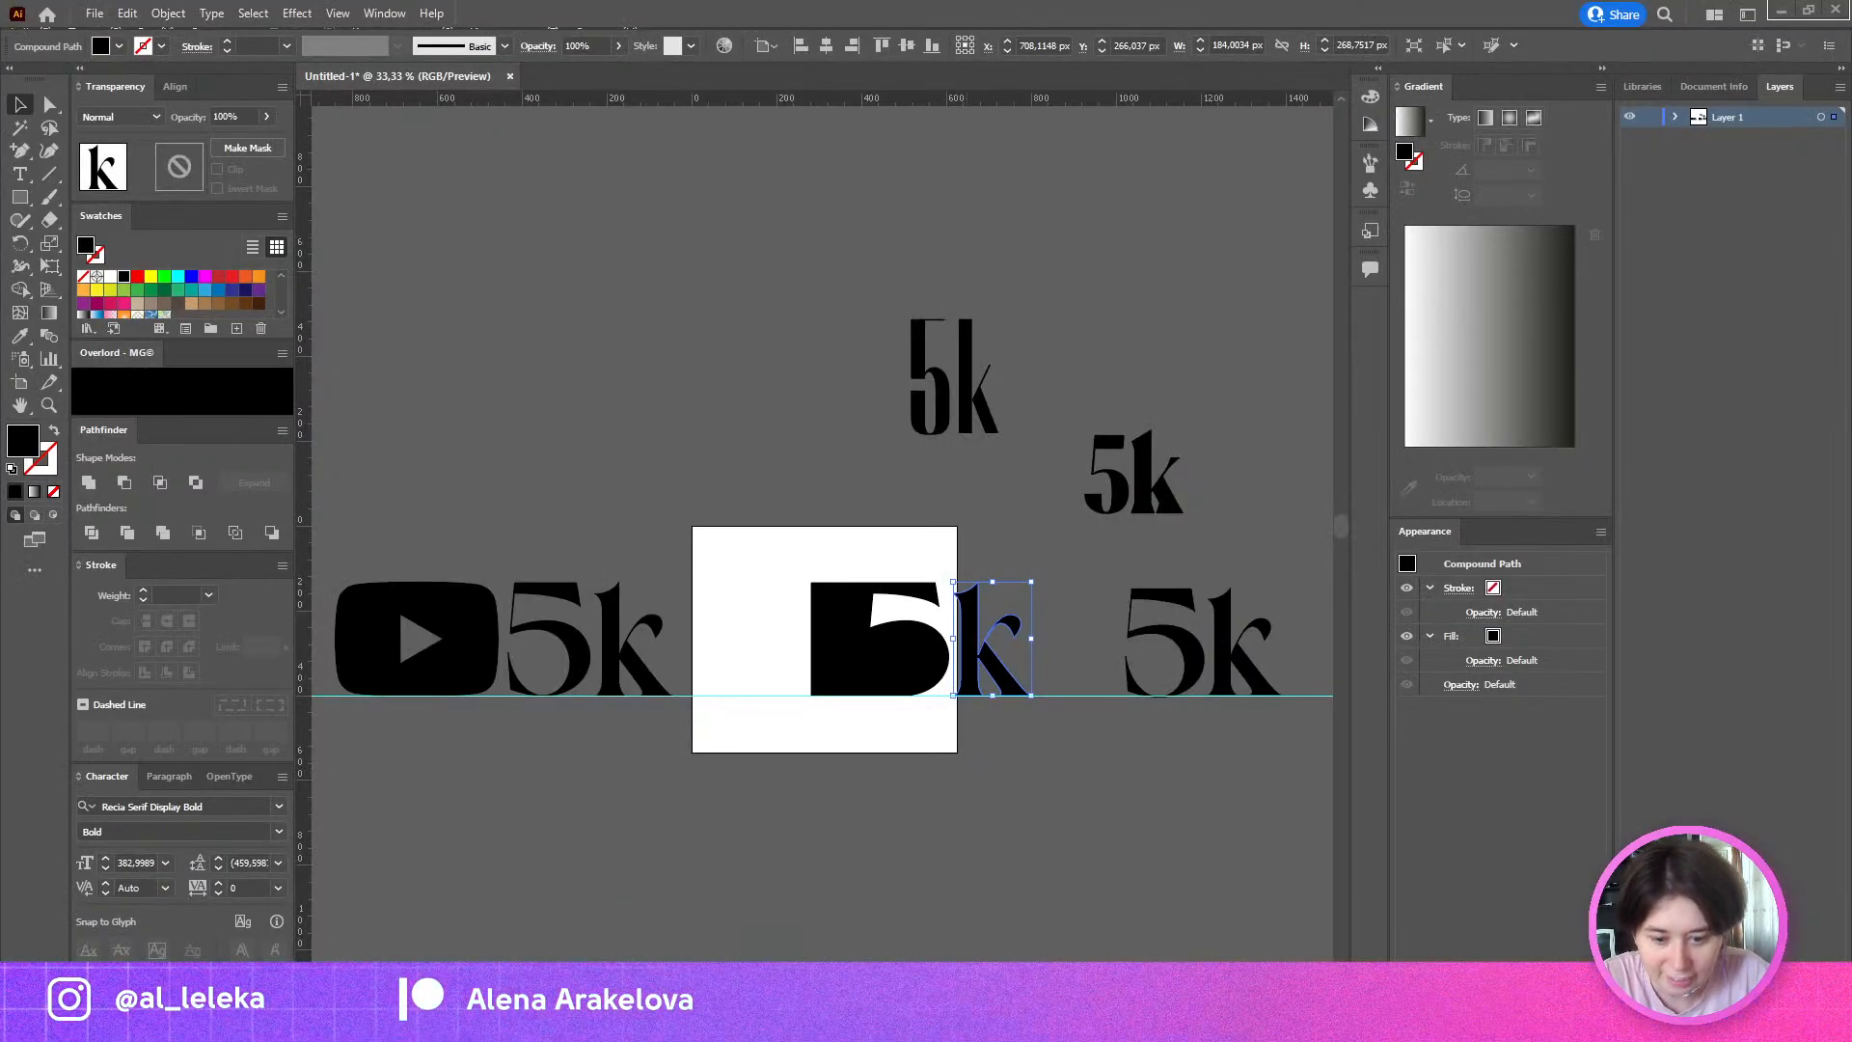
left_click(941, 413)
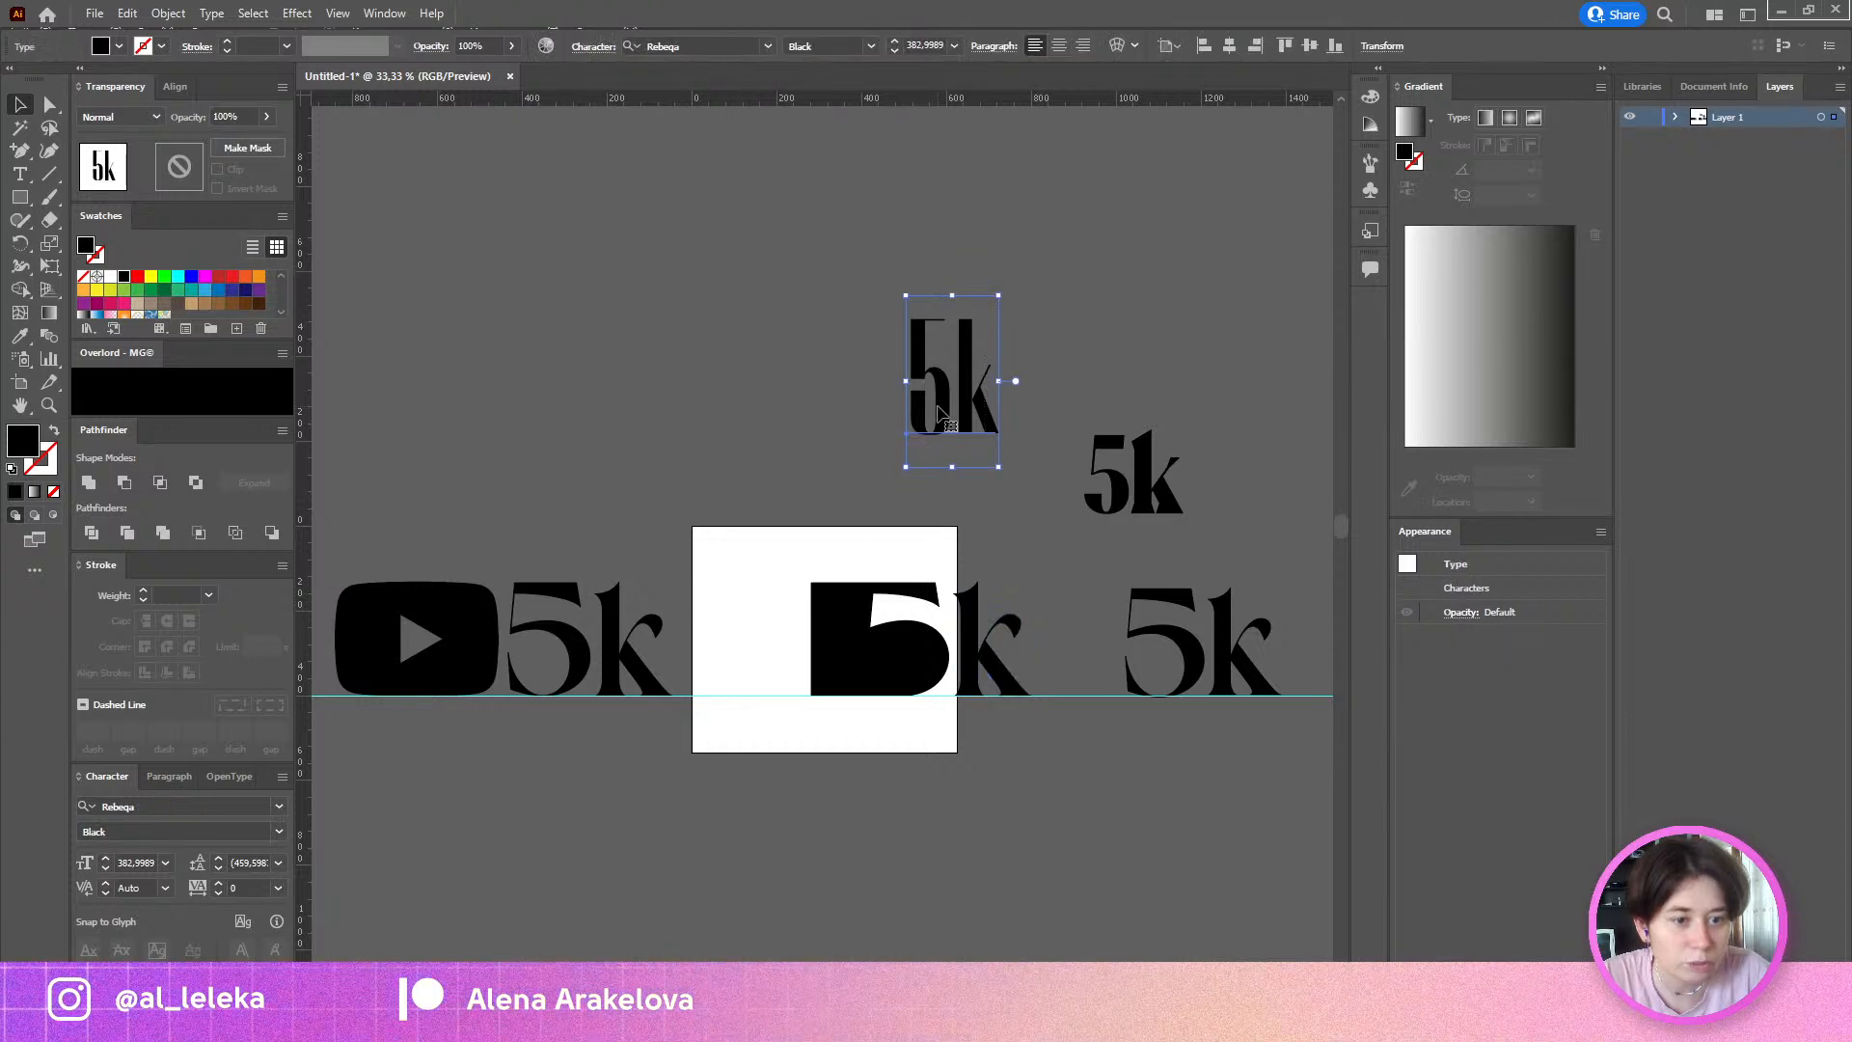
left_click_drag(777, 369, 778, 376)
scroll(777, 382, "up", 2)
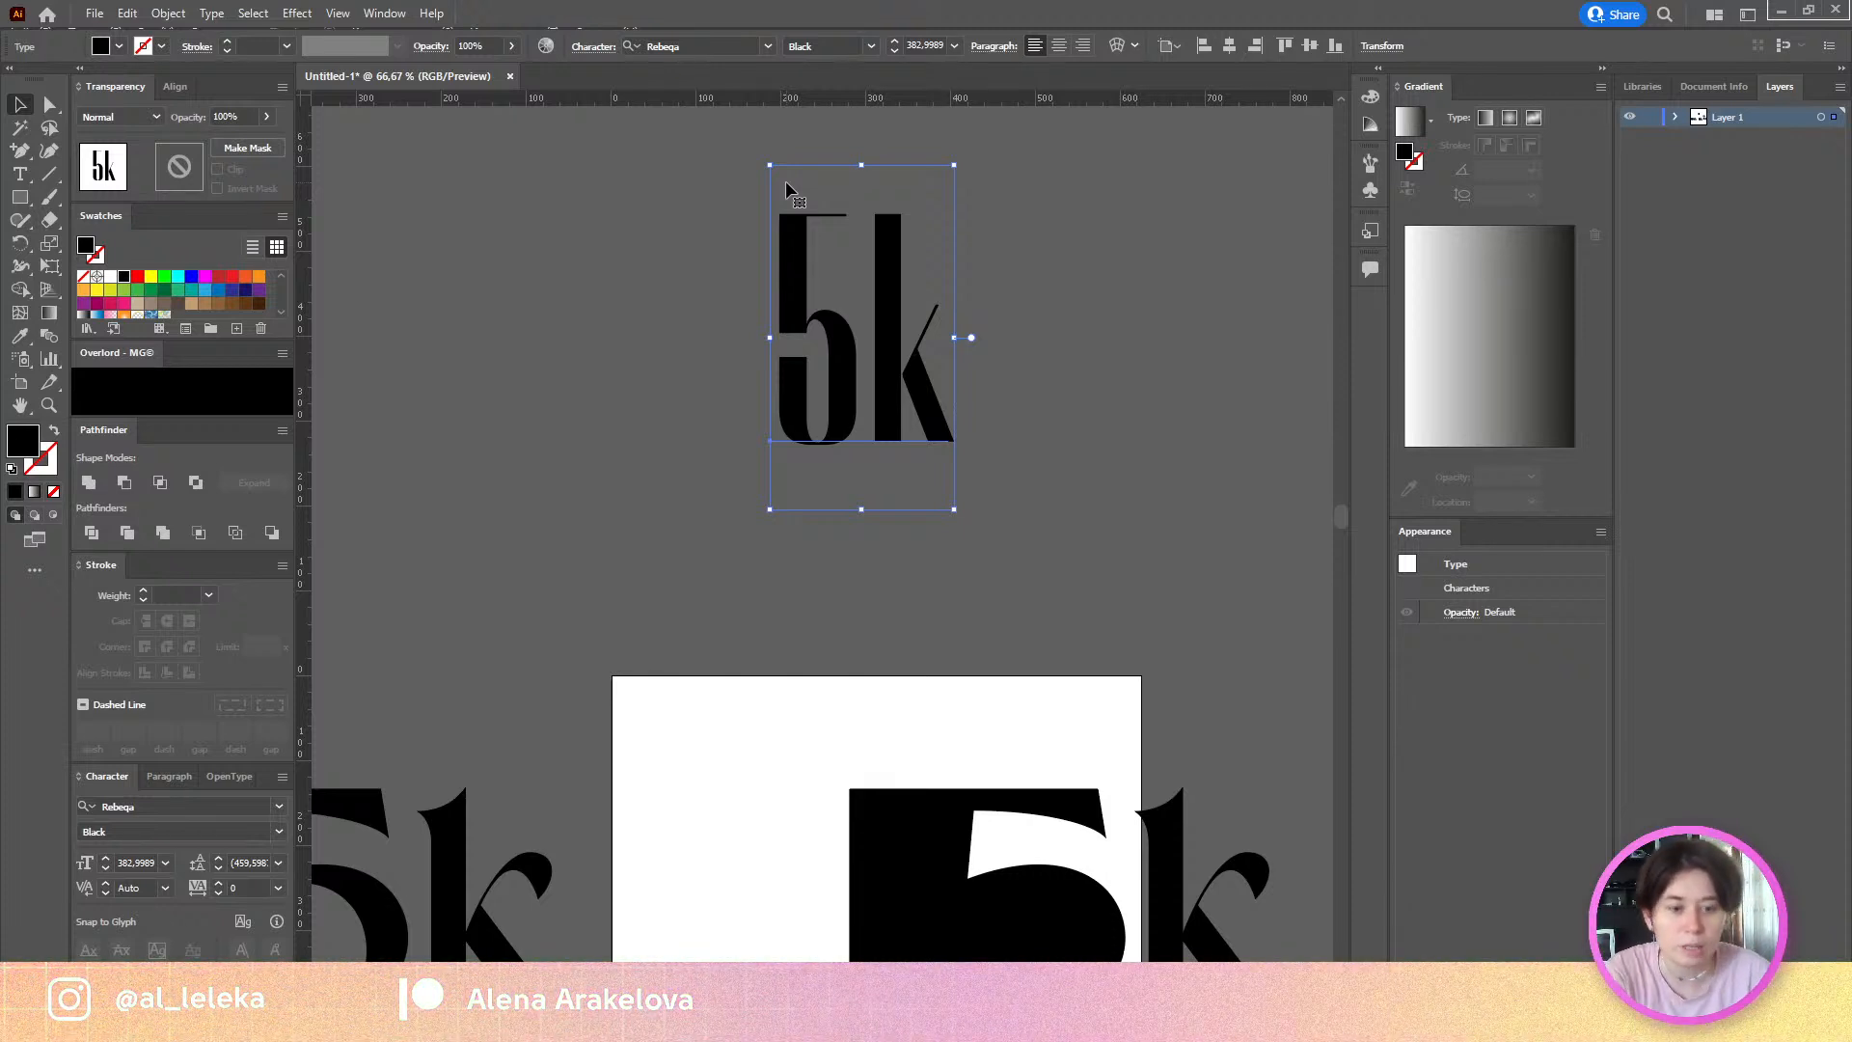
scroll(785, 181, "down", 2)
scroll(560, 498, "up", 1)
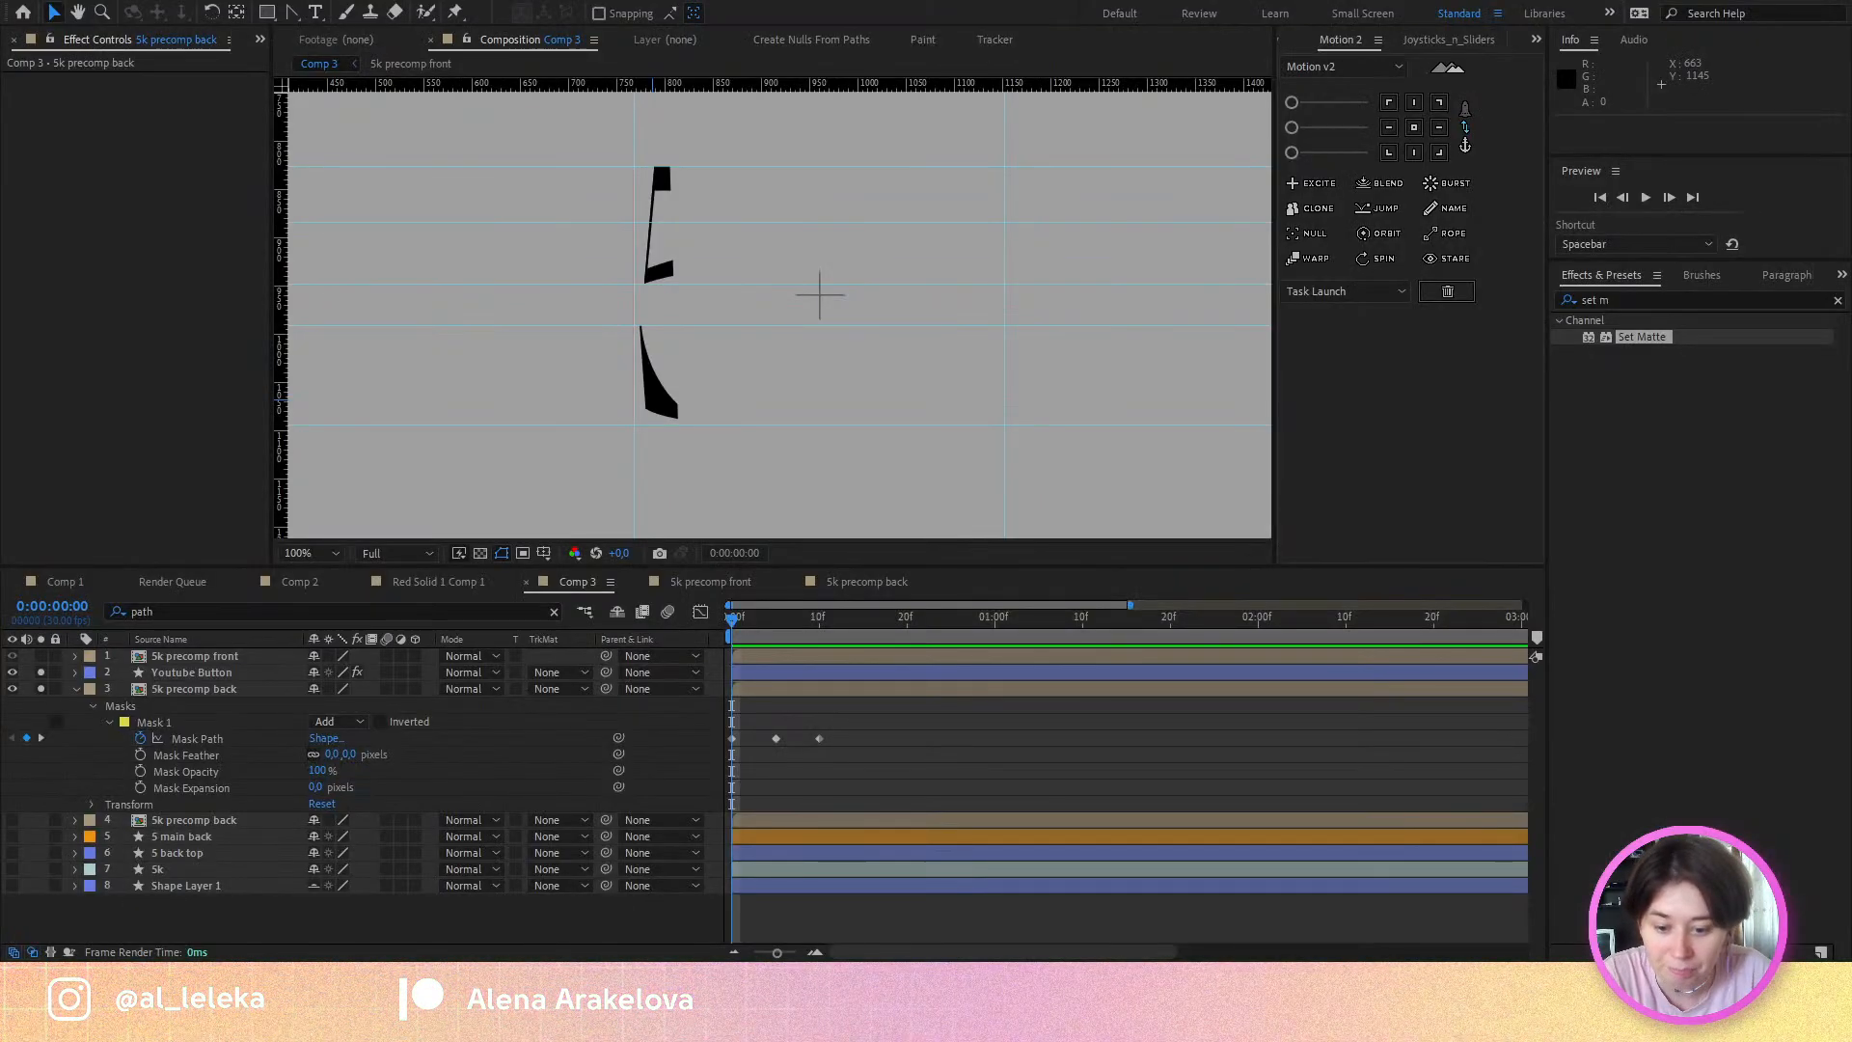
Step: Back in After Effects, review Comp 3's first frames, turn off solo on the Youtube Button and layer 3, and go to frame 1
left_click(766, 711)
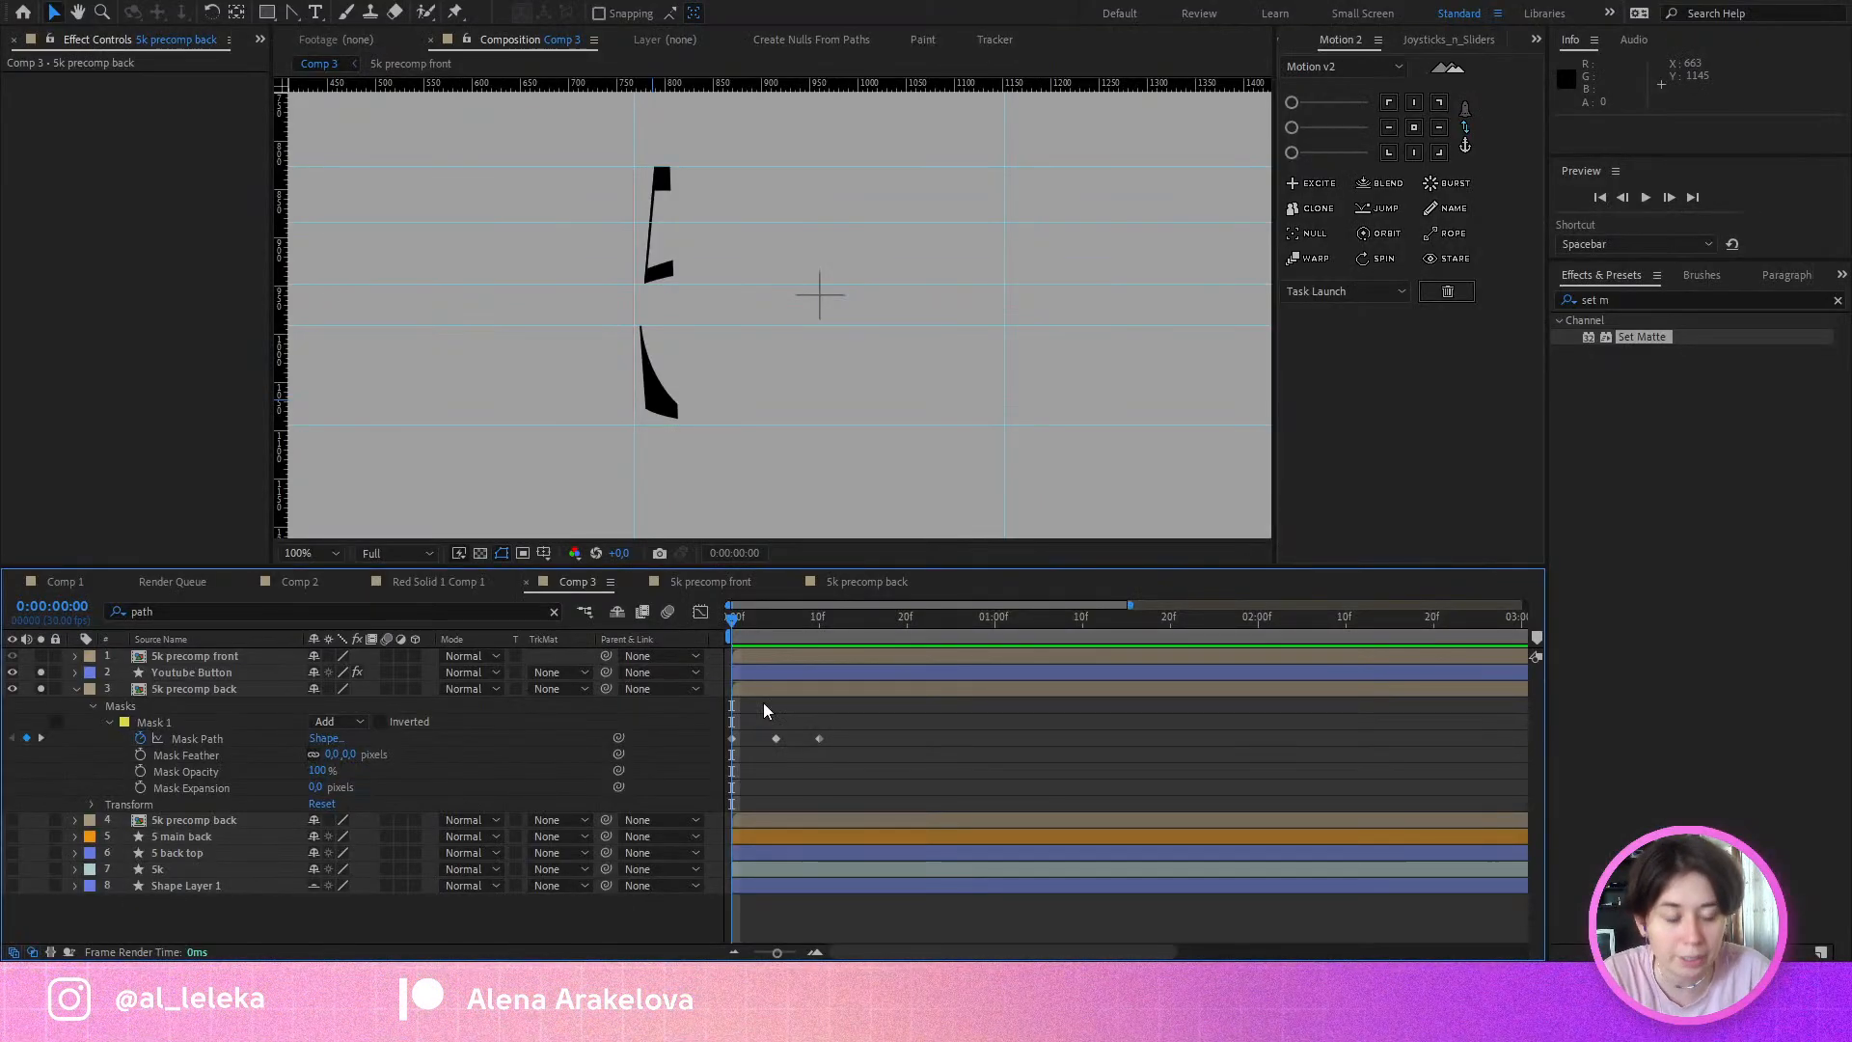
mouse_move(738, 627)
left_mouse_down()
mouse_move(752, 623)
mouse_move(726, 624)
left_mouse_up()
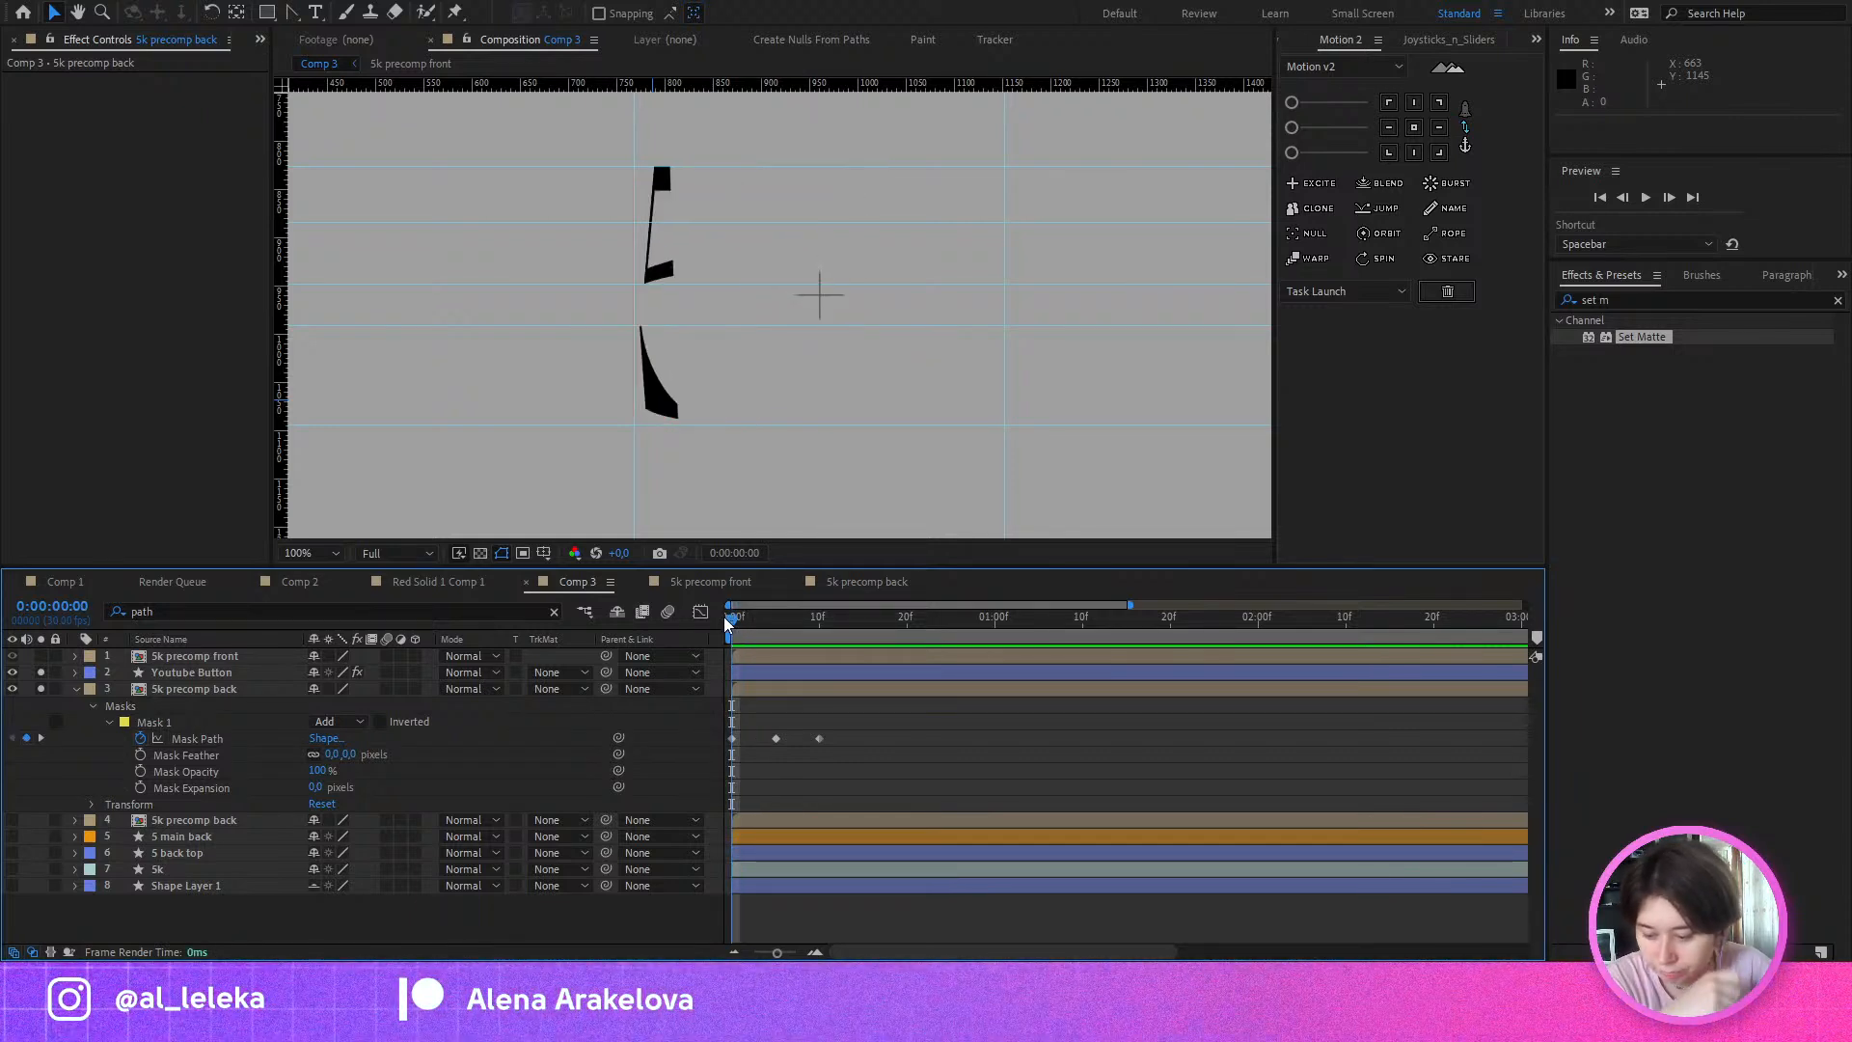
left_click_drag(738, 628, 710, 667)
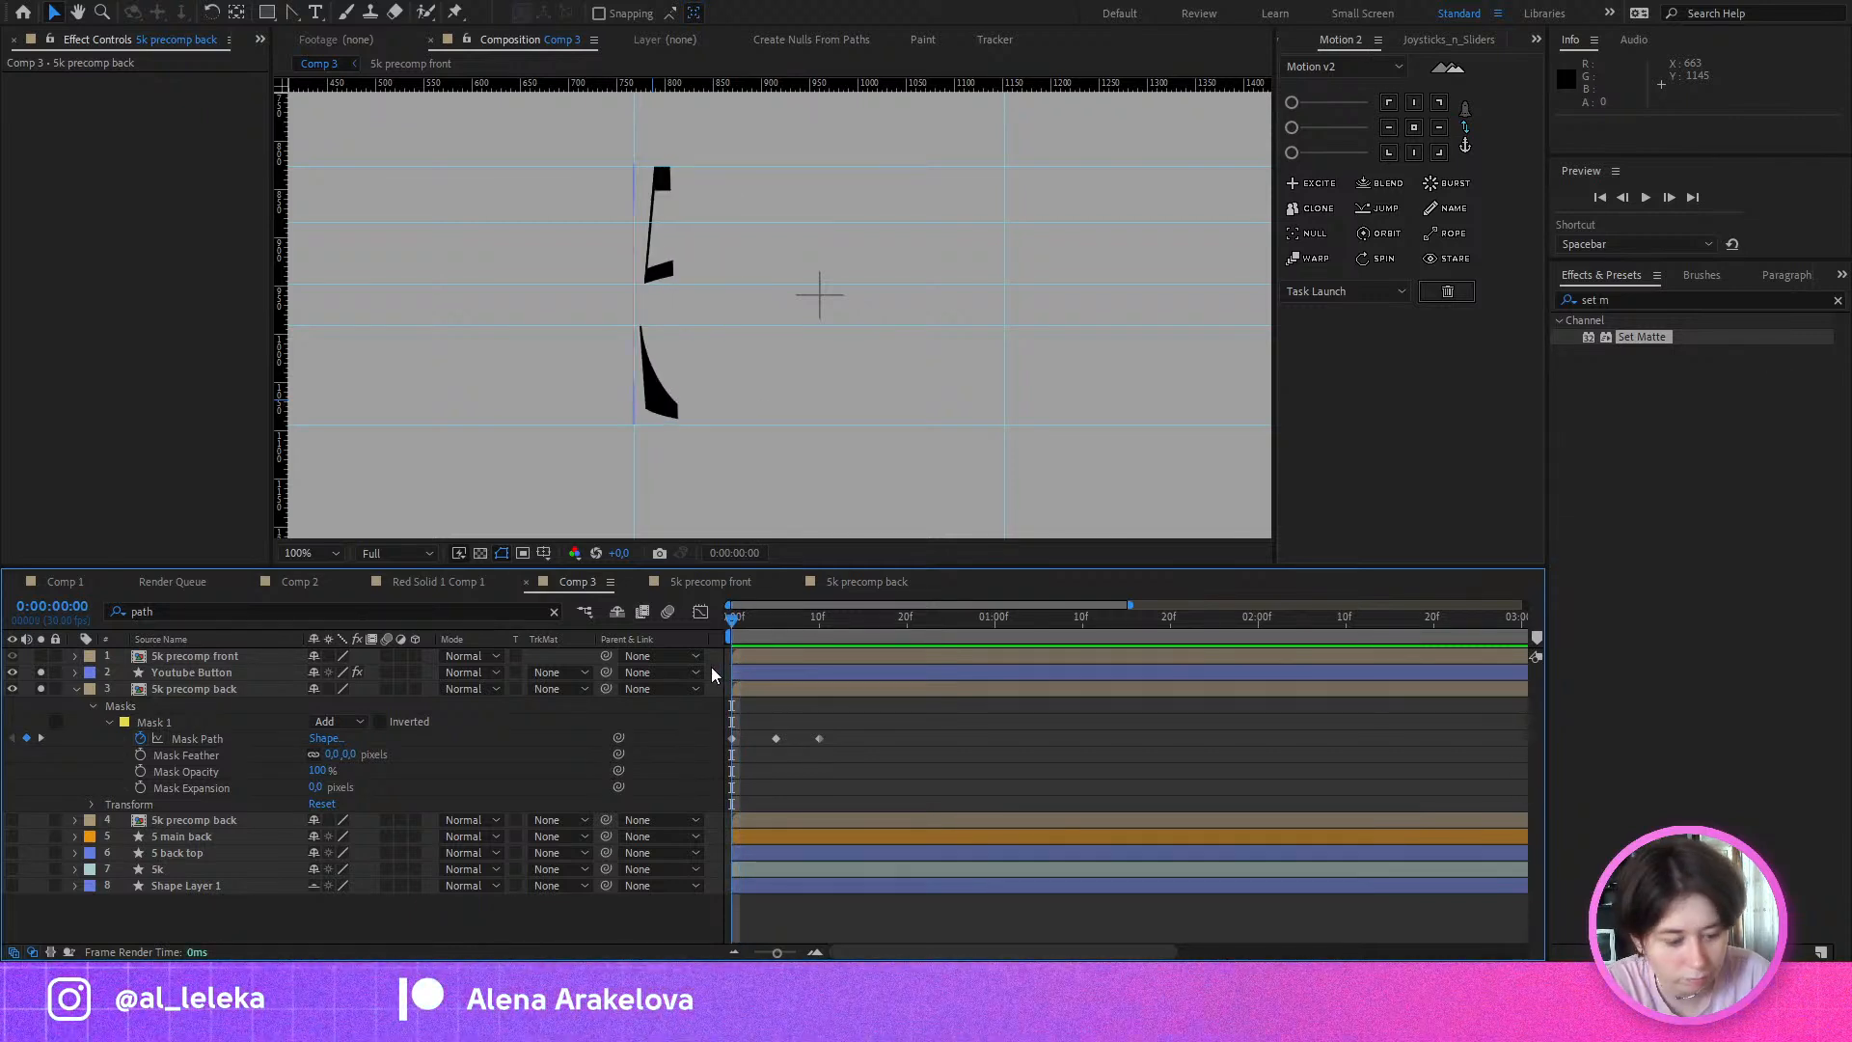
key("equal")
key("equal")
key("equal")
mouse_move(779, 635)
left_mouse_down()
mouse_move(714, 651)
mouse_move(779, 667)
left_mouse_up()
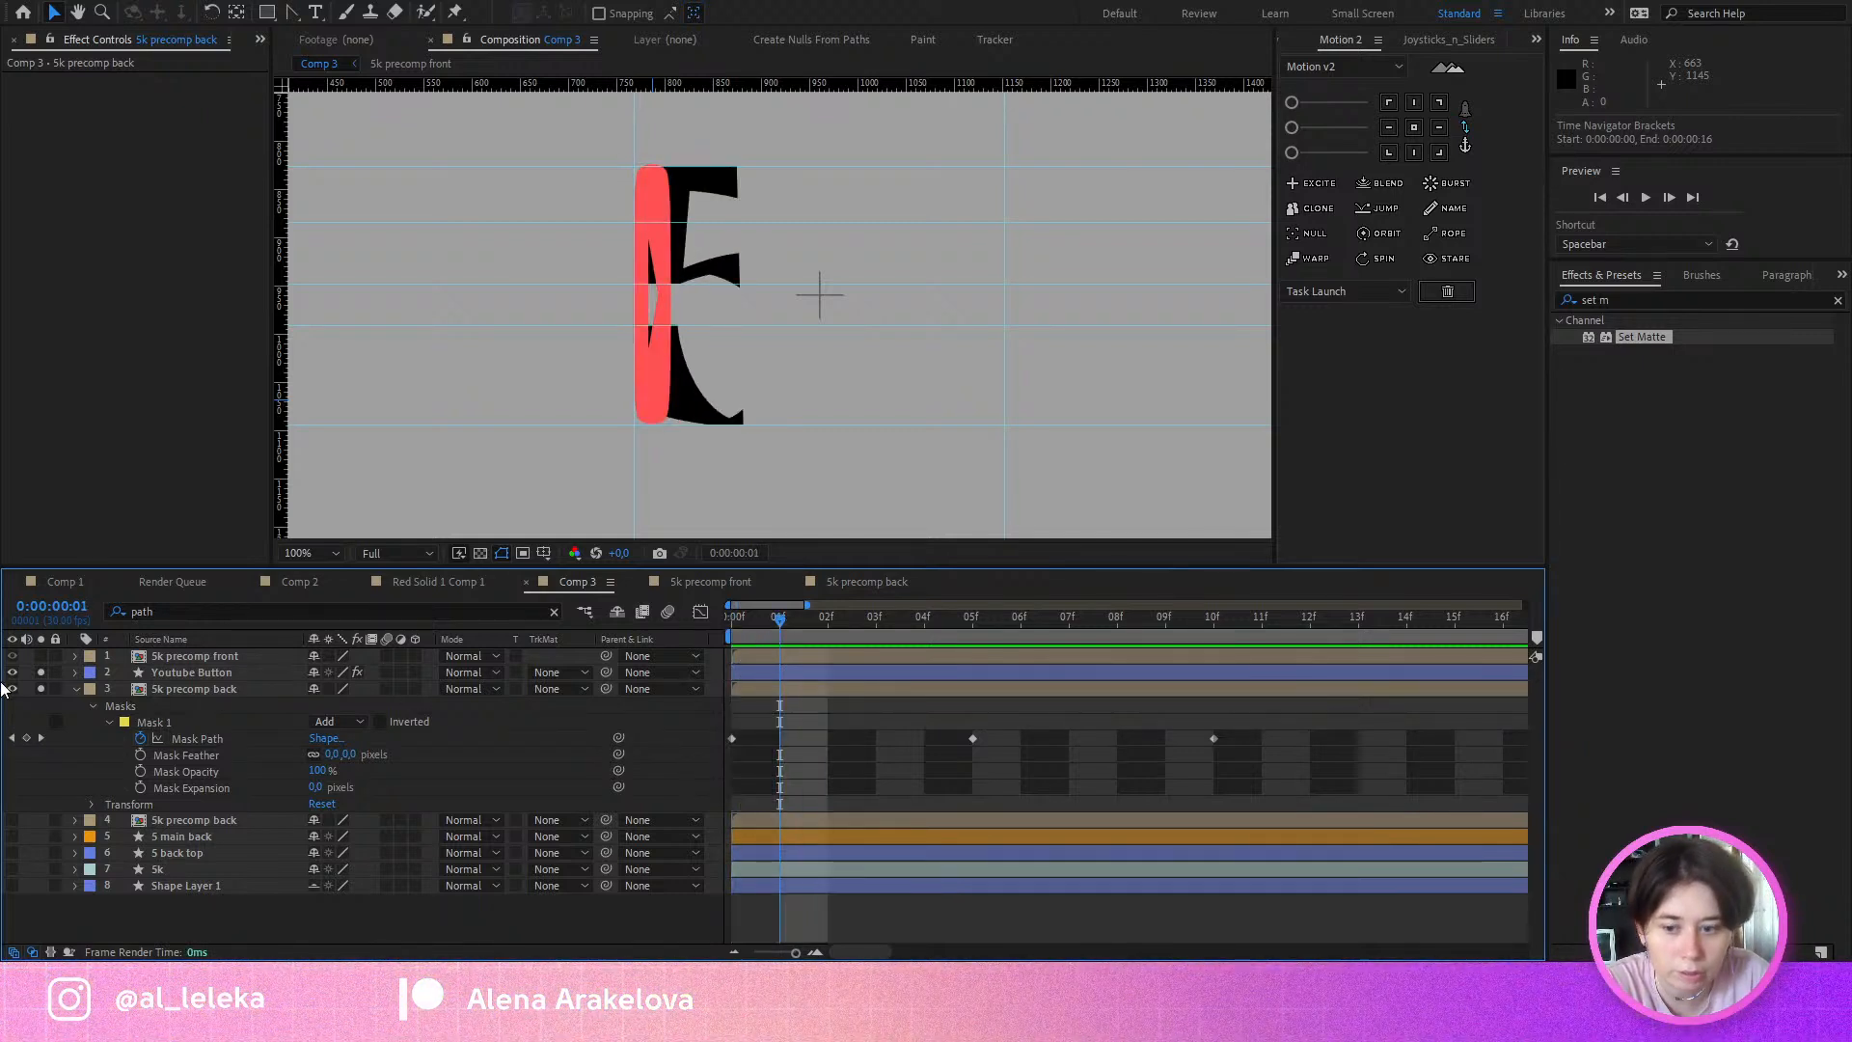
left_click_drag(40, 672, 40, 688)
left_click_drag(737, 627, 773, 629)
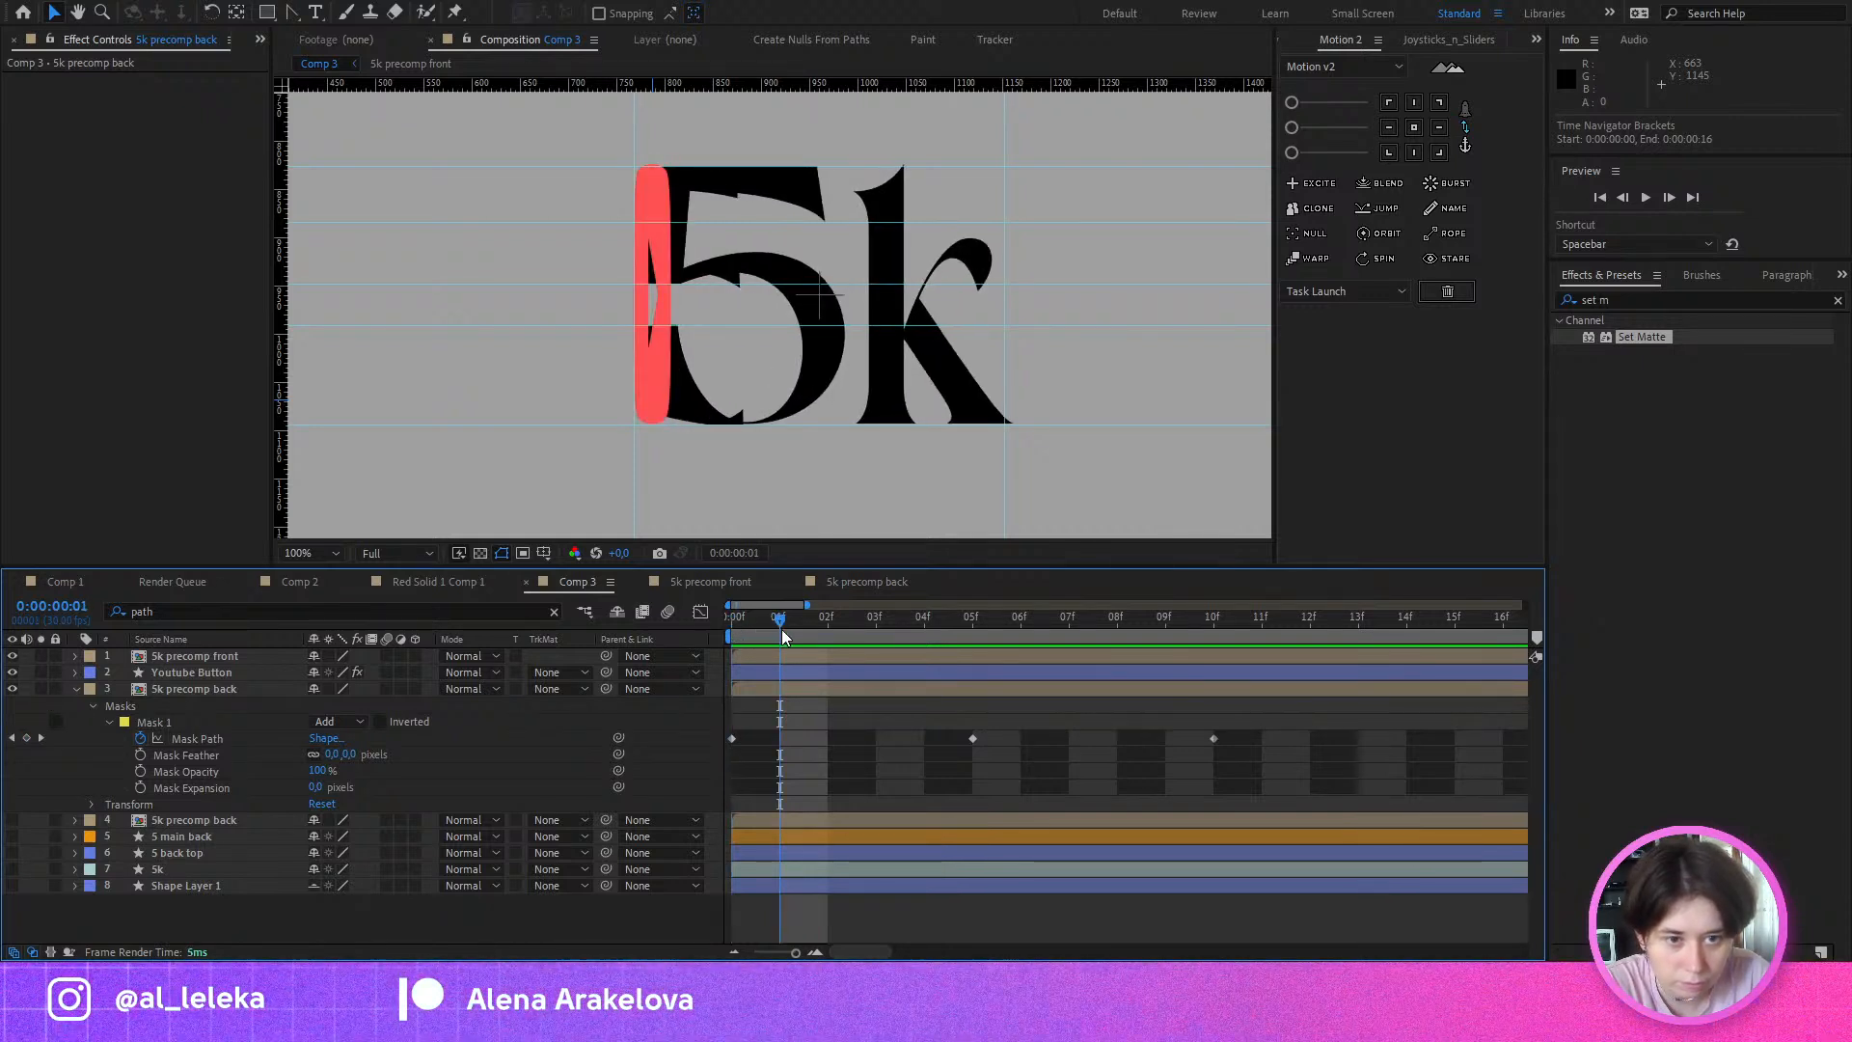
Step: Delete Mask 1's Mask Path keyframe at frame 0 on layer 3's 5k precomp back
left_click(138, 726)
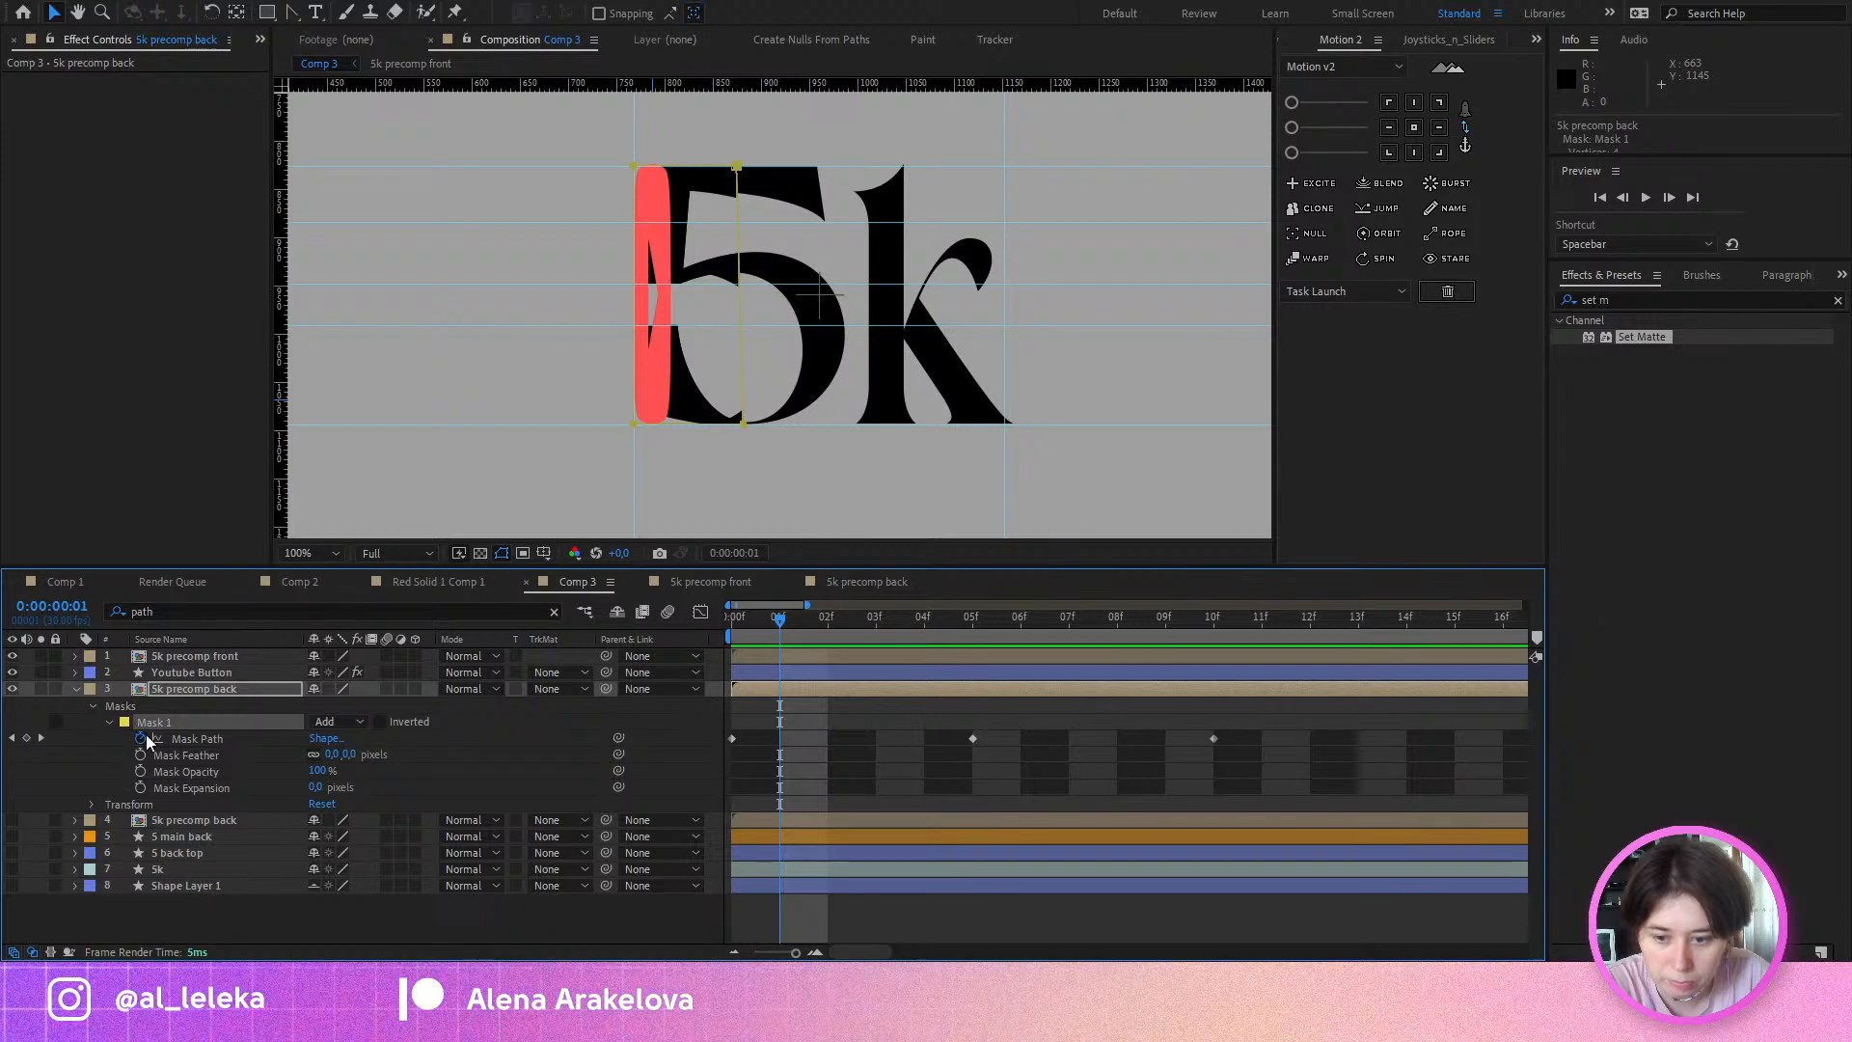
left_click_drag(795, 623, 989, 650)
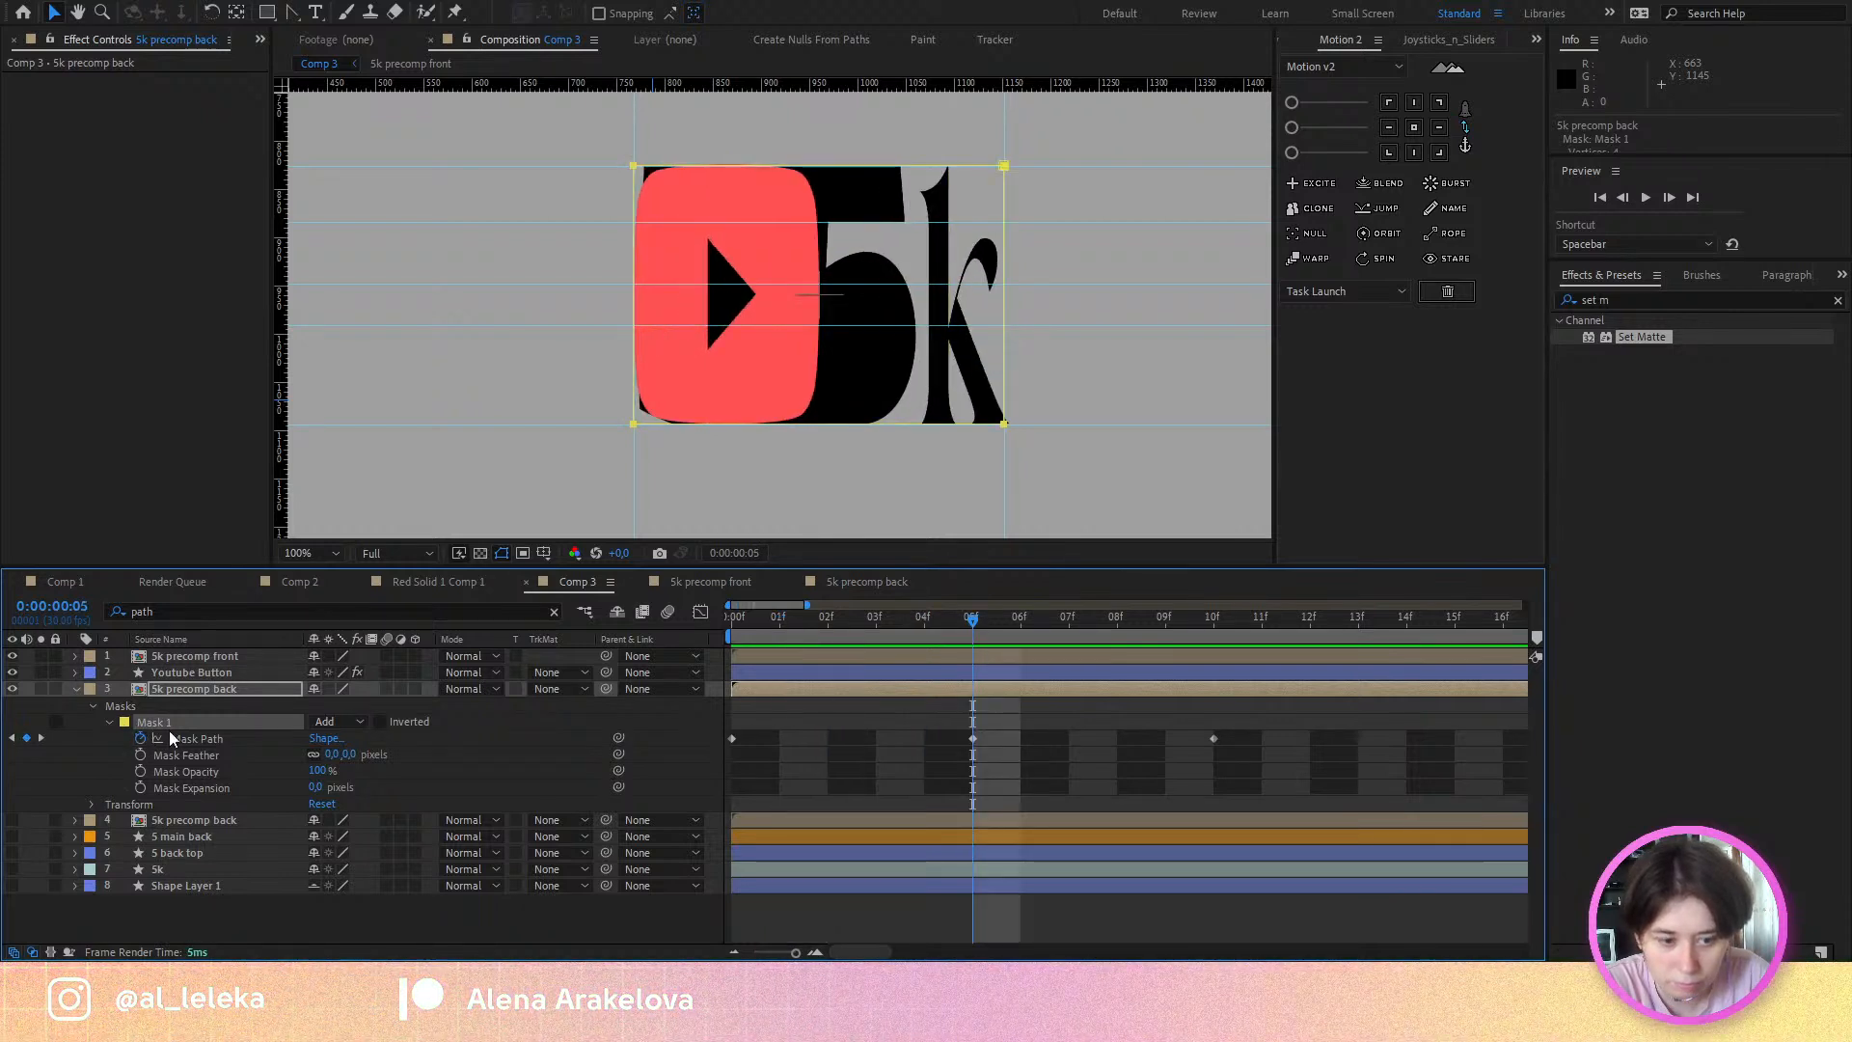
left_click(118, 751)
left_click(732, 739)
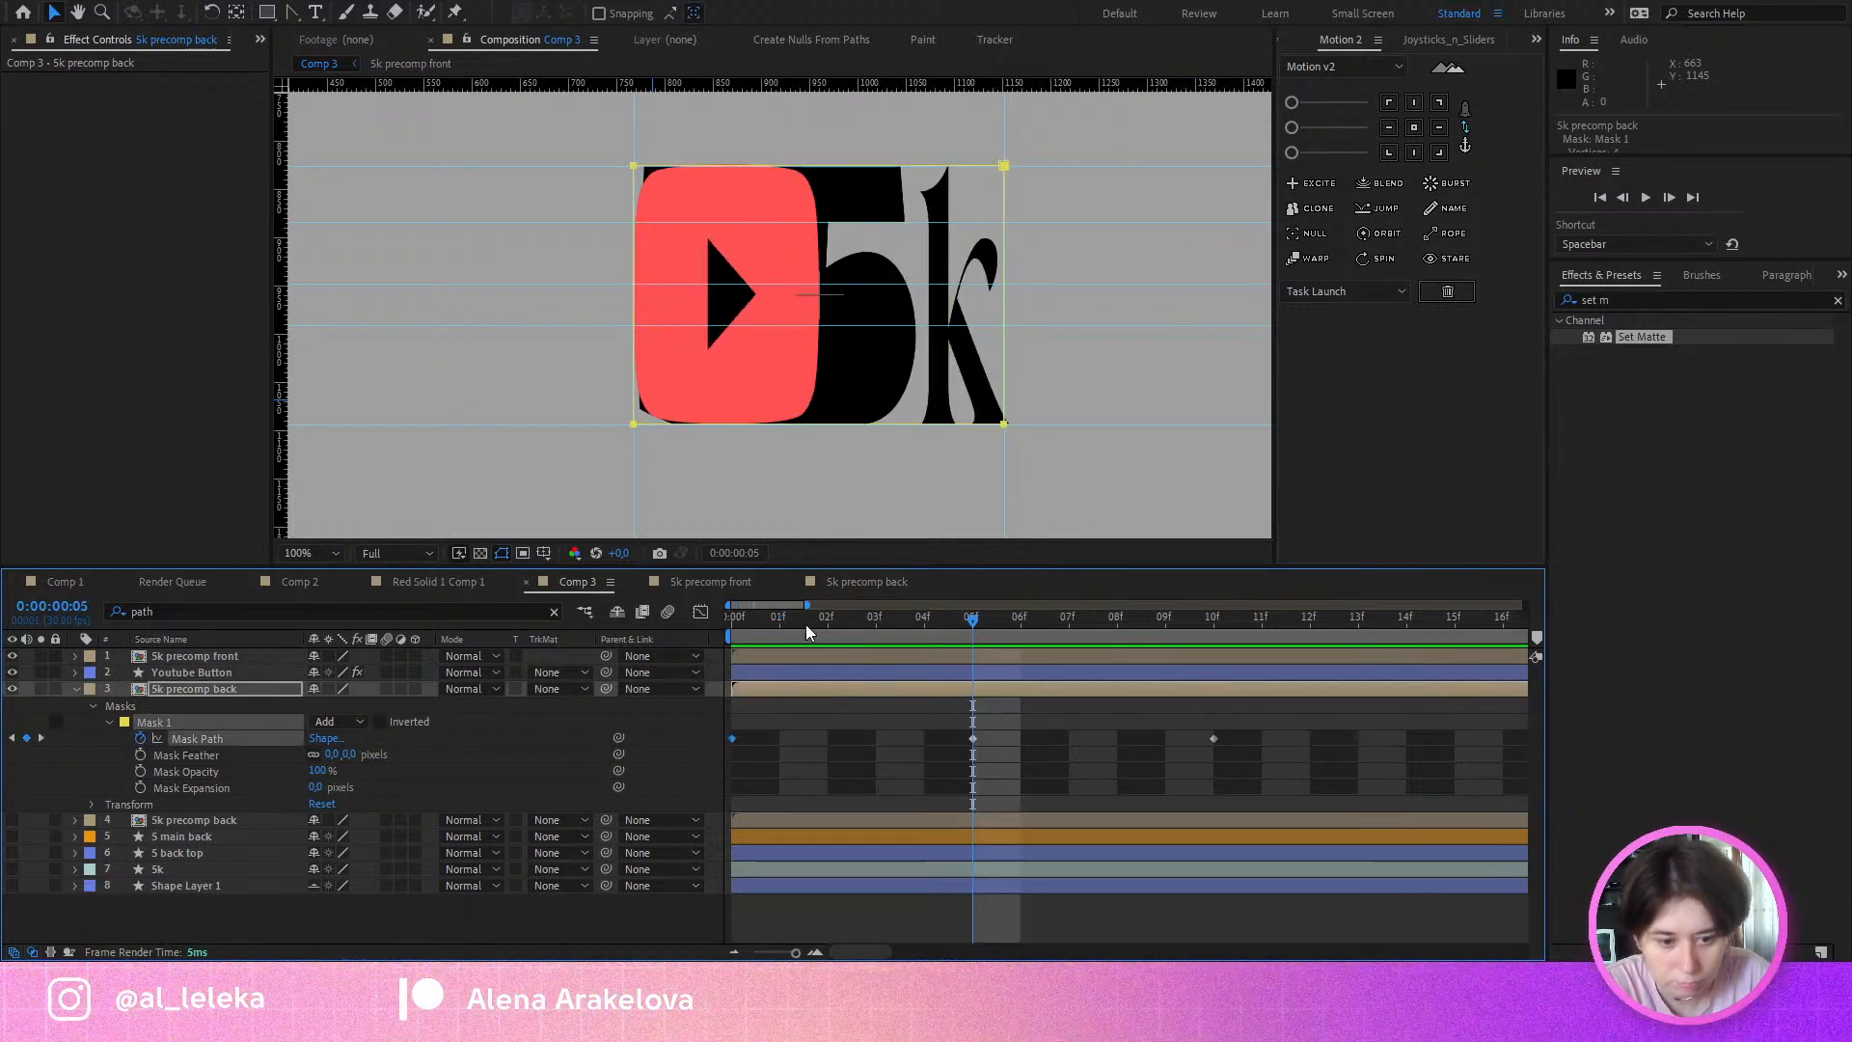
key("Delete")
Step: At frame 4, add a Mask Path keyframe and move Mask 1's left edge inward to the play triangle's left side
left_click_drag(783, 632, 906, 661)
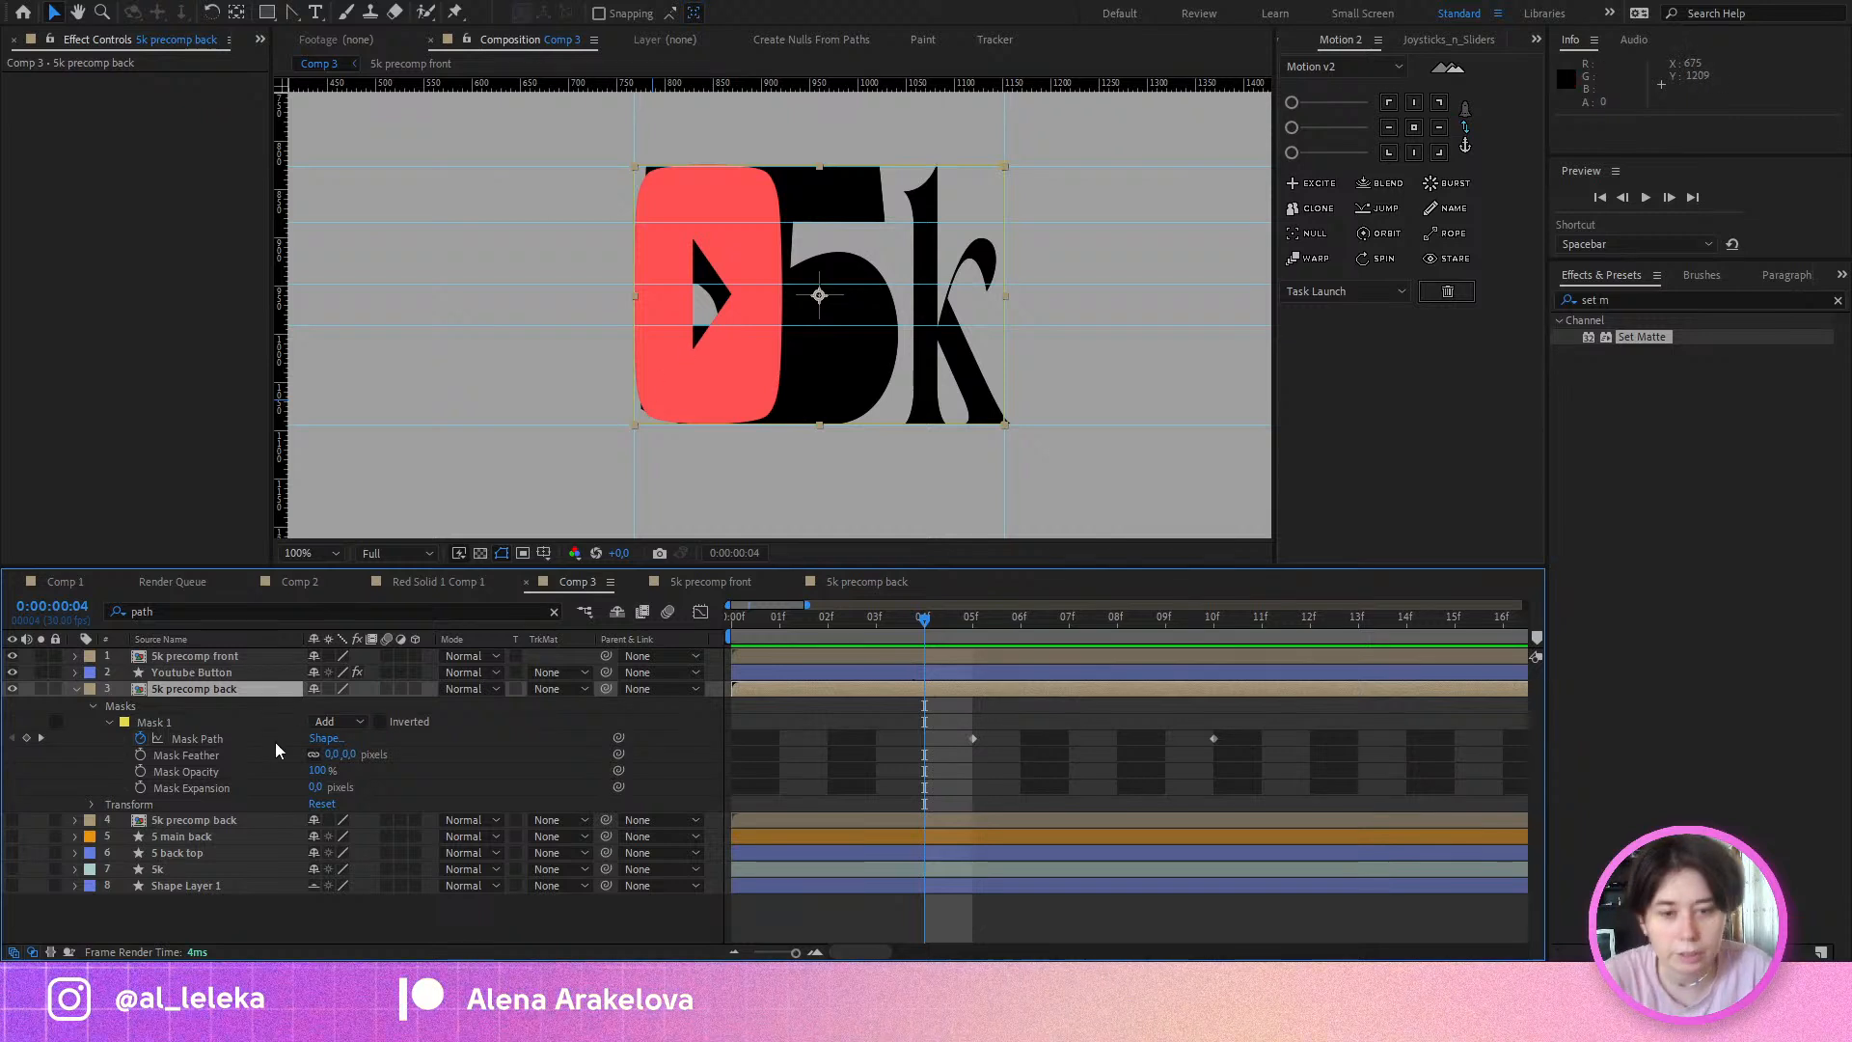
left_click(26, 738)
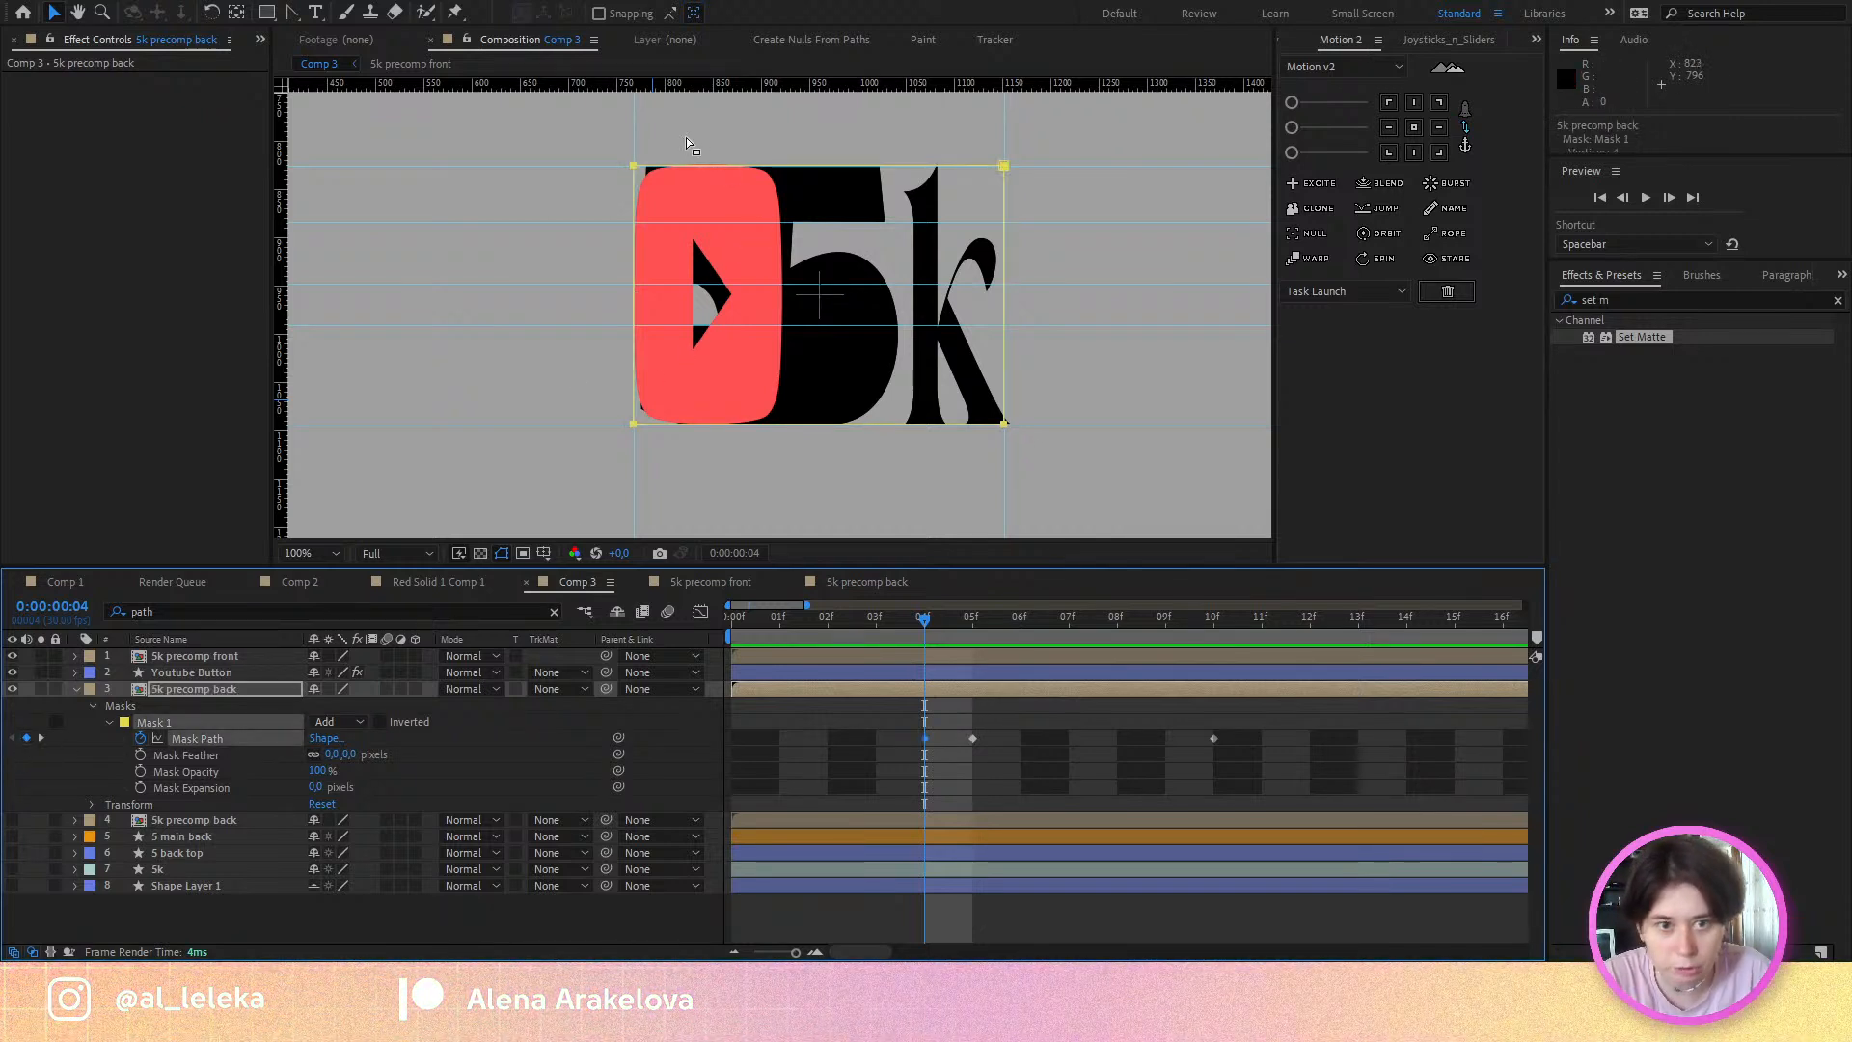
left_click_drag(636, 425, 698, 420)
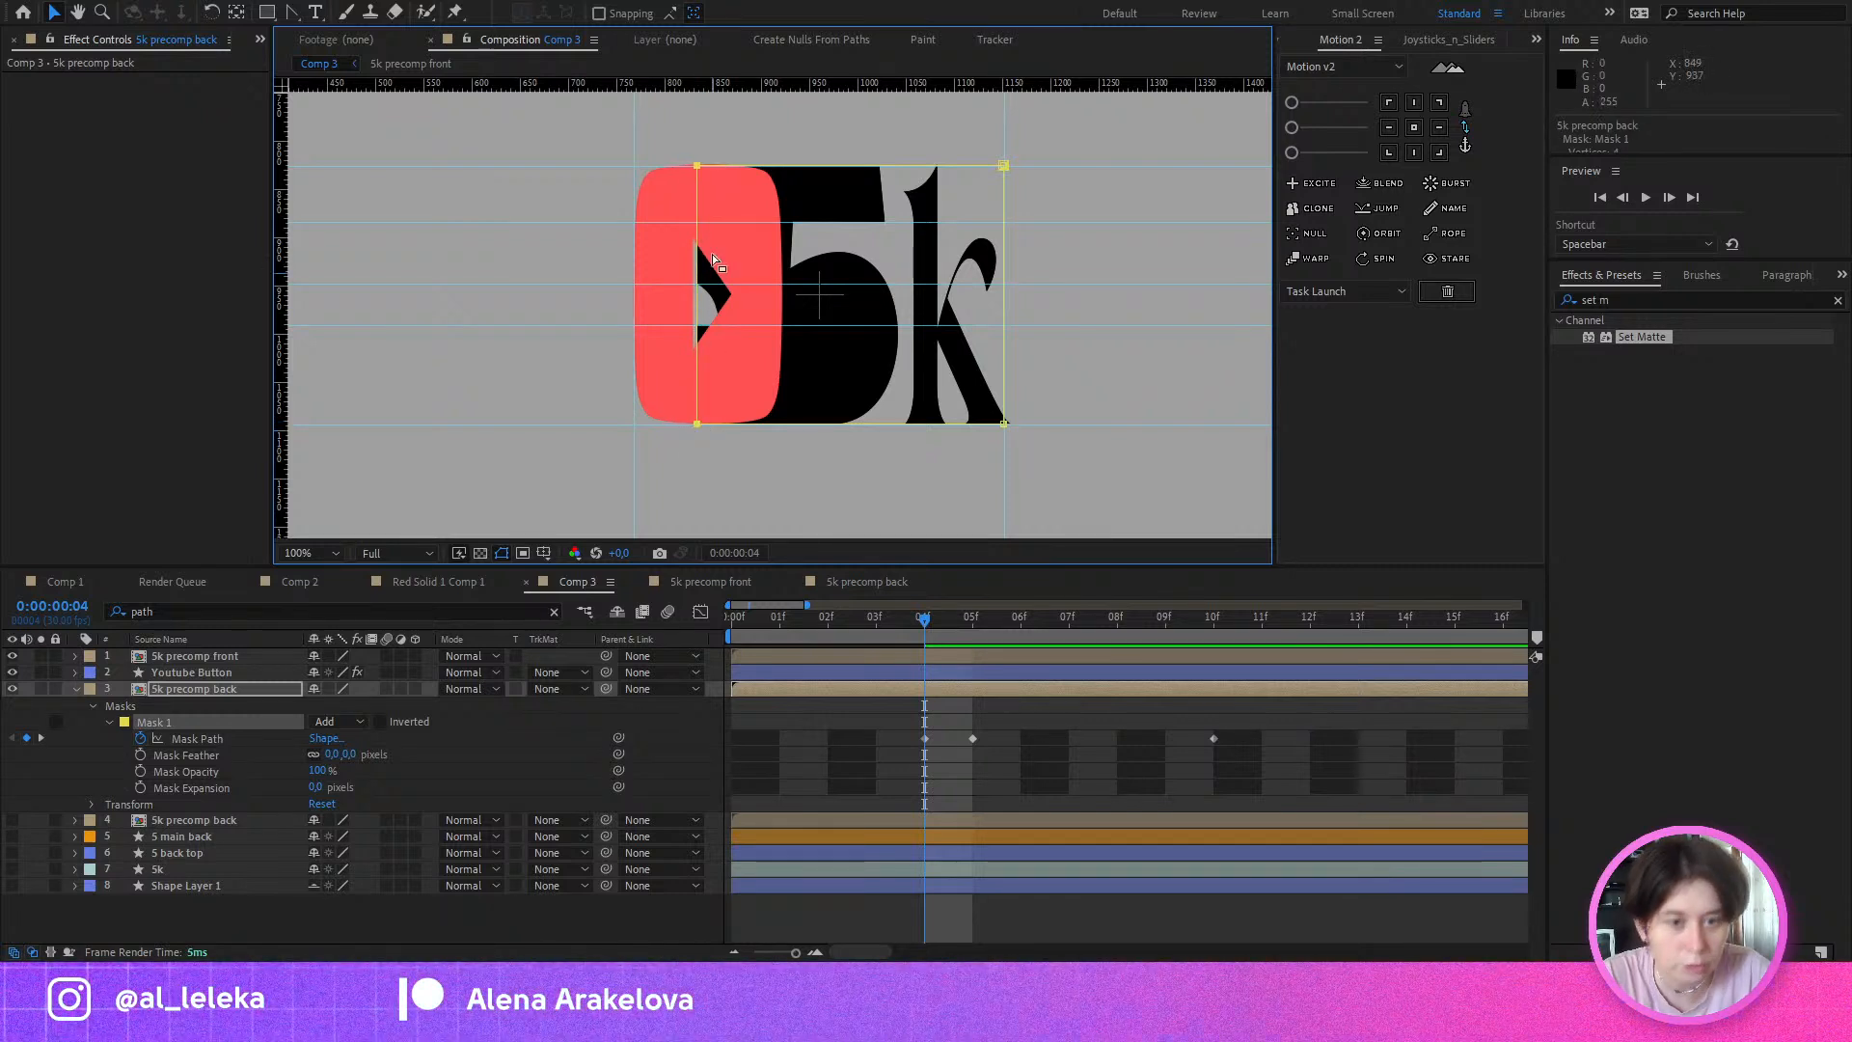
Step: Expand the Youtube Button layer's contents and move Path 1, the play triangle, out of Group 1 to the top level
left_click(205, 673)
left_click(76, 672)
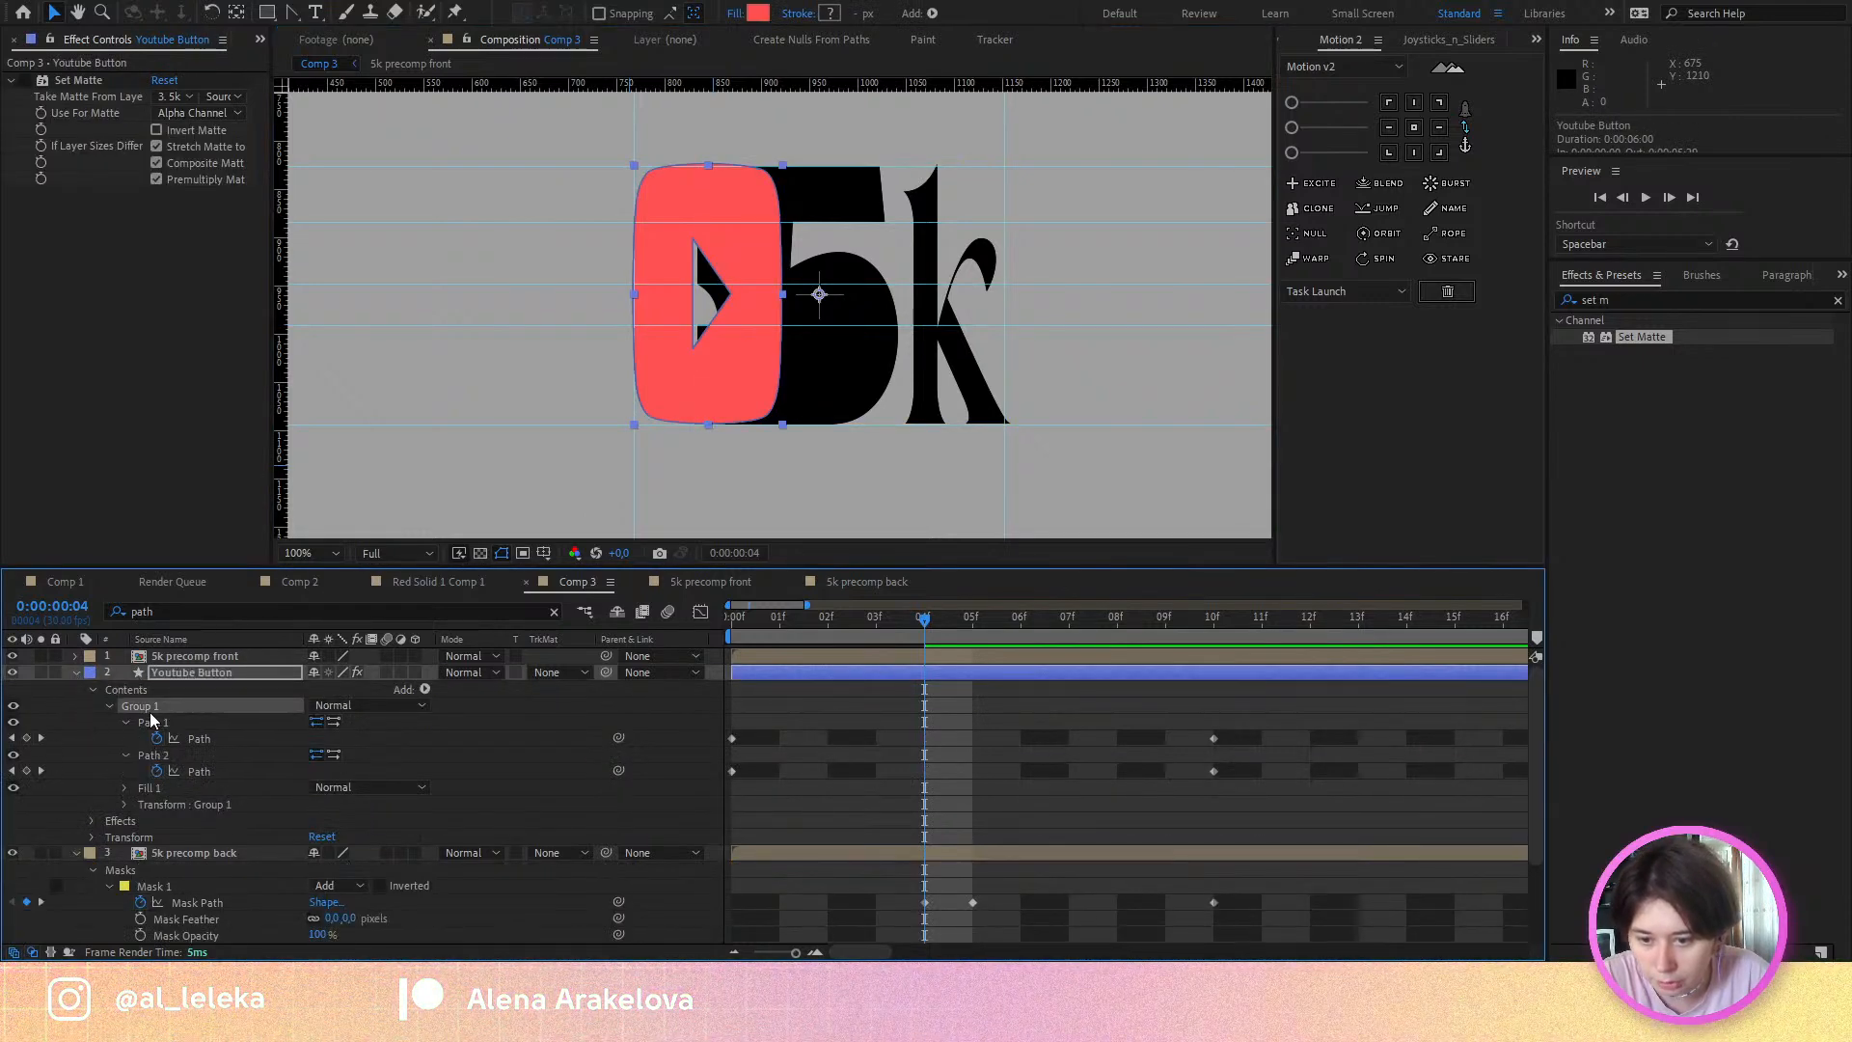
left_click(146, 789)
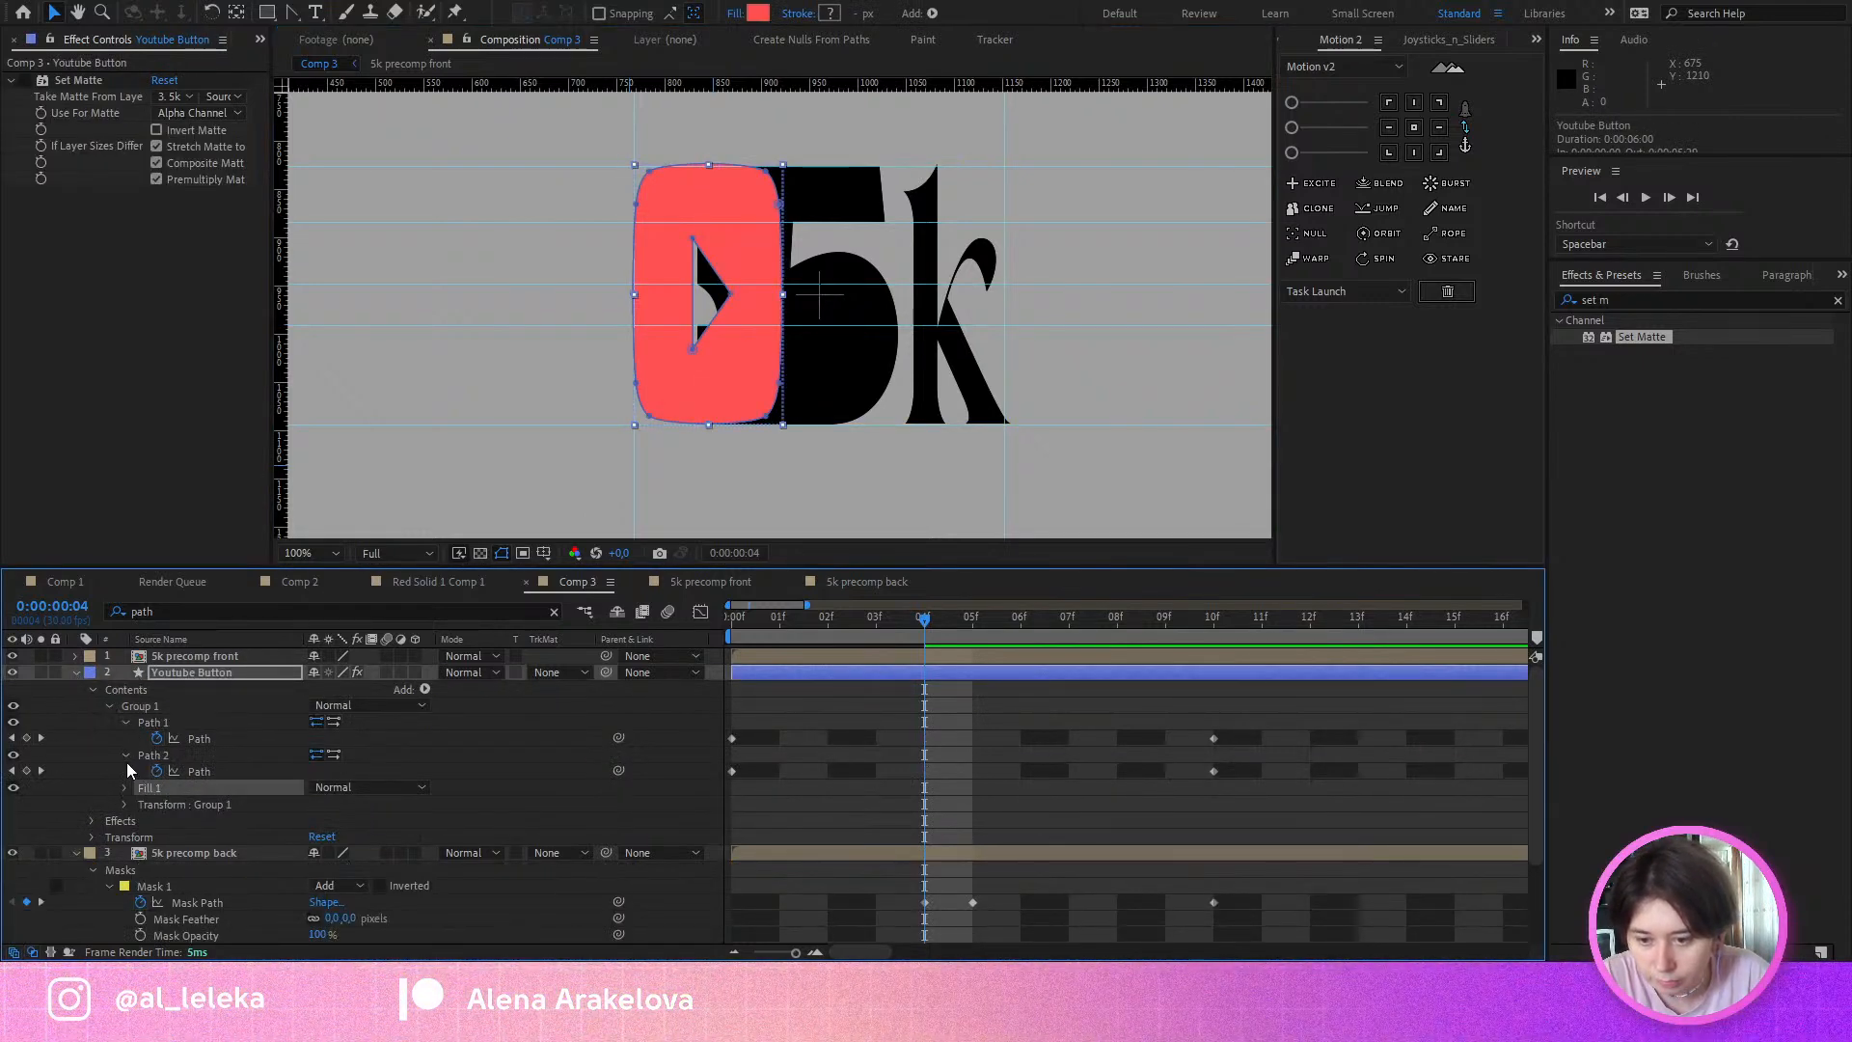
left_click(127, 754)
left_click(126, 722)
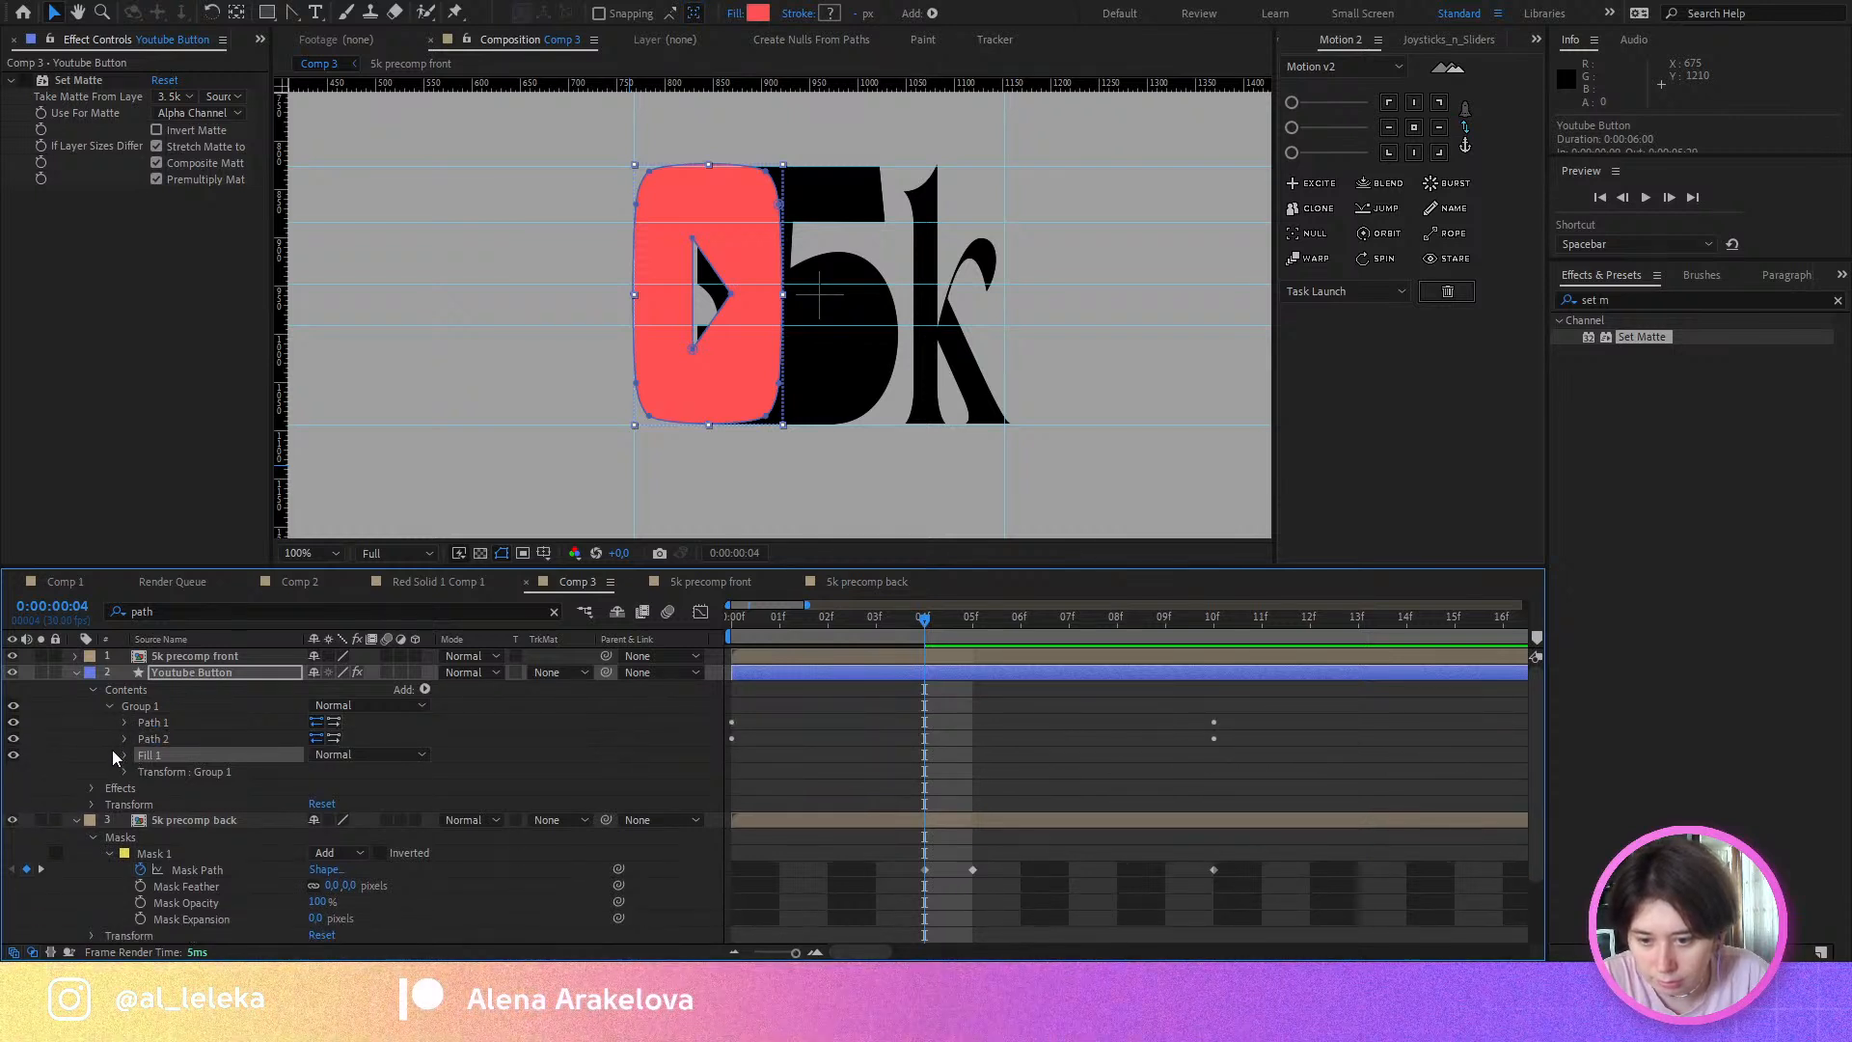
left_click(162, 741)
left_click(164, 721)
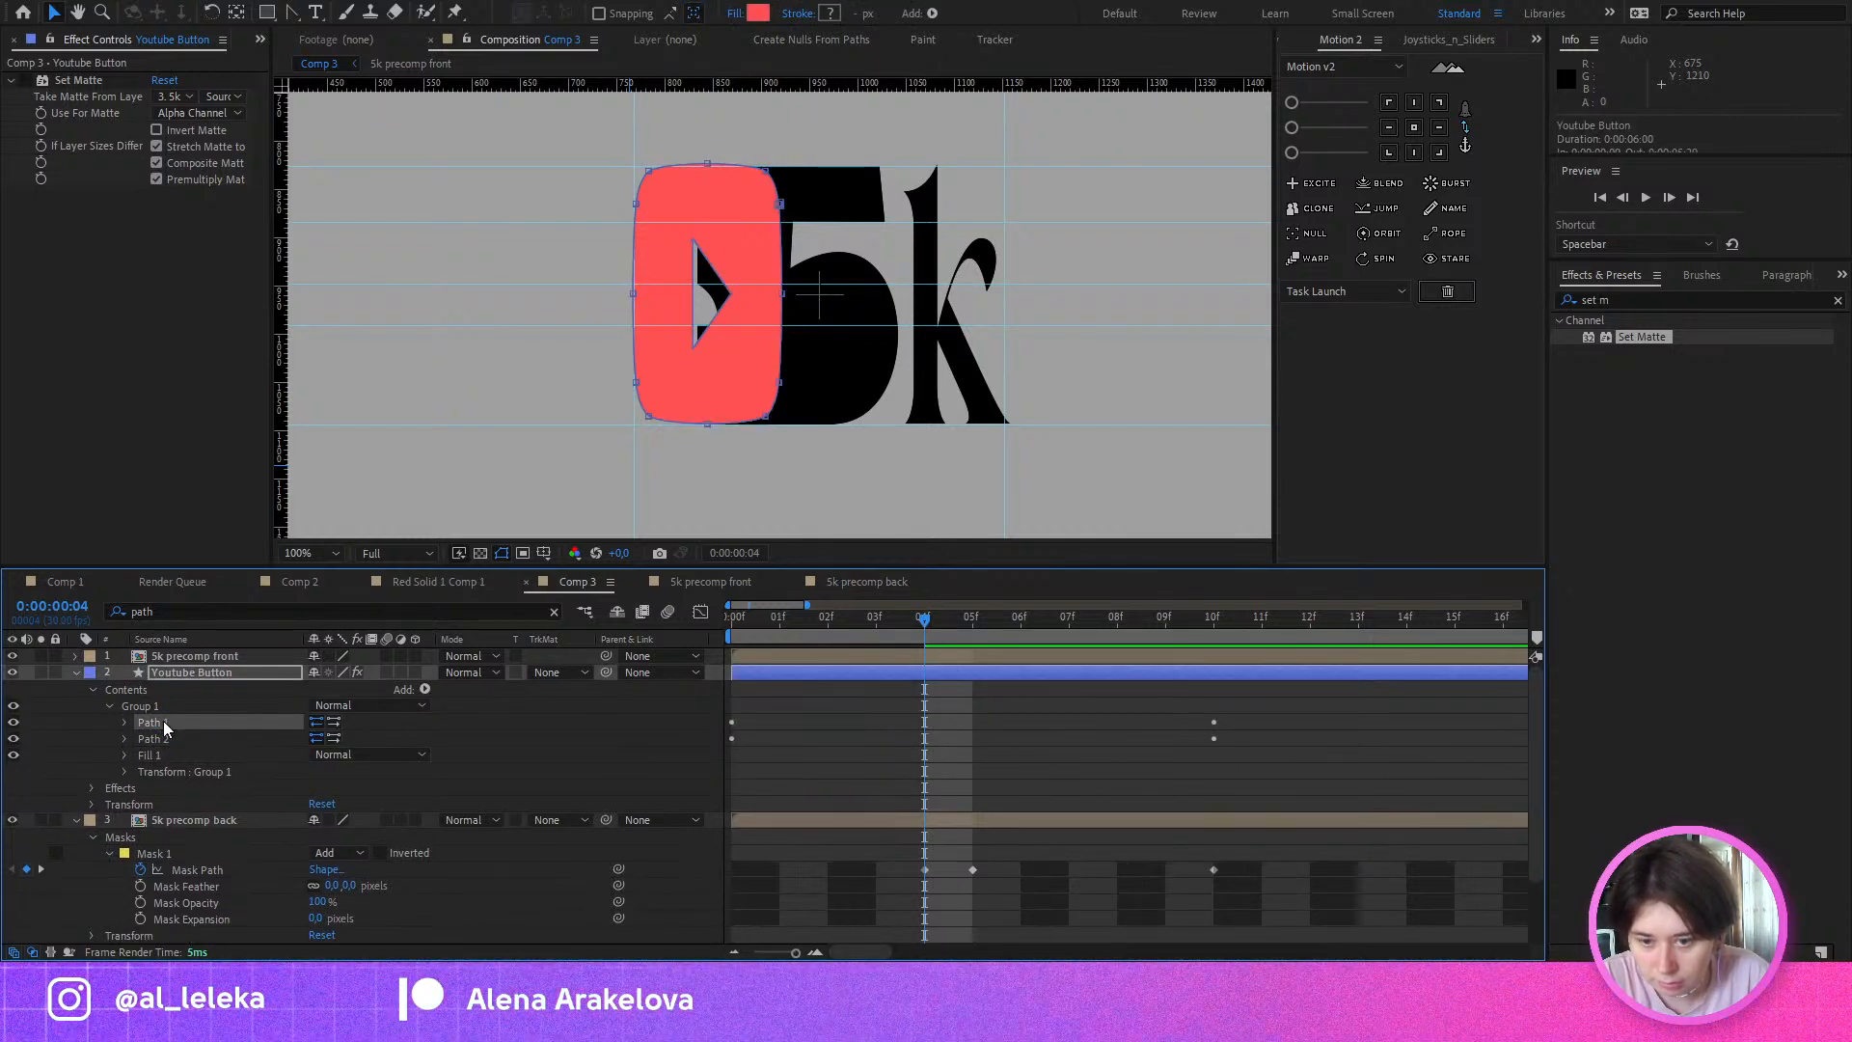
left_click_drag(160, 720, 160, 696)
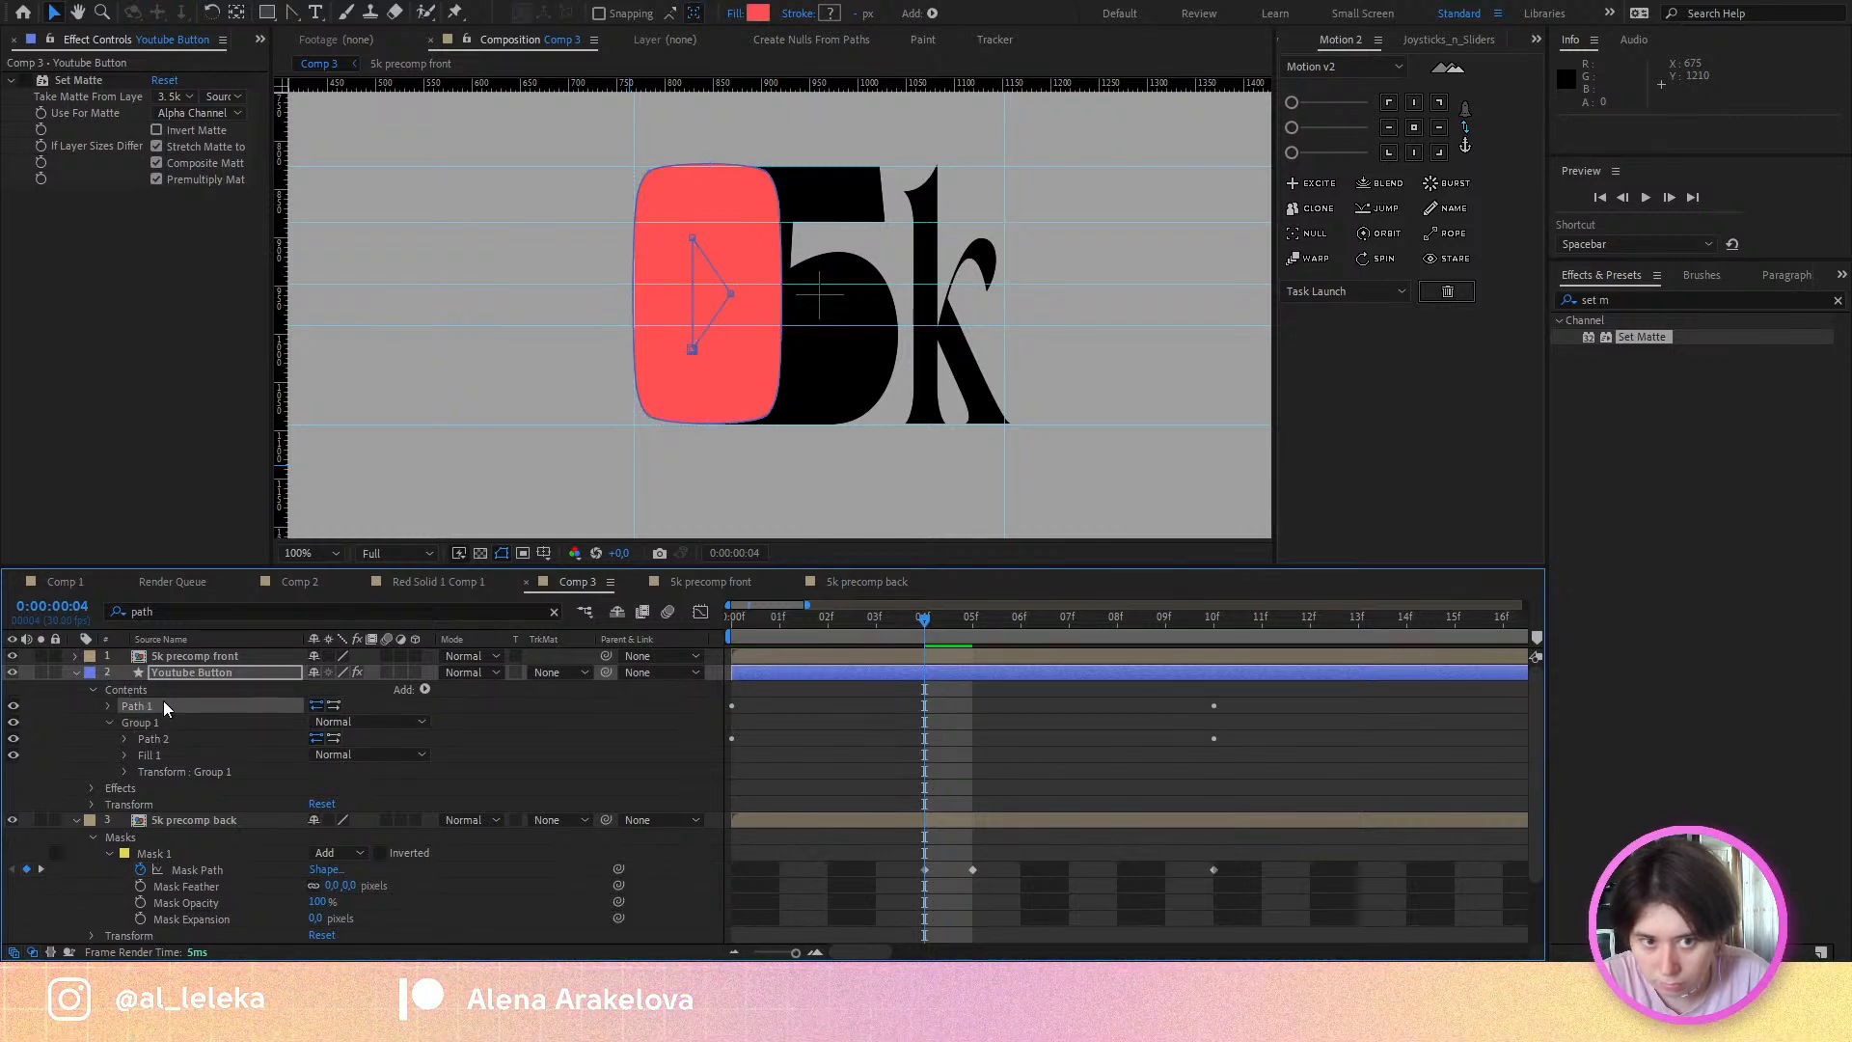
Step: Duplicate Group 1's fill and move the copy out of the group to sit directly below Path 1
left_click(153, 756)
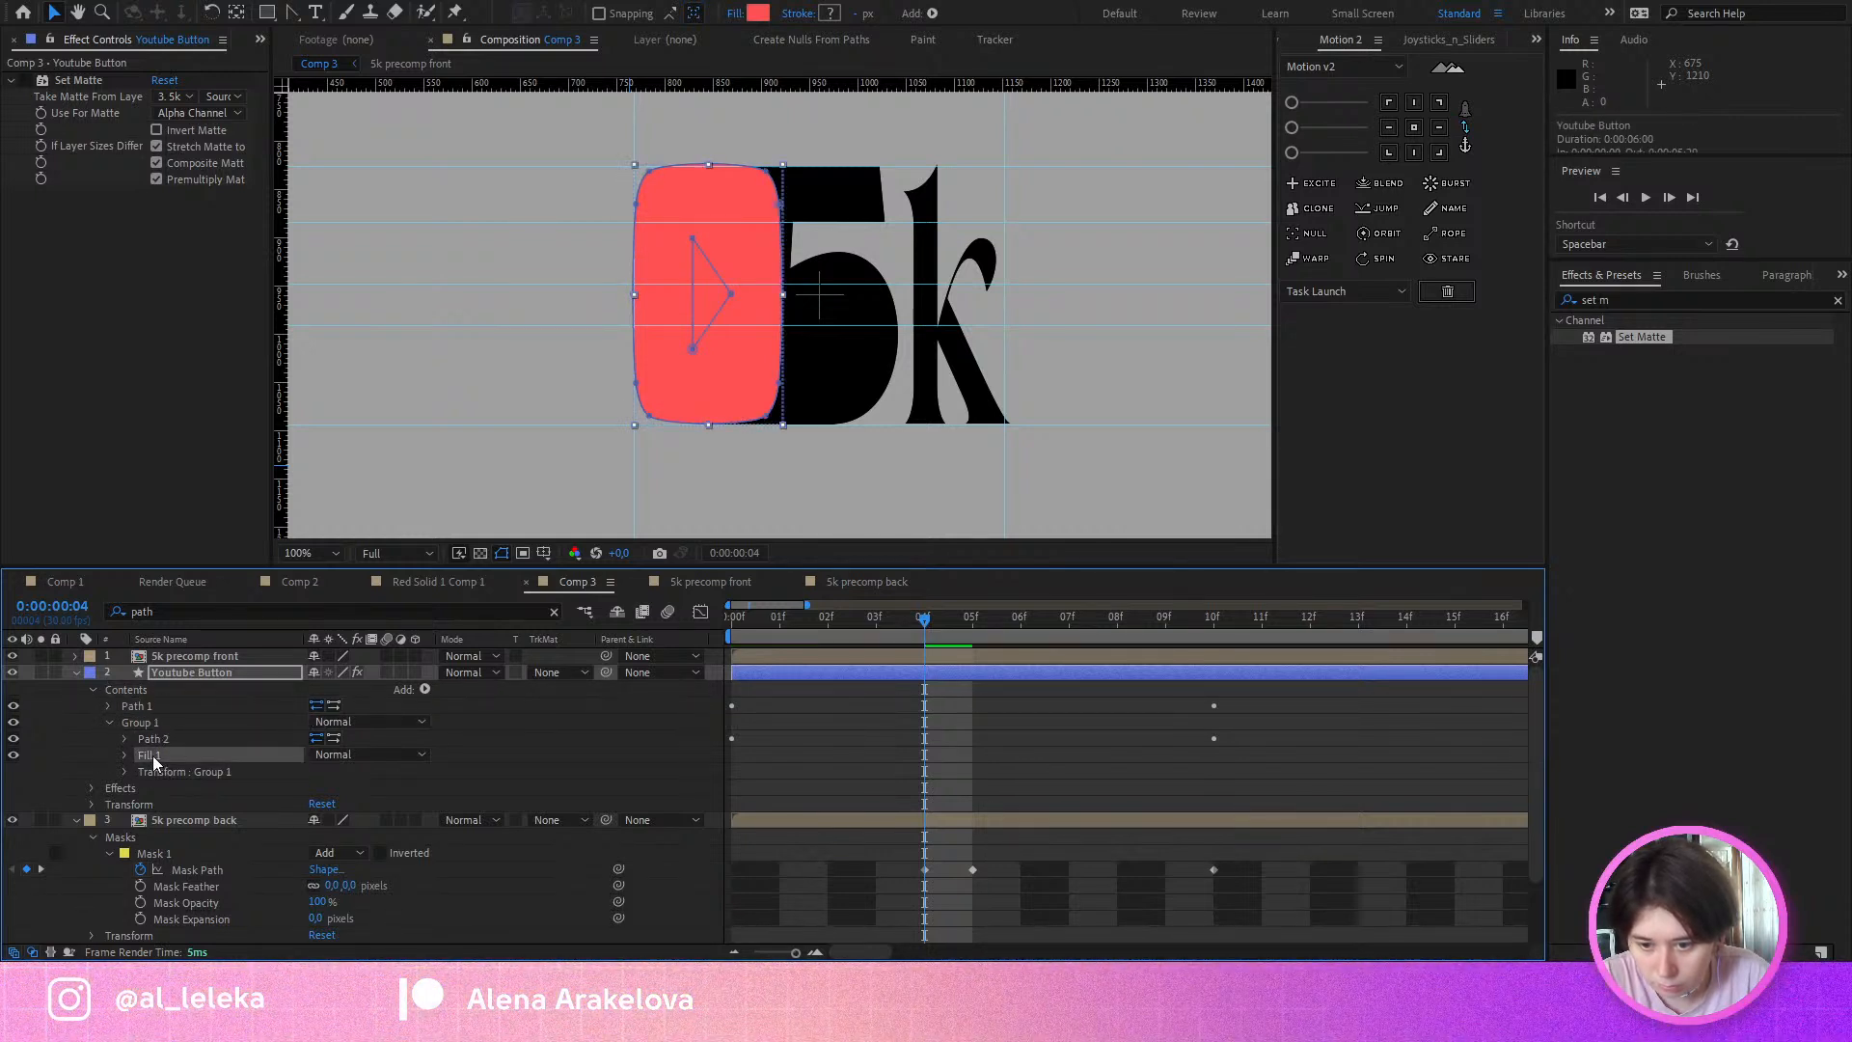
key("ctrl+d")
left_click_drag(149, 754, 155, 713)
left_click(108, 738)
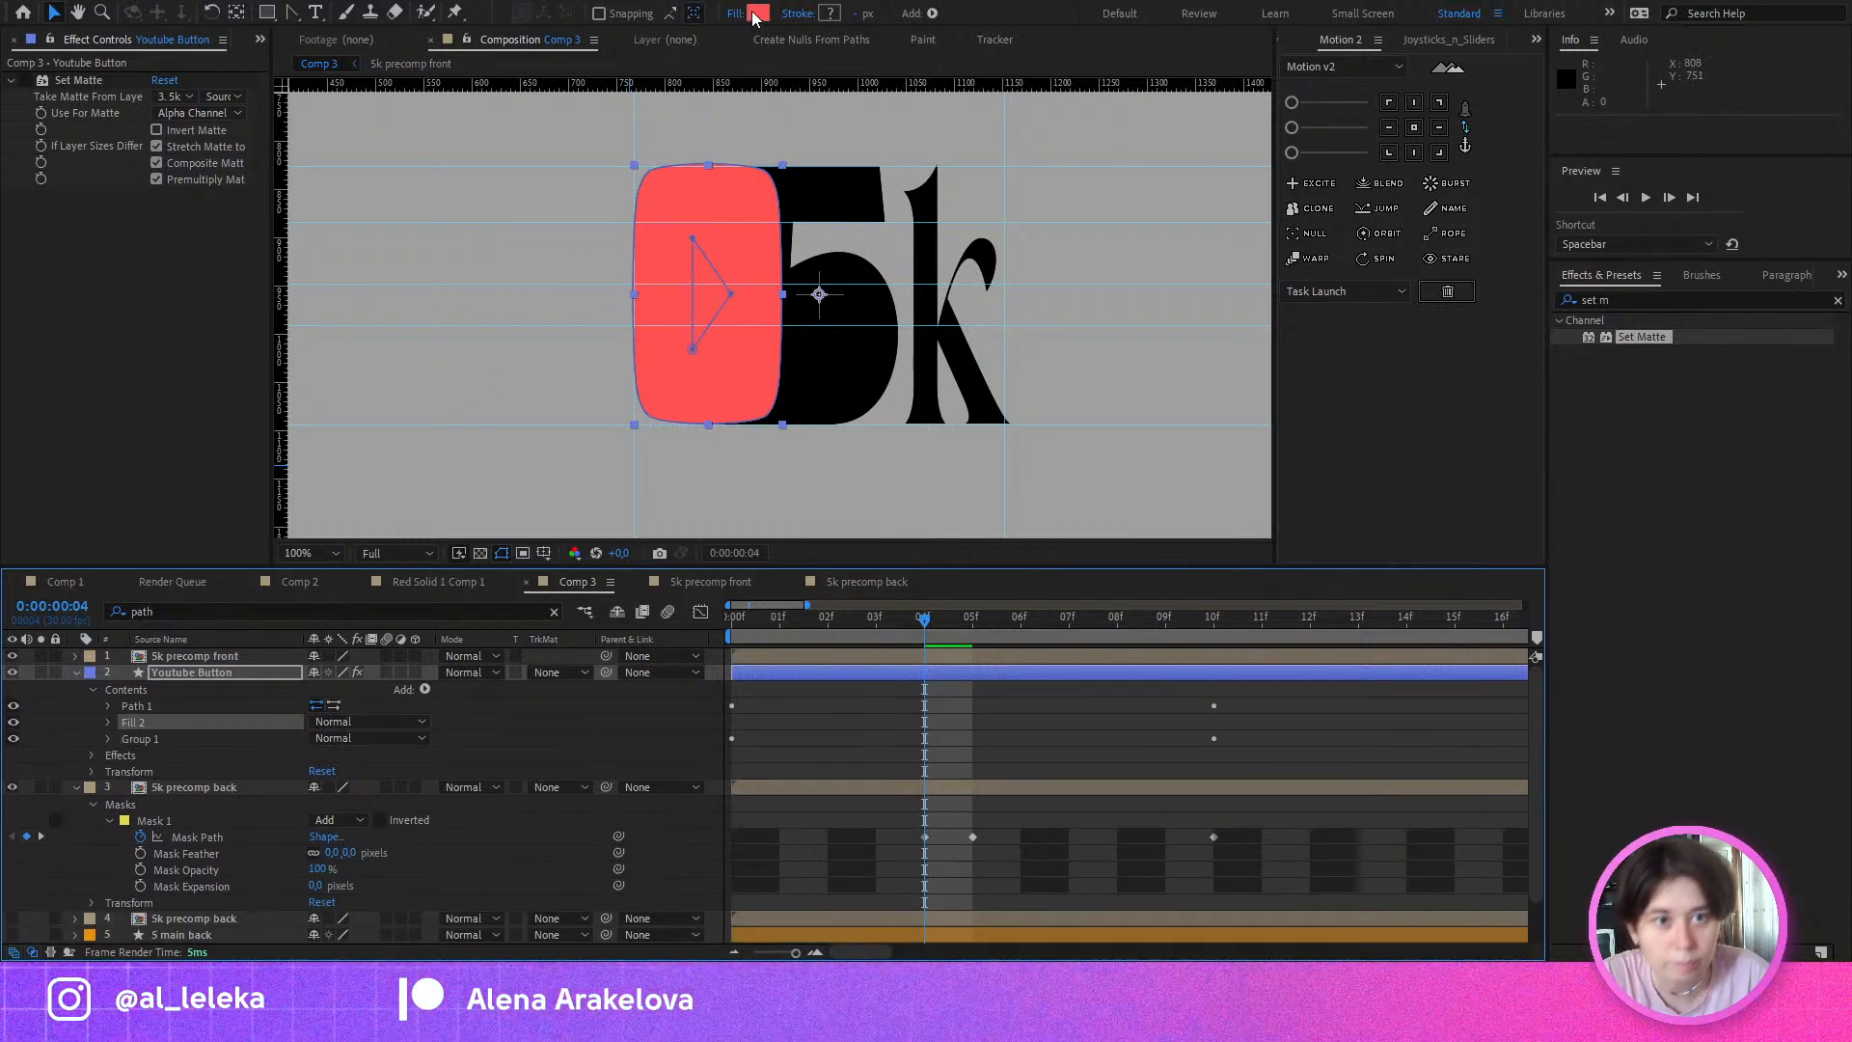
left_click_drag(66, 125, 86, 53)
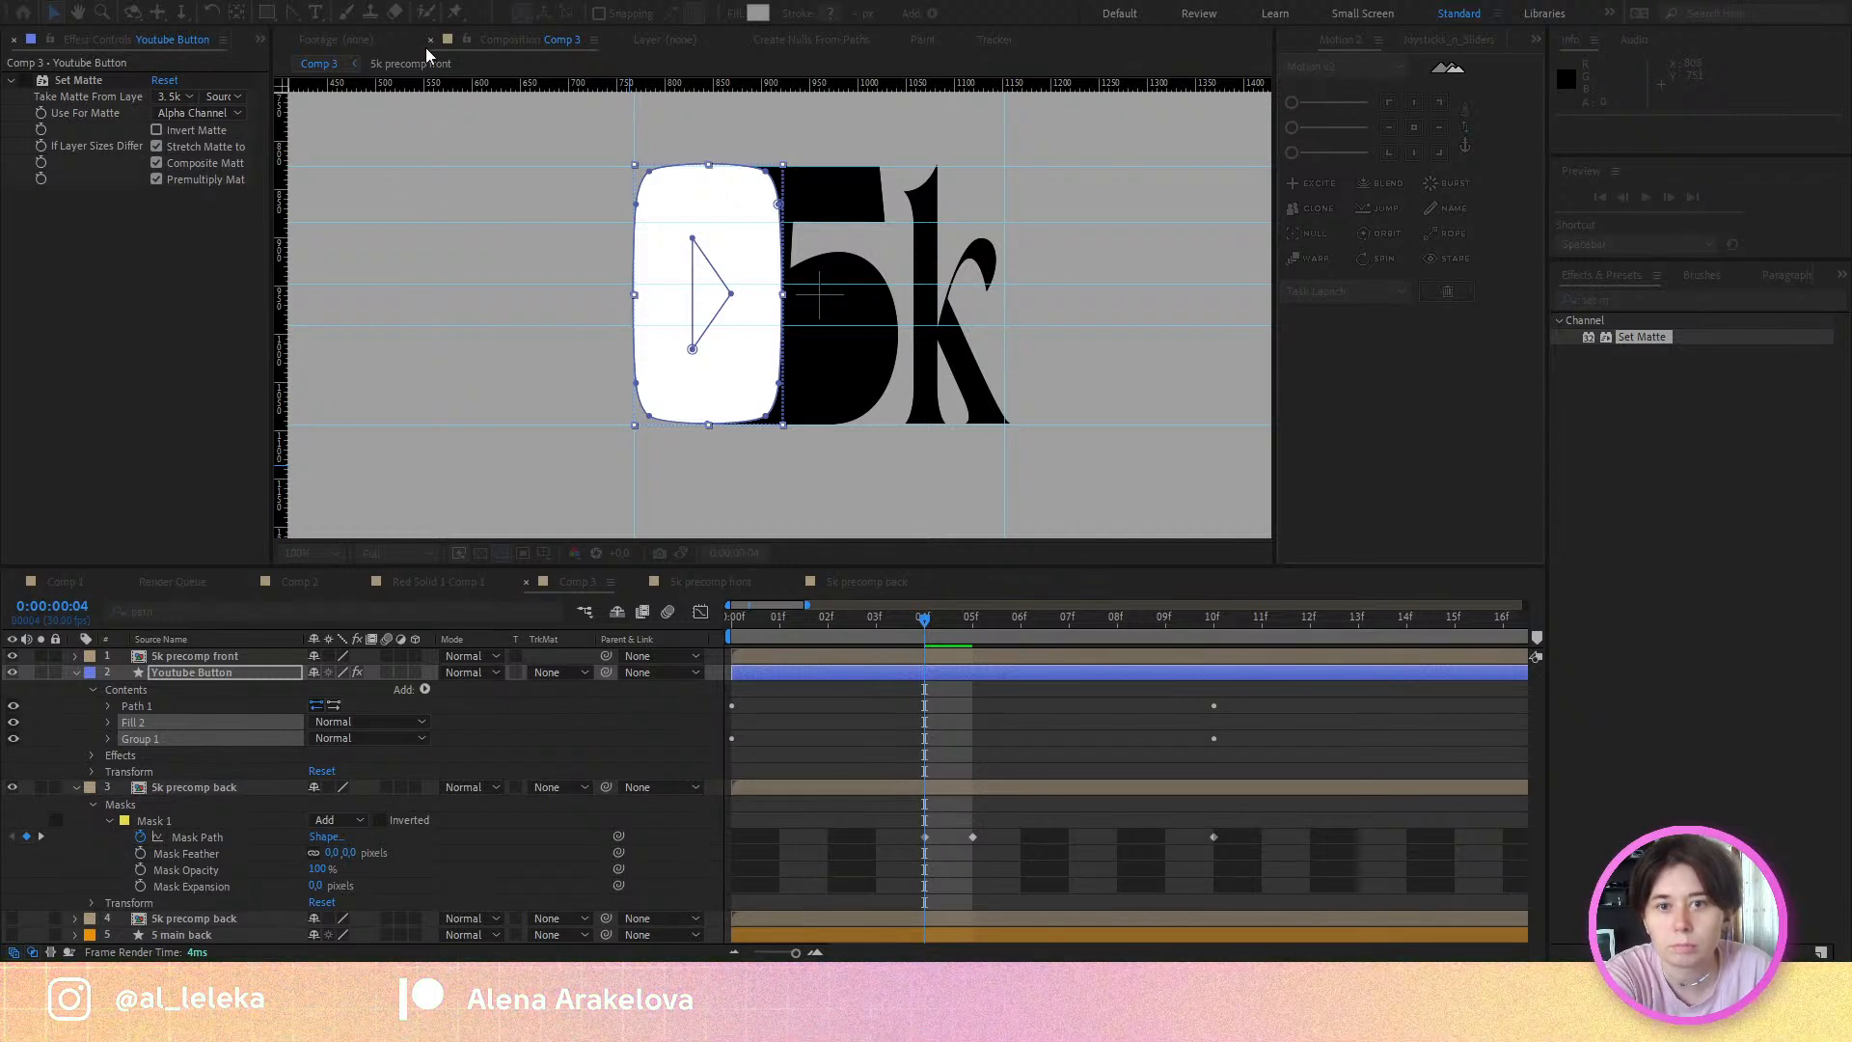
key("Return")
left_click(125, 723)
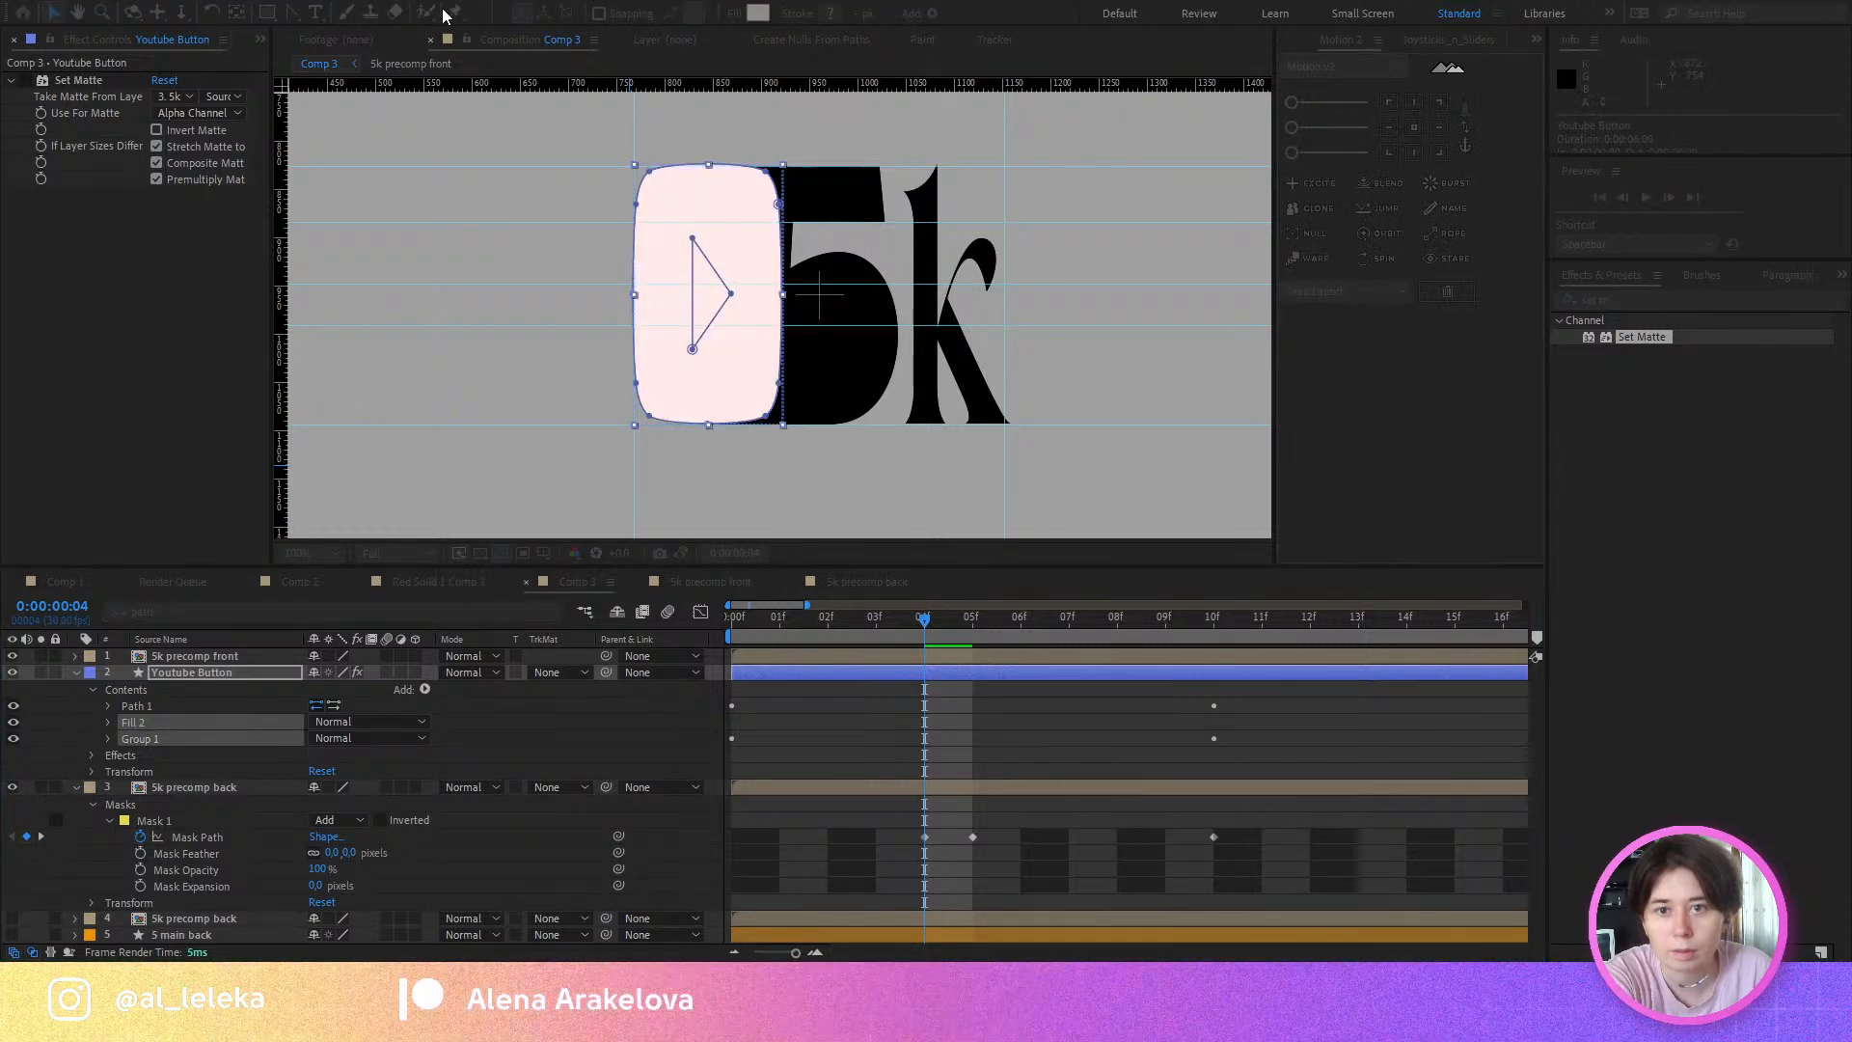
key("Escape")
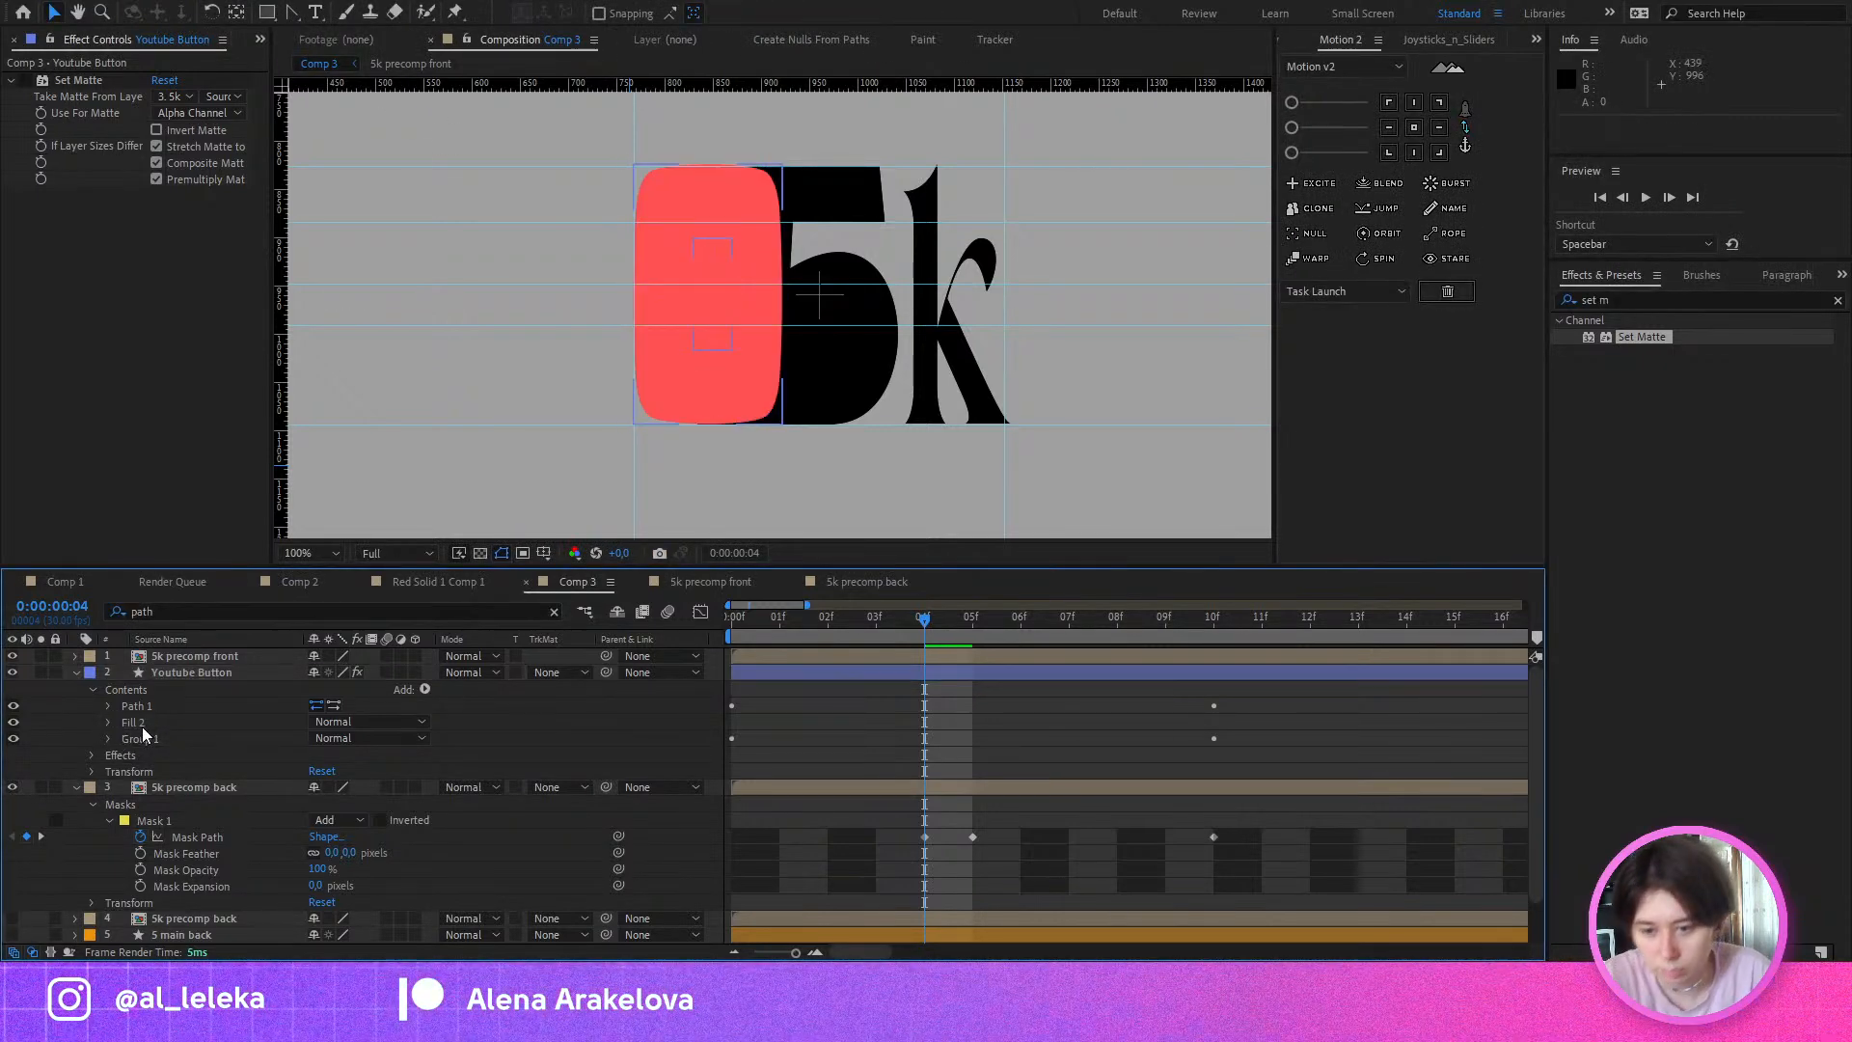
Step: Set Fill 2's color to black so the play triangle has its own fill separate from the red button
left_click(145, 705)
left_click(105, 722)
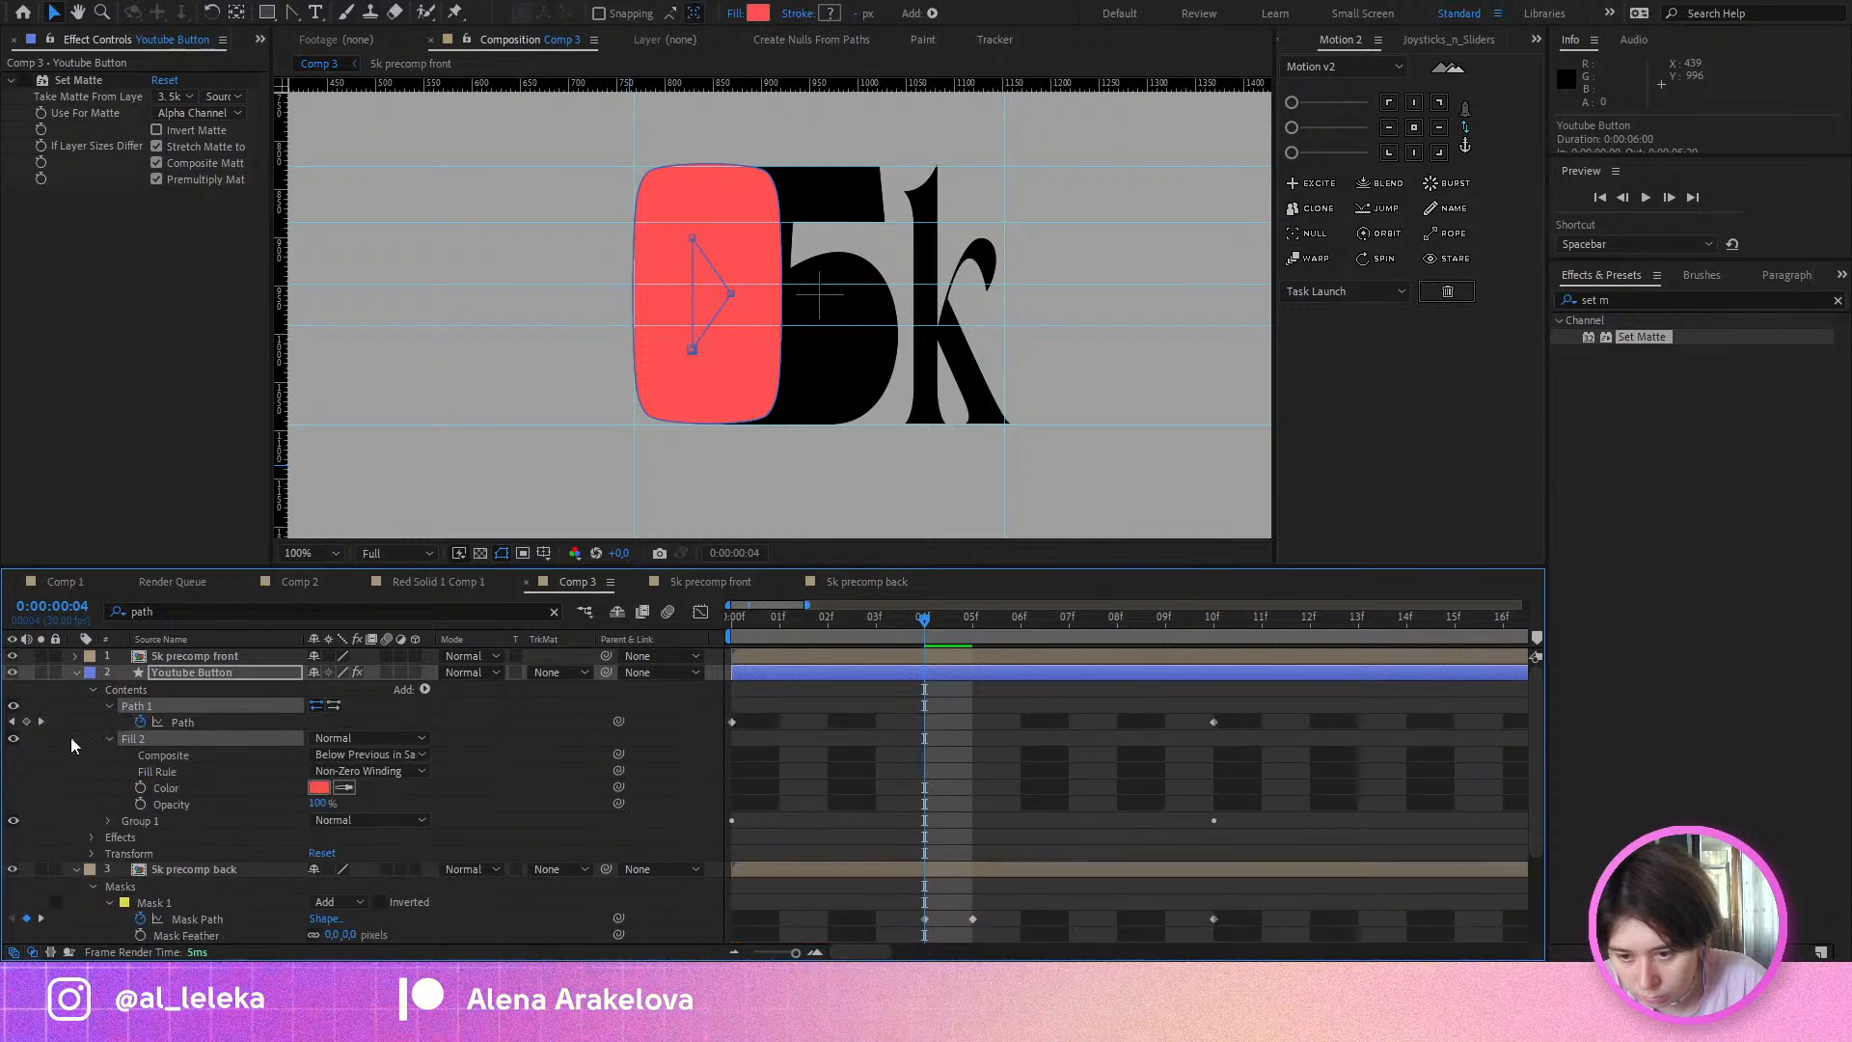
left_click(71, 737)
left_click(345, 788)
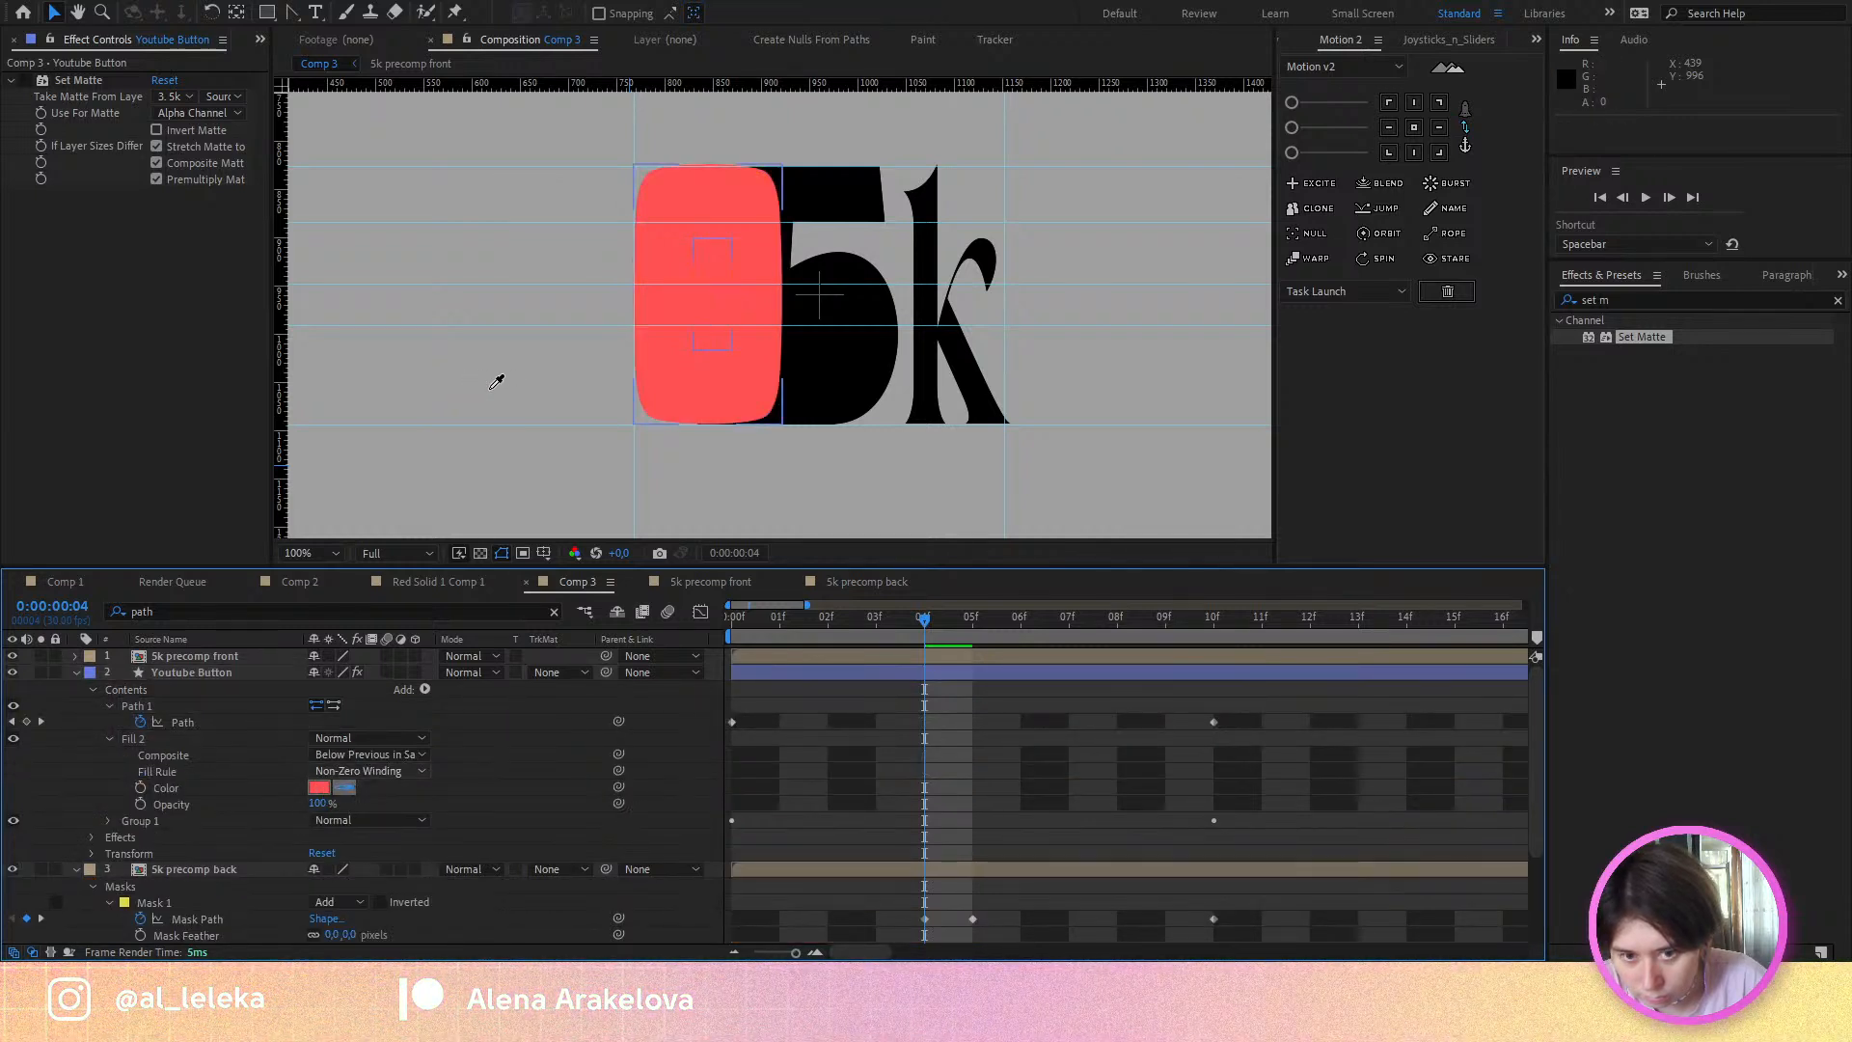
left_click(489, 389)
left_click(501, 789)
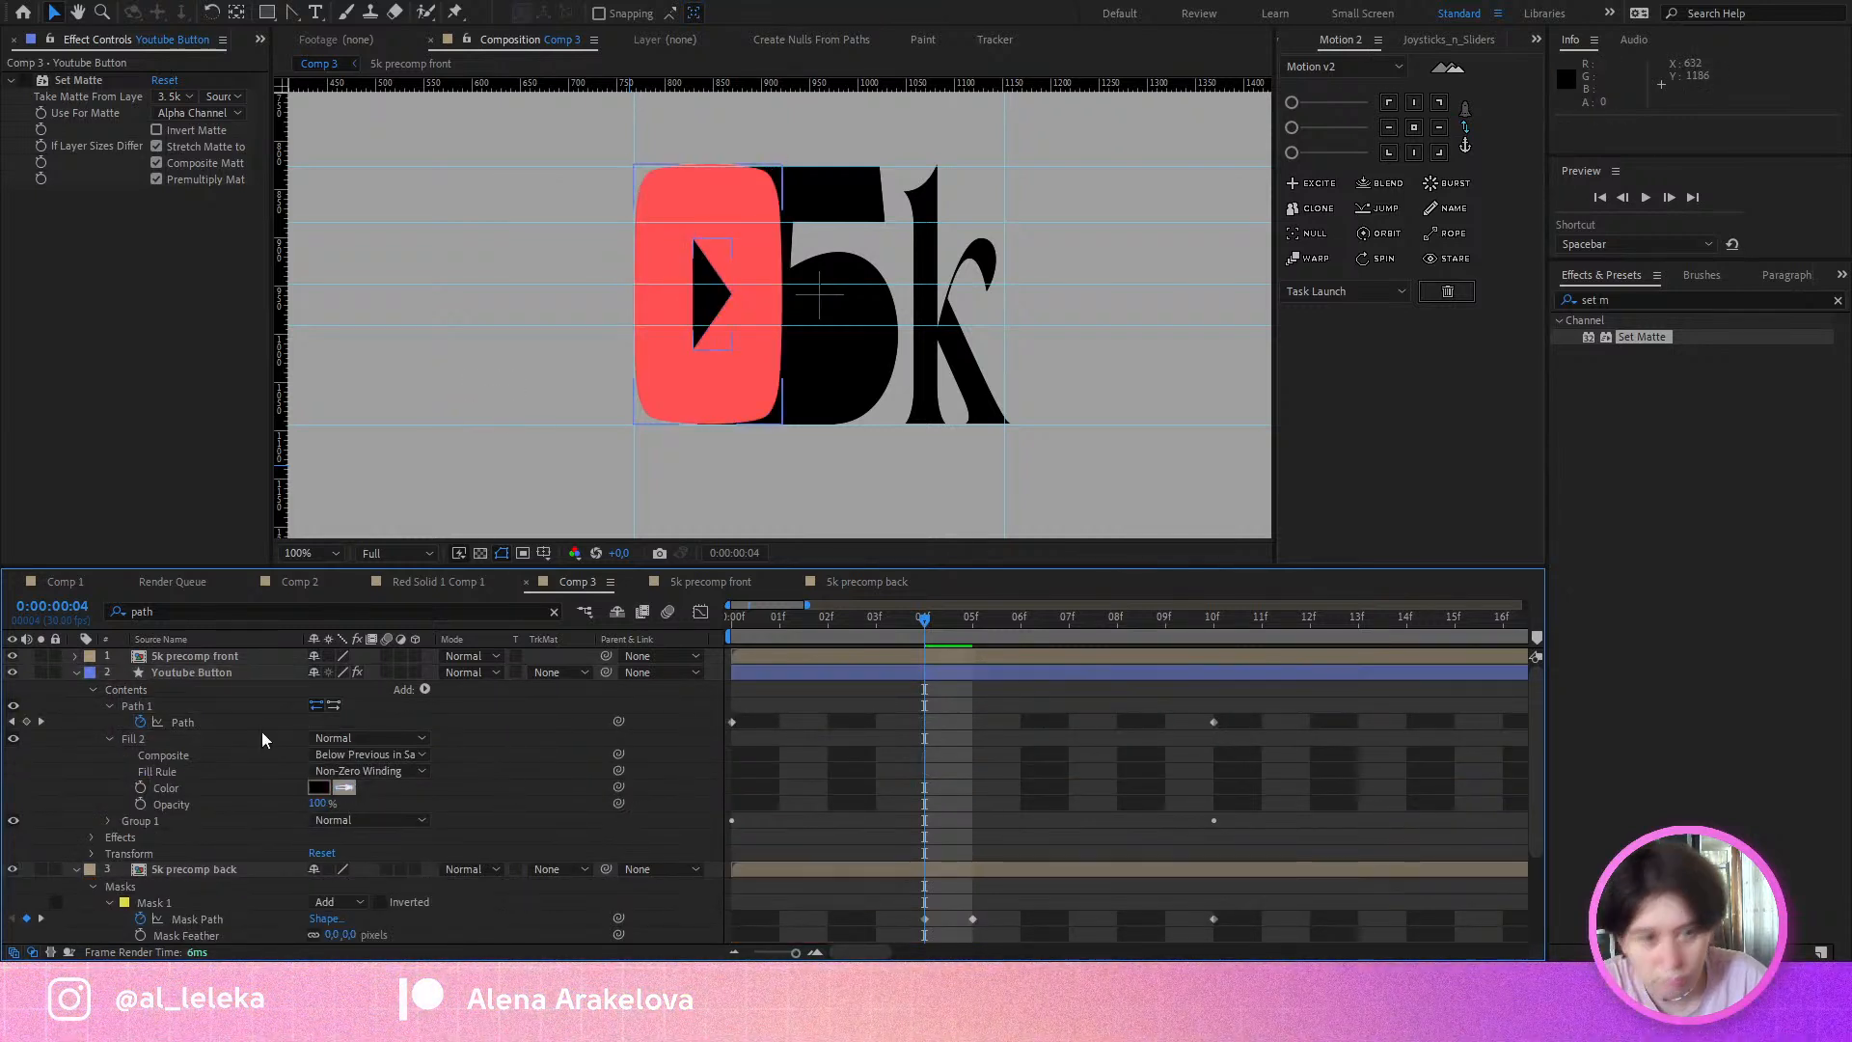
Step: Trim the start of layer 3's 5k precomp back to frame 4
left_click(108, 705)
left_click_drag(940, 617, 802, 658)
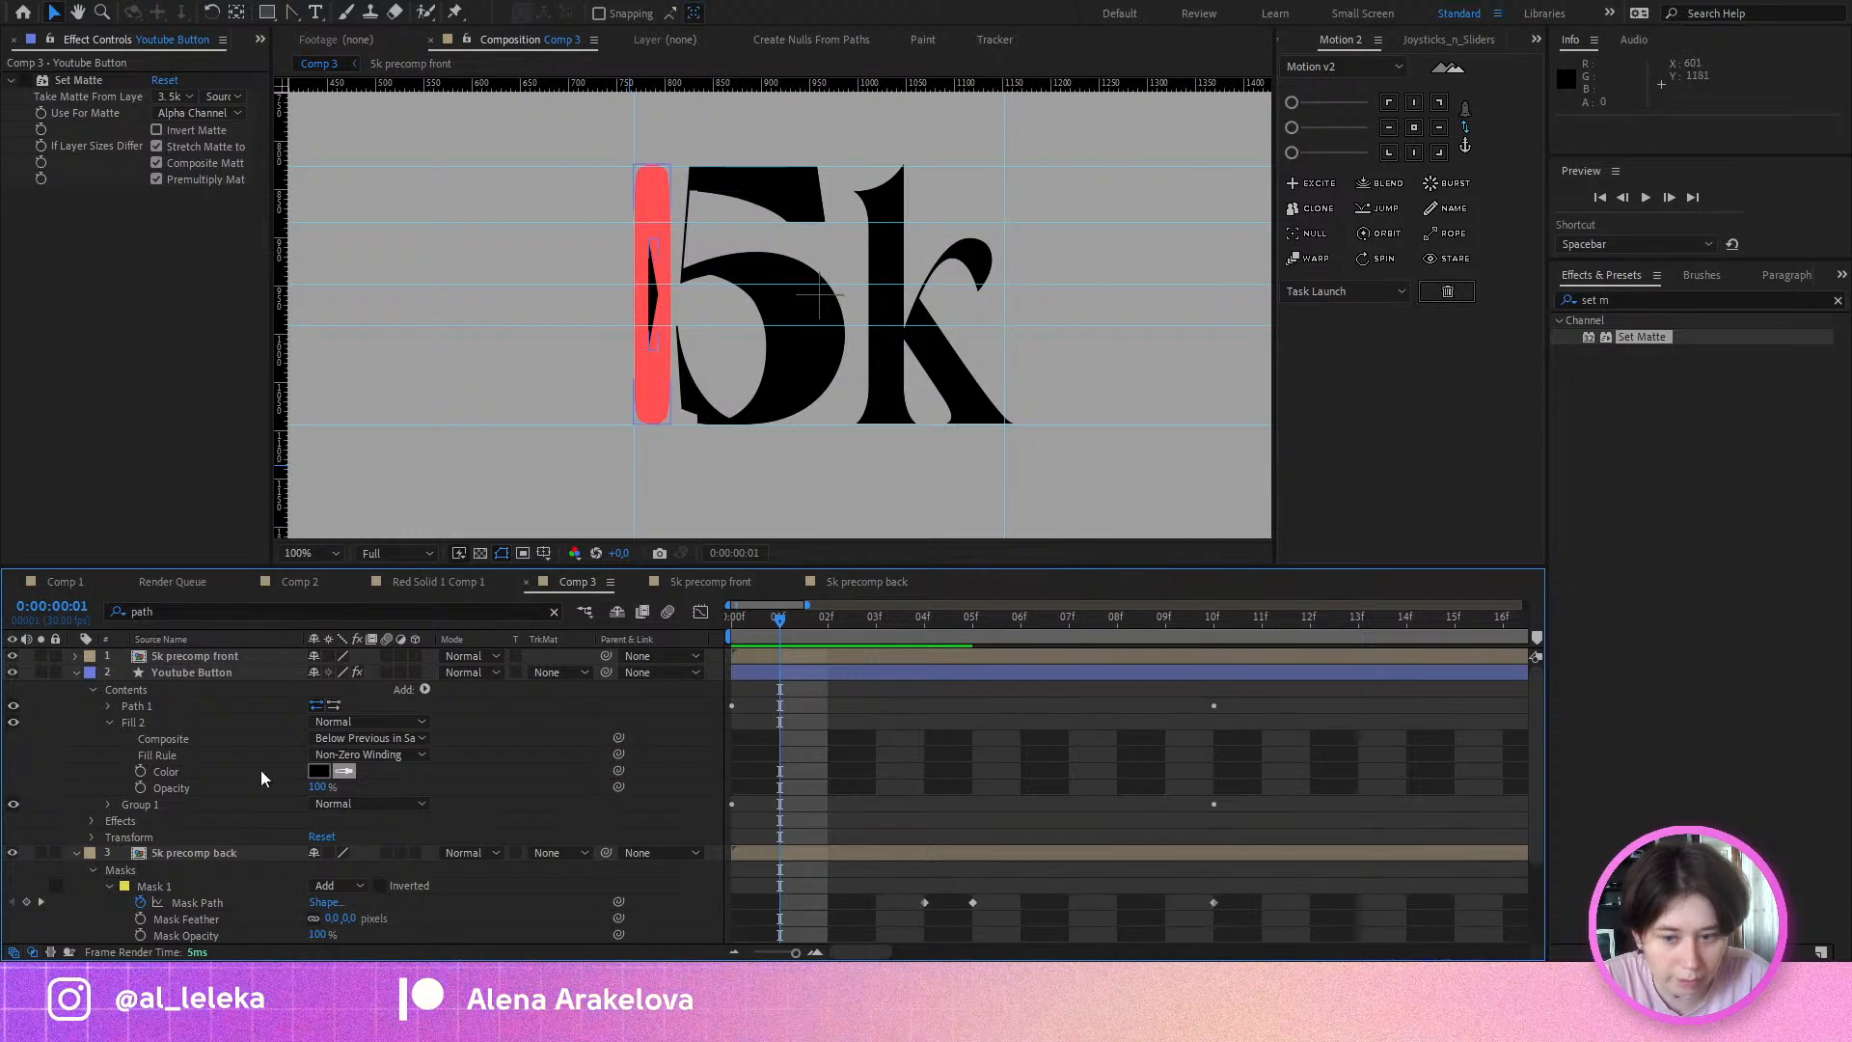
left_click(727, 851)
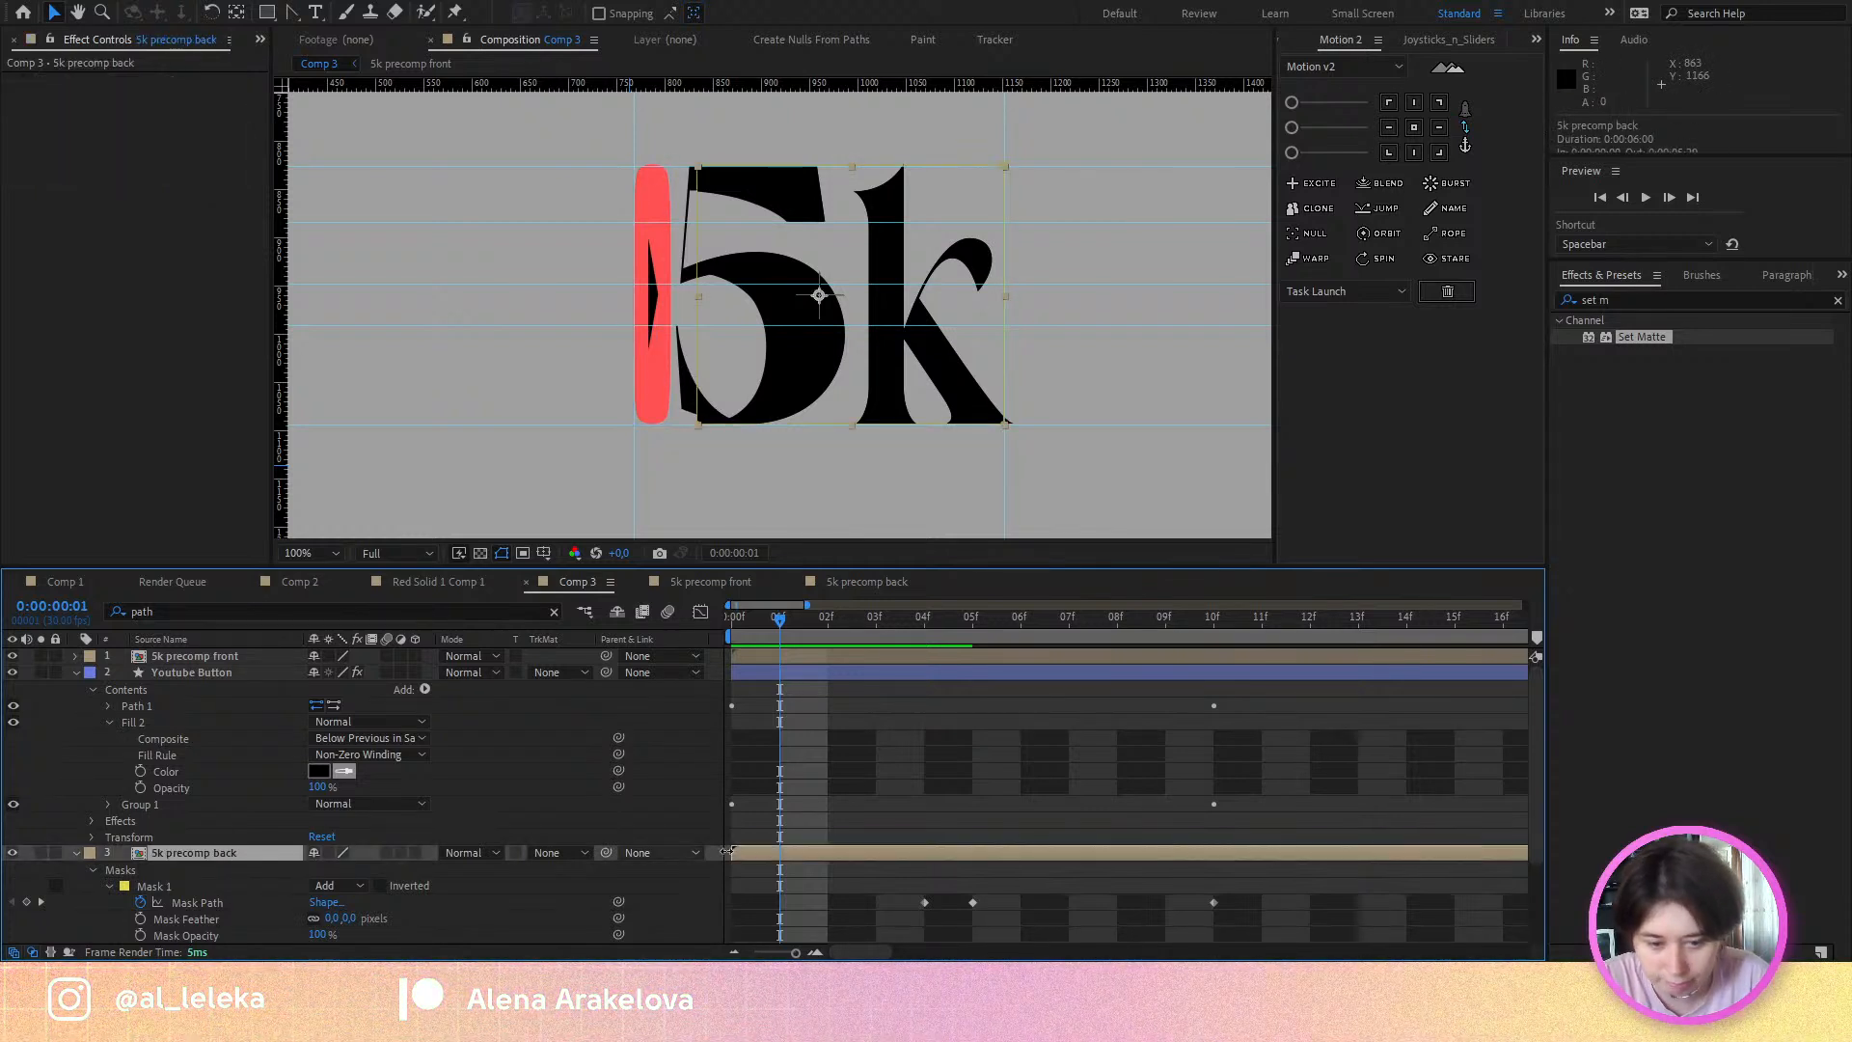
left_click(917, 630)
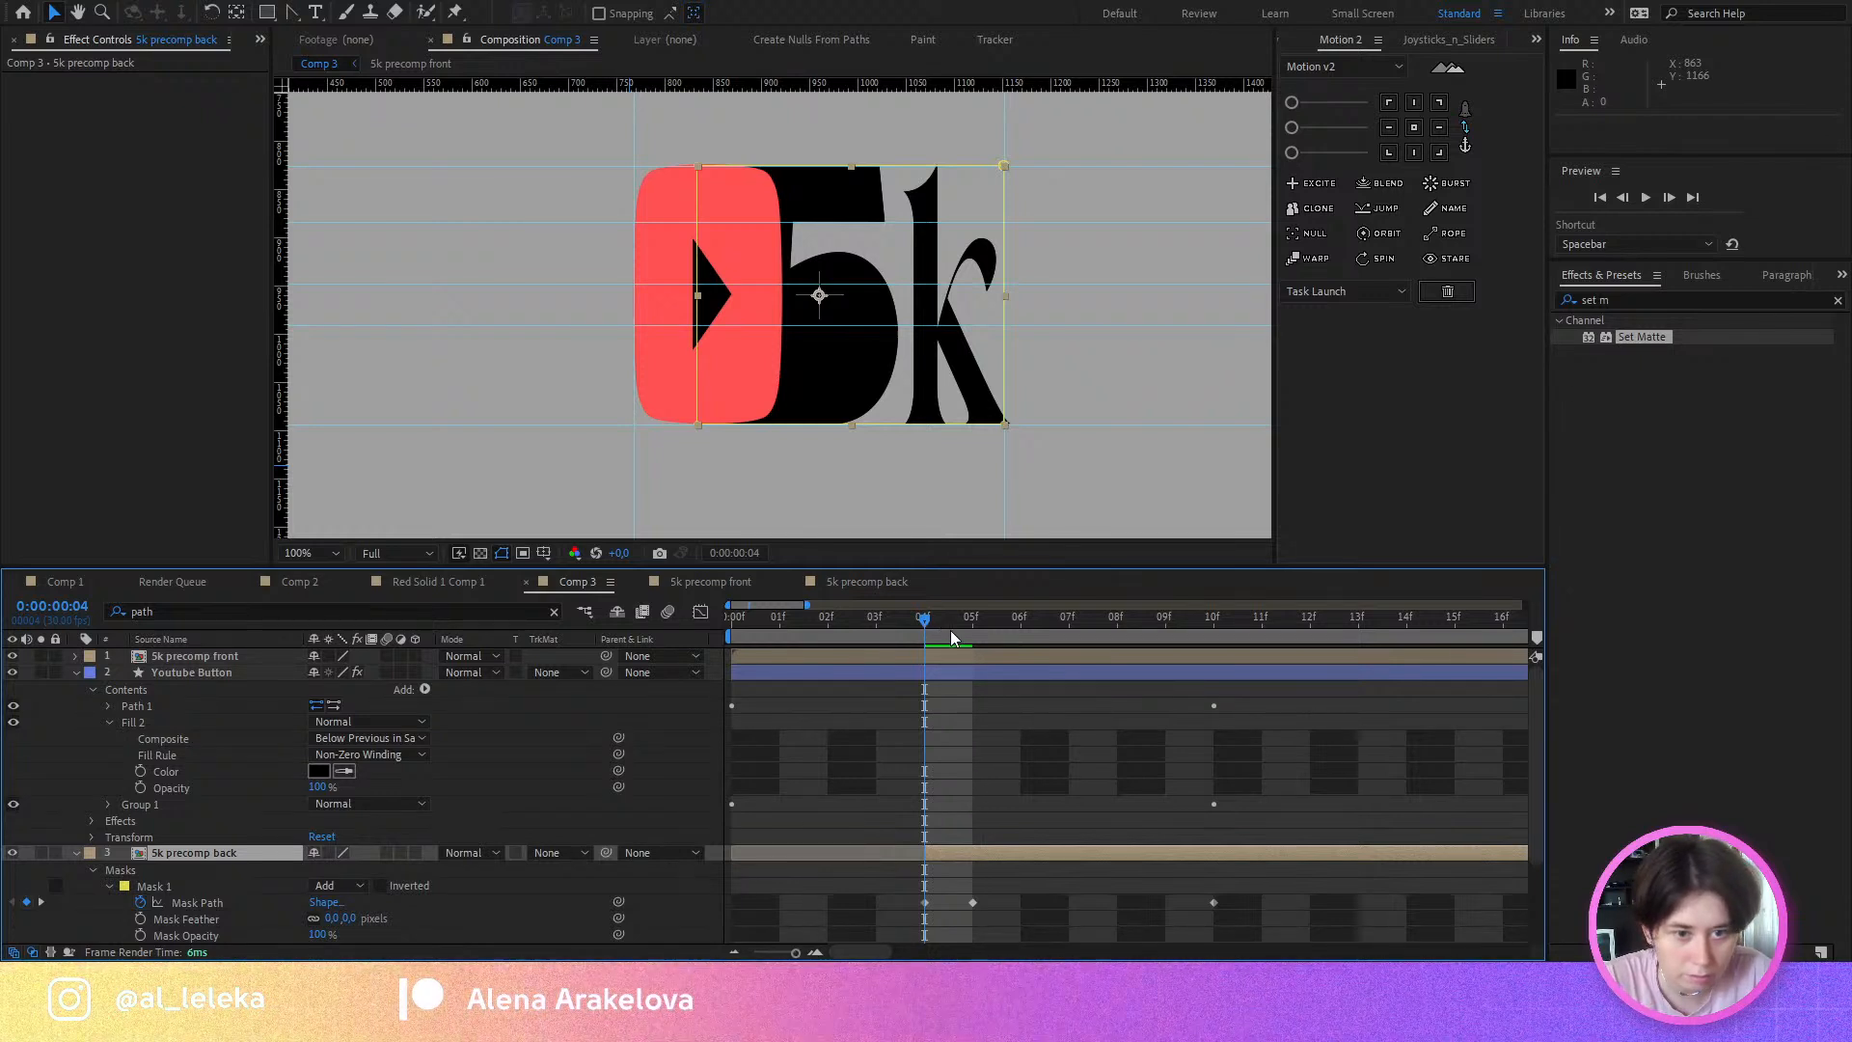
Step: Delete Mask 1's Mask Path keyframe at frame 5 on layer 3's 5k precomp back
left_click(969, 636)
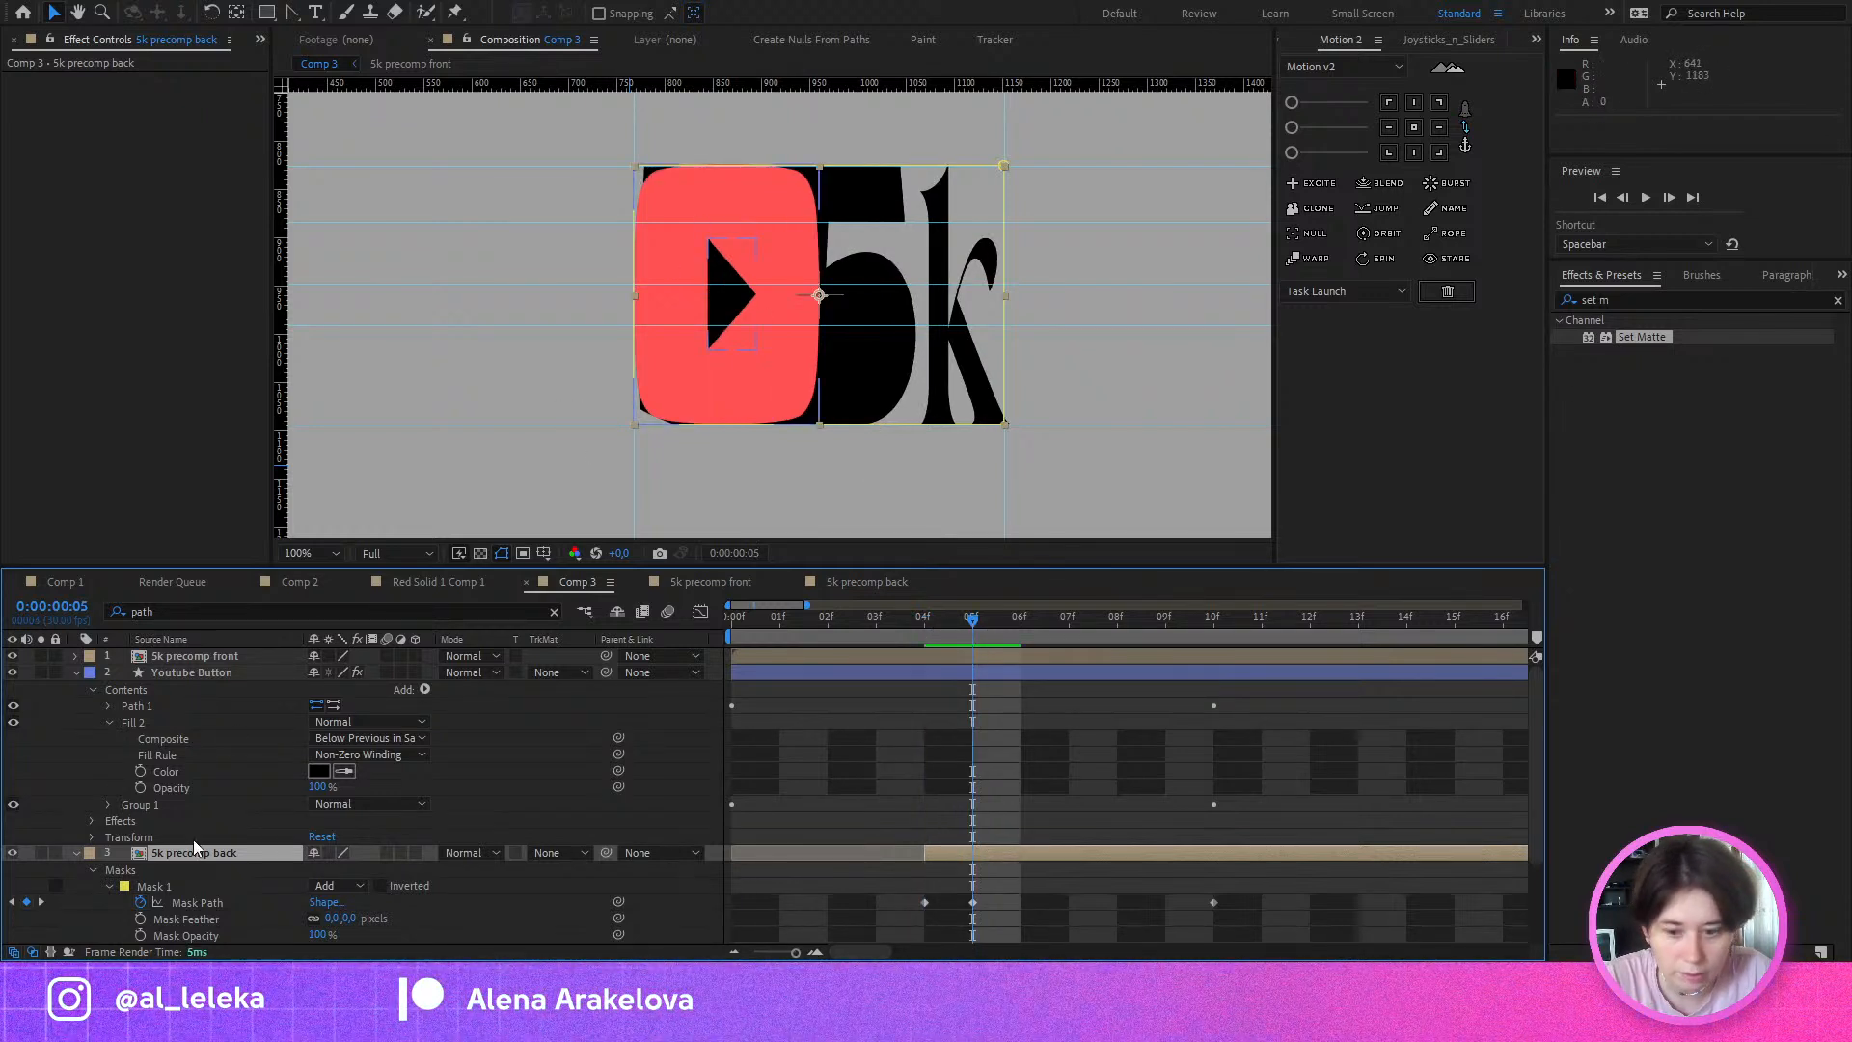
left_click(970, 905)
key("Delete")
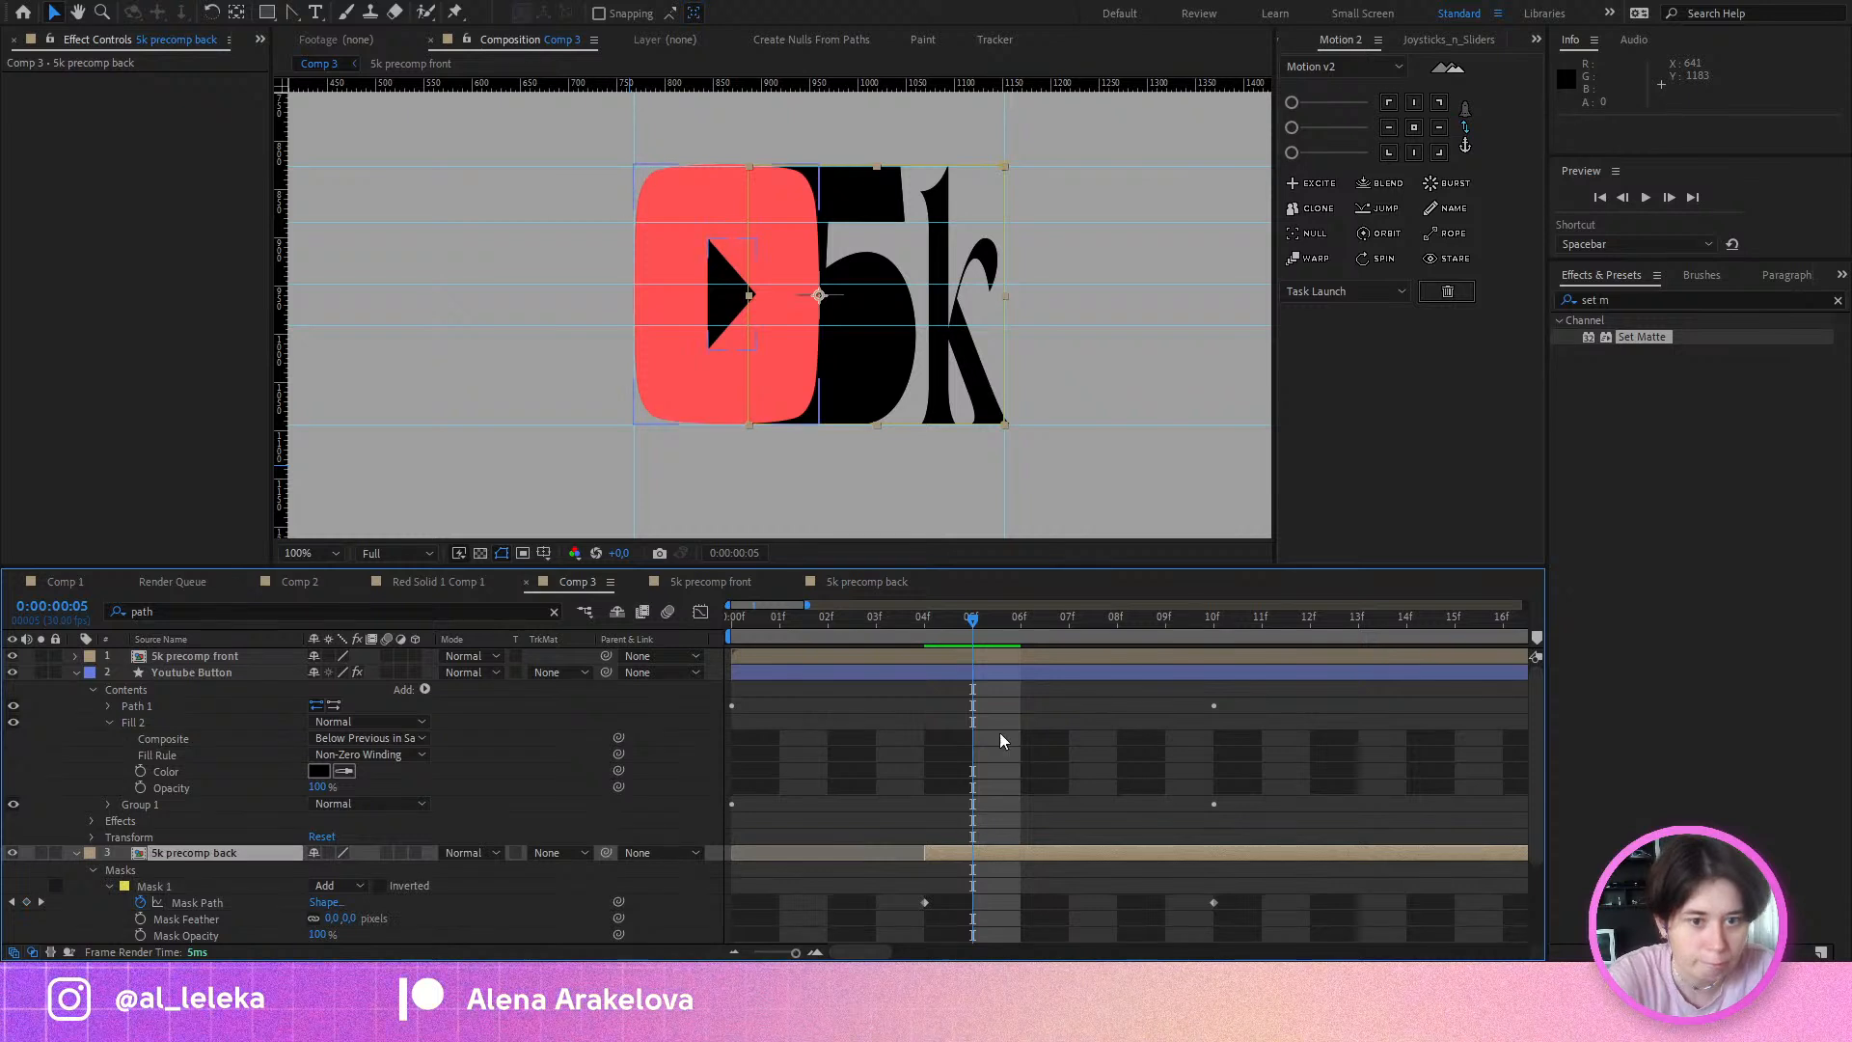
Step: At frame 6, add a Mask Path keyframe and move Mask 1's left edge back behind the button near the play triangle
left_click(997, 631)
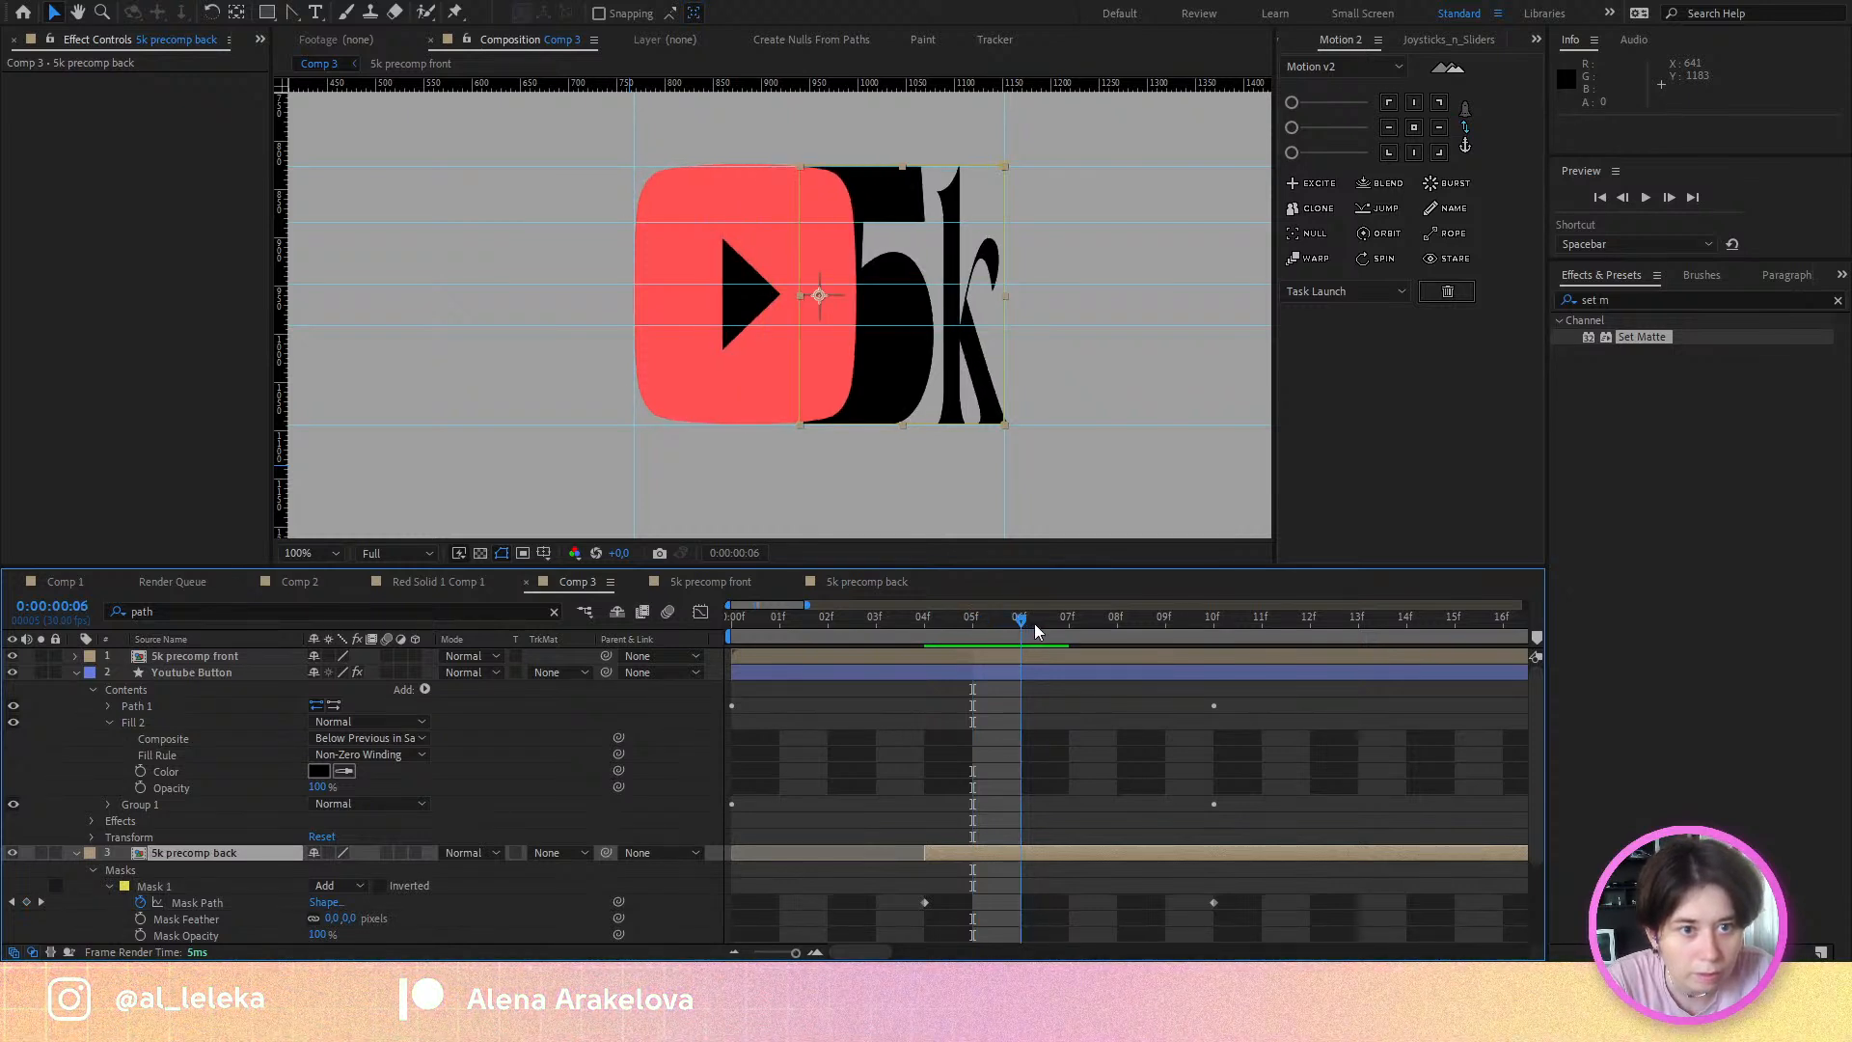
scroll(1000, 424, "up", 4)
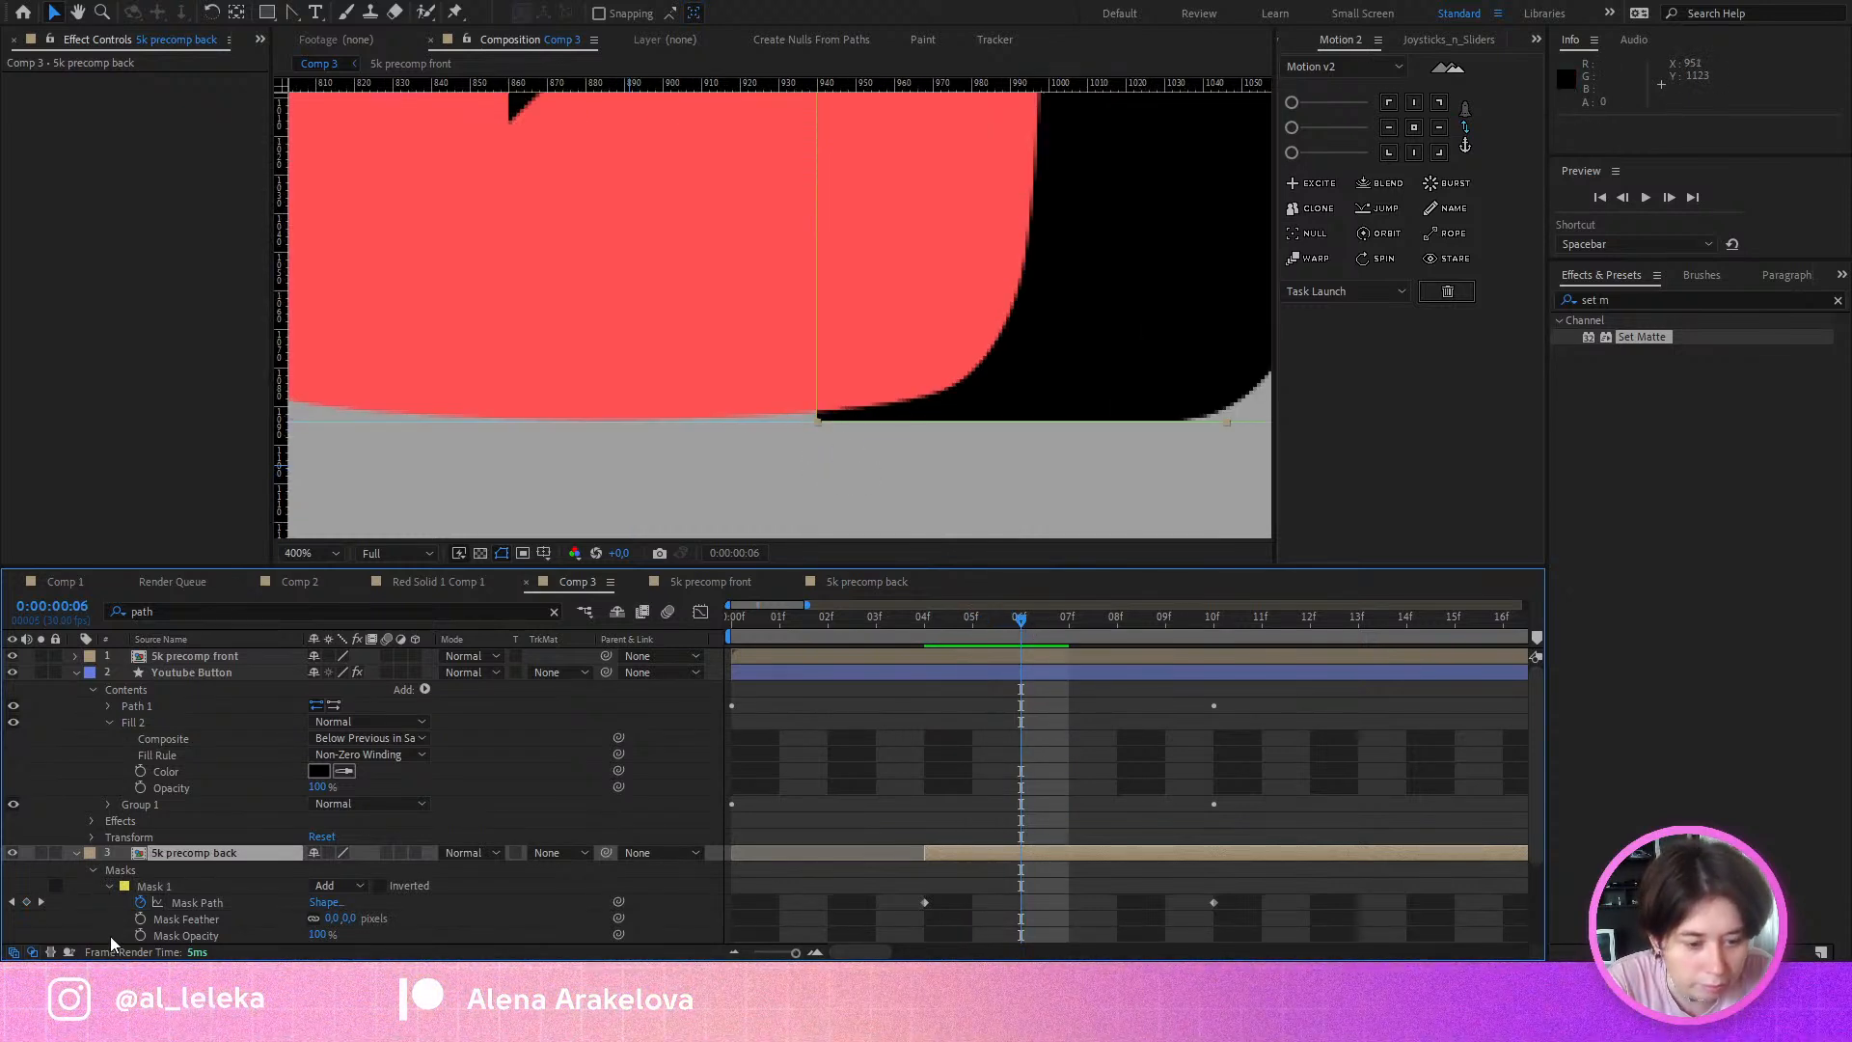
left_click(26, 902)
scroll(768, 368, "down", 4)
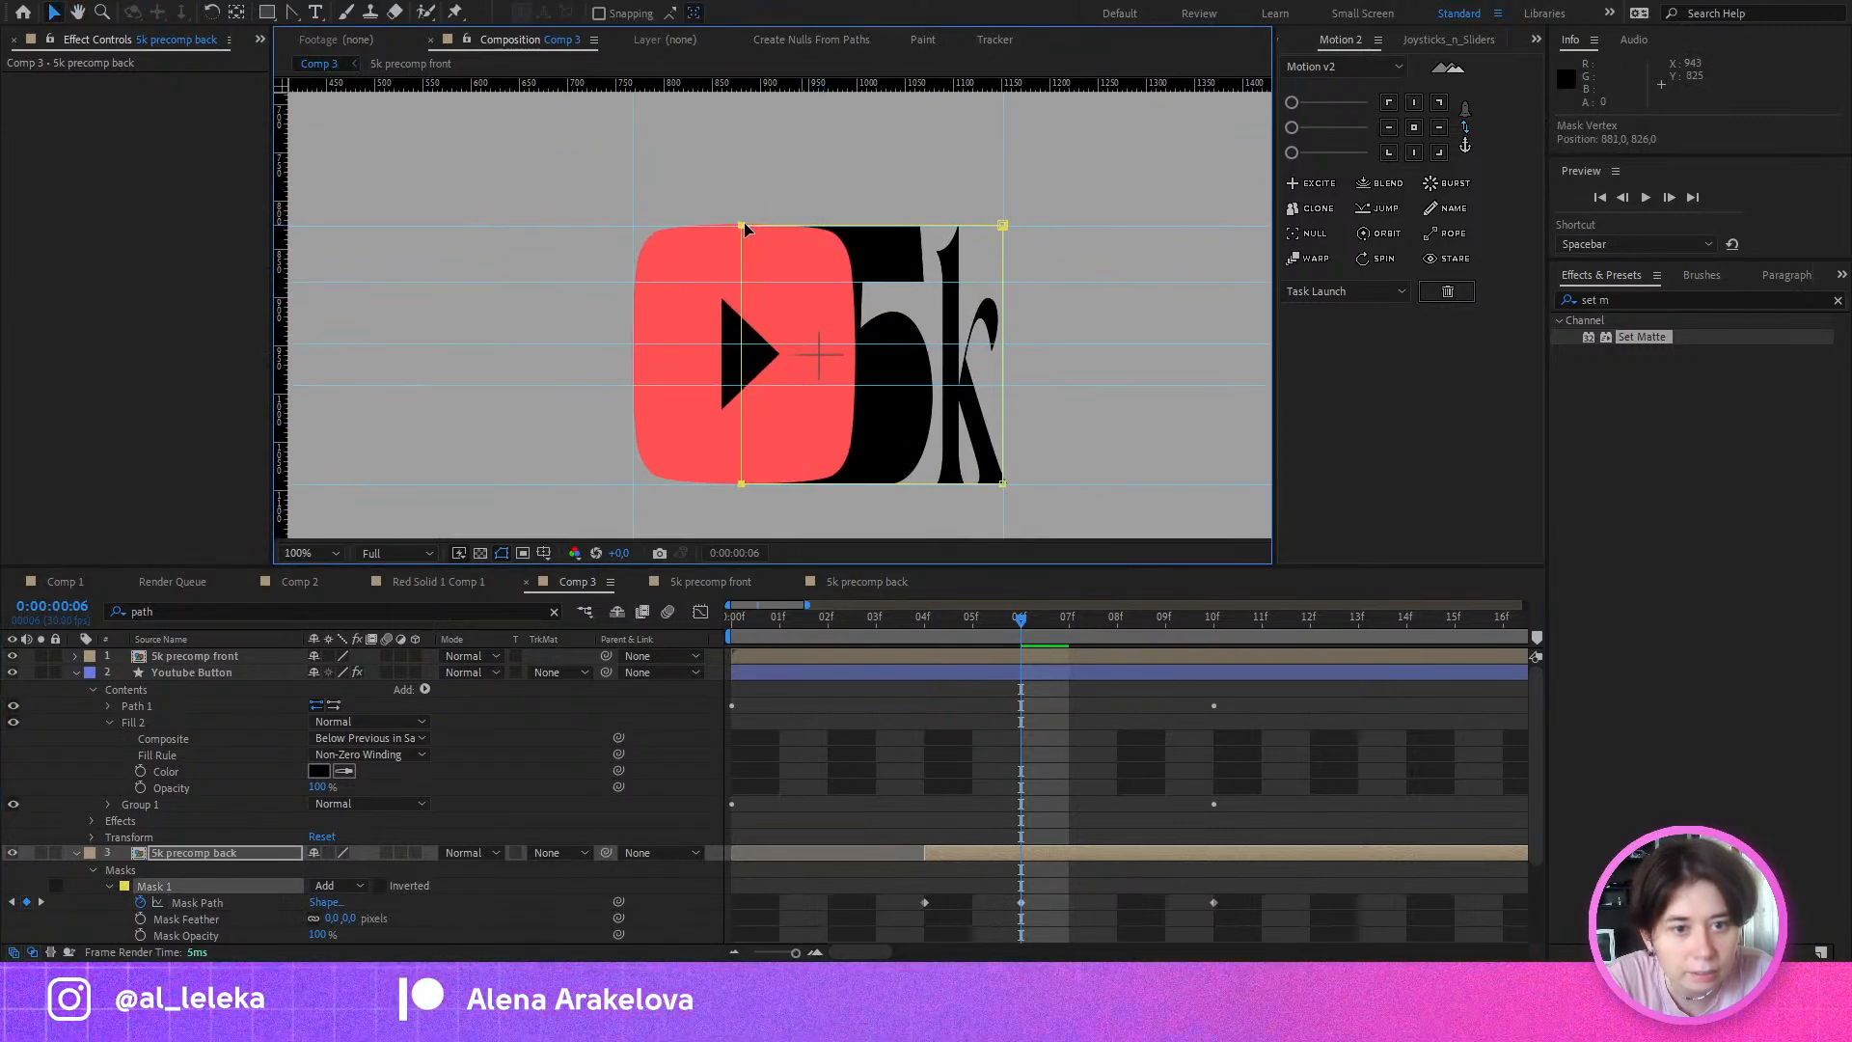
Step: Review frames 4 to 9, and at frame 8 move Mask 1's left edge back to the play triangle
left_click(924, 625)
left_click_drag(924, 629, 1104, 665)
key("space")
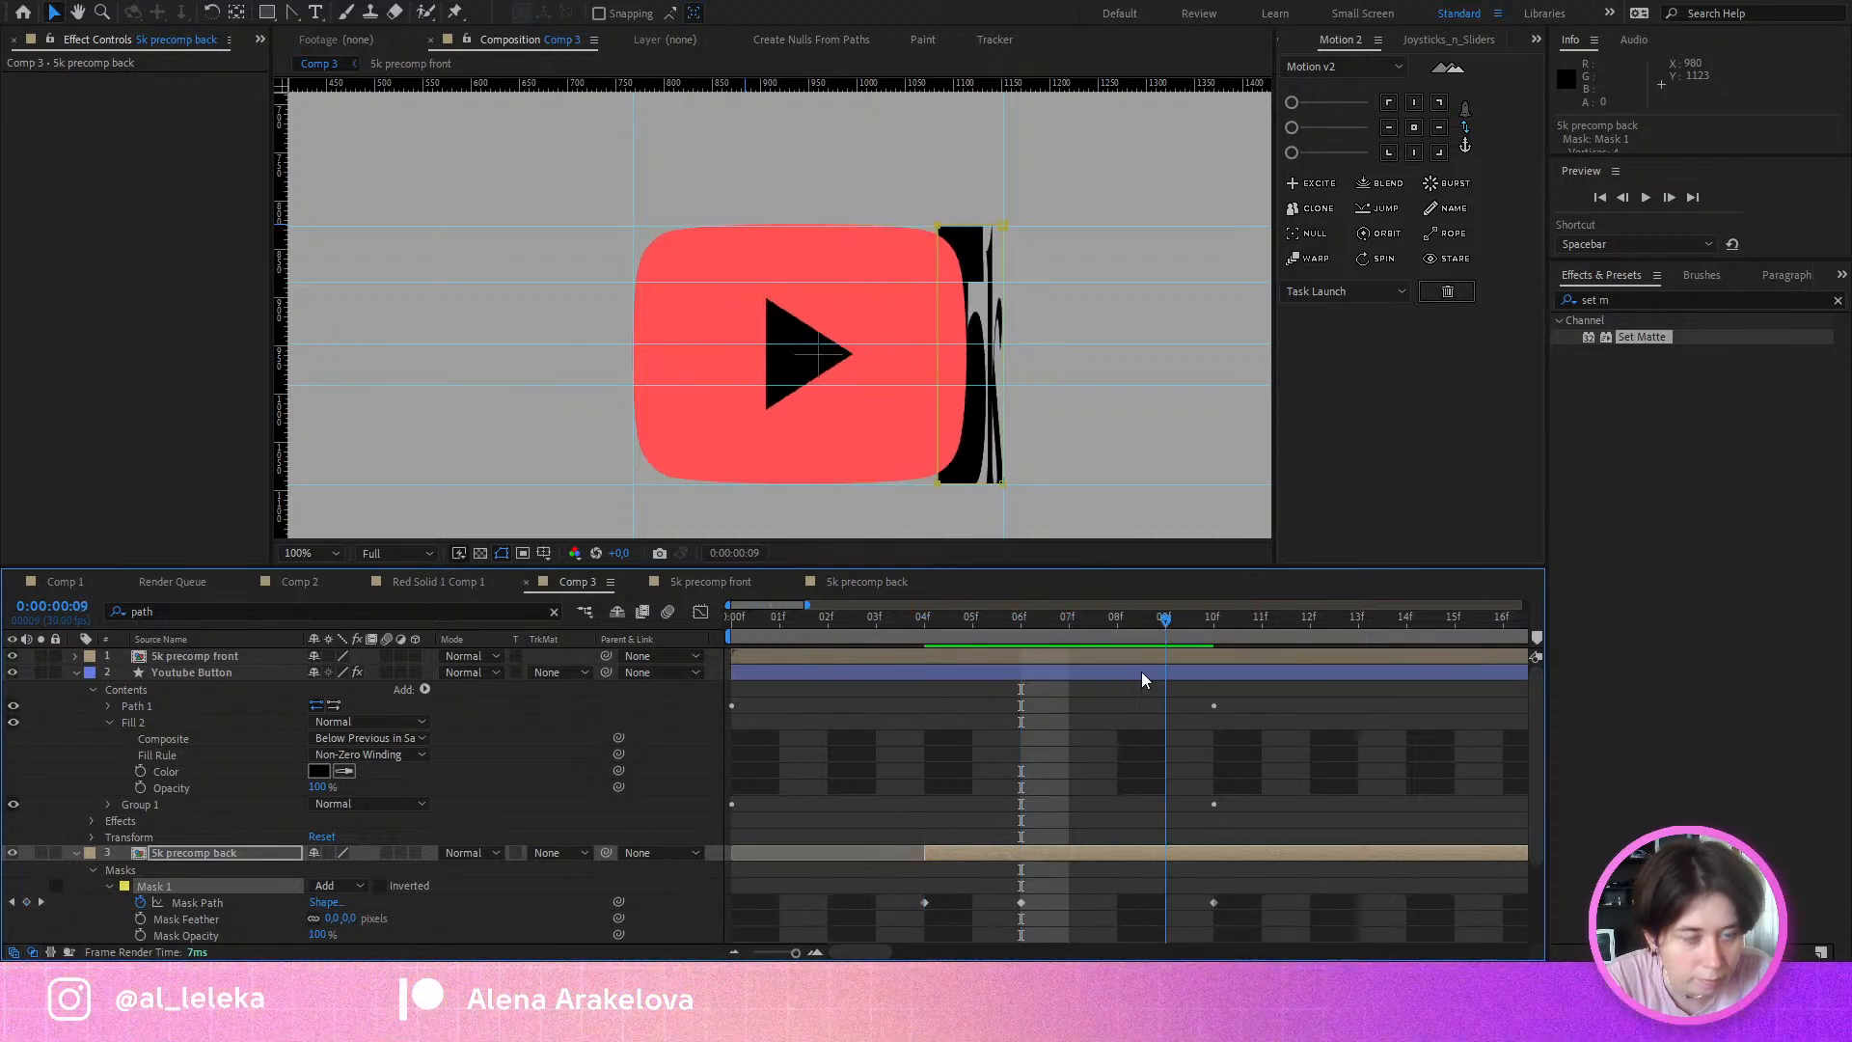
key("space")
left_click_drag(1117, 681, 1136, 713)
left_click_drag(892, 172, 797, 519)
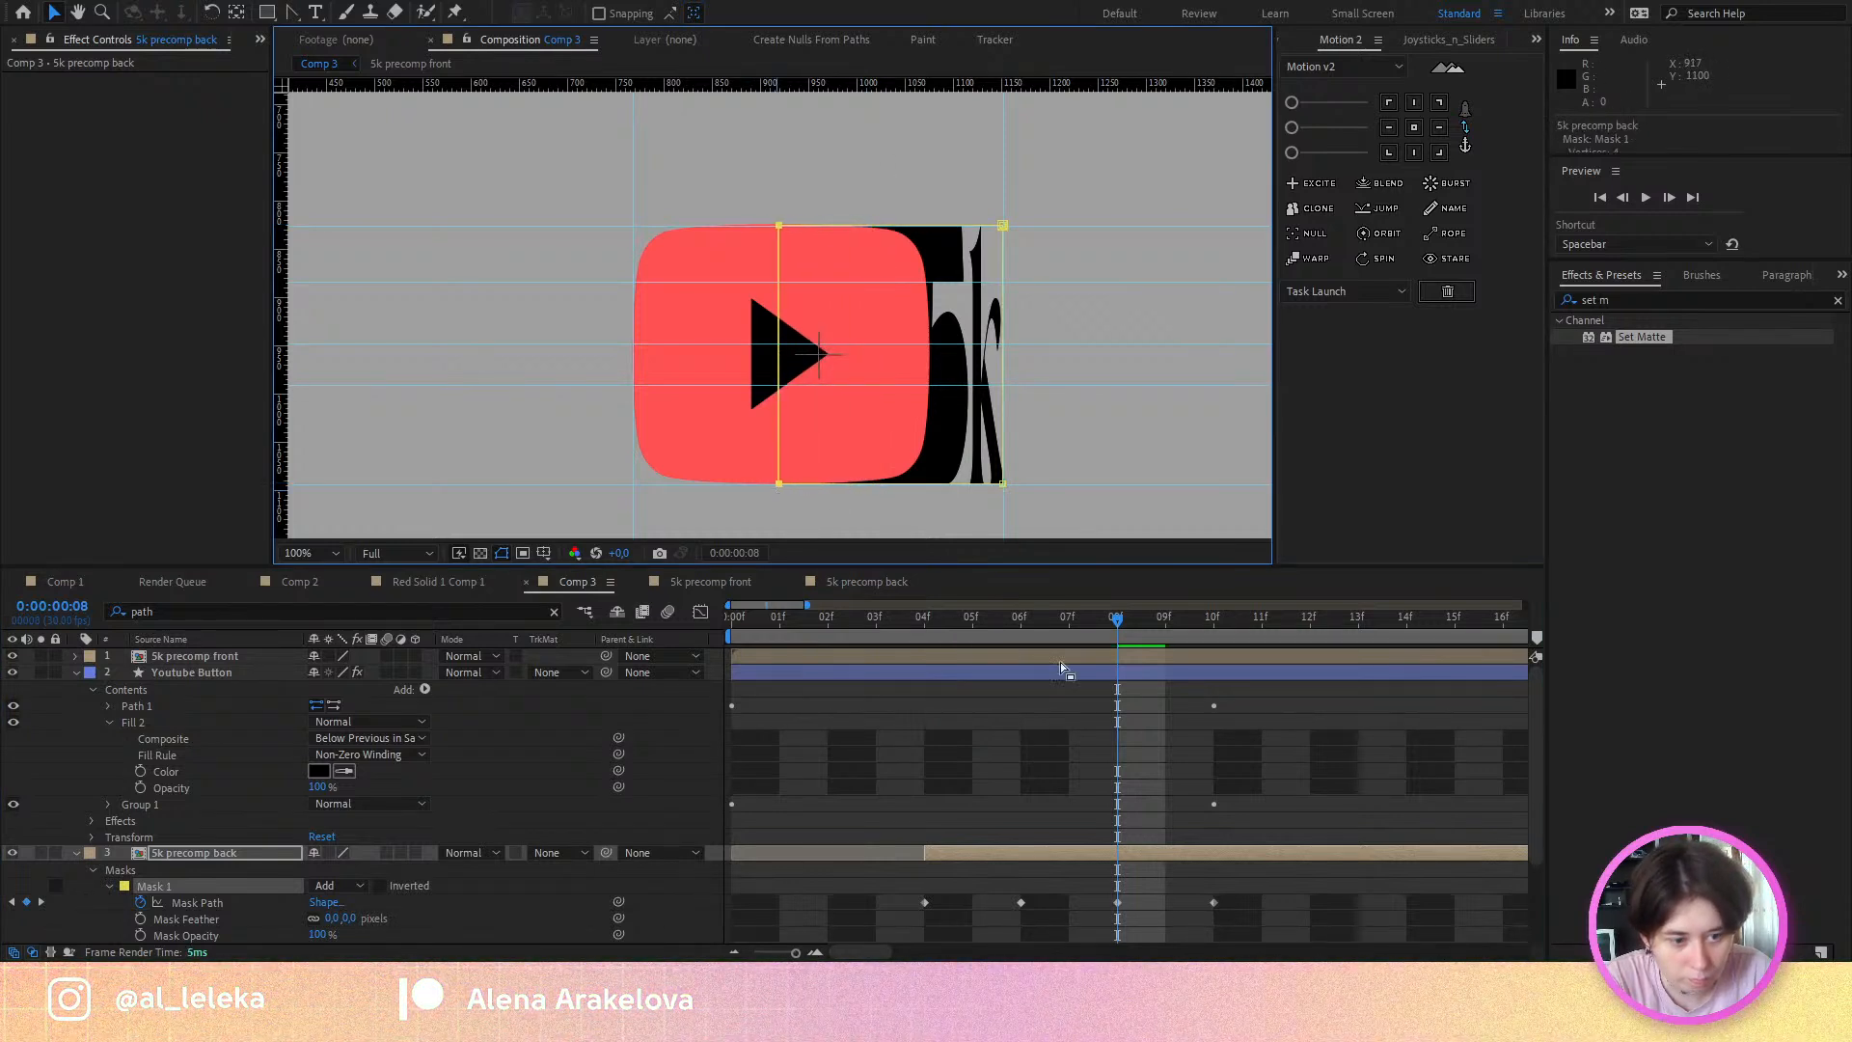
Step: At frame 9, move Mask 1's left edge back to the play triangle to keyframe the Mask Path
left_click(1167, 633)
mouse_move(1167, 633)
left_mouse_down()
mouse_move(1203, 640)
mouse_move(1174, 651)
left_mouse_up()
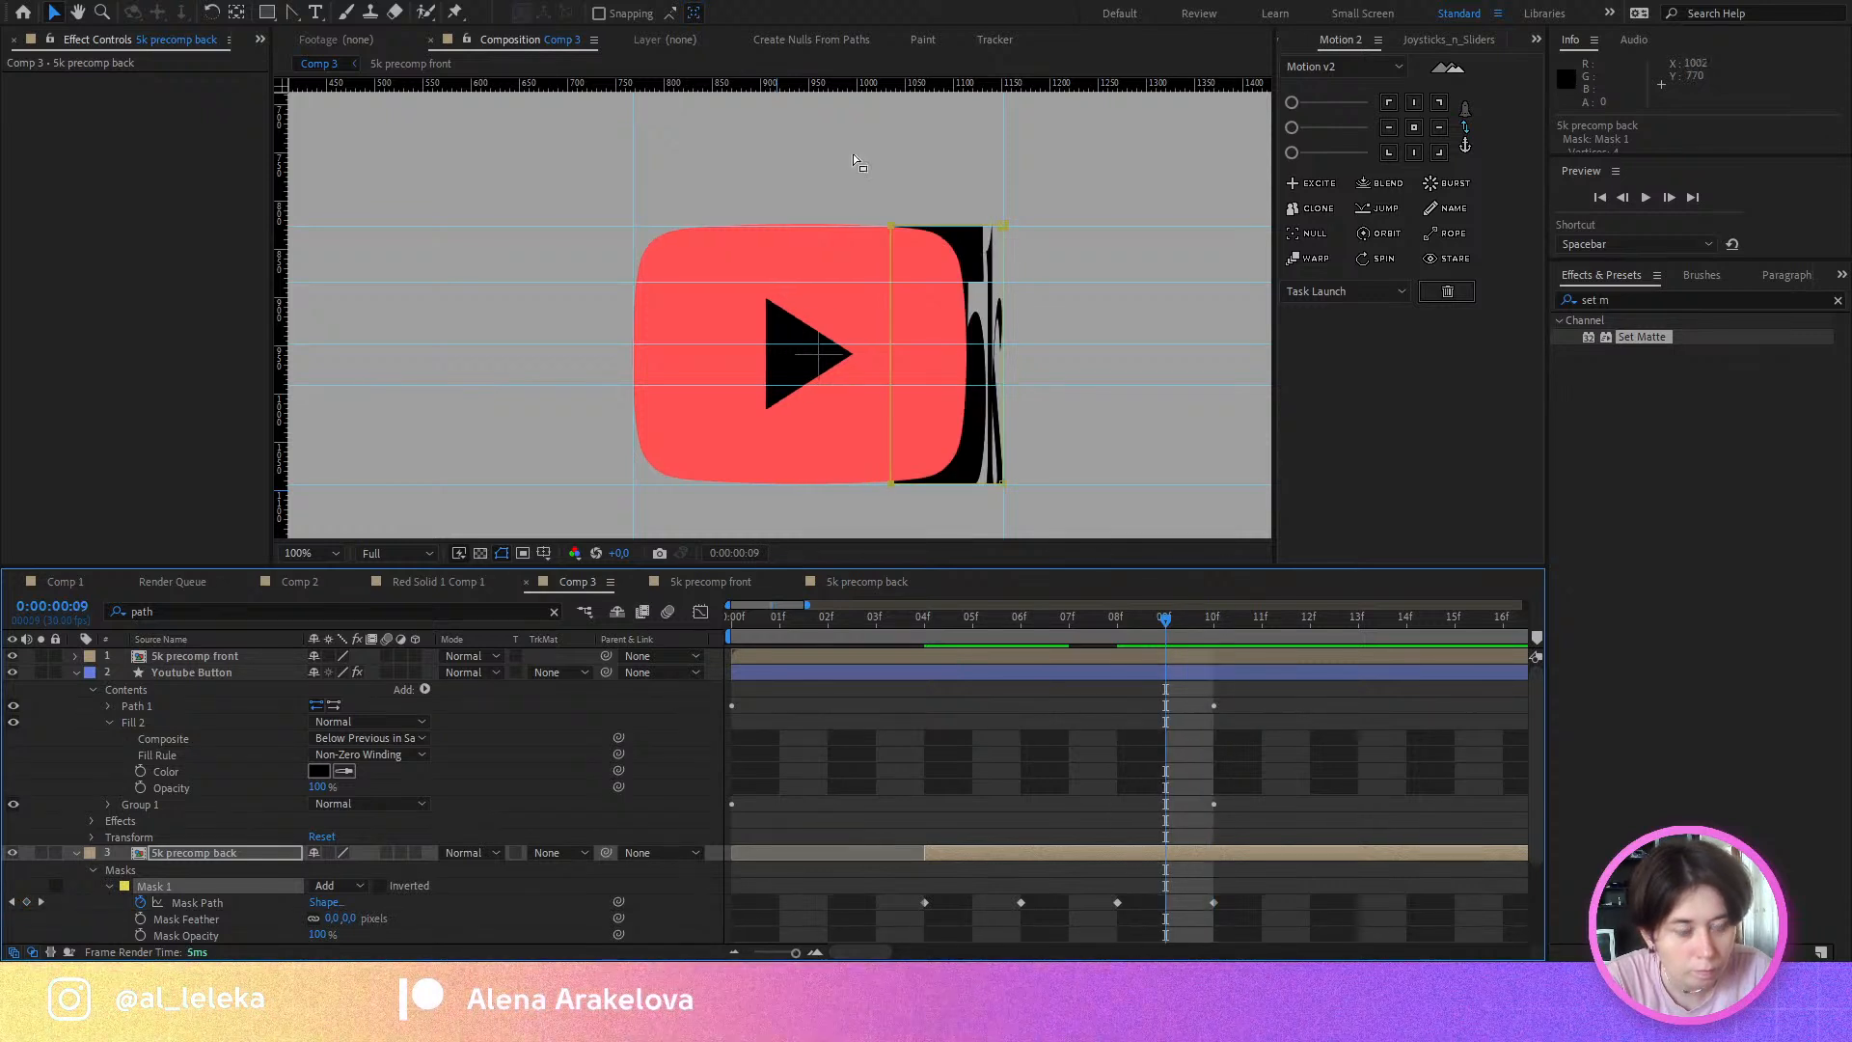
left_click_drag(923, 191, 795, 517)
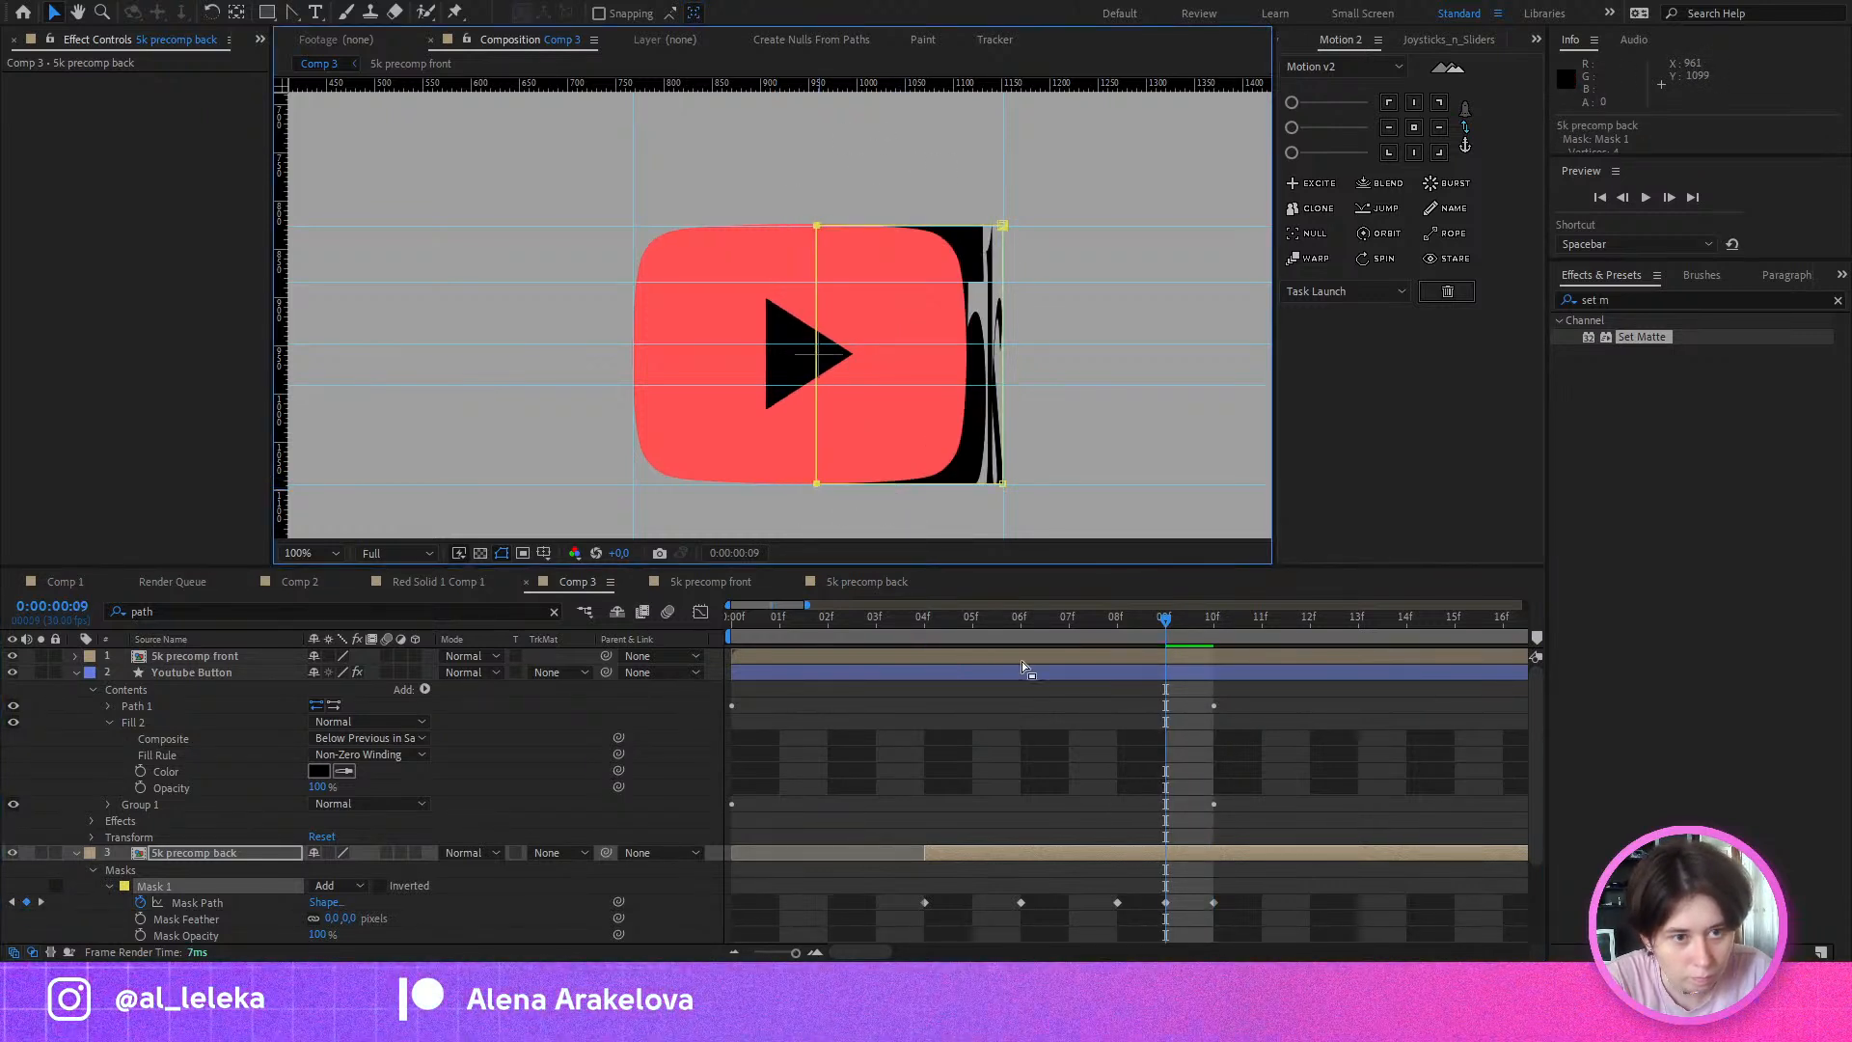
Step: Try pasting a copy of the frame 8 Mask Path keyframe, undo the paste, and review the animation up to frame 10
left_click(1117, 903)
key("ctrl+c")
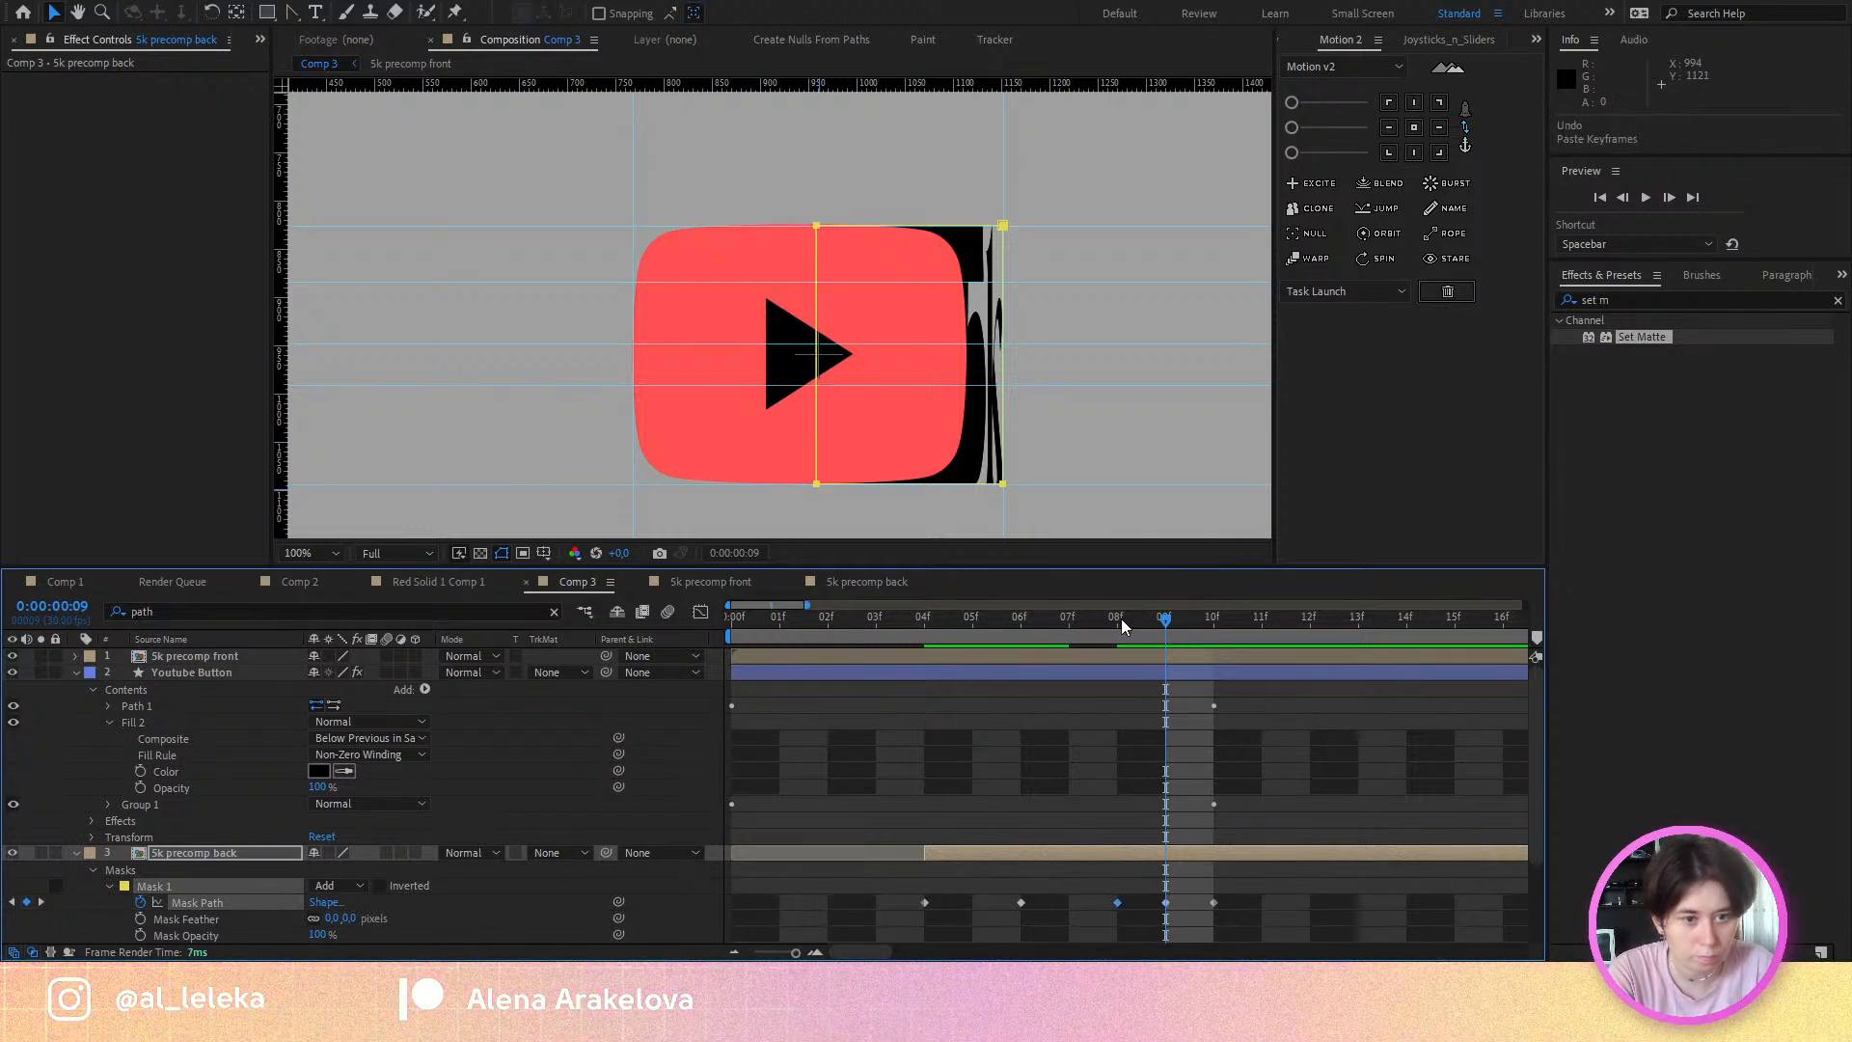
left_click_drag(1121, 618, 1200, 651)
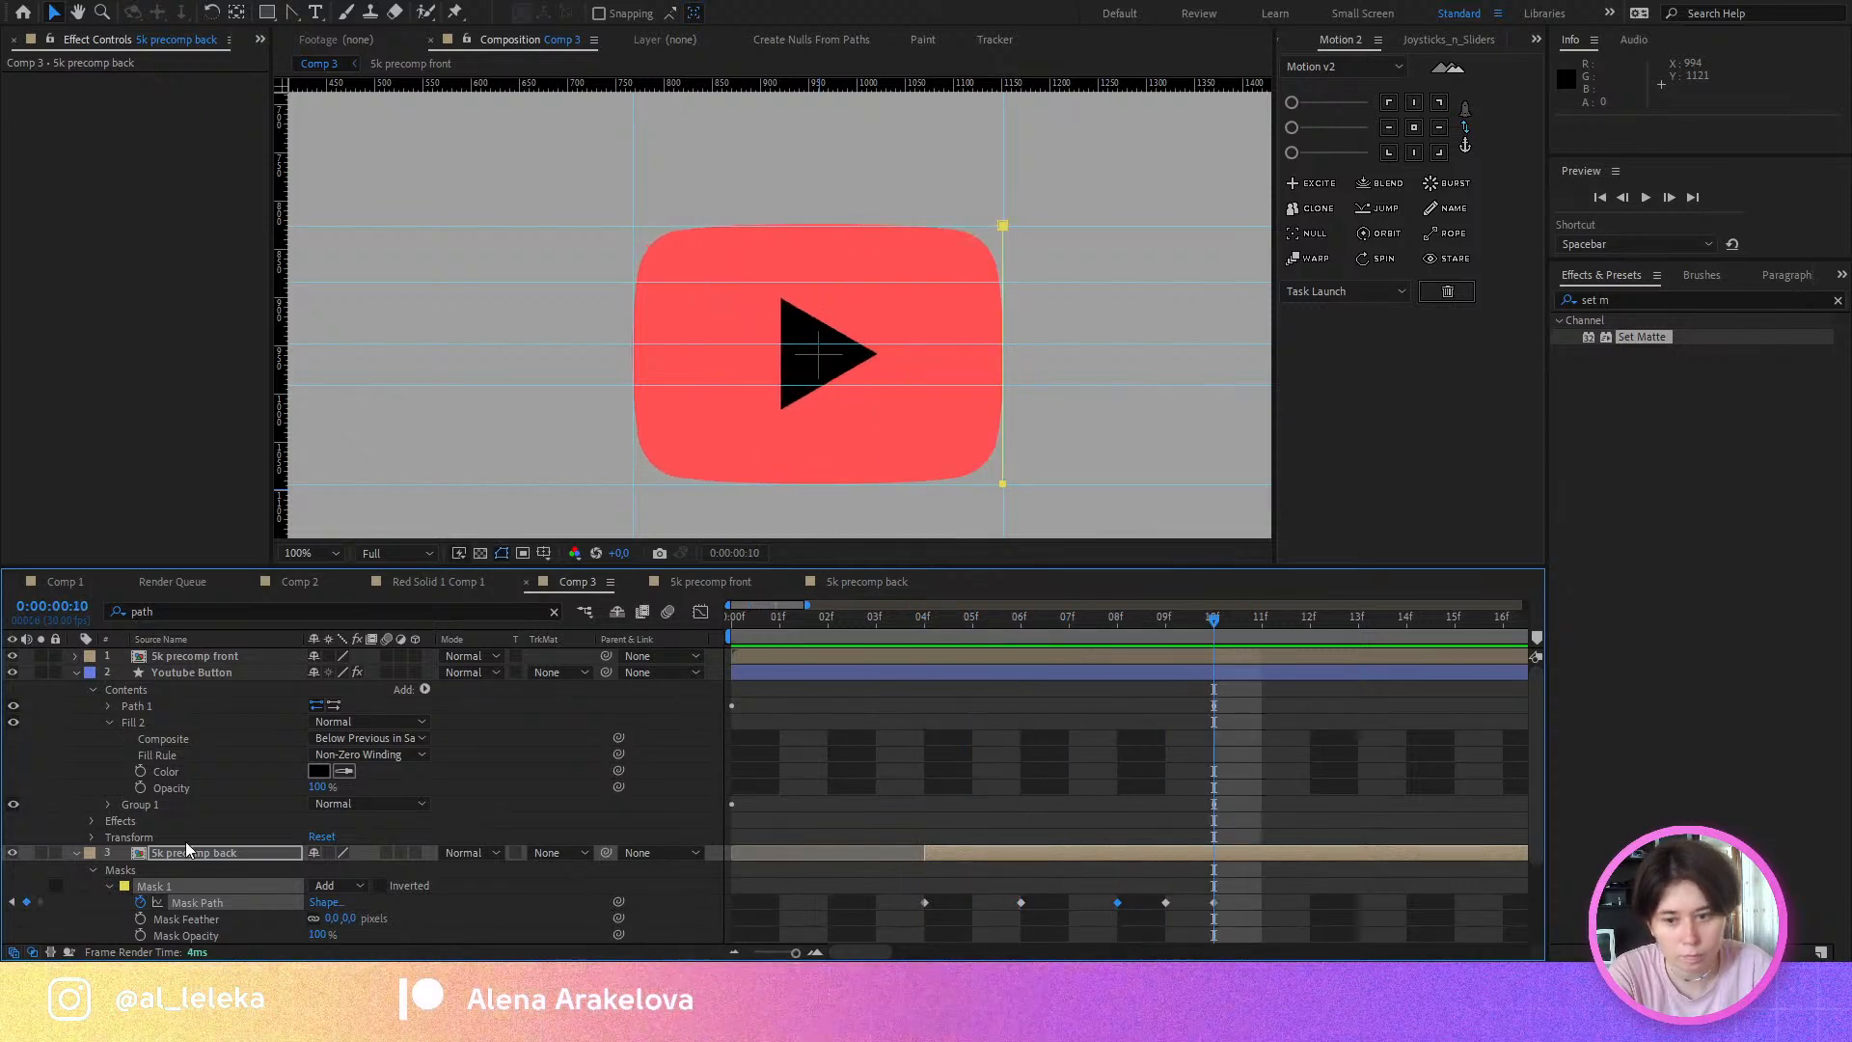
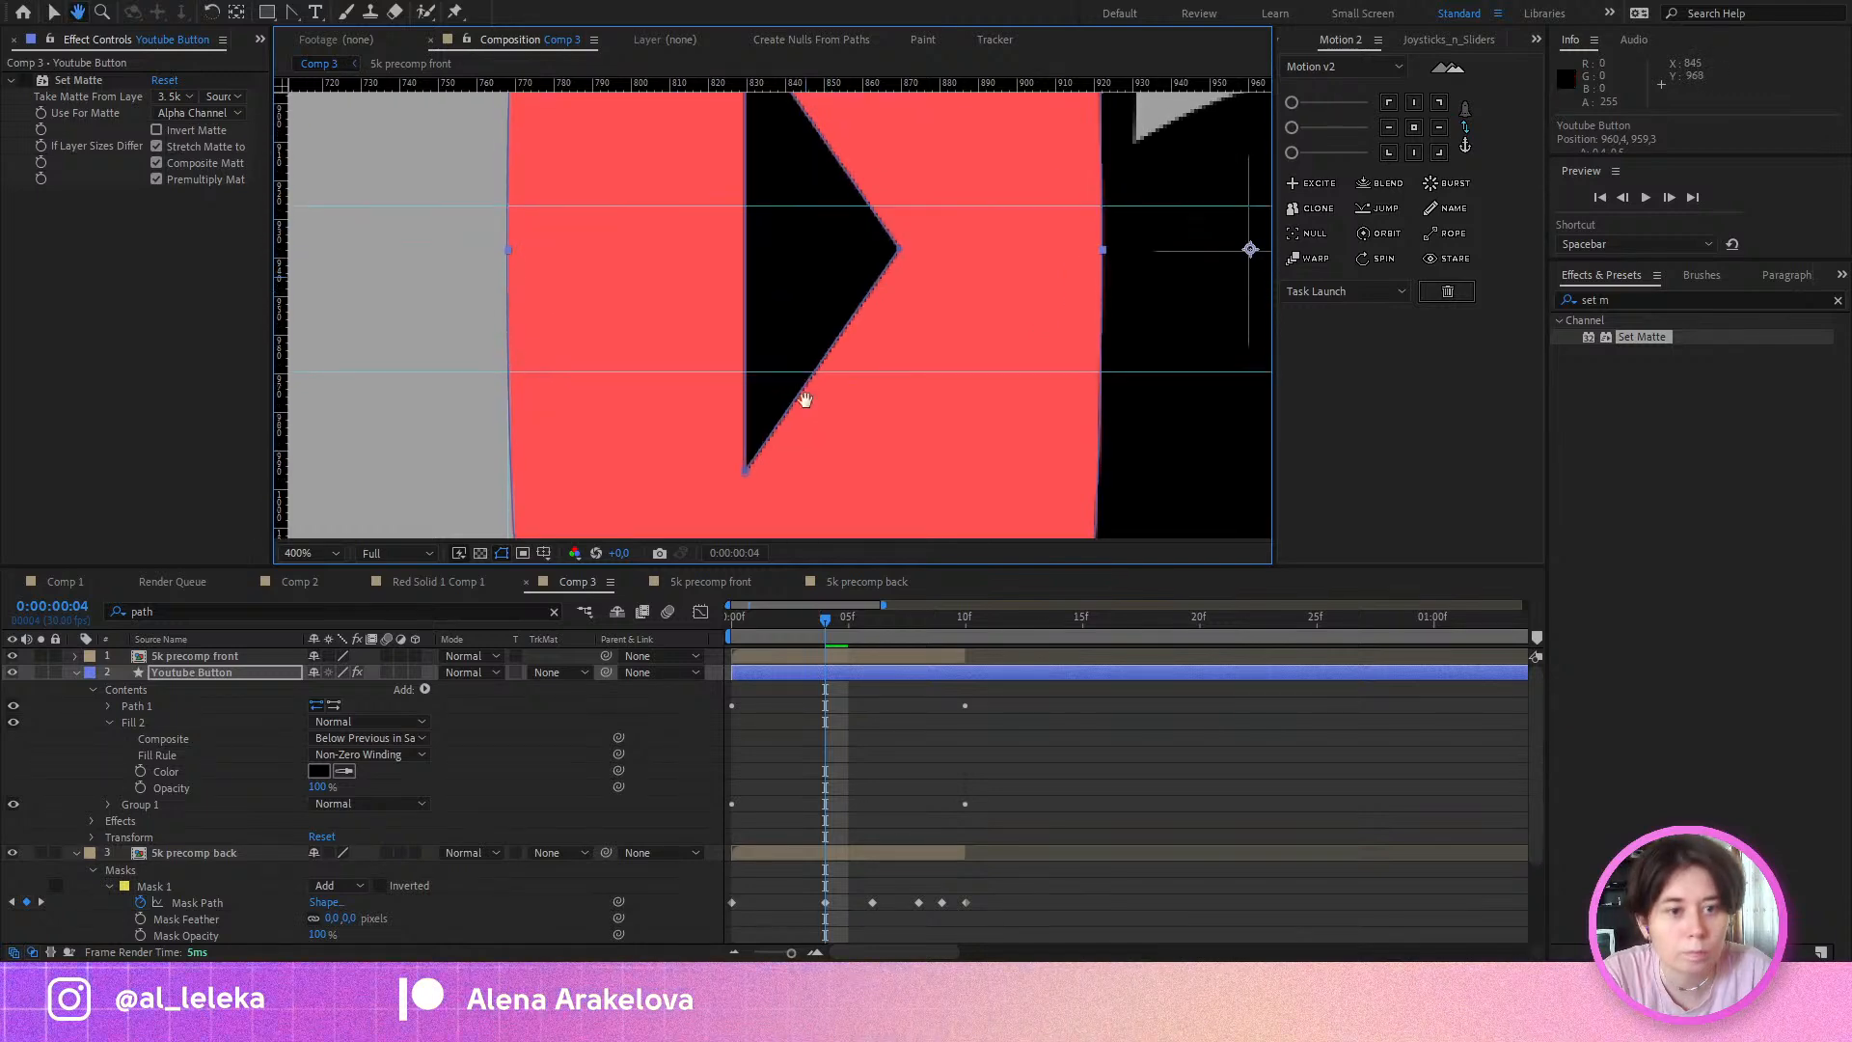
Step: Examine the button's edges up close at frame 4 and how the 5 meets the narrow button at frame 1
scroll(804, 293, "up", 1)
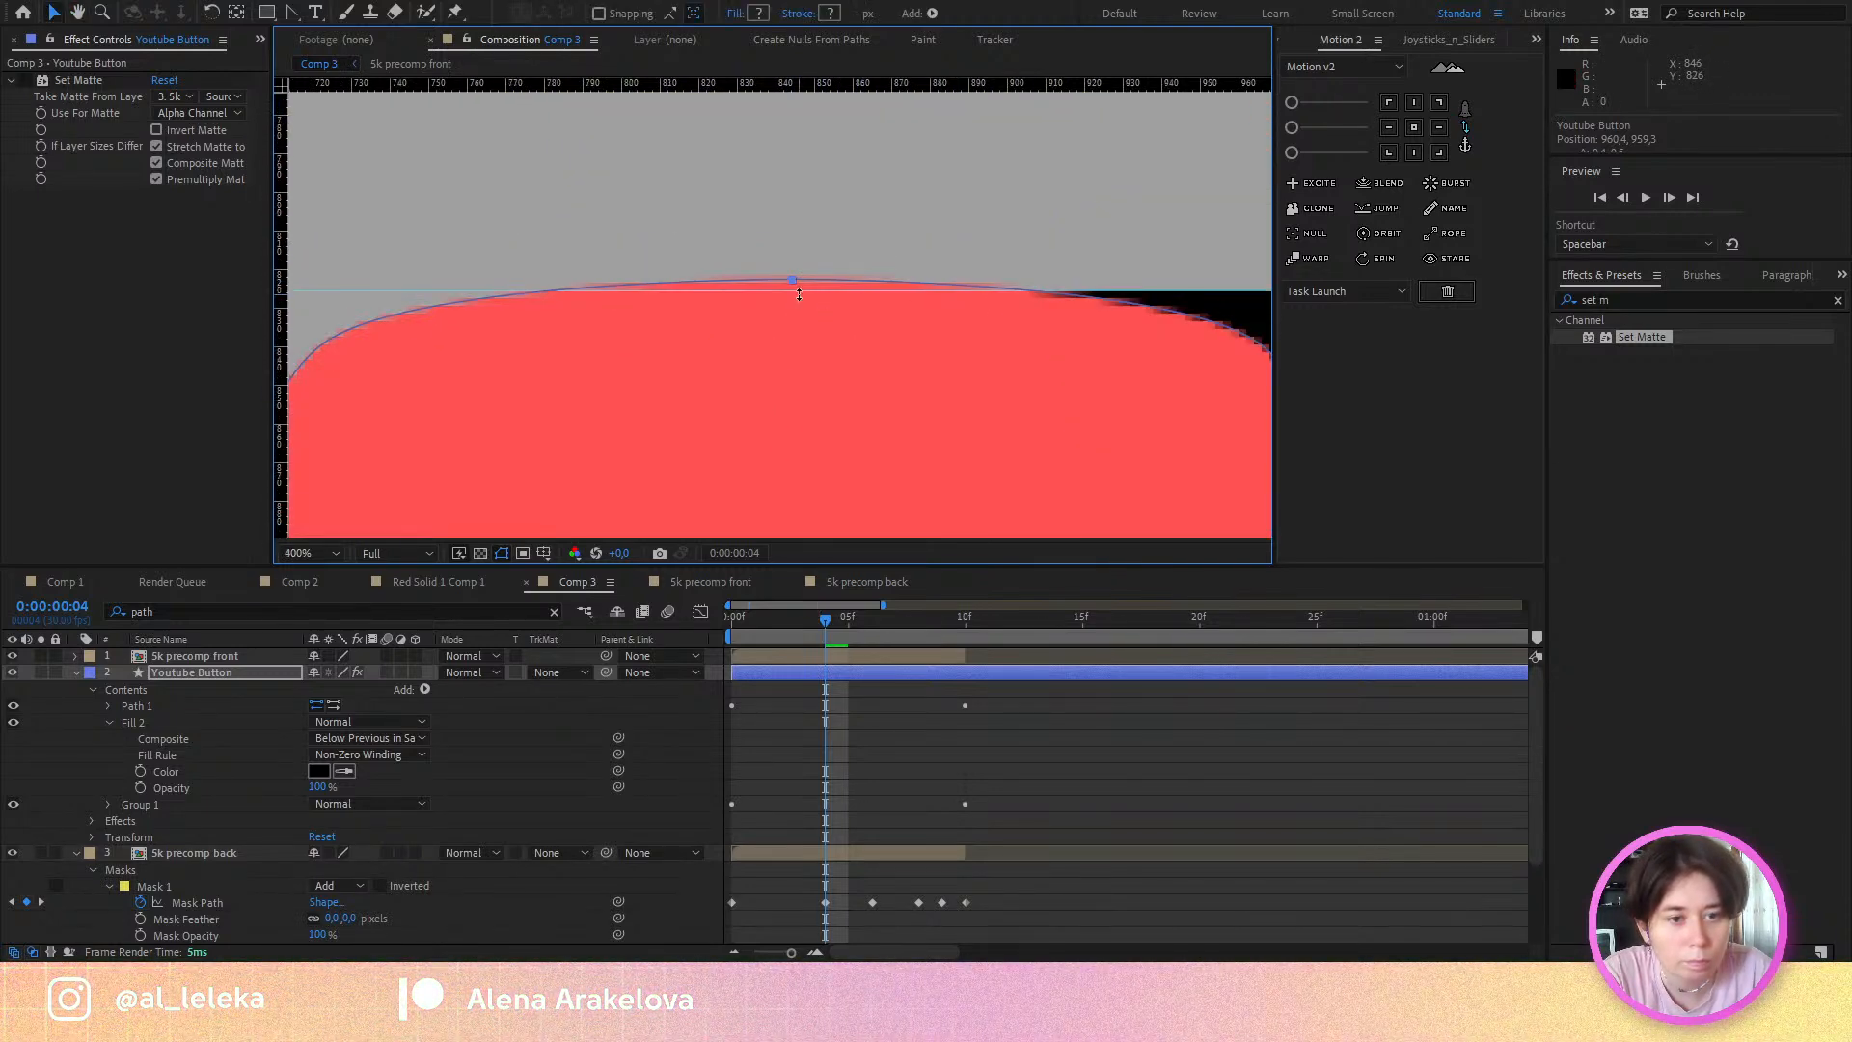
scroll(803, 294, "down", 2)
left_click_drag(864, 509, 828, 322)
key("v")
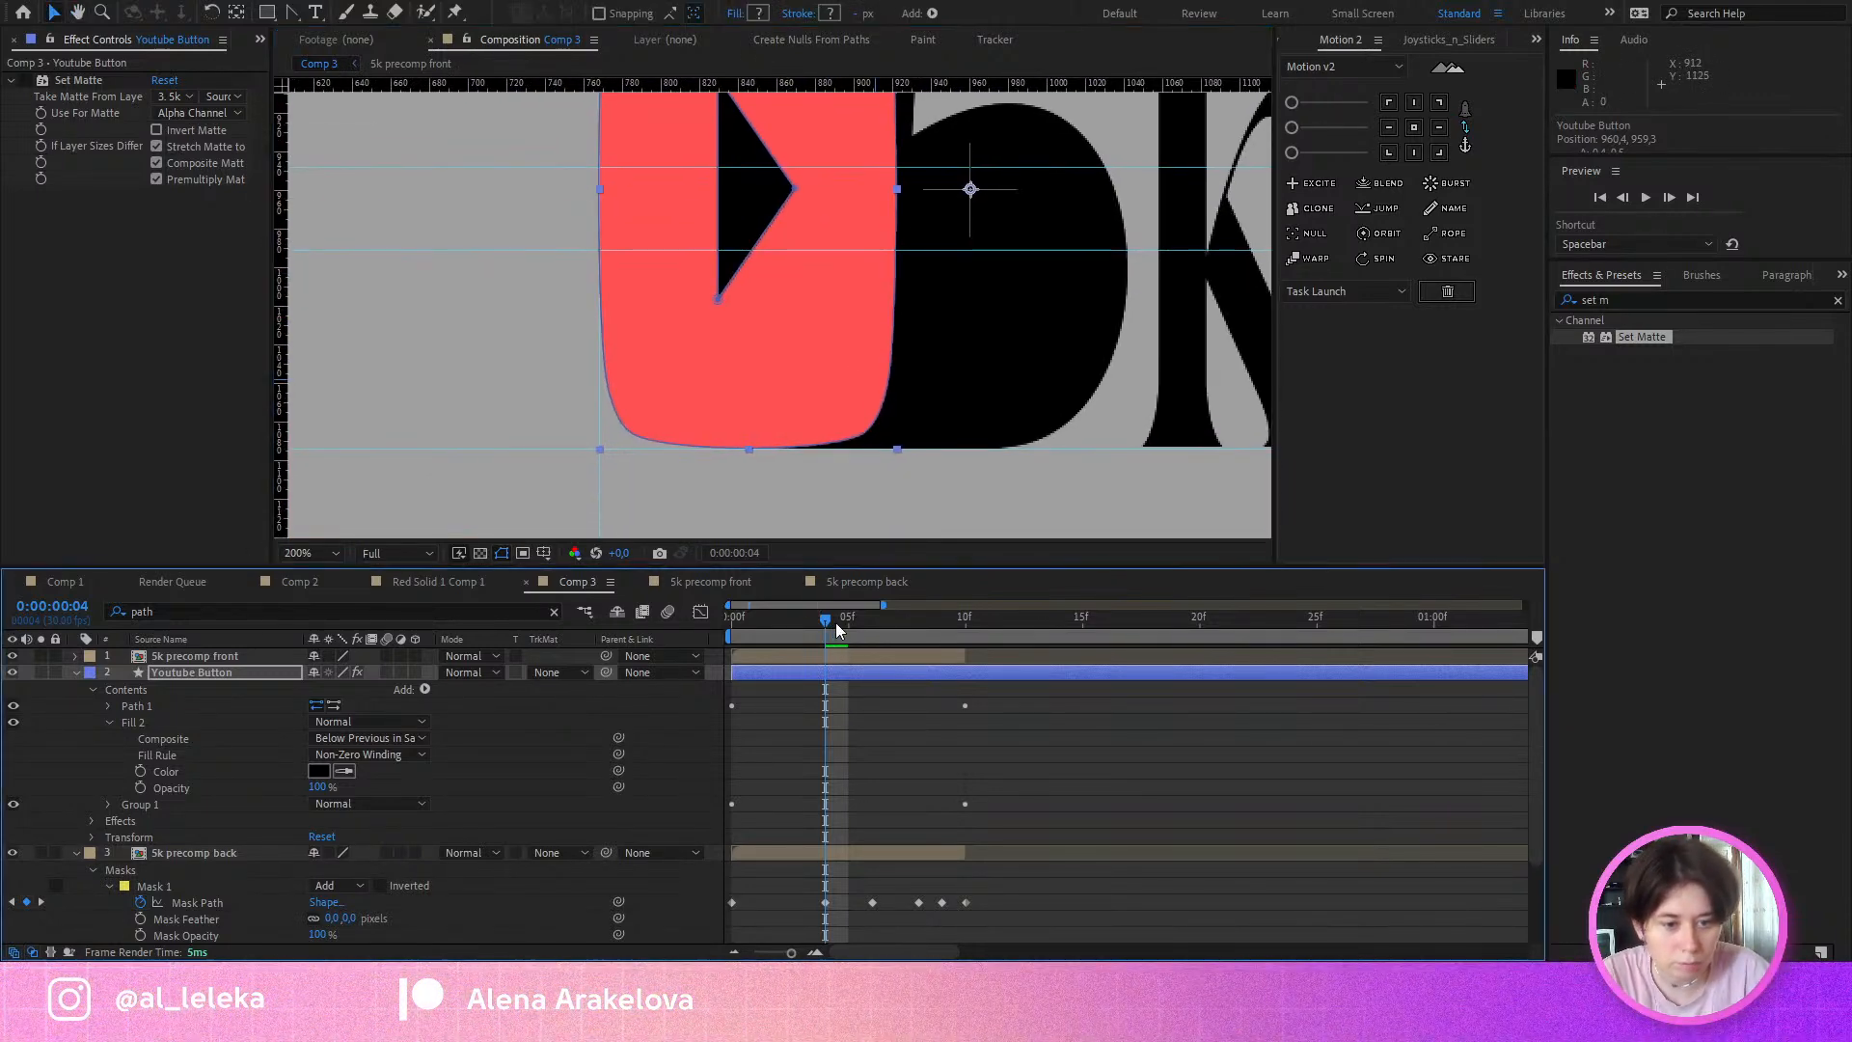
left_click_drag(825, 618, 757, 691)
left_click(882, 743)
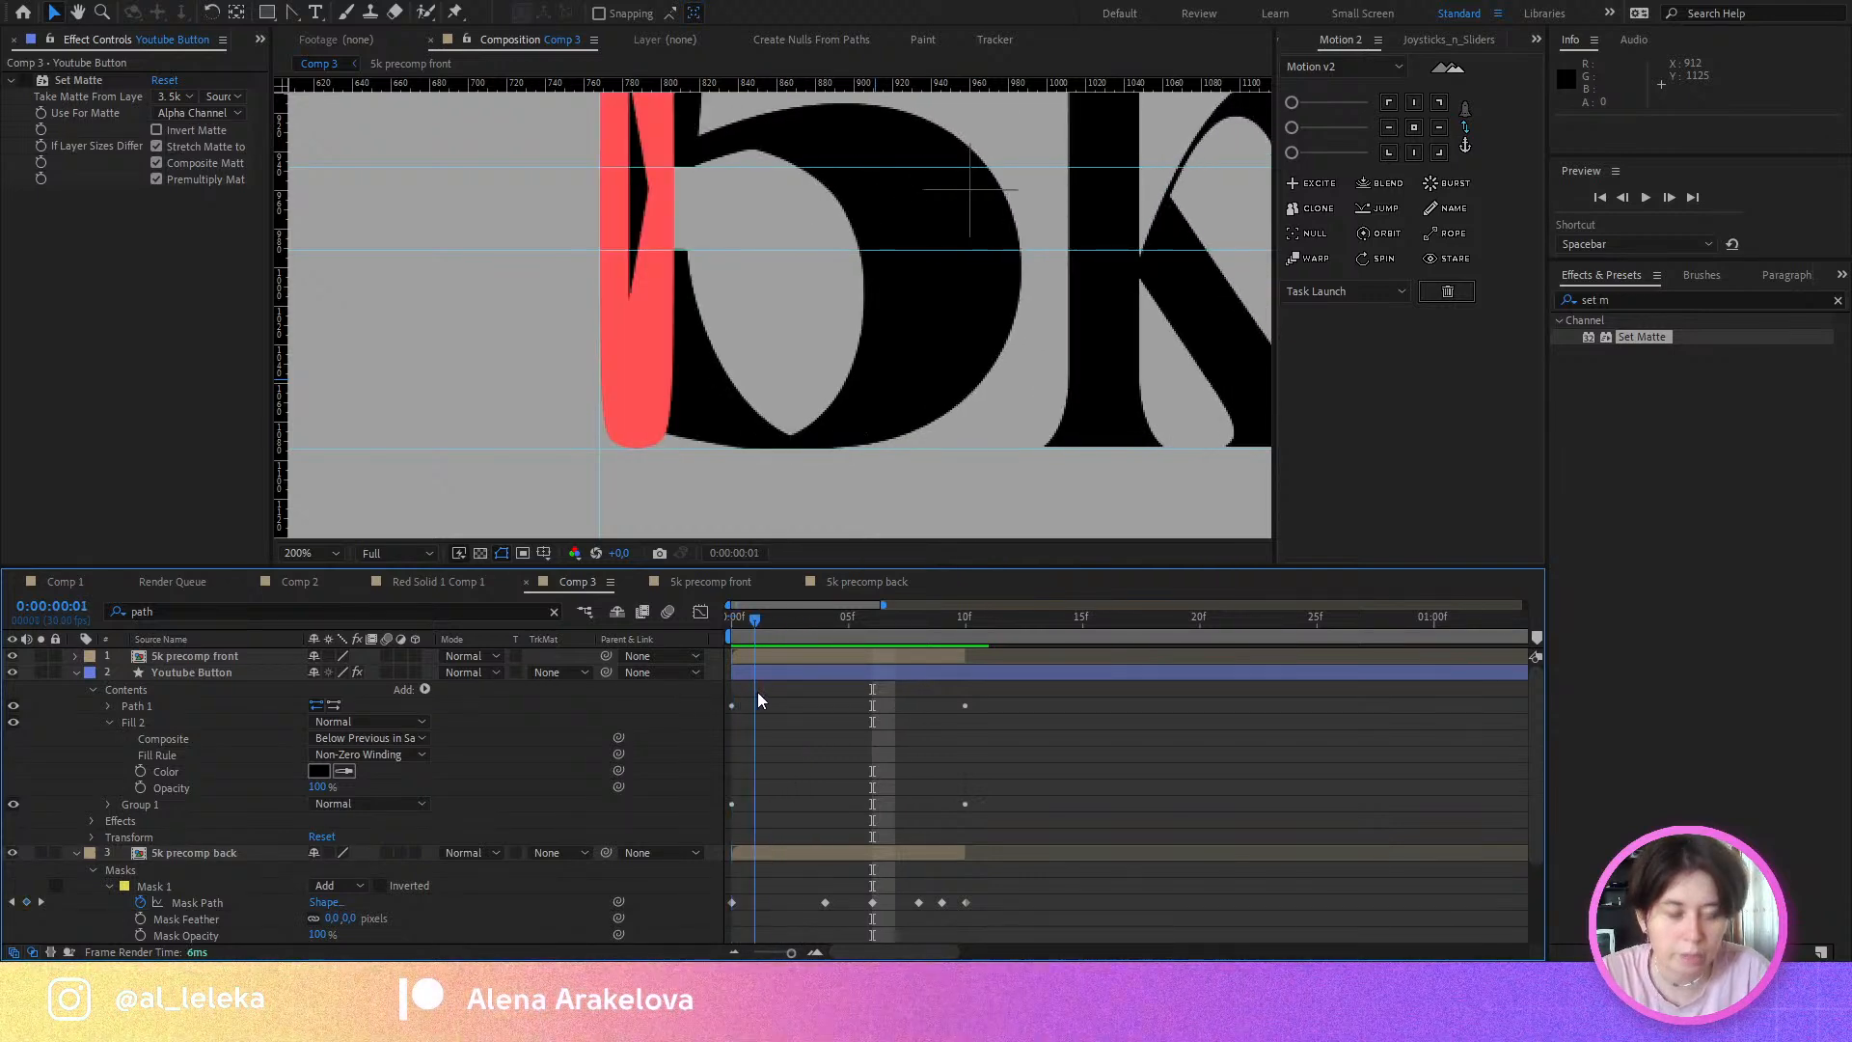
left_click_drag(755, 347, 755, 406)
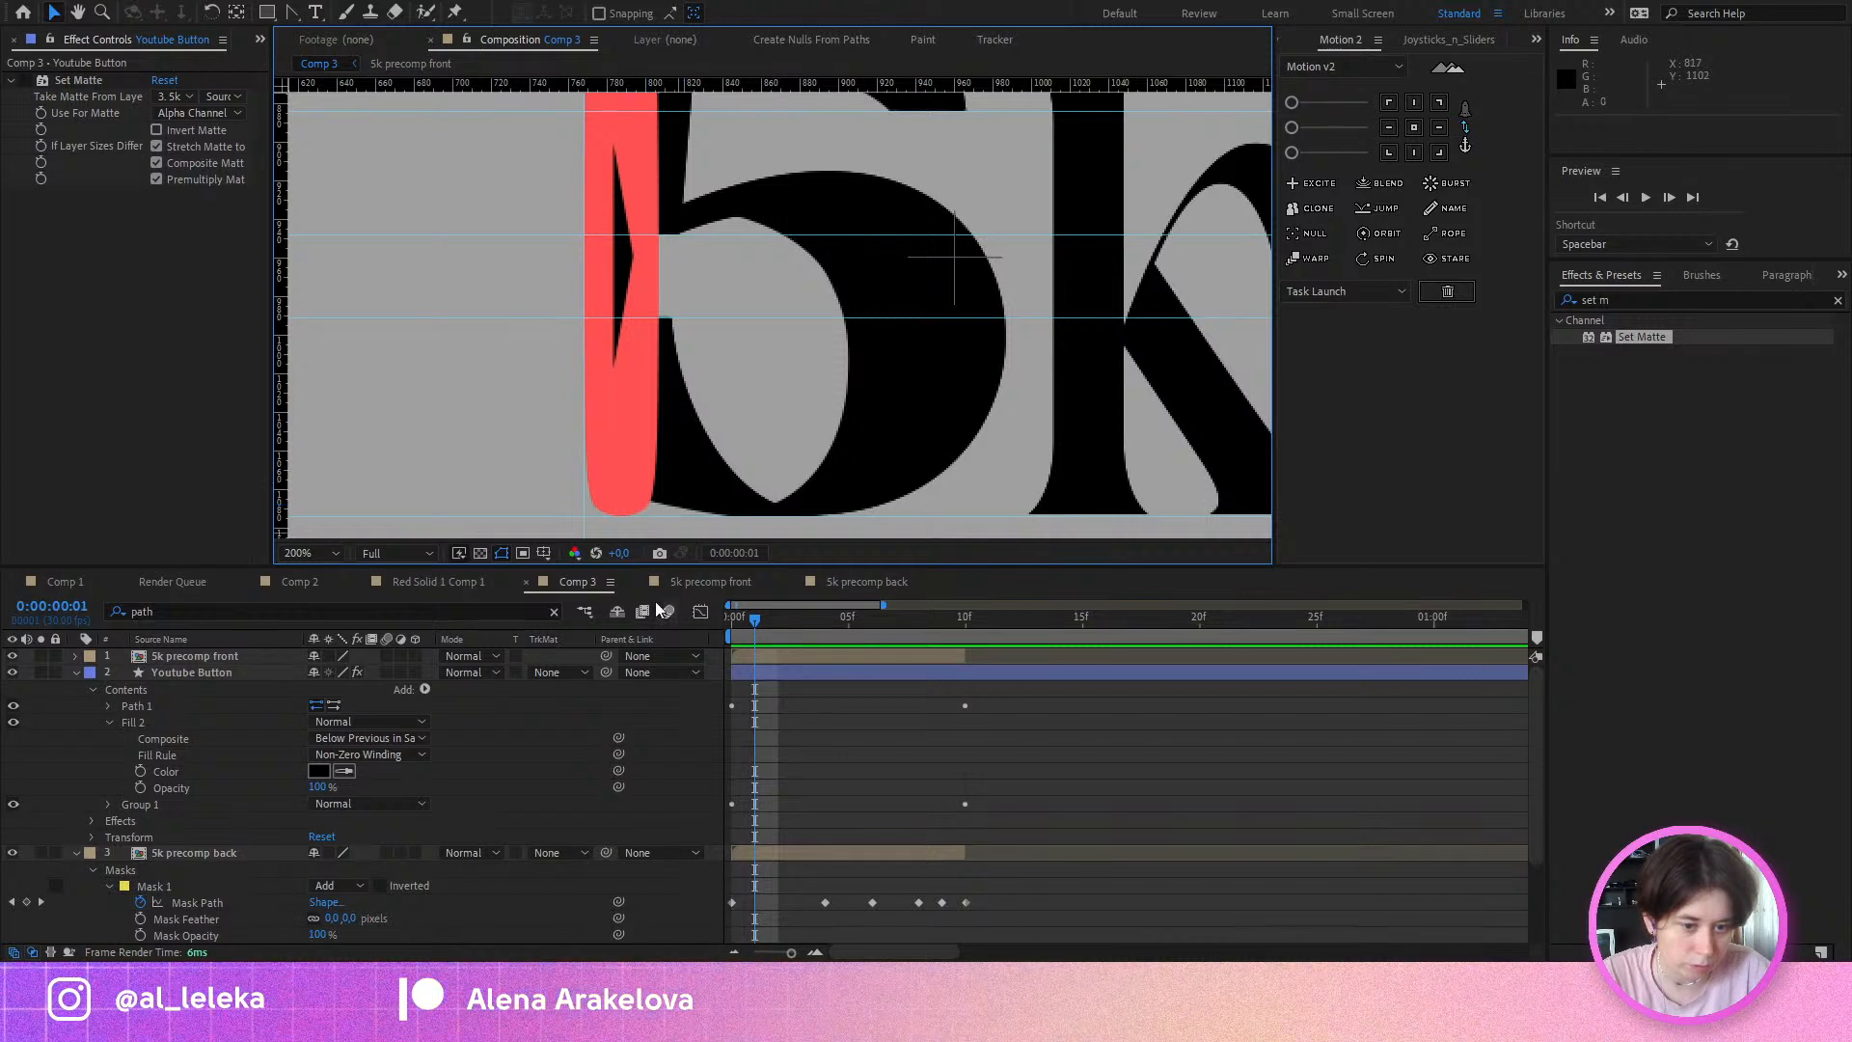
Step: Set up a second, locked Comp 3 viewer, widen the original viewer, and open layer 3's 5k precomp back in it
left_click(236, 848)
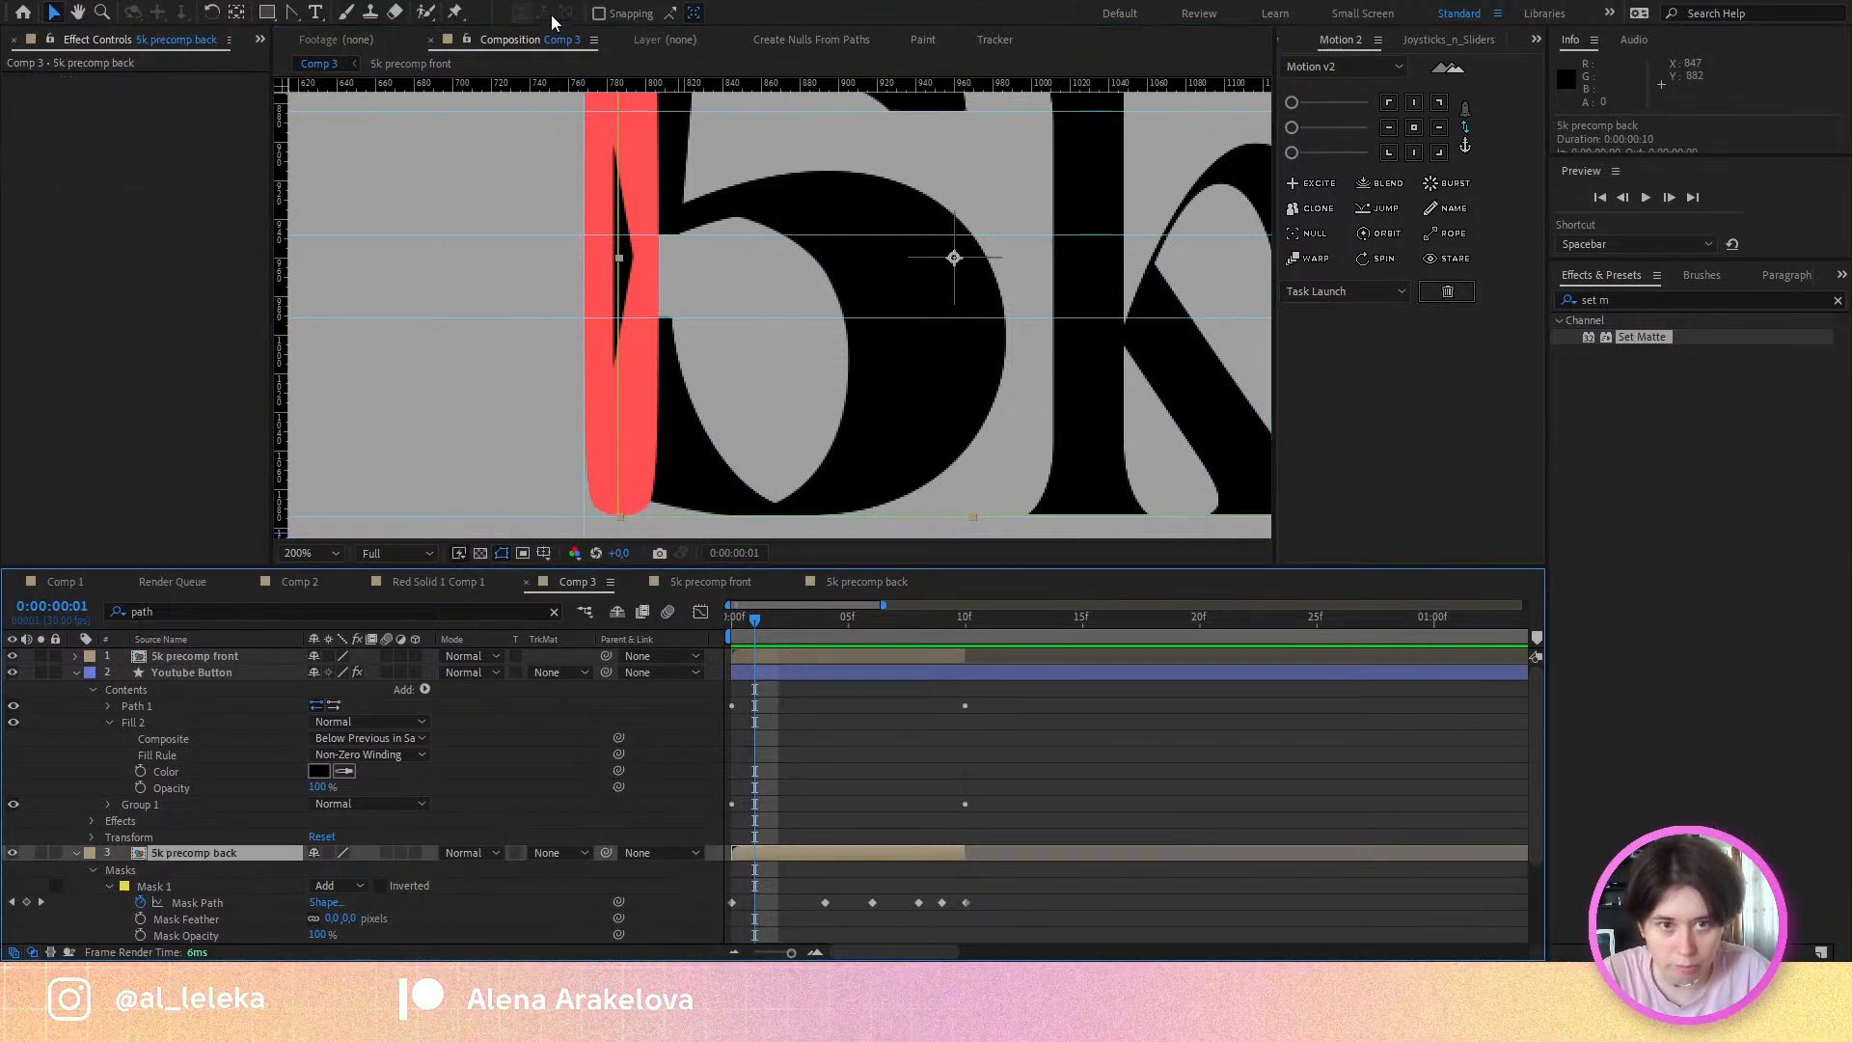
key("ctrl+s")
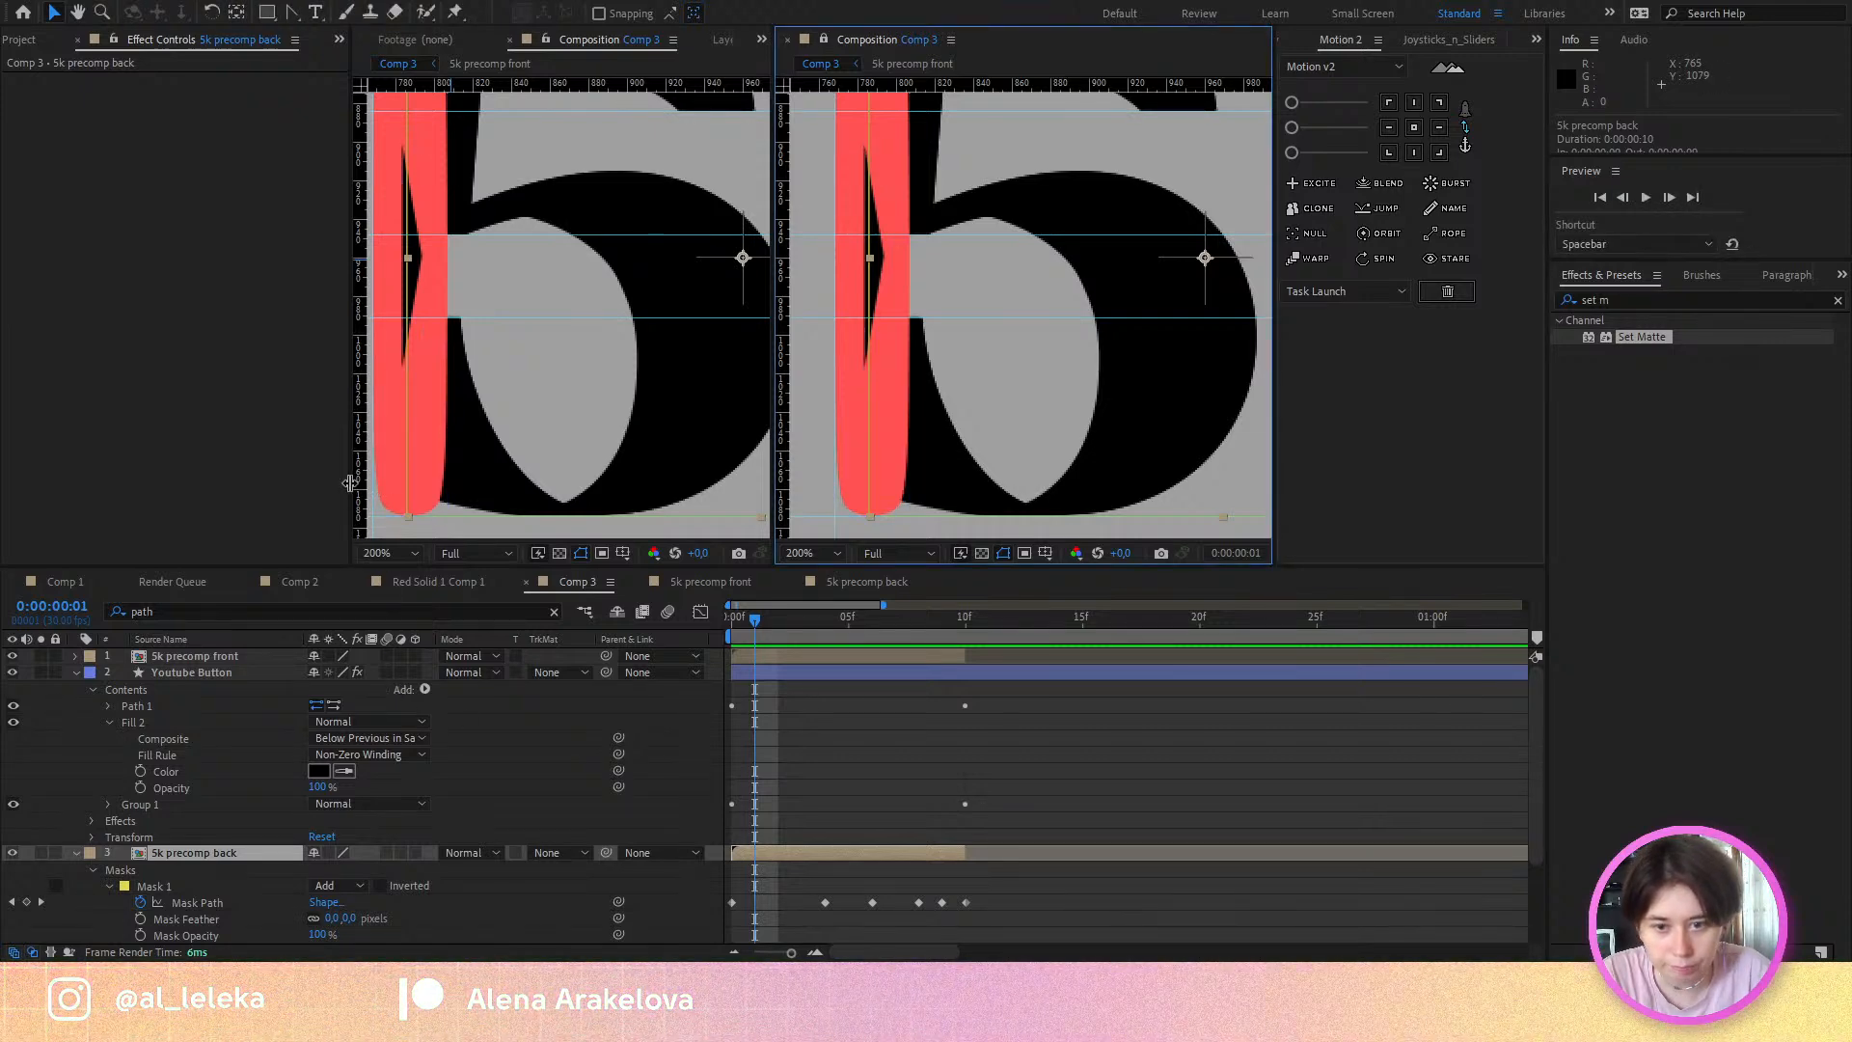
left_click_drag(348, 482, 157, 482)
double_click(189, 859)
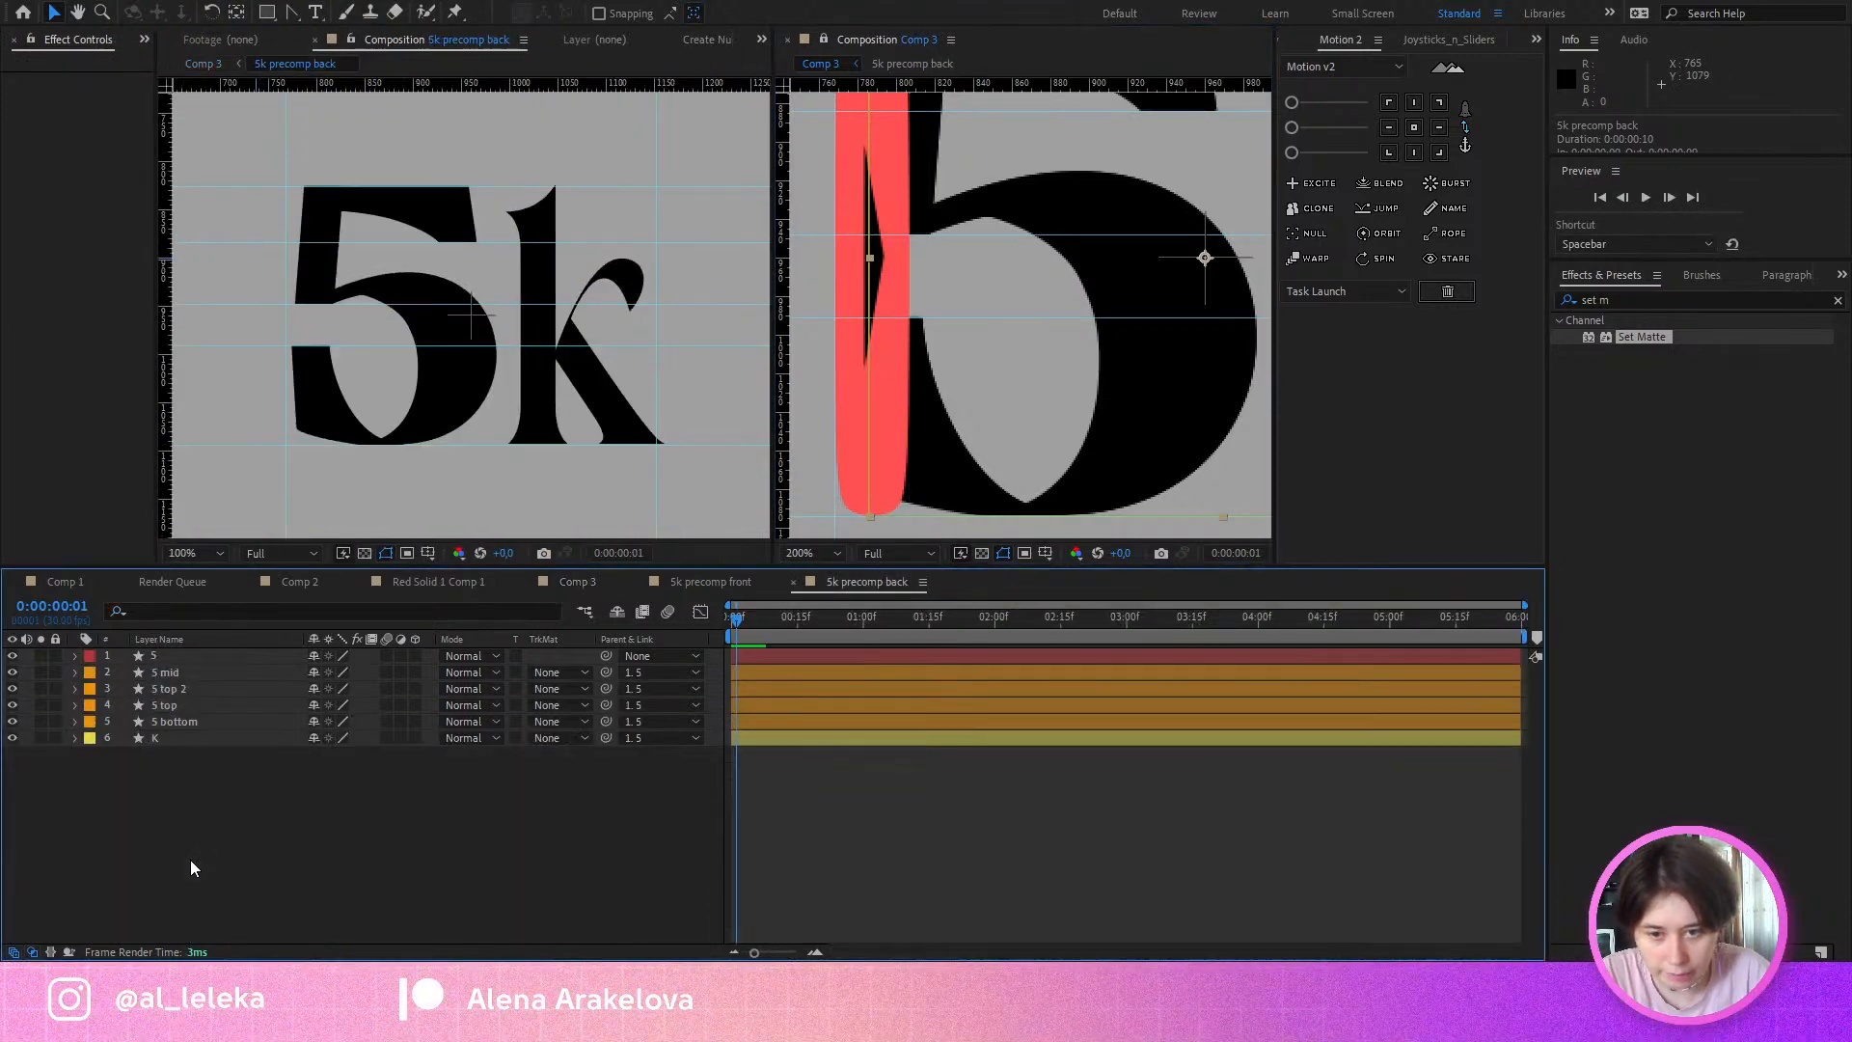
Step: Find the lower-left piece of the 5 among the shape layers and reveal the keyframed Path of 5 bottom over the first 16 frames
left_click(342, 433)
left_click(165, 672)
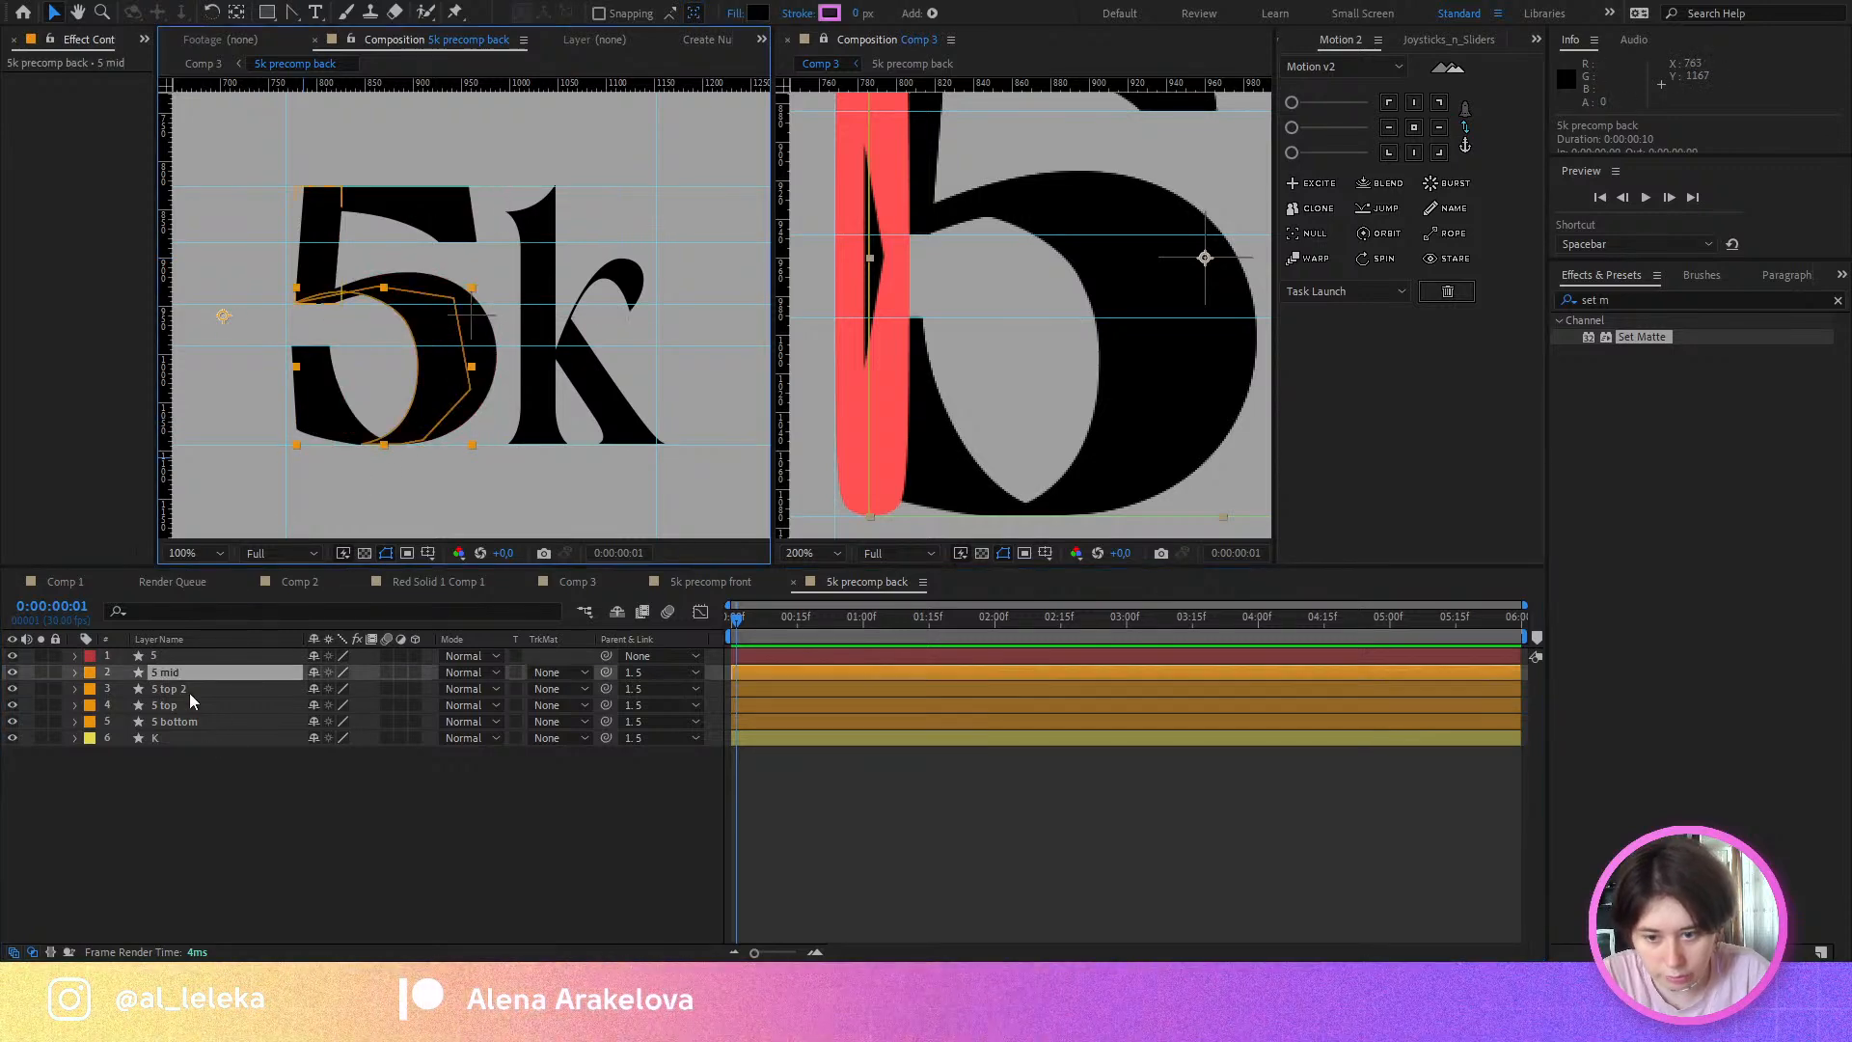
left_click(166, 705)
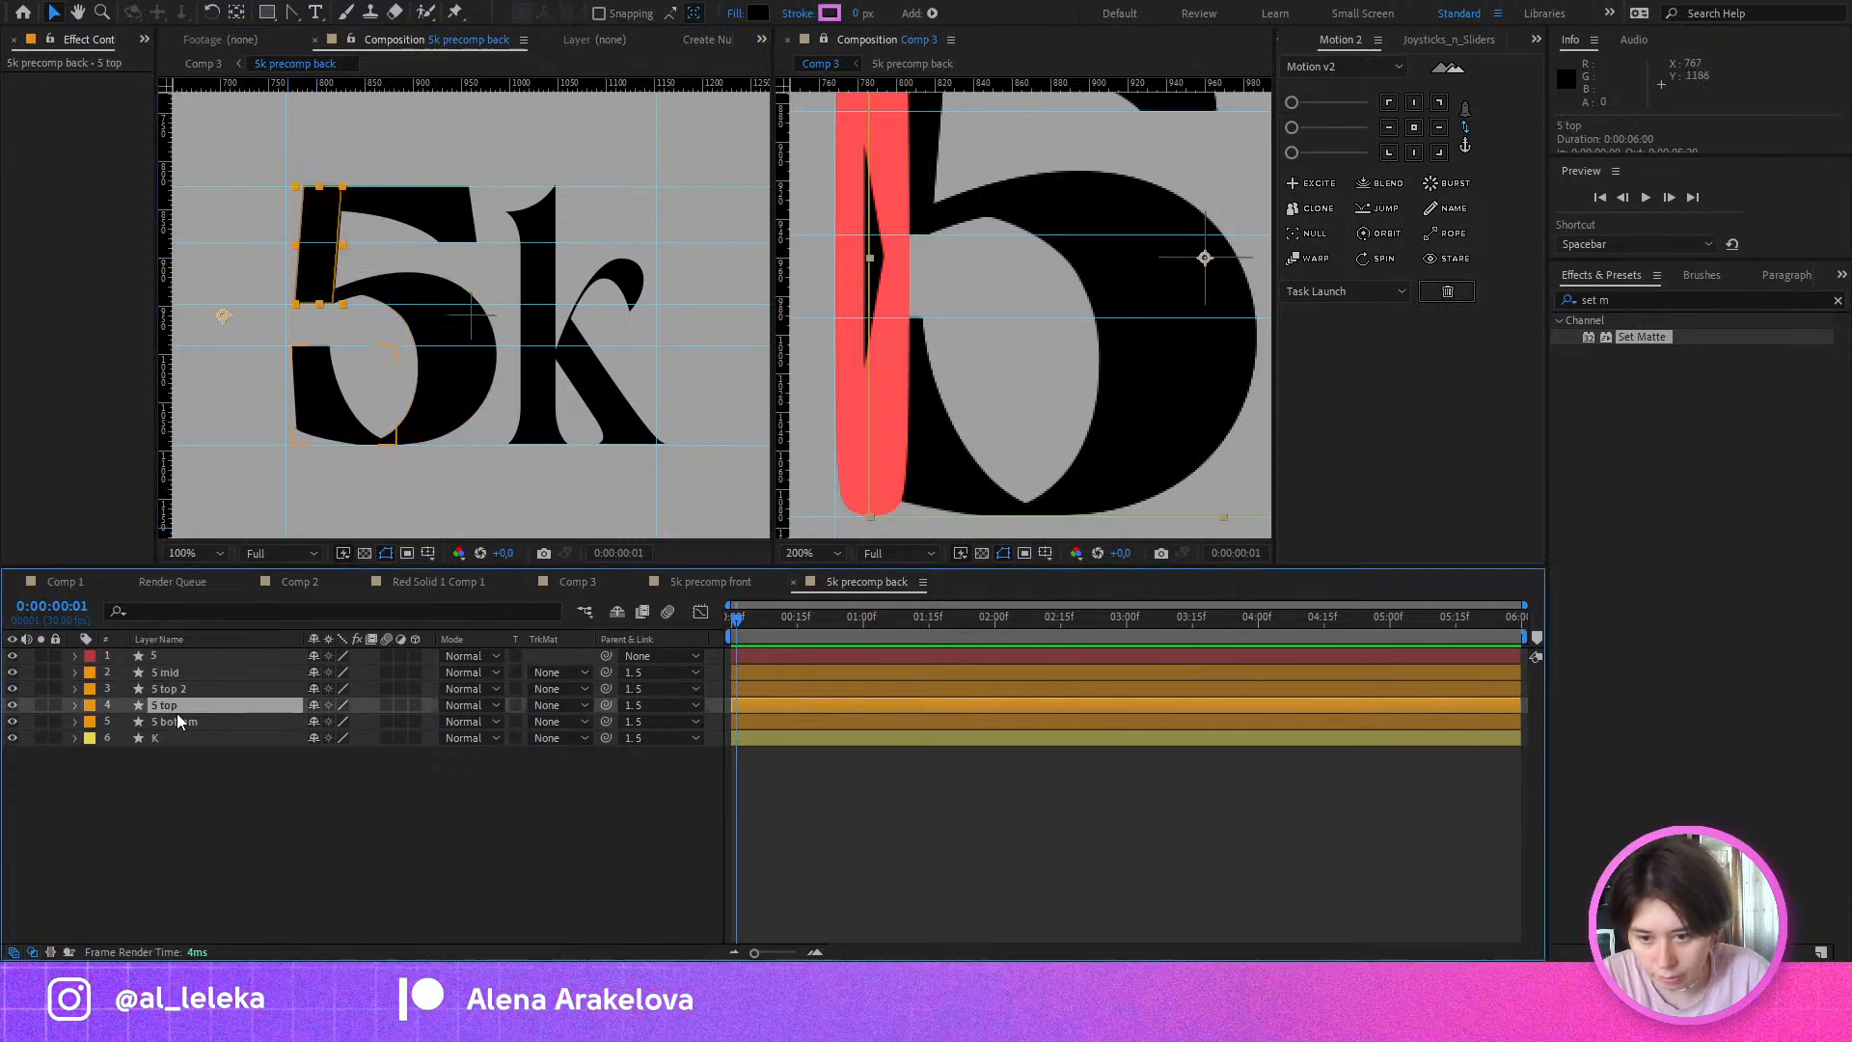
left_click(298, 414)
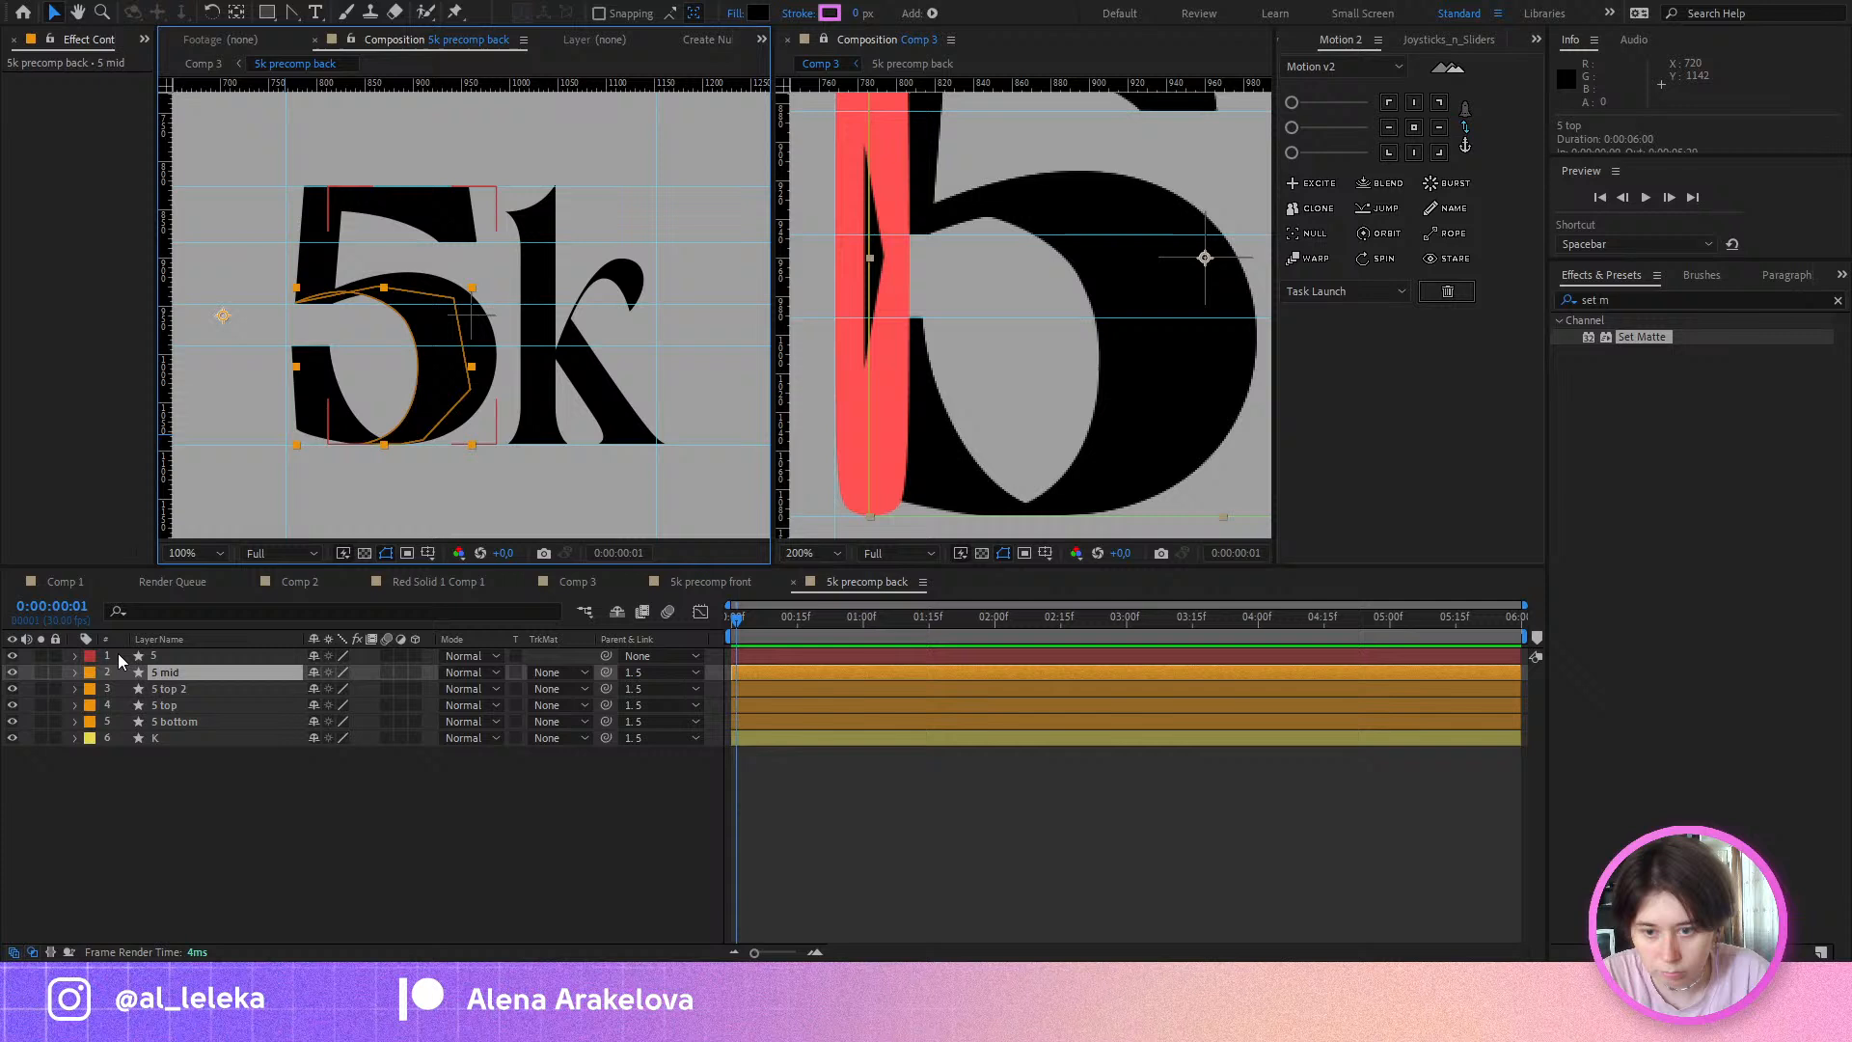
left_click(169, 705)
left_click(174, 720)
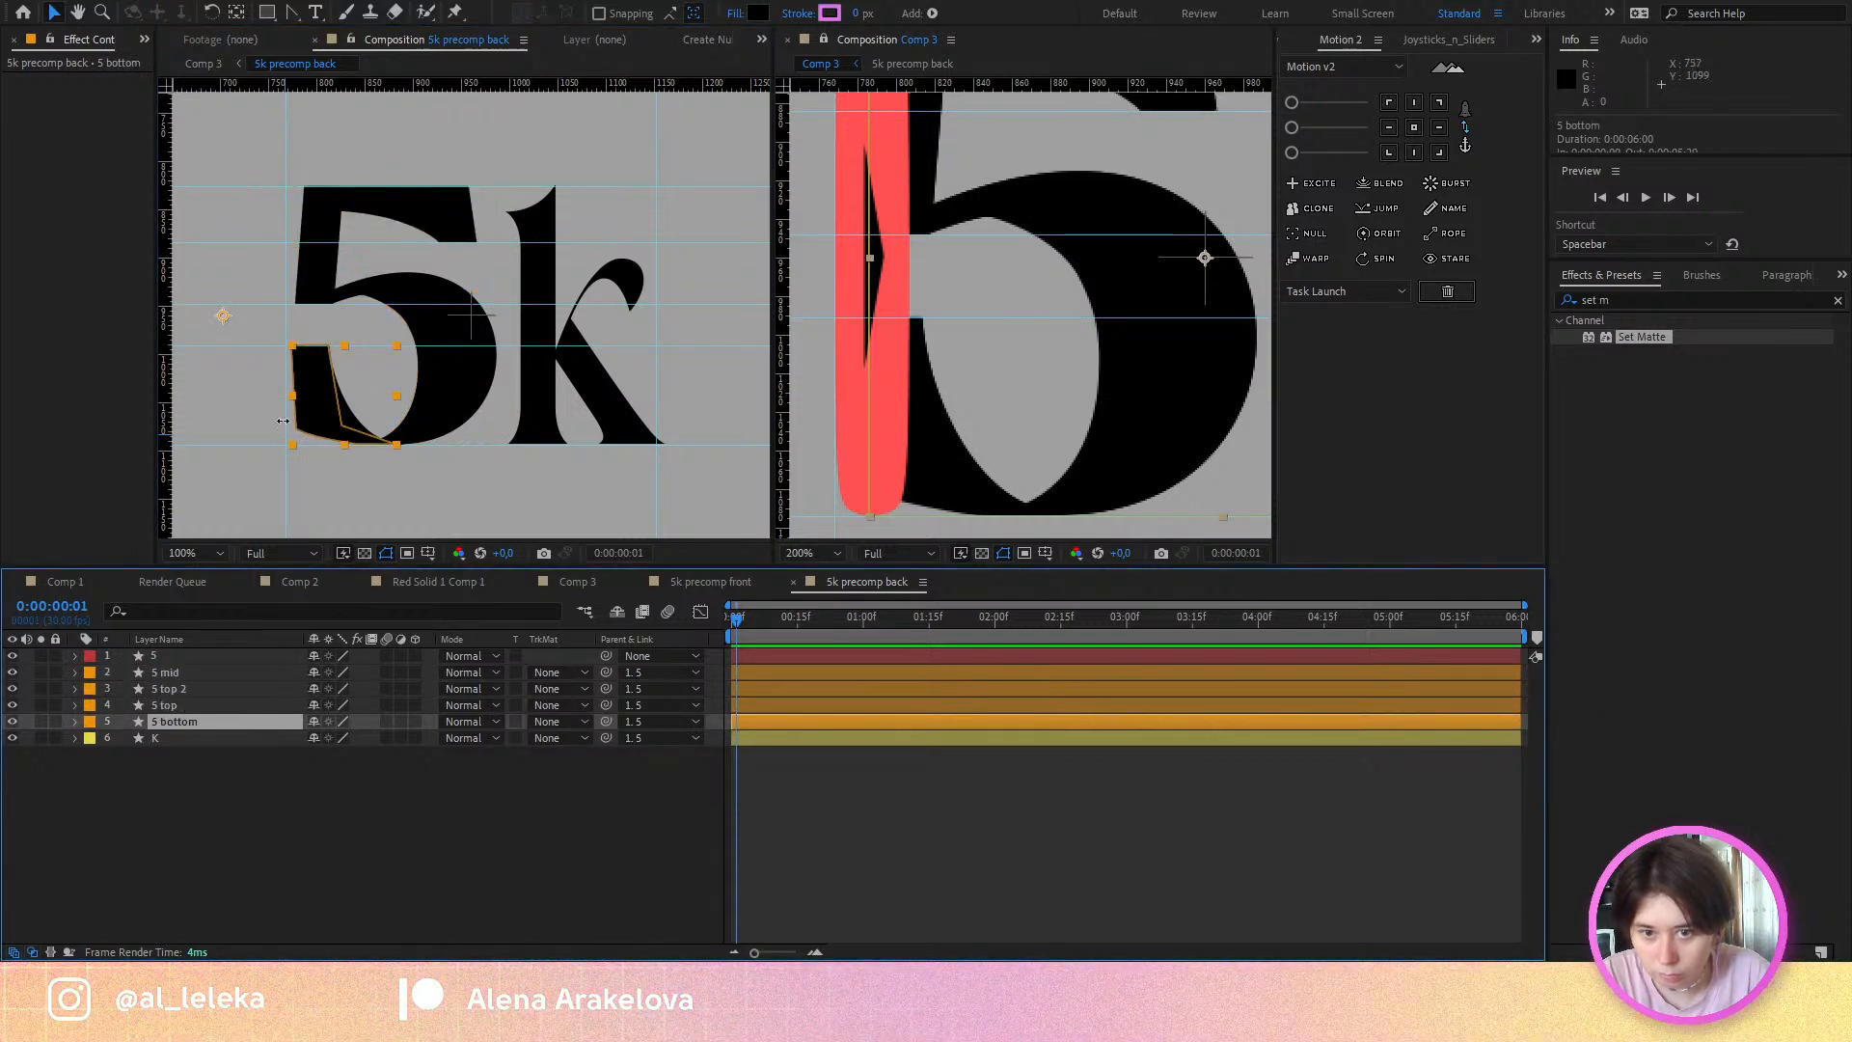
key("u")
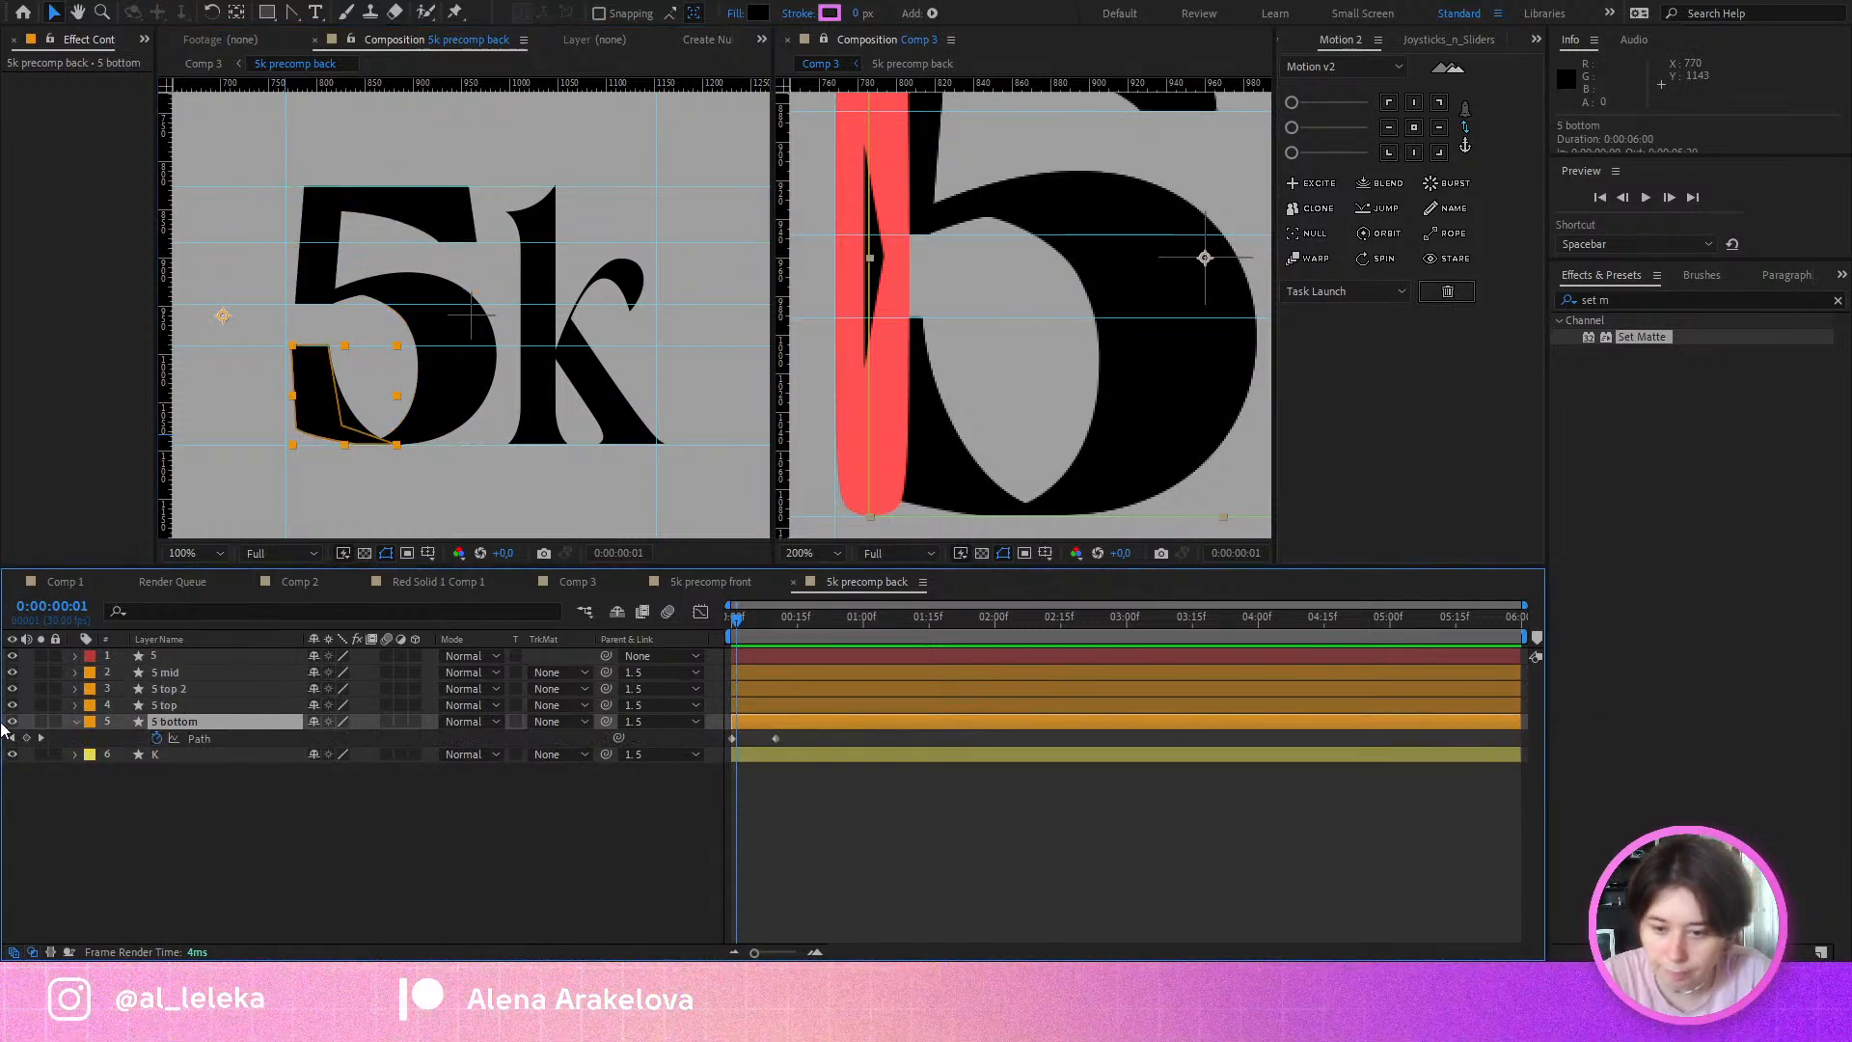
key("semicolon")
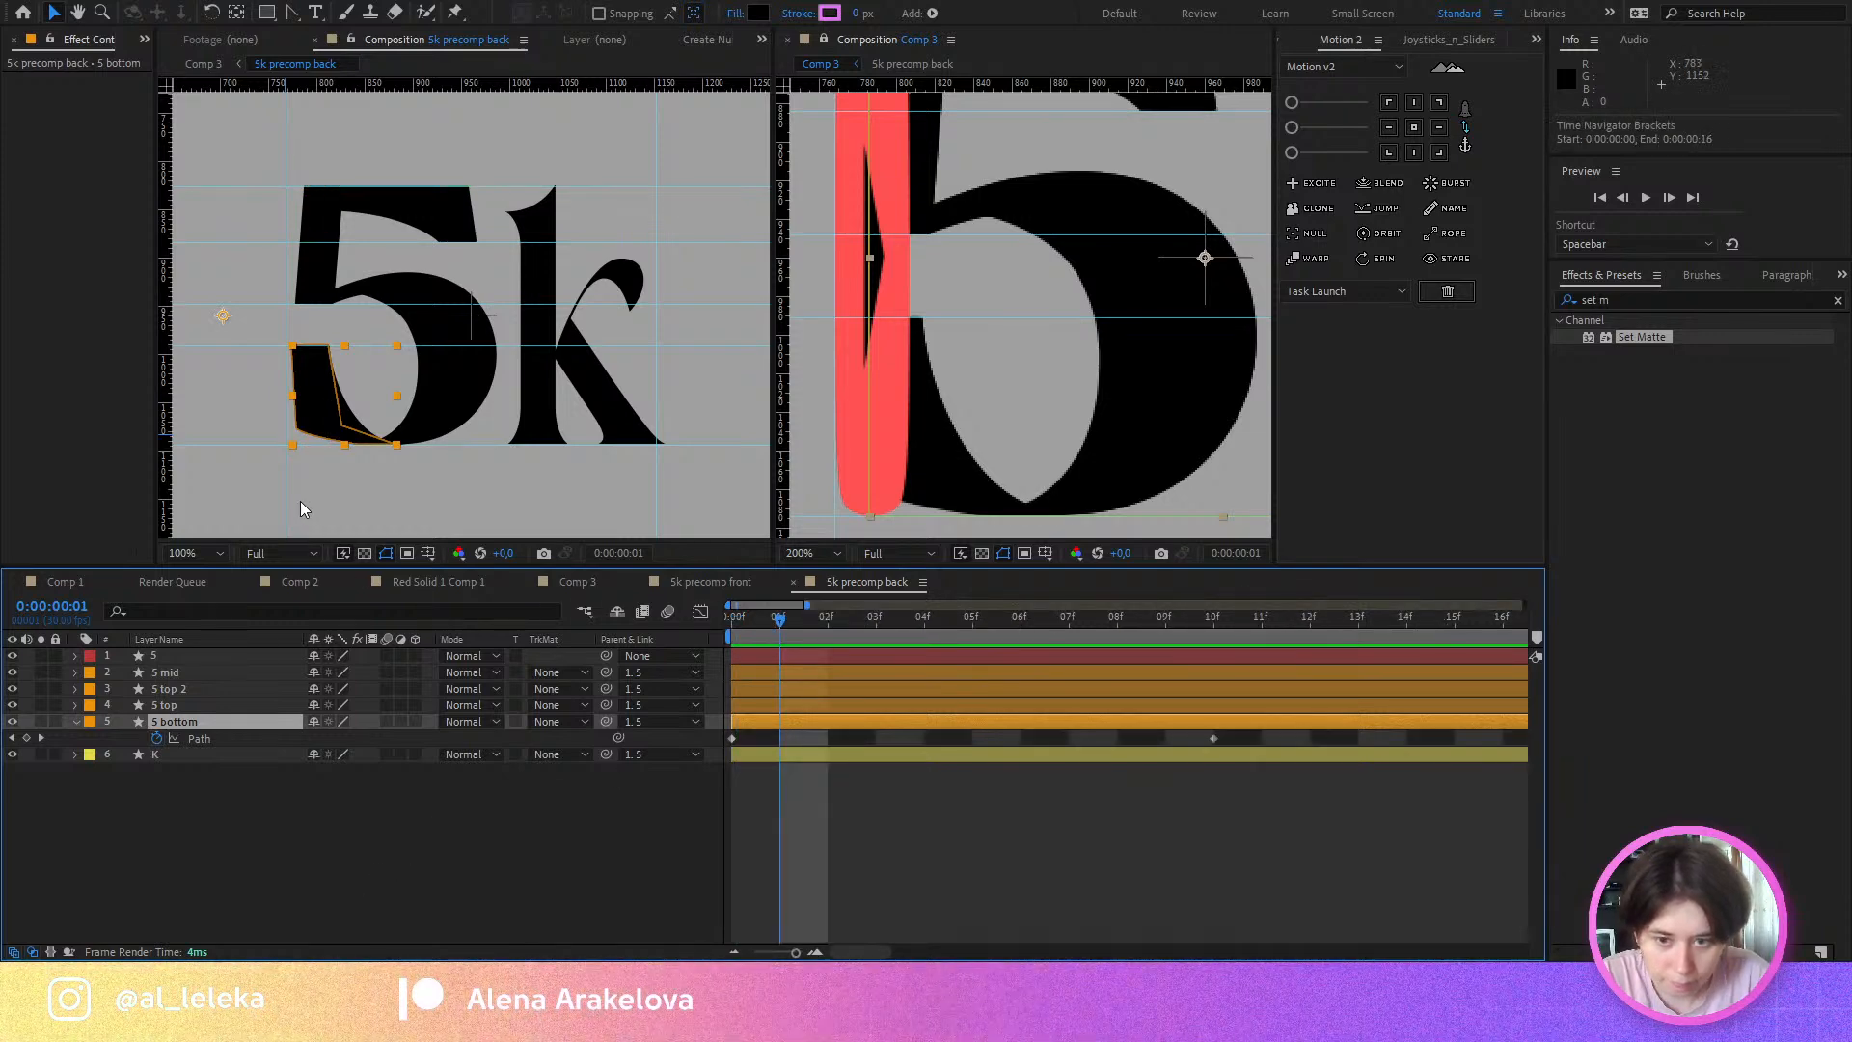
Step: At frame 1, square off the lower-left corner of the 5 bottom path by moving its baseline vertex under the left edge
left_click(211, 736)
scroll(357, 487, "up", 4)
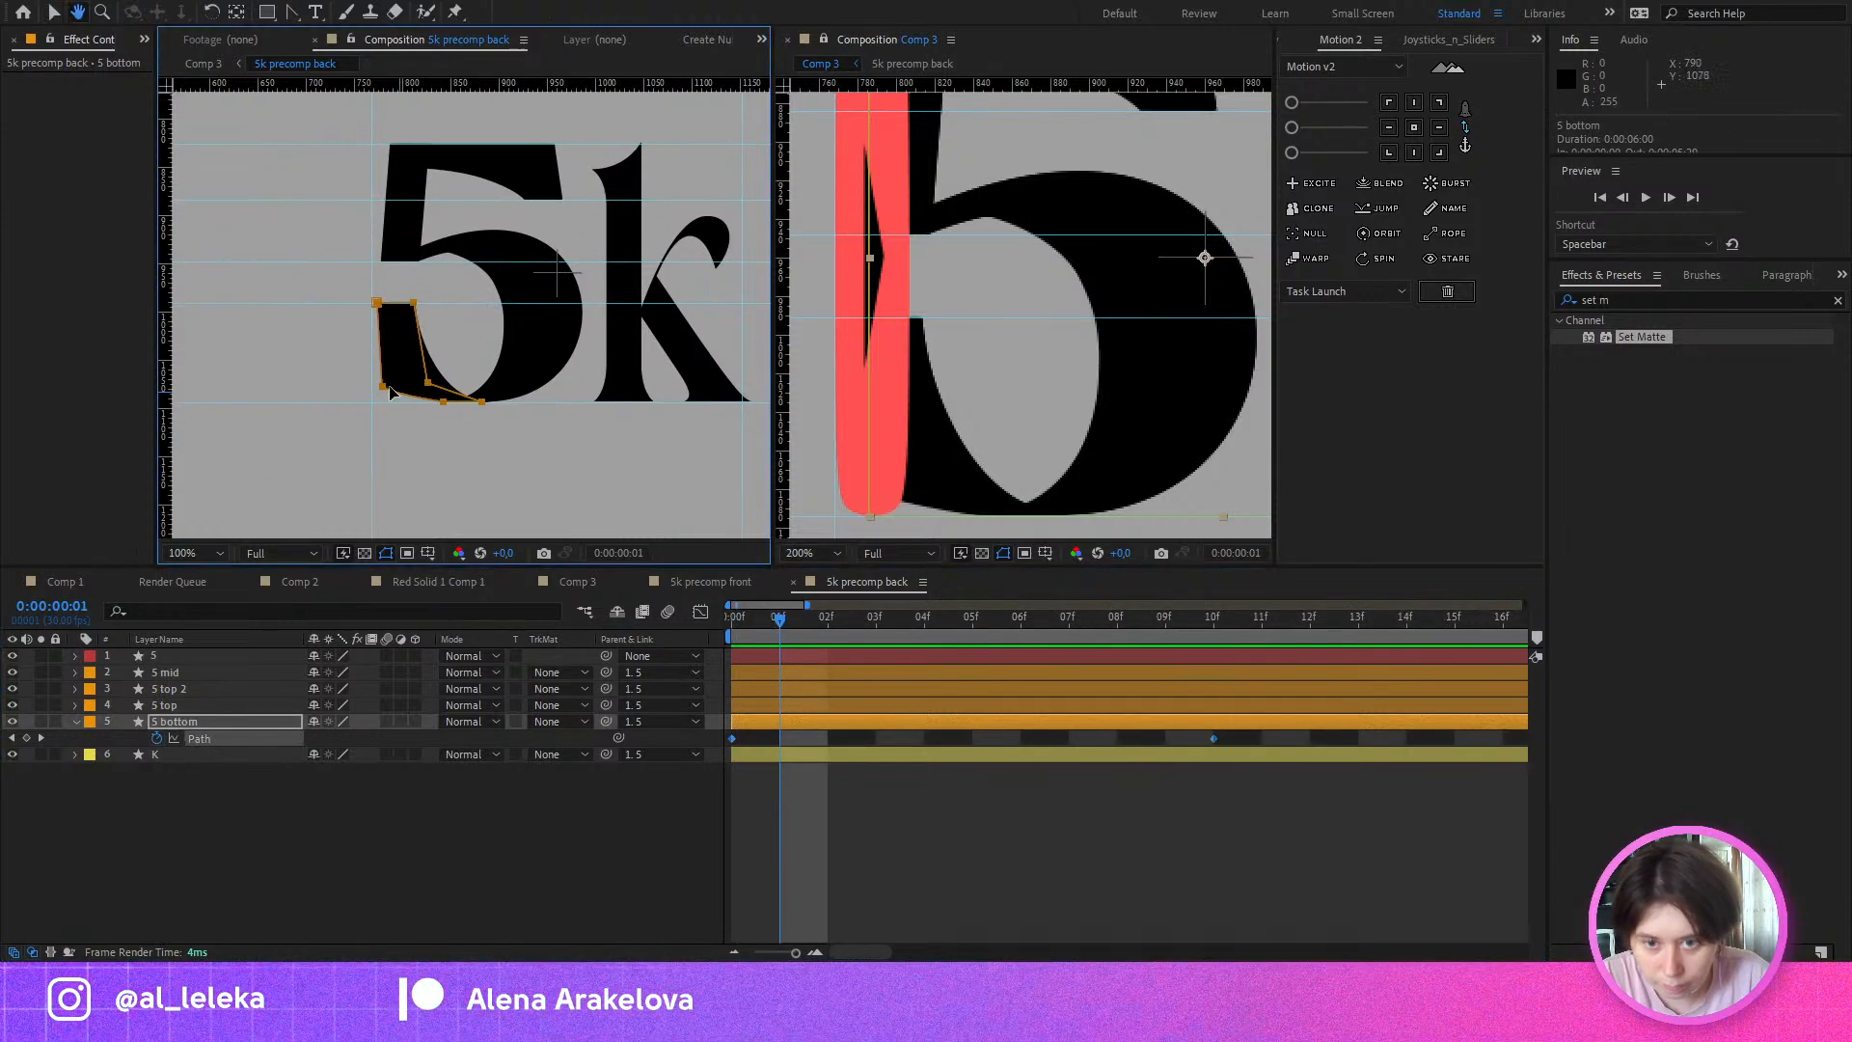
left_click_drag(357, 487, 541, 289)
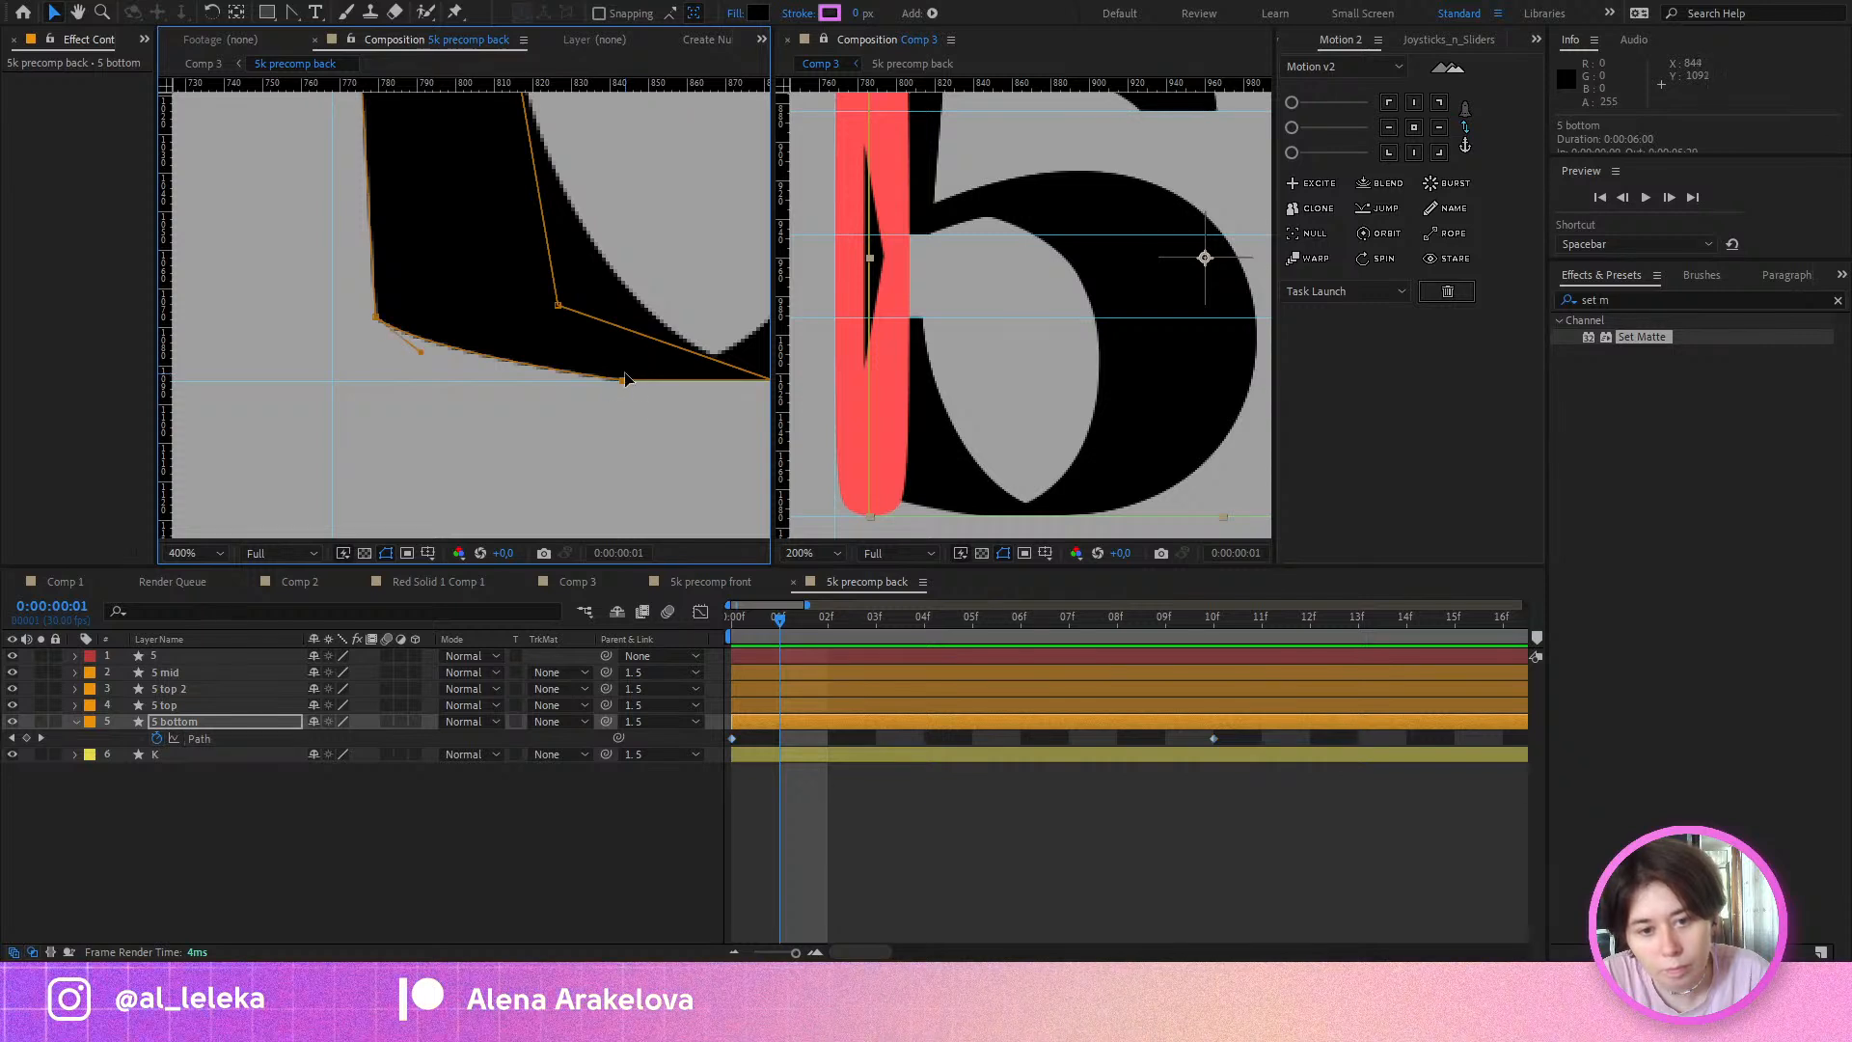
left_click_drag(521, 393, 377, 390)
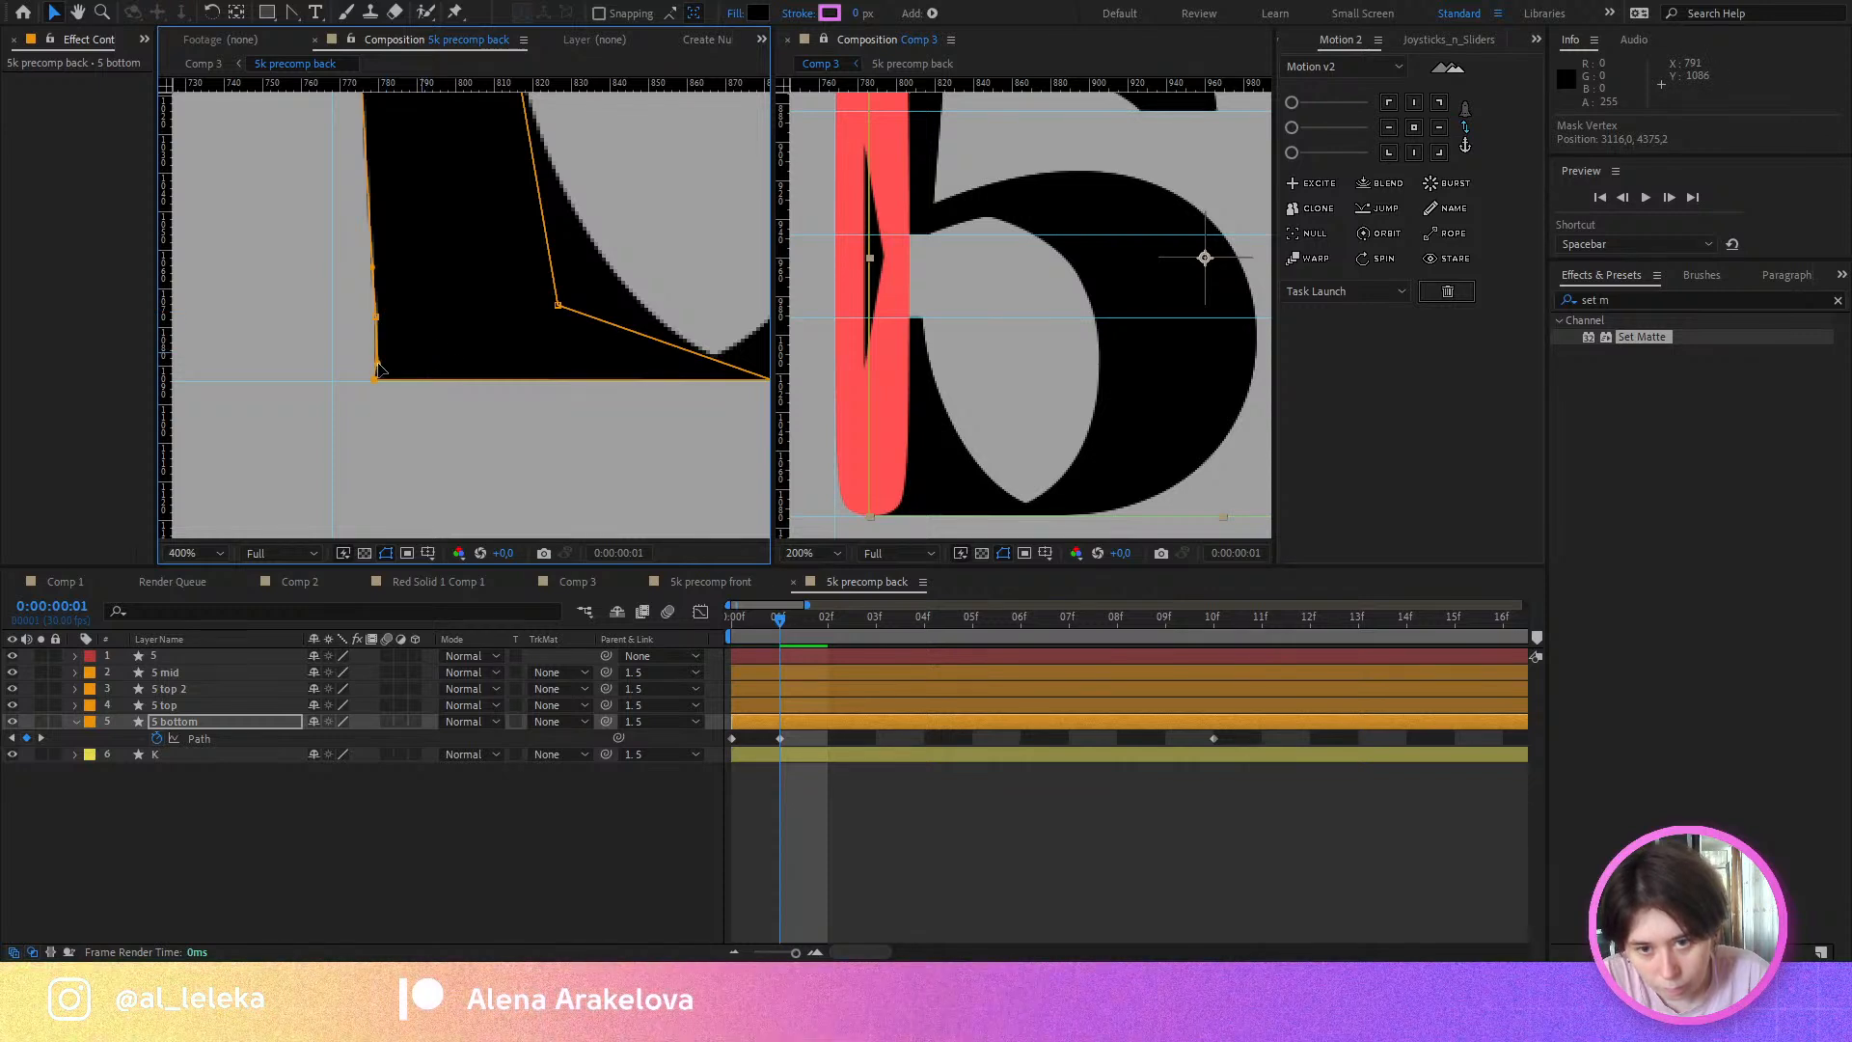
left_click_drag(950, 405, 945, 340)
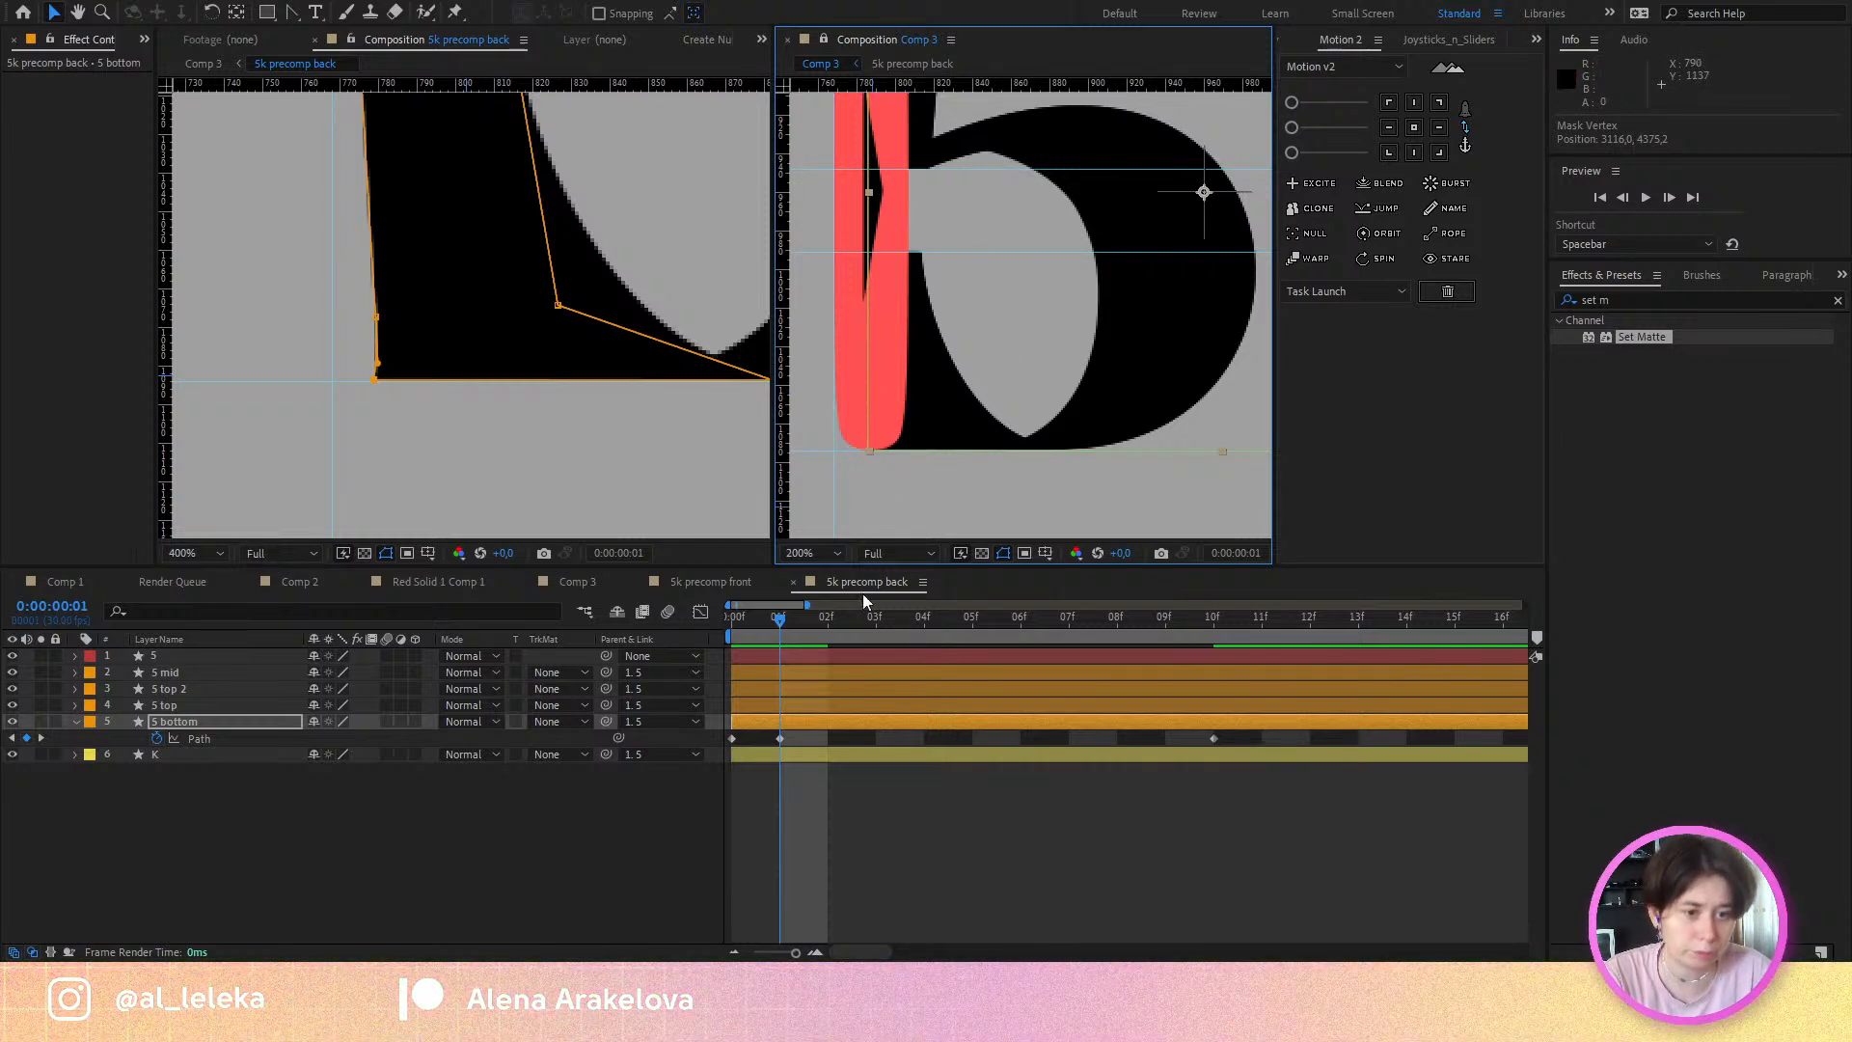
Step: Check the squared corner over the first frames, then nudge the path's lower-left vertices slightly outward at frame 1
left_click_drag(771, 632, 894, 651)
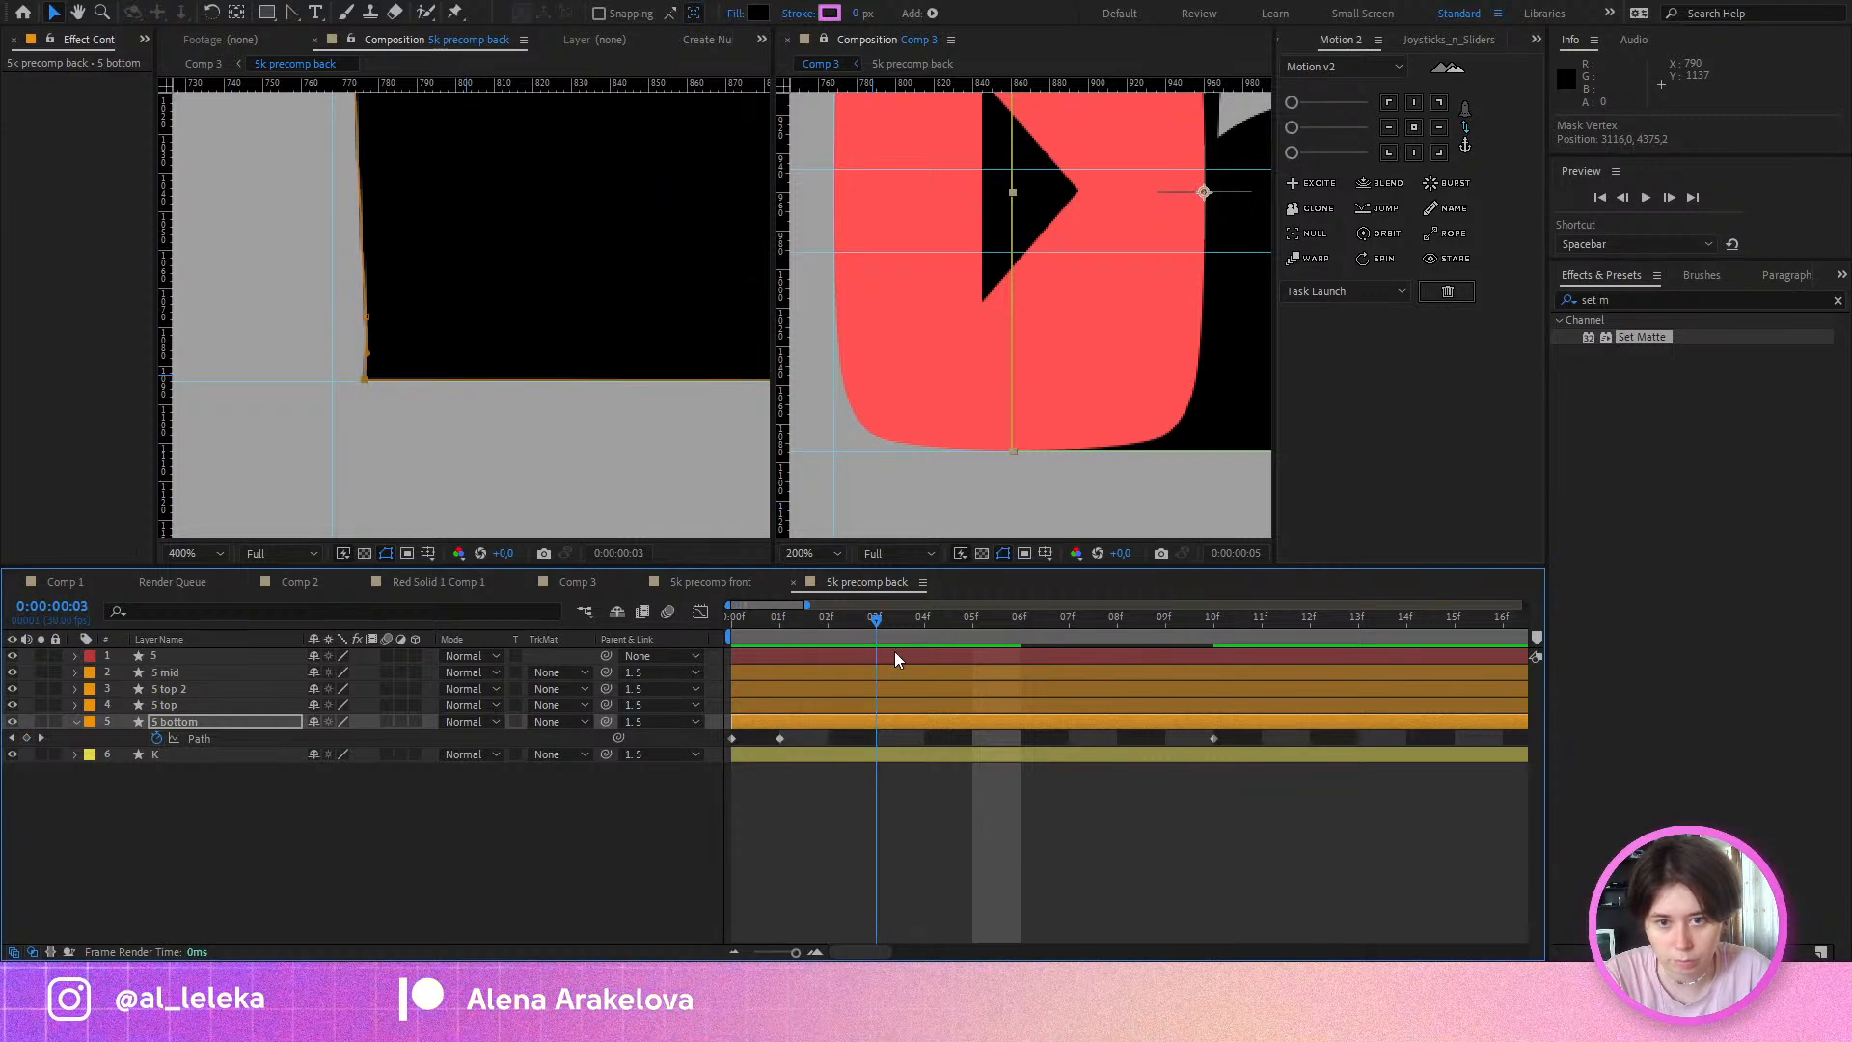
left_click_drag(721, 665, 789, 670)
left_click_drag(268, 340, 393, 445)
scroll(488, 444, "up", 1)
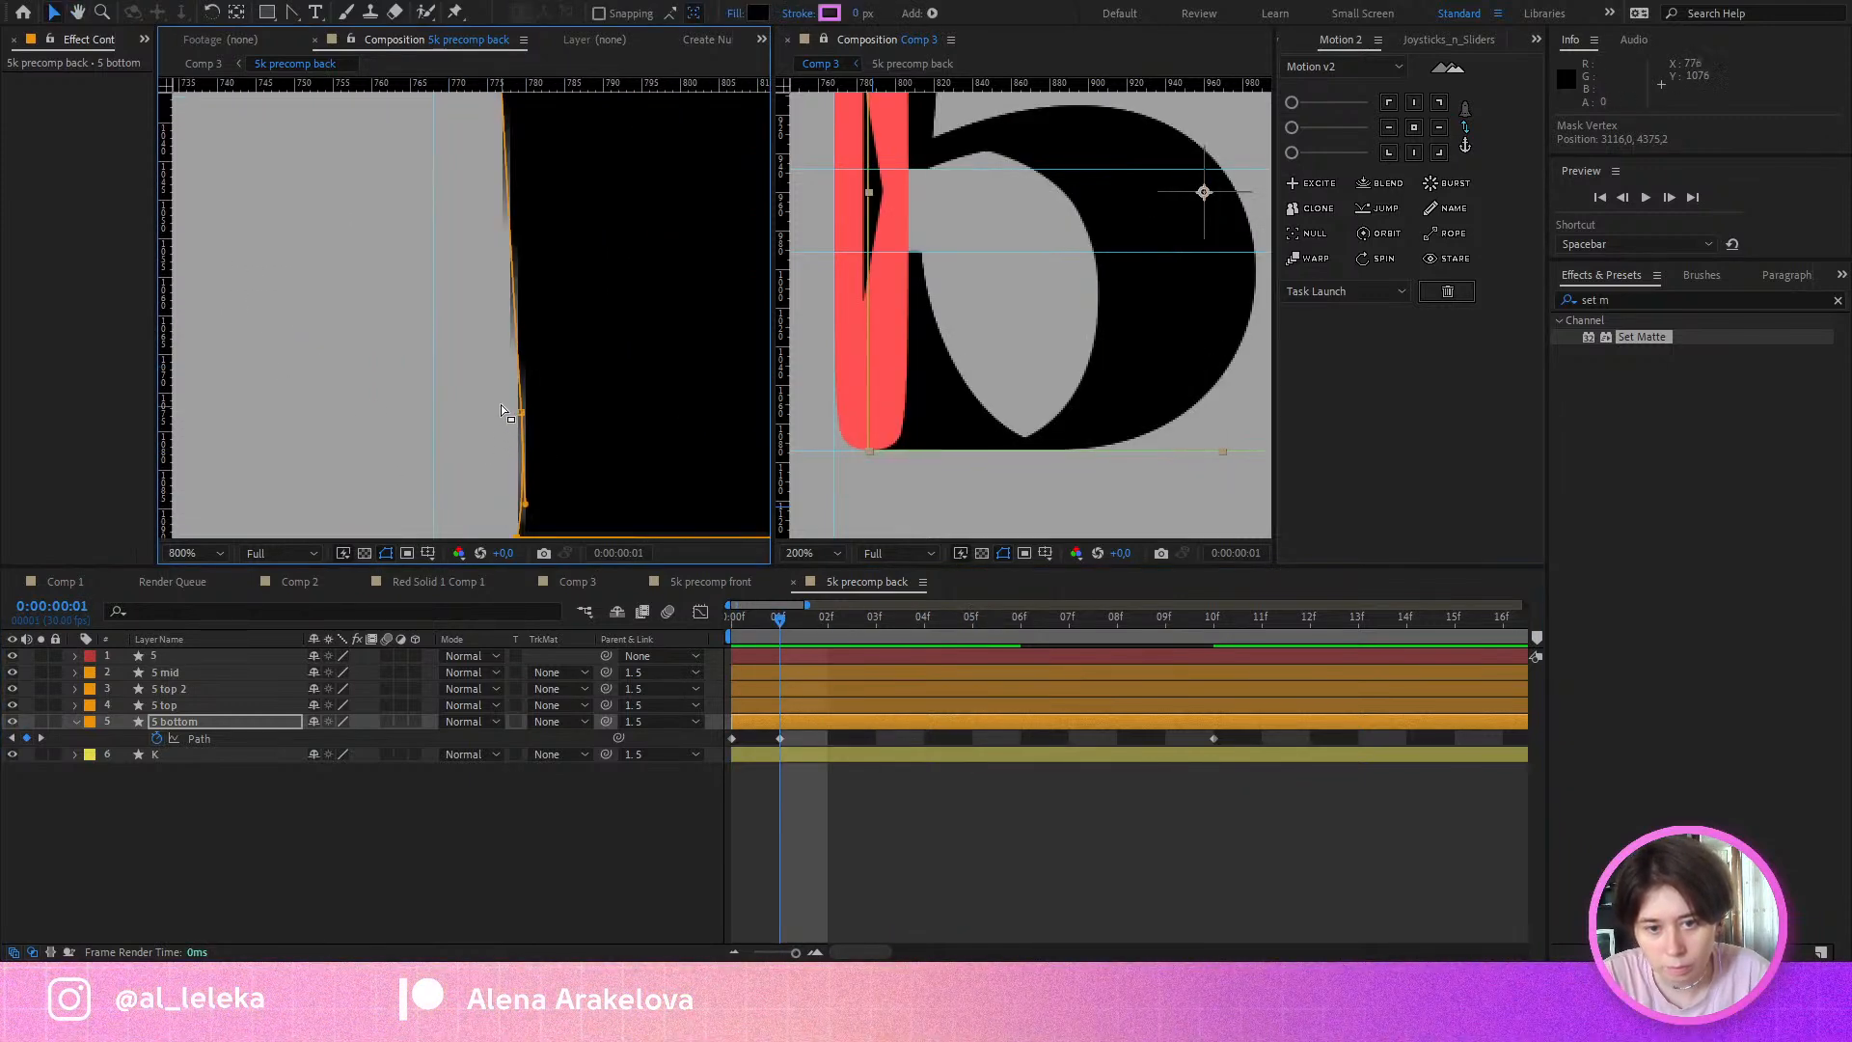
left_click_drag(526, 414, 517, 416)
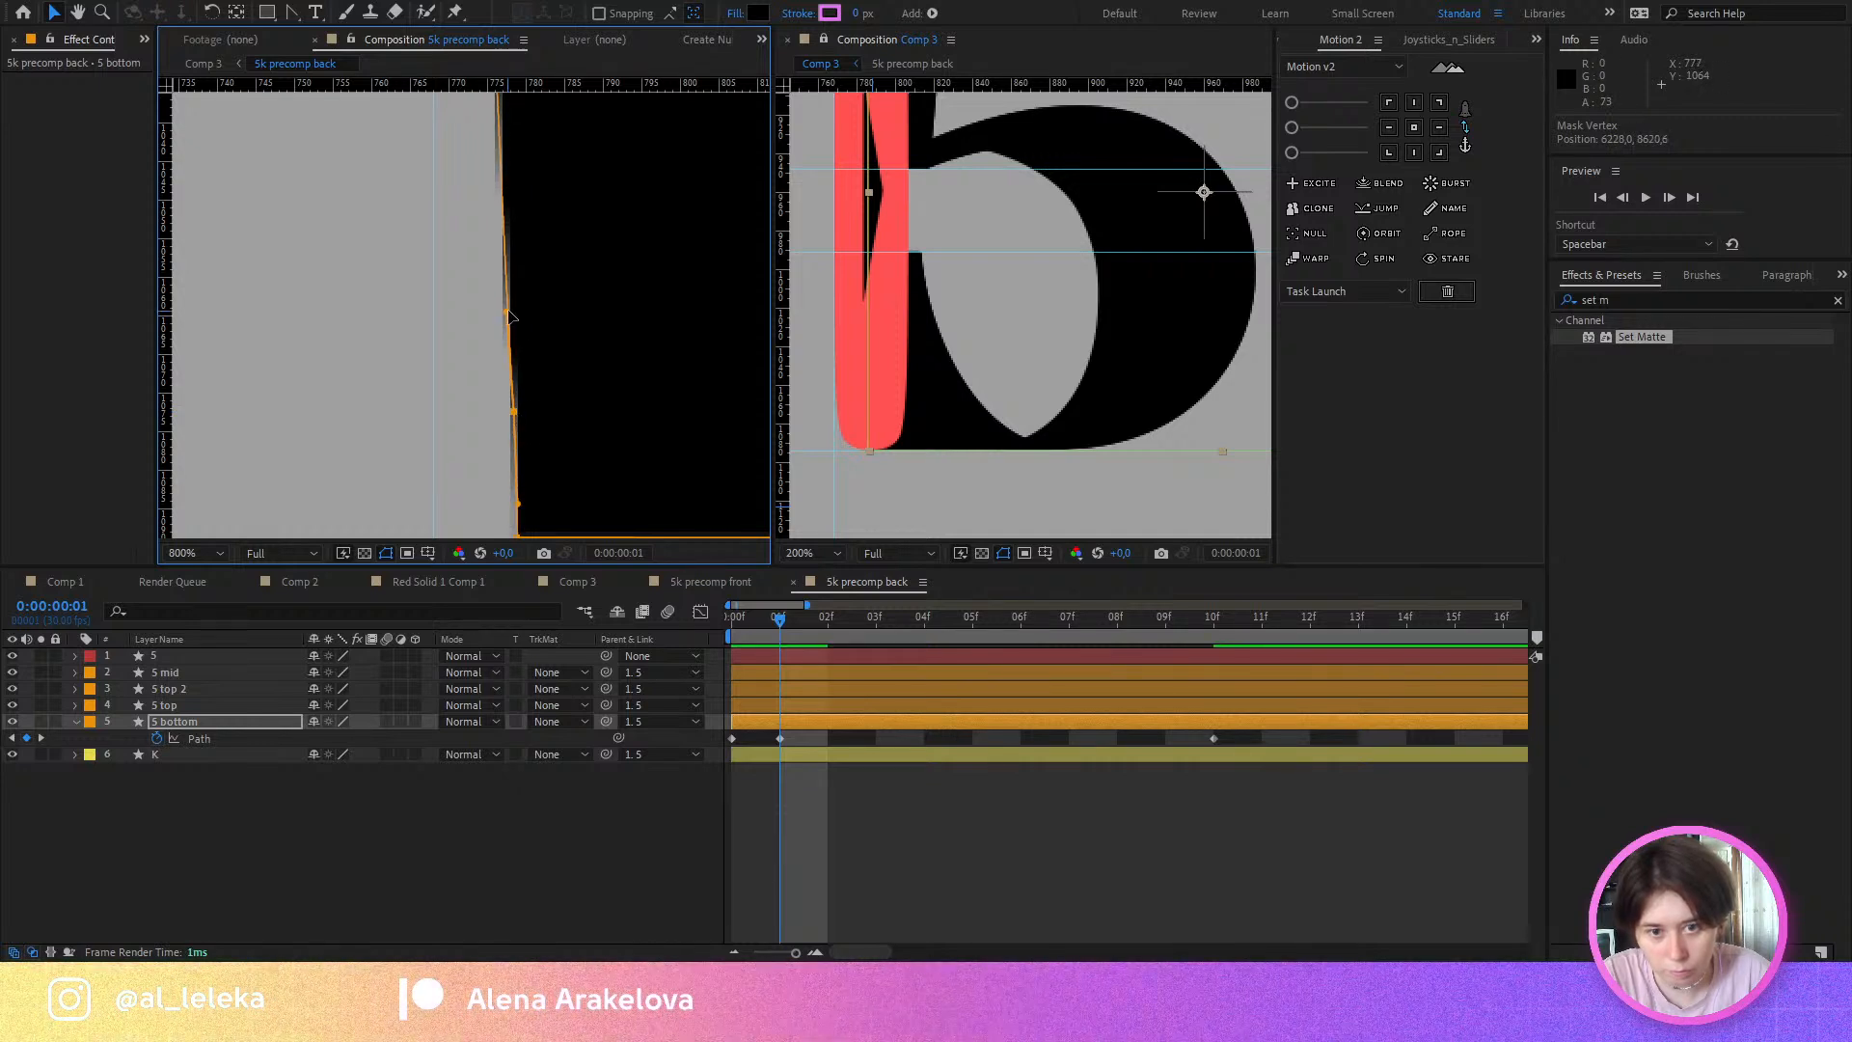
scroll(514, 325, "down", 2)
scroll(548, 328, "right", 1)
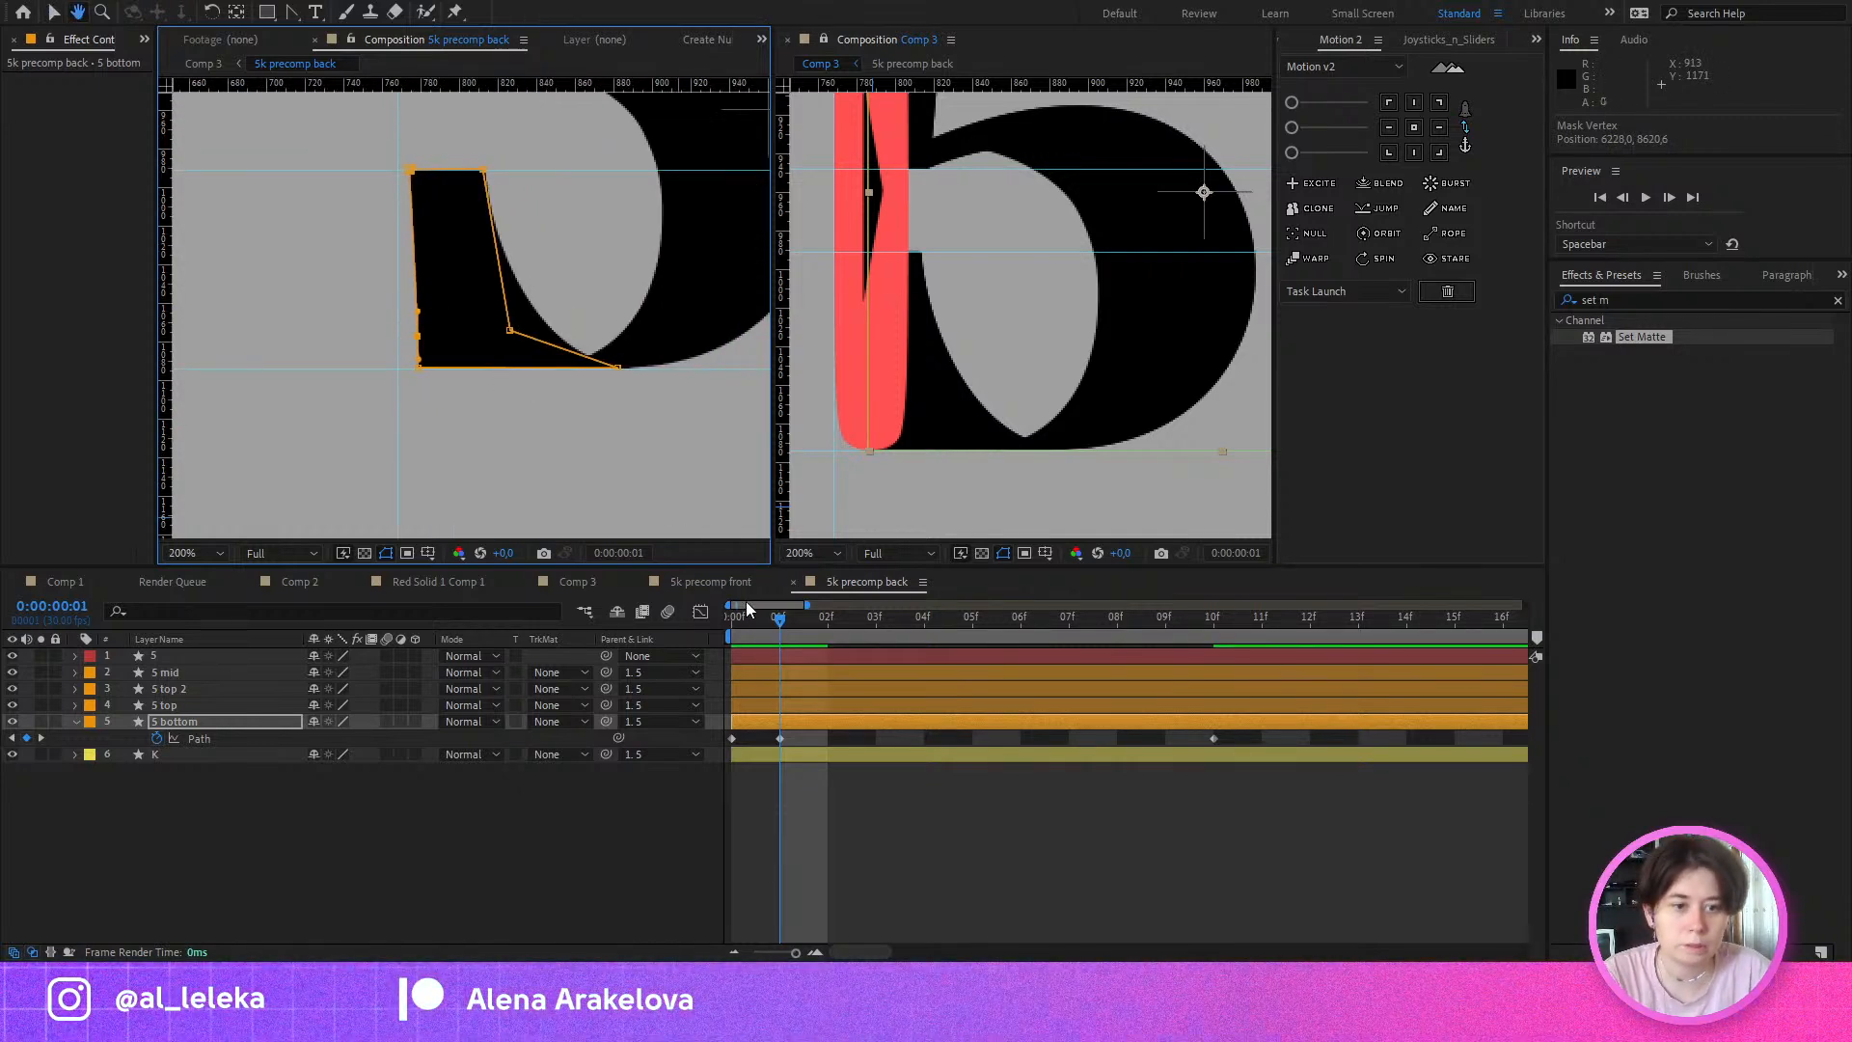
Step: Close the second Comp 3 viewer, widen the remaining composition viewer, and return to Comp 3
left_click(788, 40)
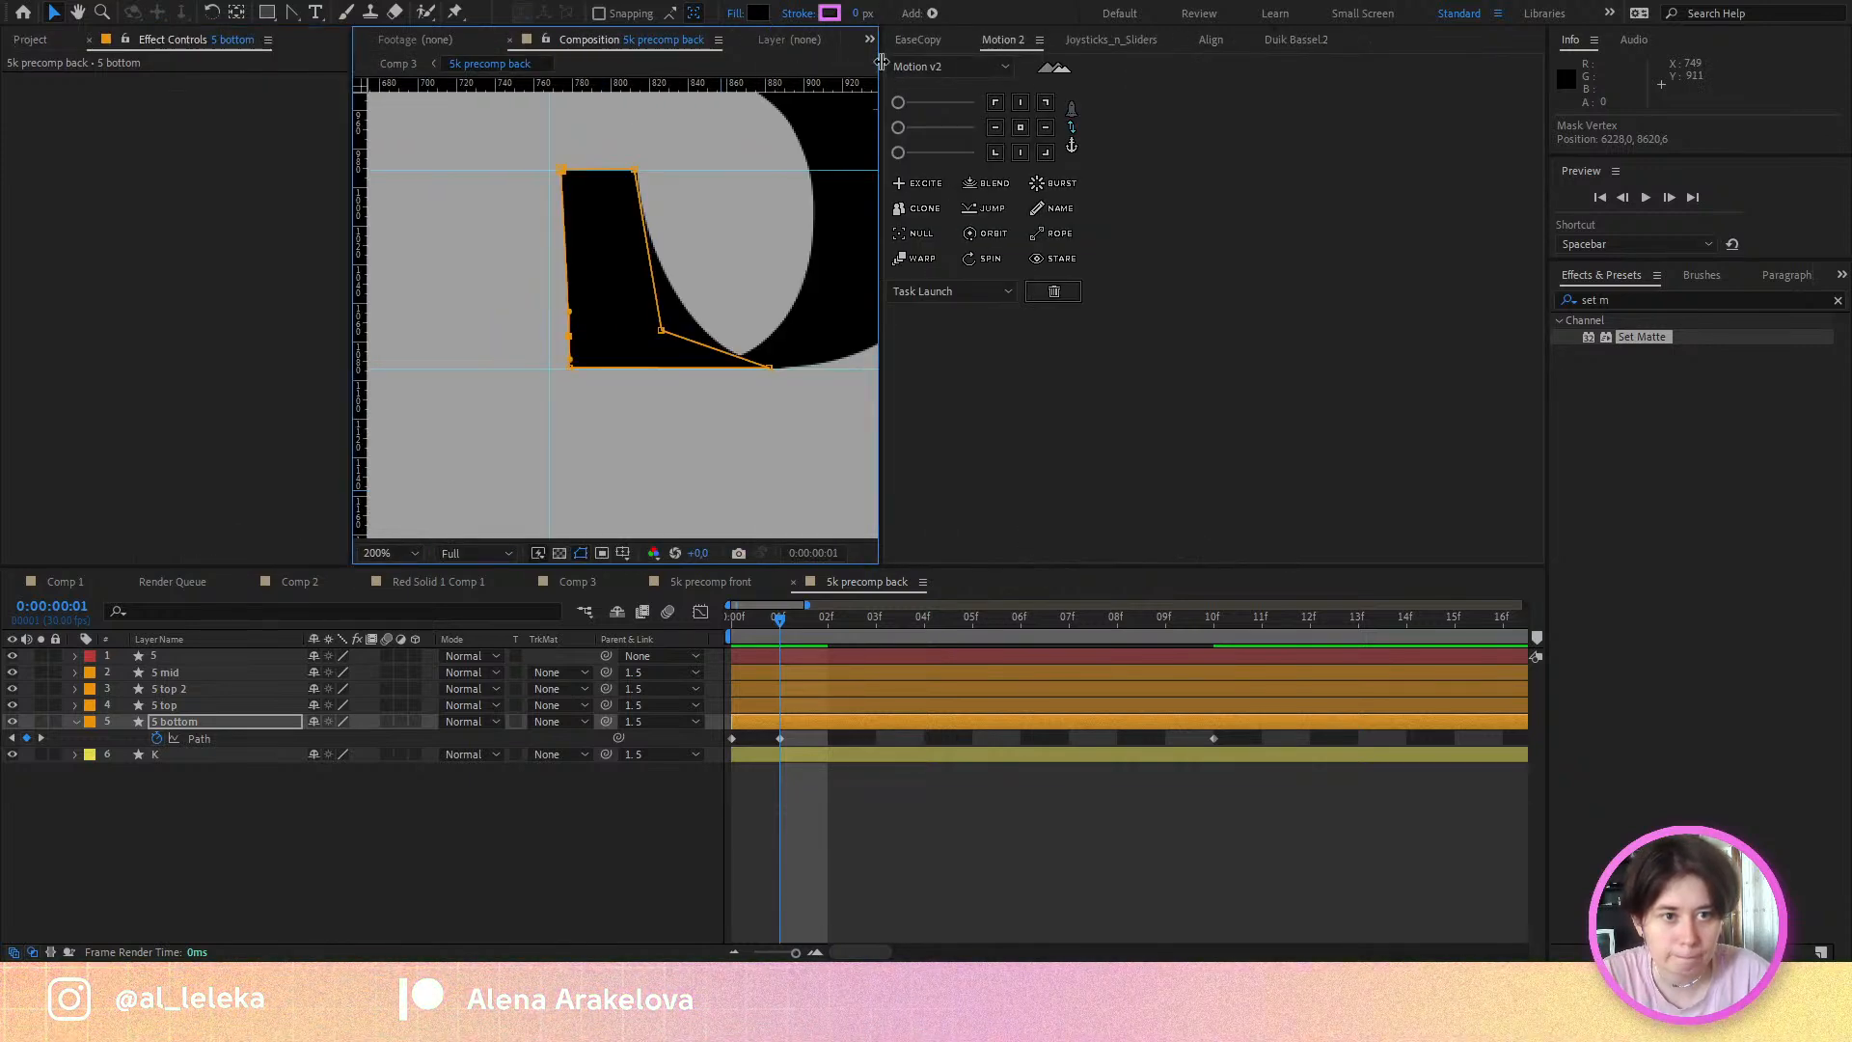
left_click_drag(881, 62, 1263, 68)
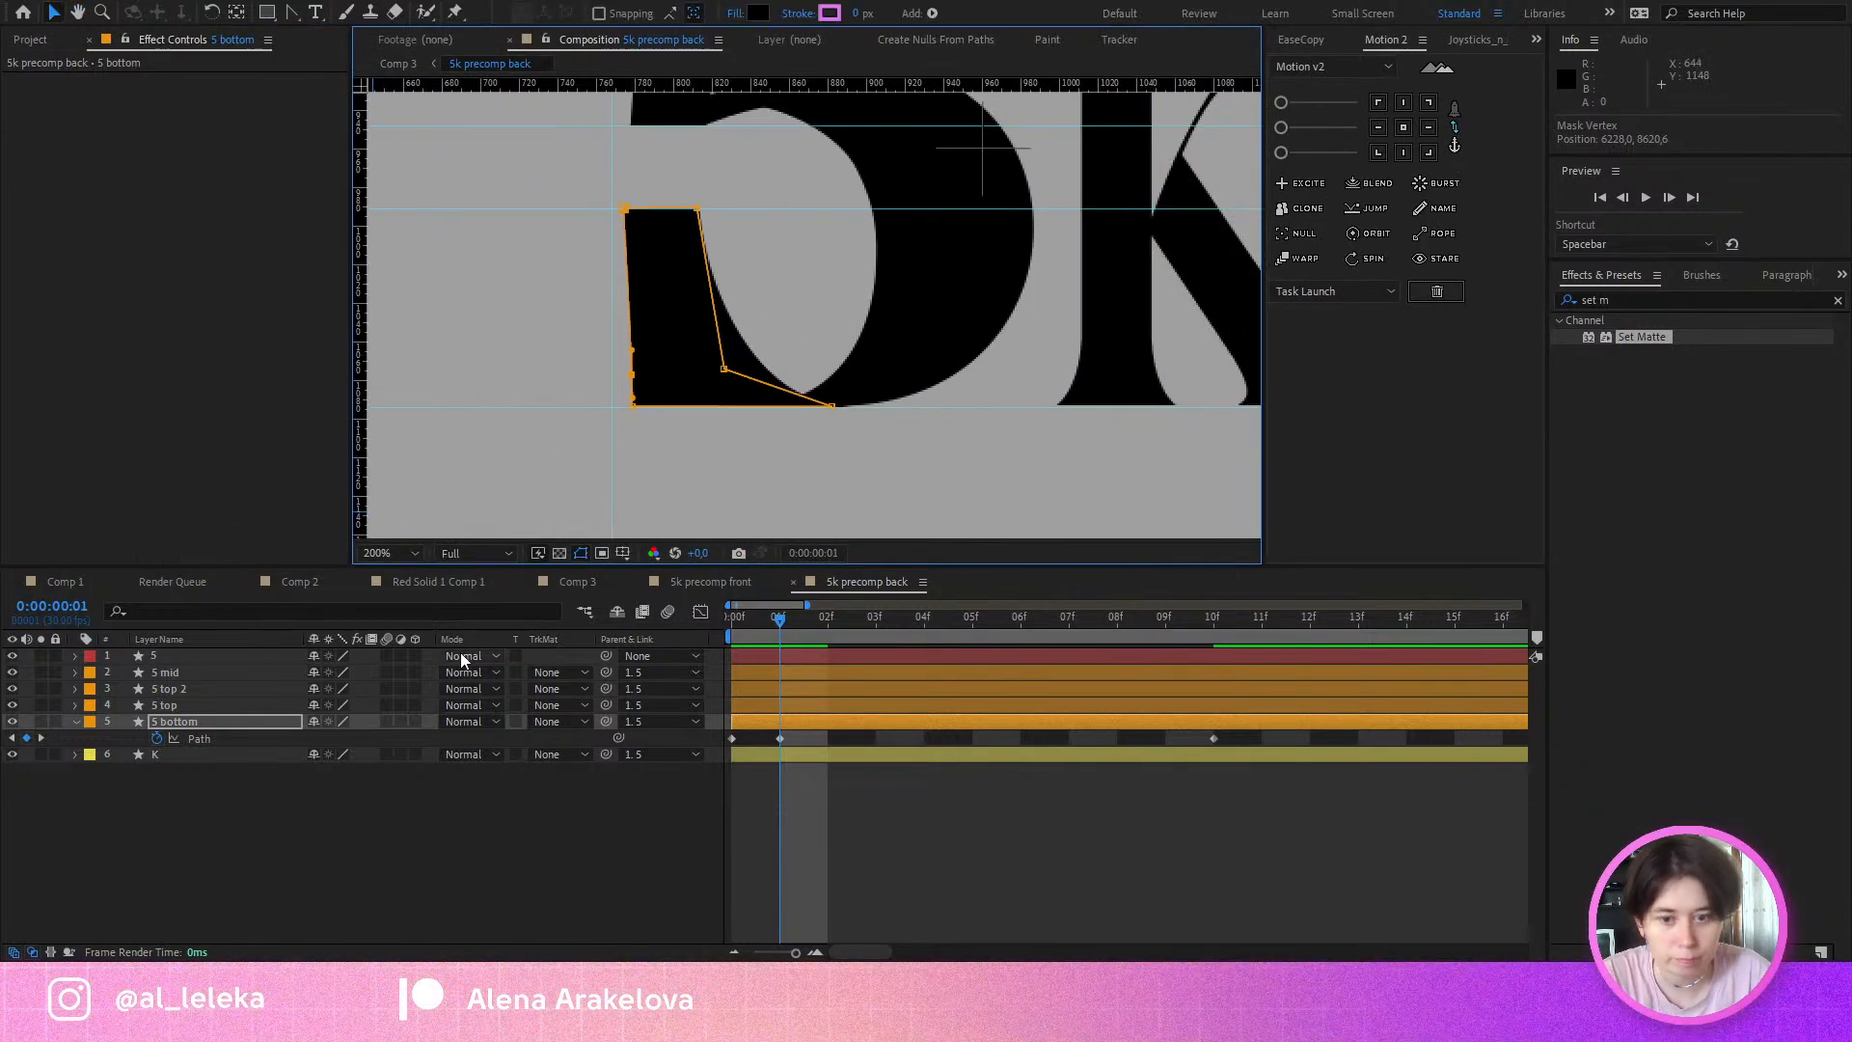
left_click(299, 582)
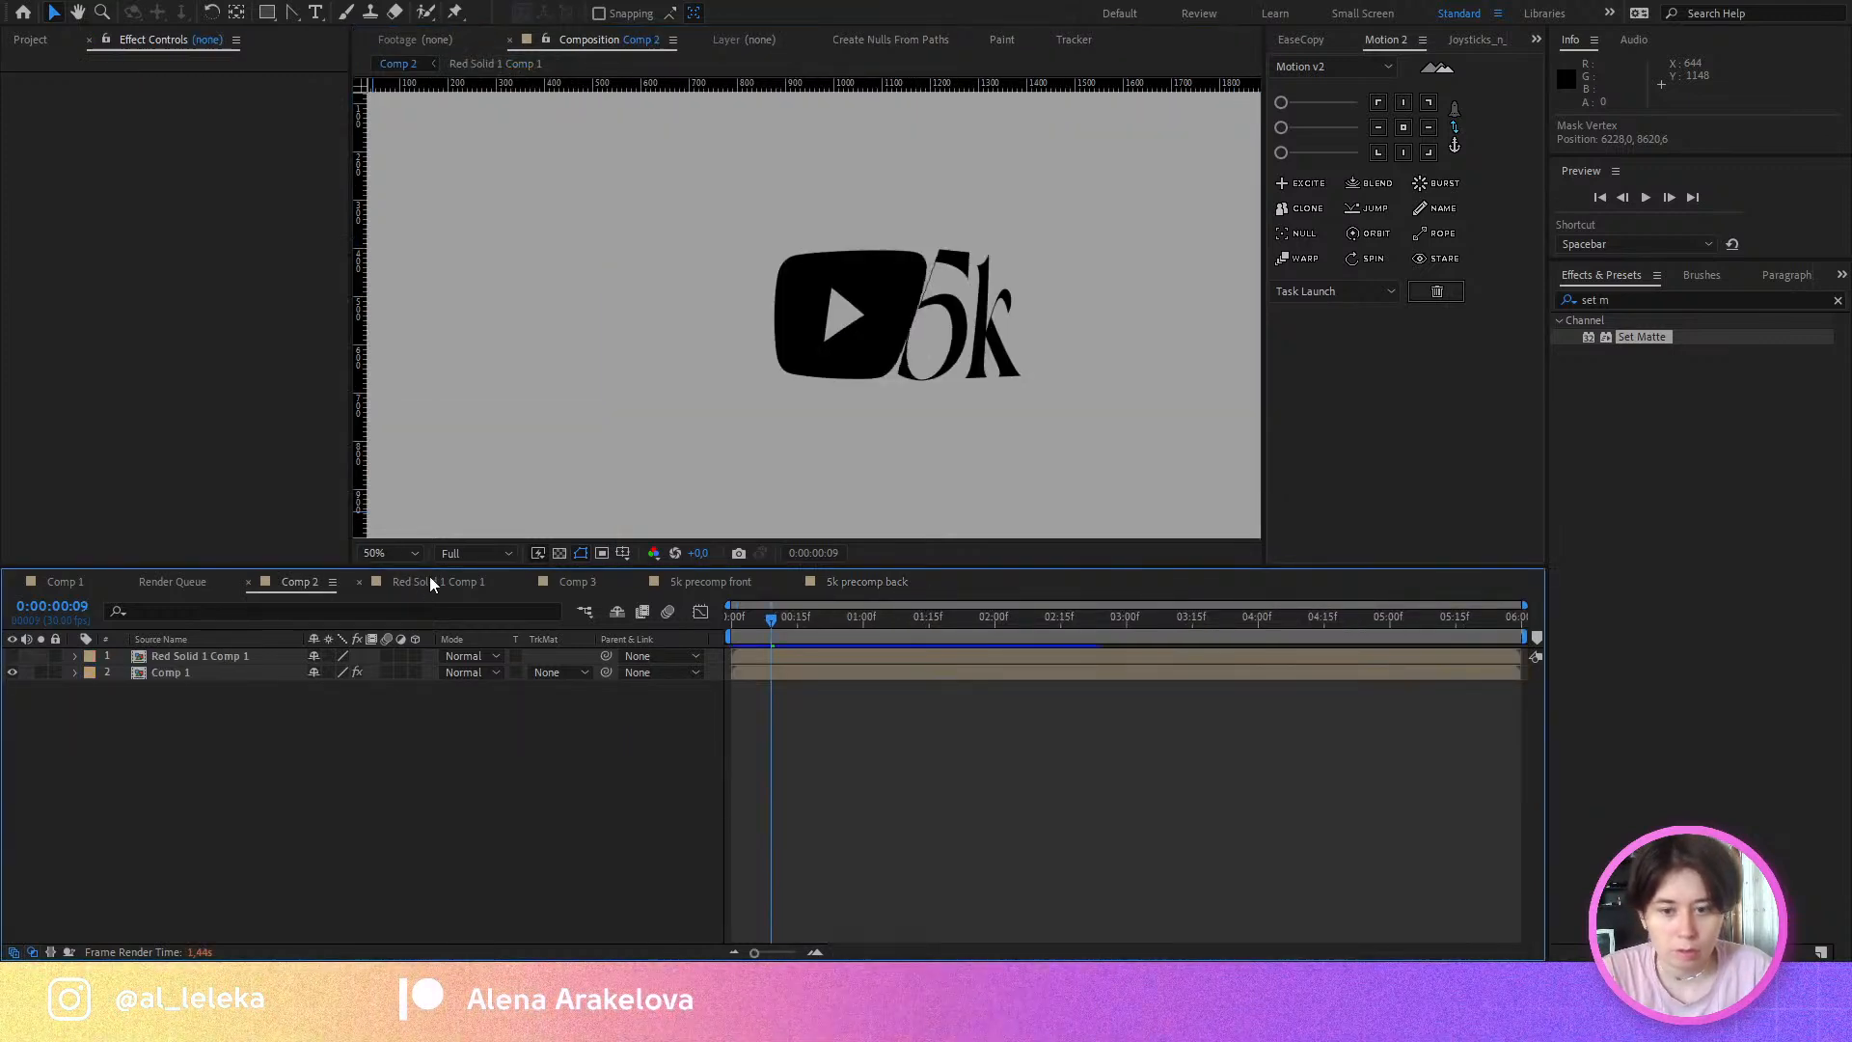
left_click(580, 581)
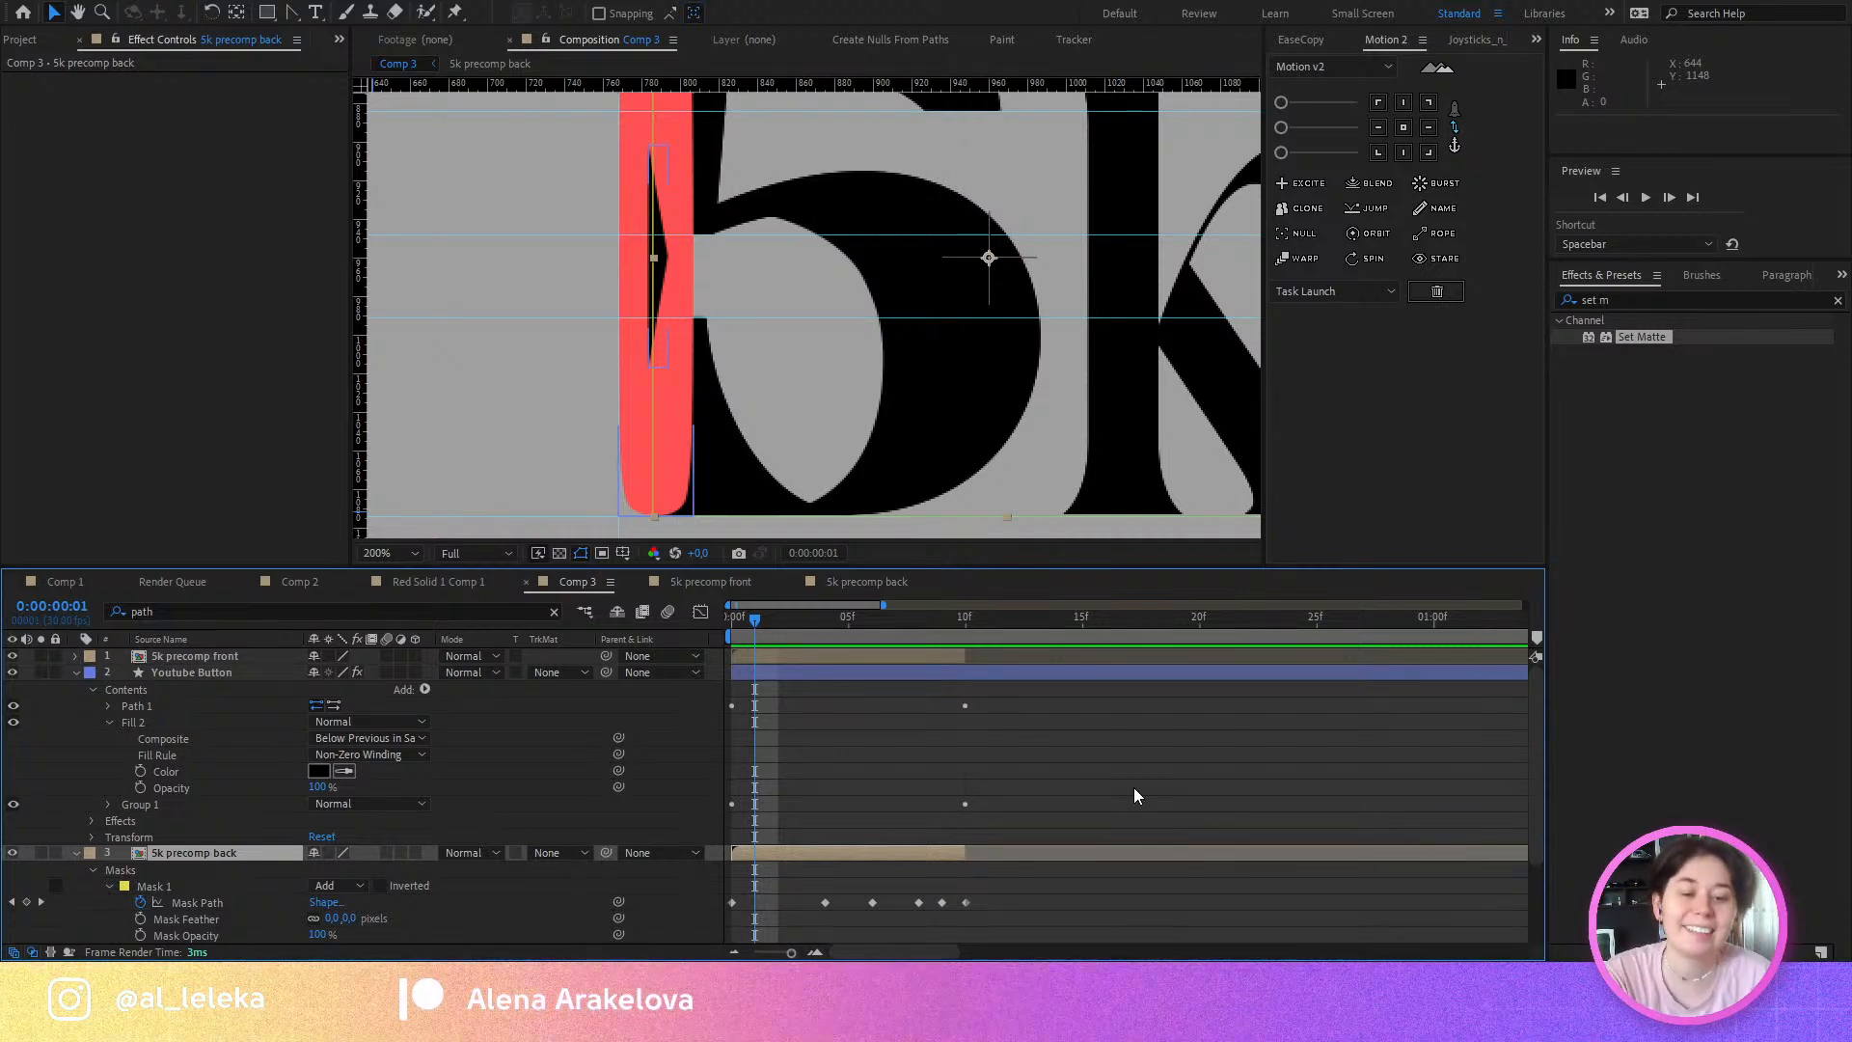
Step: Review the 5k to YouTube button animation in Comp 3 by playing it back and scrubbing the opening frames
key("minus")
left_click_drag(1123, 316, 968, 337)
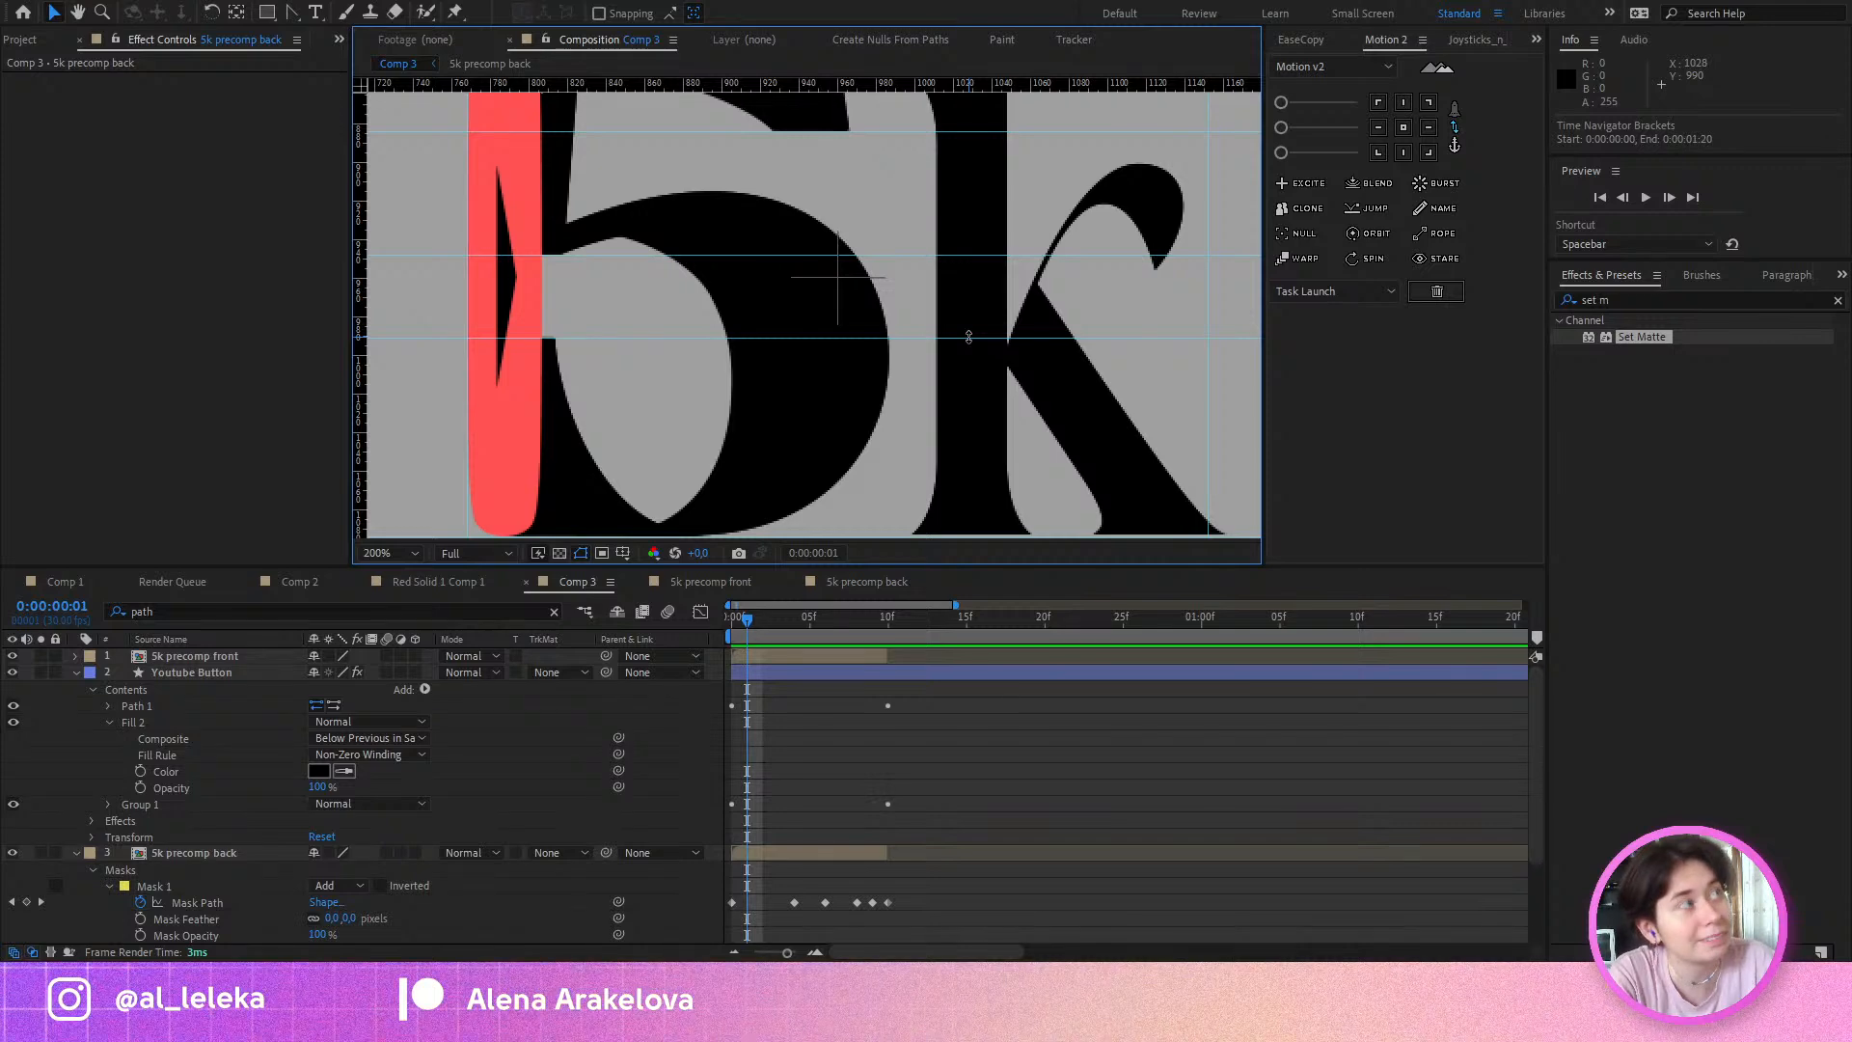
scroll(969, 336, "down", 3)
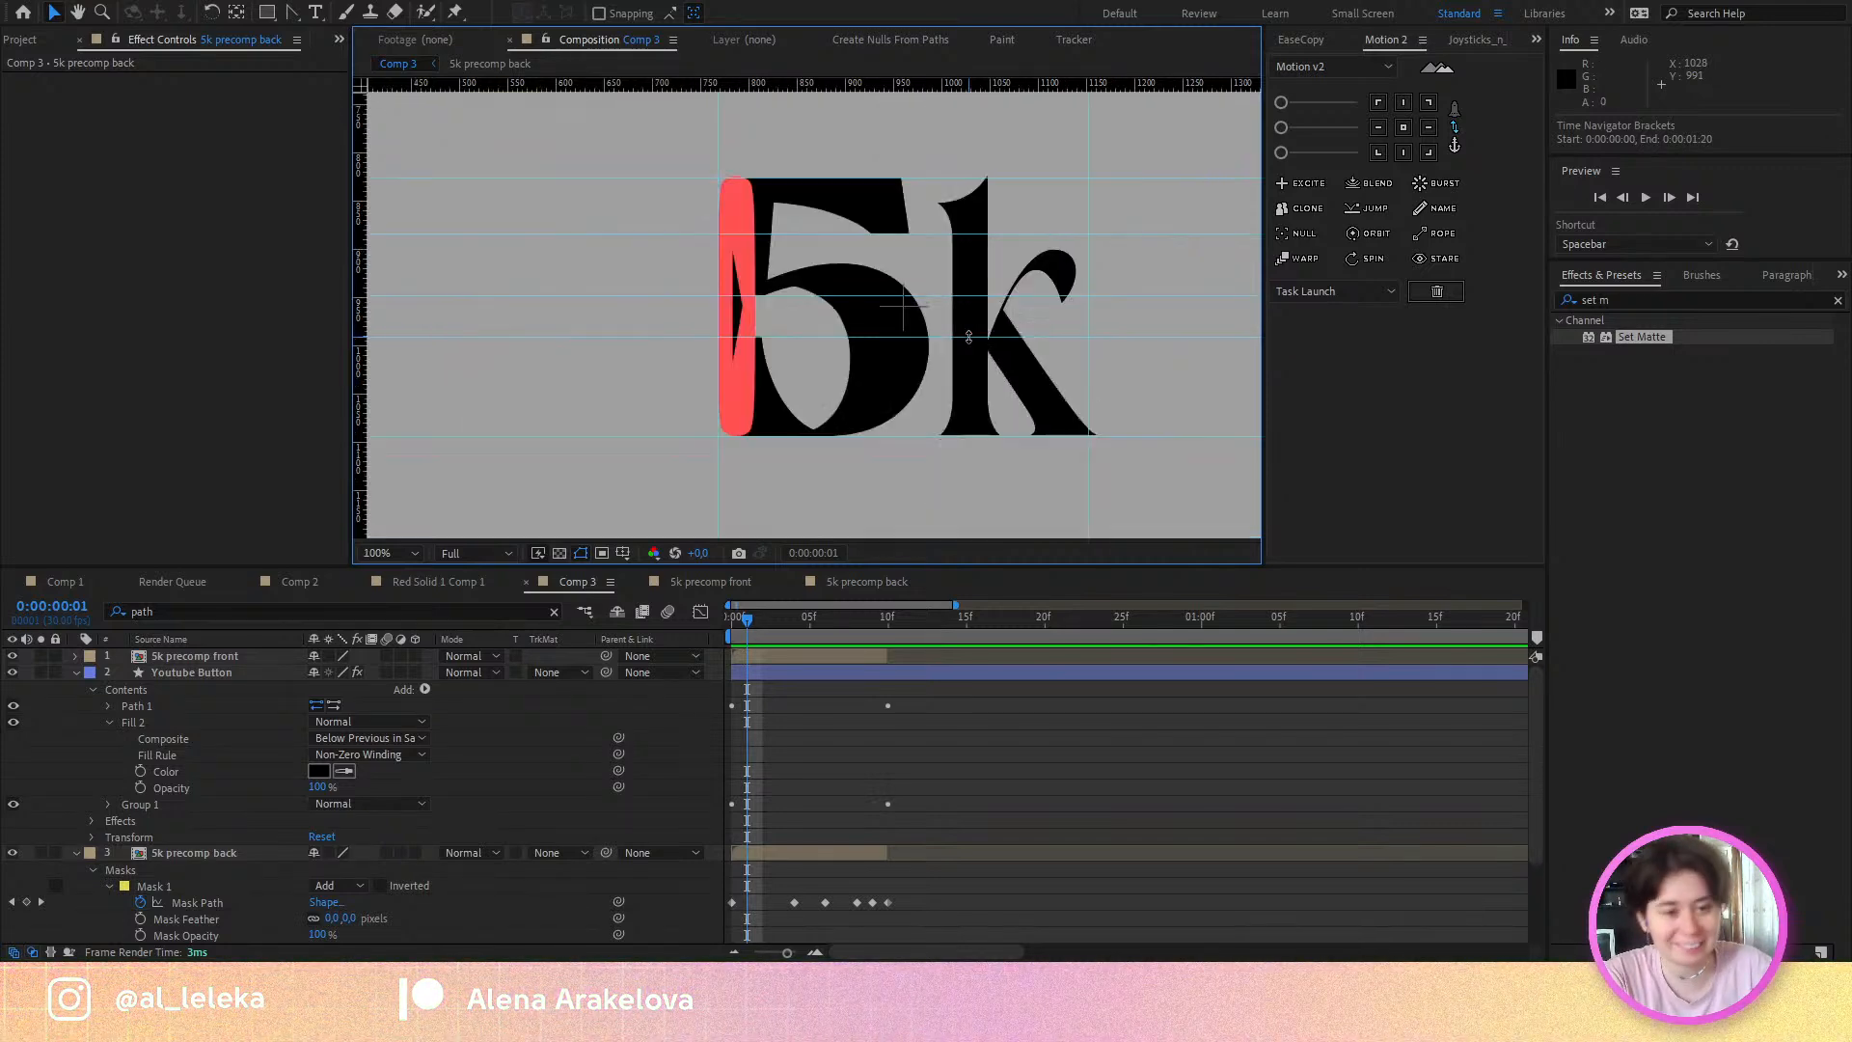
left_click_drag(745, 625, 811, 637)
key("space")
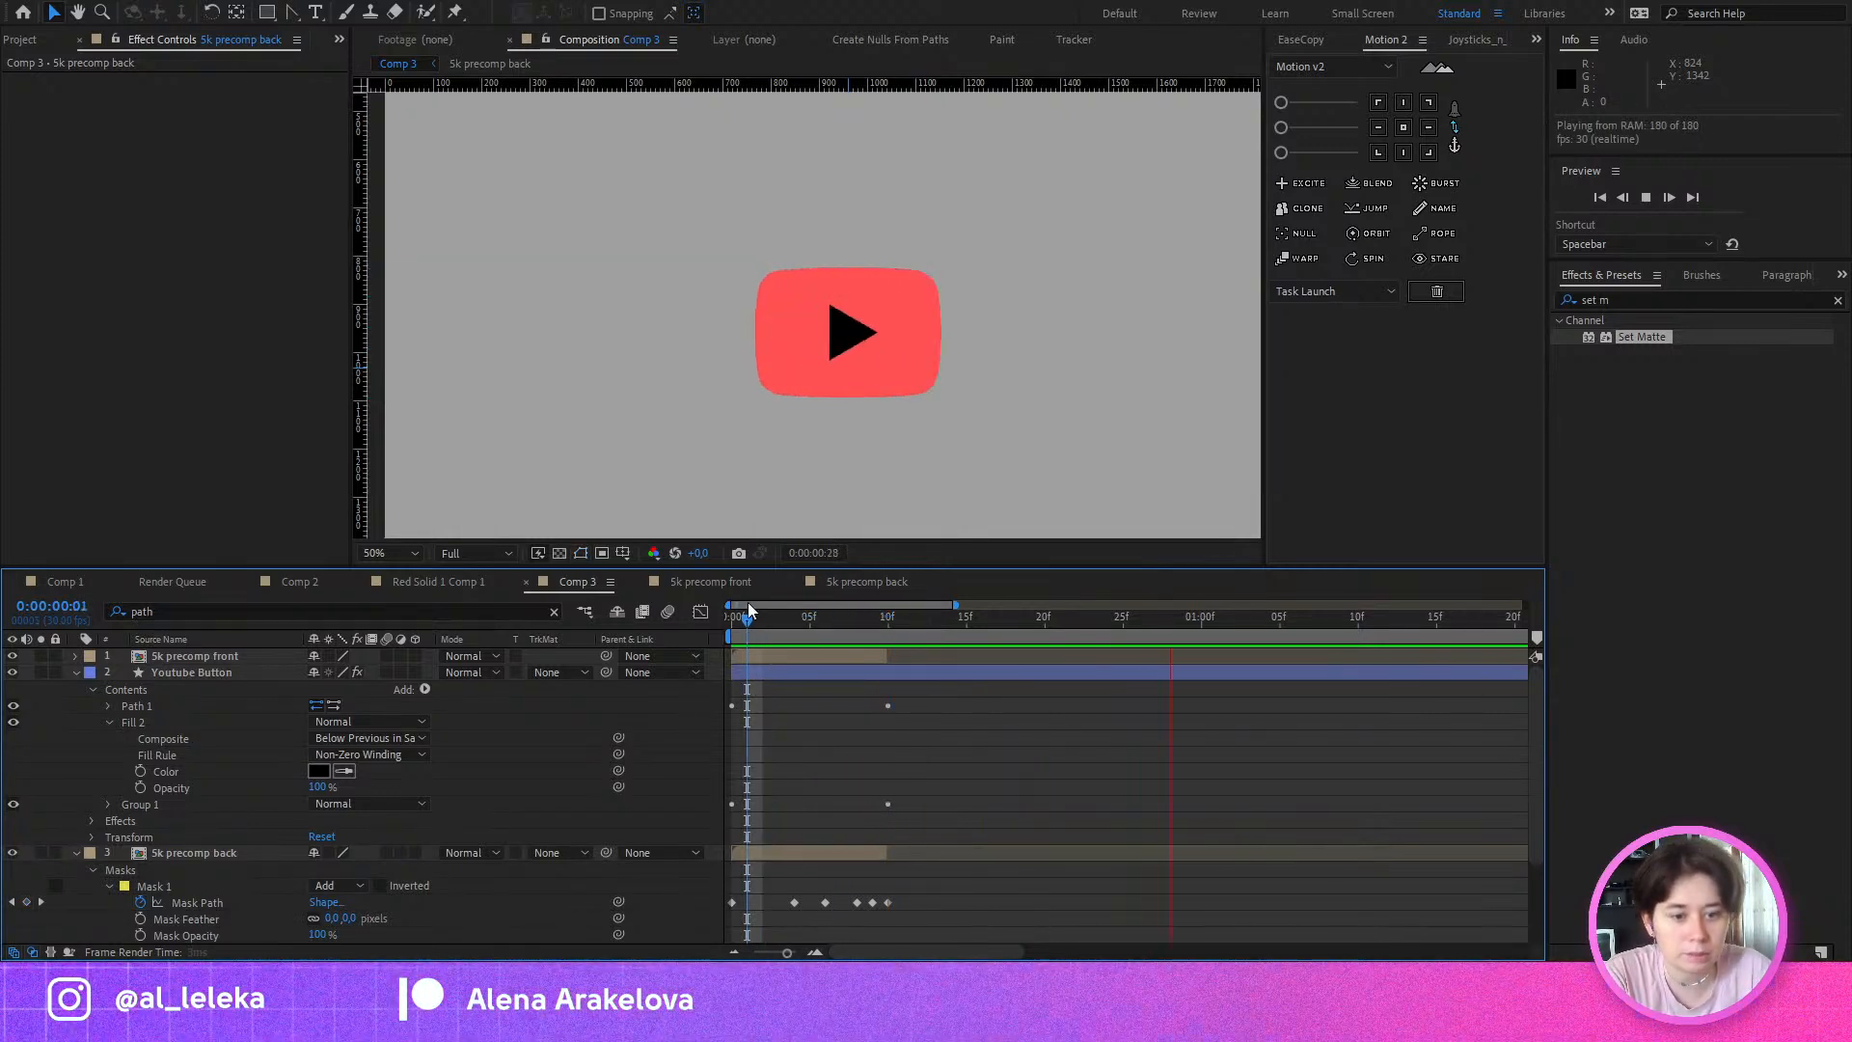
left_click_drag(727, 627, 763, 629)
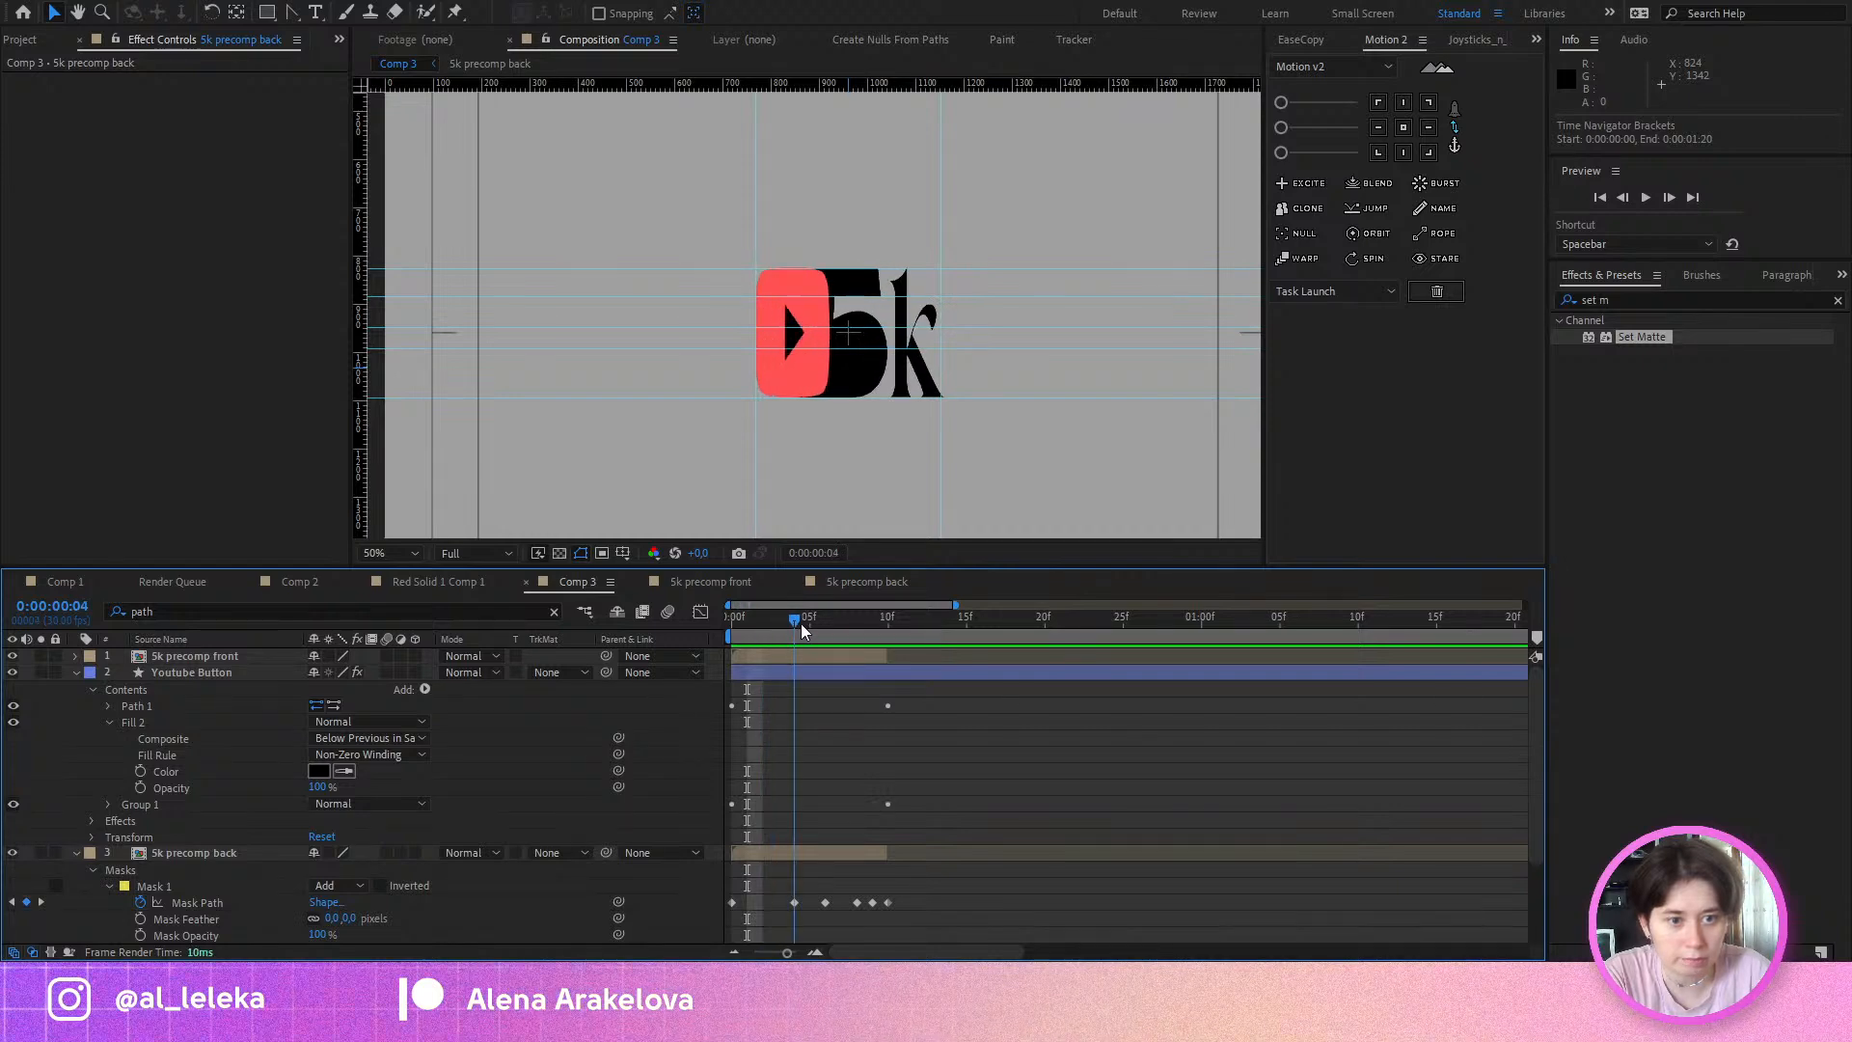
Step: Collapse the expanded properties of all layers in Comp 3 and clear the selection
key("ctrl+a")
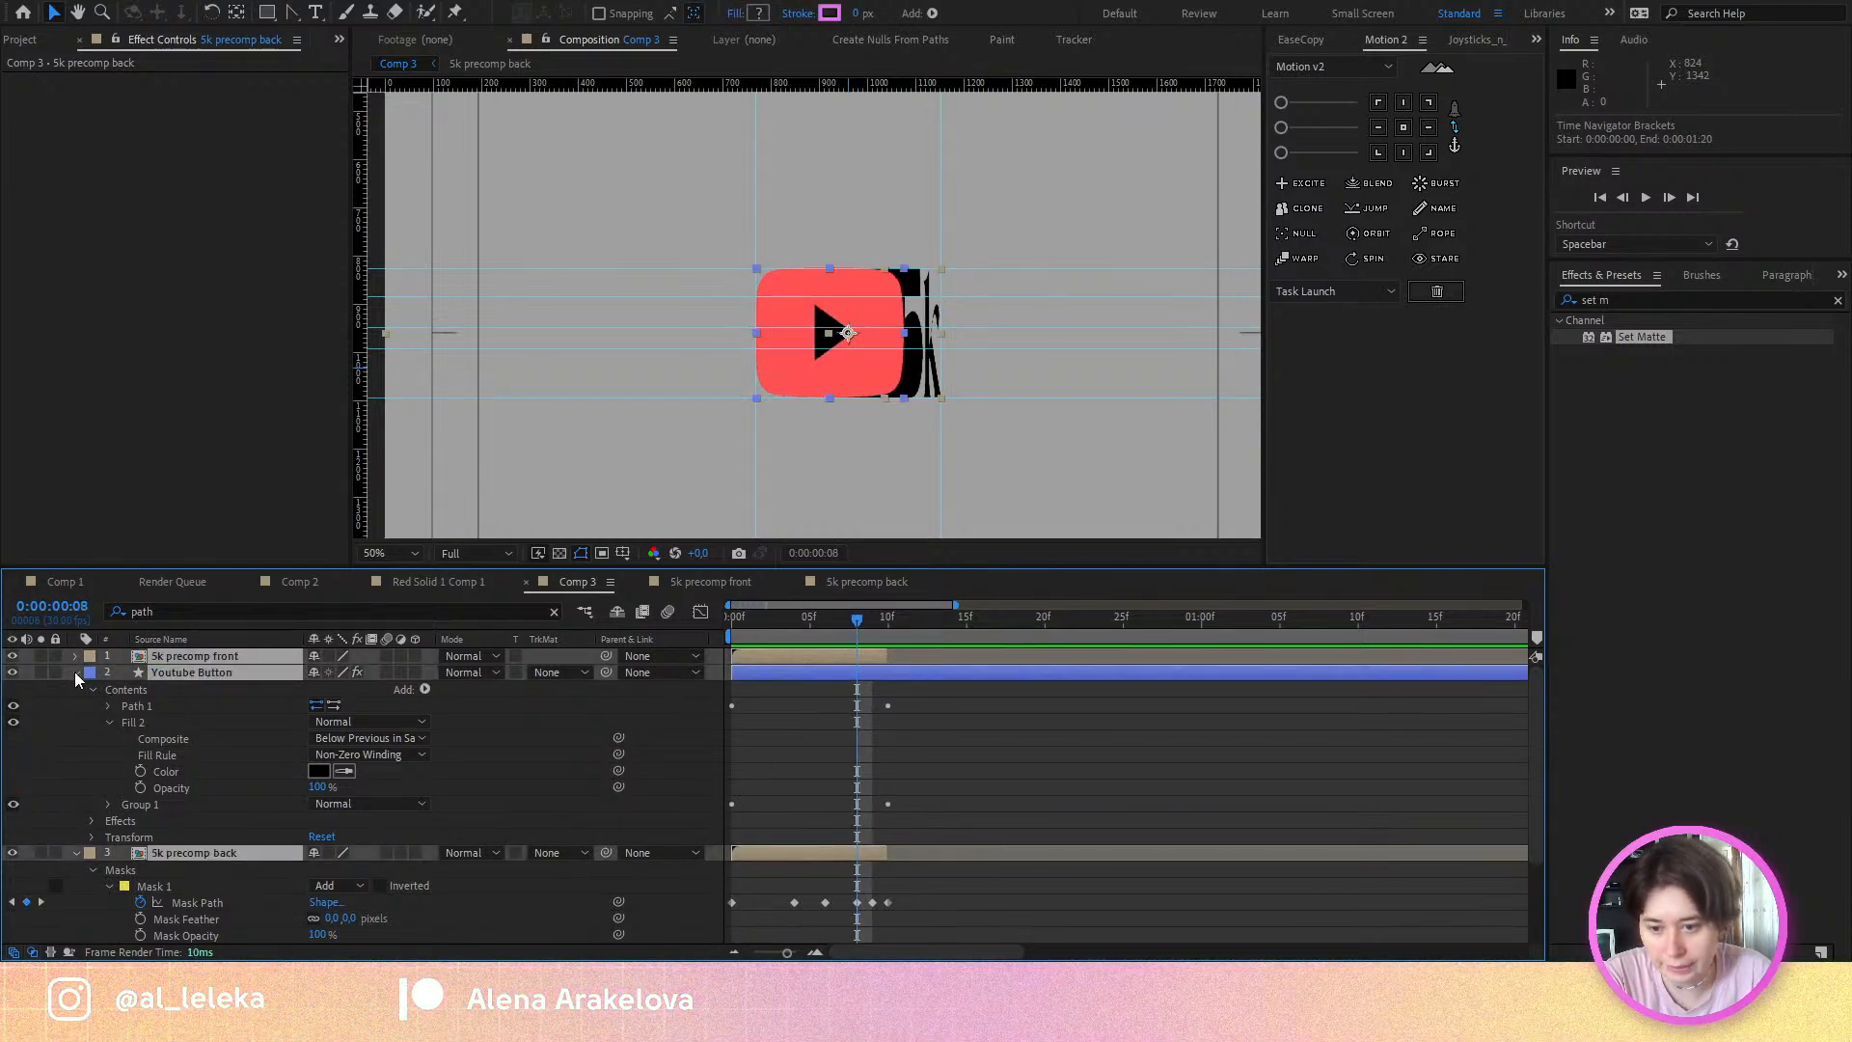
left_click(76, 672)
left_click(352, 812)
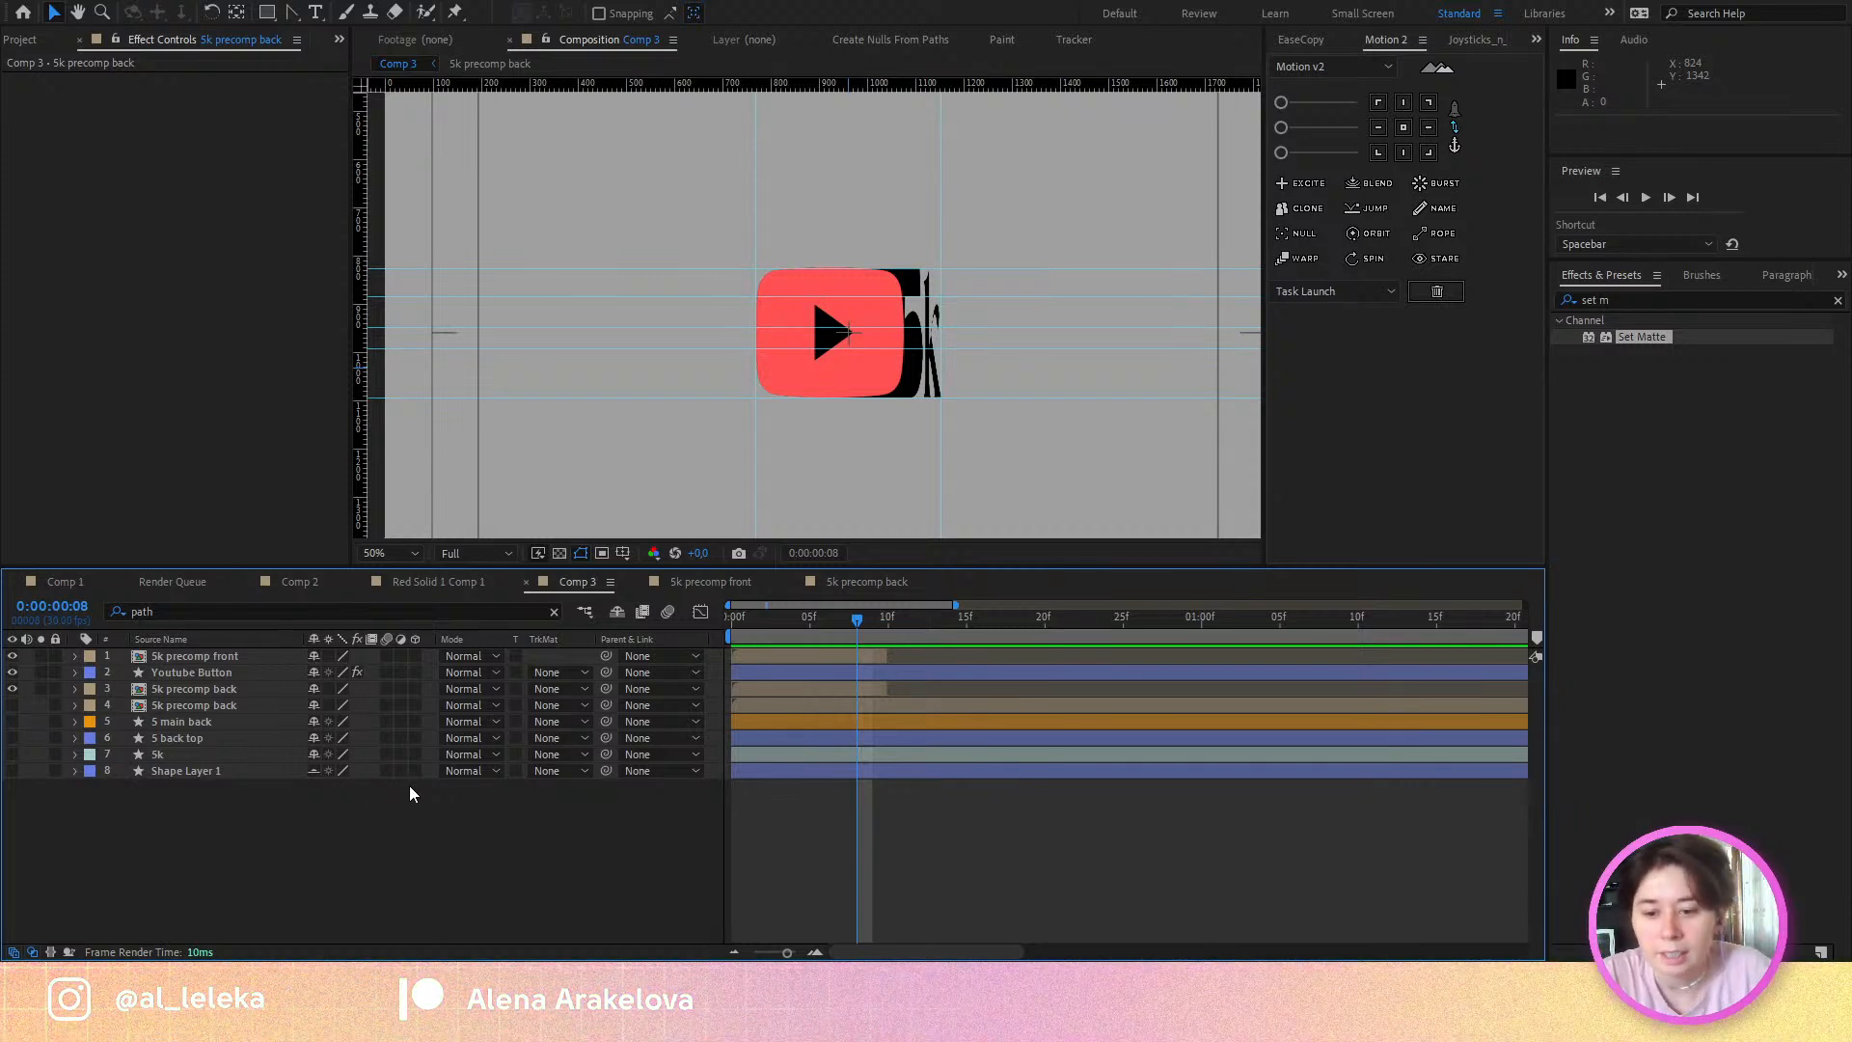
Step: Create a composition named colors and draw a red circle up and left of its middle, with the anchor point centred on the circle
key("ctrl+0")
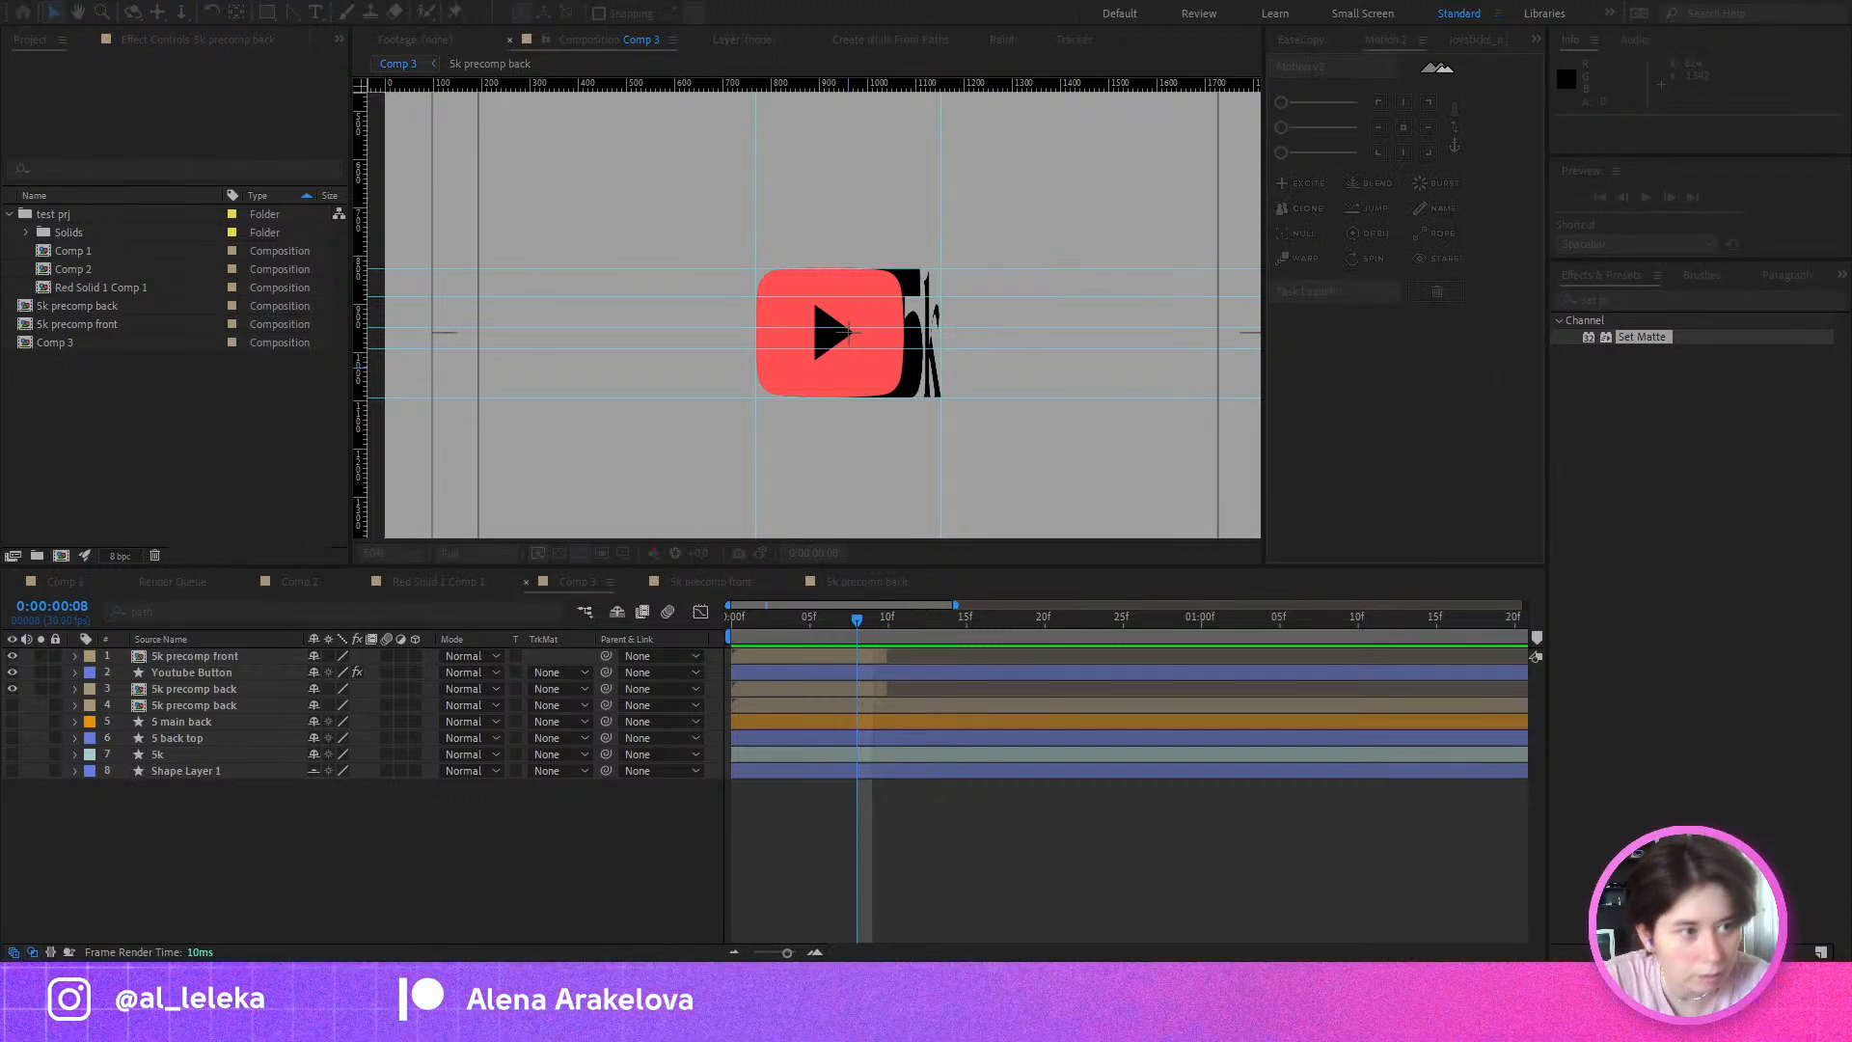
key("Return")
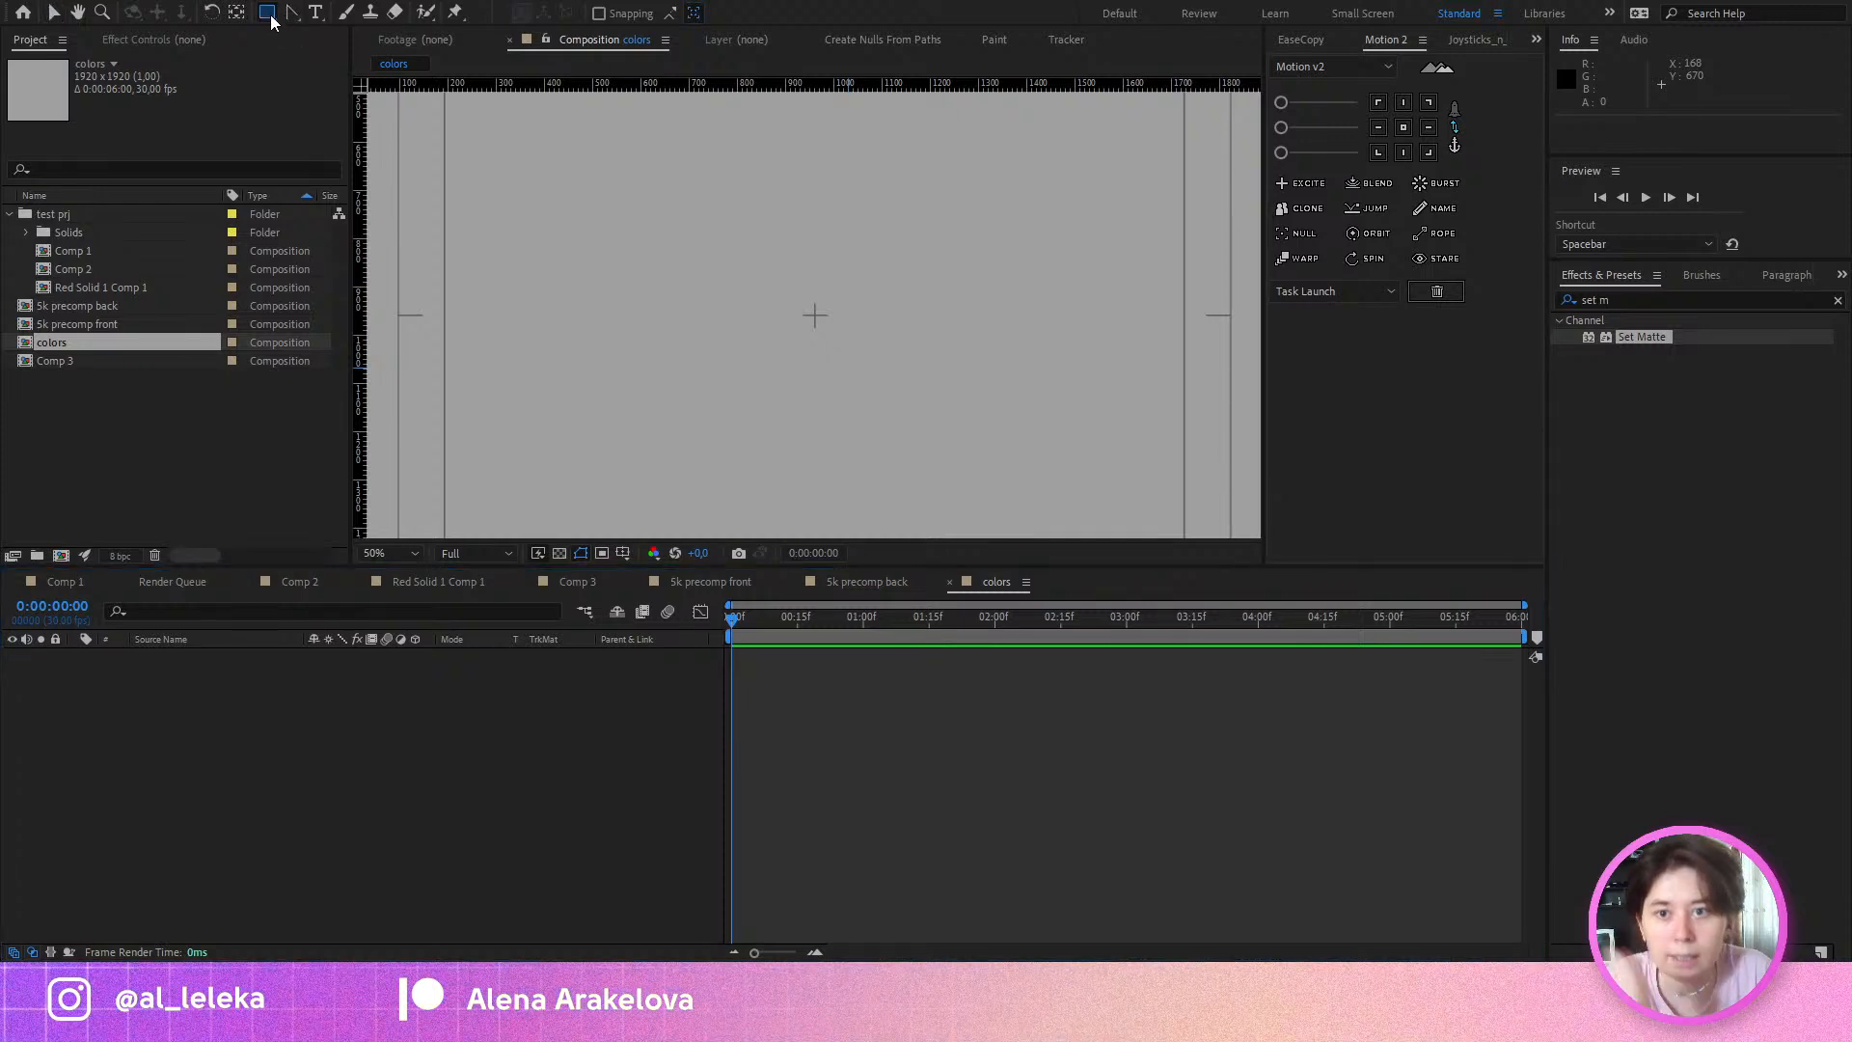
key("q")
key("q")
left_click_drag(768, 314, 705, 251)
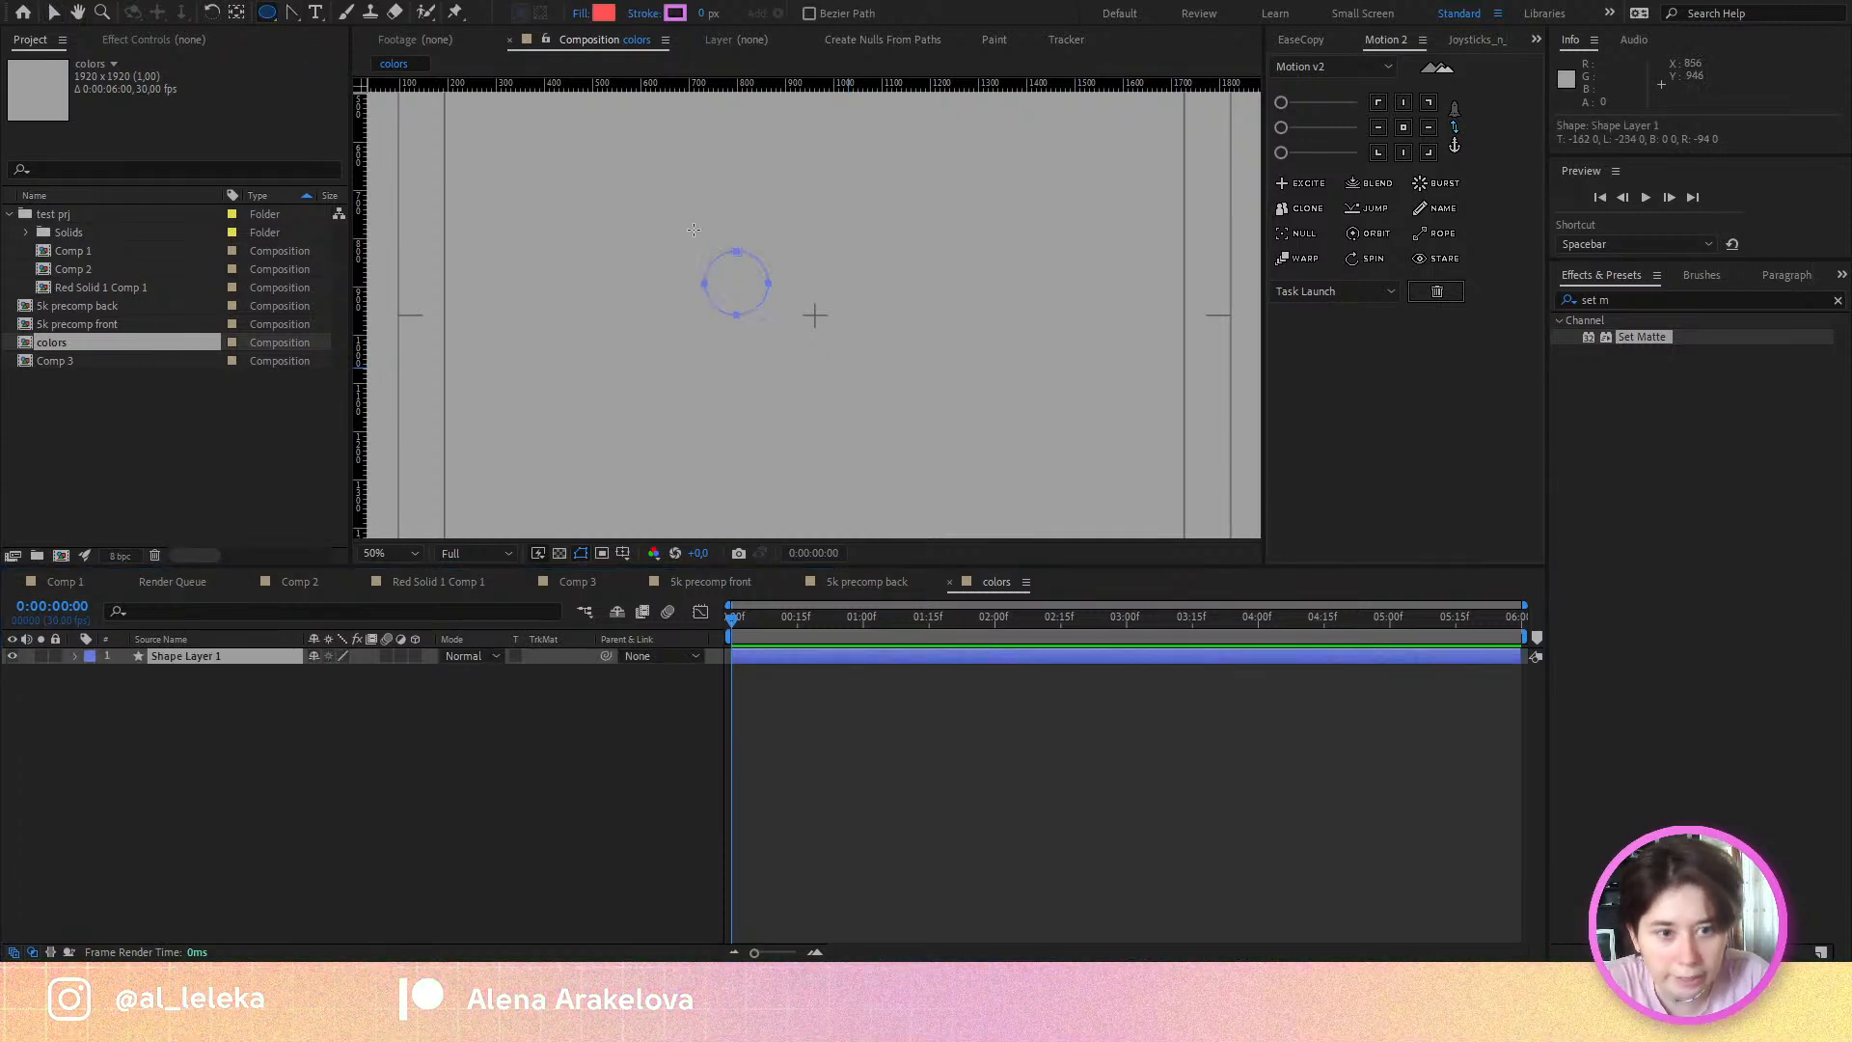
left_click(224, 648)
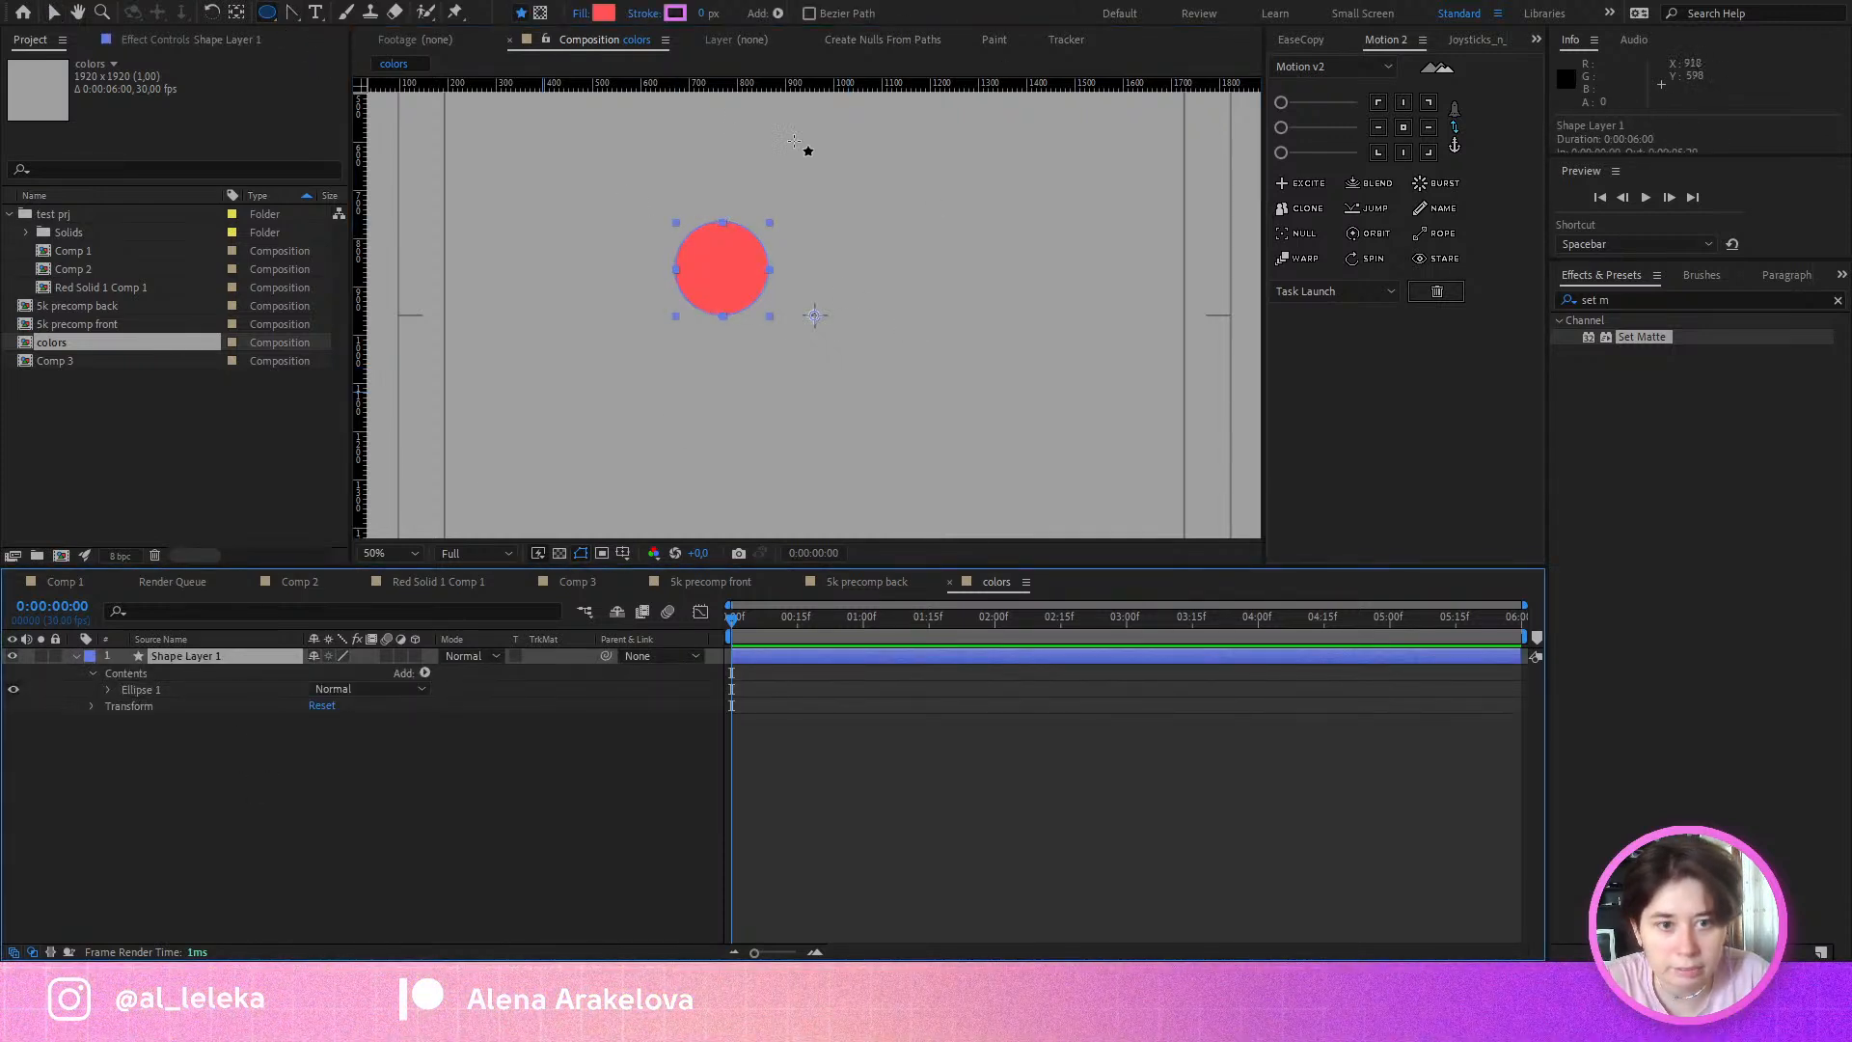
left_click(1403, 128)
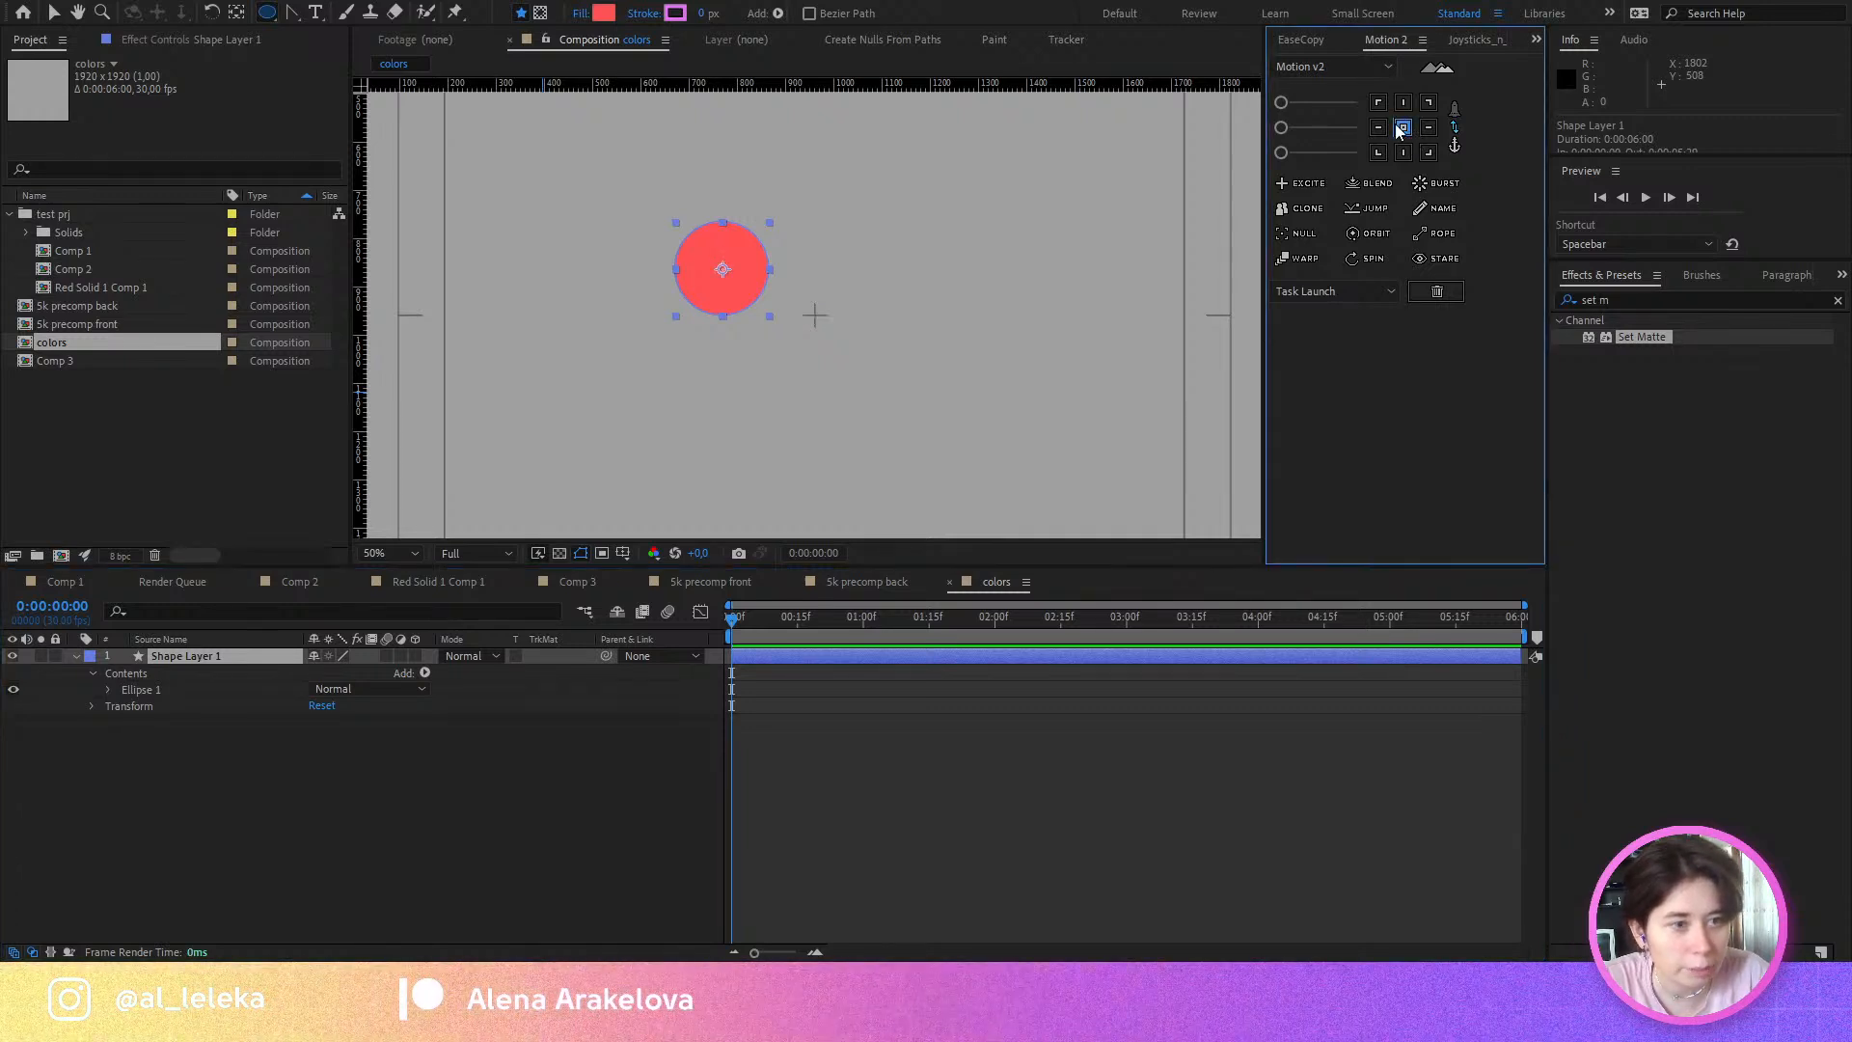
Step: Duplicate the red circle and place the copy, scaled up to nearly twice the size, to the lower right of the original
left_click(230, 654)
key("ctrl+d")
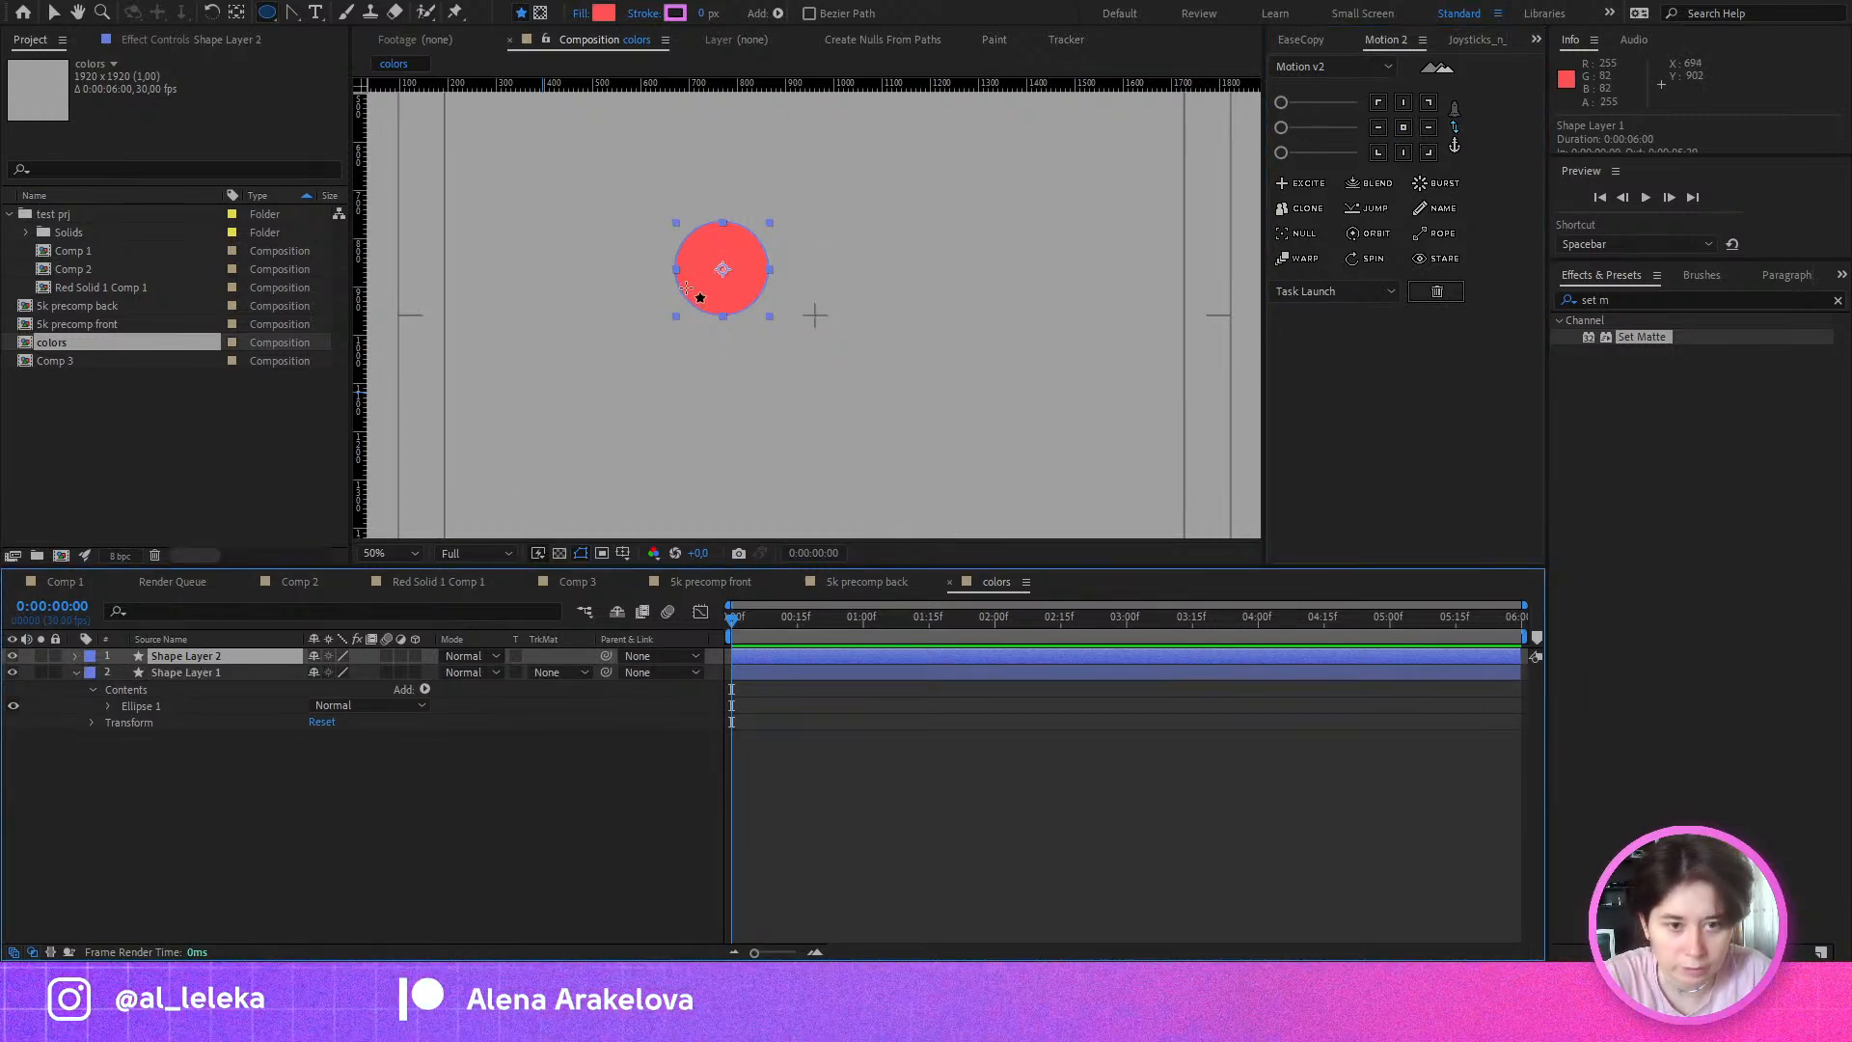
key("v")
left_click_drag(726, 274, 922, 237)
Step: Duplicate the large circle, undo the first move, and place a new, slightly smaller copy below the original circle
left_click_drag(849, 341, 686, 411)
key("ctrl+d")
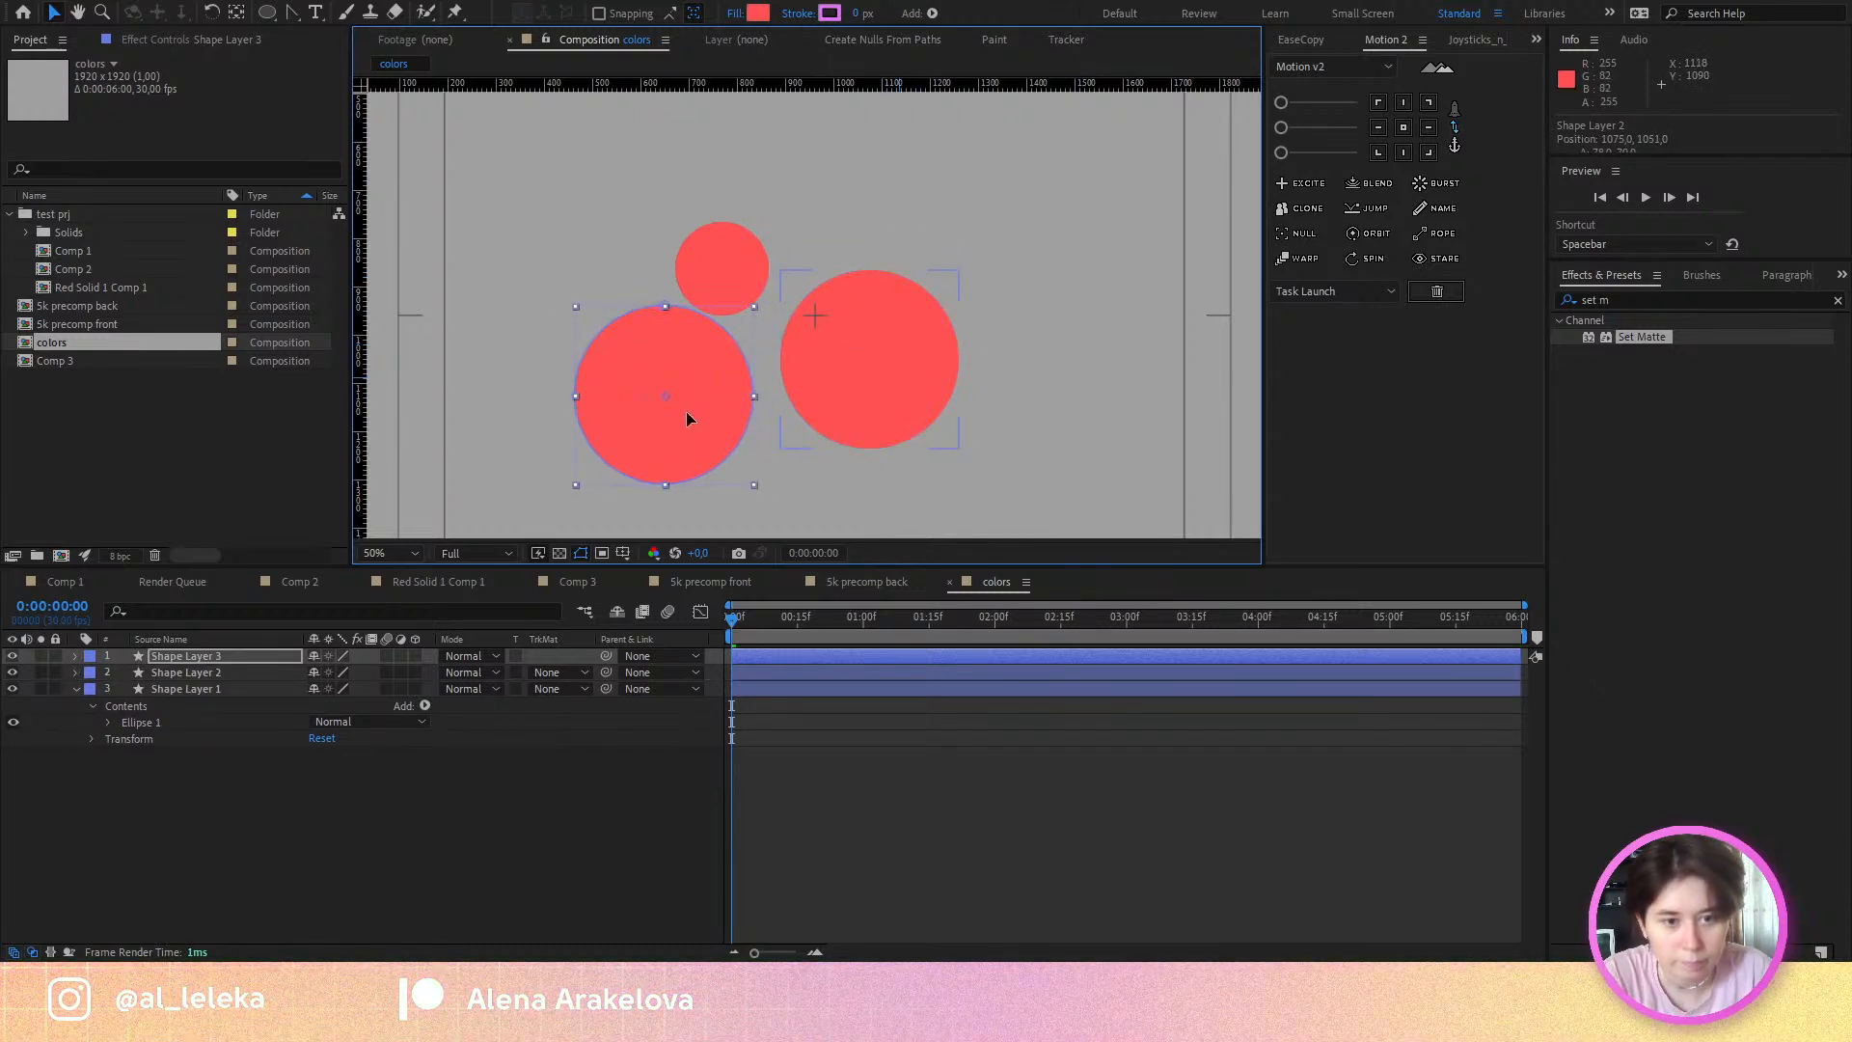
key("ctrl+z")
key("ctrl+d")
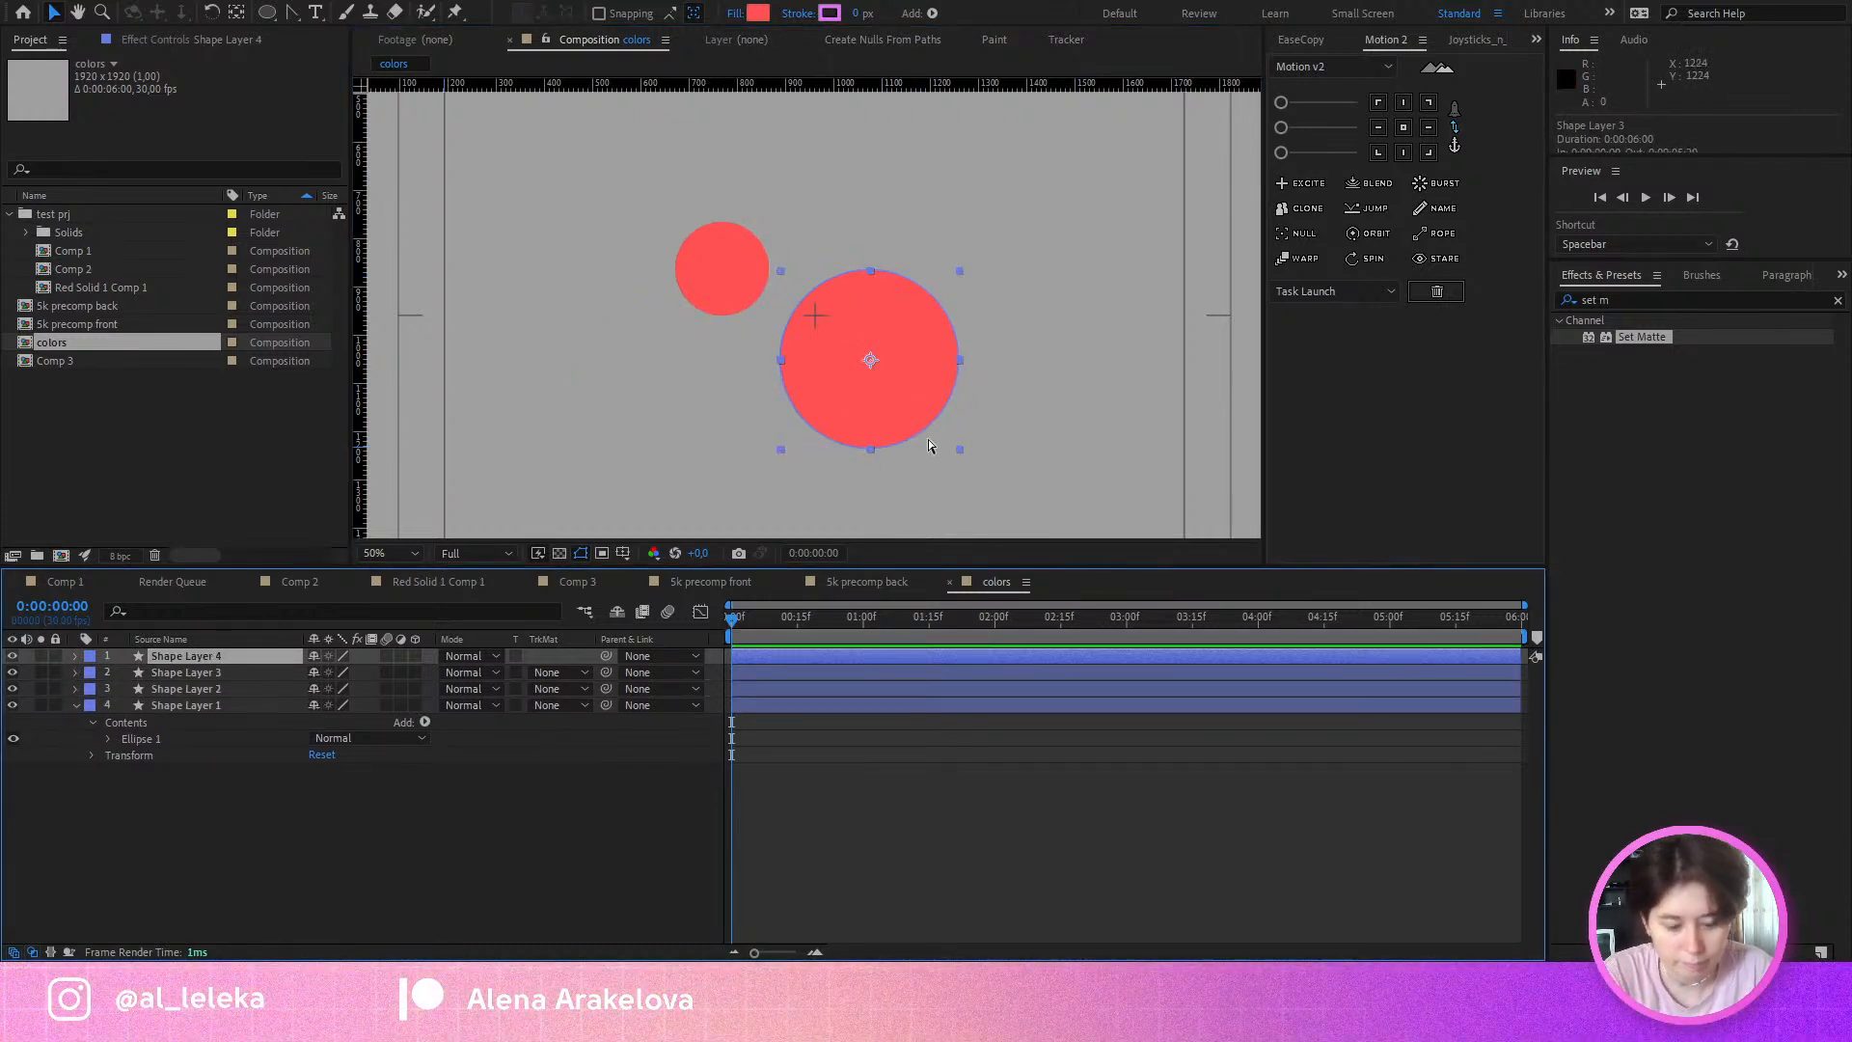
left_click_drag(890, 362, 714, 414)
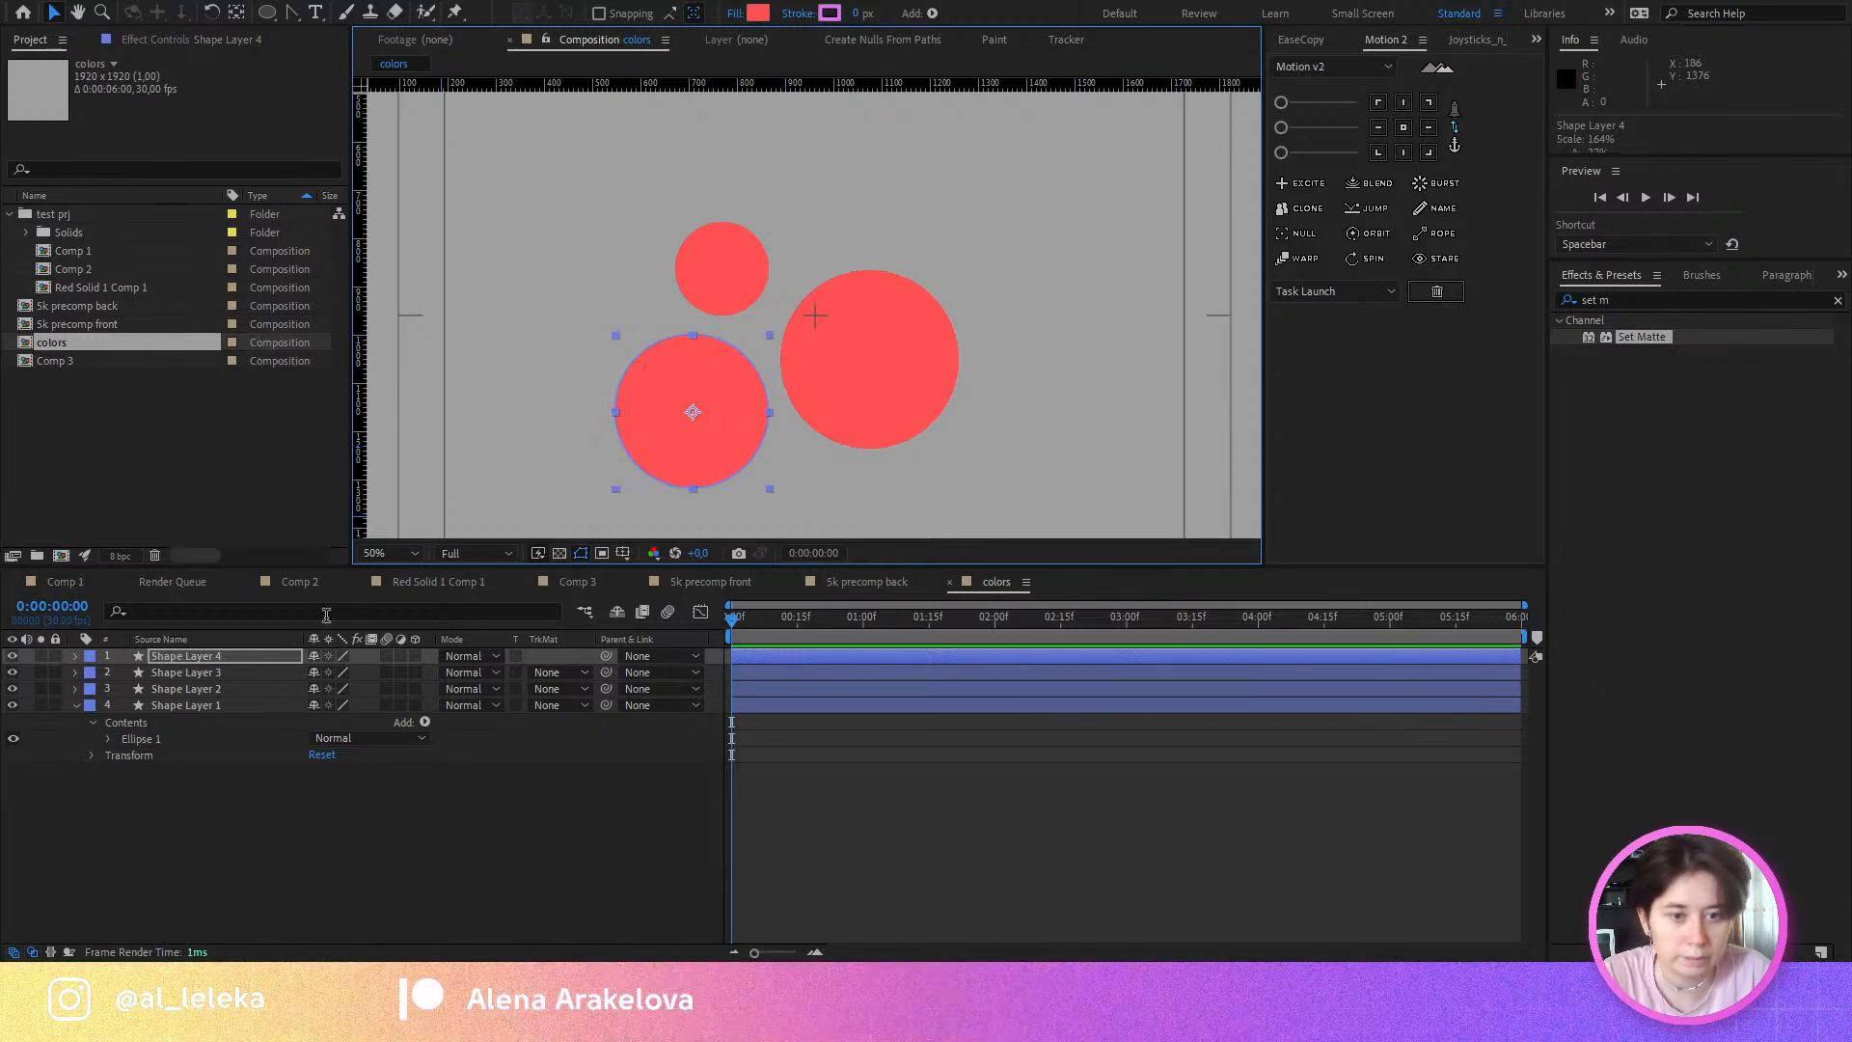
left_click_drag(771, 335, 762, 343)
Step: Place a smaller copy of the lower-left circle above the group and another copy, scaled up to about twice that size, to its right
left_click_drag(688, 429, 858, 209)
key("ctrl+d")
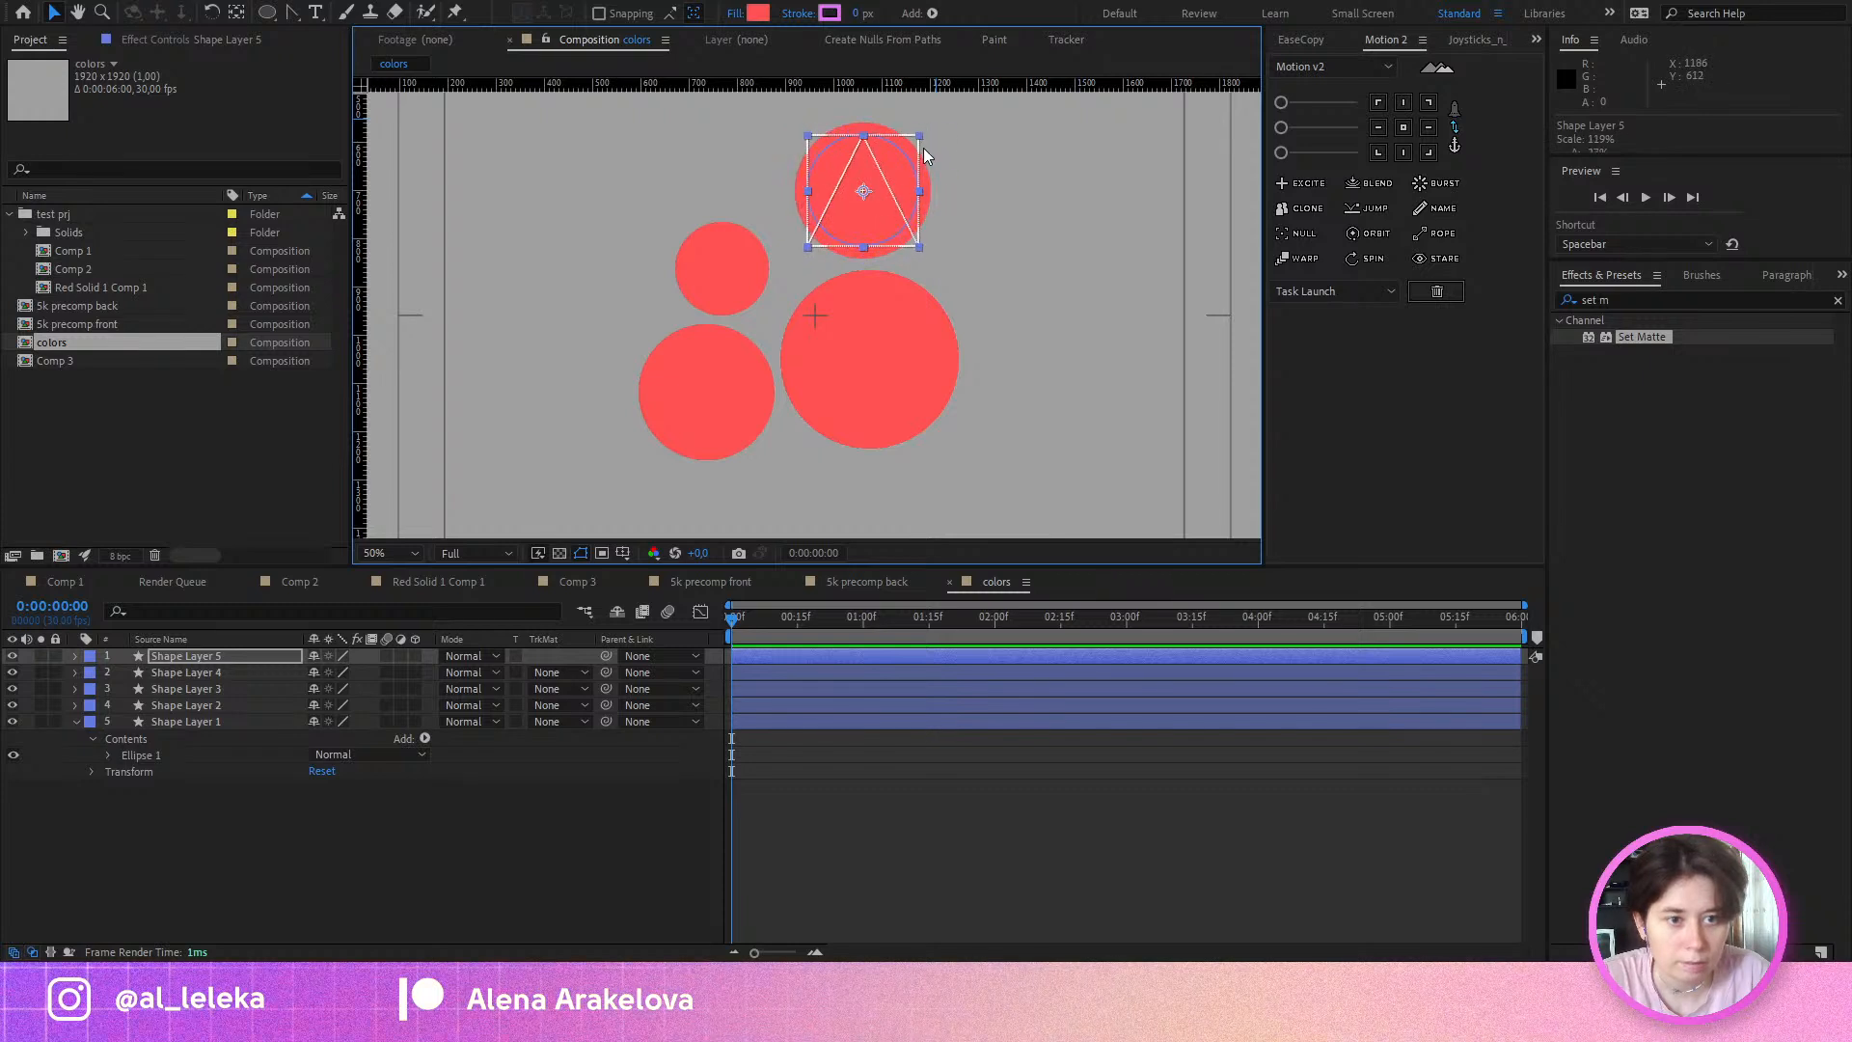
key("ctrl+d")
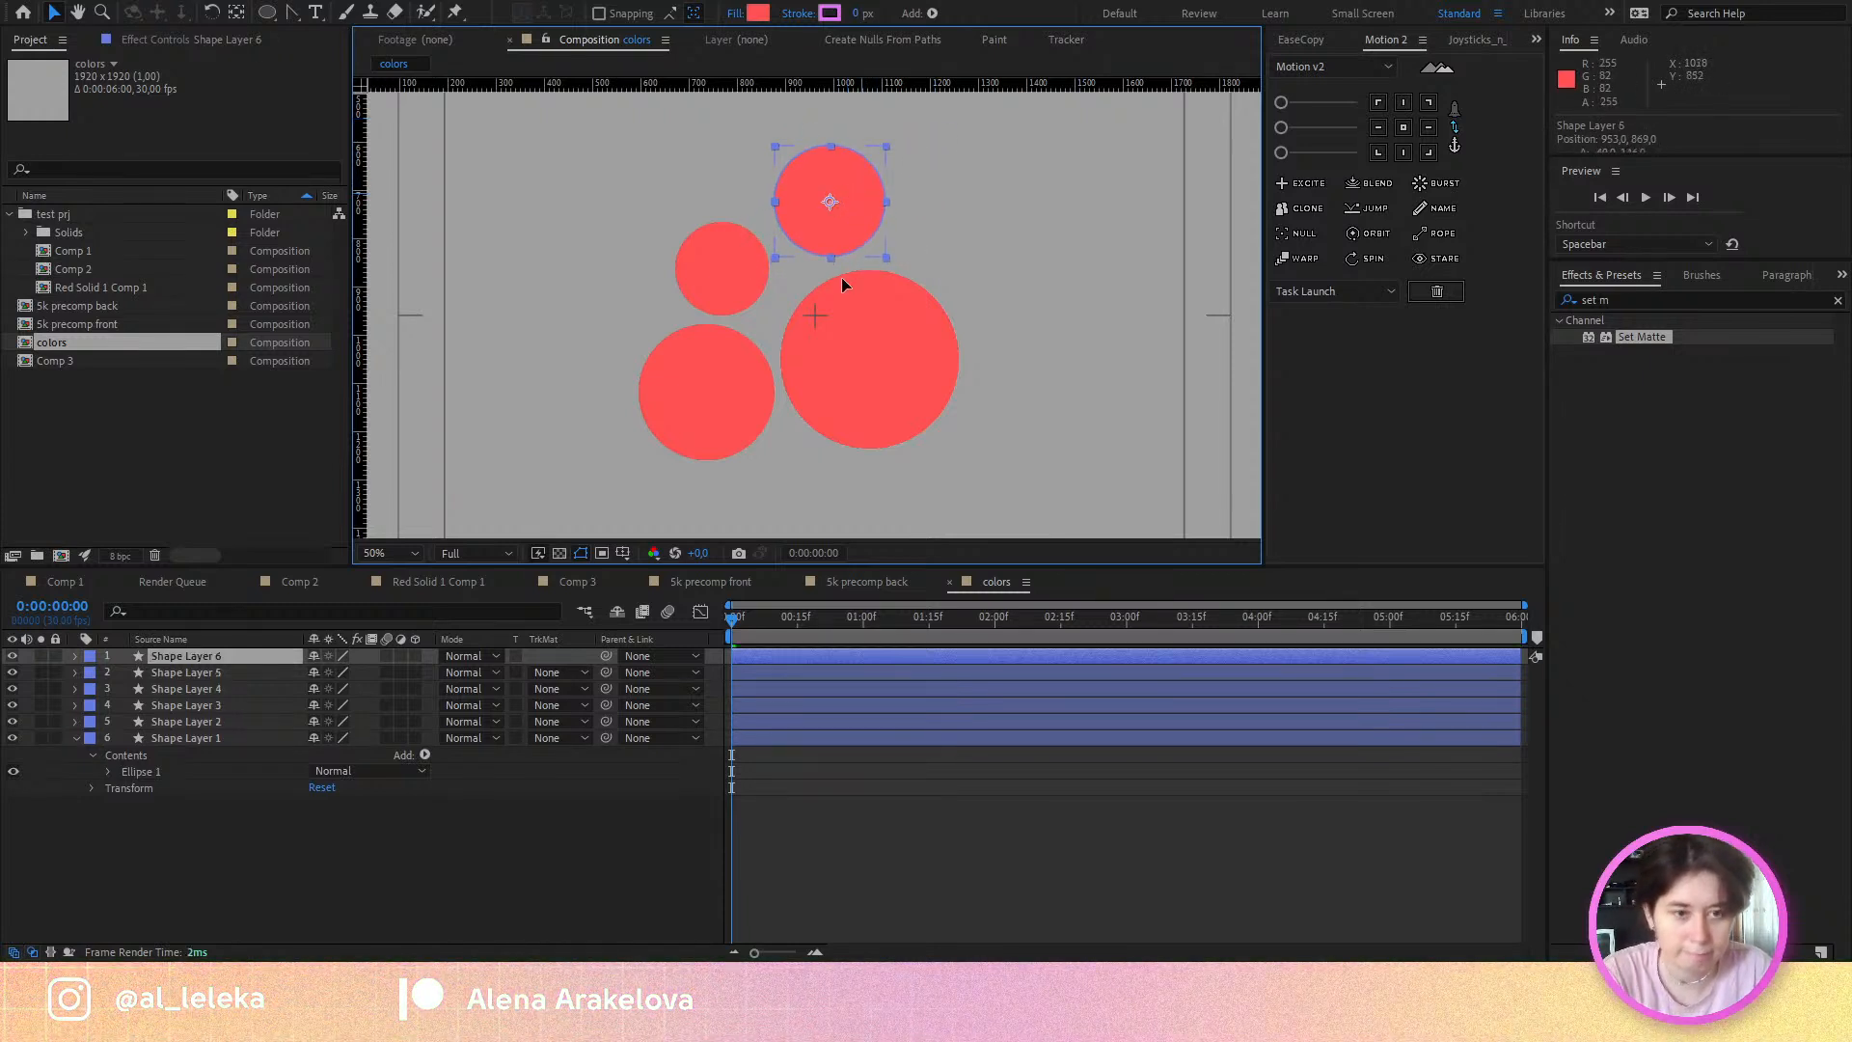
left_click_drag(839, 197, 983, 218)
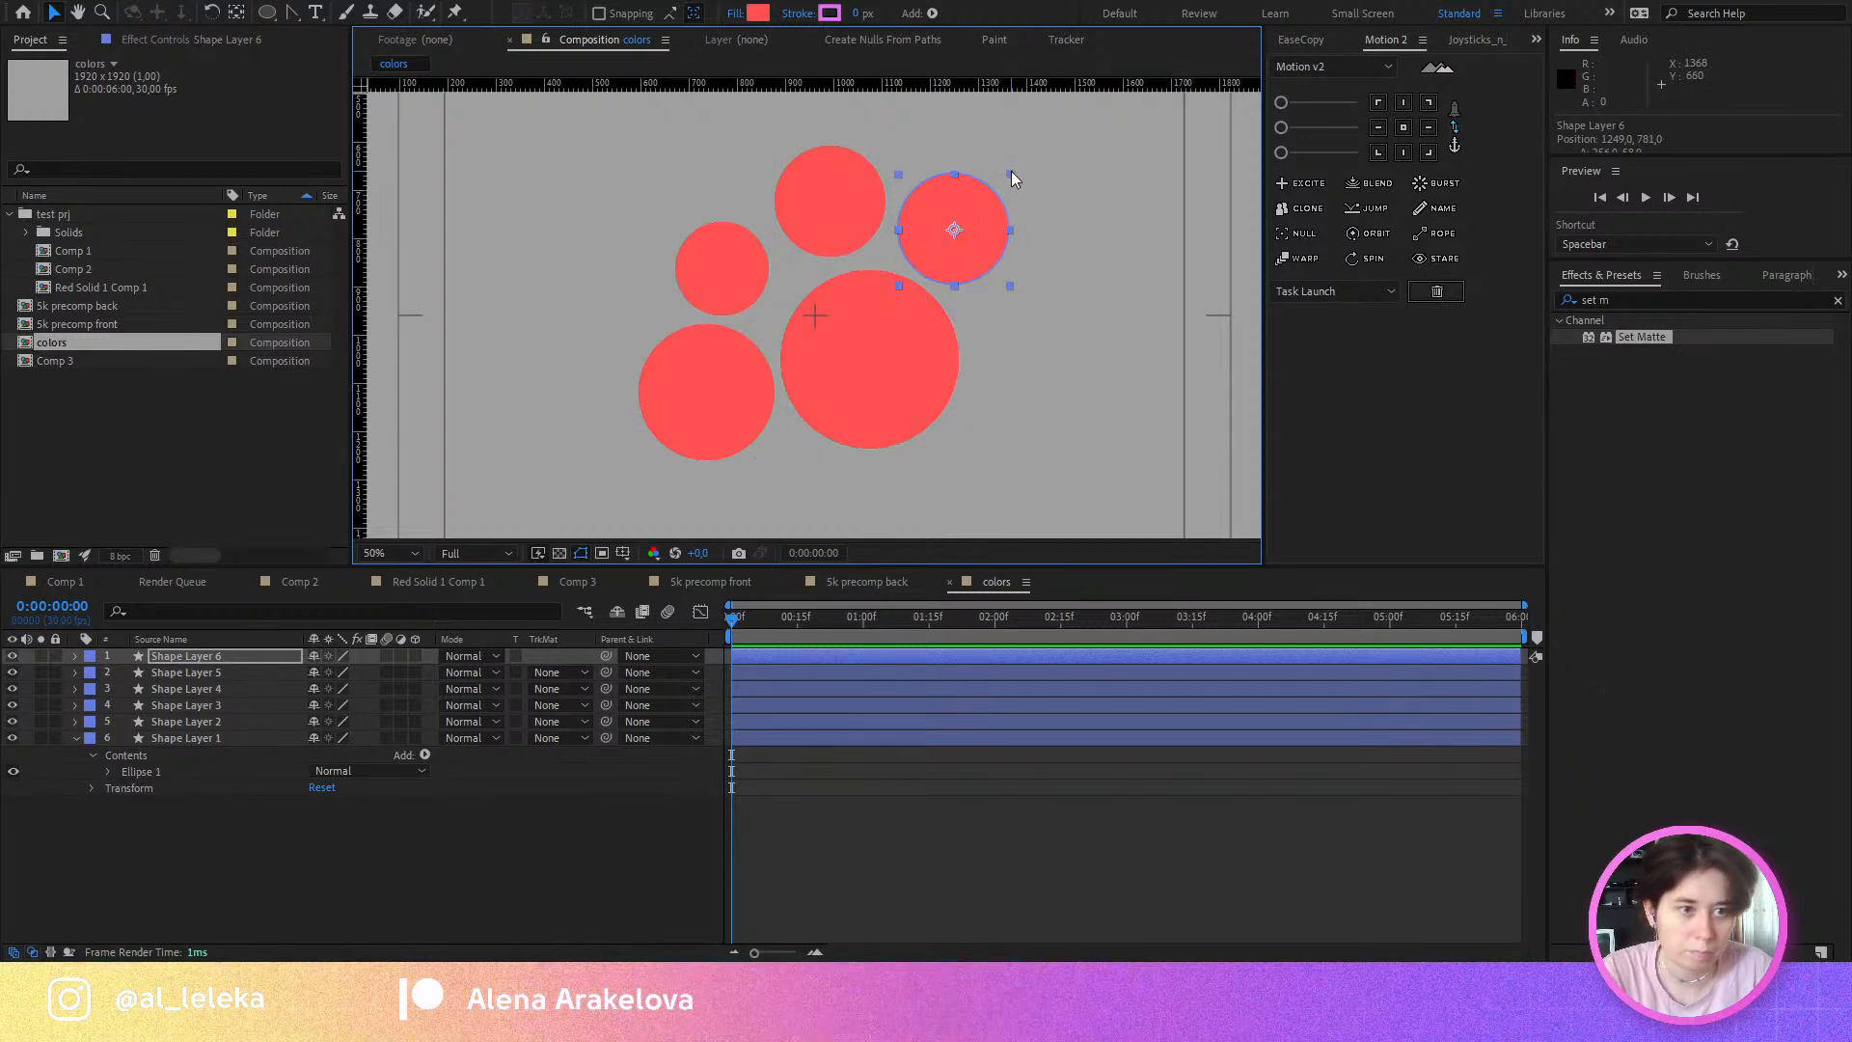
left_click_drag(1010, 173, 1092, 121)
Step: Duplicate the largest circle and place the copy below it, overlapping the middle circle
key("ctrl+d")
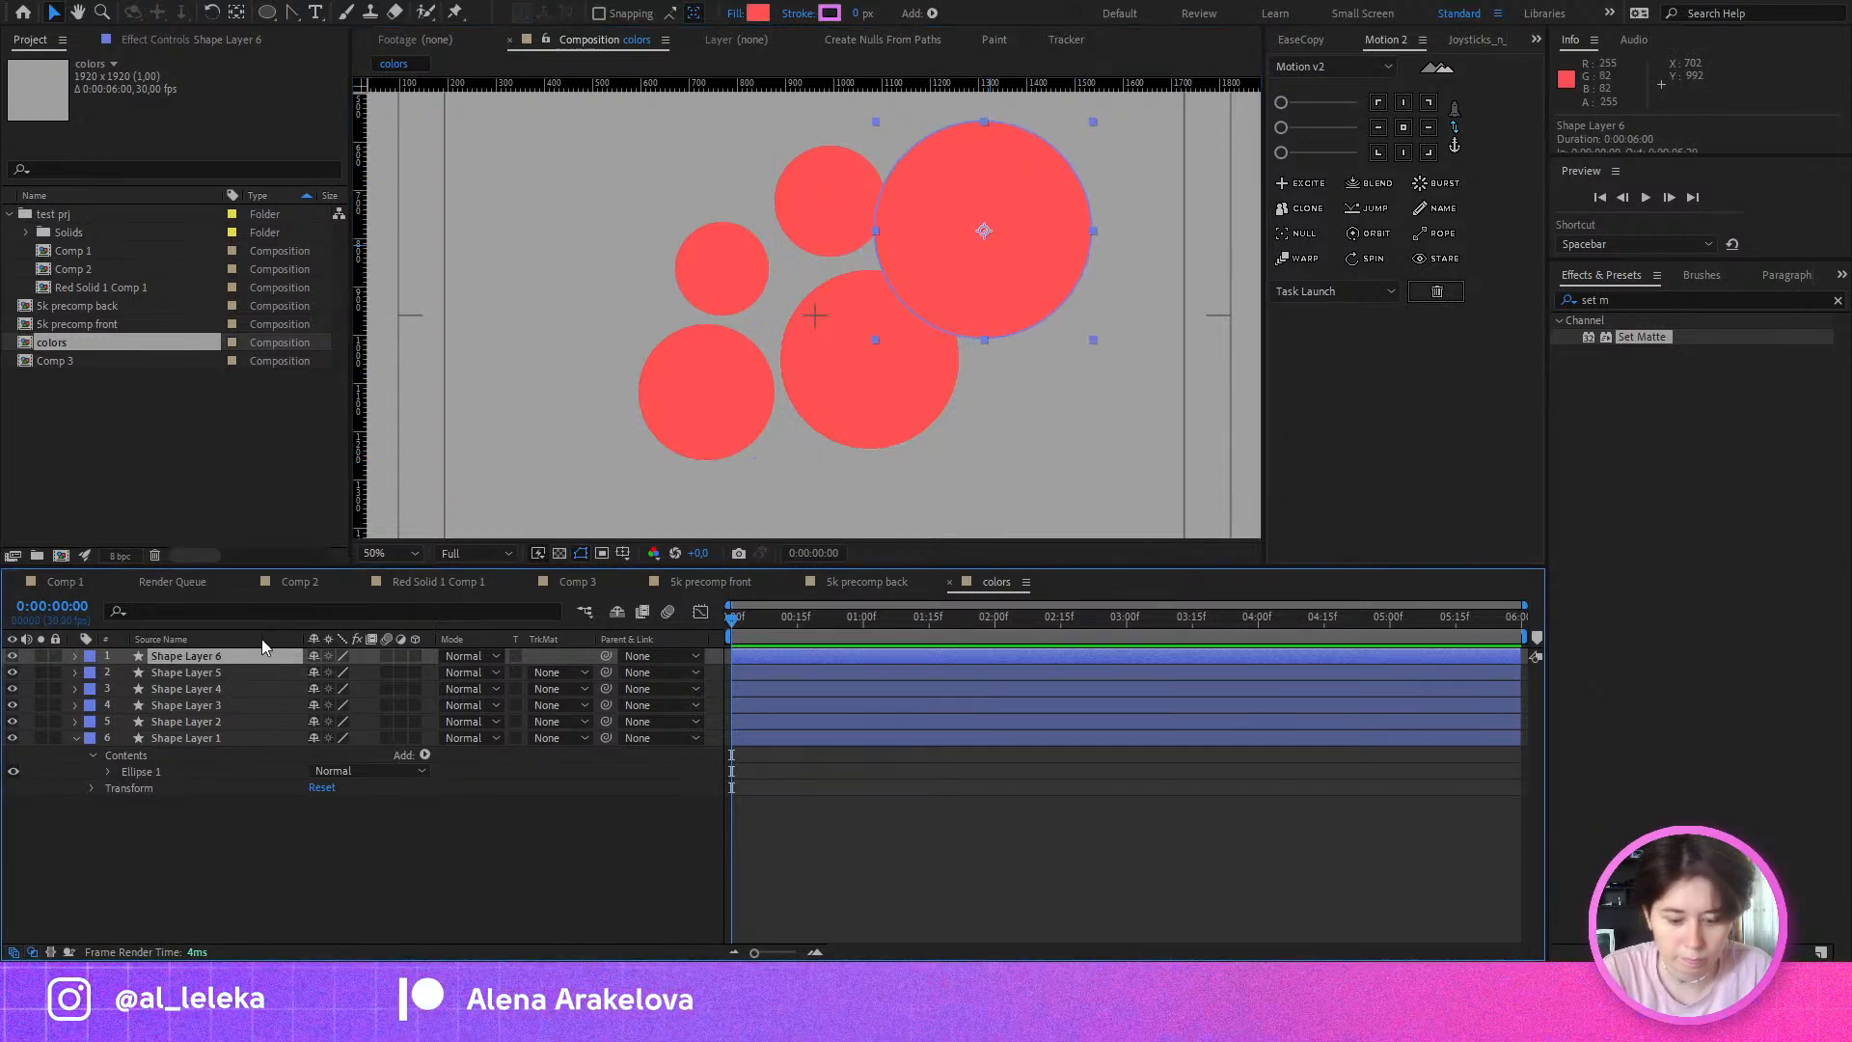
left_click_drag(987, 279, 812, 322)
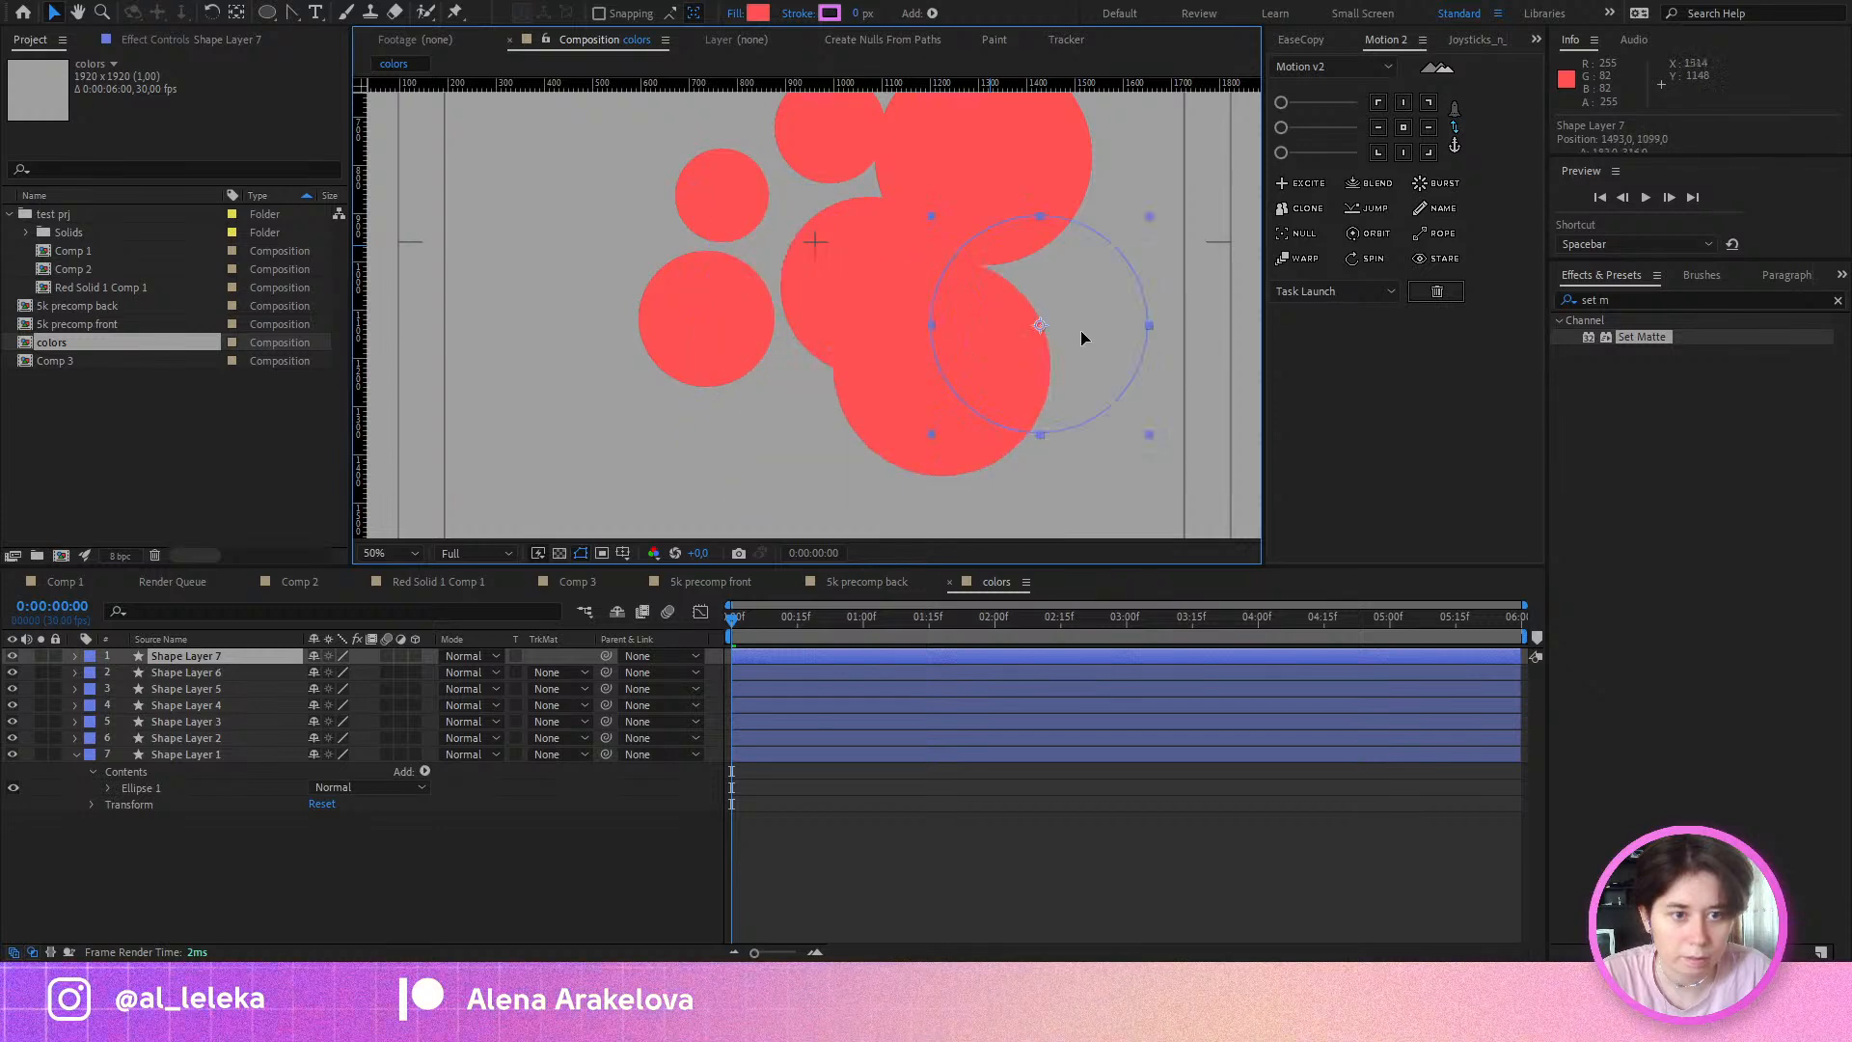
left_click_drag(1081, 331, 1047, 350)
Step: Scale the original small circle up to 164% and shift it slightly to the right
left_click_drag(749, 207, 770, 210)
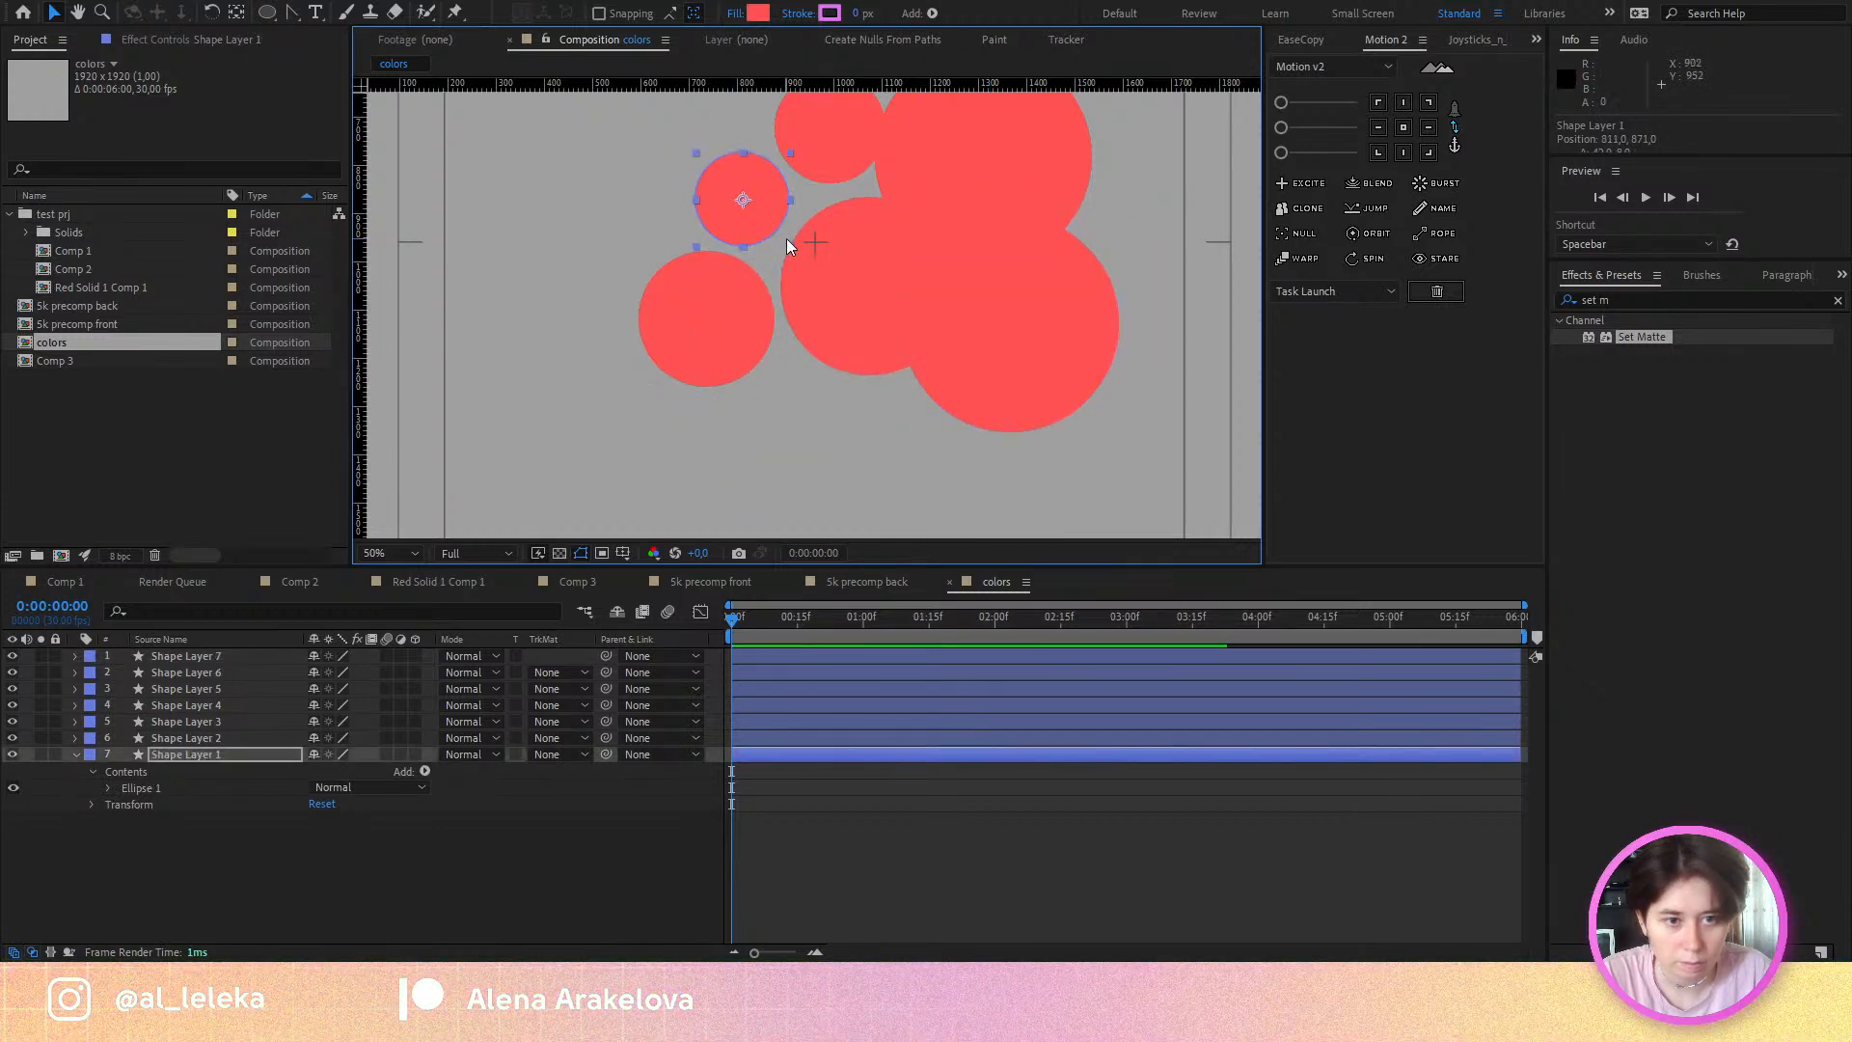
mouse_move(815, 273)
left_mouse_down()
mouse_move(796, 251)
mouse_move(817, 274)
left_mouse_up()
key("ctrl+z")
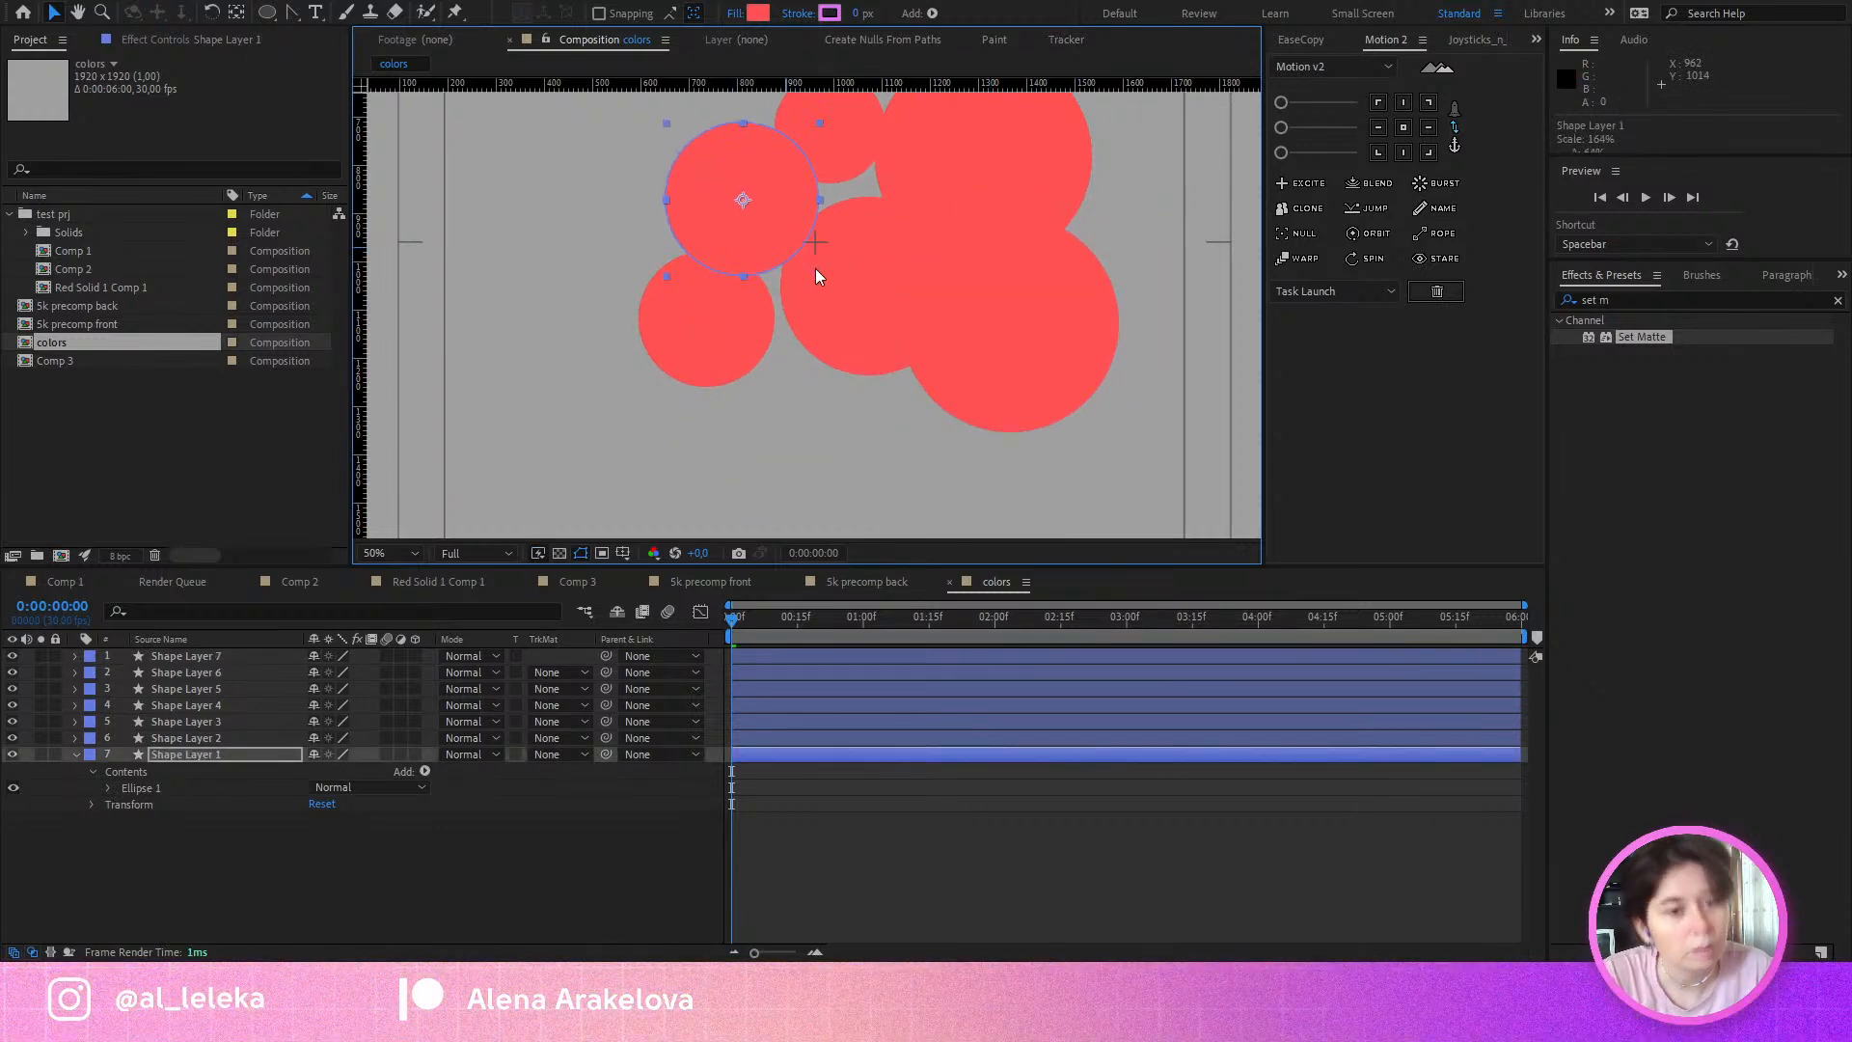
left_click_drag(771, 201, 778, 190)
Step: Select all the circles and shift them together slightly to the left
left_click_drag(972, 275, 914, 362)
mouse_move(1045, 194)
left_mouse_down()
mouse_move(994, 193)
mouse_move(1028, 187)
left_mouse_up()
left_click_drag(1141, 159, 554, 458)
left_click_drag(923, 349, 888, 357)
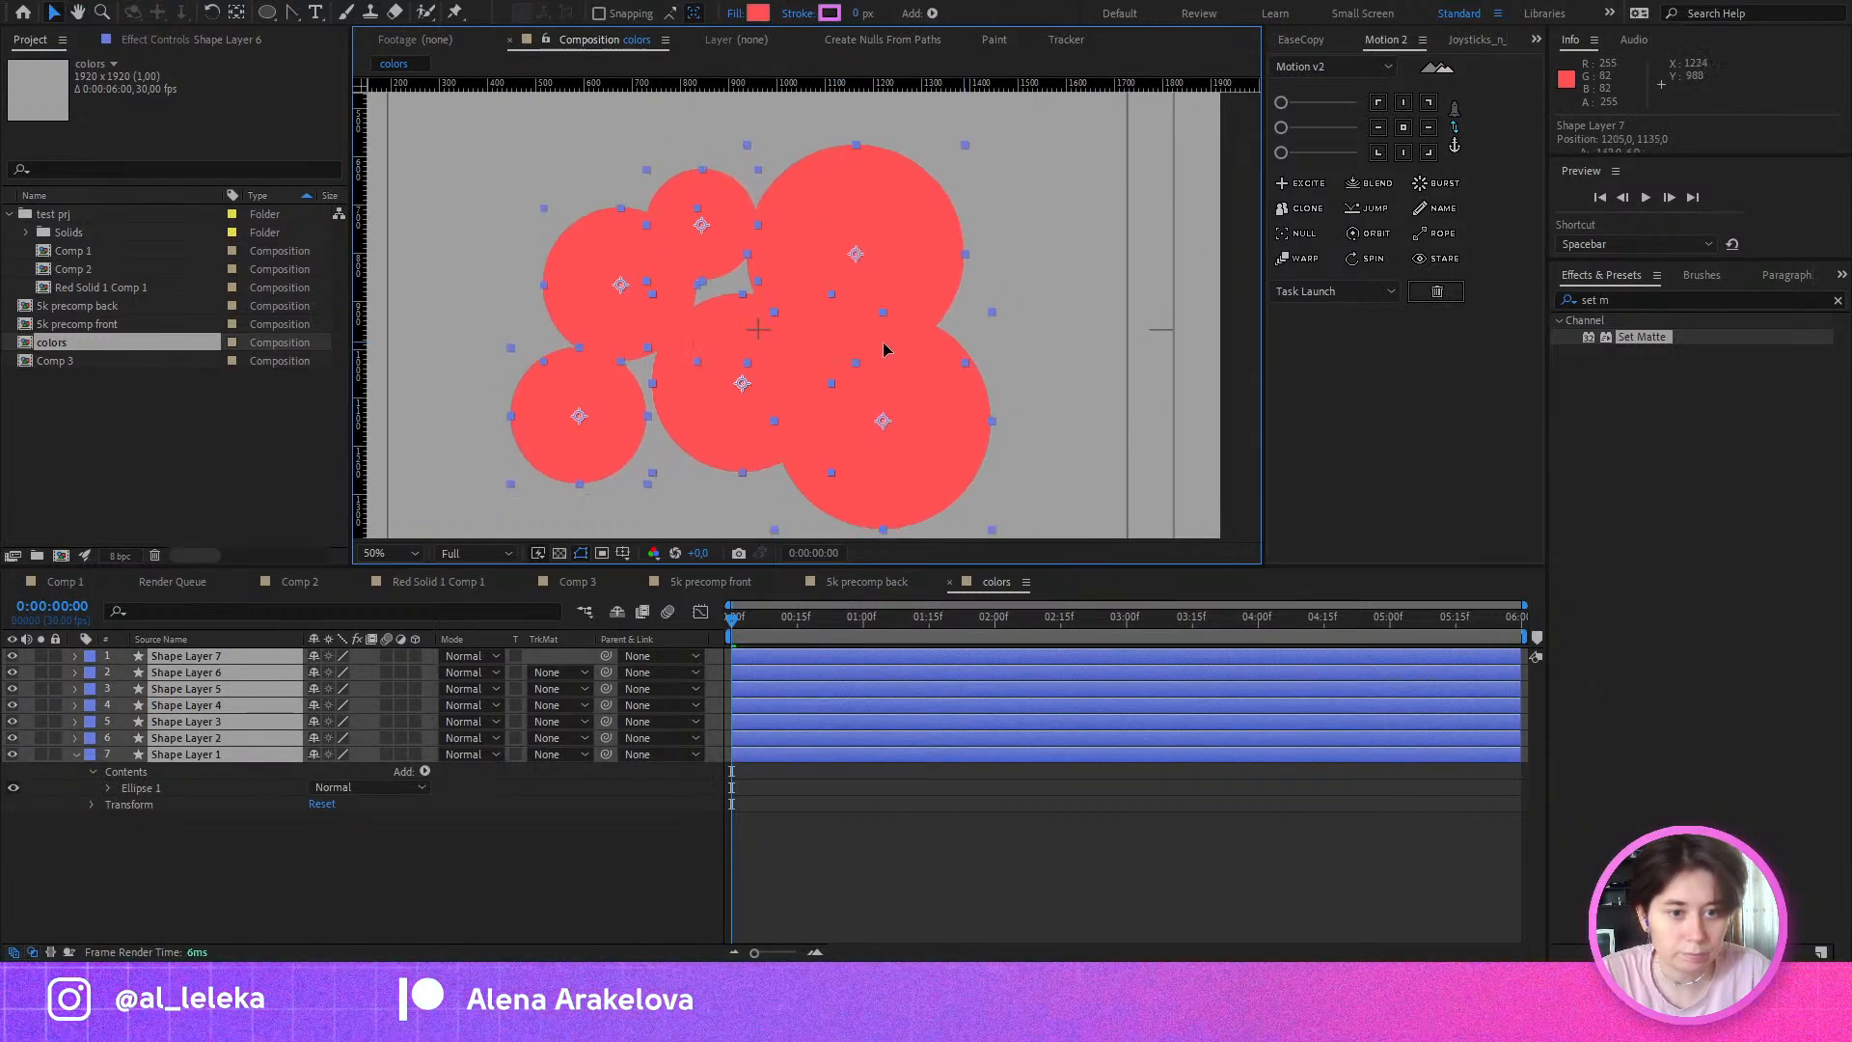
Step: Change the fill of the lower-right circle to yellow and of the large circle above it to magenta
left_click(164, 656)
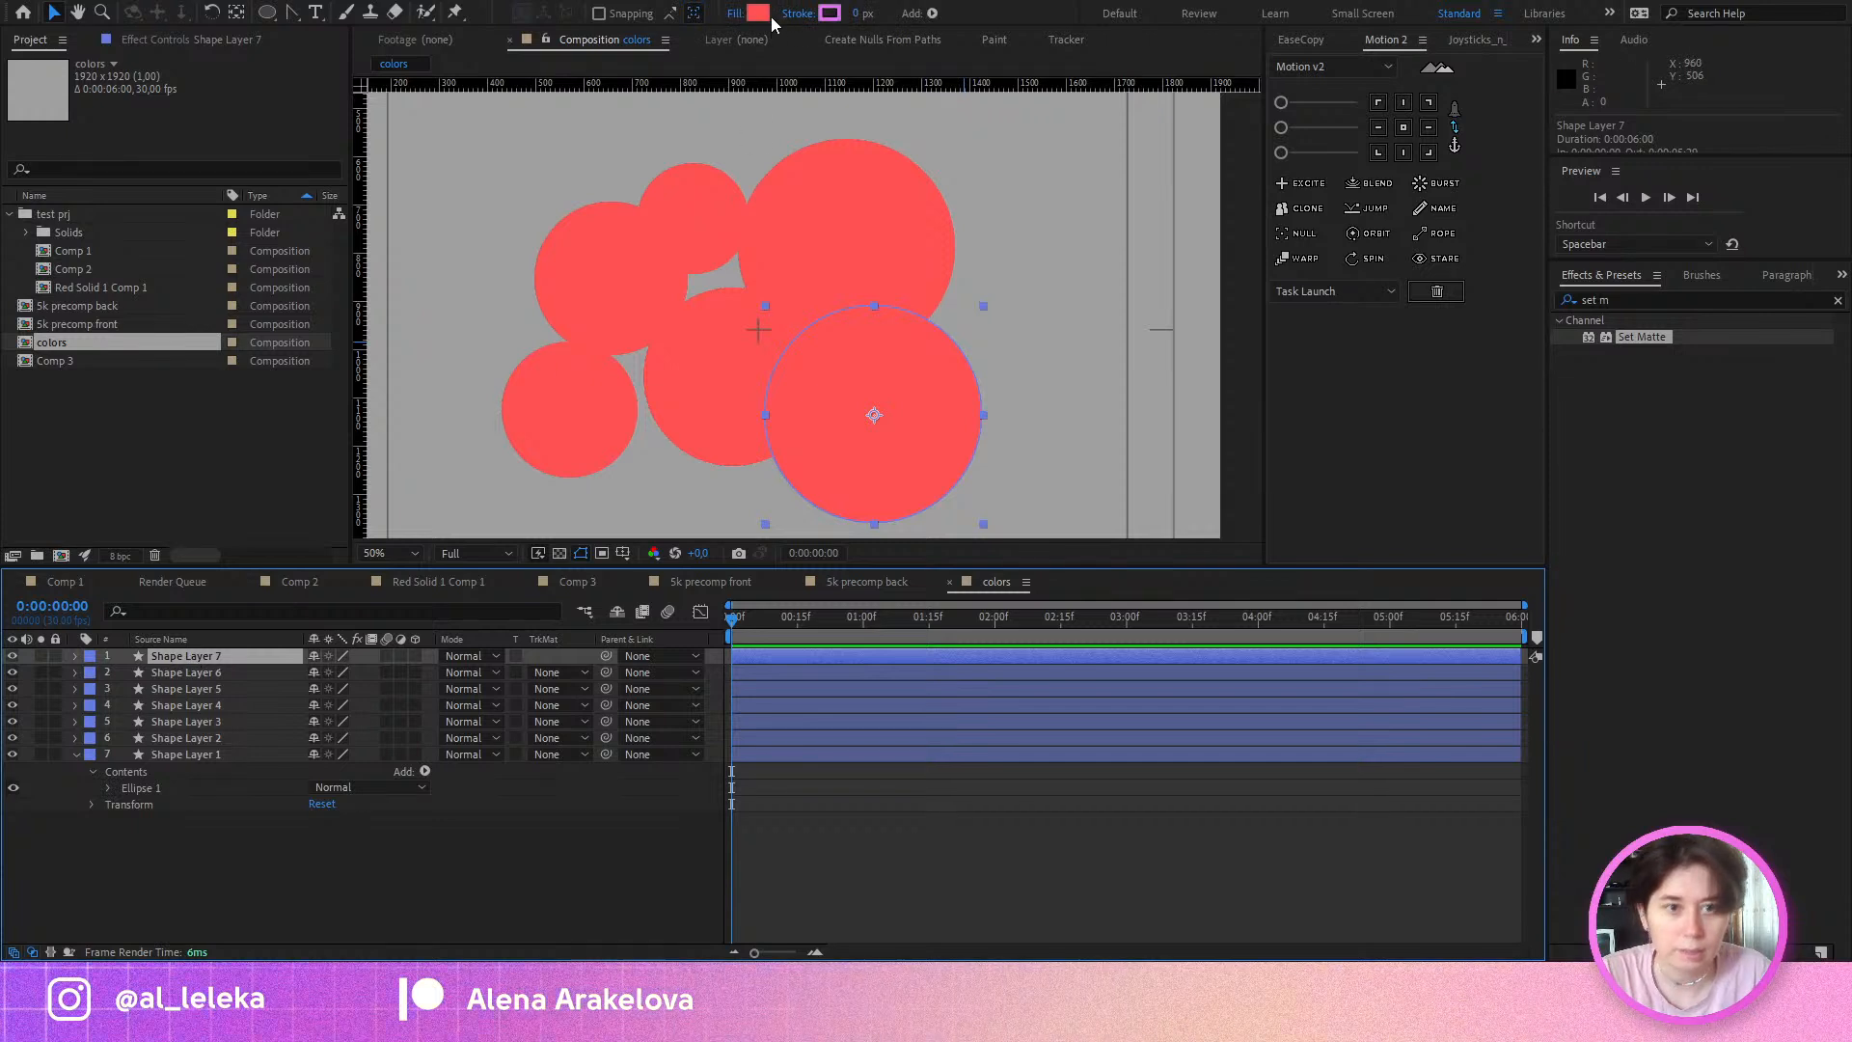
left_click(765, 14)
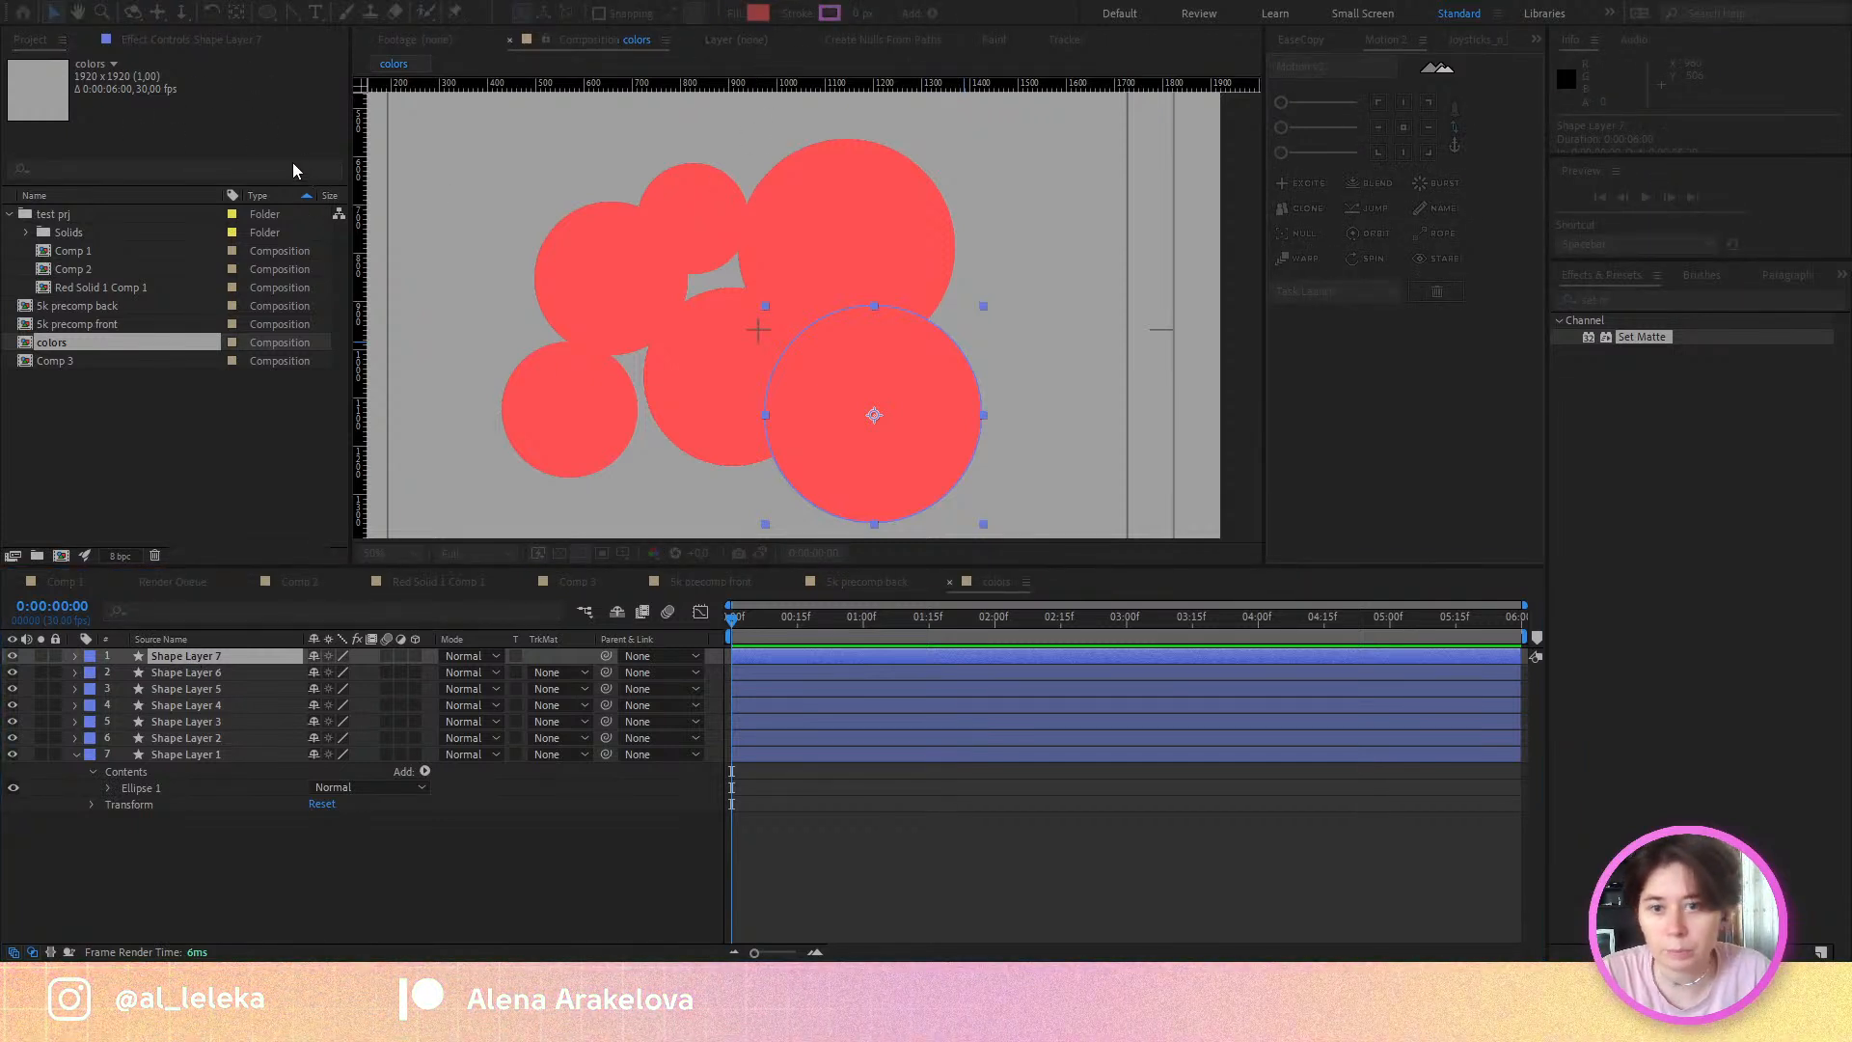
left_click(289, 224)
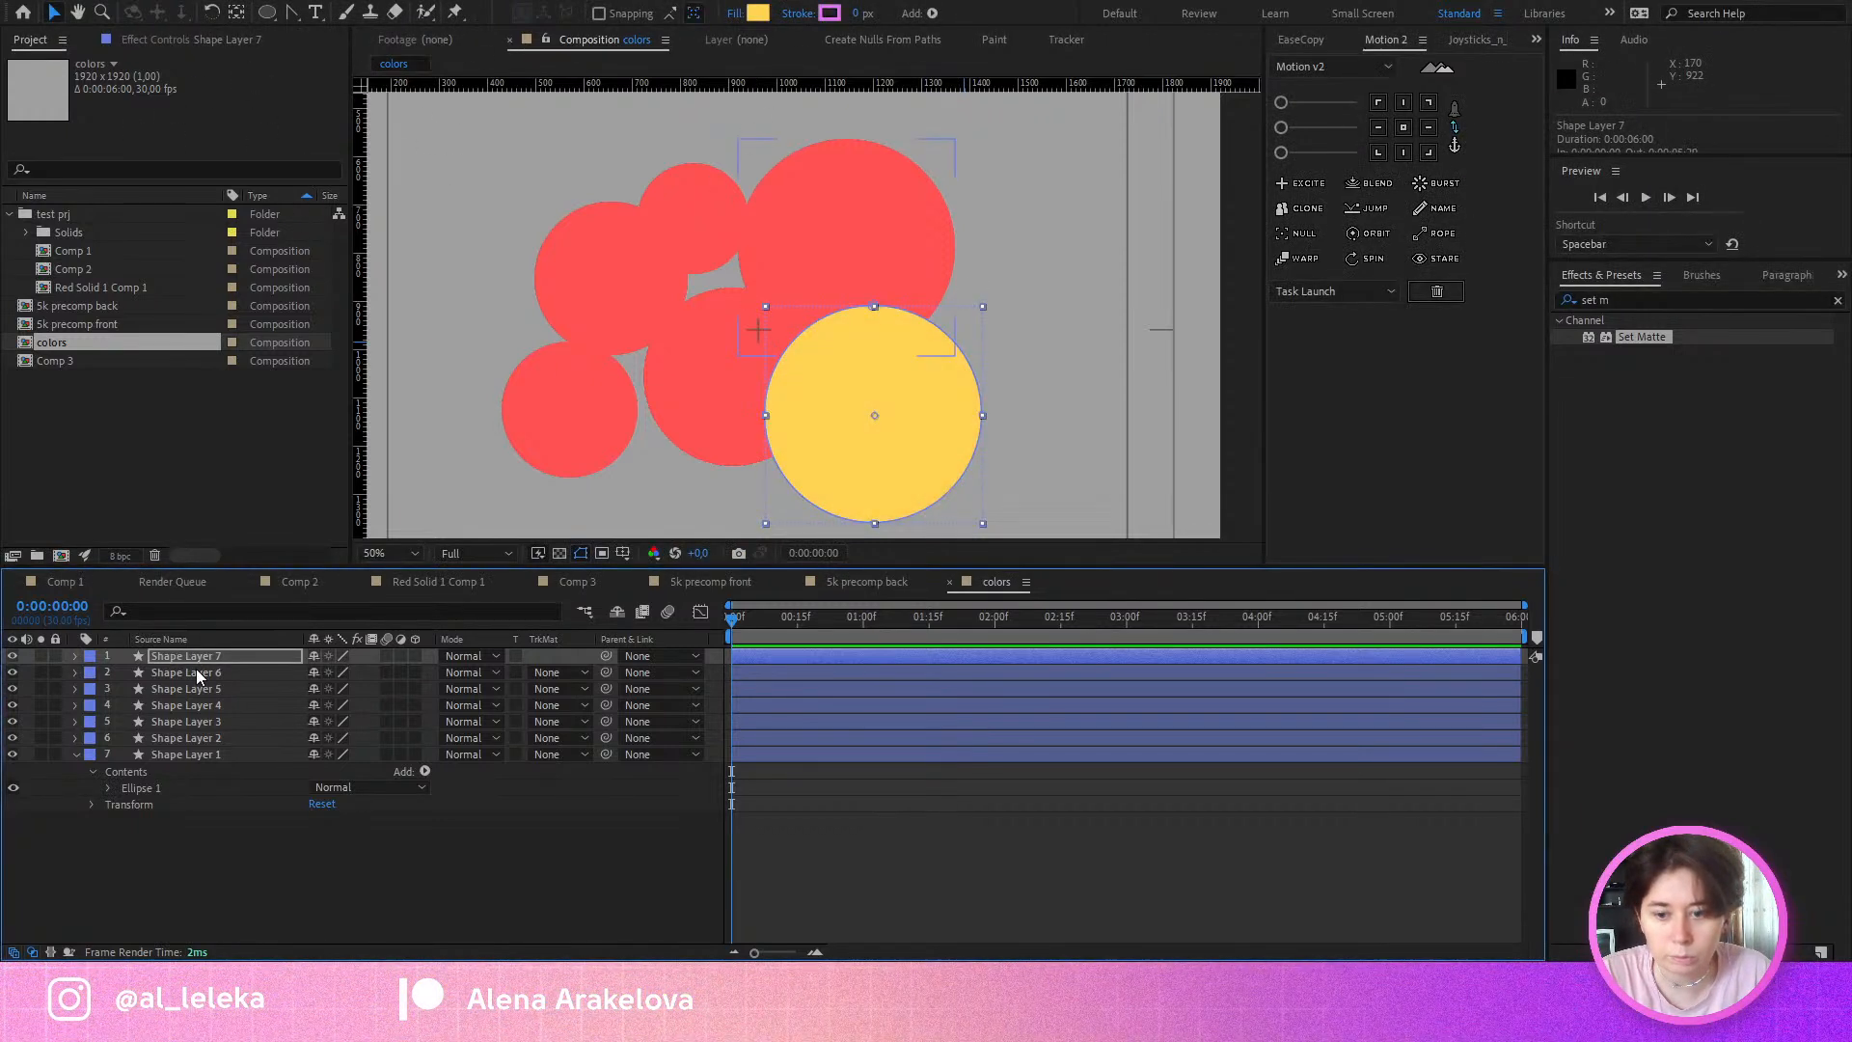
left_click(820, 234)
left_click(753, 14)
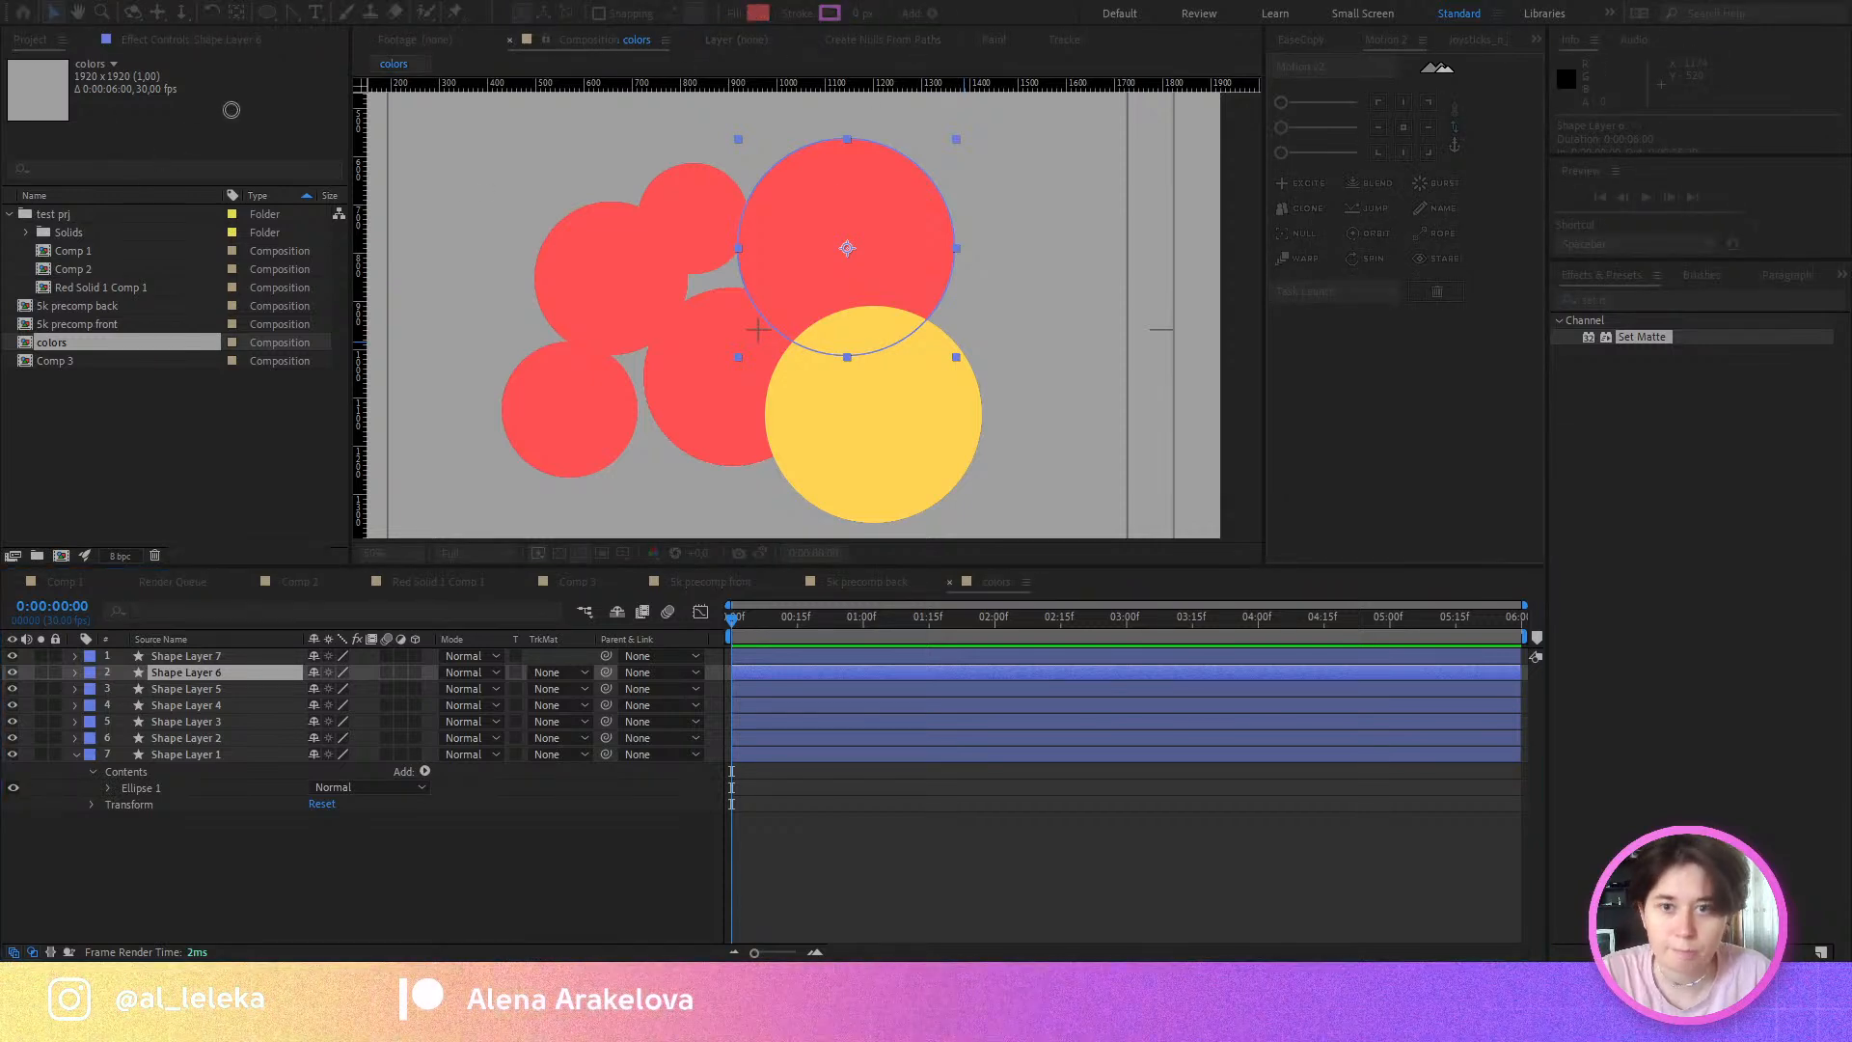
left_click(298, 40)
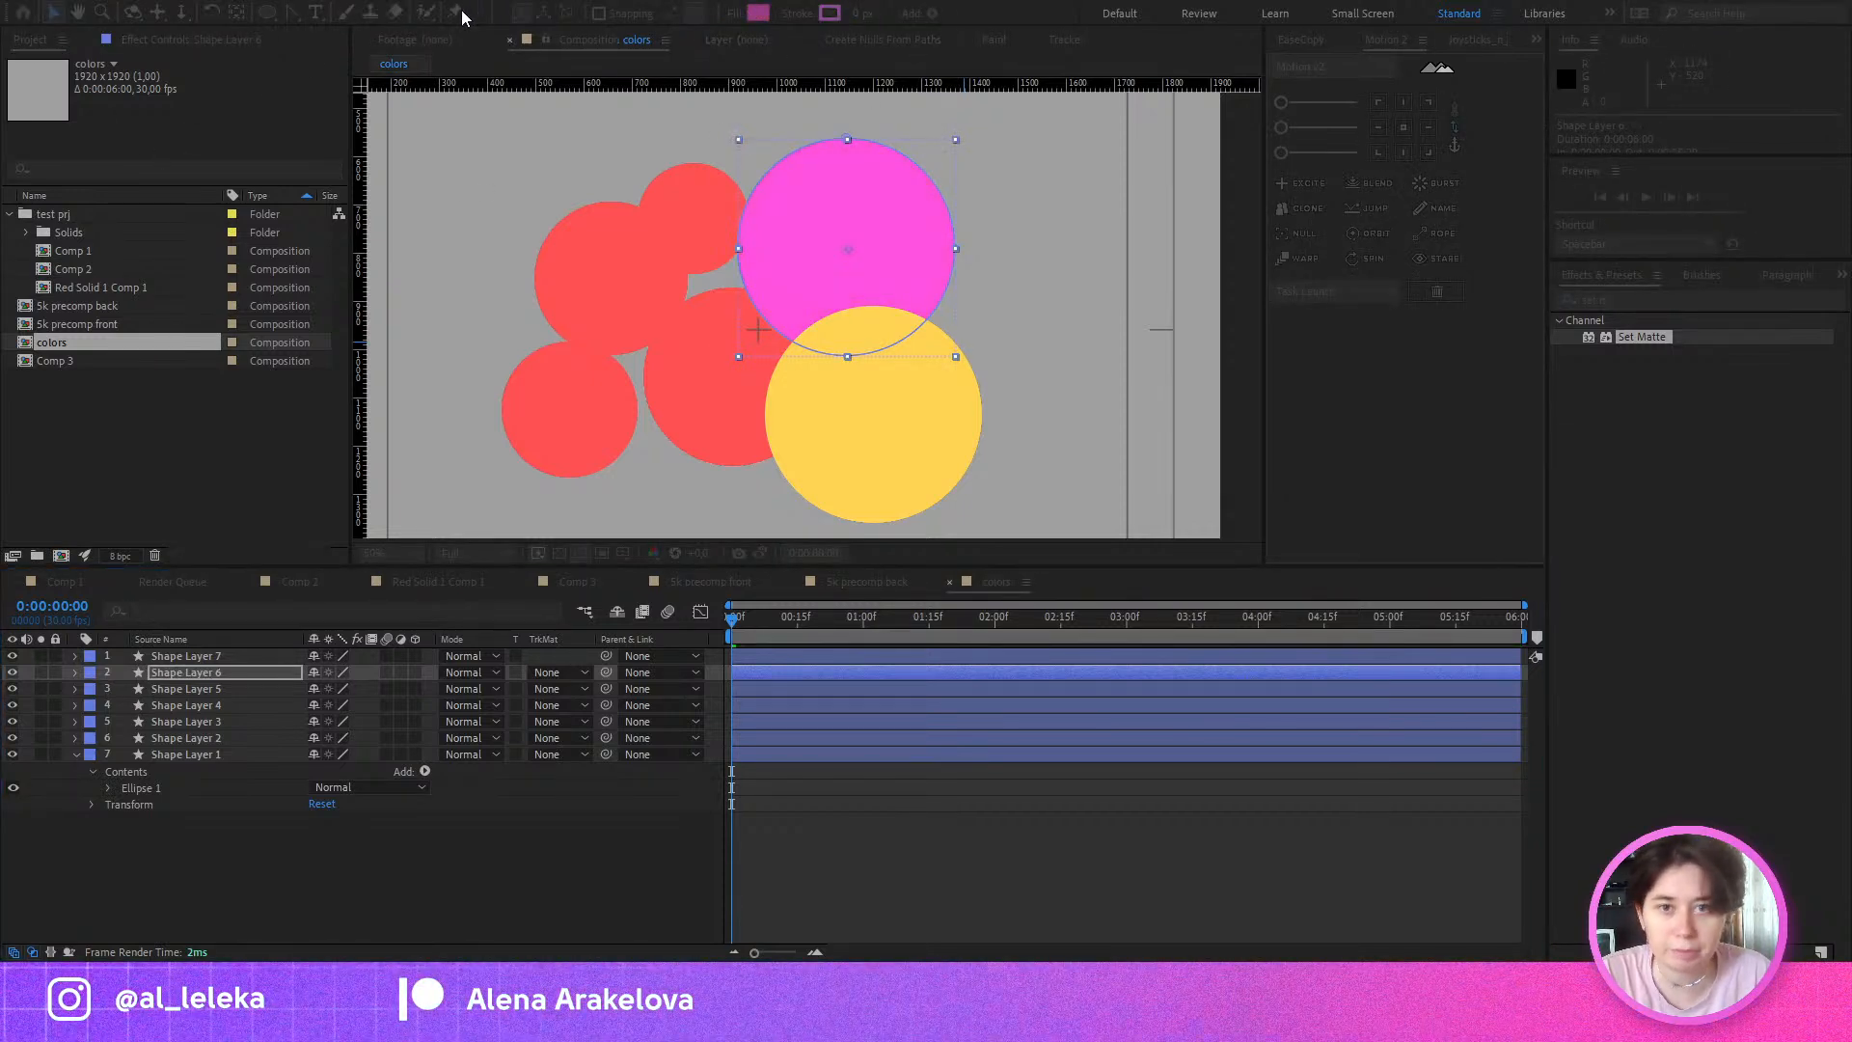
Step: Change the fill of the lower-left circle to blue and of the small top circle to light blue
left_click(633, 382)
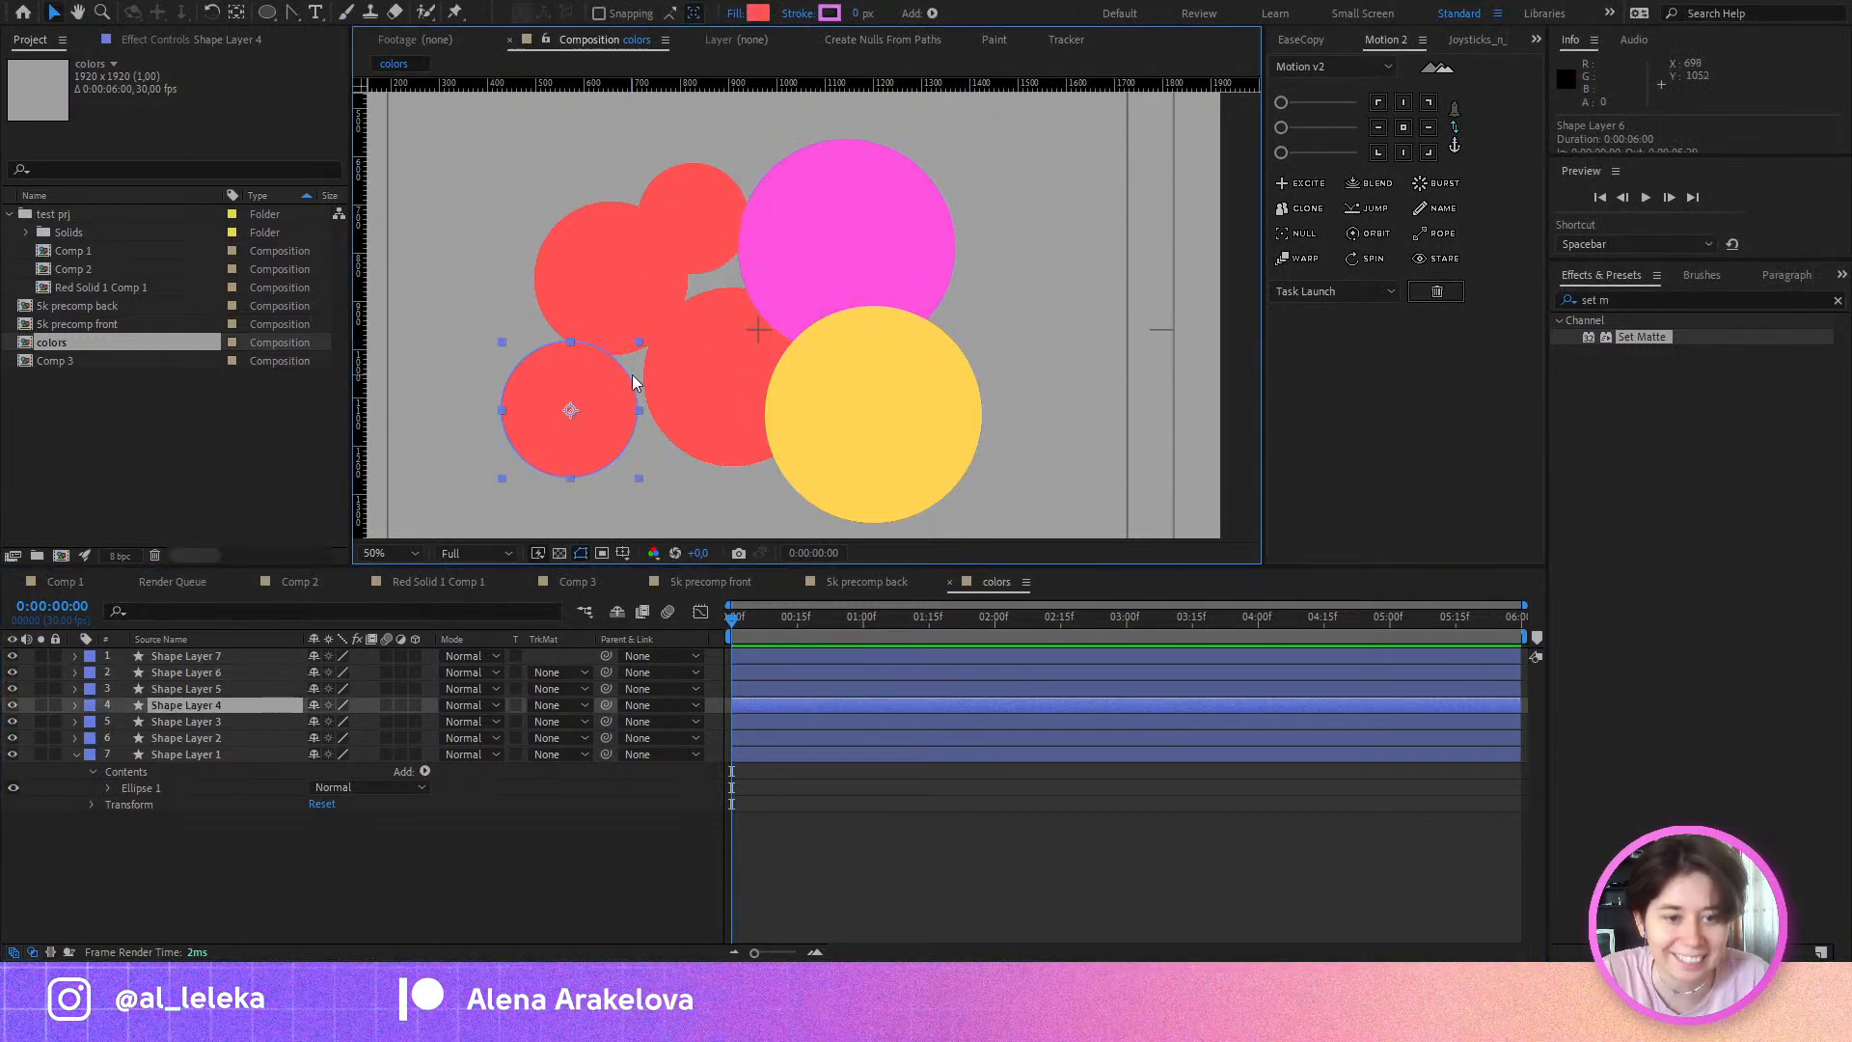
left_click(759, 13)
left_click(461, 13)
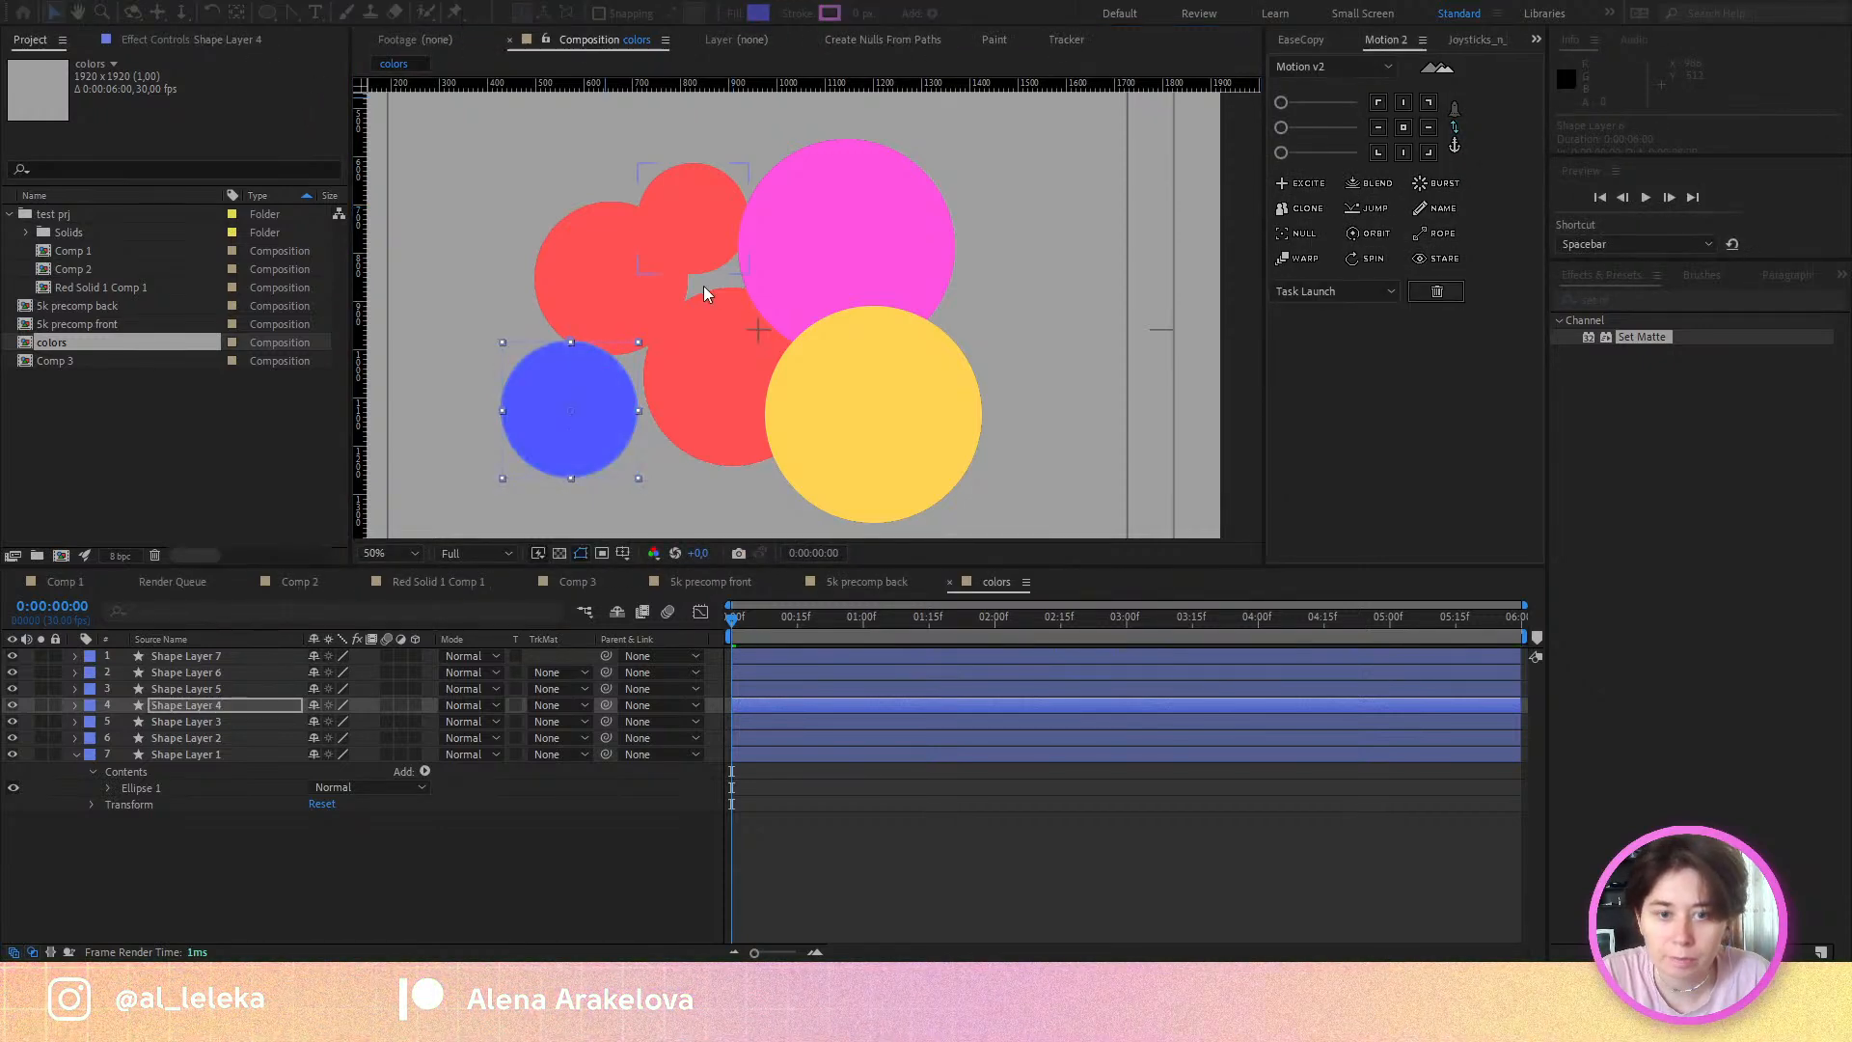
left_click(652, 239)
left_click(755, 14)
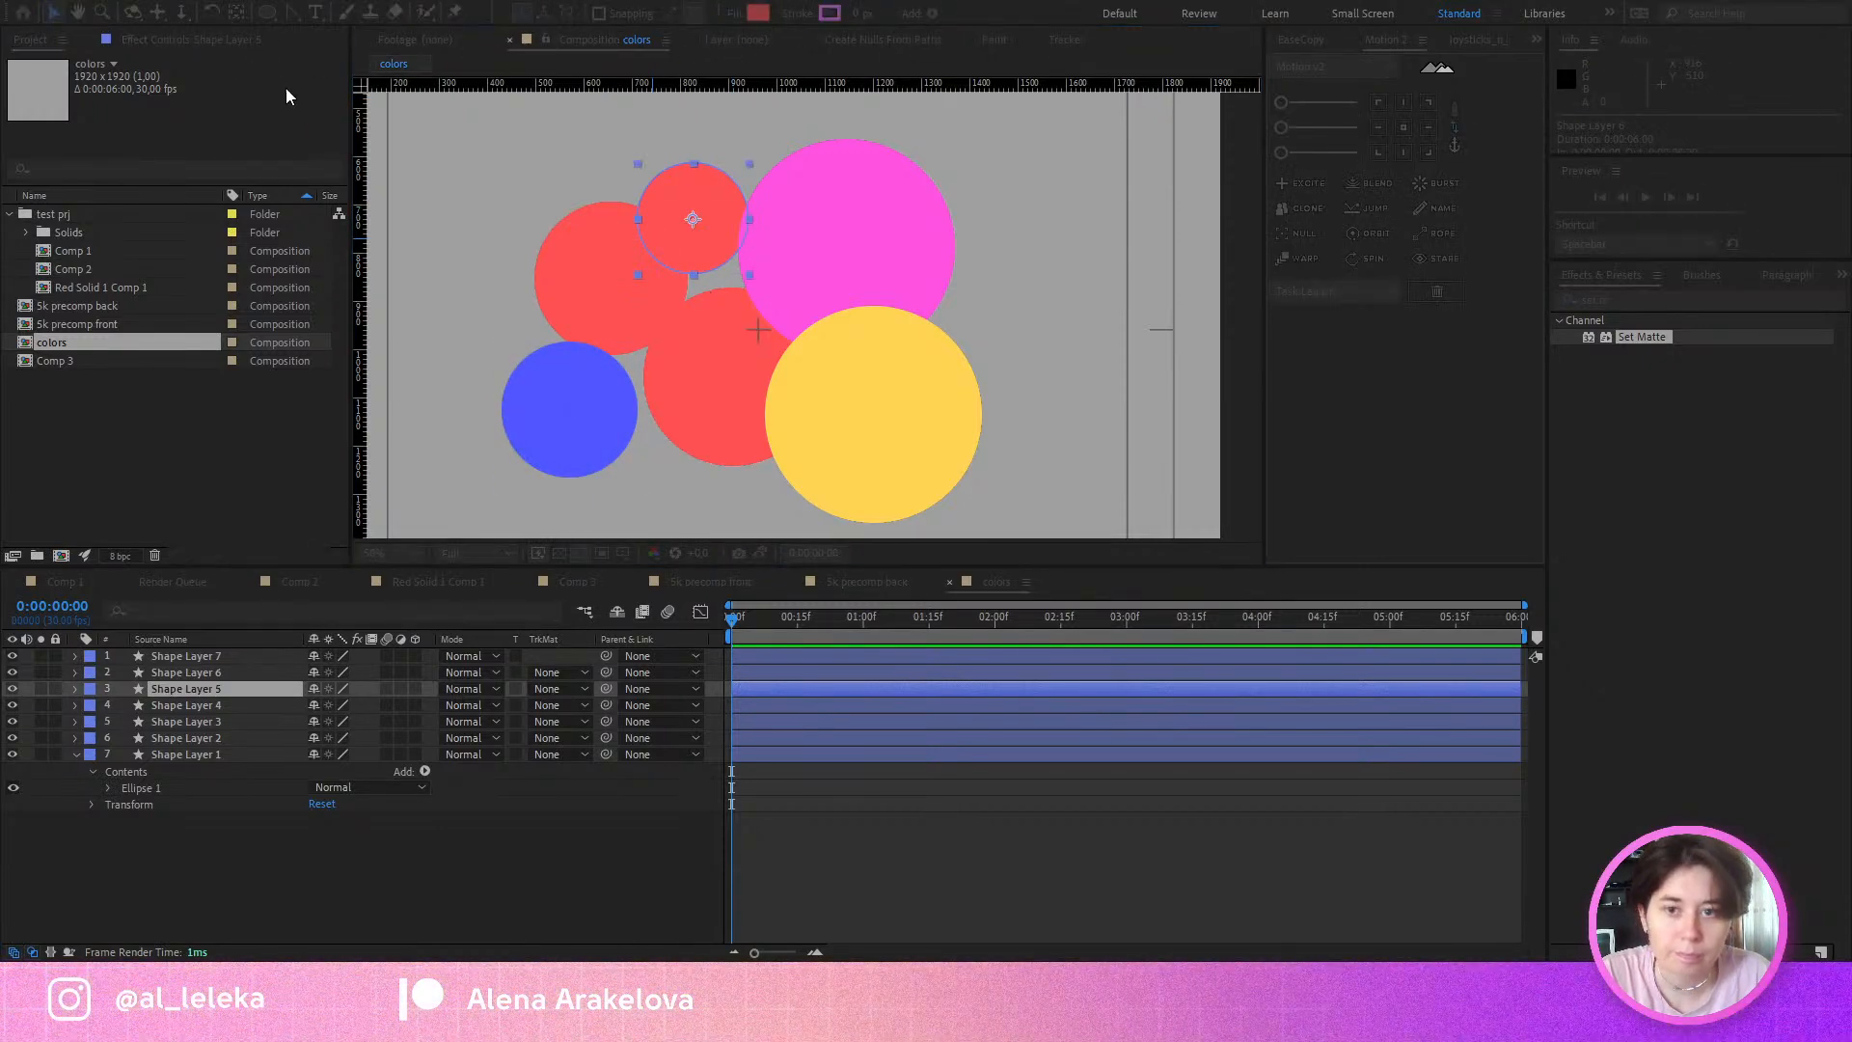
left_click_drag(304, 89, 315, 119)
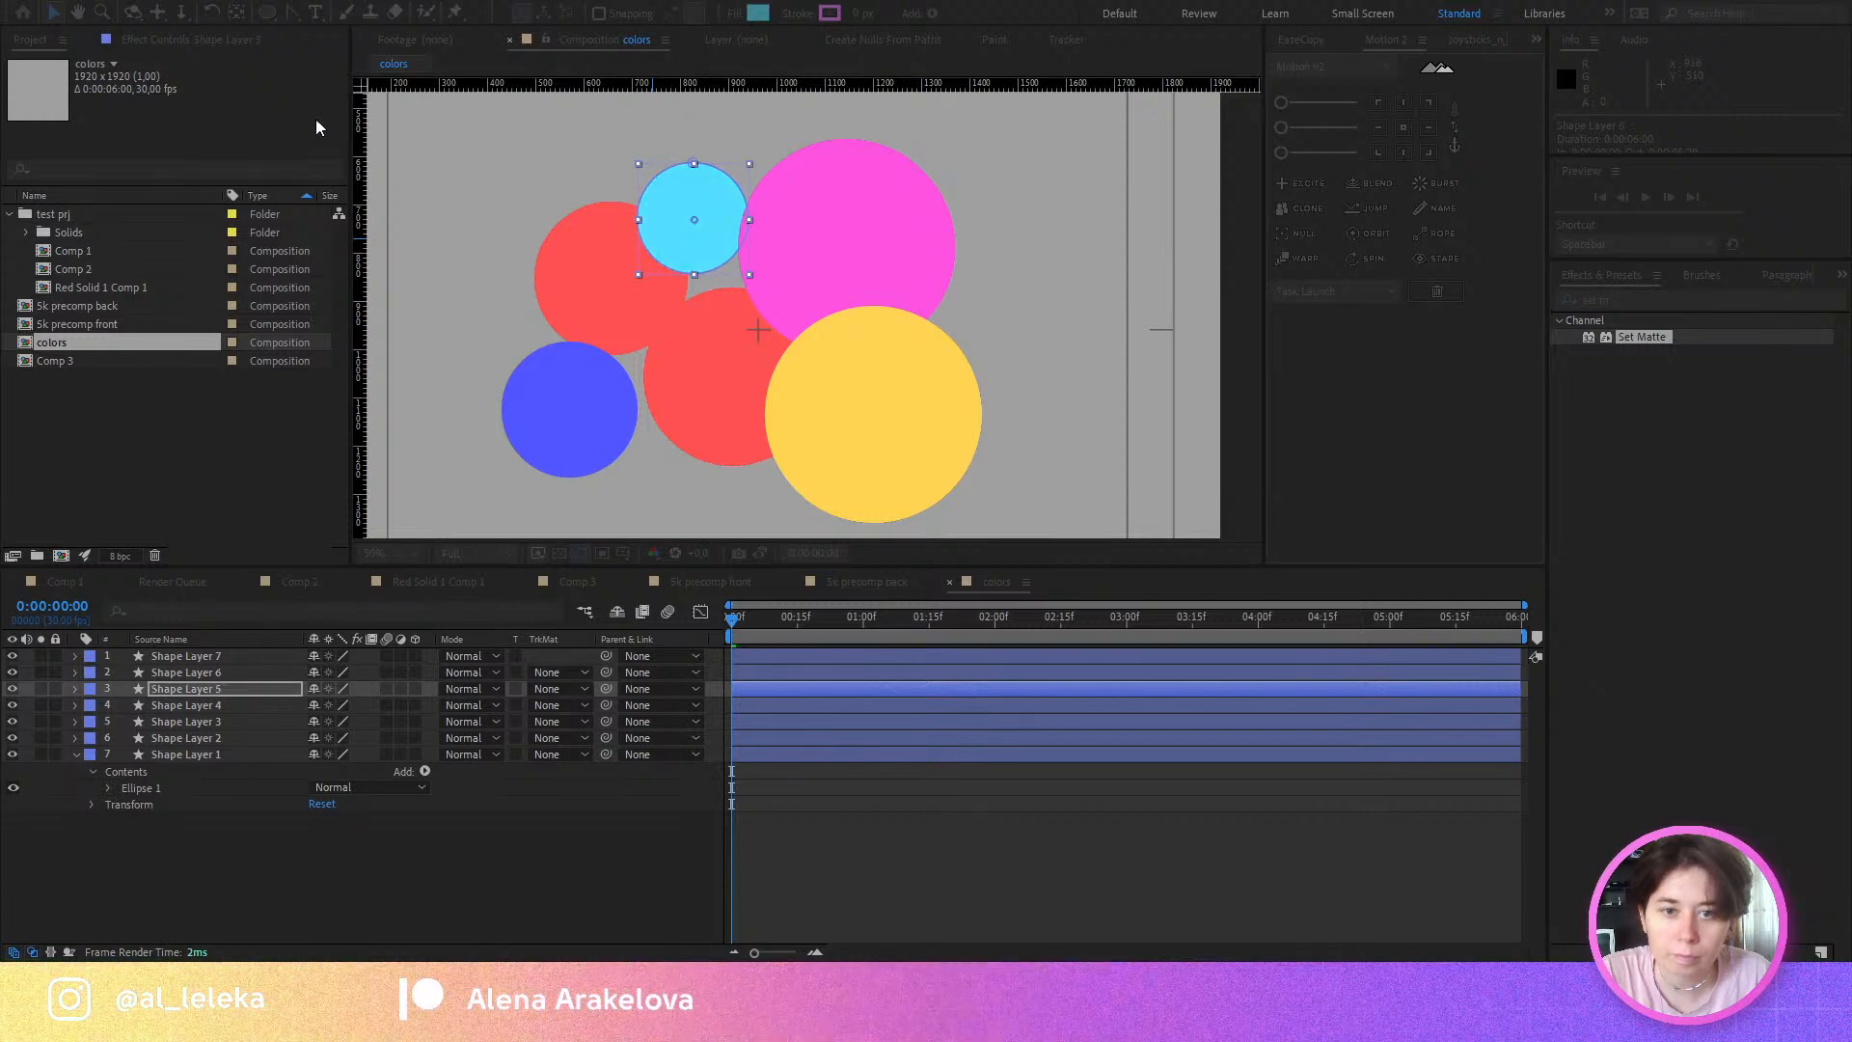
Step: Change the fill of the upper-left circle to purple
left_click(563, 250)
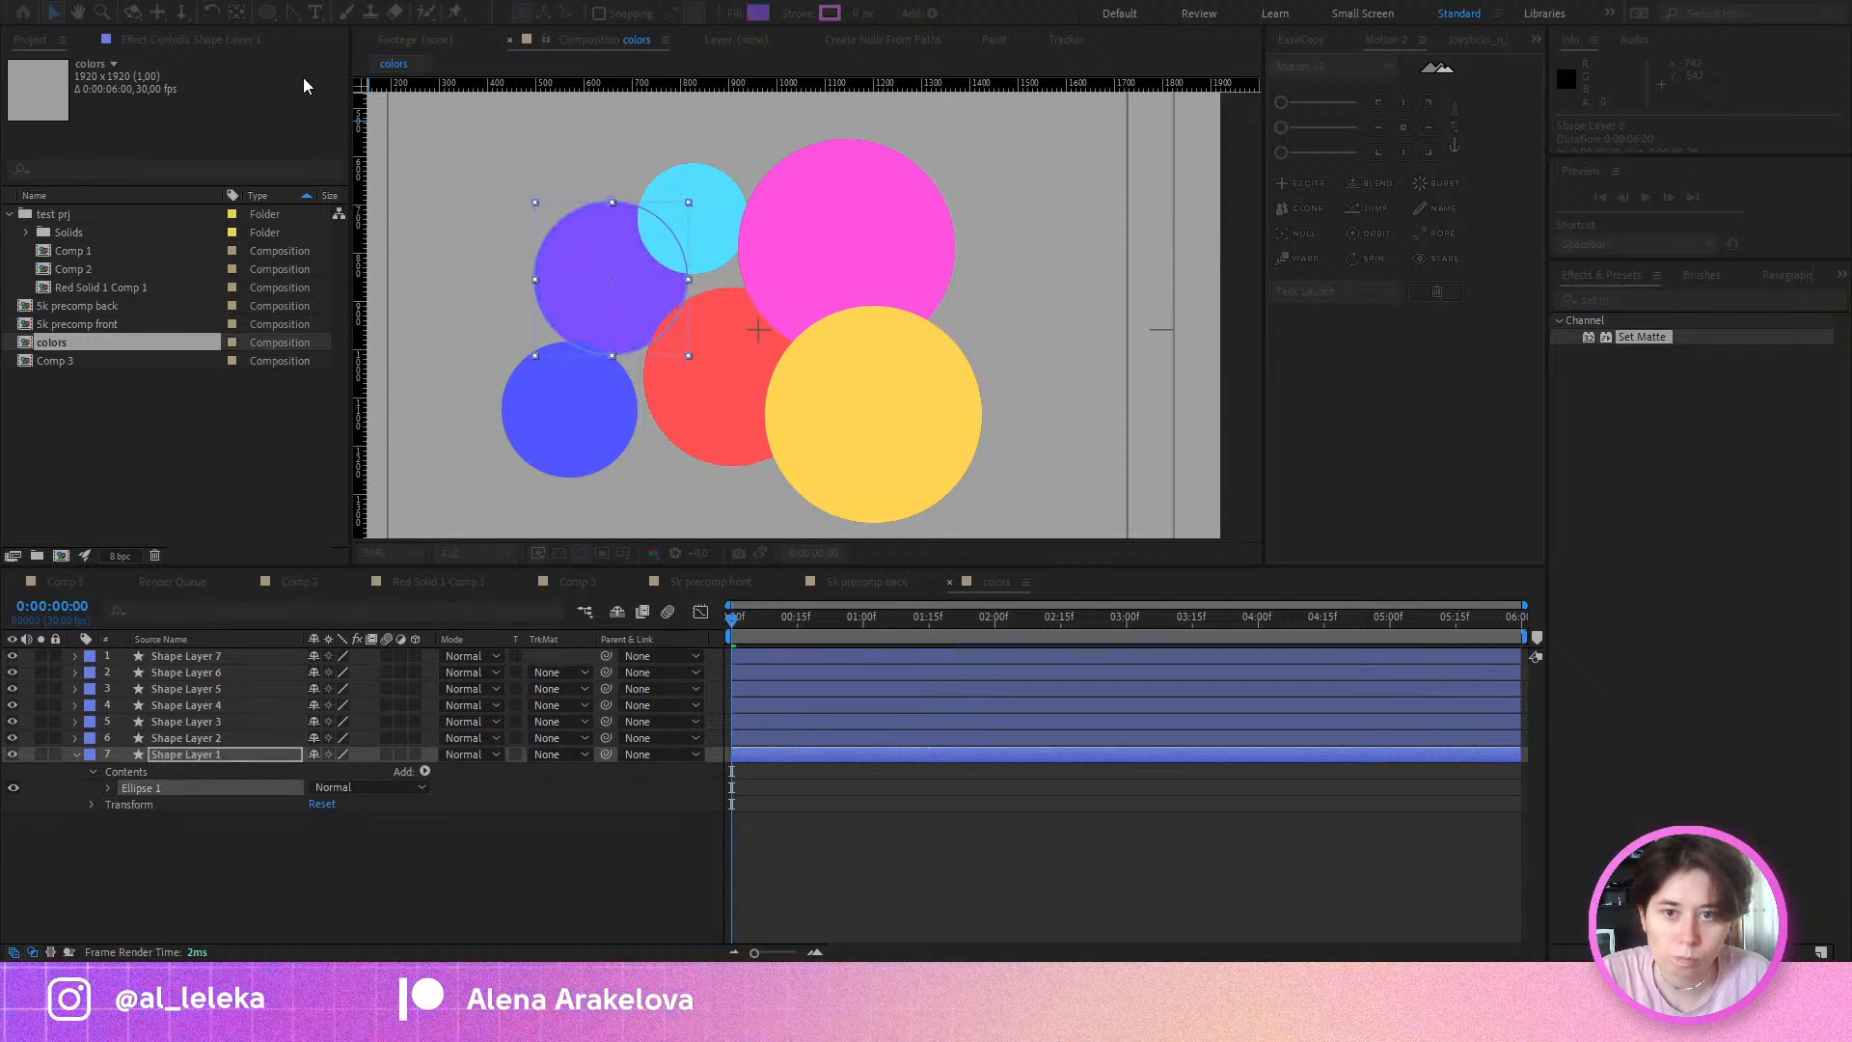
Step: Change the fill colour of the Shape Layer 1 circle to pinkish red and the Shape Layer 3 circle to bright purple
left_click_drag(303, 77, 303, 22)
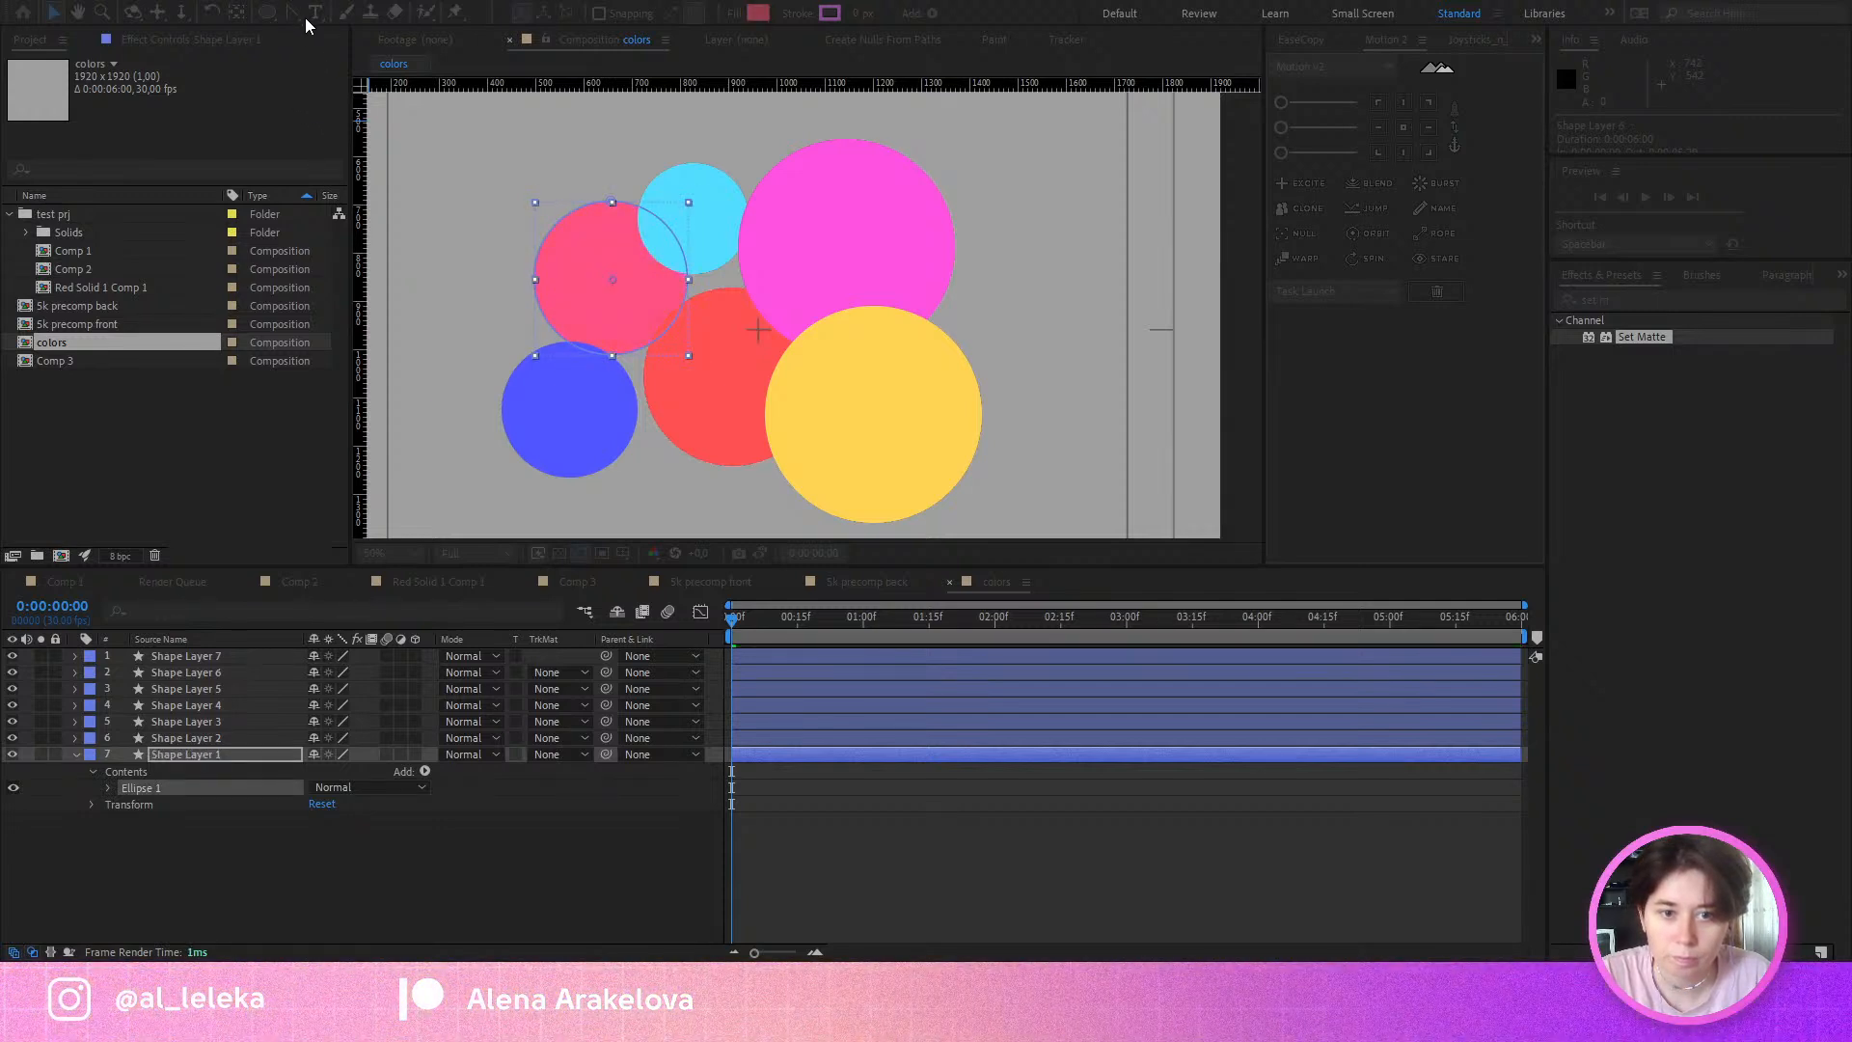
left_click(692, 397)
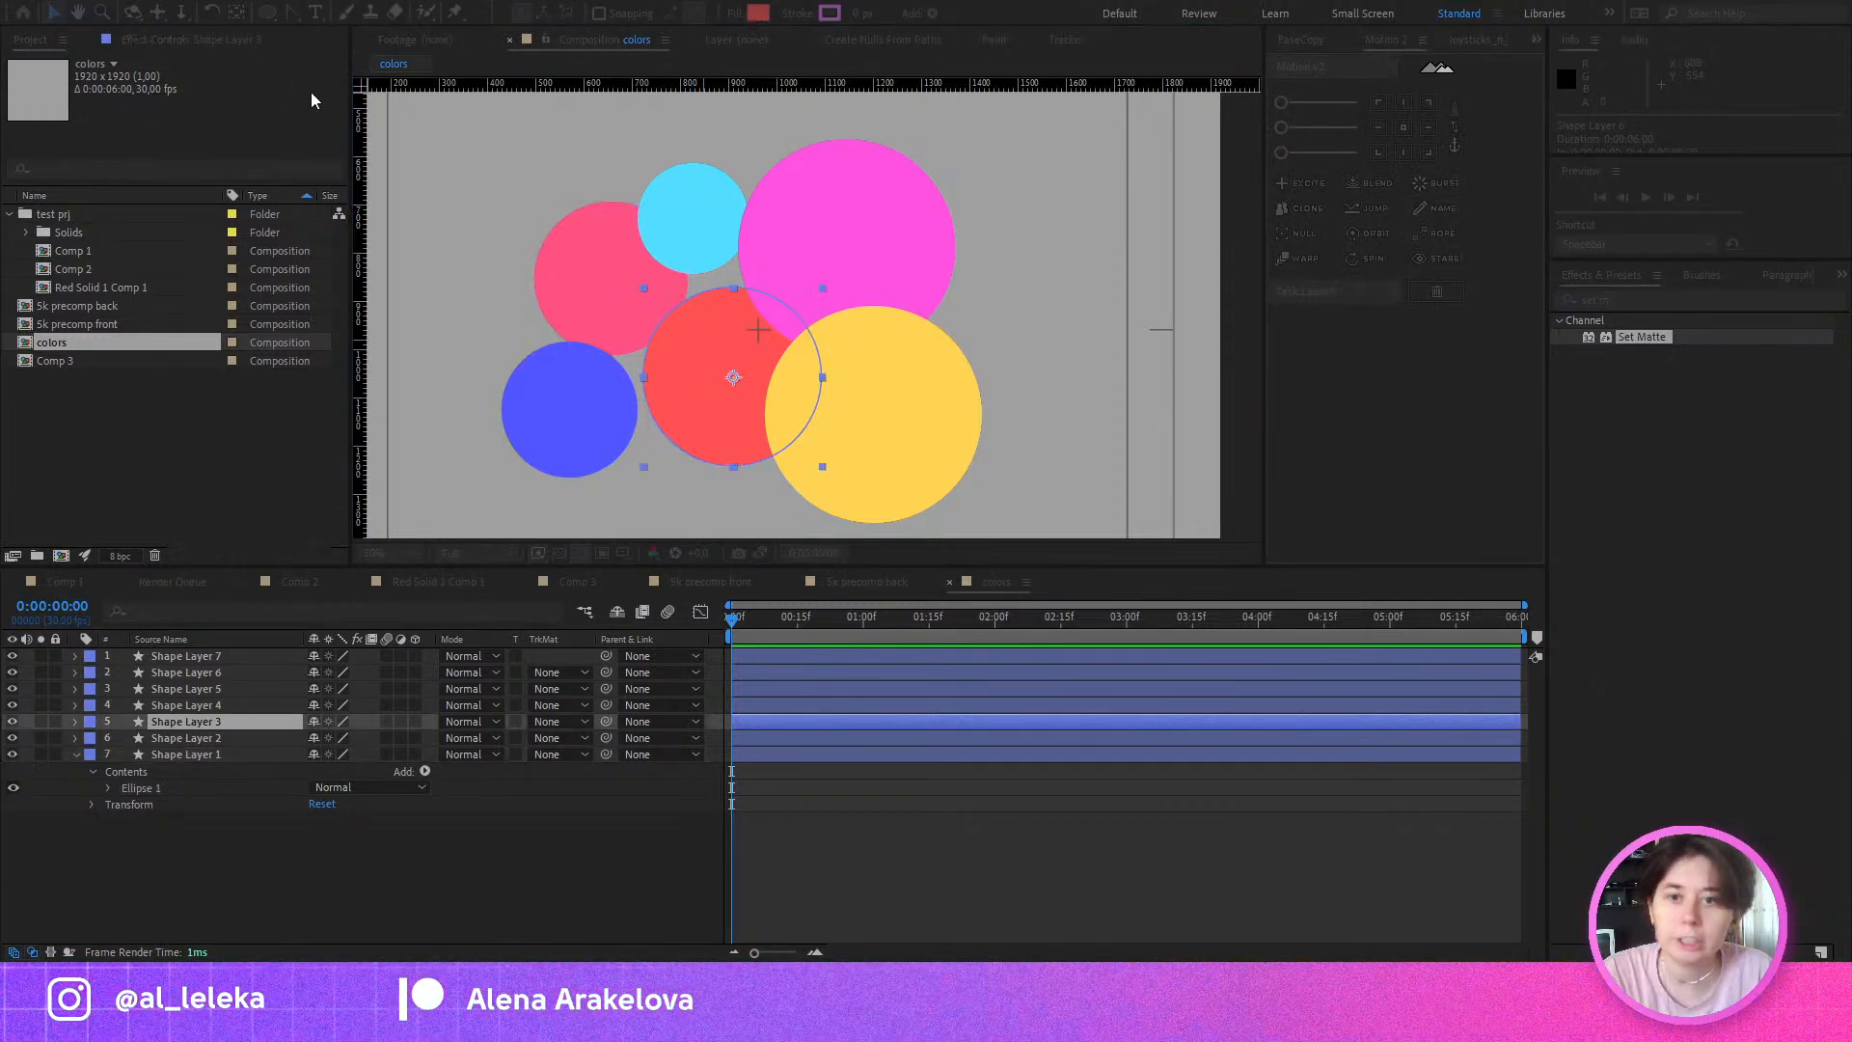
left_click_drag(312, 93, 317, 48)
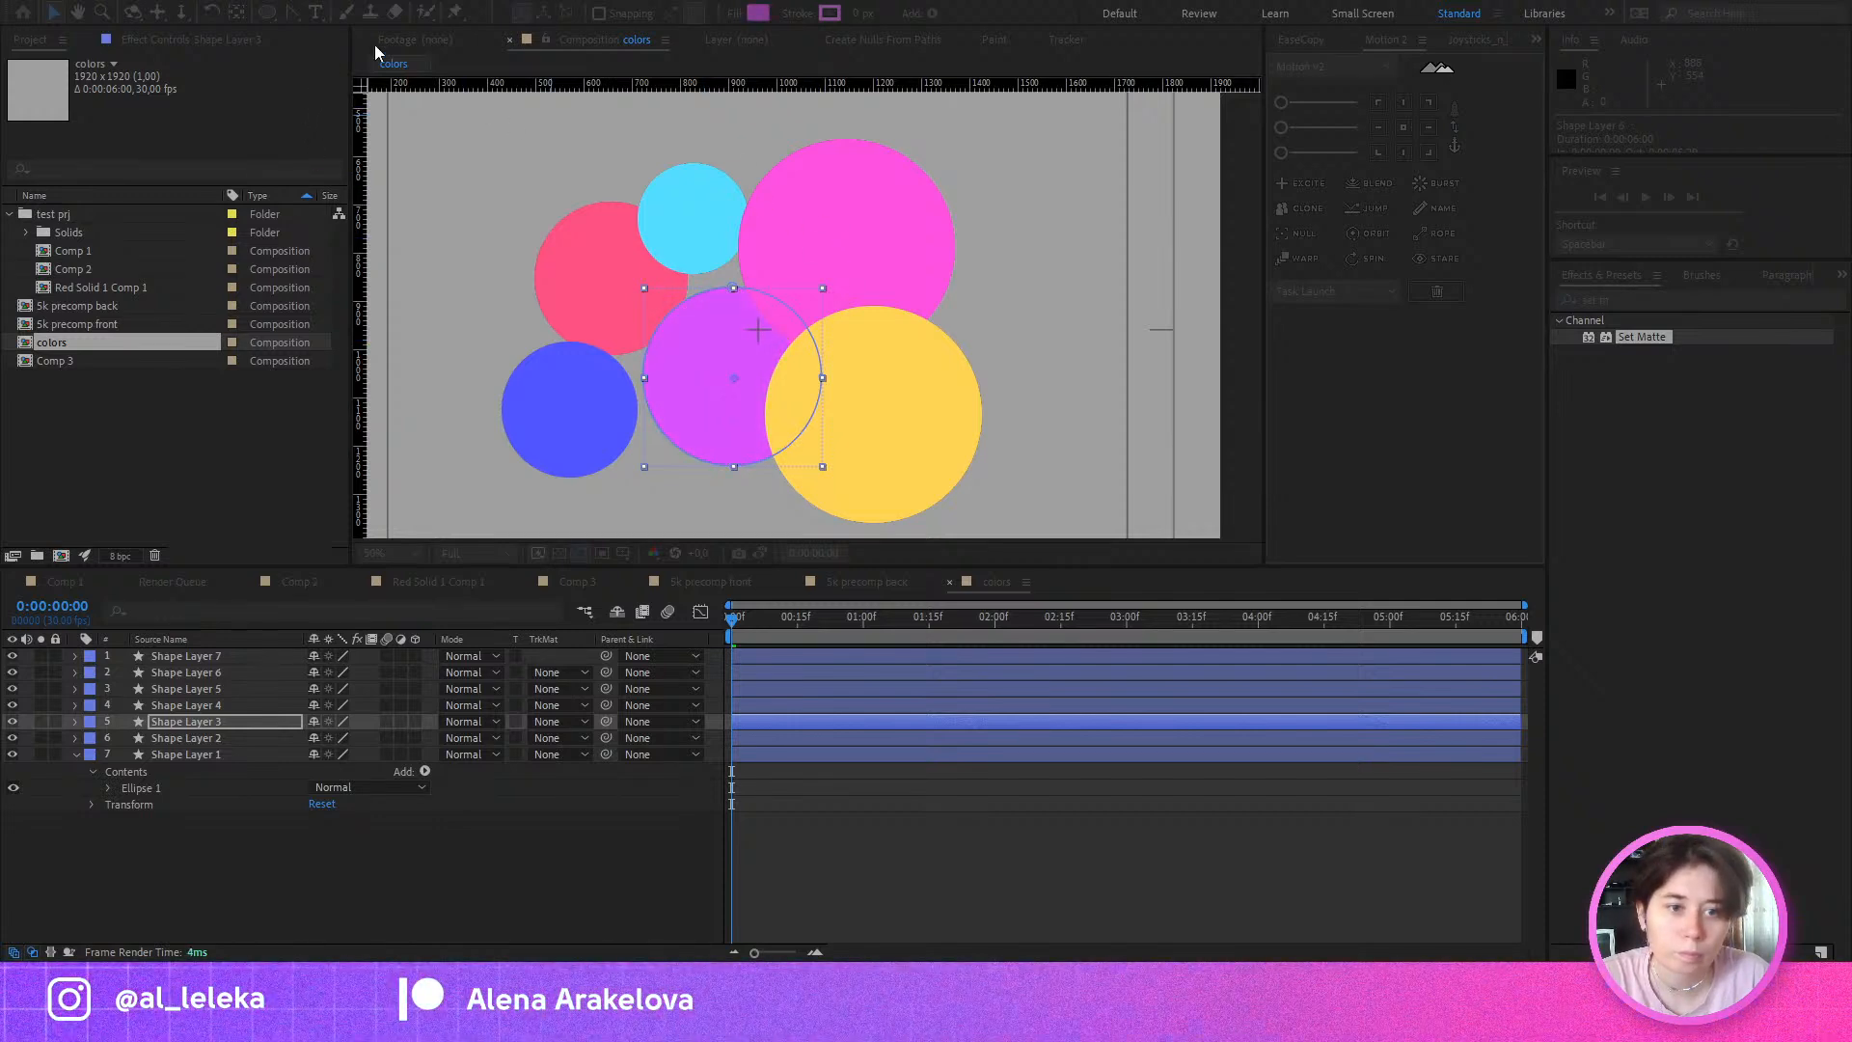
left_click(513, 38)
Step: Change the fill colour of the large Shape Layer 6 circle to hot pink and deselect it
left_click(875, 222)
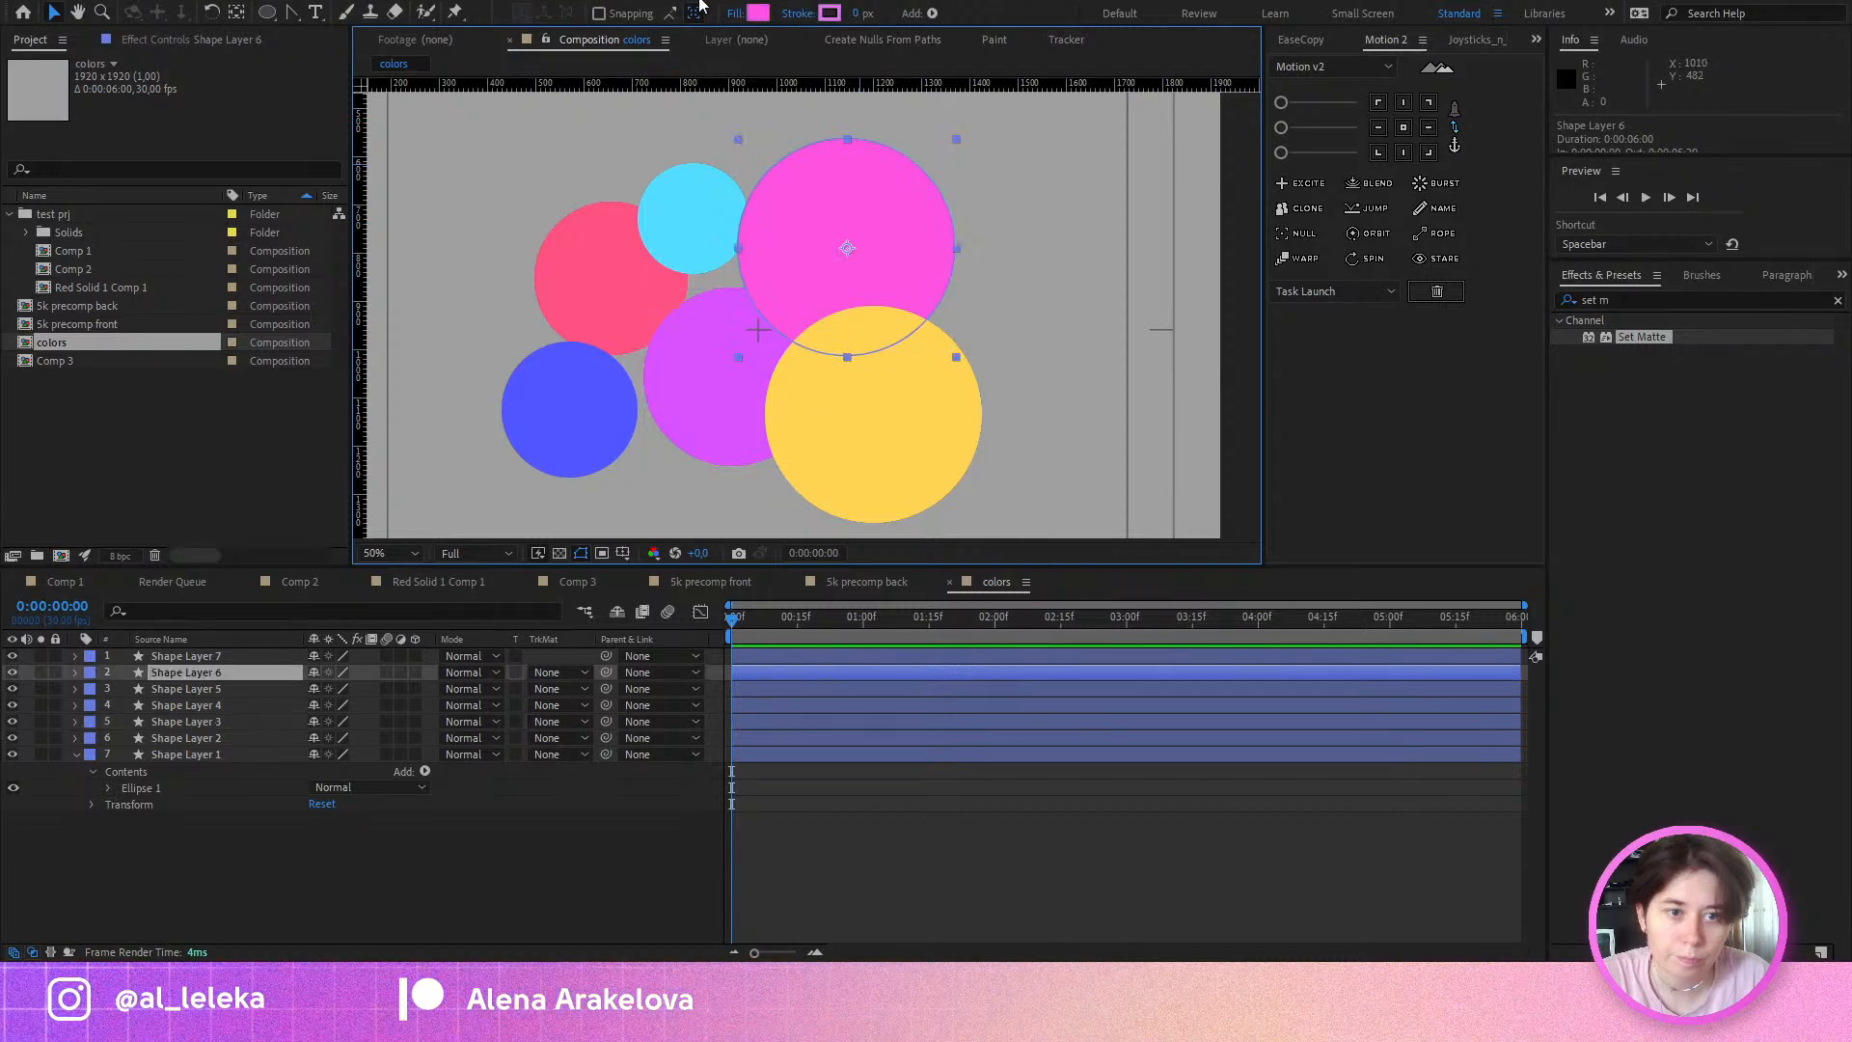
left_click(757, 13)
left_click_drag(291, 54, 298, 26)
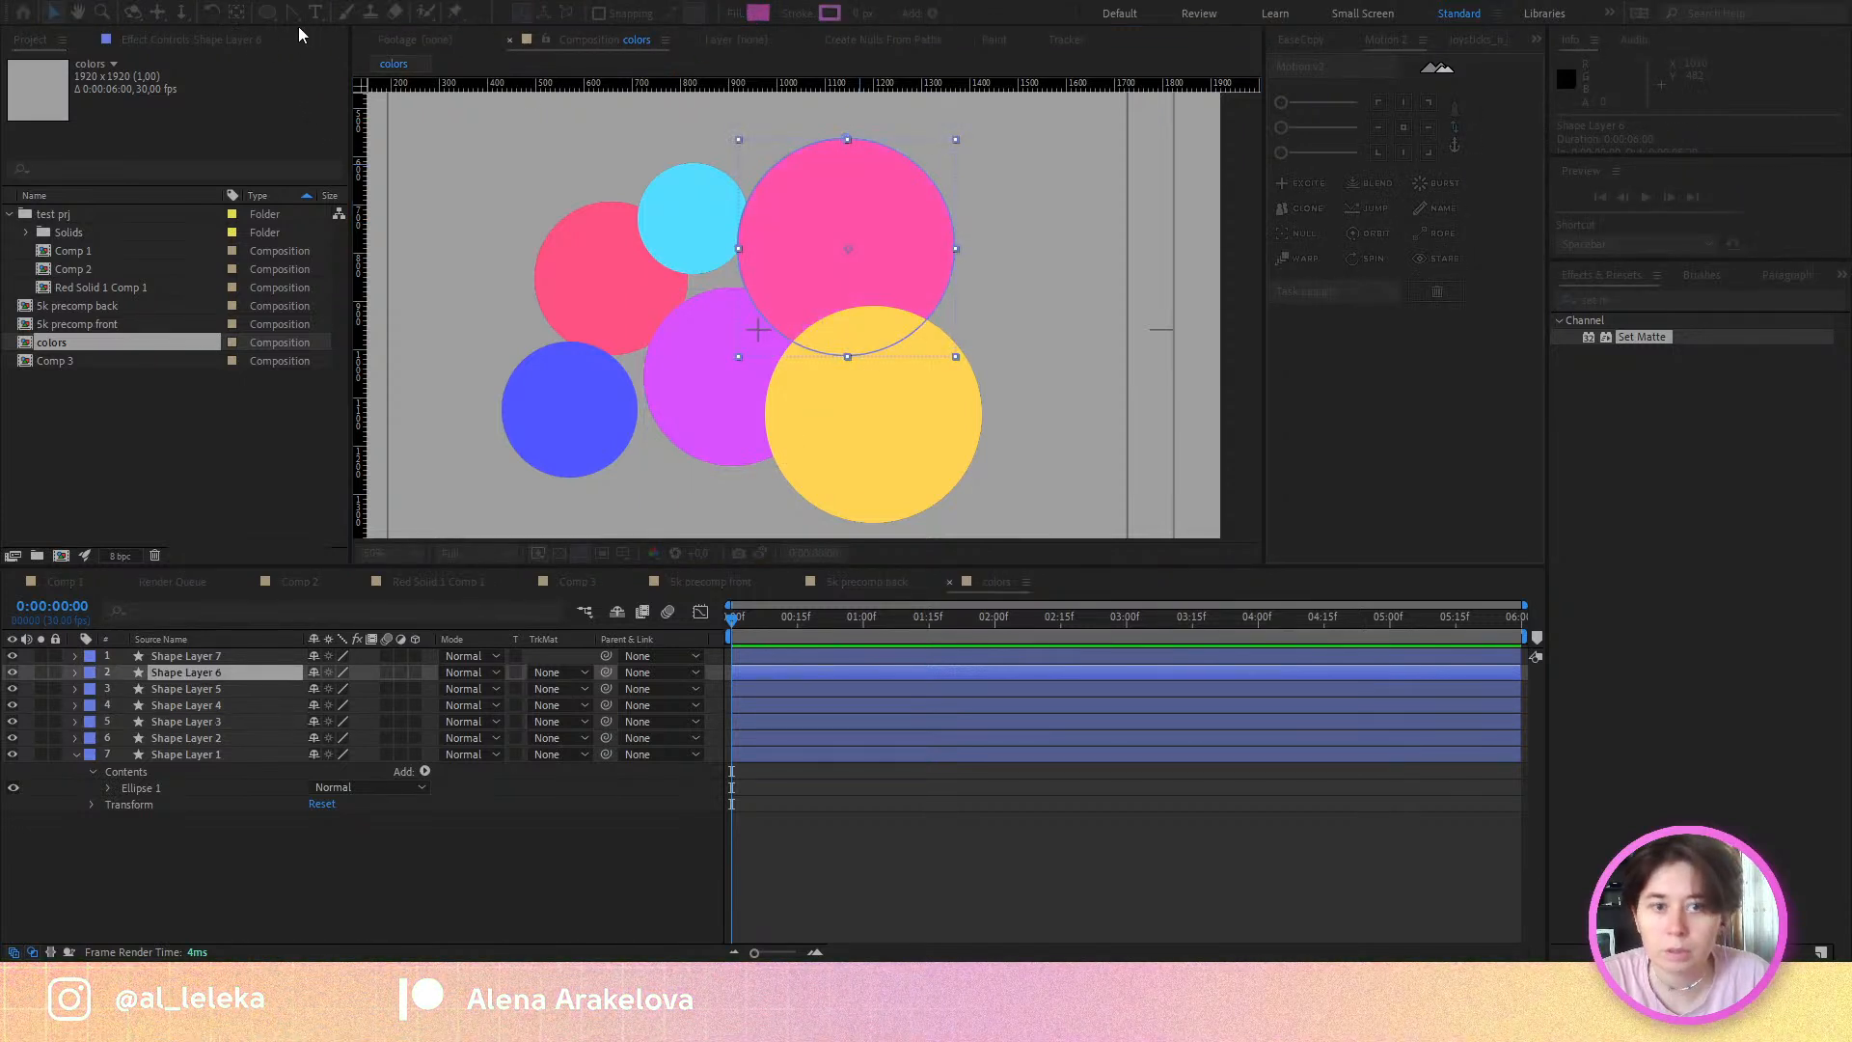
left_click(462, 3)
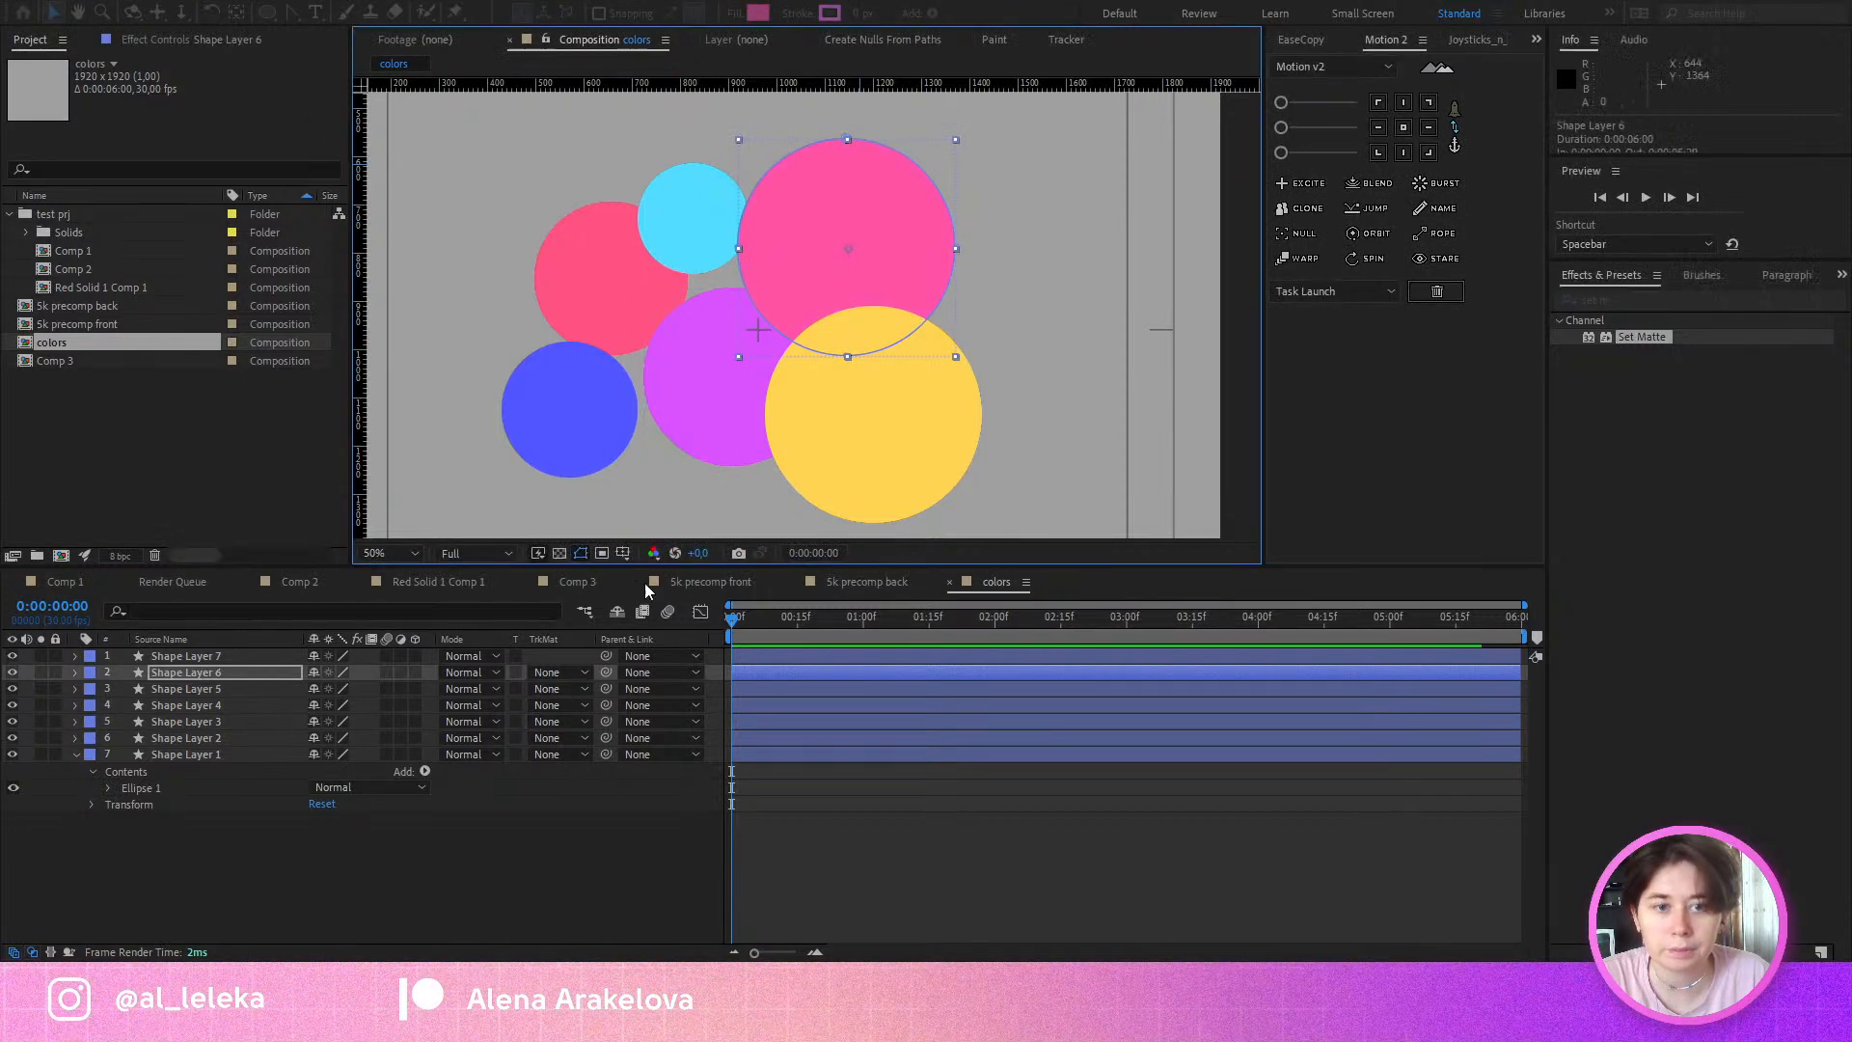
left_click(594, 808)
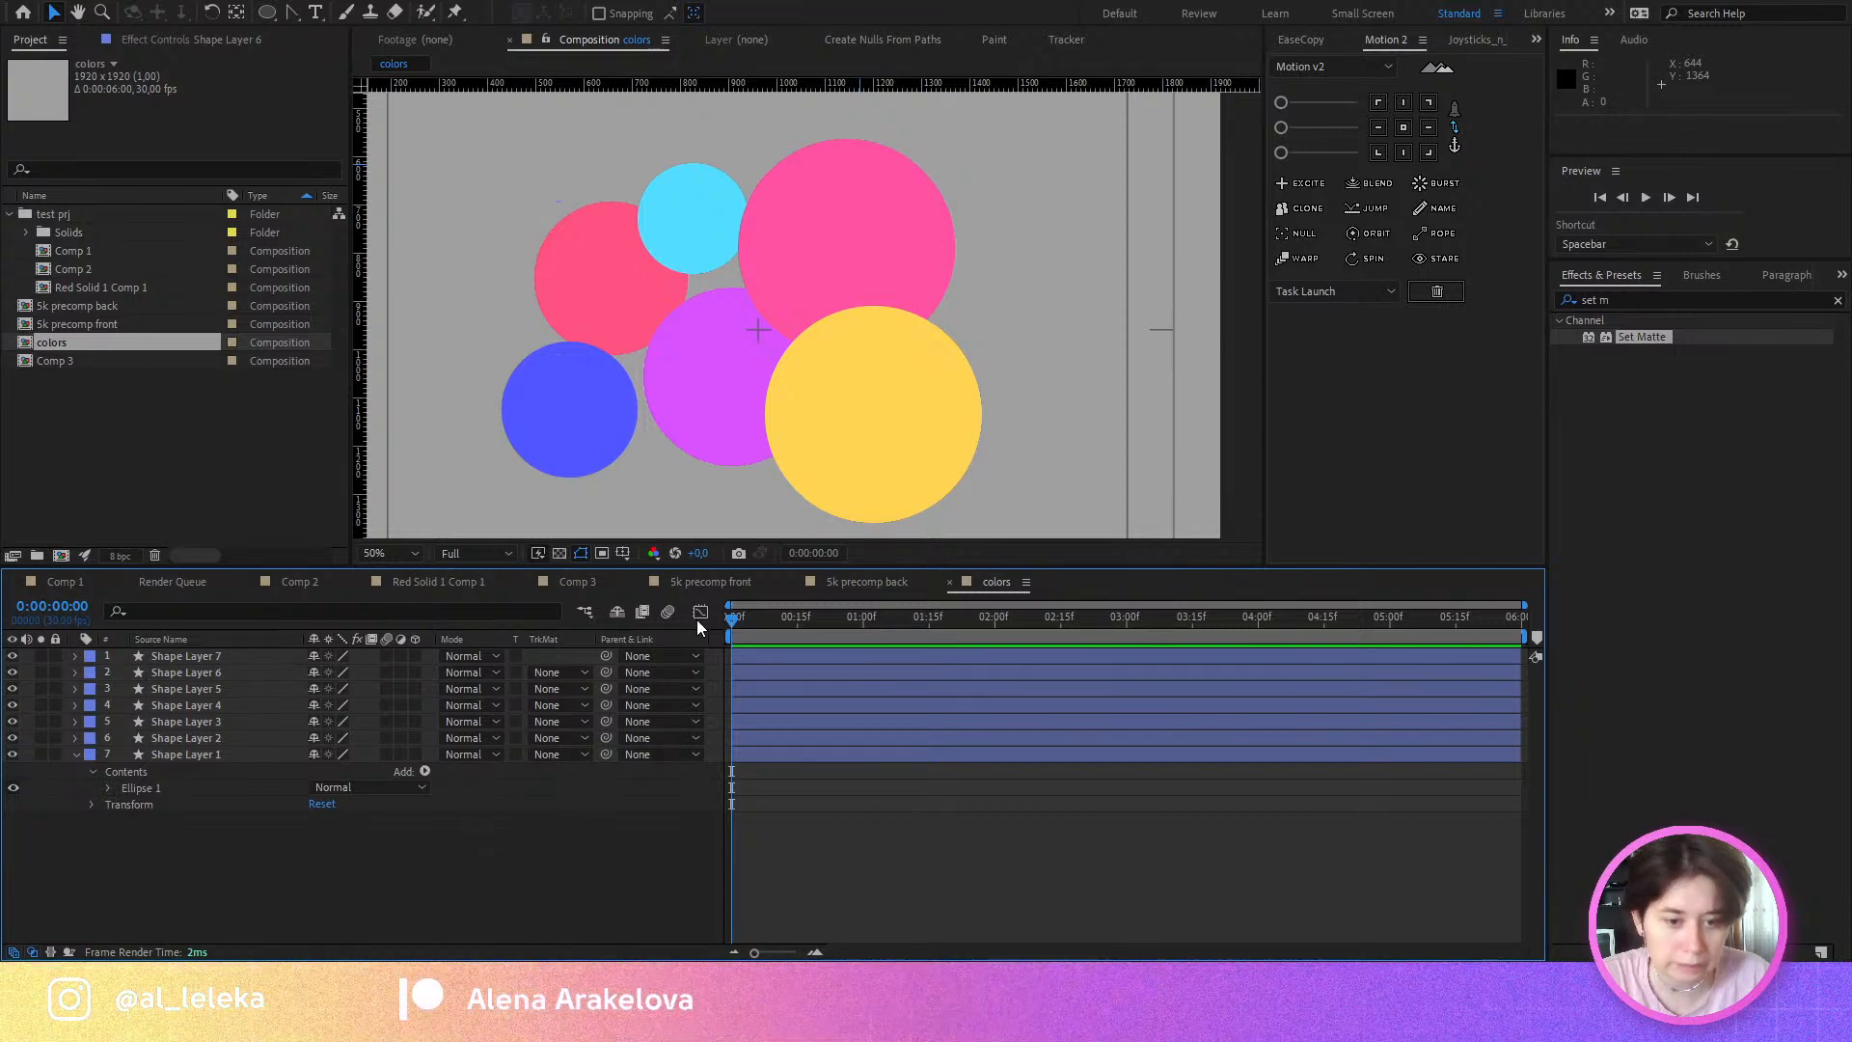
Step: Create a dark purple solid and place it beneath all the circle layers as the background
key("ctrl+y")
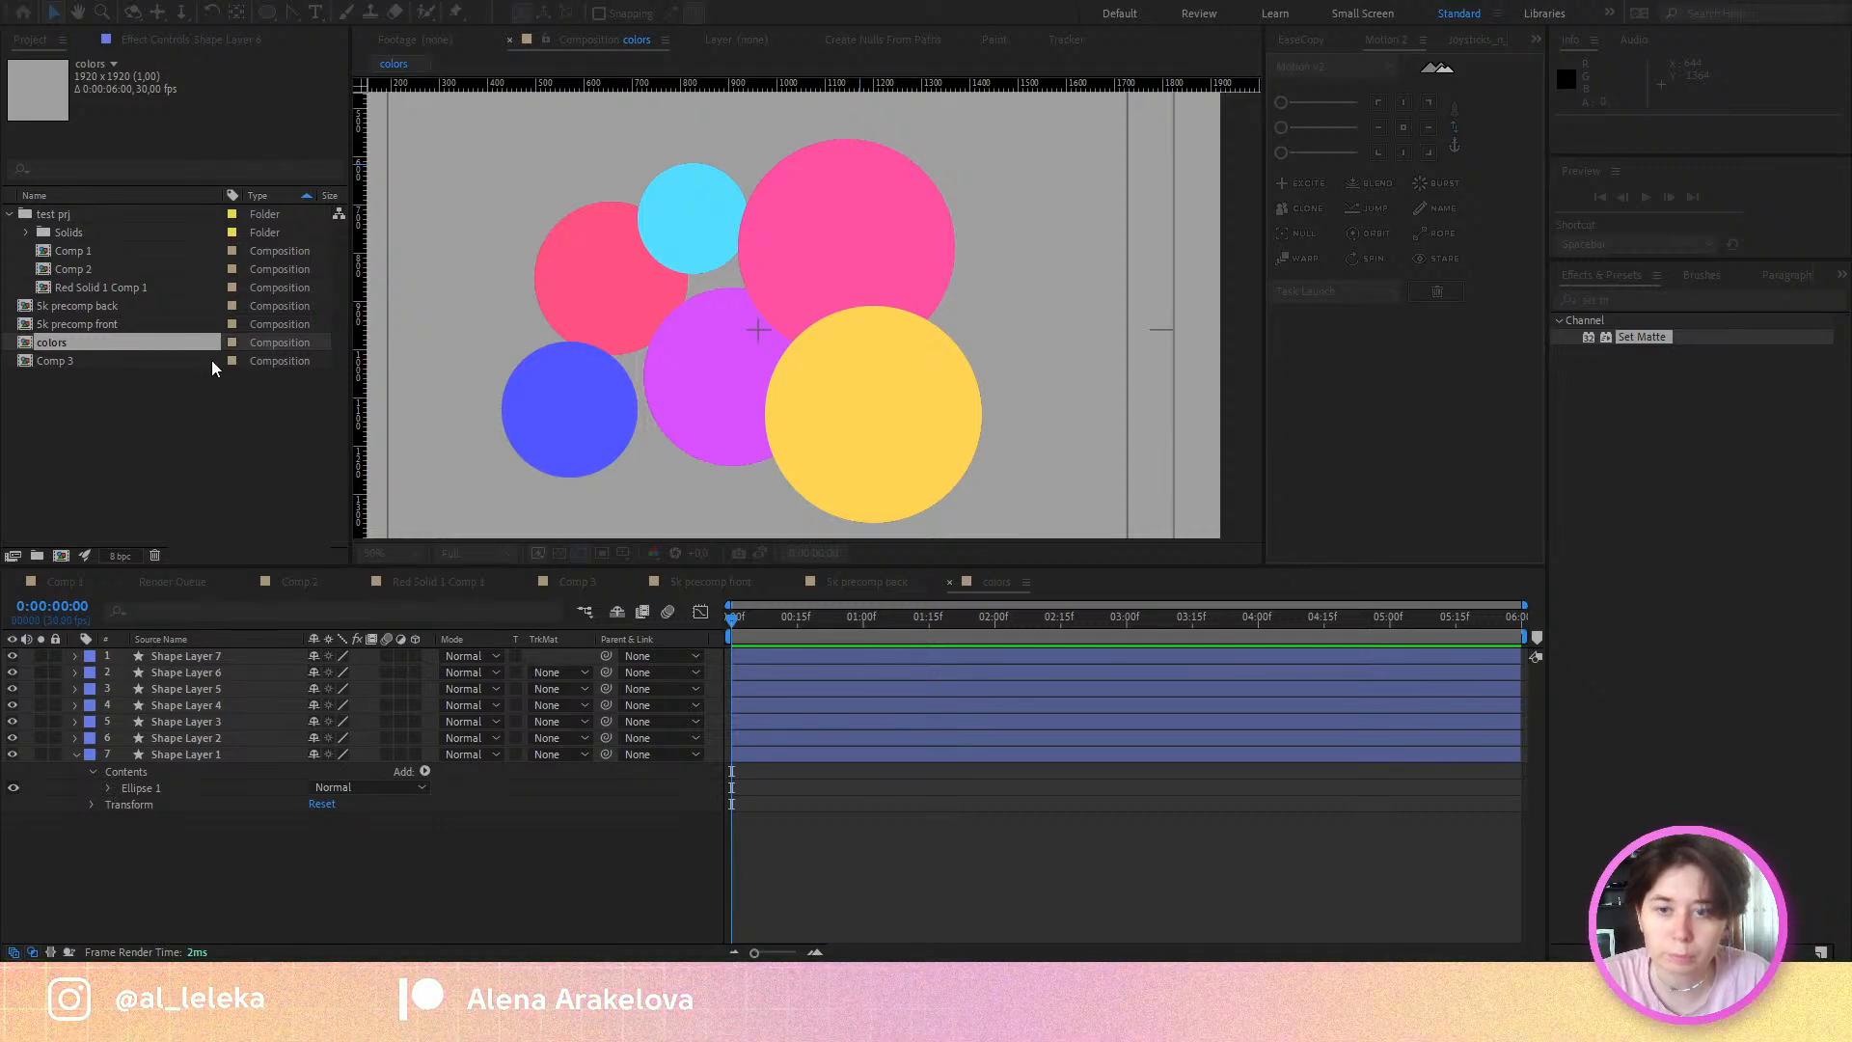
key("Return")
left_click_drag(187, 662, 188, 827)
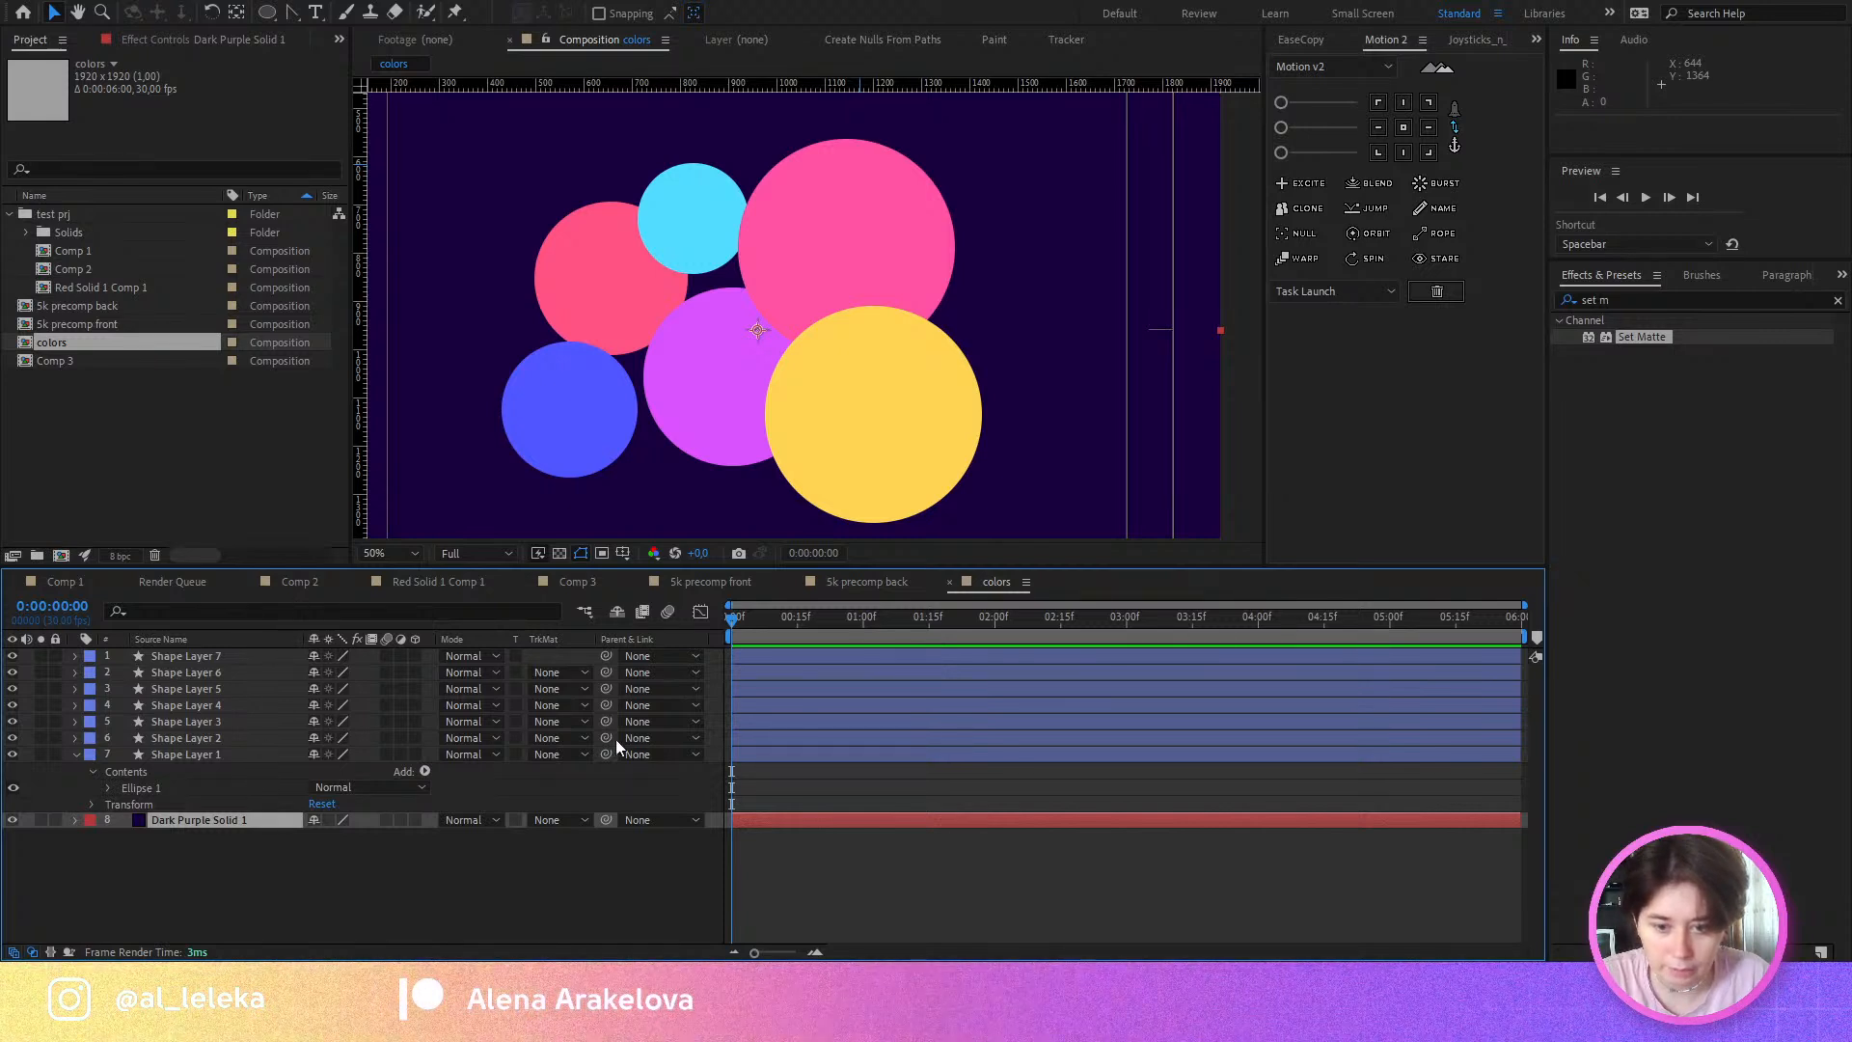
Step: Add an adjustment layer above all layers and apply Fast Box Blur to it with a Blur Radius of 33
key("ctrl+alt+y")
left_click_drag(184, 820, 187, 652)
left_click_drag(1641, 298, 1278, 341)
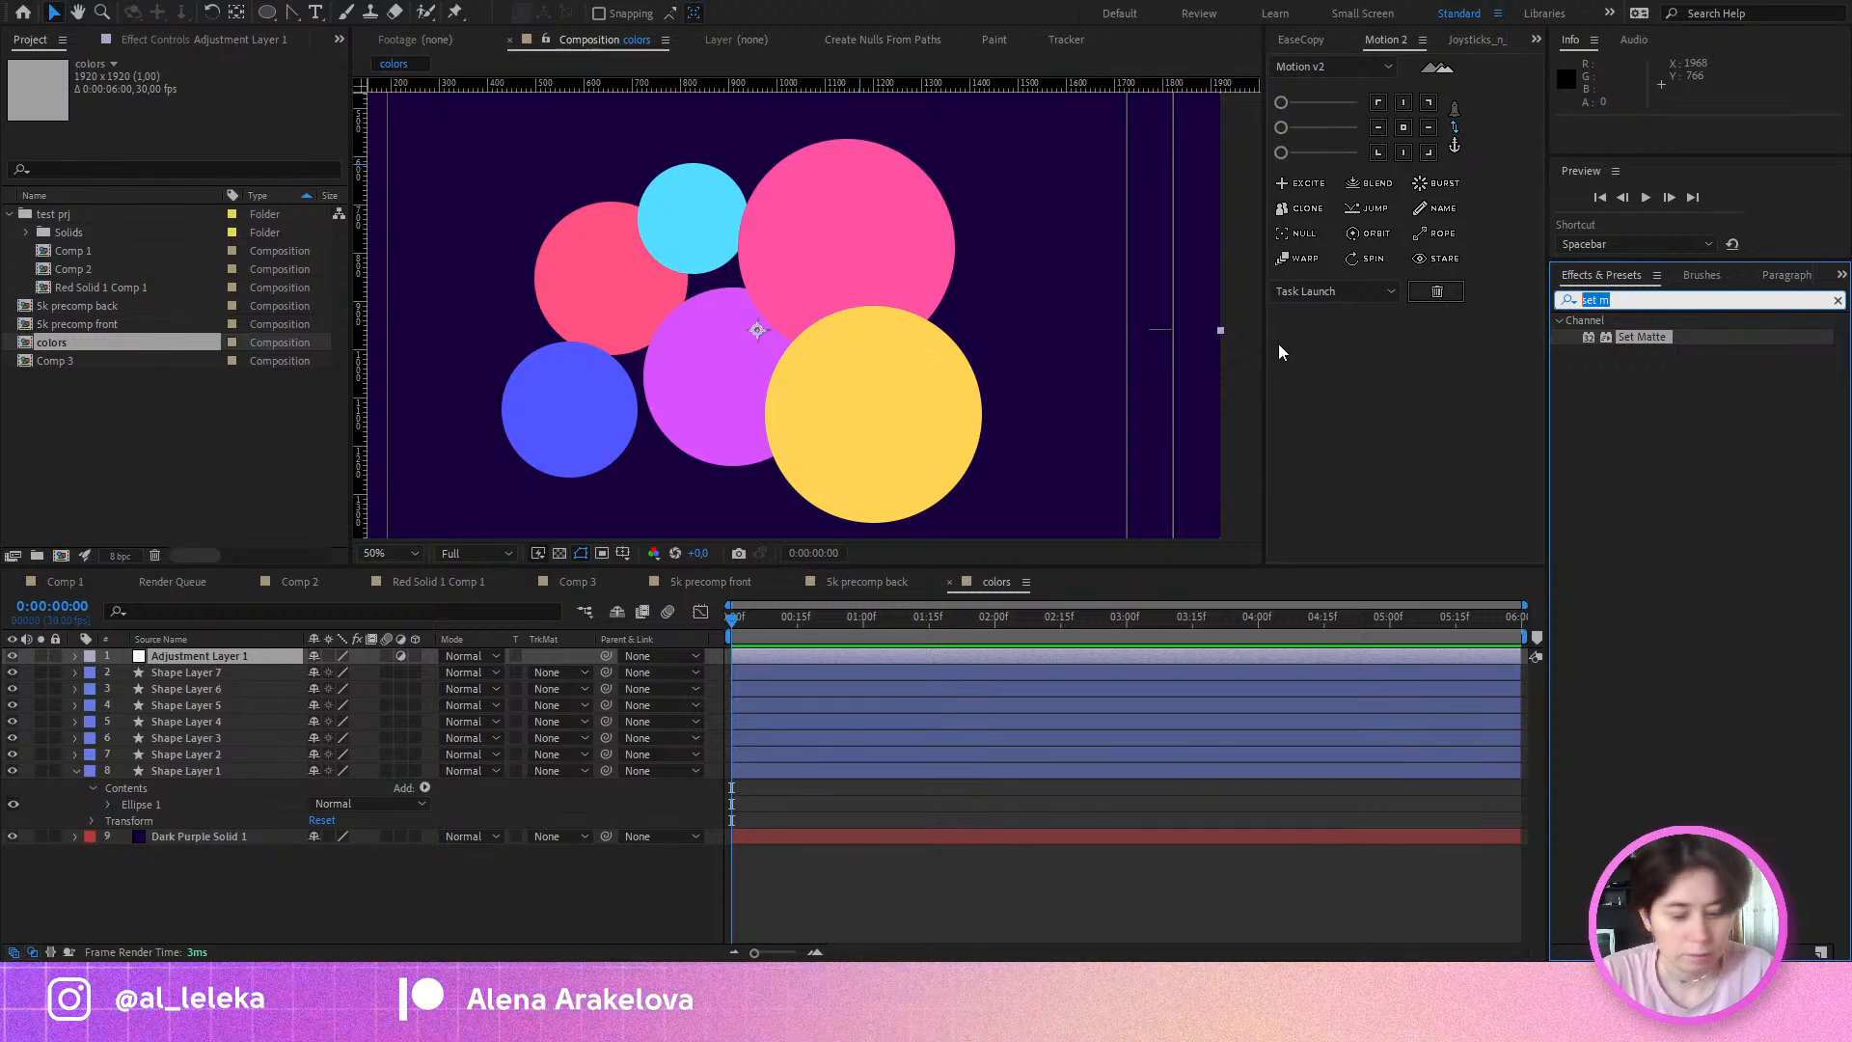
type("fast")
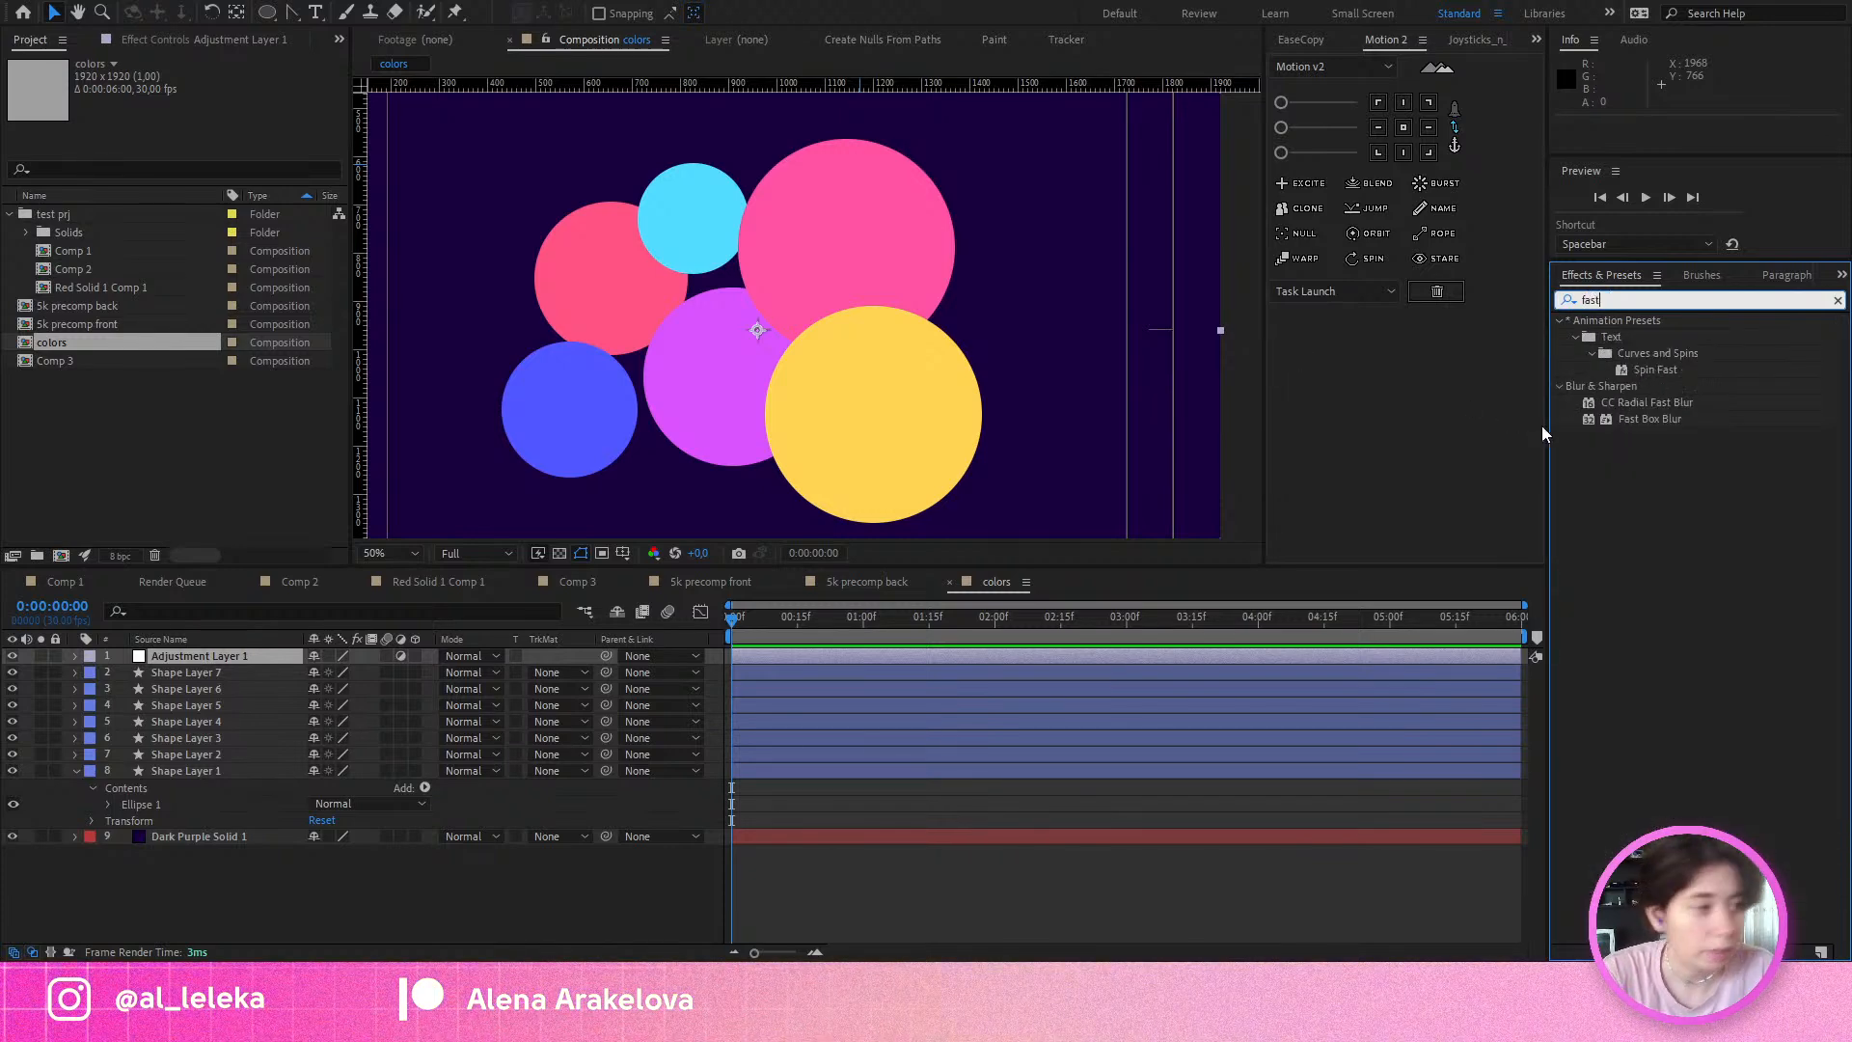
double_click(1668, 418)
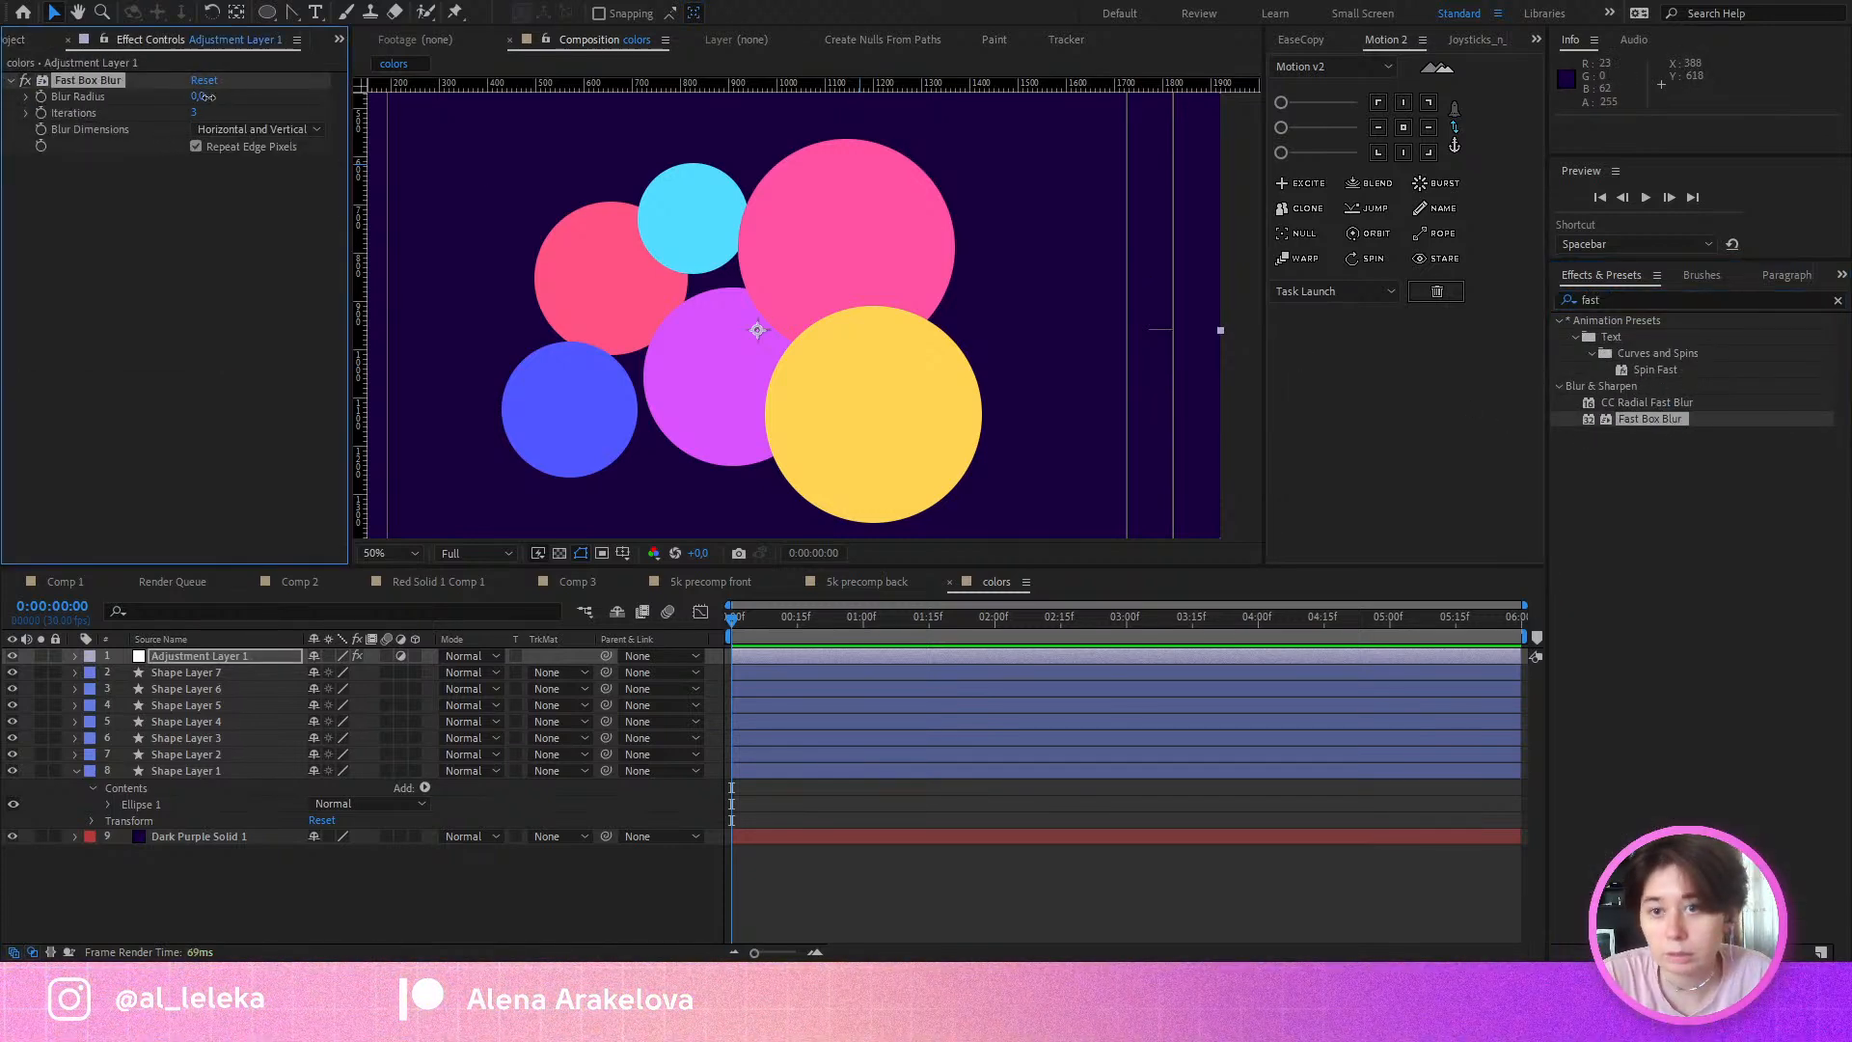
left_click_drag(197, 97, 258, 127)
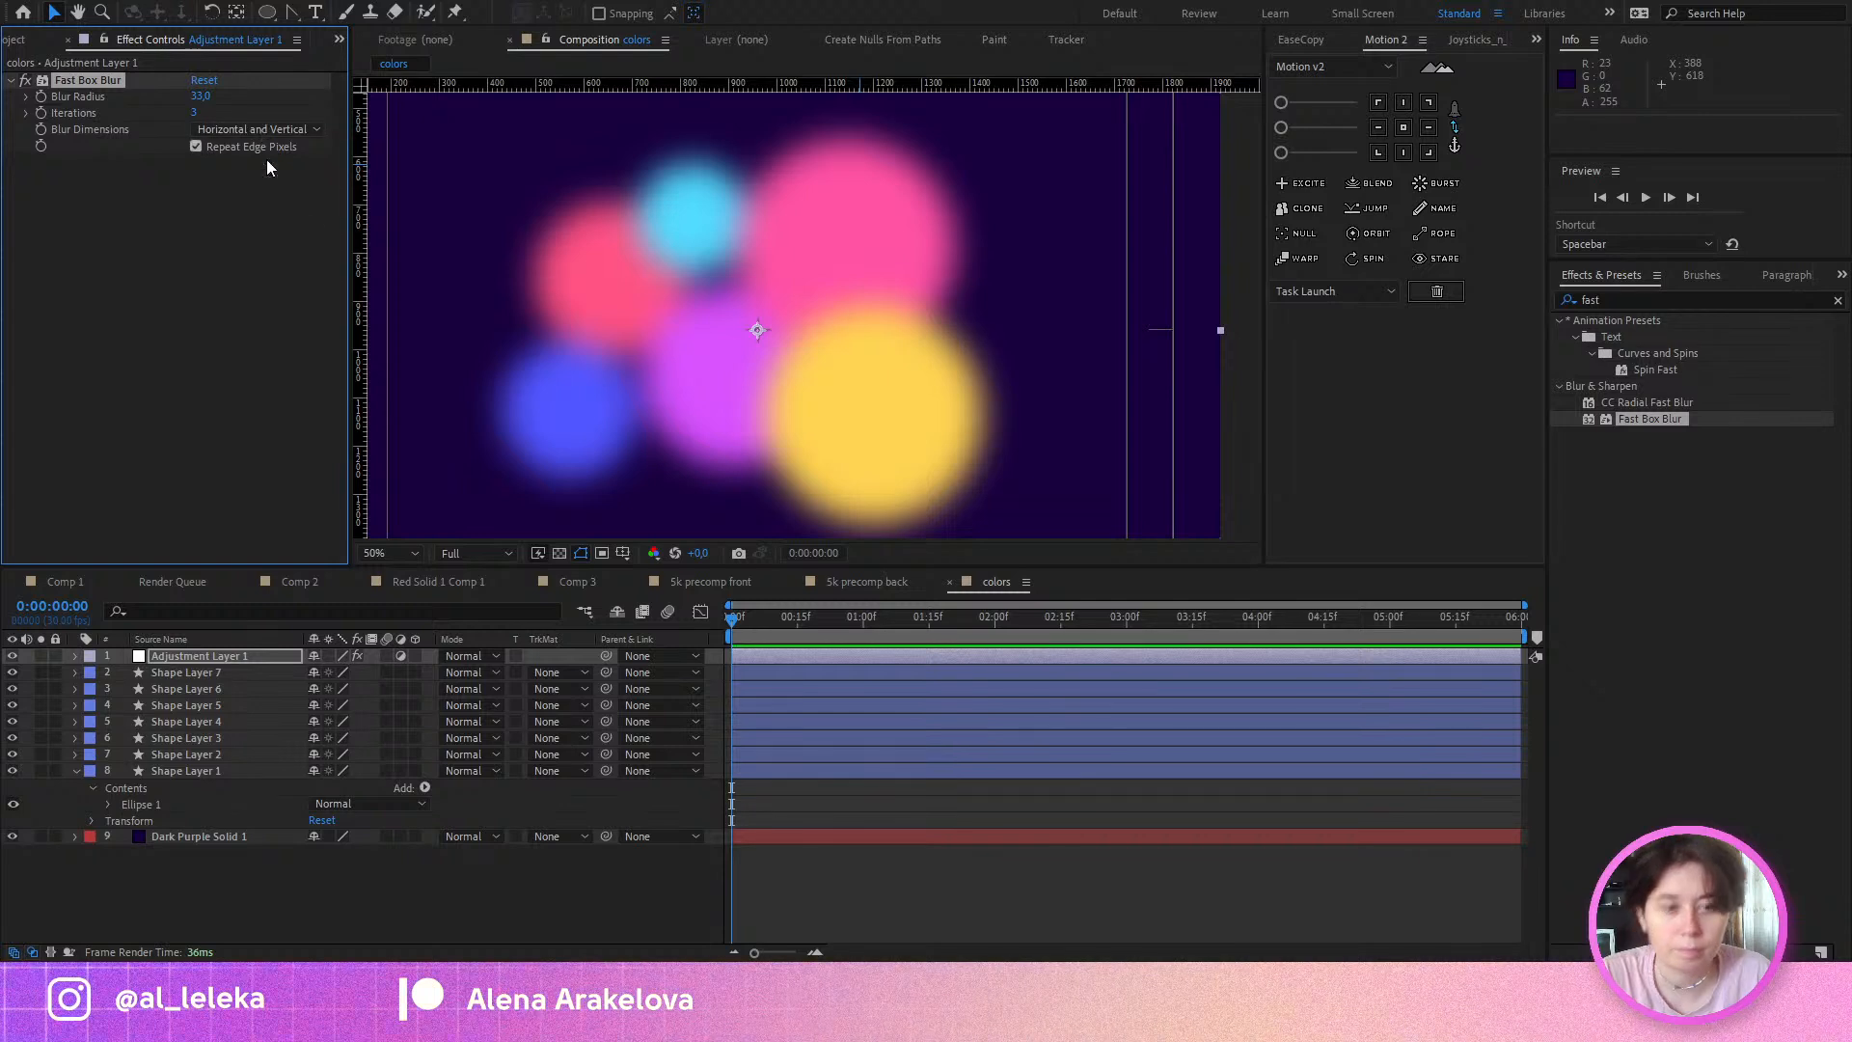
Step: Add the expression wiggle(2,20) to the Position property of Shape Layer 7
left_click_drag(780, 388, 816, 363)
left_click(180, 673)
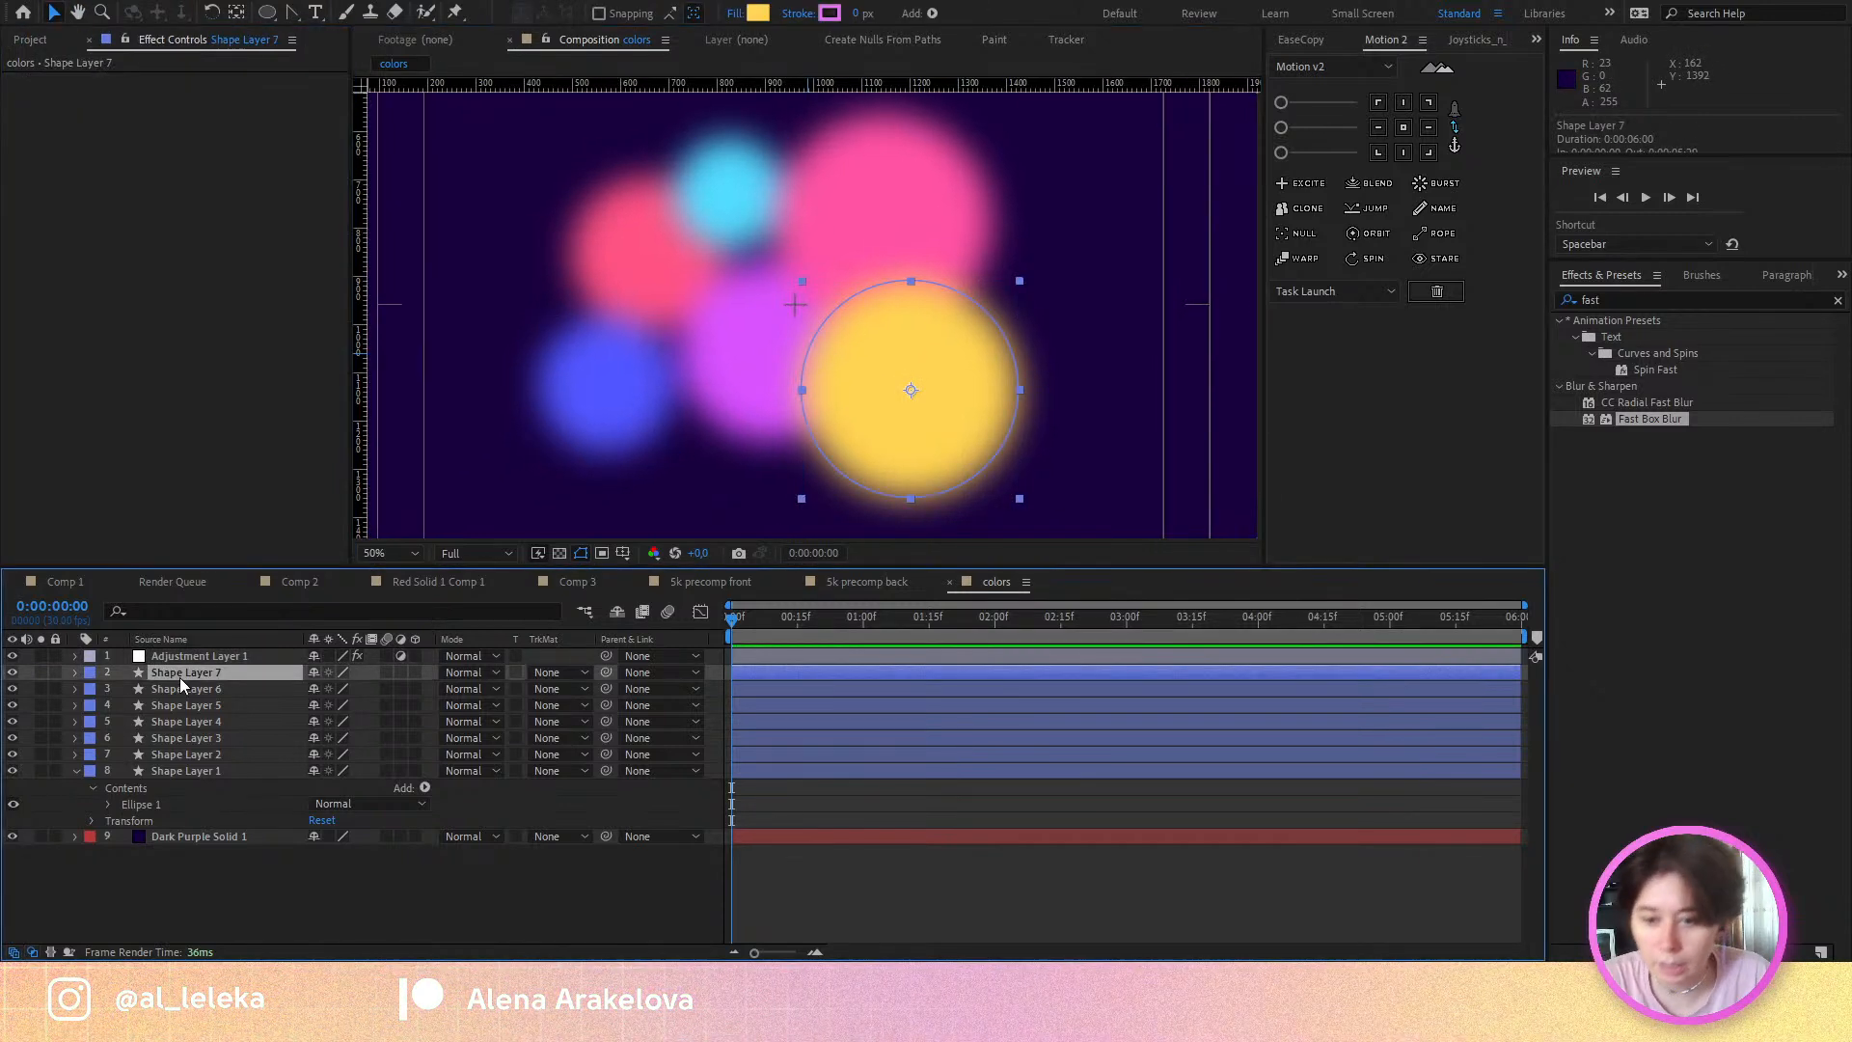
key("p")
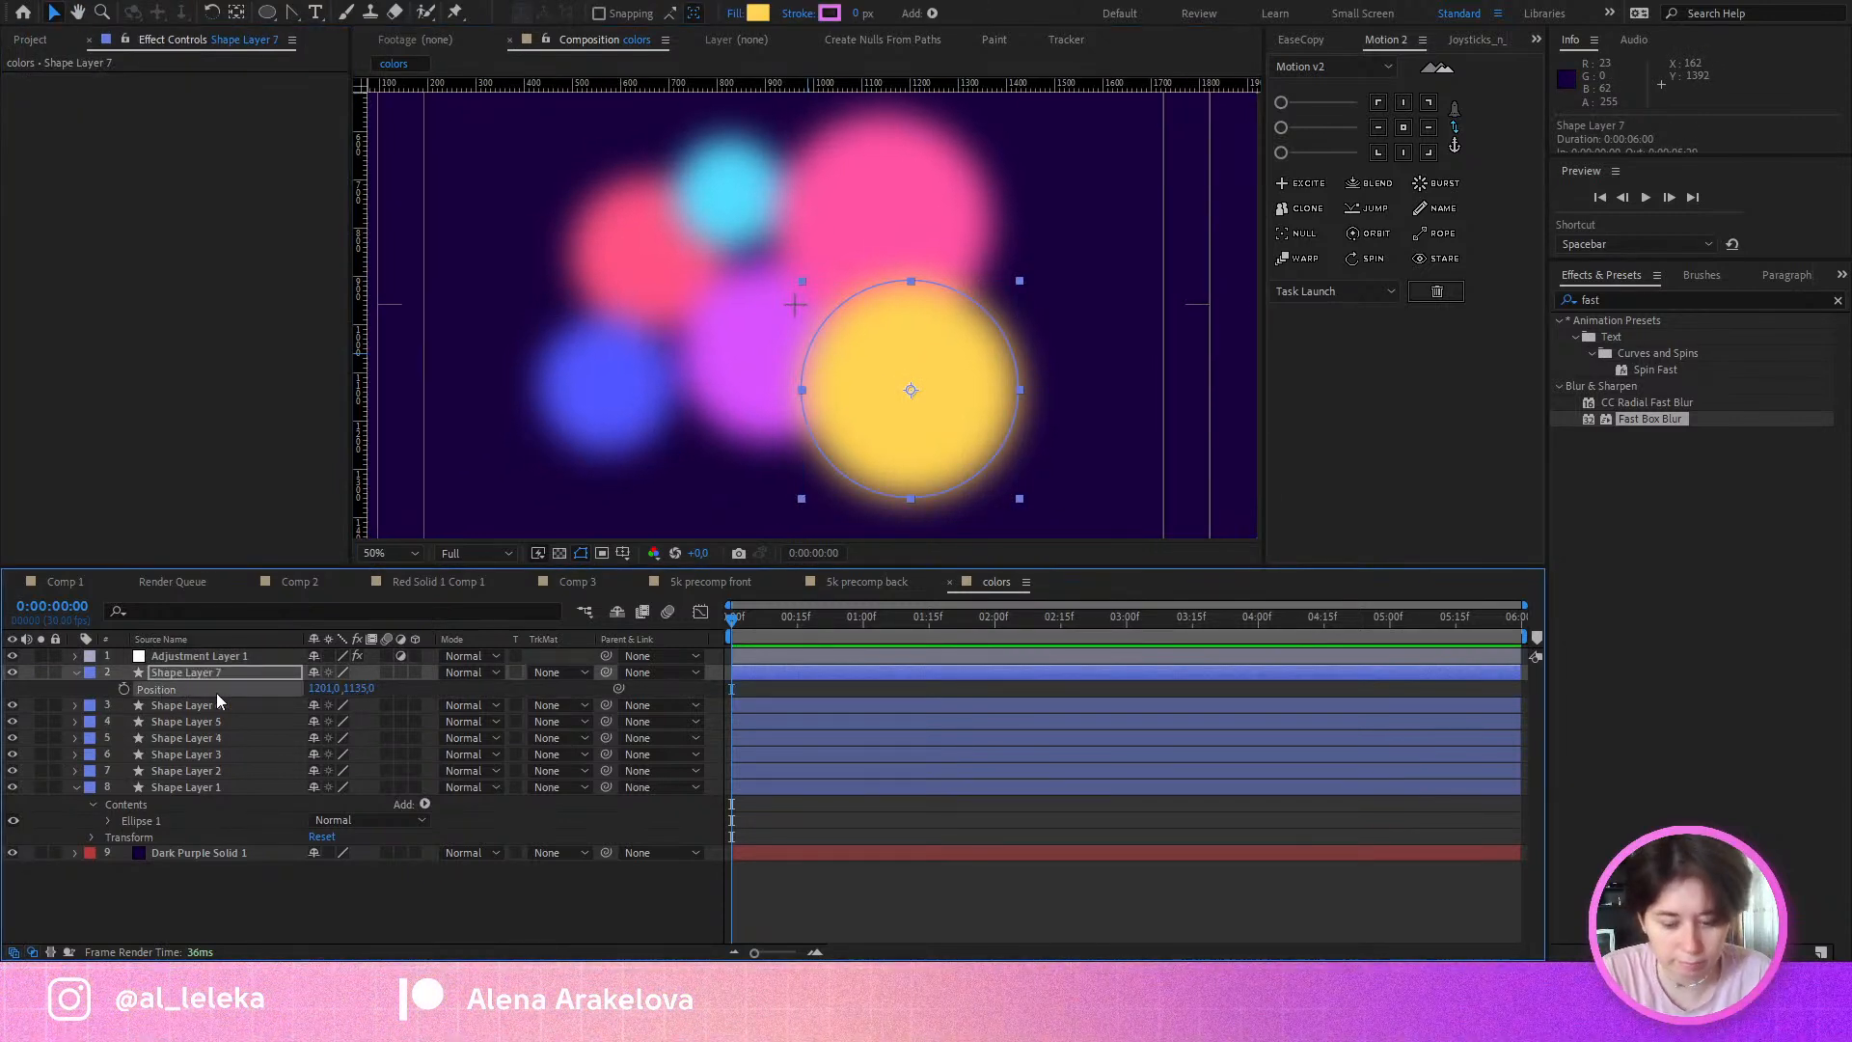
key("alt+shift+equal")
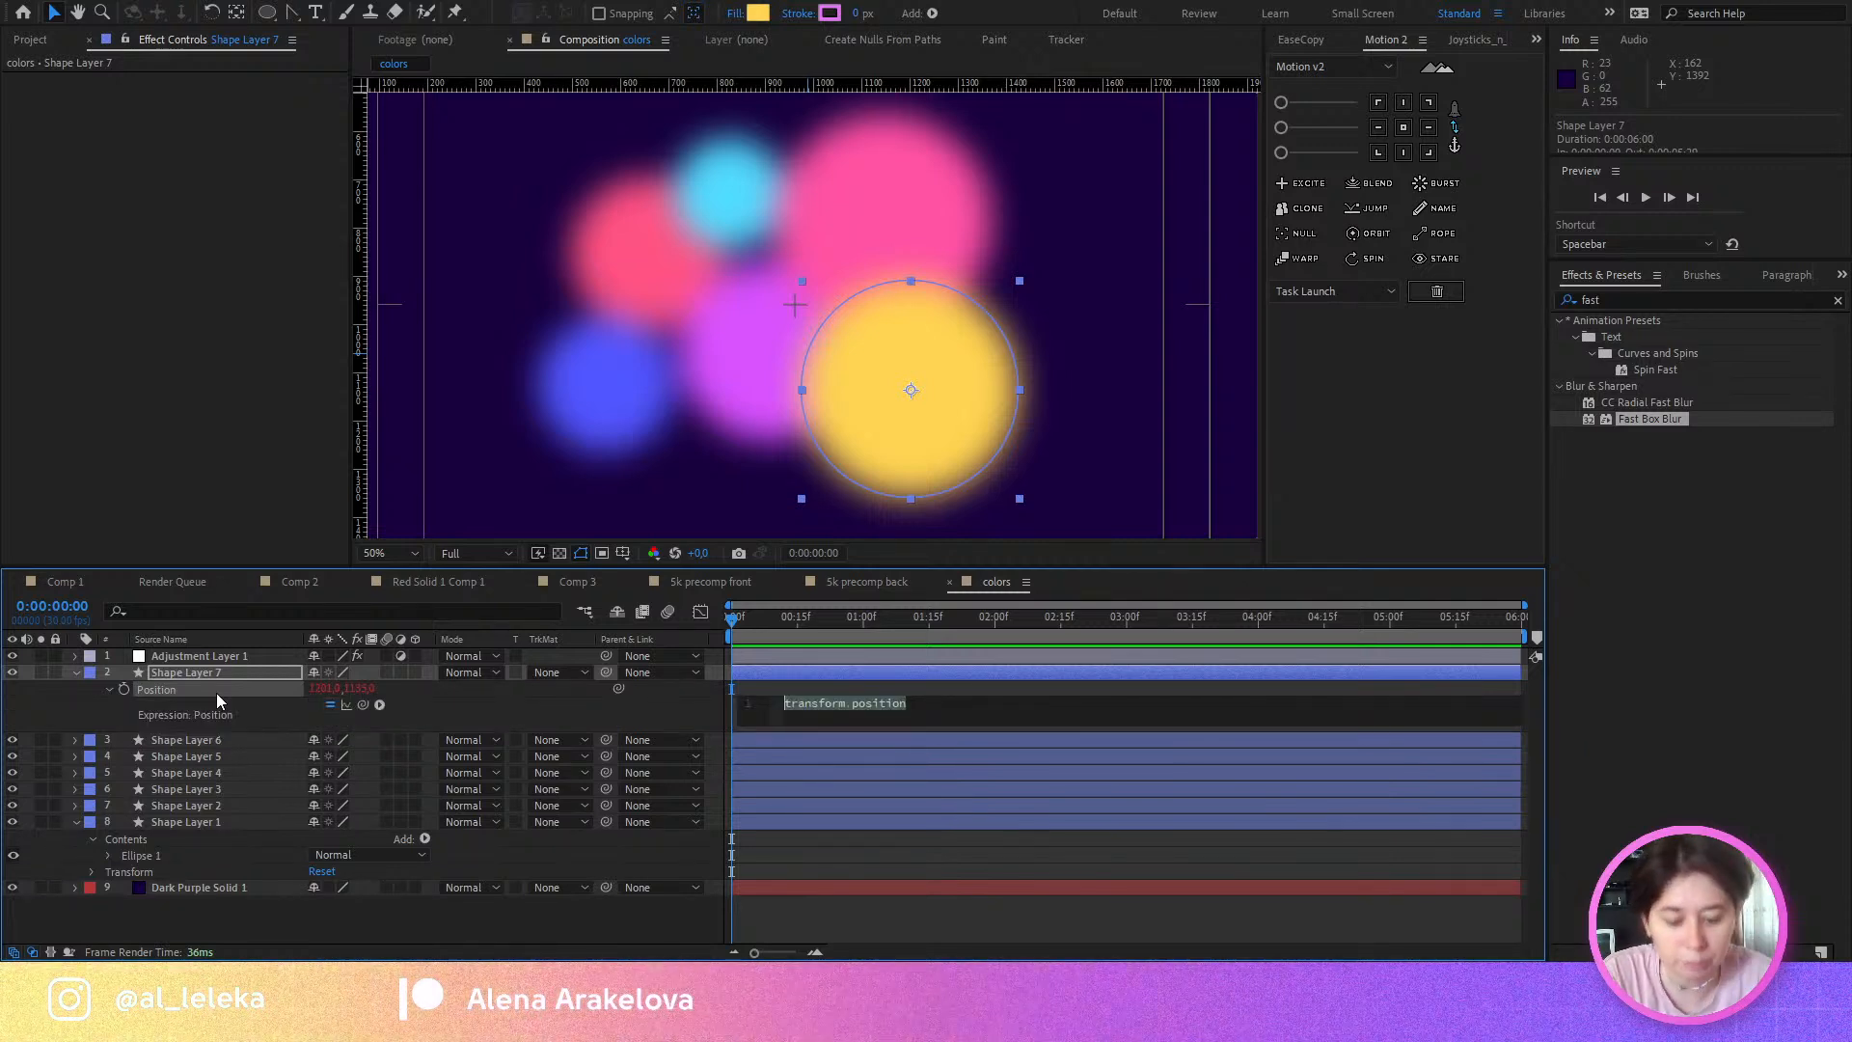
type("wigg")
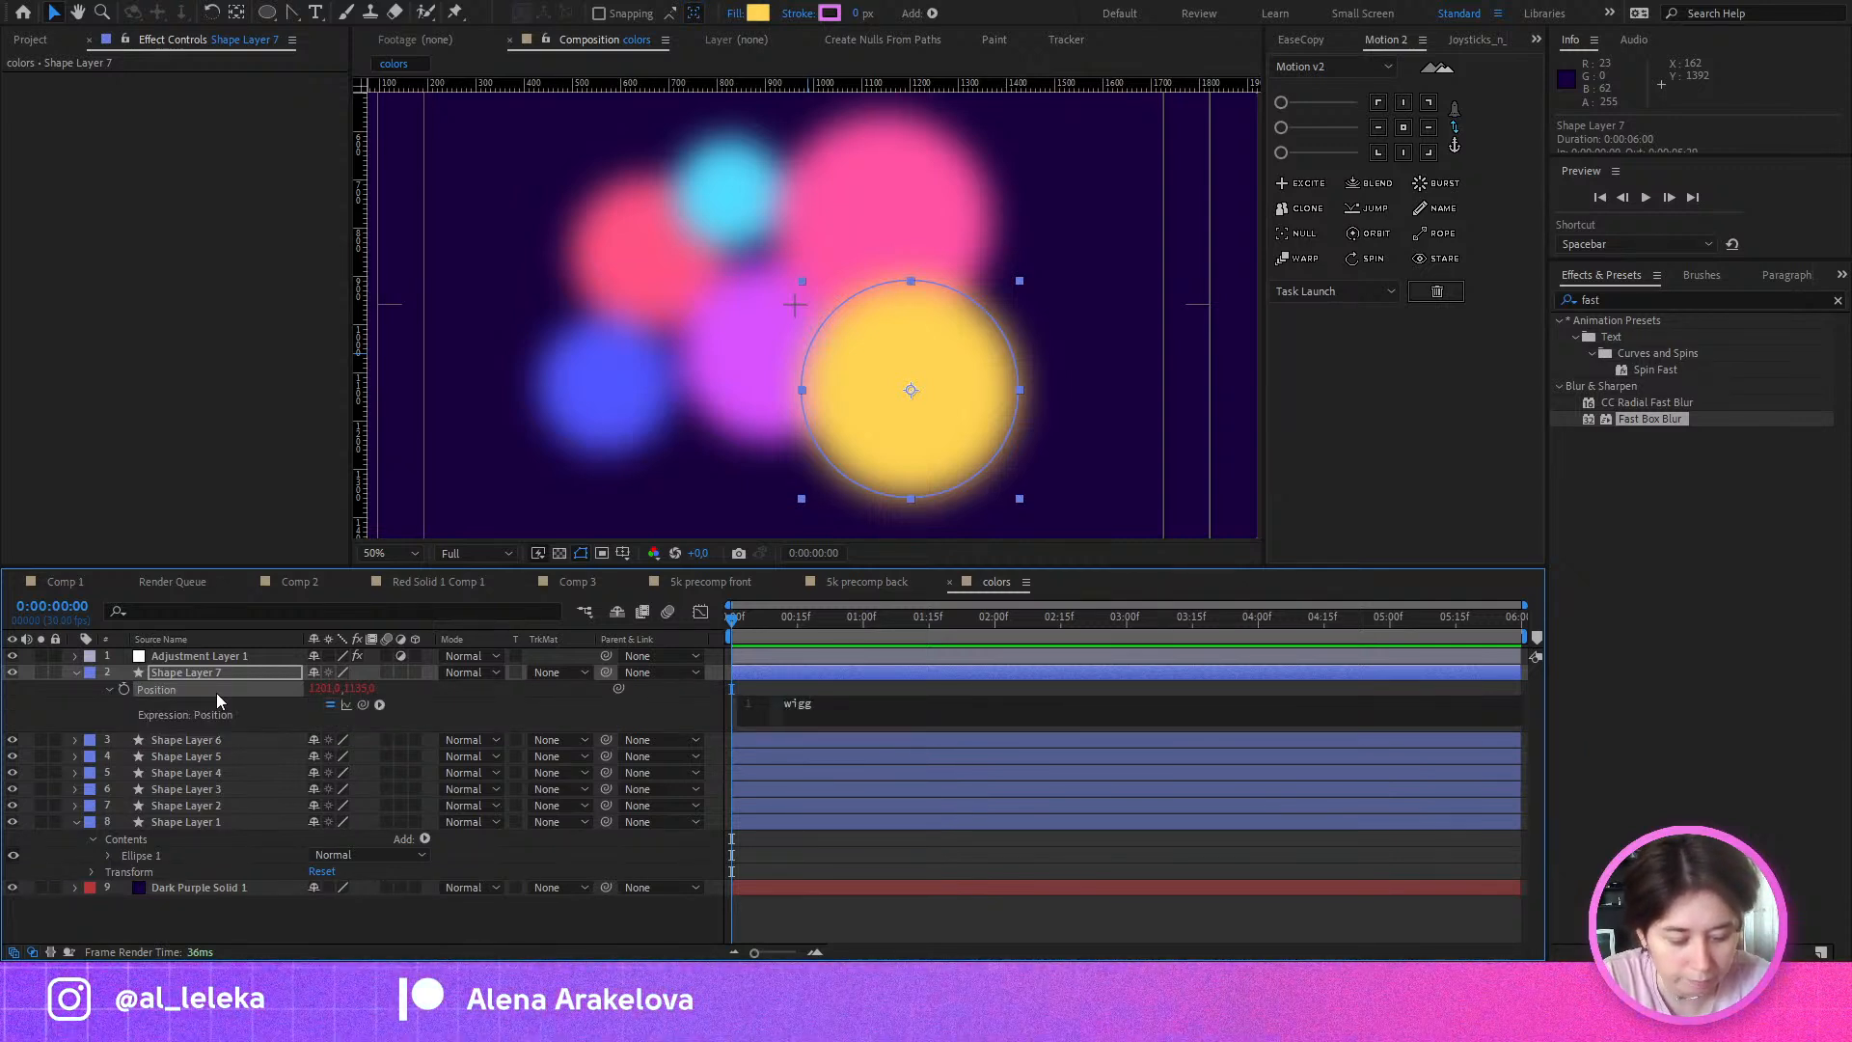
type("le(")
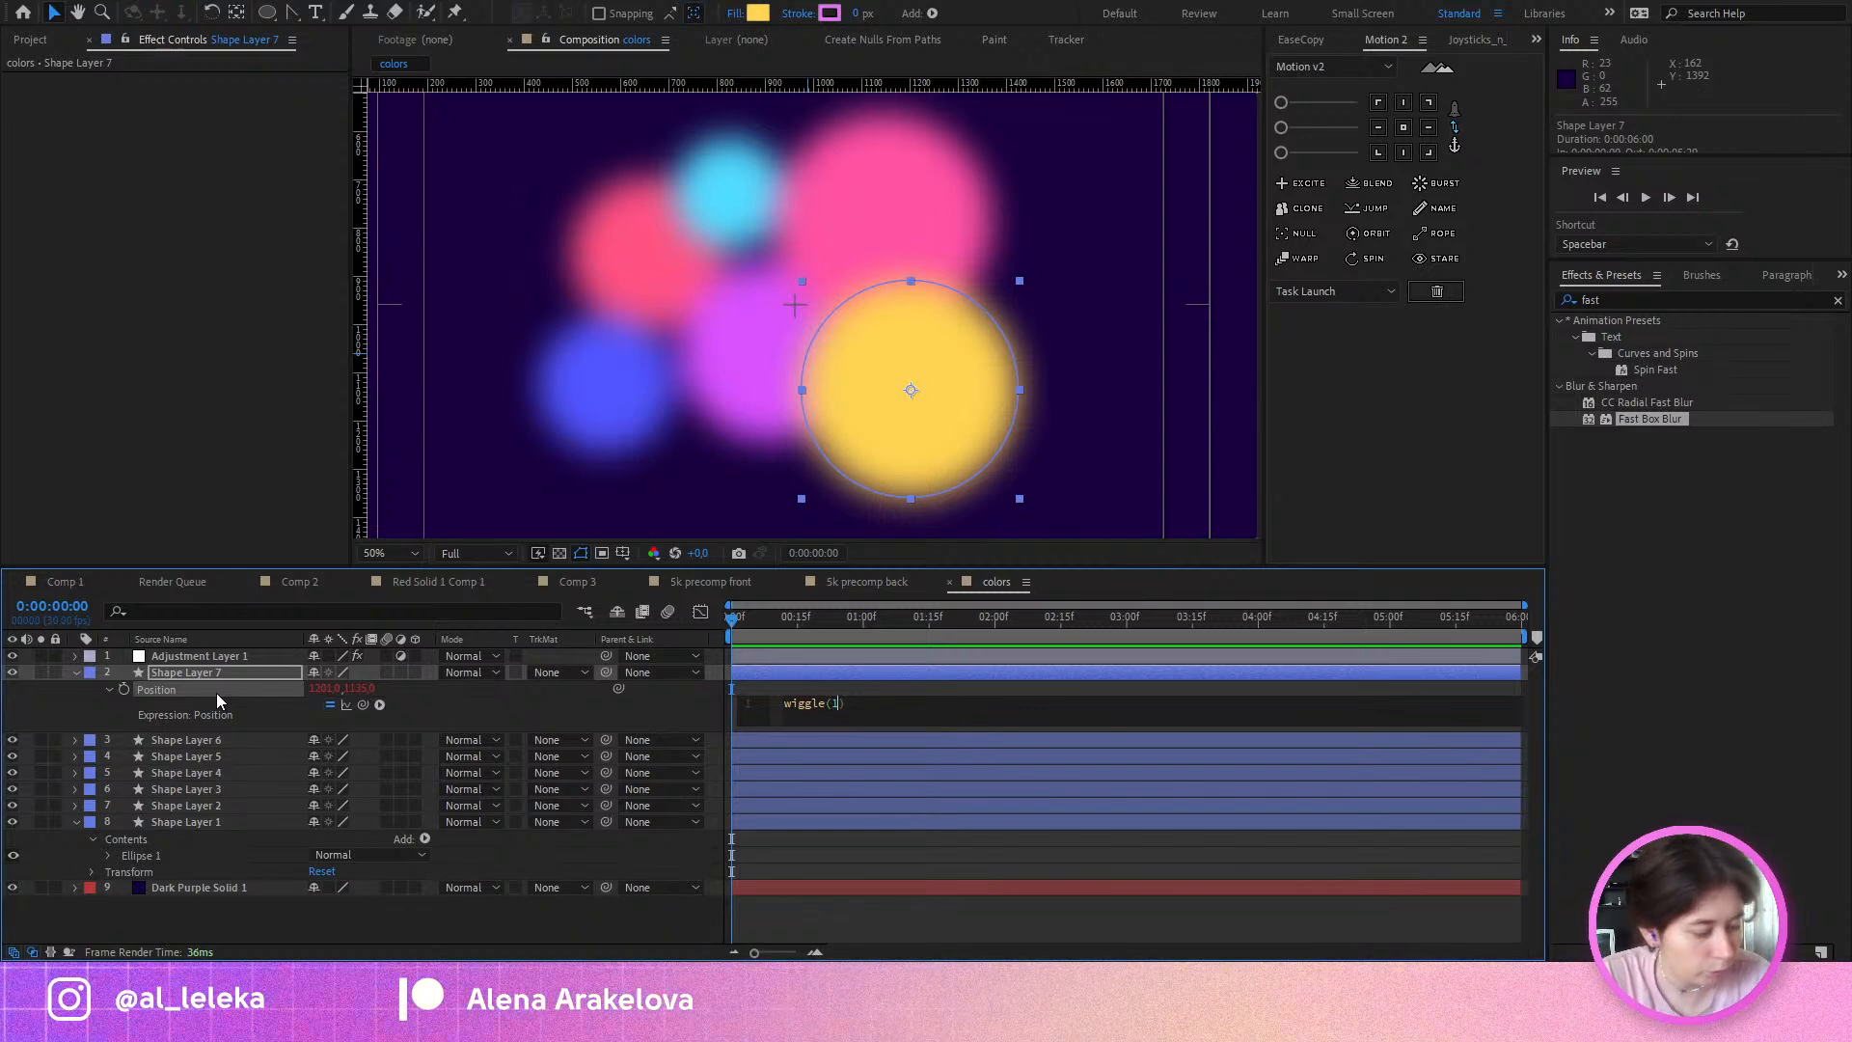
type("2,20")
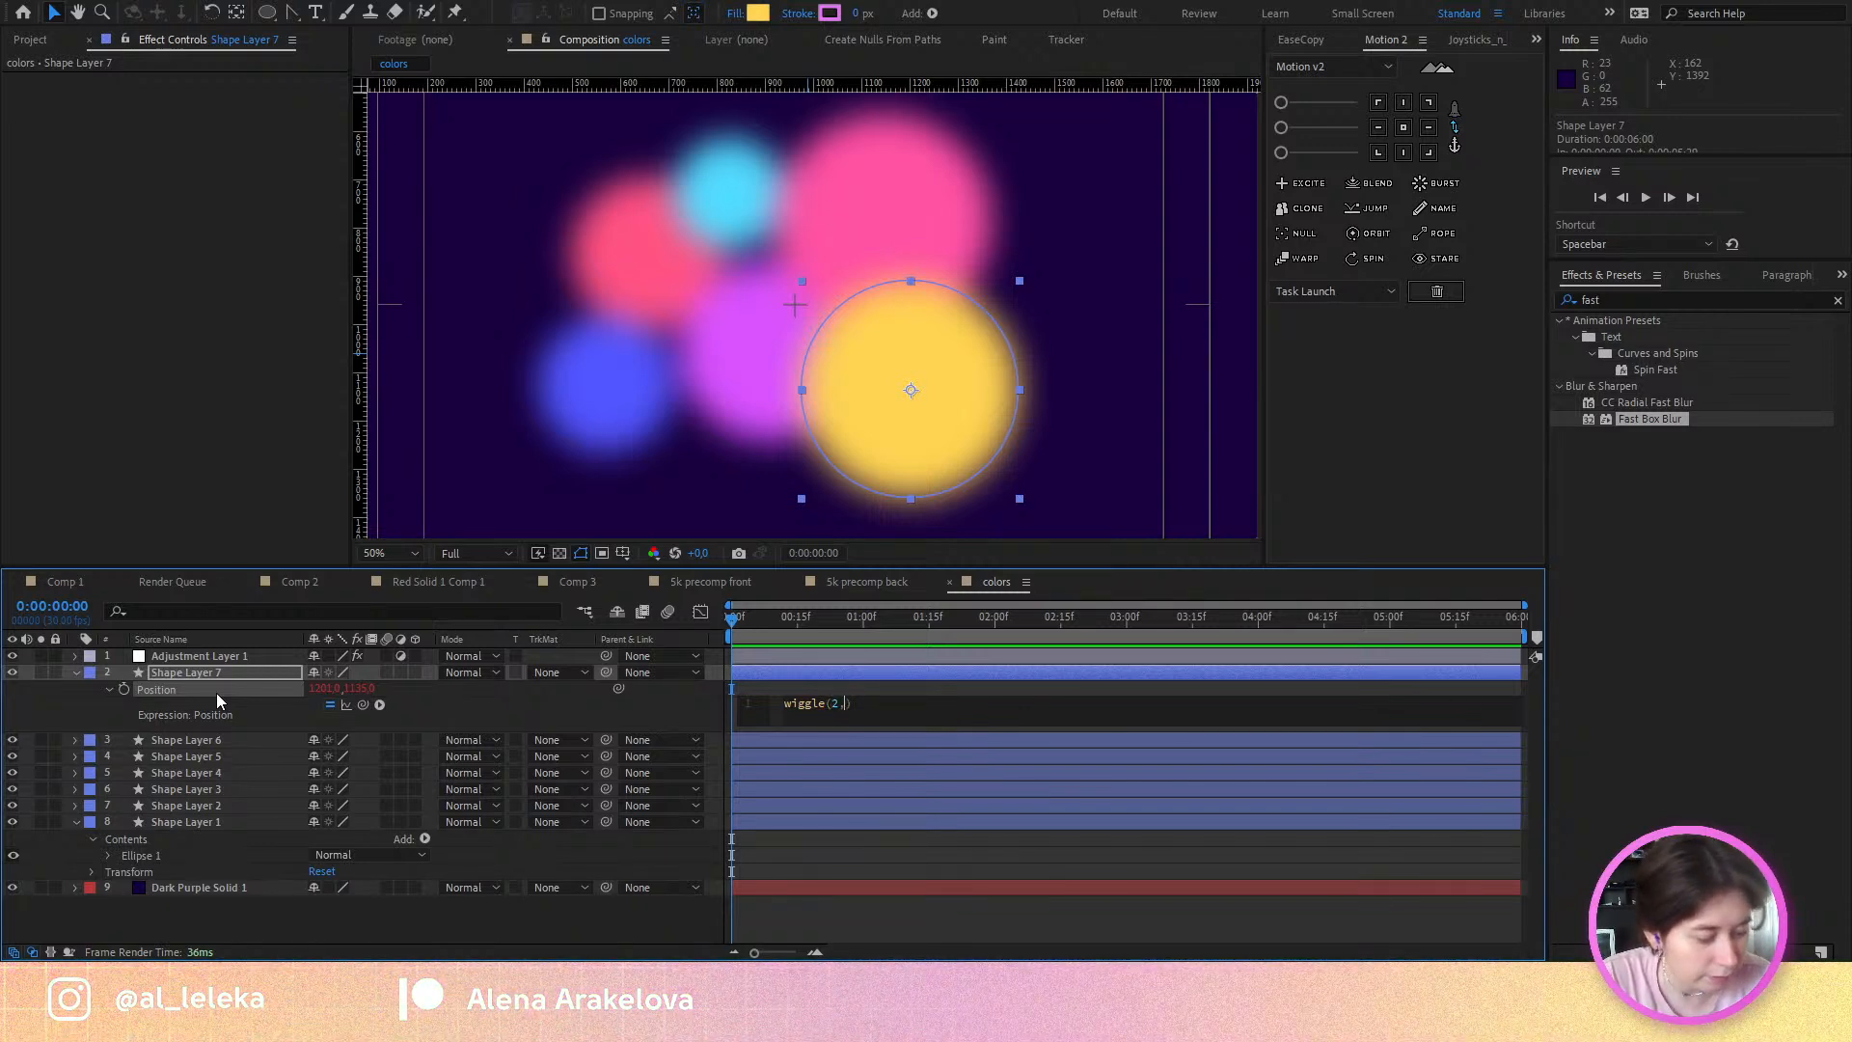
left_click(512, 716)
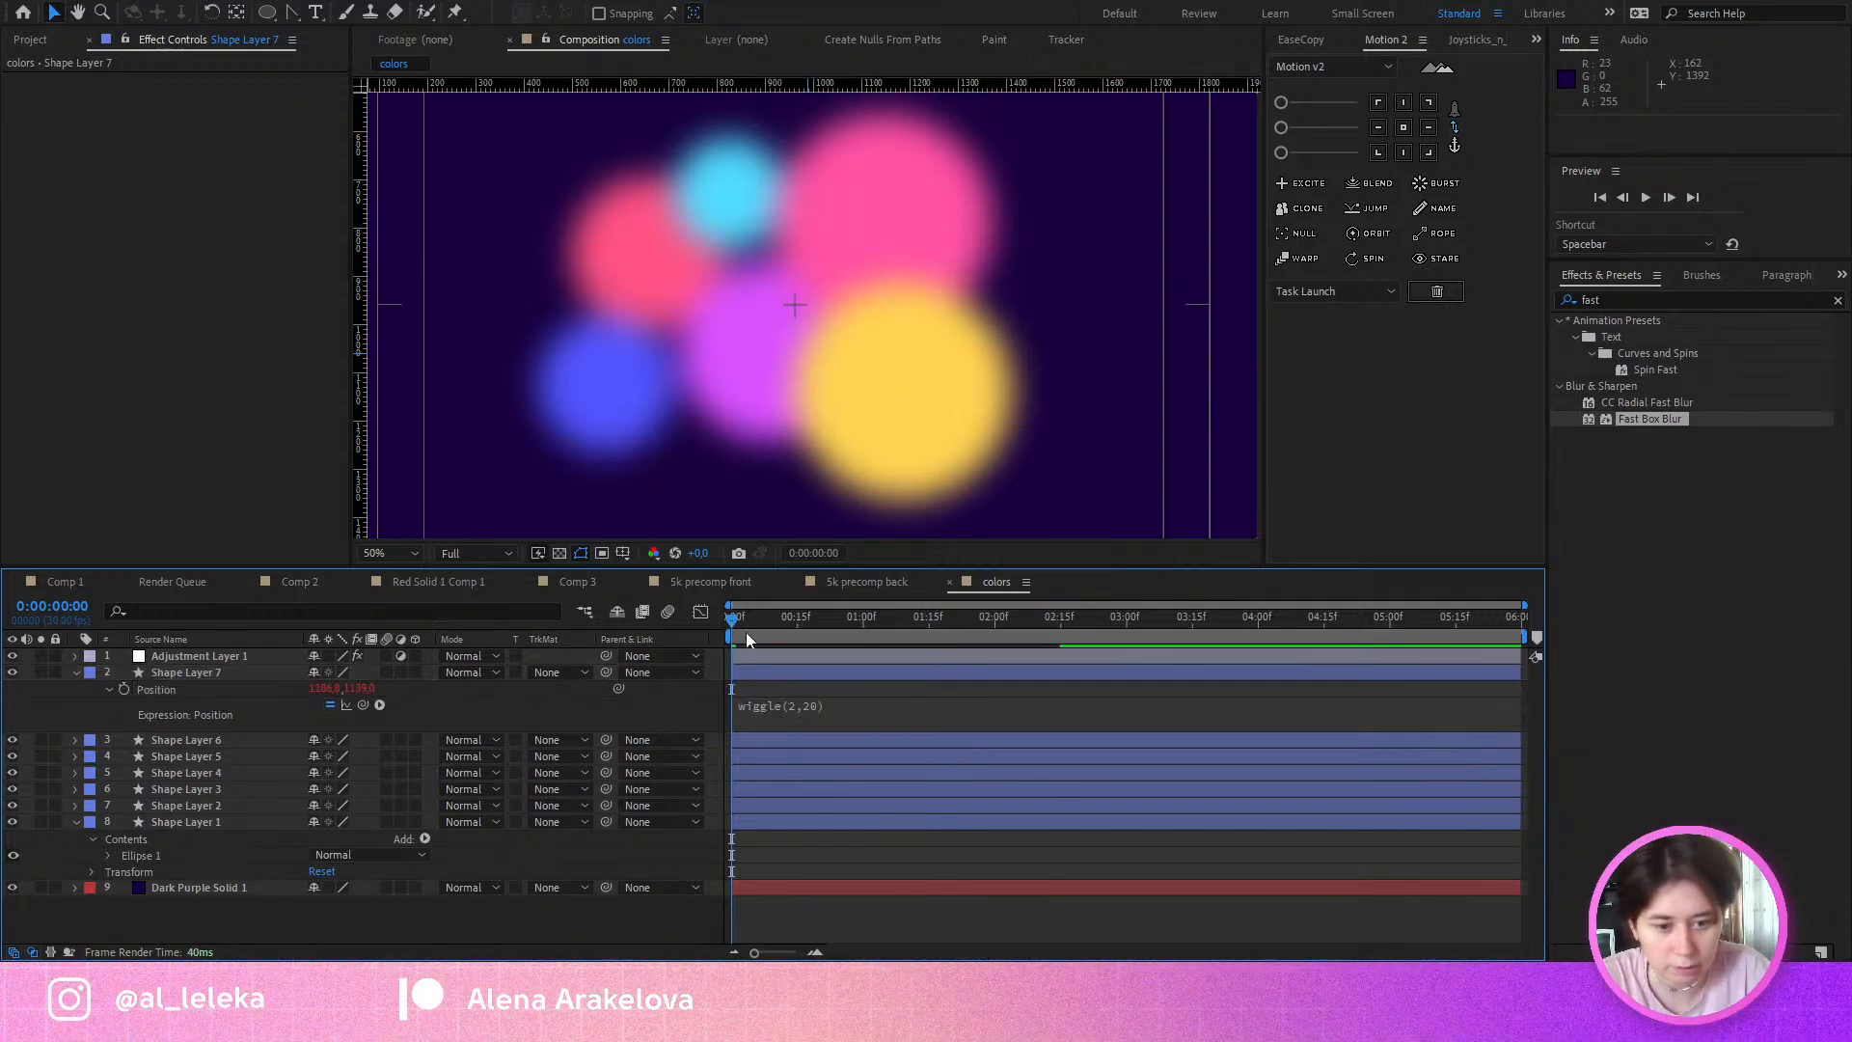
Step: Change the Position expression of Shape Layer 7 to wiggle(1,20) and preview the motion
left_click(796, 621)
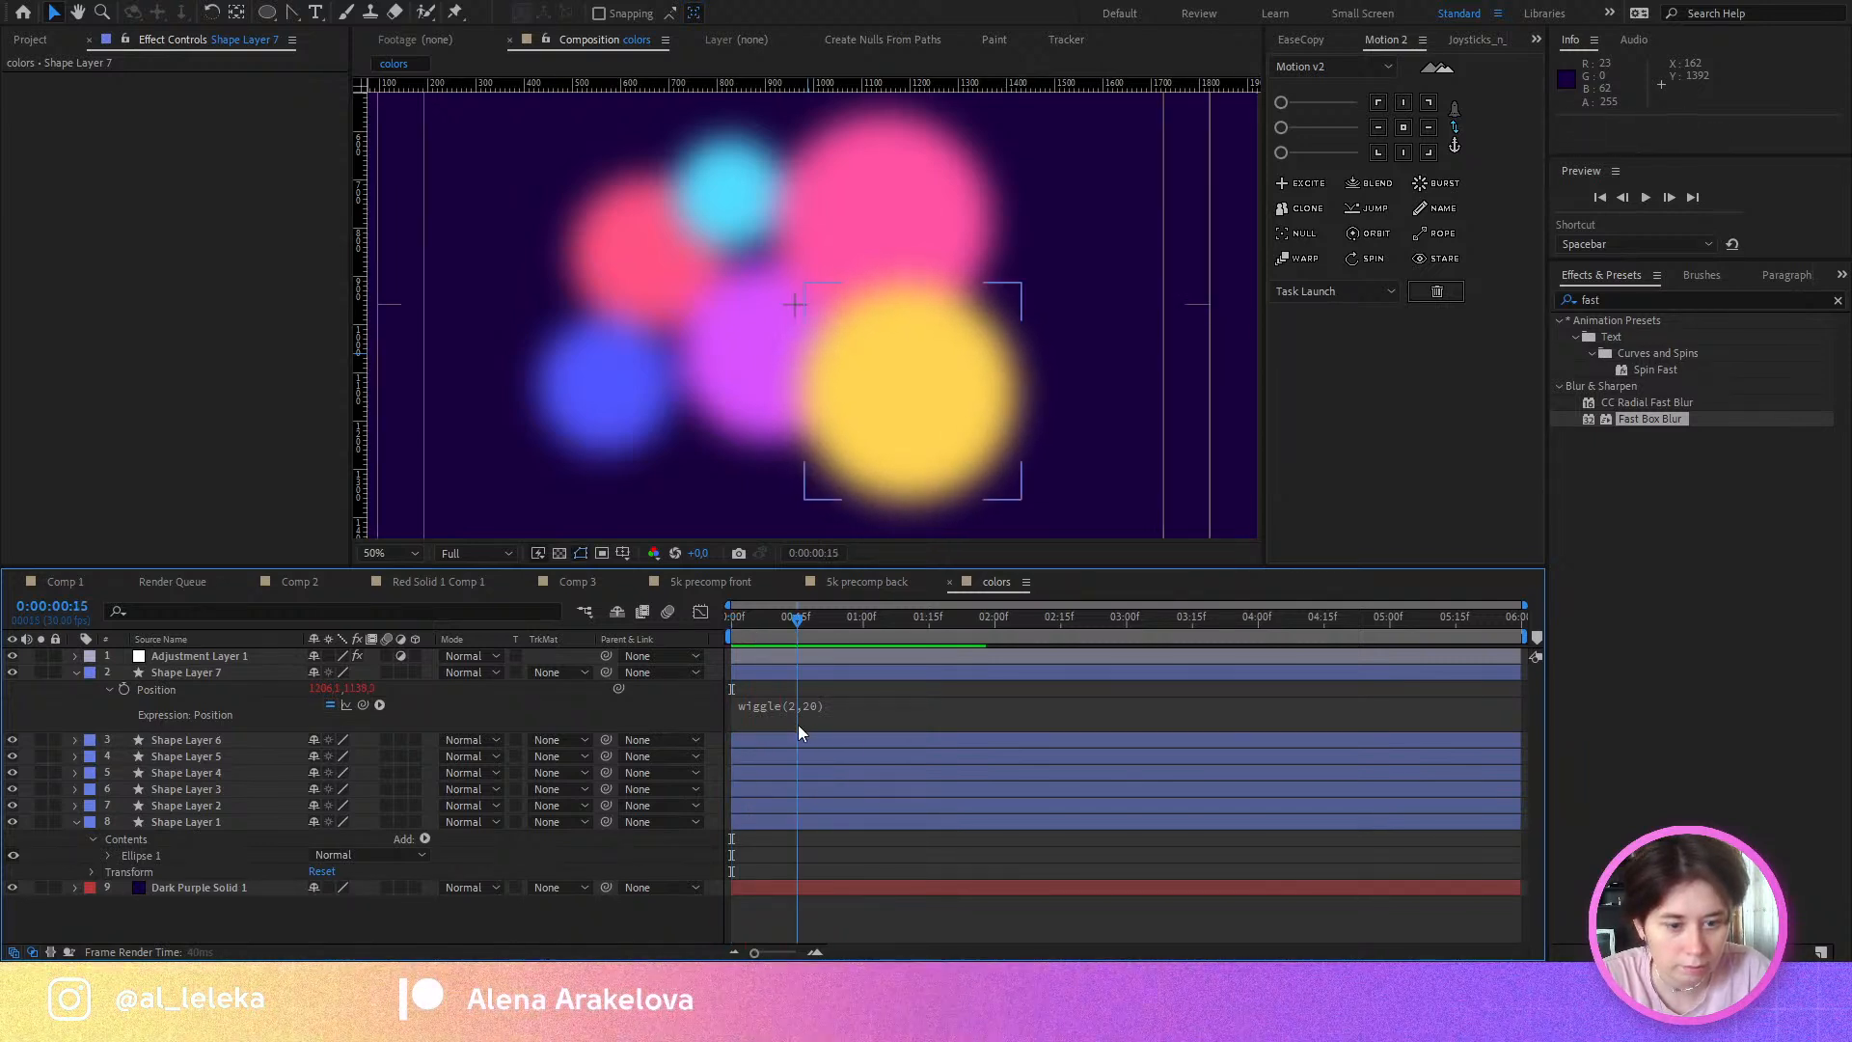
left_click(802, 709)
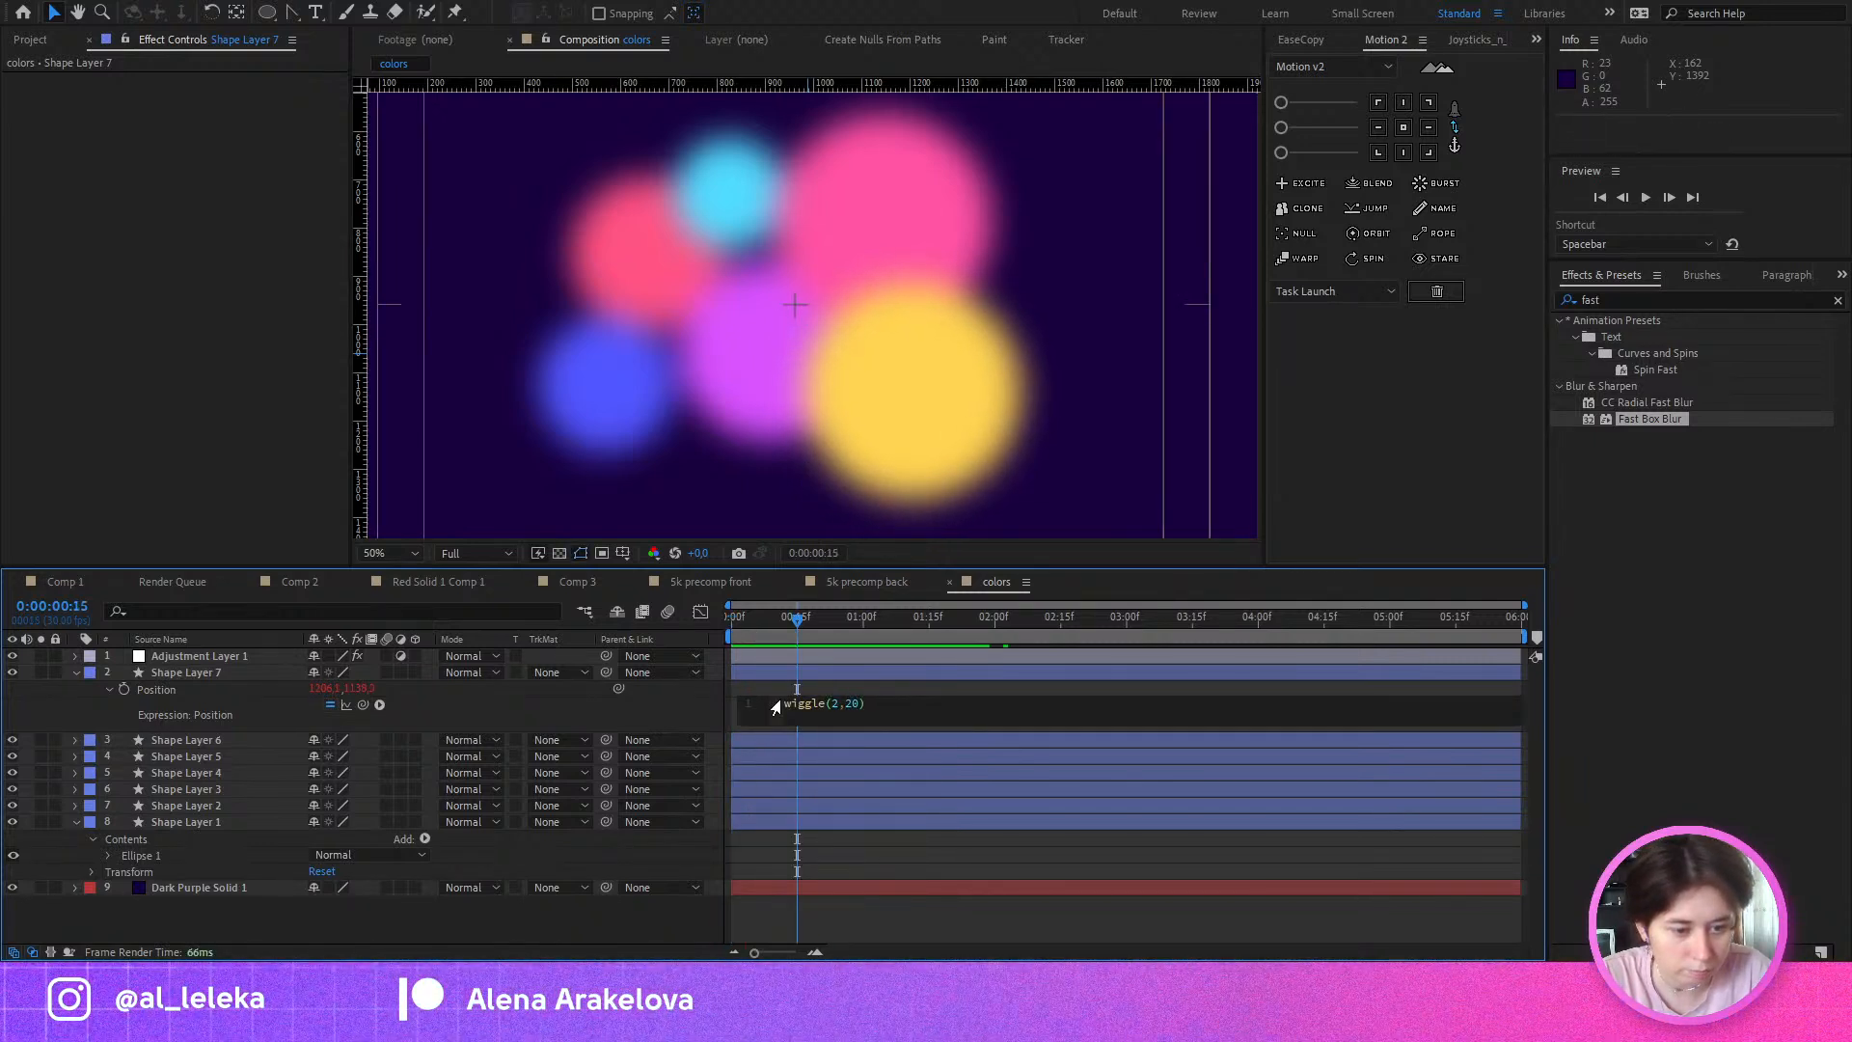
type("1")
left_click(674, 722)
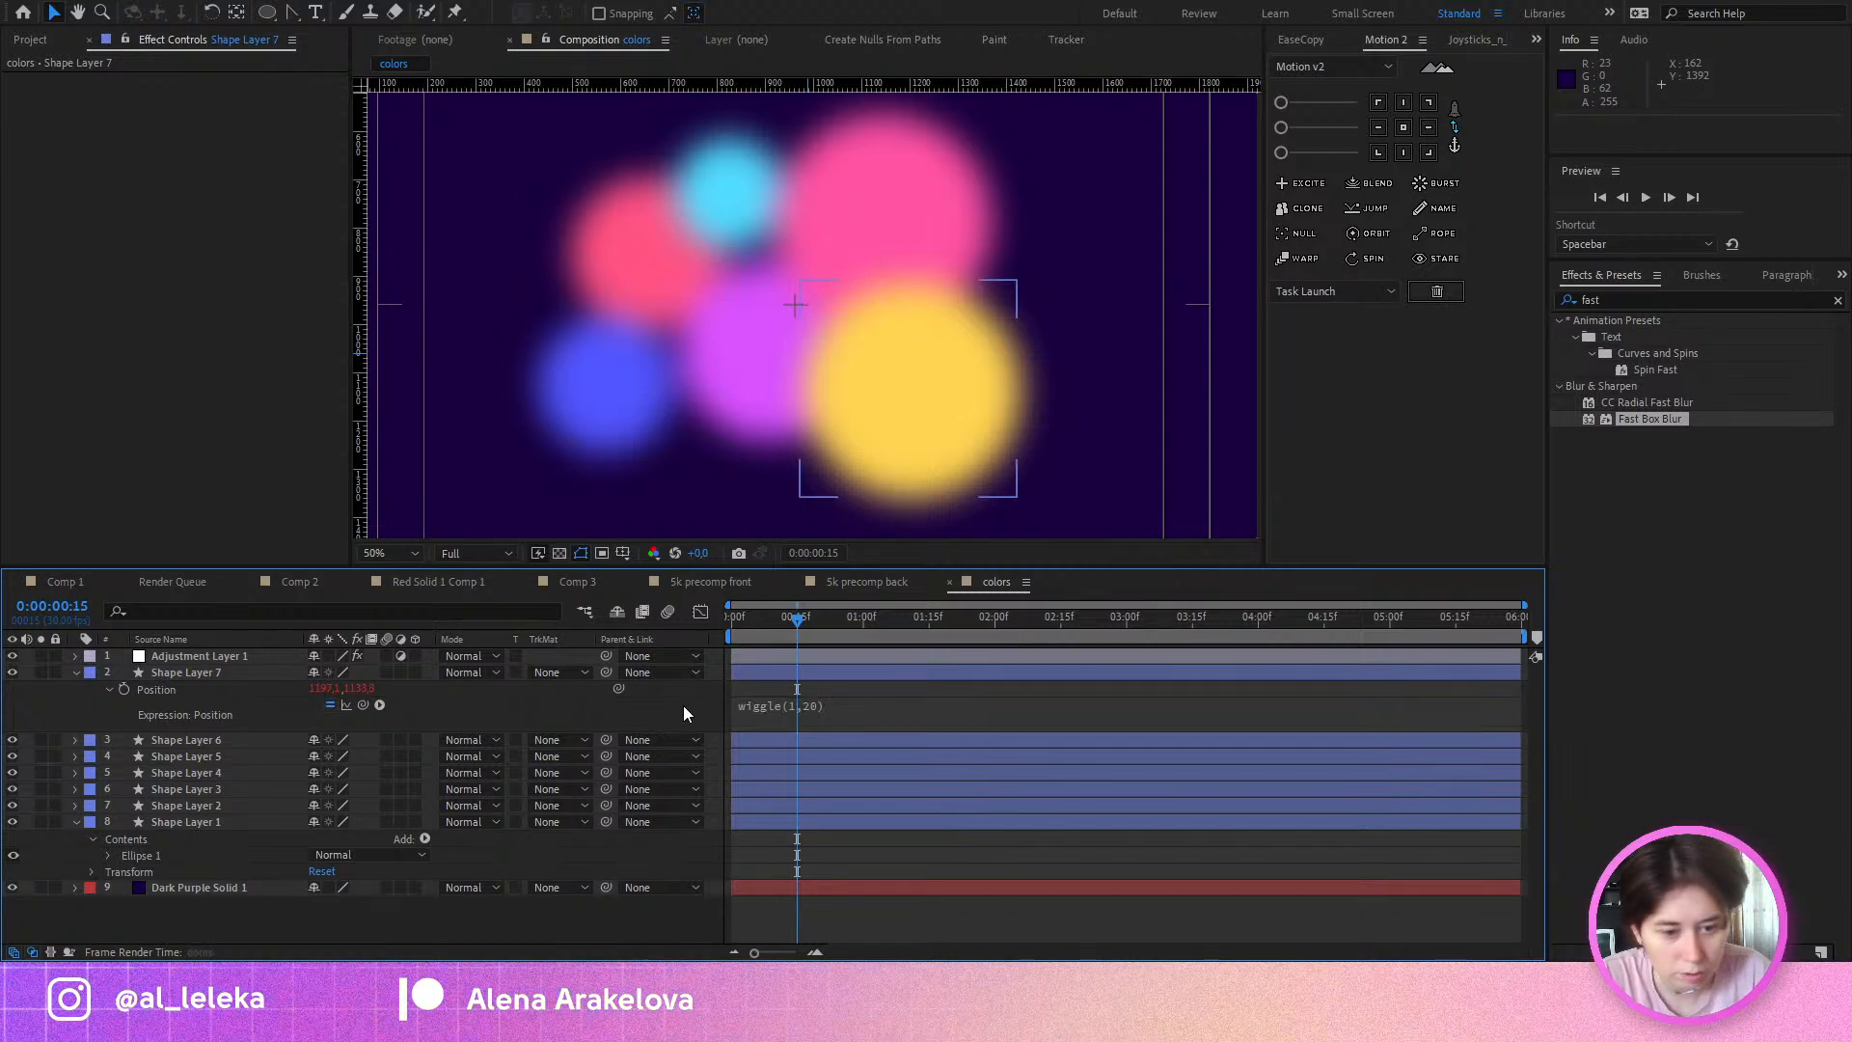
key("space")
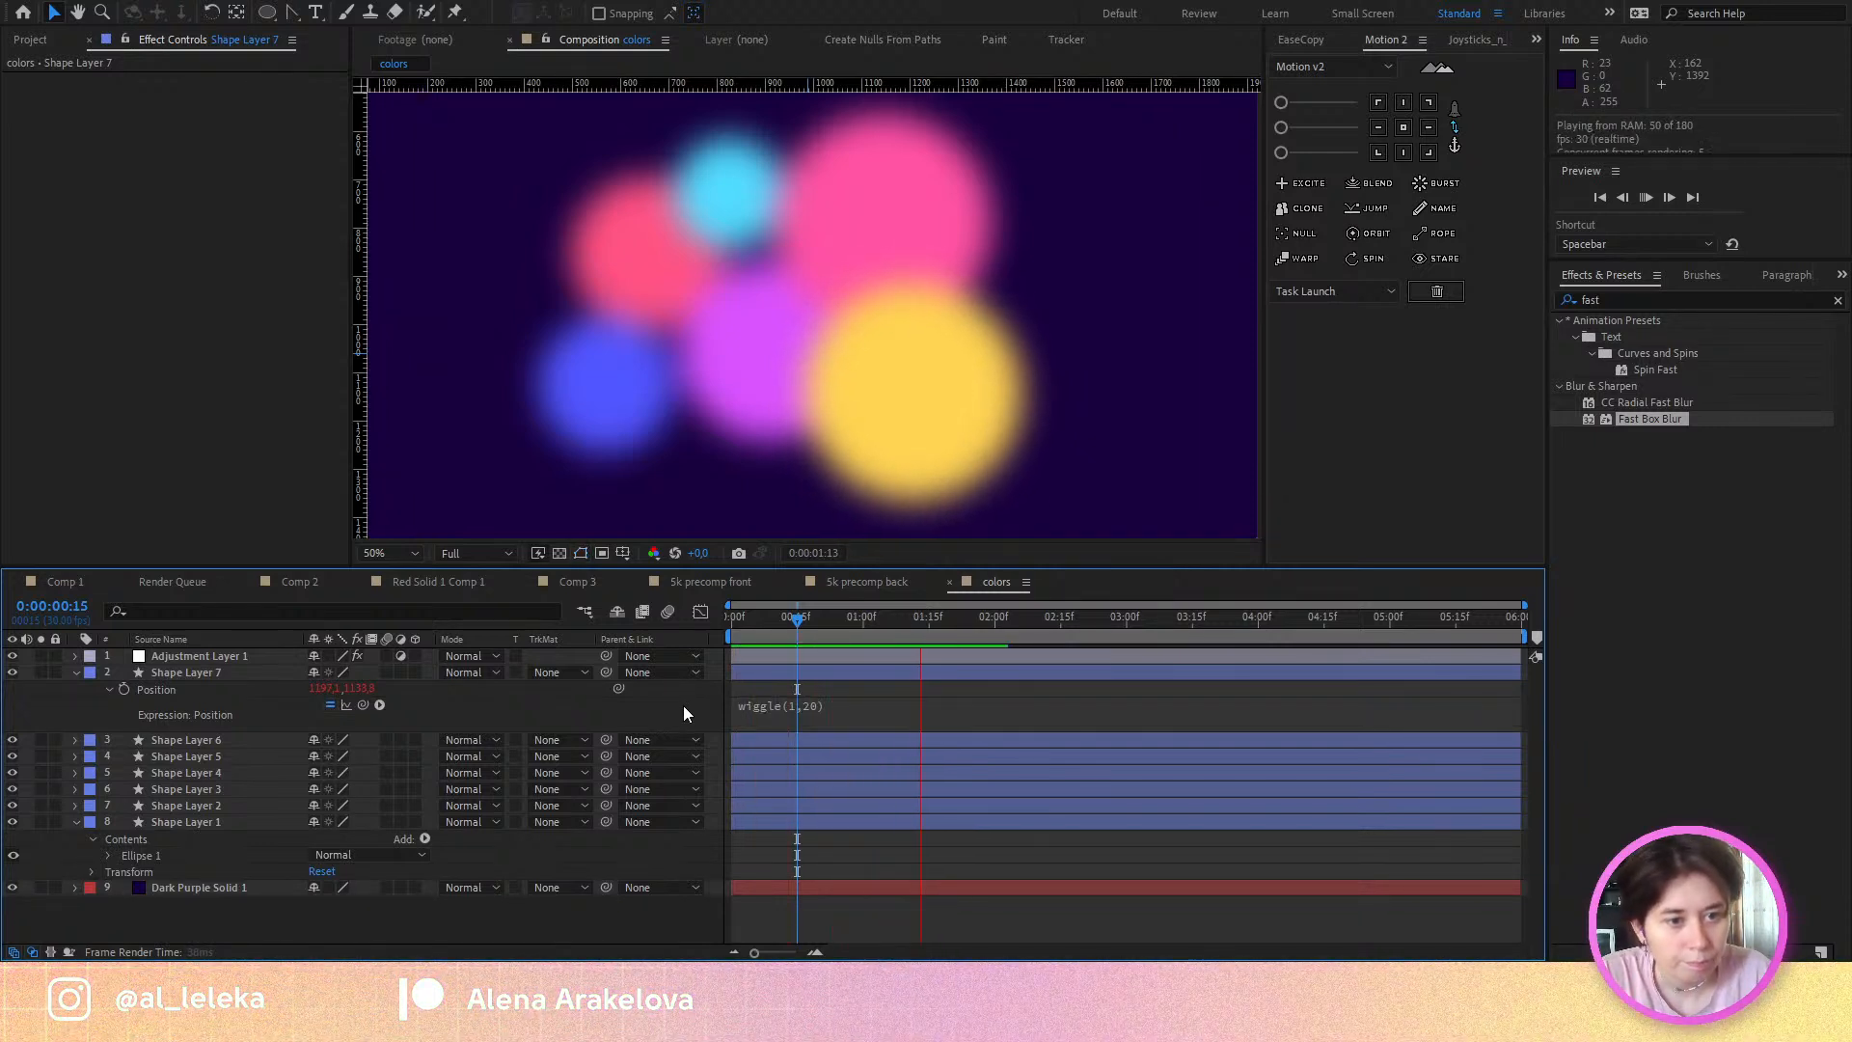
key("space")
Step: Copy Shape Layer 7's Position expression to Shape Layers 1 through 6 and check the expression on Shape Layer 6
left_click(157, 689)
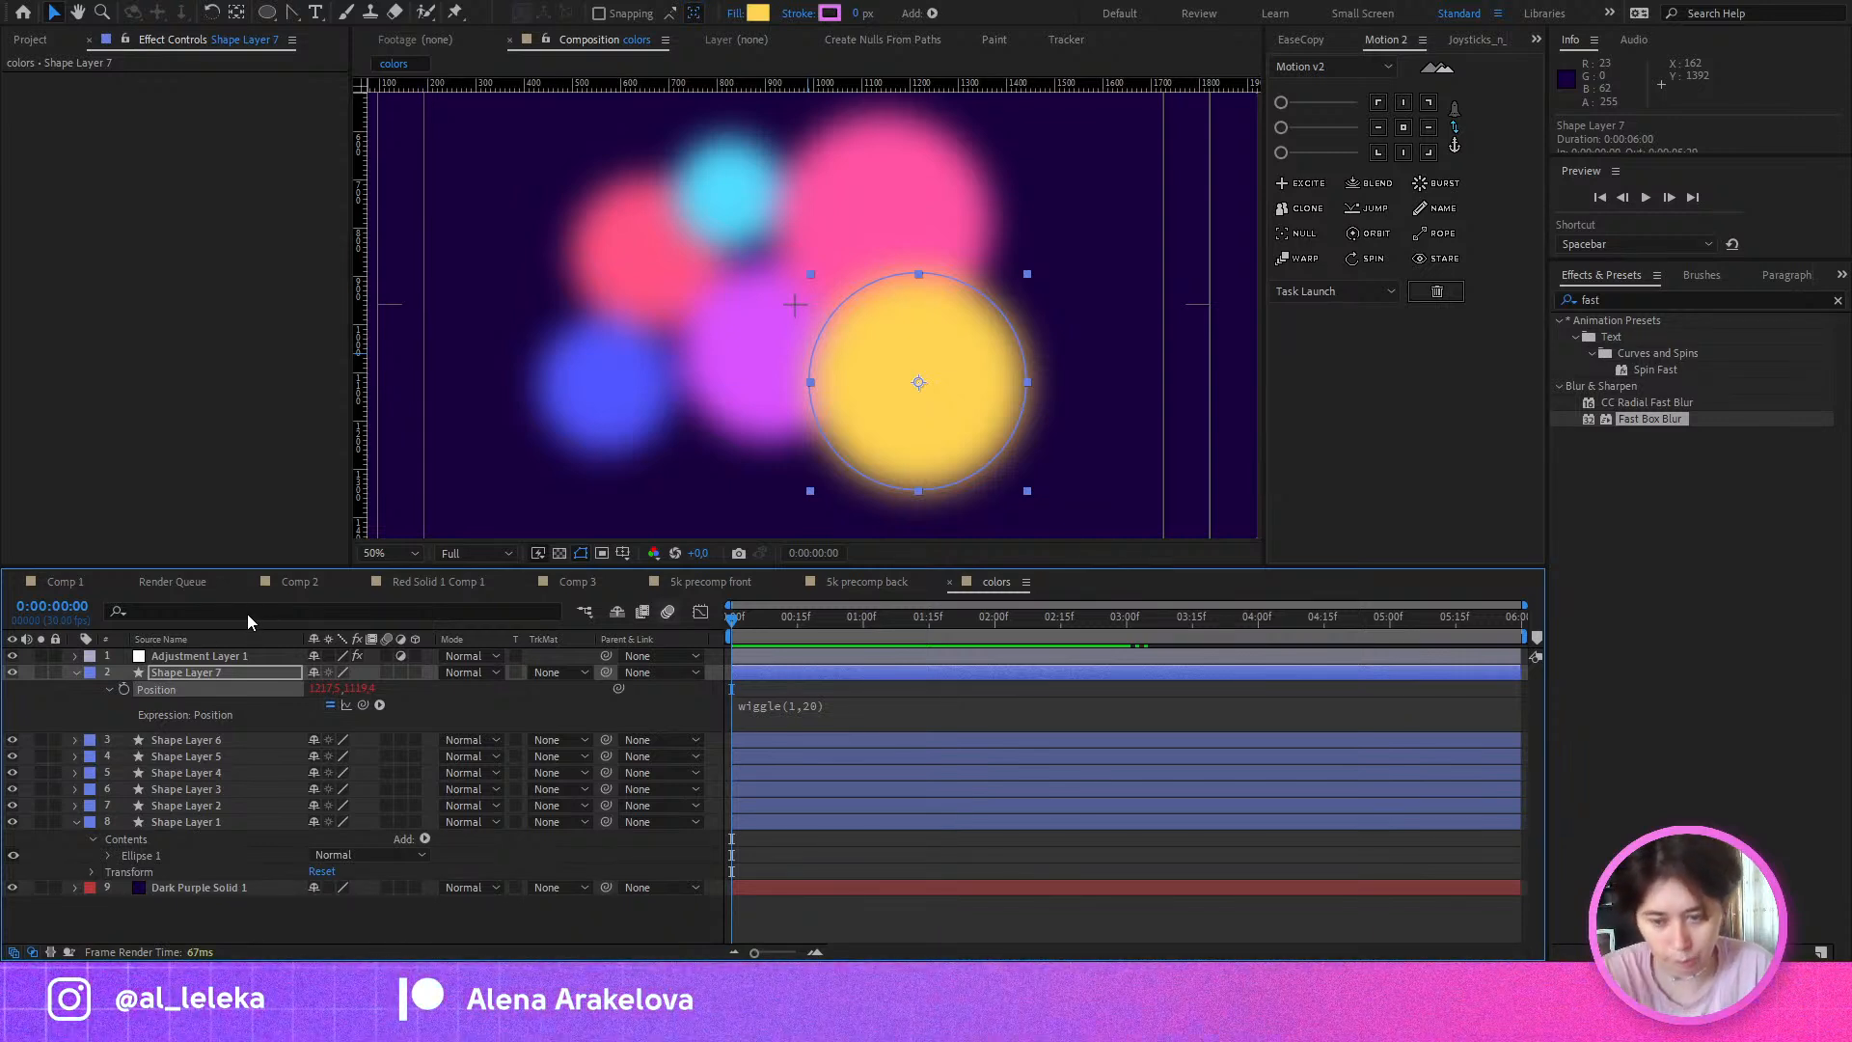
left_click(174, 739)
left_click(183, 822, "shift")
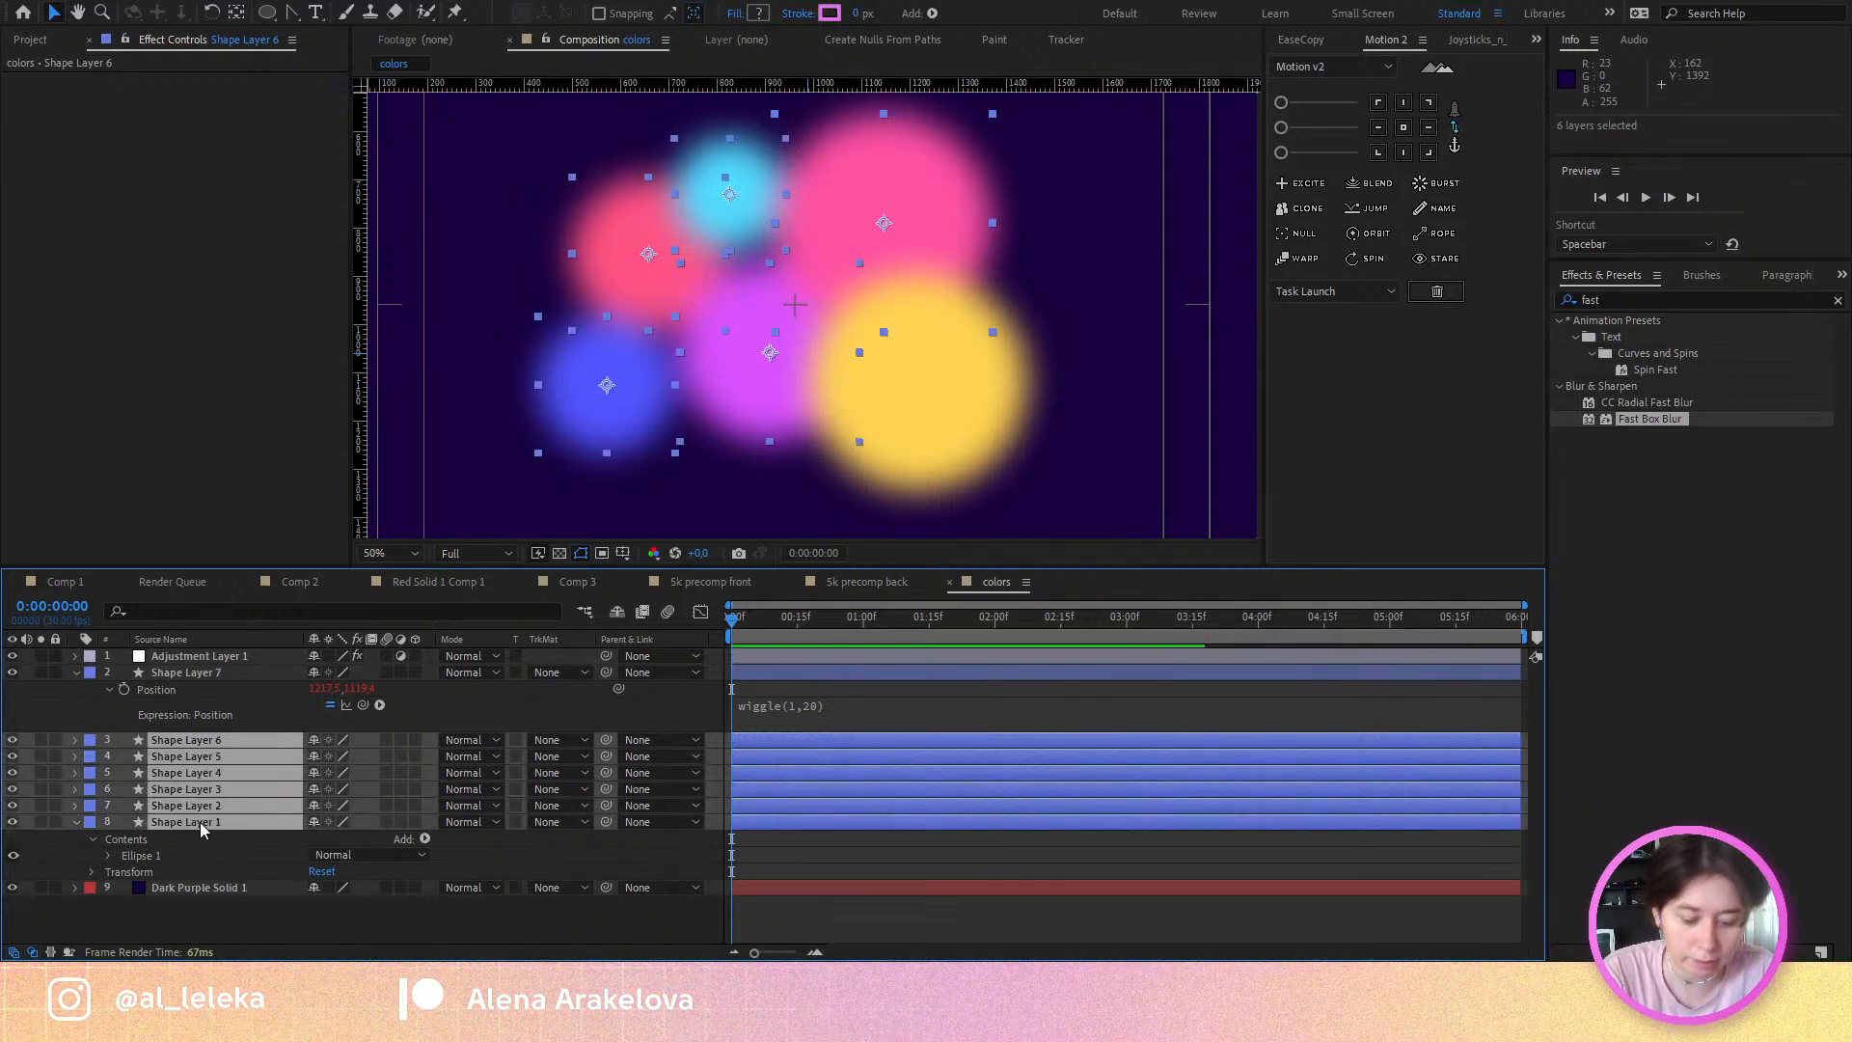
key("ctrl+v")
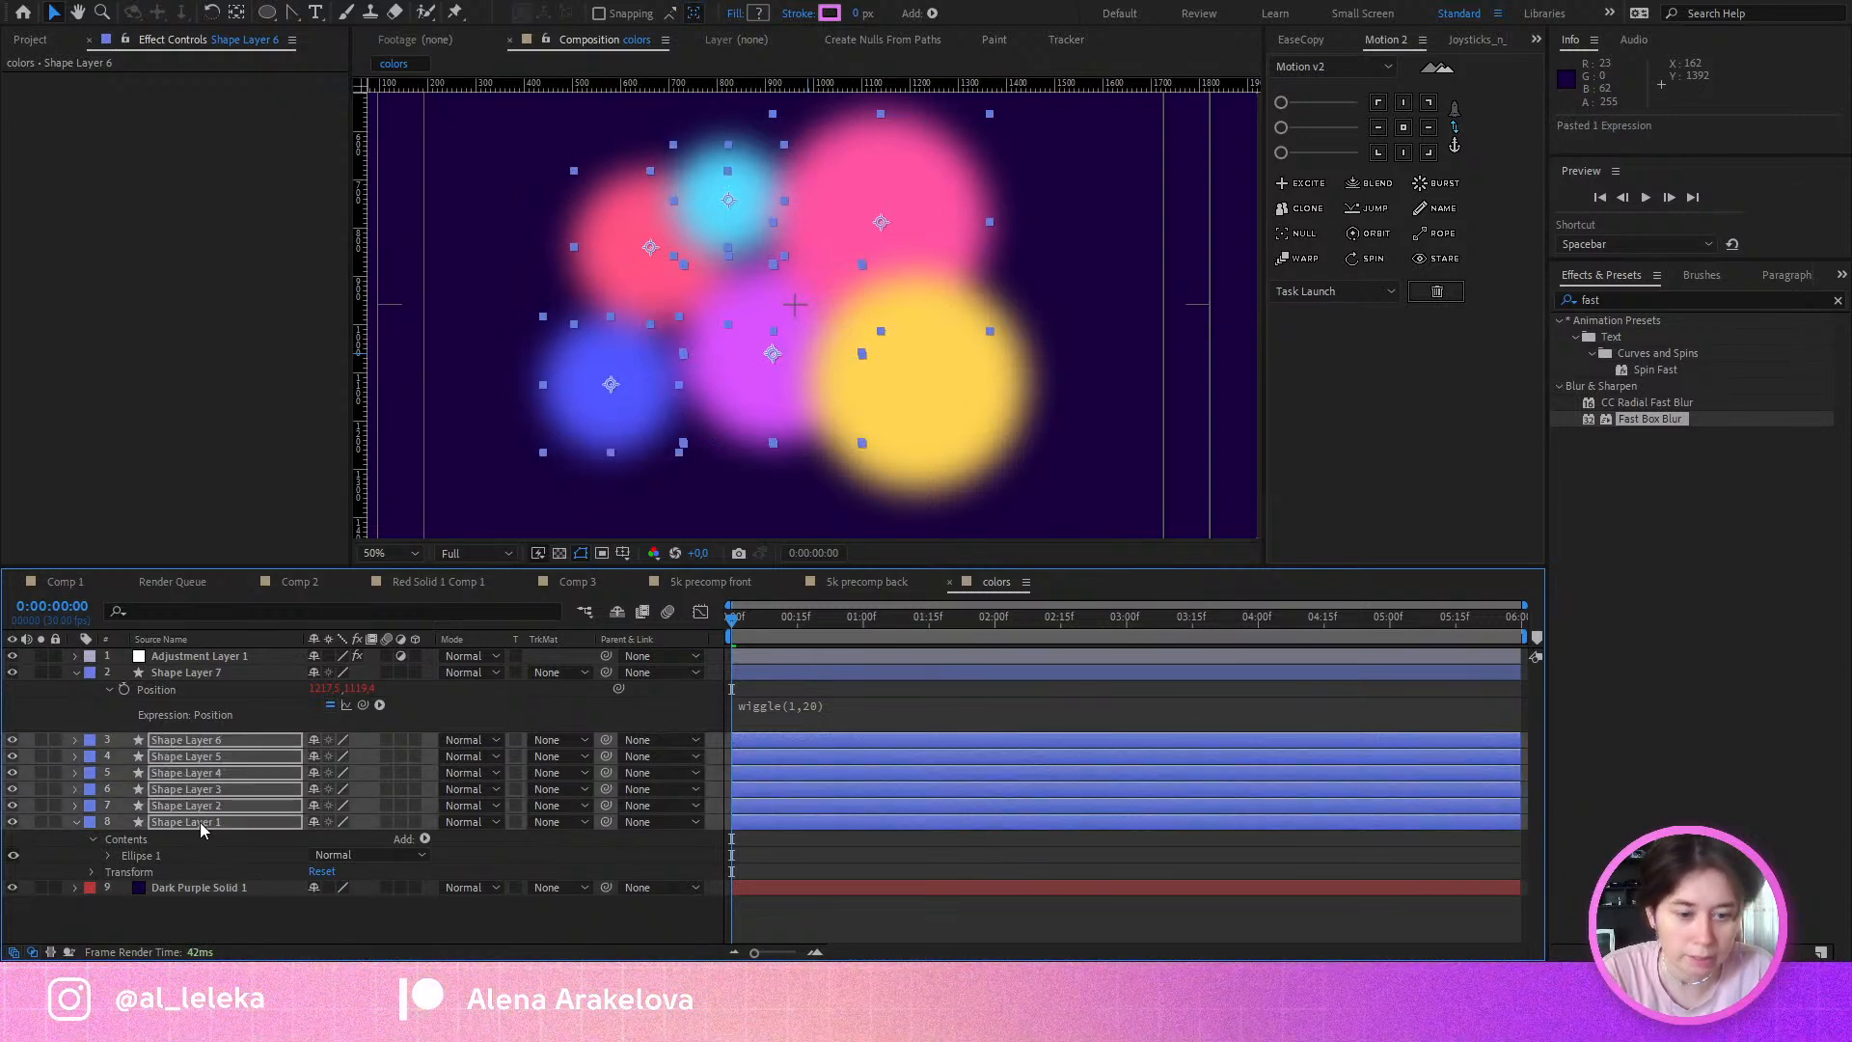
key("p")
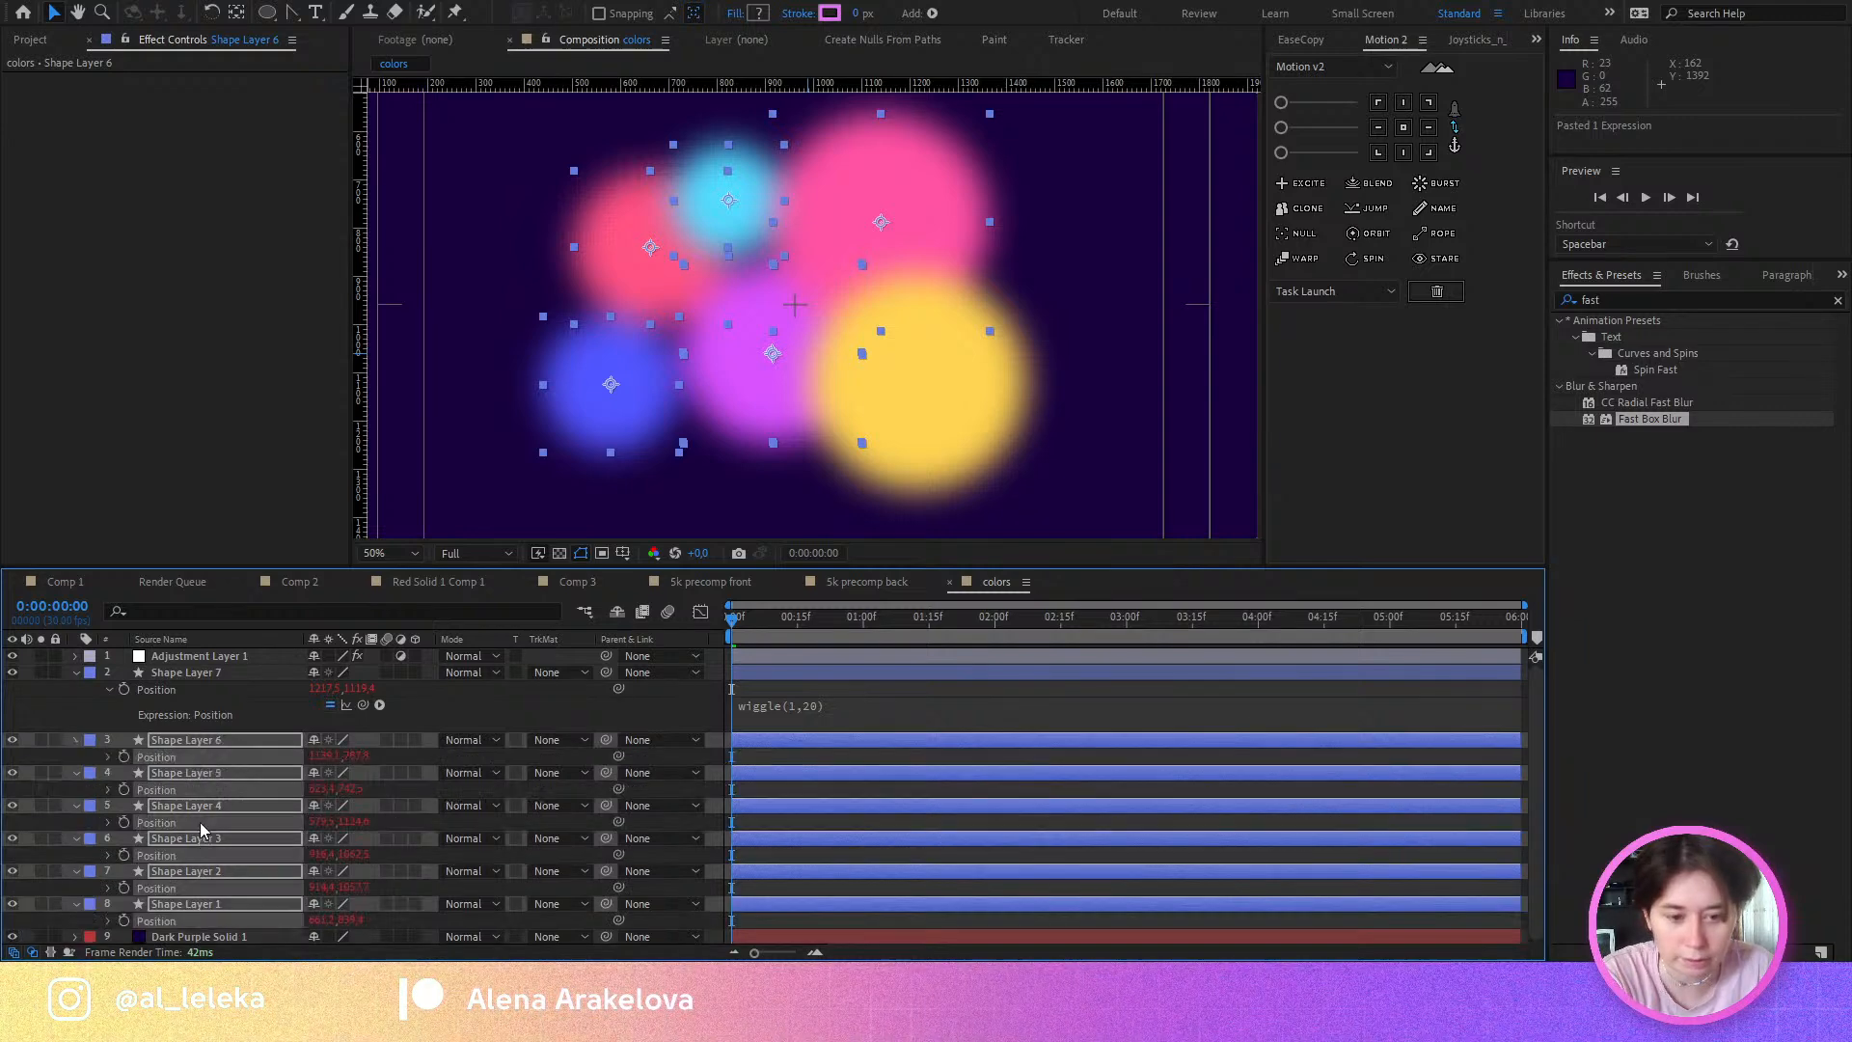
left_click(108, 758)
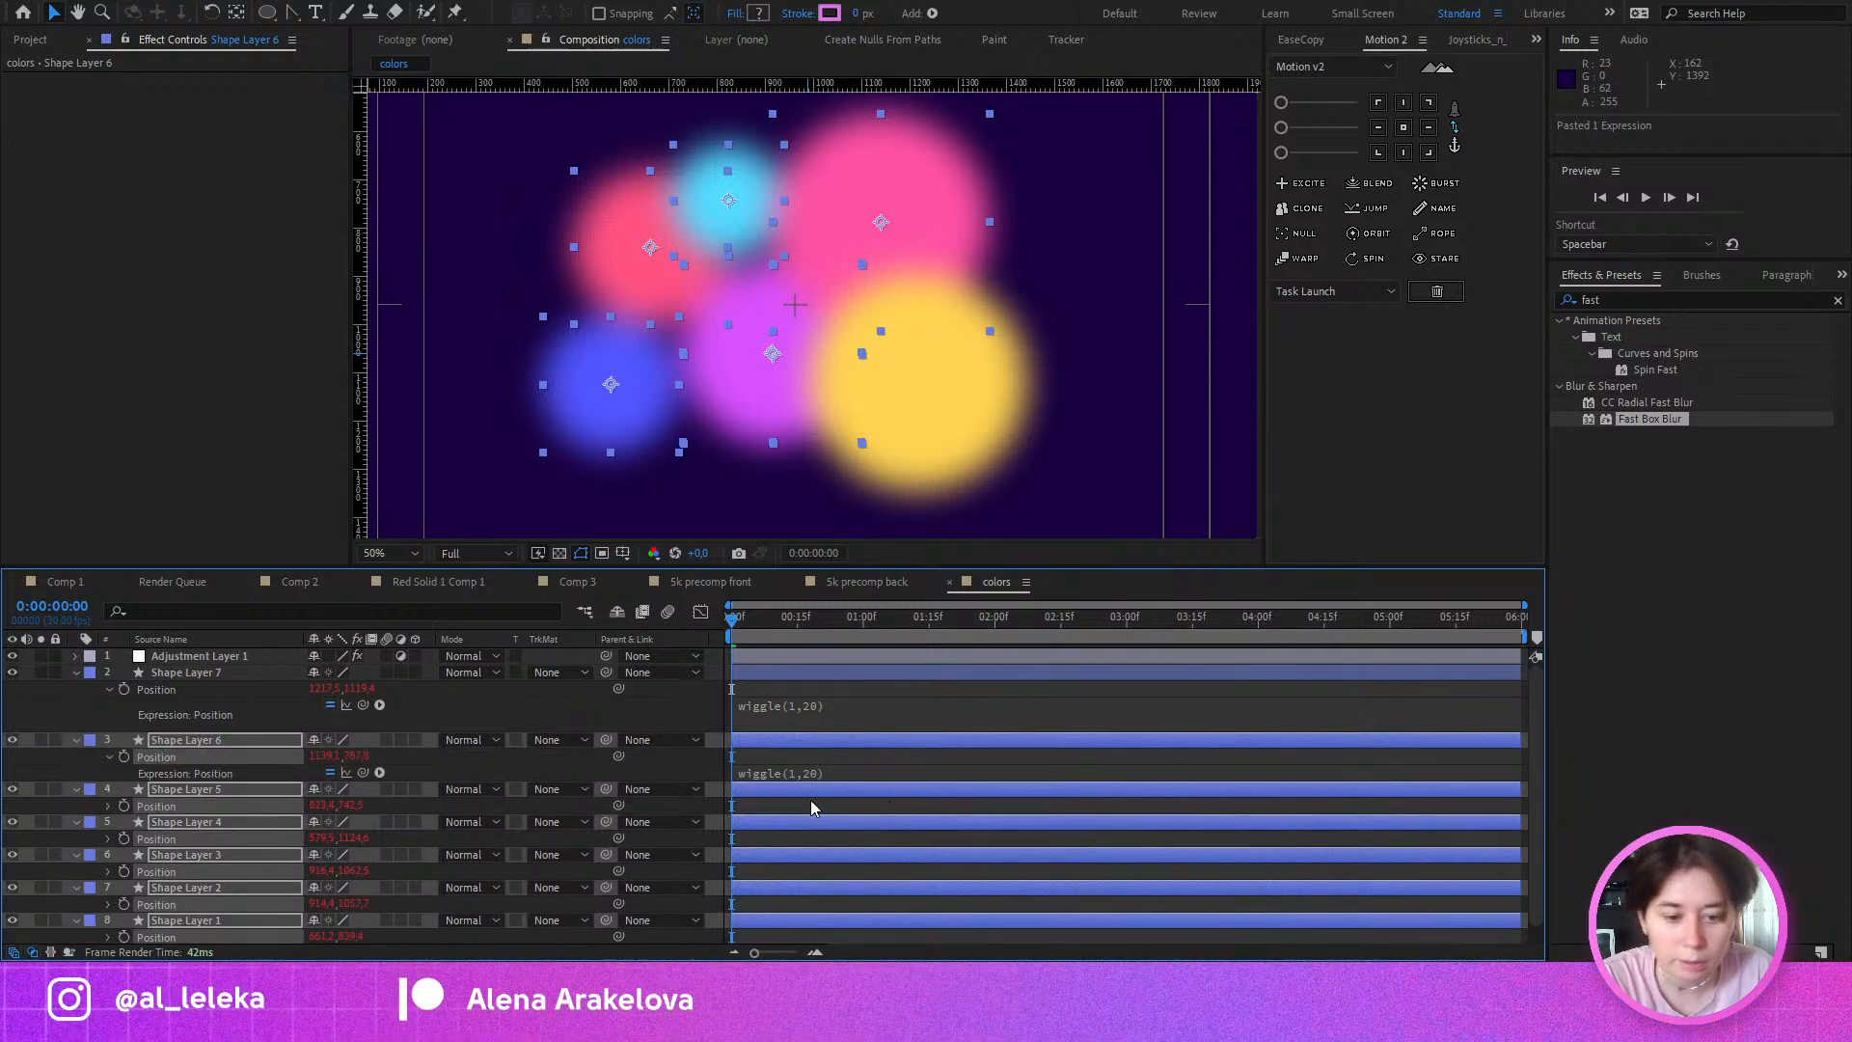
left_click(111, 757)
left_click(85, 713)
Step: Preview the wiggling circles, then collapse the properties of all layers and clear the selection
key("space")
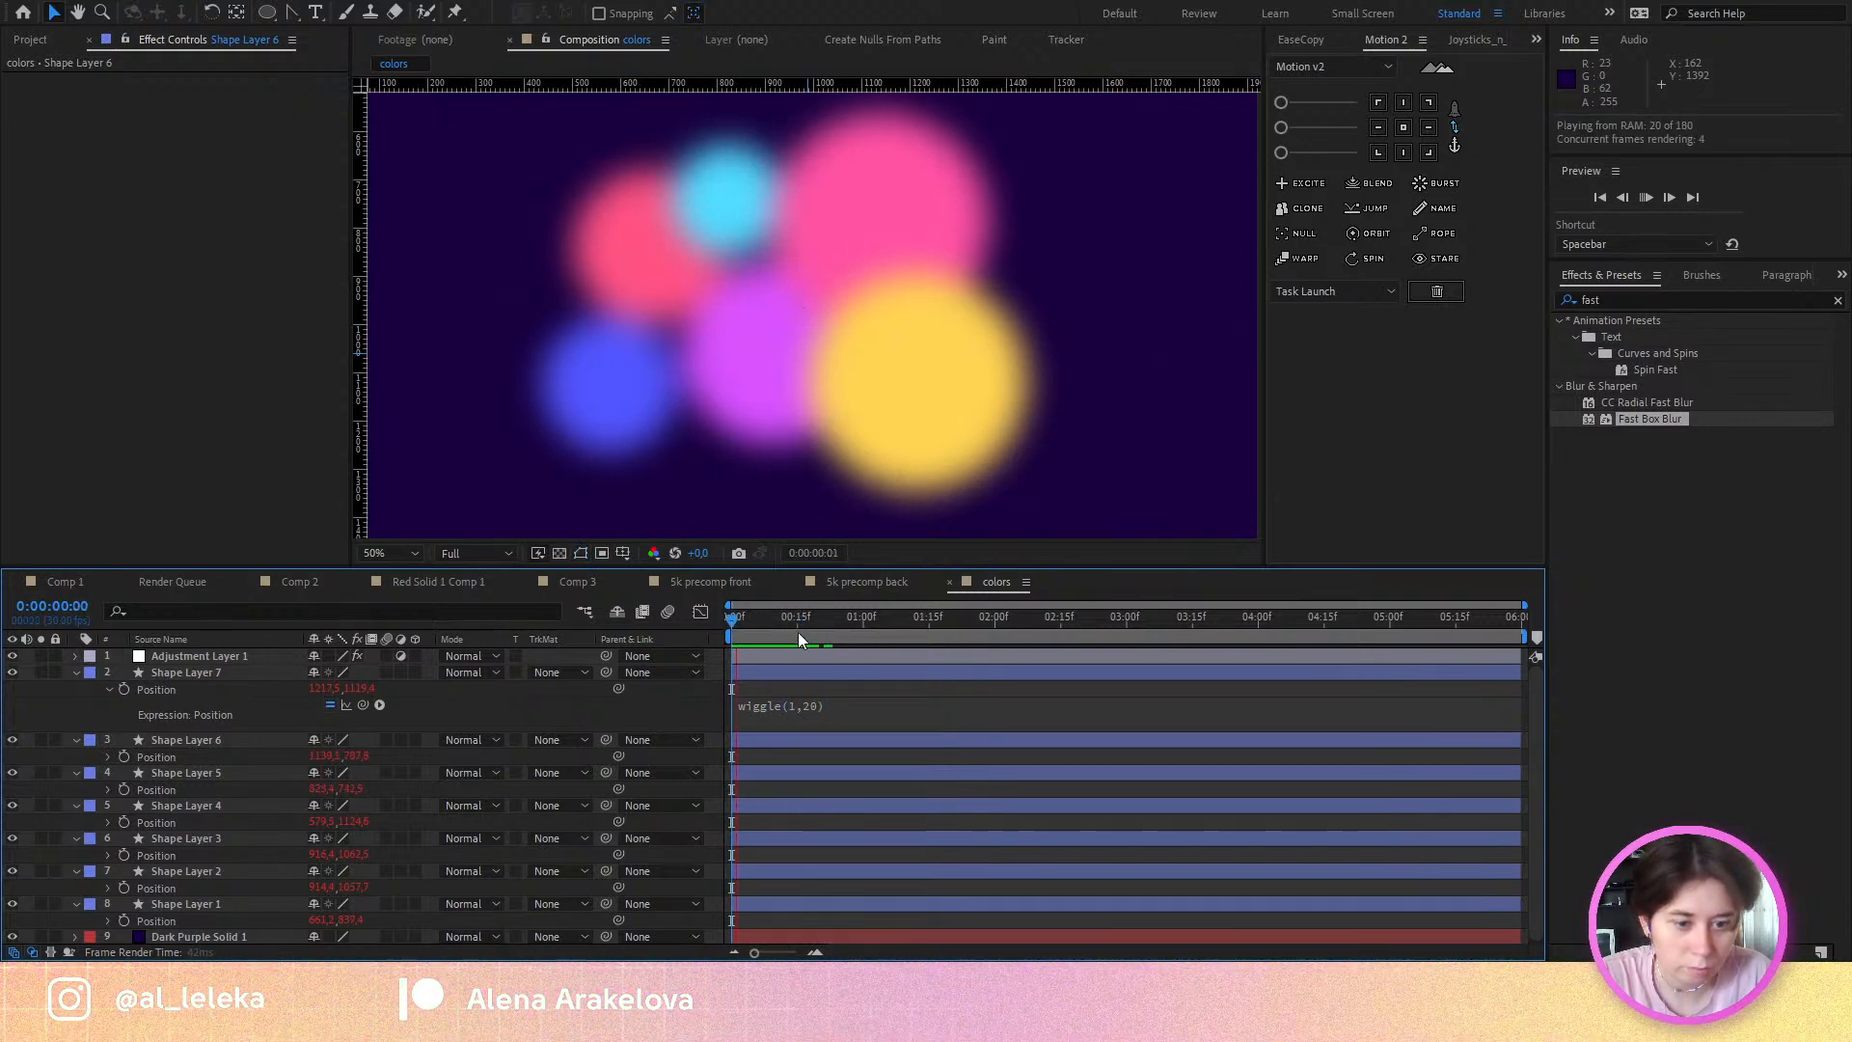
key("space")
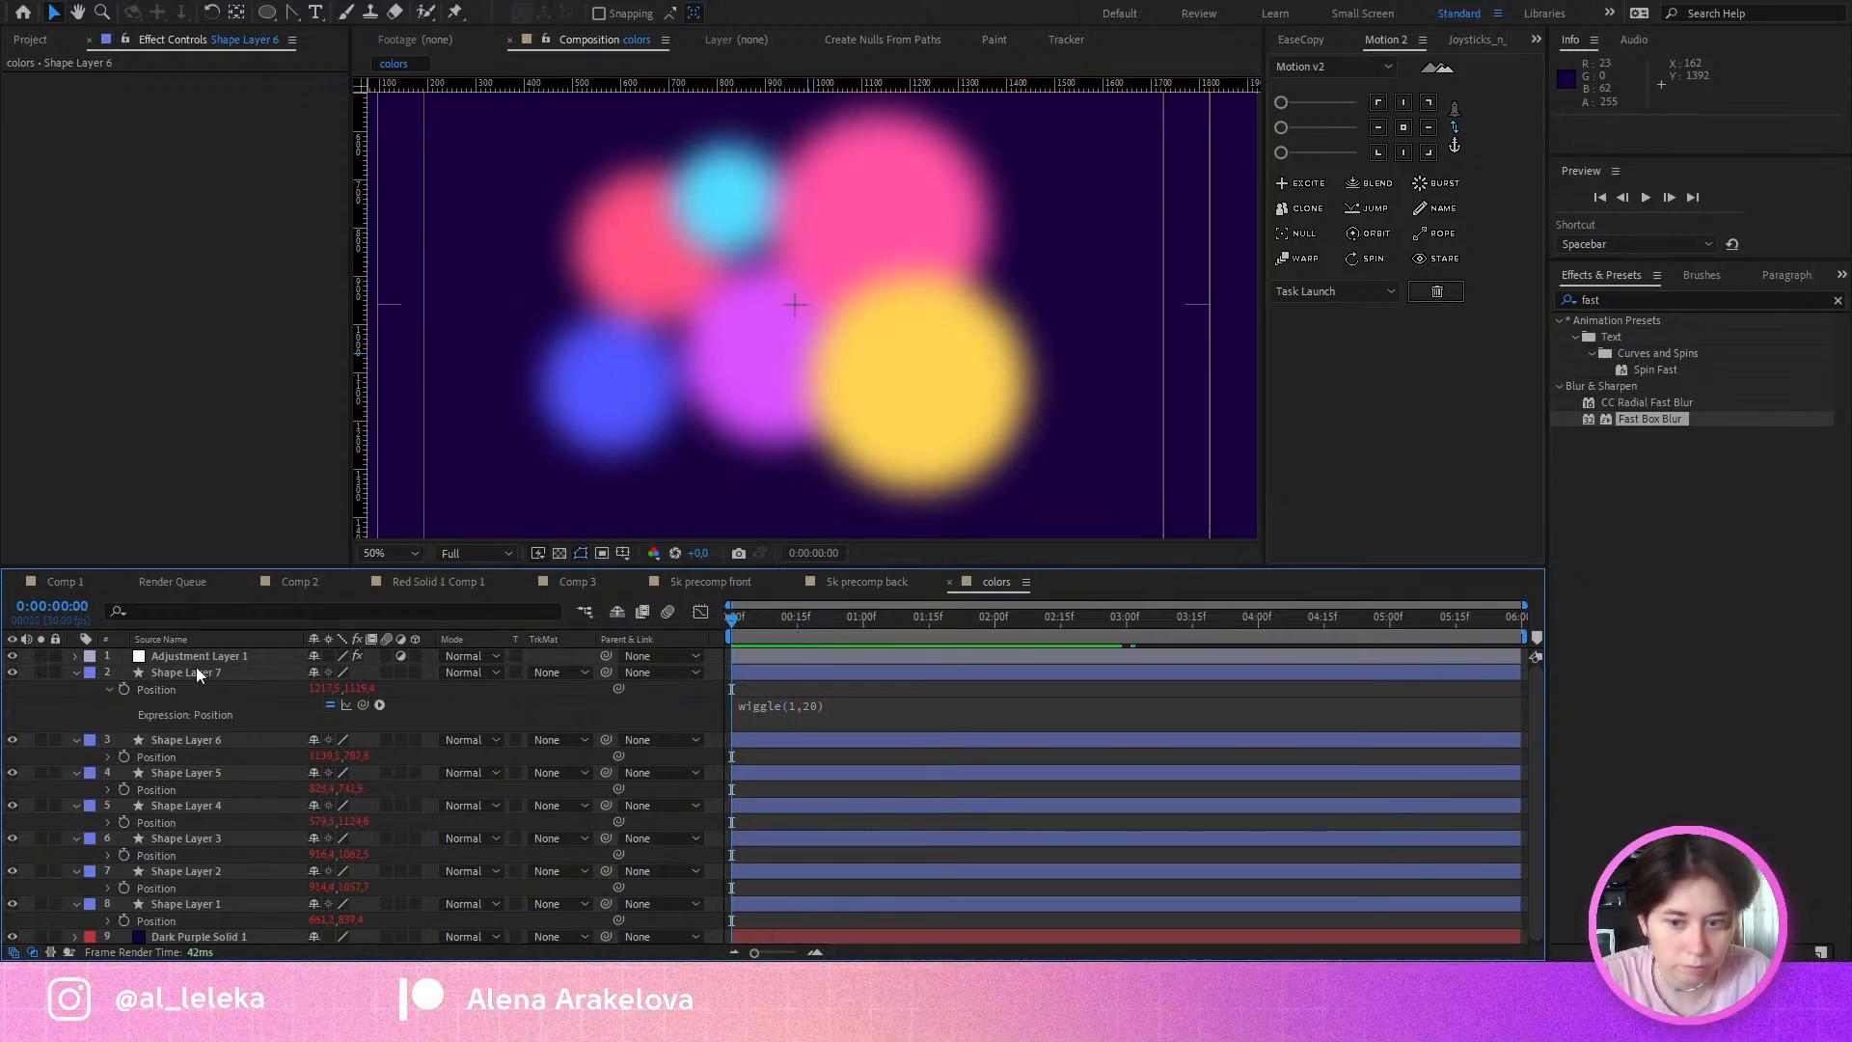
key("ctrl+a")
left_click(75, 672)
left_click(203, 869)
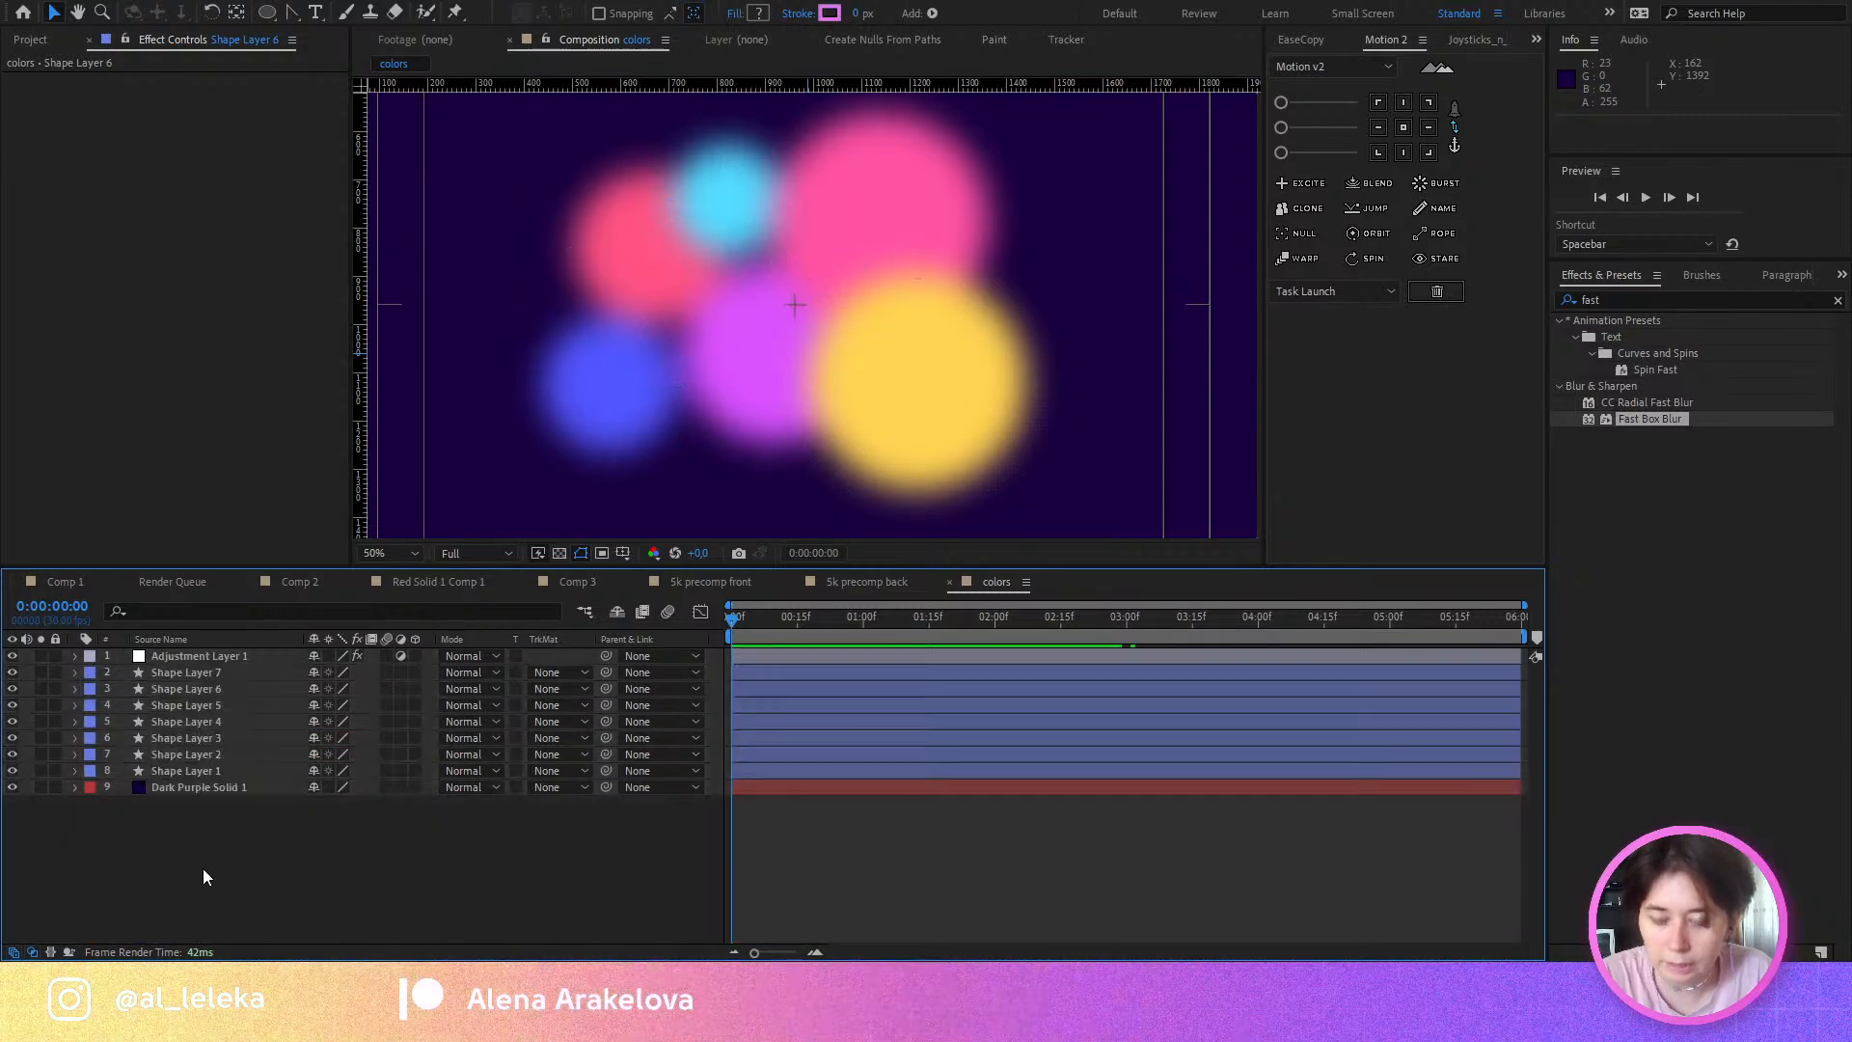
Step: Create a null object, parent Shape Layers 1 through 7 to it, and select the null
key("ctrl+alt+shift+y")
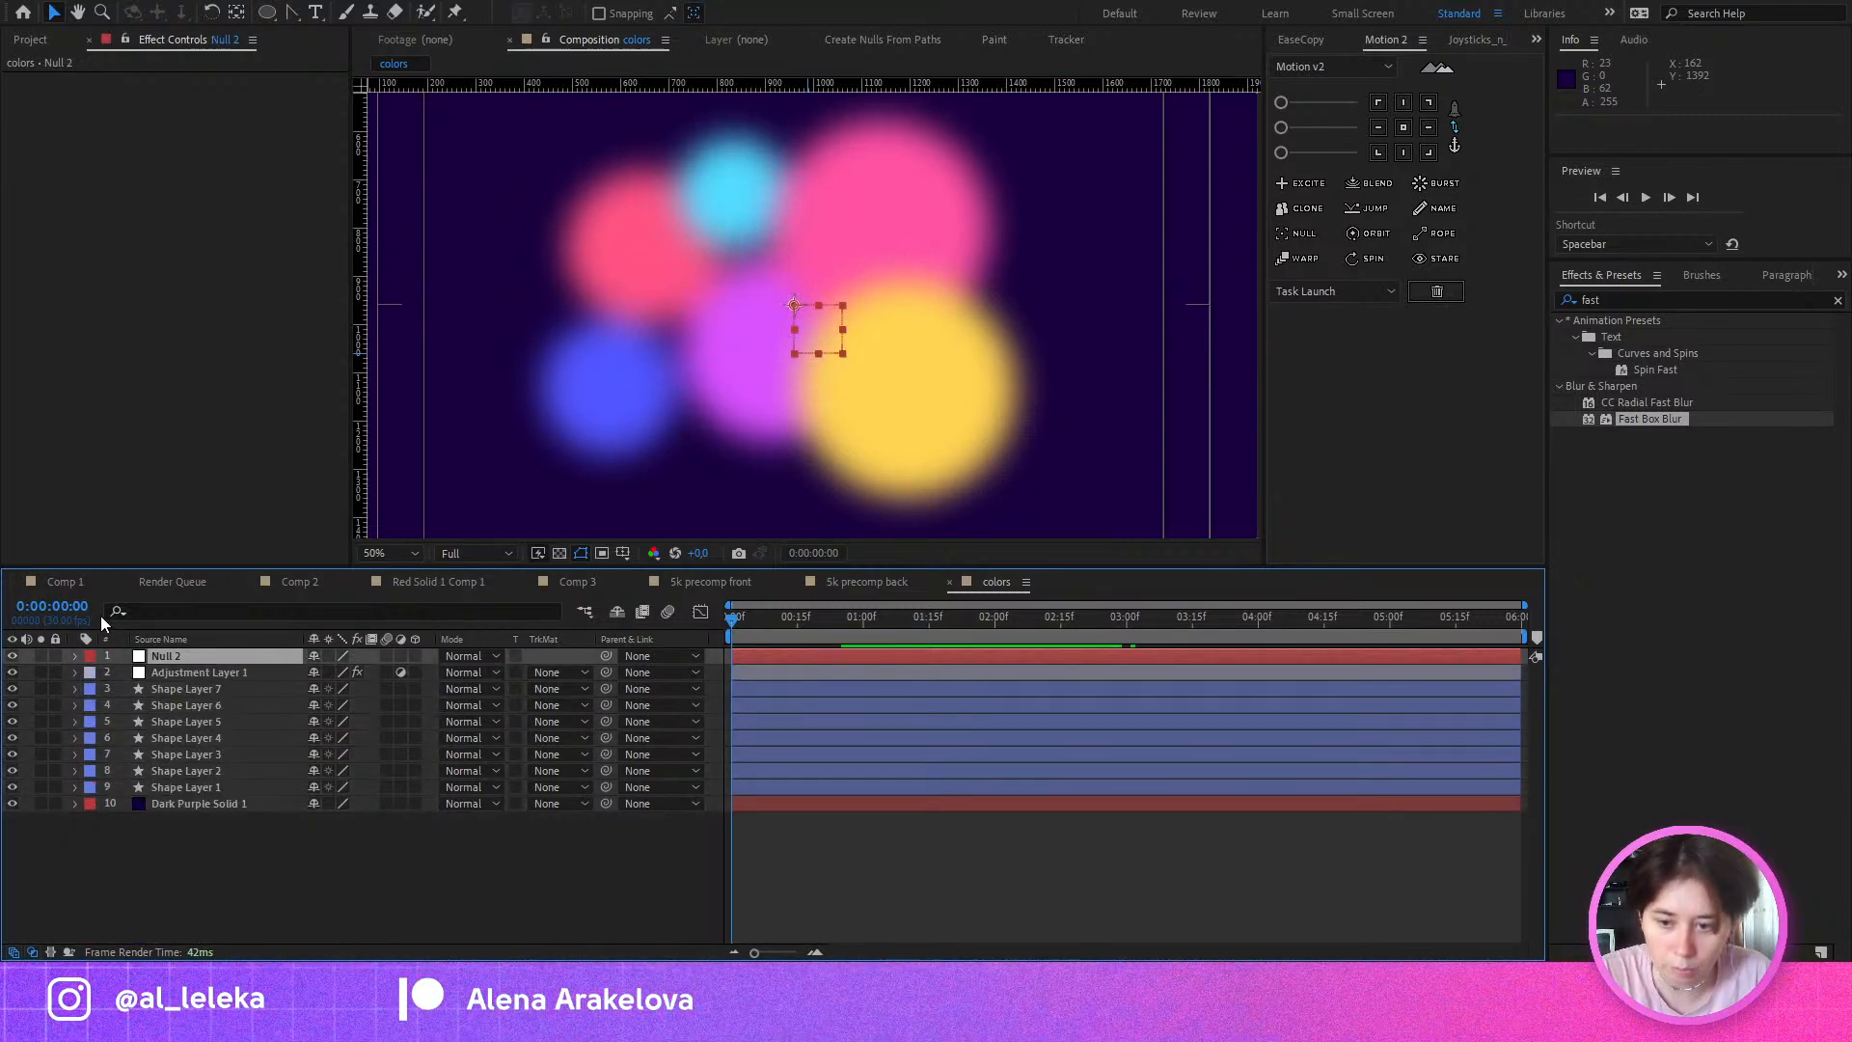
left_click(164, 687)
left_click(187, 786, "shift")
left_click_drag(606, 689, 381, 694)
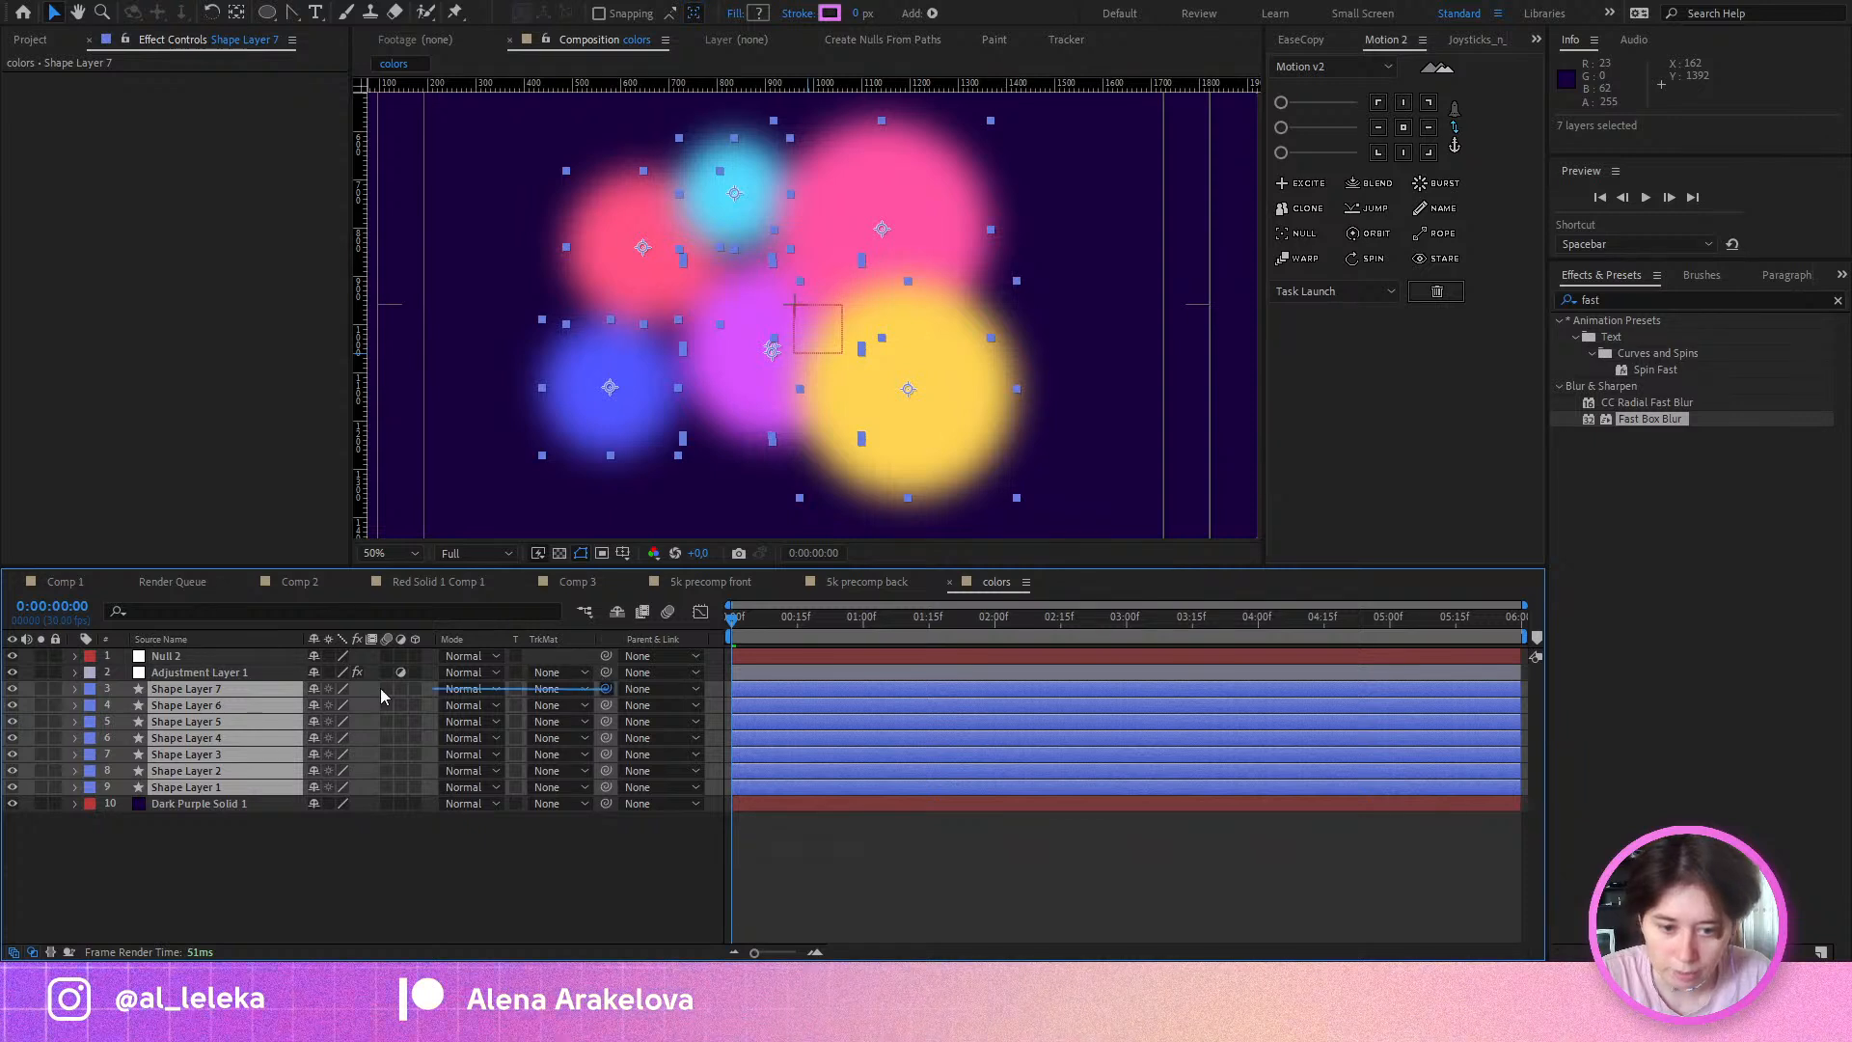
left_click_drag(162, 660, 162, 657)
left_click(164, 657)
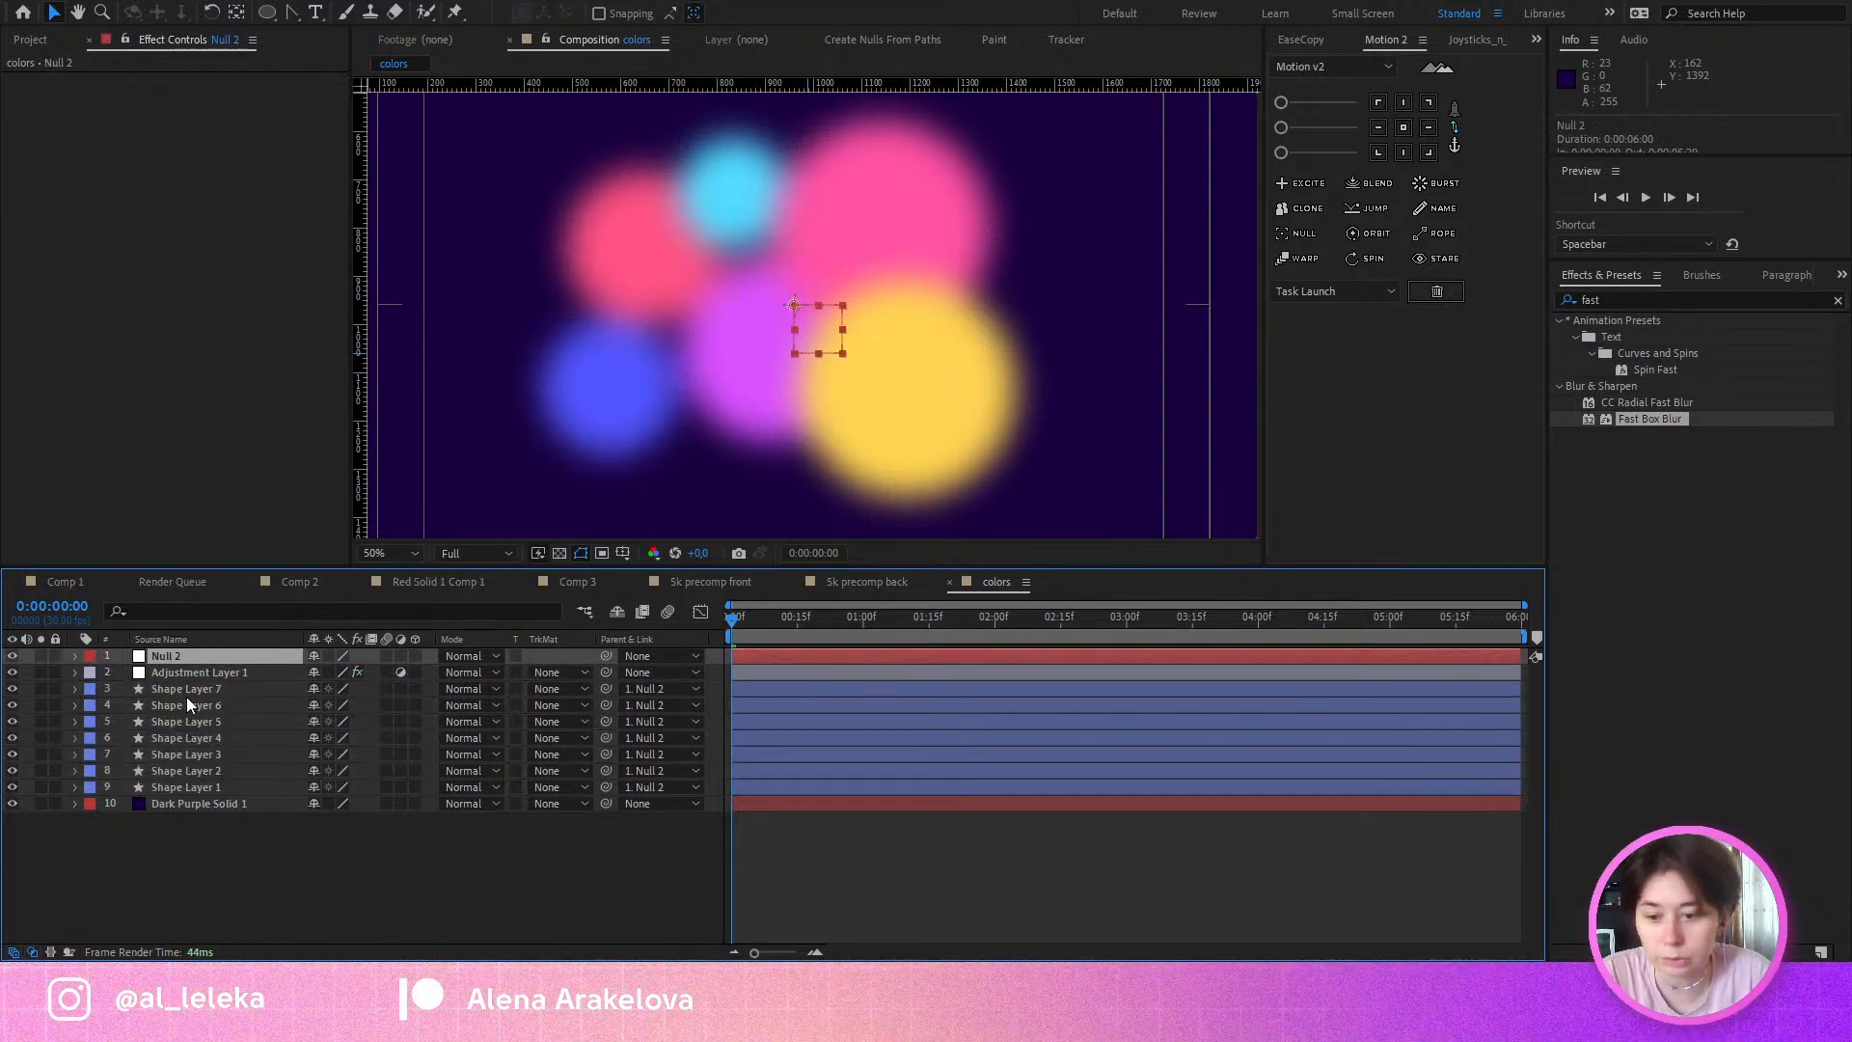
Step: Add the expression time*50 to the Rotation of Null 2 and preview the rotating circles
key("r")
left_click(123, 671)
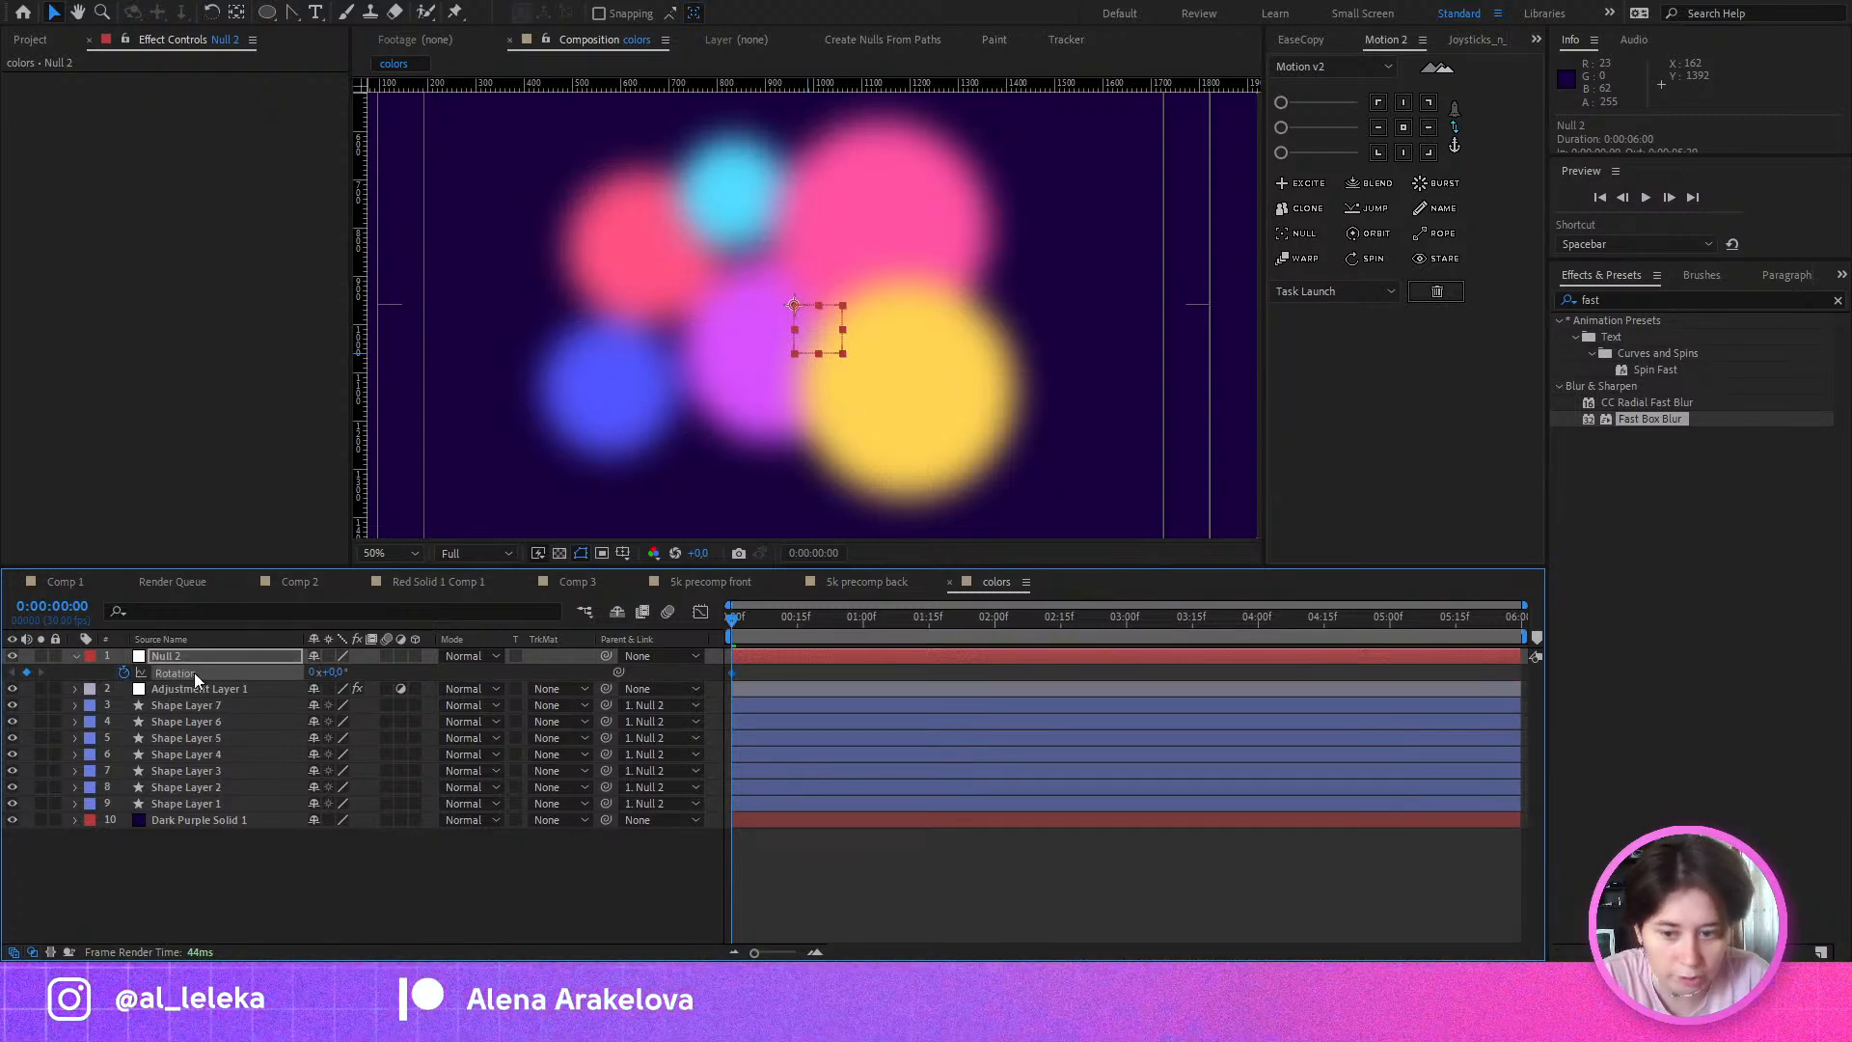
key("alt+shift+equal")
type("tim")
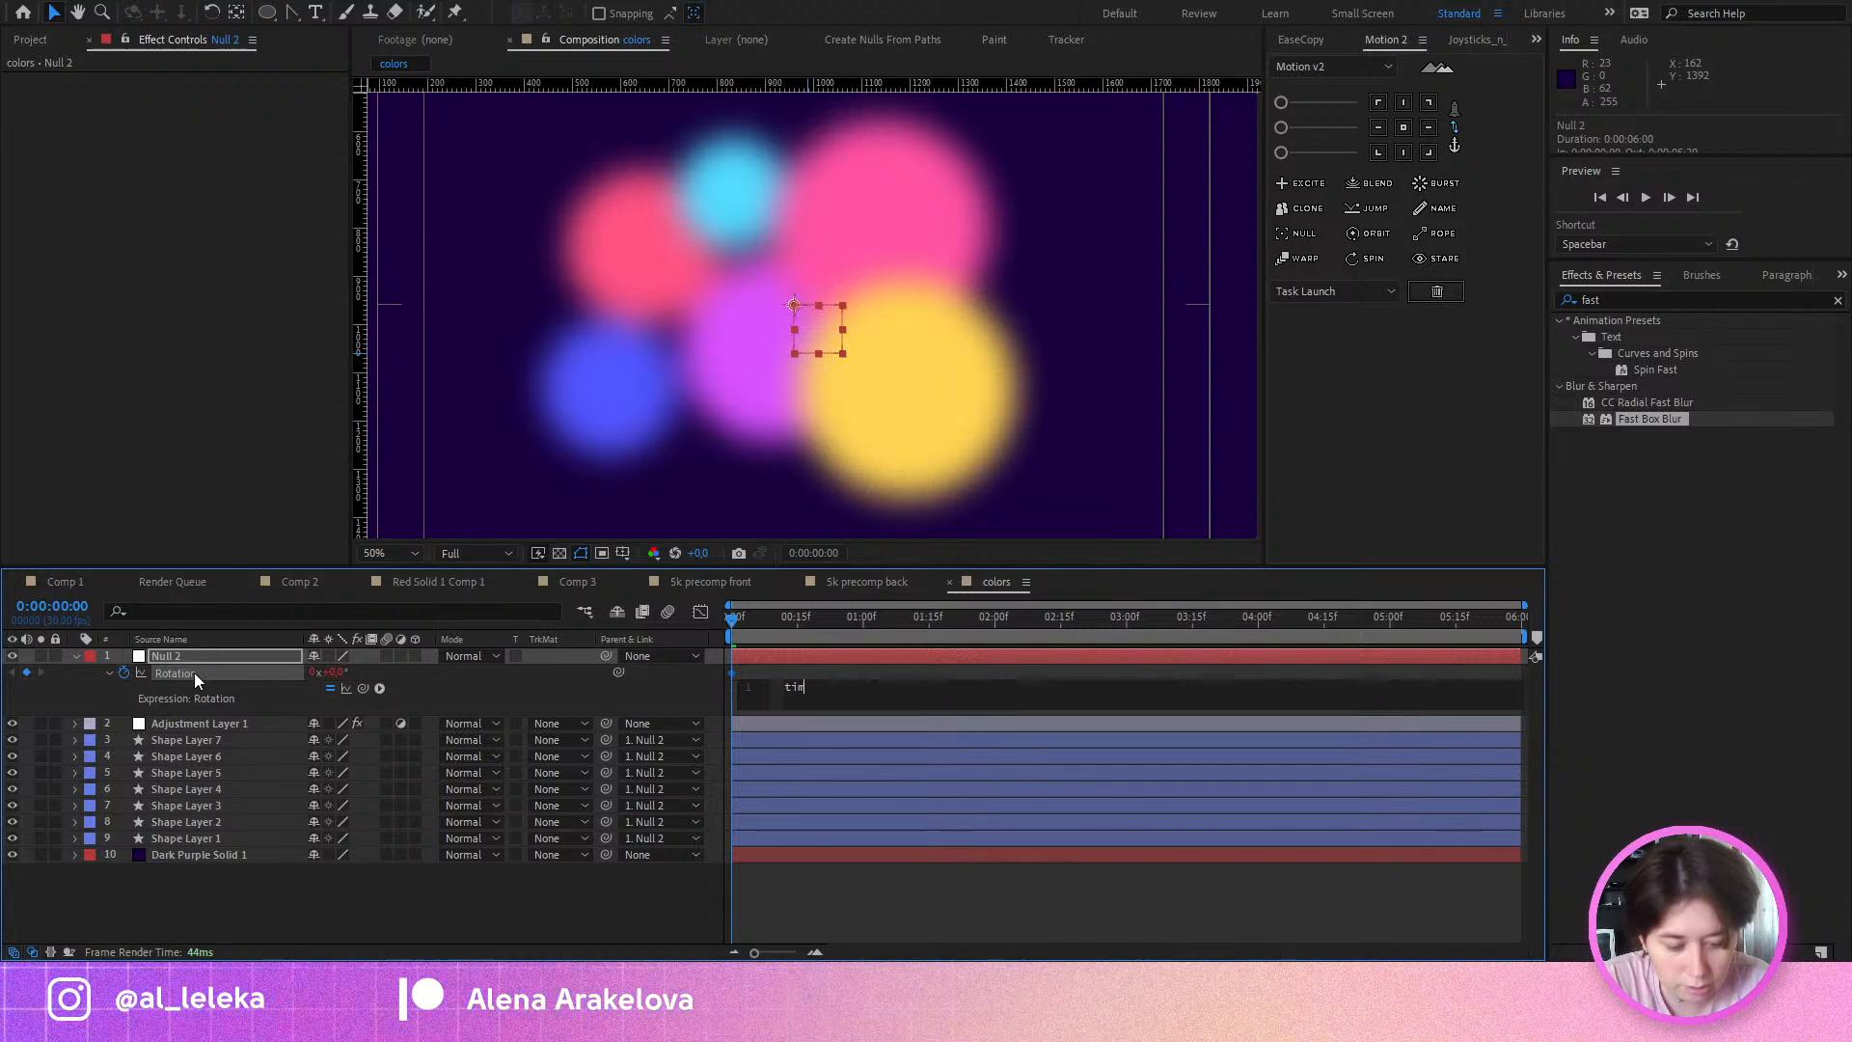
type("e*50")
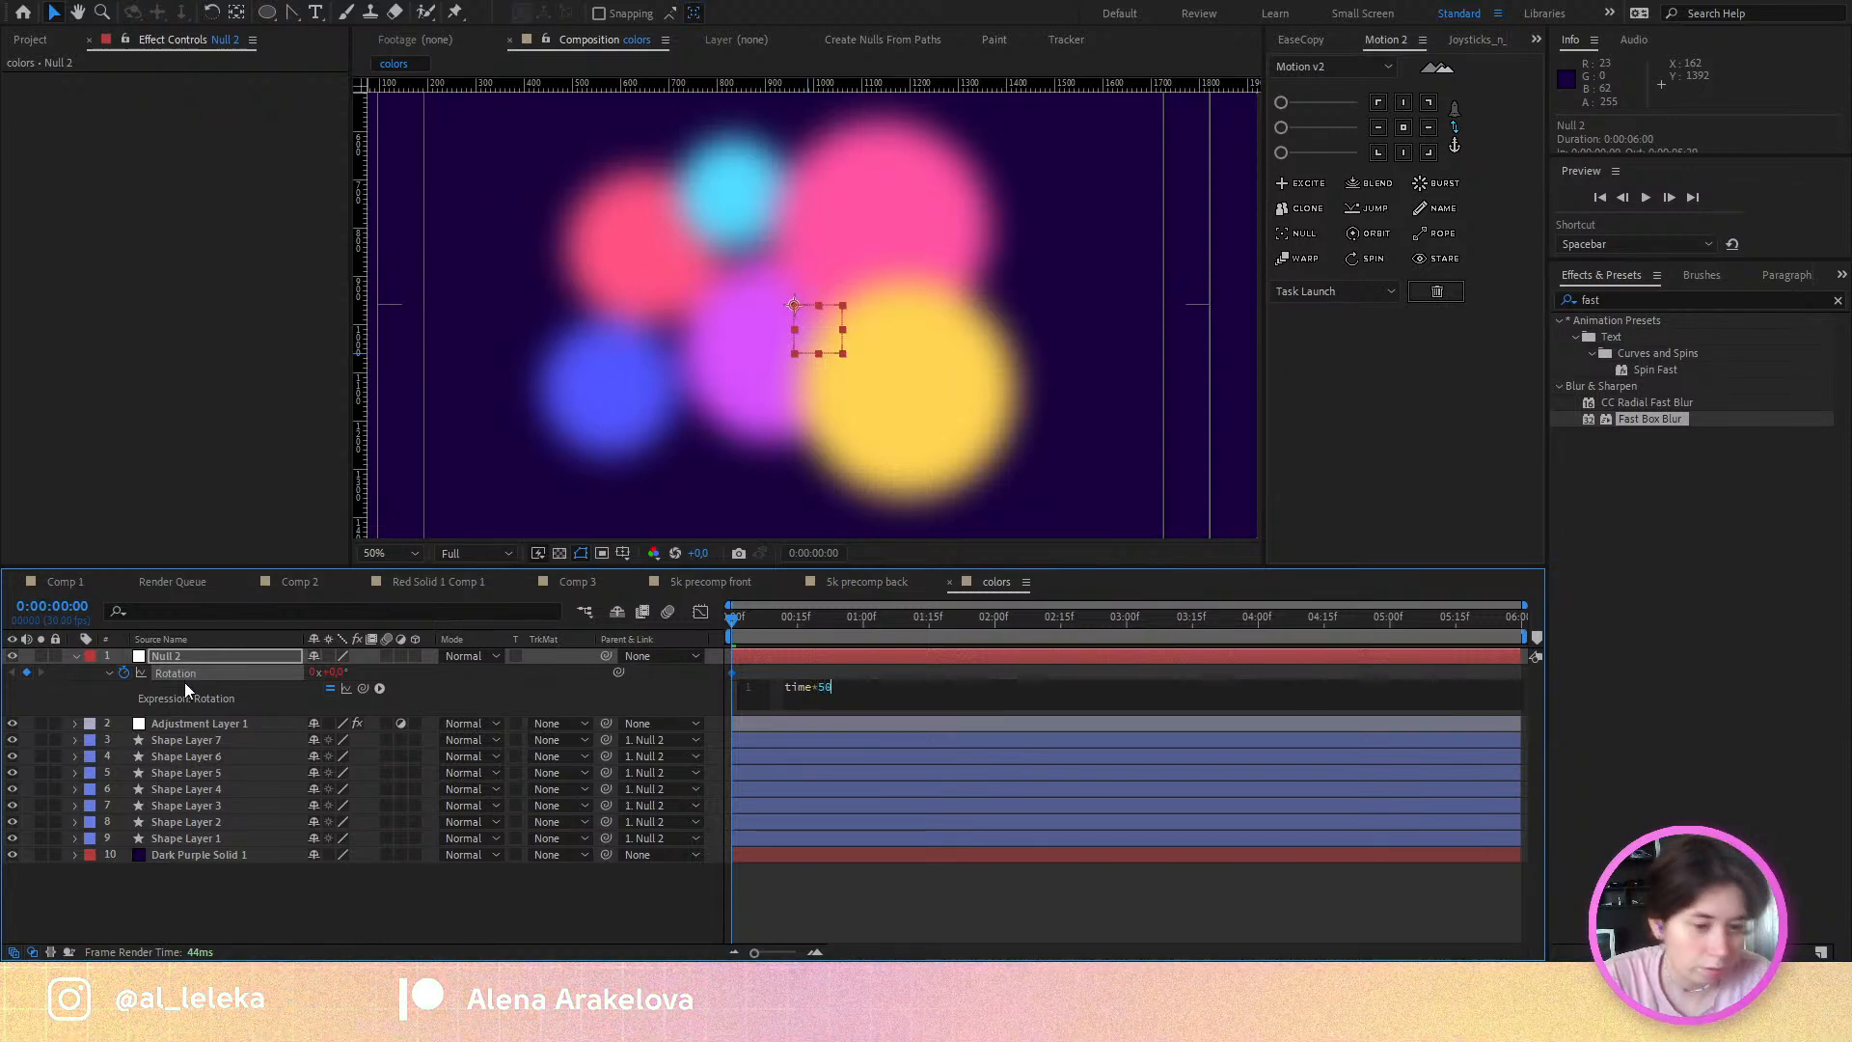
left_click(663, 916)
key("space")
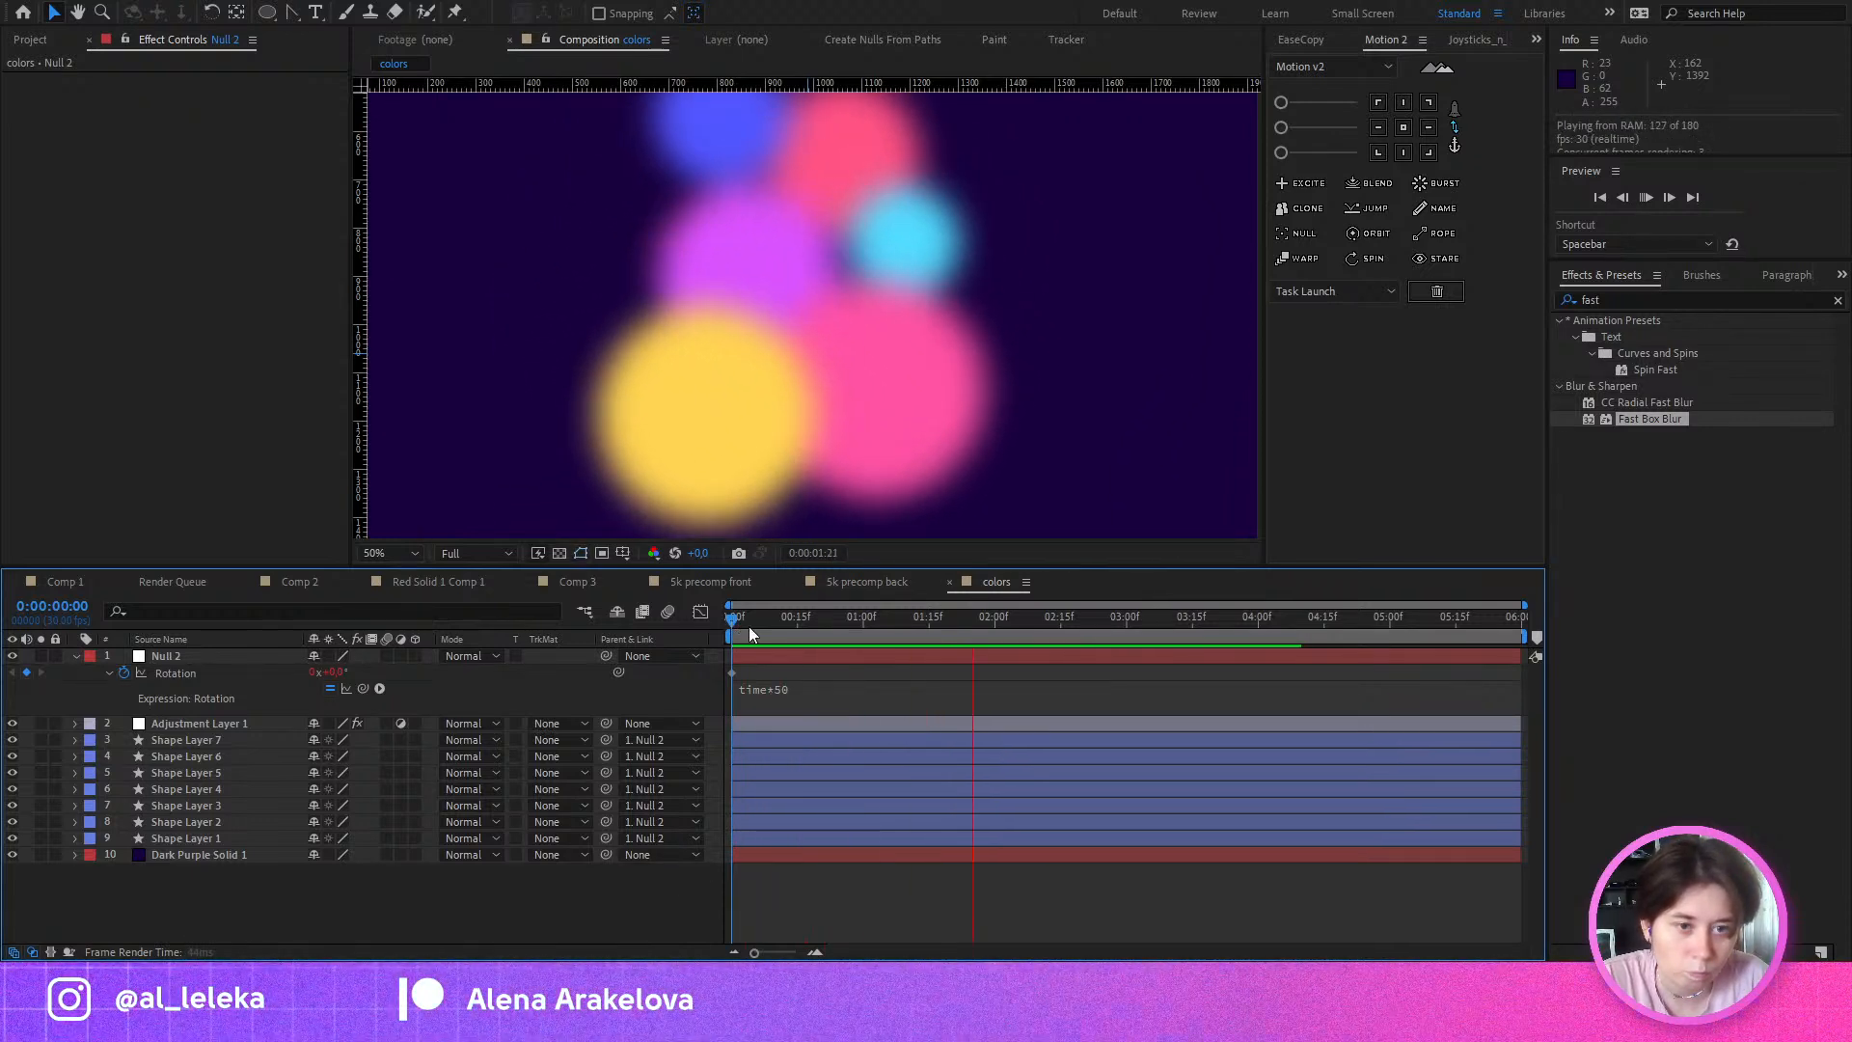
left_click(732, 625)
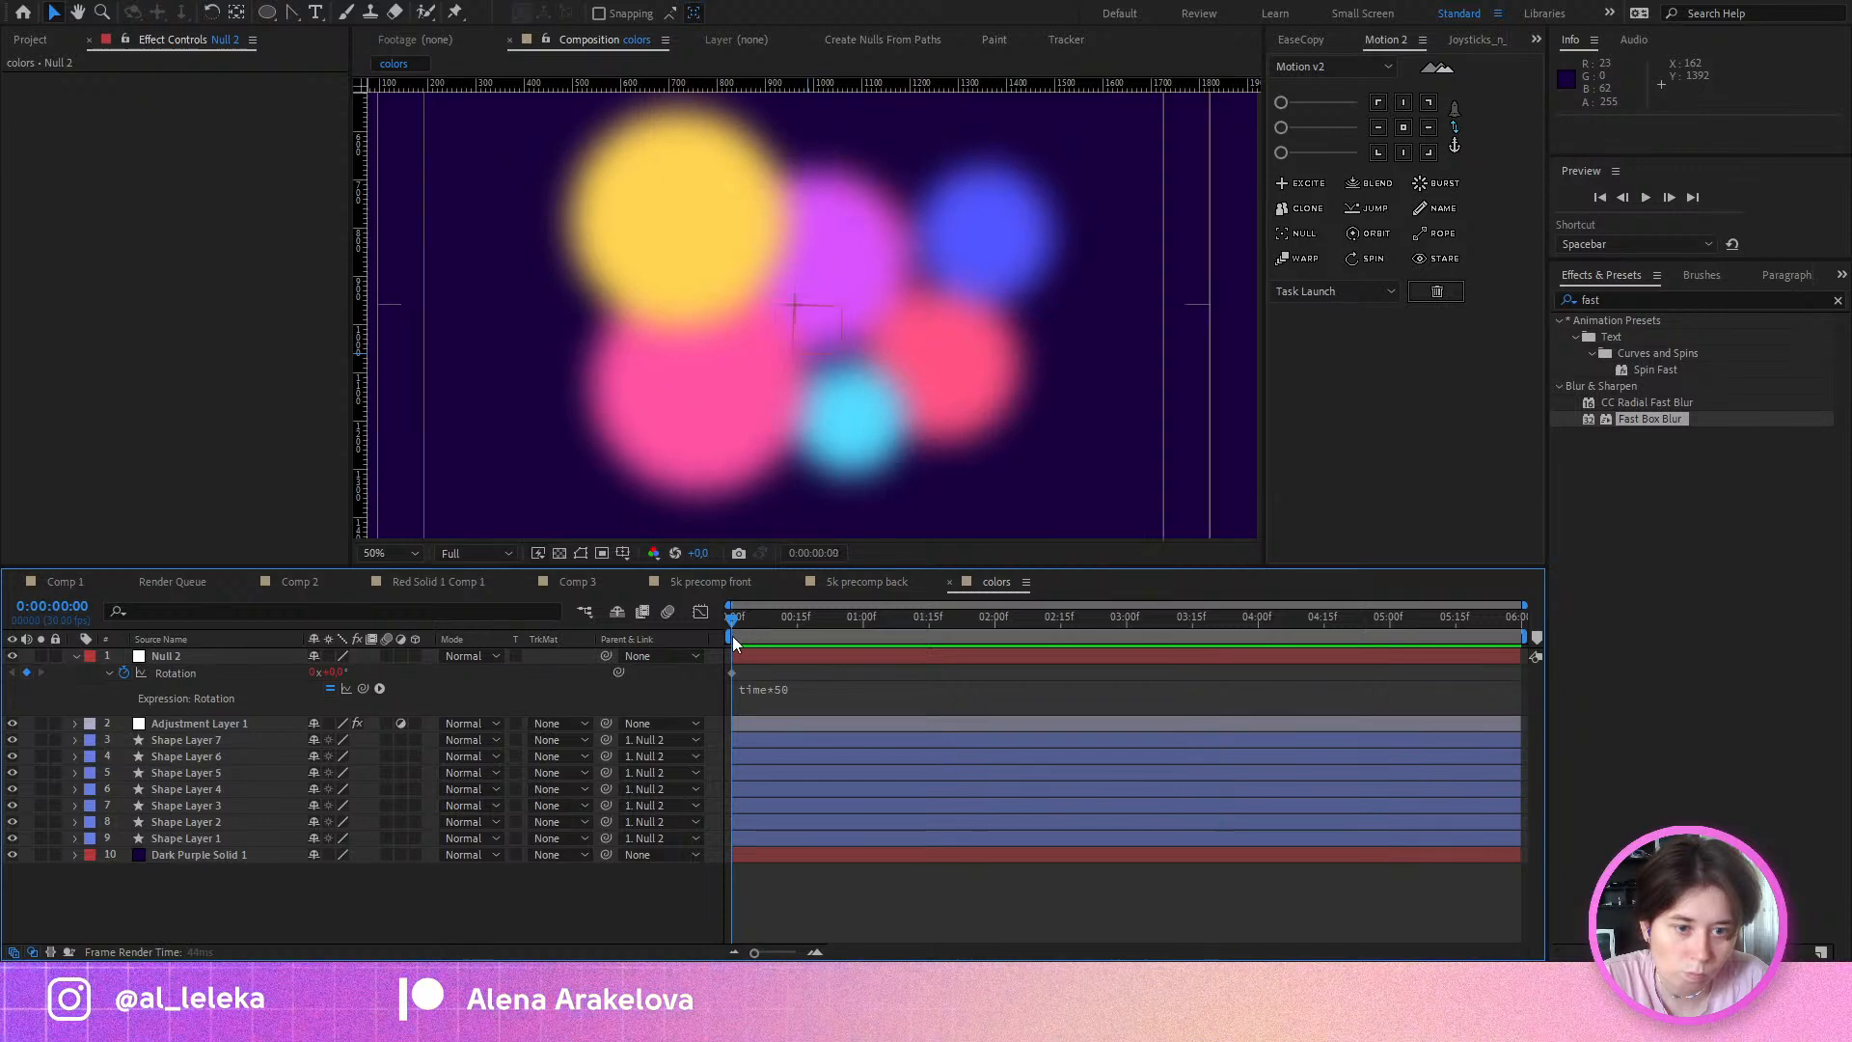
Step: Change the Position expression of Shape Layer 7 to wiggle(1,70) and preview the motion
left_click(165, 739)
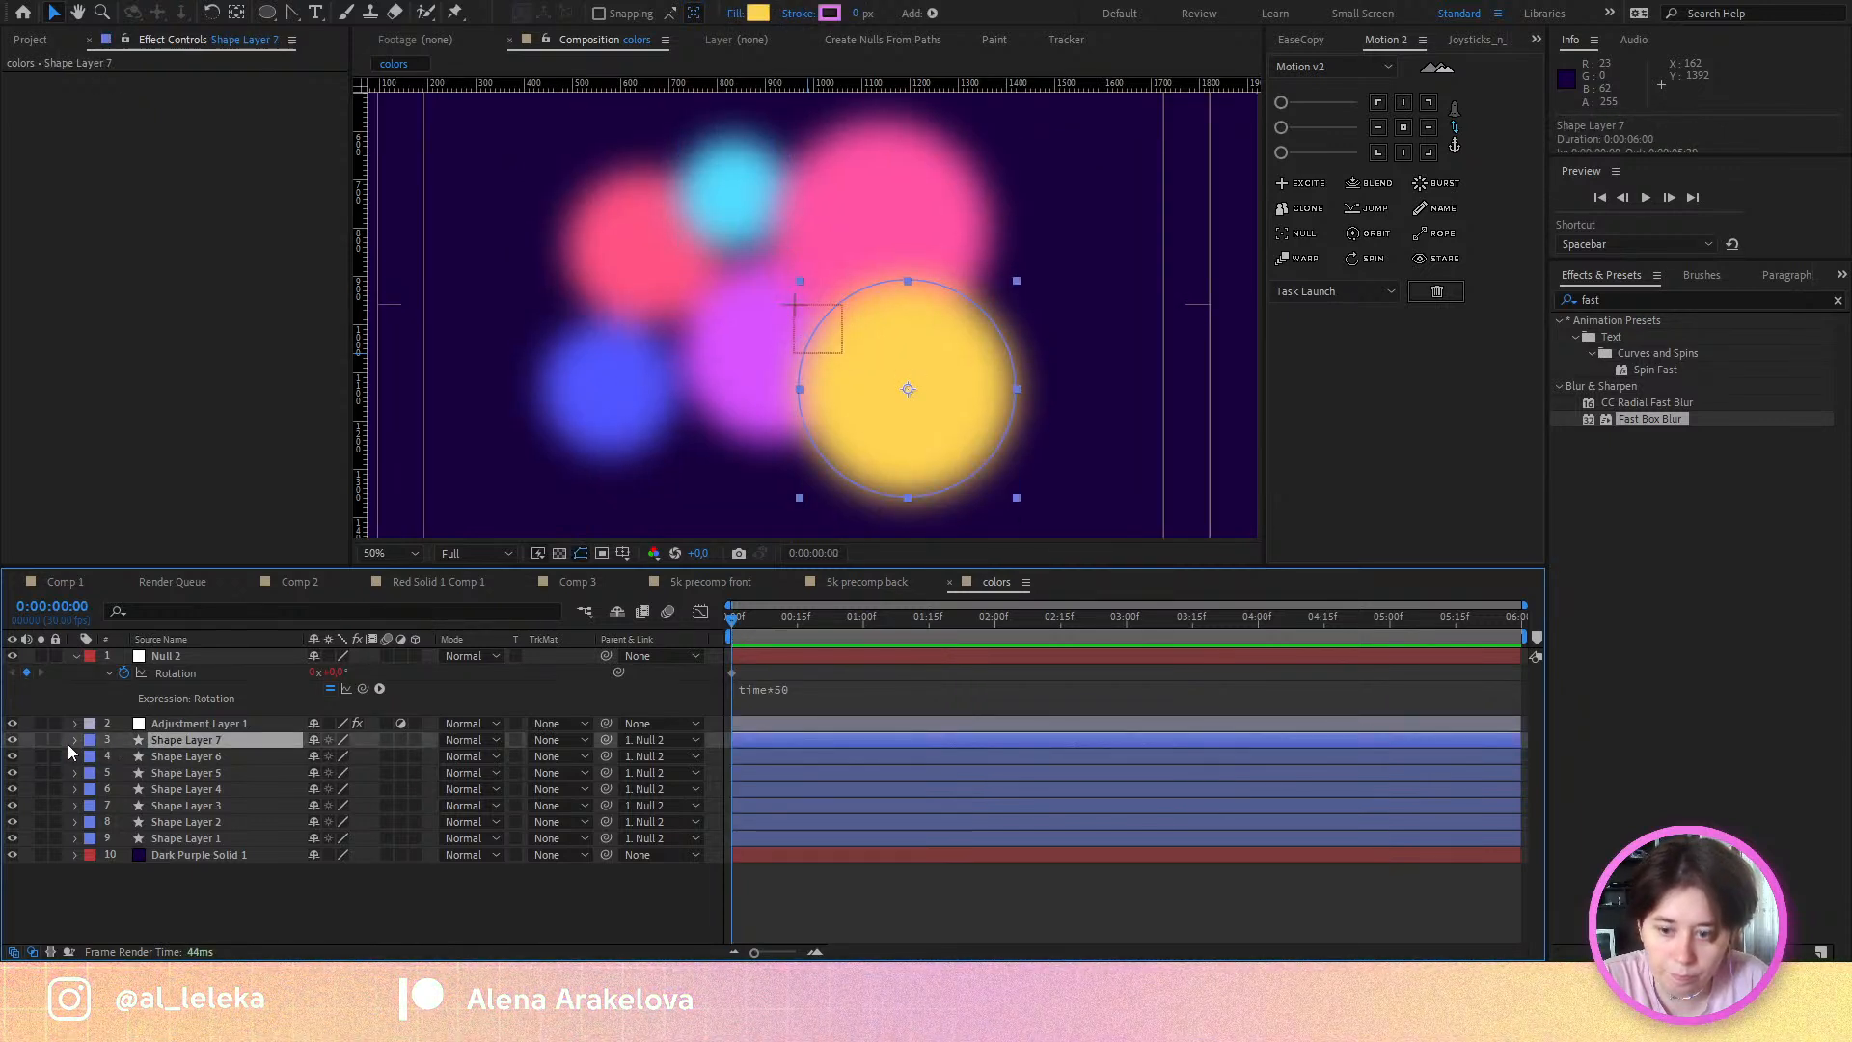
left_click(74, 740)
left_click(831, 819)
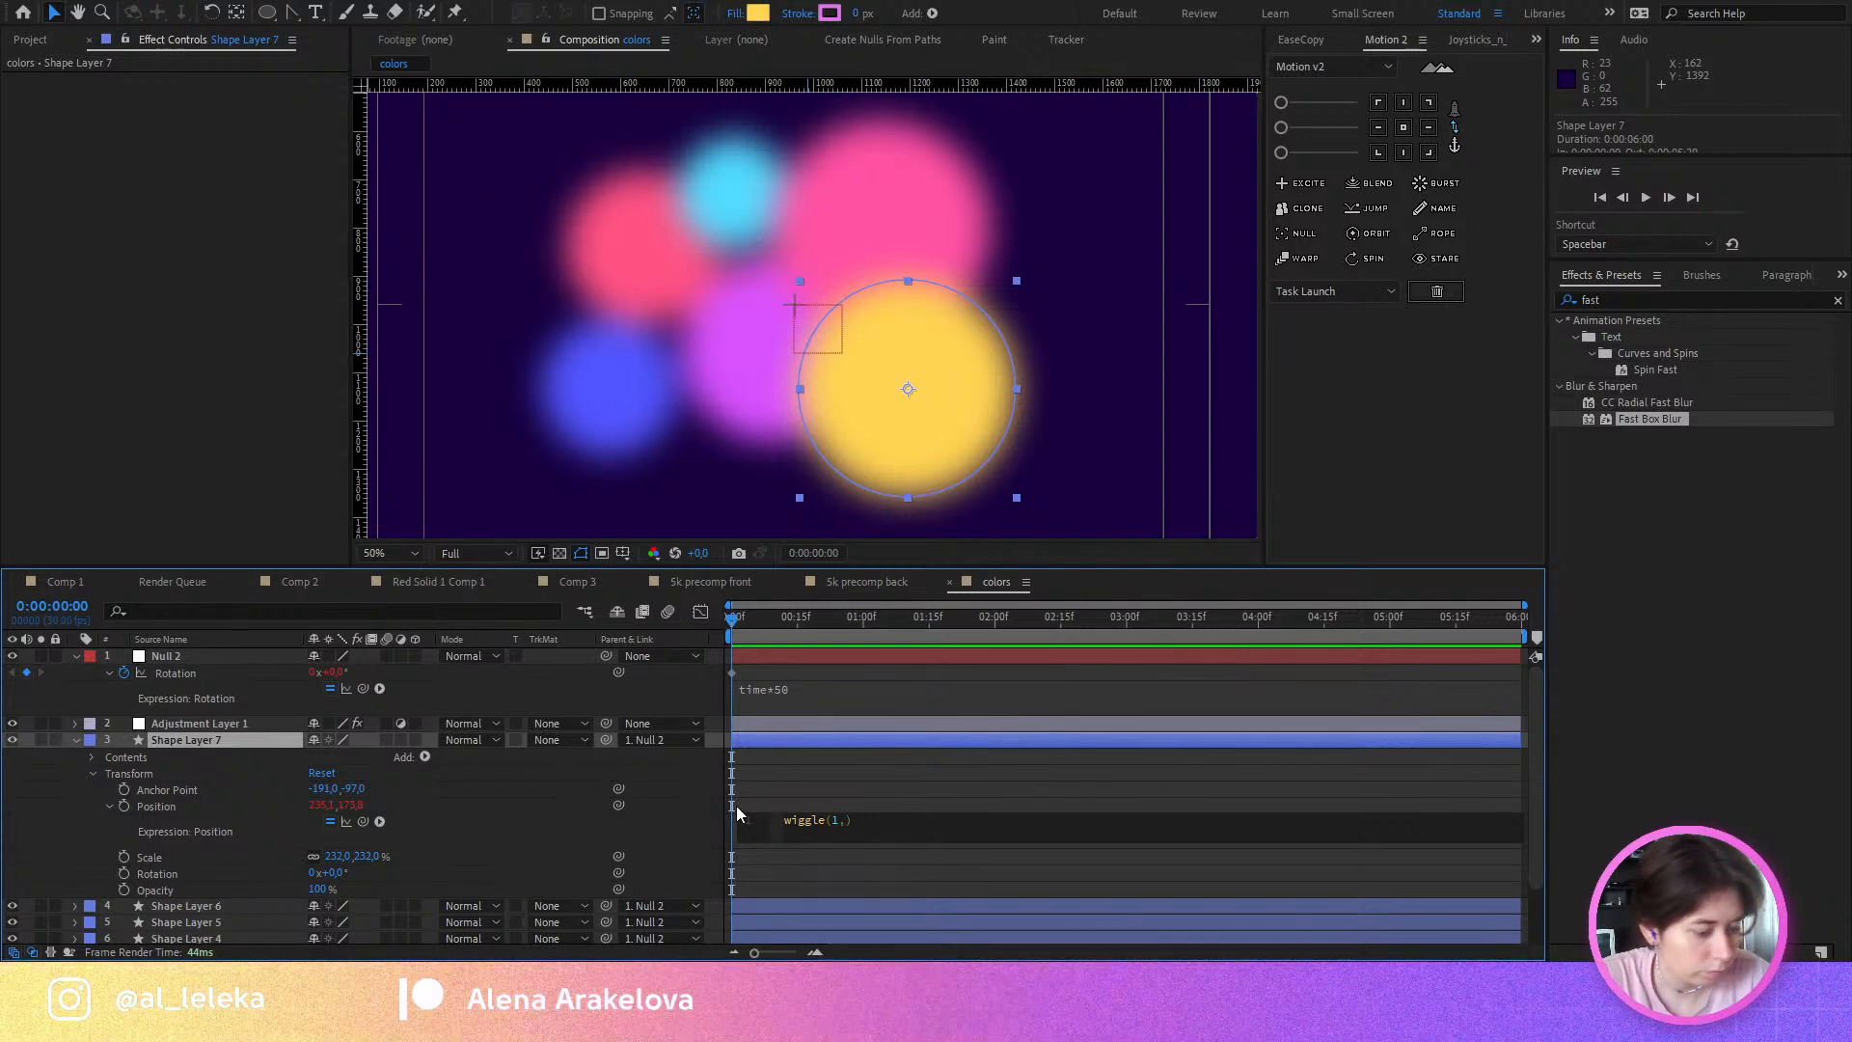
type("70")
left_click(686, 795)
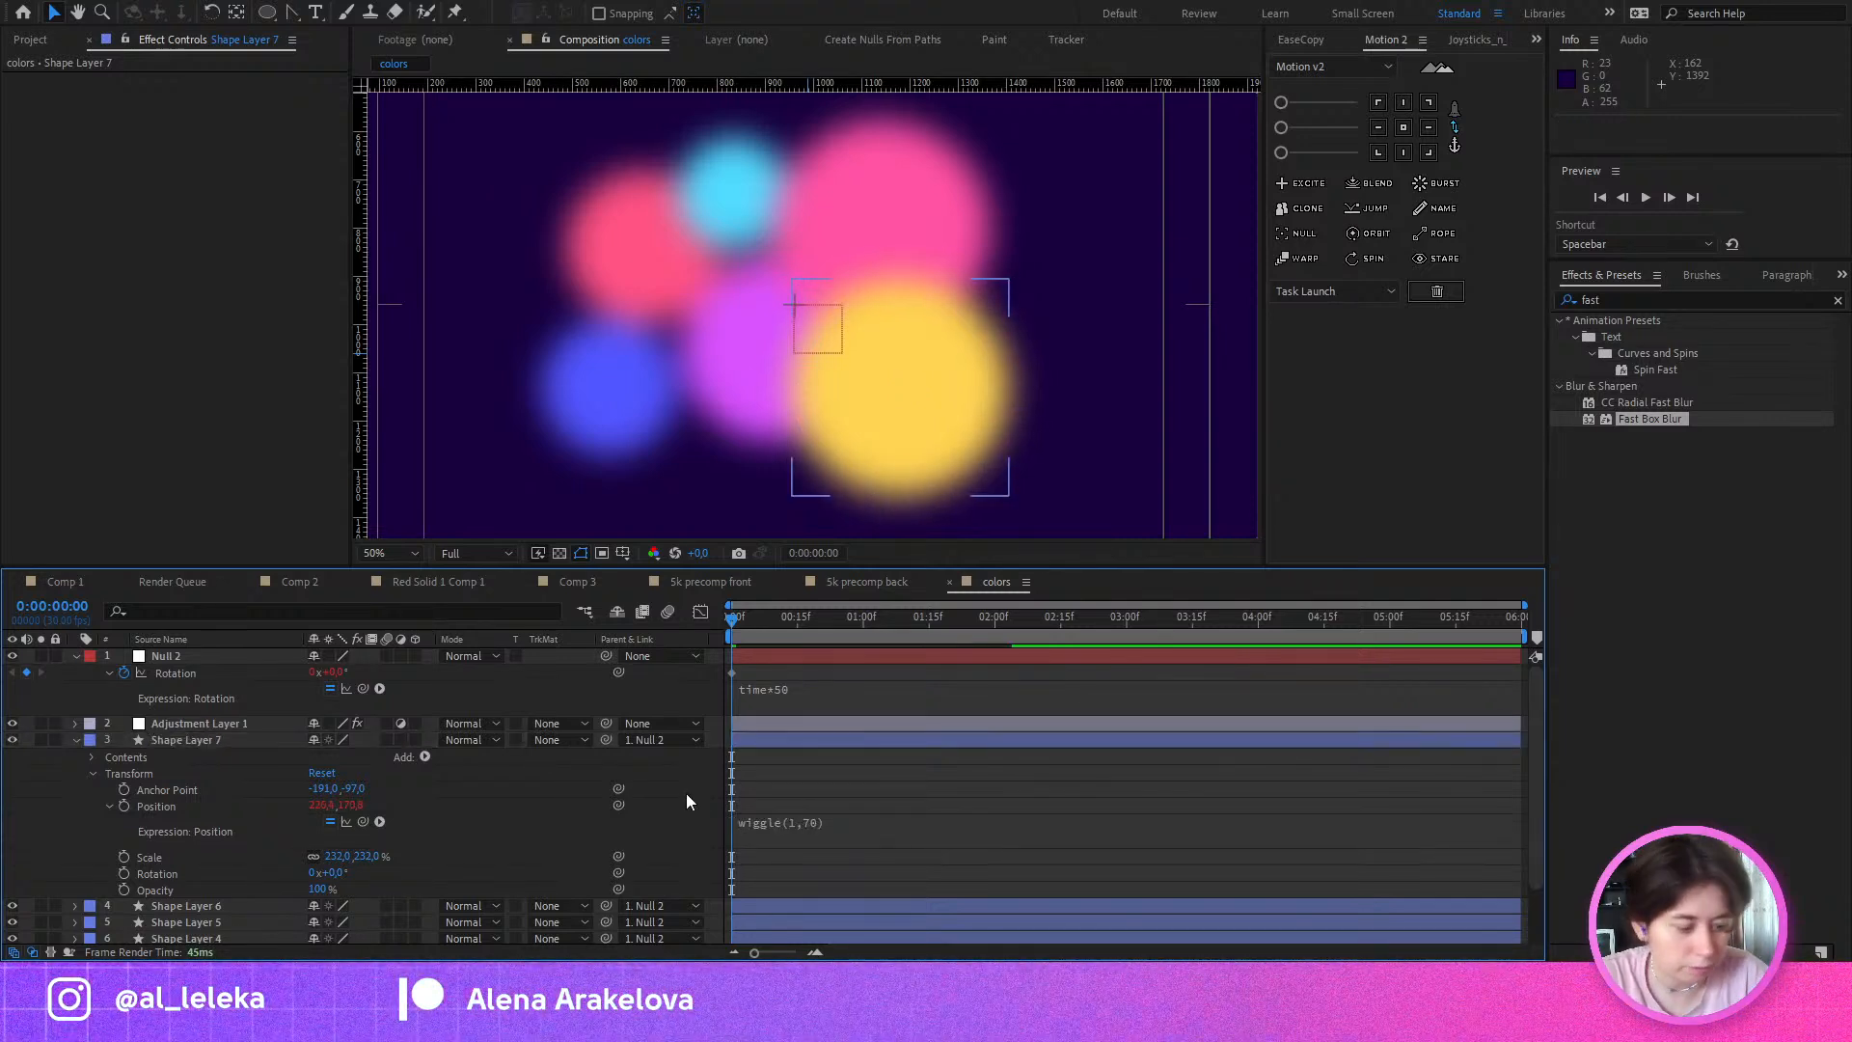
key("space")
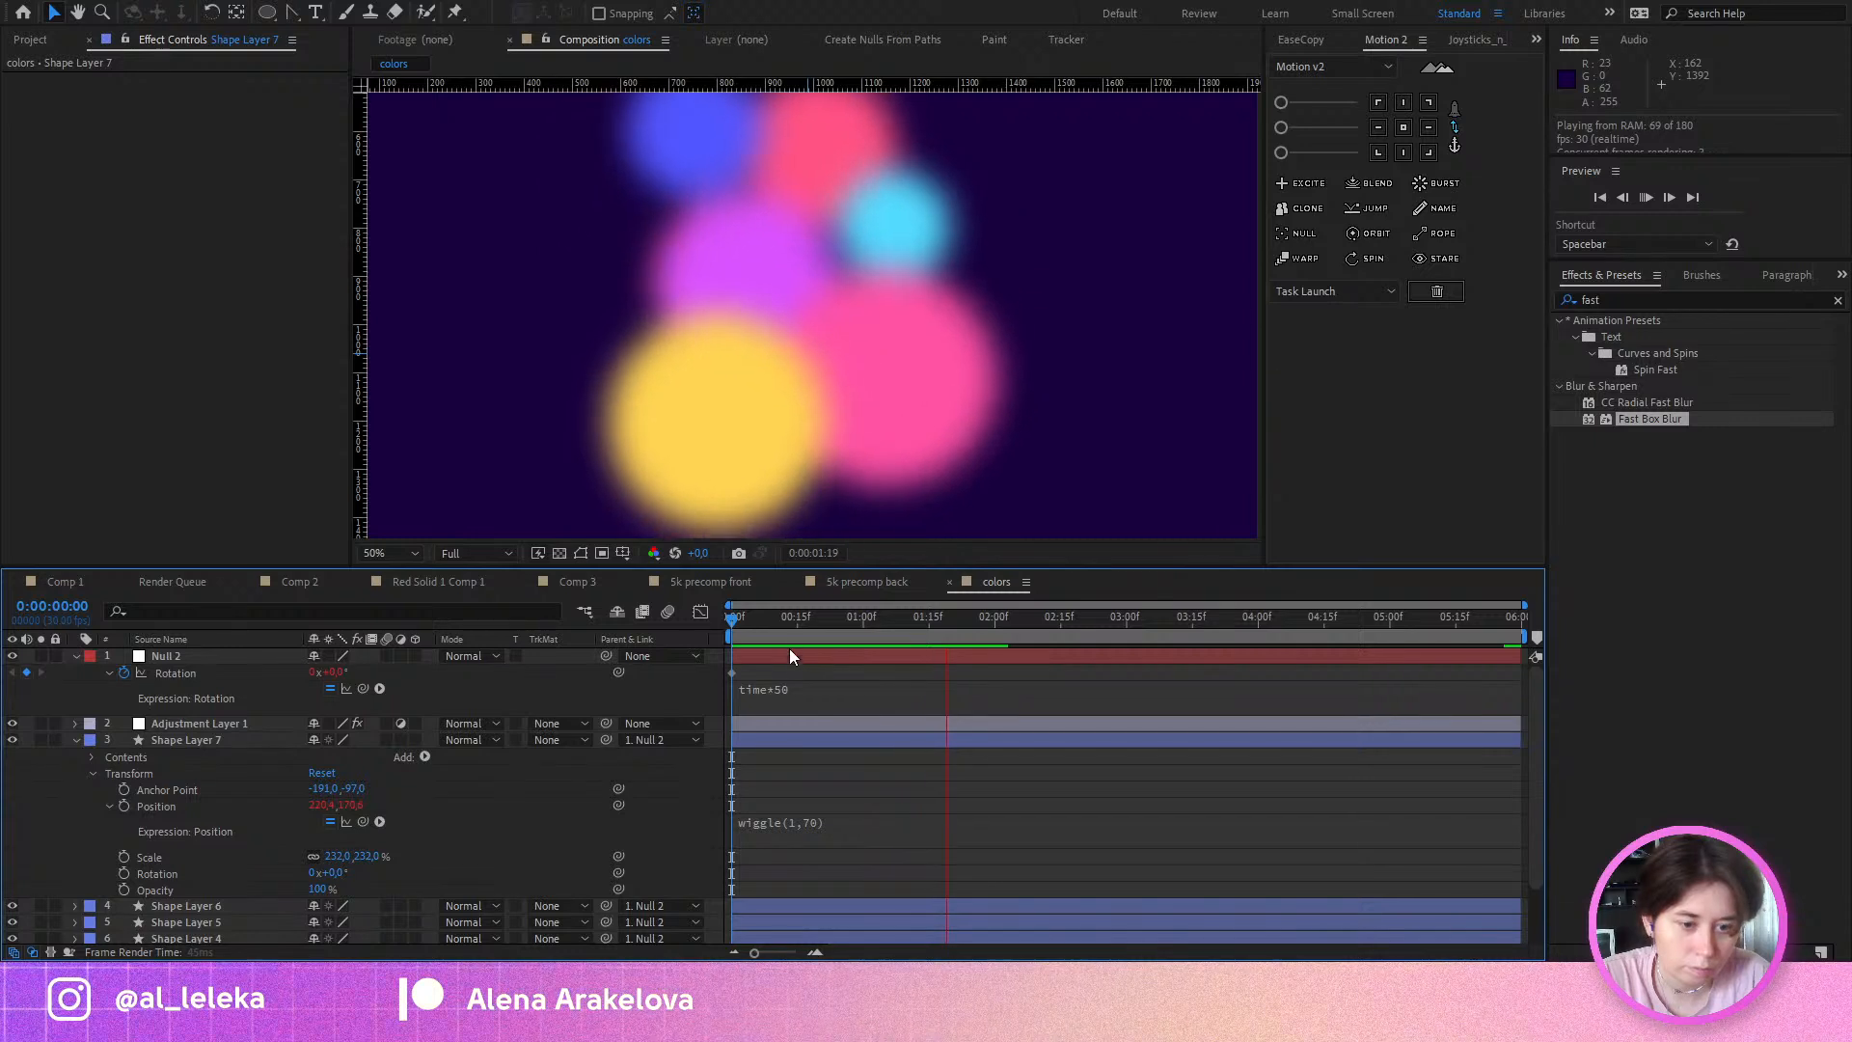
left_click(806, 618)
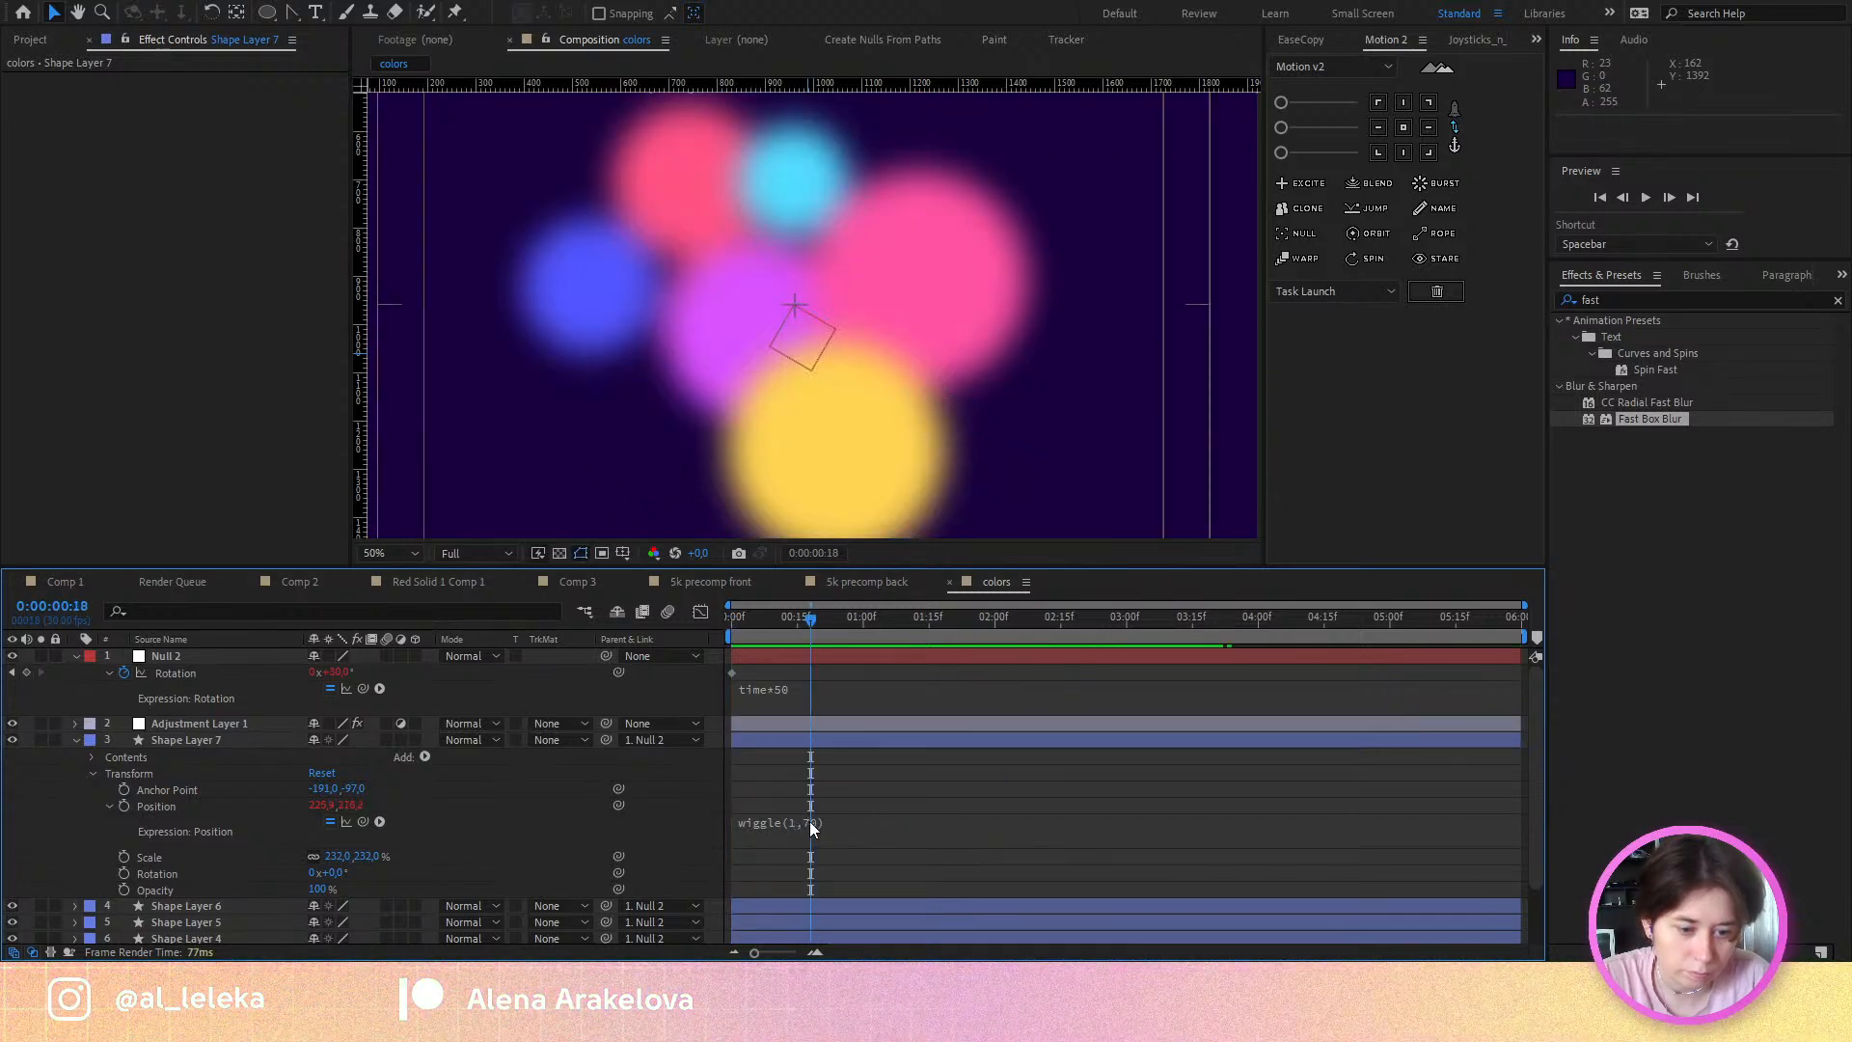
Step: Change the Position expression of Shape Layer 7 to wiggle(1,150) and preview the motion
left_click(808, 820)
key("BackSpace")
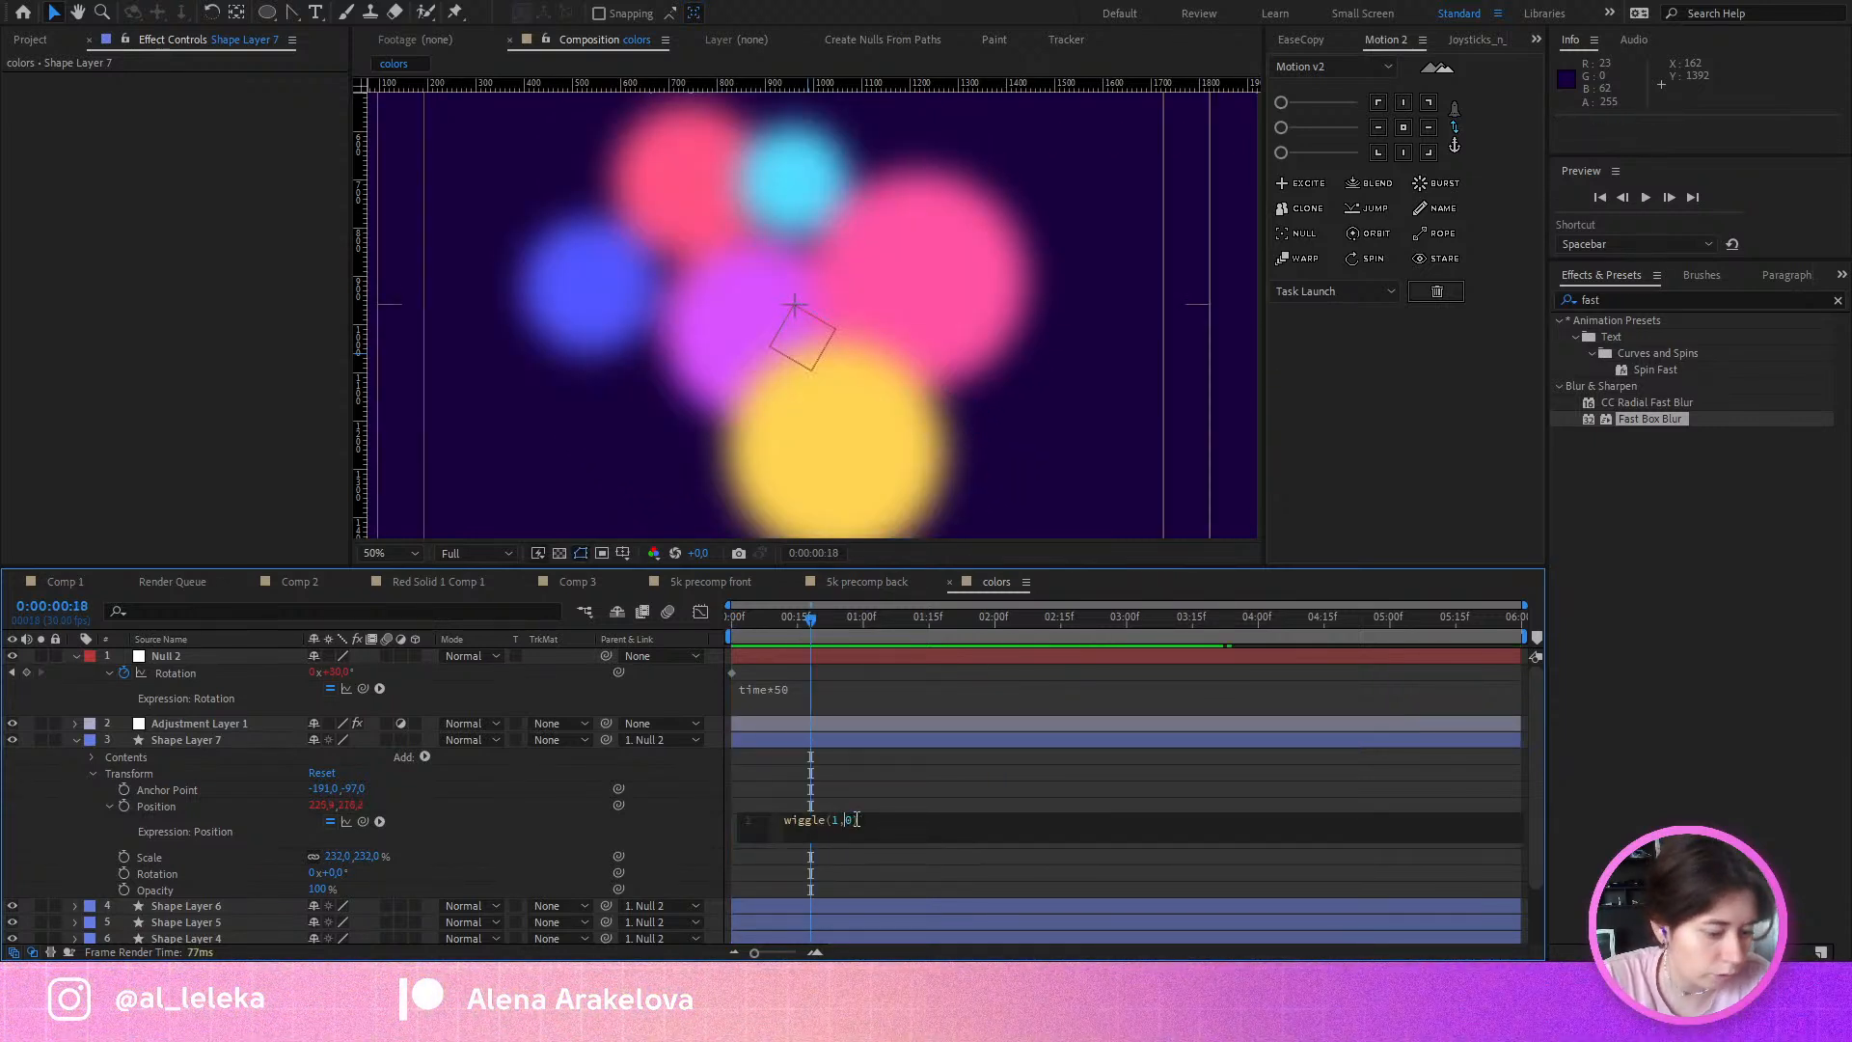
type("15")
left_click(657, 806)
key("space")
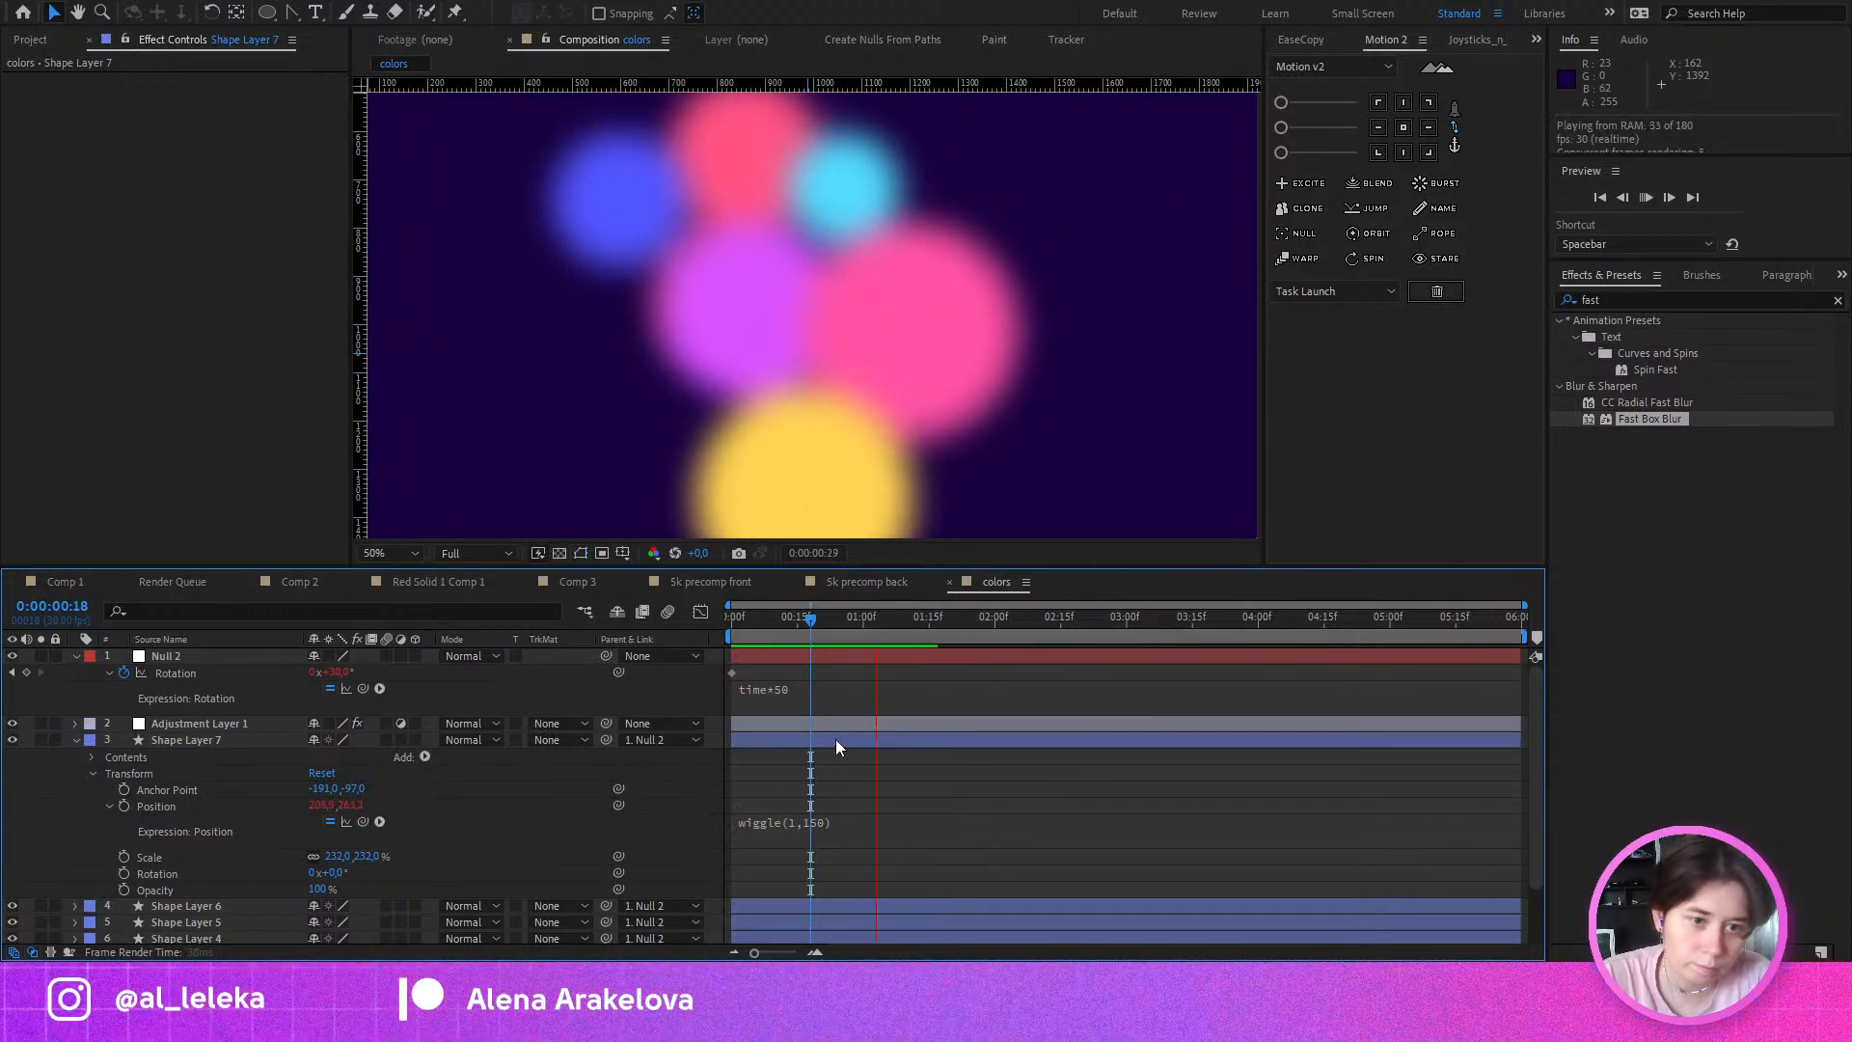
left_click(814, 621)
Step: Copy Shape Layer 7's Position expression to Shape Layers 1 through 6 and preview the animation from the first frame
left_click(151, 812)
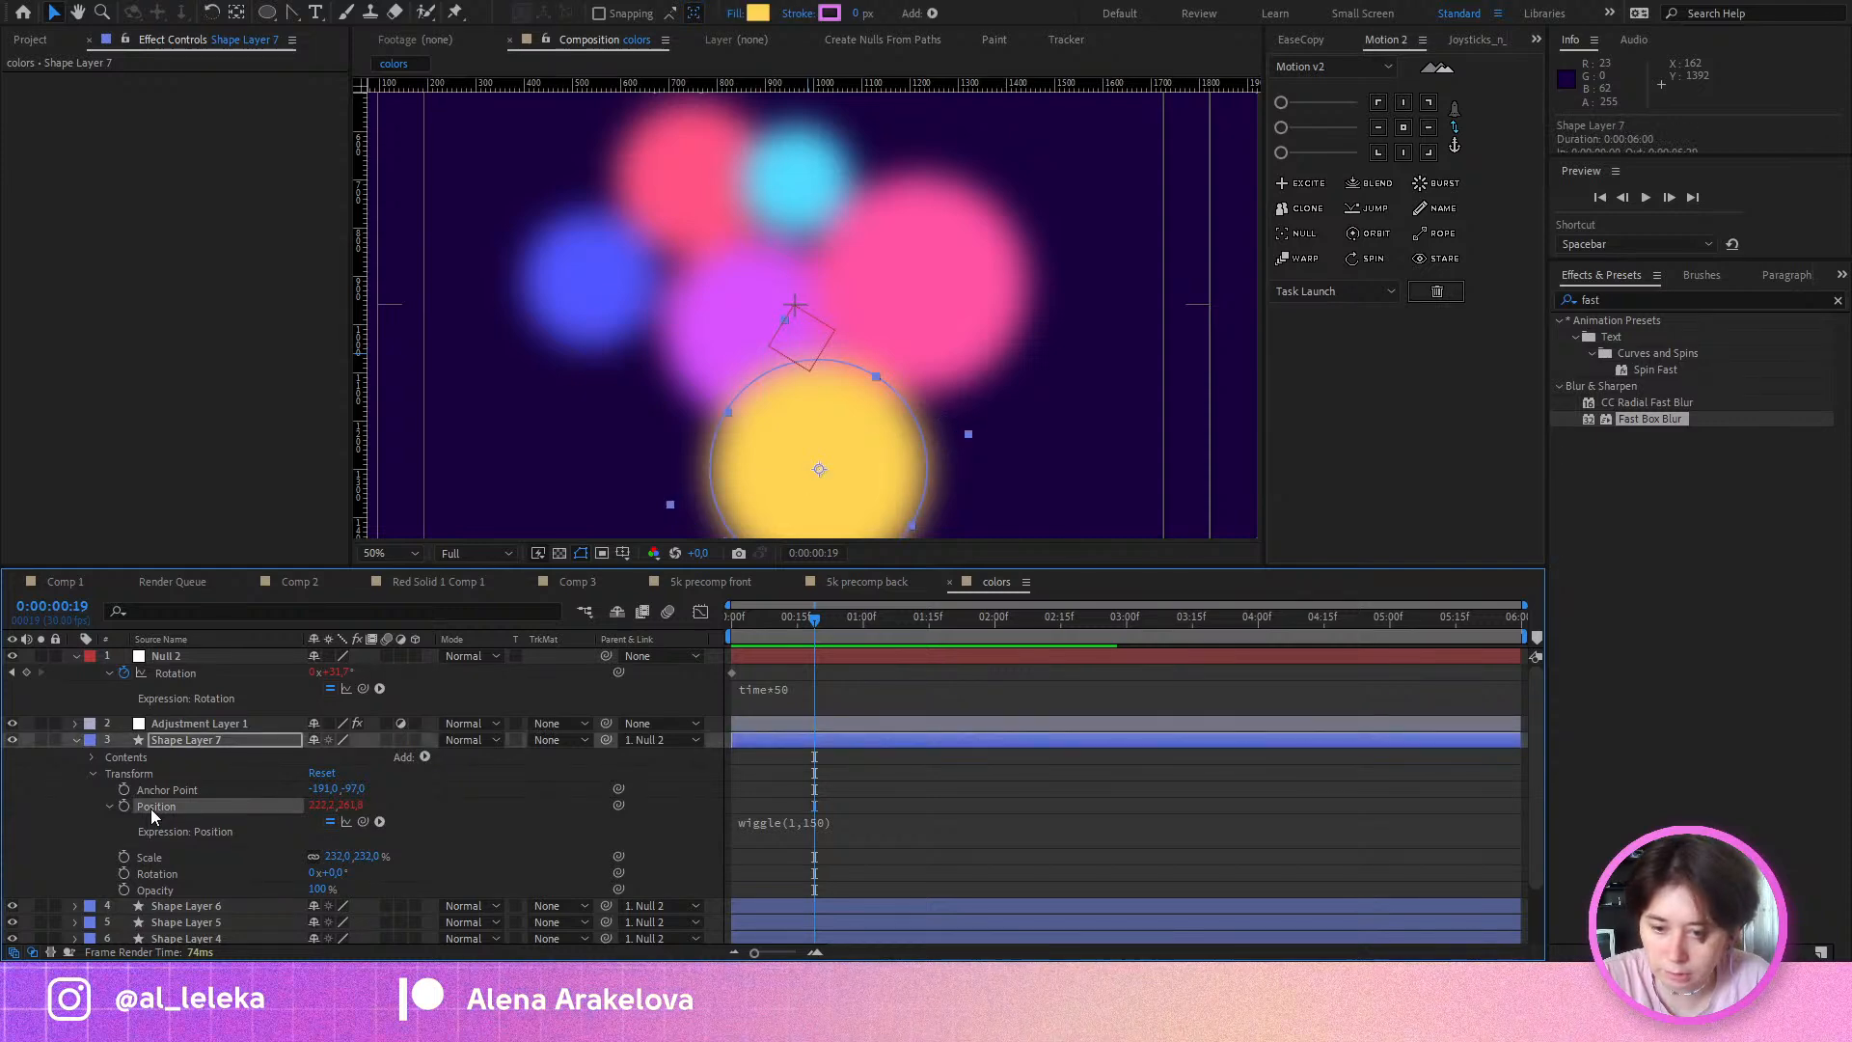
scroll(191, 870, "down", 2)
left_click(189, 837)
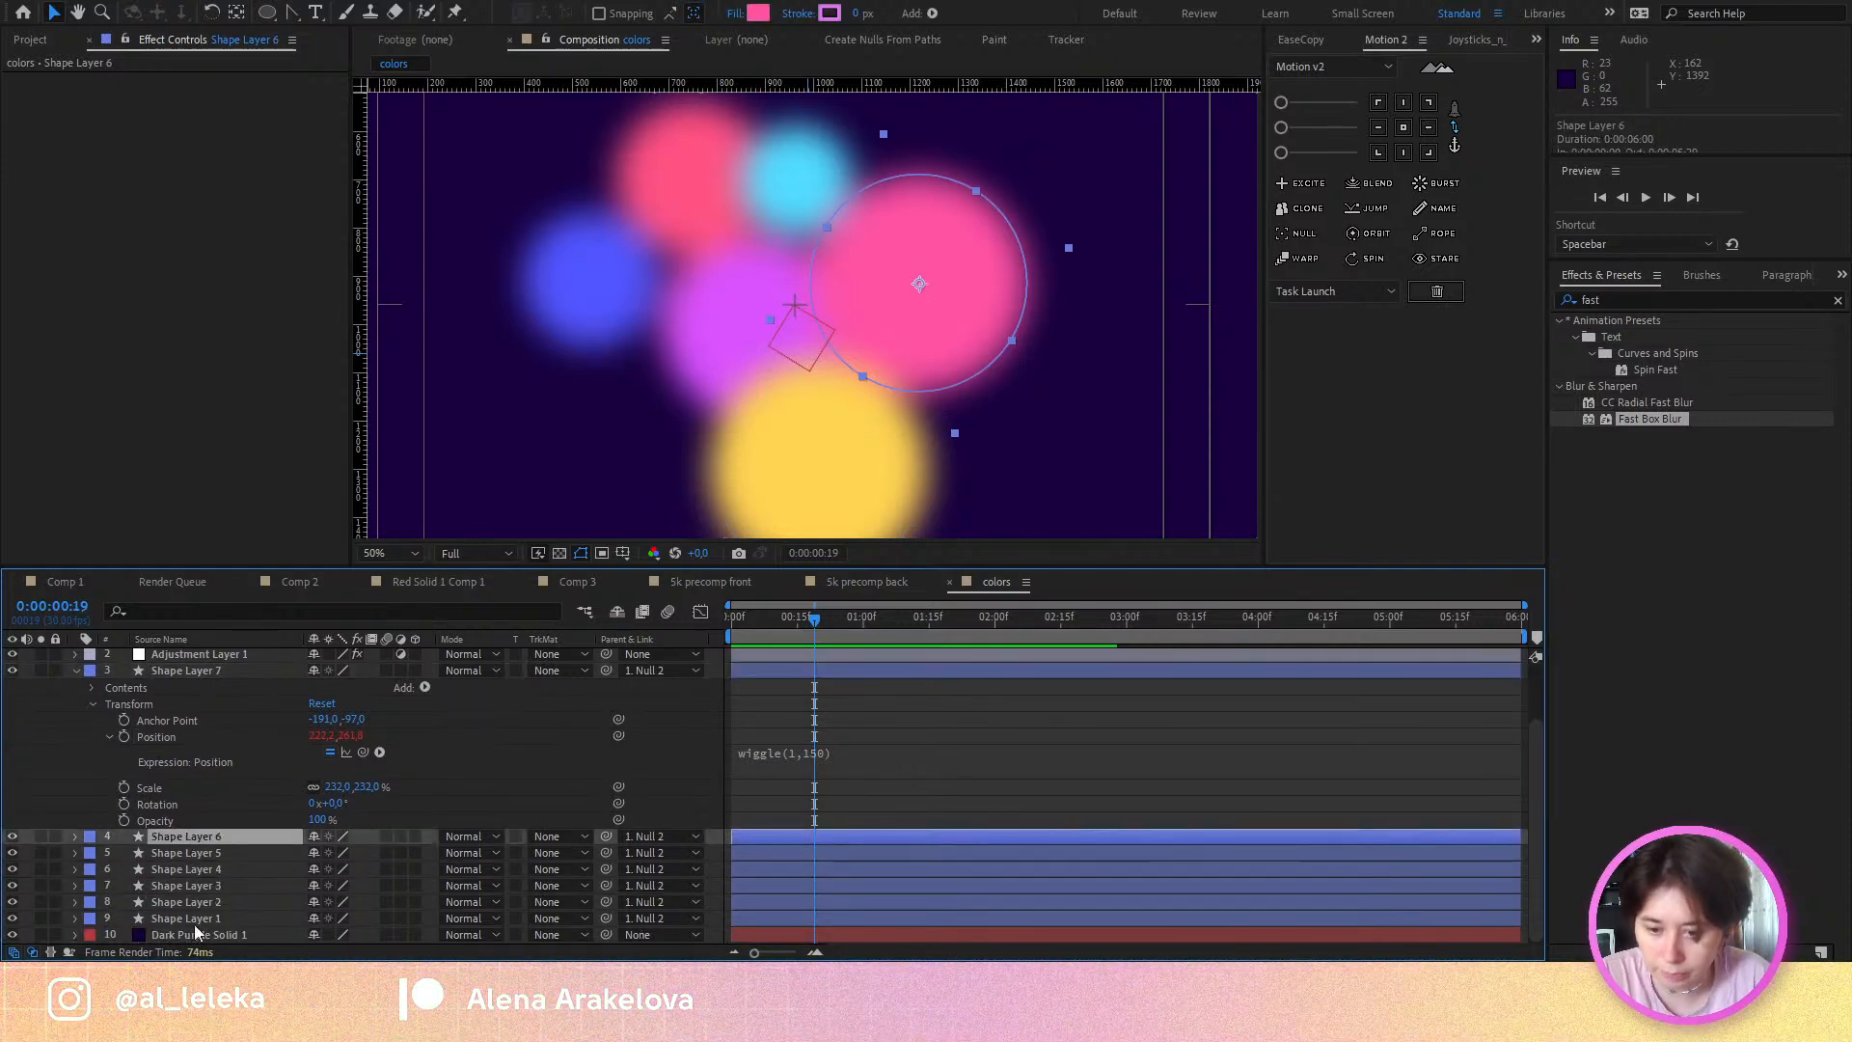
left_click(177, 917, "shift")
key("ctrl+v")
left_click_drag(756, 616, 641, 632)
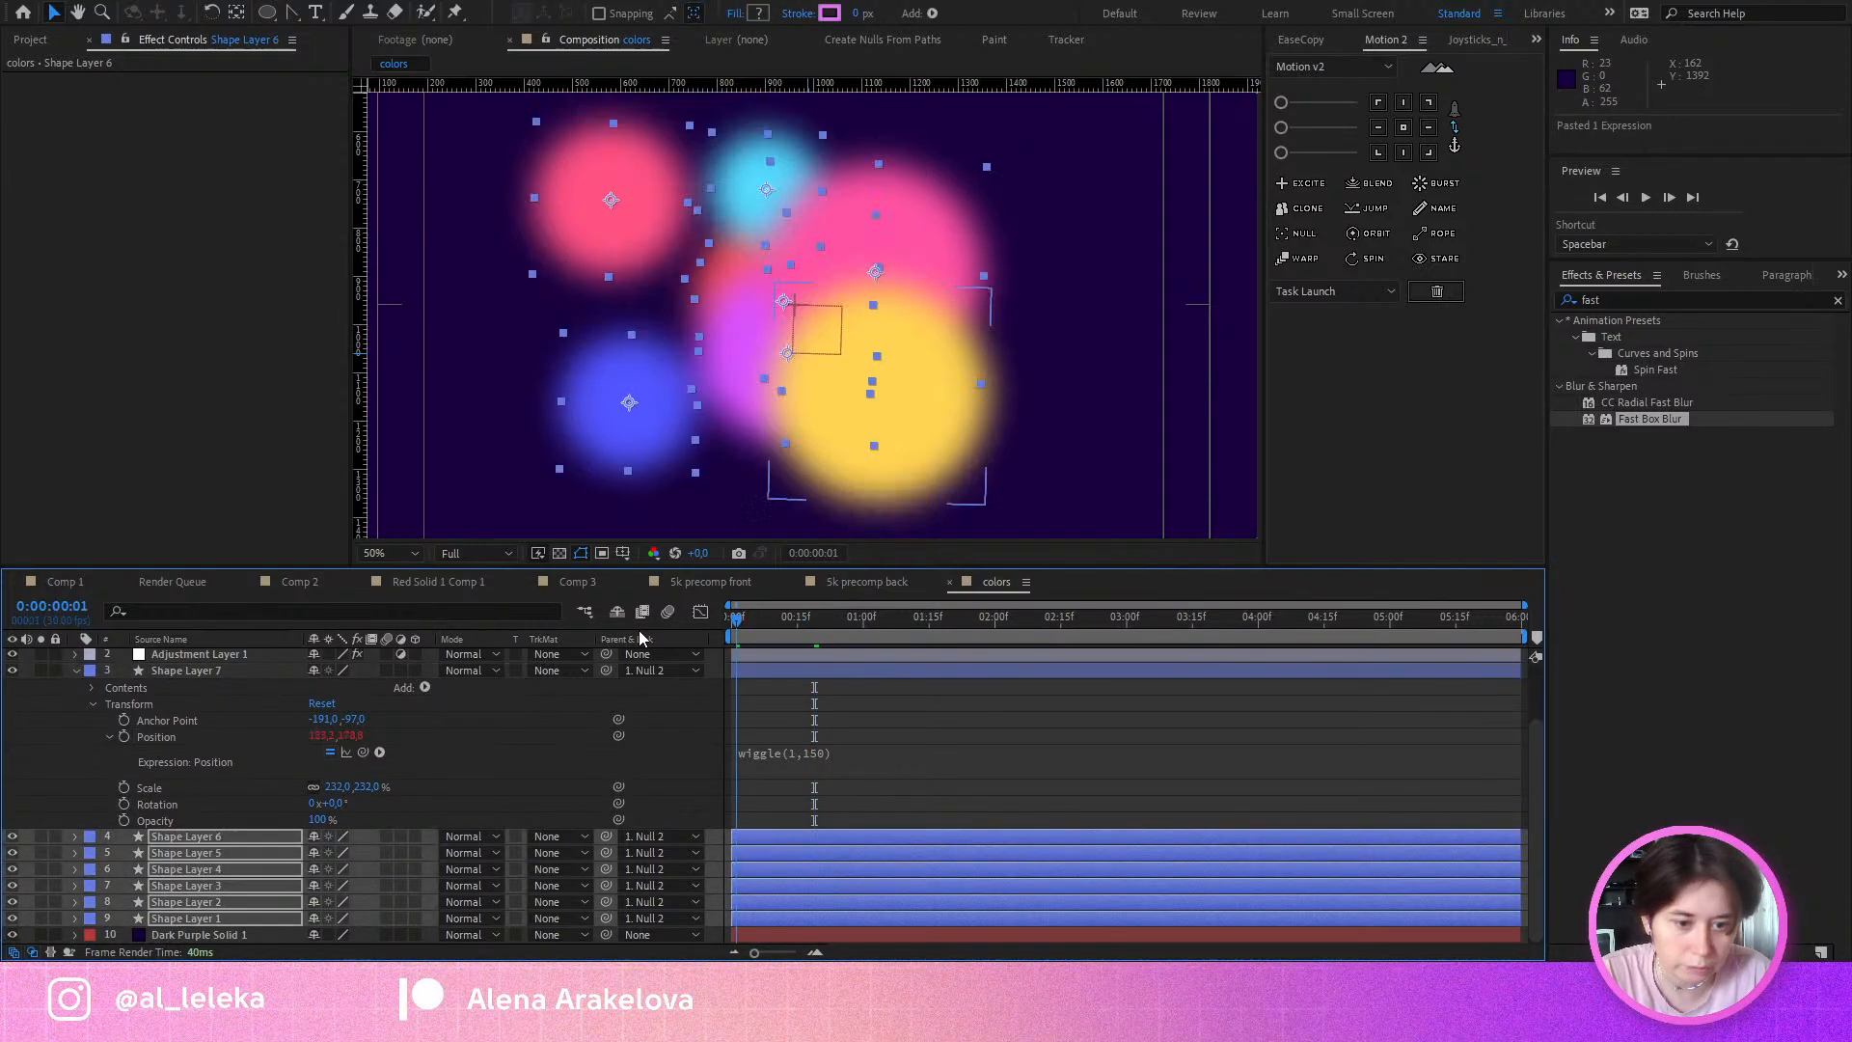
key("space")
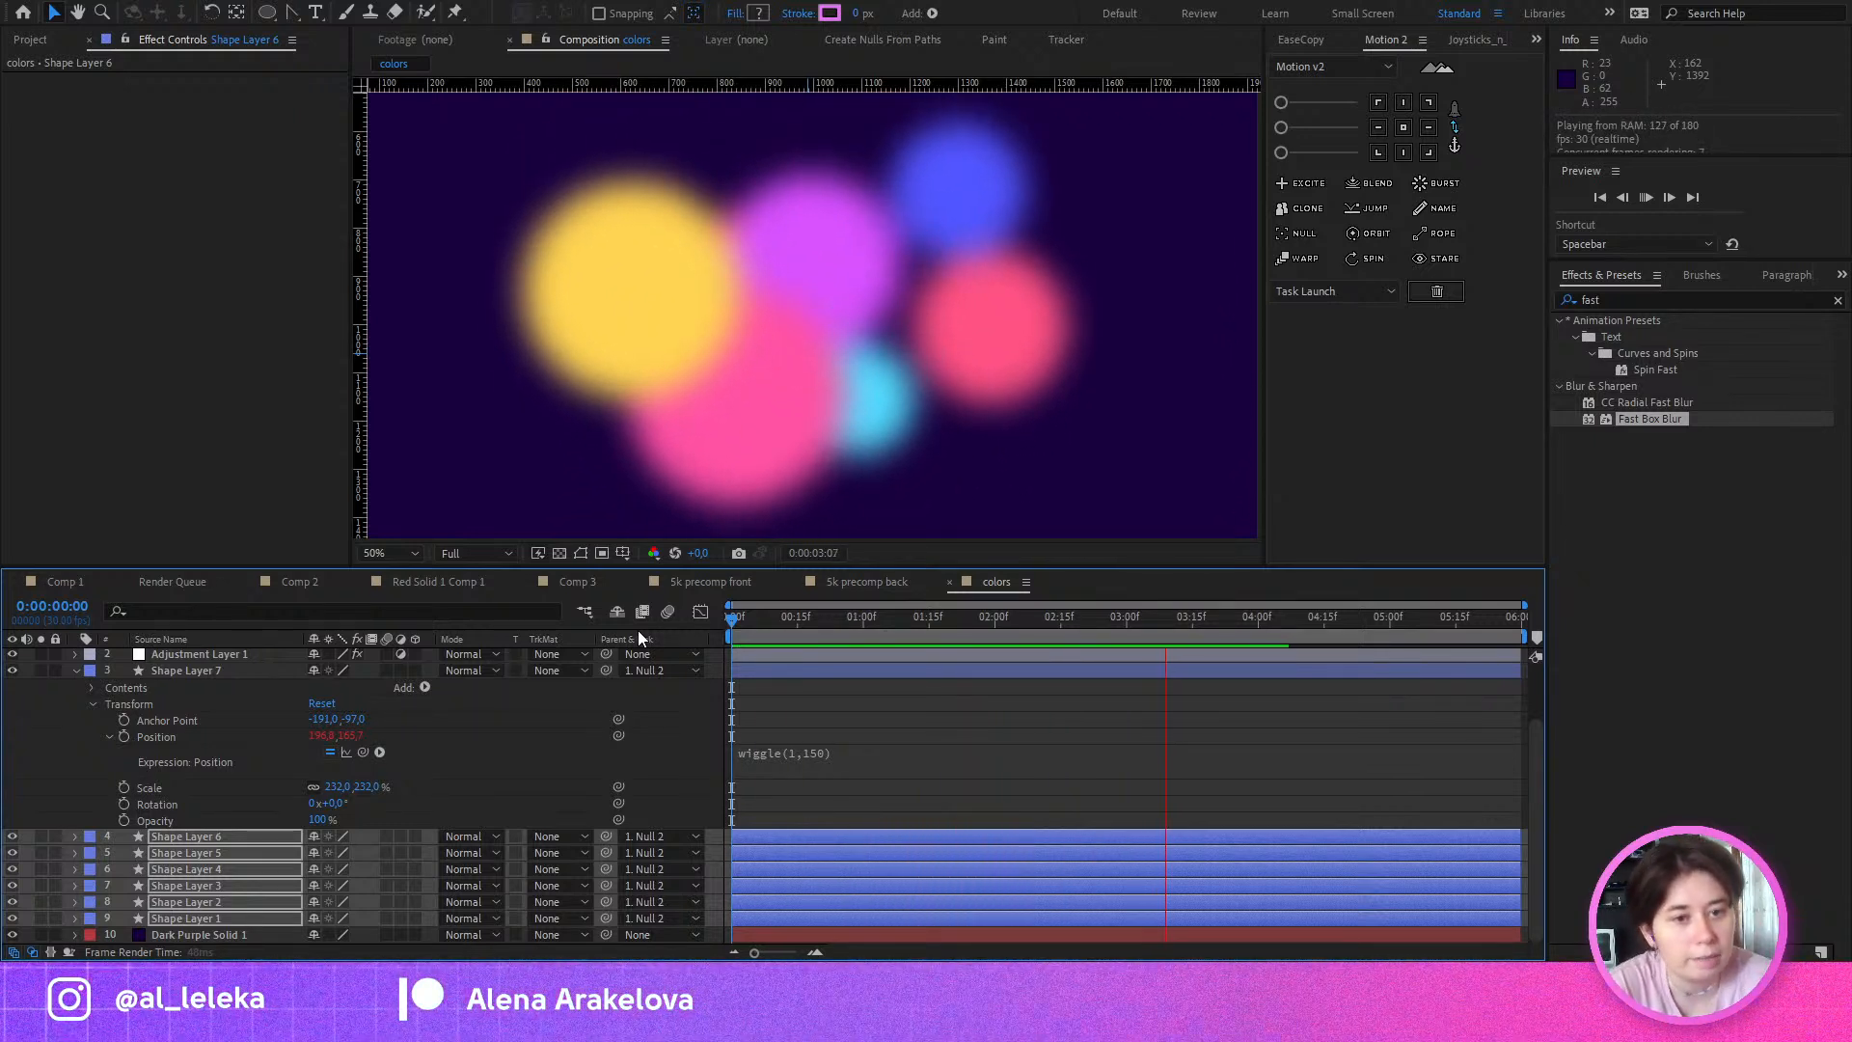
key("space")
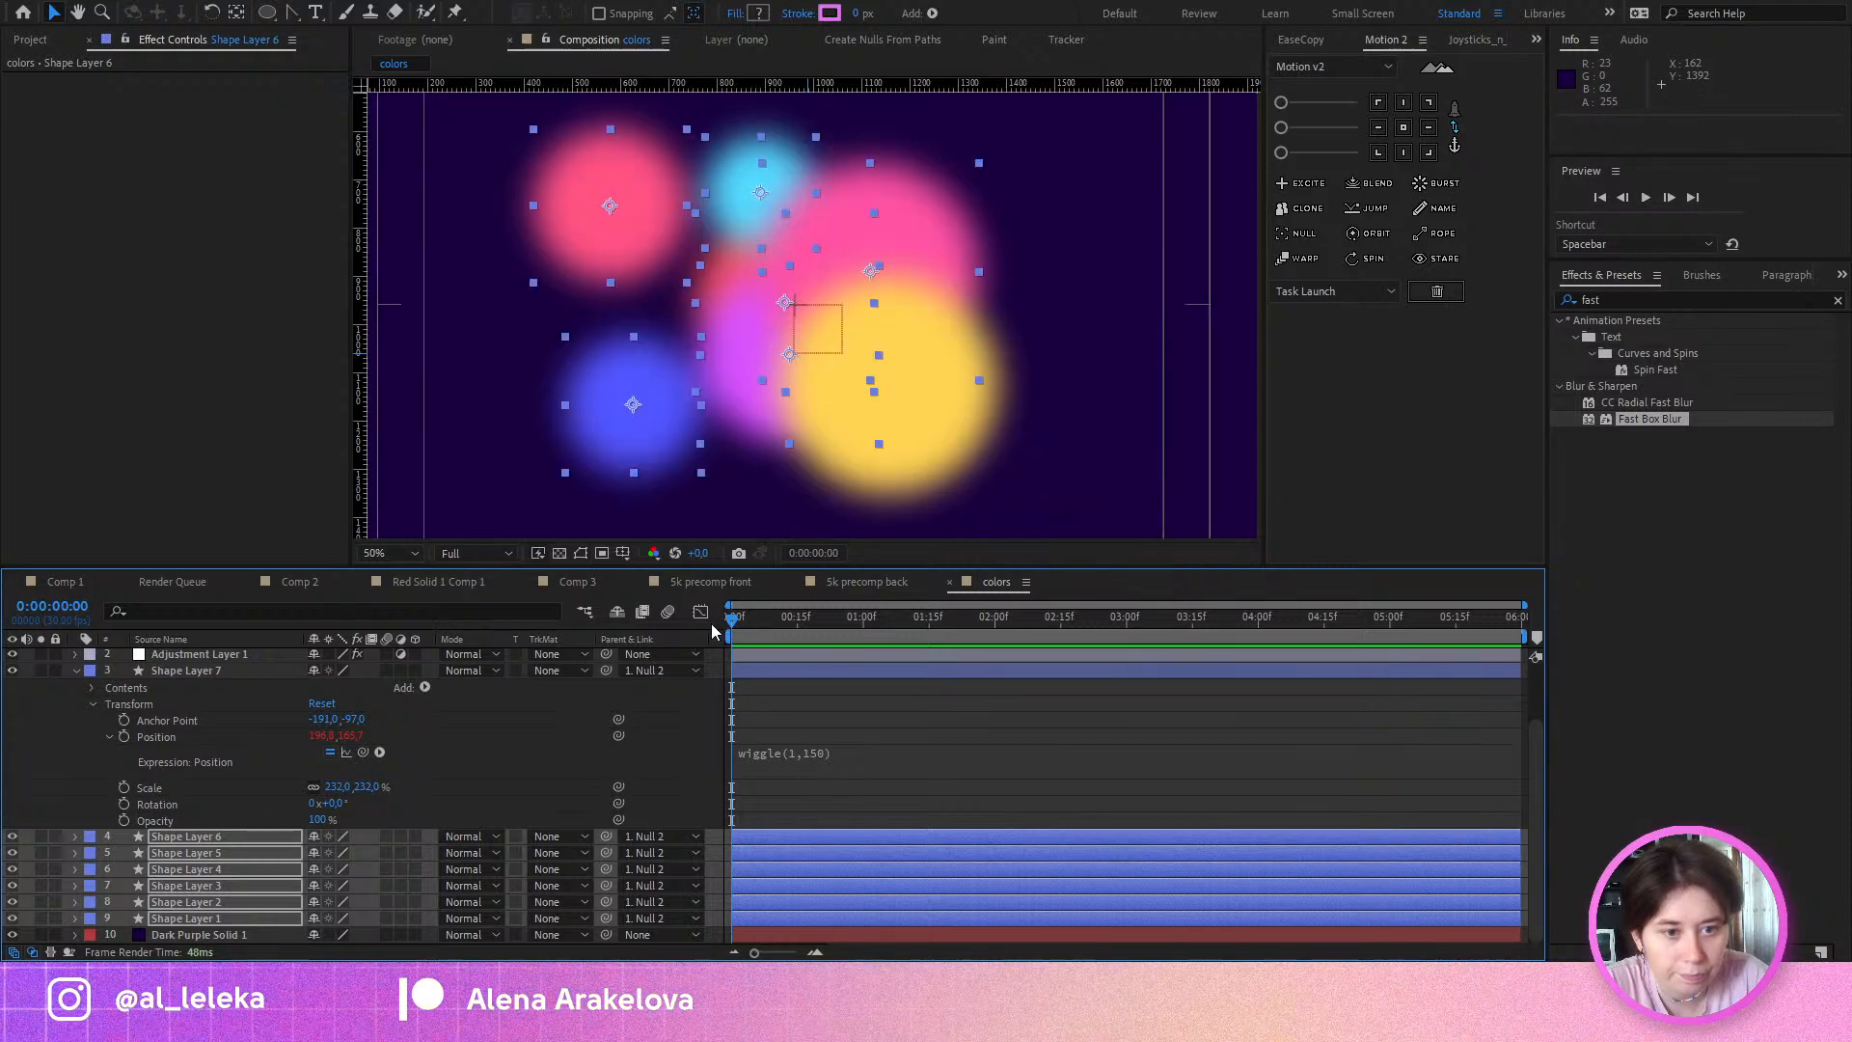
Step: Set the Fast Box Blur radius on Adjustment Layer 1 to 69, preview the result and save the project
left_click(188, 654)
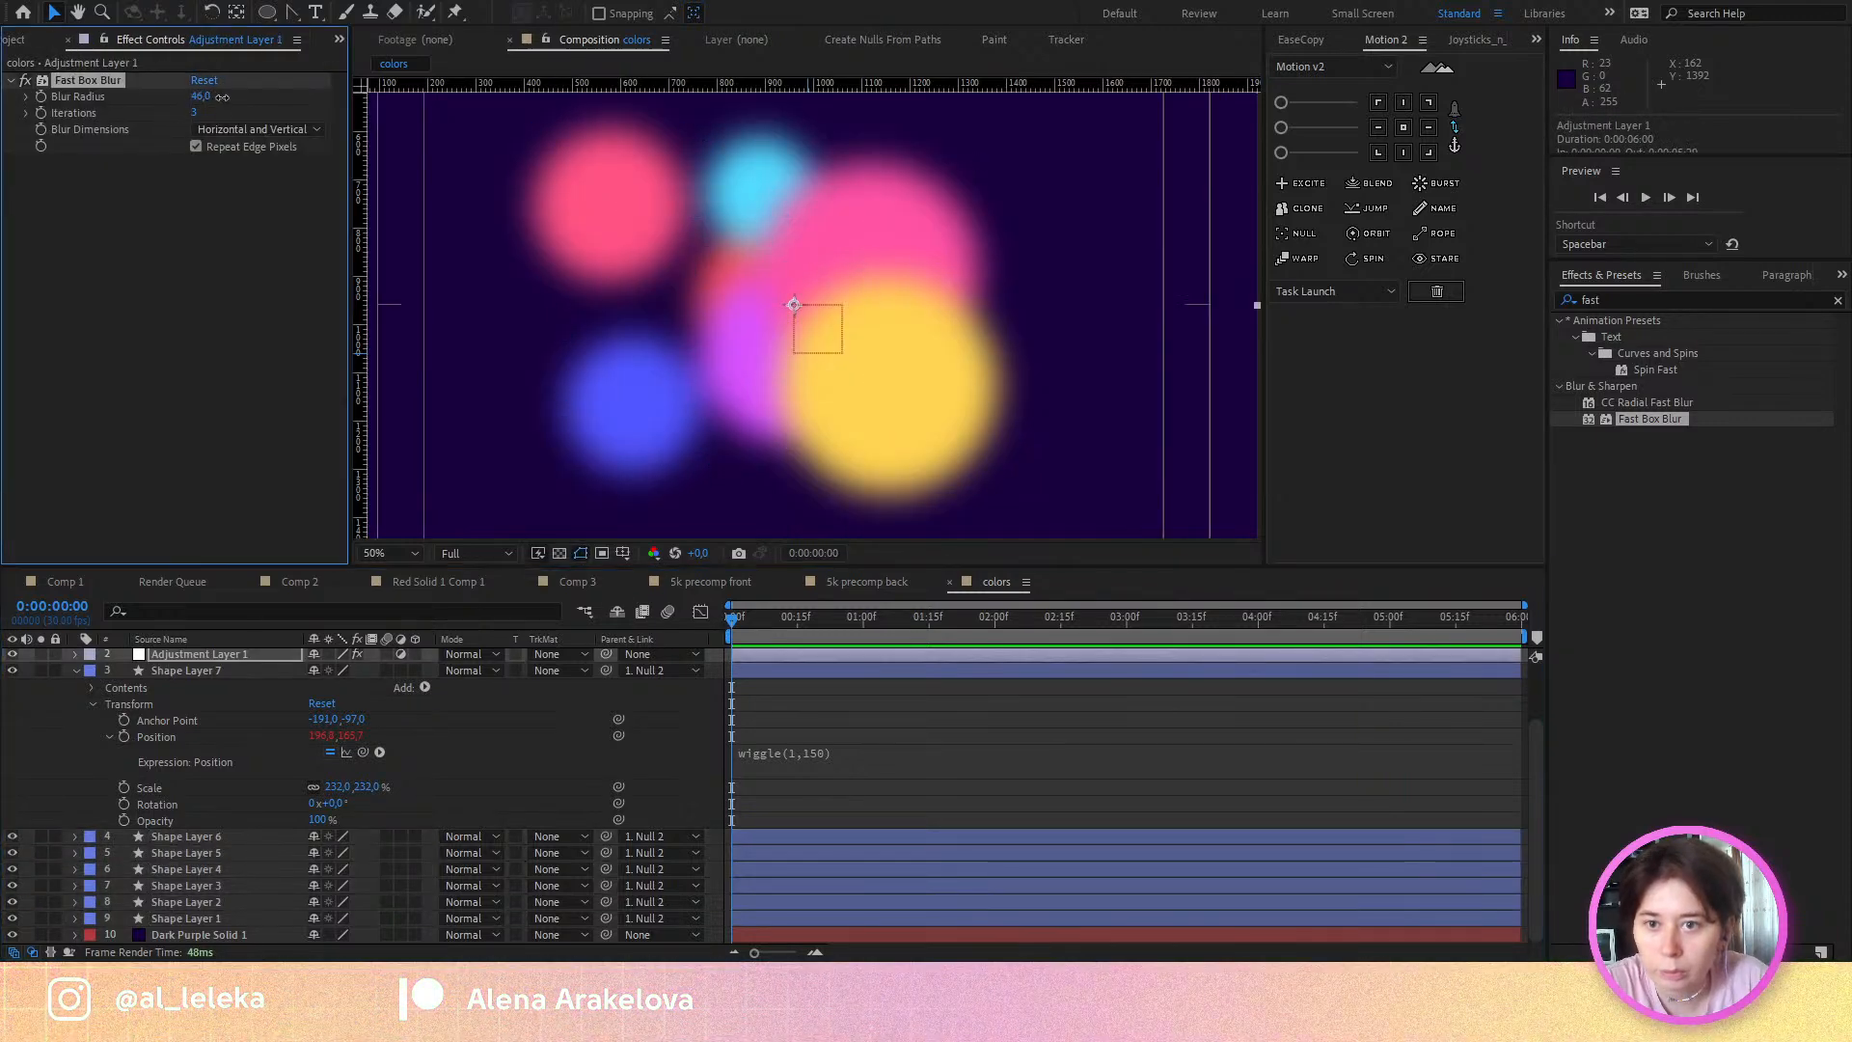
left_click_drag(247, 103, 252, 109)
key("space")
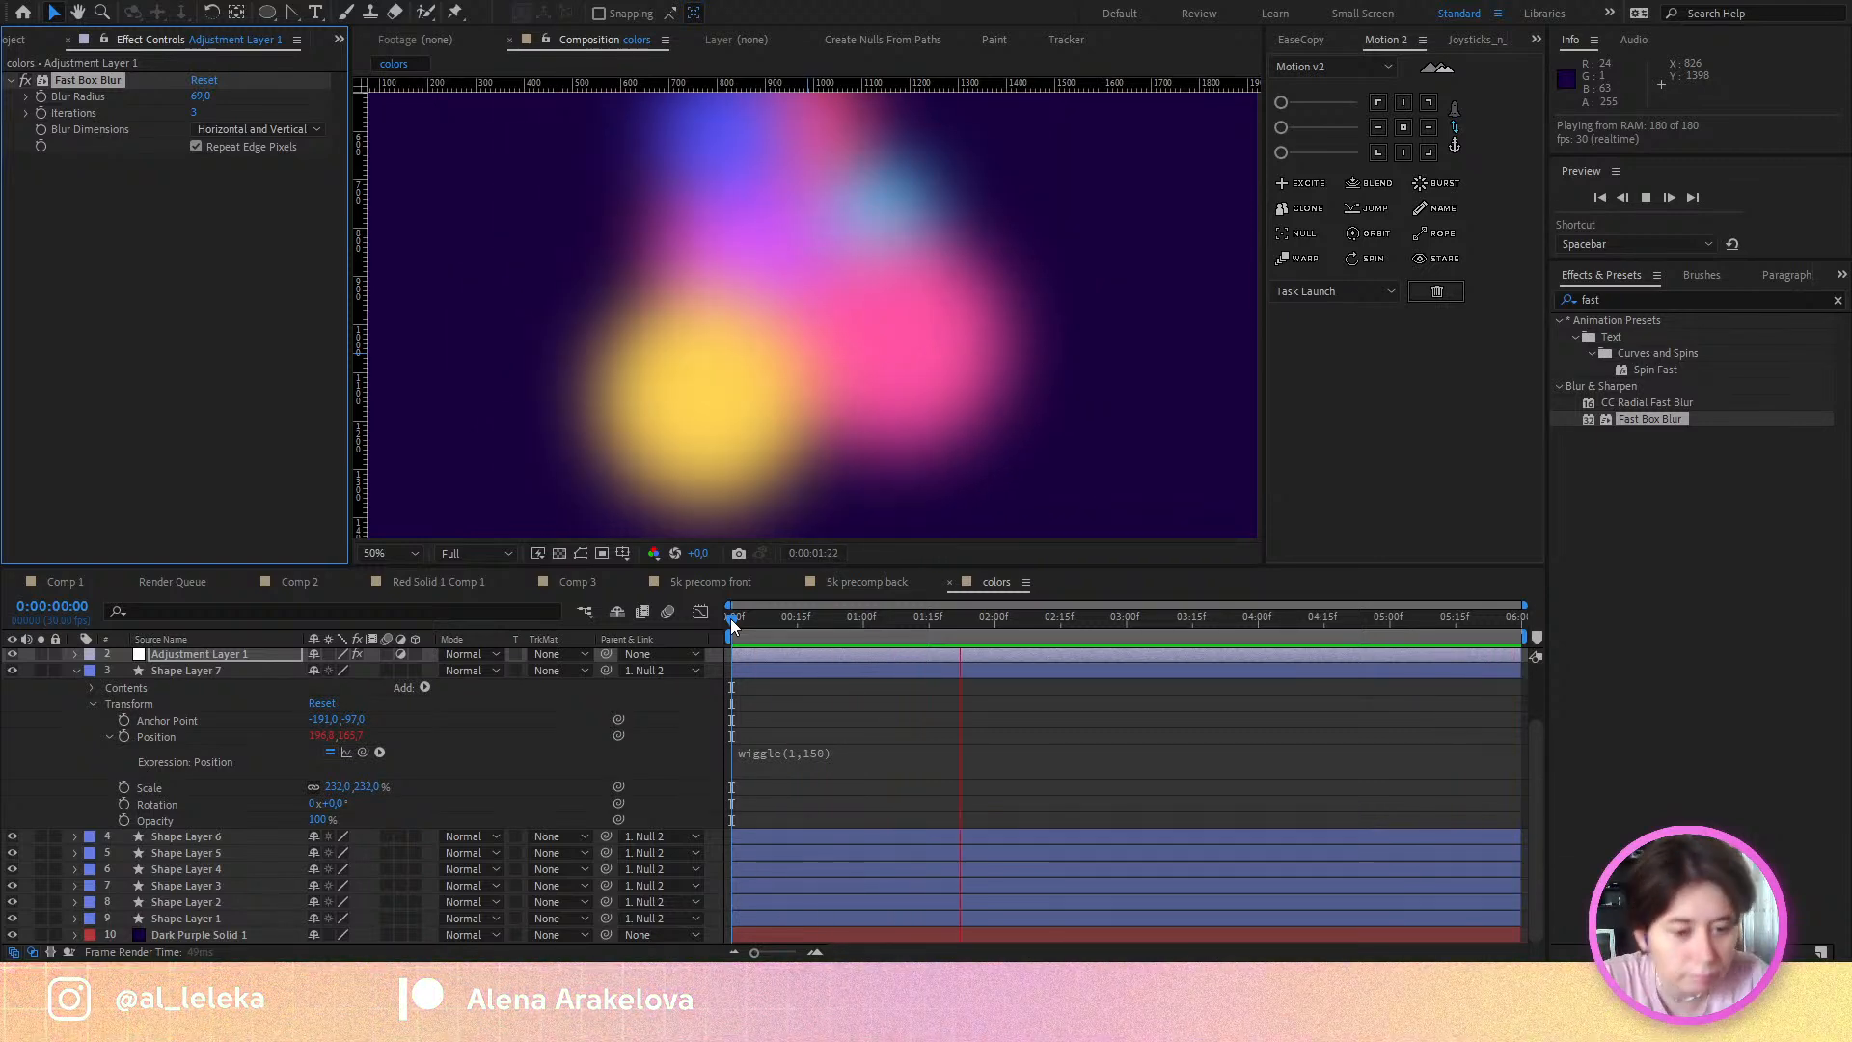
left_click(731, 622)
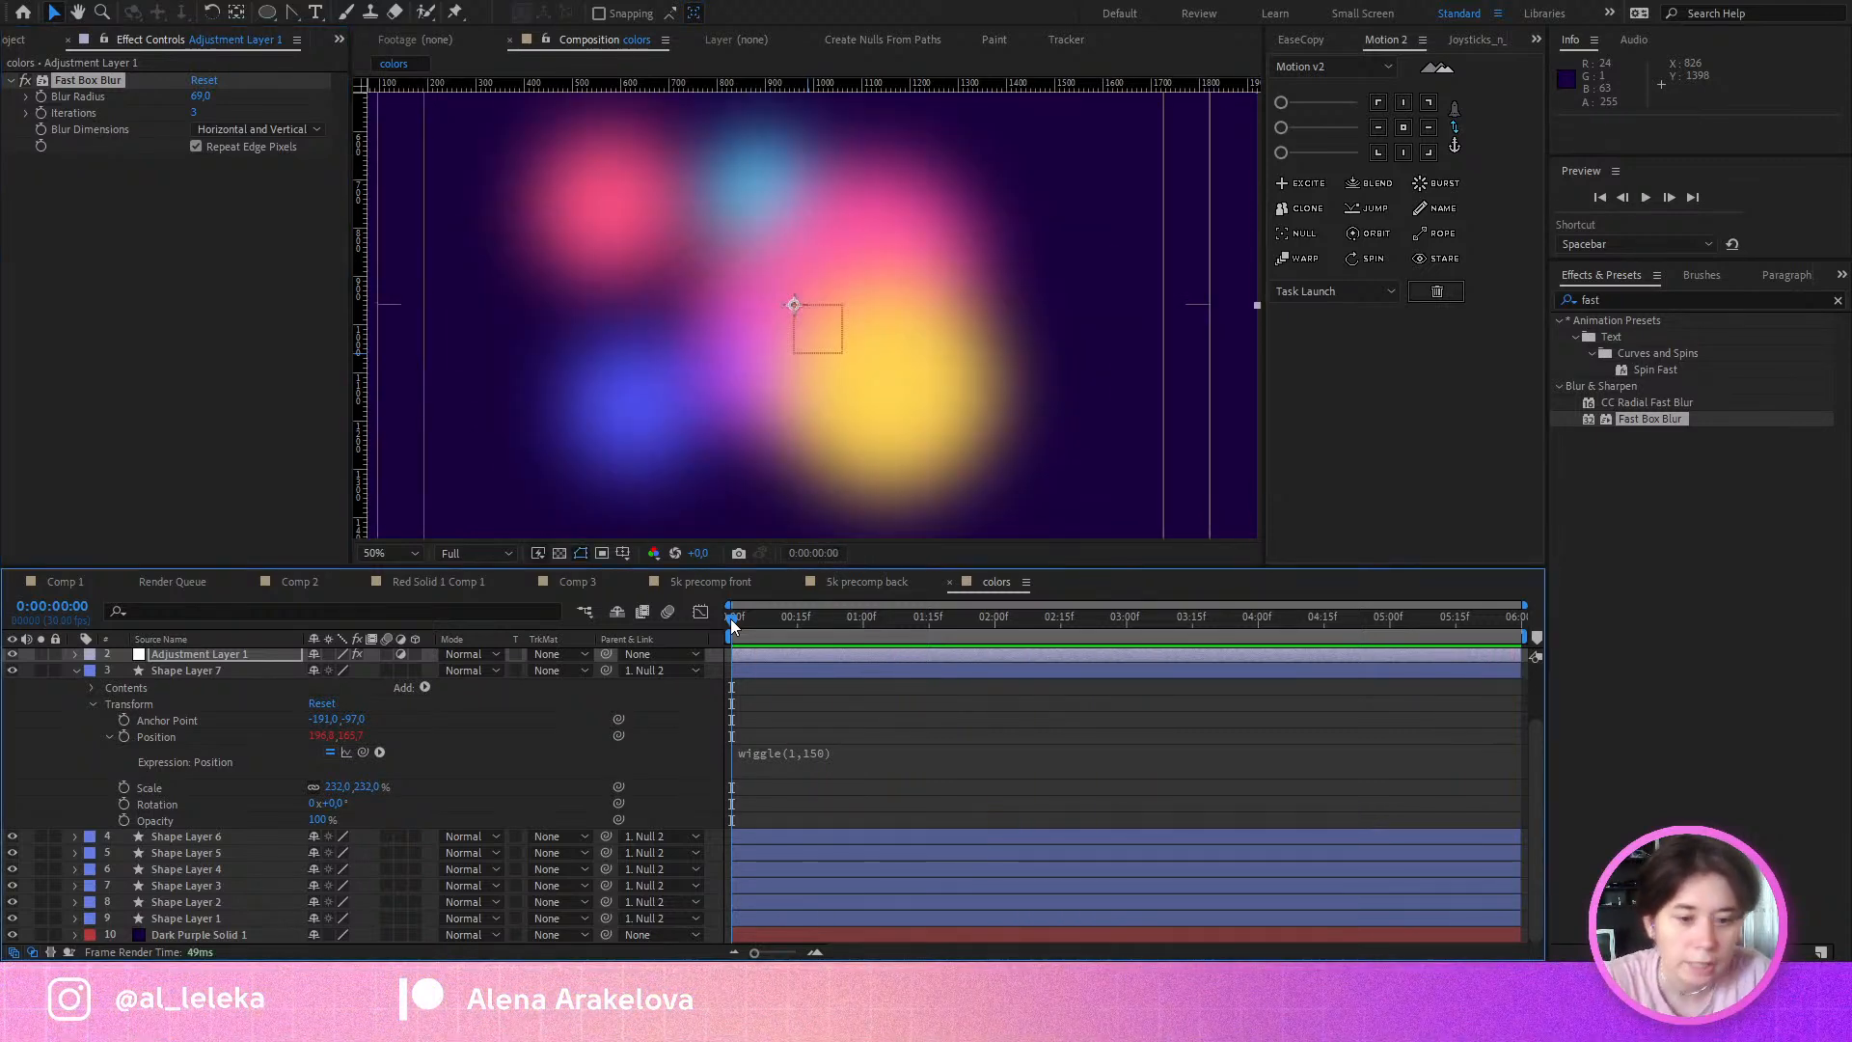
key("ctrl+s")
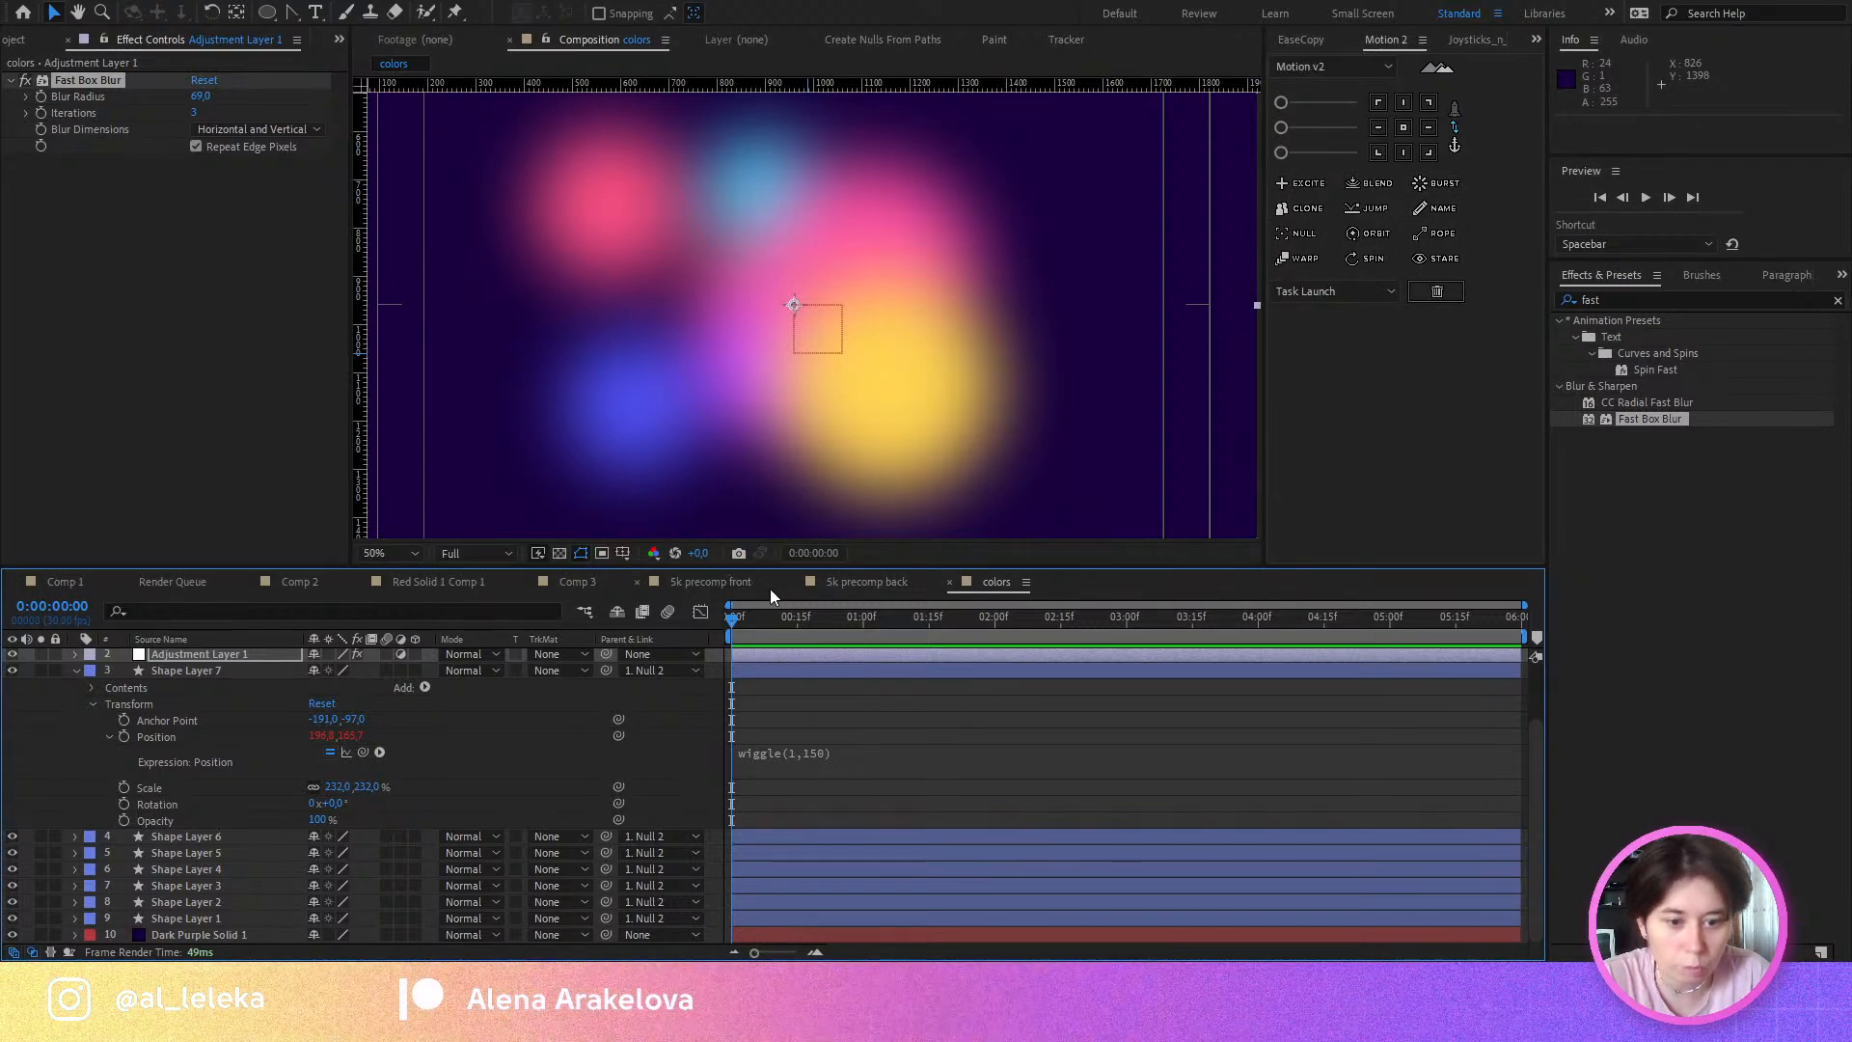
Step: Open the Comp 3 composition and rename it FIN in the project
left_click(590, 582)
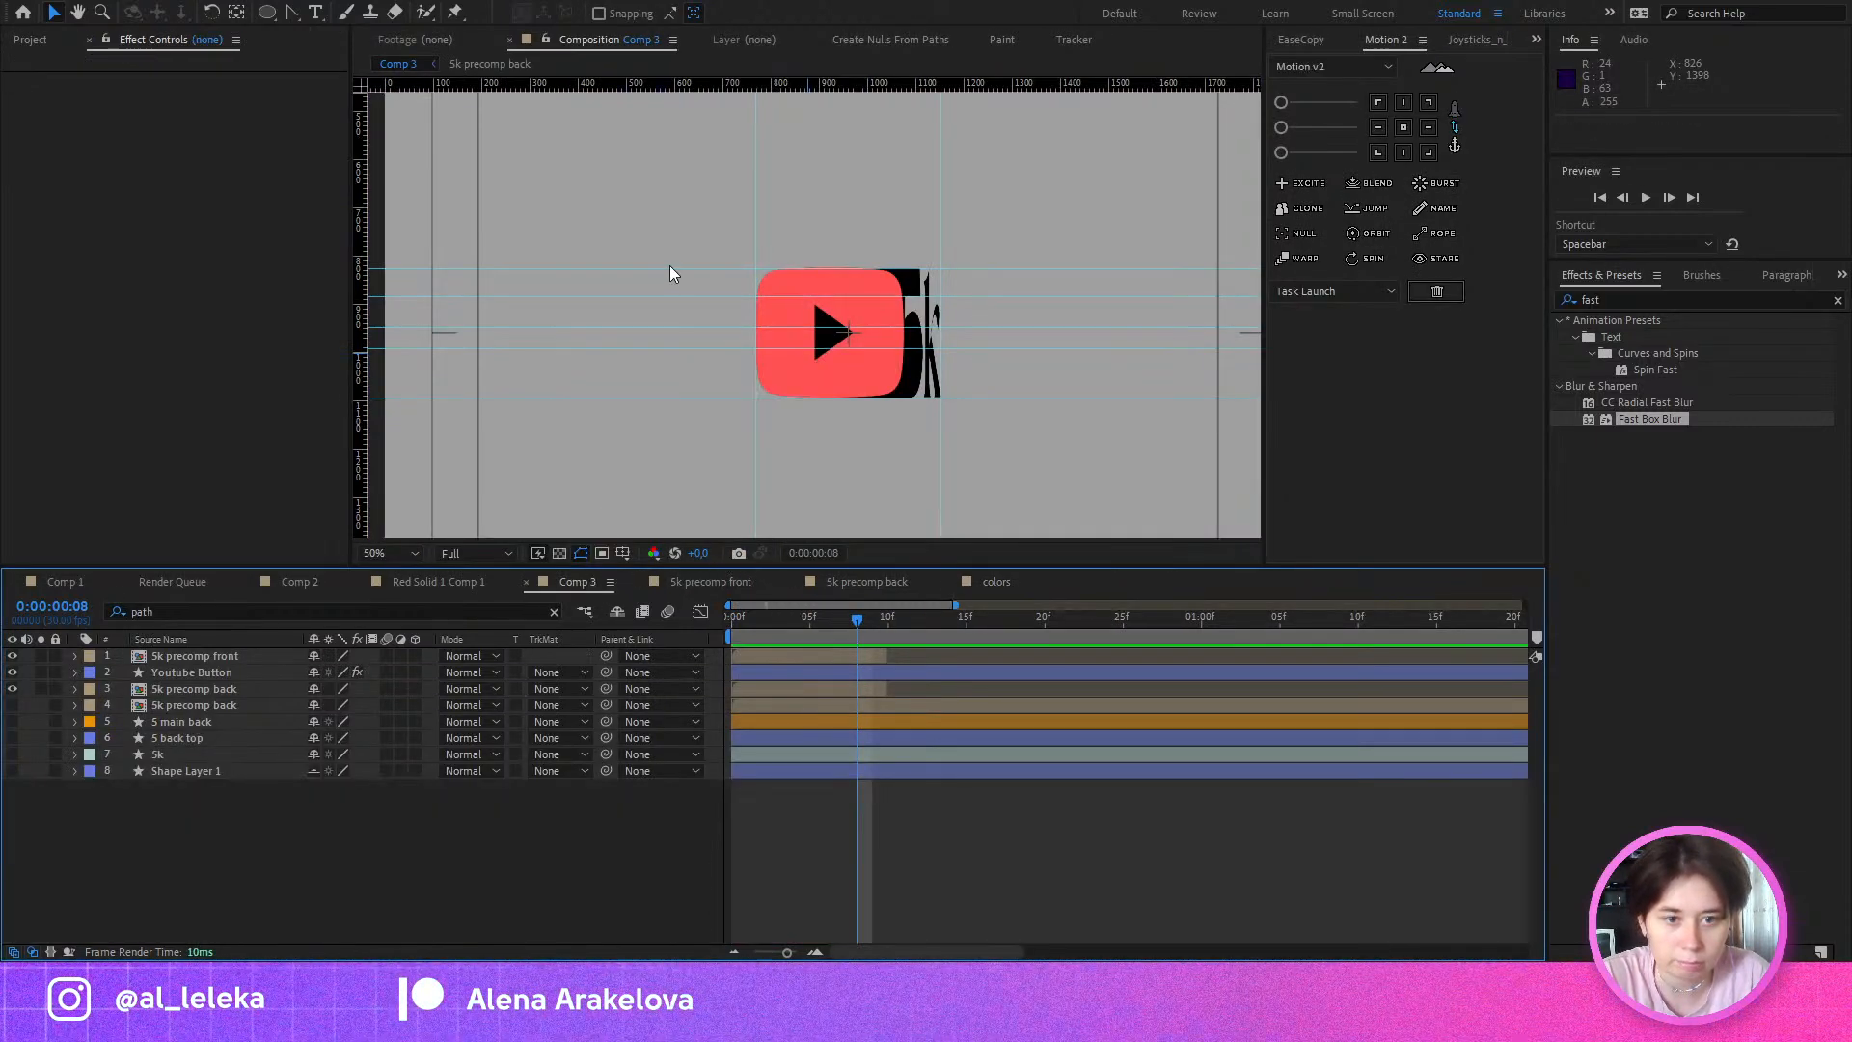
key("ctrl+0")
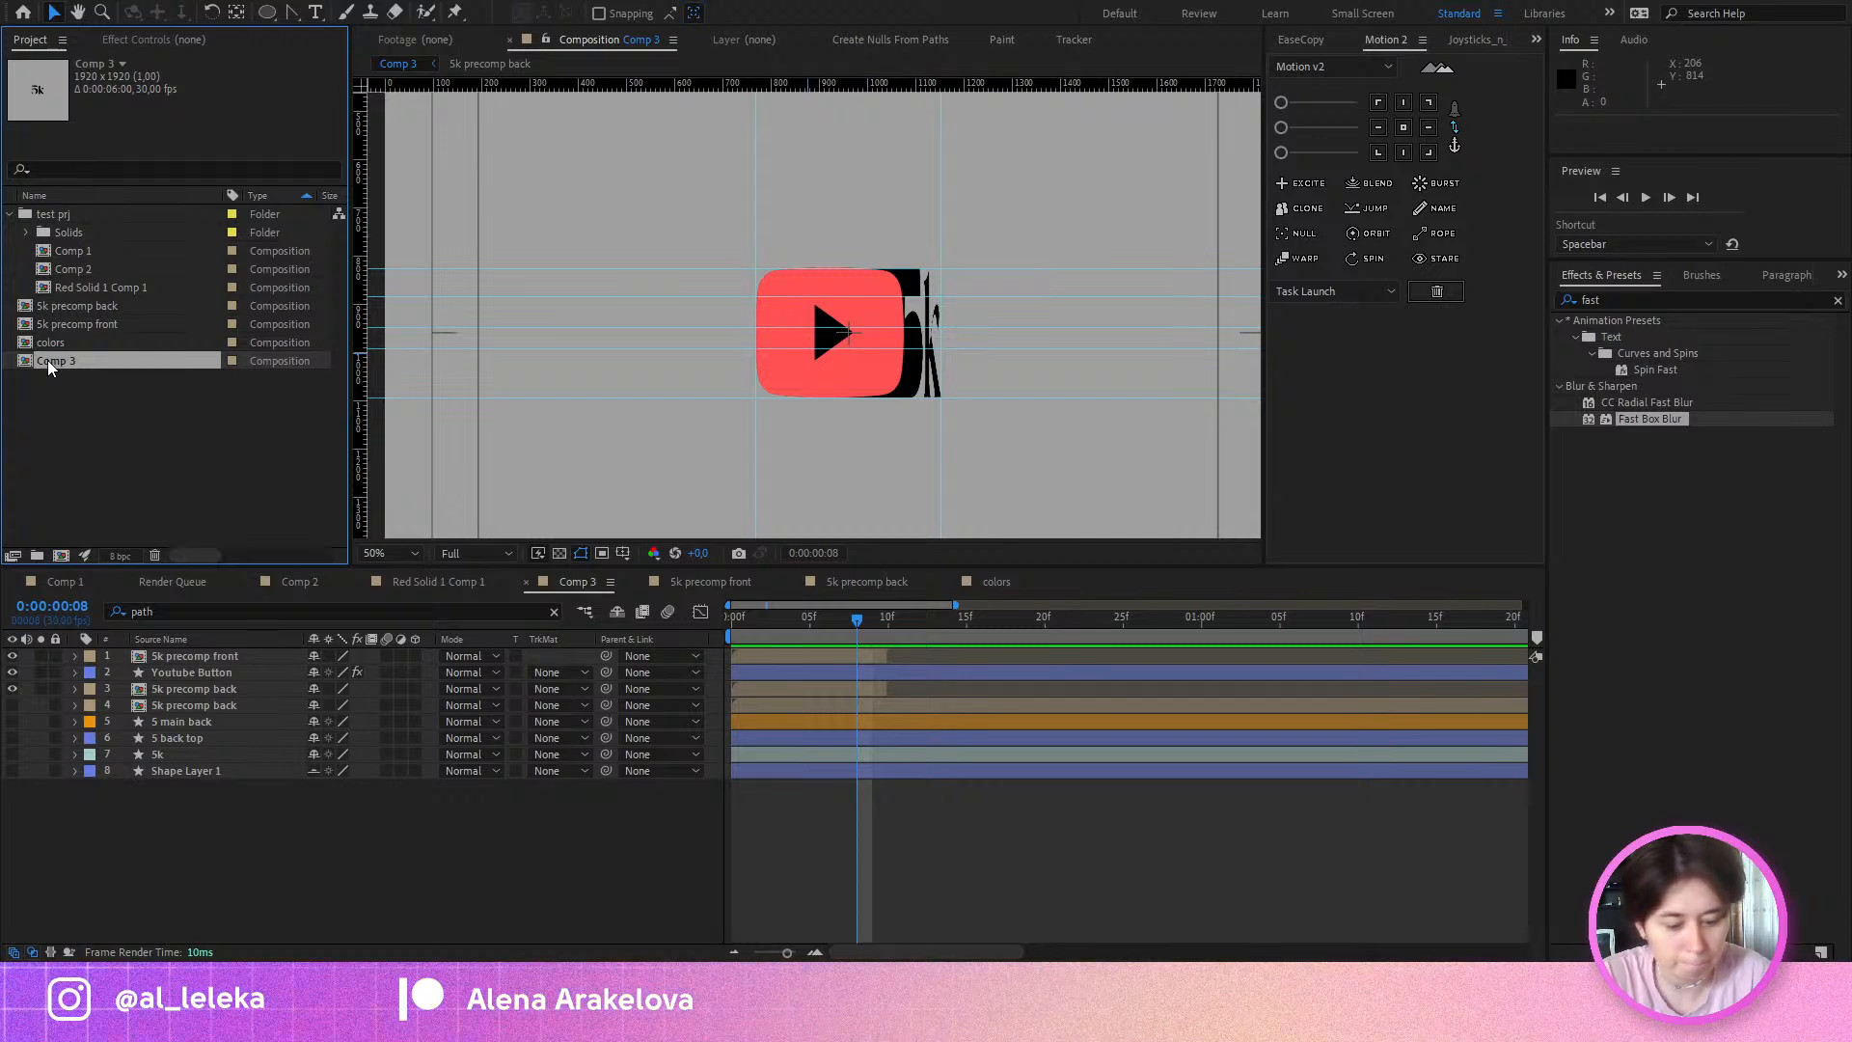
type("FIN")
key("Return")
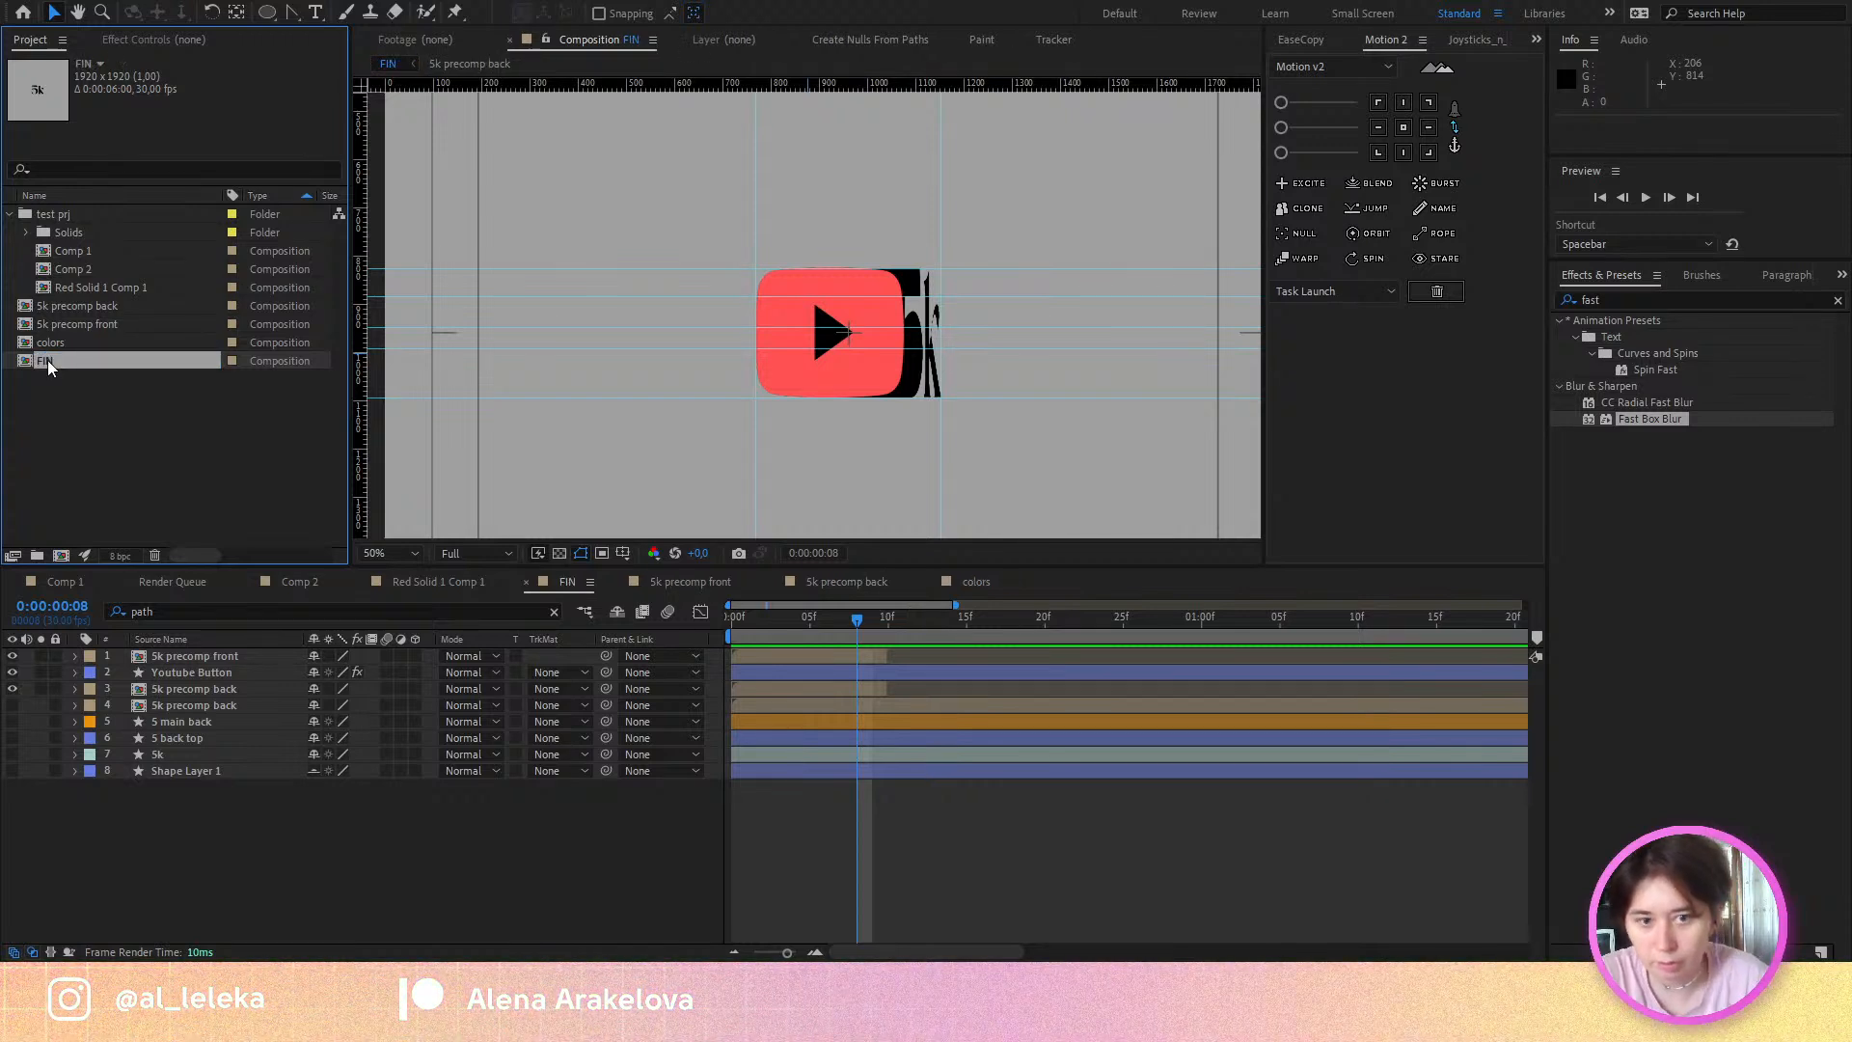
Step: Delete the five hidden layers from the lower 5k precomp back down to Shape Layer 1 in the FIN composition
left_click(192, 705)
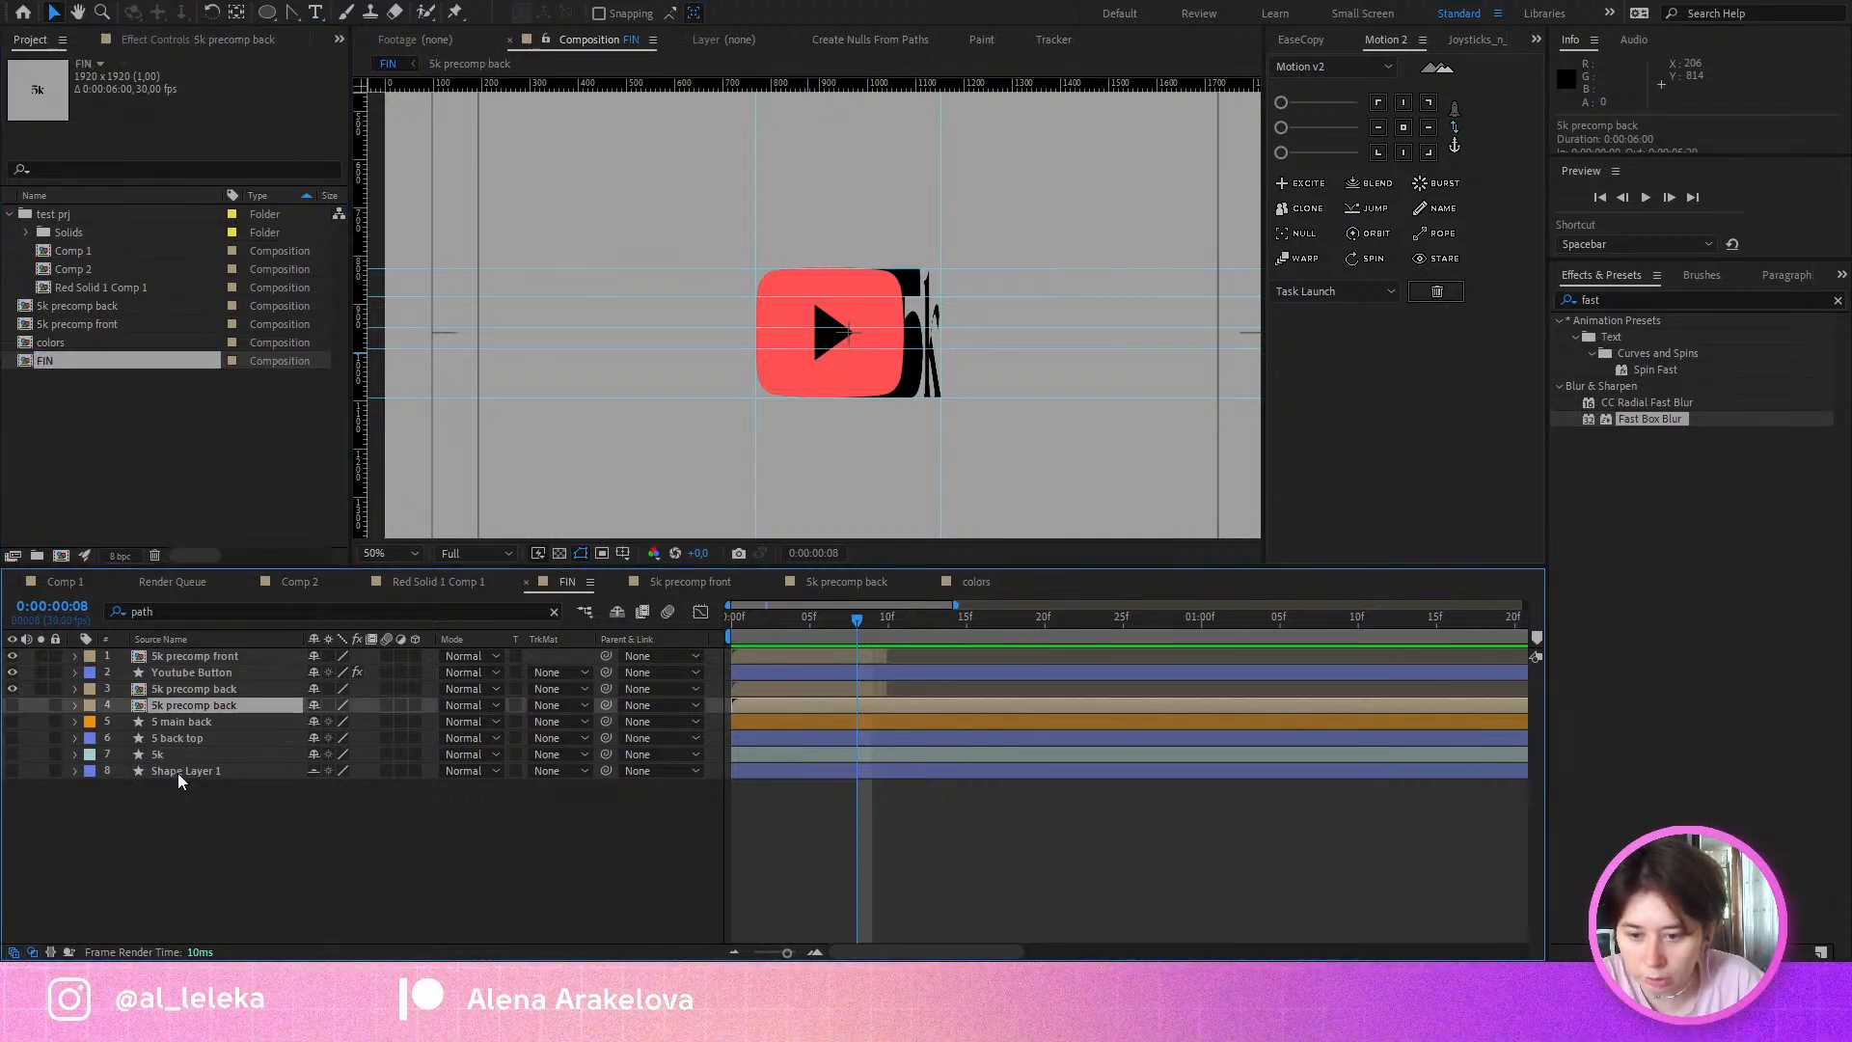
left_click(190, 770, "shift")
key("Delete")
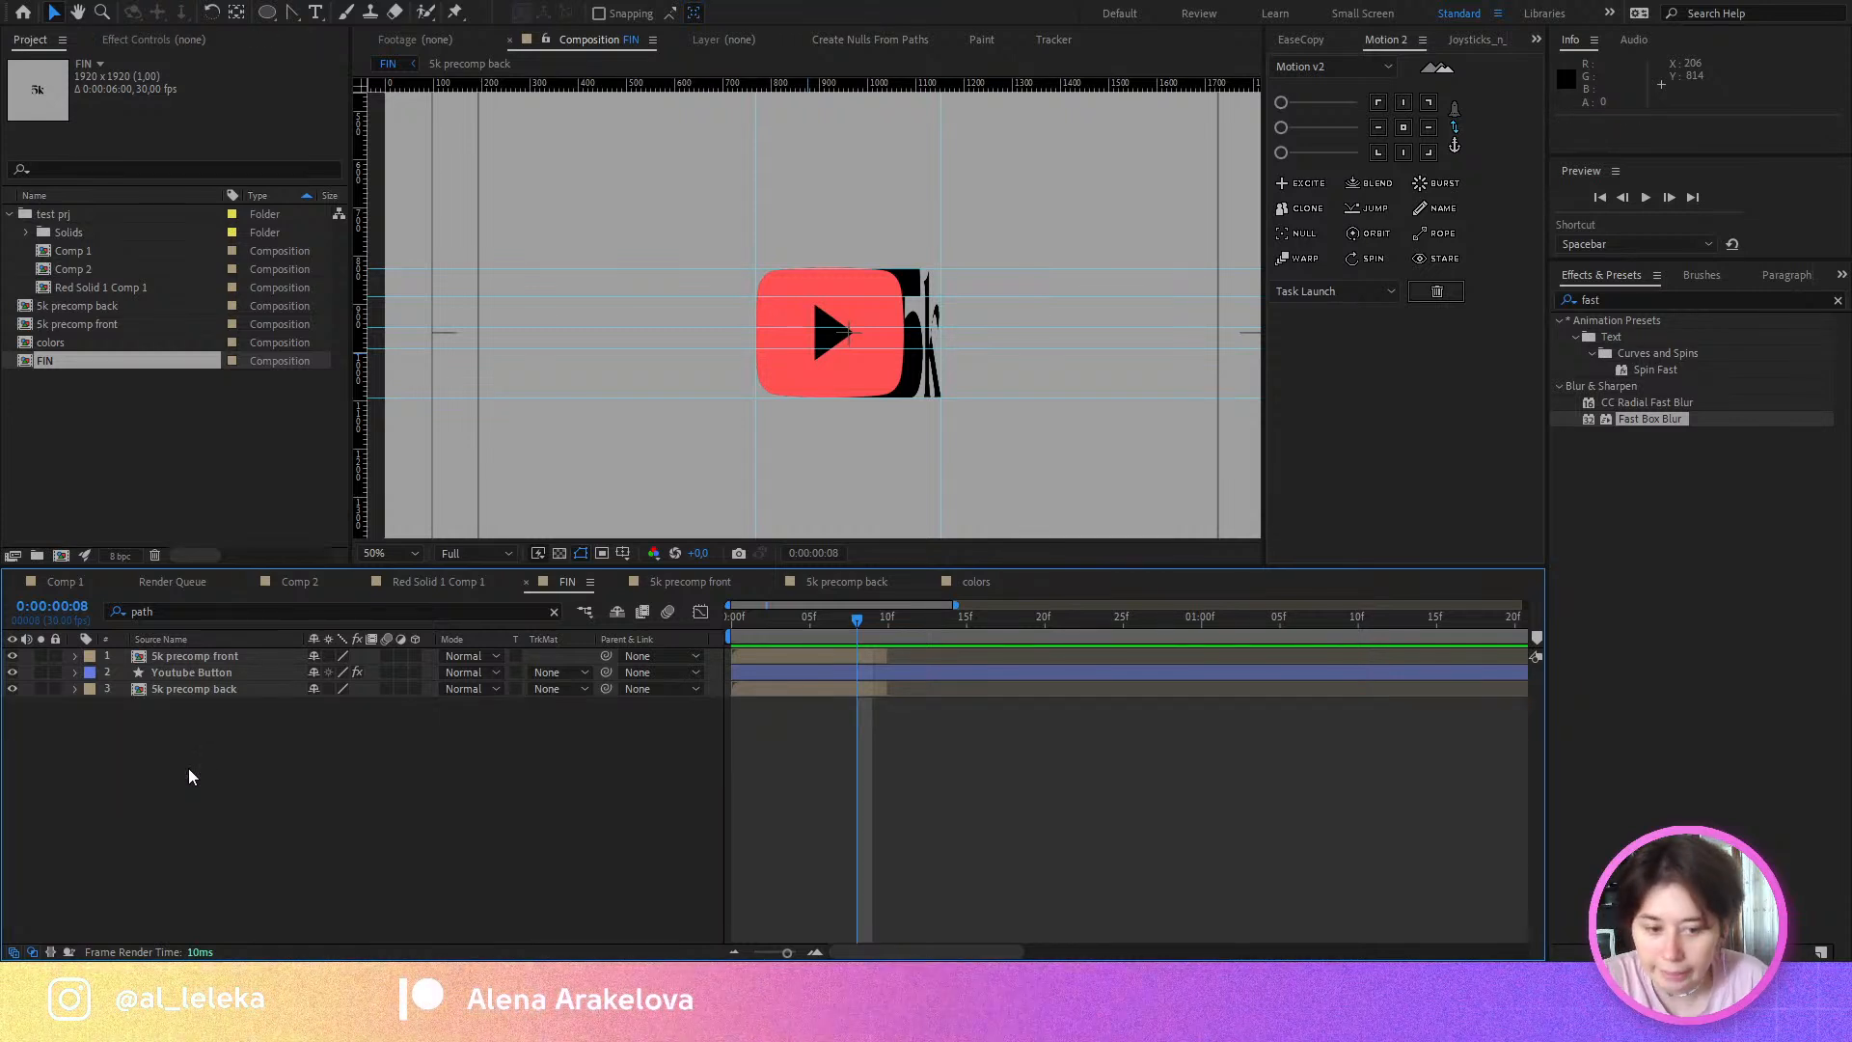
Step: Set the FIN work area to end at frame 25, preview the animation and return to the first frame
left_click(889, 623)
key("n")
key("space")
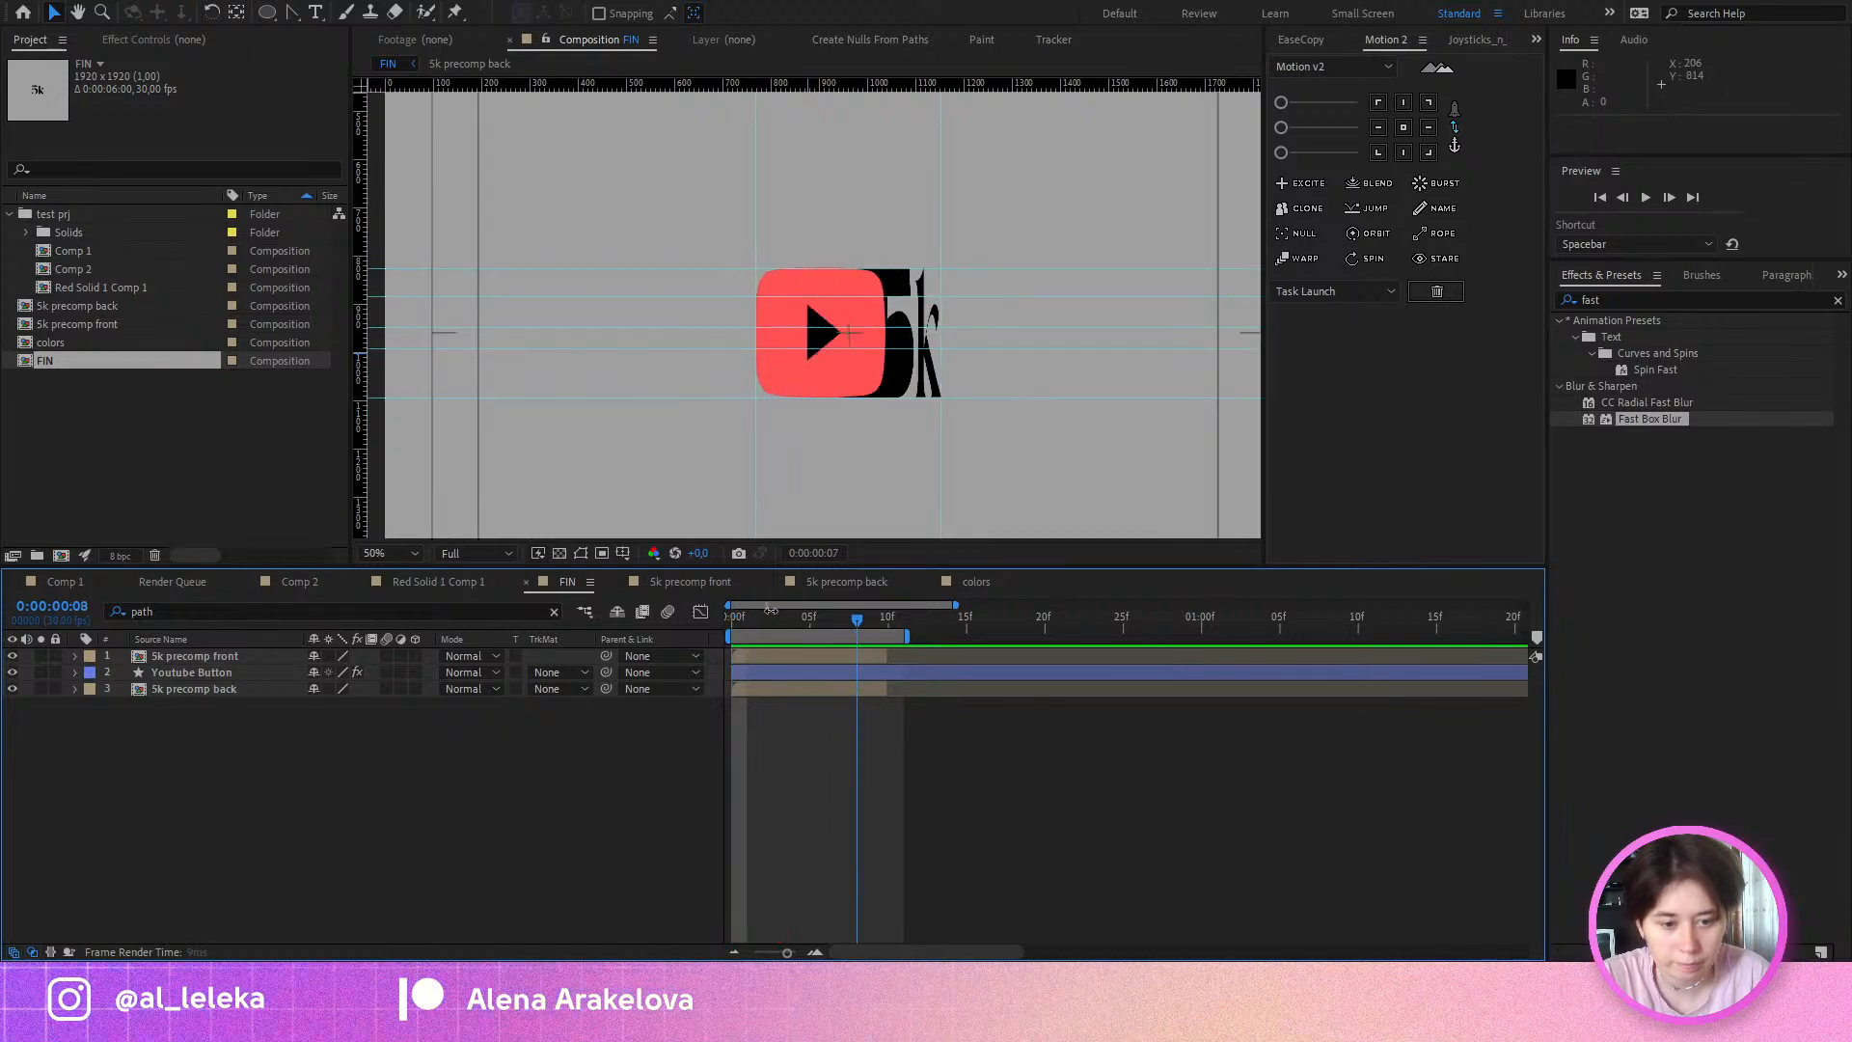
left_click_drag(1036, 628, 1119, 625)
key("n")
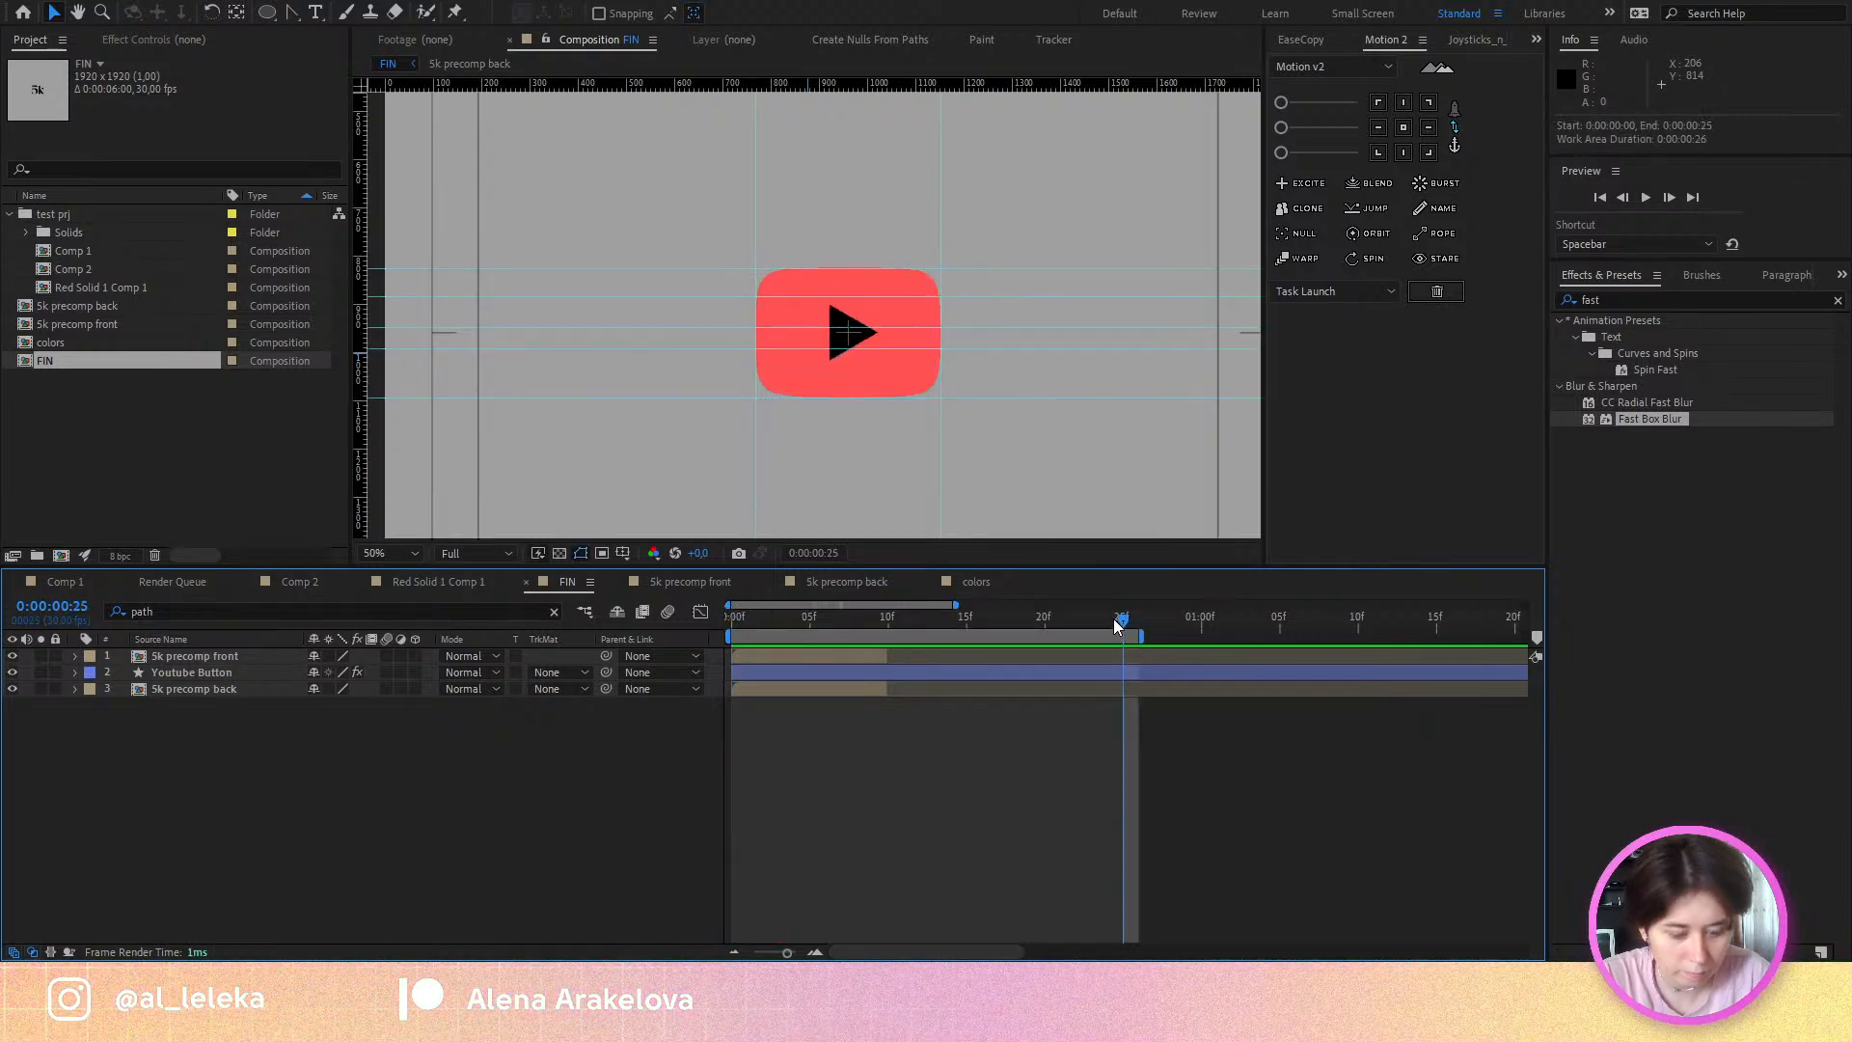
key("space")
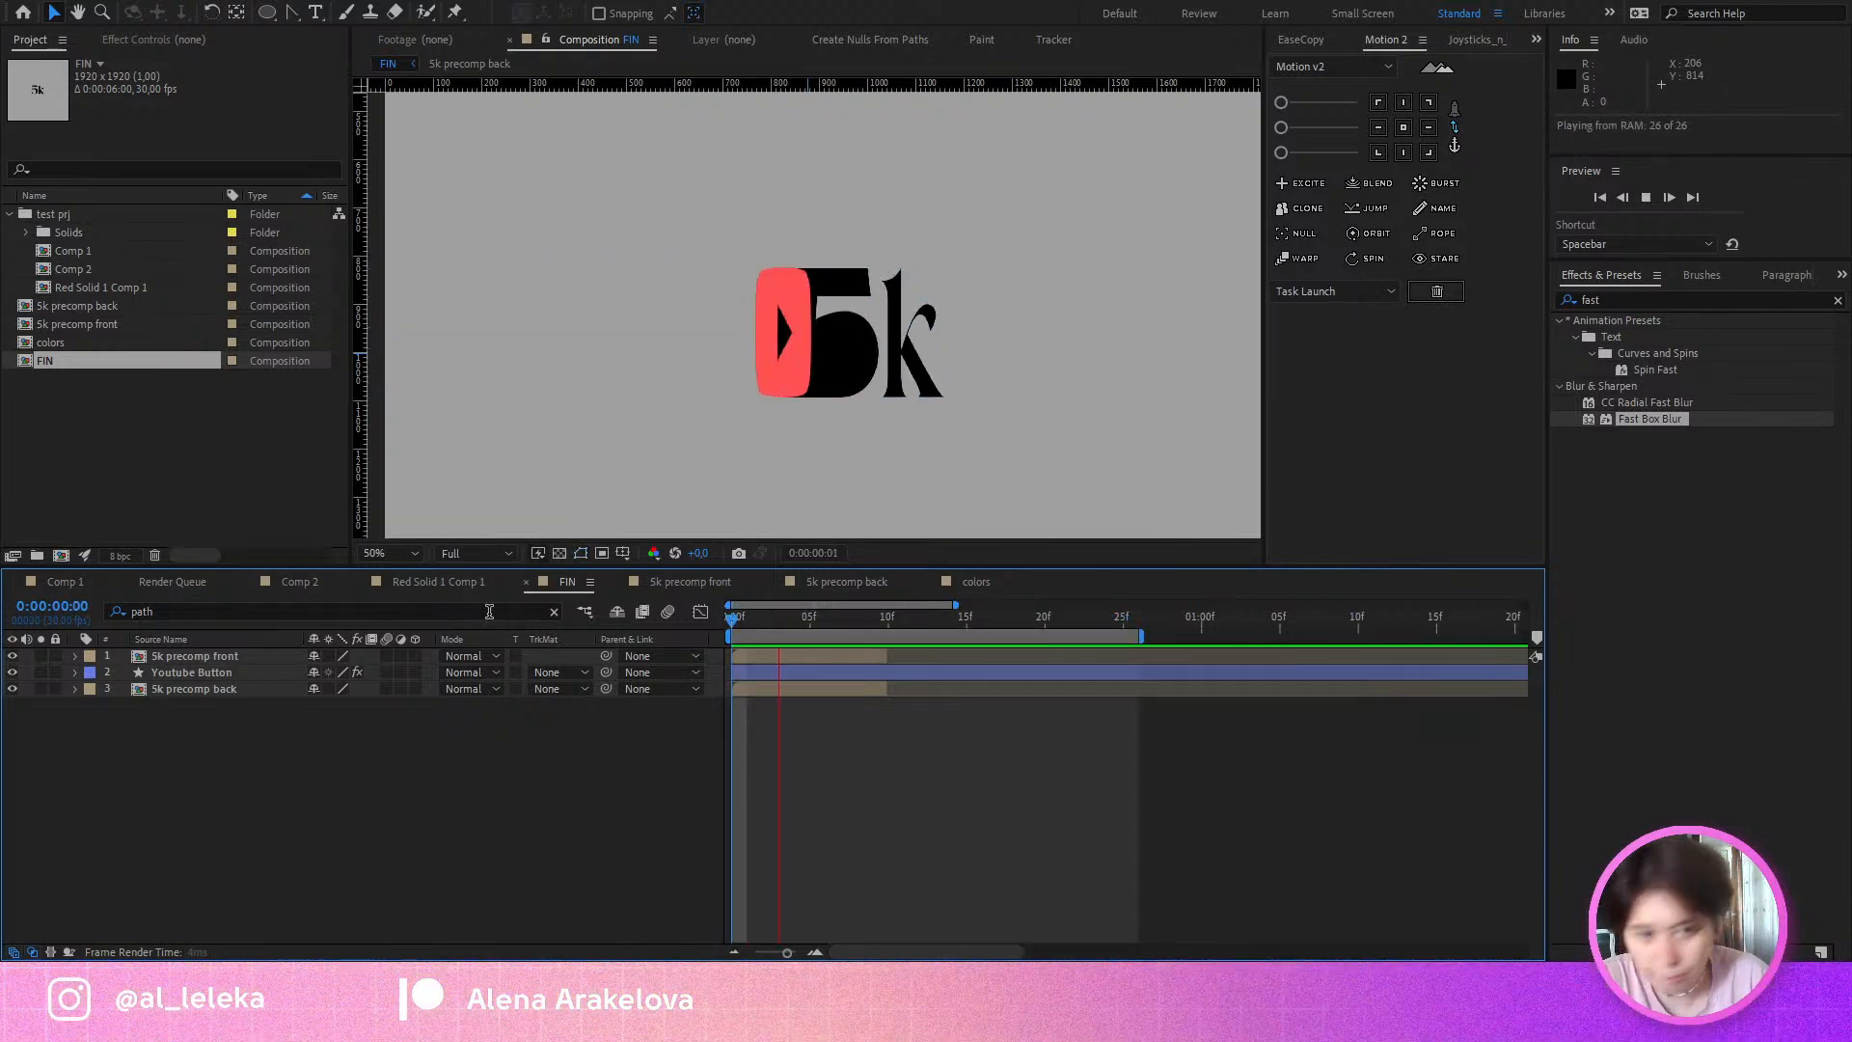
left_click(753, 620)
left_click_drag(889, 636, 731, 637)
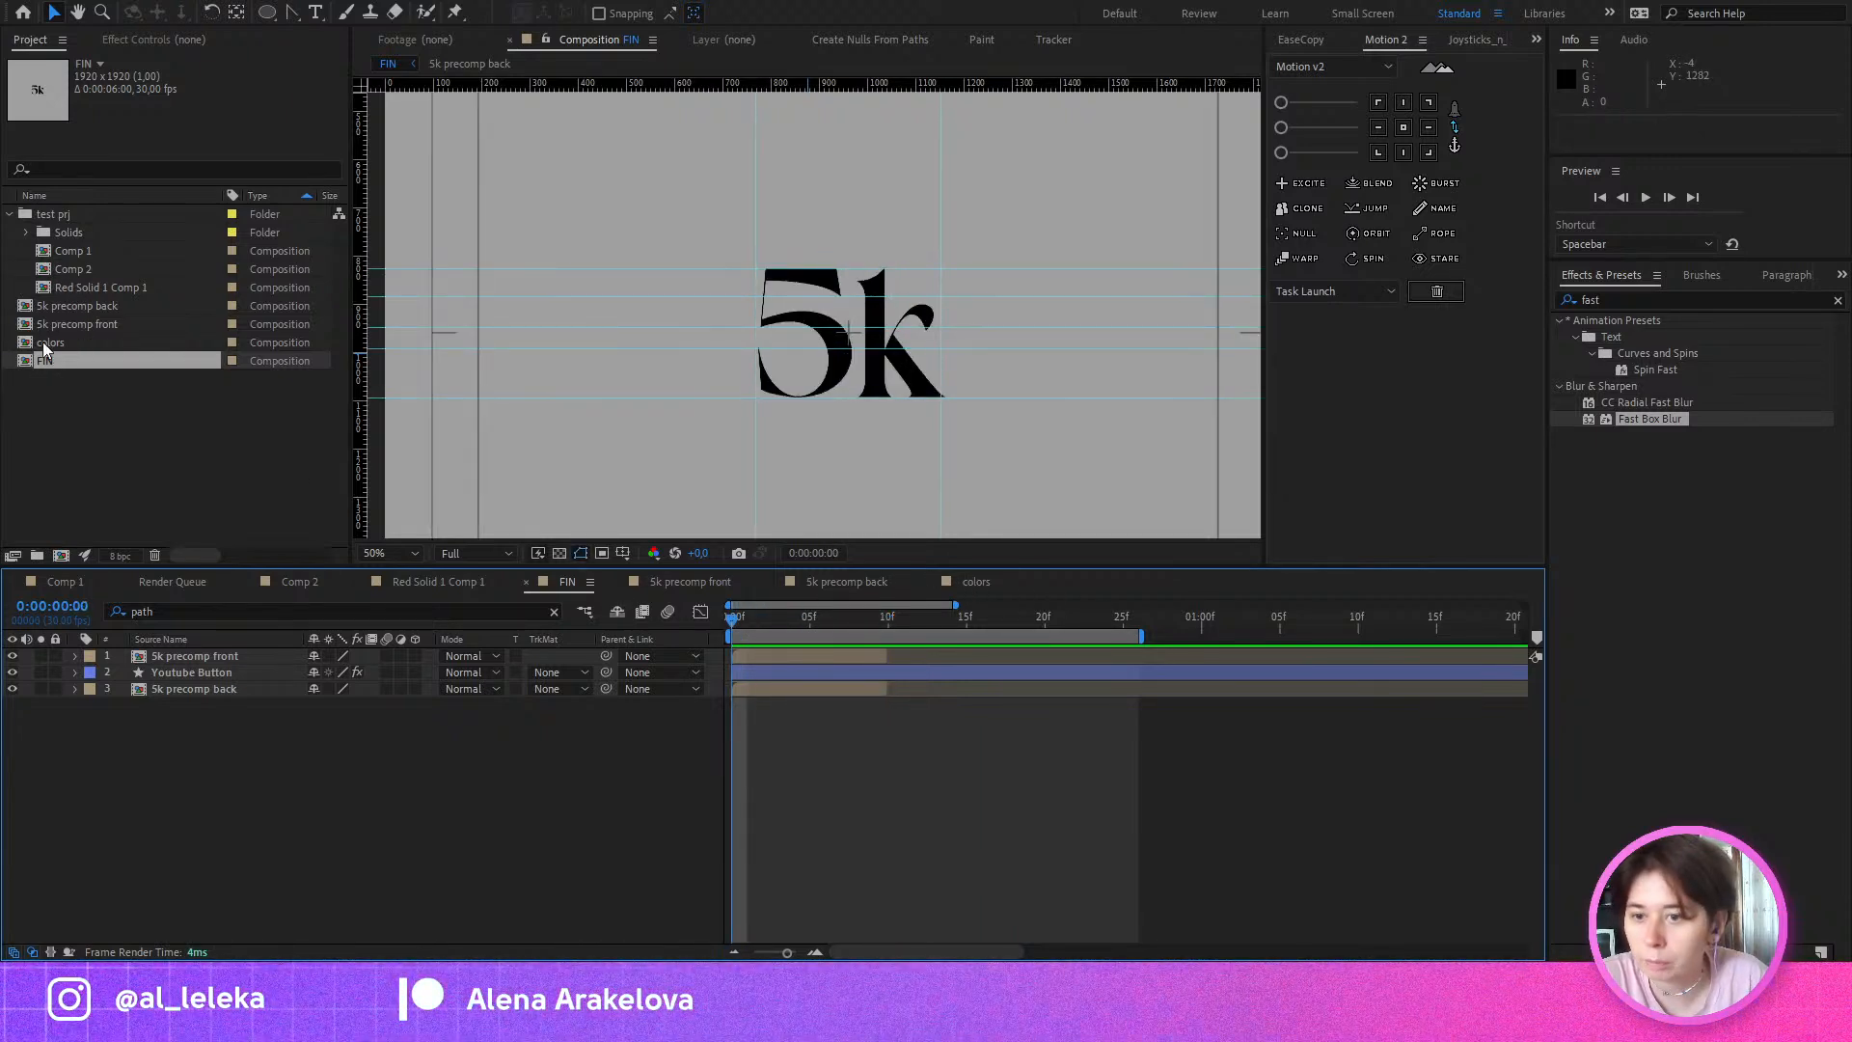
Step: Add the colors composition to FIN, clear the timeline search and place the layer directly below Youtube Button
left_click_drag(43, 343, 183, 659)
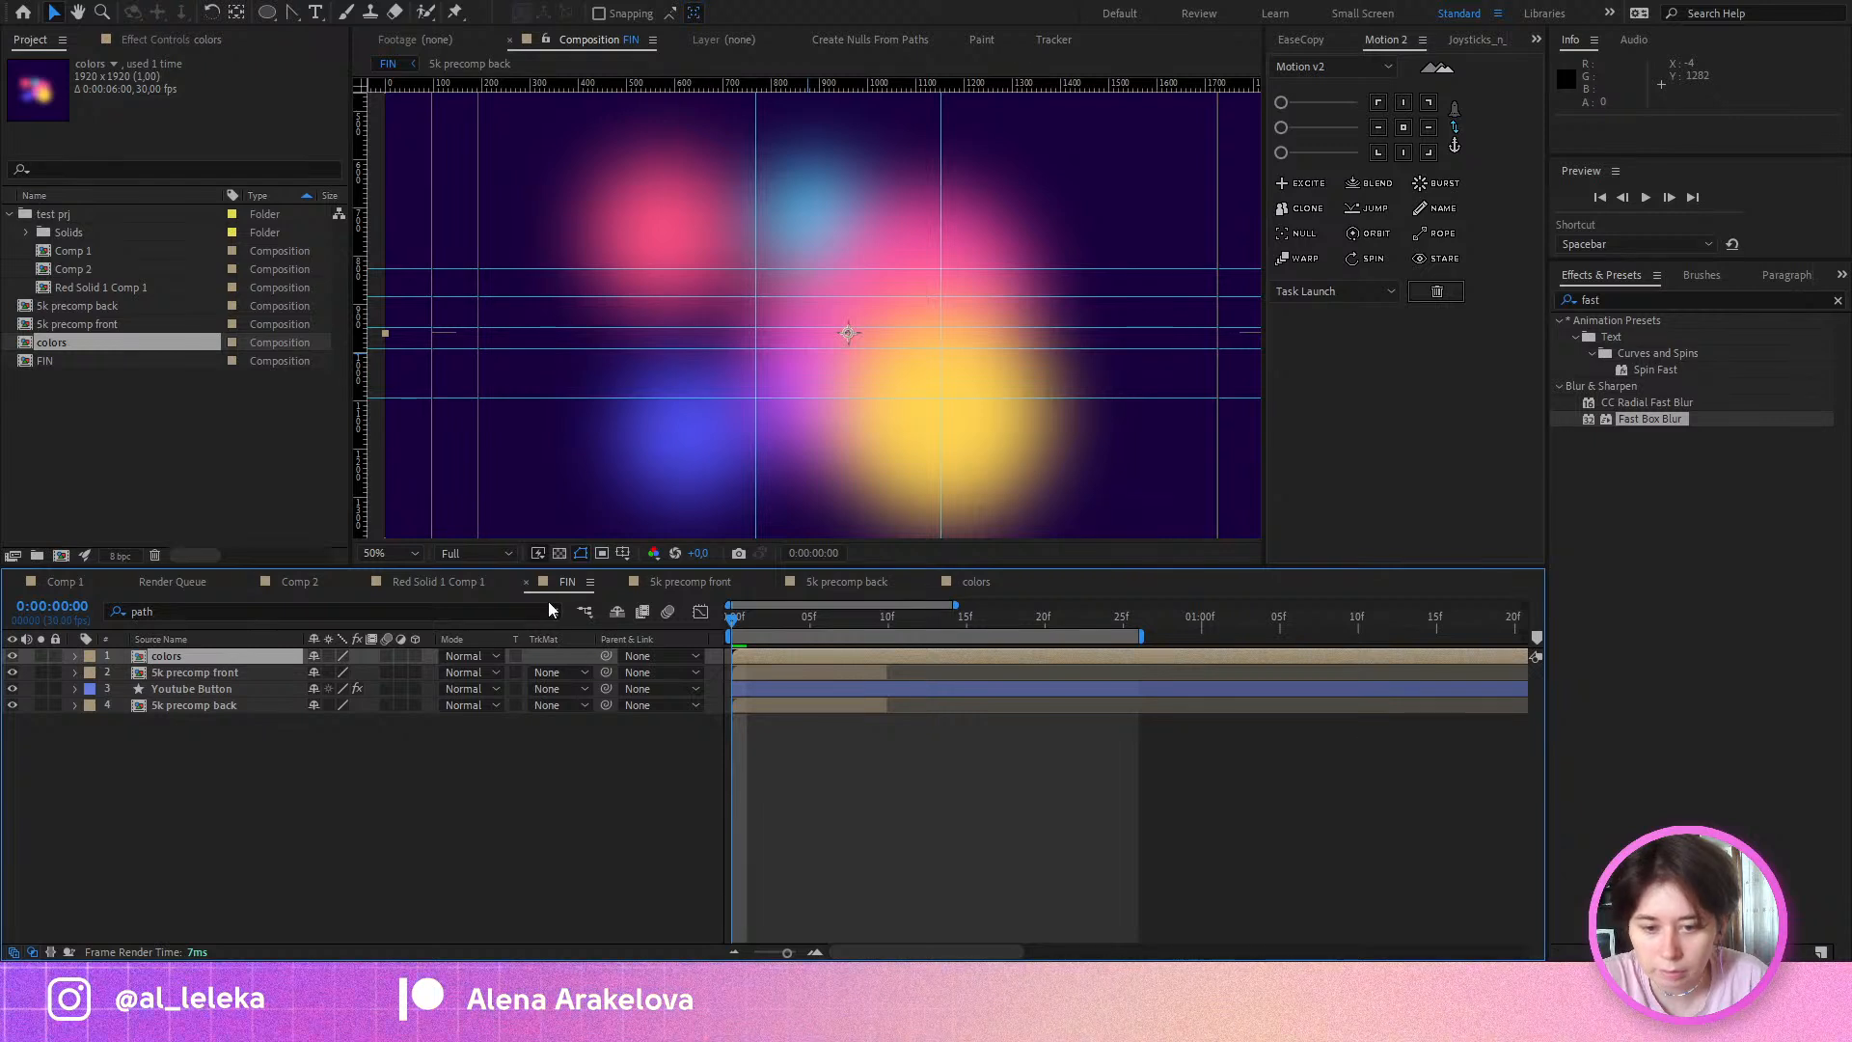
left_click(553, 611)
left_click_drag(185, 656, 197, 699)
Step: Try Youtube Button as the Alpha track matte of the colors layer, preview the masked gradient and undo the matte
left_click(560, 688)
left_click(587, 739)
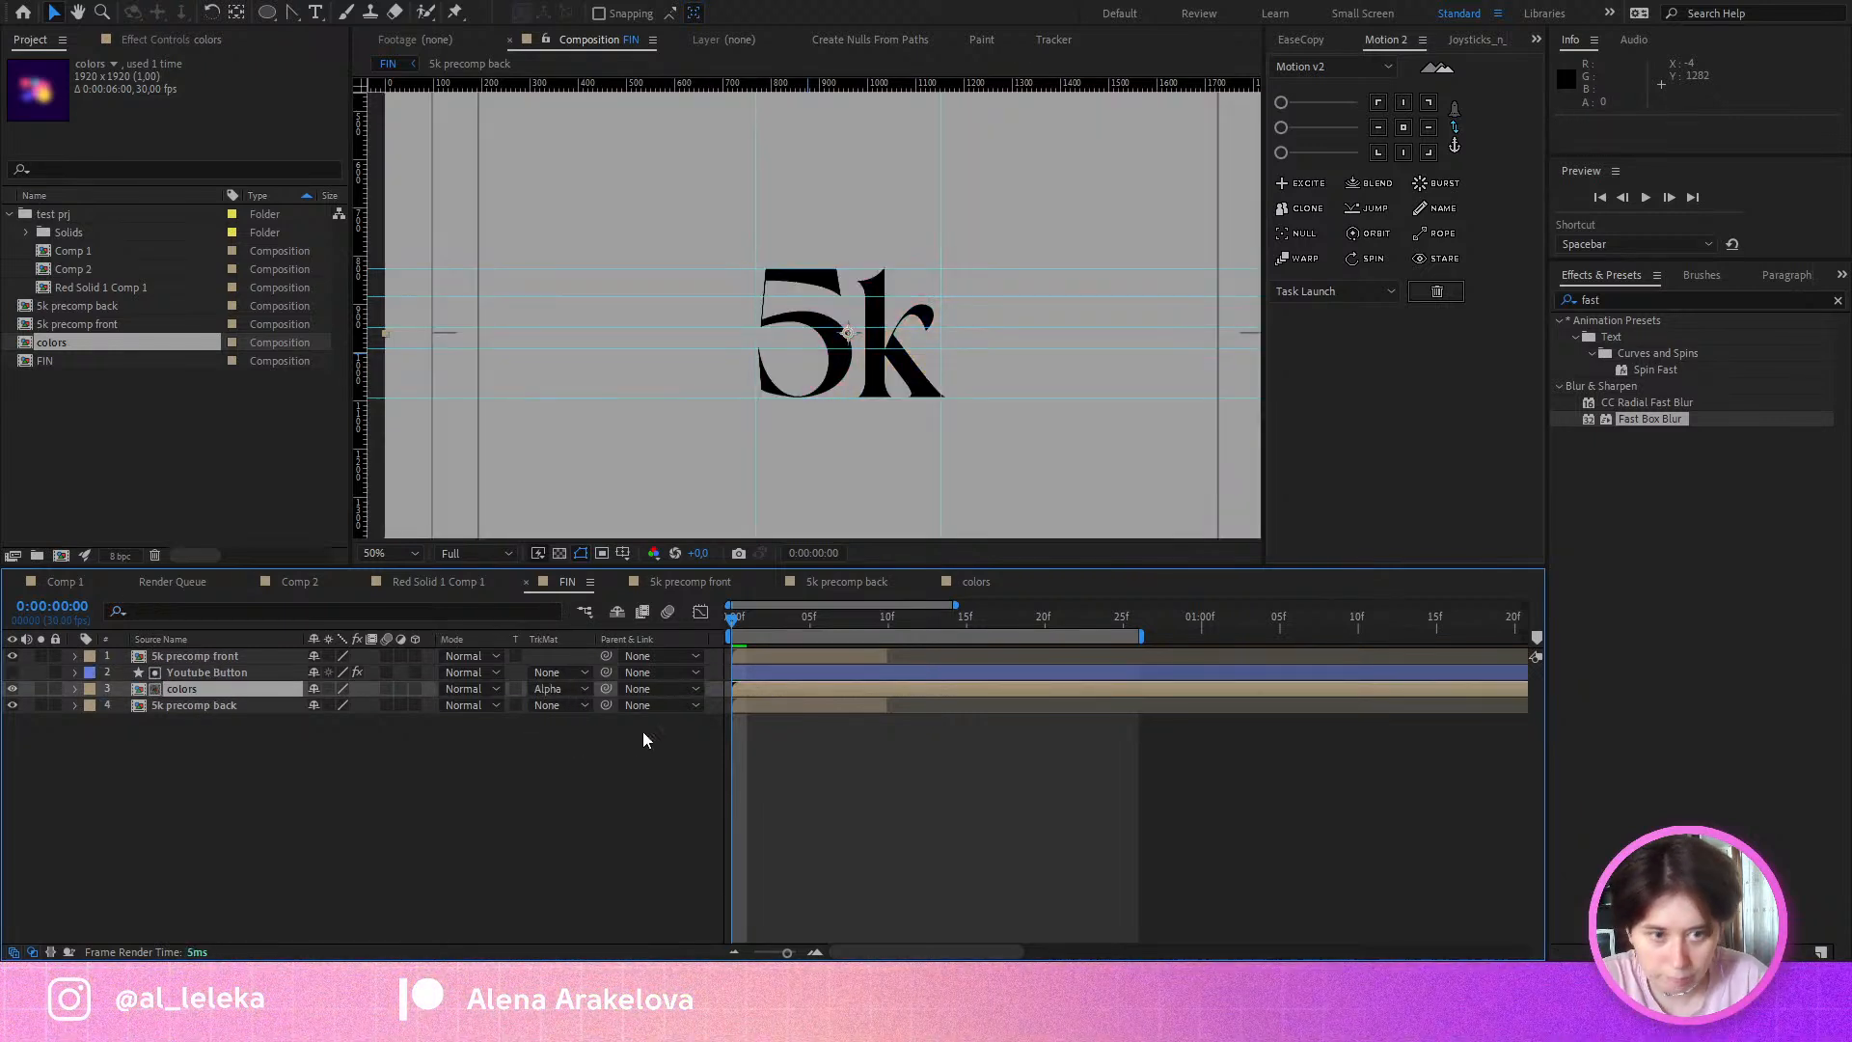
key("space")
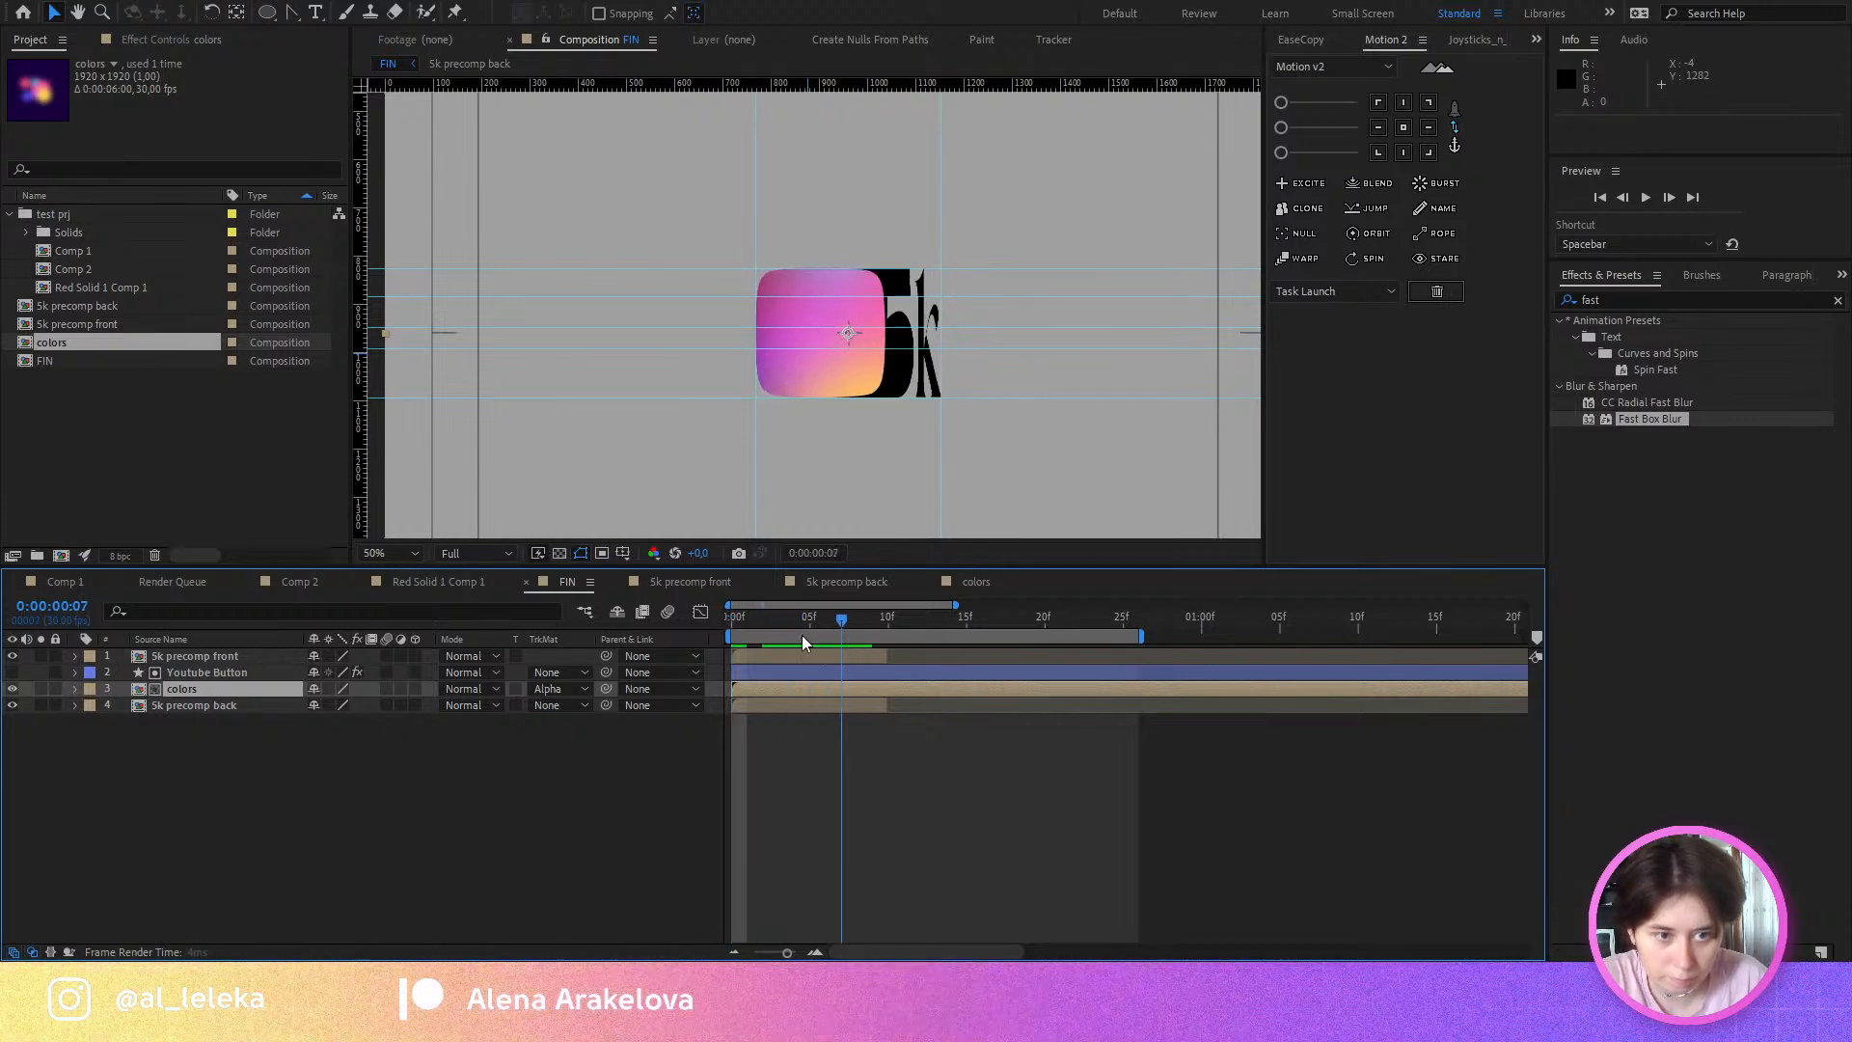
key("space")
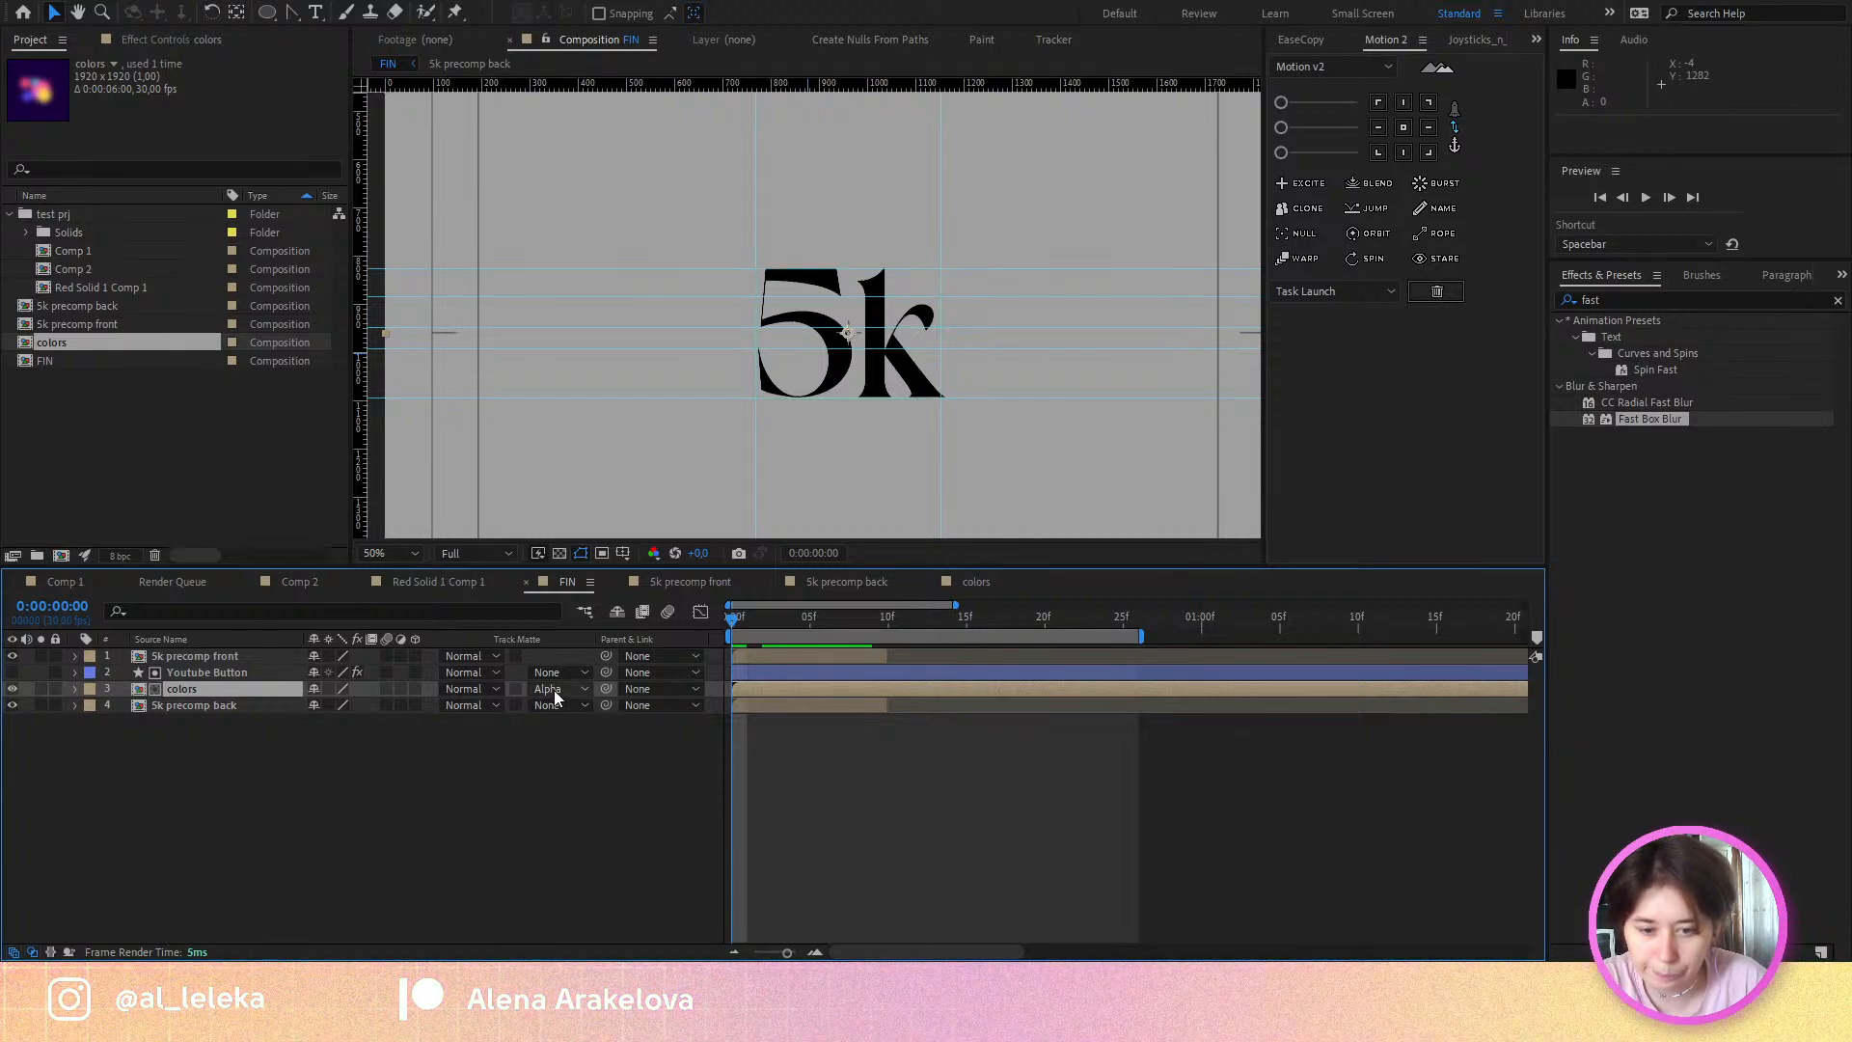
key("ctrl+z")
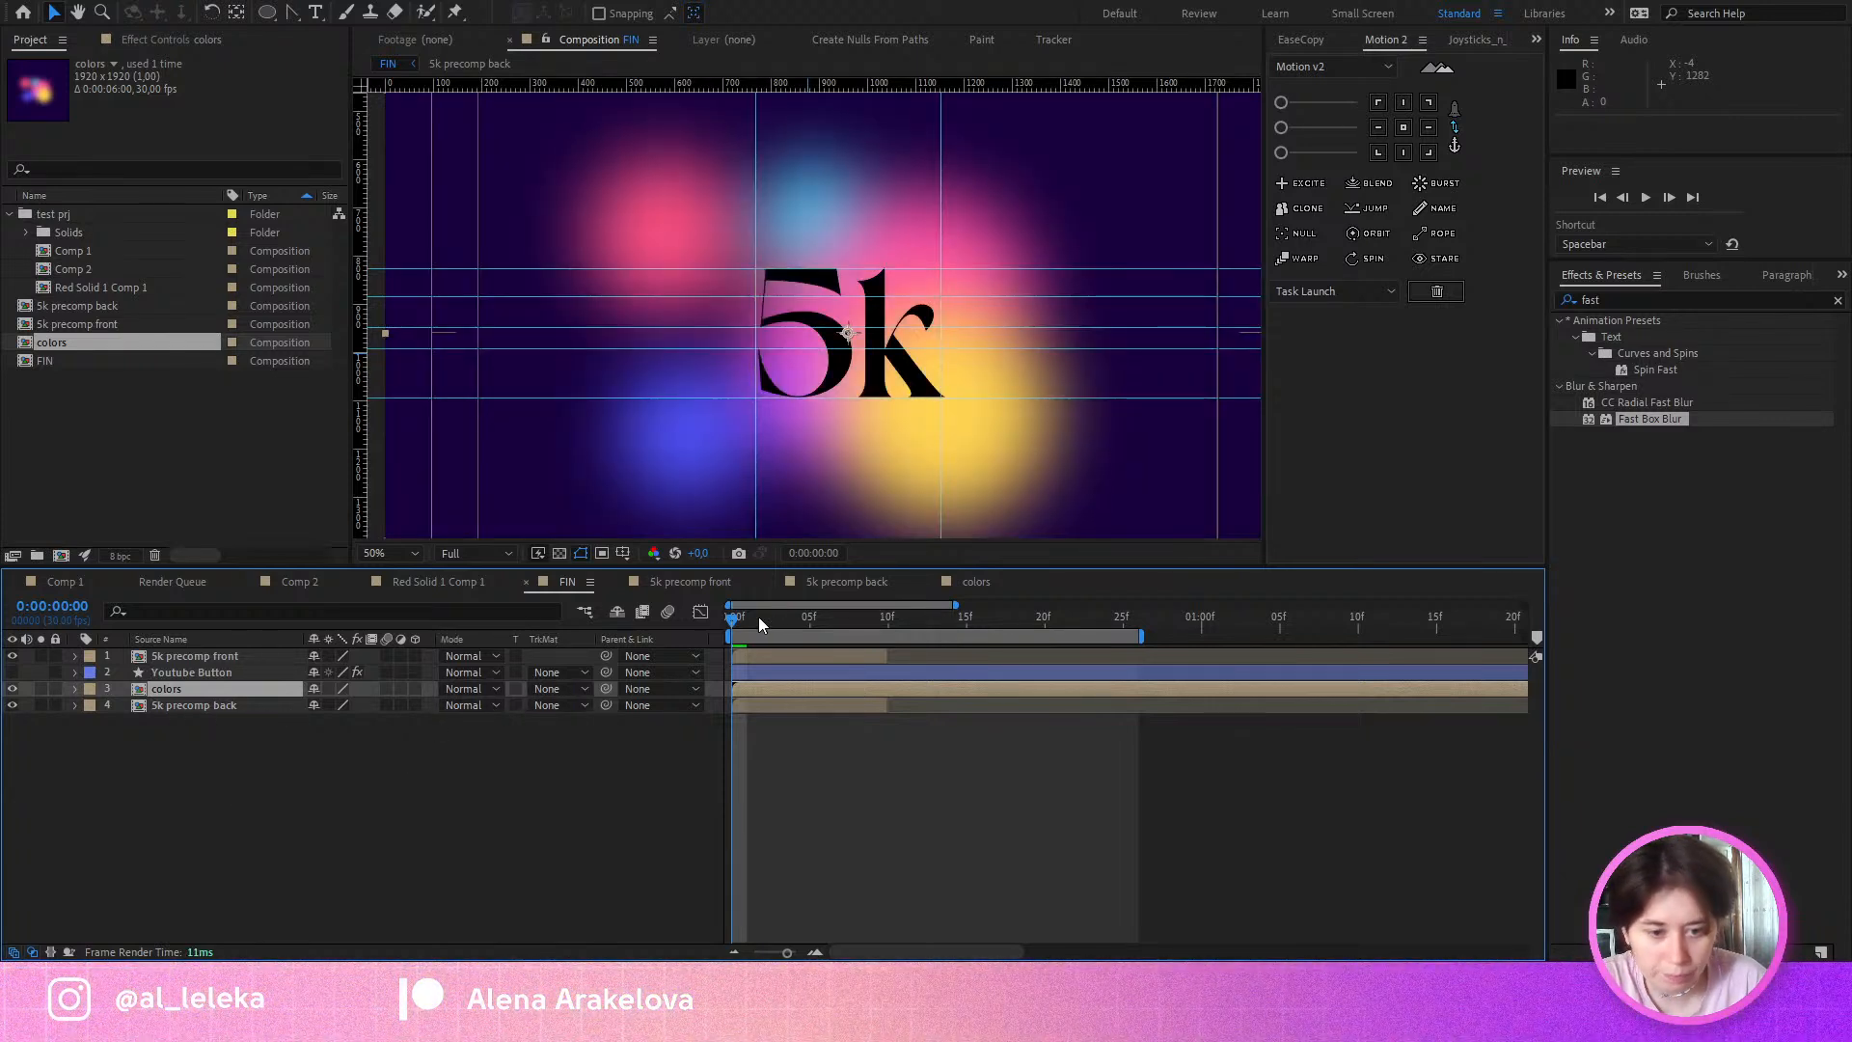
Step: Move the colors layer to the top of FIN and try the Stencil Alpha blending mode on it
left_click_drag(759, 623, 793, 623)
left_click_drag(144, 686, 211, 652)
left_click(464, 657)
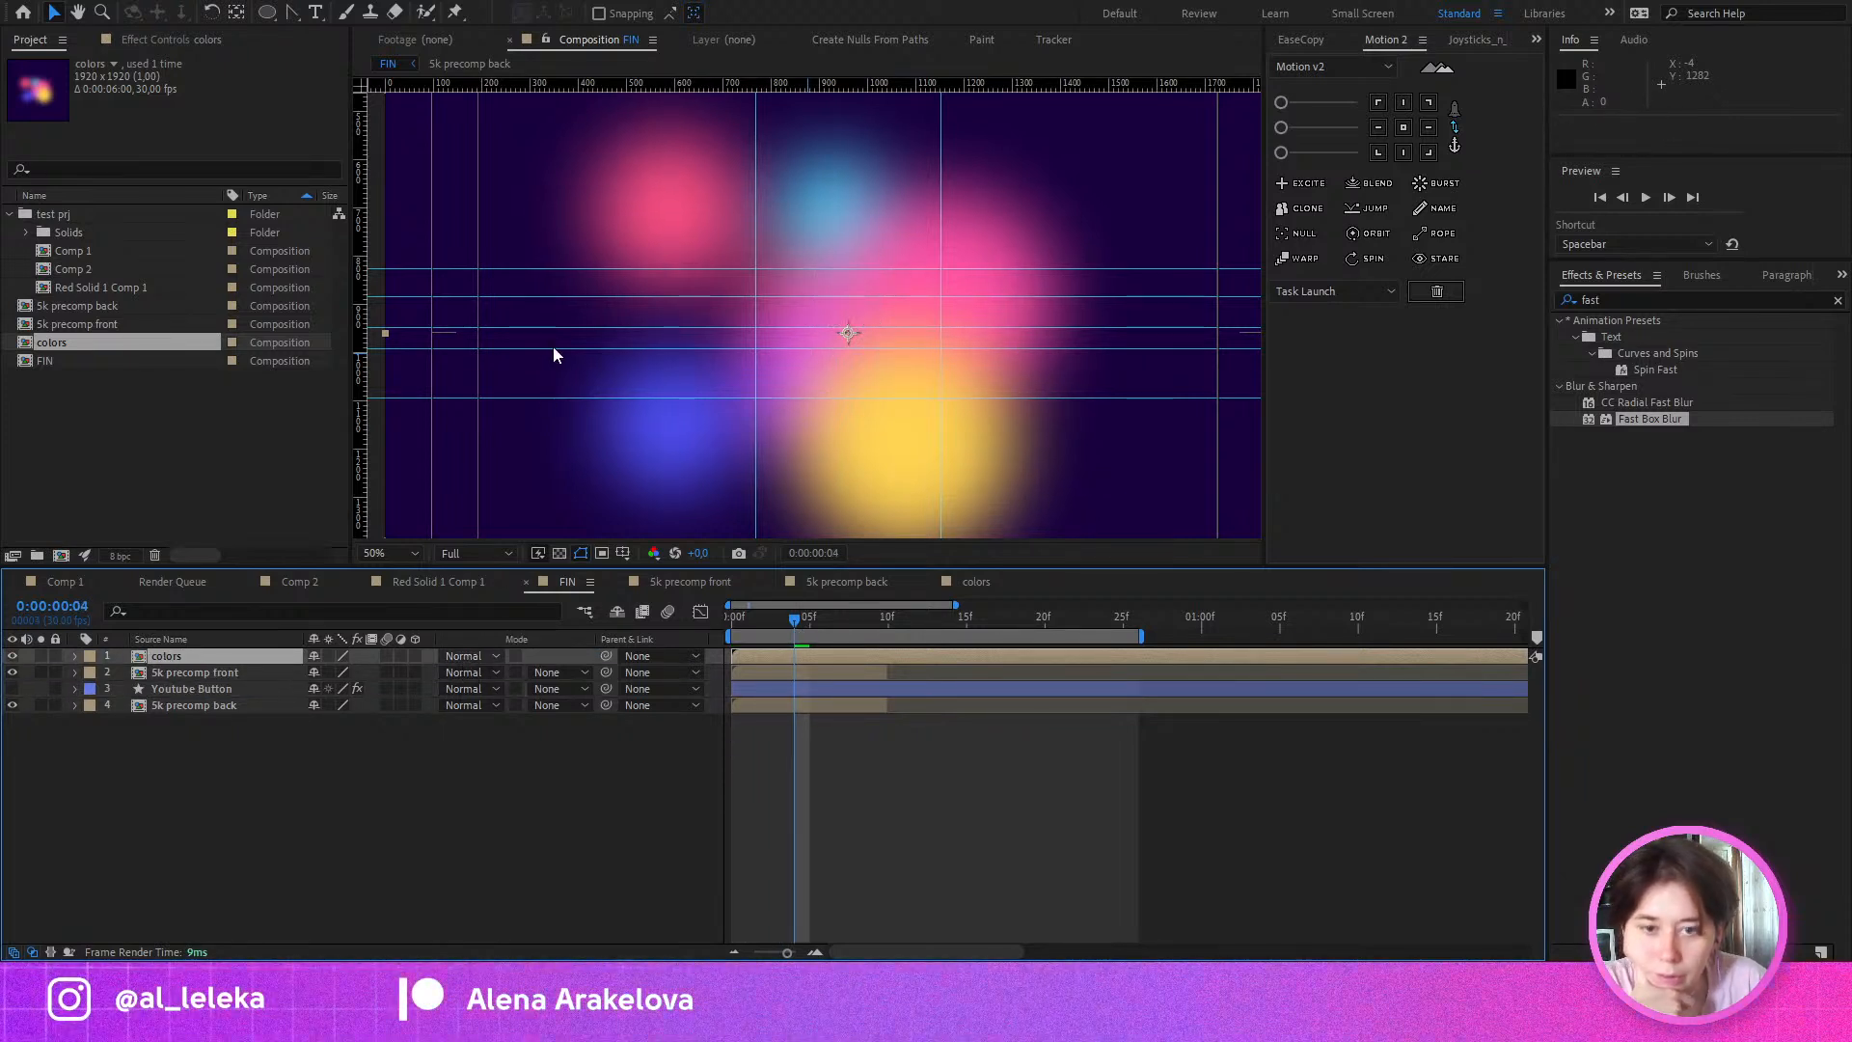
left_click(553, 816)
left_click(779, 623)
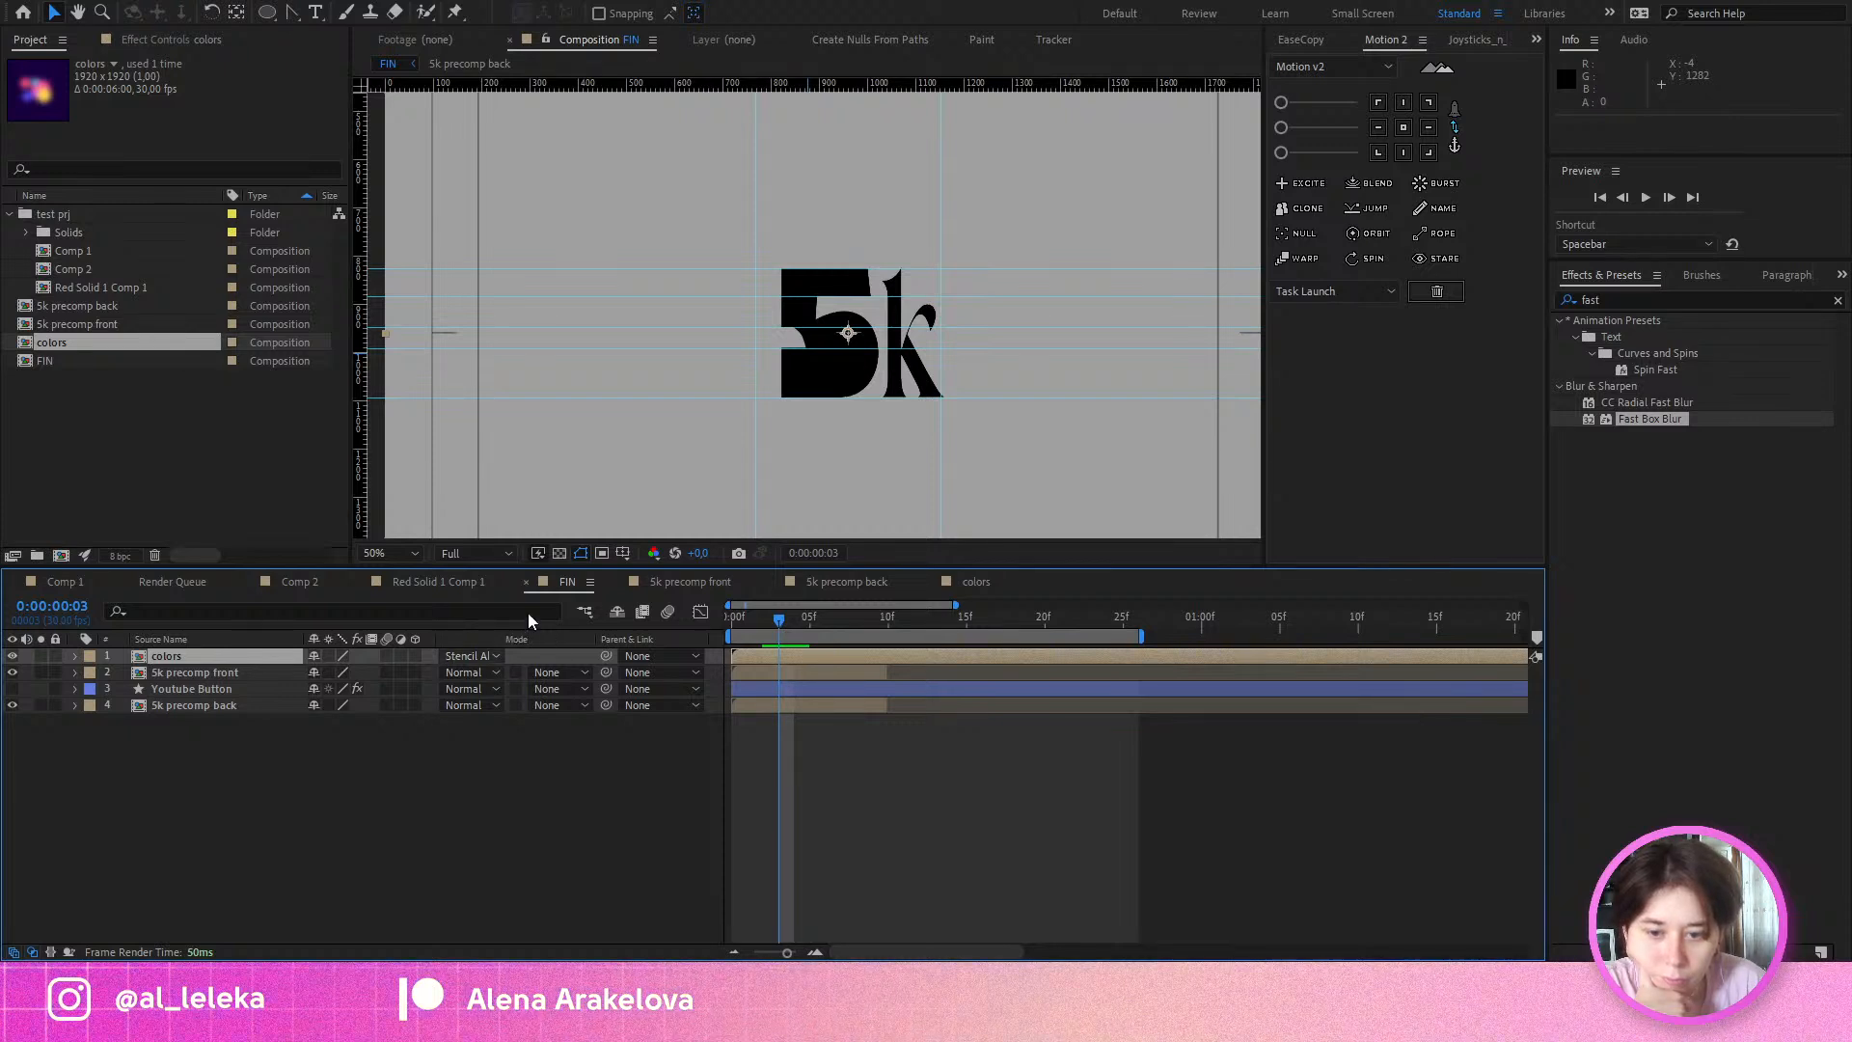
Step: Show the Youtube Button layer and try the Stencil Luma blending mode on the colors layer
left_click(11, 689)
left_click(451, 657)
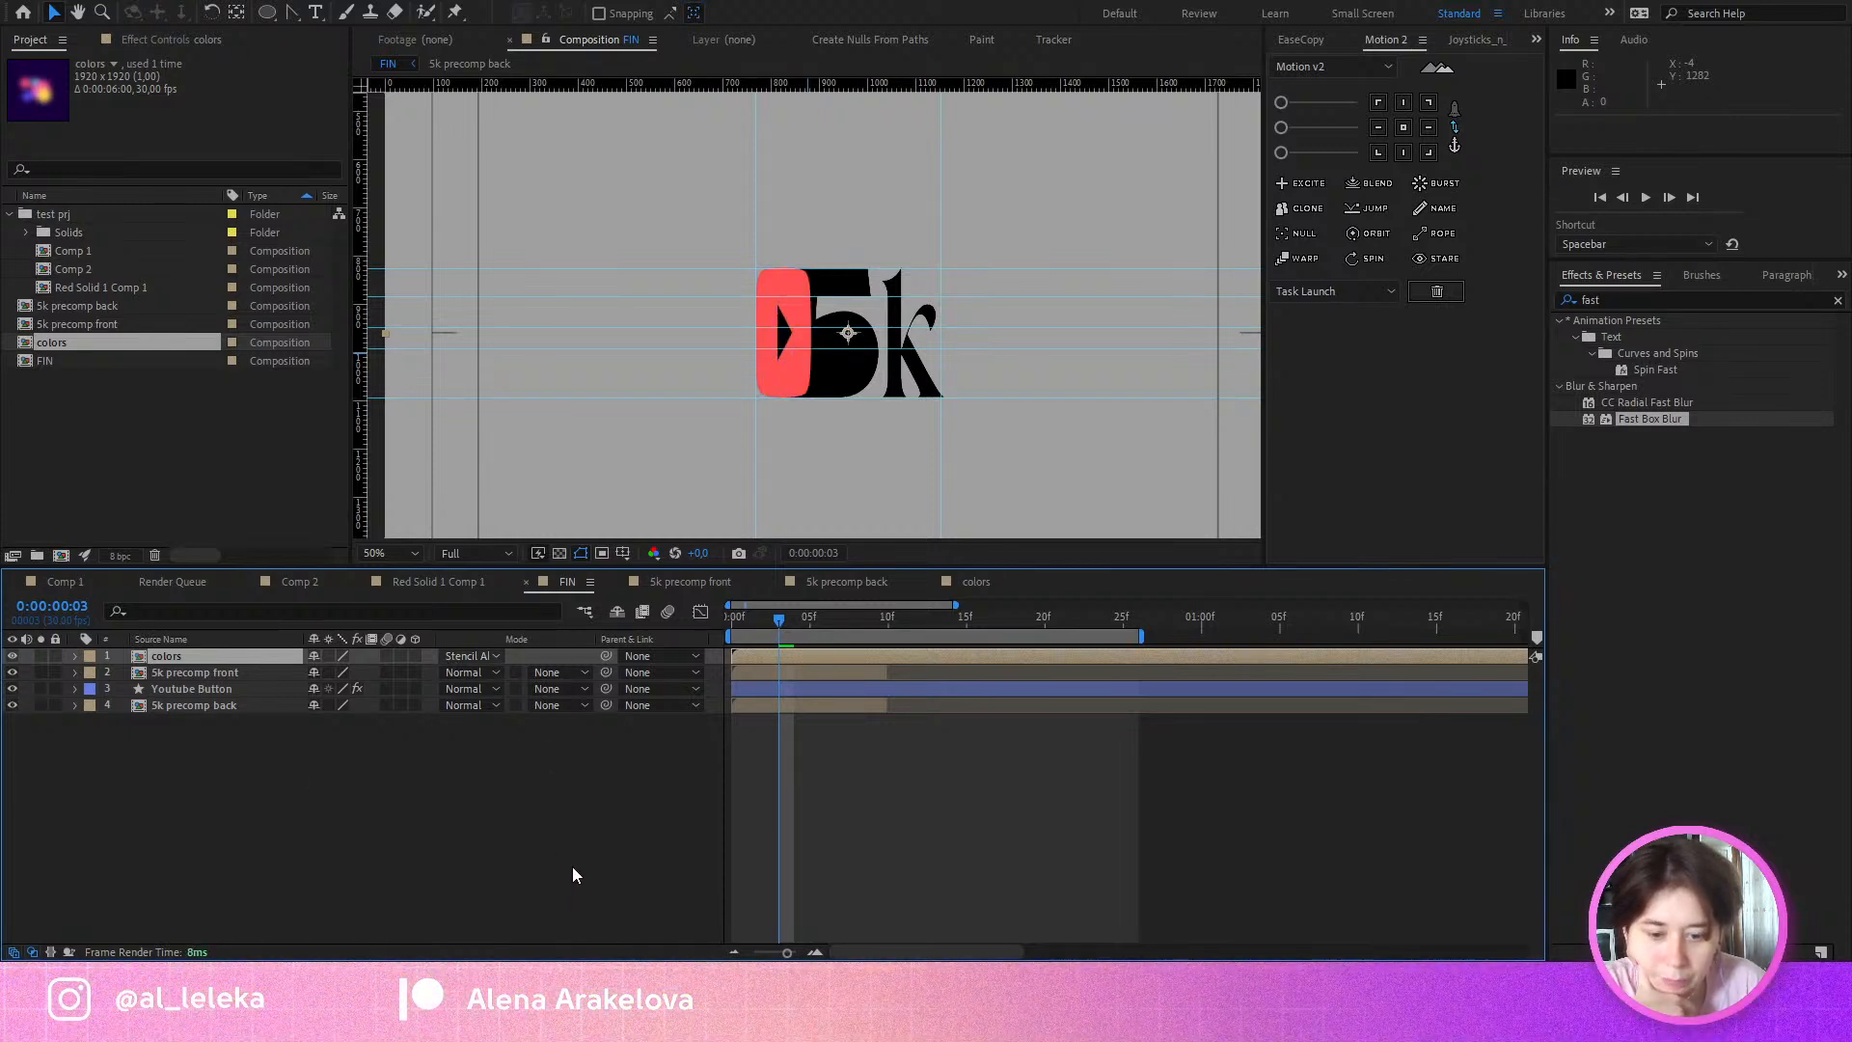
left_click(571, 866)
key("space")
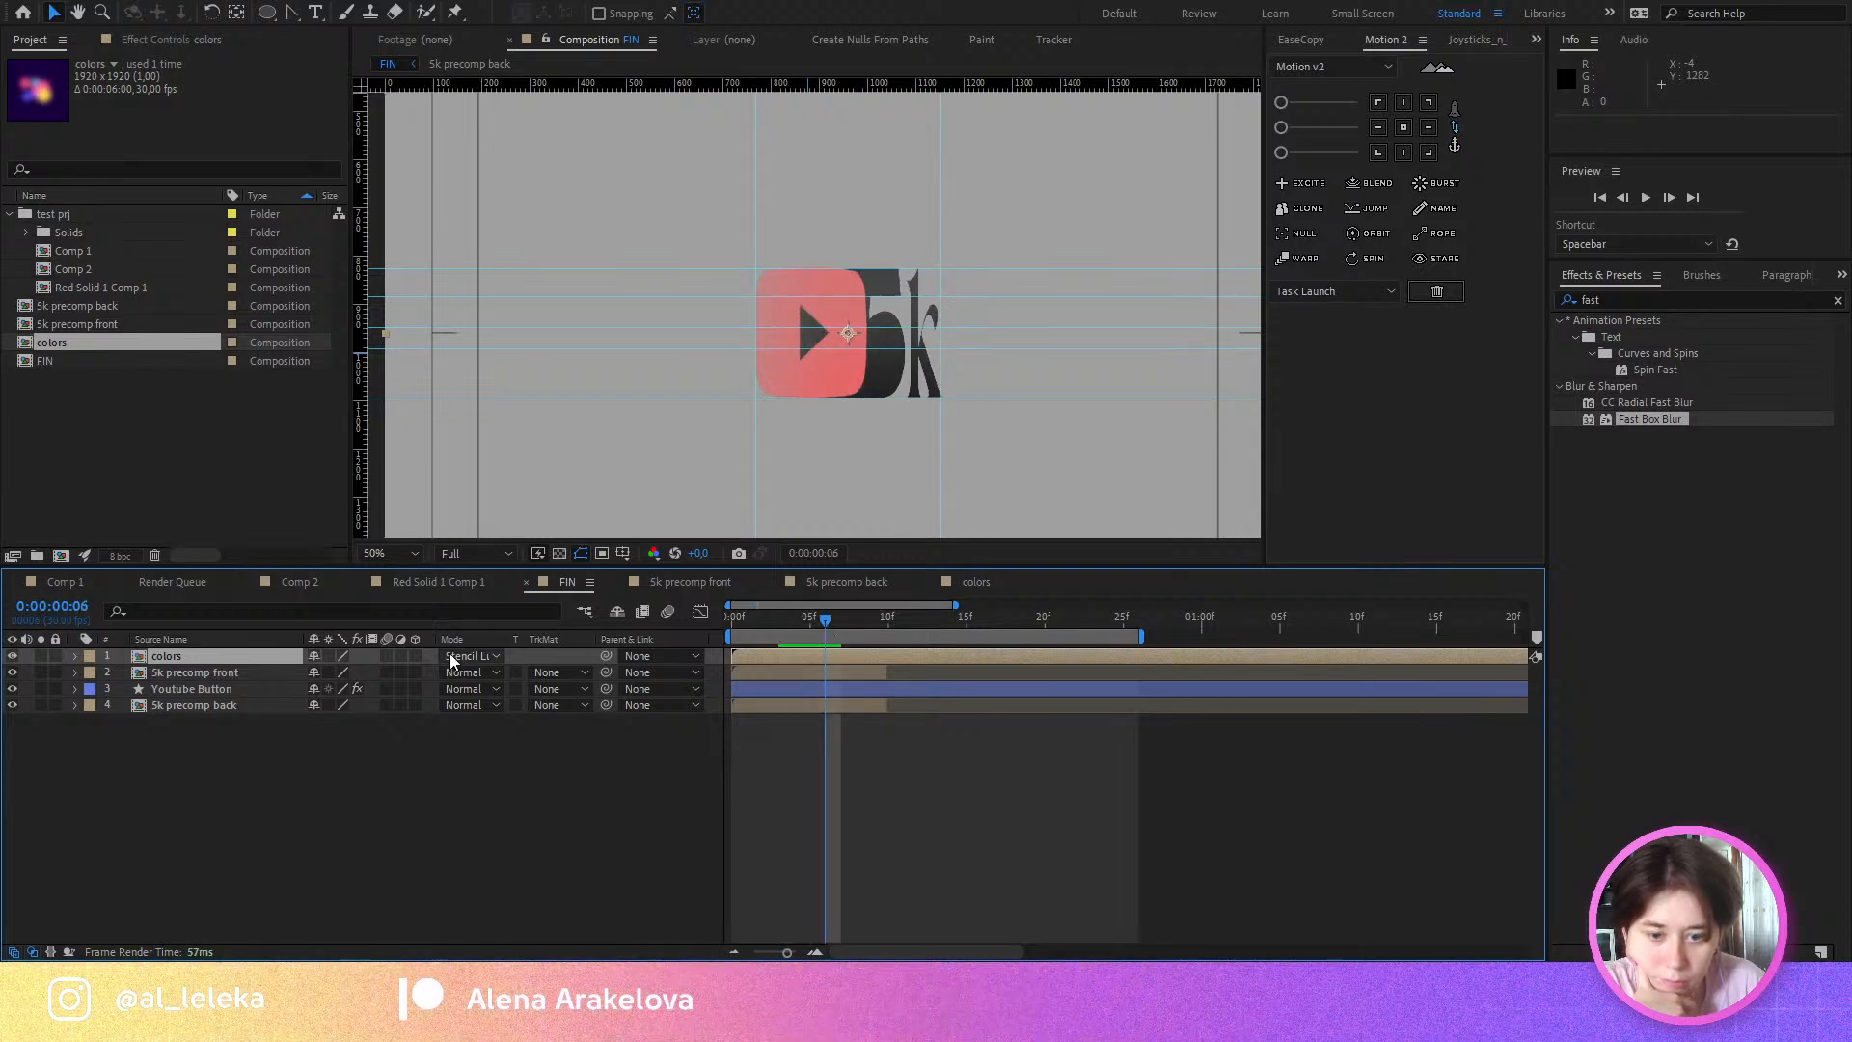
Step: Try the Silhouette and Alpha Add blending modes on colors, and return the layer to Normal mode below 5k precomp front
key("shift+equal")
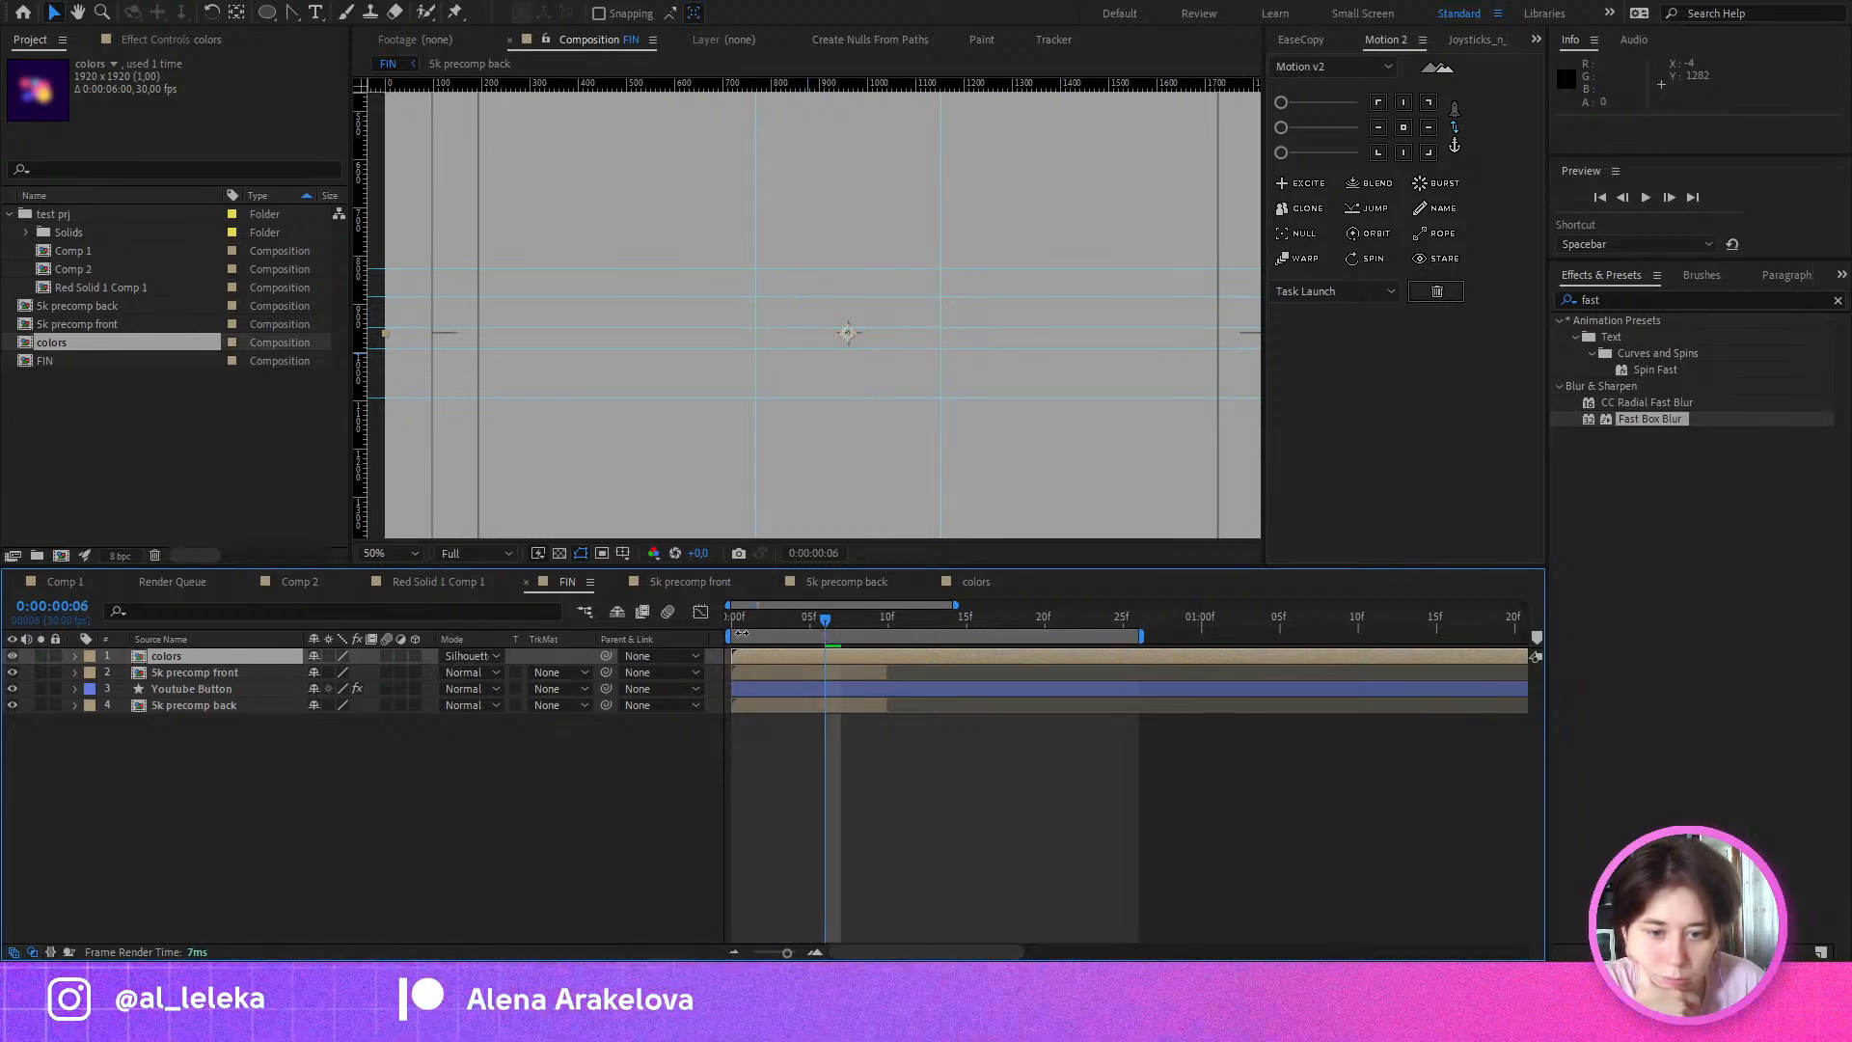
left_click(789, 623)
left_click_drag(786, 626, 804, 626)
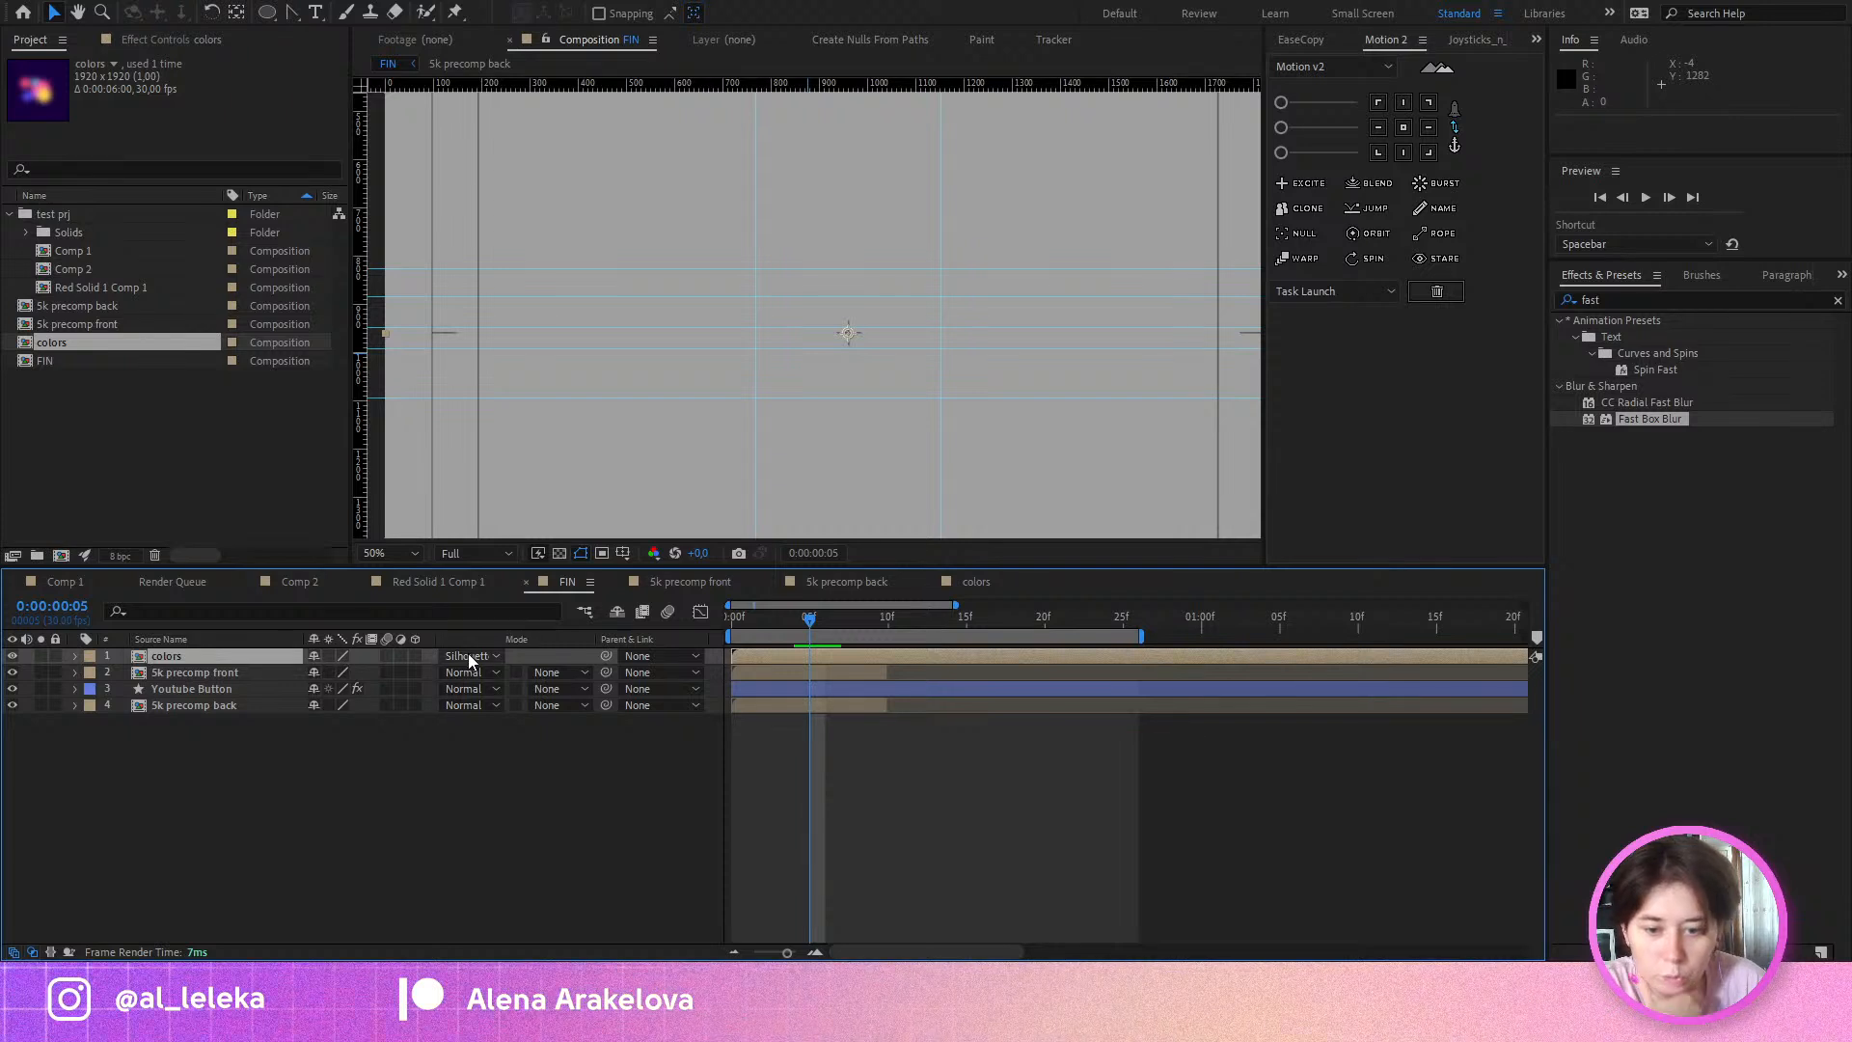
key("shift+equal")
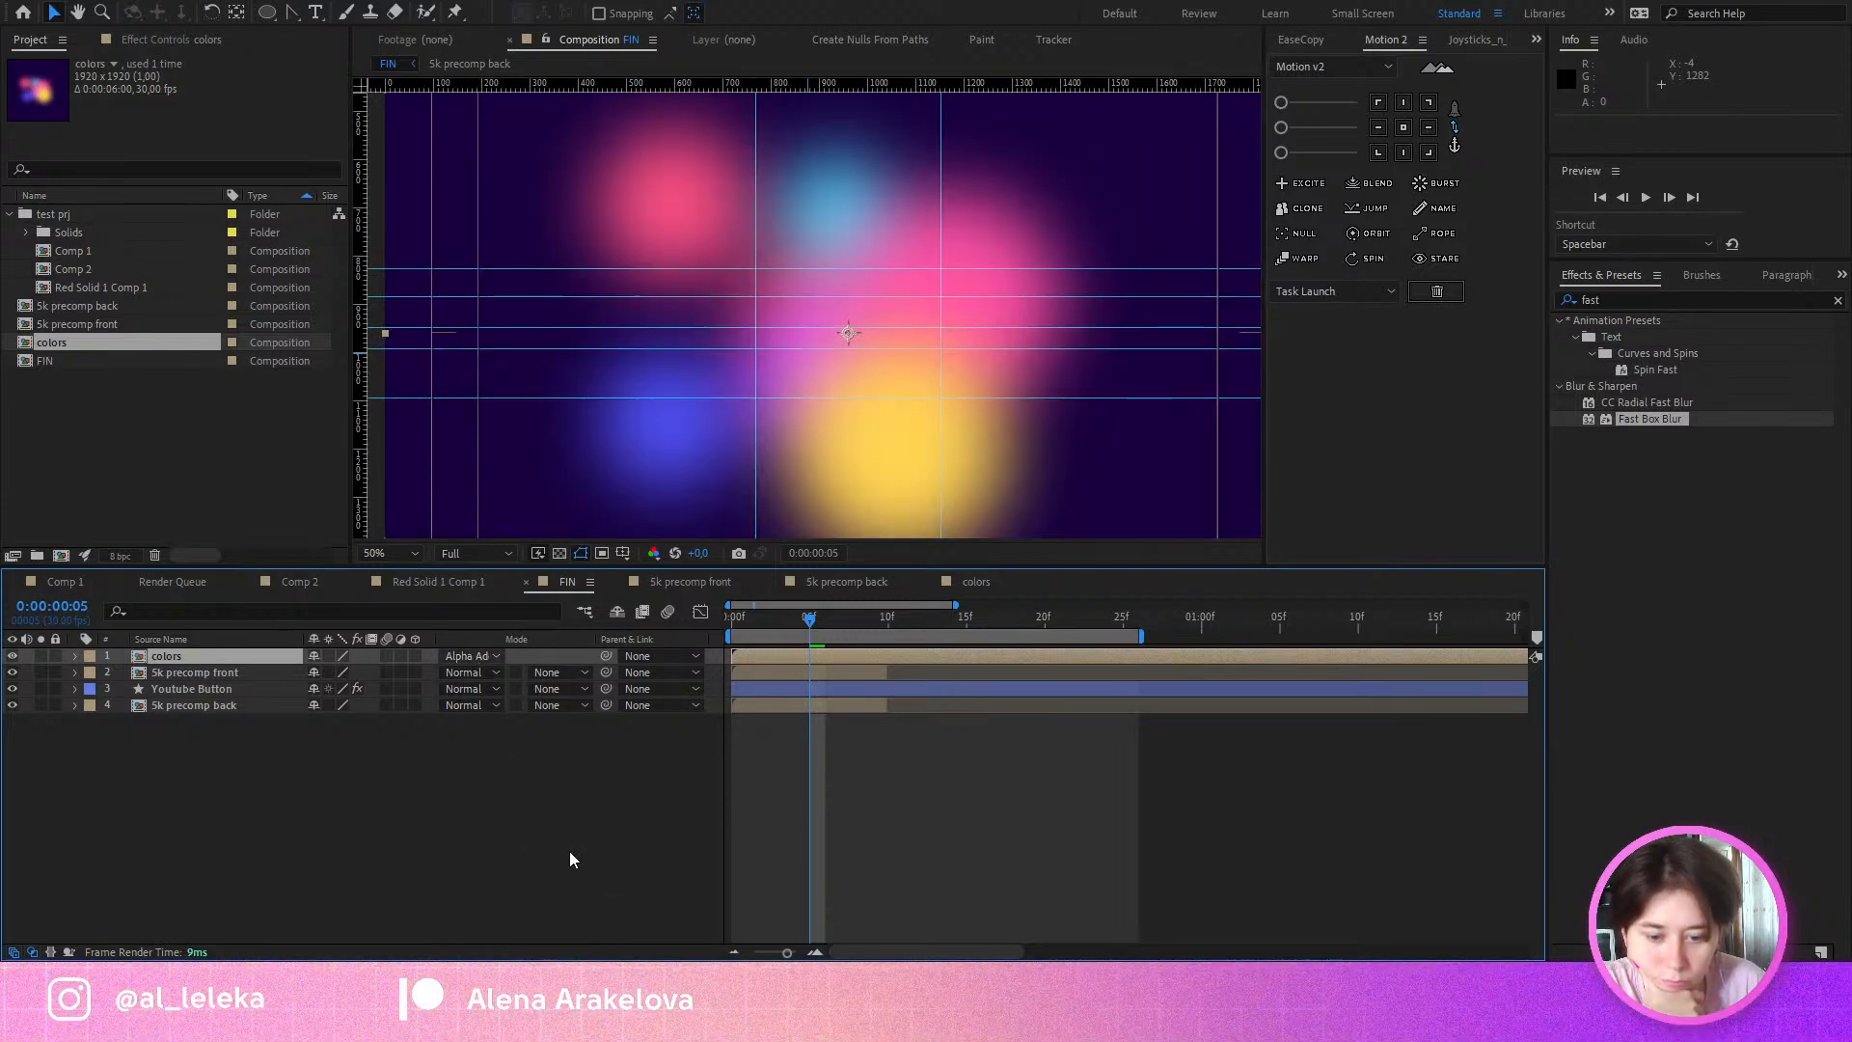
left_click_drag(191, 657, 183, 696)
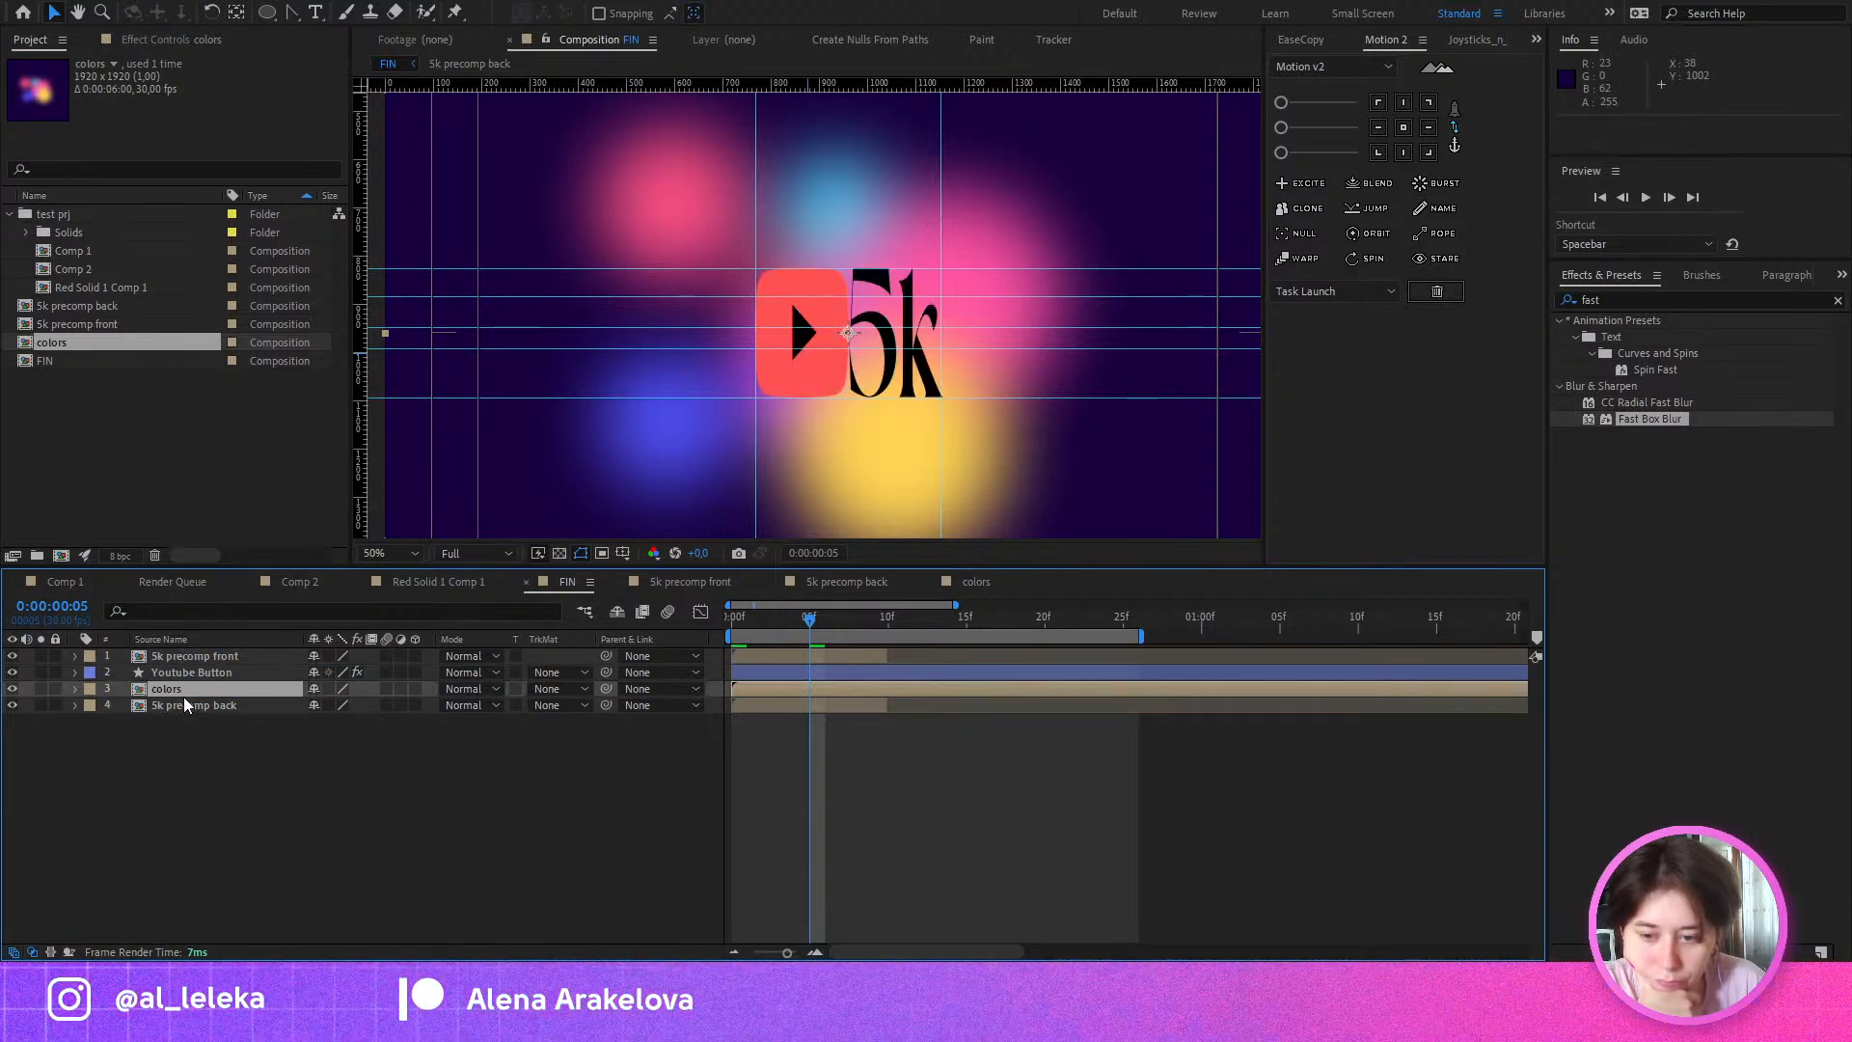
Step: Try the colors layer as the Alpha track matte of Youtube Button and undo the matte
key("ctrl+z")
left_click(184, 688)
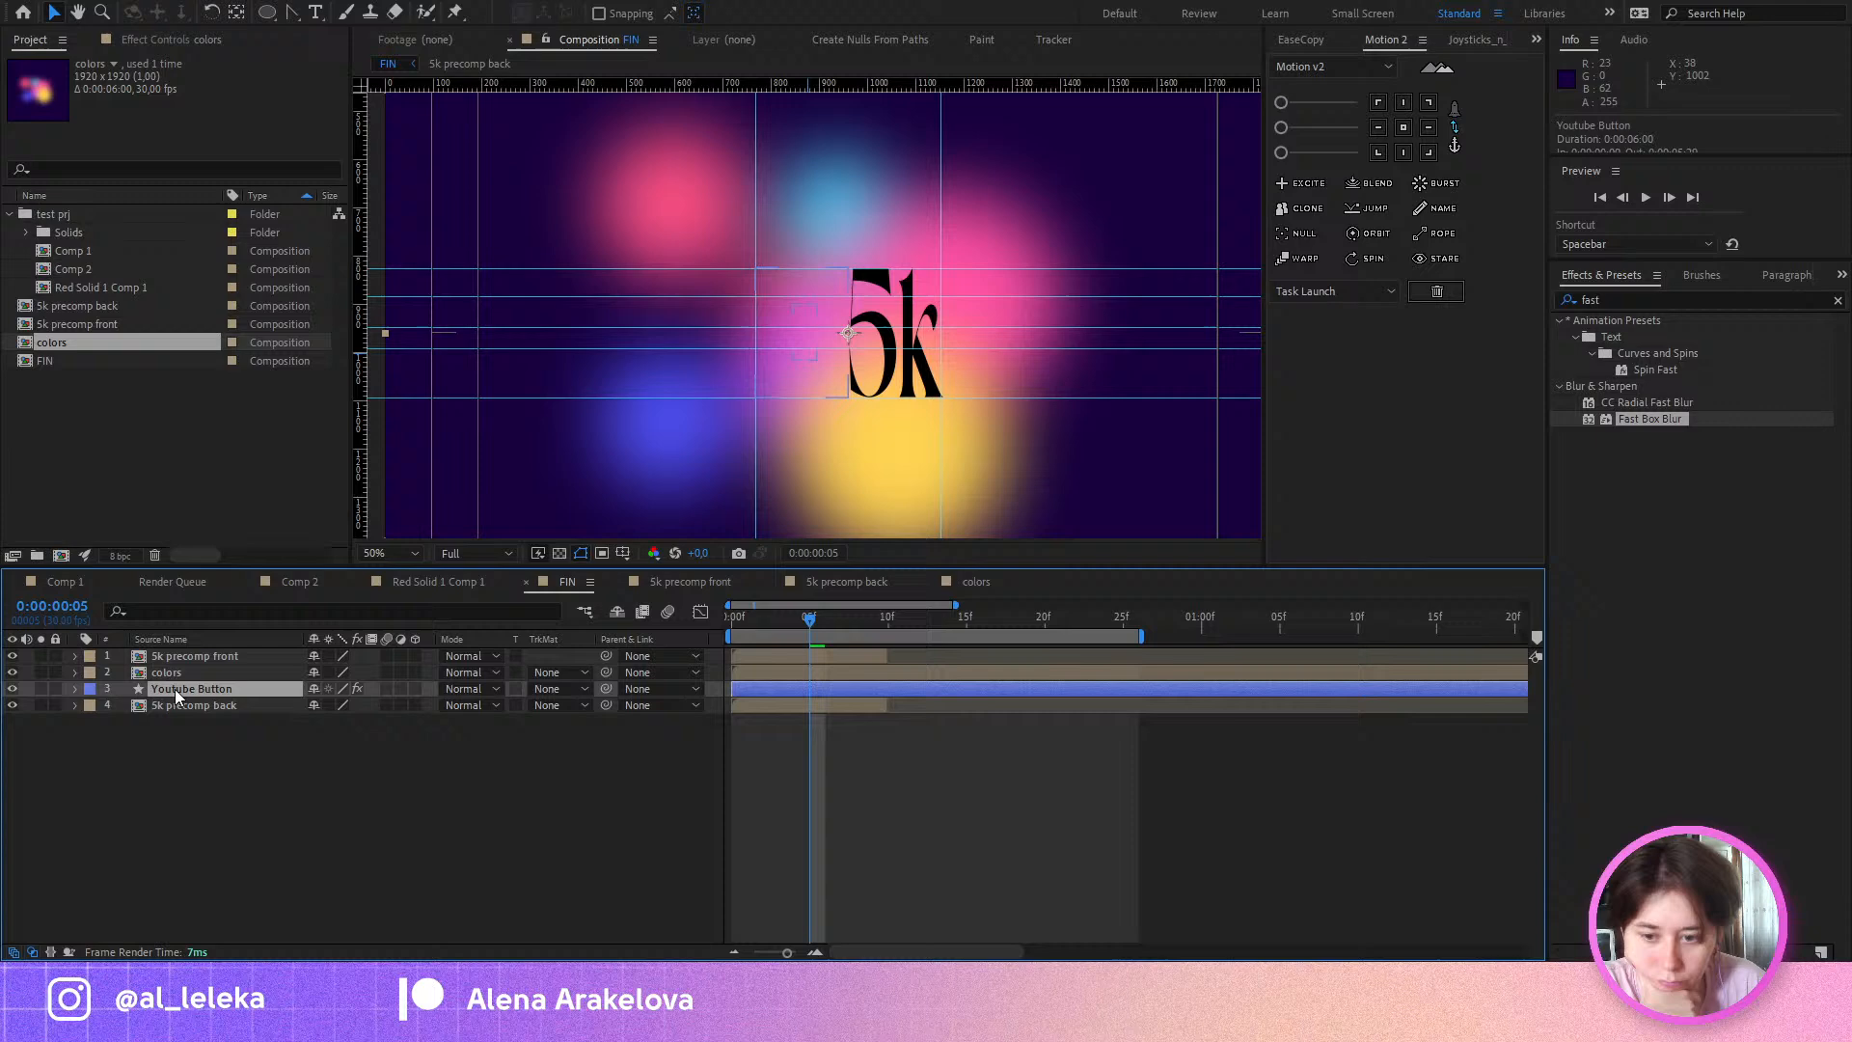
left_click(560, 689)
left_click(567, 733)
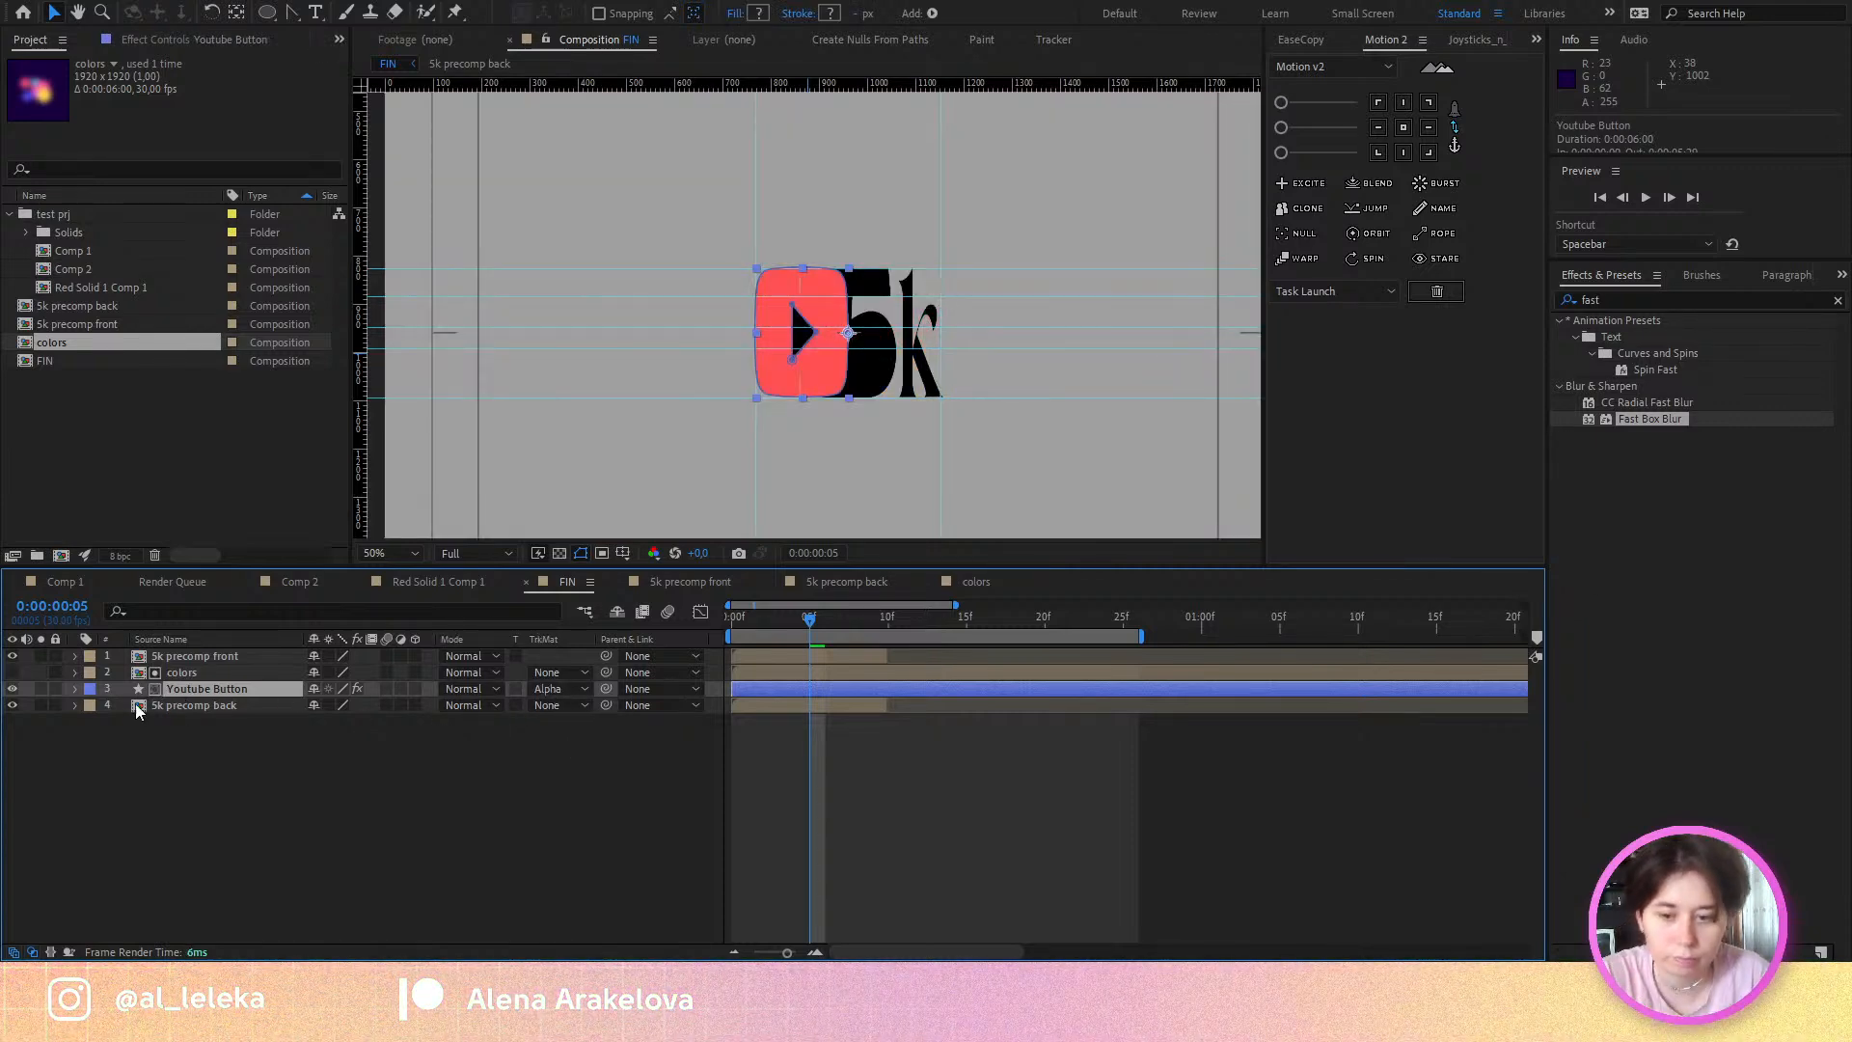
key("ctrl+z")
Step: Place colors directly below Youtube Button, give it an Alpha track matte from the button and preview the animation
left_click_drag(168, 673, 170, 696)
left_click(559, 689)
left_click(567, 733)
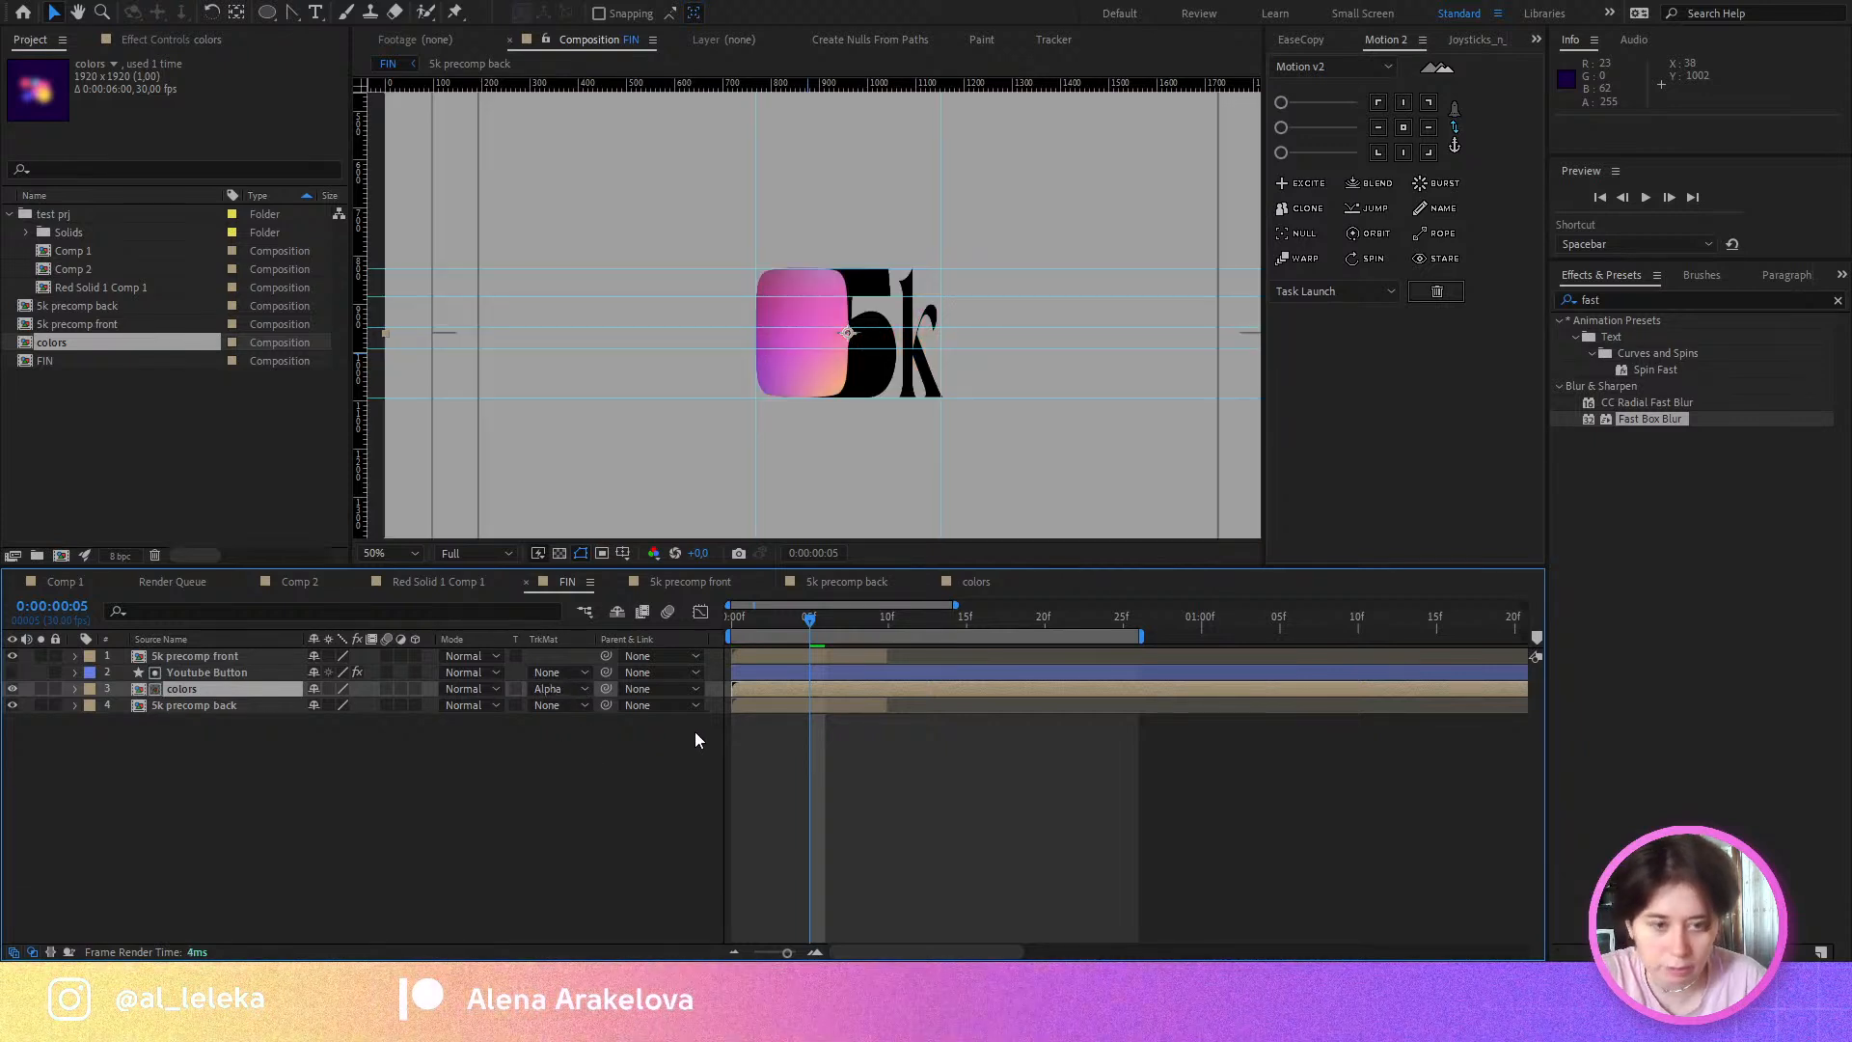
left_click_drag(791, 618, 704, 617)
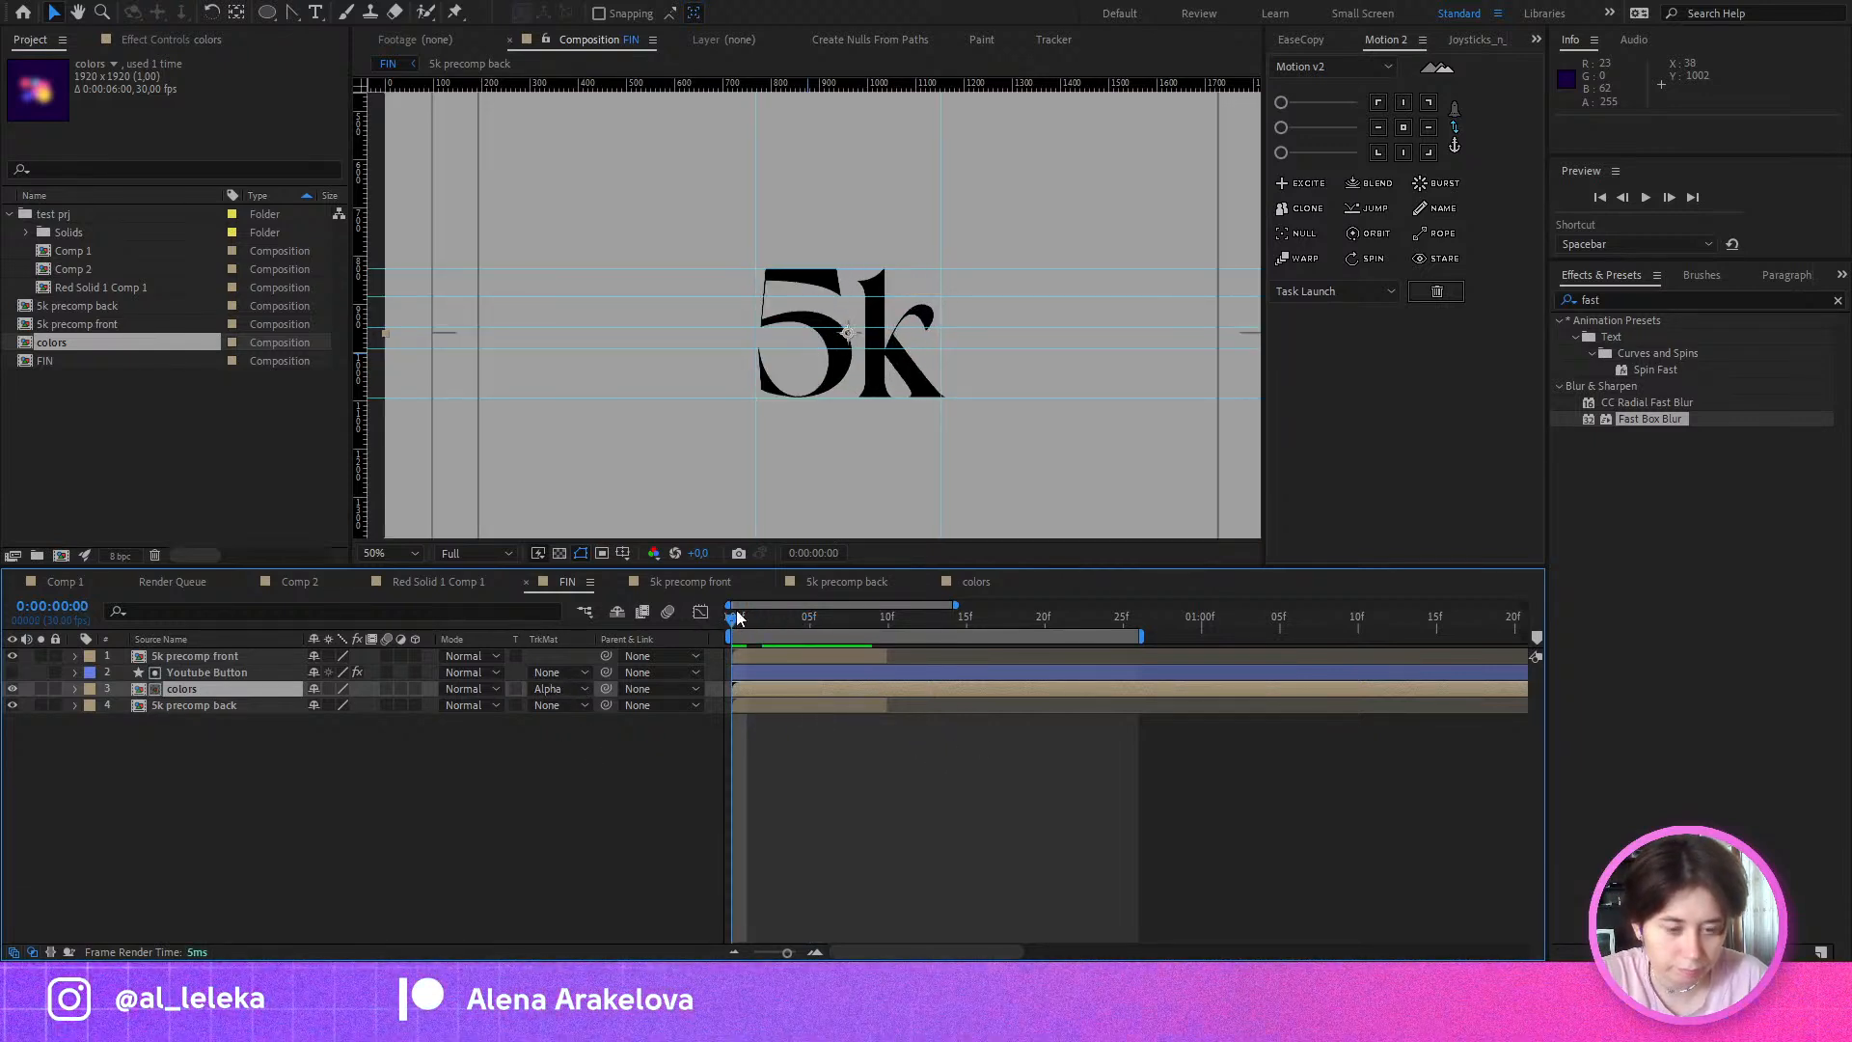
key("space")
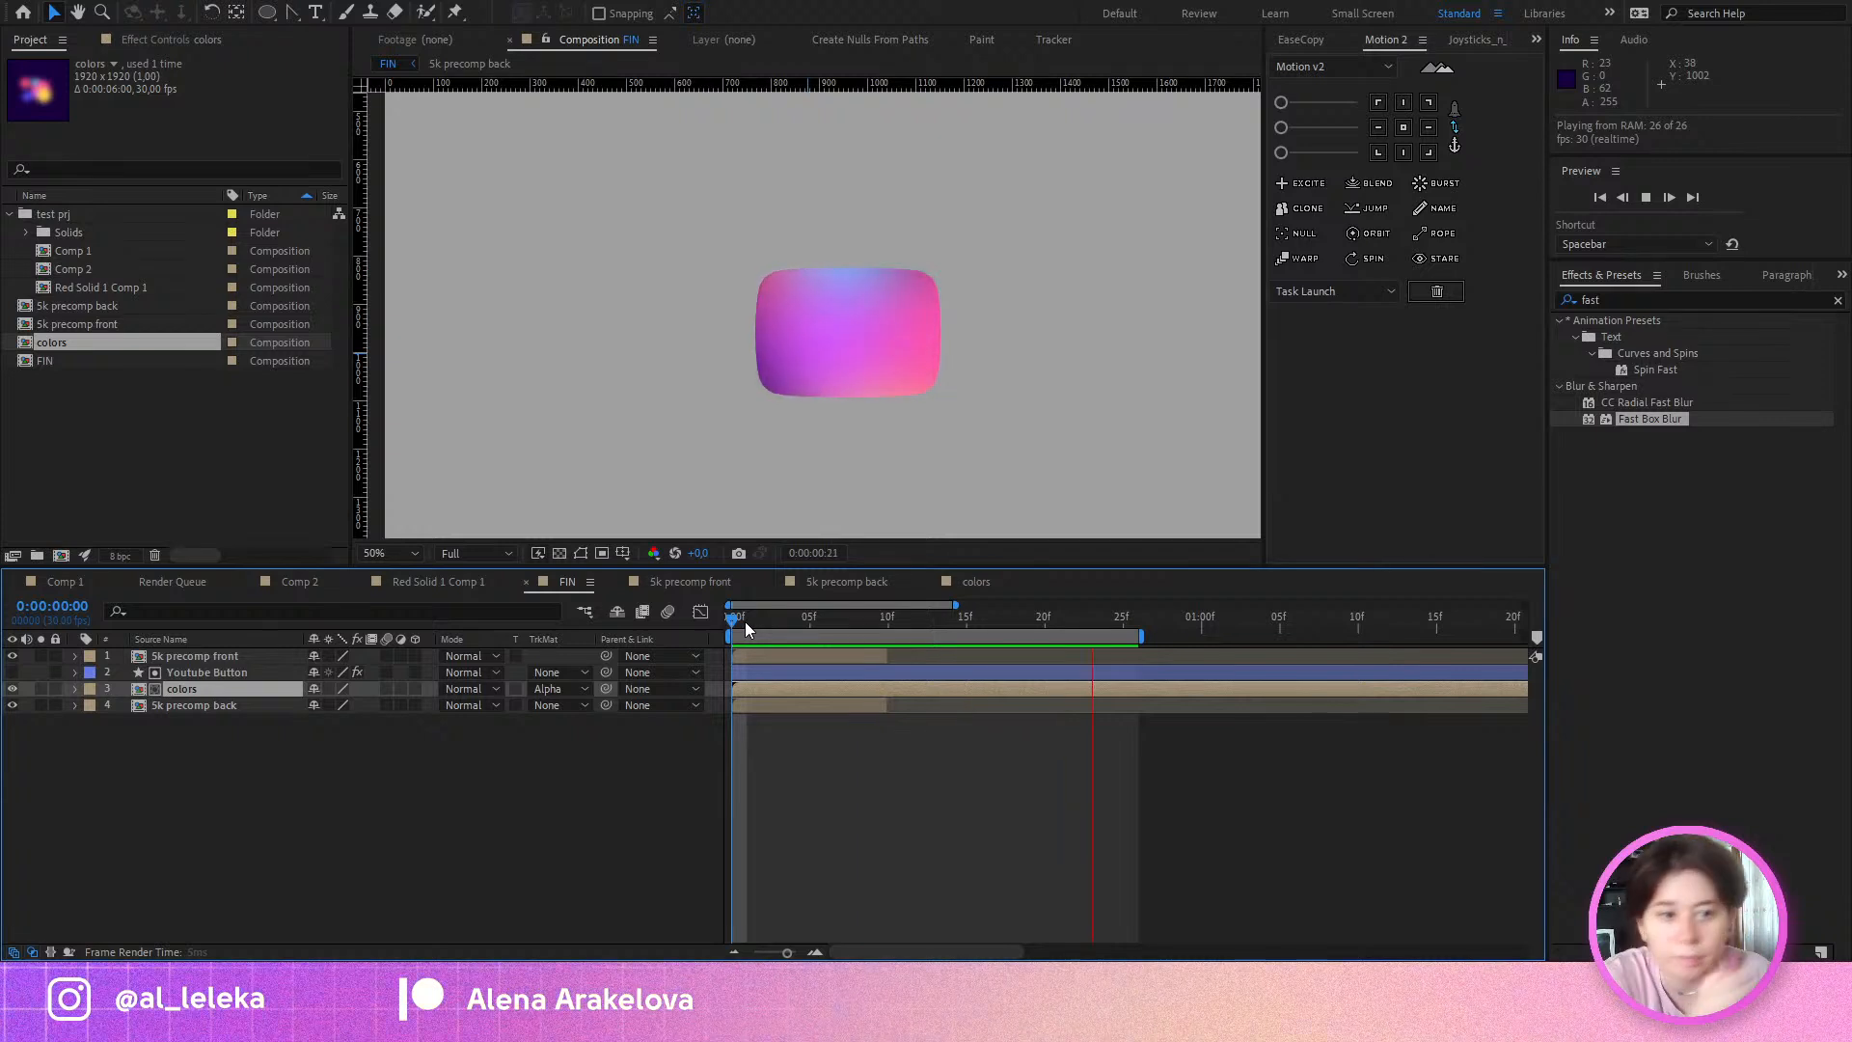
left_click_drag(745, 617, 698, 664)
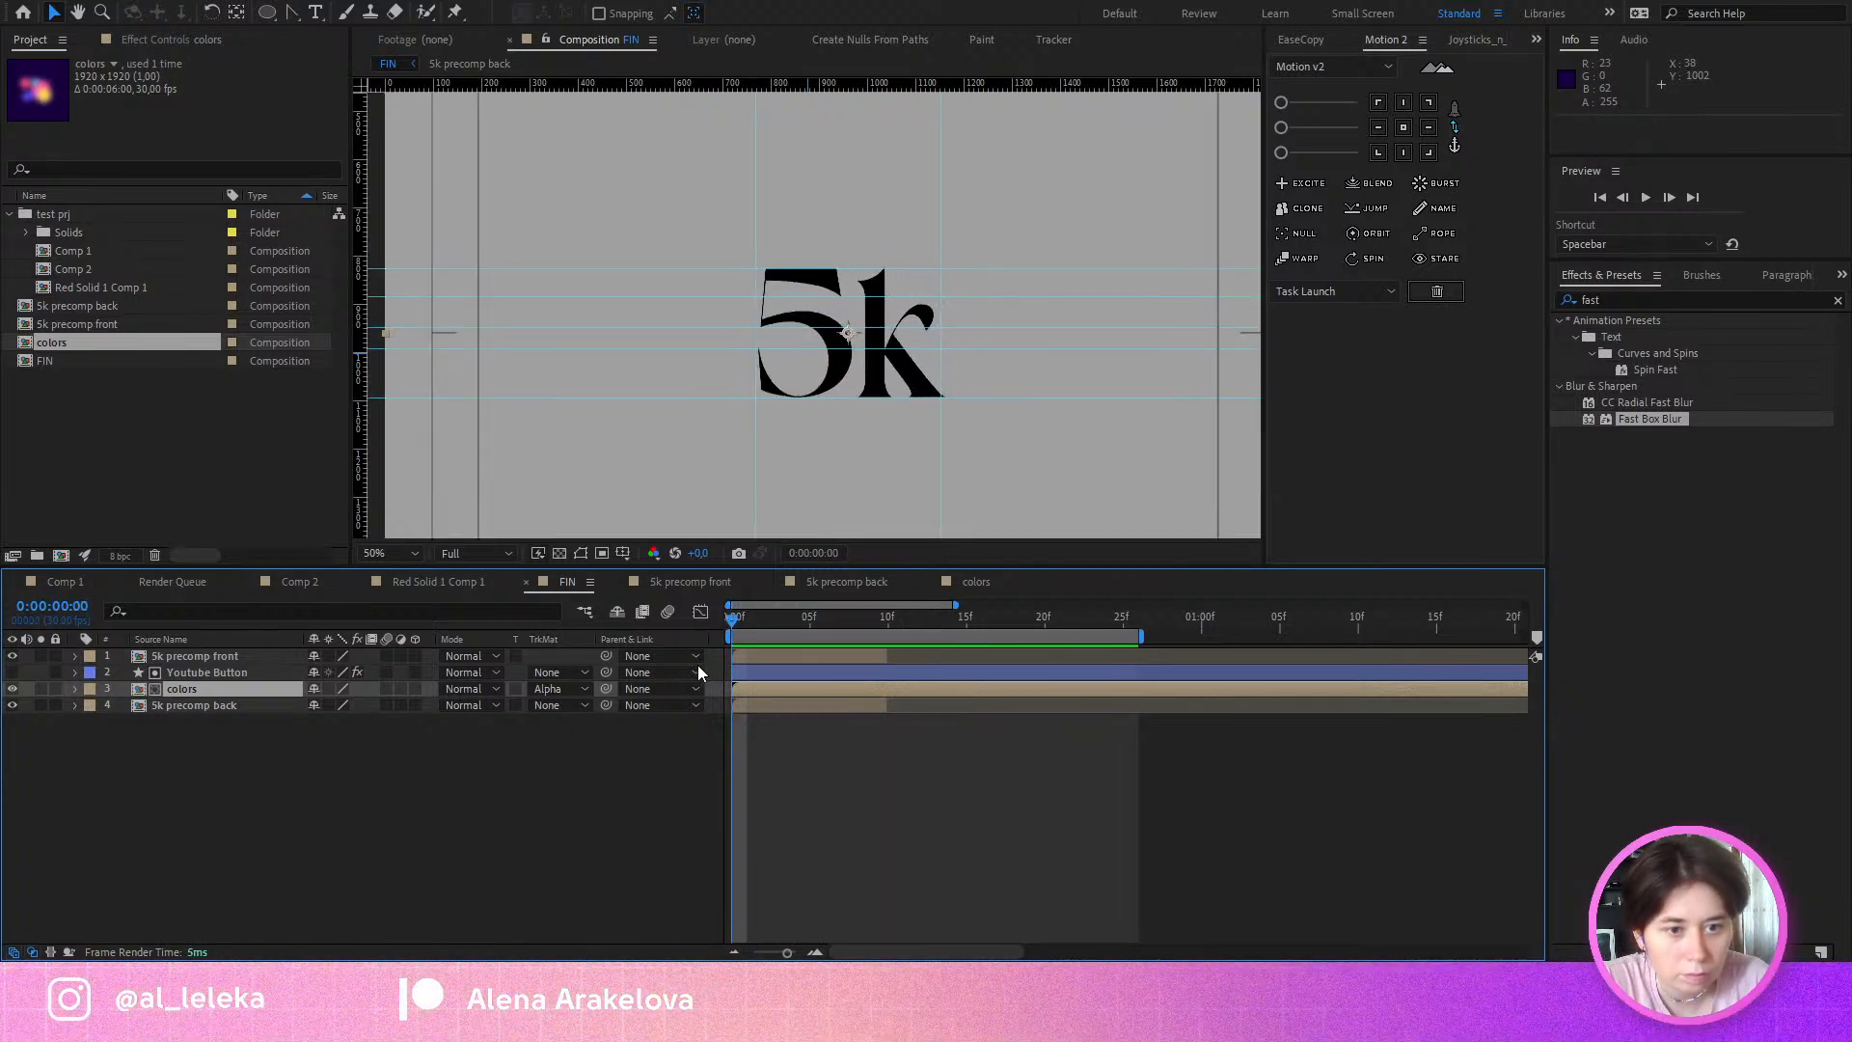
Step: Duplicate the colors layer directly below 5k precomp front, matted by that hidden precomp in Alpha mode, and check the first frames
left_click(198, 732)
left_click(189, 690)
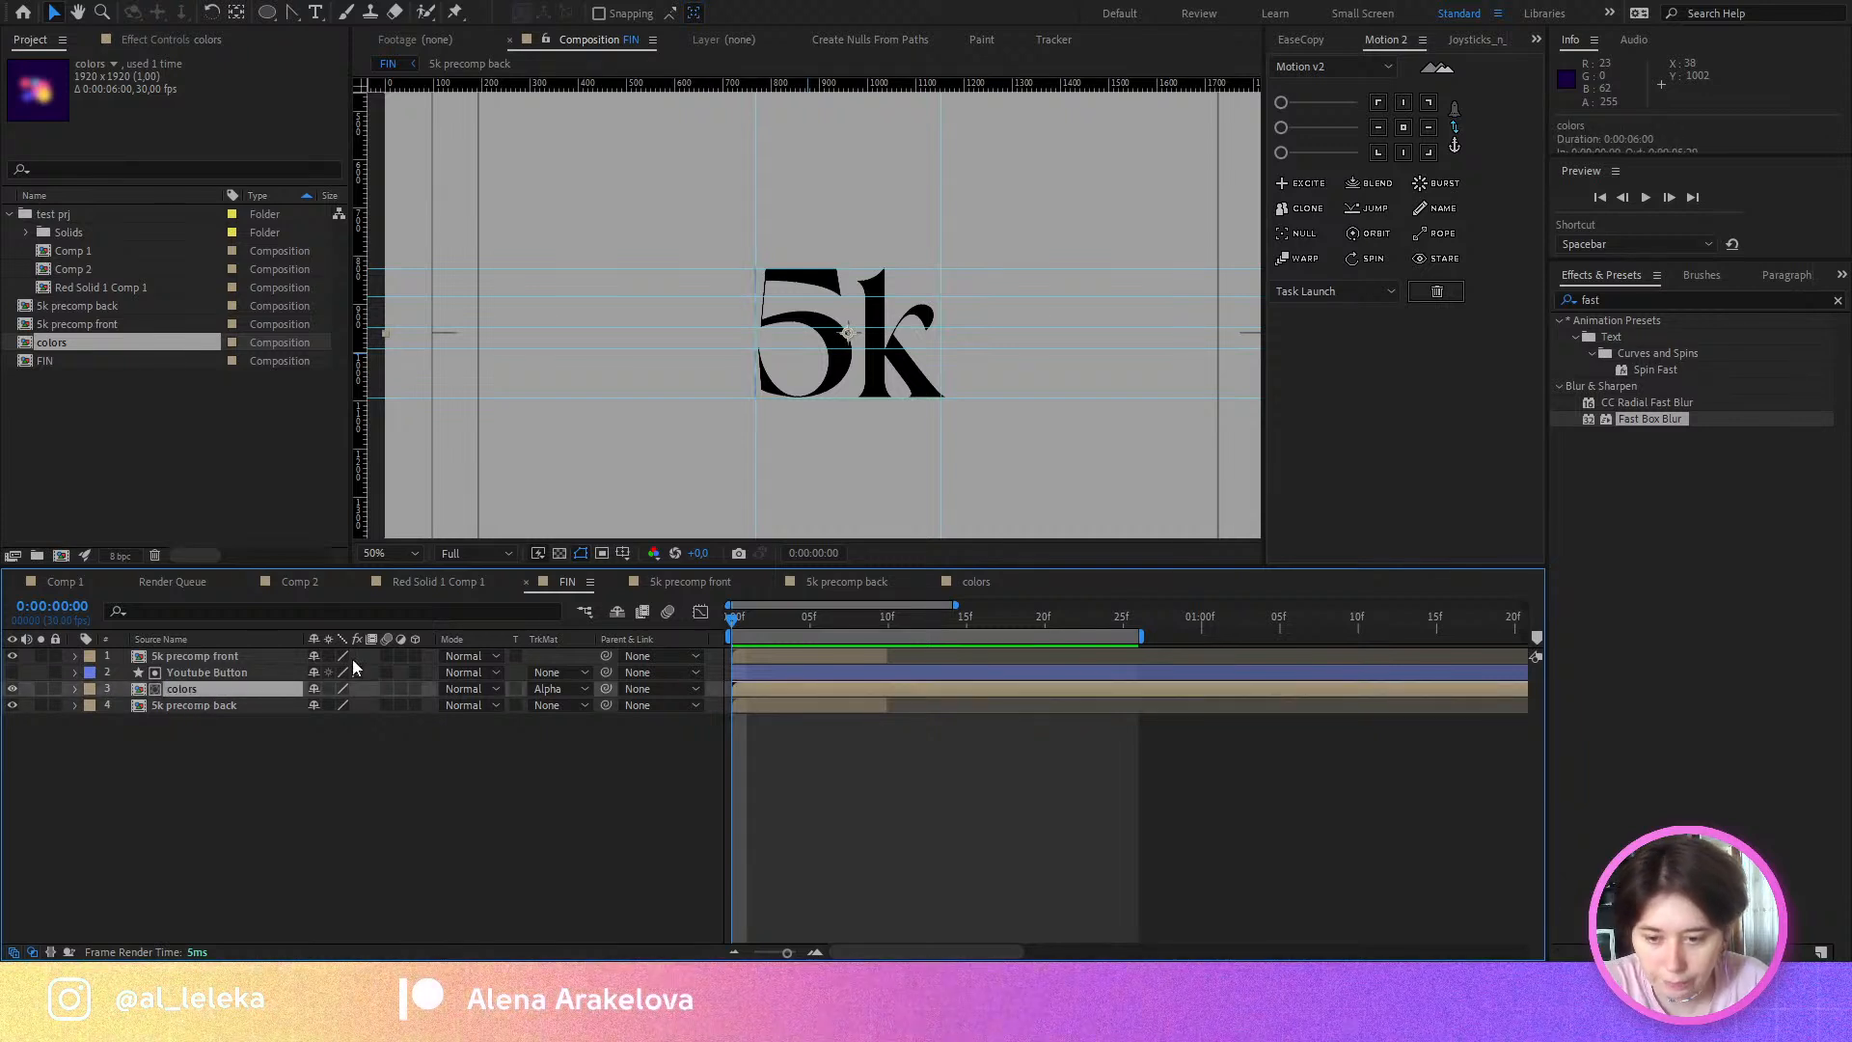
key("ctrl+d")
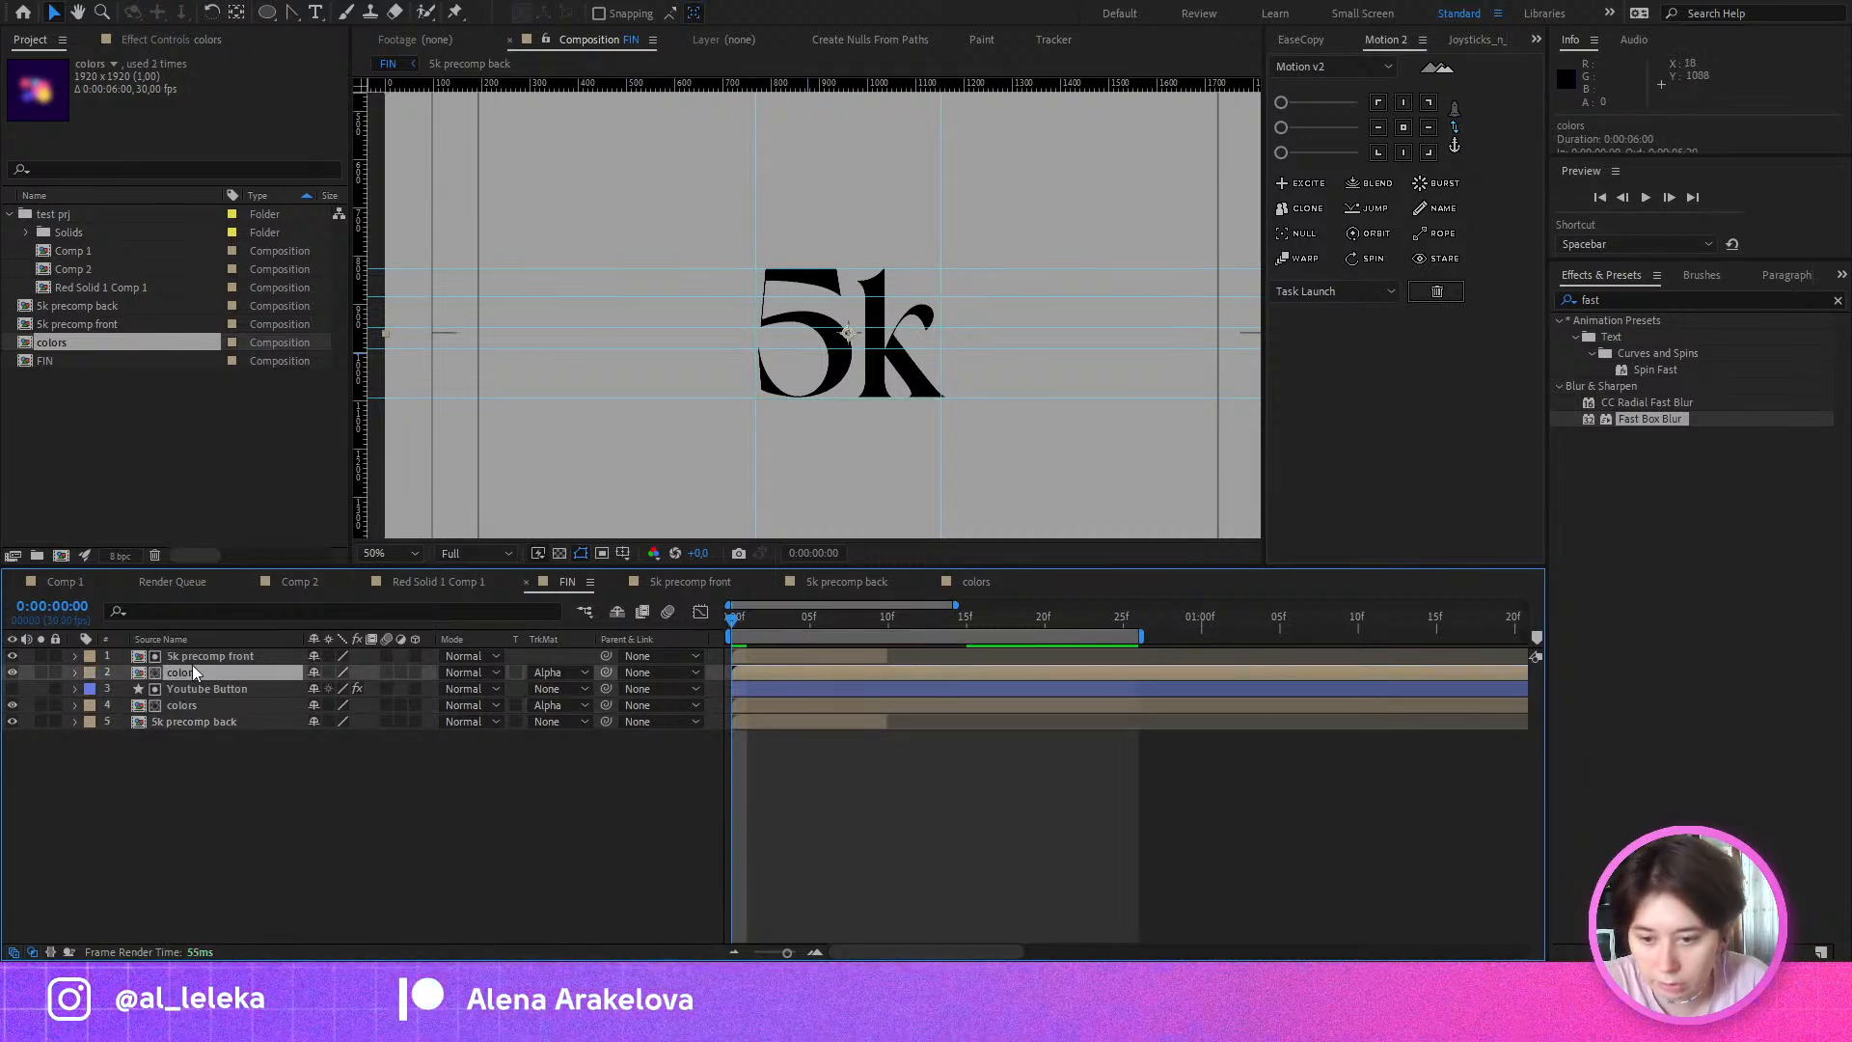
left_click(11, 656)
left_click_drag(748, 621, 708, 660)
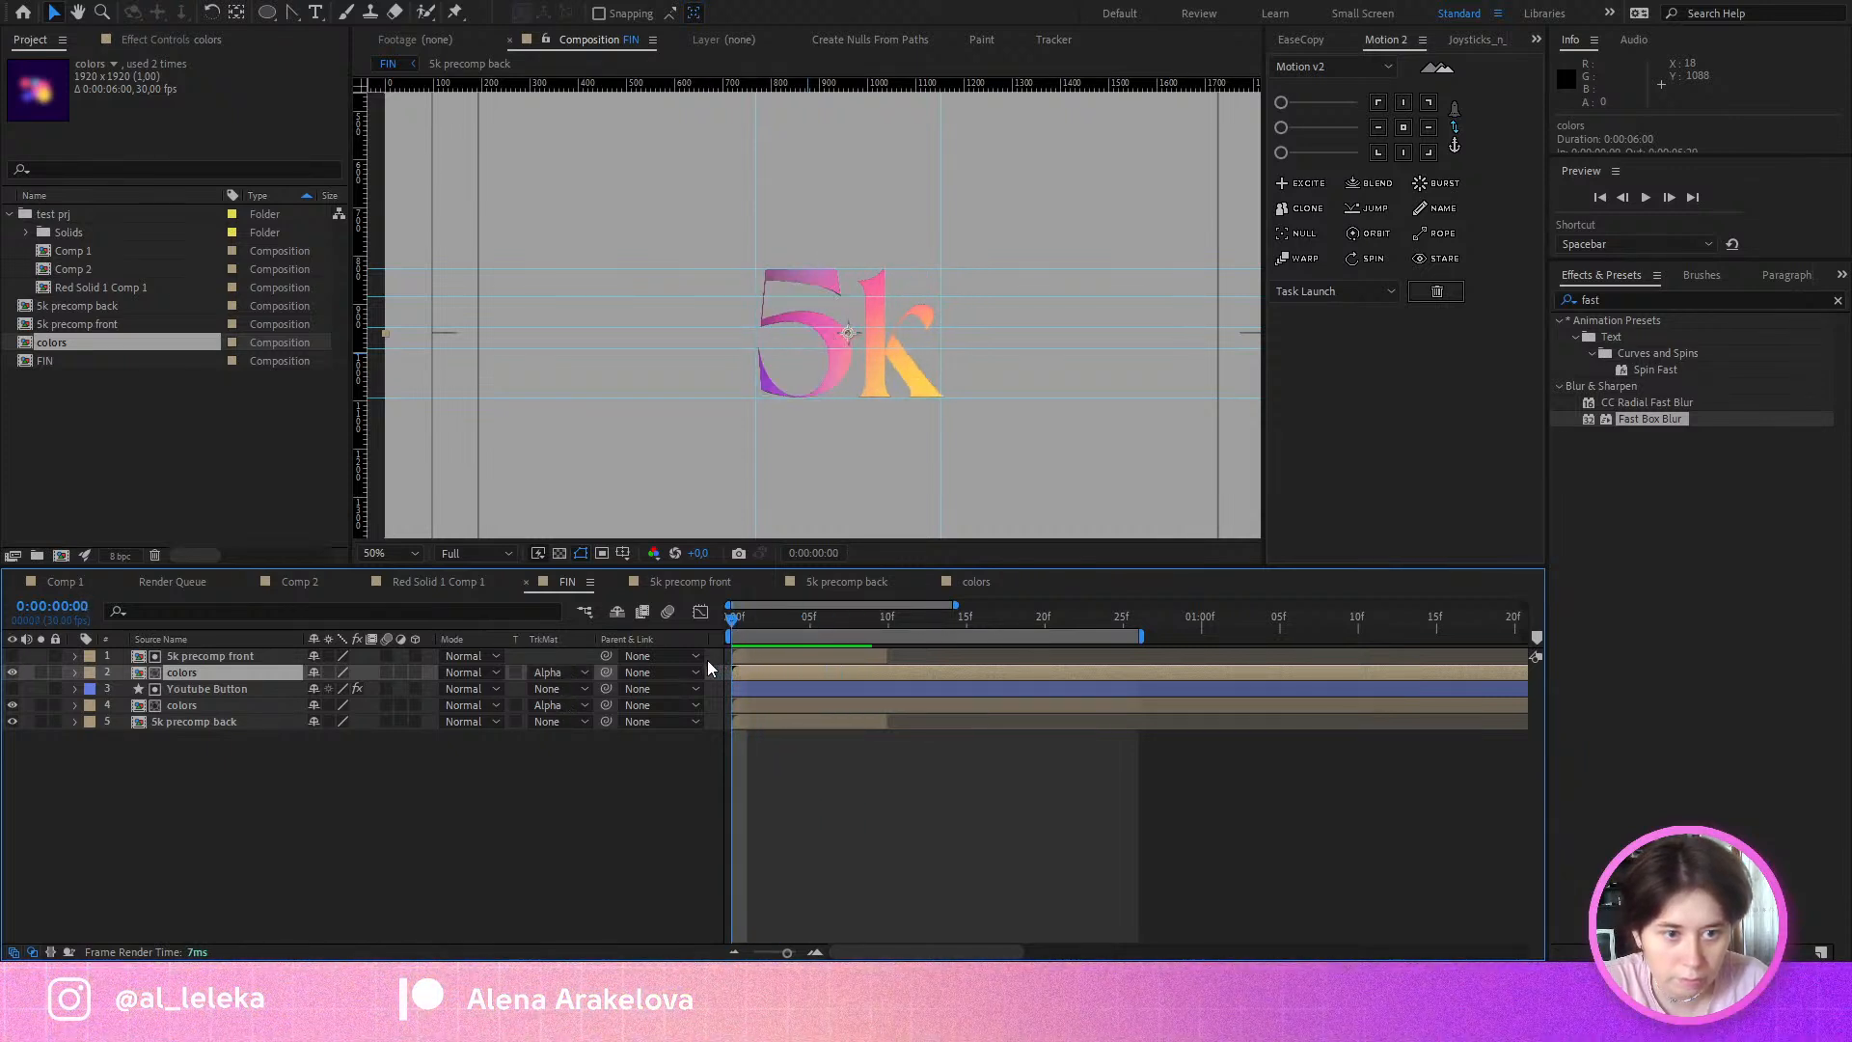
left_click(181, 656)
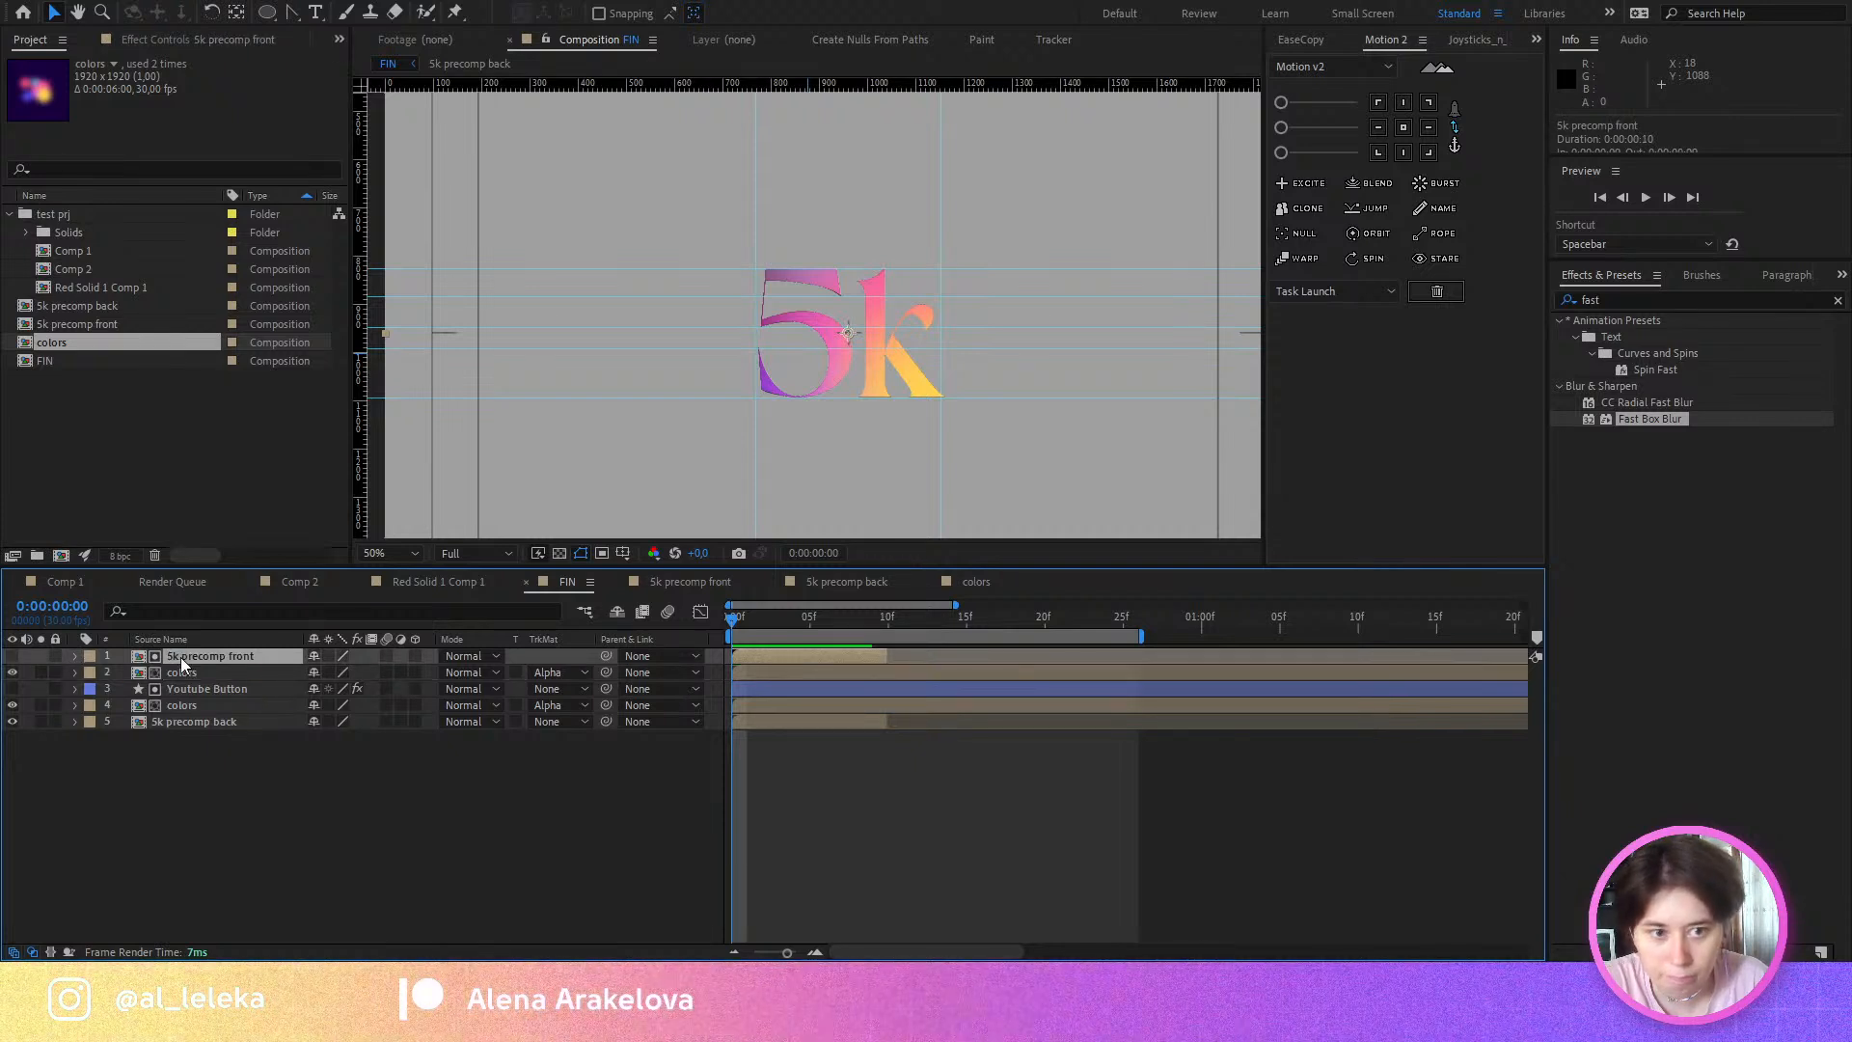
left_click(187, 675)
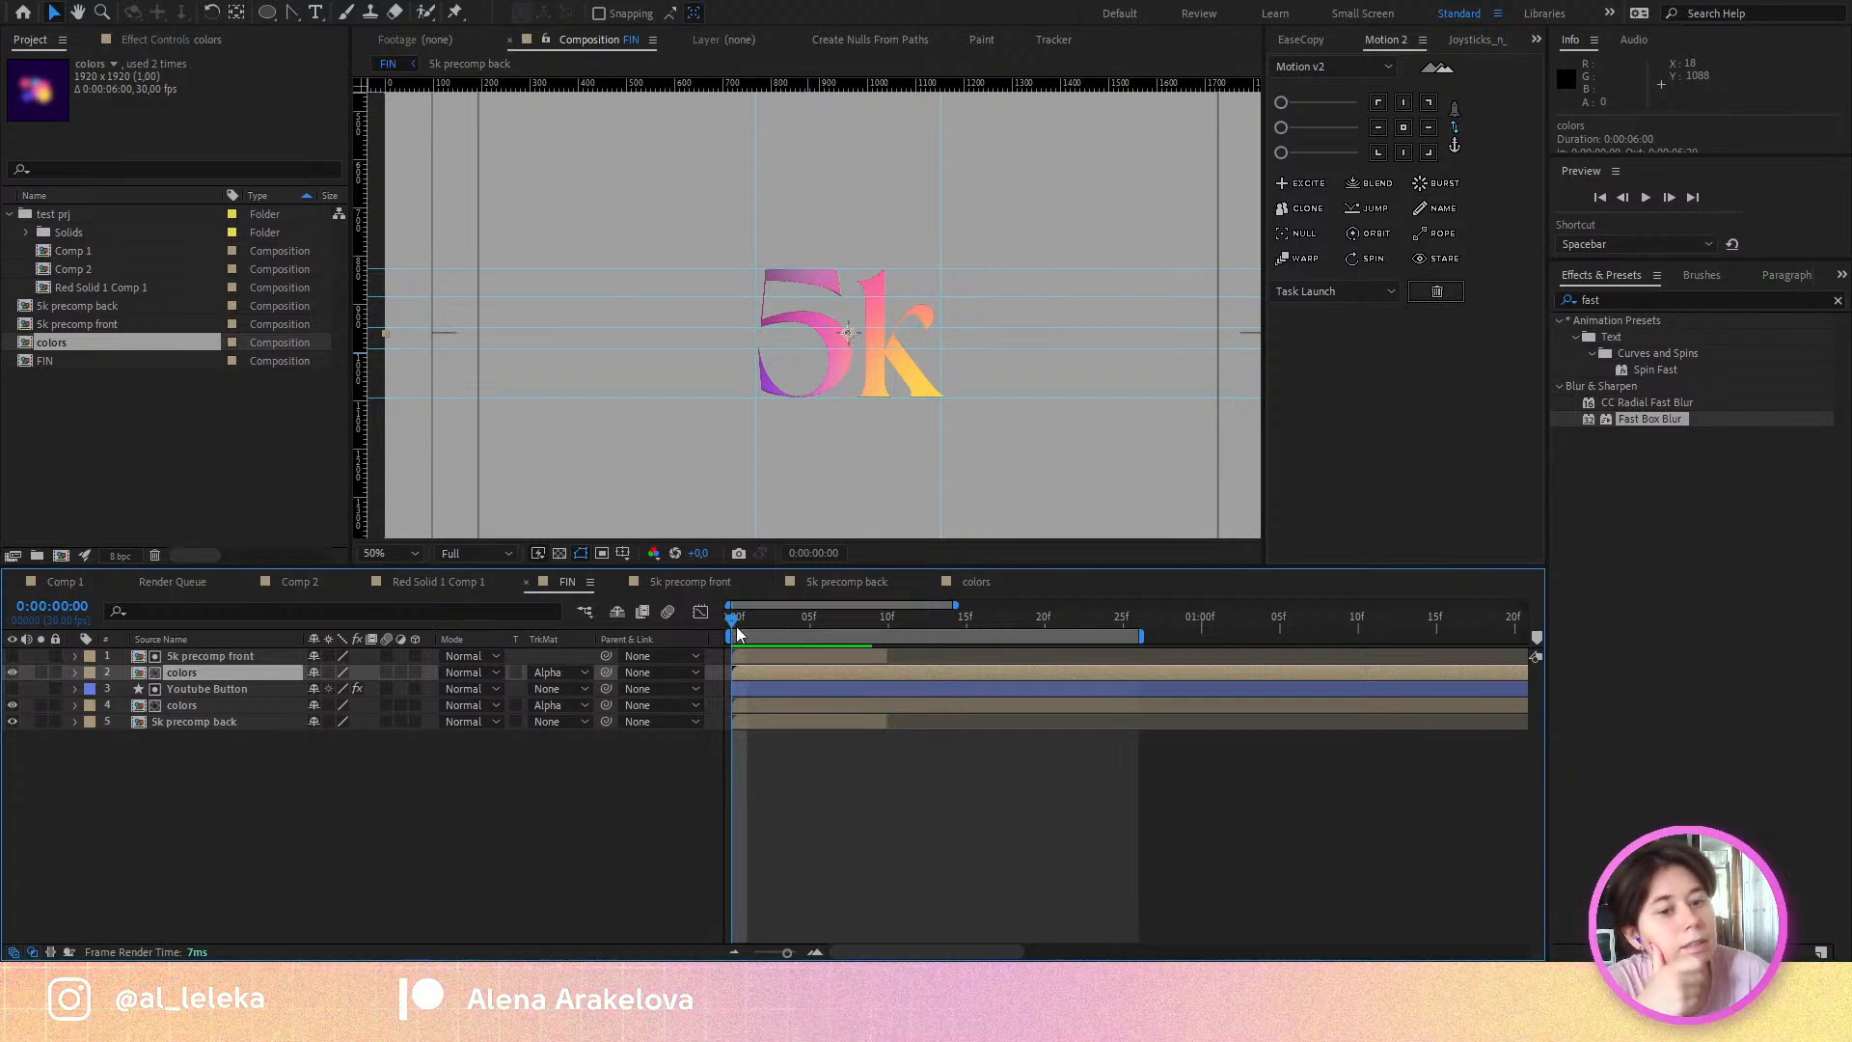
left_click(767, 619)
left_click_drag(767, 619, 813, 666)
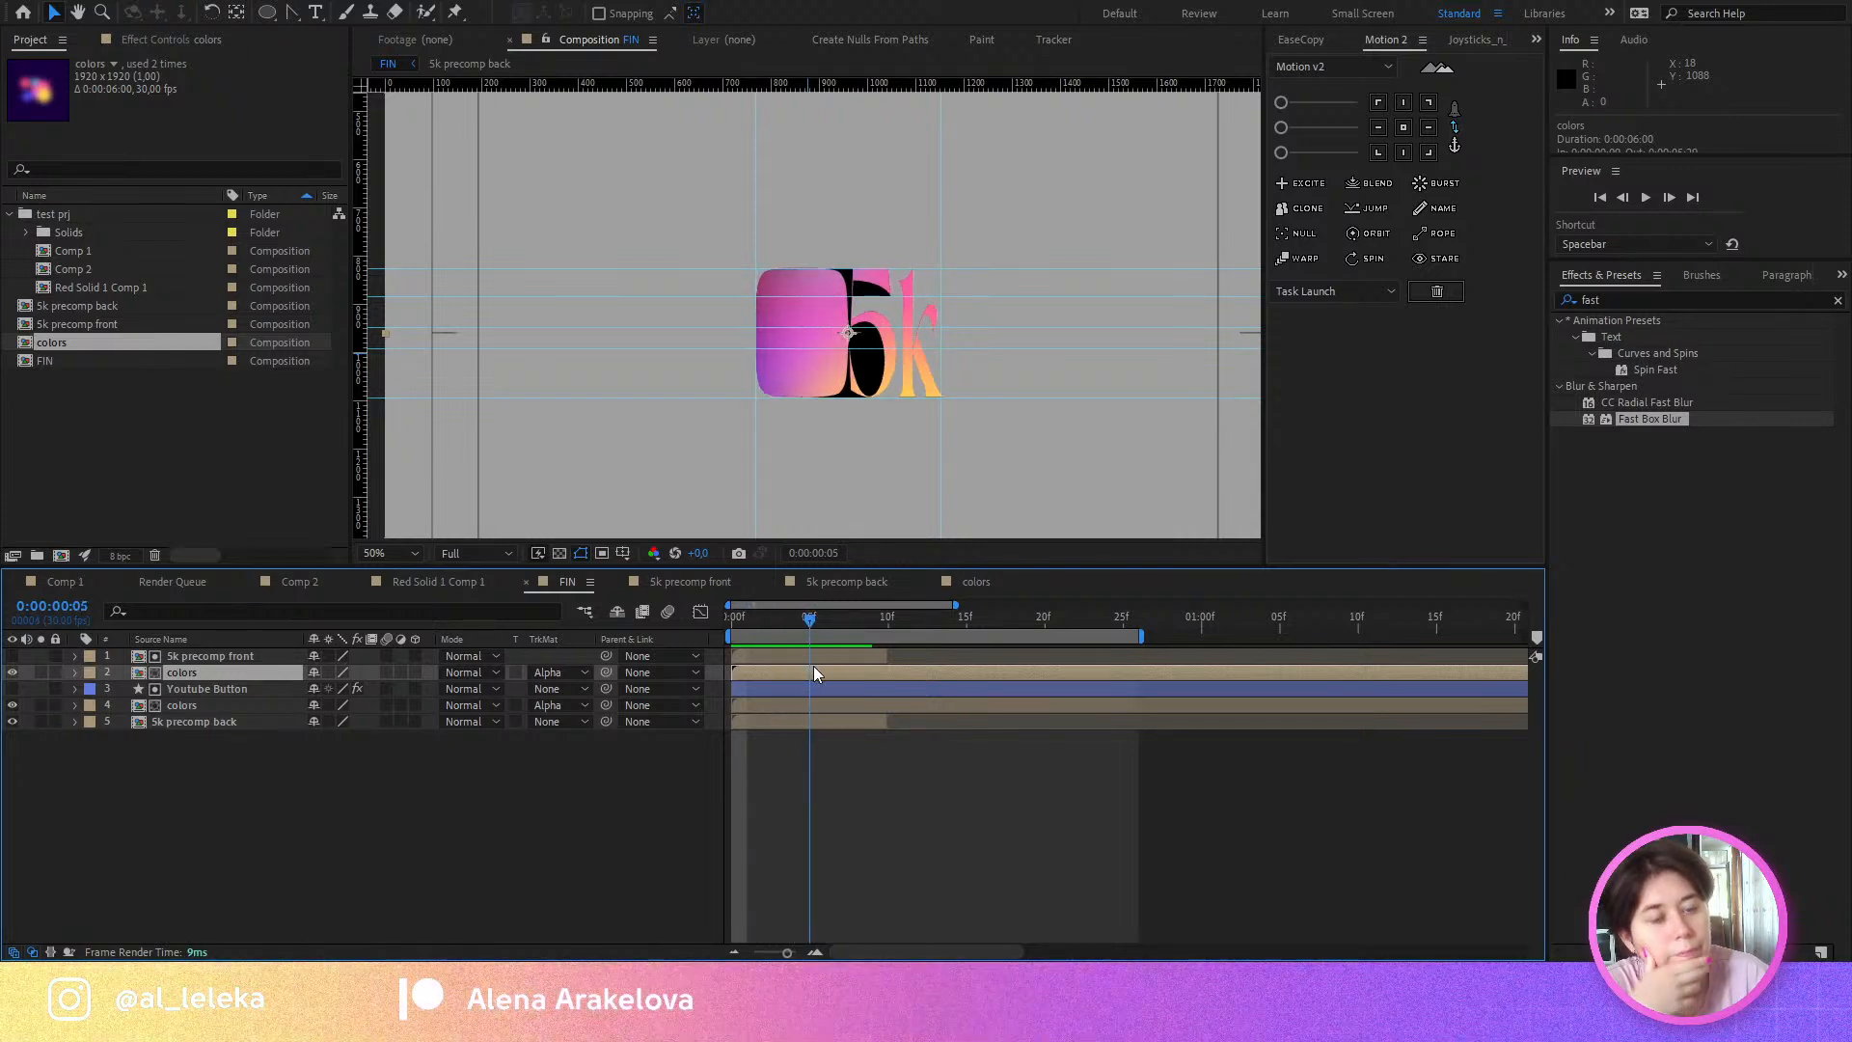
Step: Move the upper colors copy to about 1224, 860 and give its layer a red label
left_click(218, 657)
left_click(202, 672)
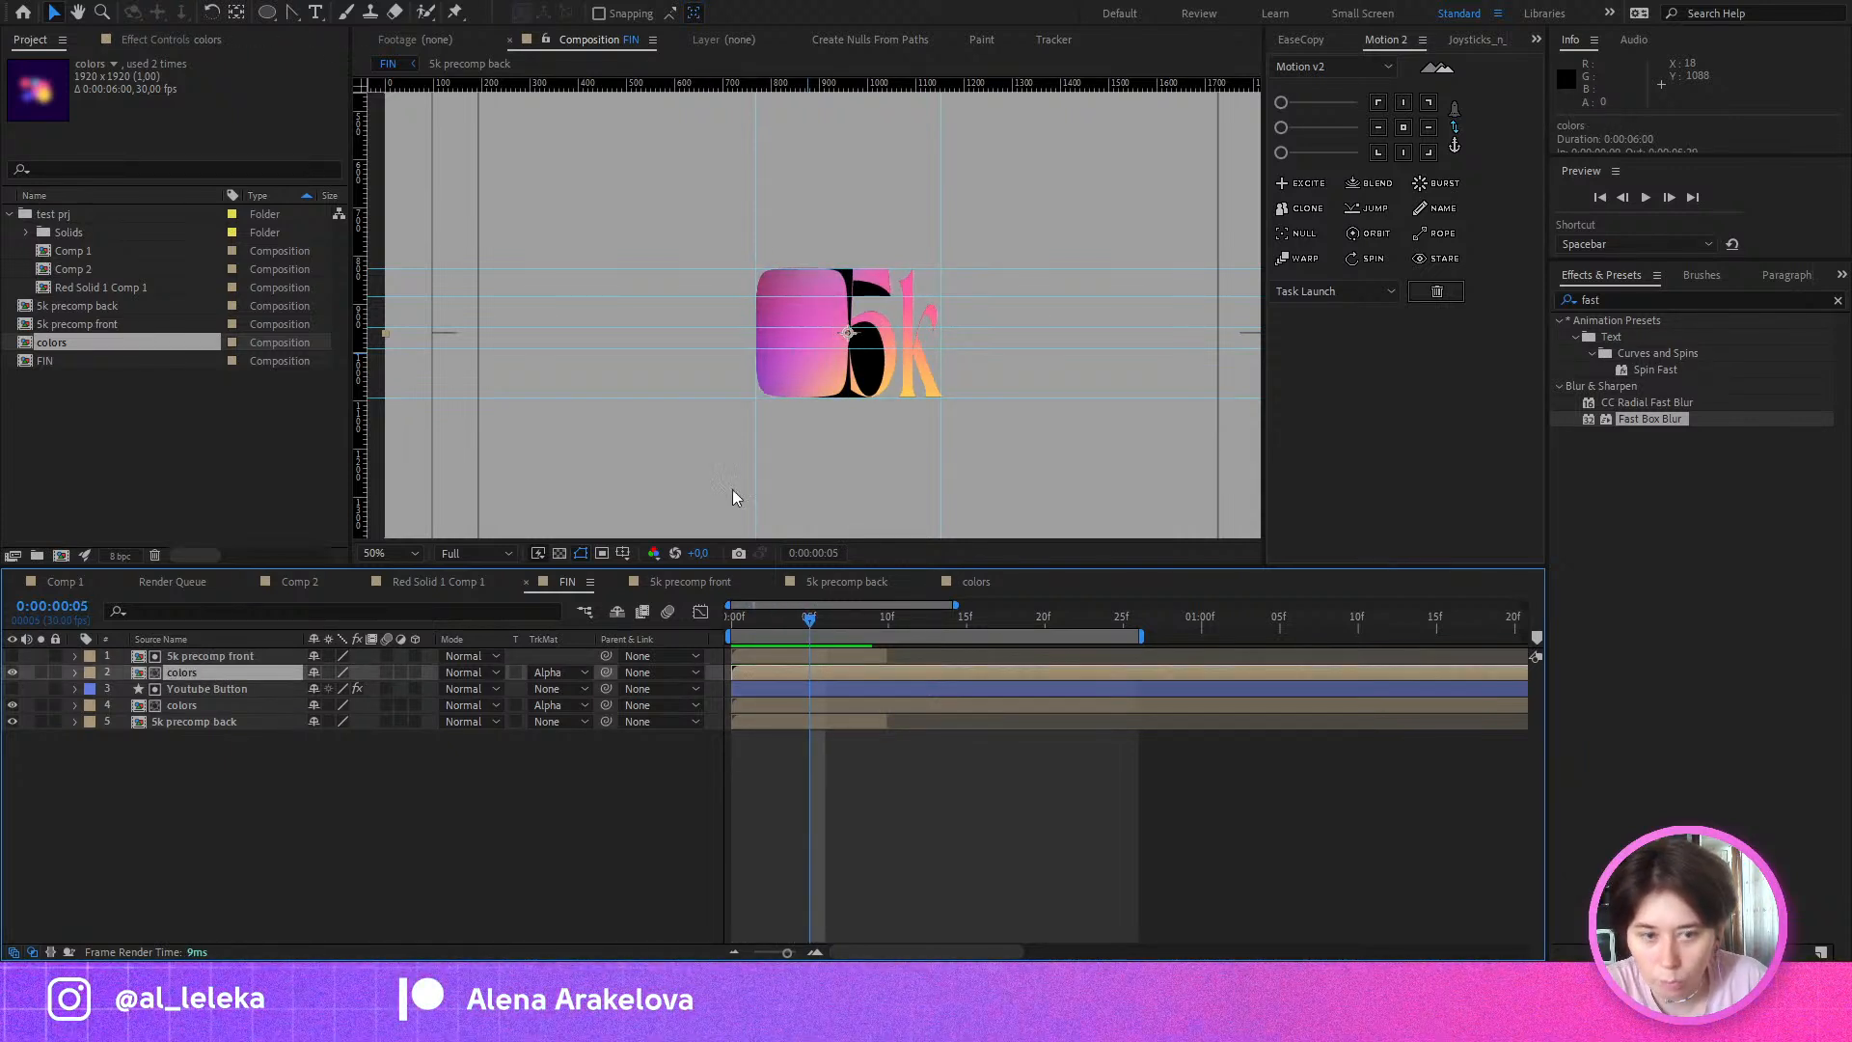
left_click_drag(883, 466, 1009, 418)
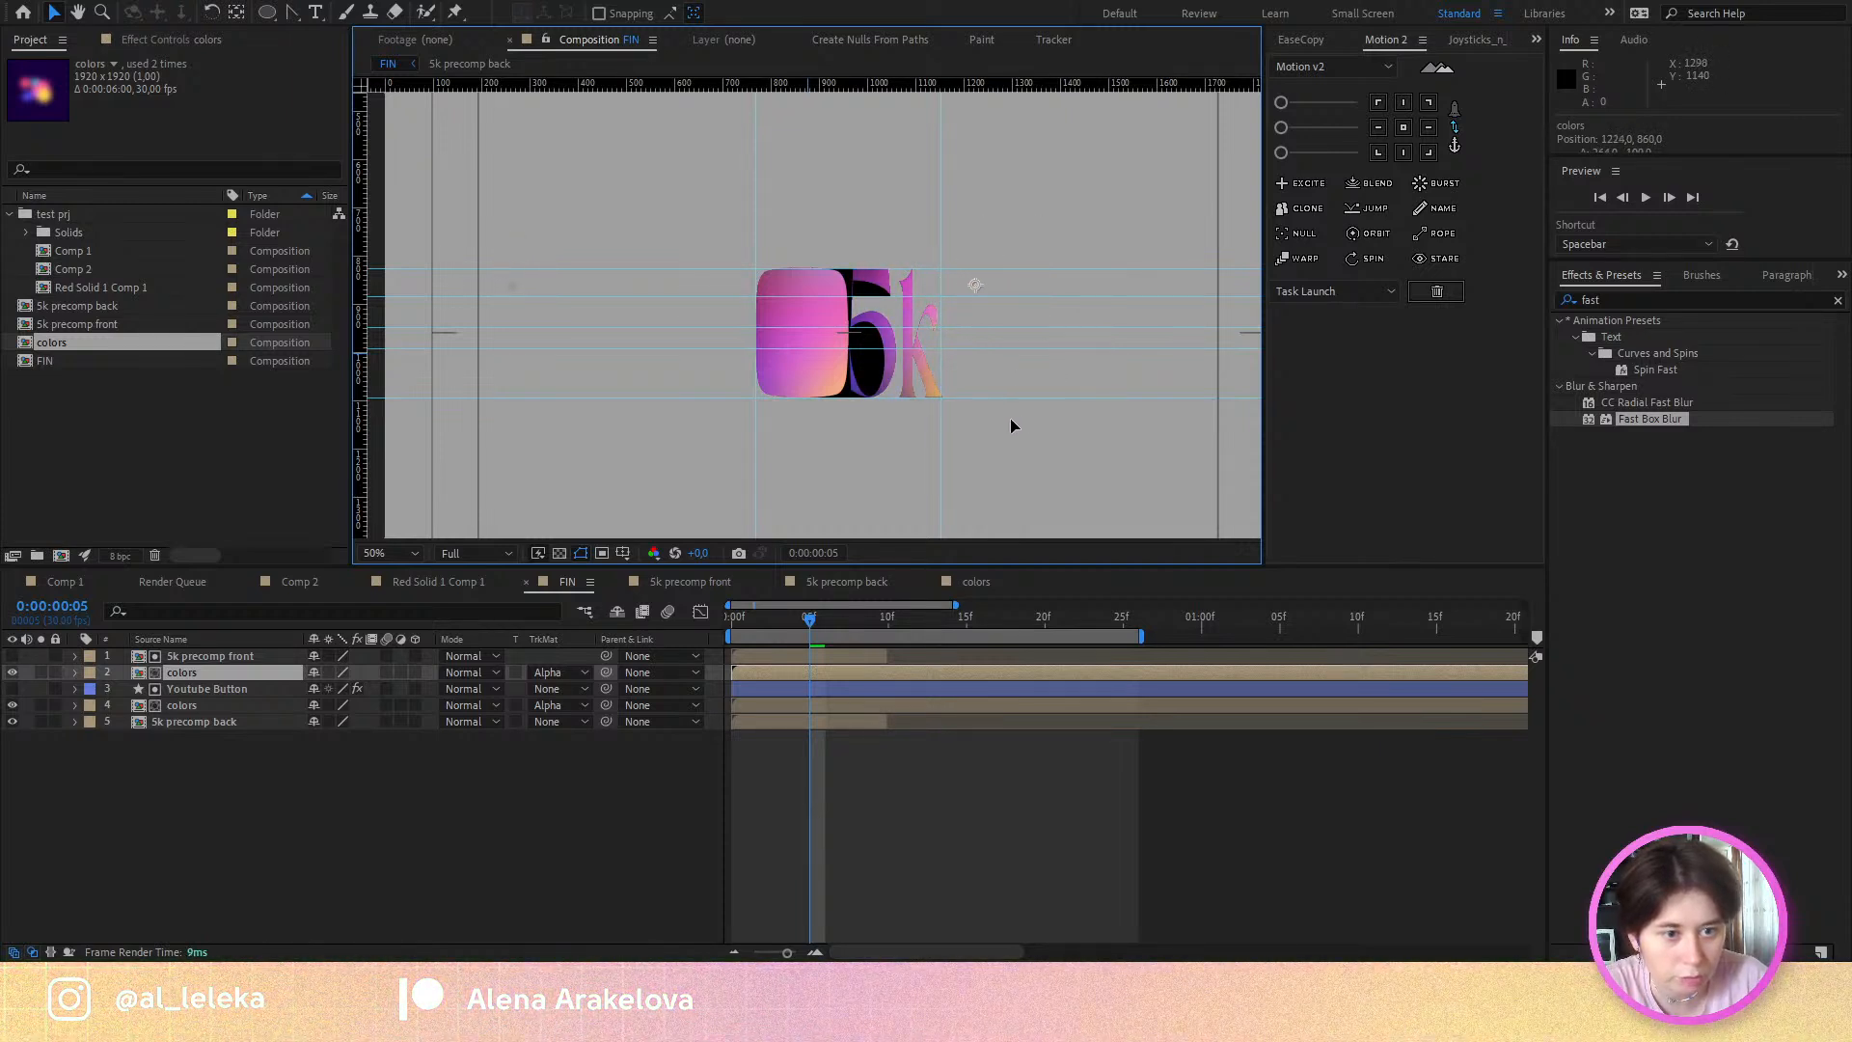
left_click(184, 672)
left_click(165, 432)
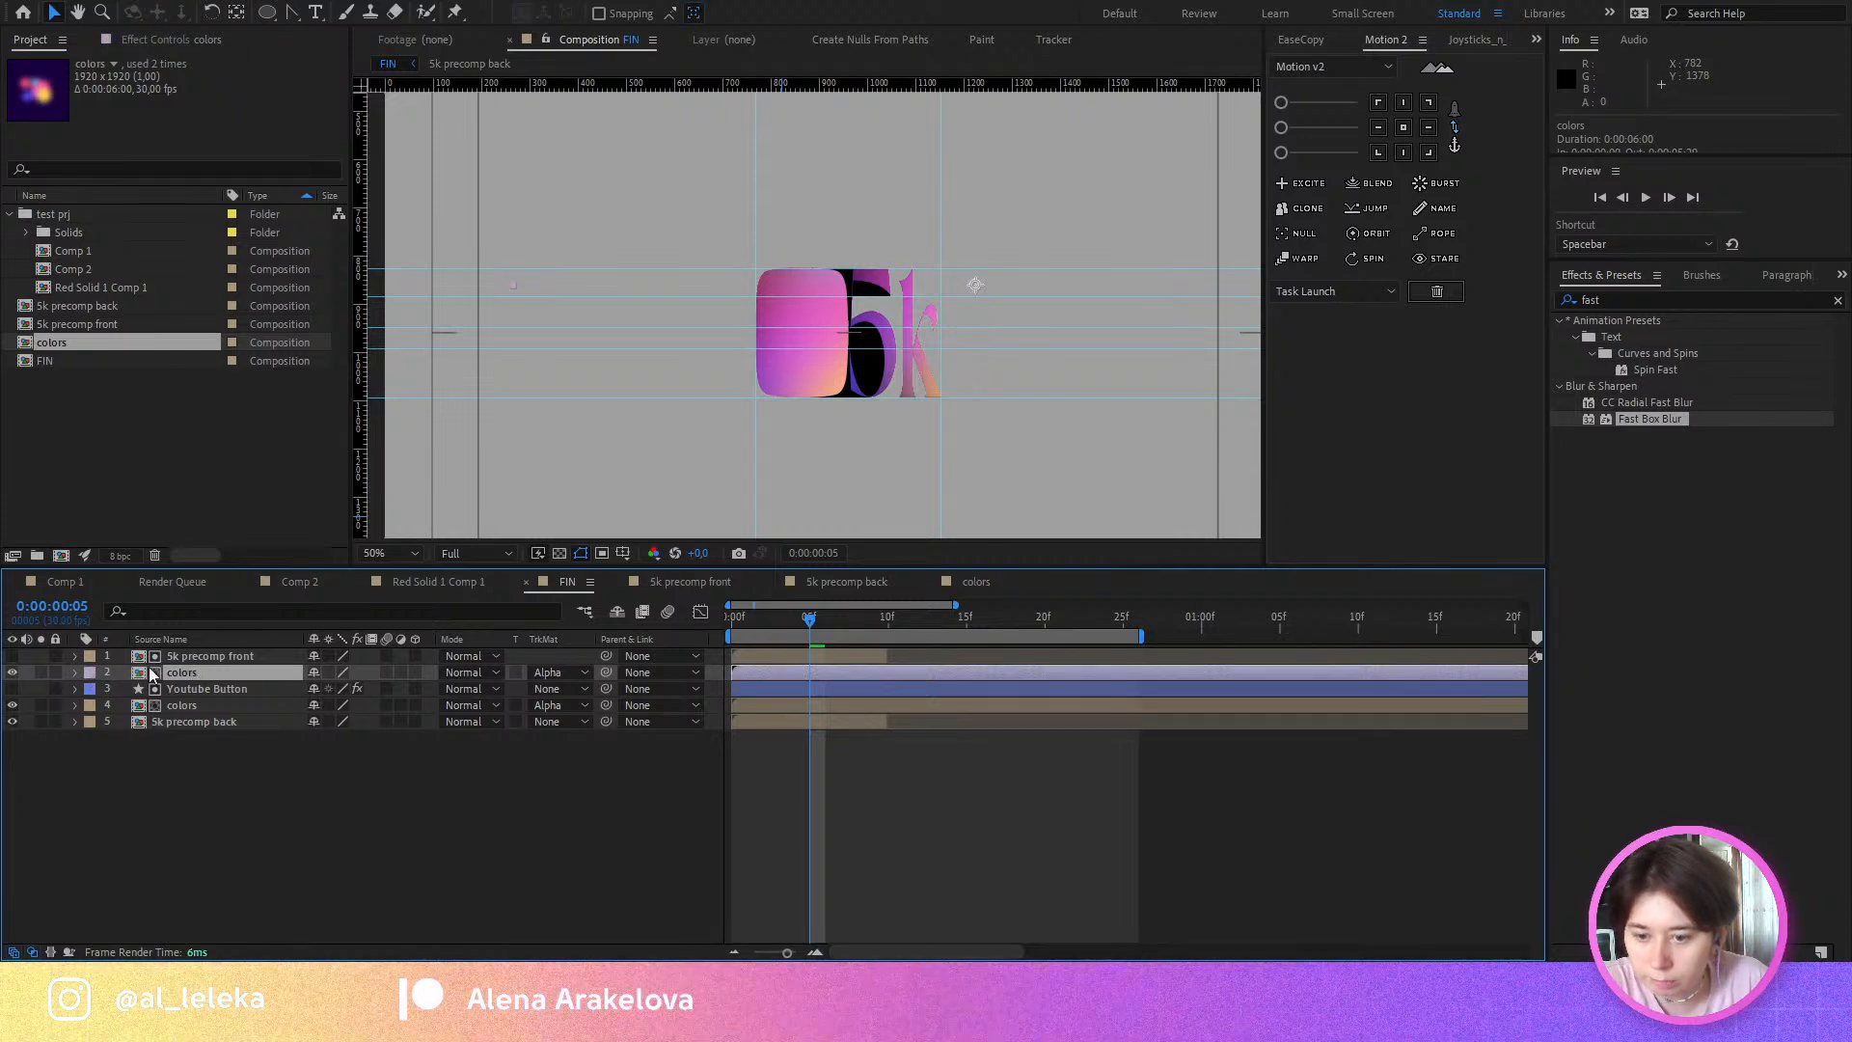
left_click(143, 353)
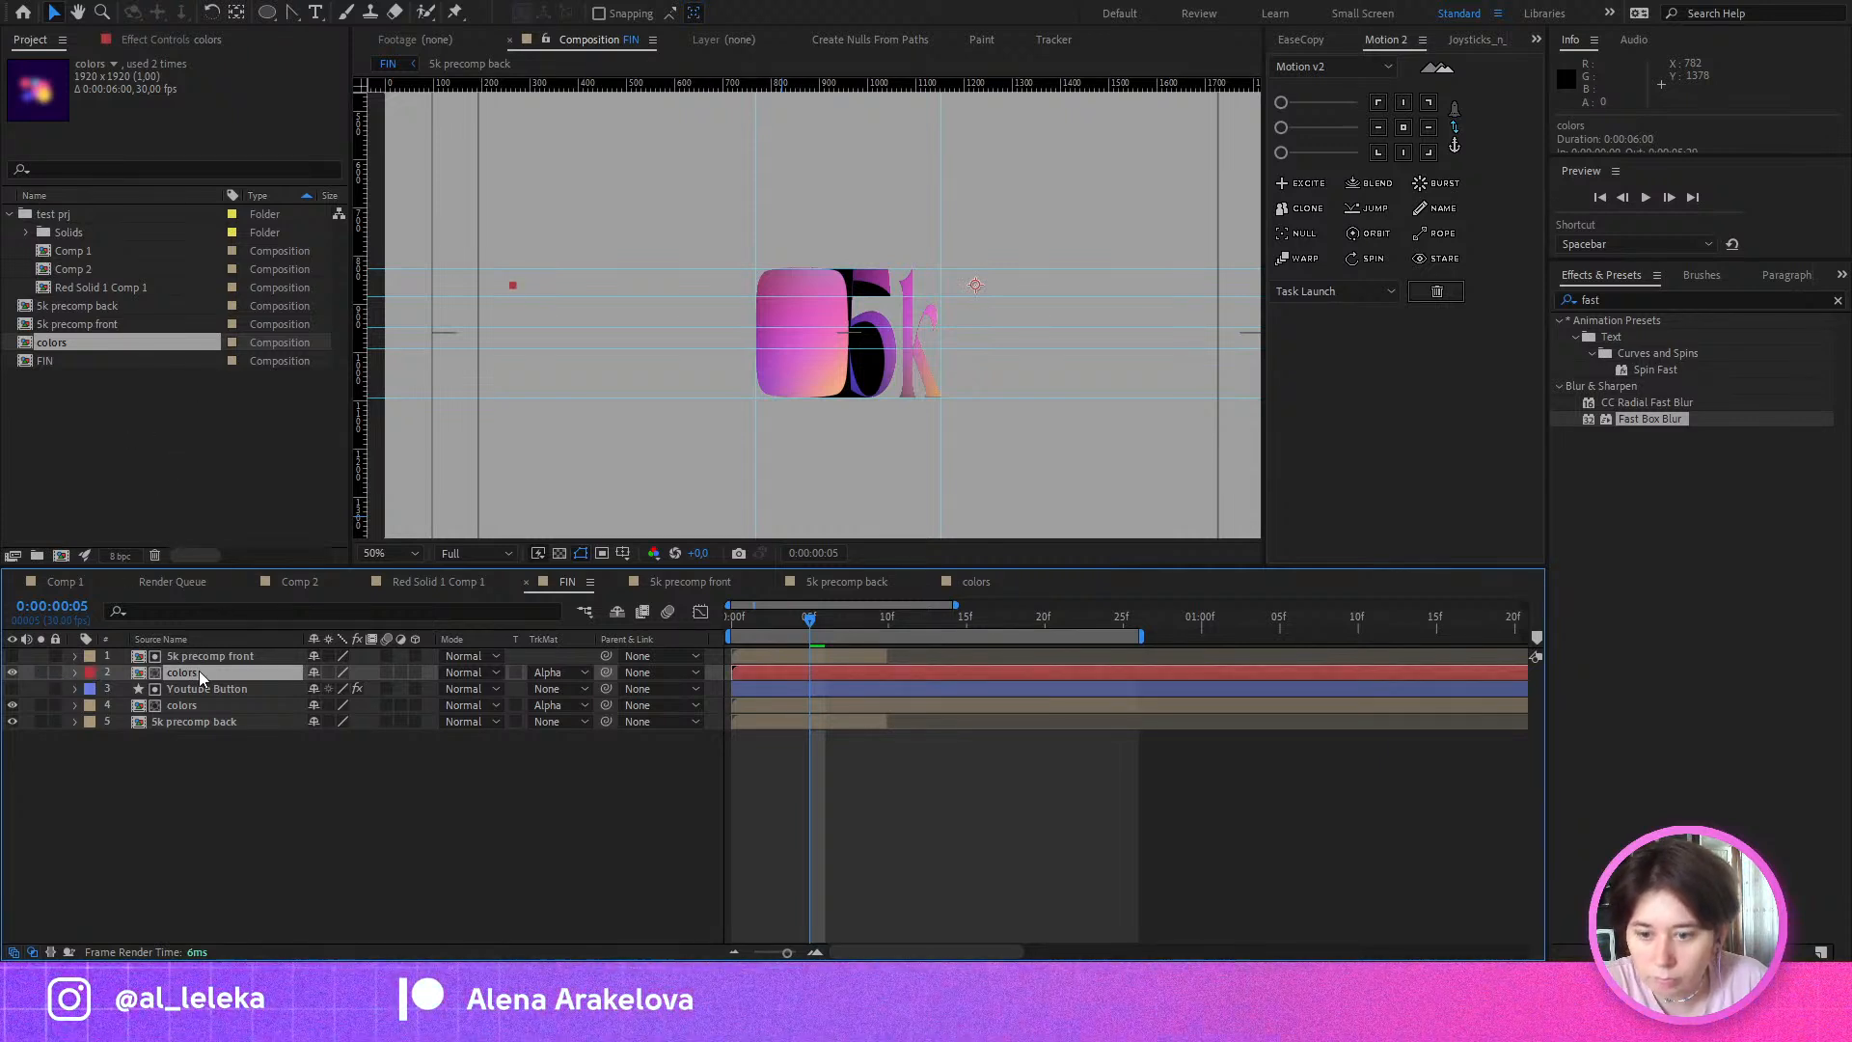
Step: Duplicate the red colors layer directly below 5k precomp back, using that precomp as its Alpha matte and hiding it
key("ctrl+d")
left_click_drag(185, 657, 185, 753)
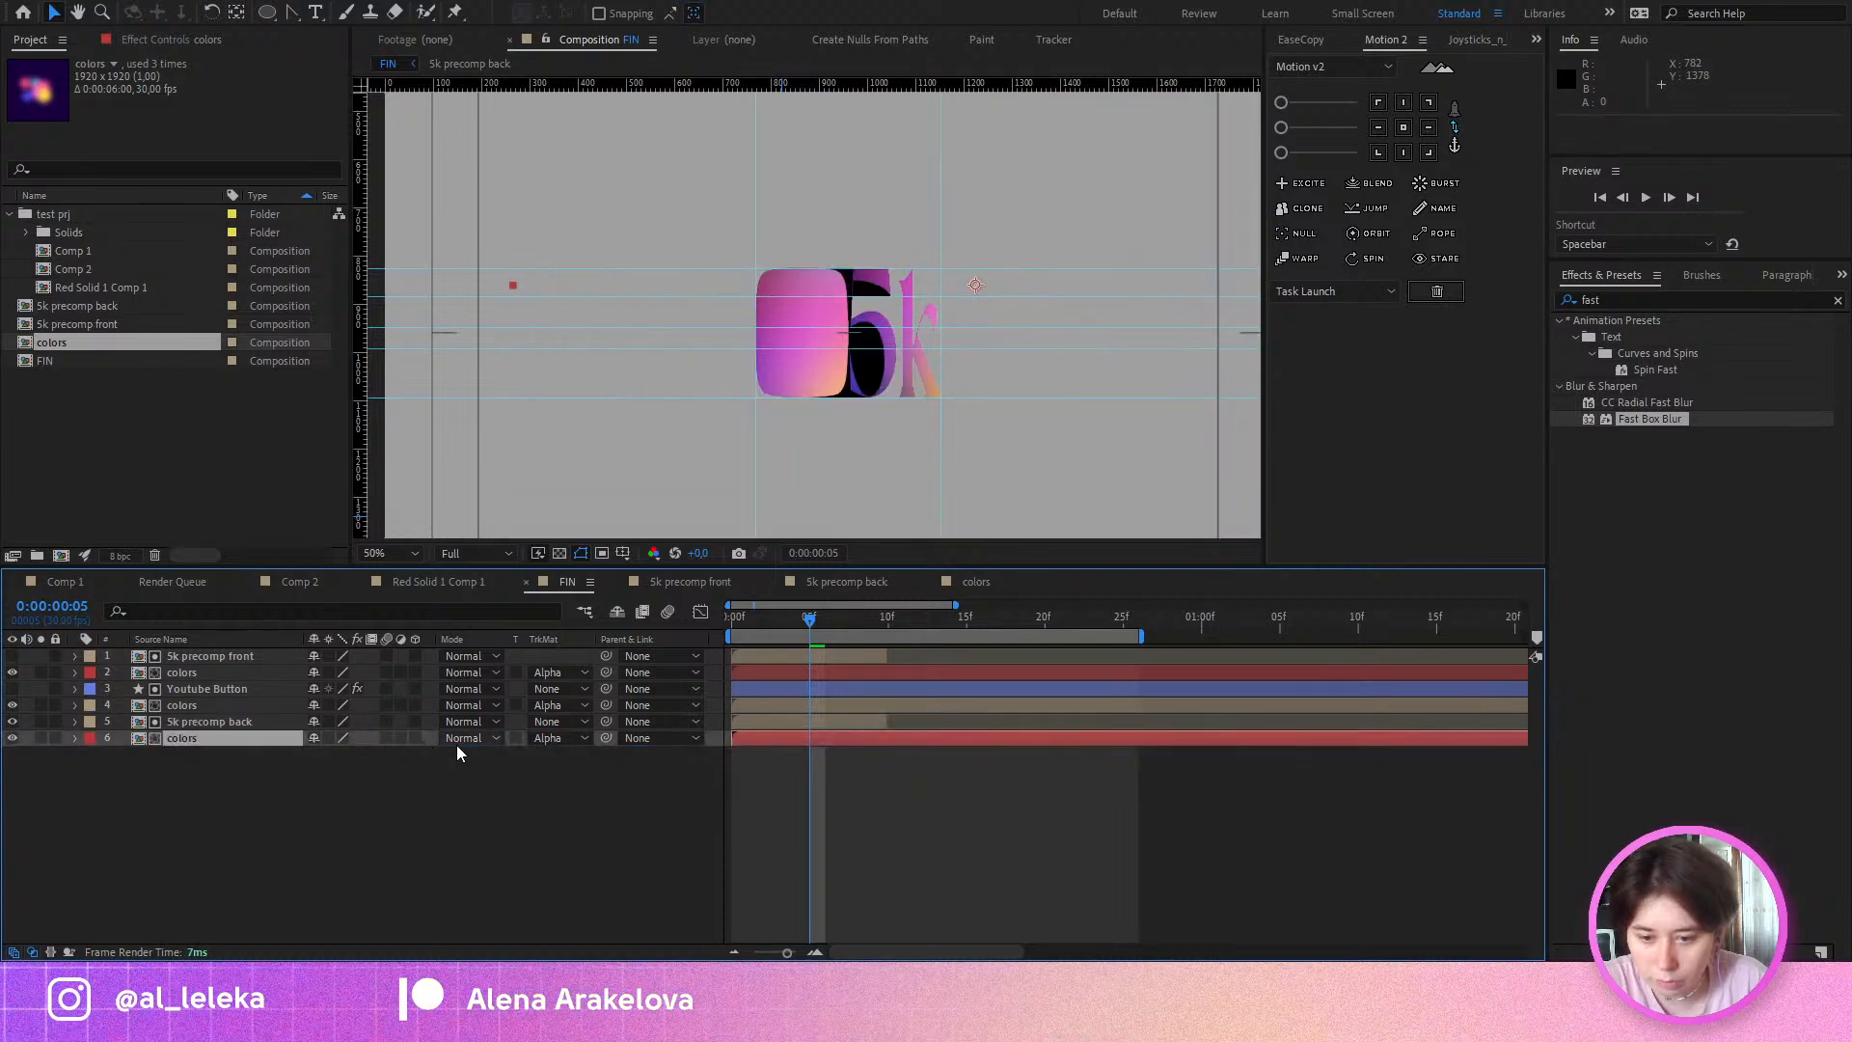
left_click(13, 738)
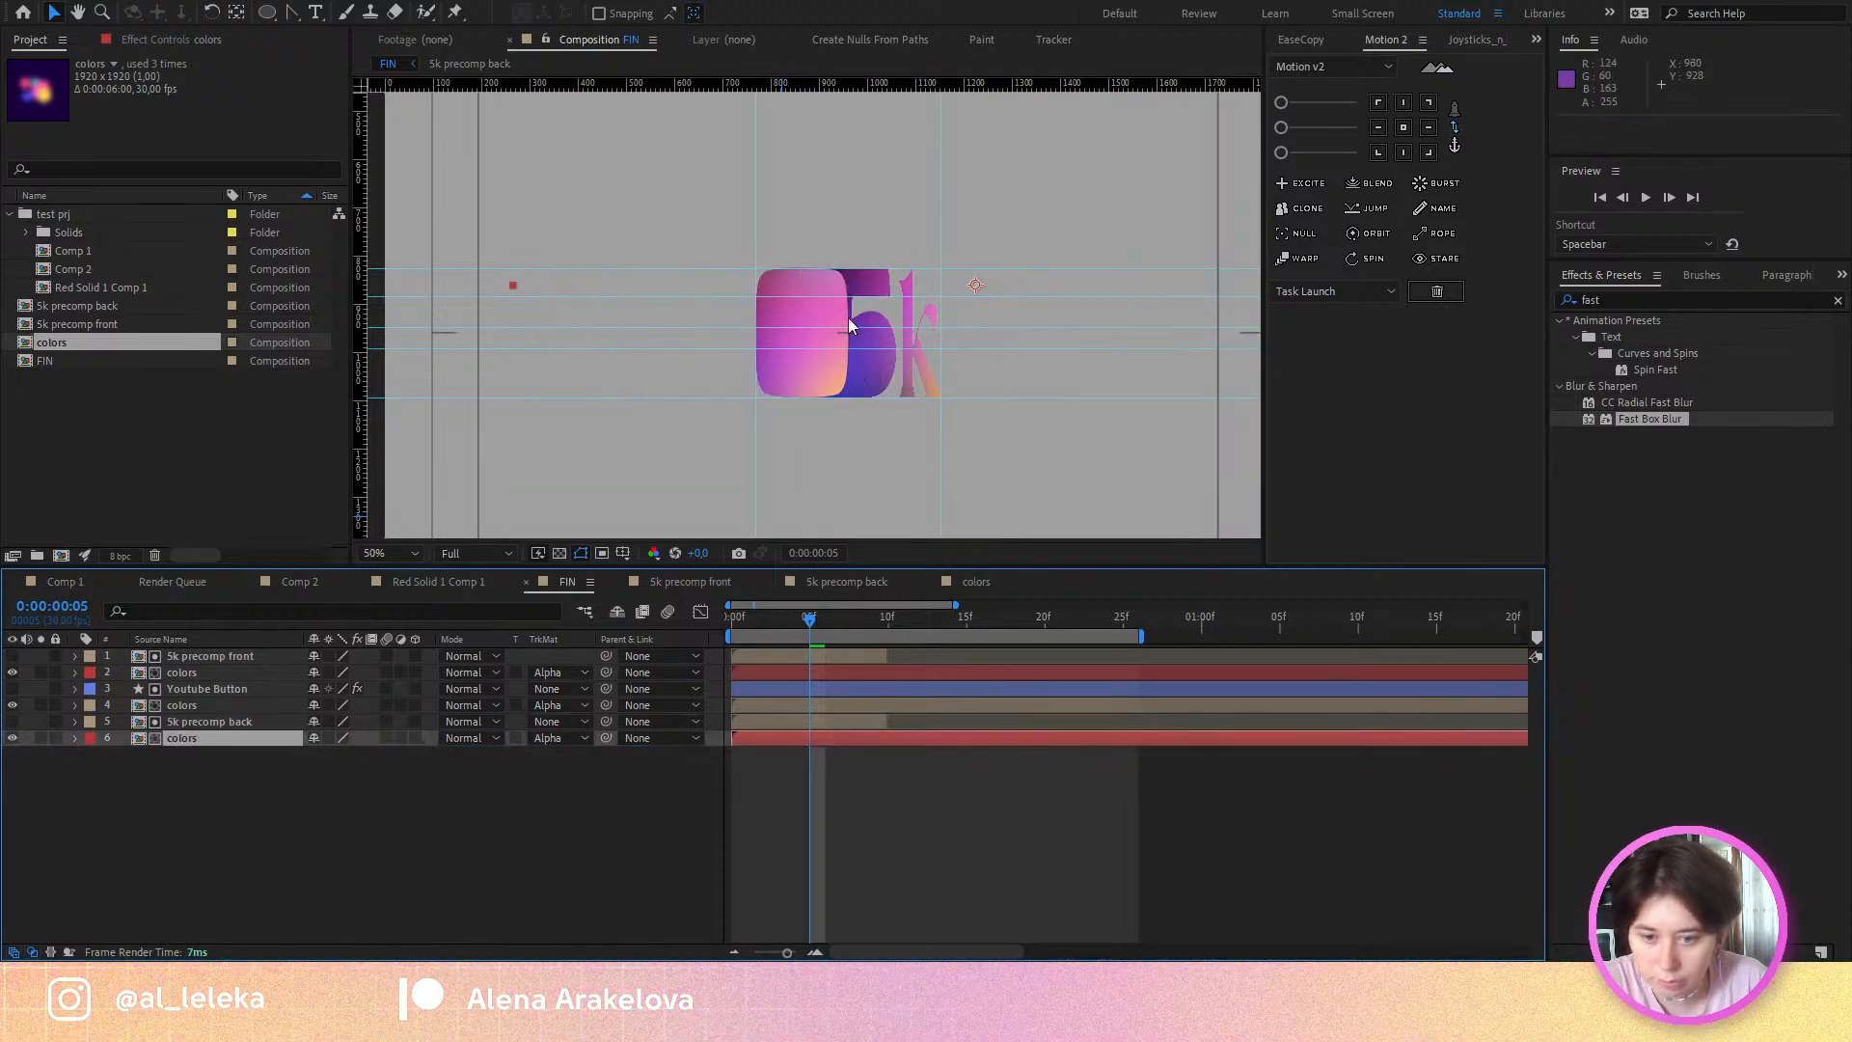
Step: Shift the lowest colors layer to about 1286, 860 so its gradient differs from the front text
mouse_move(795, 623)
left_mouse_down()
mouse_move(741, 626)
mouse_move(787, 628)
left_mouse_up()
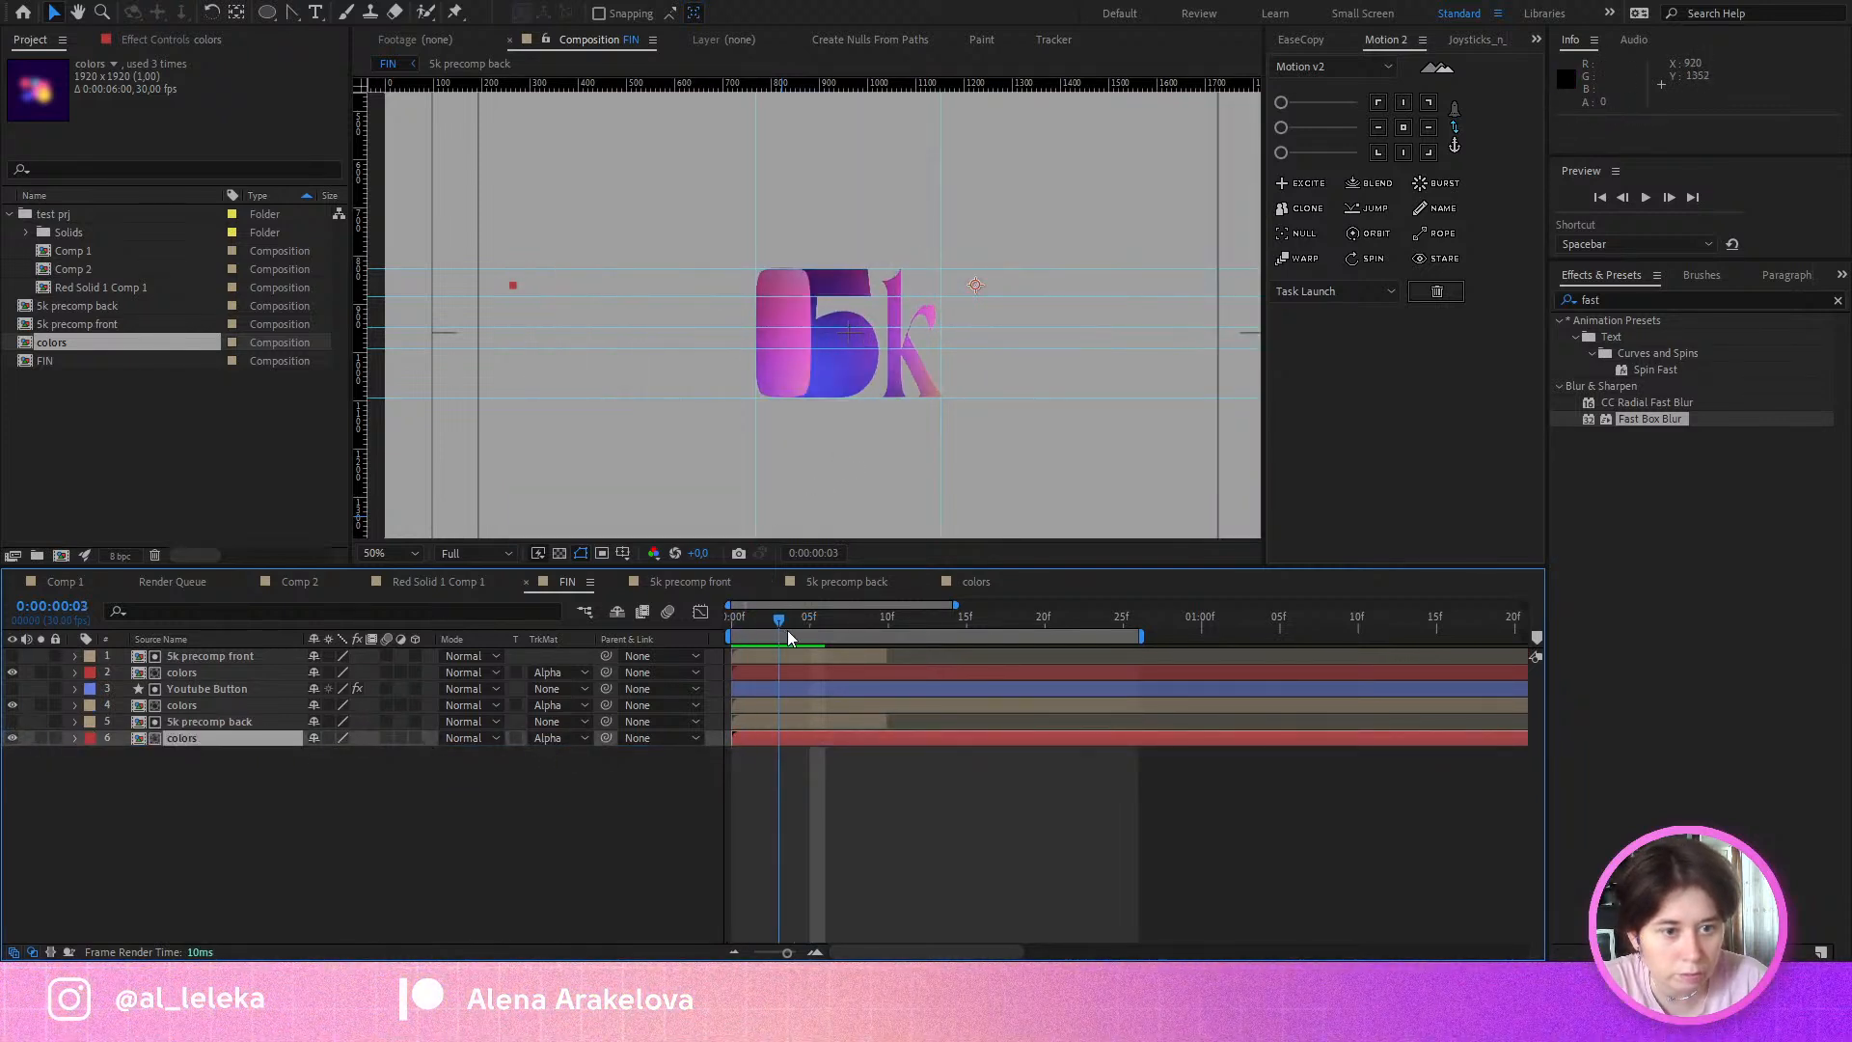
left_click(820, 505)
mouse_move(839, 509)
left_mouse_down()
mouse_move(851, 482)
mouse_move(891, 479)
left_mouse_up()
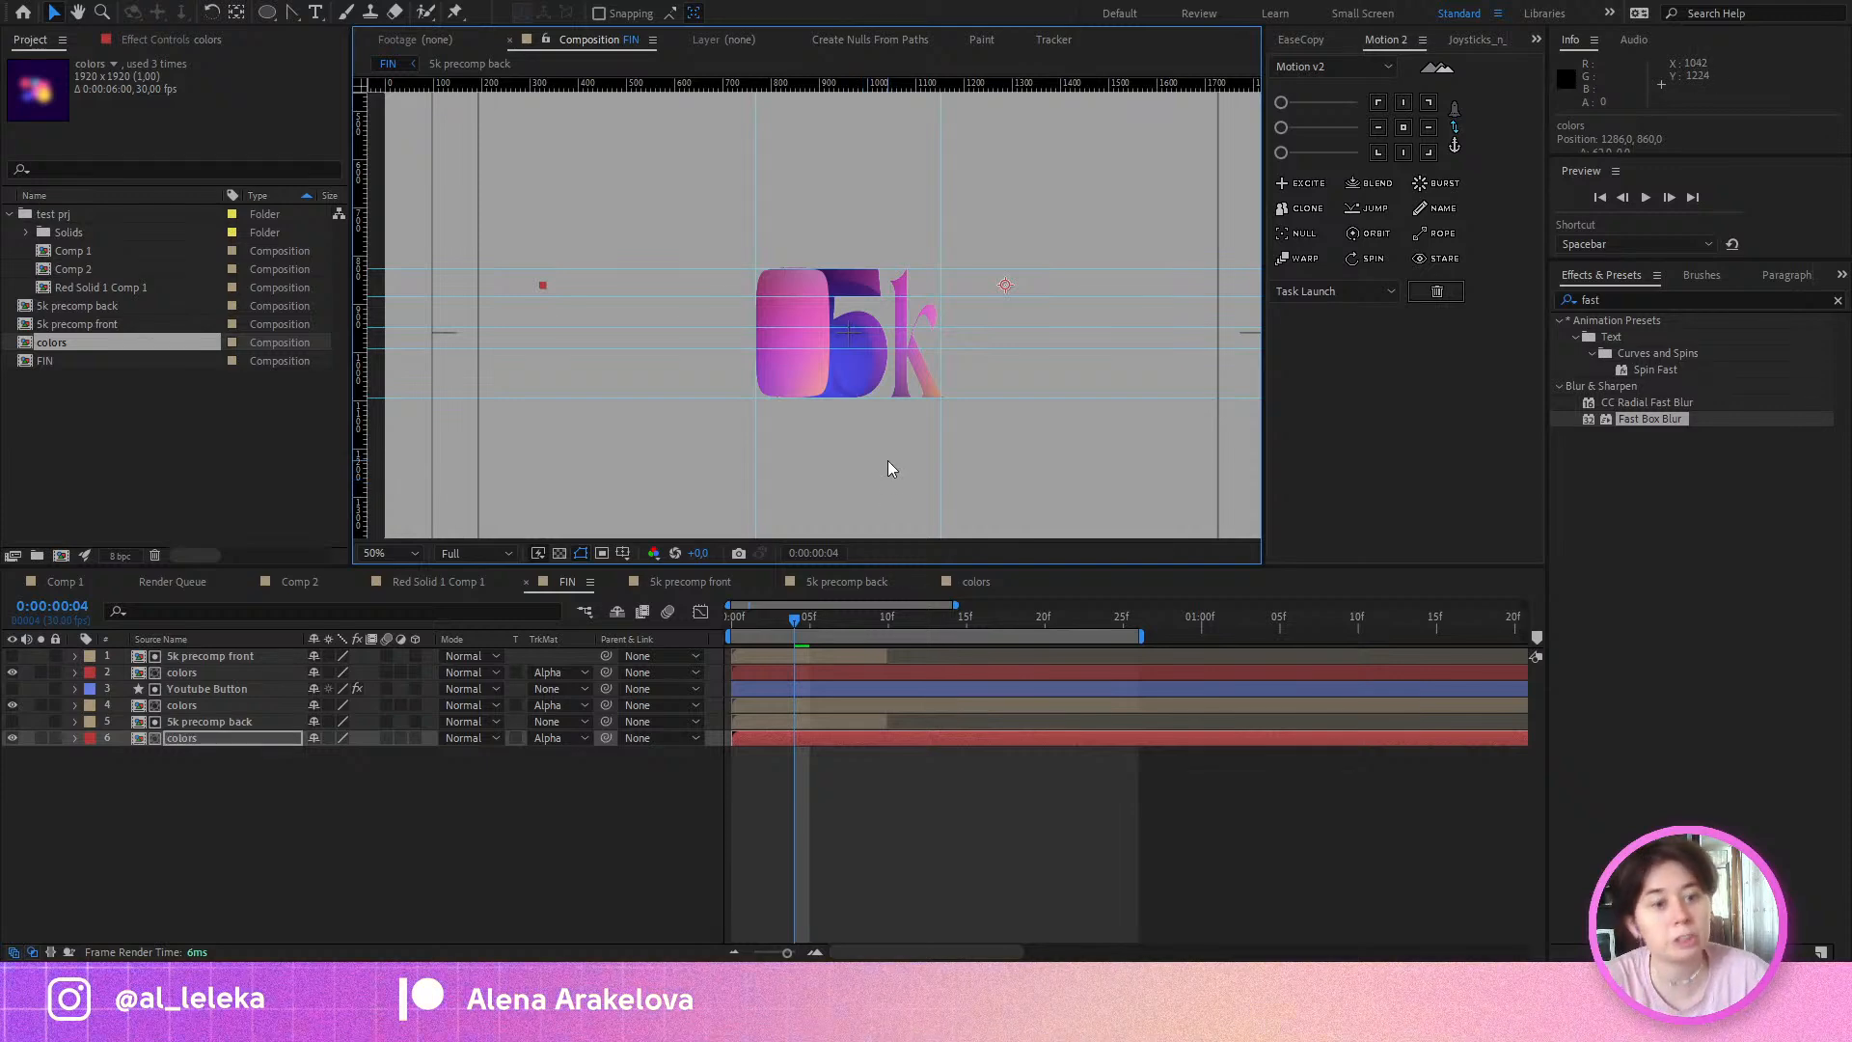
Step: Examine the gradient-filled 5k to button transition up close and preview it from the first frame
key("period")
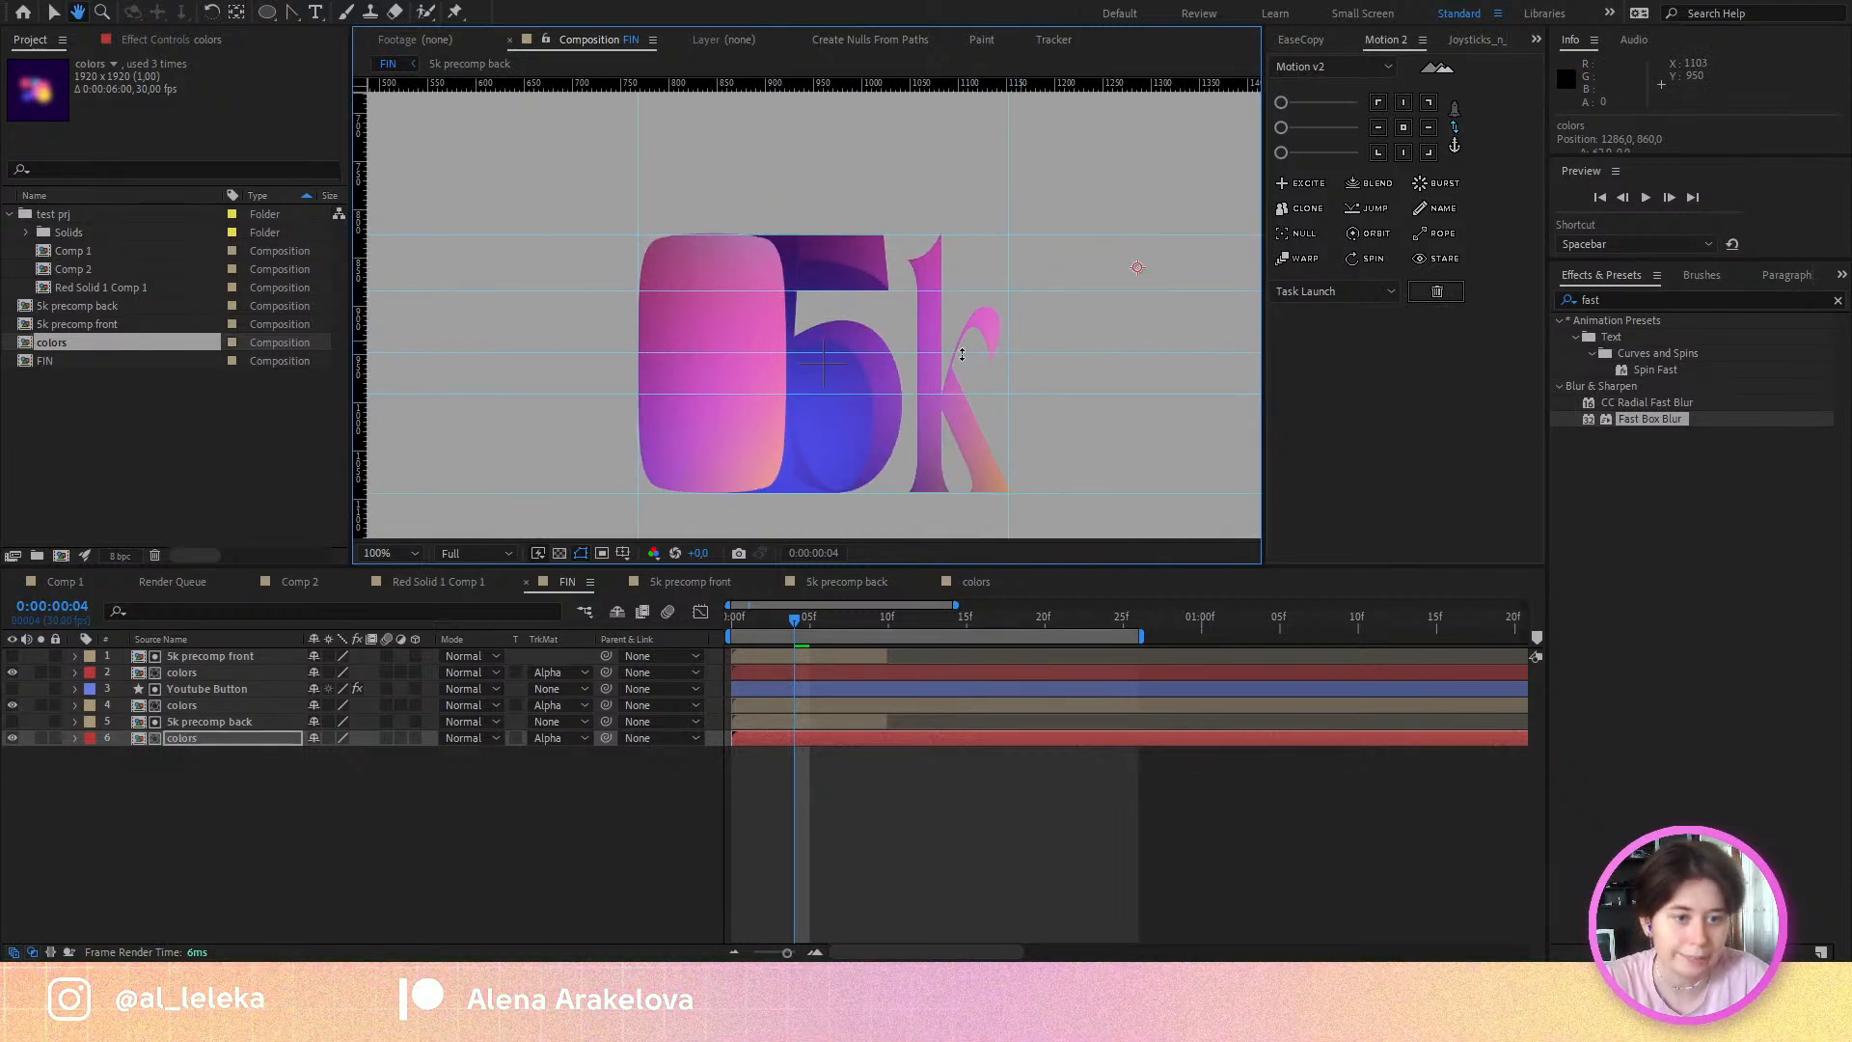
left_click_drag(775, 617, 905, 644)
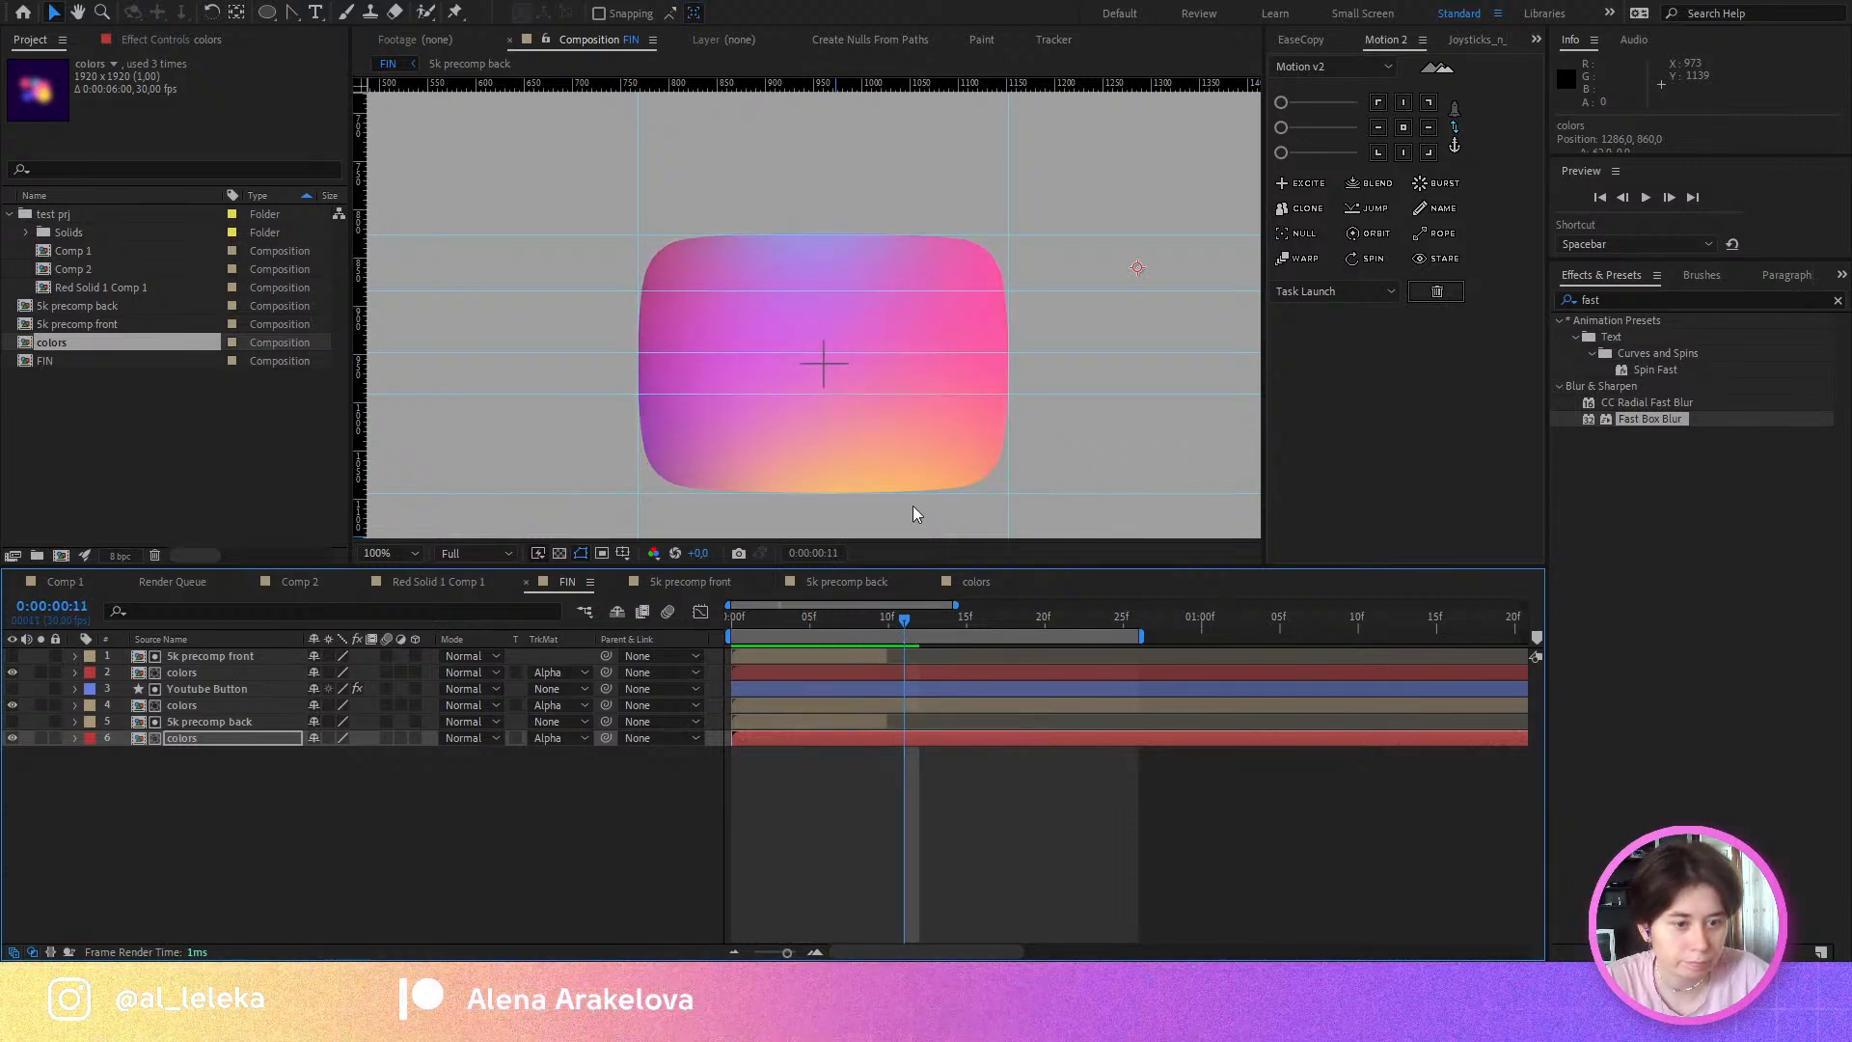
scroll(951, 375, "down", 1)
left_click_drag(942, 392, 873, 404)
left_click_drag(736, 625, 872, 655)
key("space")
left_click(731, 608)
left_click(733, 621)
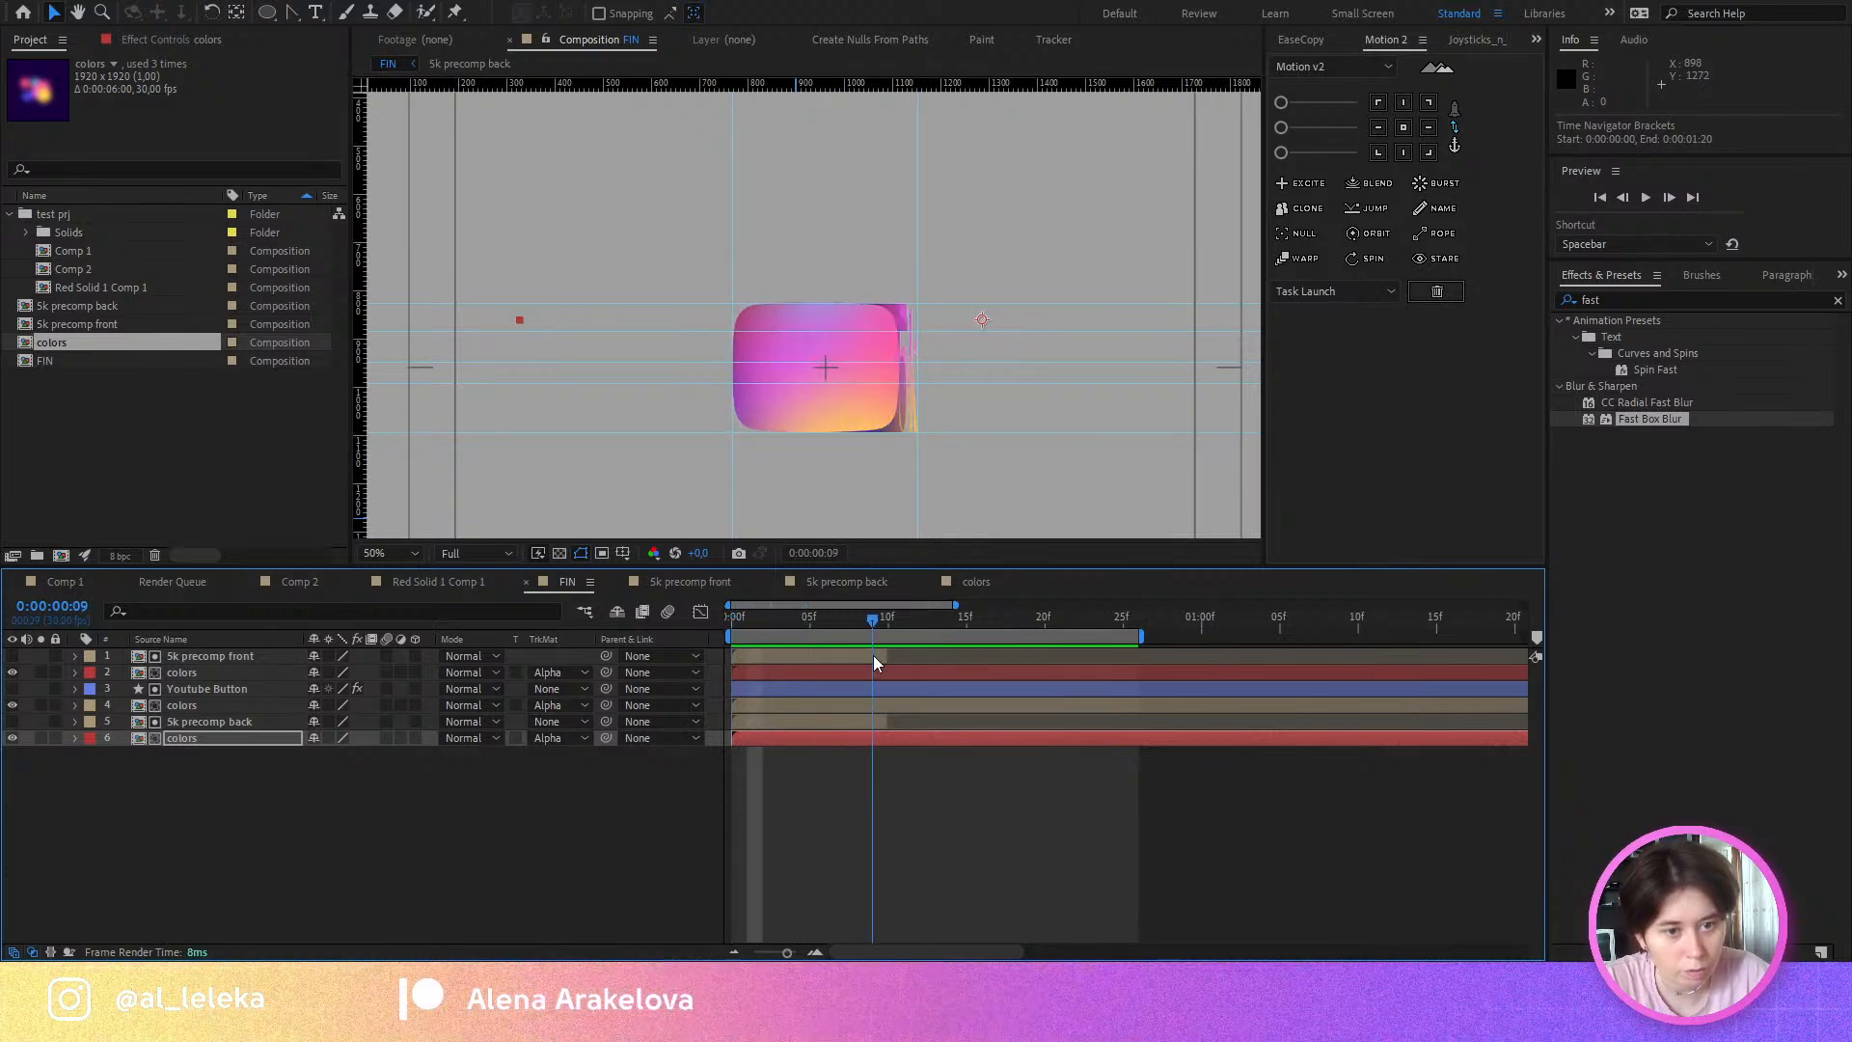
Step: Duplicate the Youtube Button layer, make the copy visible, and hide its Group 1 shape so only the play triangle shows
left_click(197, 686)
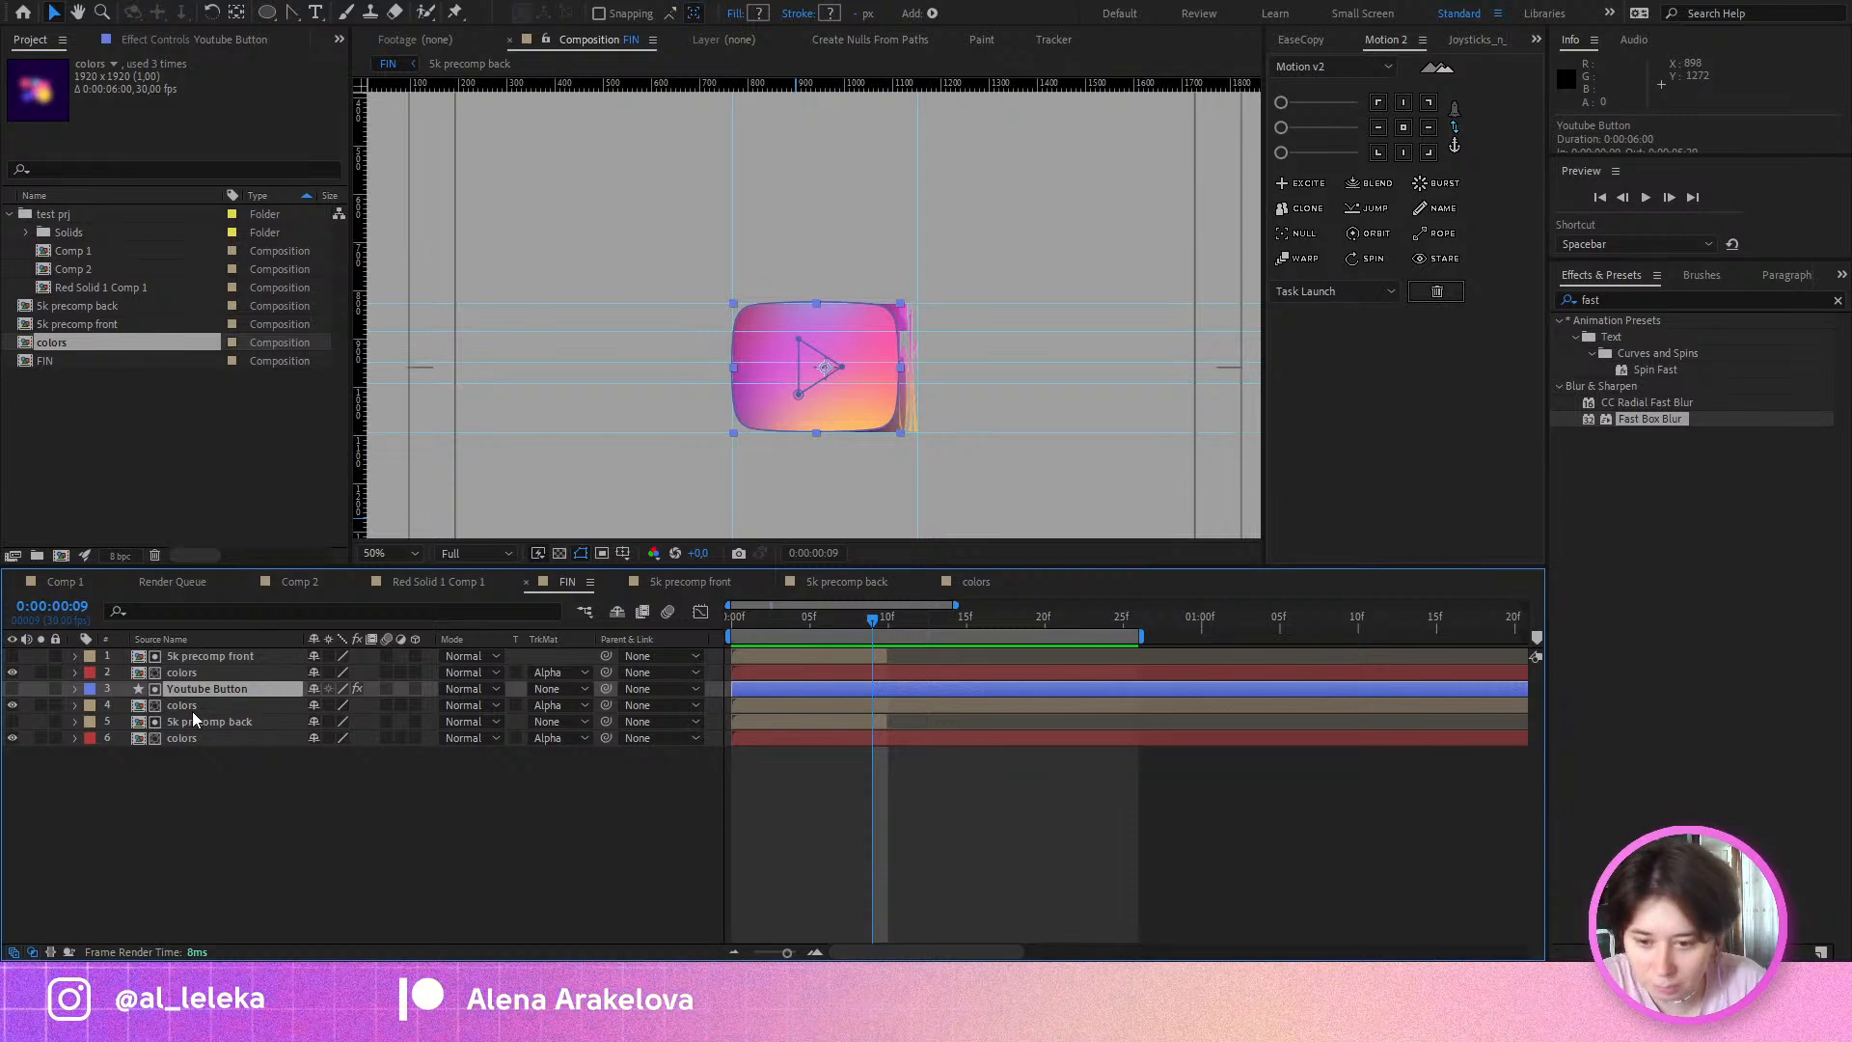
key("ctrl+d")
left_click(13, 705)
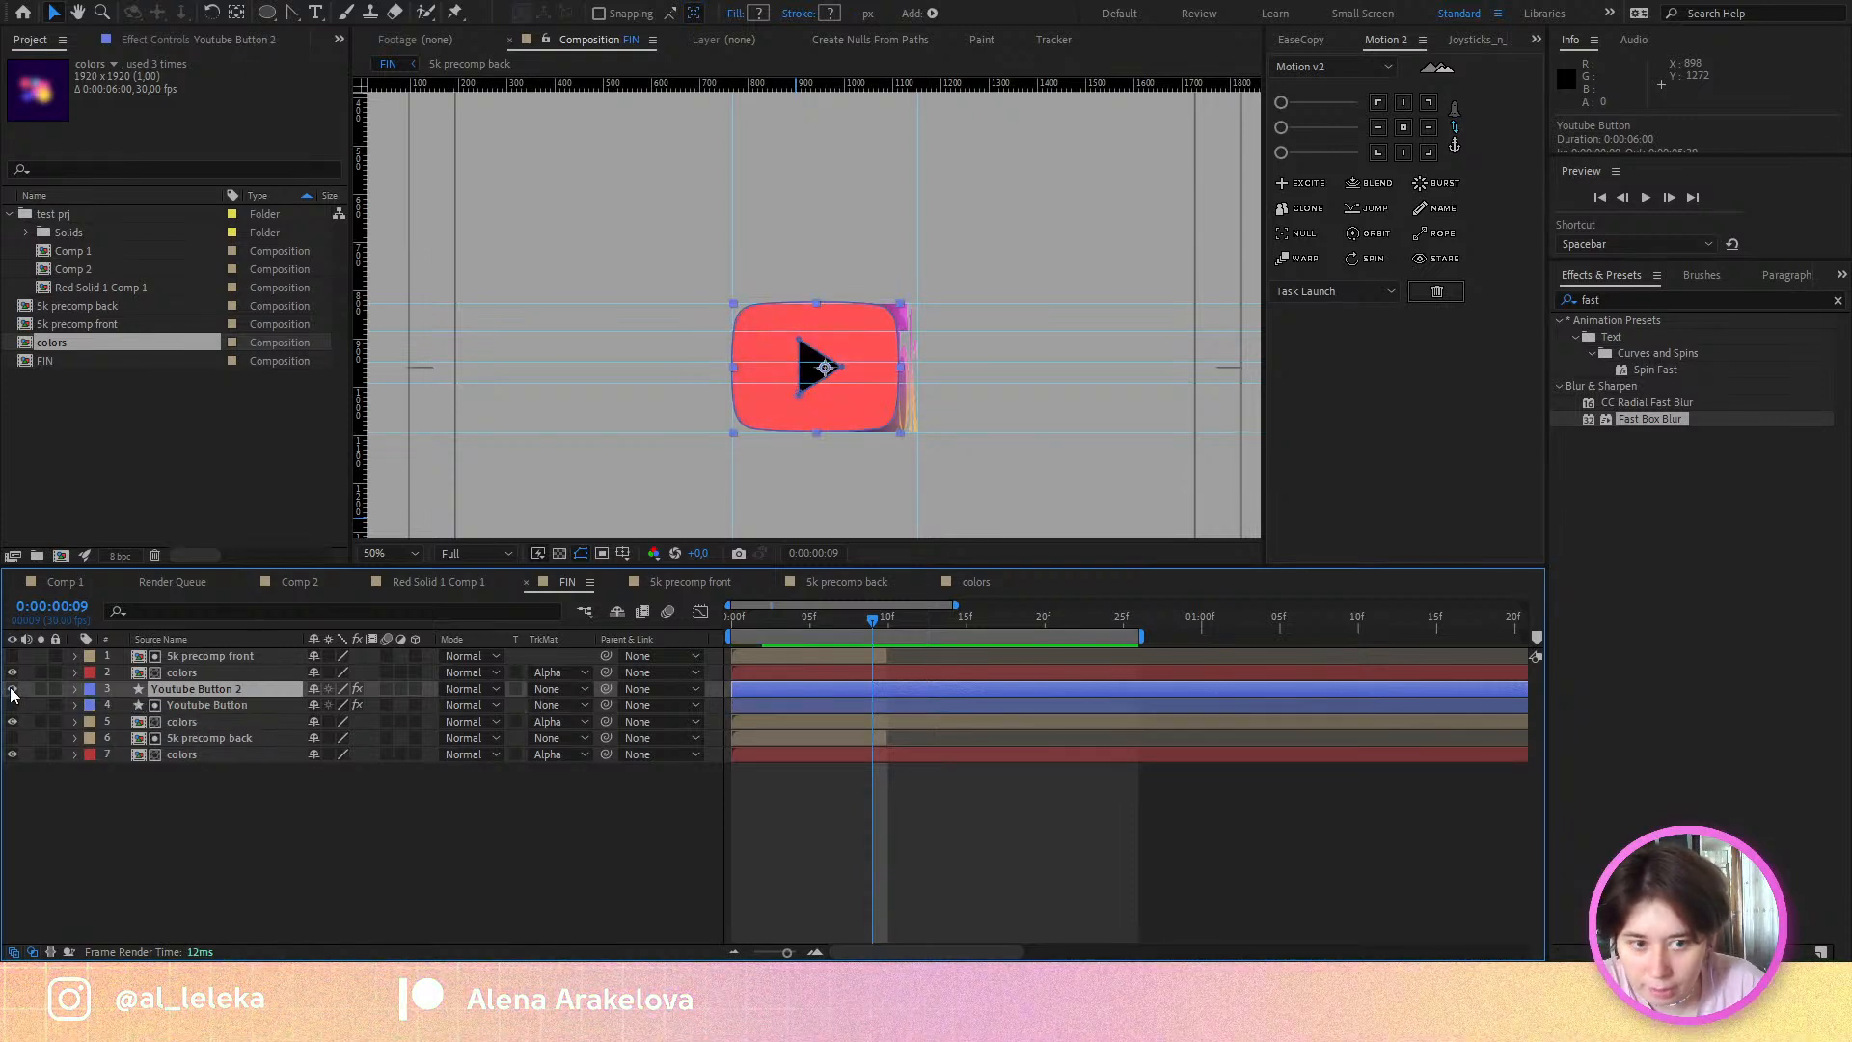
left_click(75, 688)
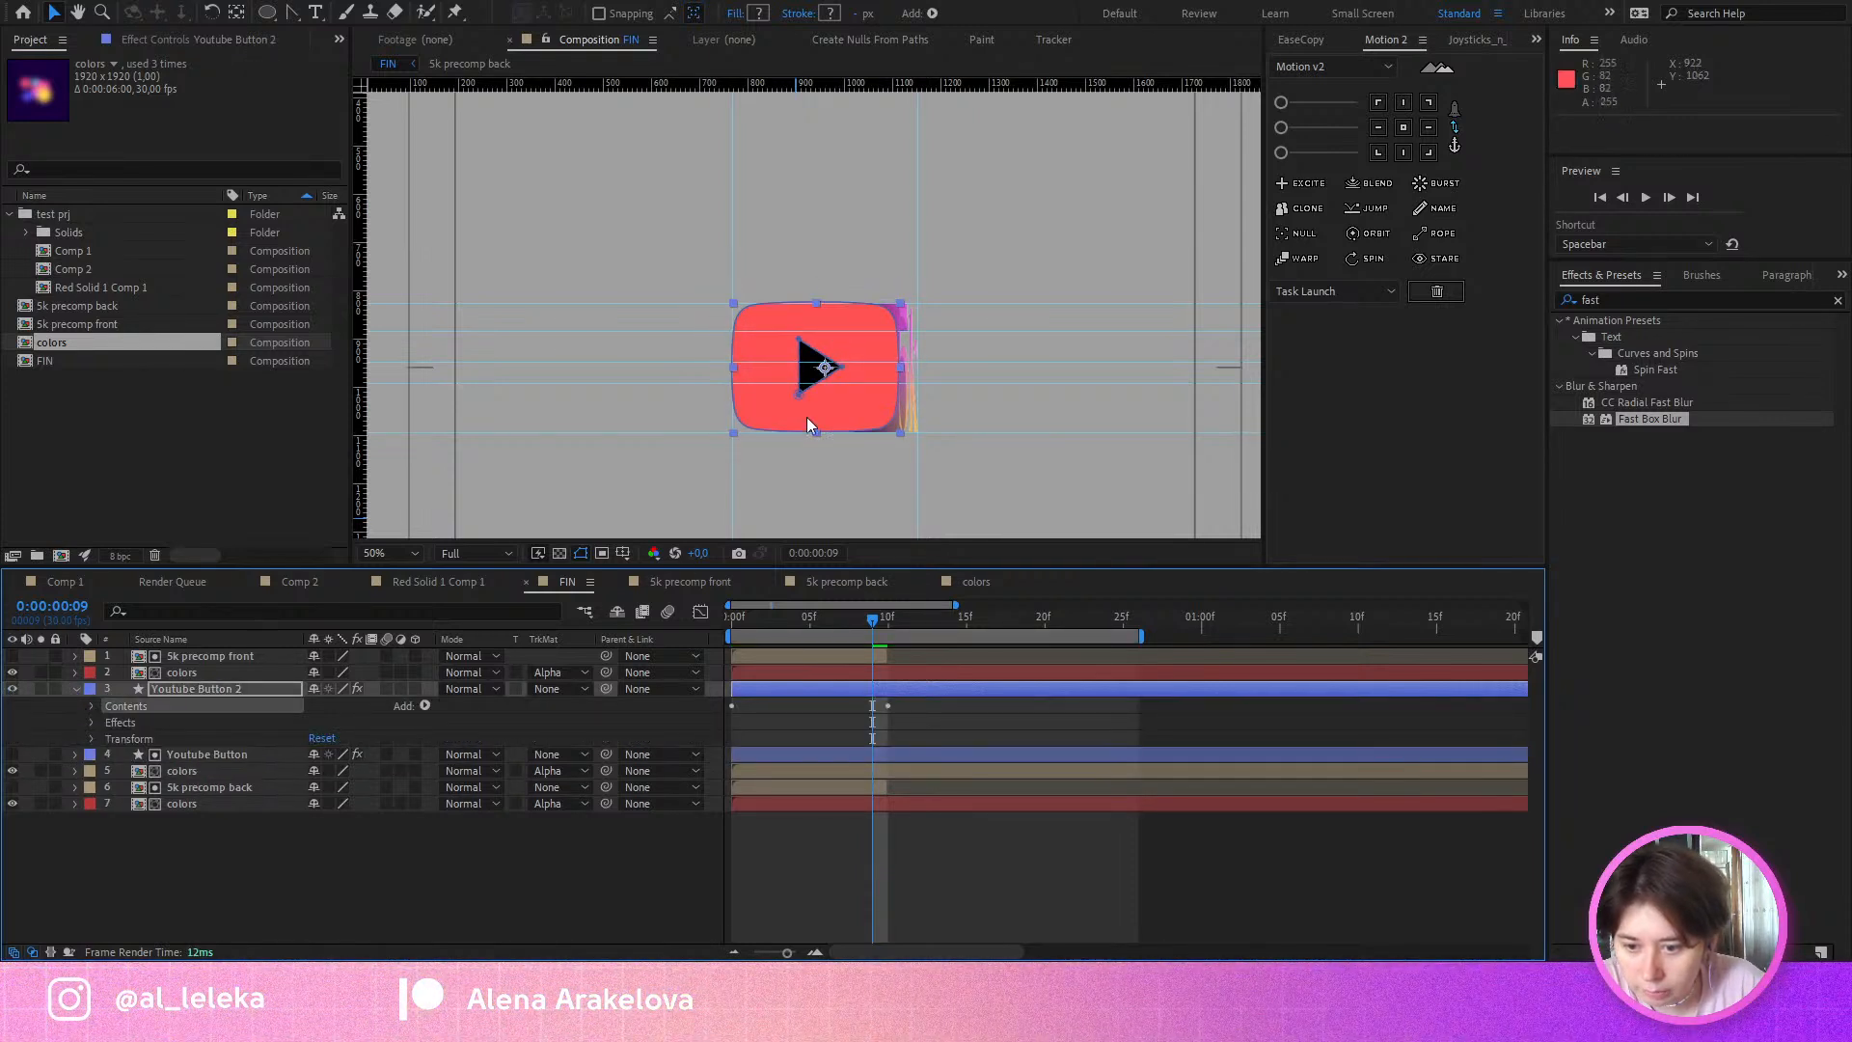
left_click(91, 705)
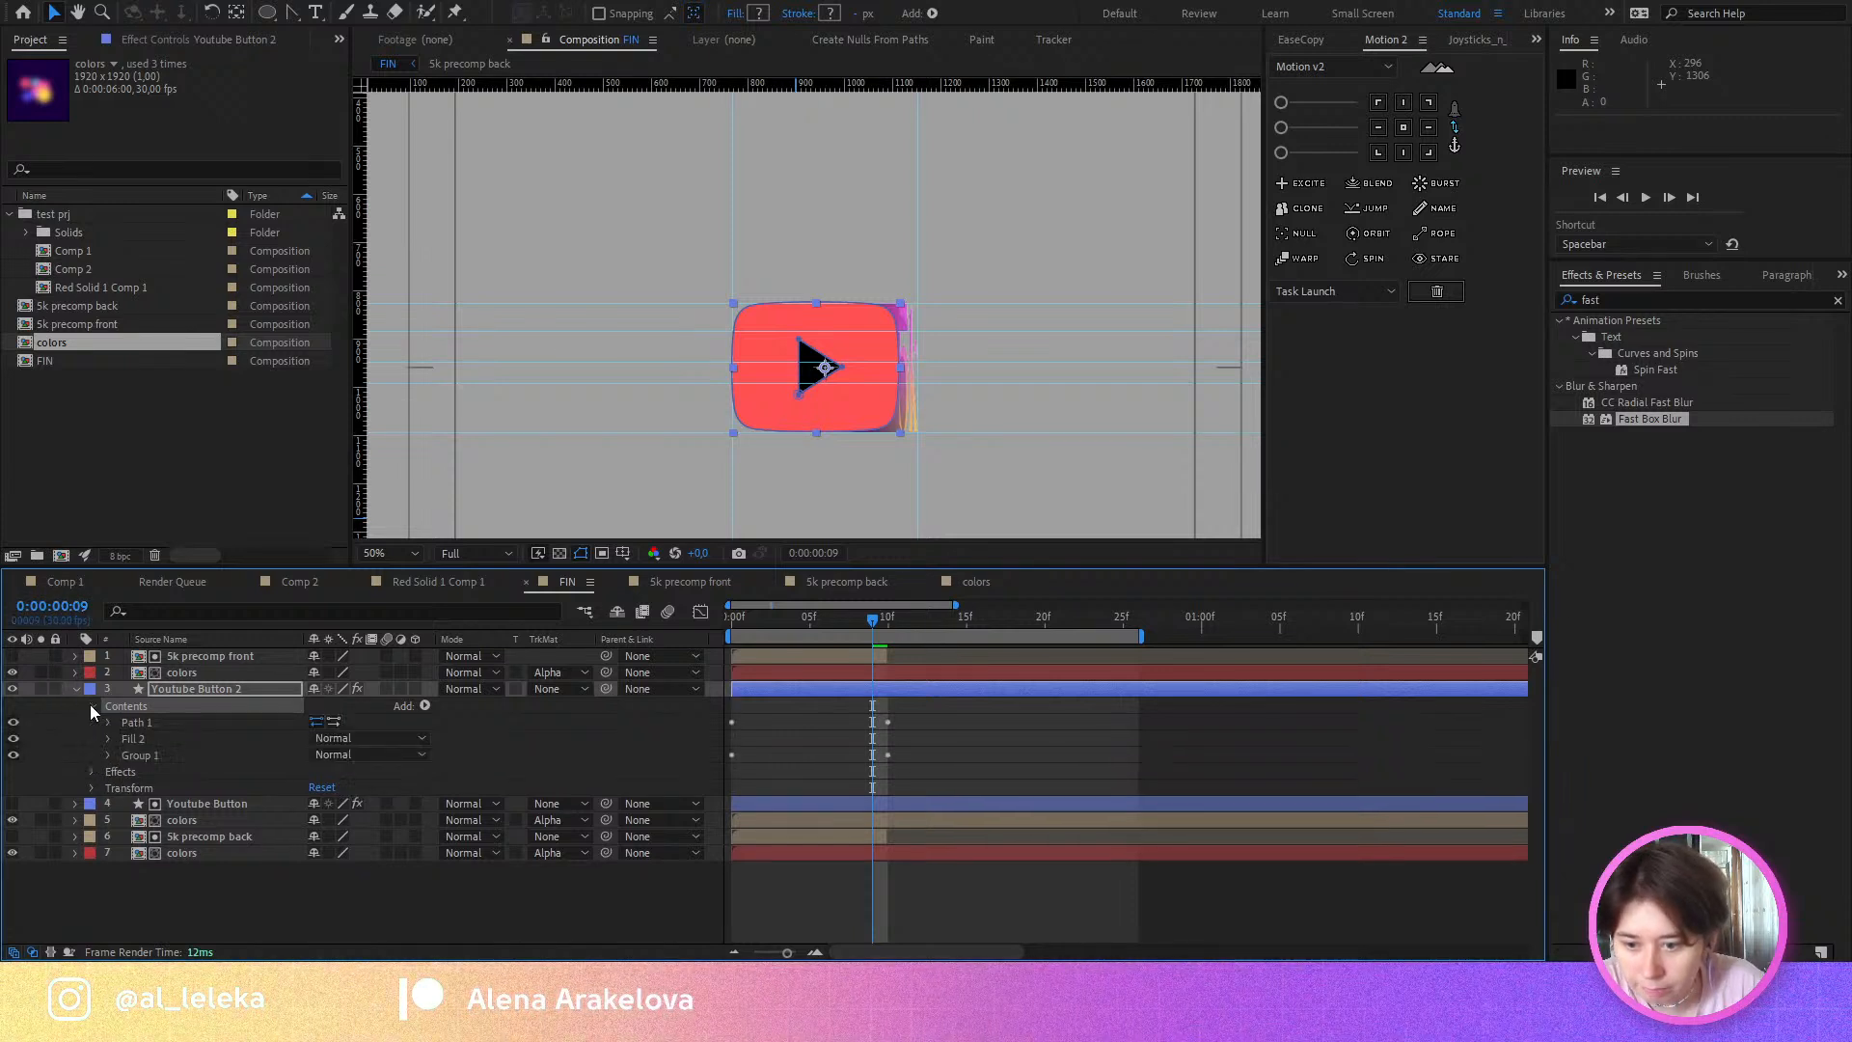
left_click(14, 754)
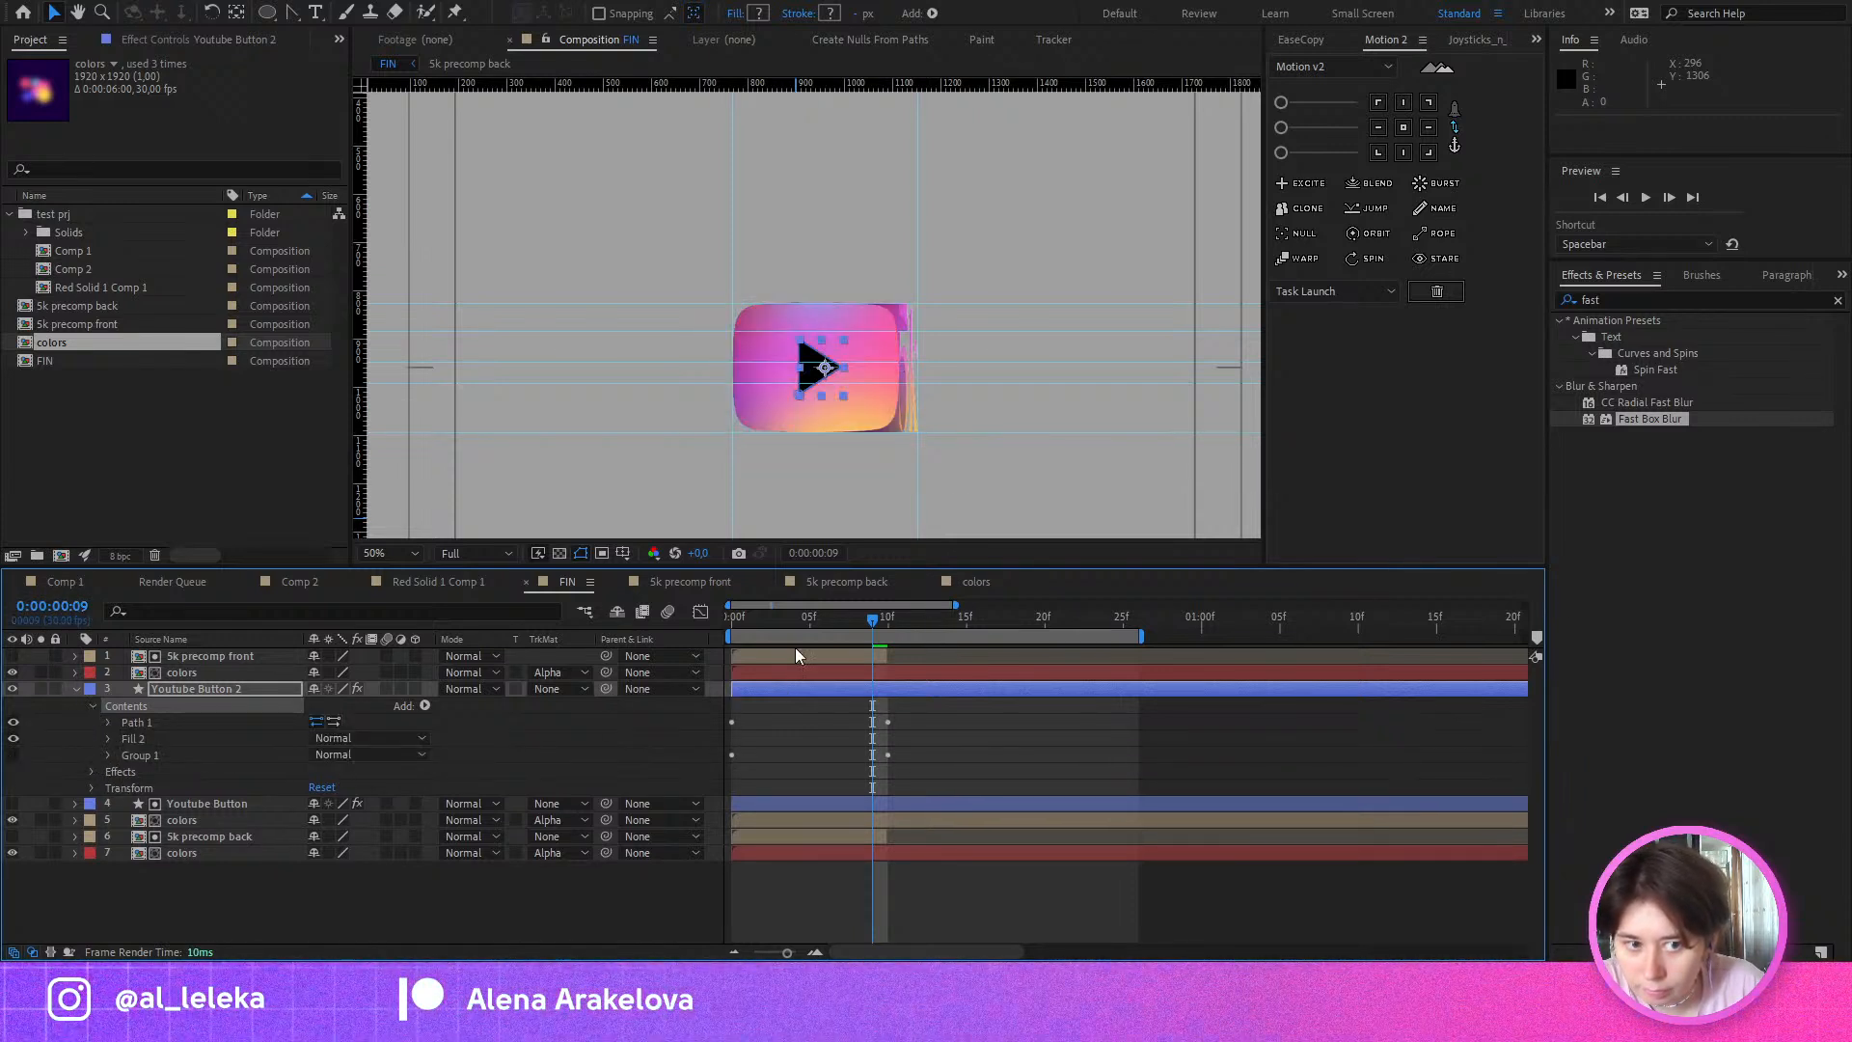
Step: Set the Fill 2 color of Youtube Button 2 to white for the play triangle
left_click(175, 691)
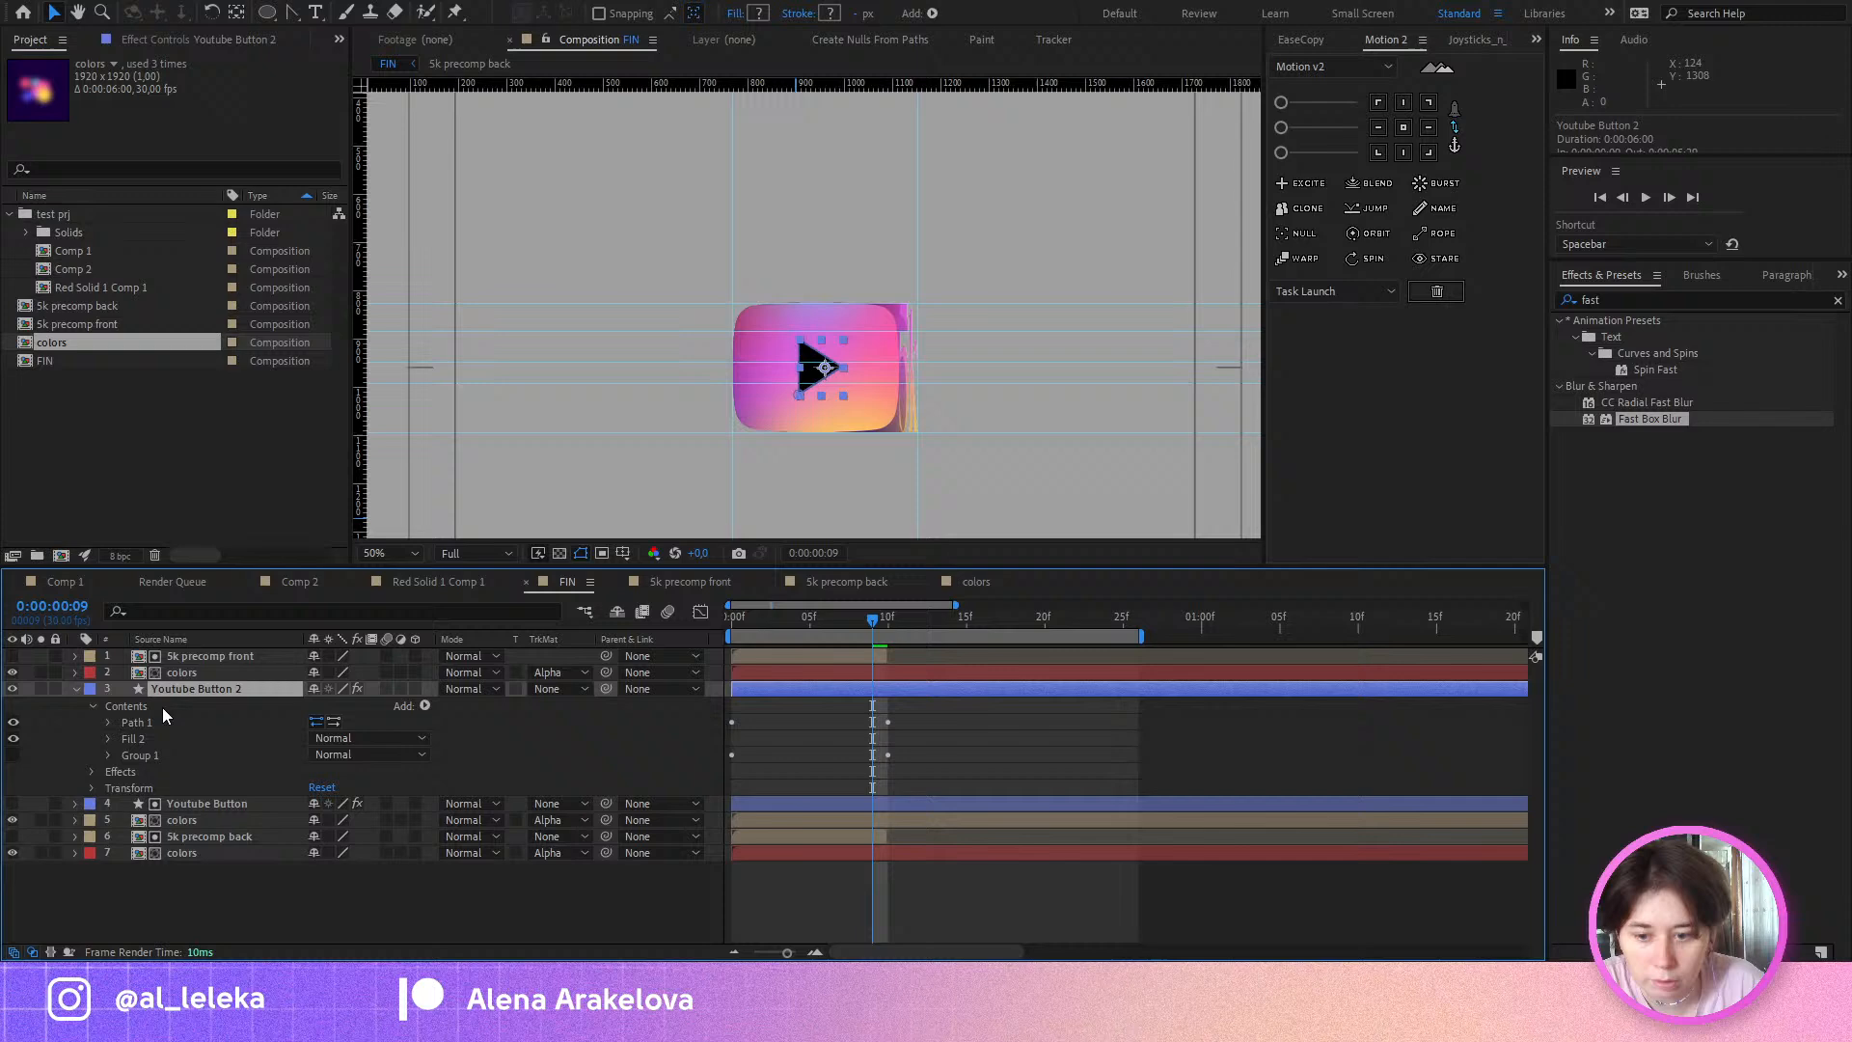
left_click(108, 738)
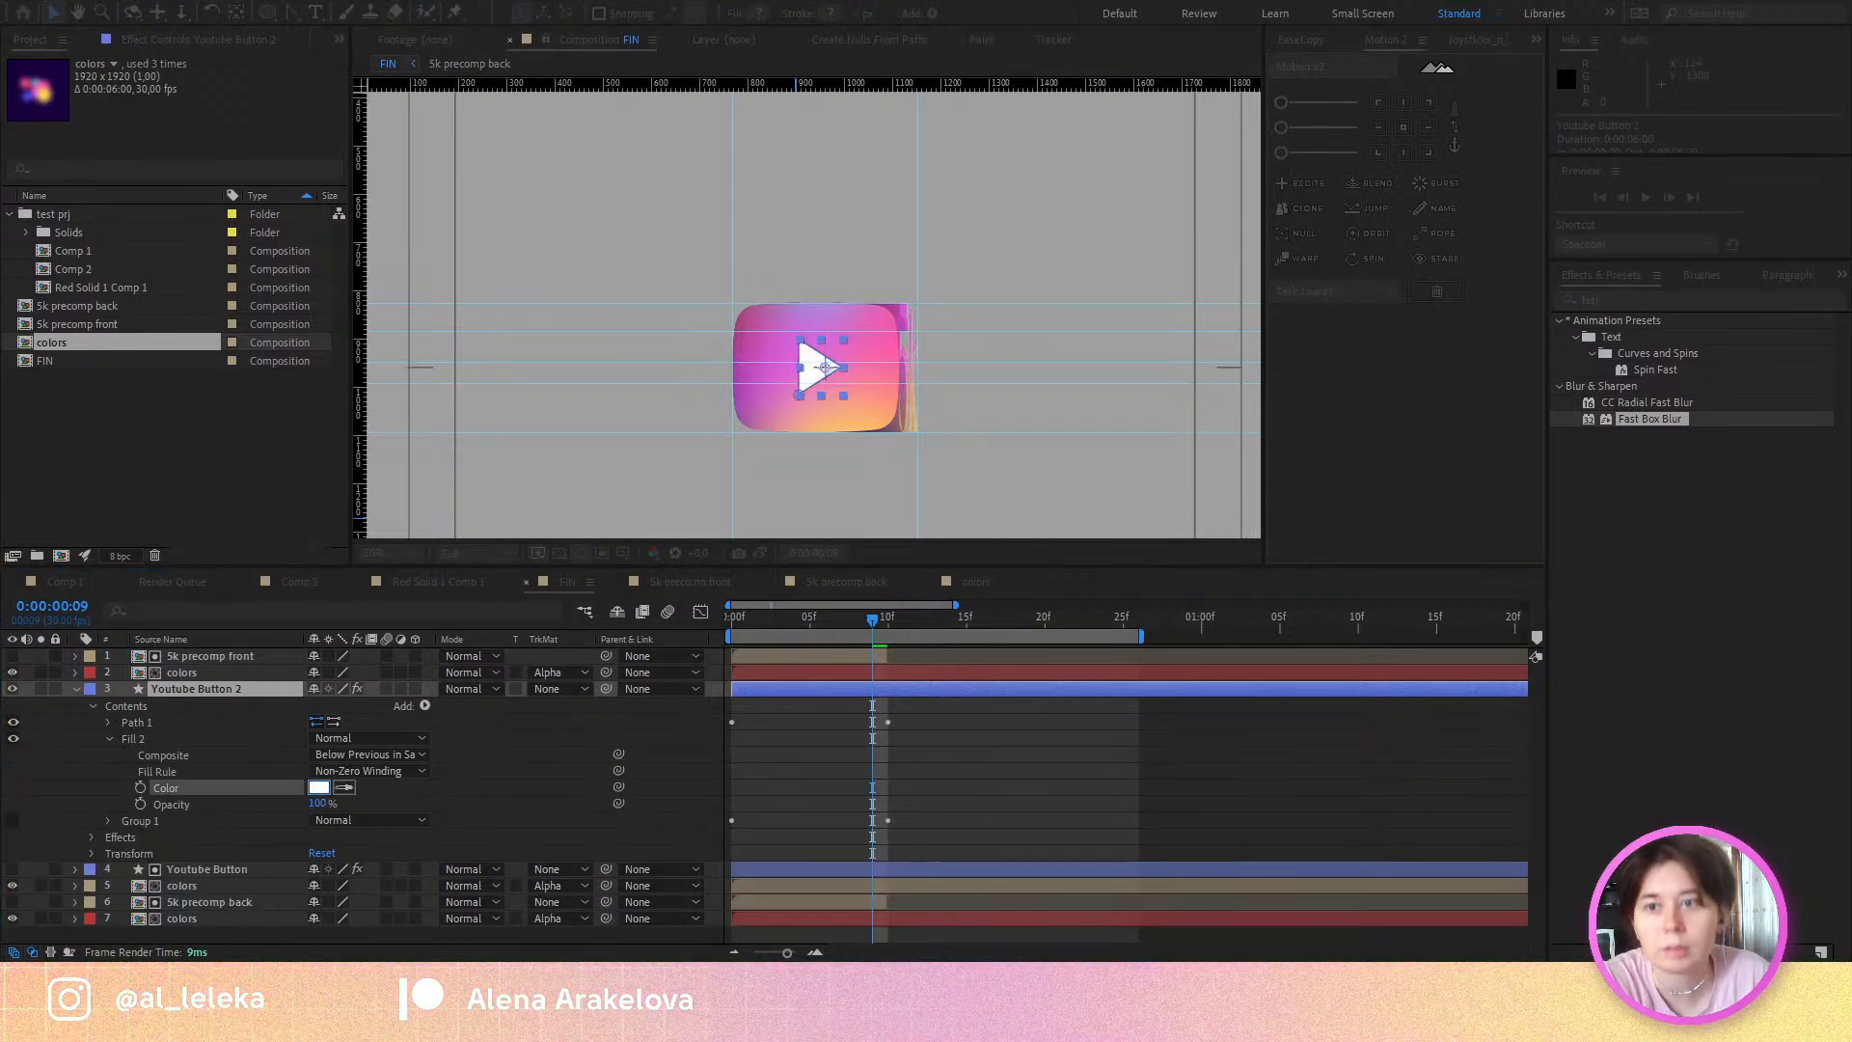
key("Return")
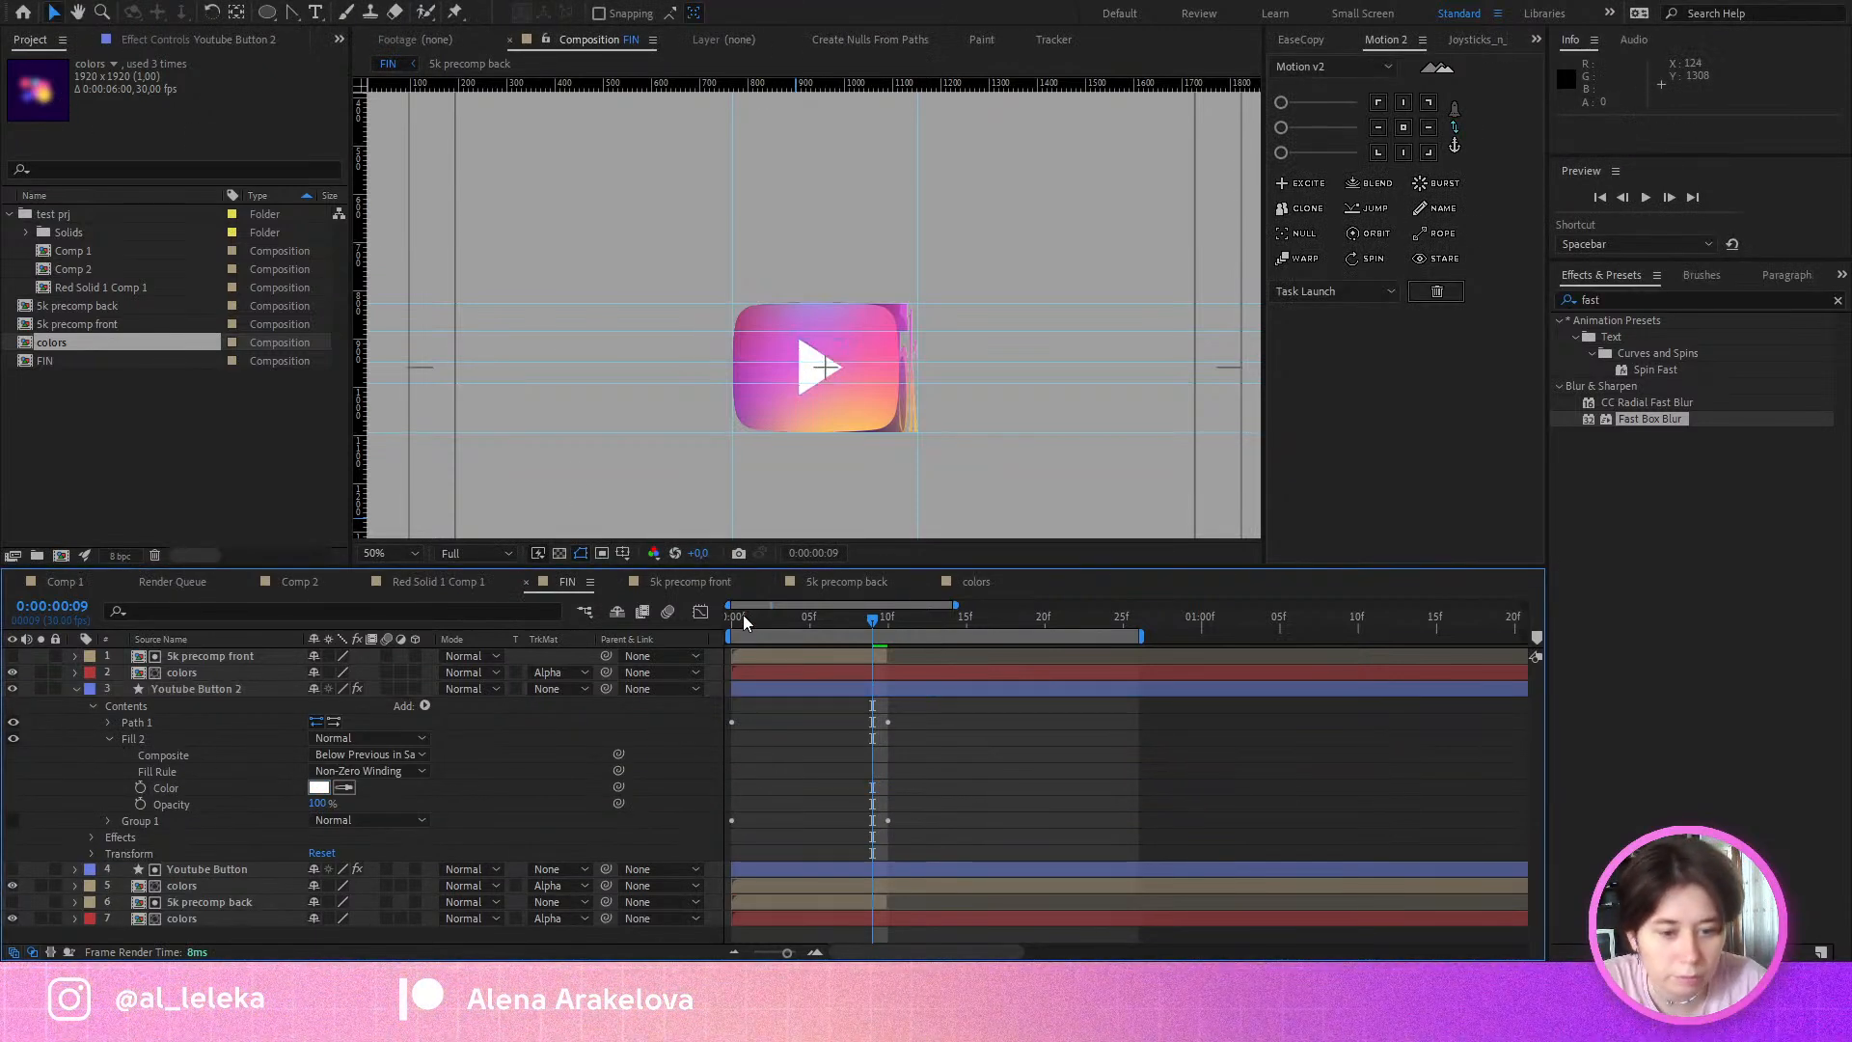
Step: Preview the gradient logo animation with the white play triangle from the first frame, and collapse the Youtube Button 2 properties
left_click(731, 615)
key("space")
left_click_drag(730, 619, 686, 645)
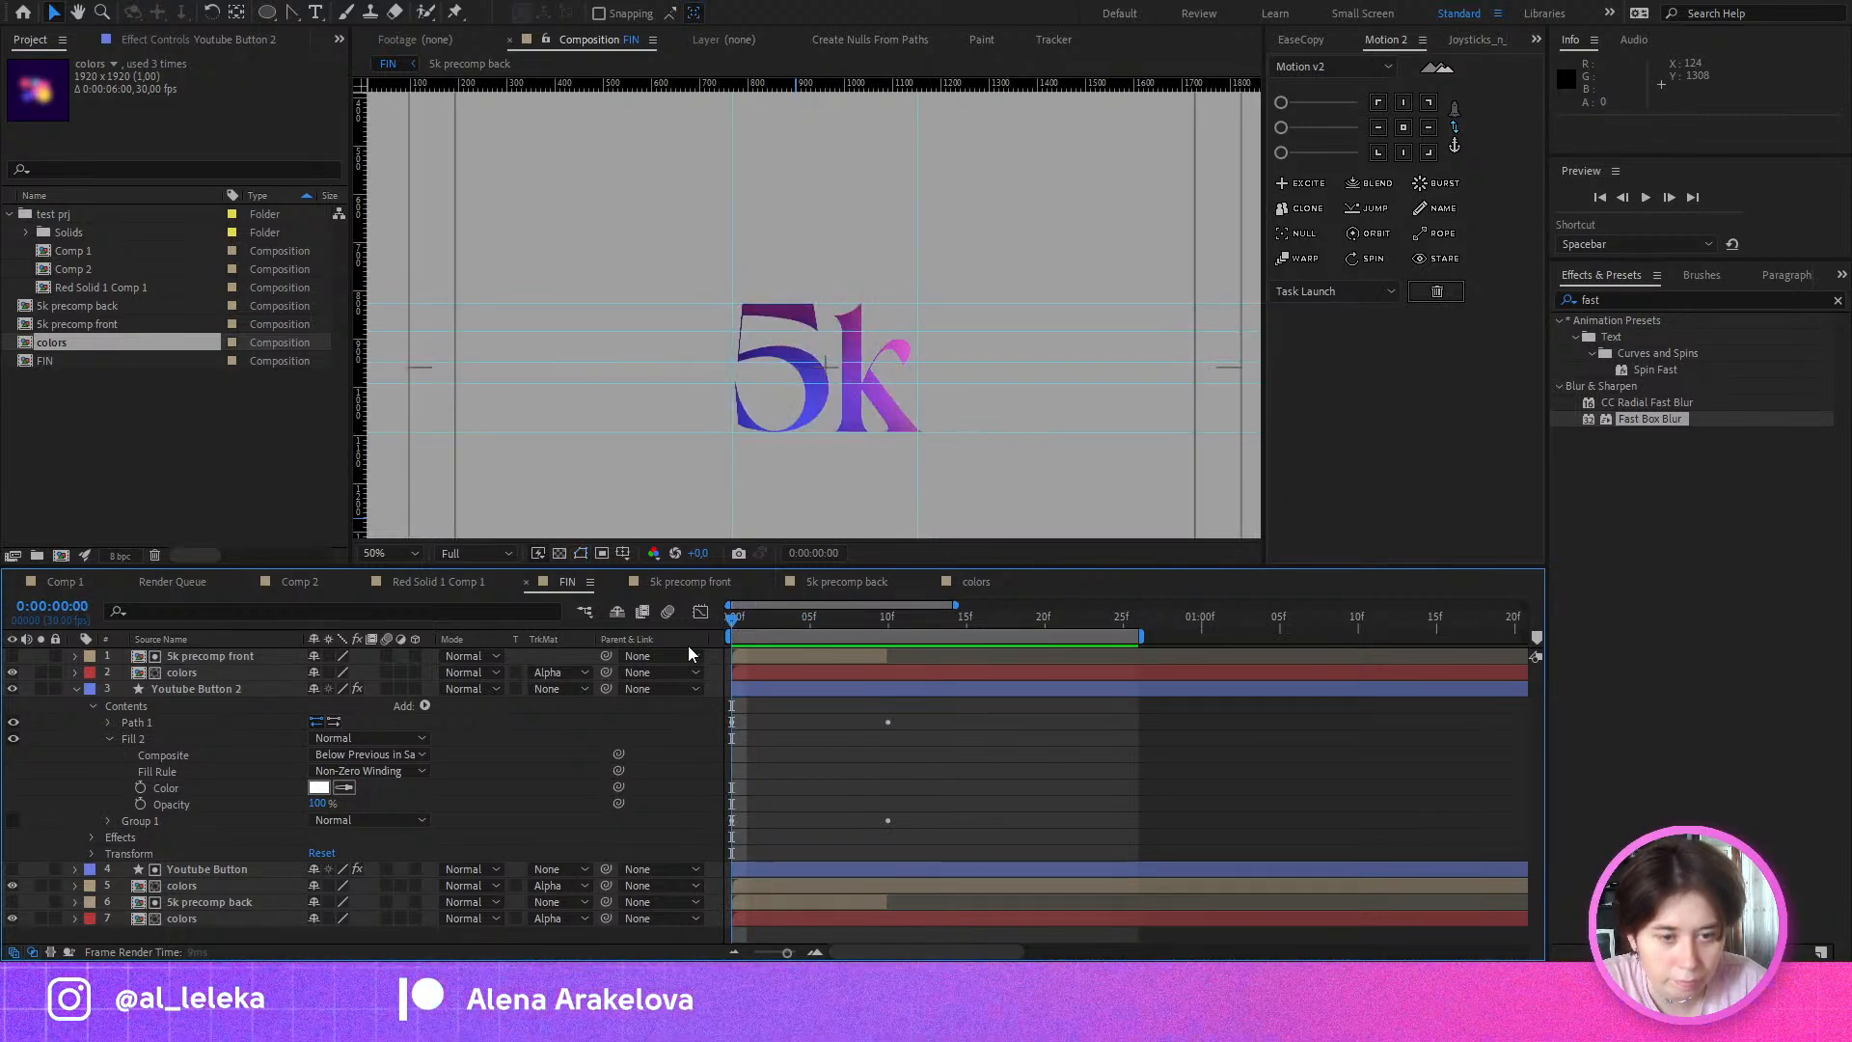
left_click(76, 689)
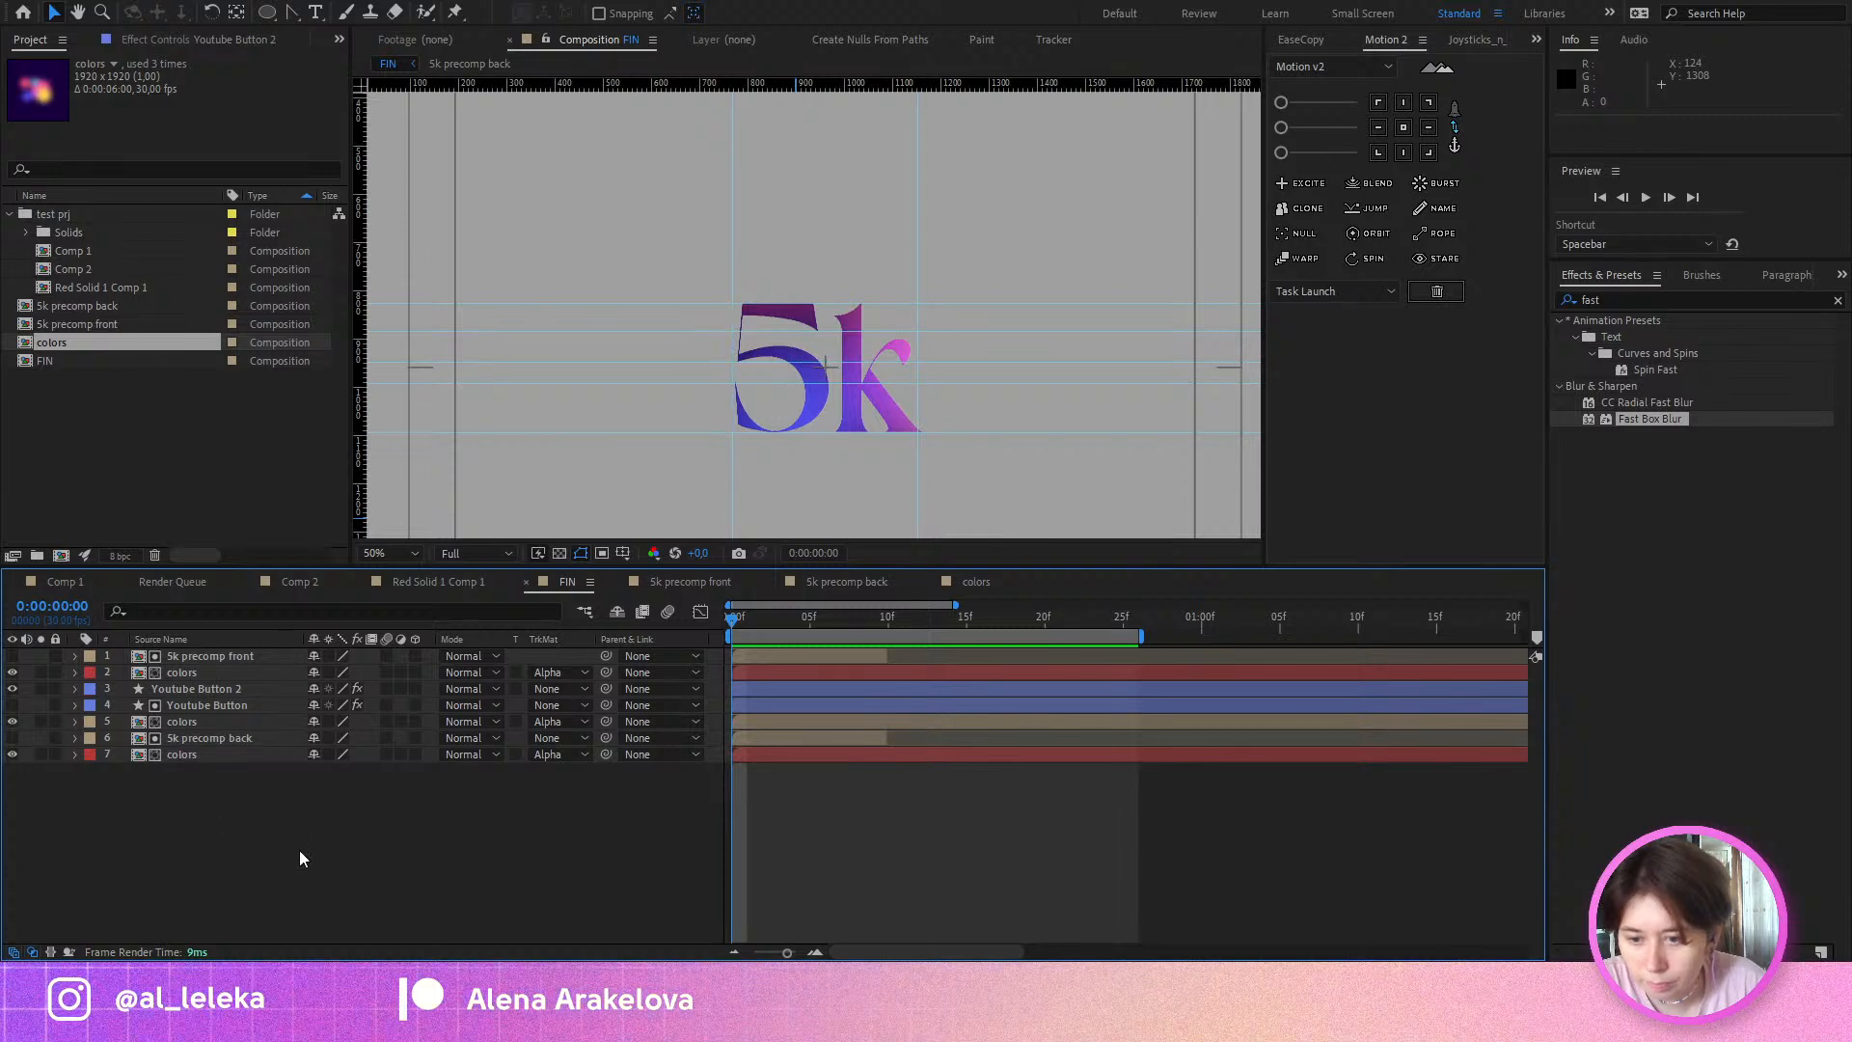
key("space")
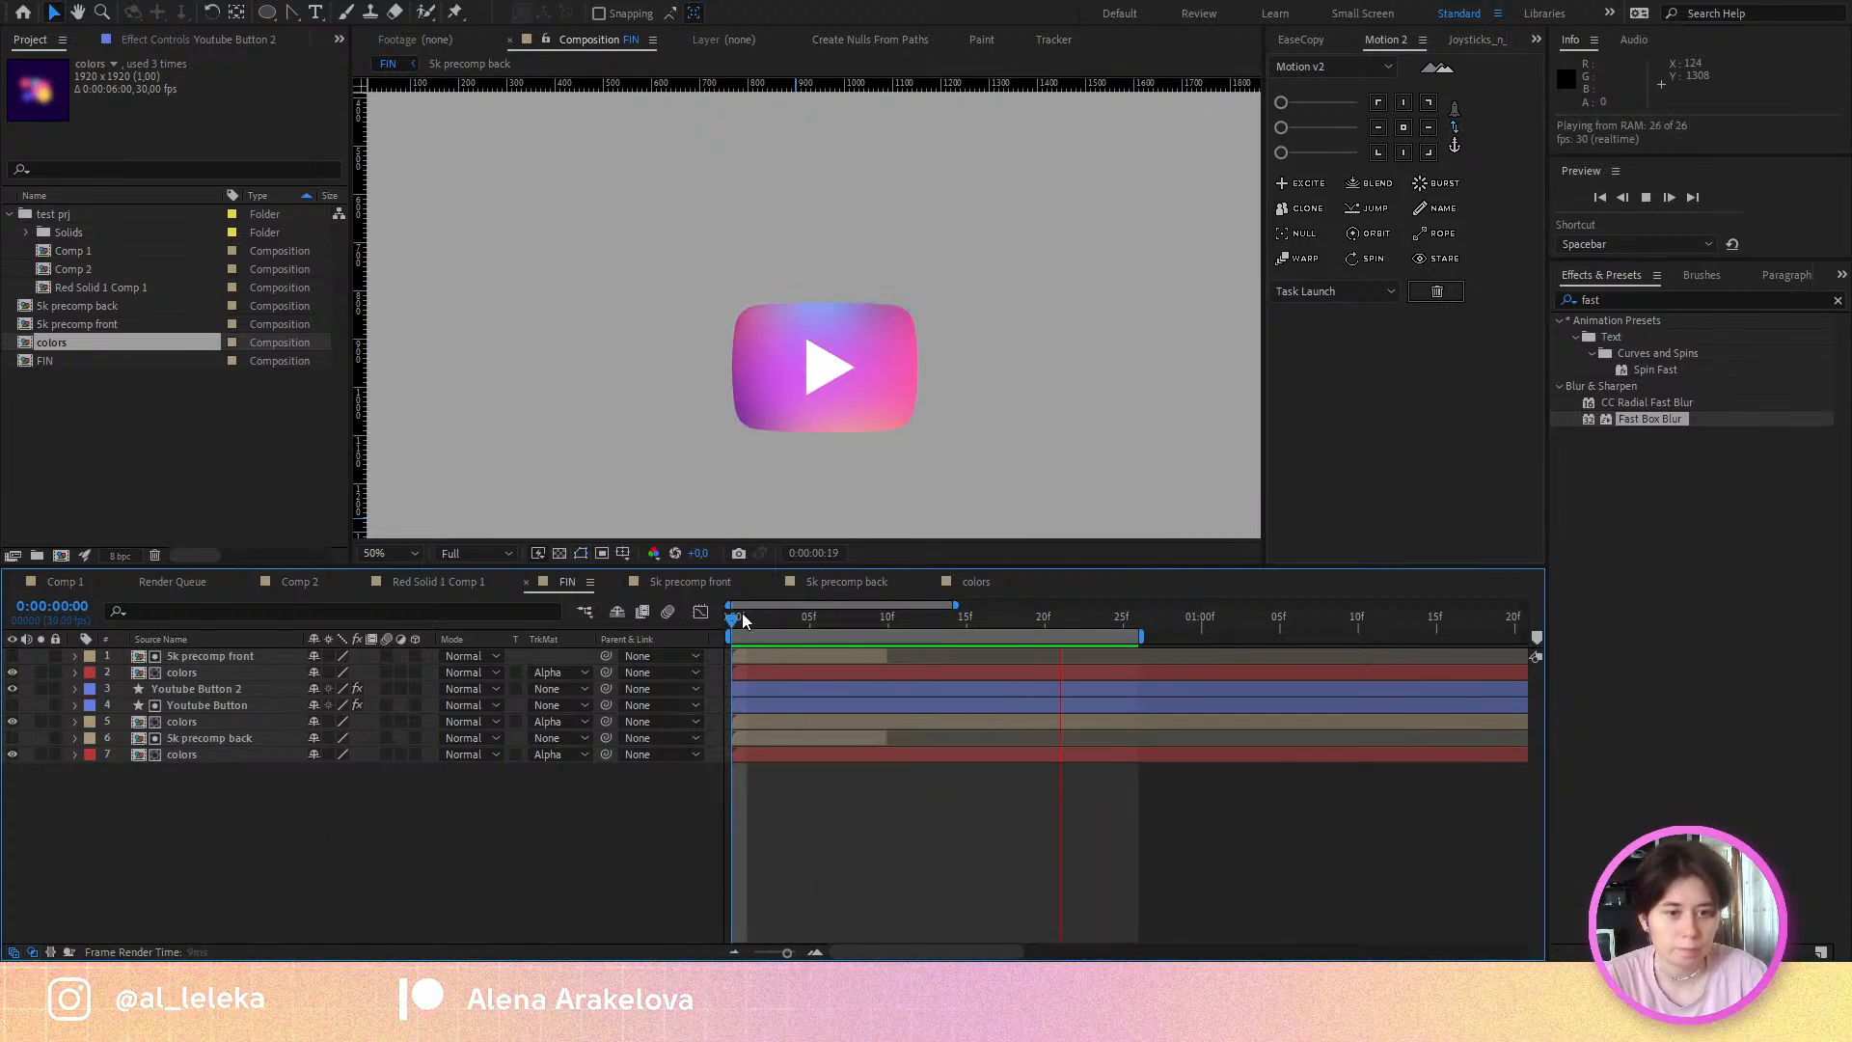
left_click_drag(738, 615, 616, 697)
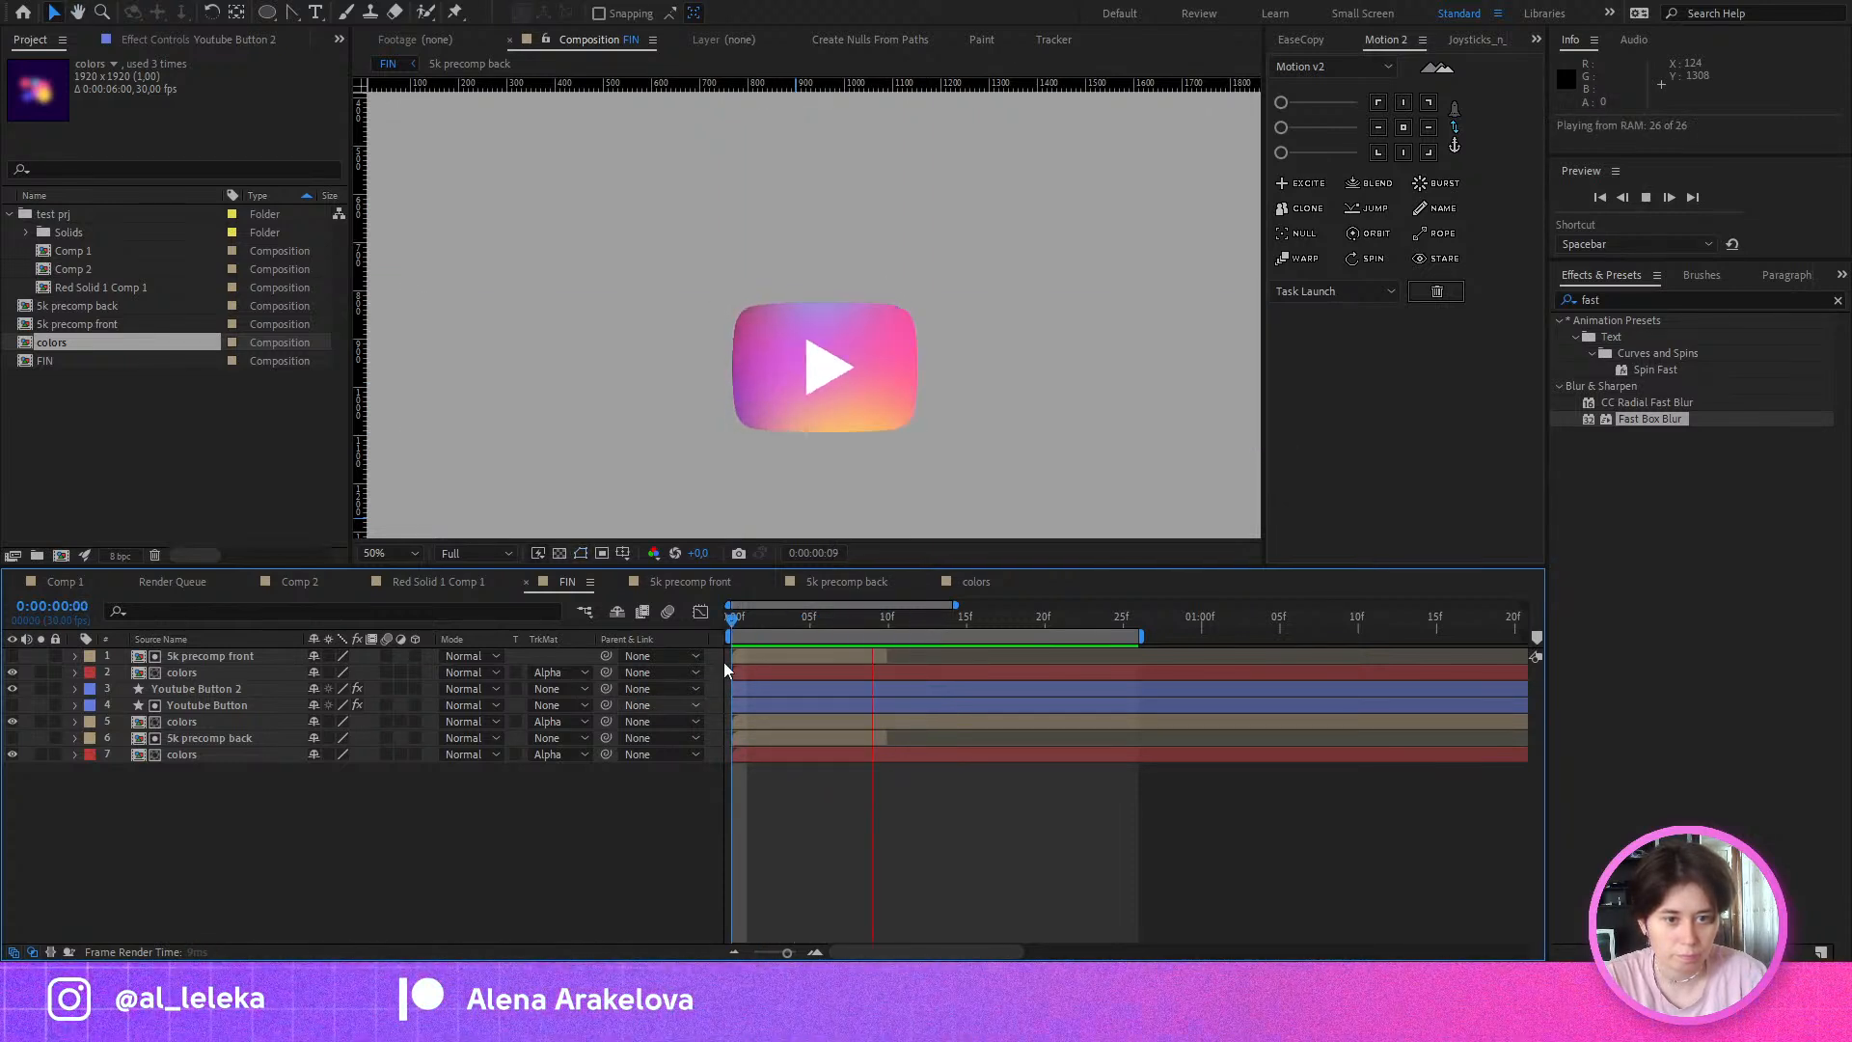
key("space")
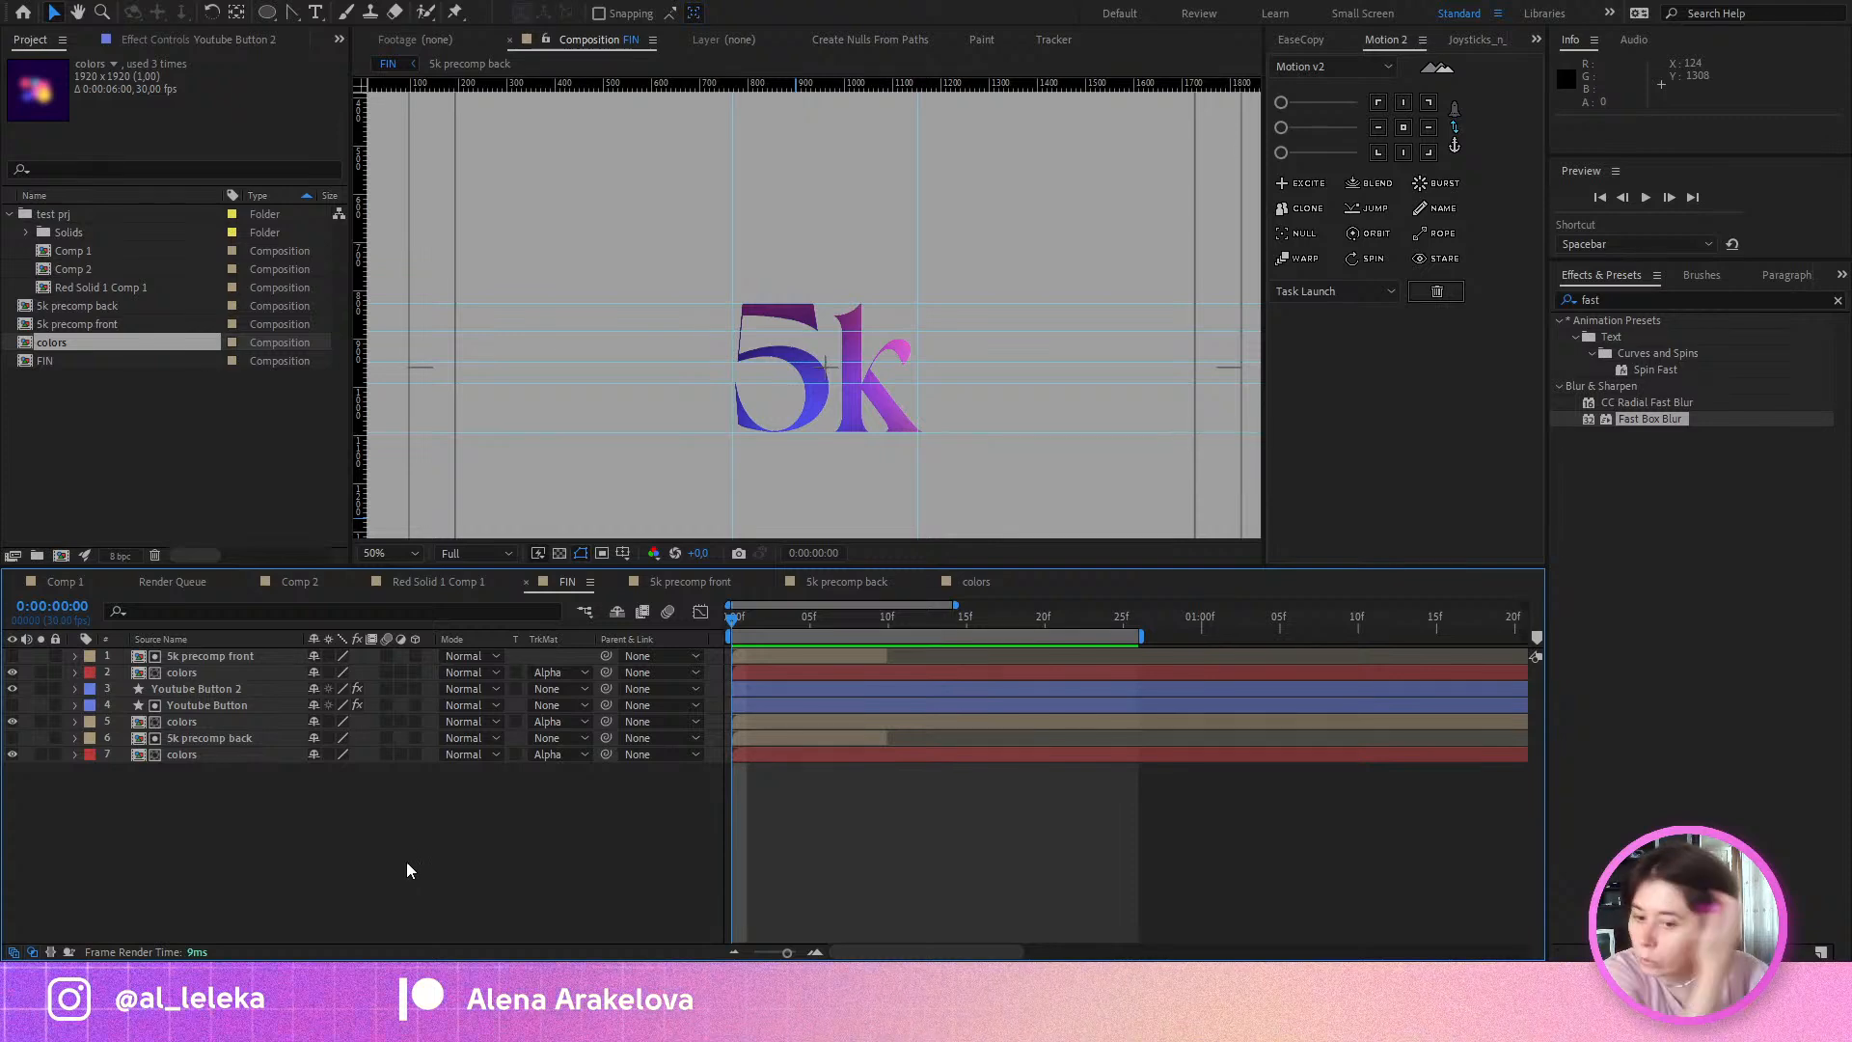
Step: Add the colors composition to FIN as the lowest layer to serve as the background
left_click_drag(39, 342, 96, 804)
scroll(858, 465, "down", 1)
scroll(858, 465, "down", 1)
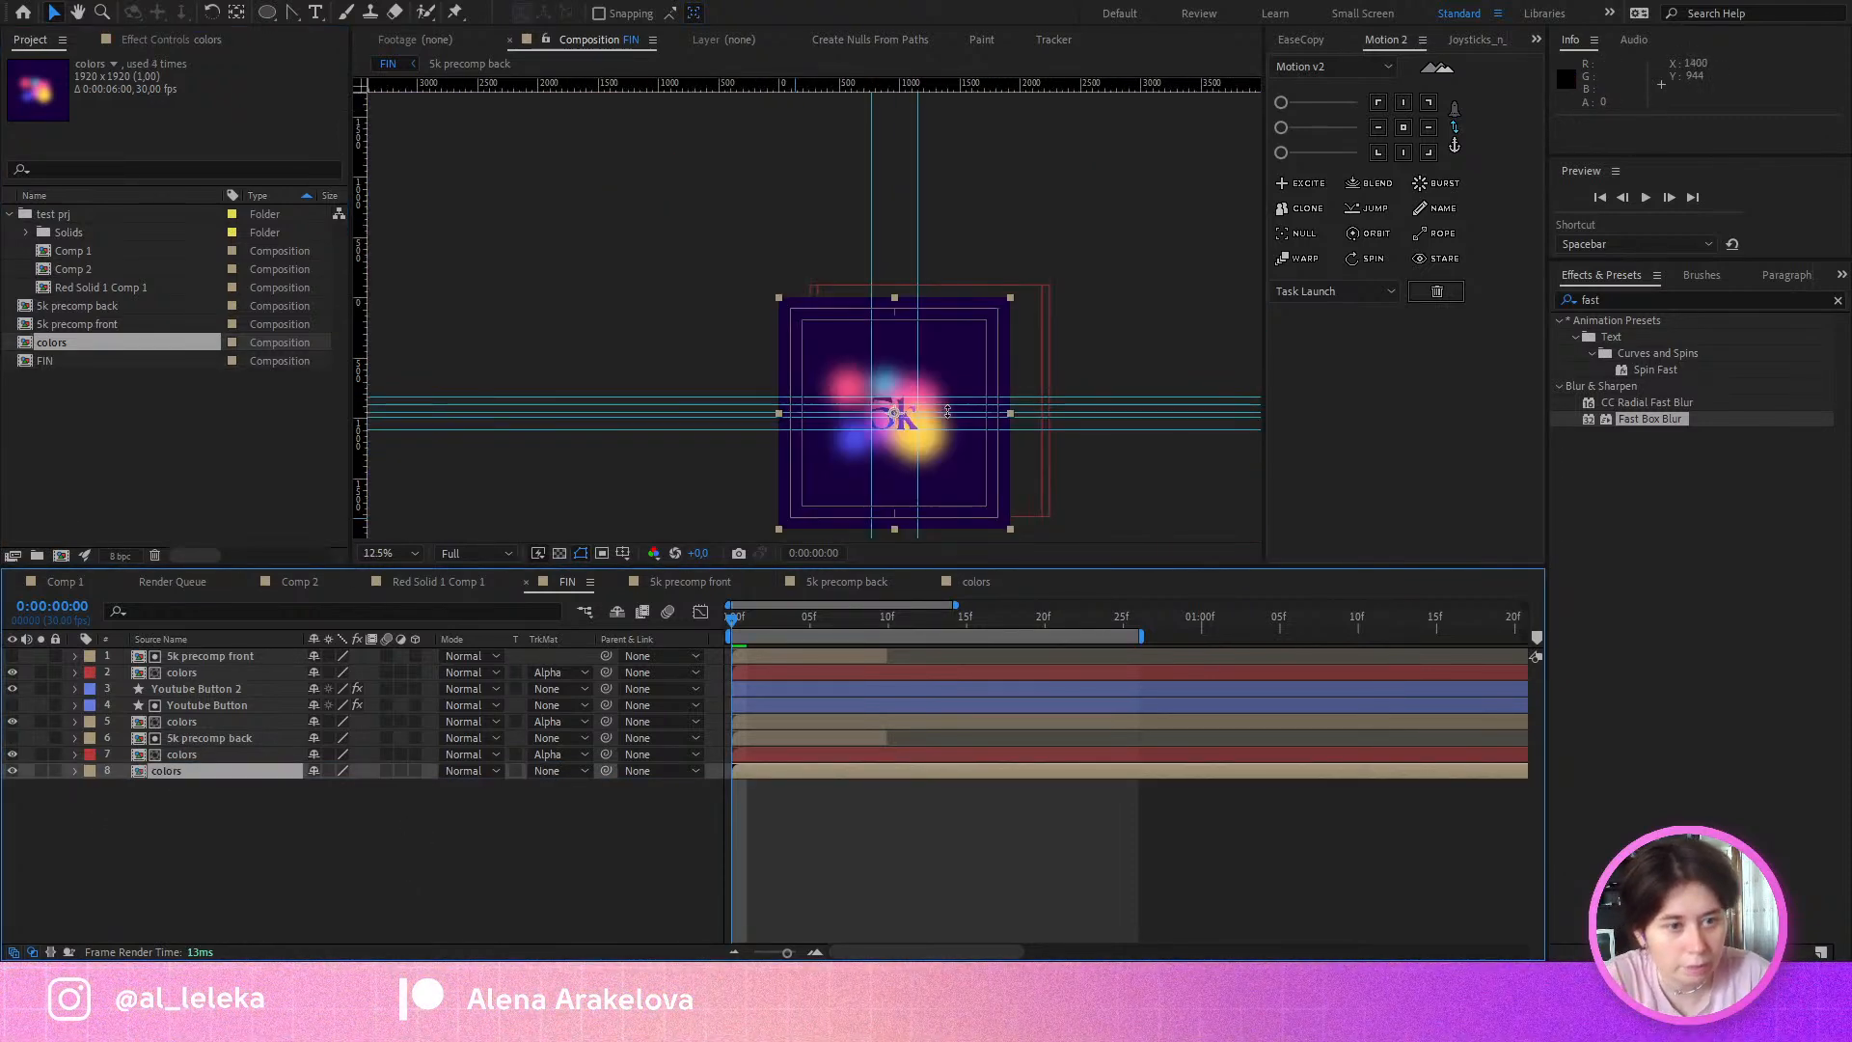
Step: Scale the lowest colors layer up to about 567% so its blurred gradient fills the whole frame
left_click_drag(967, 474, 1148, 655)
scroll(974, 448, "down", 1)
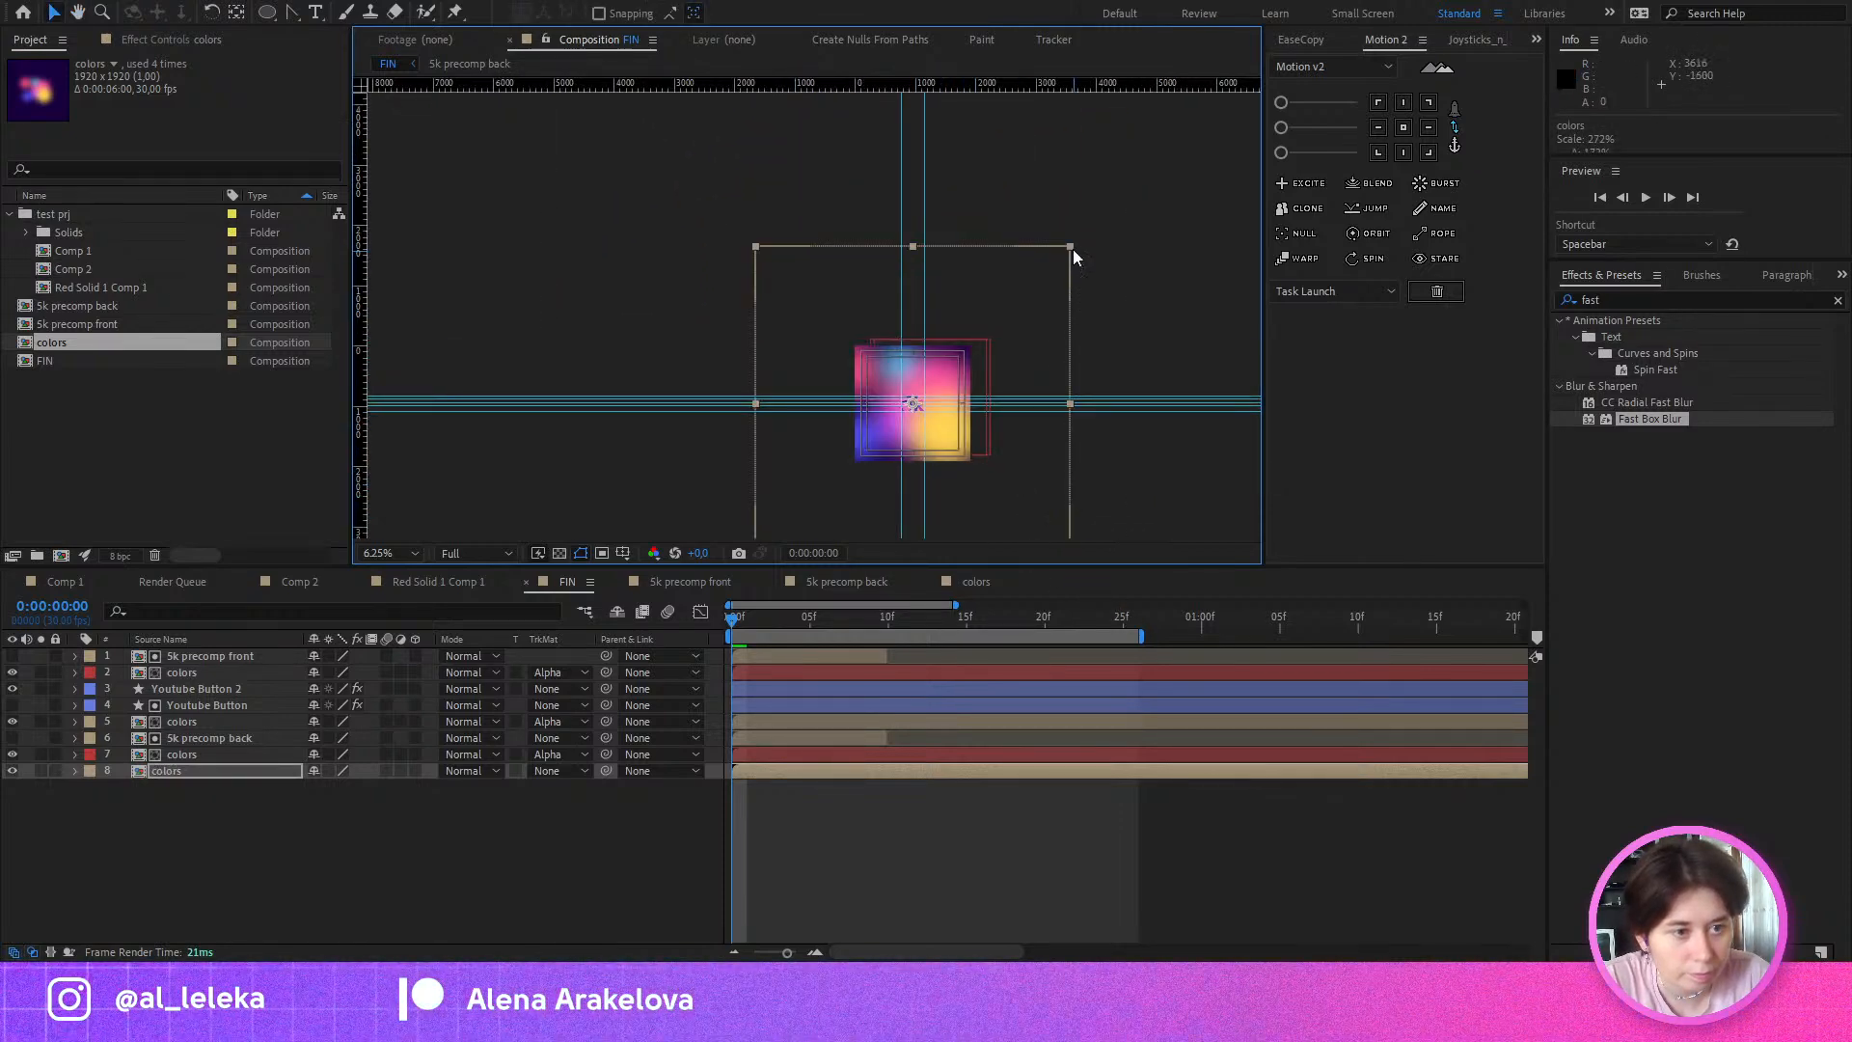
left_click_drag(1070, 247, 1239, 78)
scroll(975, 367, "up", 2)
left_click_drag(1033, 525, 729, 229)
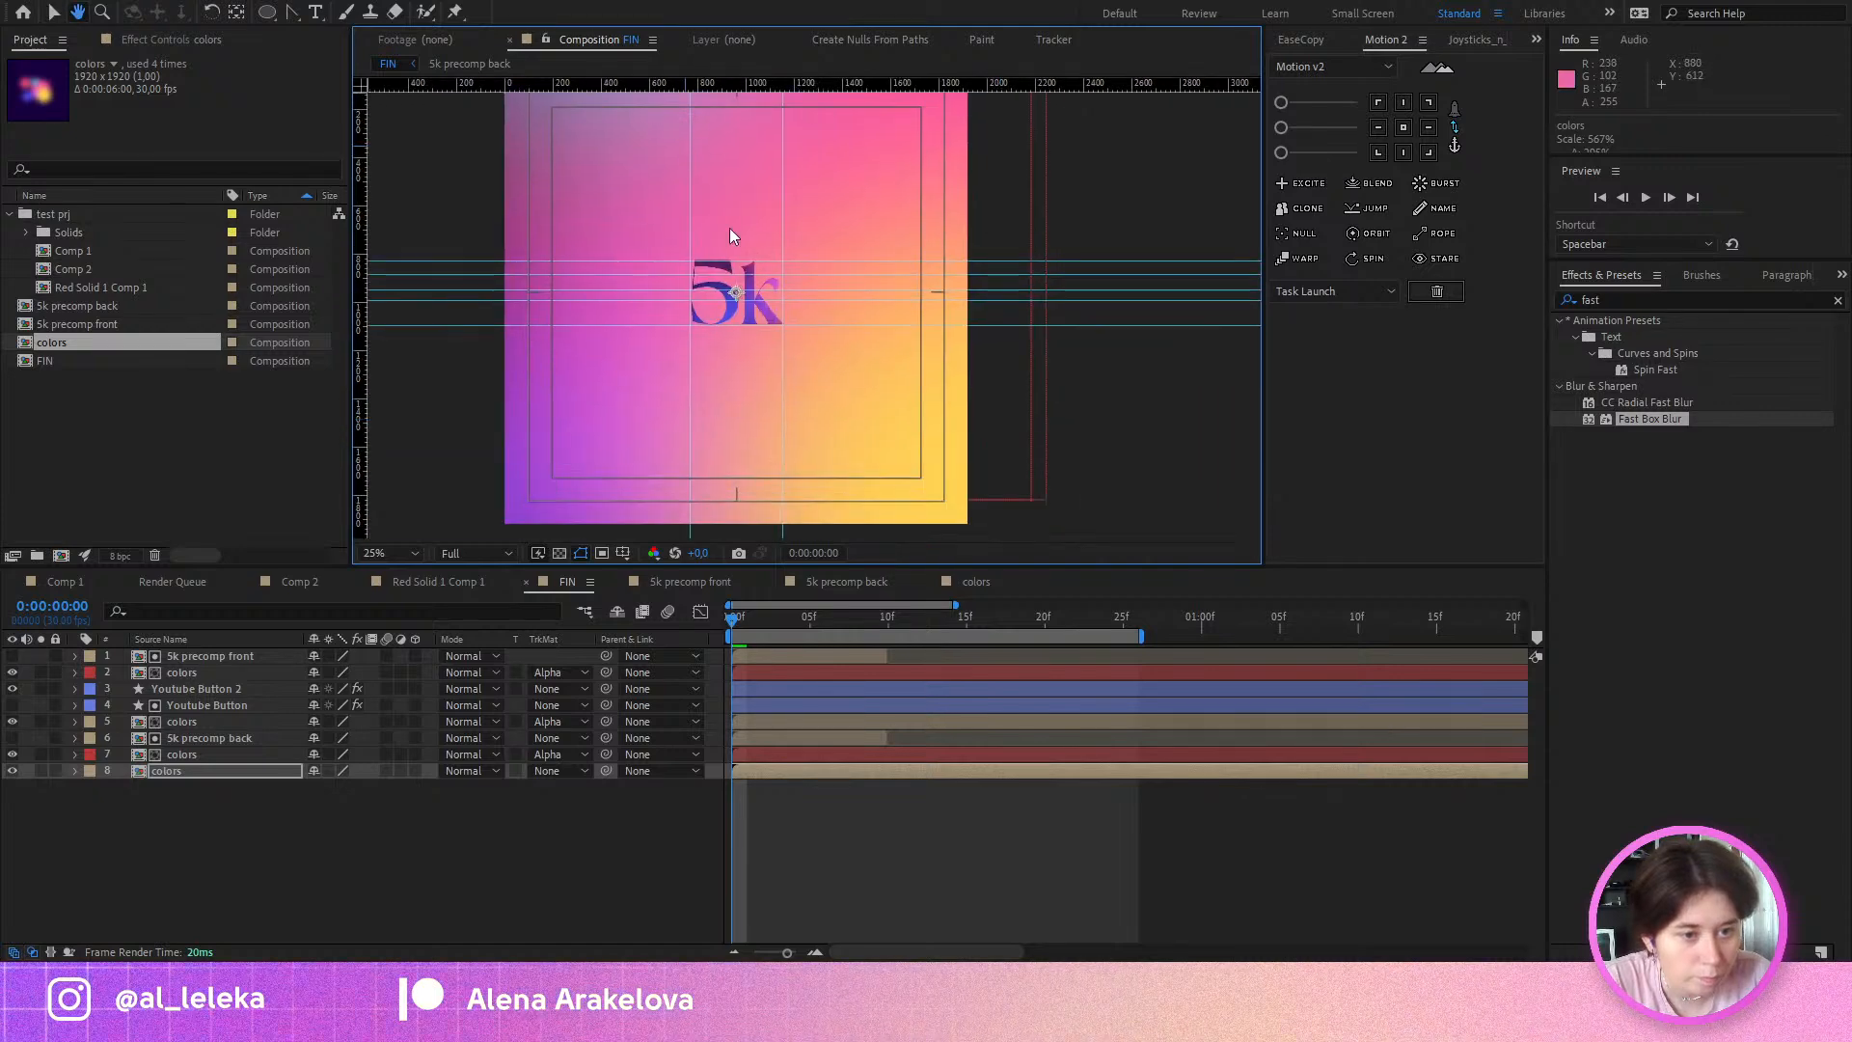
scroll(729, 261, "up", 1)
left_click_drag(714, 330, 857, 339)
Step: Preview the logo transition over the gradient background from the first frame
key("space")
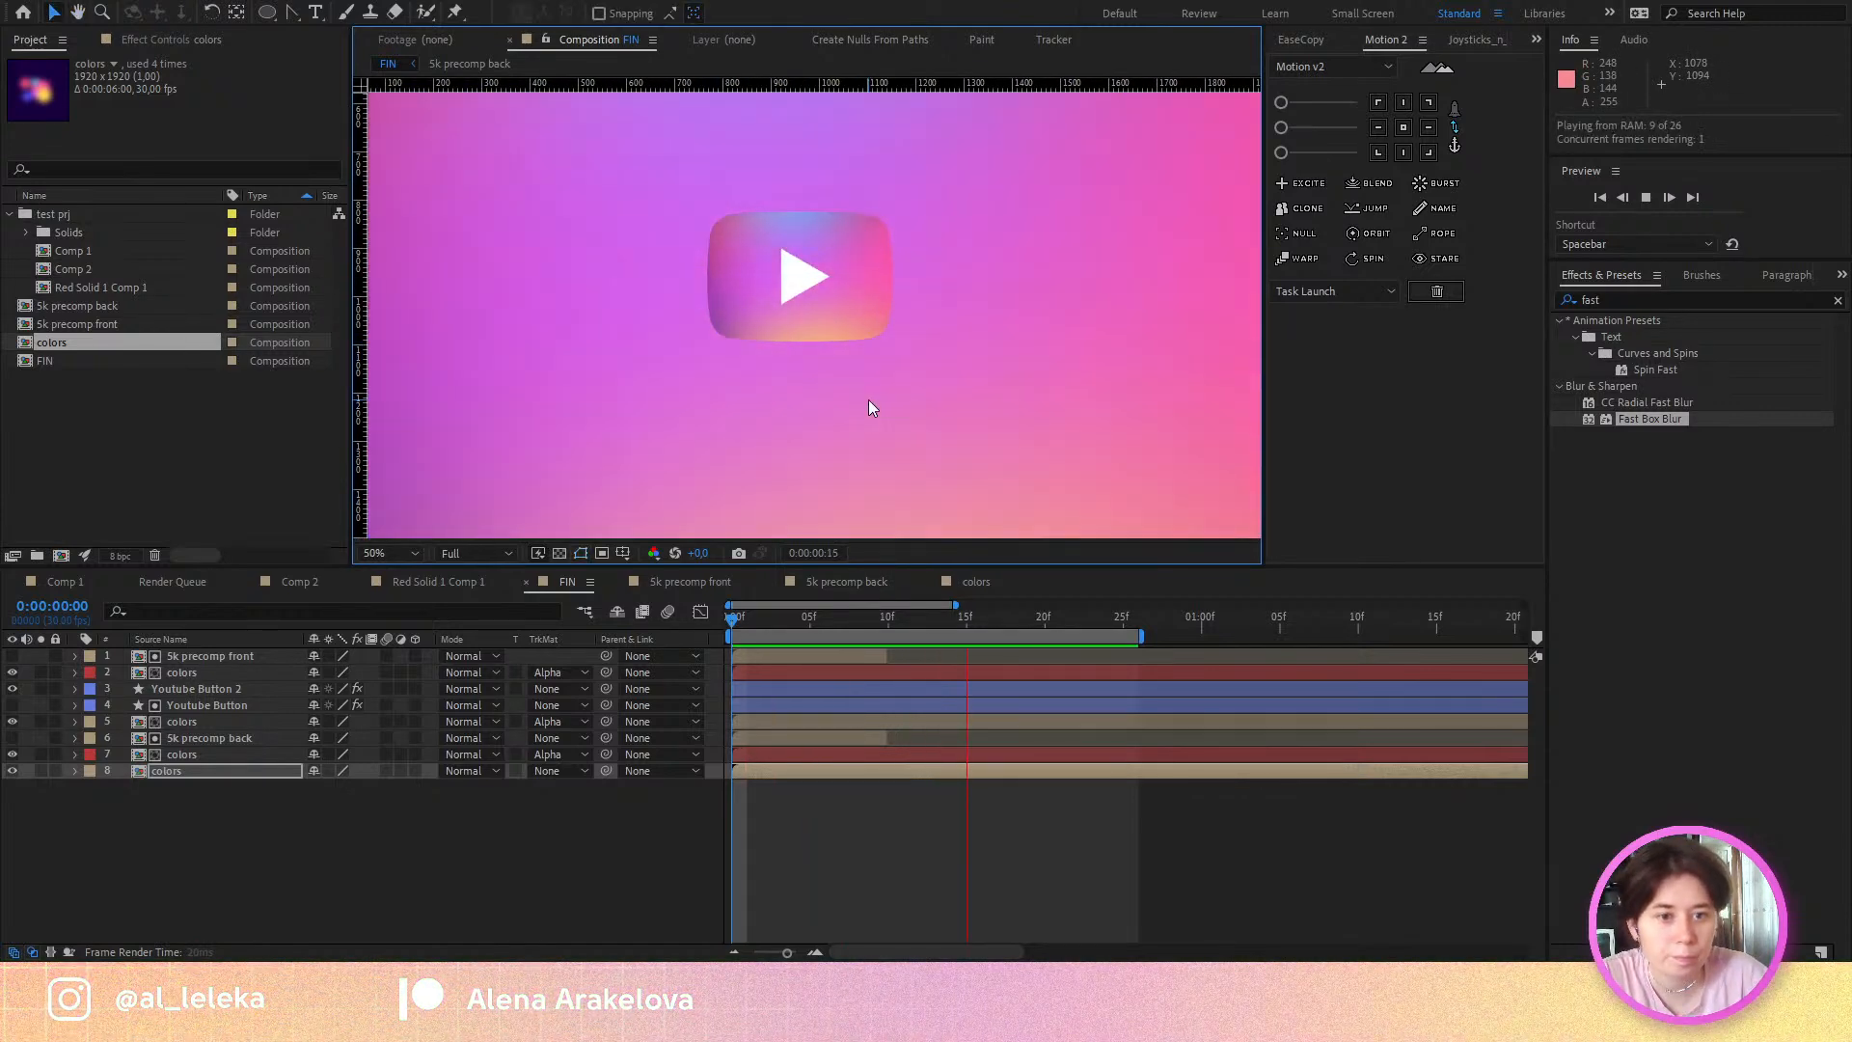
left_click(729, 623)
left_click_drag(728, 624, 864, 679)
Step: Try shifting the lowest colors layer 11 frames earlier, check the transition, and undo the time change
left_click_drag(924, 771, 754, 785)
key("space")
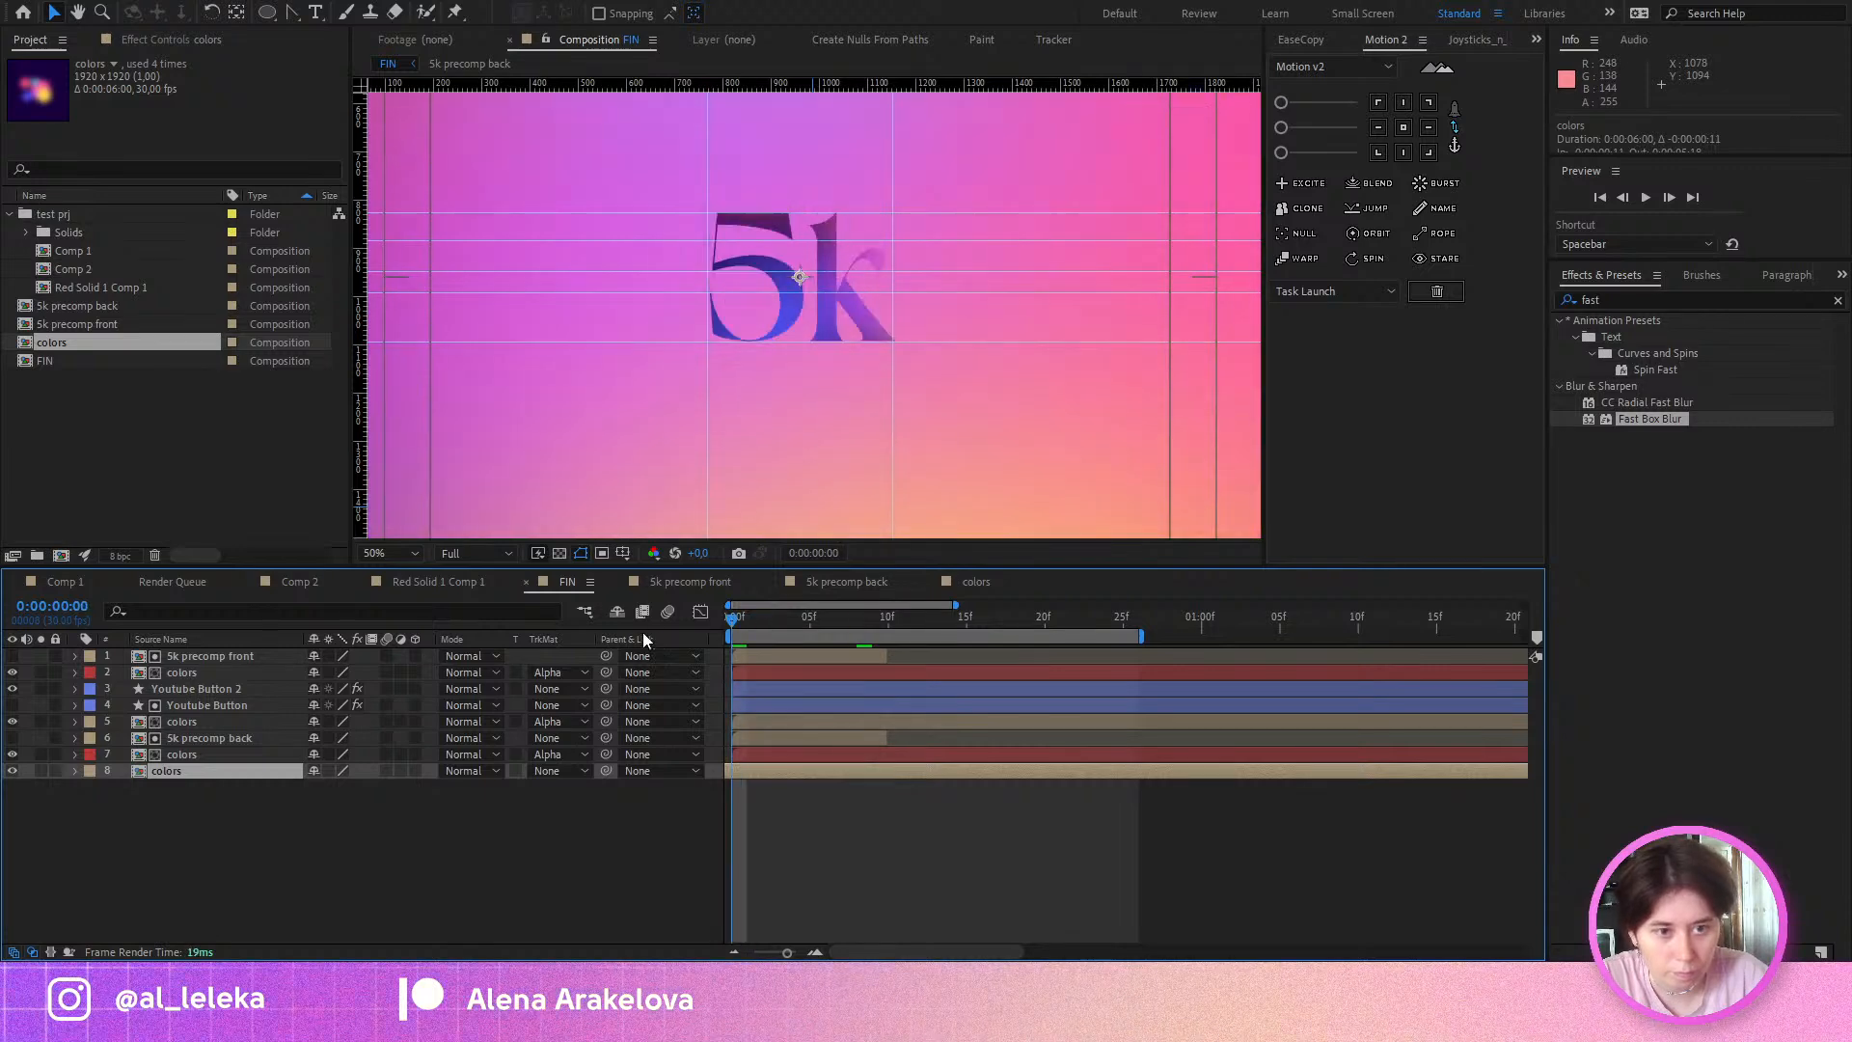
left_click_drag(741, 621, 906, 663)
key("ctrl+z")
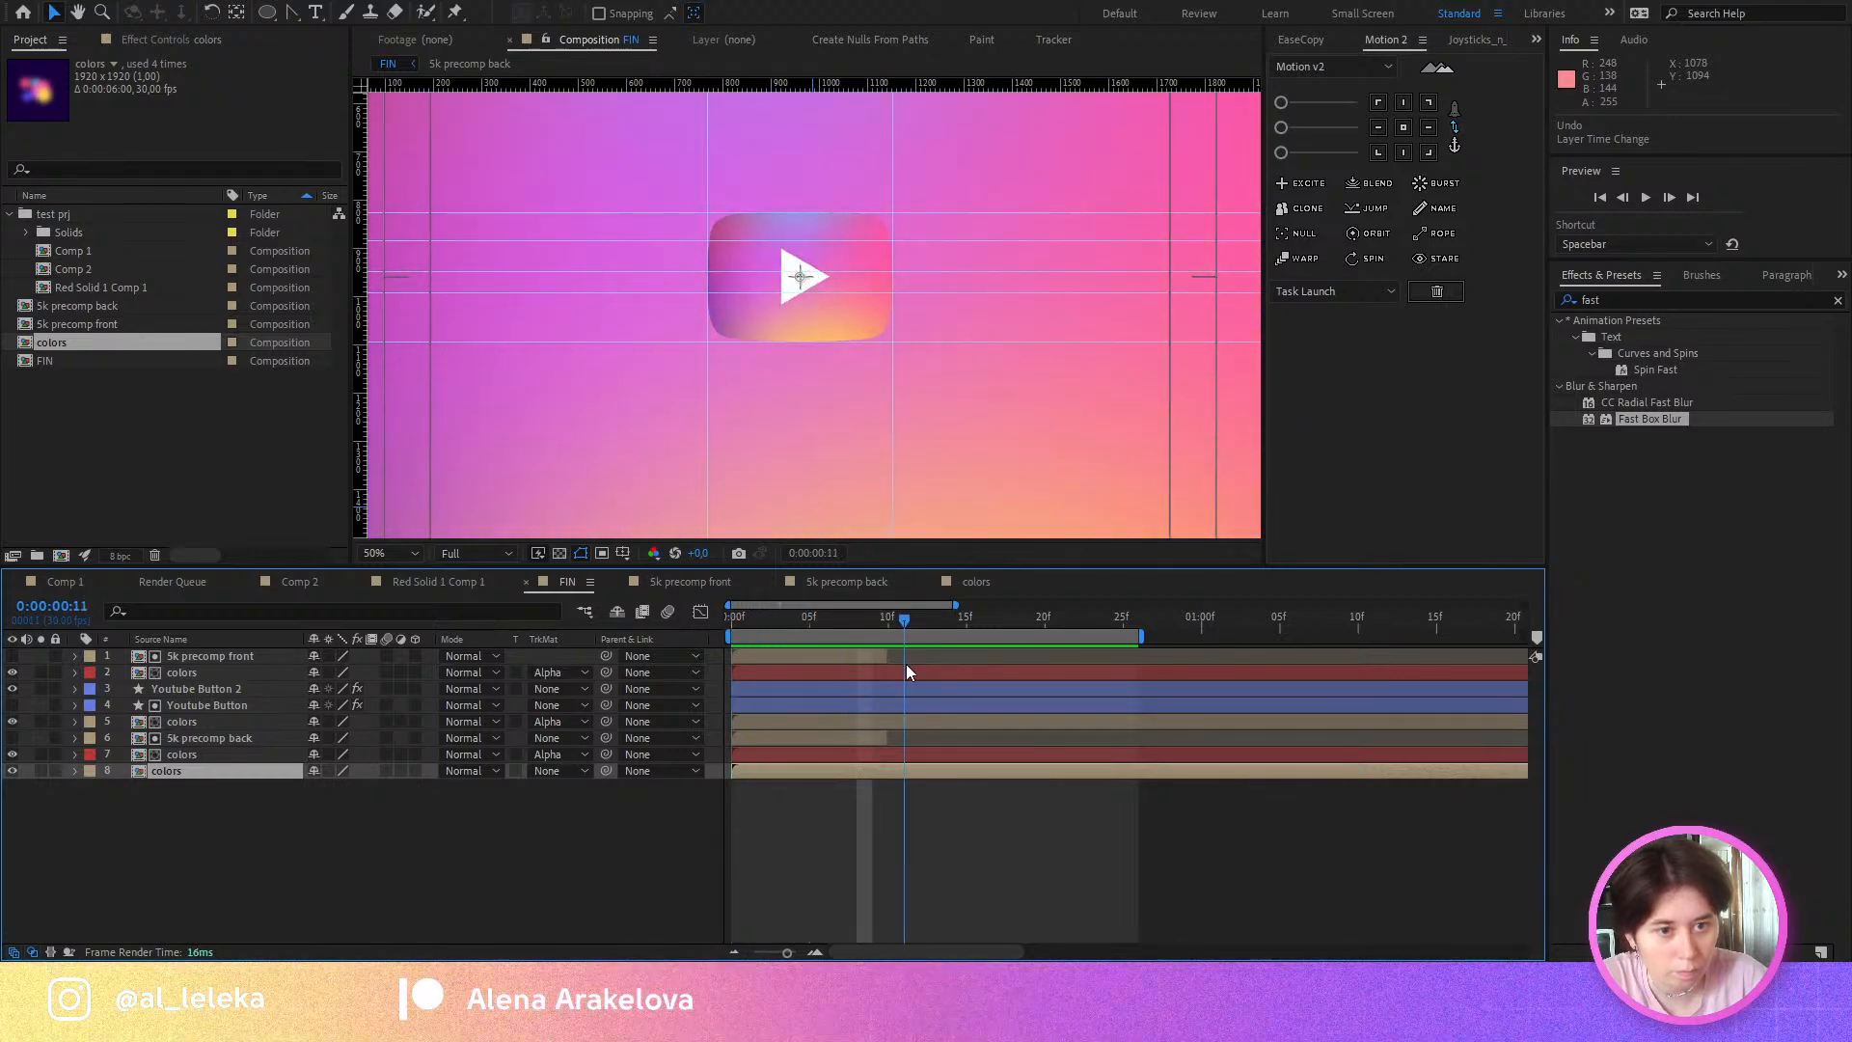
Step: Remove the inner horizontal guides crossing the logo and review the transition from the first frame to frame 11
left_click_drag(920, 272, 832, 291)
scroll(923, 385, "down", 2)
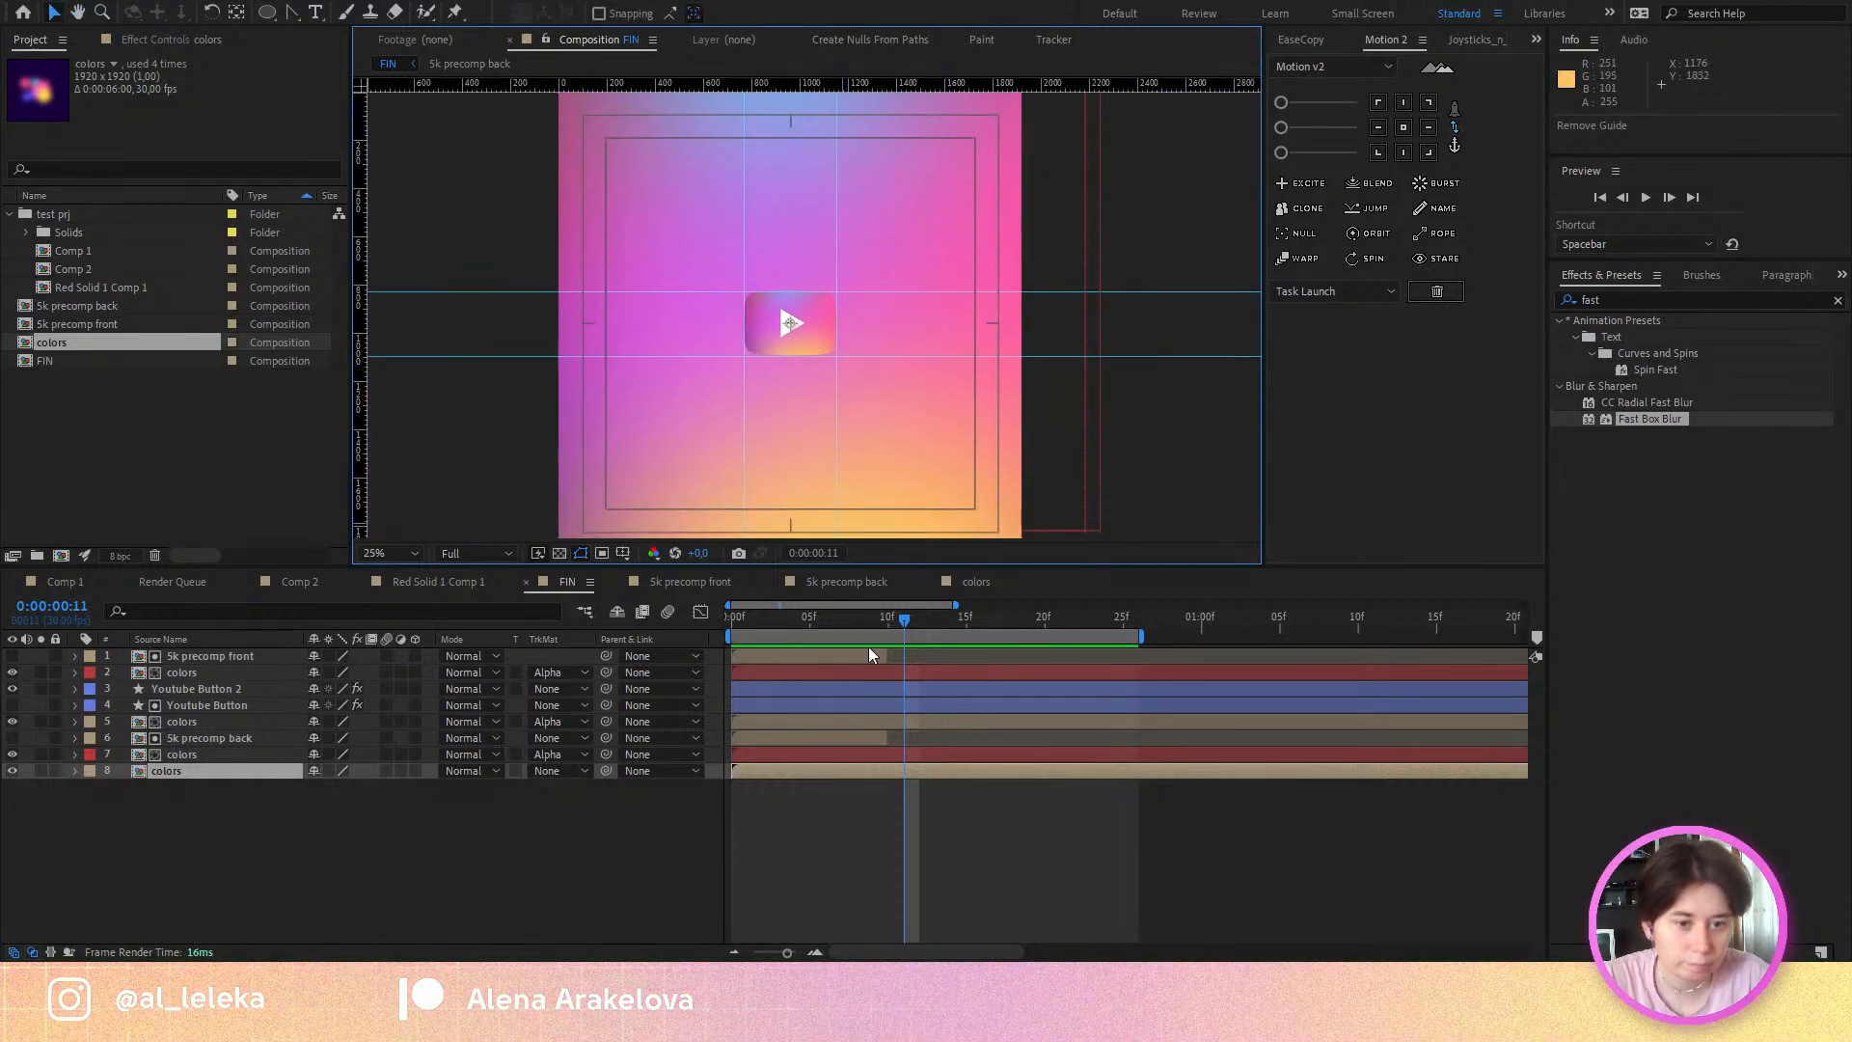
left_click_drag(883, 621, 667, 628)
scroll(715, 382, "up", 2)
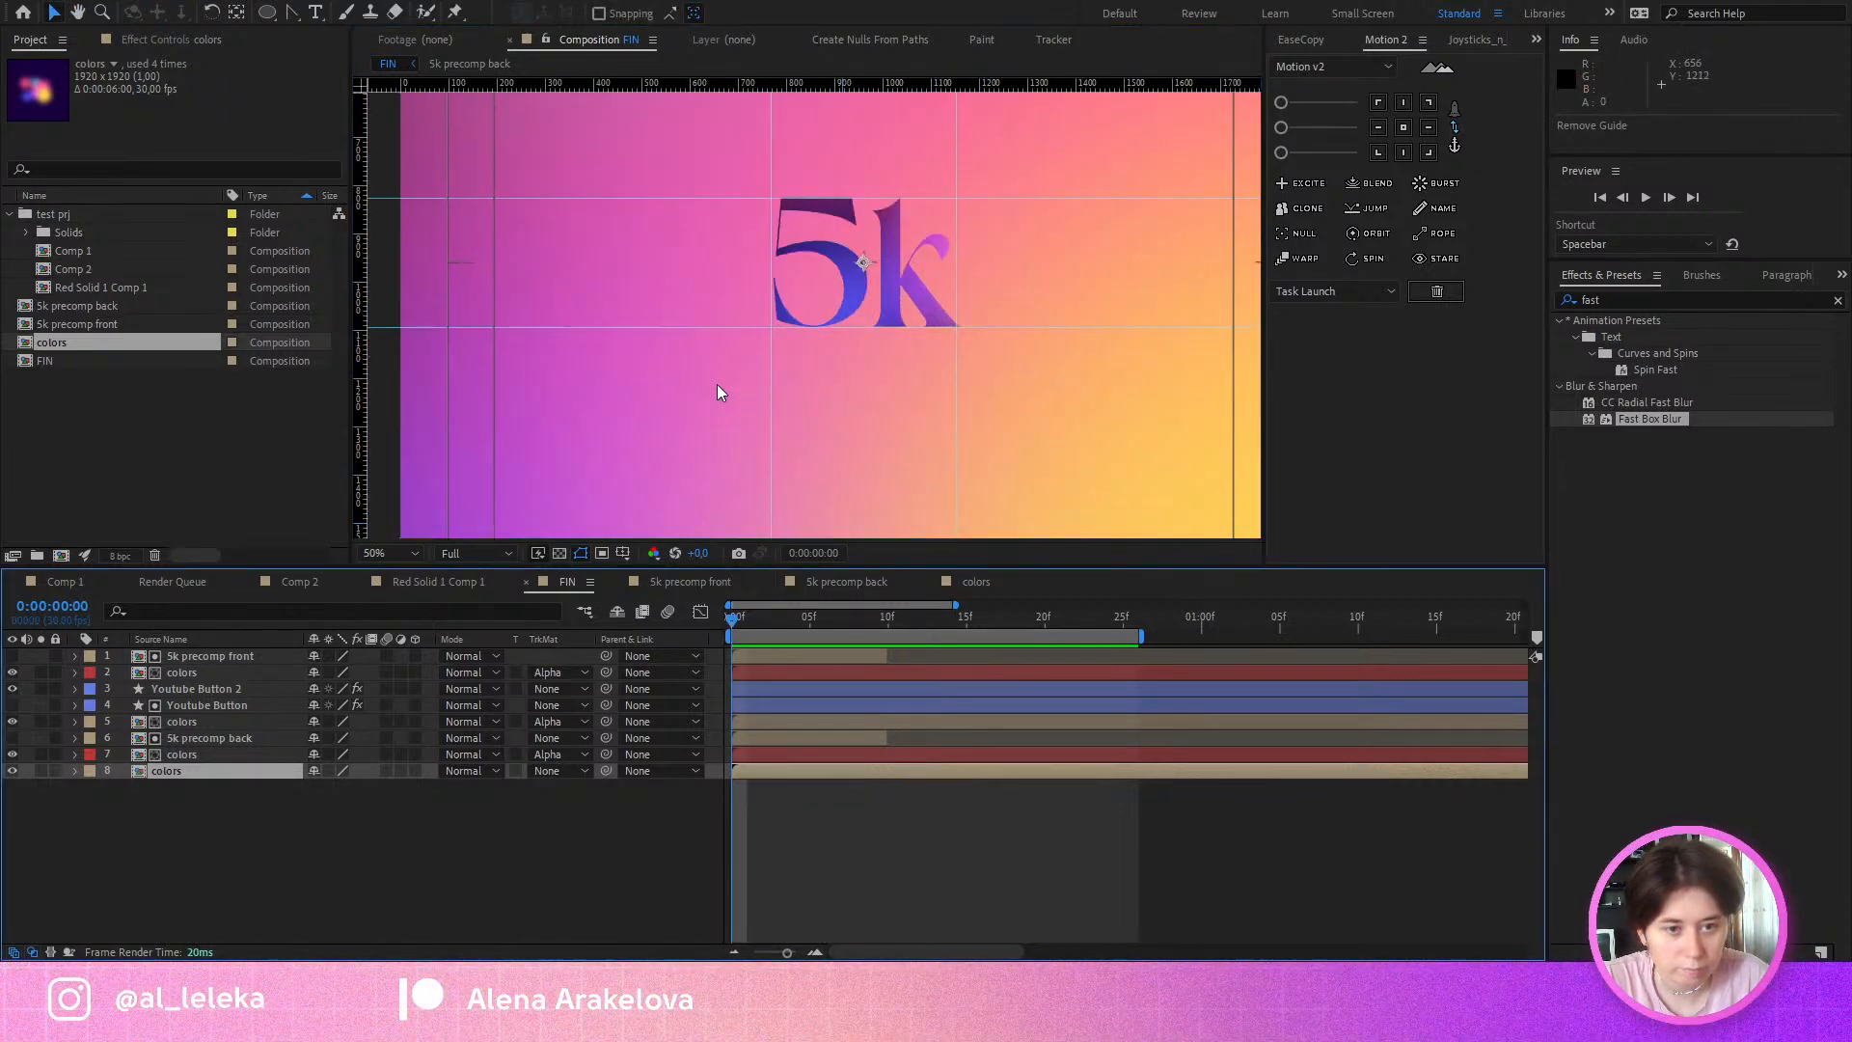
left_click_drag(921, 371, 859, 422)
key("v")
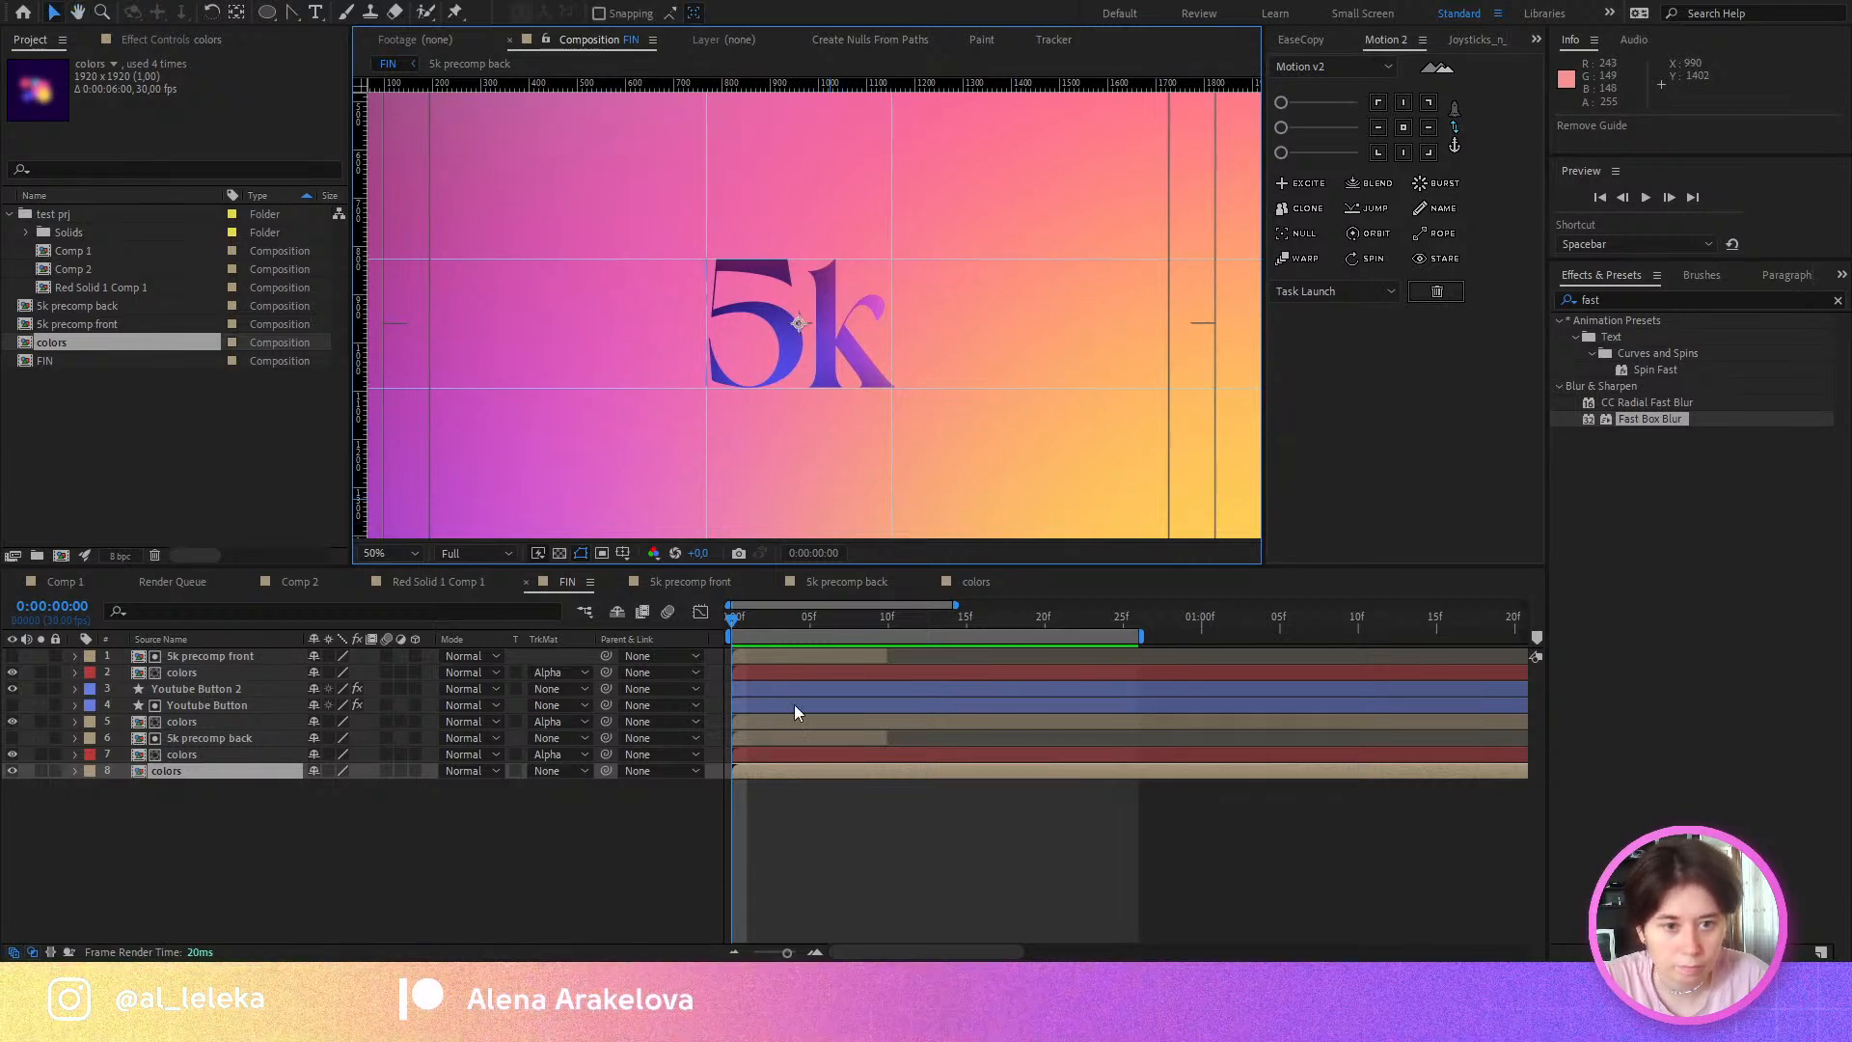
left_click_drag(756, 621, 869, 667)
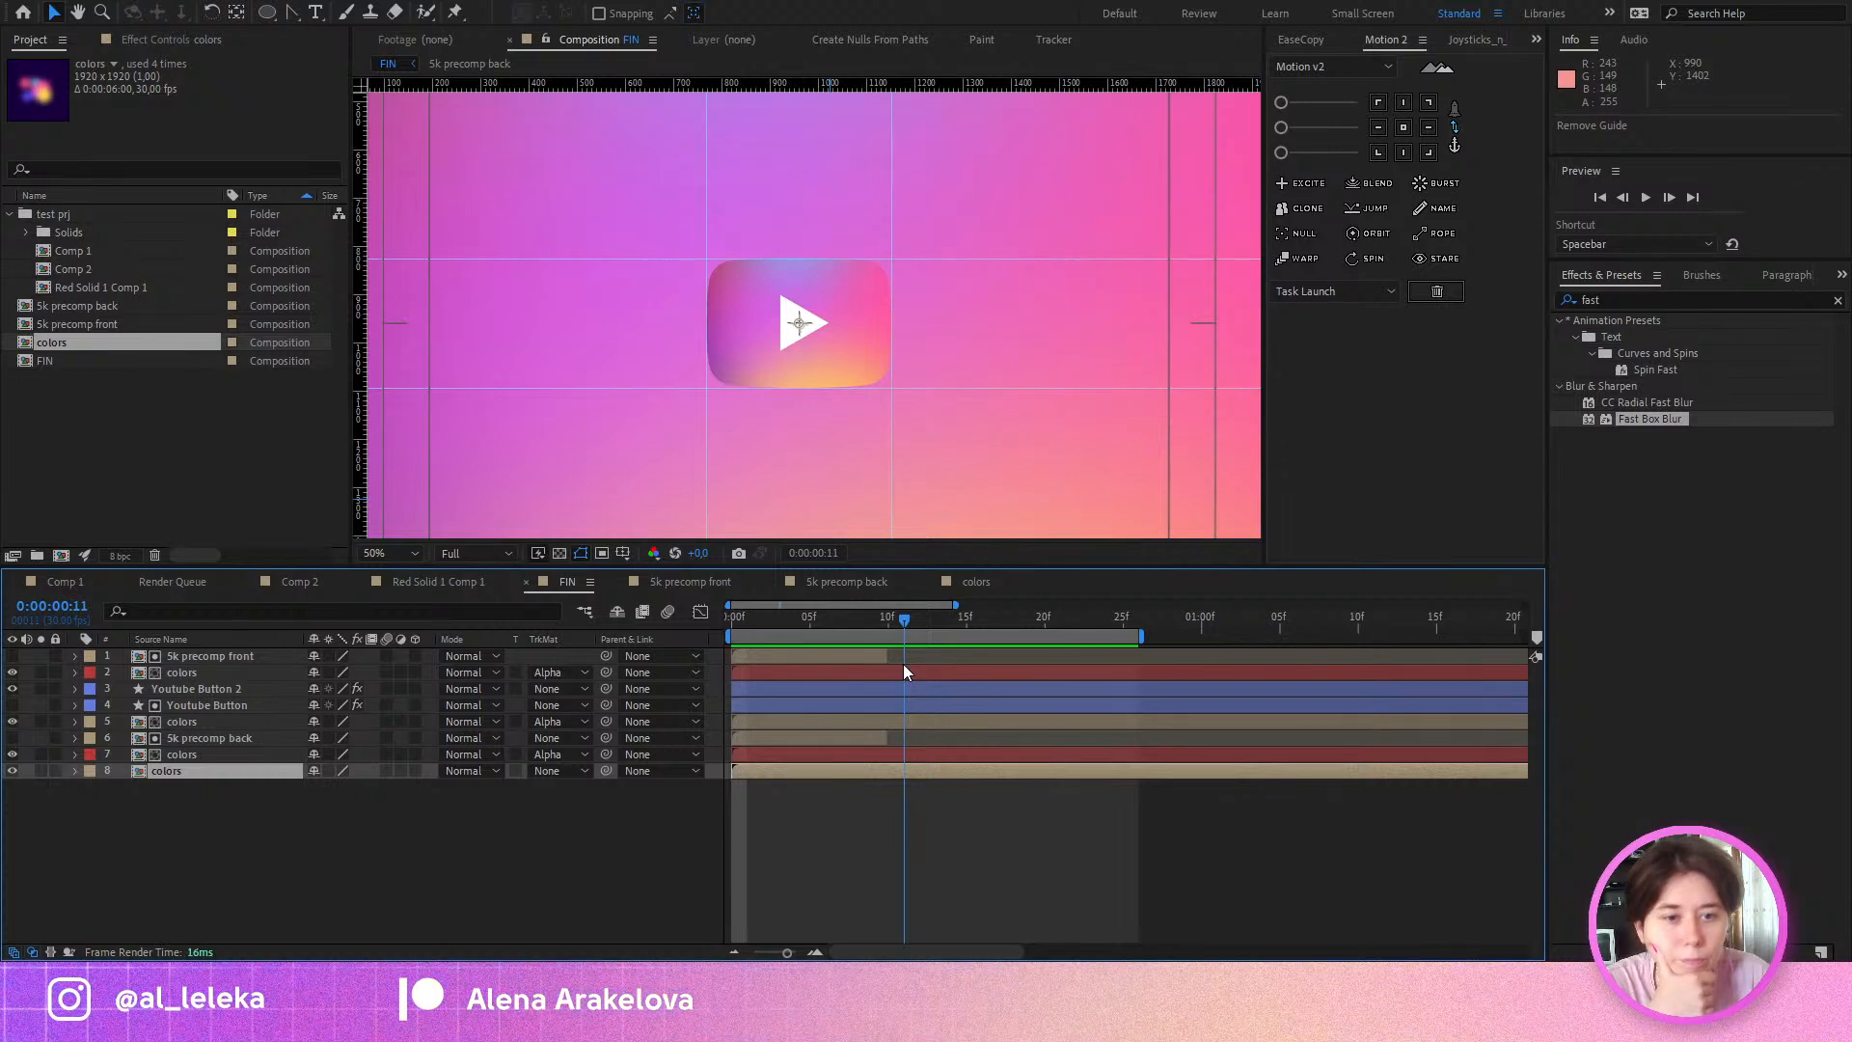
Step: Save the project
left_click(336, 881)
left_click(216, 709)
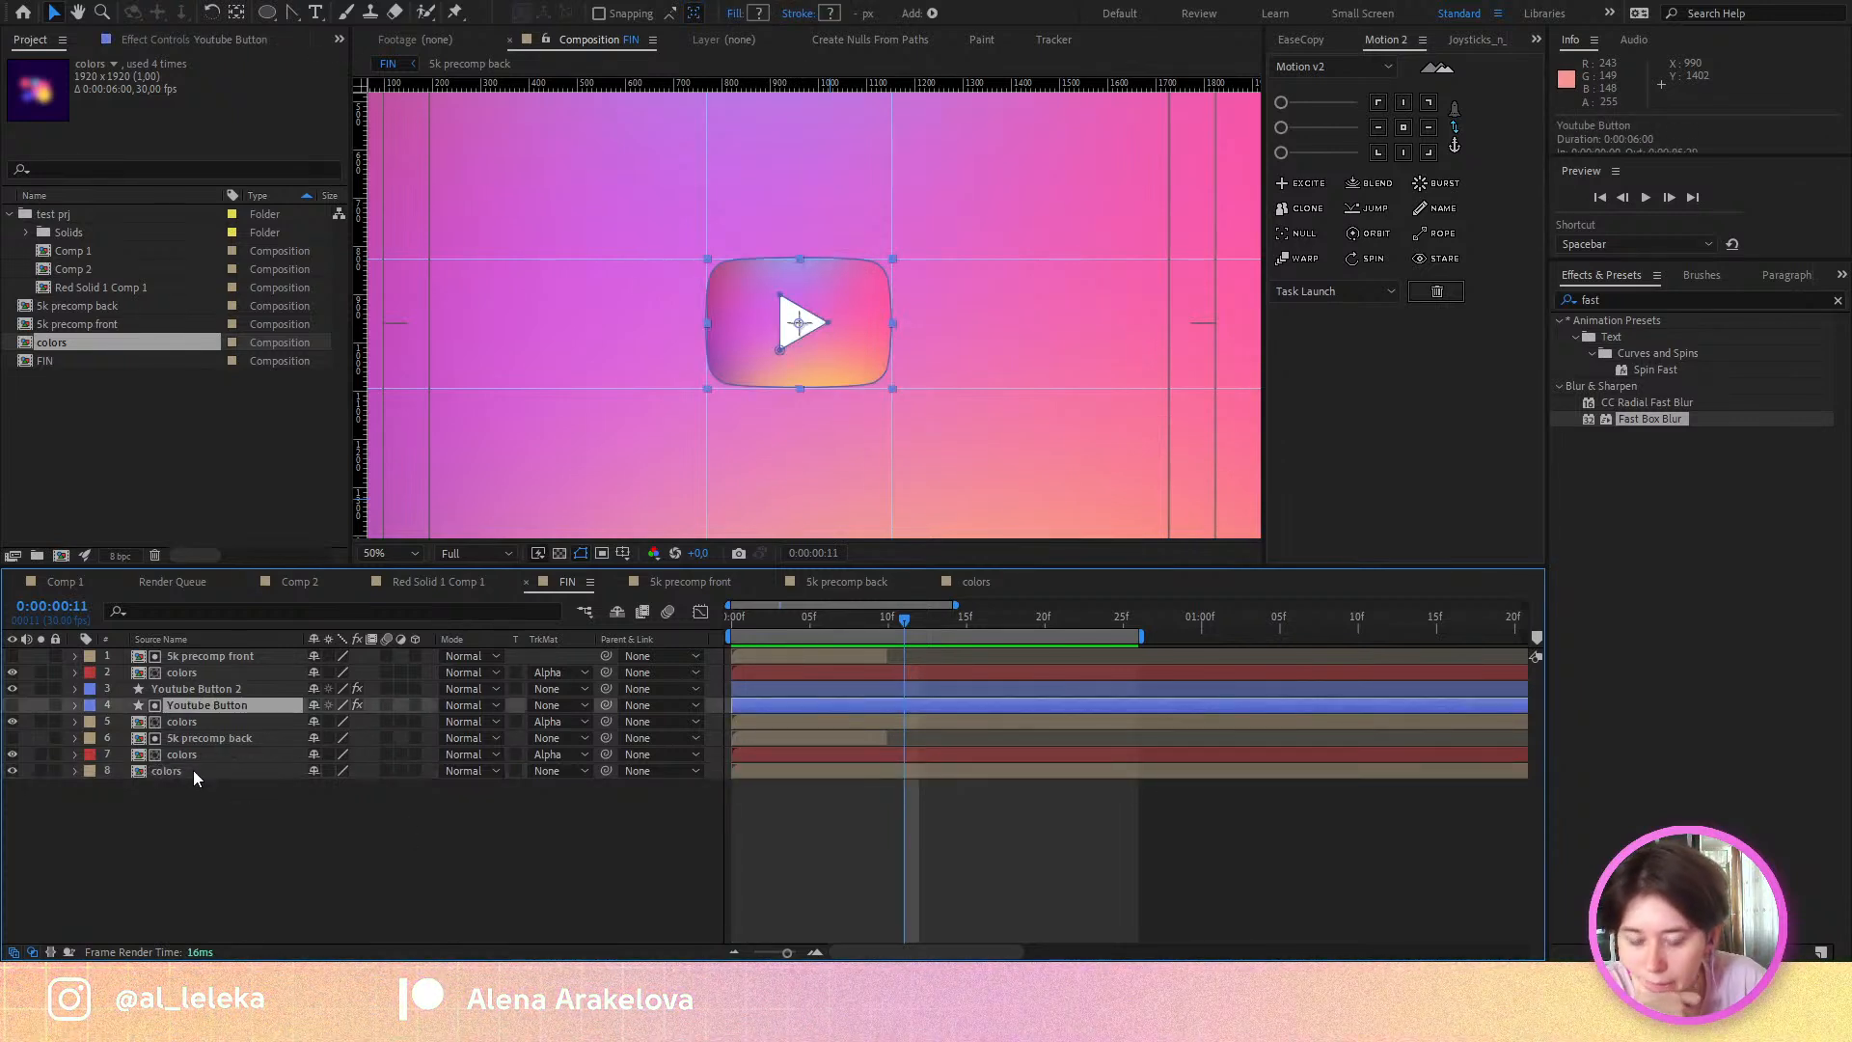
left_click(178, 721)
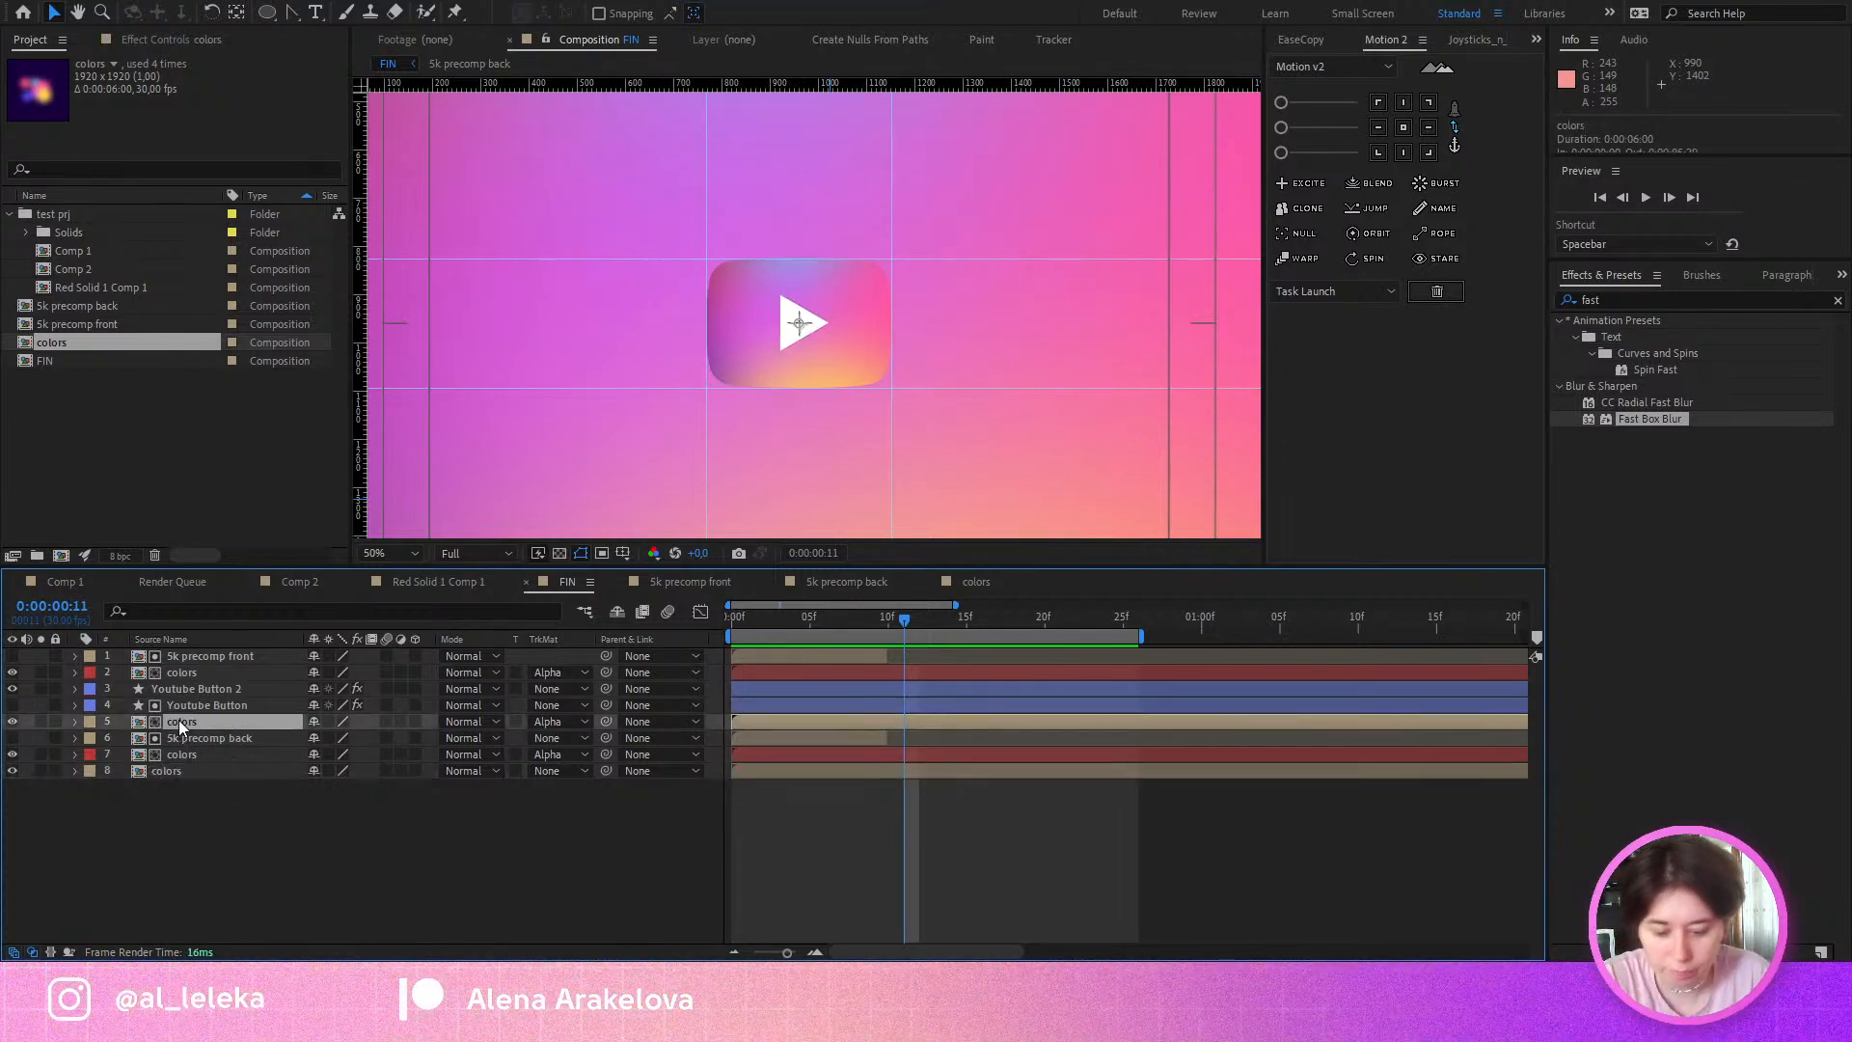
key("ctrl+s")
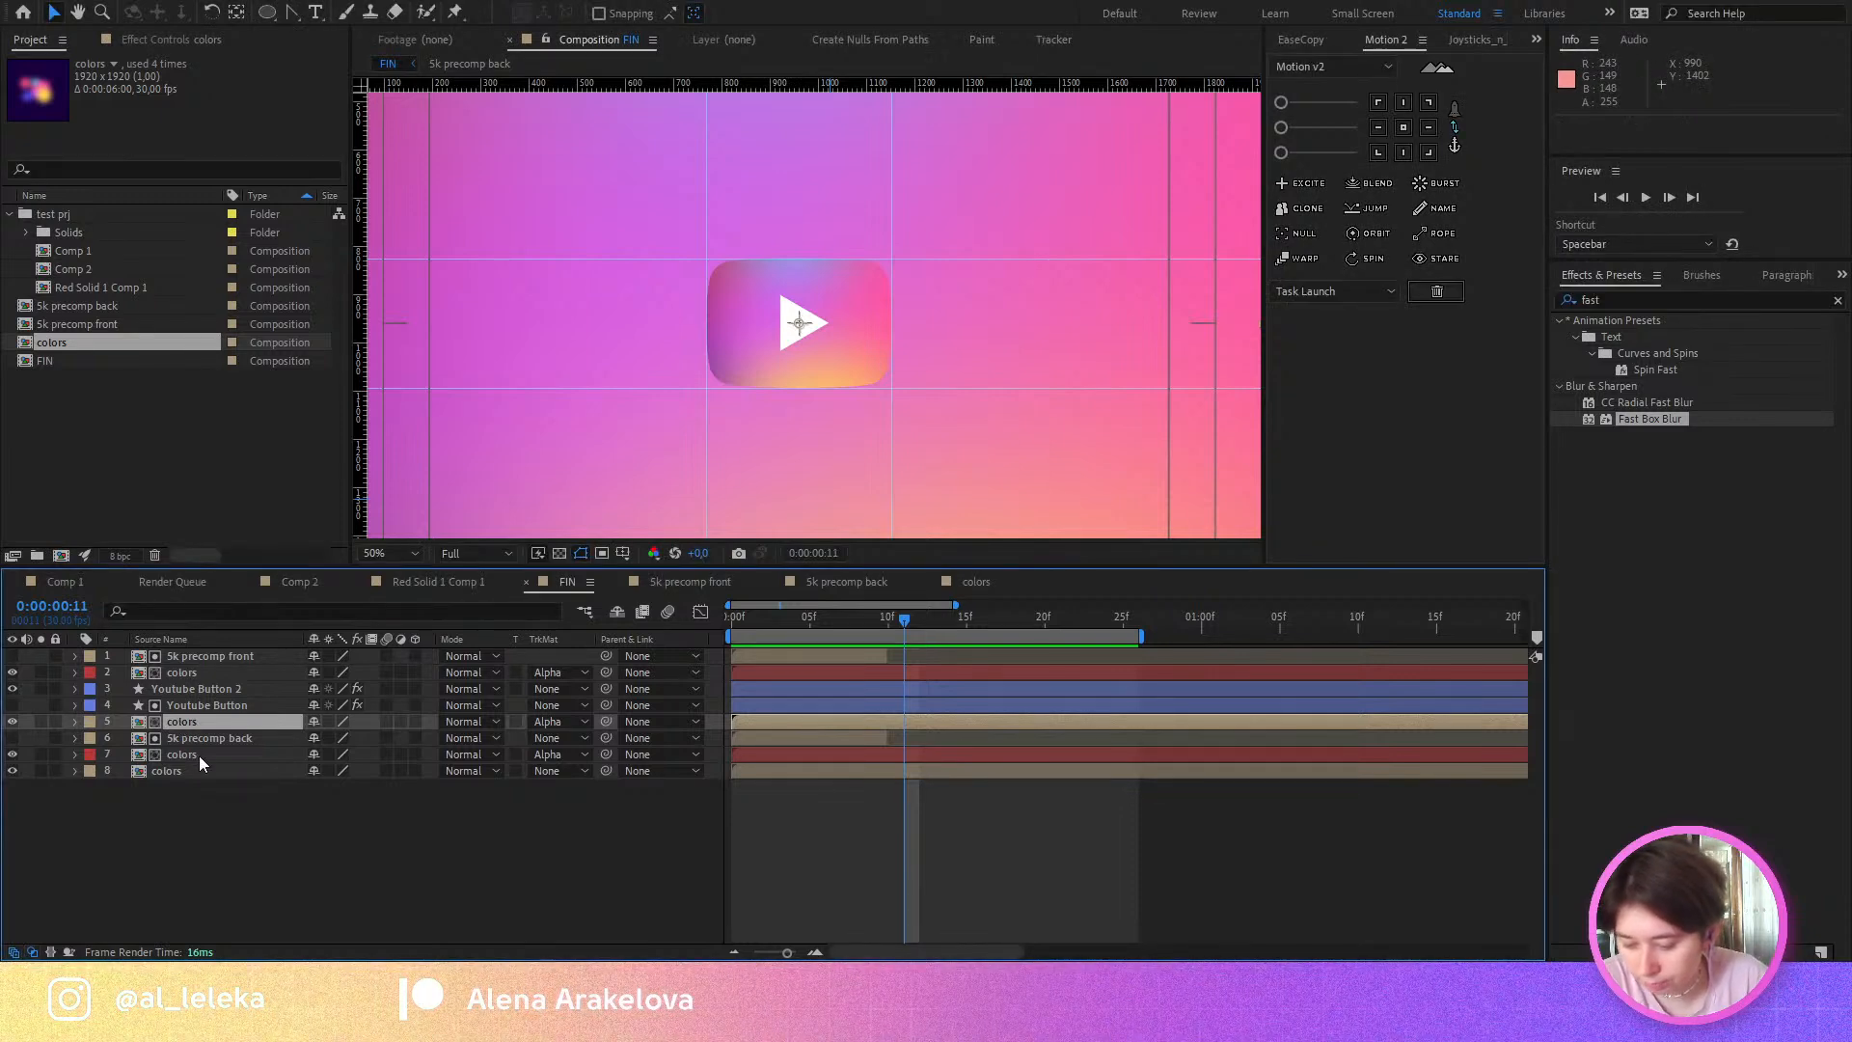
Step: Return to the first frame and hide the lowest colors background layer
left_click(250, 843)
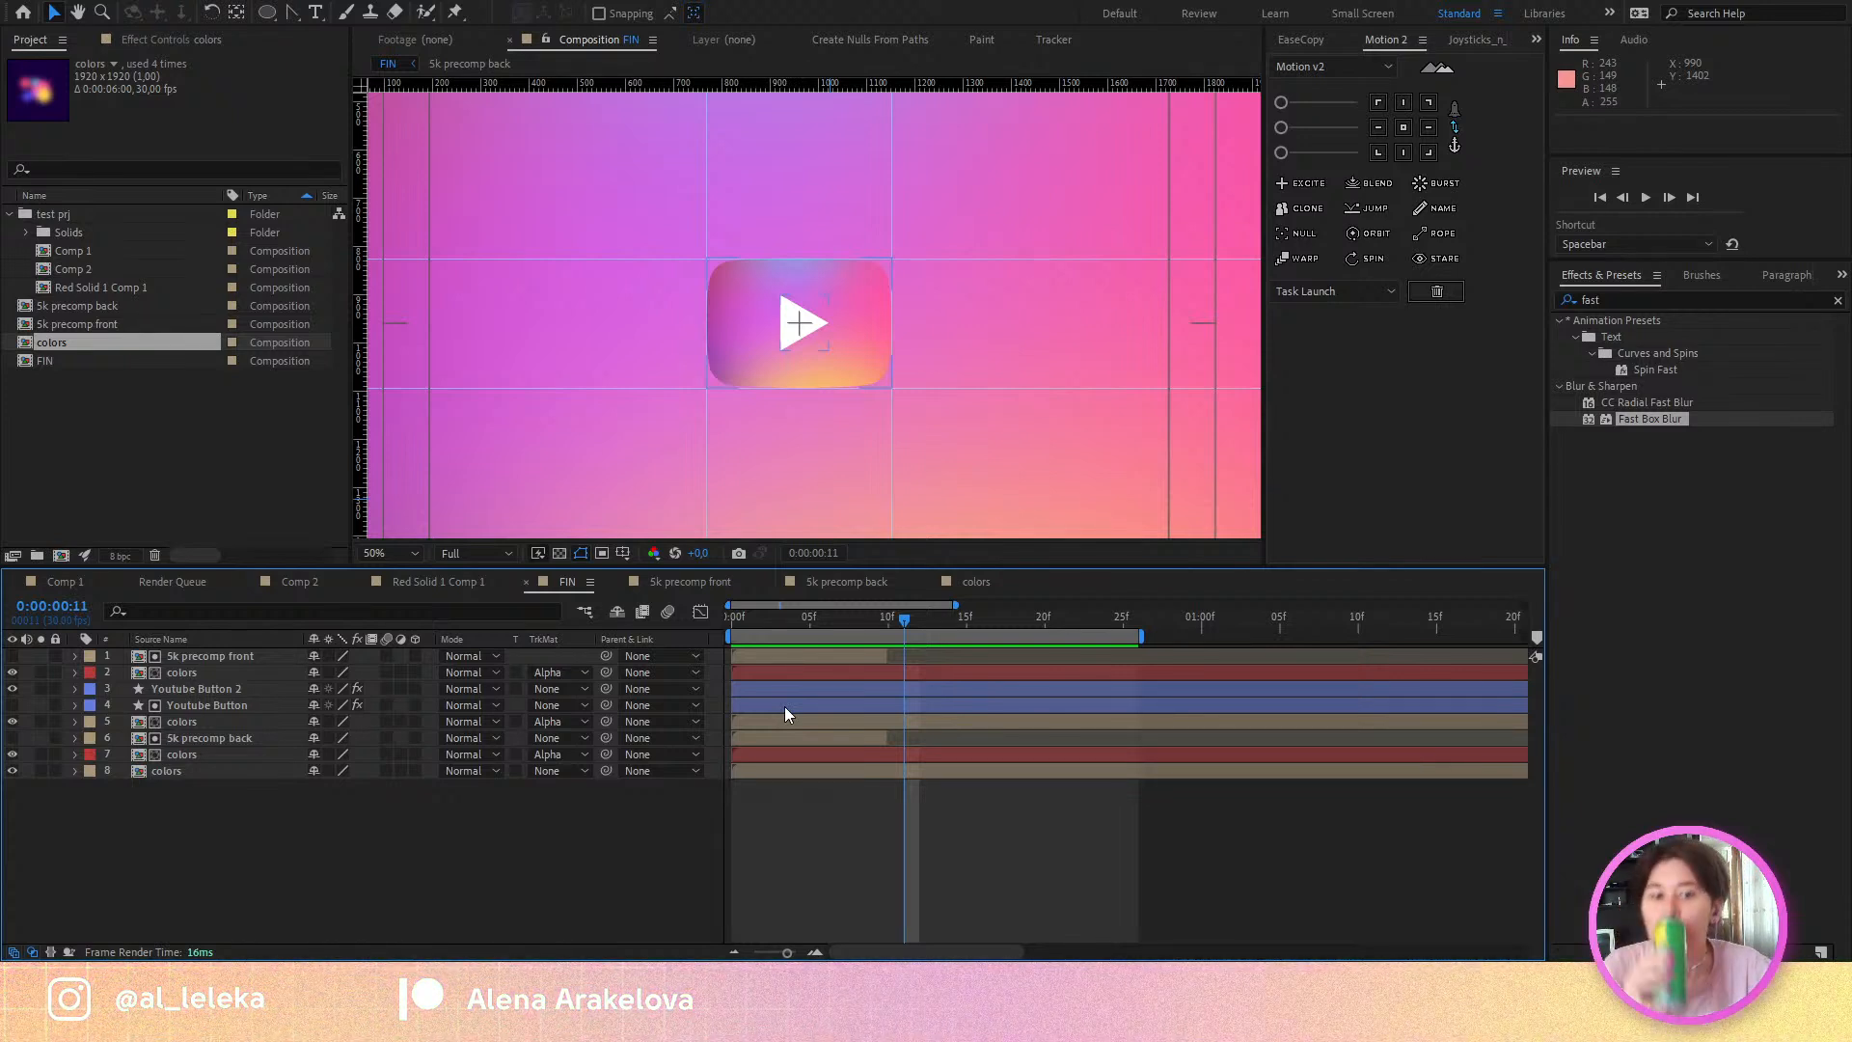
left_click_drag(762, 630, 723, 631)
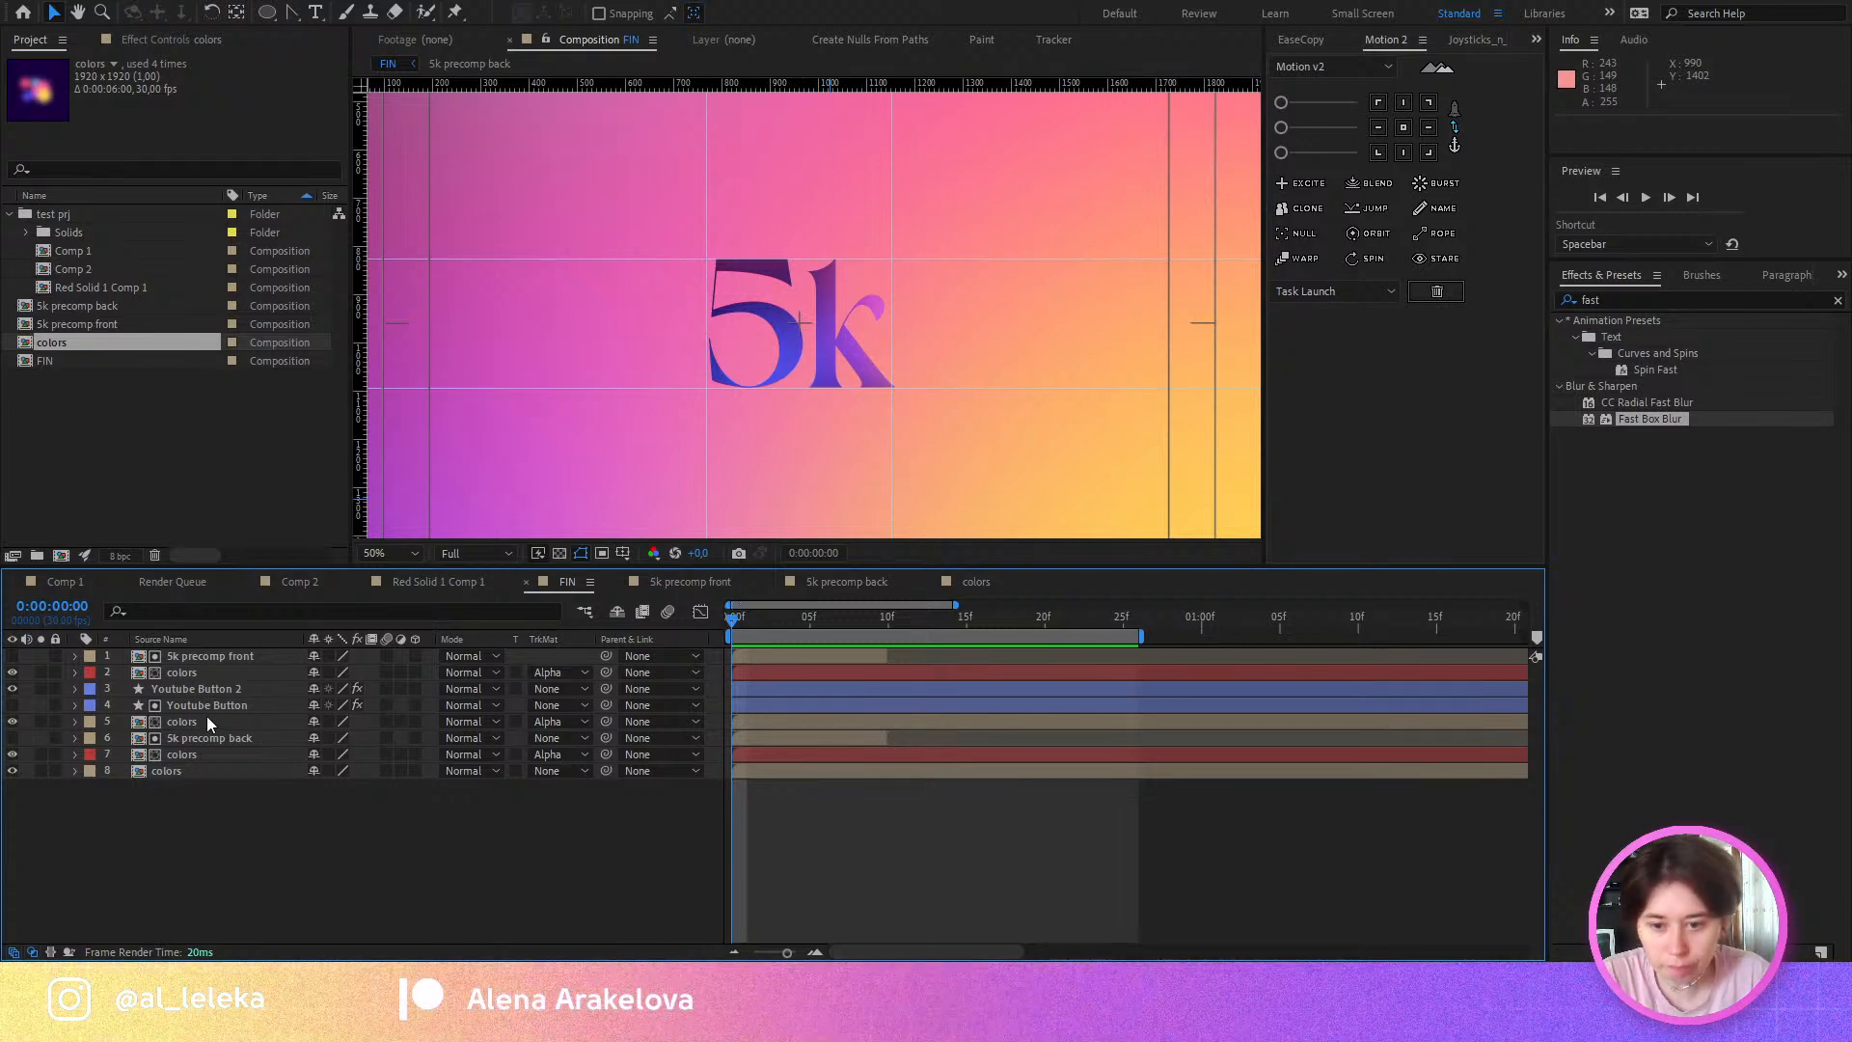
left_click(11, 771)
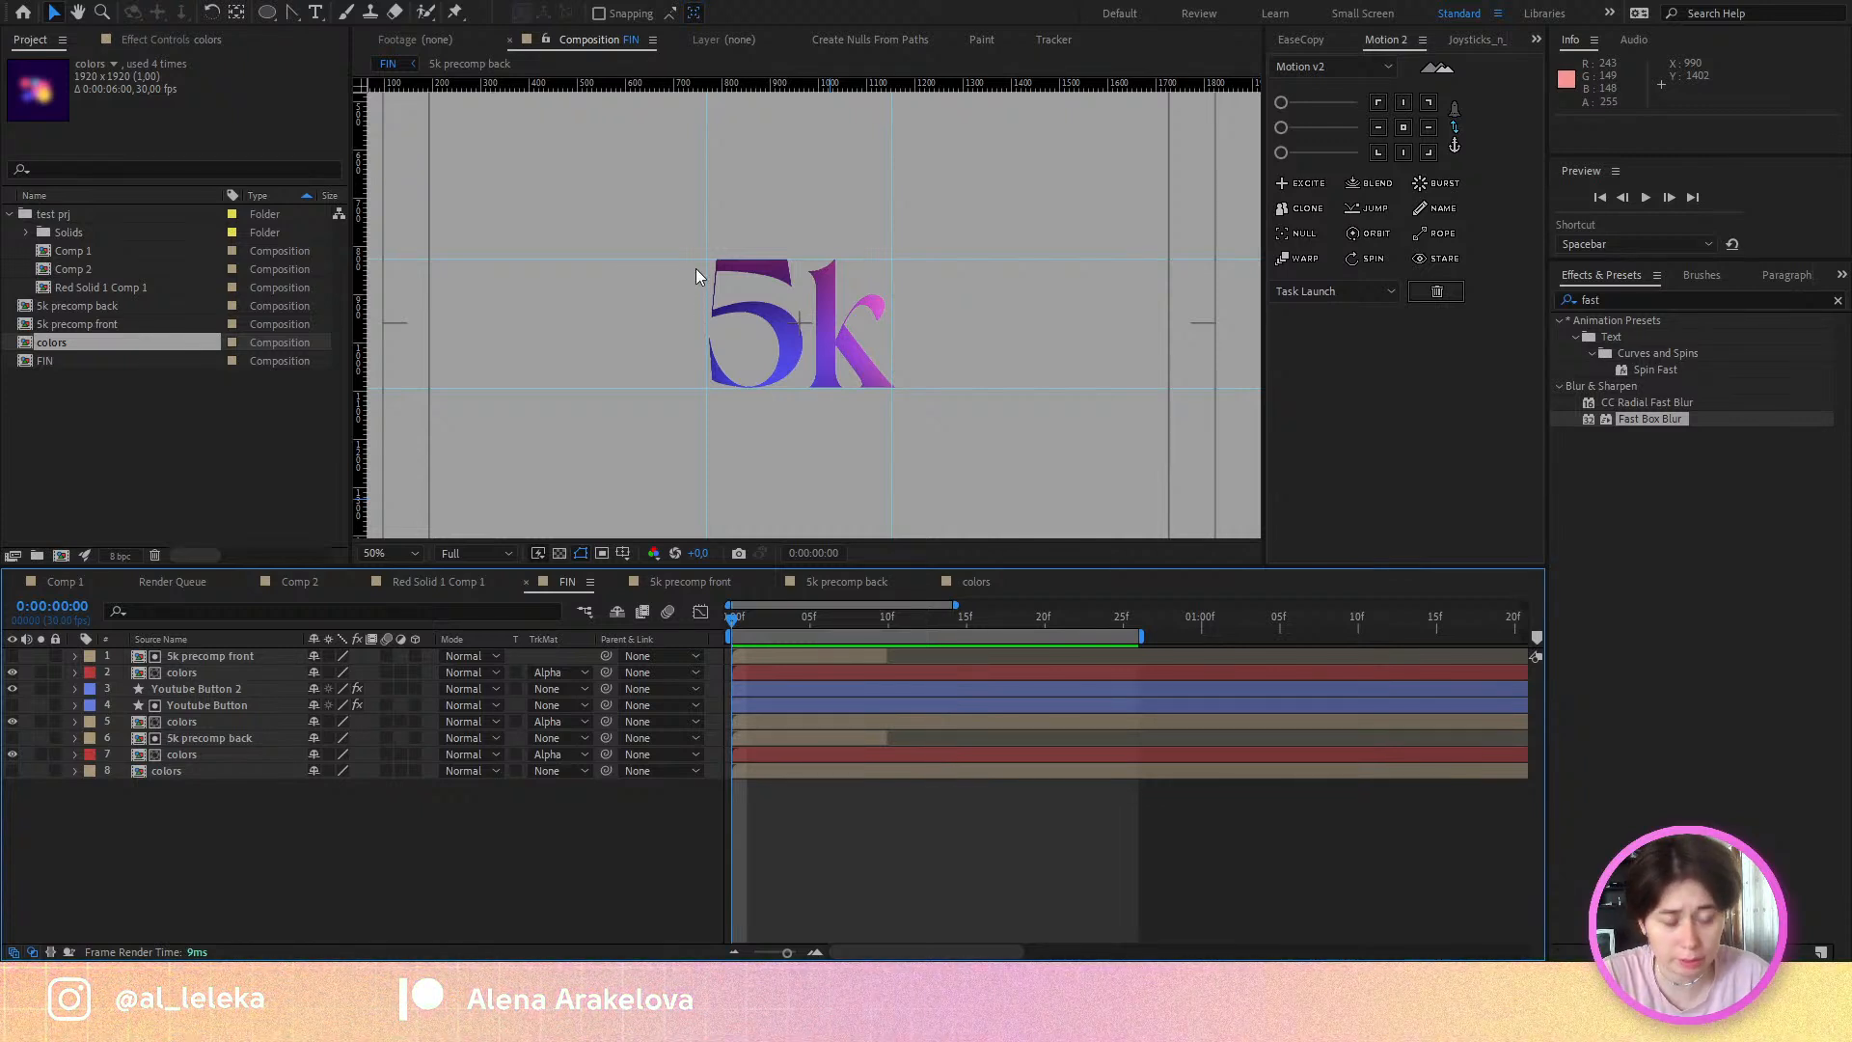
Step: Reveal the keyframes of the layers from 5k precomp front through 5k precomp back and review the animation from the first frame
left_click(204, 740)
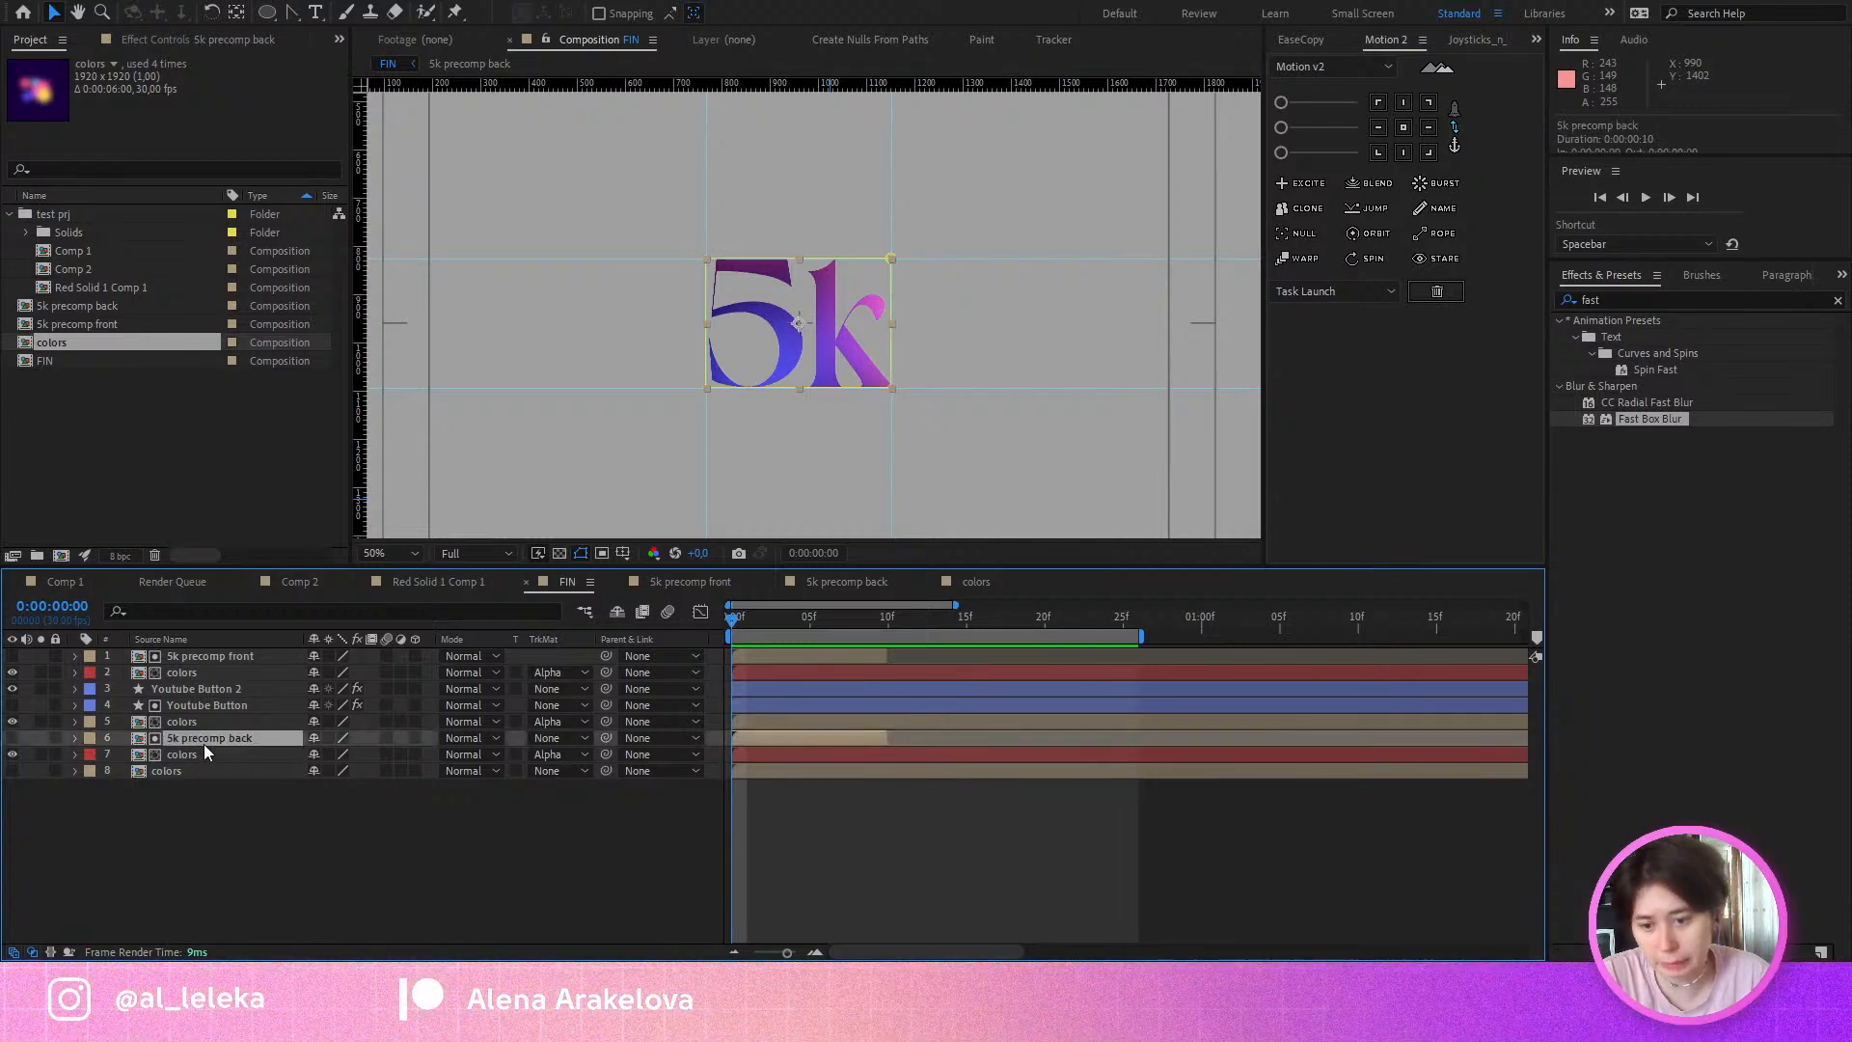
left_click(224, 662, "shift")
key("u")
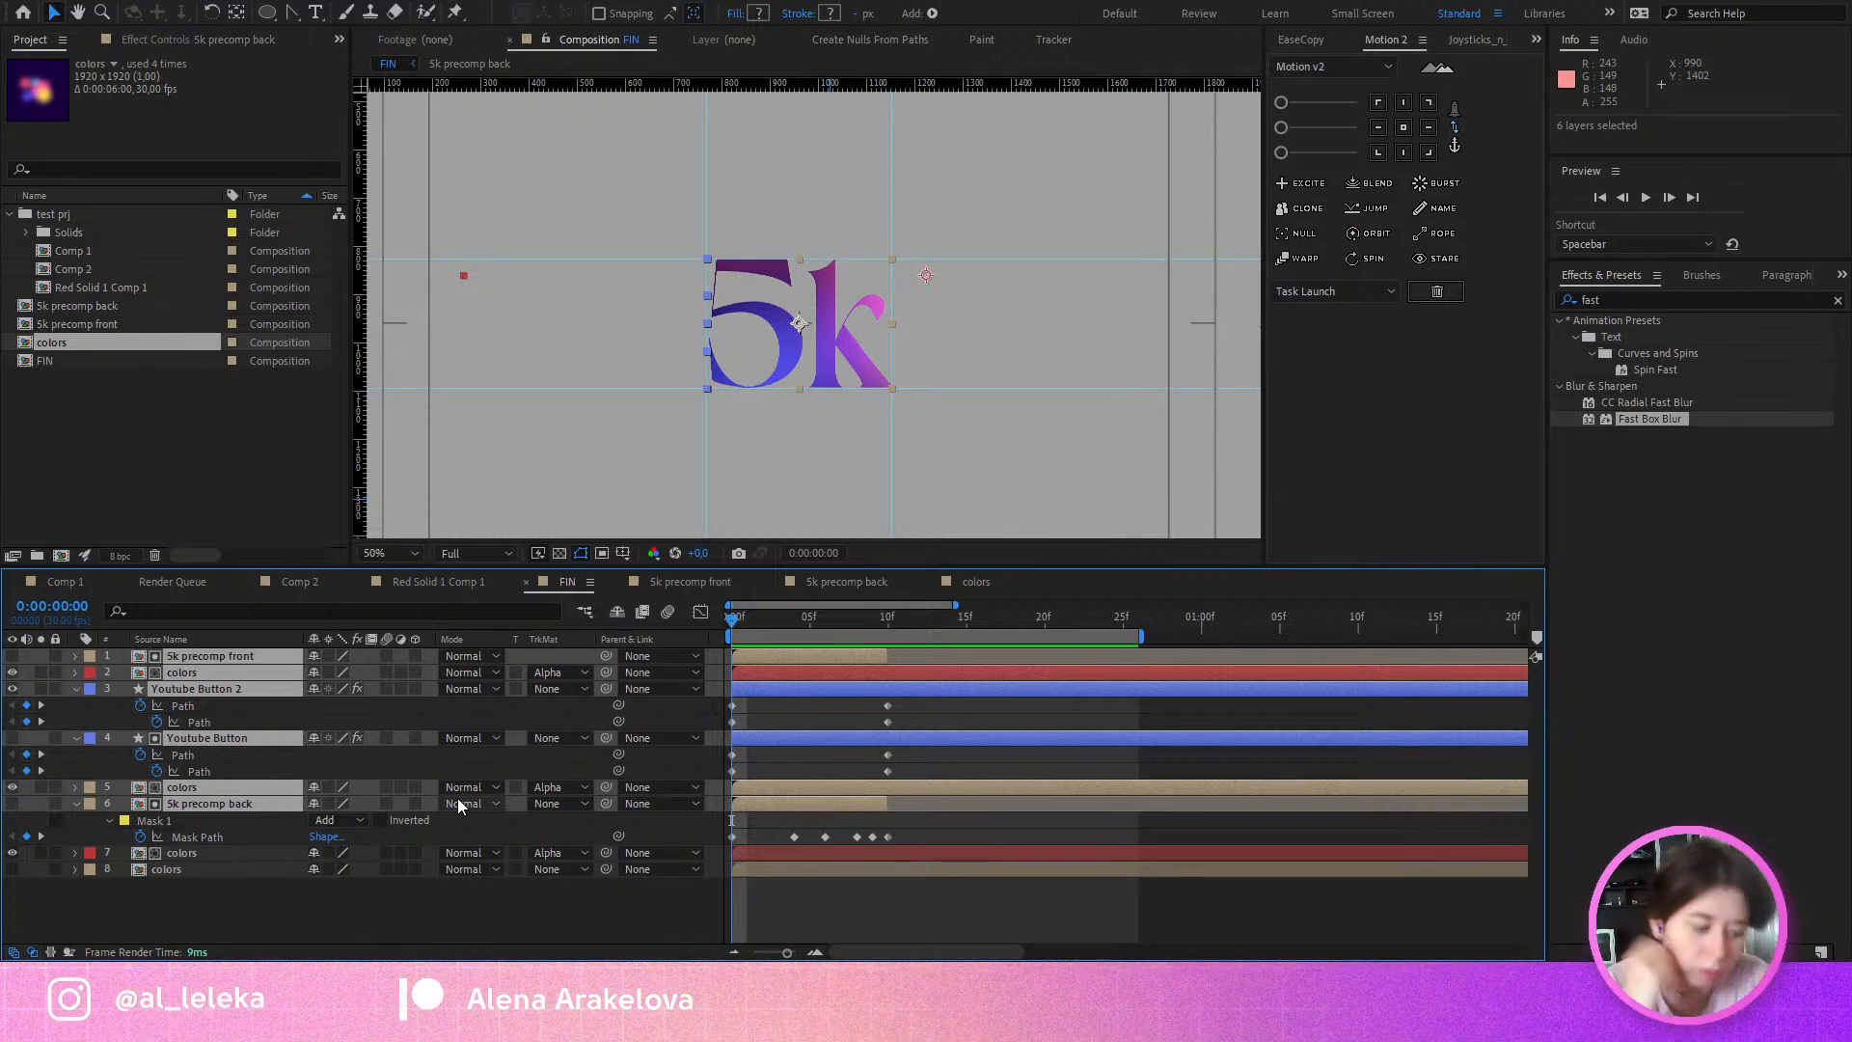
key("space")
key("space")
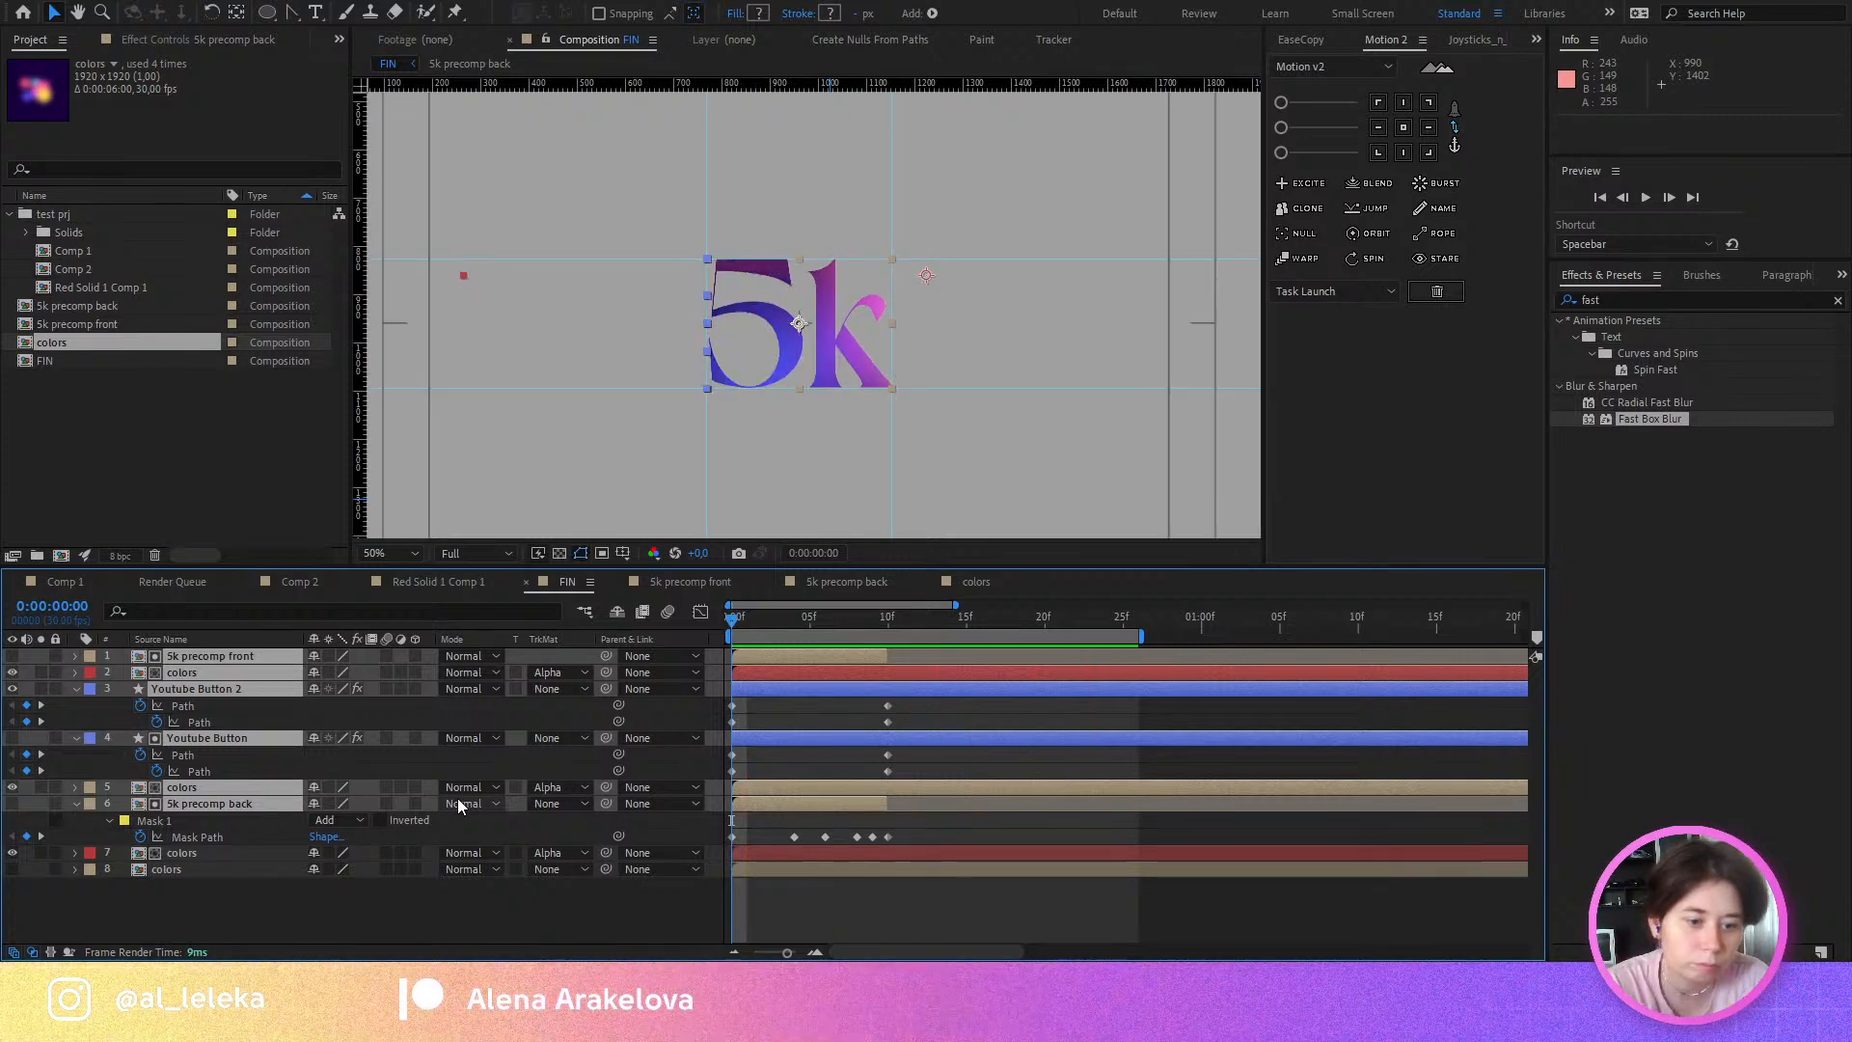
left_click_drag(775, 622, 731, 665)
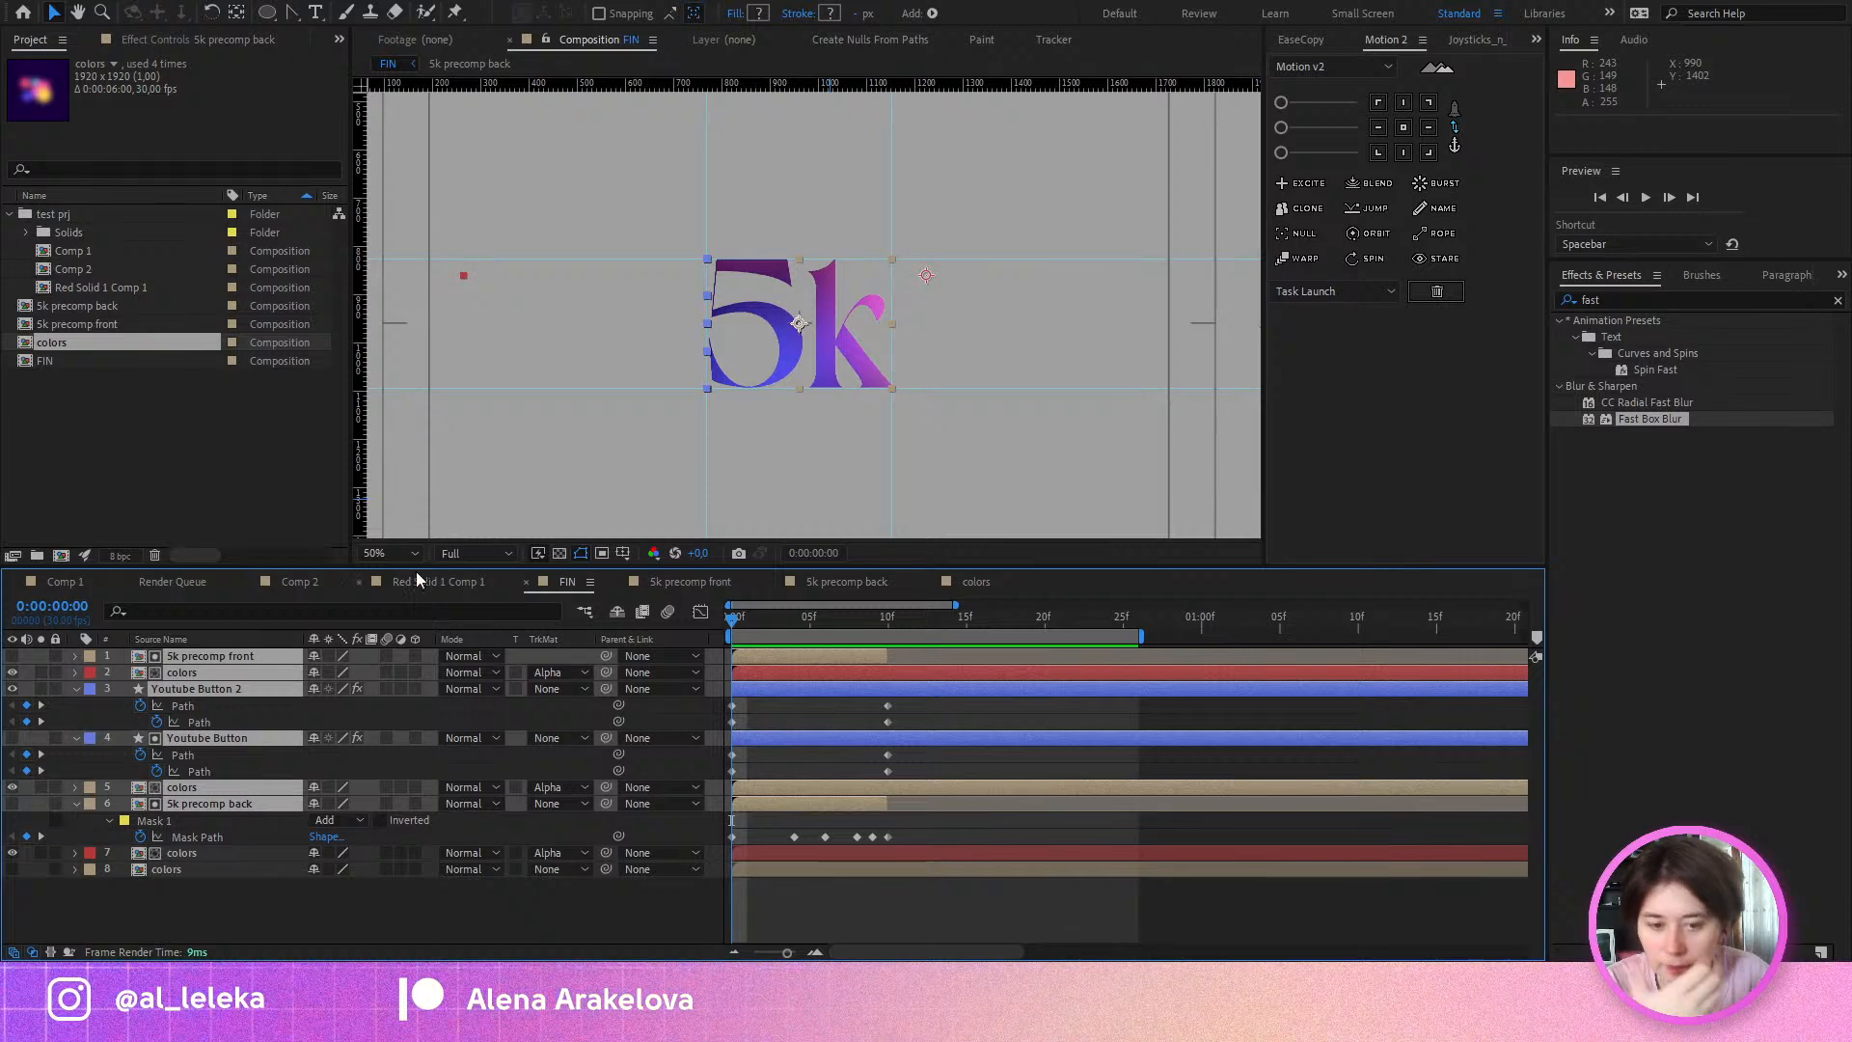
Step: Create a new composition from FIN and move its playhead to frame 15 to check the button
left_click_drag(52, 361, 61, 555)
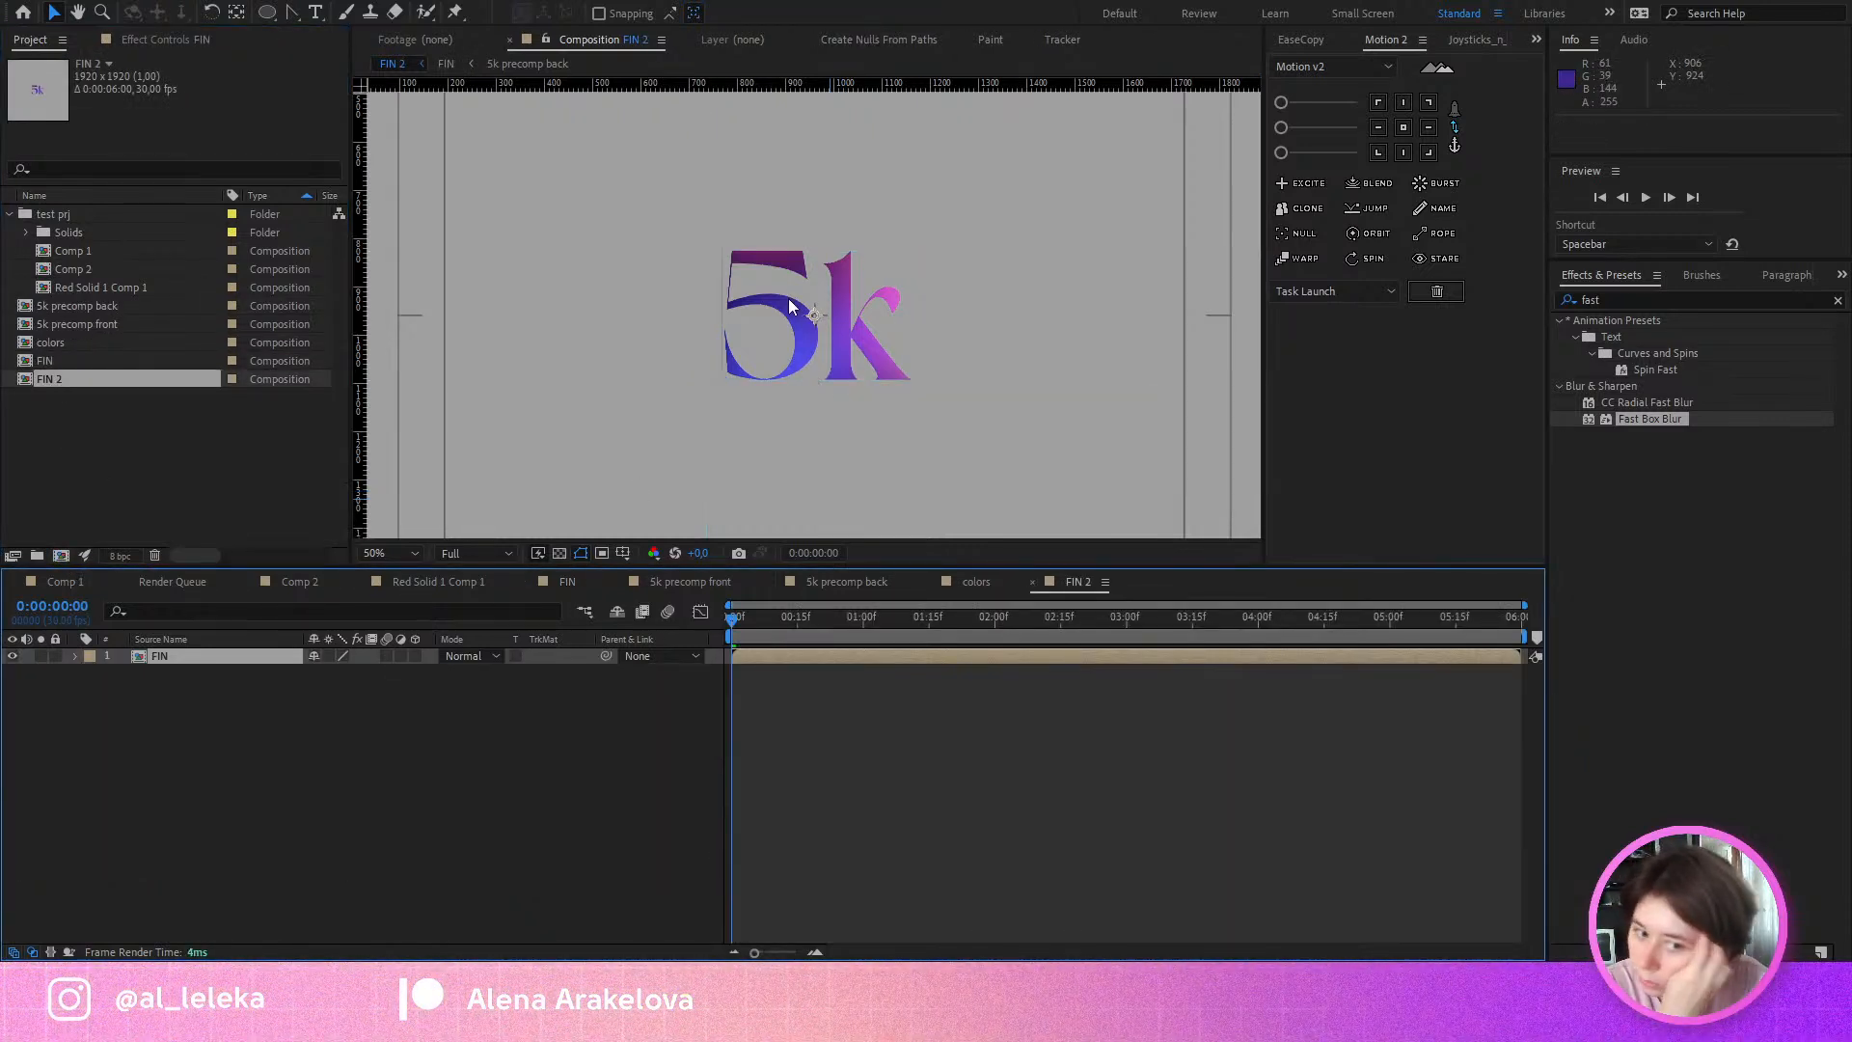
left_click_drag(760, 636, 796, 639)
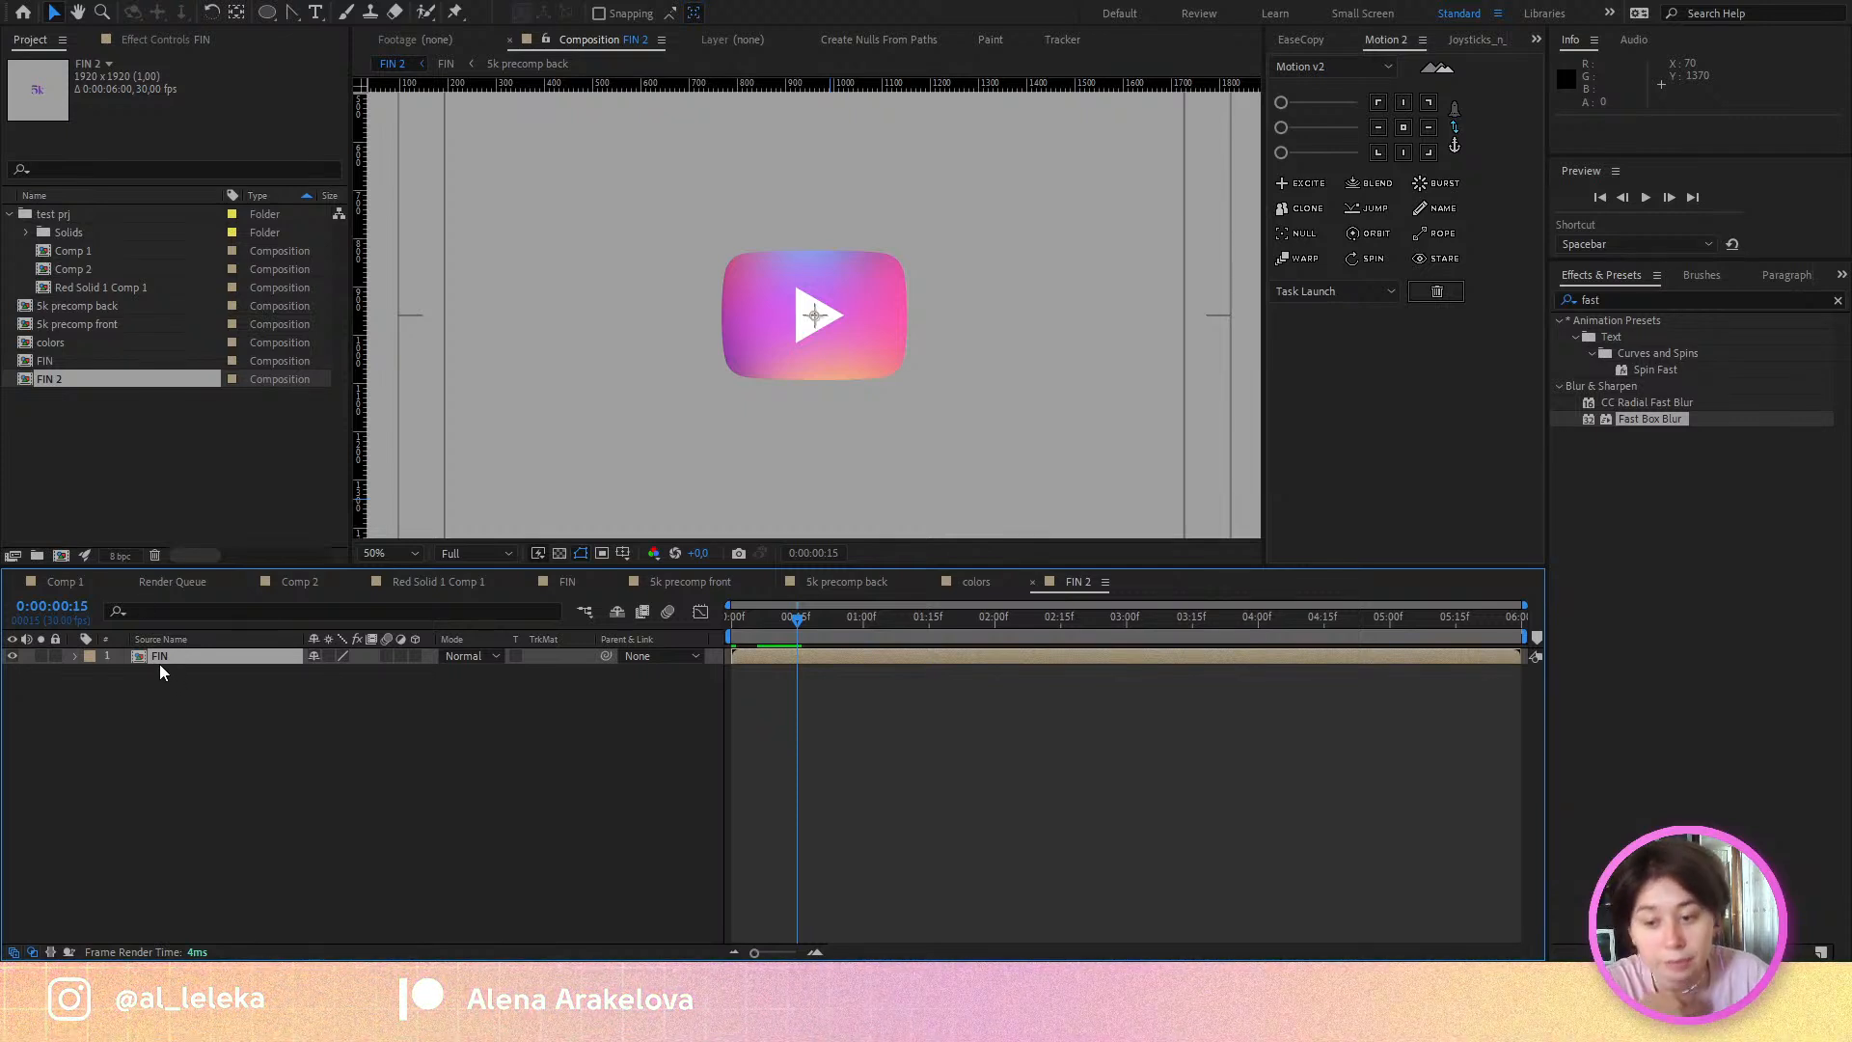
Step: Enable time remapping on the FIN layer and add a time remap keyframe at frame 15
key("ctrl+alt+t")
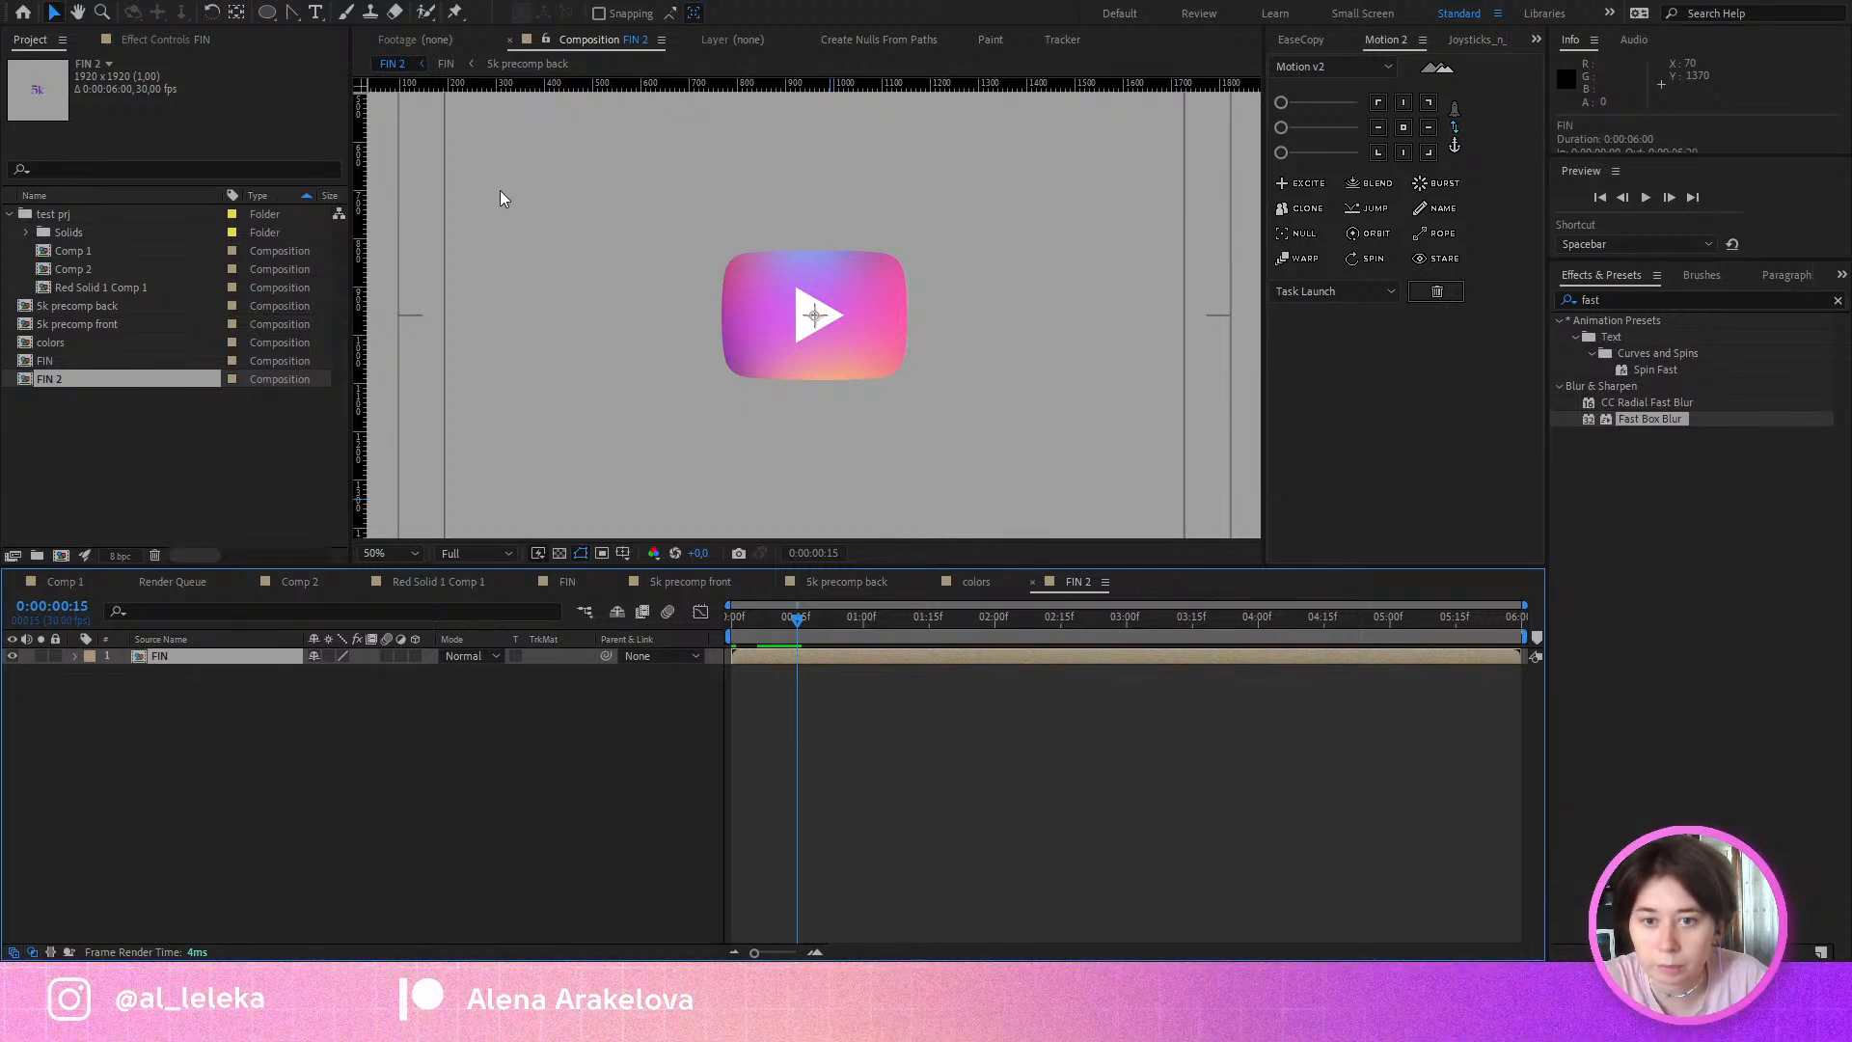
left_click(27, 673)
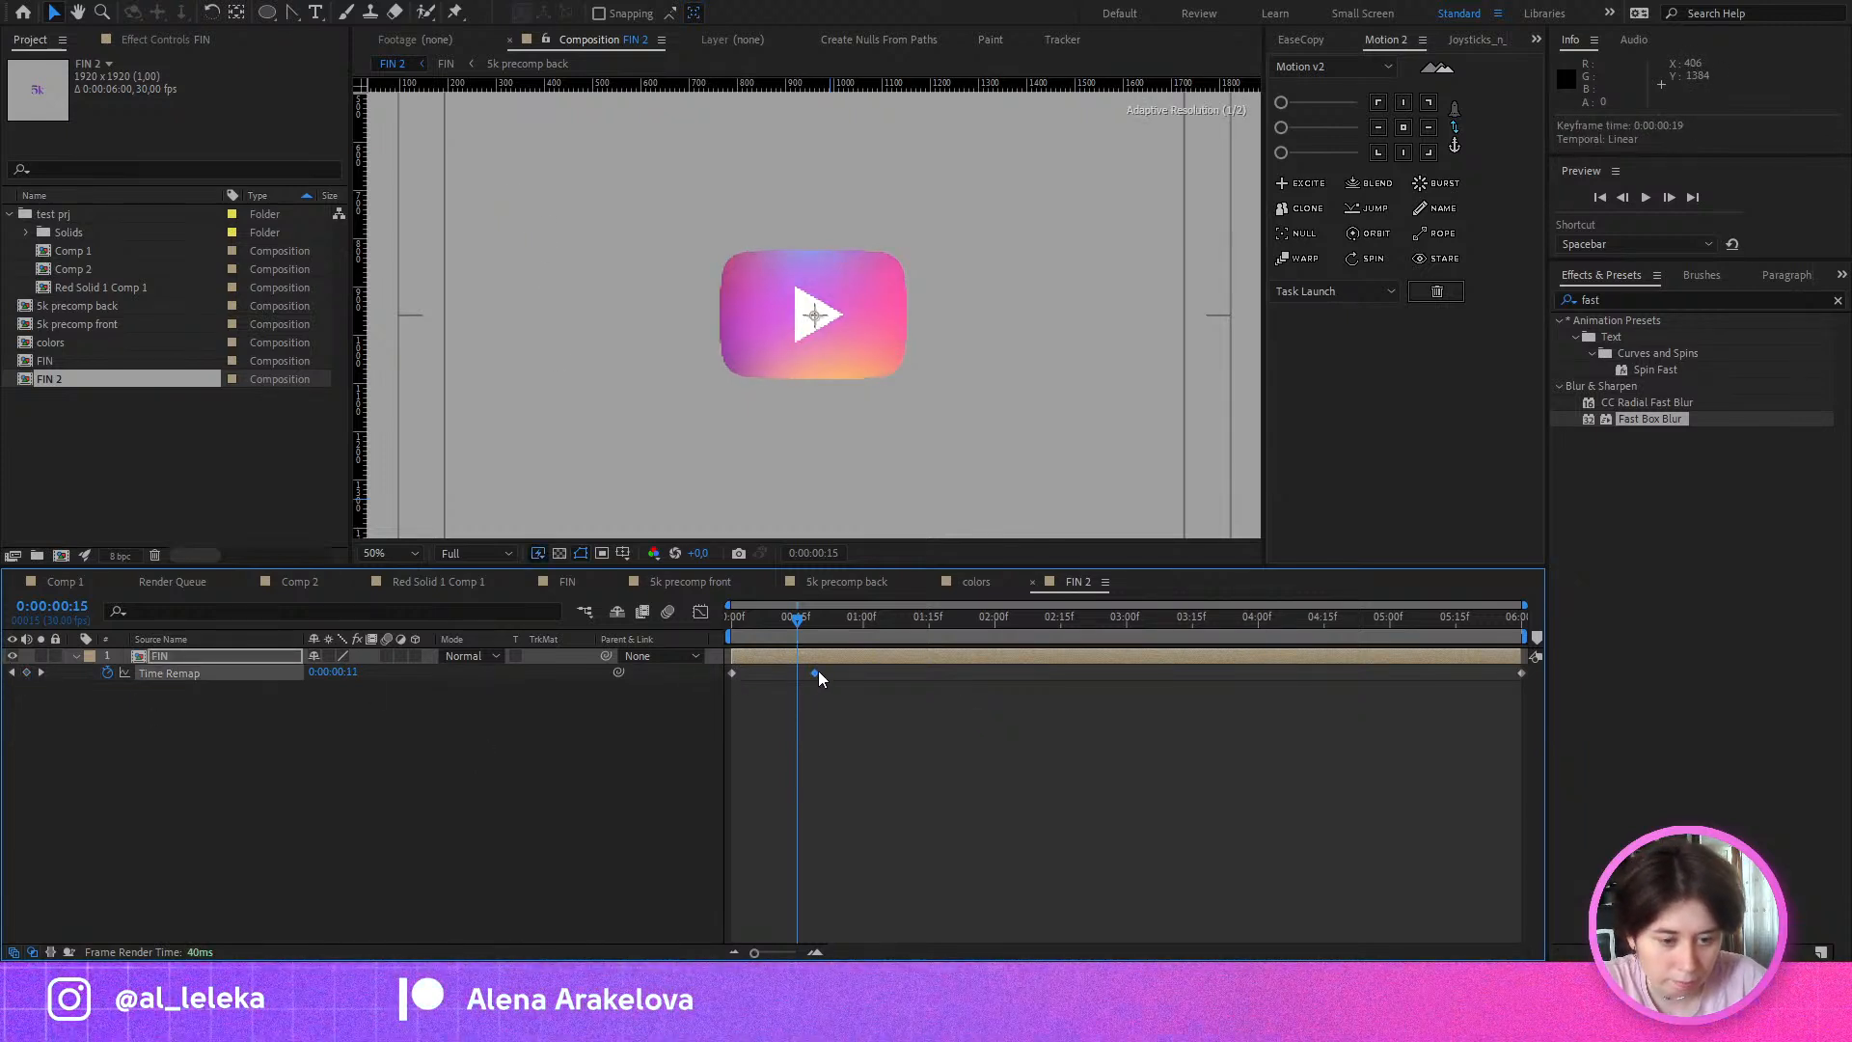
Step: Ease the time remap speed curve out of the first keyframe and into the frame 15 keyframe, and preview the animation
left_click(700, 613)
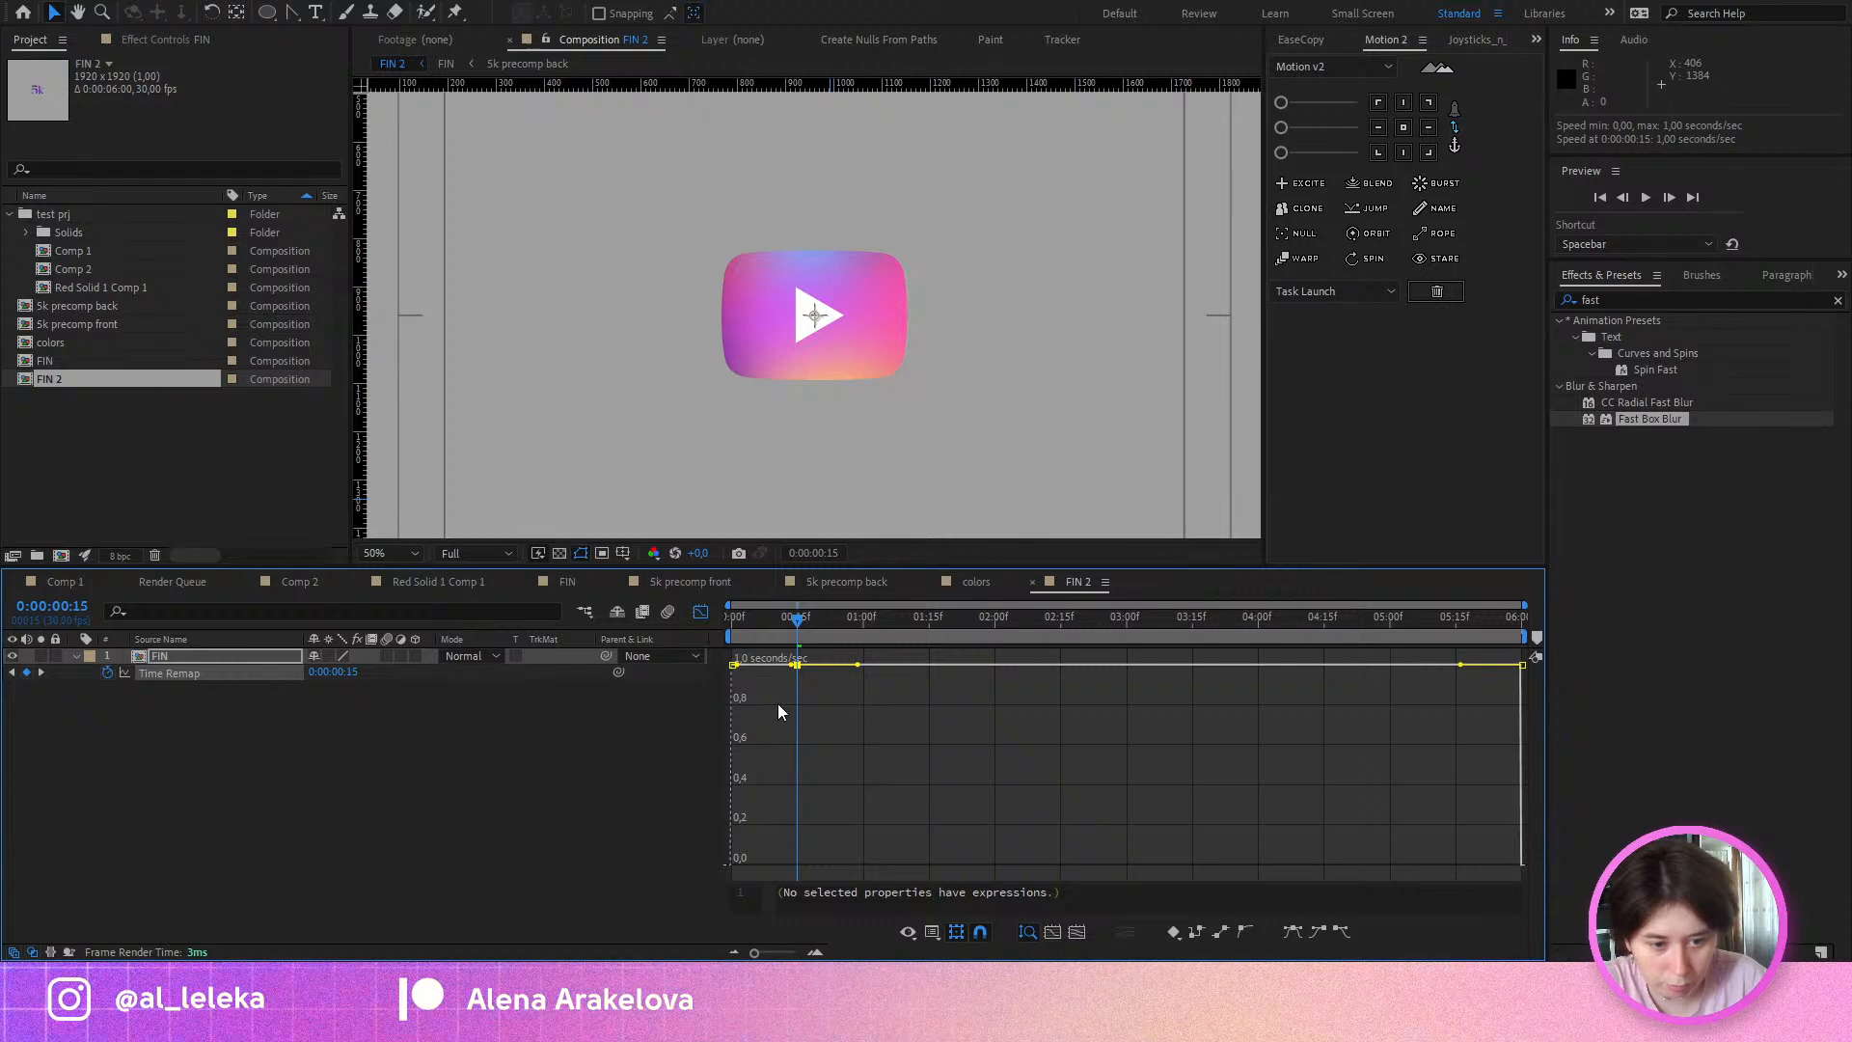
left_click(1315, 931)
scroll(779, 875, "up", 1)
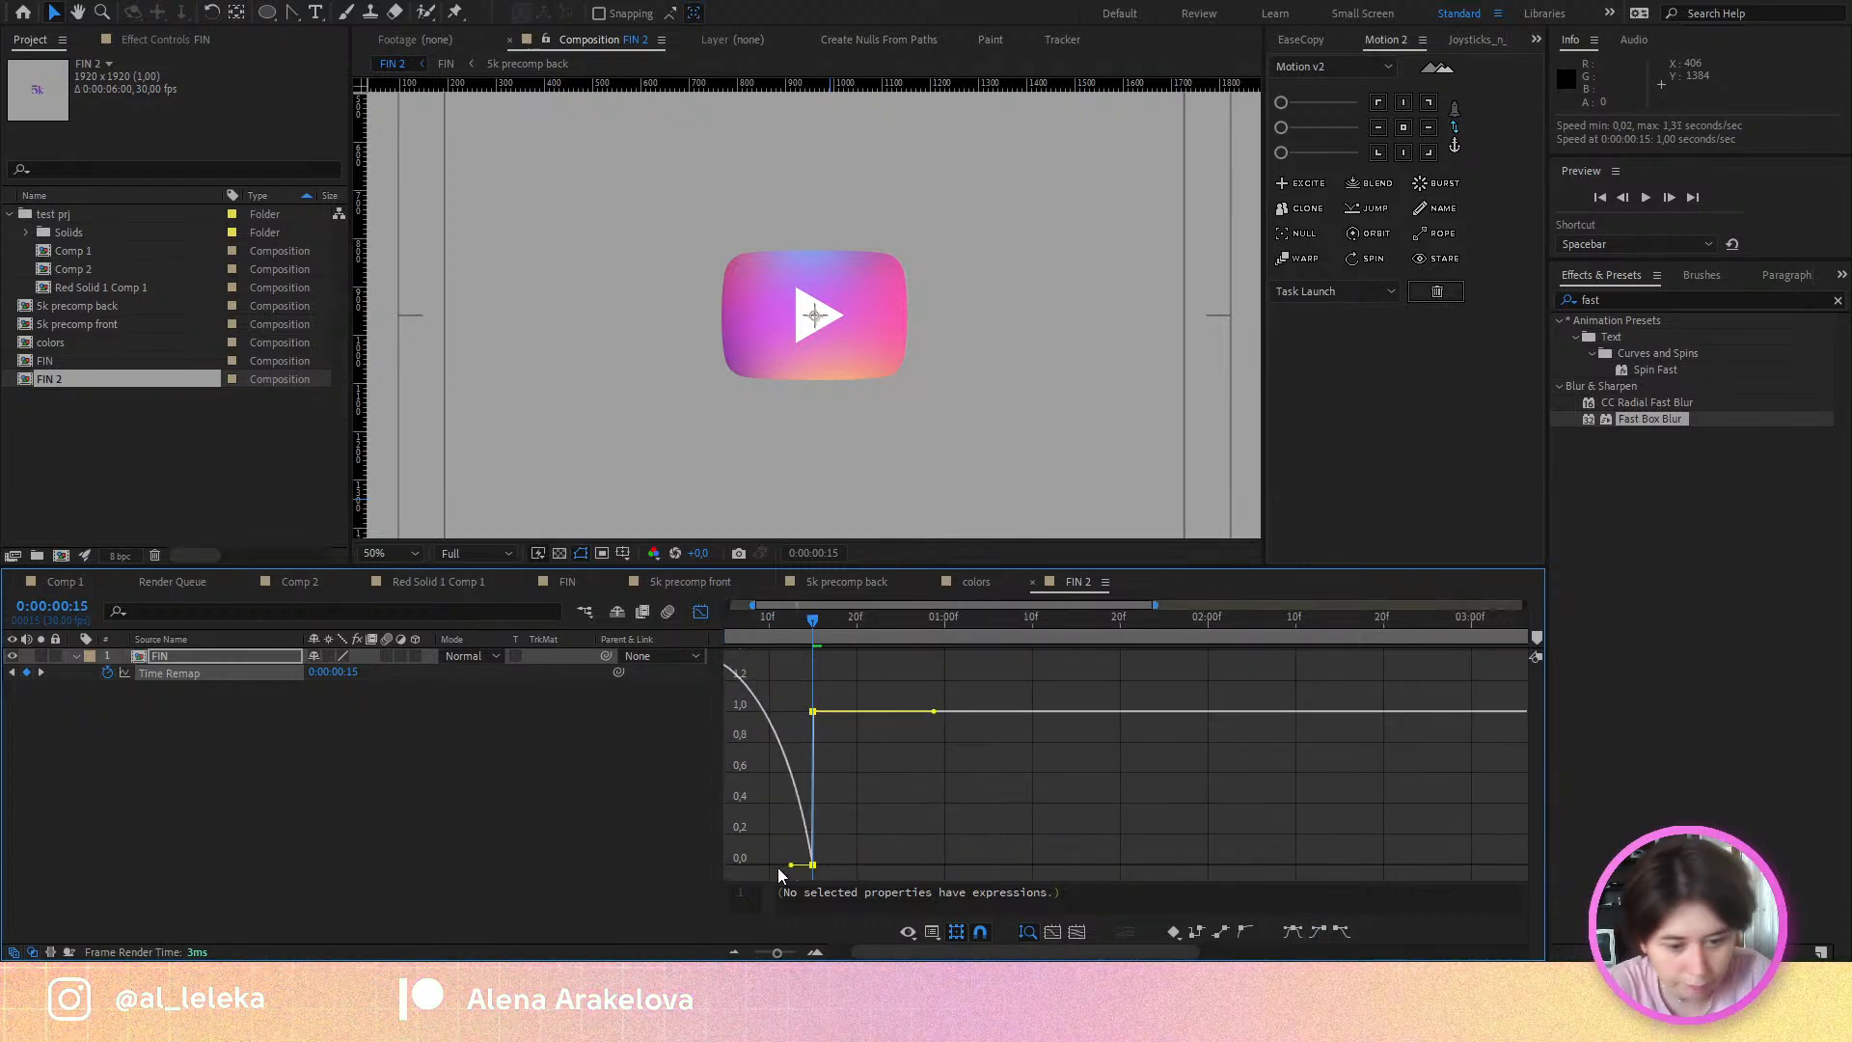
left_click_drag(787, 865, 762, 866)
left_click_drag(885, 798, 963, 781)
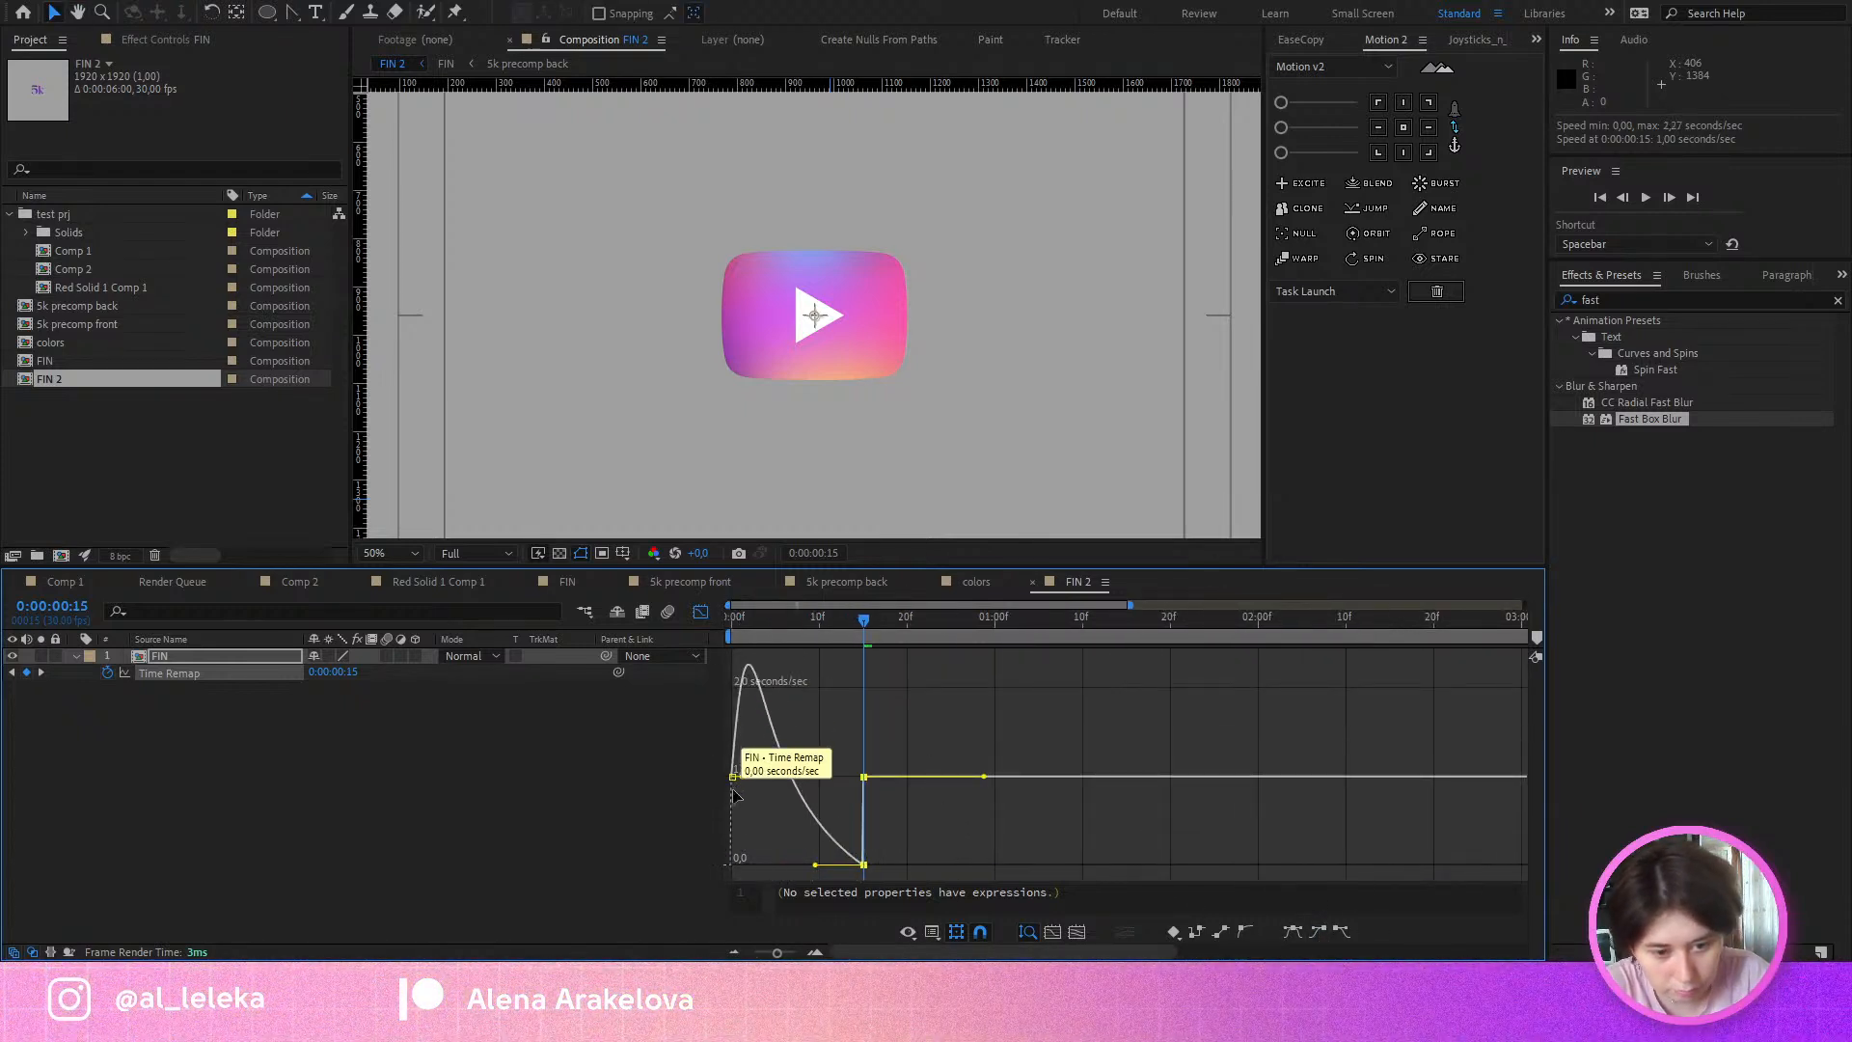
left_click_drag(758, 800, 648, 725)
key("F9")
left_click_drag(758, 867, 764, 866)
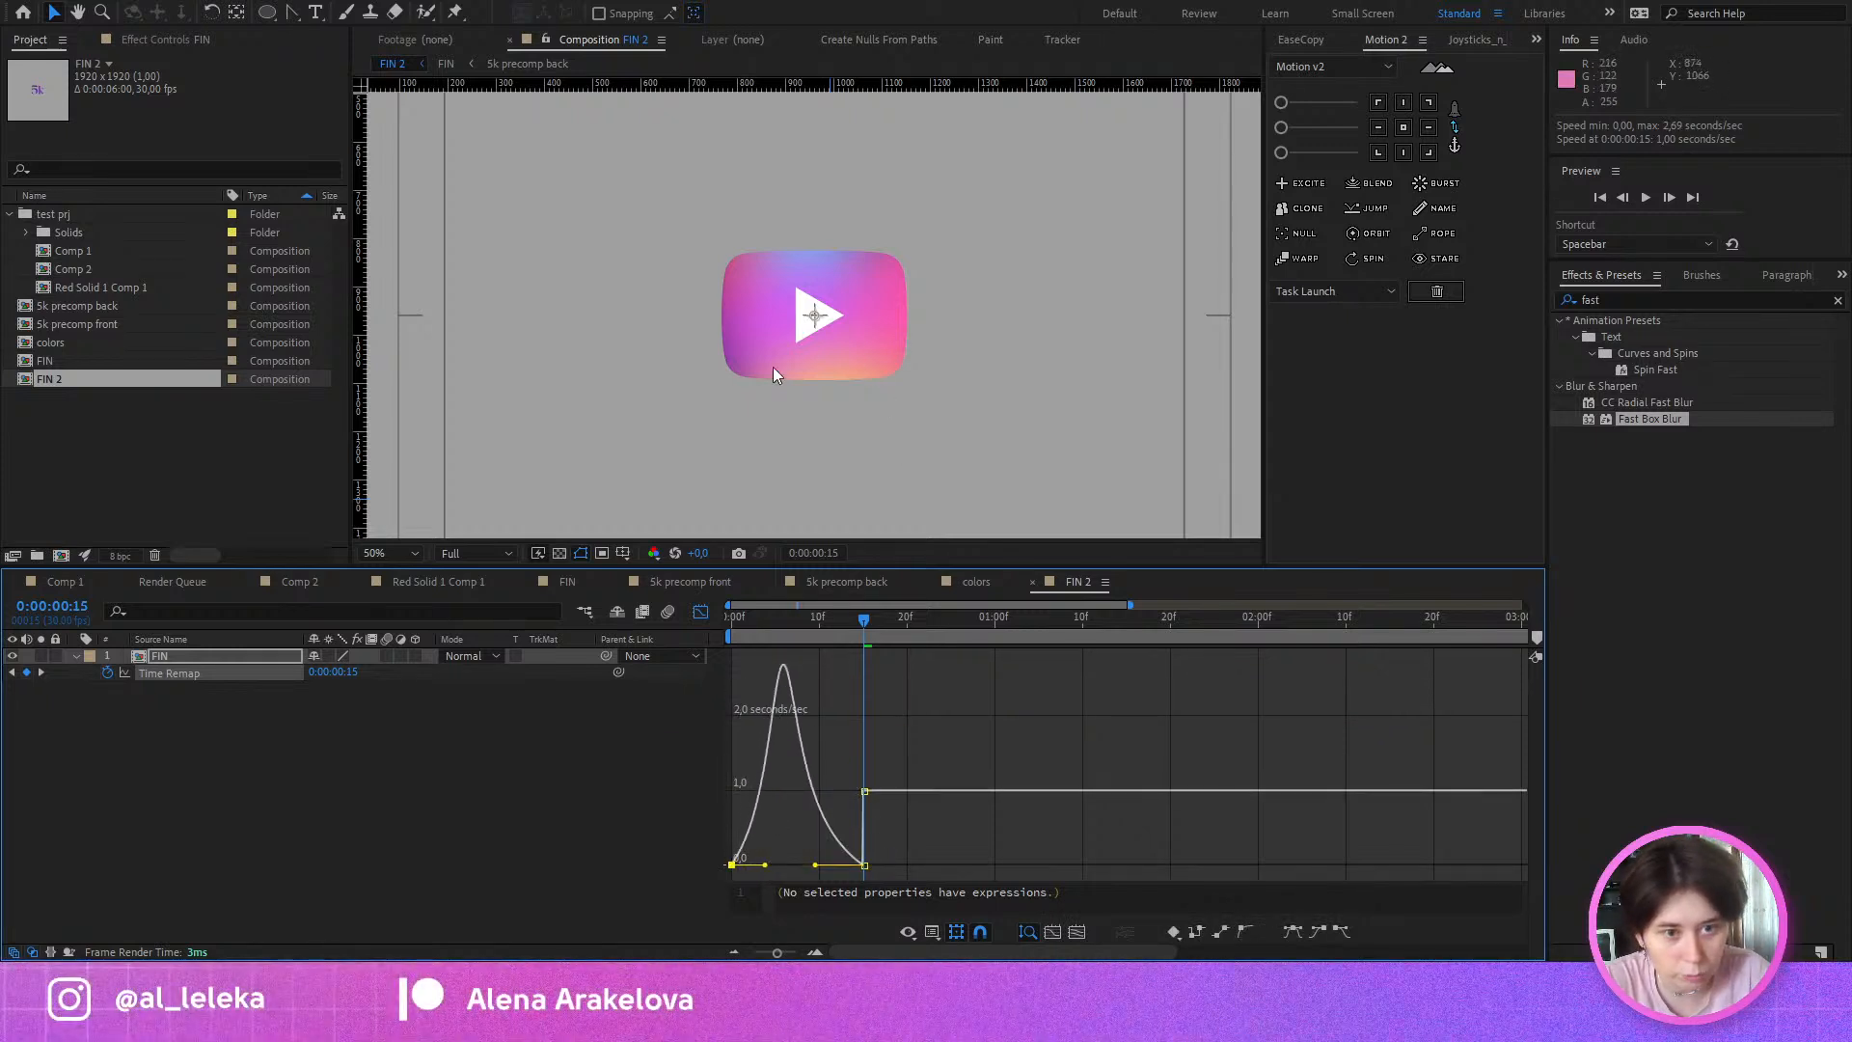
left_click(739, 620)
key("space")
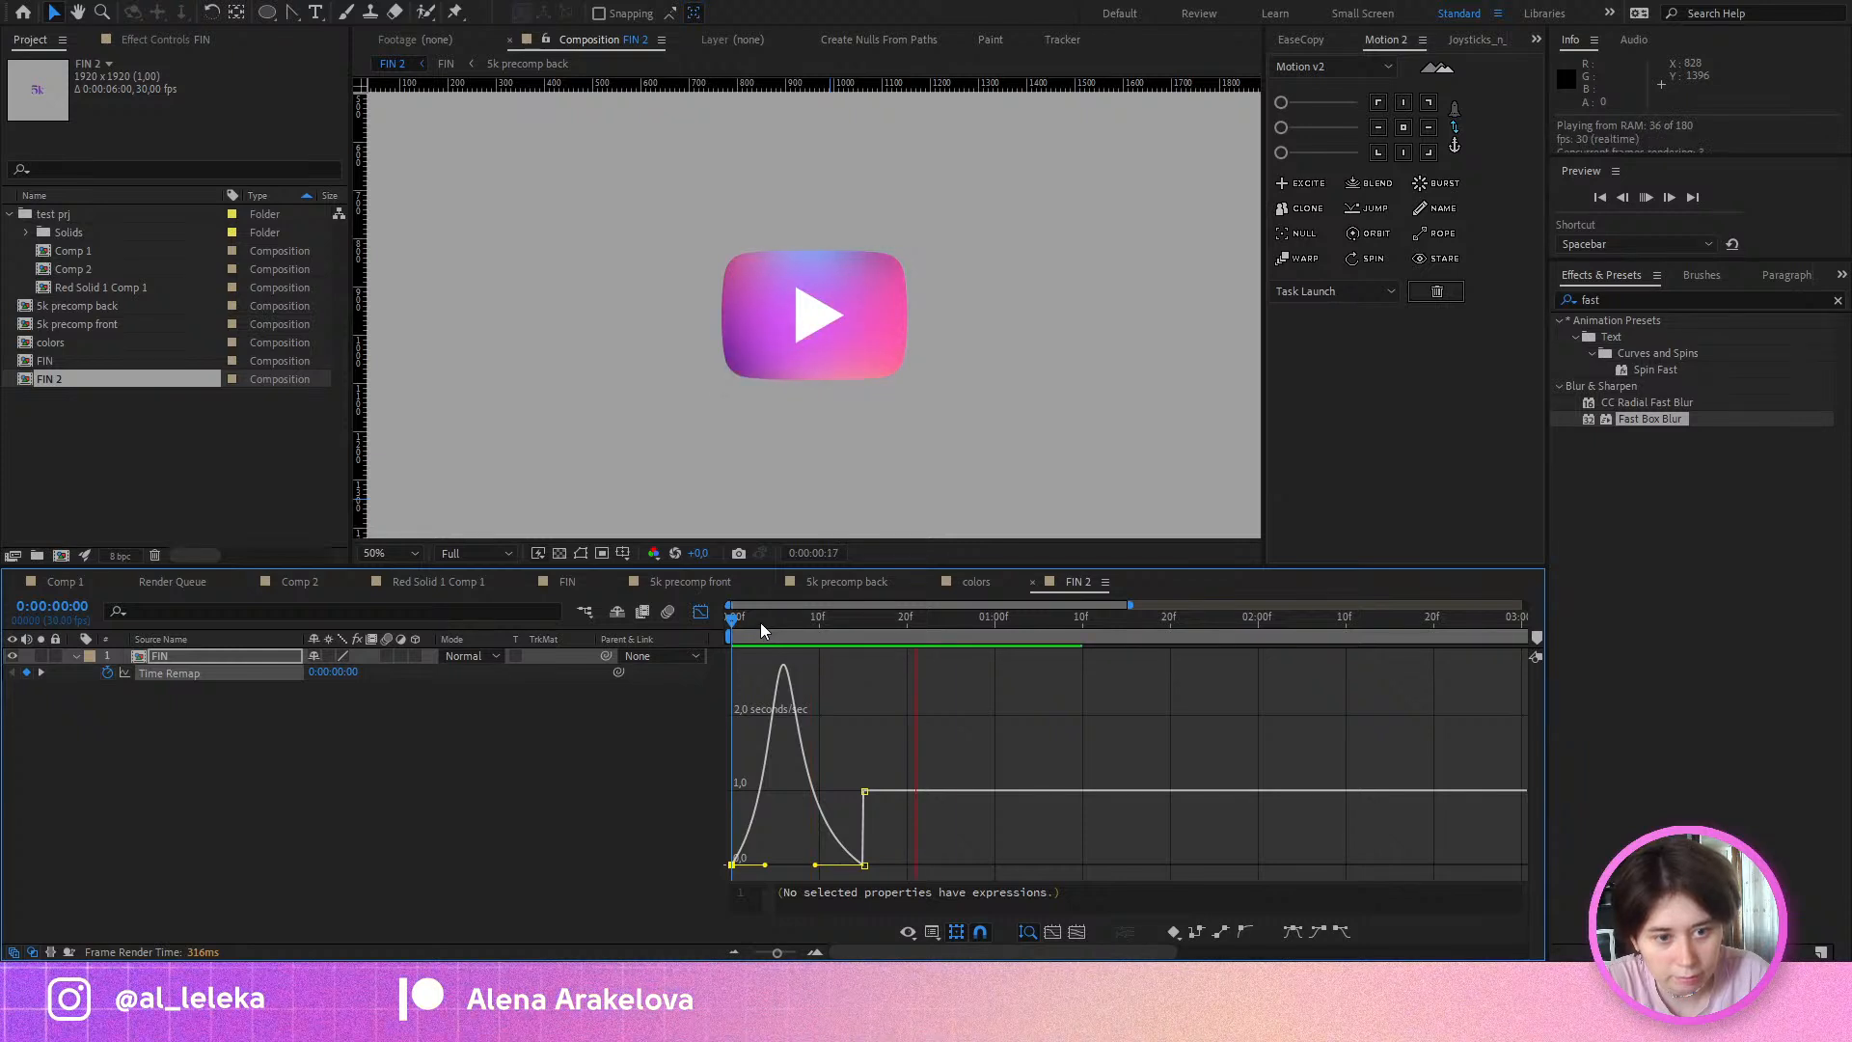
left_click(761, 630)
Step: Move the second time remap keyframe from frame 15 to about frame 27 and preview the slower transition
left_click(701, 611)
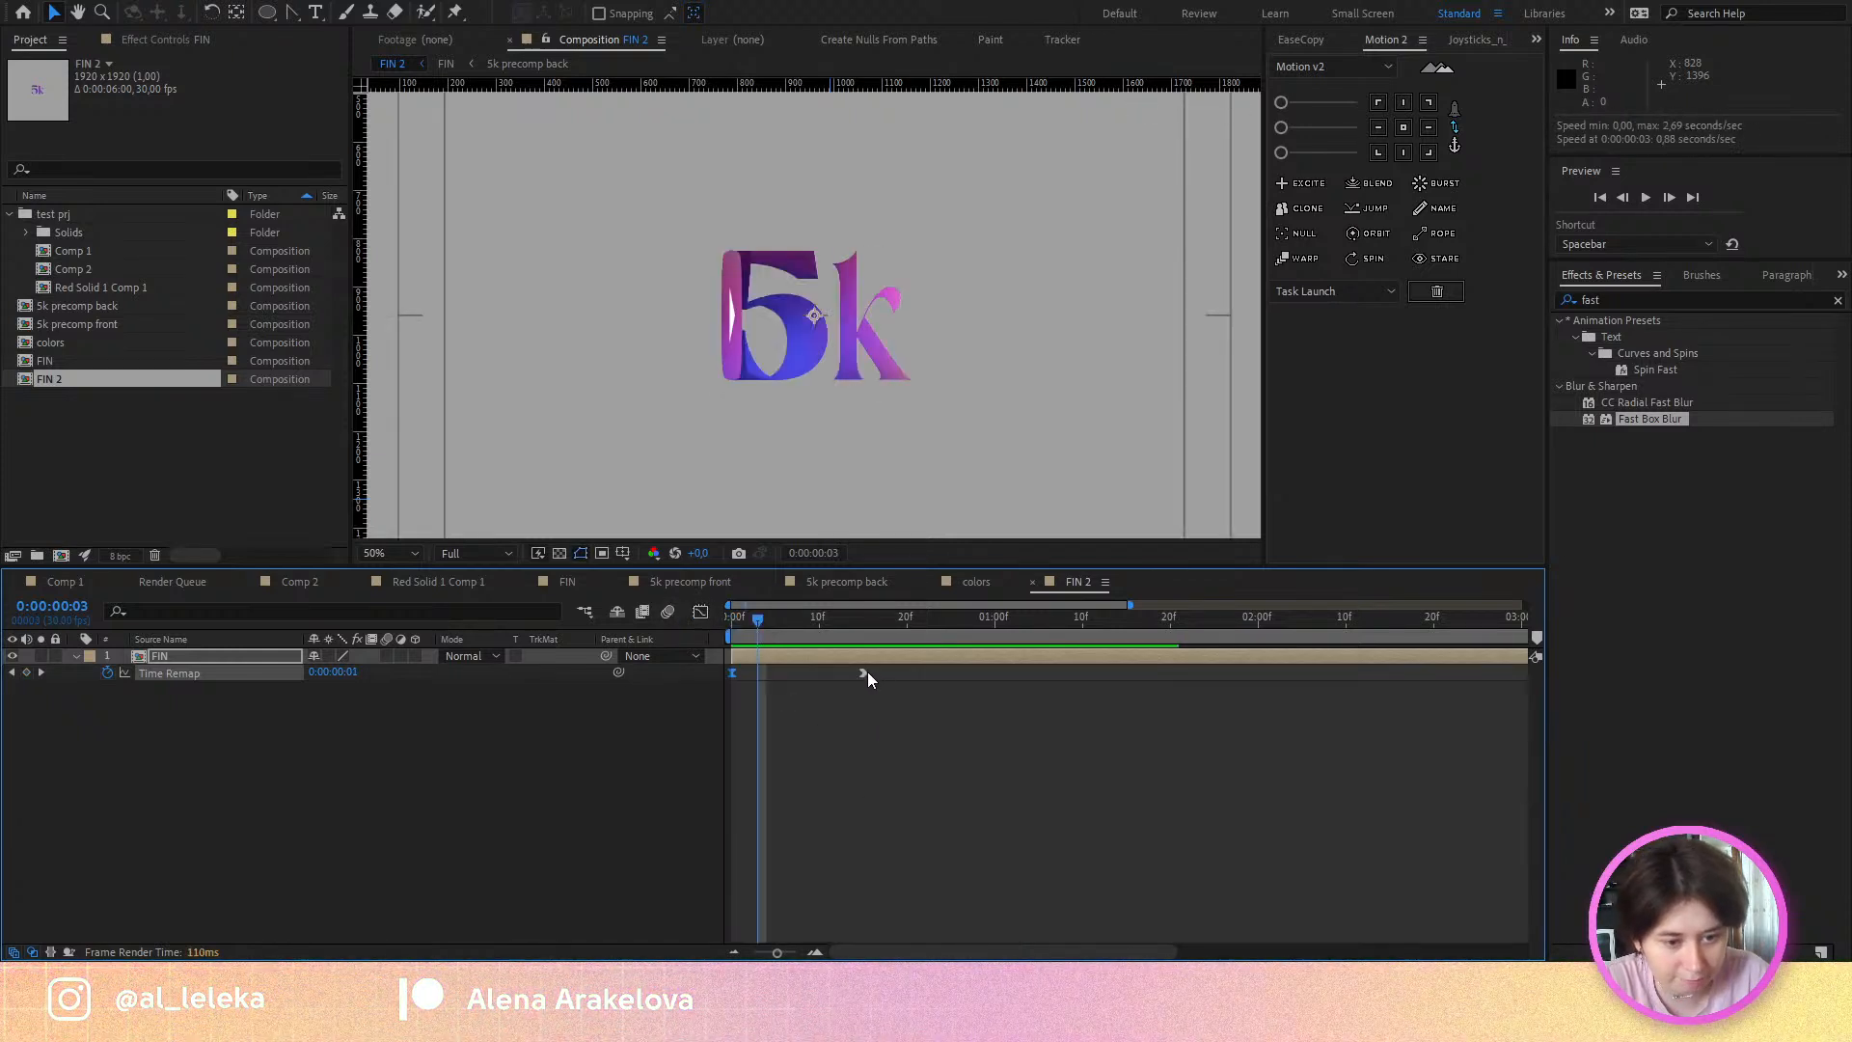
left_click_drag(937, 681, 971, 681)
left_click_drag(760, 623, 854, 671)
key("space")
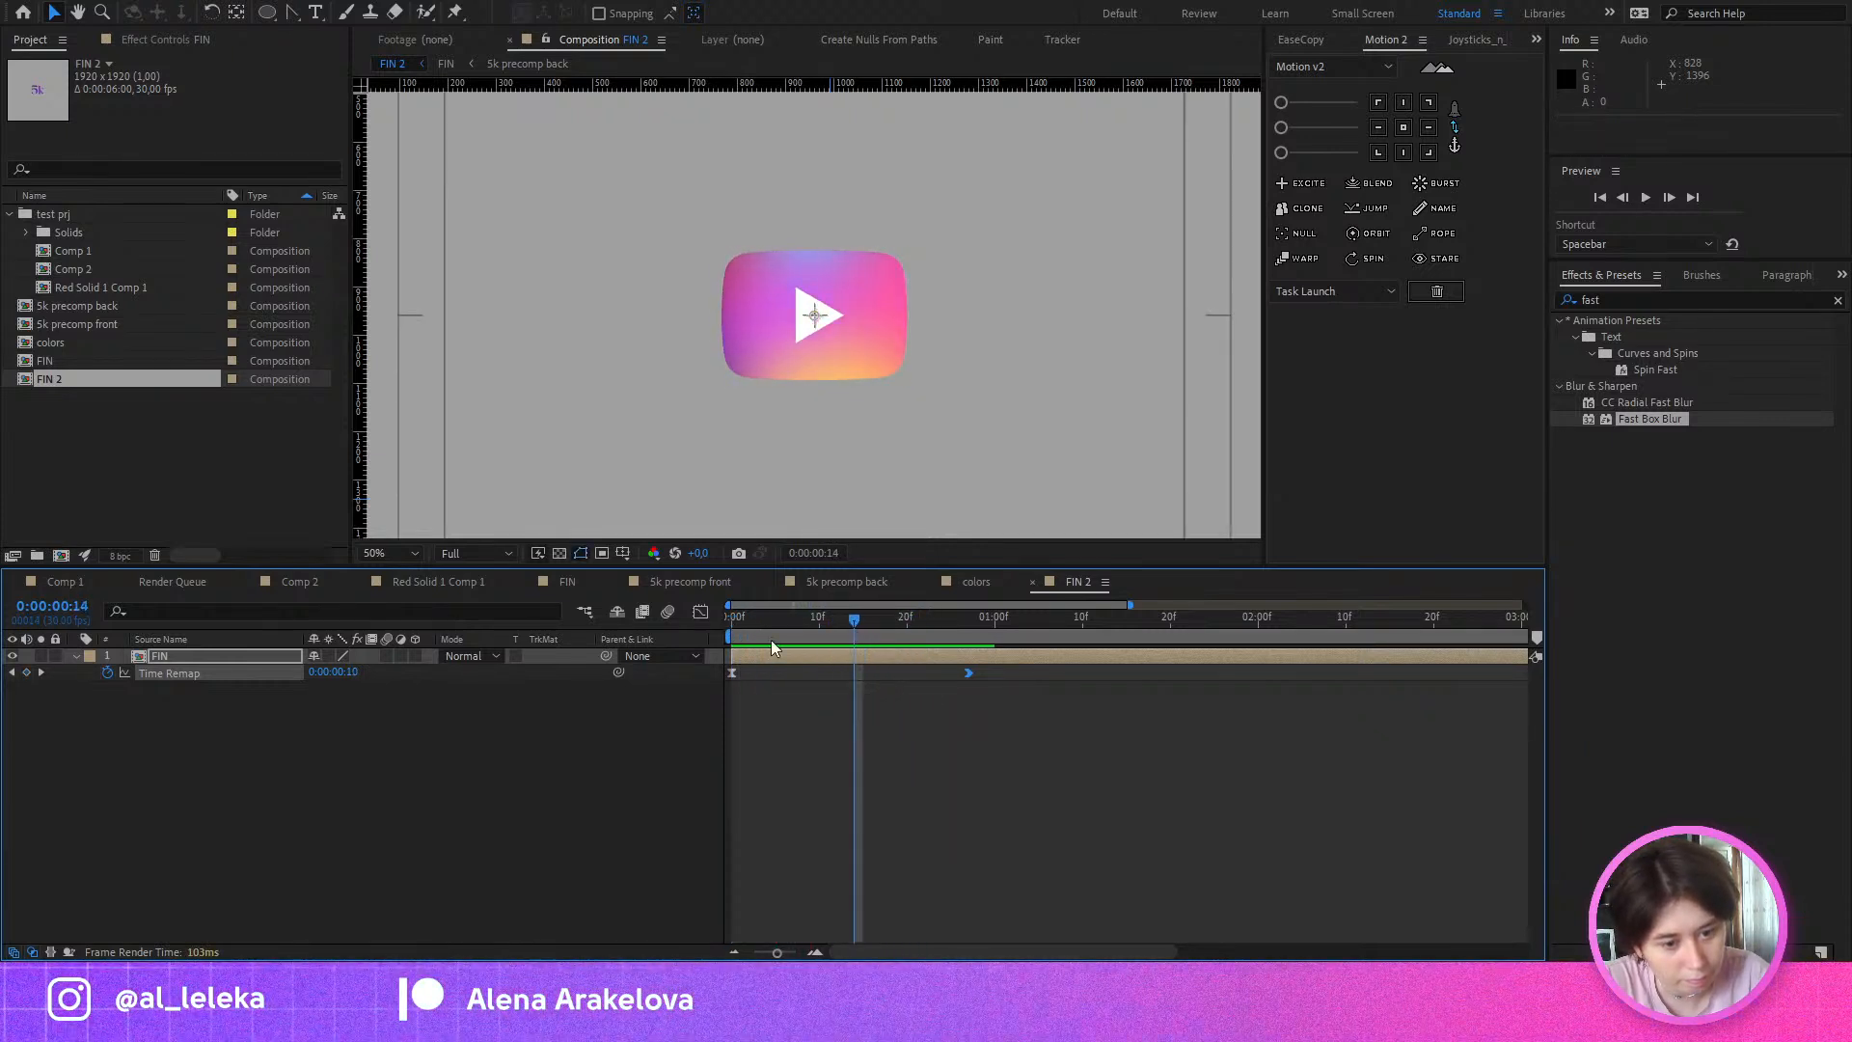
Step: Lengthen the ease into the second time remap keyframe so the speed peaks early, and review the animation from the first frame
left_click(701, 613)
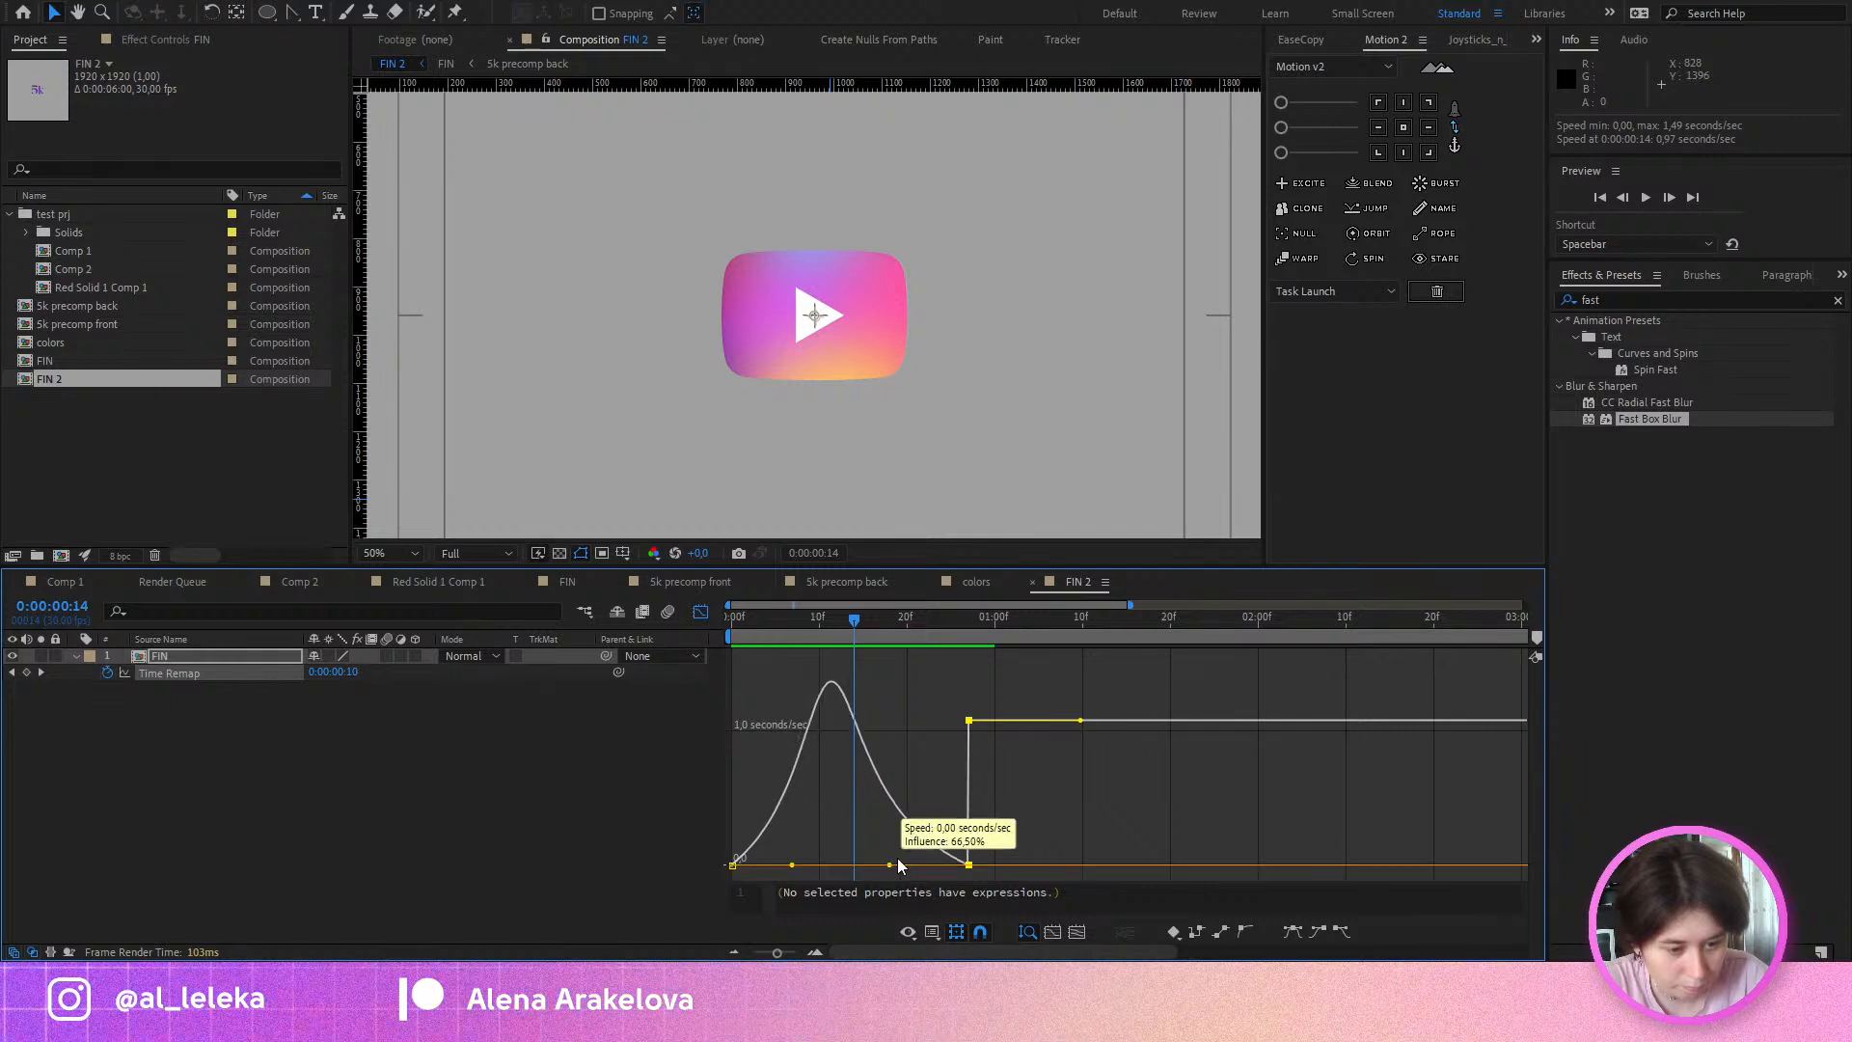
left_click_drag(852, 873, 773, 872)
left_click(757, 625)
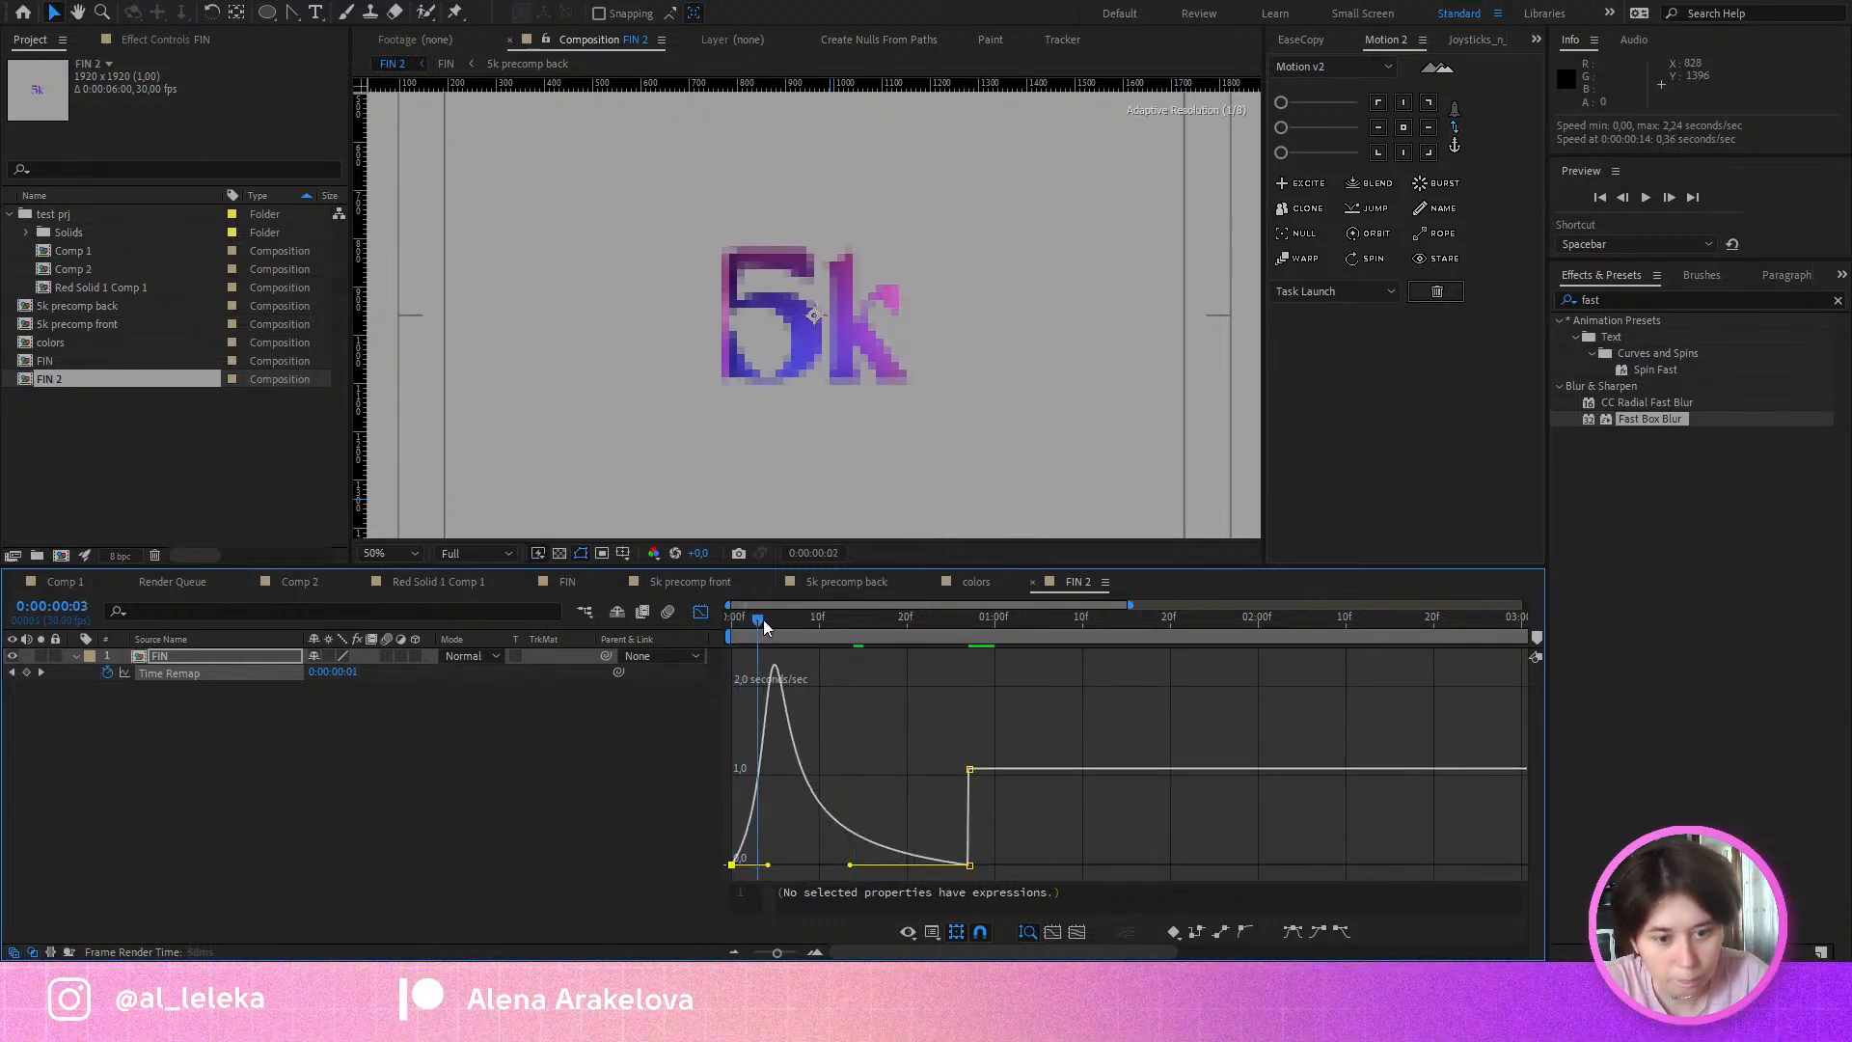
left_click(797, 629)
left_click_drag(797, 629, 821, 639)
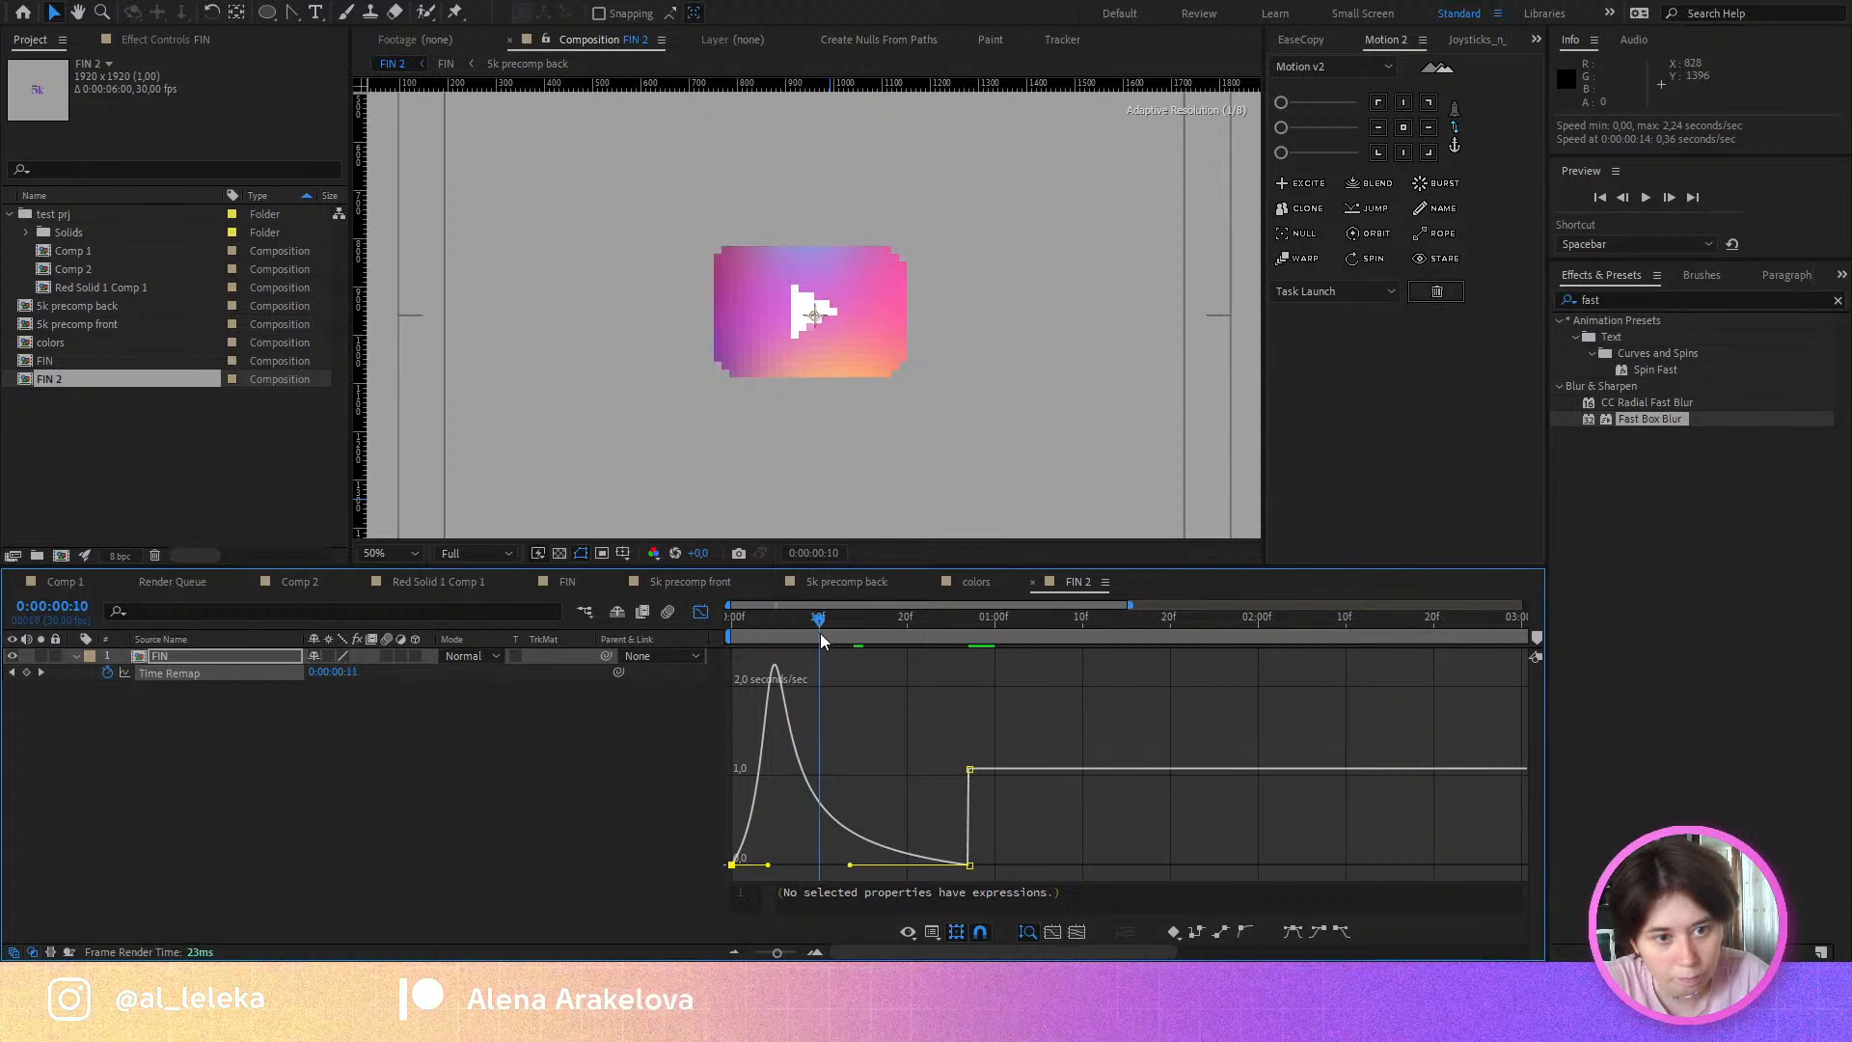
left_click(700, 611)
key("Home")
key("space")
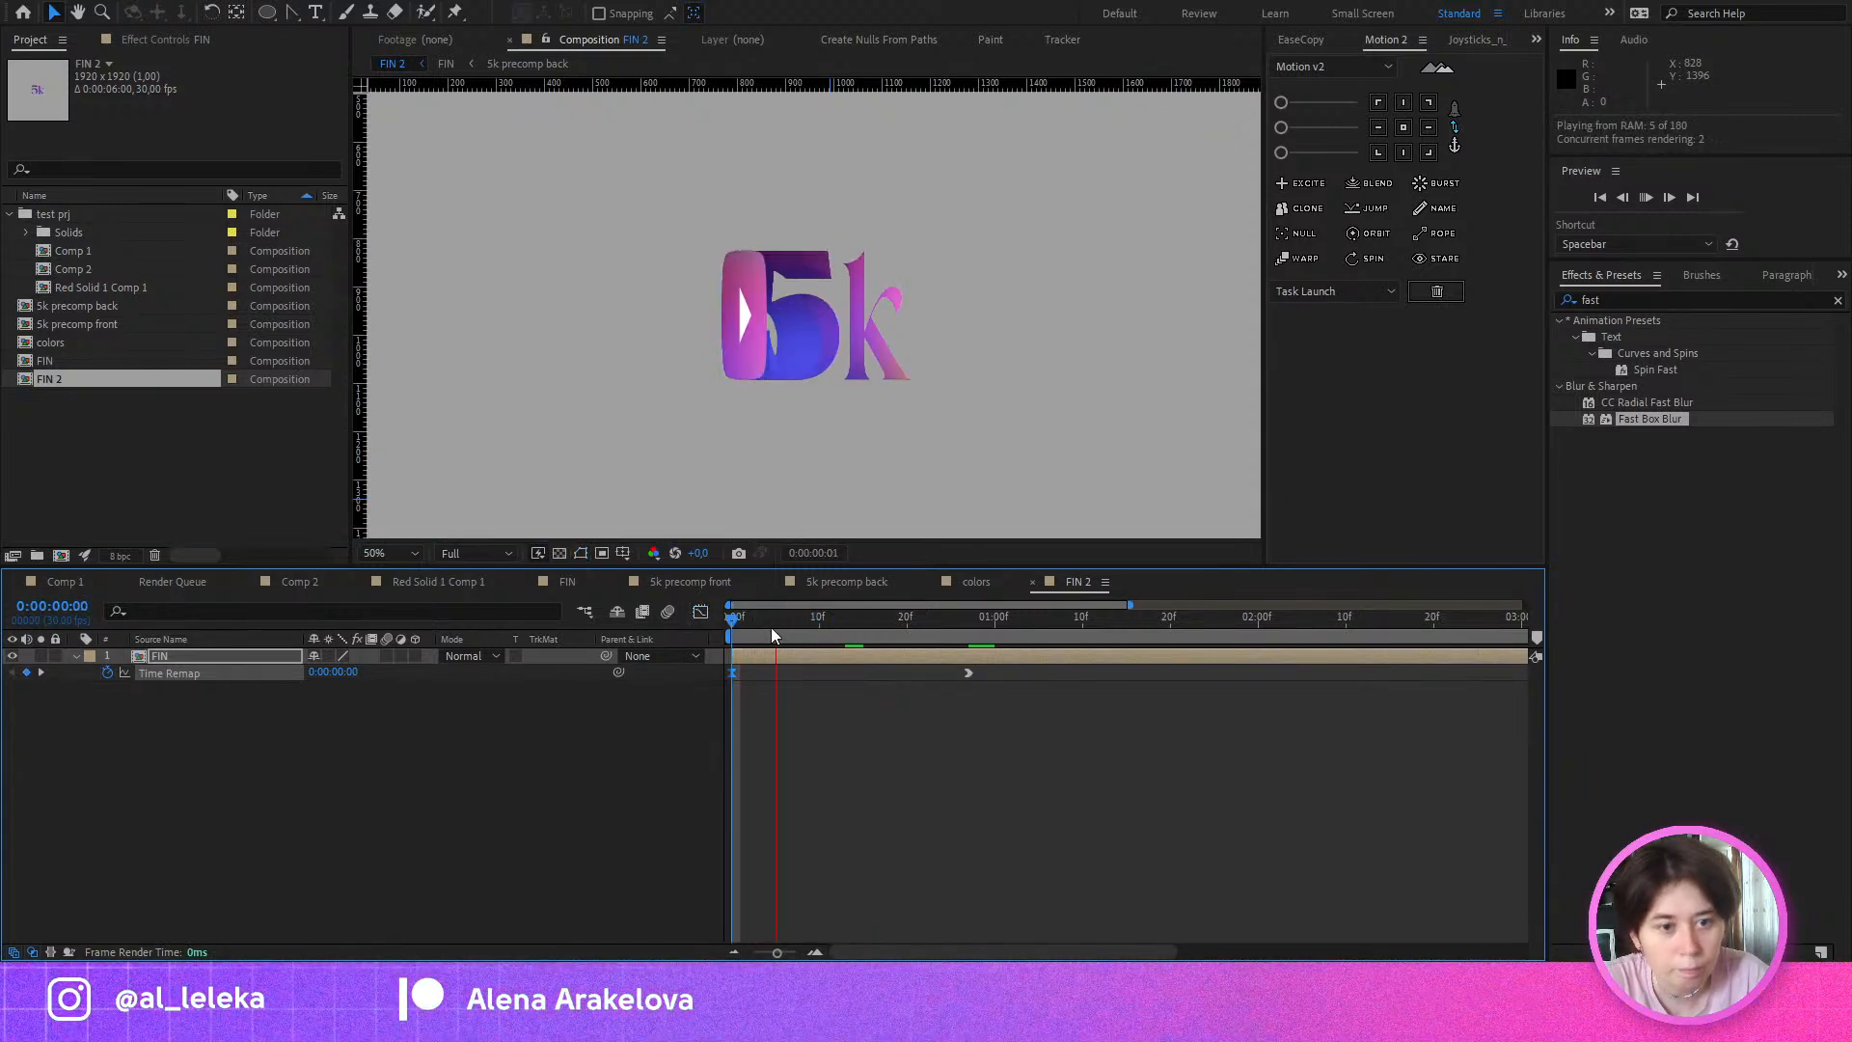
left_click(744, 625)
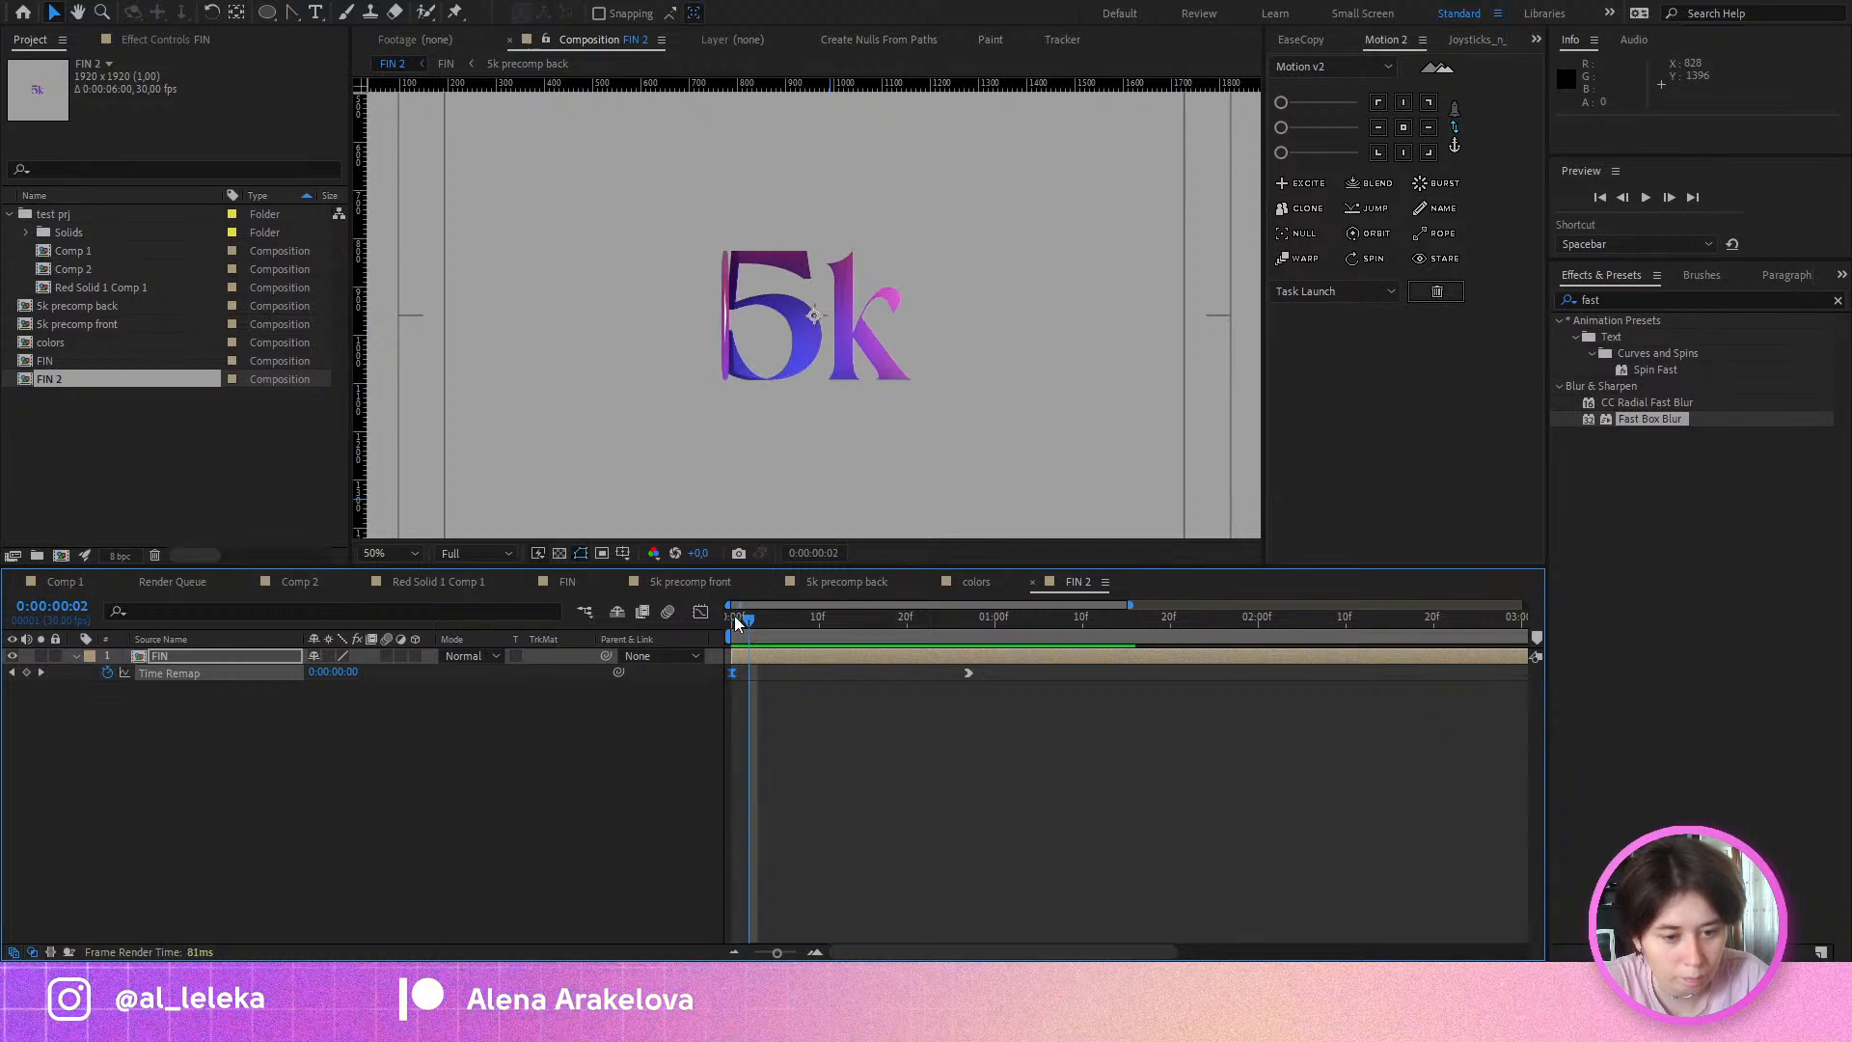
Step: Bring the speed on both sides of the second time remap keyframe to zero, adjust its incoming ease, and preview the animation
left_click(701, 612)
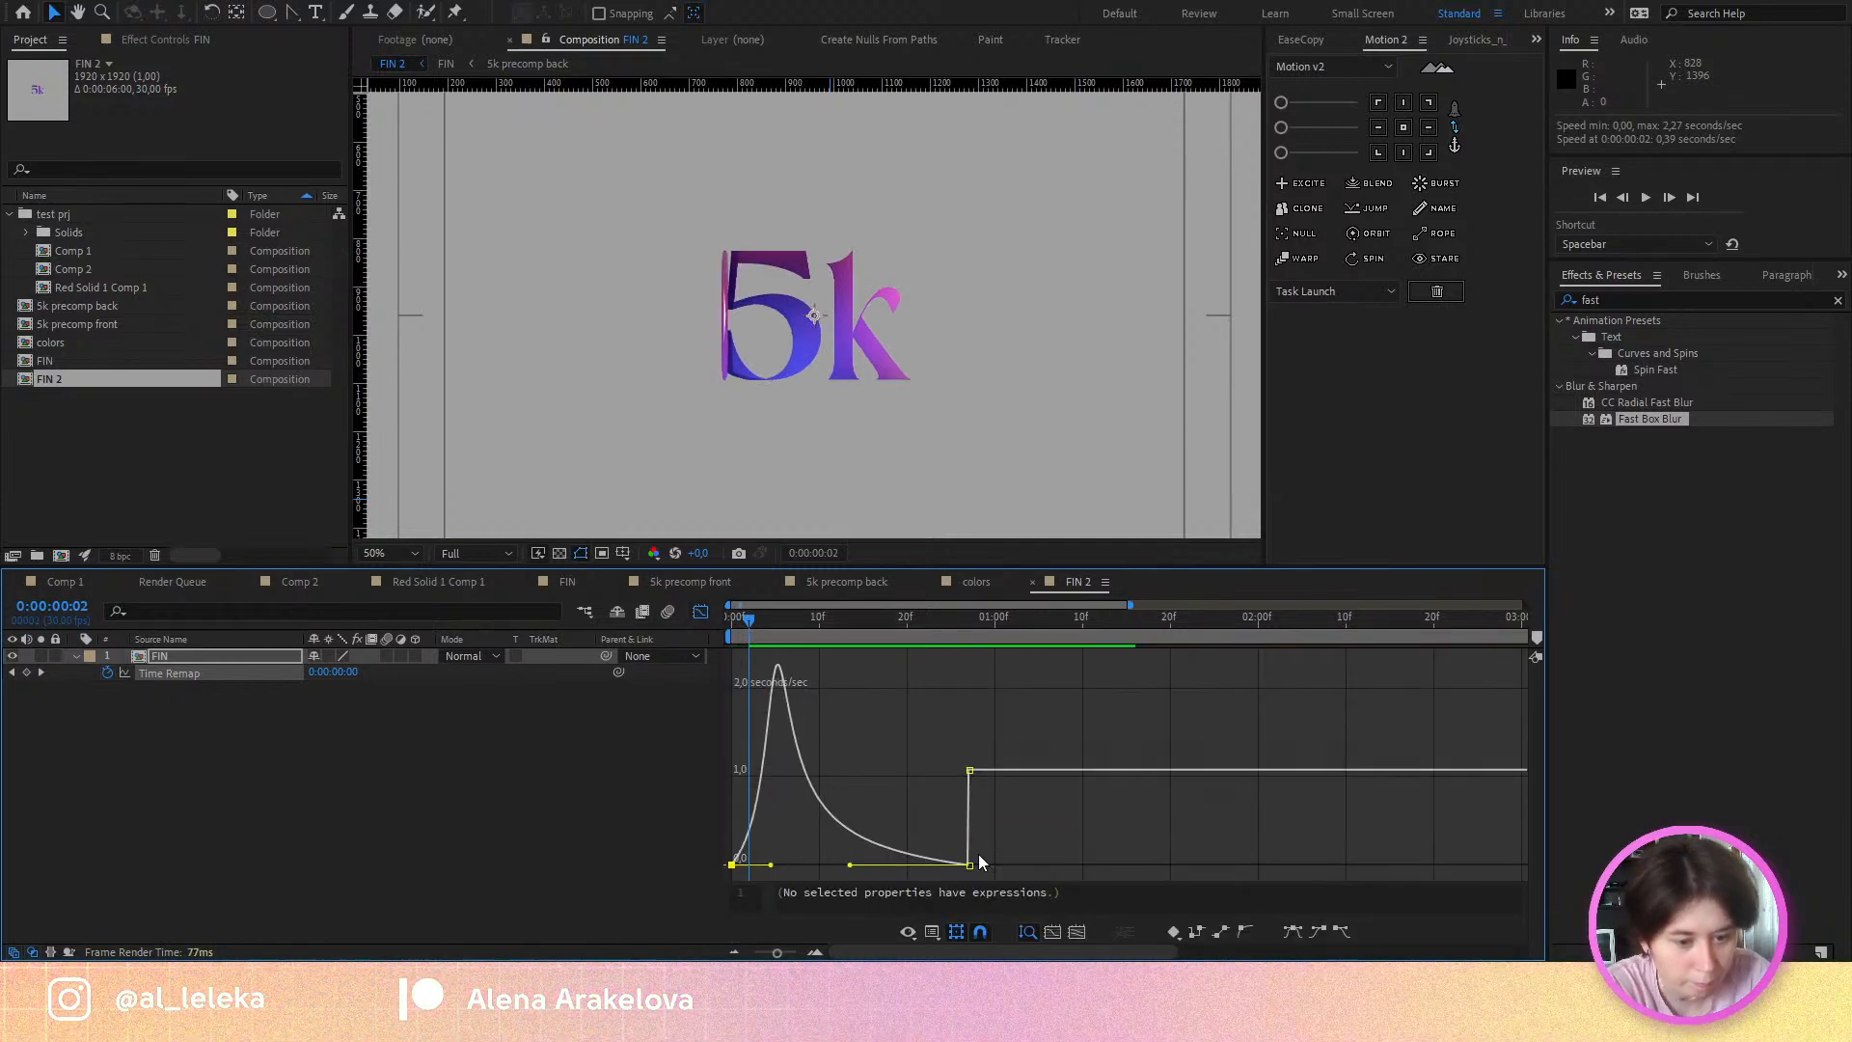
mouse_move(986, 831)
left_mouse_down()
mouse_move(917, 897)
mouse_move(853, 863)
mouse_move(965, 864)
mouse_move(900, 871)
left_mouse_up()
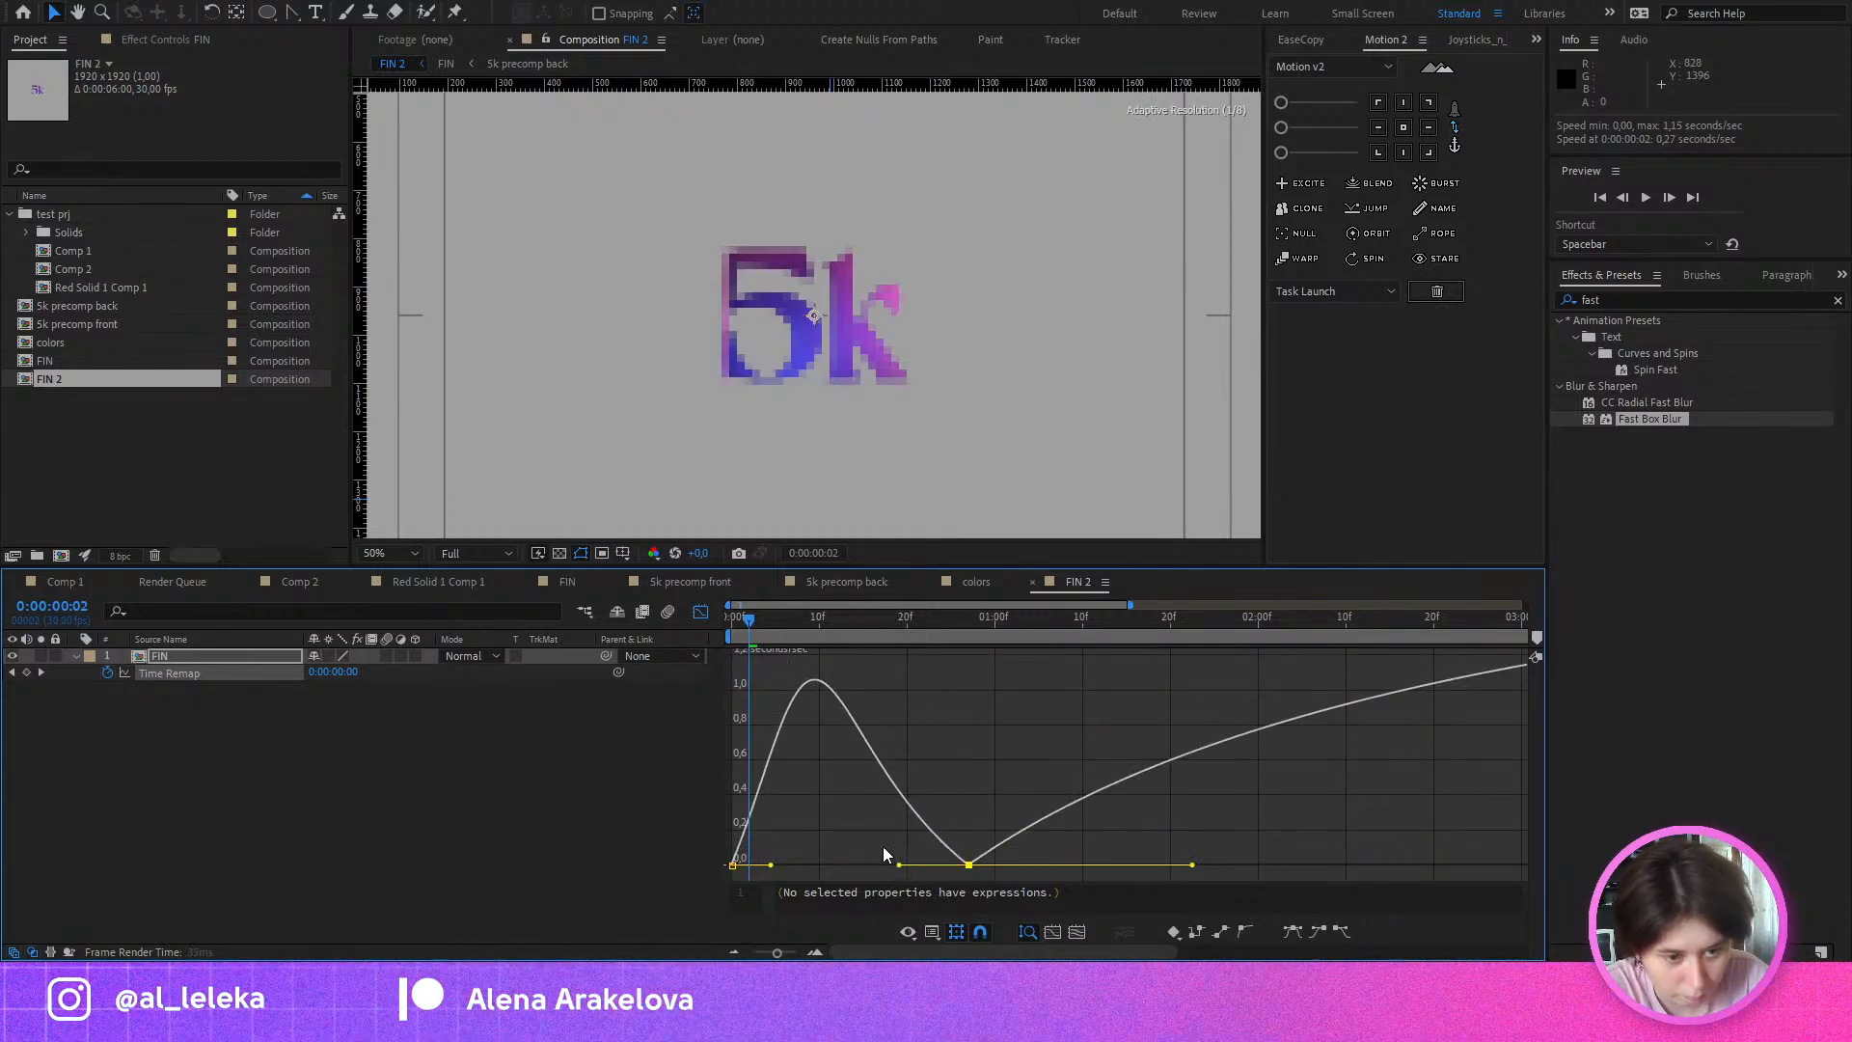
key("space")
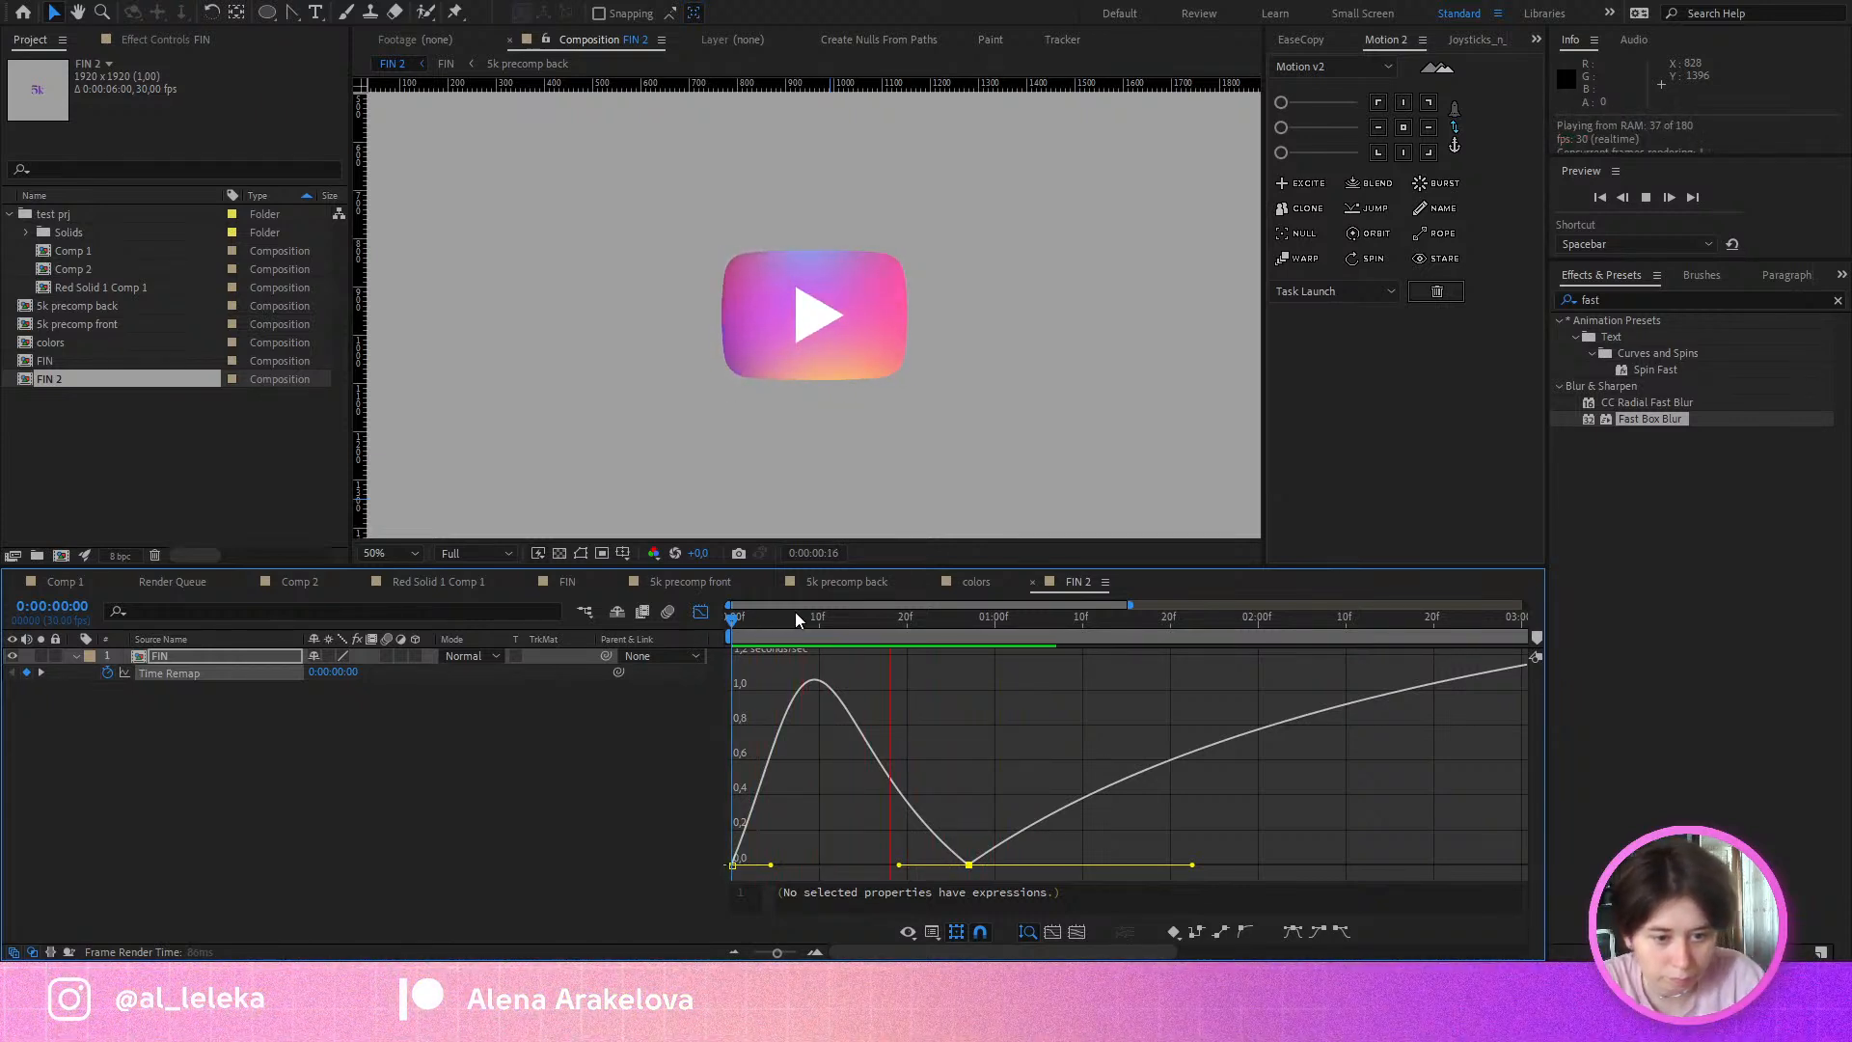
key("space")
left_click_drag(899, 865, 883, 865)
key("space")
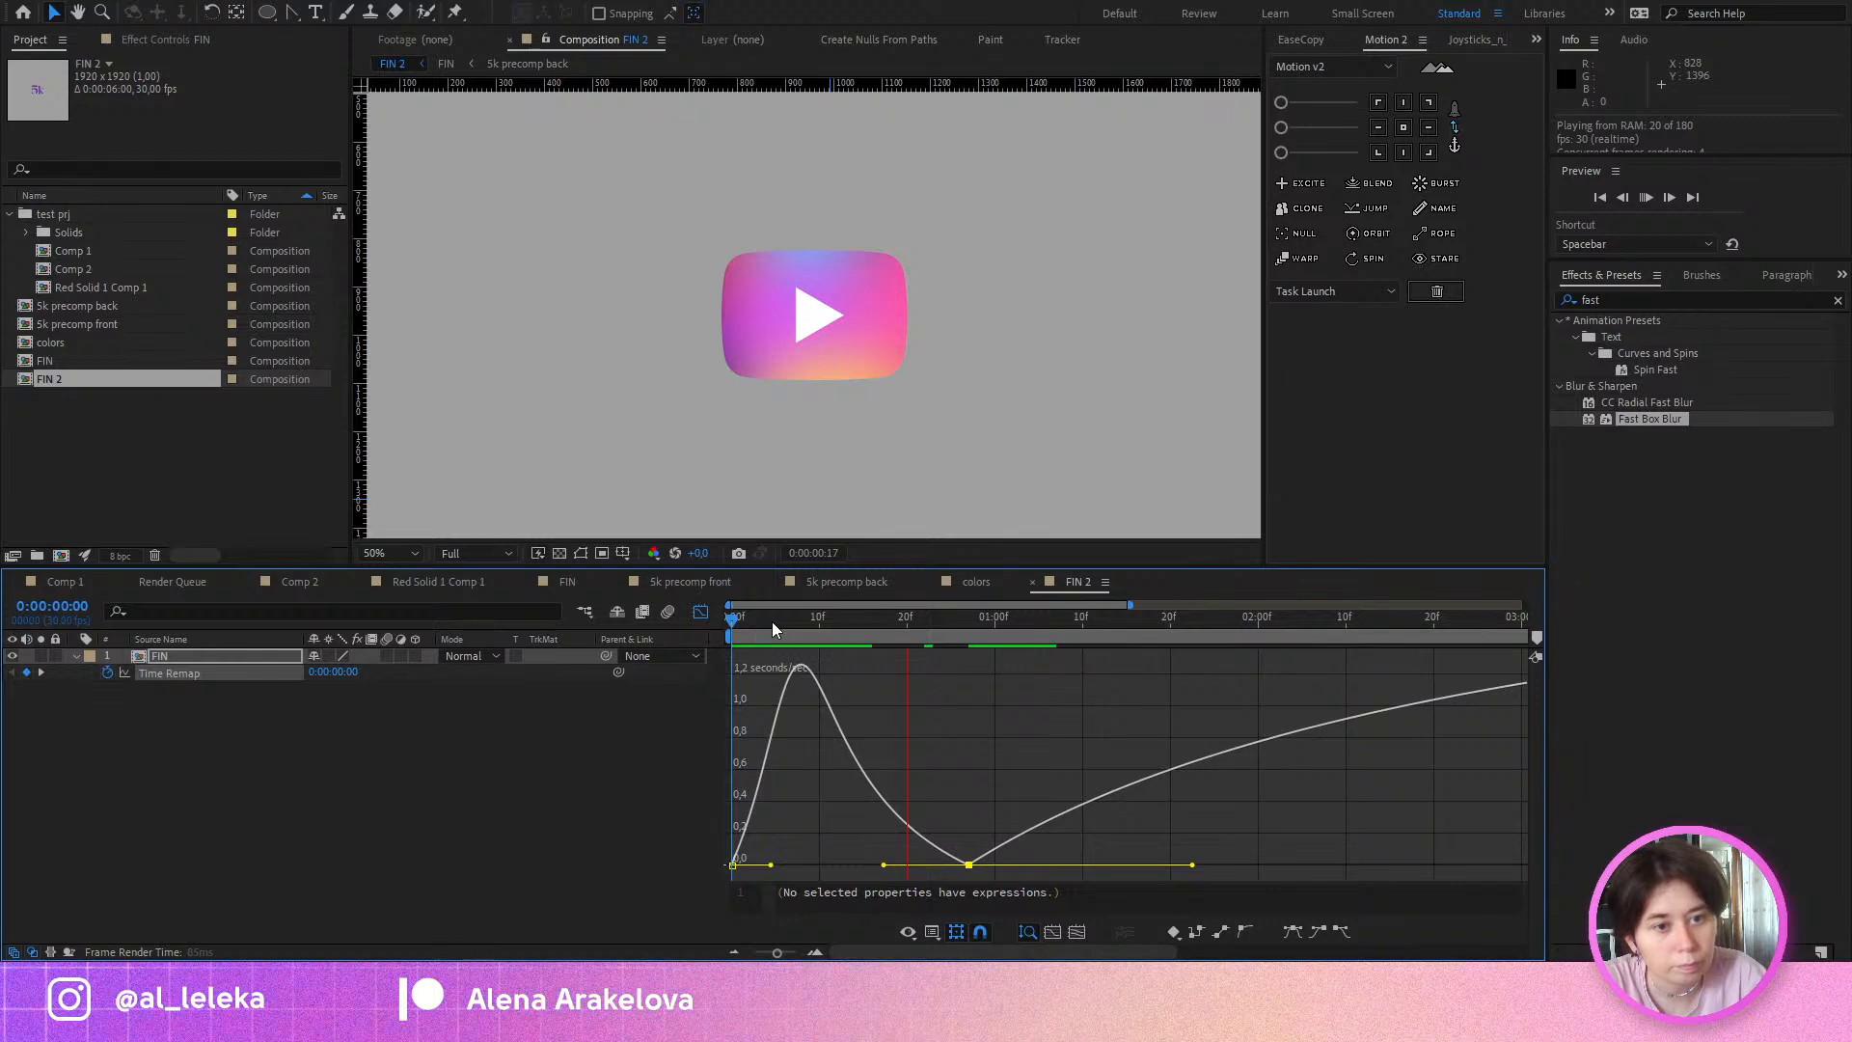
left_click_drag(732, 625, 906, 658)
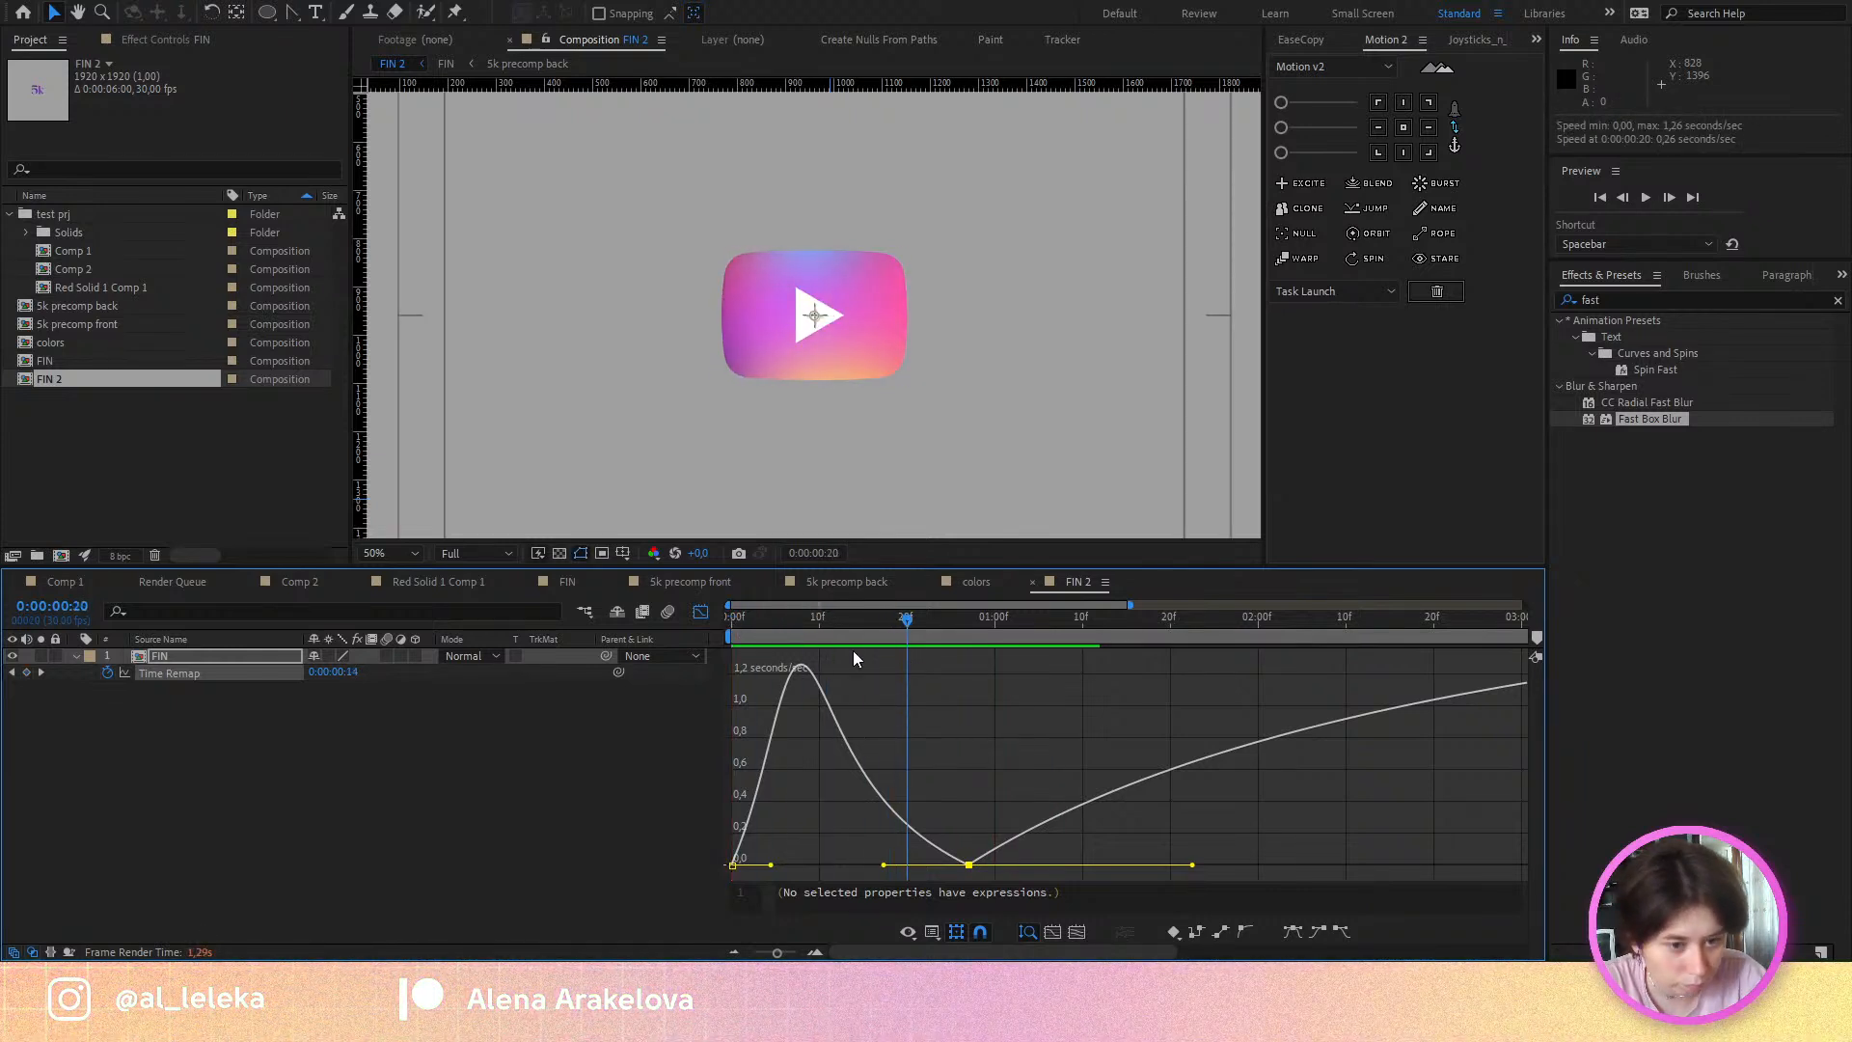
Step: Move the second time remap keyframe of the FIN layer to 0:00:01:20
left_click(701, 613)
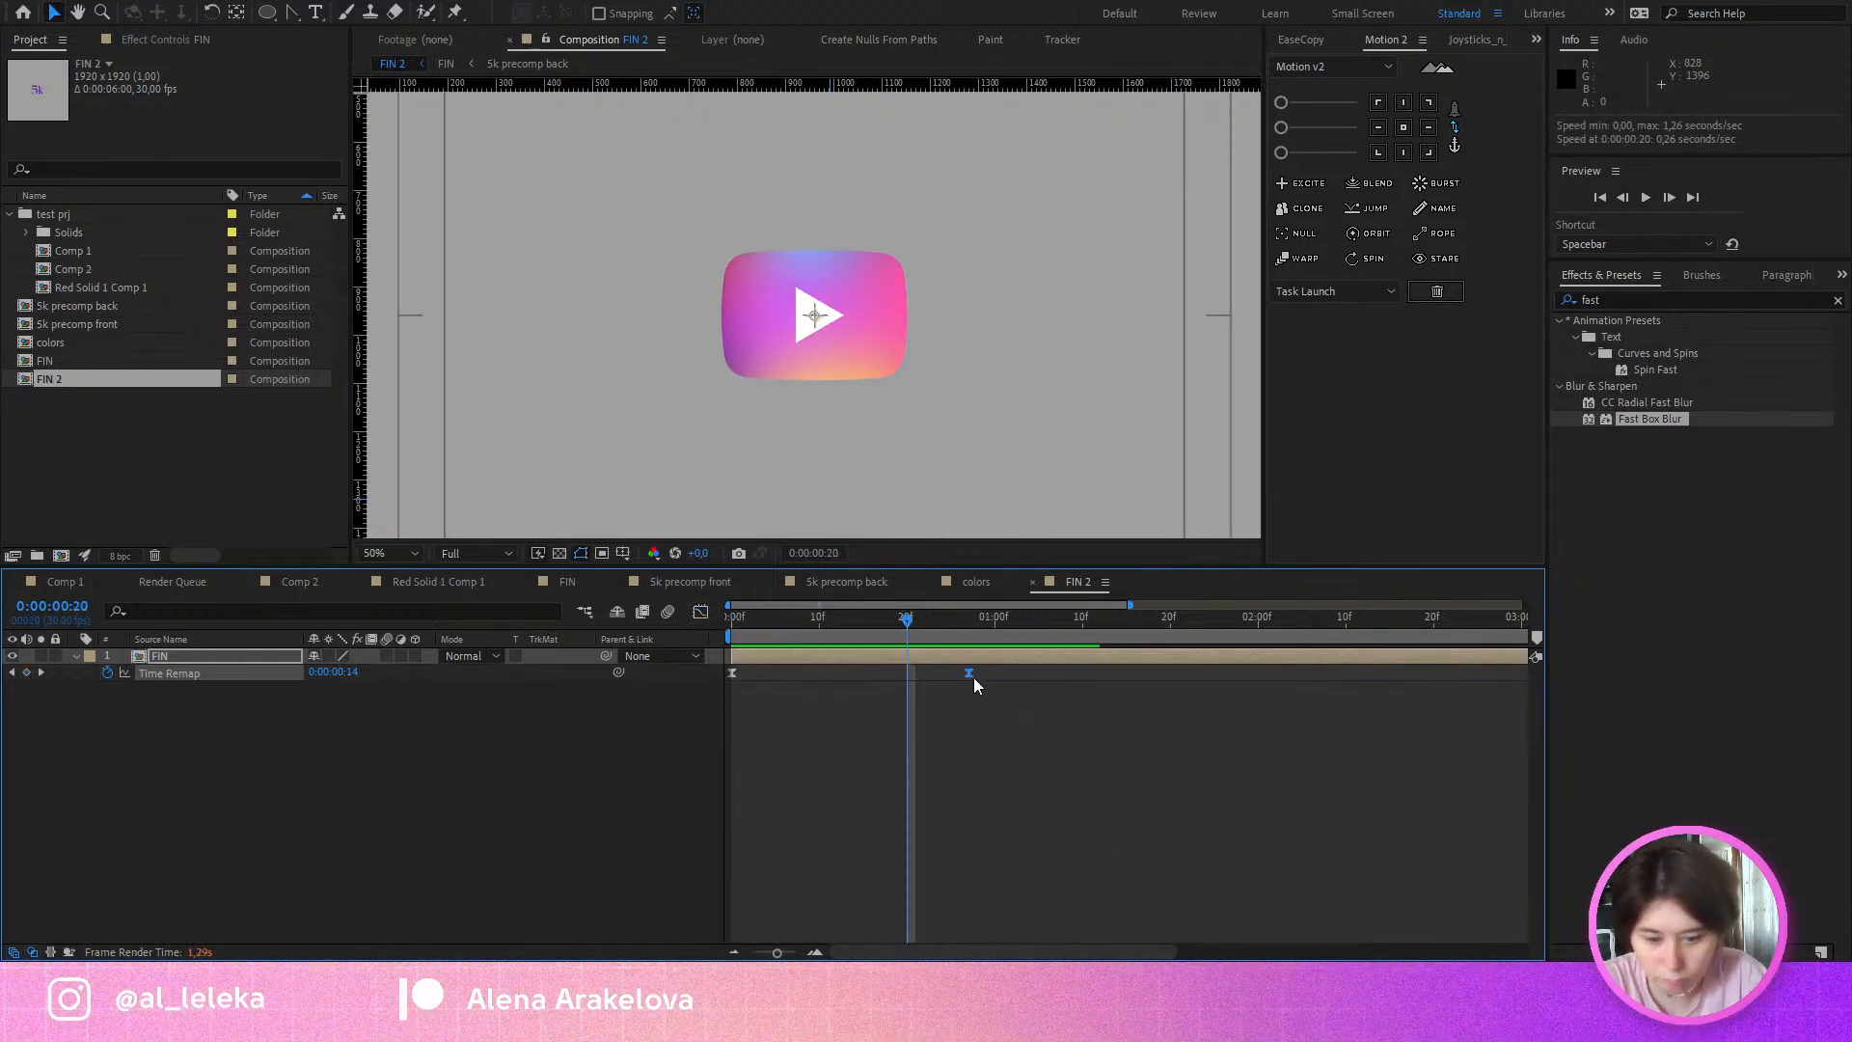
key("minus")
left_click_drag(865, 672, 978, 692)
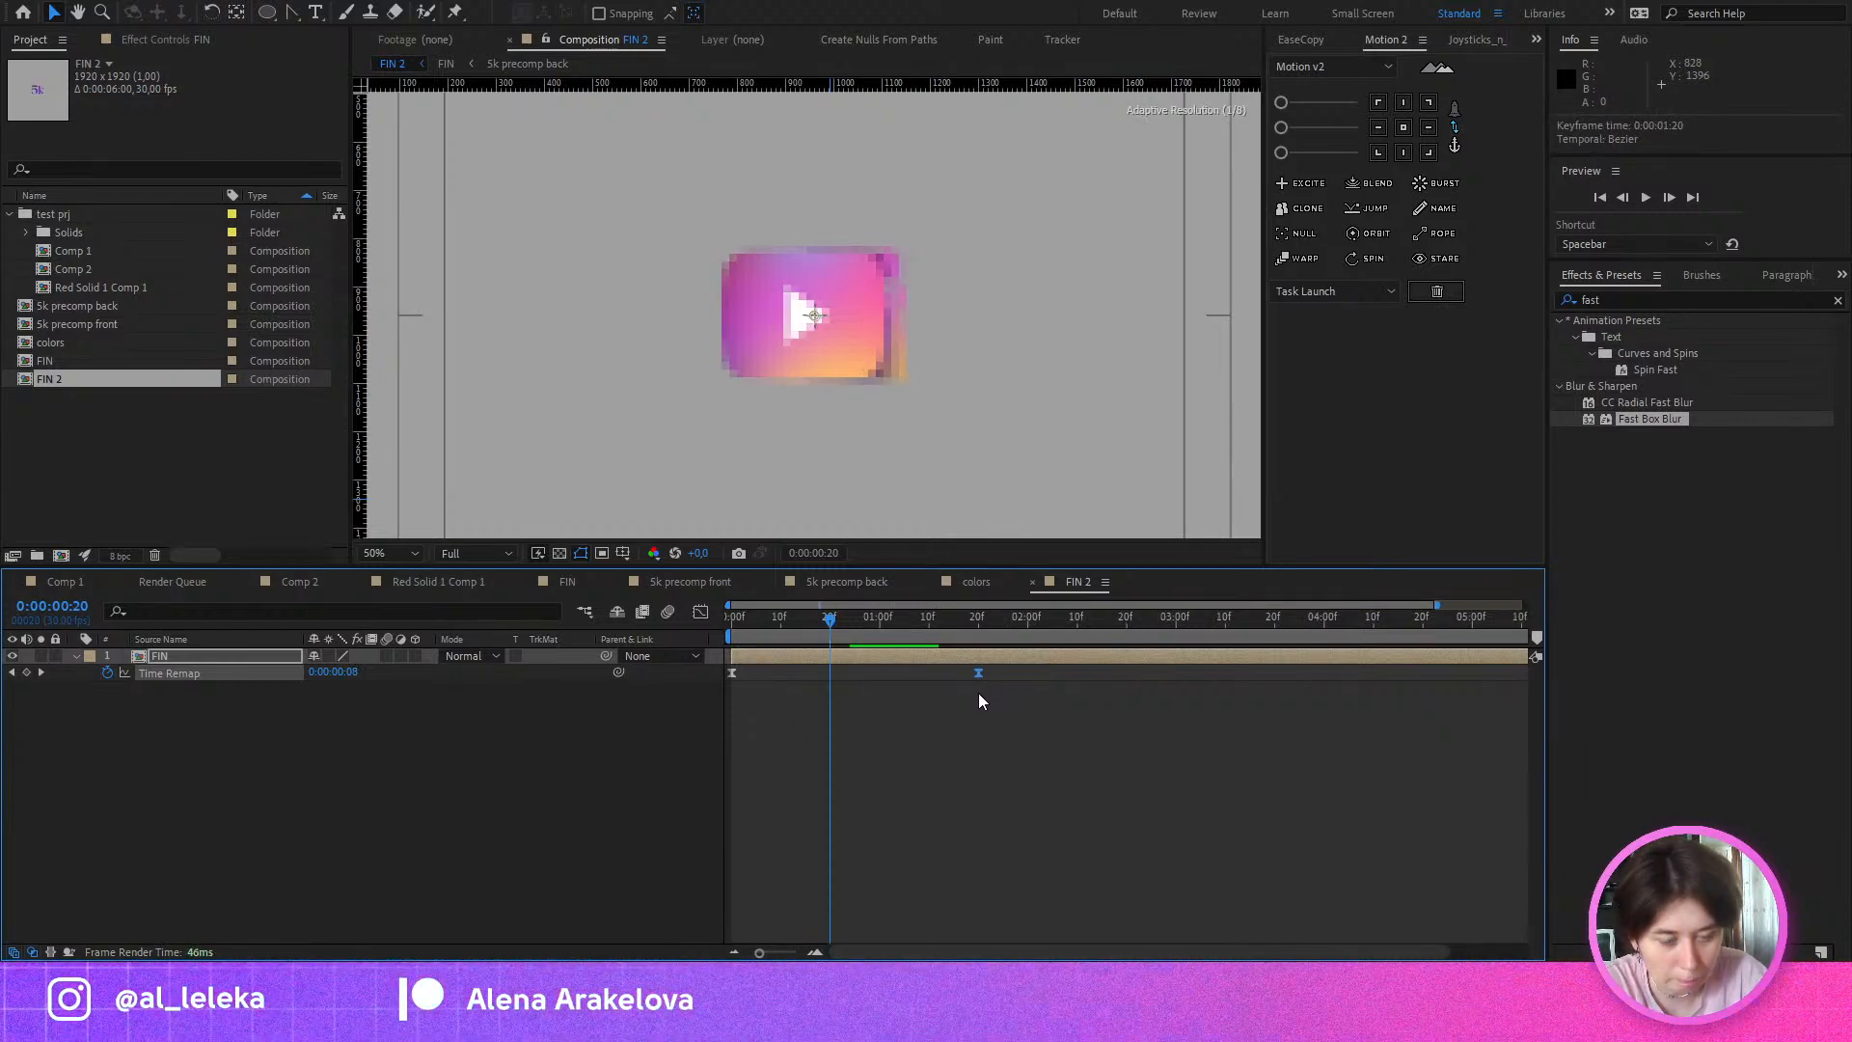
Step: Check the last mask path keyframe inside FIN and set FIN 2's time remap value at 0:00:01:20 to 0:00:00:10
double_click(812, 657)
left_click(887, 623)
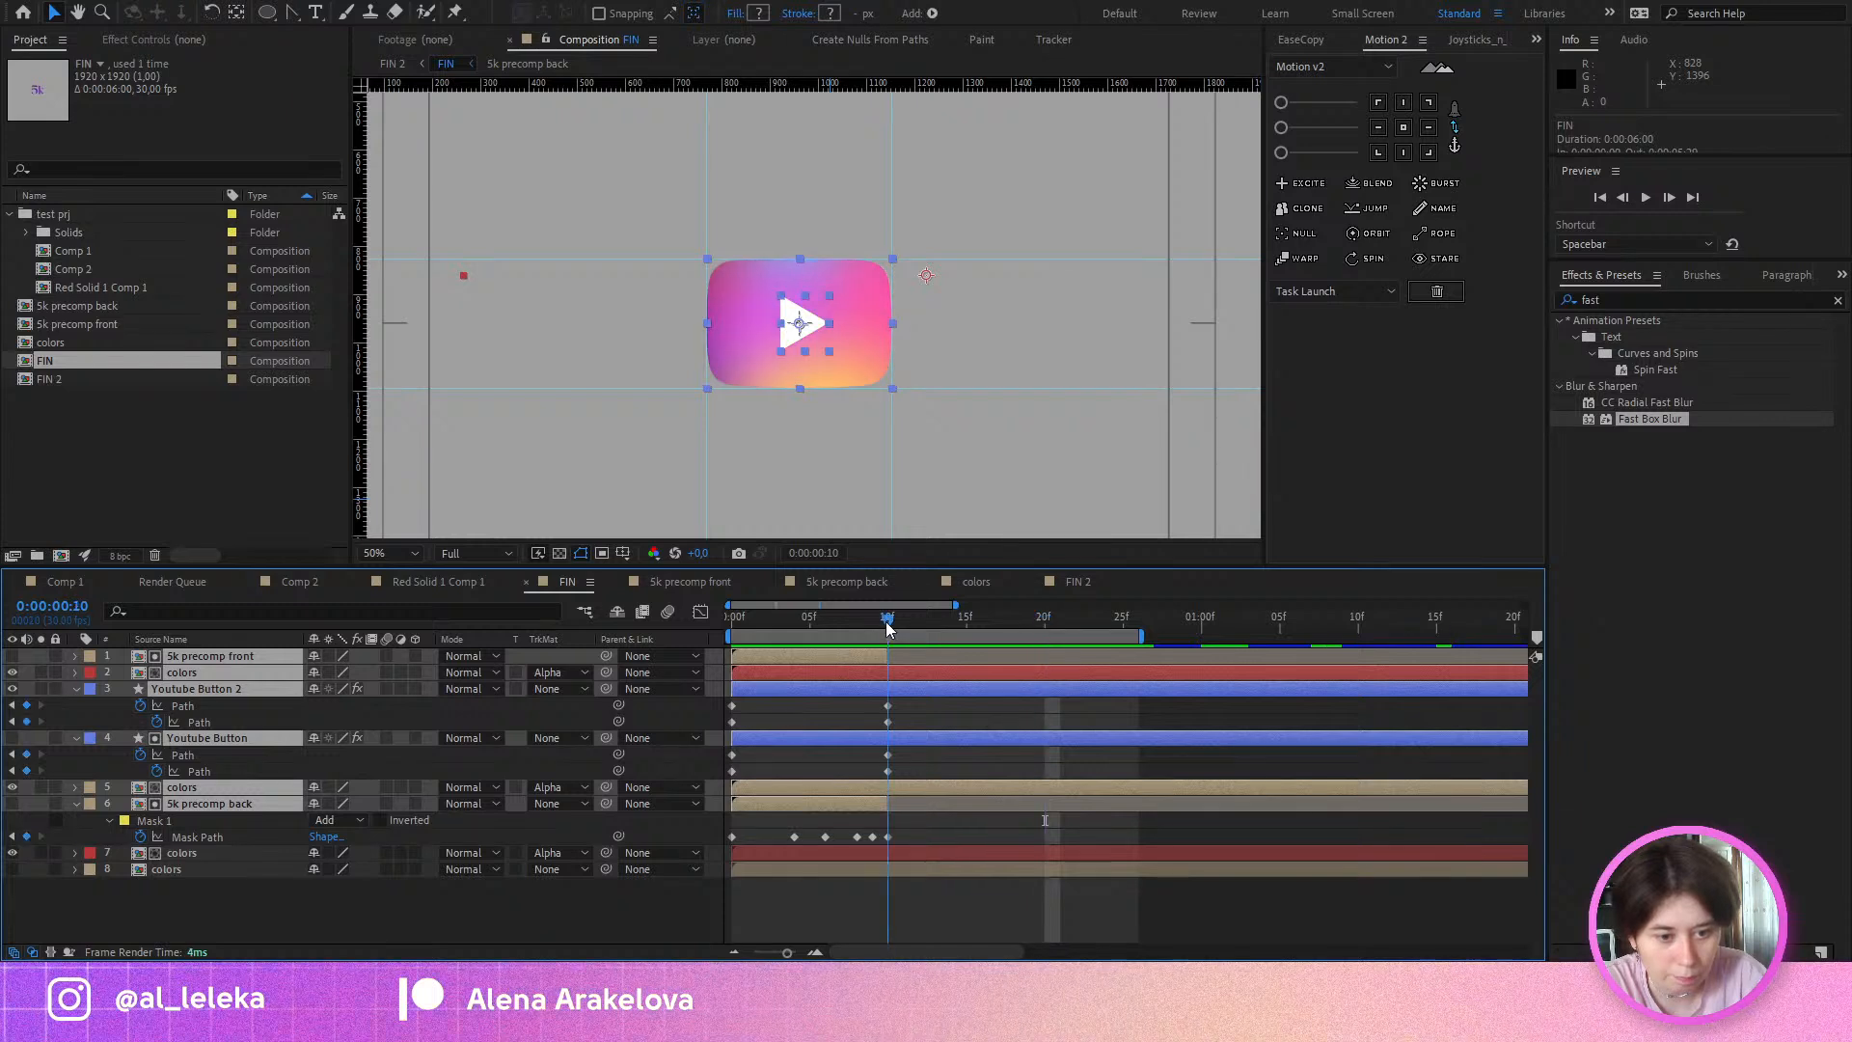
left_click(1073, 582)
left_click_drag(996, 625, 978, 622)
left_click(311, 769)
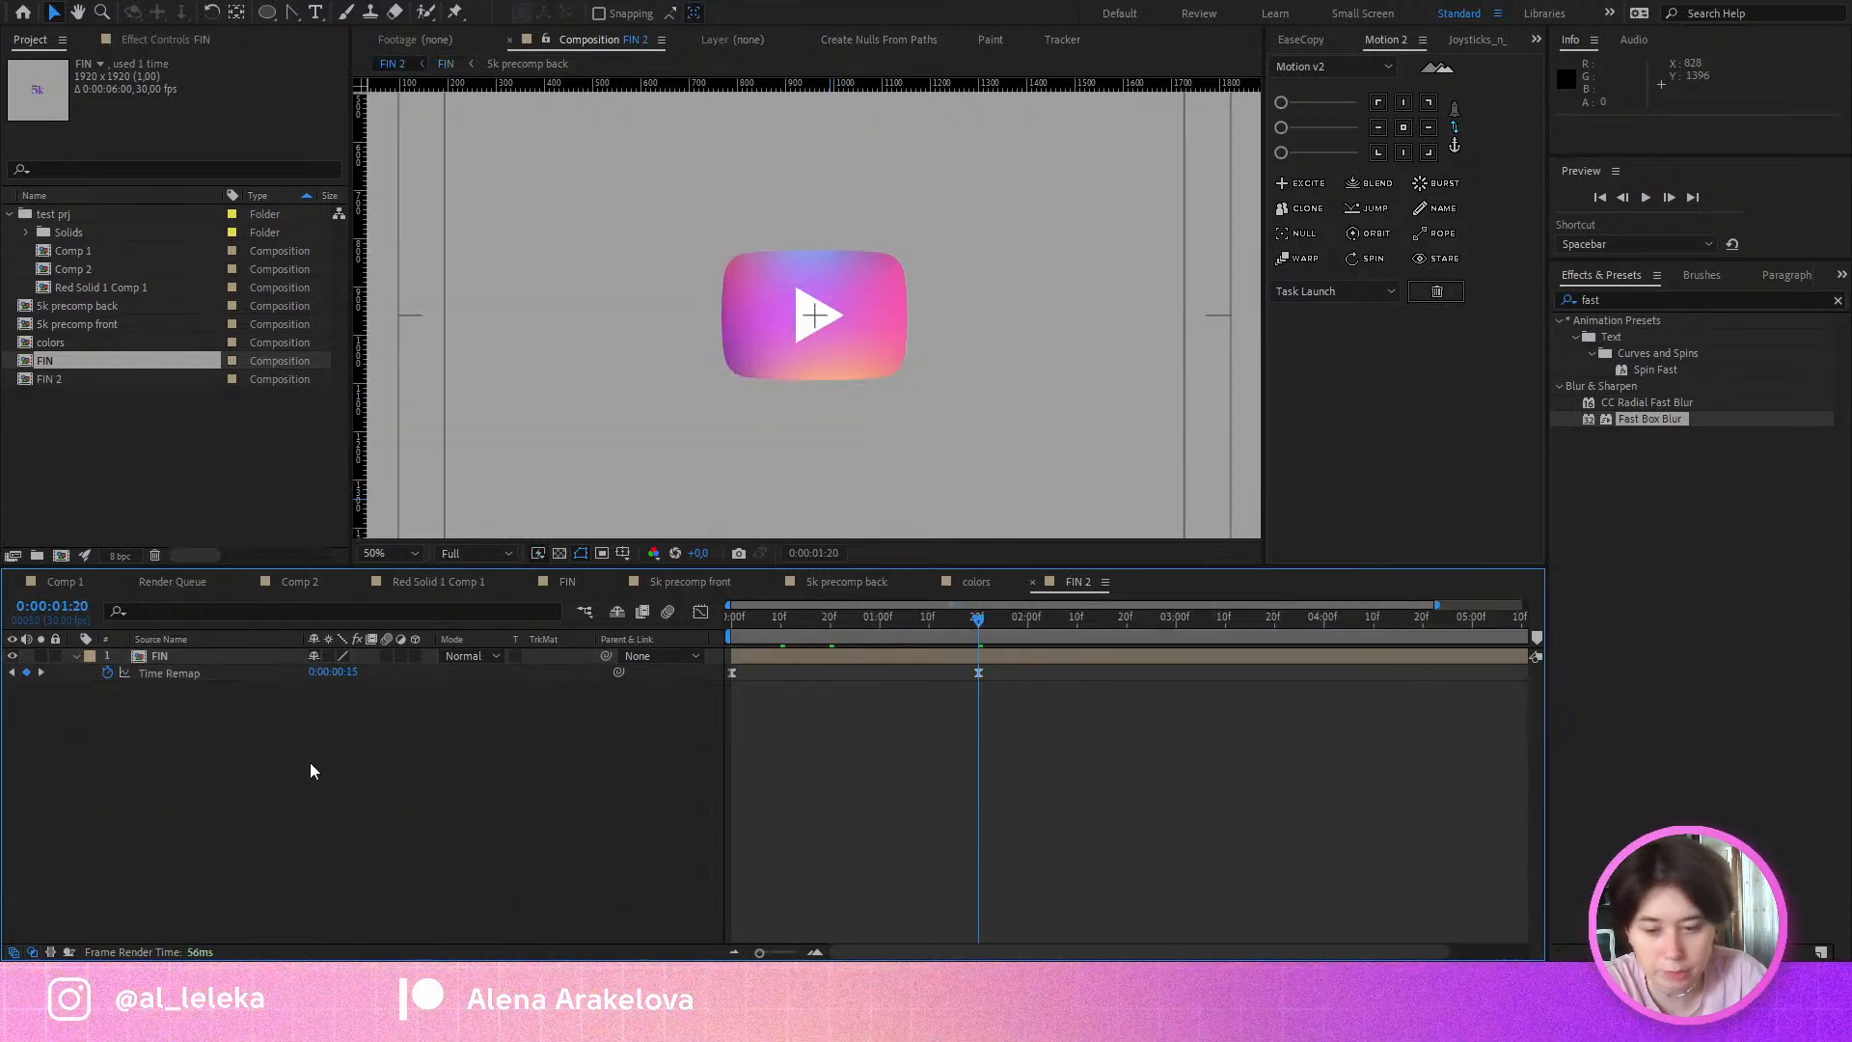
left_click(355, 673)
key("Return")
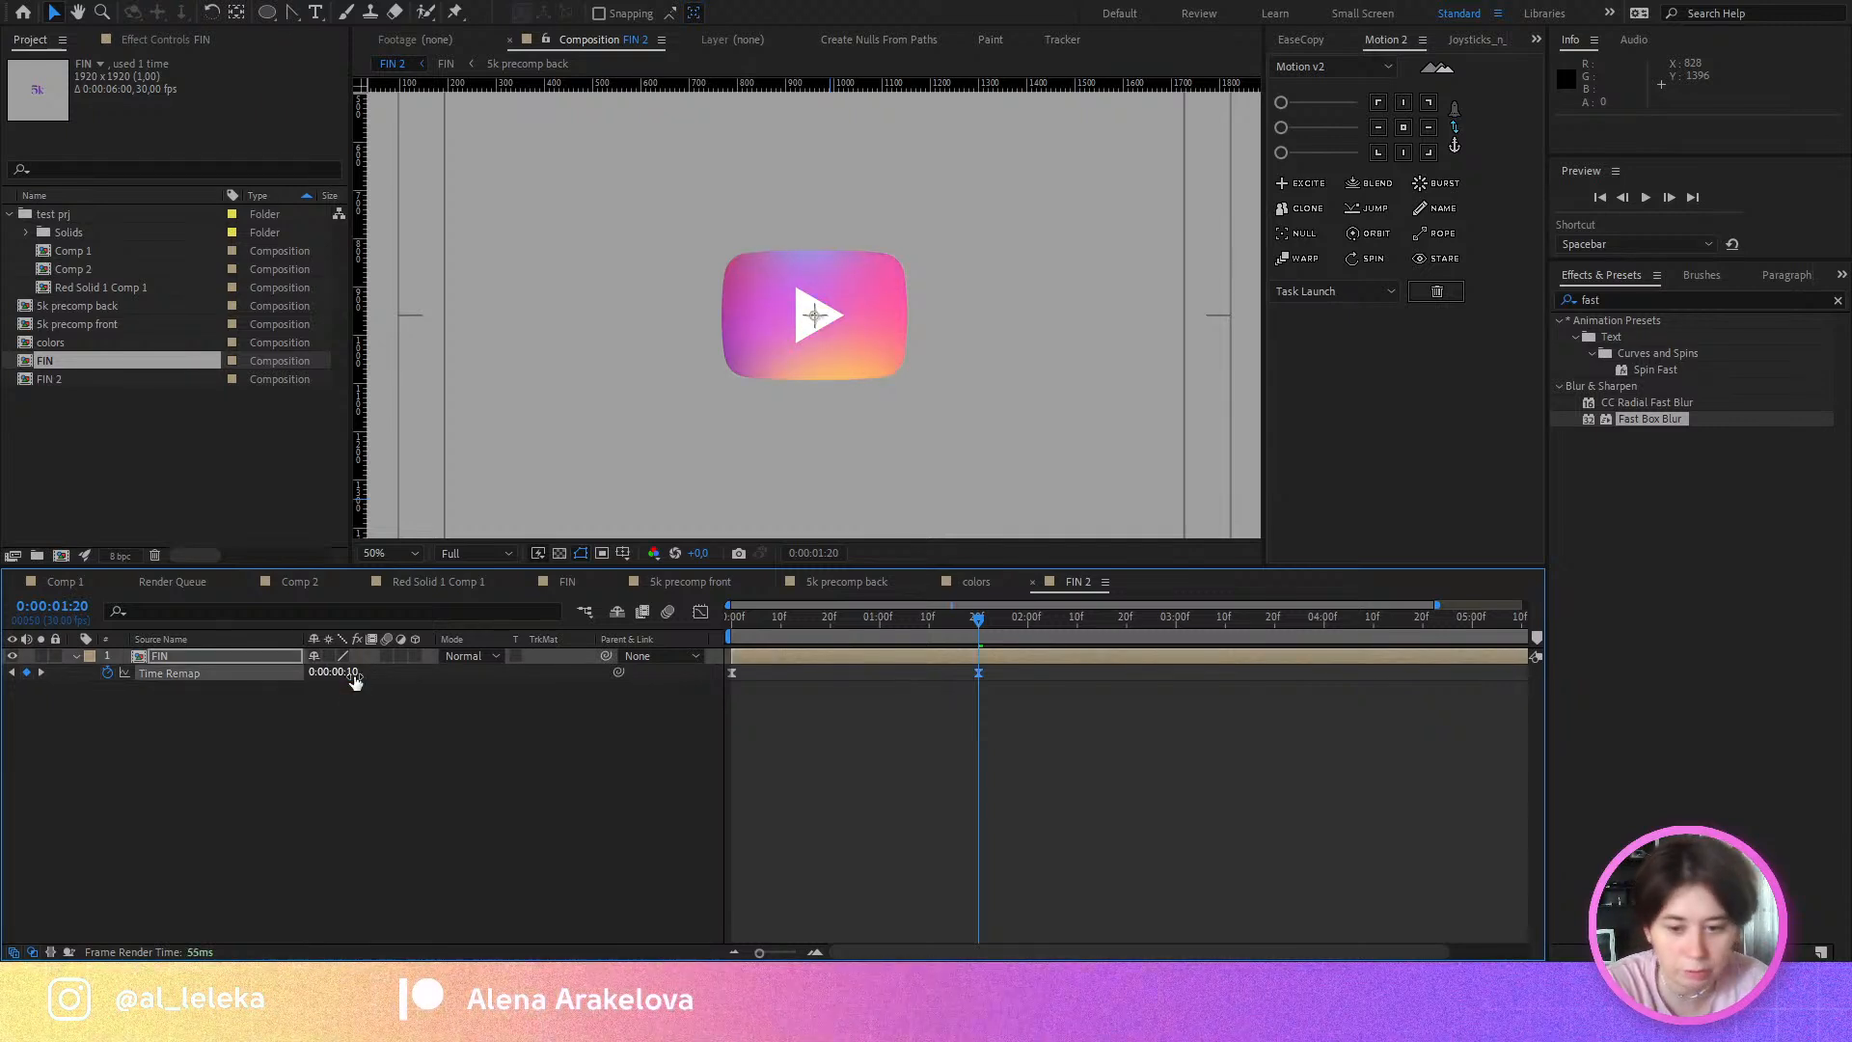
Step: Slightly lengthen the ease into the 0:00:01:20 time remap keyframe and preview the animation from the start
left_click(700, 612)
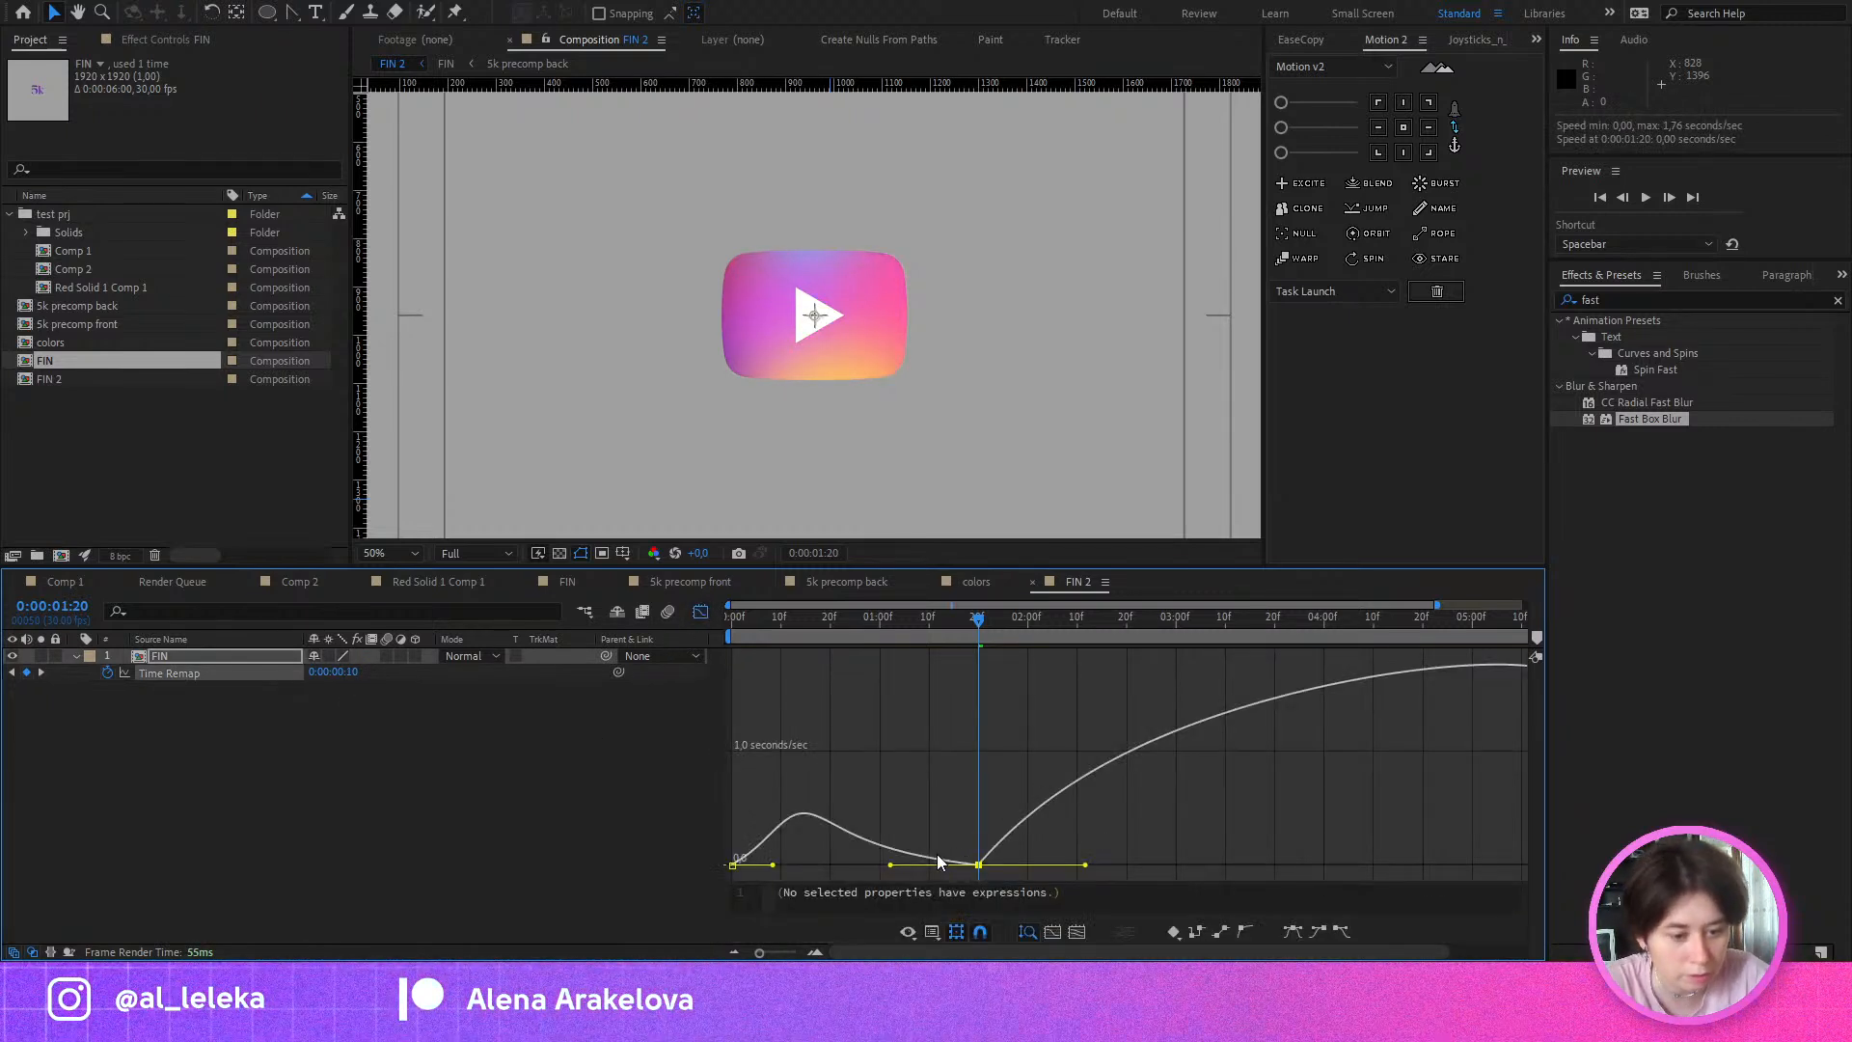
left_click_drag(889, 864, 881, 866)
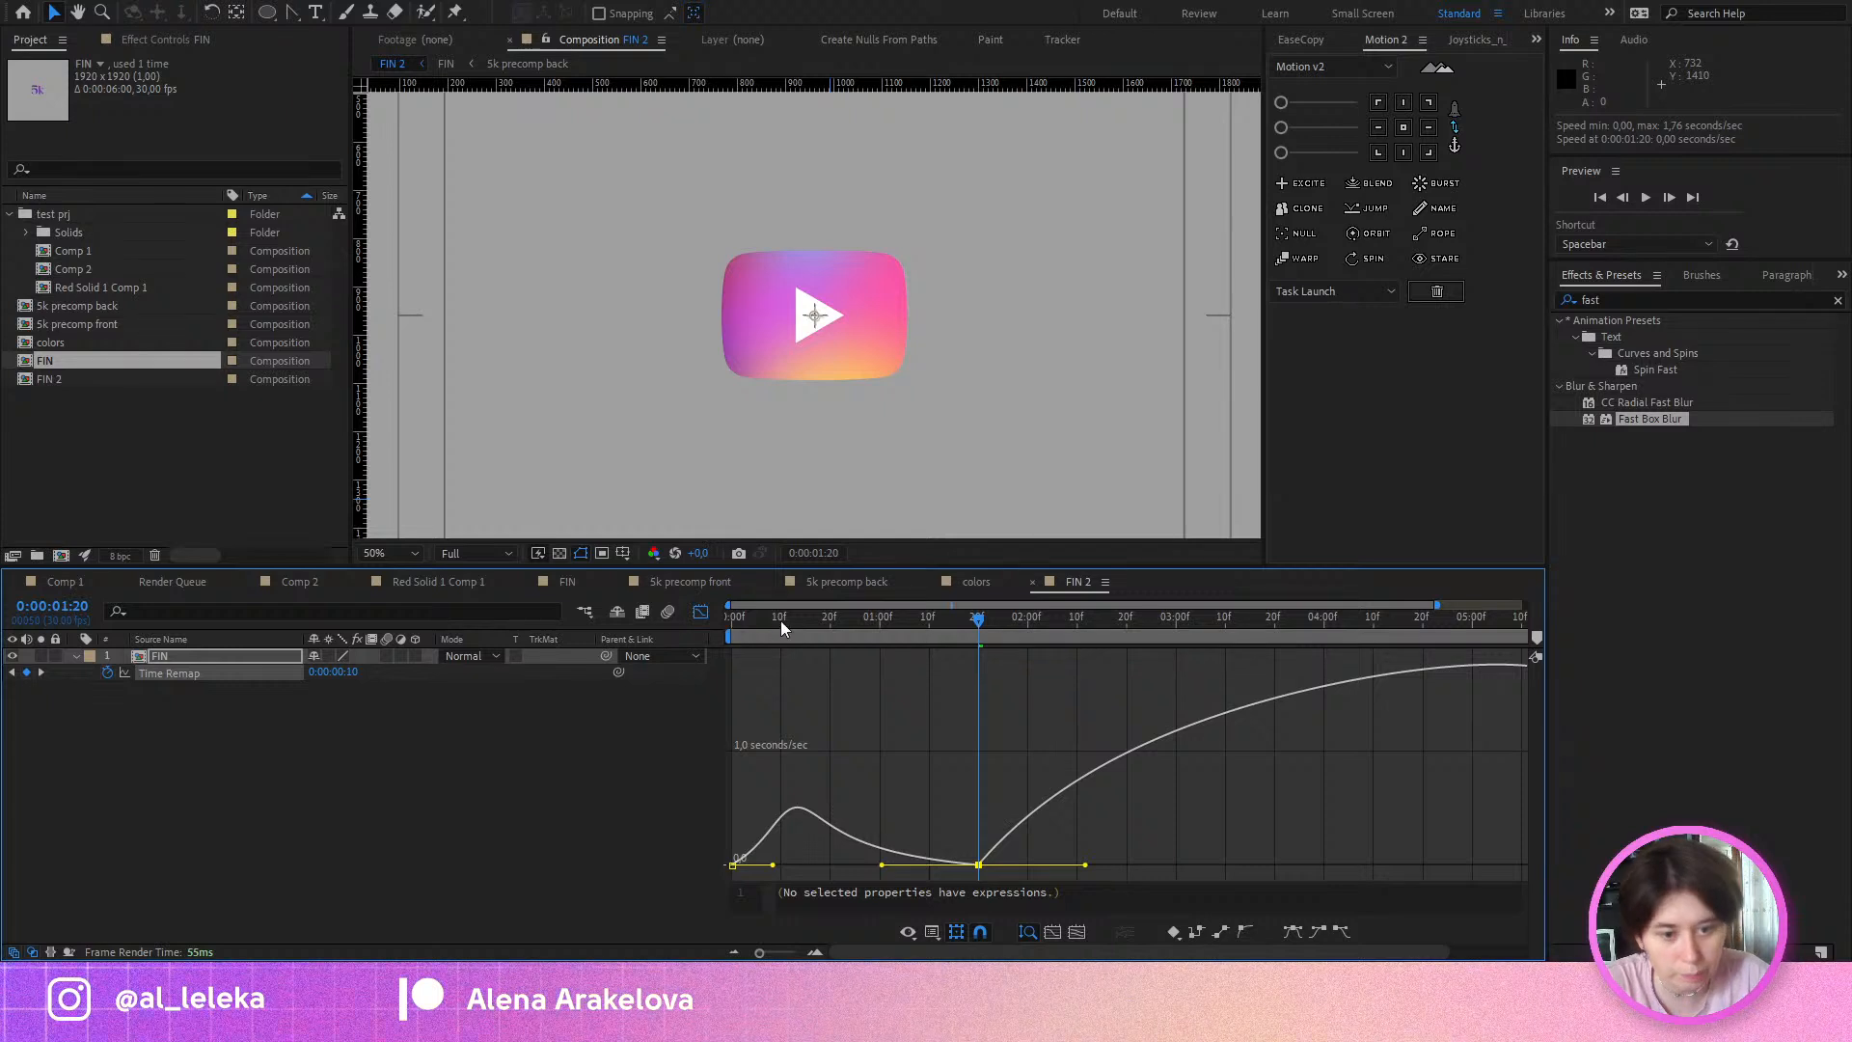
key("space")
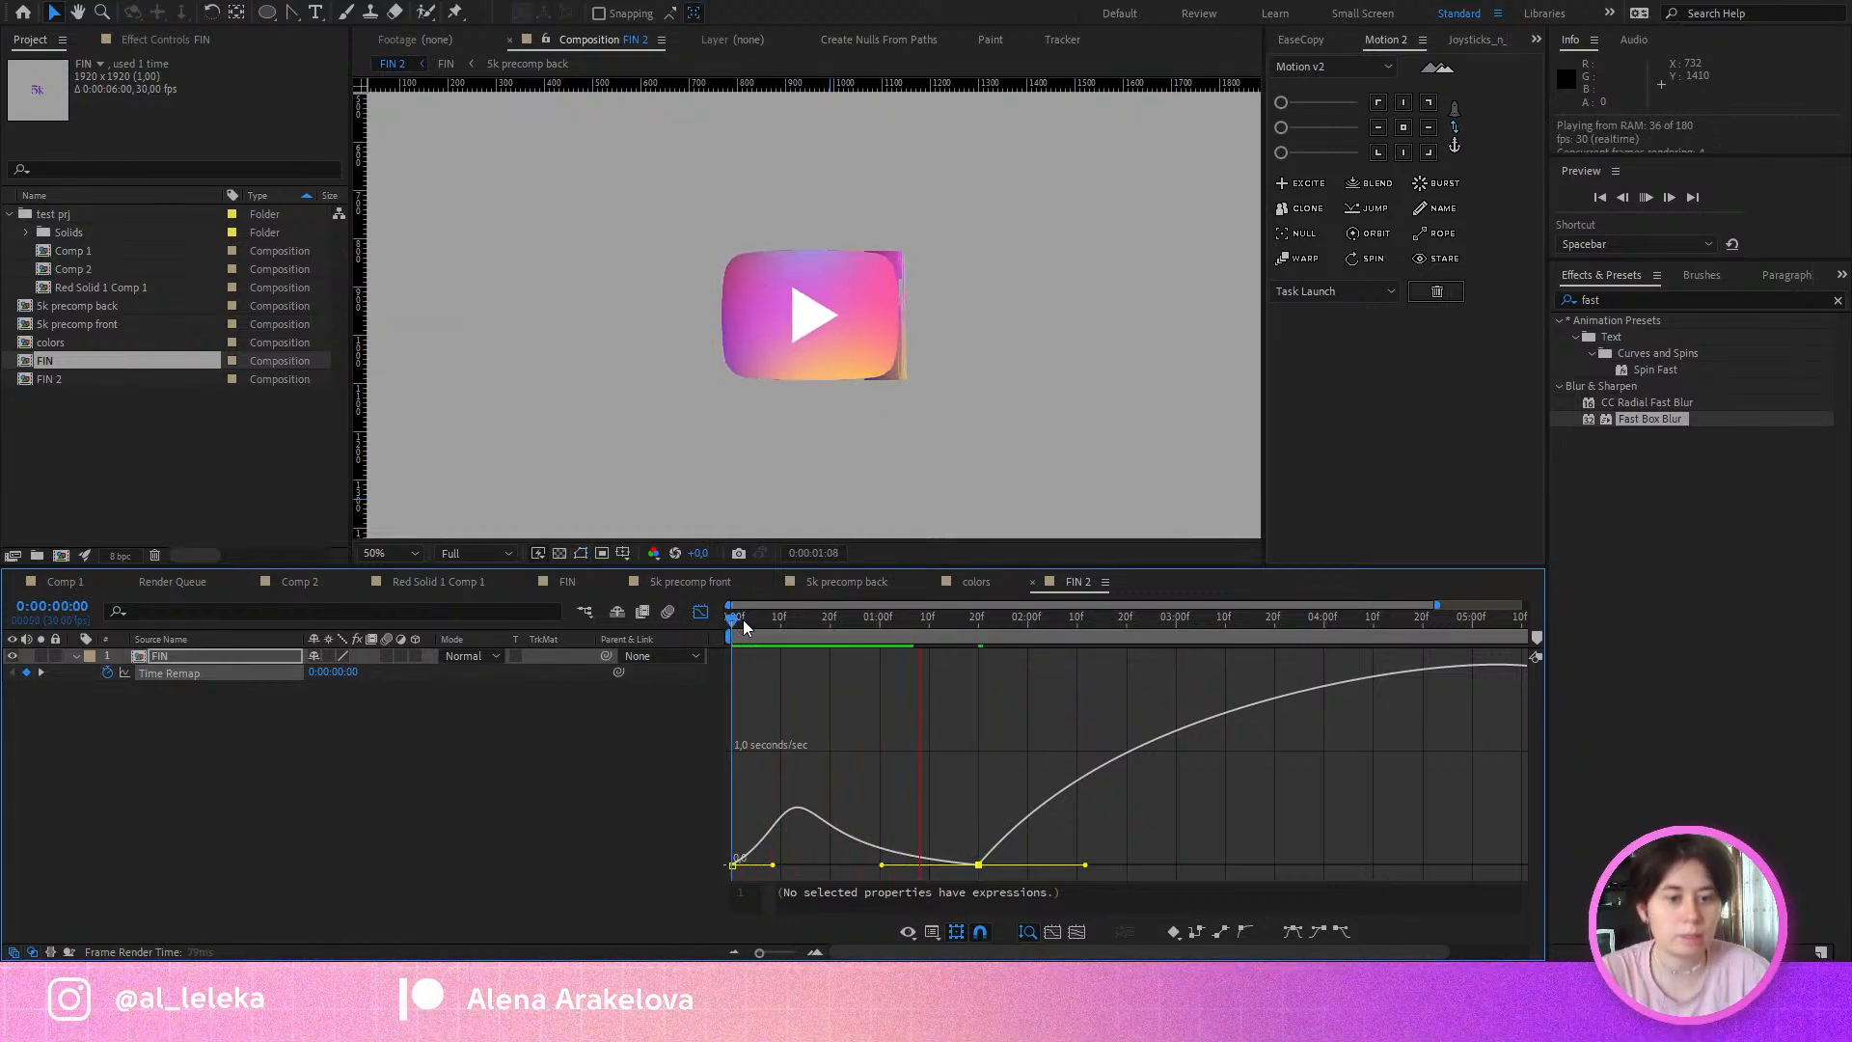
left_click(751, 622)
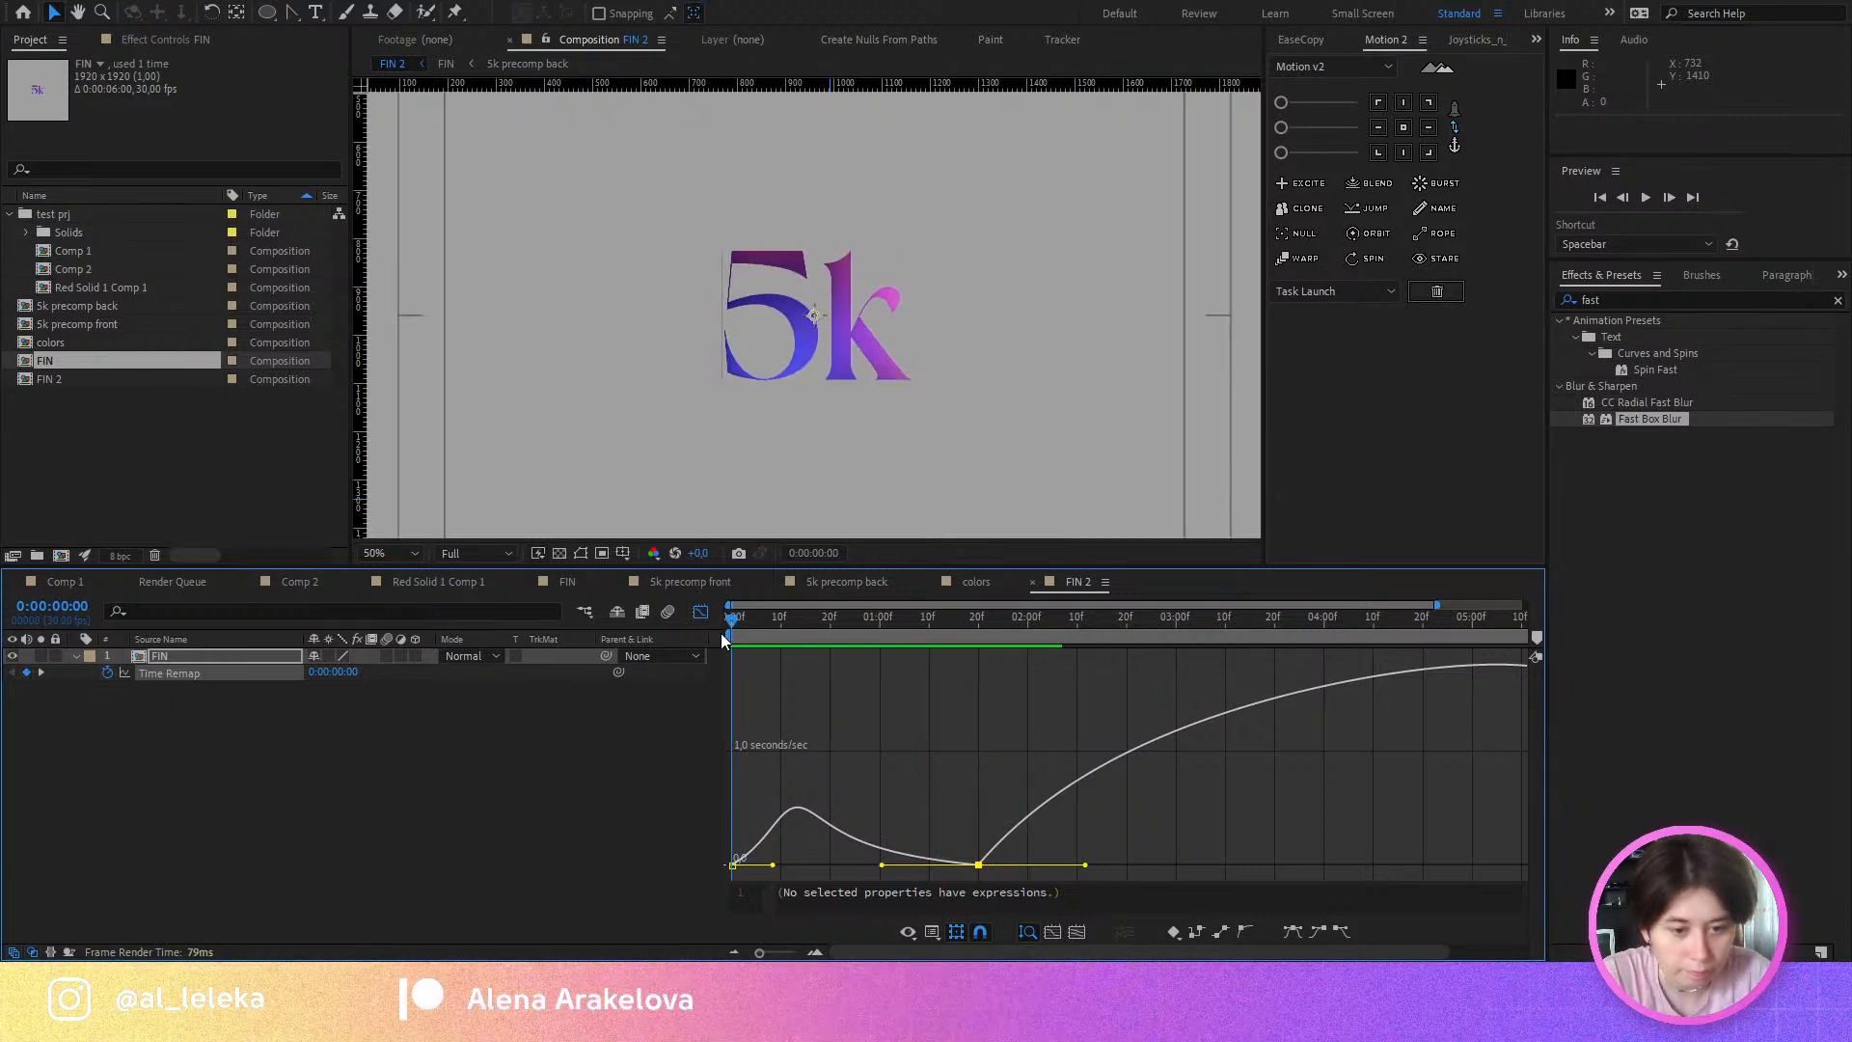
left_click_drag(754, 639, 791, 644)
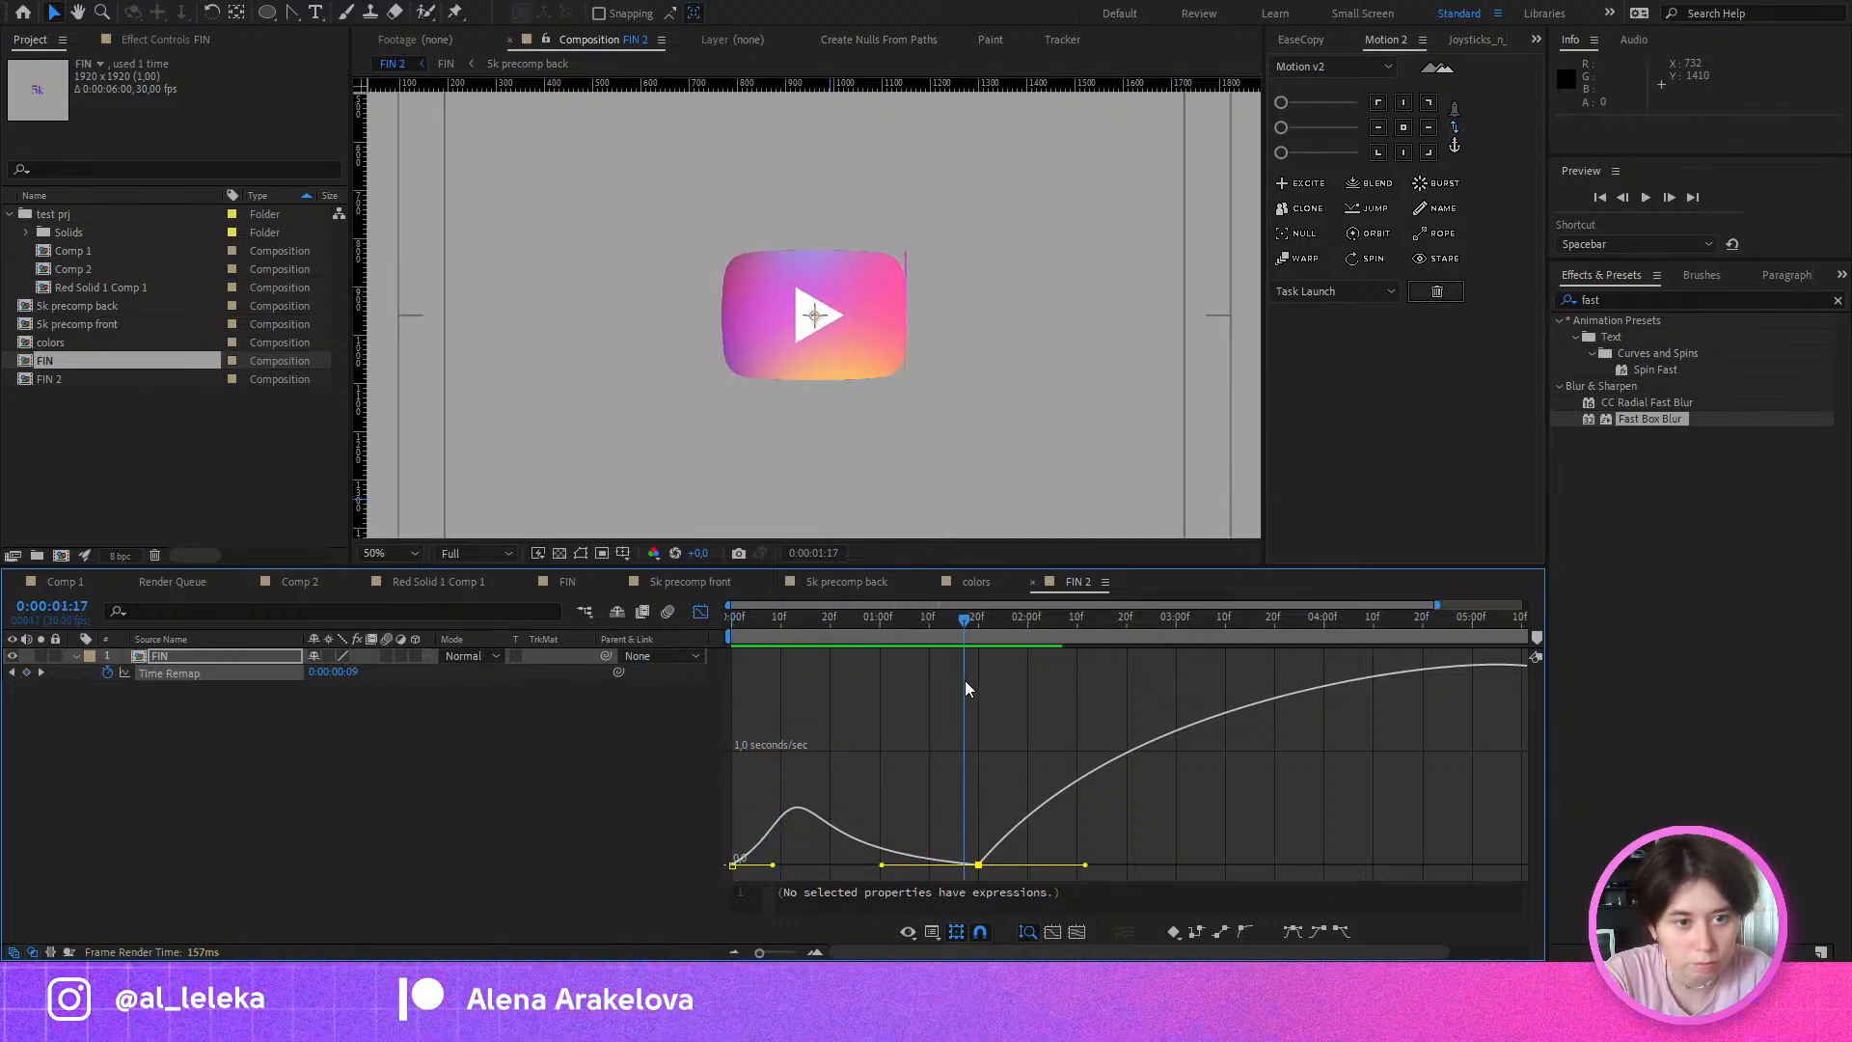
key("space")
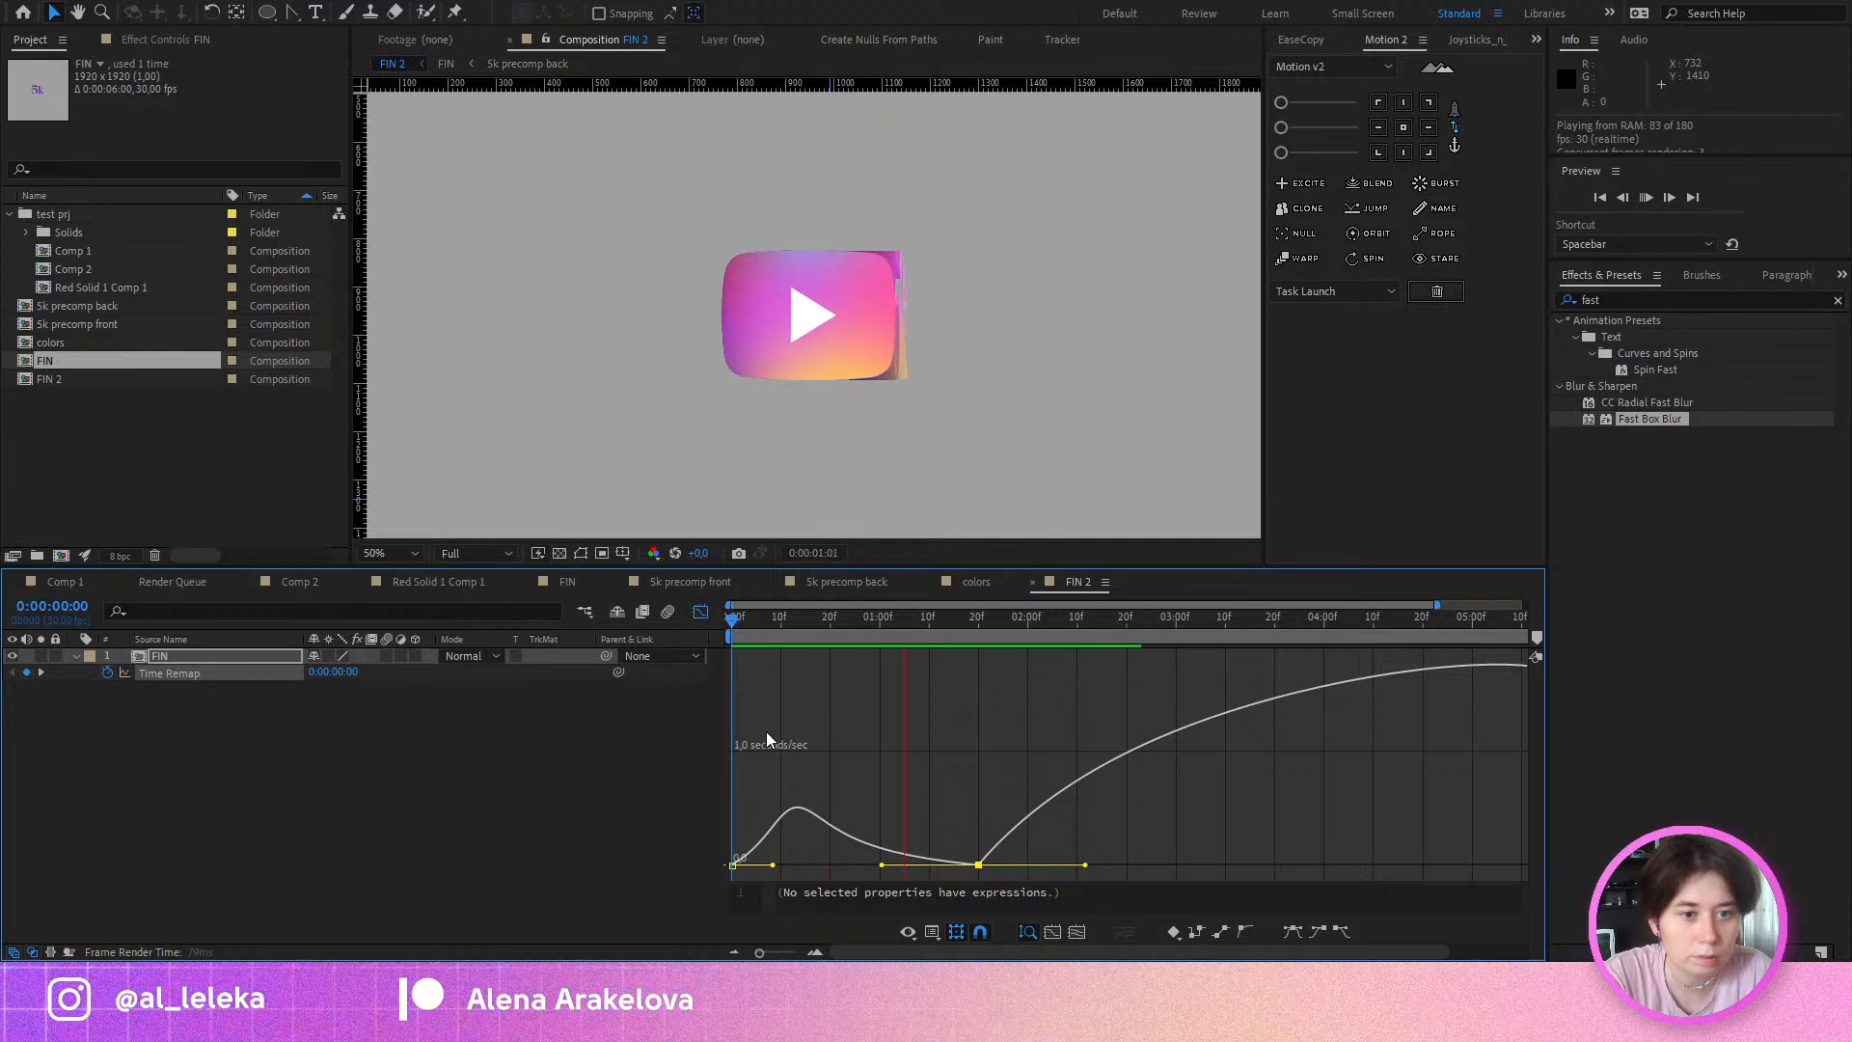
Step: Shorten the ease into the 0:00:01:20 time remap keyframe and extend the first keyframe's outgoing ease to about 57% influence
left_click(981, 625)
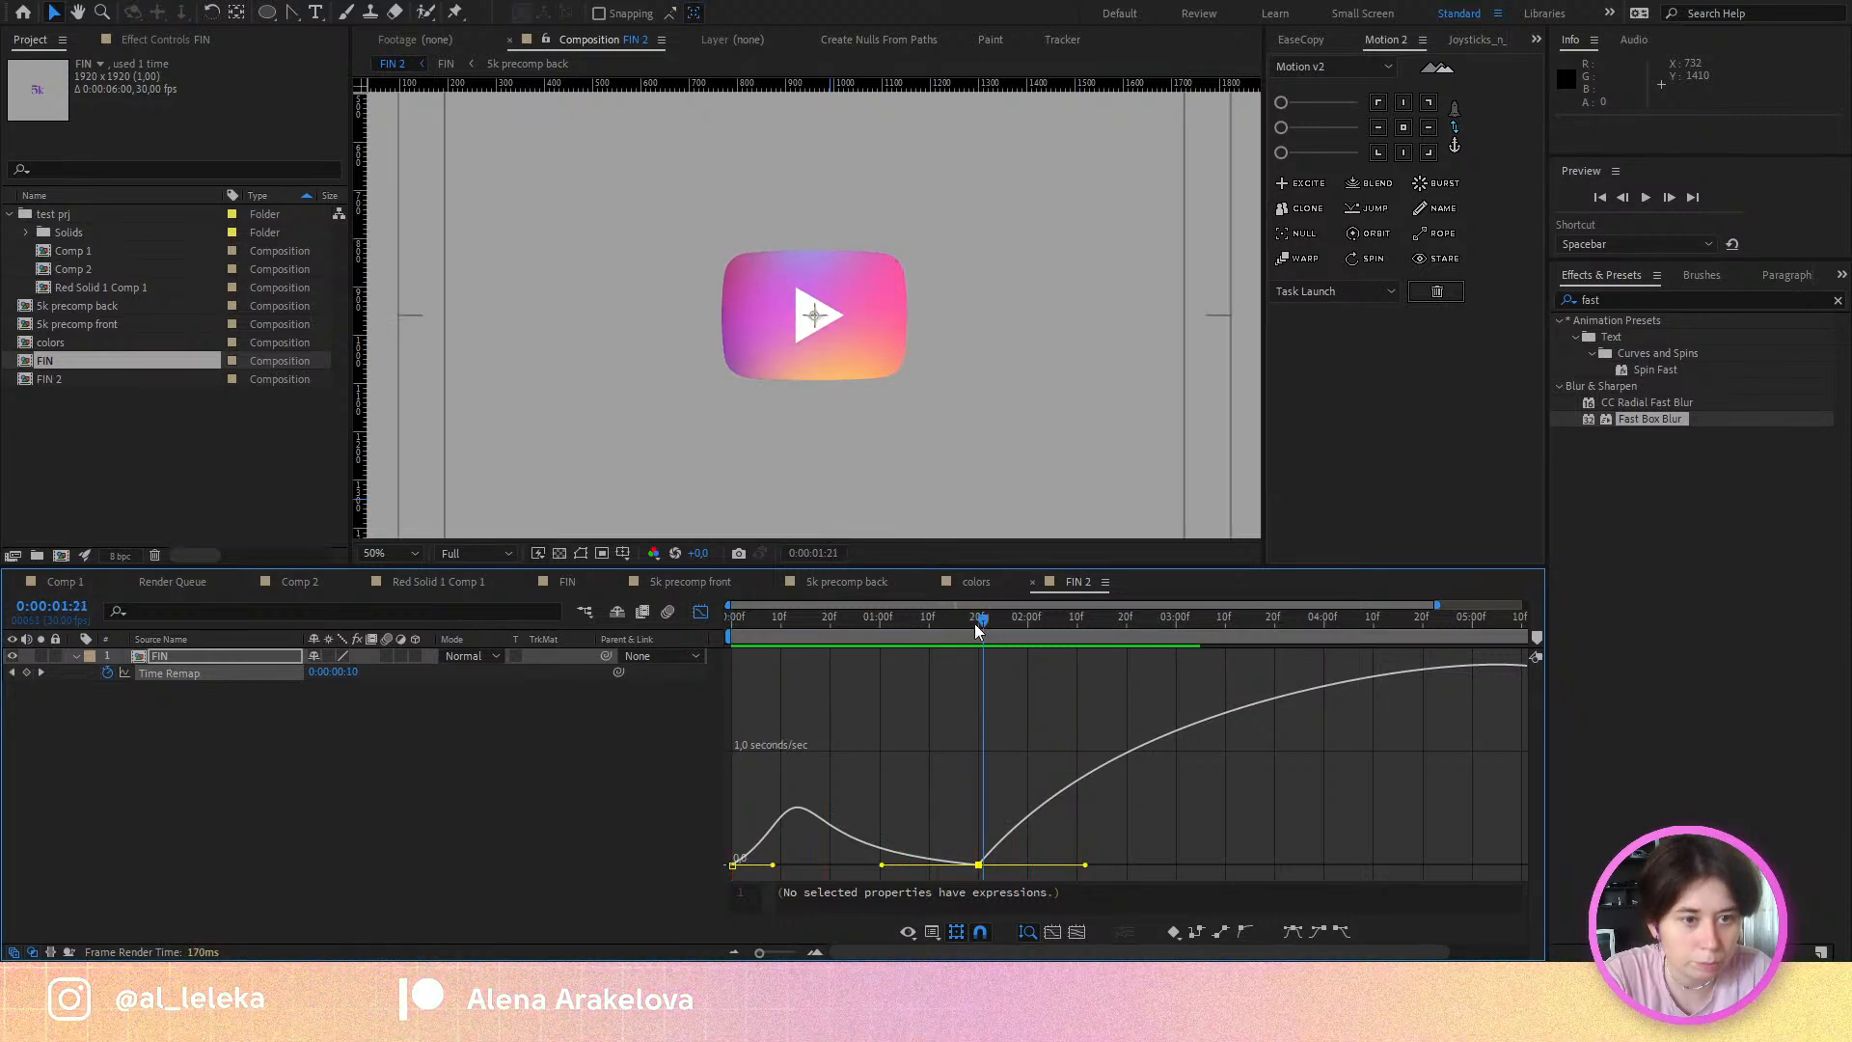
scroll(906, 276, "up", 2)
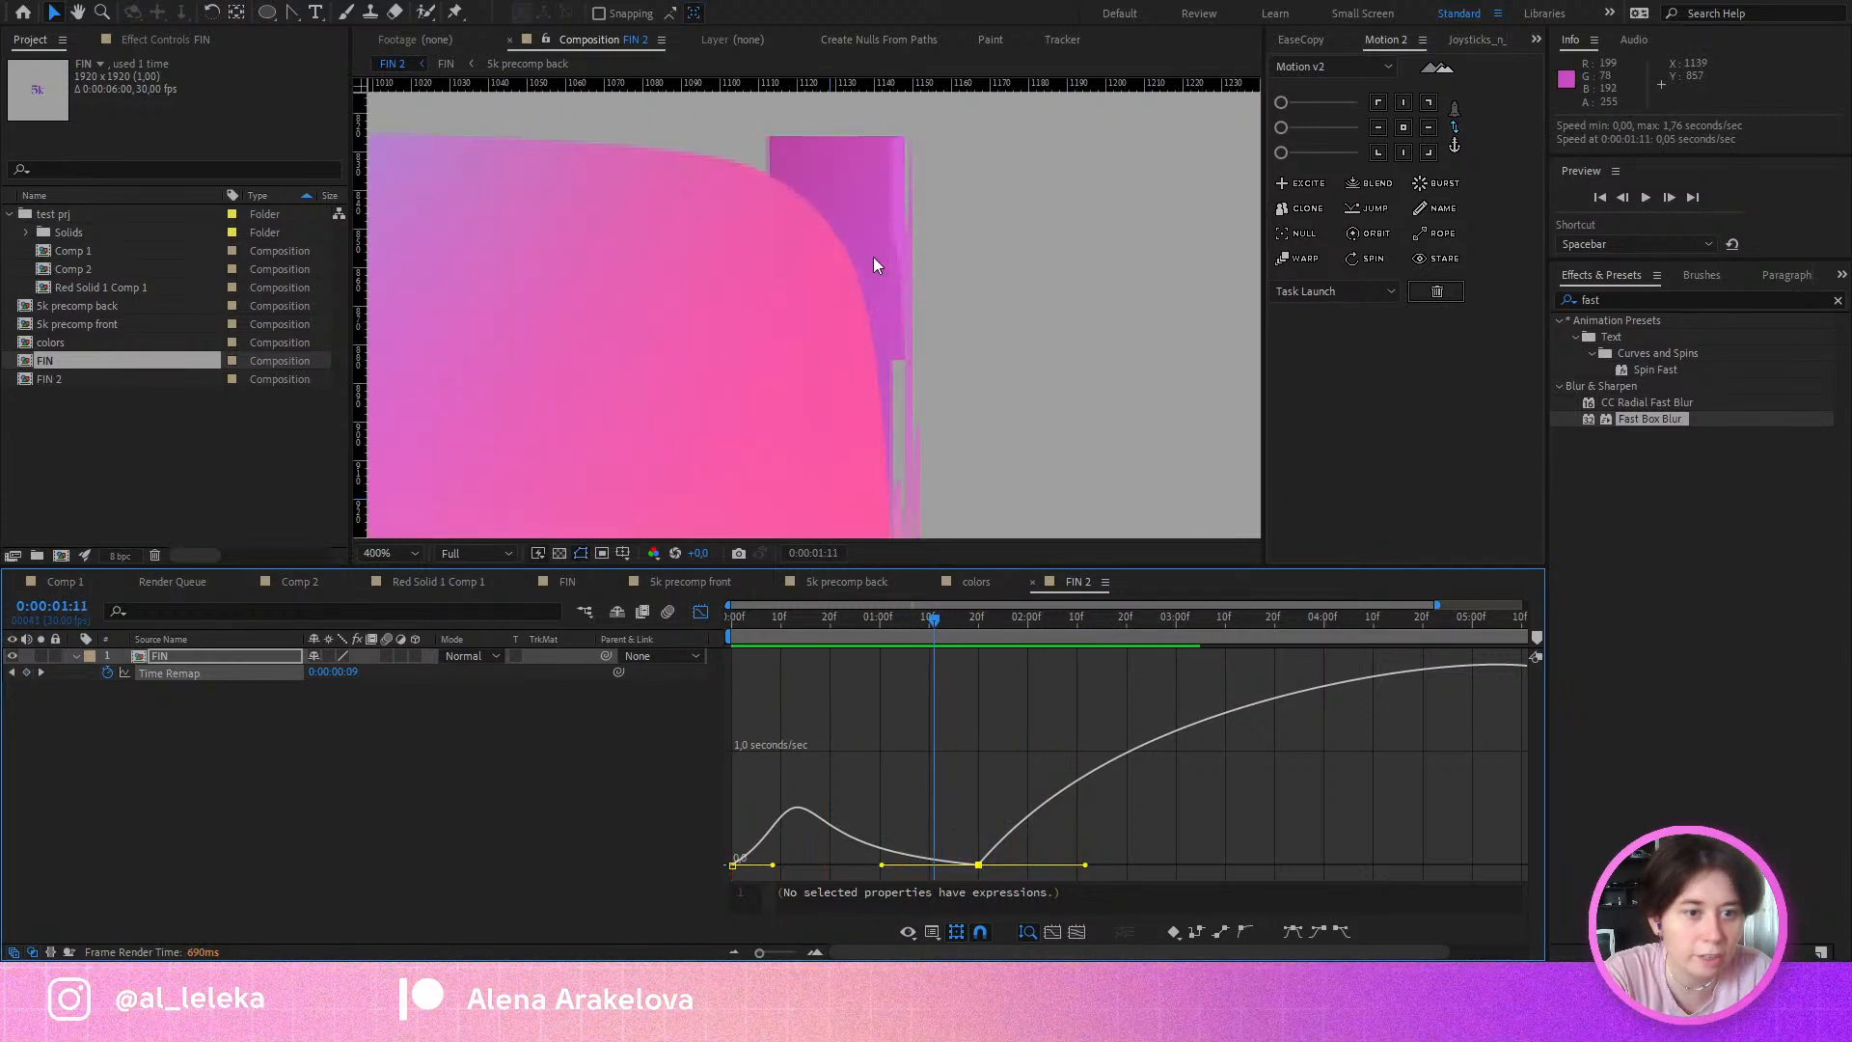
scroll(894, 293, "down", 2)
mouse_move(870, 626)
left_mouse_down()
mouse_move(814, 641)
mouse_move(860, 652)
left_mouse_up()
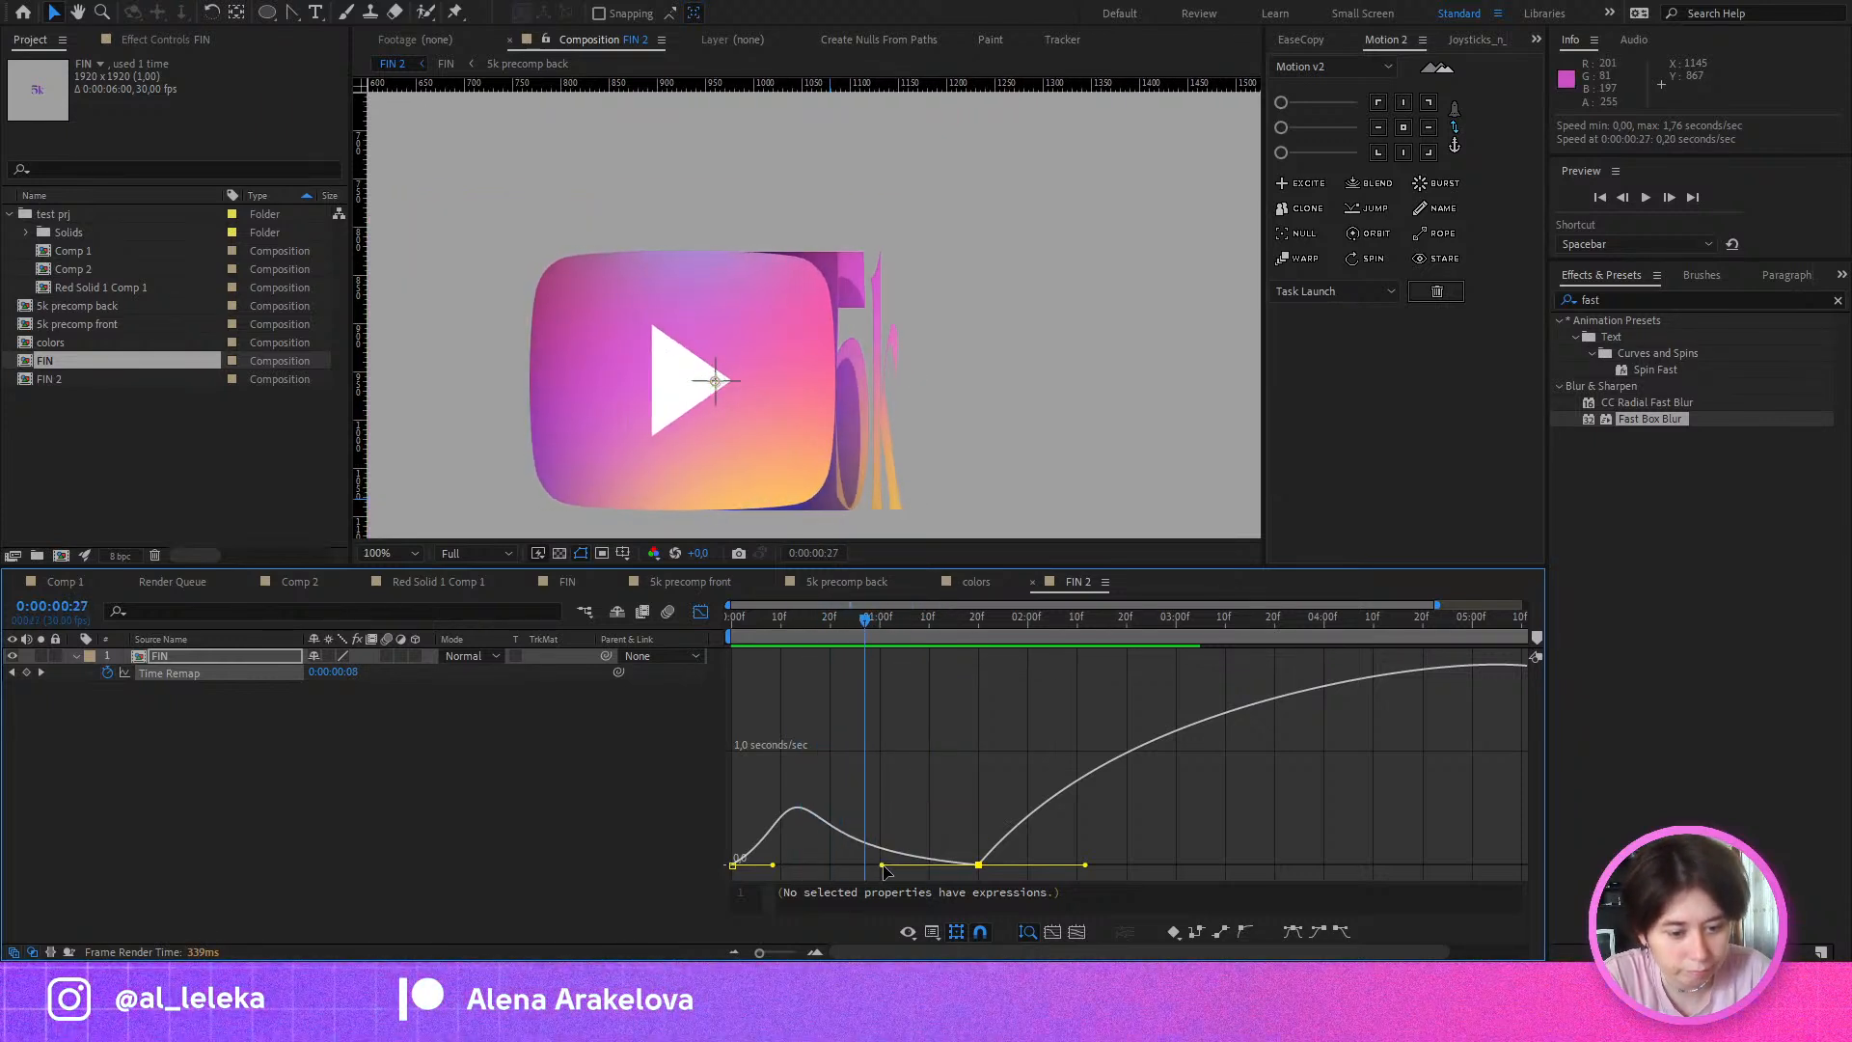
left_click_drag(883, 865, 915, 865)
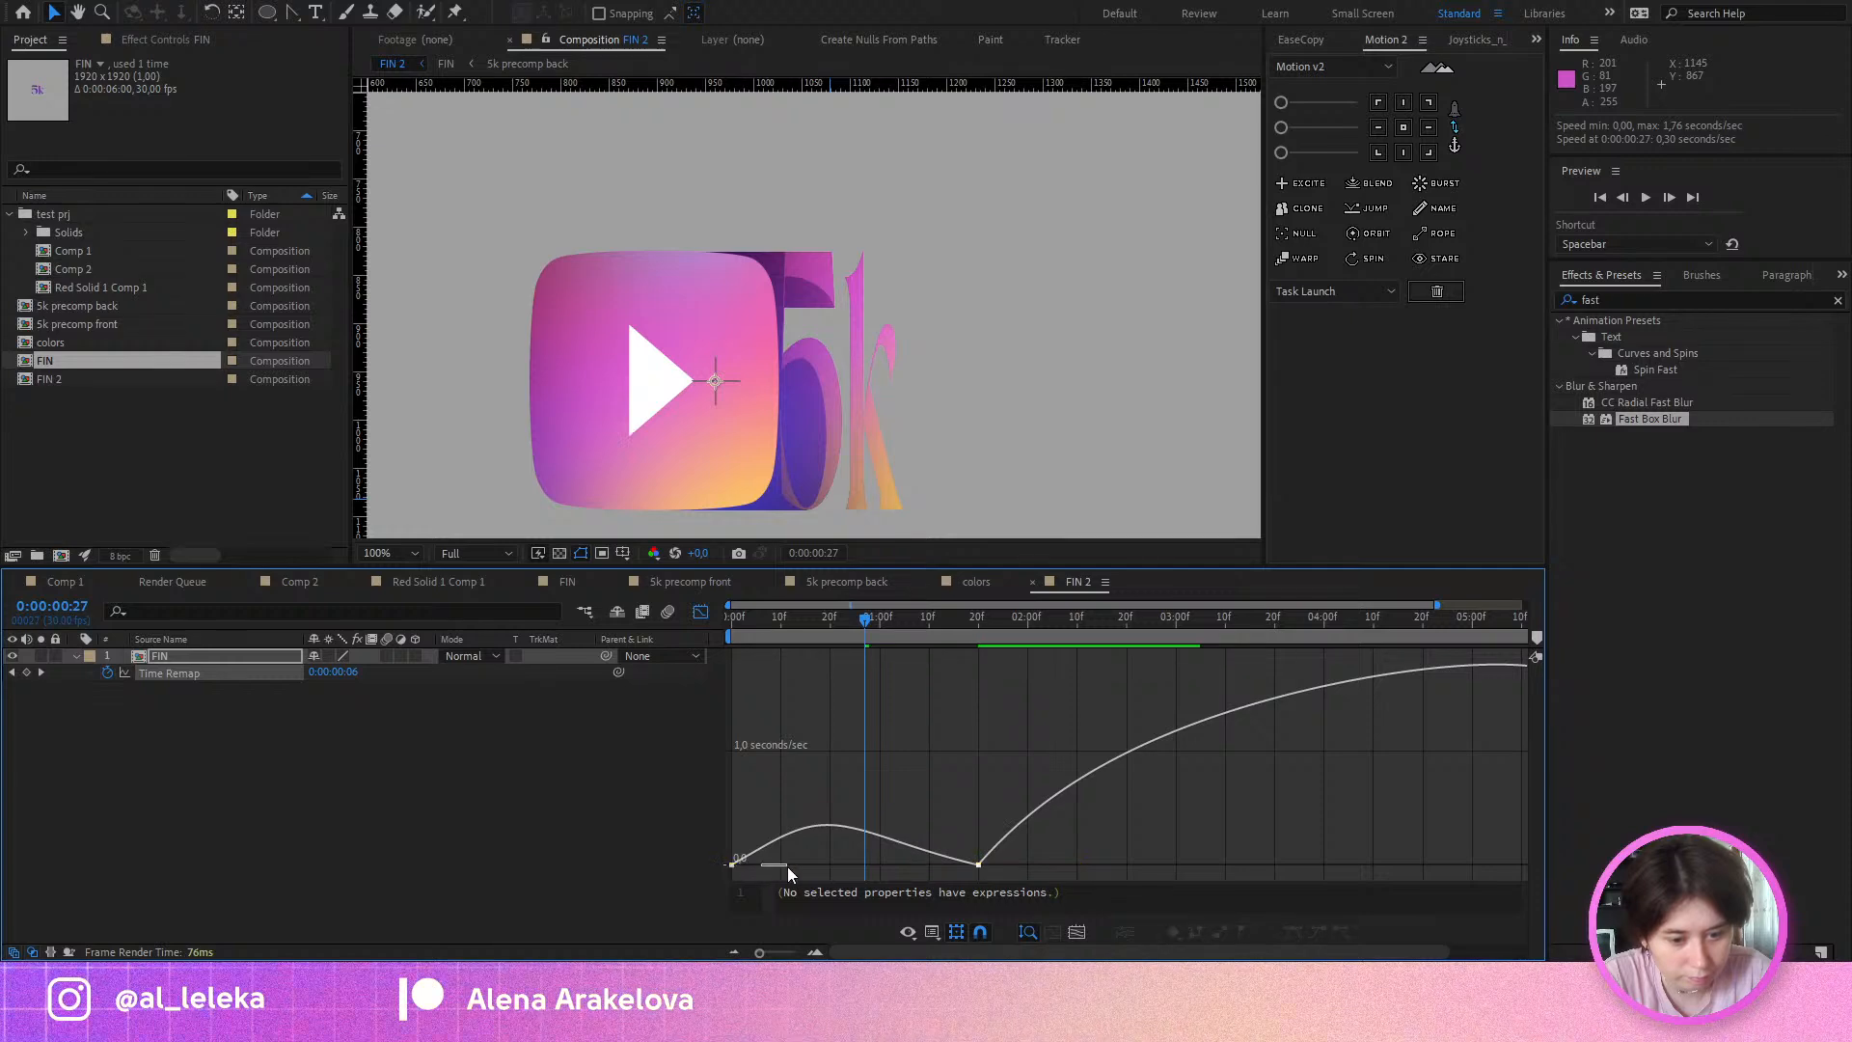
left_click_drag(787, 866, 802, 866)
left_click(731, 864)
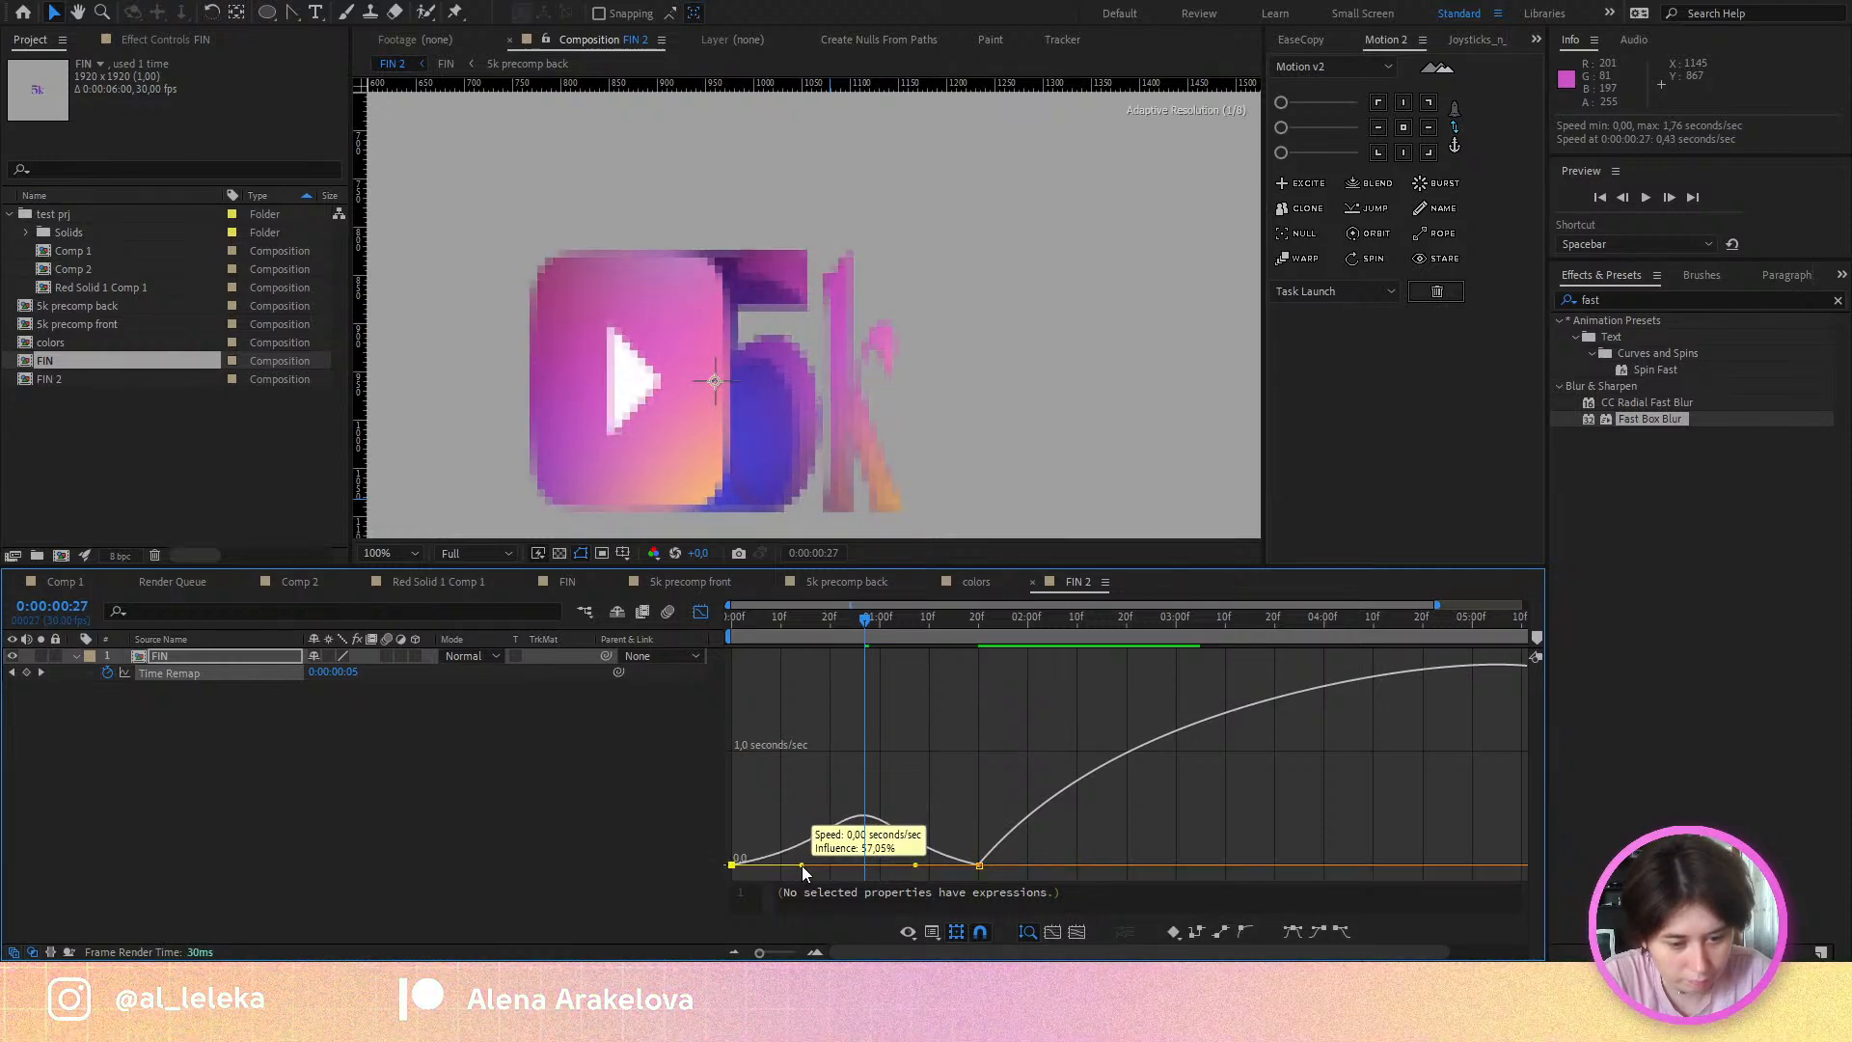
Step: Preview the time-remapped animation in FIN 2 and open its nested FIN composition
key("space")
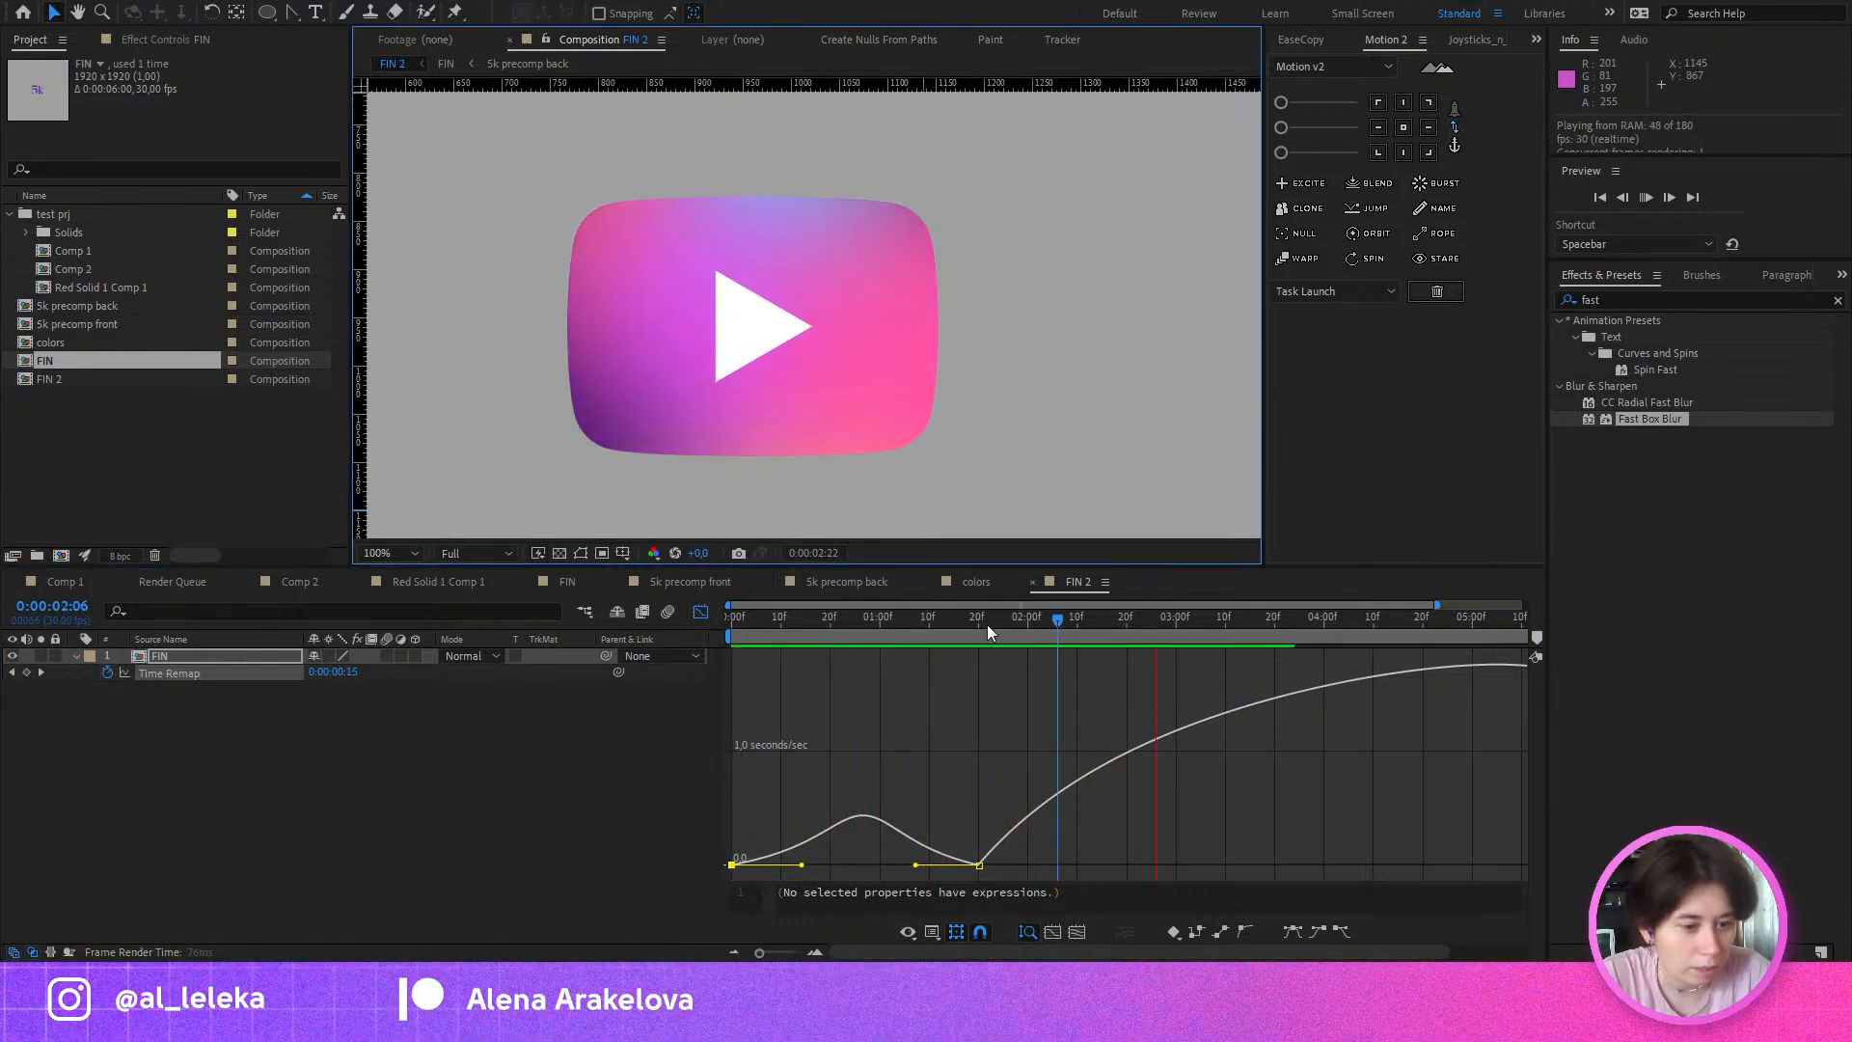
left_click_drag(978, 623, 170, 669)
double_click(173, 653)
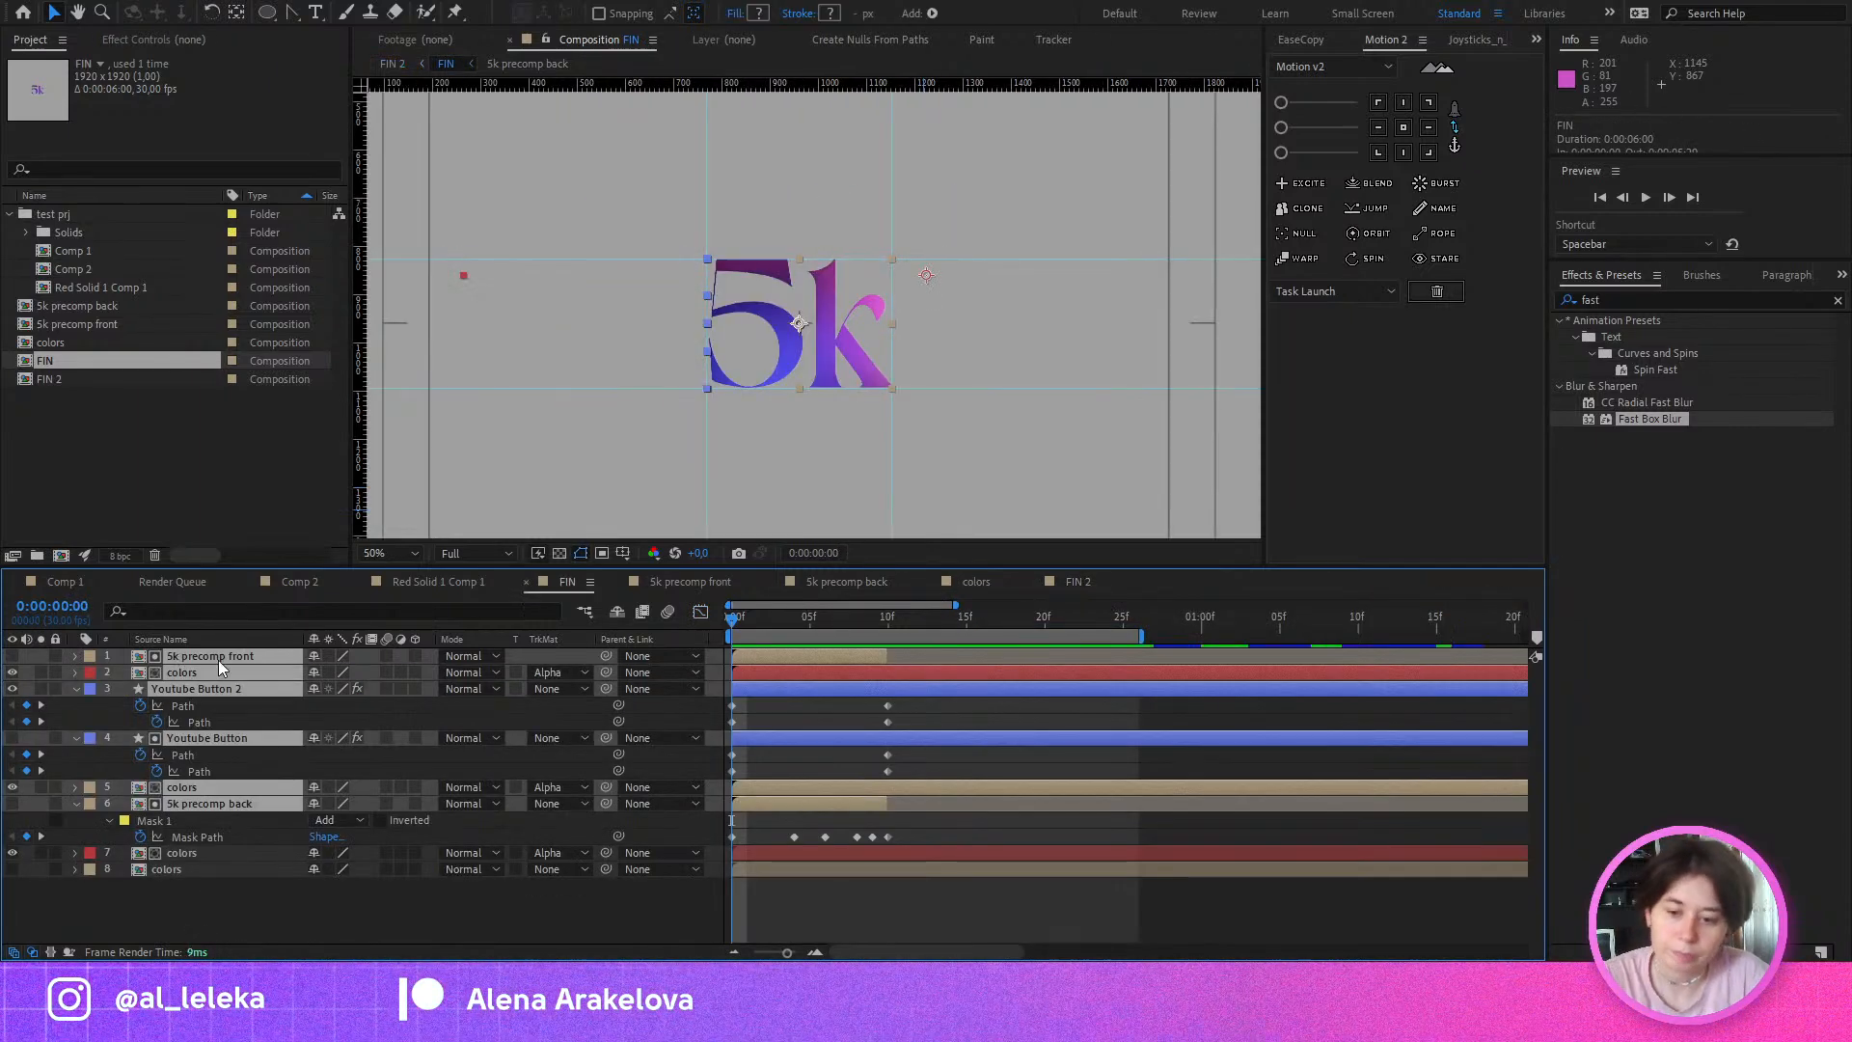
Step: Lengthen the incoming ease of the last path keyframes on both Youtube Button layers and preview the motion
left_click_drag(928, 702, 823, 791)
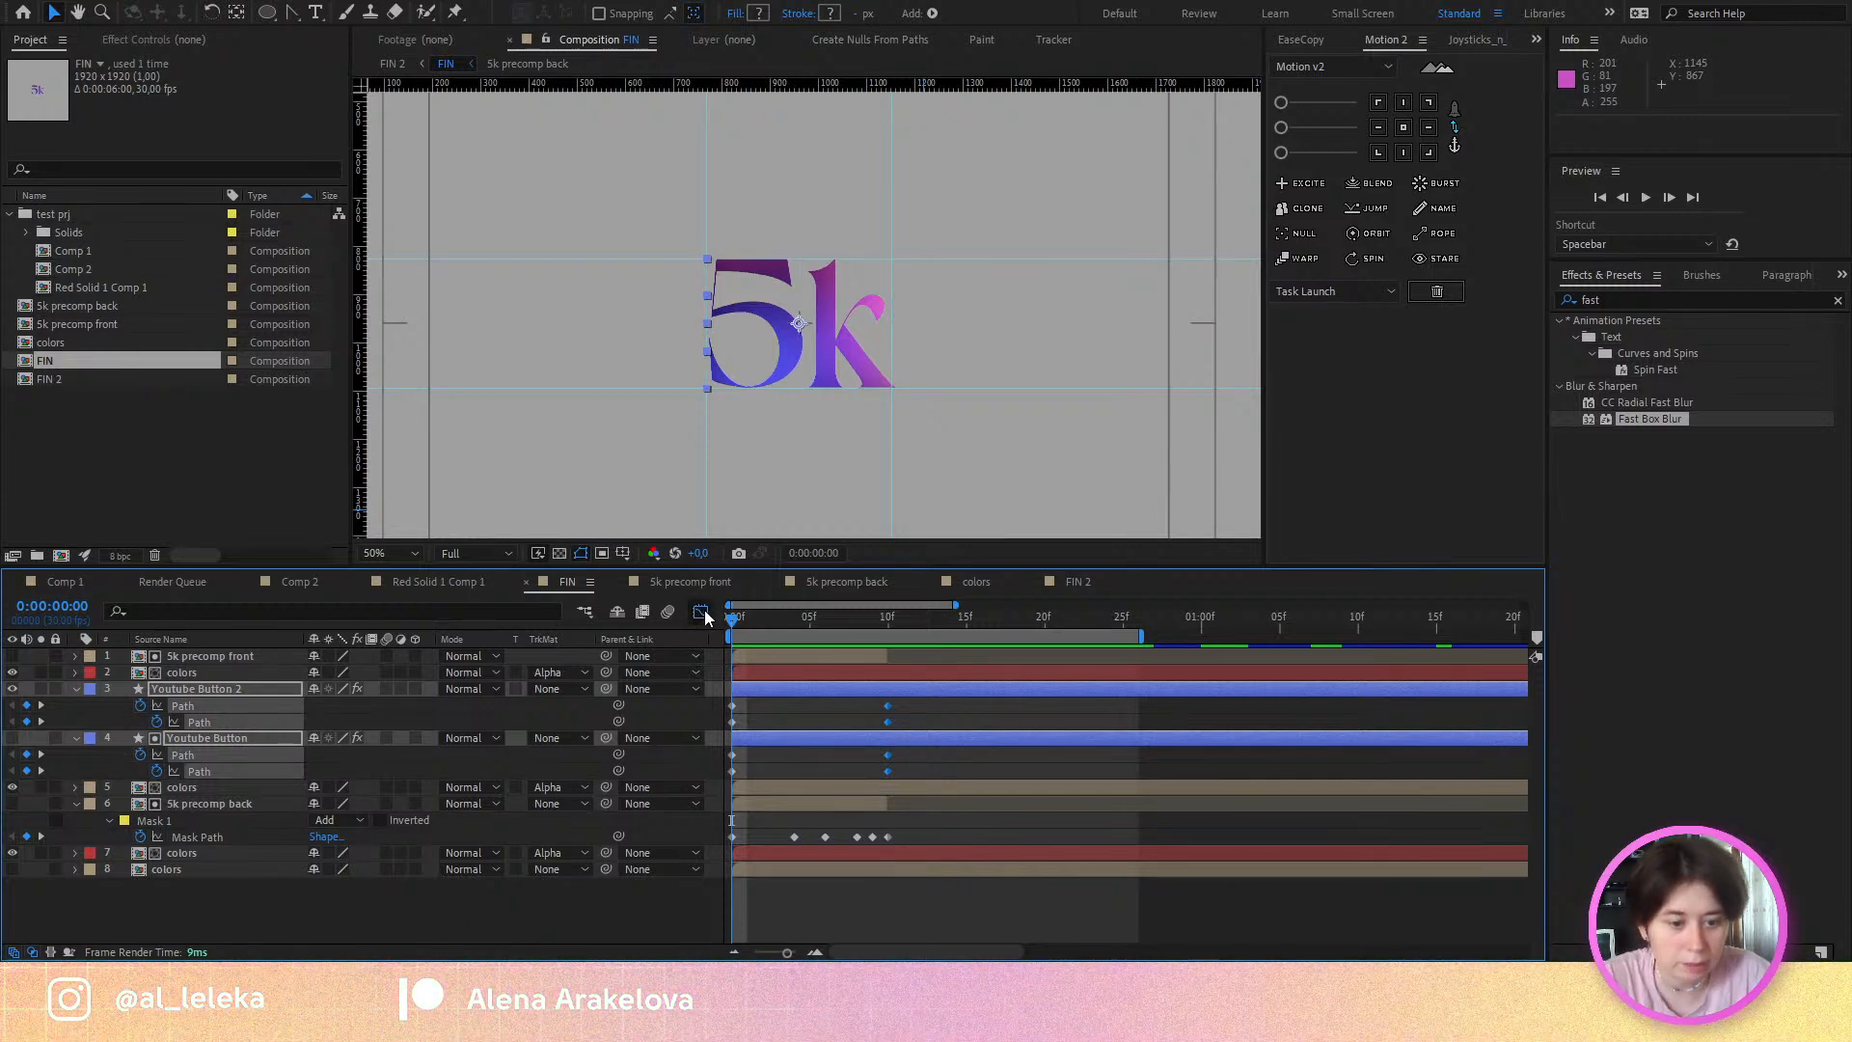
key("shift+F3")
key("F9")
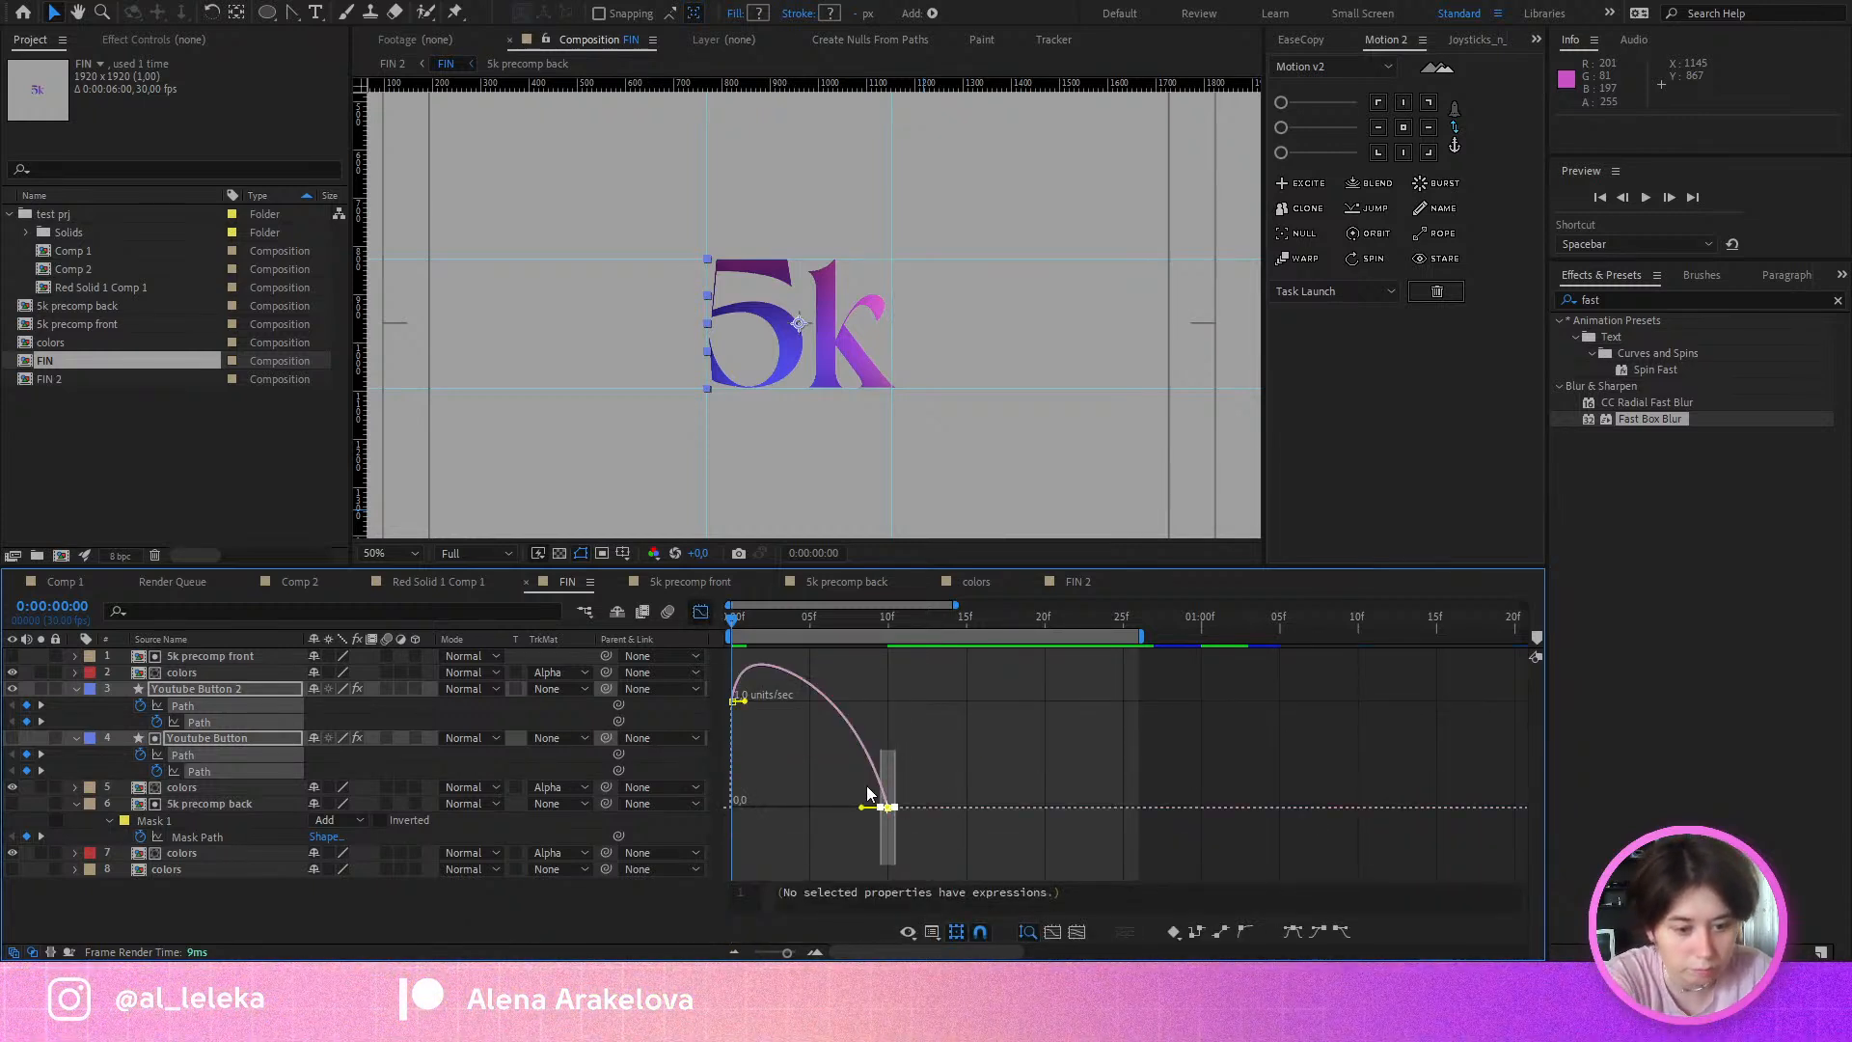
left_click_drag(863, 811, 825, 861)
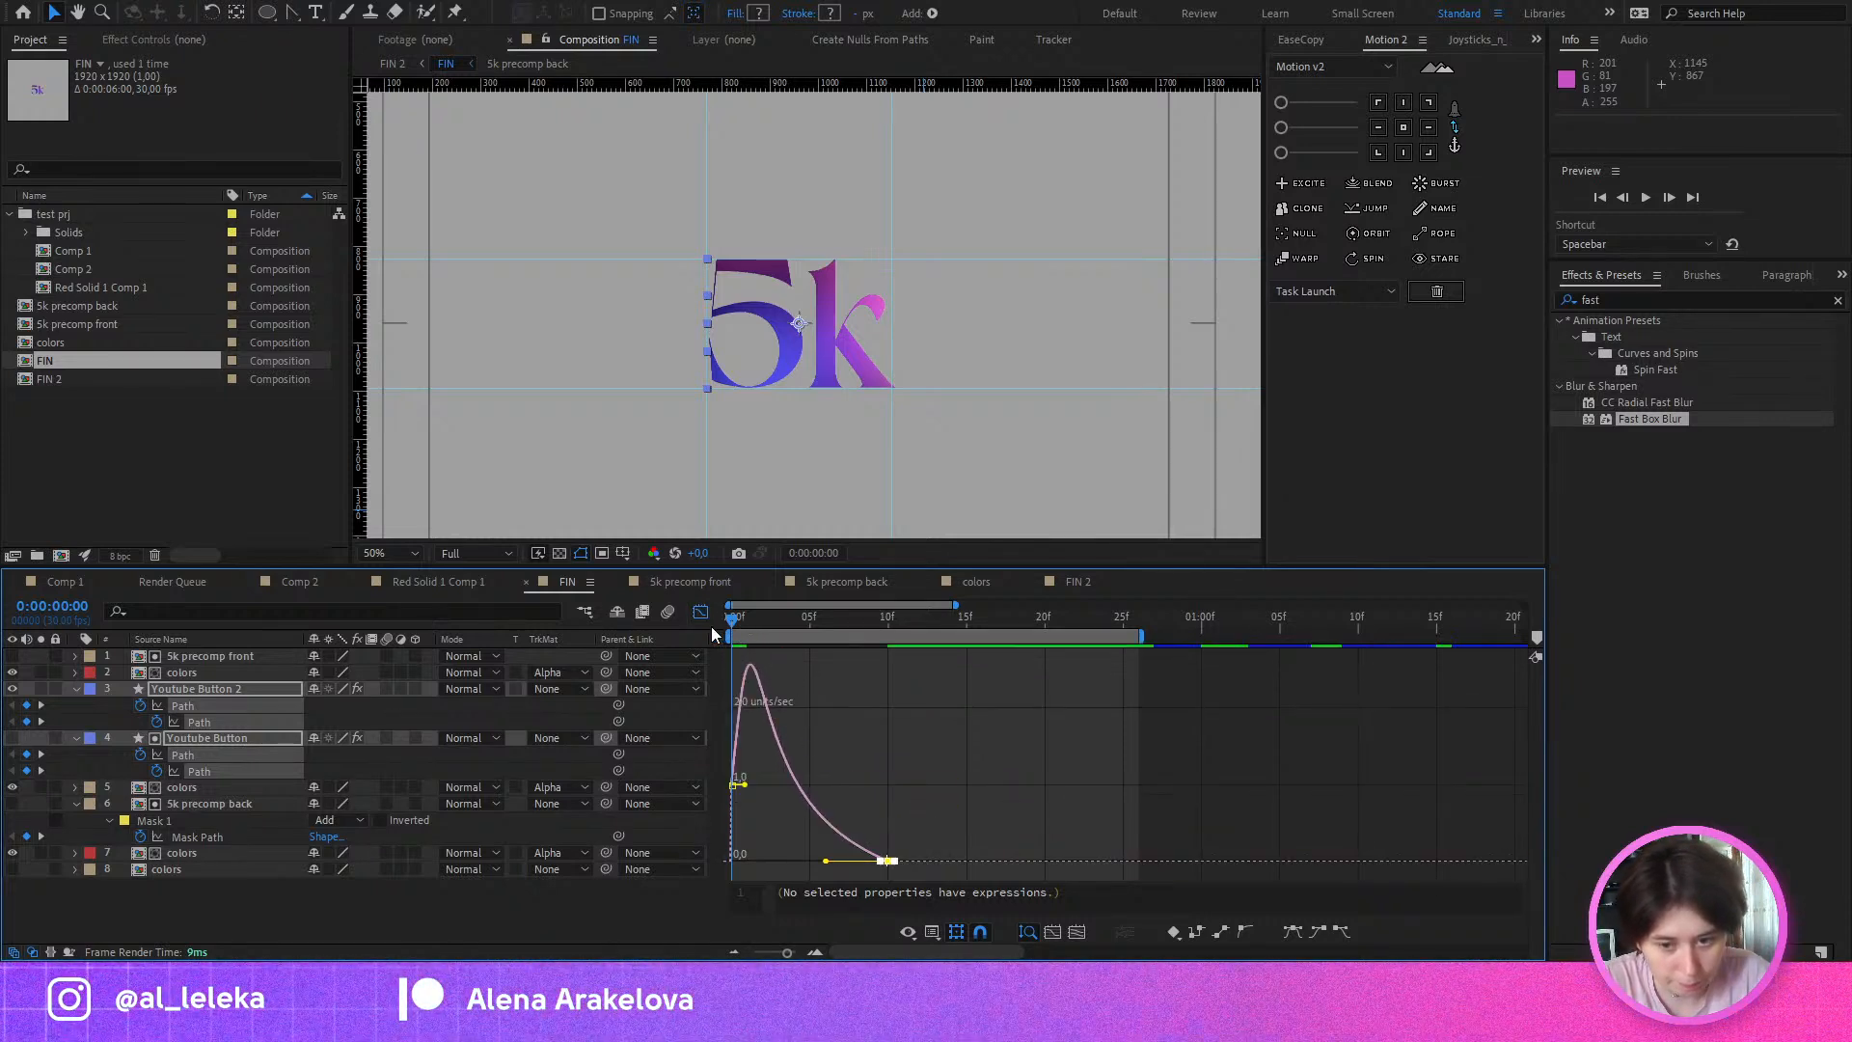
key("space")
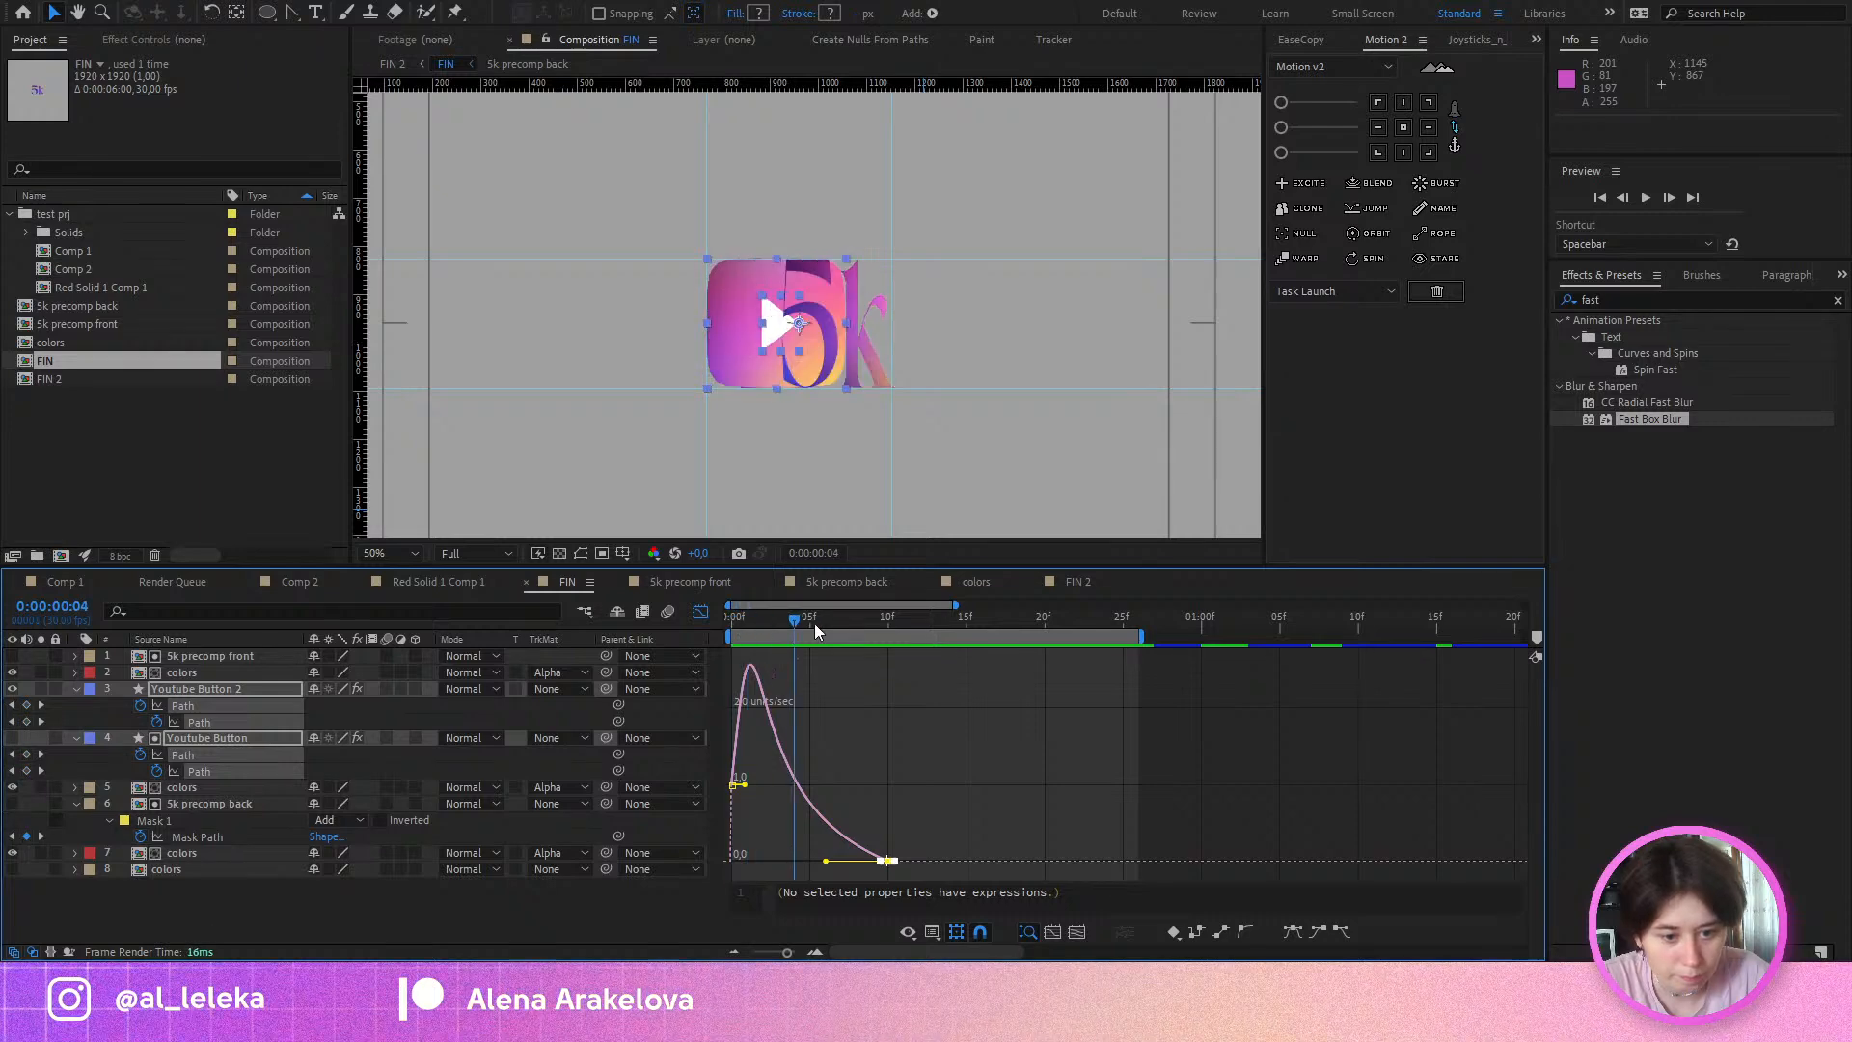
left_click(700, 611)
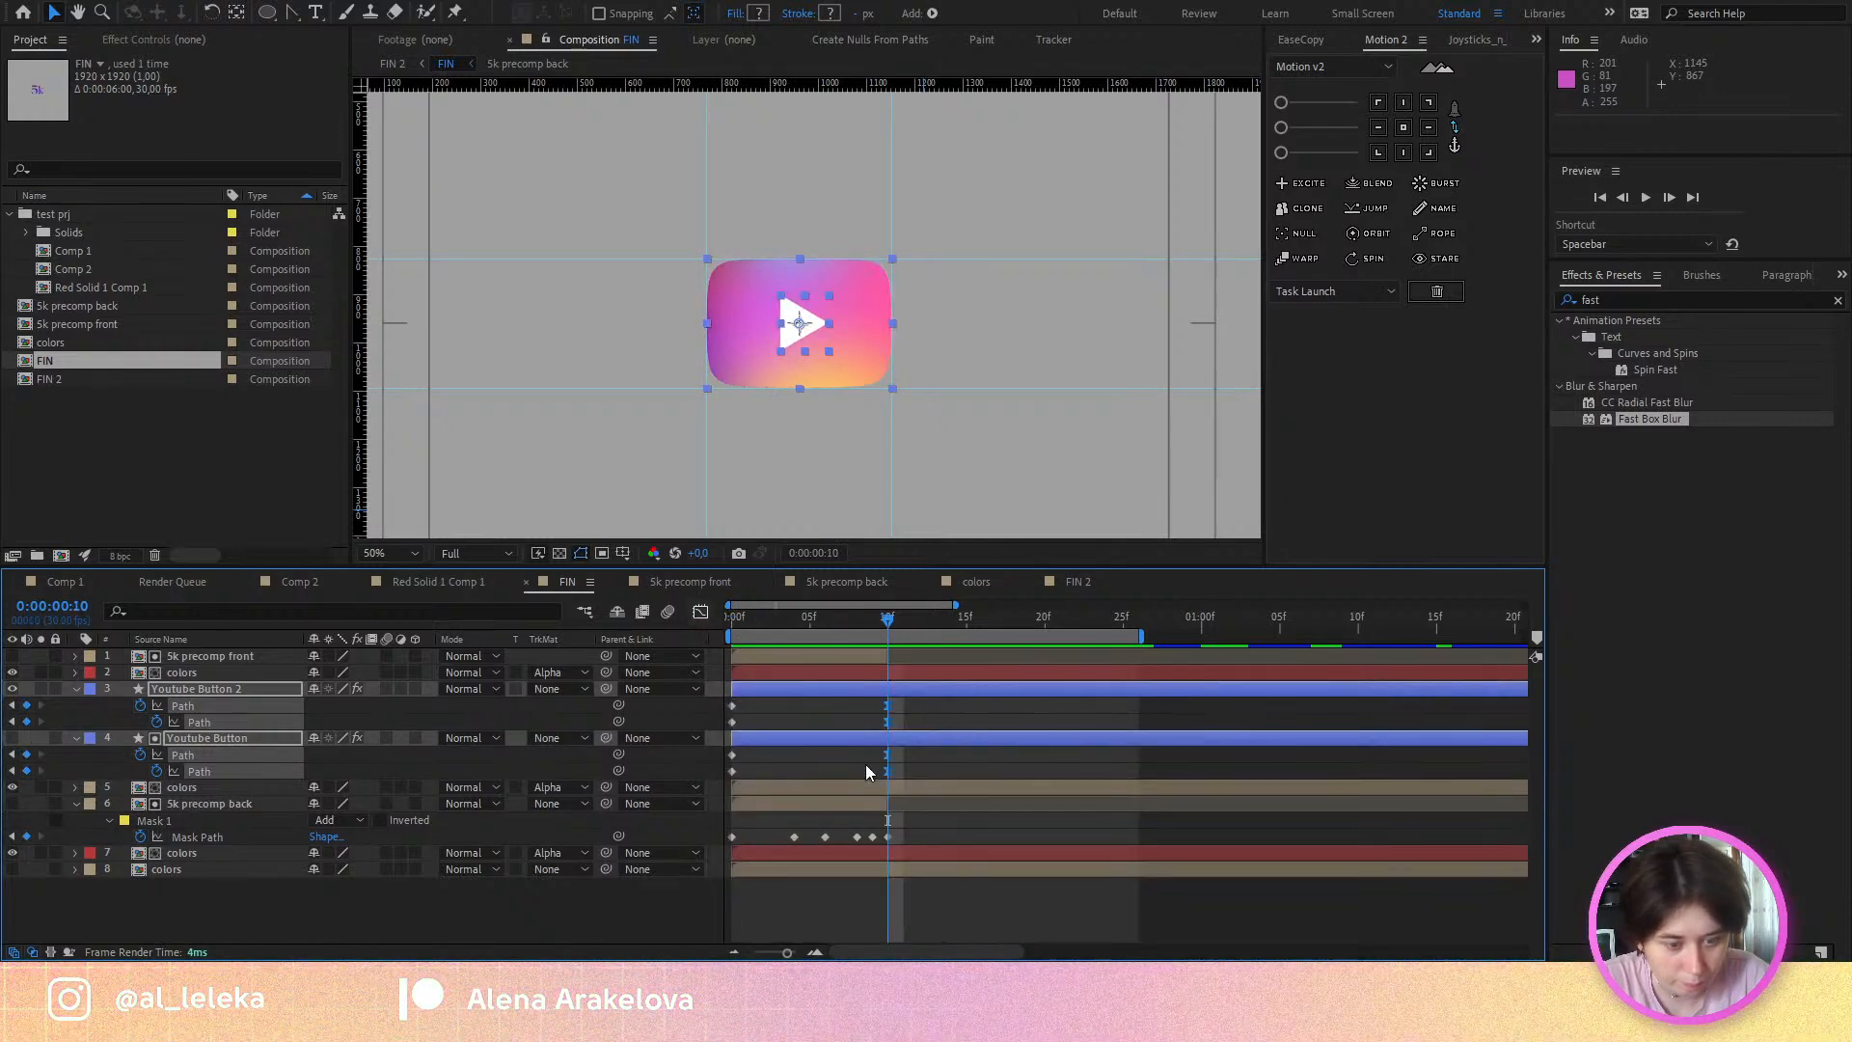
Step: Copy the easing of several last path keyframes on the Youtube Button layers with EaseCopy
left_click(801, 802)
left_click(968, 690)
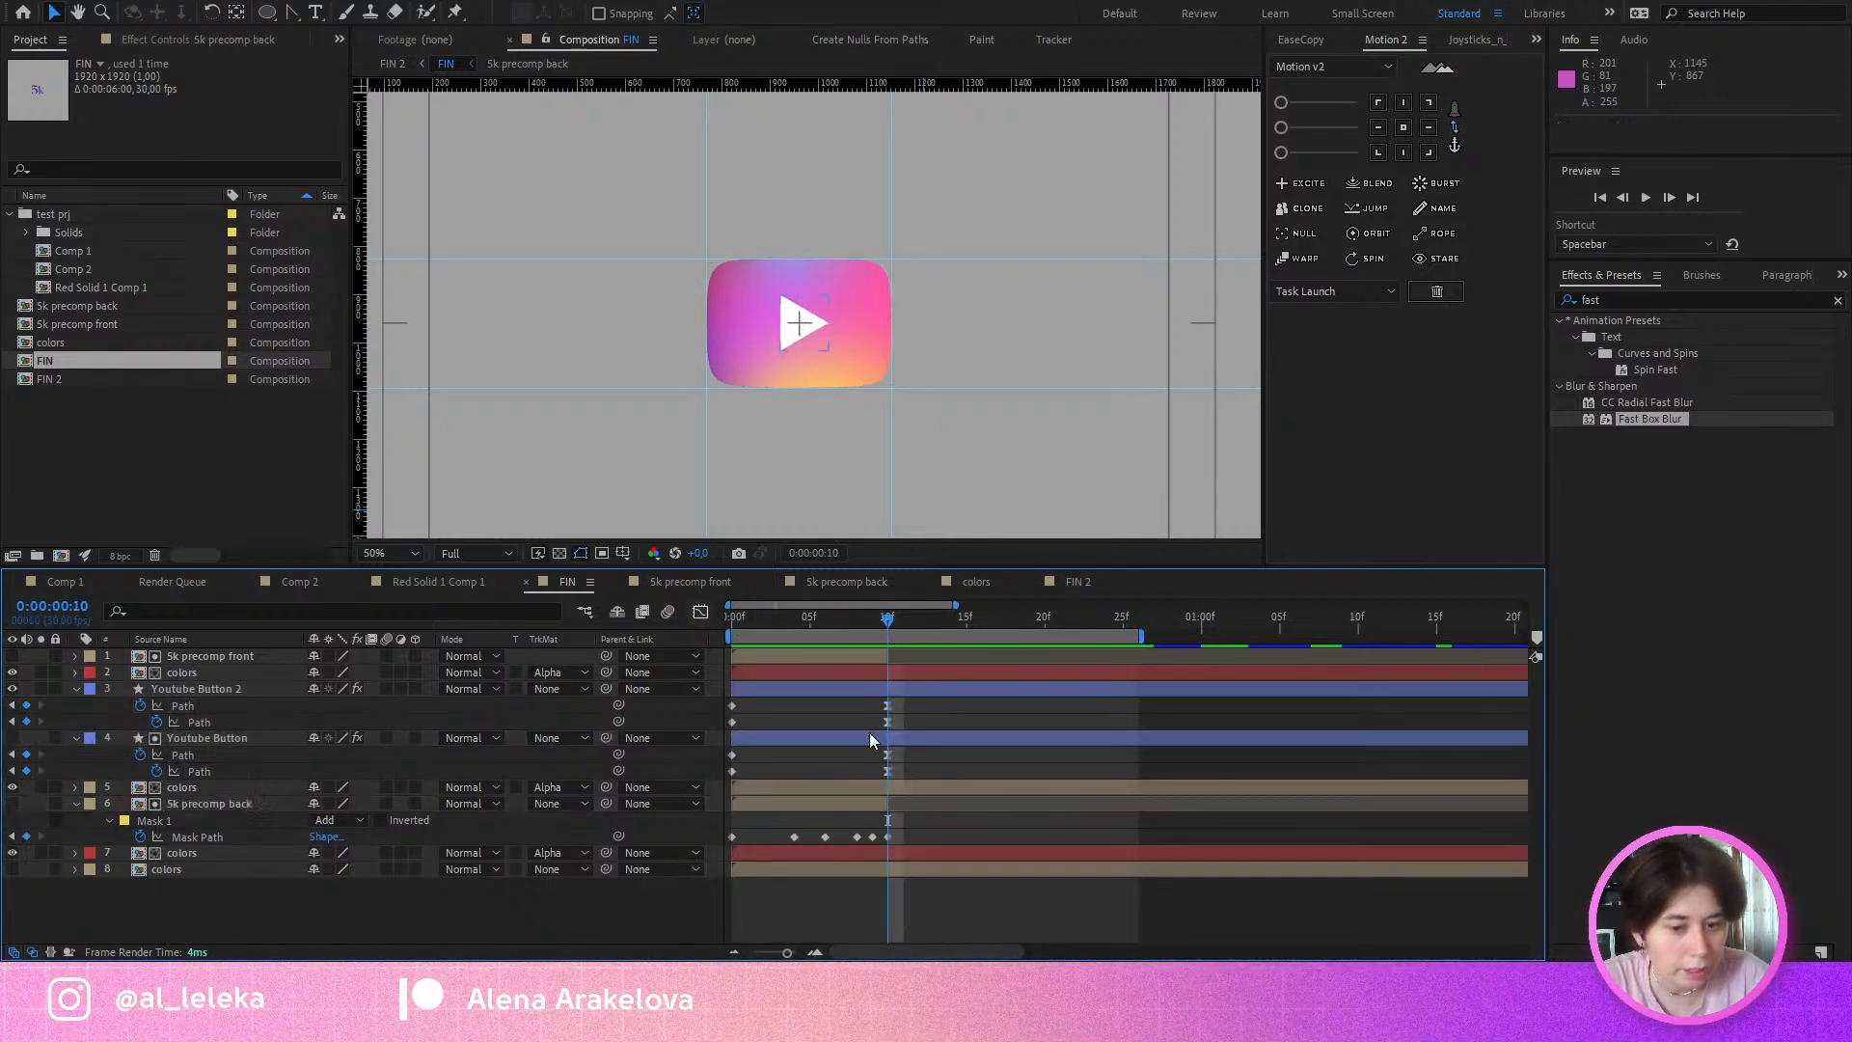
left_click(870, 735, "shift")
left_click(1292, 42)
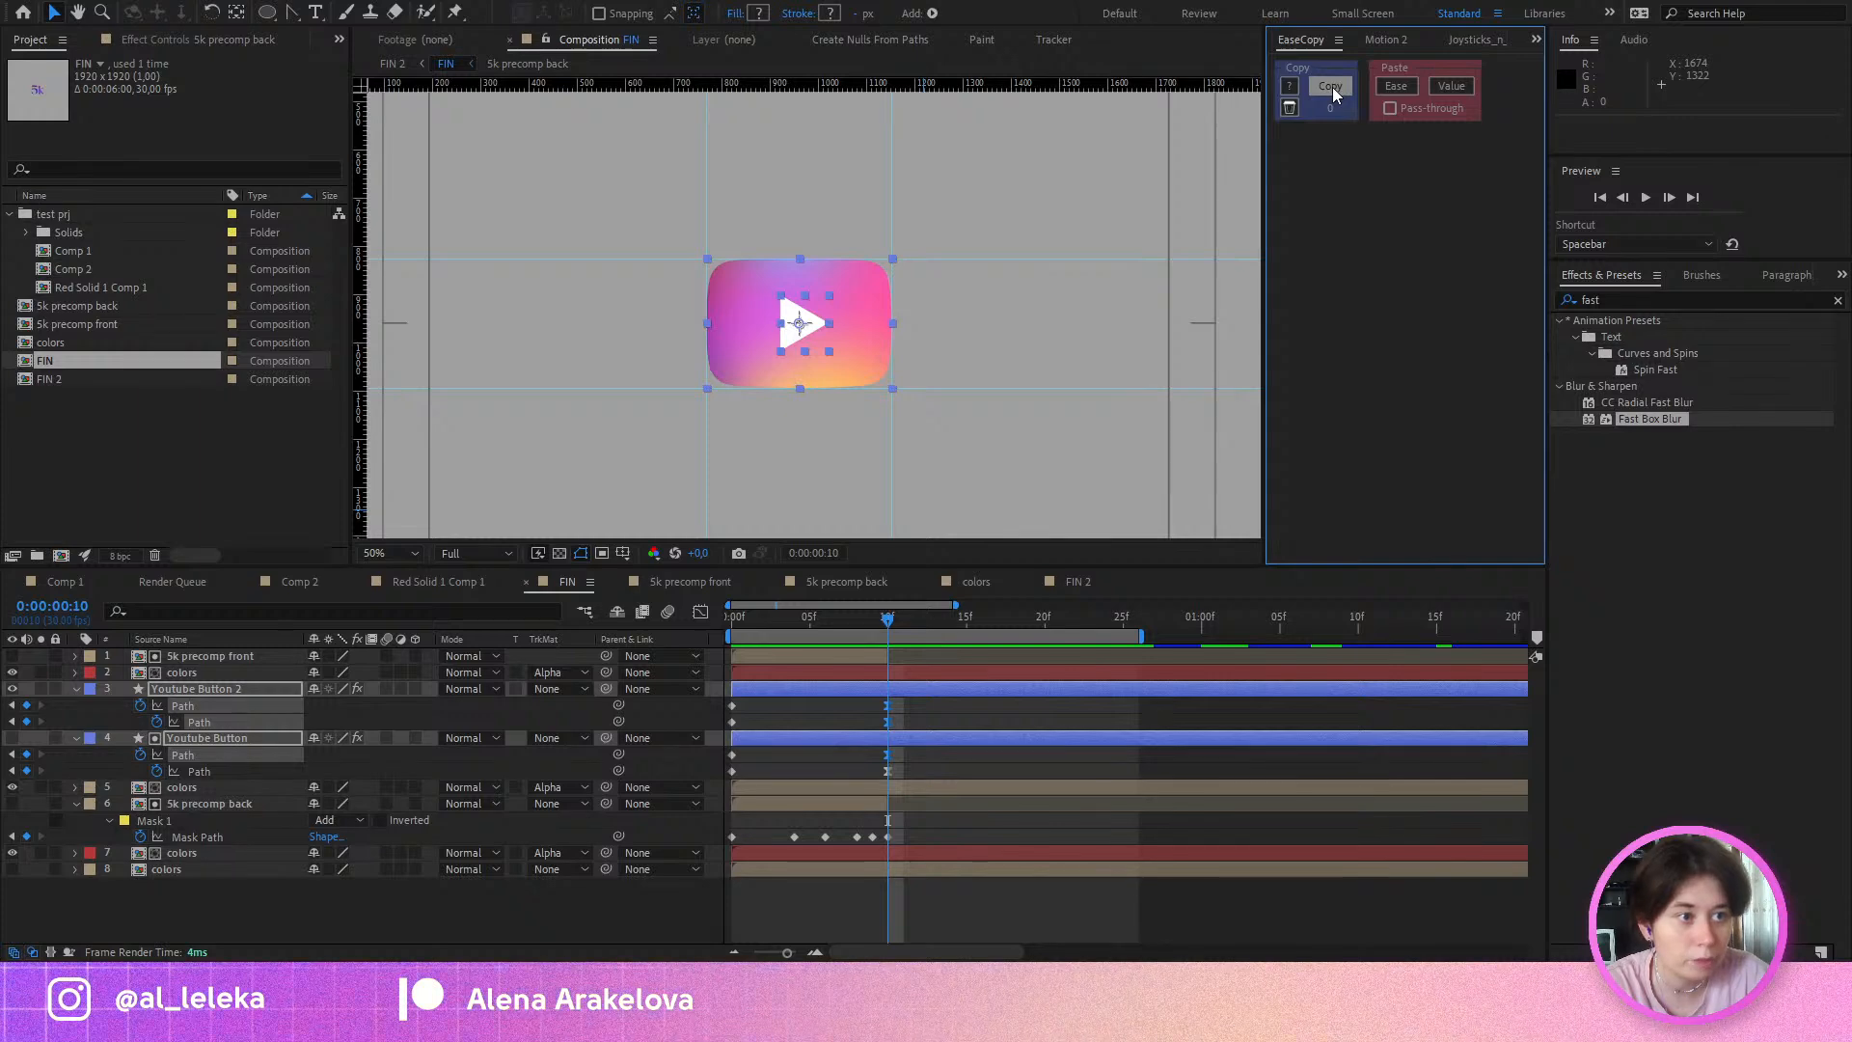
Step: Reveal all layers' keyframes in 5k precomp back and try to paste the copied ease onto those at 0:00:00:10
double_click(868, 805)
scroll(1188, 757, "down", 2)
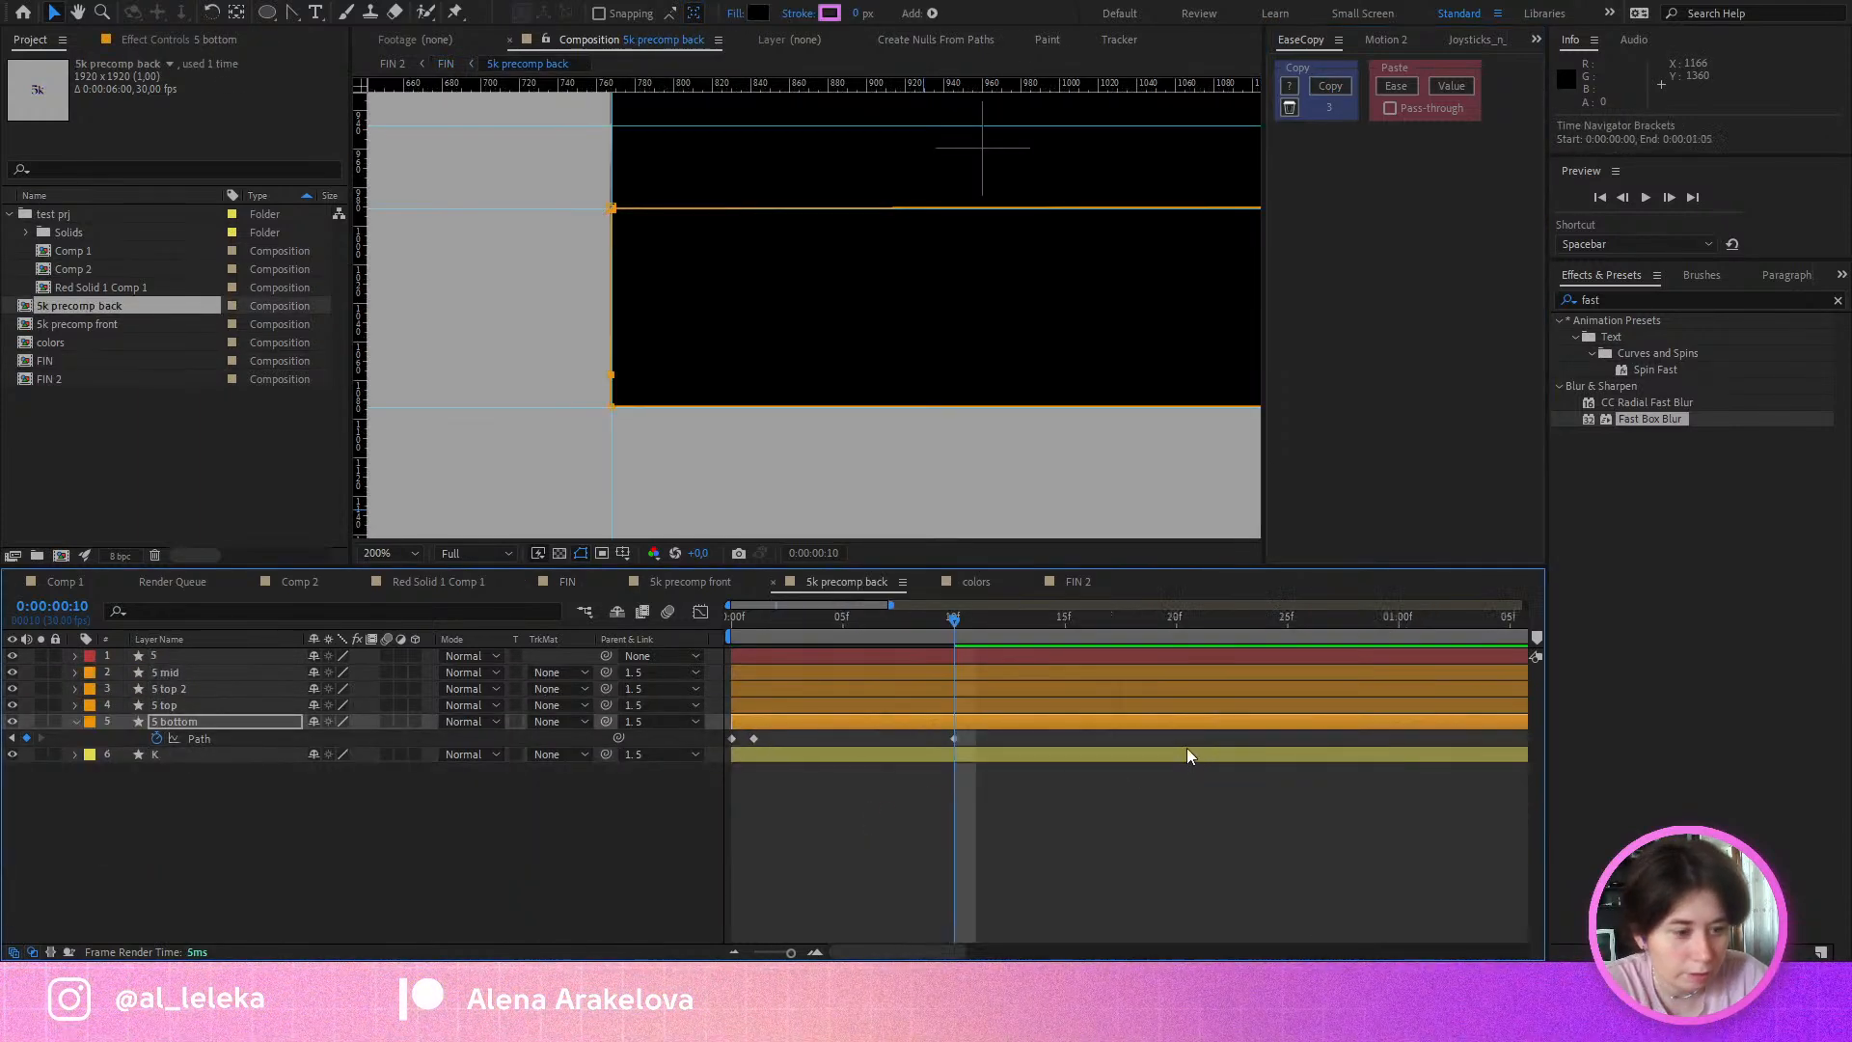
left_click(162, 754)
key("ctrl+a")
key("u")
left_click_drag(1008, 671, 897, 861)
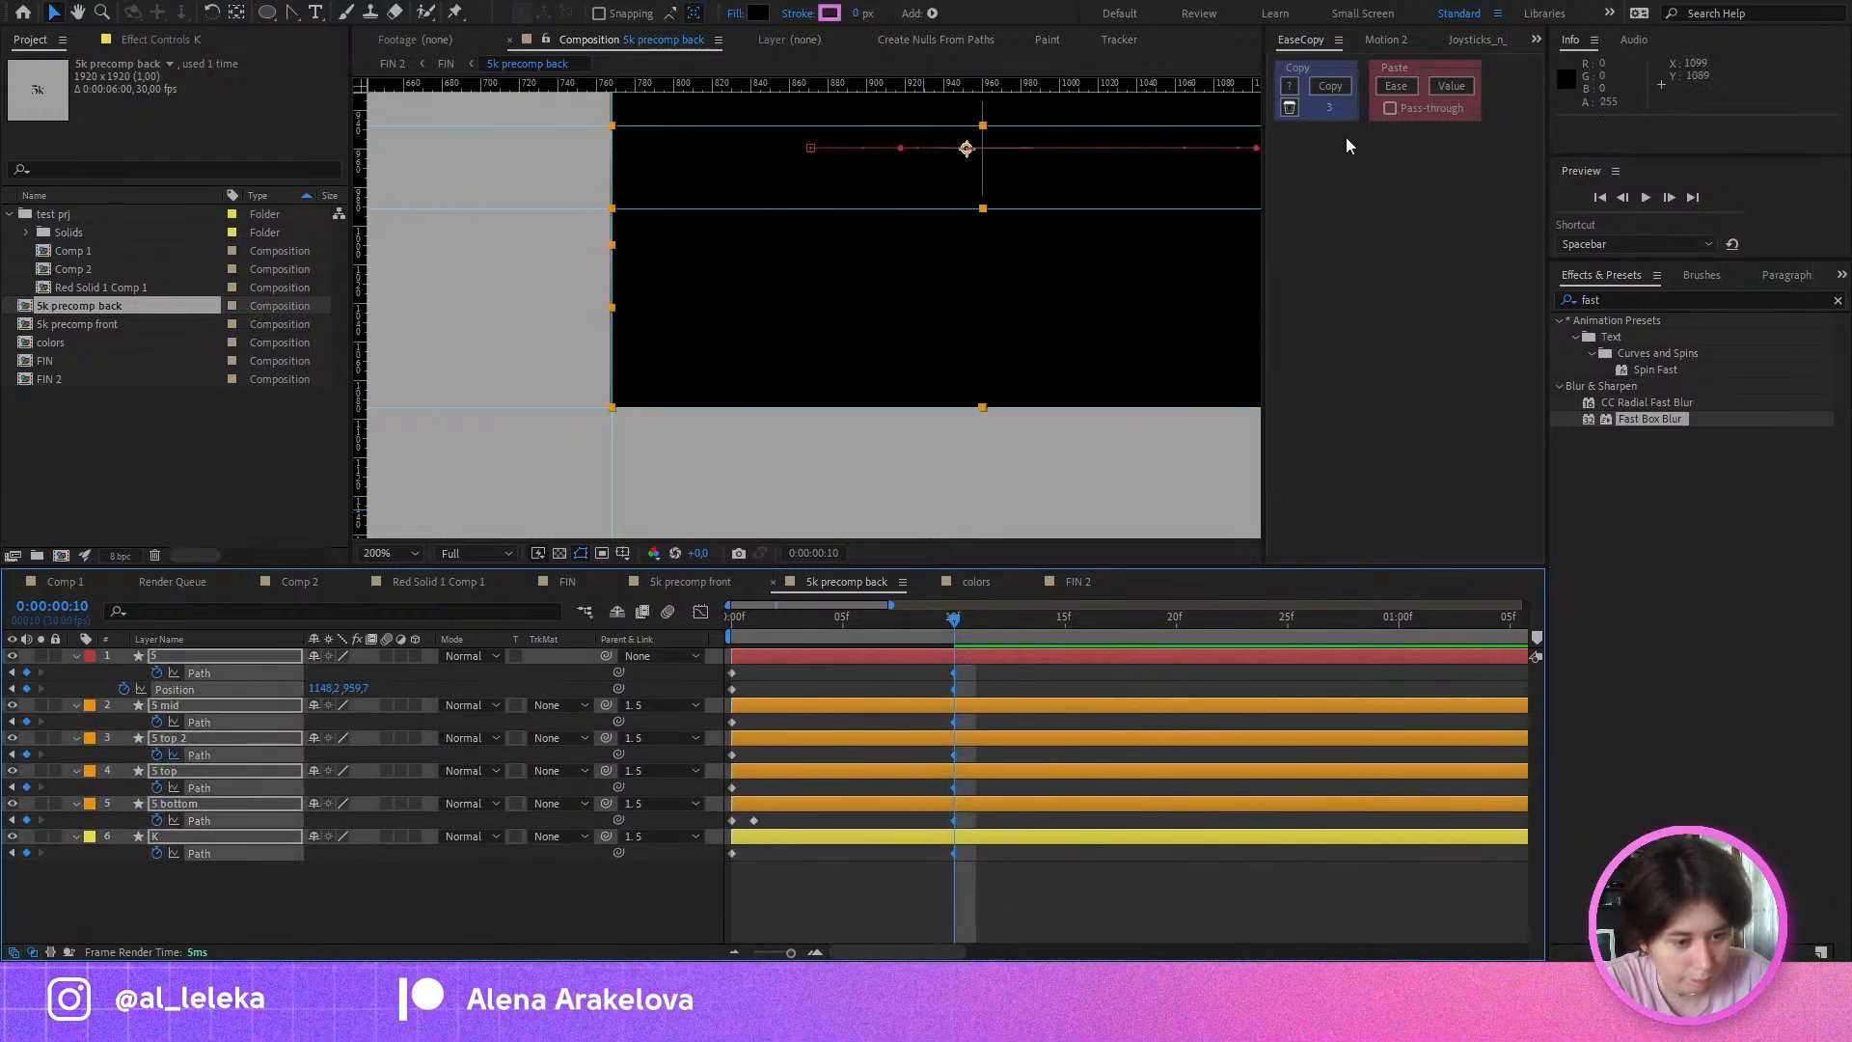
left_click(1396, 89)
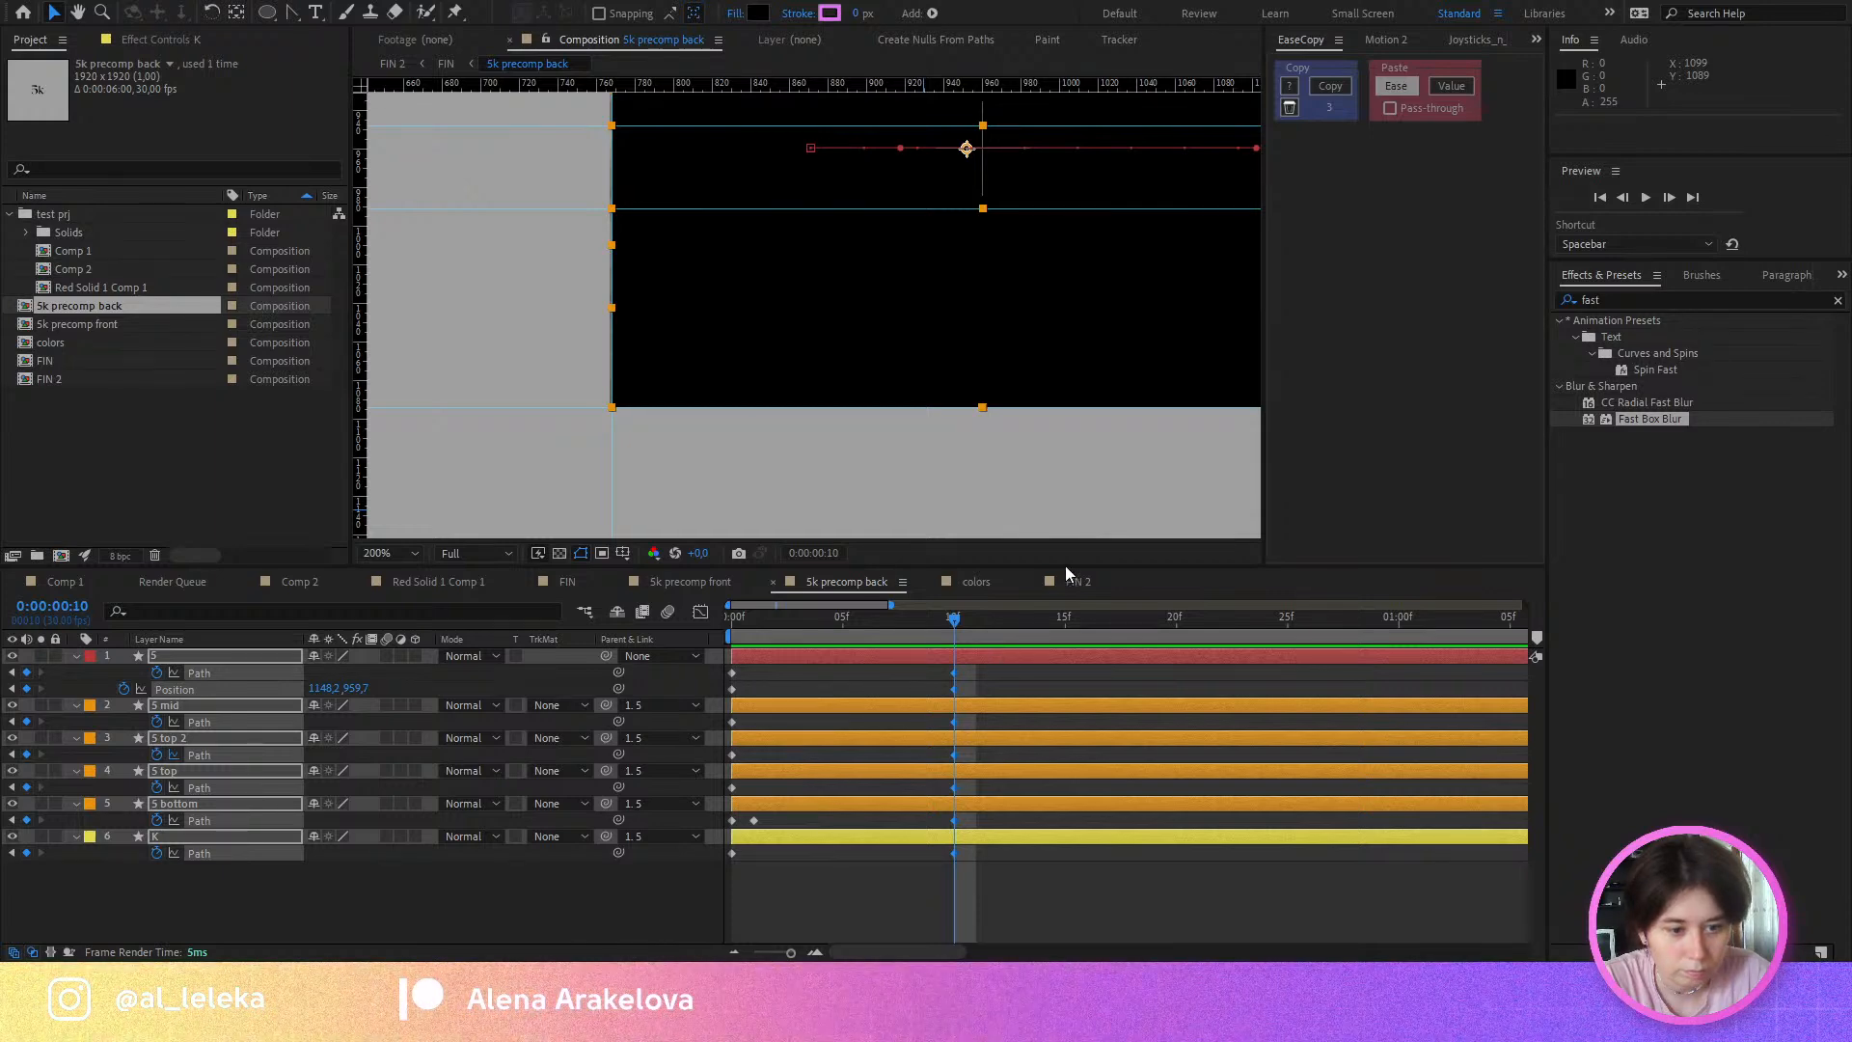
Step: Copy the ease of a single Youtube Button 2 path keyframe at 0:00:00:10 in the FIN composition
left_click(293, 581)
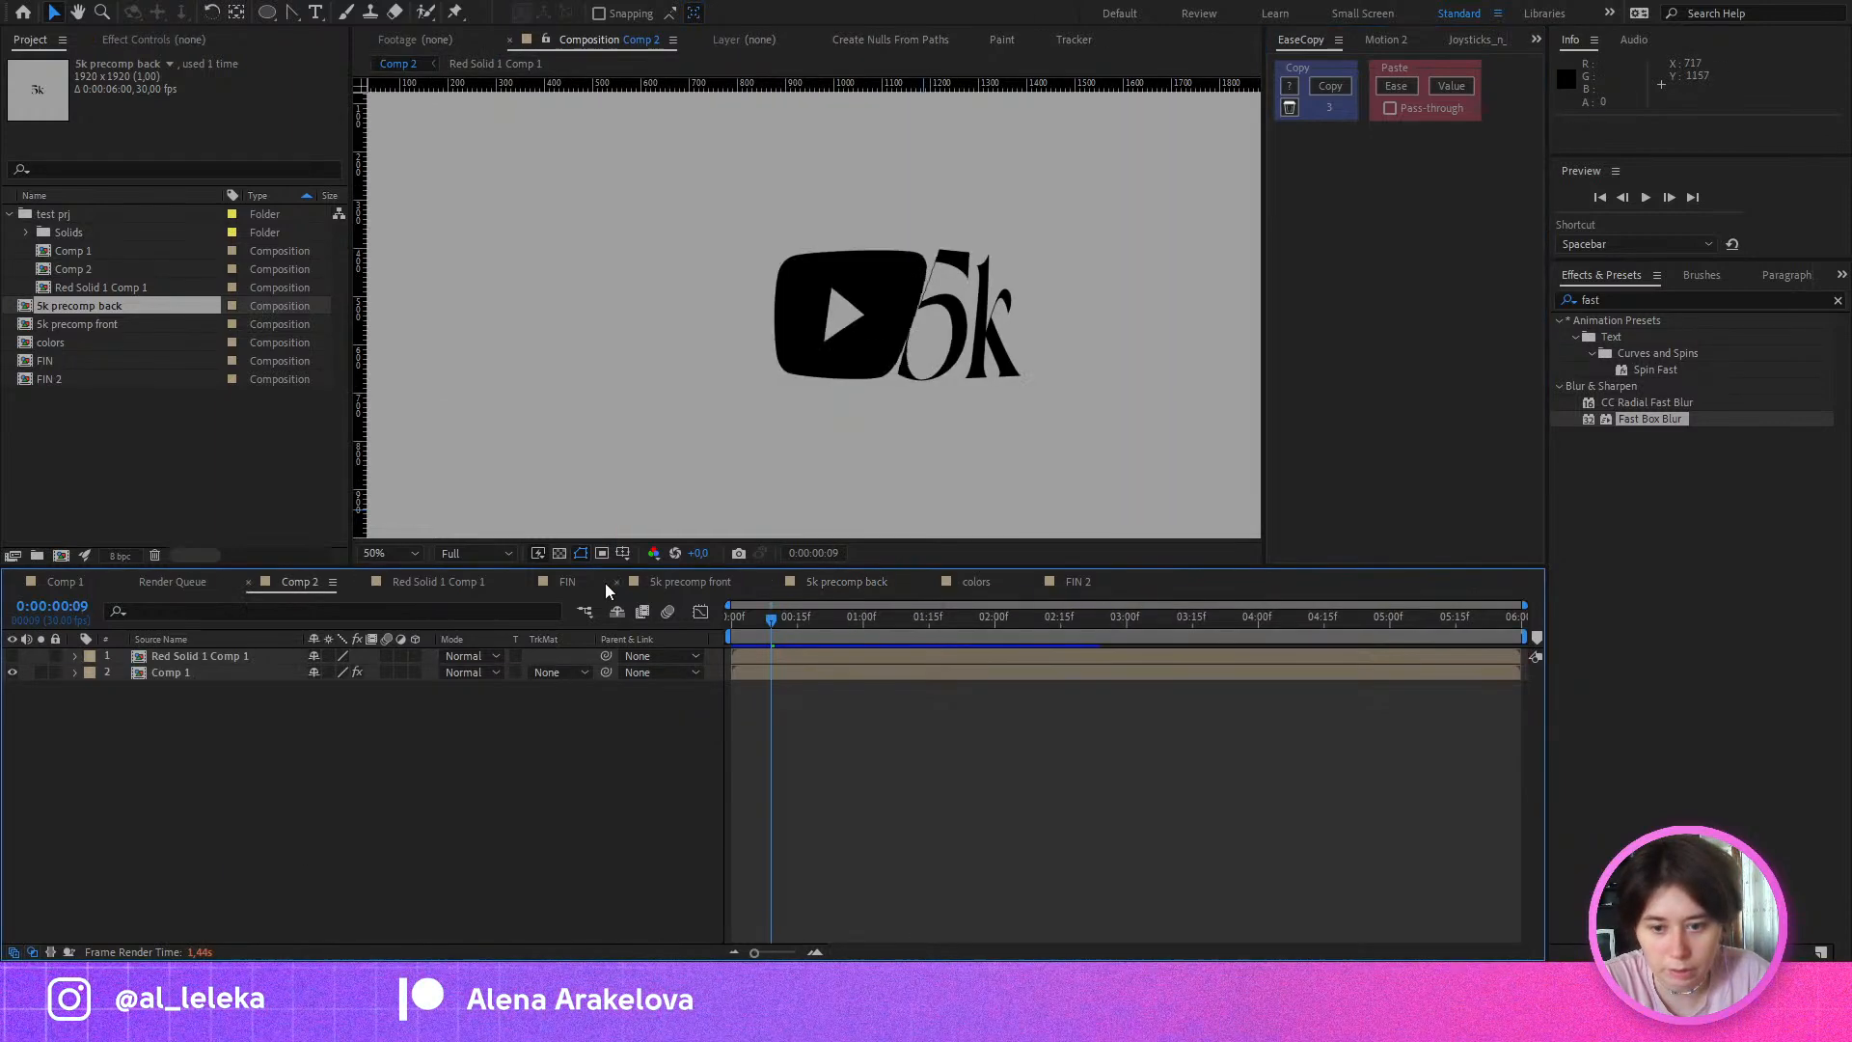
left_click(565, 581)
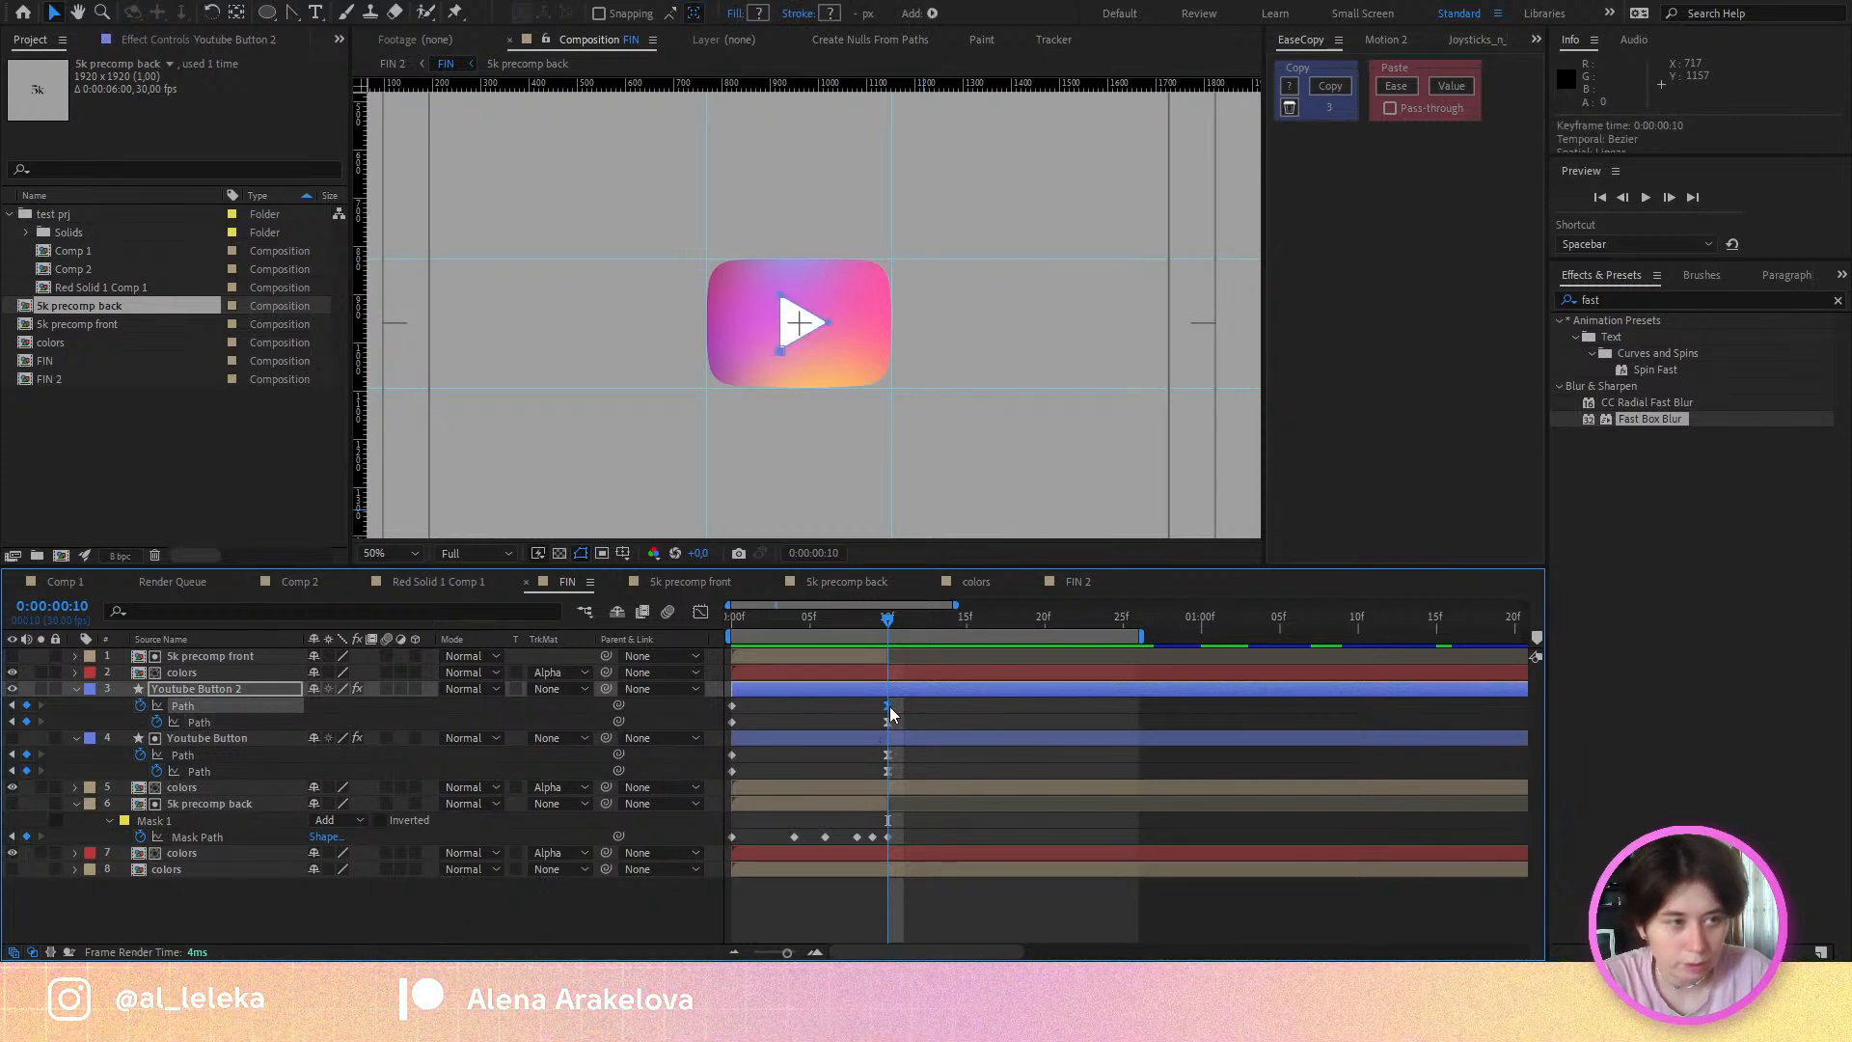
left_click(1339, 89)
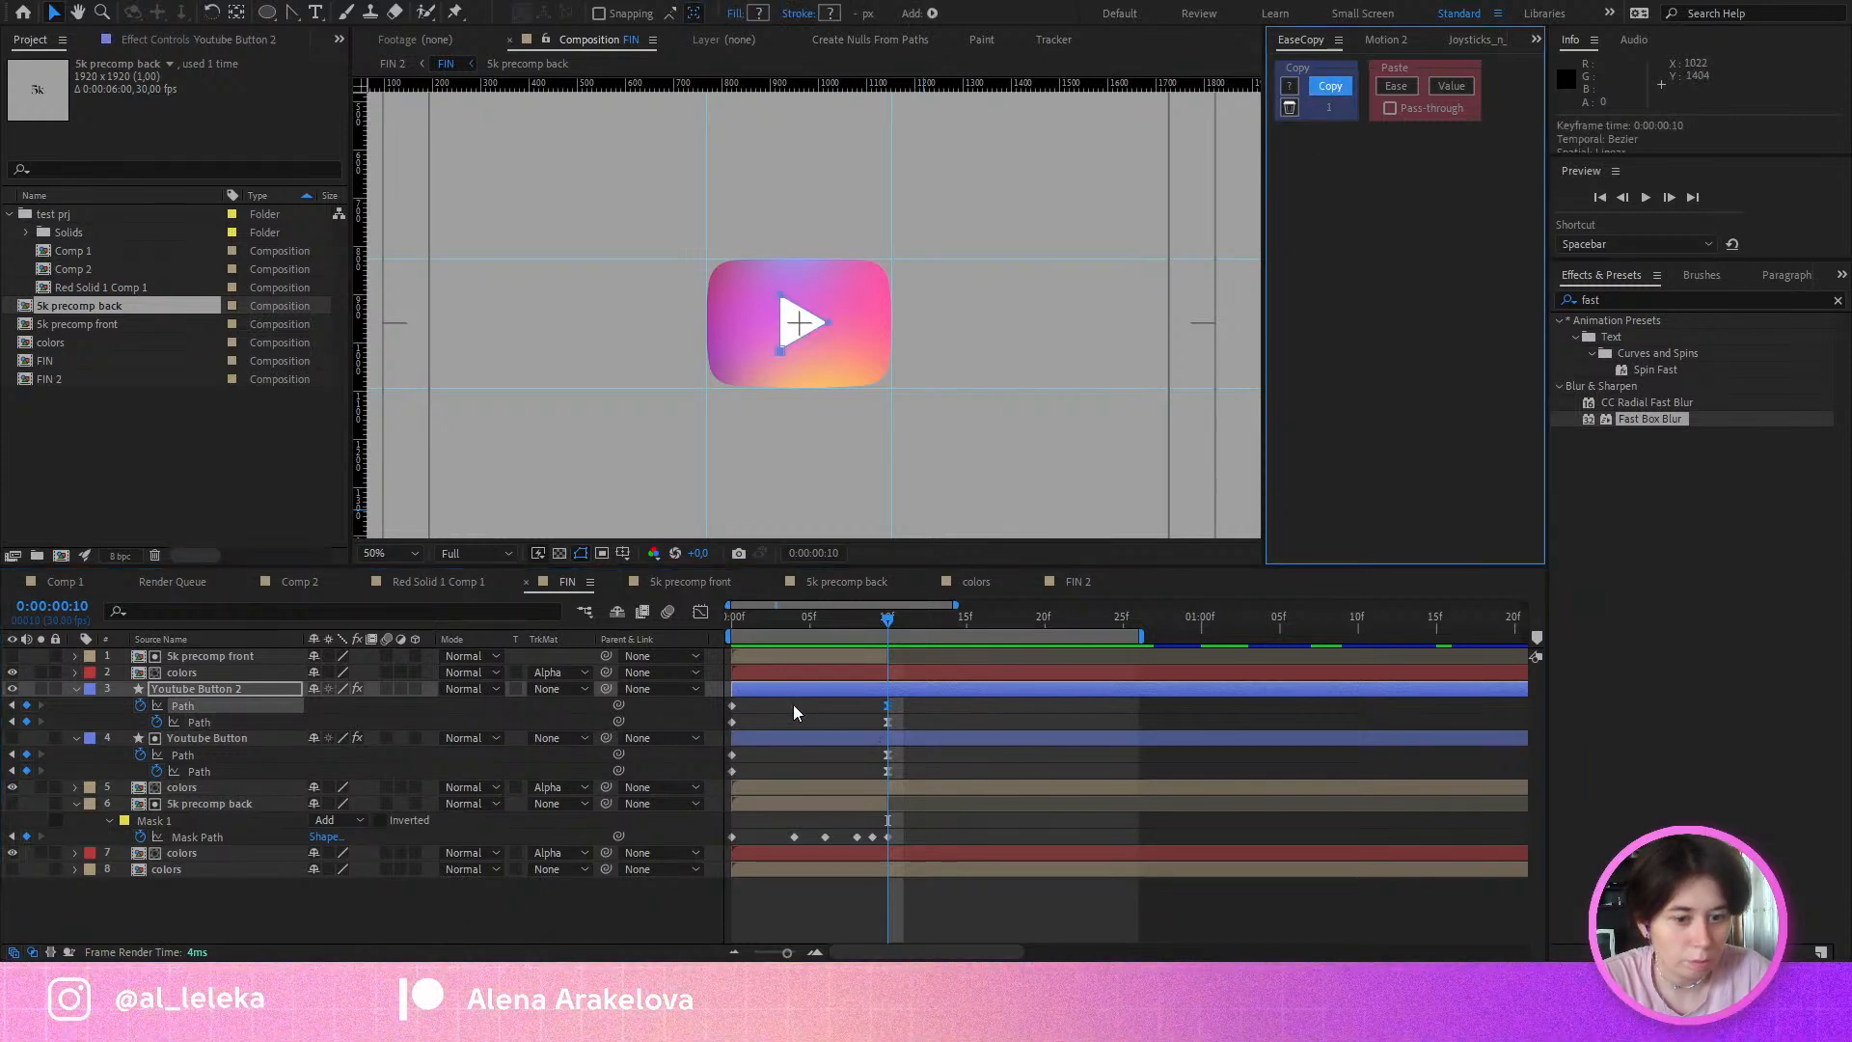
Step: Paste the copied ease onto the 0:00:00:10 keyframes of all six layers in 5k precomp front
left_click(681, 582)
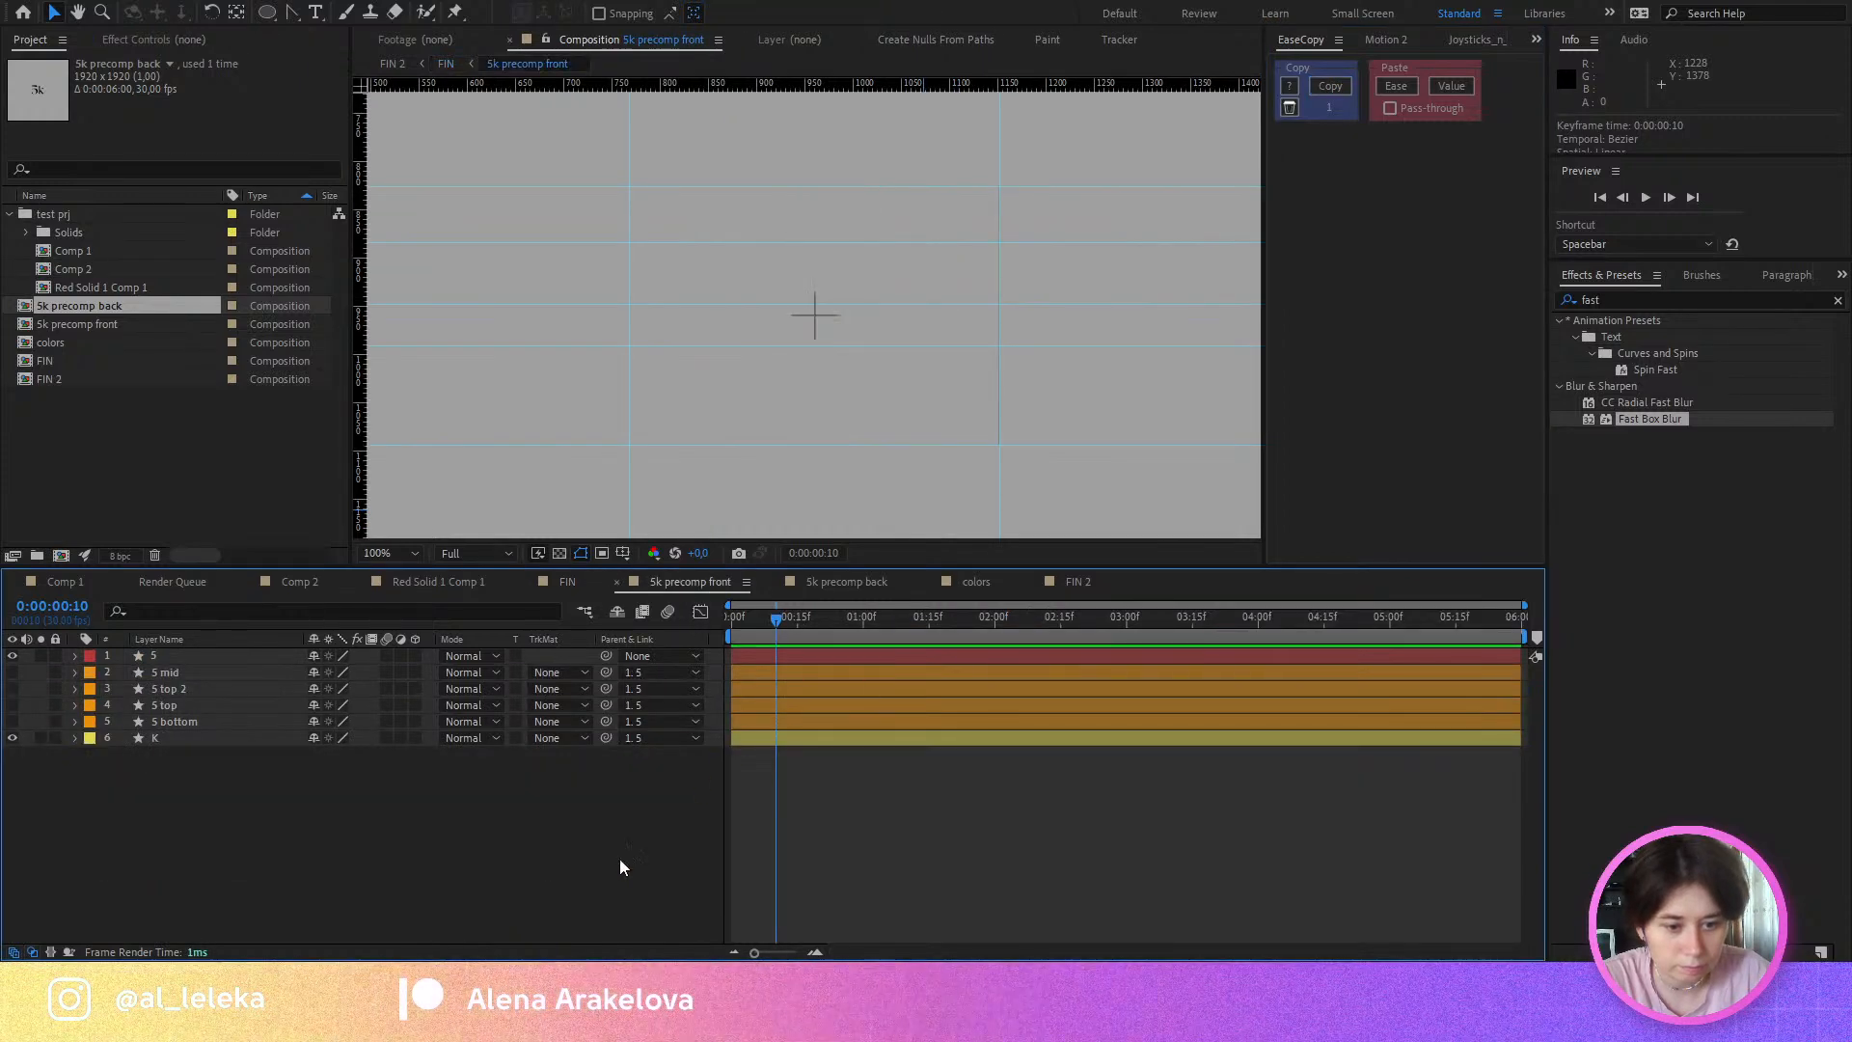
left_click(175, 655)
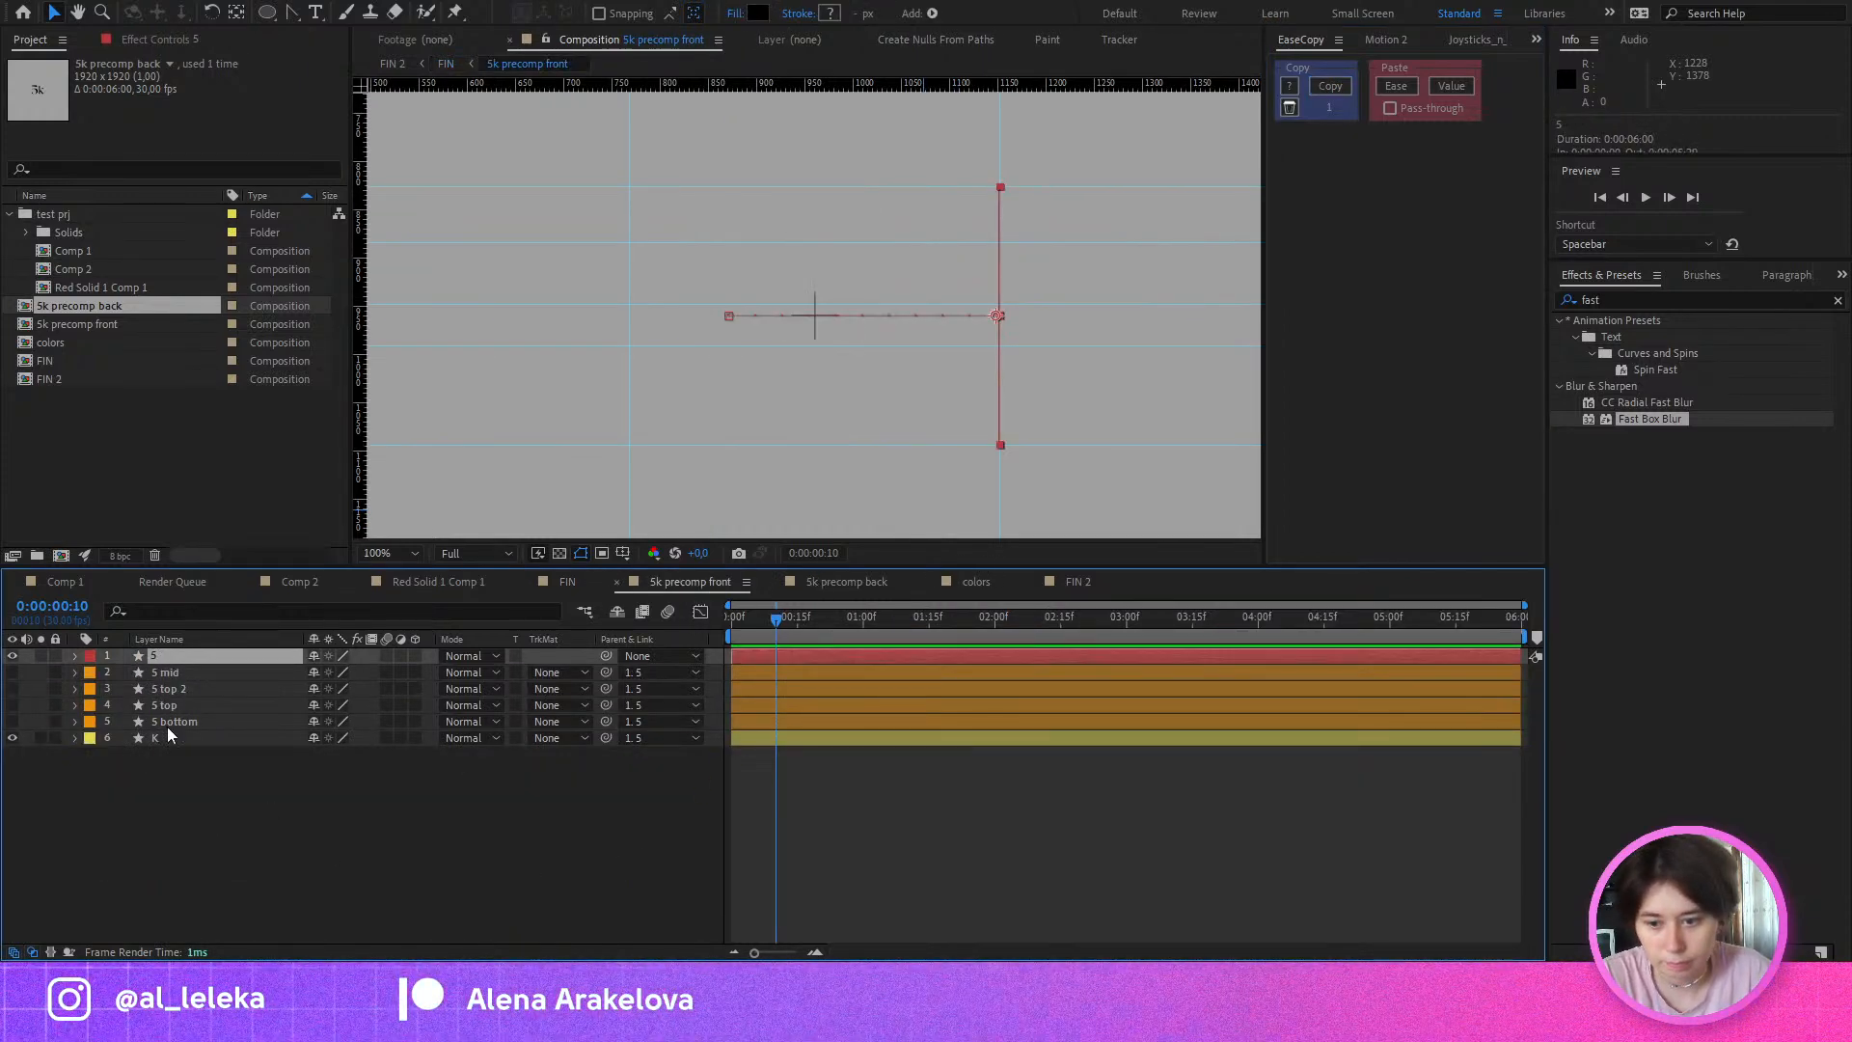
left_click(169, 737, "shift")
key("u")
left_click_drag(811, 675, 778, 860)
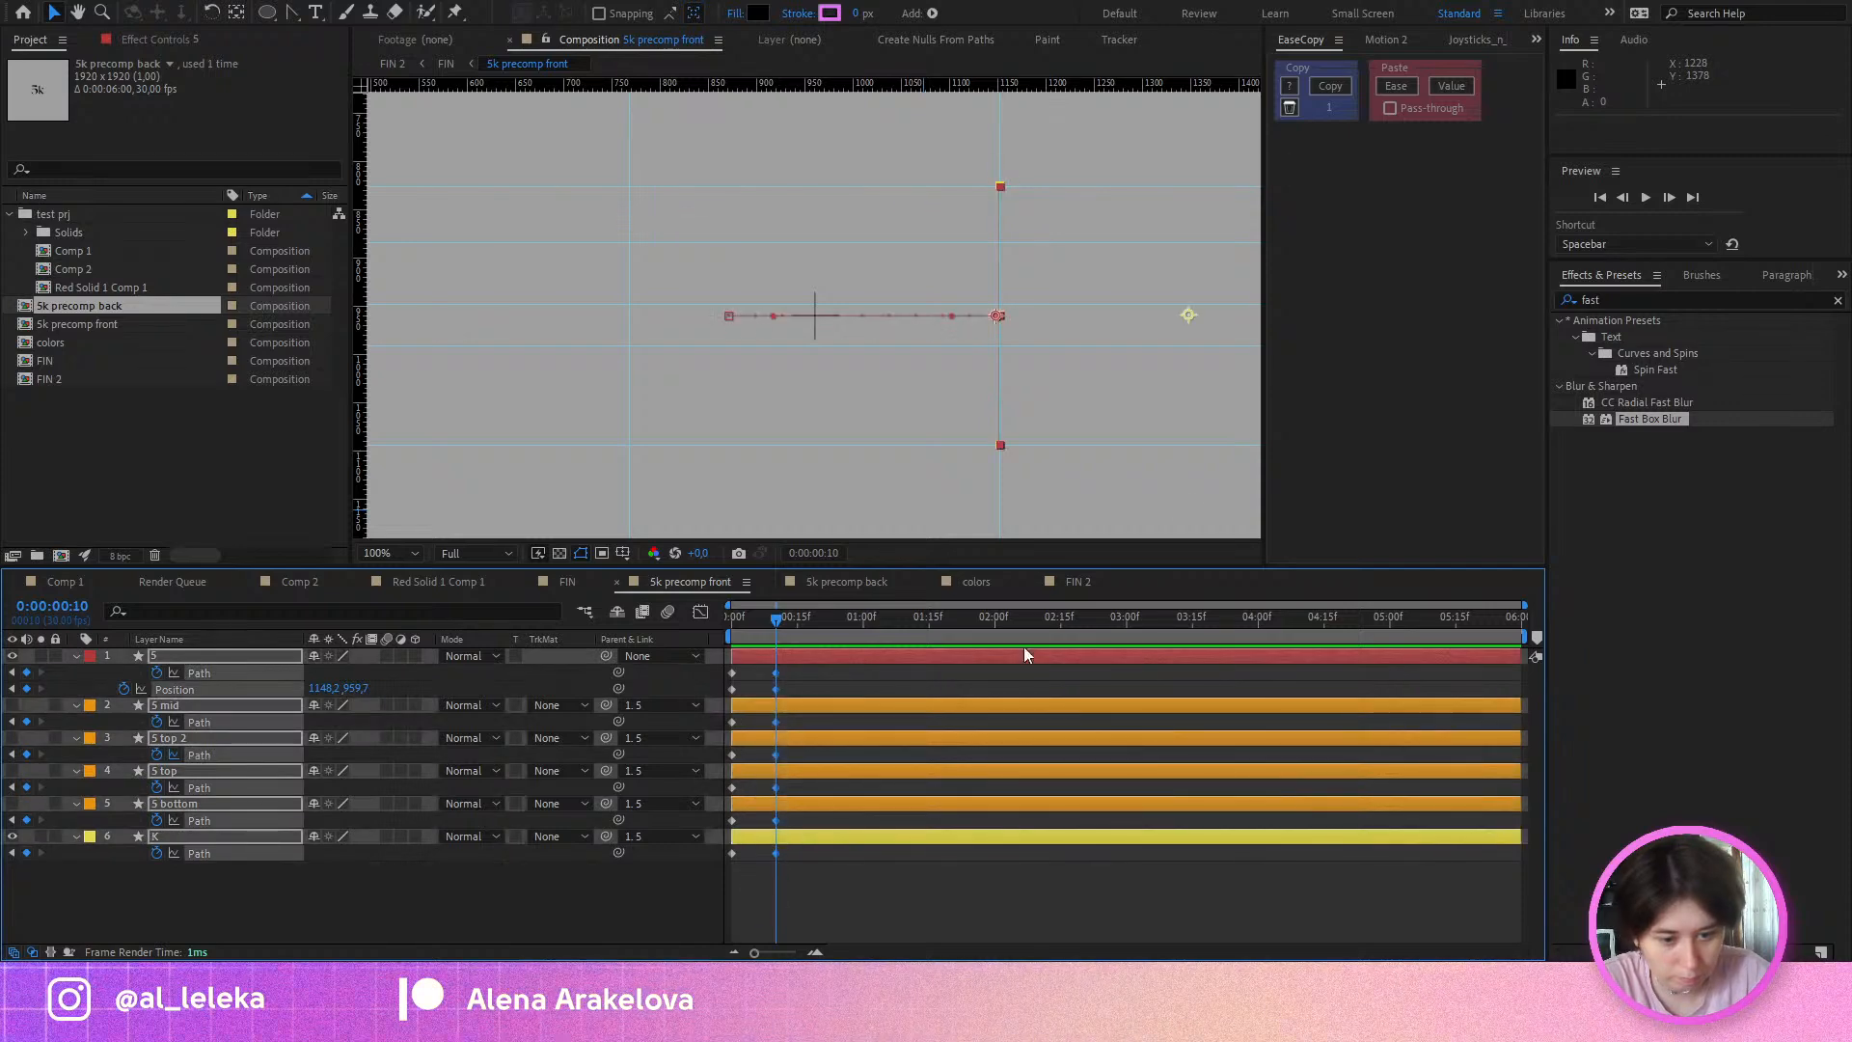
left_click(1400, 88)
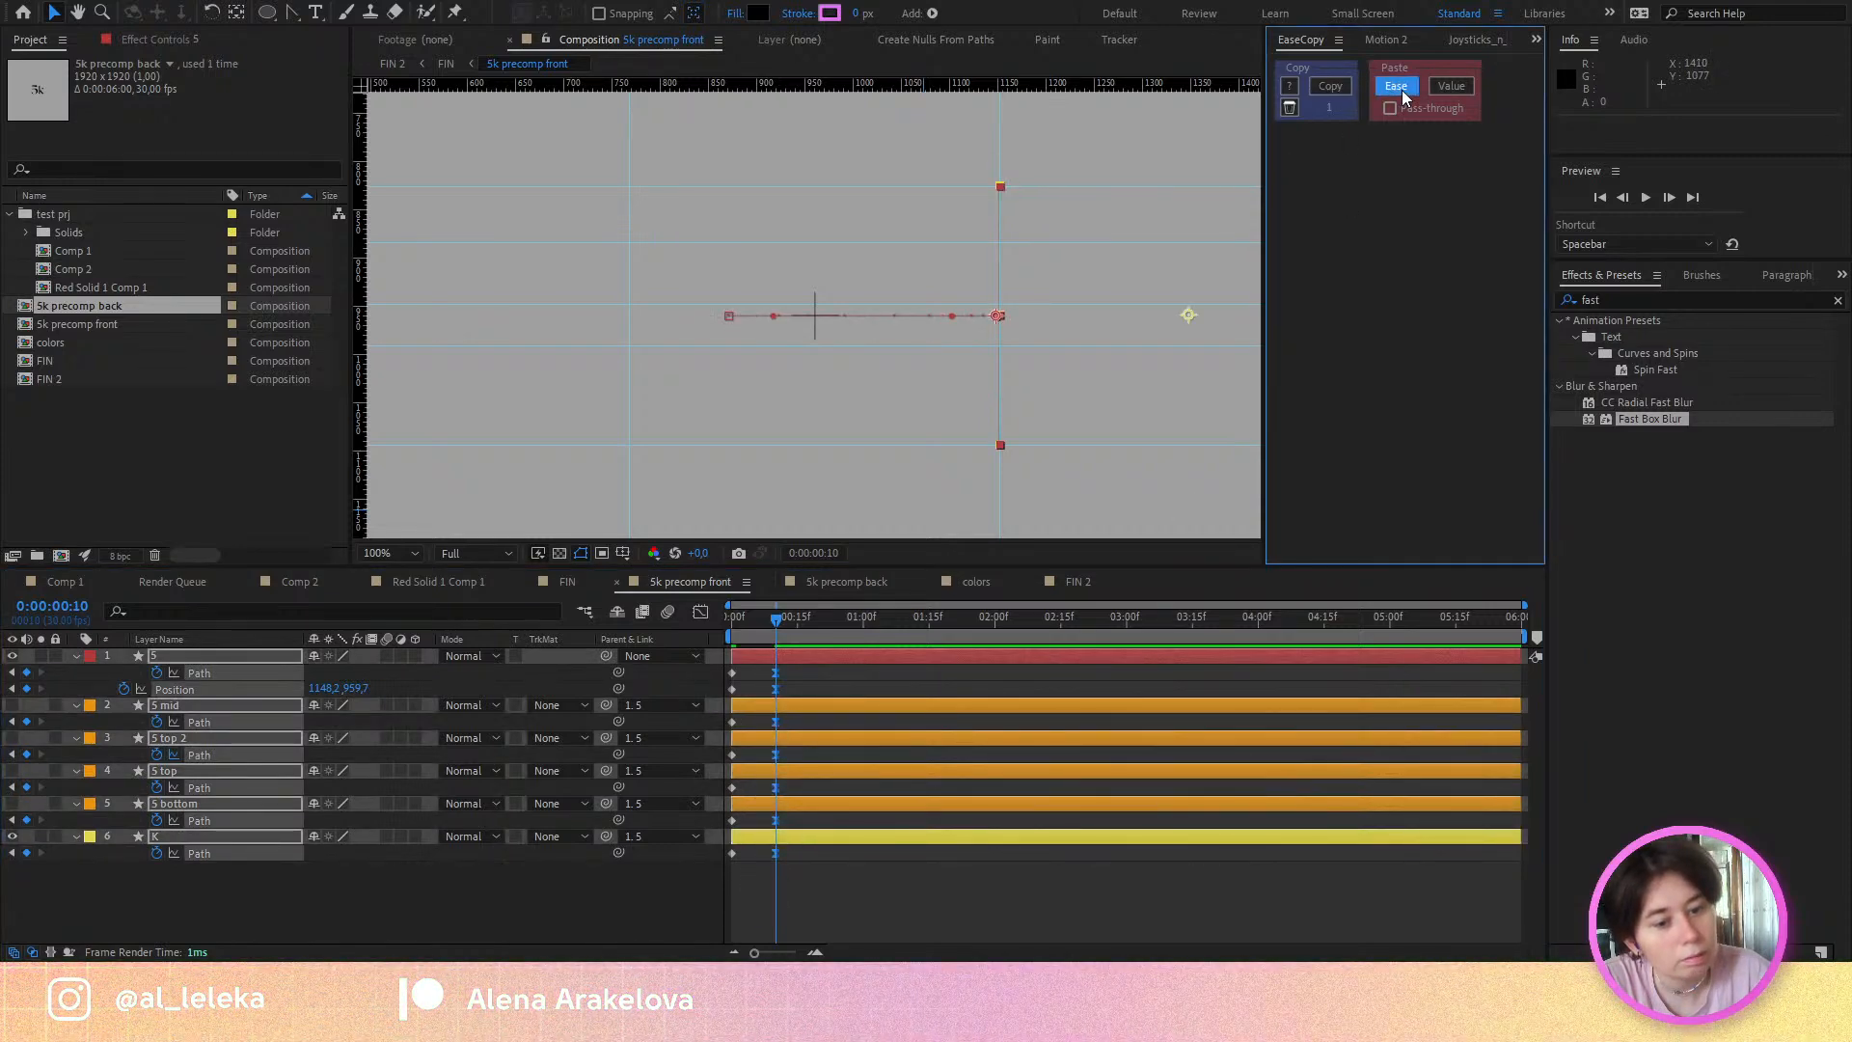
Step: Paste the copied ease onto the 0:00:00:10 keyframes of all six layers in 5k precomp back
left_click(860, 581)
left_click_drag(980, 669, 920, 887)
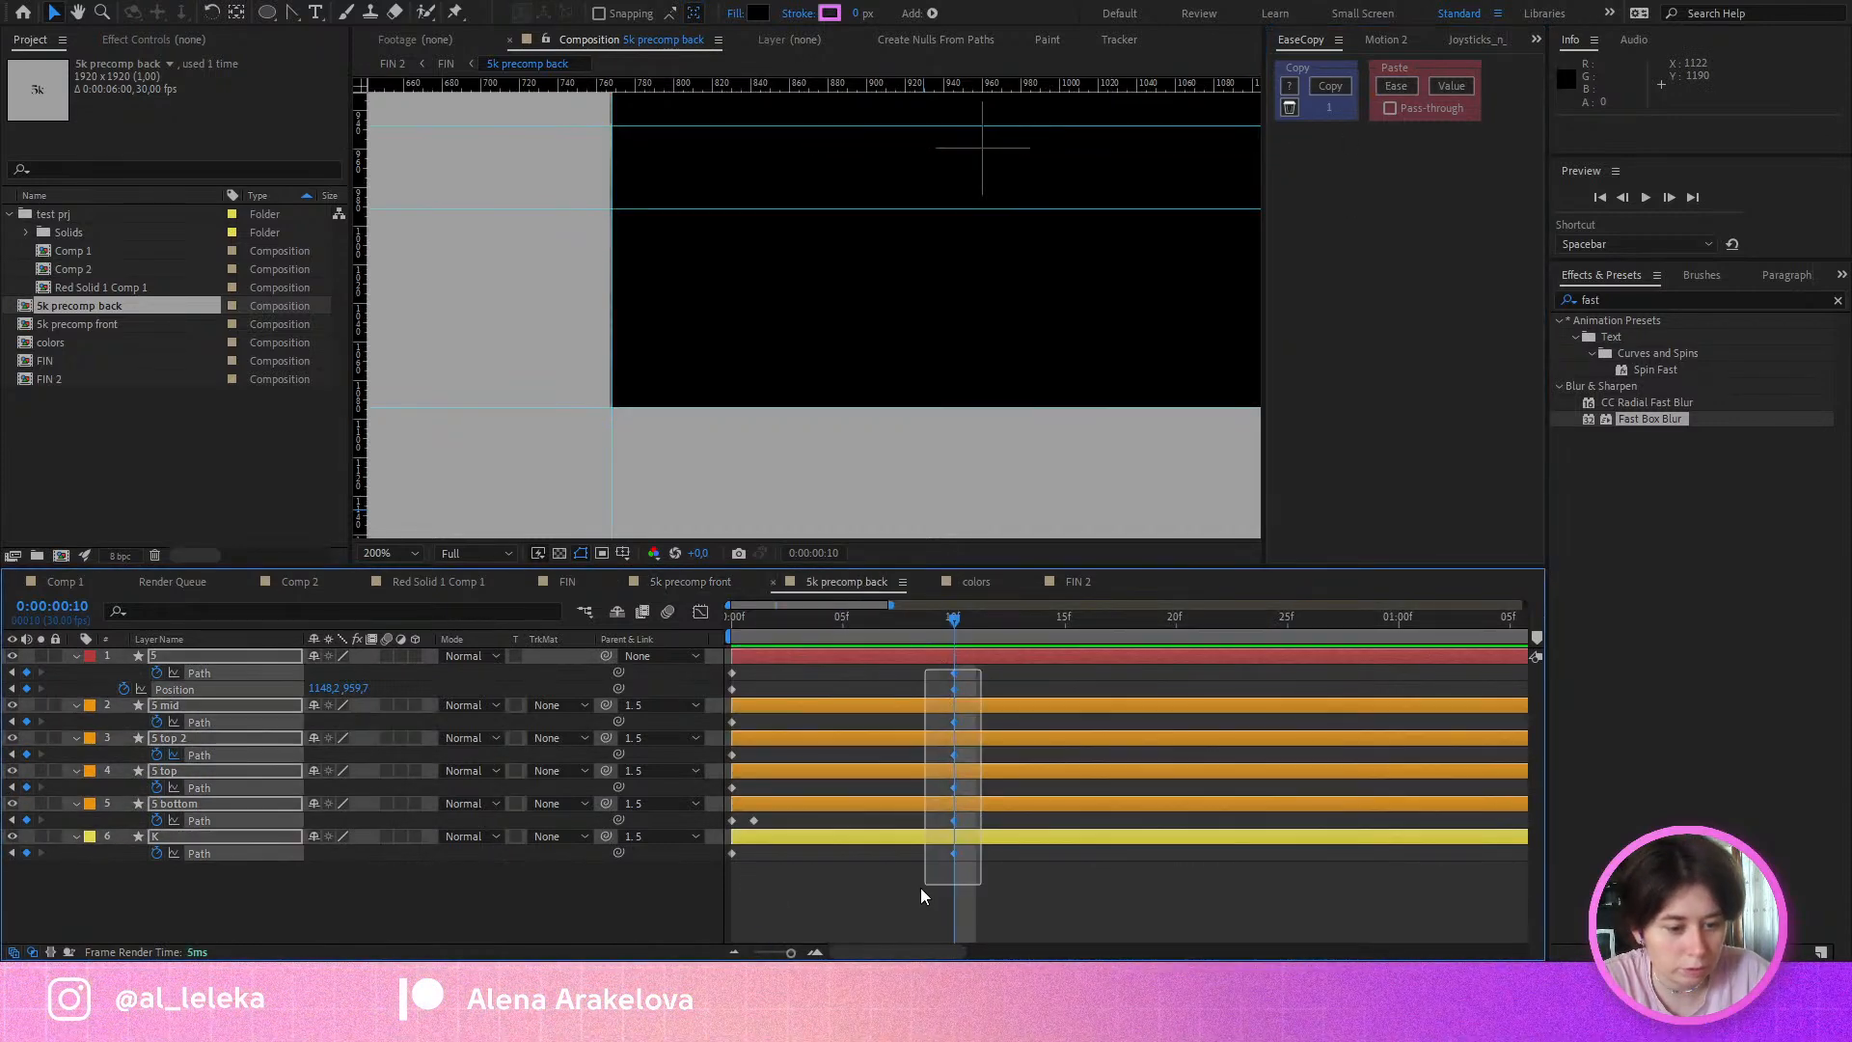
left_click(1396, 85)
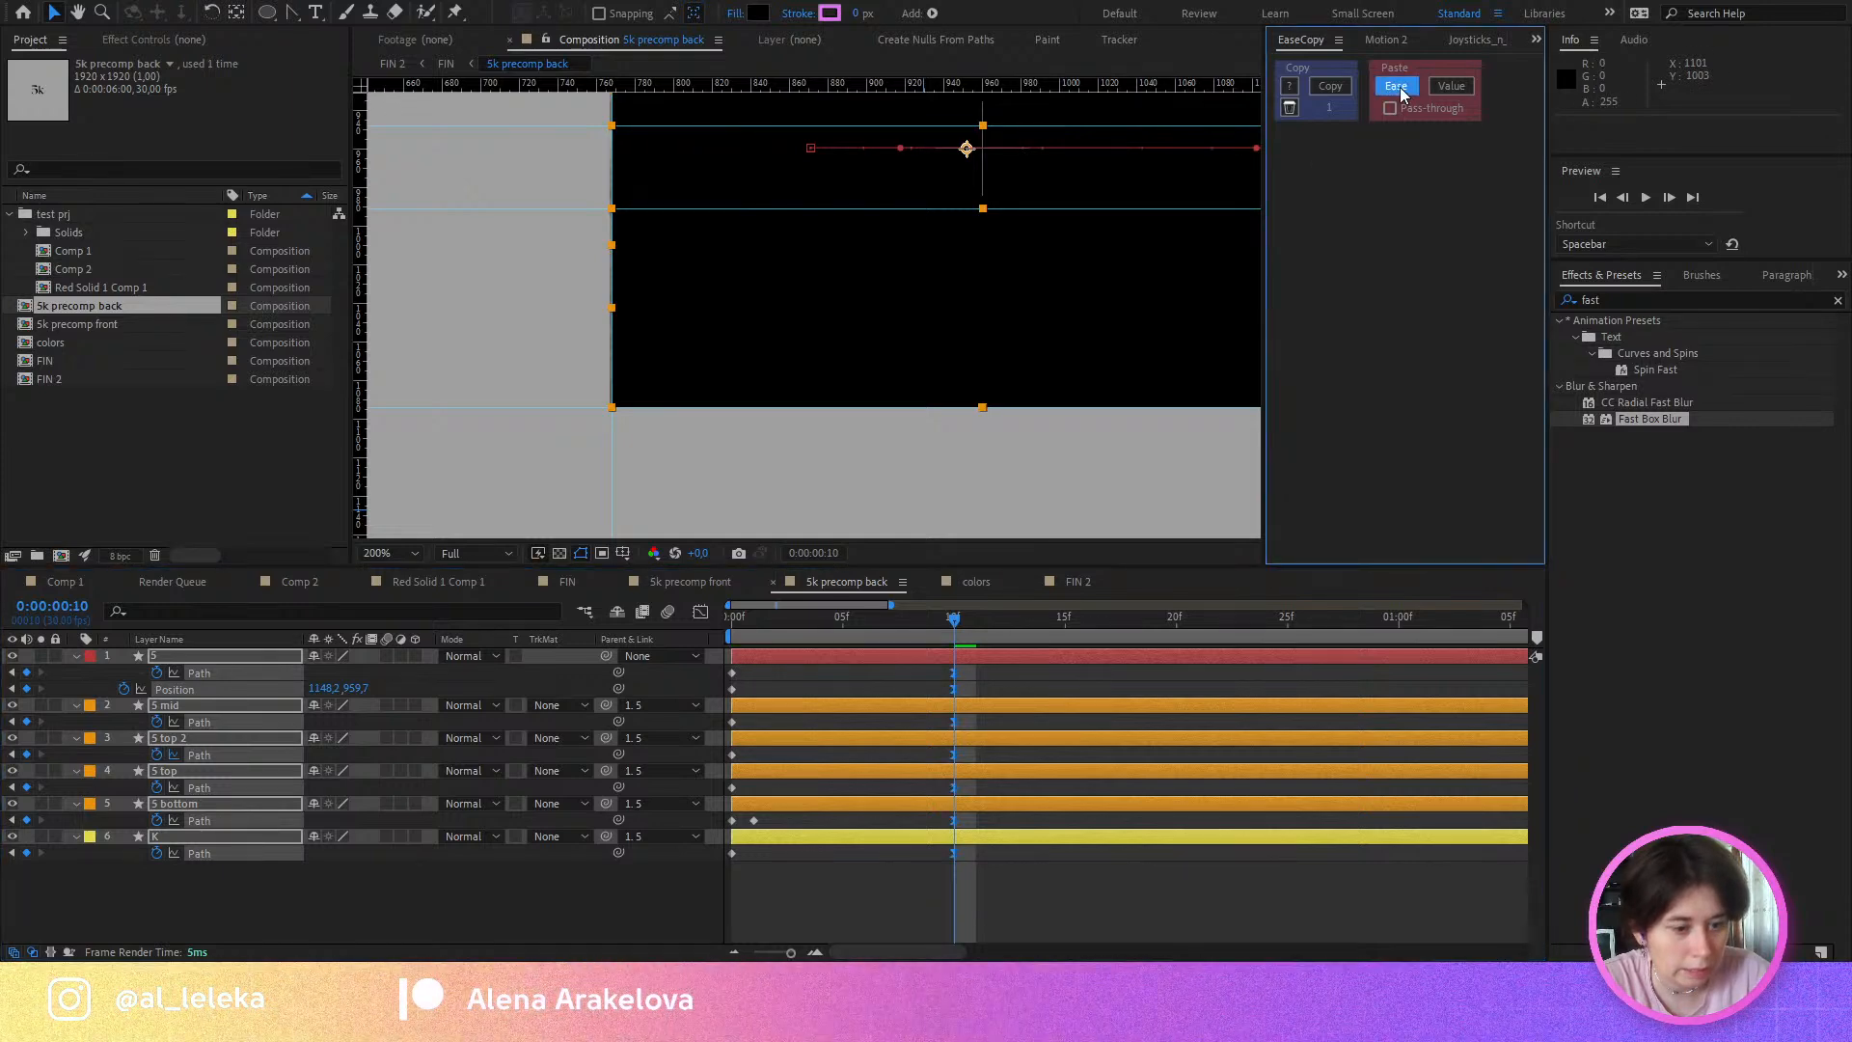
Step: Play back the FIN composition from the start to check the eased transition between the 5k and the button
left_click(569, 580)
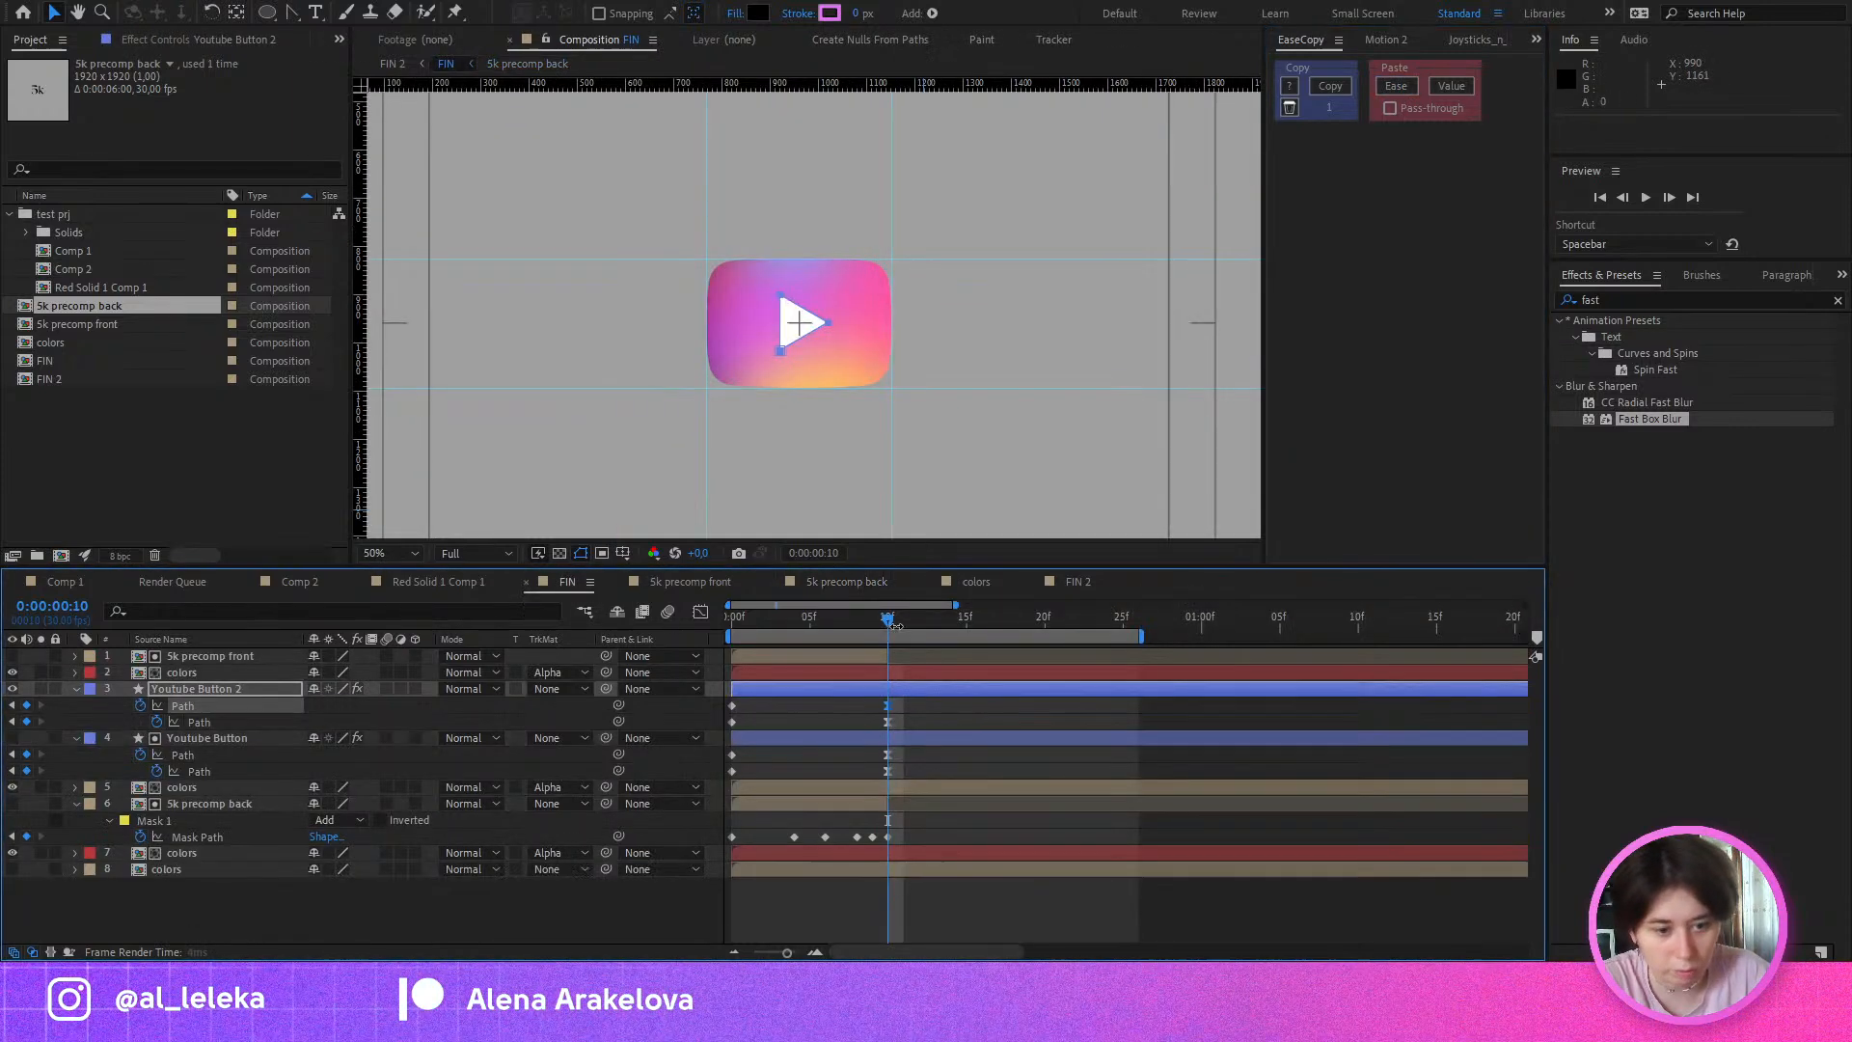
left_click_drag(772, 628, 890, 623)
left_click(876, 588)
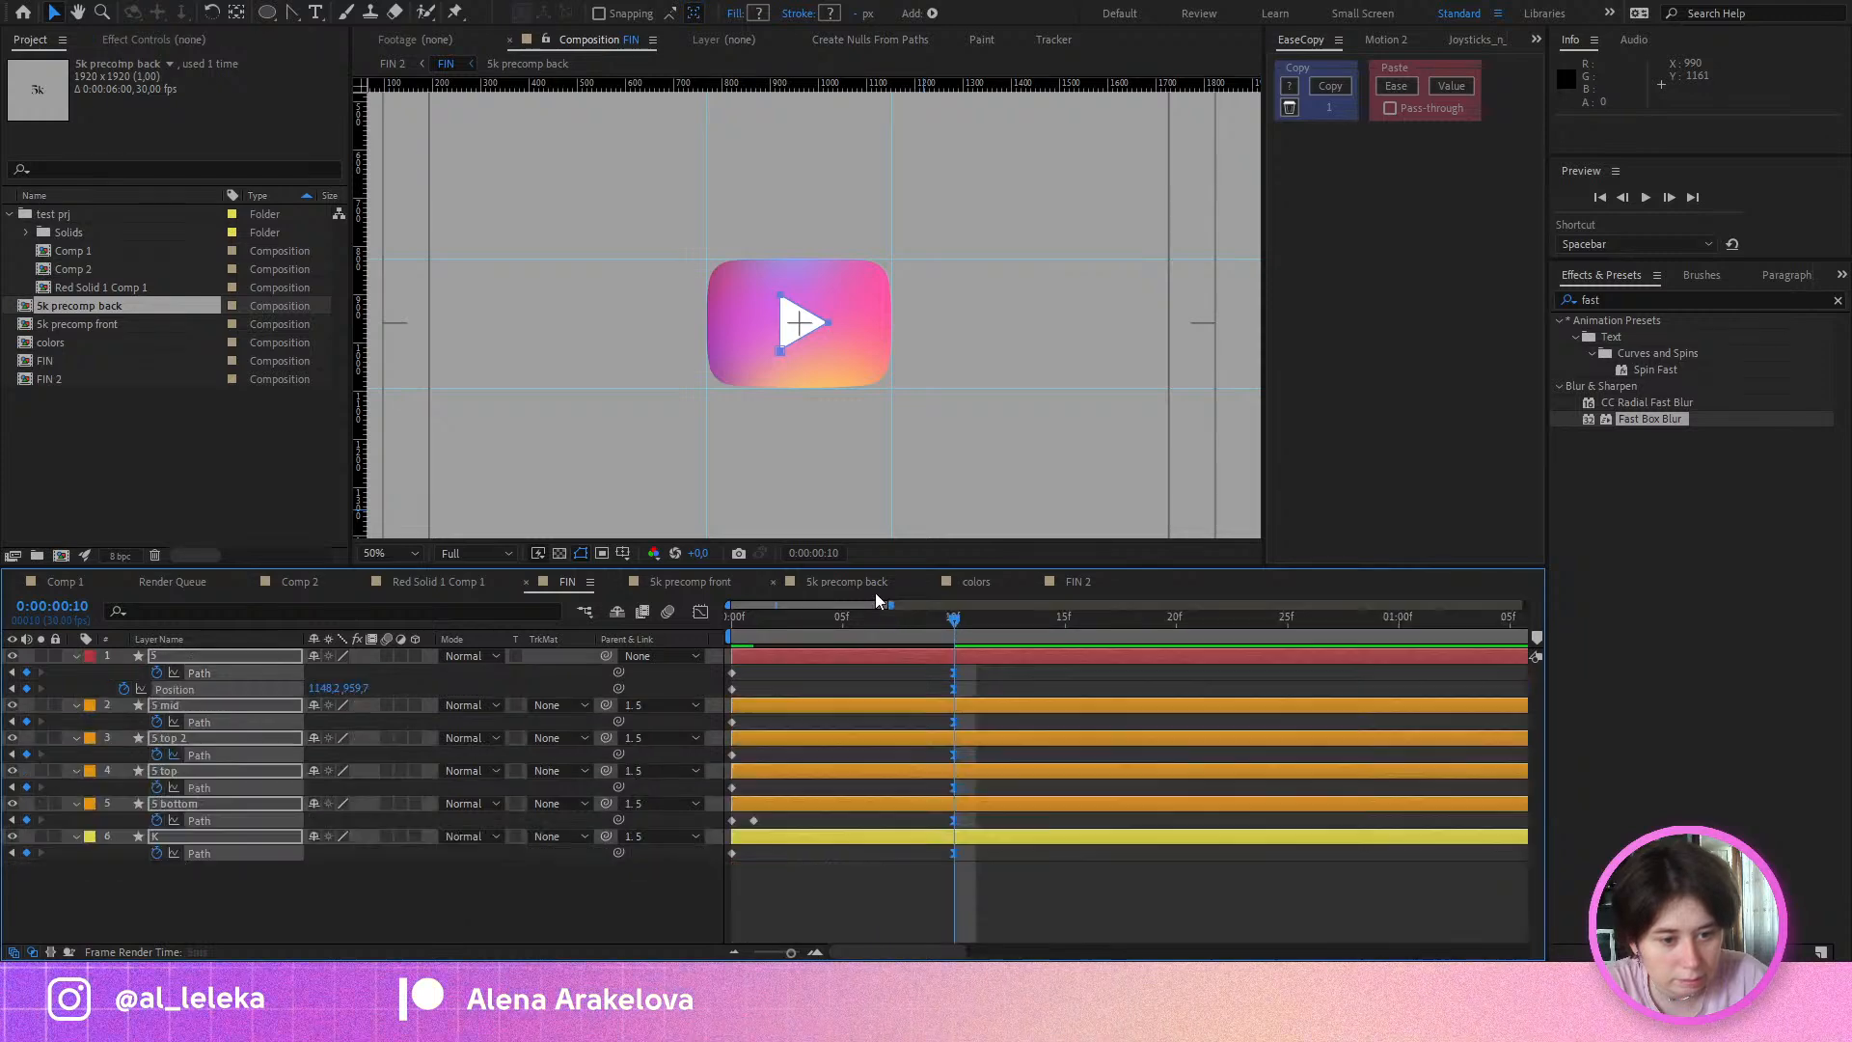
left_click(590, 583)
key("Home")
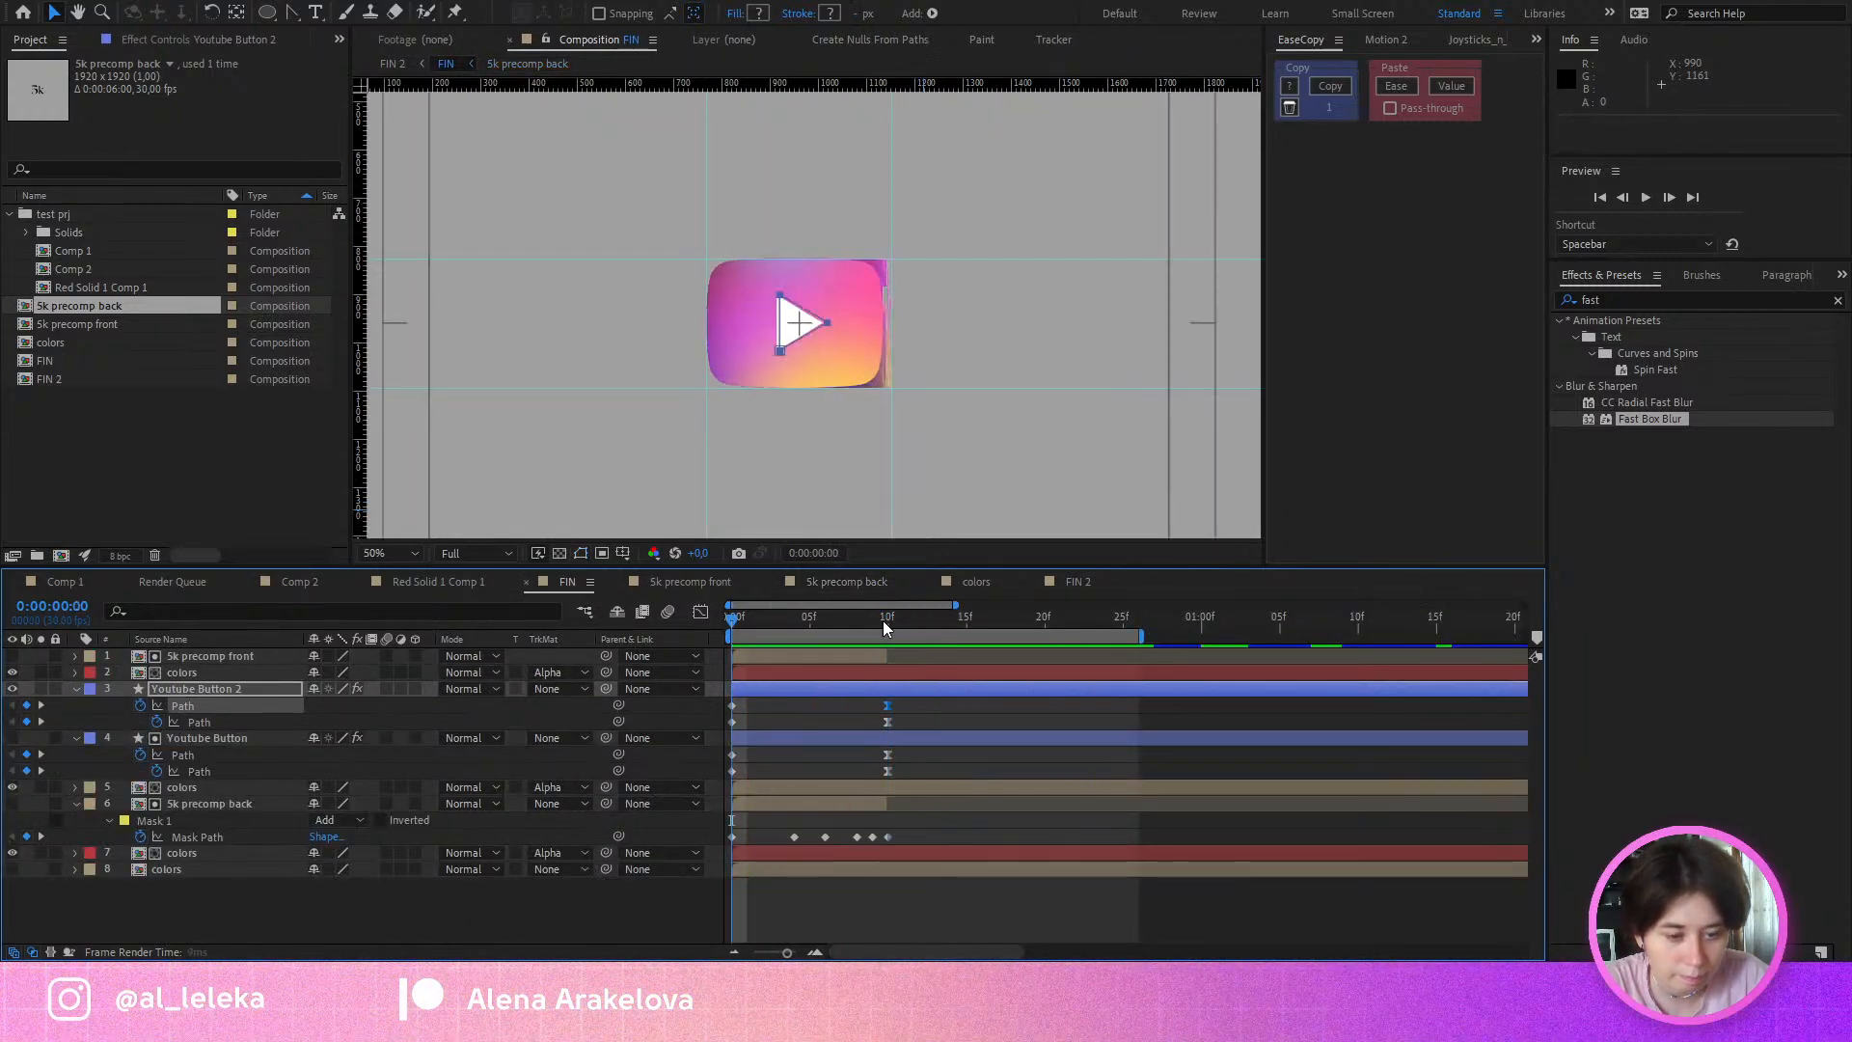
key("space")
left_click(783, 630)
key("space")
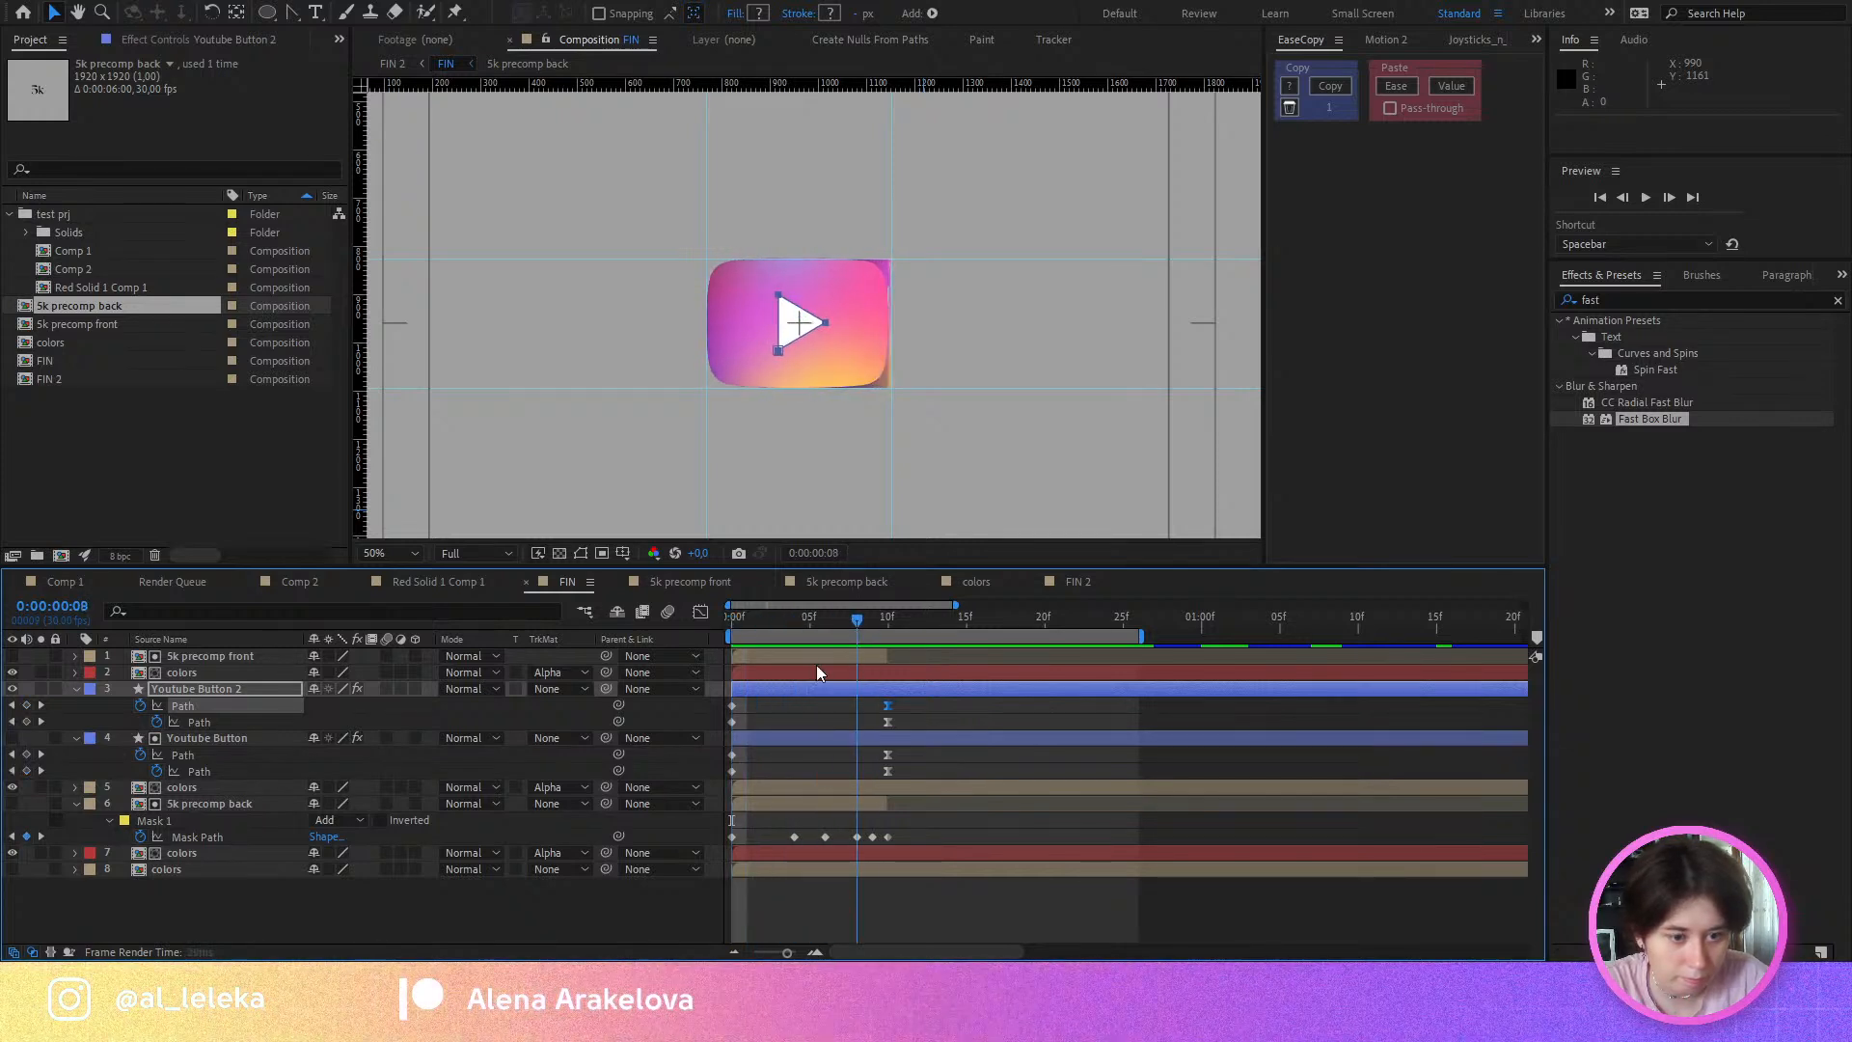
Step: Easy ease the first path keyframes of both Youtube Button layers and lengthen their outgoing ease
left_click_drag(751, 713, 700, 801)
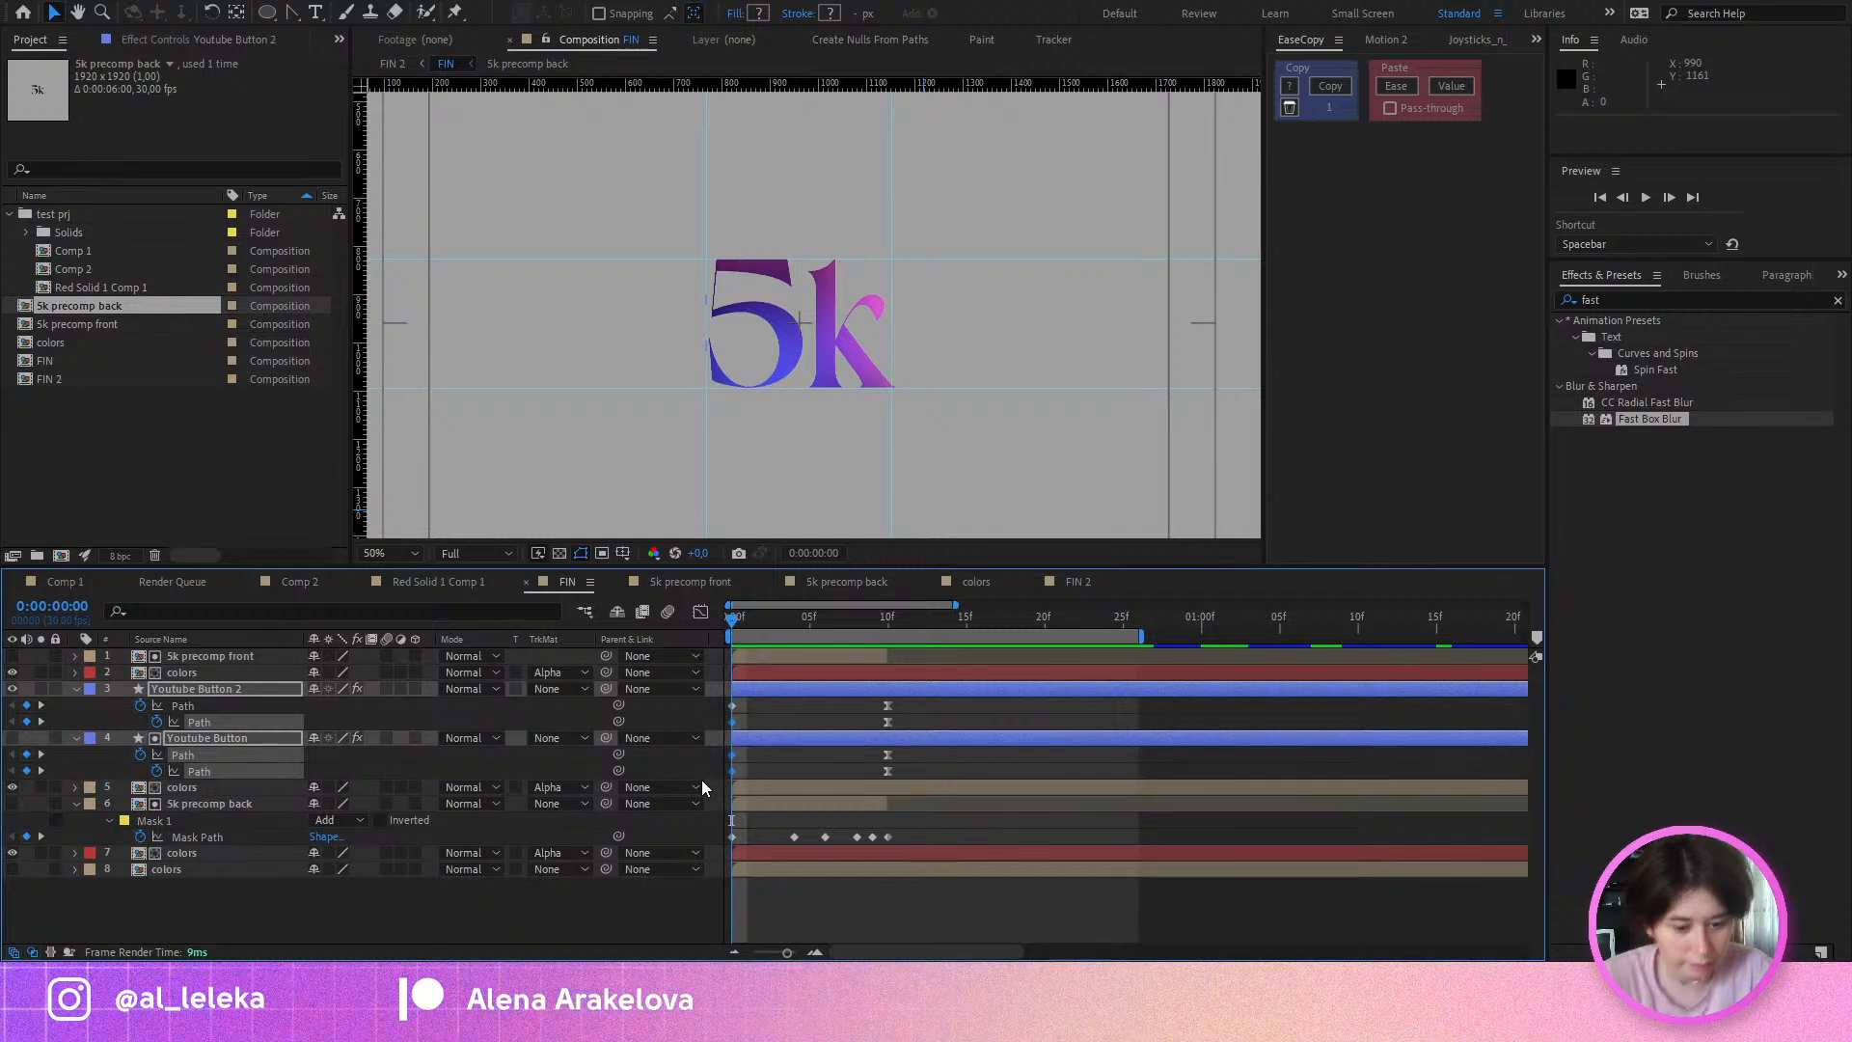
key("F9")
left_click_drag(745, 711, 779, 858)
left_click(701, 612)
key("space")
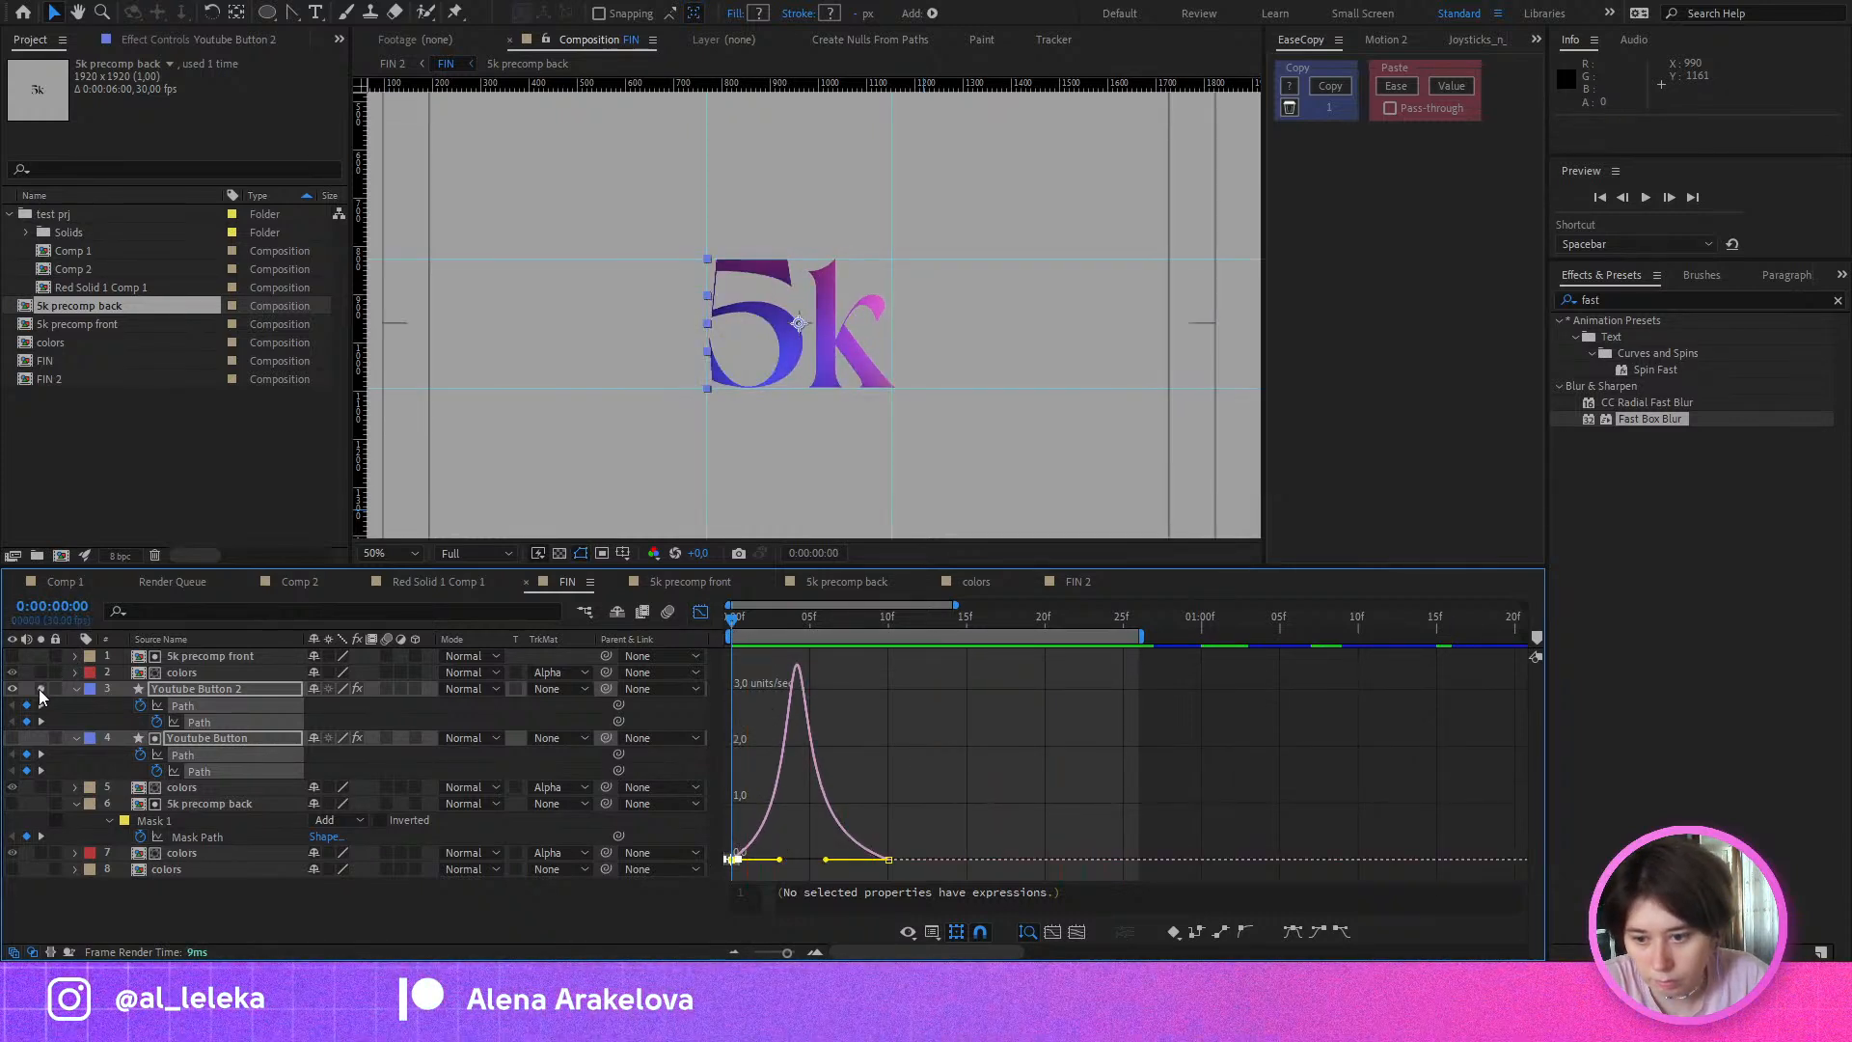
Step: Solo Youtube Button 2 and the colors layer beneath Youtube Button, and preview the button's growth on its own
left_click(97, 714)
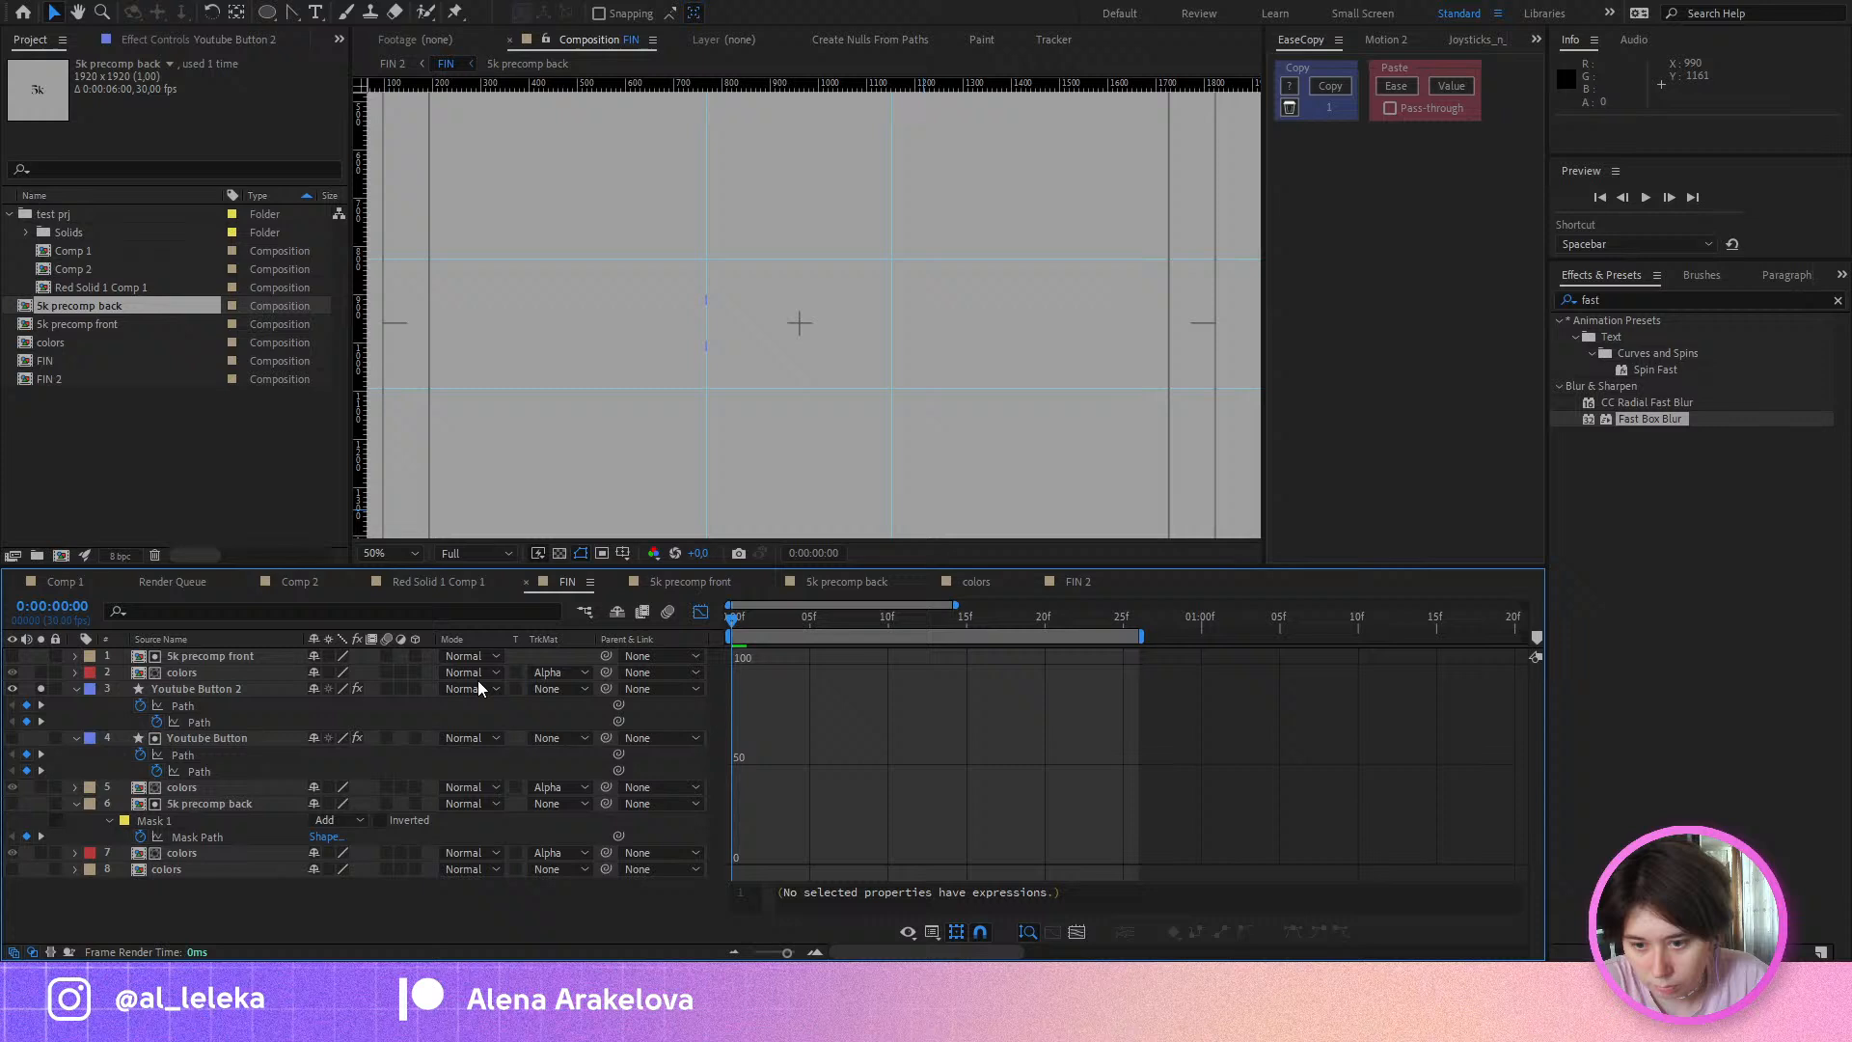
left_click(701, 615)
left_click_drag(745, 623, 790, 648)
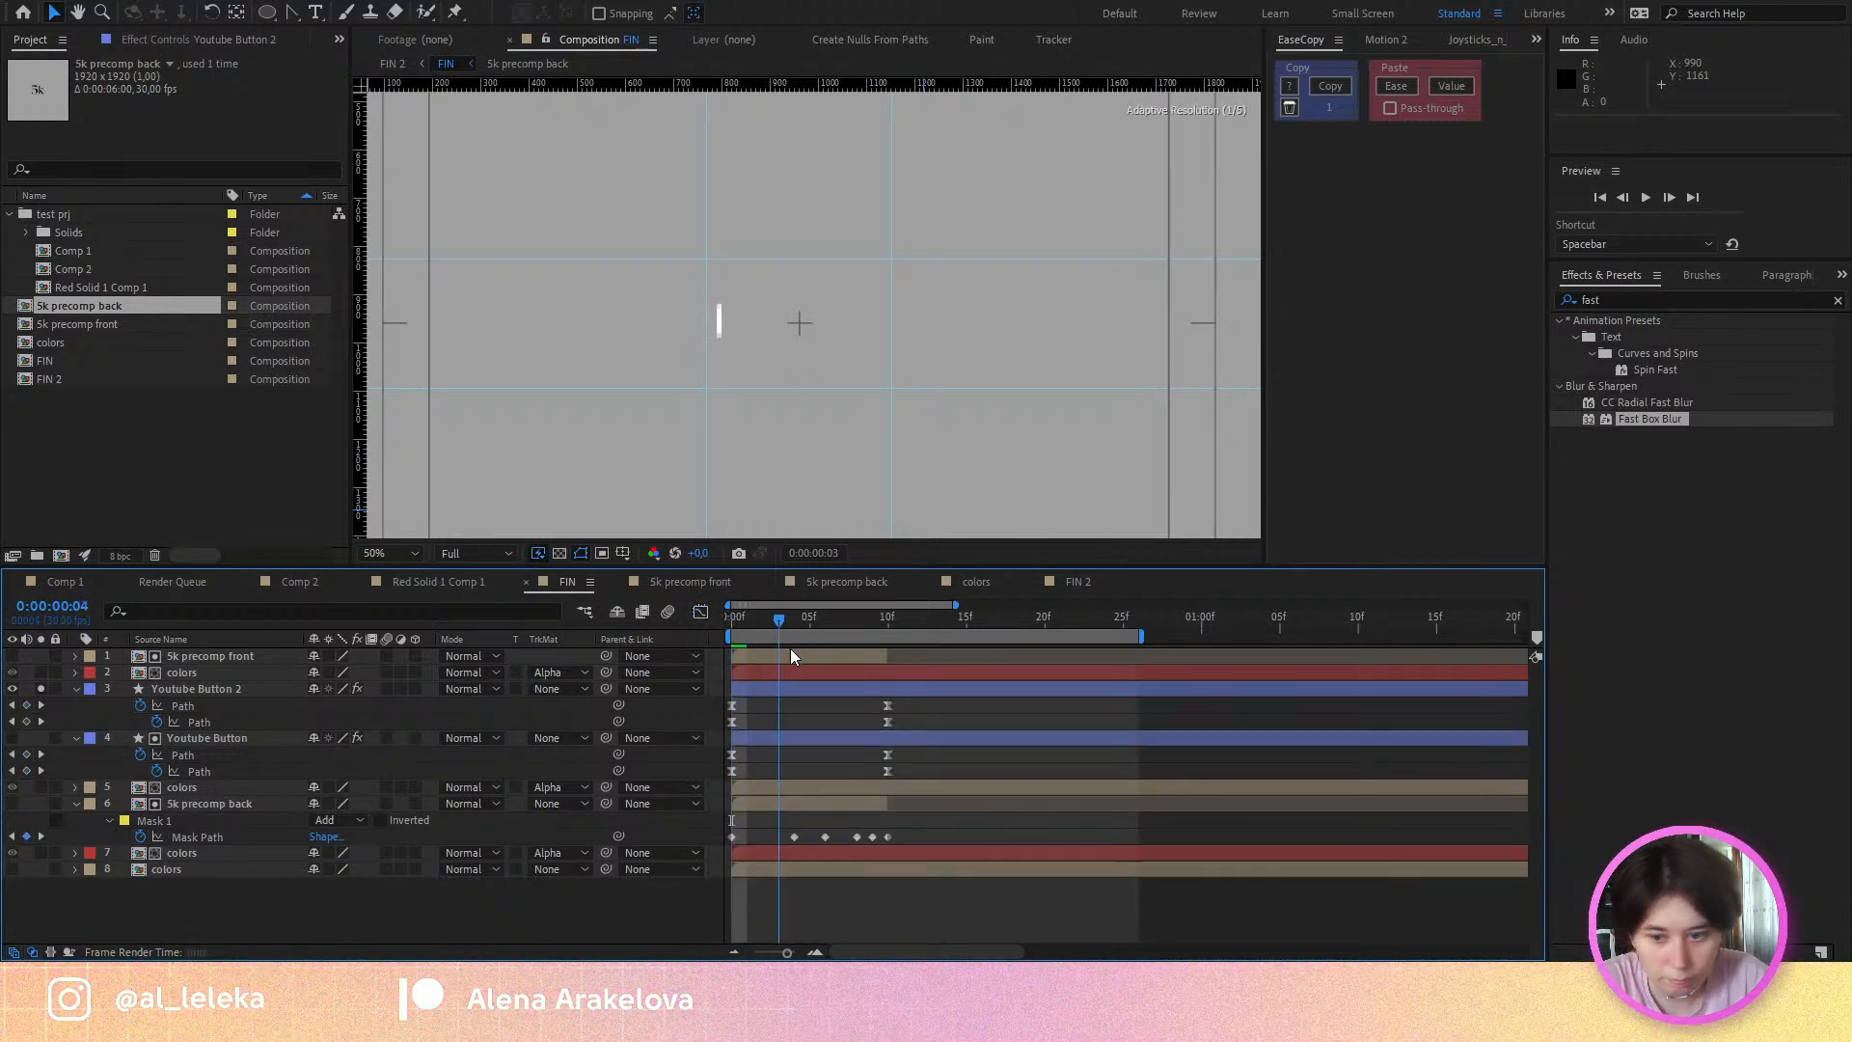
left_click(41, 787)
key("space")
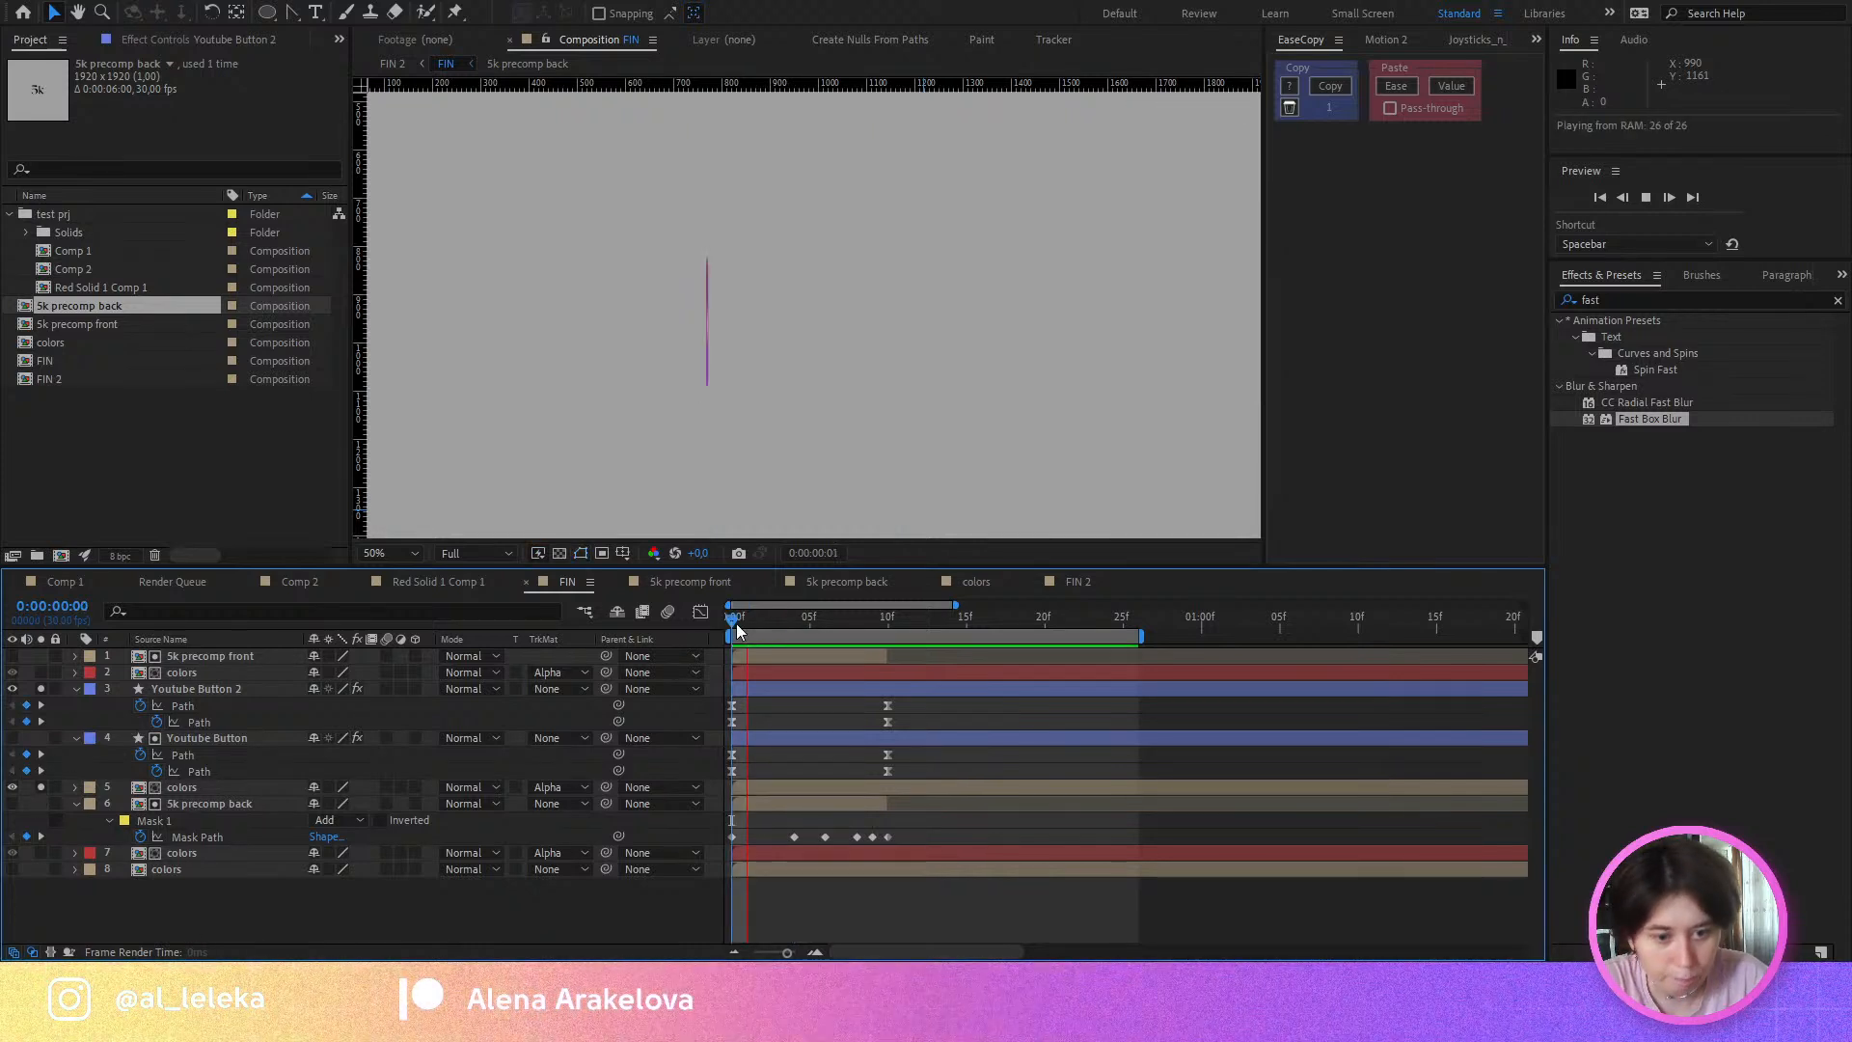
left_click_drag(734, 626, 746, 627)
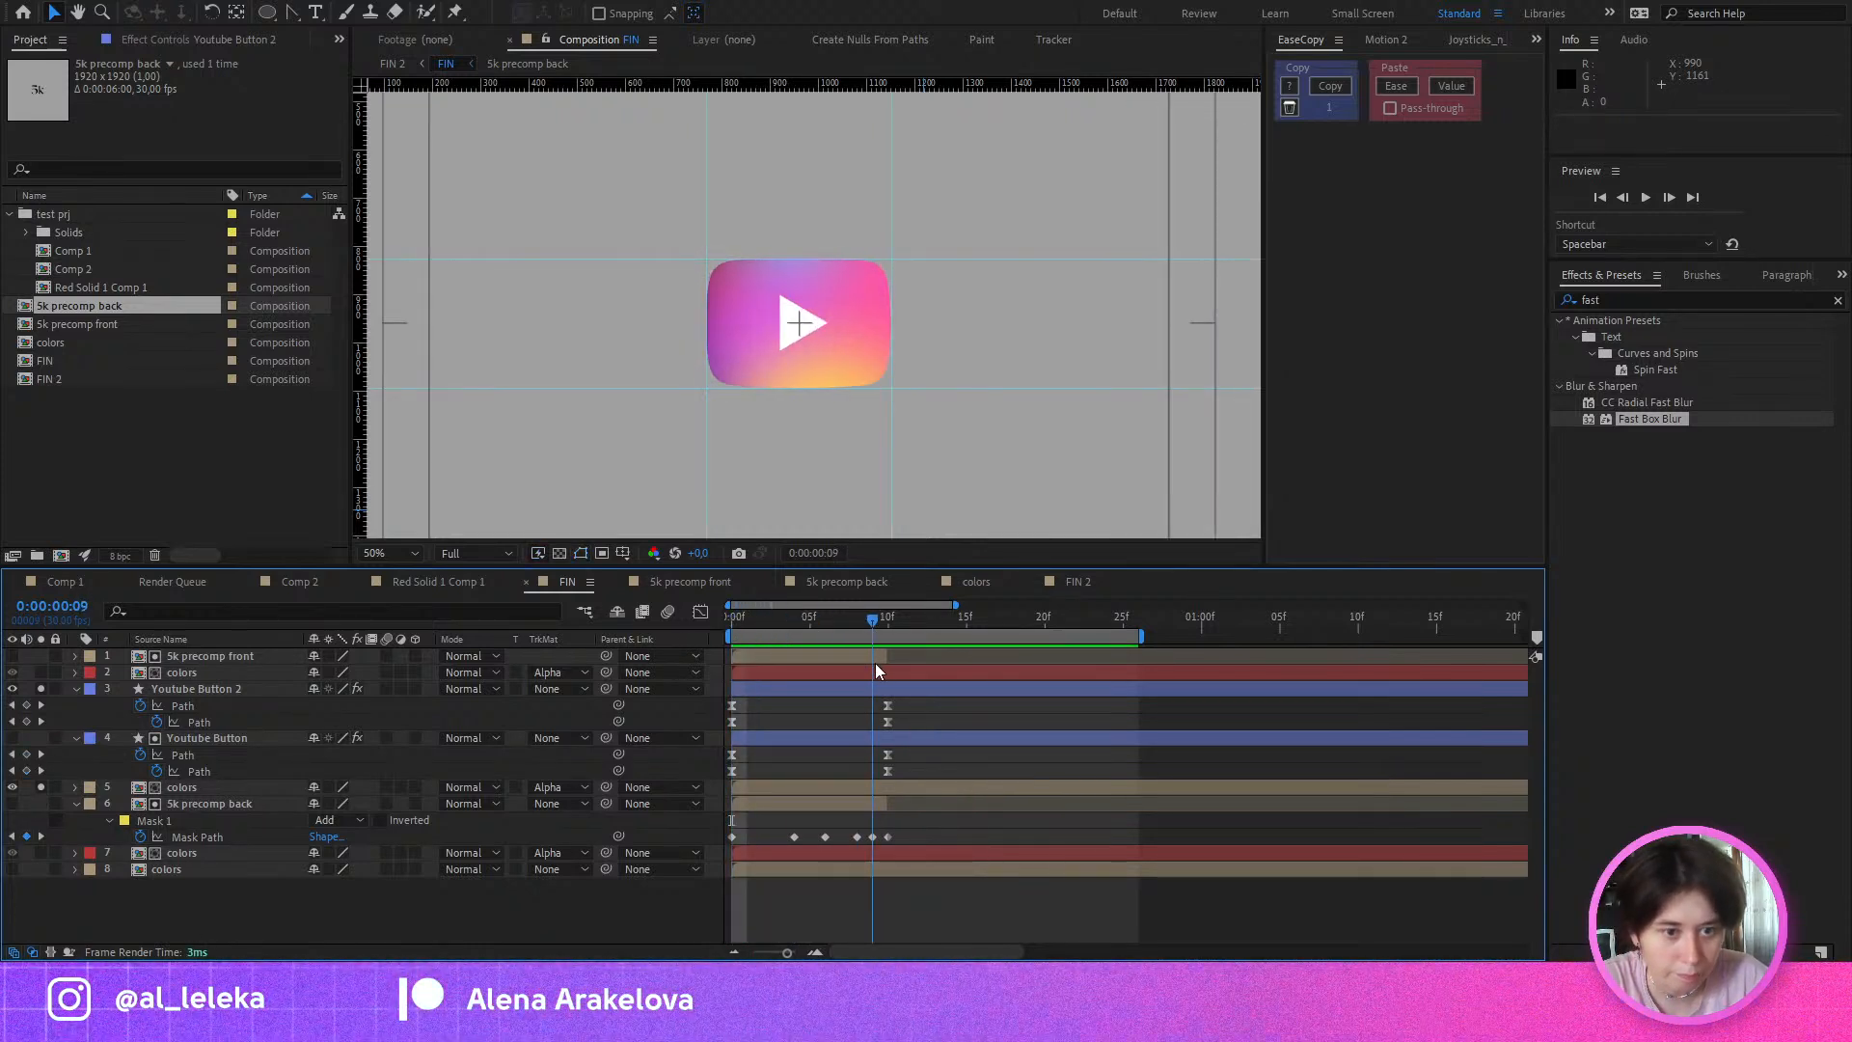
Step: Move the last path keyframes of both Youtube Button layers to 0:00:00:20, preview the motion and show their speed curves
key("Home")
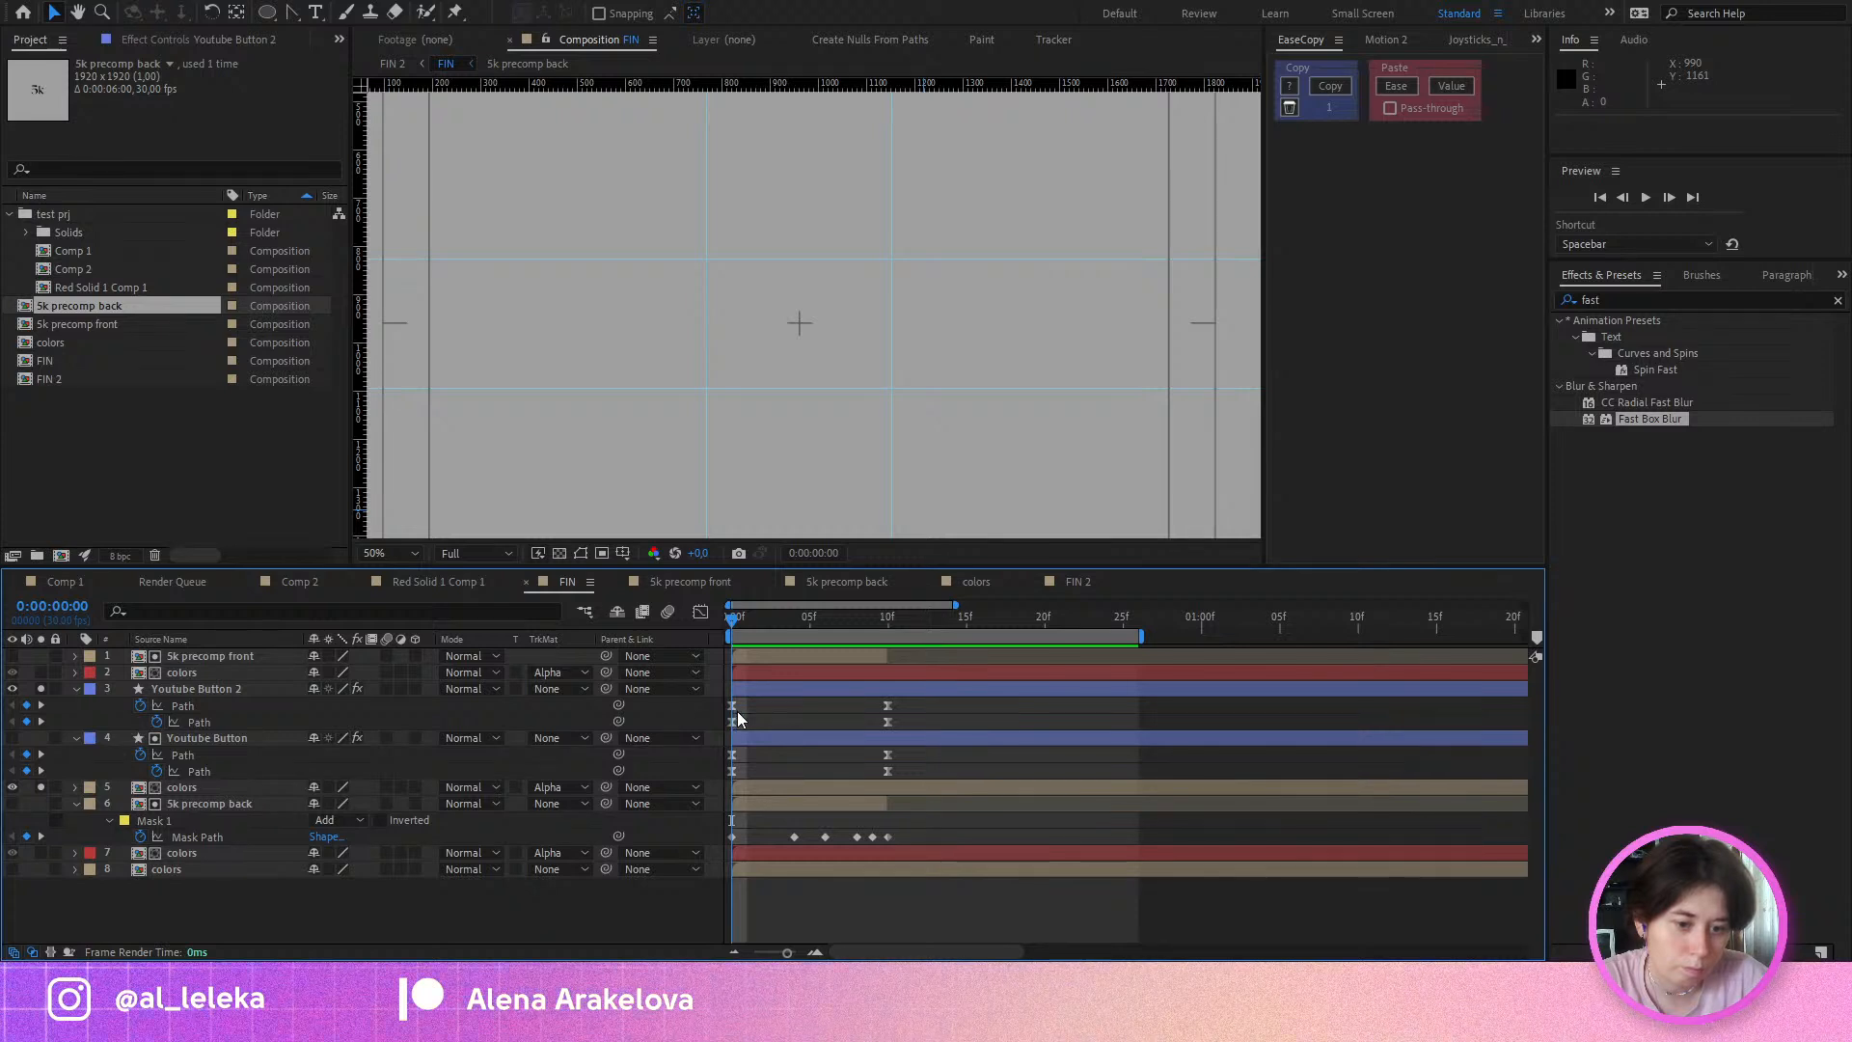
key("Page_Up")
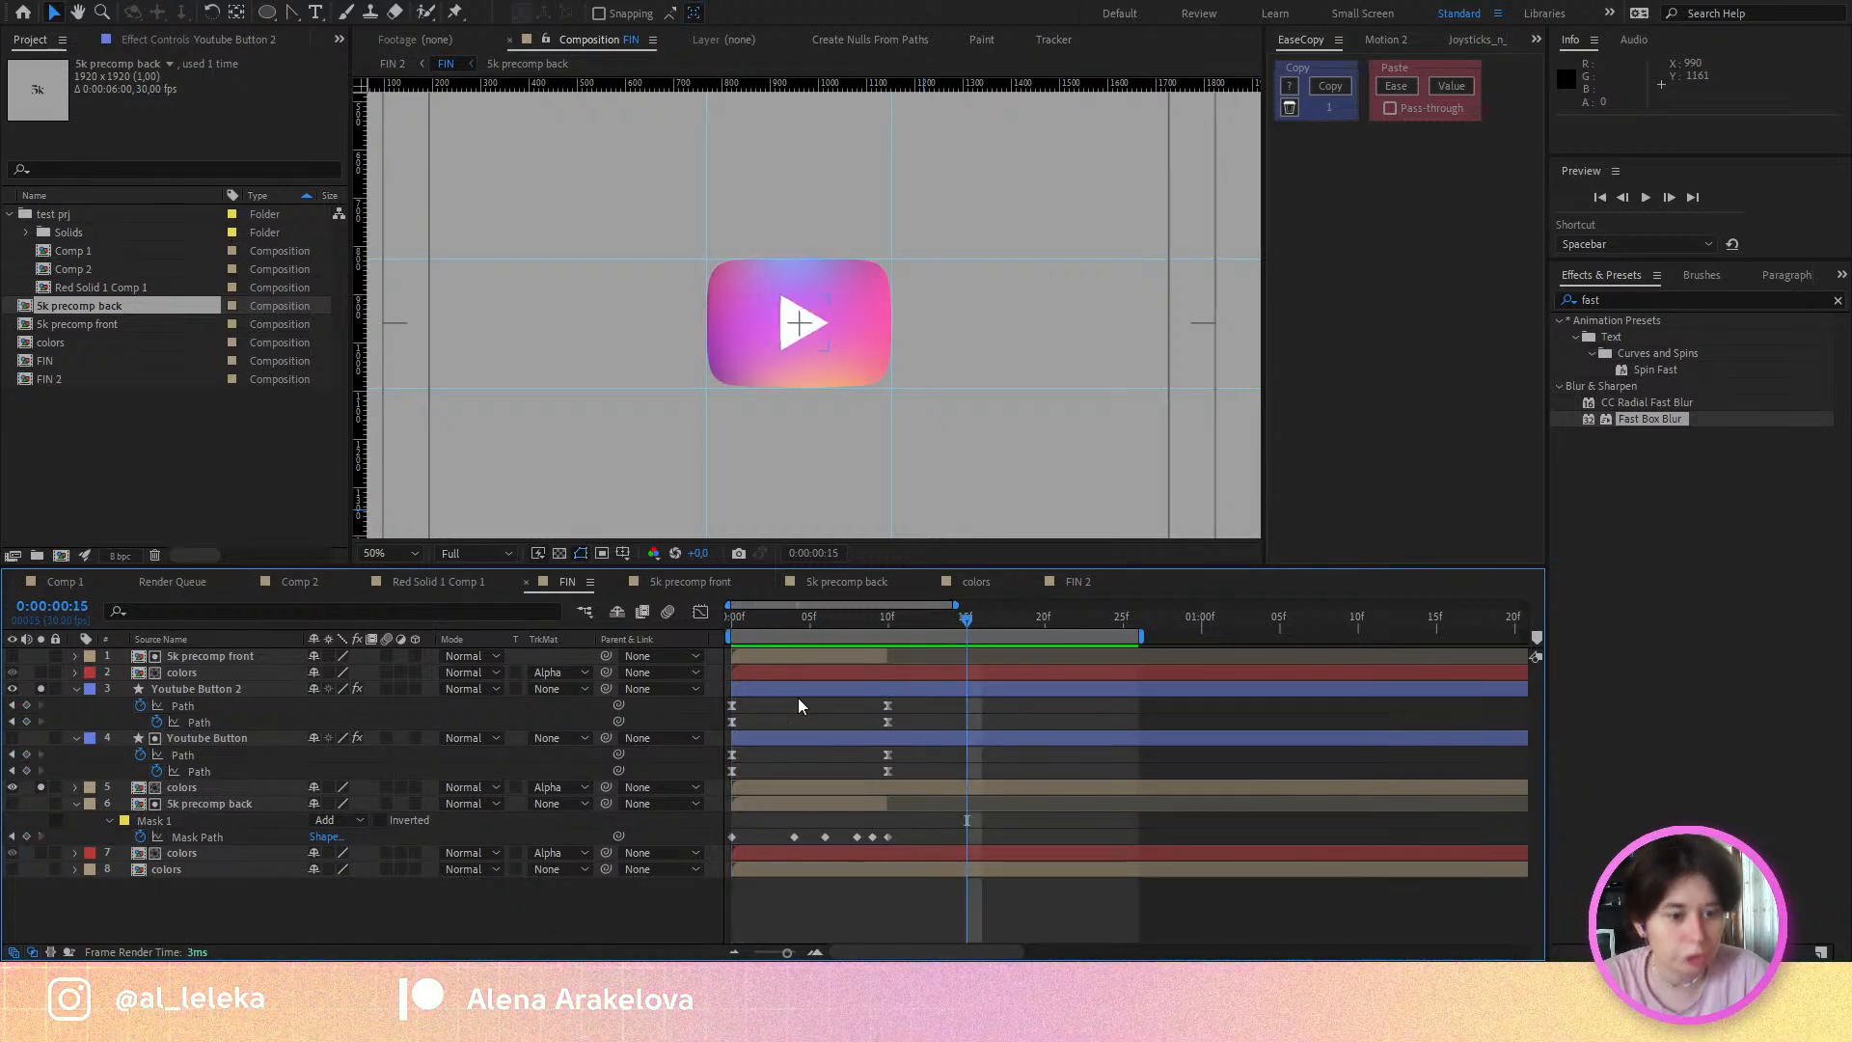
left_click_drag(882, 705, 1040, 721)
key("space")
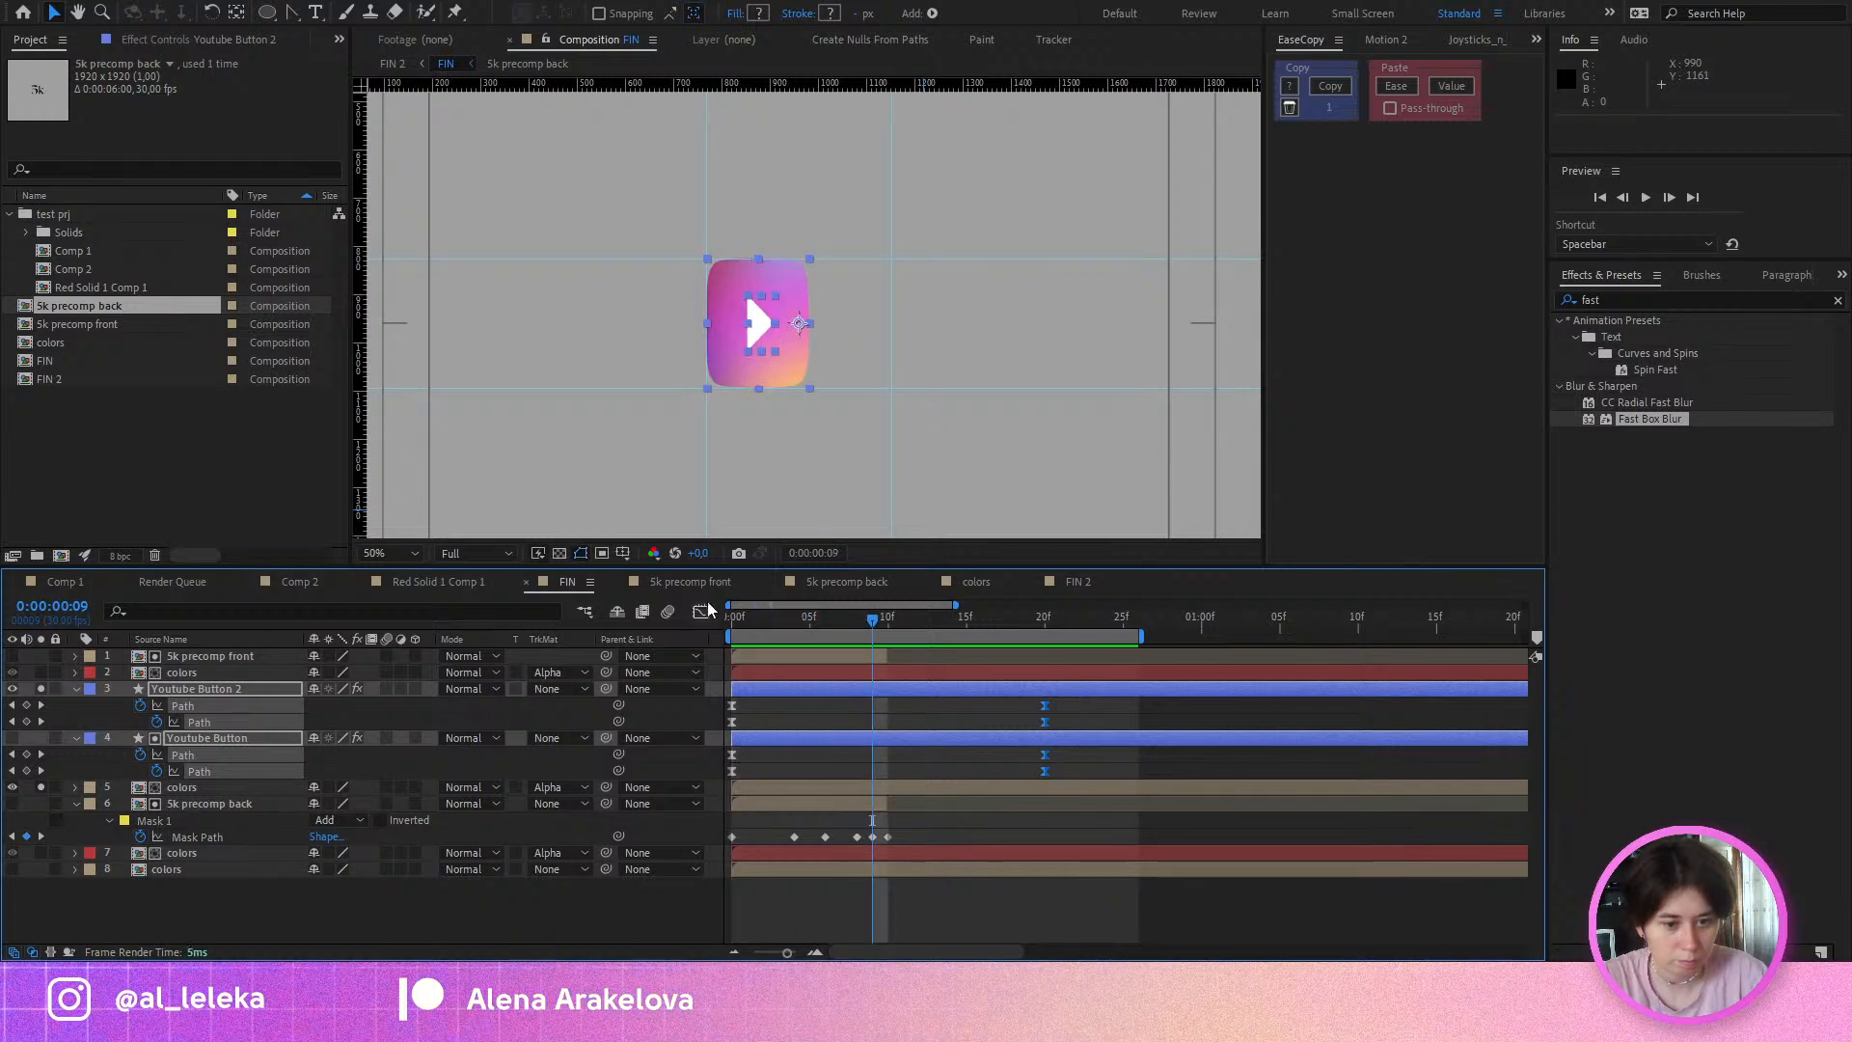
left_click(701, 614)
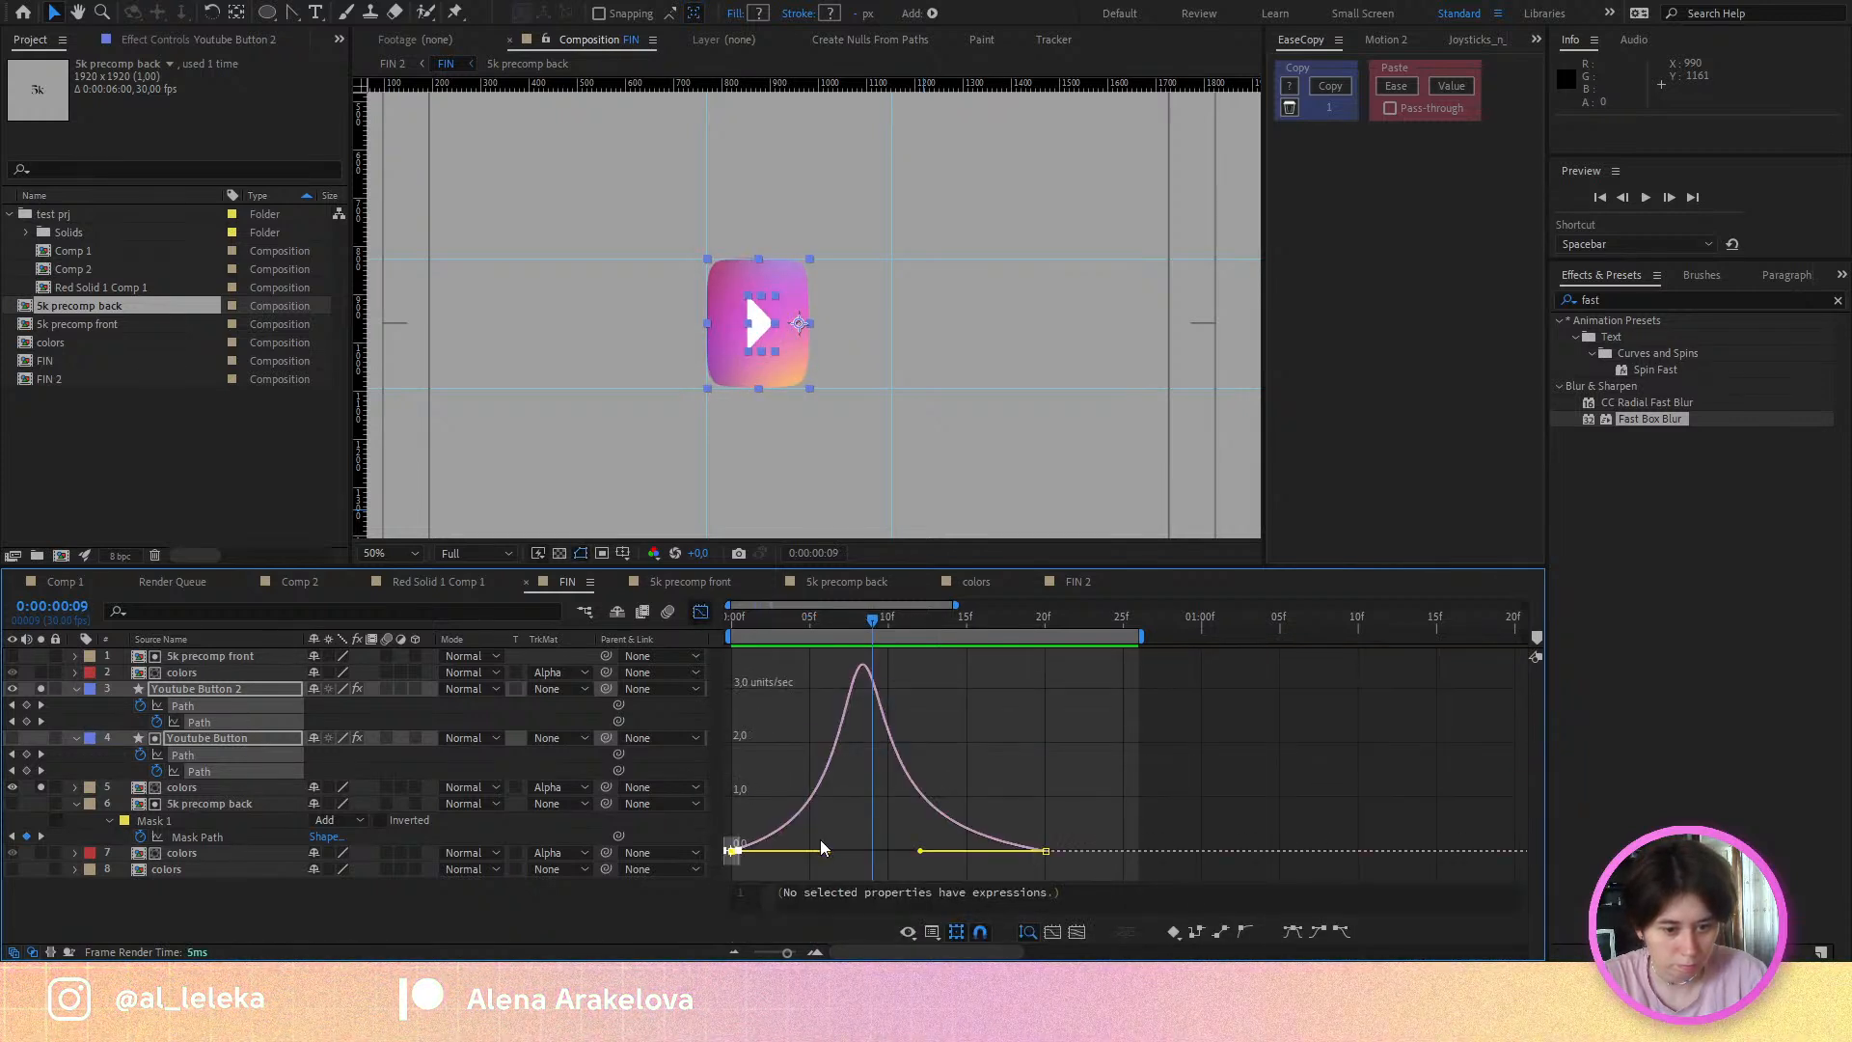
Step: Shorten the outgoing ease and slightly lengthen the incoming ease of both Youtube Button layers' path keyframes, and preview the growth
left_click_drag(829, 853, 802, 855)
mouse_move(1087, 808)
left_mouse_down()
mouse_move(952, 881)
mouse_move(903, 870)
left_mouse_up()
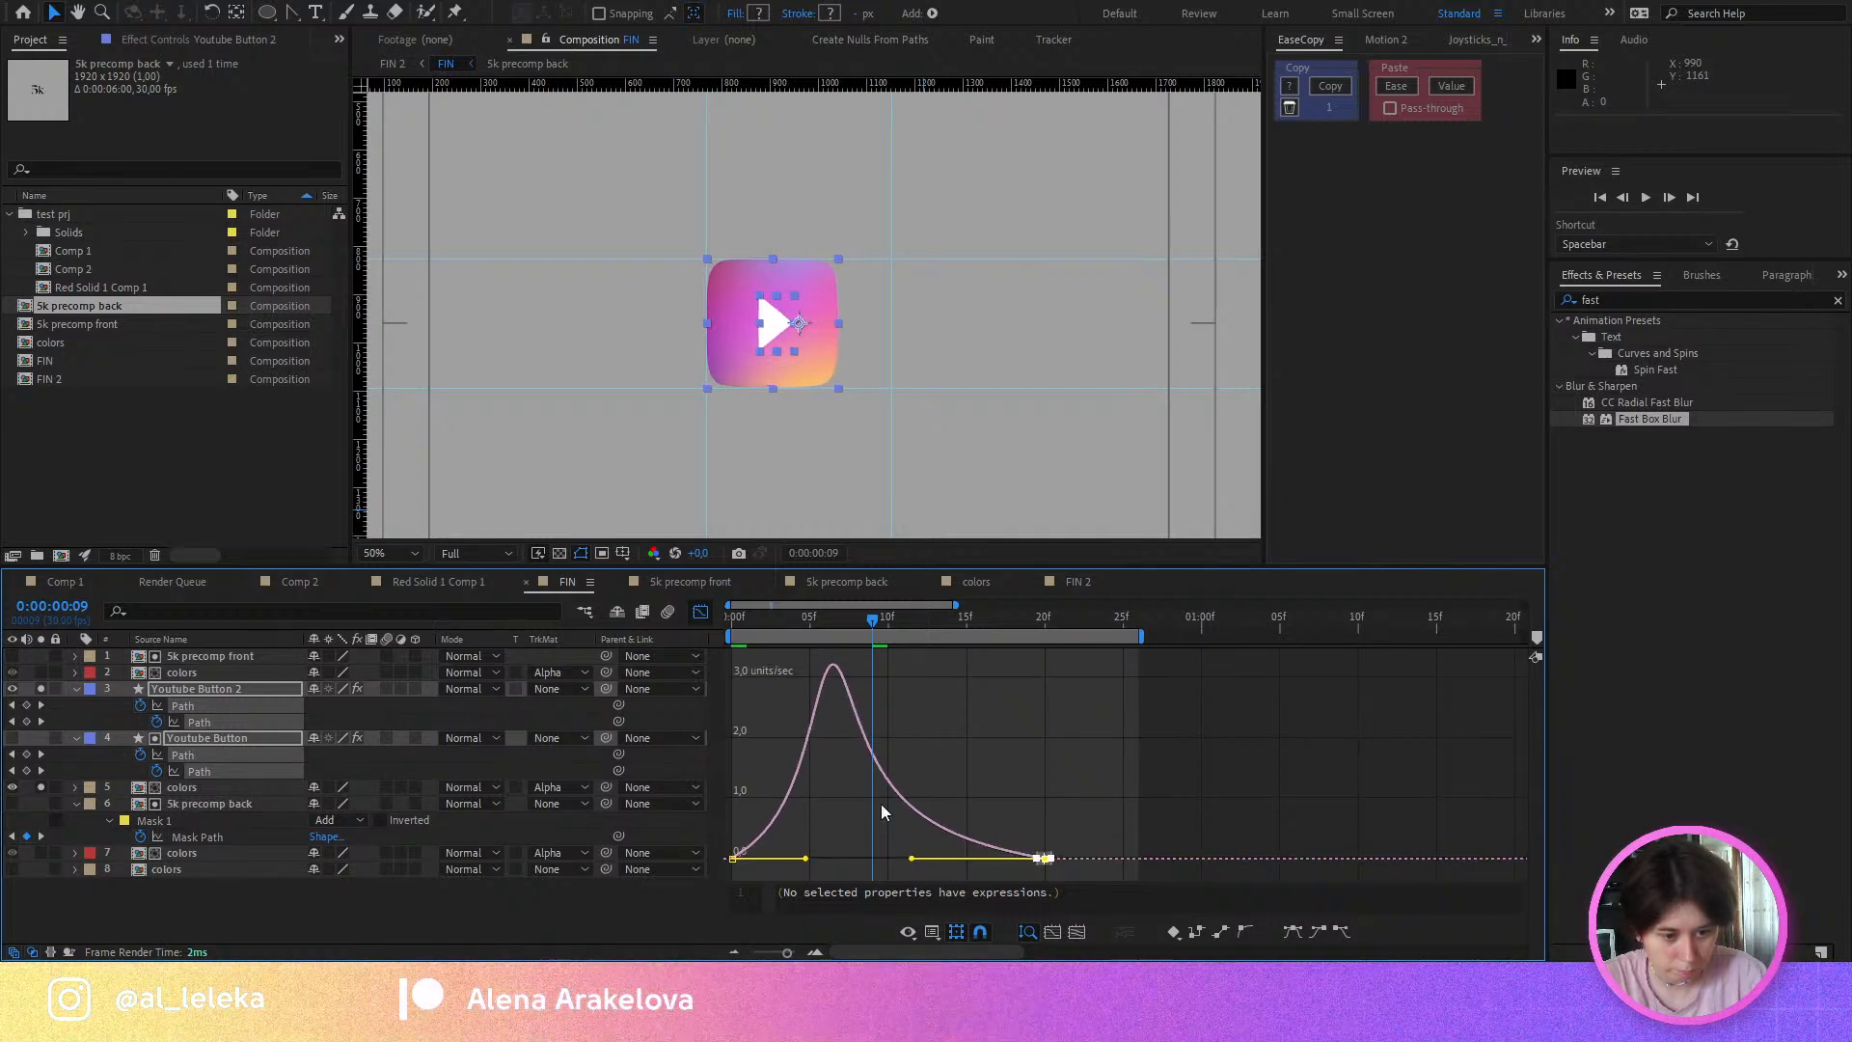
left_click(725, 618)
left_click(702, 613)
key("space")
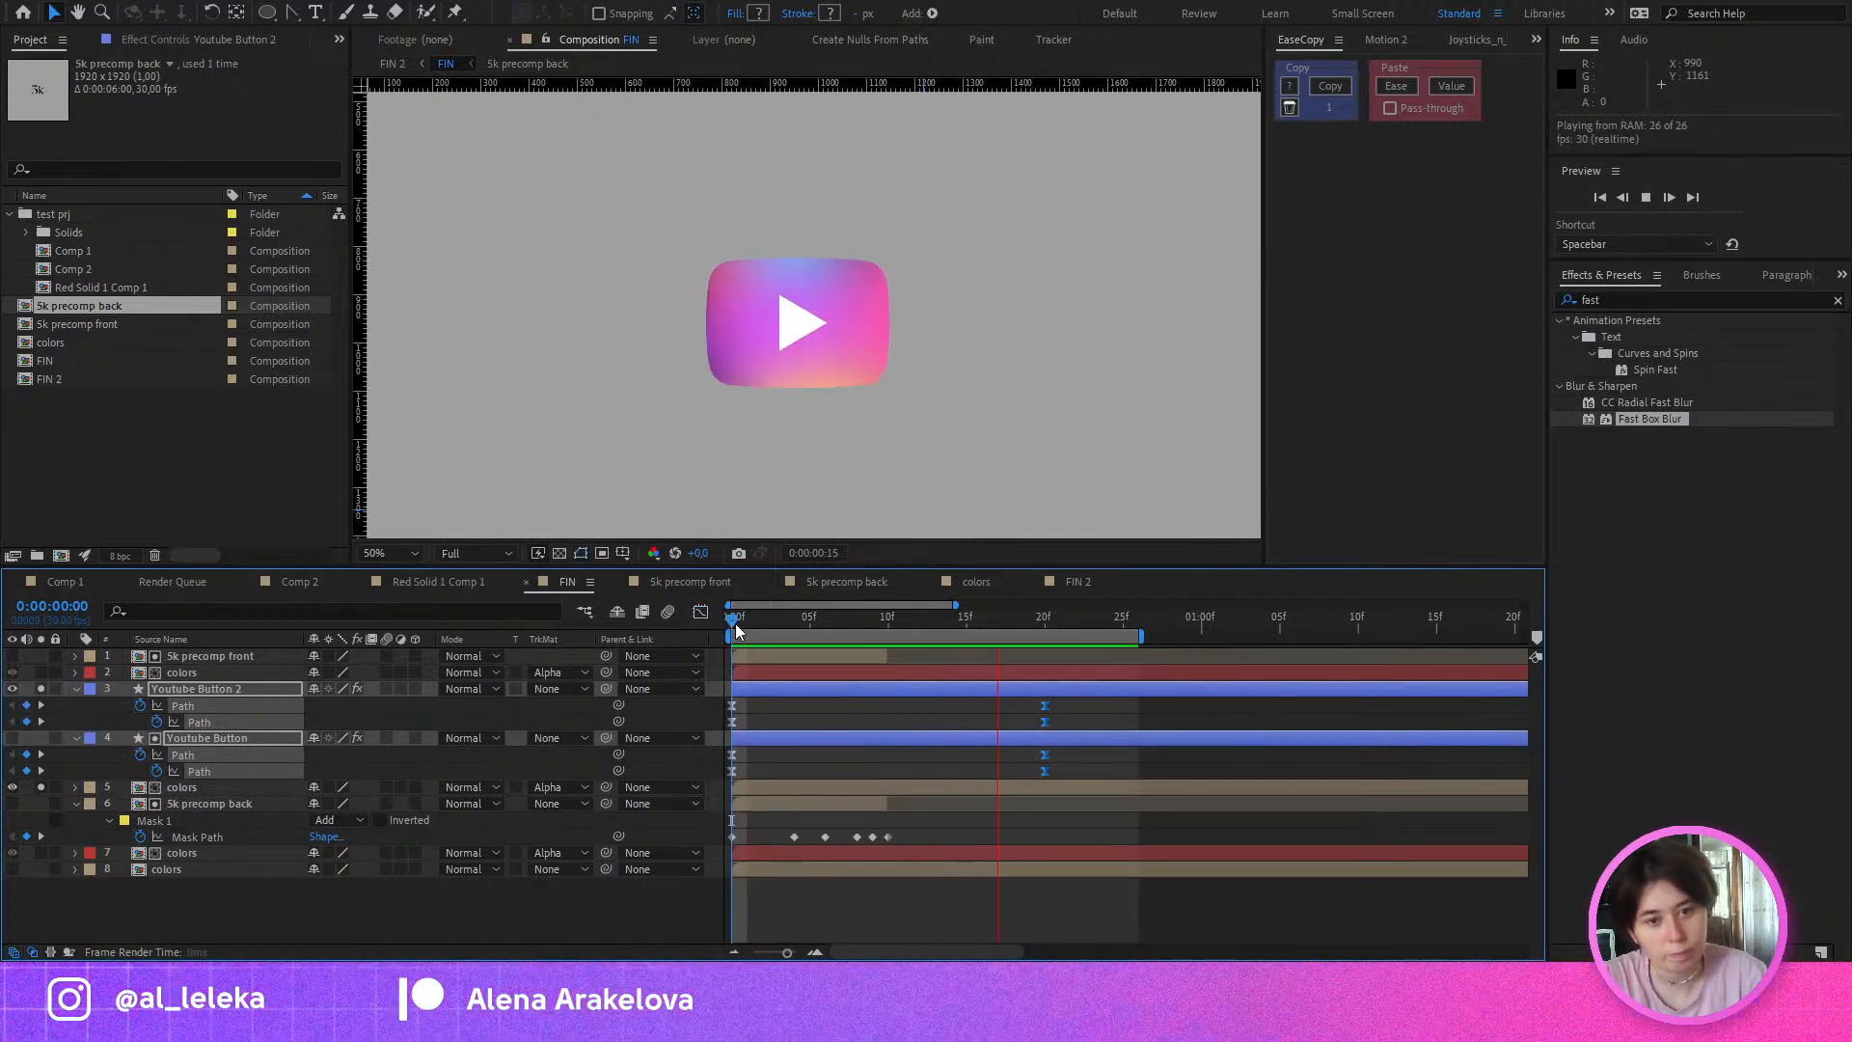
key("space")
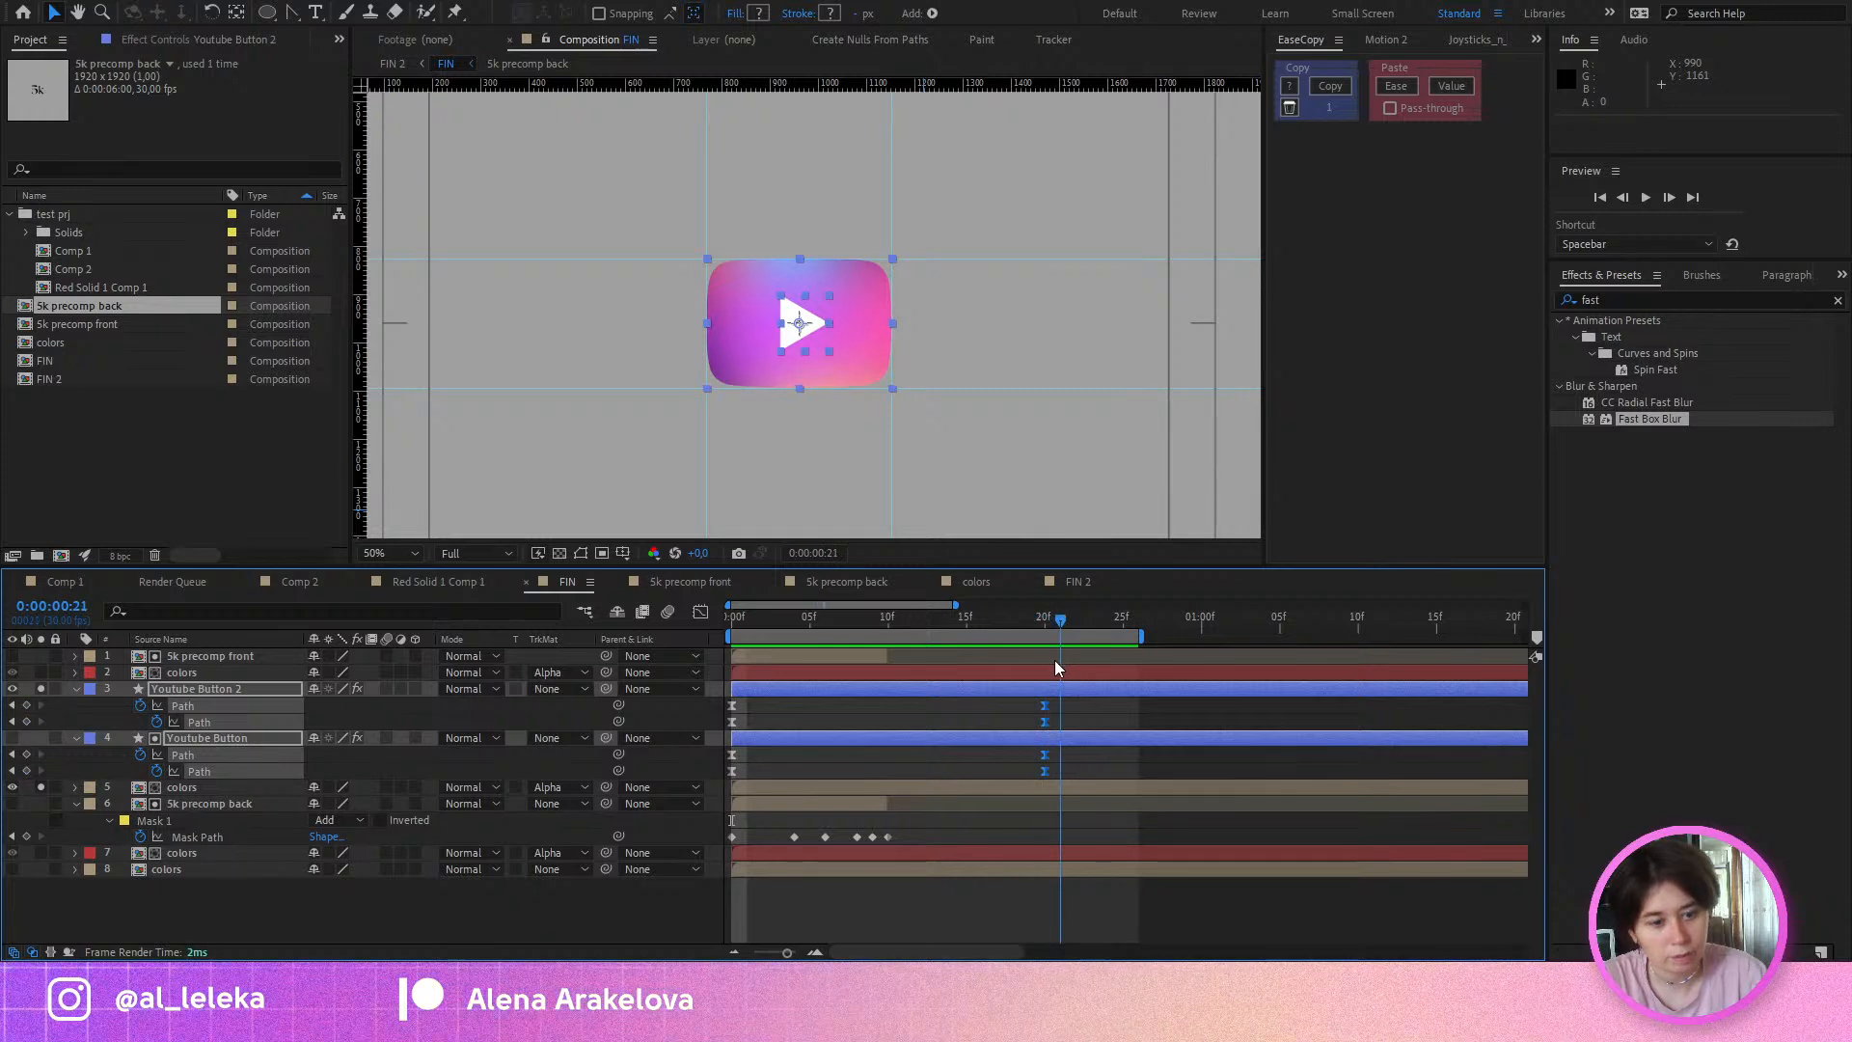
Step: Unsolo the layers and move the last keyframes of all layers in 5k precomp front and 5k precomp back to 0:00:00:20
key("Page_Down")
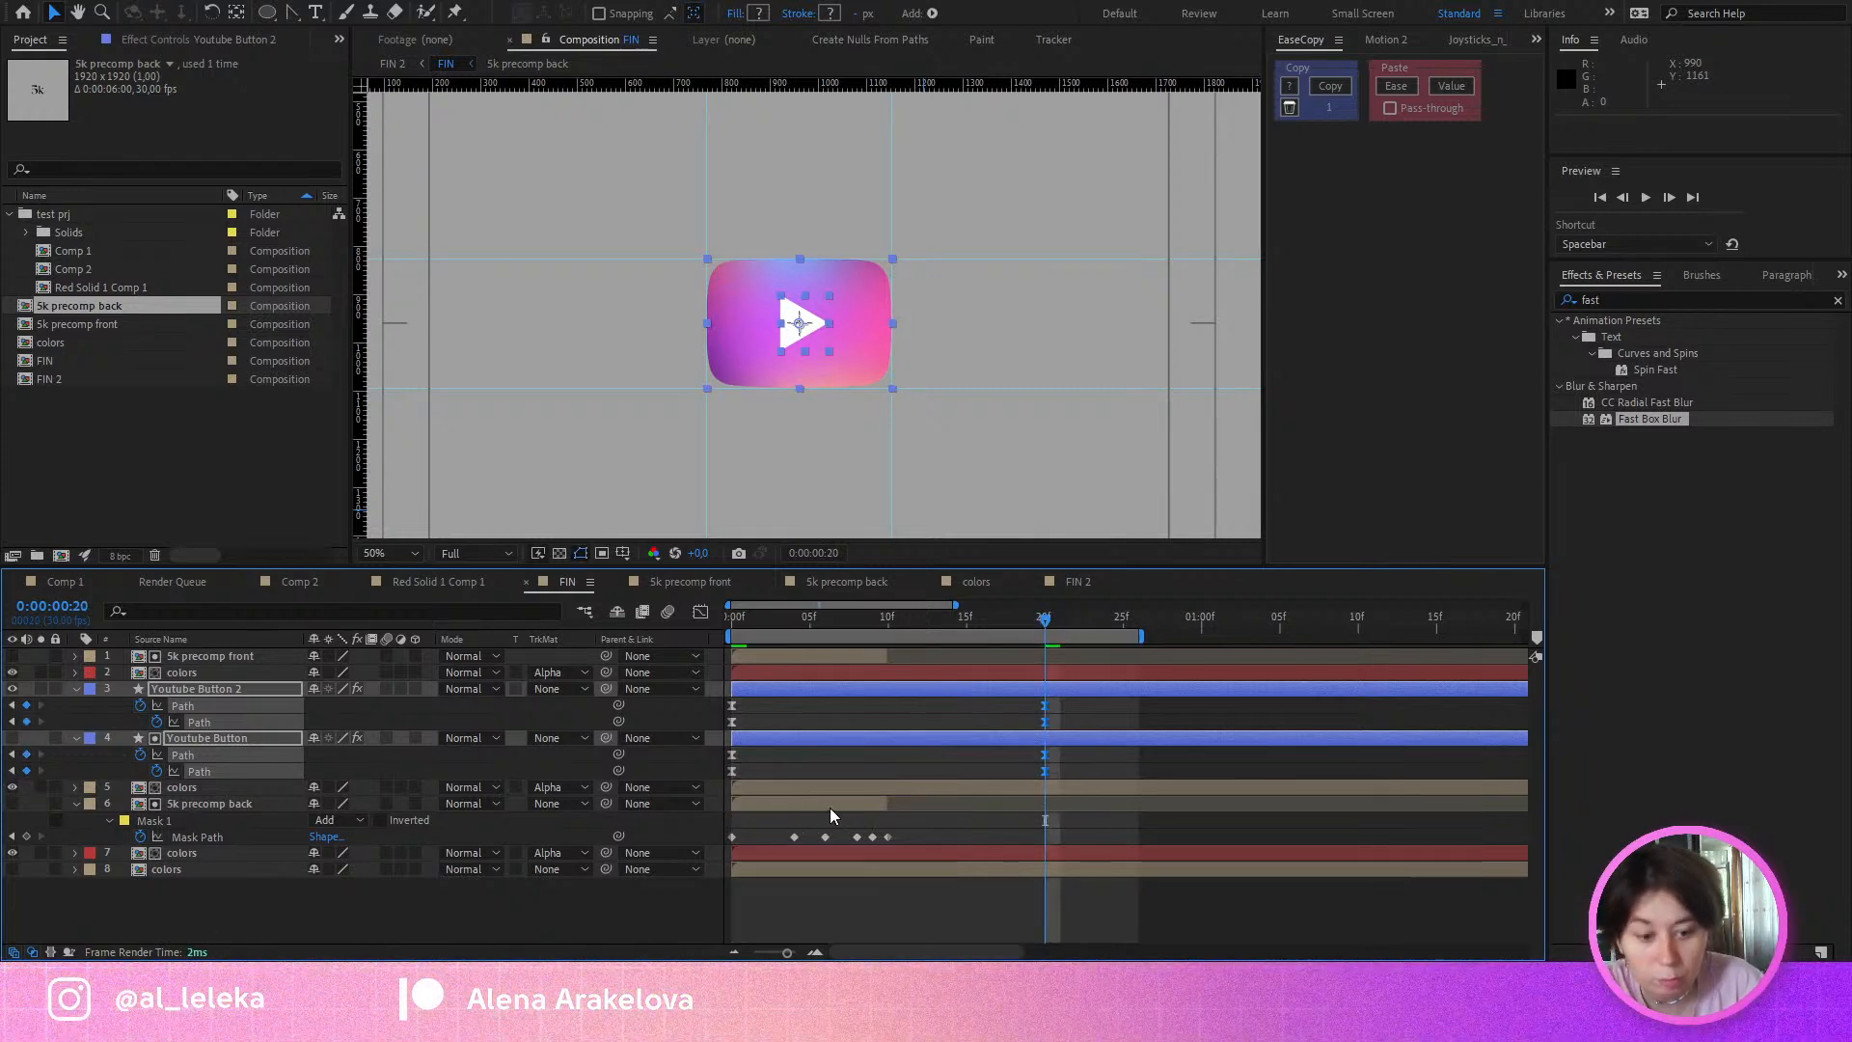
left_click(551, 808)
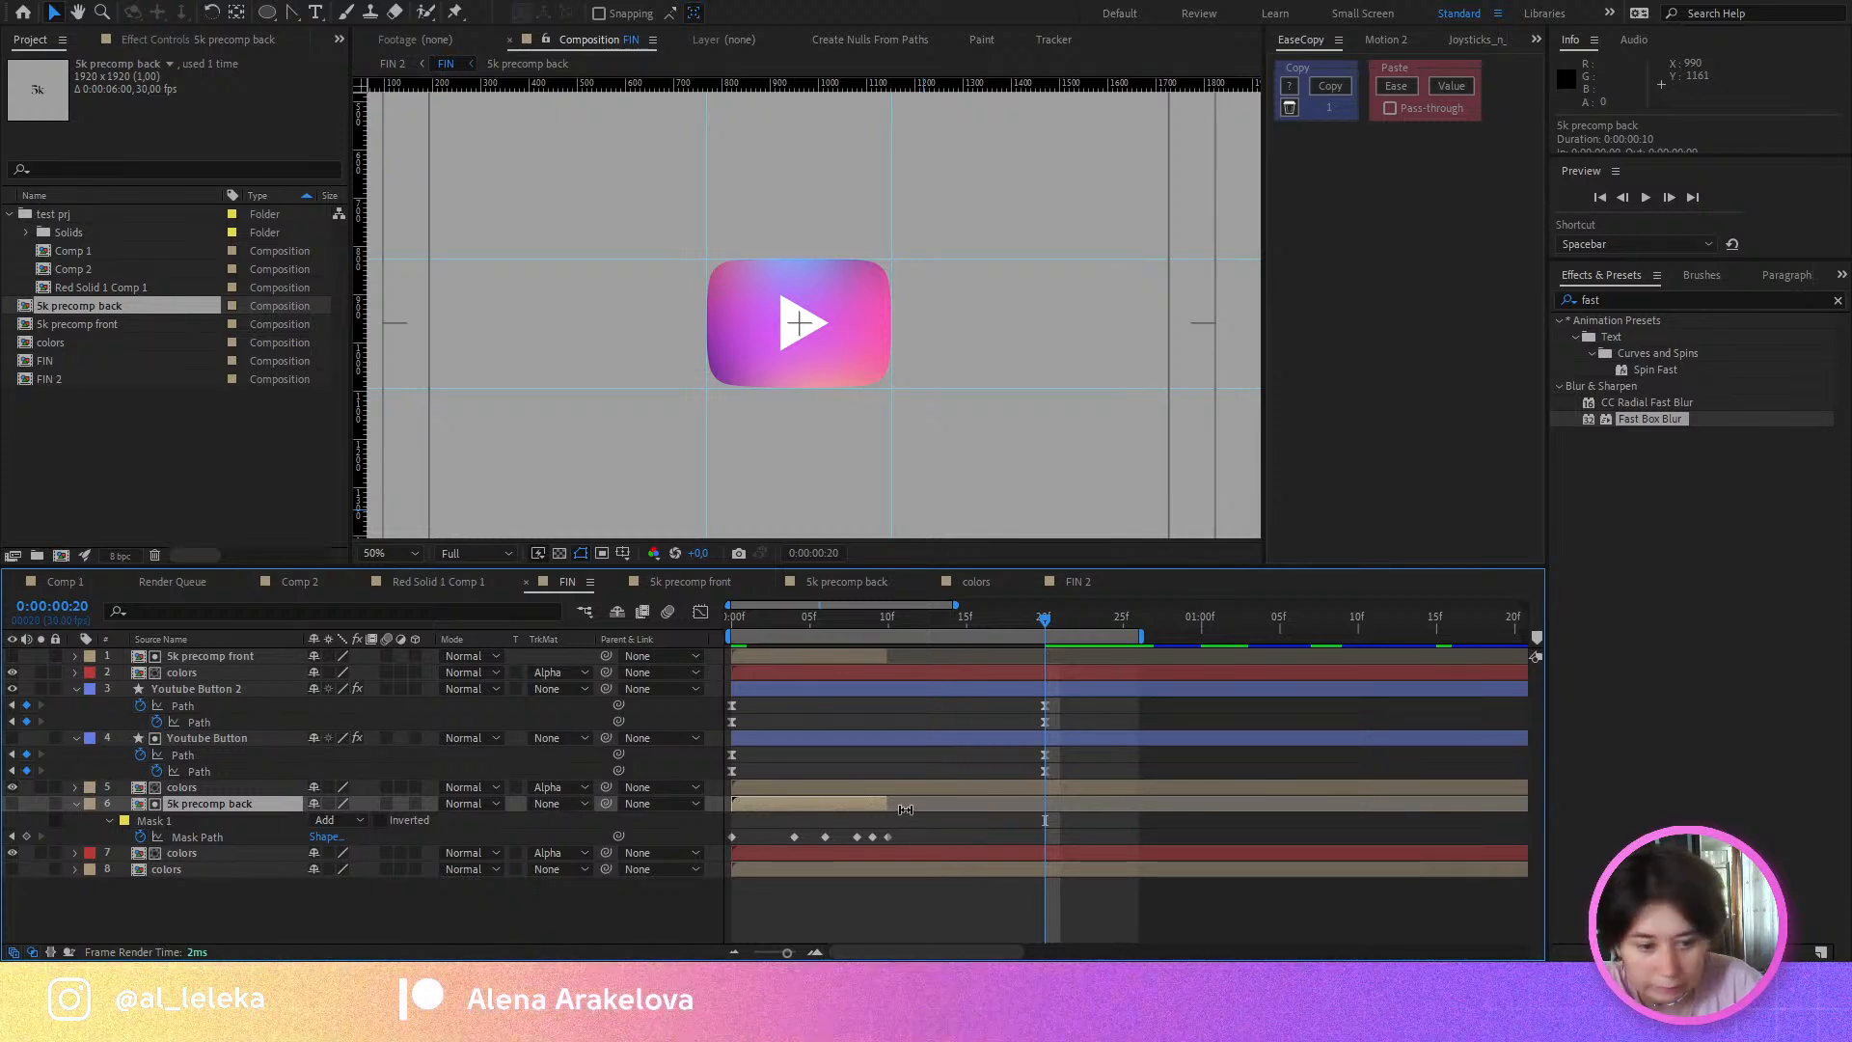
left_click(949, 788)
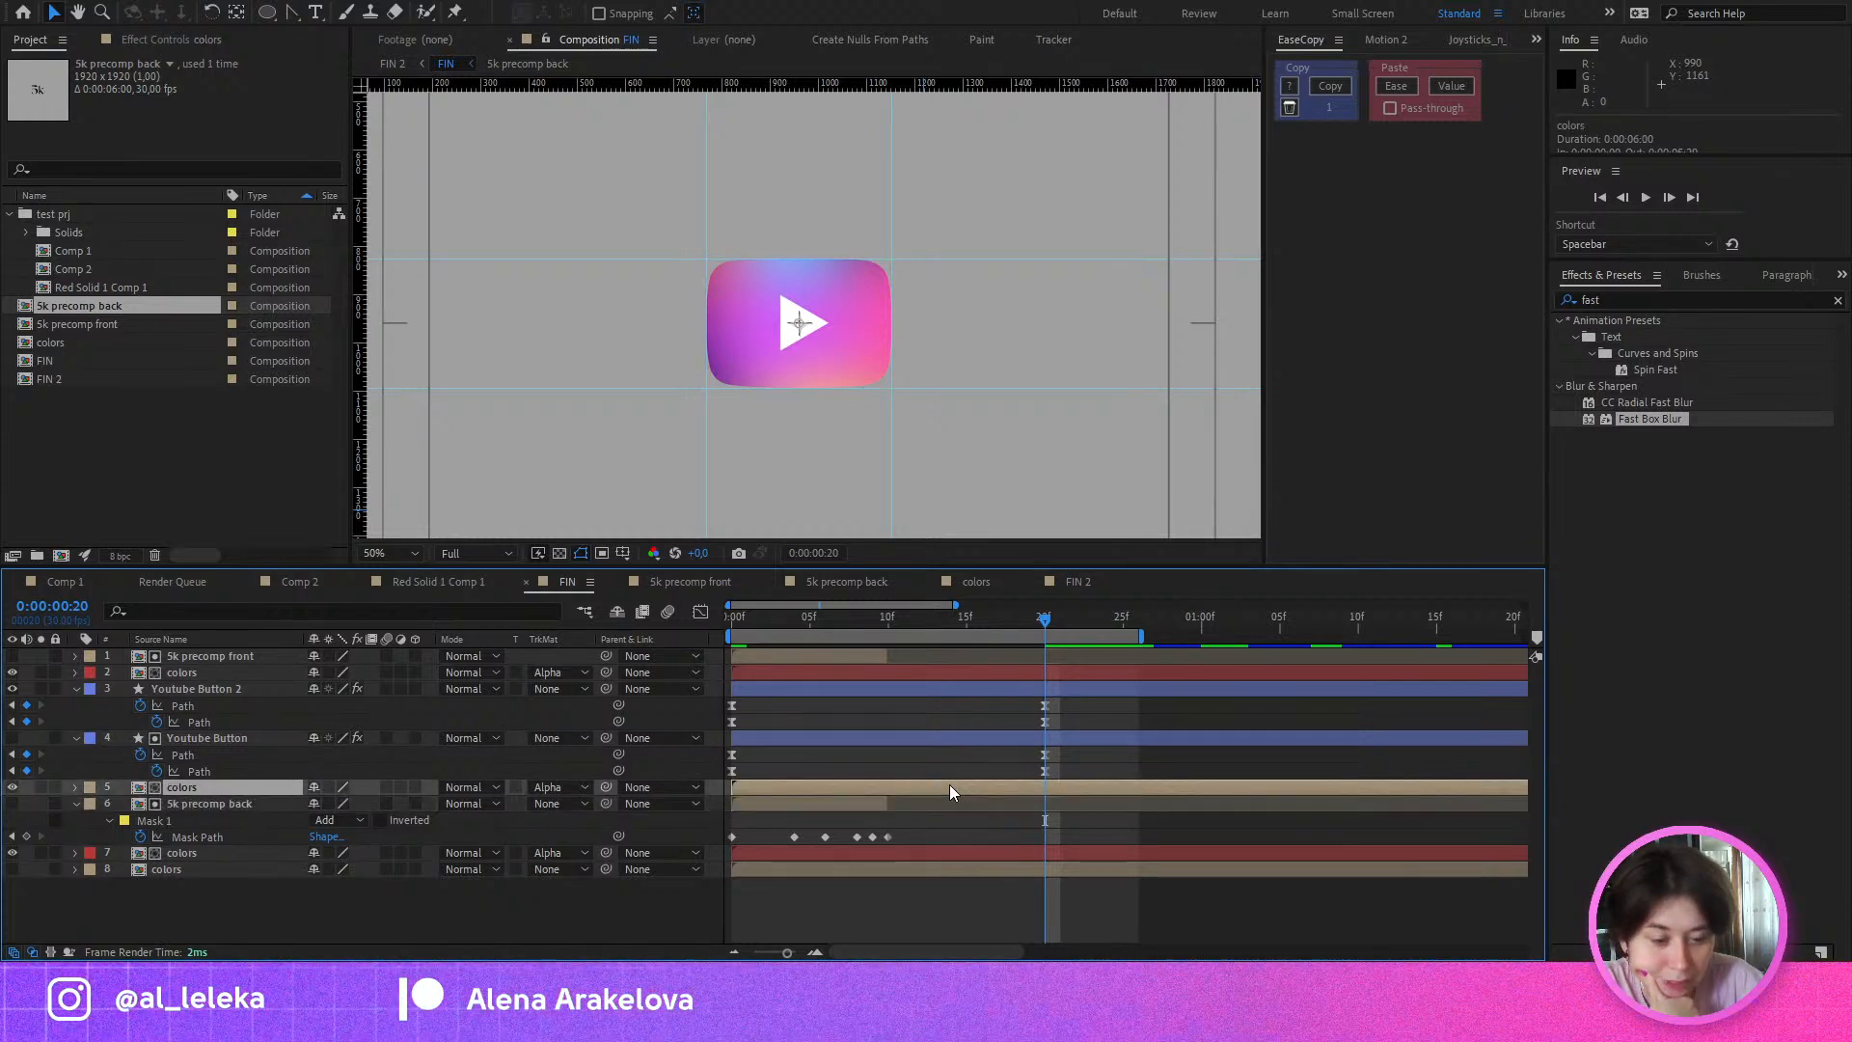
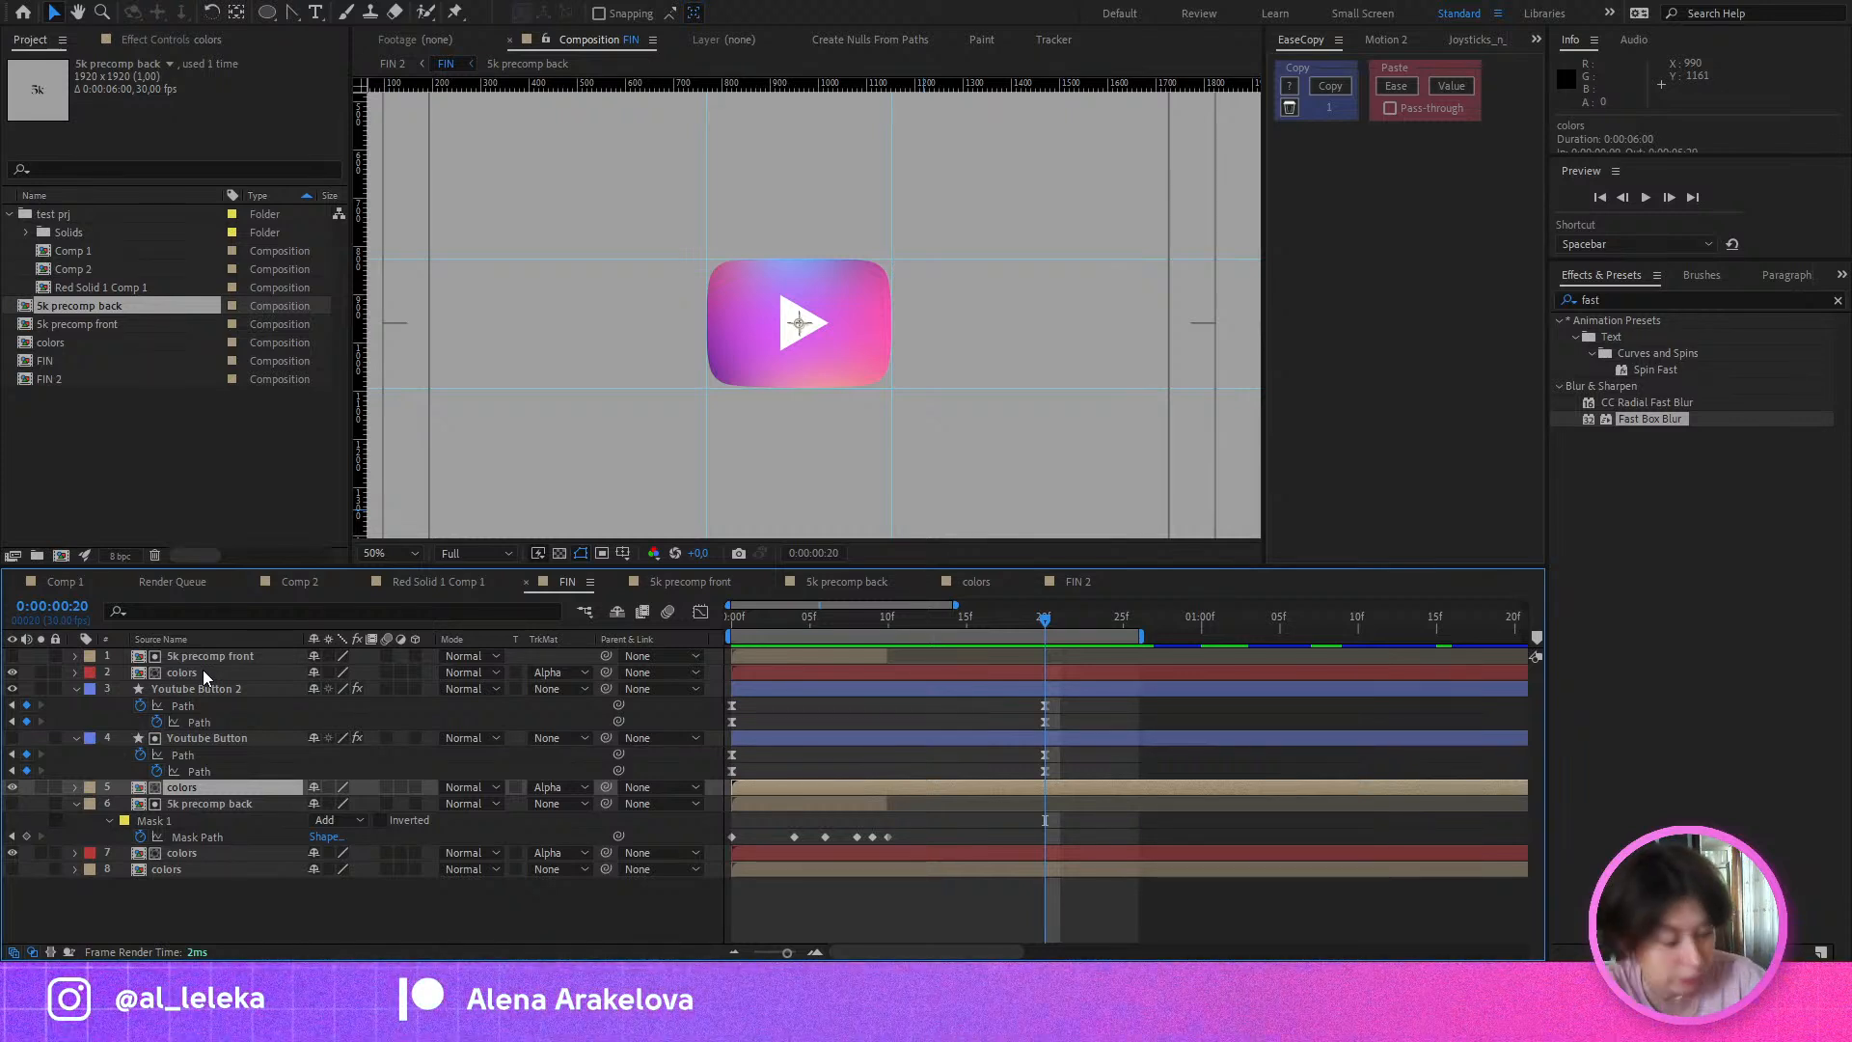
left_click(200, 672)
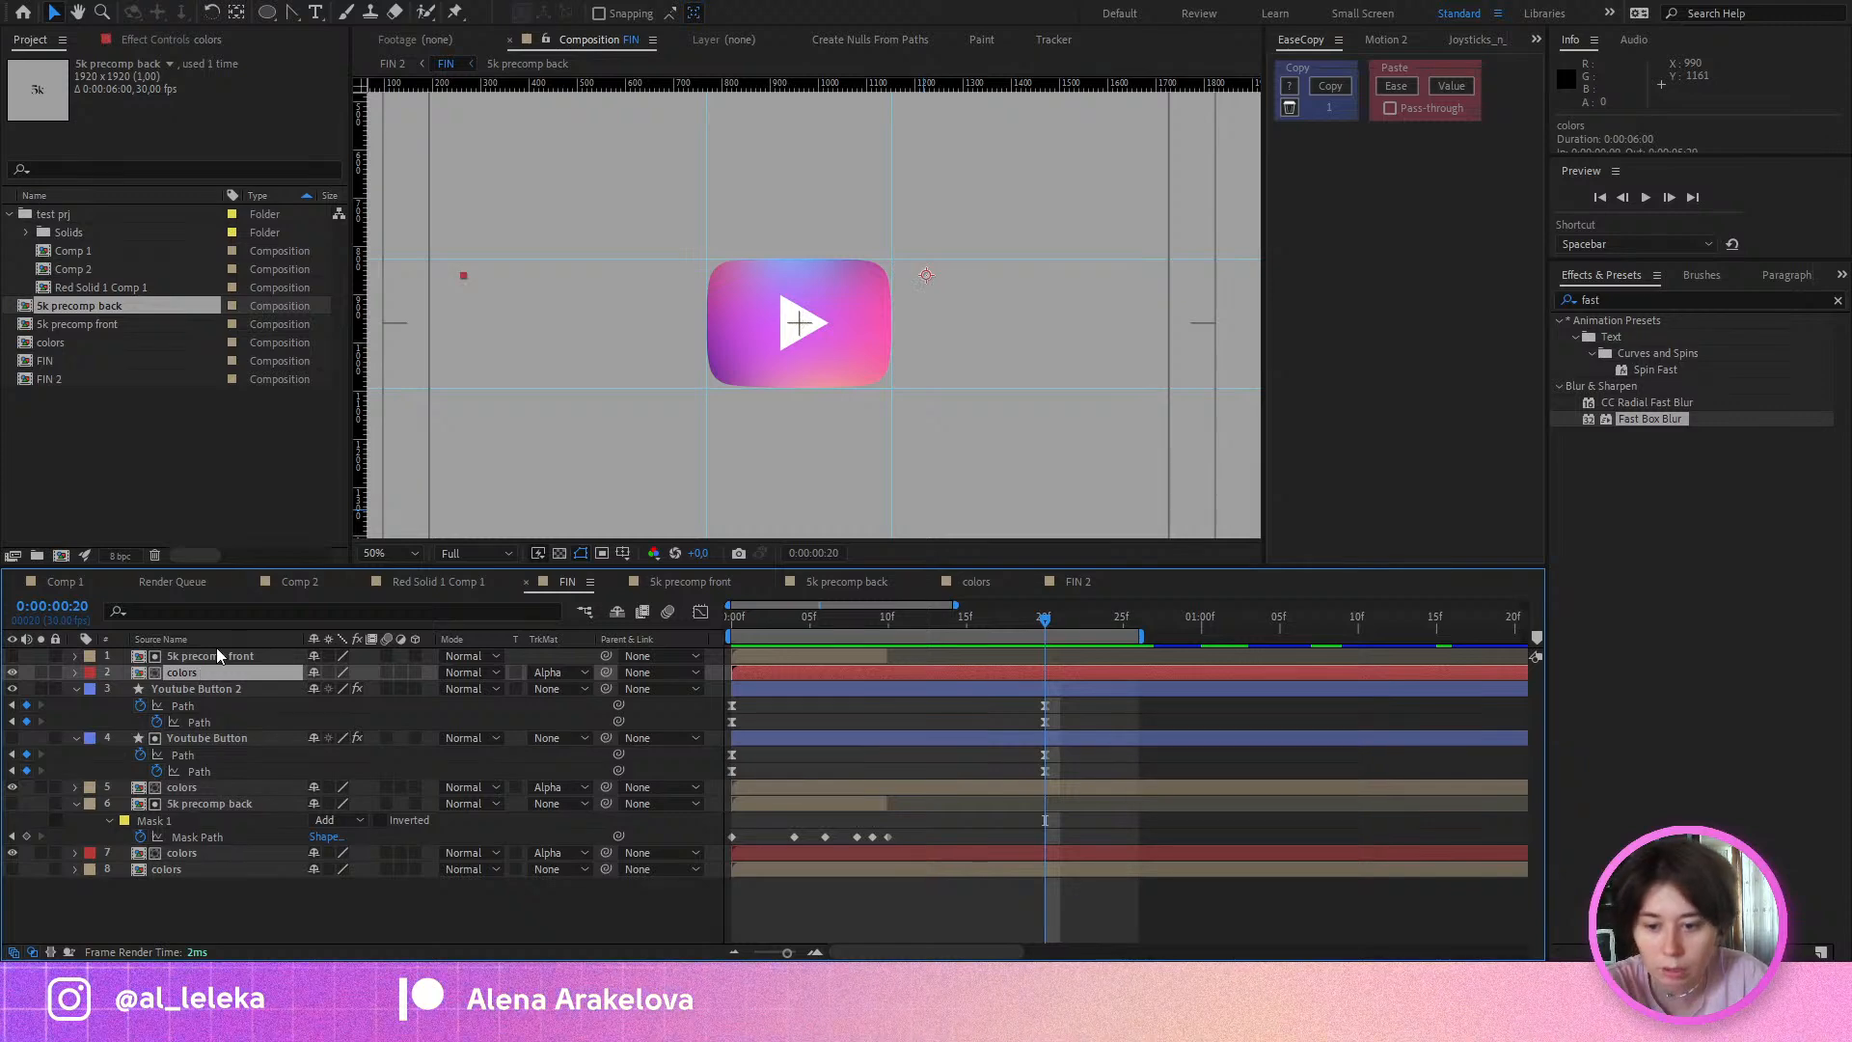
double_click(190, 655)
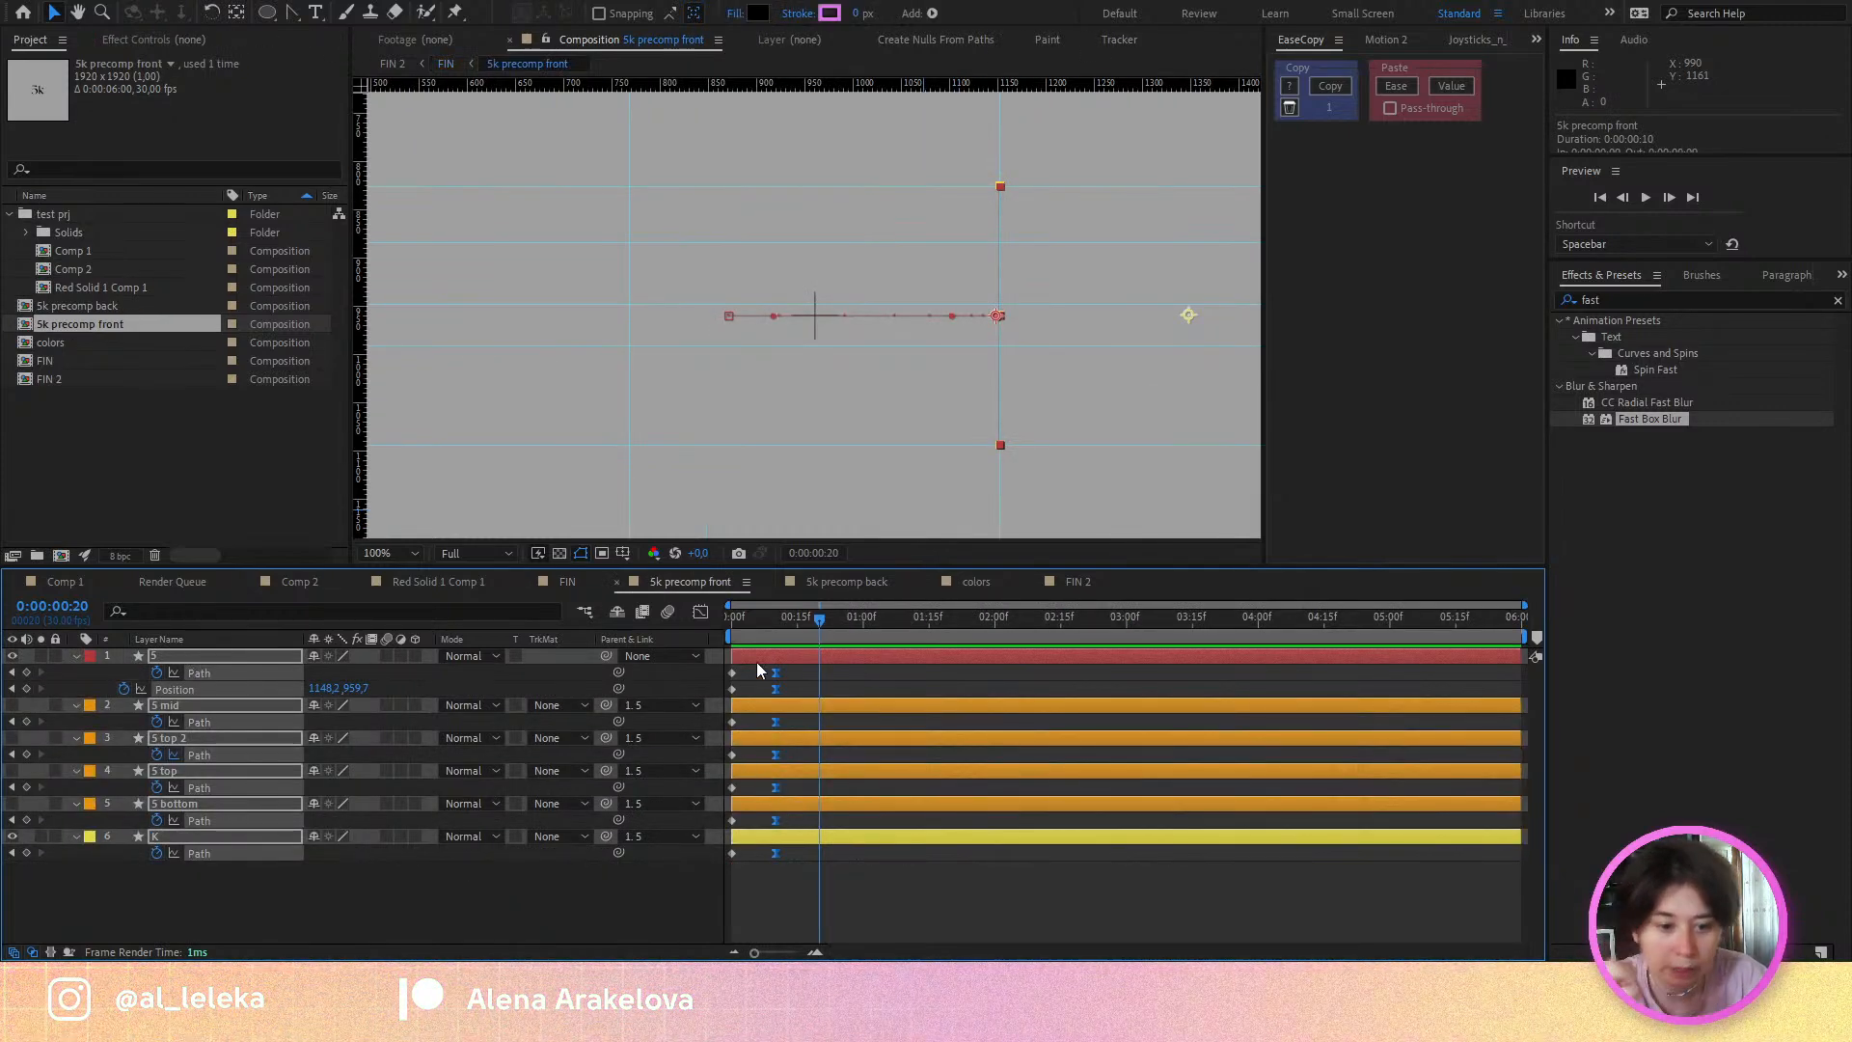
left_click_drag(773, 673, 816, 694)
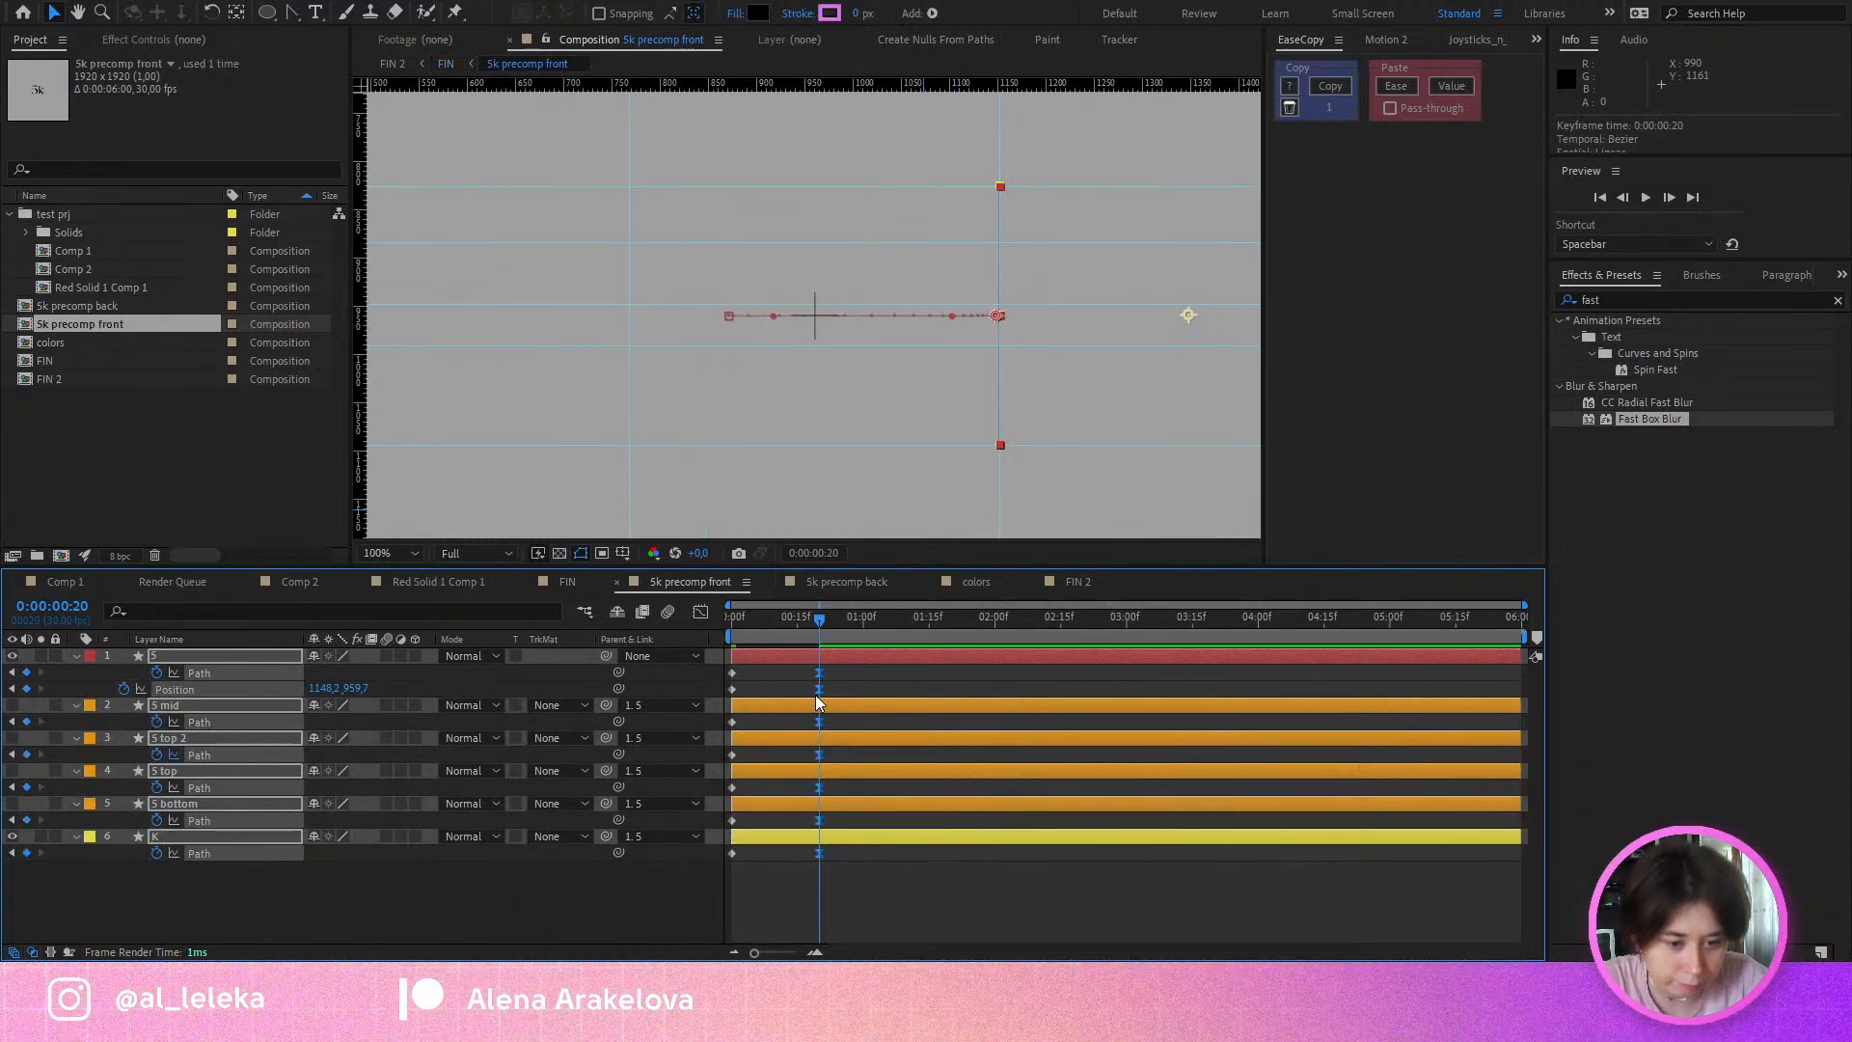
left_click(845, 581)
mouse_move(974, 672)
left_mouse_down()
mouse_move(909, 873)
mouse_move(967, 672)
left_mouse_up()
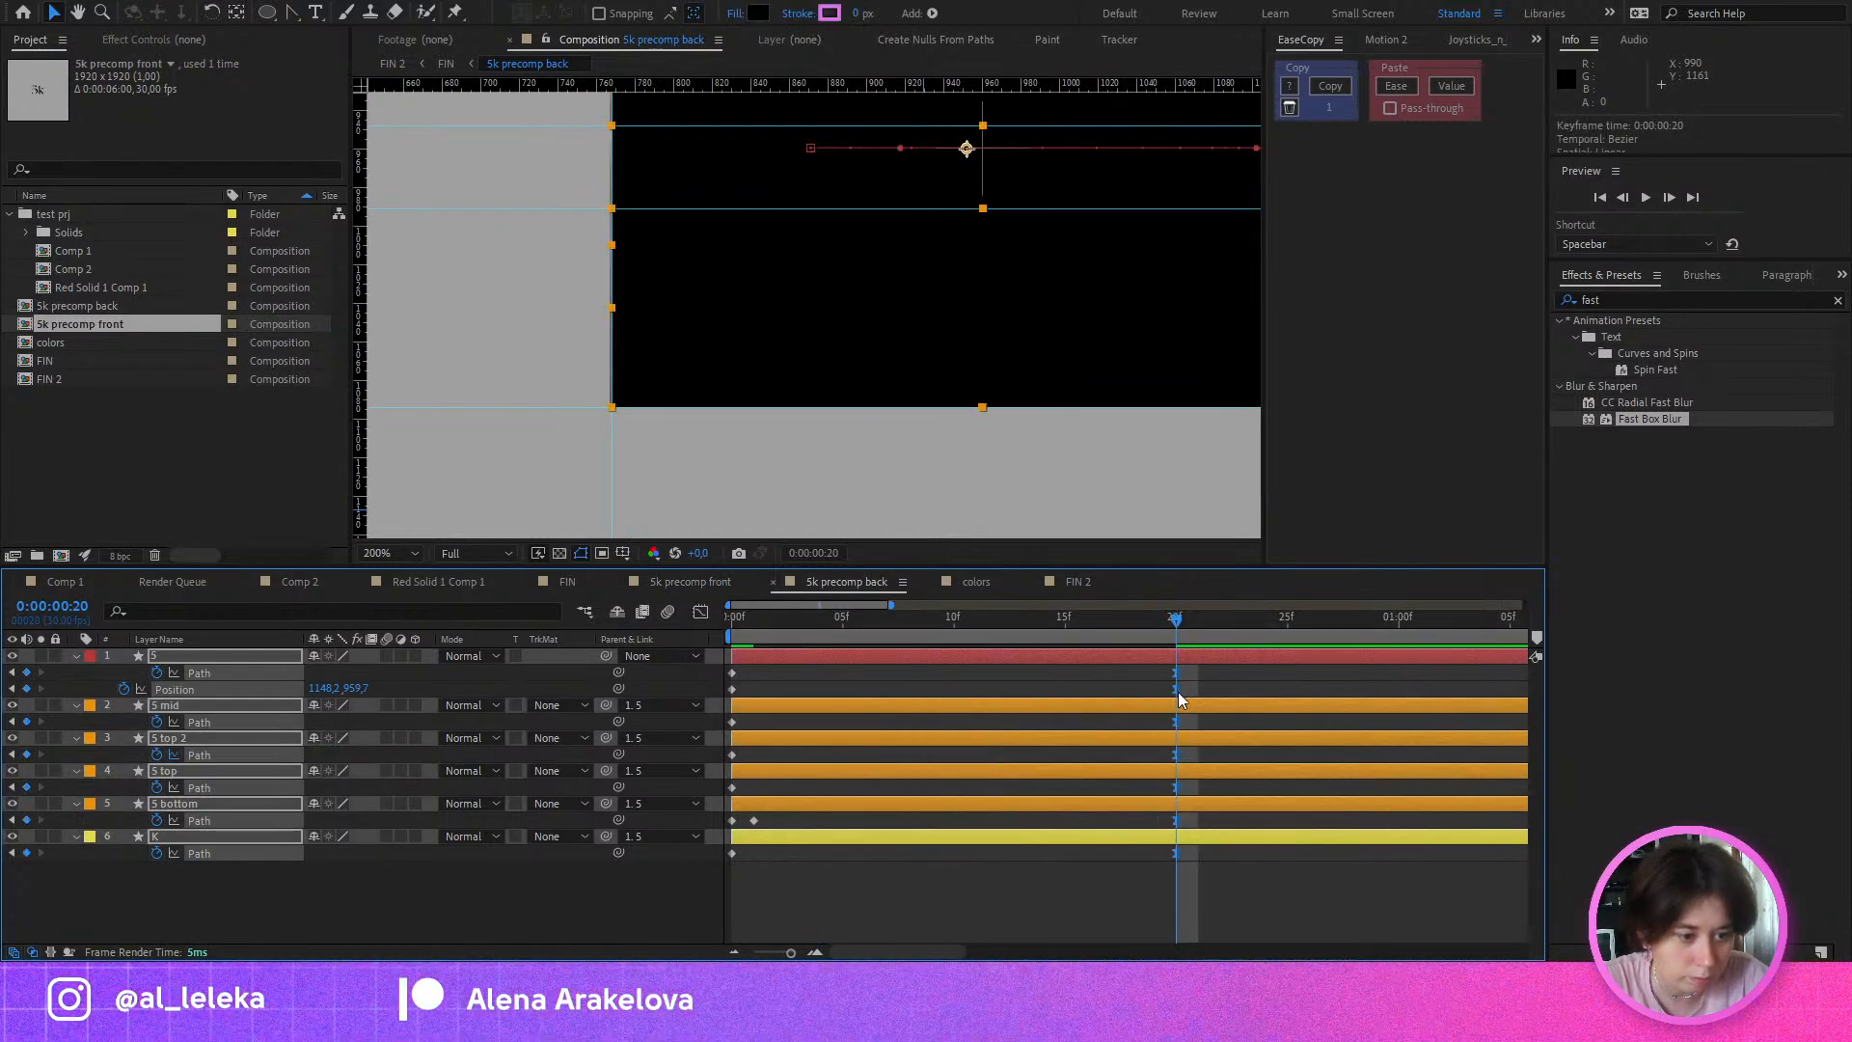
Step: Try to copy the ease of both Youtube Button 2 path properties onto all keyframes in 5k precomp front with EaseCopy
left_click(552, 581)
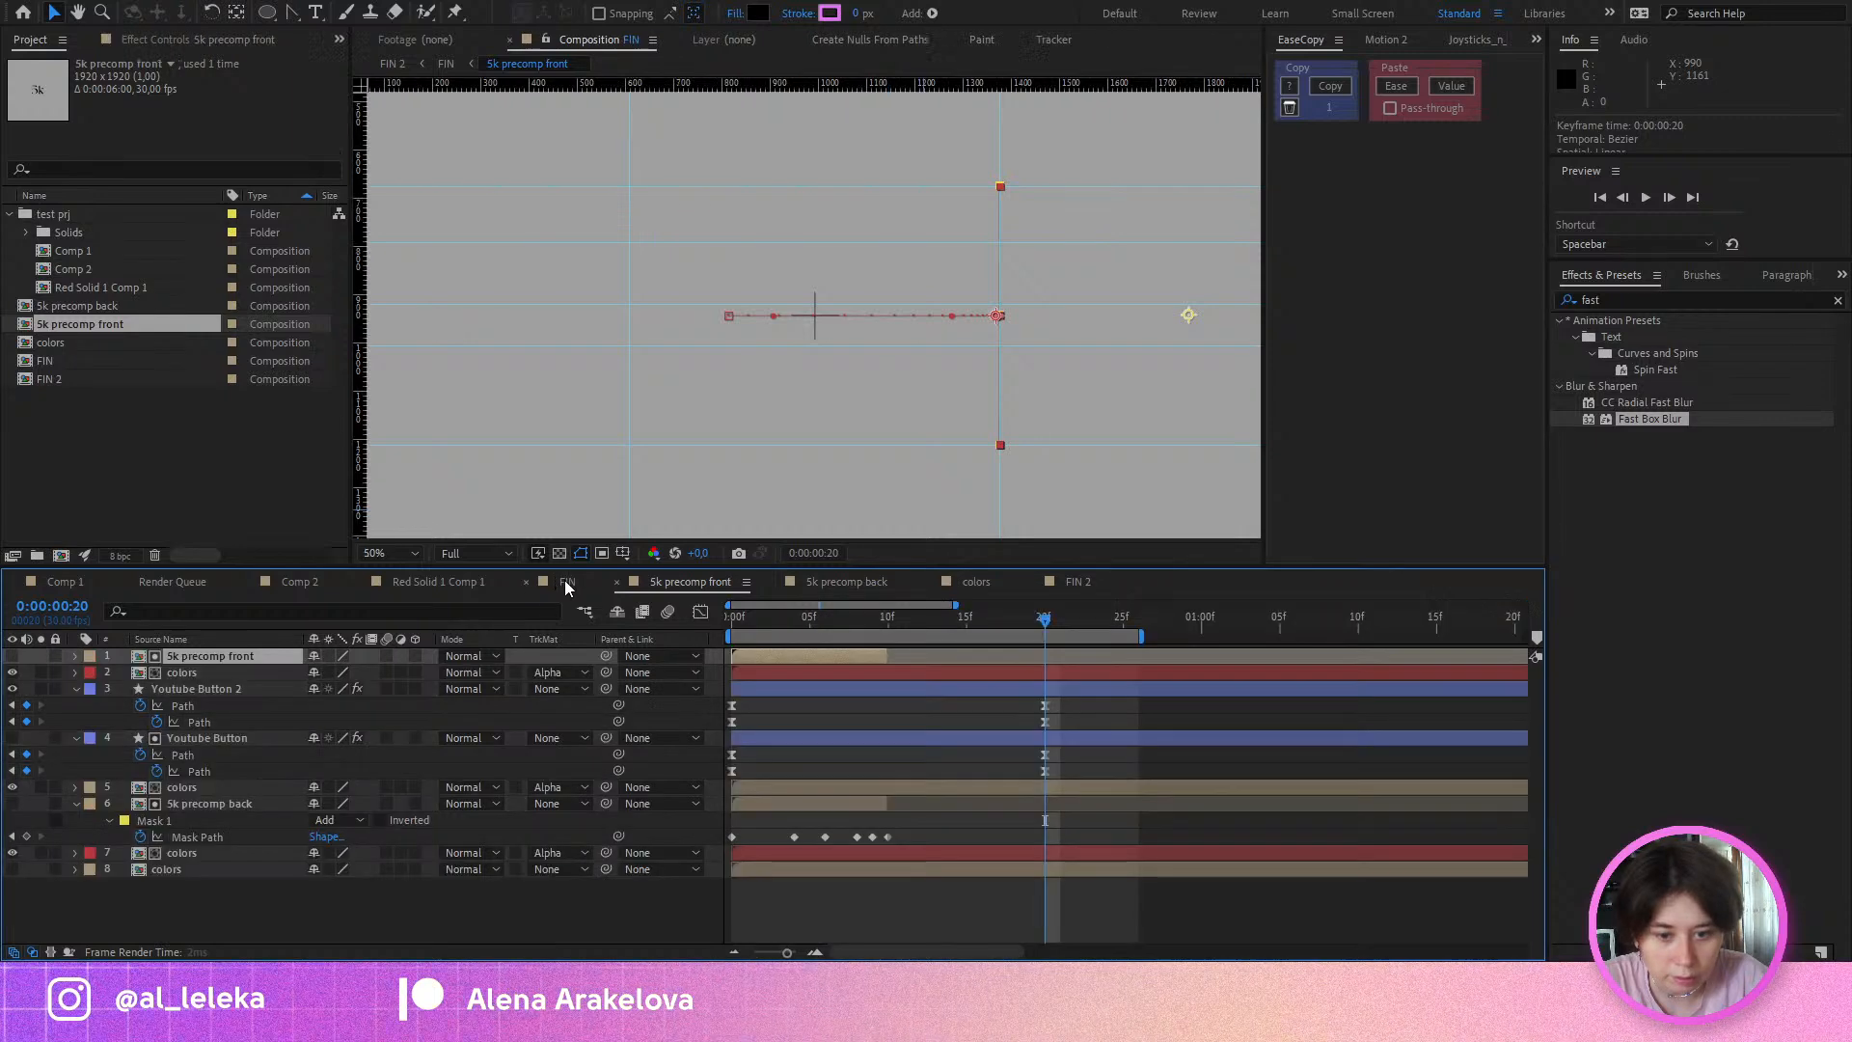
left_click_drag(1070, 700, 739, 739)
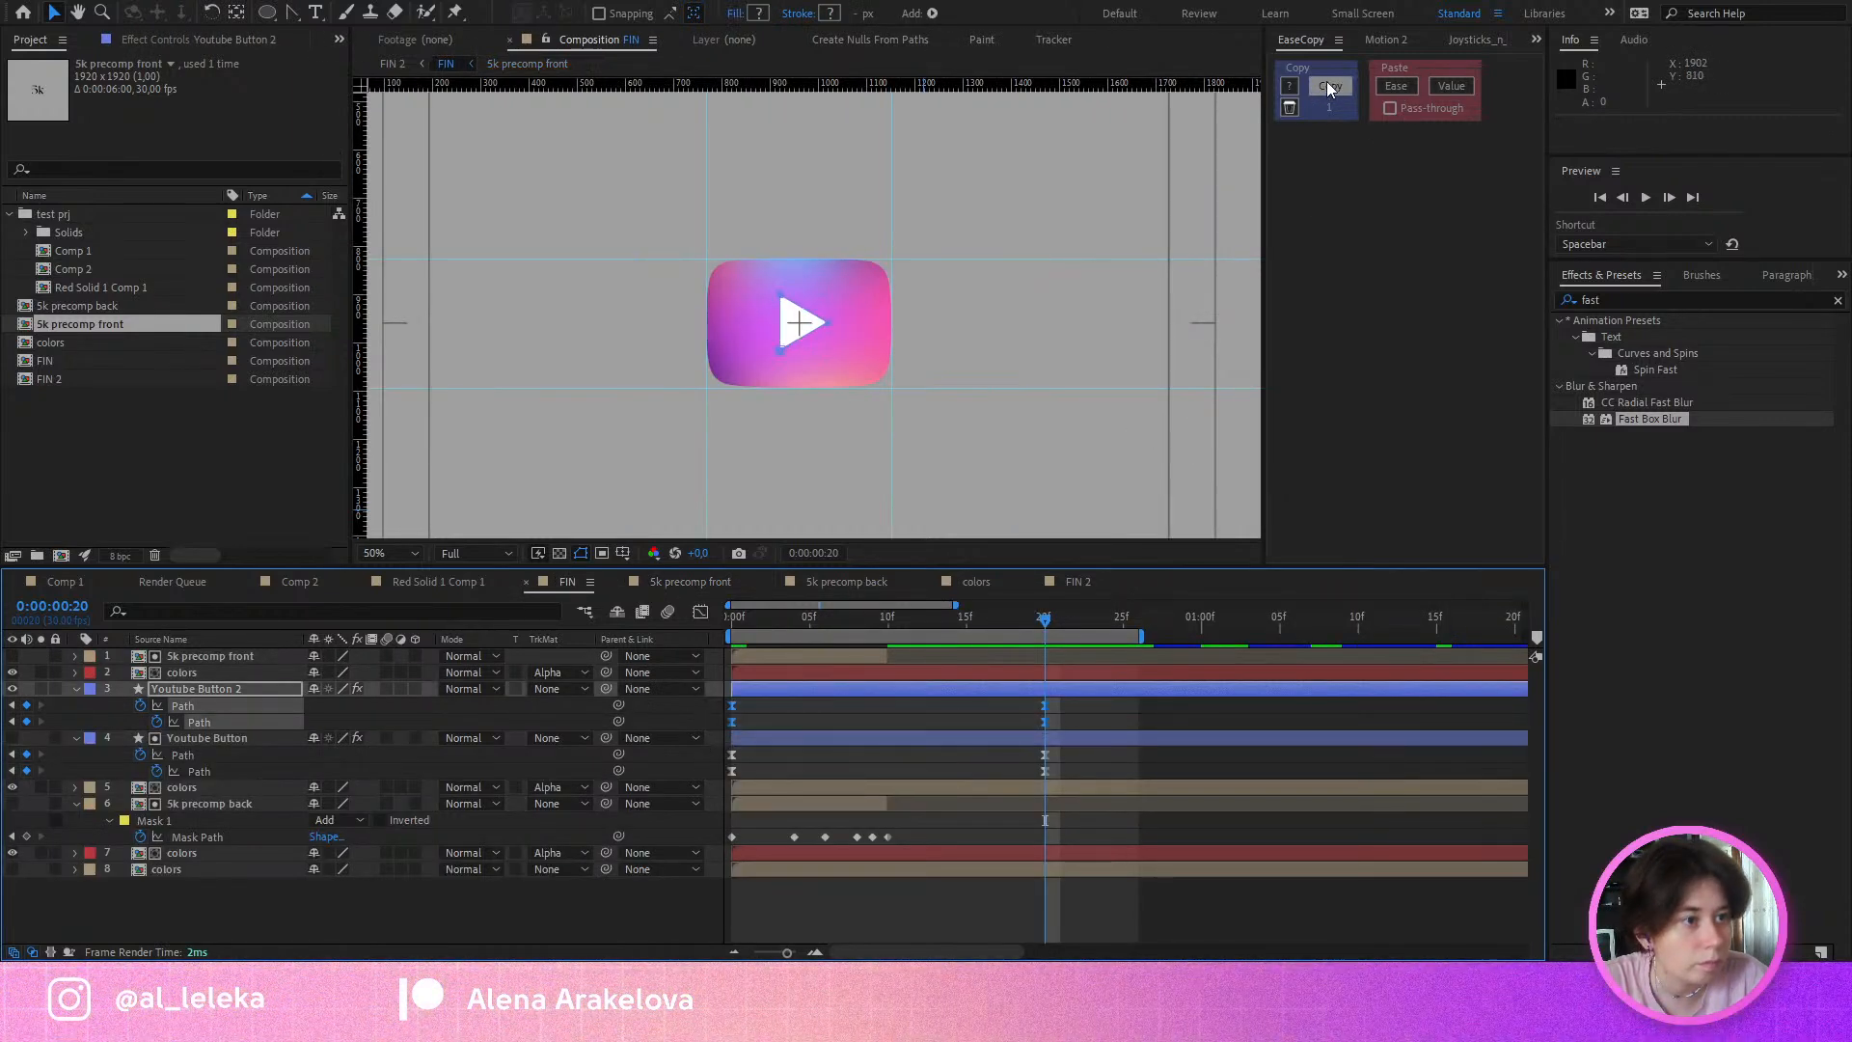
left_click(685, 581)
left_click_drag(843, 667, 659, 889)
left_click(1403, 89)
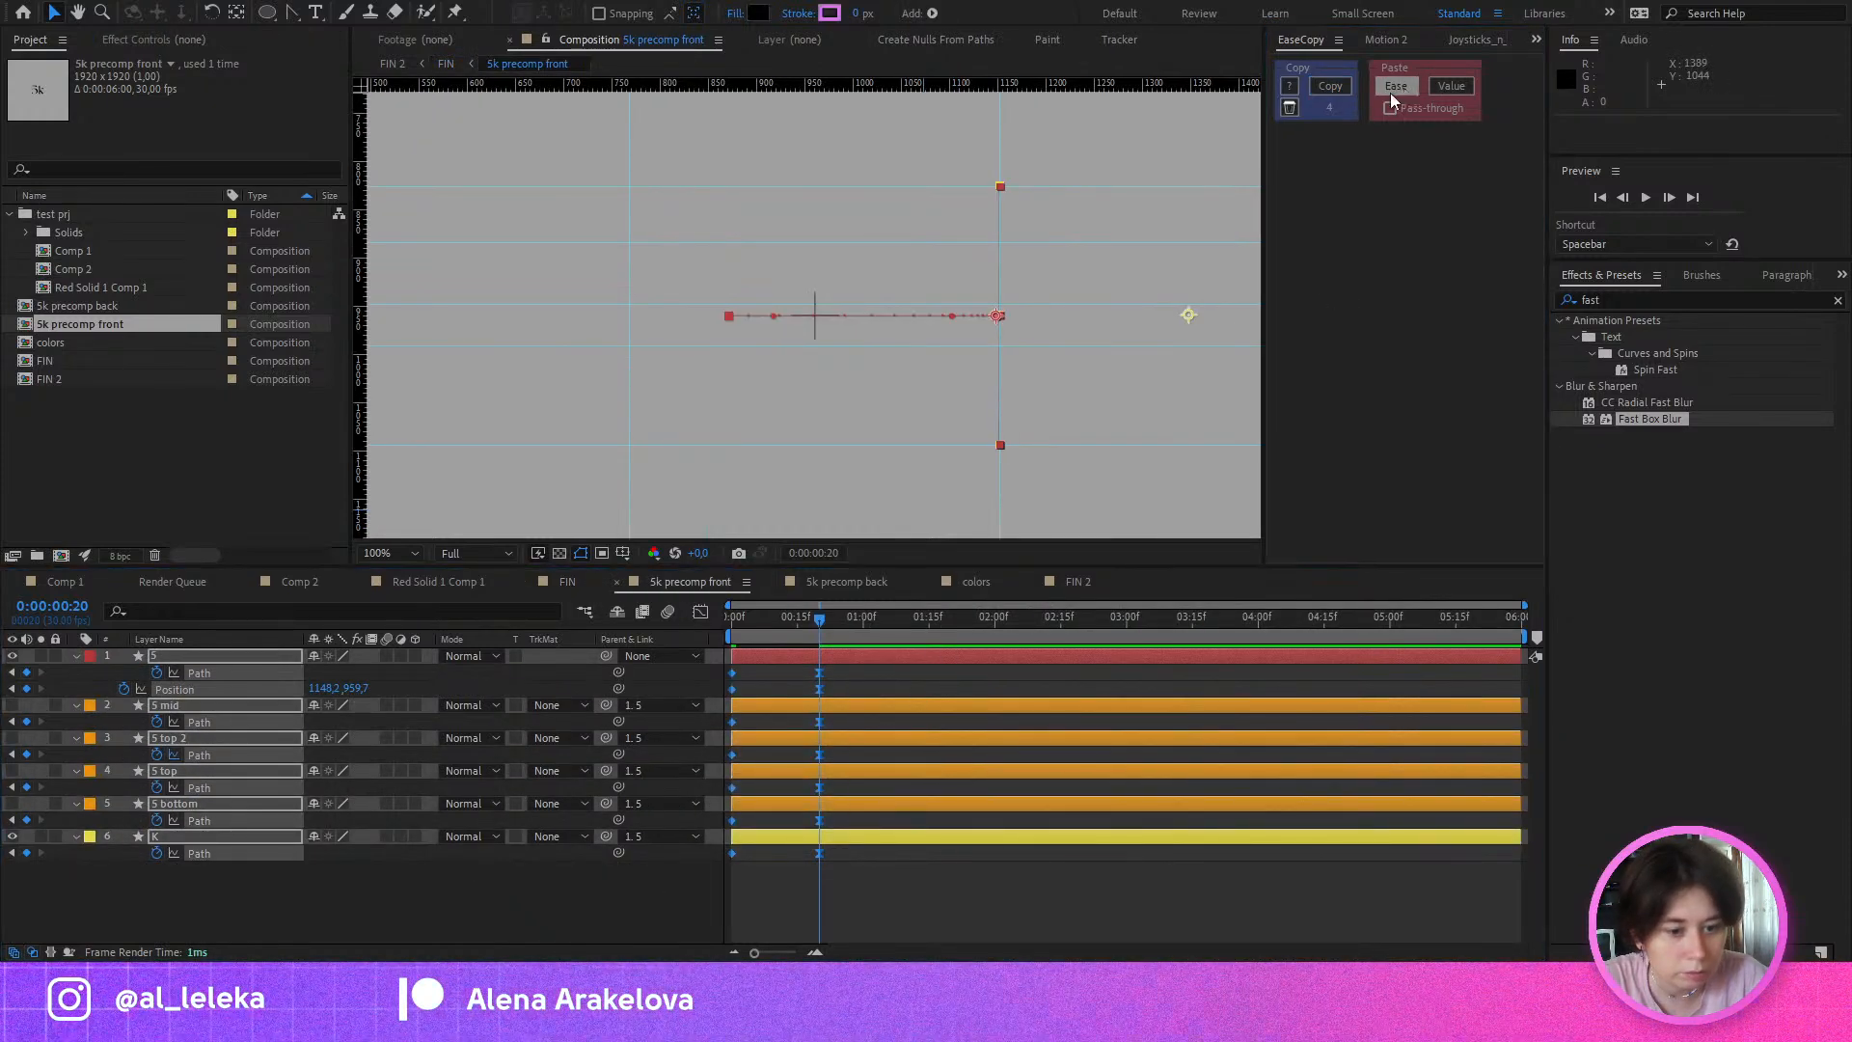
left_click_drag(771, 615, 599, 610)
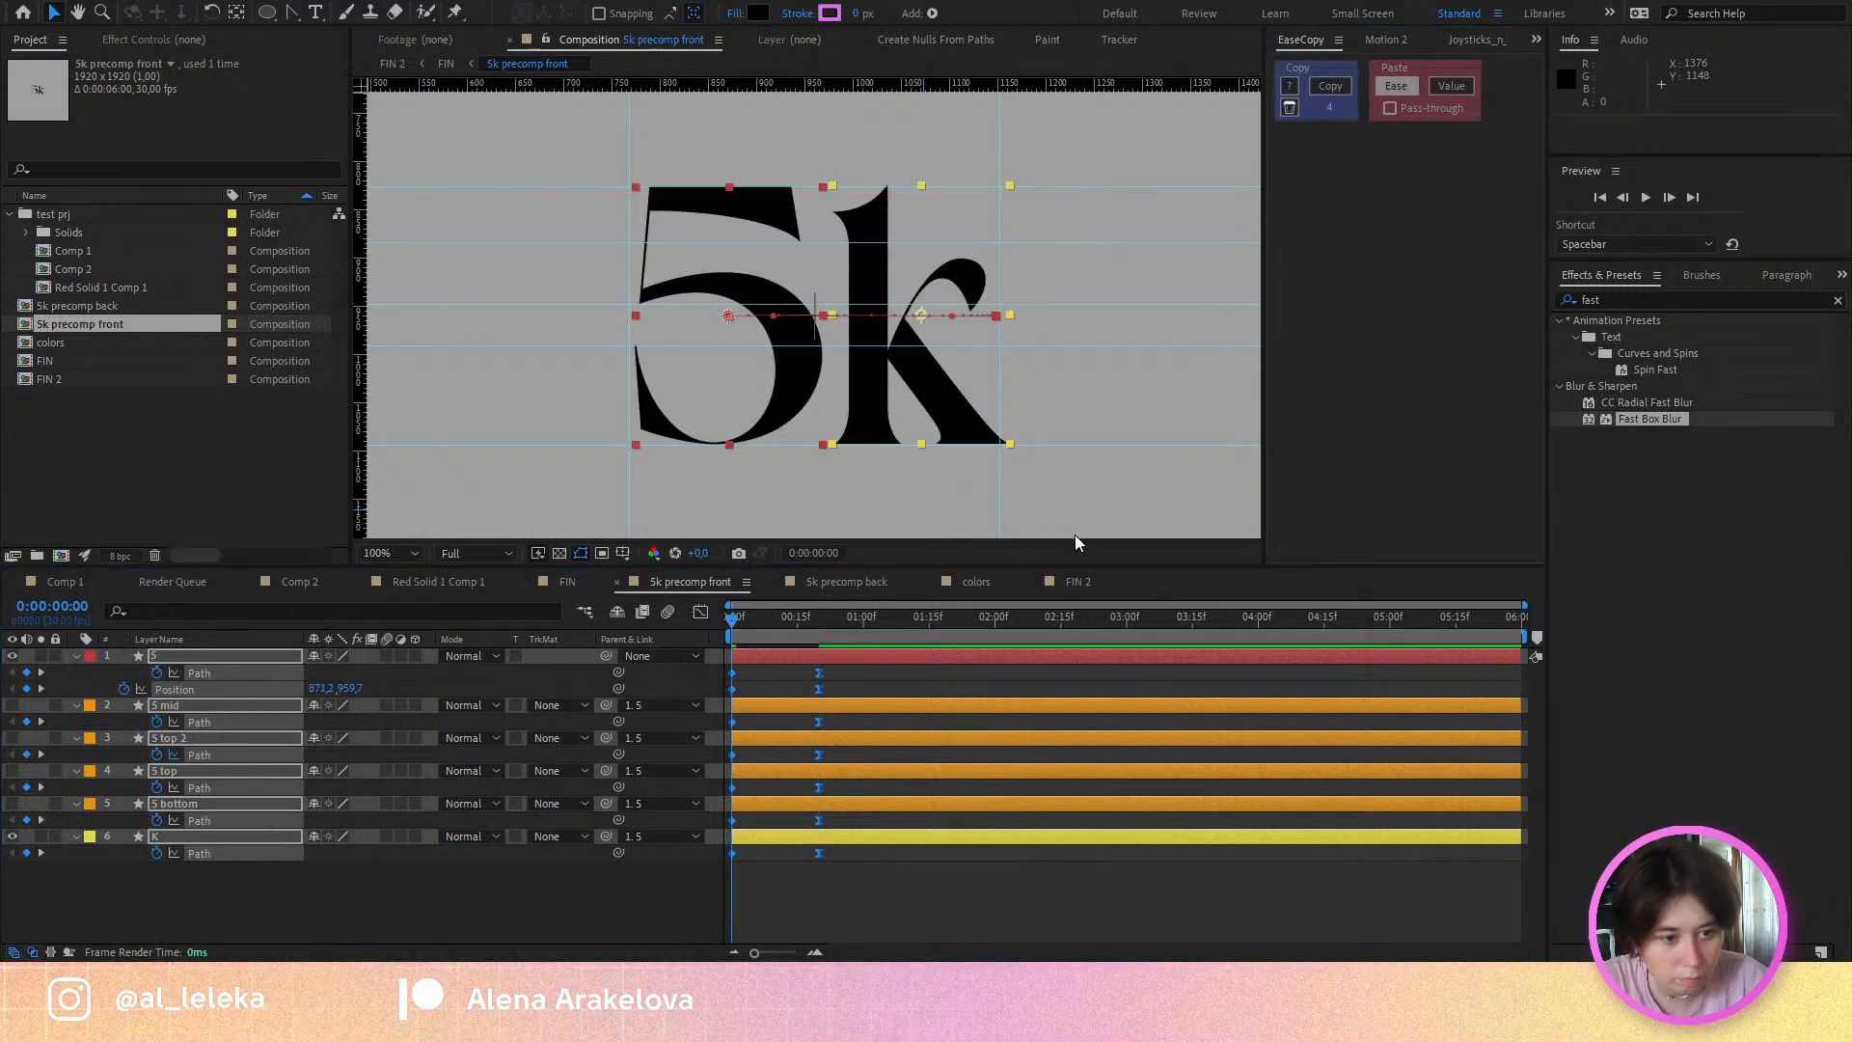
Step: Copy the ease of Youtube Button 2's first Path property in FIN and paste it onto all keyframes in 5k precomp front
left_click(569, 581)
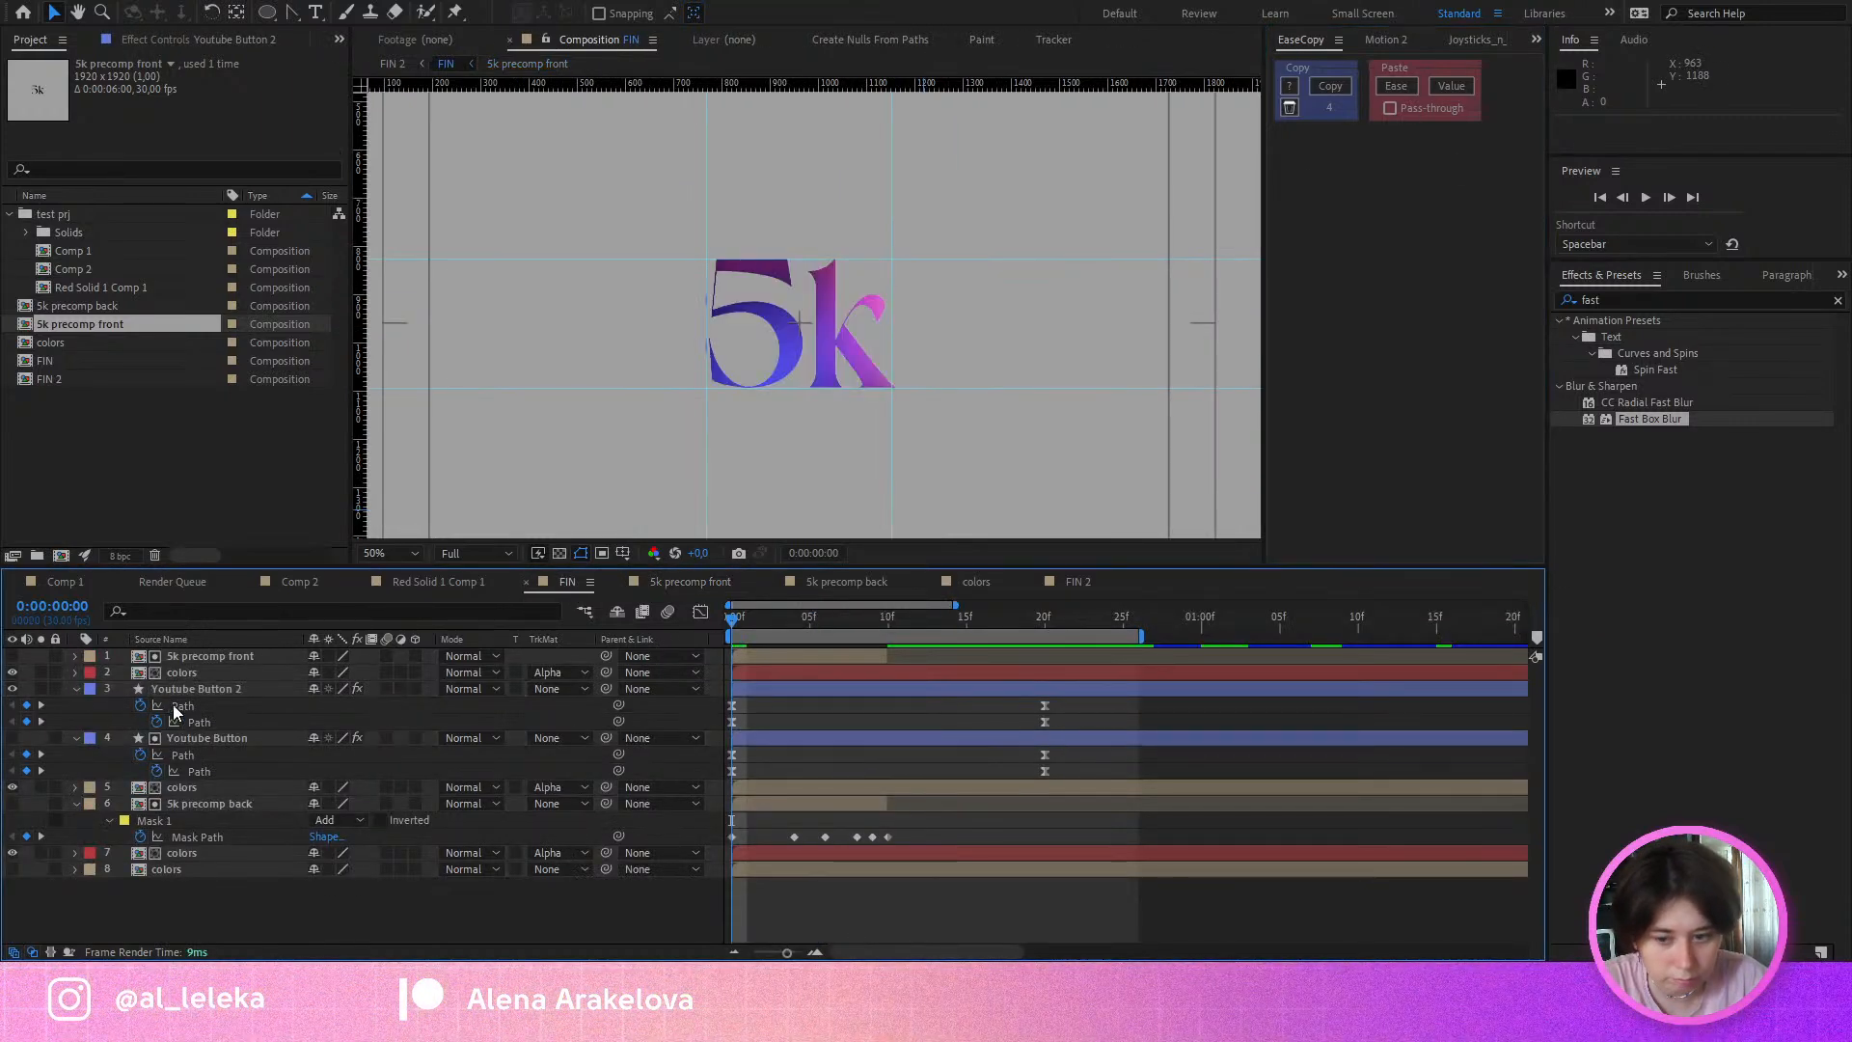
left_click(1331, 87)
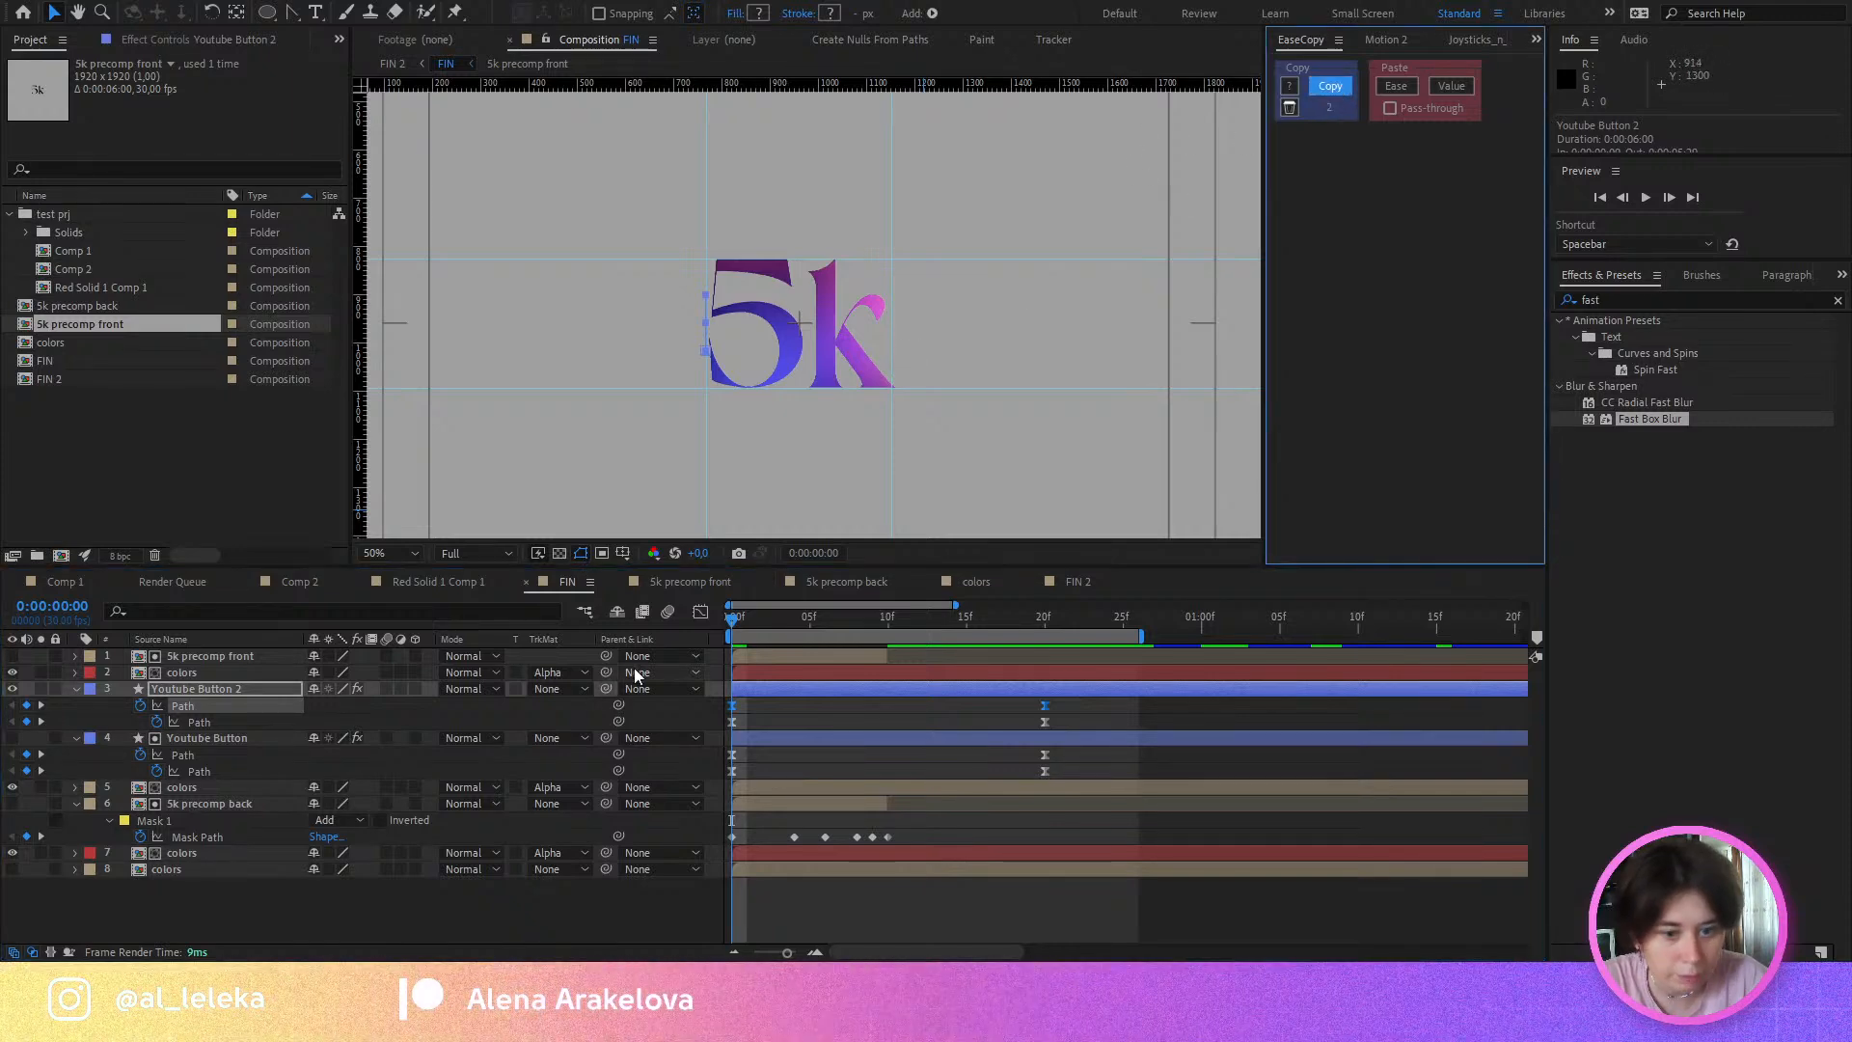
left_click(687, 581)
left_click_drag(865, 683, 673, 672)
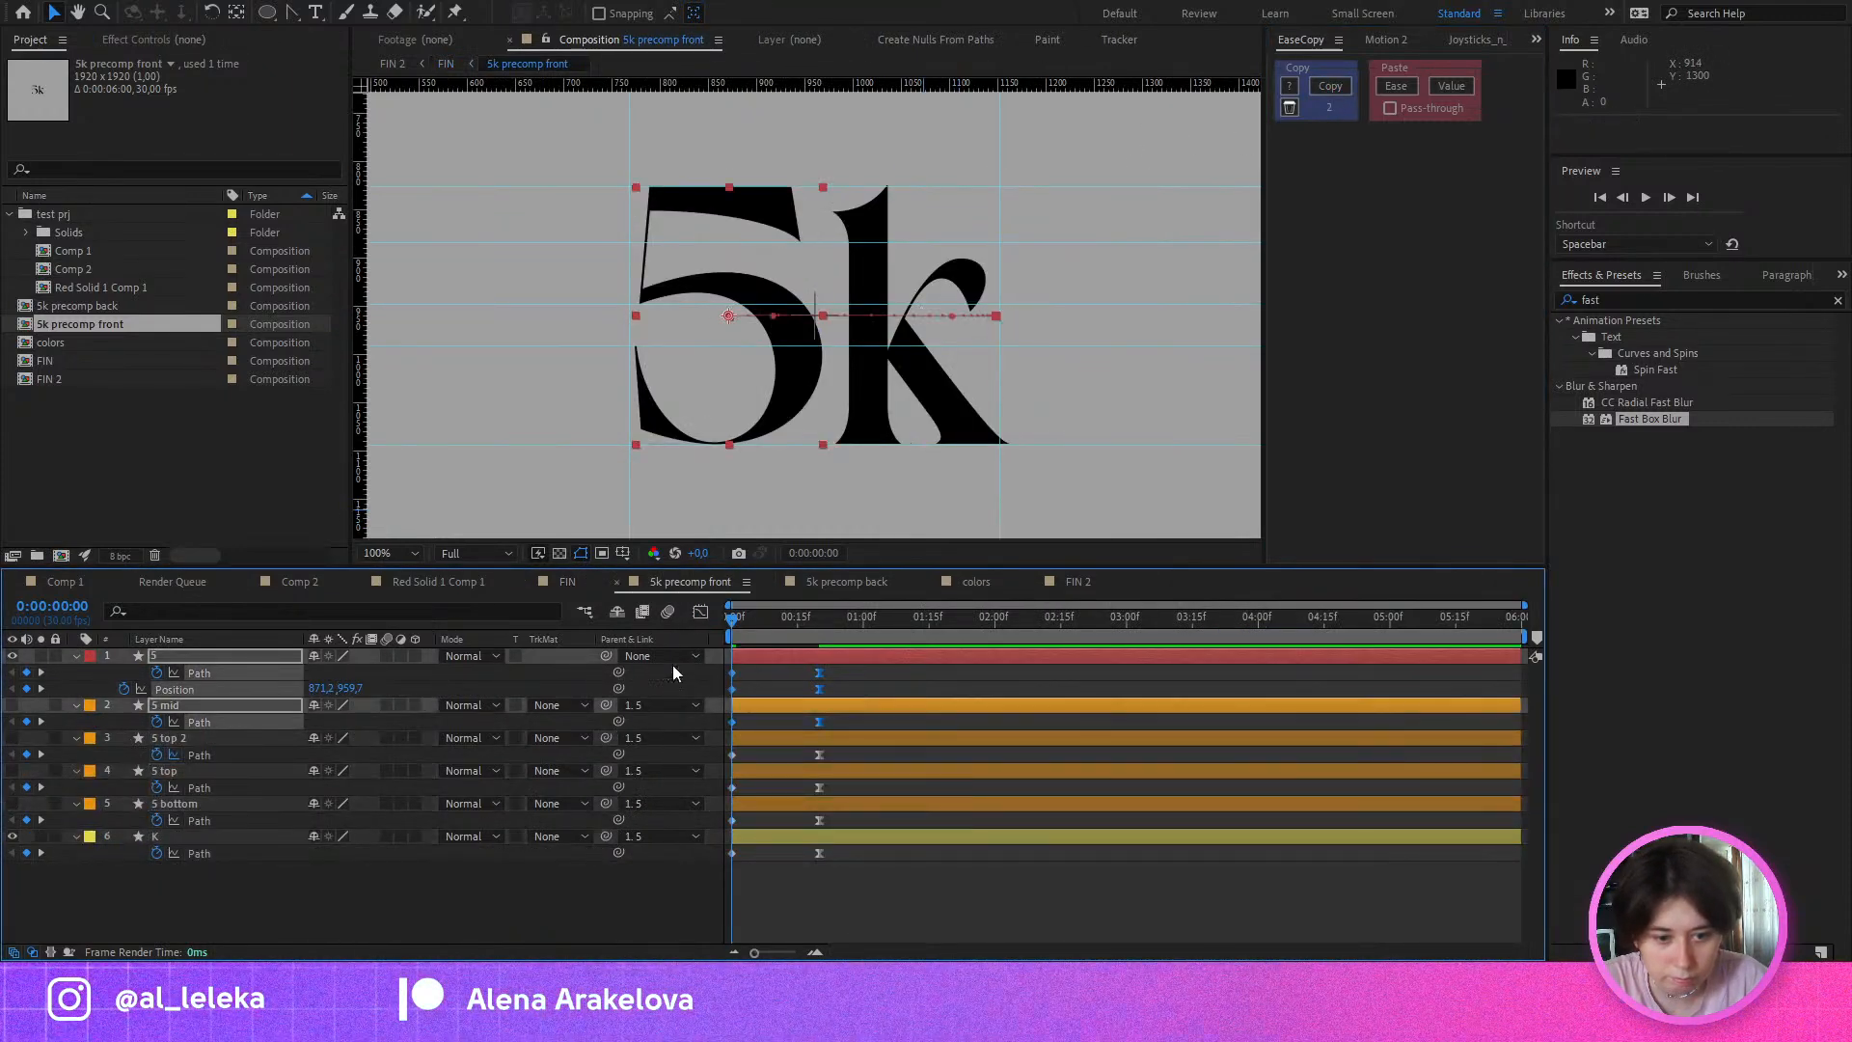
left_click_drag(835, 669, 692, 929)
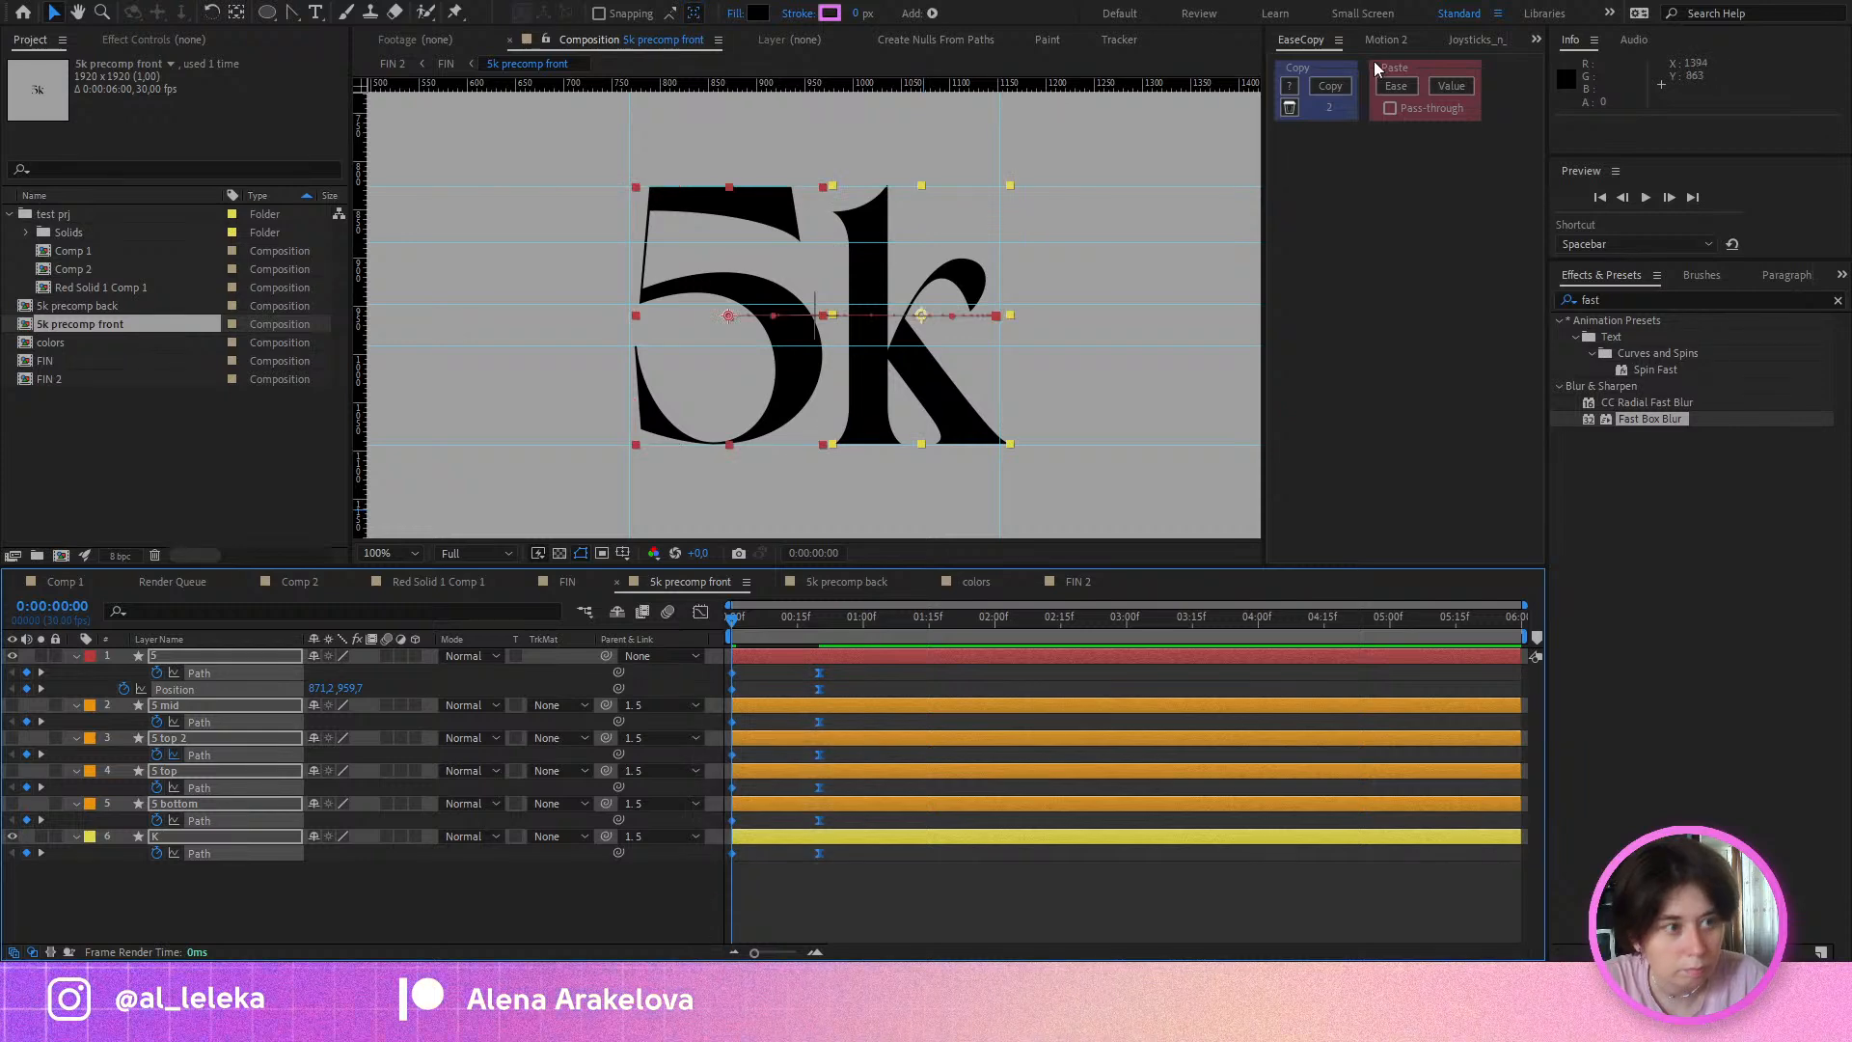
left_click(1397, 87)
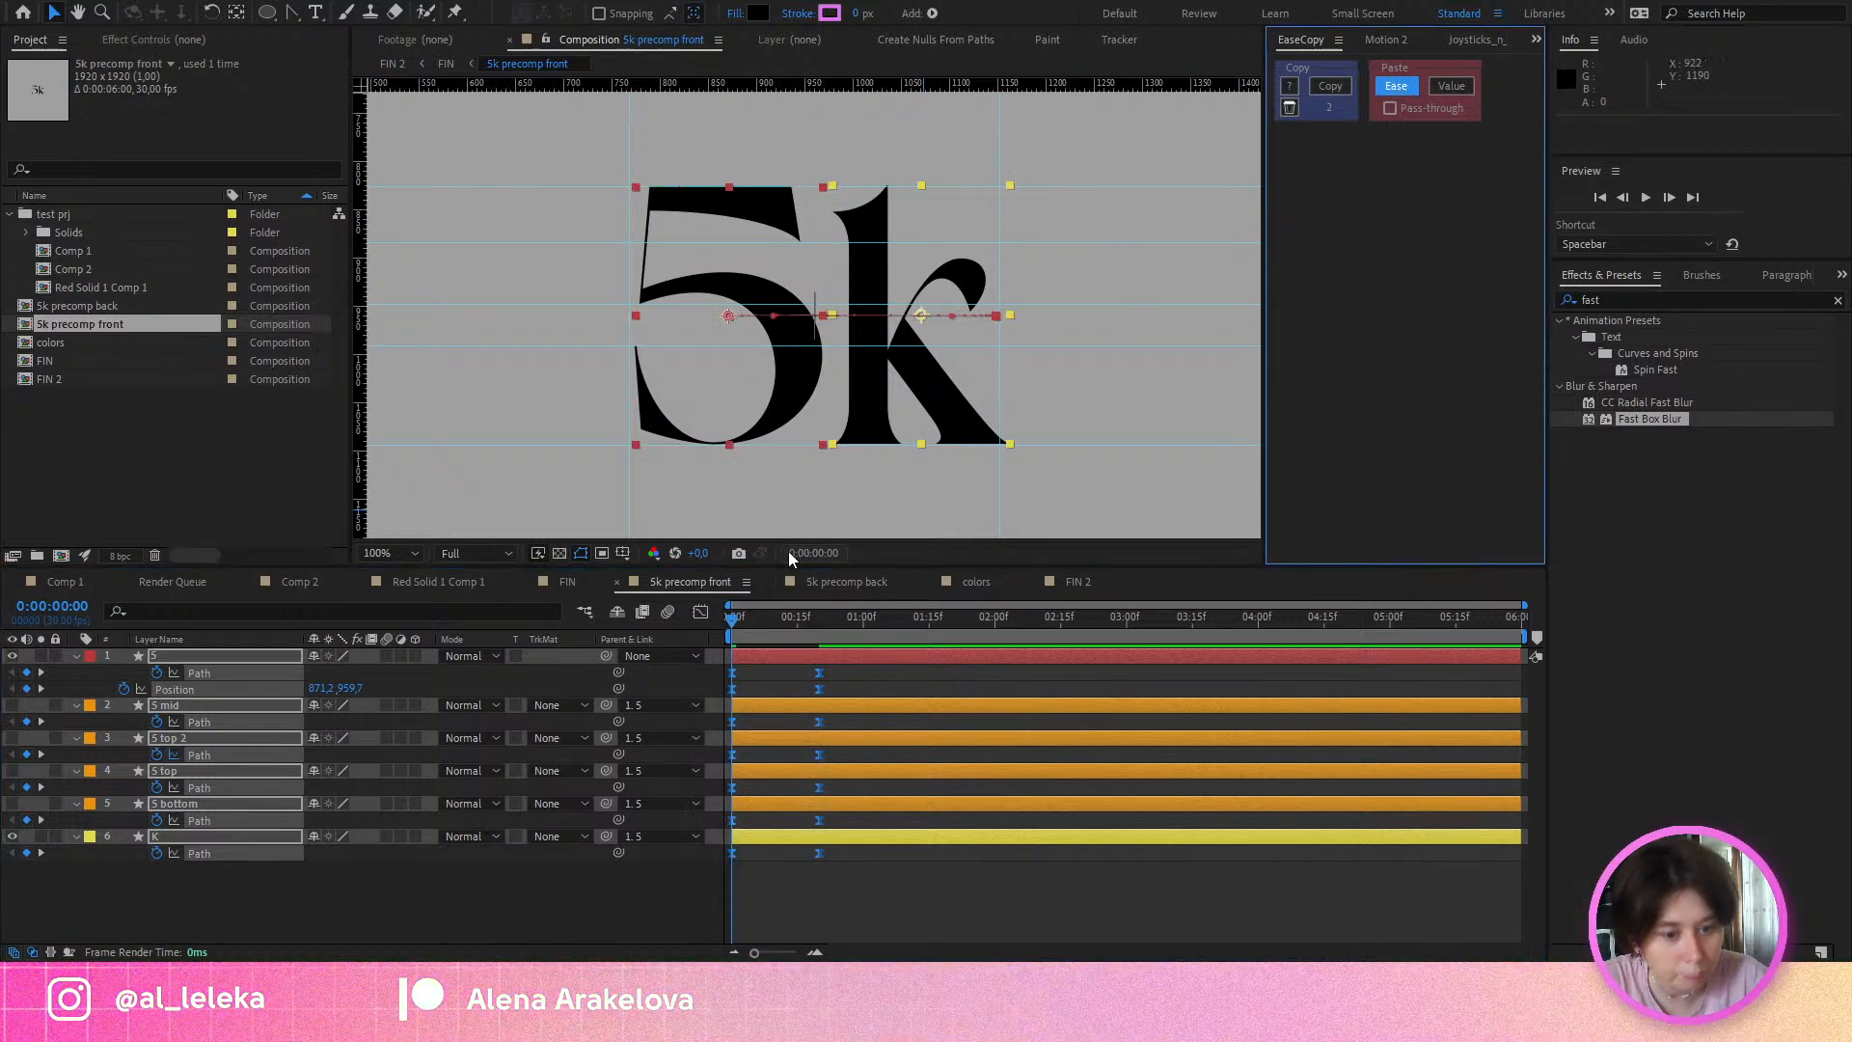
Step: Paste the copied ease onto all keyframes in 5k precomp back and delete 5 bottom's extra path keyframe at 0:00:00:01
left_click(847, 581)
left_click_drag(1196, 663, 640, 895)
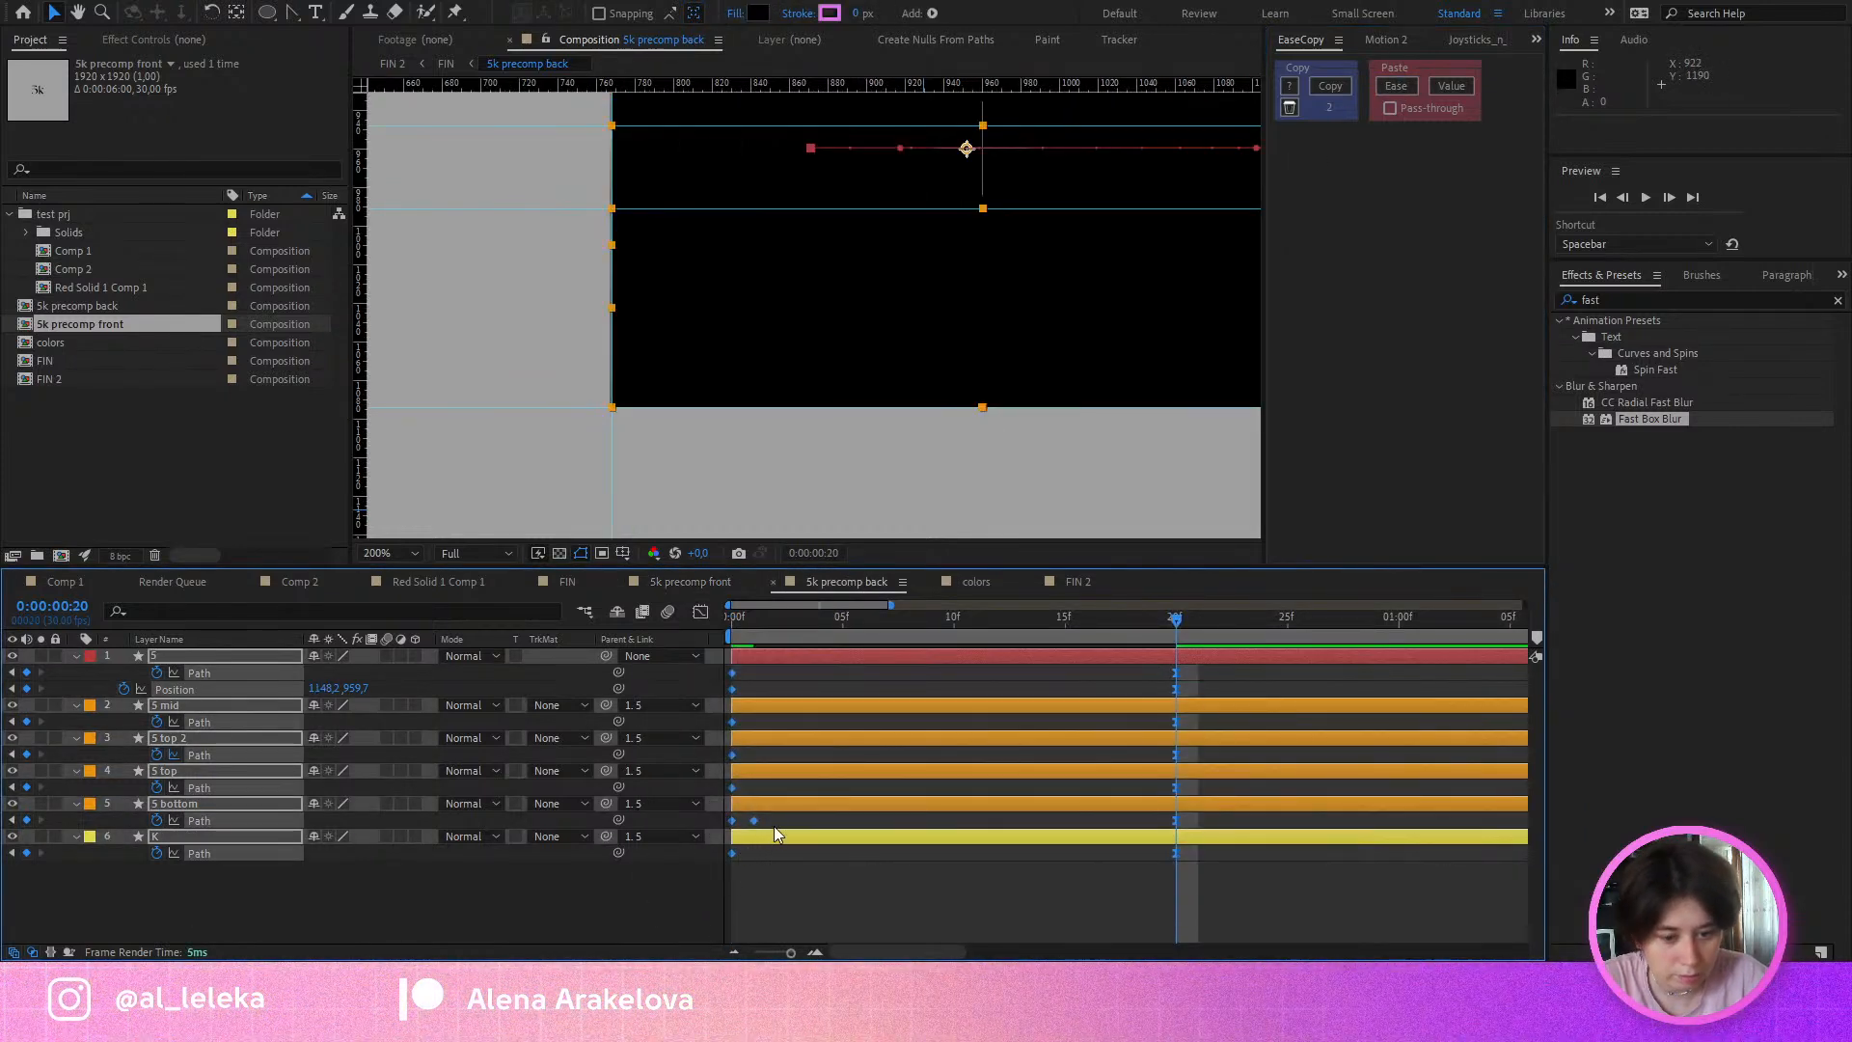
left_click(1392, 89)
left_click_drag(736, 634, 756, 636)
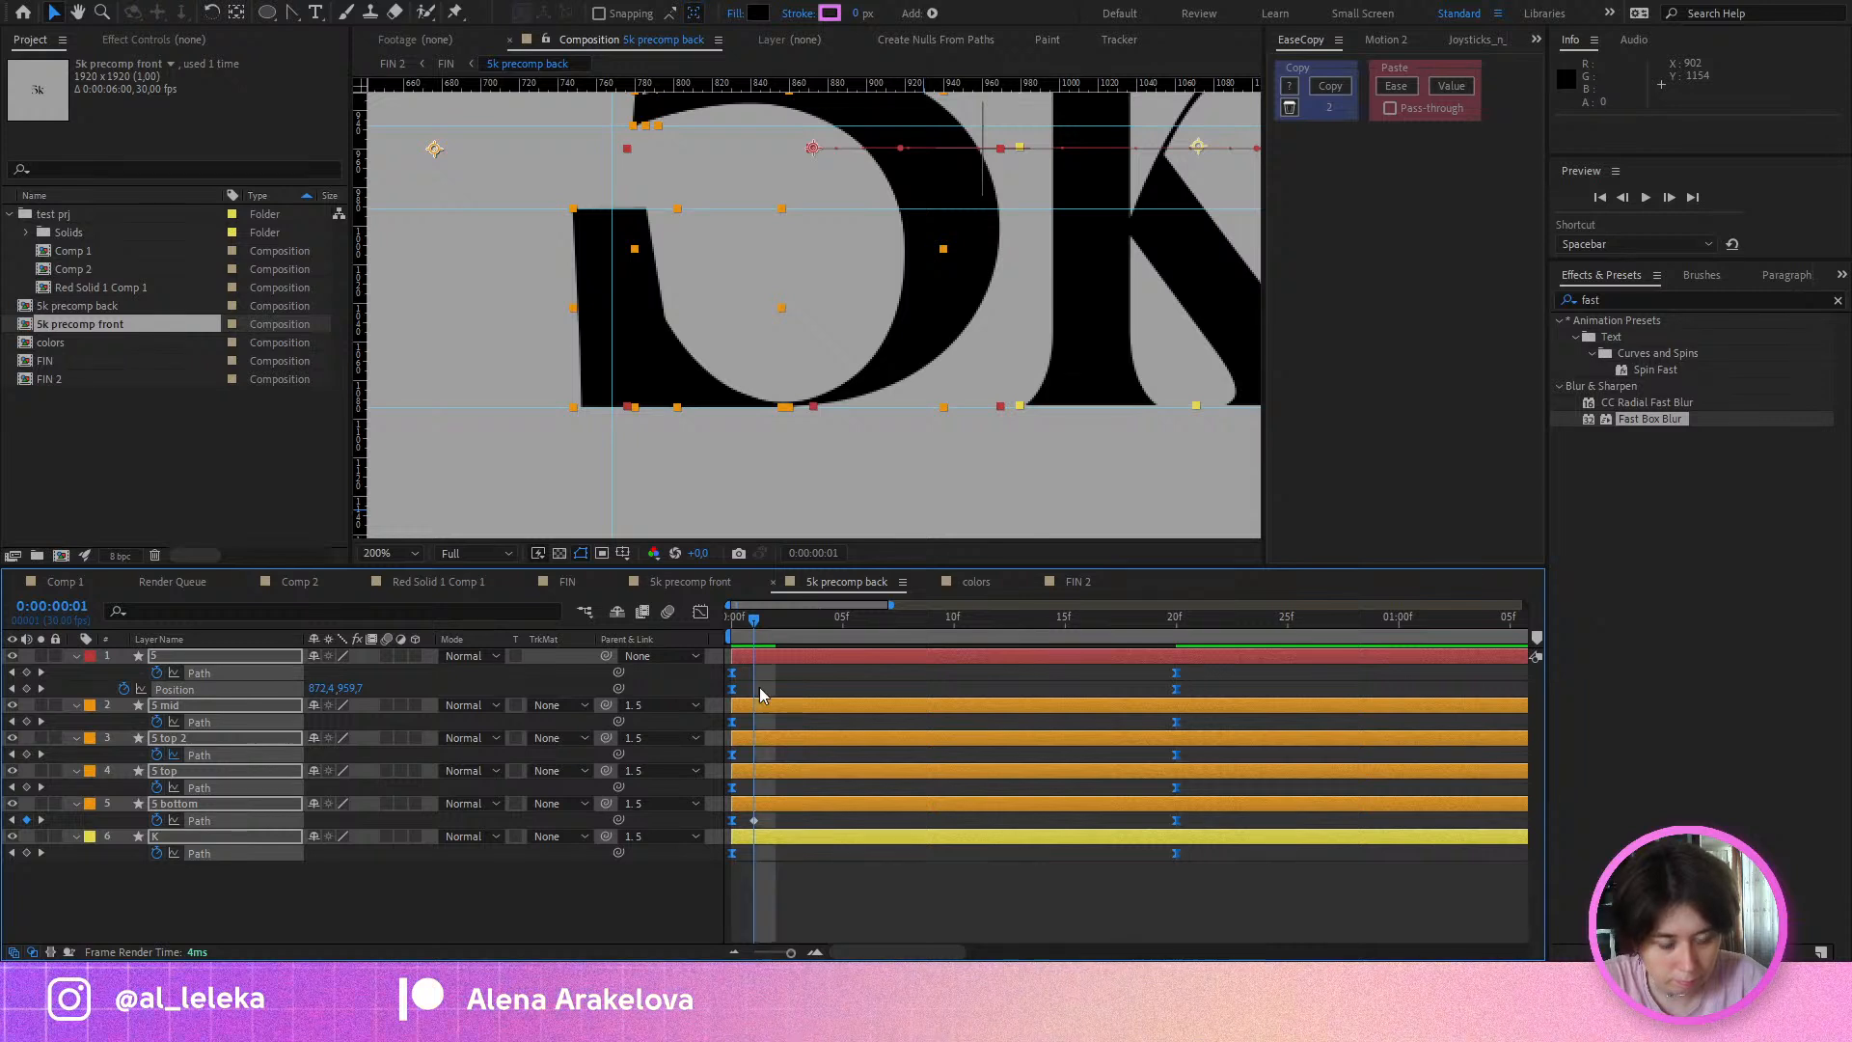
left_click_drag(753, 820, 820, 821)
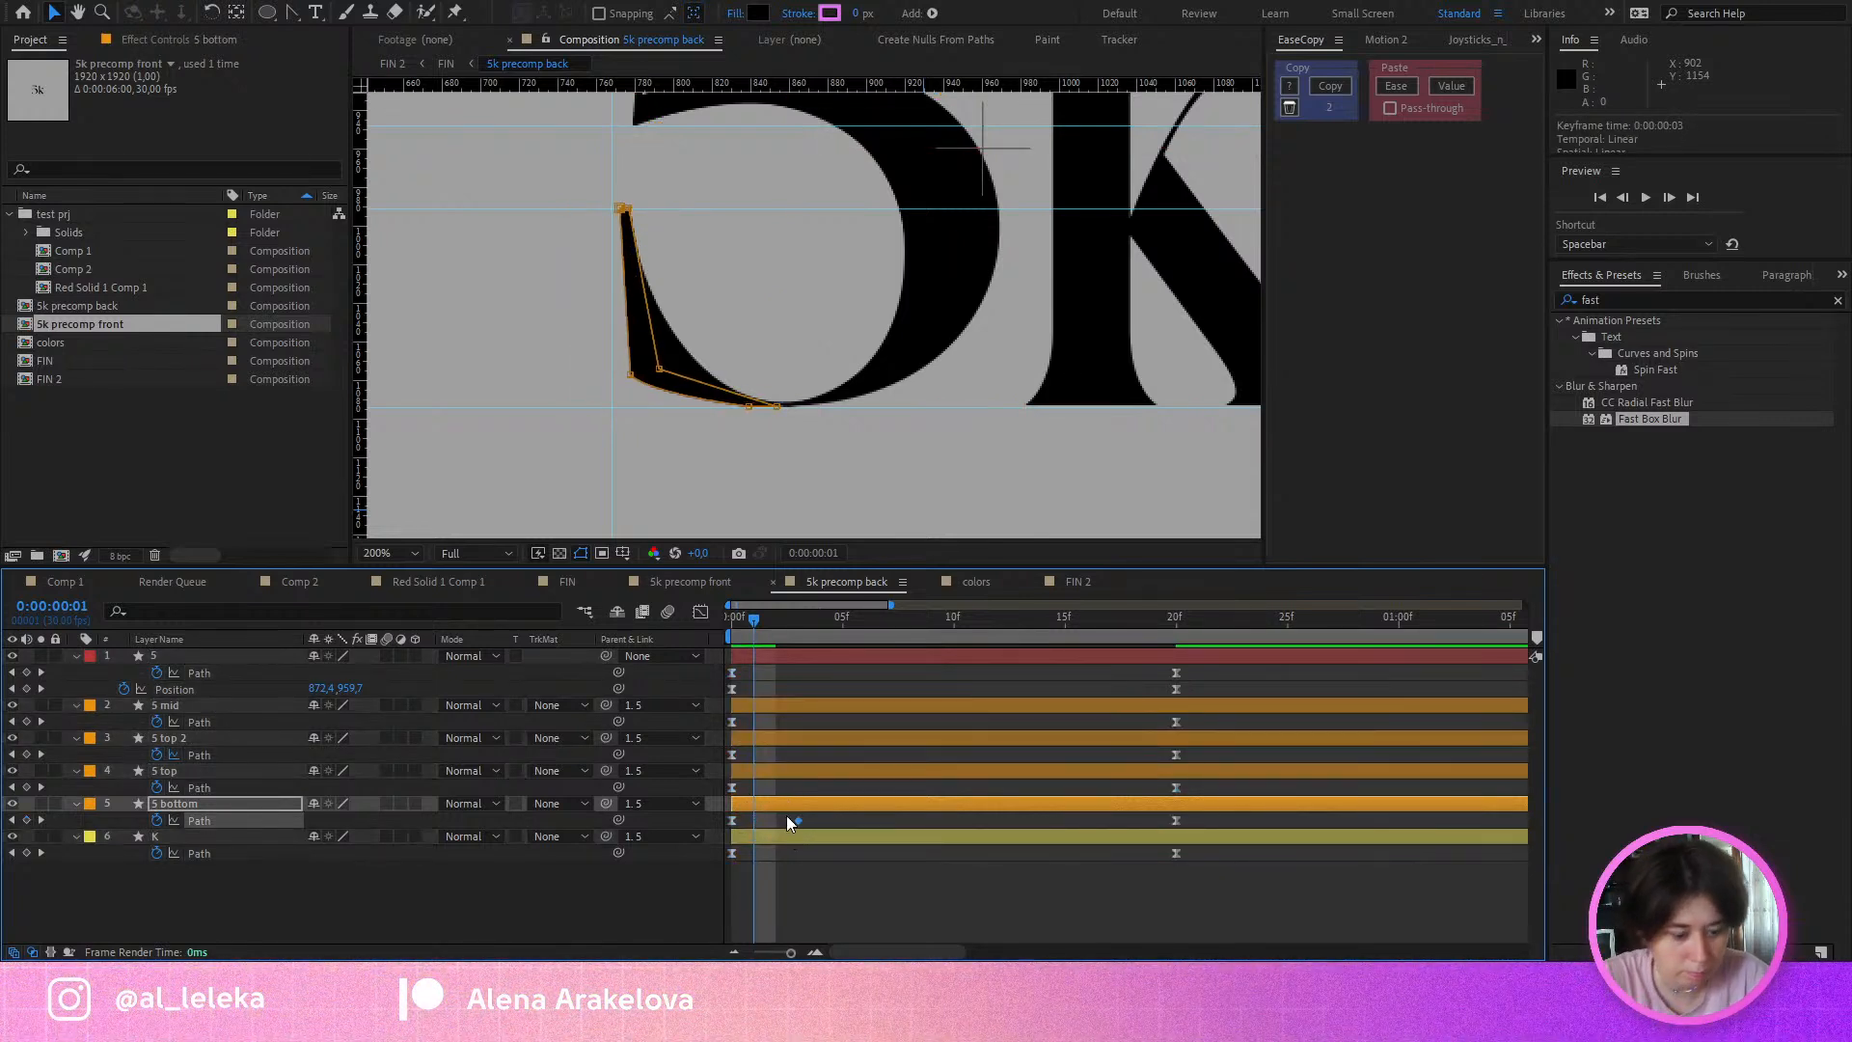
key("Delete")
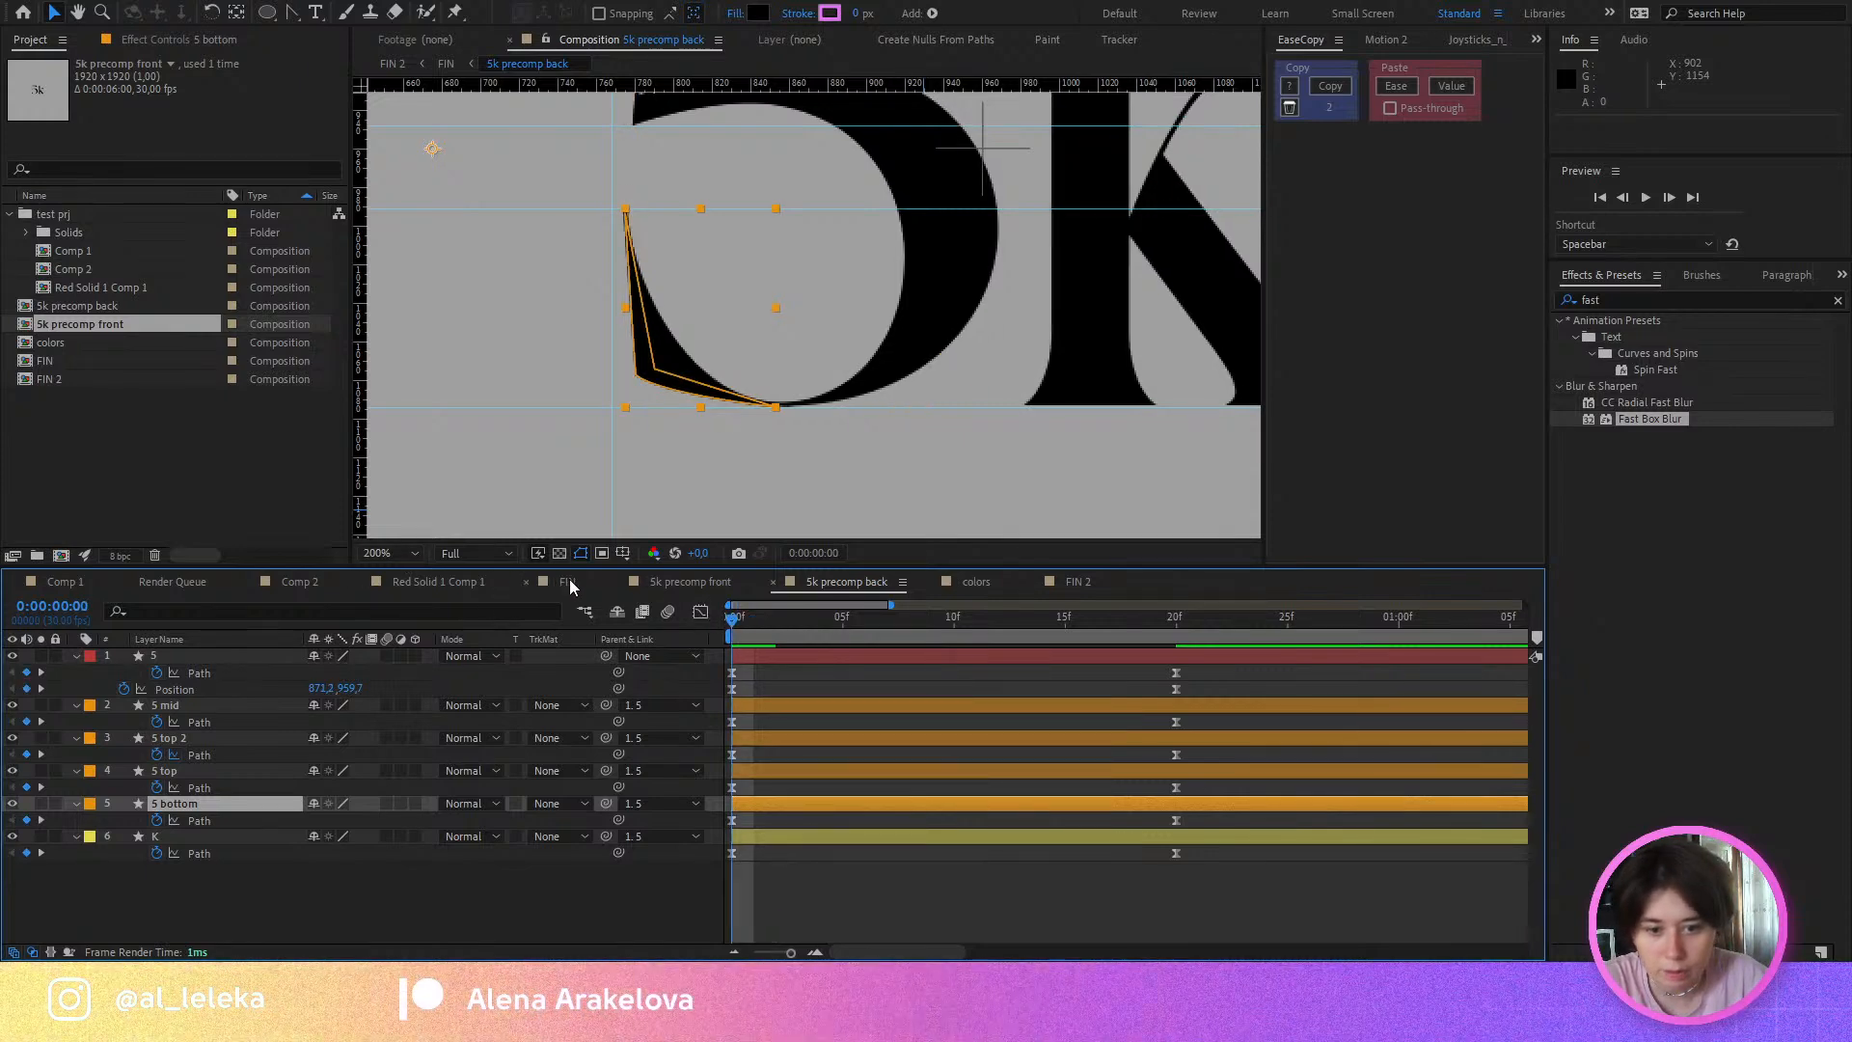
Step: In FIN, extend the 5k precomp back layer to 0:00:00:20 and shift its mask path keyframes after the first so the last falls at 0:00:00:19
left_click(579, 581)
left_click_drag(784, 633, 795, 680)
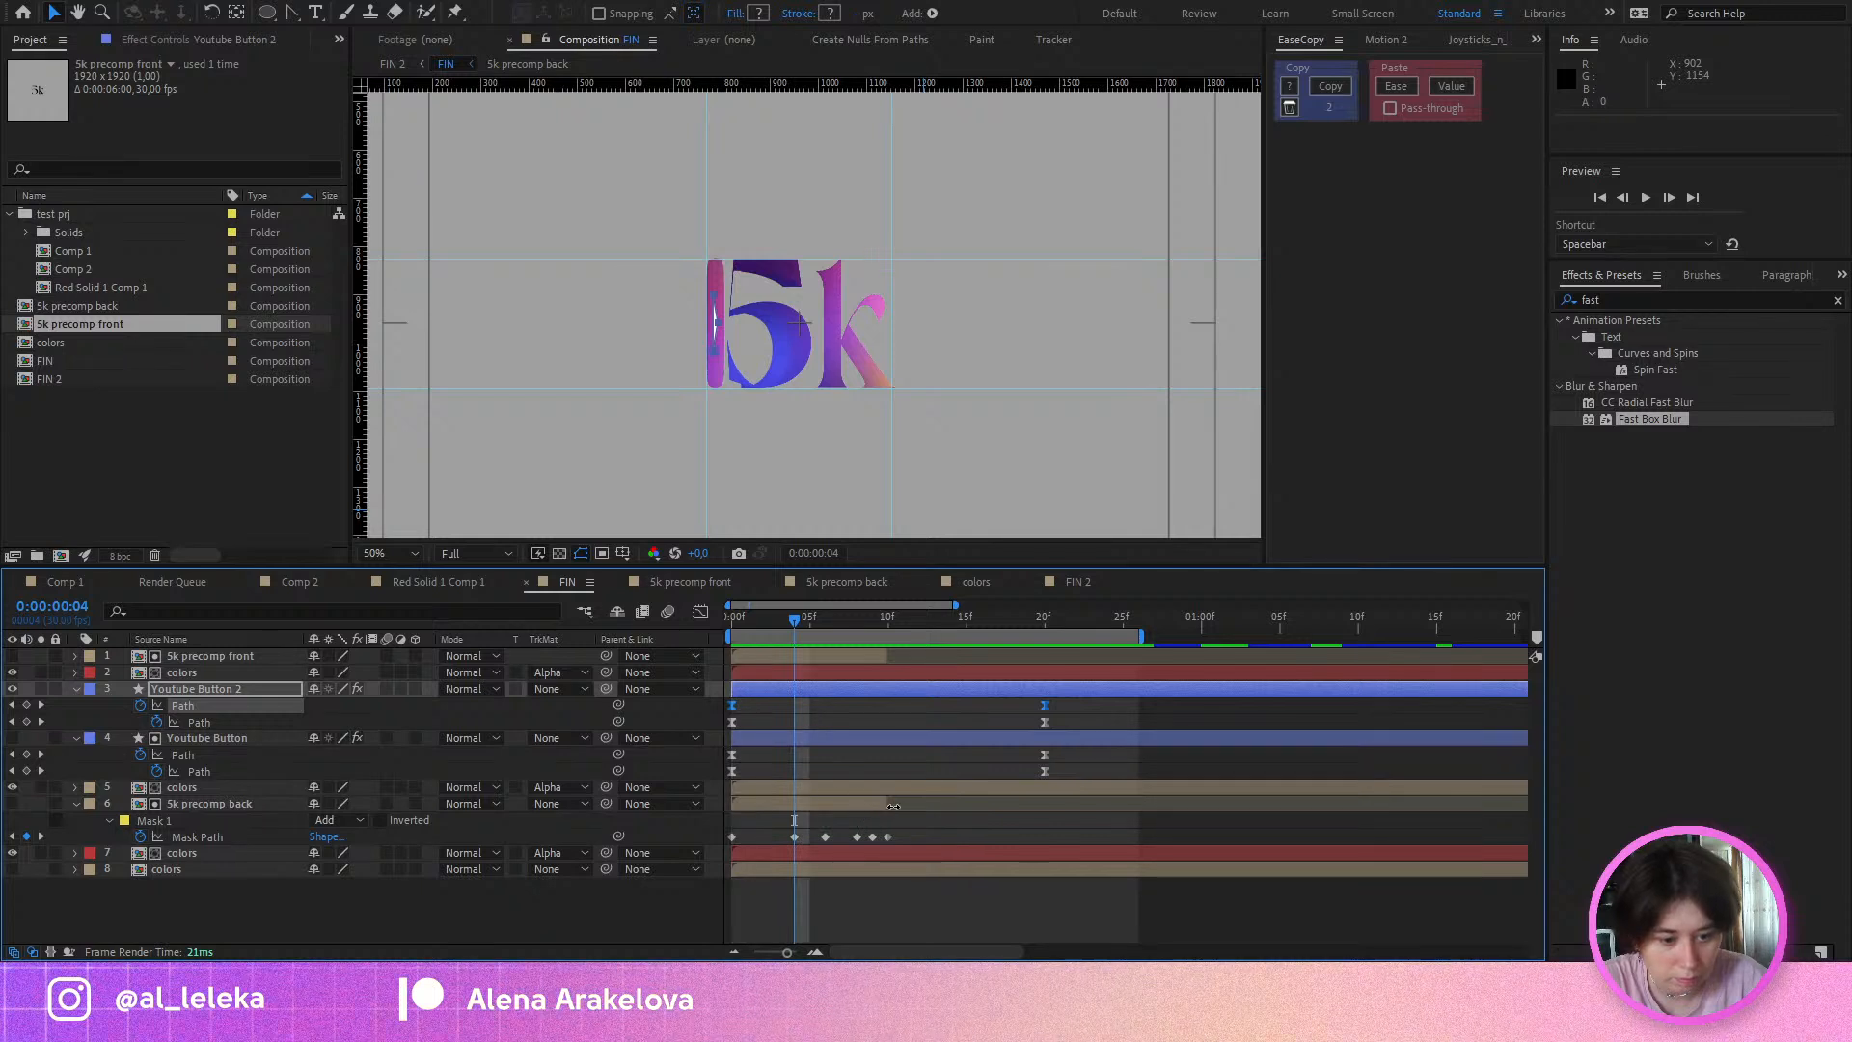
left_click_drag(893, 806, 1052, 808)
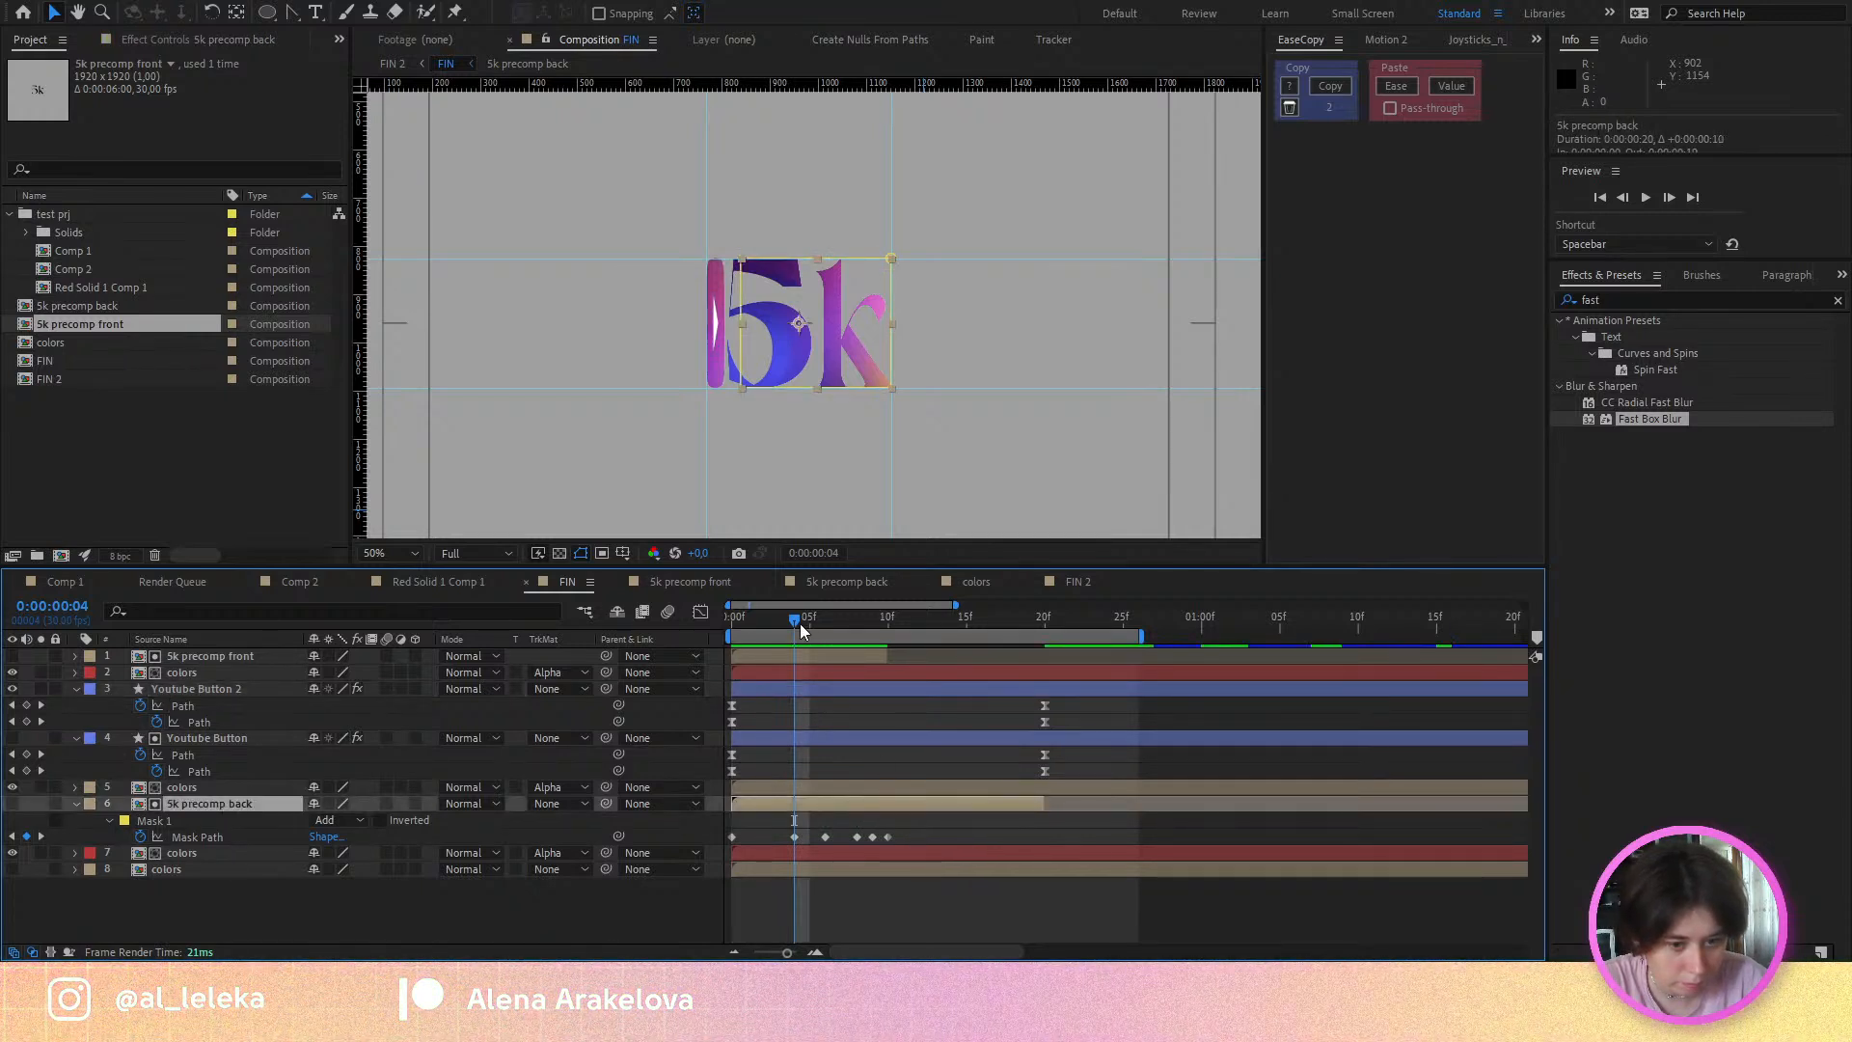
left_click_drag(764, 629, 809, 634)
left_click_drag(906, 826, 1031, 837)
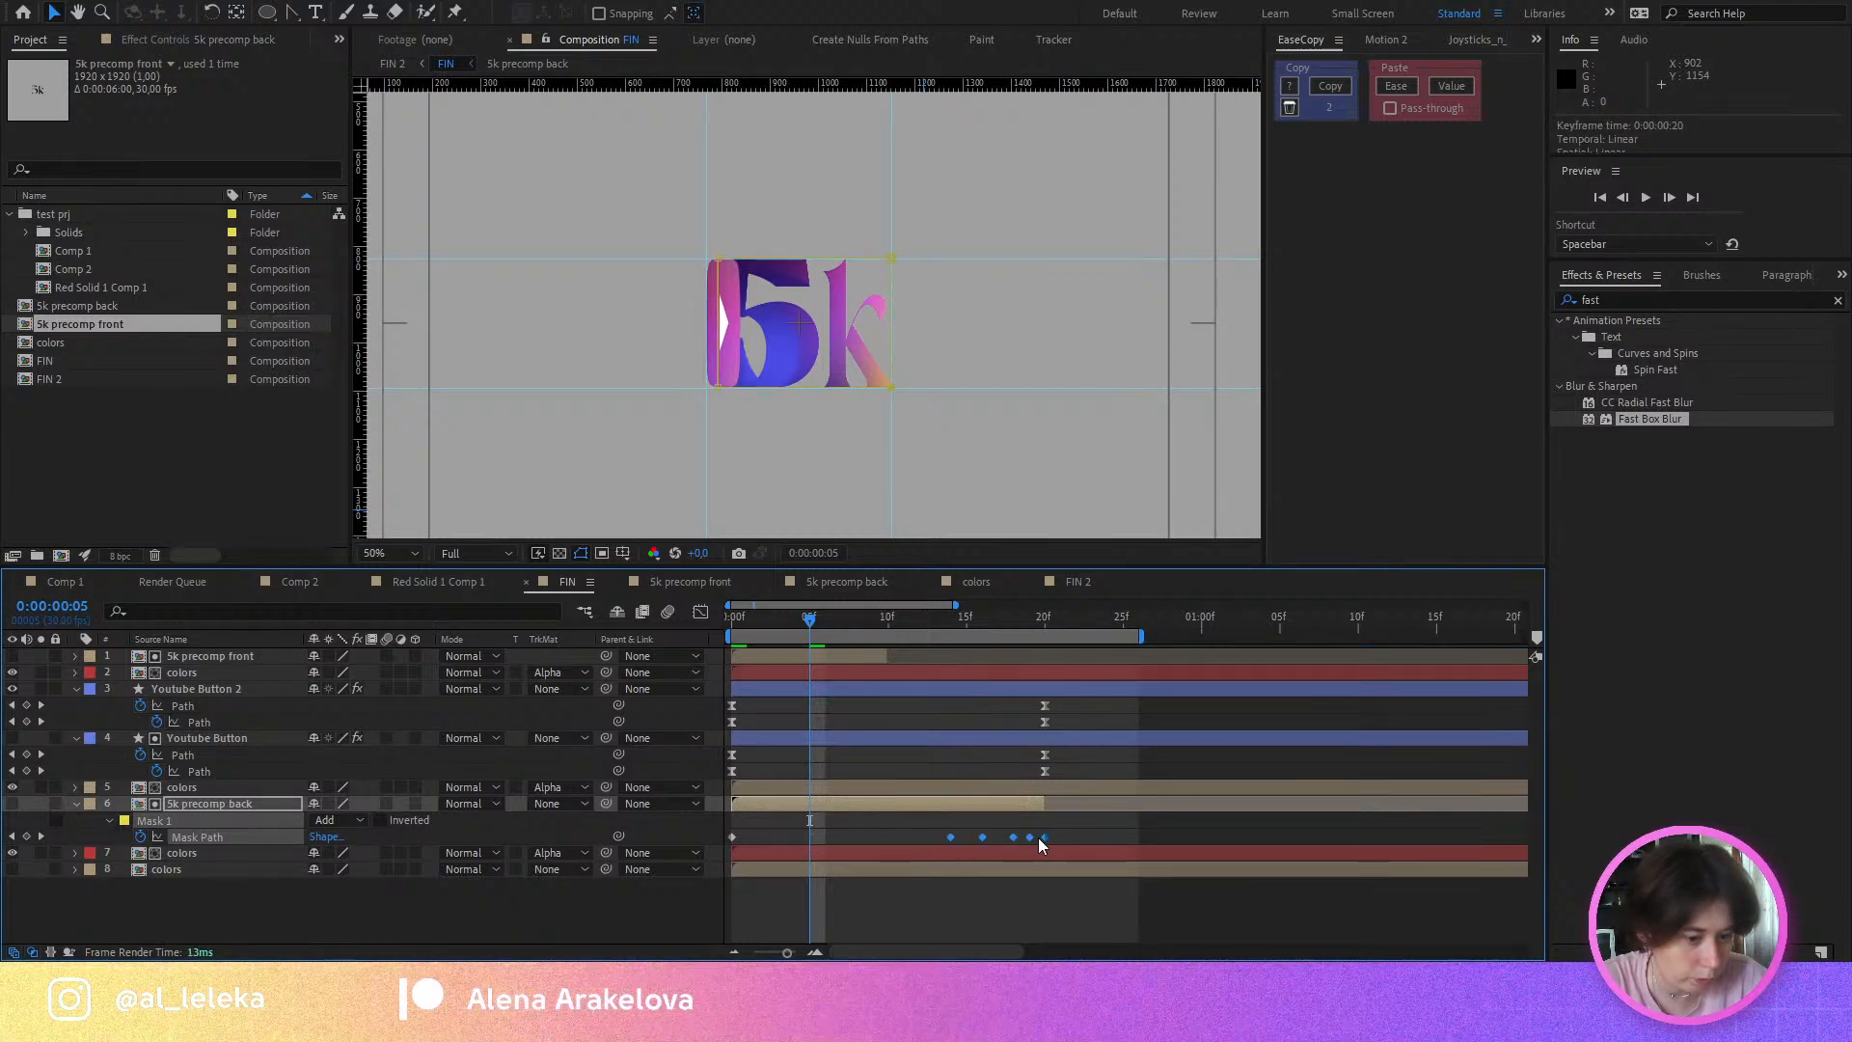
Step: Check the button's lower edge and move the left side of 5k precomp back's mask further right at 0:00:00:13
left_click_drag(834, 627, 919, 636)
scroll(783, 415, "up", 6)
left_click_drag(560, 210, 725, 356)
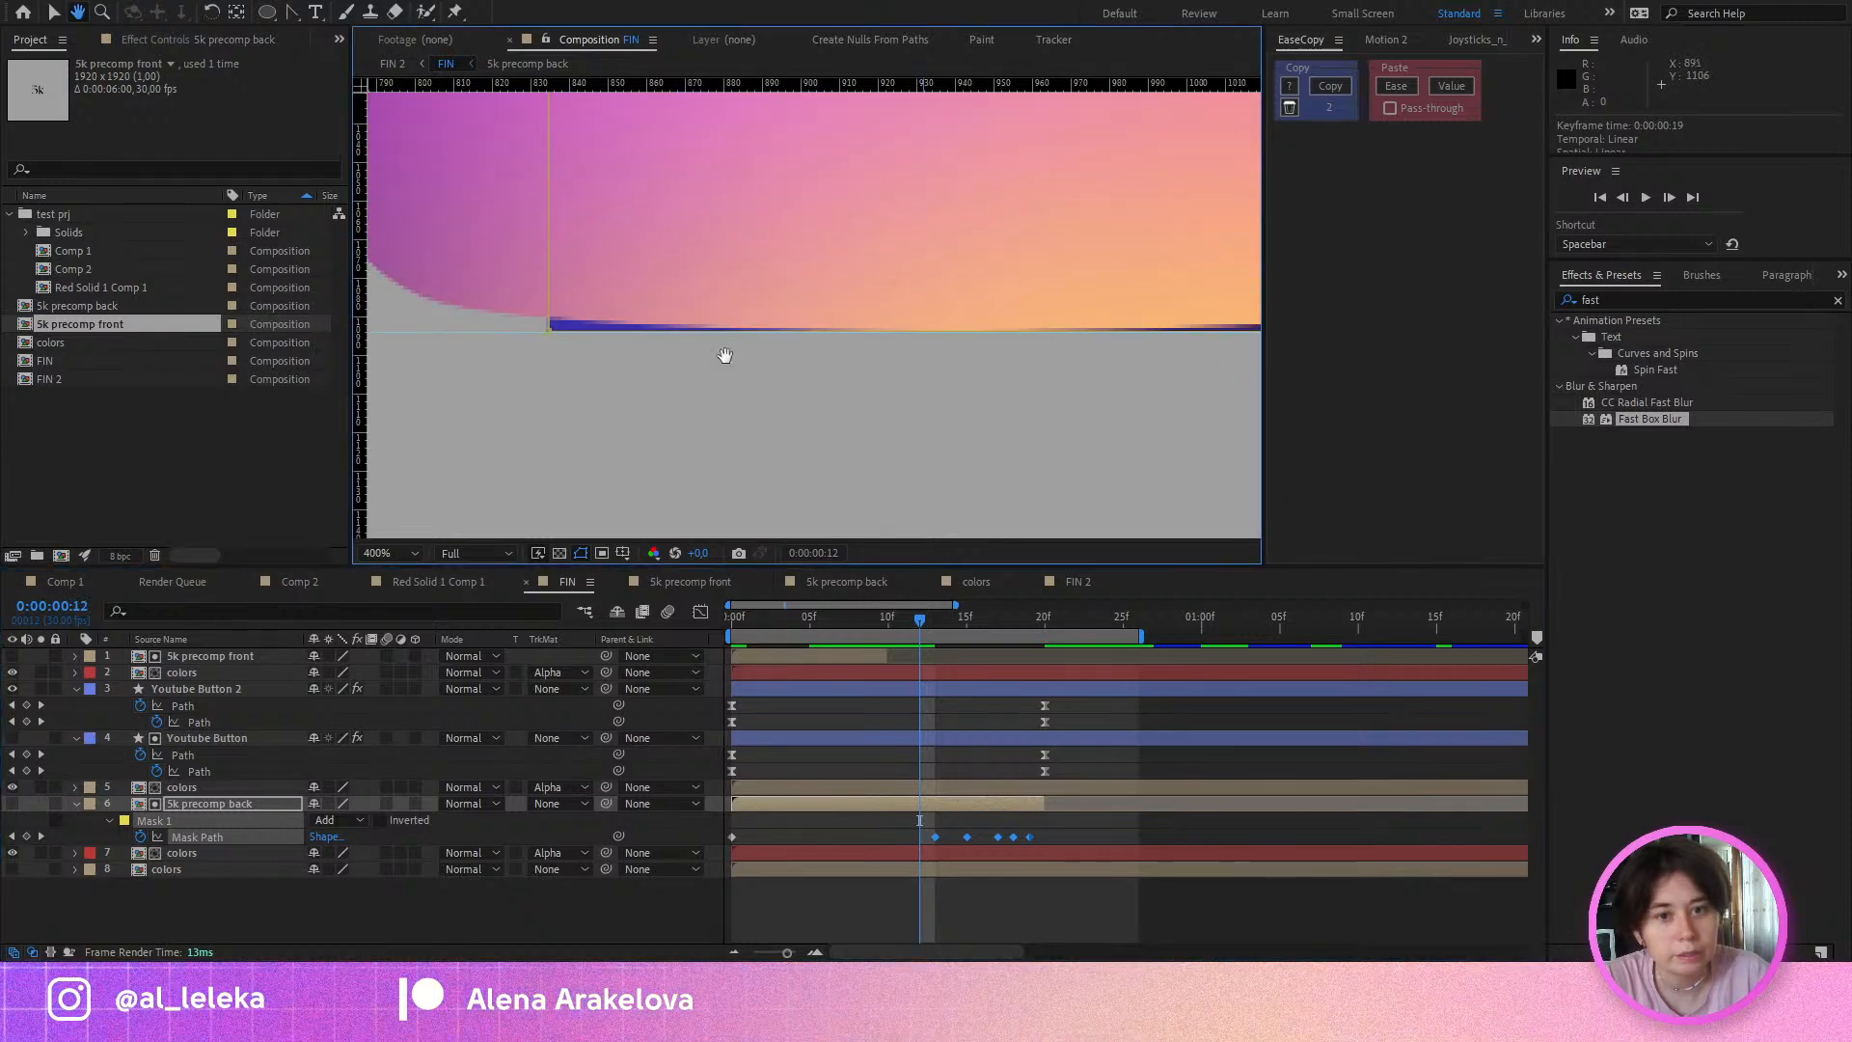
left_click_drag(919, 622, 929, 622)
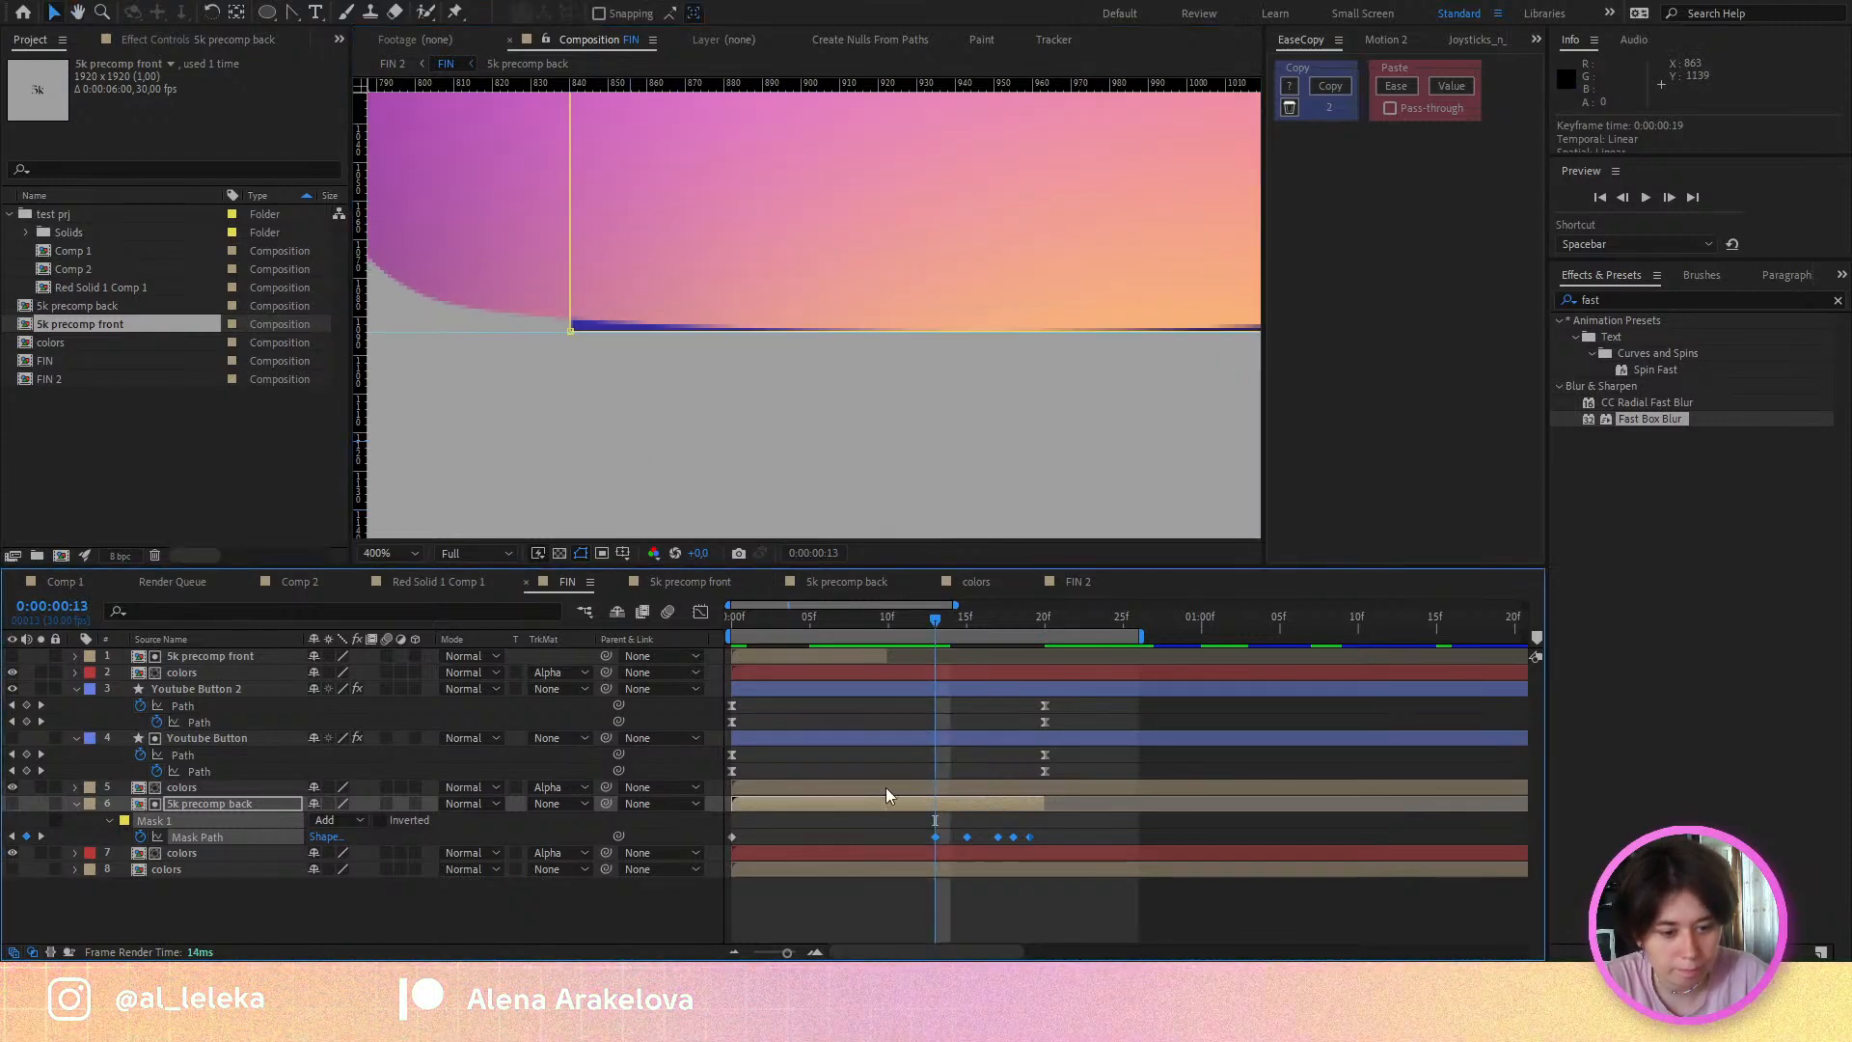
left_click(926, 838)
scroll(650, 275, "down", 5)
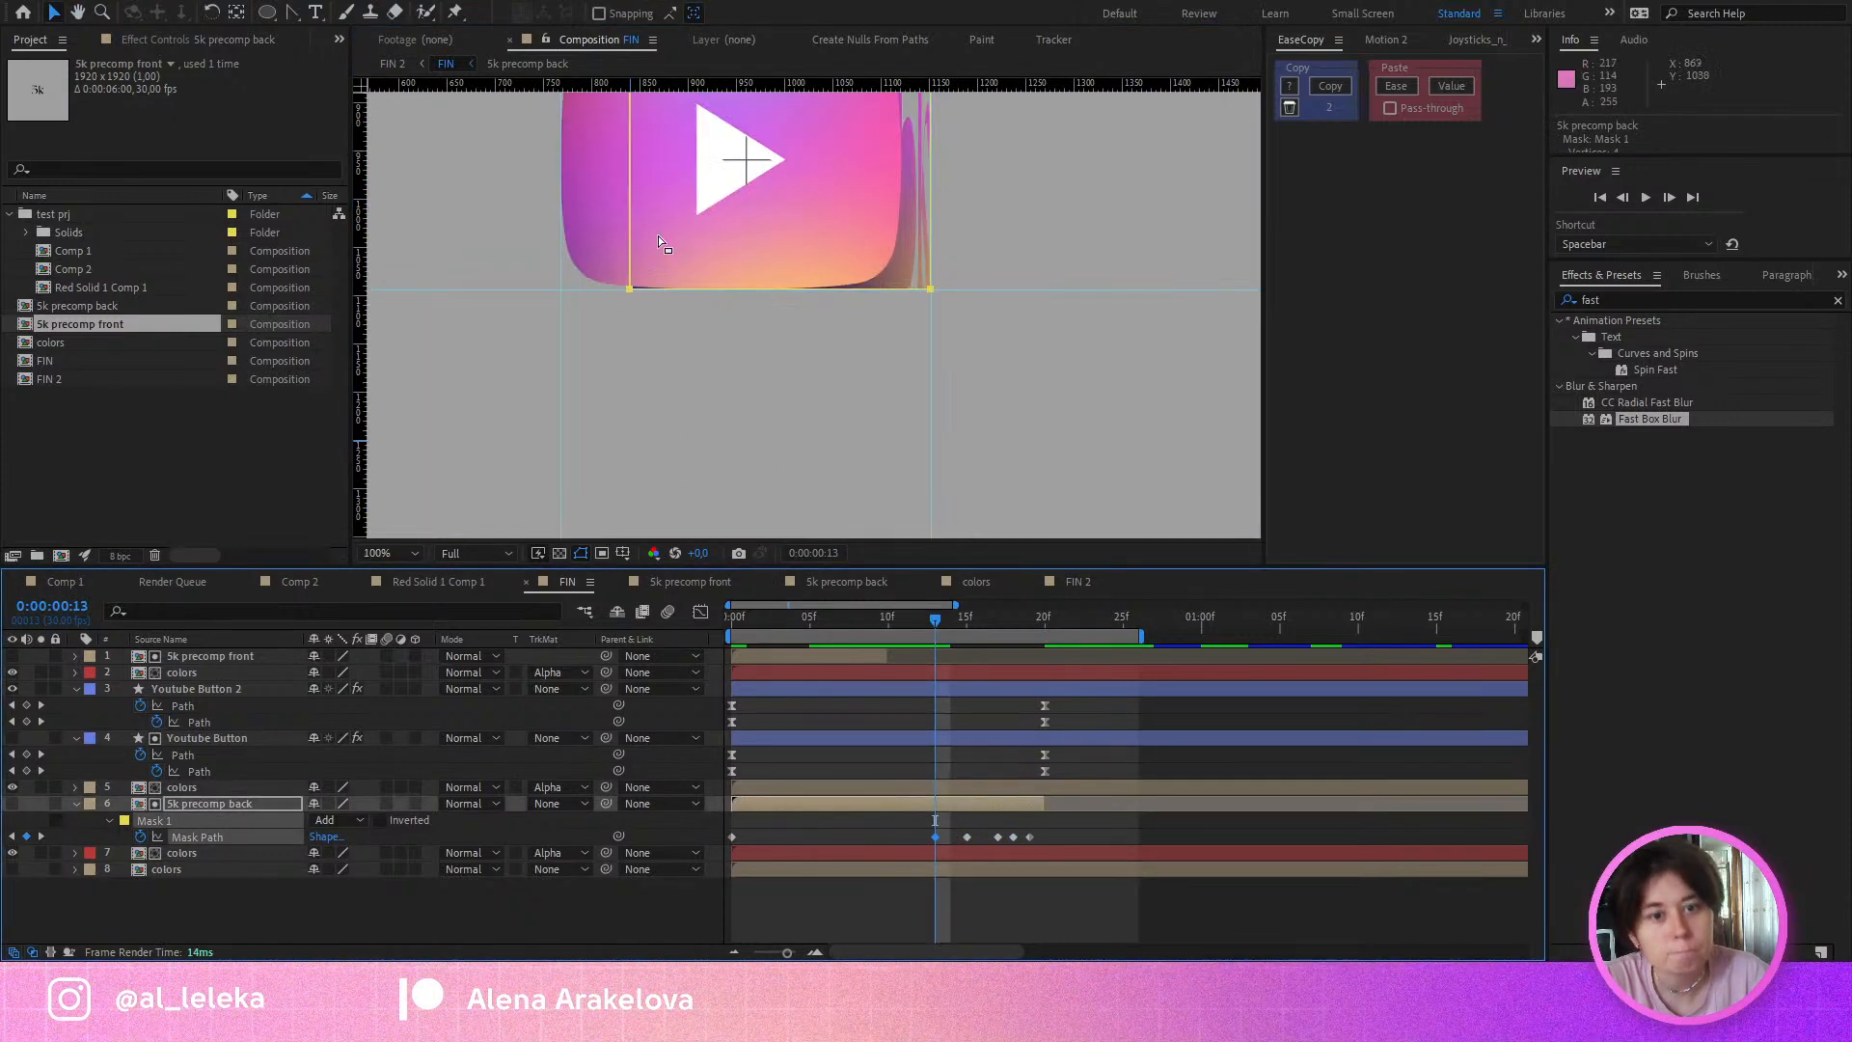
left_click_drag(675, 516, 850, 316)
scroll(680, 363, "up", 1)
scroll(850, 318, "down", 1)
left_click_drag(892, 388, 802, 533)
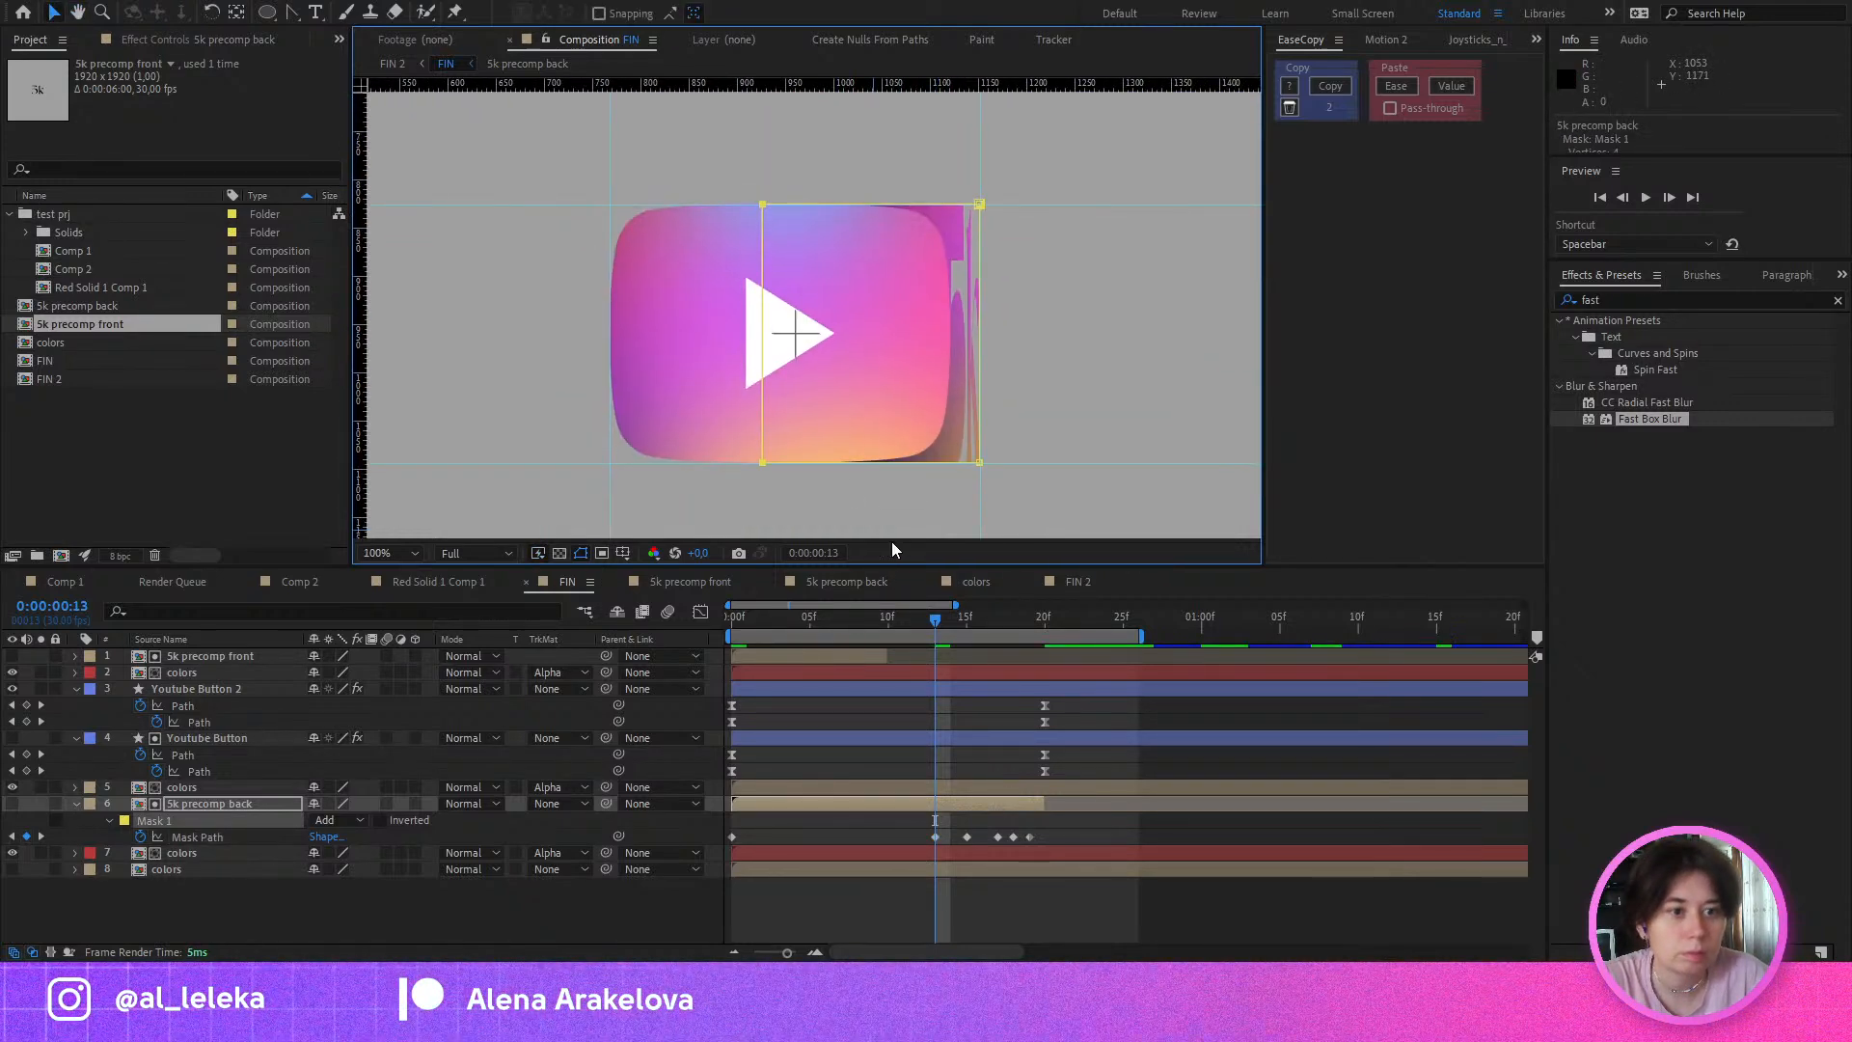
Step: Set FIN's work area from 0:00:00:00 to 0:00:00:26 and play back the transition to check the adjusted mask
left_click_drag(946, 628, 950, 624)
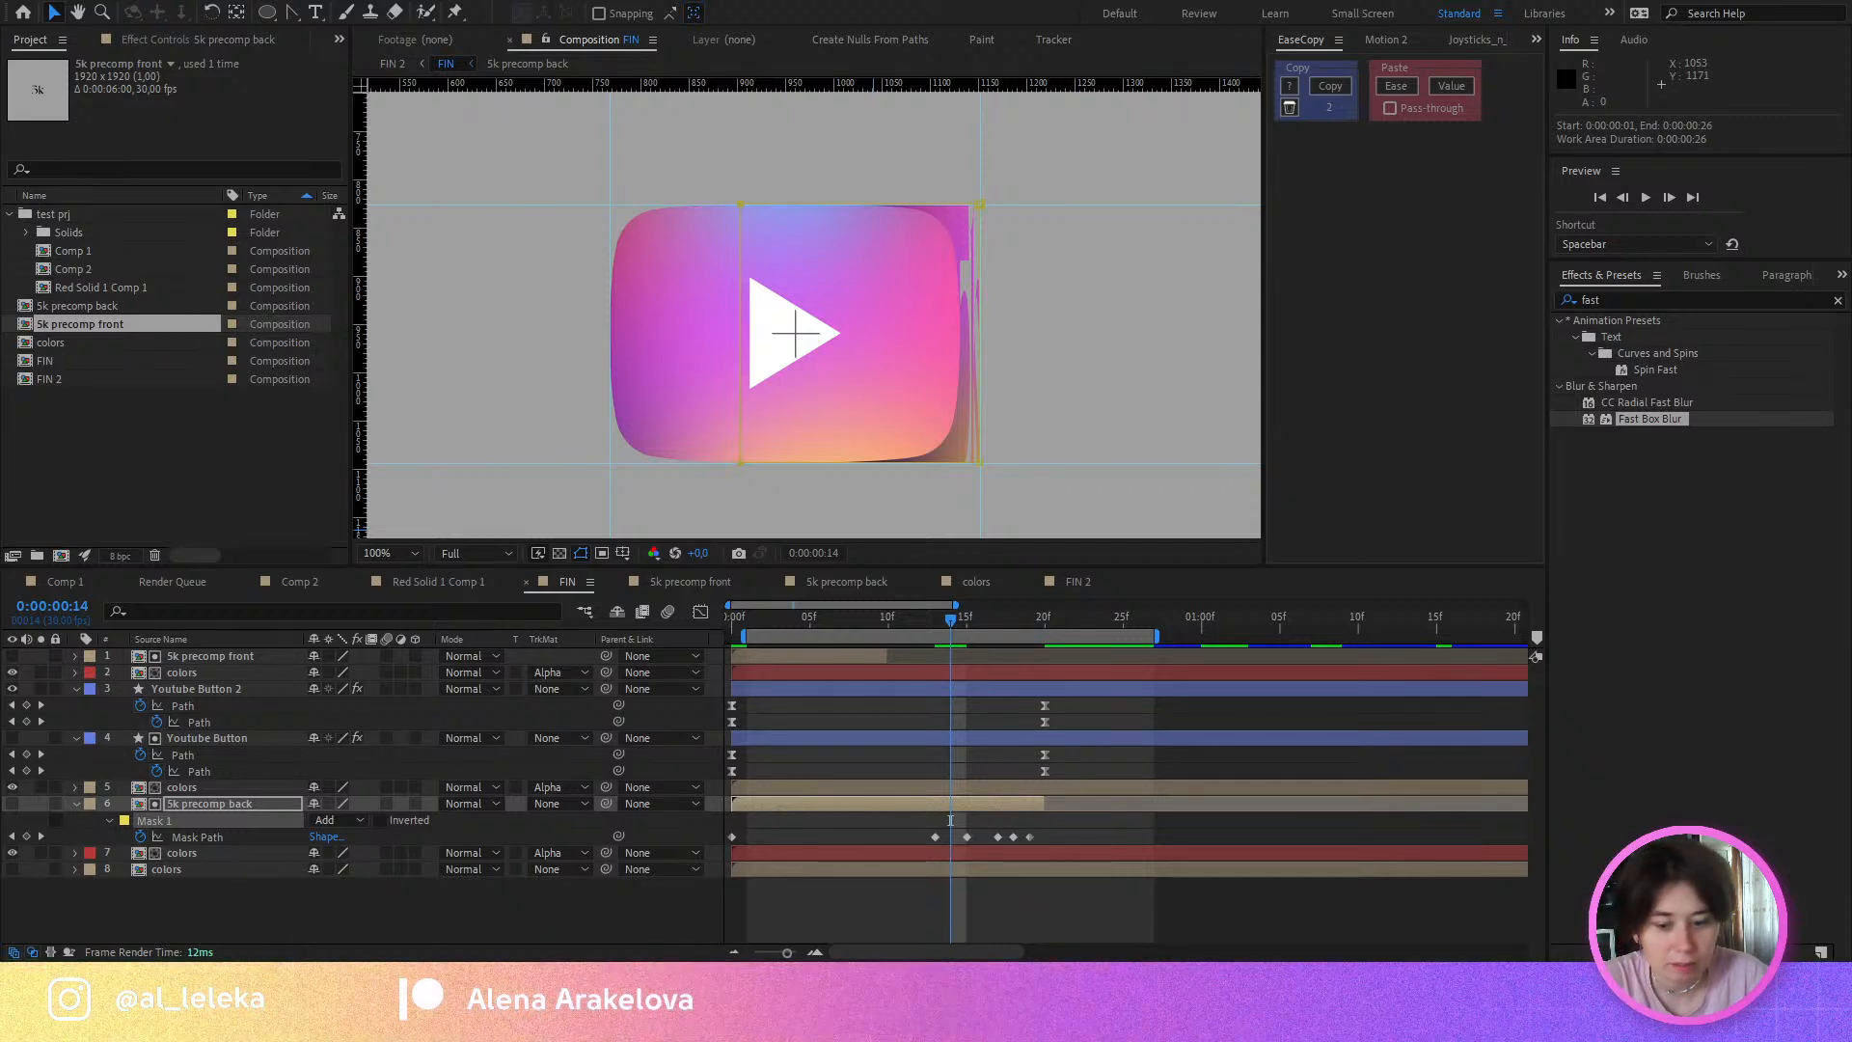
left_click(328, 1022)
left_click_drag(946, 613, 582, 665)
key("space")
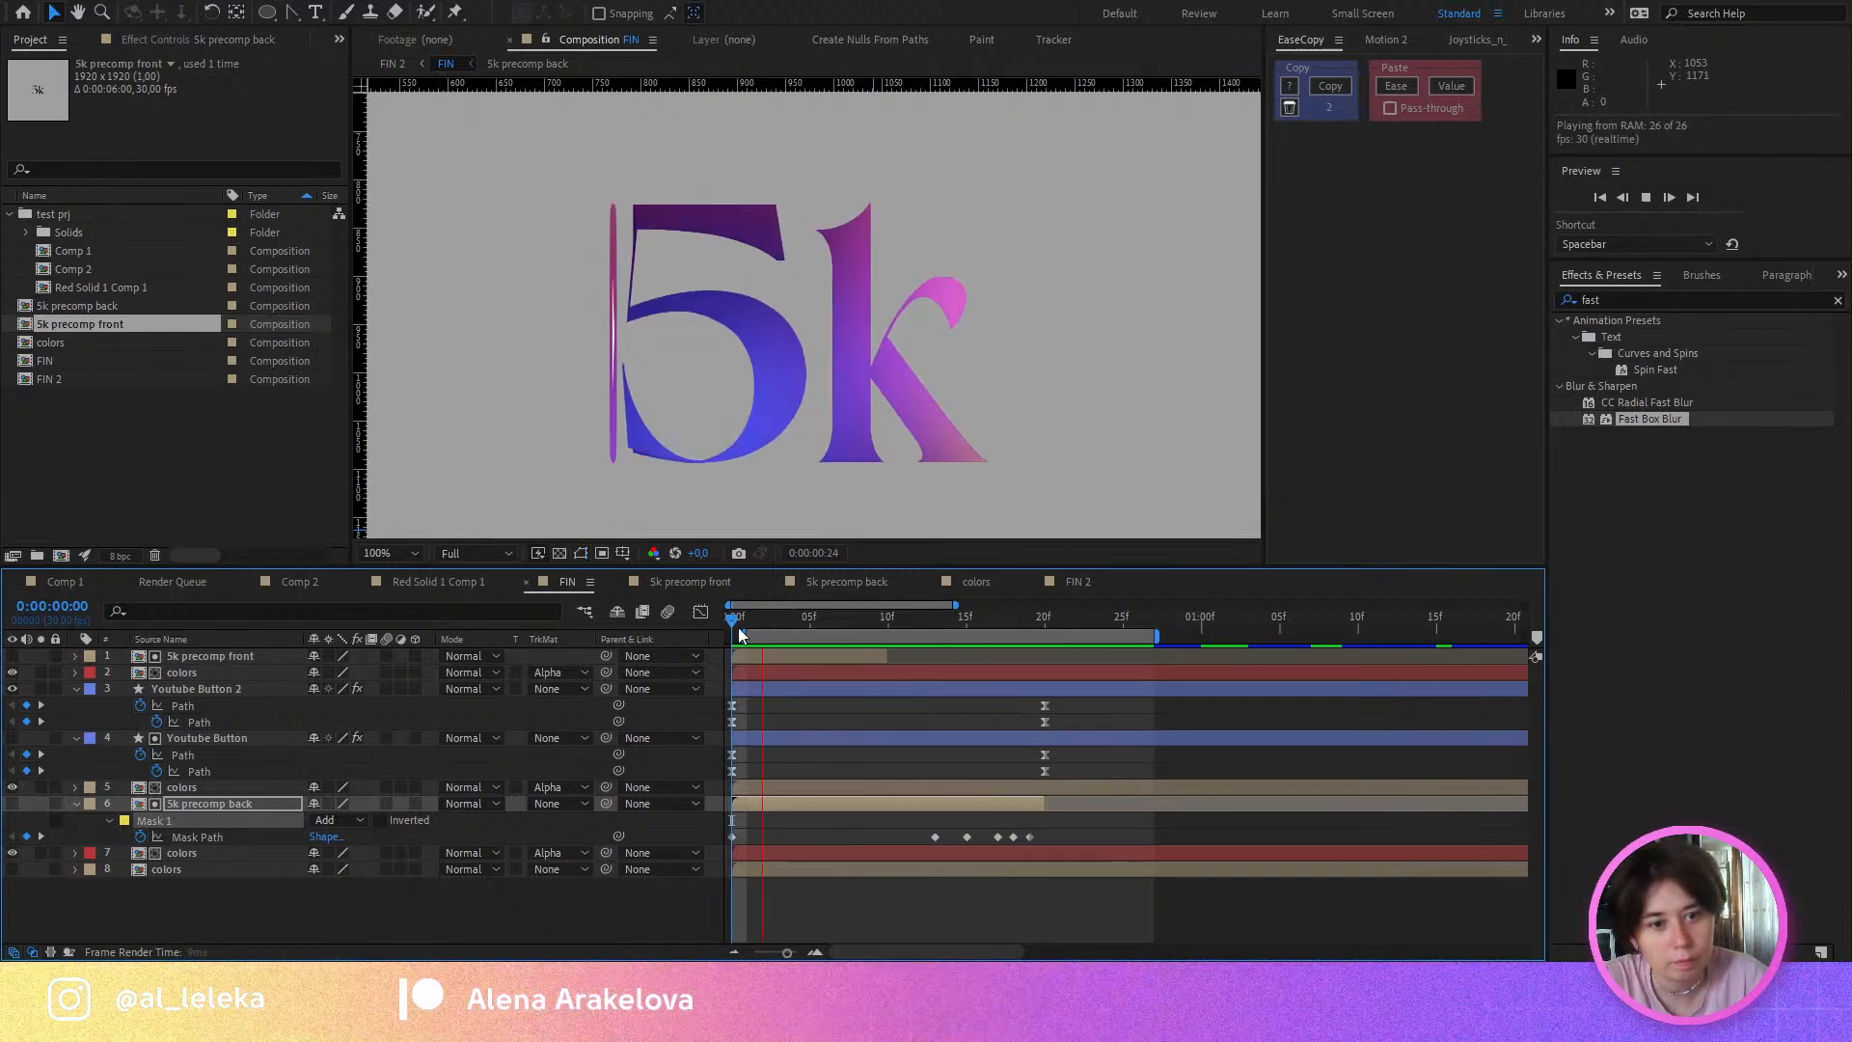
key("space")
key("space")
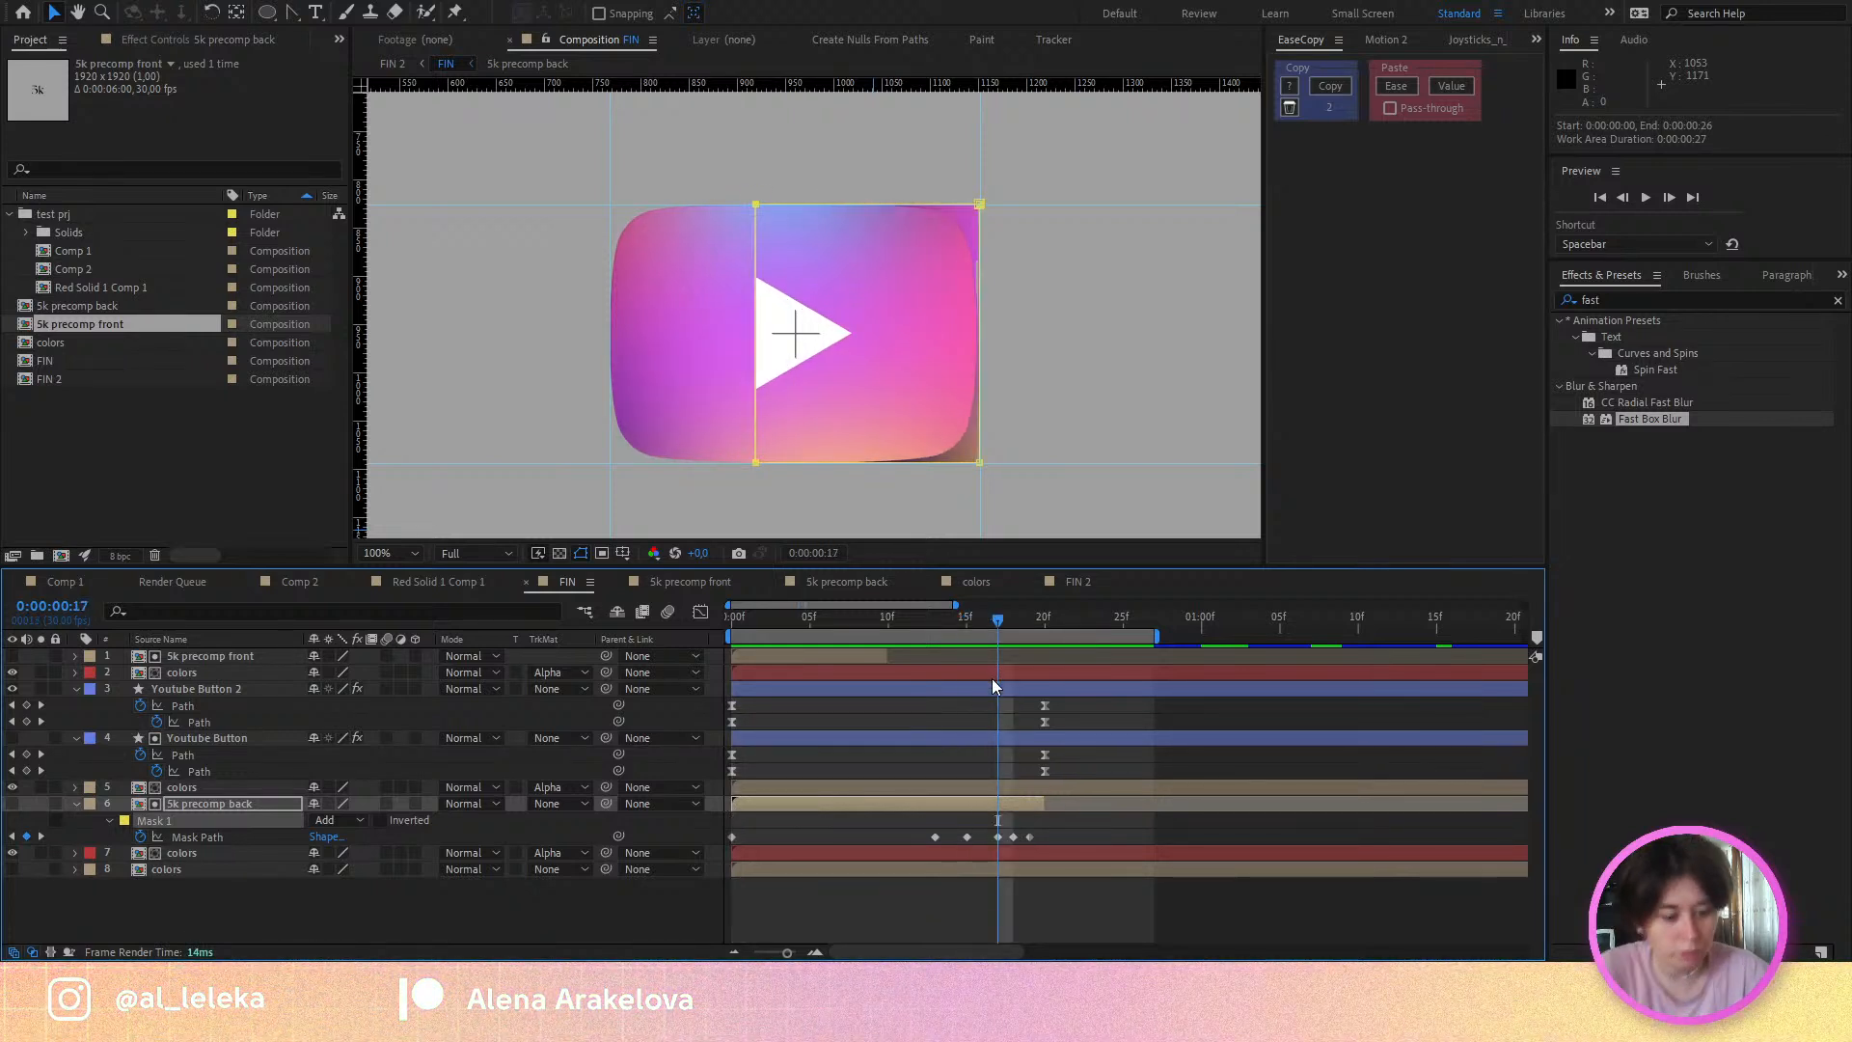
key("space")
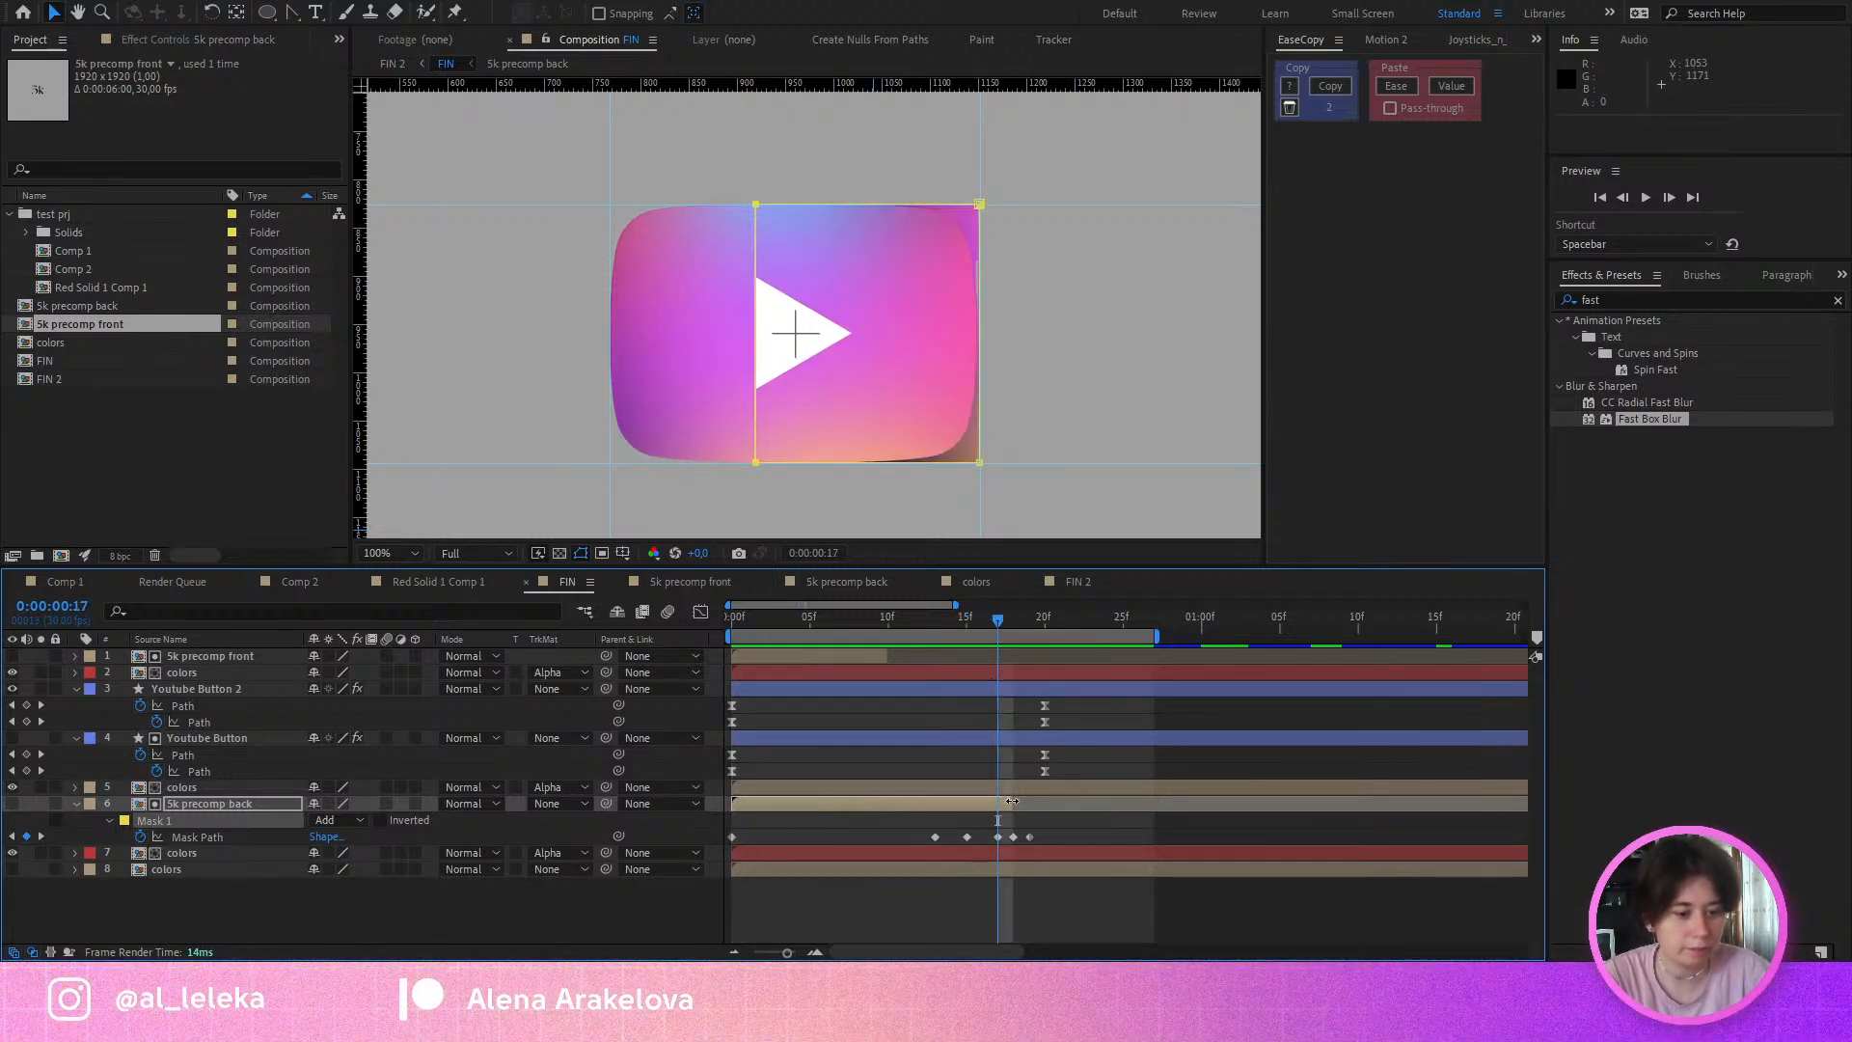
Step: Play back the transition and check the speed graph of Youtube Button 2's path keyframes while scrubbing up to 0:00:00:17
key("space")
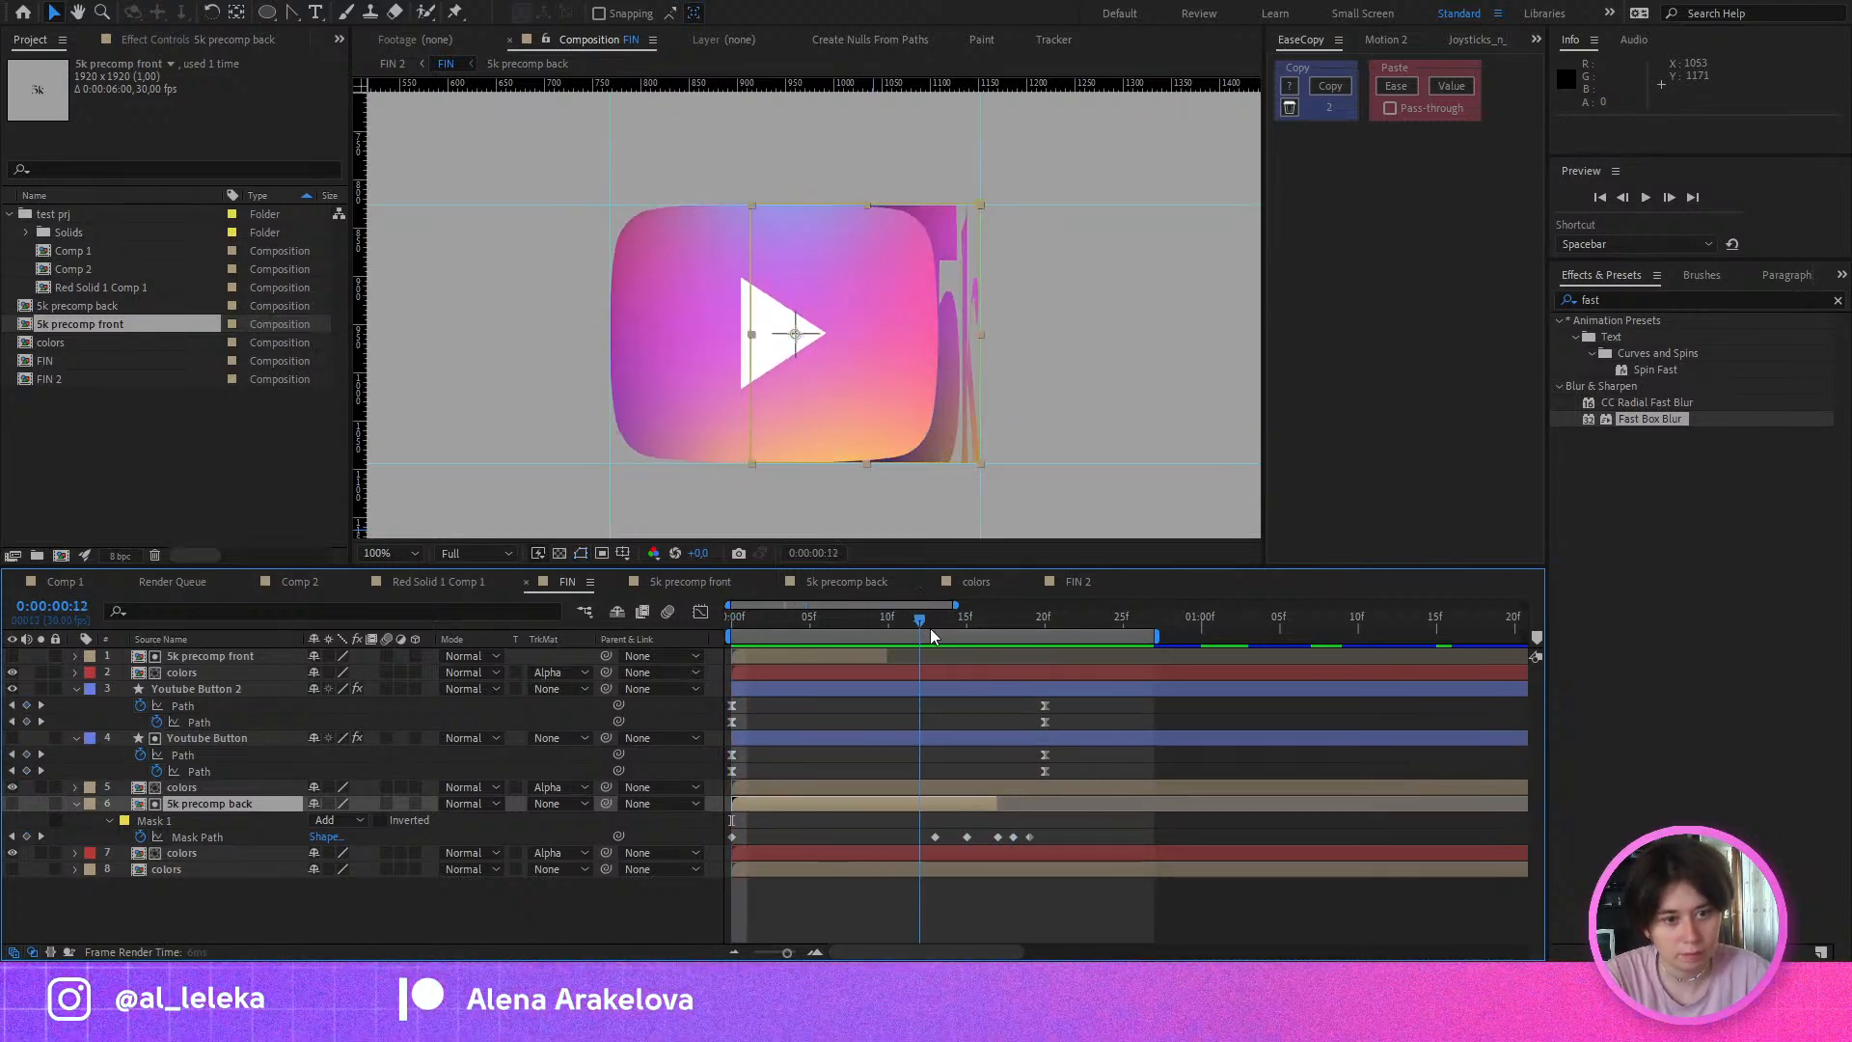
left_click(967, 625)
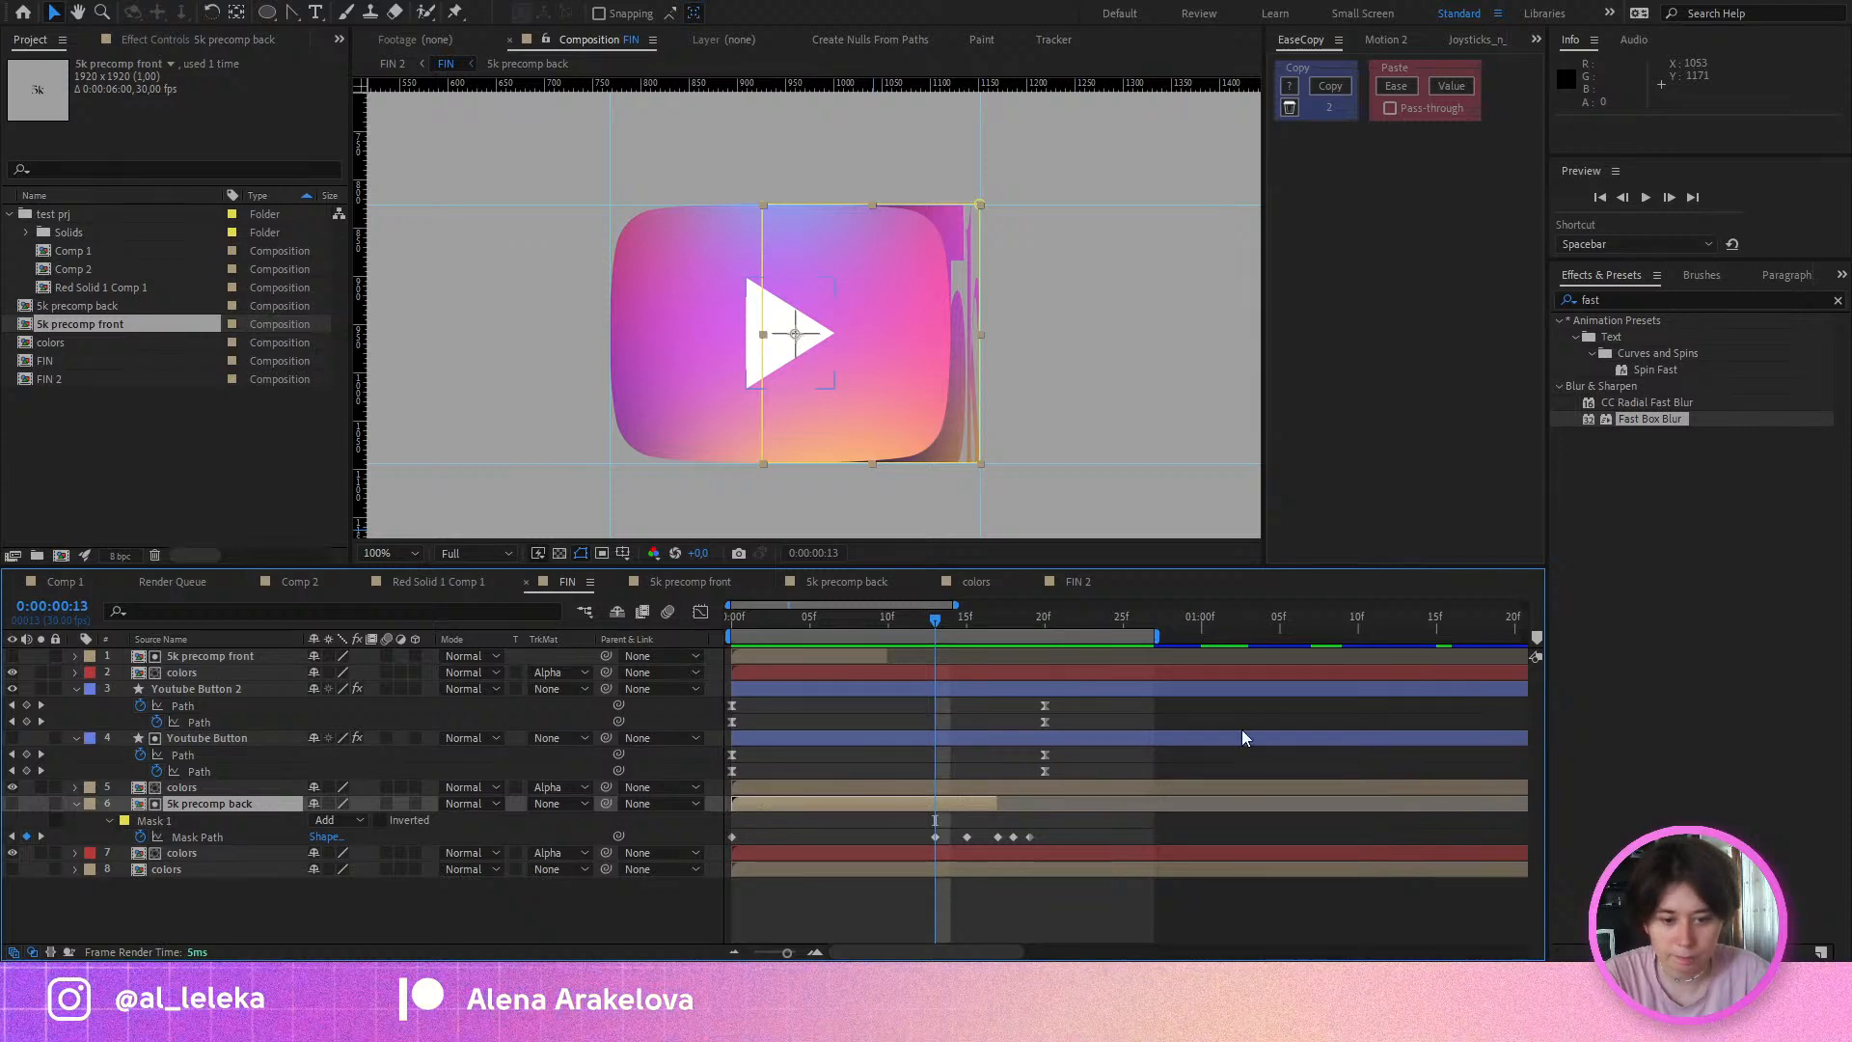
left_click_drag(1241, 729, 802, 714)
left_click(700, 612)
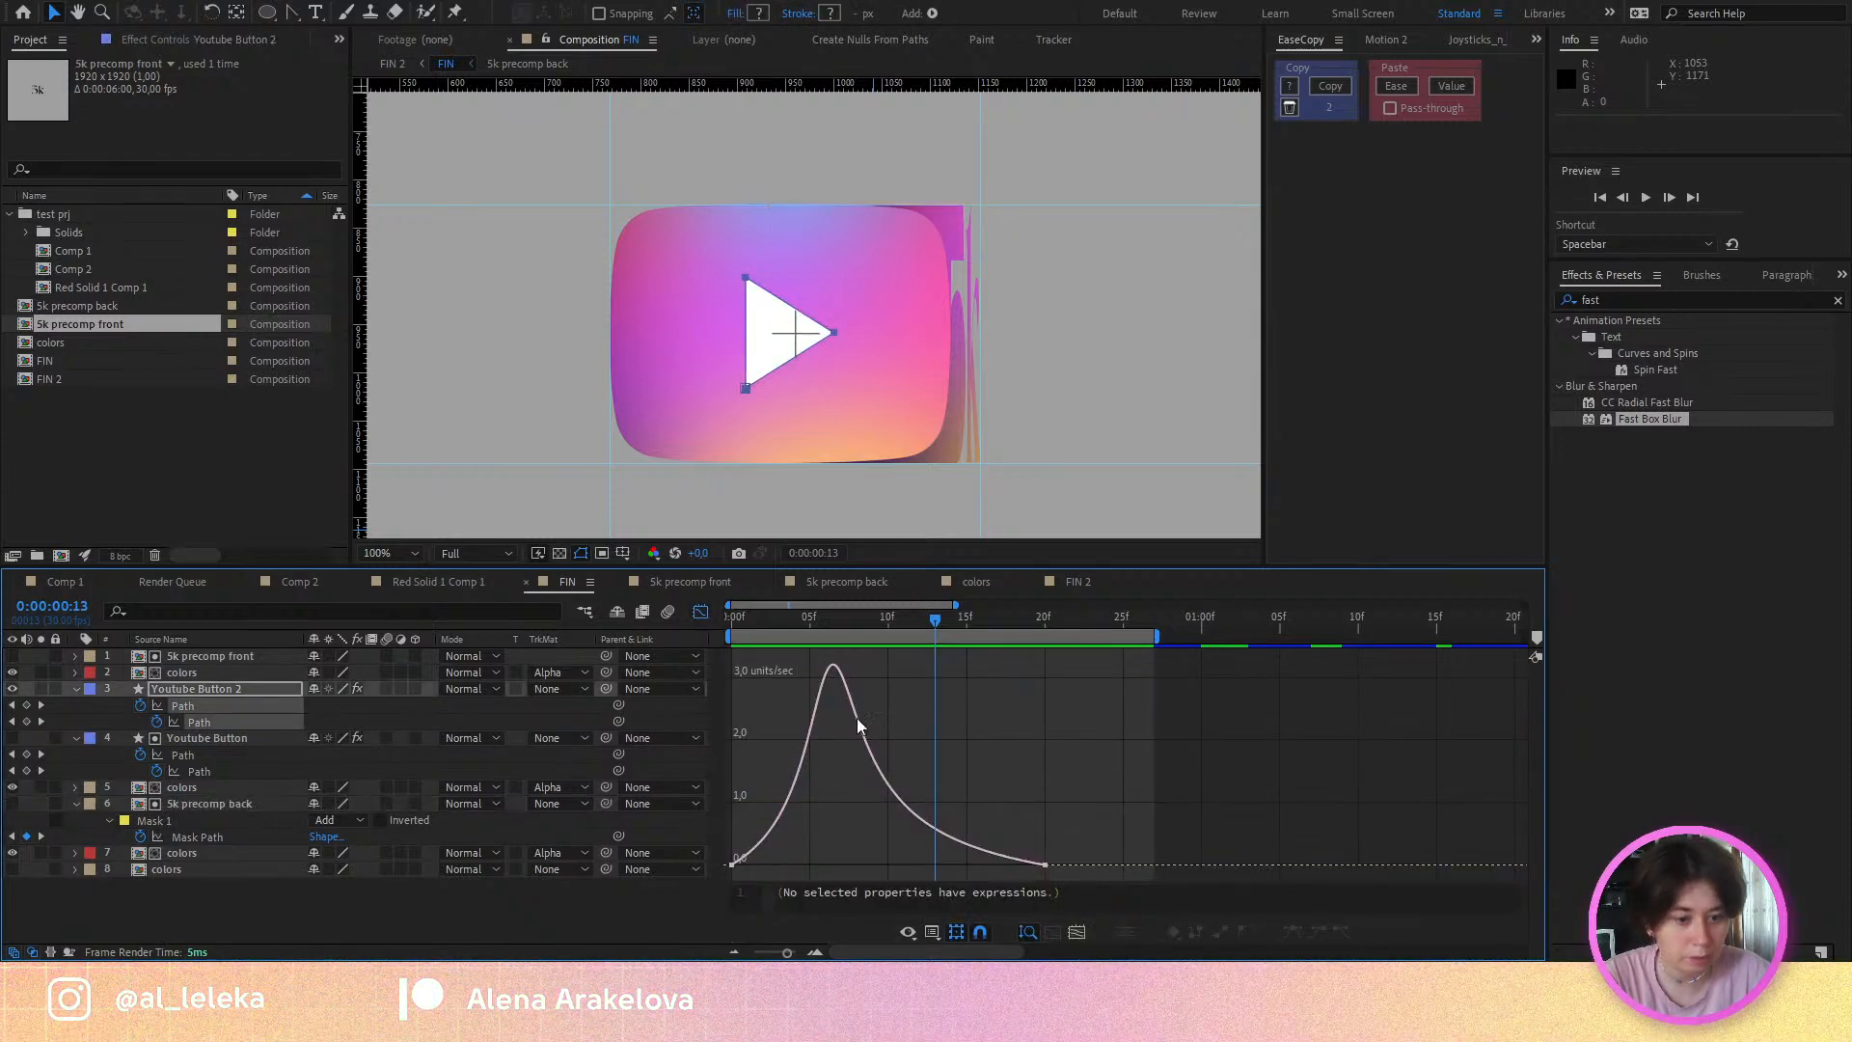
left_click_drag(820, 620, 999, 691)
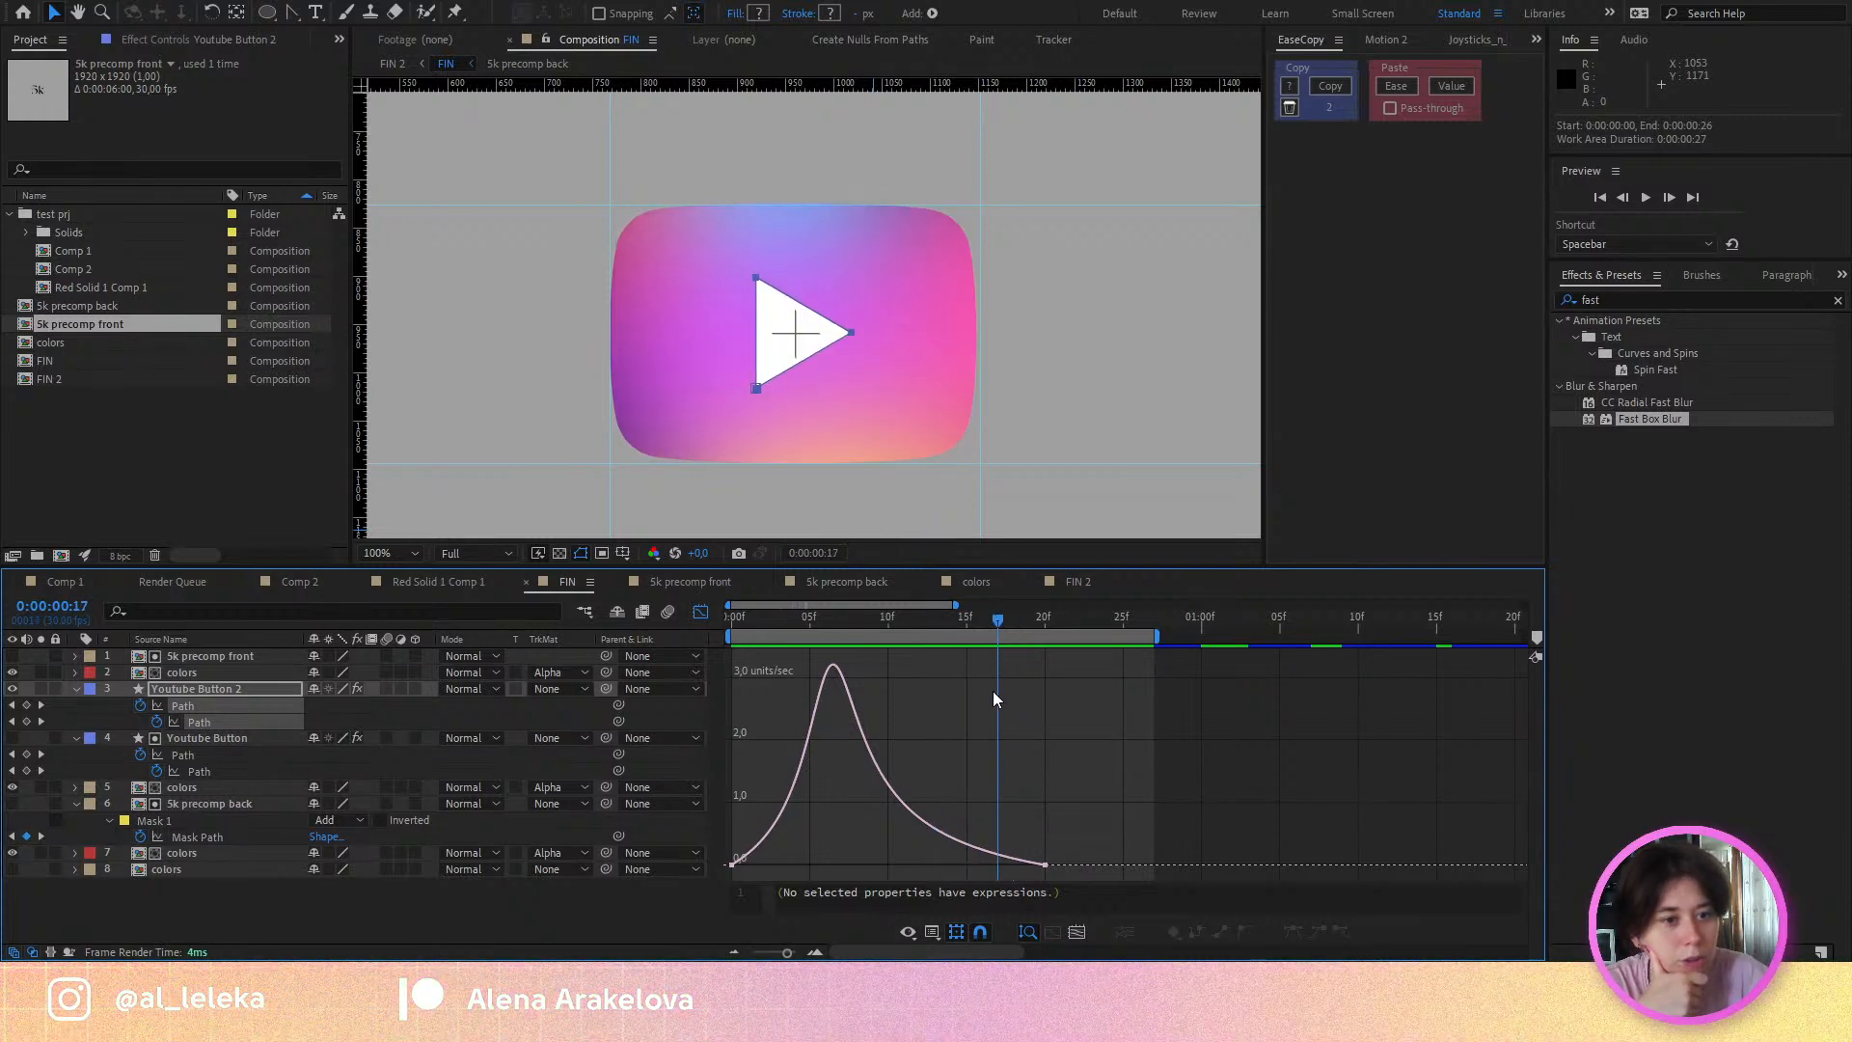
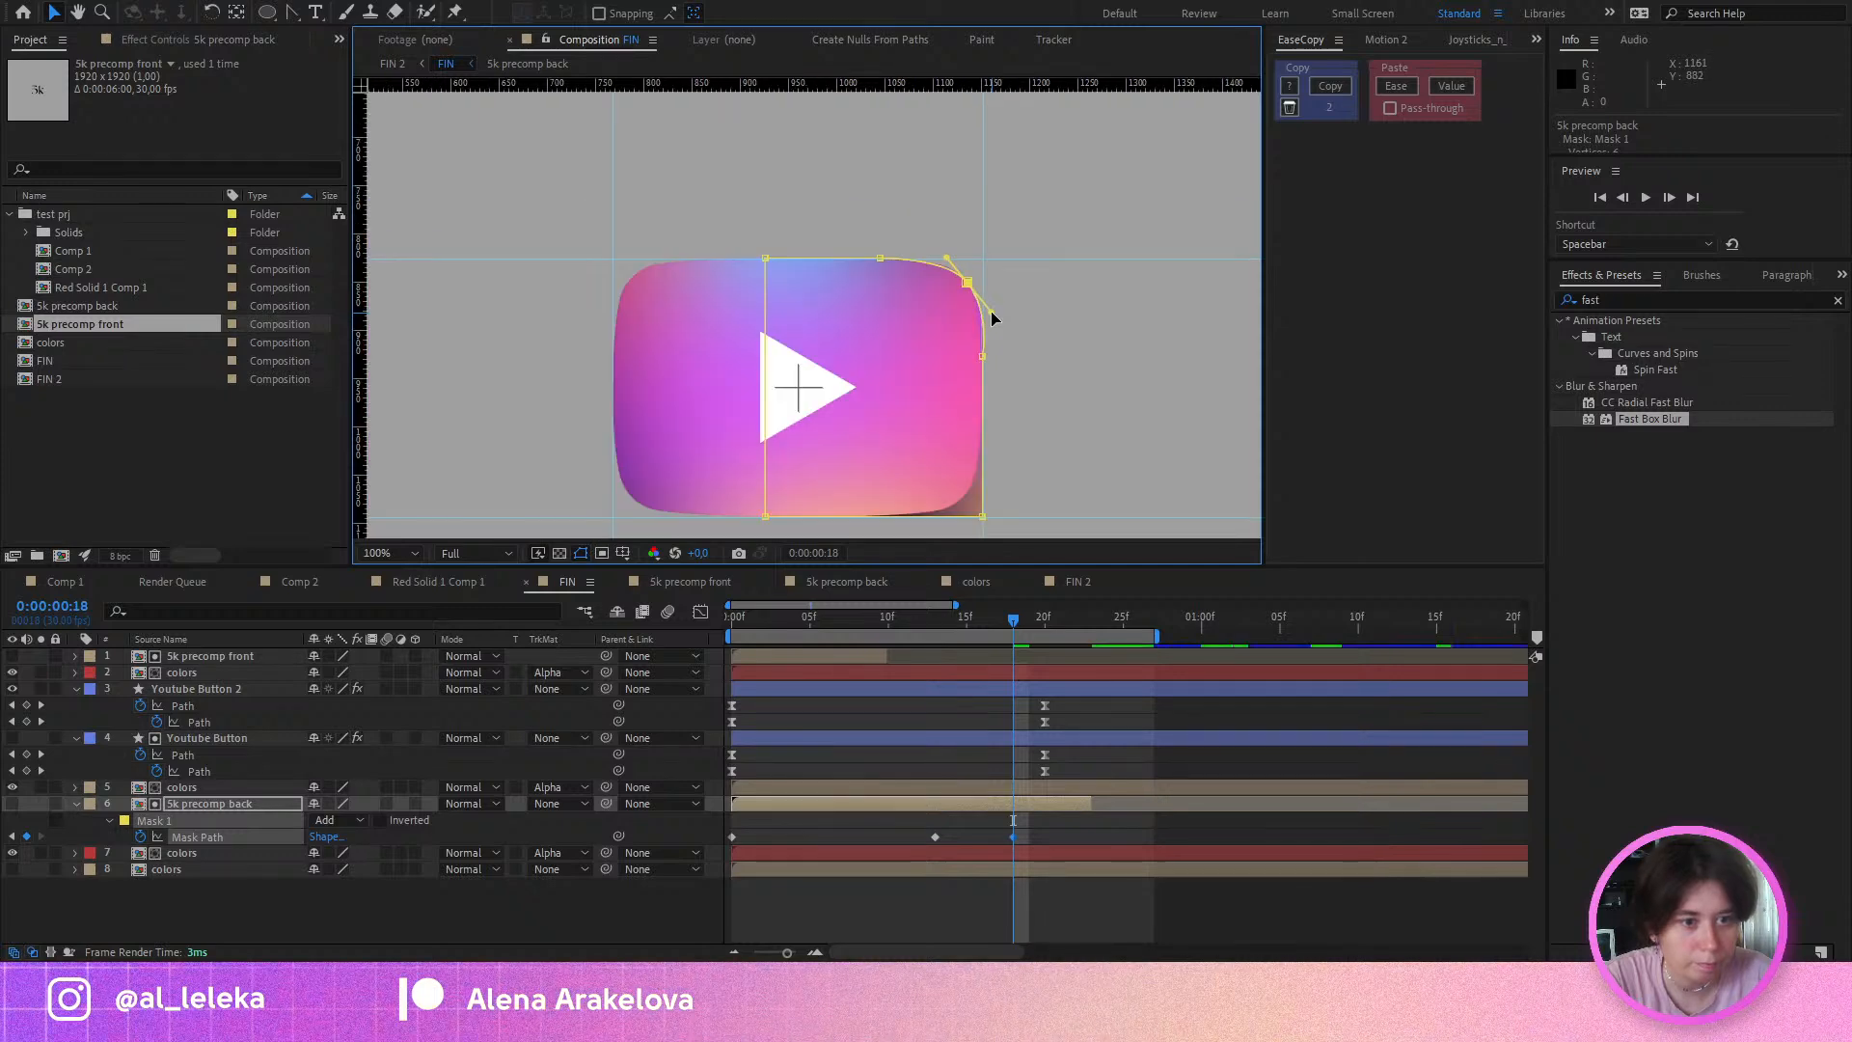
Step: Adjust the curve handle at the upper-right corner of 5k precomp back's mask at 0:00:00:18 and preview the animation
left_click_drag(991, 314, 993, 270)
left_click_drag(1012, 621, 851, 703)
key("space")
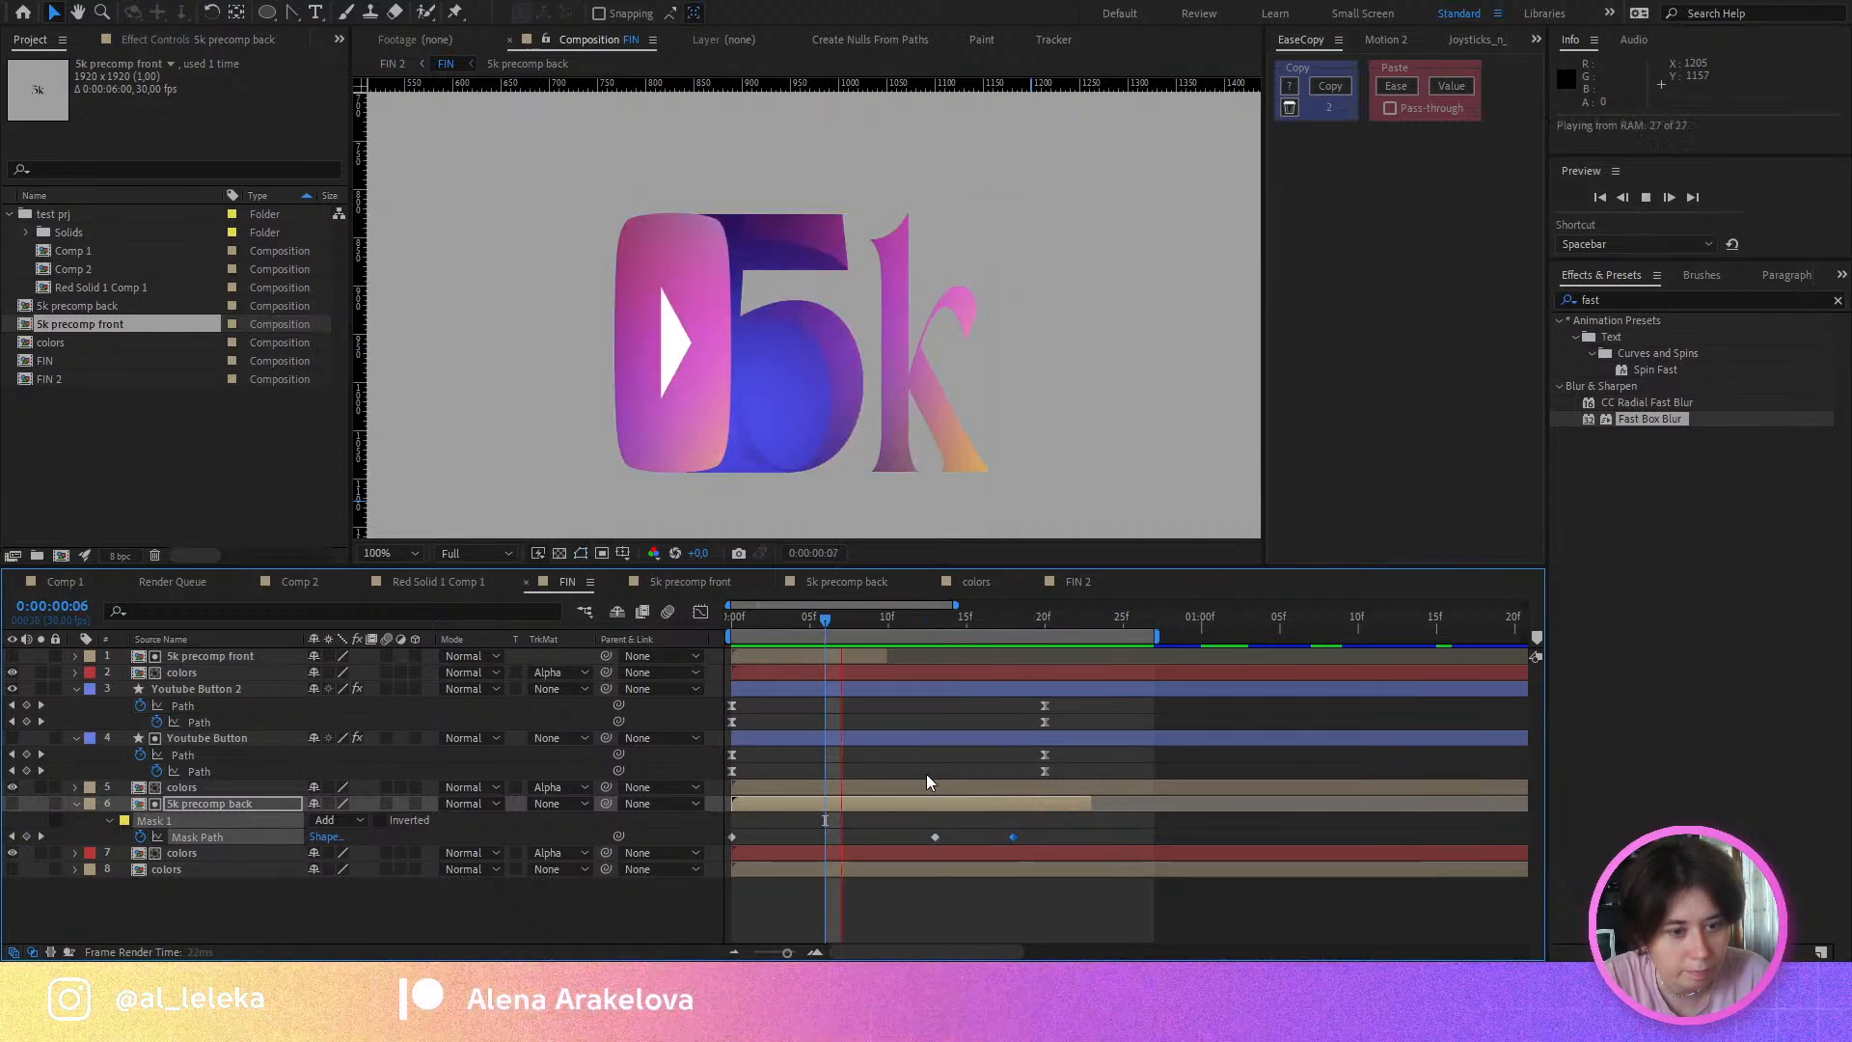
Step: Try retiming 5k precomp back's mask path with the middle keyframe at 0:00:00:15 and the last at 0:00:00:18
left_click(891, 622)
left_click_drag(891, 622, 949, 637)
left_click(928, 836)
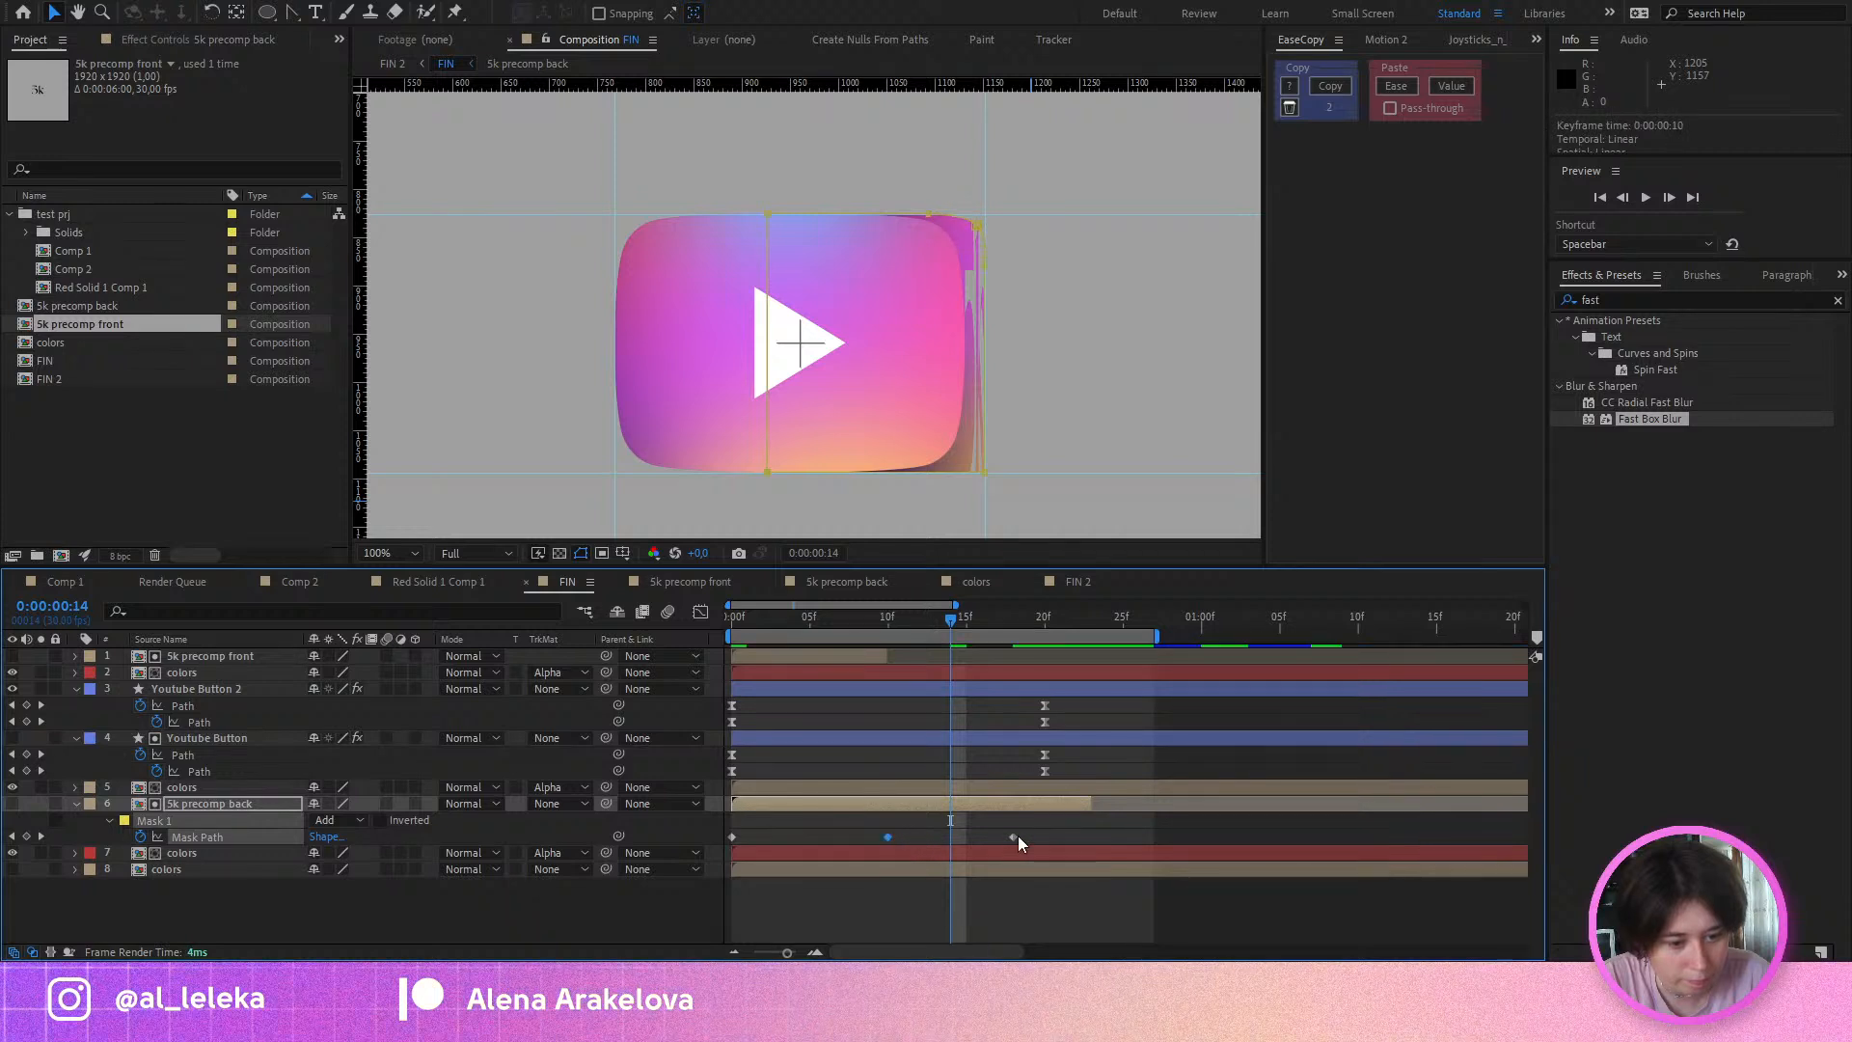
left_click_drag(1015, 836, 951, 837)
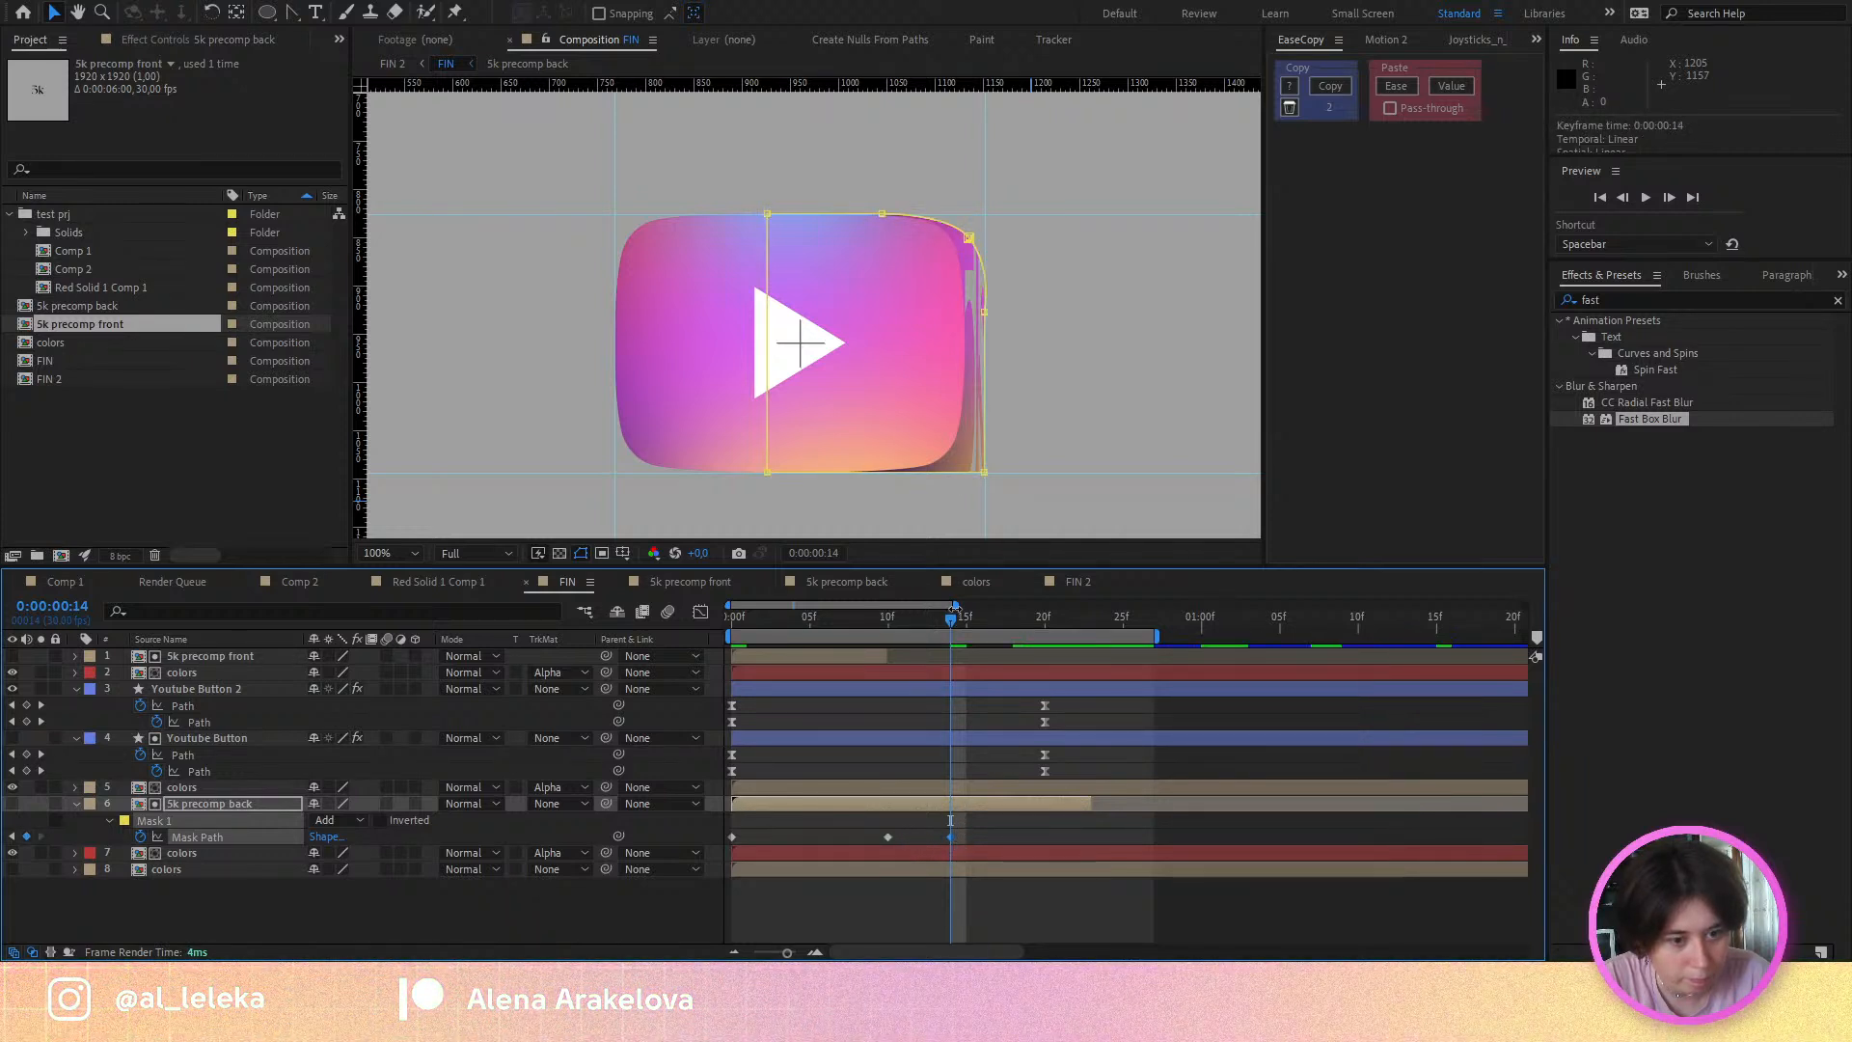
left_click_drag(953, 627, 1003, 631)
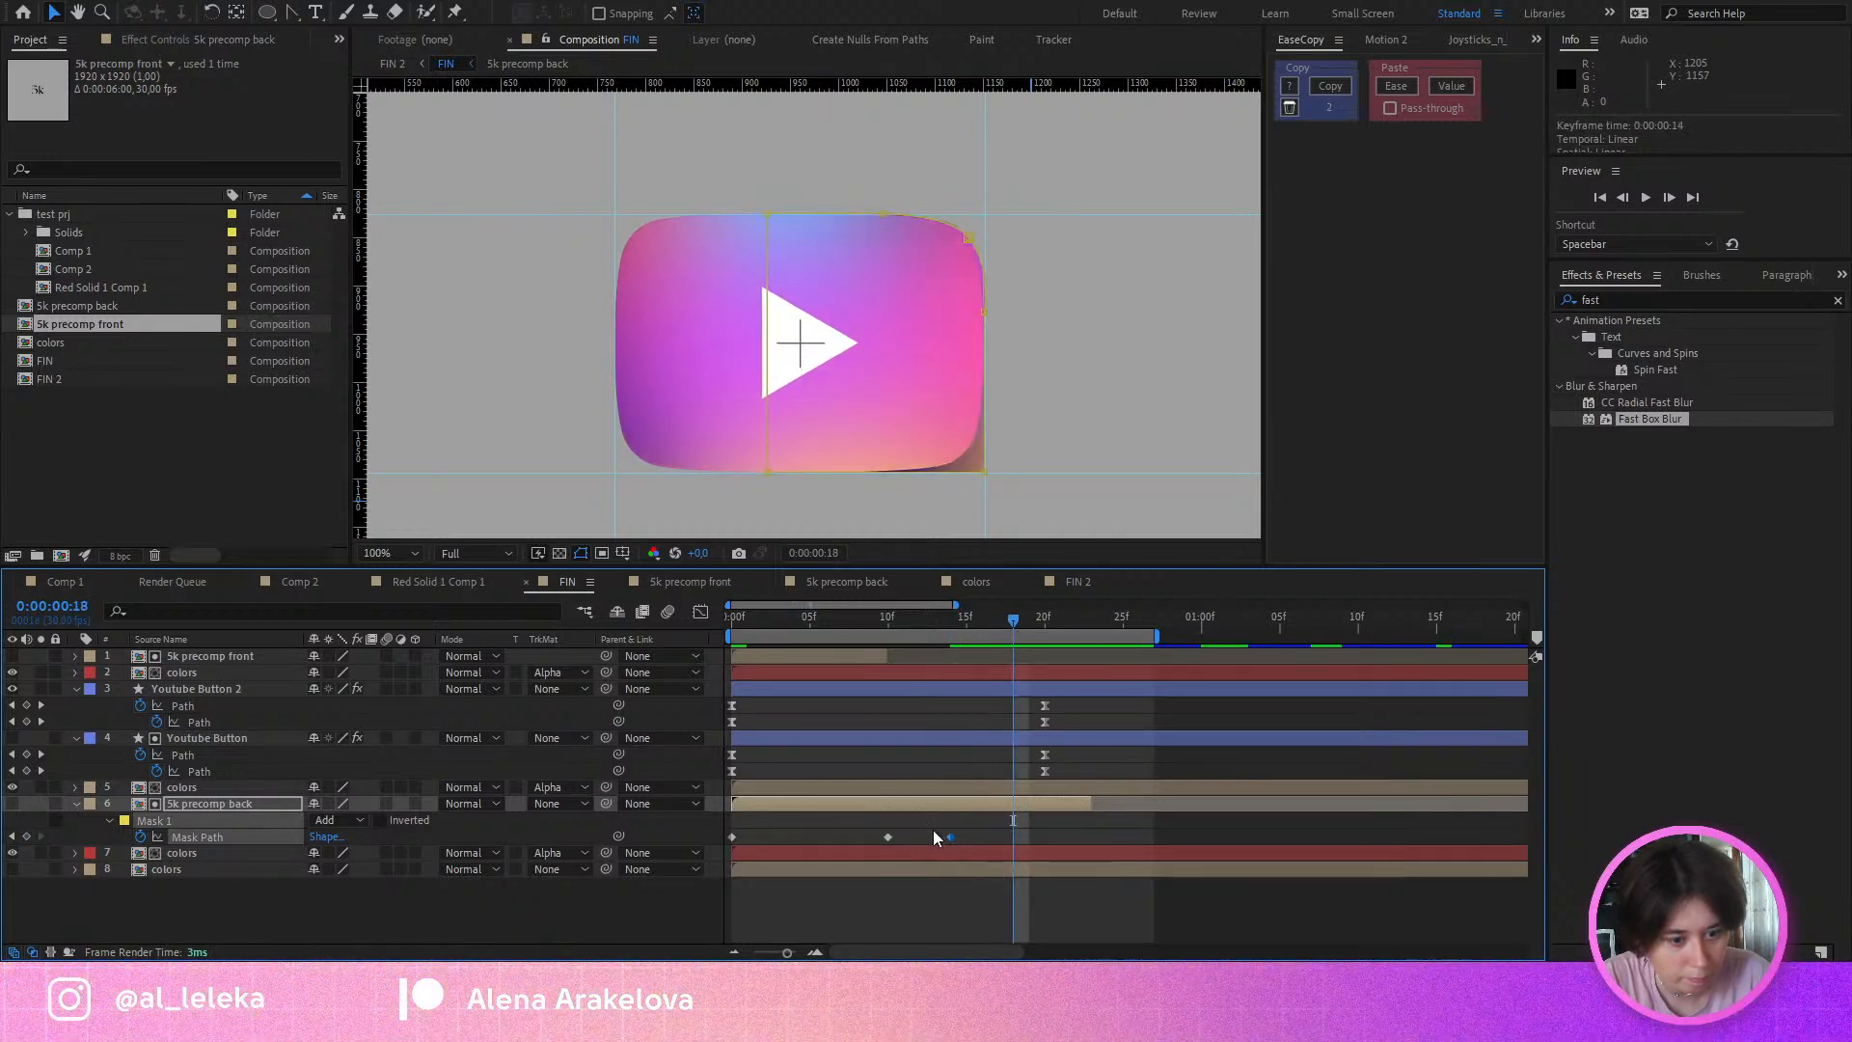
left_click_drag(949, 836, 1012, 839)
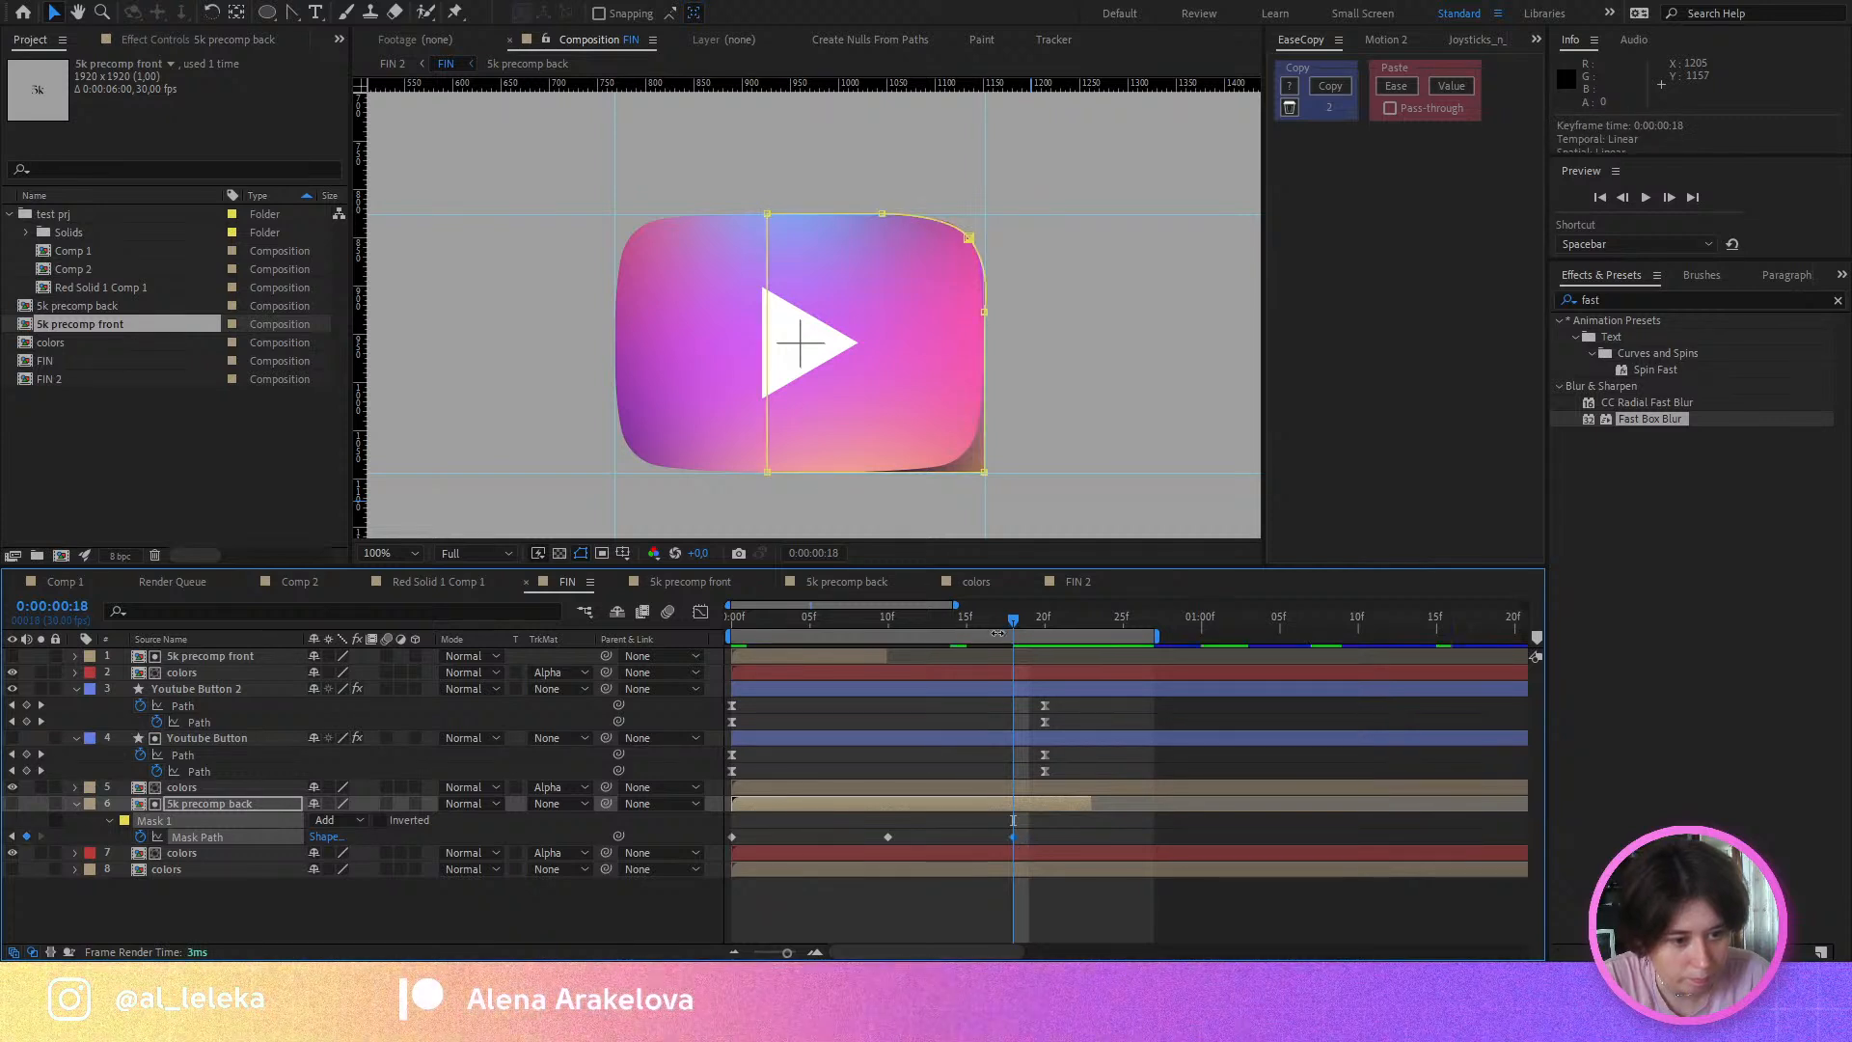
left_click_drag(887, 837, 921, 837)
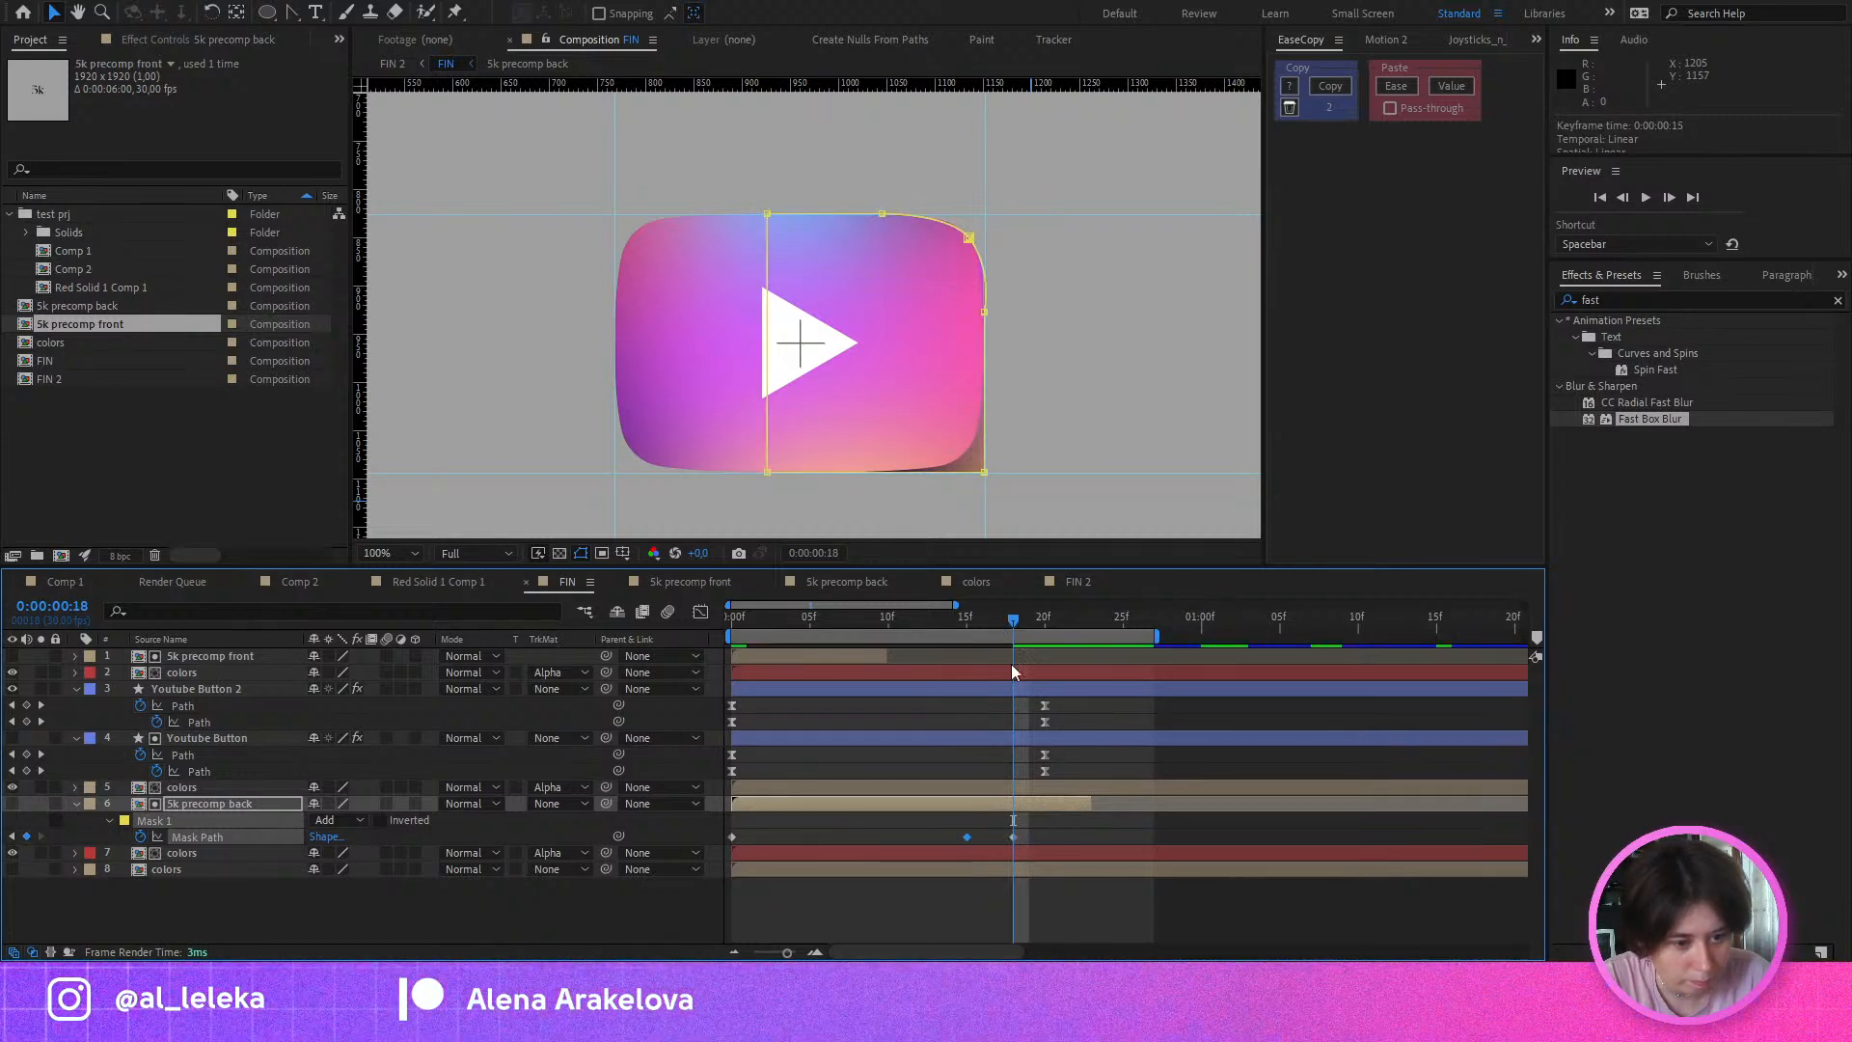
mouse_move(995, 617)
left_mouse_down()
mouse_move(930, 622)
mouse_move(1011, 640)
left_mouse_up()
key("space")
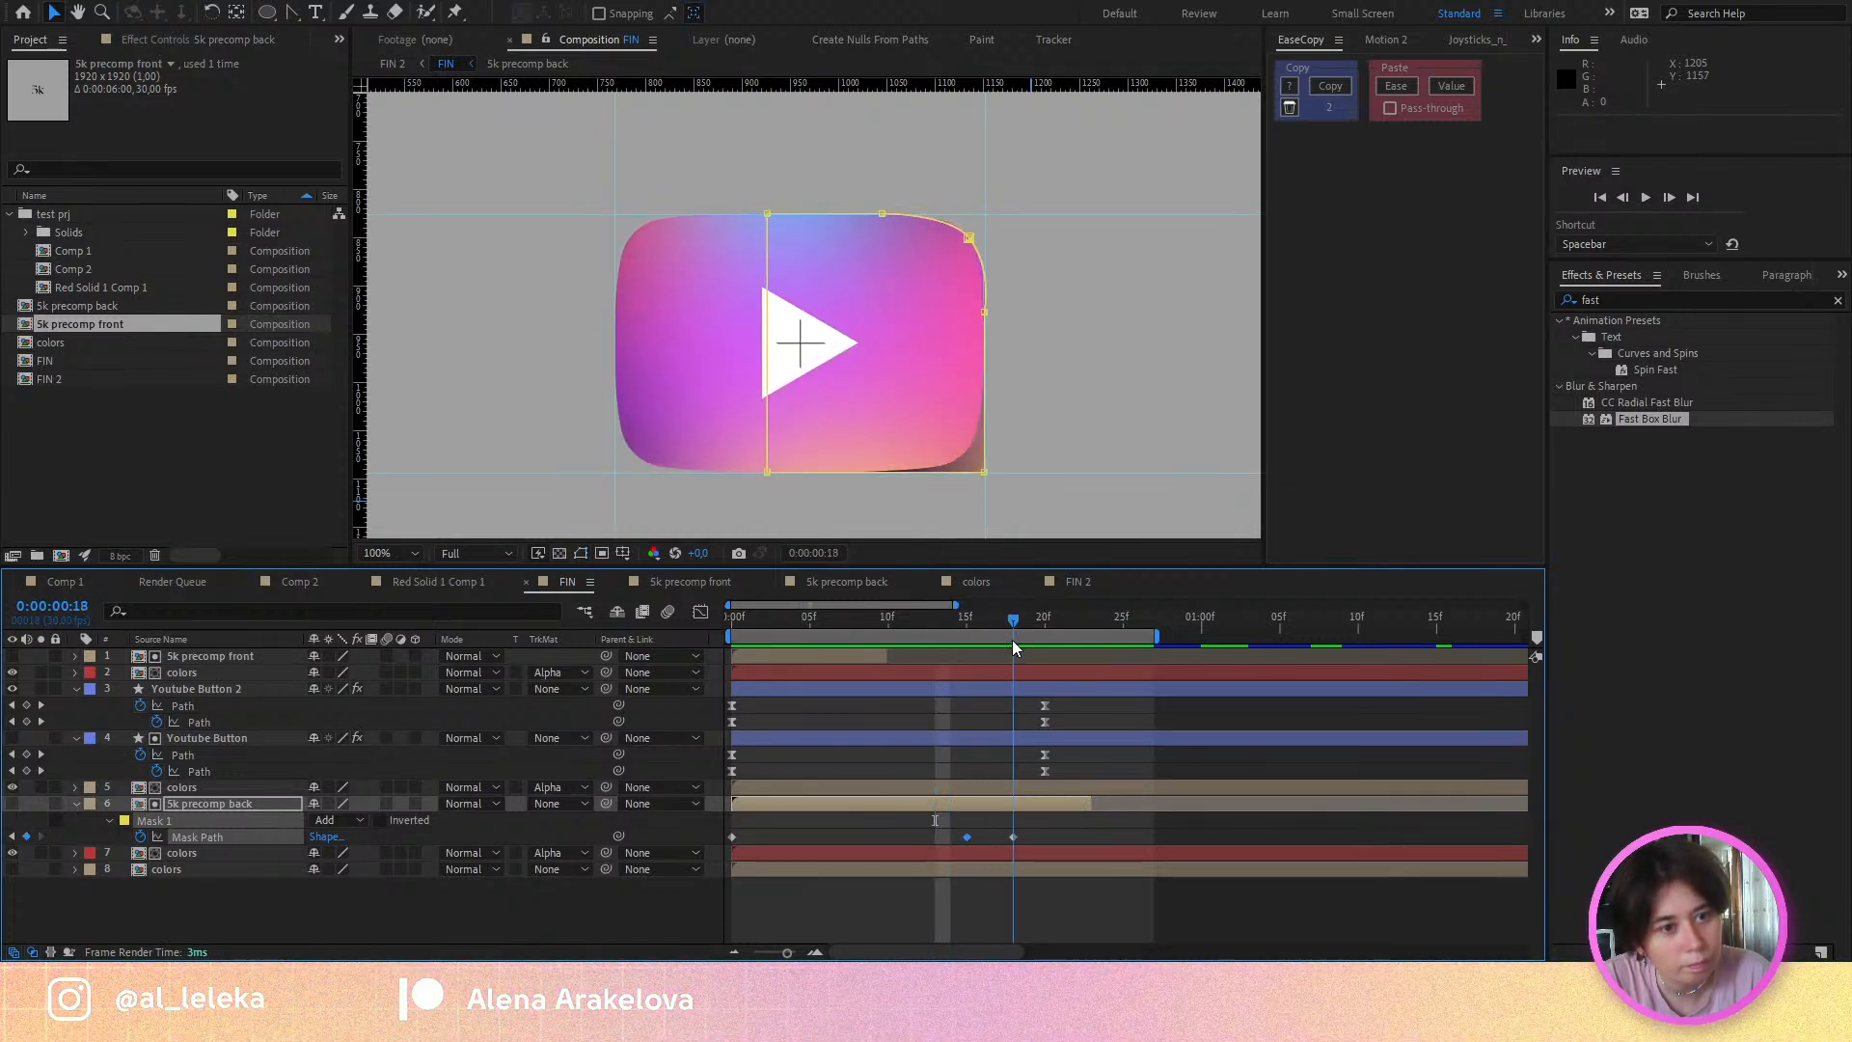
Step: At 0:00:00:18, add curve handles to the mask's top-edge and right-edge vertices and angle the upper-right corner's handles along the button's curve
left_click(1013, 836)
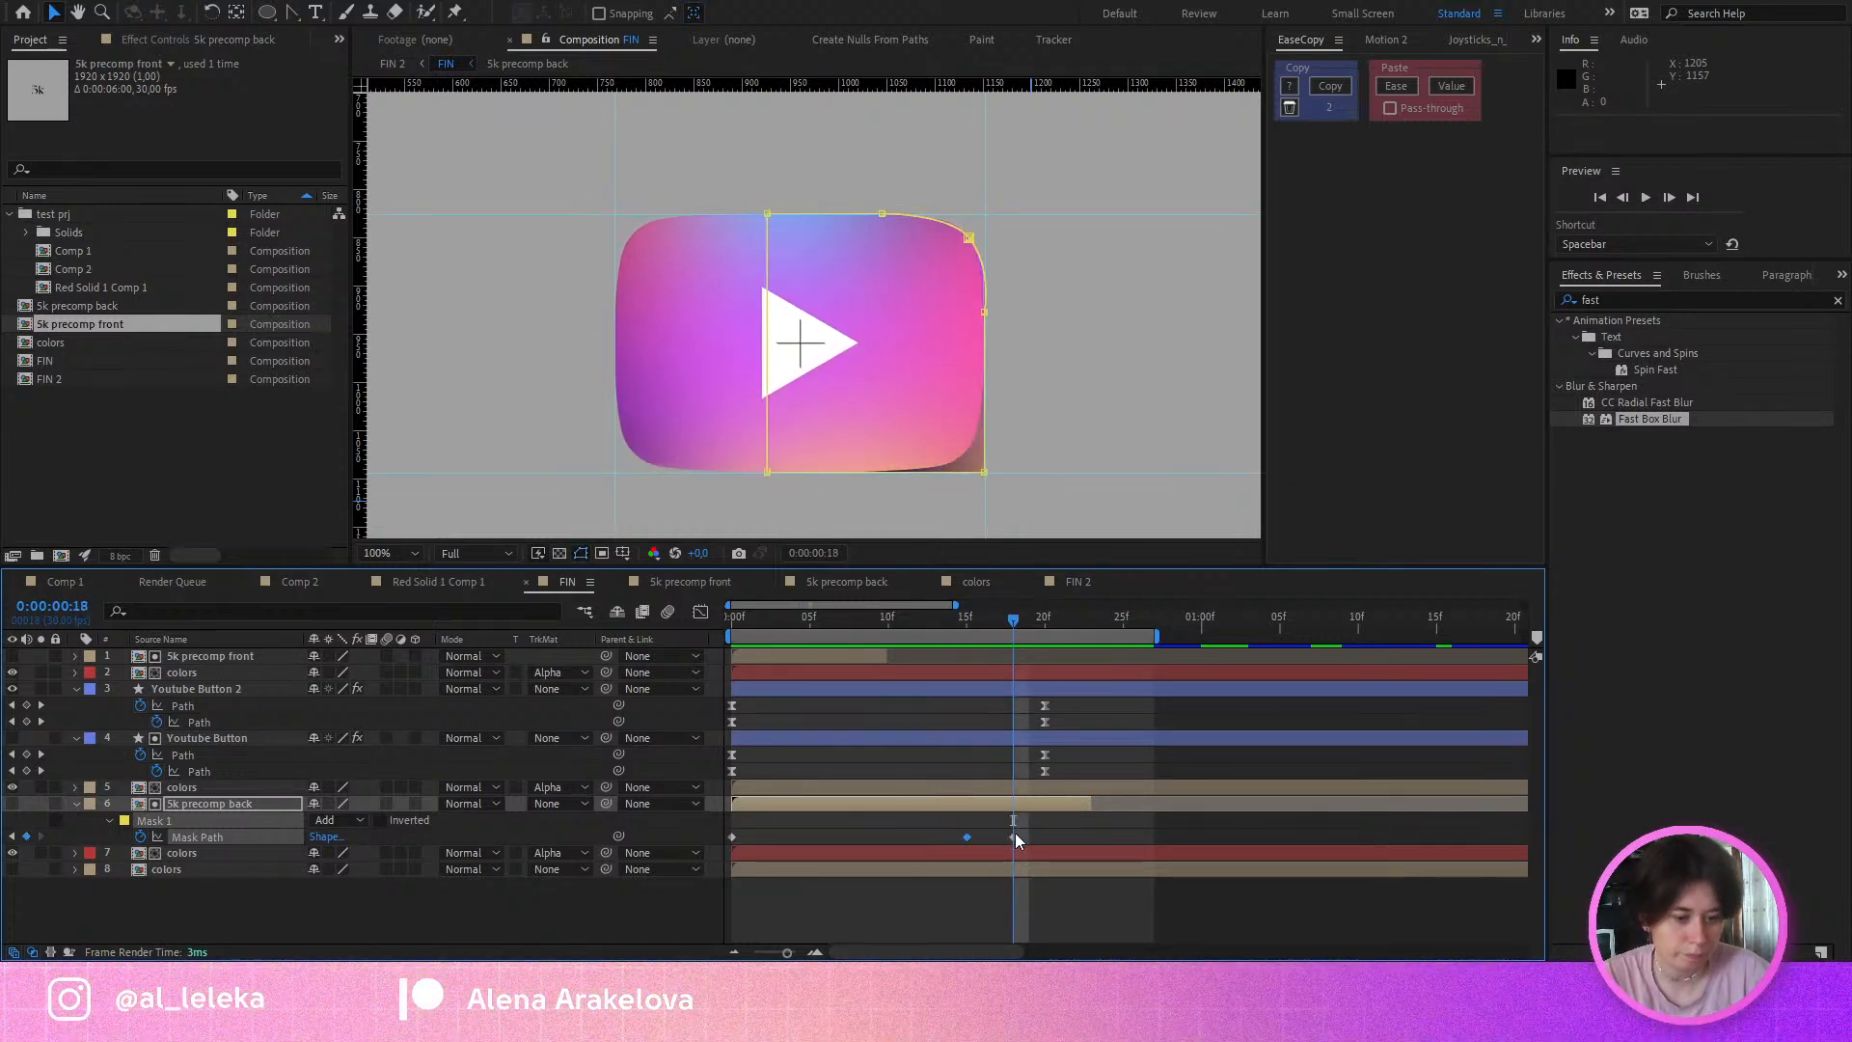
scroll(1003, 229, "up", 10)
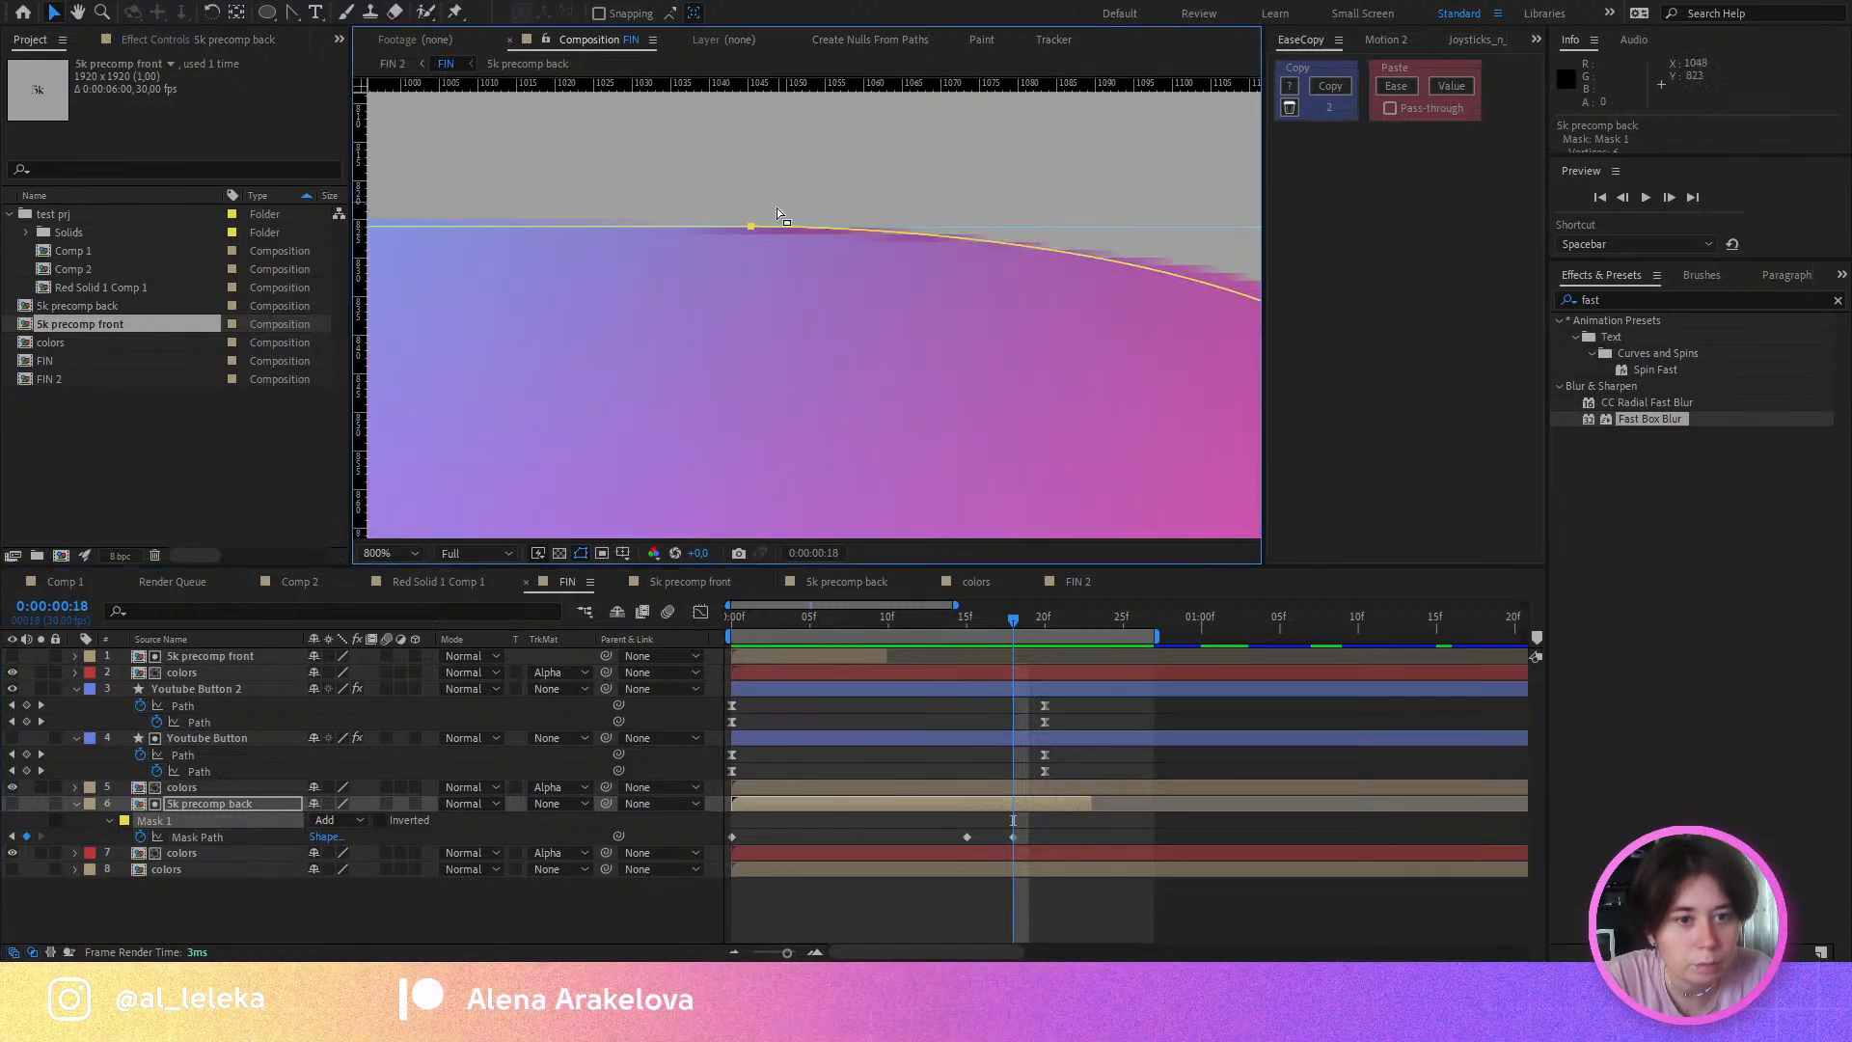
scroll(748, 232, "down", 2)
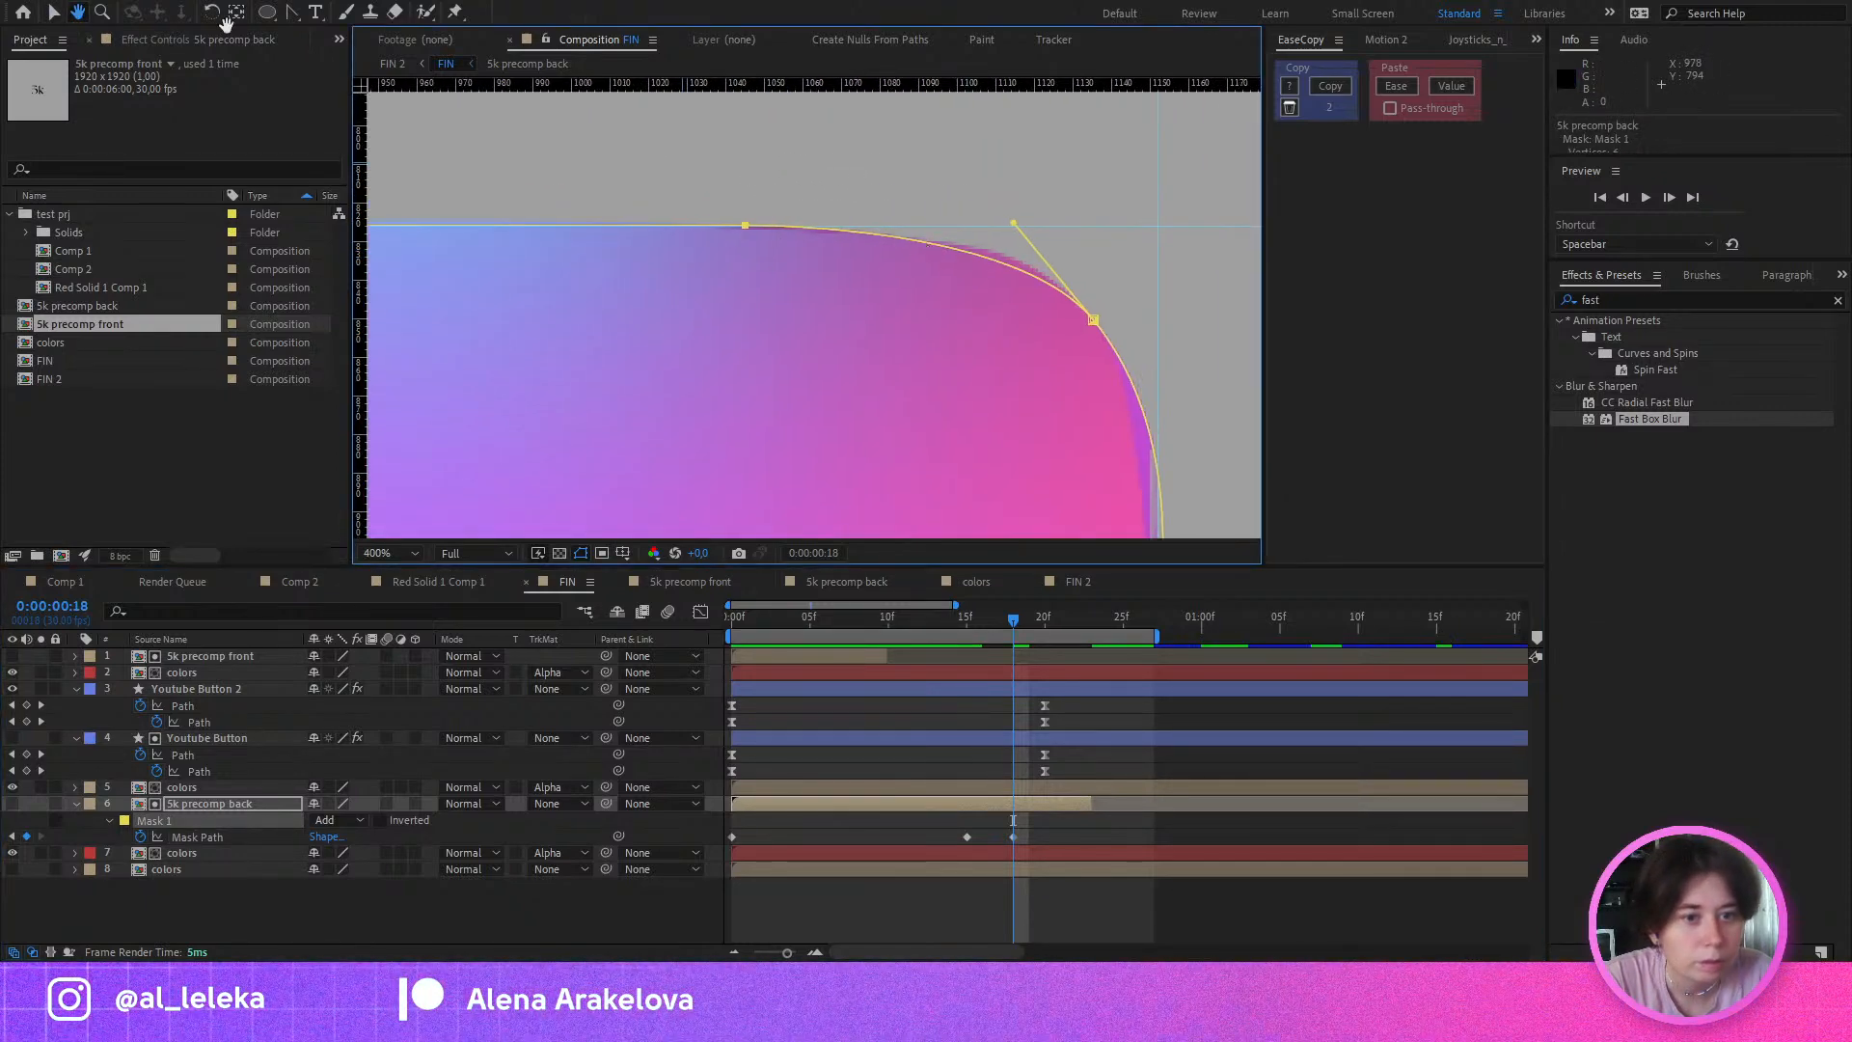
left_click(295, 13)
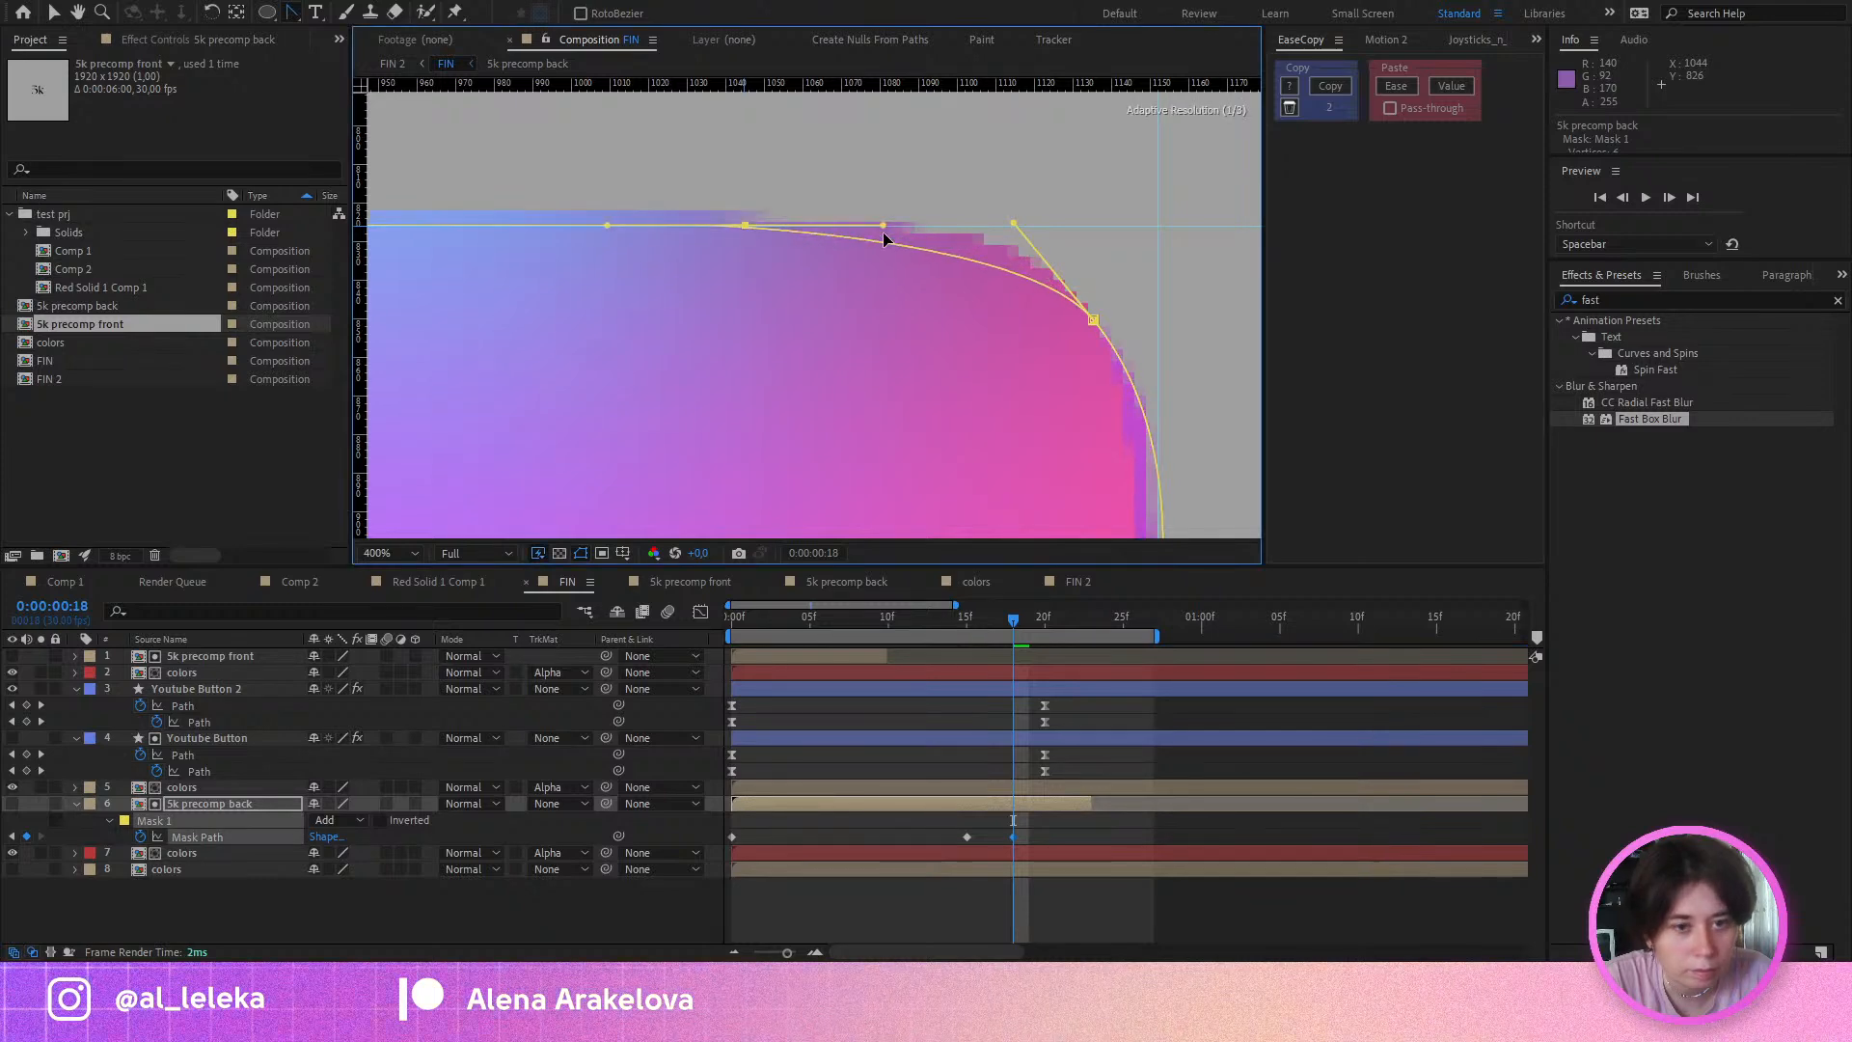
left_click_drag(632, 224, 616, 226)
left_click_drag(1087, 336, 957, 161)
left_click_drag(1024, 446, 1039, 266)
left_click_drag(954, 204, 958, 352)
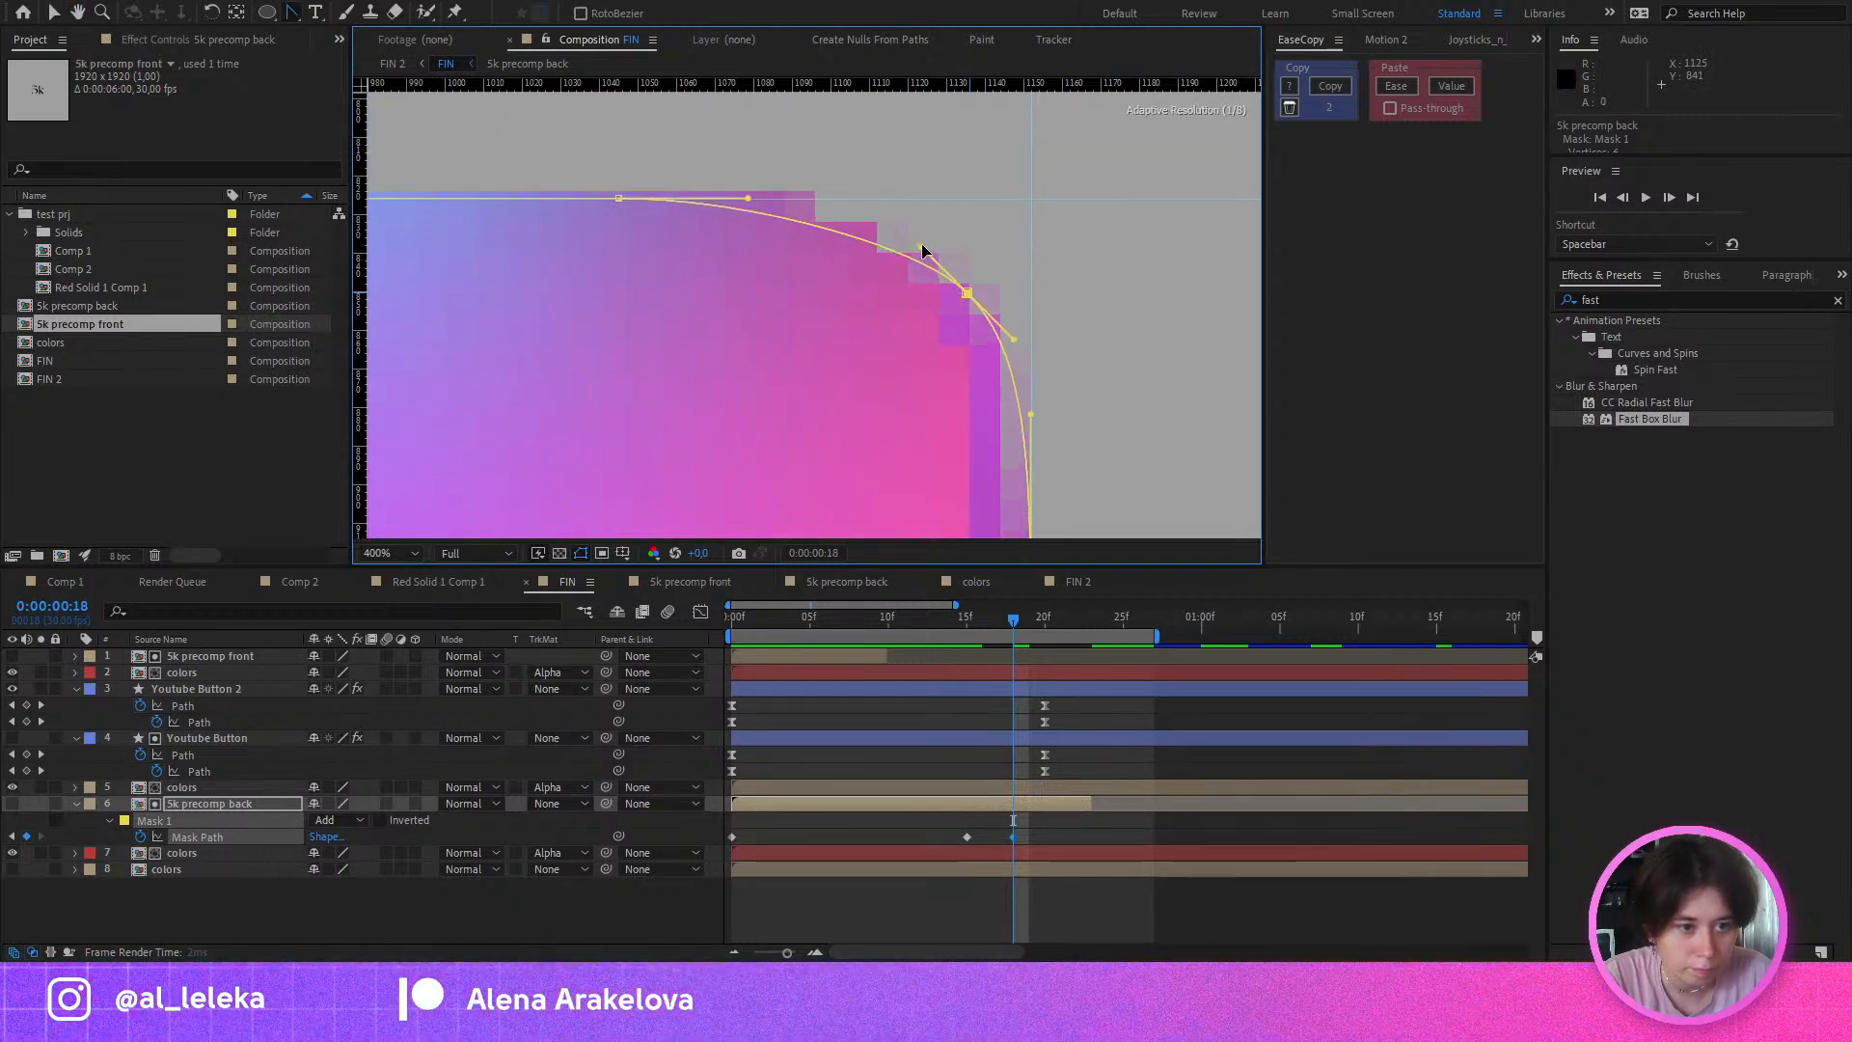
mouse_move(926, 222)
left_mouse_down()
mouse_move(882, 222)
mouse_move(902, 224)
left_mouse_up()
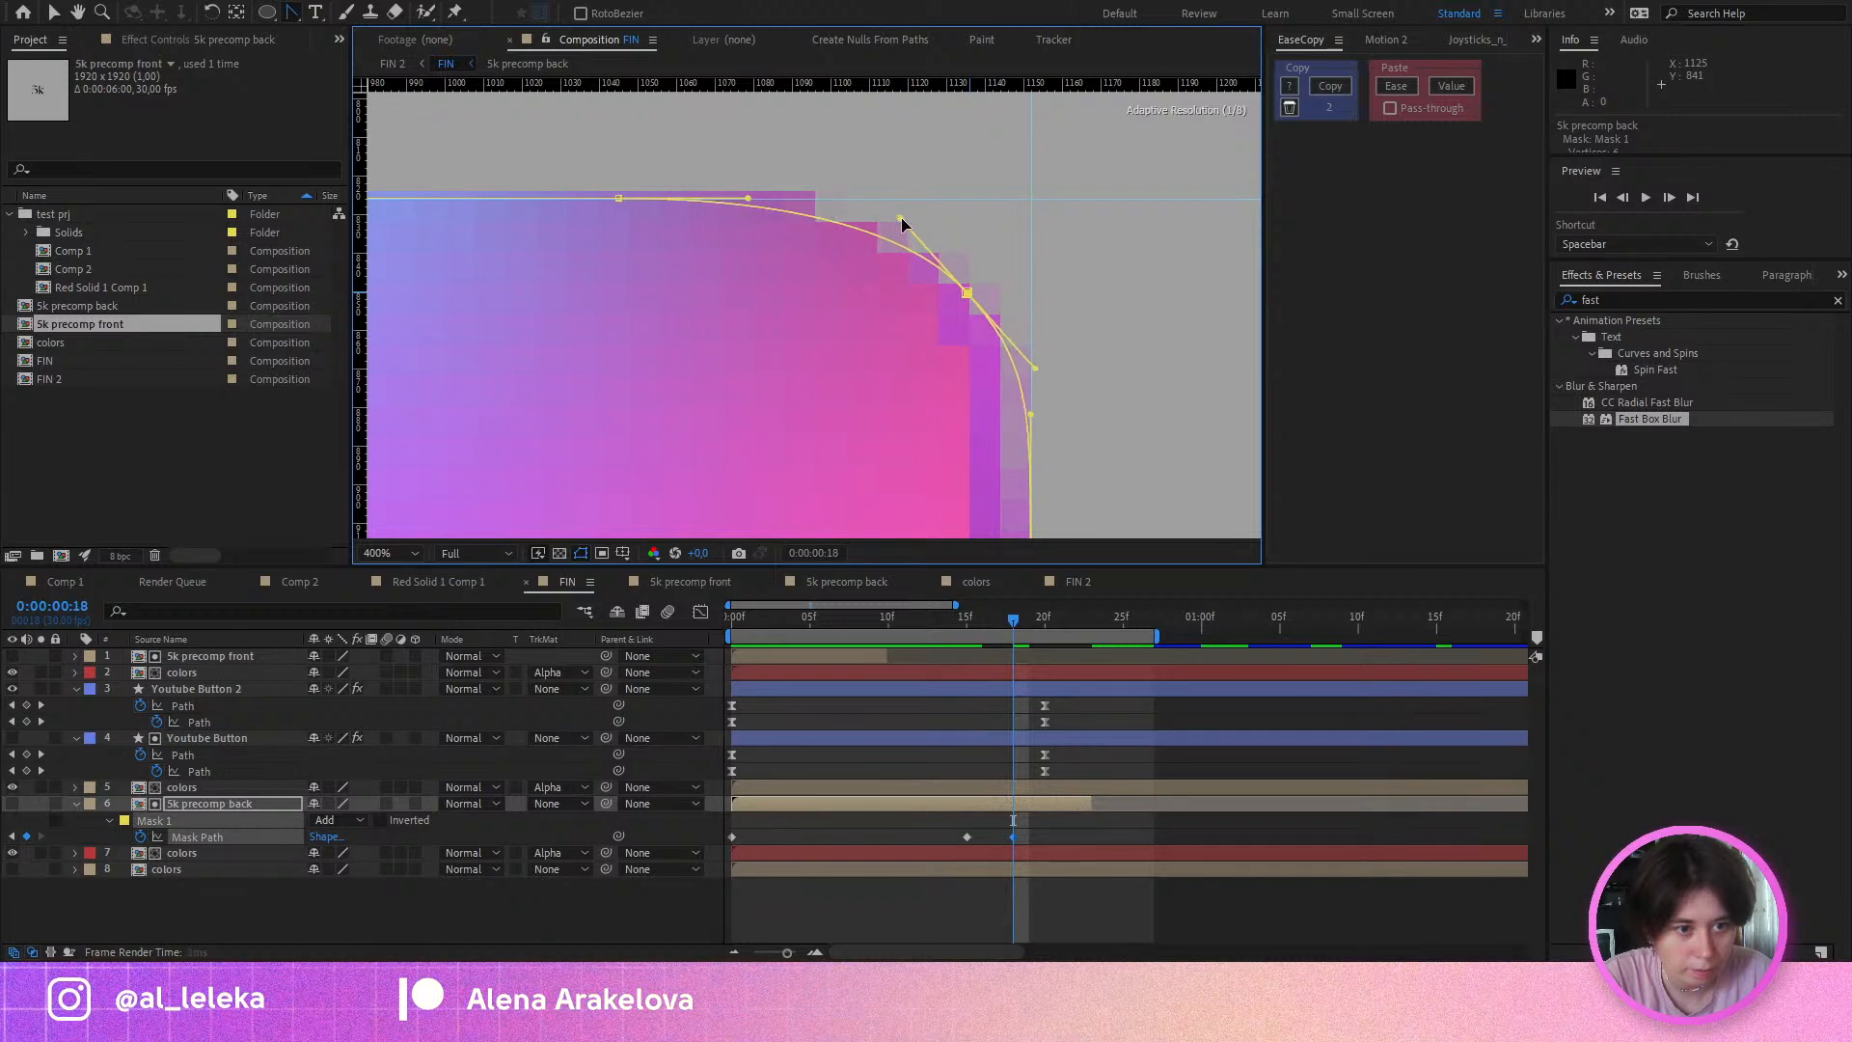
Step: Fit the mask to the button's rounded upper-right corner by shifting the corner vertex, the top-edge vertex left and the right-edge vertex down
left_click_drag(967, 294, 952, 276)
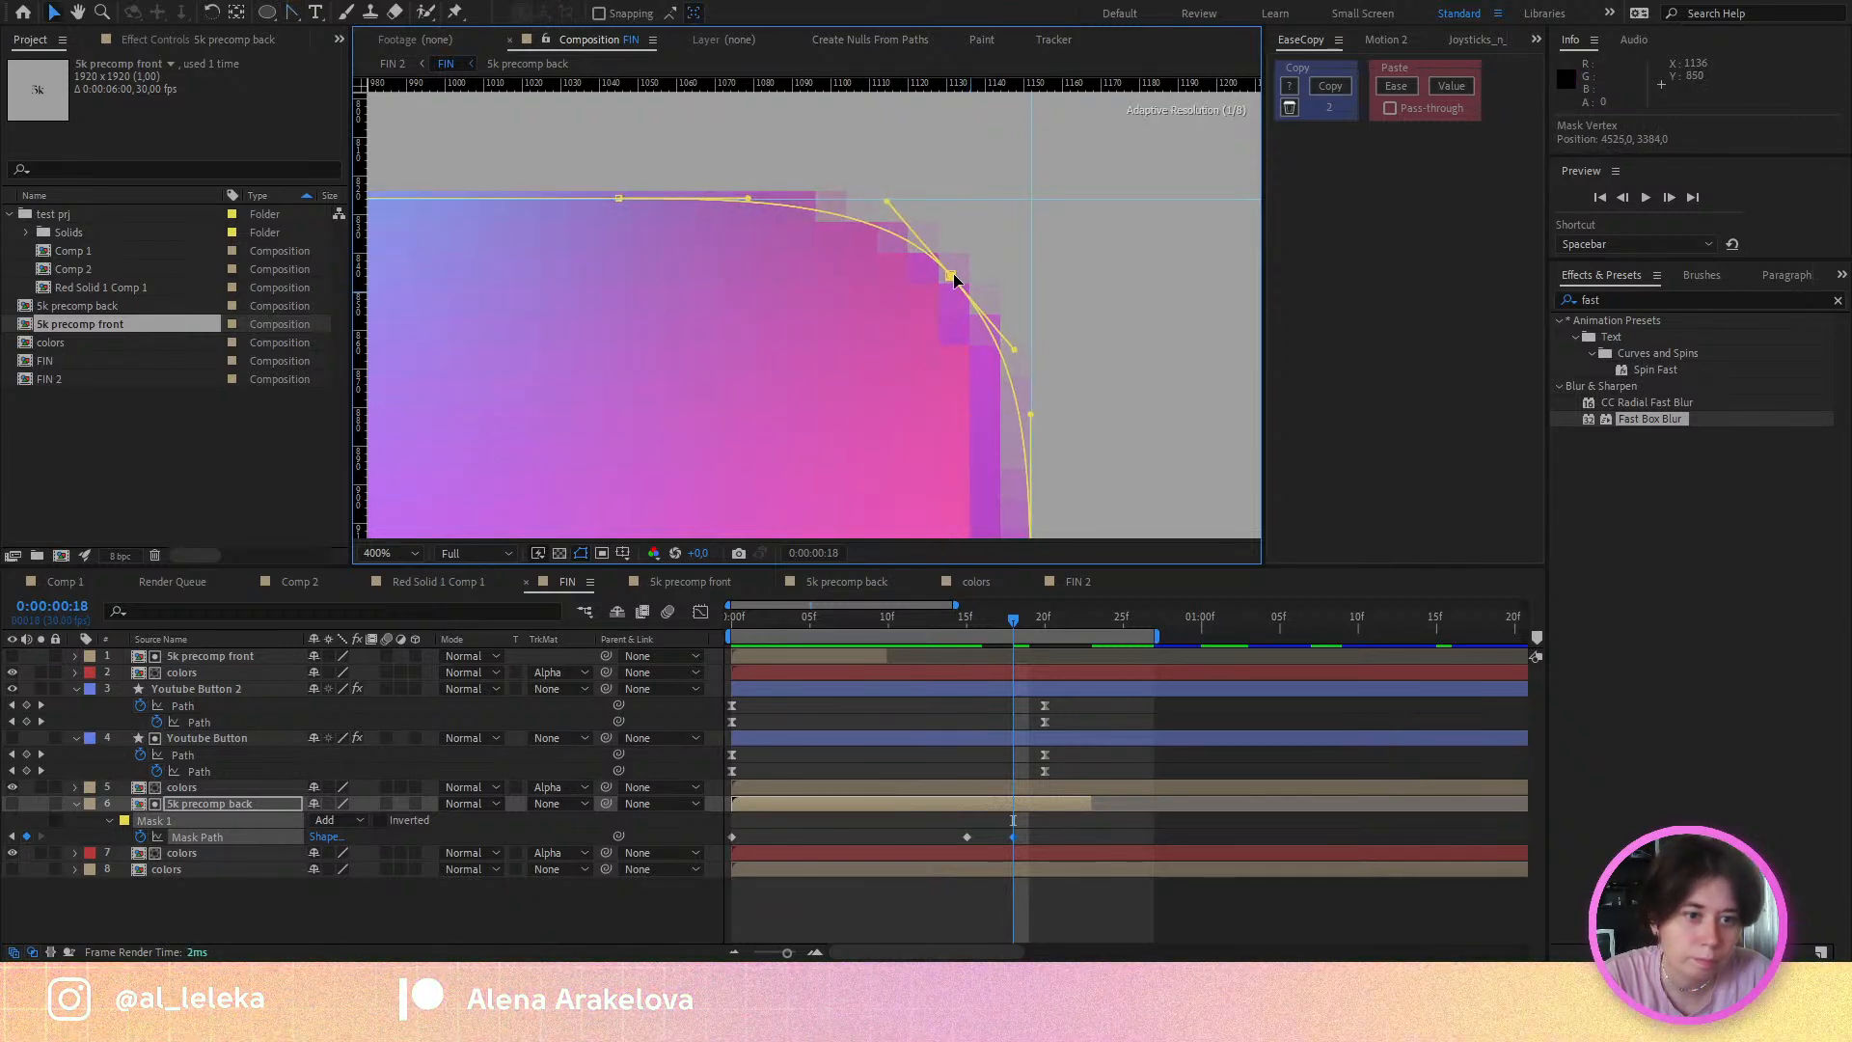
left_click_drag(1008, 348, 1025, 373)
left_click_drag(614, 202, 536, 199)
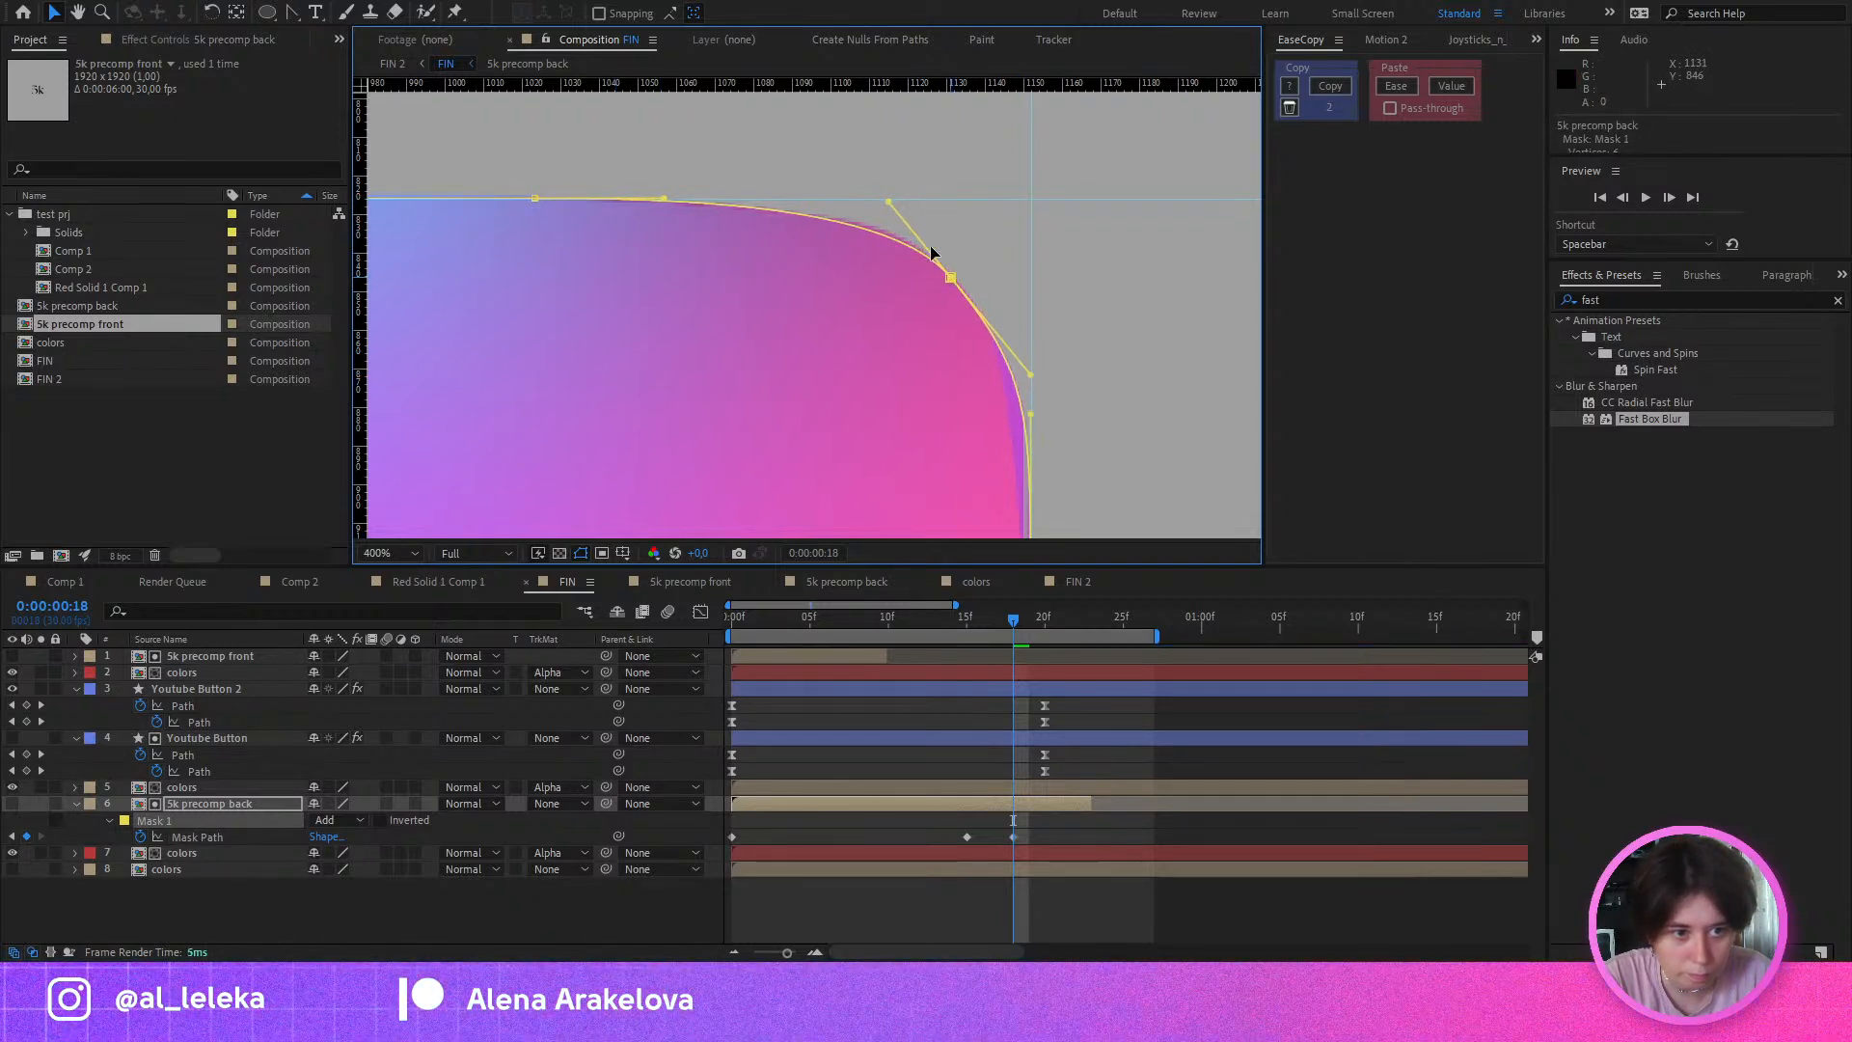
left_click_drag(892, 206, 877, 198)
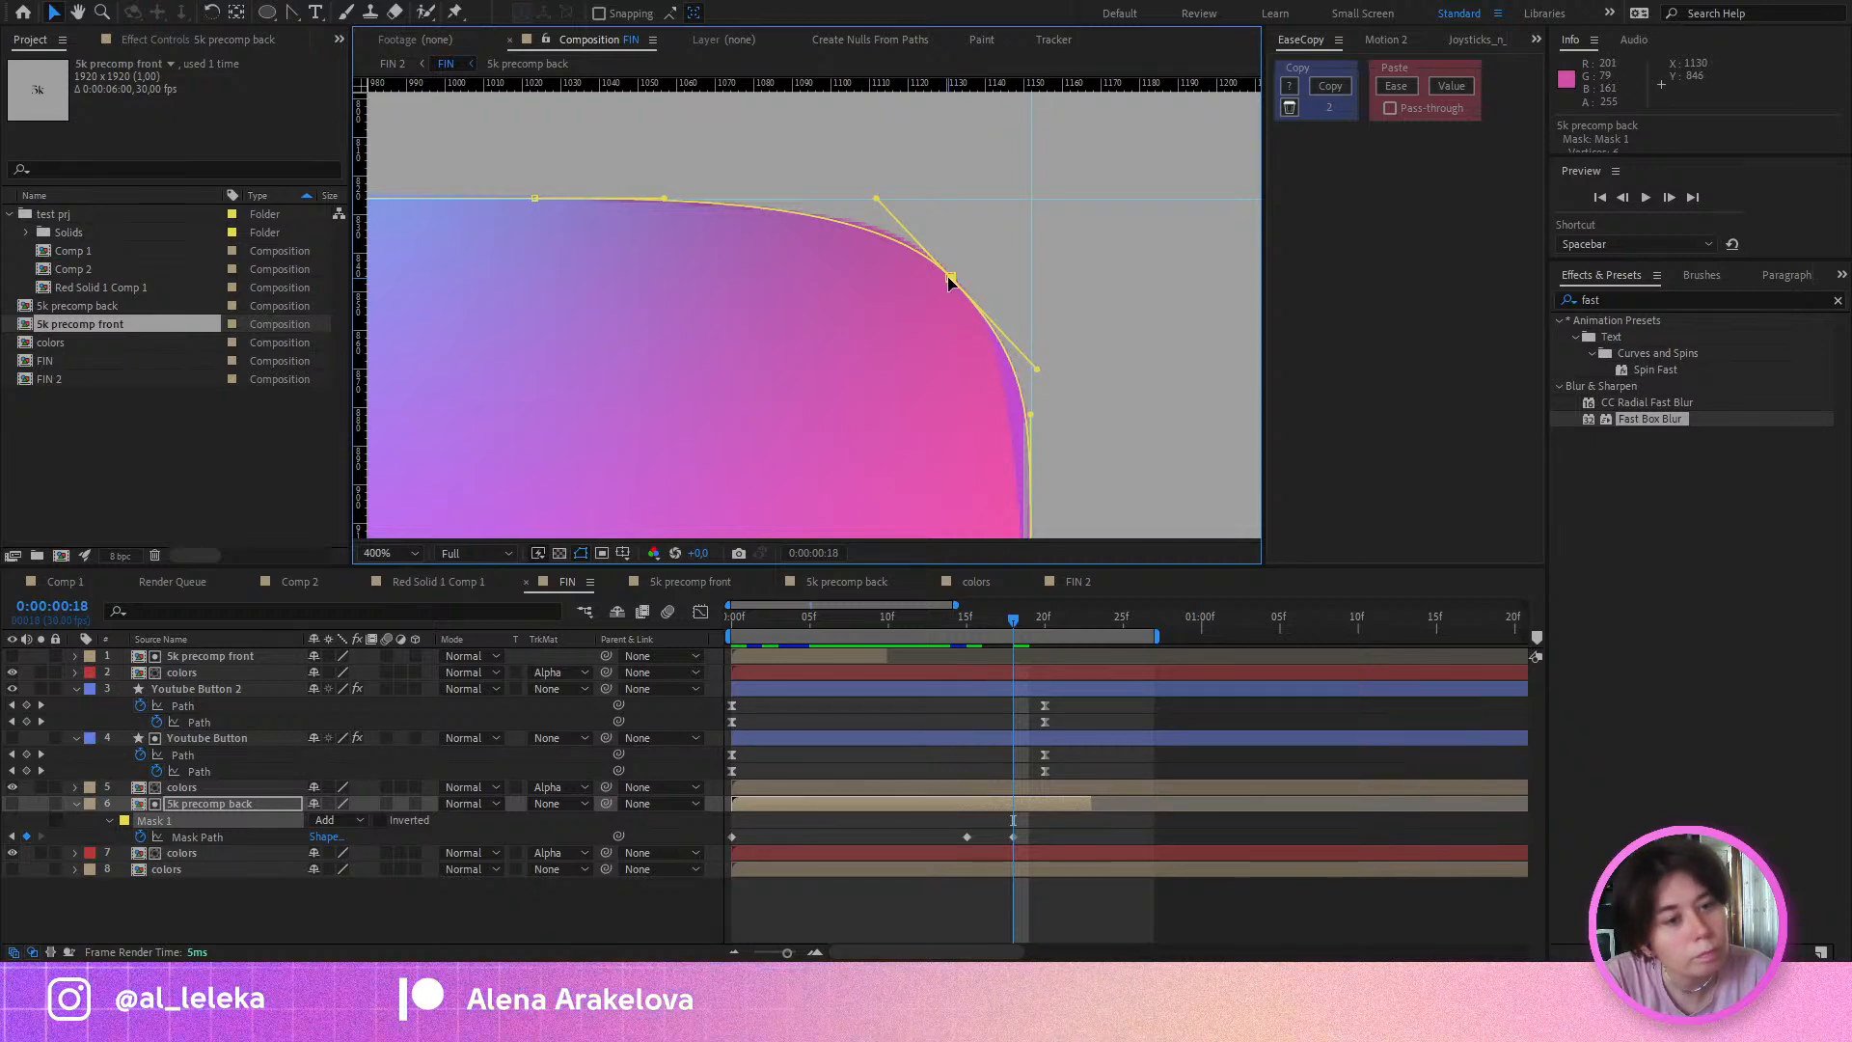
left_click_drag(1028, 368, 997, 199)
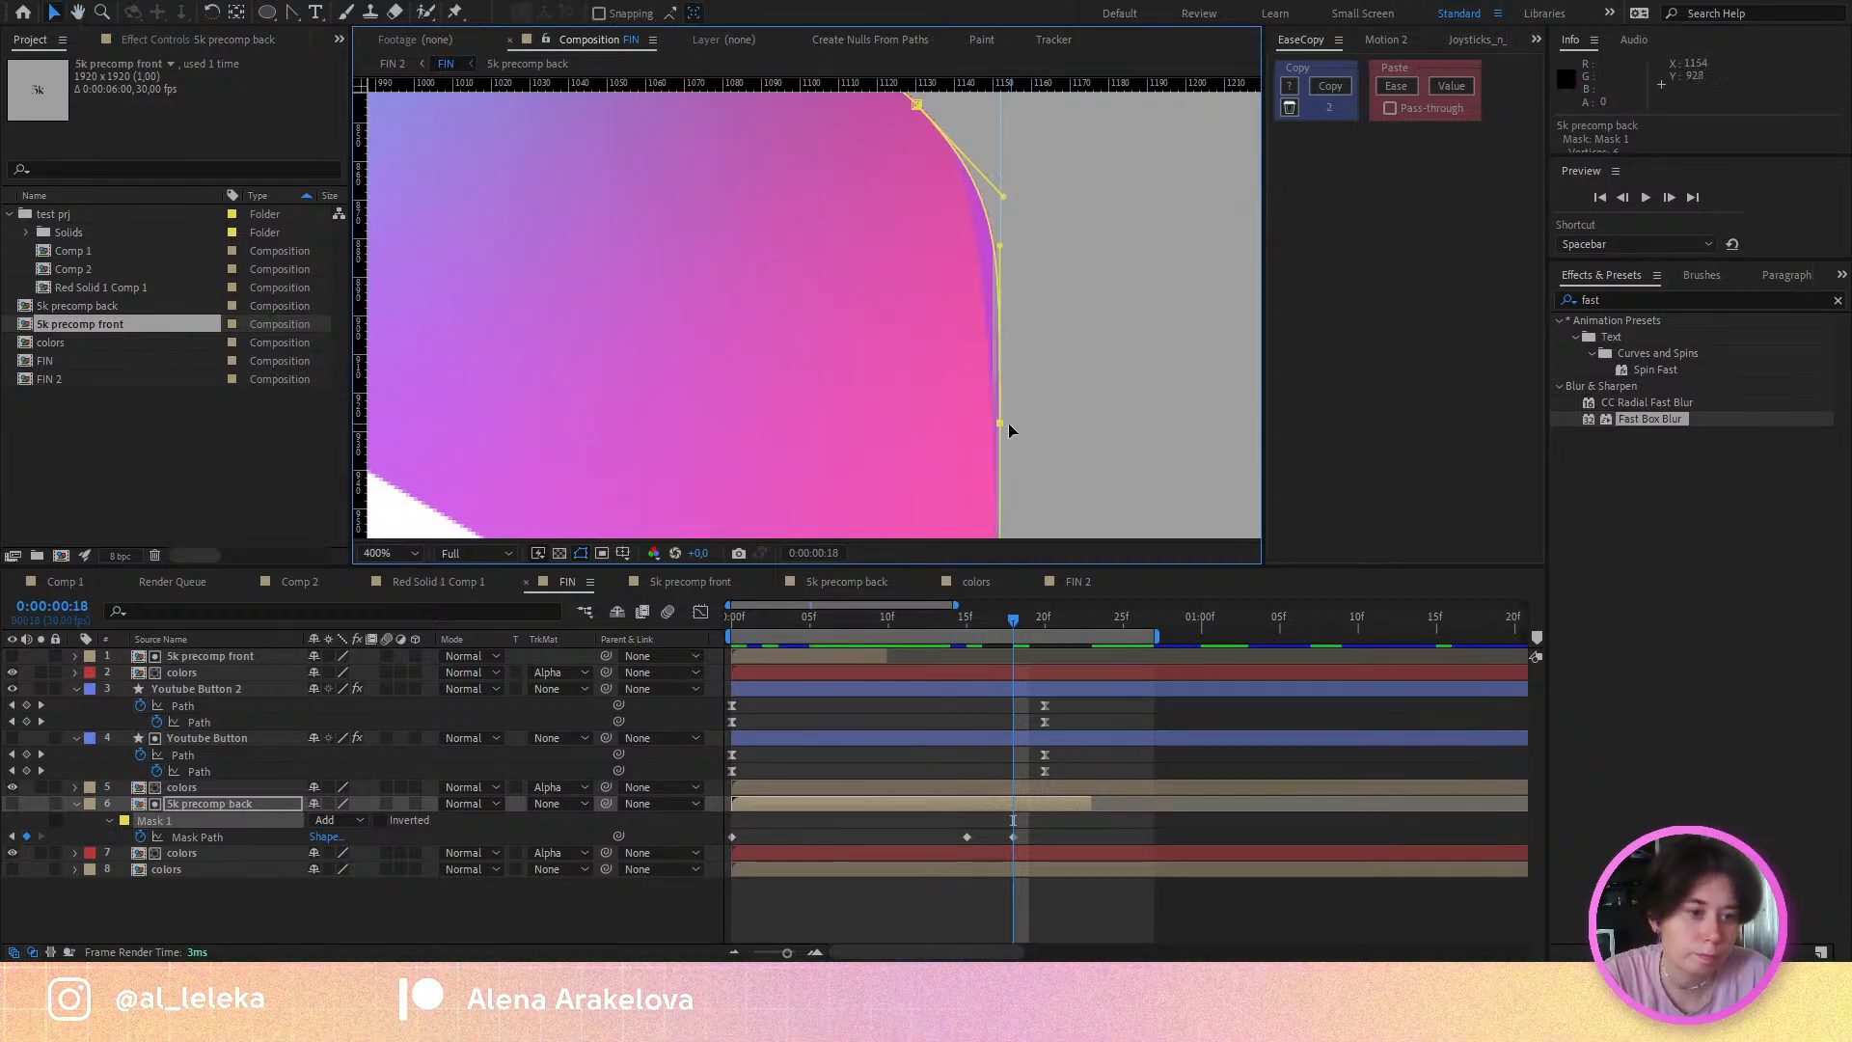
mouse_move(993, 494)
left_mouse_down()
mouse_move(990, 523)
mouse_move(980, 473)
mouse_move(978, 502)
left_mouse_up()
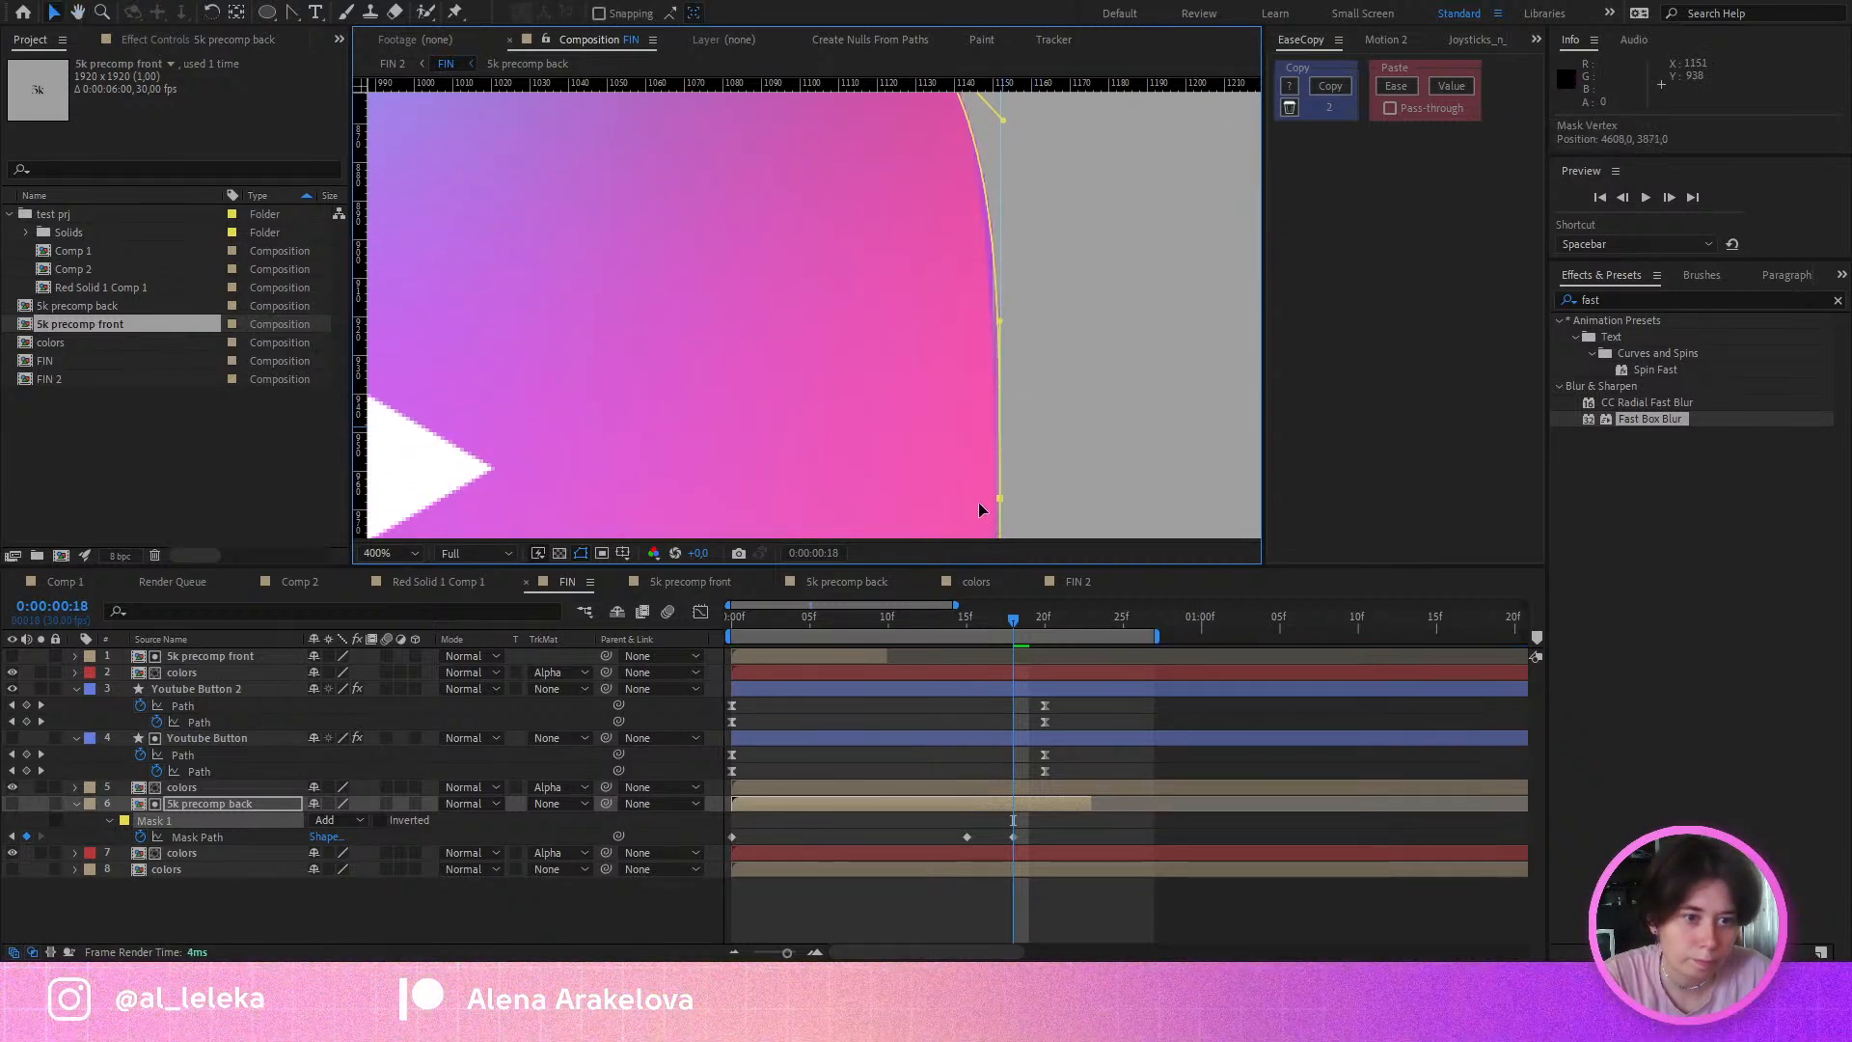
scroll(1012, 332, "down", 4)
scroll(1082, 318, "up", 3)
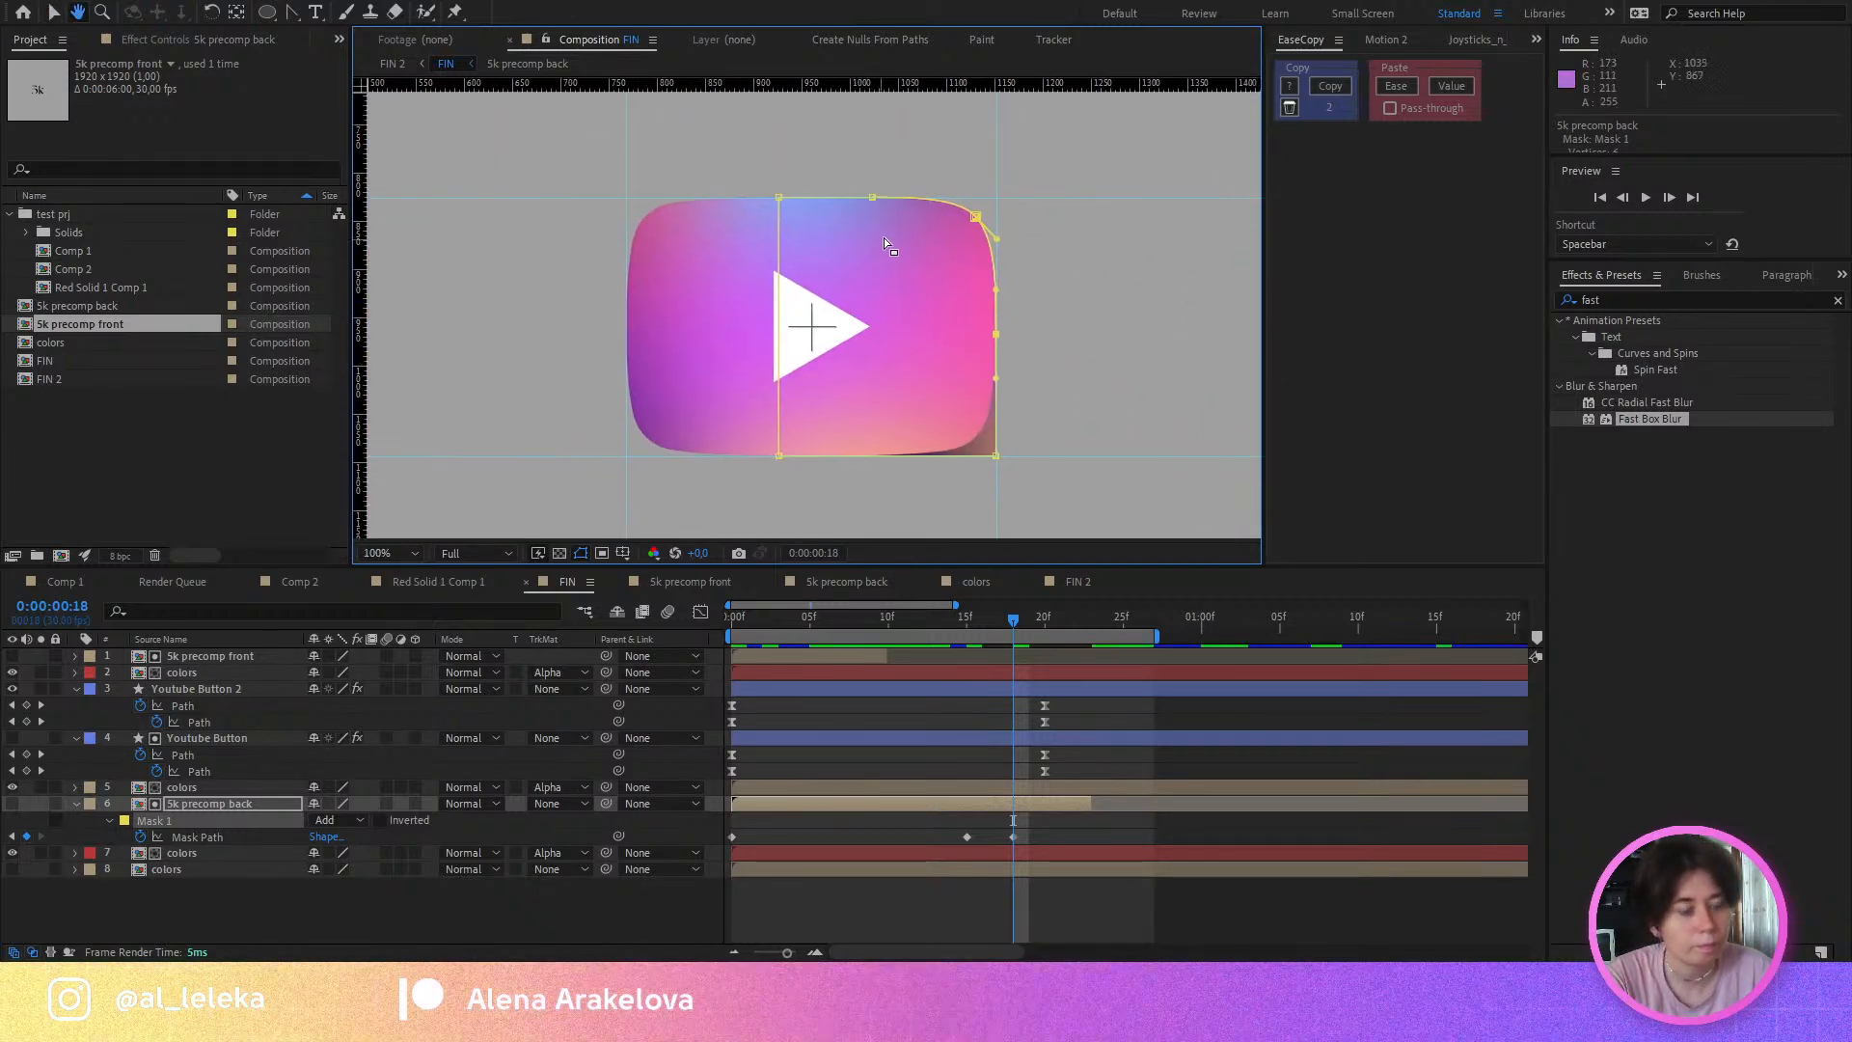
scroll(1023, 332, "down", 2)
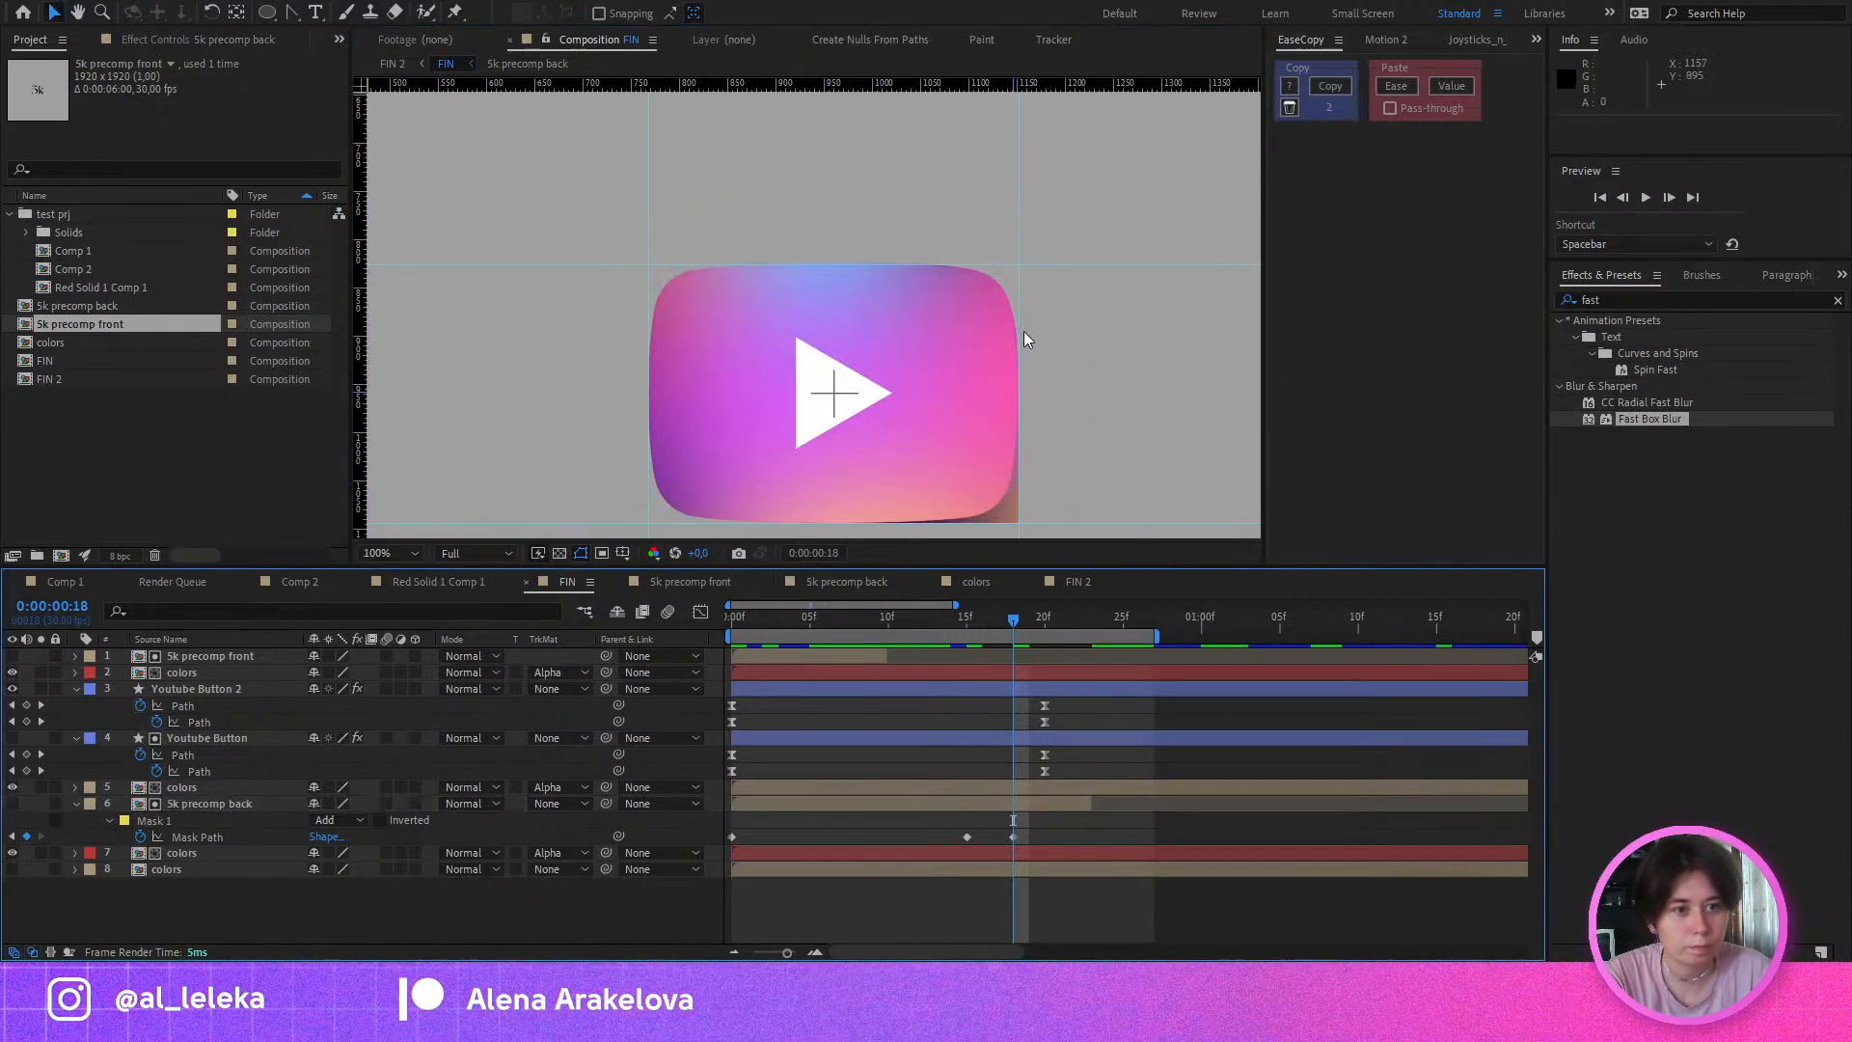
Step: Move the middle mask path keyframe to 0:00:00:14 and extend the 5k precomp back layer to about 0:00:01:05
key("Page_Up")
key("Page_Up")
left_click_drag(970, 619, 1010, 632)
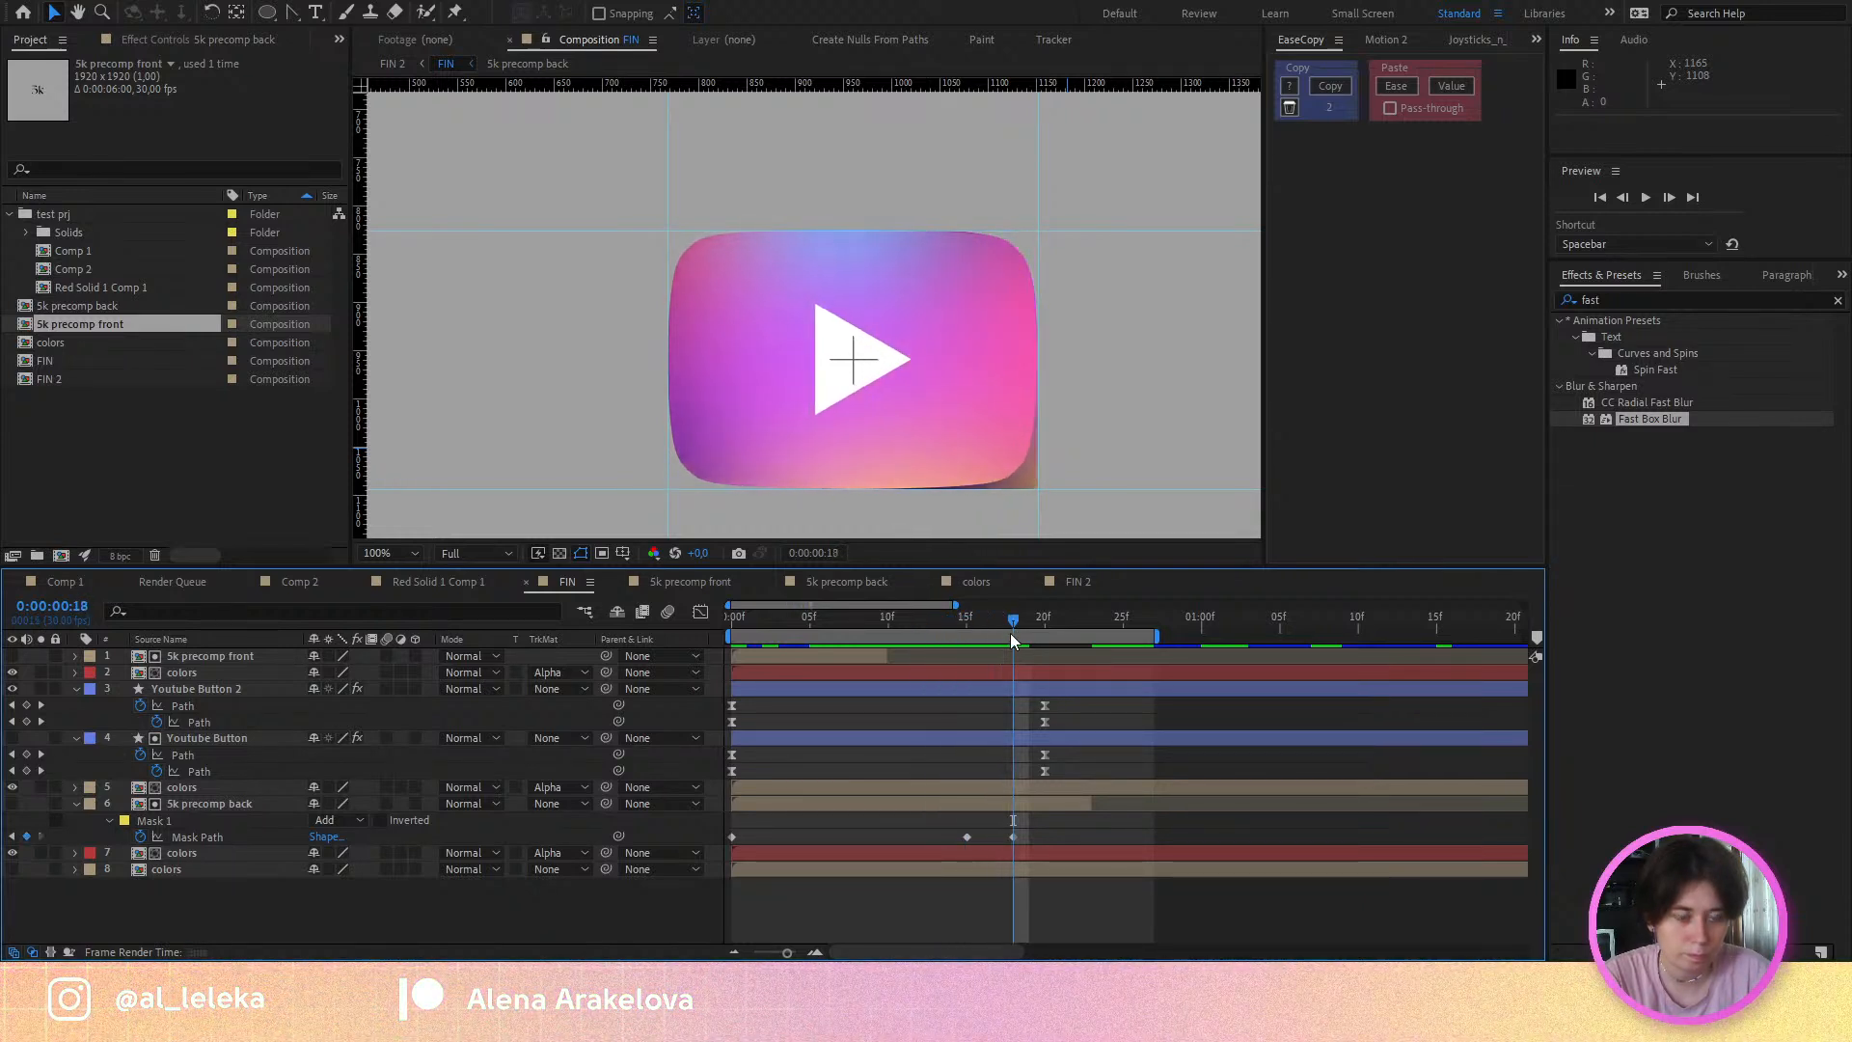
left_click_drag(967, 836, 999, 841)
left_click_drag(955, 625, 999, 645)
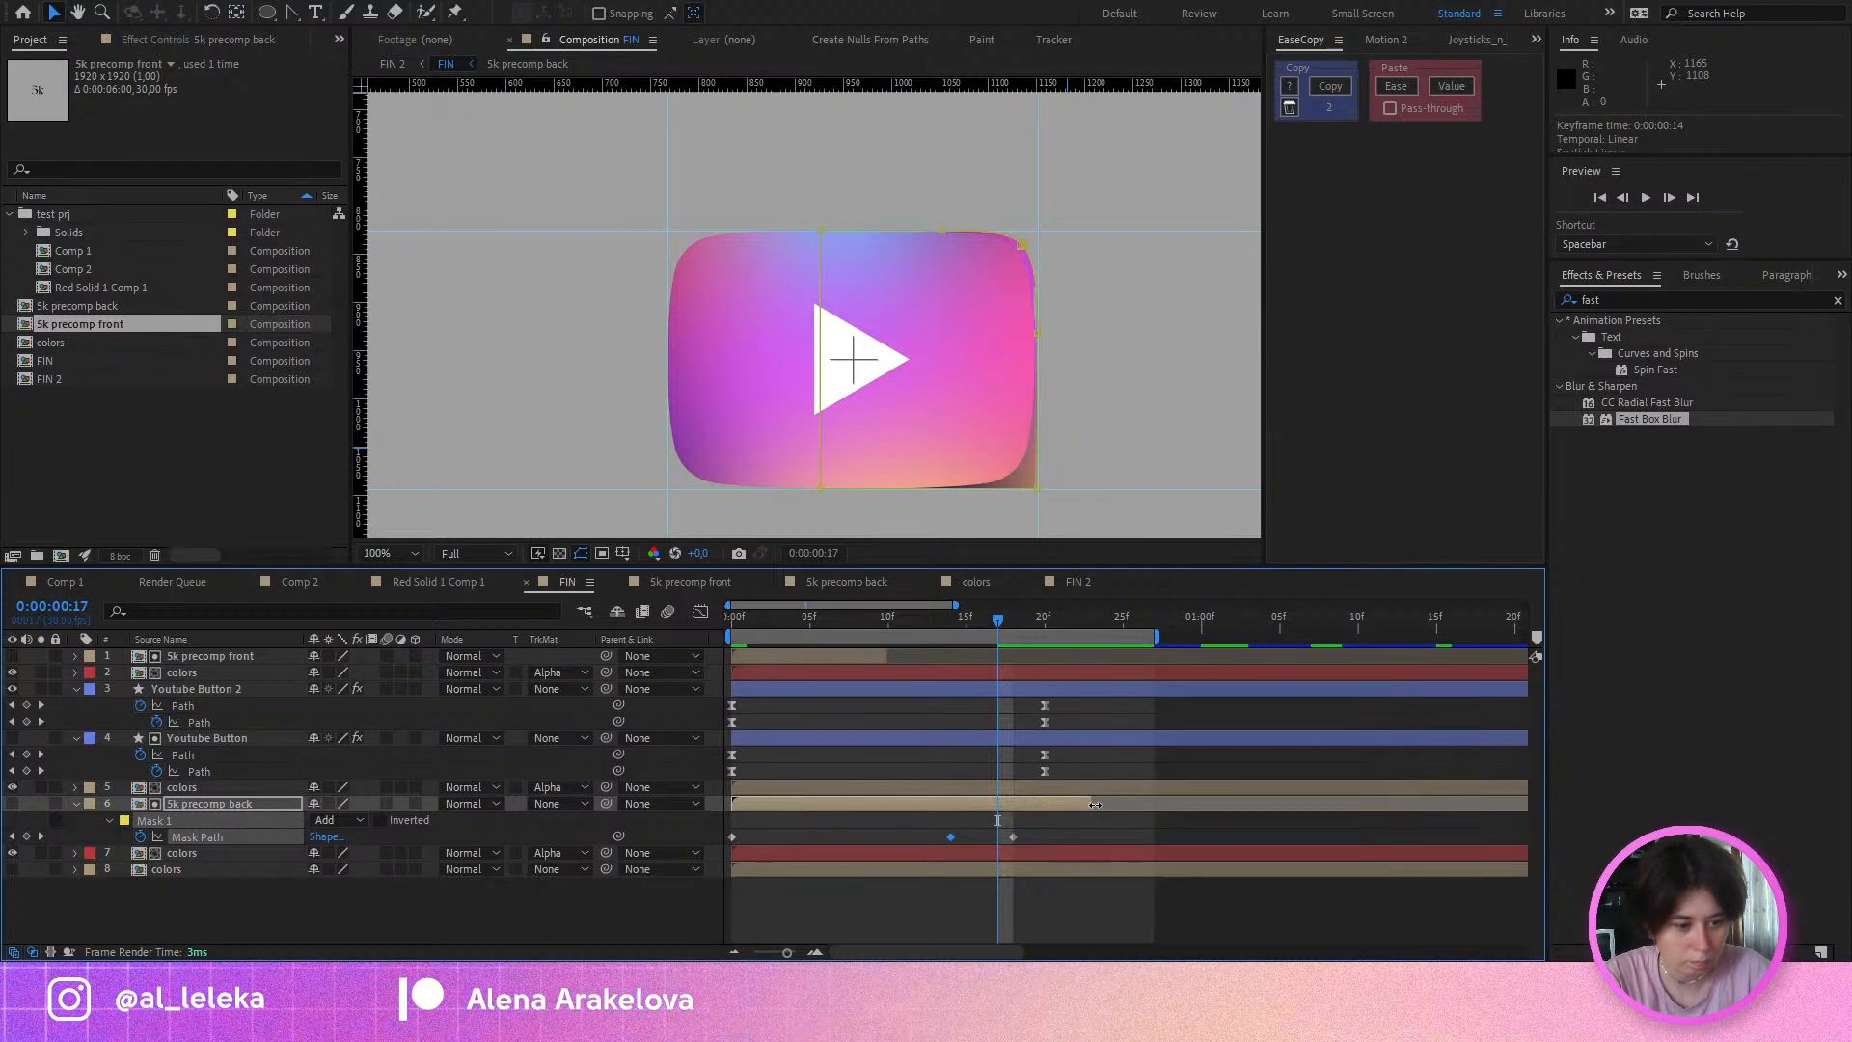
left_click(1088, 805)
left_click(935, 623)
key("space")
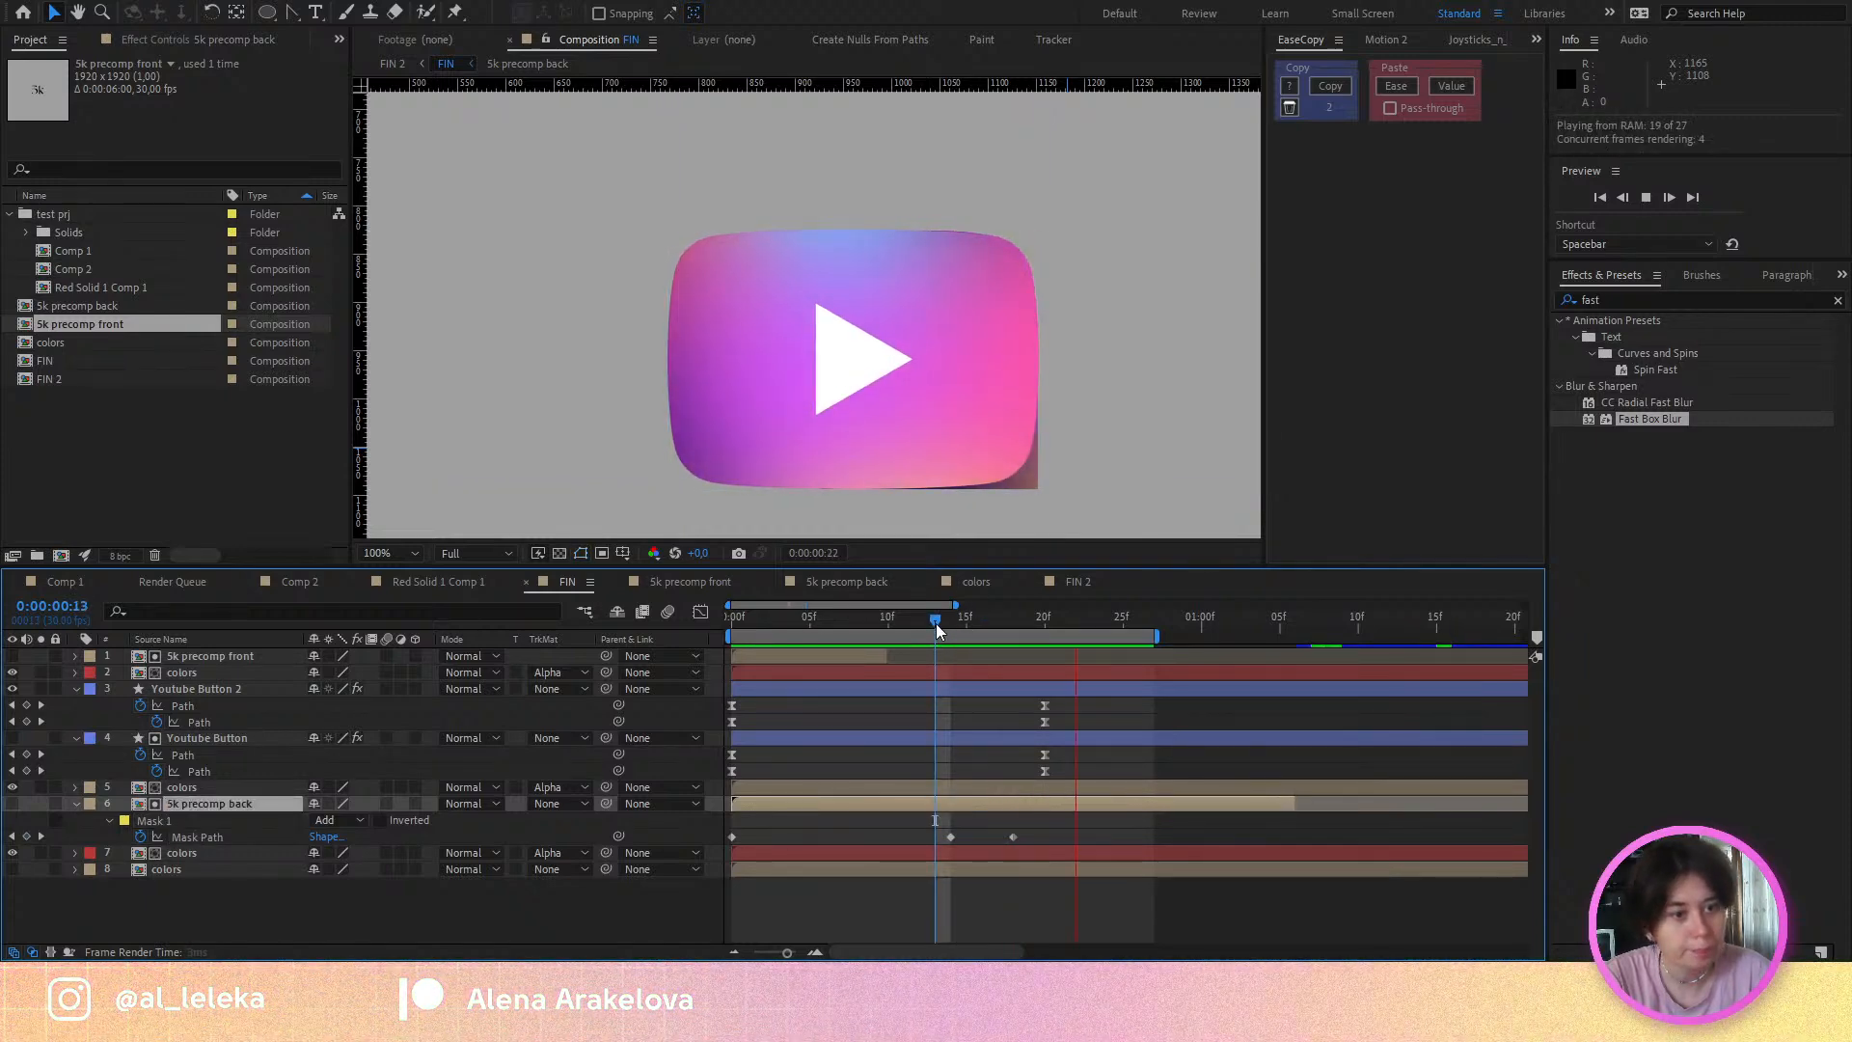
Step: Try motion blur on the 5k precomp back layer and check the frames up to 0:00:00:17
left_click_drag(942, 625, 887, 685)
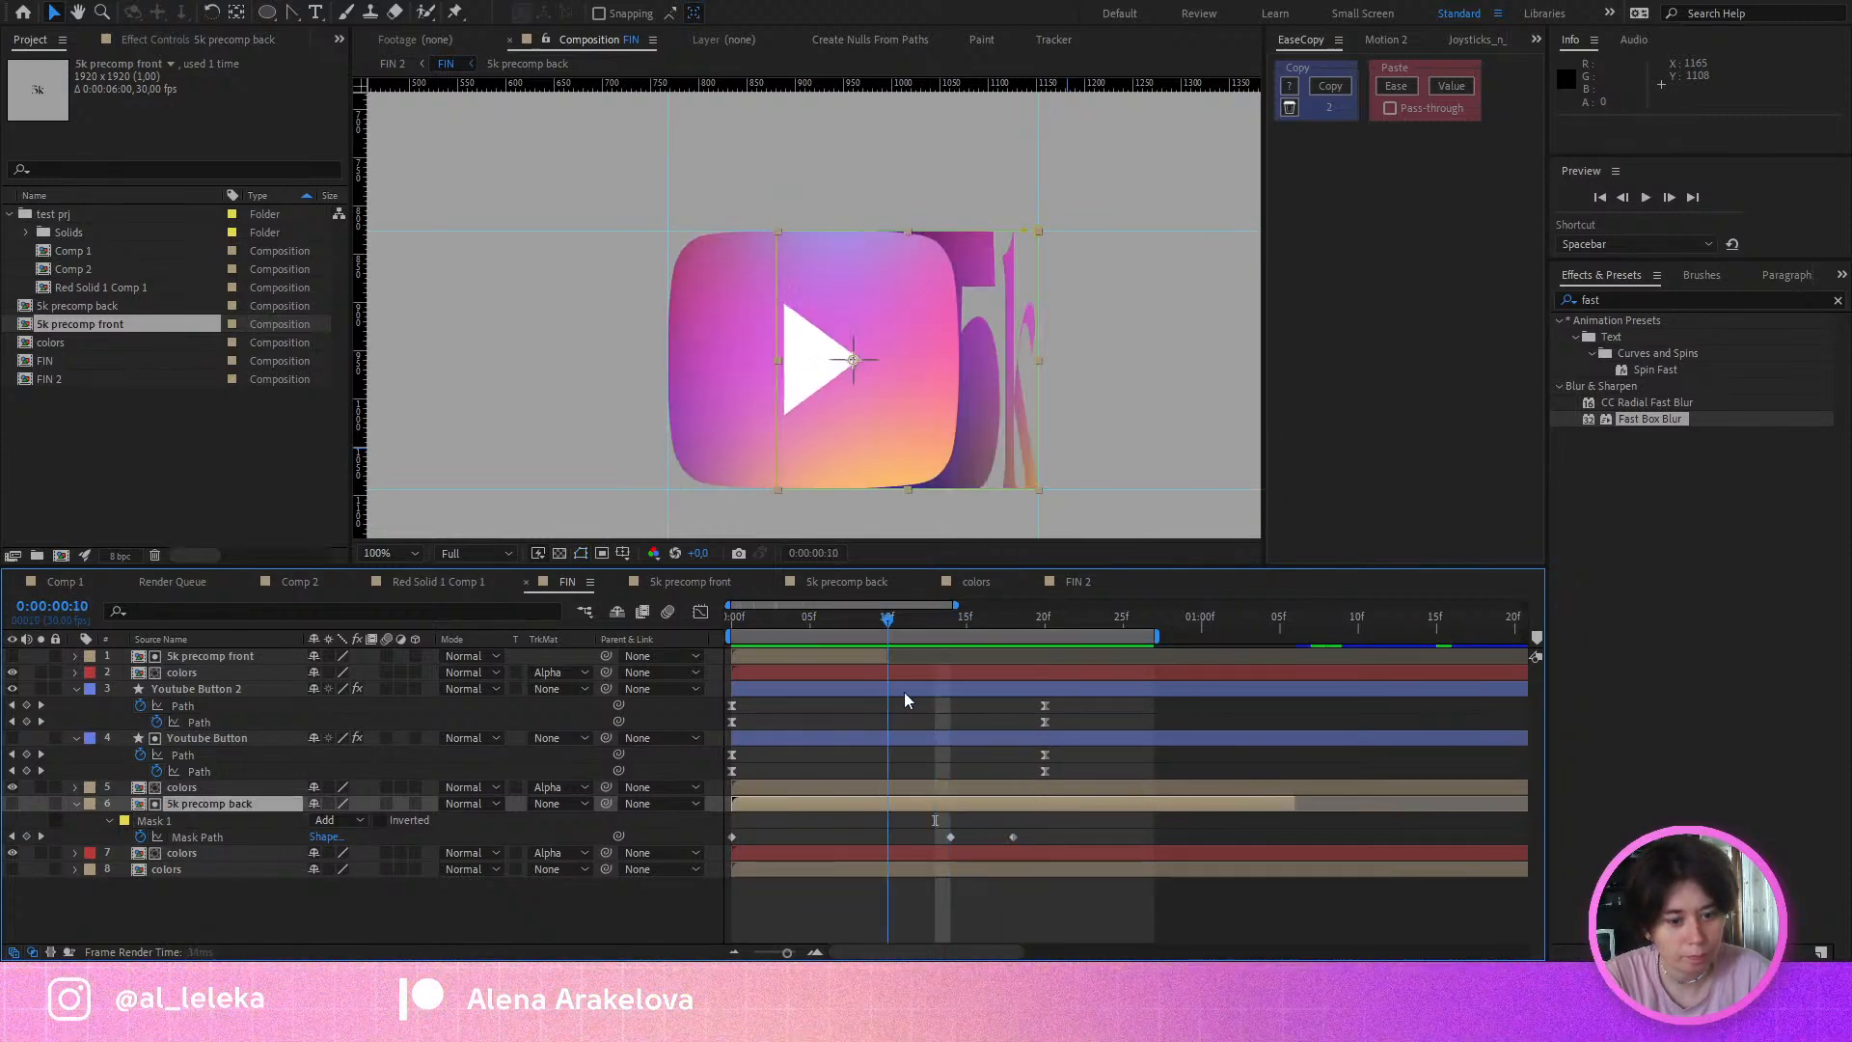
left_click(386, 813)
left_click(386, 803)
left_click(386, 804)
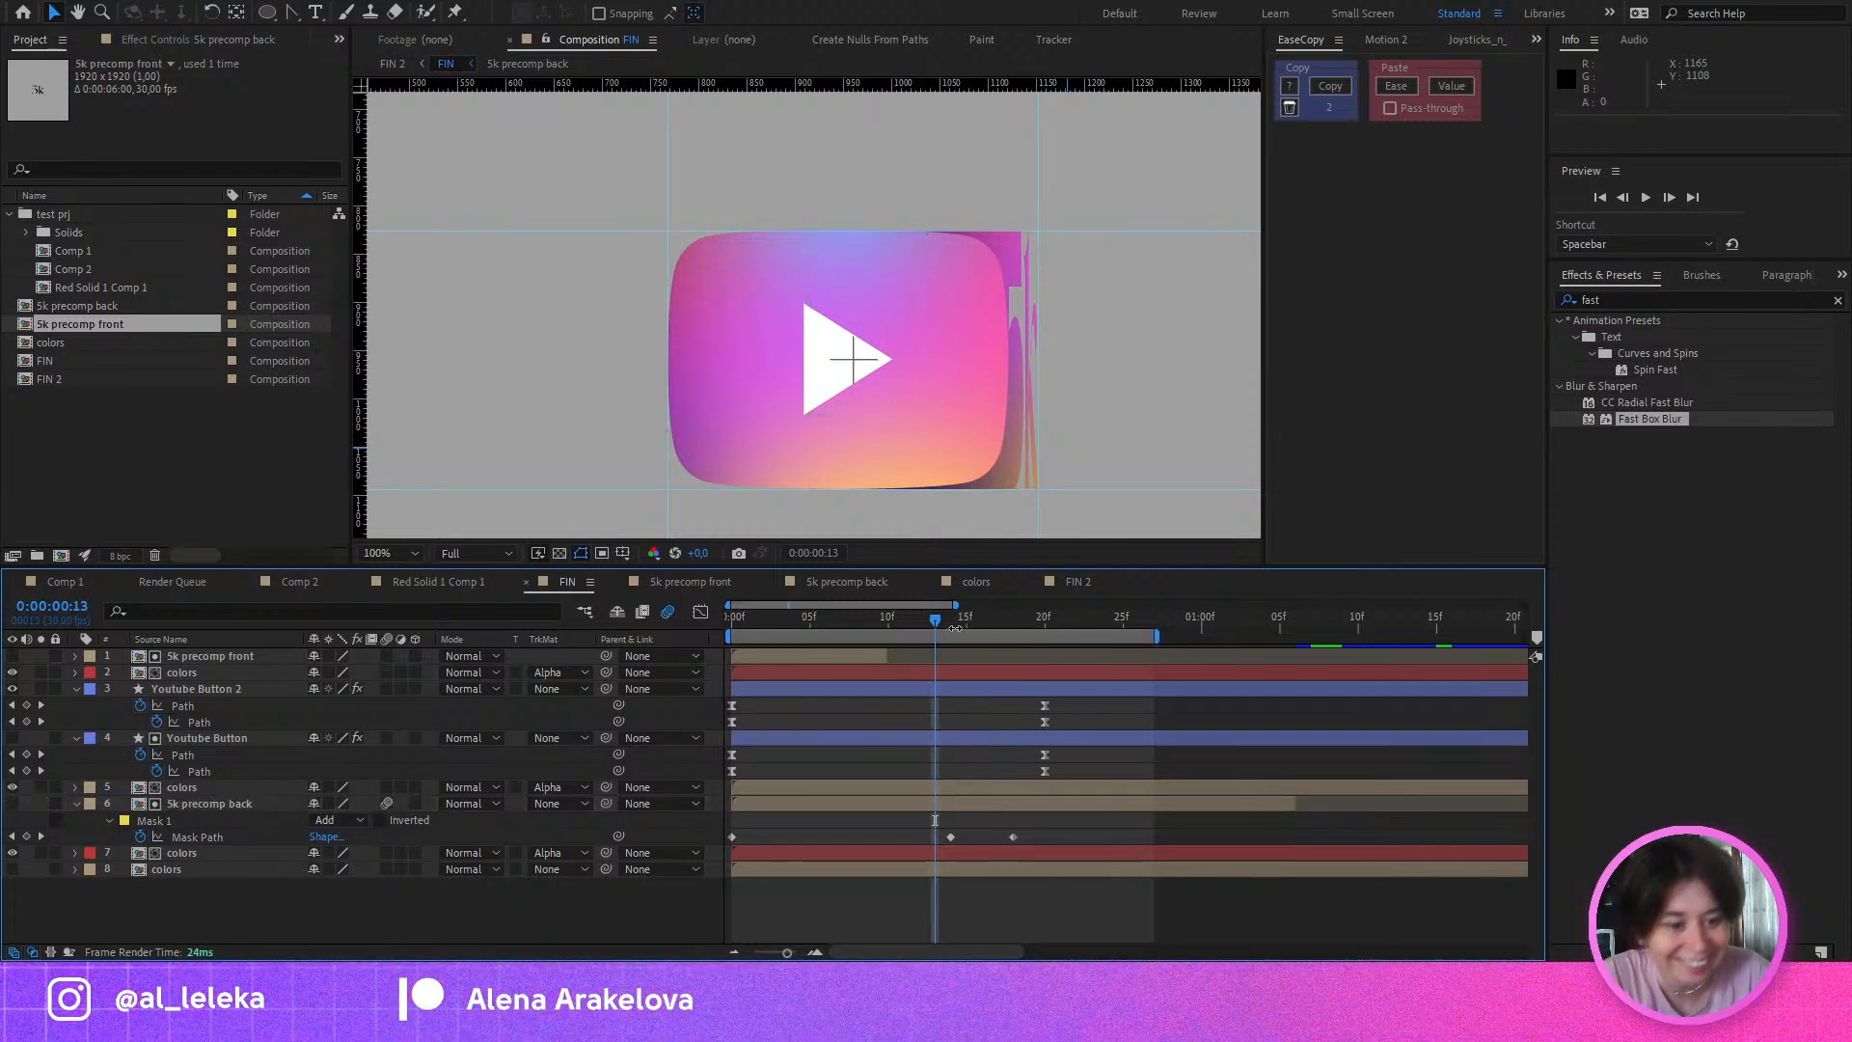
mouse_move(978, 625)
left_mouse_down()
mouse_move(1009, 617)
mouse_move(995, 625)
left_mouse_up()
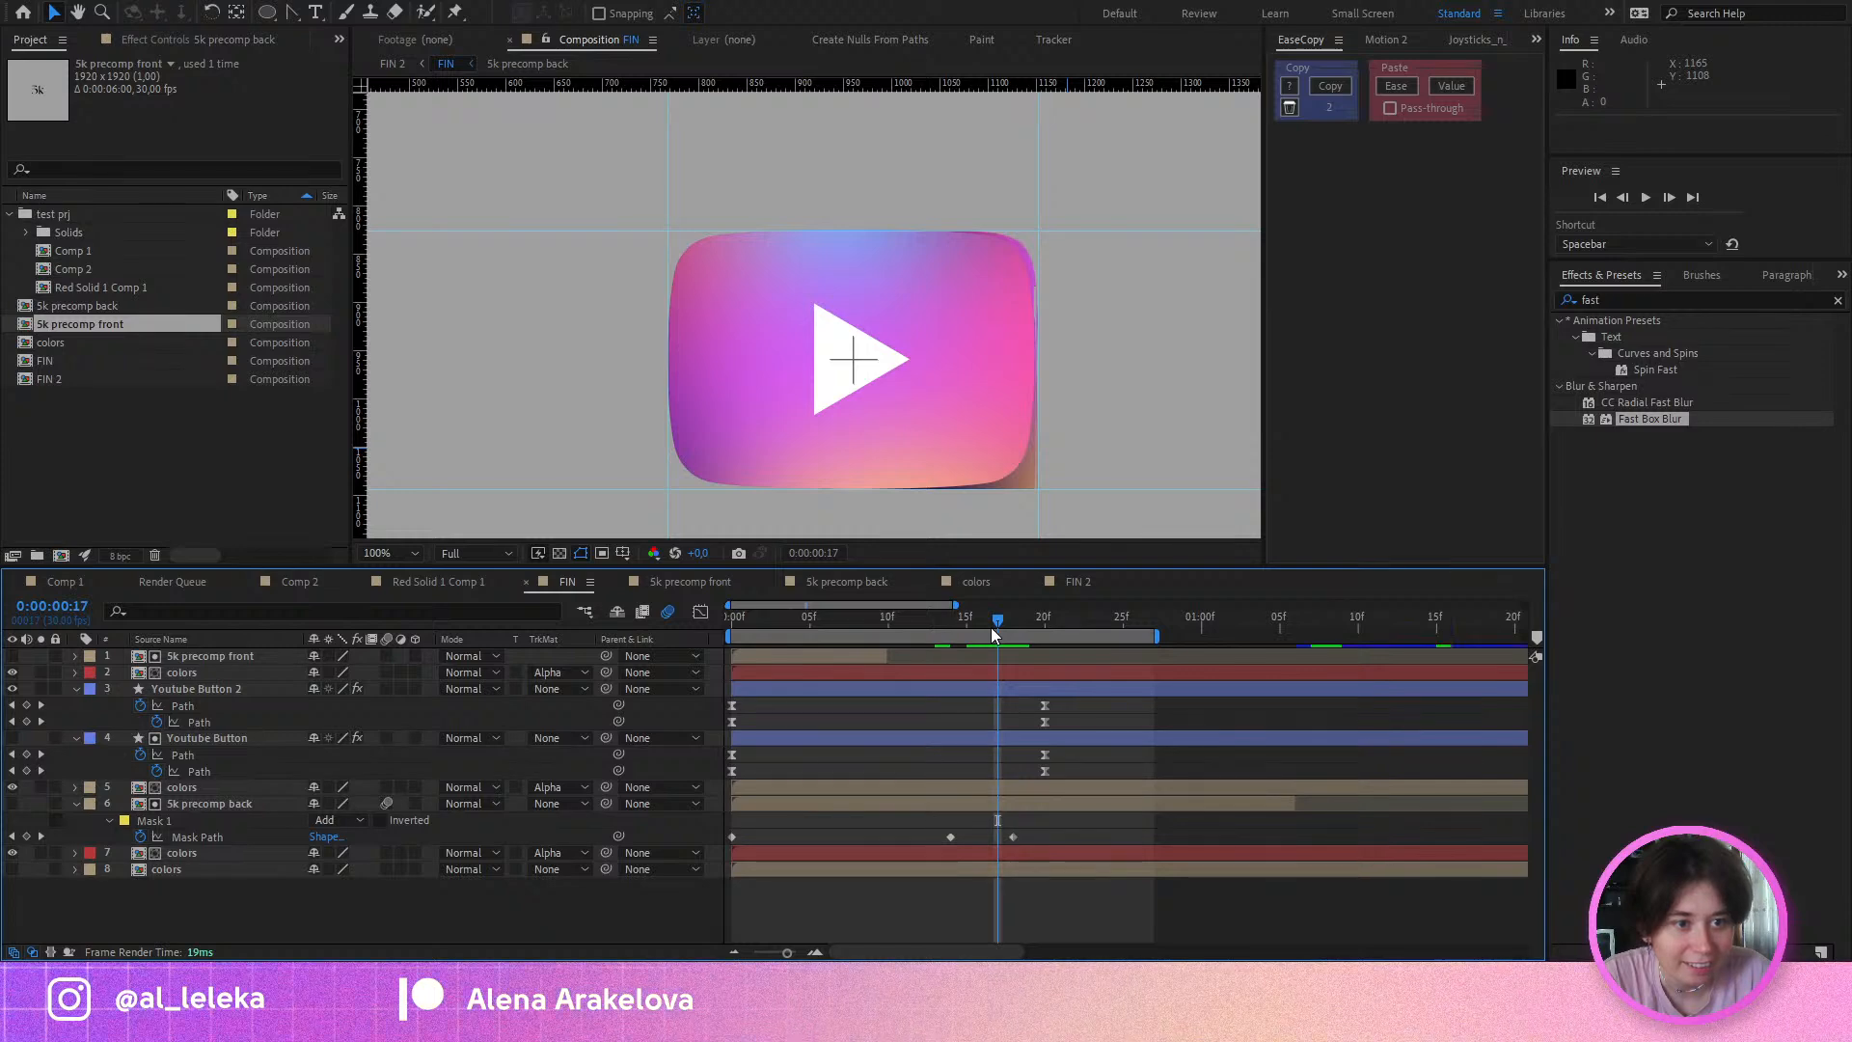
Step: After previewing the transition, reposition the mask's upper-right corner vertex at 0:00:00:17 to follow the button's rounded corner
key("space")
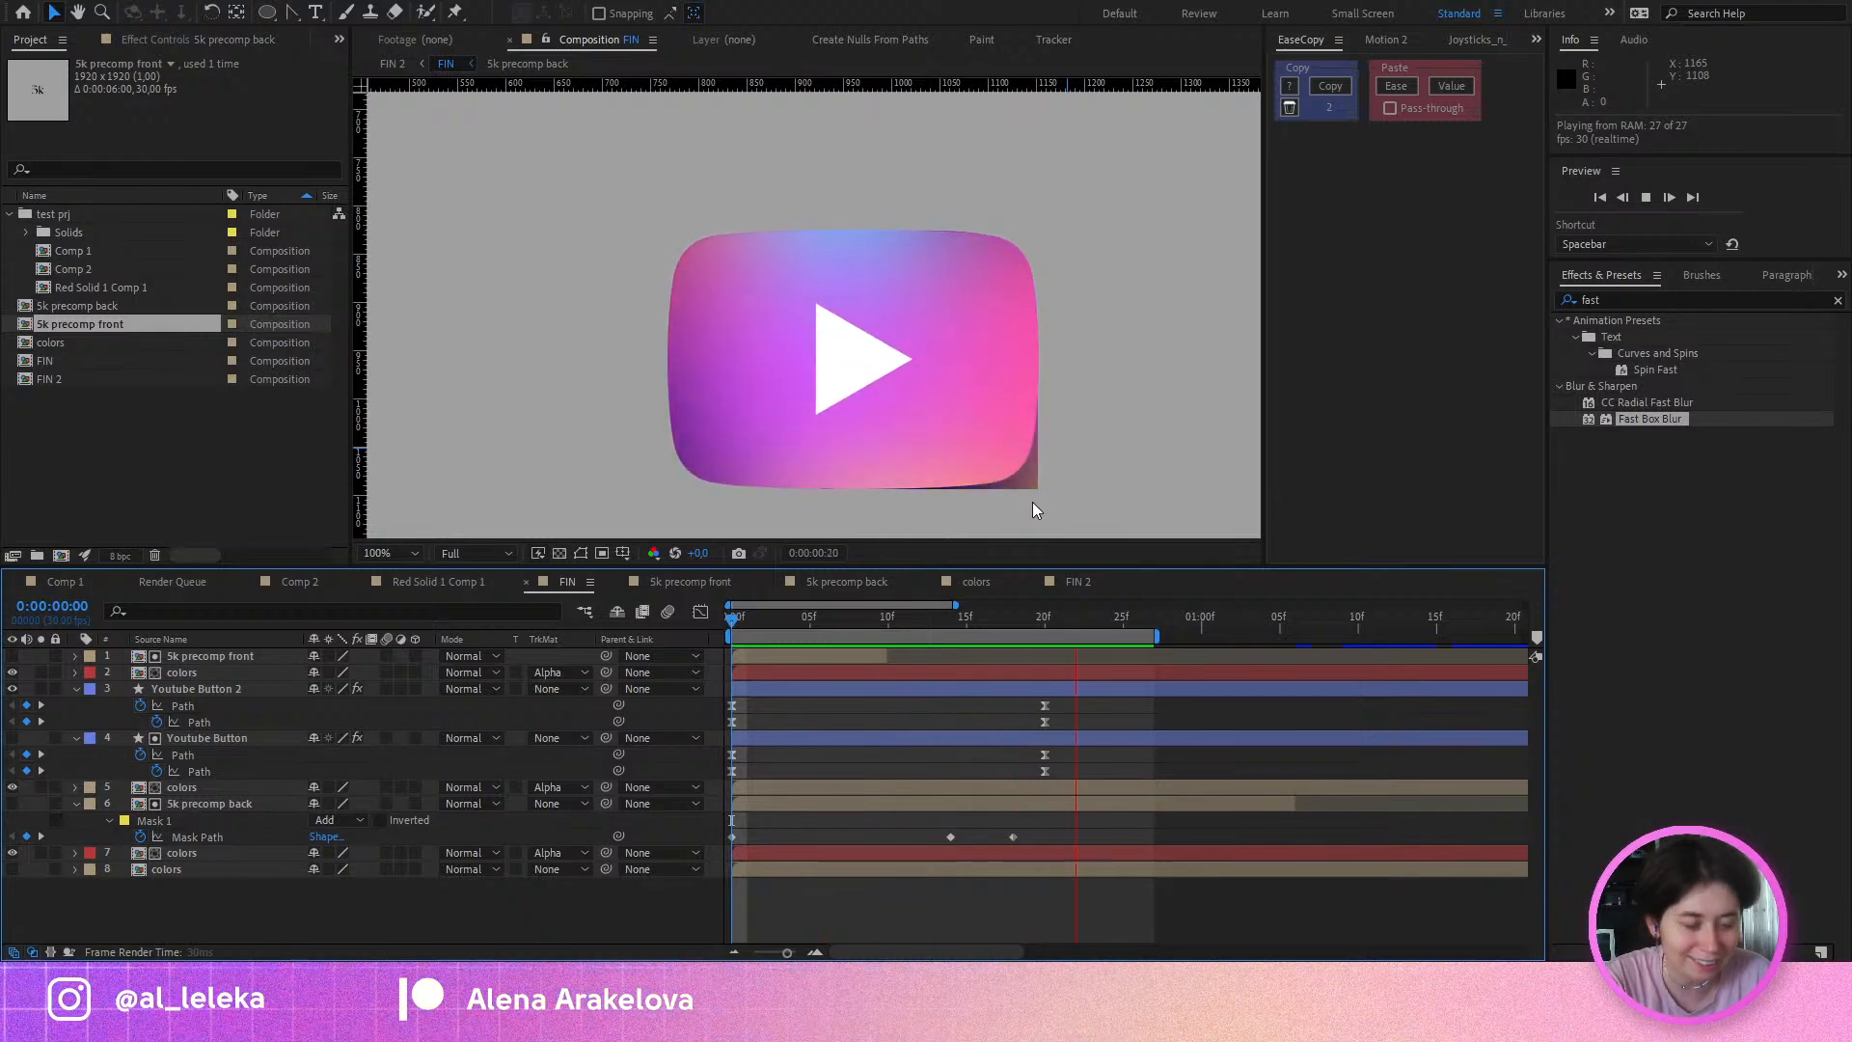
left_click(904, 617)
left_click_drag(873, 623, 1006, 649)
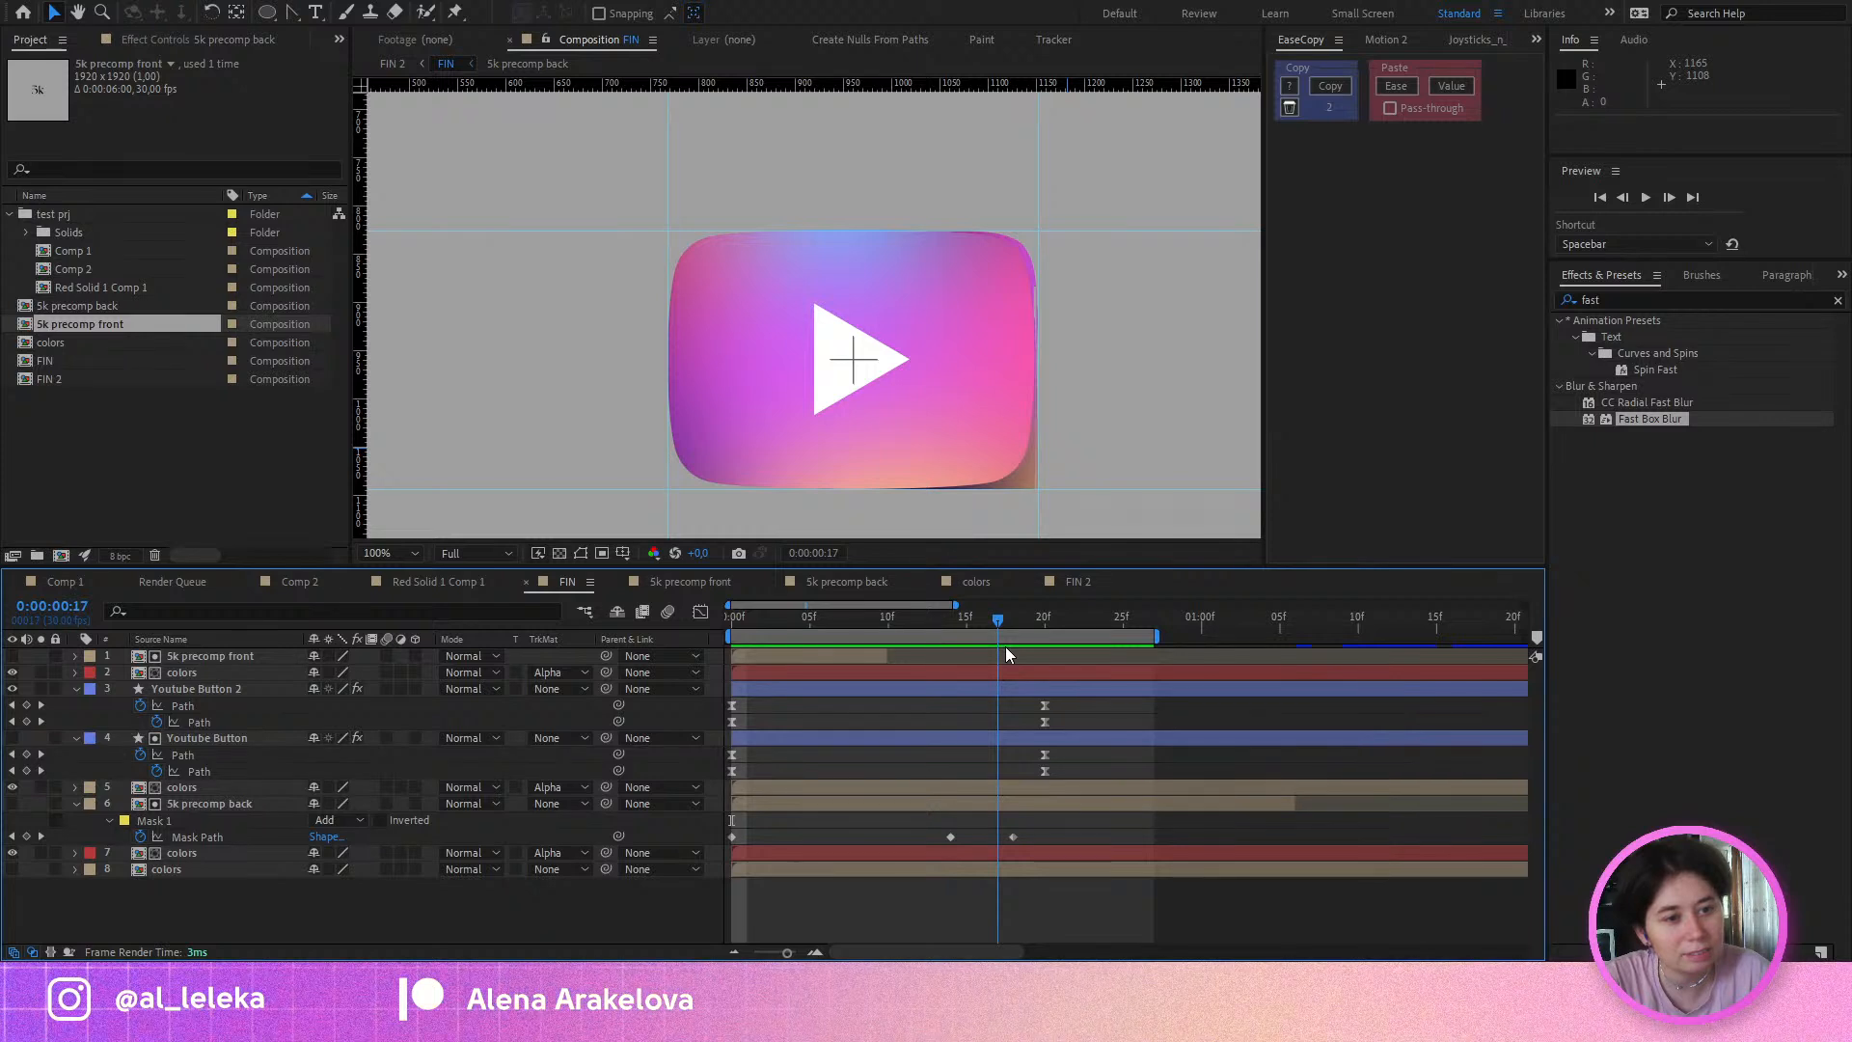
scroll(1056, 241, "up", 4)
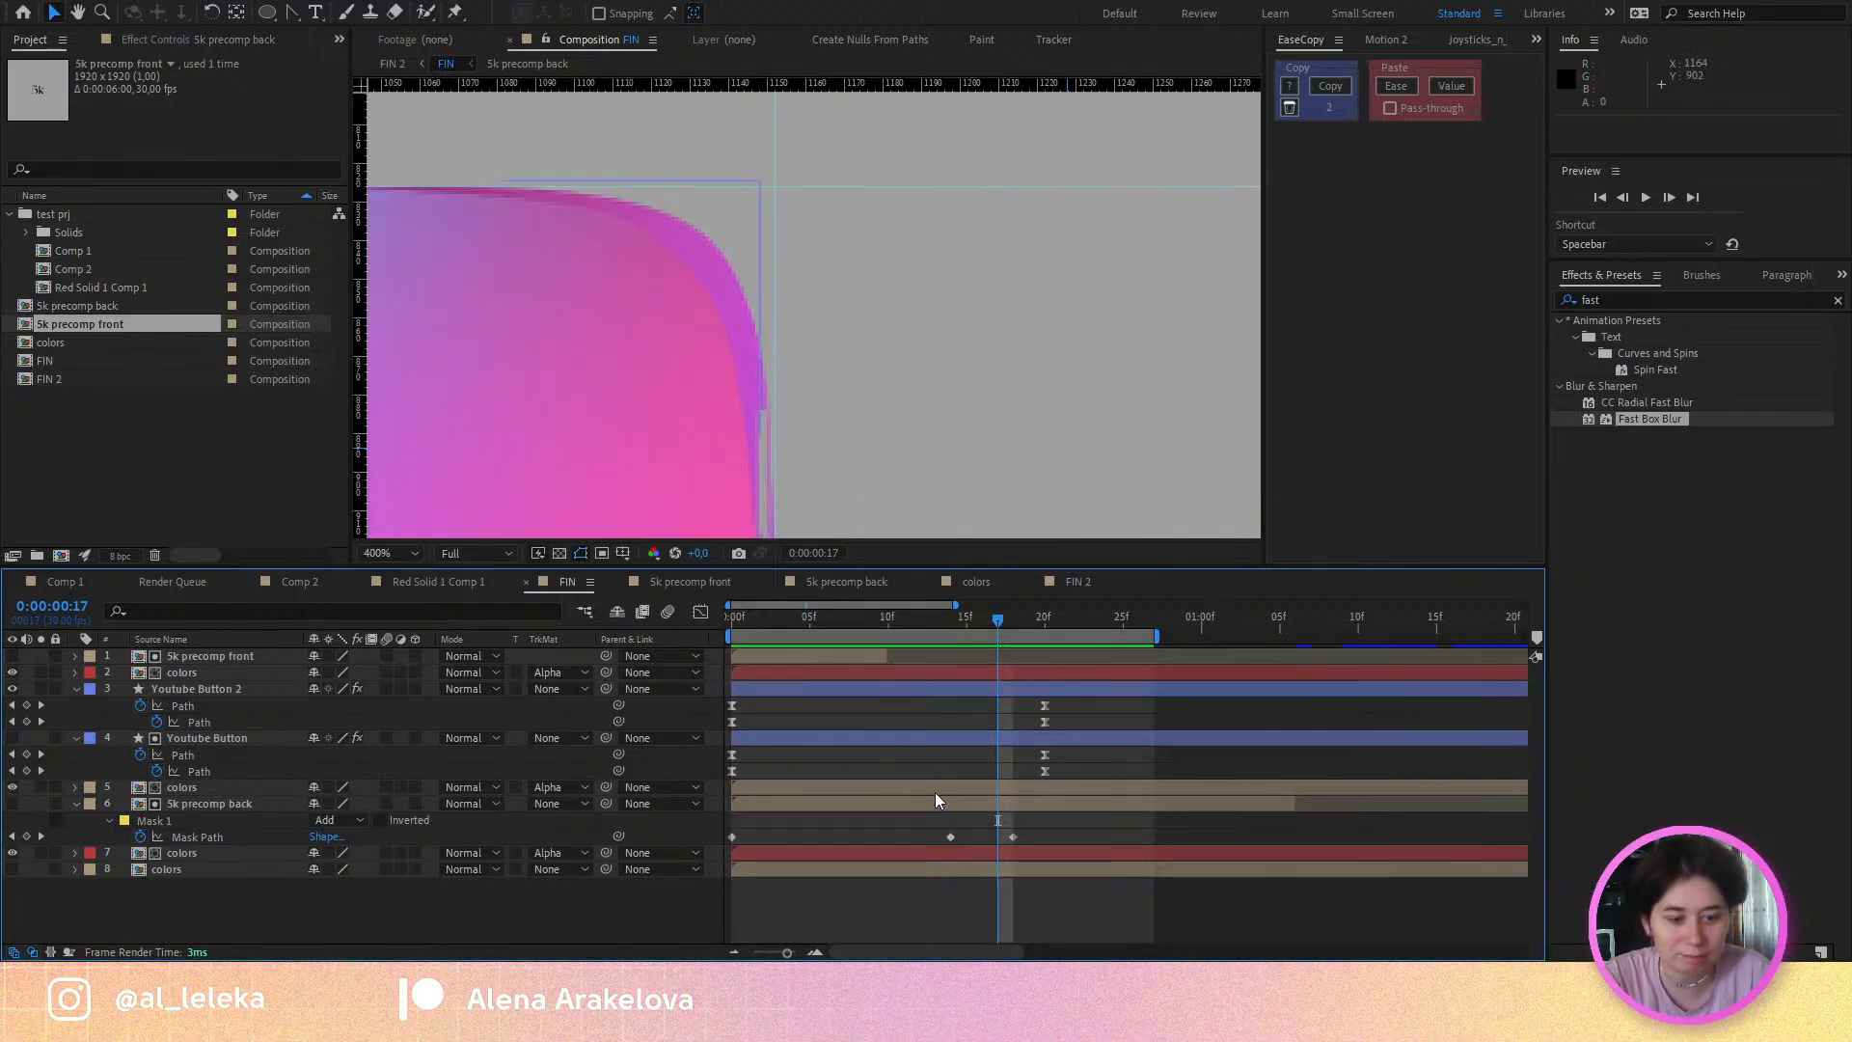
left_click(949, 838)
left_click_drag(667, 313, 864, 323)
left_click_drag(940, 219, 906, 257)
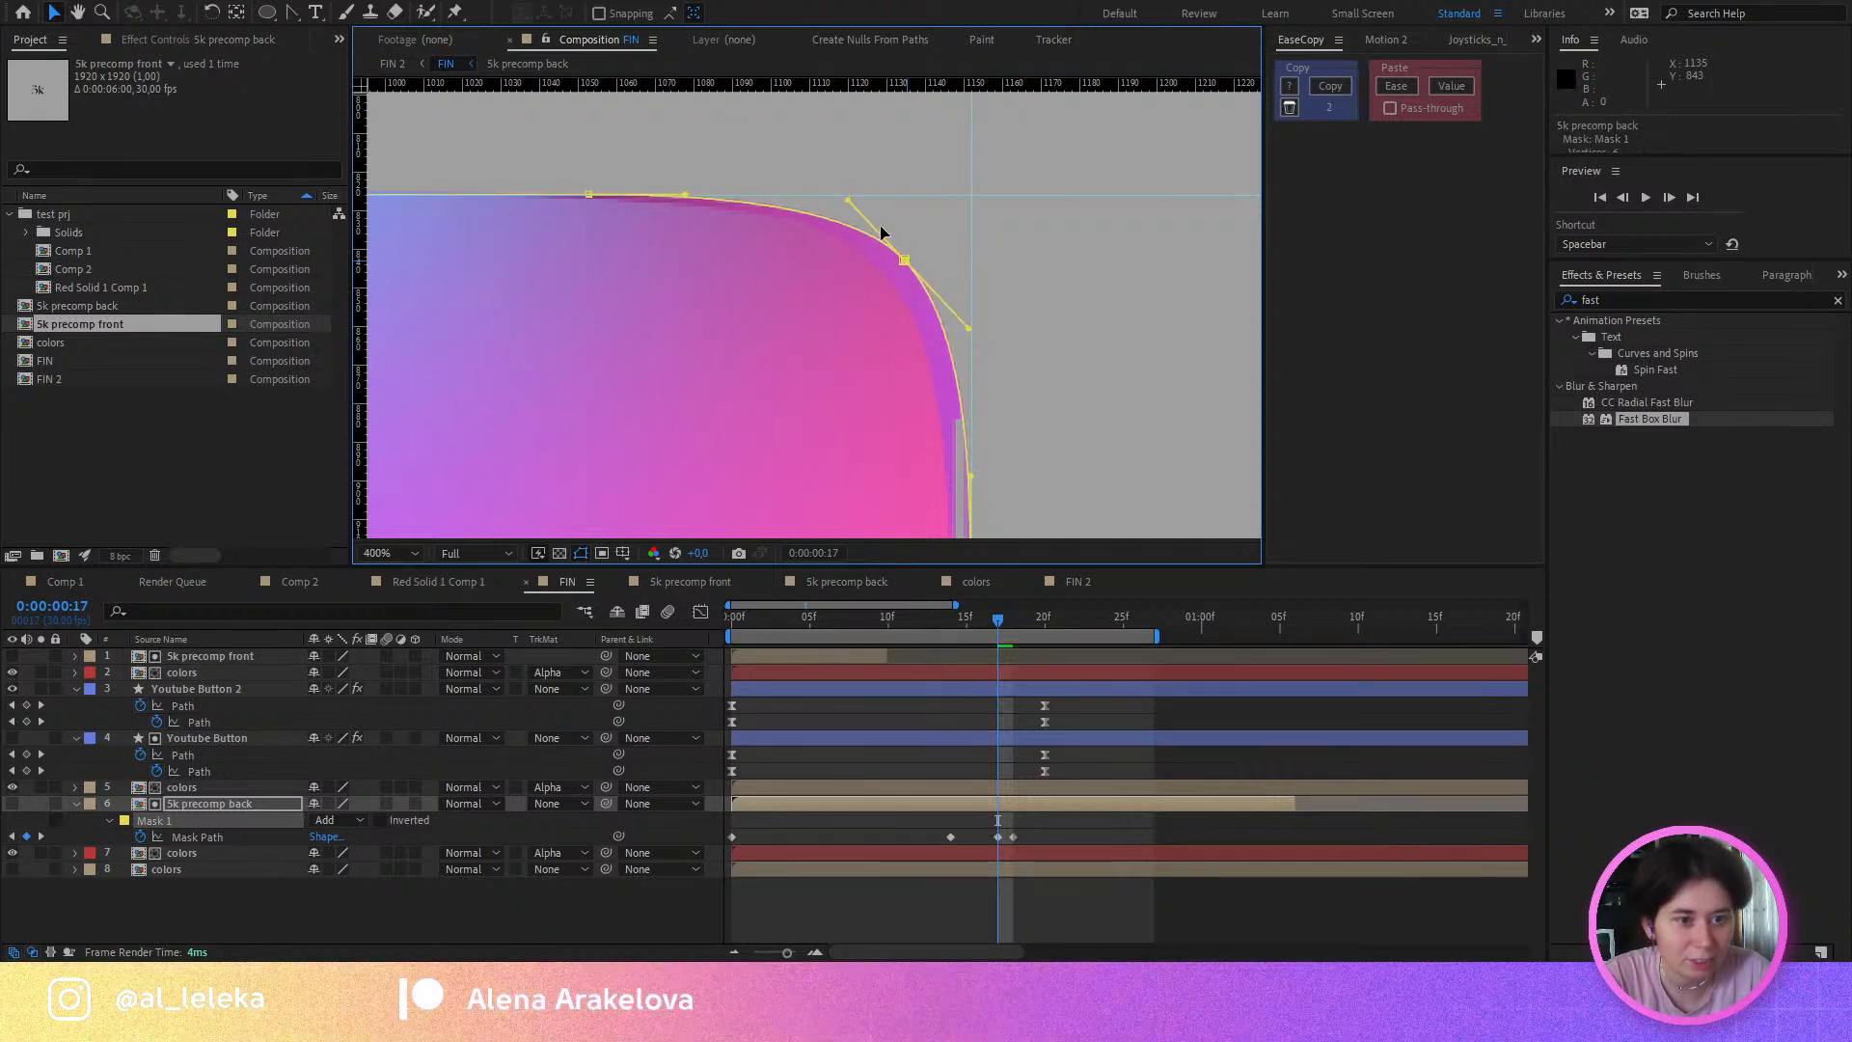
Step: Adjust both tangent handles of the mask's upper-right corner vertex at 0:00:00:17 to follow the button's rounding and preview the transition
left_click_drag(849, 200, 840, 182)
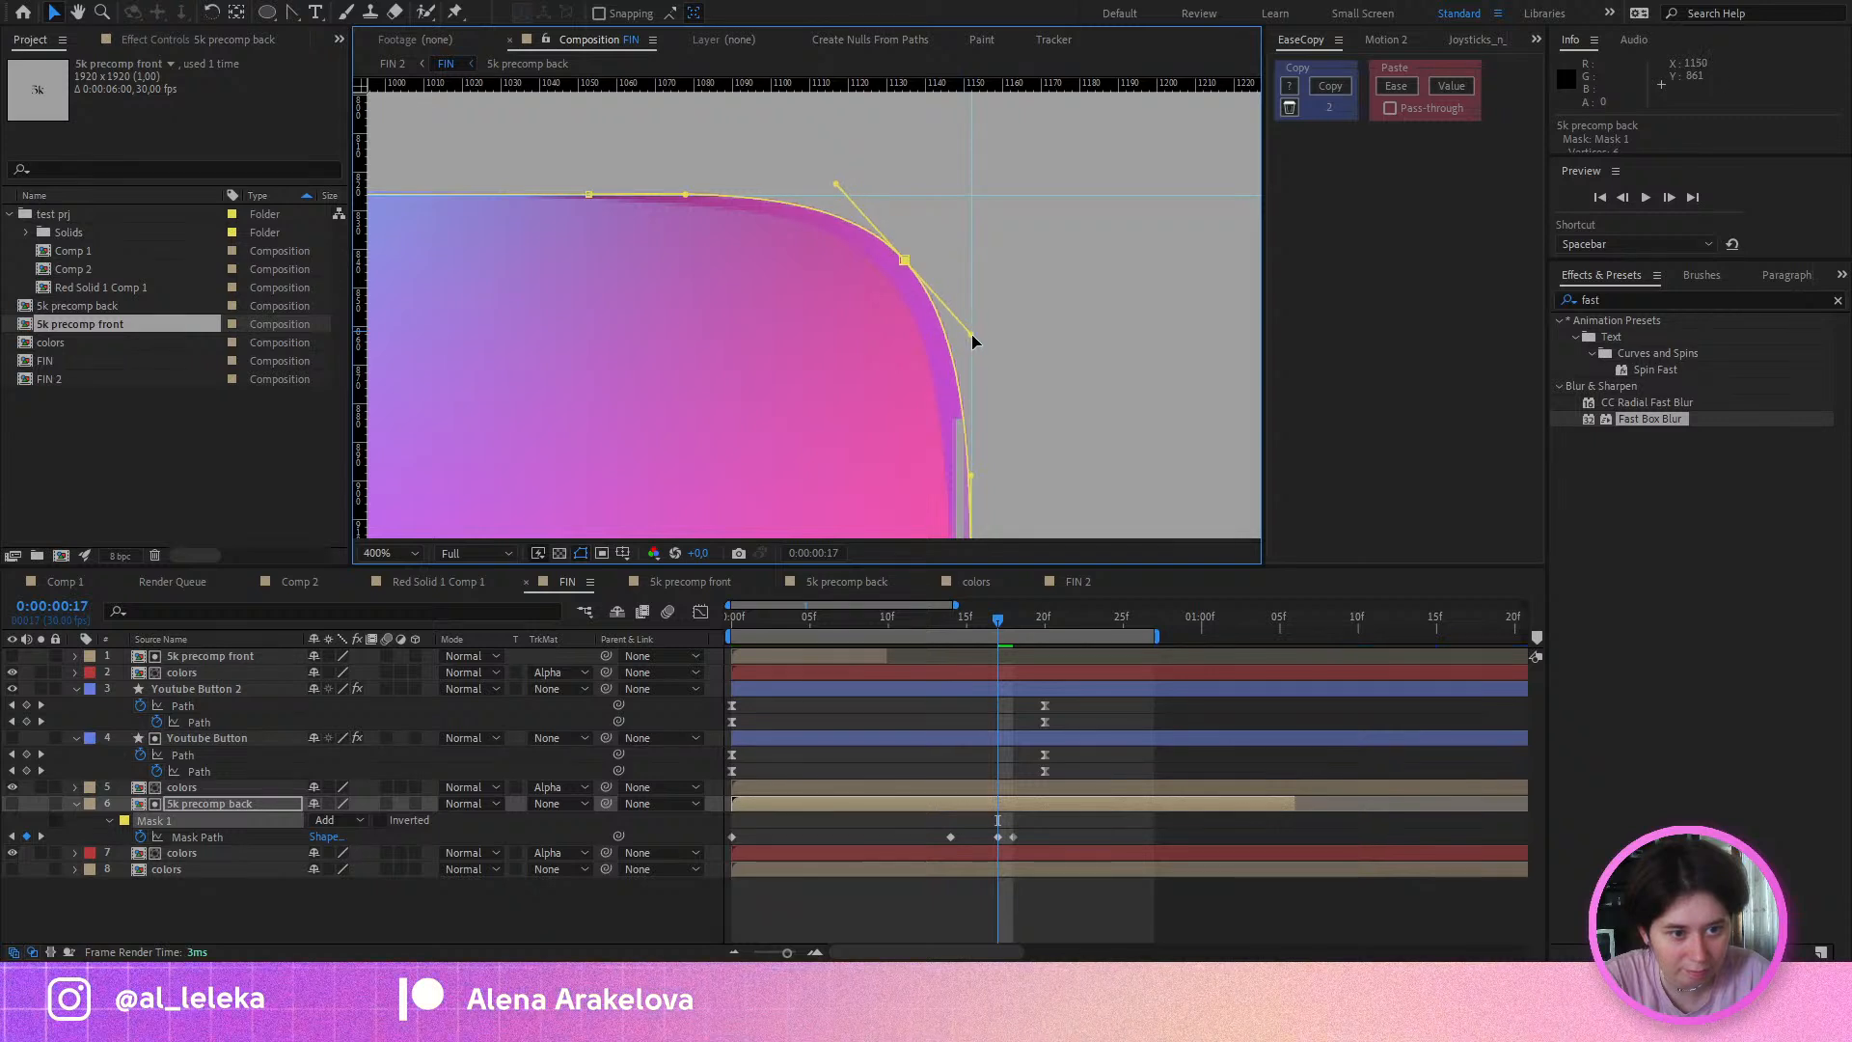
left_click_drag(973, 336, 981, 346)
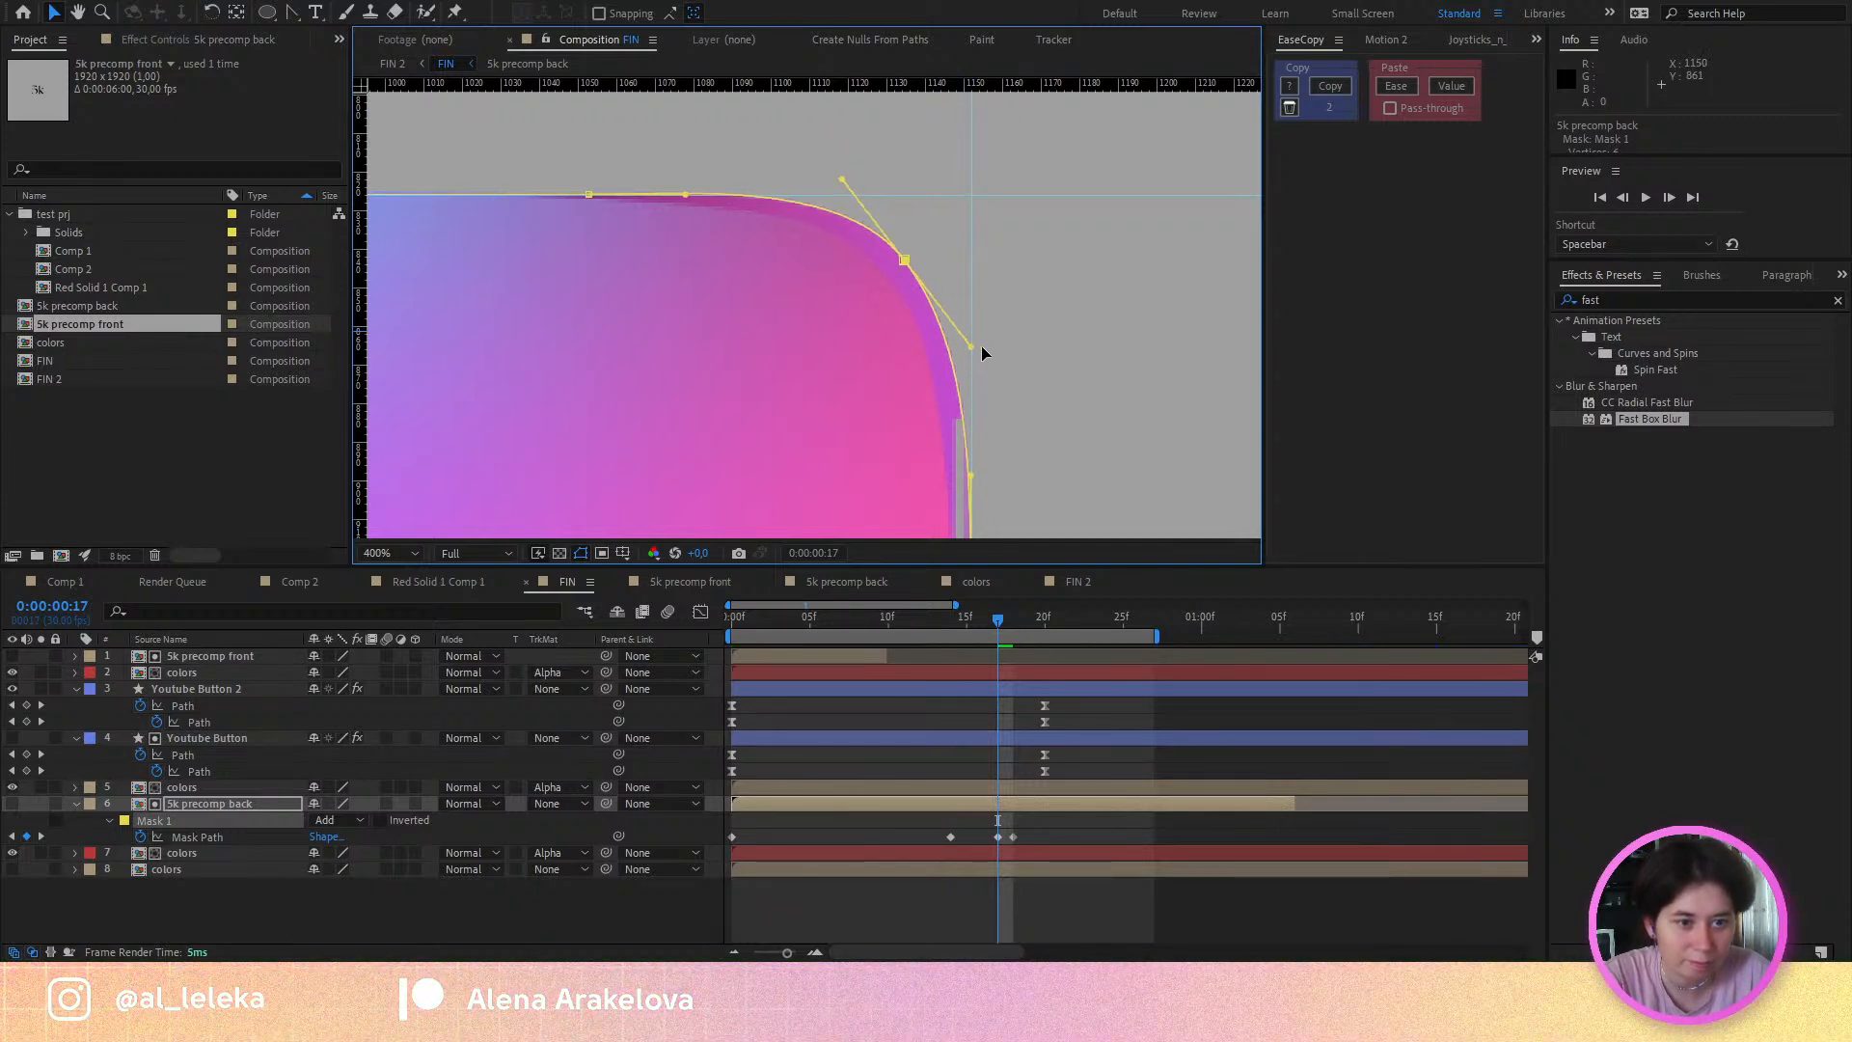
scroll(980, 345, "down", 1)
left_click_drag(996, 415, 982, 370)
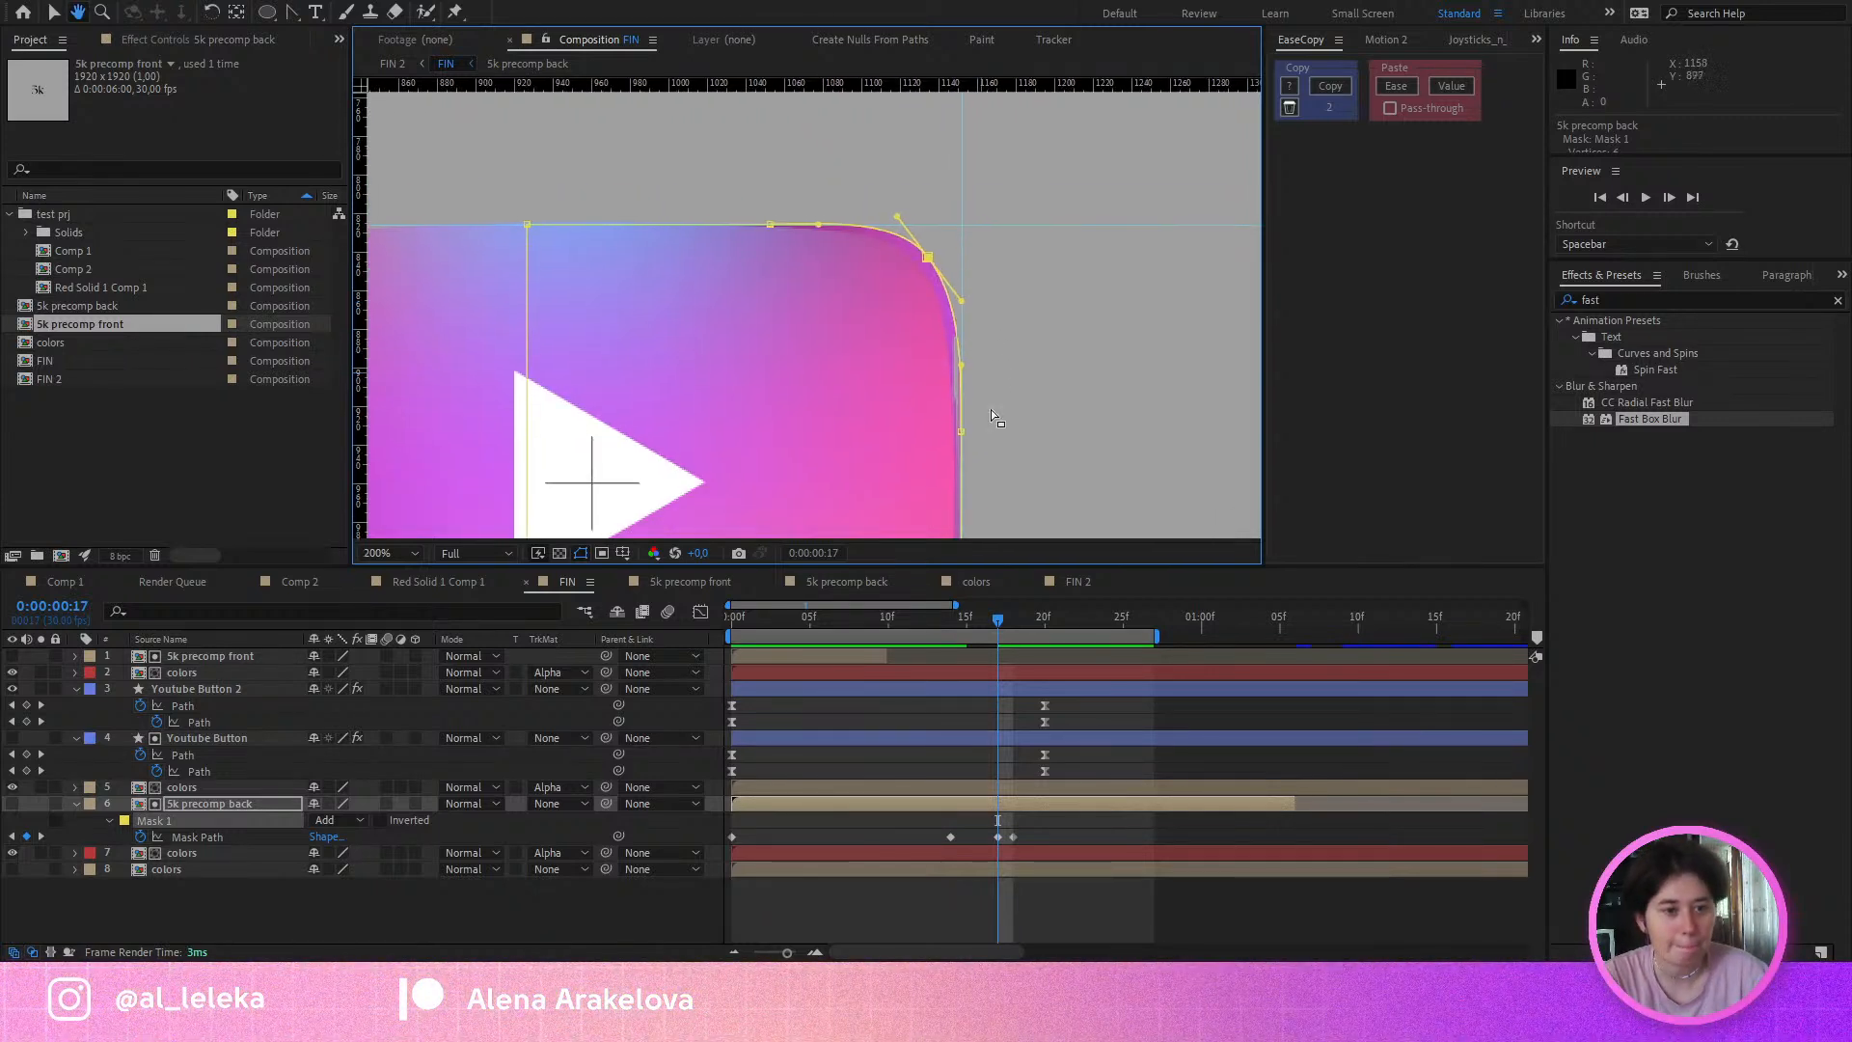
left_click(929, 621)
key("comma")
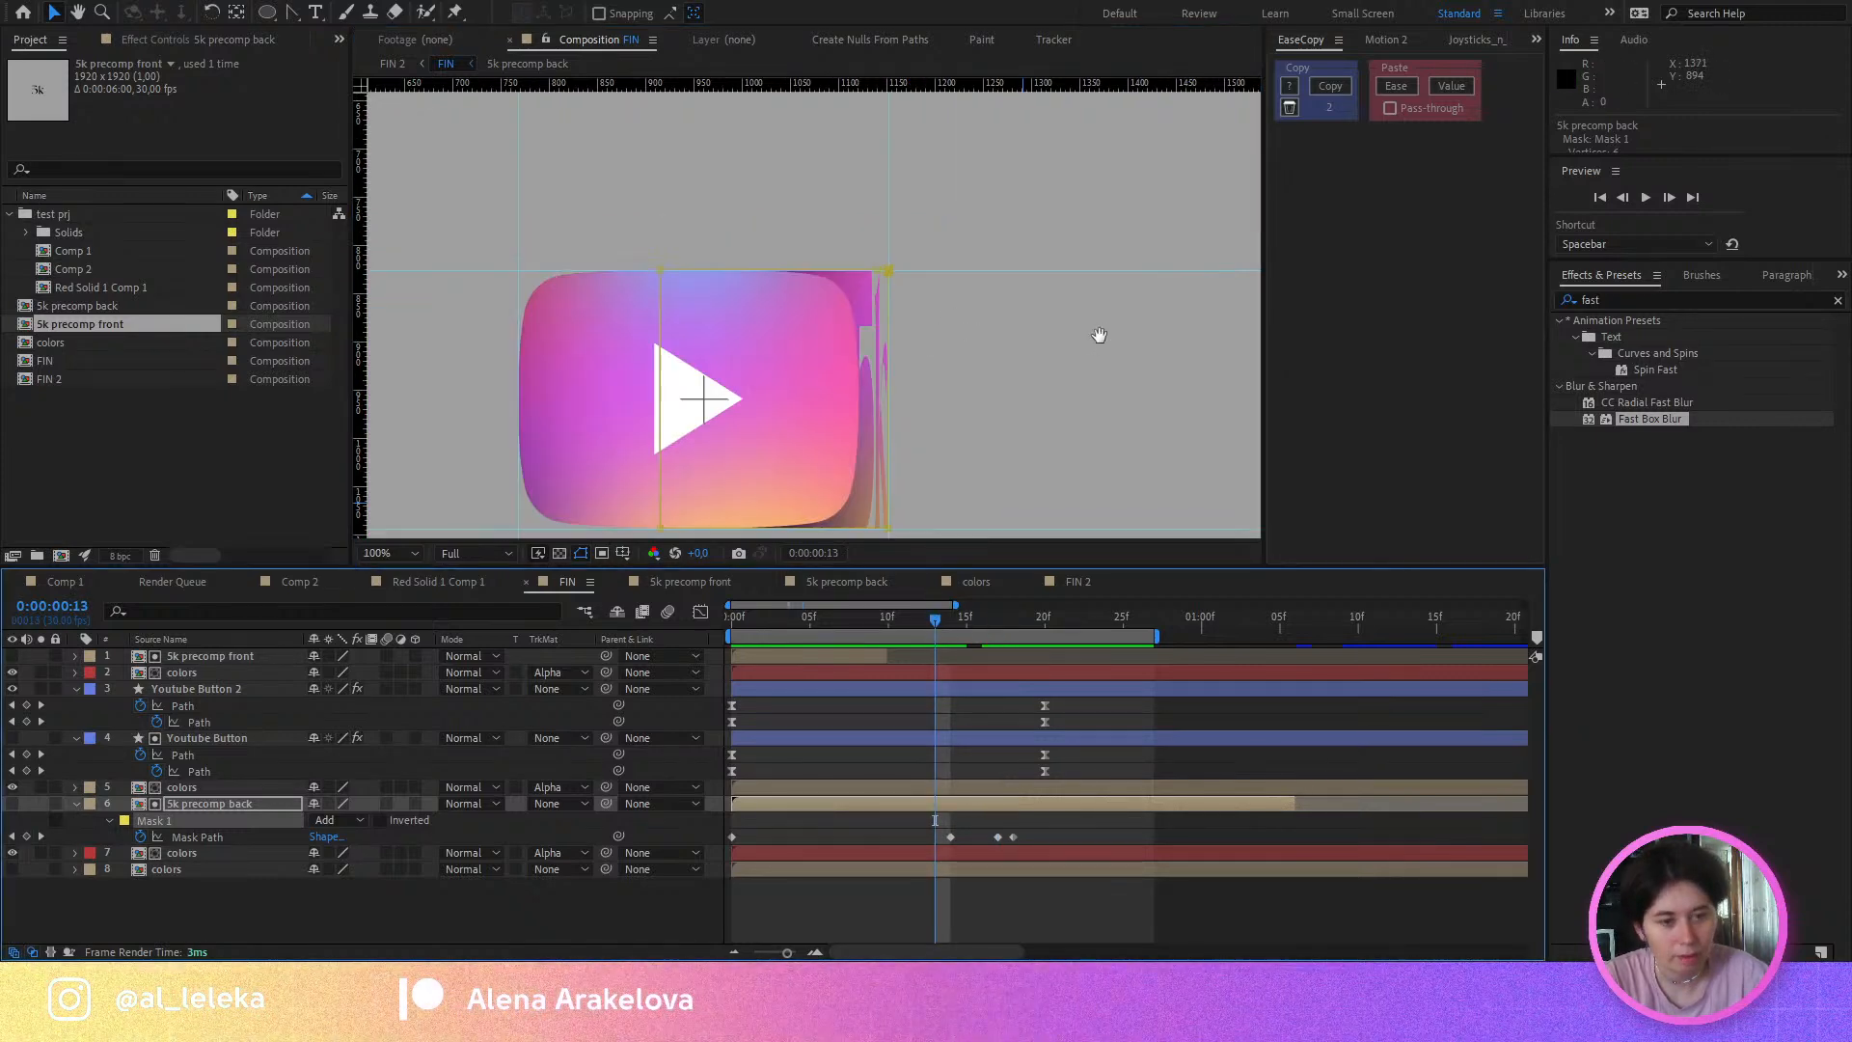
key("space")
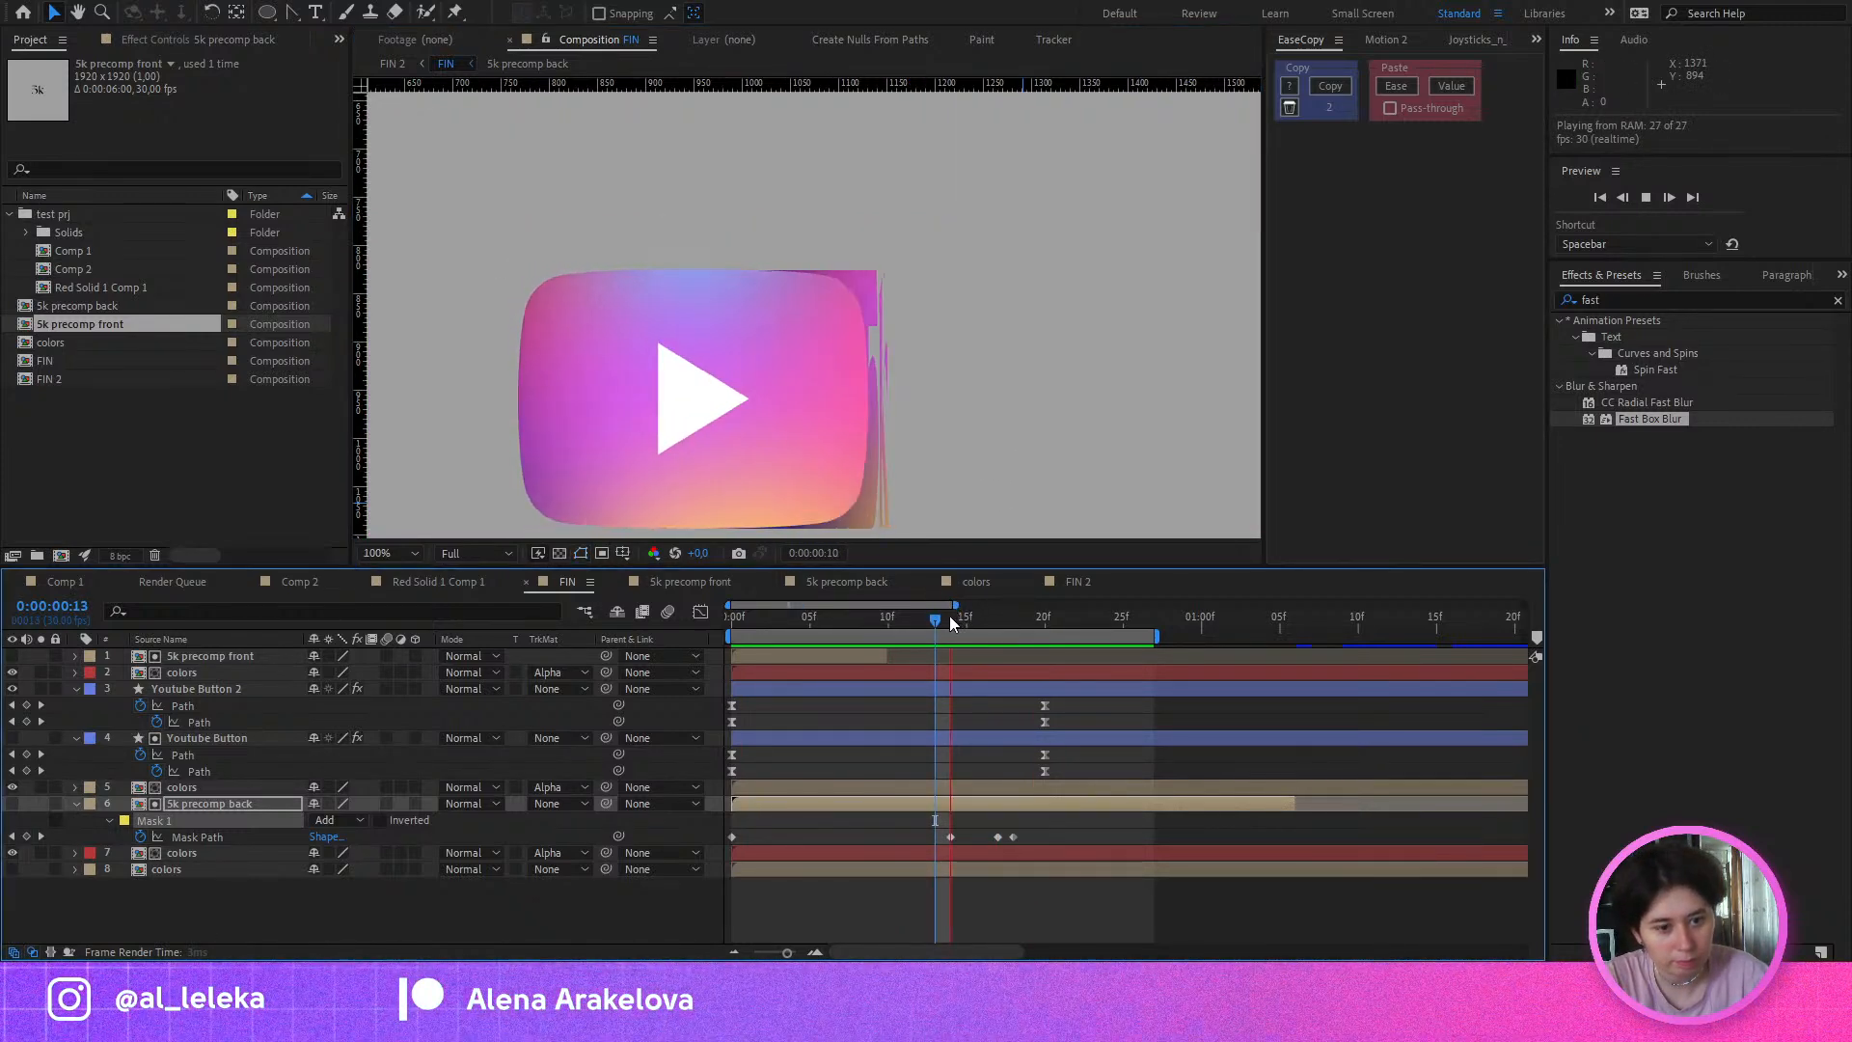
Step: At 0:00:00:14, add mask vertices on the right and bottom edges near the lower-right corner
left_click(982, 625)
left_click_drag(982, 627, 950, 629)
left_click_drag(878, 511, 1060, 343)
scroll(945, 307, "up", 2)
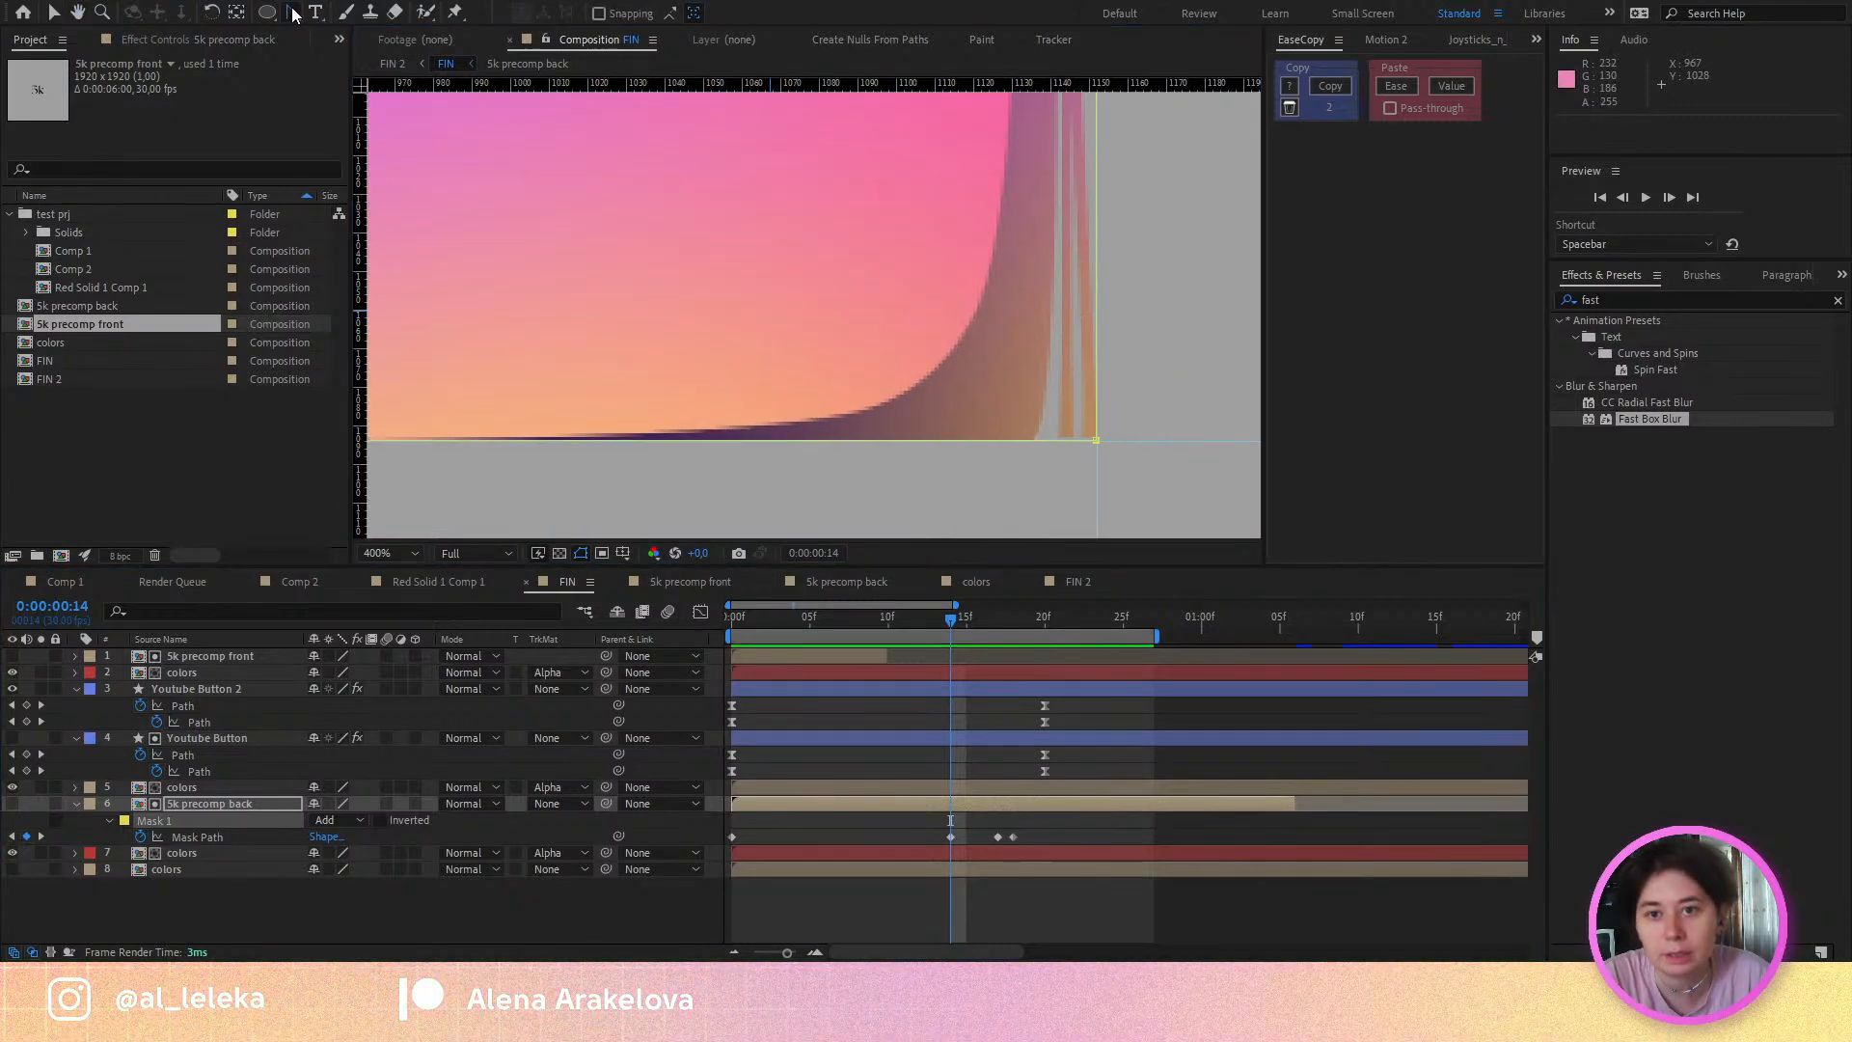
left_click(1097, 296)
left_click(1097, 297)
left_click(980, 440)
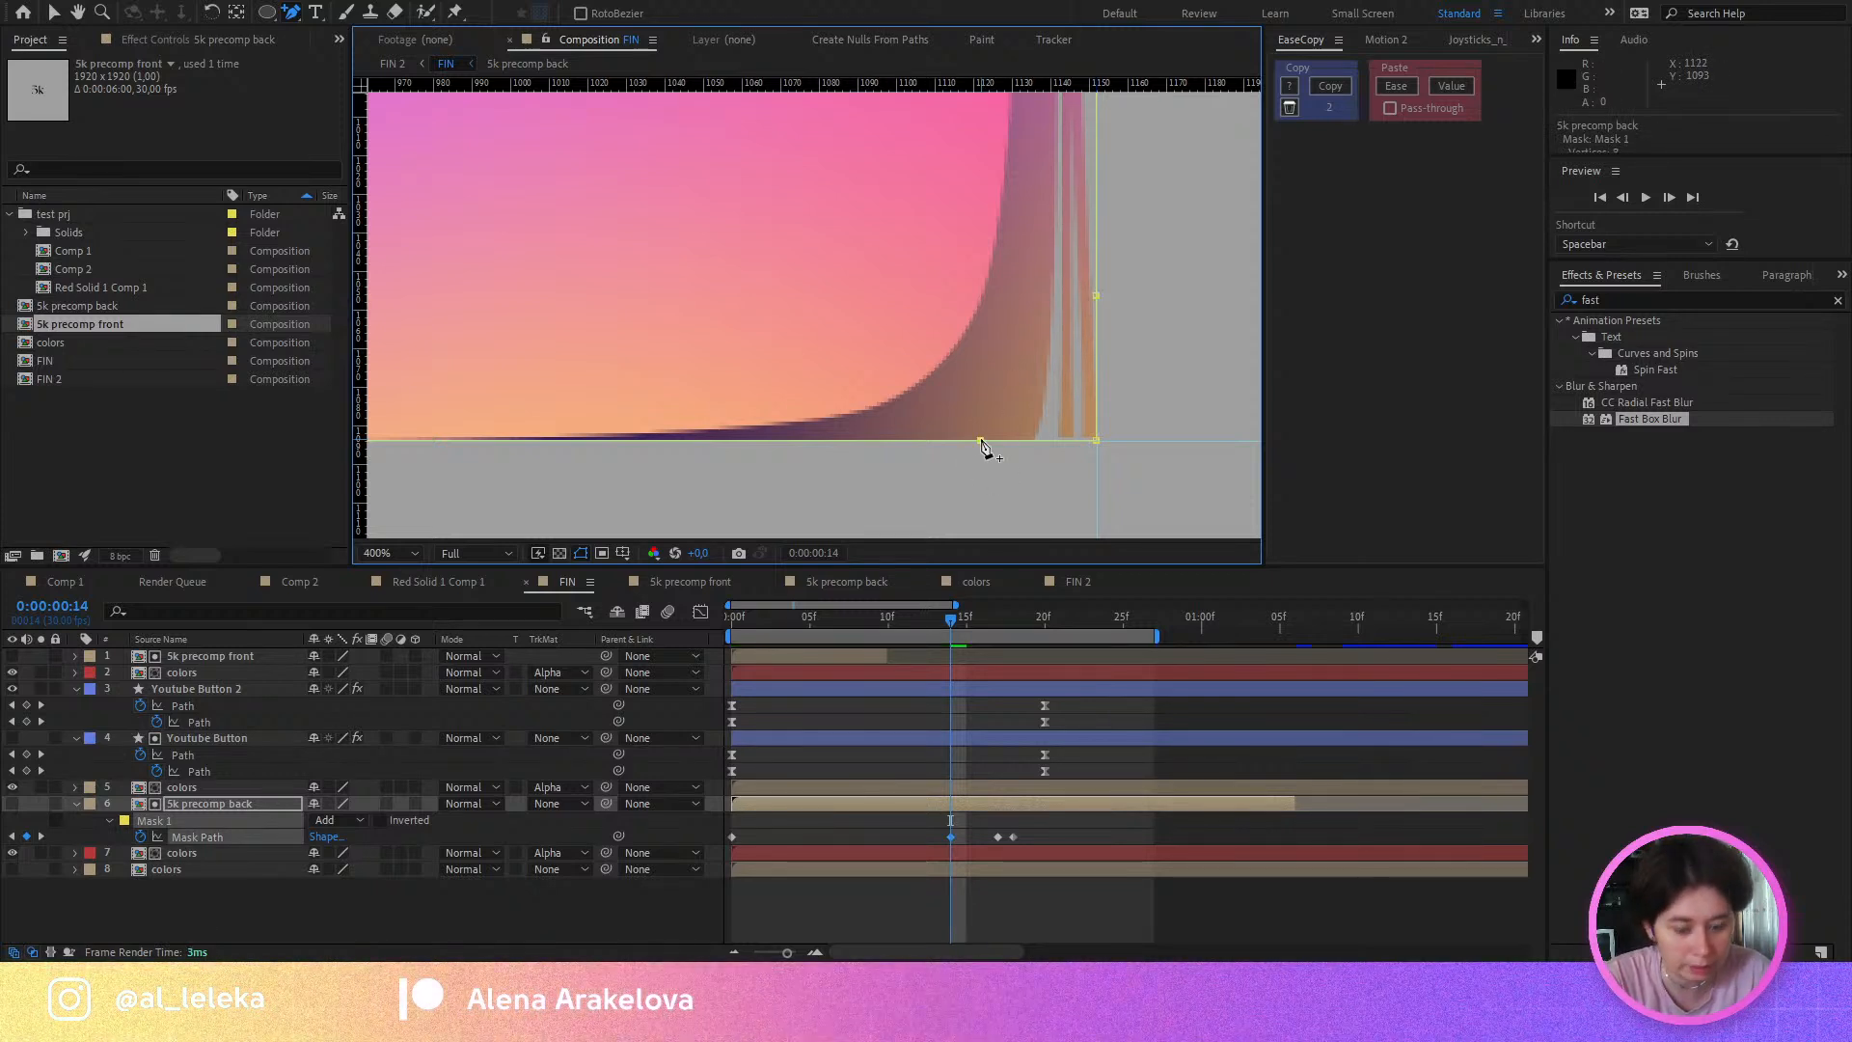
Step: At 0:00:00:18, shift the new bottom-edge vertex left and right-edge vertex up, and pull the lower-right corner vertex inward to the button's outline
left_click(1012, 626)
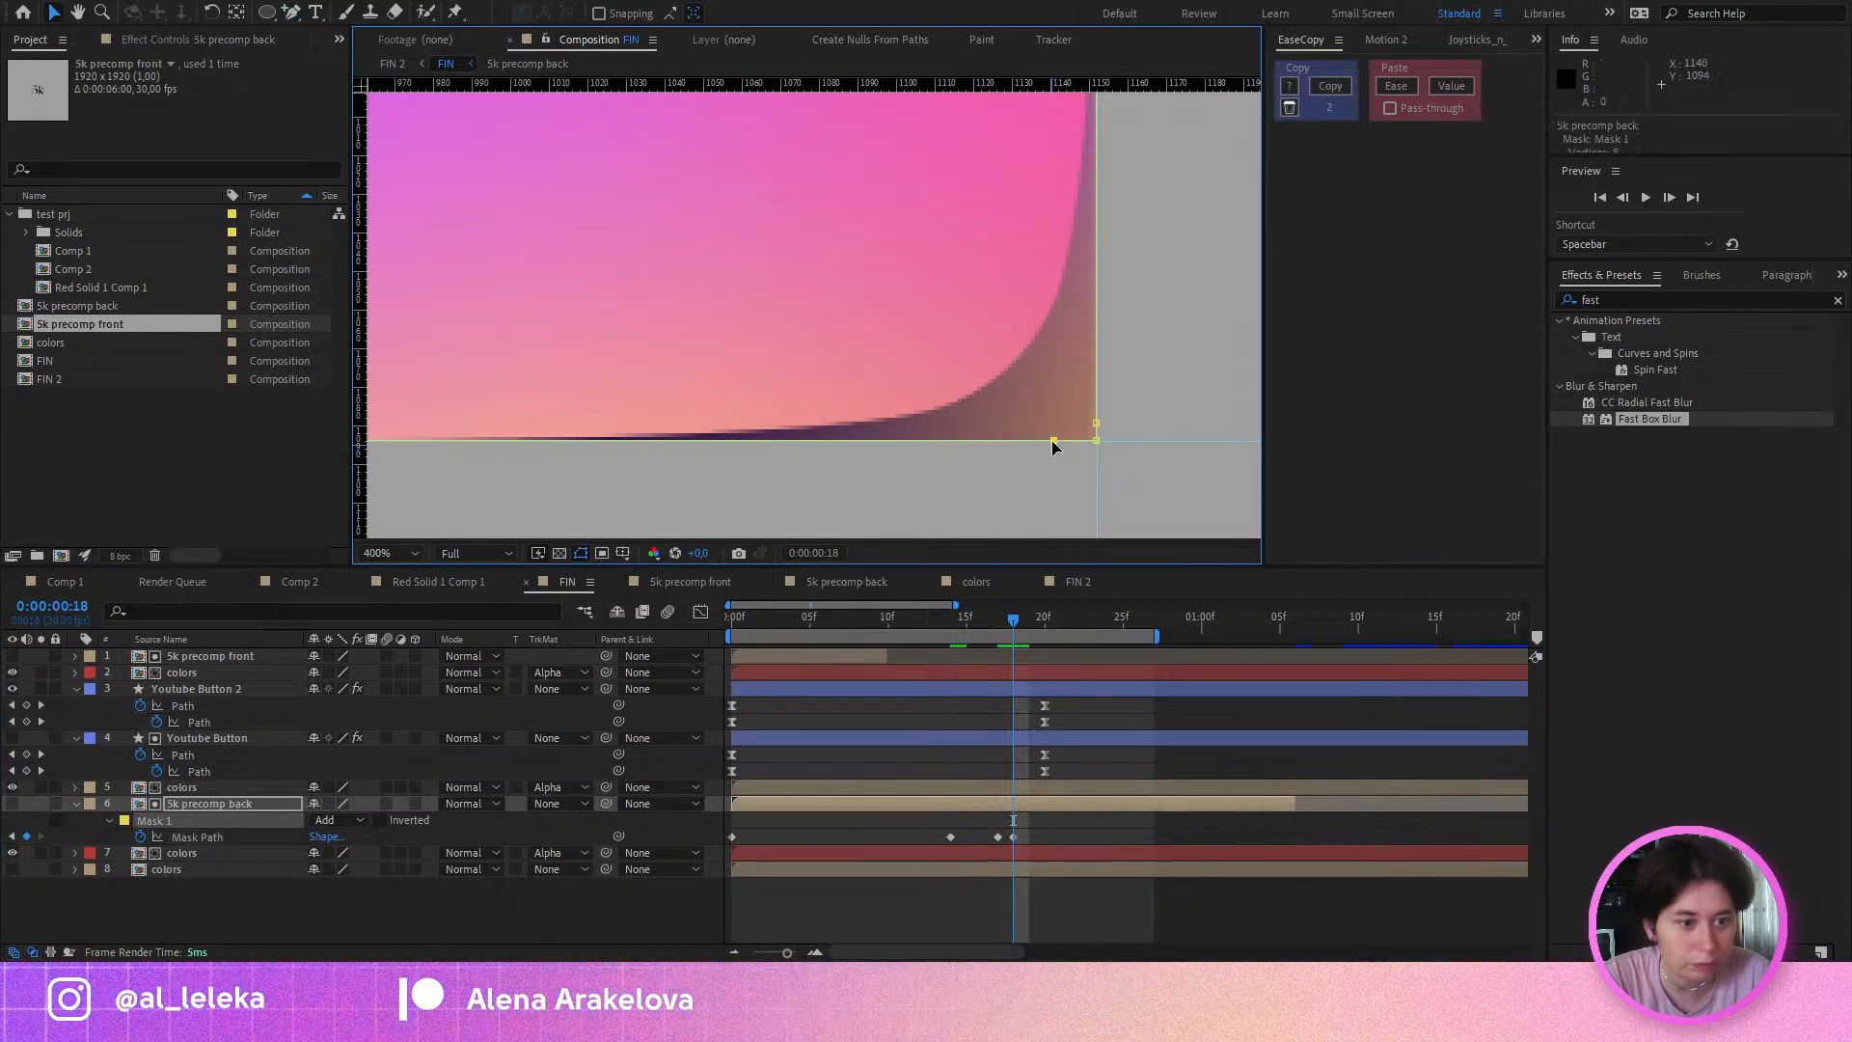
left_click_drag(513, 439, 425, 441)
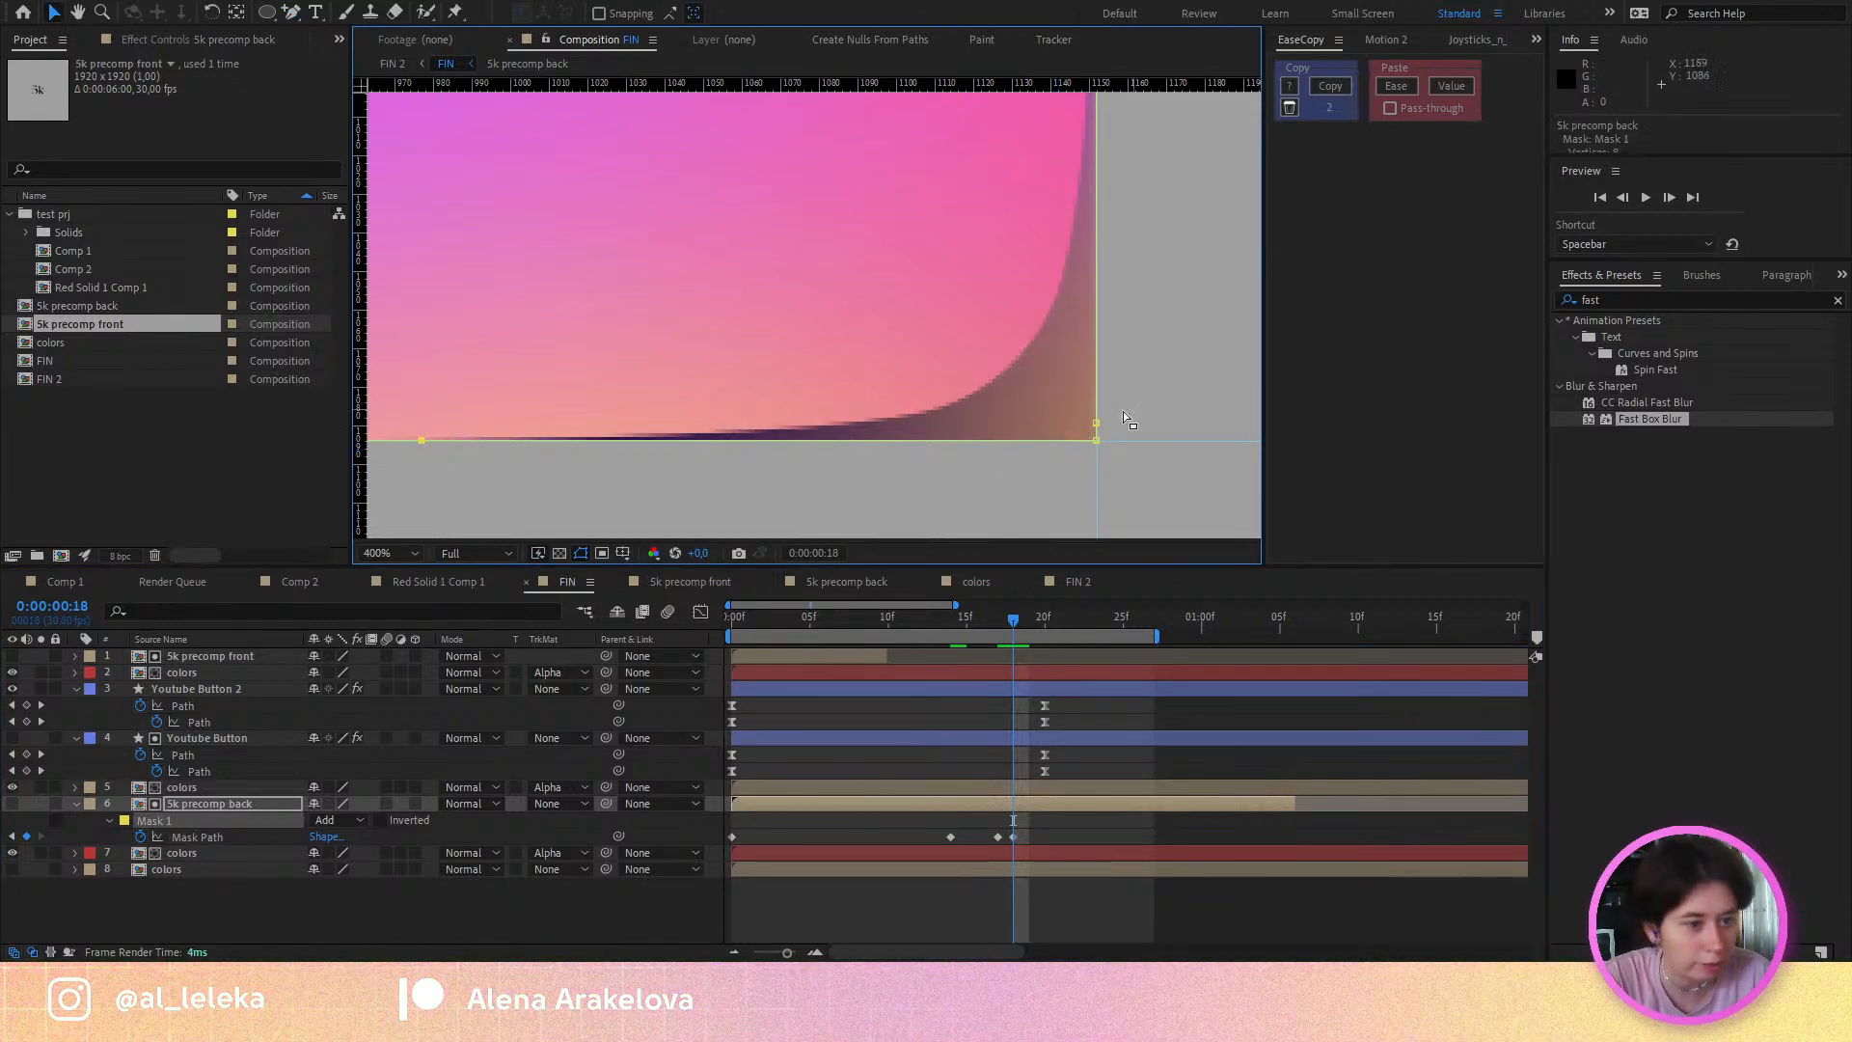
scroll(1101, 289, "up", 3)
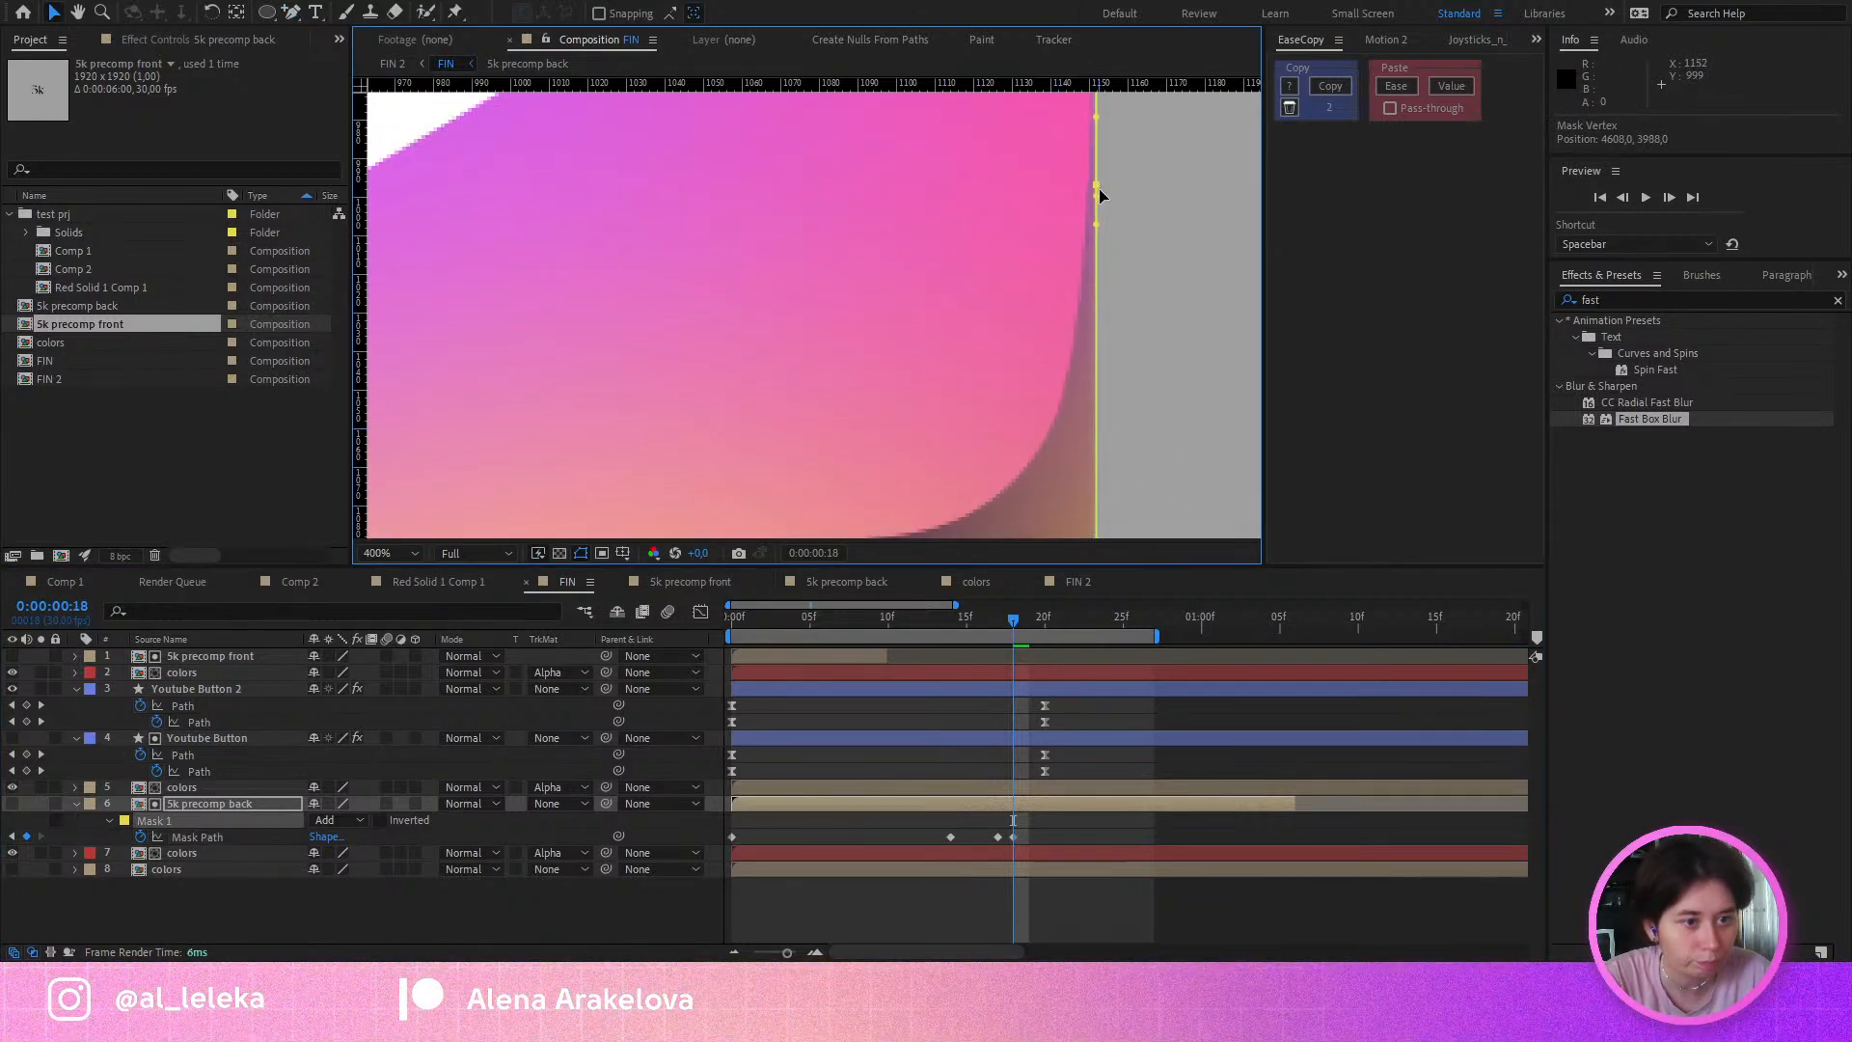
scroll(1114, 400, "down", 3)
left_click_drag(1102, 422, 1008, 361)
Step: Convert the mask's lower-right corner vertex to a smooth point and shape its curve to the button's rounded corner
left_click(294, 13)
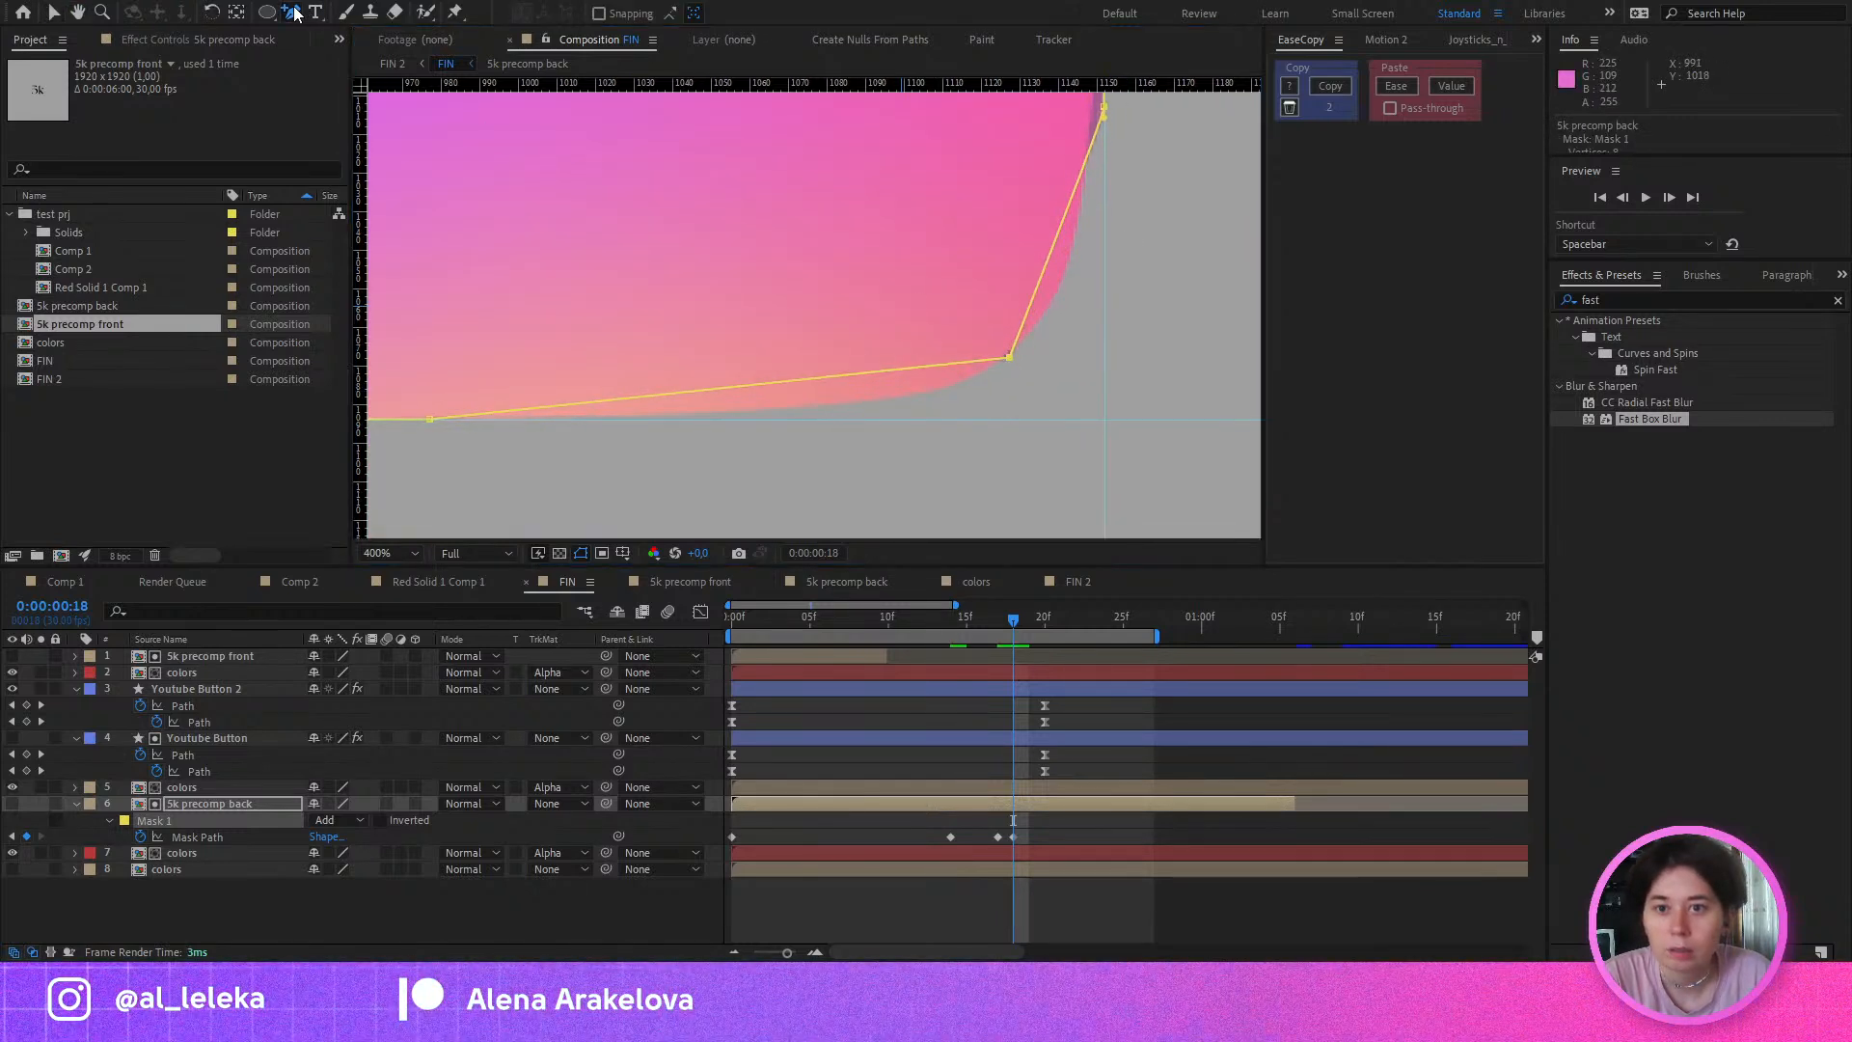
left_click(341, 83)
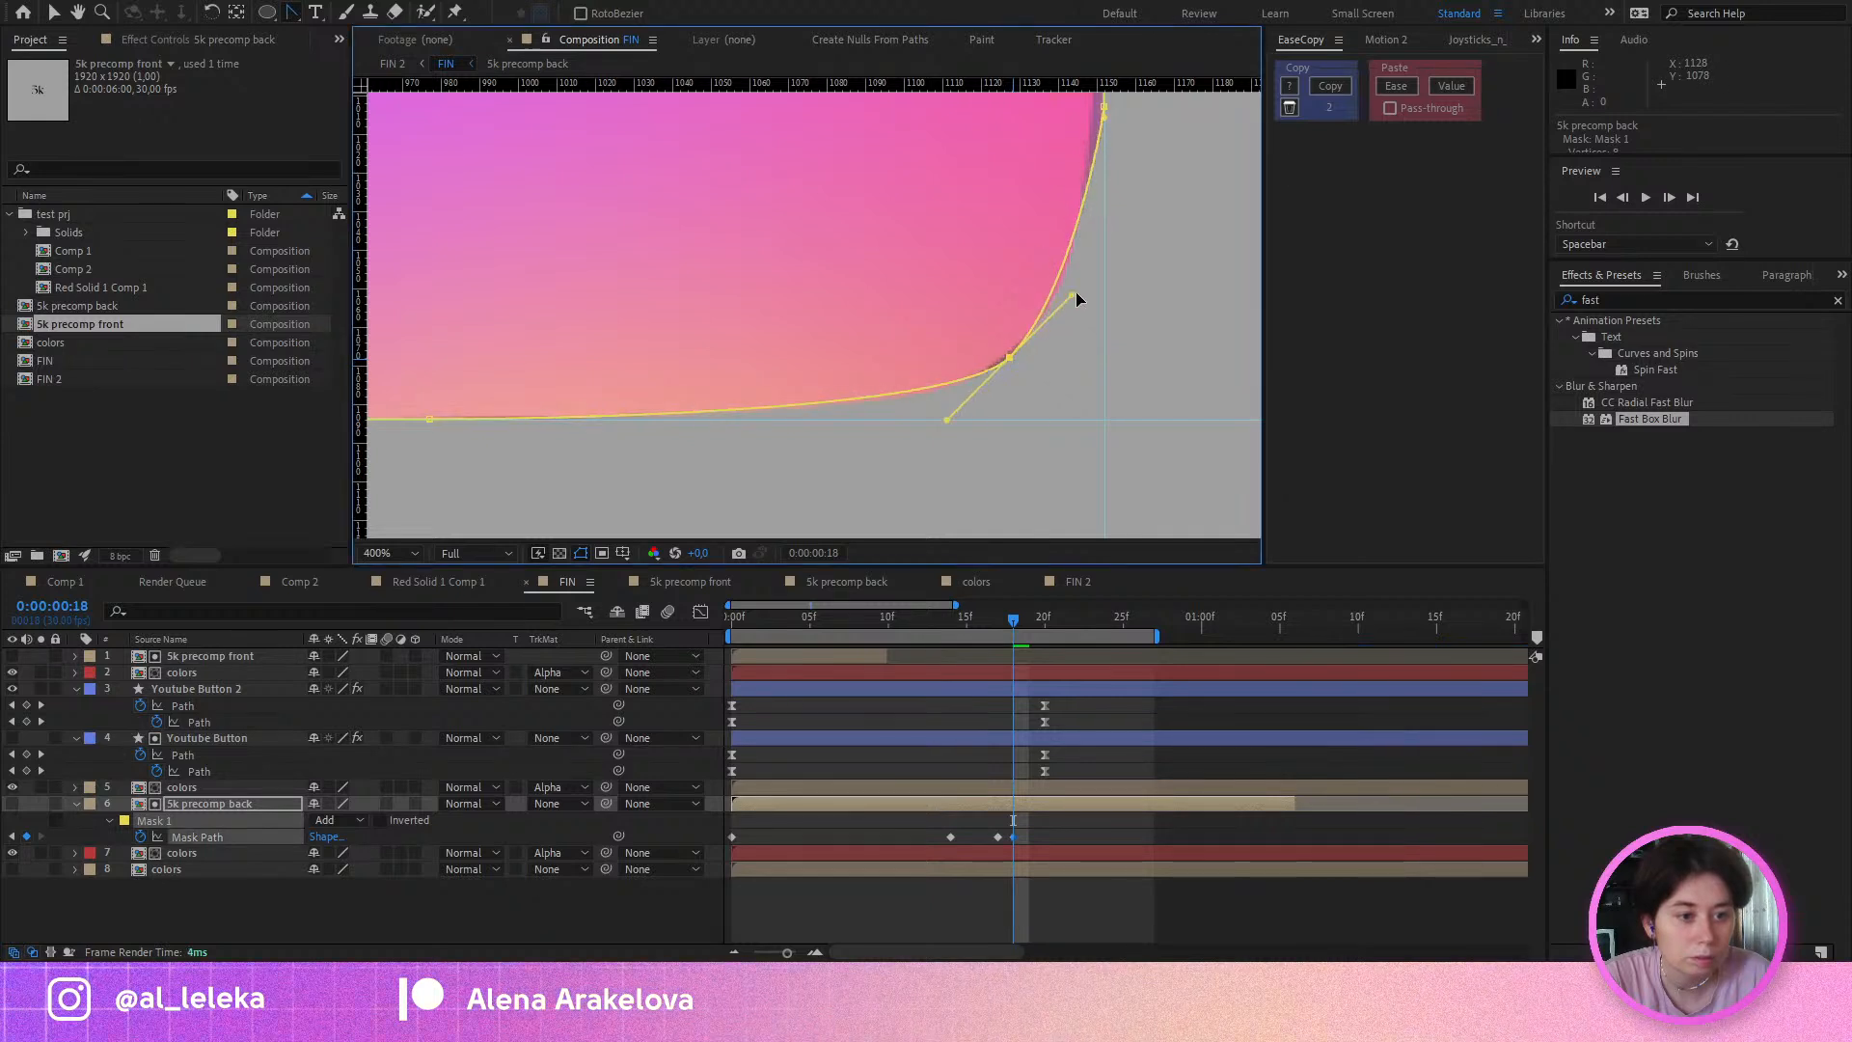
left_click_drag(1122, 268, 1118, 267)
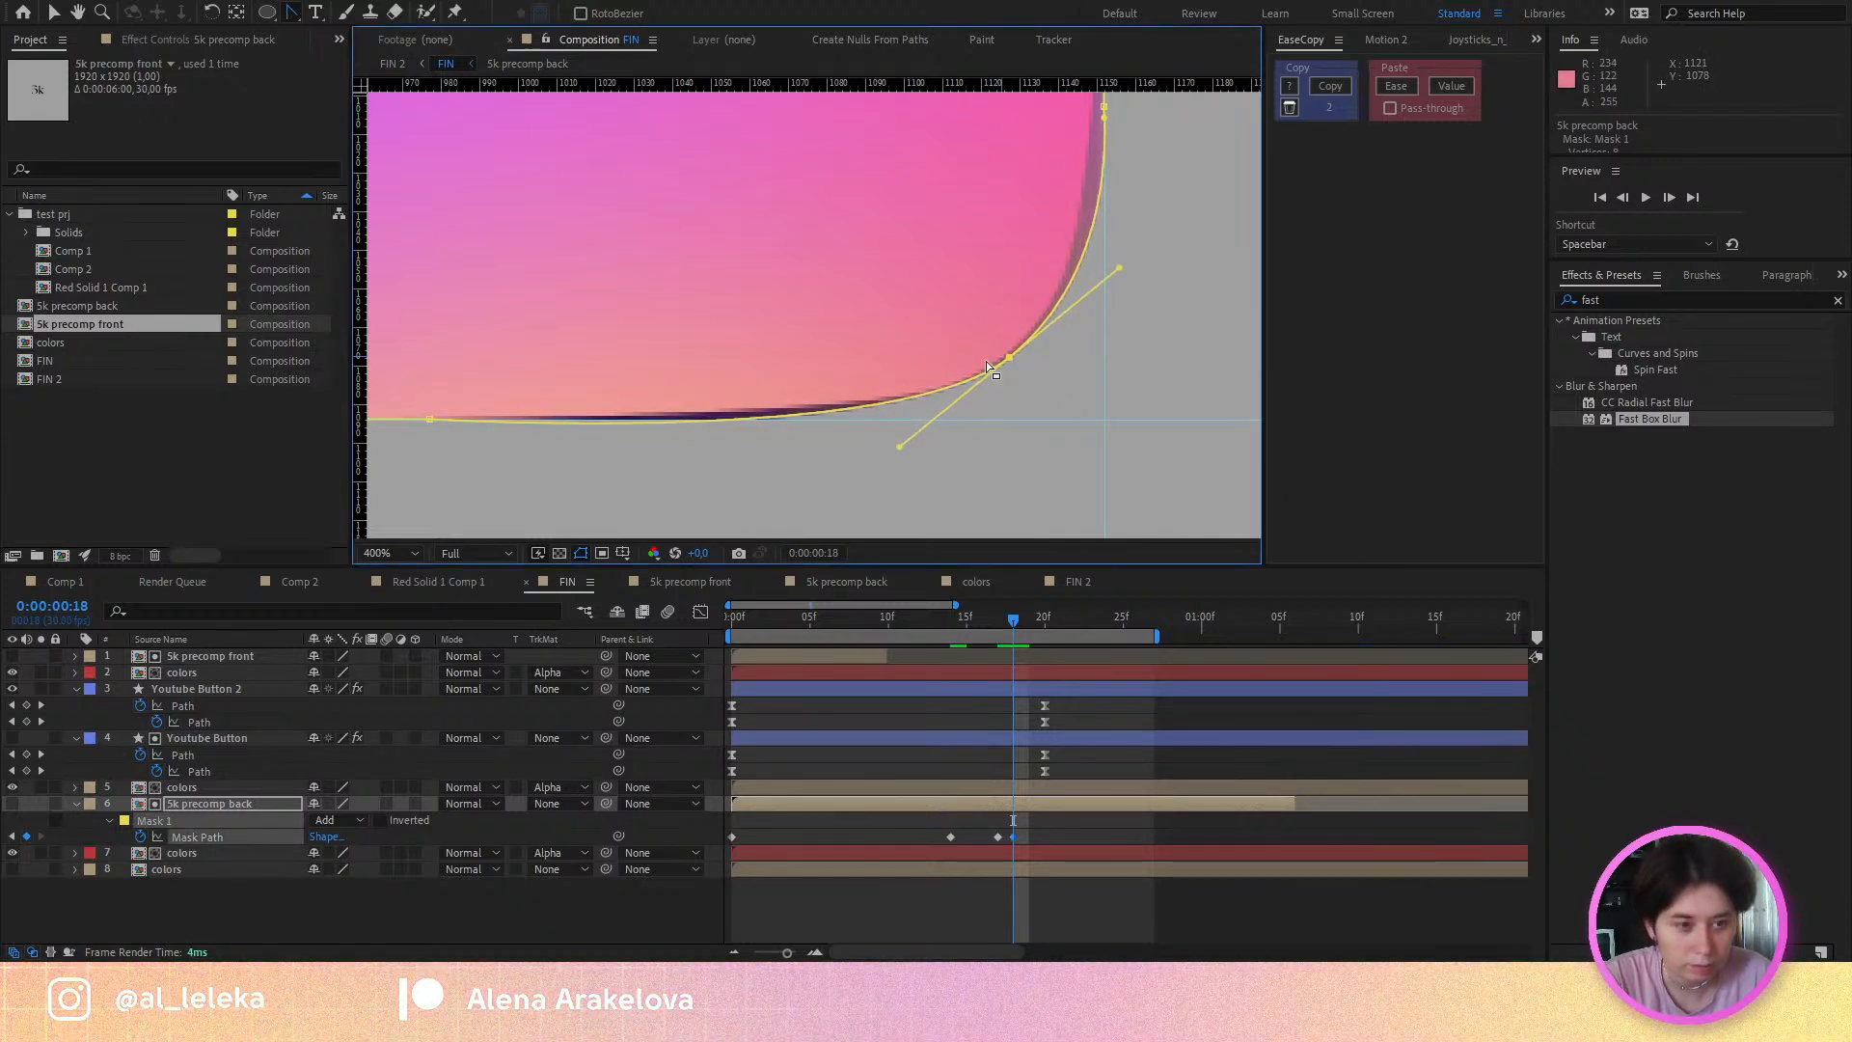
left_click_drag(1009, 360, 1003, 356)
Step: Move the mask's bottom-edge vertex farther left and its lower right-edge vertex higher to follow the button's outline
left_click_drag(494, 473, 761, 426)
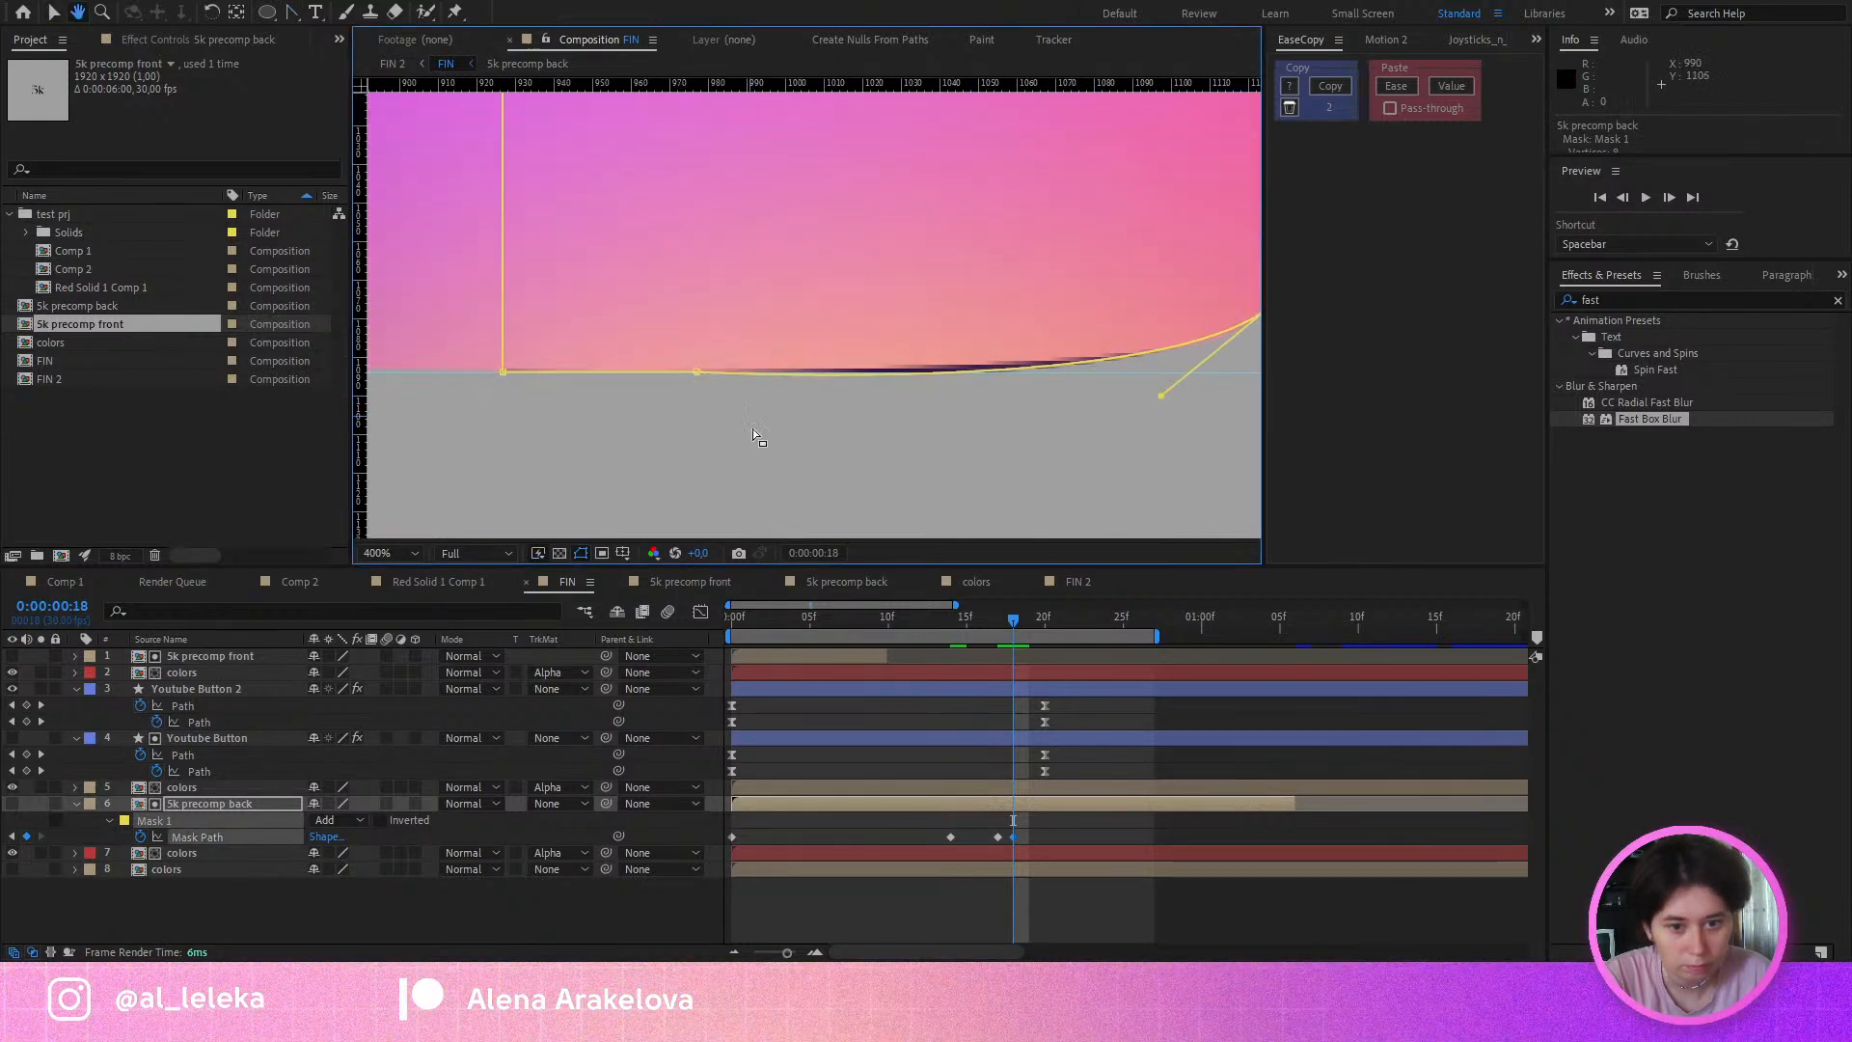
left_click(696, 372)
left_click_drag(681, 373, 666, 369)
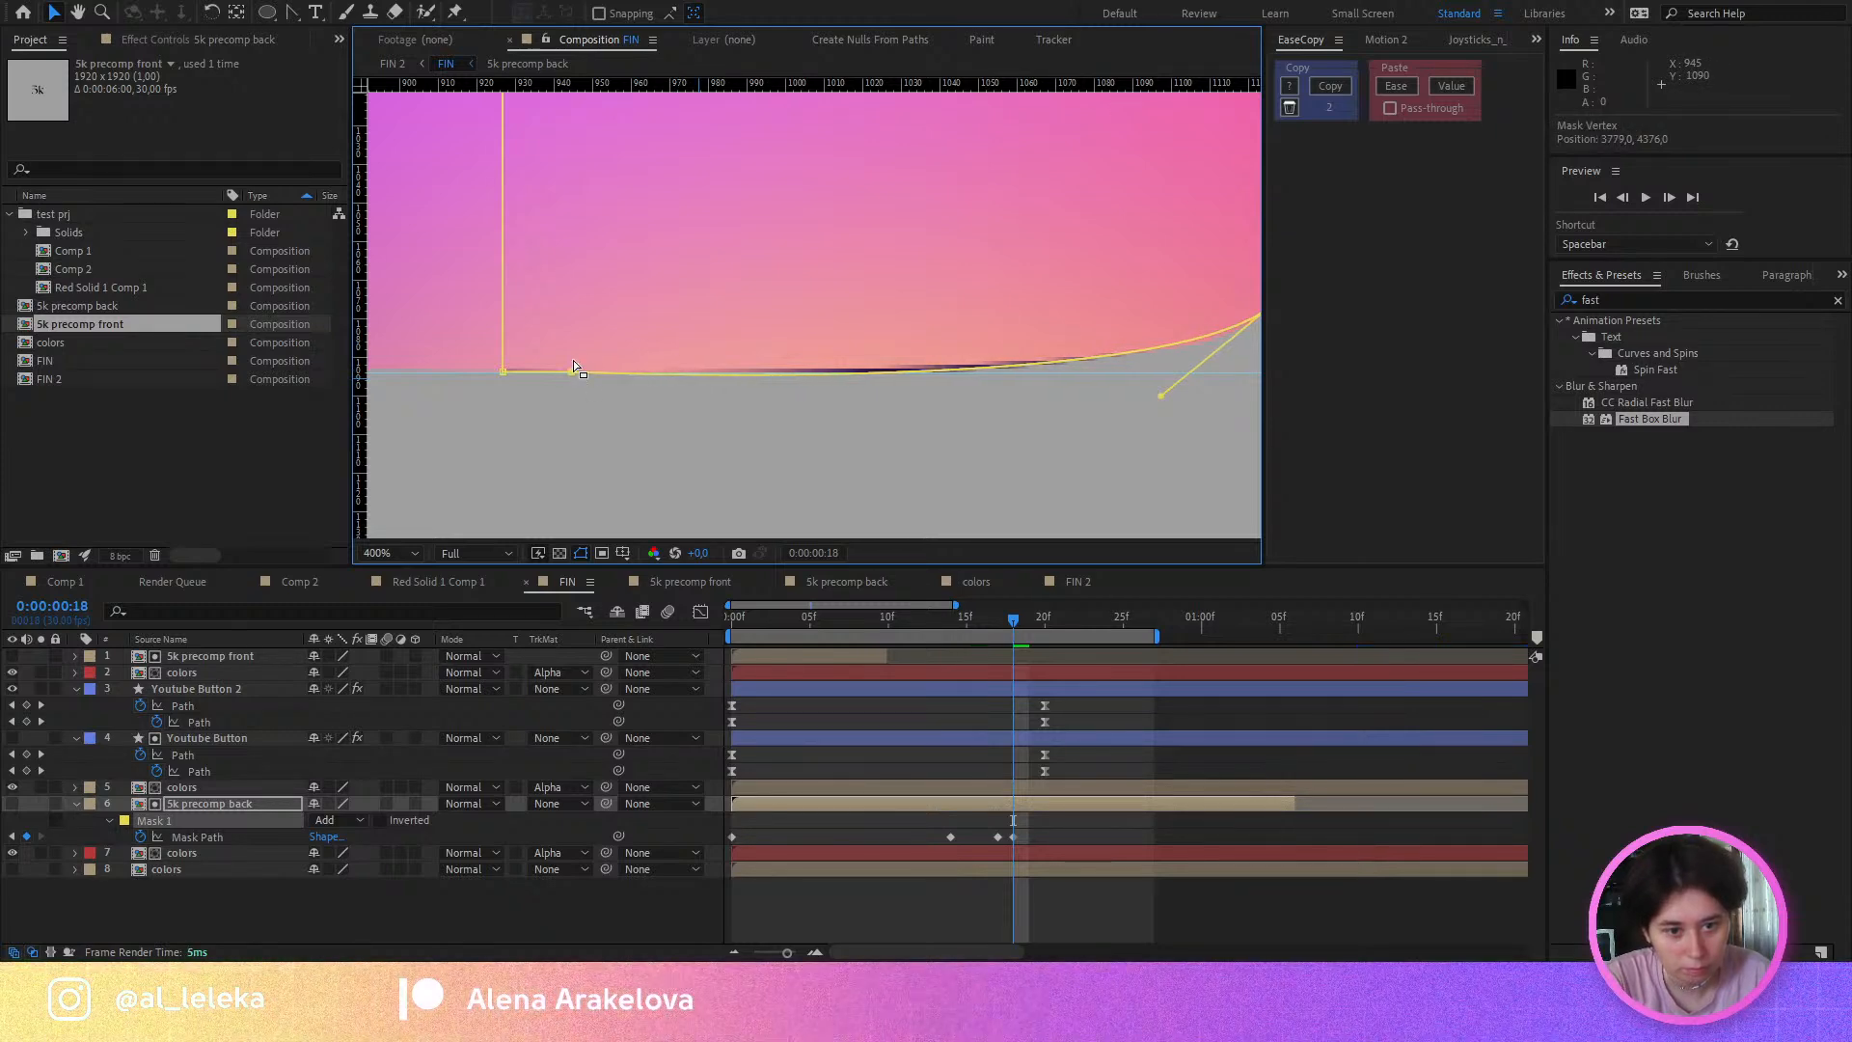
left_click_drag(817, 225, 424, 445)
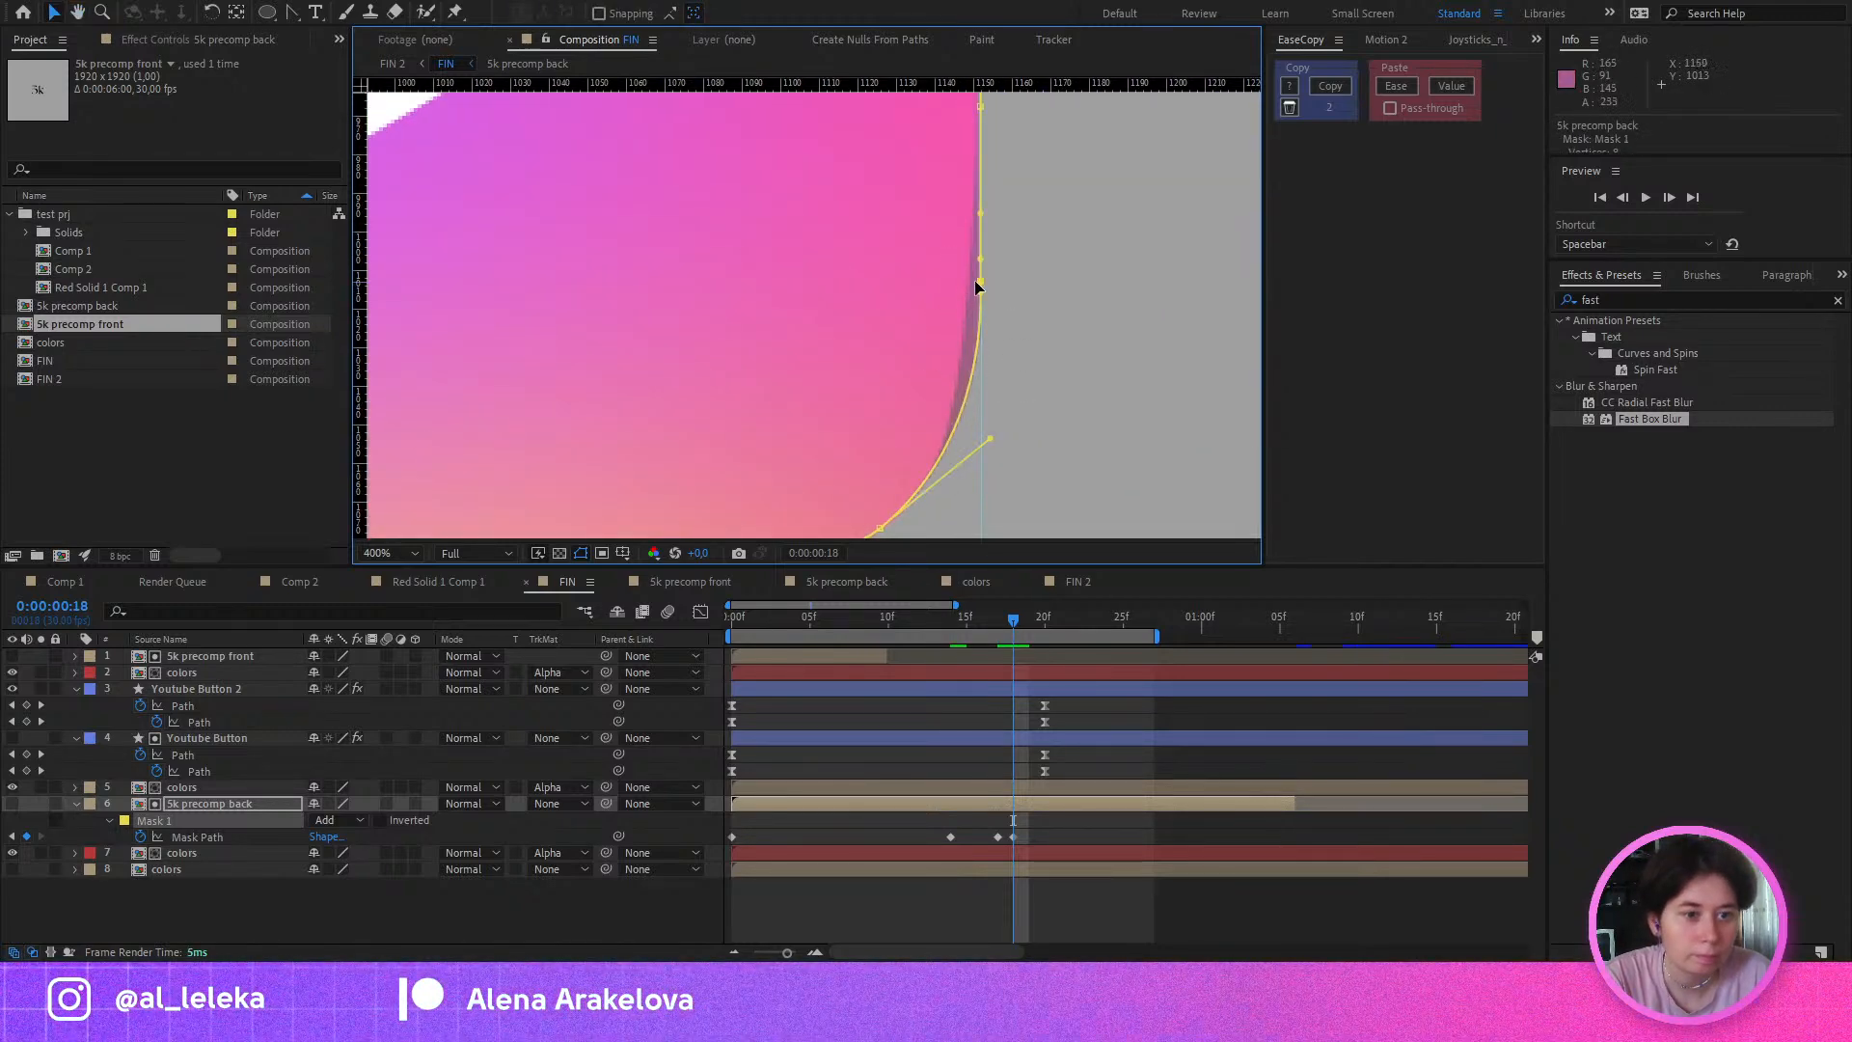
left_click_drag(1004, 199, 1005, 399)
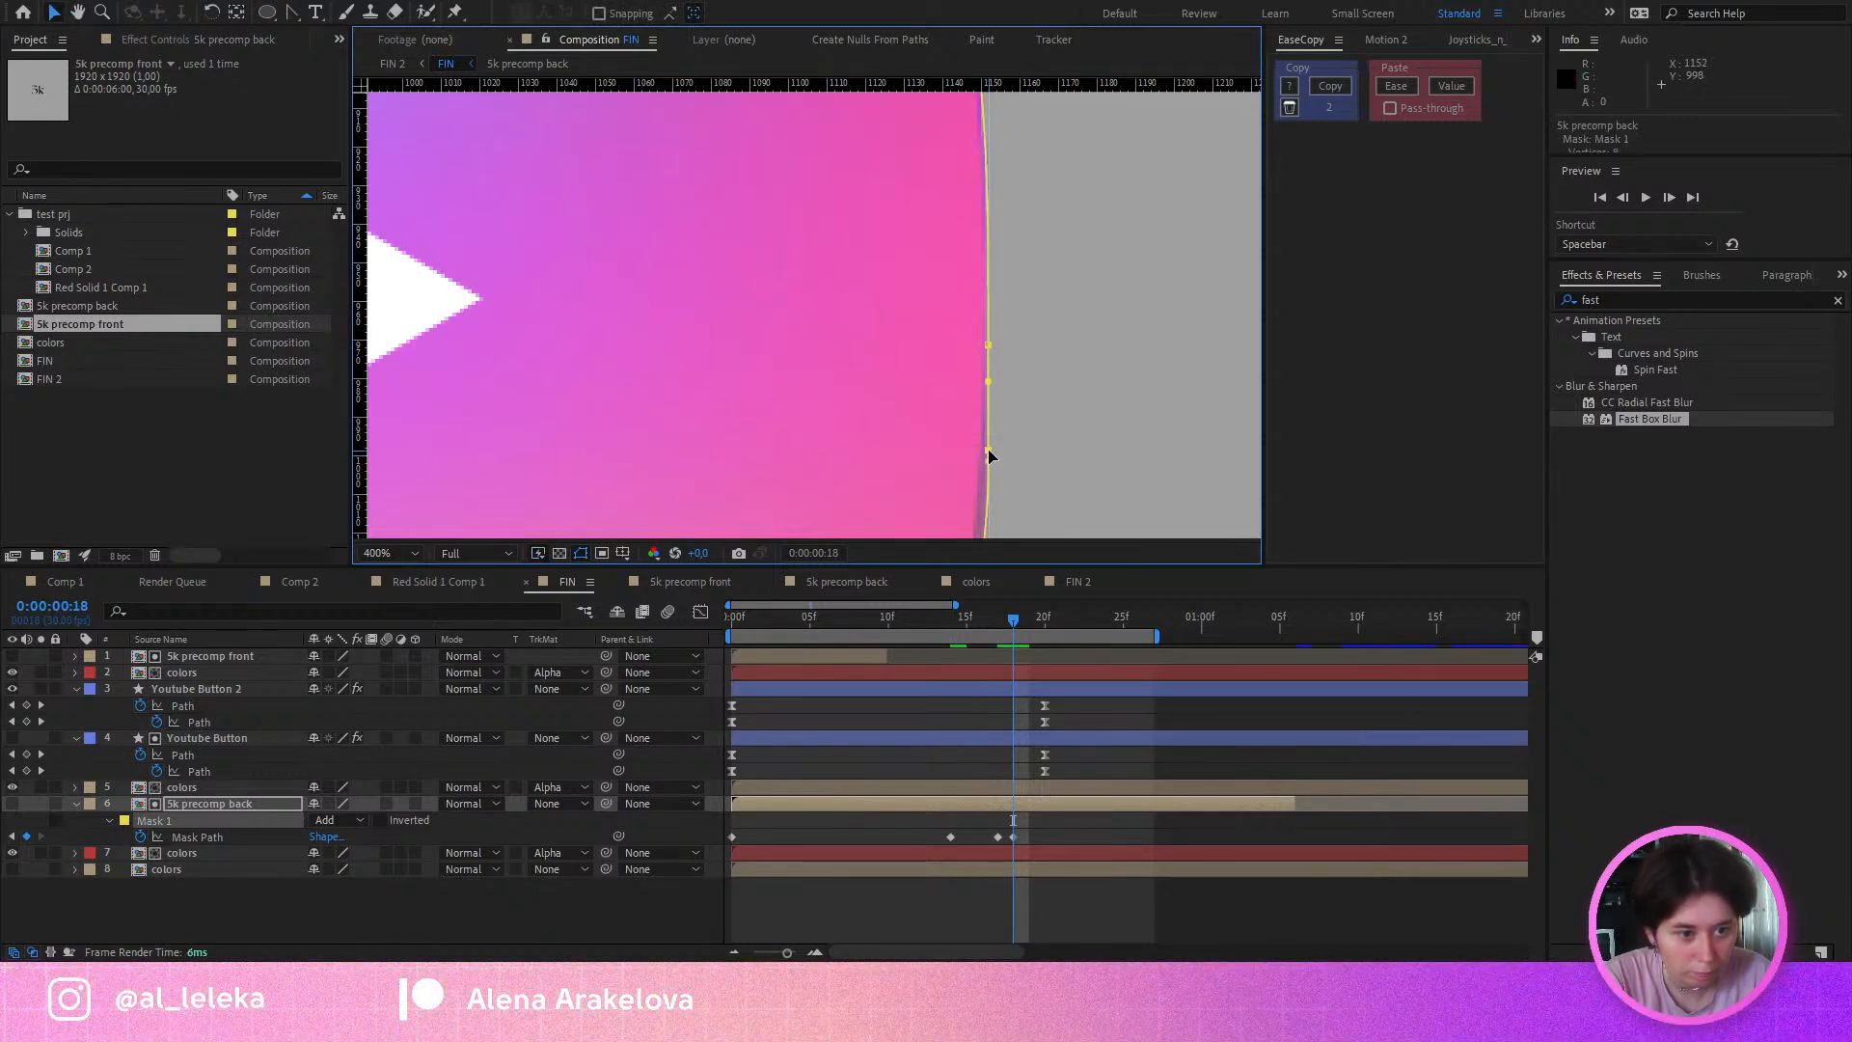
scroll(990, 420, "down", 1)
left_click_drag(1012, 450, 1009, 285)
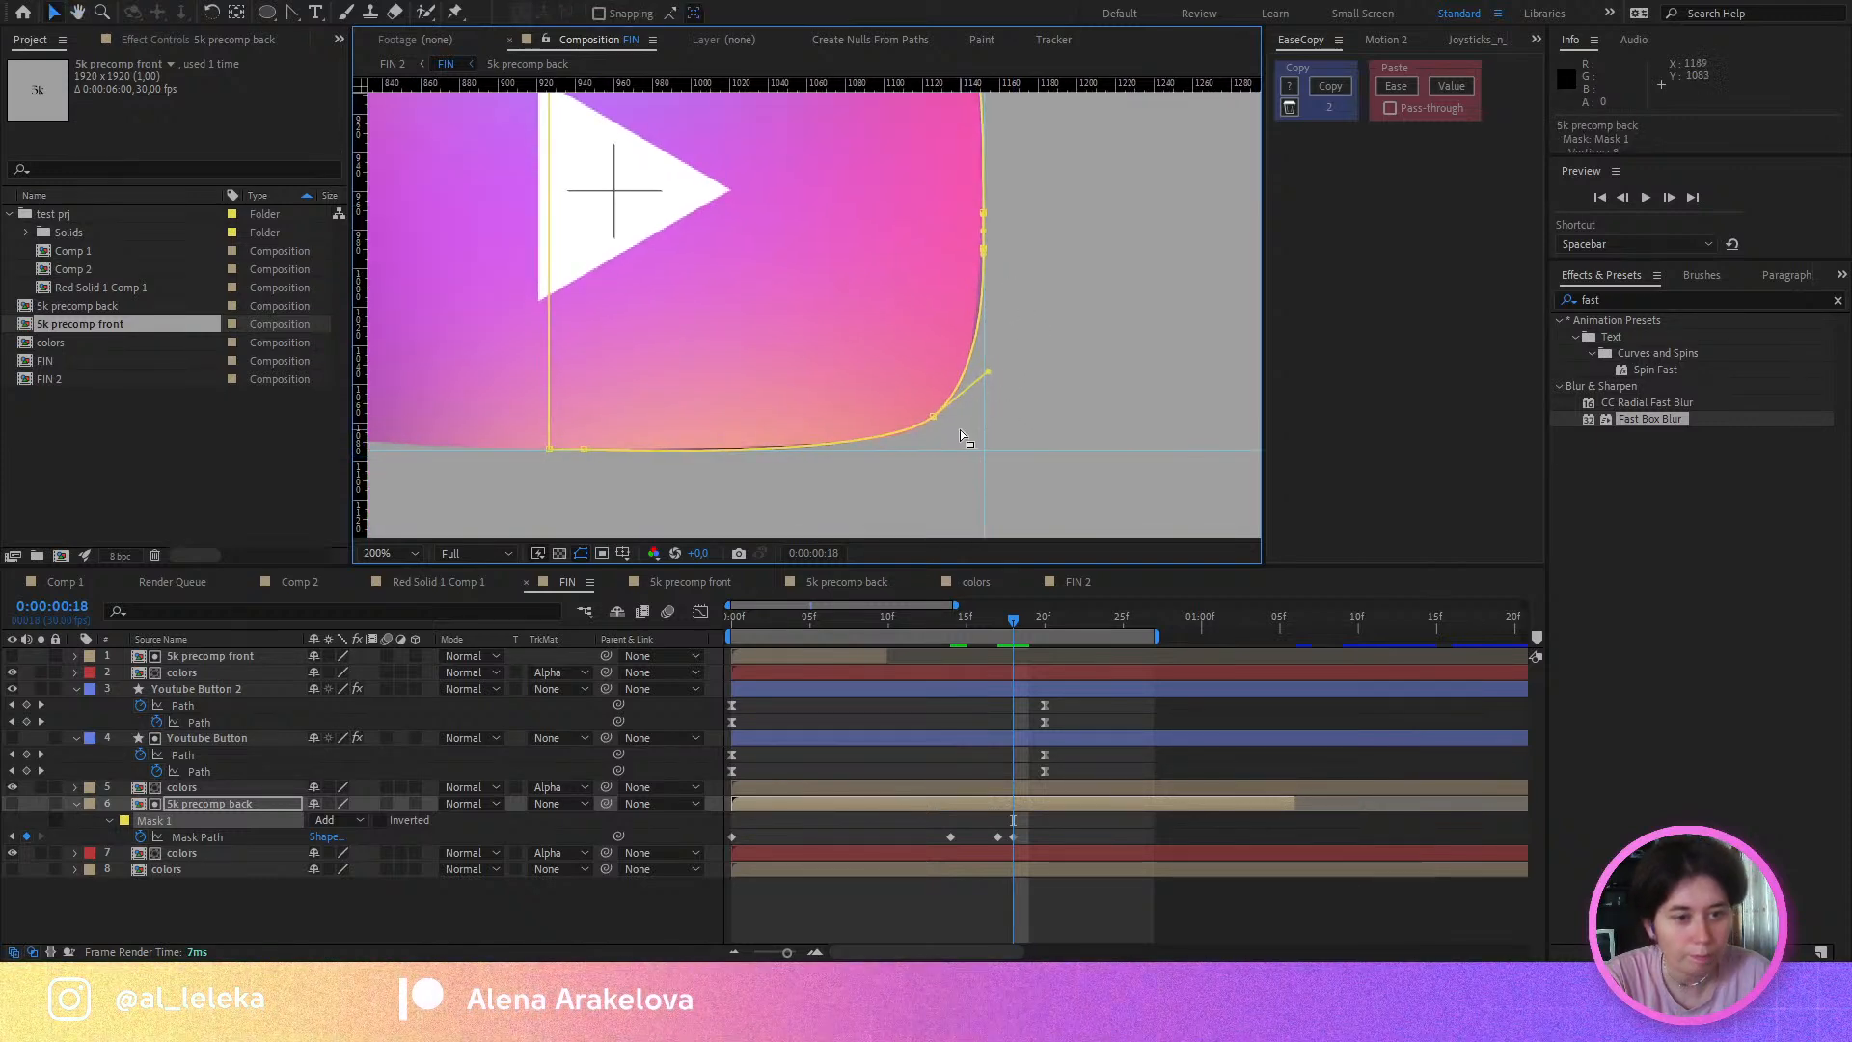
Step: Refine the tangent handles of the mask's lower-right corner and lower right-edge vertices until the curve hugs the button's outline
scroll(959, 430, "up", 1)
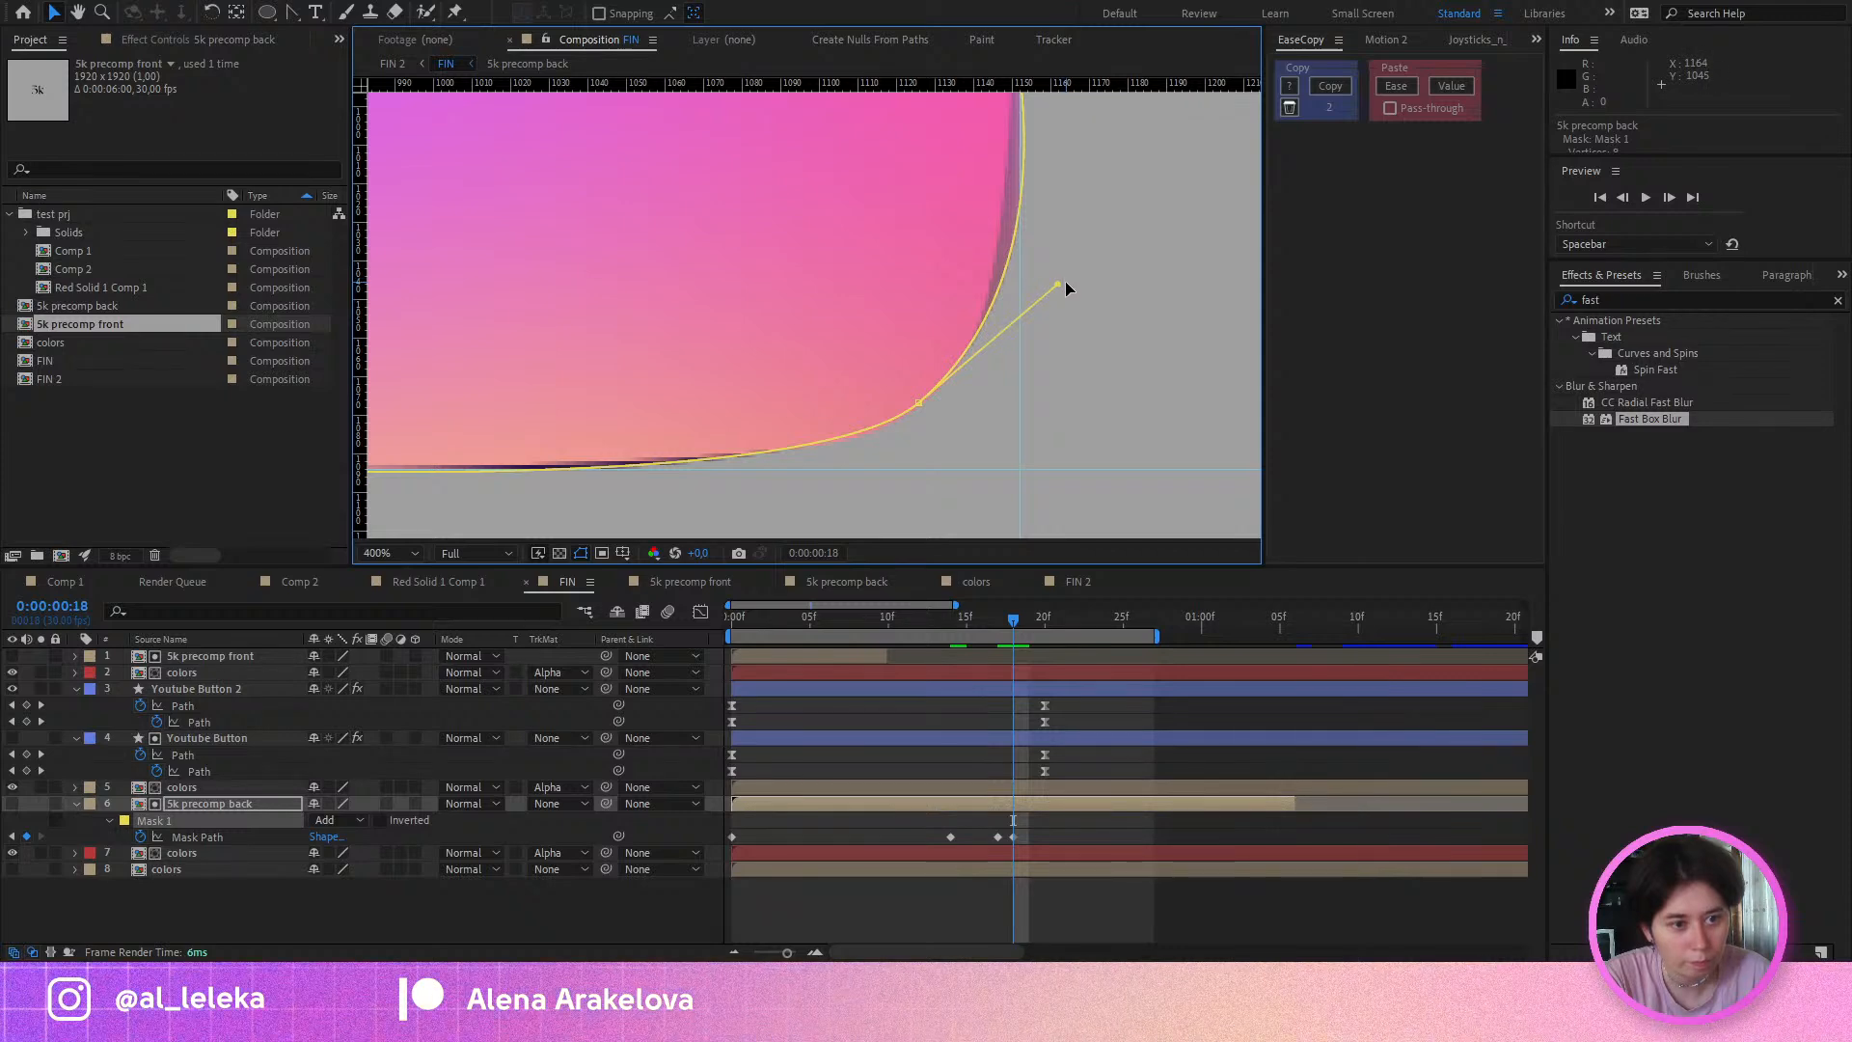
key("ctrl+z")
left_click_drag(1033, 280, 1004, 378)
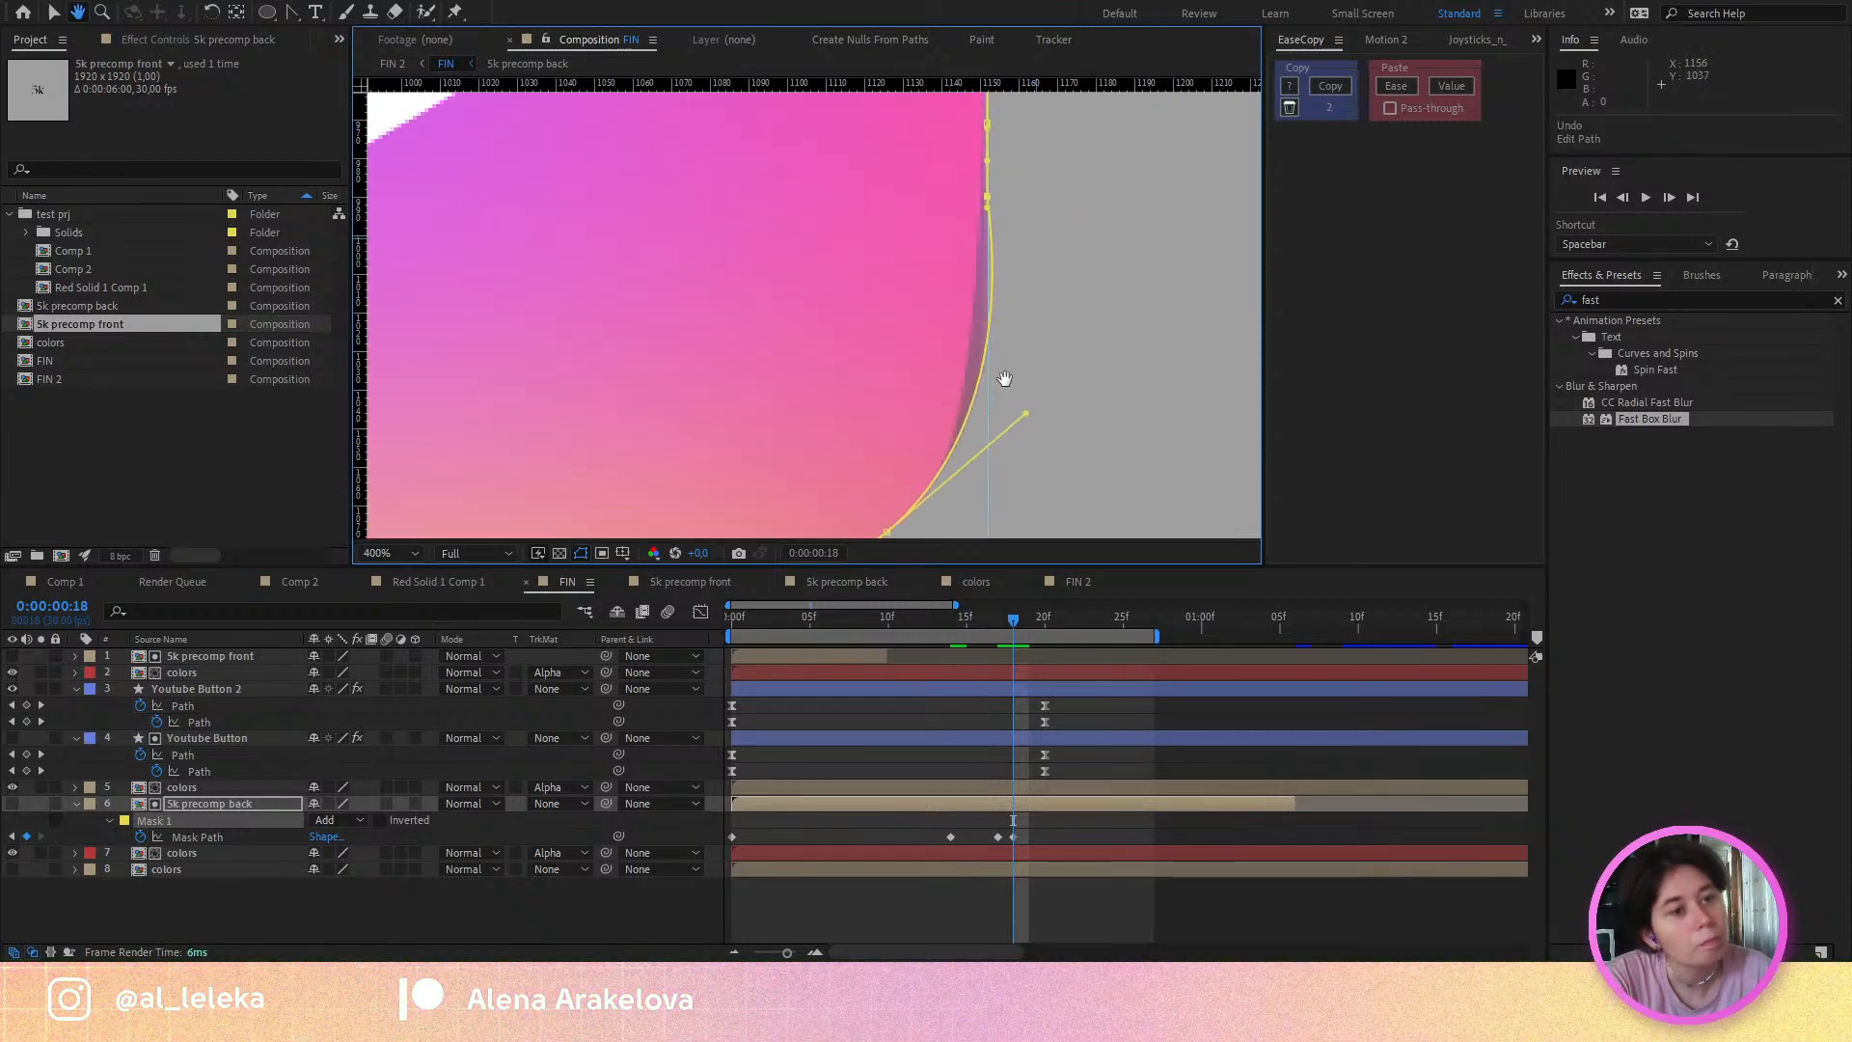
left_click_drag(989, 206, 991, 331)
left_click_drag(1028, 415, 989, 350)
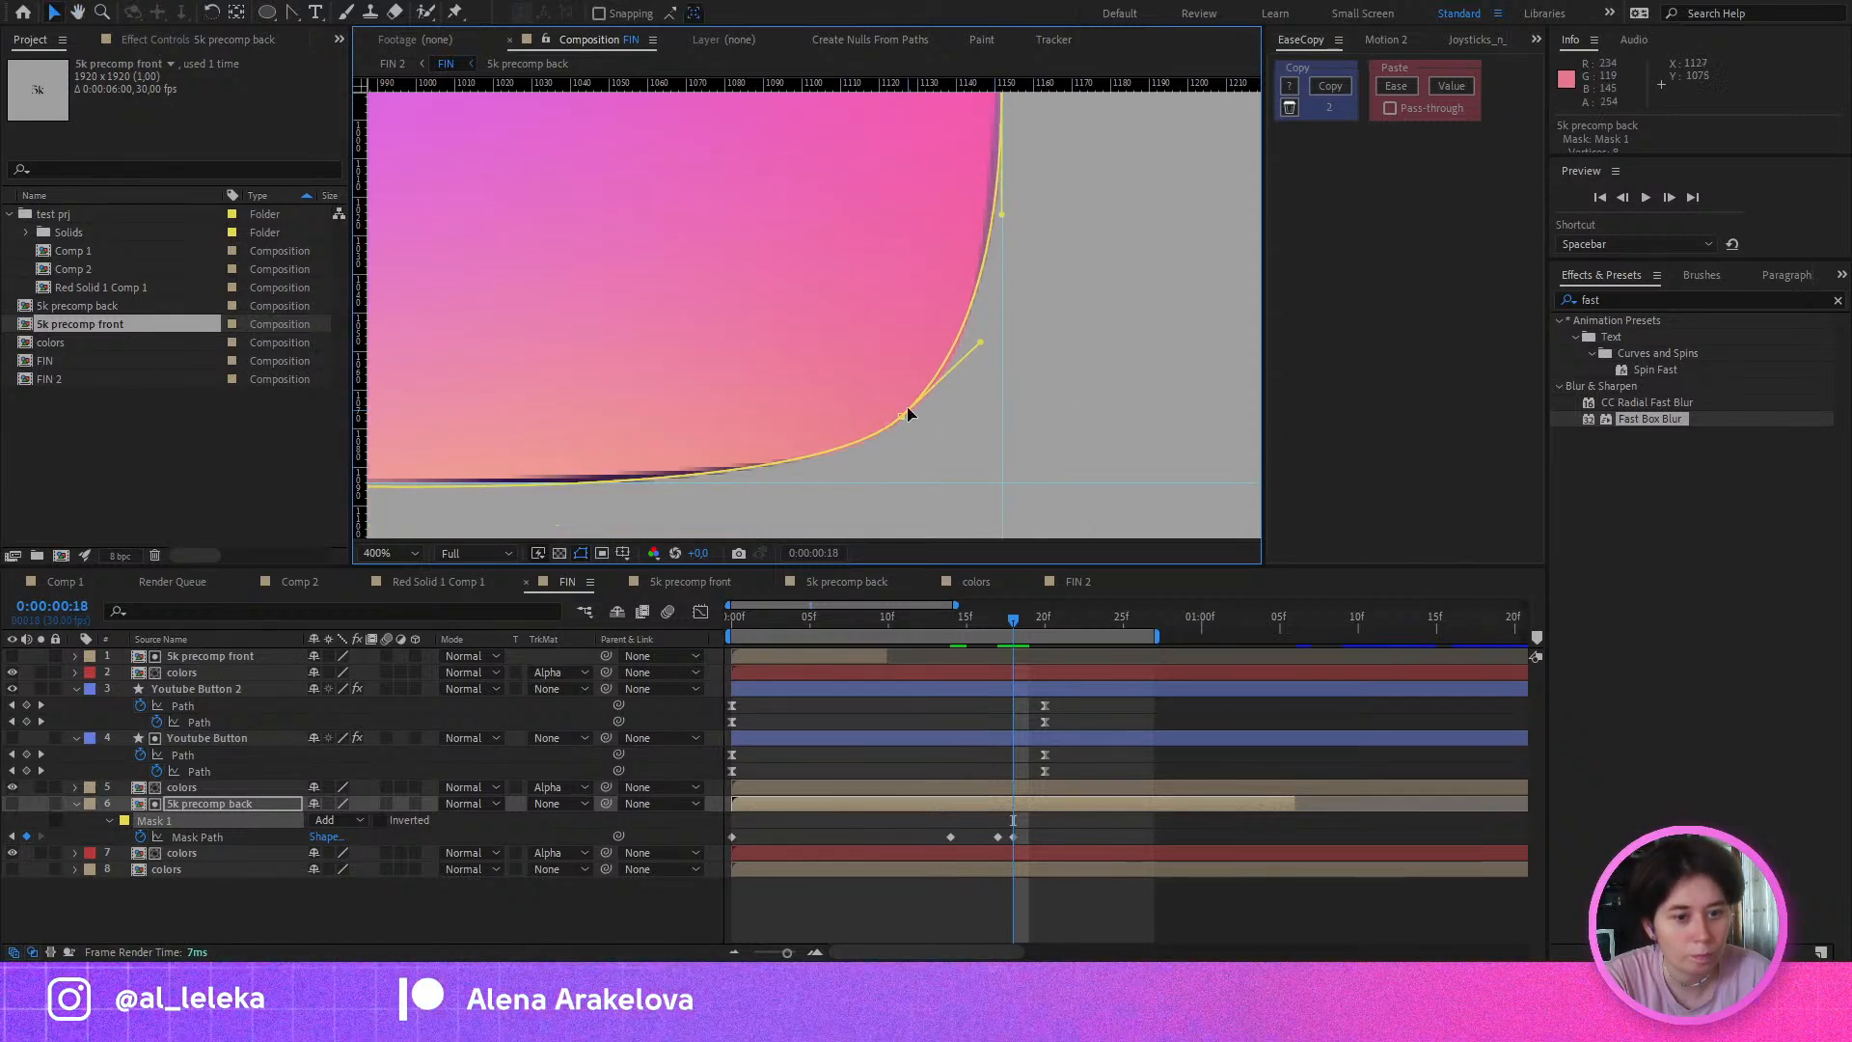
scroll(819, 420, "down", 2)
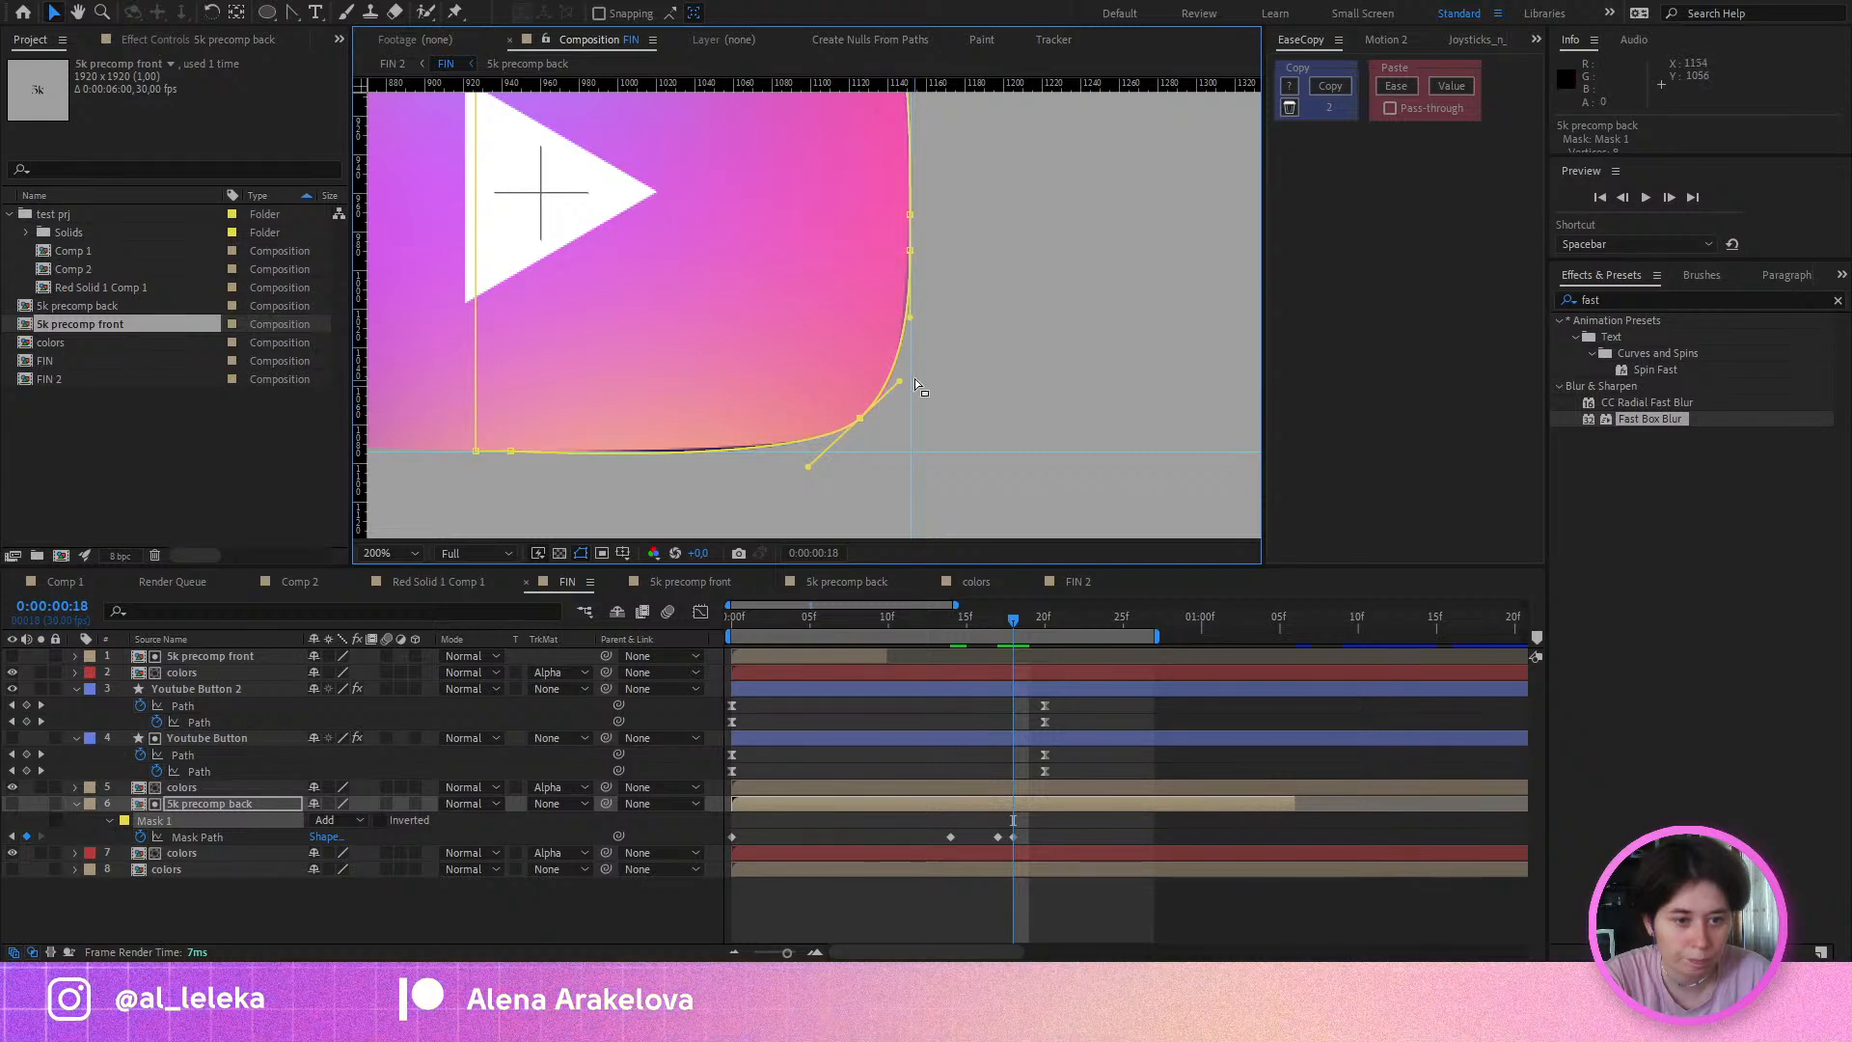
left_click_drag(901, 381, 911, 380)
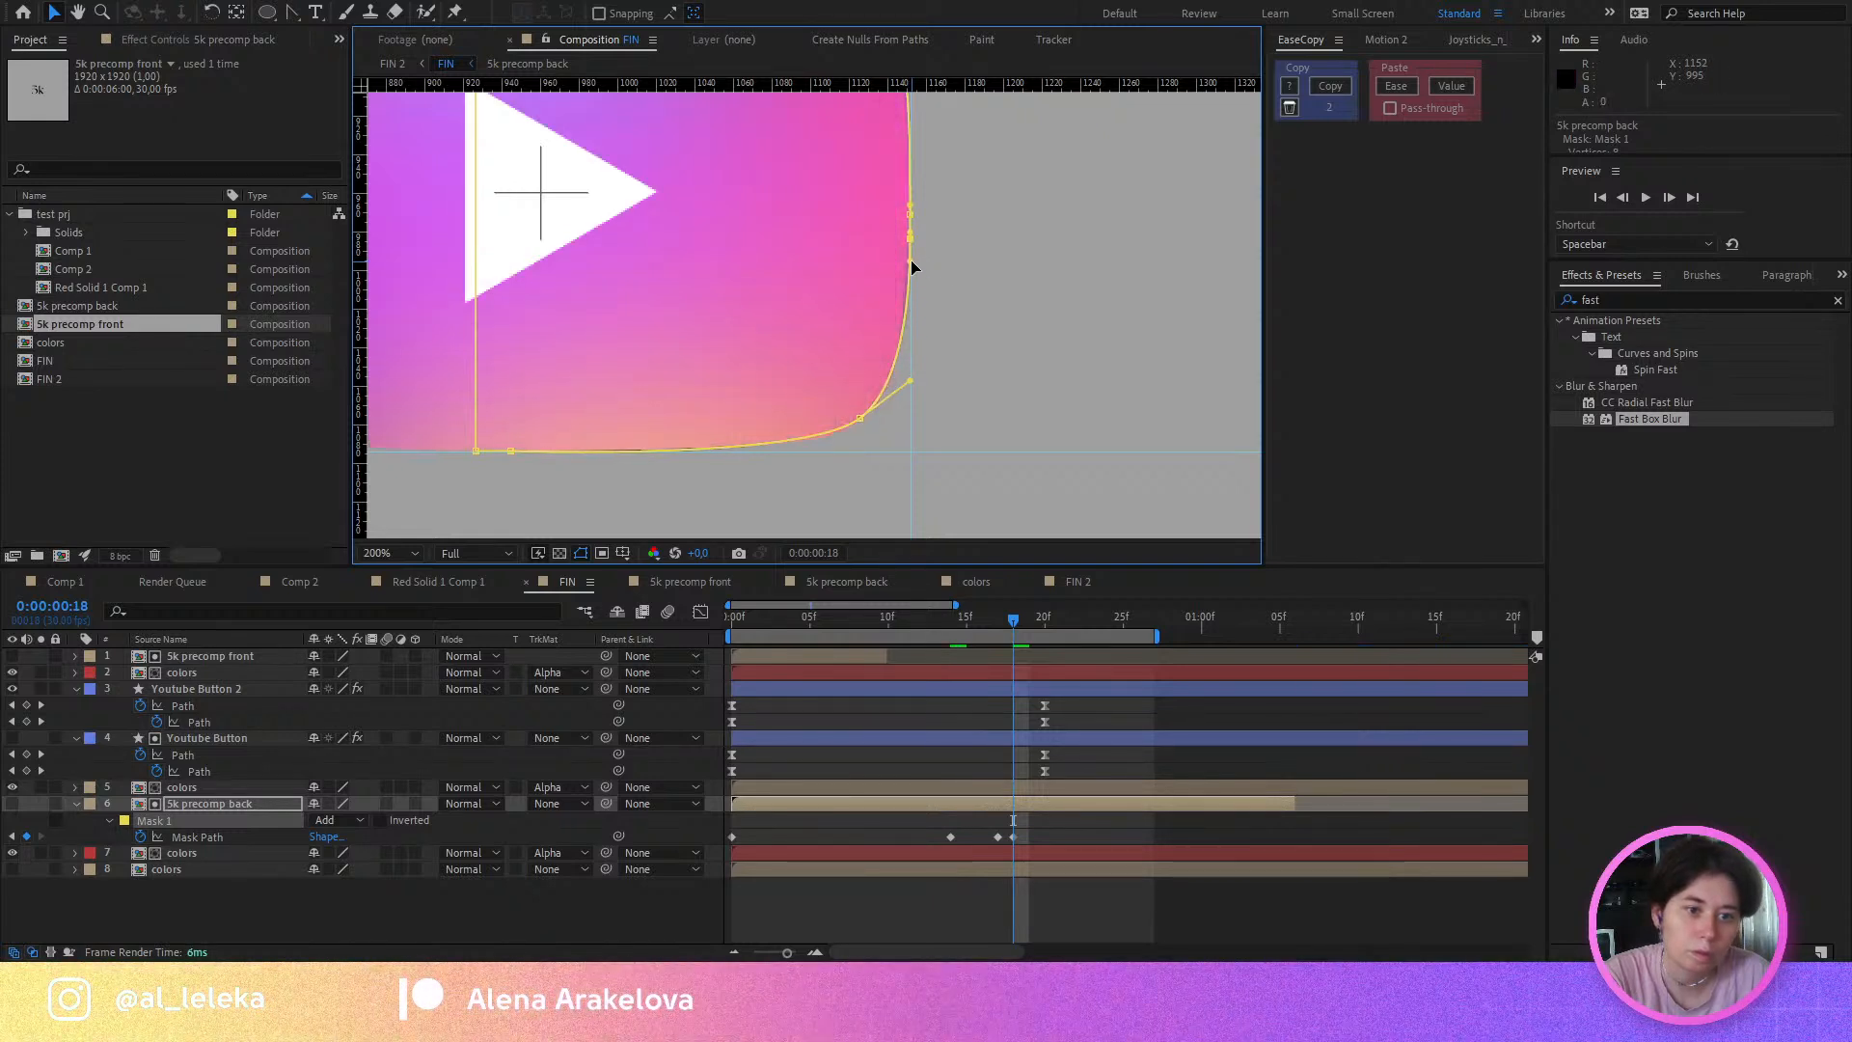
scroll(911, 263, "down", 1)
left_click_drag(863, 306, 917, 370)
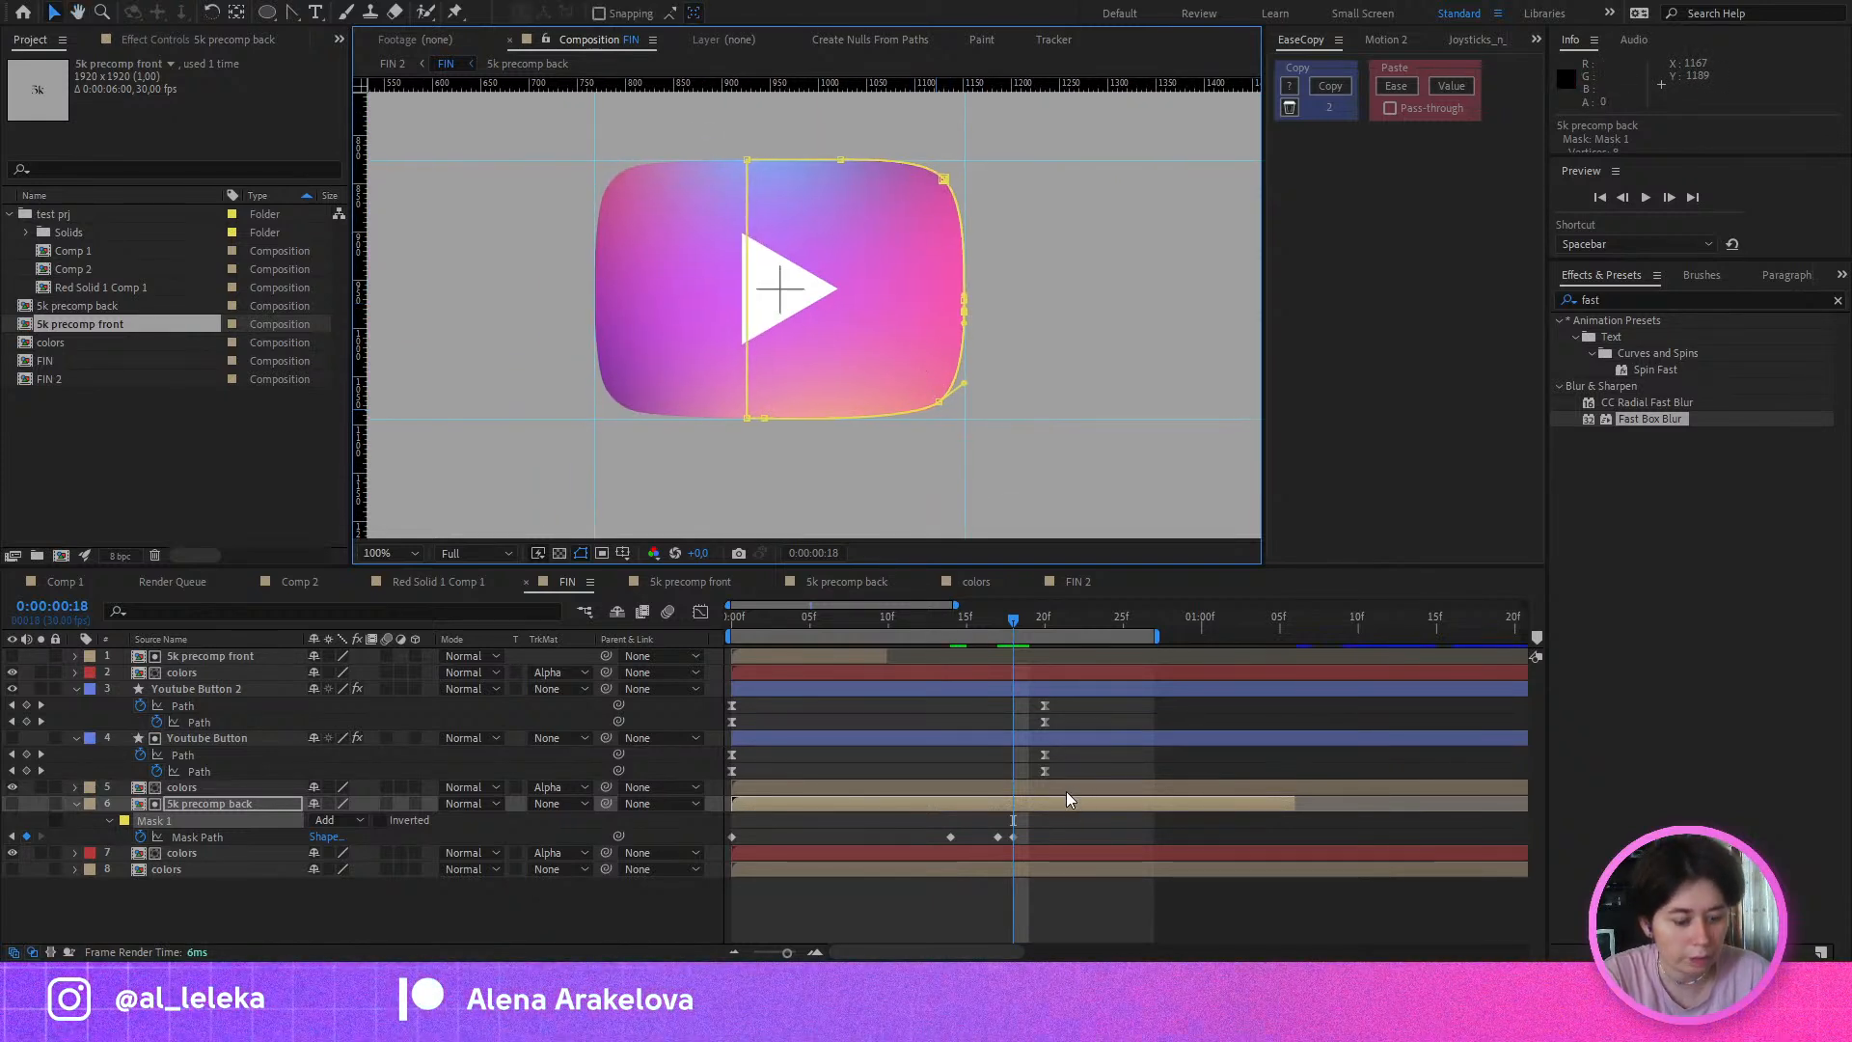
Step: Trim the 5k precomp back layer to end at 0:00:00:18, preview the animation and check the frames up to 0:00:00:13
key("space")
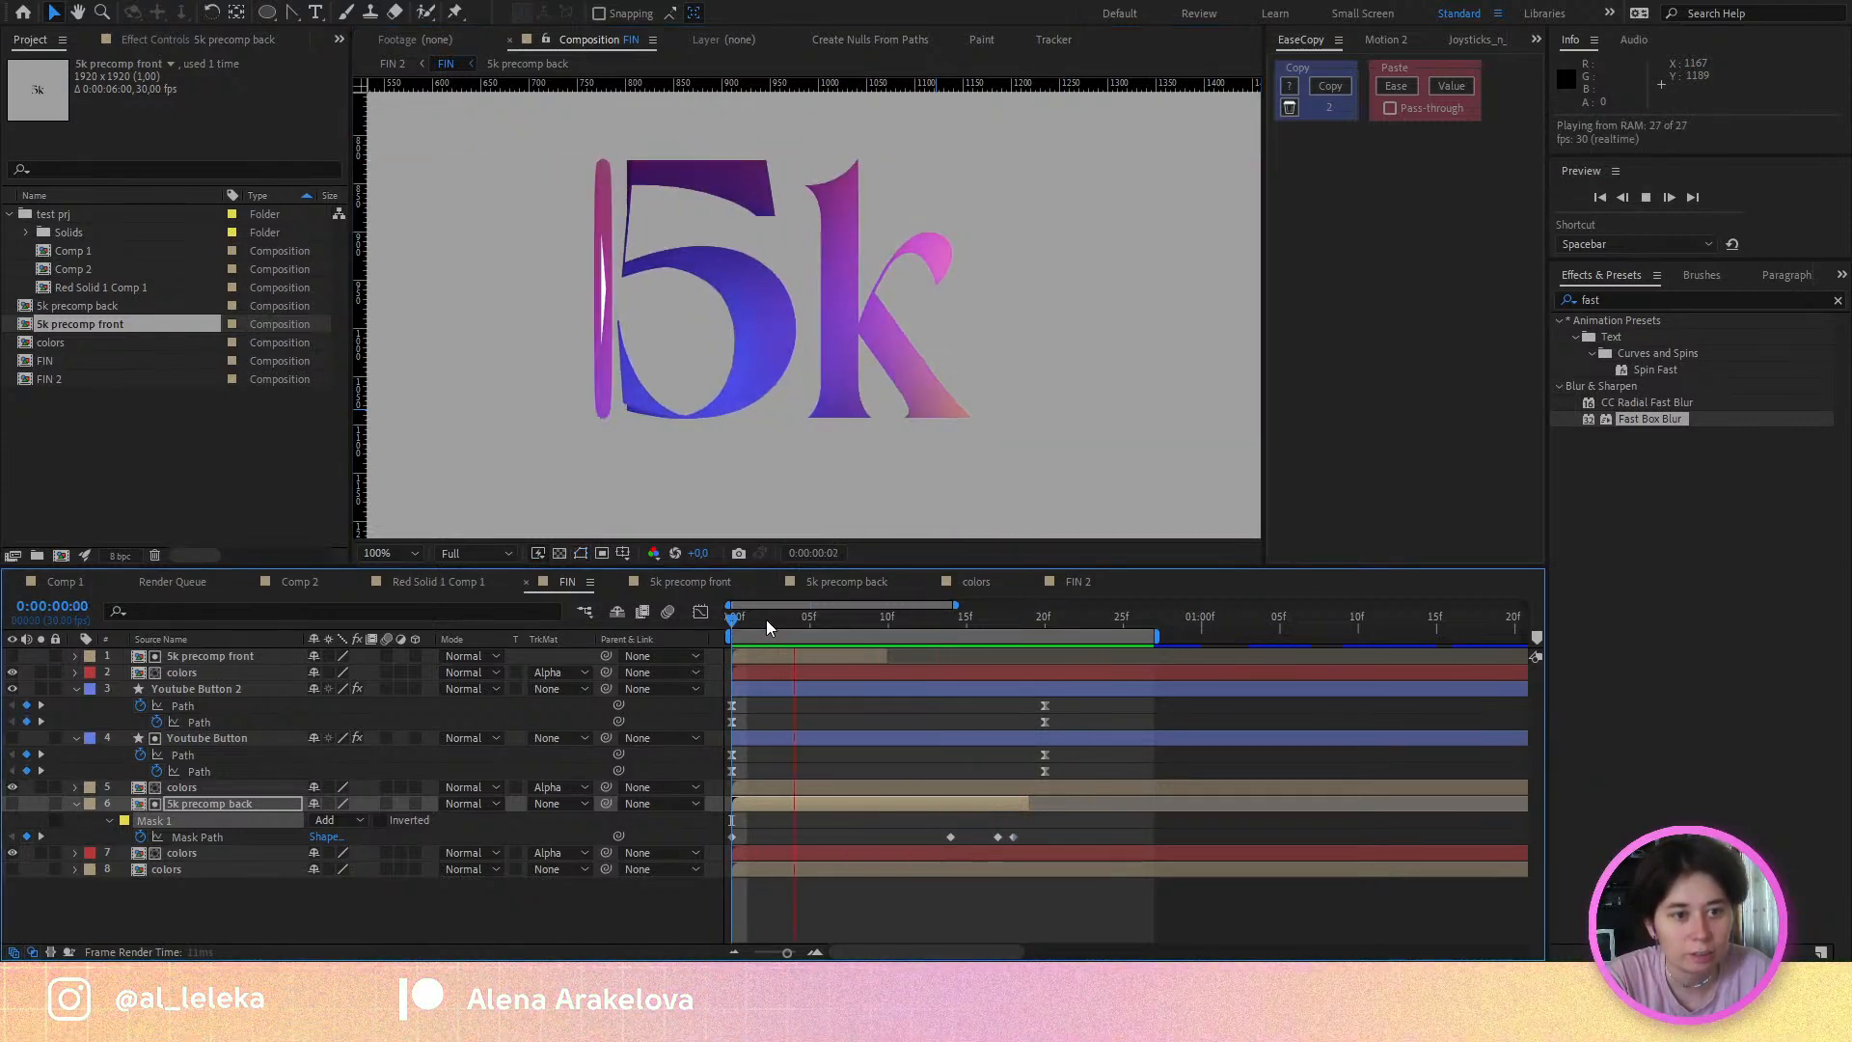
key("space")
left_click_drag(793, 627, 929, 663)
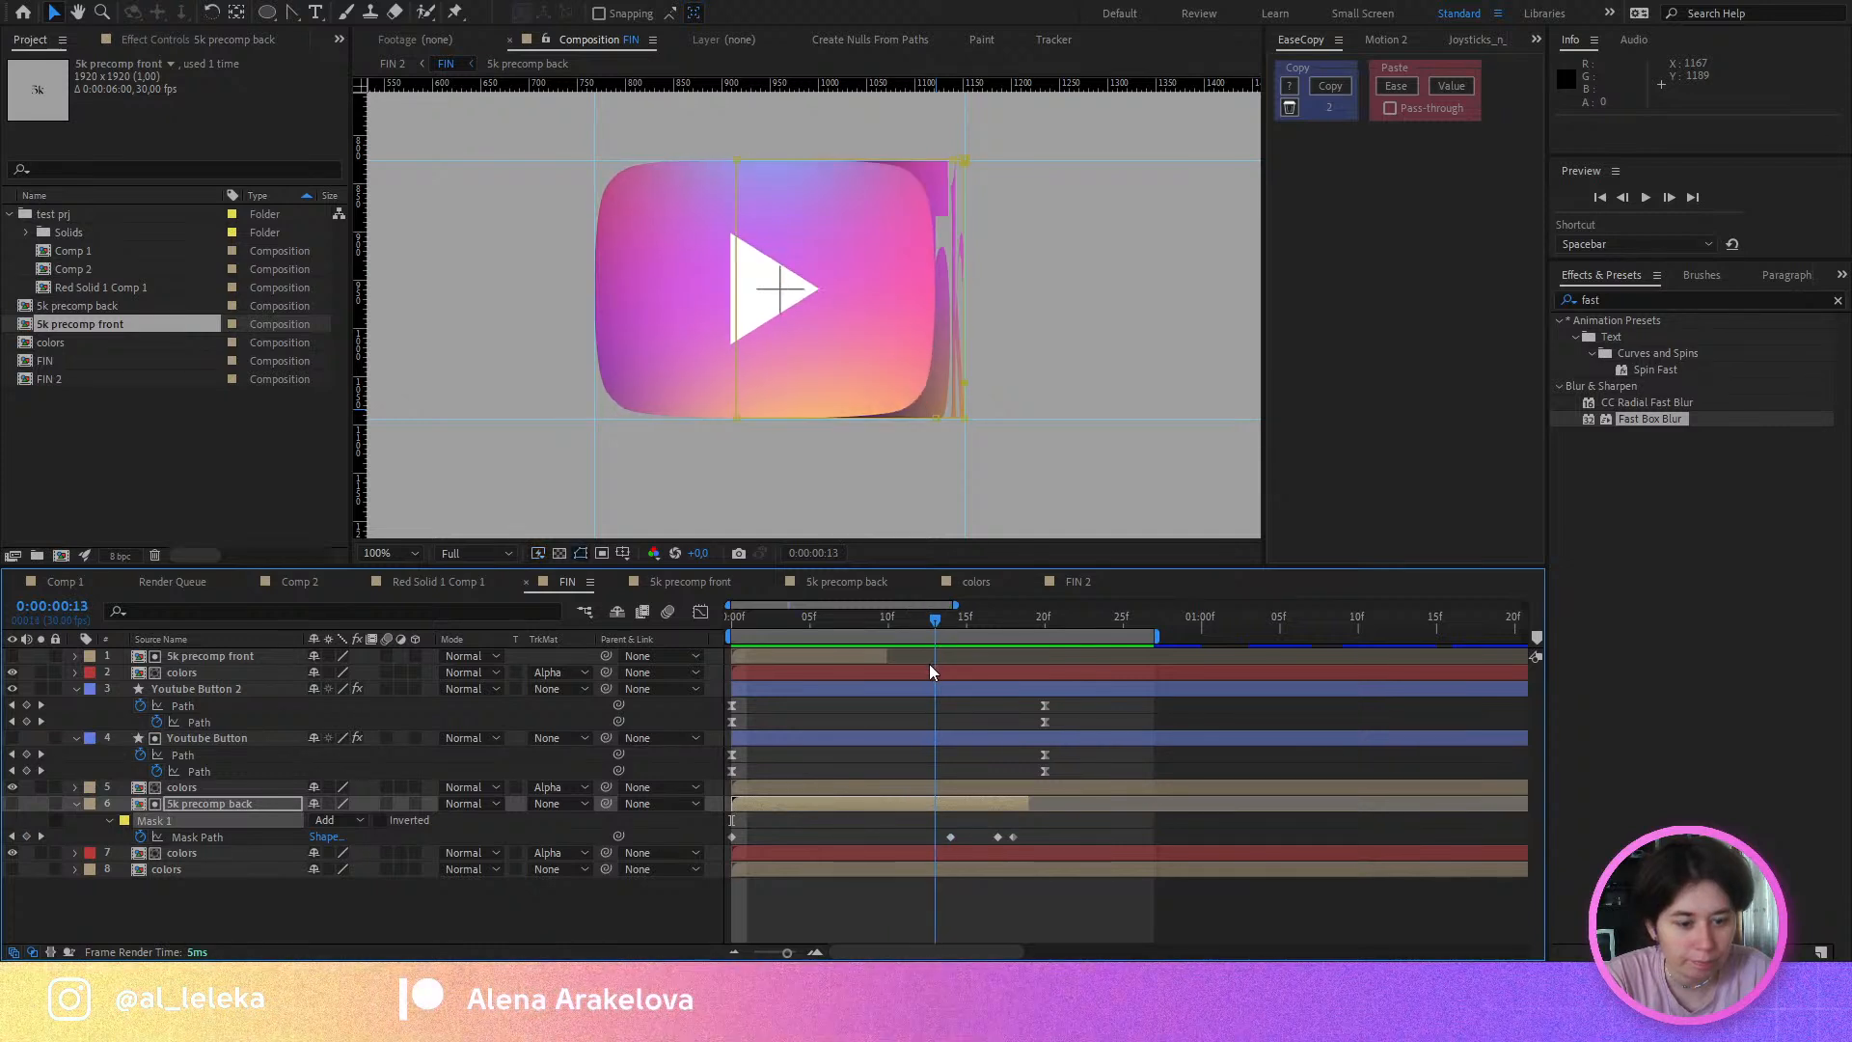
Step: Reshape the speed curve of both Youtube Button layers' path keyframes to peak around 0:00:00:11, then check the frames at 0:00:00:12 and 0:00:00:13
left_click_drag(1093, 696, 670, 761)
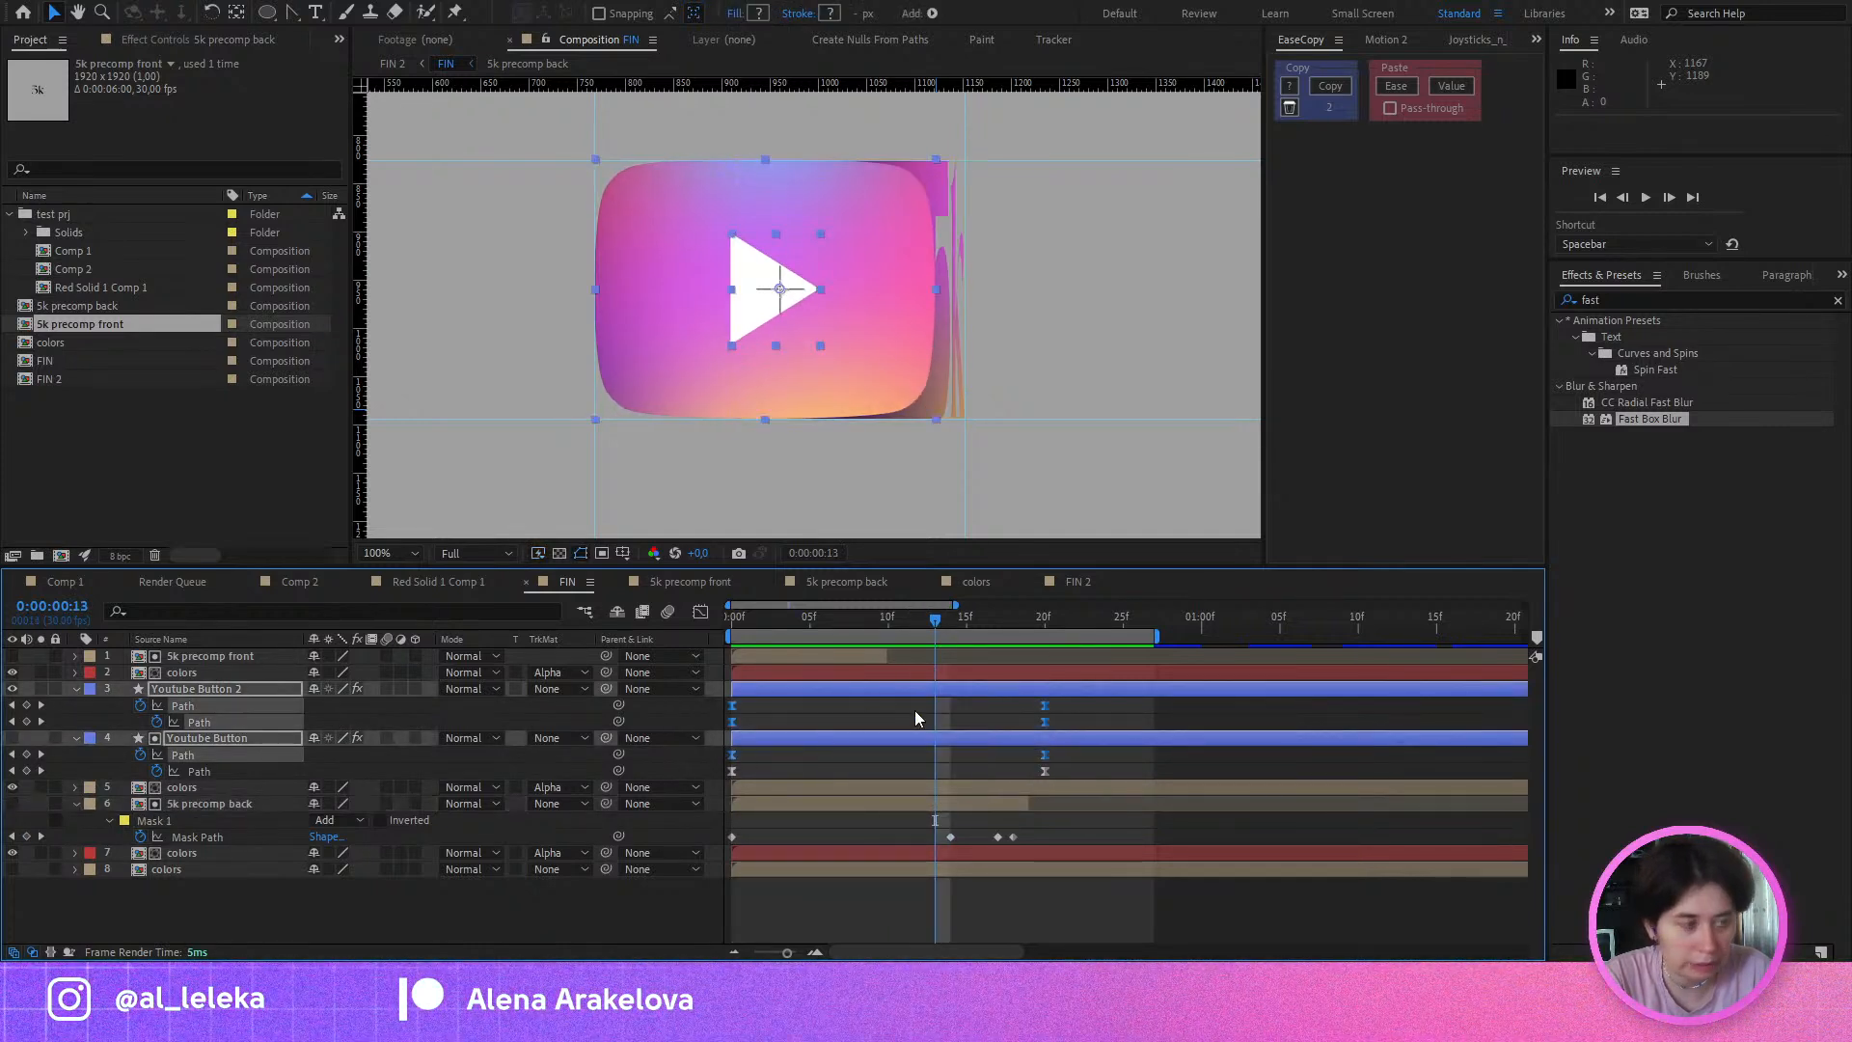
left_click(701, 614)
left_click_drag(831, 808, 917, 851)
left_click_drag(1090, 803, 865, 862)
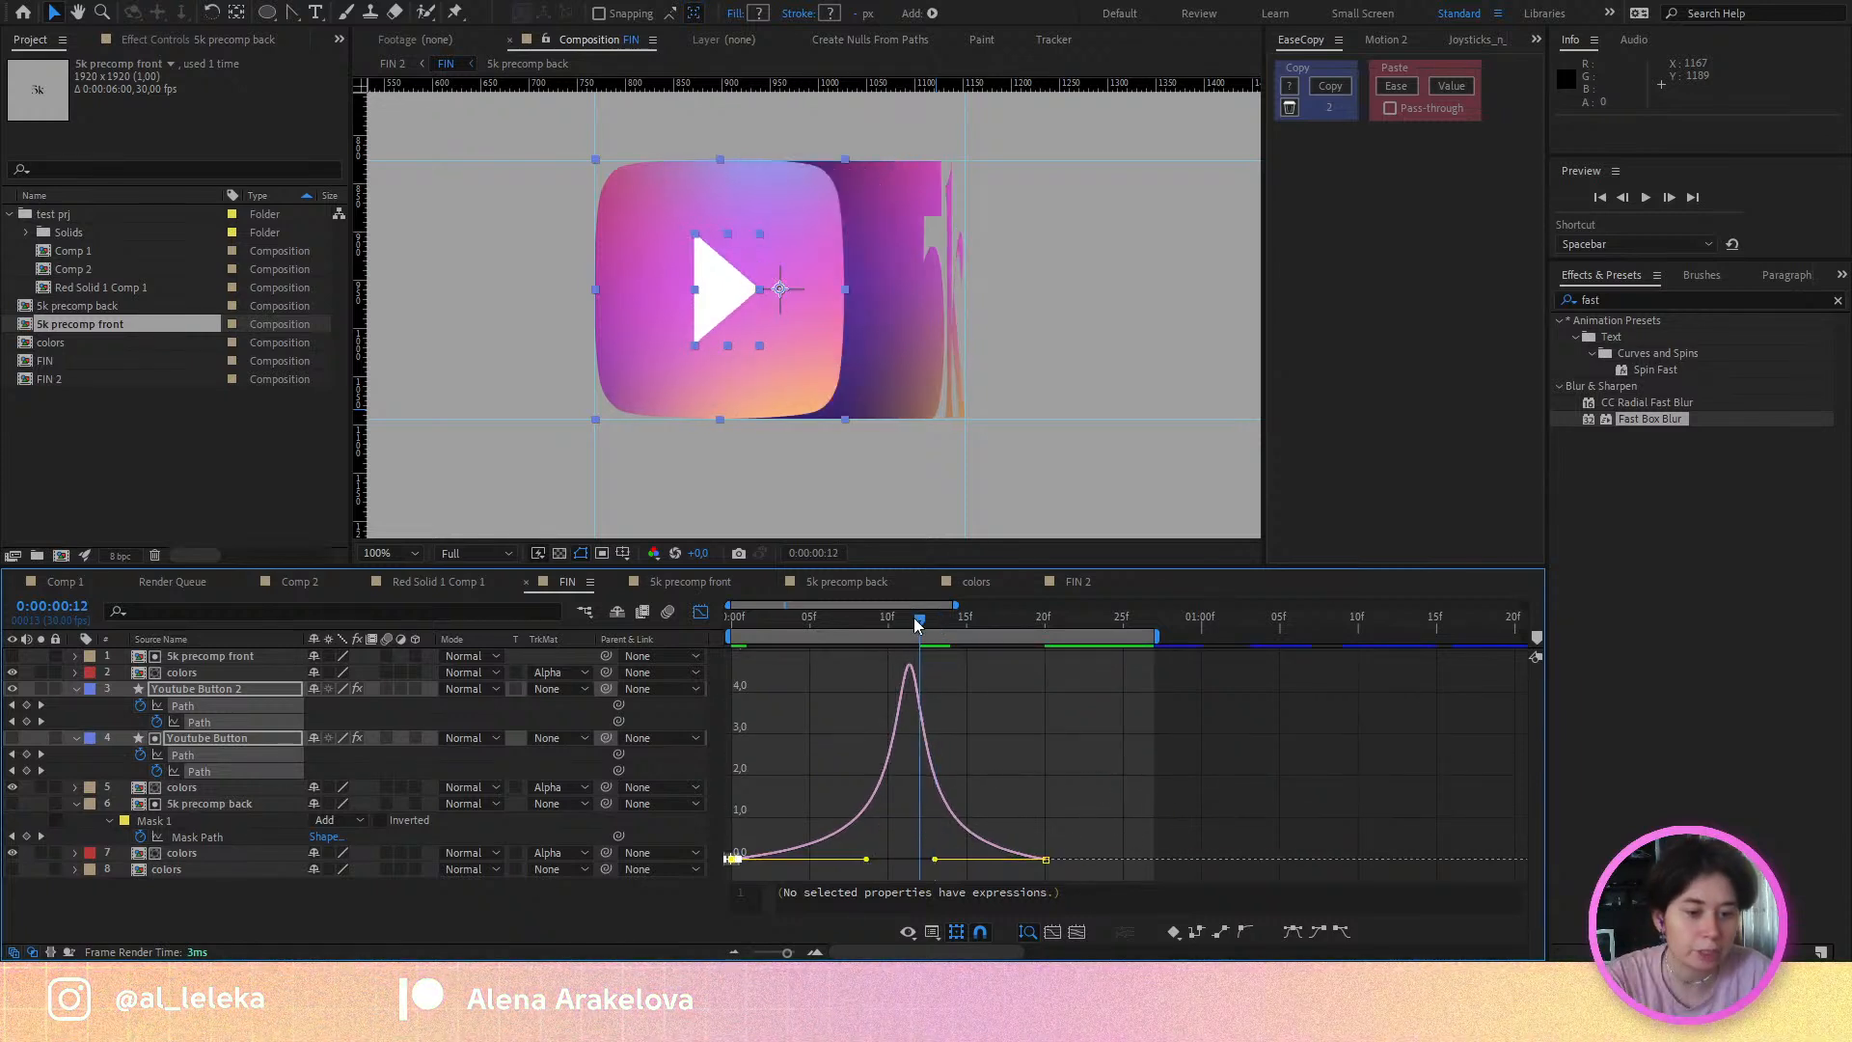
mouse_move(912, 618)
left_mouse_down()
mouse_move(950, 630)
mouse_move(929, 634)
left_mouse_up()
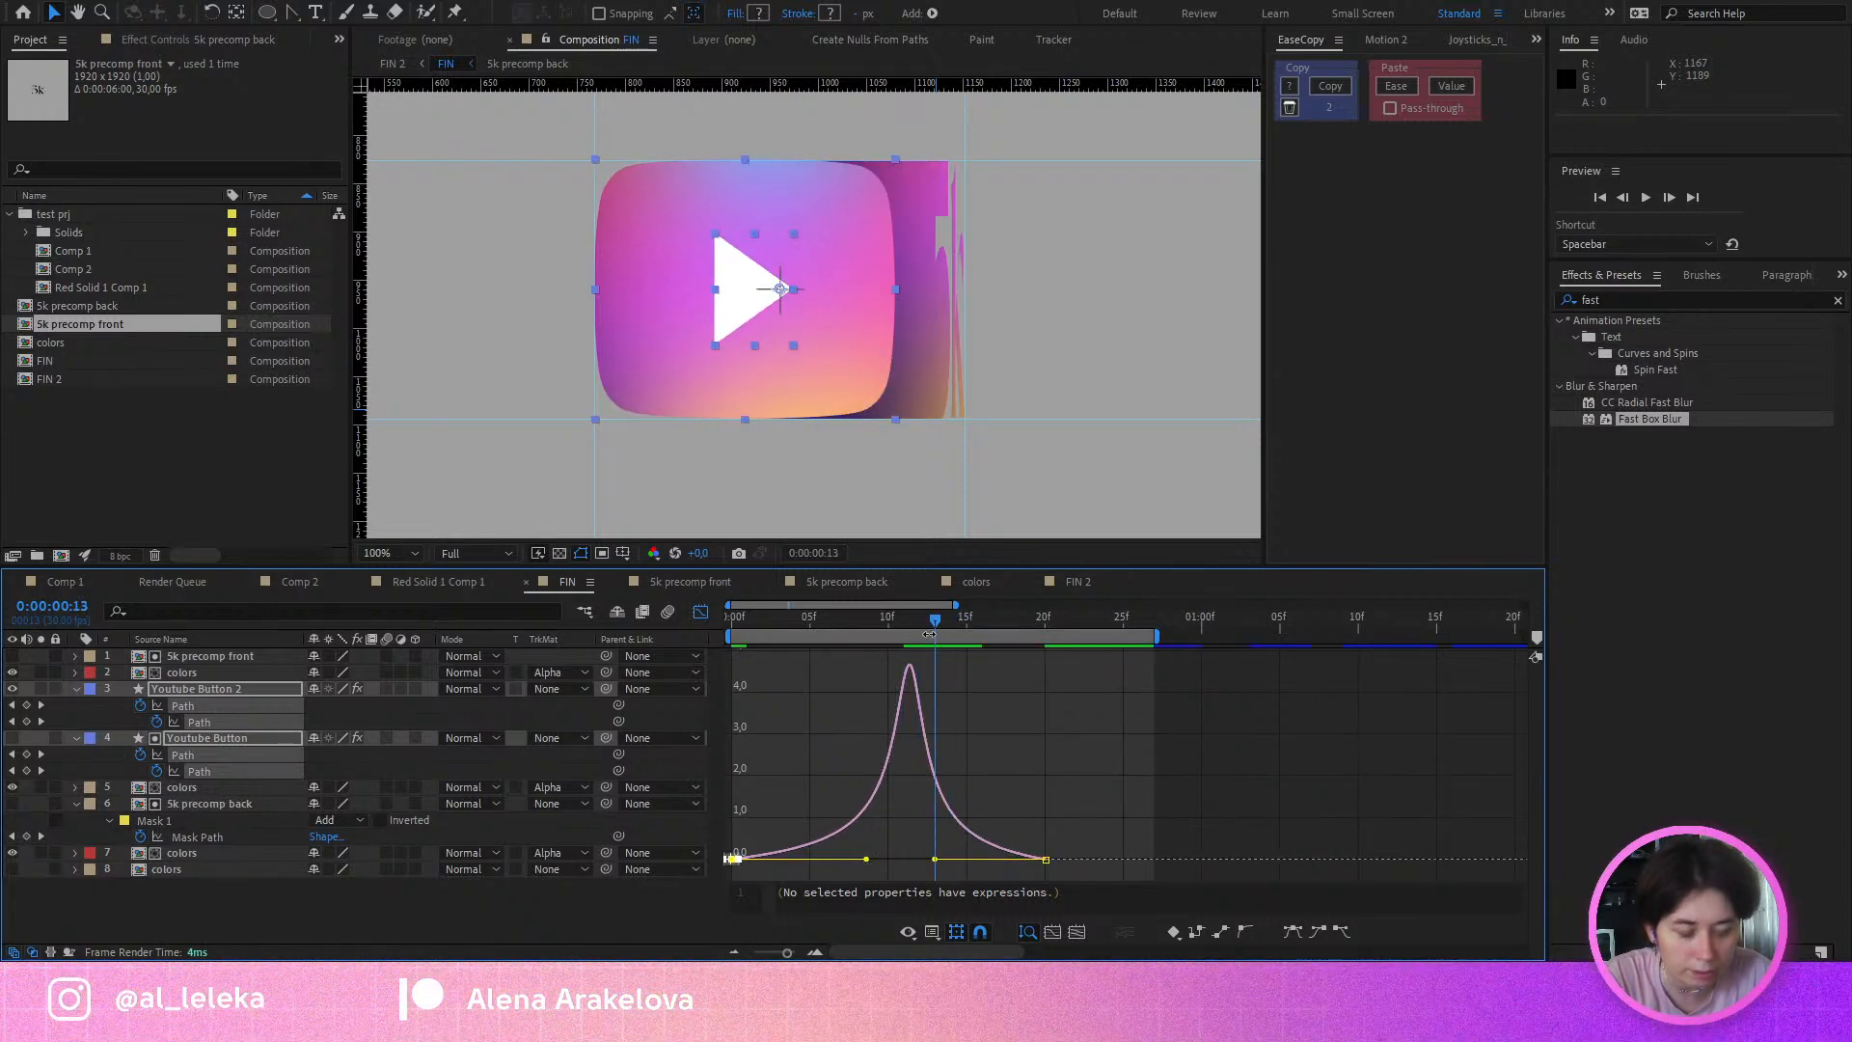
left_click(700, 611)
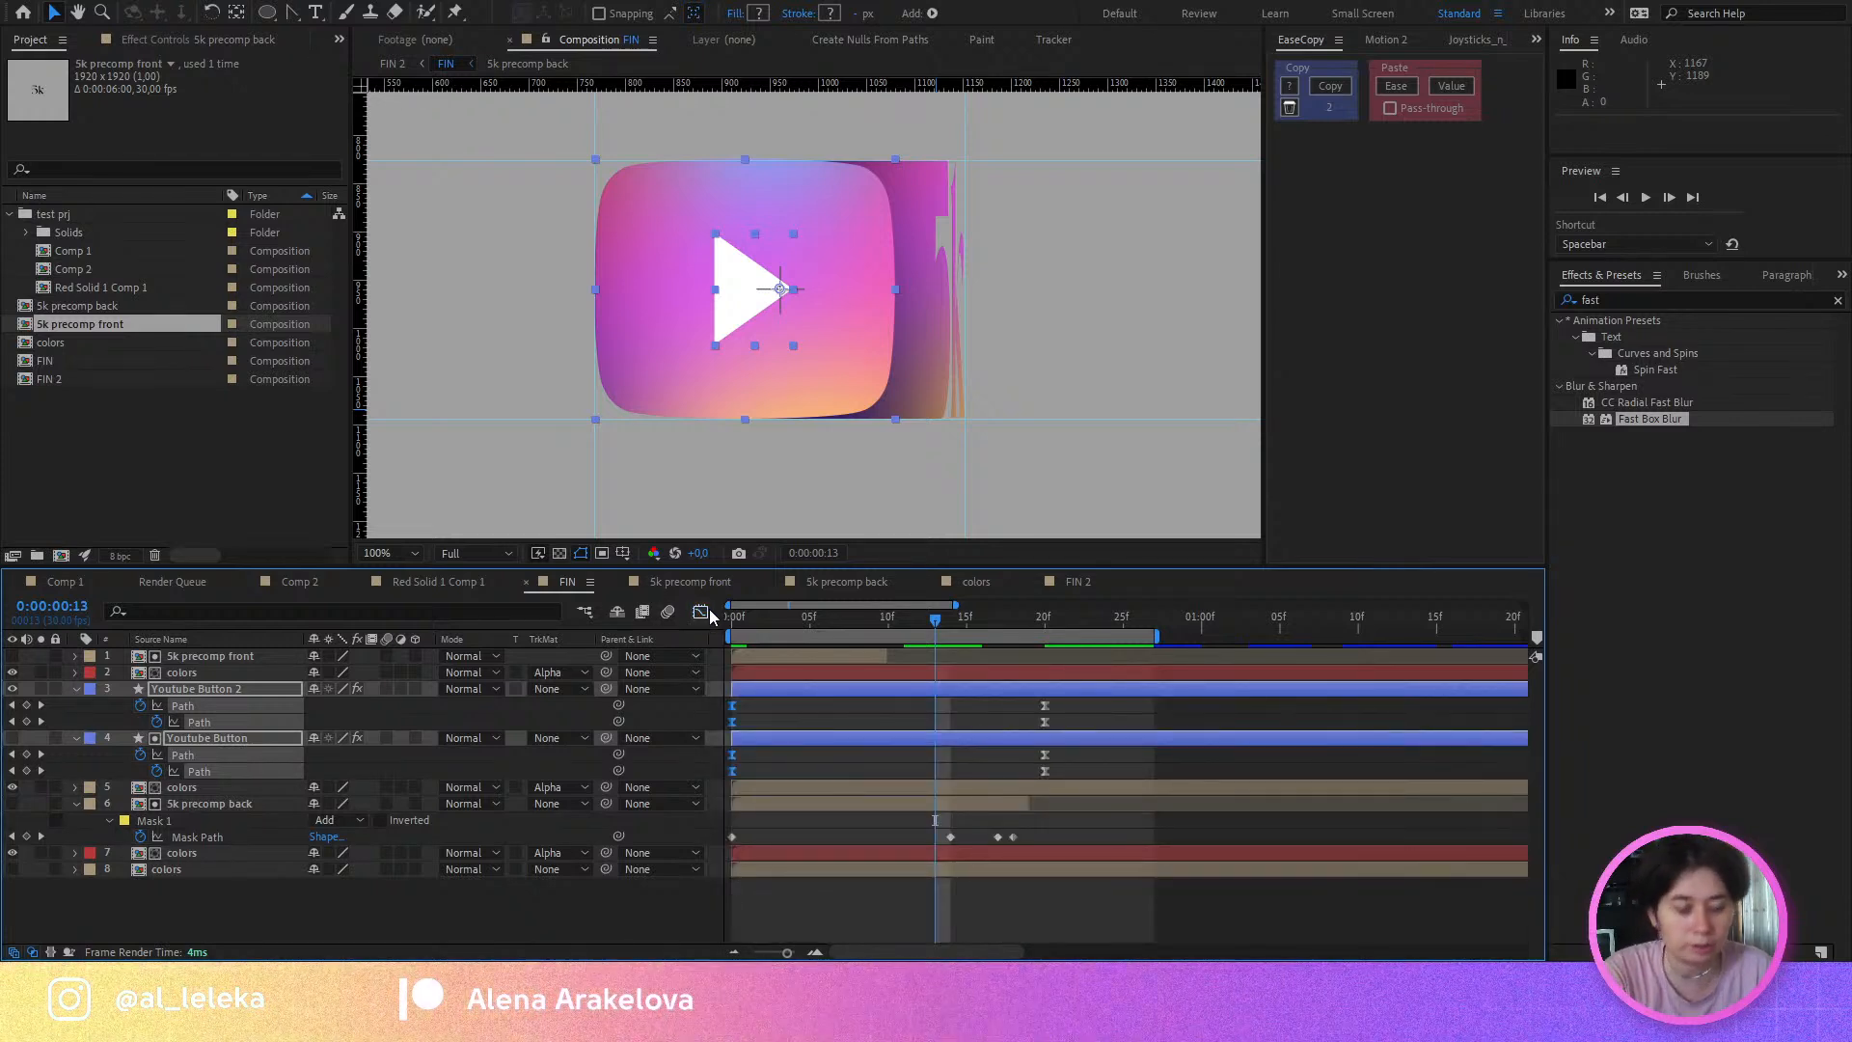
Step: Try to transfer the ease of both Youtube Button 2 path animations to the 5k precomp front keyframes with EaseCopy
left_click_drag(1076, 712, 675, 744)
left_click(1339, 89)
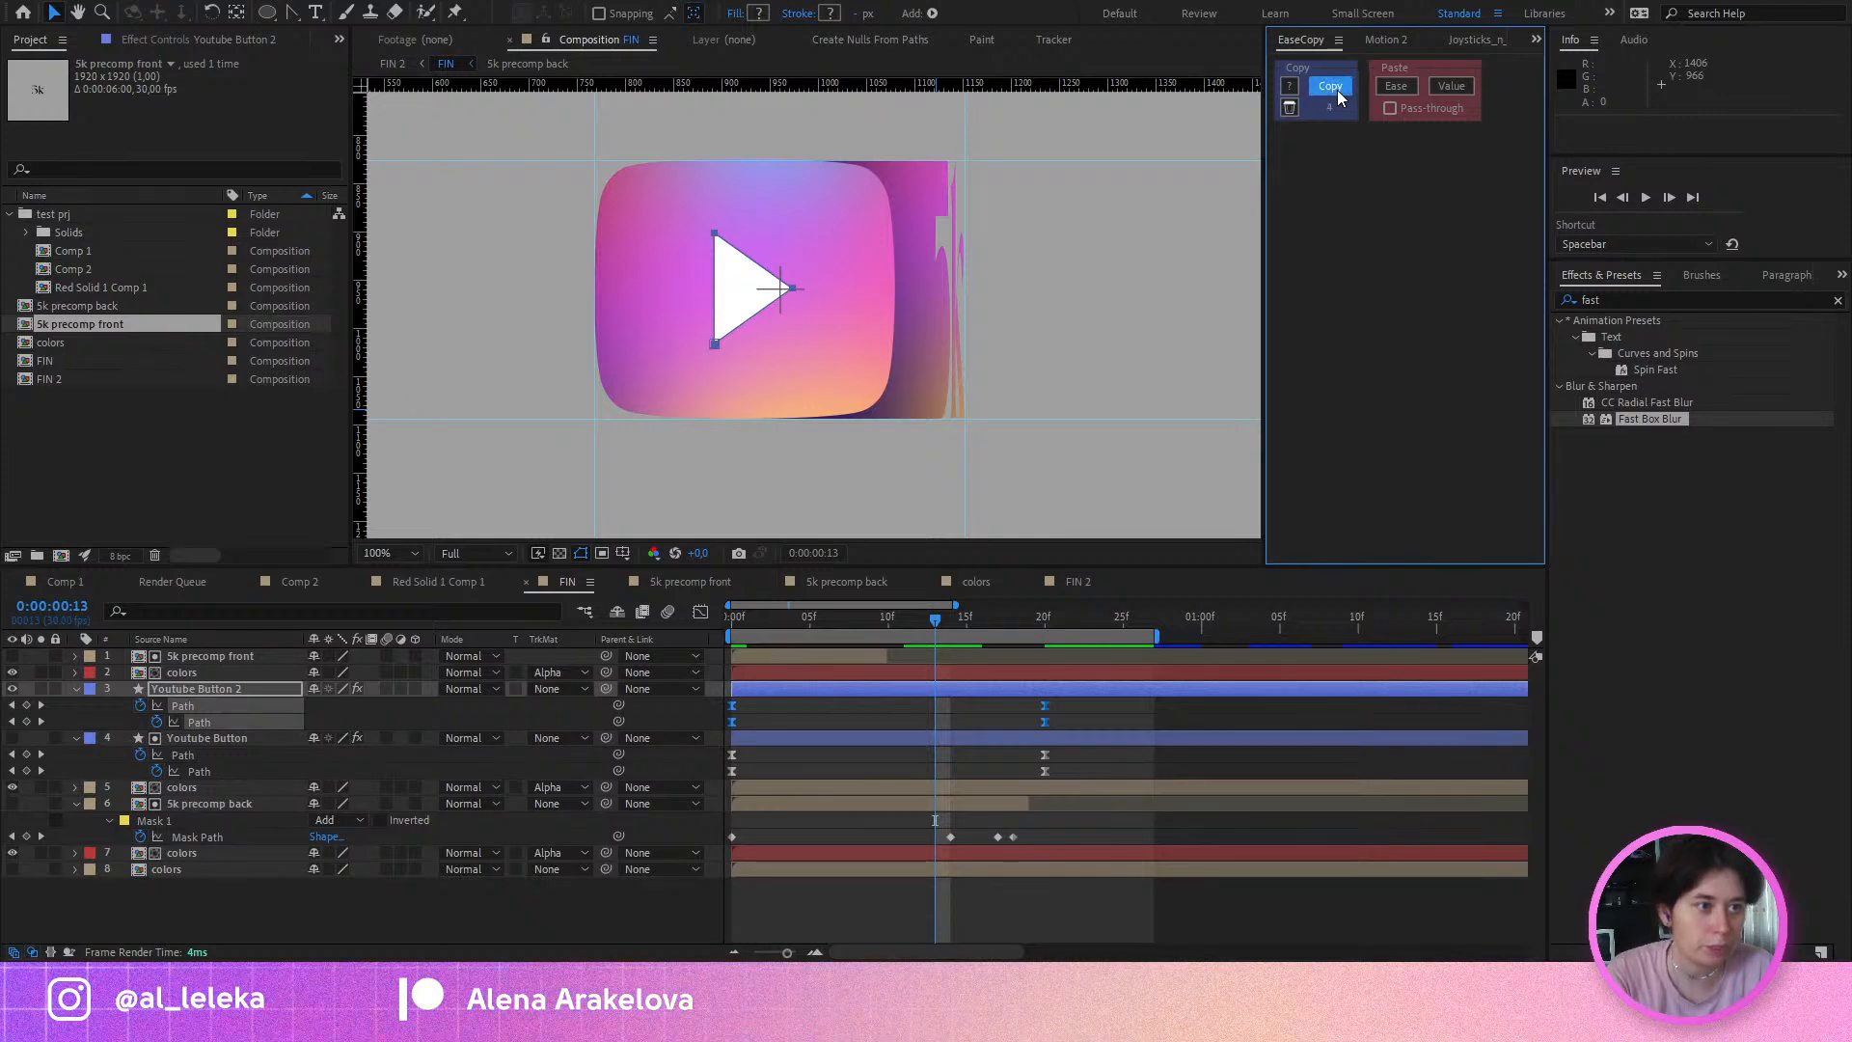
left_click(681, 586)
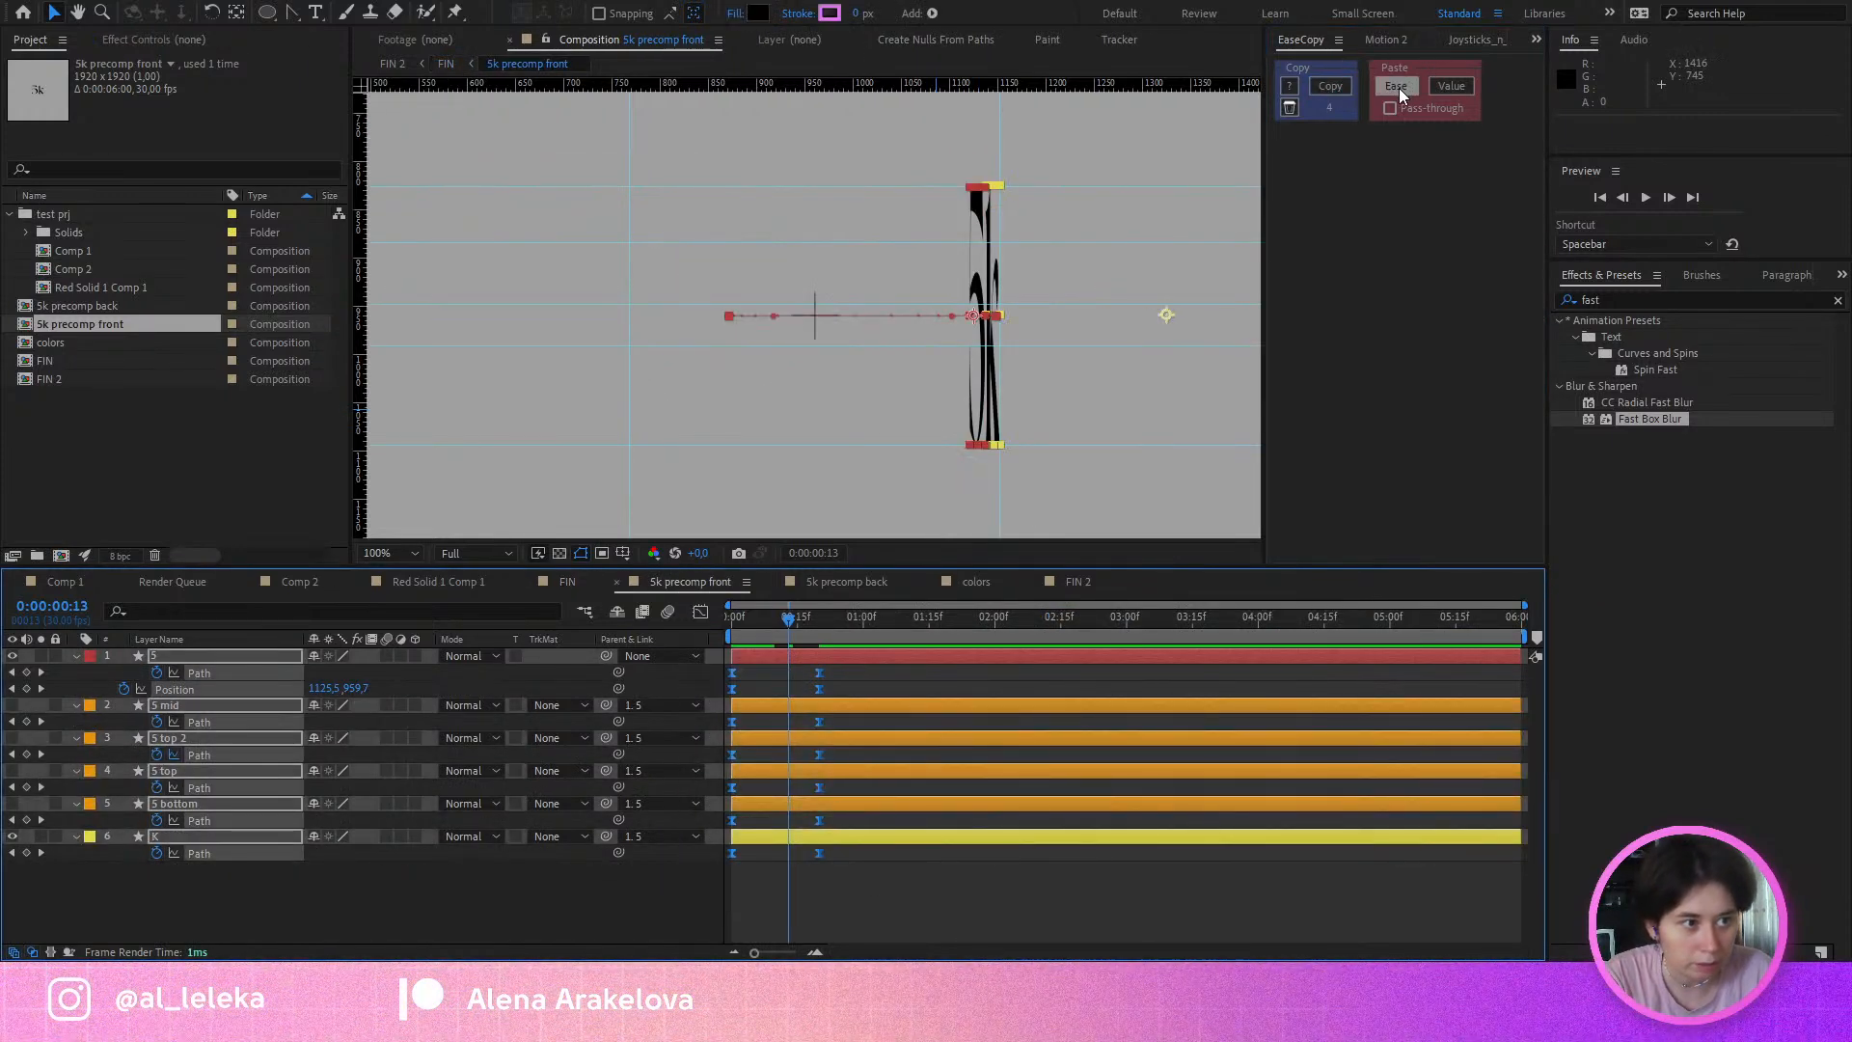
left_click(1397, 86)
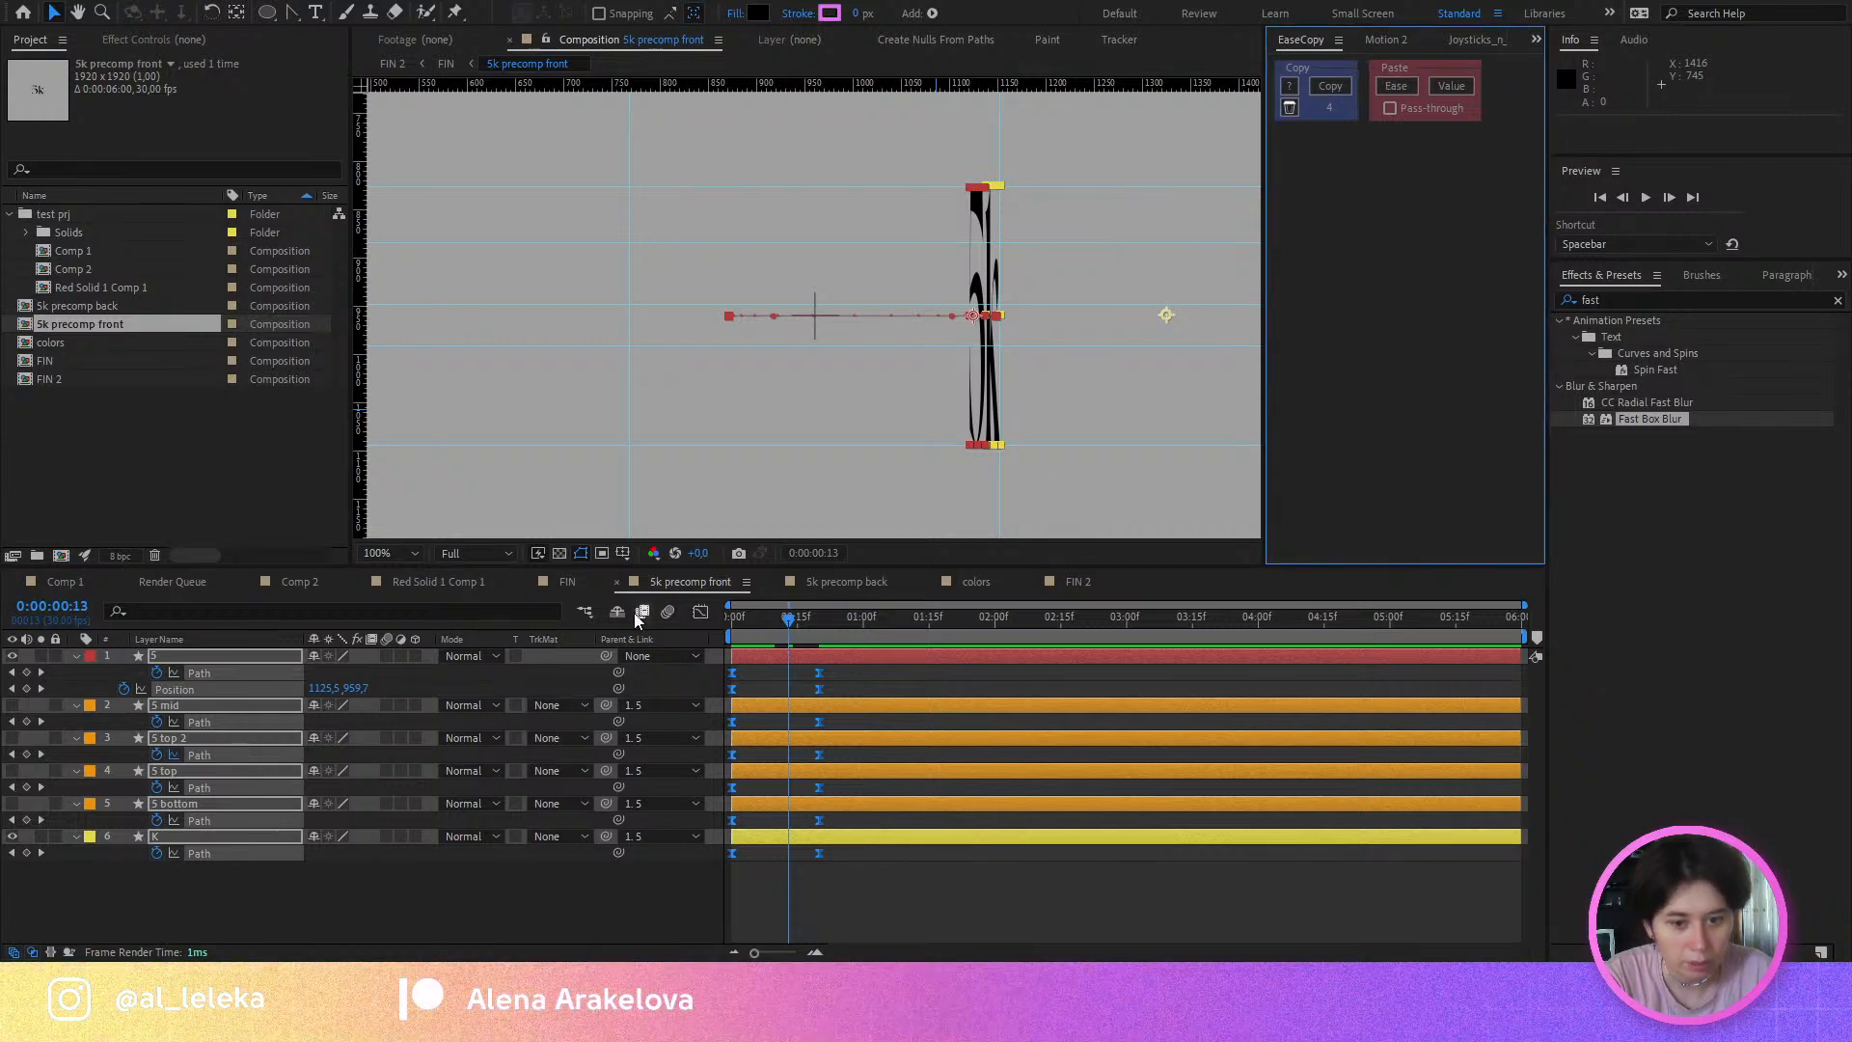
Step: Return to FIN and copy the ease of only Youtube Button 2's first path animation with EaseCopy
left_click(565, 581)
left_click_drag(1068, 712, 728, 683)
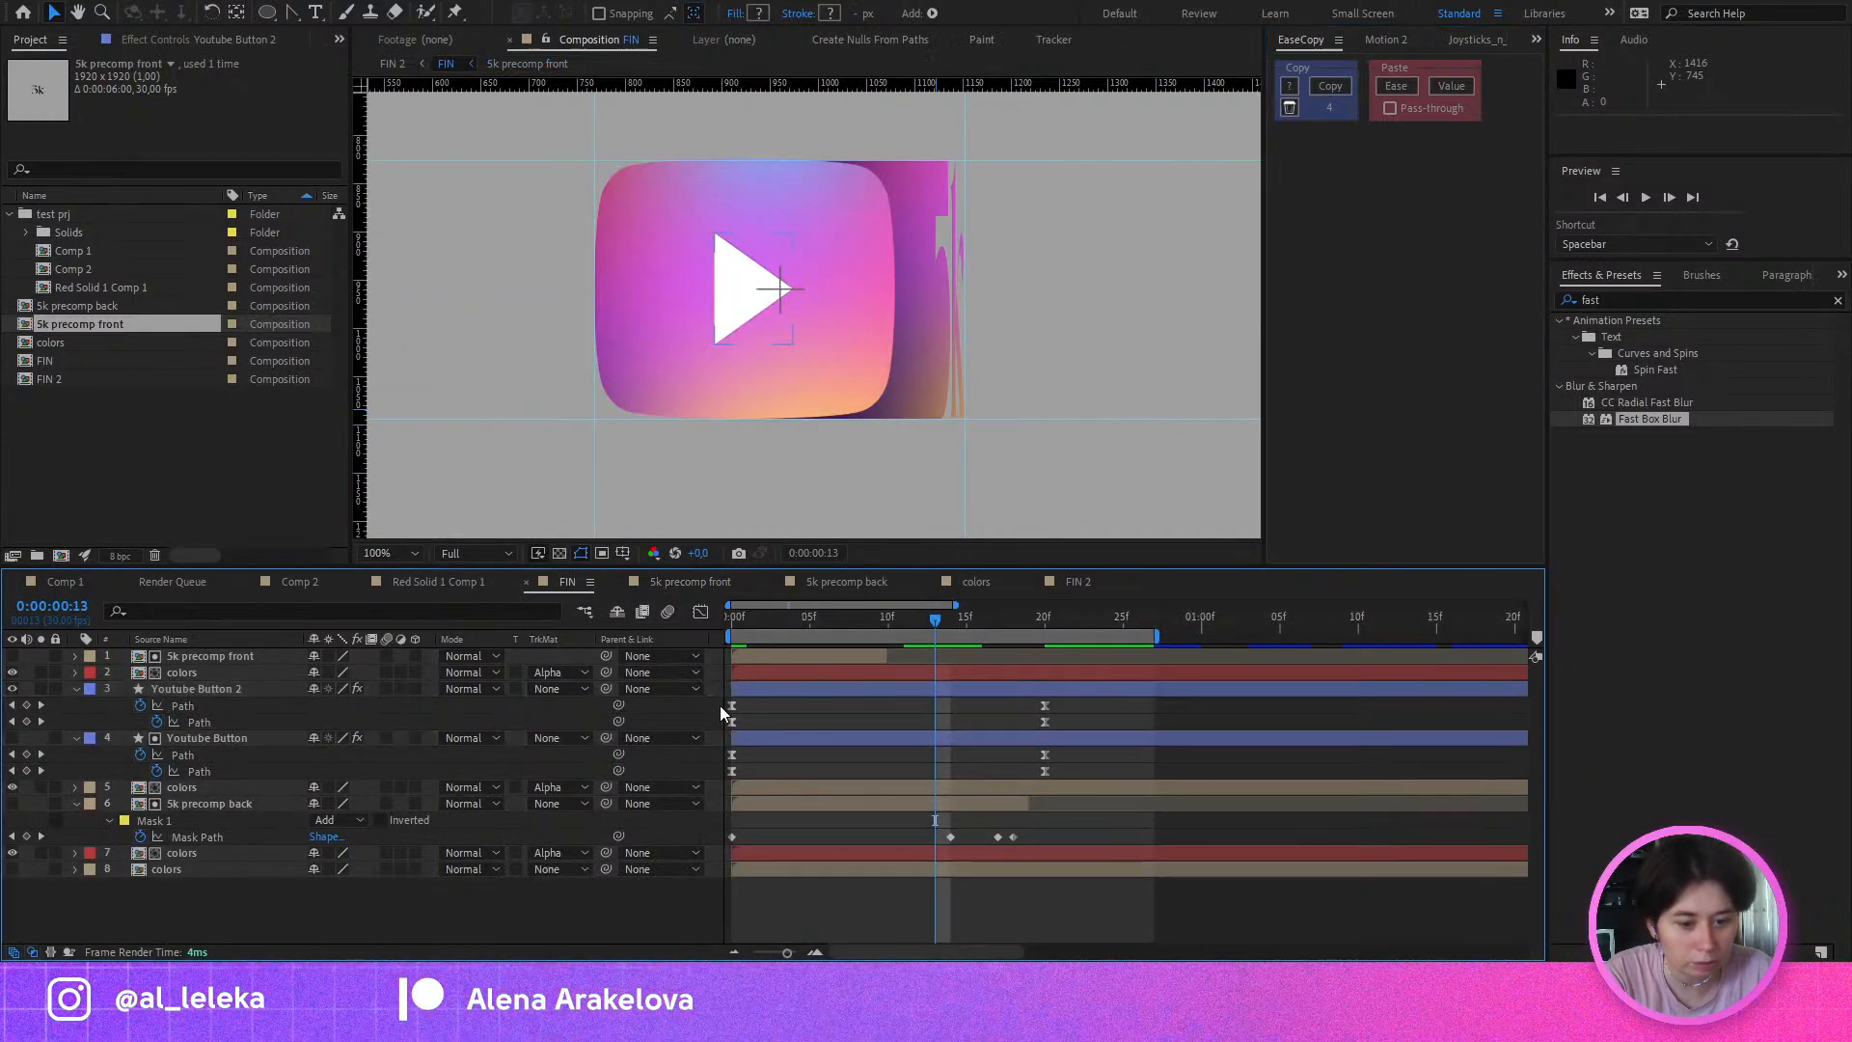
left_click(1330, 86)
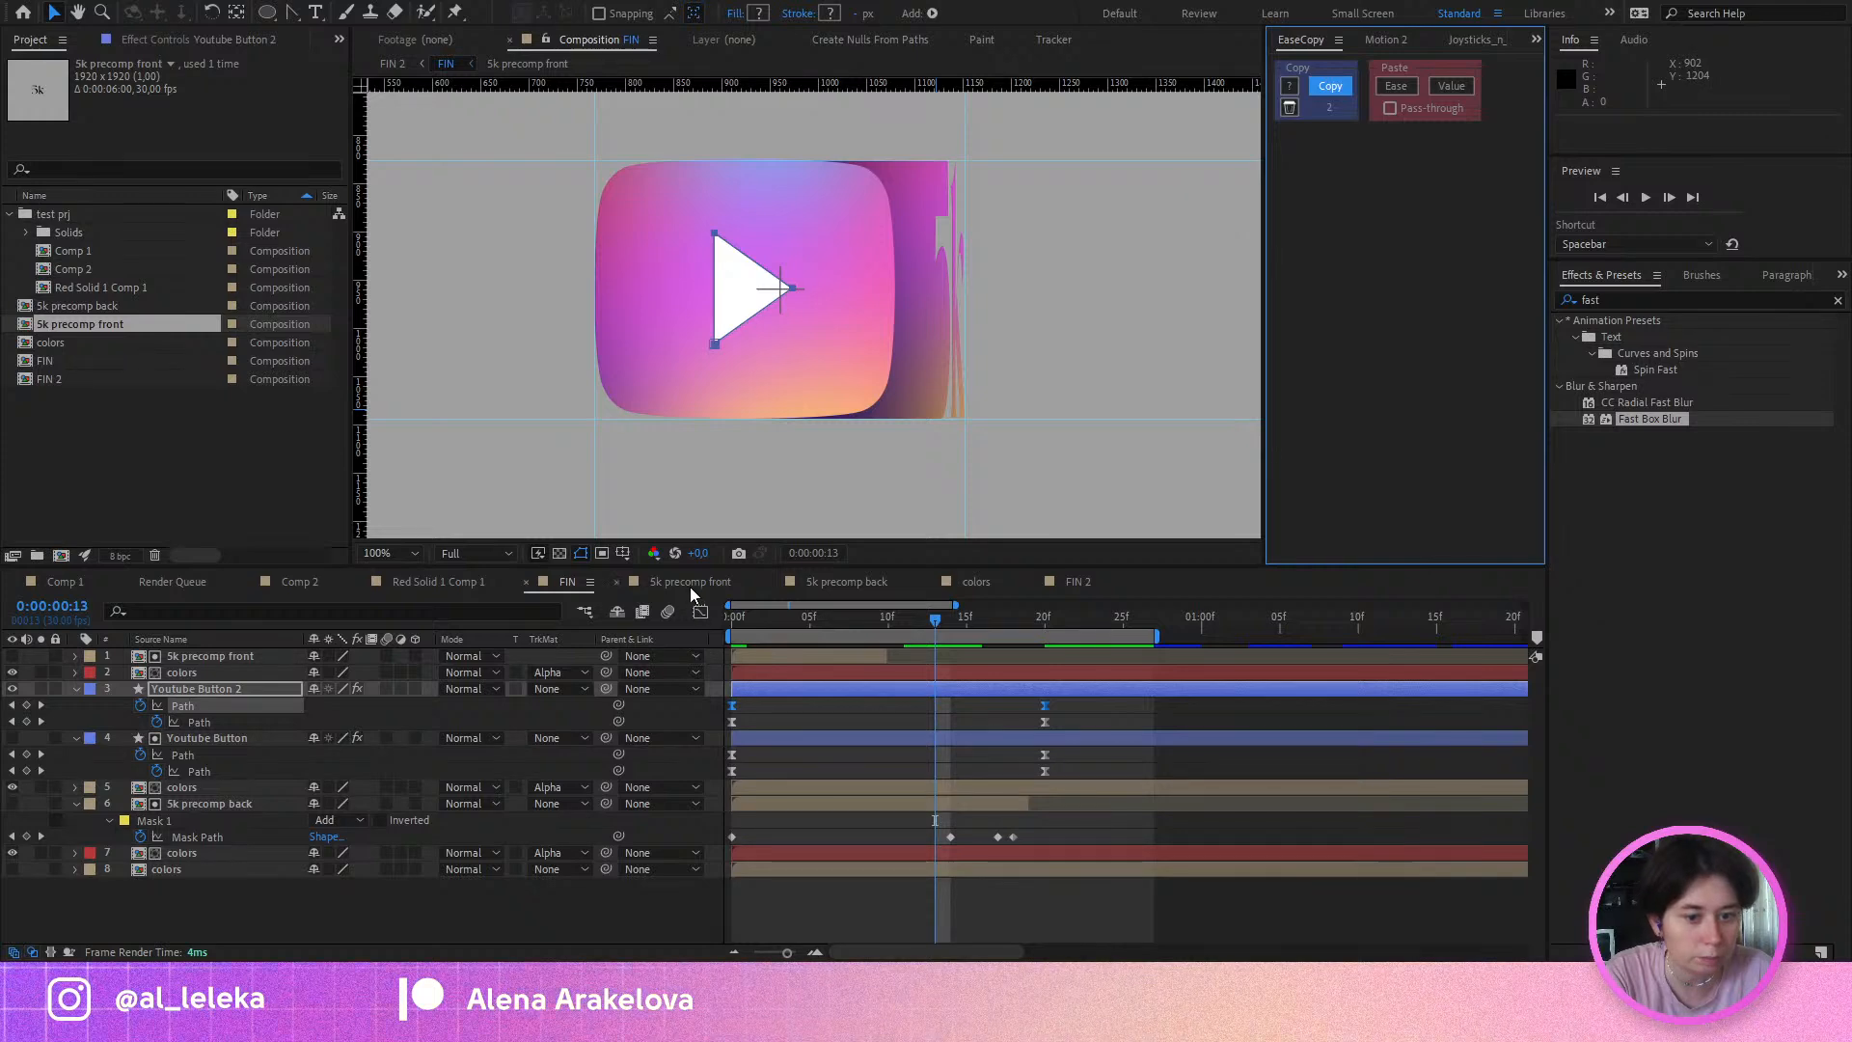
Step: Apply the copied ease to all keyframes in 5k precomp front and 5k precomp back with EaseCopy
left_click(690, 585)
left_click(1401, 85)
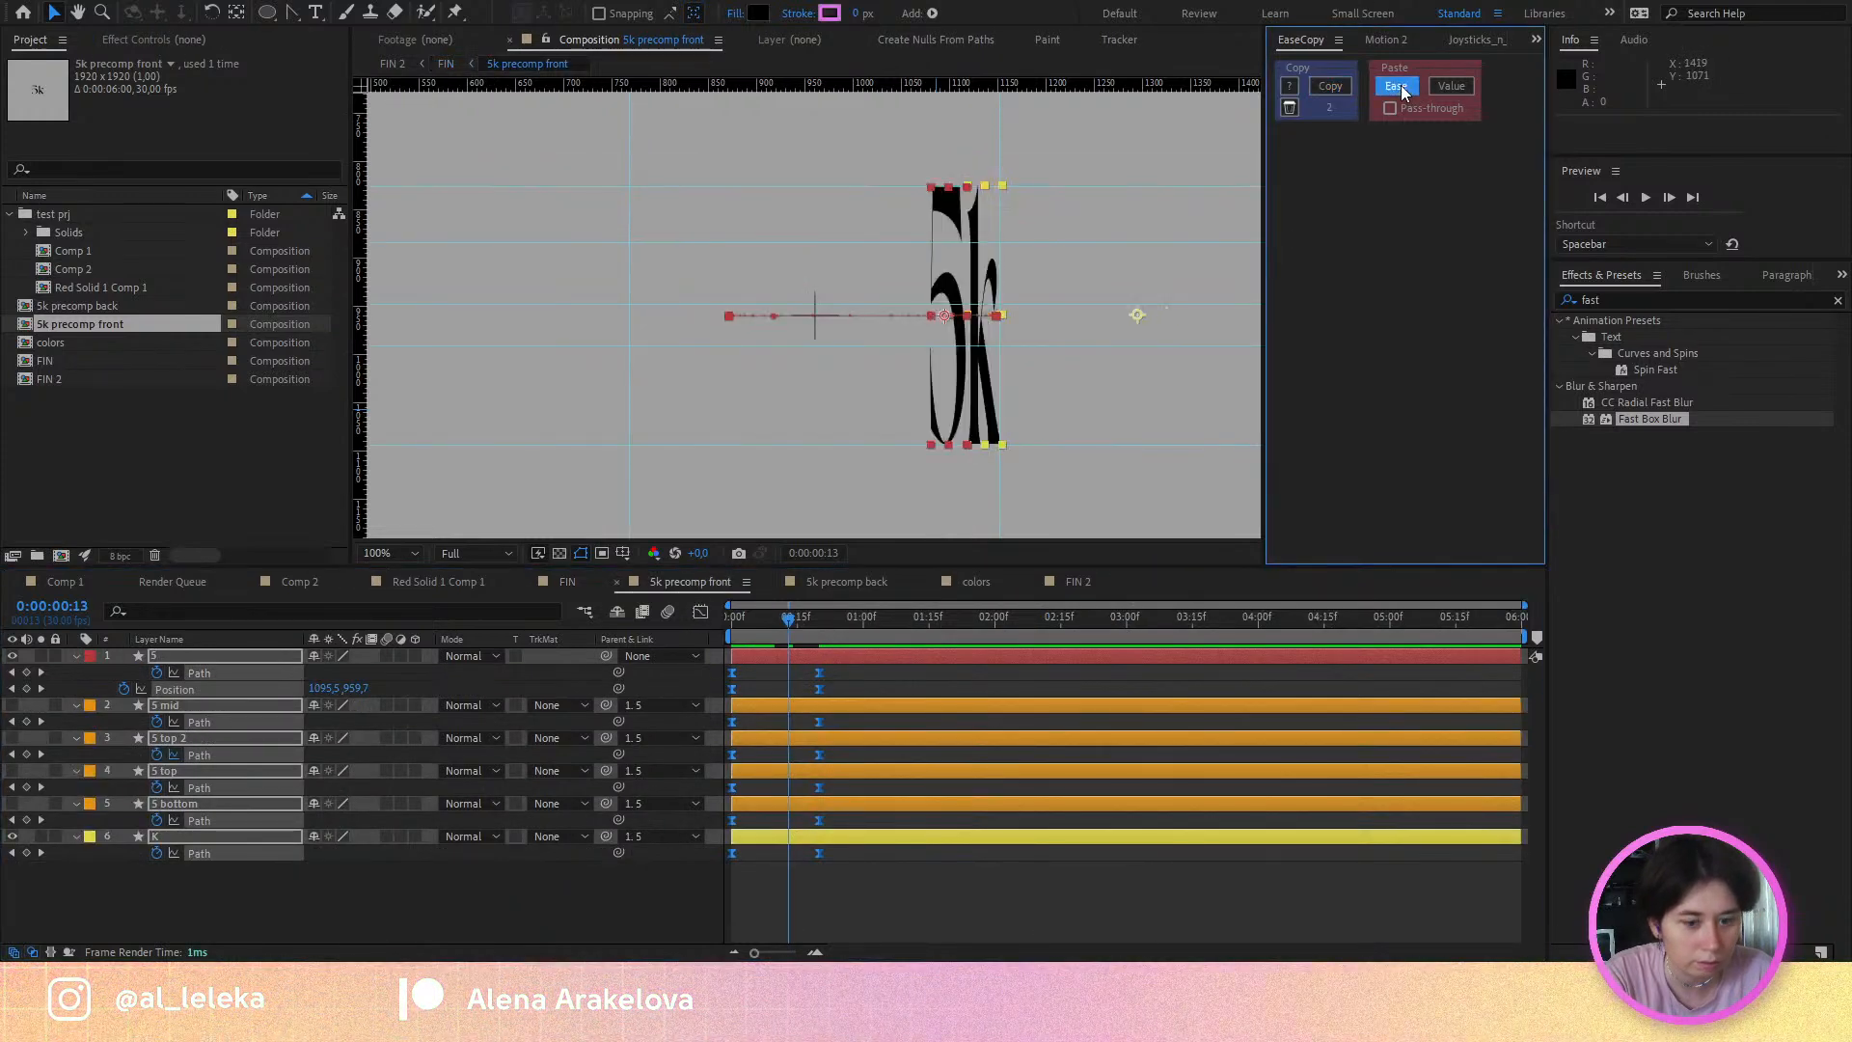
left_click(852, 580)
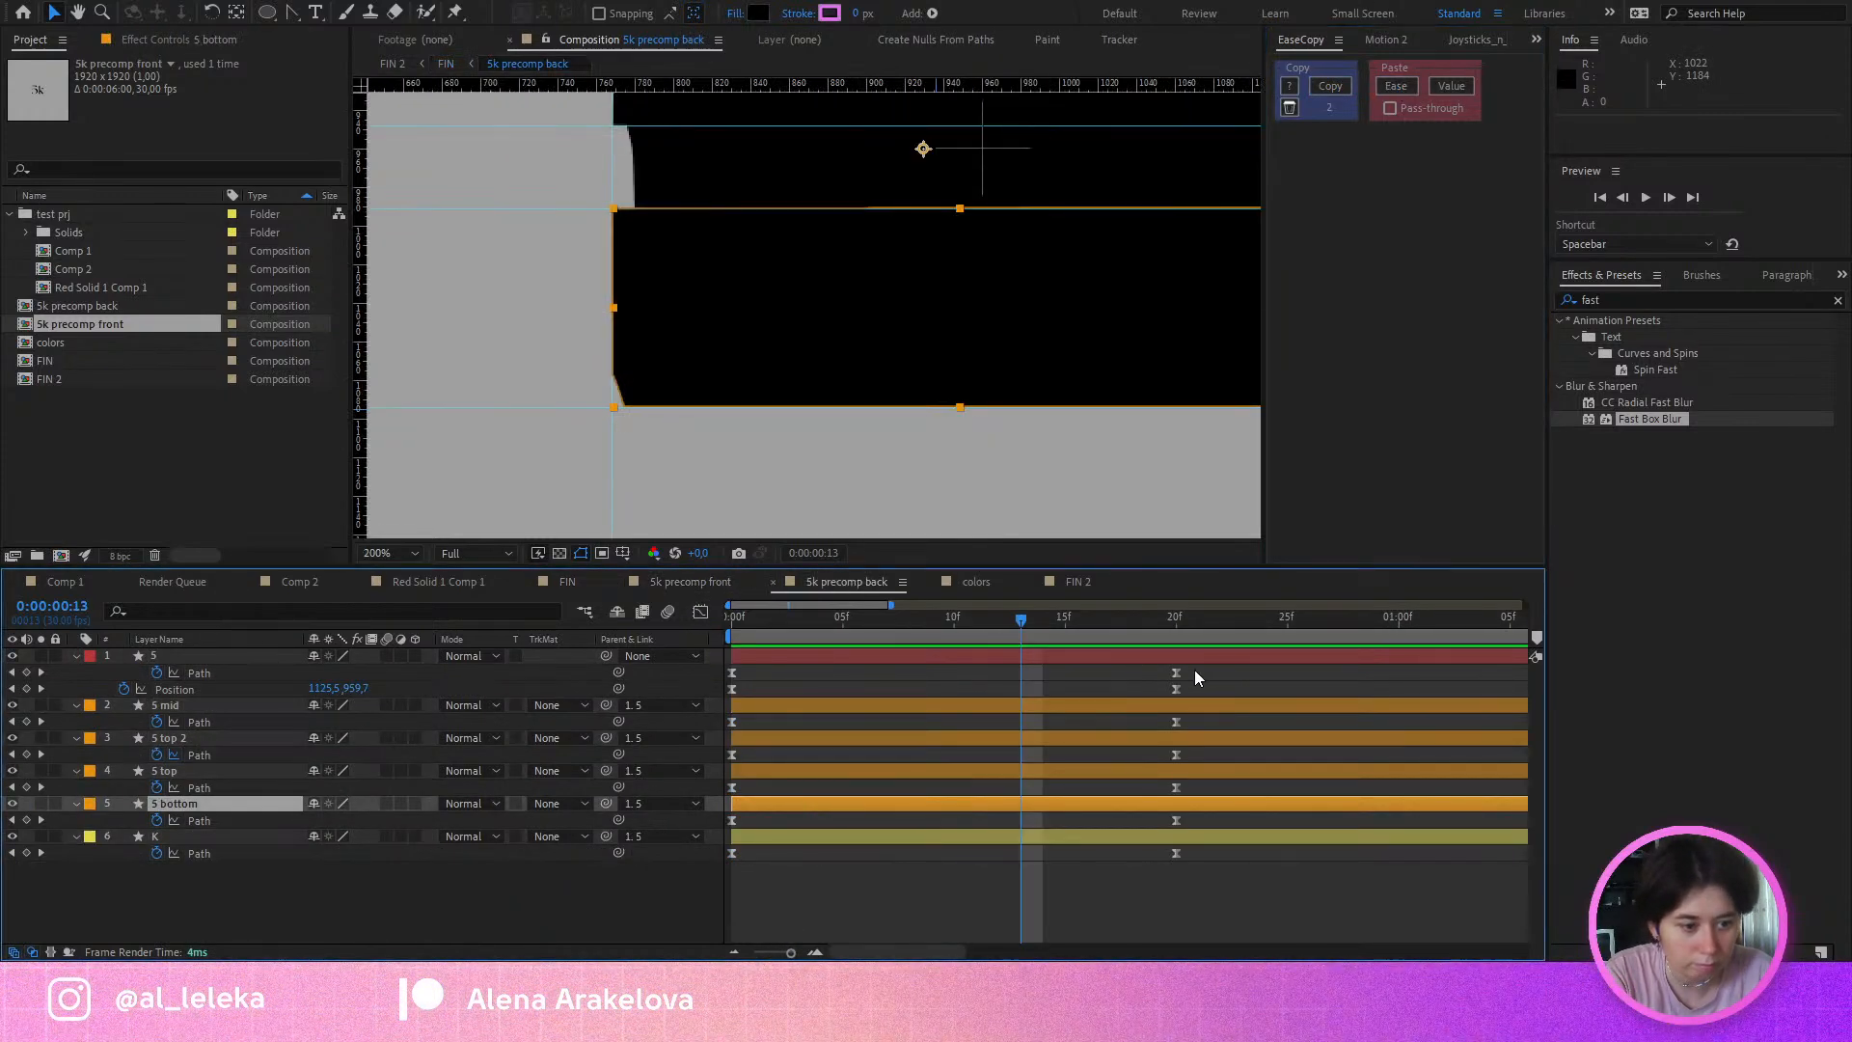
left_click_drag(1194, 669, 724, 877)
left_click(1398, 87)
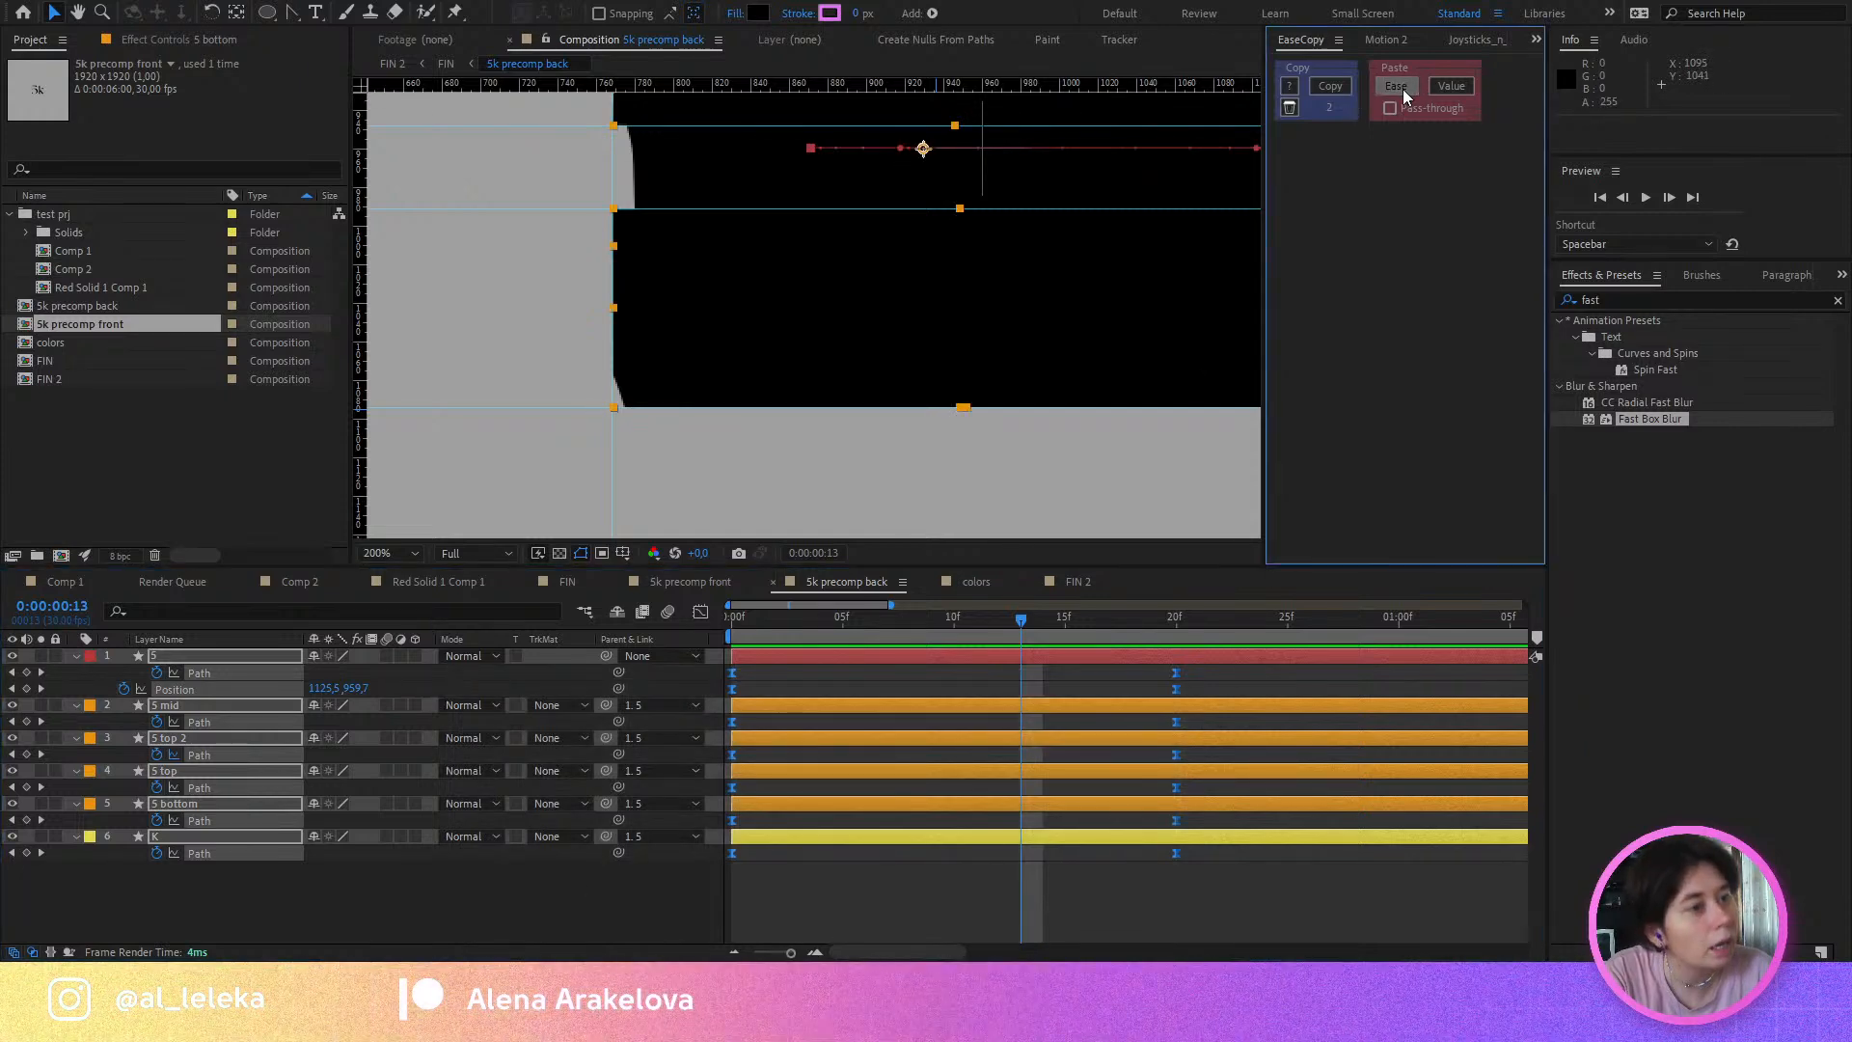
Step: Return to FIN, preview the animation, and check the frames around 0:00:00:15 against Youtube Button 2's path speed graph
left_click(567, 582)
key("space")
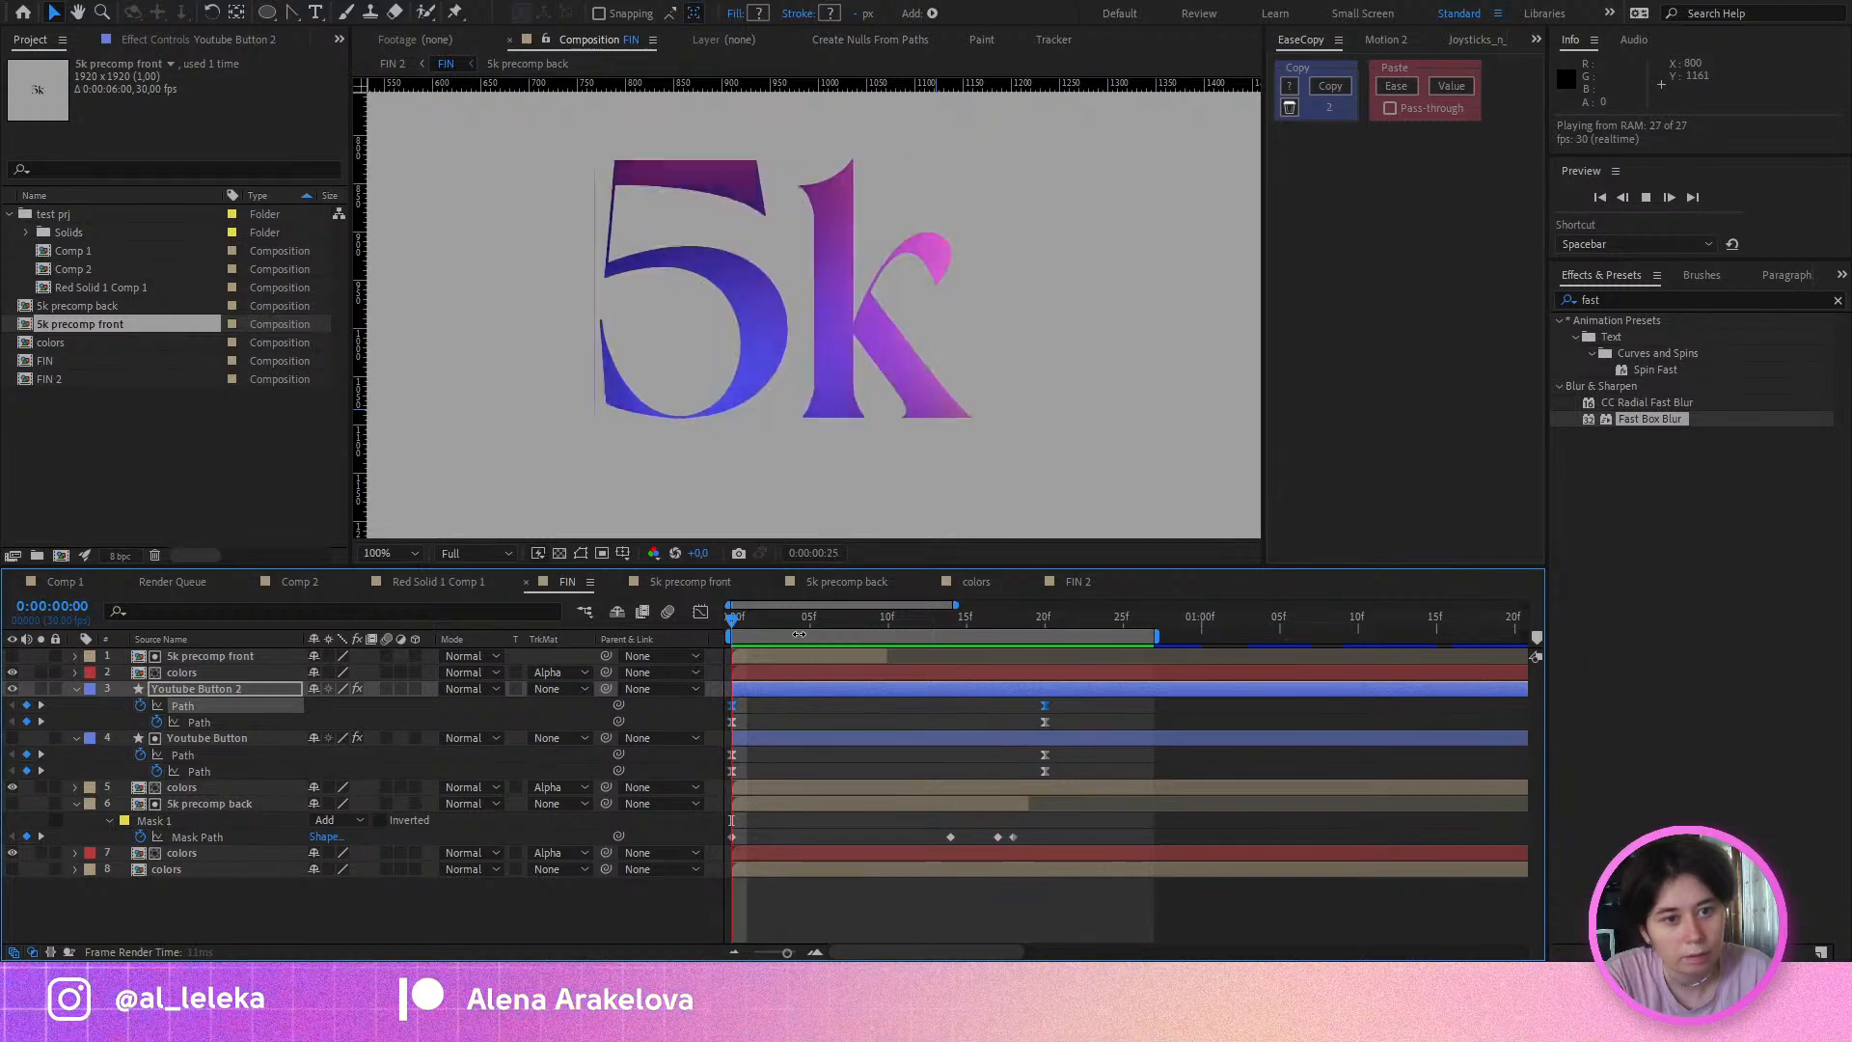
left_click(952, 624)
left_click_drag(957, 629, 987, 634)
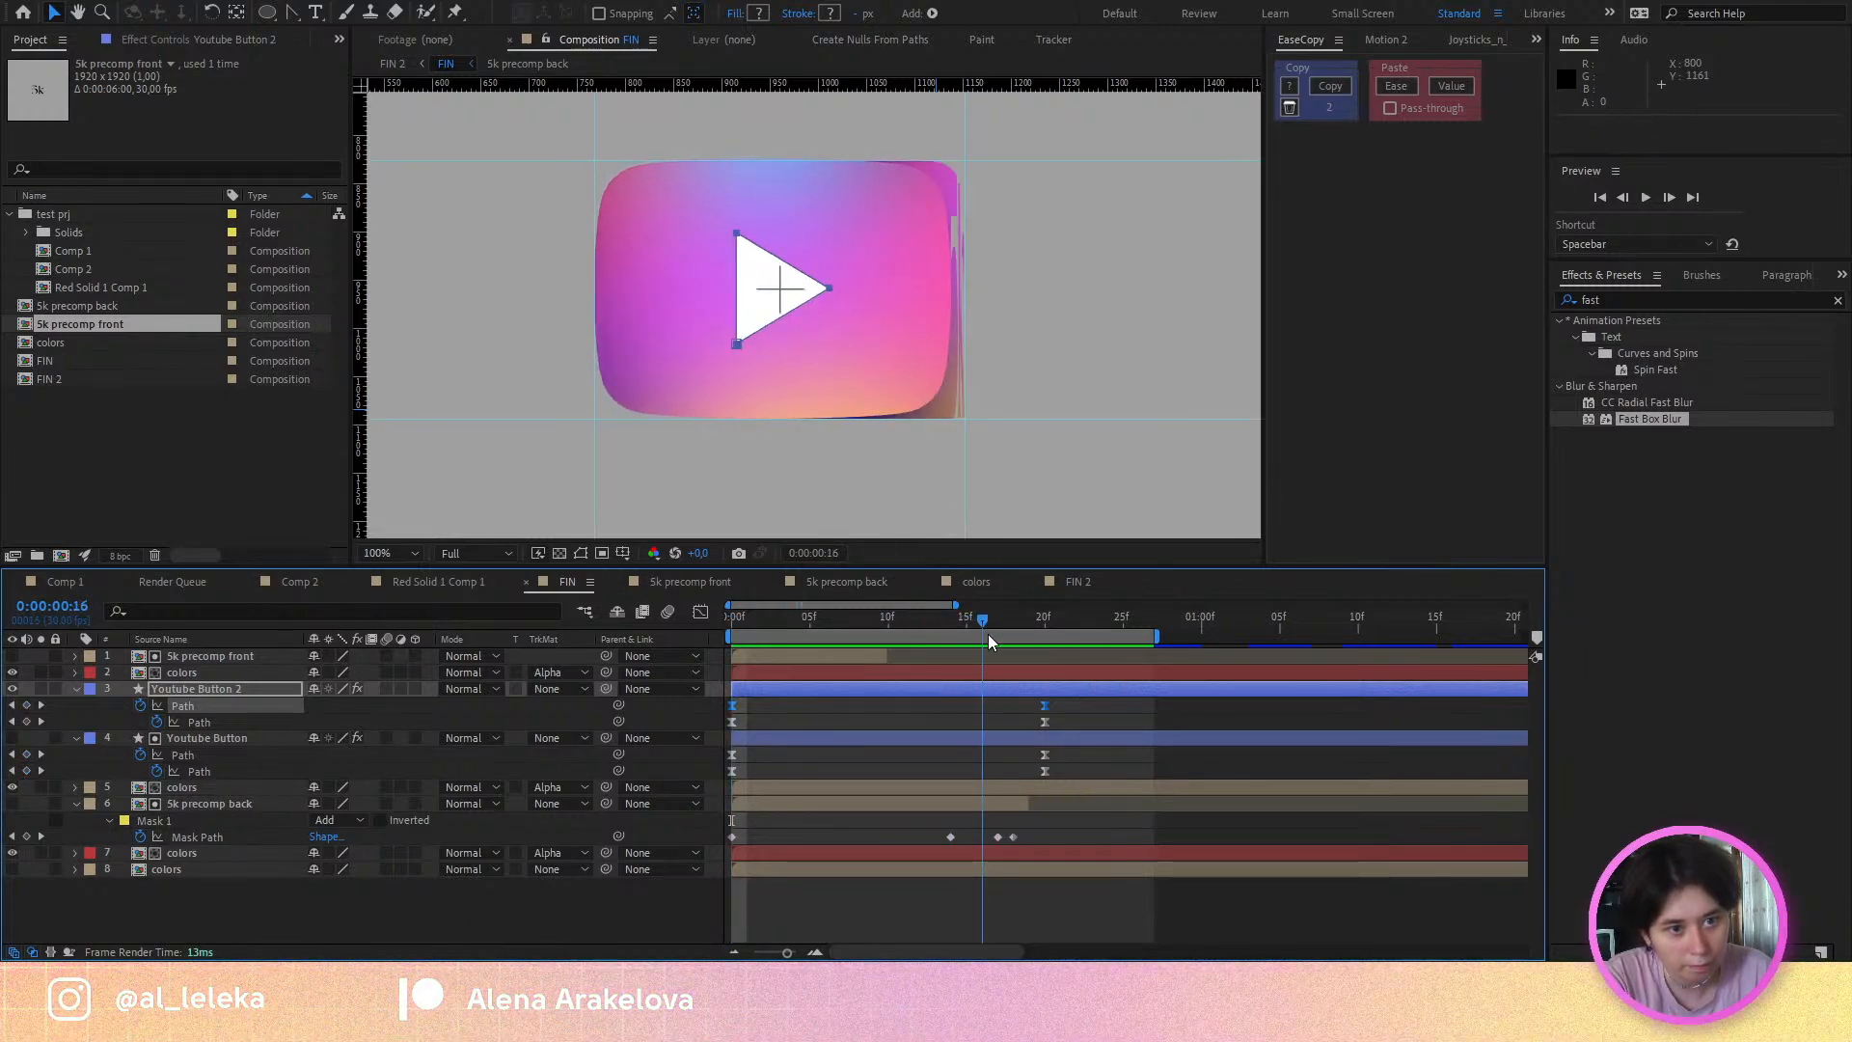
key("Page_Down")
key("Page_Up")
key("Page_Up")
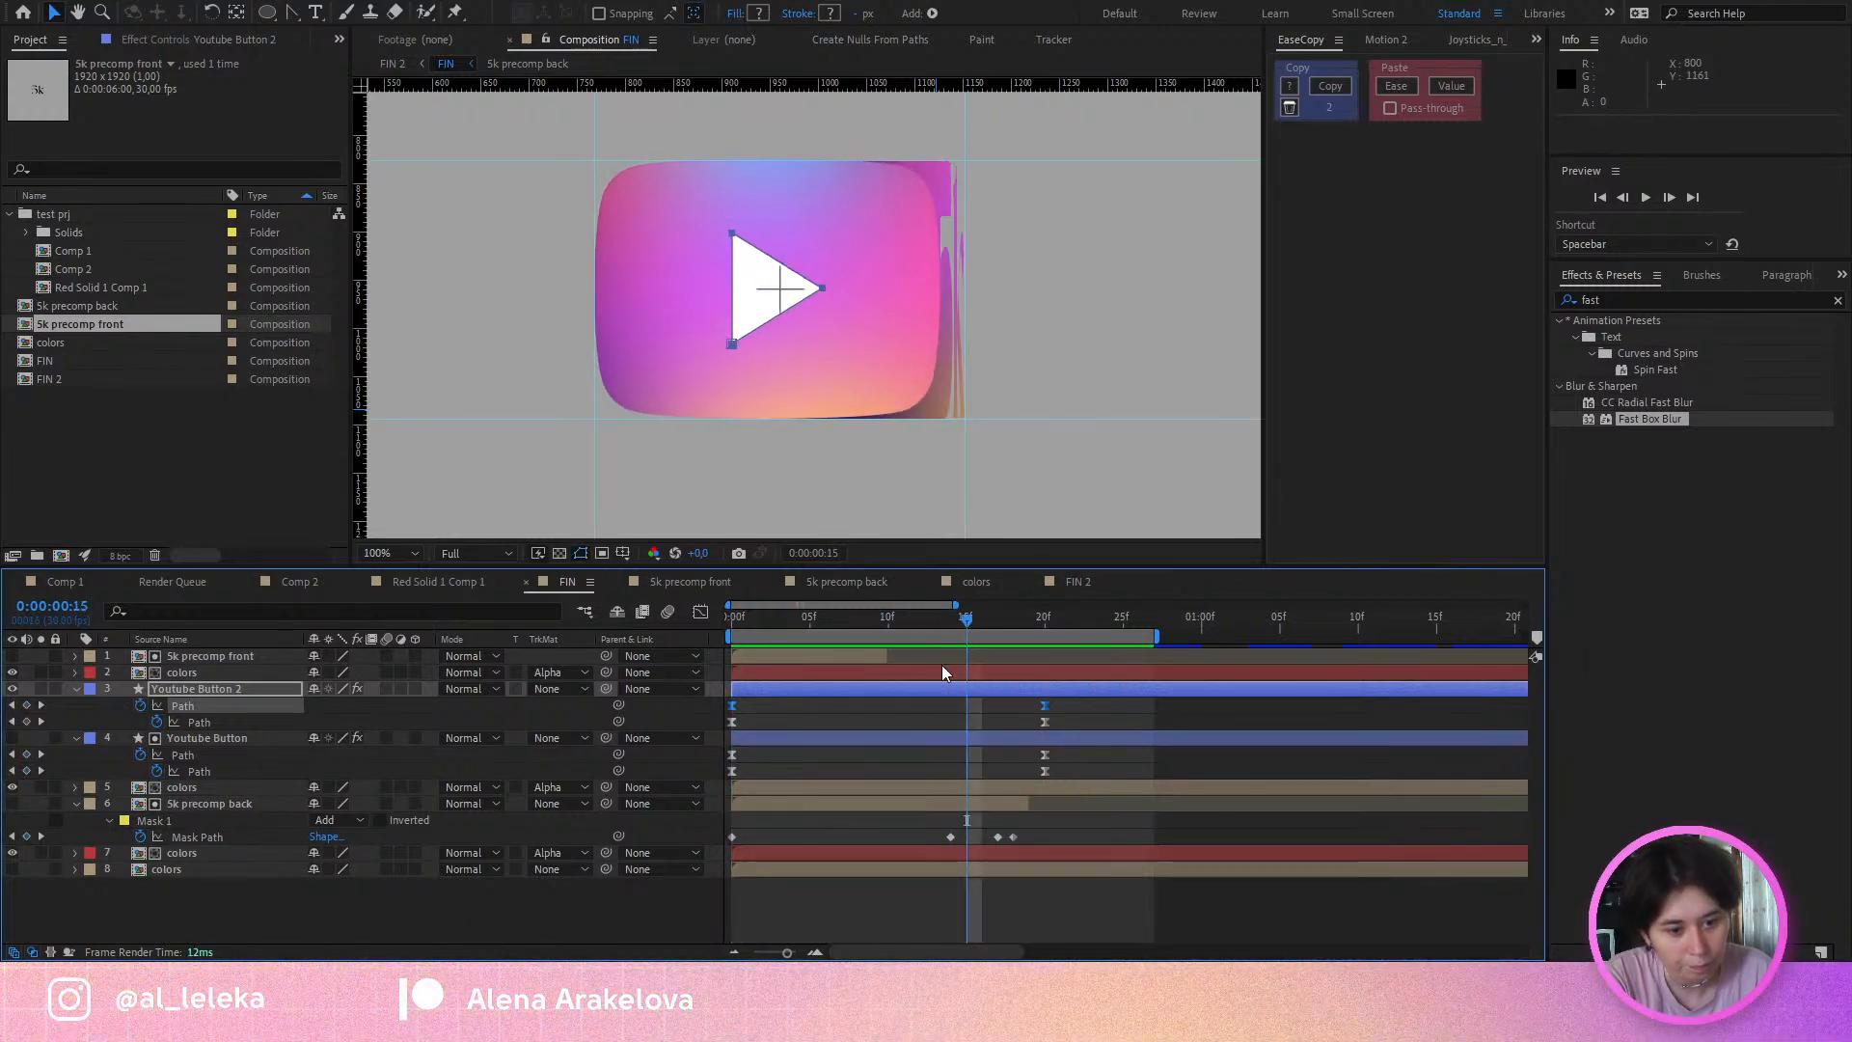
left_click(700, 611)
left_click_drag(924, 627, 965, 632)
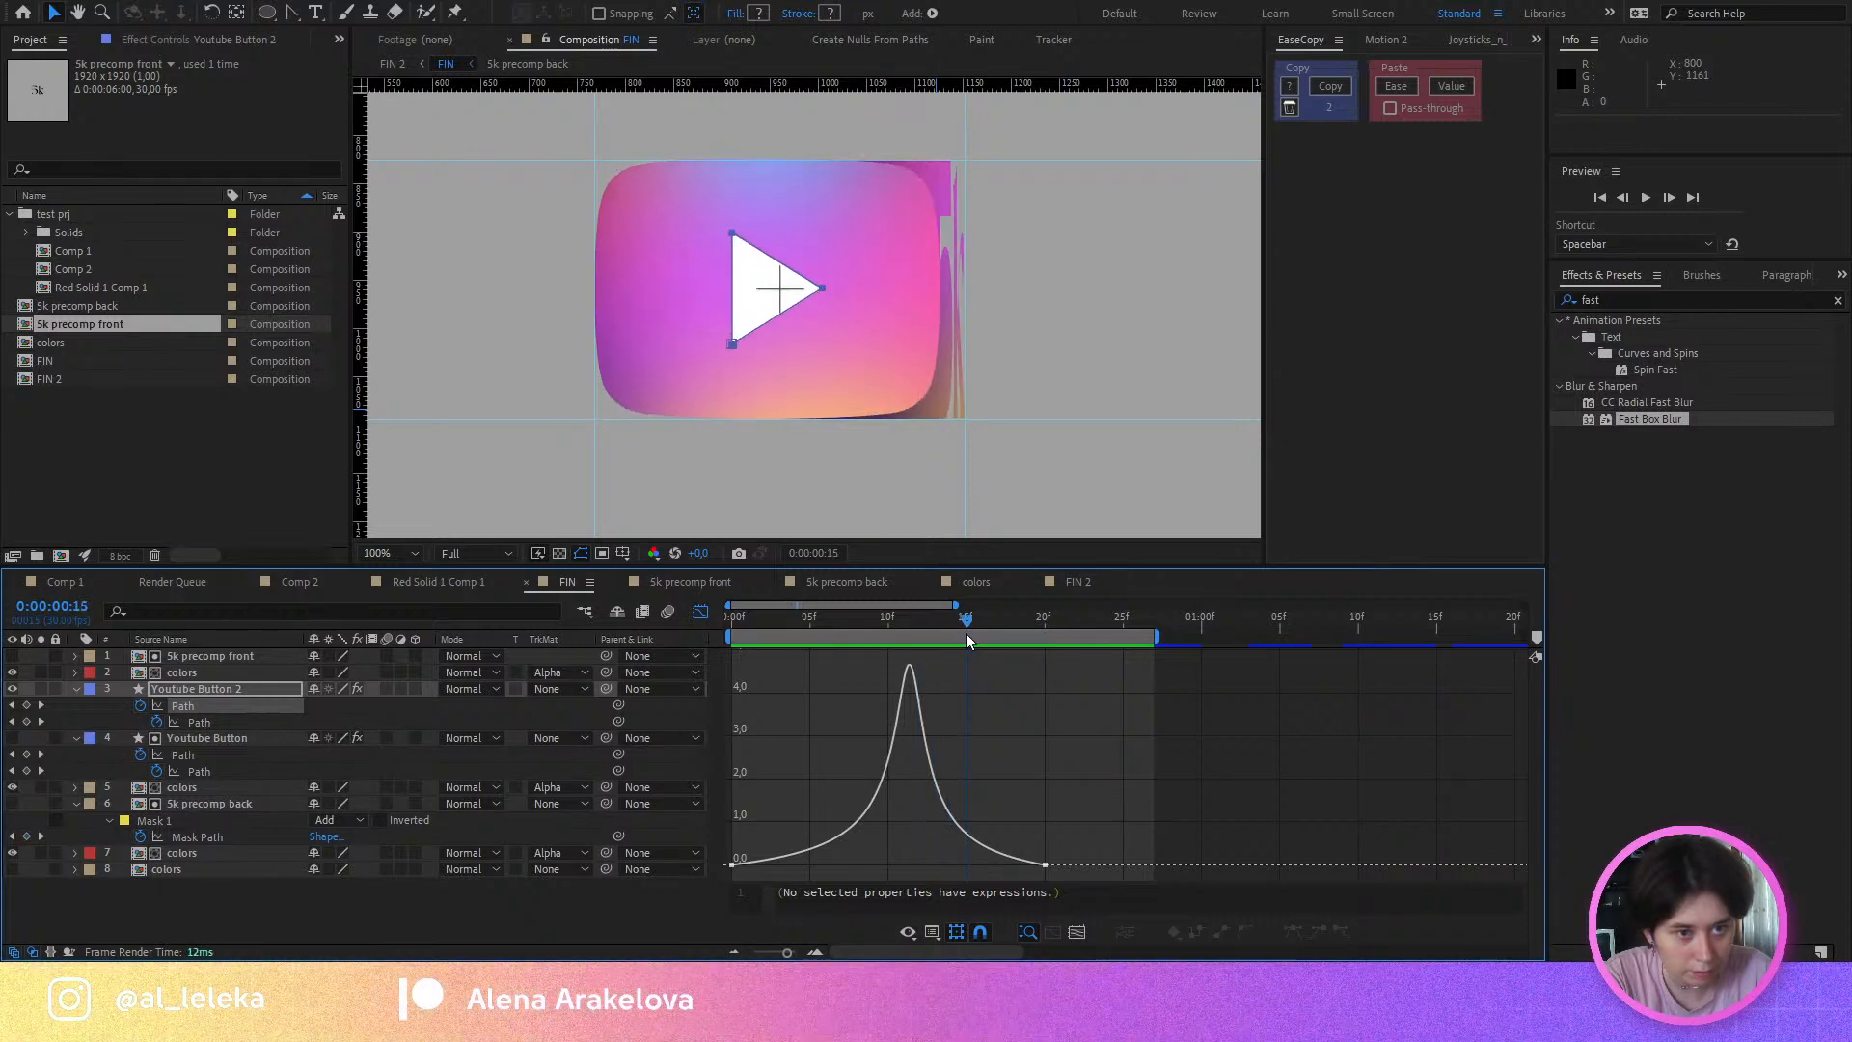
key("shift+F3")
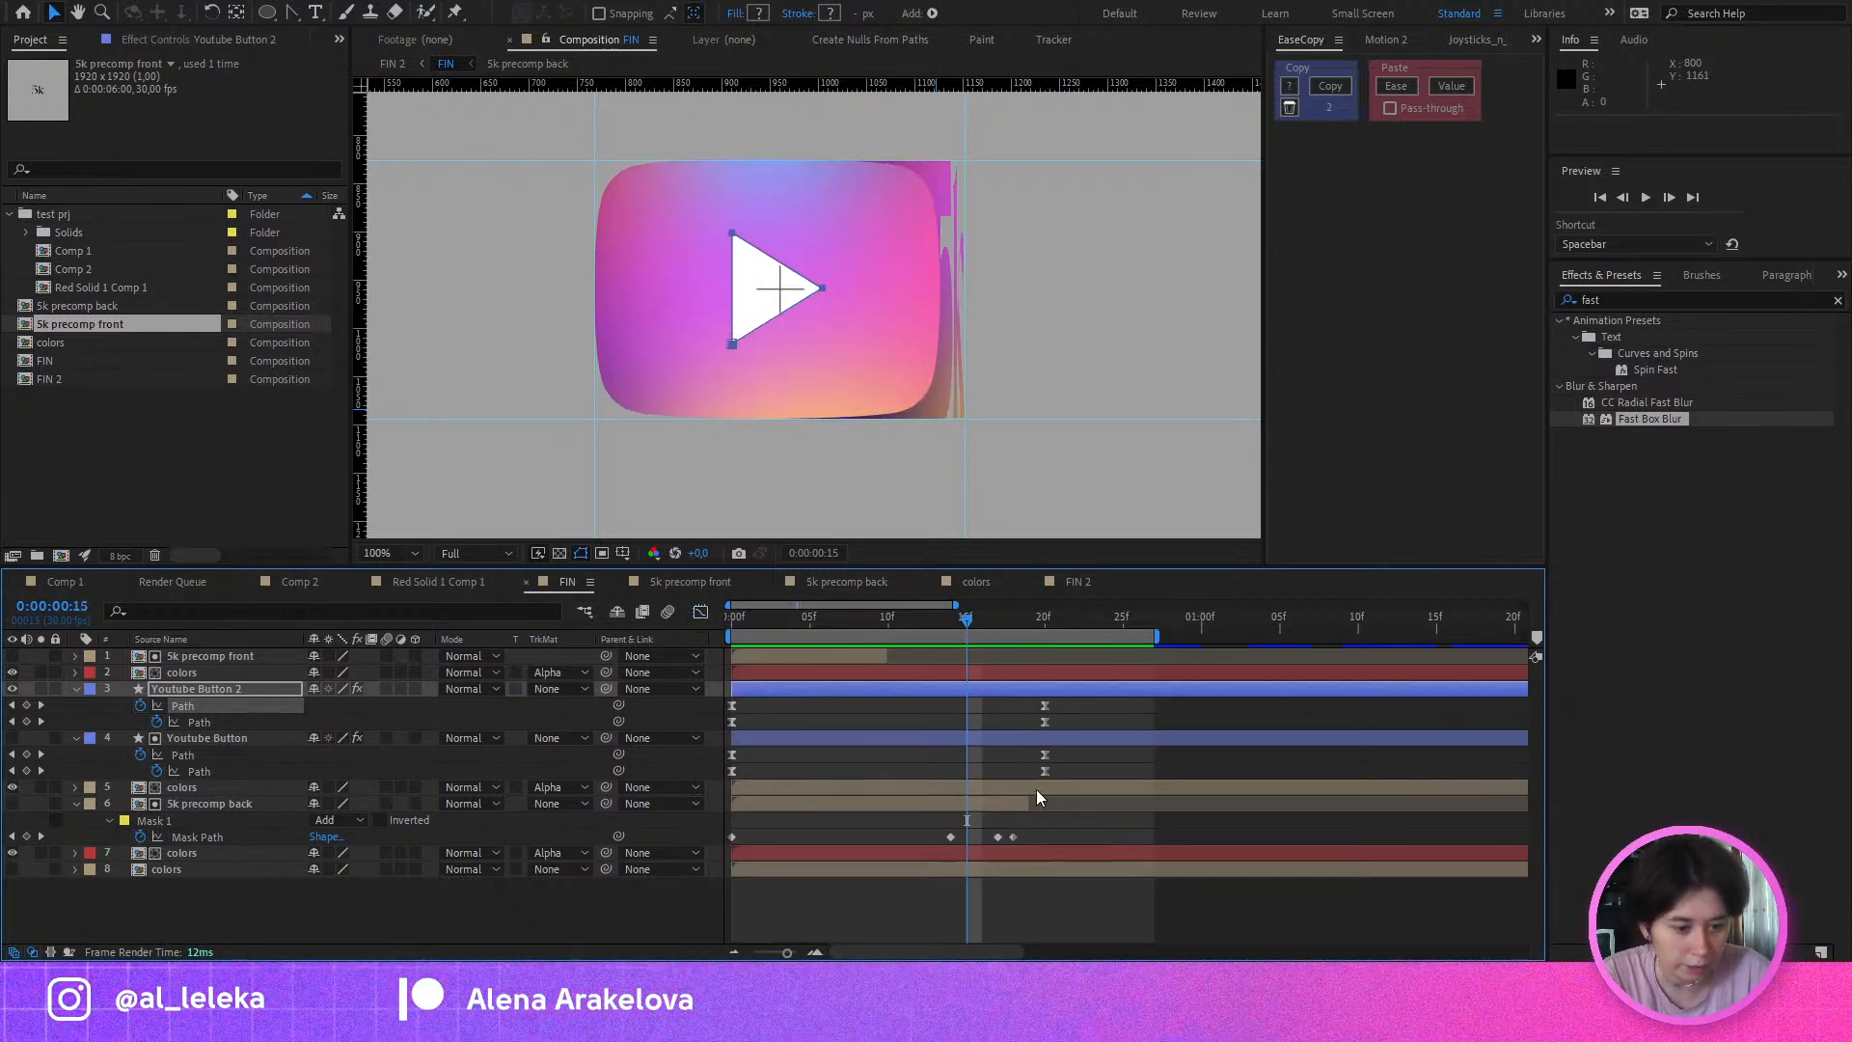
Step: Try trimming the 5k precomp back layer to a duration of 15 frames and preview the animation
left_click_drag(1030, 804, 971, 817)
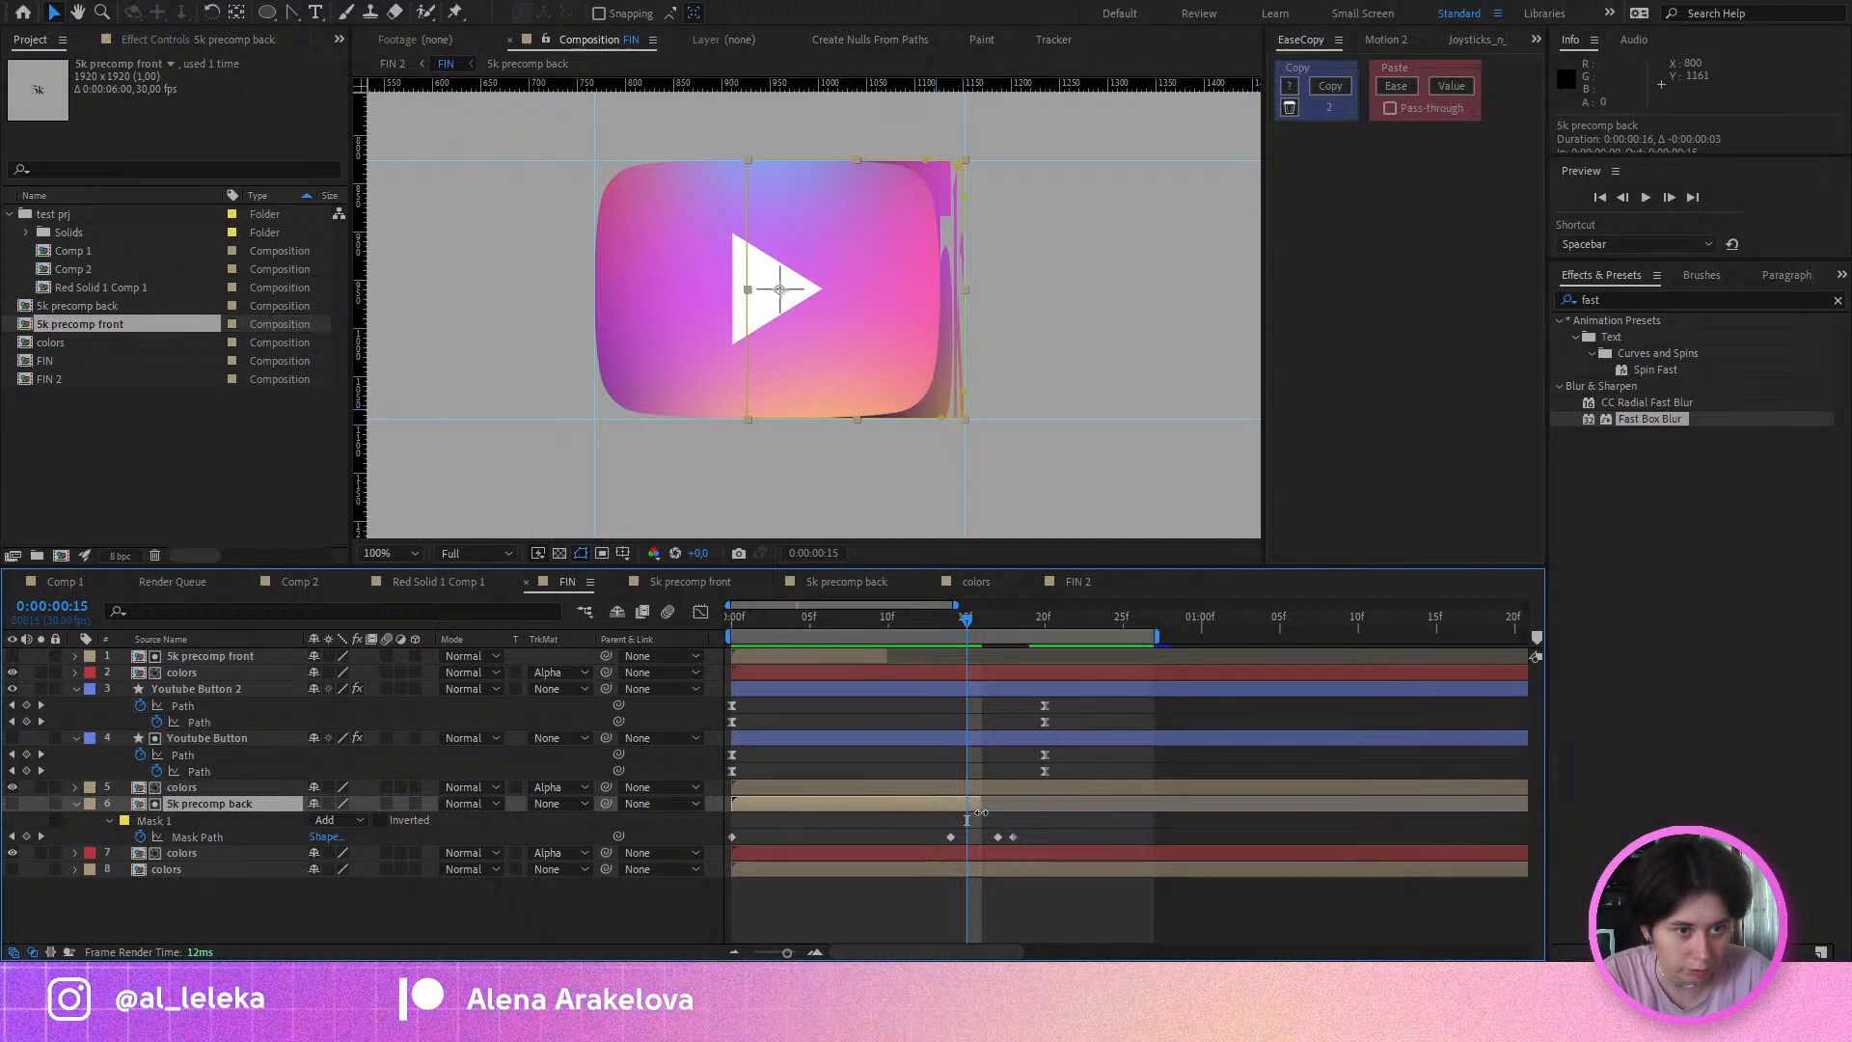
key("space")
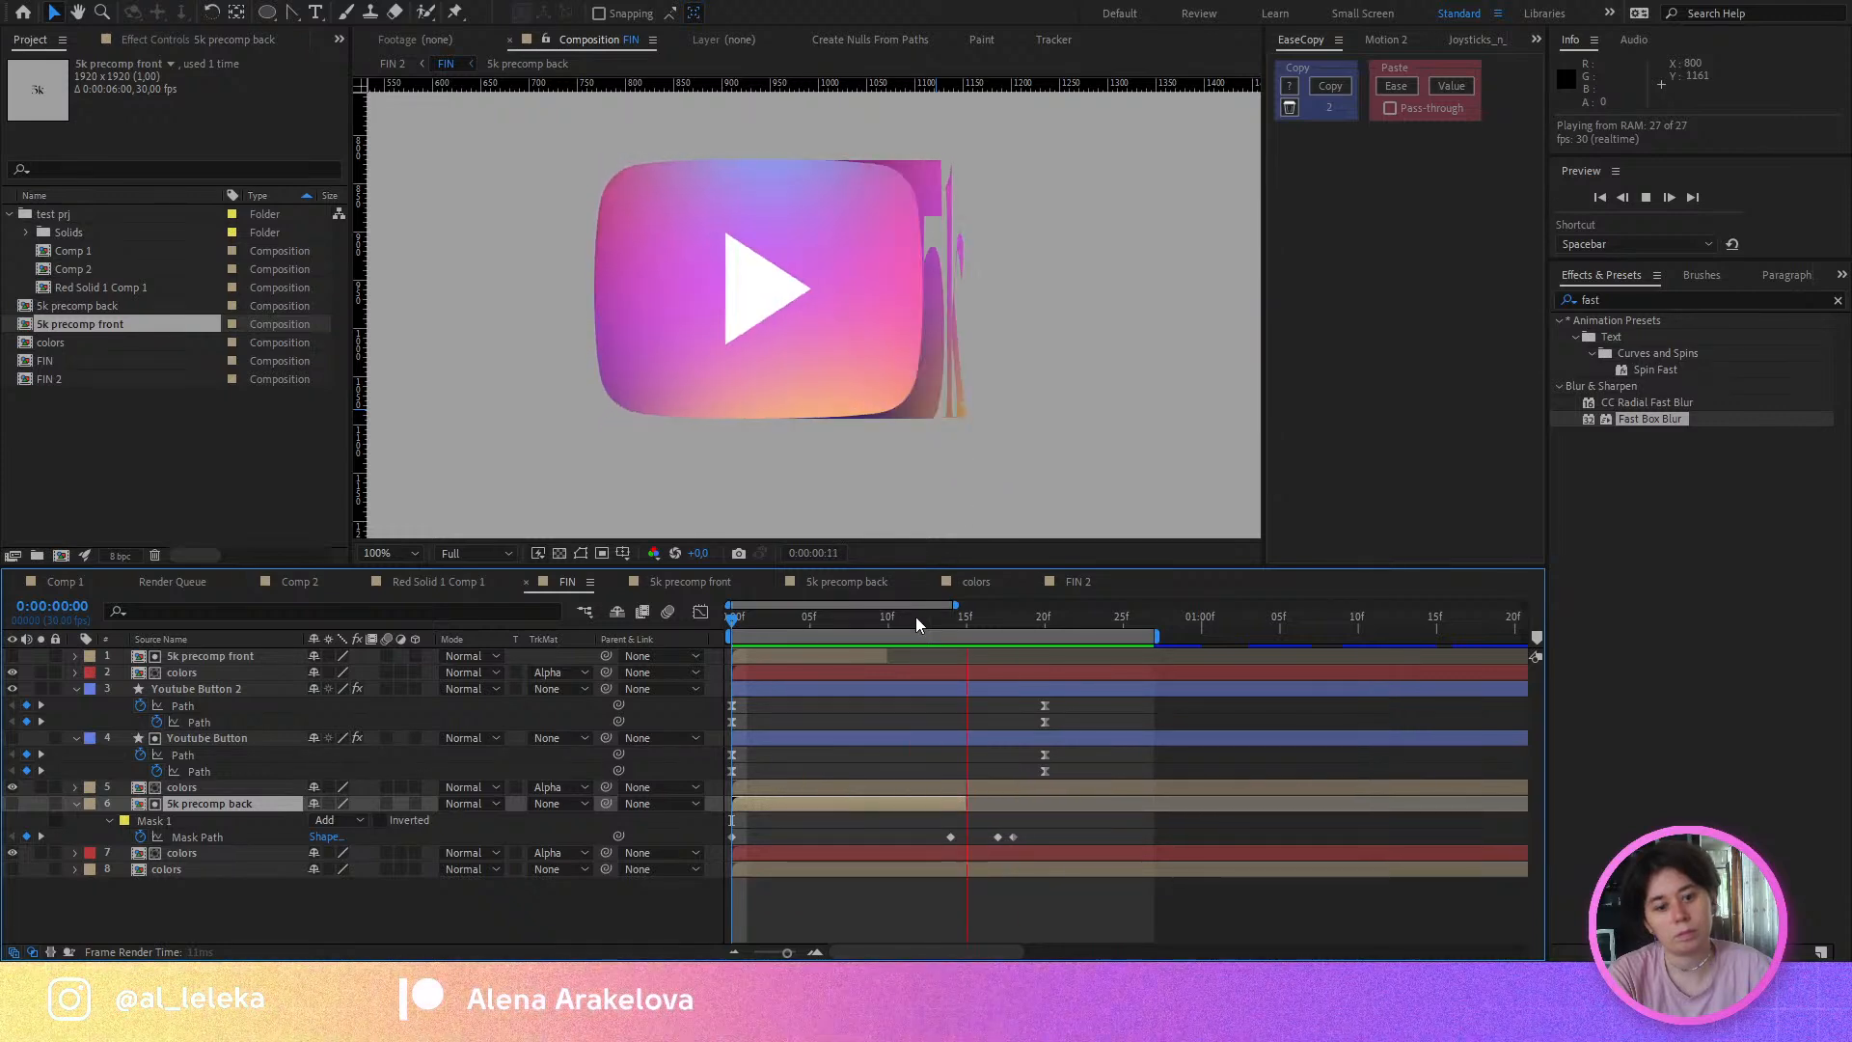
Step: Extend the 5k precomp back layer to 21 frames and delete its Mask Path keyframe at 0:00:00:17
left_click_drag(916, 616, 953, 645)
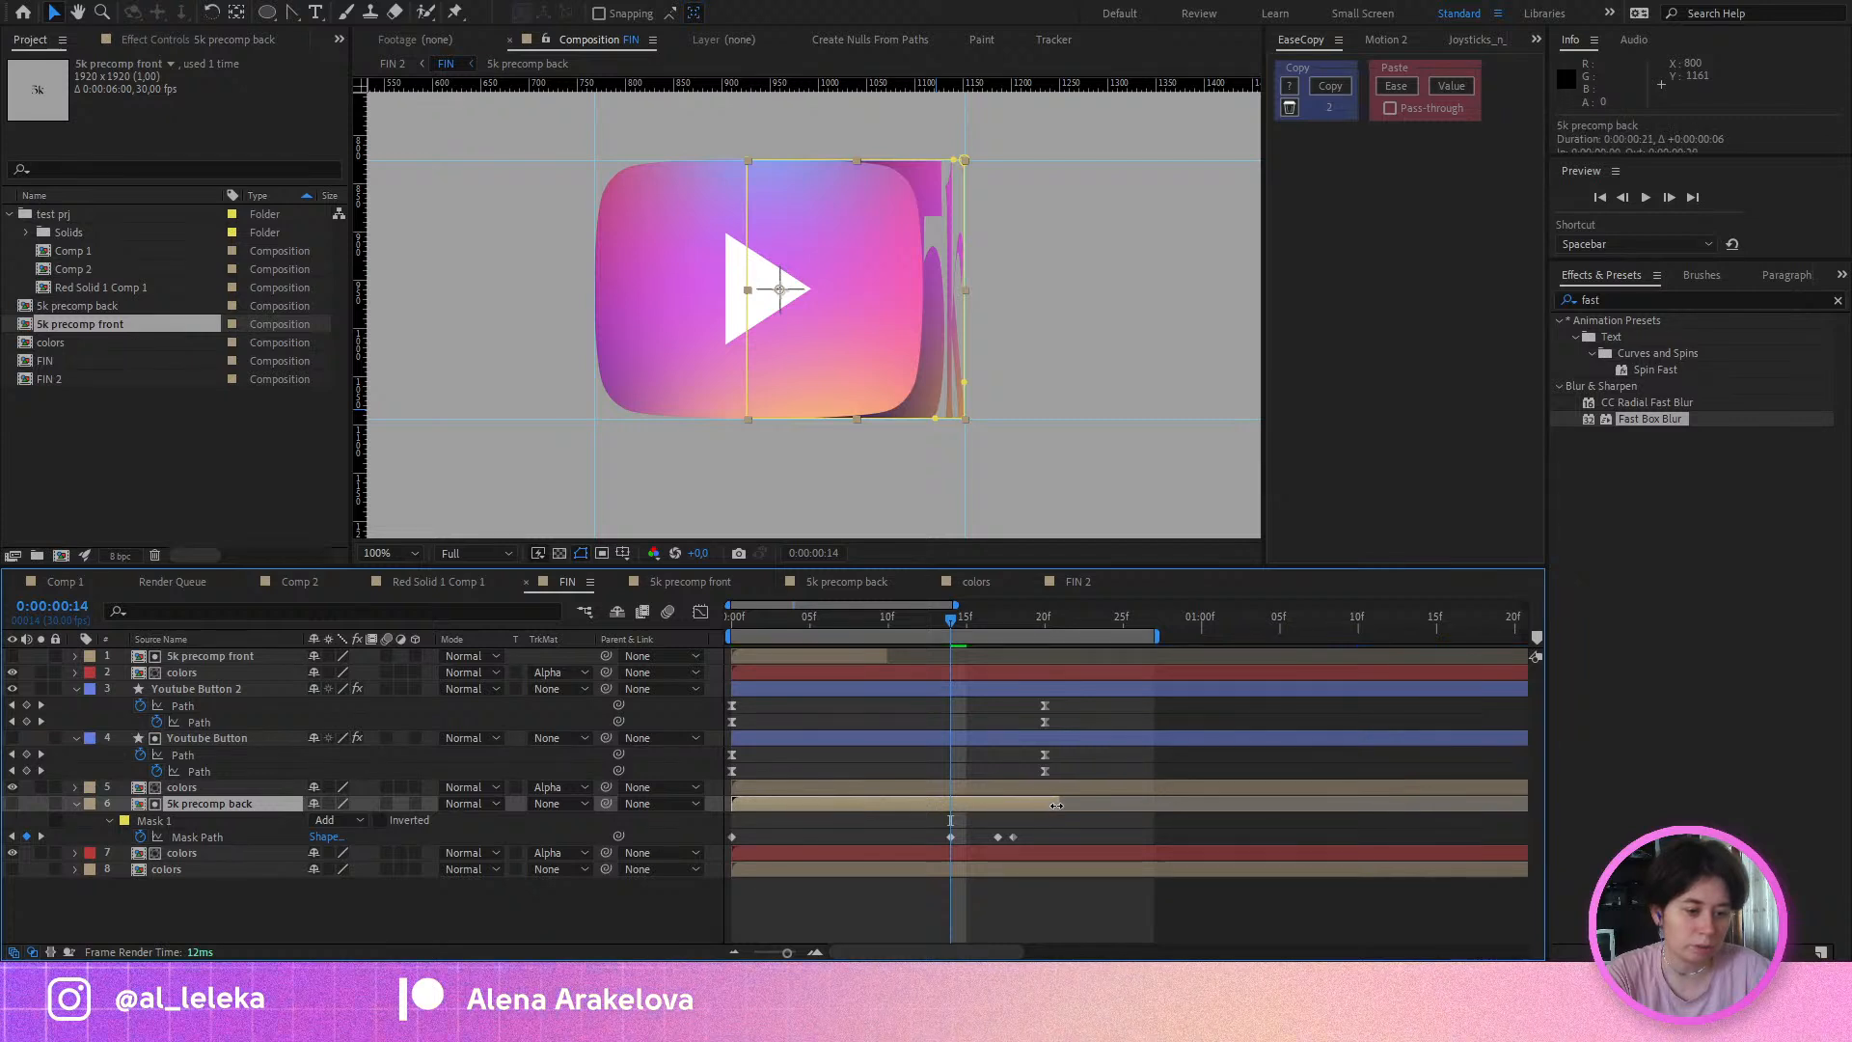
mouse_move(999, 628)
left_mouse_down()
mouse_move(911, 644)
mouse_move(998, 620)
left_mouse_up()
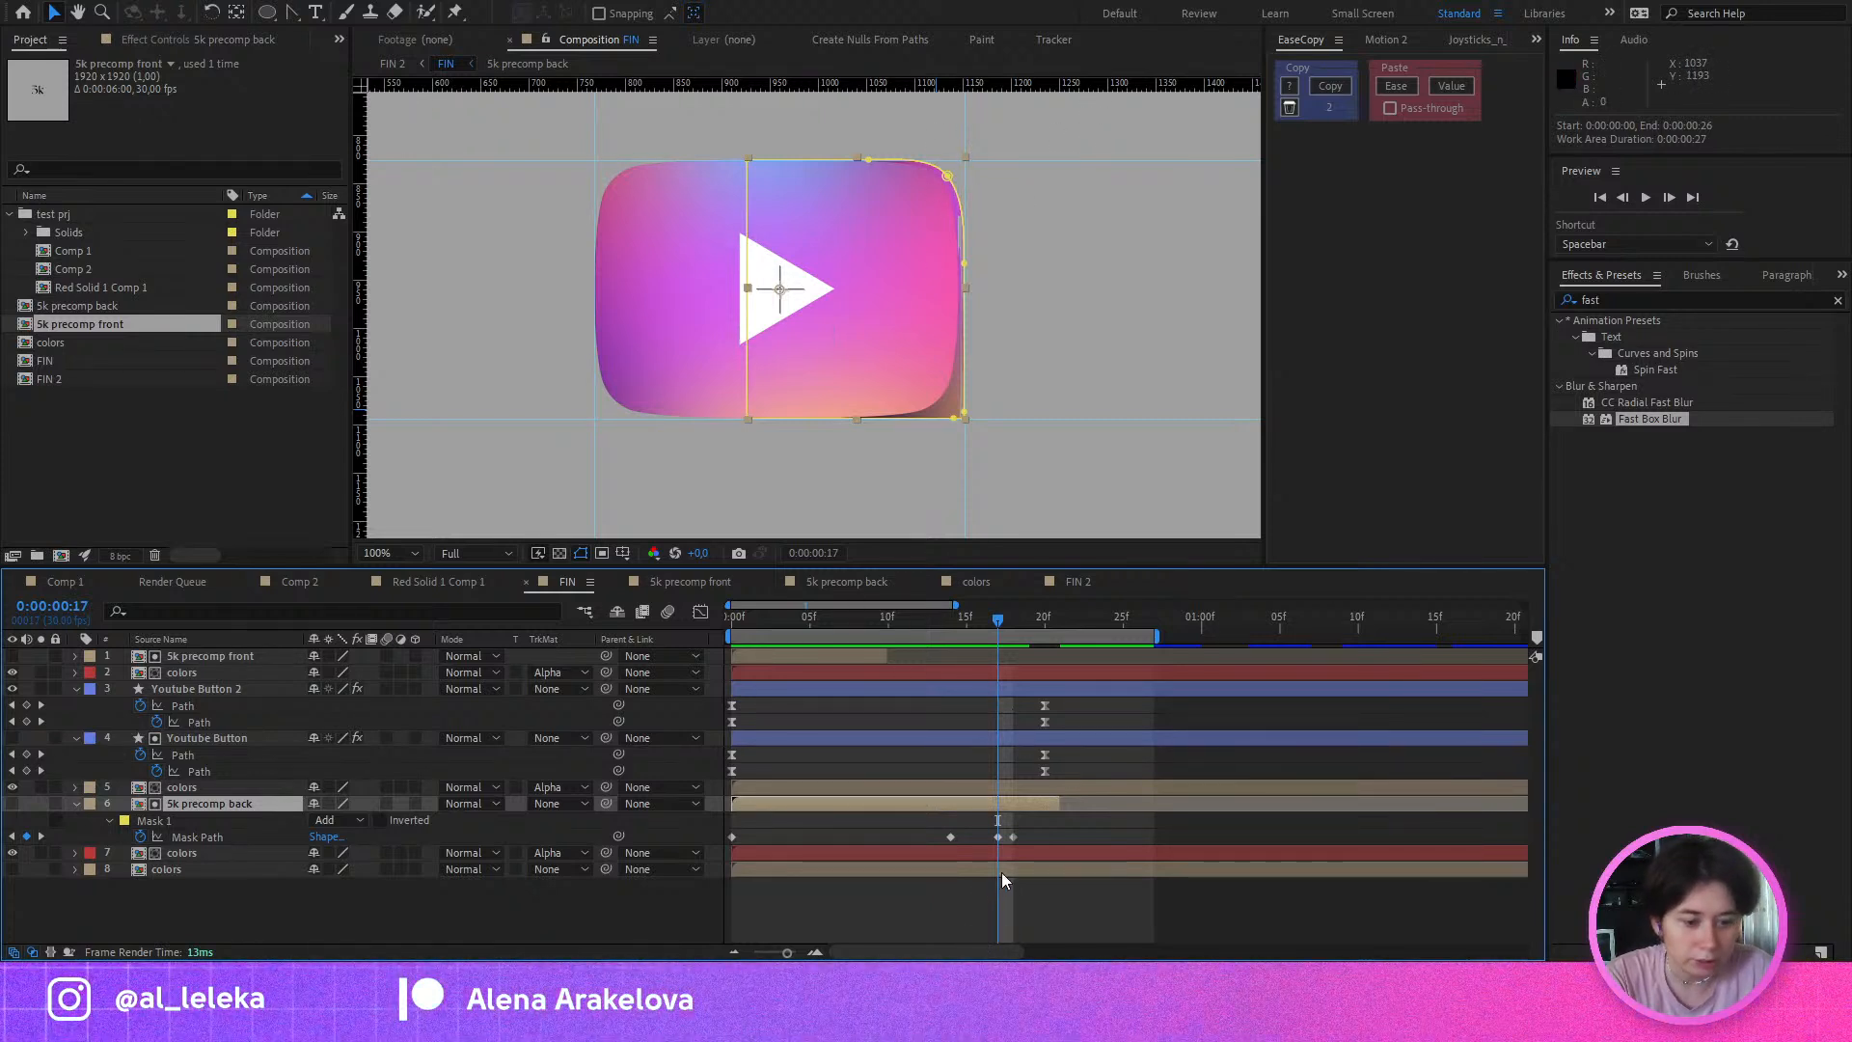
key("u")
key("u")
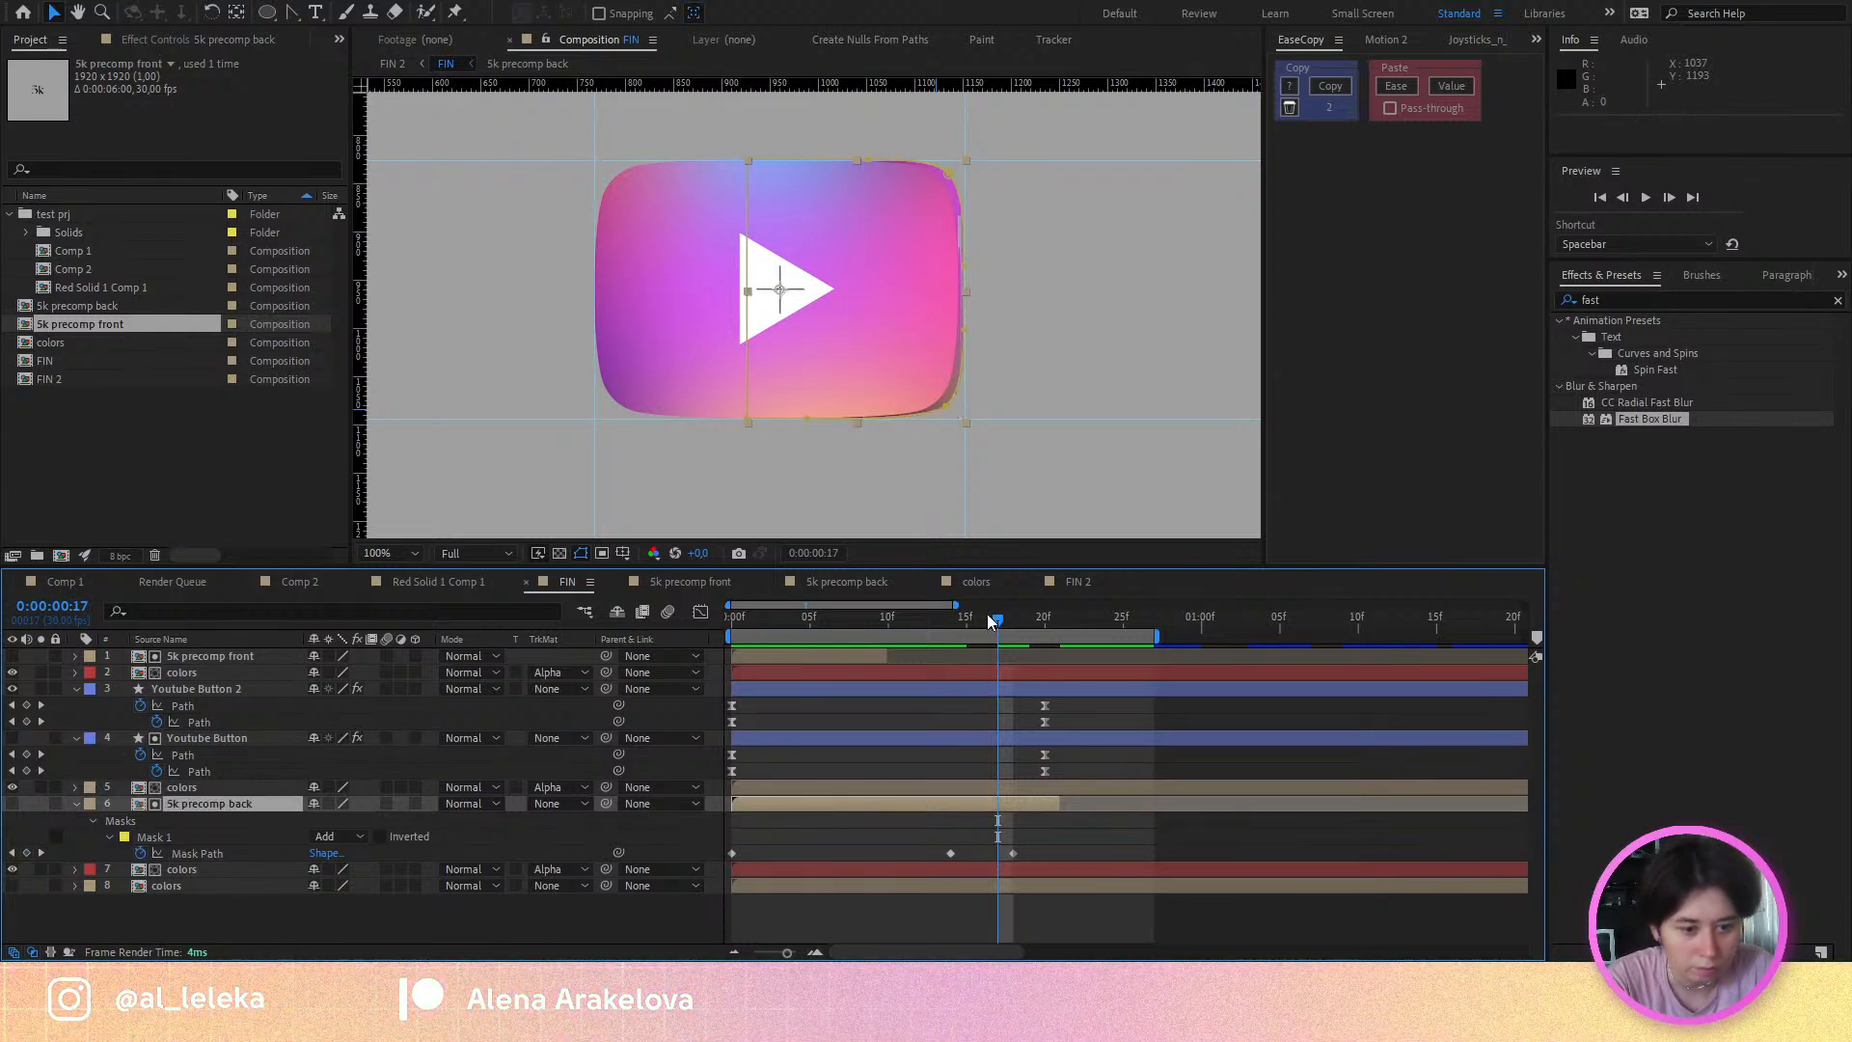
Step: Move 5k precomp back's last Mask Path keyframe to 0:00:00:17, preview the animation, and trim the layer to 17 frames
left_click_drag(967, 622, 998, 622)
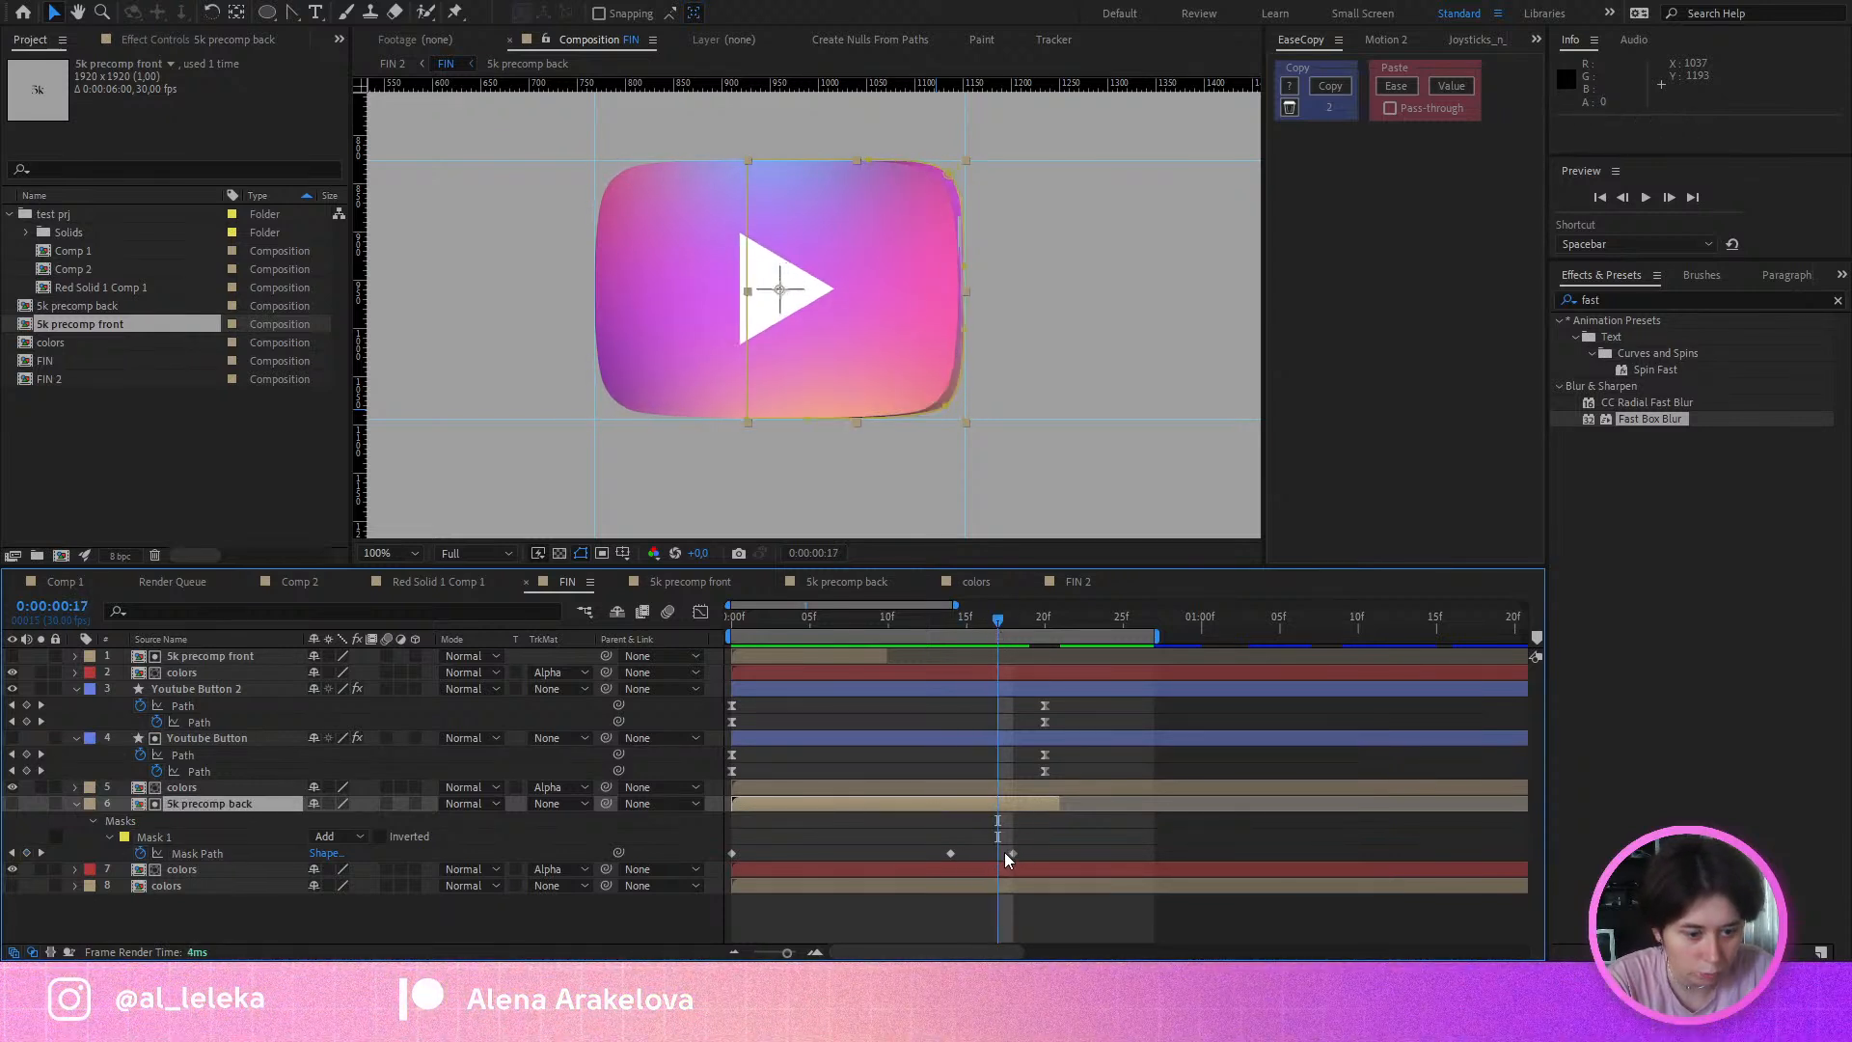
left_click_drag(1011, 853, 997, 859)
key("space")
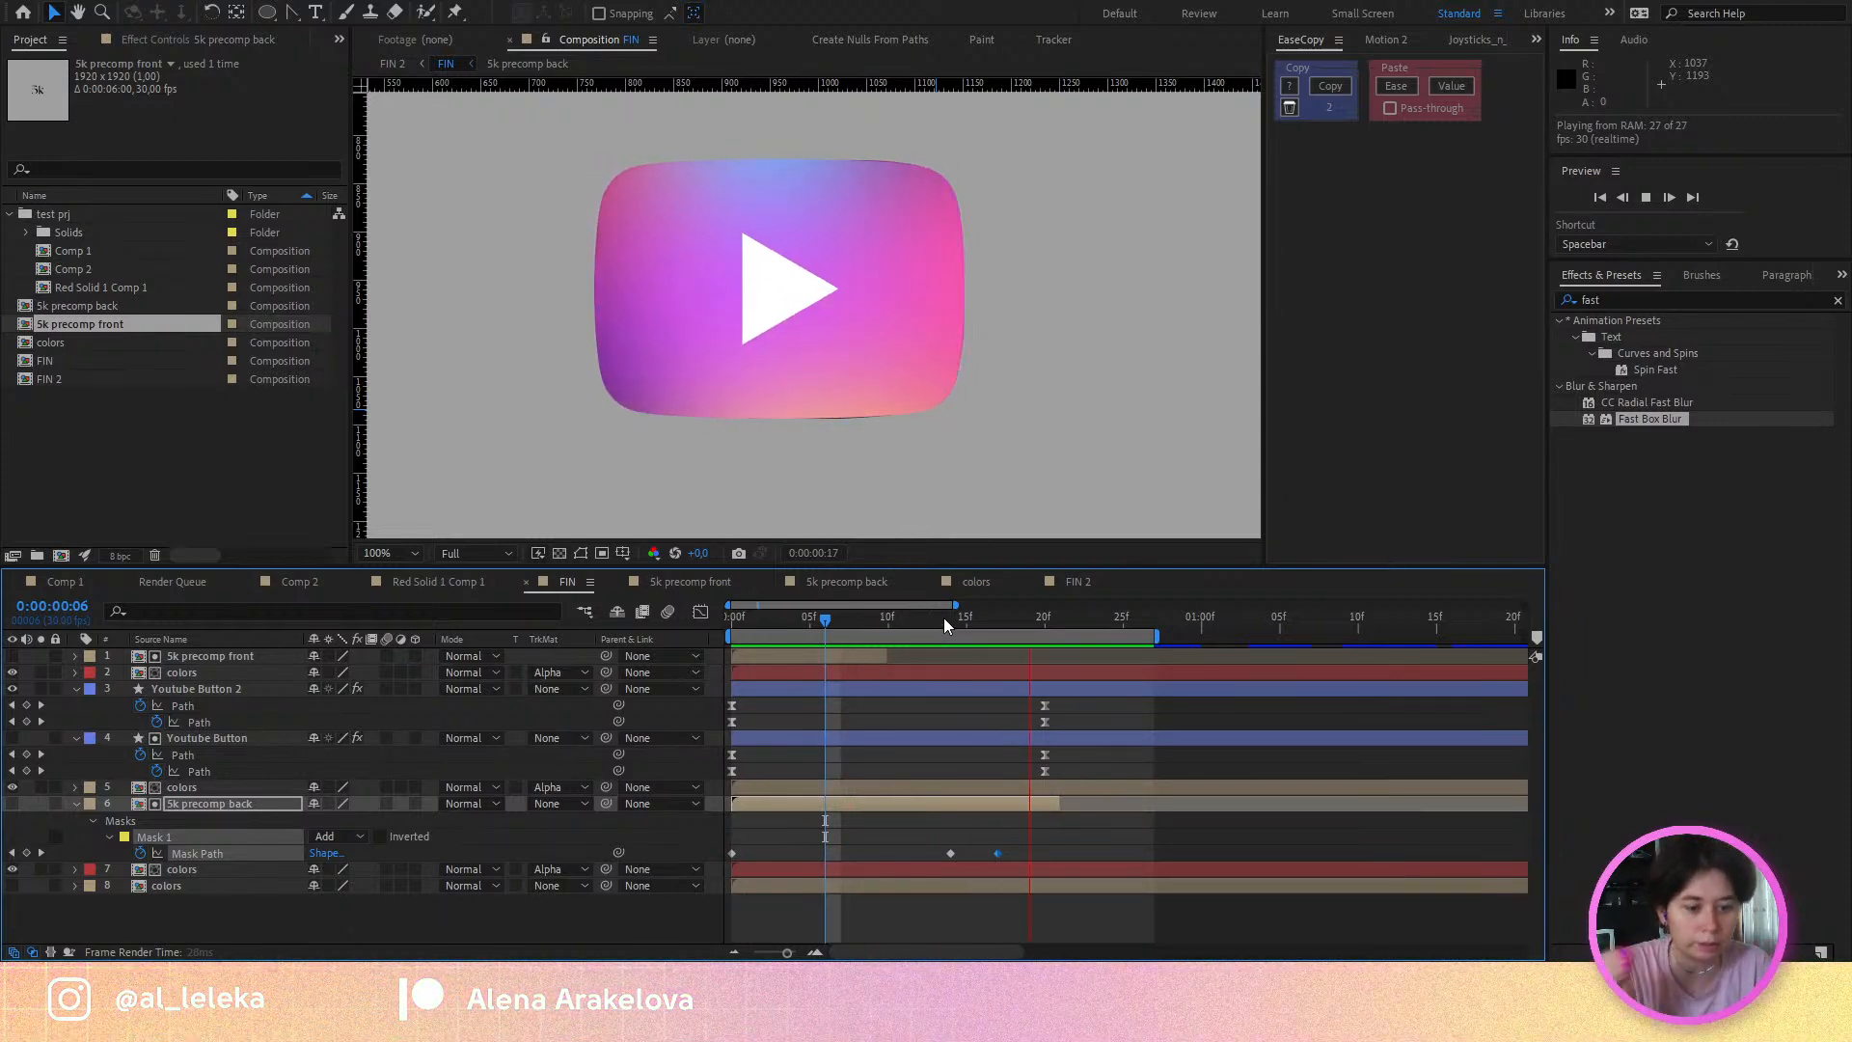
left_click(987, 621)
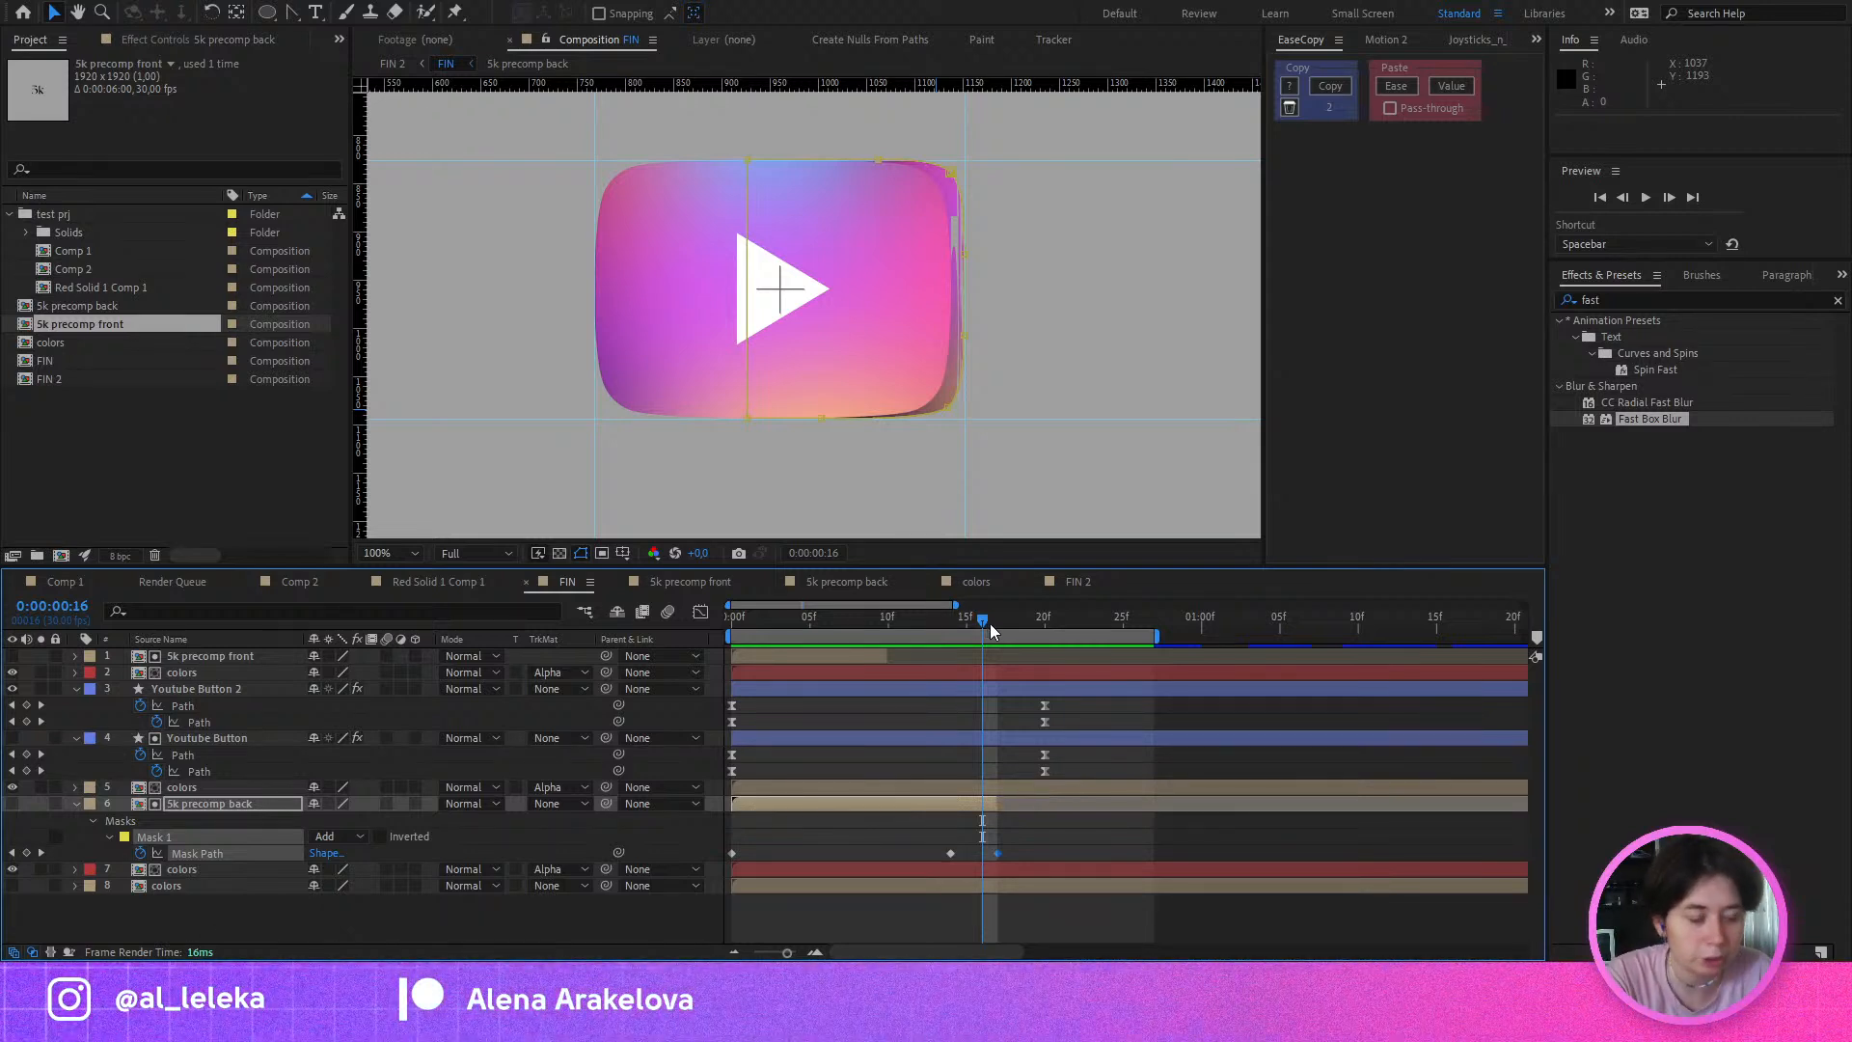
Step: Trim the end of the Sk precomp back layer to frame 16 and play the animation back
key("space")
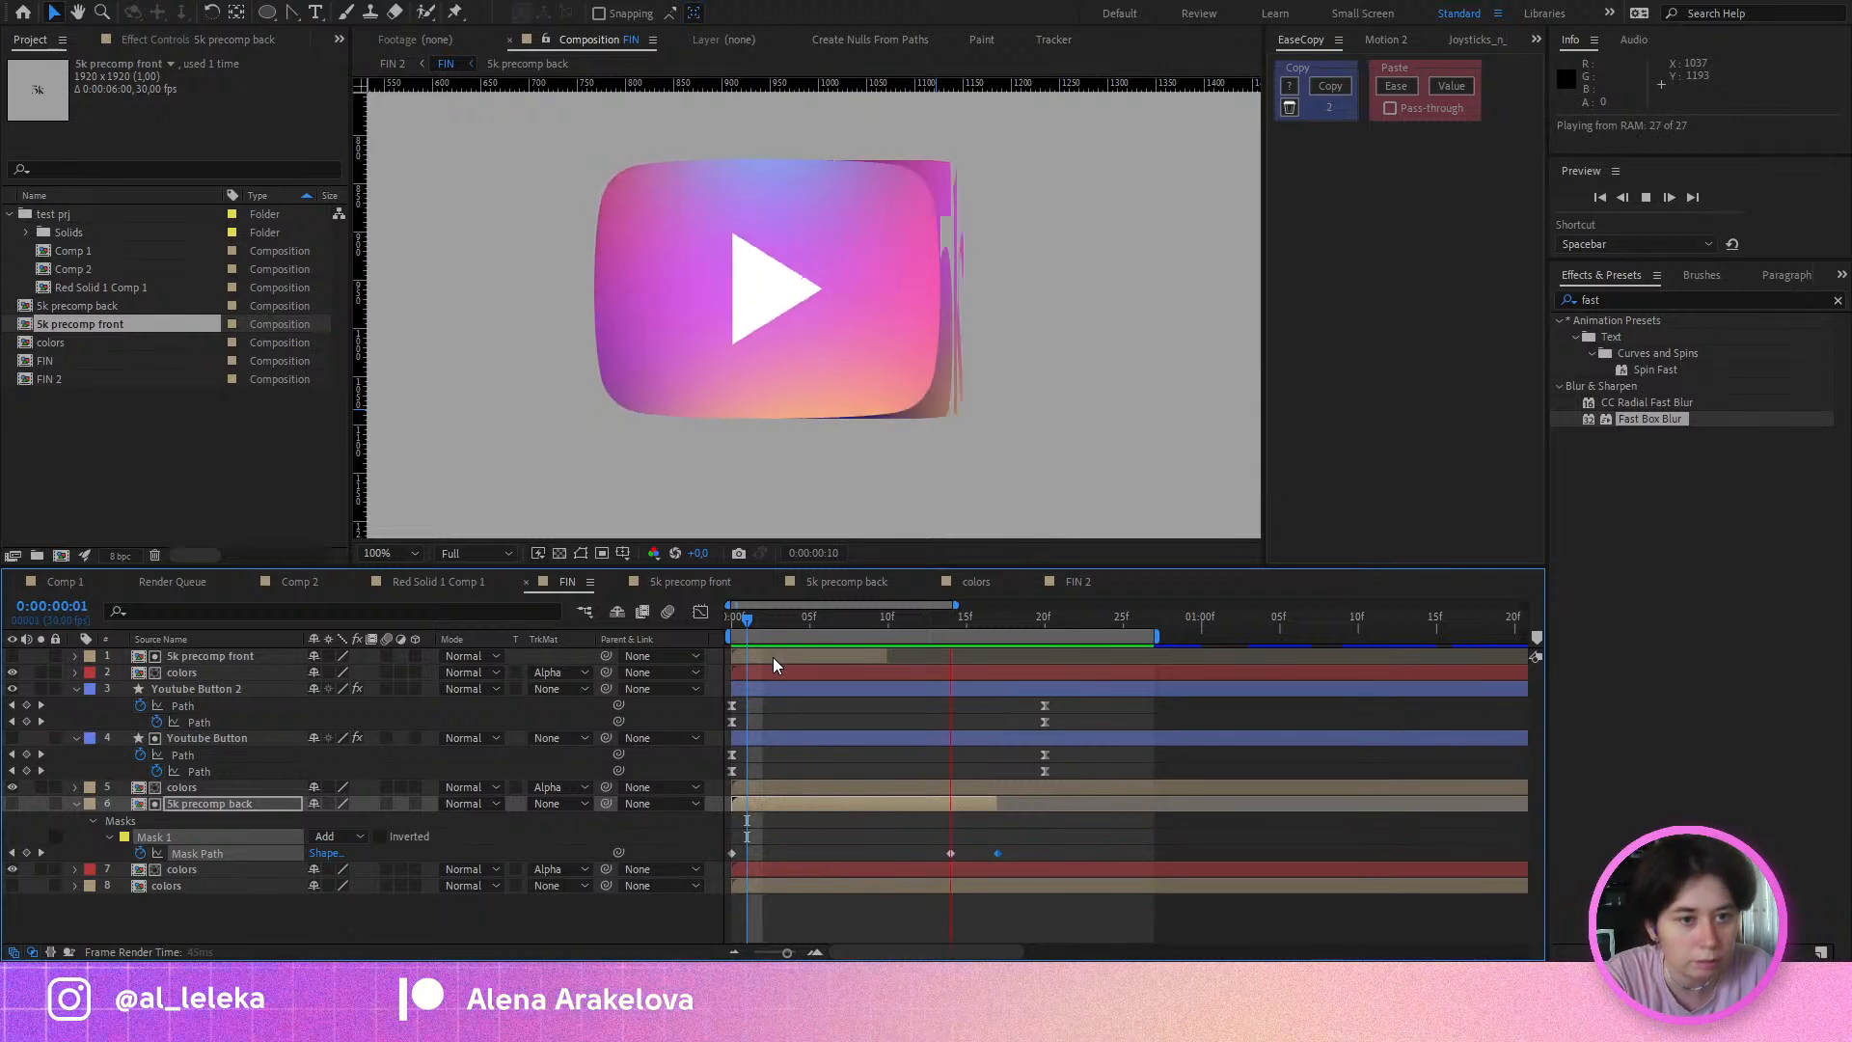
left_click(980, 622)
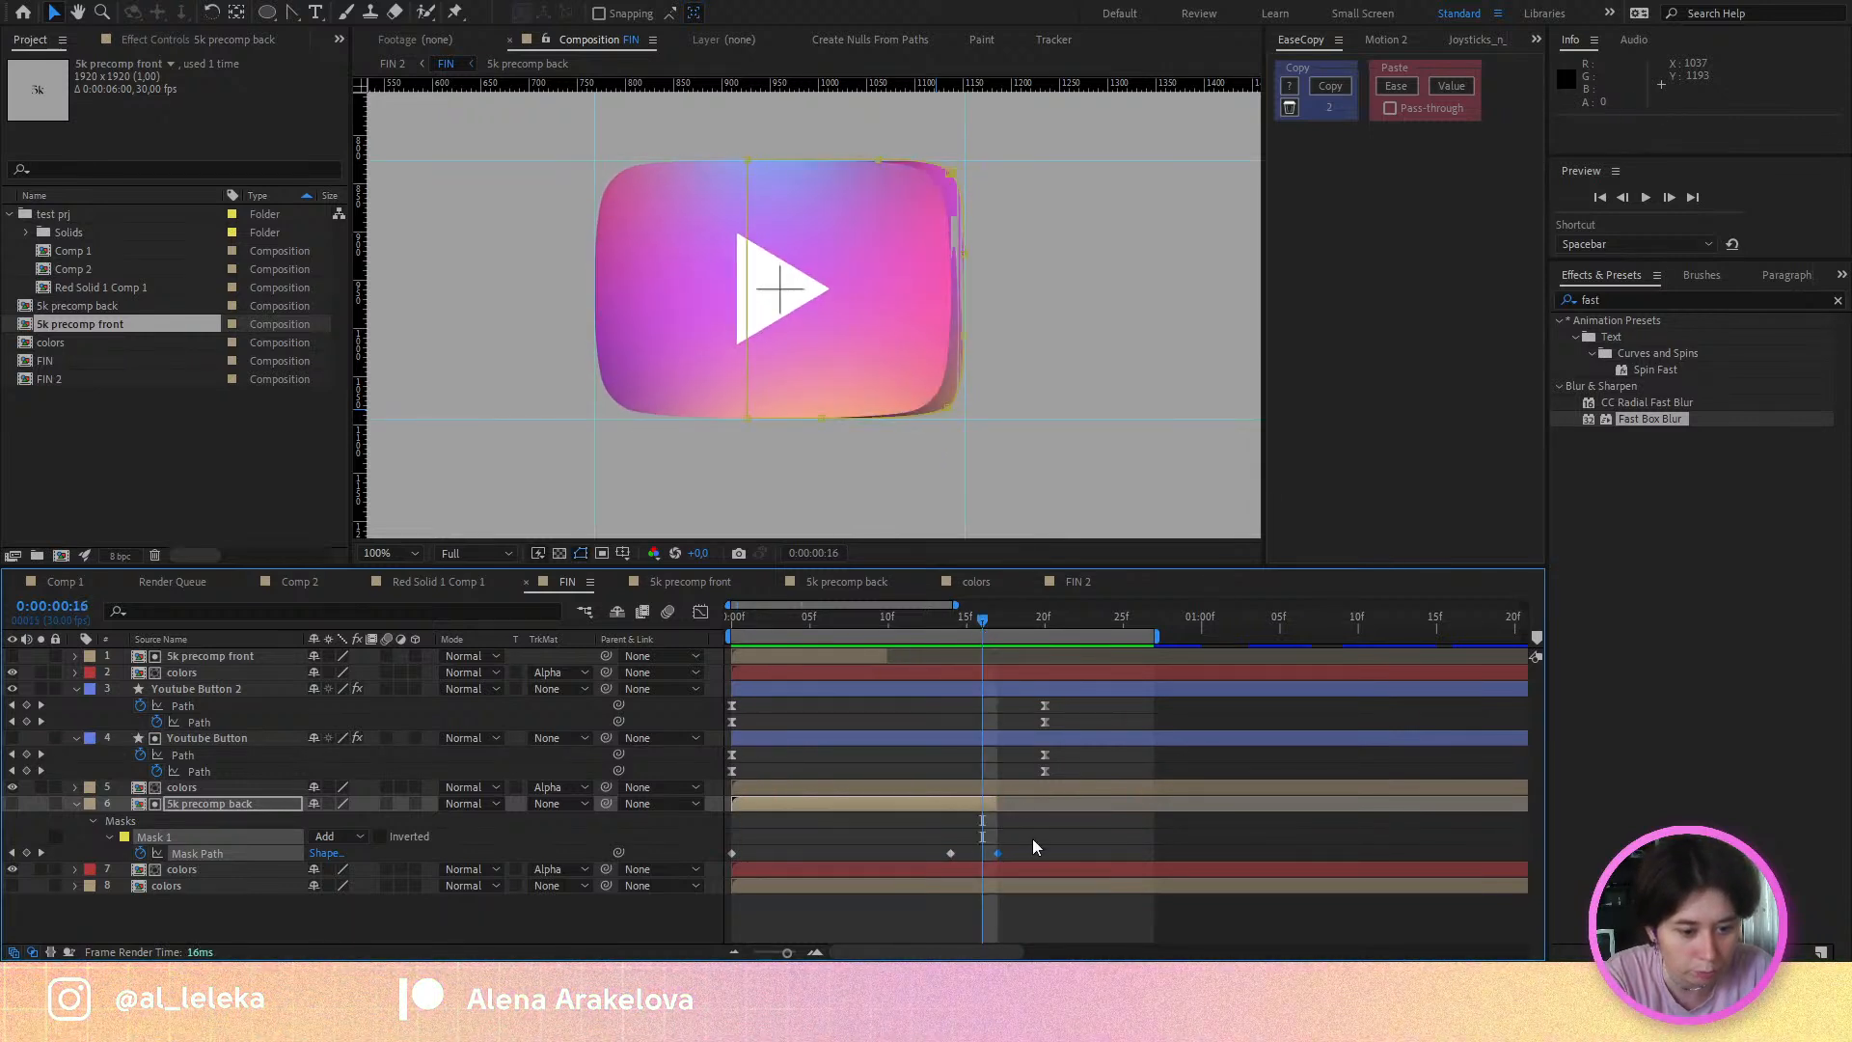
left_click_drag(999, 801, 983, 803)
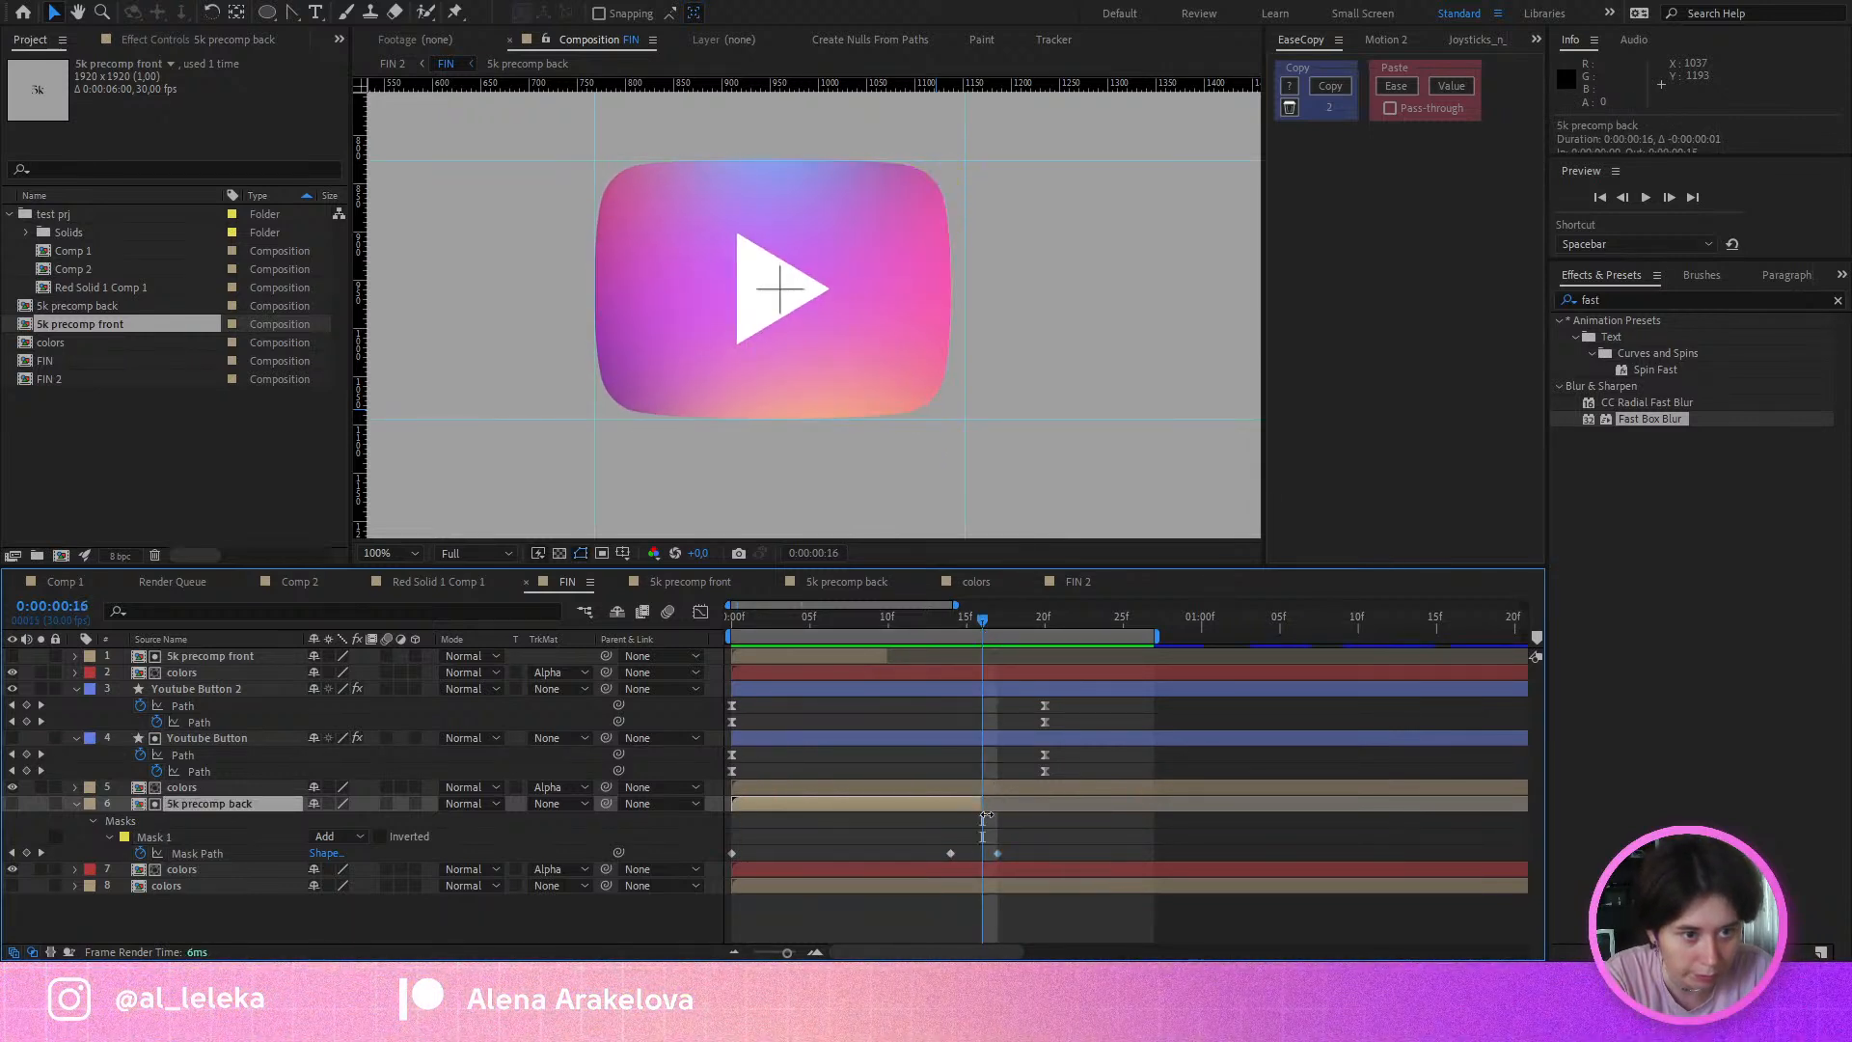
key("space")
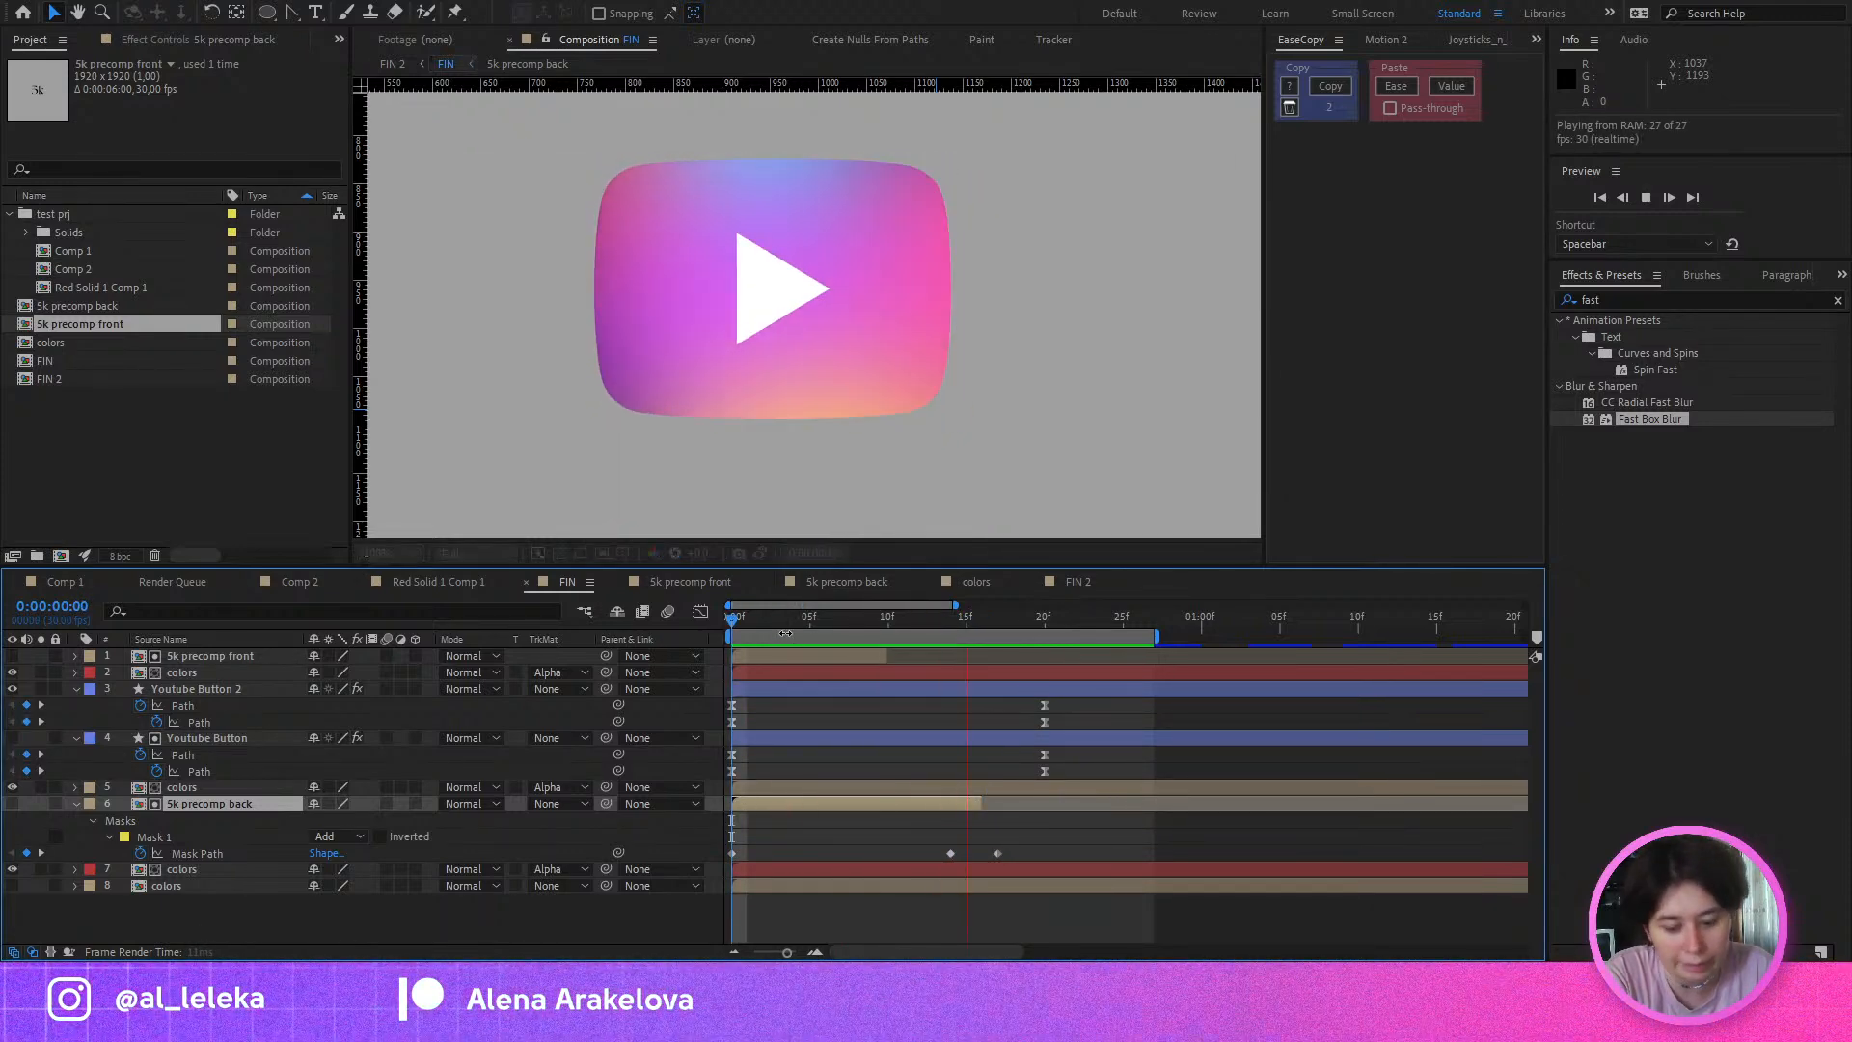
scroll(887, 295, "down", 2)
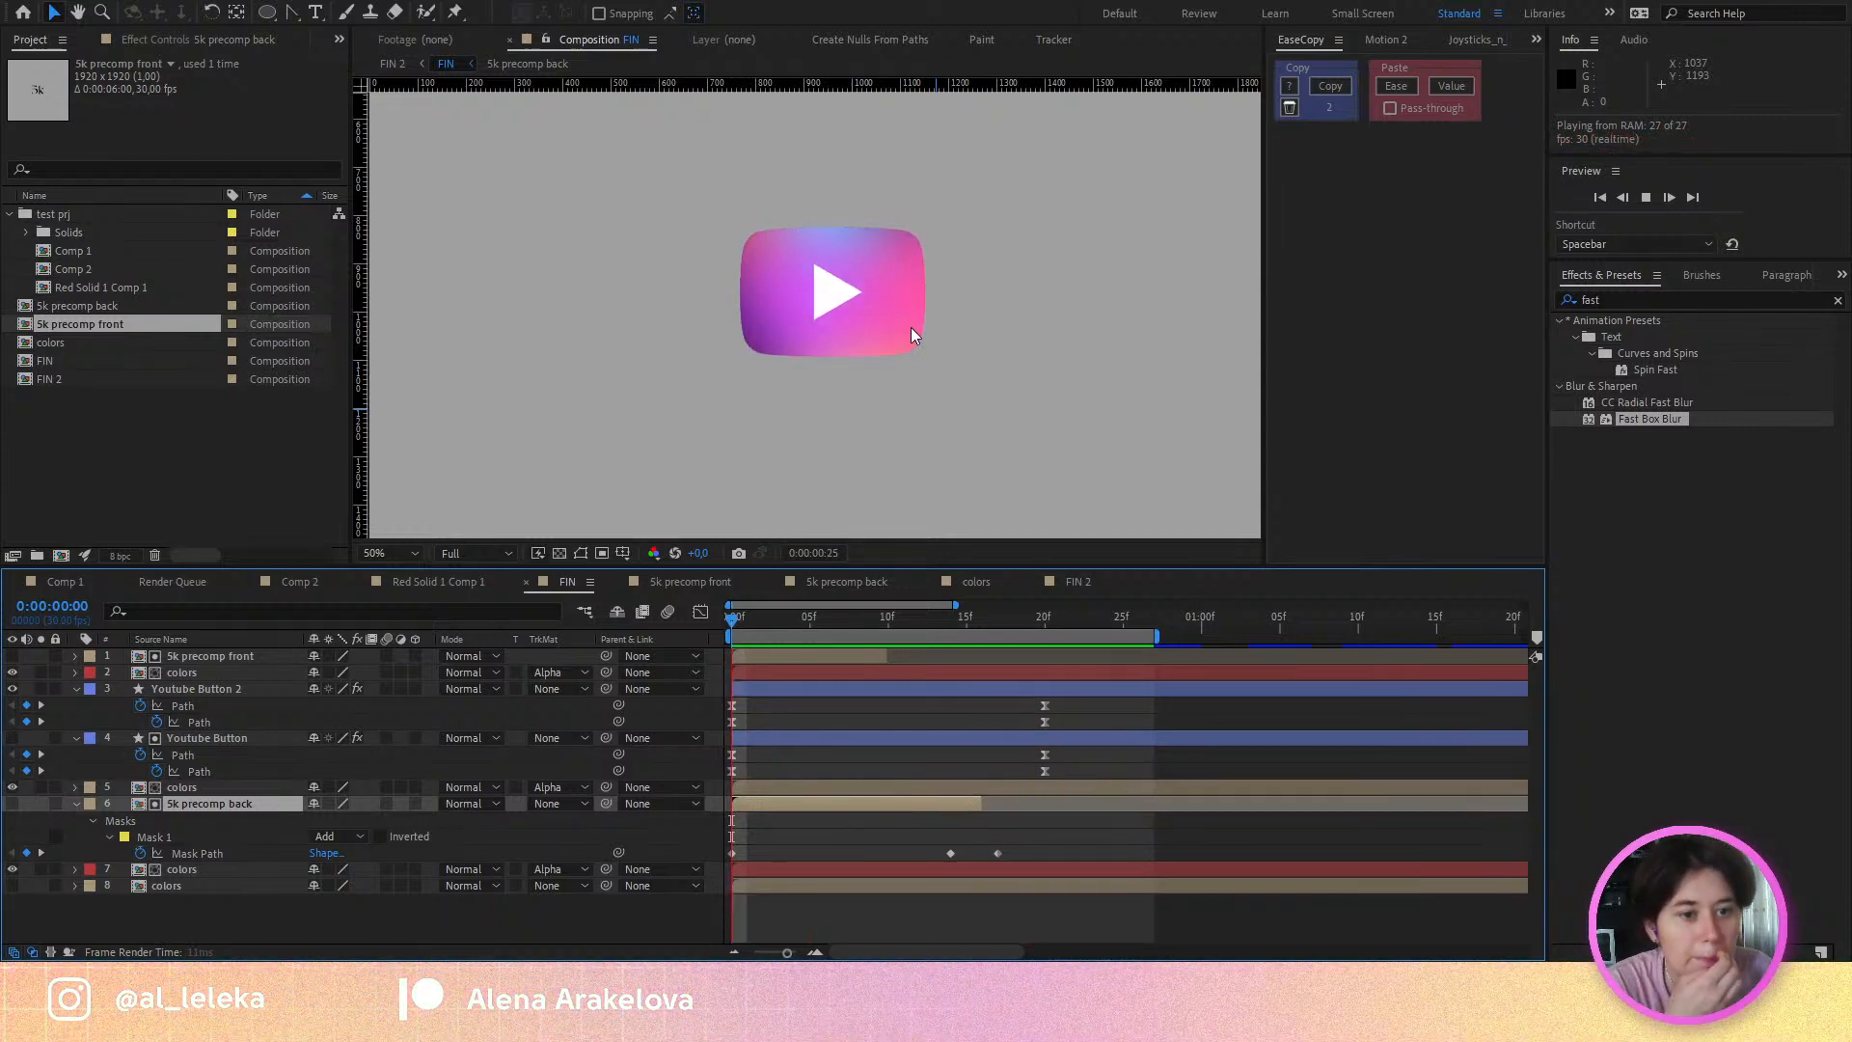
Step: Set the Youtube Button 2 layer's opacity to 54% to see the layers behind it at frame 12
left_click(919, 615)
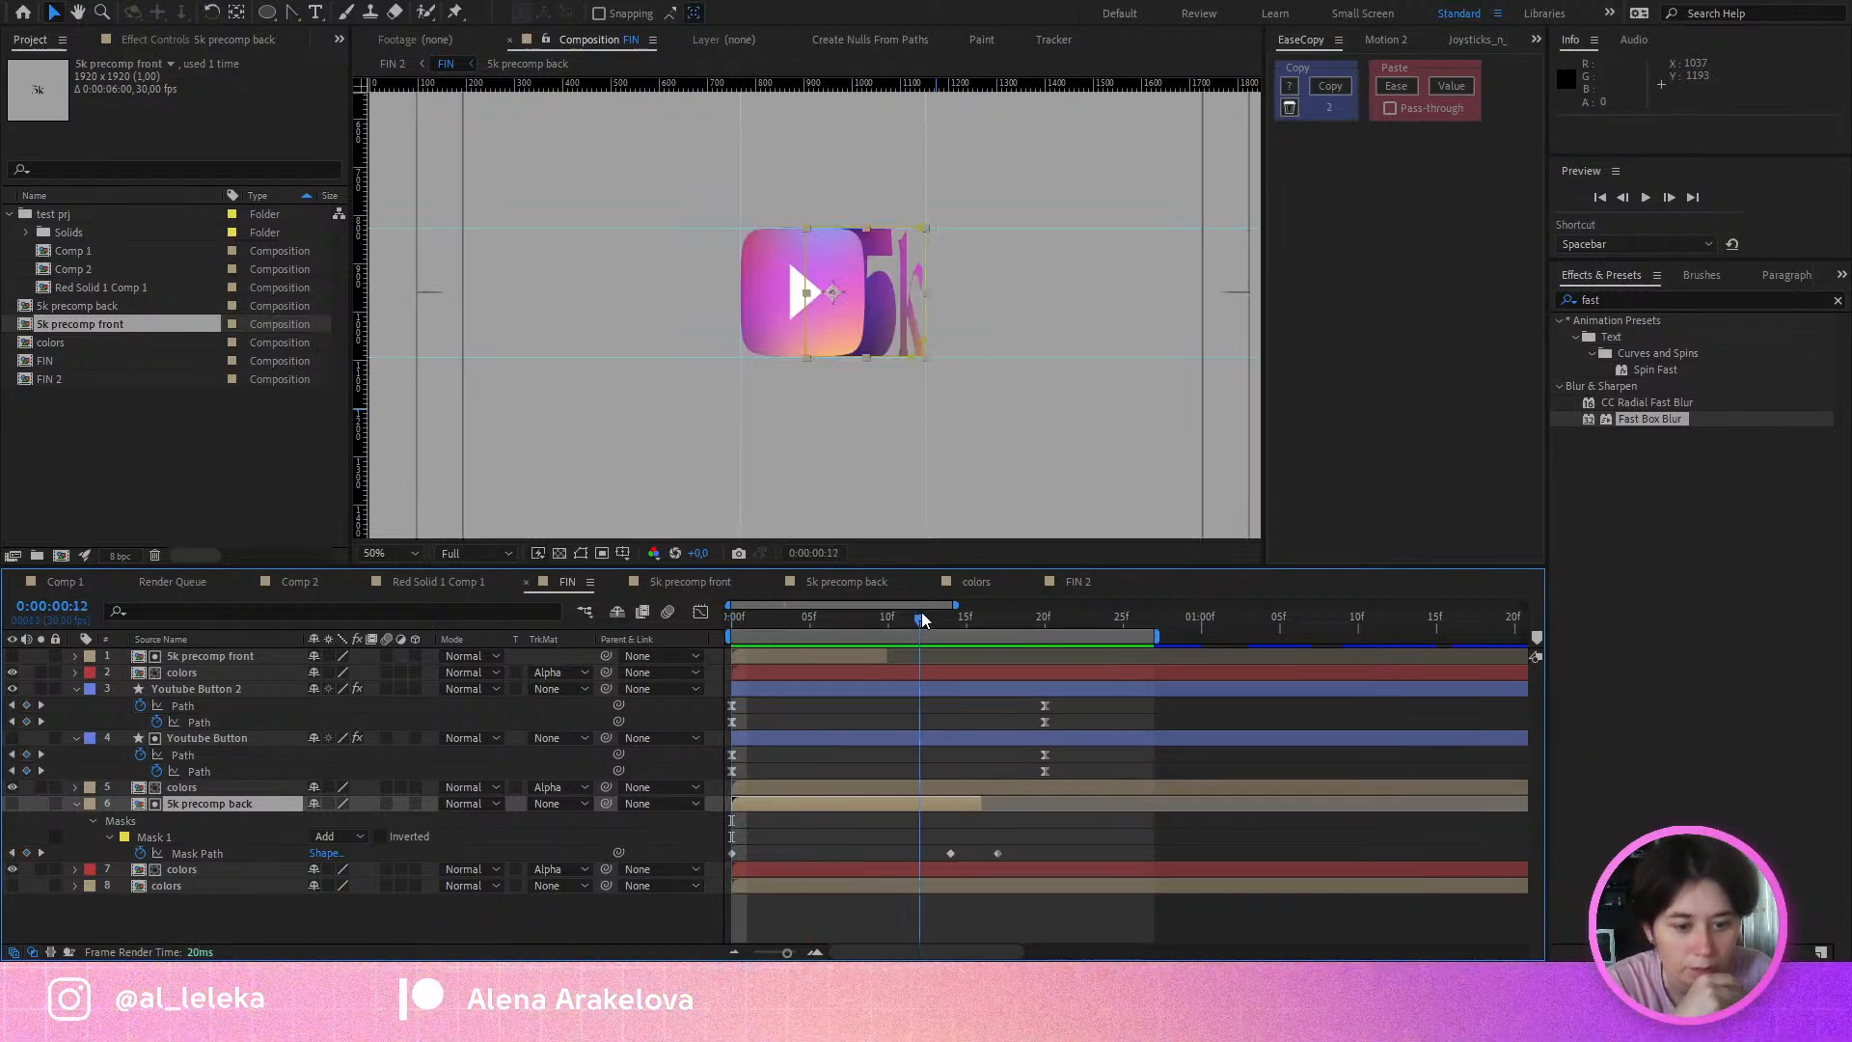
left_click(229, 690)
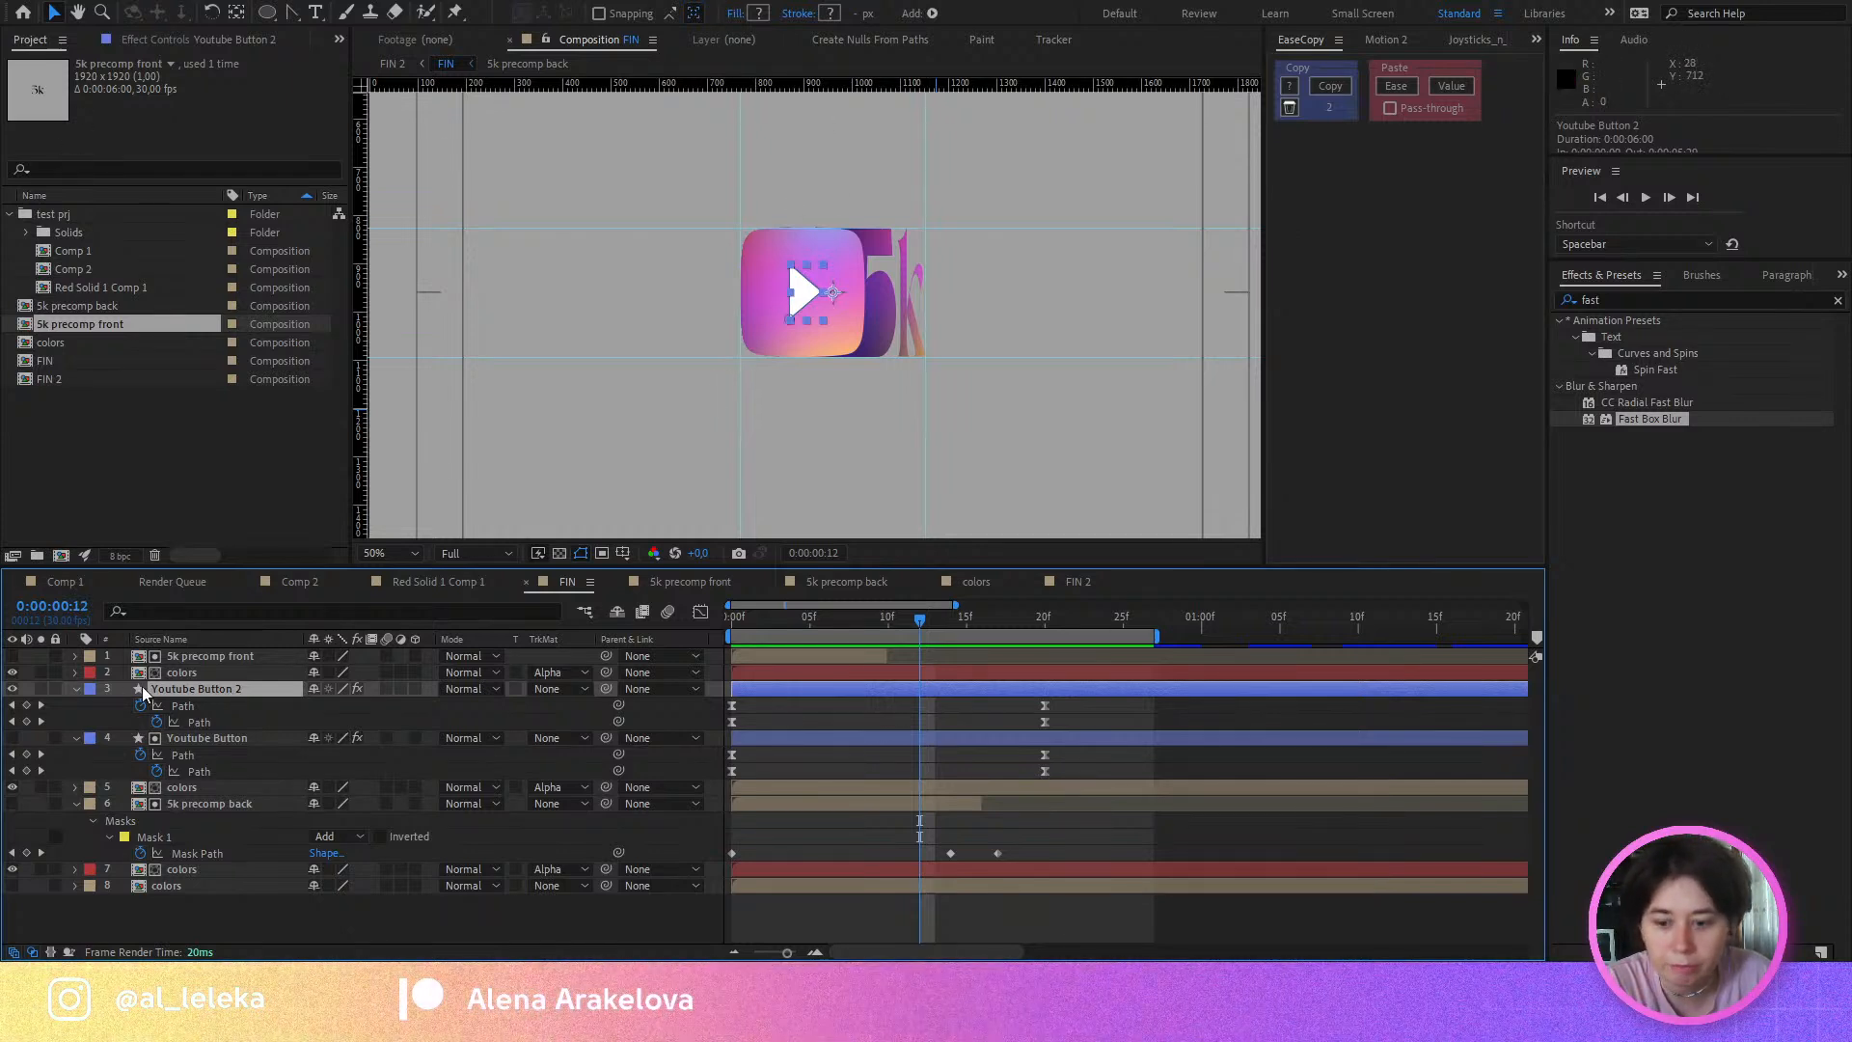
key("t")
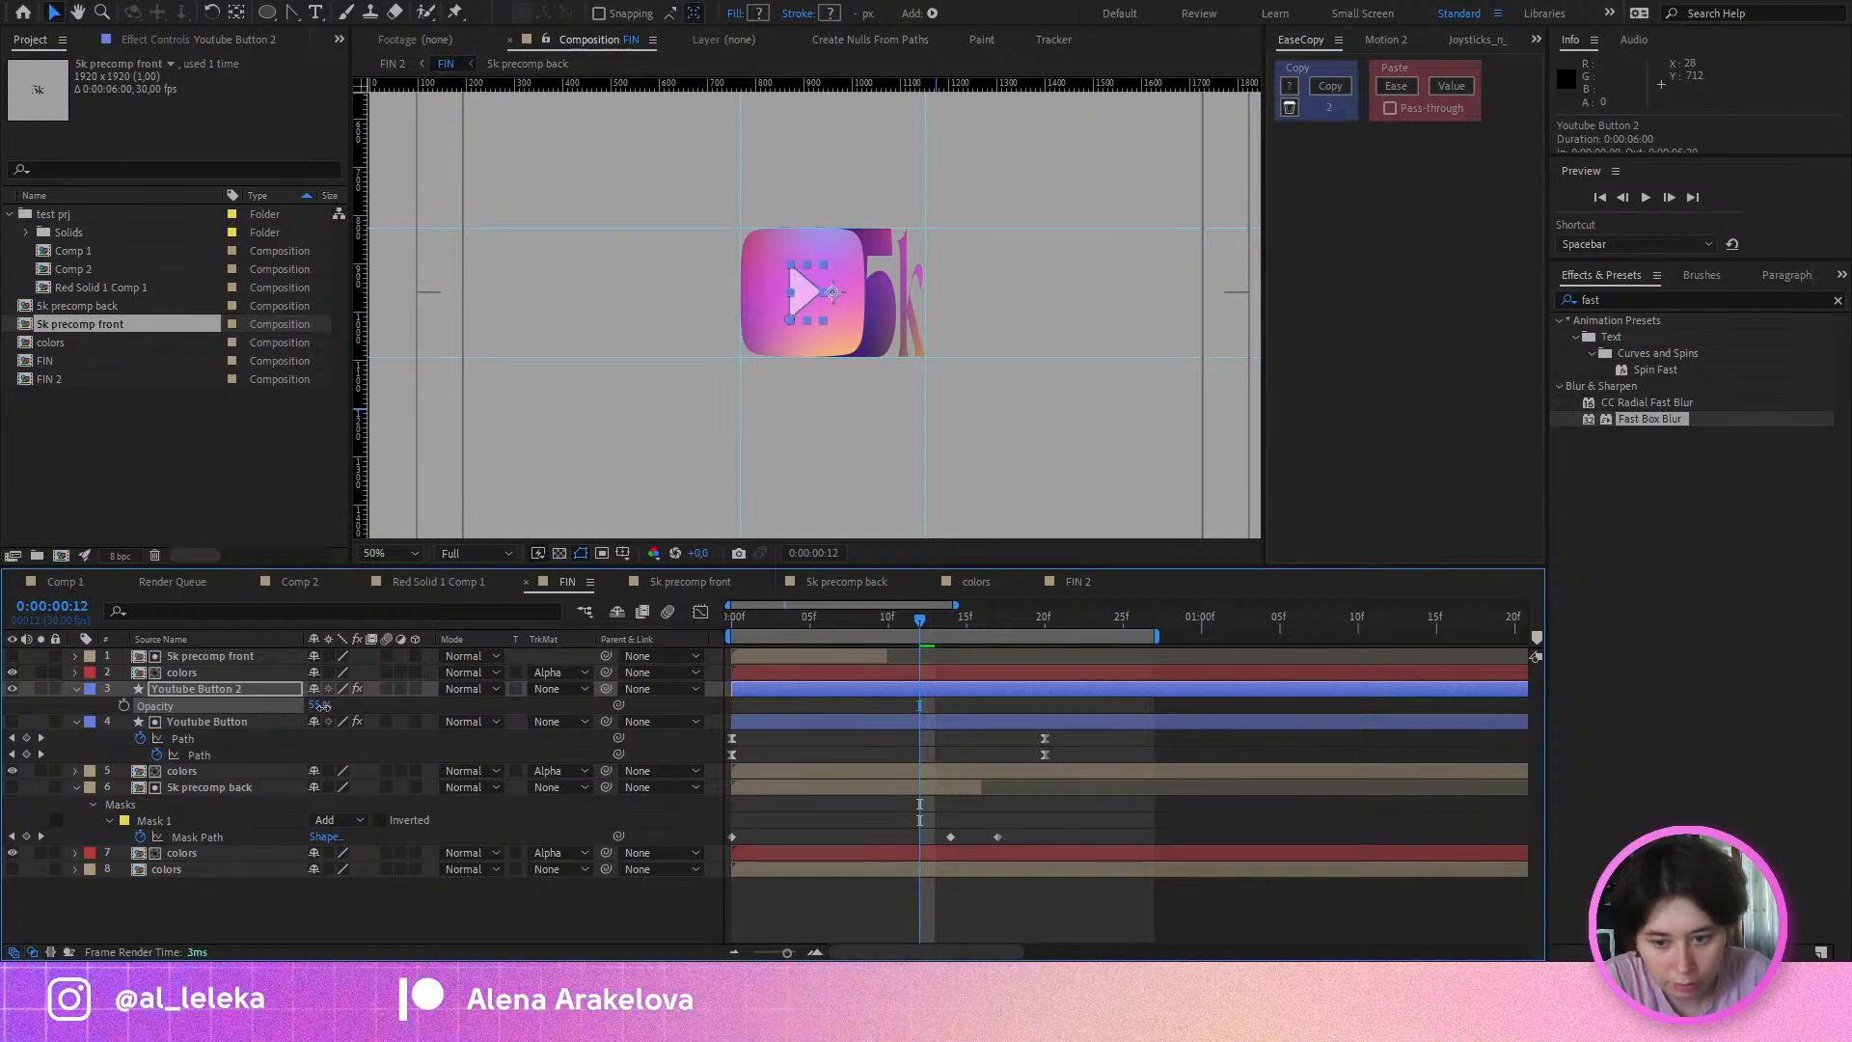
scroll(777, 317, "up", 2)
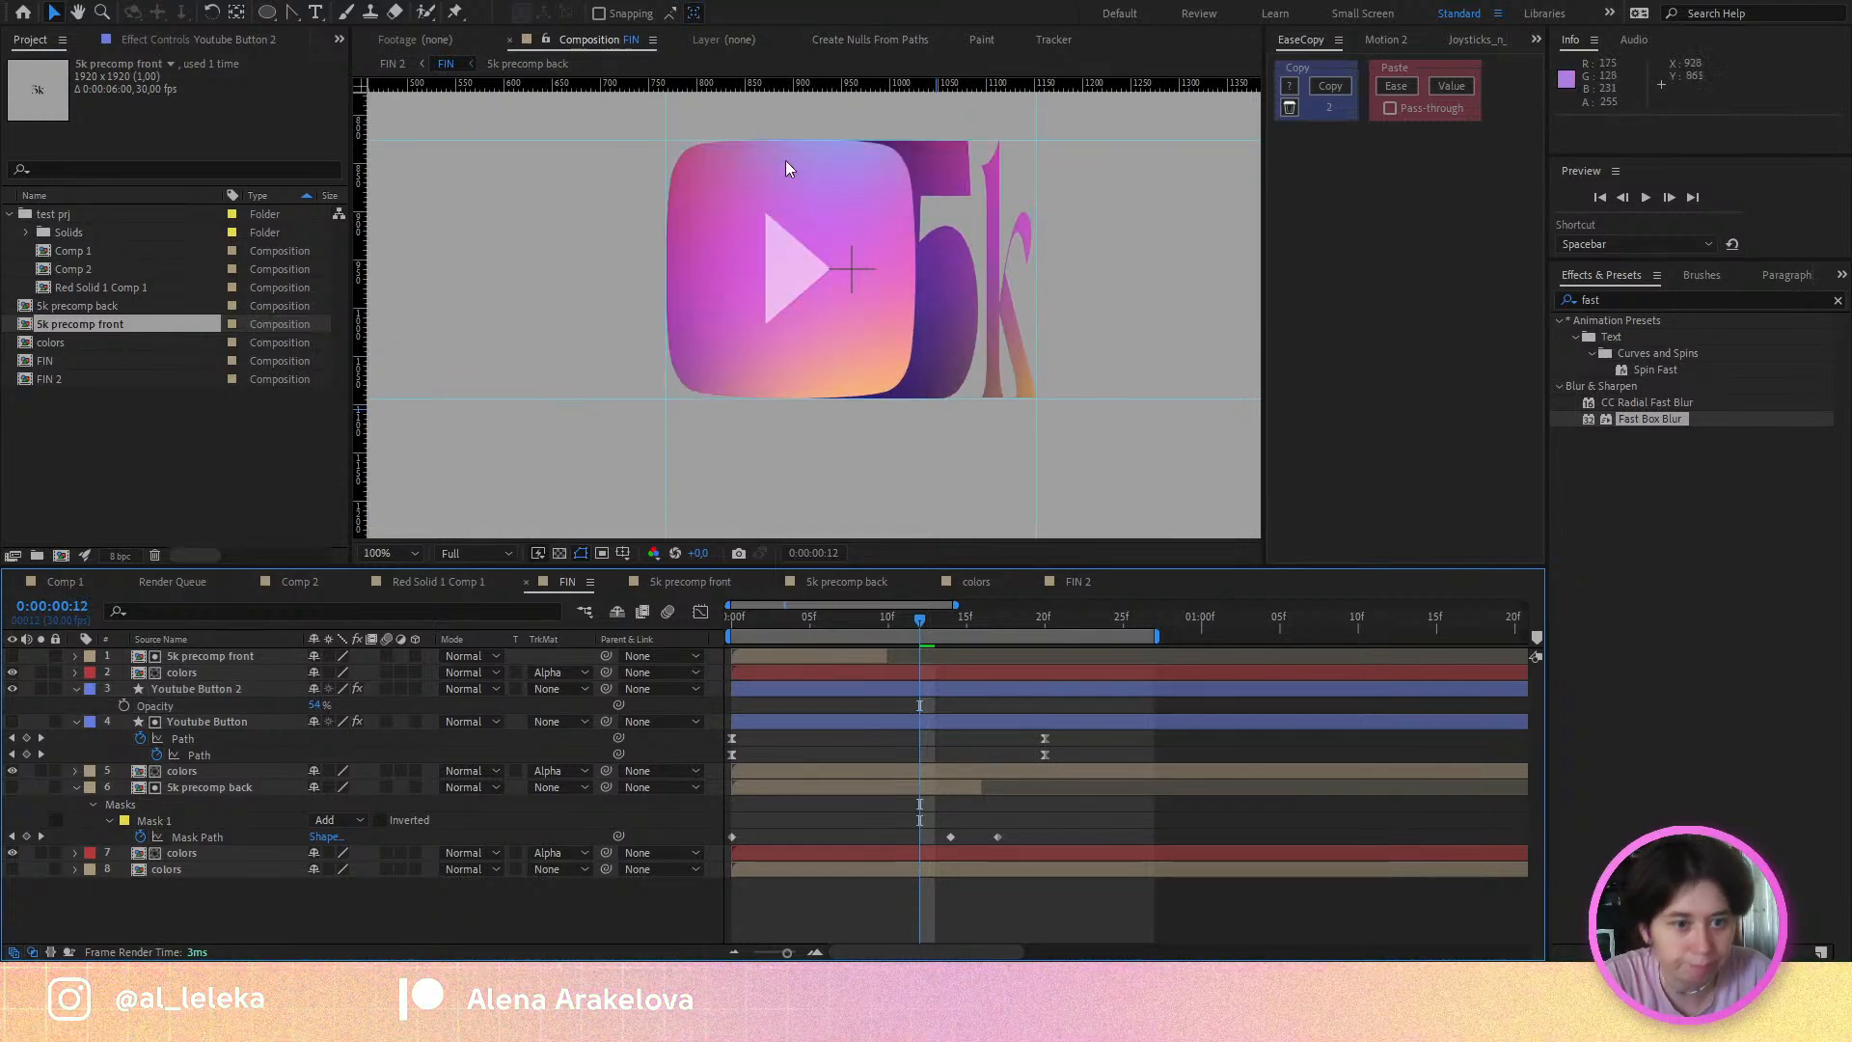
Step: Replace the frame 14 Mask Path keyframe of Sk precomp back with one at frame 9, moving the mask's left edge outward behind the button
key("space")
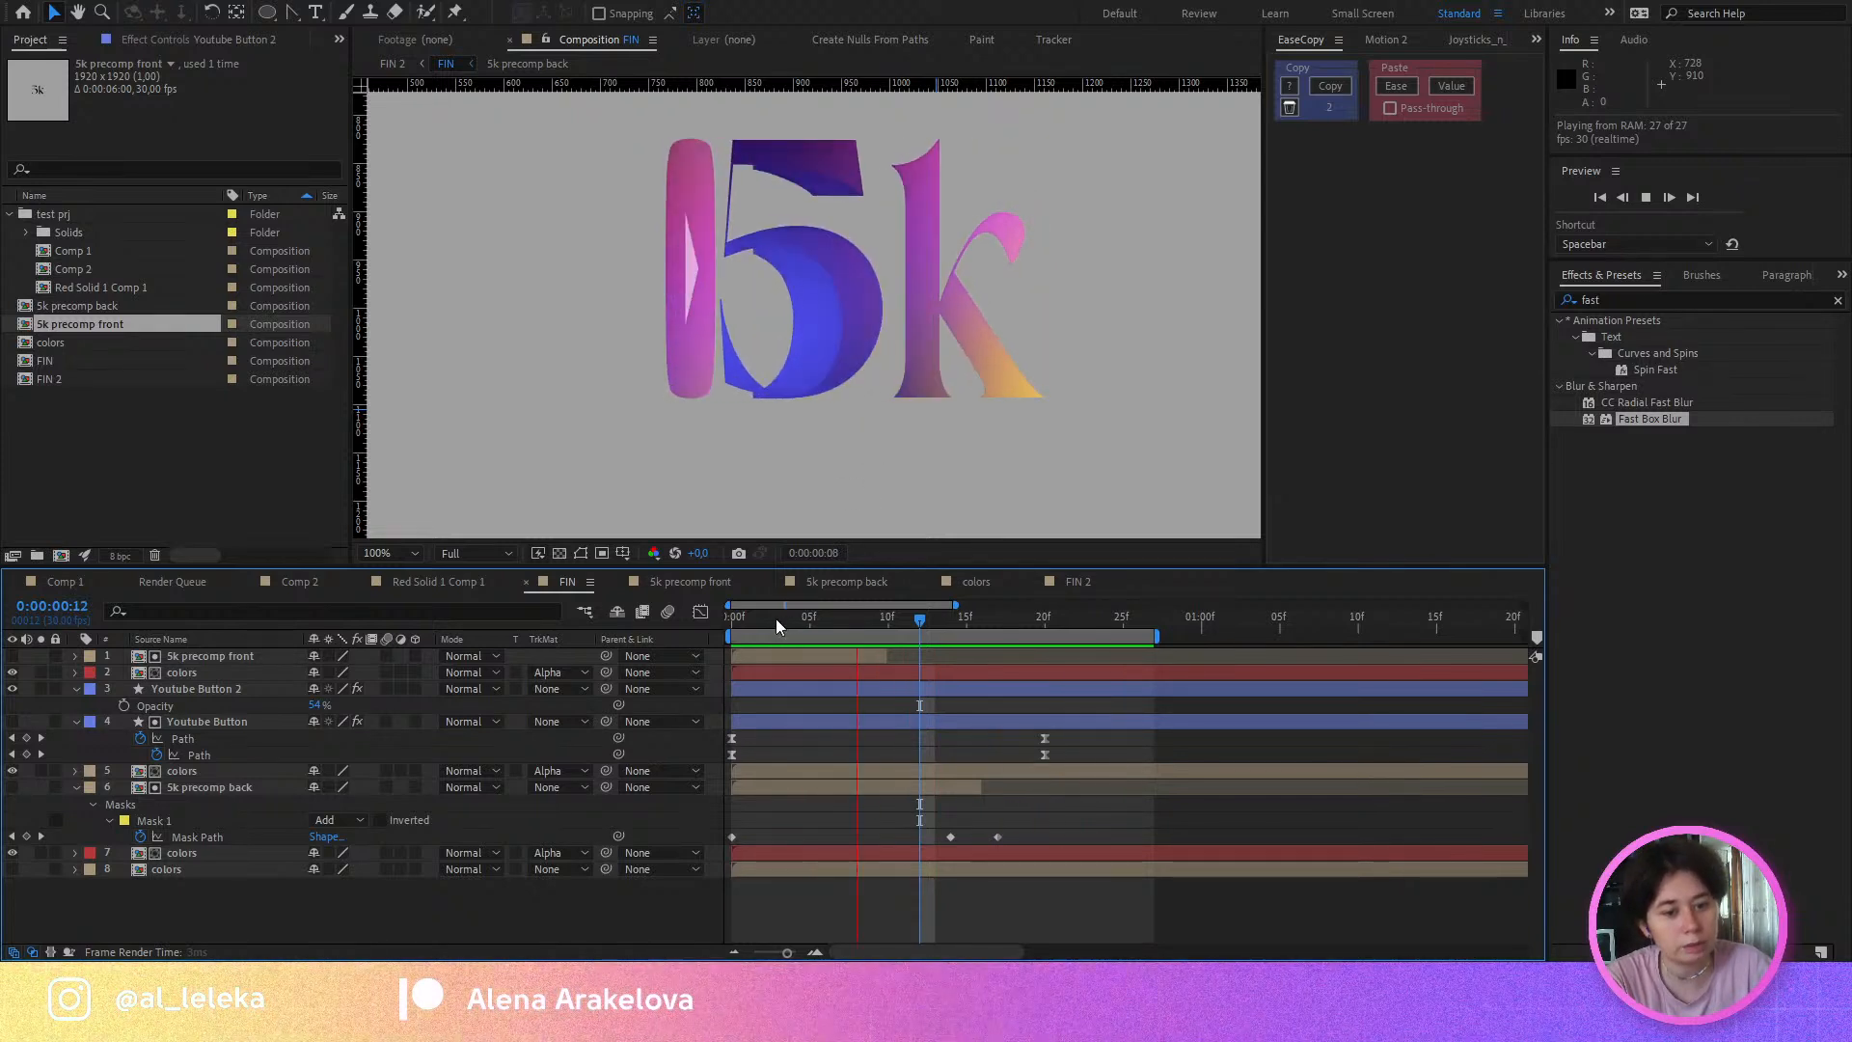
left_click(740, 628)
left_click_drag(741, 628, 872, 694)
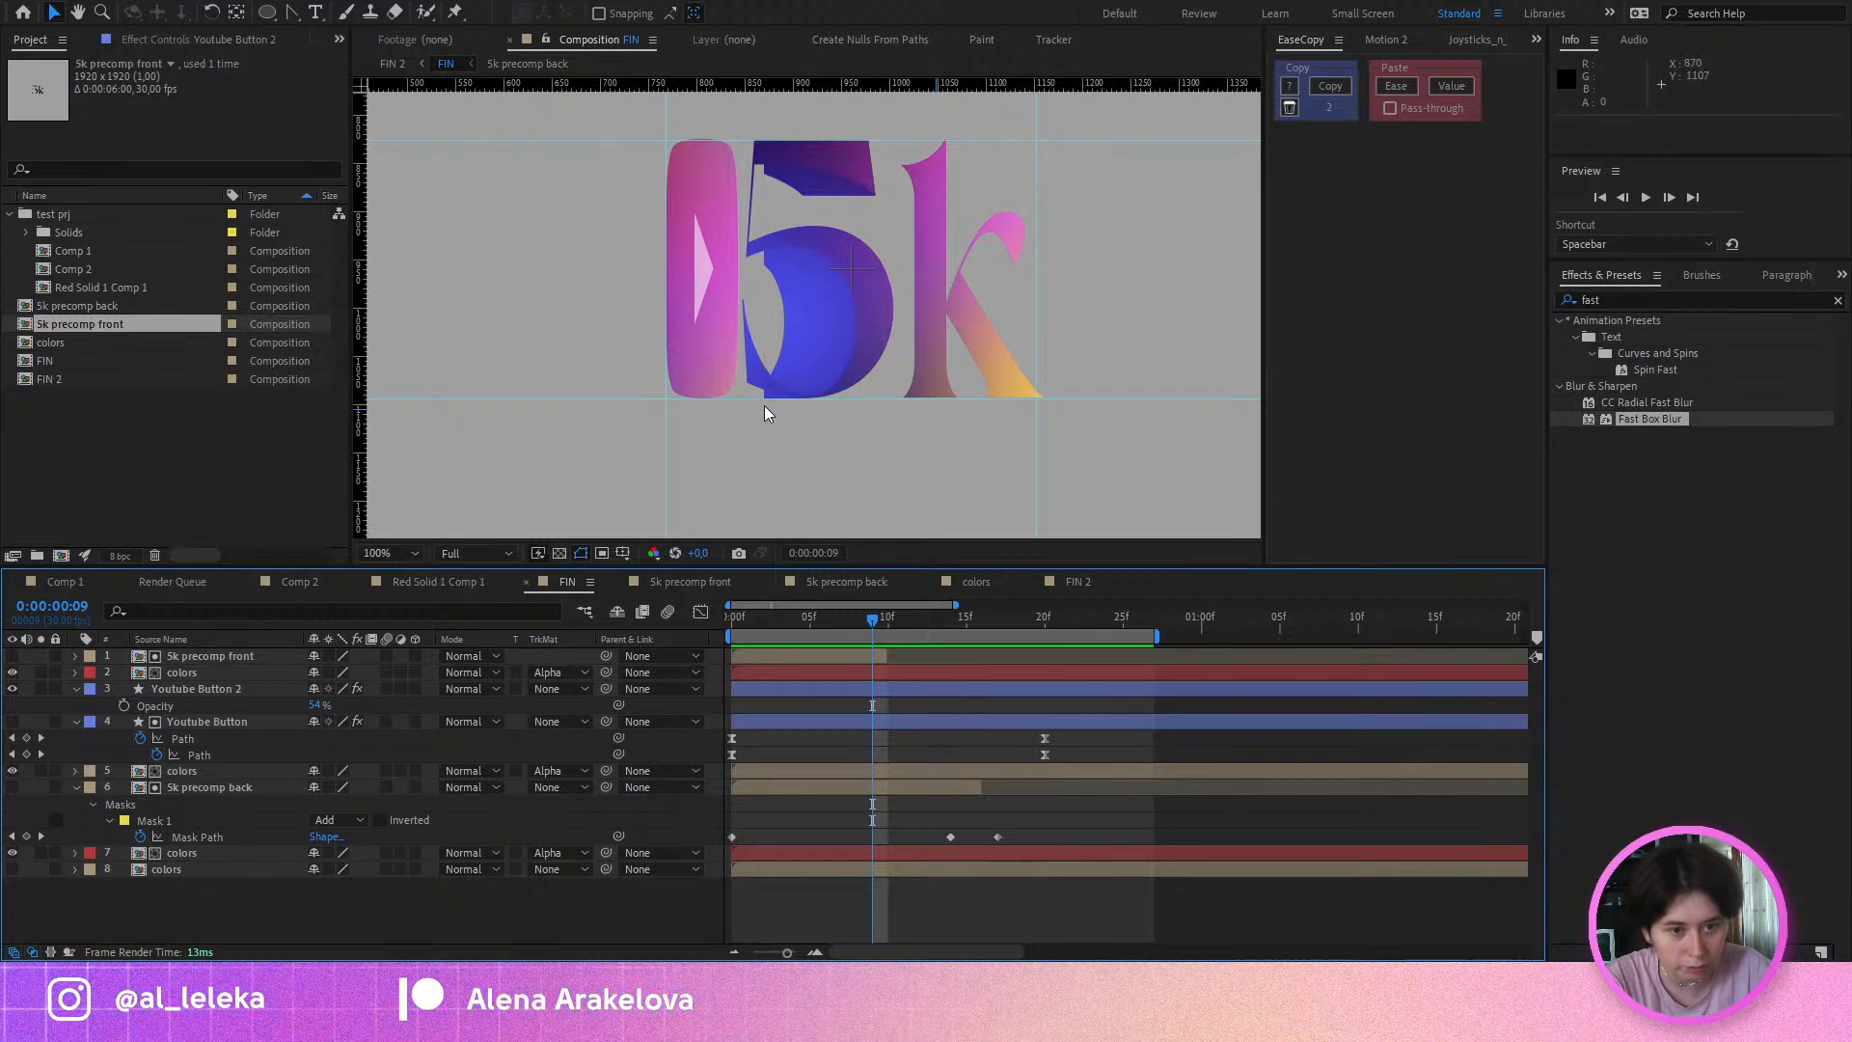
left_click(950, 837)
key("Delete")
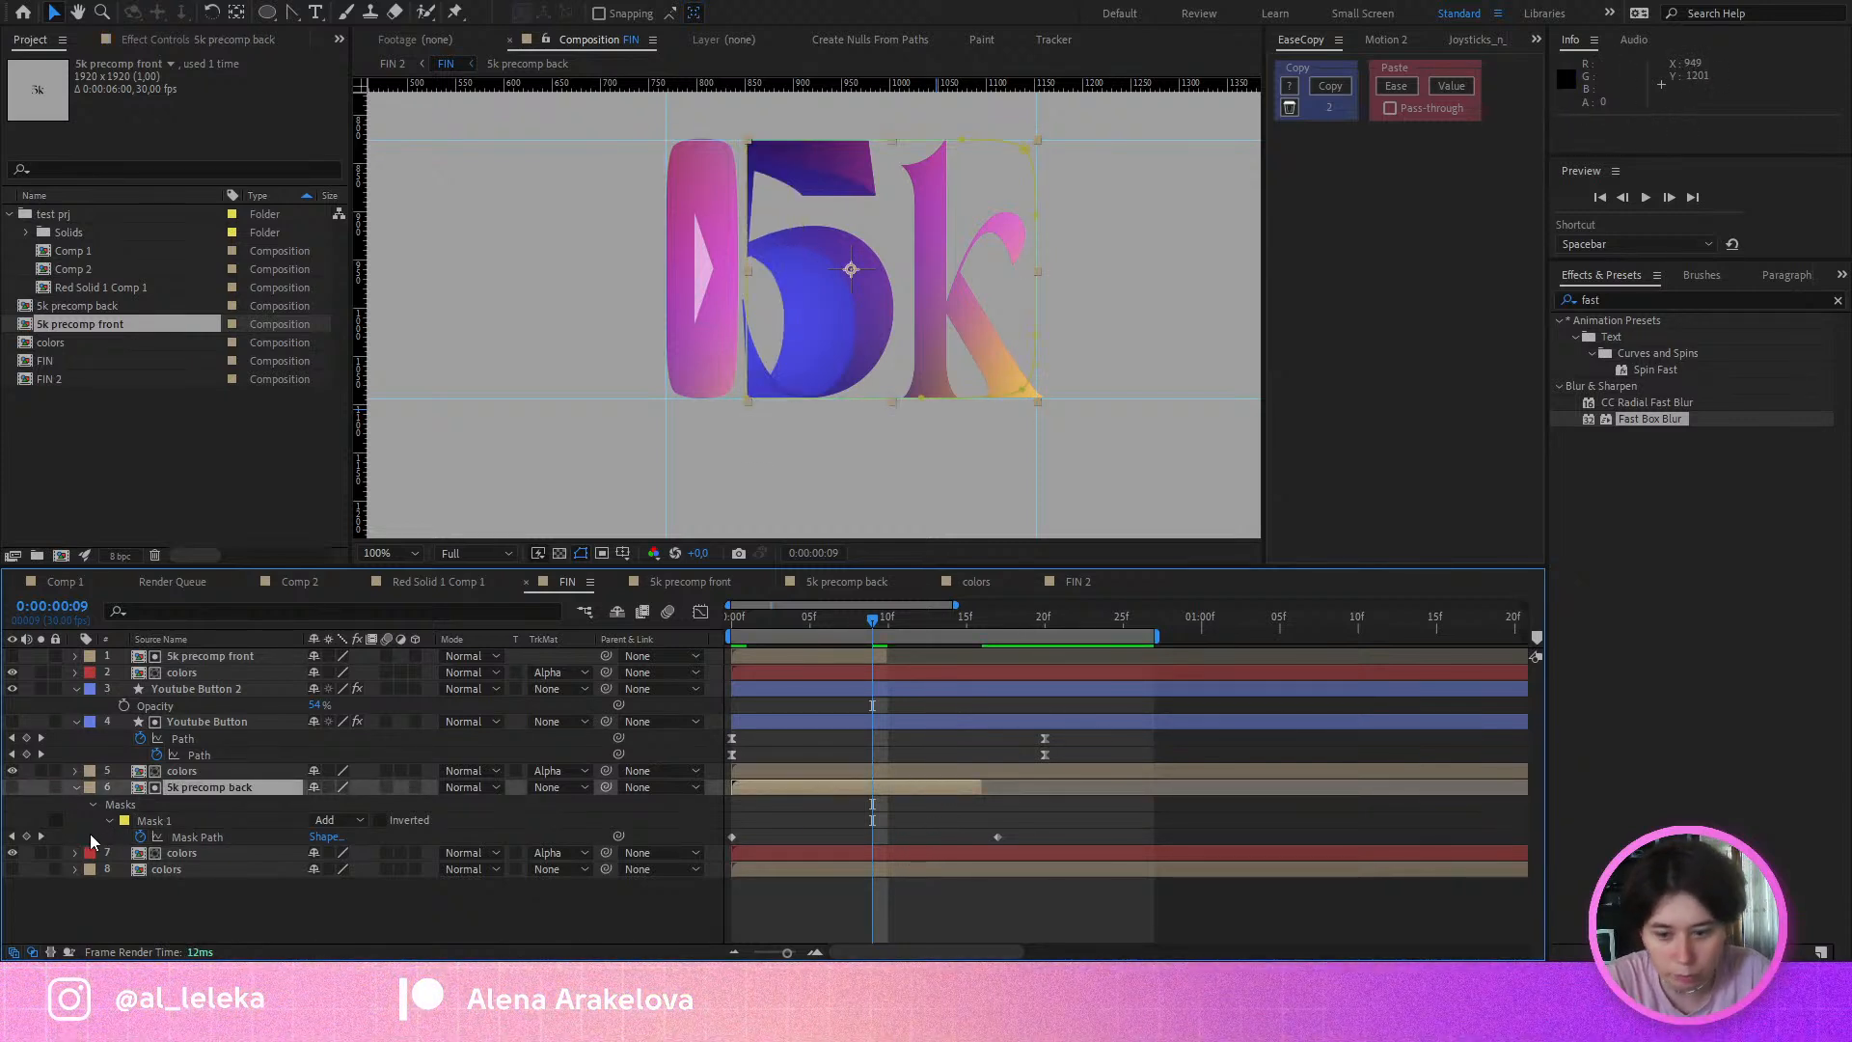
left_click(26, 836)
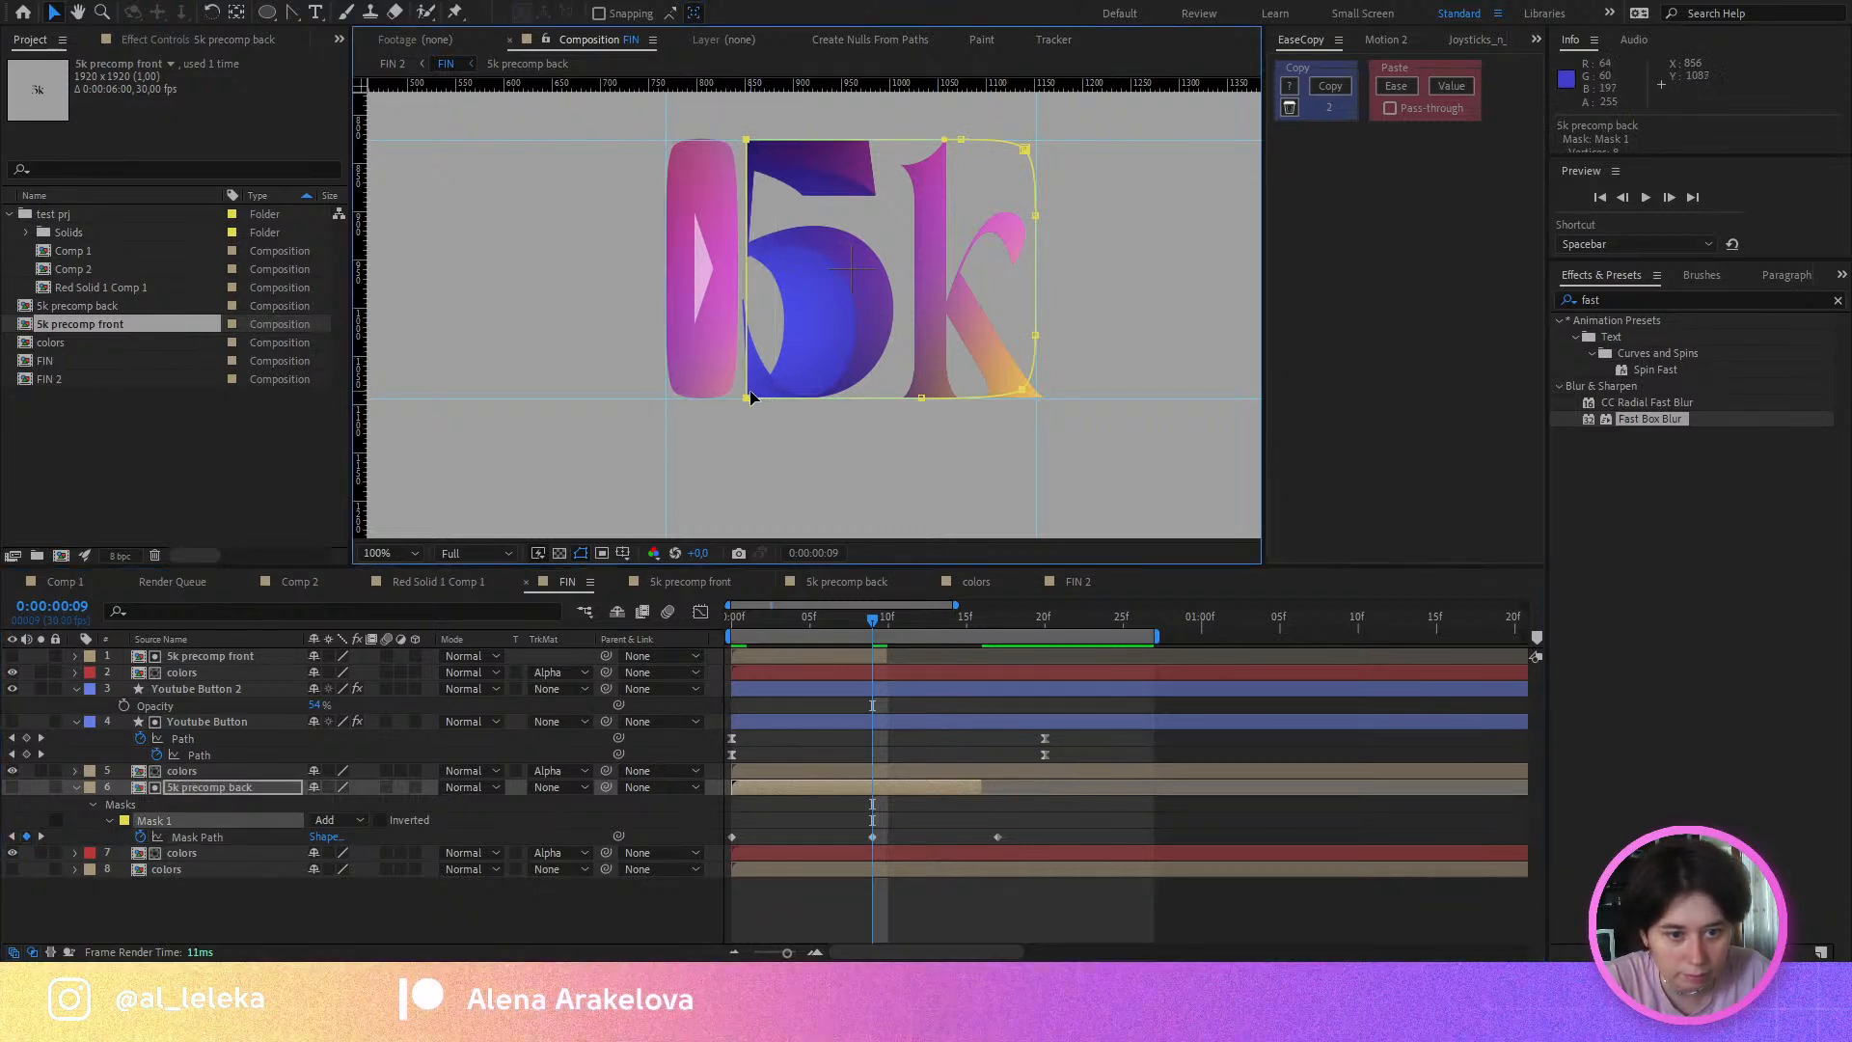
left_click_drag(751, 399, 701, 409)
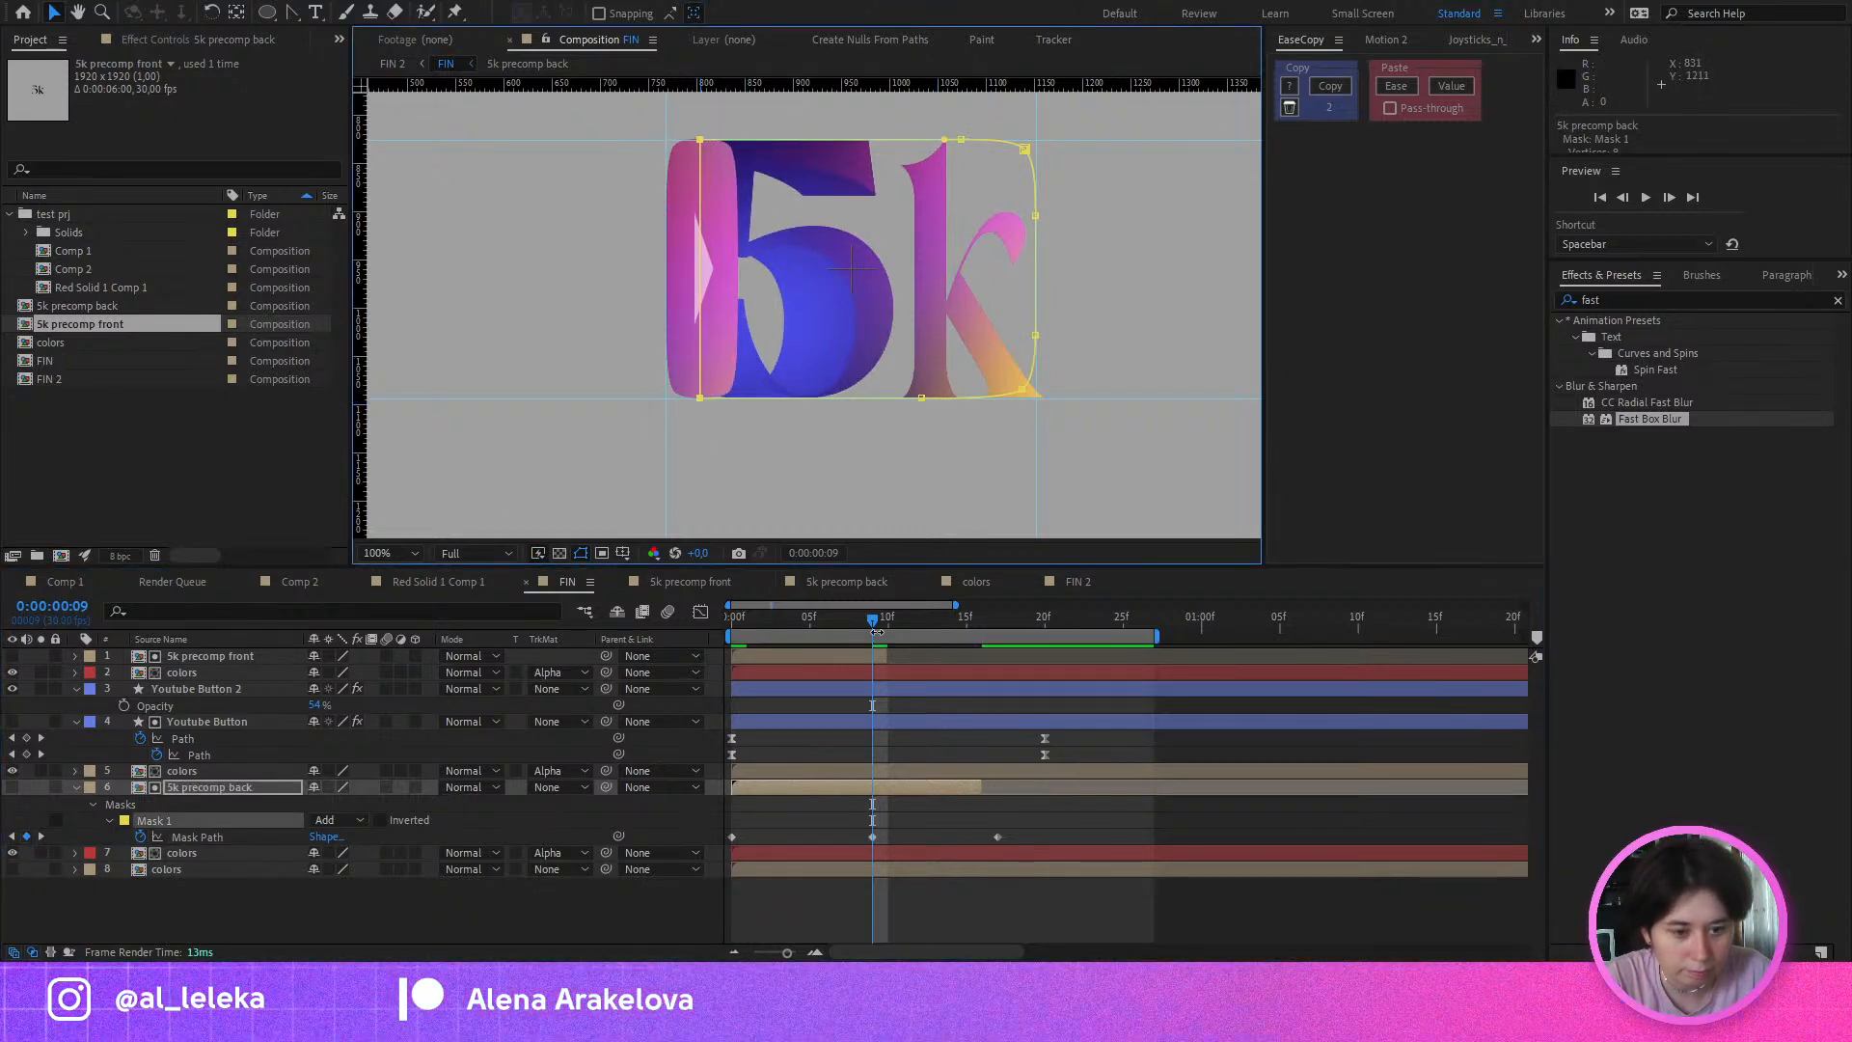
Step: At frame 15, shift the left edge of the Sk precomp back mask to the right, near the middle of the button
left_click_drag(876, 622, 693, 611)
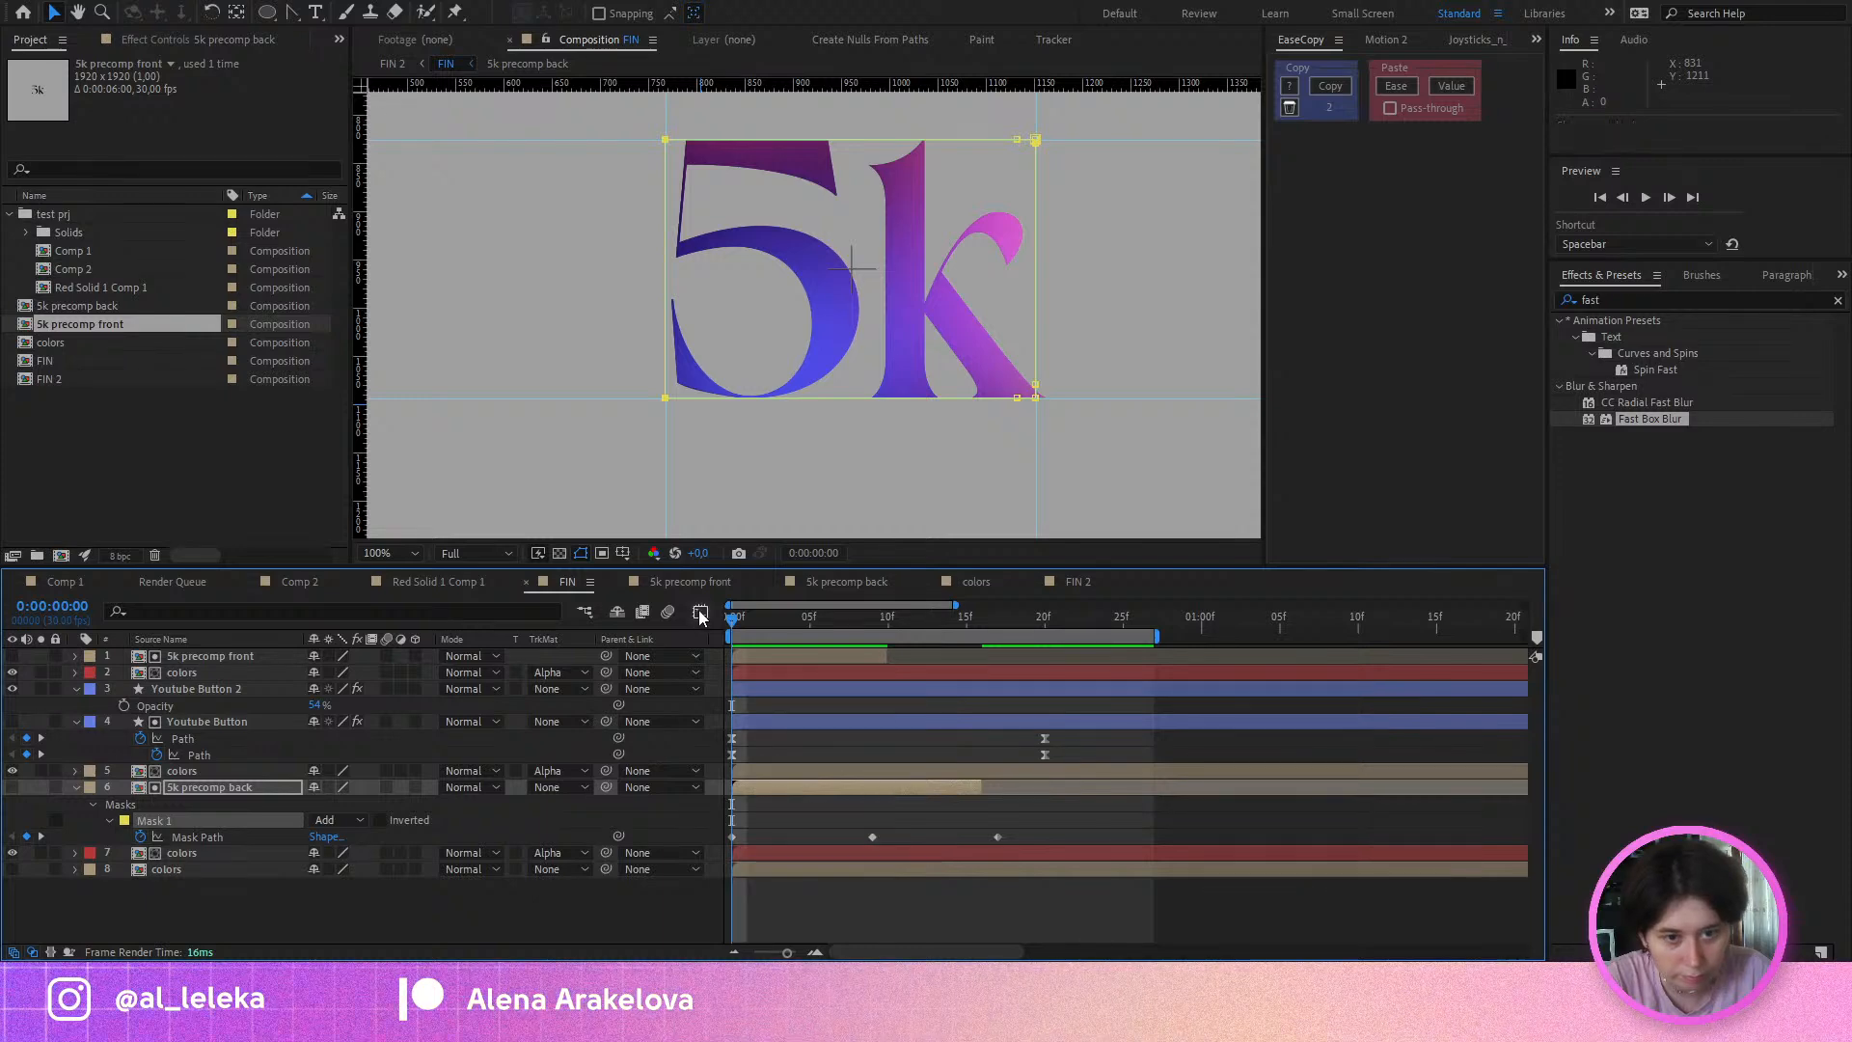
key("space")
left_click(876, 628)
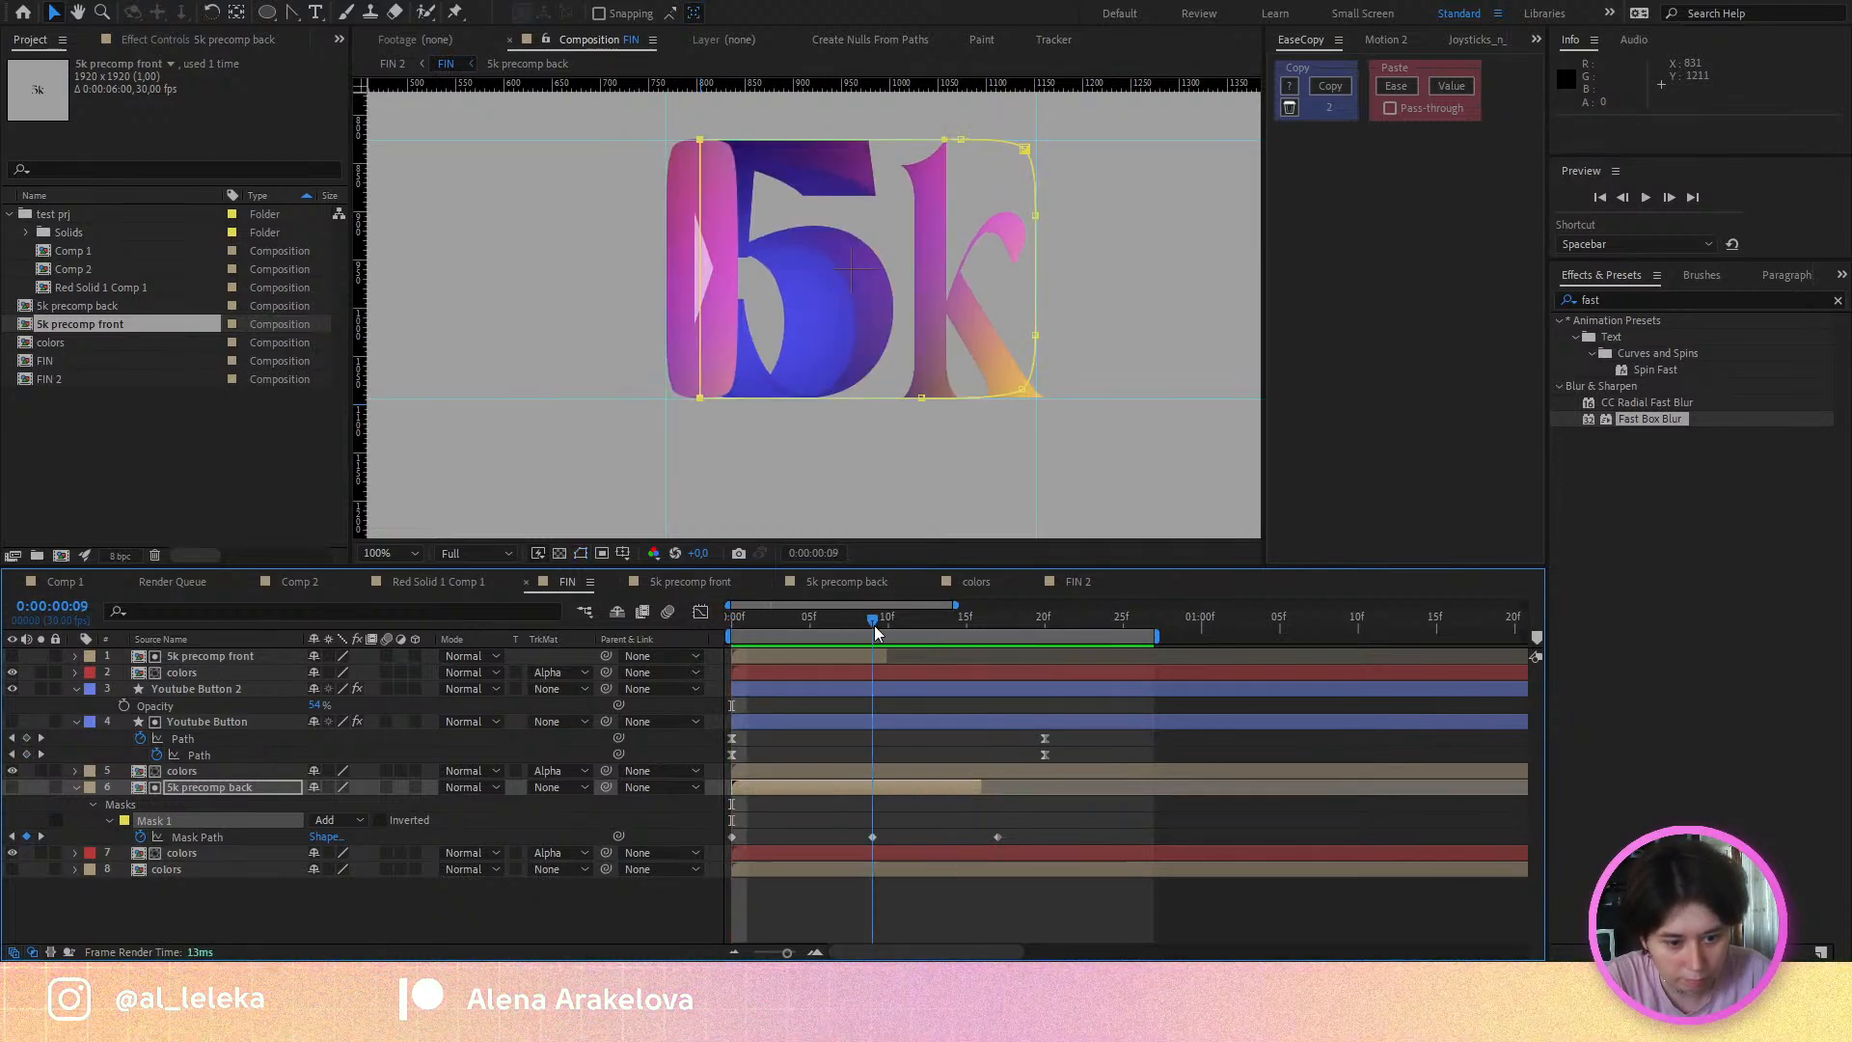
left_click_drag(876, 629, 967, 690)
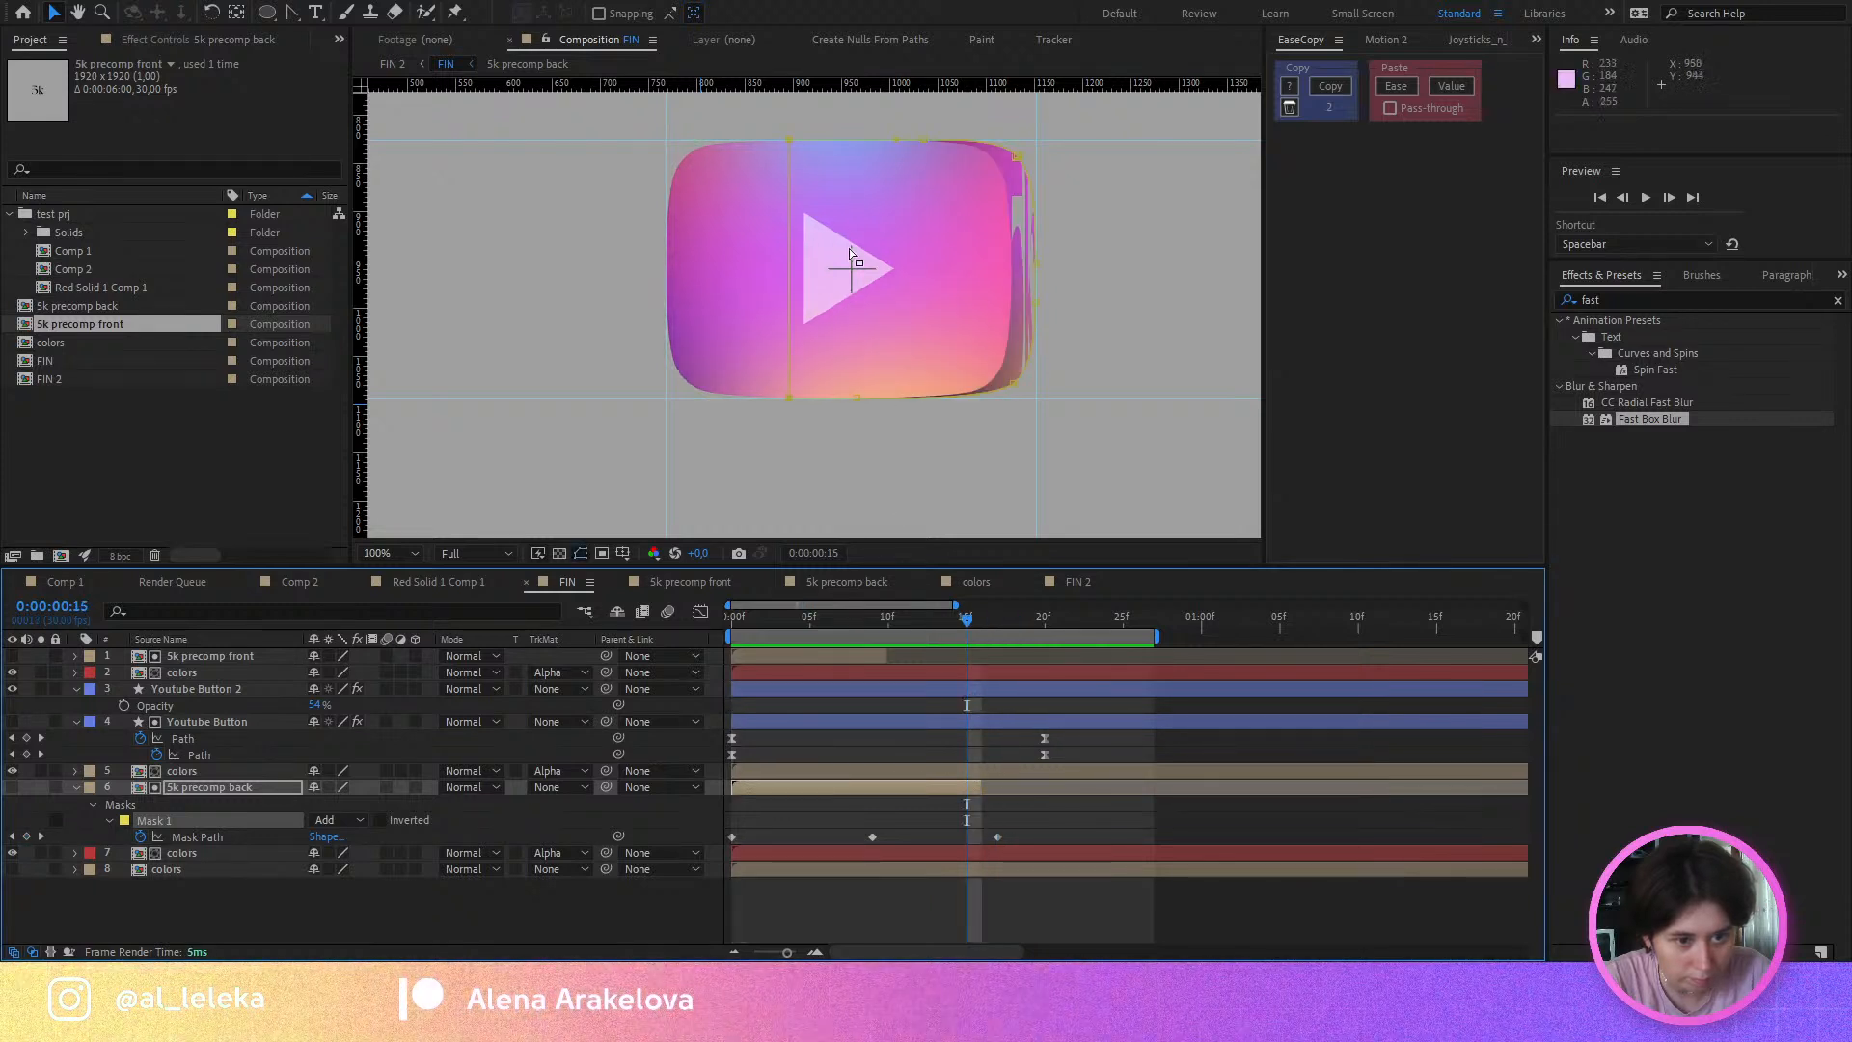
left_click_drag(788, 397, 859, 397)
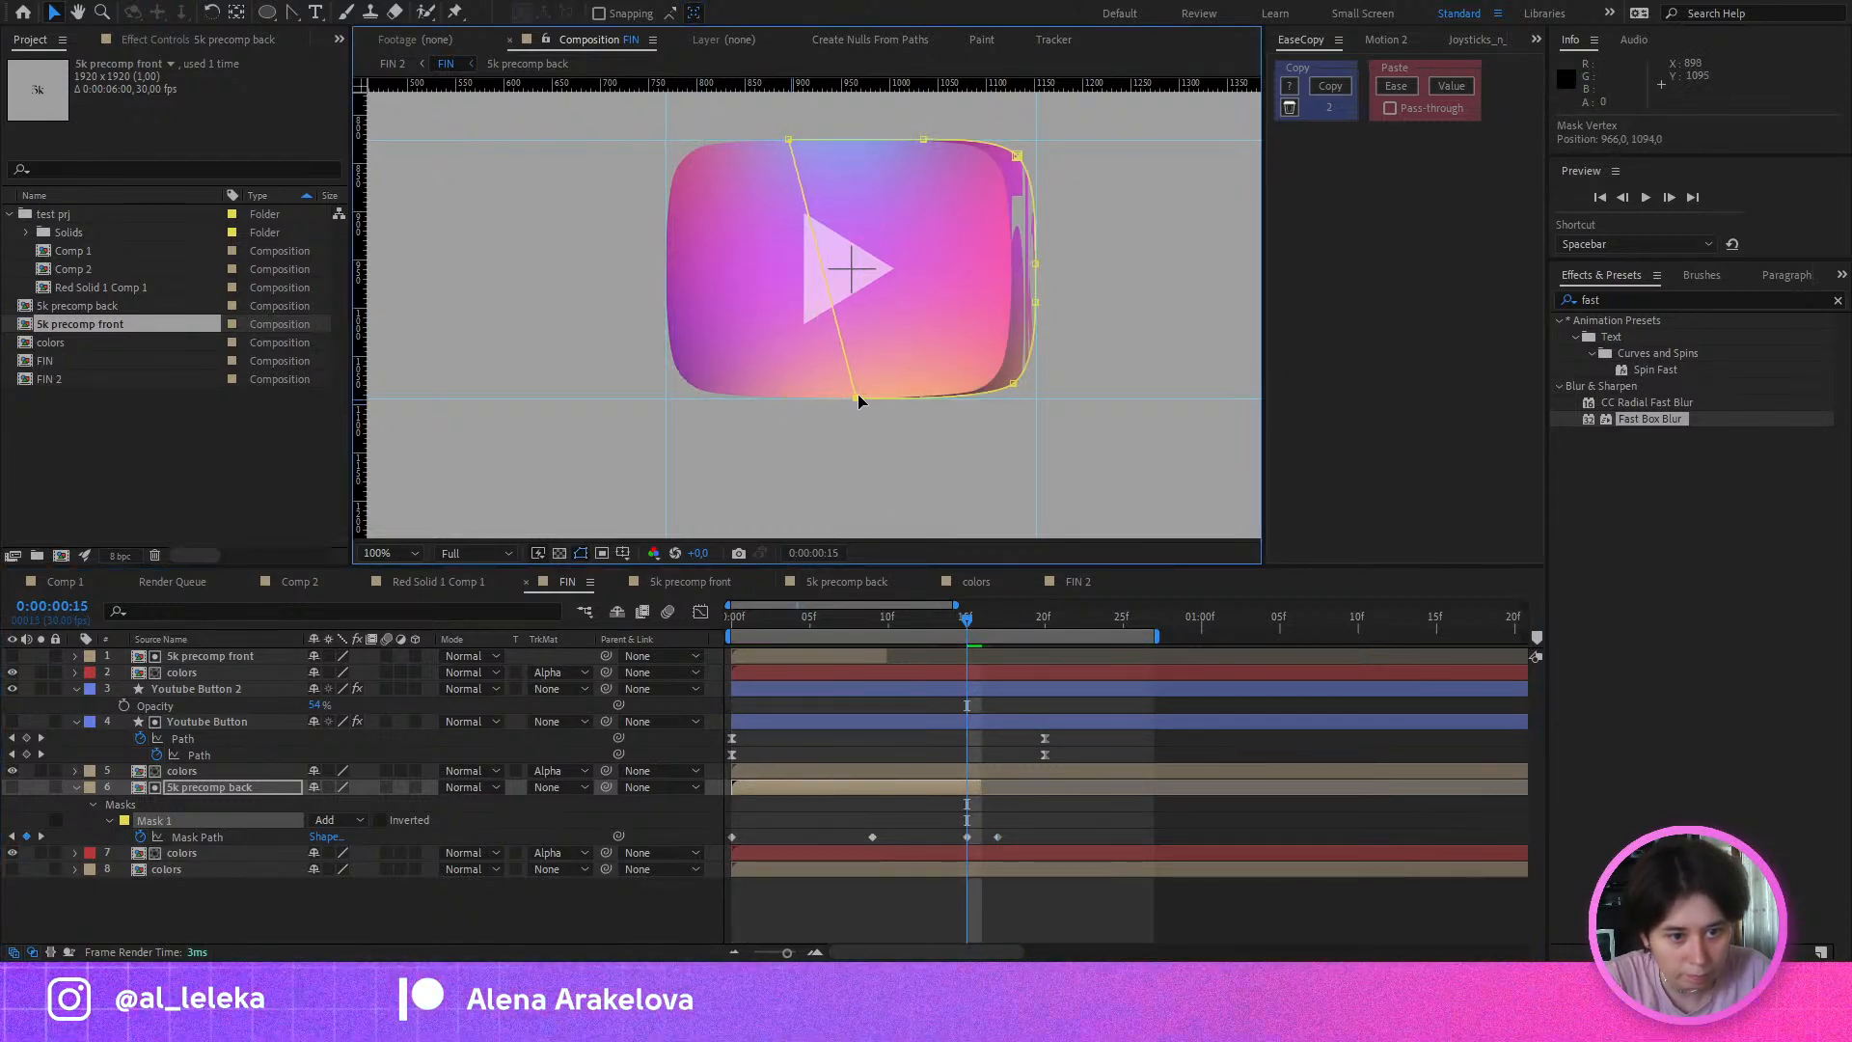
key("ctrl+z")
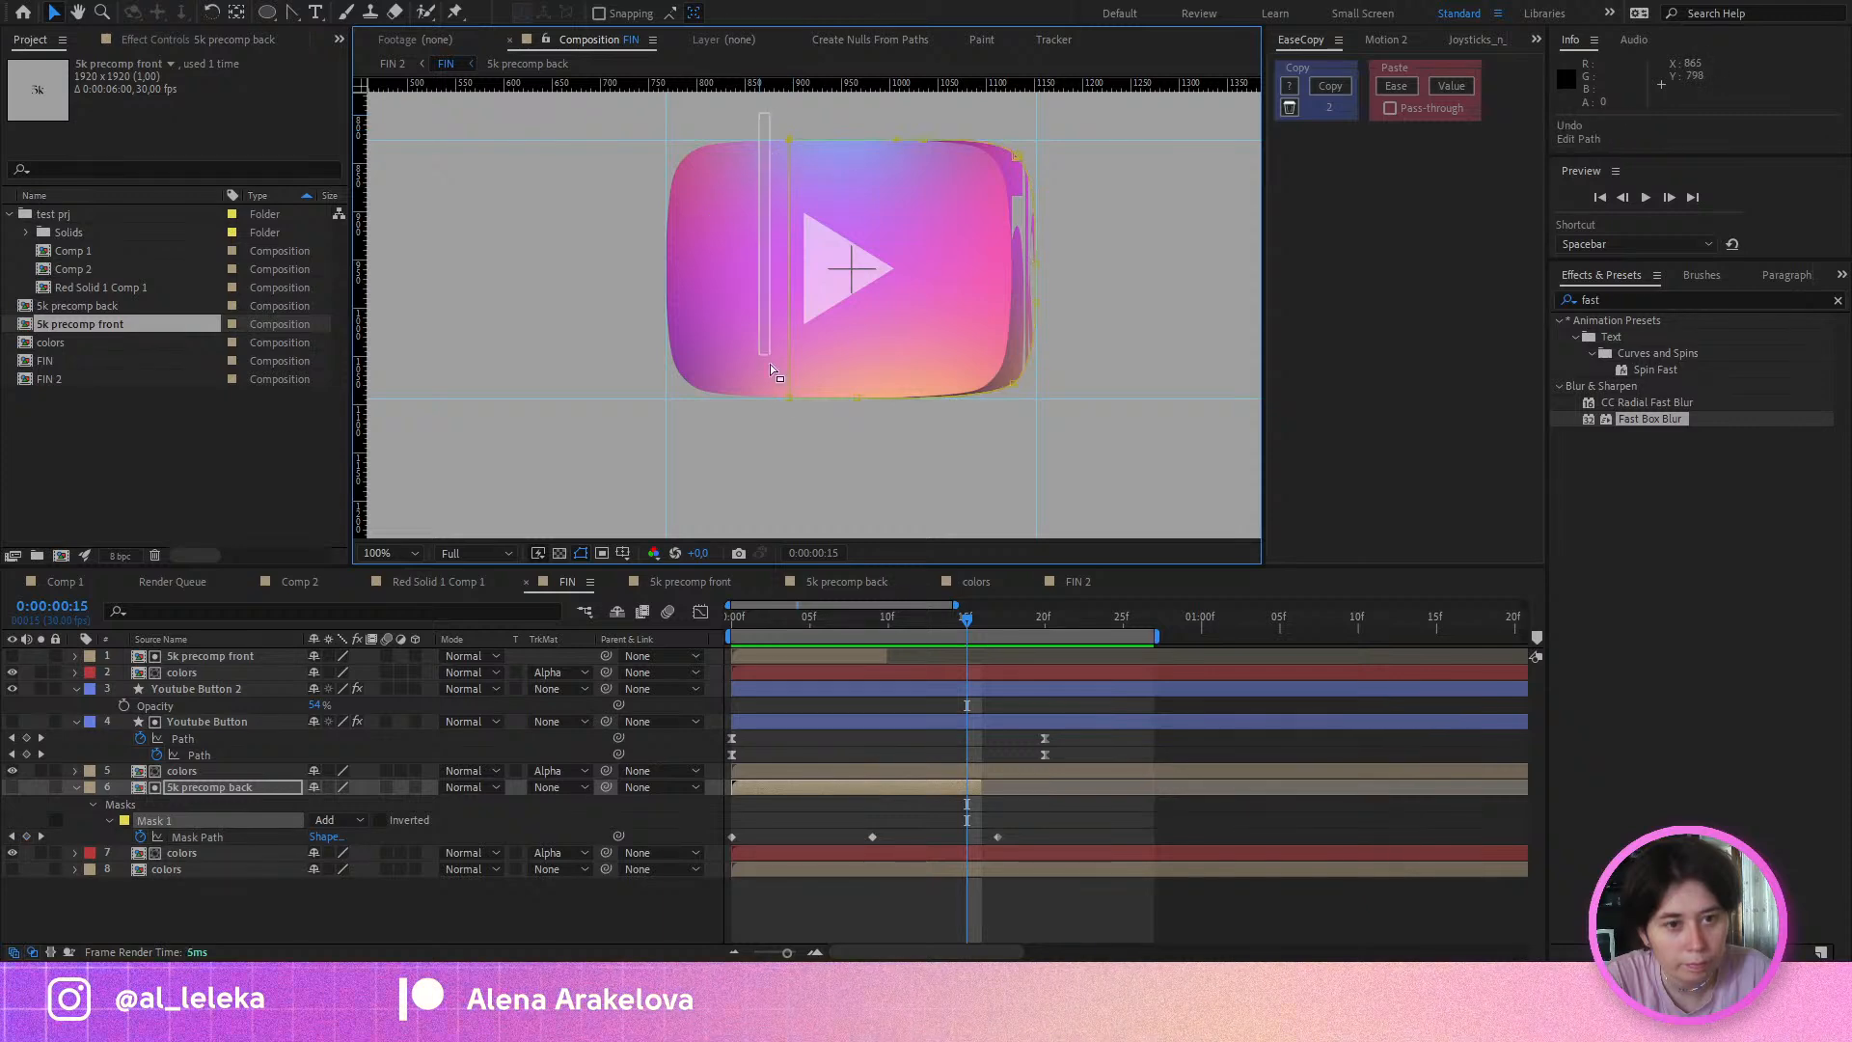
left_click_drag(789, 398, 847, 397)
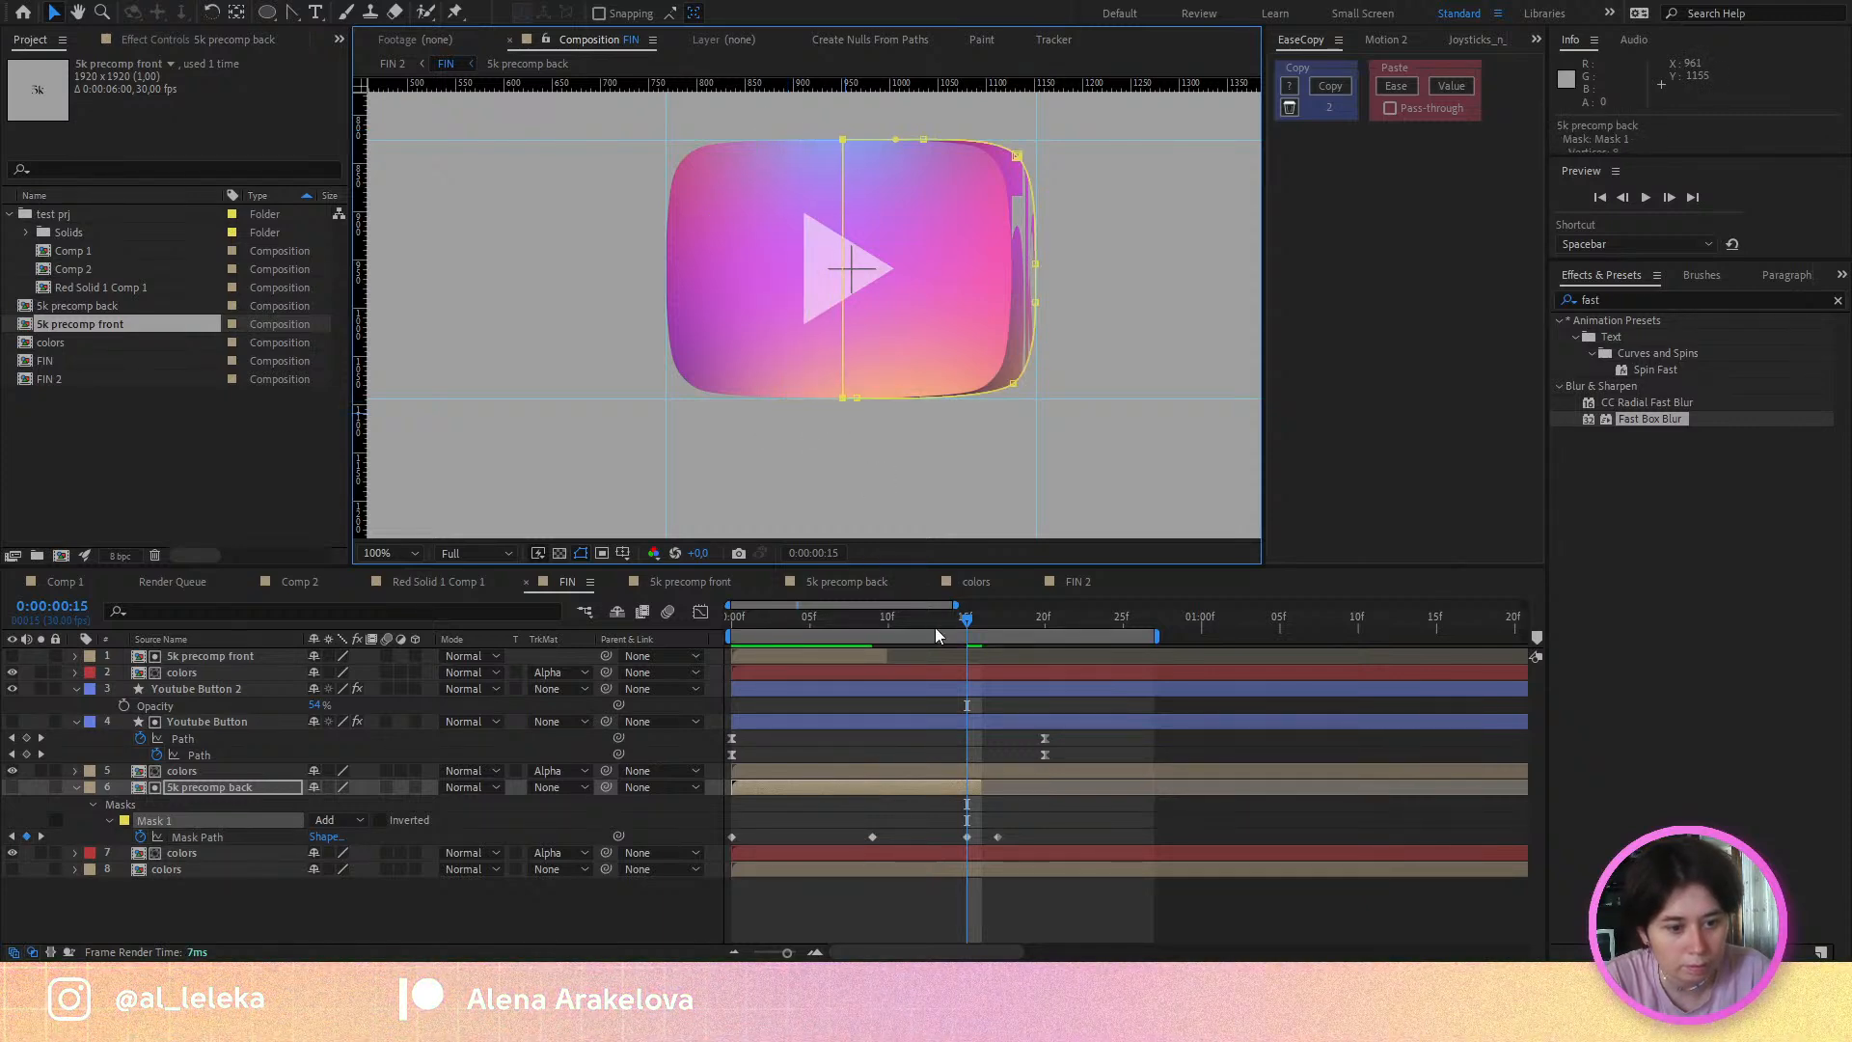
Step: Review the animation up to frame 7 and set up a second FIN viewer beside the Sk precomp back composition
left_click(629, 644)
key("Home")
key("space")
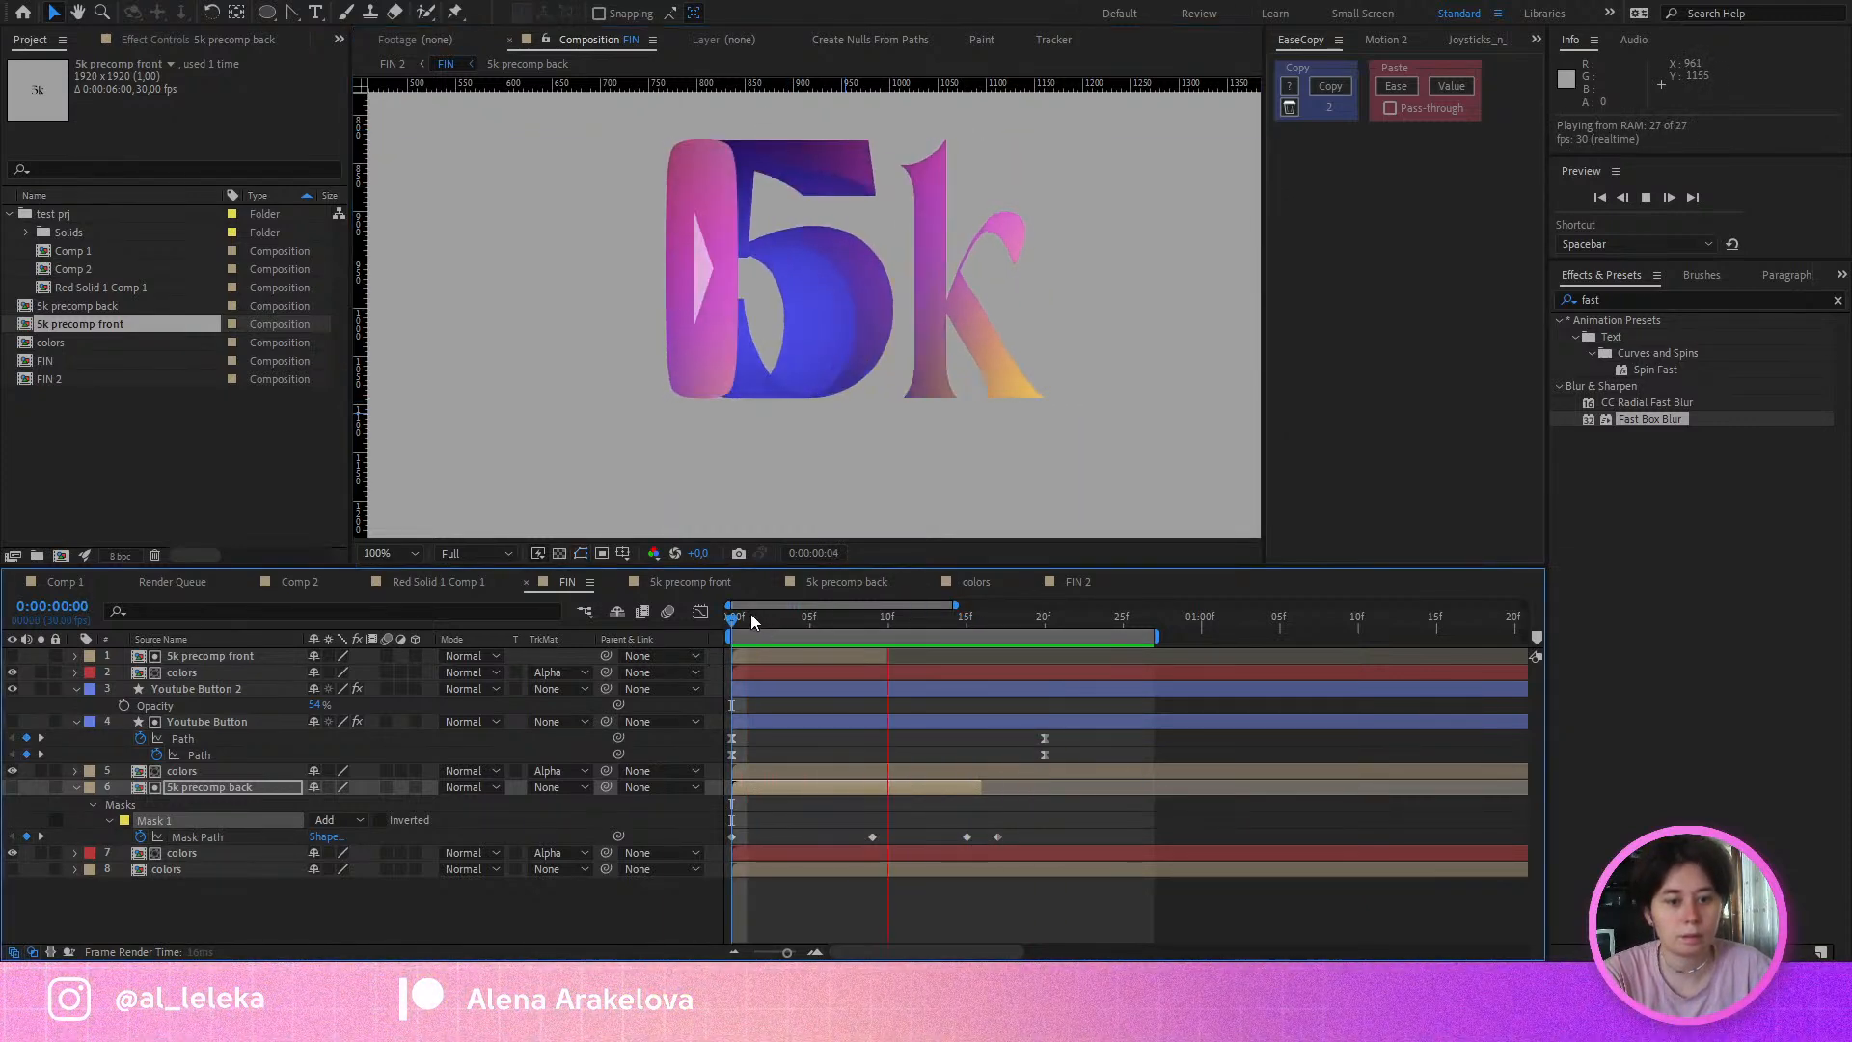
left_click(747, 618)
left_click_drag(746, 623, 841, 652)
left_click(576, 41)
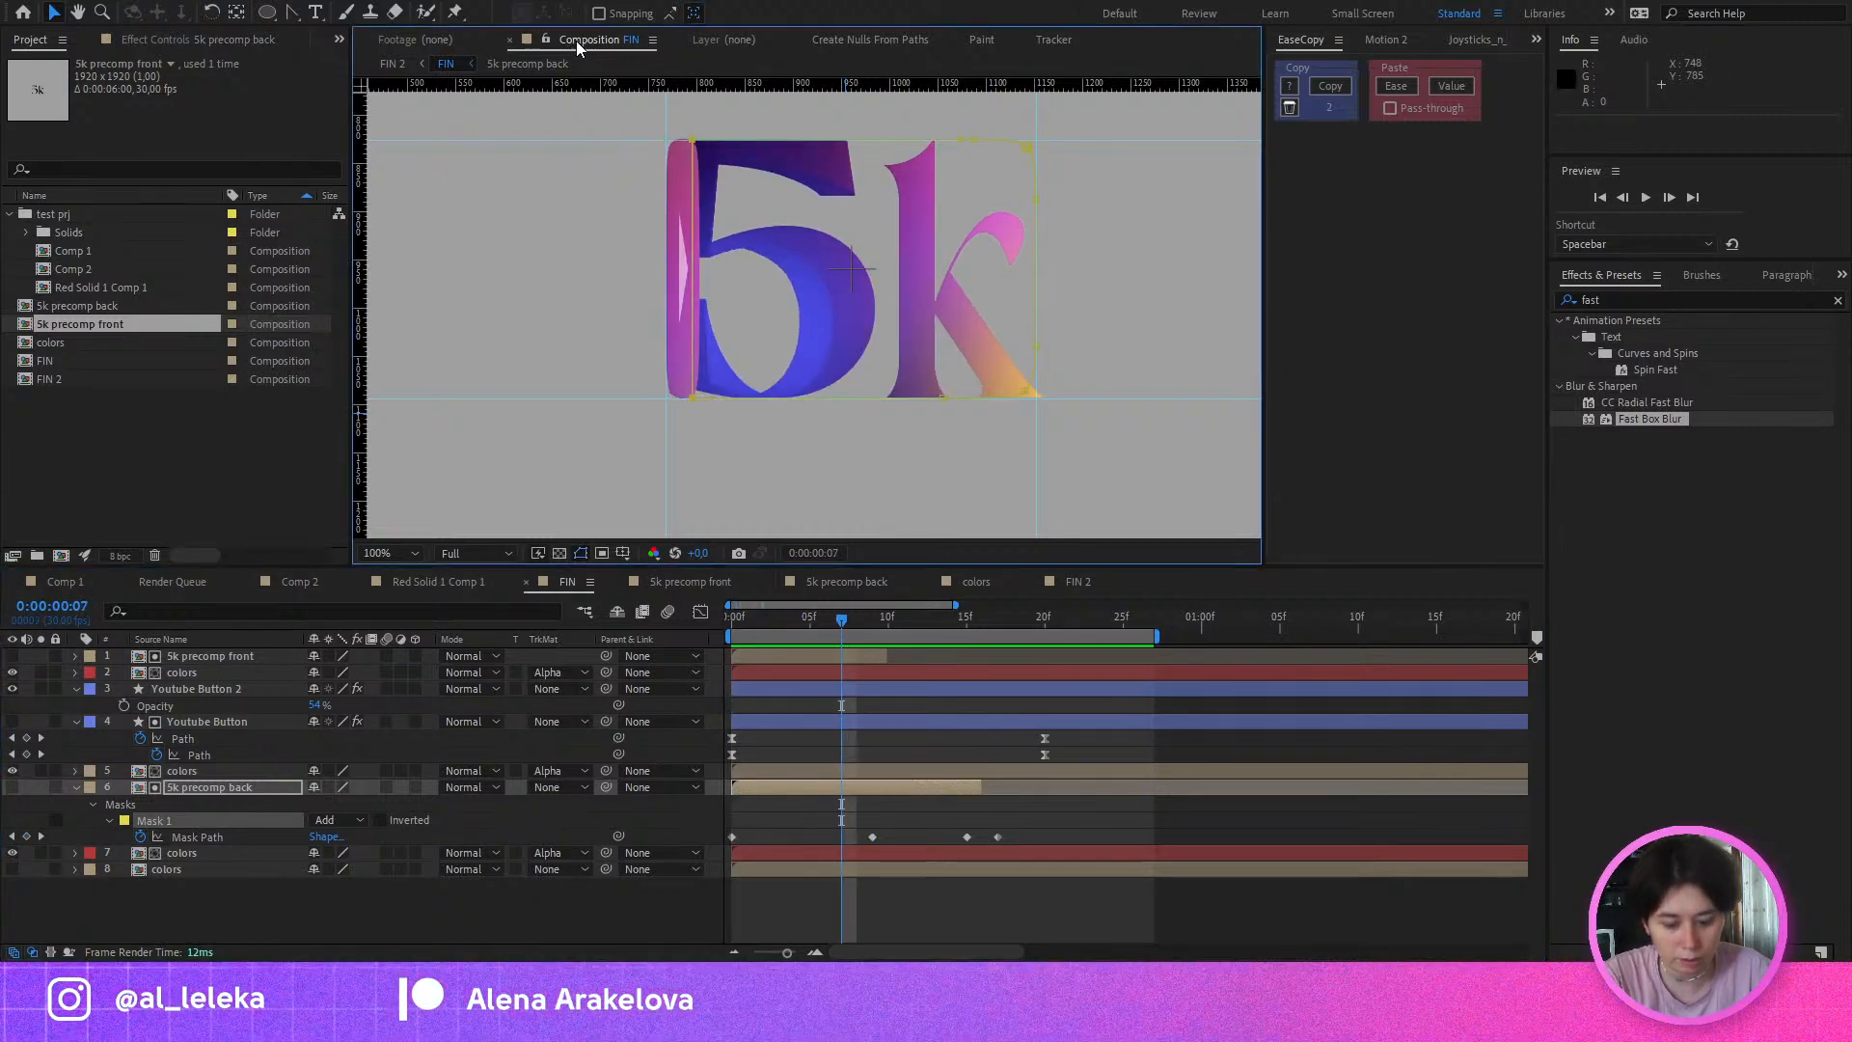
key("ctrl+alt+shift+n")
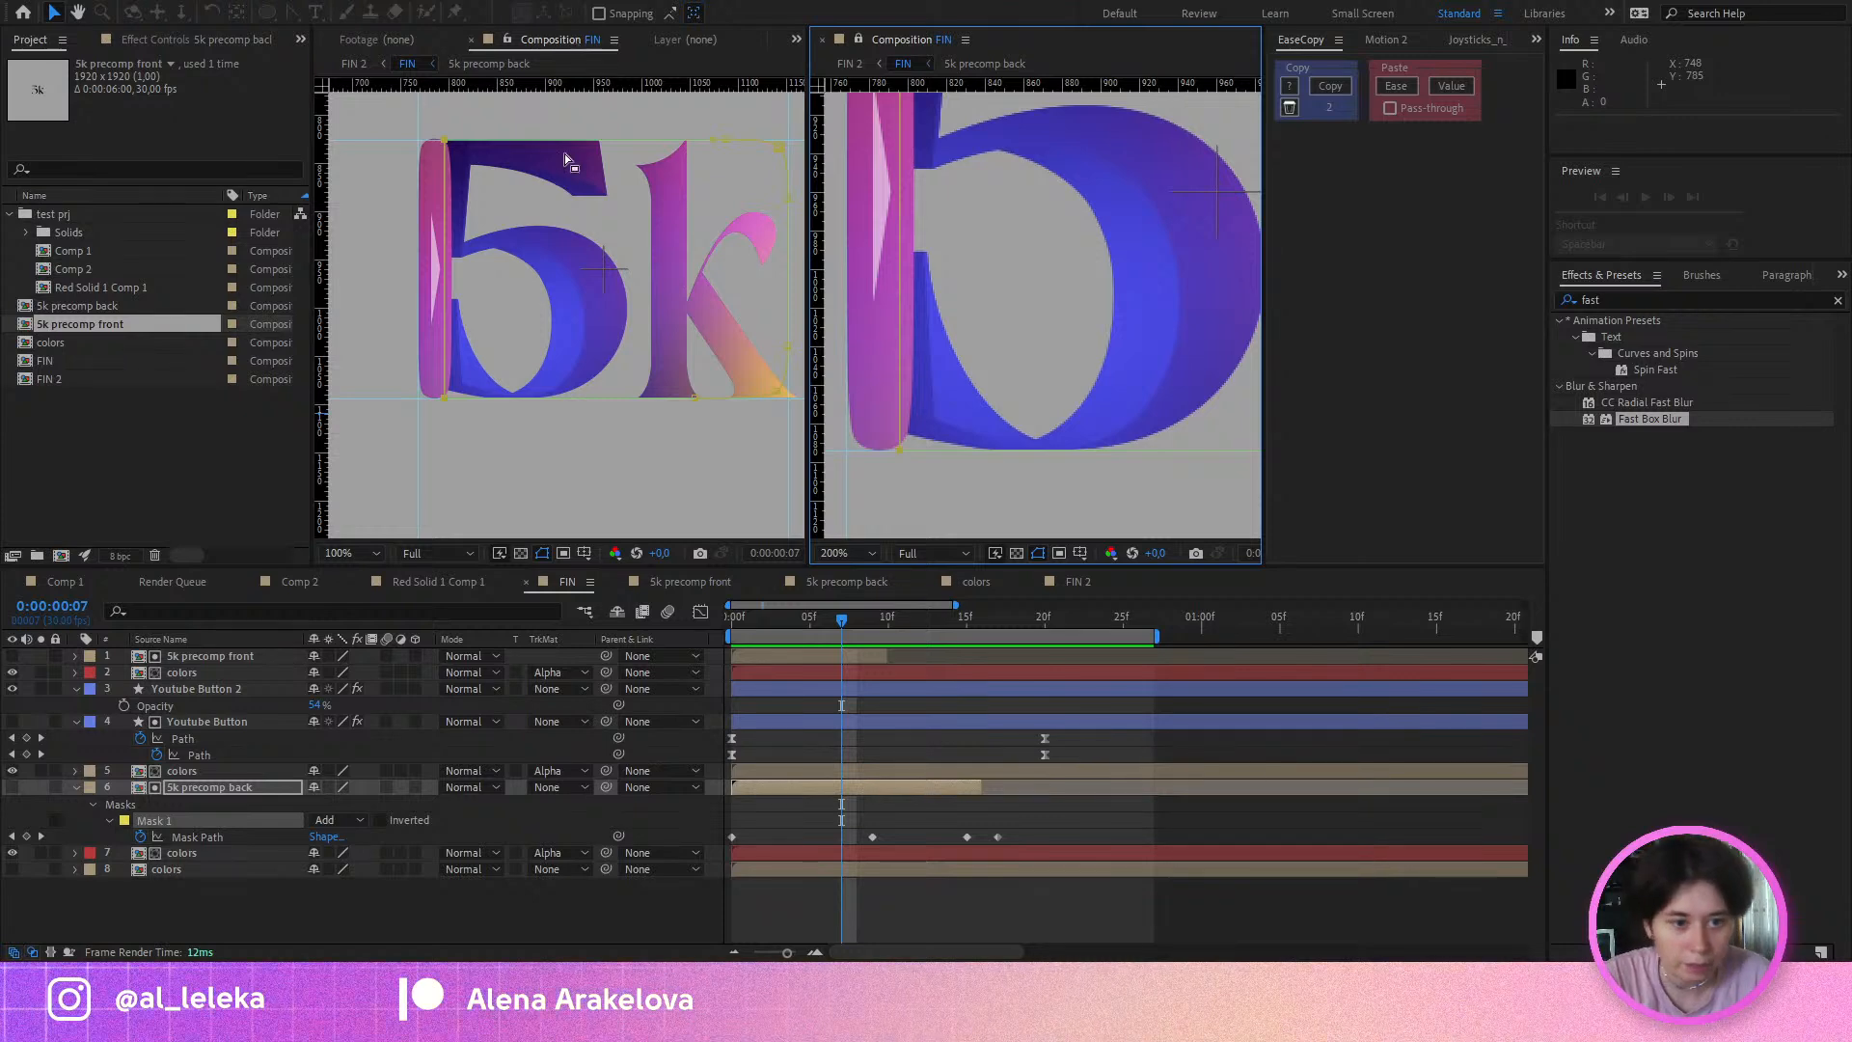
left_click(853, 581)
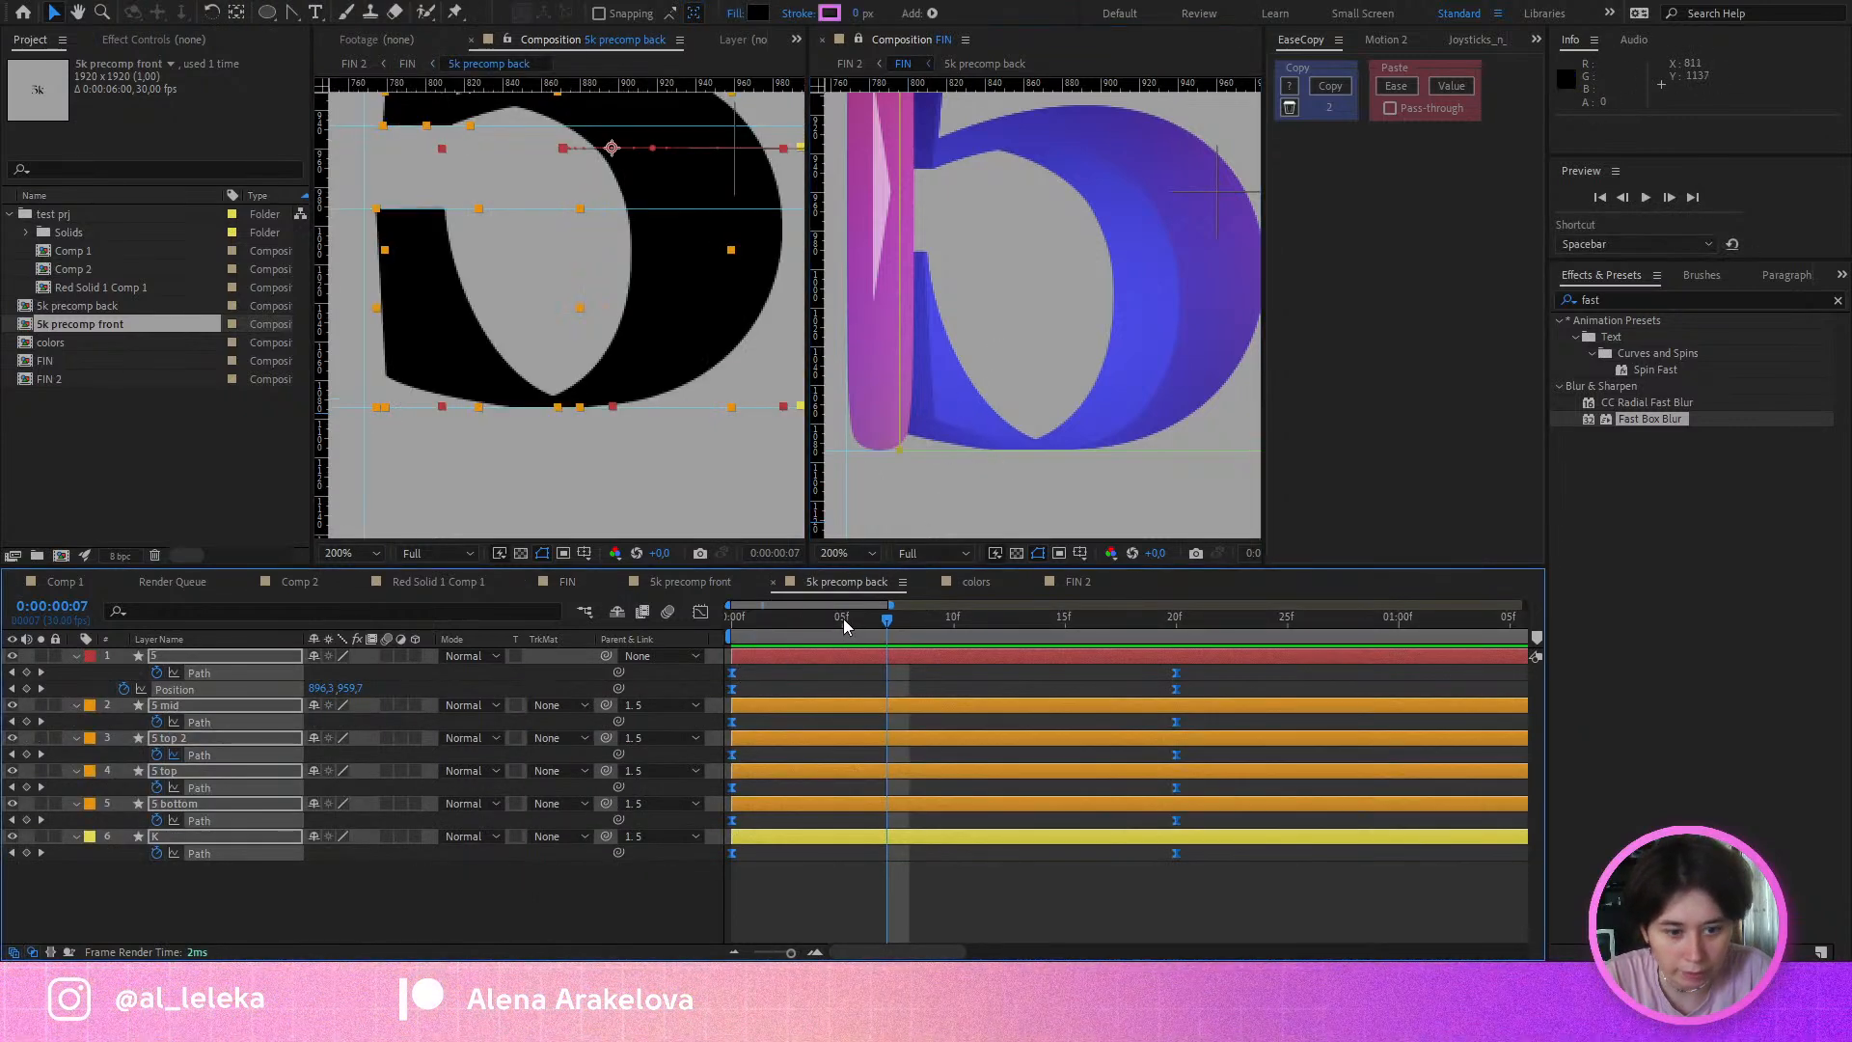
Step: At frame 3, reshape the 5 bottom path so its lower-left corner fills the intersection of the guides
left_click_drag(843, 617, 797, 642)
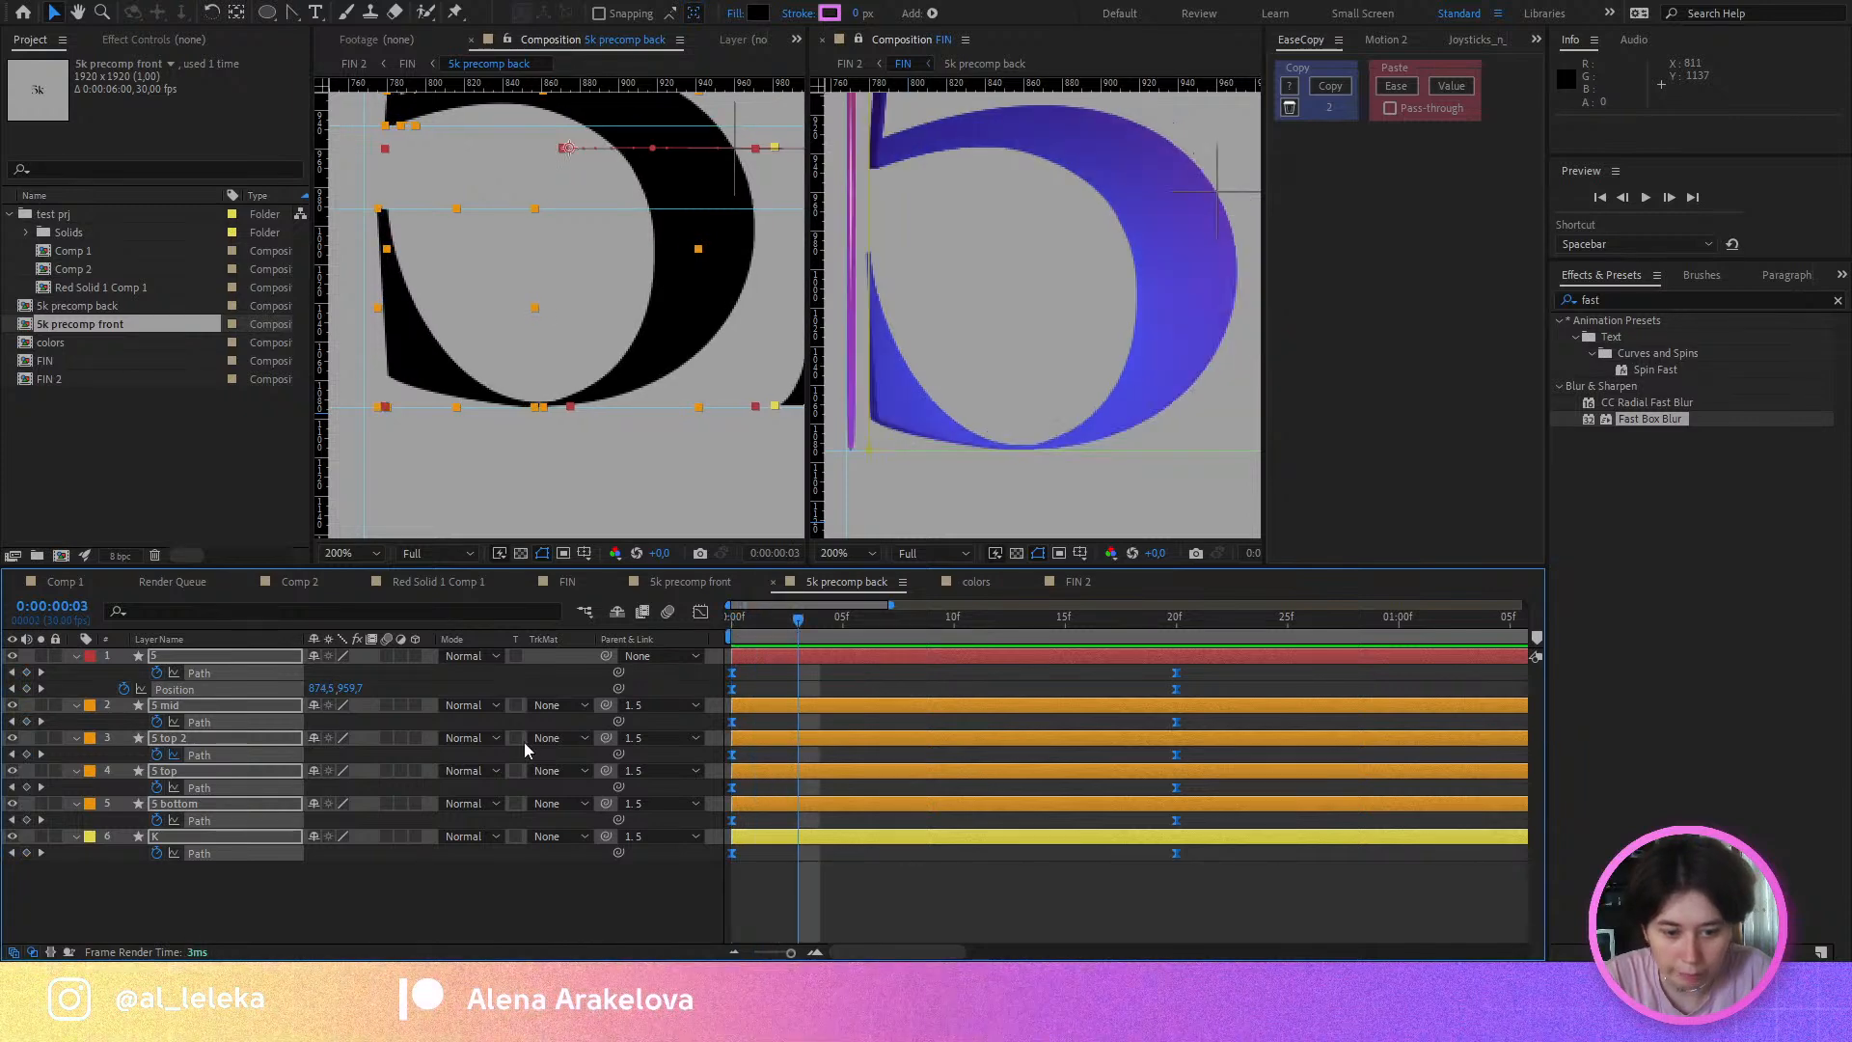
left_click(289, 899)
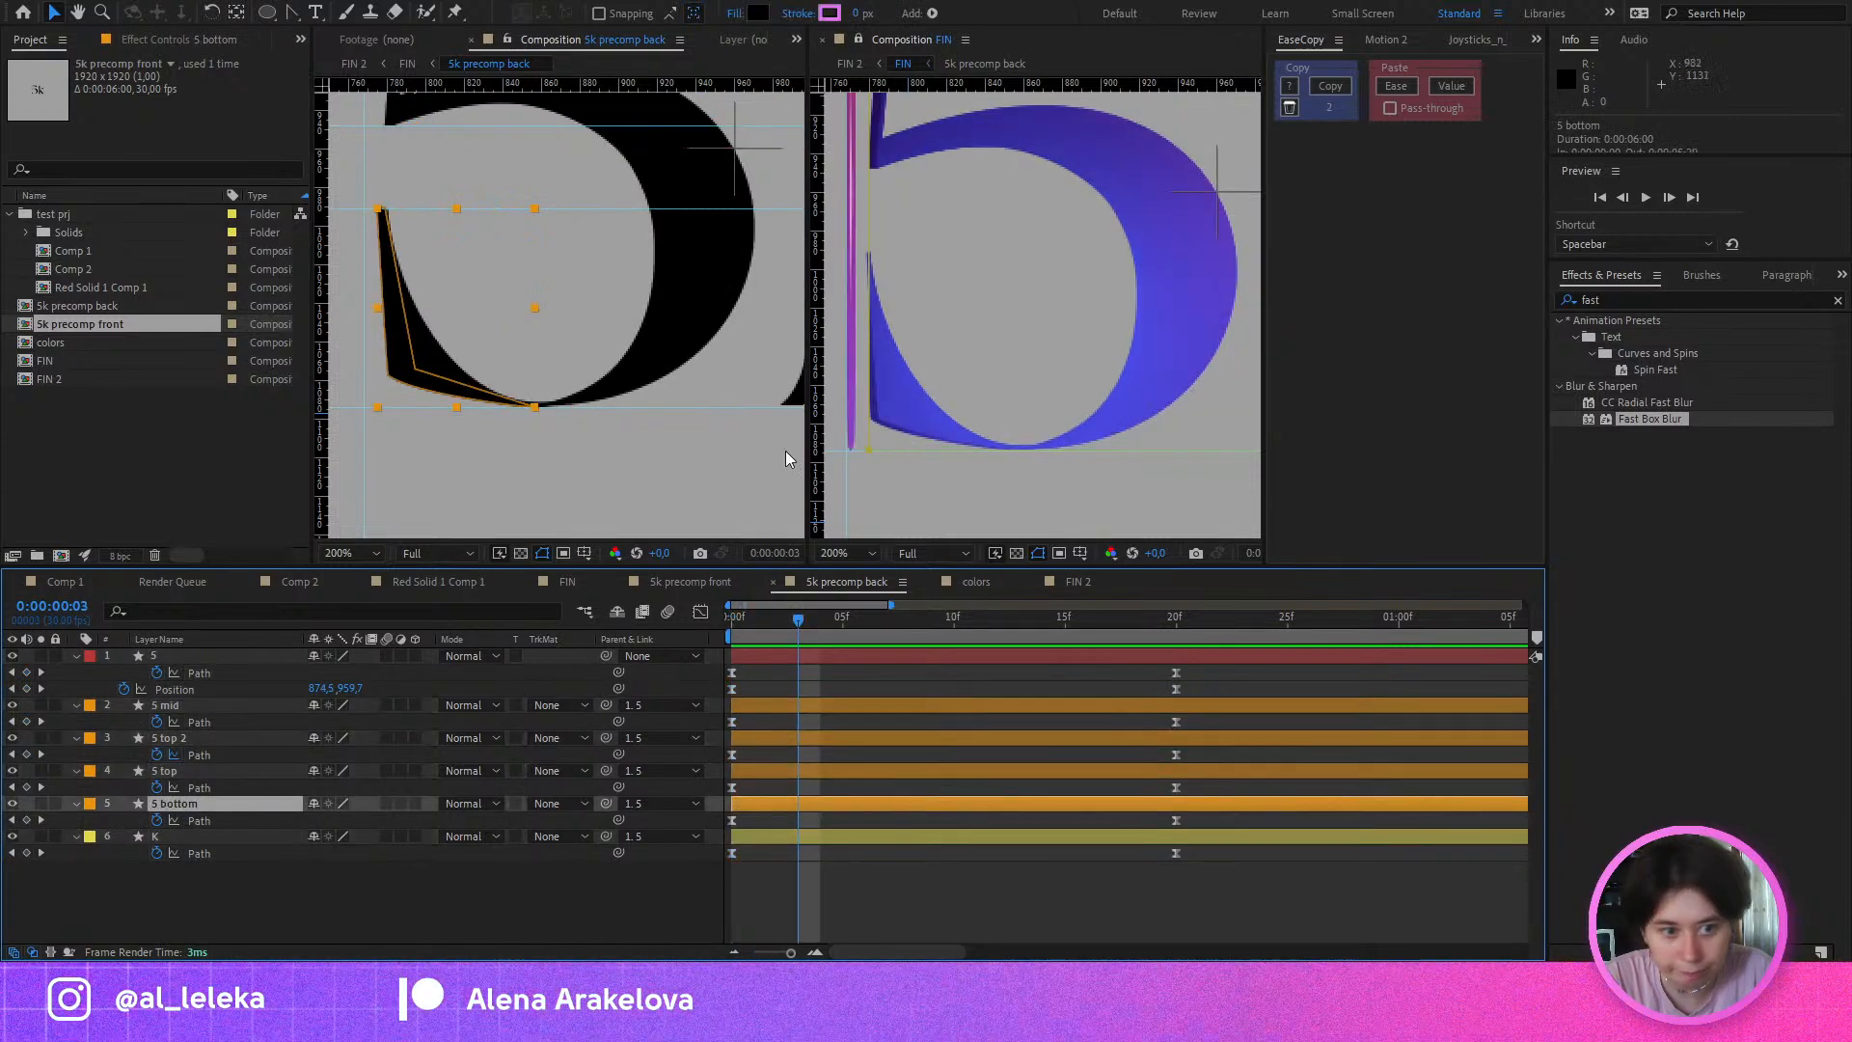
left_click(198, 820)
left_click_drag(398, 380, 436, 379)
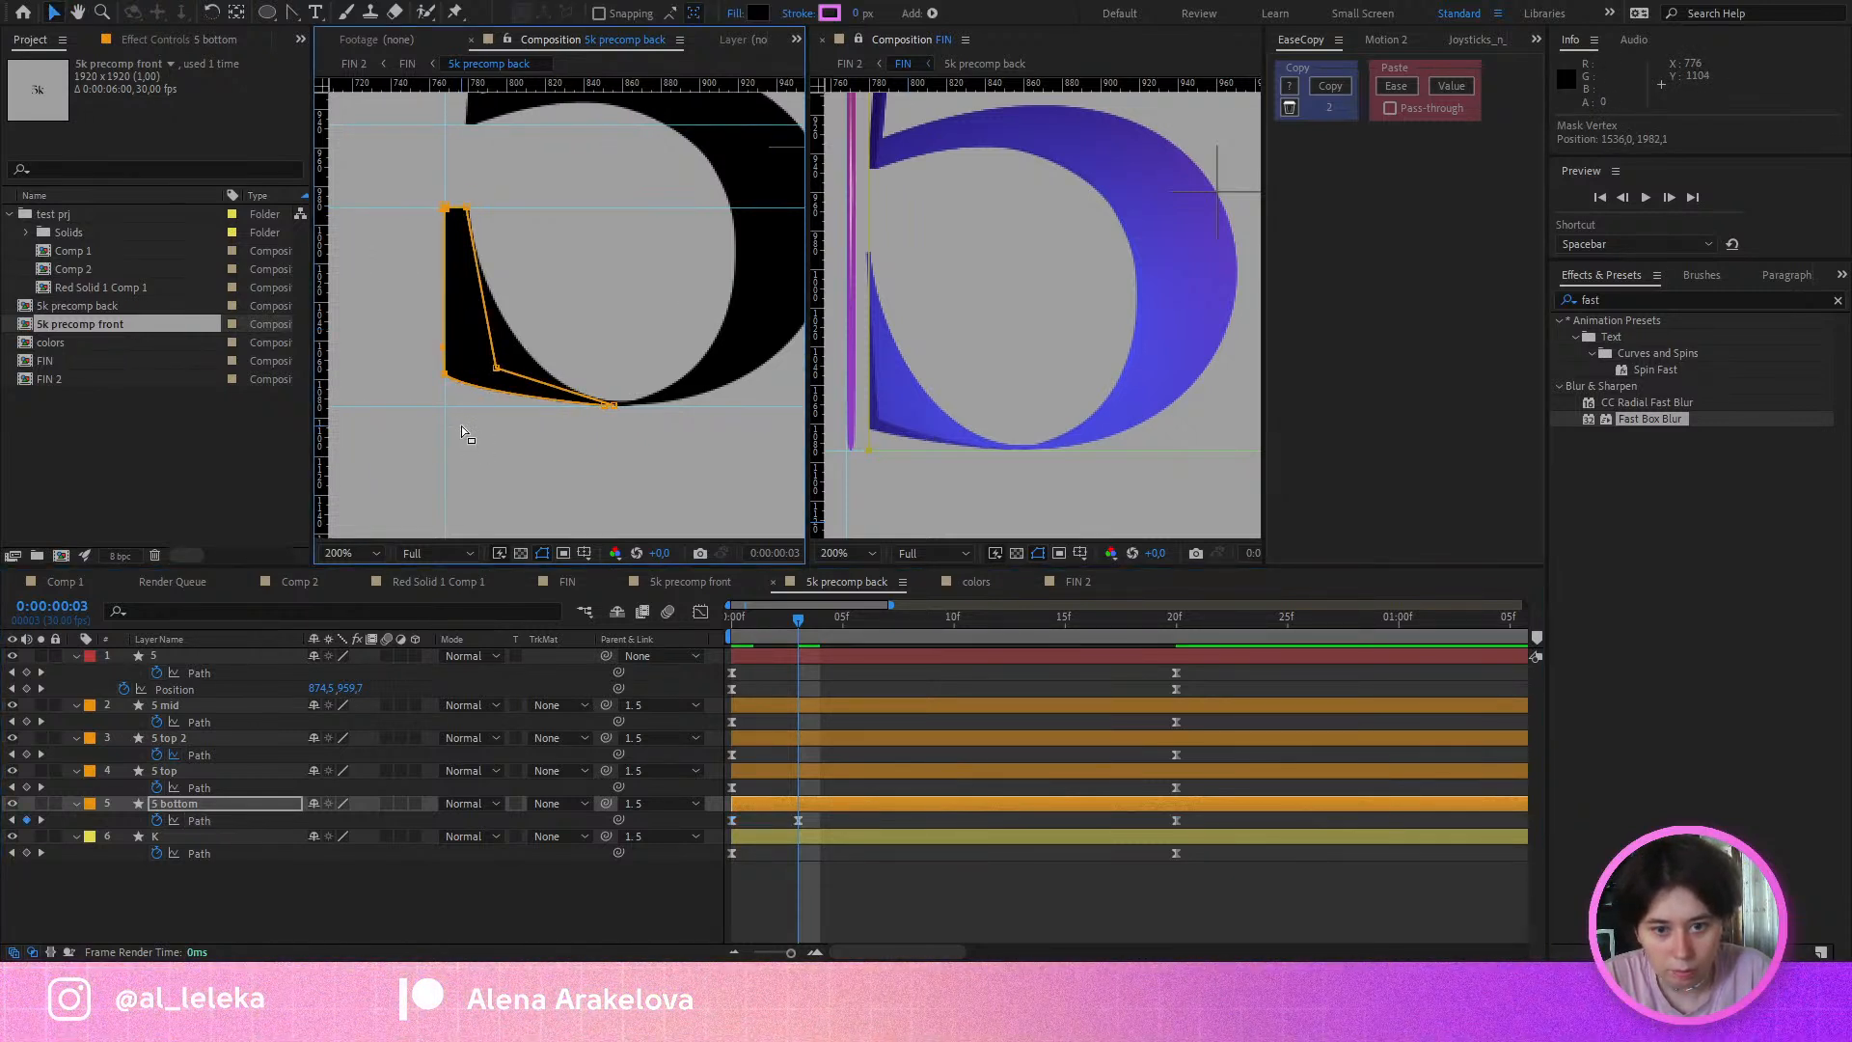
scroll(979, 395, "down", 4)
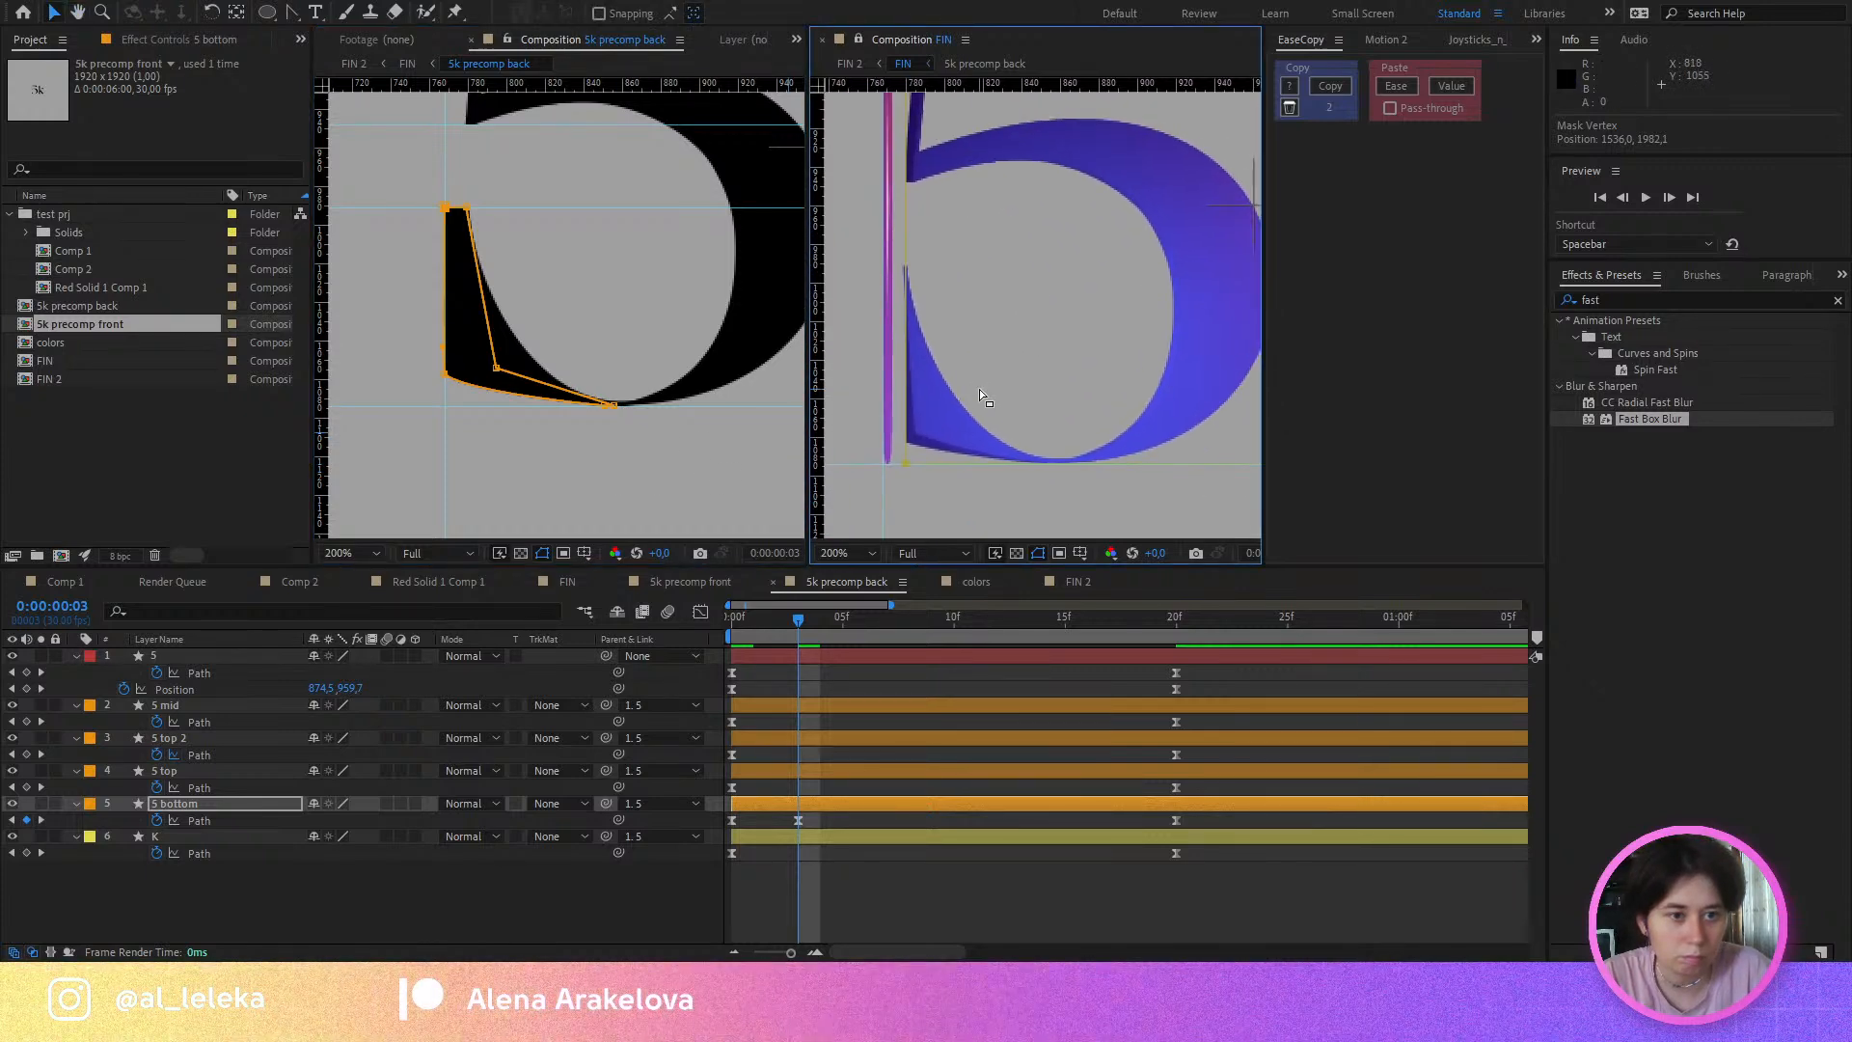
scroll(941, 382, "up", 2)
left_click_drag(945, 413, 948, 402)
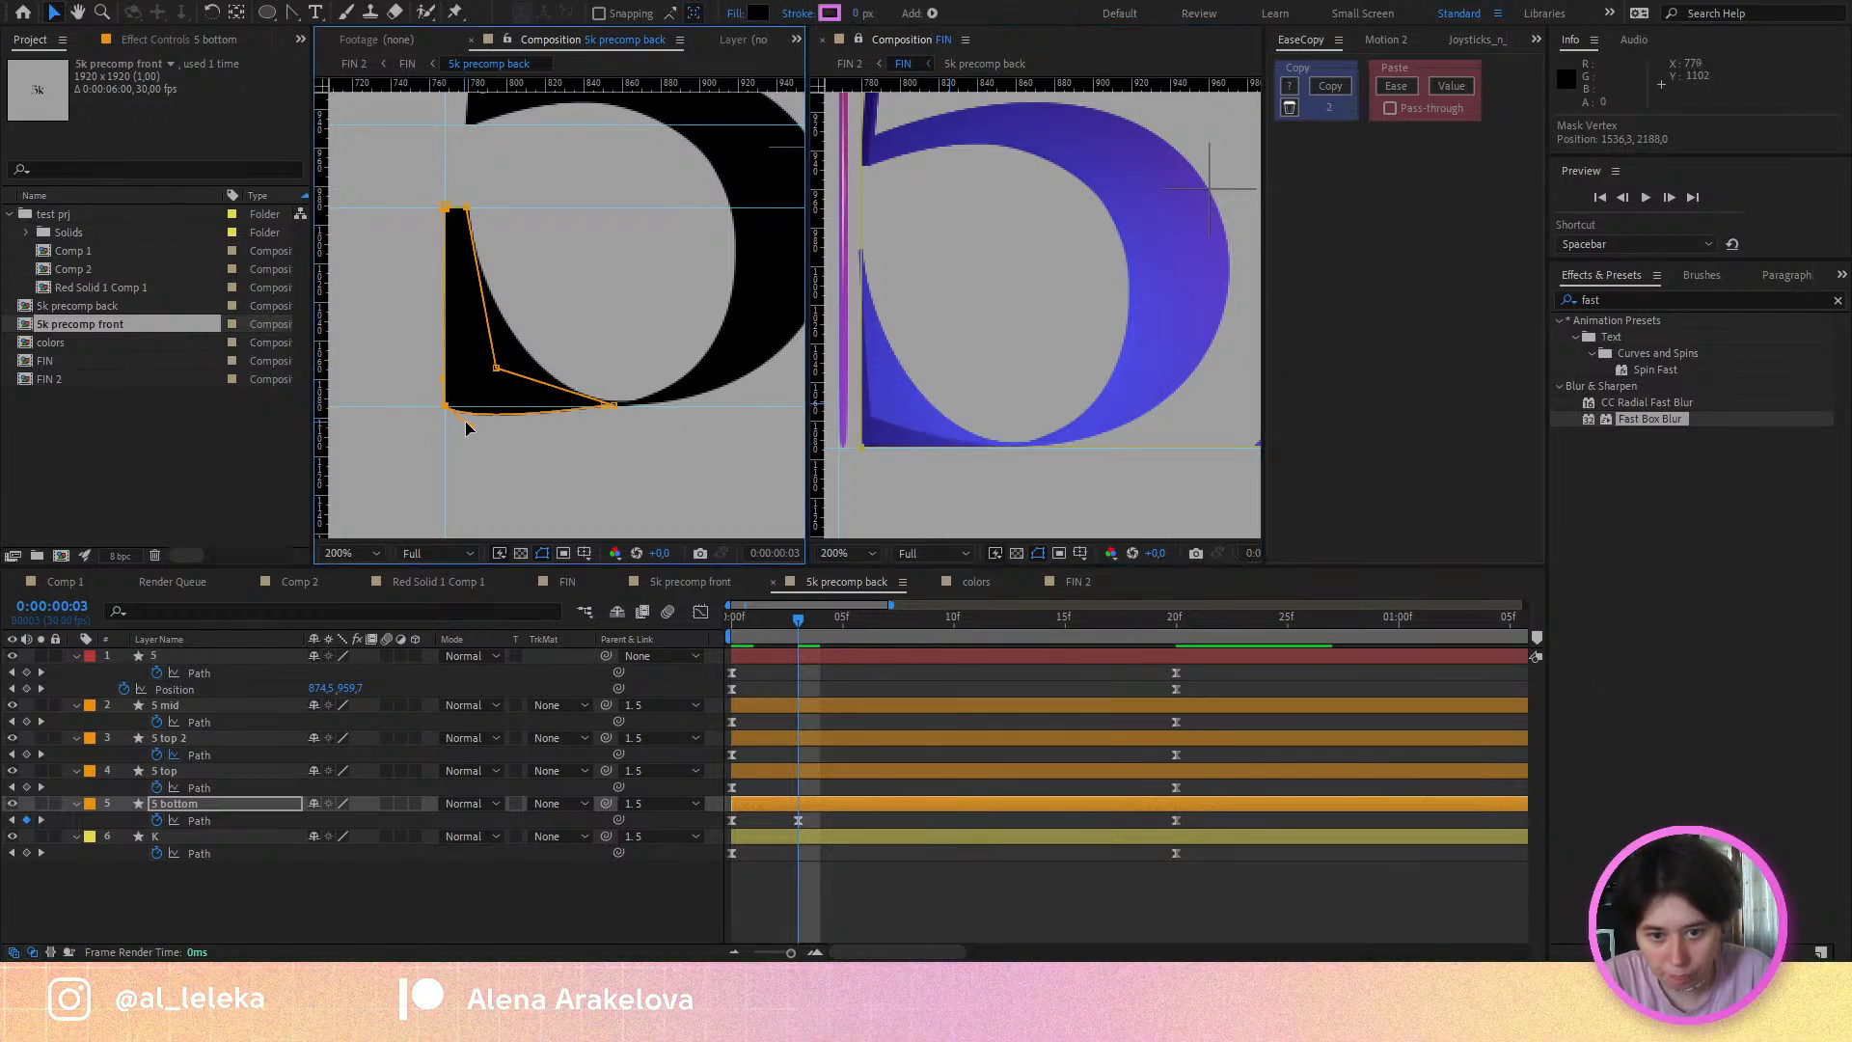
left_click_drag(838, 346, 874, 372)
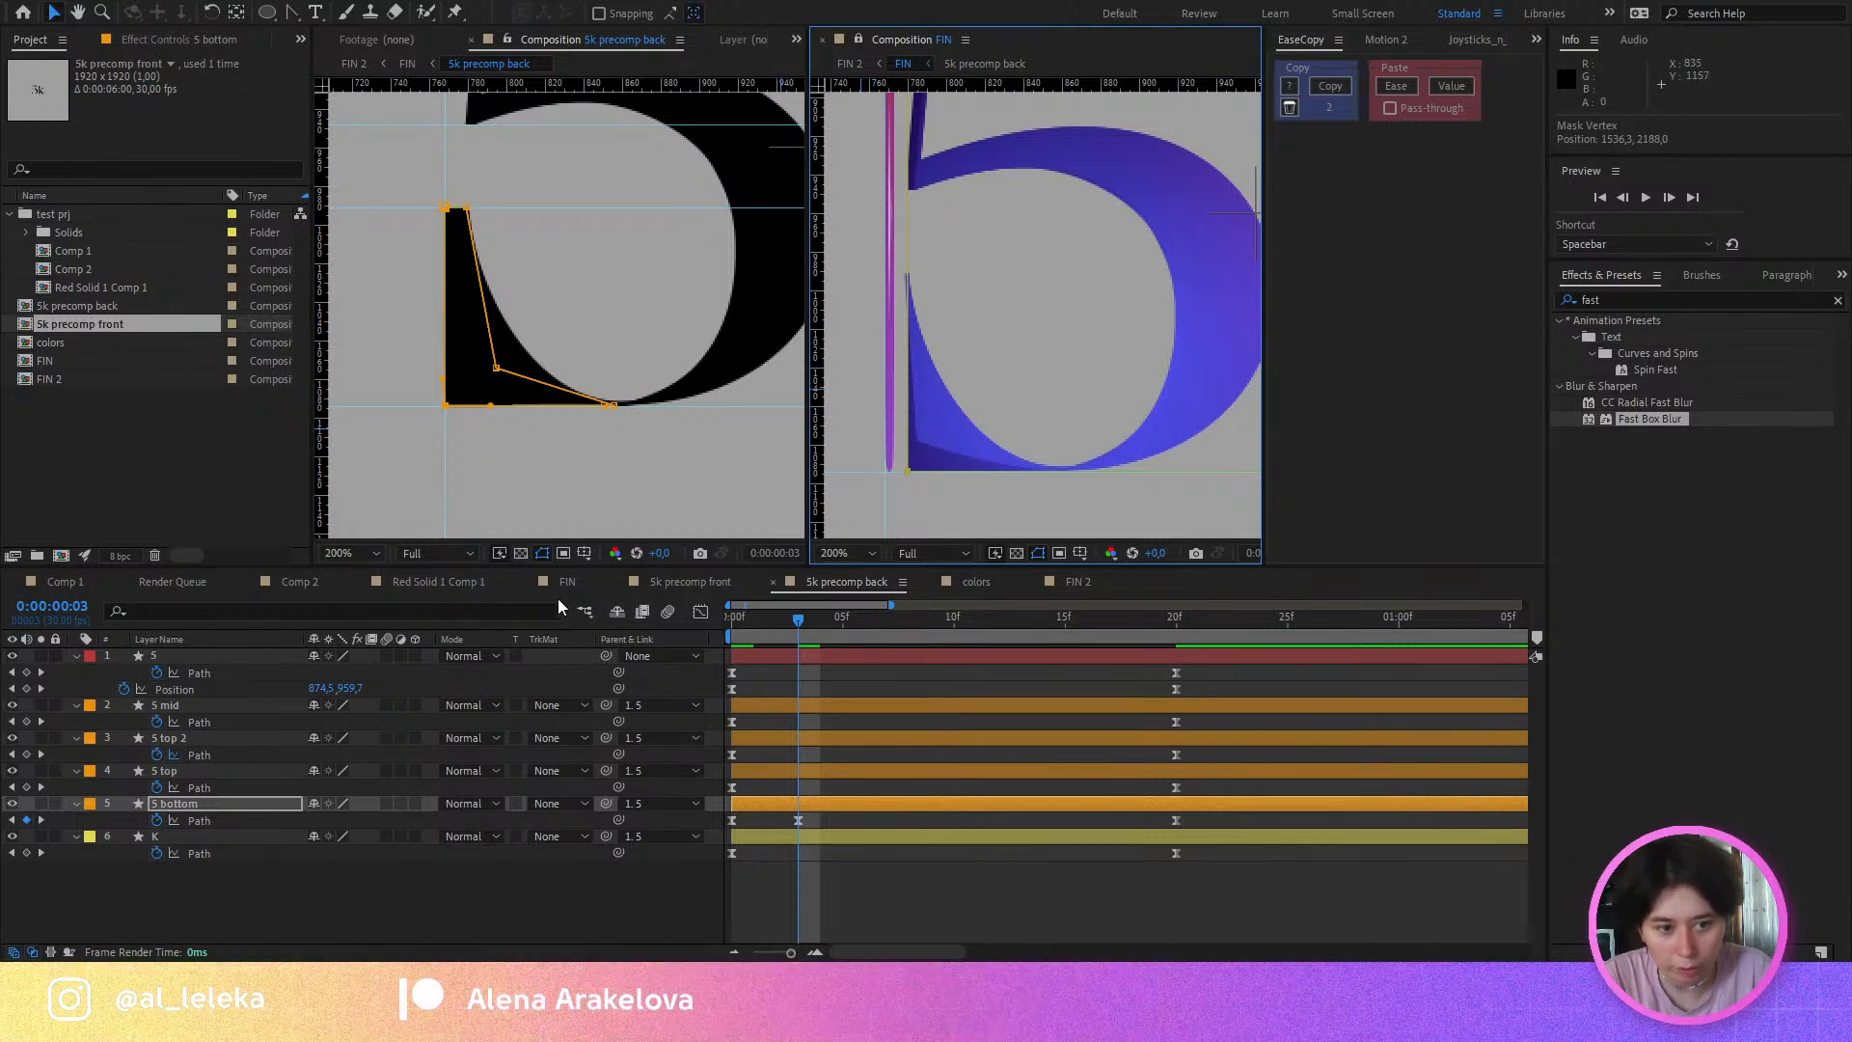
Step: Close the second FIN viewer and make the frame 3 path keyframe of 5 bottom linear
left_click(820, 41)
left_click_drag(894, 146, 1142, 170)
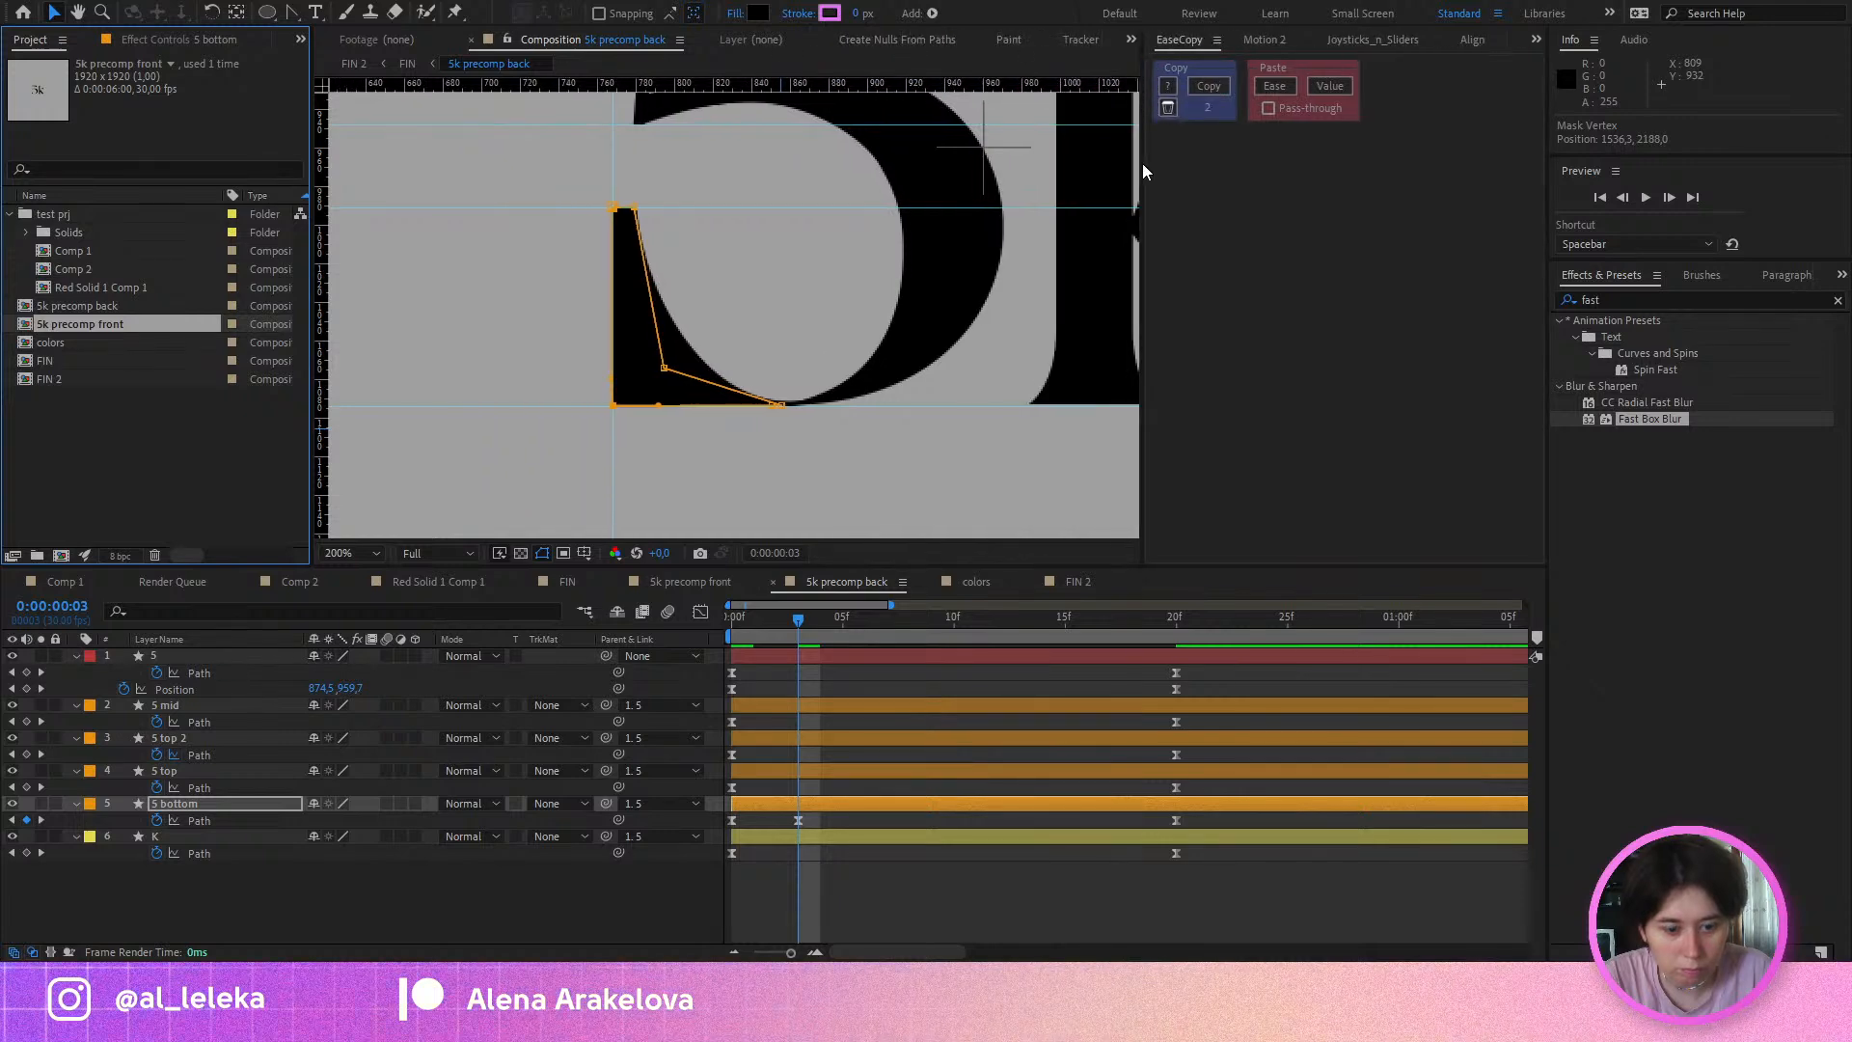
left_click(797, 822)
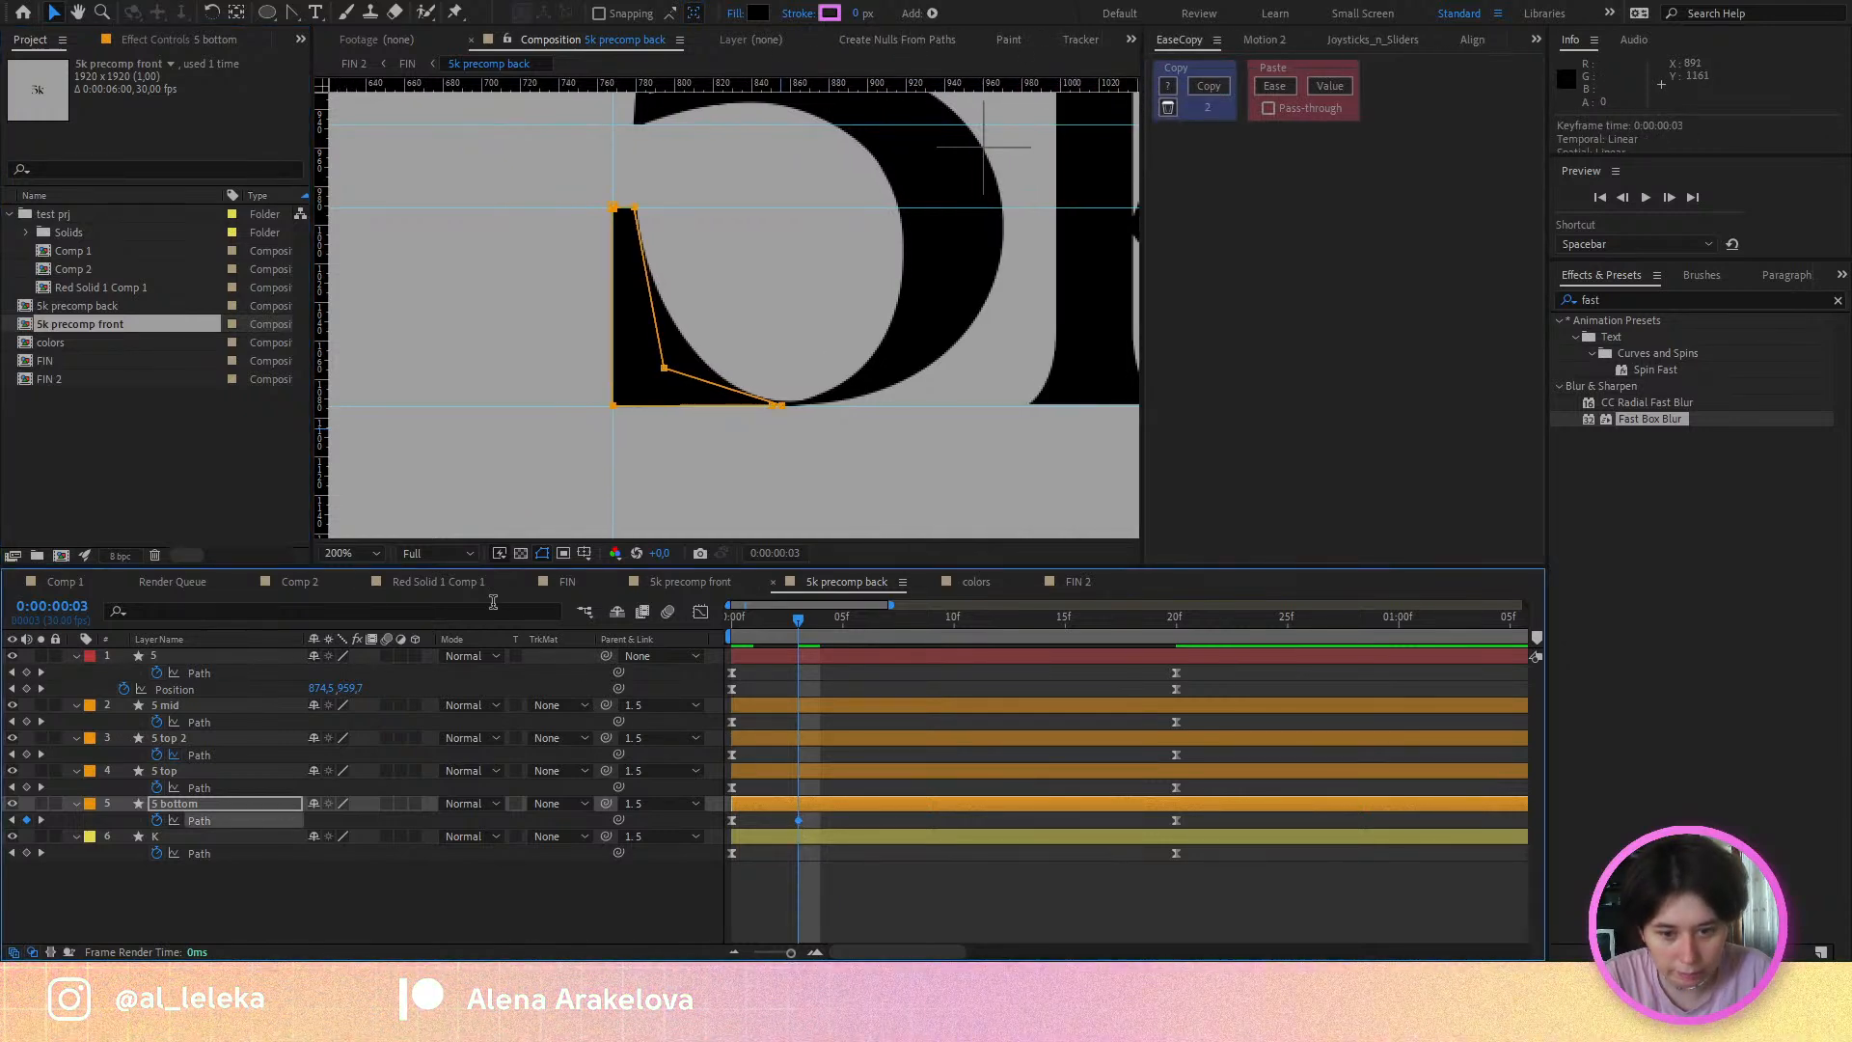
Step: In the FIN composition, move the first Mask Path keyframe of Sk precomp back to frame 4
left_click(569, 581)
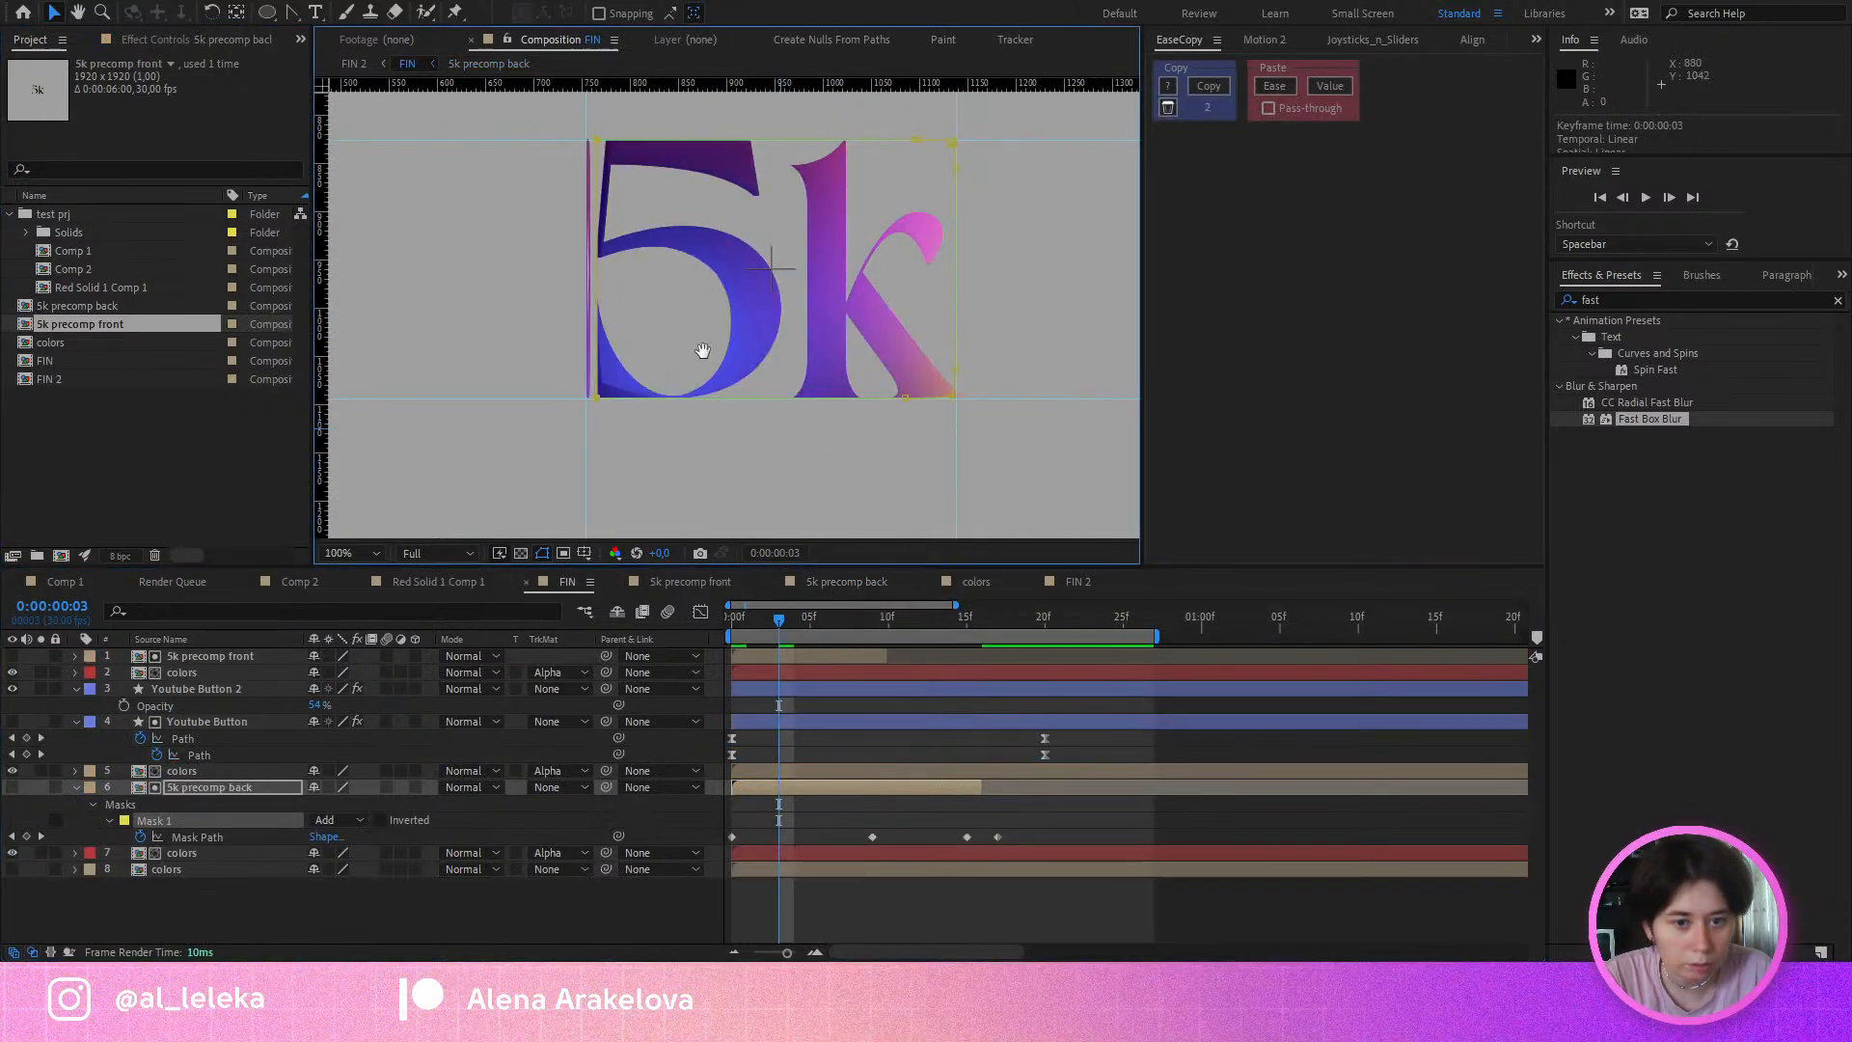
left_click_drag(743, 622, 795, 640)
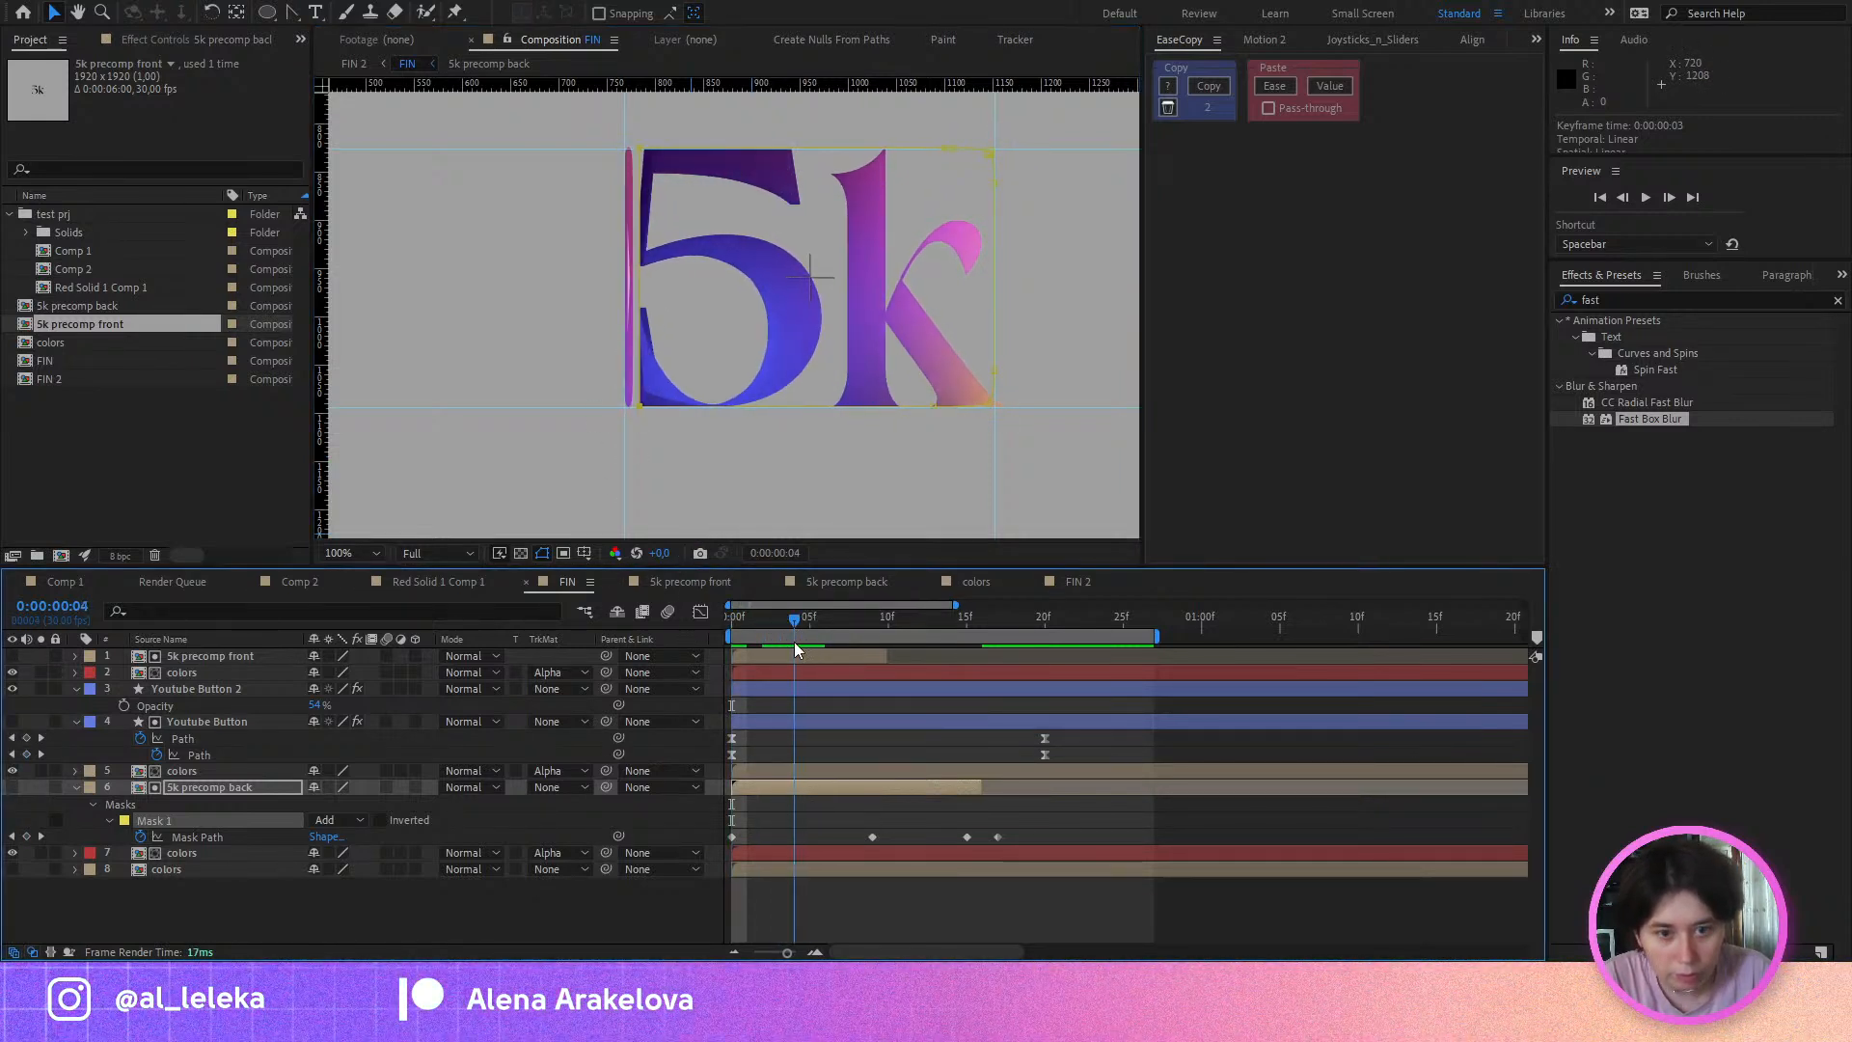
left_click(737, 841)
left_click_drag(735, 837, 795, 837)
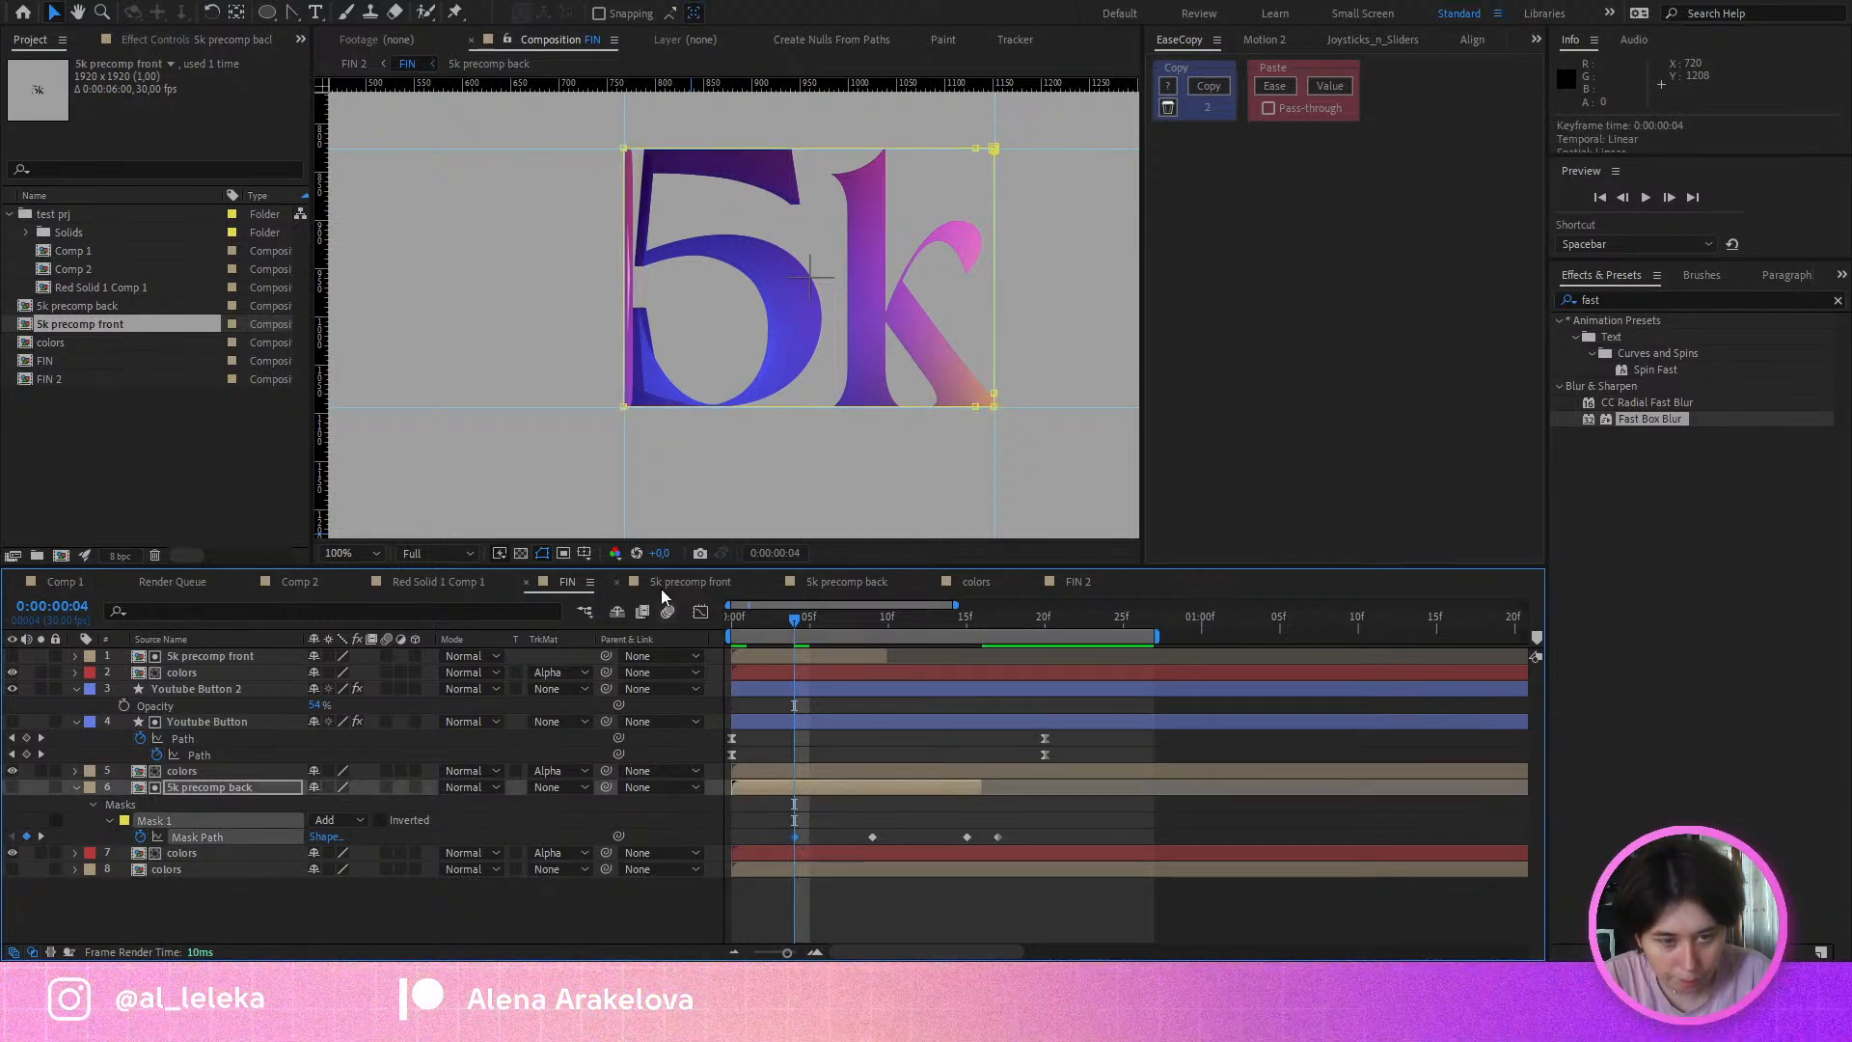
Step: Examine the lower-left part of the 5 in the FIN composition around frames 3 to 5
scroll(638, 368, "up", 1)
left_click_drag(638, 368, 678, 385)
left_click_drag(805, 620, 792, 663)
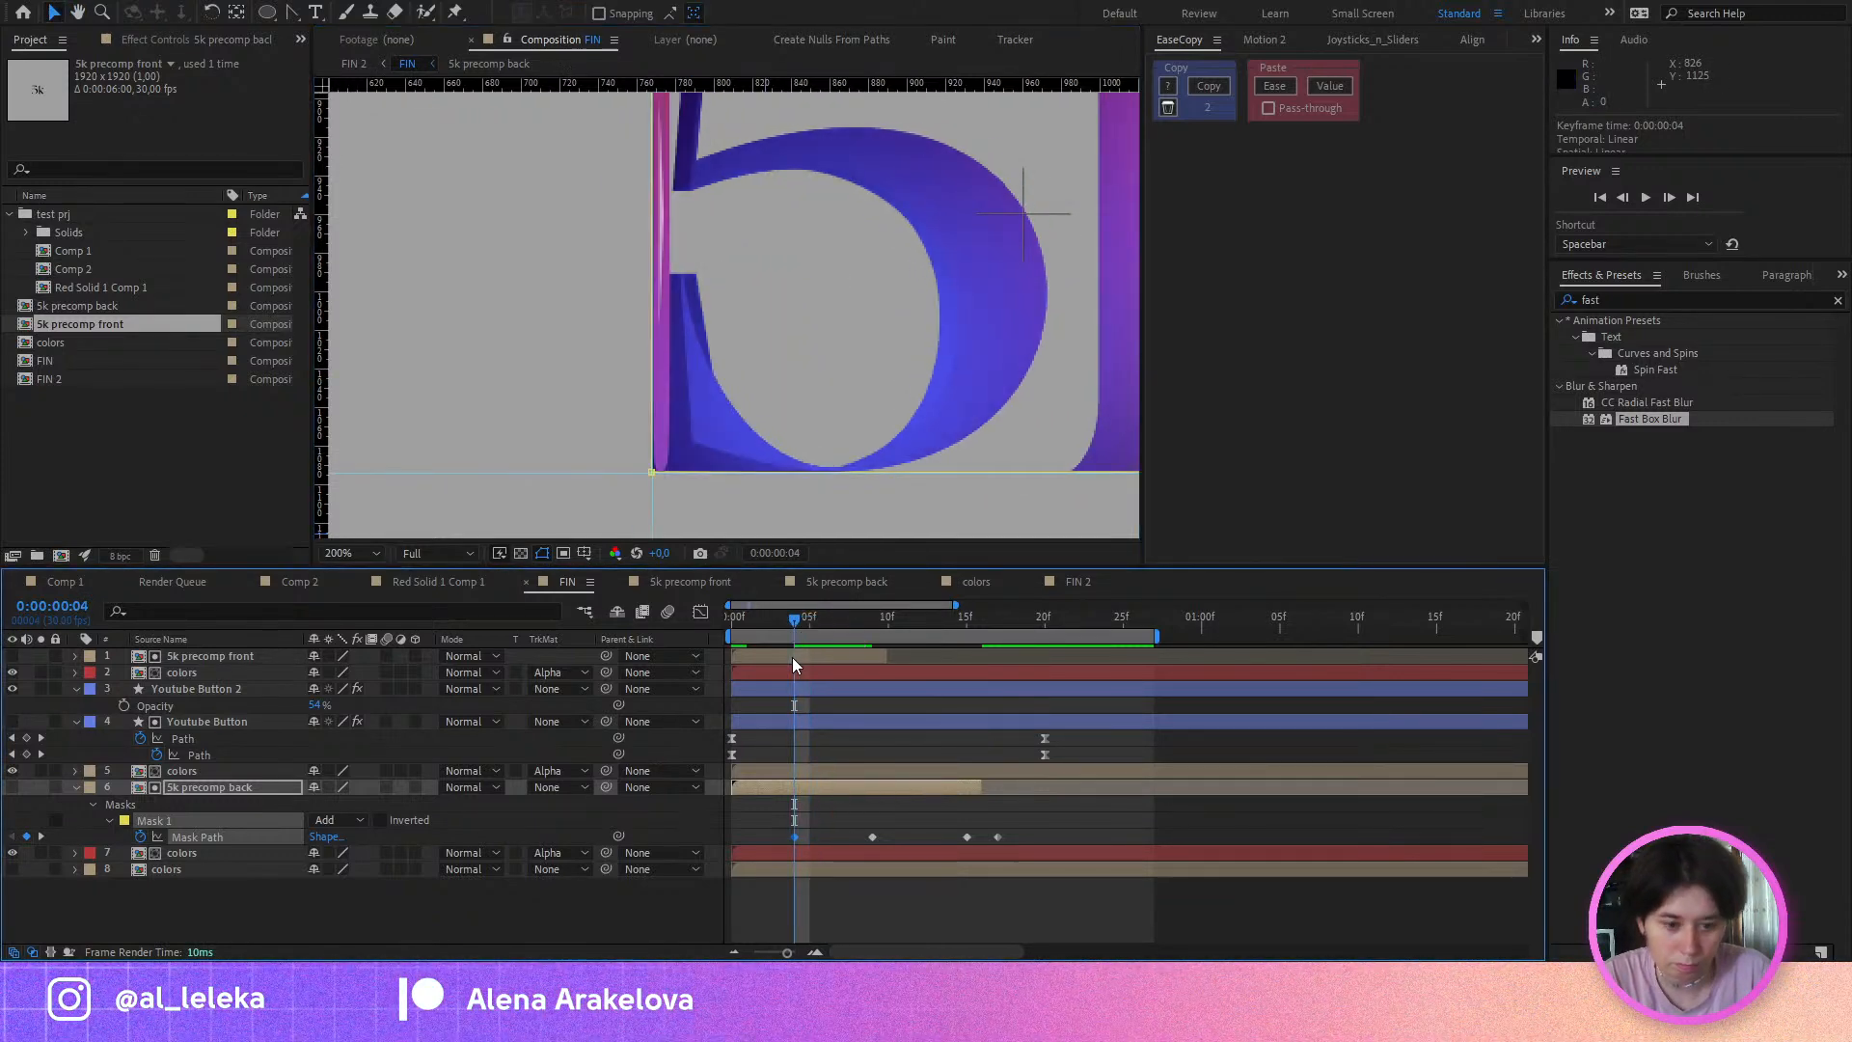
left_click(11, 787)
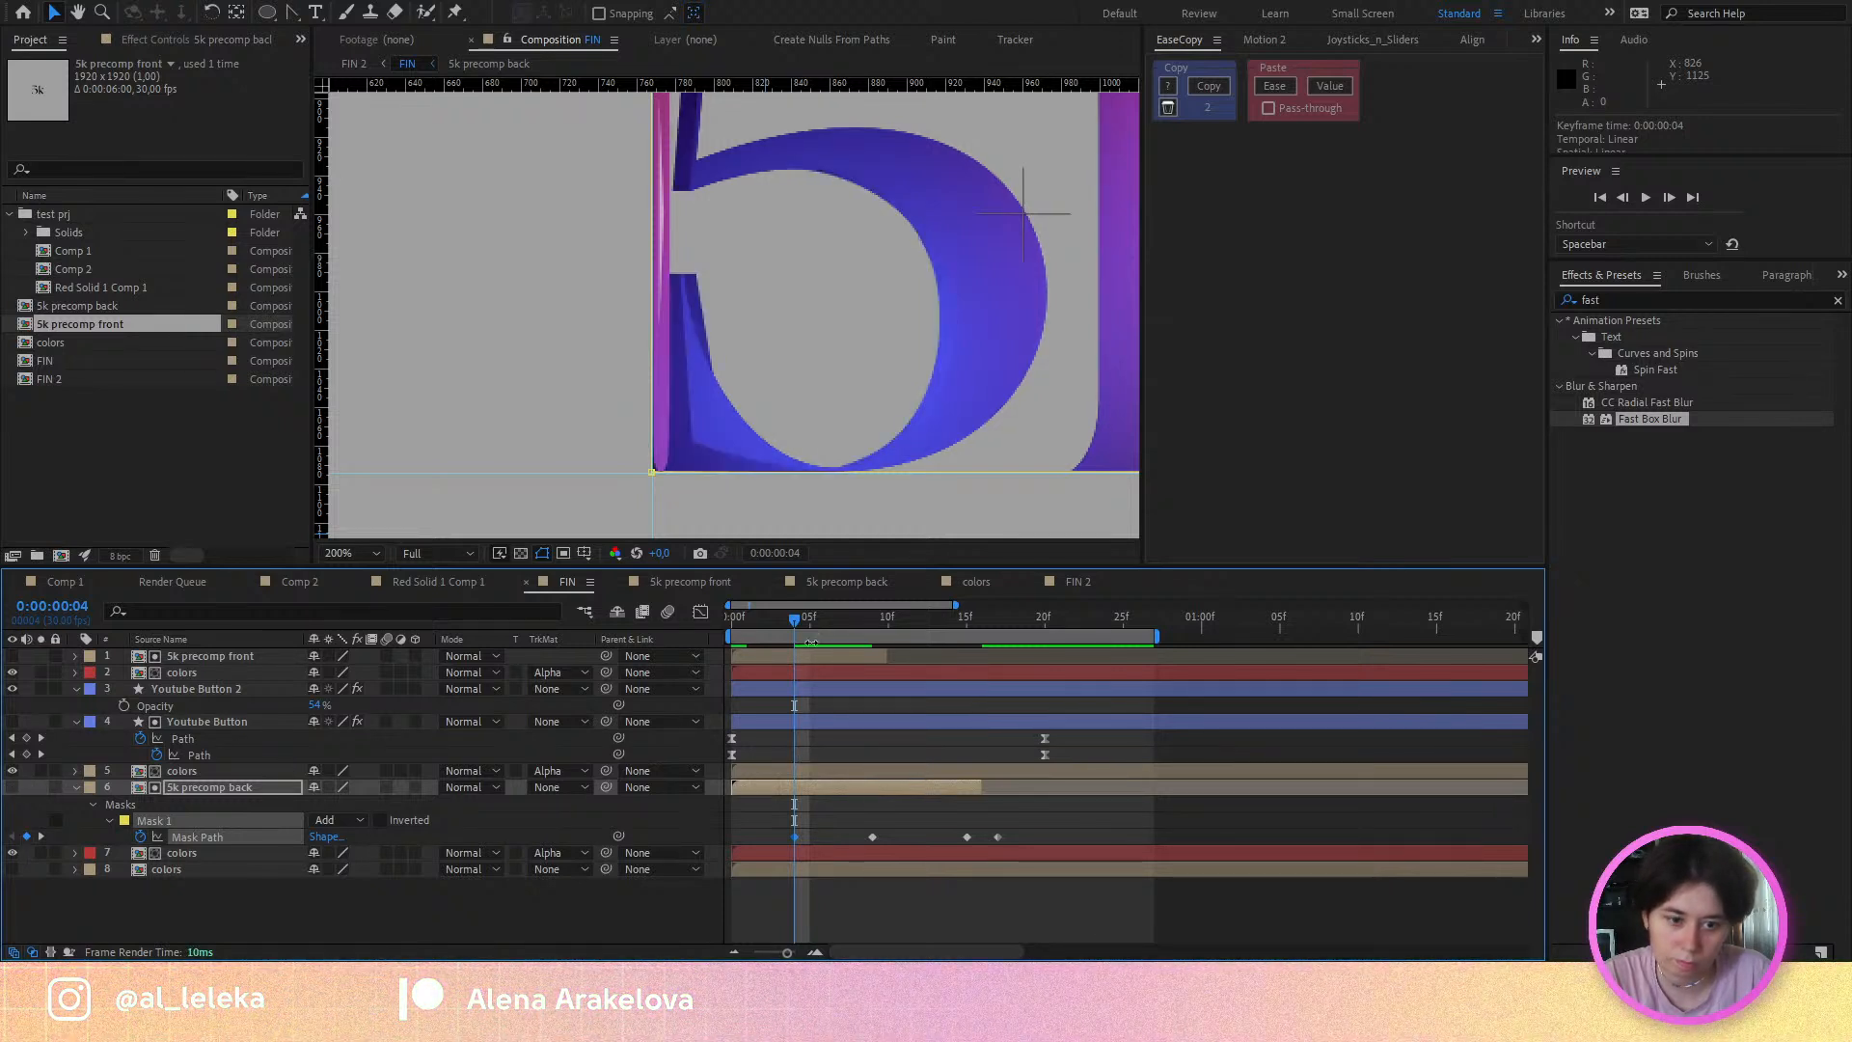
left_click_drag(801, 625, 779, 679)
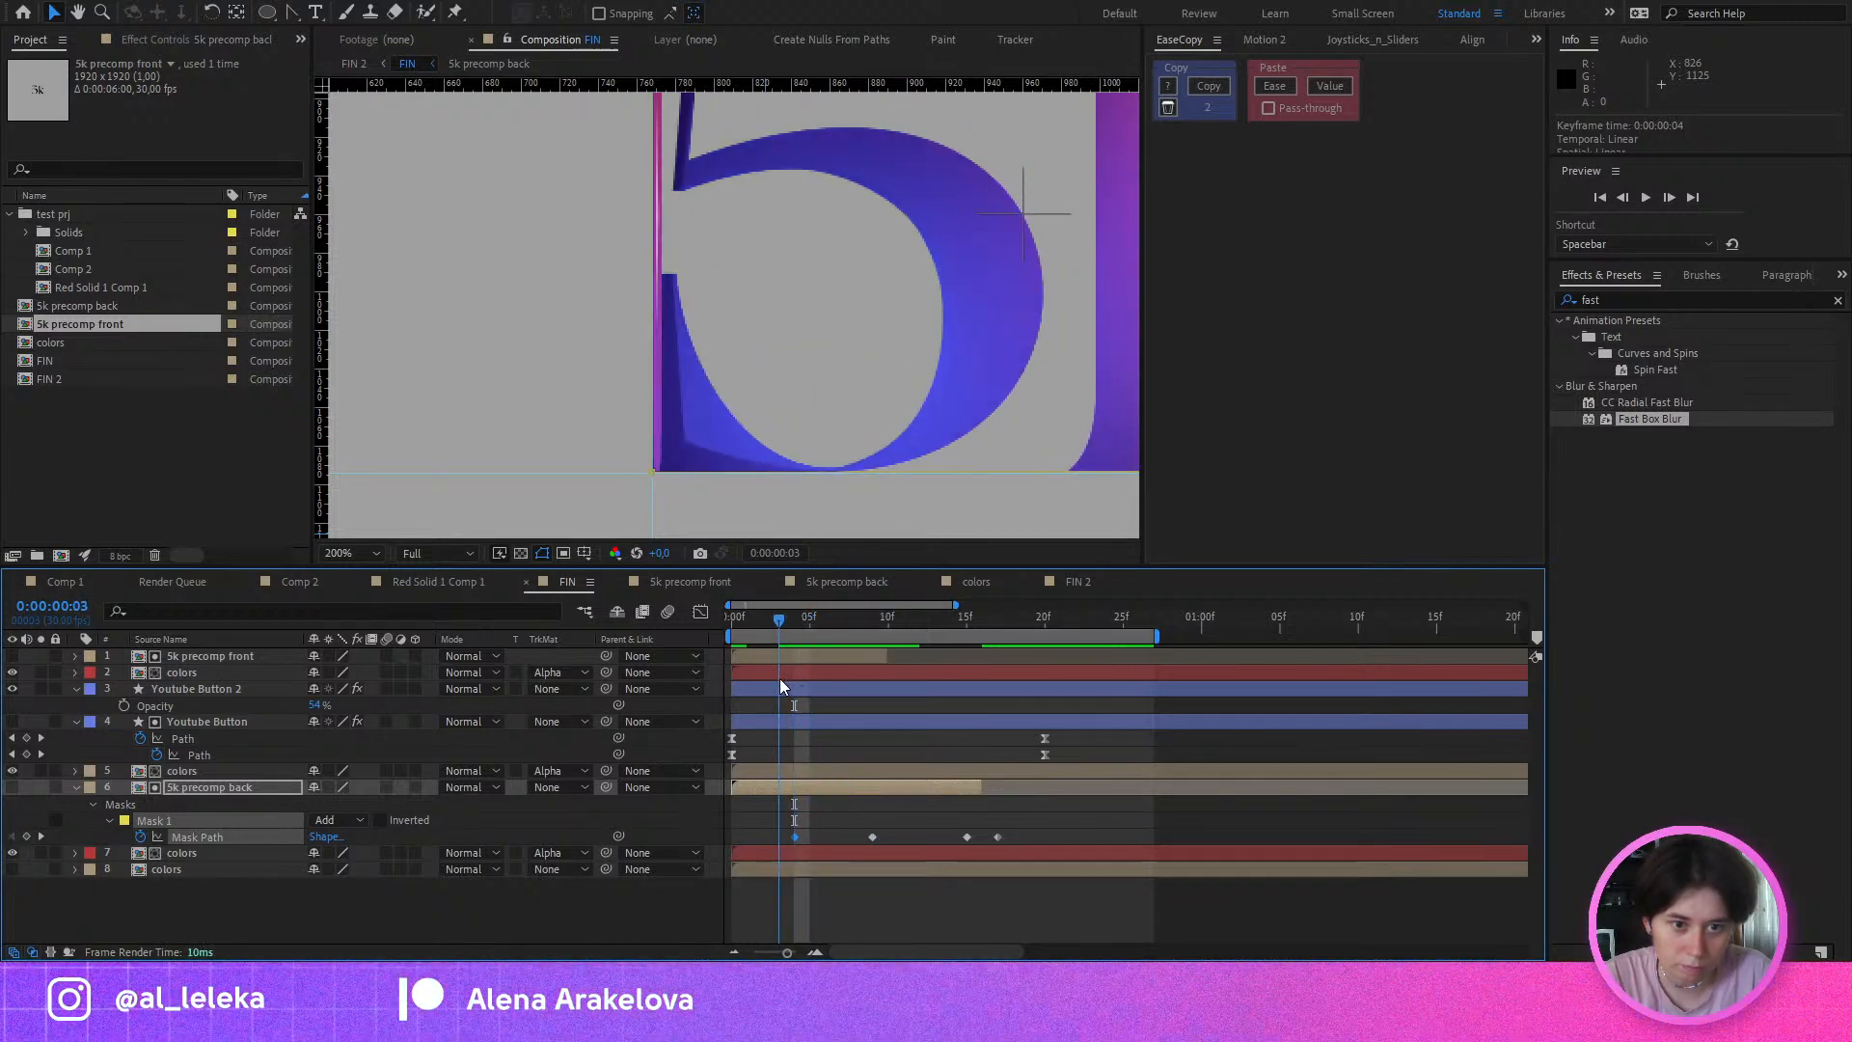
scroll(807, 349, "down", 2)
key("space")
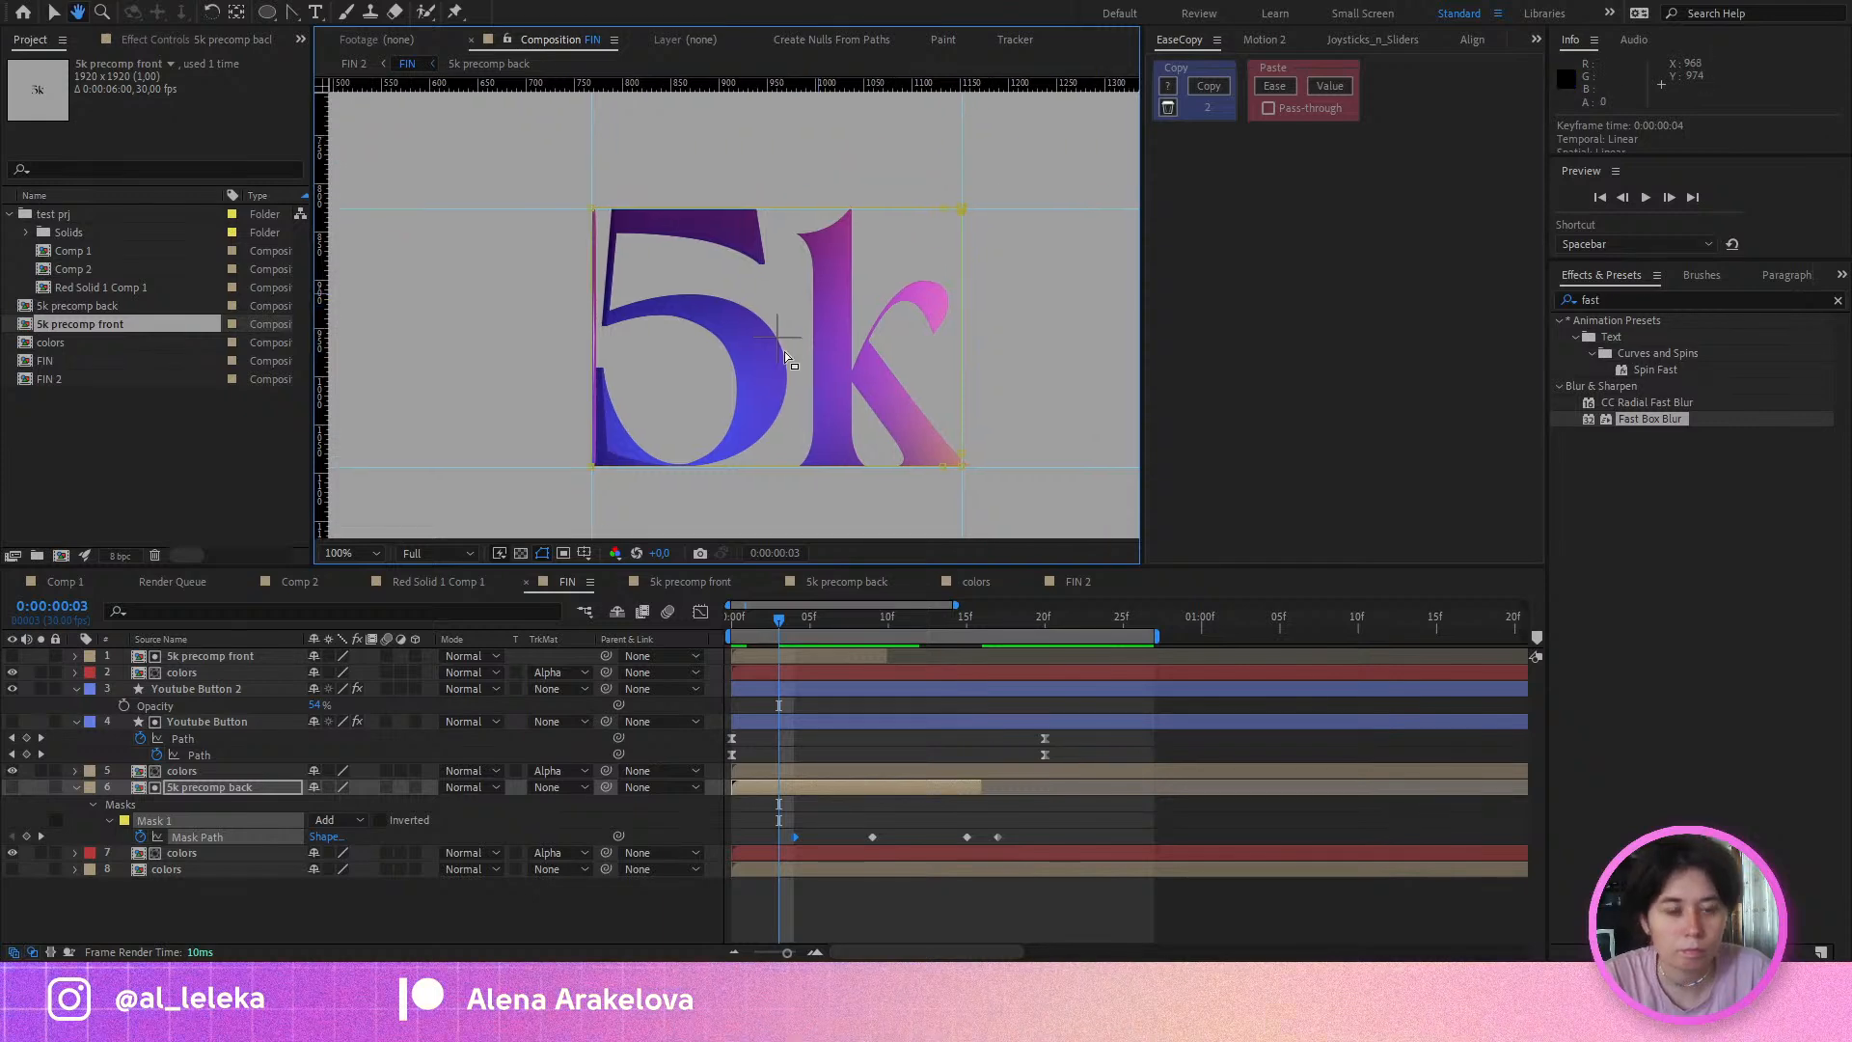
left_click_drag(775, 623, 799, 652)
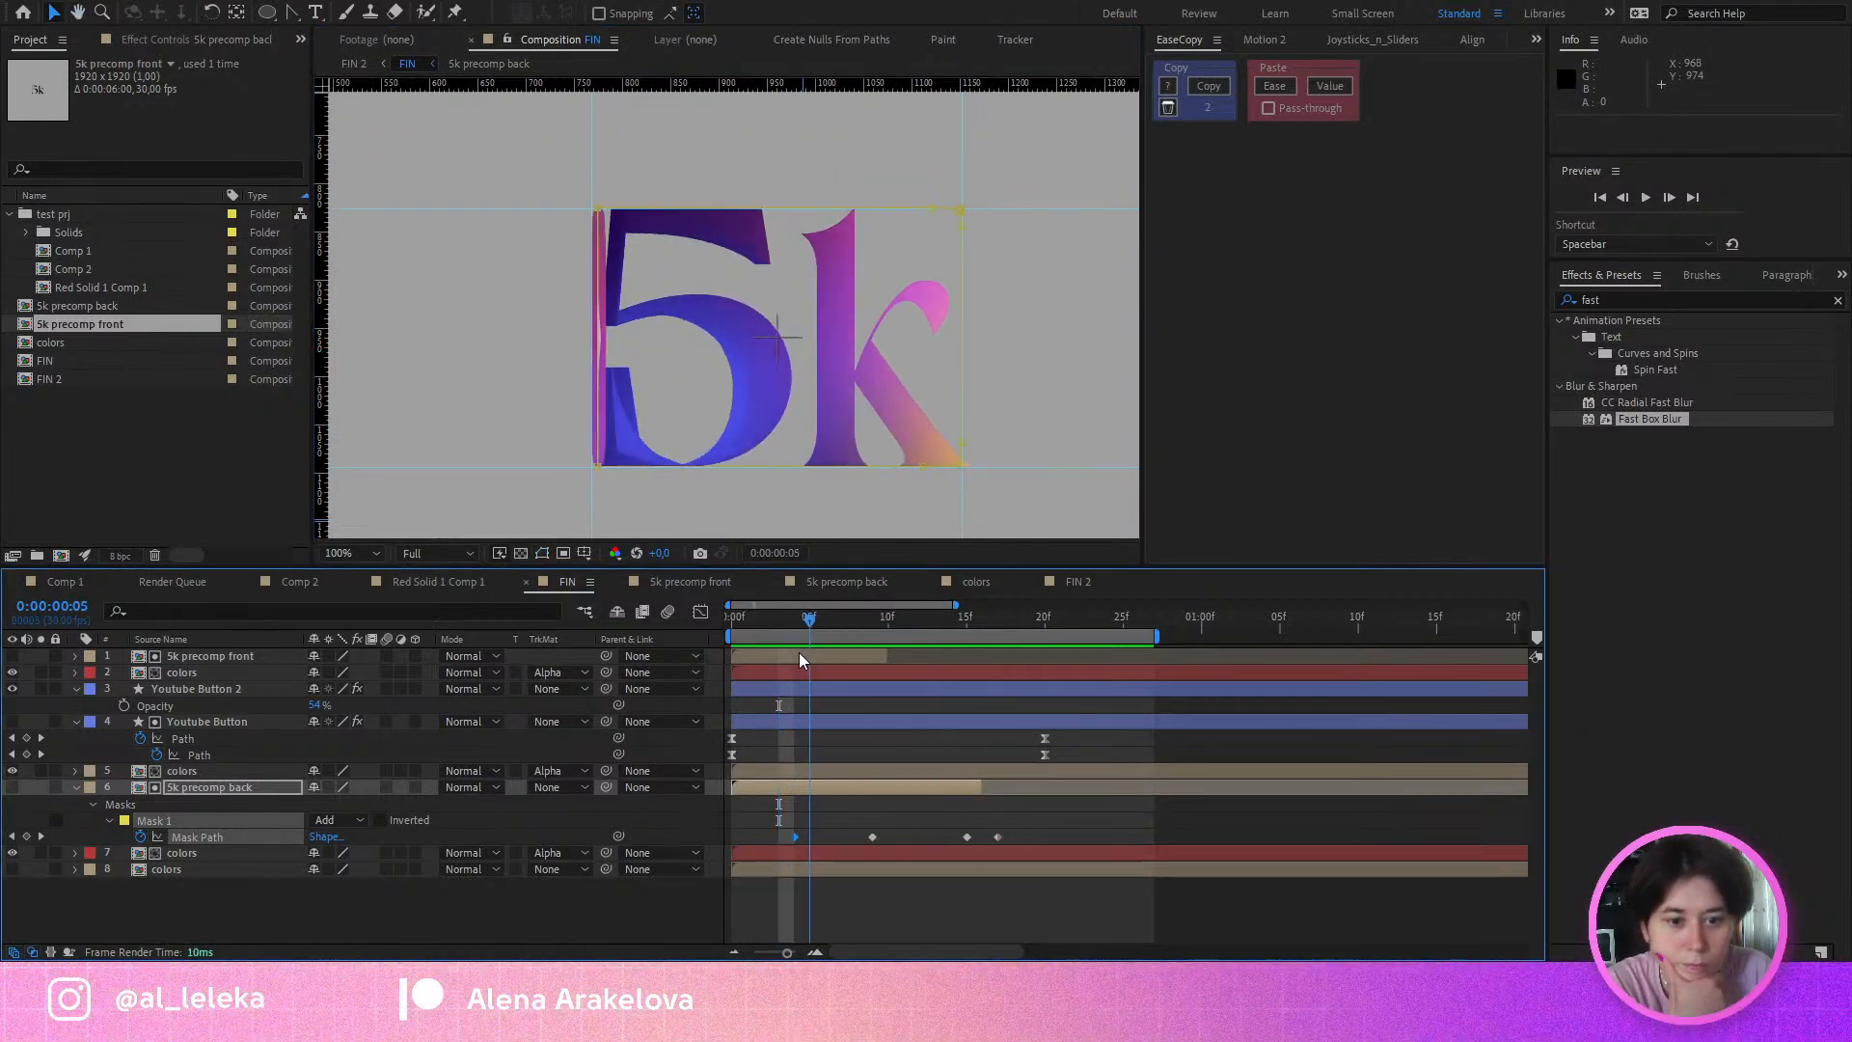
Step: Open the Sk precomp back composition and review the 5 bottom path through frame 20
double_click(801, 774)
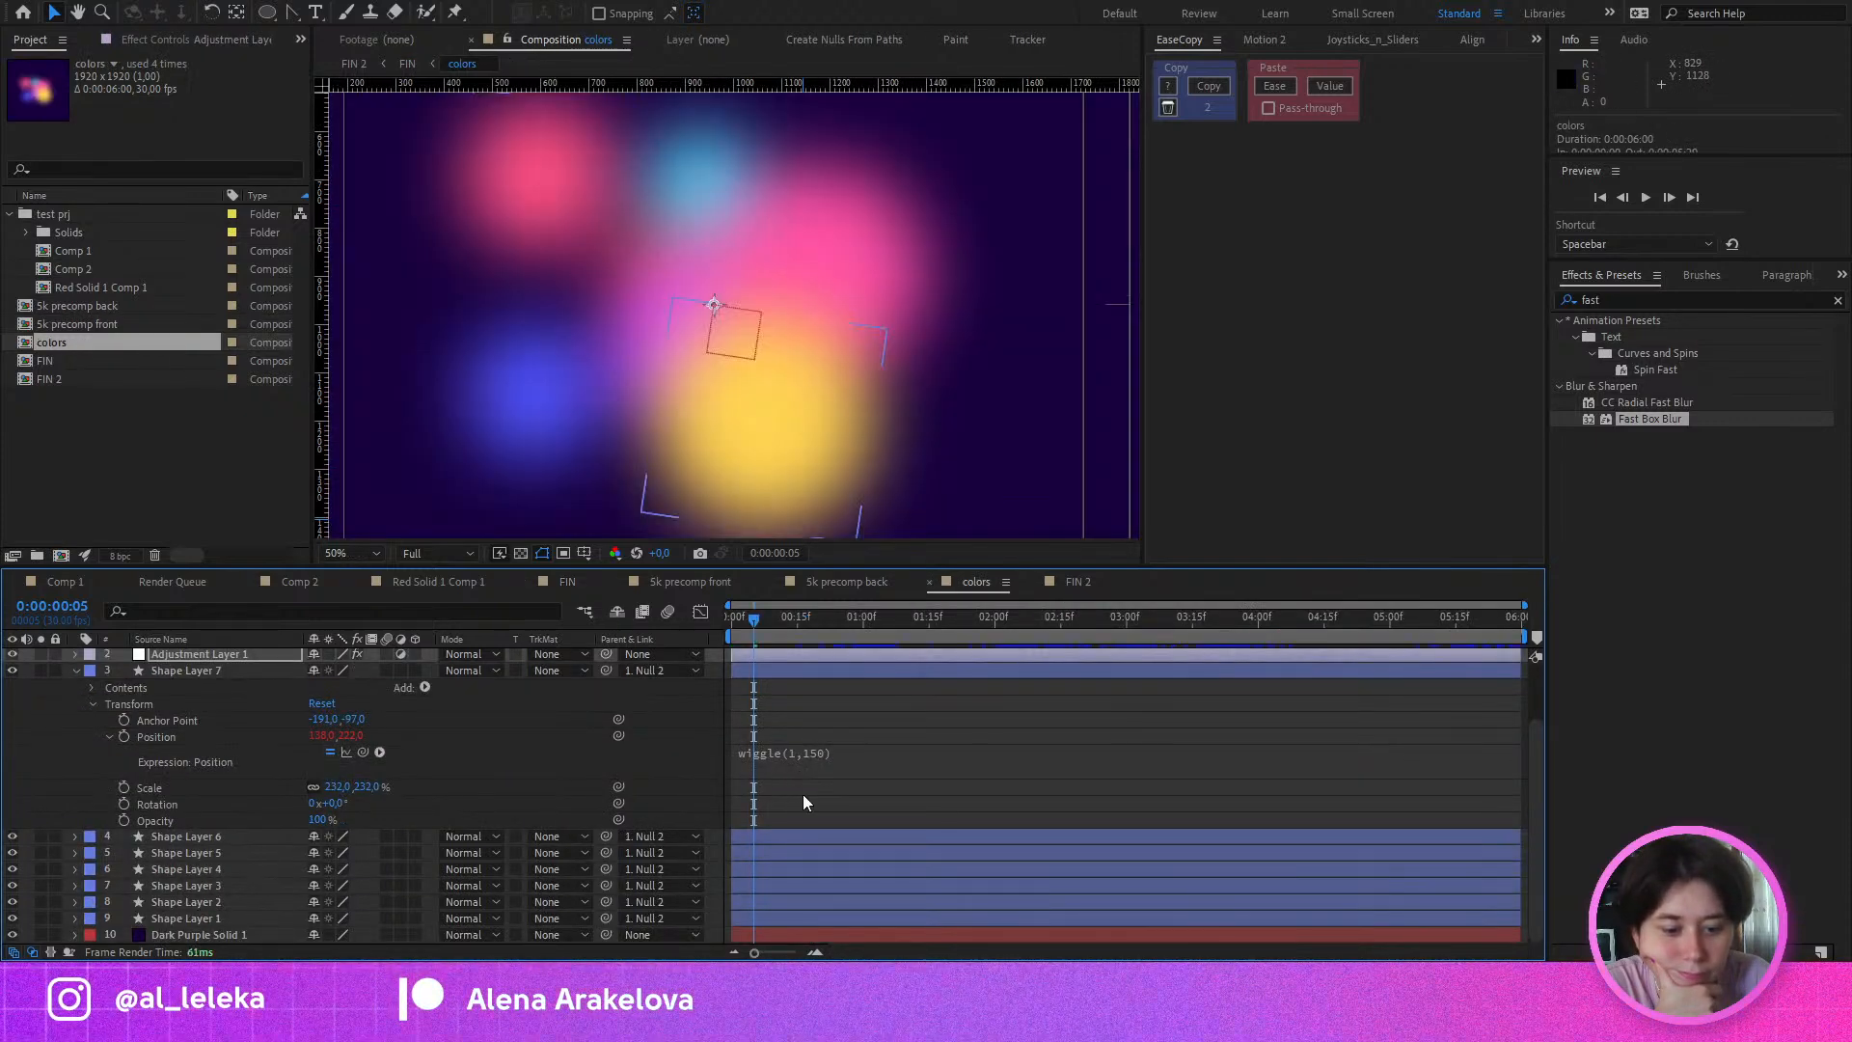
left_click(1053, 581)
left_click(859, 582)
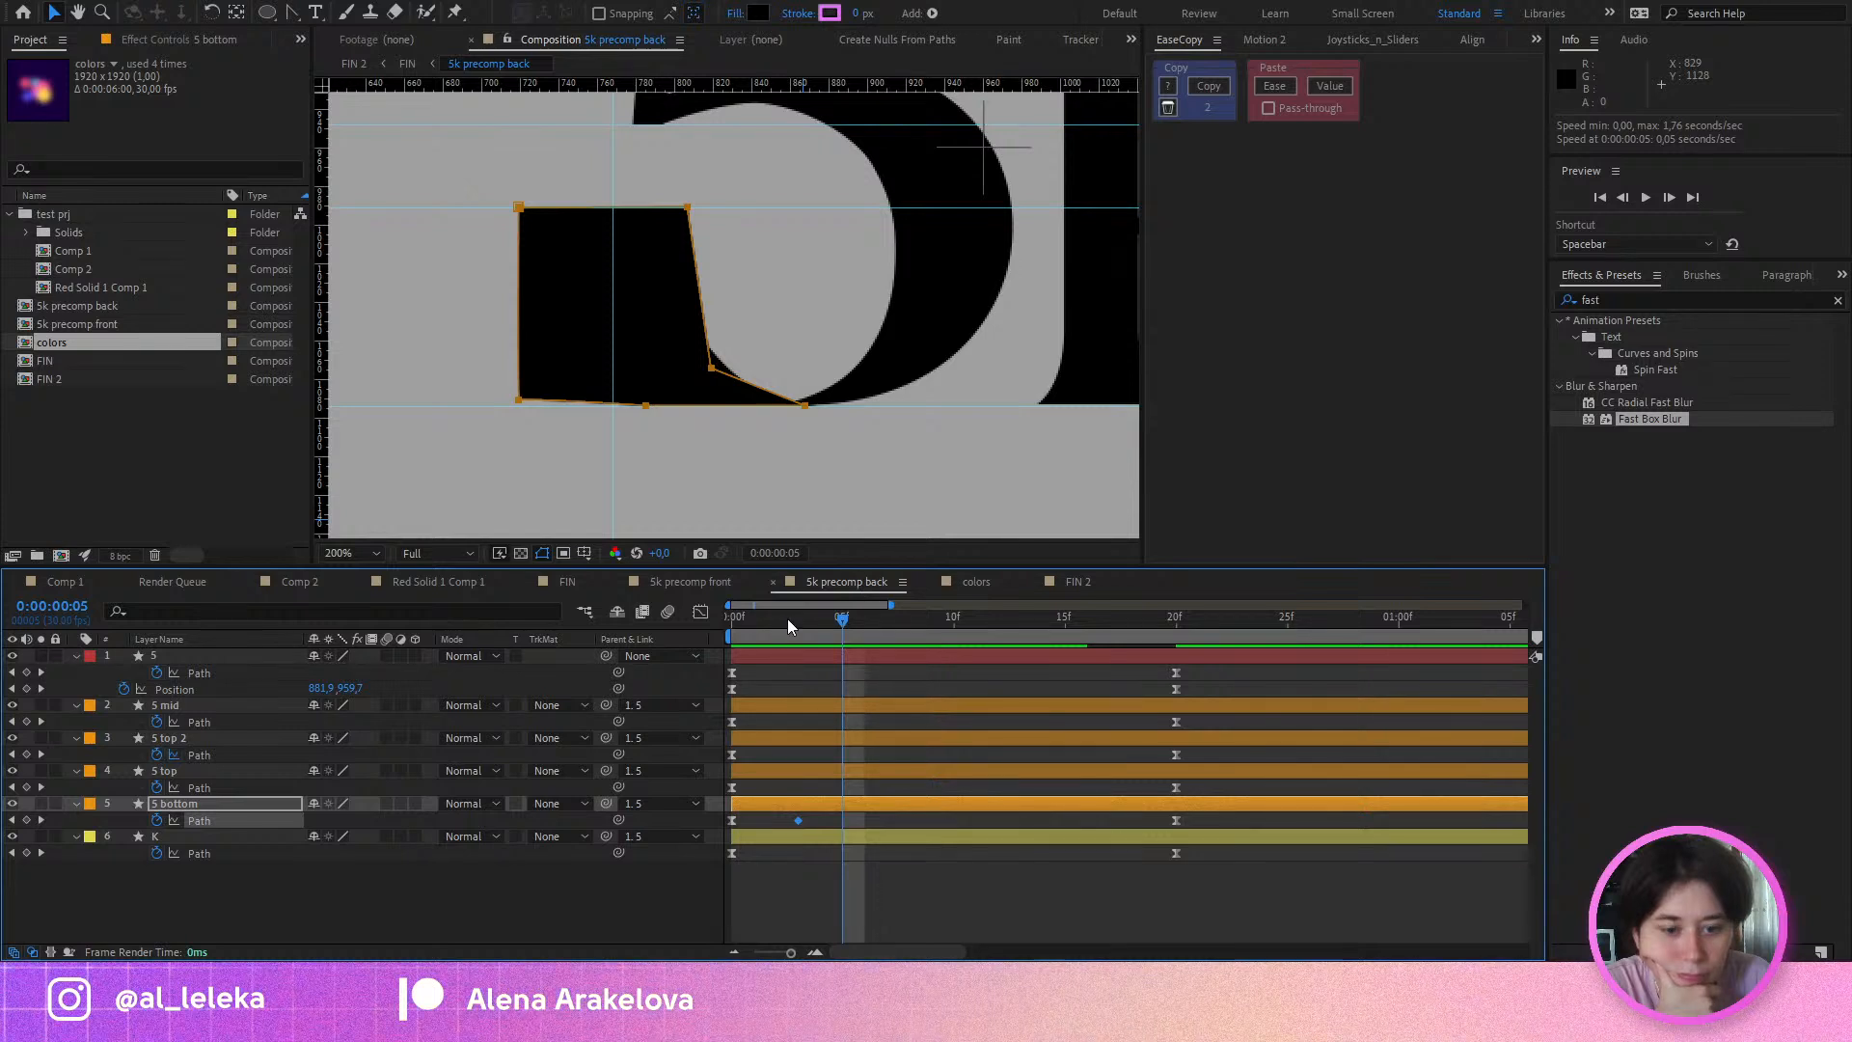
left_click_drag(787, 617, 1046, 696)
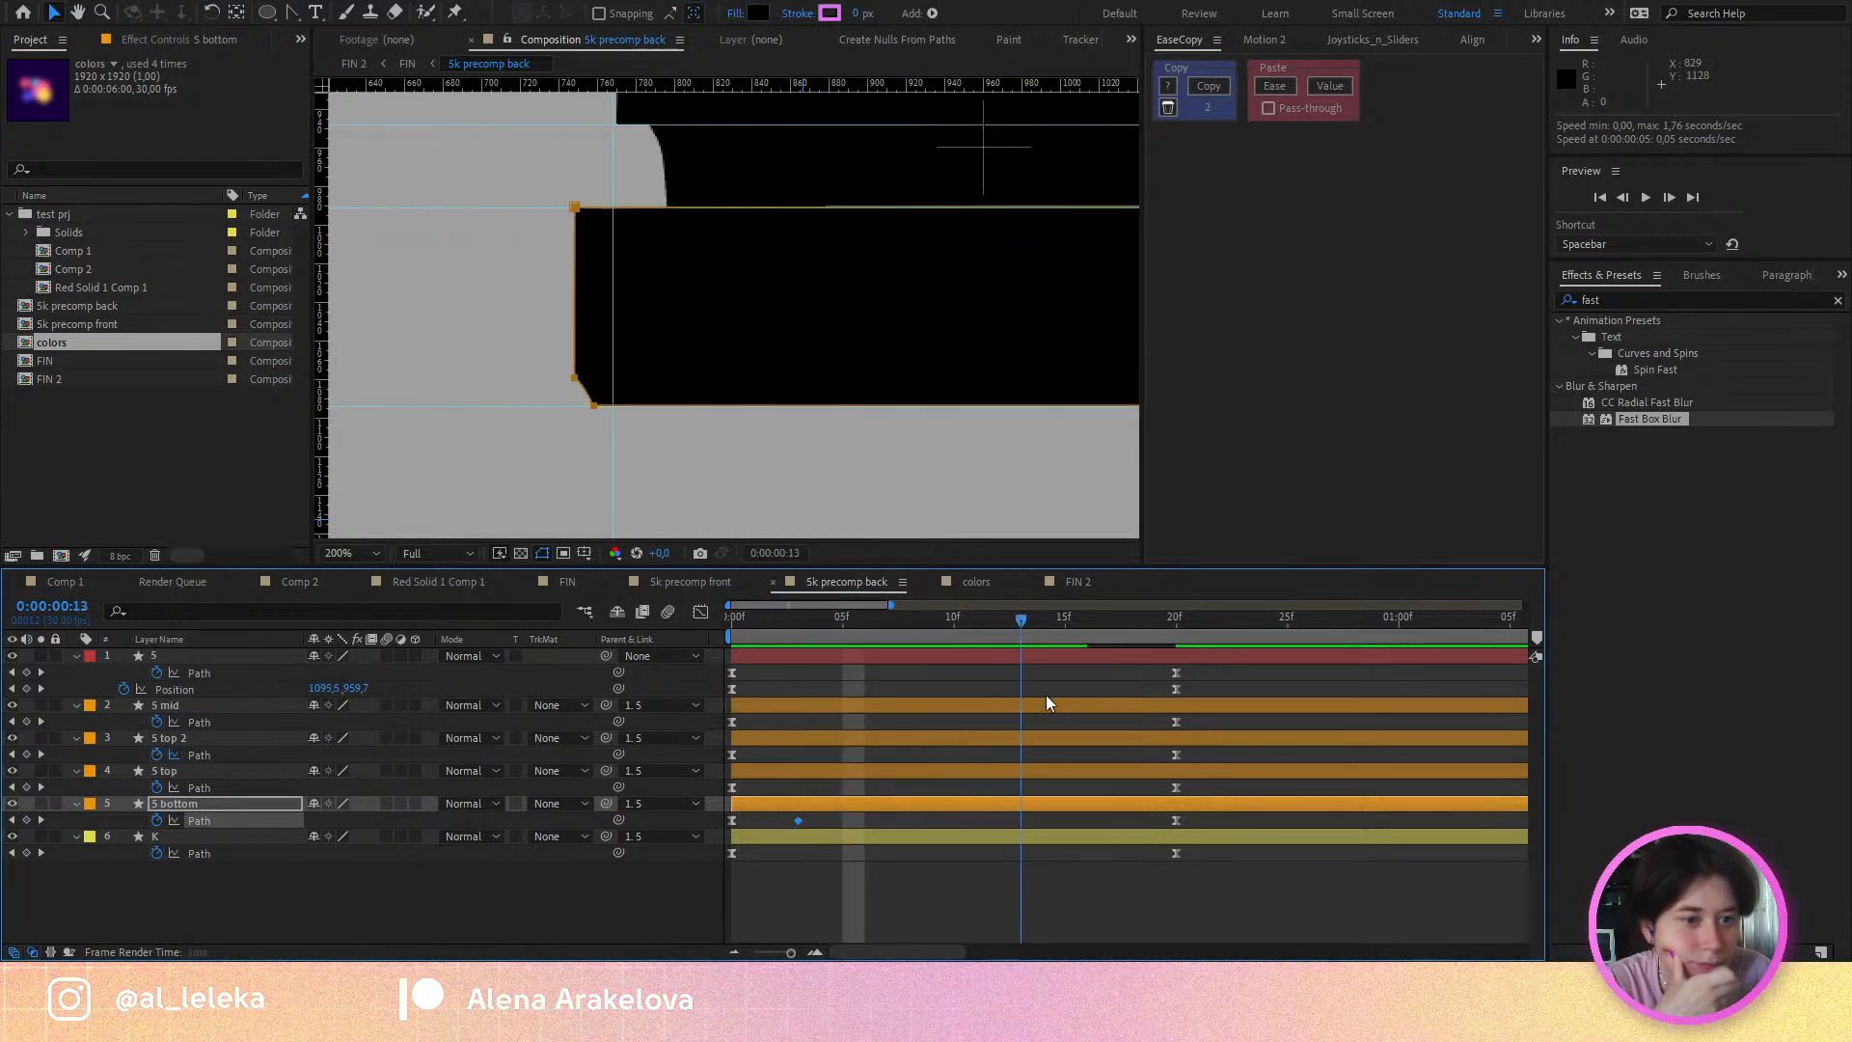
key("h")
left_click_drag(889, 360, 540, 391)
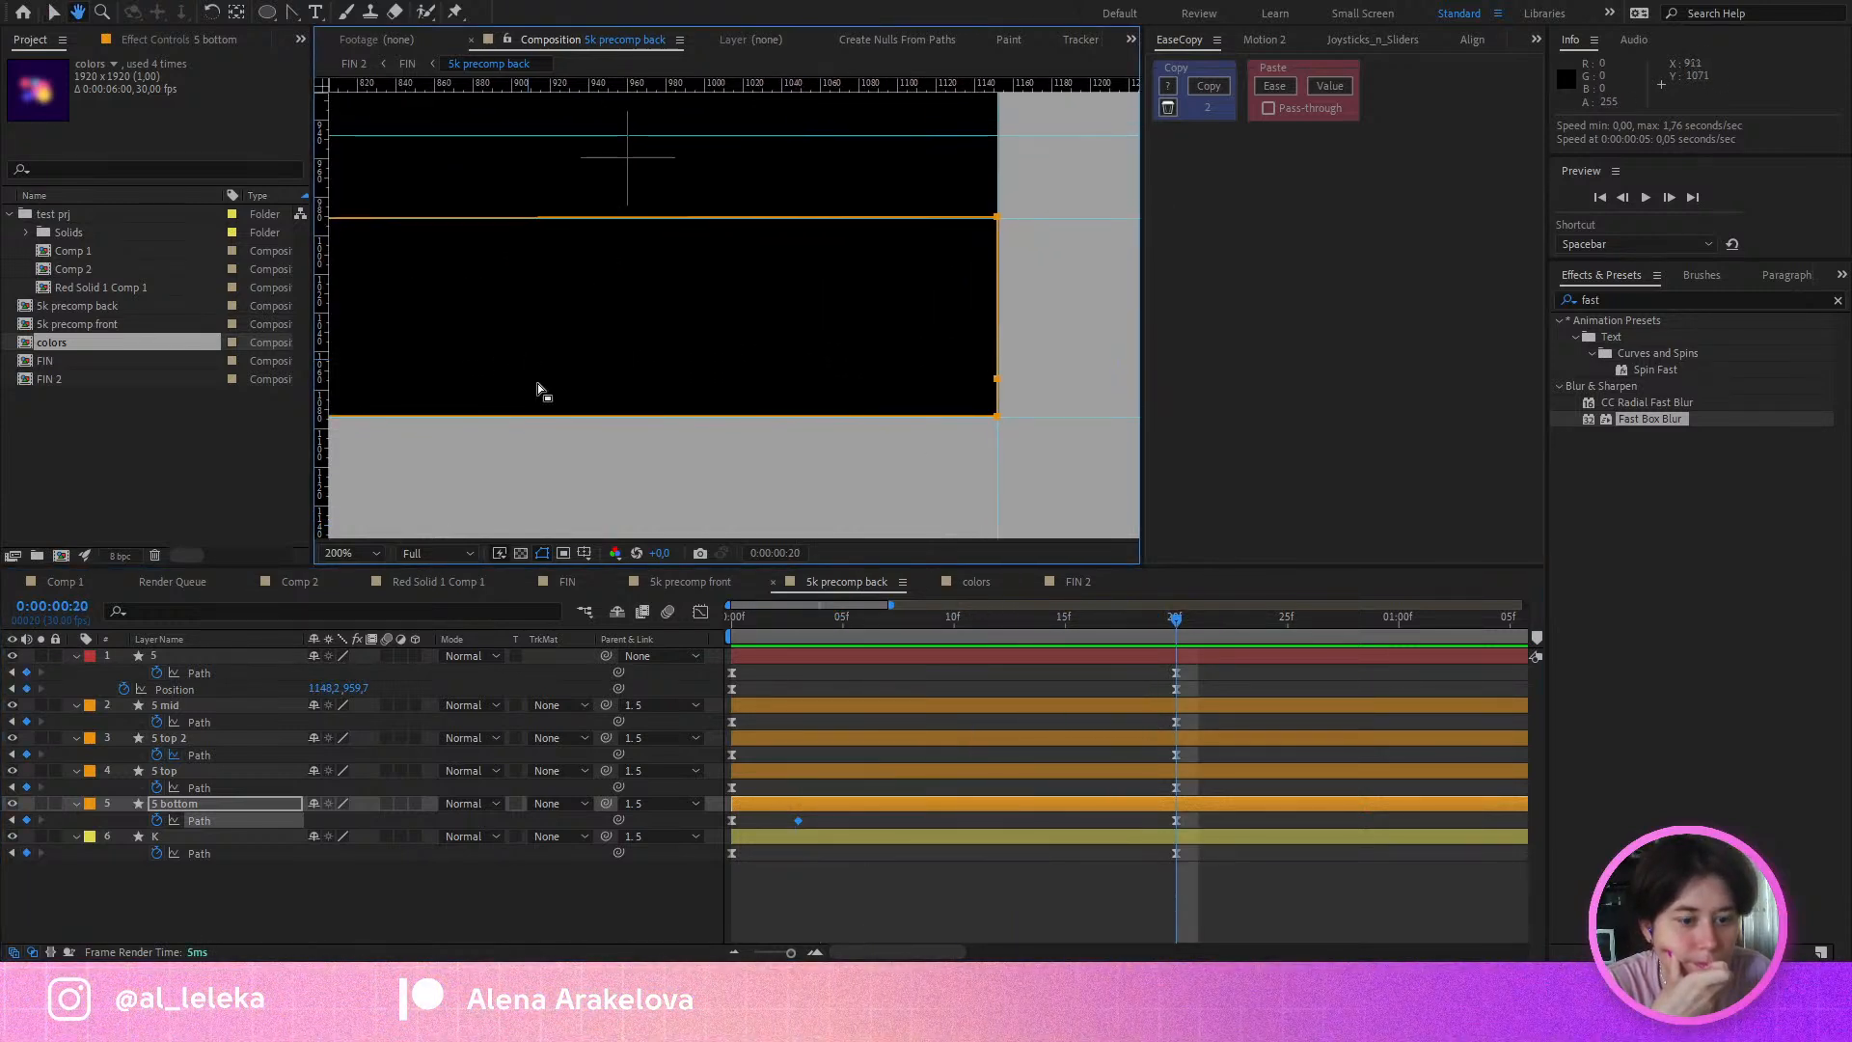
Step: Undo the clearing of the 5 bottom path keyframe and inspect the shape's inner corner at frame 5
key("ctrl+z")
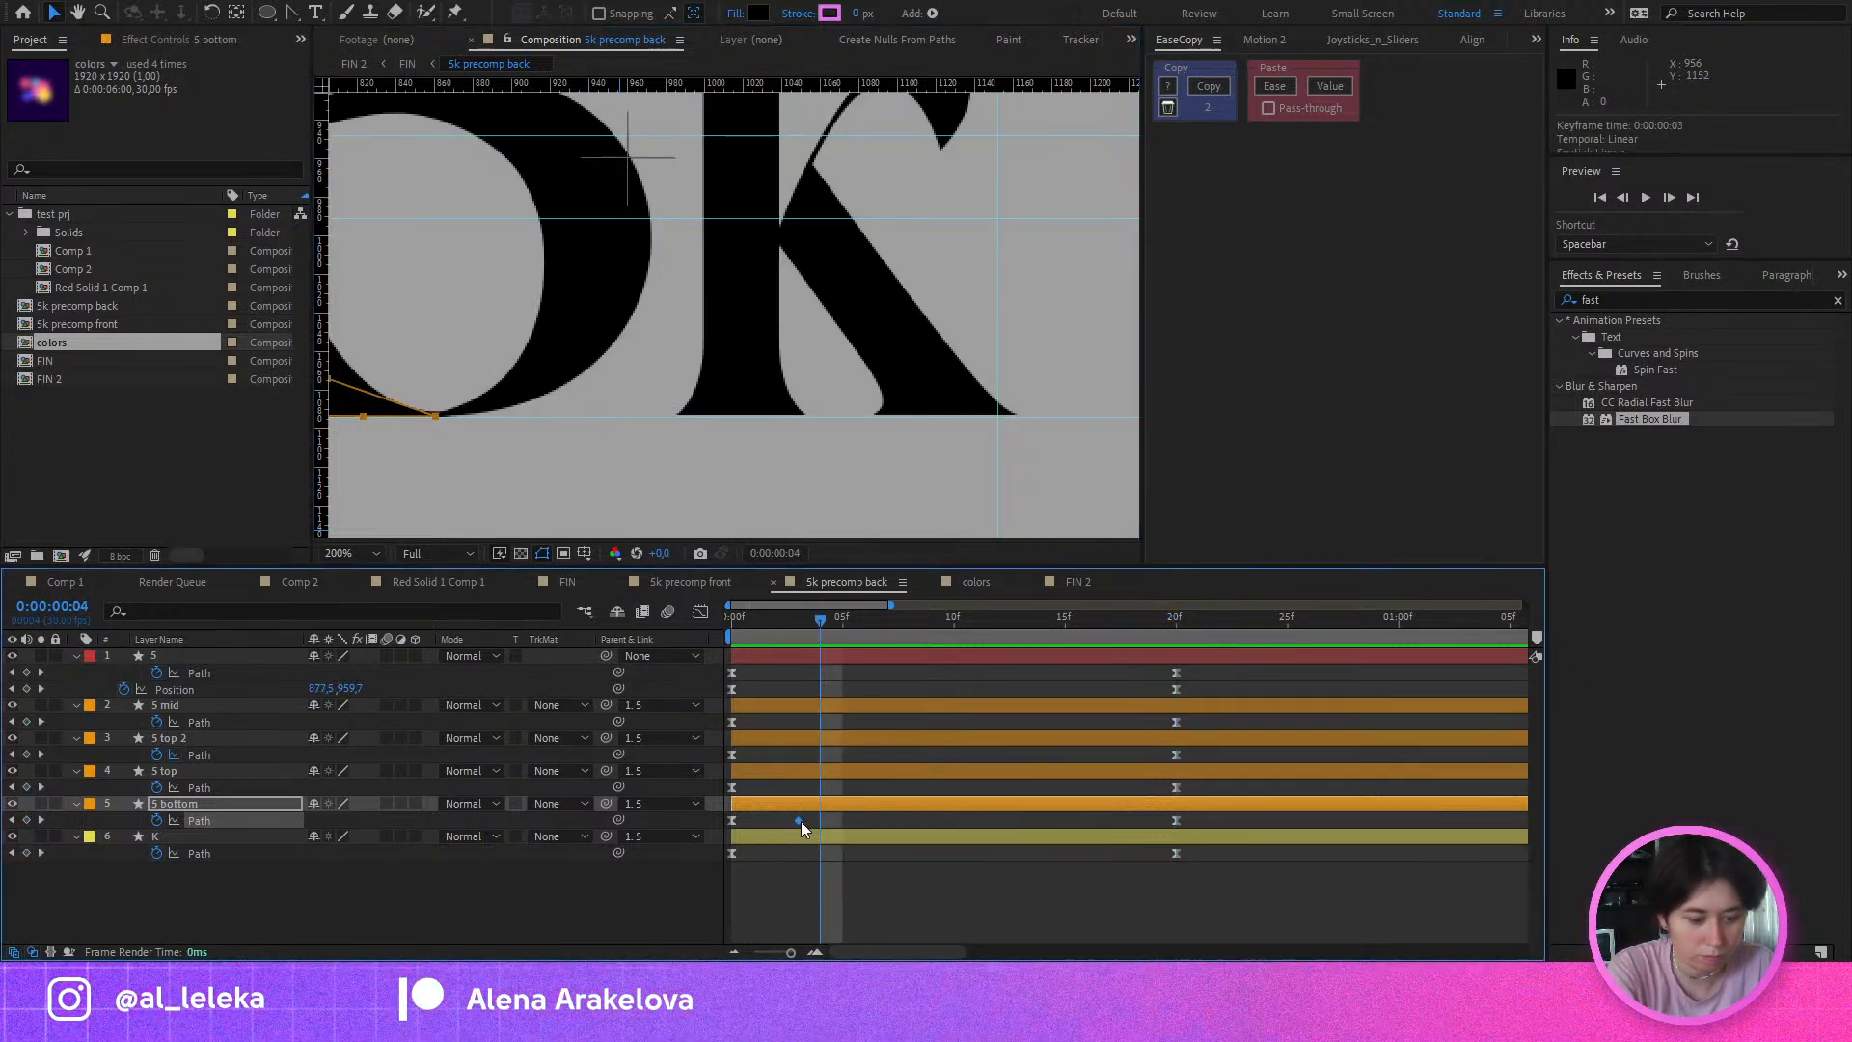
left_click_drag(773, 638, 836, 665)
key("ctrl+z")
left_click_drag(572, 338, 847, 369)
scroll(630, 393, "up", 1)
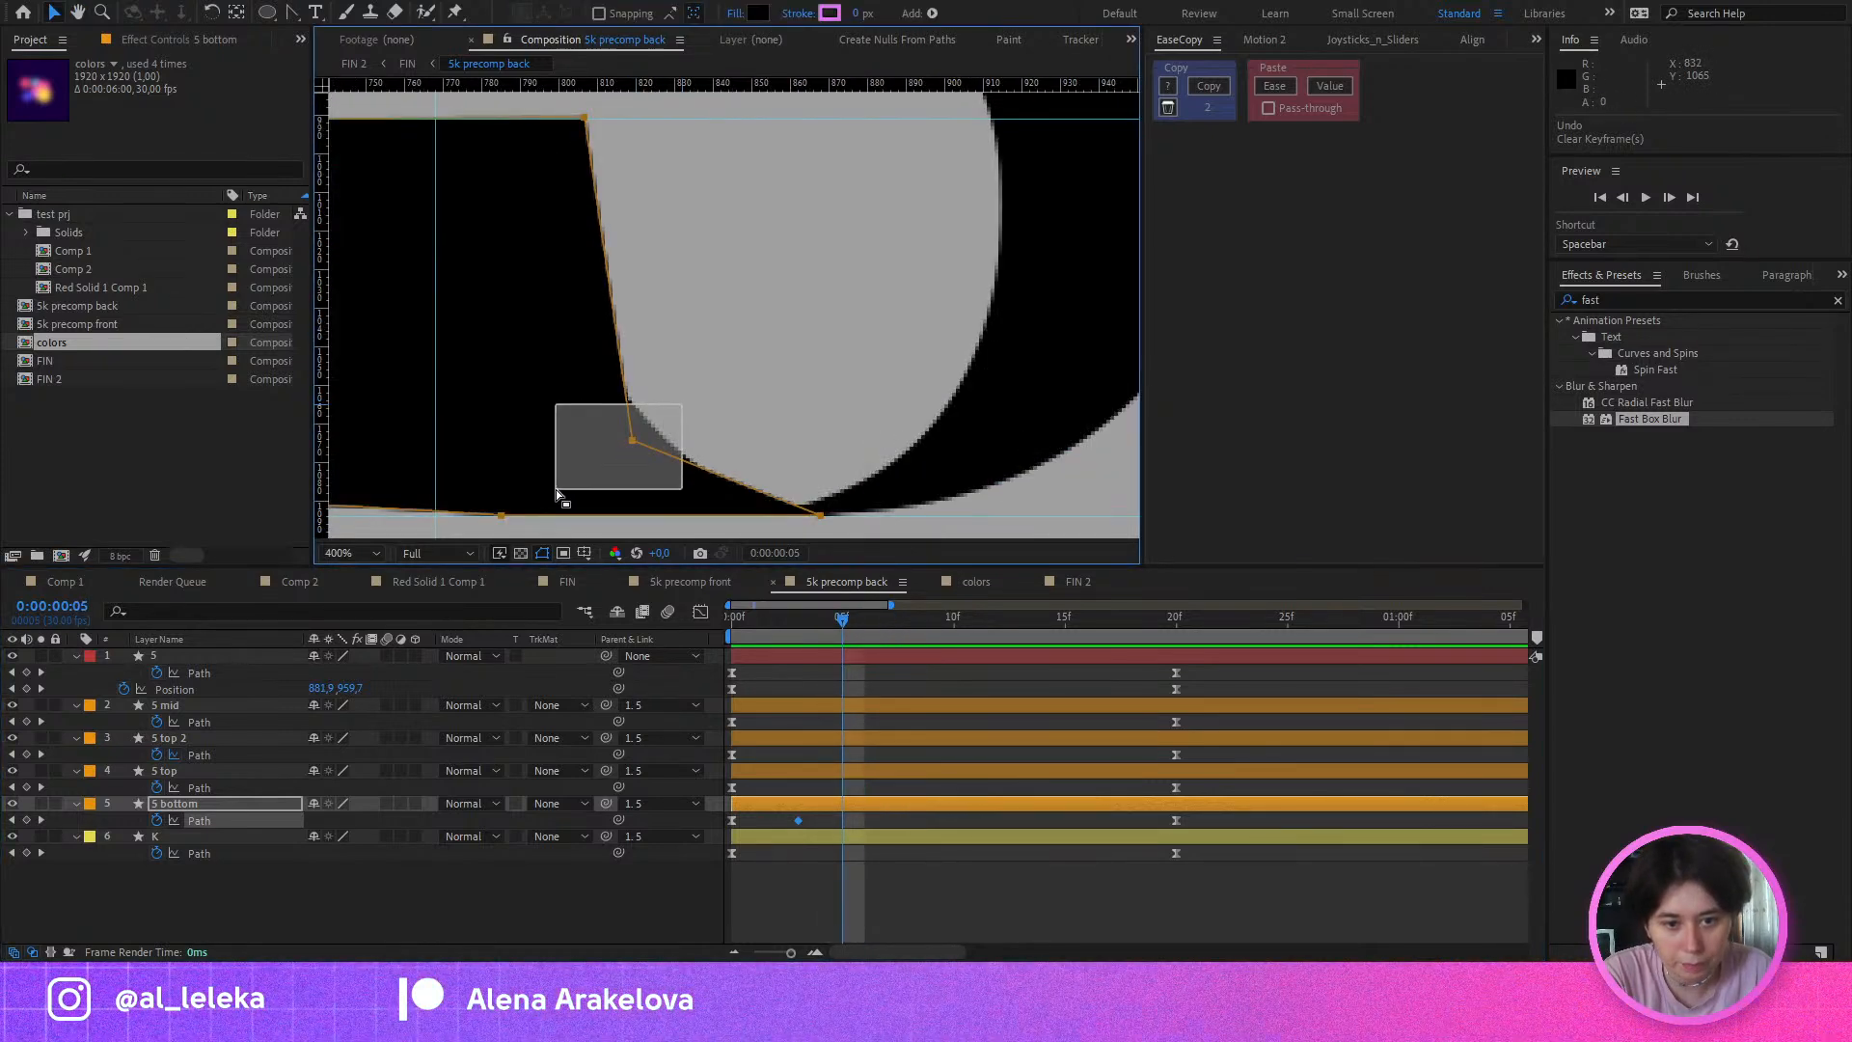
mouse_move(837, 628)
left_mouse_down()
mouse_move(748, 627)
mouse_move(839, 641)
left_mouse_up()
left_click_drag(659, 487, 547, 360)
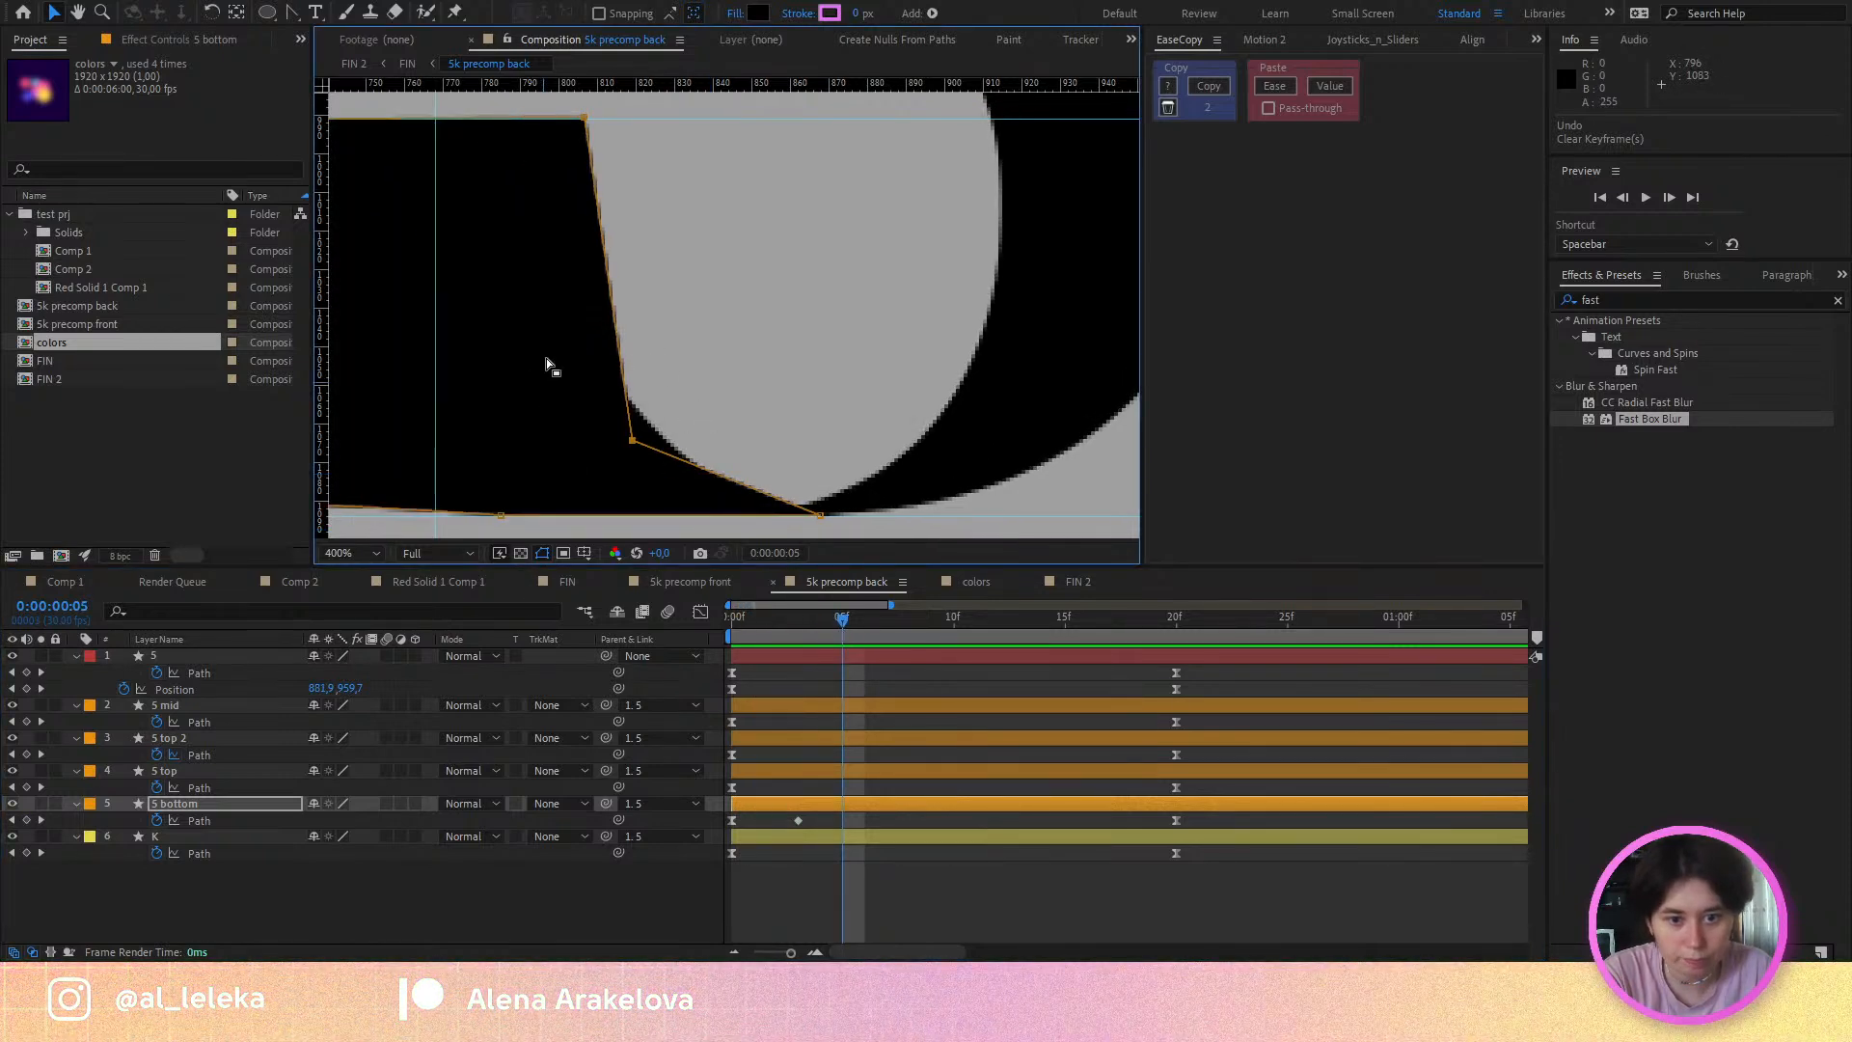
Step: At frame 0, convert the inner corner vertex of the 5 bottom path into a smooth curve point
left_click_drag(750, 620, 654, 627)
key("h")
left_click_drag(579, 310, 654, 319)
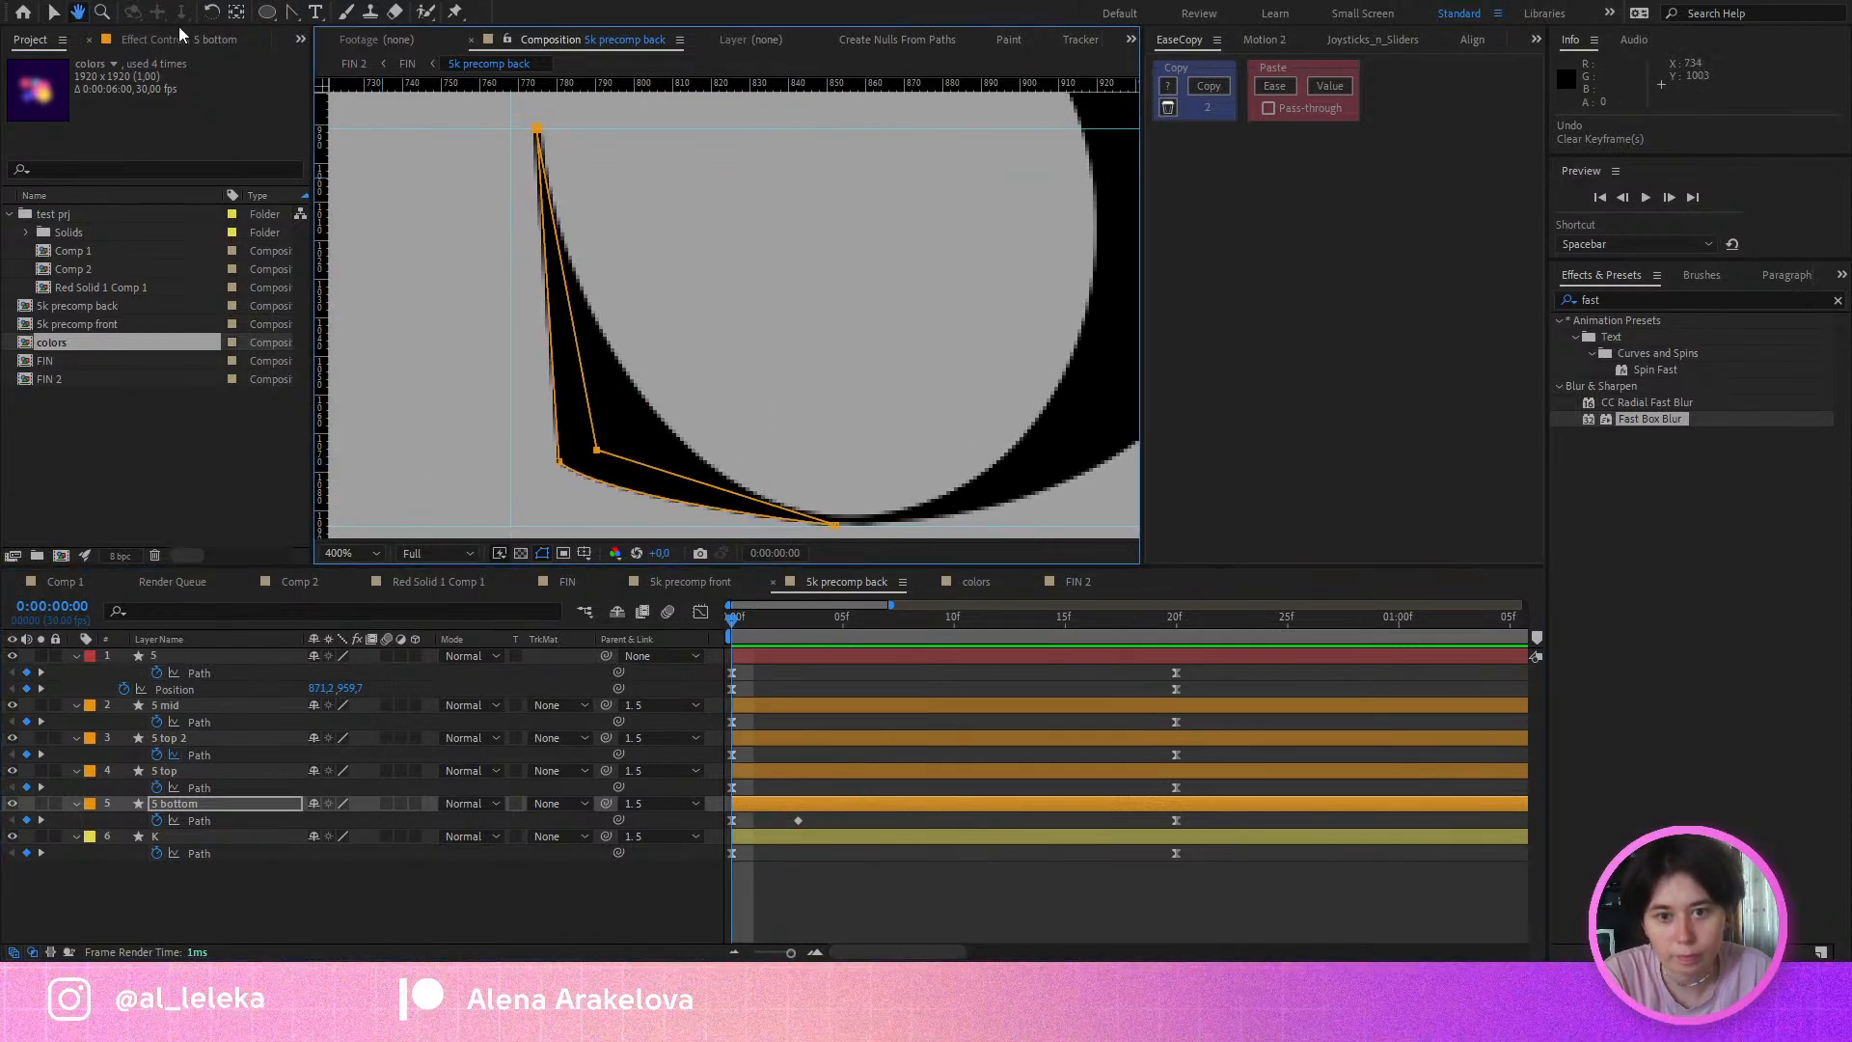
left_click(293, 13)
left_click(596, 451)
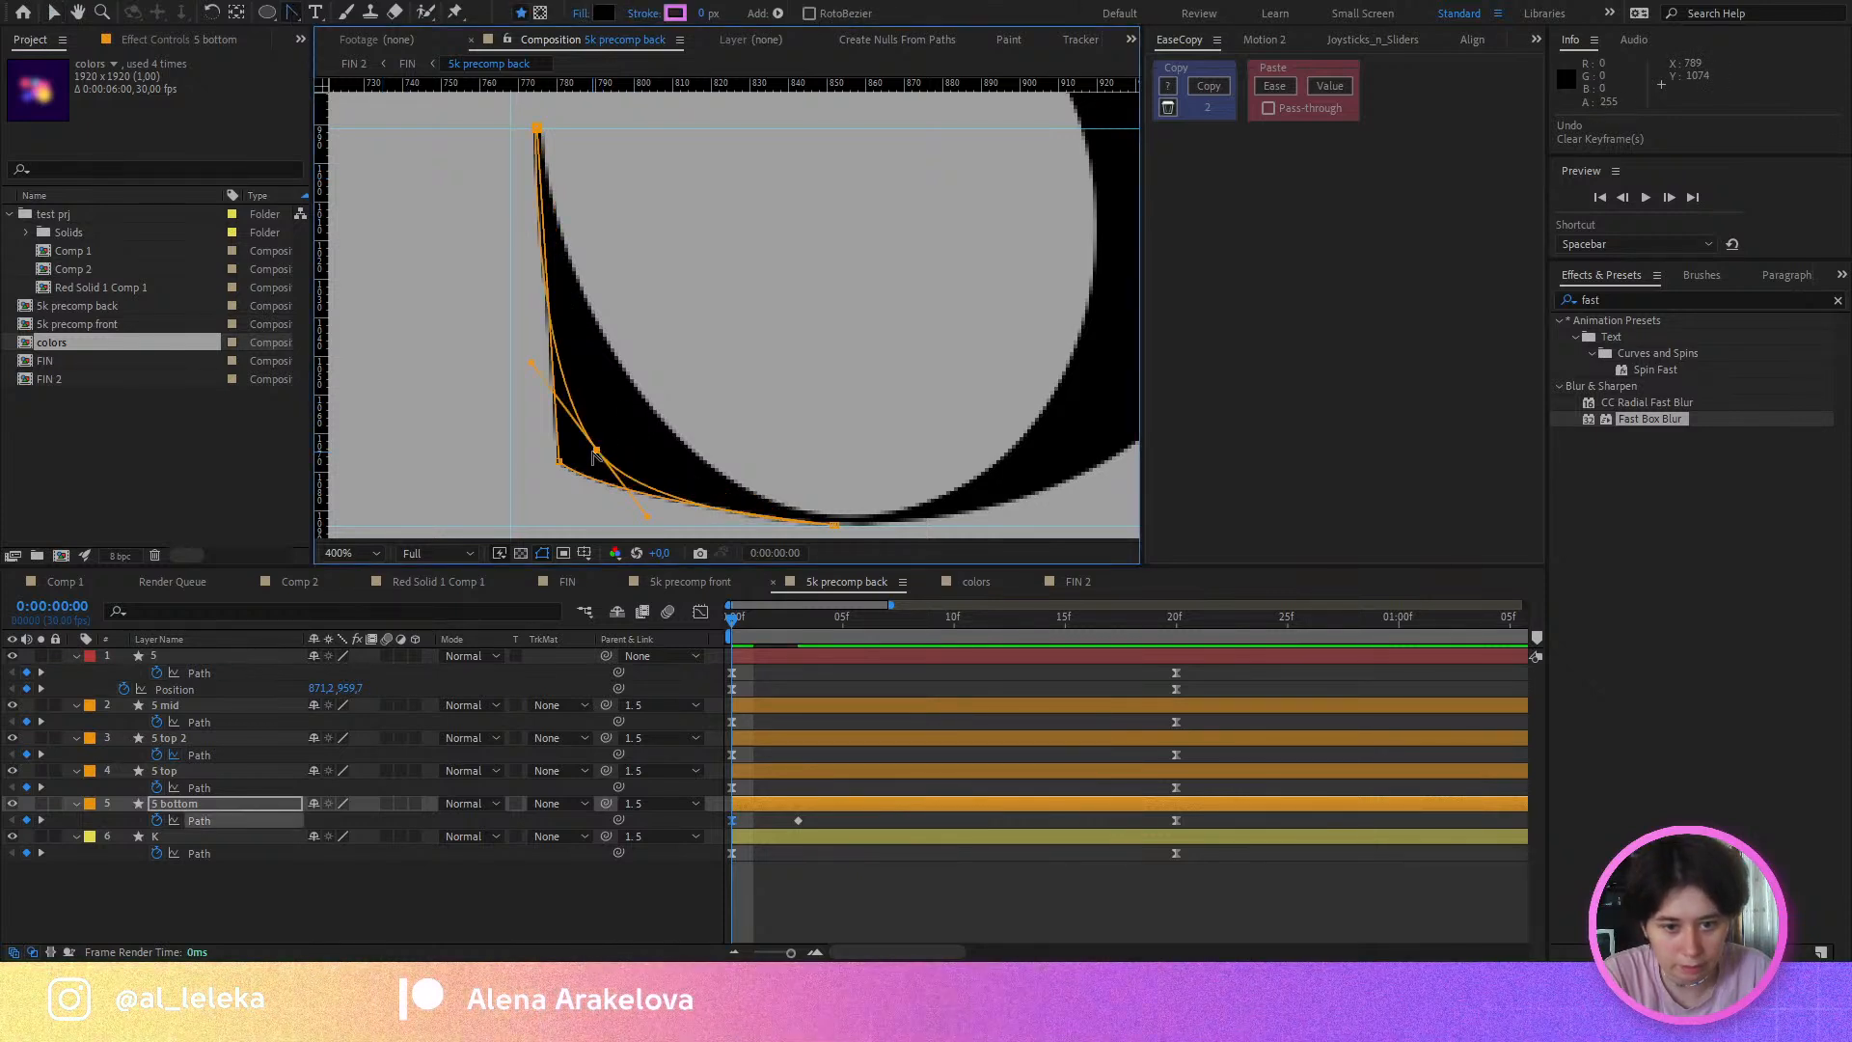
left_click_drag(702, 437, 698, 415)
Step: Try smoothing the inner vertex of 5 bottom at frames 6 and 3, and delete the frame 6 path keyframe
left_click_drag(730, 622, 866, 668)
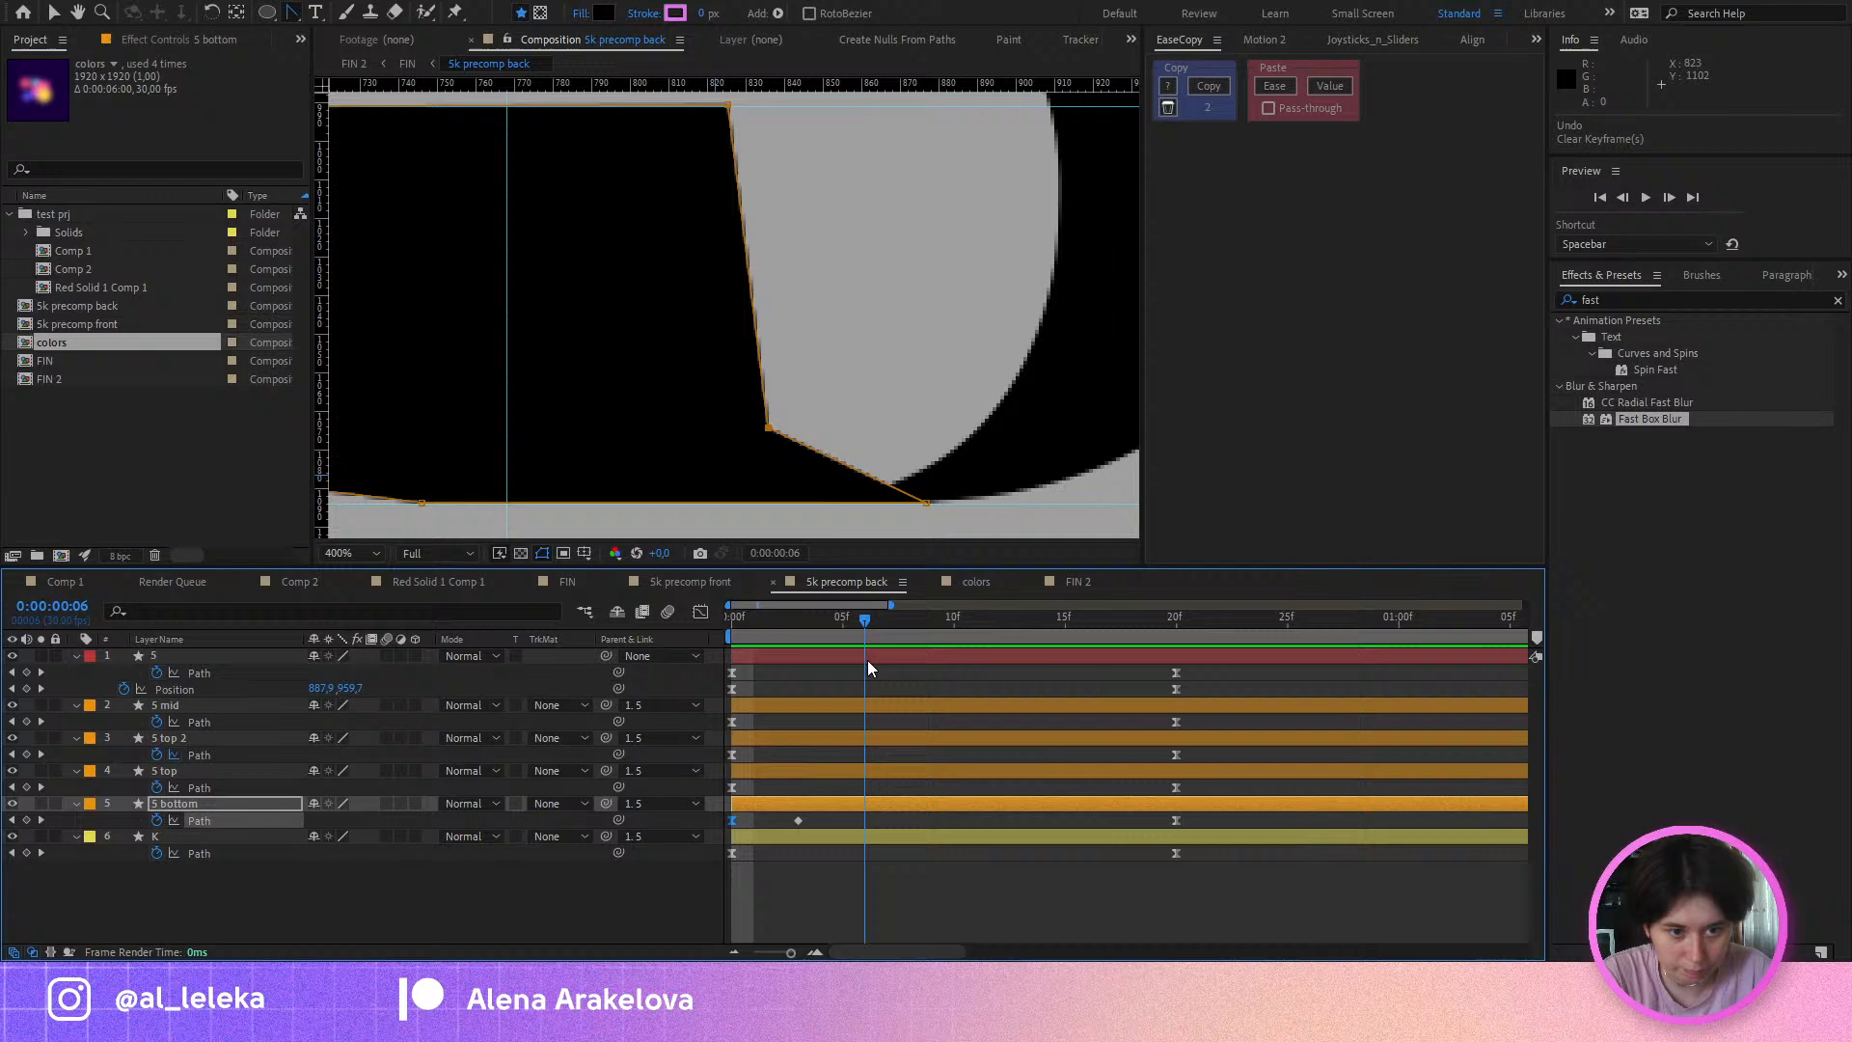
left_click(770, 429)
mouse_move(864, 819)
left_mouse_down()
mouse_move(840, 831)
mouse_move(864, 819)
left_mouse_up()
left_click(796, 626)
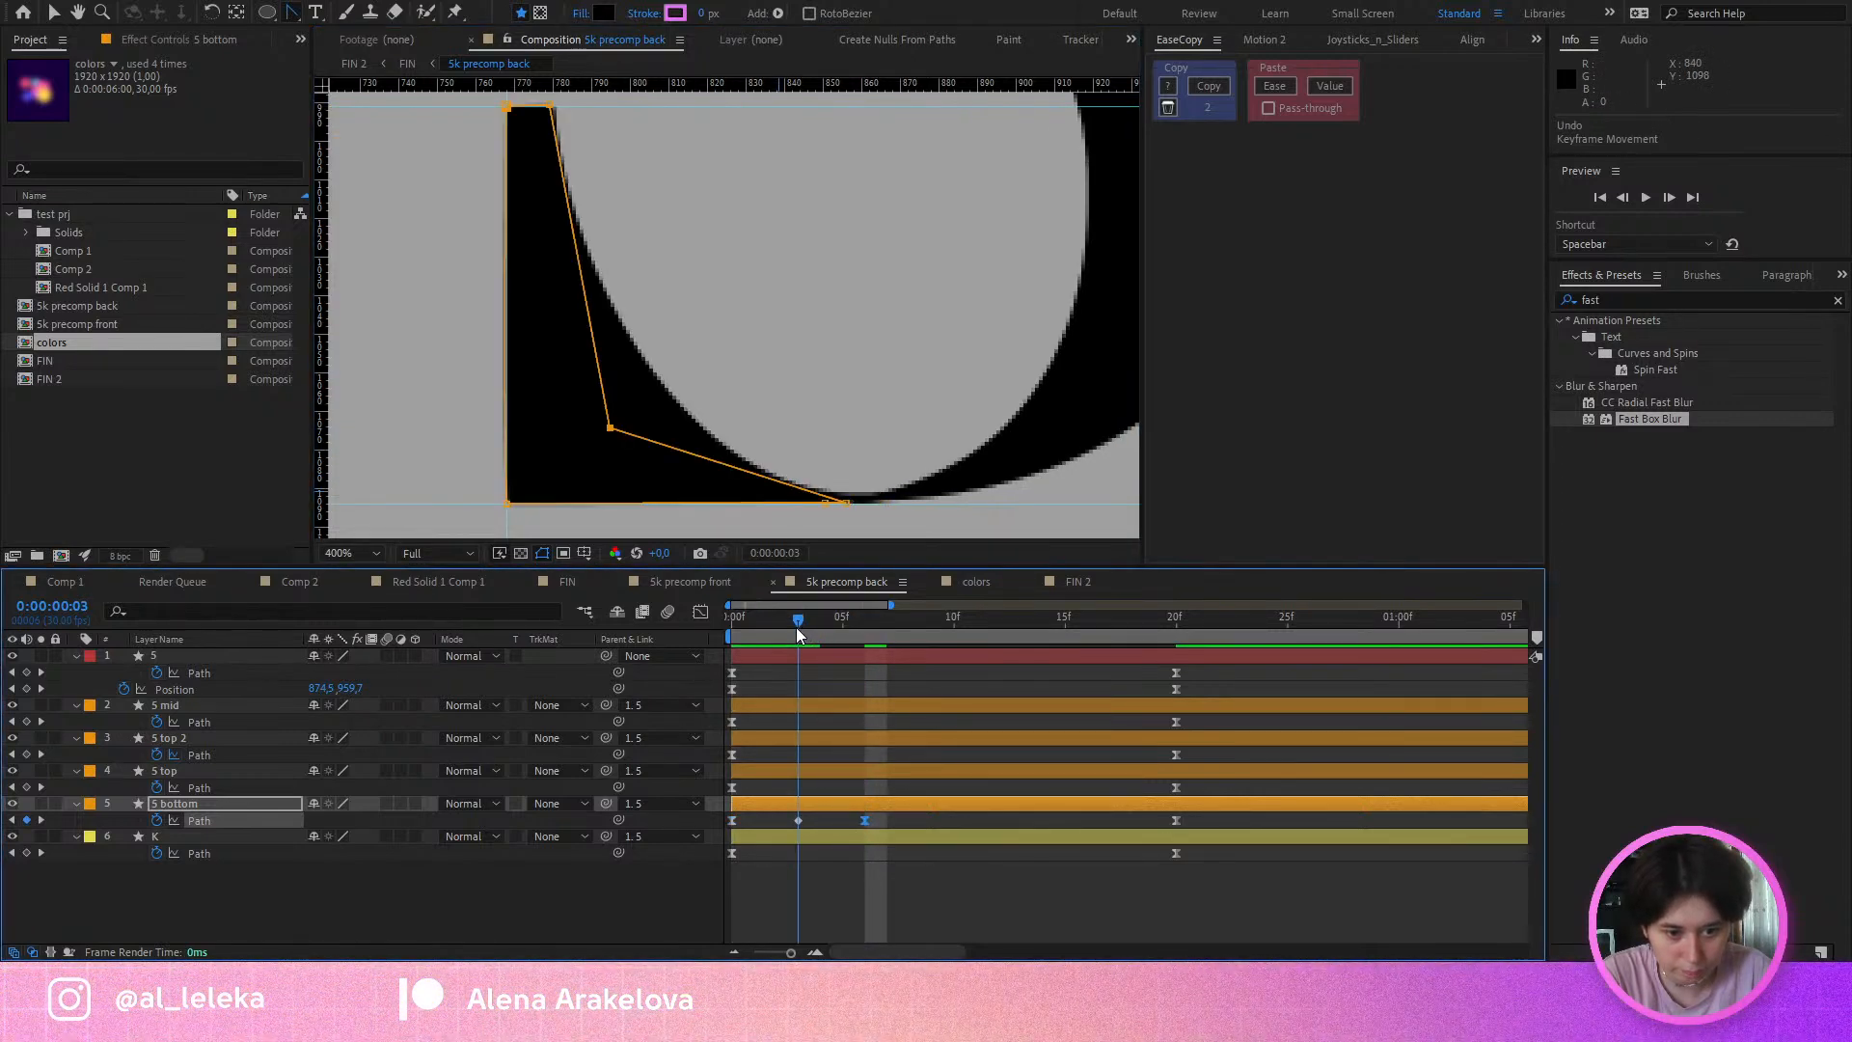
left_click(609, 428)
left_click(860, 820)
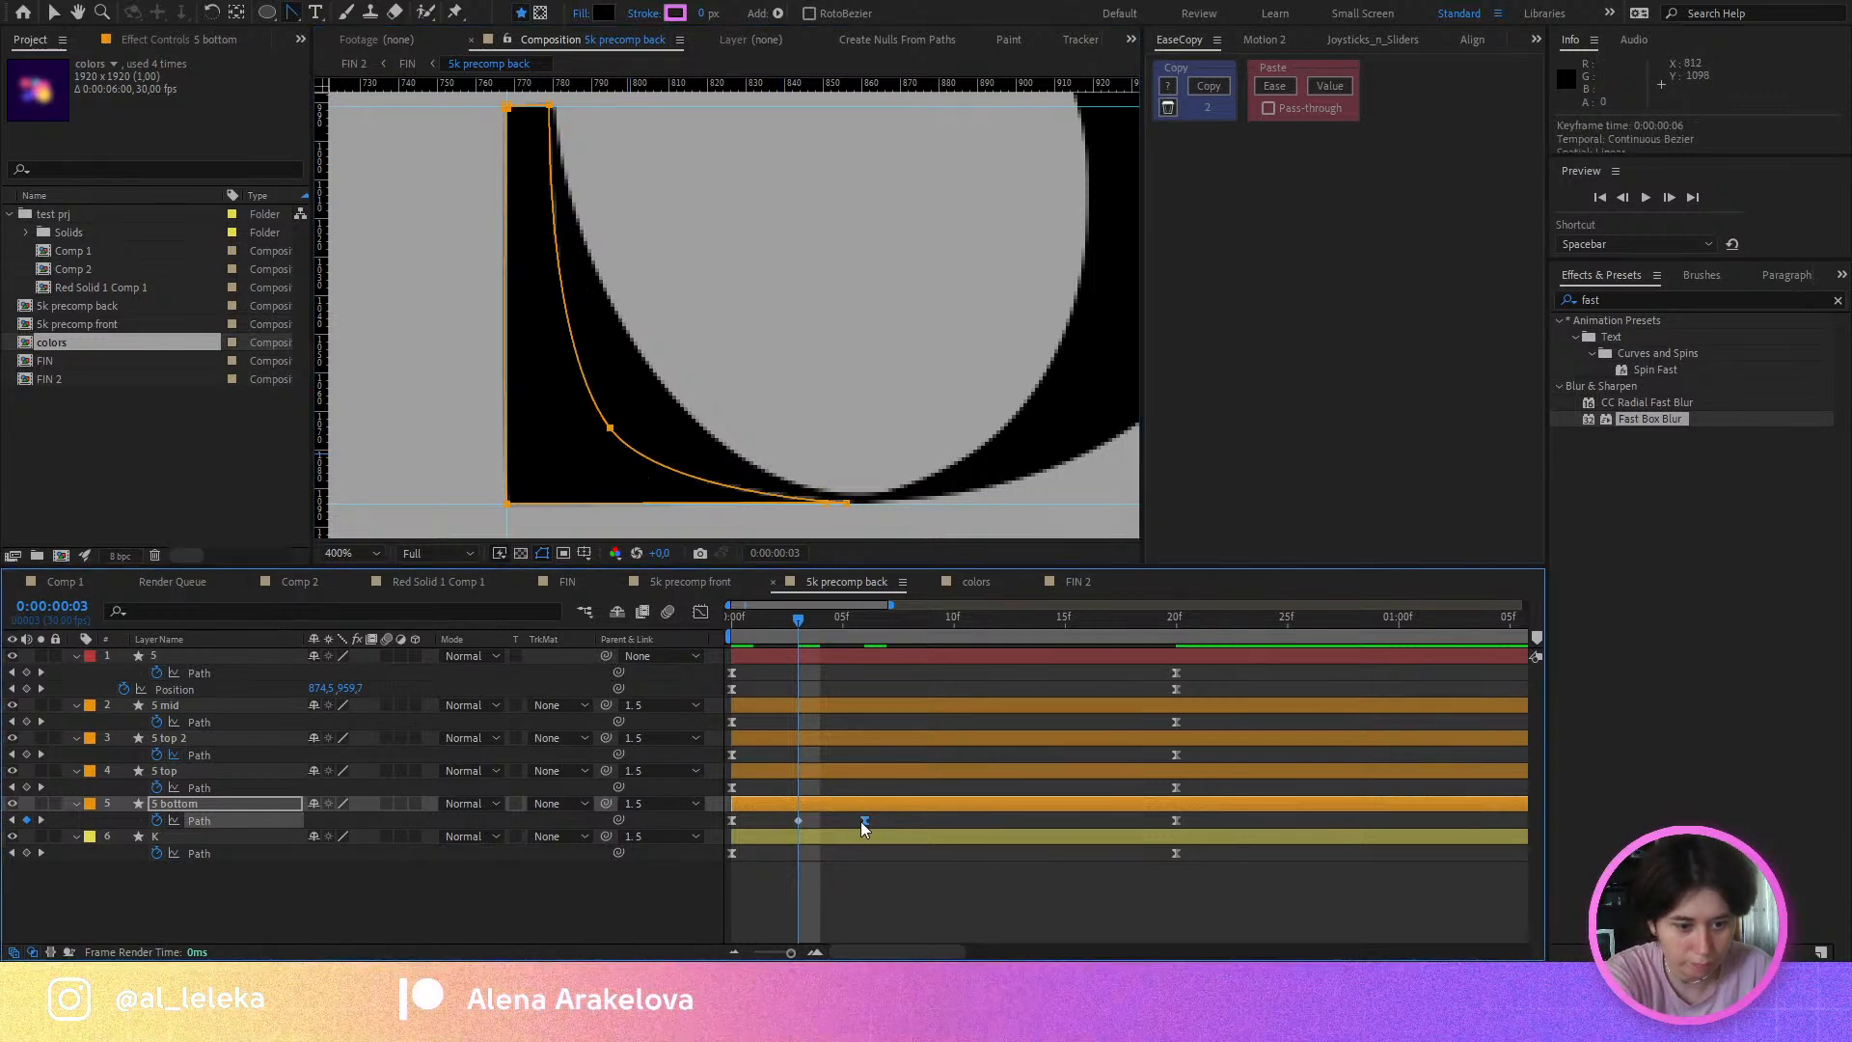
key("Delete")
Step: At frame 20, smooth the corresponding vertex on the right edge of the 5 bottom path
left_click(998, 617)
left_click_drag(1068, 654, 1176, 673)
key("space")
left_click_drag(1110, 405, 521, 370)
left_click_drag(1067, 318, 617, 365)
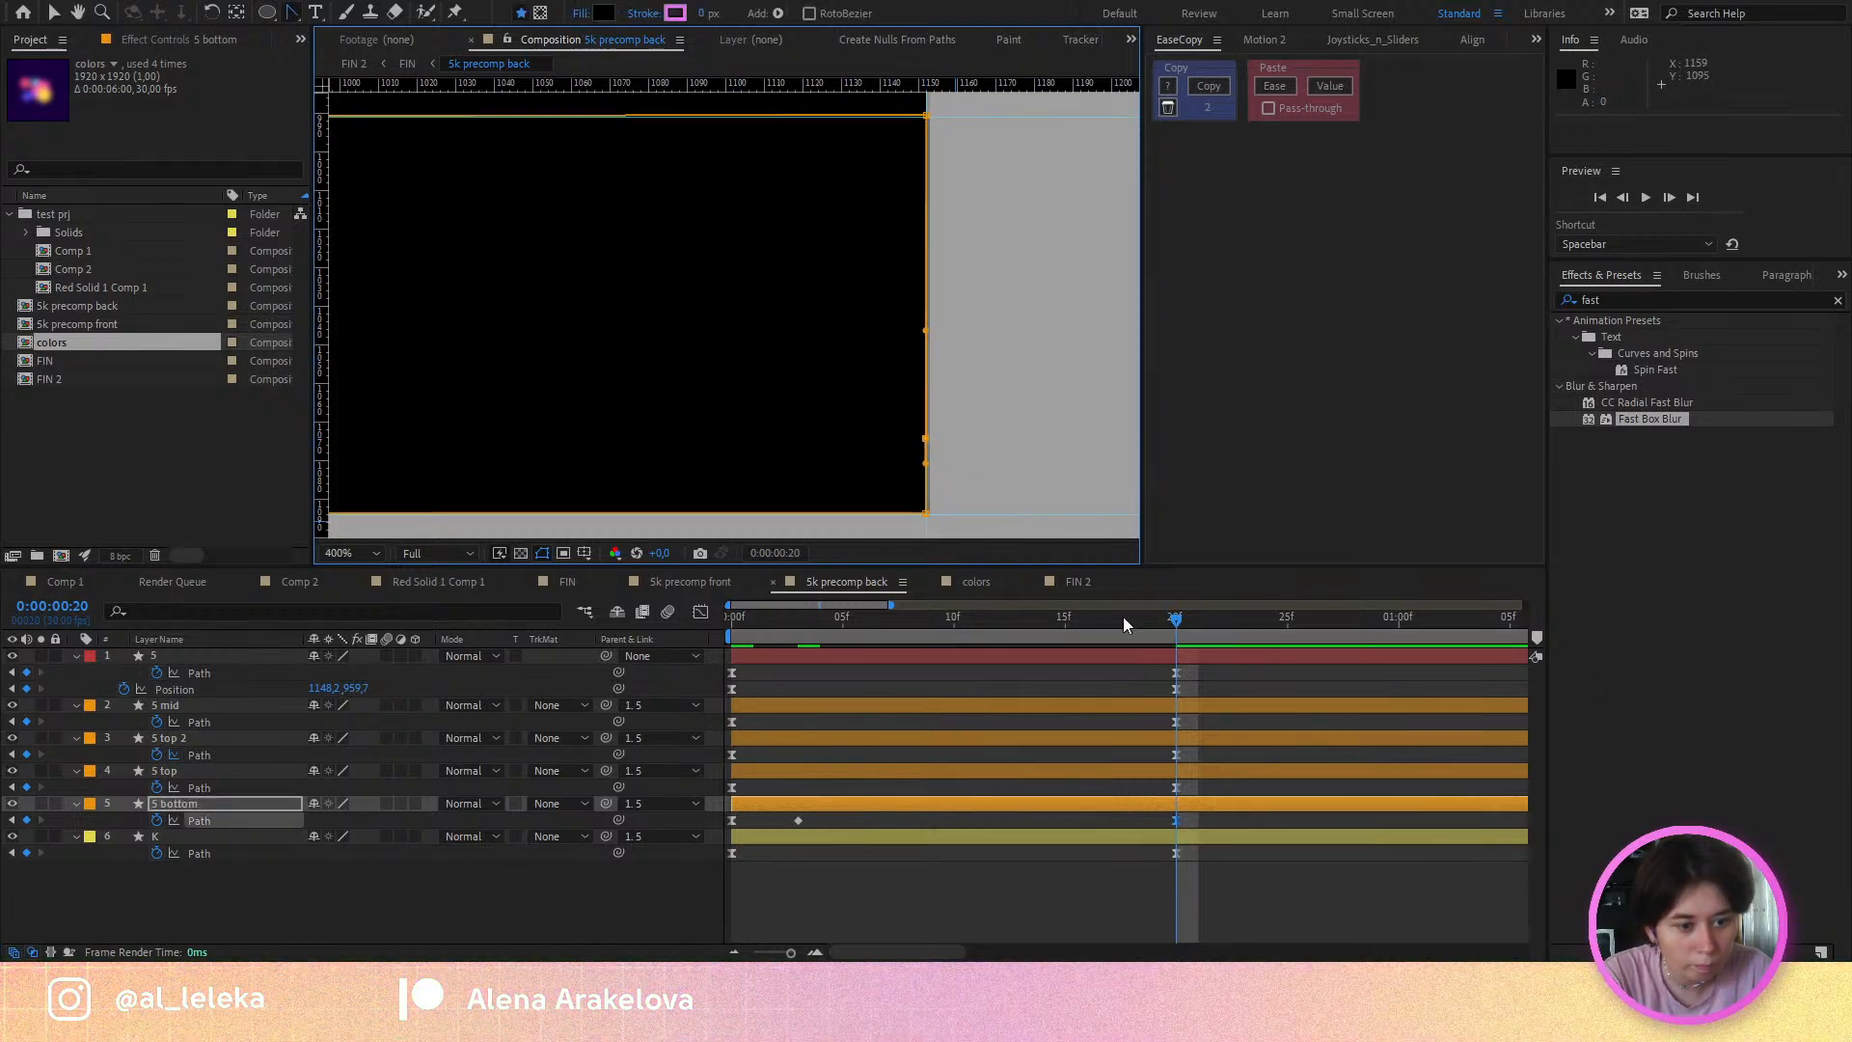
Step: At frame 0, move the inner vertex of 5 bottom onto the 5's inner contour and adjust its handles to follow the curve
left_click_drag(1122, 616, 887, 632)
scroll(598, 337, "down", 2)
left_click_drag(626, 366, 855, 409)
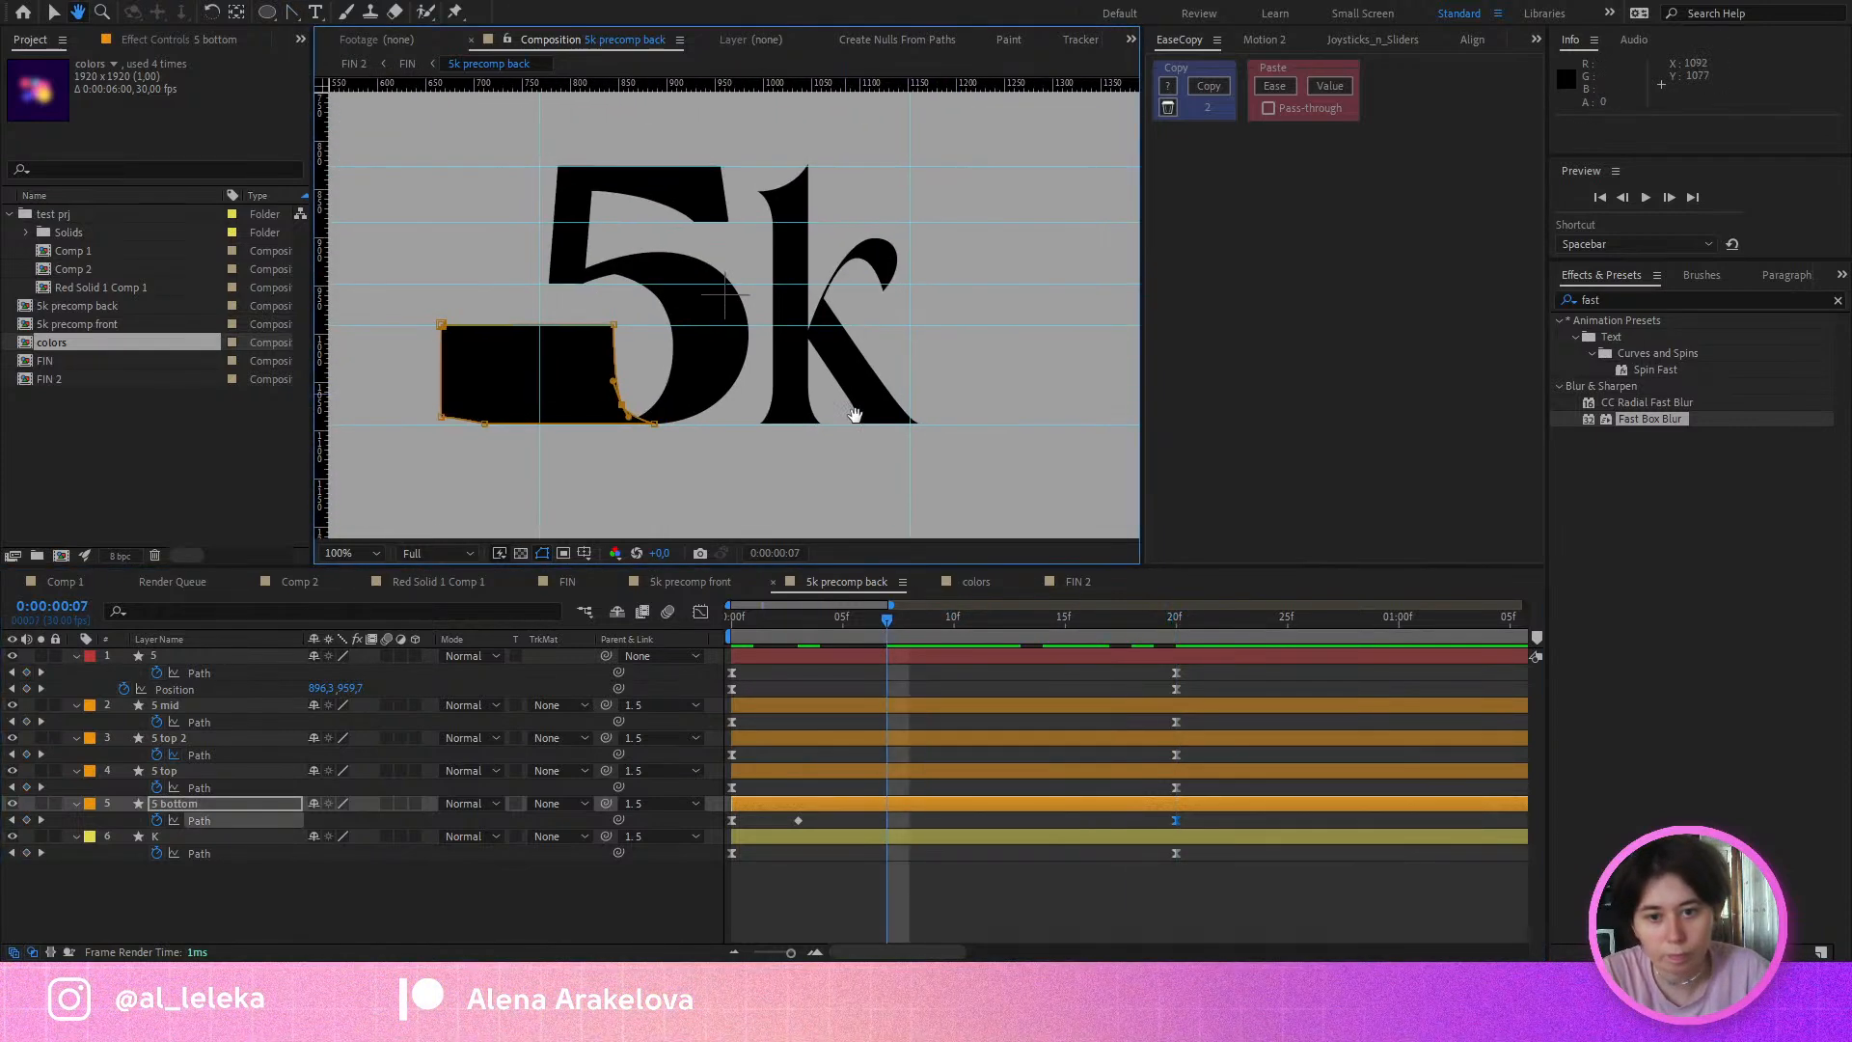
left_click_drag(856, 622, 715, 732)
scroll(570, 417, "up", 4)
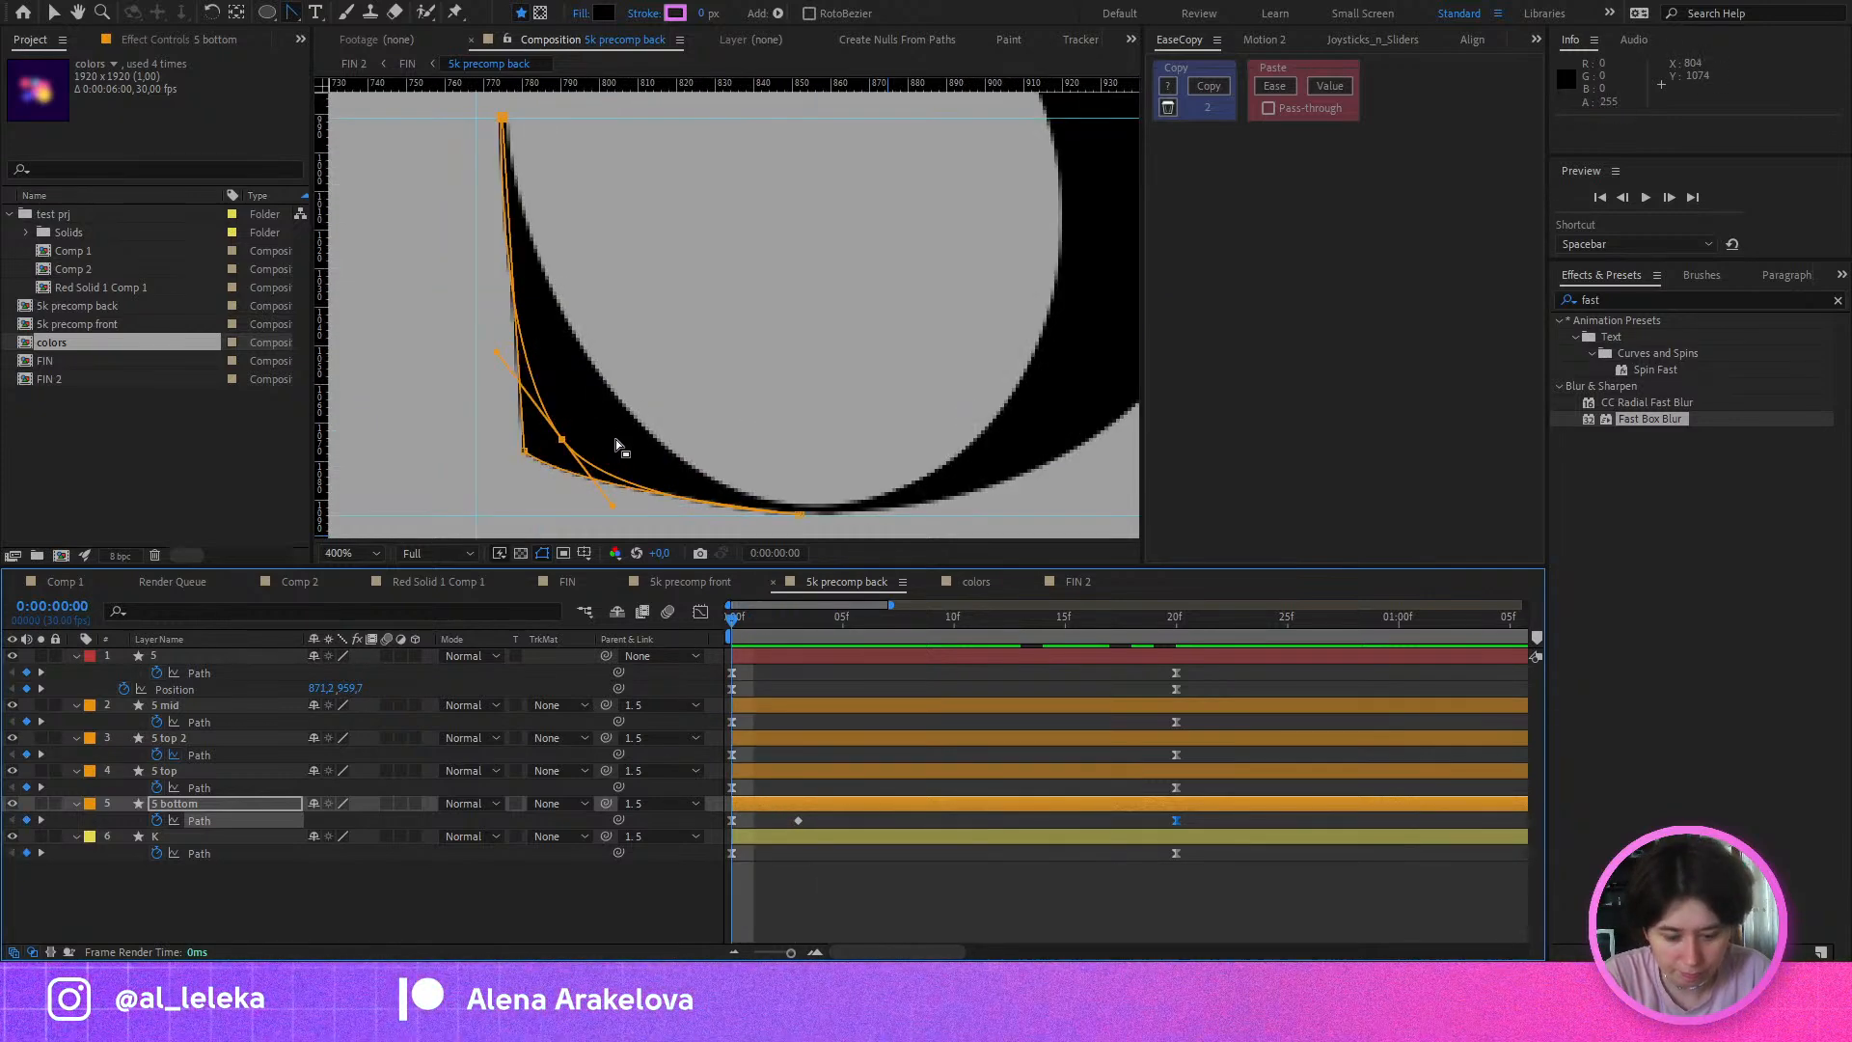
key("v")
left_click_drag(562, 439, 614, 411)
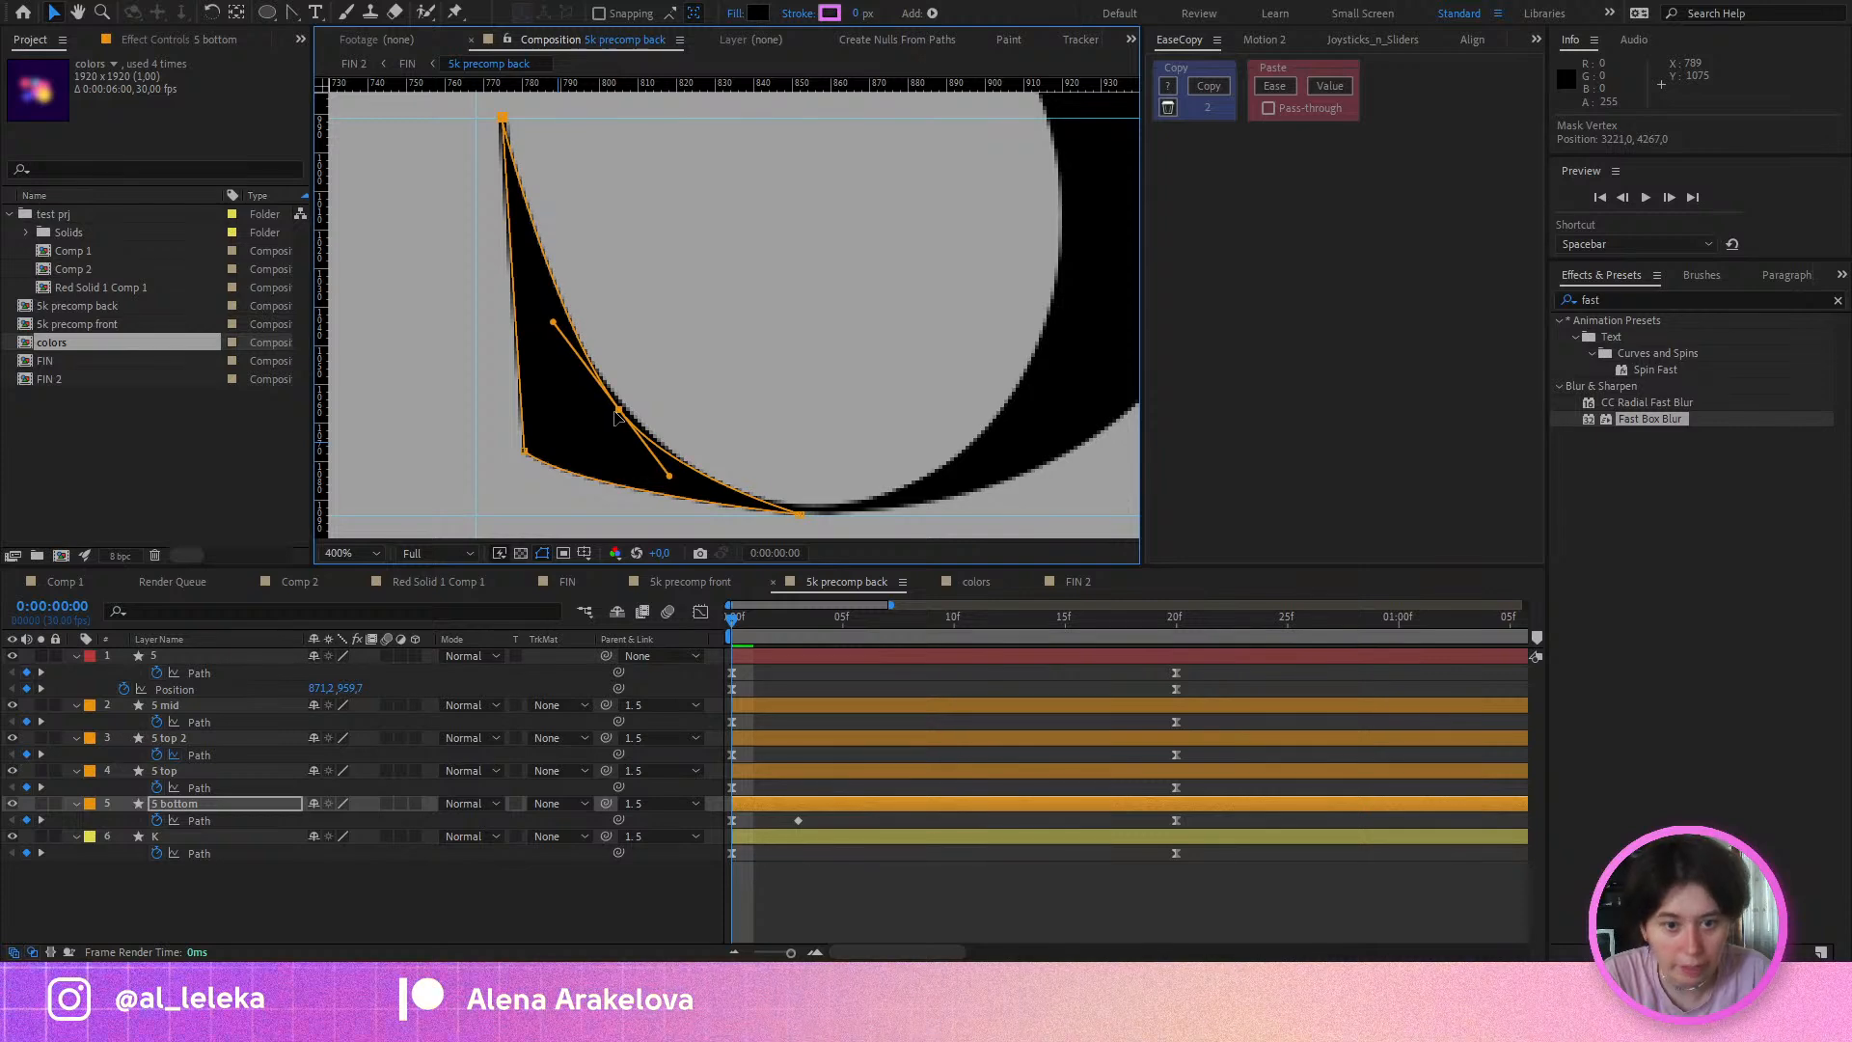
left_click_drag(554, 324, 511, 297)
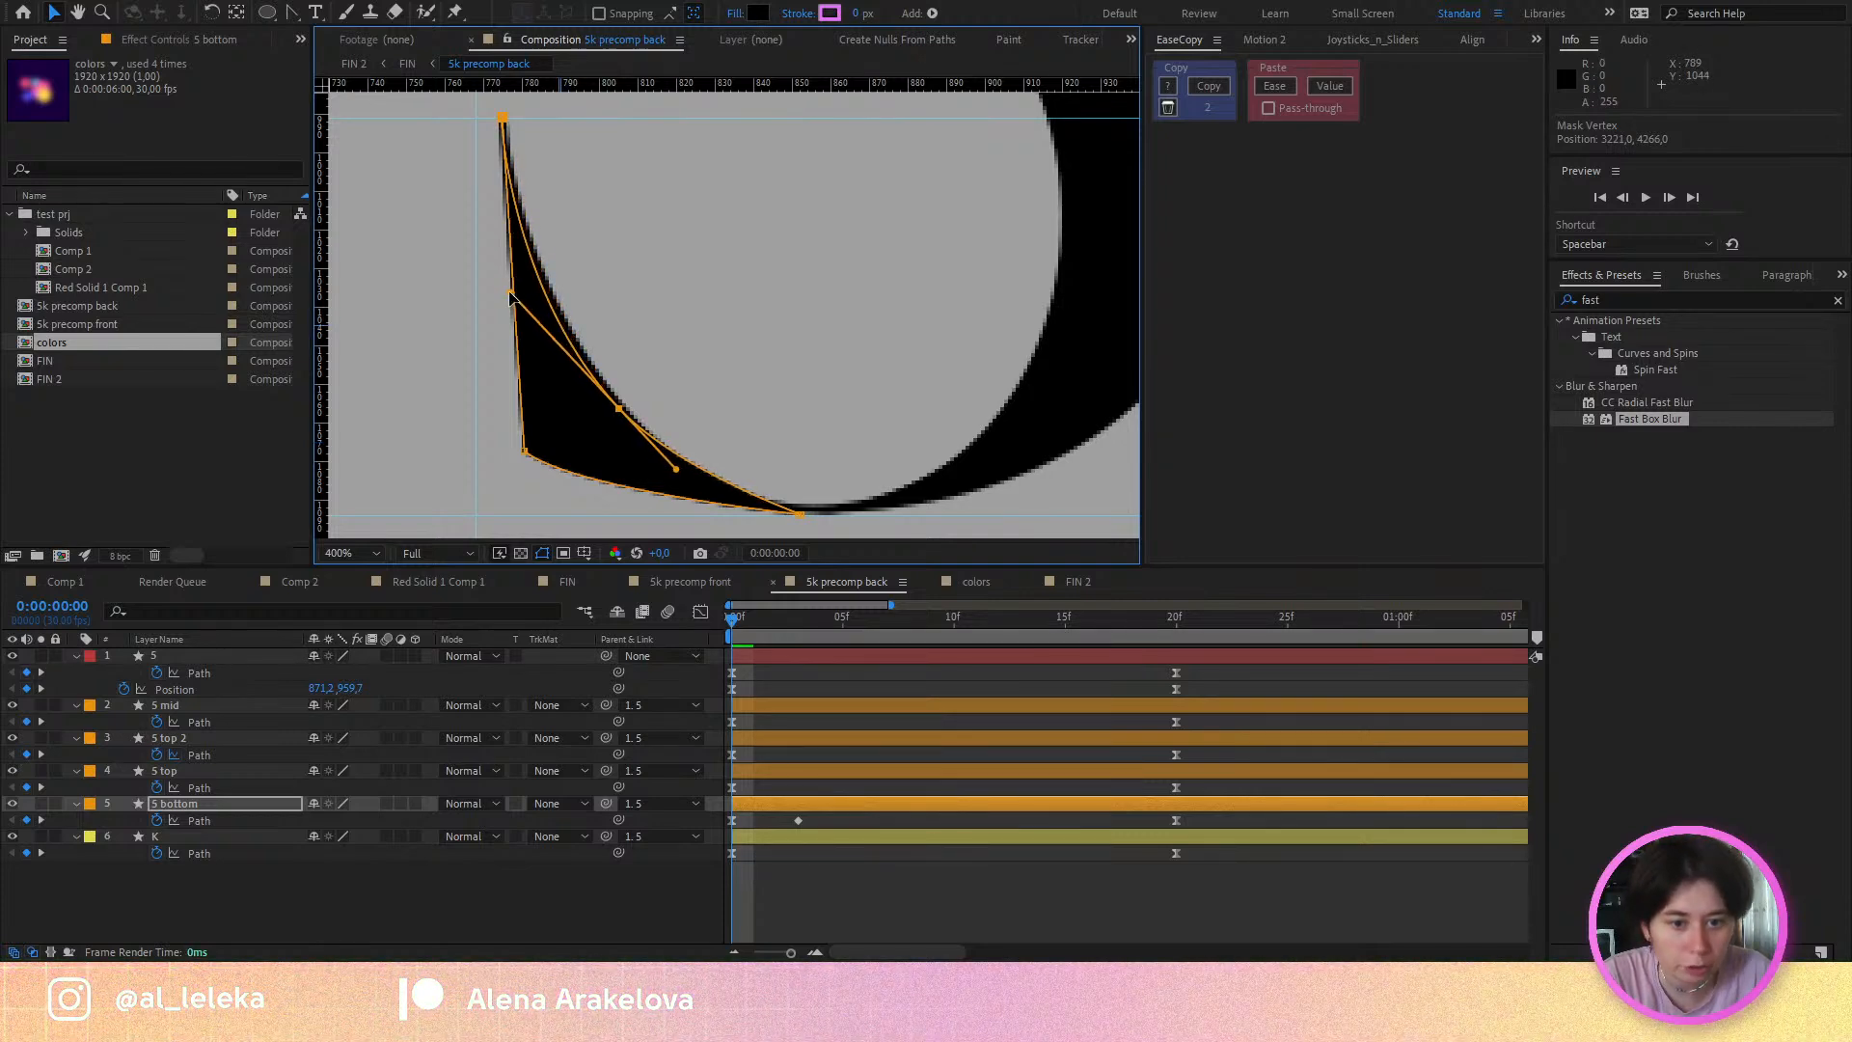
mouse_move(677, 470)
left_mouse_down()
mouse_move(735, 531)
mouse_move(710, 472)
left_mouse_up()
left_click_drag(618, 367, 619, 362)
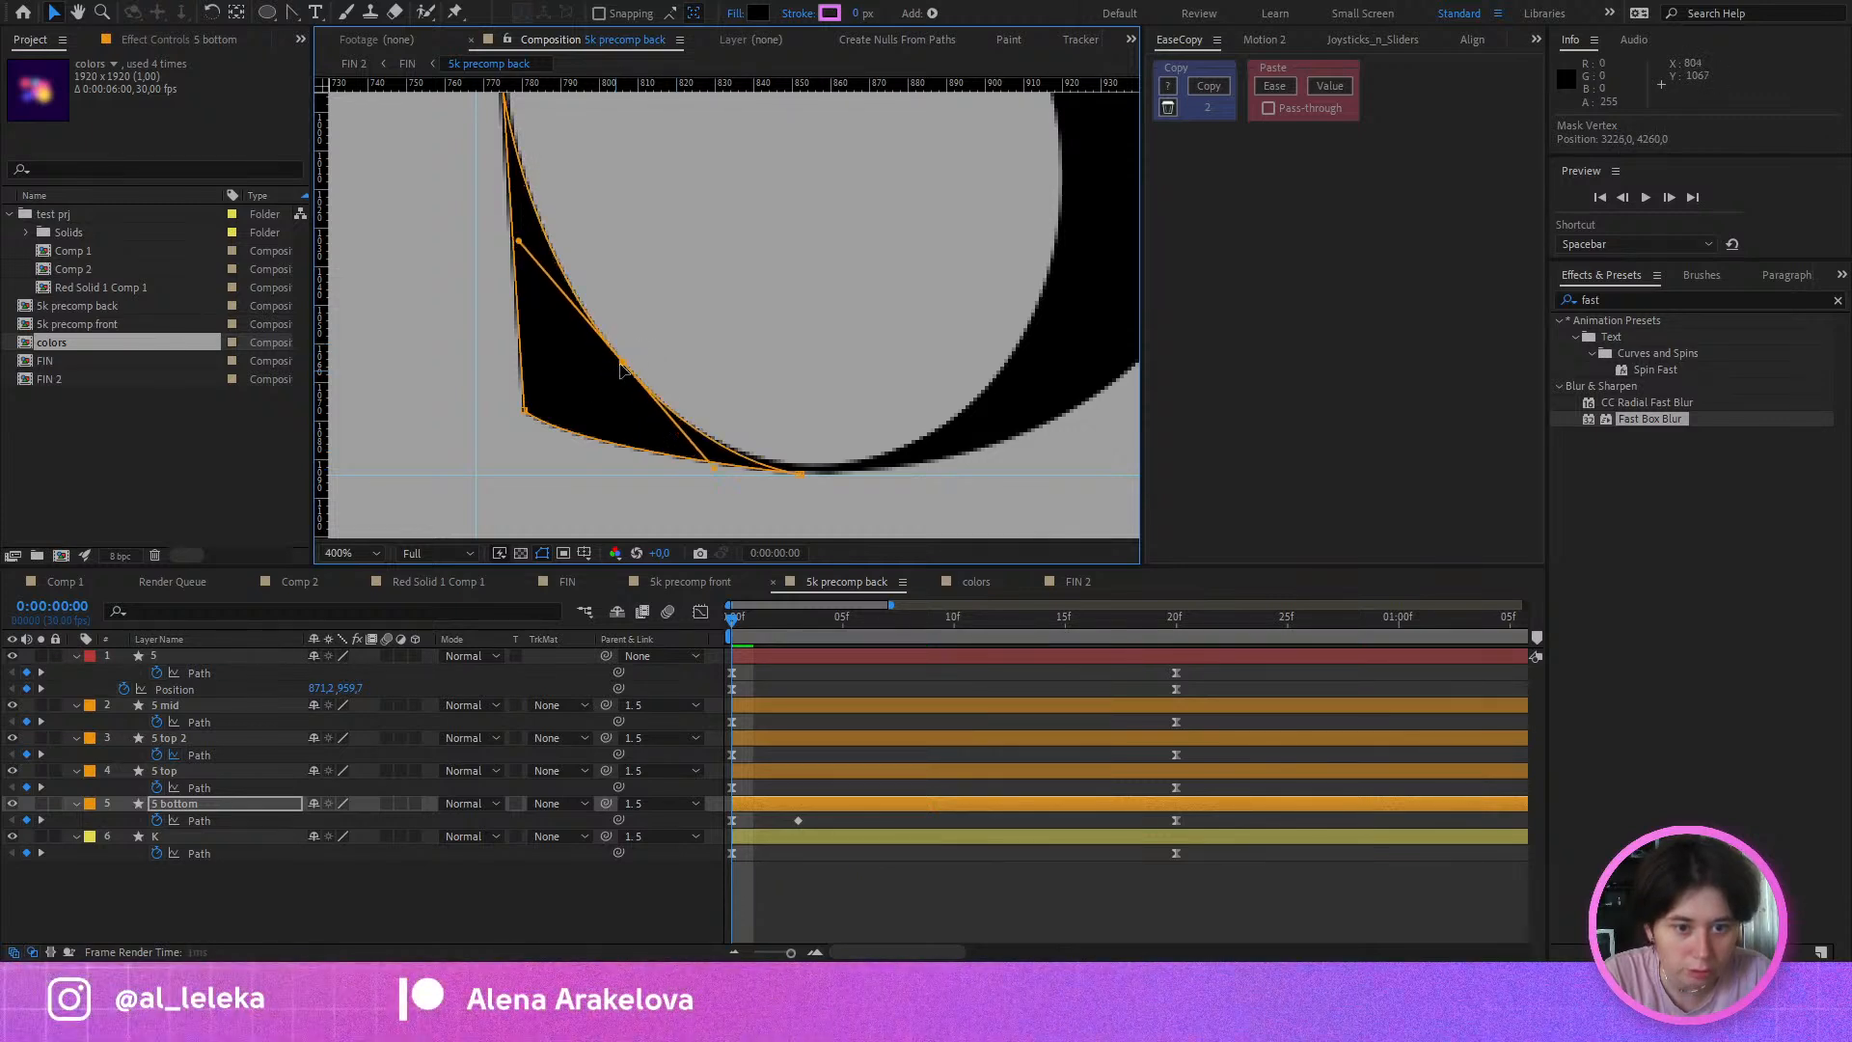
Step: Replace the frame 3 path keyframe of 5 bottom with a shape whose left edge and lower-left corner meet the guides
left_click(795, 623)
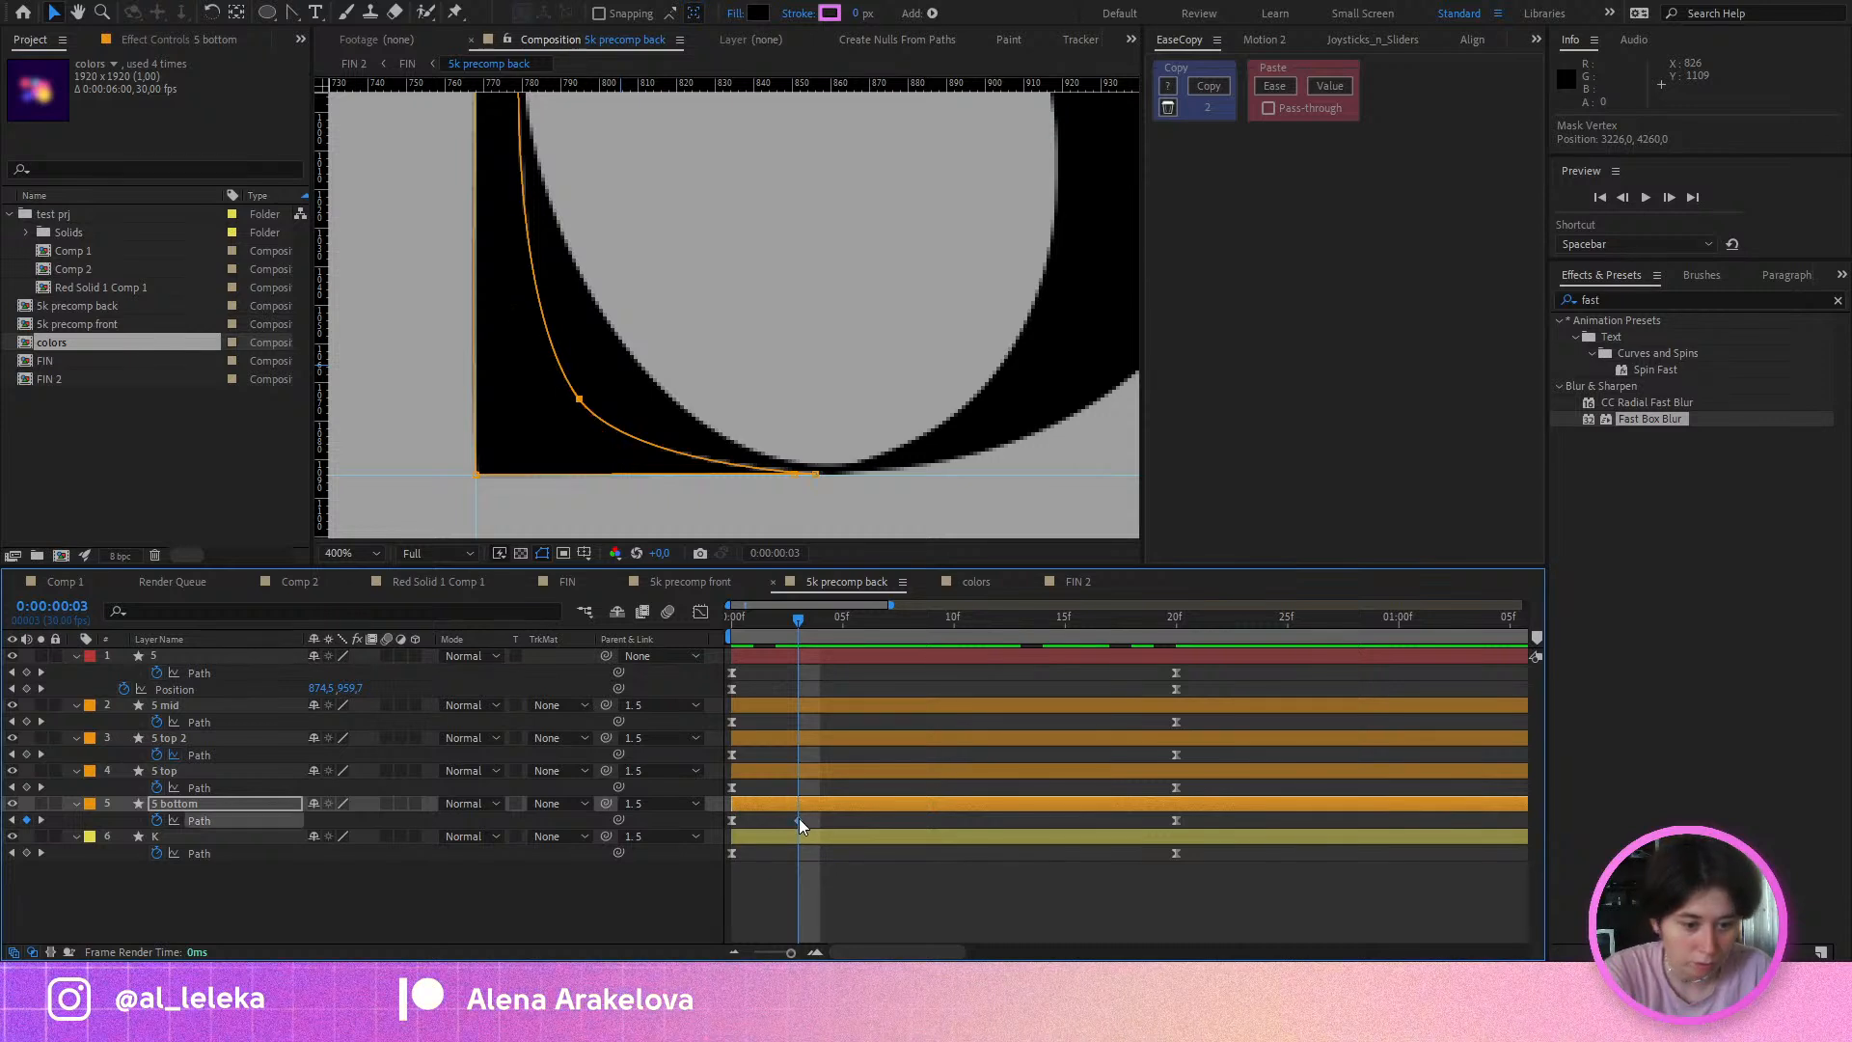
key("Delete")
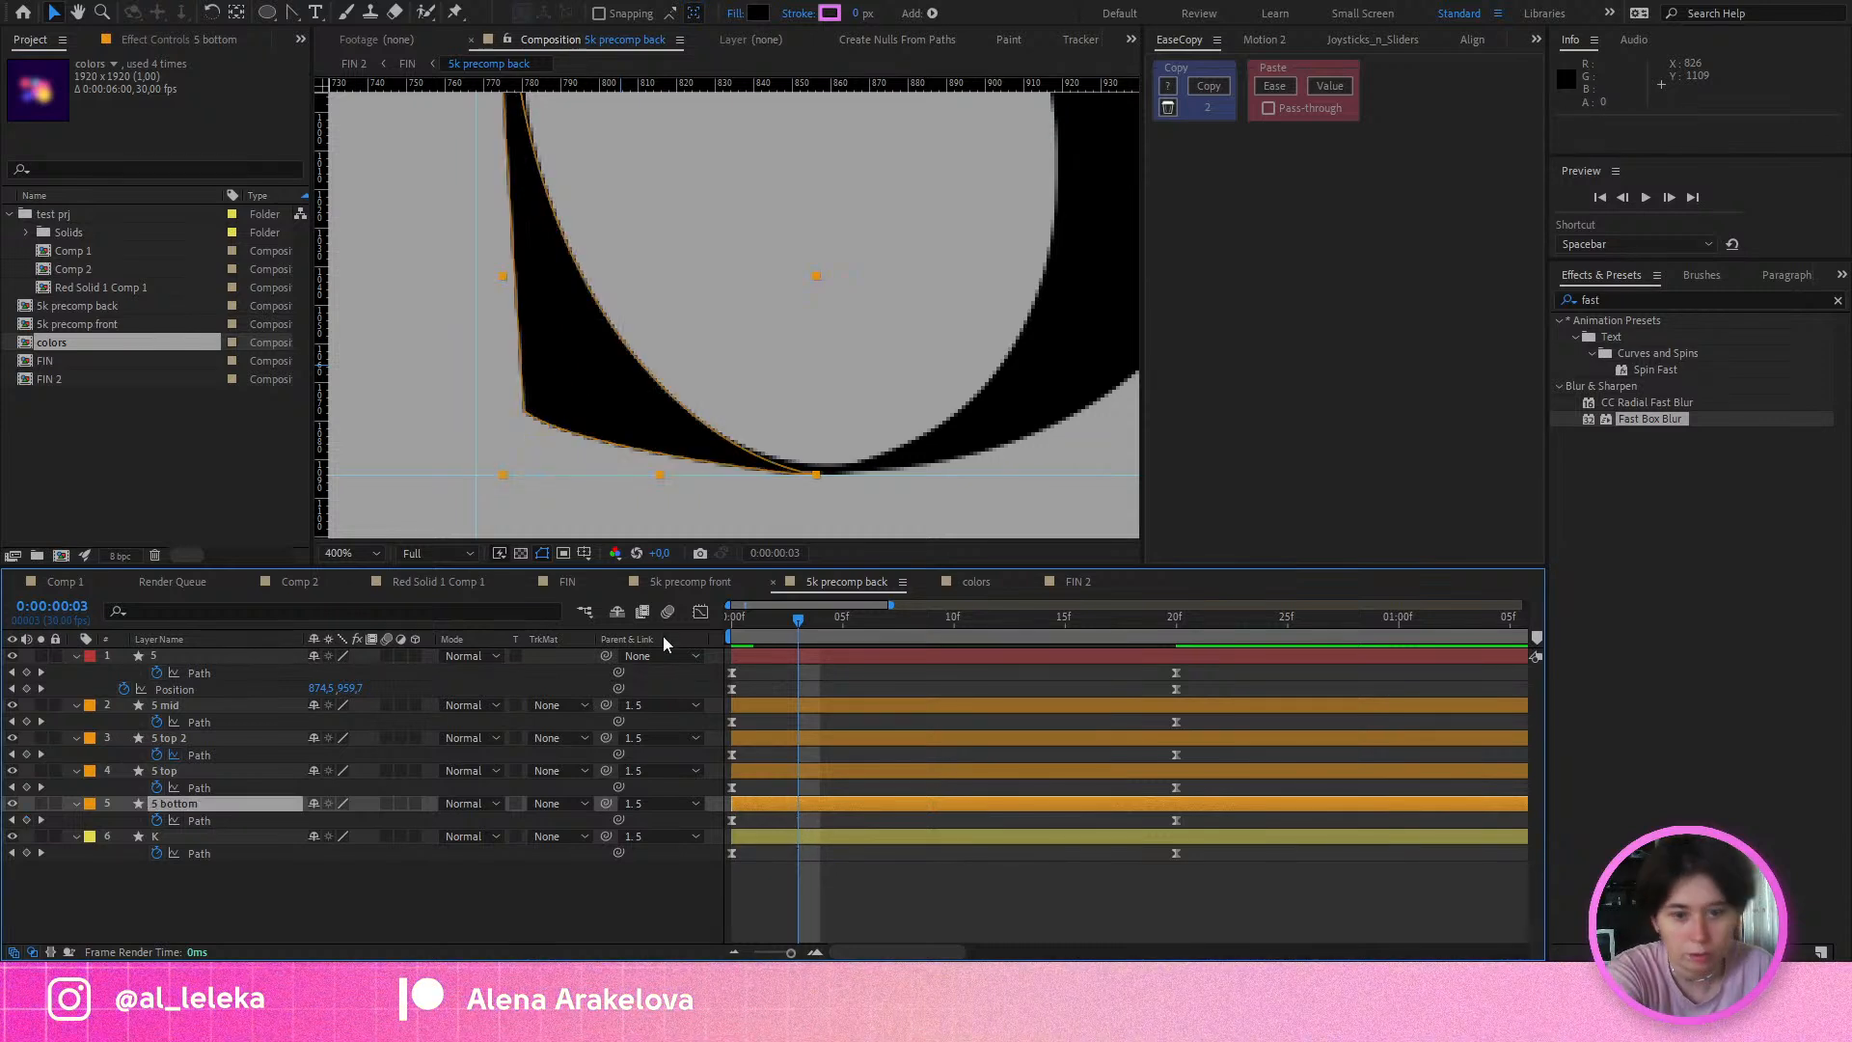
left_click(732, 822)
left_click(524, 412)
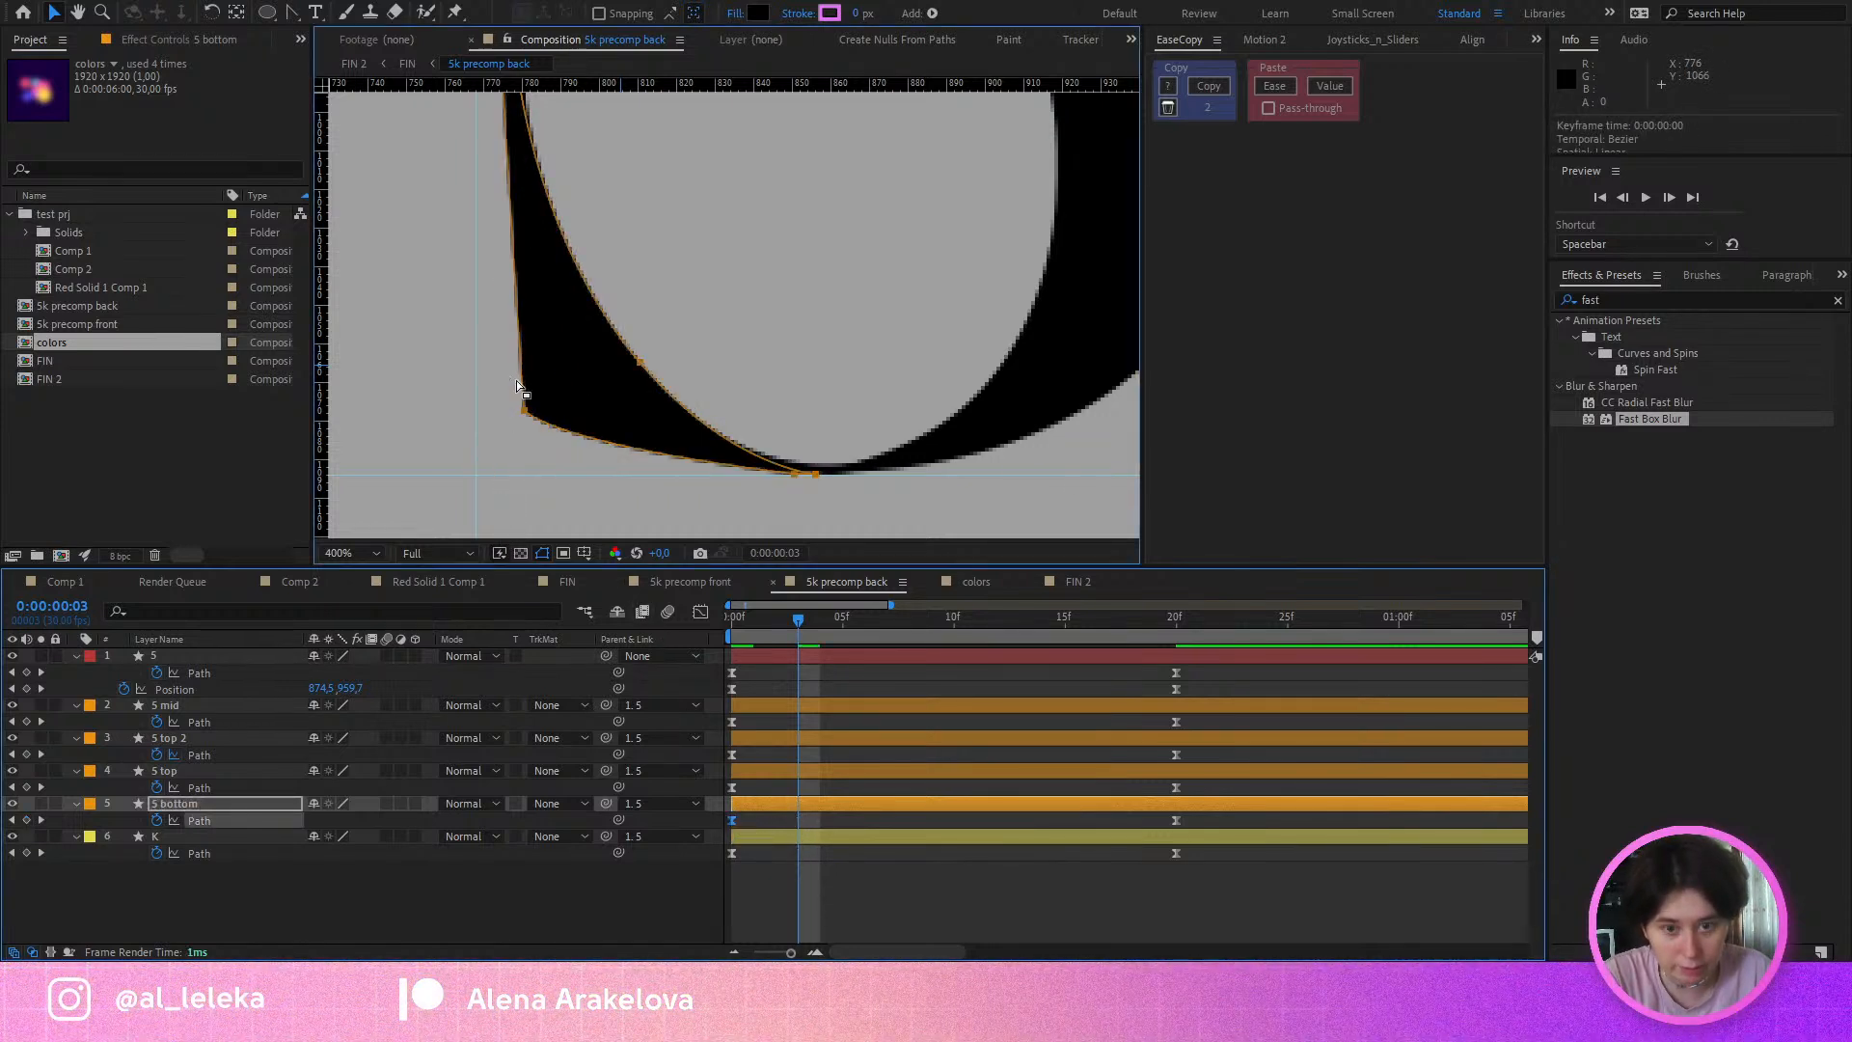
left_click_drag(526, 415, 545, 474)
left_click_drag(475, 305, 530, 404)
left_click_drag(558, 179, 539, 178)
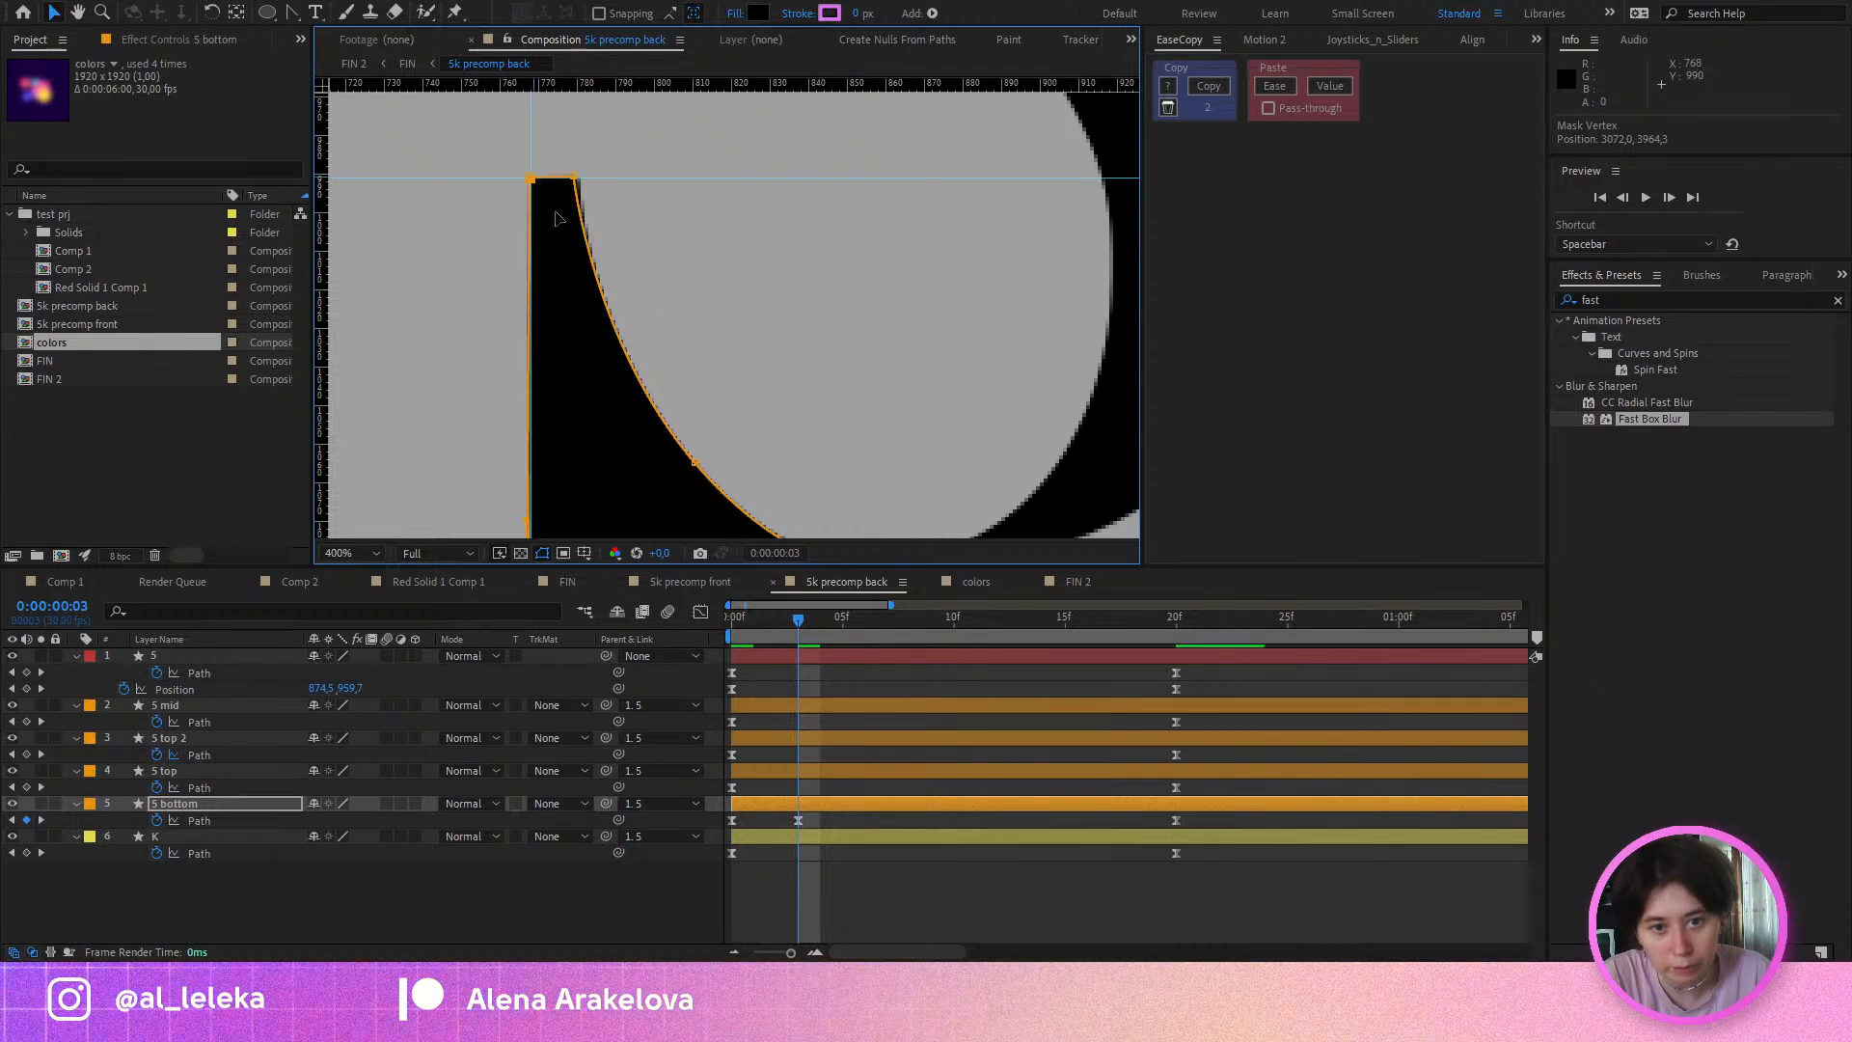
left_click_drag(777, 364, 612, 227)
left_click_drag(430, 365, 525, 329)
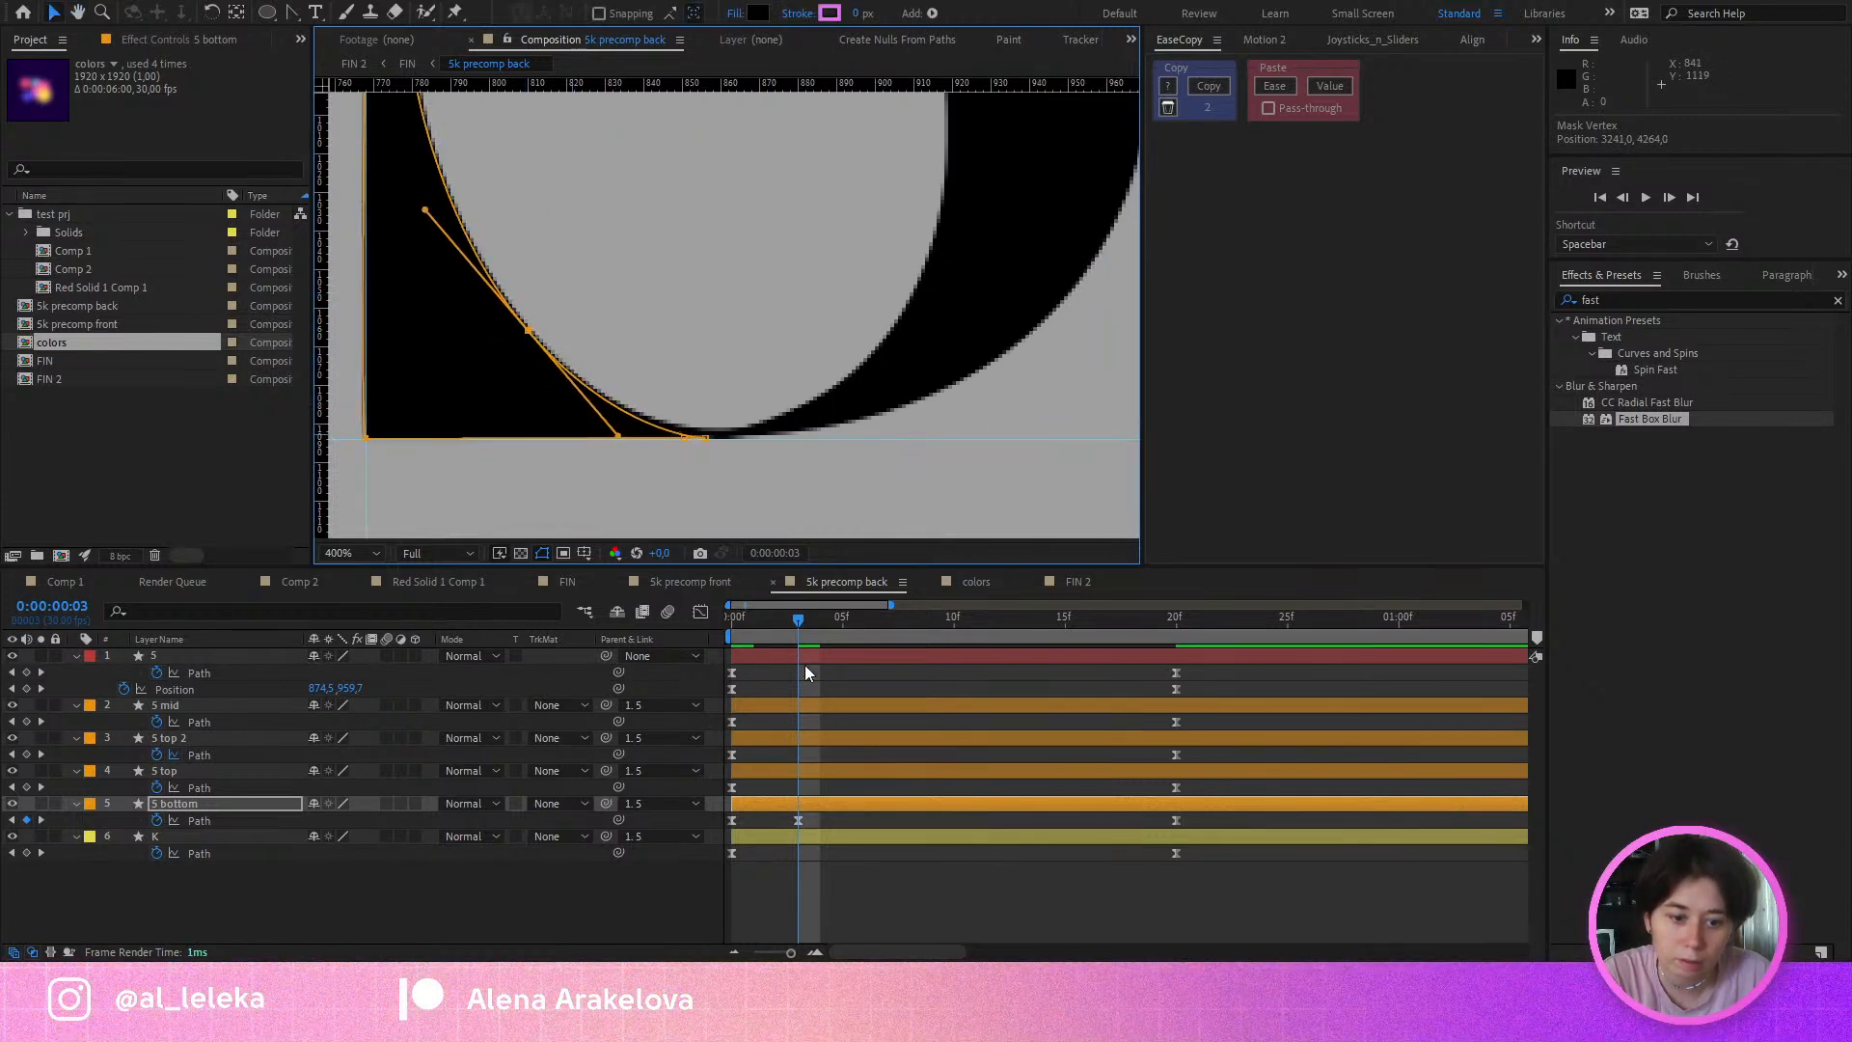
Step: Review the reshaped 5 bottom path between frames 0 and 8
left_click_drag(800, 617, 906, 663)
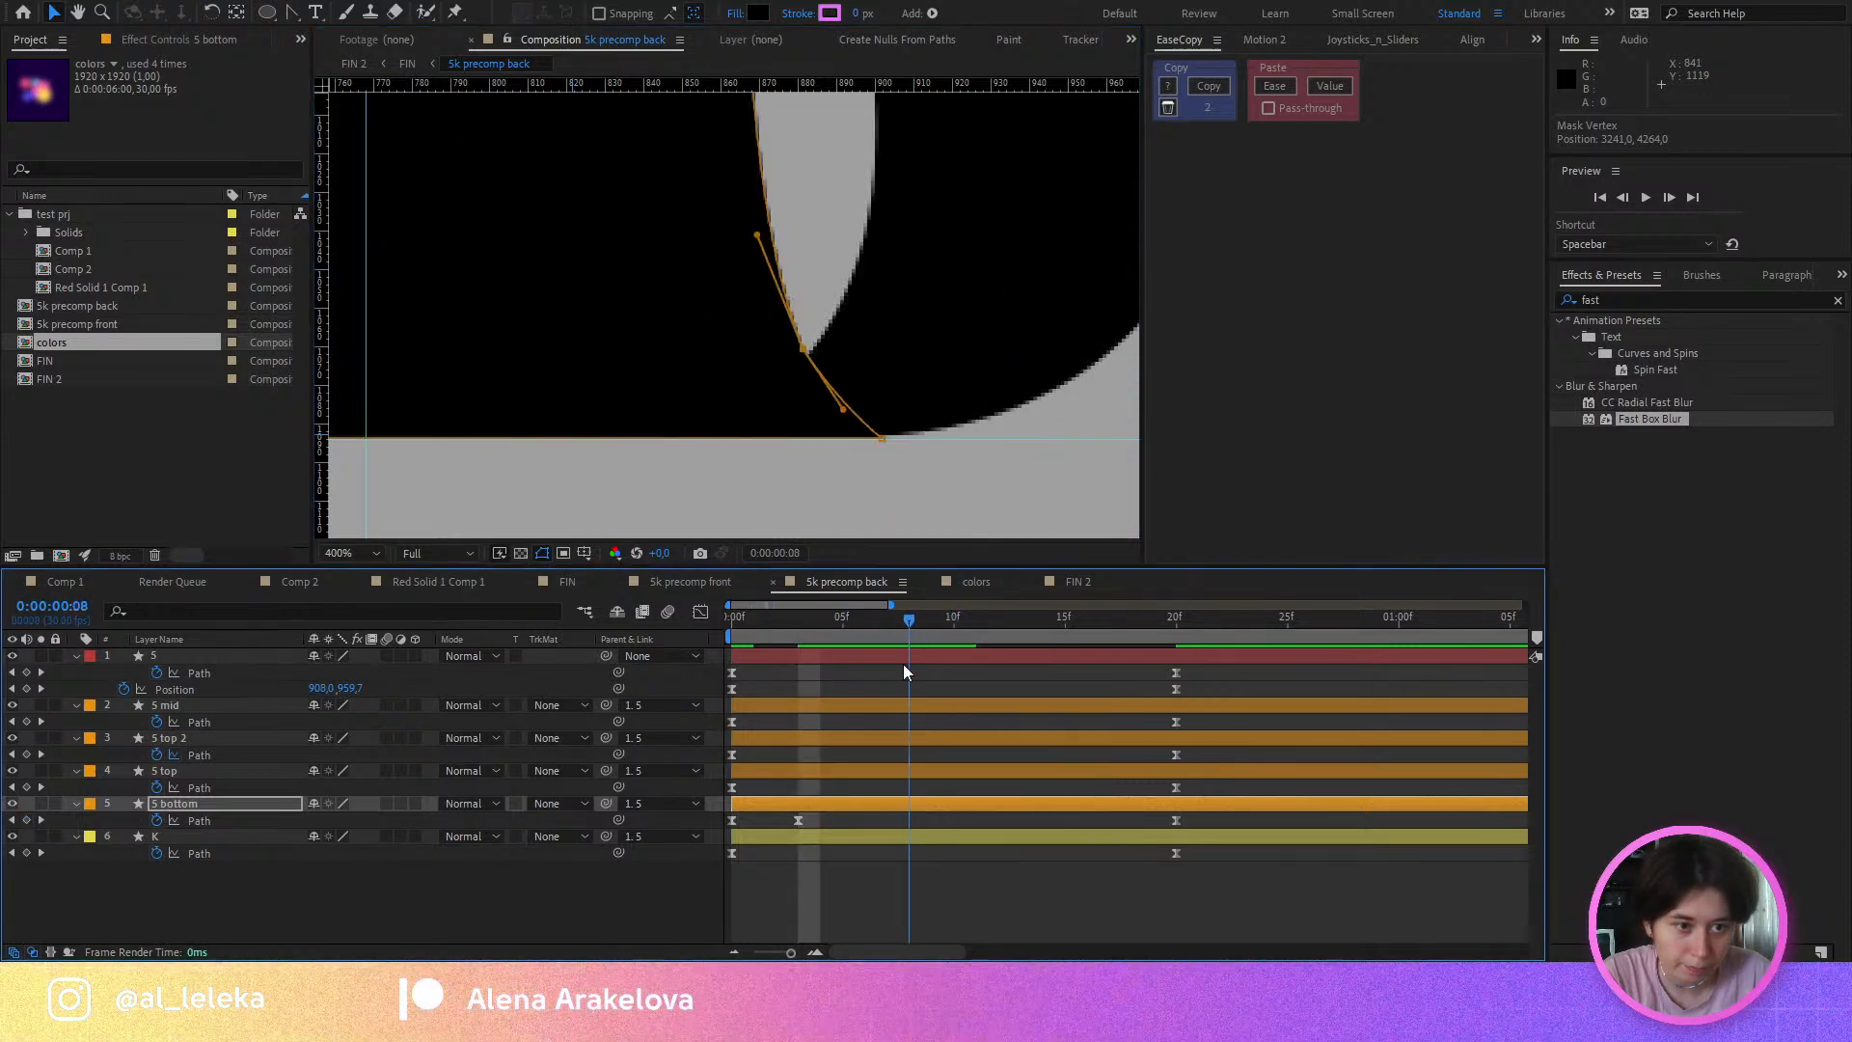
scroll(854, 419, "down", 2)
left_click_drag(862, 343, 702, 358)
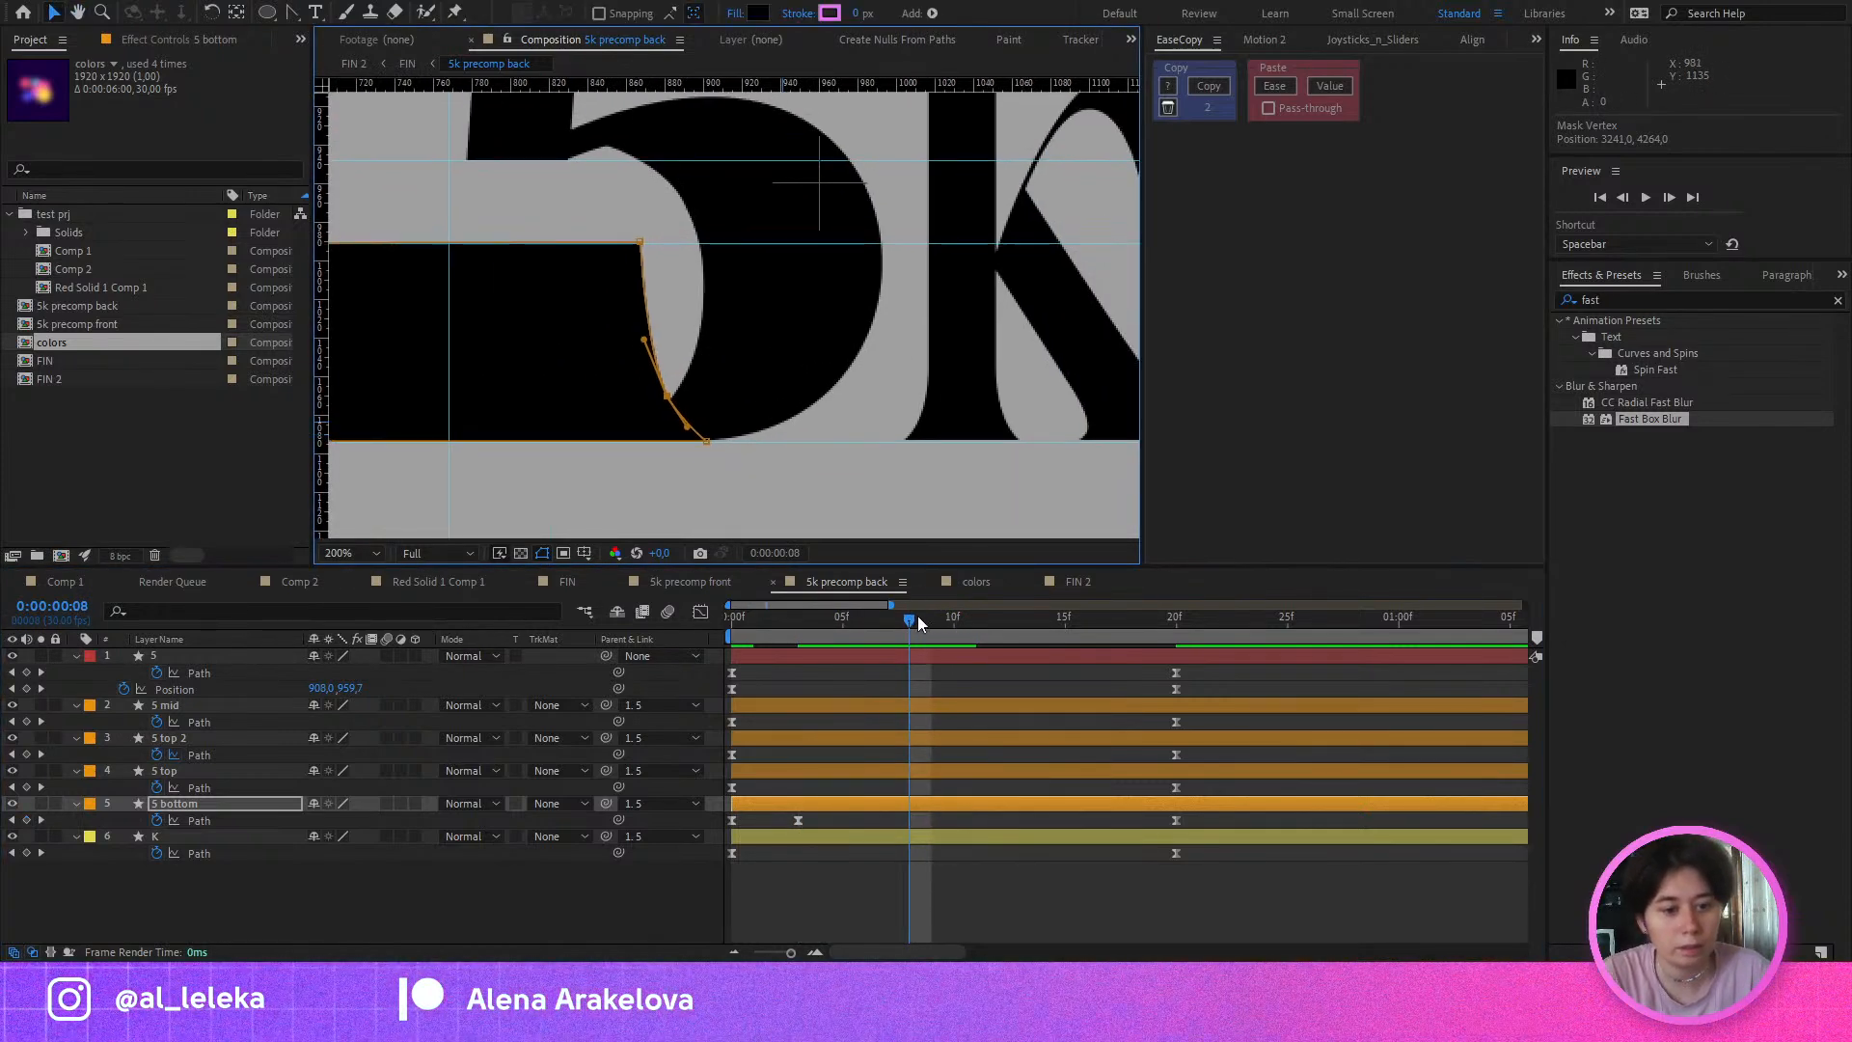
left_click_drag(917, 616, 611, 645)
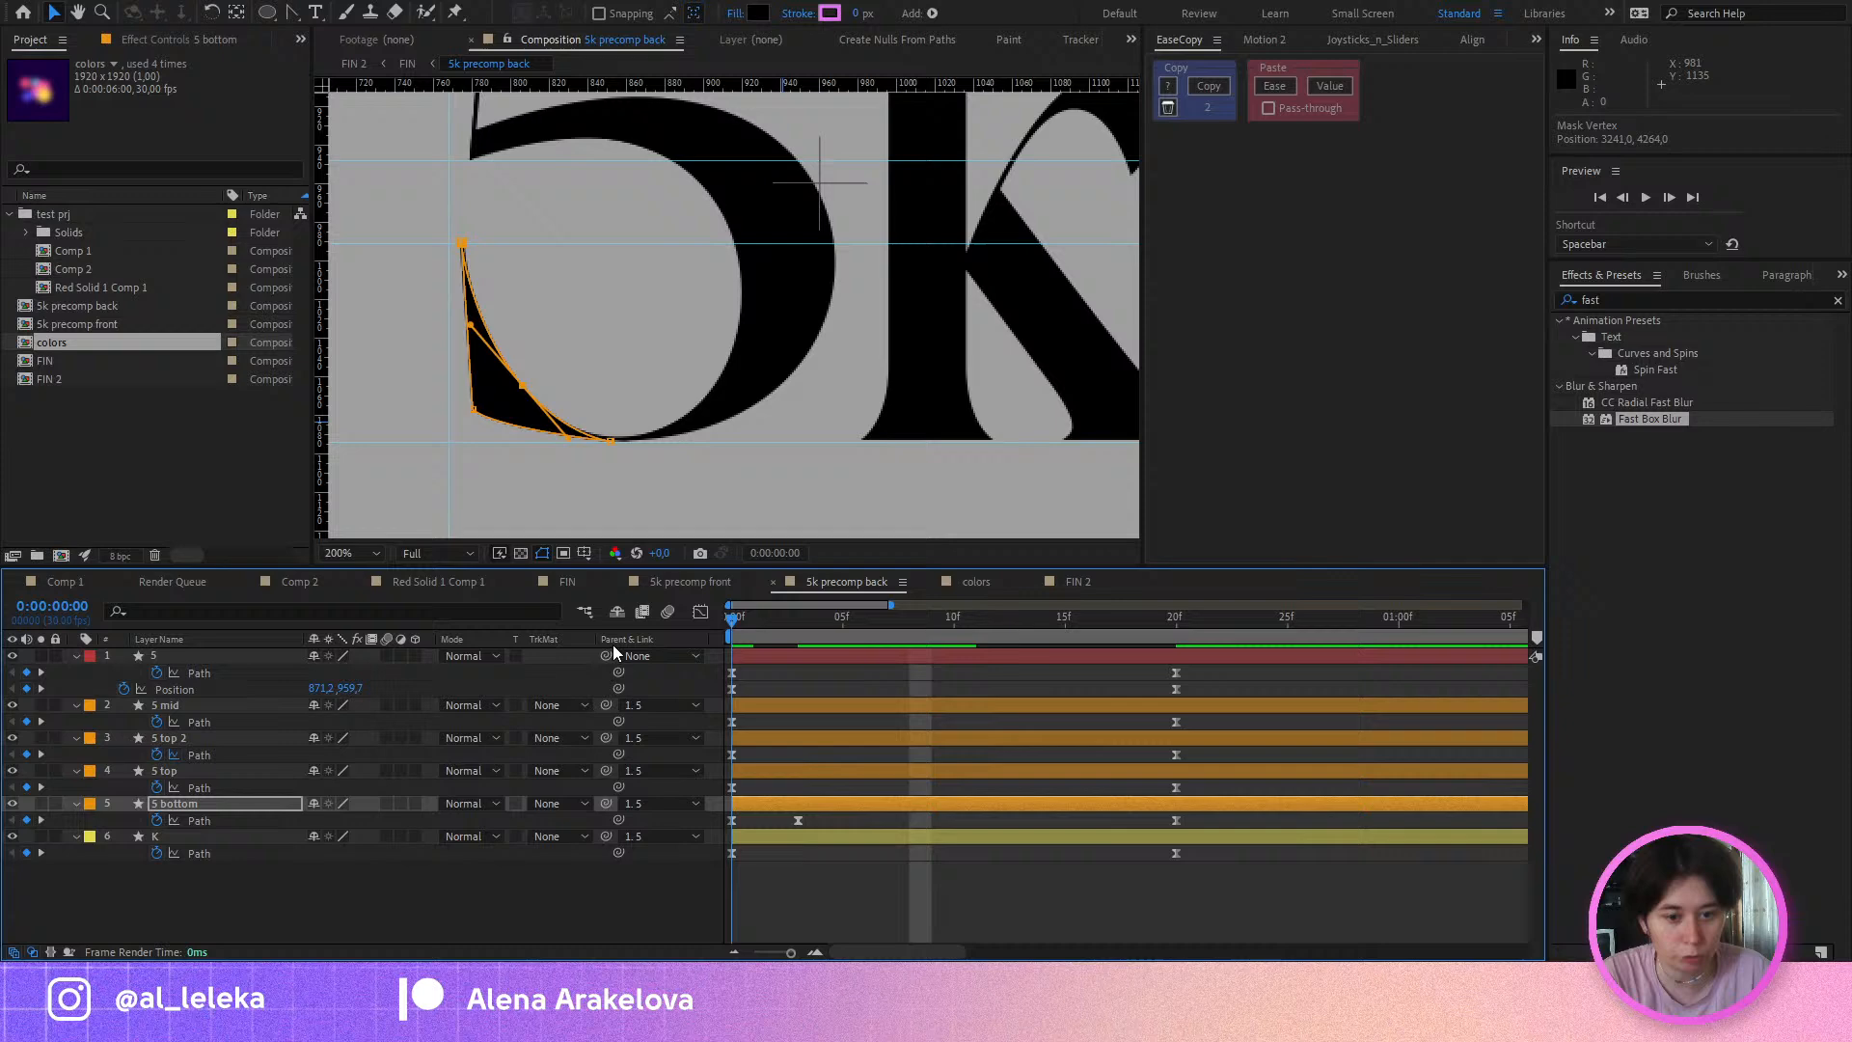
Step: Check the transition in the FIN composition up to frame 6 and reopen Sk precomp back with the 5 layer's path selected
left_click(569, 582)
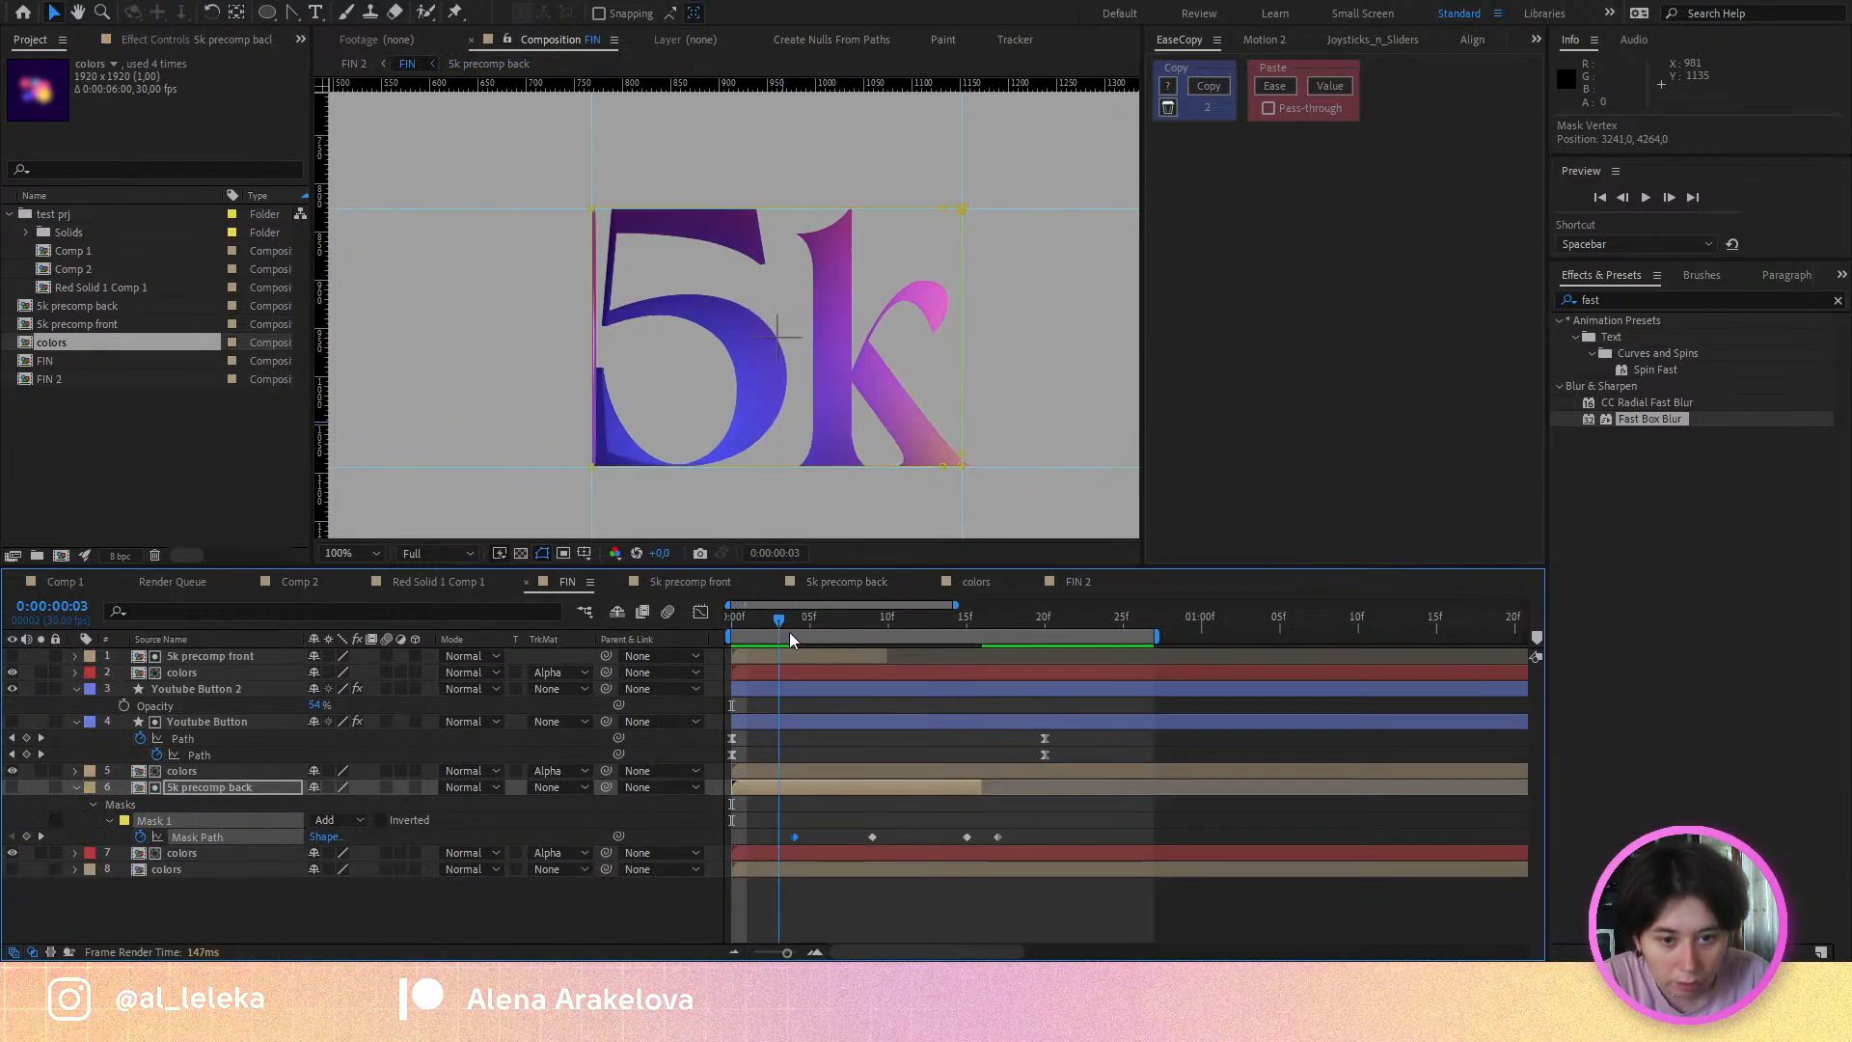
key("Page_Down")
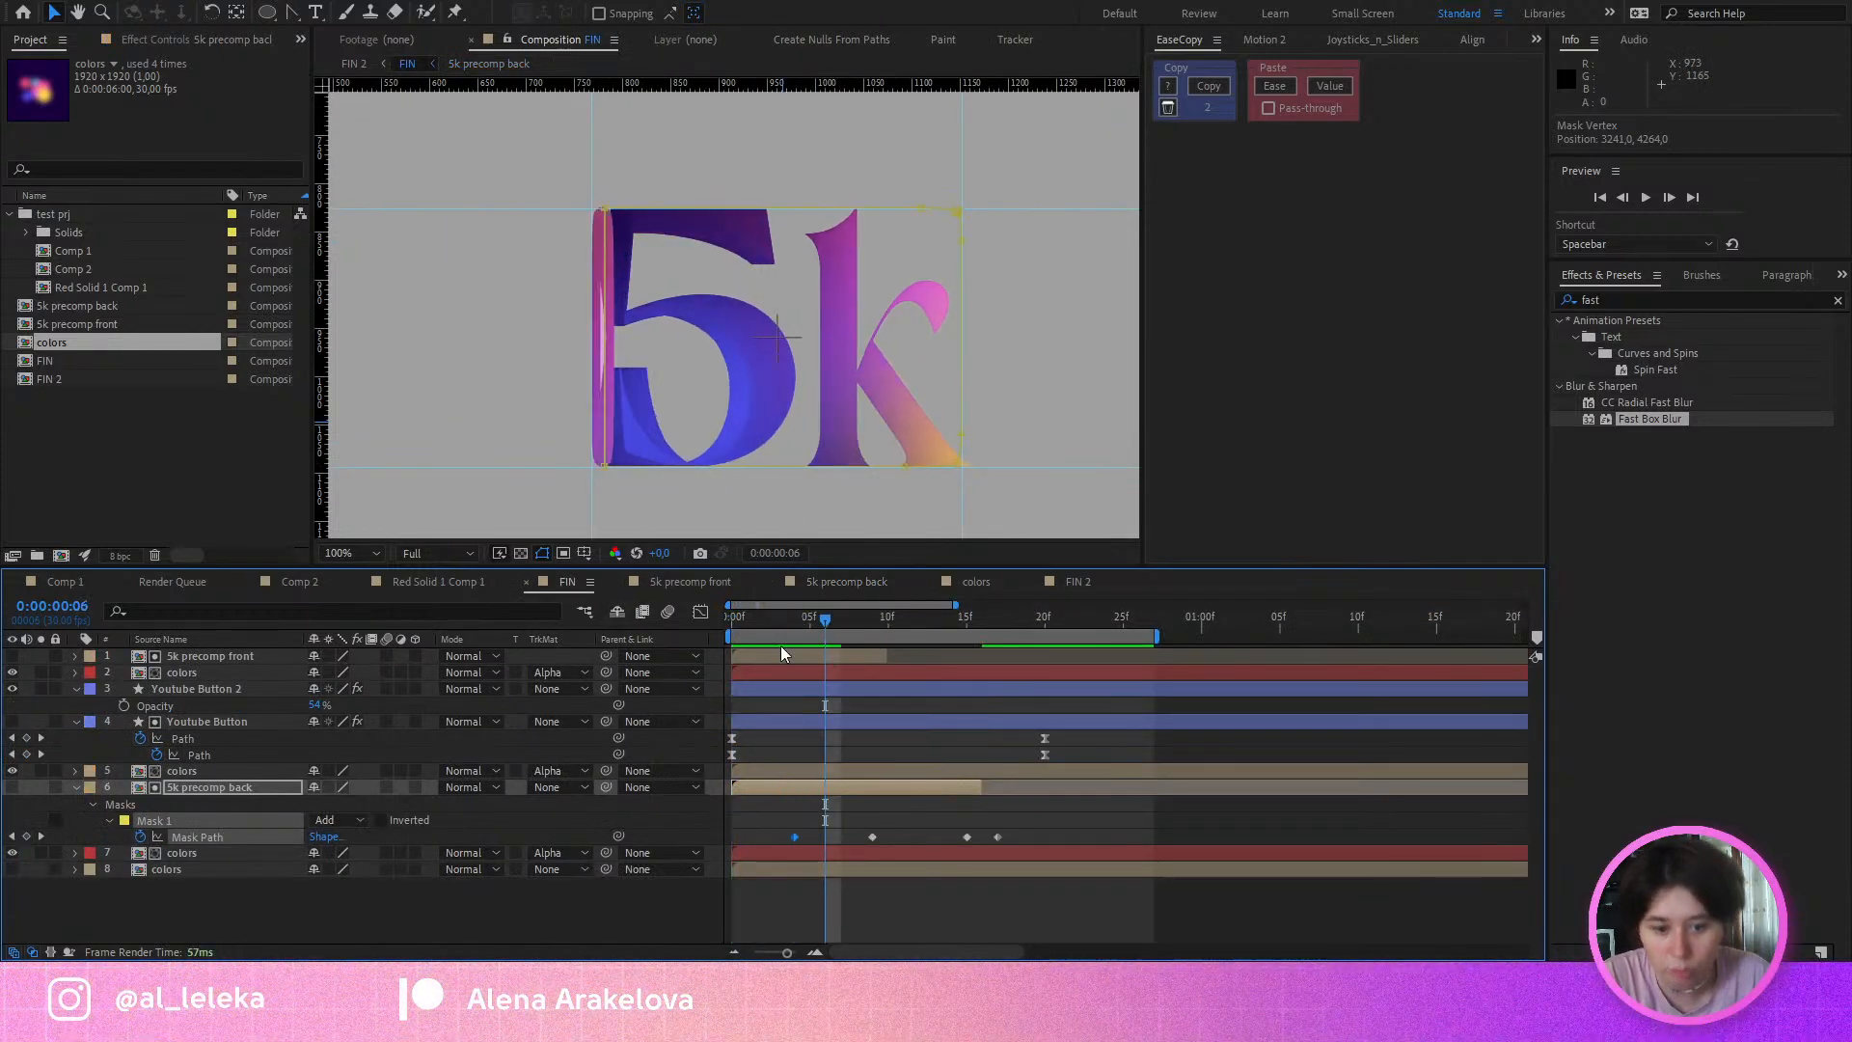
left_click(202, 657)
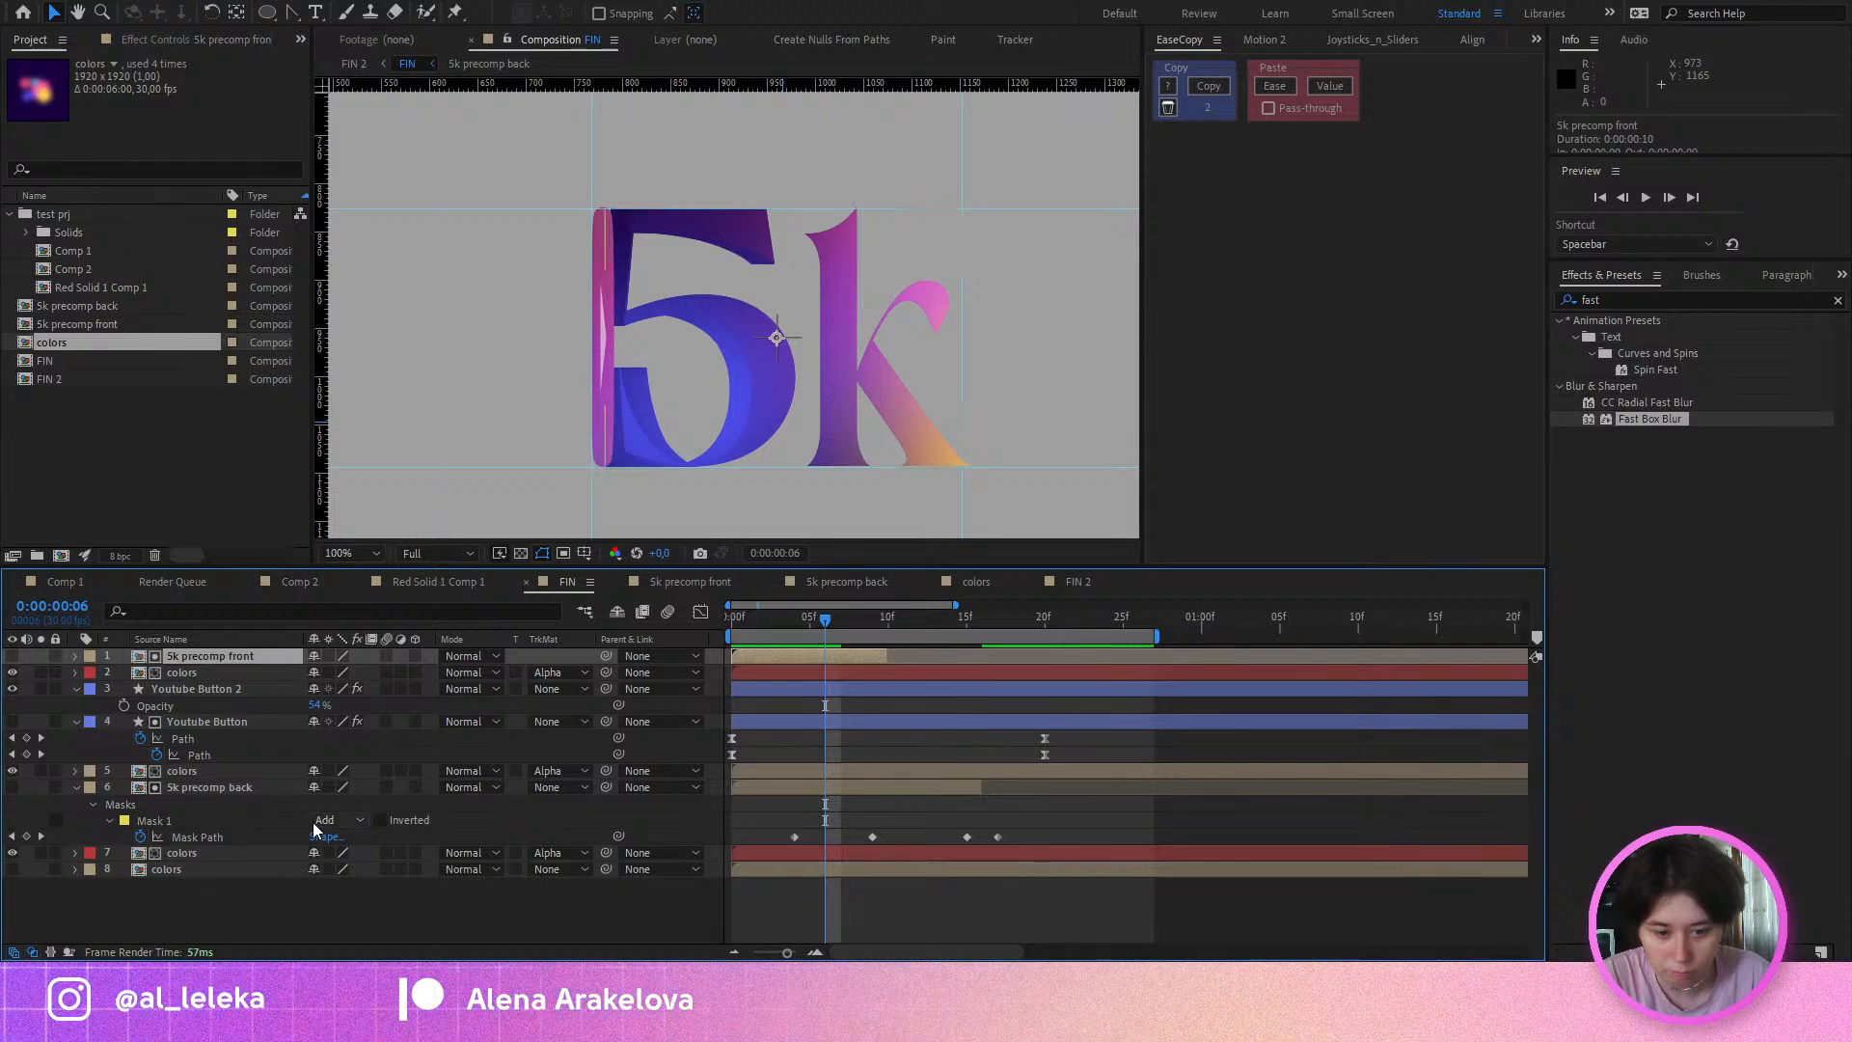
double_click(185, 789)
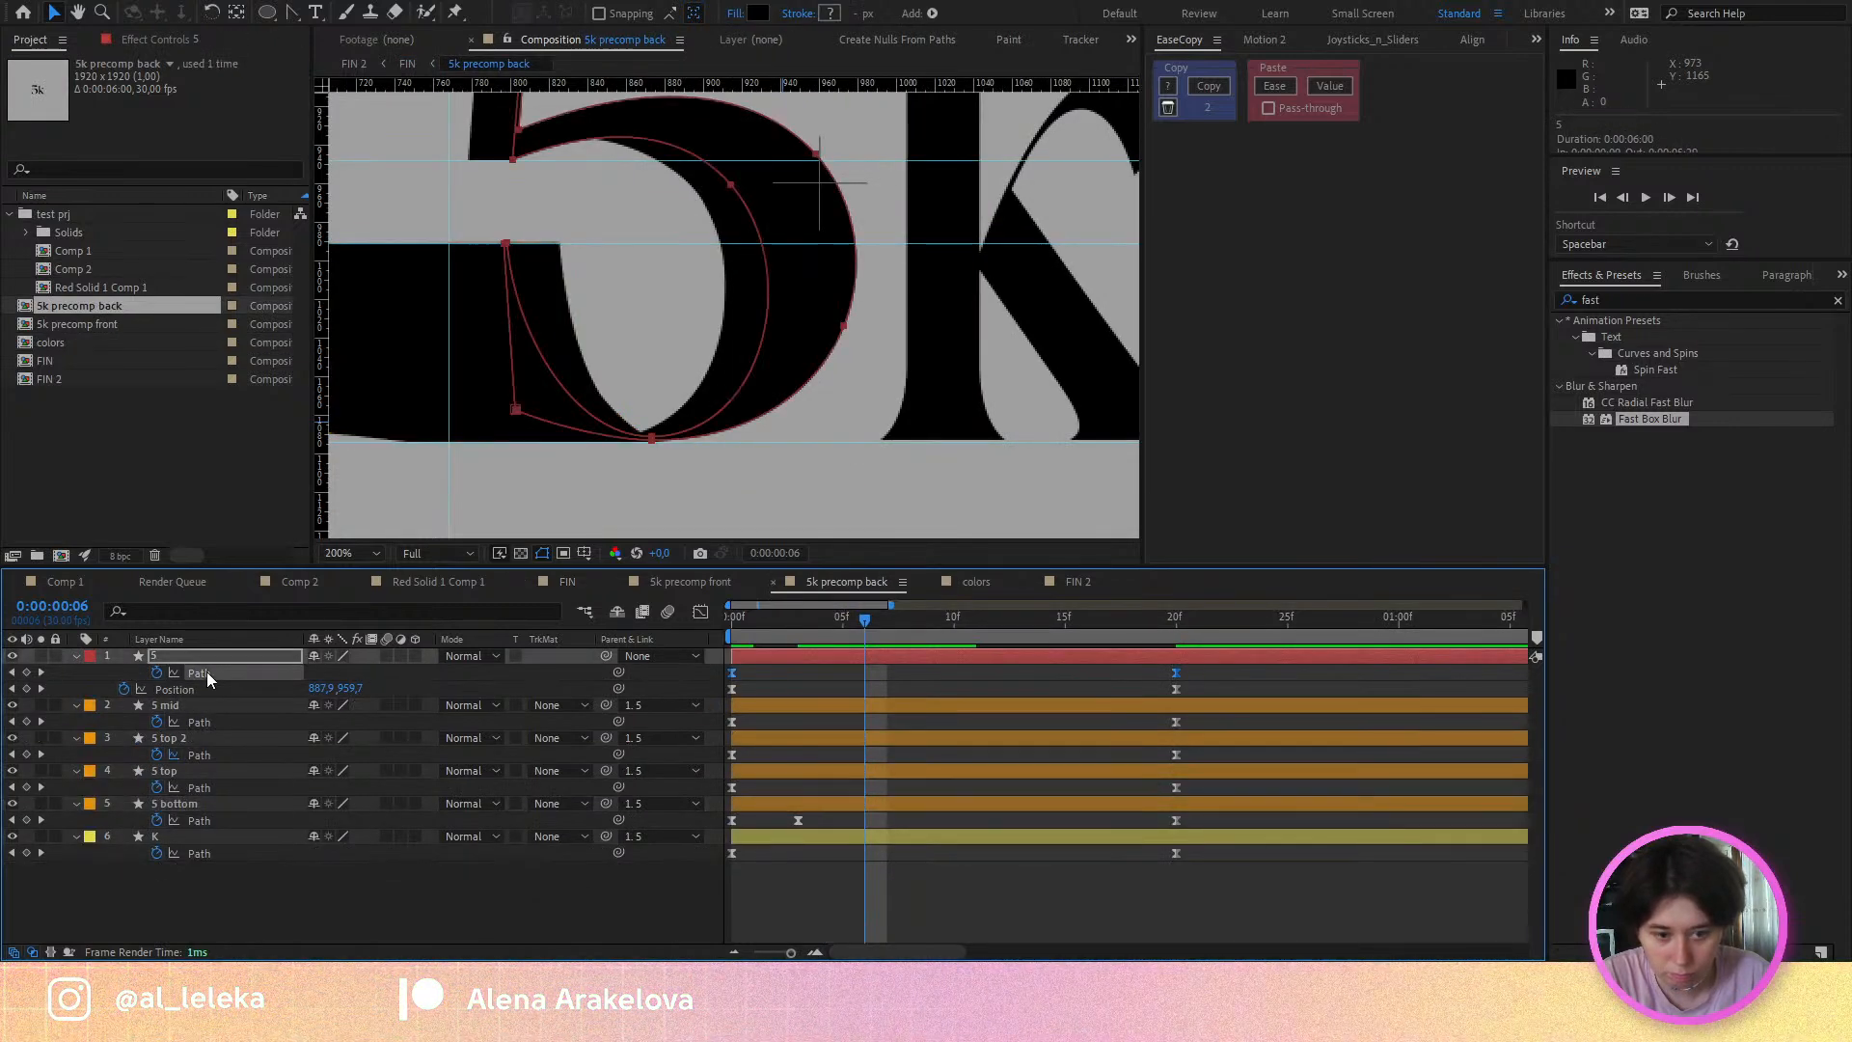
Step: Copy the easing of the 5 layer's path keyframes in Sk precomp back and paste it onto all keyframes in Sk precomp front
left_click(1208, 86)
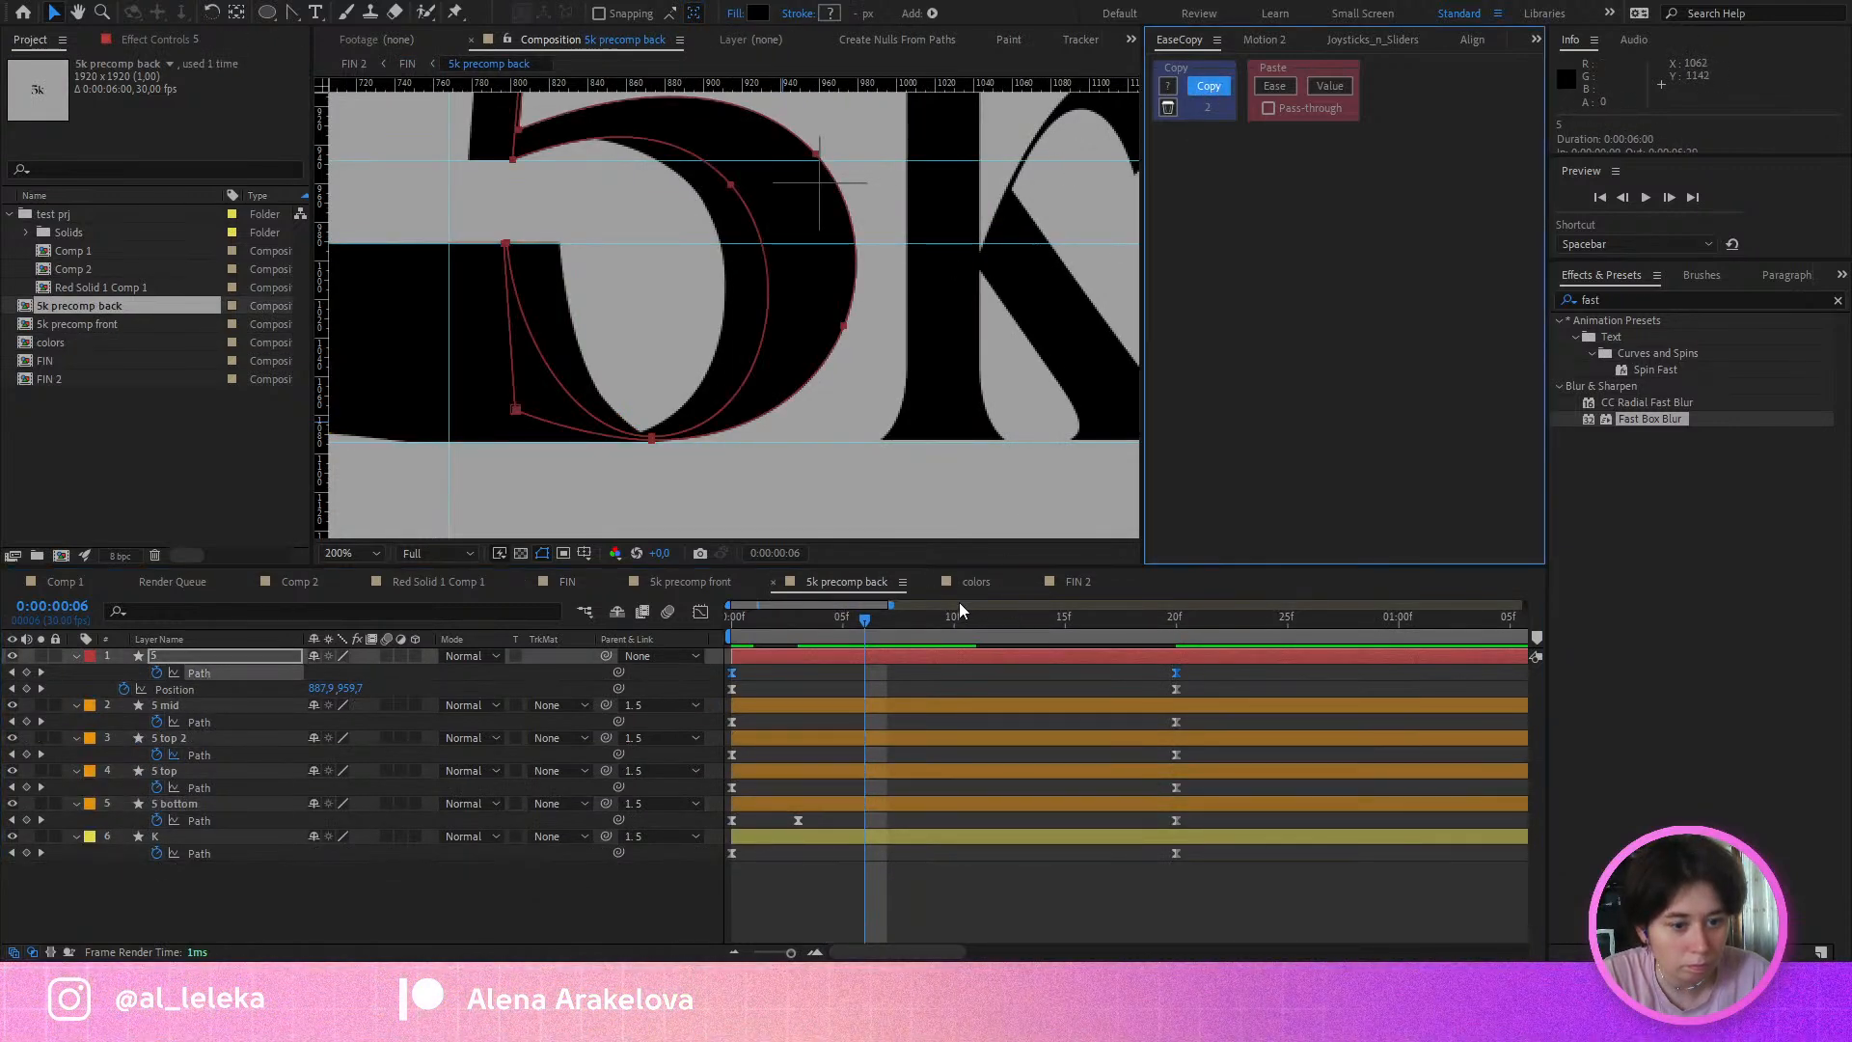
left_click(697, 584)
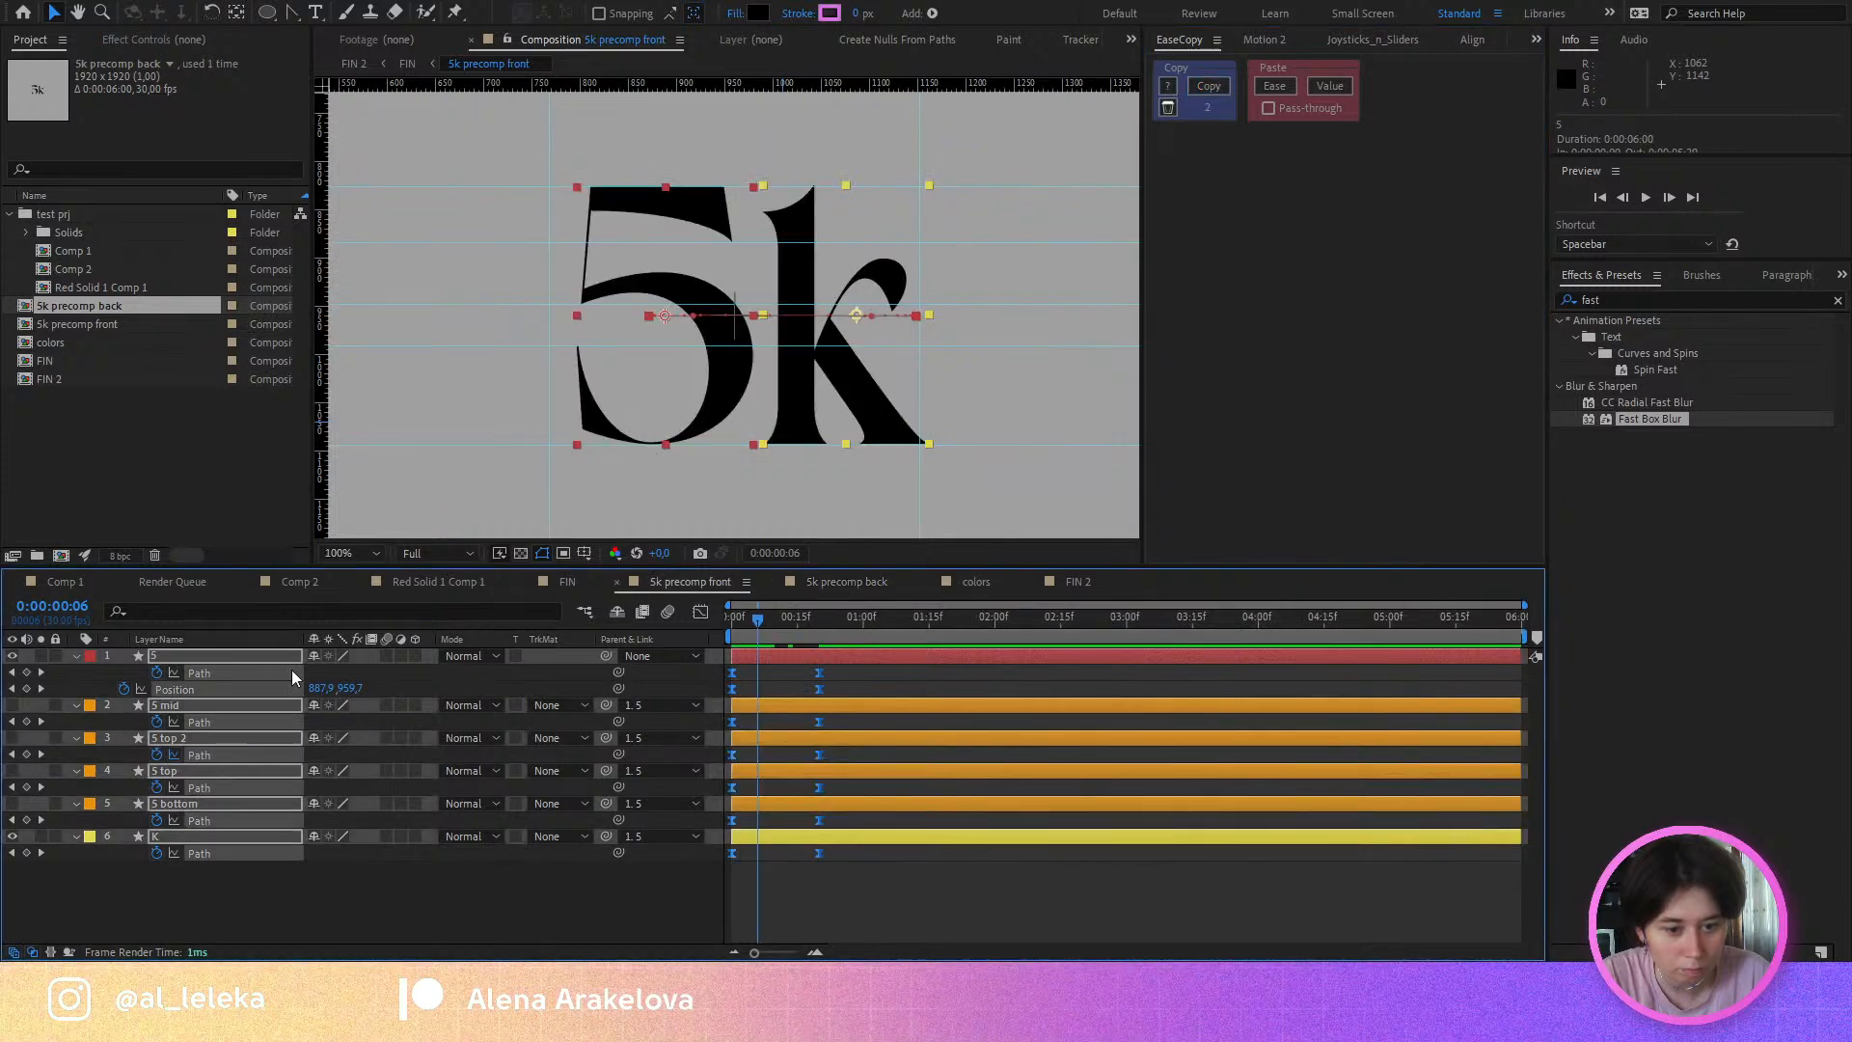
left_click(818, 627)
left_click(698, 918)
left_click_drag(698, 918, 835, 665)
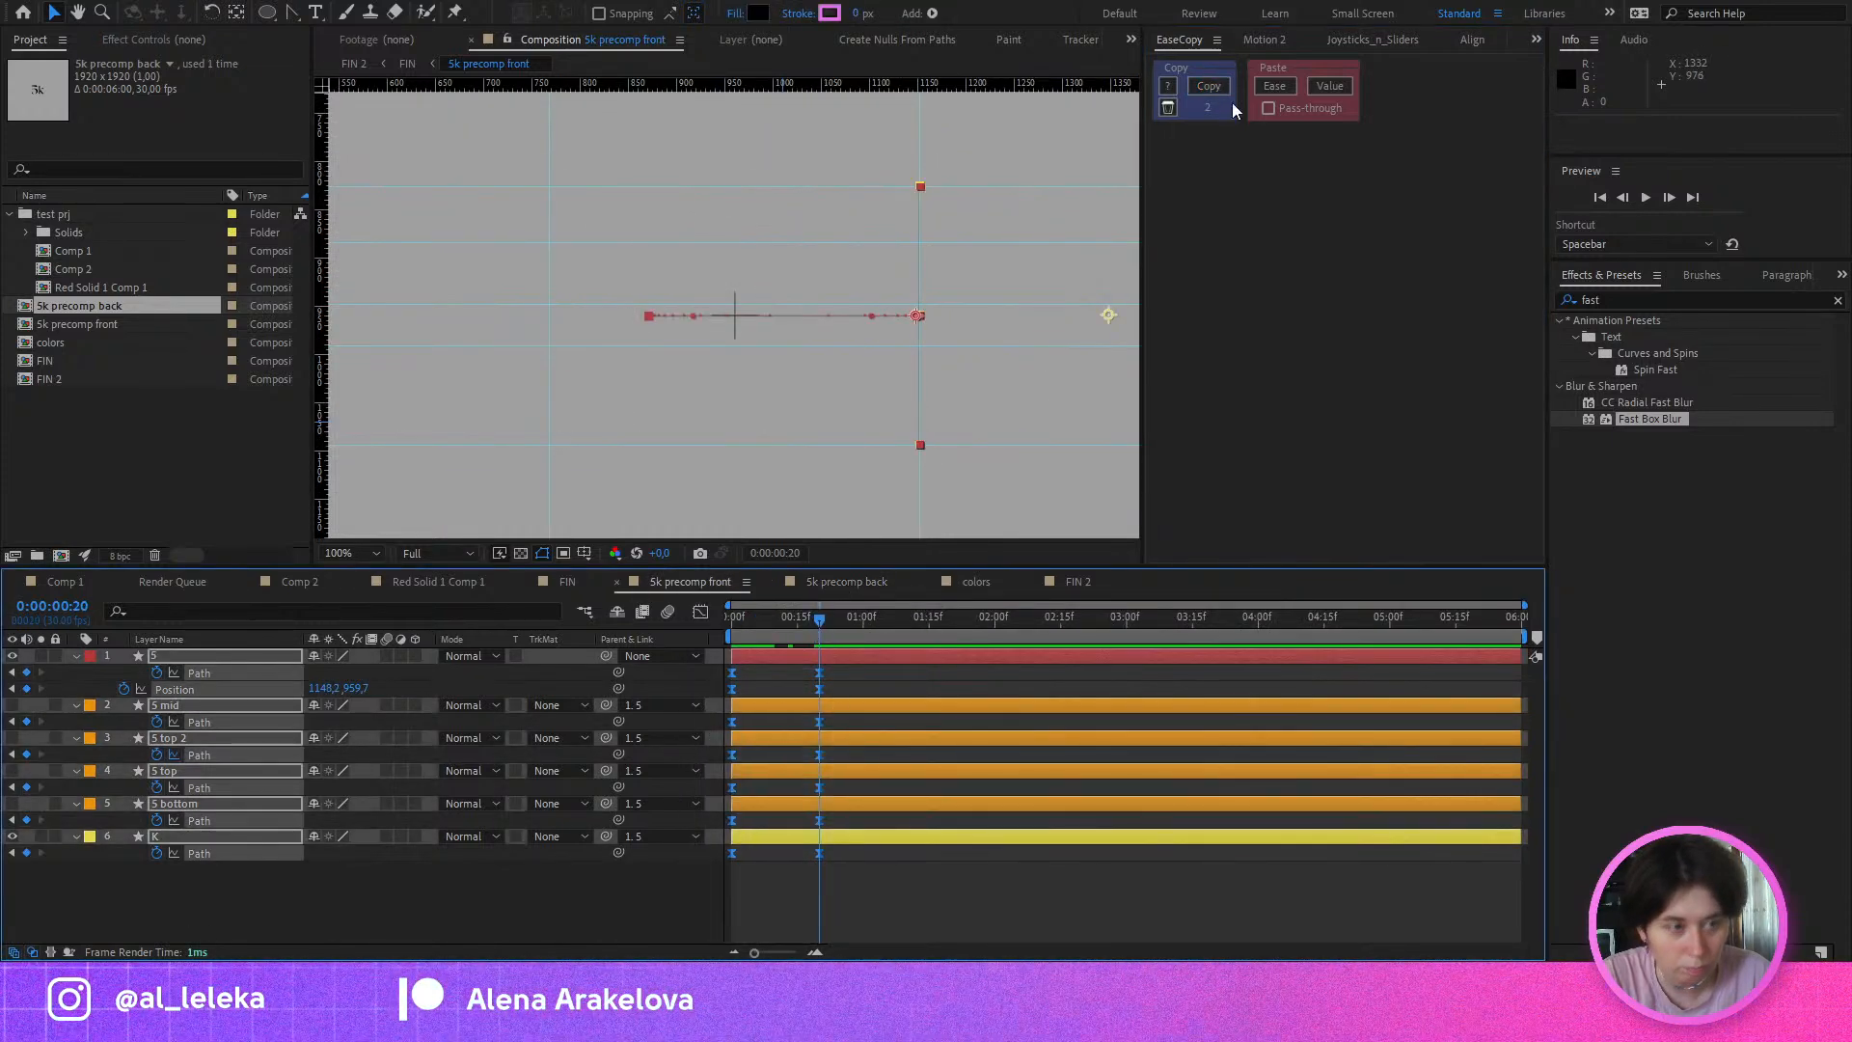
left_click(1276, 90)
left_click_drag(746, 618, 697, 641)
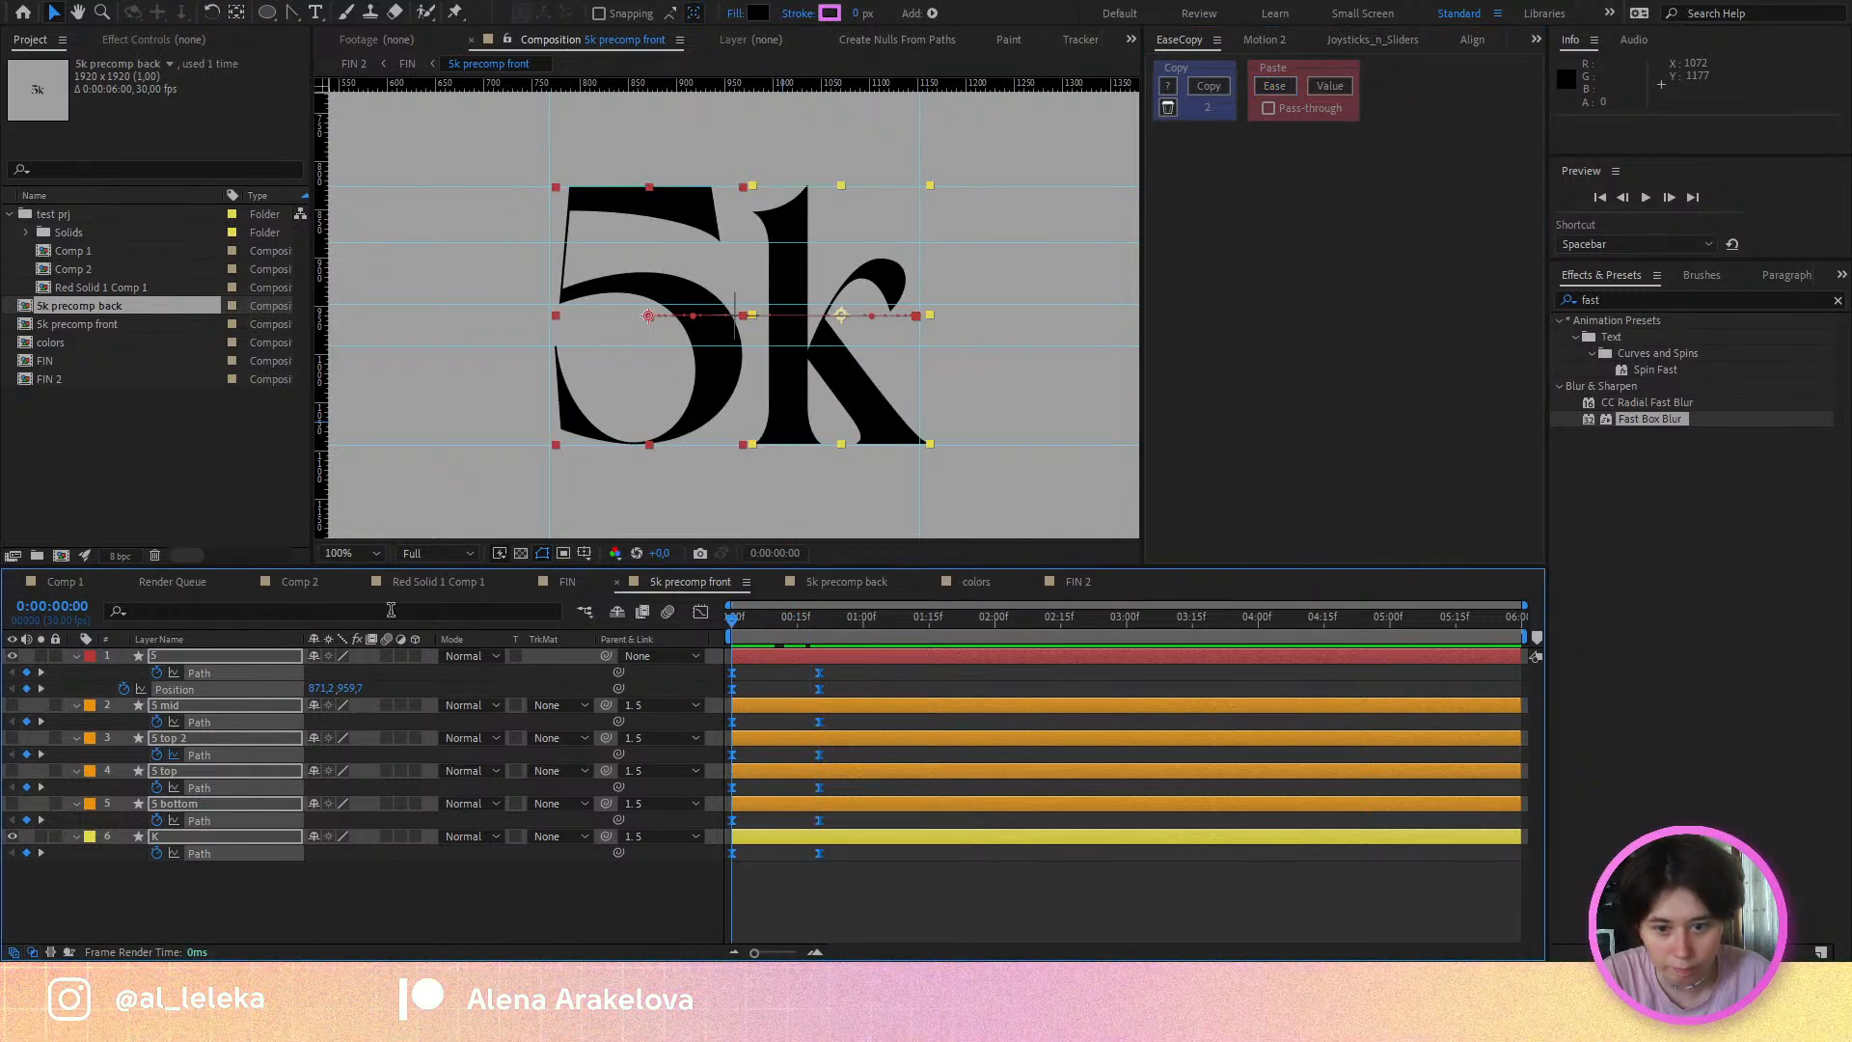
Step: Examine the lower part of the 5 in the FIN transition between frames 0 and 9
left_click(567, 581)
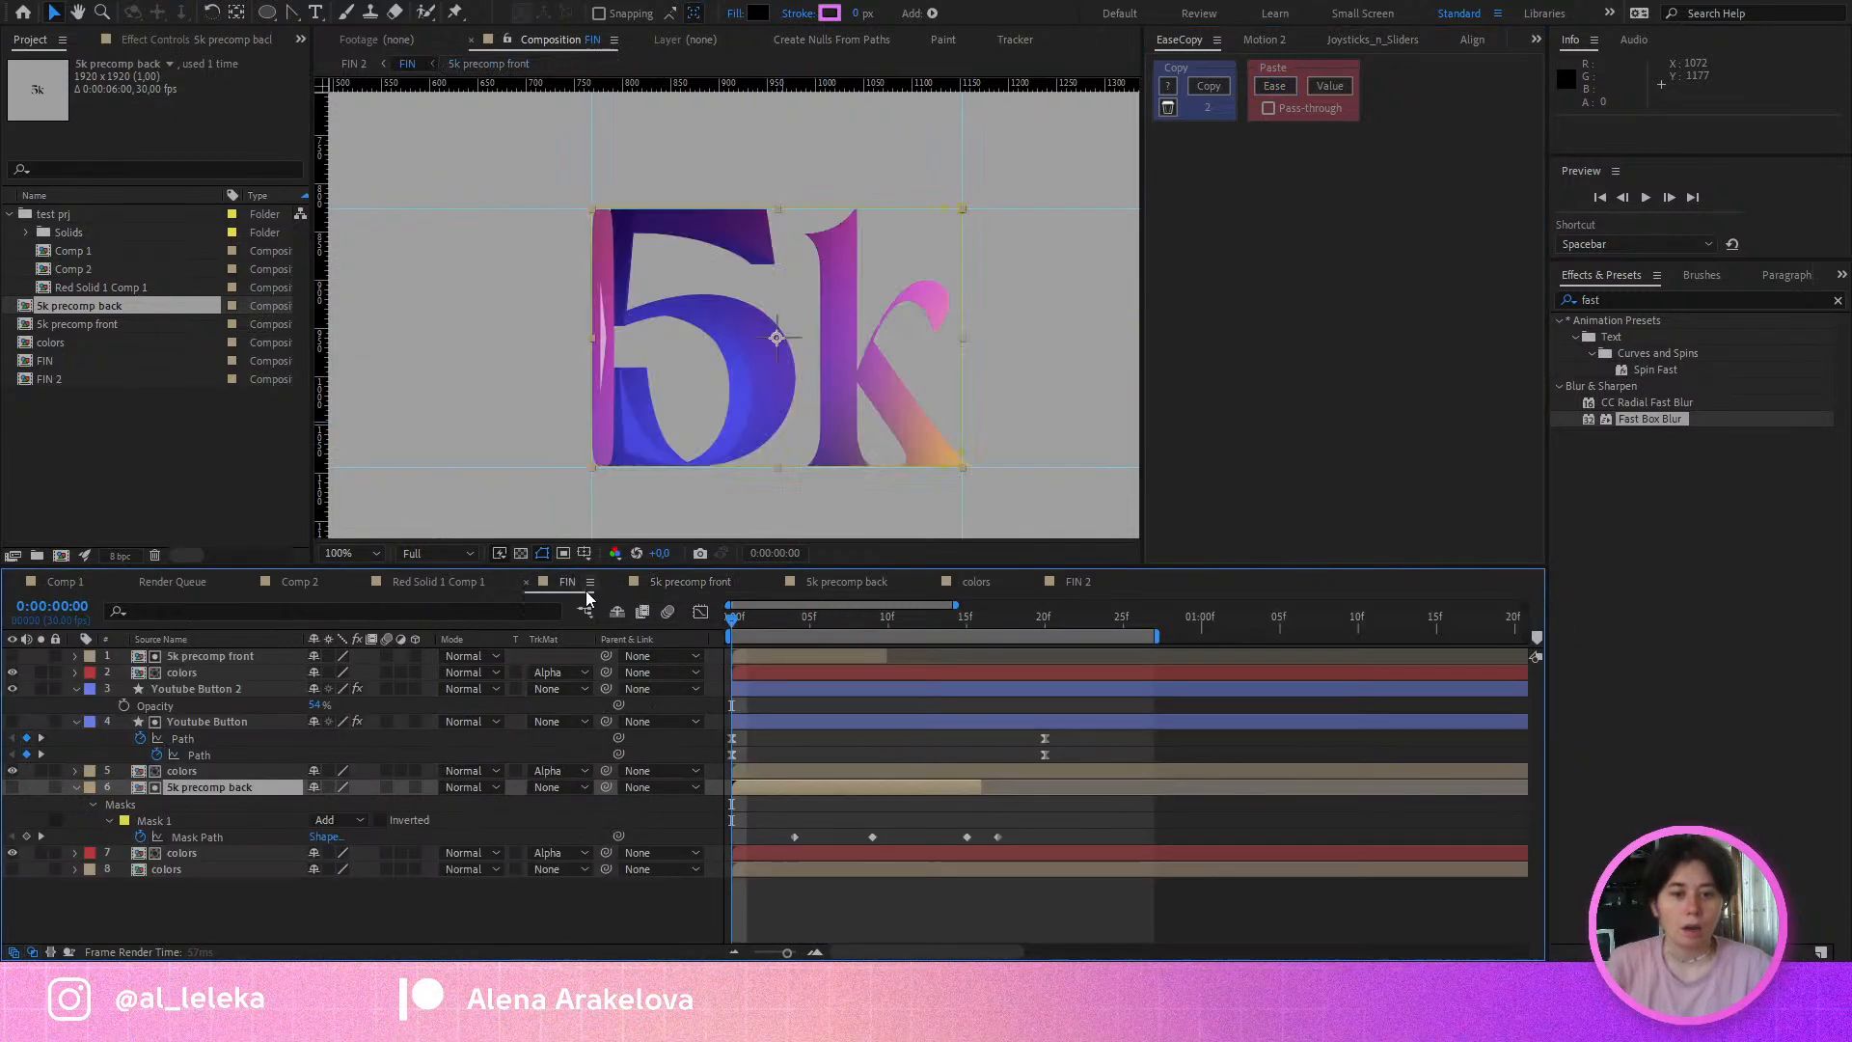
left_click_drag(796, 645, 824, 645)
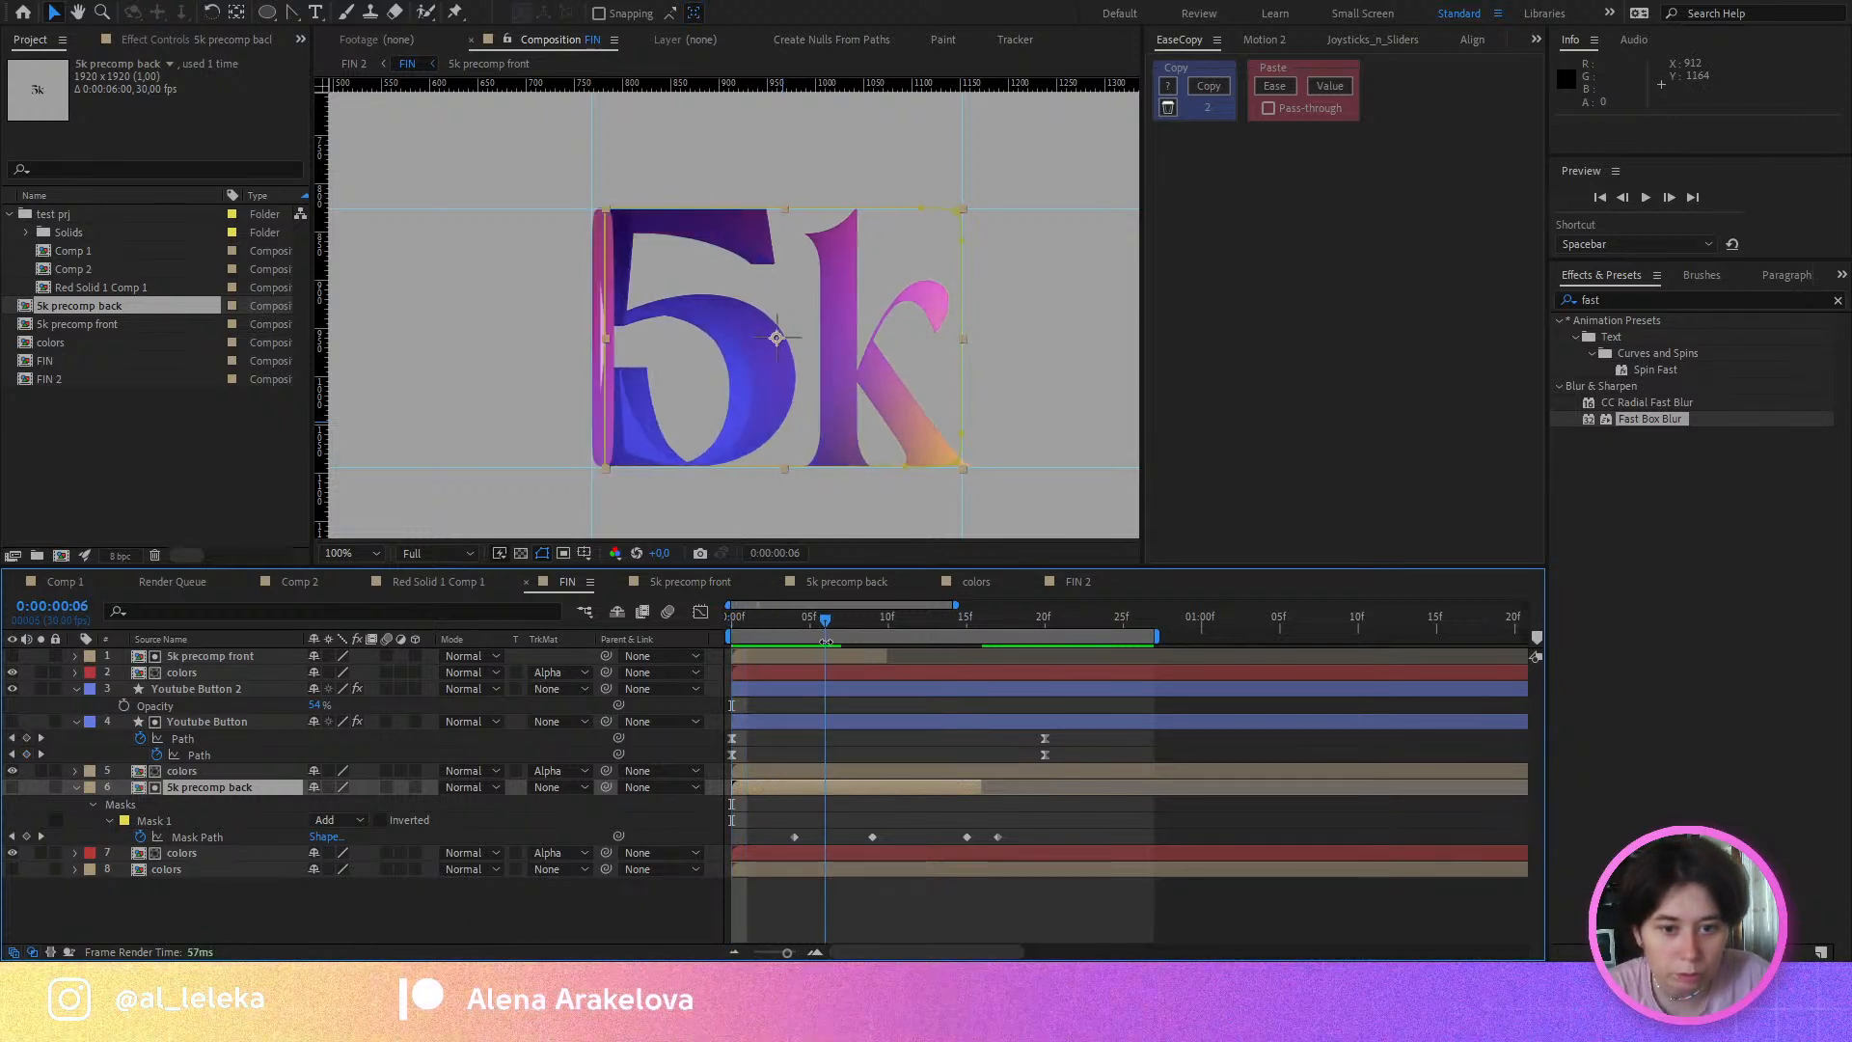
left_click_drag(611, 375, 744, 347)
scroll(682, 407, "up", 1)
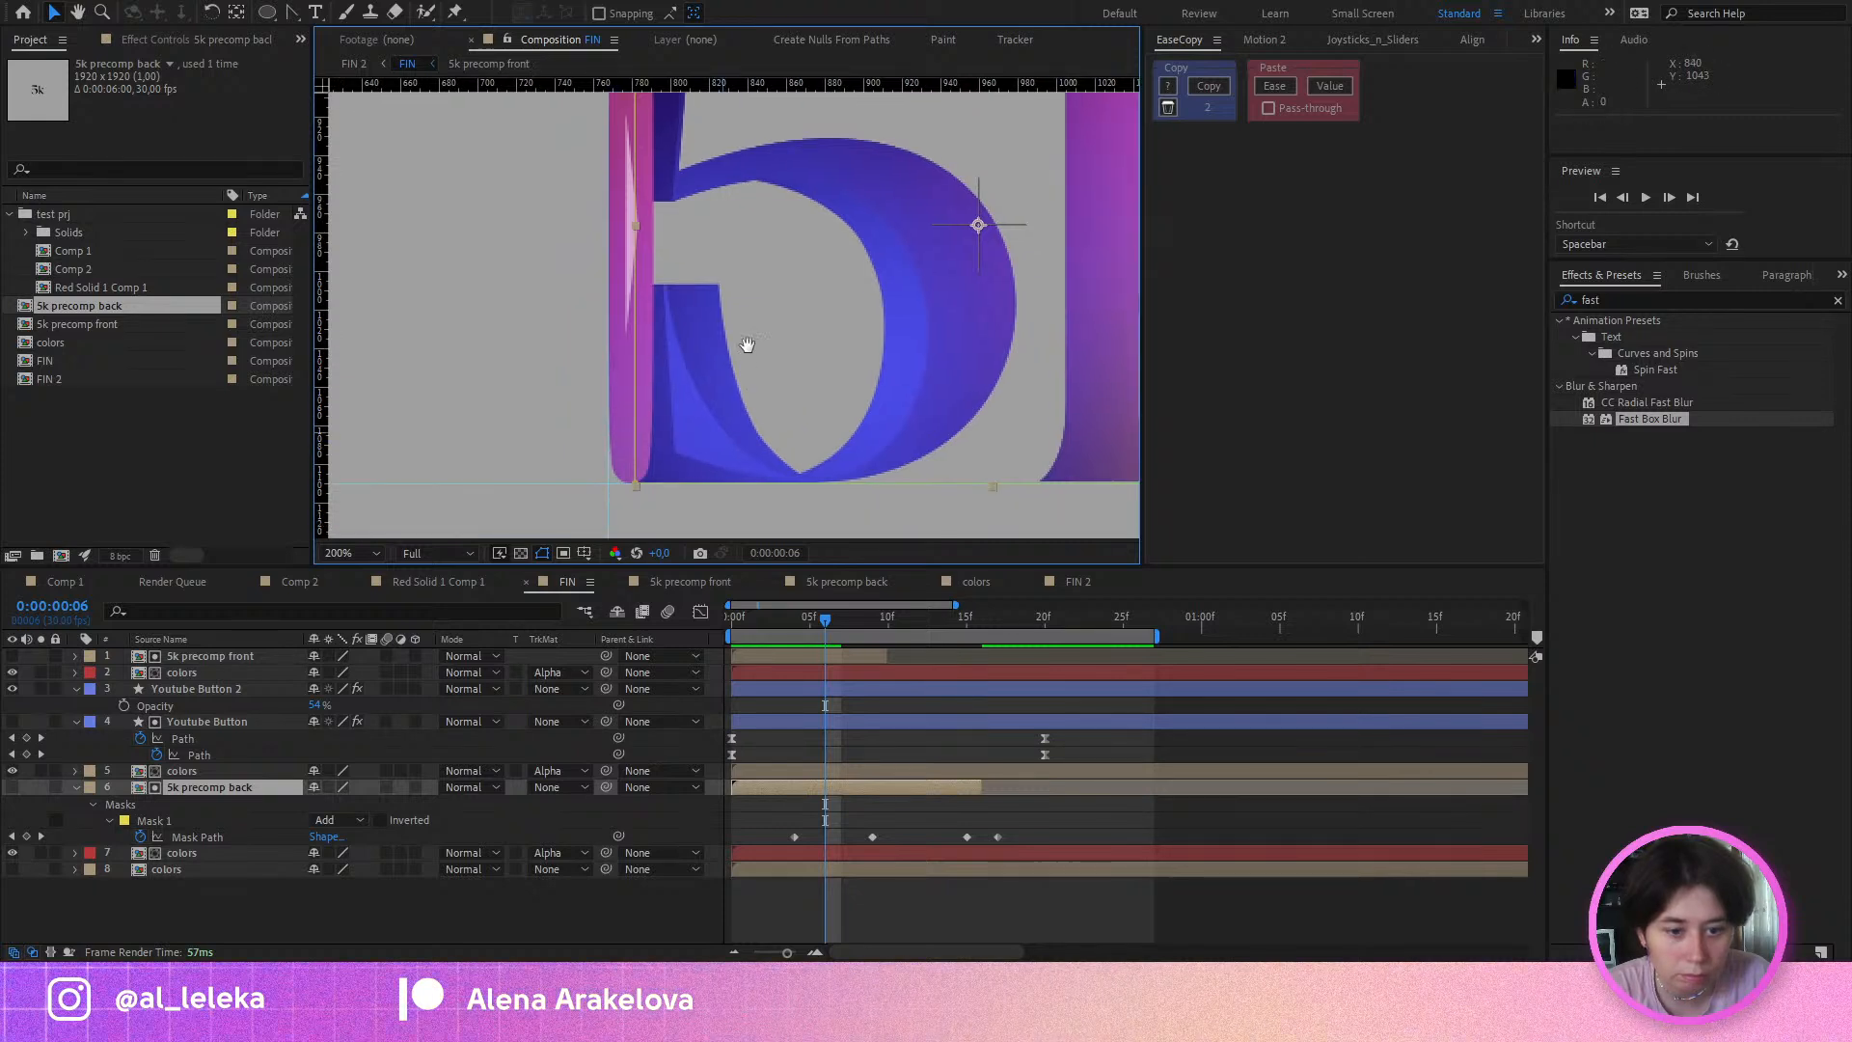
left_click_drag(835, 631, 855, 636)
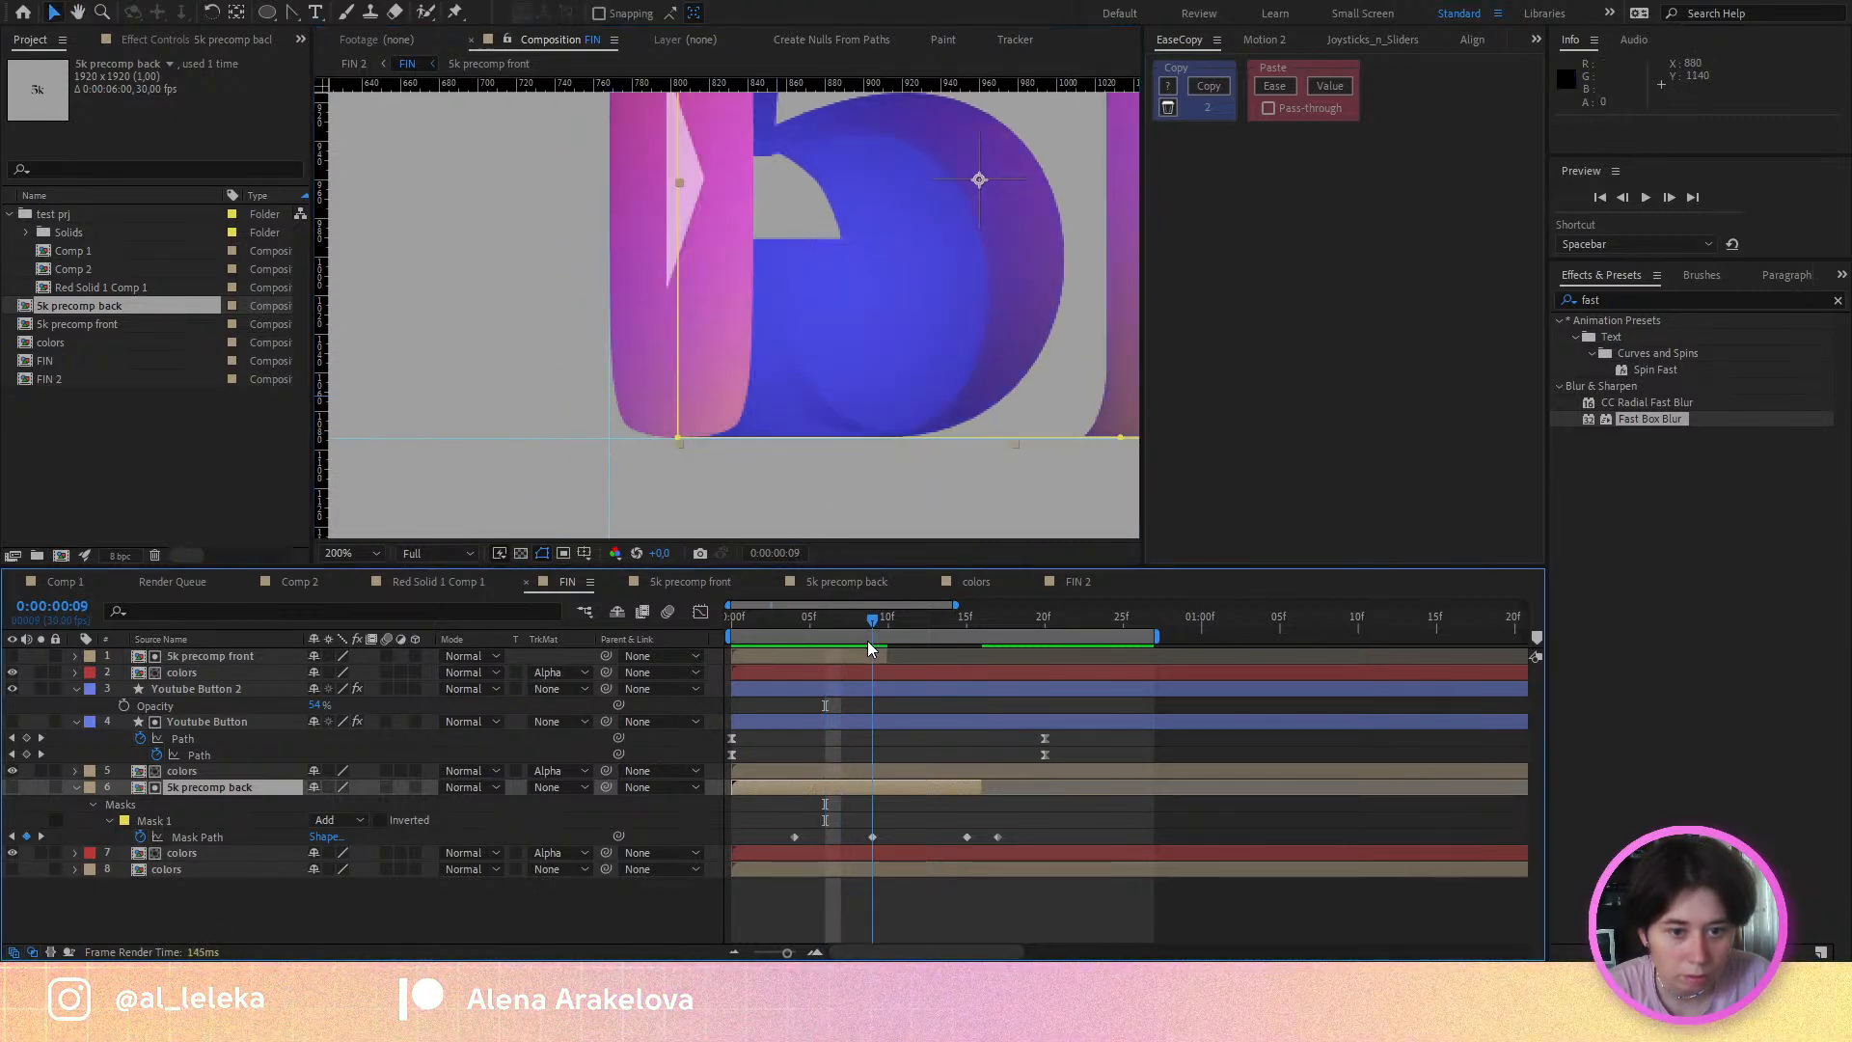
left_click(847, 655)
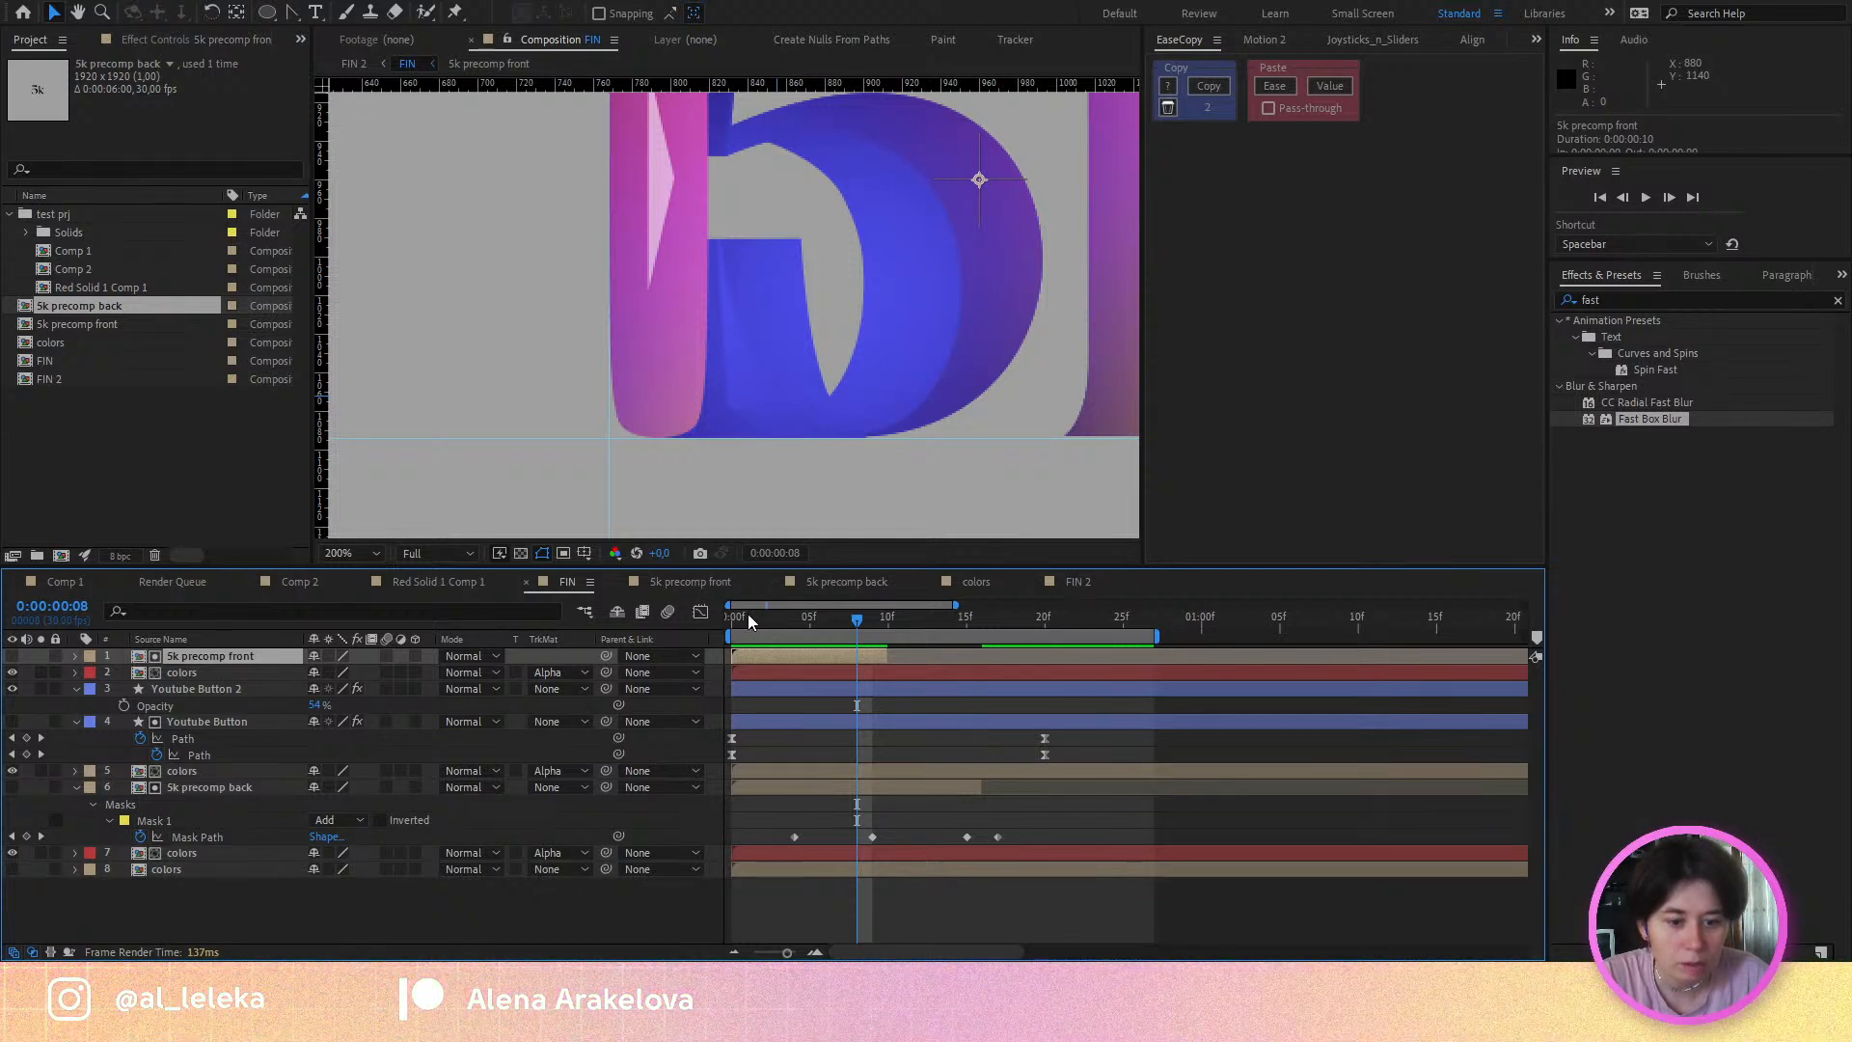
left_click_drag(748, 624, 792, 711)
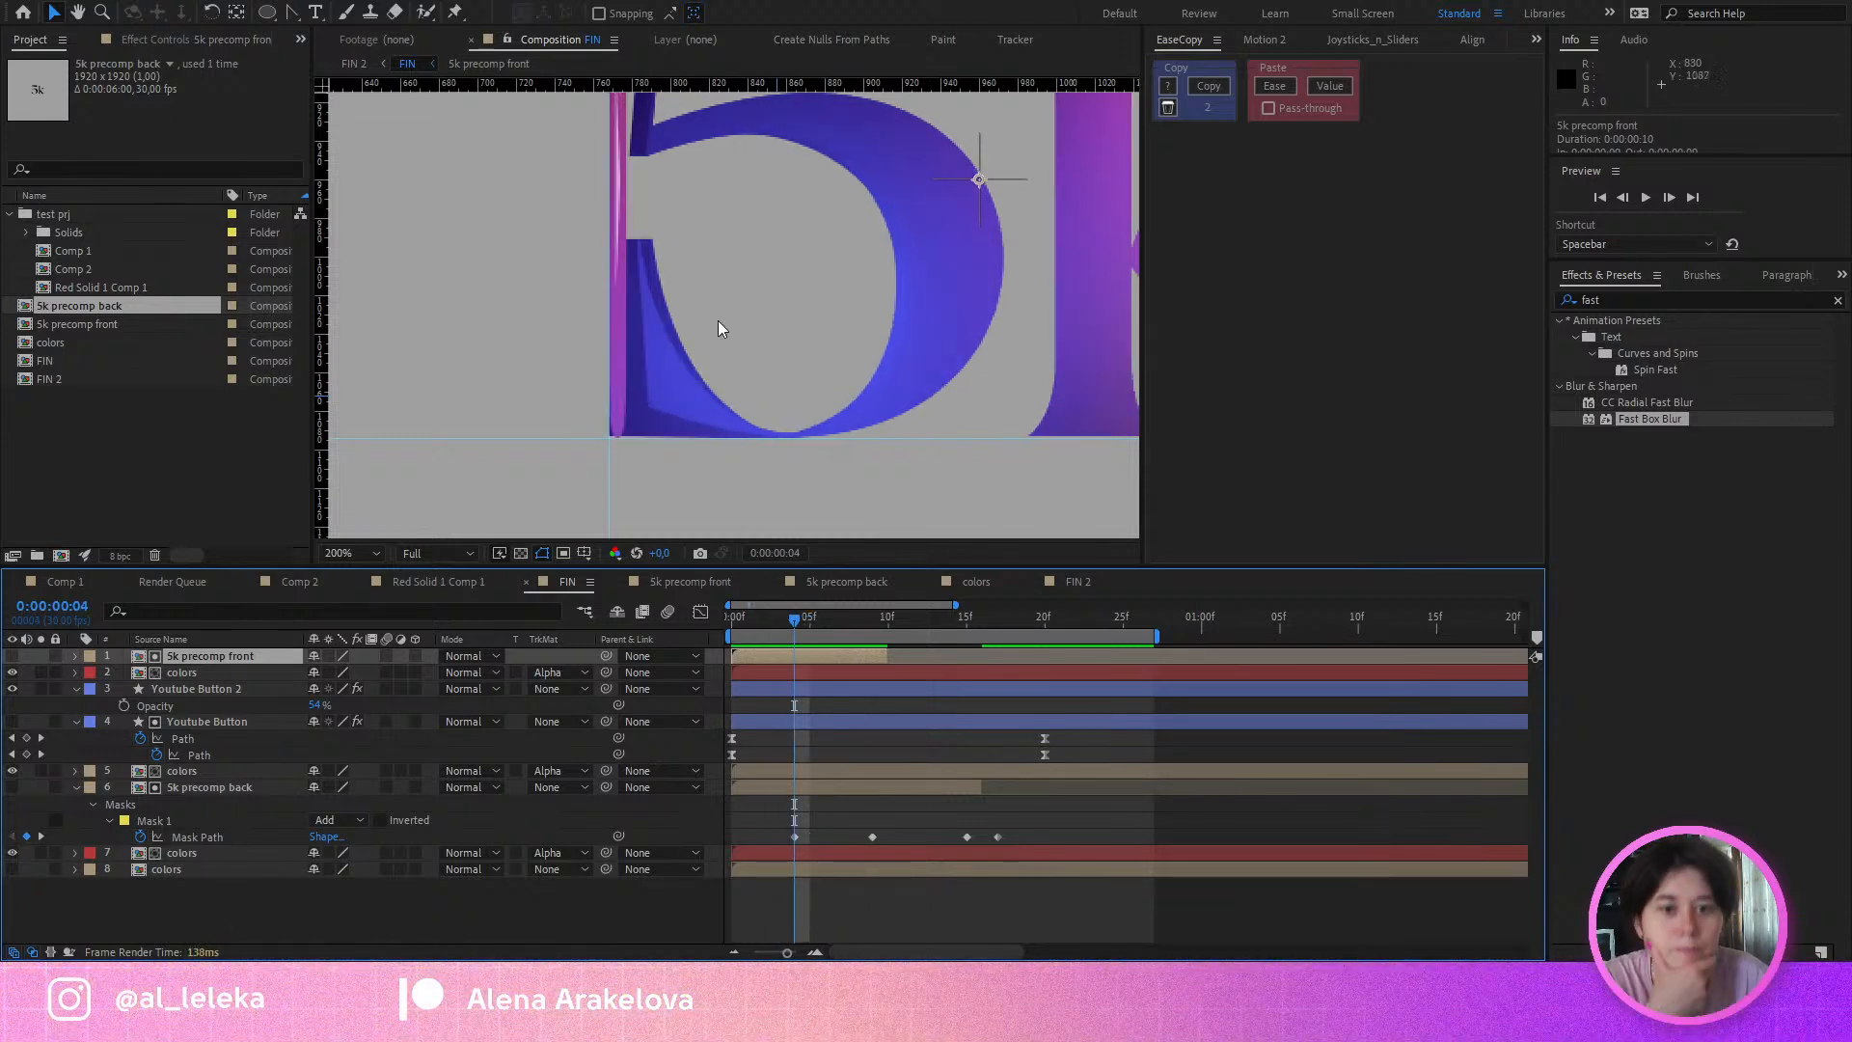
Step: Try linear interpolation on the frame 3 path keyframe of 5 bottom in Sk precomp back and check the transition in FIN
double_click(206, 789)
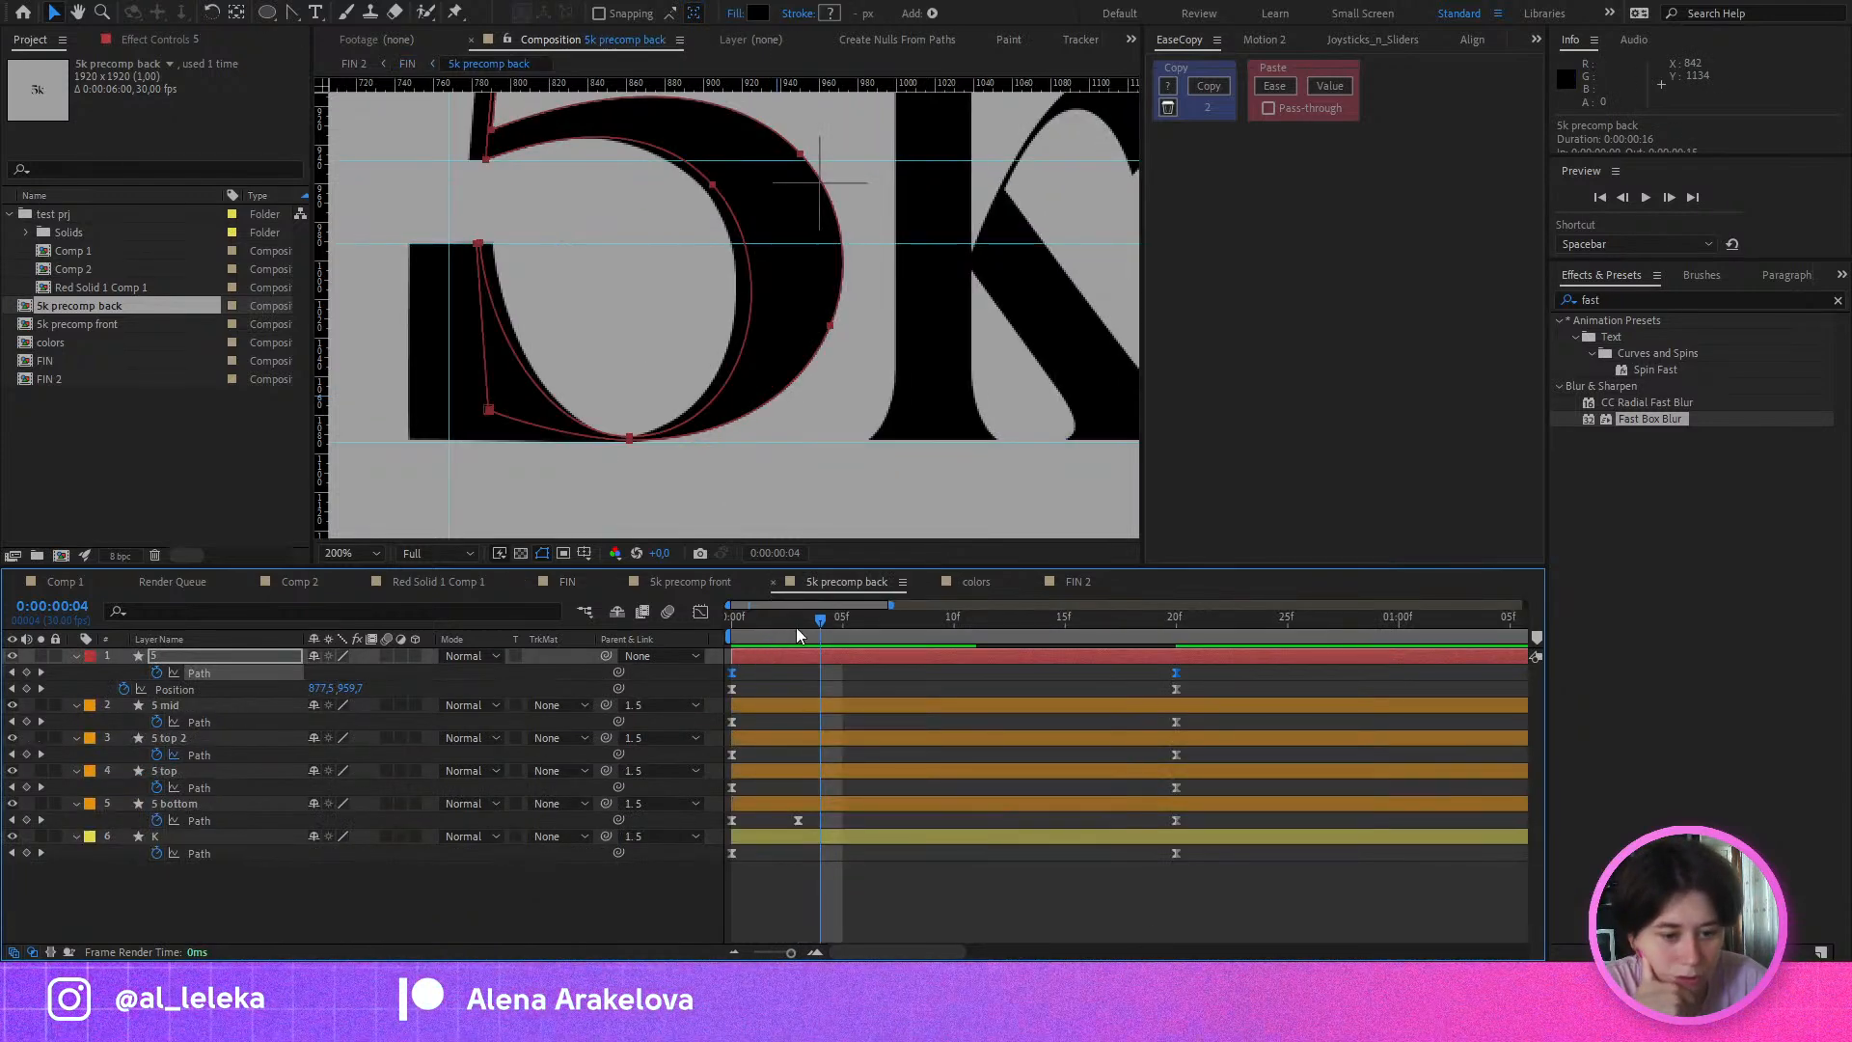
left_click_drag(796, 627, 808, 663)
left_click(799, 805)
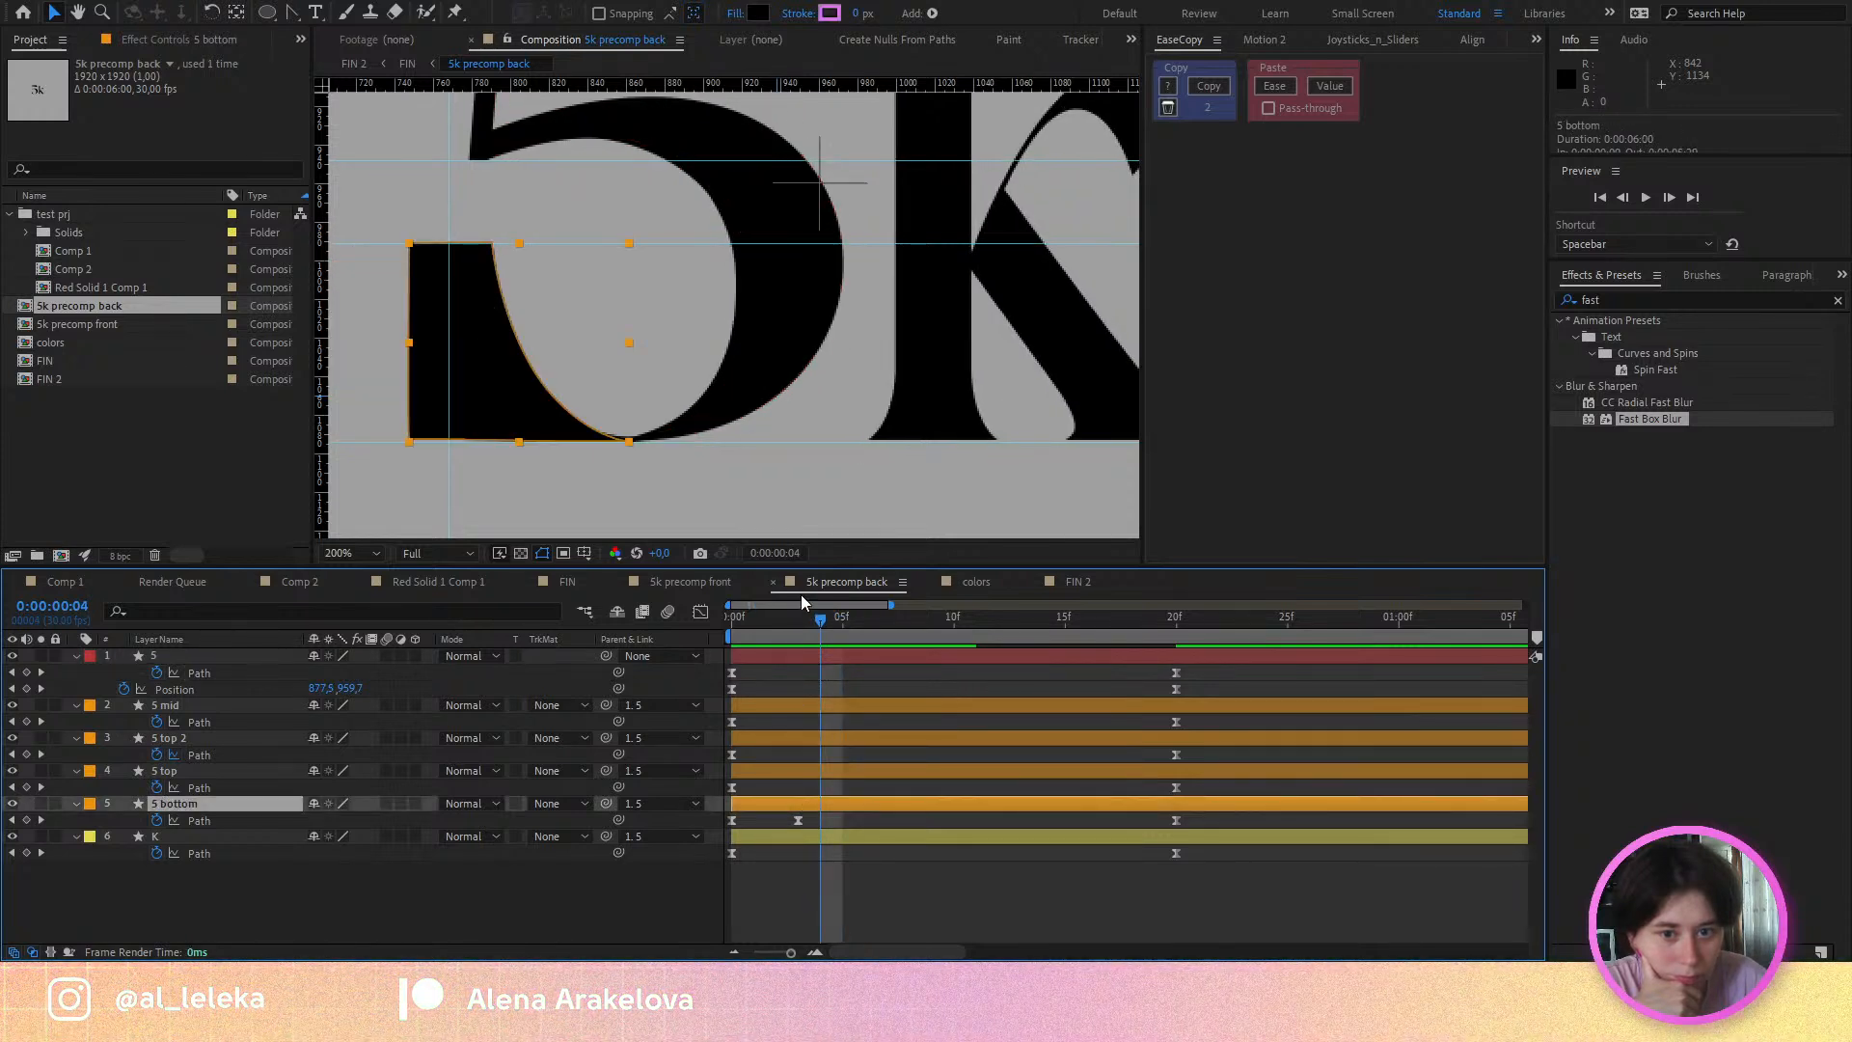
left_click(798, 622)
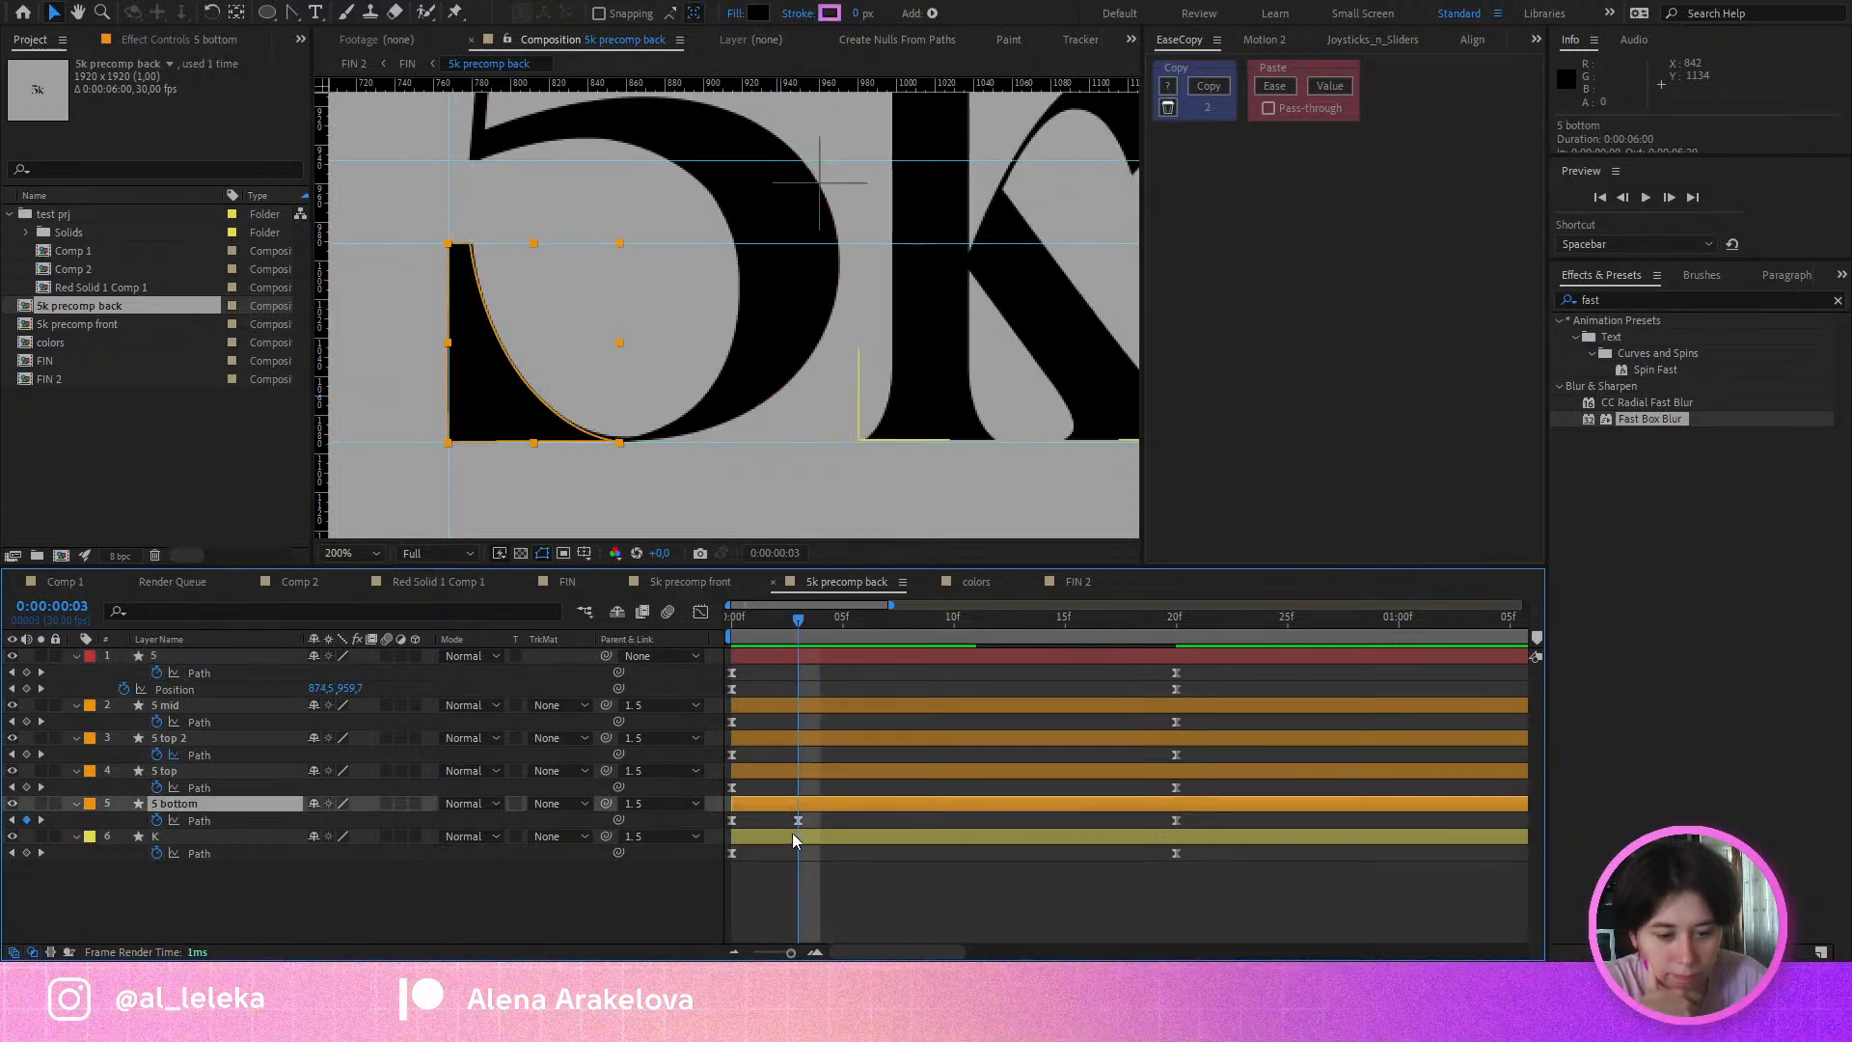
left_click(797, 820)
left_click(820, 632)
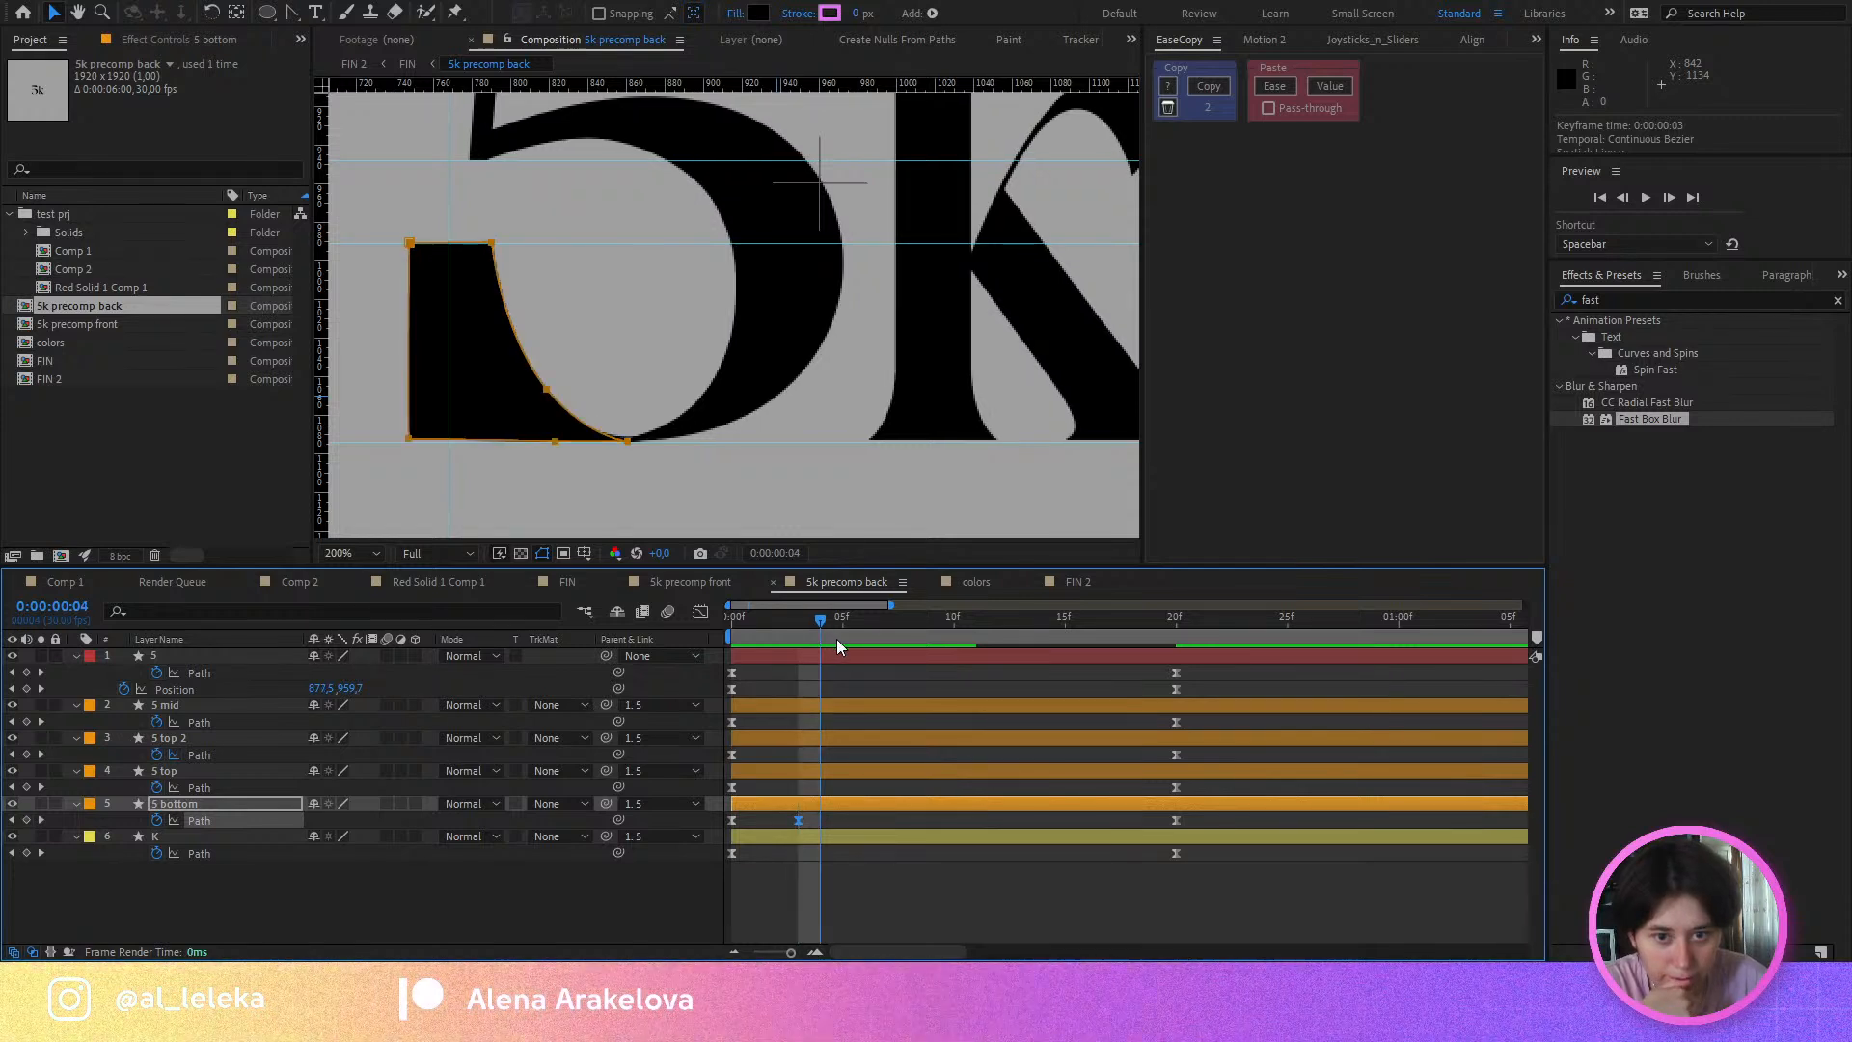
left_click_drag(836, 638, 750, 619)
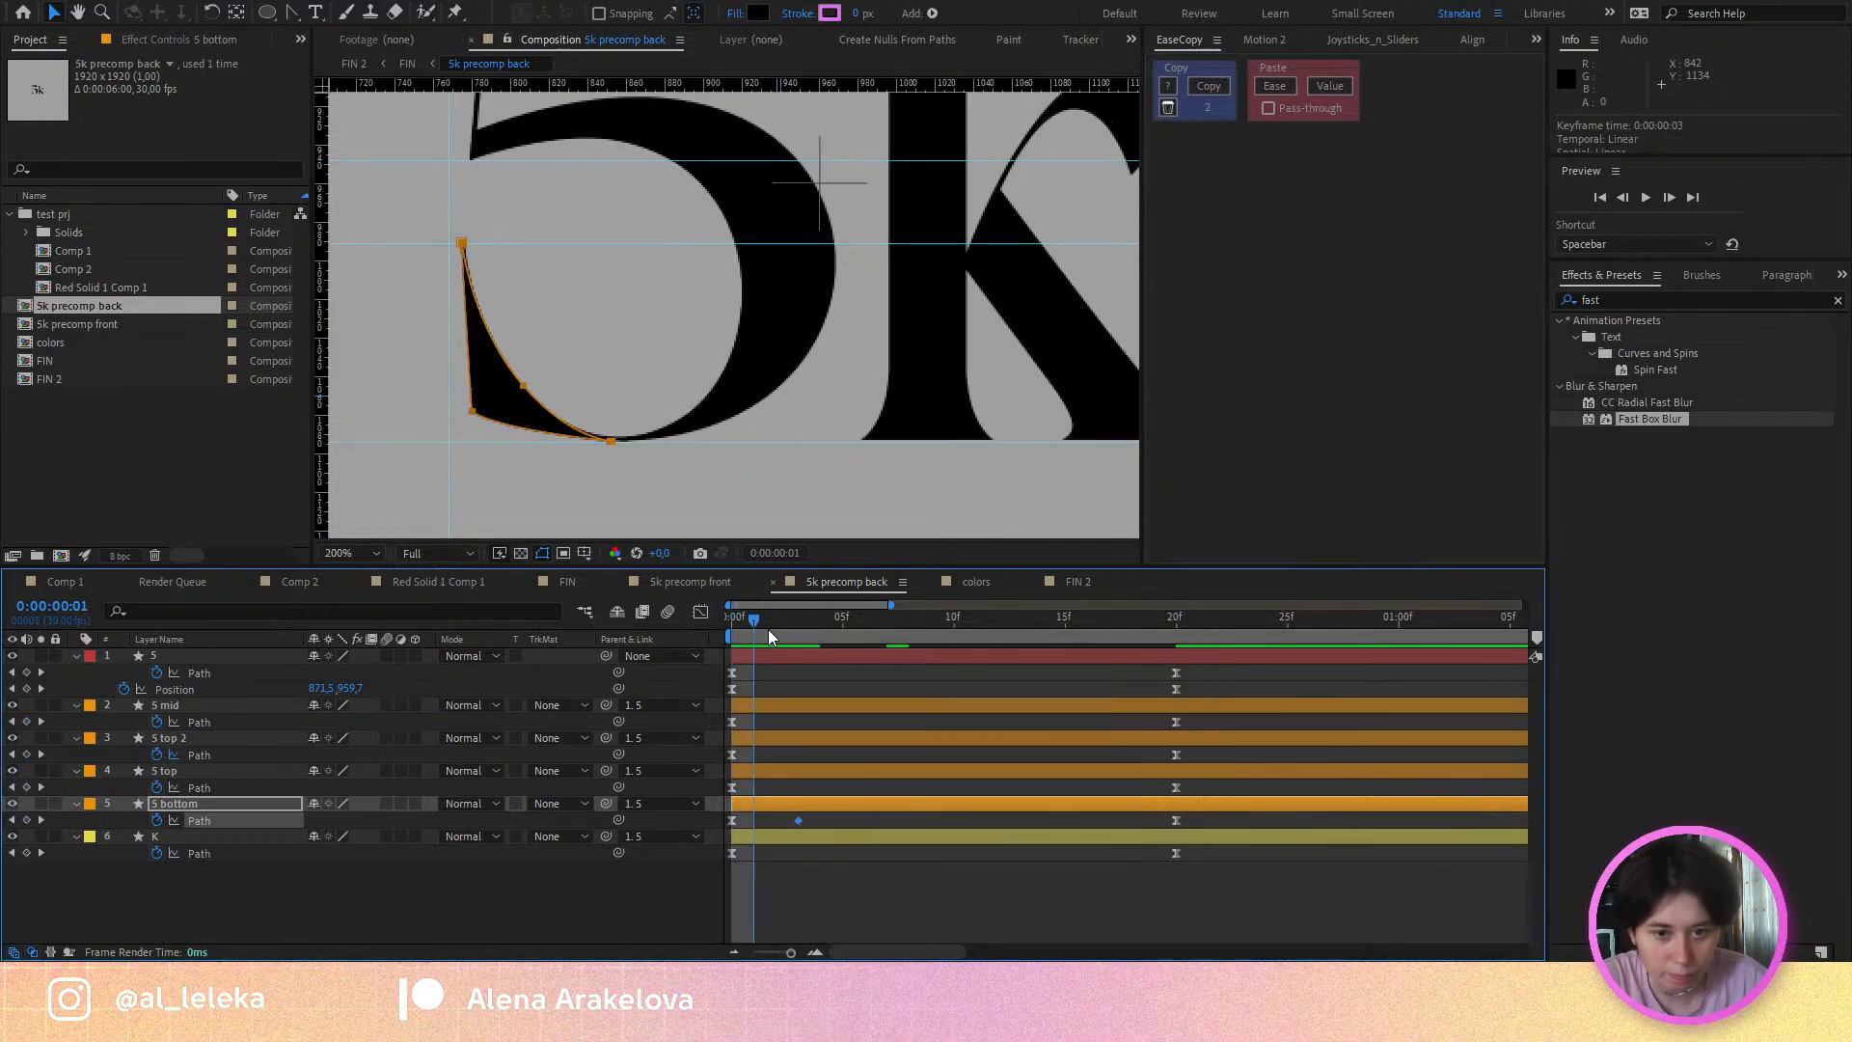
left_click(420, 581)
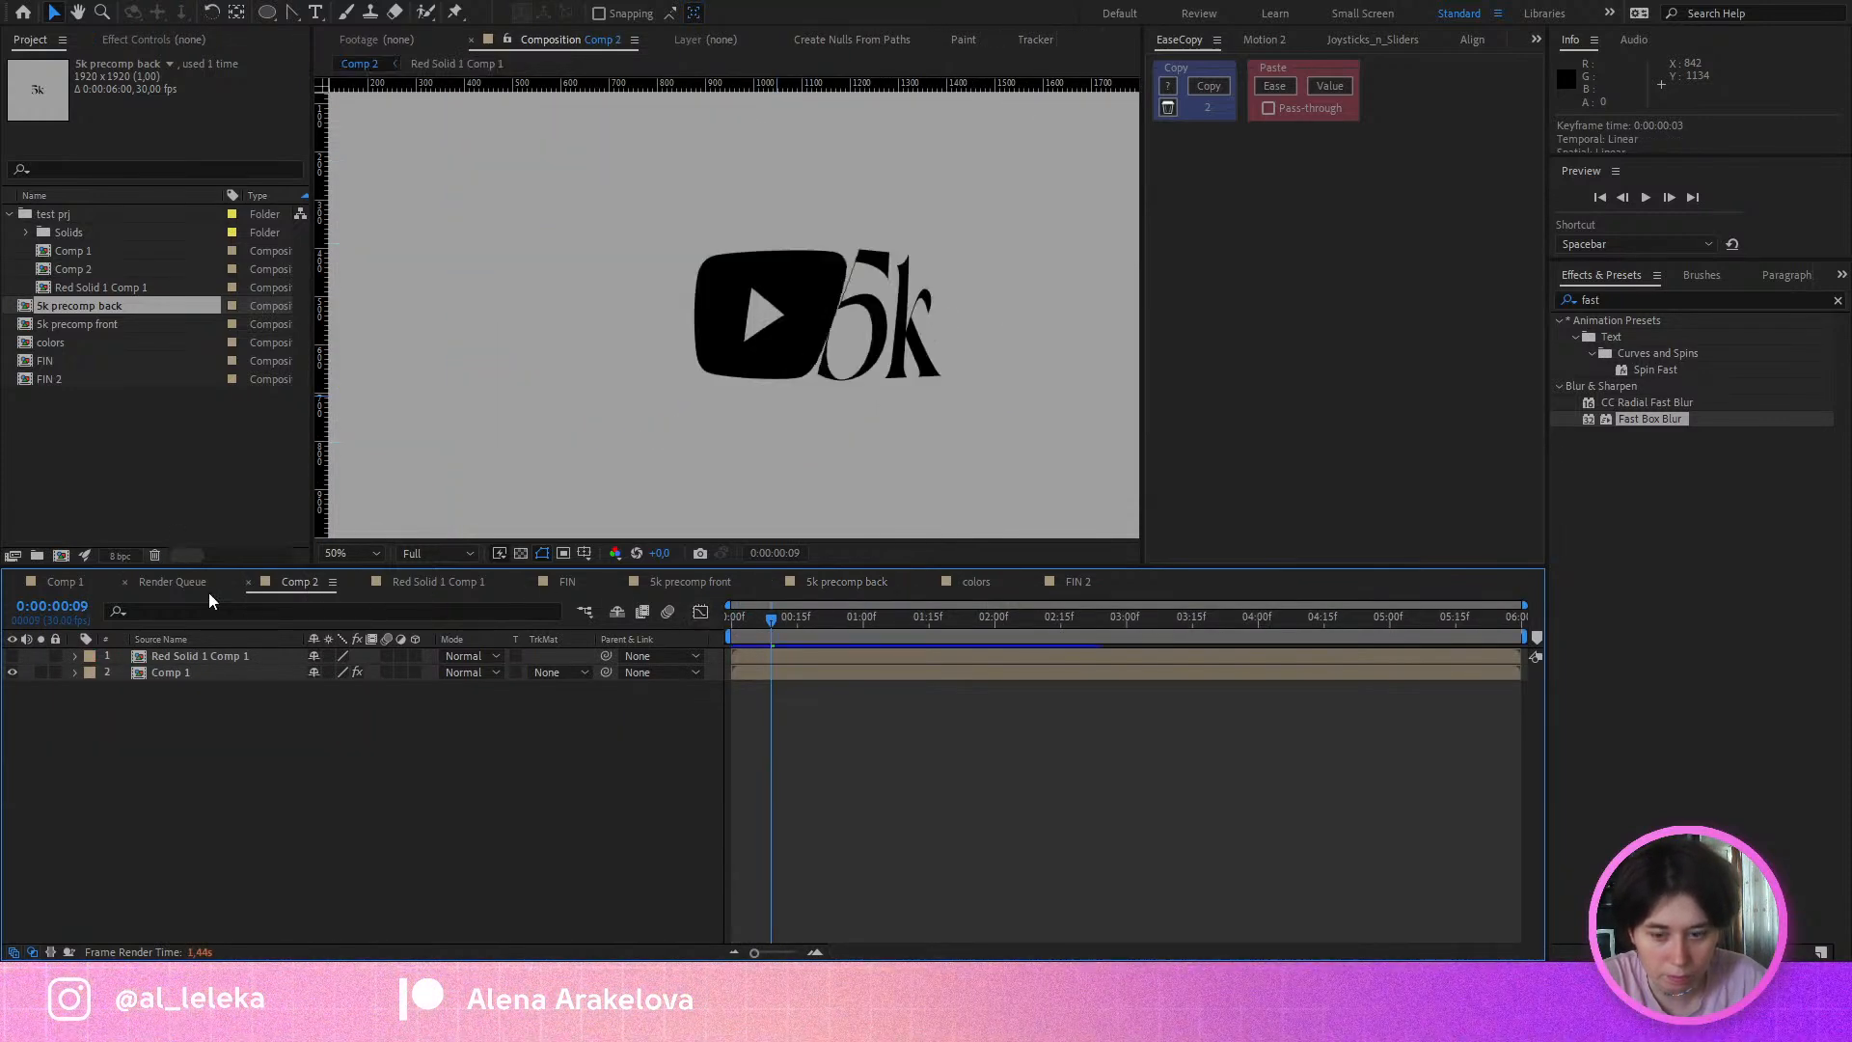
left_click(592, 580)
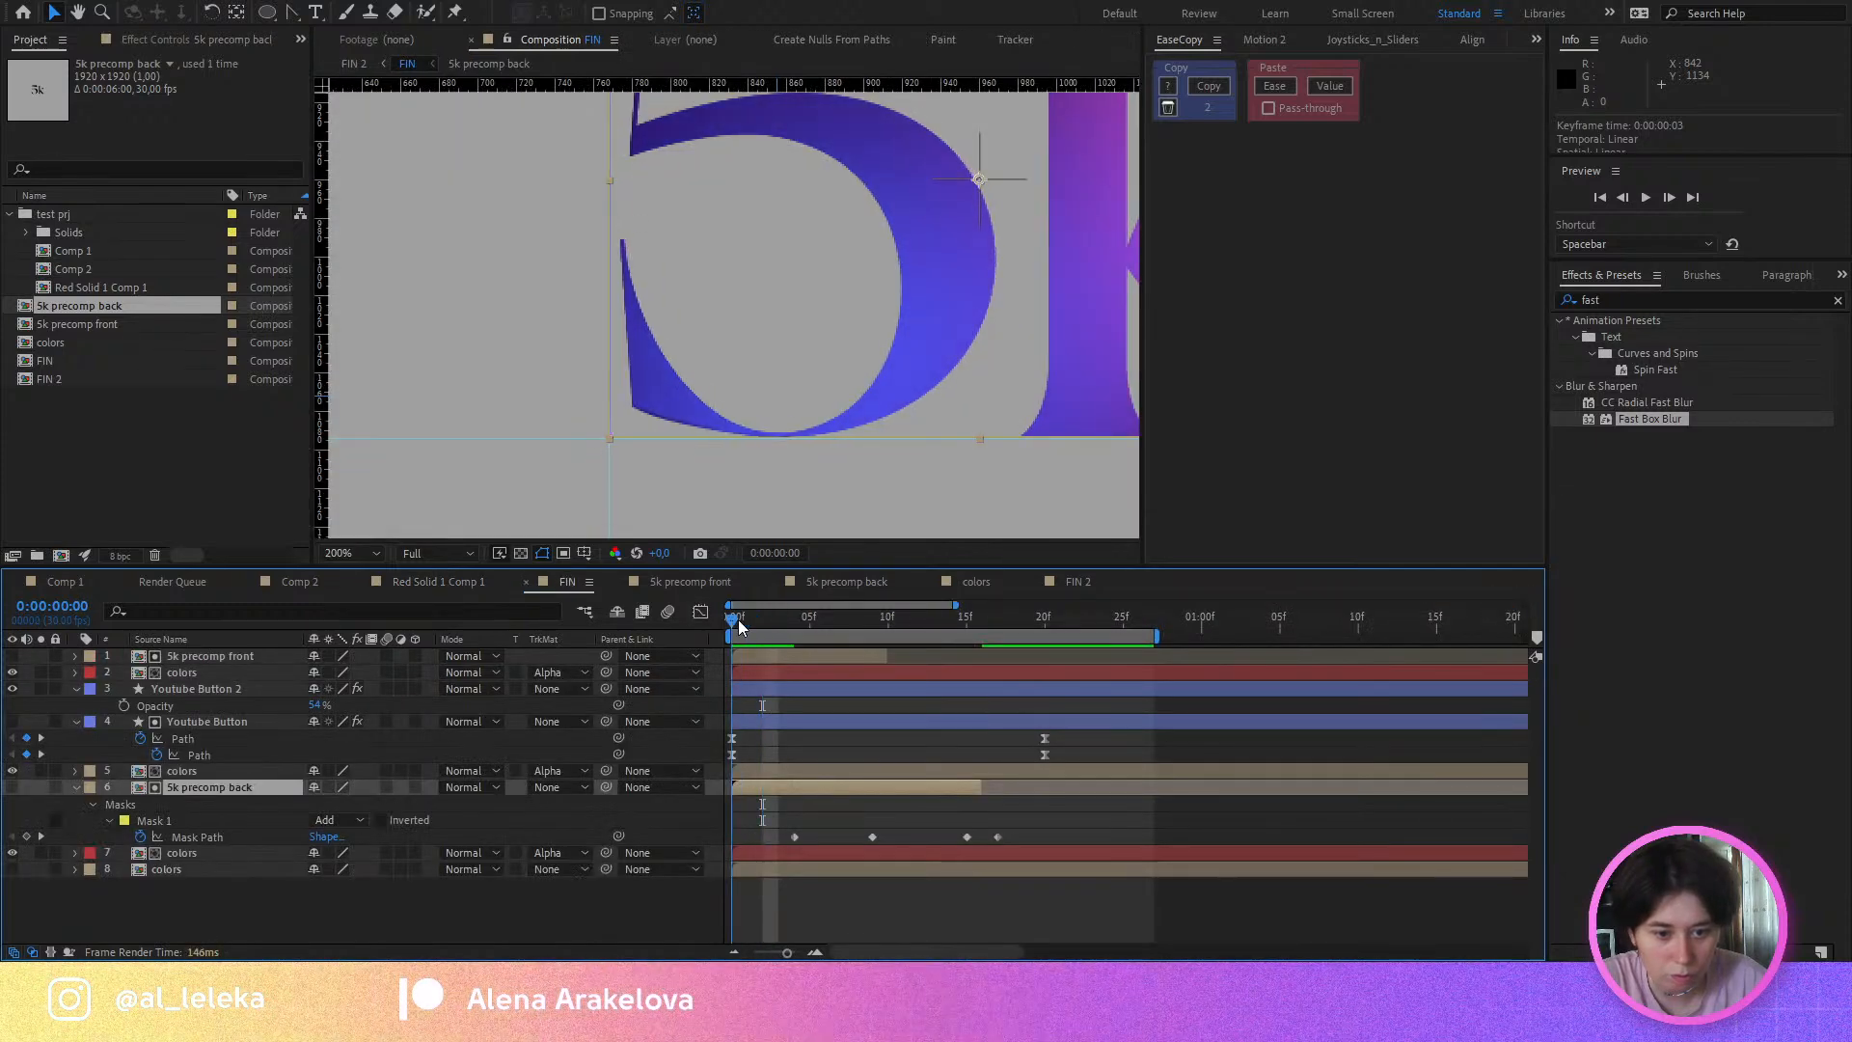
left_click_drag(784, 633, 841, 638)
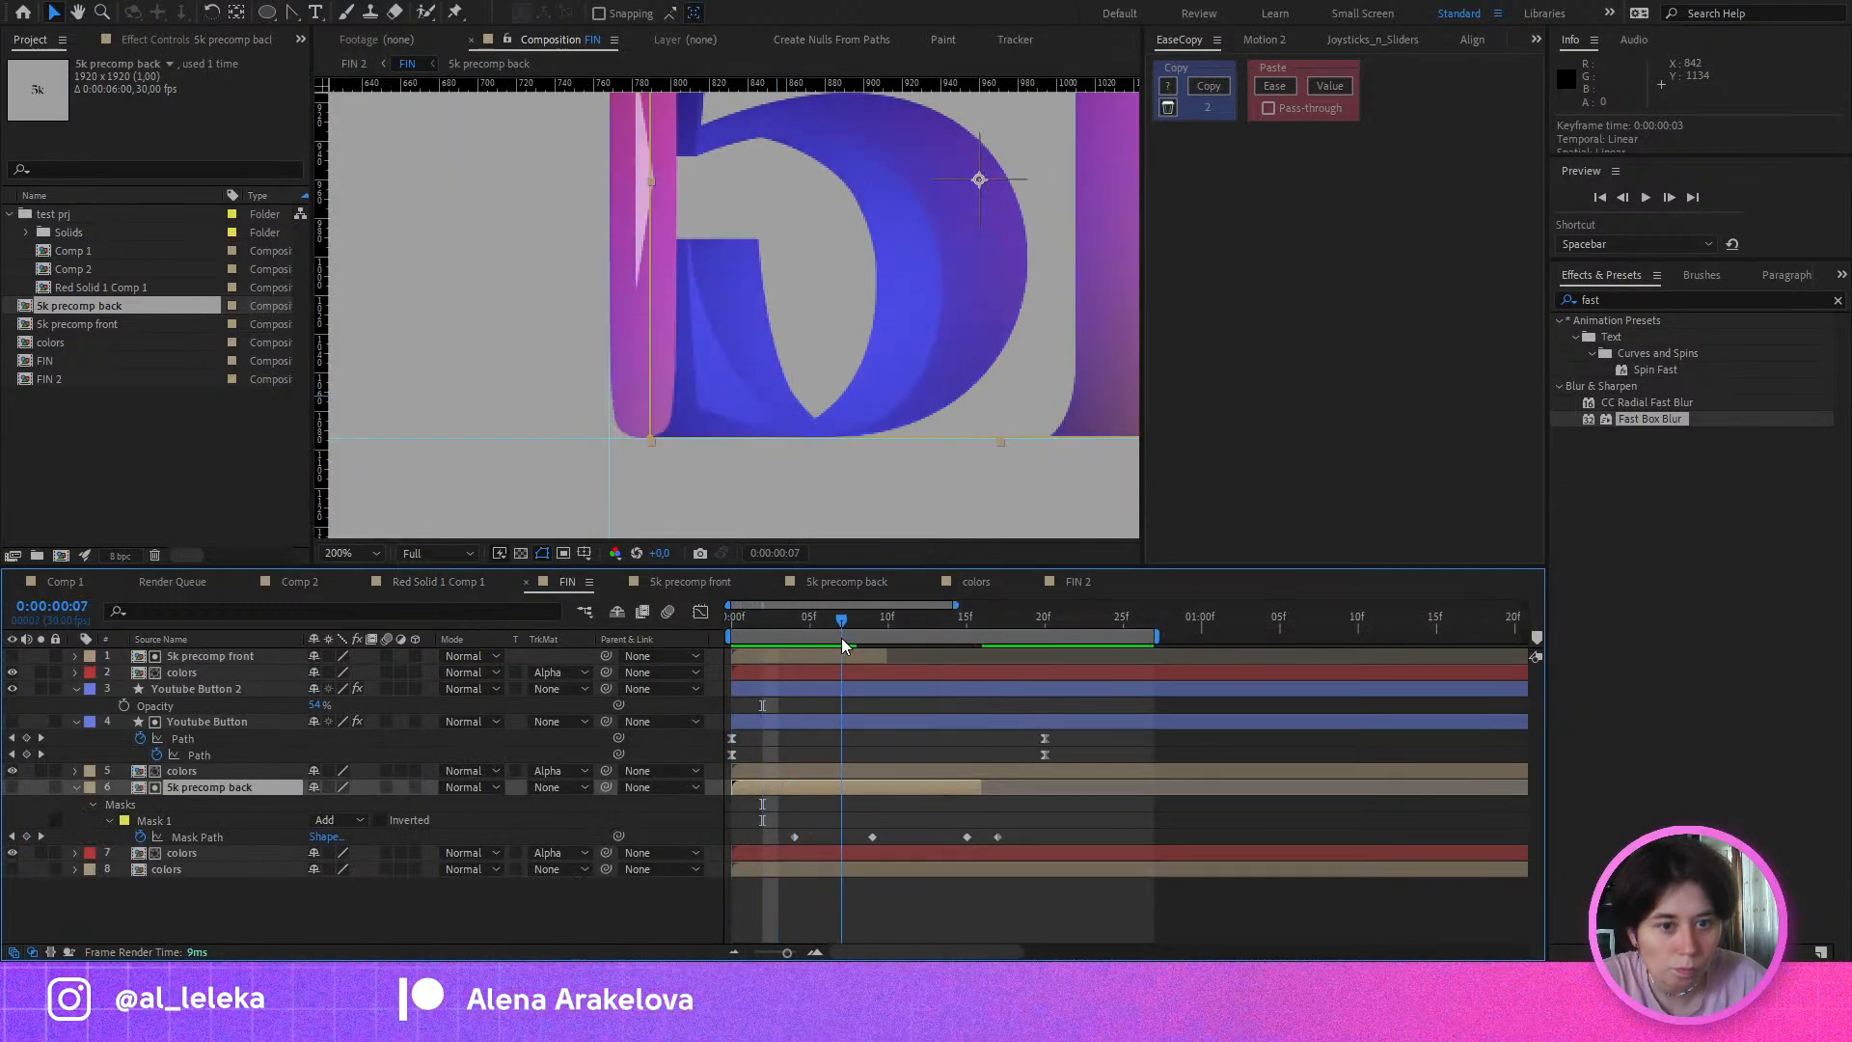
Step: Delete the frame 3 path keyframe of 5 bottom in Sk precomp back and recheck the FIN transition up to frame 10
double_click(814, 789)
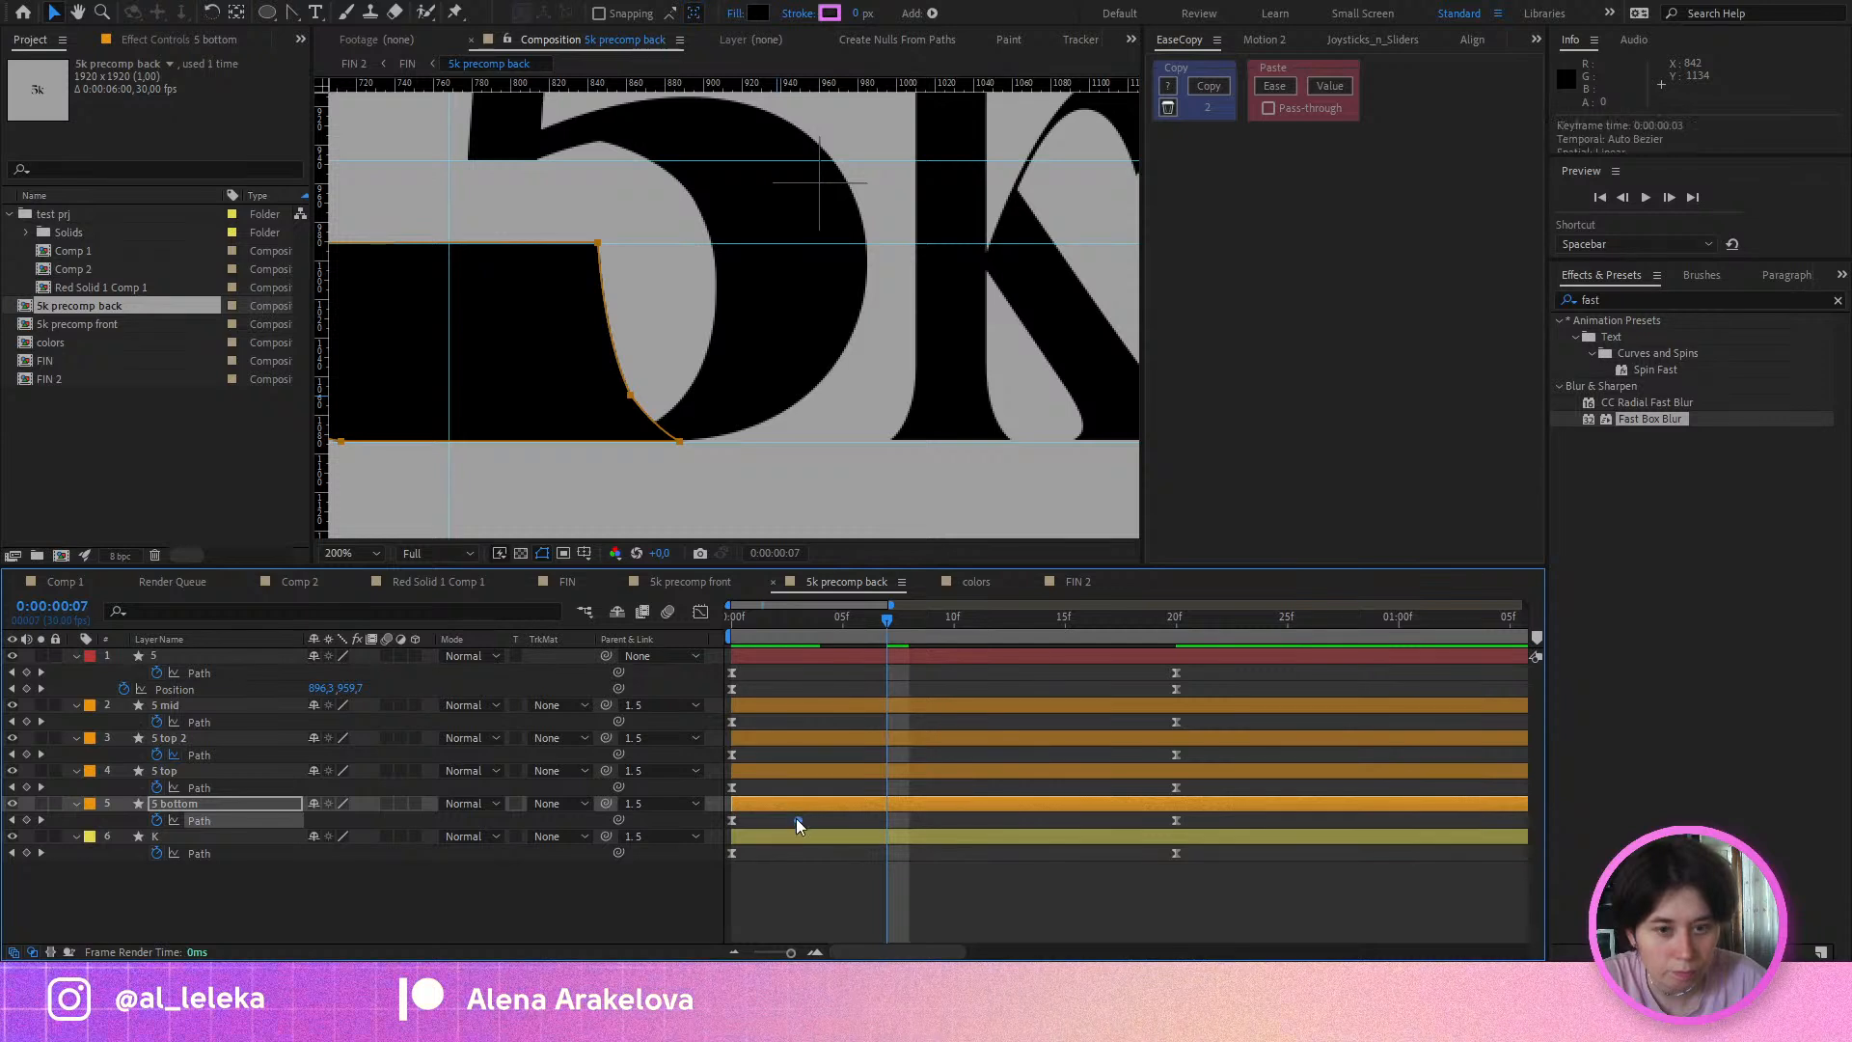
left_click(798, 821)
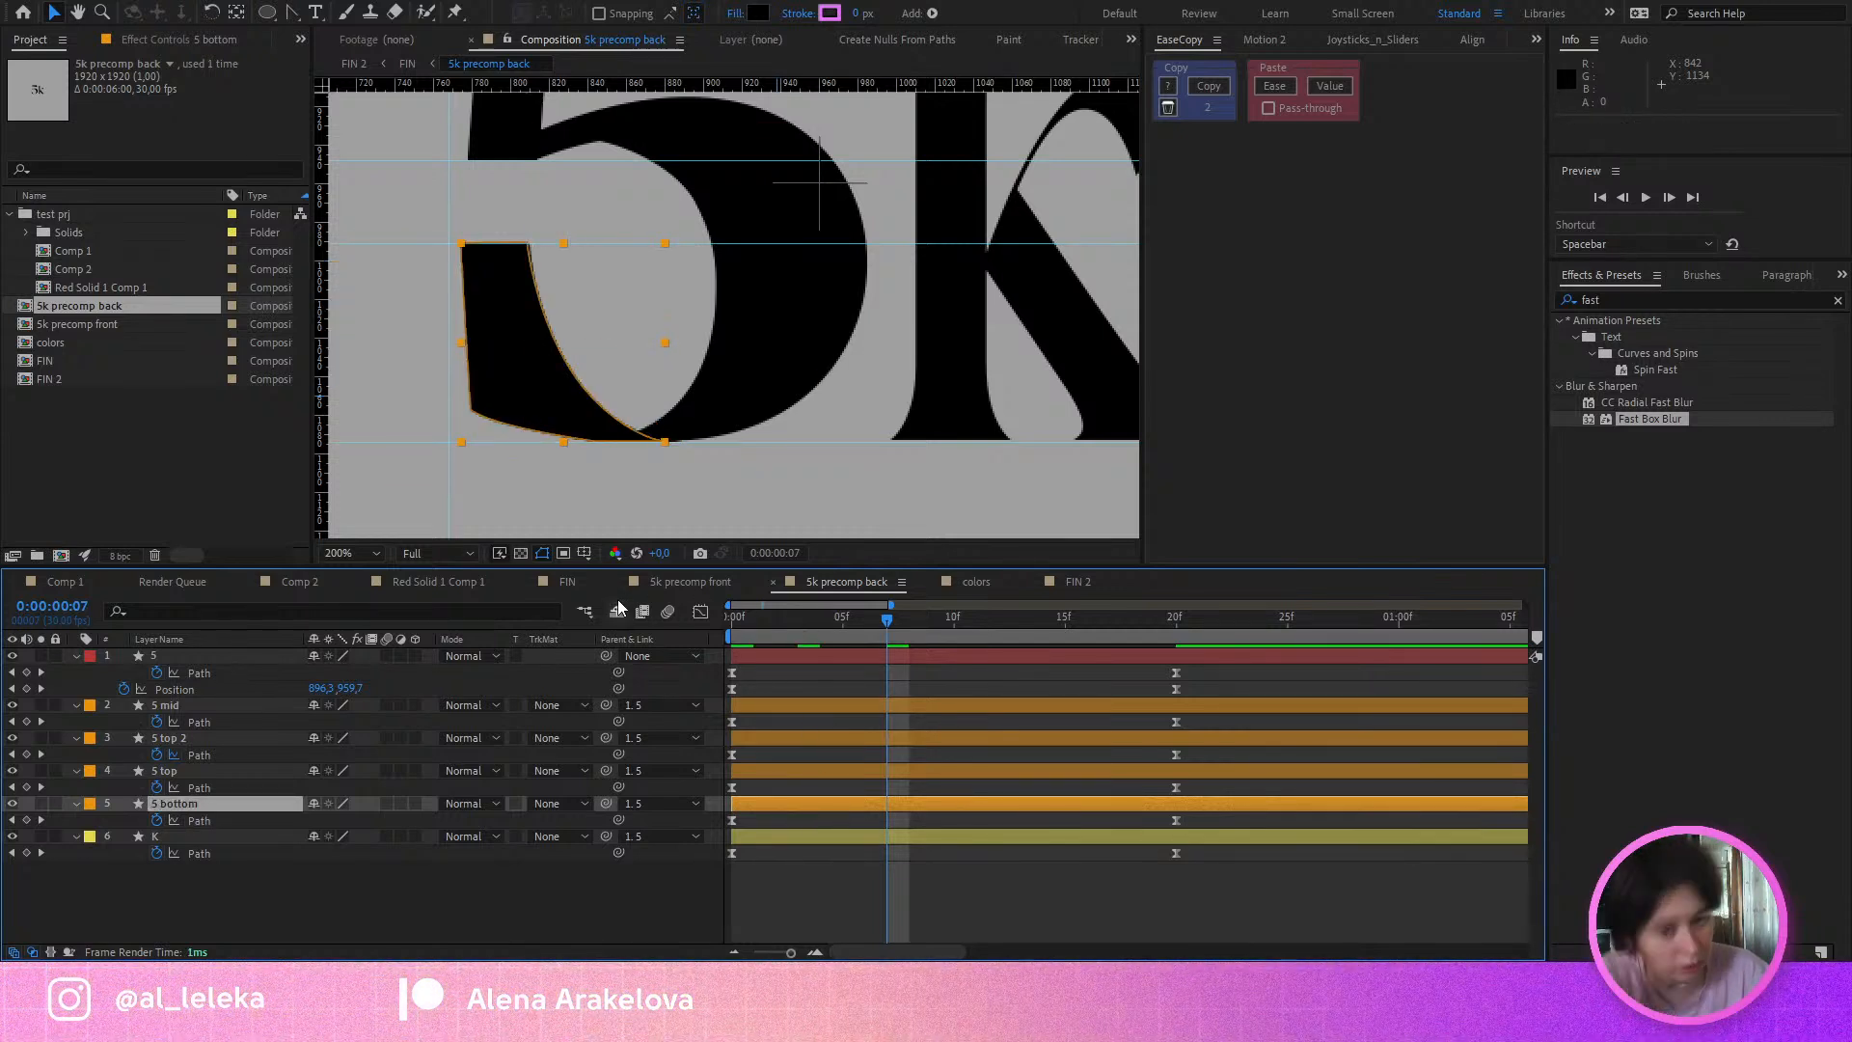
left_click(567, 582)
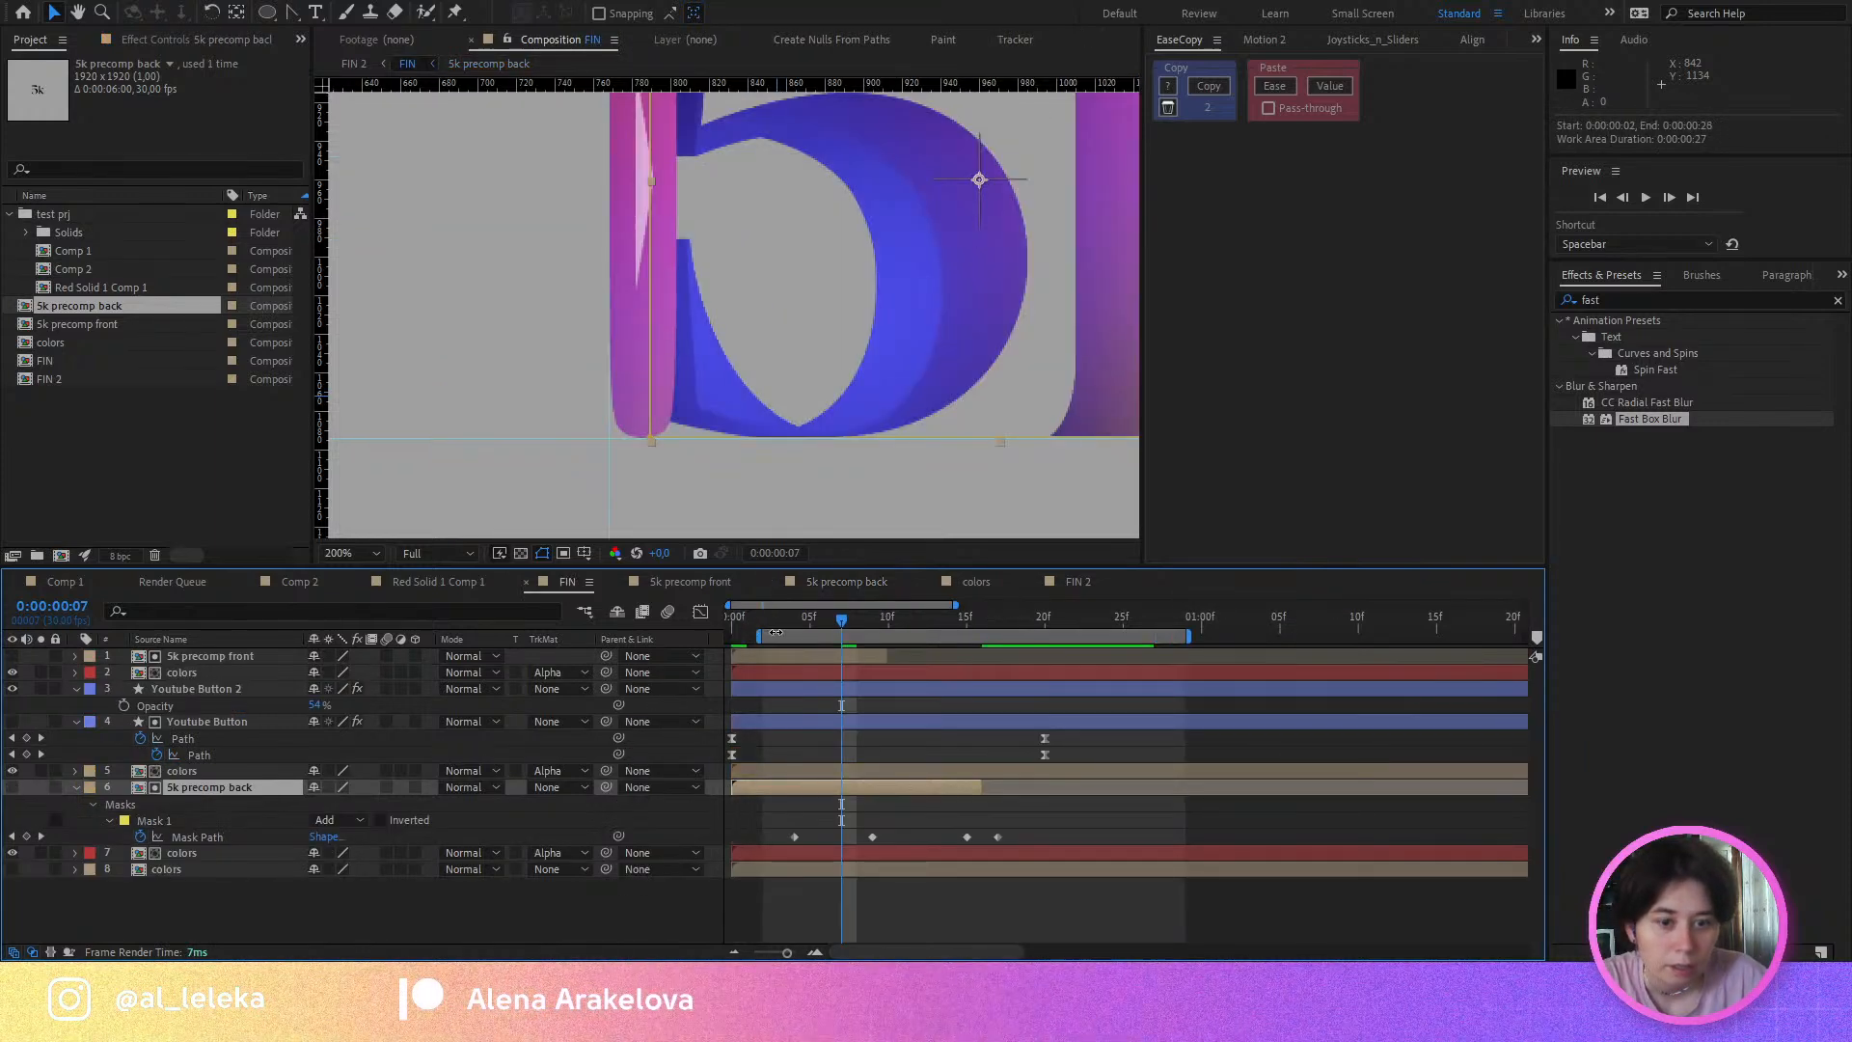
left_click_drag(752, 632, 866, 641)
mouse_move(891, 649)
left_mouse_down()
mouse_move(836, 653)
mouse_move(887, 666)
left_mouse_up()
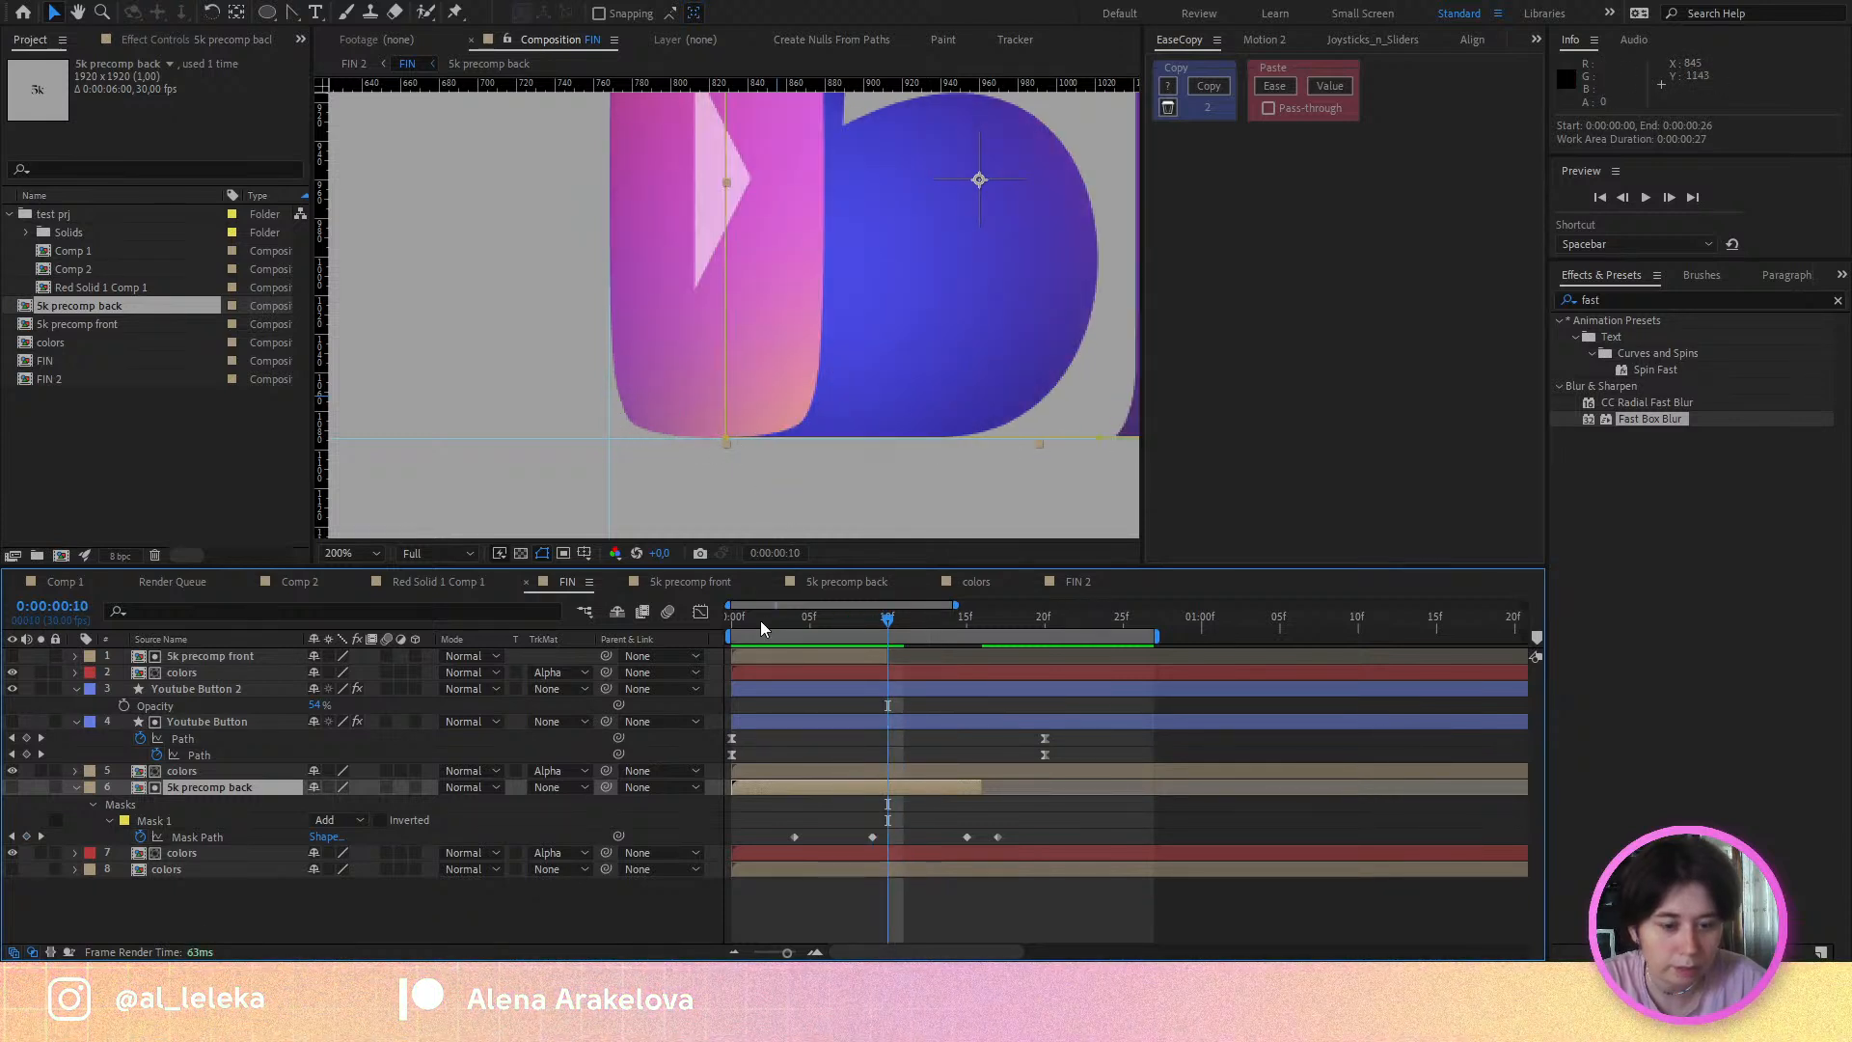
left_click_drag(760, 621, 835, 629)
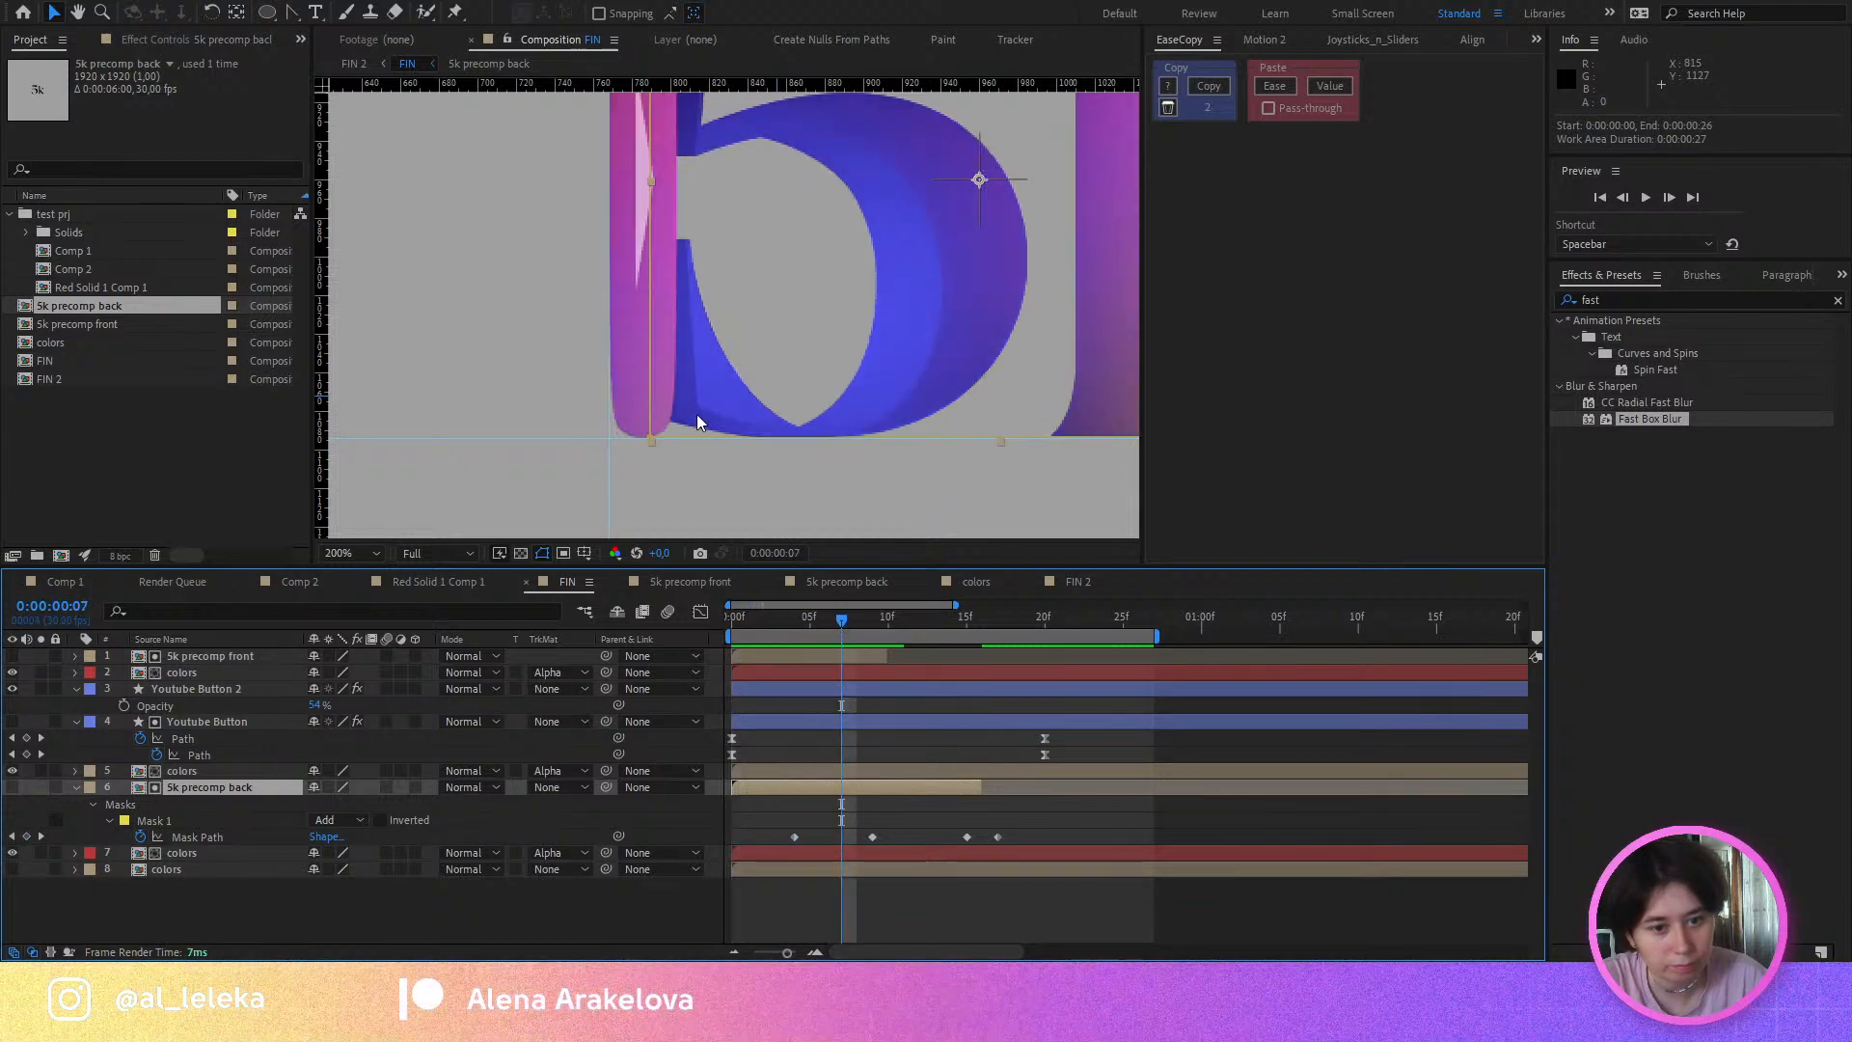
Step: Play back the full FIN transition from frame 0 and inspect the lower edge of the 5 at frame 7
scroll(725, 414, "down", 2)
left_click_drag(856, 364, 728, 381)
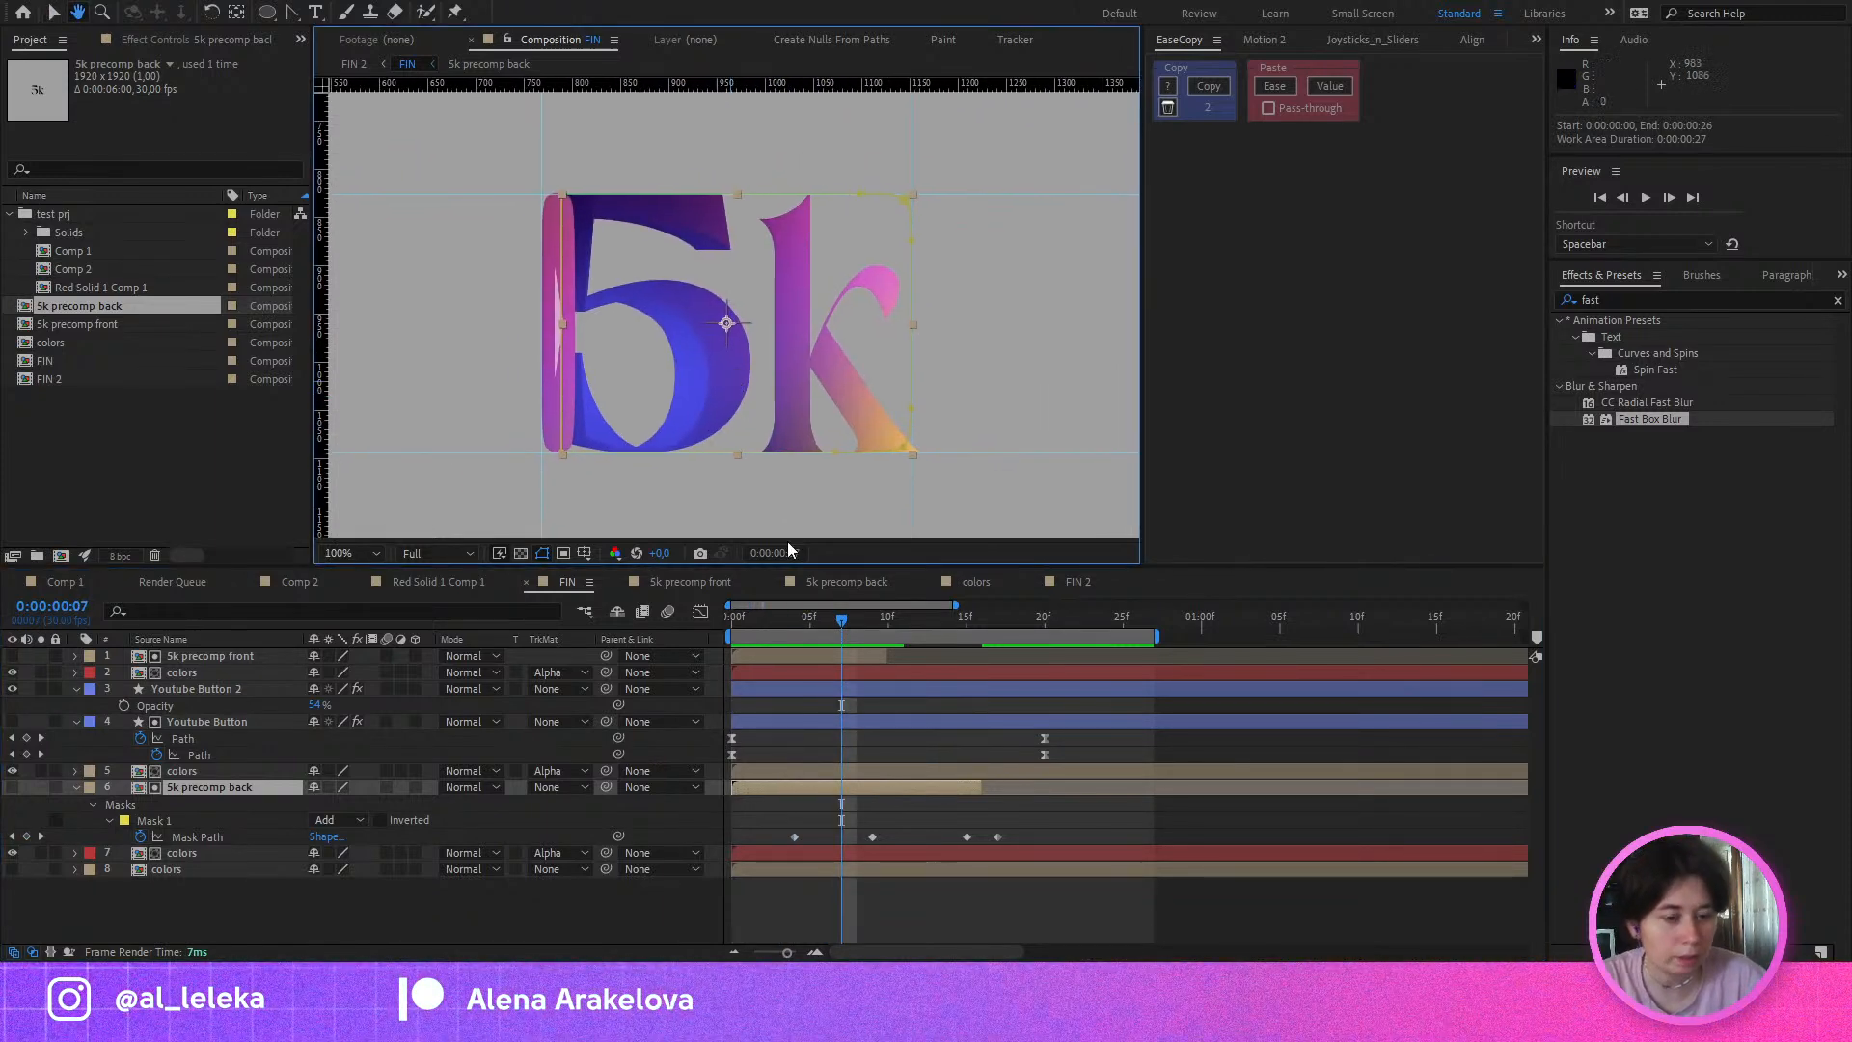
left_click(737, 619)
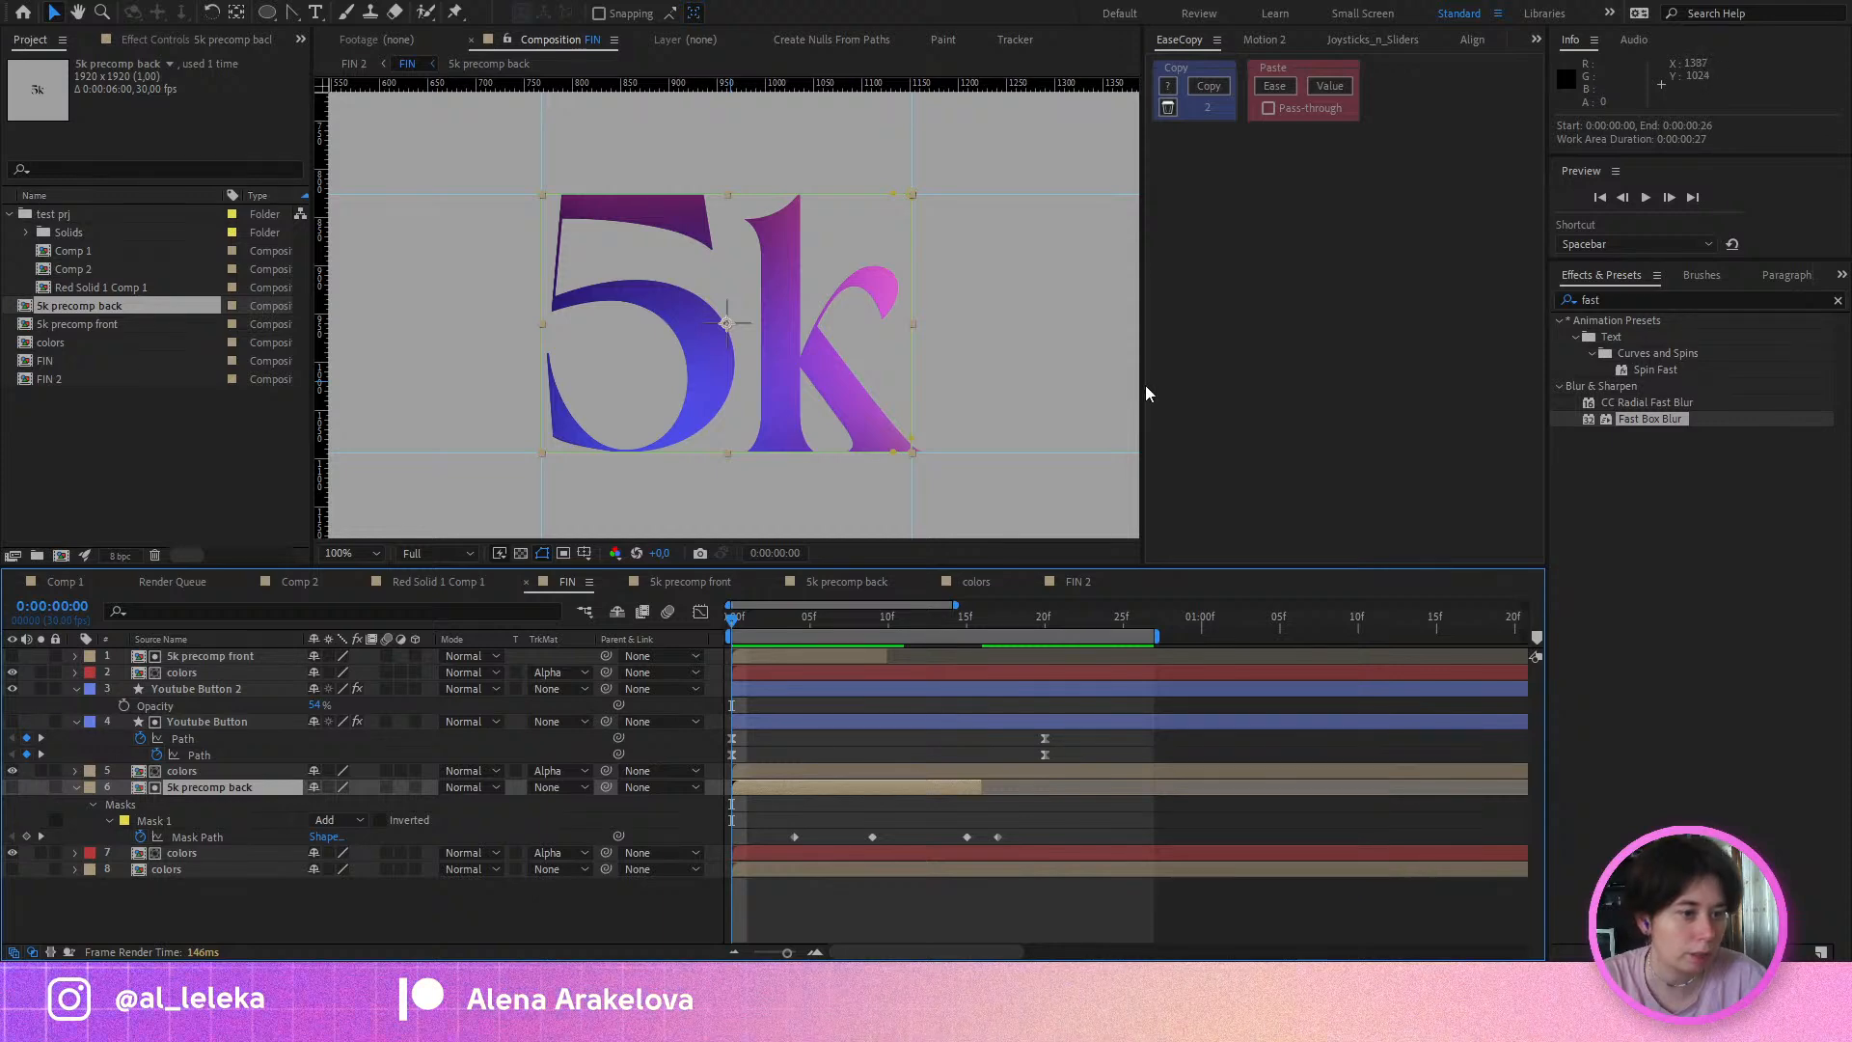
left_click_drag(1138, 384, 740, 291)
key("ctrl+z")
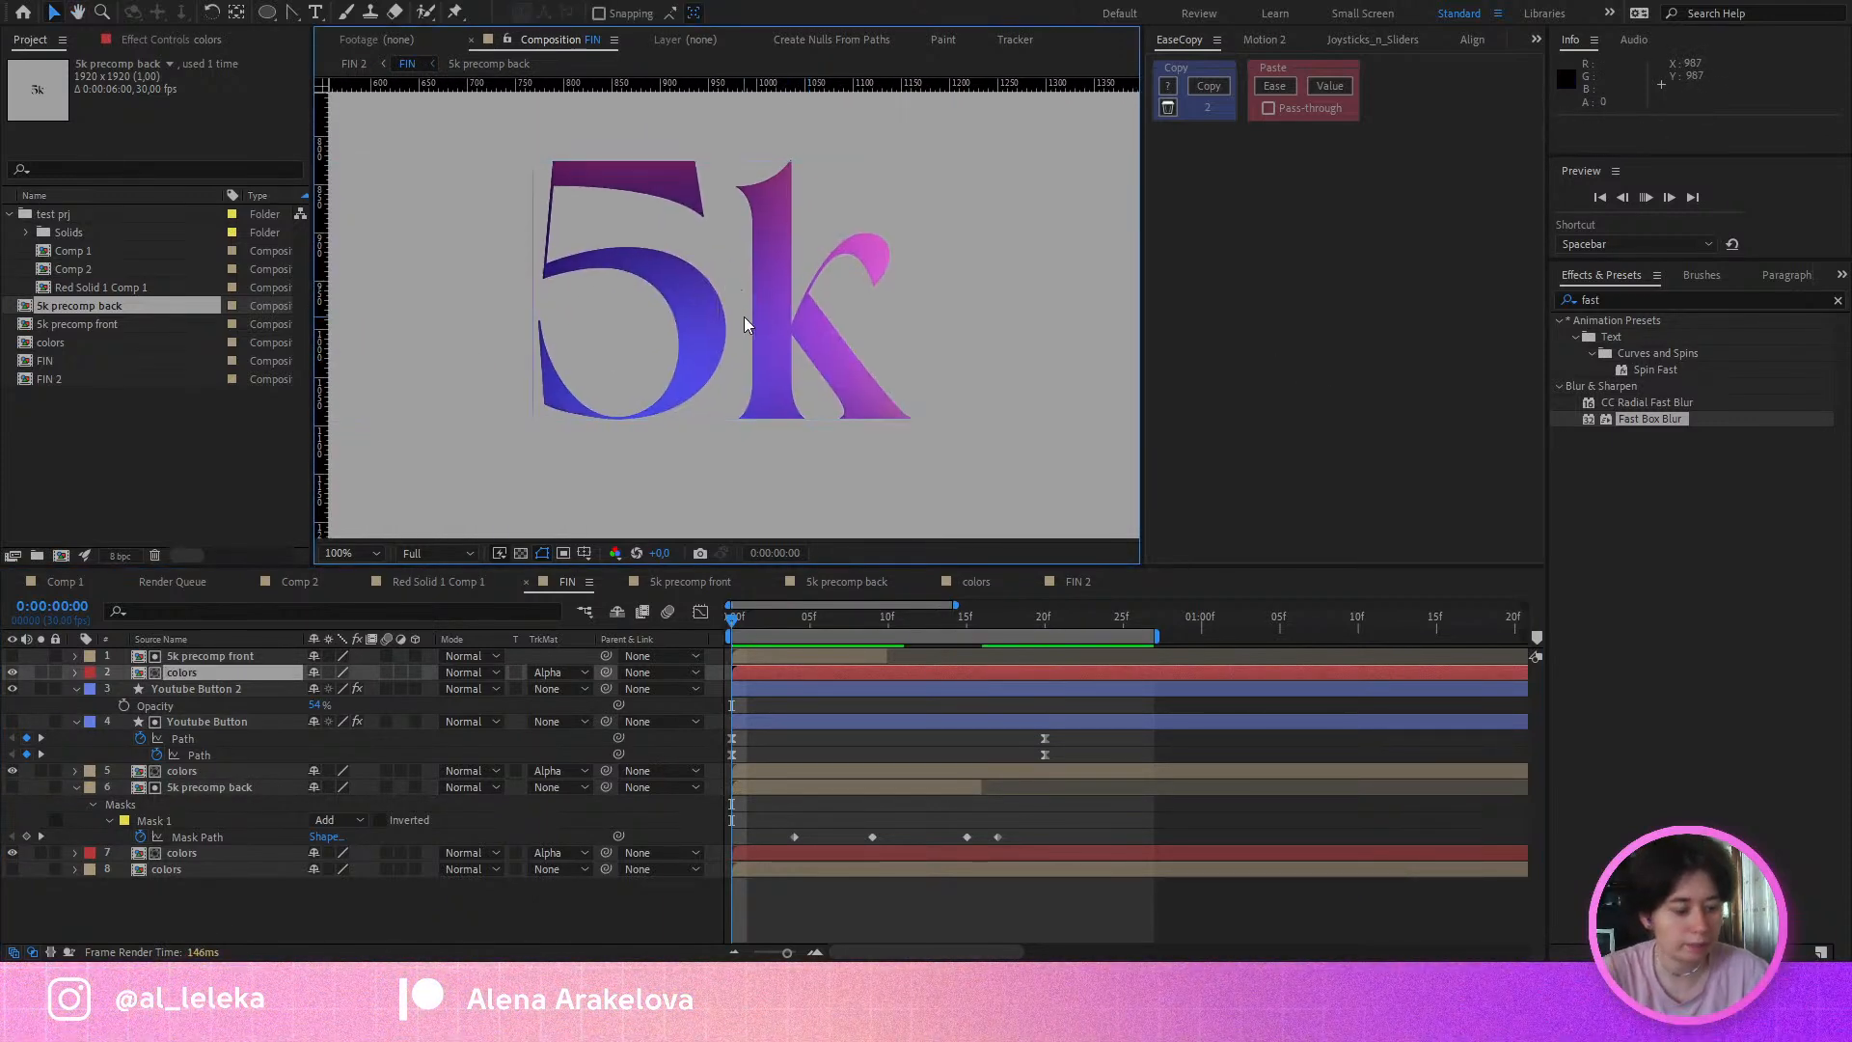
key("space")
scroll(797, 363, "down", 2)
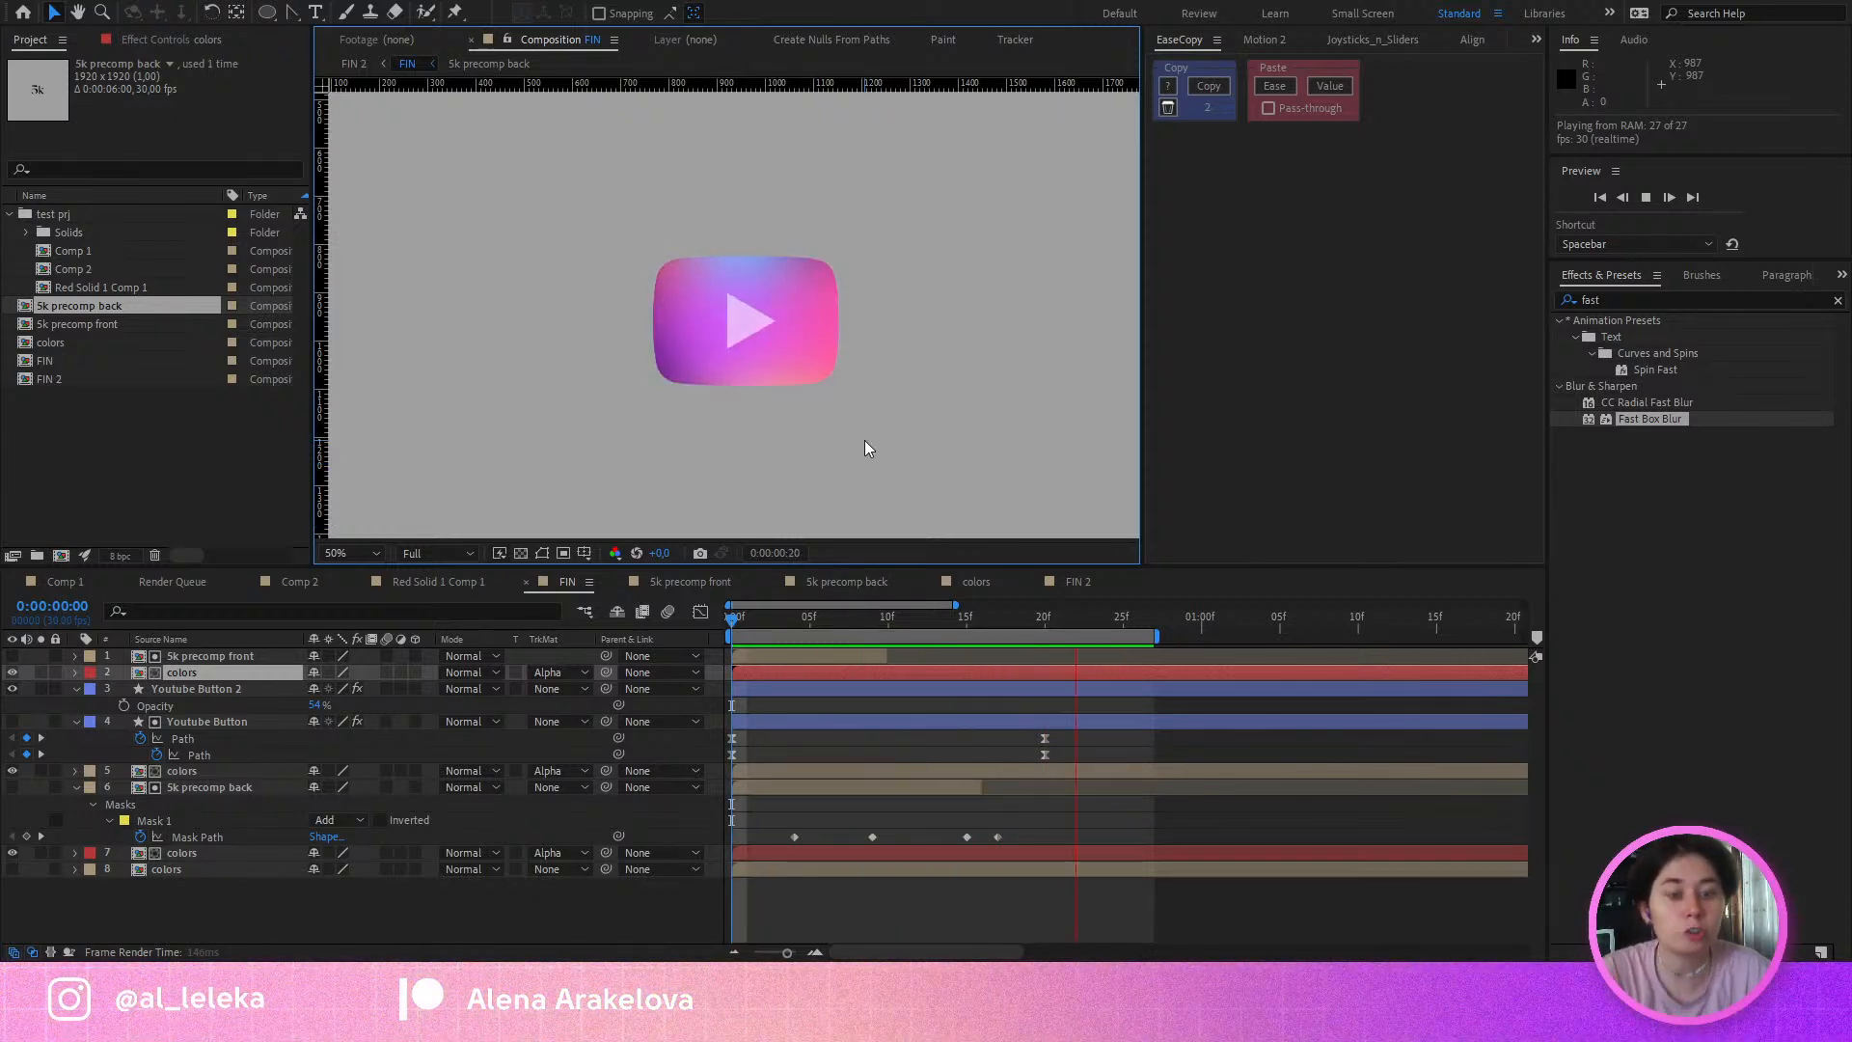
left_click(842, 617)
scroll(630, 362, "up", 6)
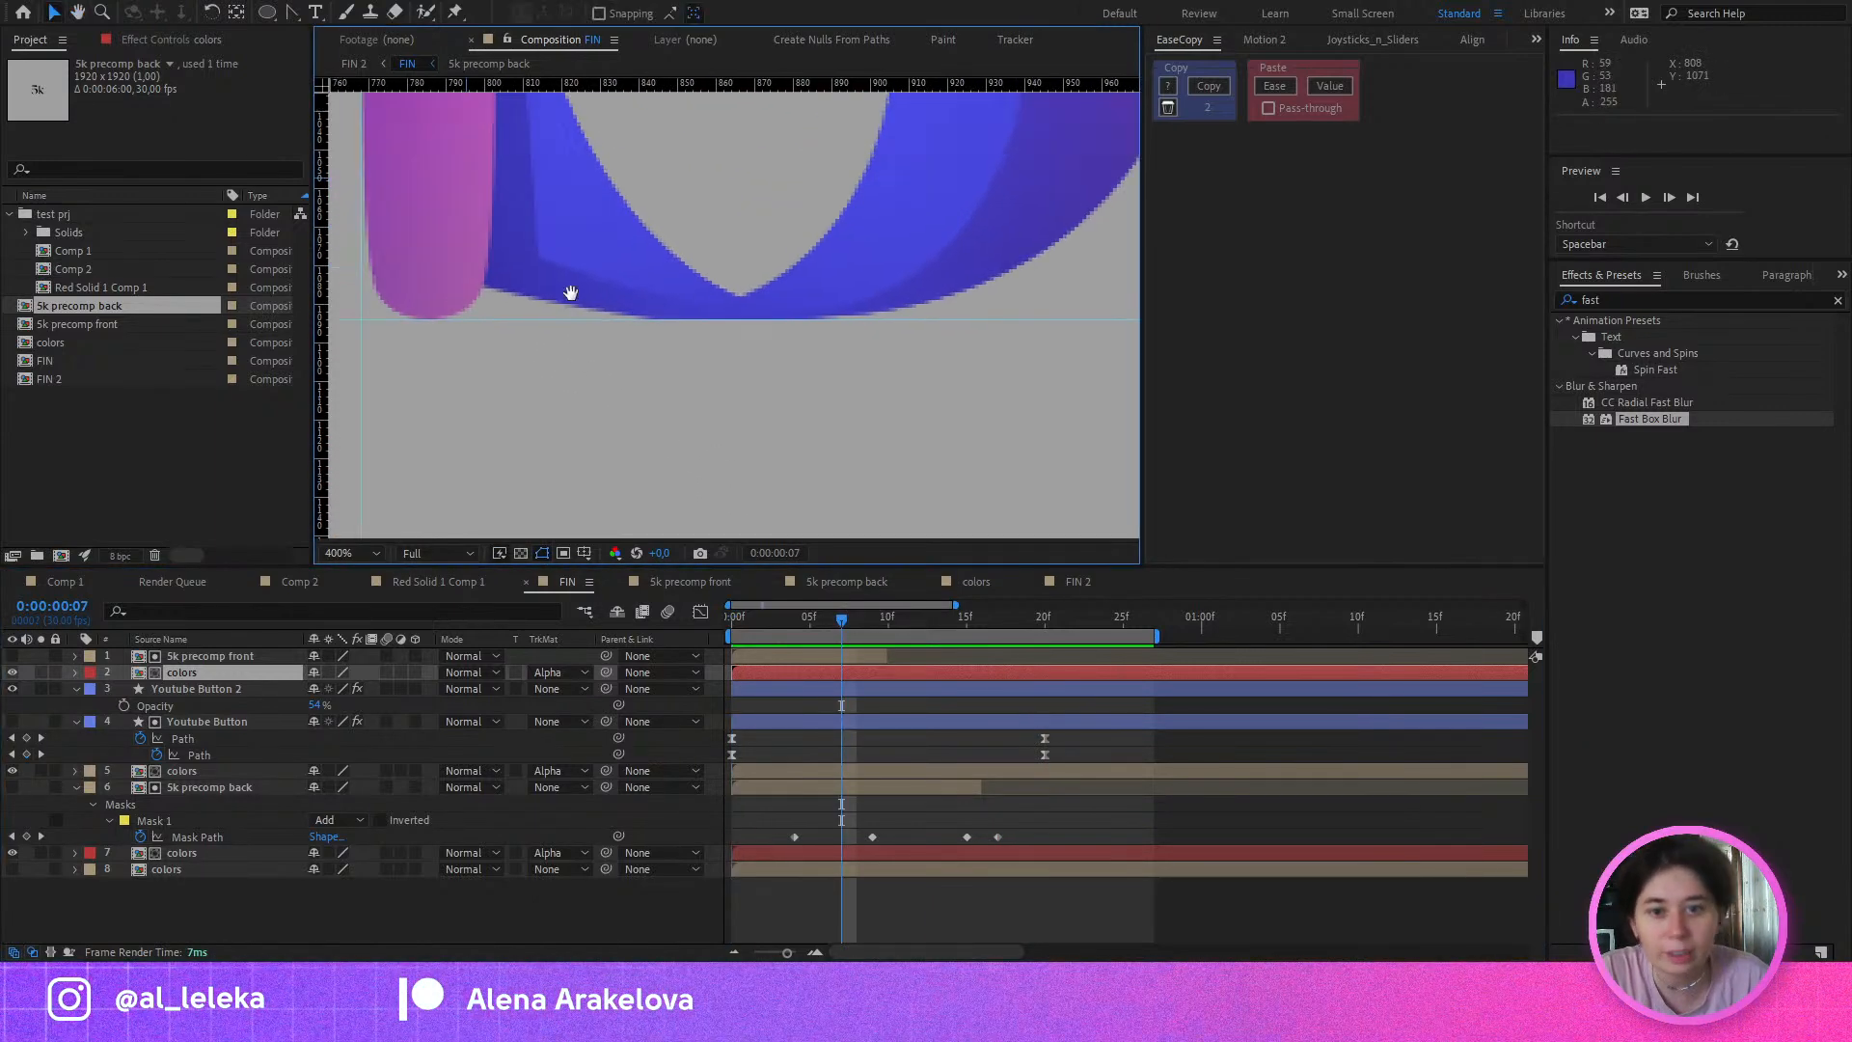
scroll(721, 256, "down", 6)
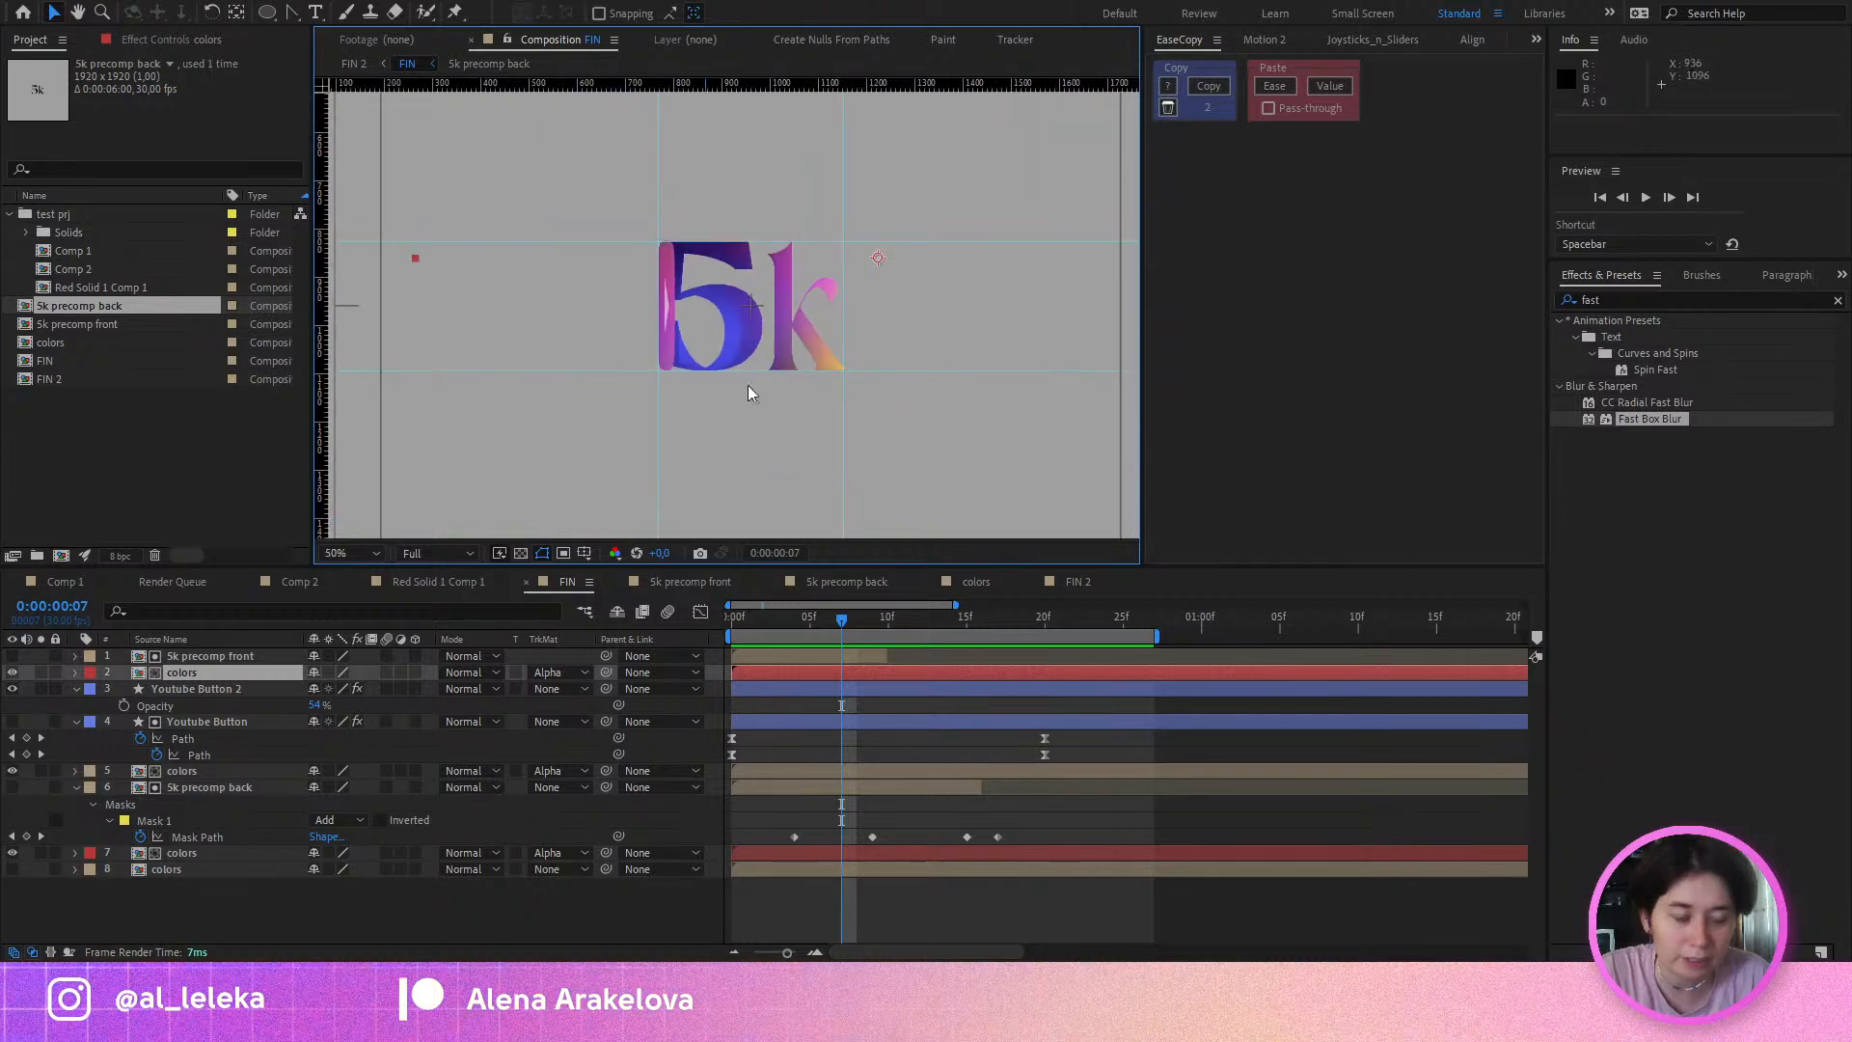
Step: Trim the start of the Youtube Button 2 and Youtube Button layers to frame 1 and check the transition up to frame 7
left_click(734, 634)
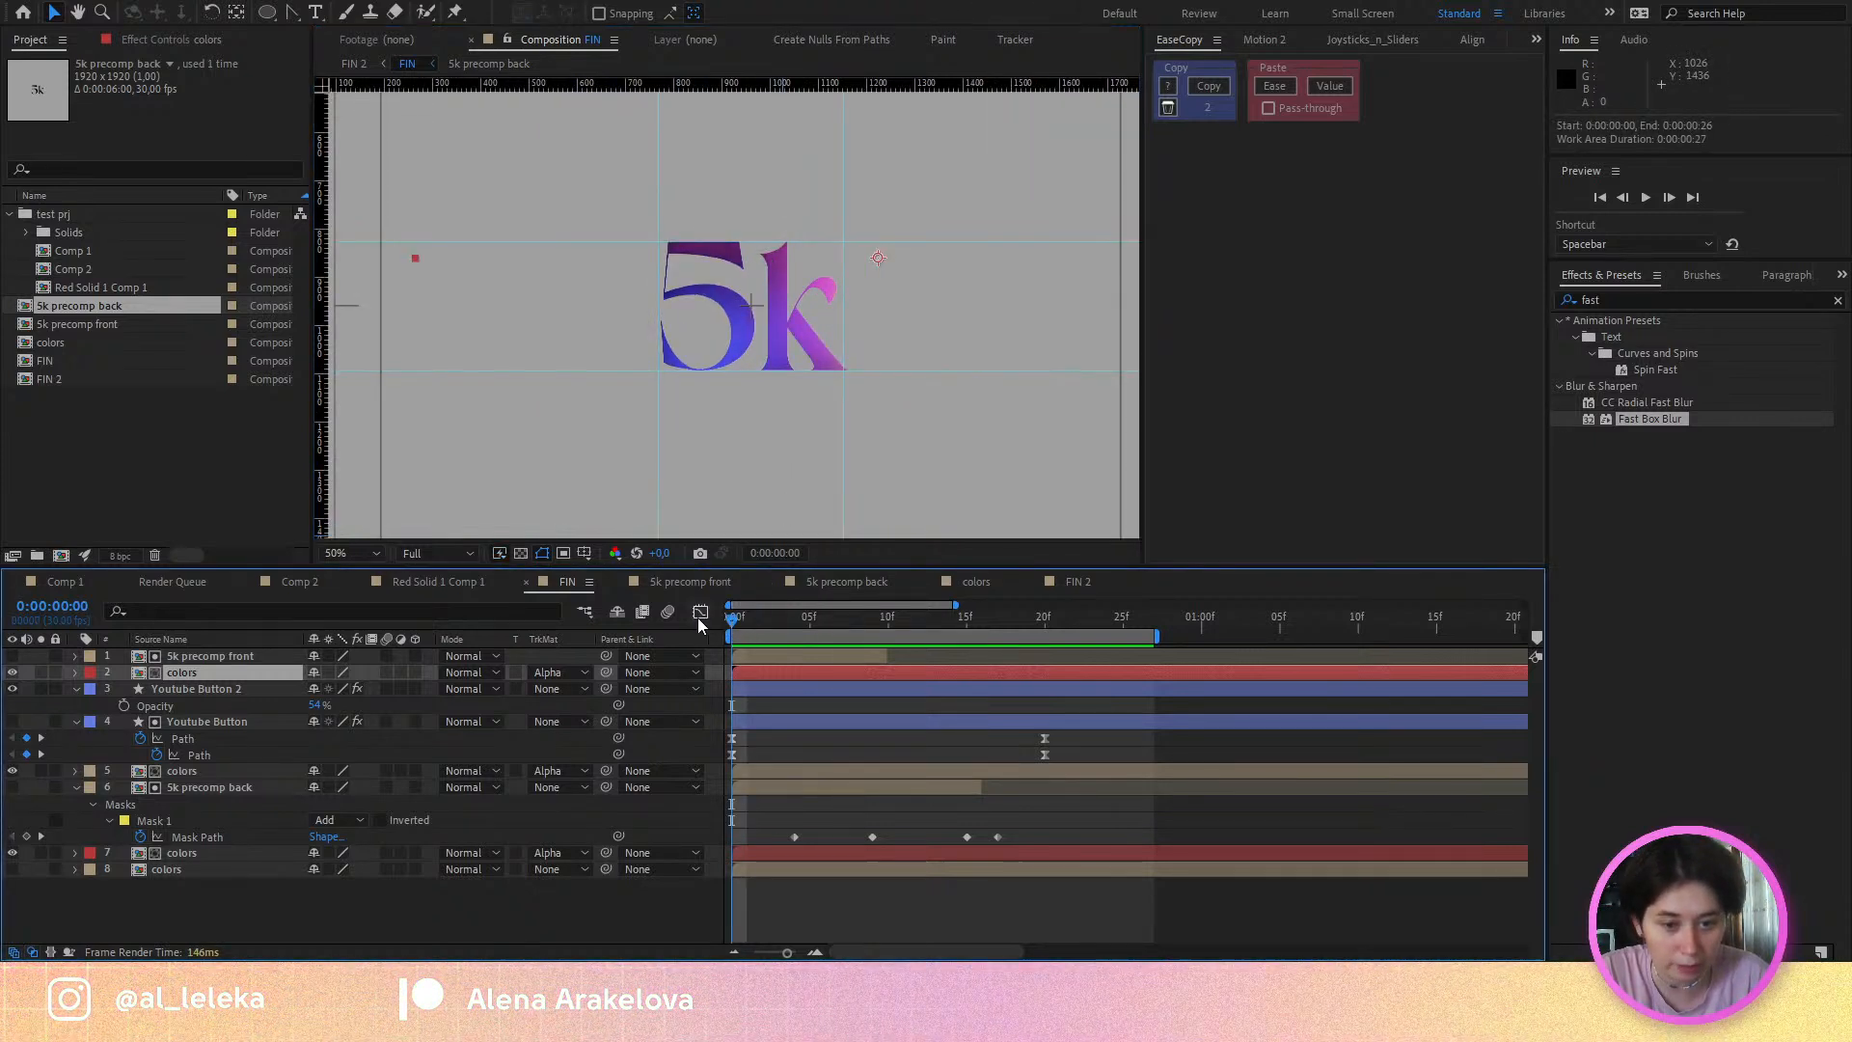
left_click(195, 687)
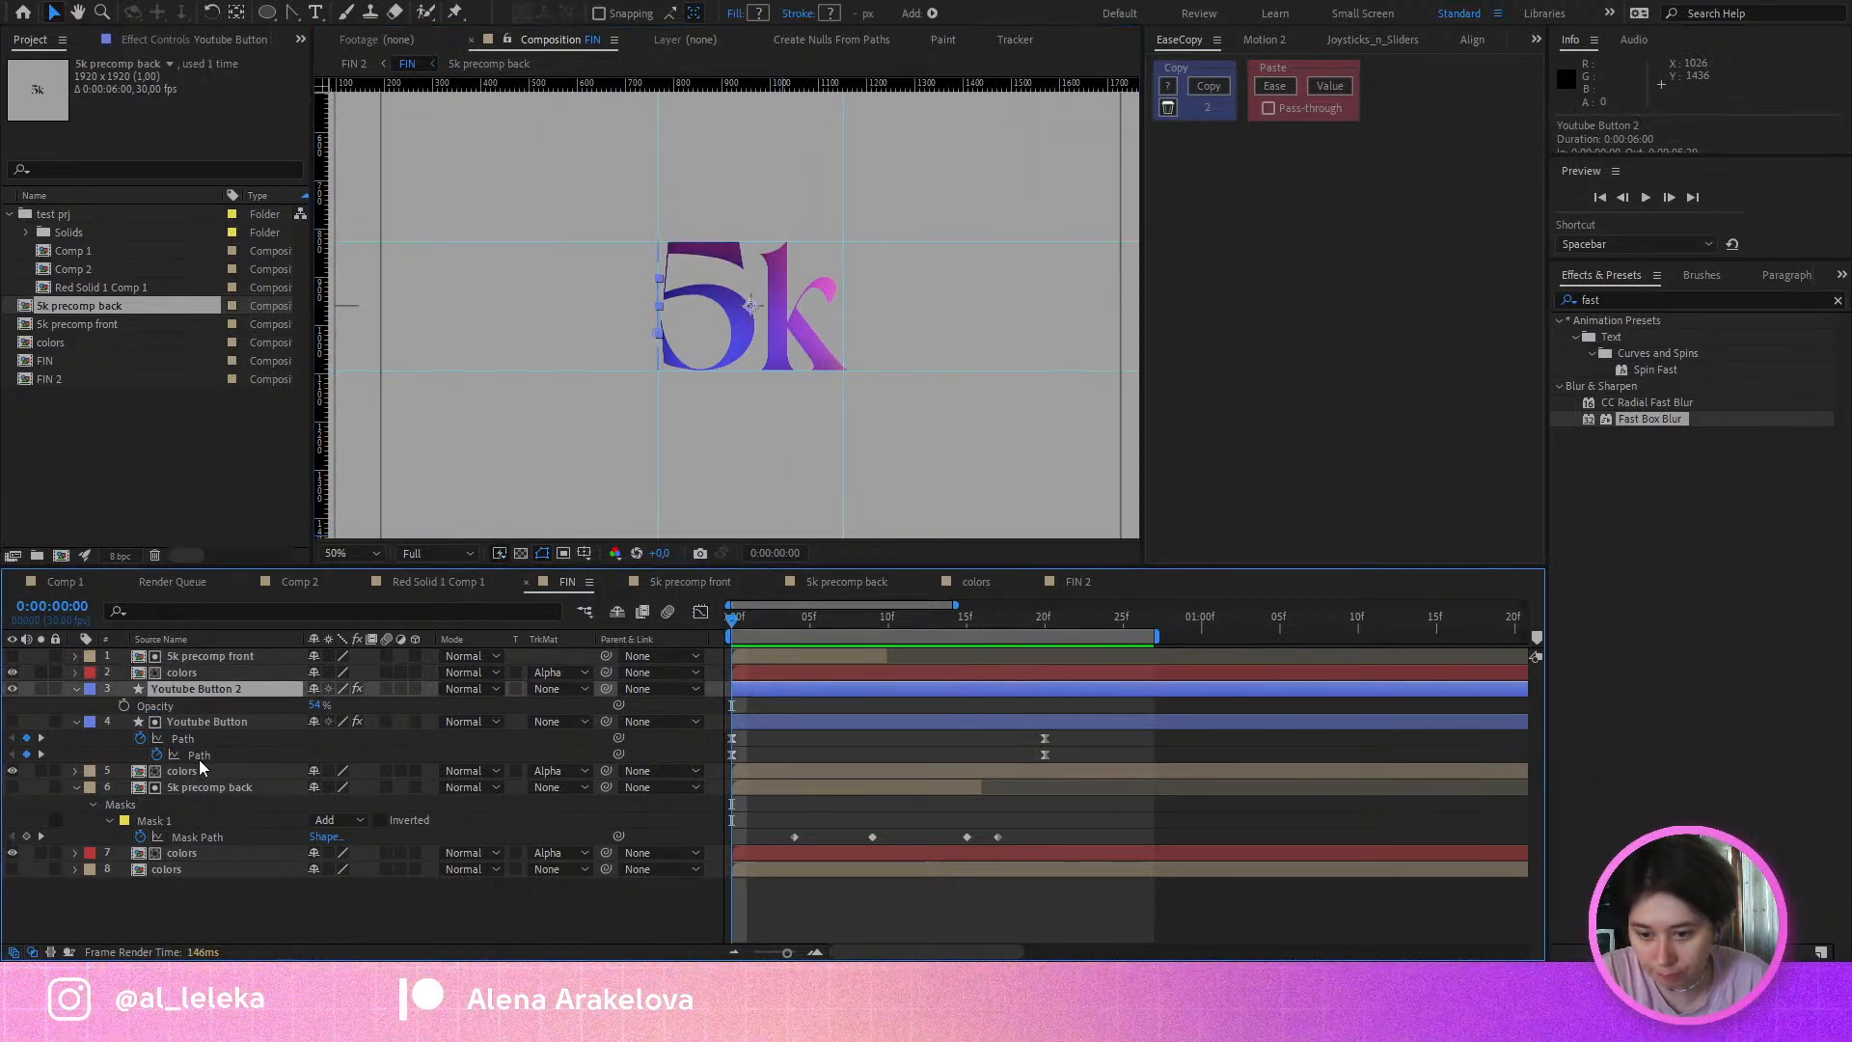
scroll(741, 763, "up", 3)
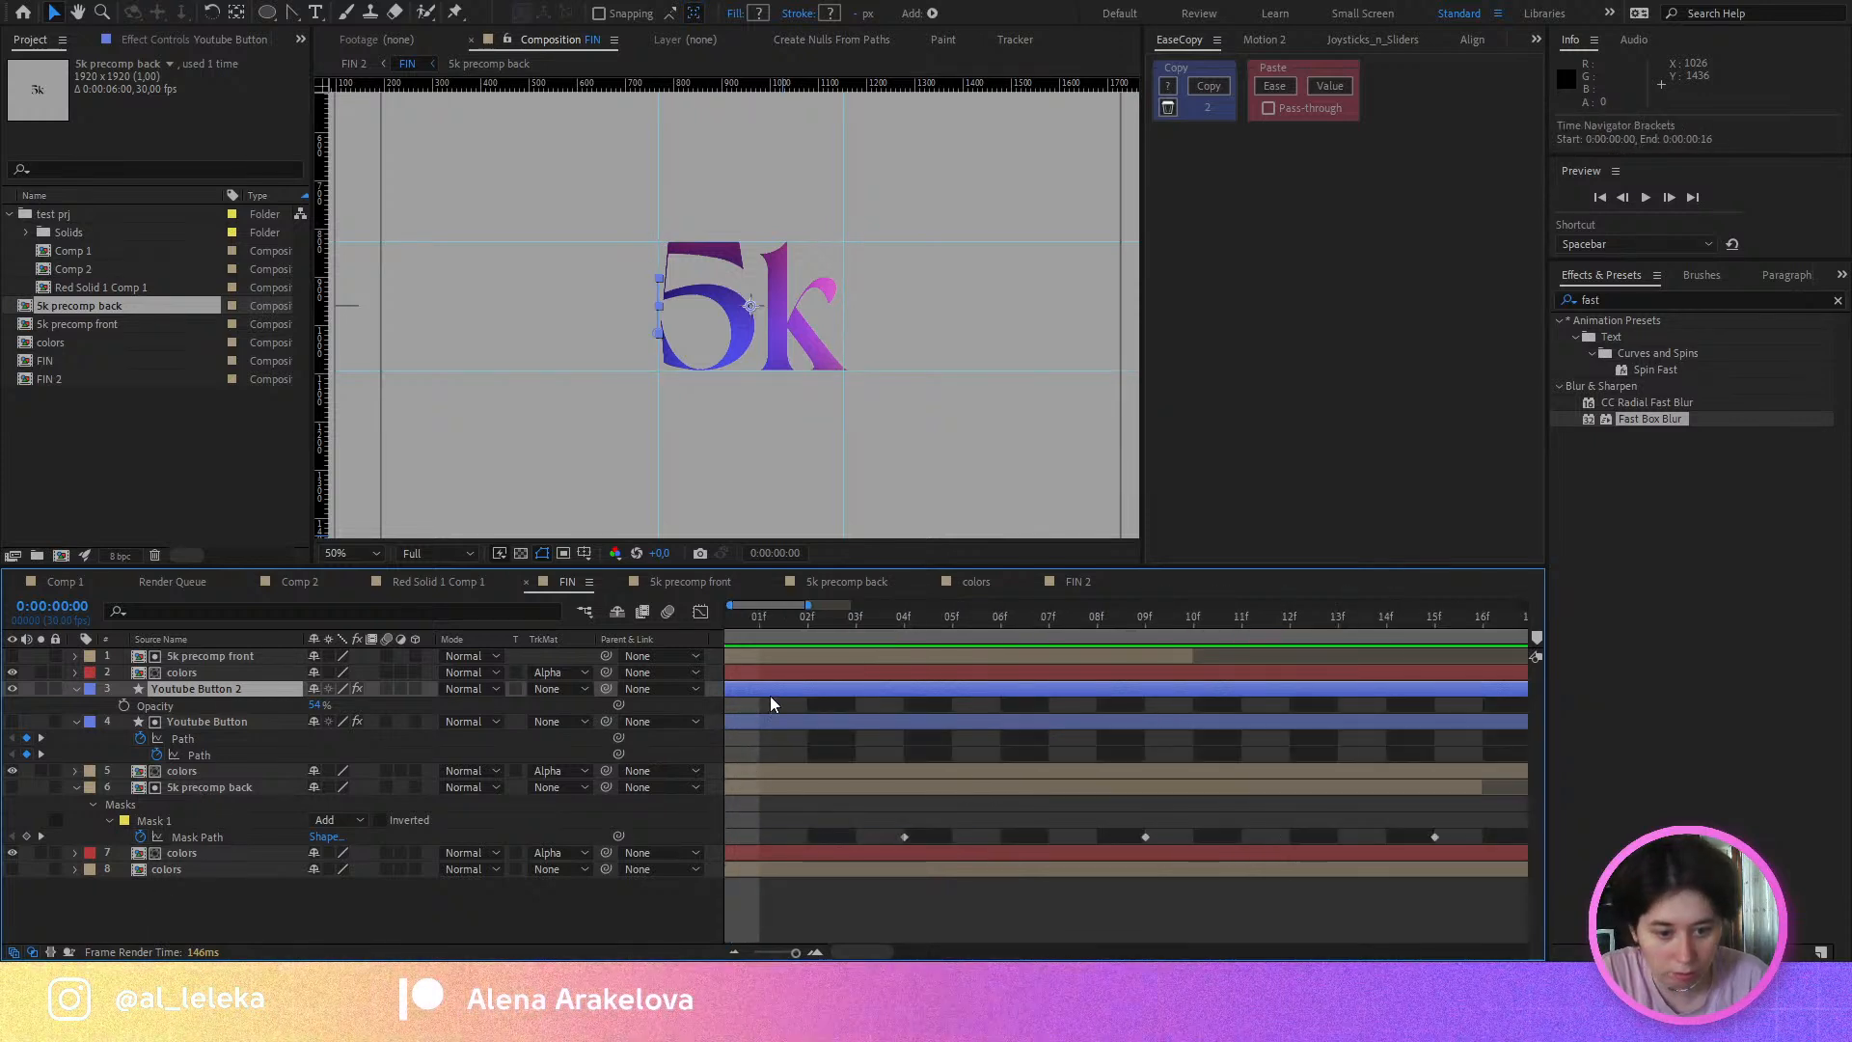
left_click_drag(771, 697, 829, 660)
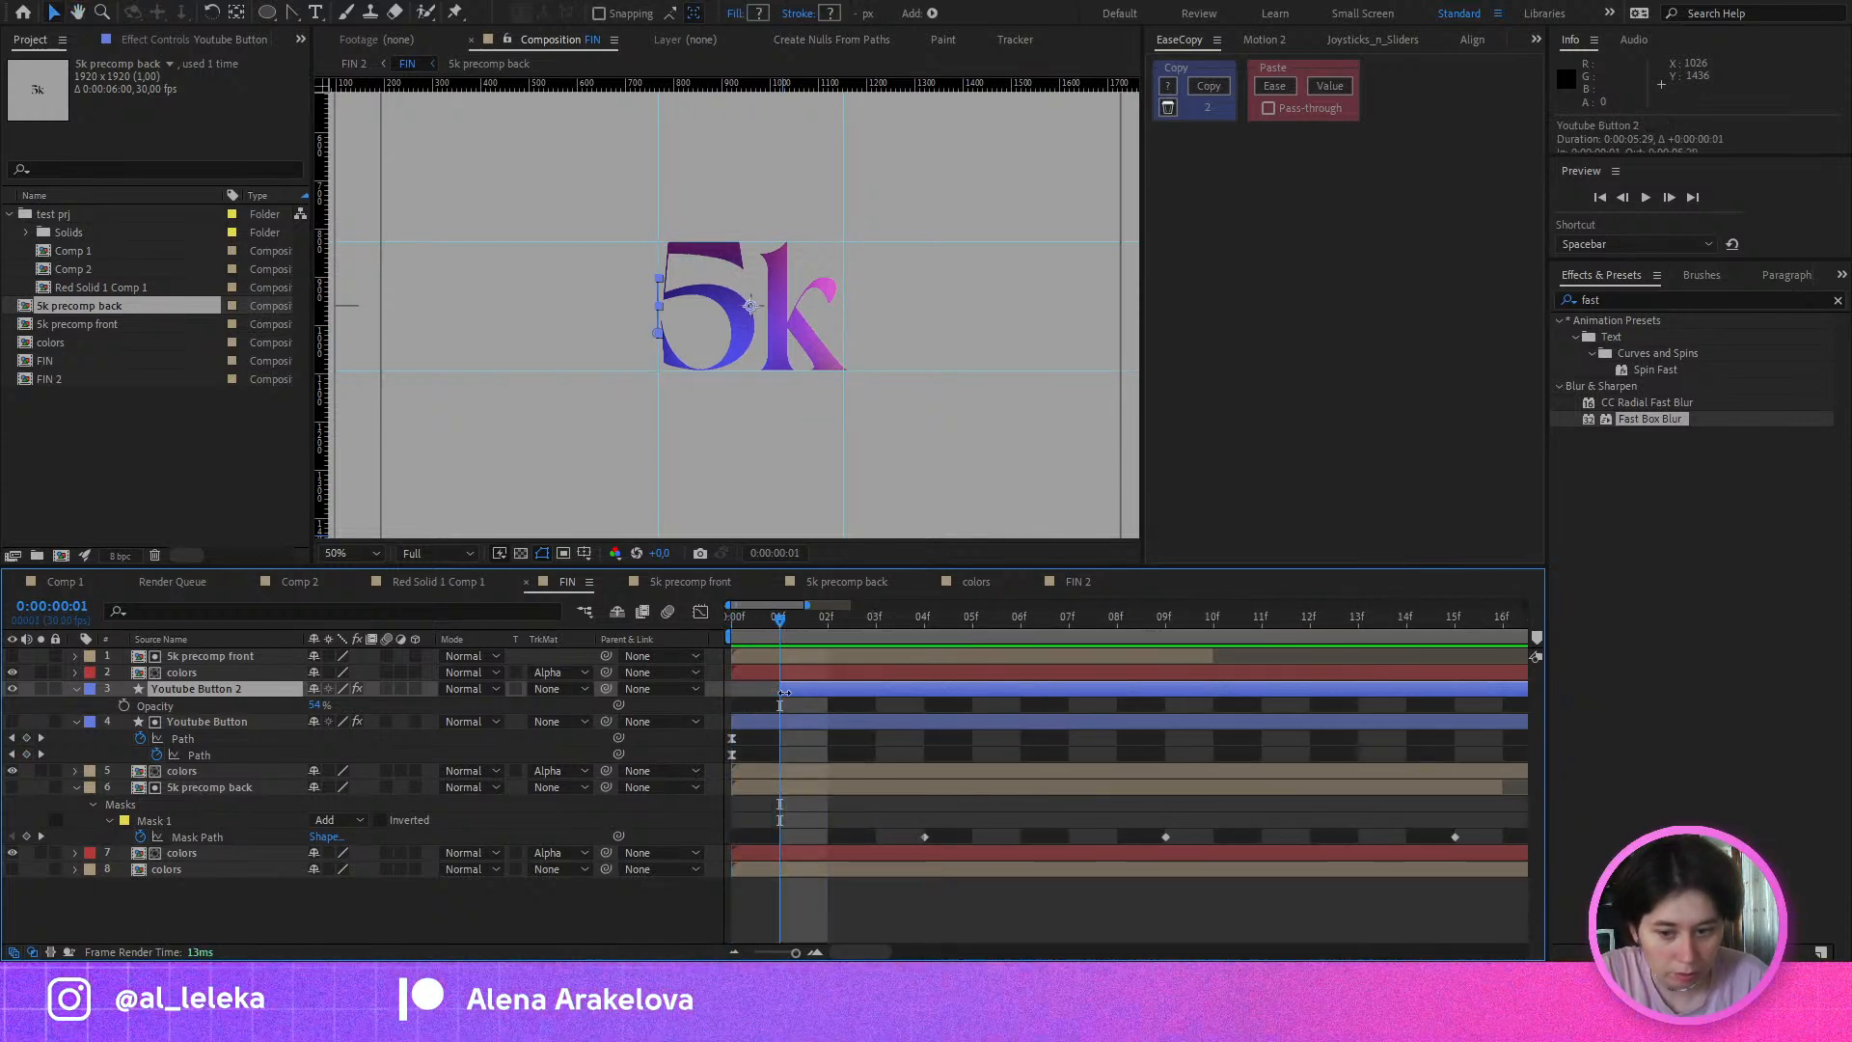
left_click(751, 723)
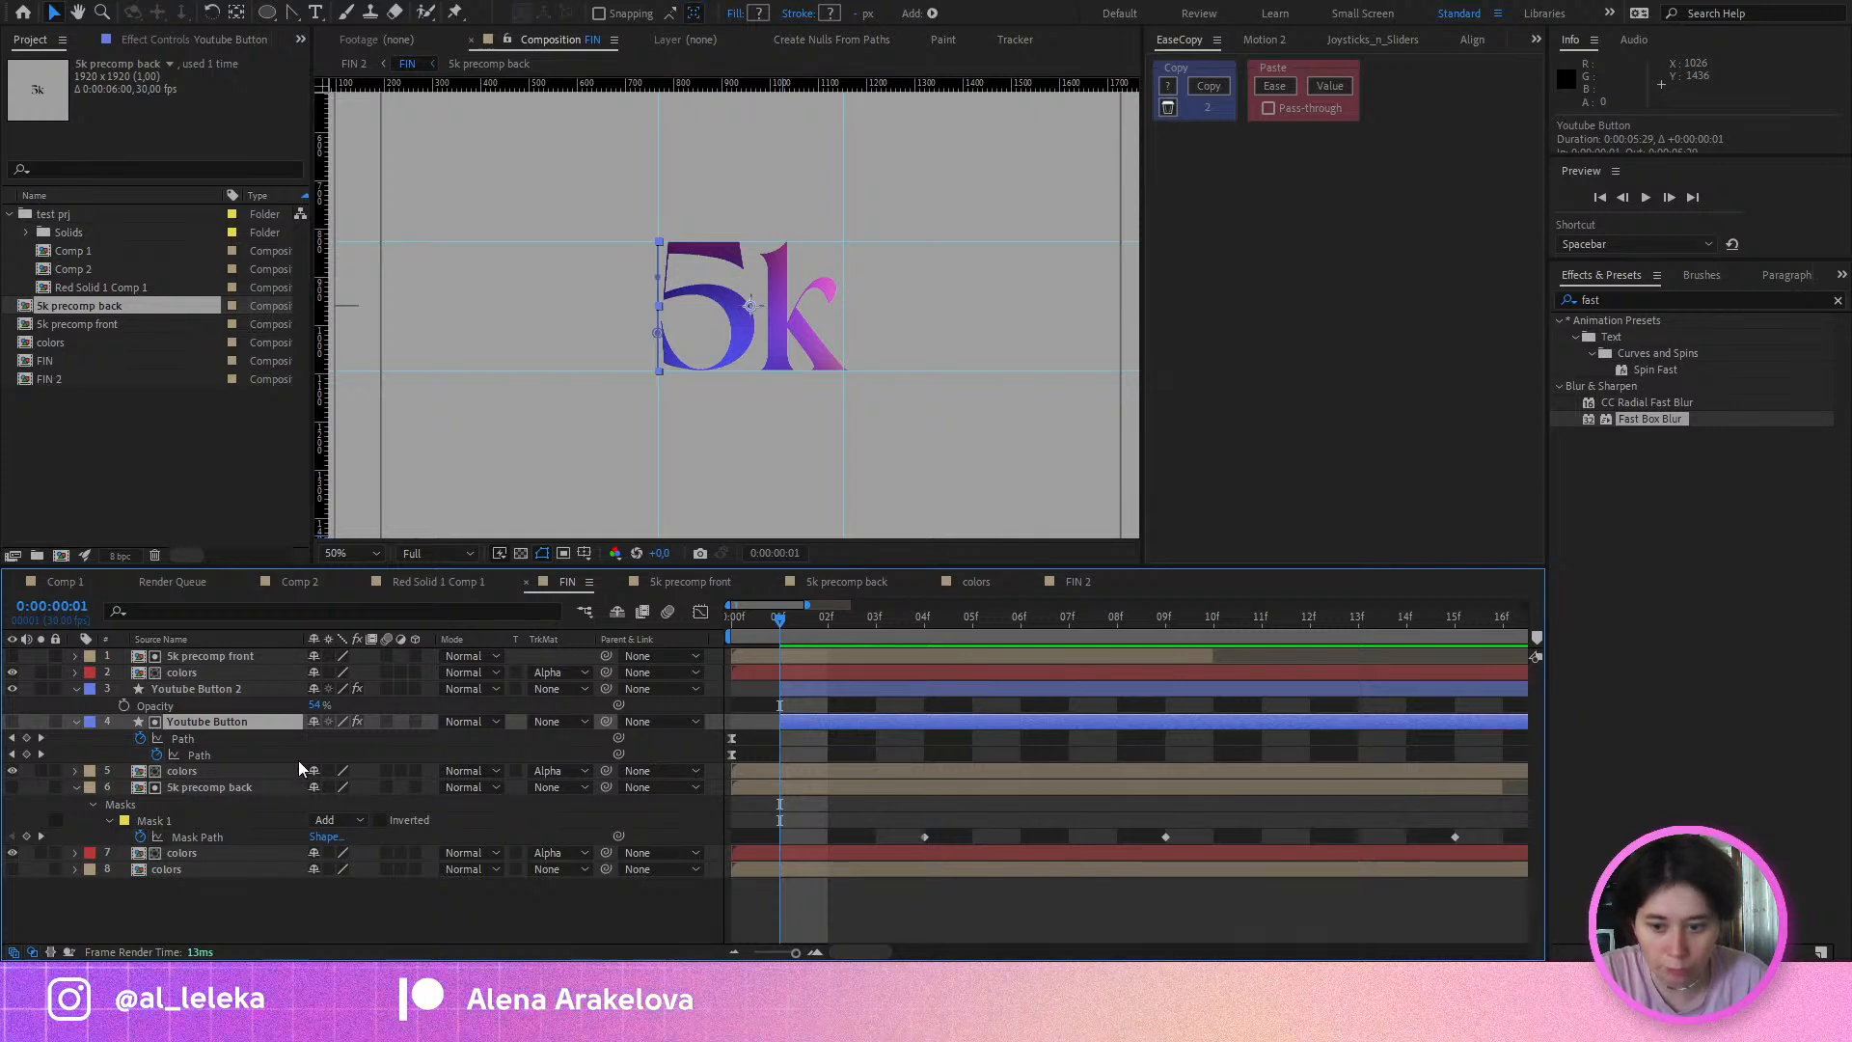
left_click_drag(877, 639, 1082, 644)
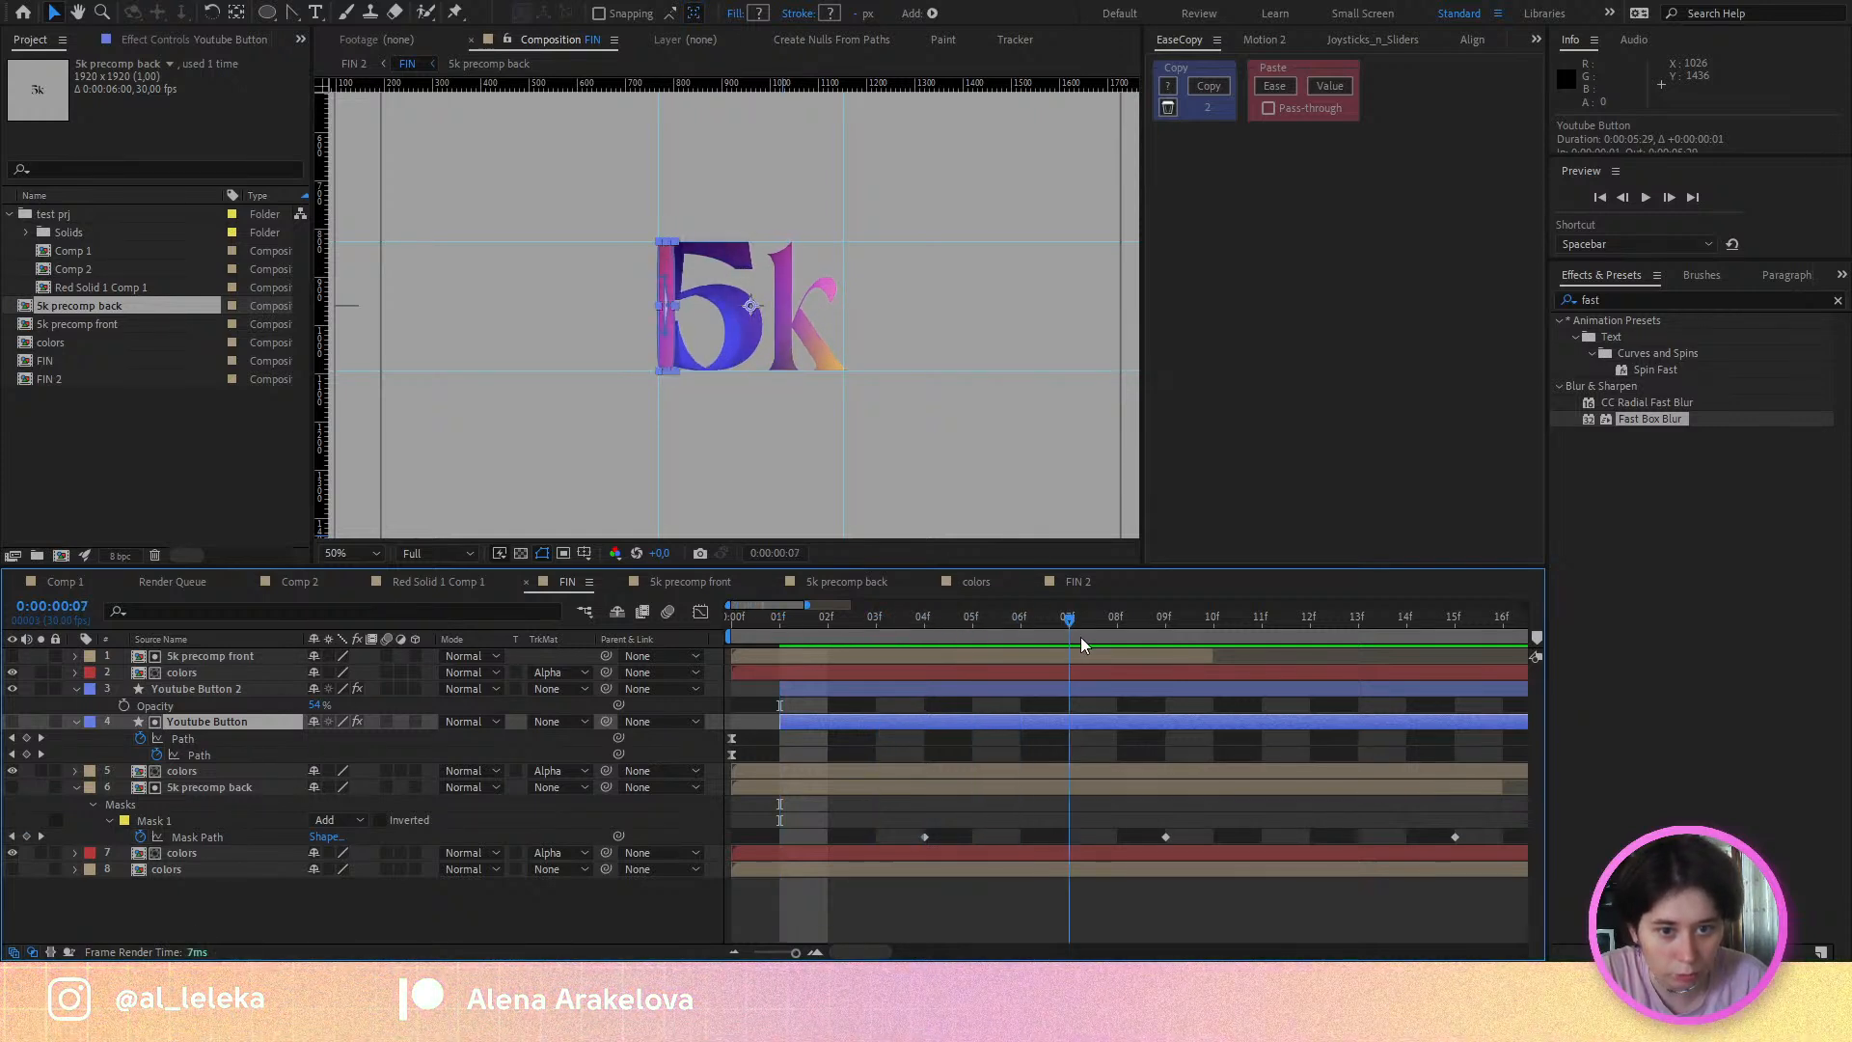
Step: Trim the start of the Youtube Button 2 and Youtube Button layers to frame 3 and preview the FIN transition
left_click(787, 699, "shift")
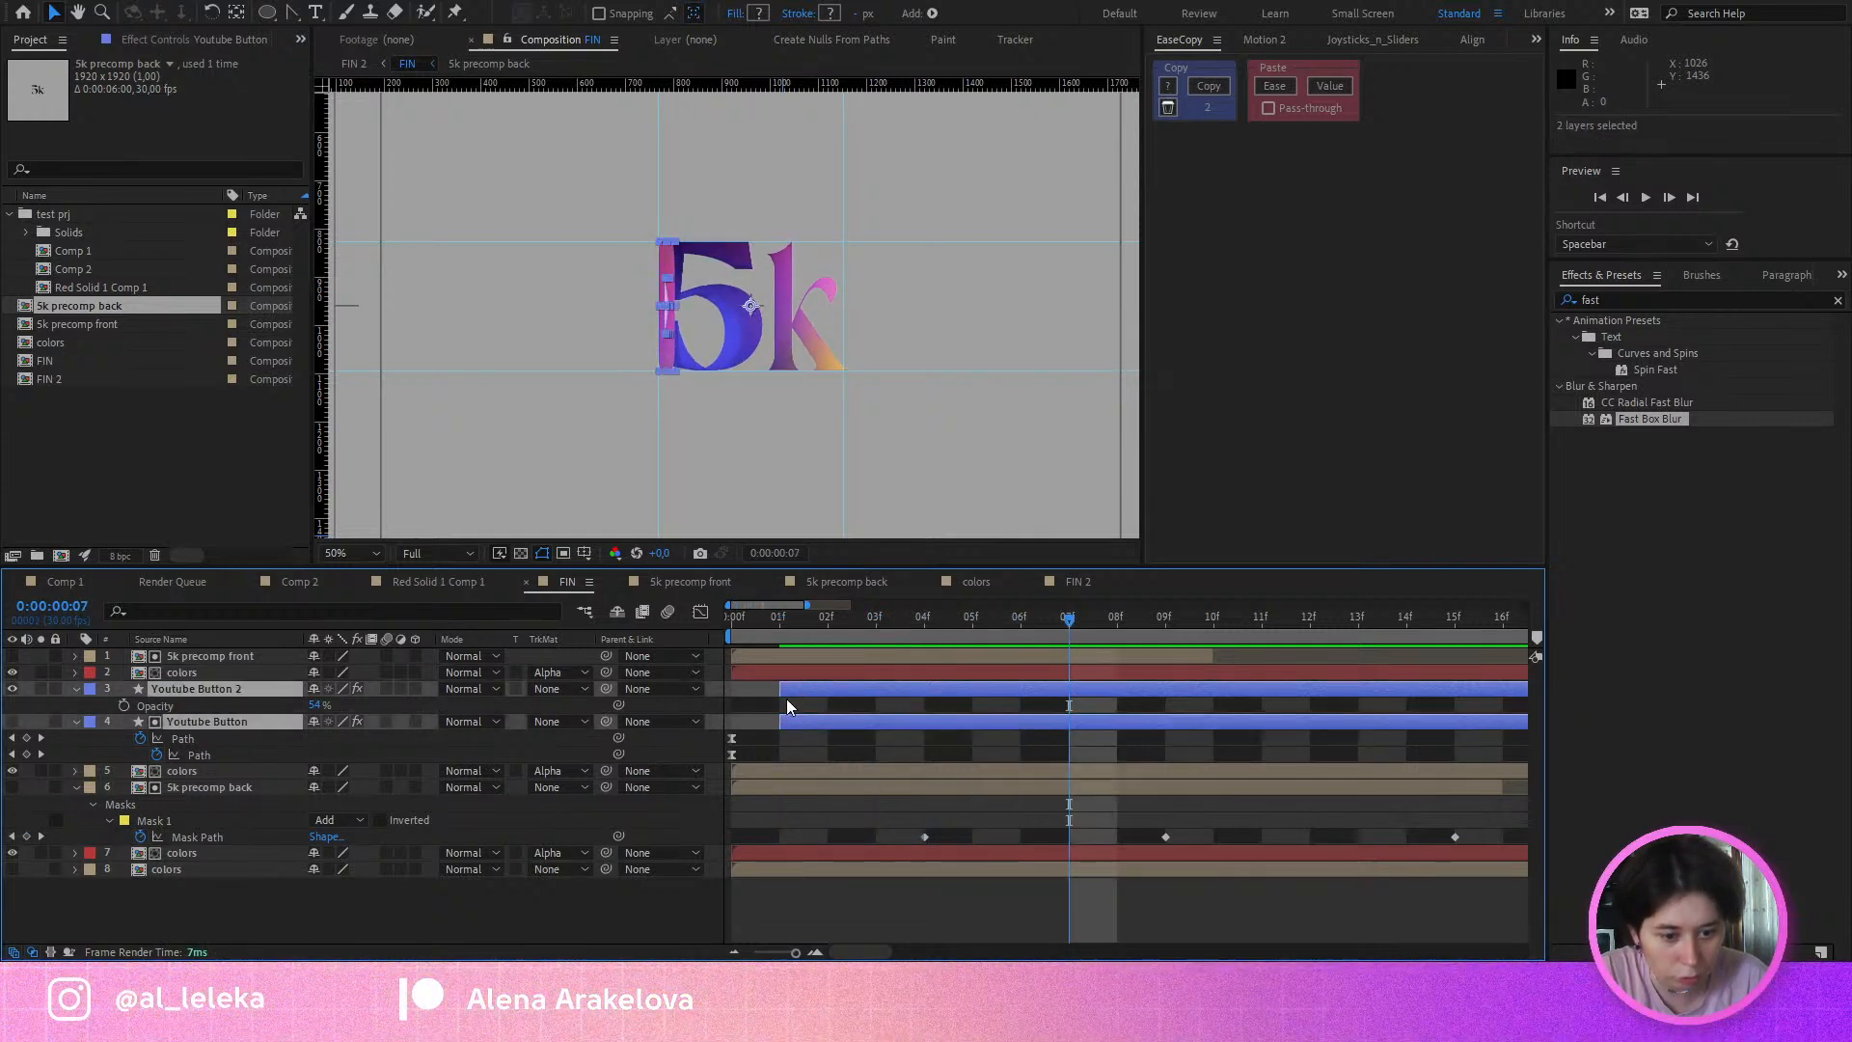
key("space")
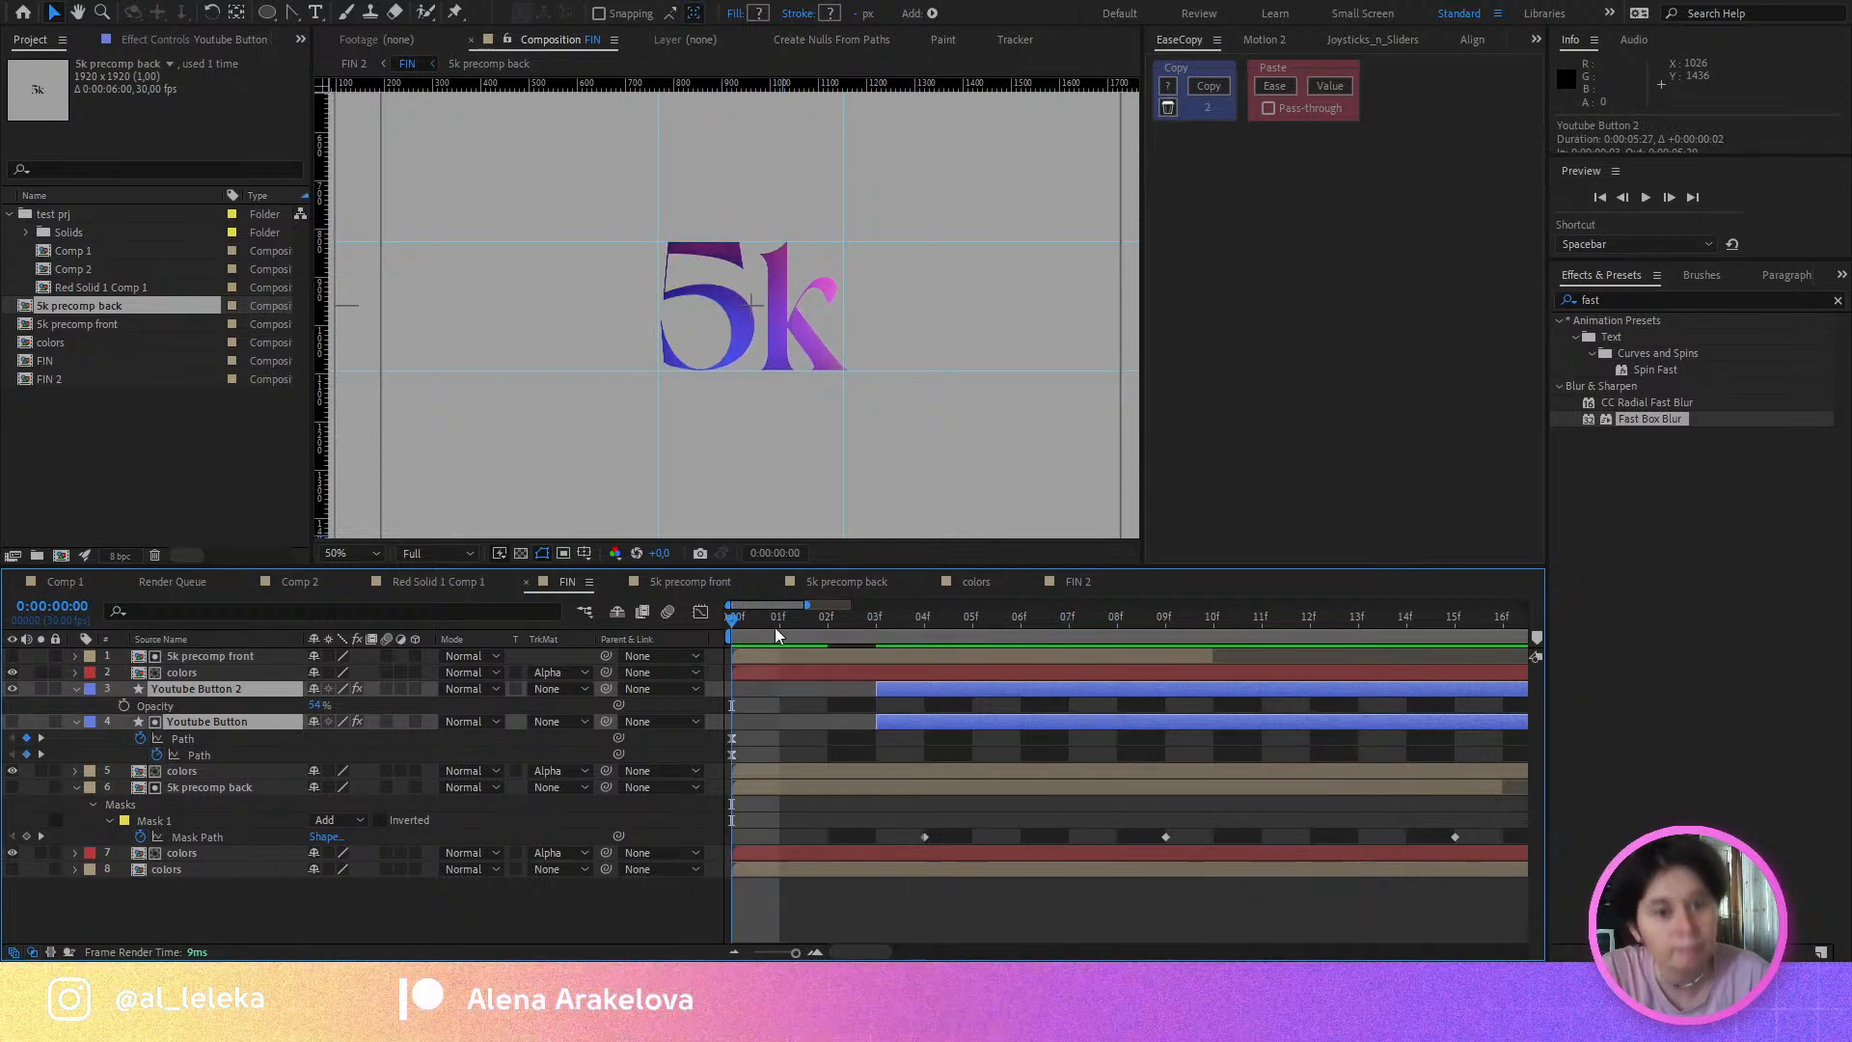
key("space")
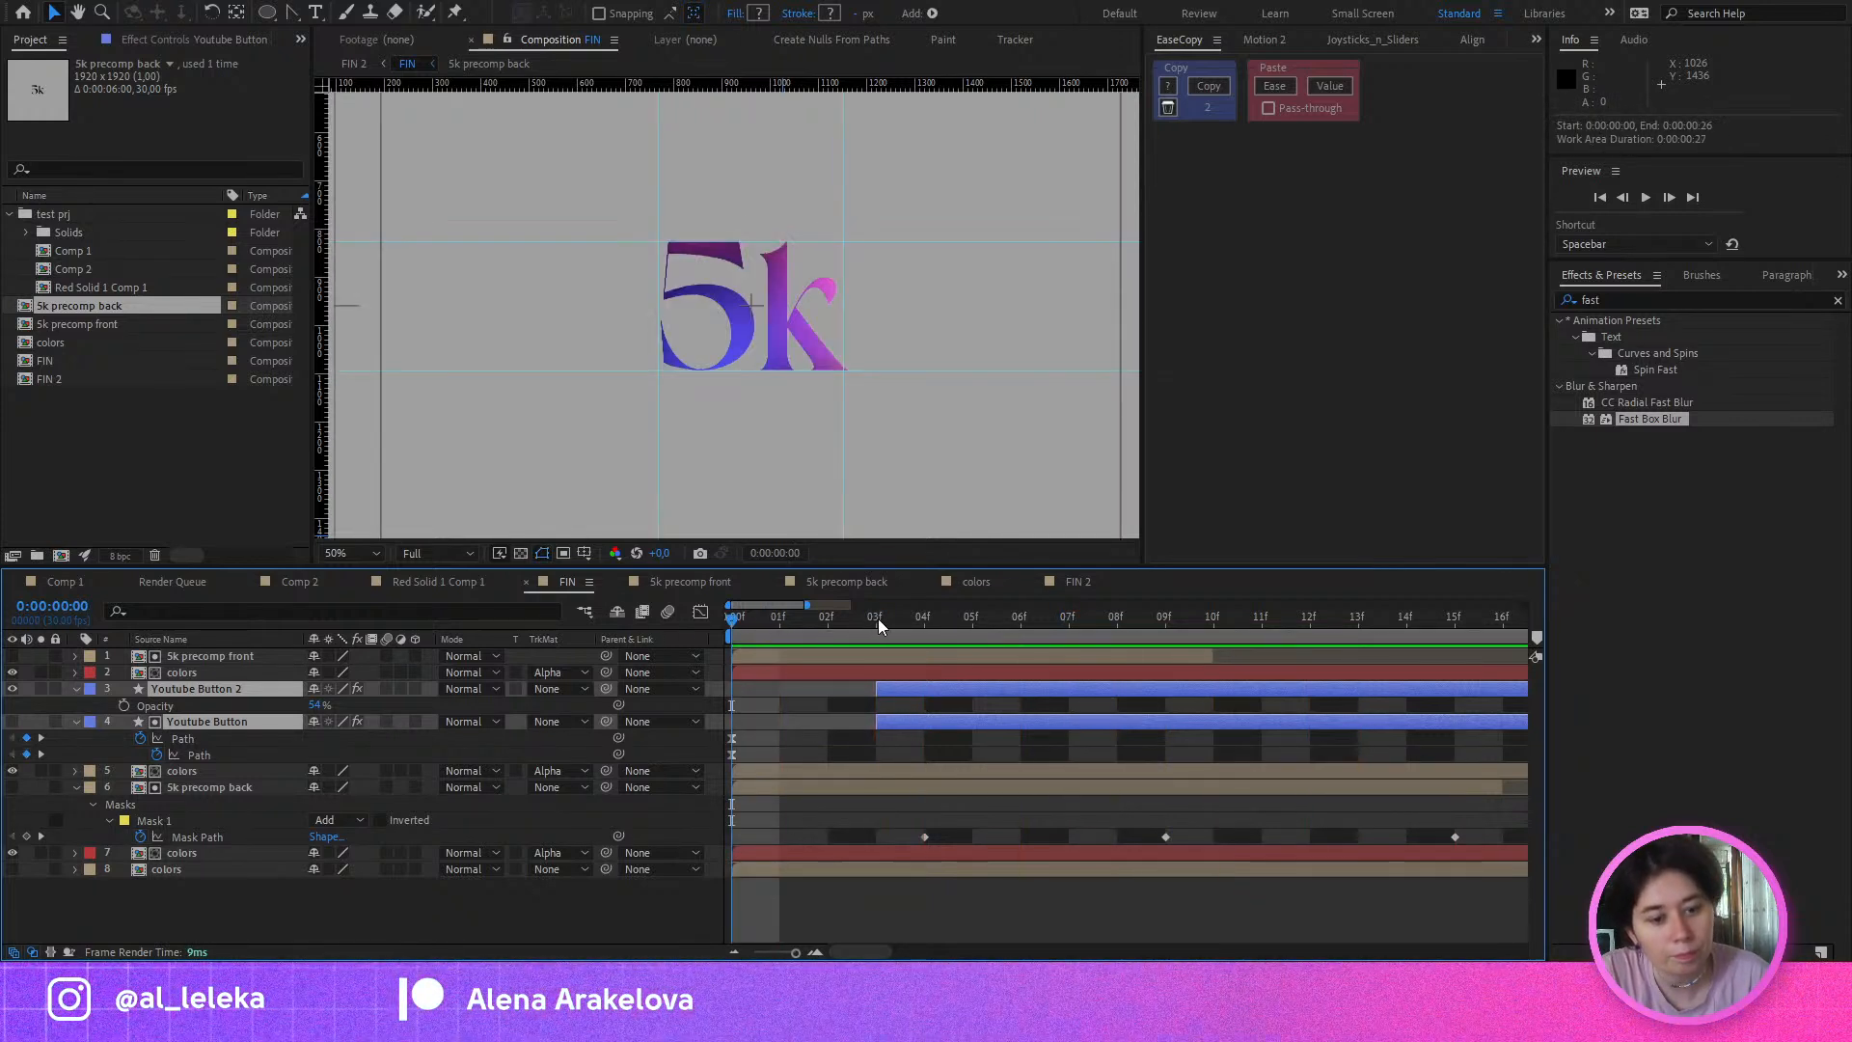
Step: Trim the start of both Youtube Button layers to frame 6 and play back the transition from frame 0
key("Page_Down")
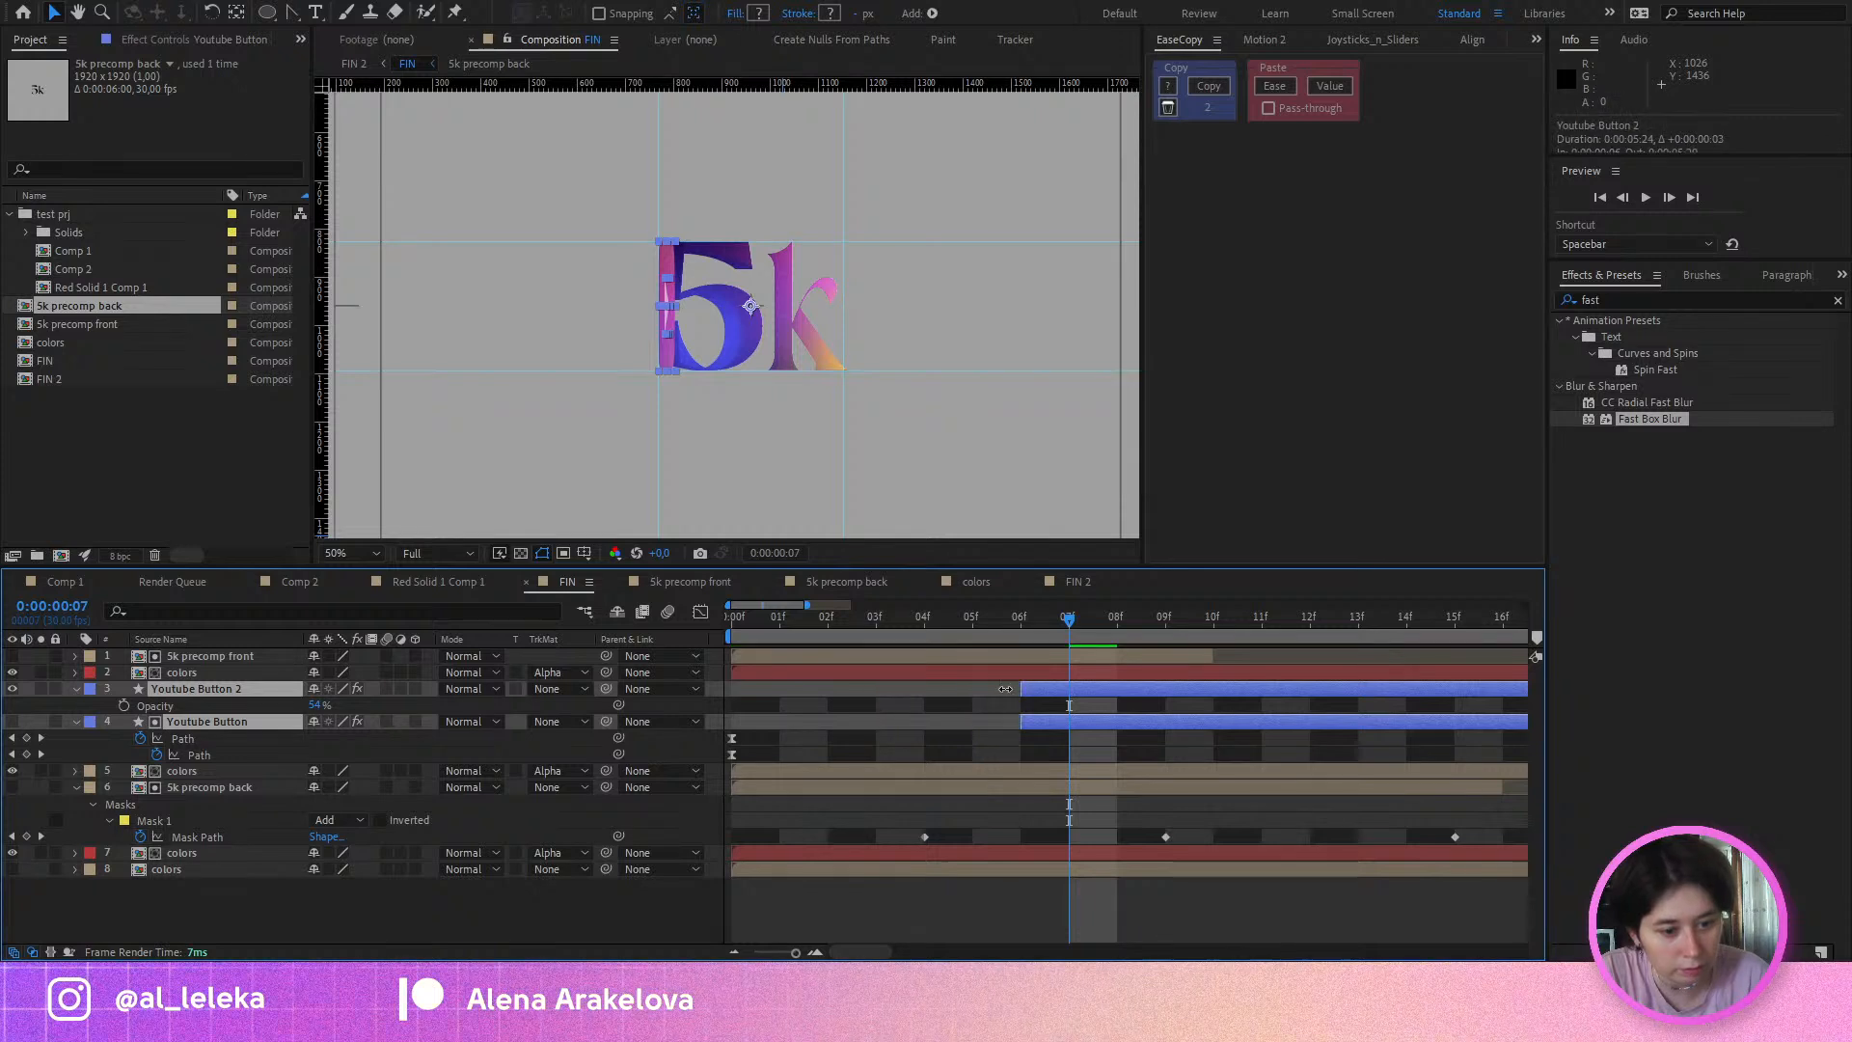
key("space")
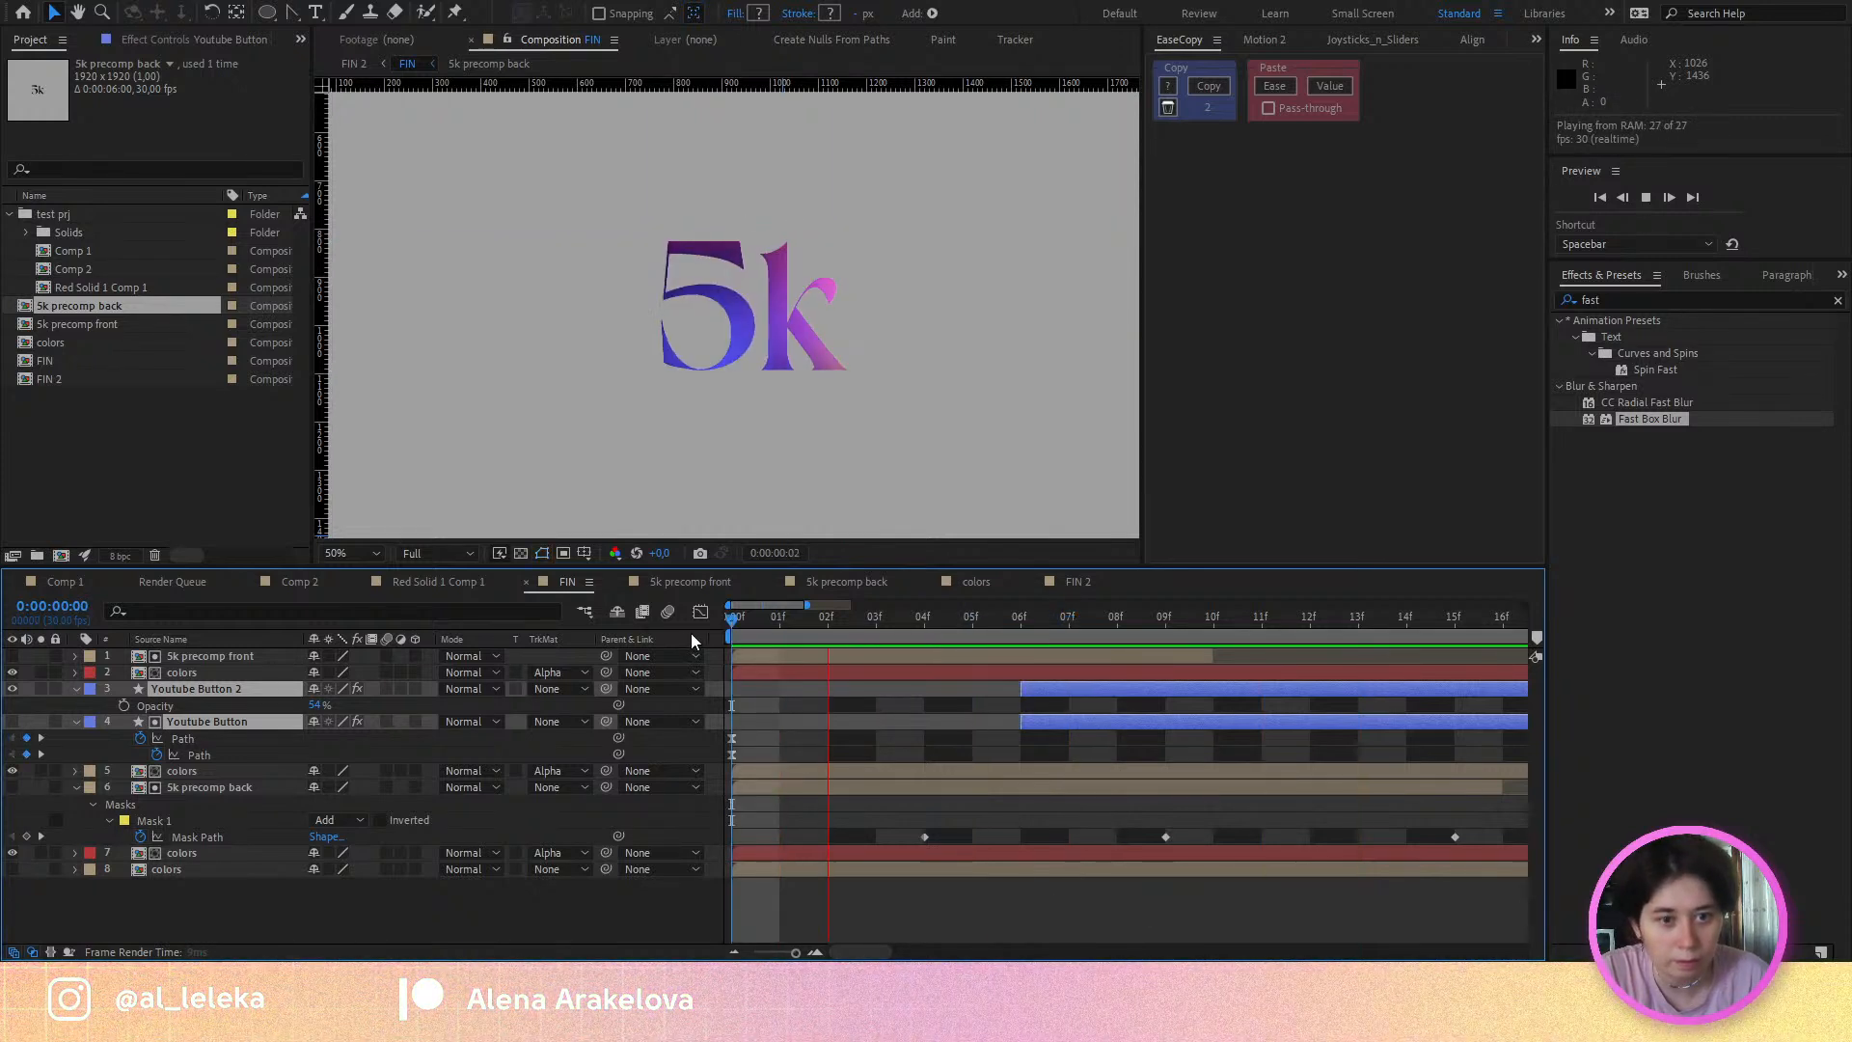
key("space")
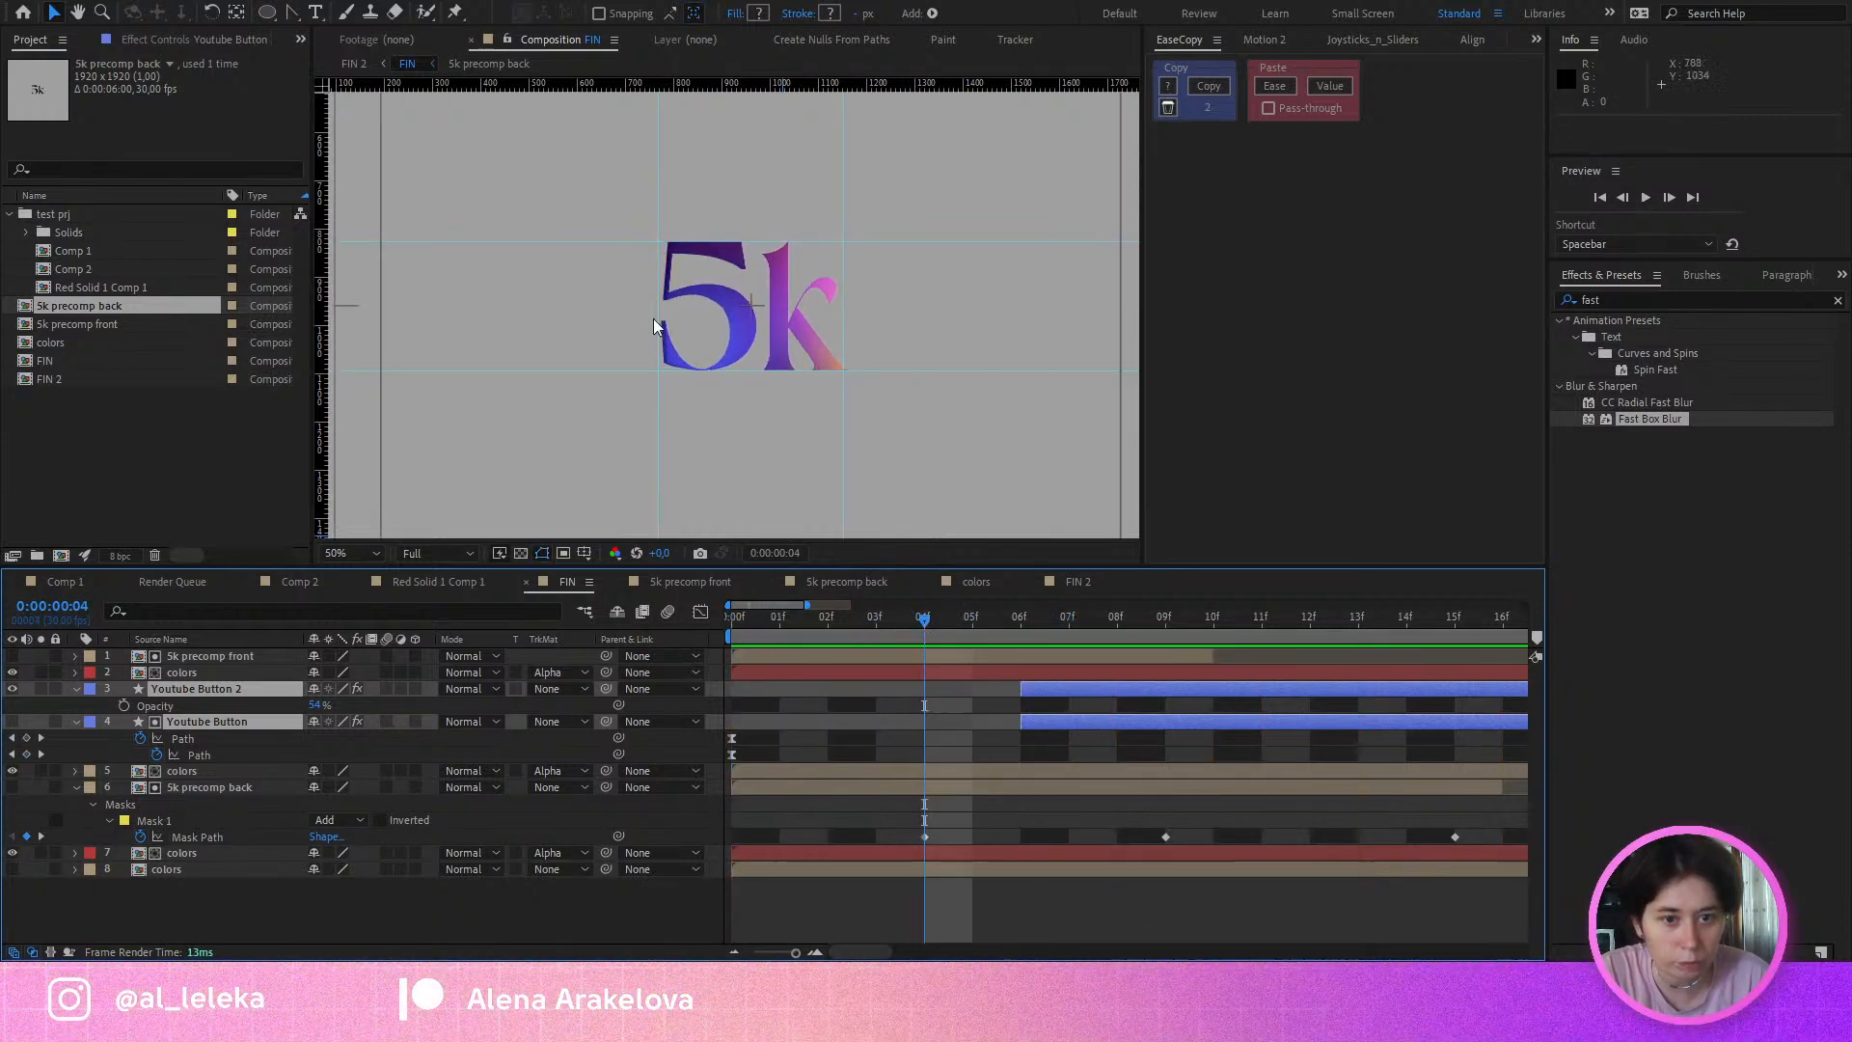
Step: Try starting both Youtube Button layers at frame 4, inspect the upper corner of the 5, and undo the trim
scroll(663, 277, "up", 2)
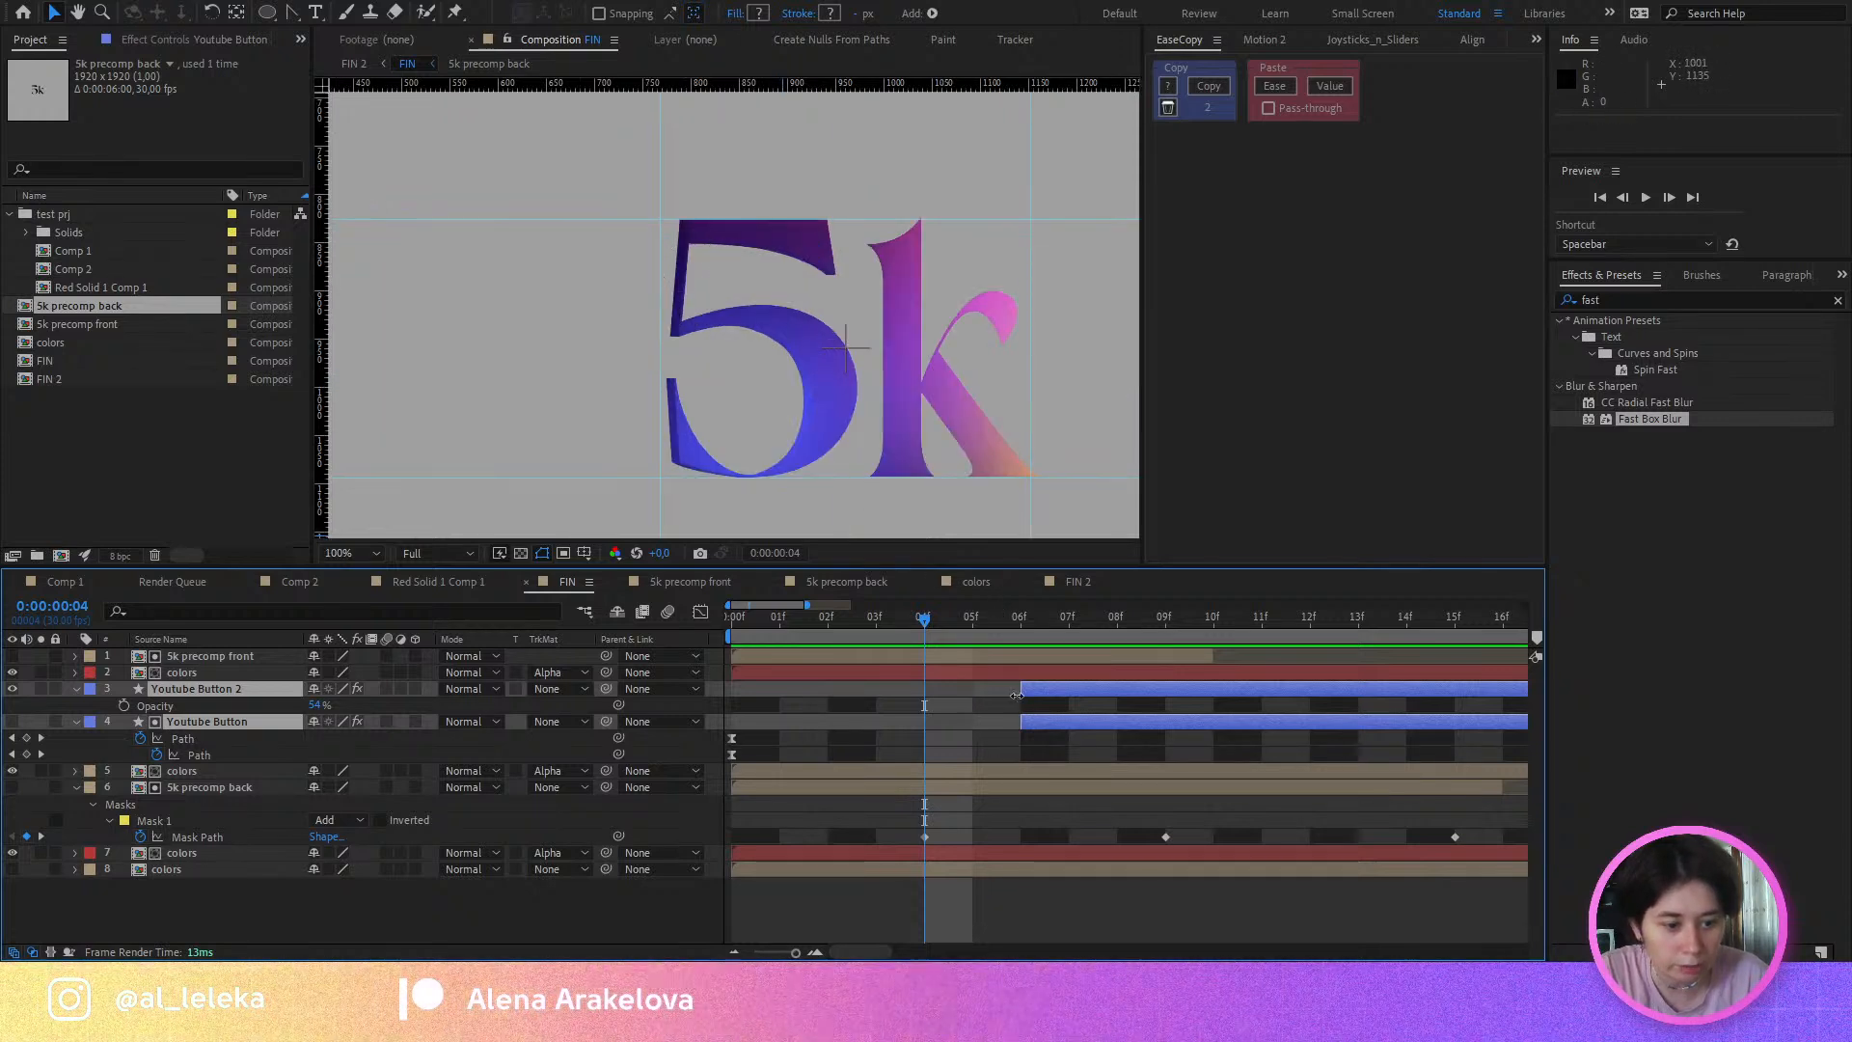
left_click_drag(1017, 694, 924, 694)
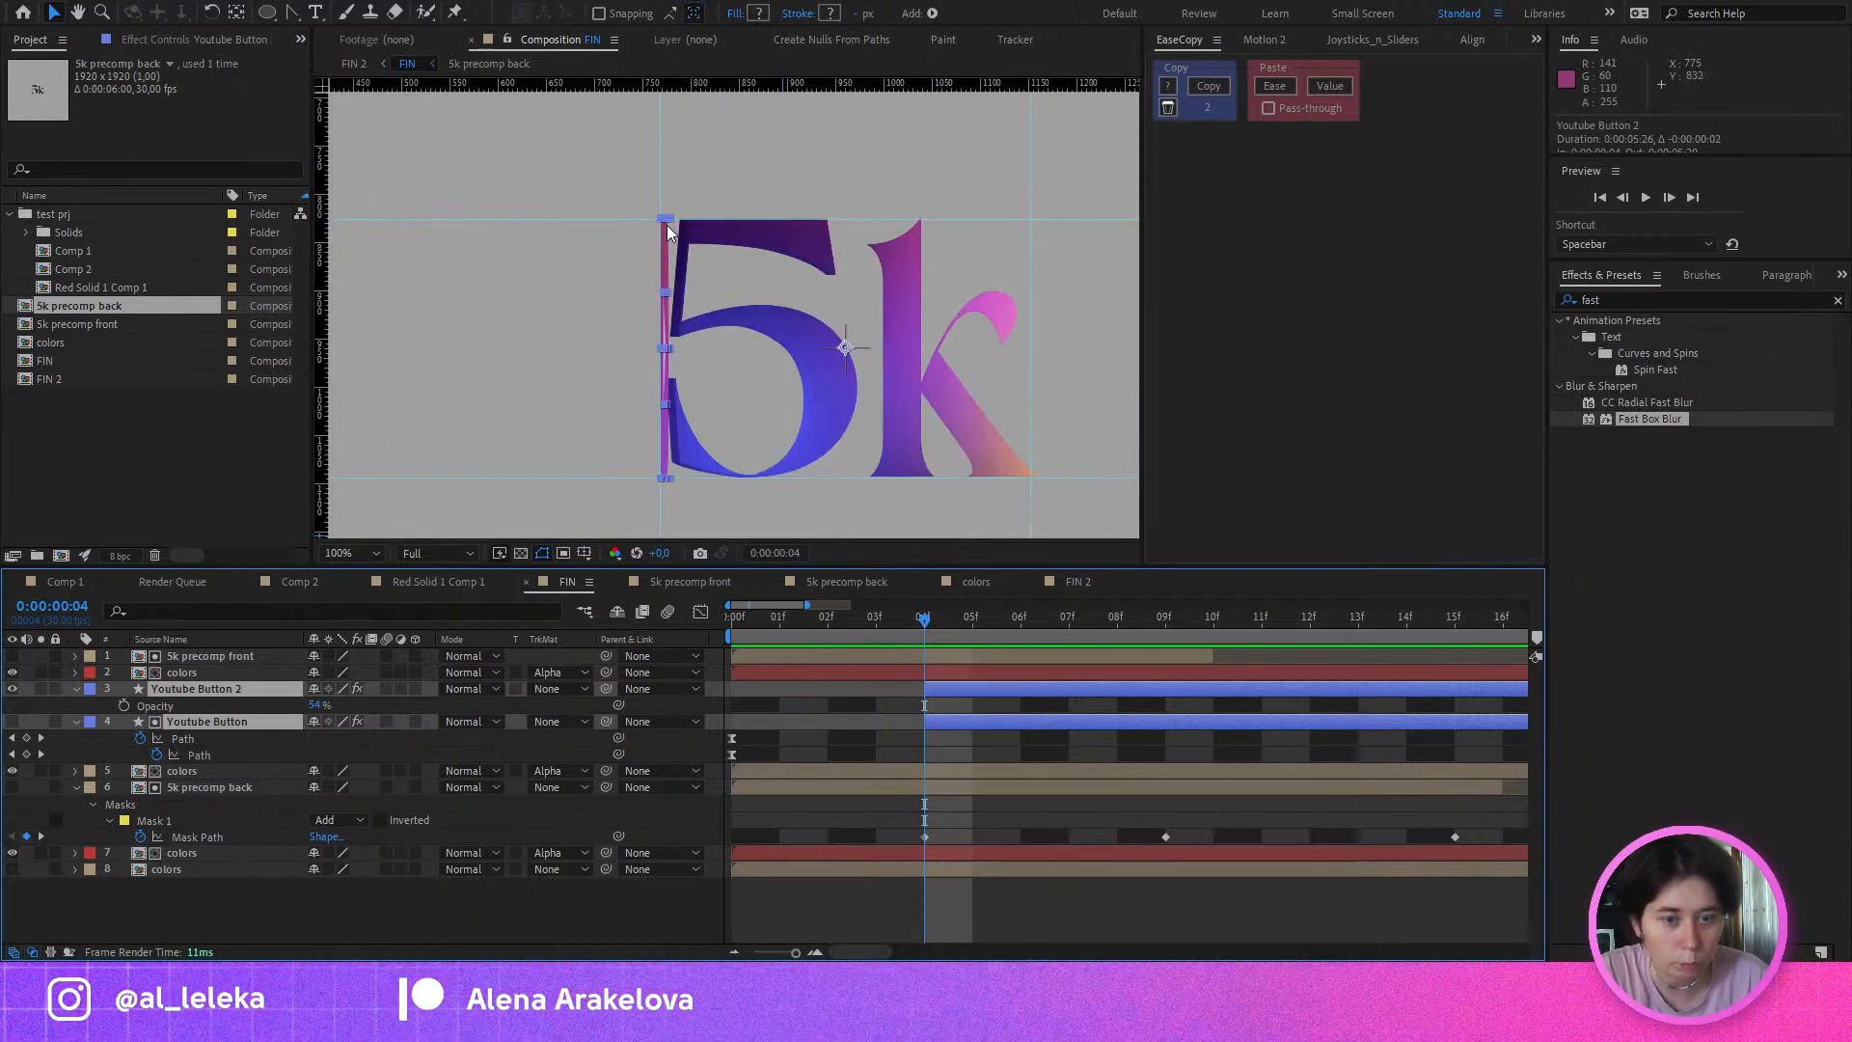
scroll(668, 232, "up", 4)
key("ctrl+z")
Step: Trim the start of both Youtube Button layers to frame 7 and play back the full transition
left_click(1030, 622)
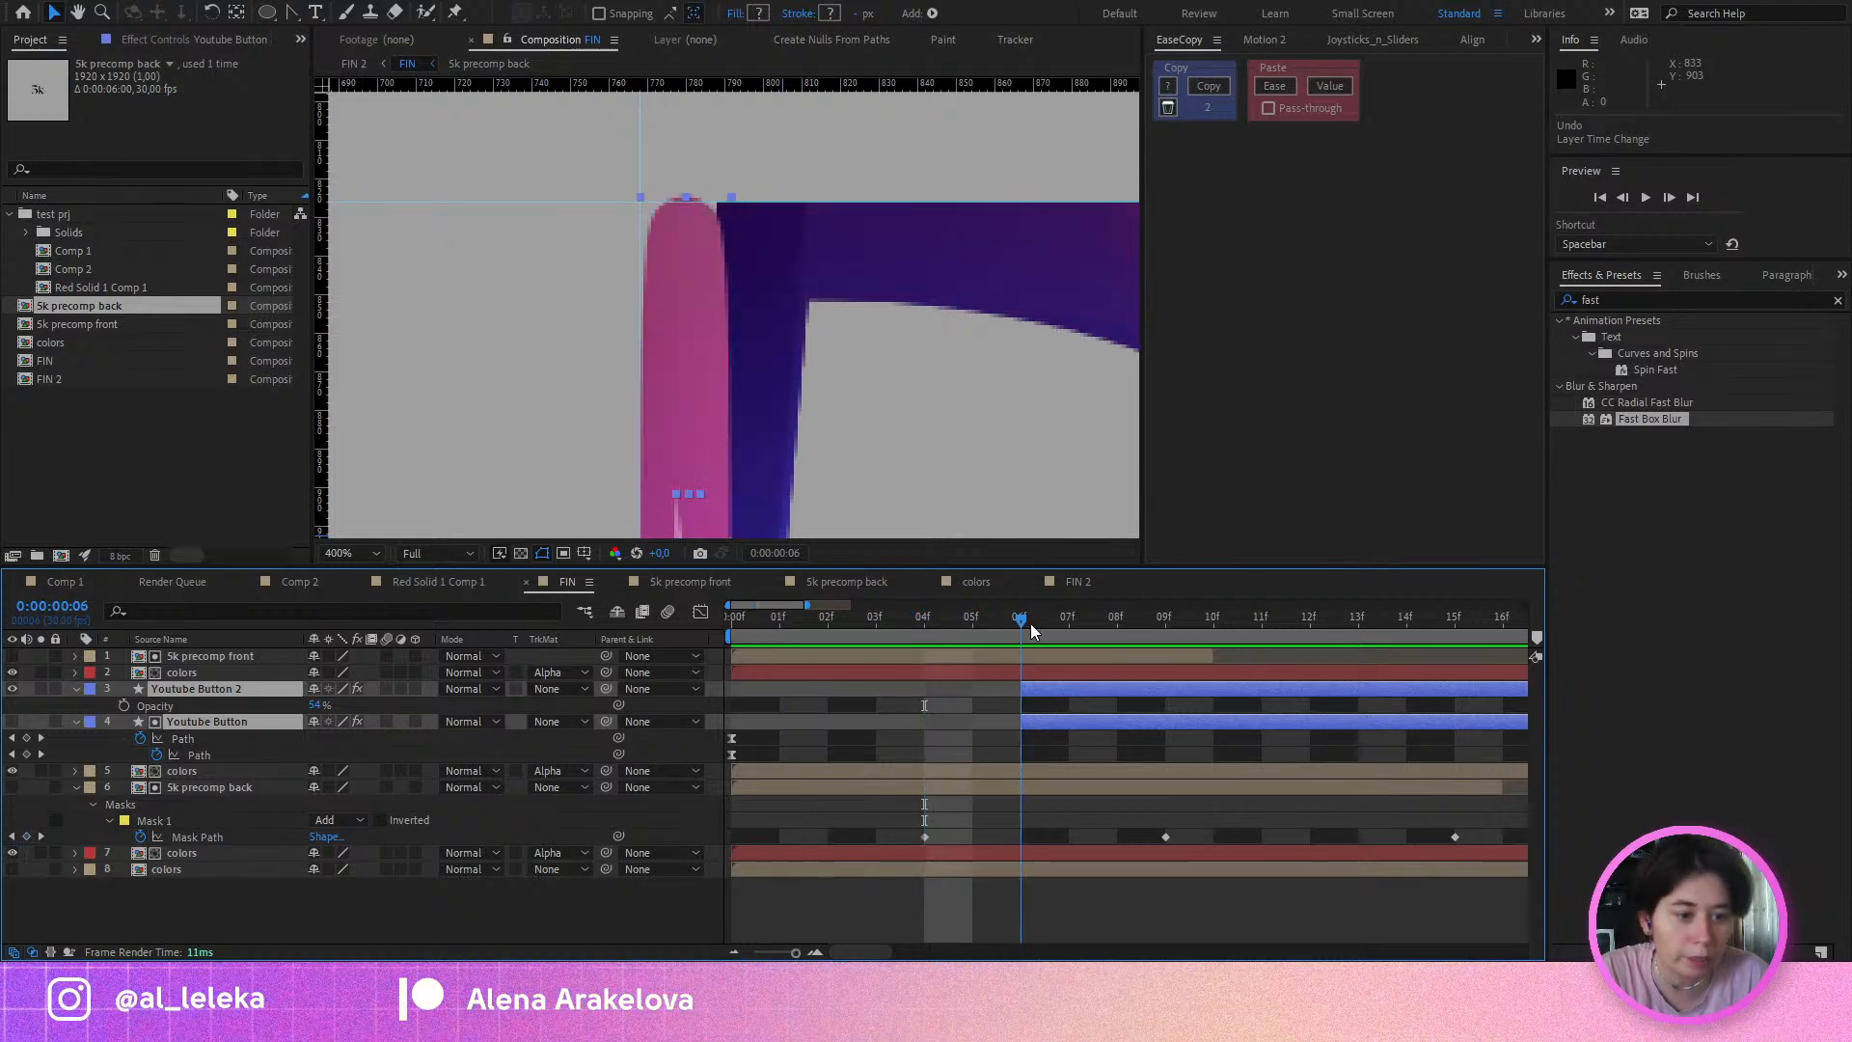
scroll(1056, 675, "down", 3, "alt")
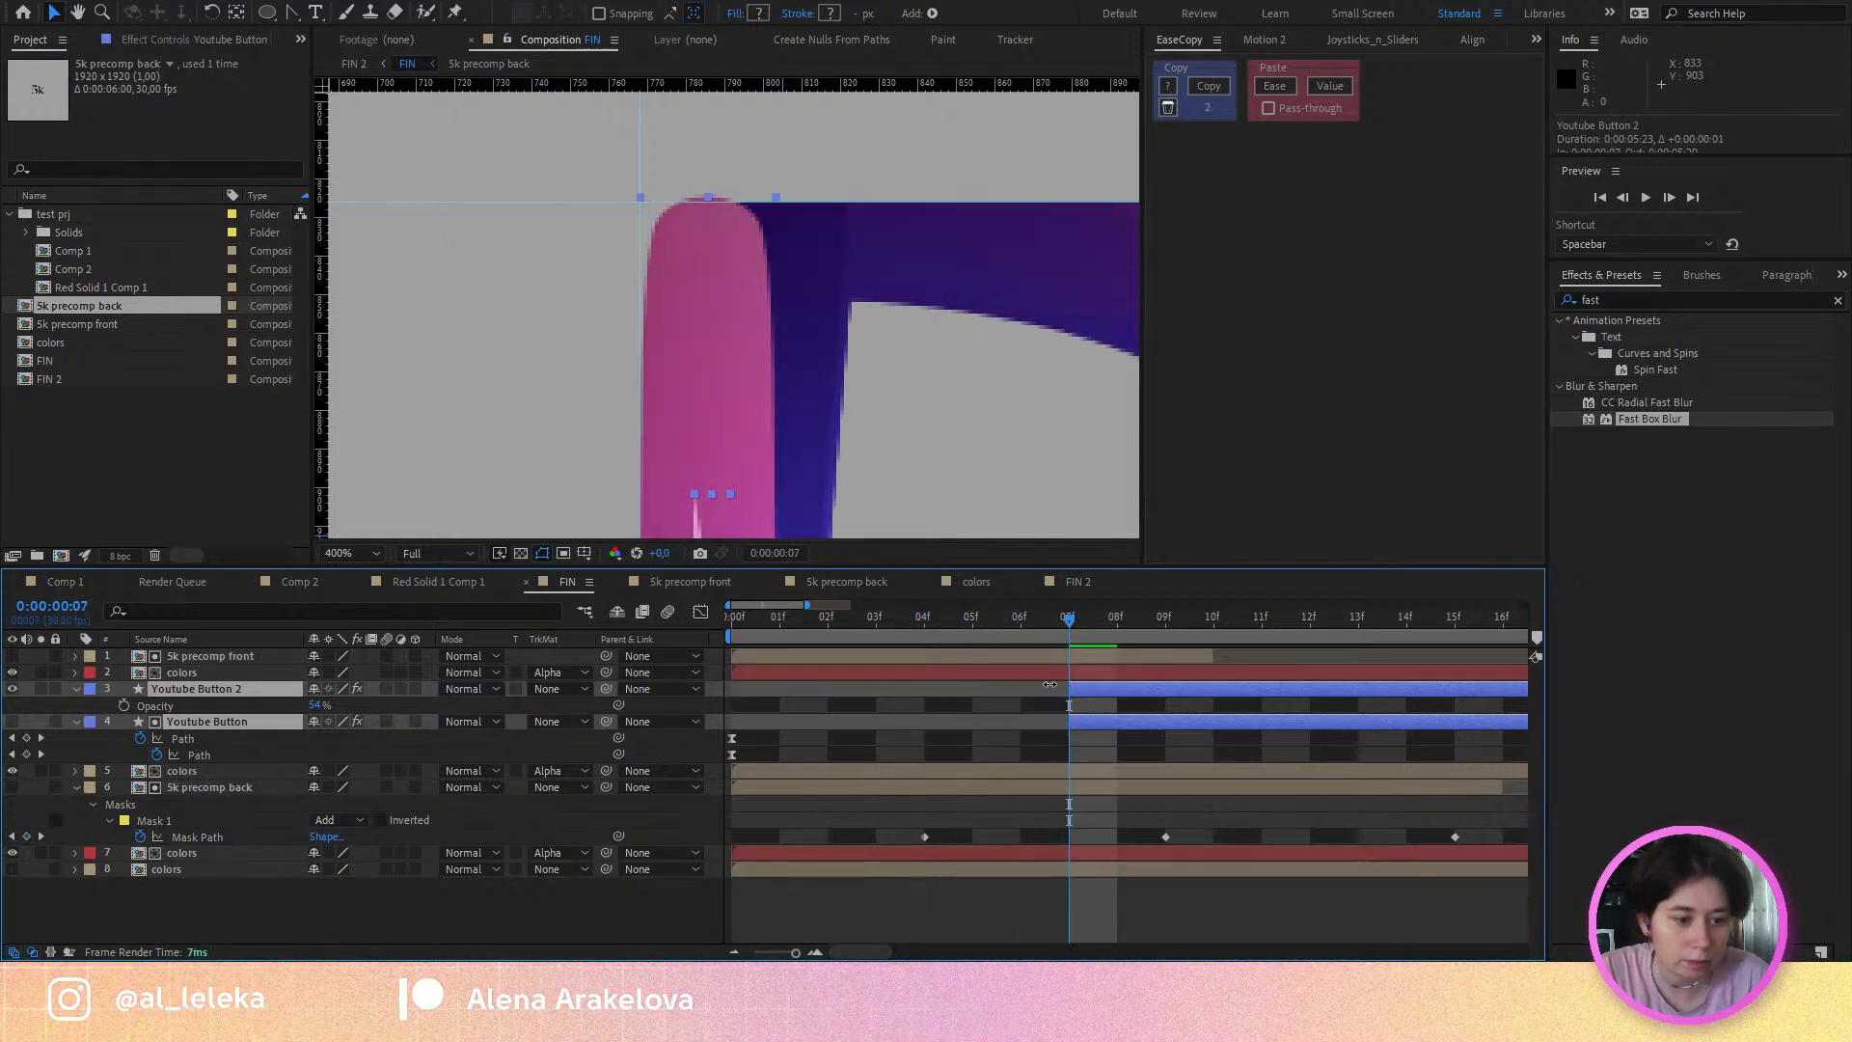
scroll(855, 340, "down", 4)
scroll(855, 339, "down", 1)
left_click_drag(855, 396, 755, 424)
scroll(754, 424, "up", 1)
key("space")
scroll(737, 400, "down", 1)
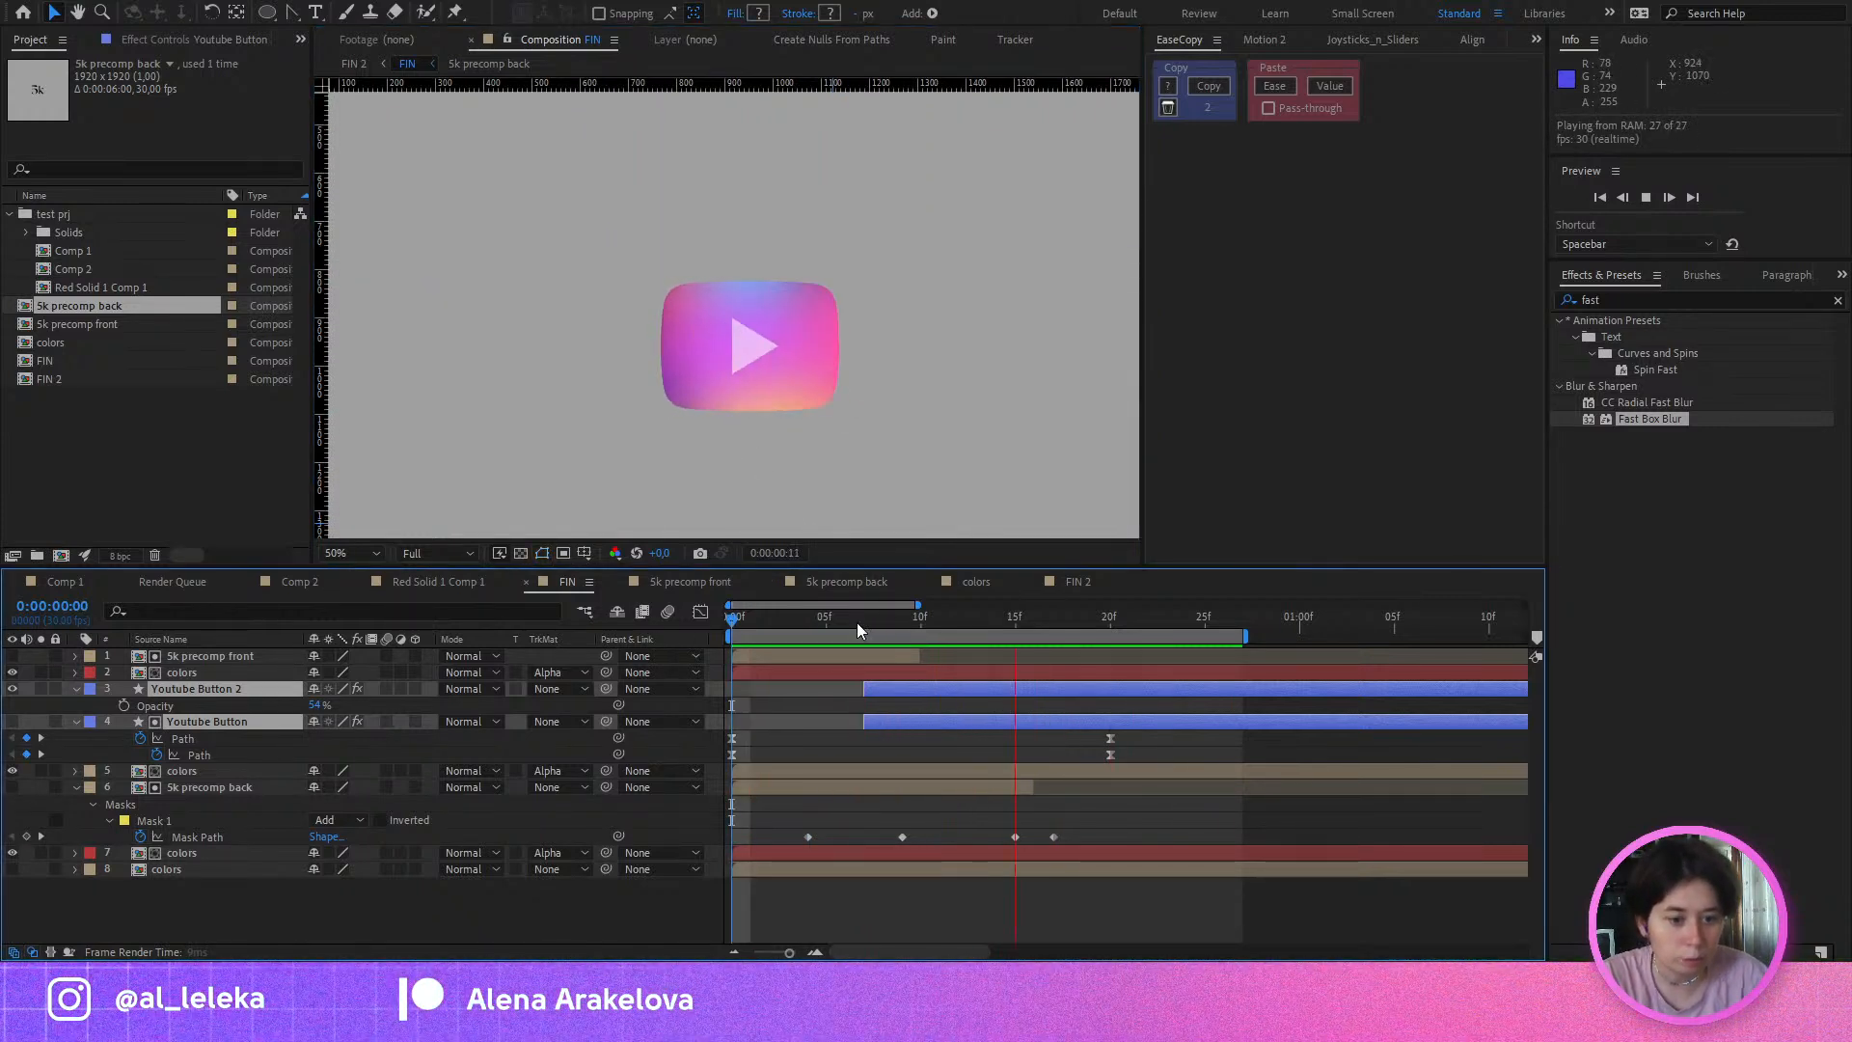
Step: Set the start of both Youtube Button layers to frame 6 and check the transition through frame 20
left_click(858, 622)
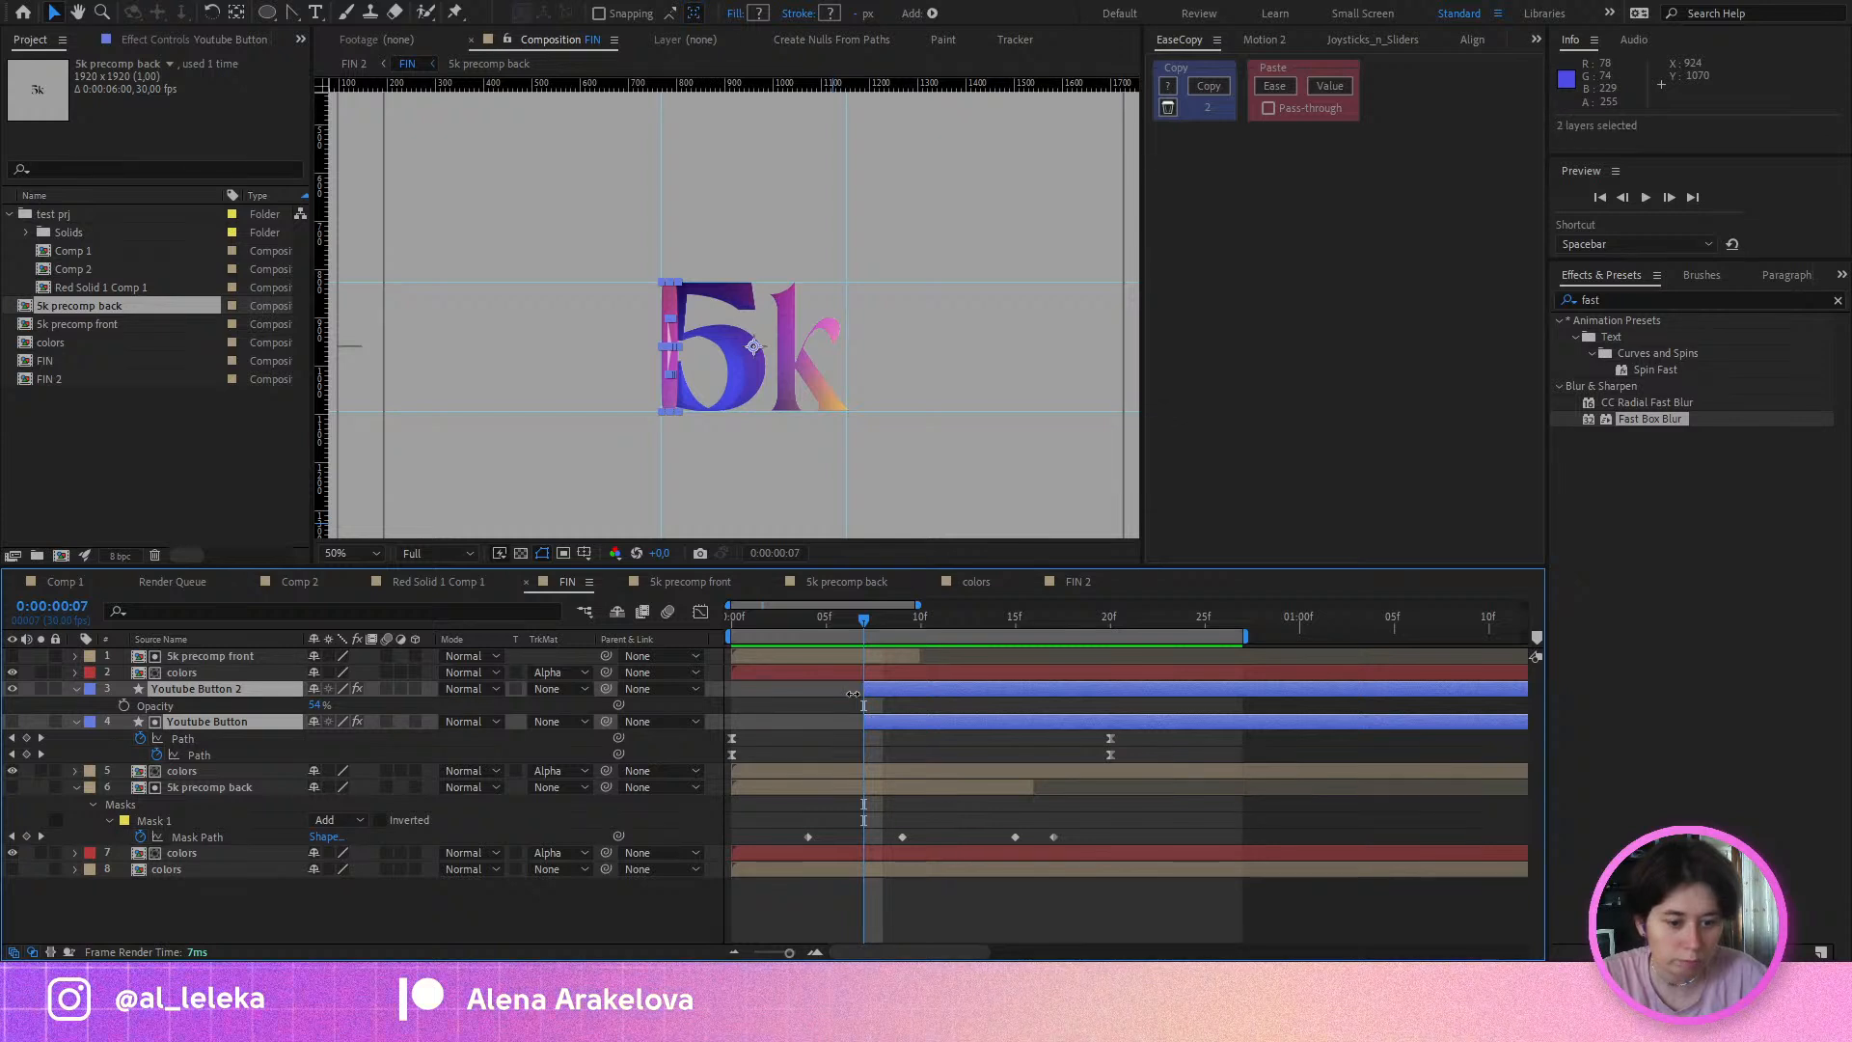
left_click_drag(859, 623, 789, 619)
key("space")
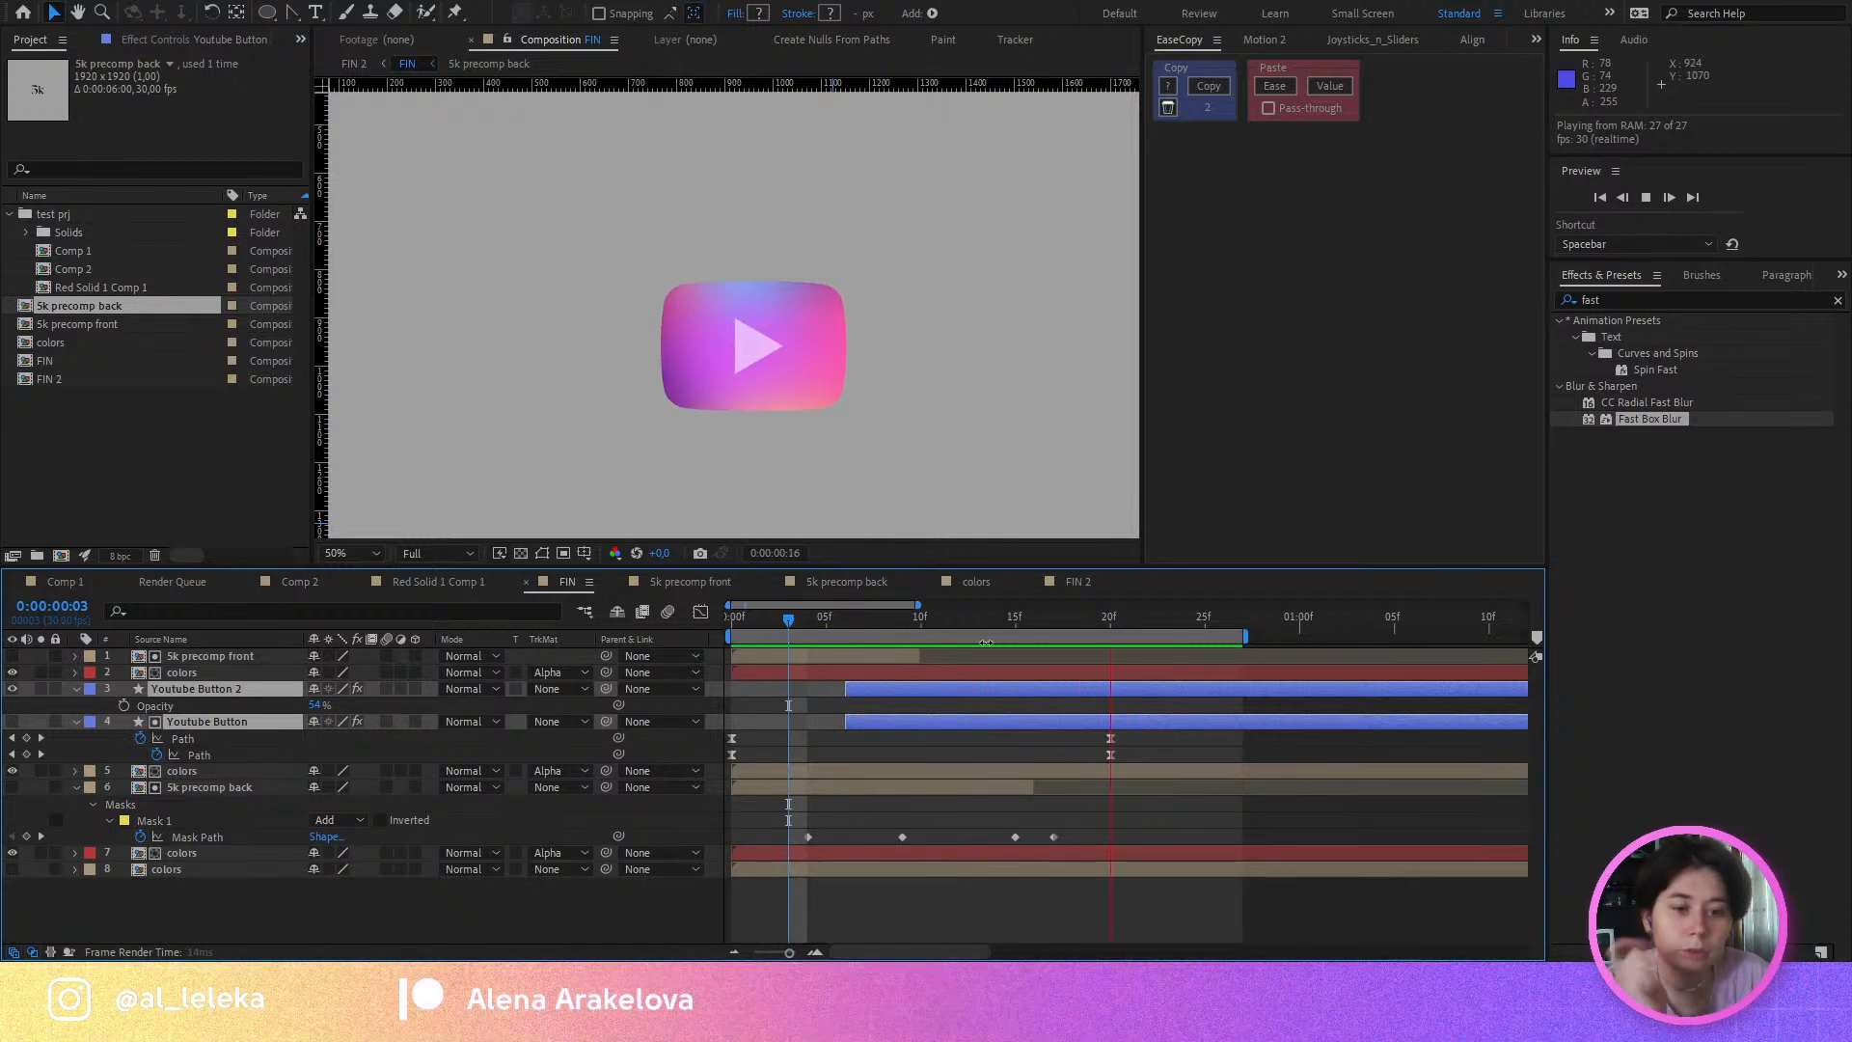
left_click(1071, 618)
left_click(1086, 620)
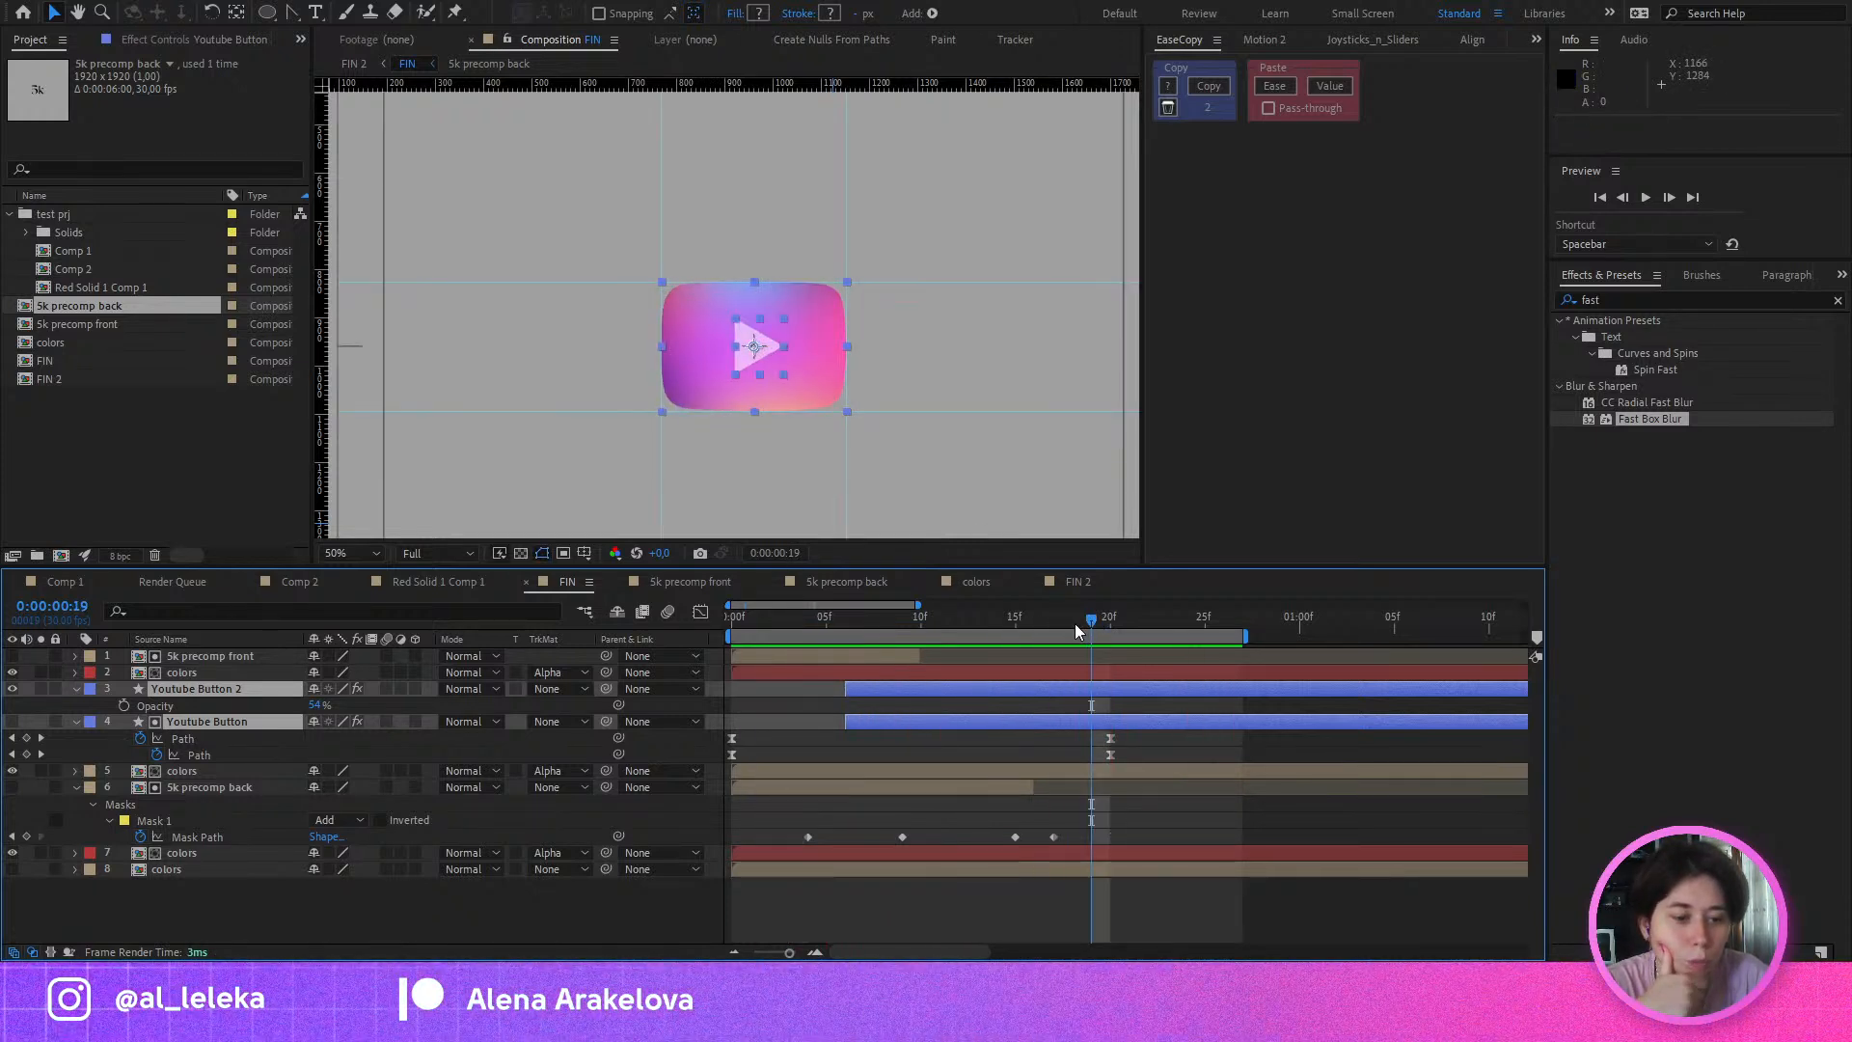
left_click_drag(1050, 618, 1109, 668)
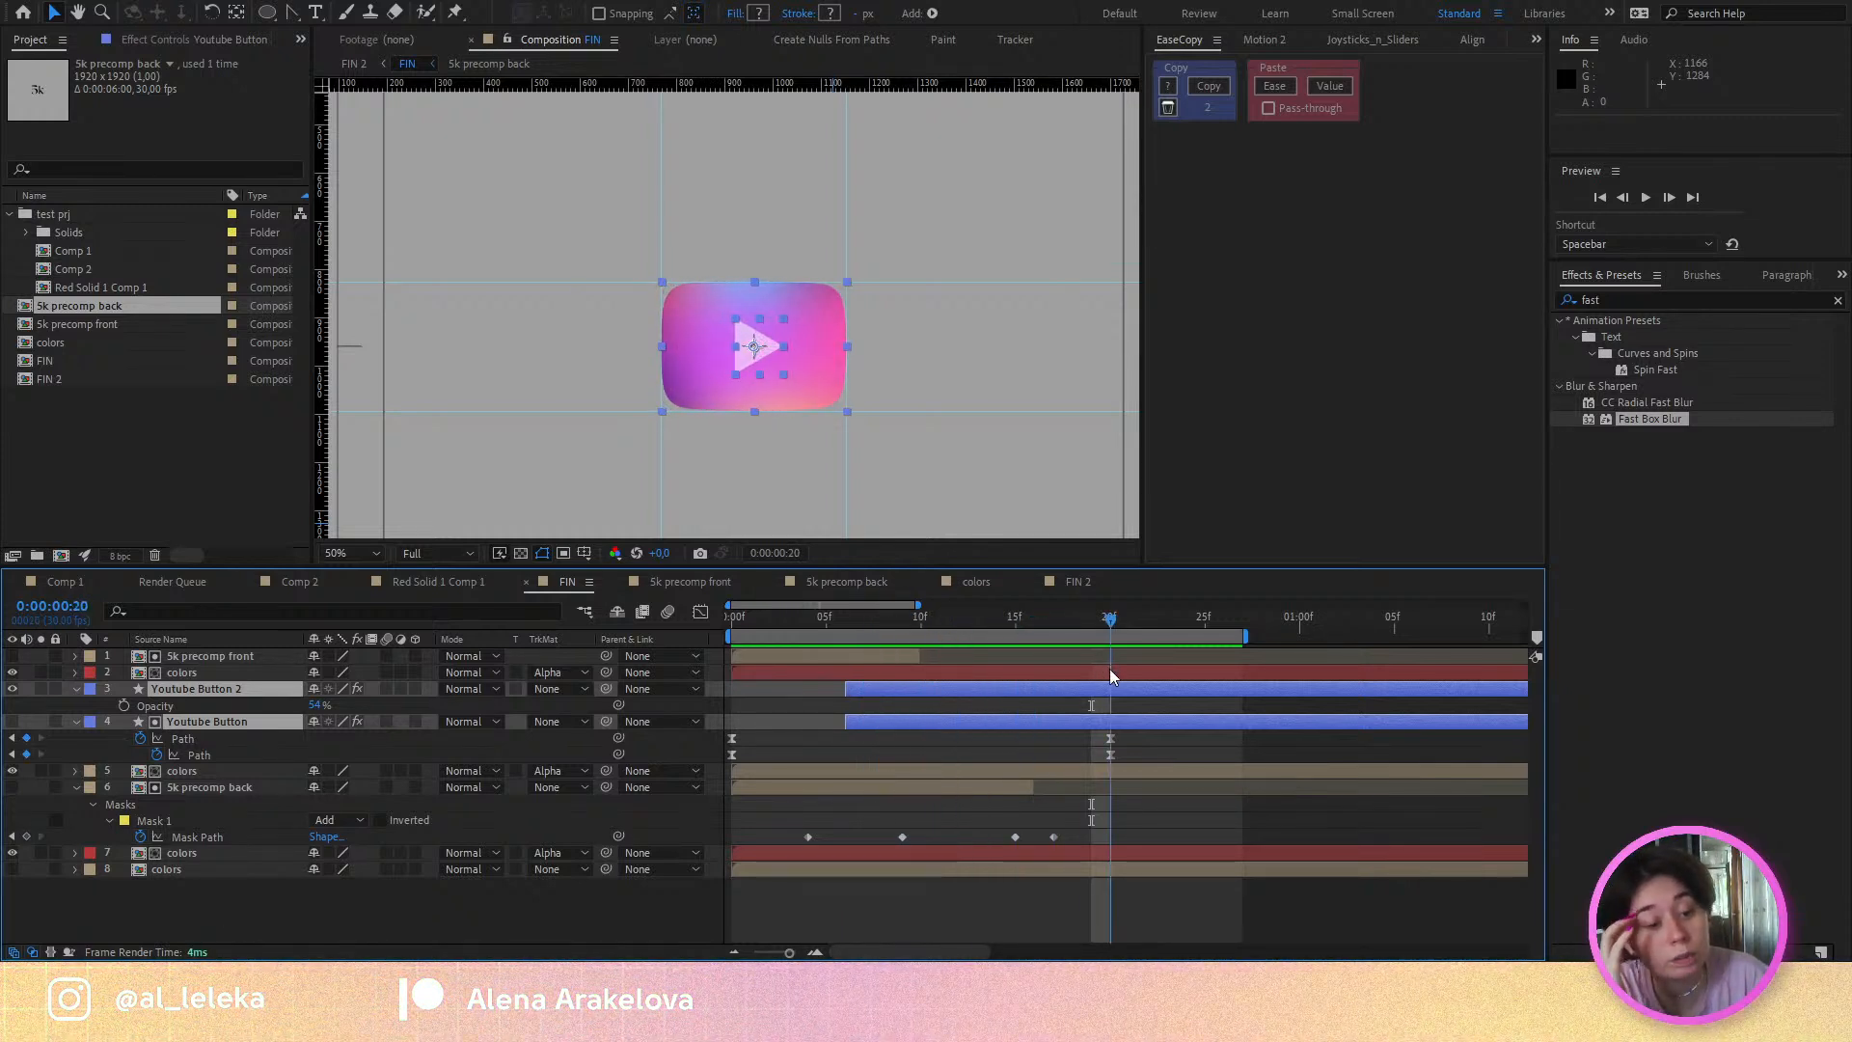
Step: Collapse the expanded layer properties, show the bottommost colors layer as the background and view the whole composition at frame 12
left_click(76, 721)
left_click(3, 831)
left_click(11, 820)
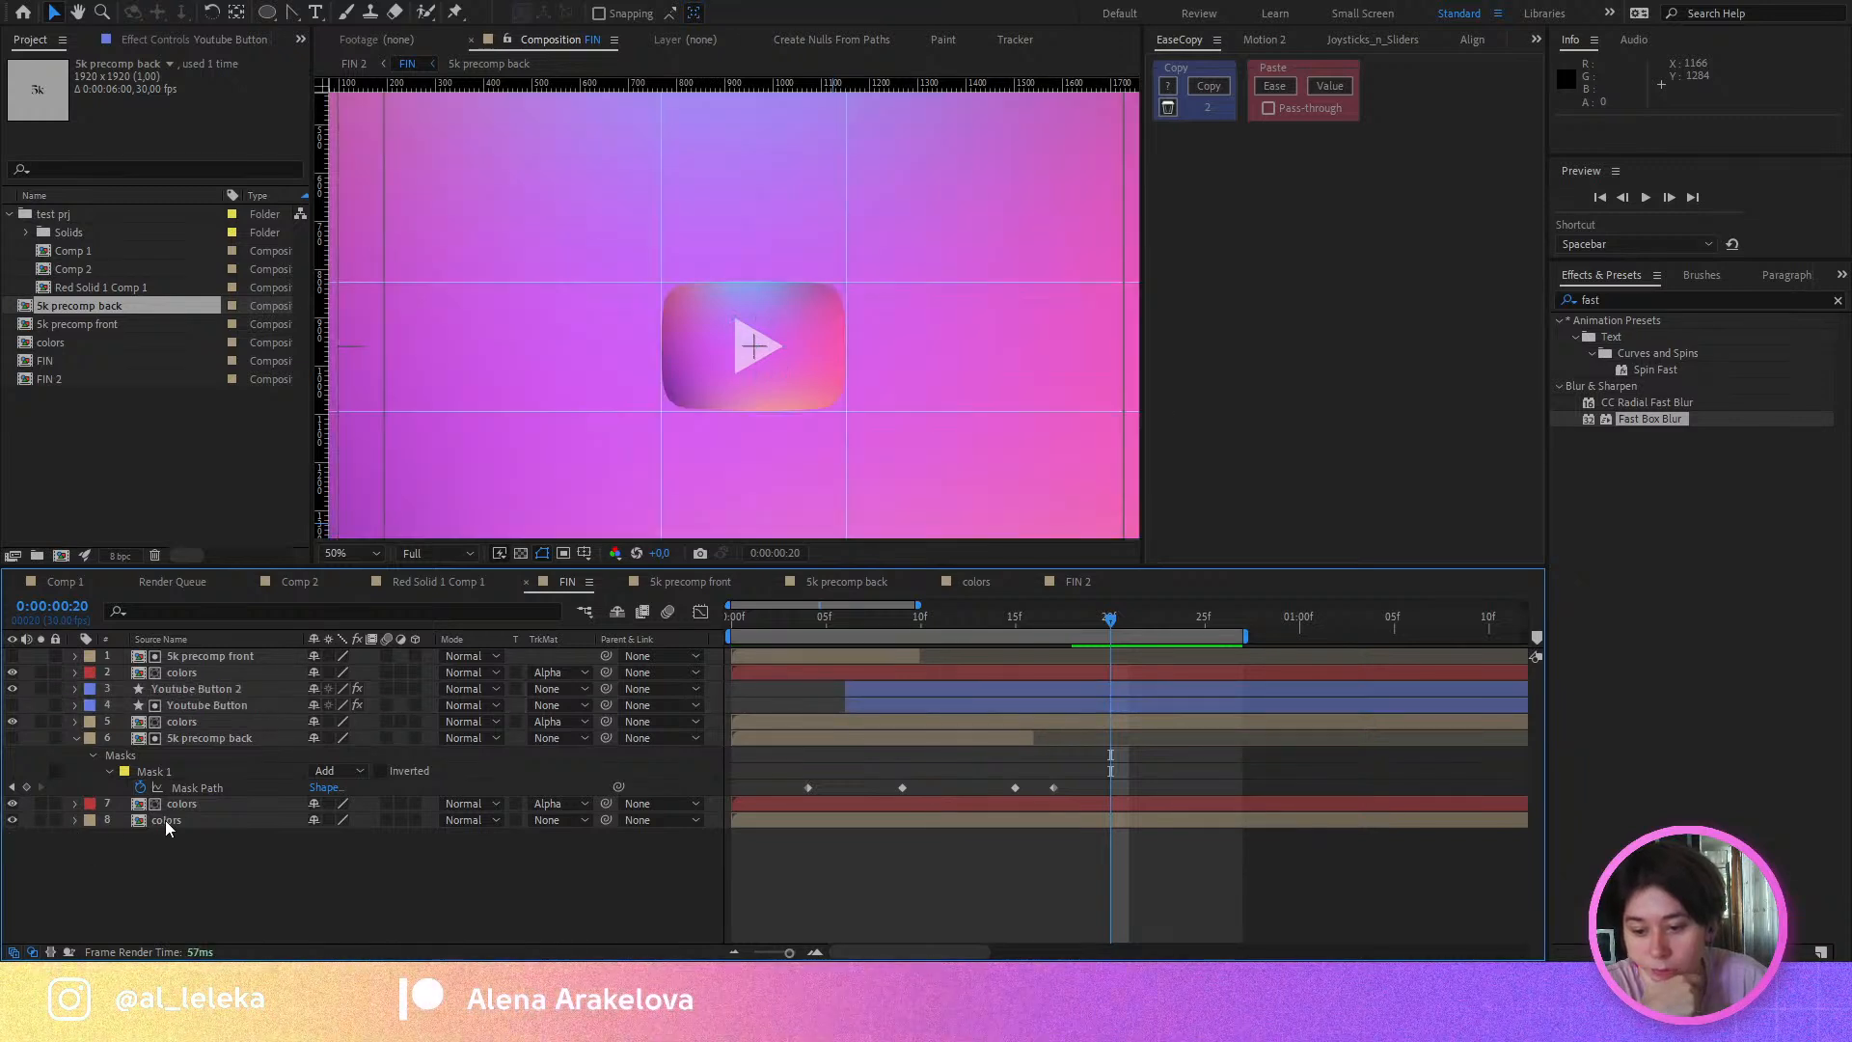
left_click(166, 819)
left_click(76, 737)
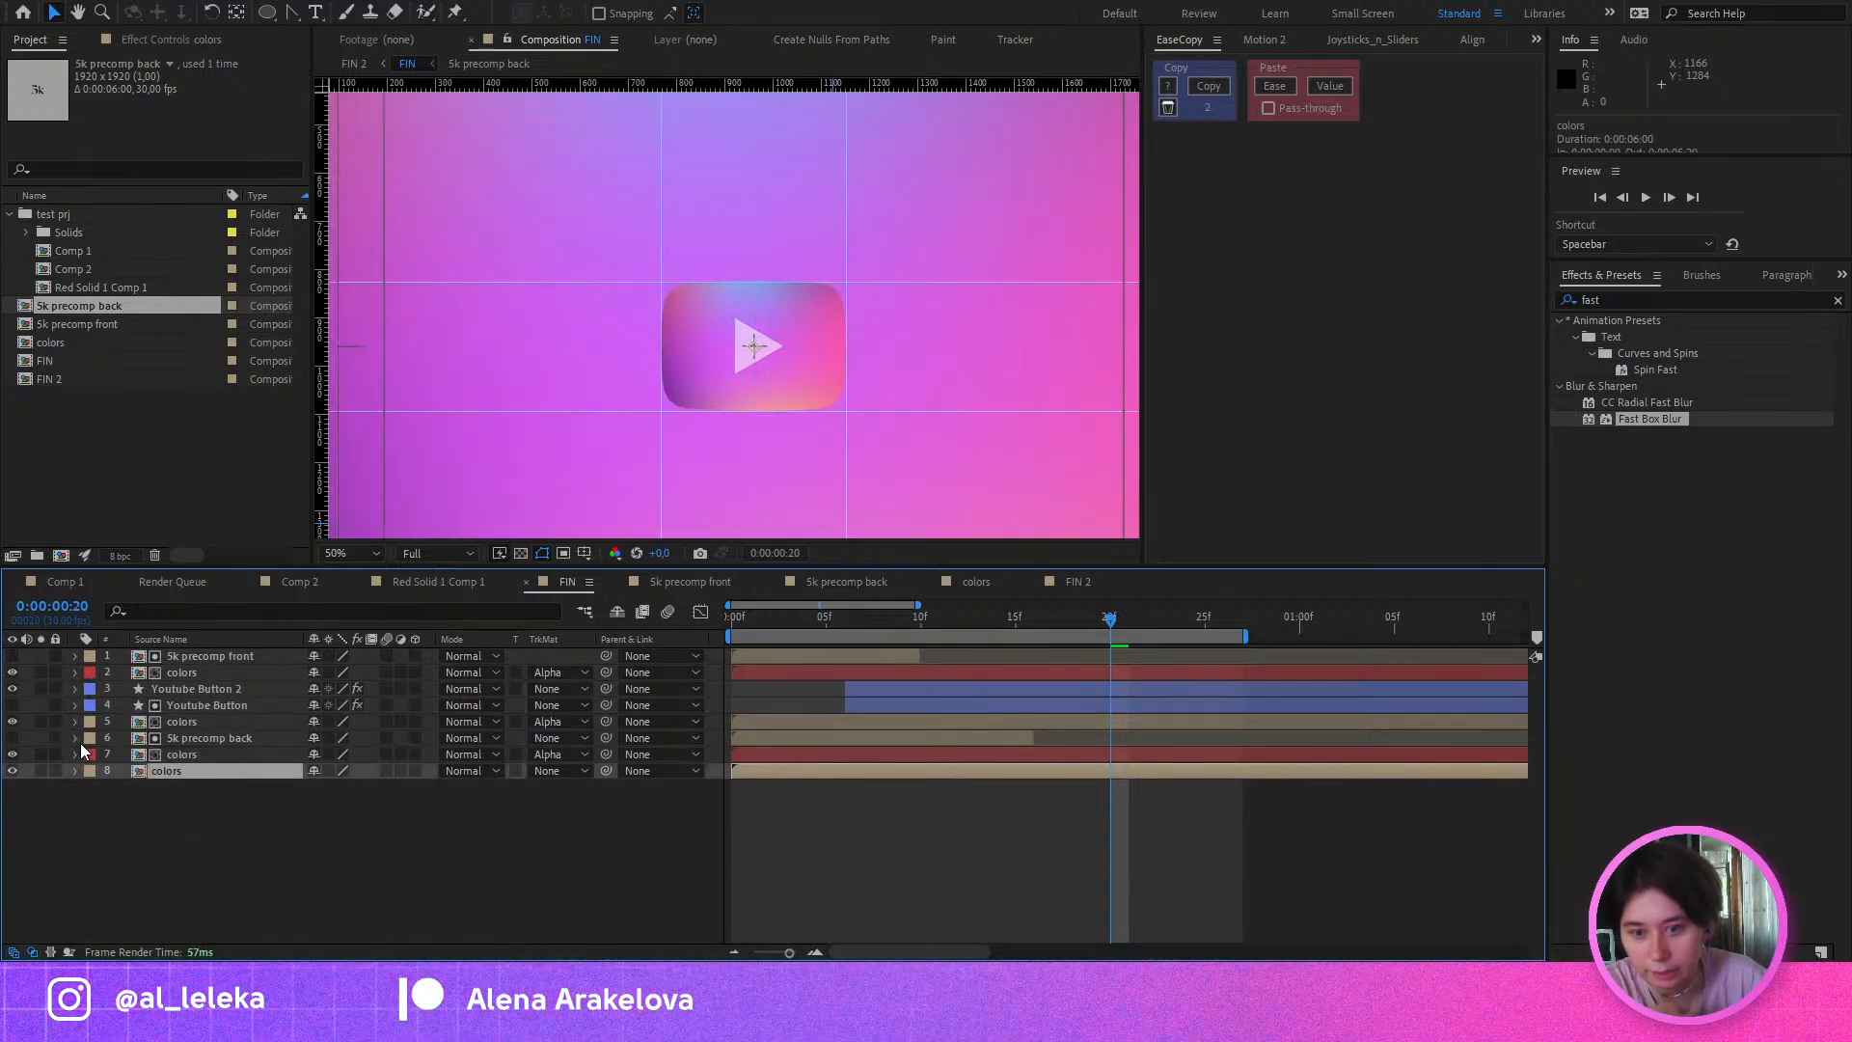
left_click_drag(775, 613, 952, 727)
scroll(835, 344, "down", 1)
left_click_drag(835, 373, 853, 404)
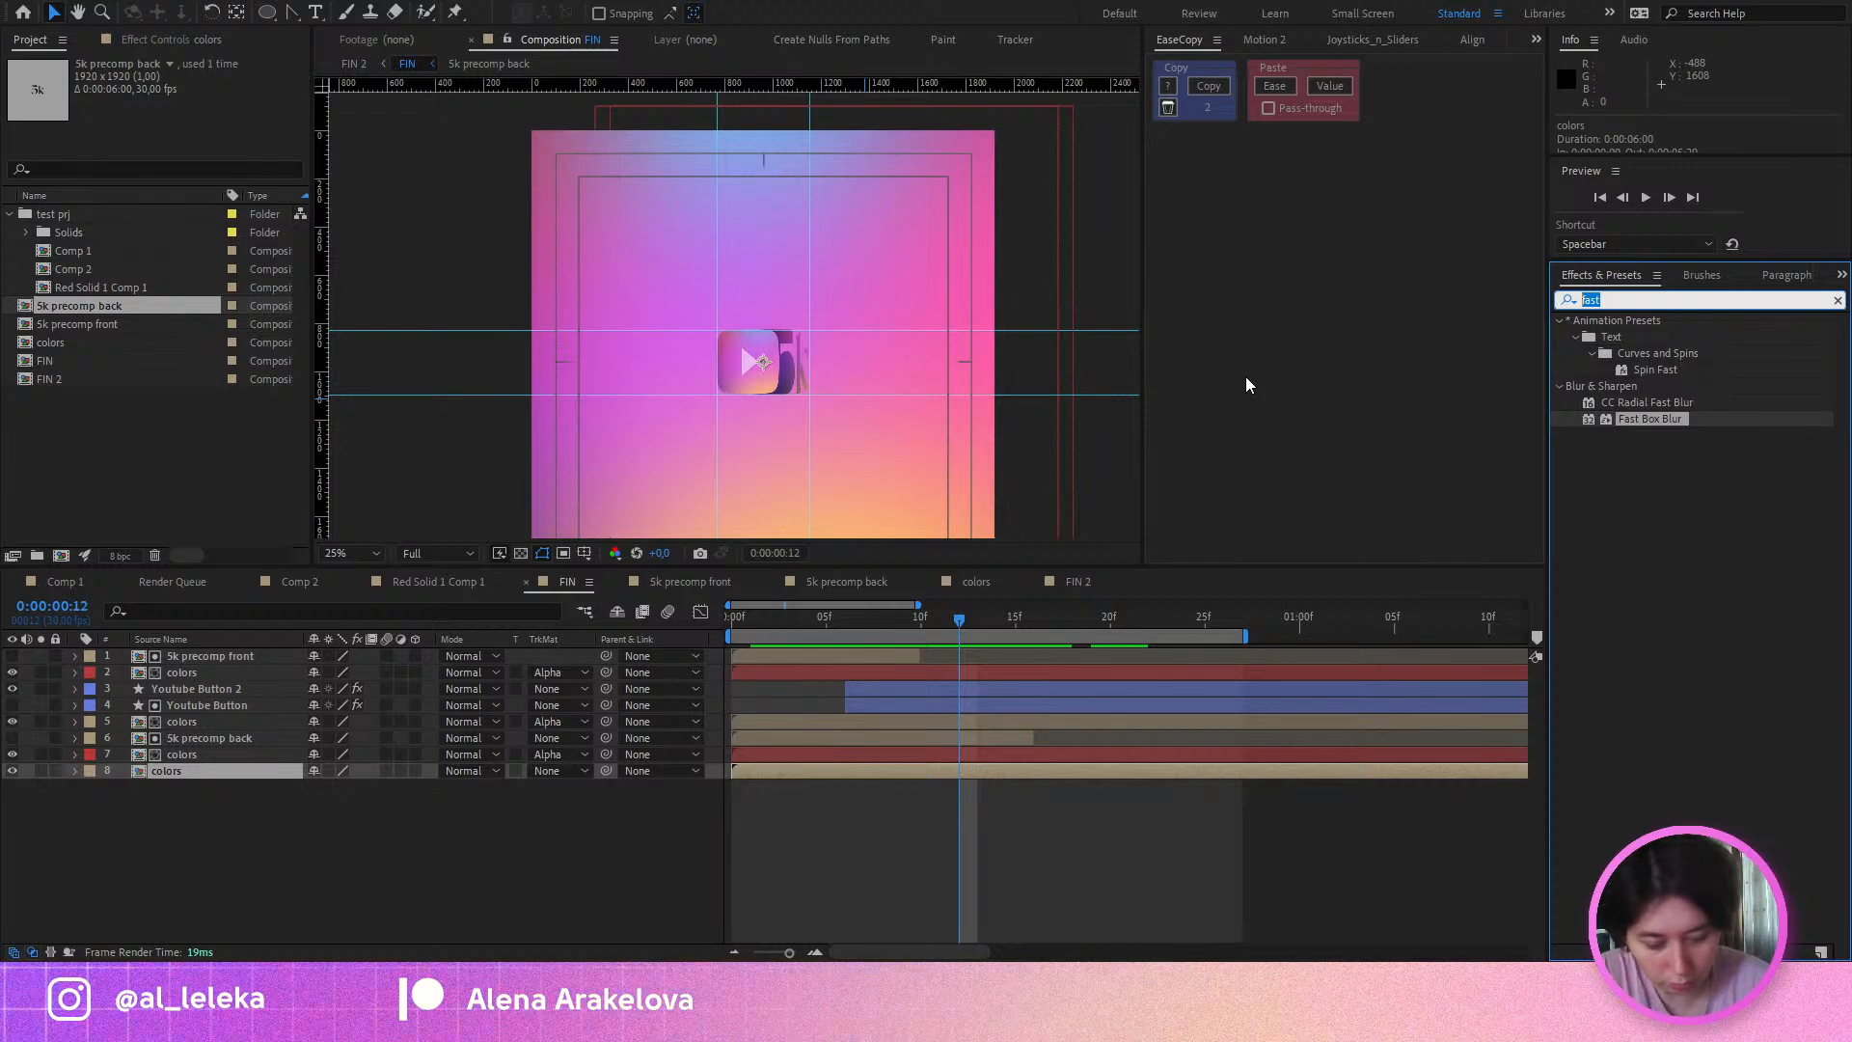
Step: Apply the Noise HLS effect to the bottommost colors layer, set Hue to 2% and open Lightness for editing
type("noise")
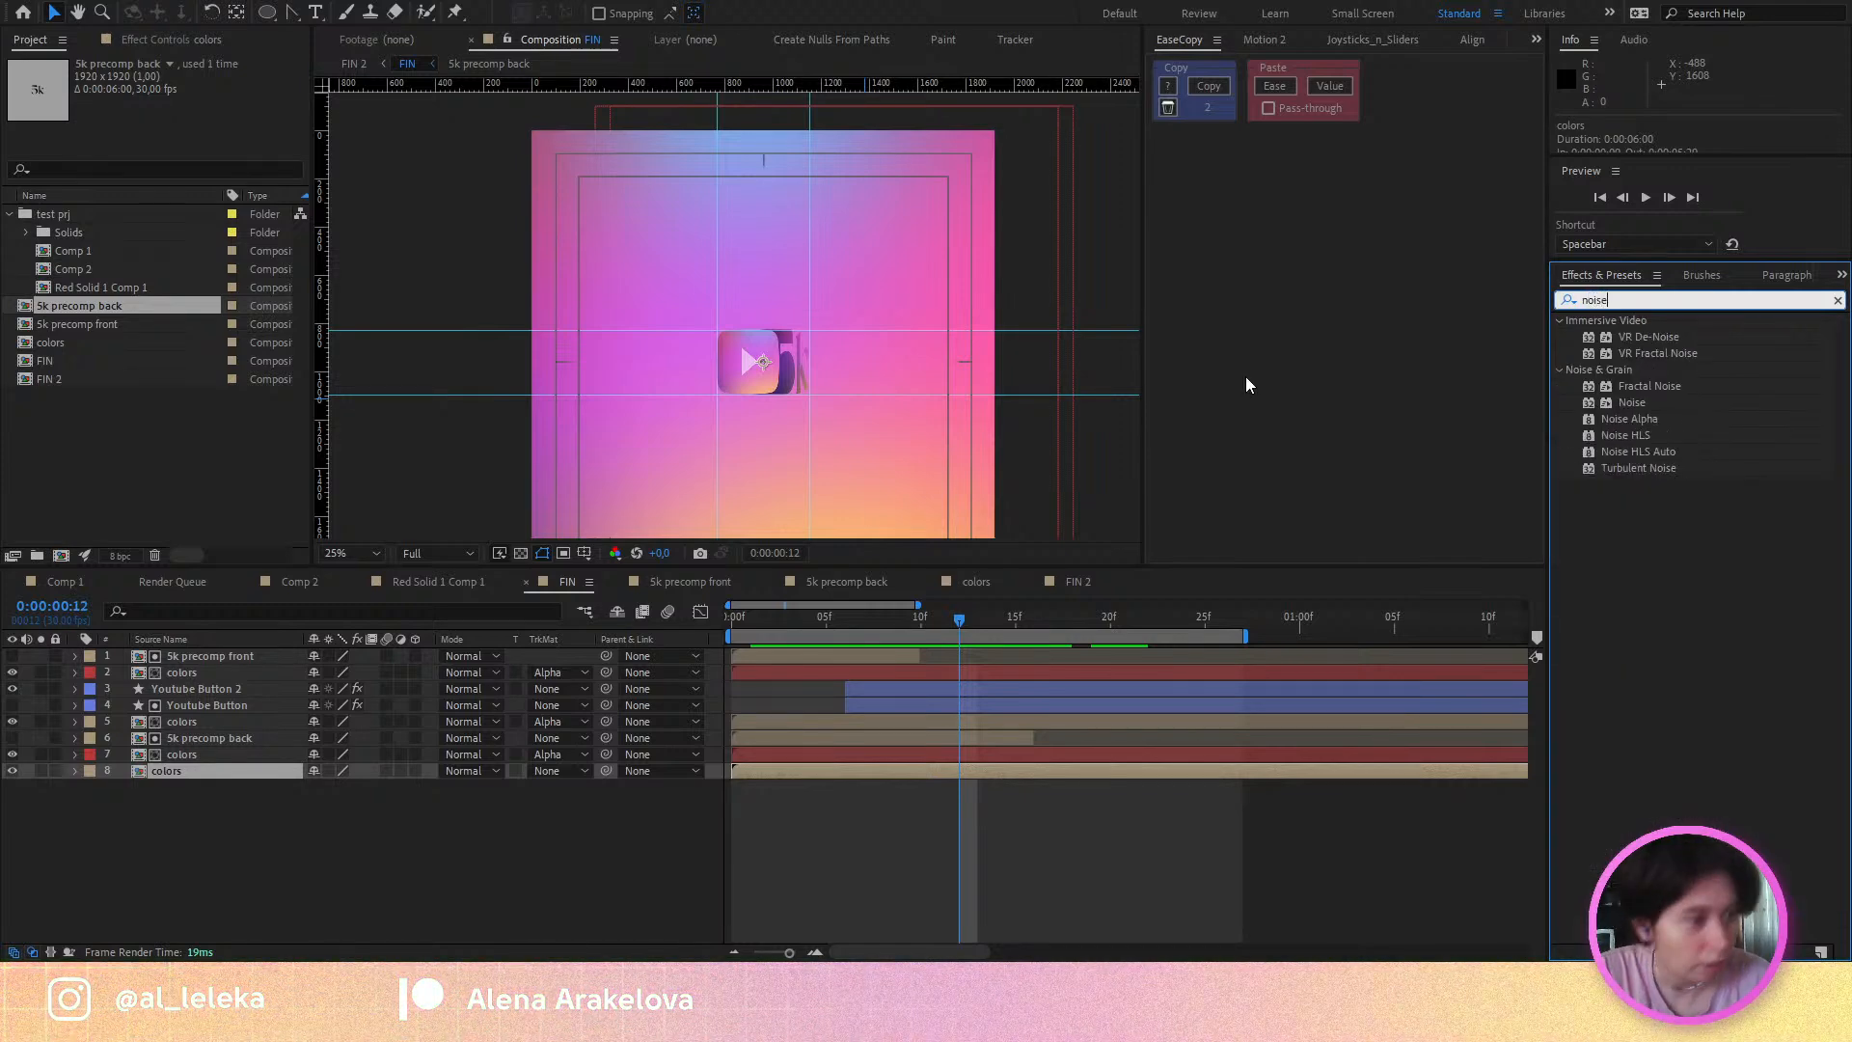
double_click(1630, 435)
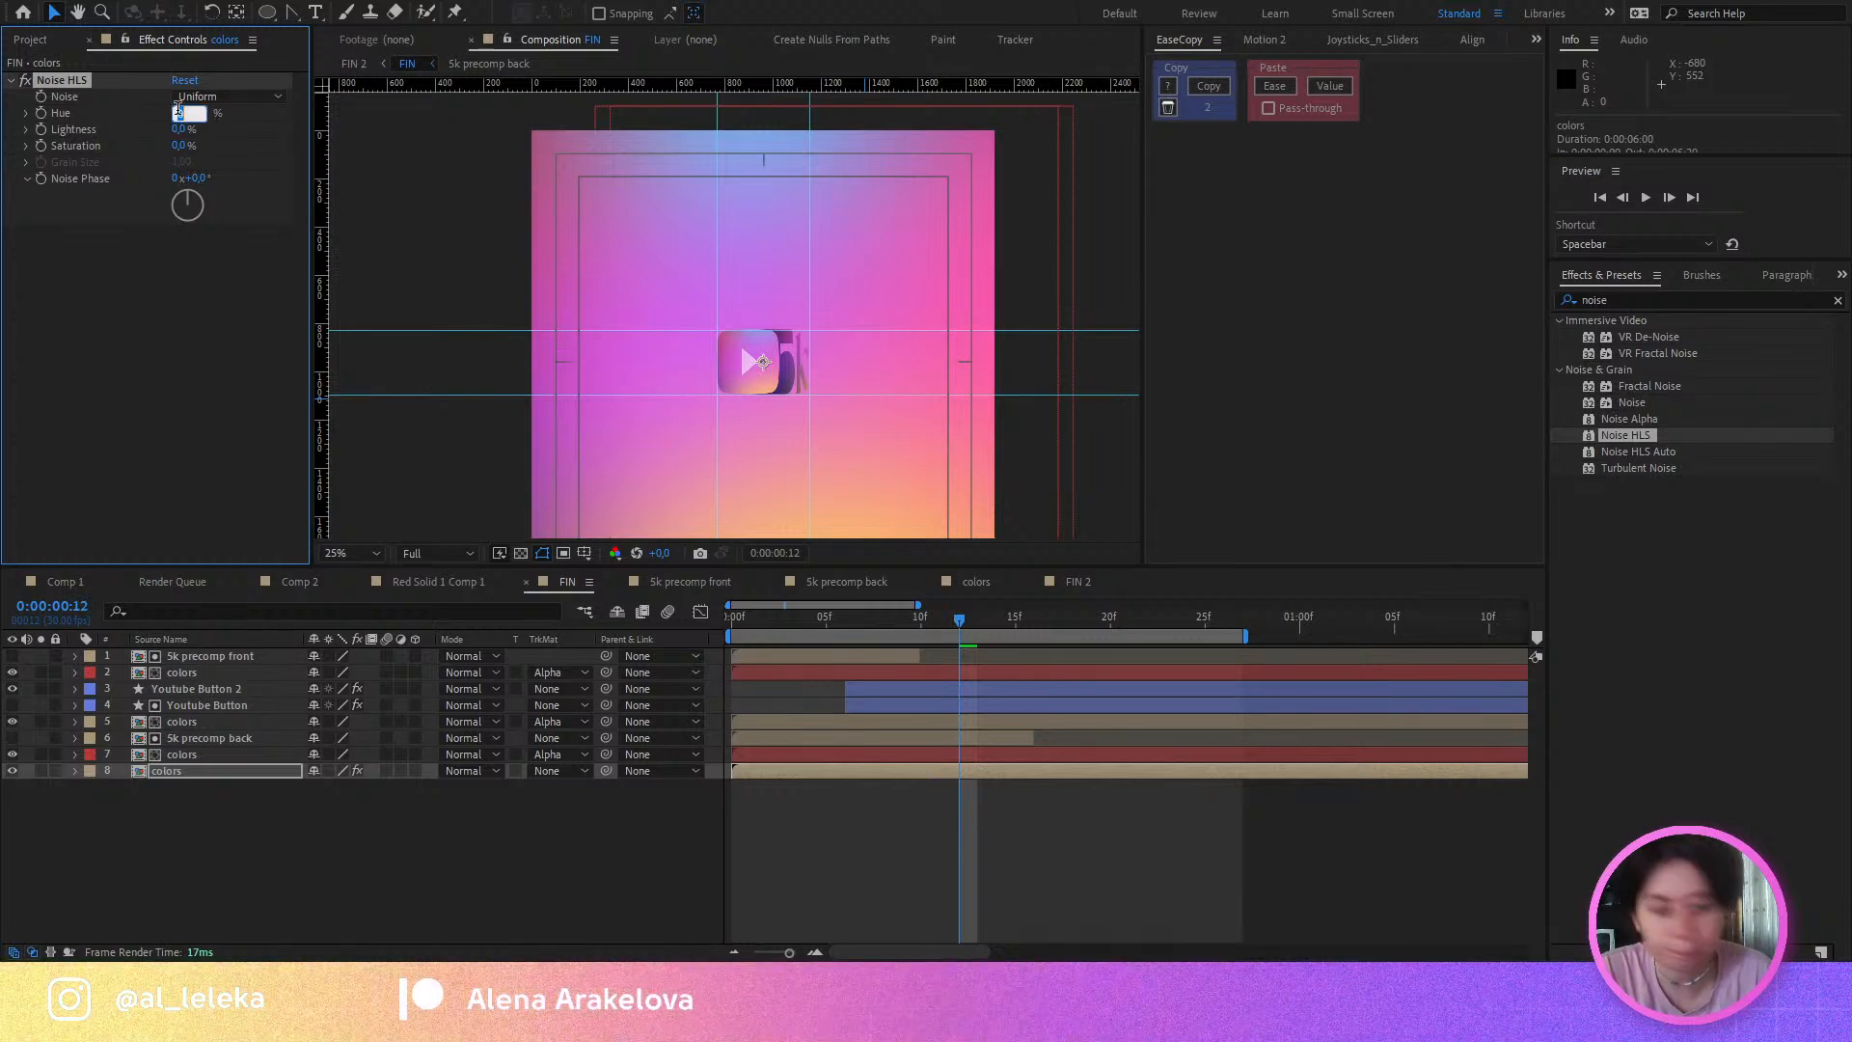
type("2")
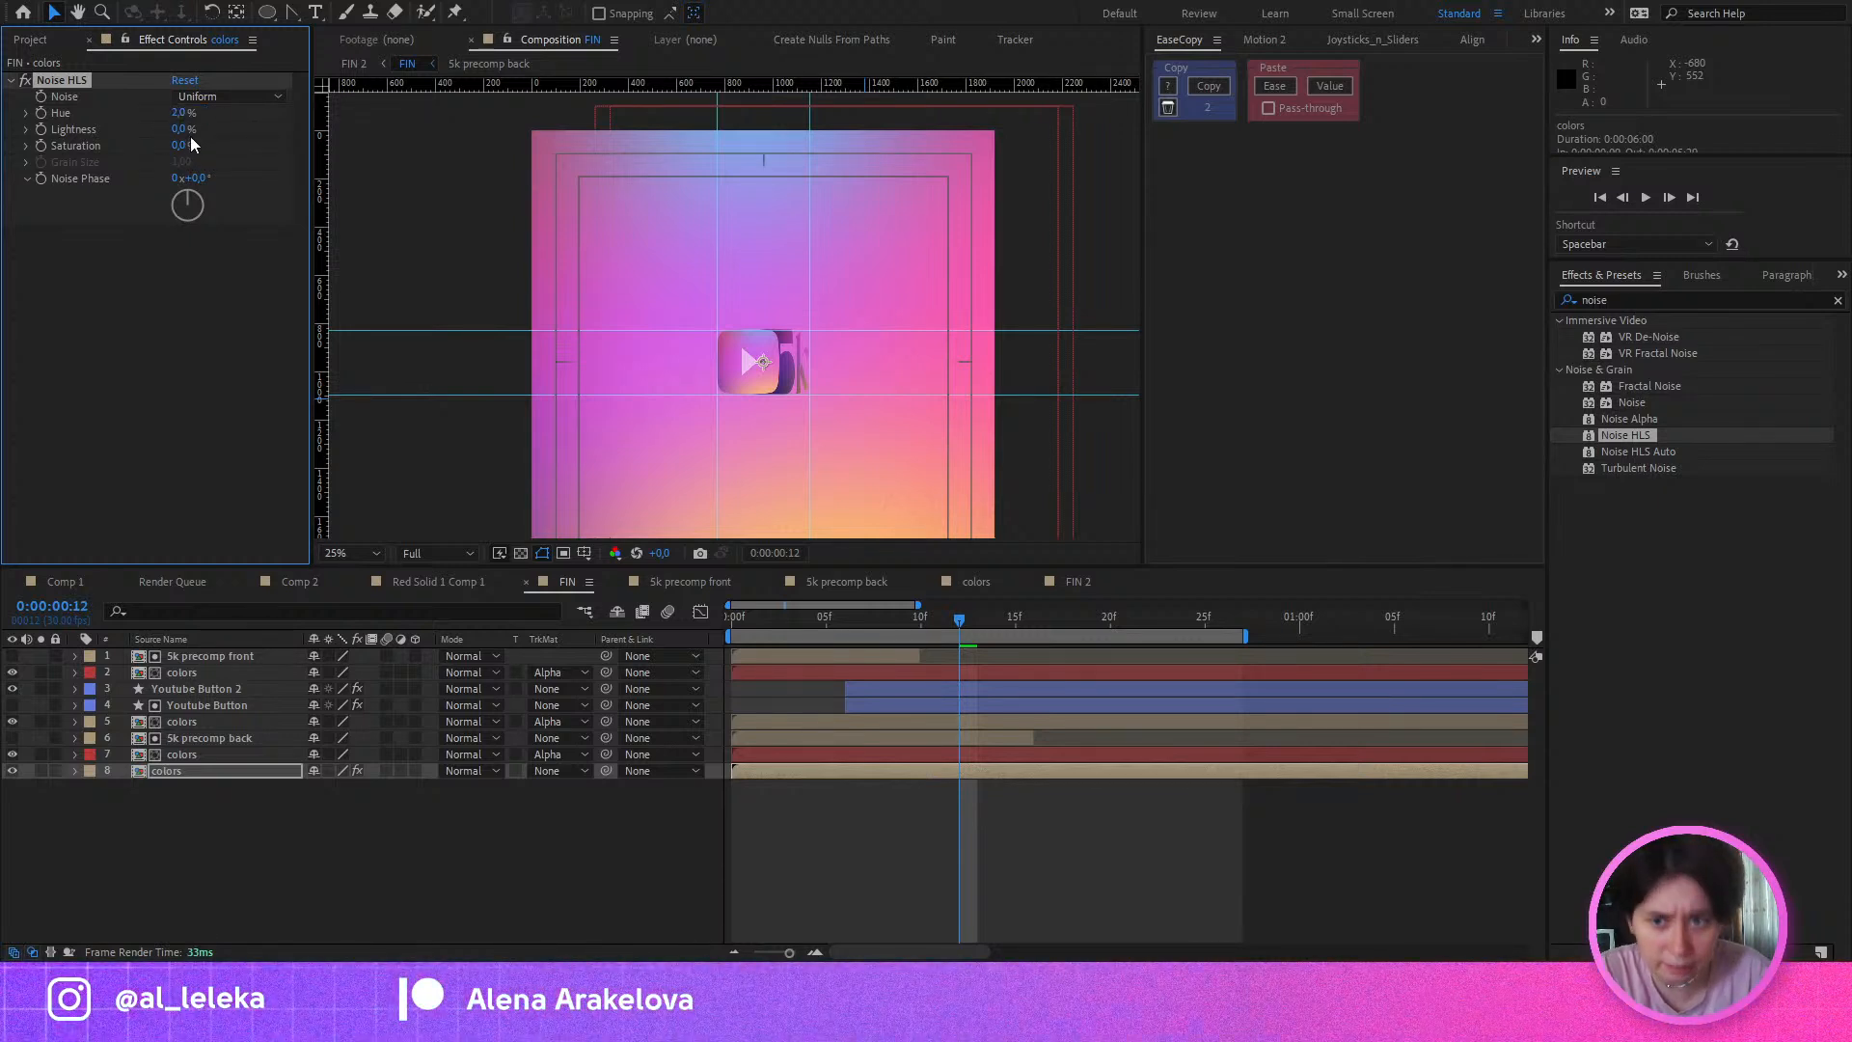
left_click(181, 129)
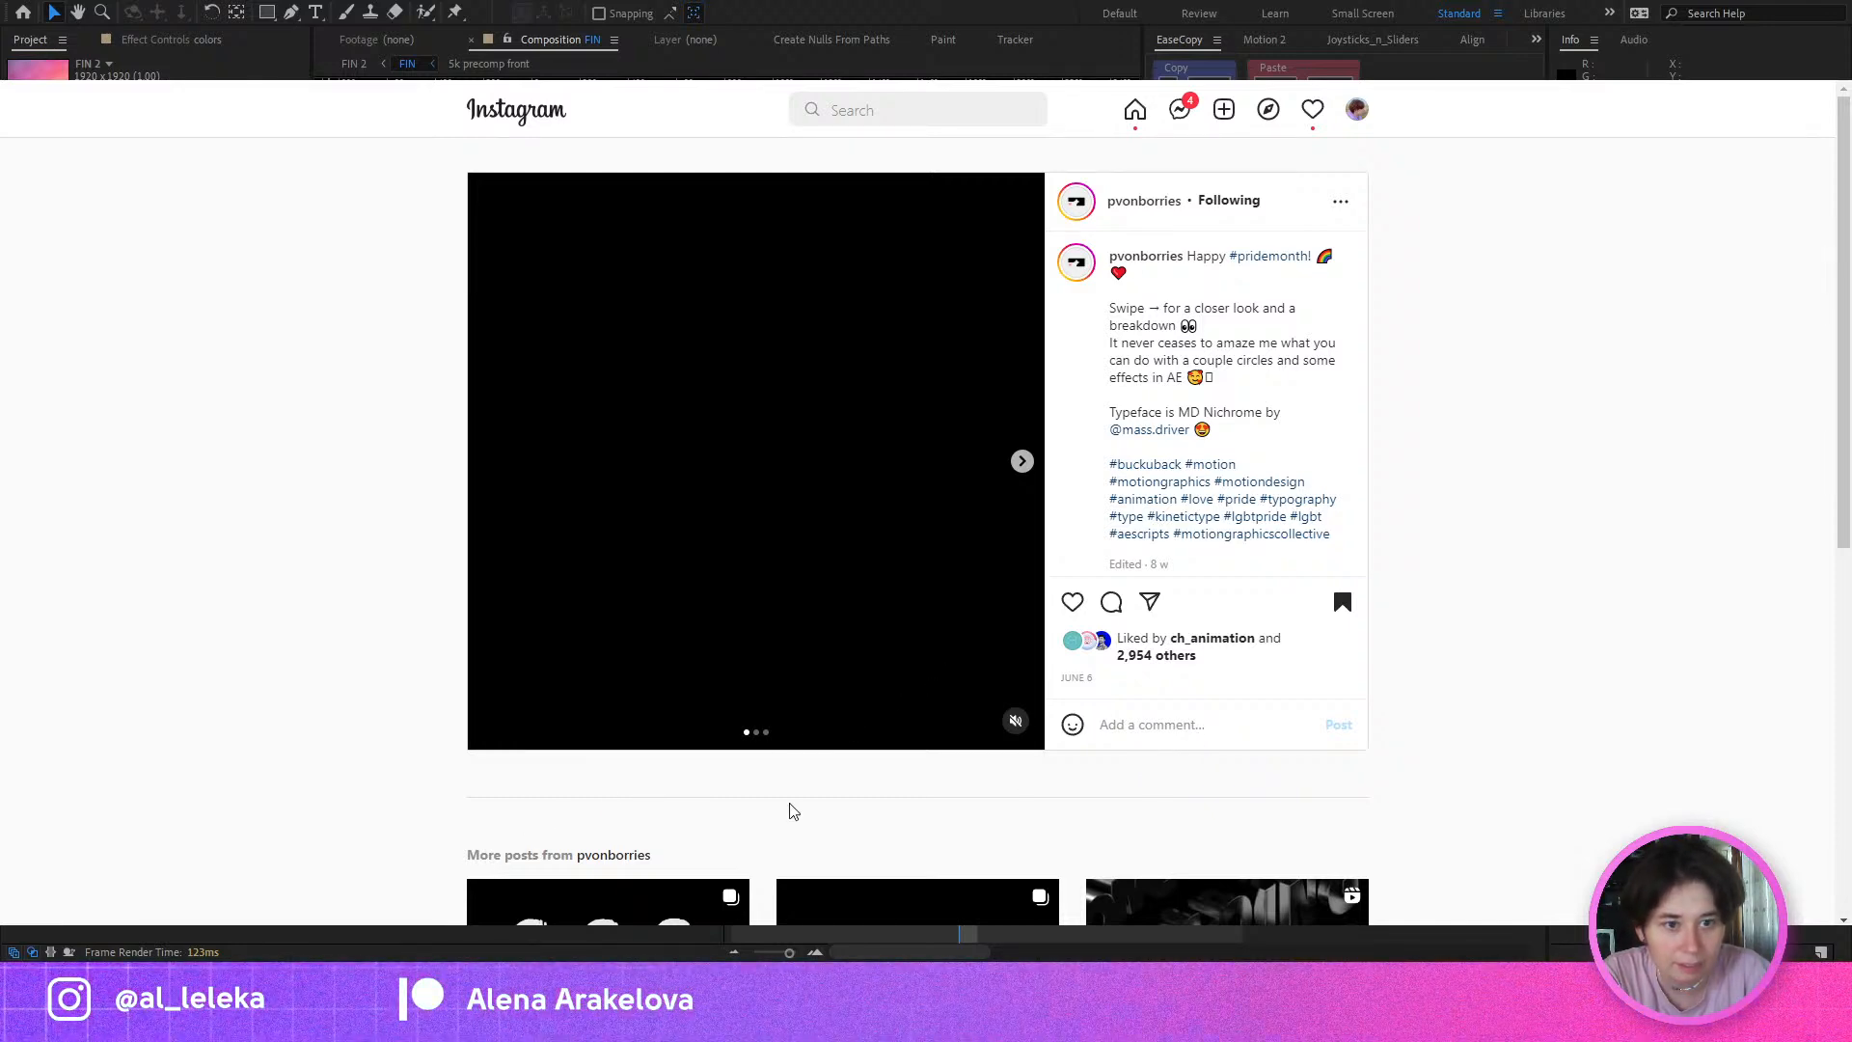
Step: Switch back to After Effects and examine the lettering-to-button transition over the noisy background up to frame 19
key("alt+Tab")
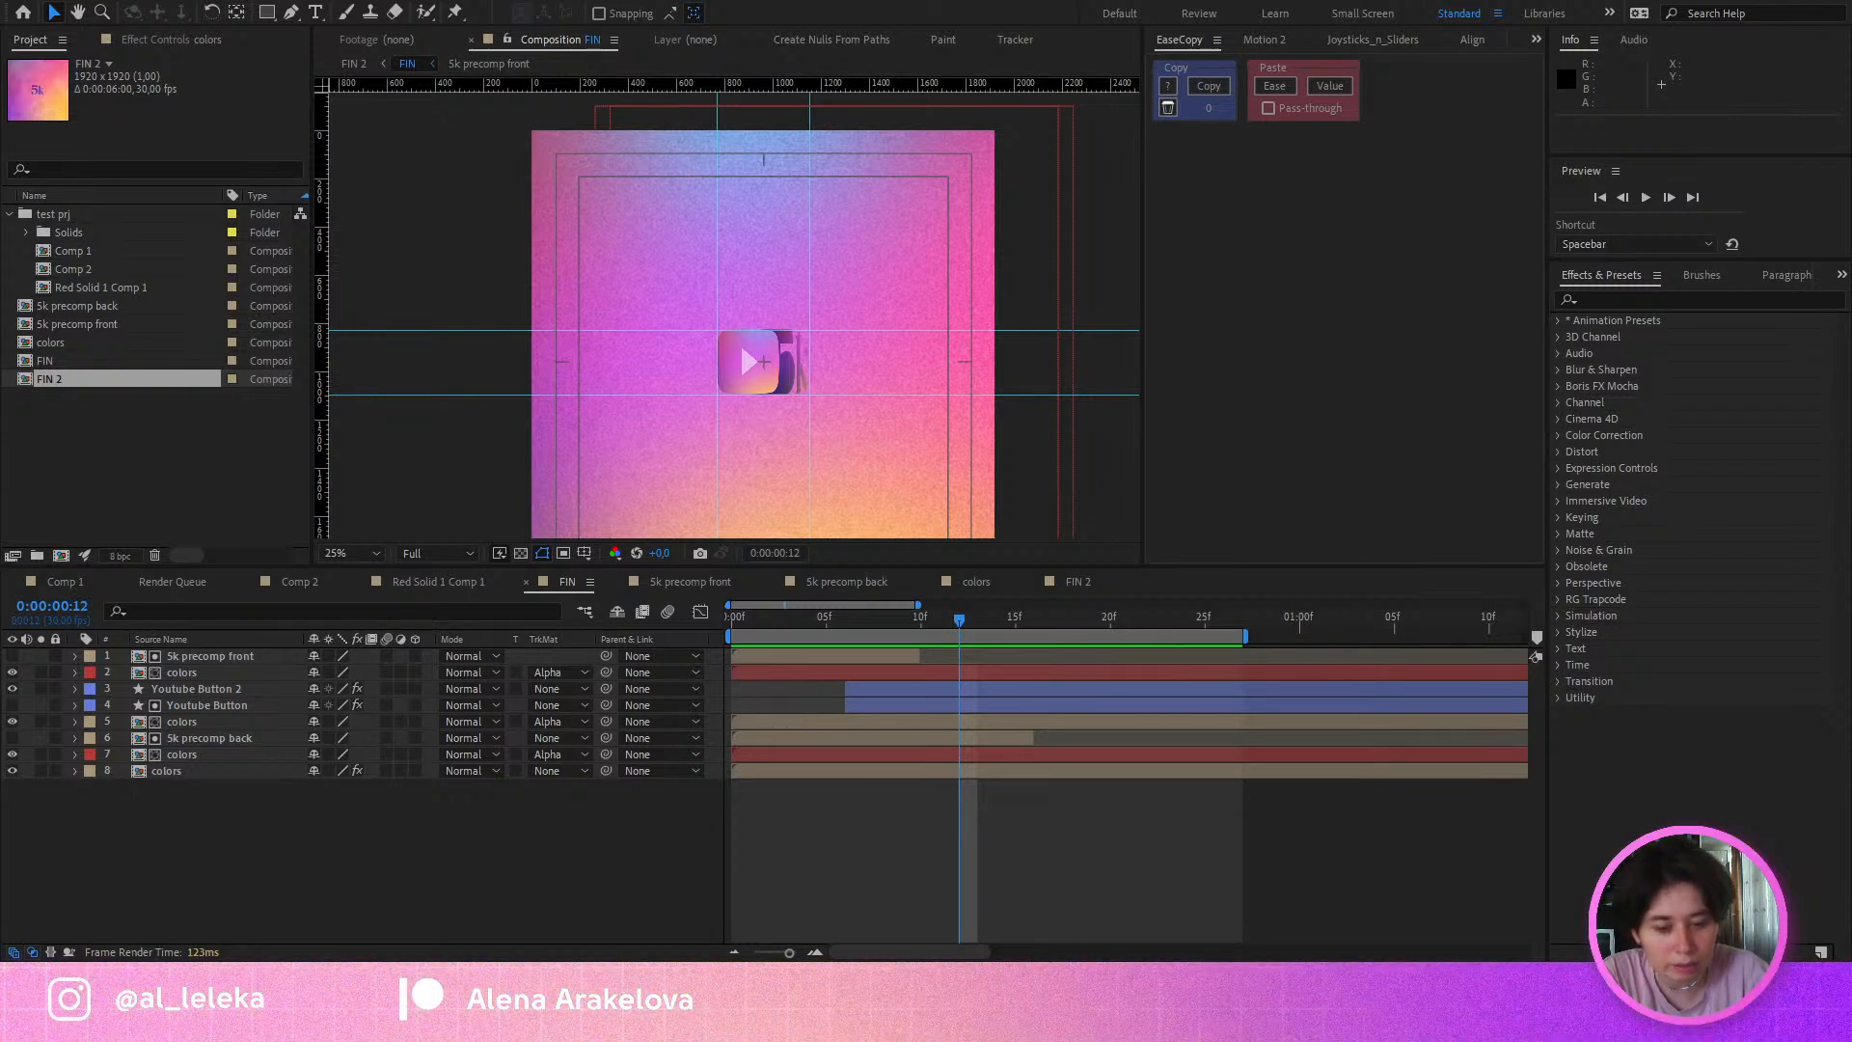
scroll(772, 389, "up", 2)
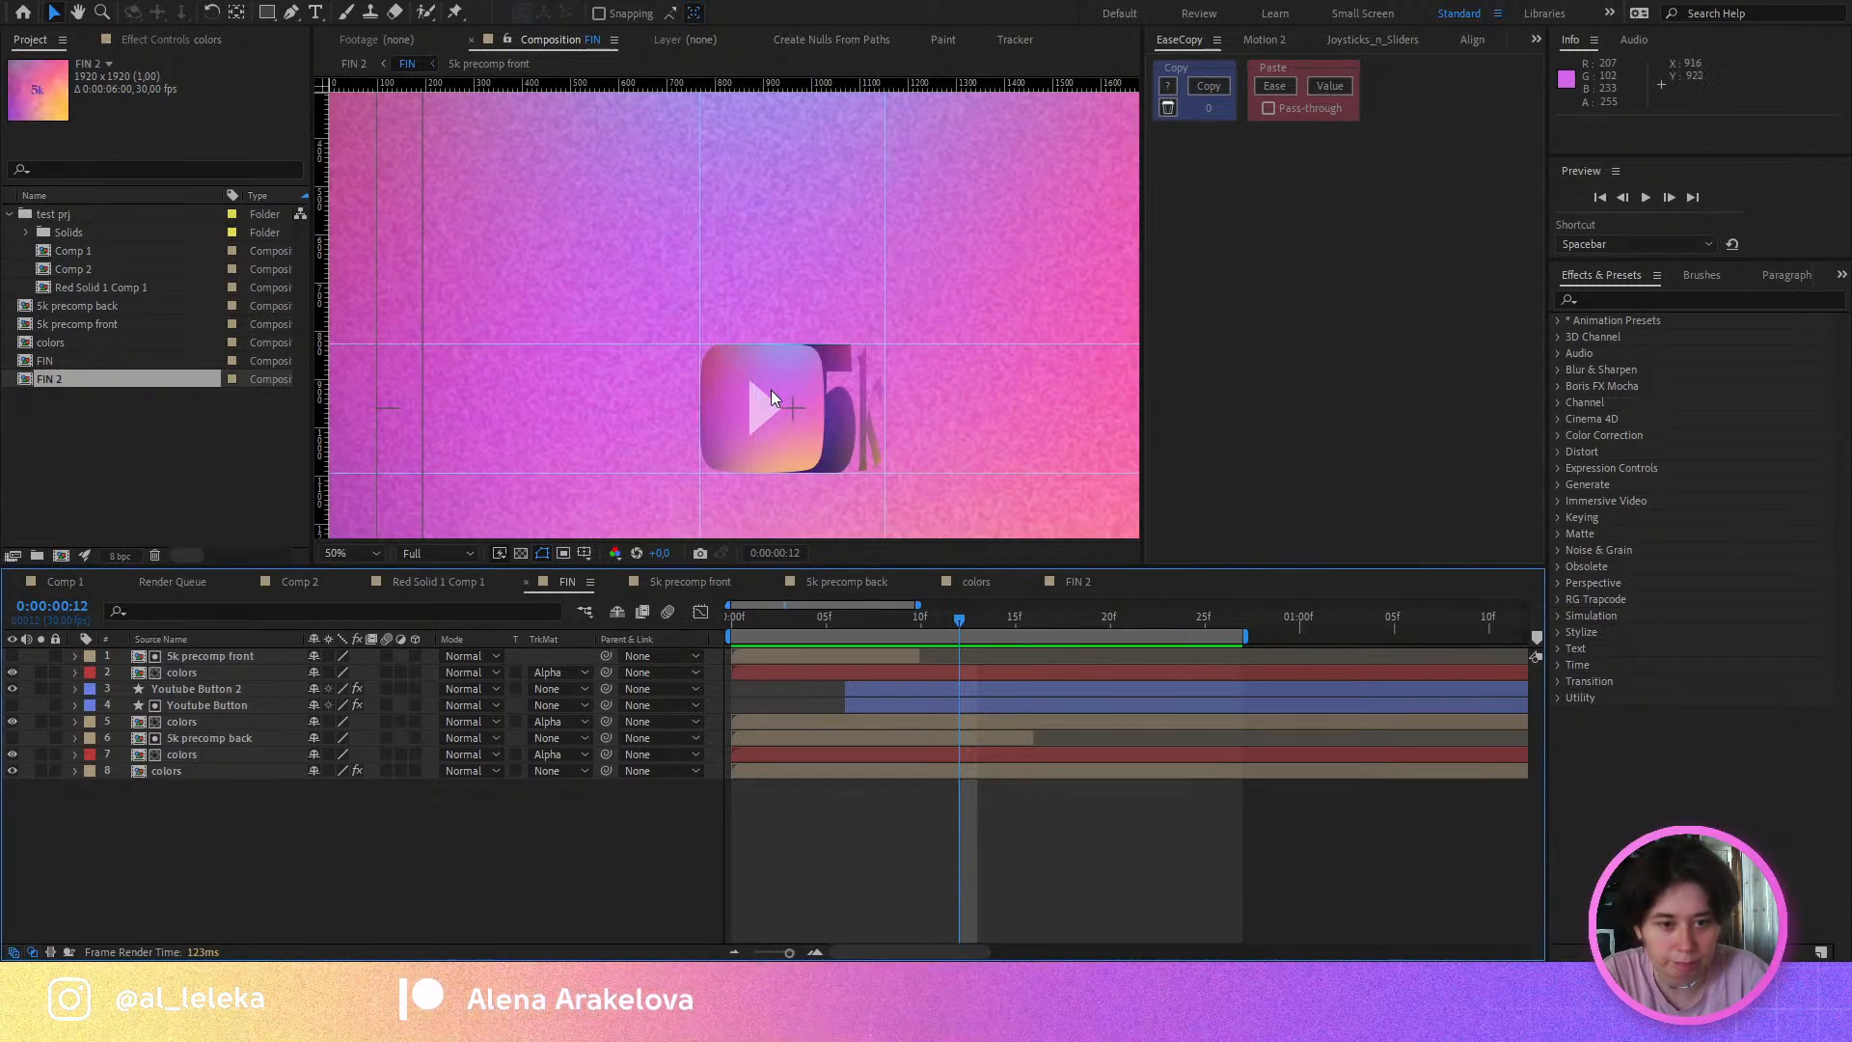
left_click(731, 625)
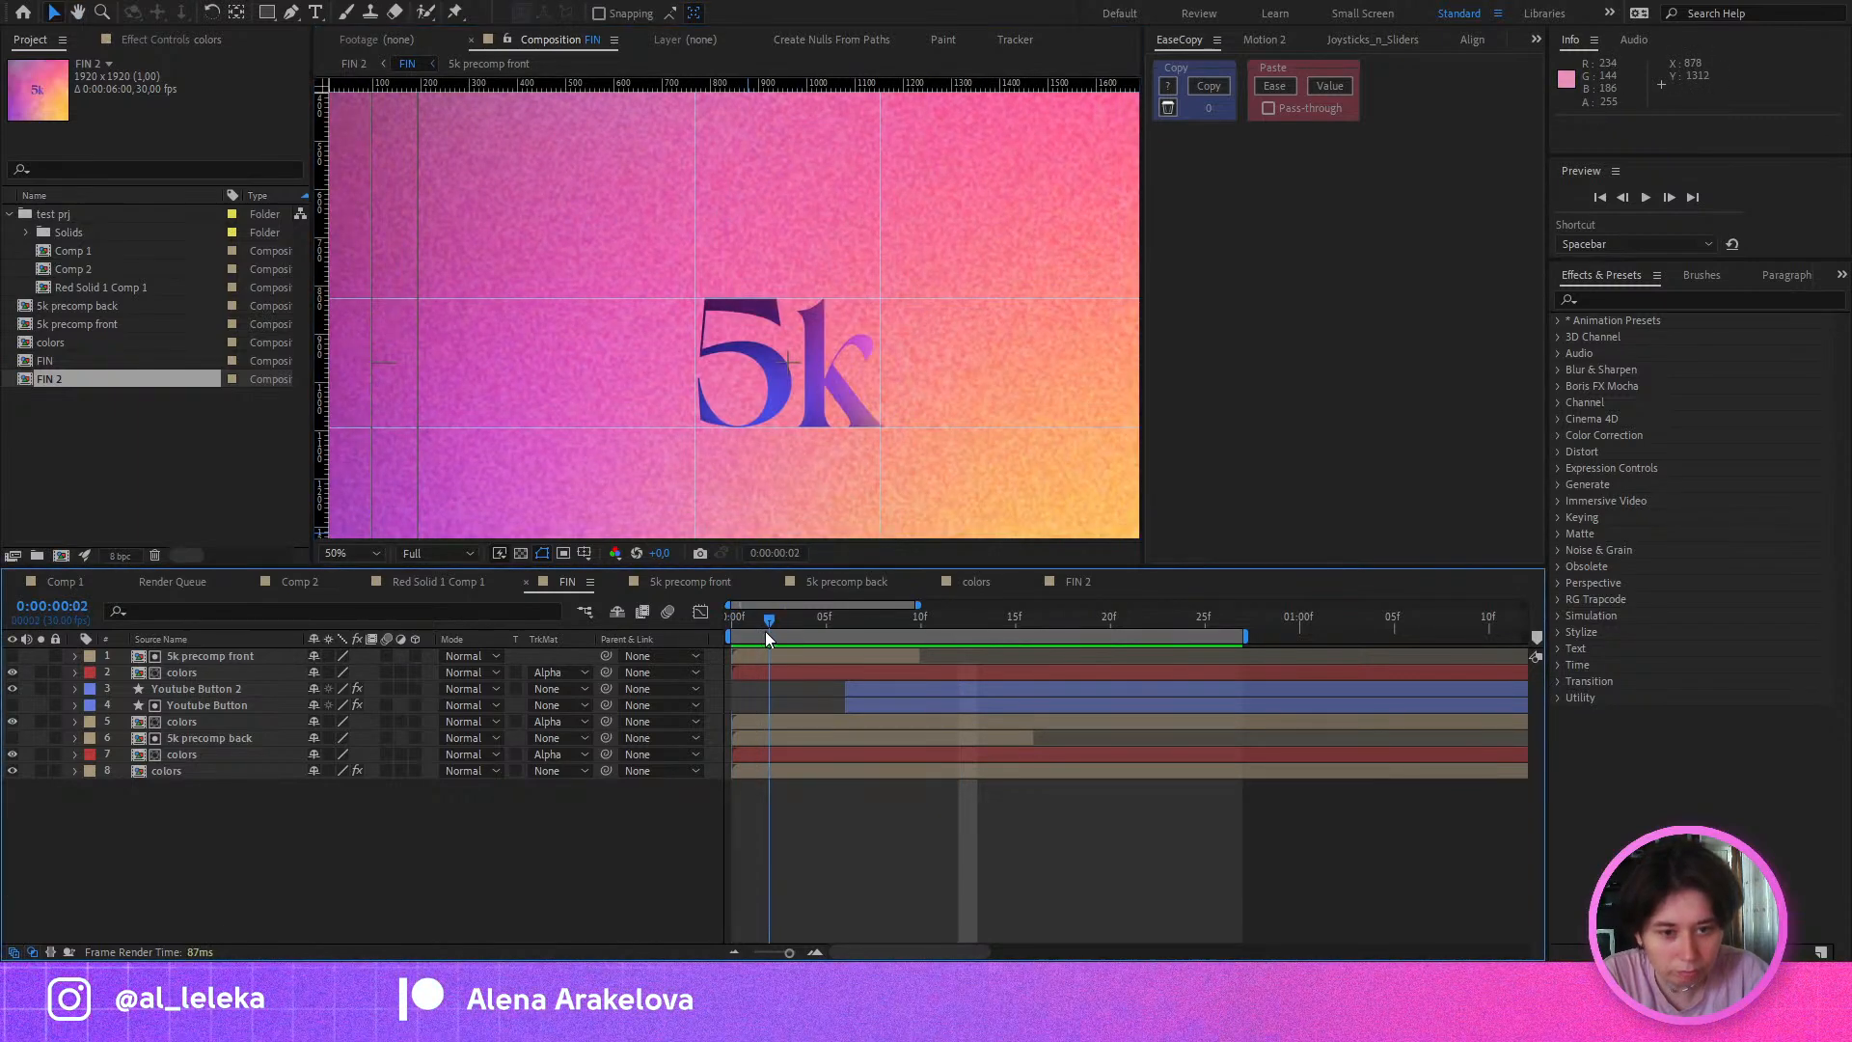
left_click_drag(816, 654, 921, 682)
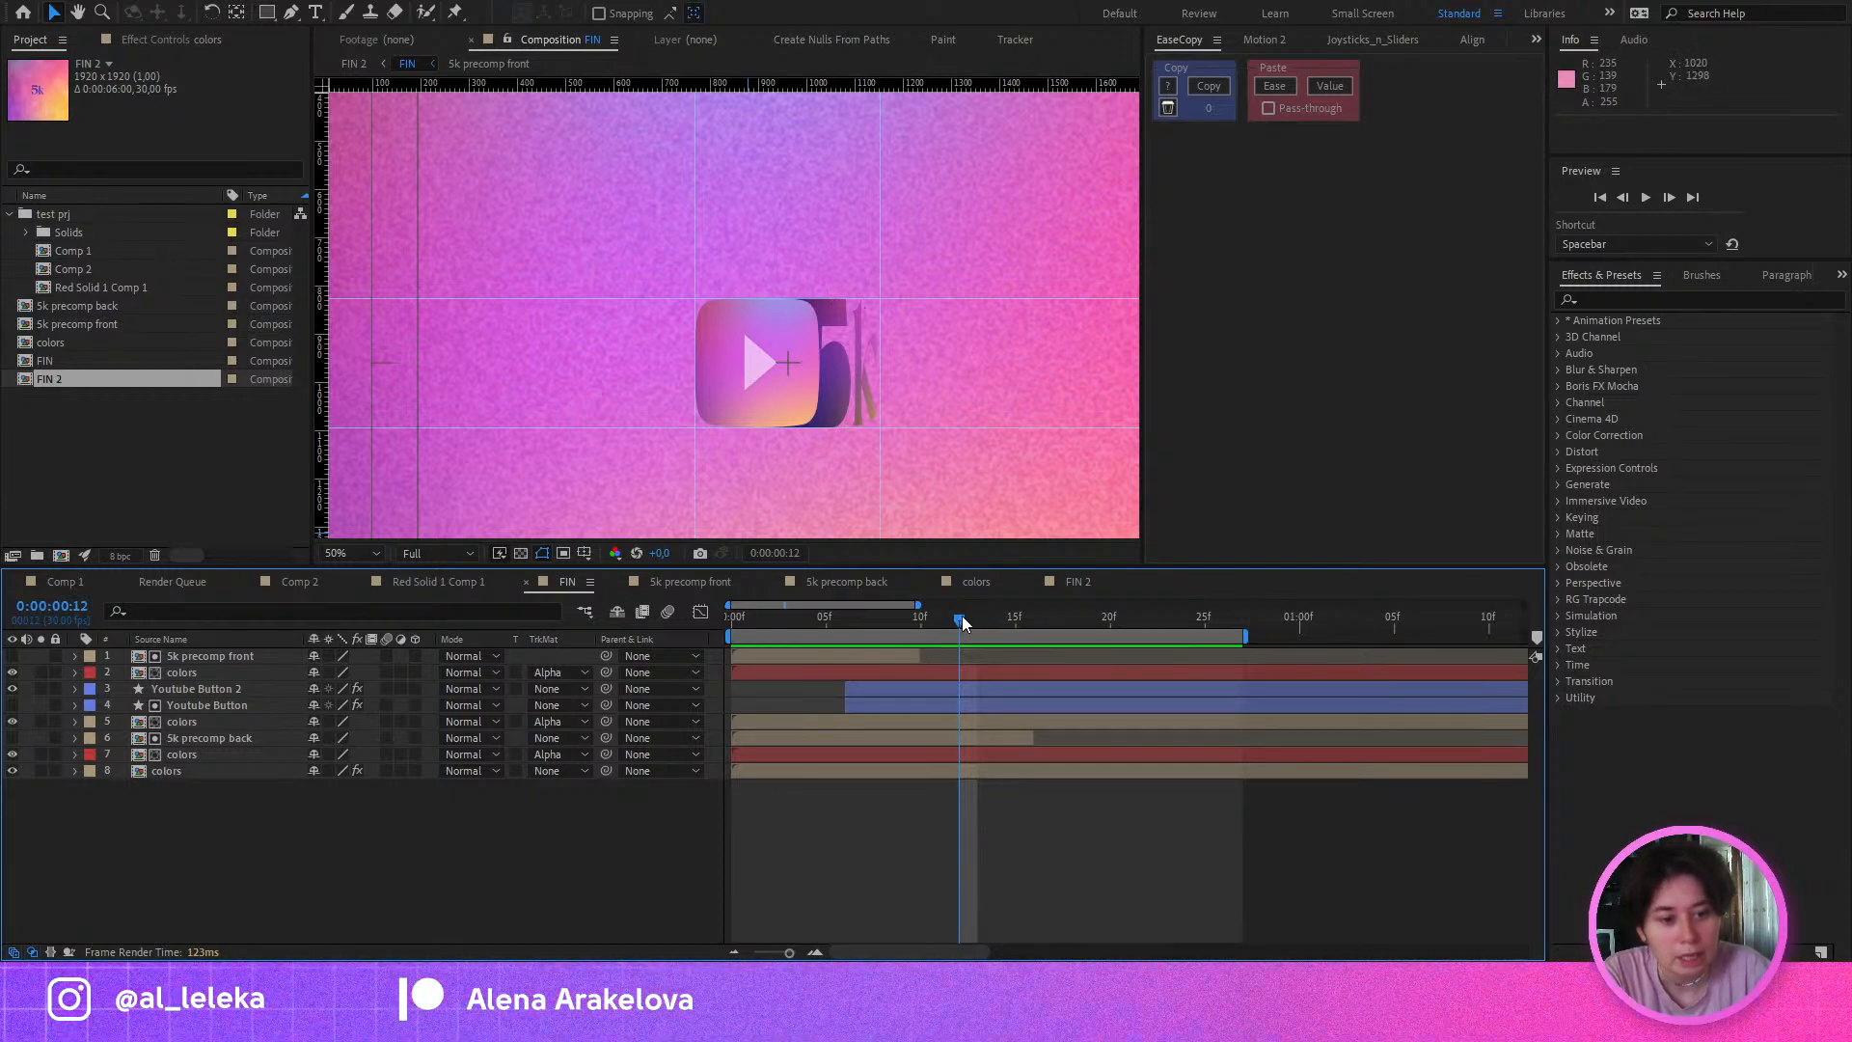
mouse_move(962, 618)
left_mouse_down()
mouse_move(814, 627)
mouse_move(1088, 646)
mouse_move(973, 641)
left_mouse_up()
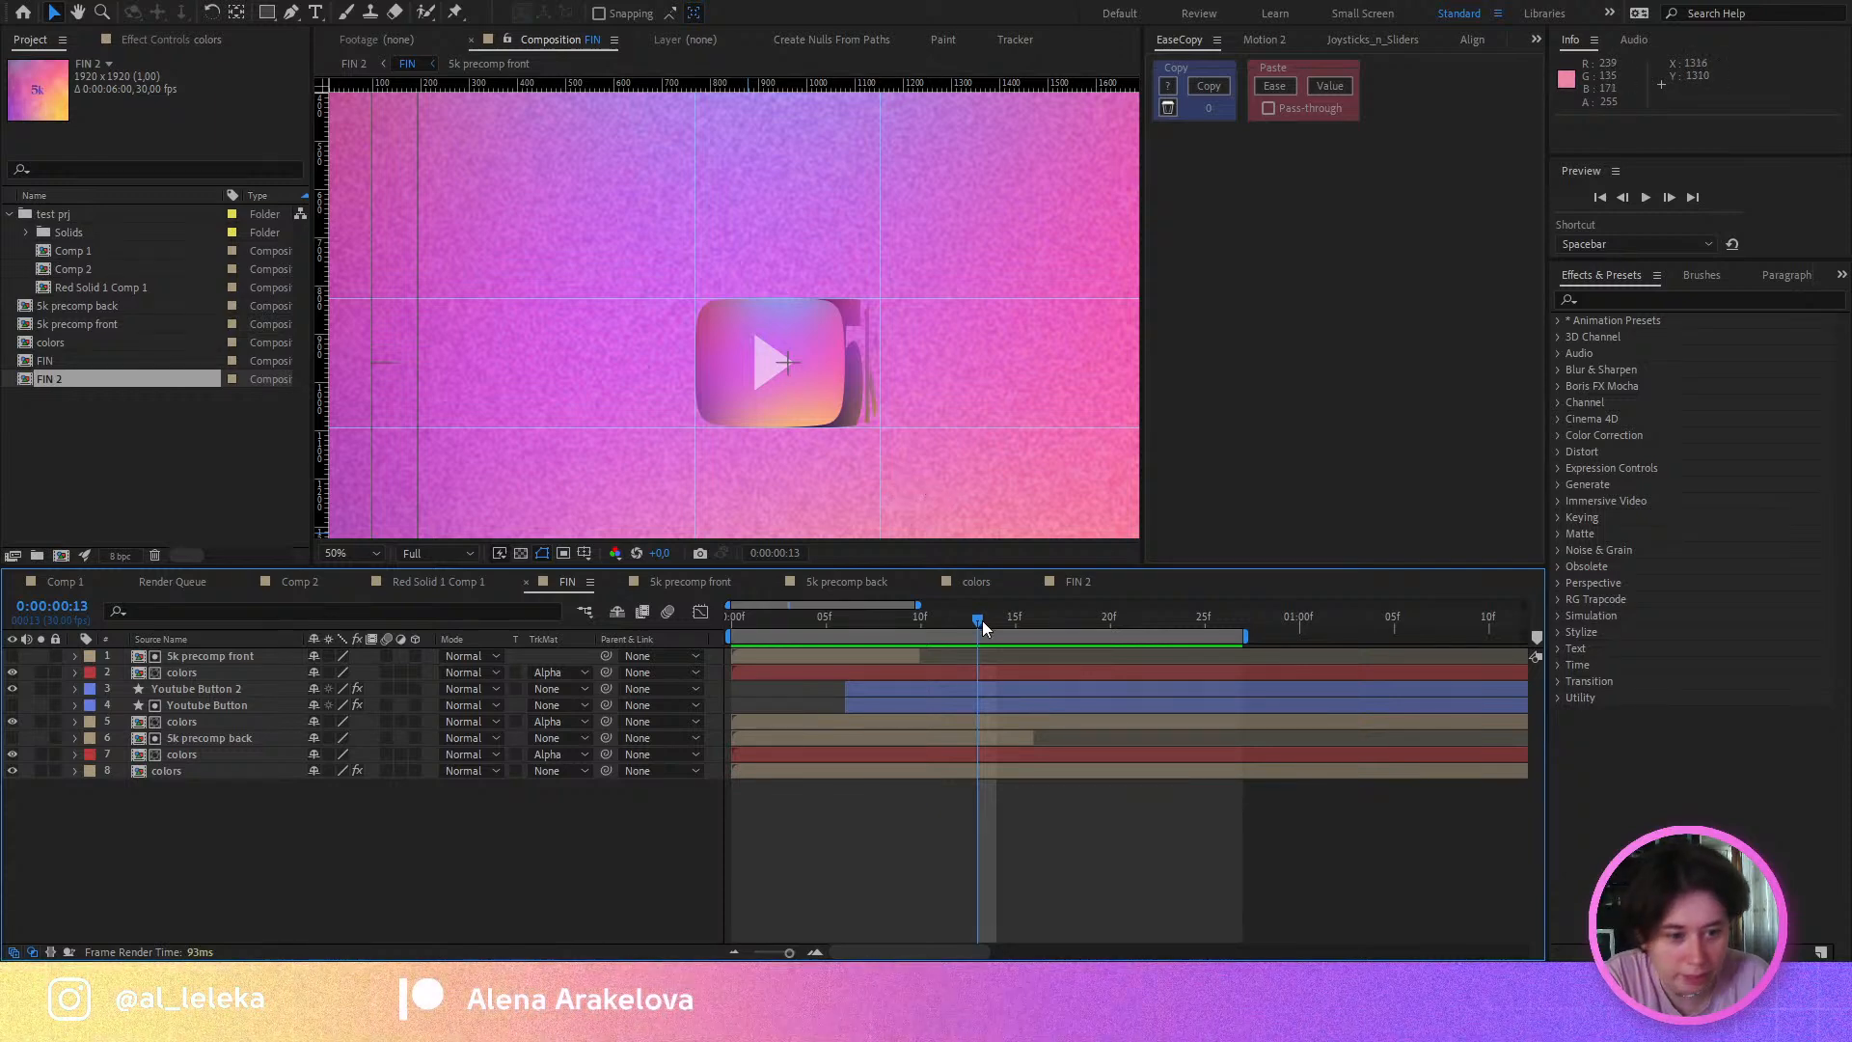
left_click_drag(981, 621, 1103, 644)
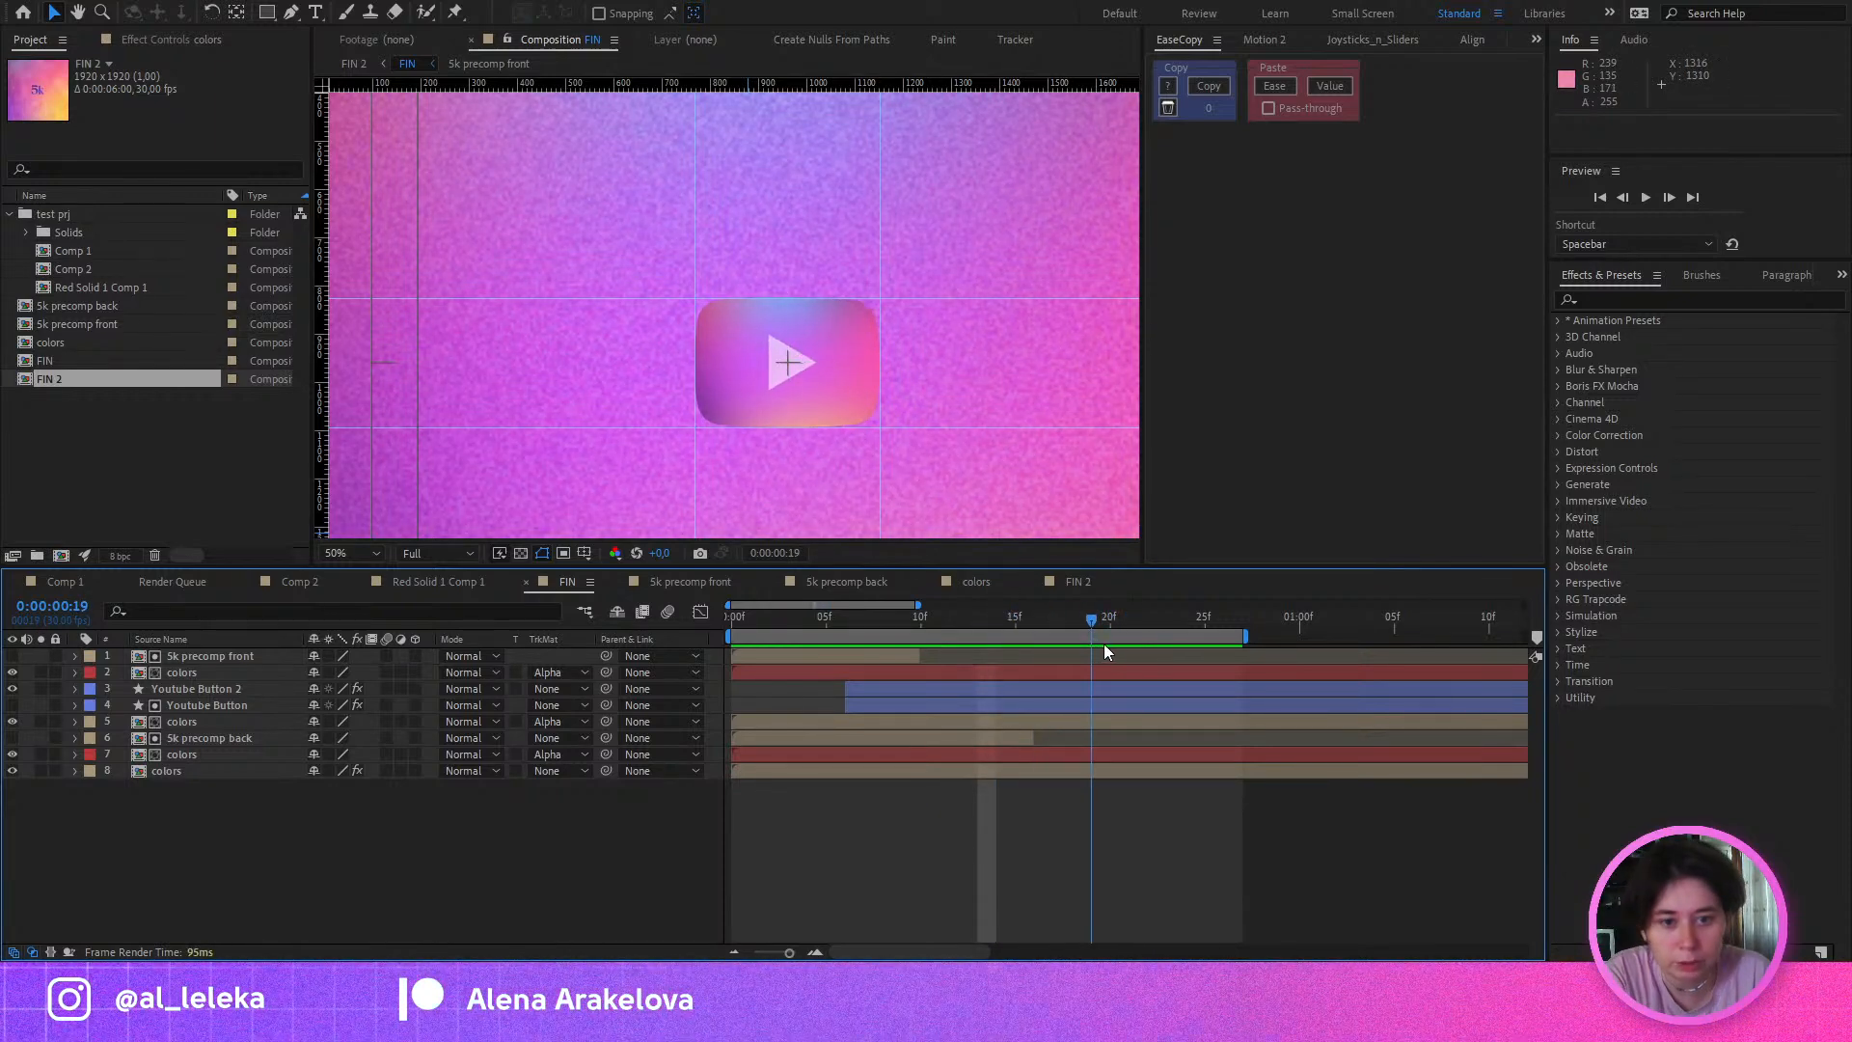
Step: Duplicate the Youtube Button layer, make the copy visible and place it above Youtube Button 2
left_click(185, 689)
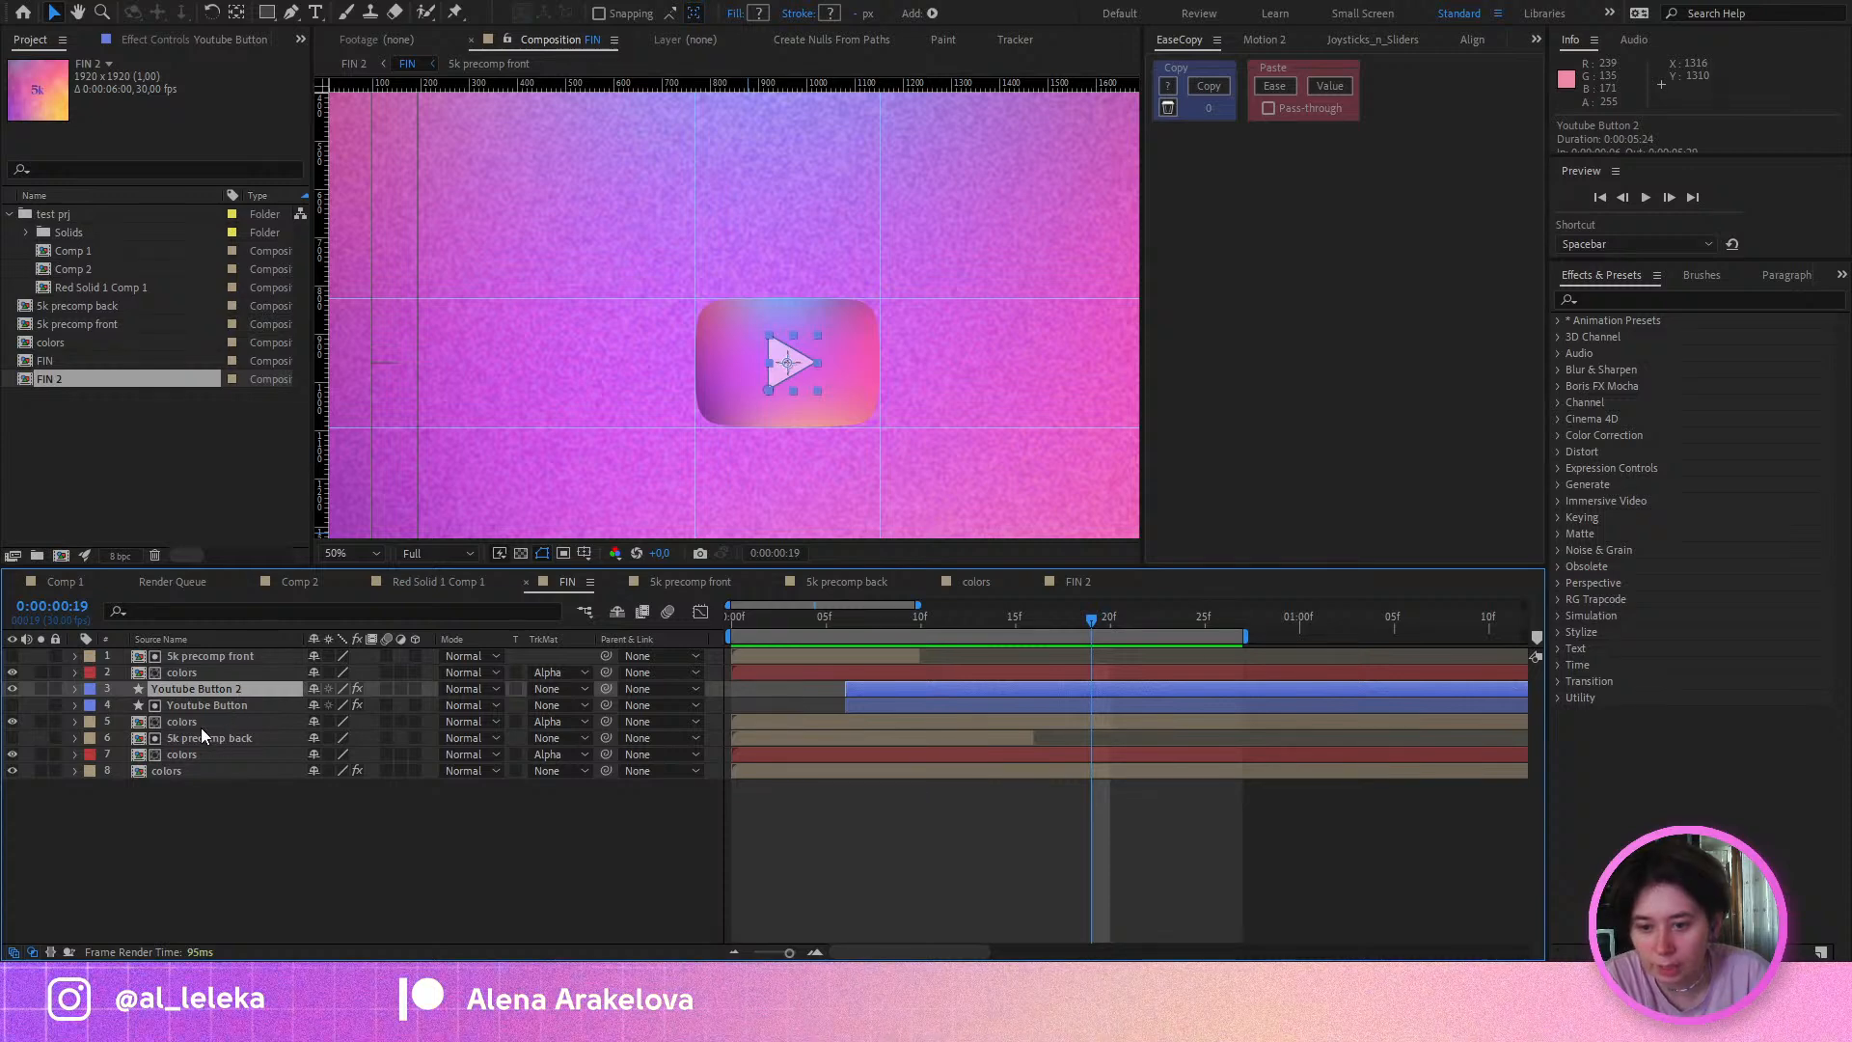
left_click(183, 723)
left_click(201, 705)
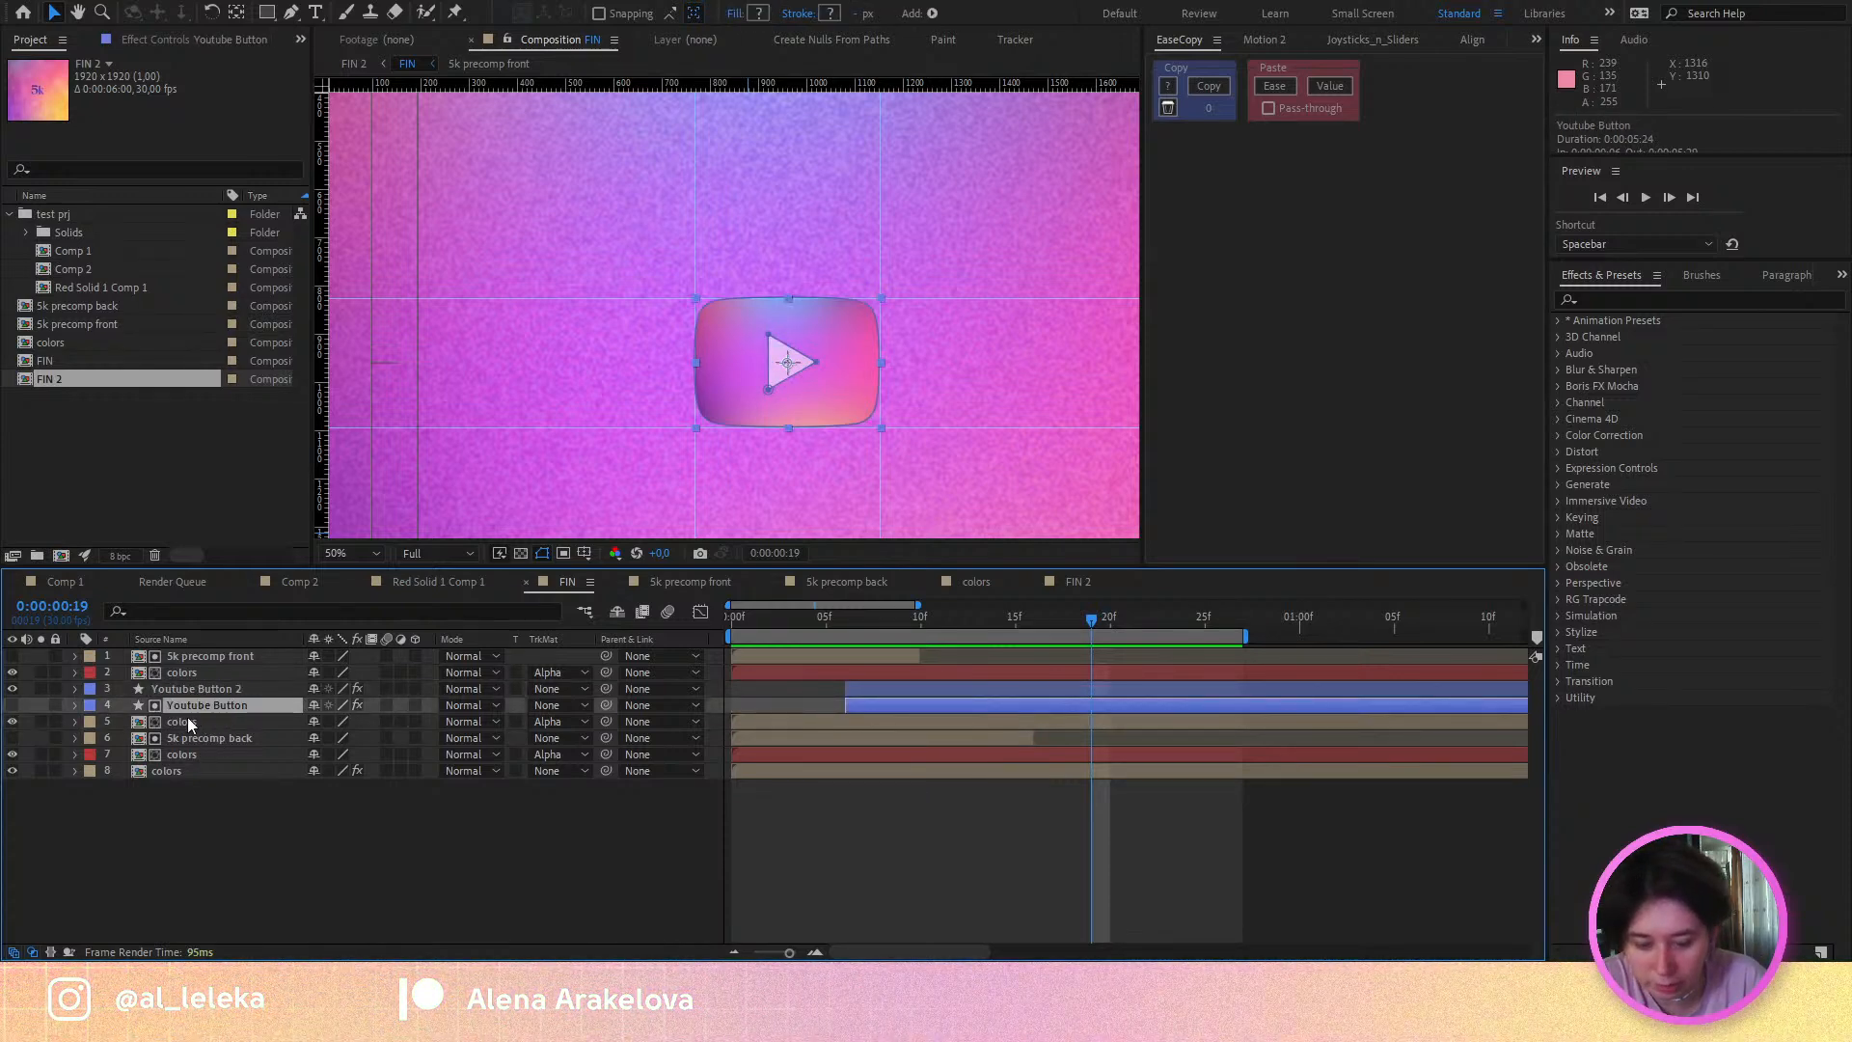
key("ctrl+d")
left_click(12, 705)
left_click_drag(154, 714, 171, 683)
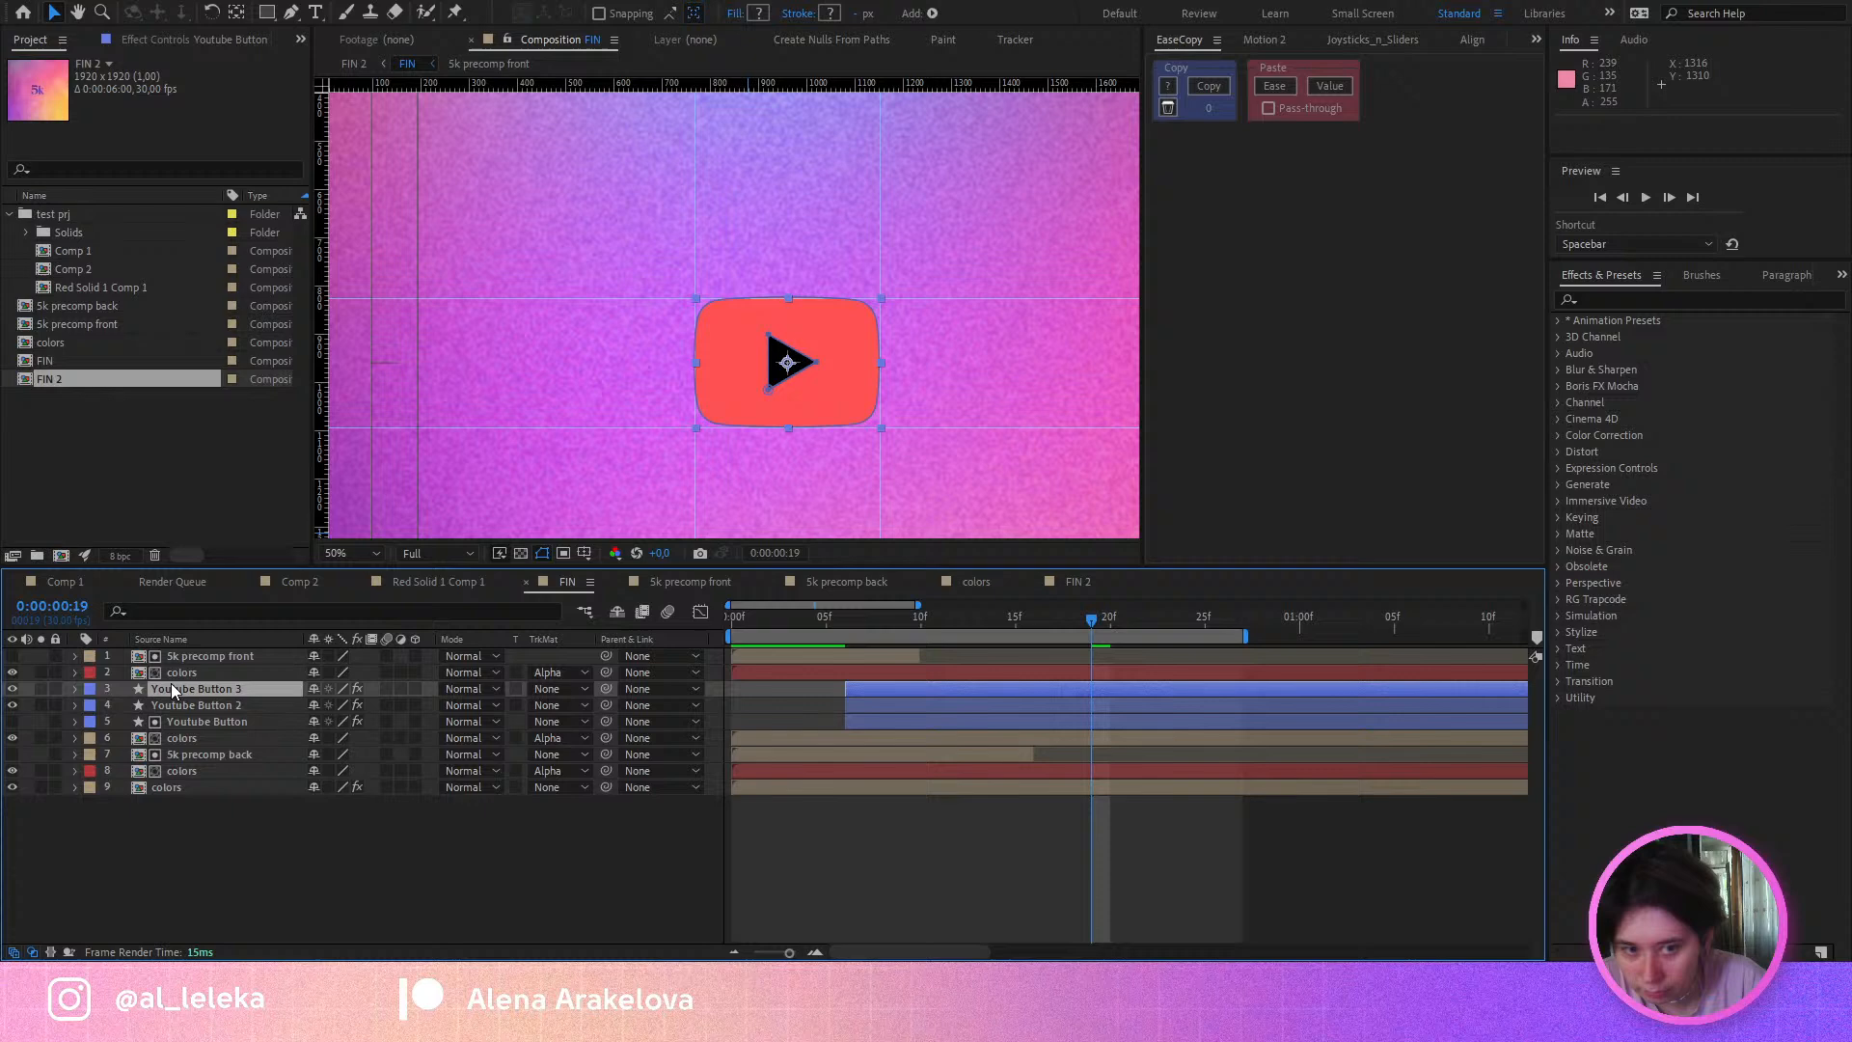
Step: Expand the contents of Youtube Button 3 and delete its Fill 2
left_click(76, 688)
left_click(91, 706)
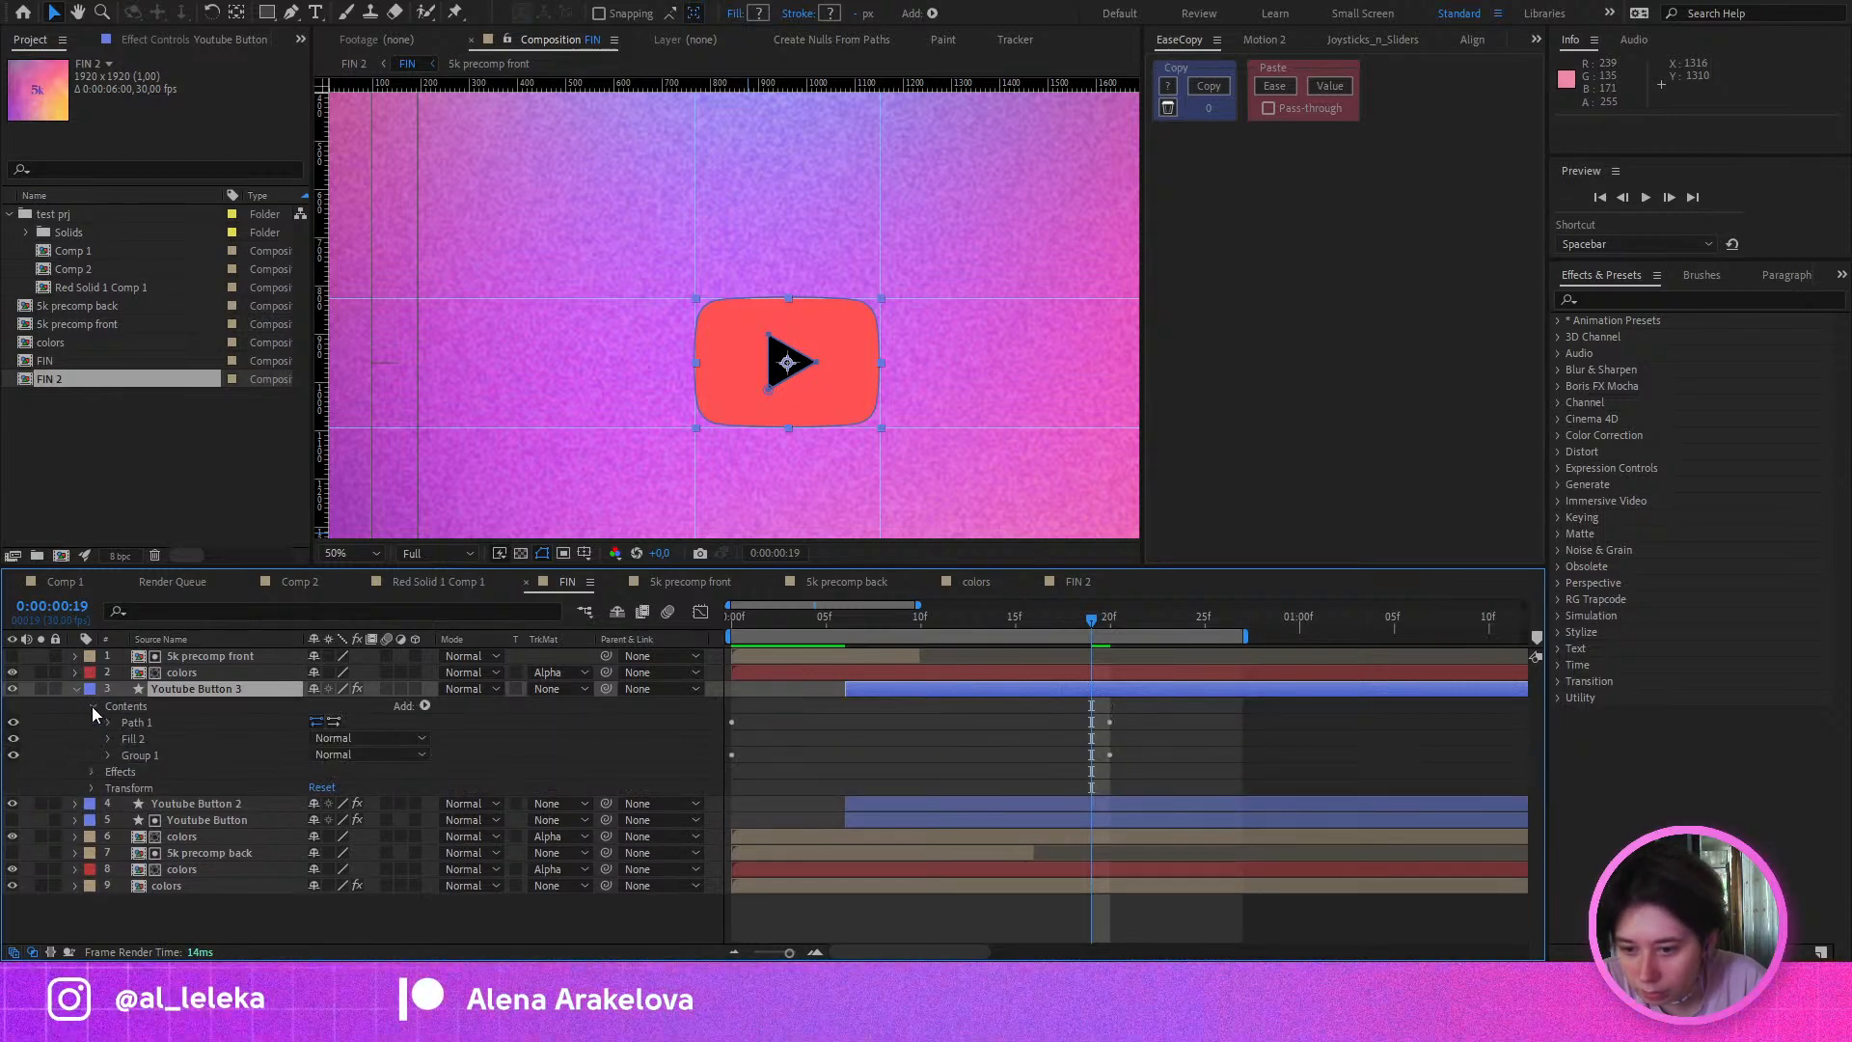
left_click(143, 741)
key("Delete")
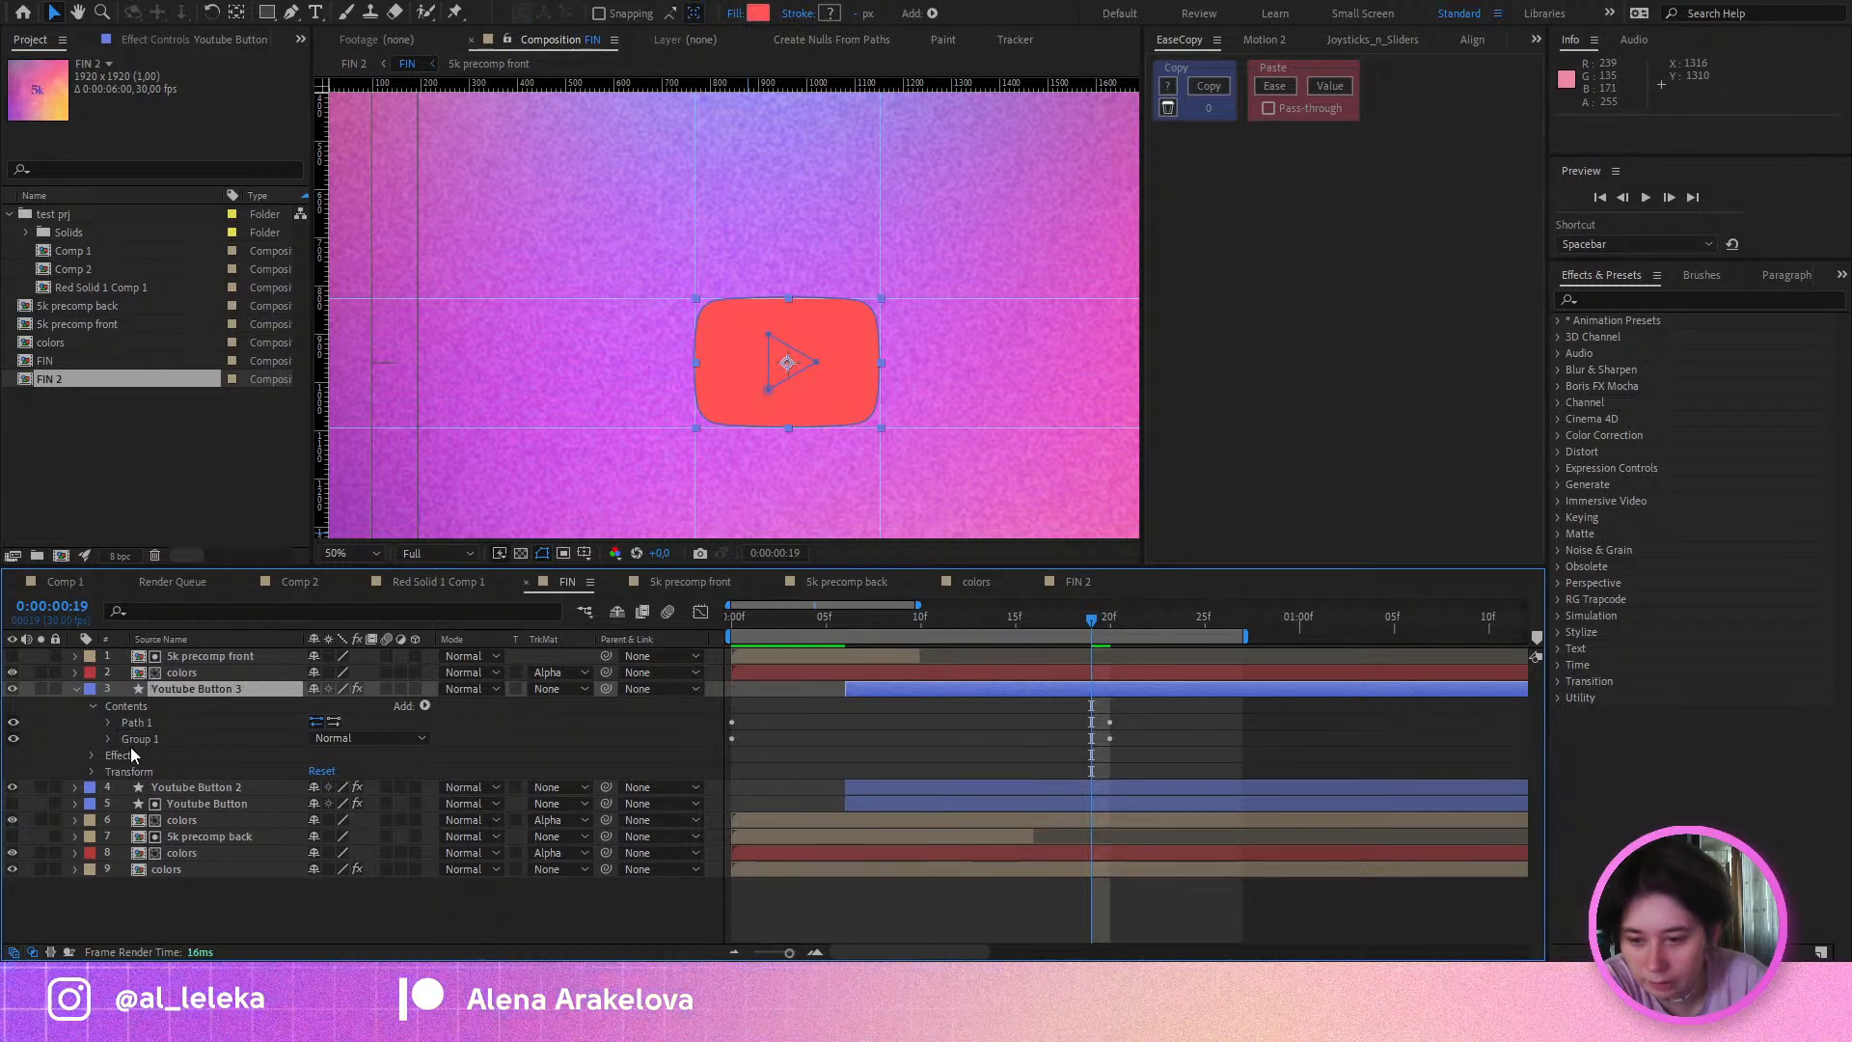
Step: Move Path 1 of Youtube Button 3 into Group 1 below Fill 1 and expand the group's contents
left_click(136, 738)
left_click(137, 723)
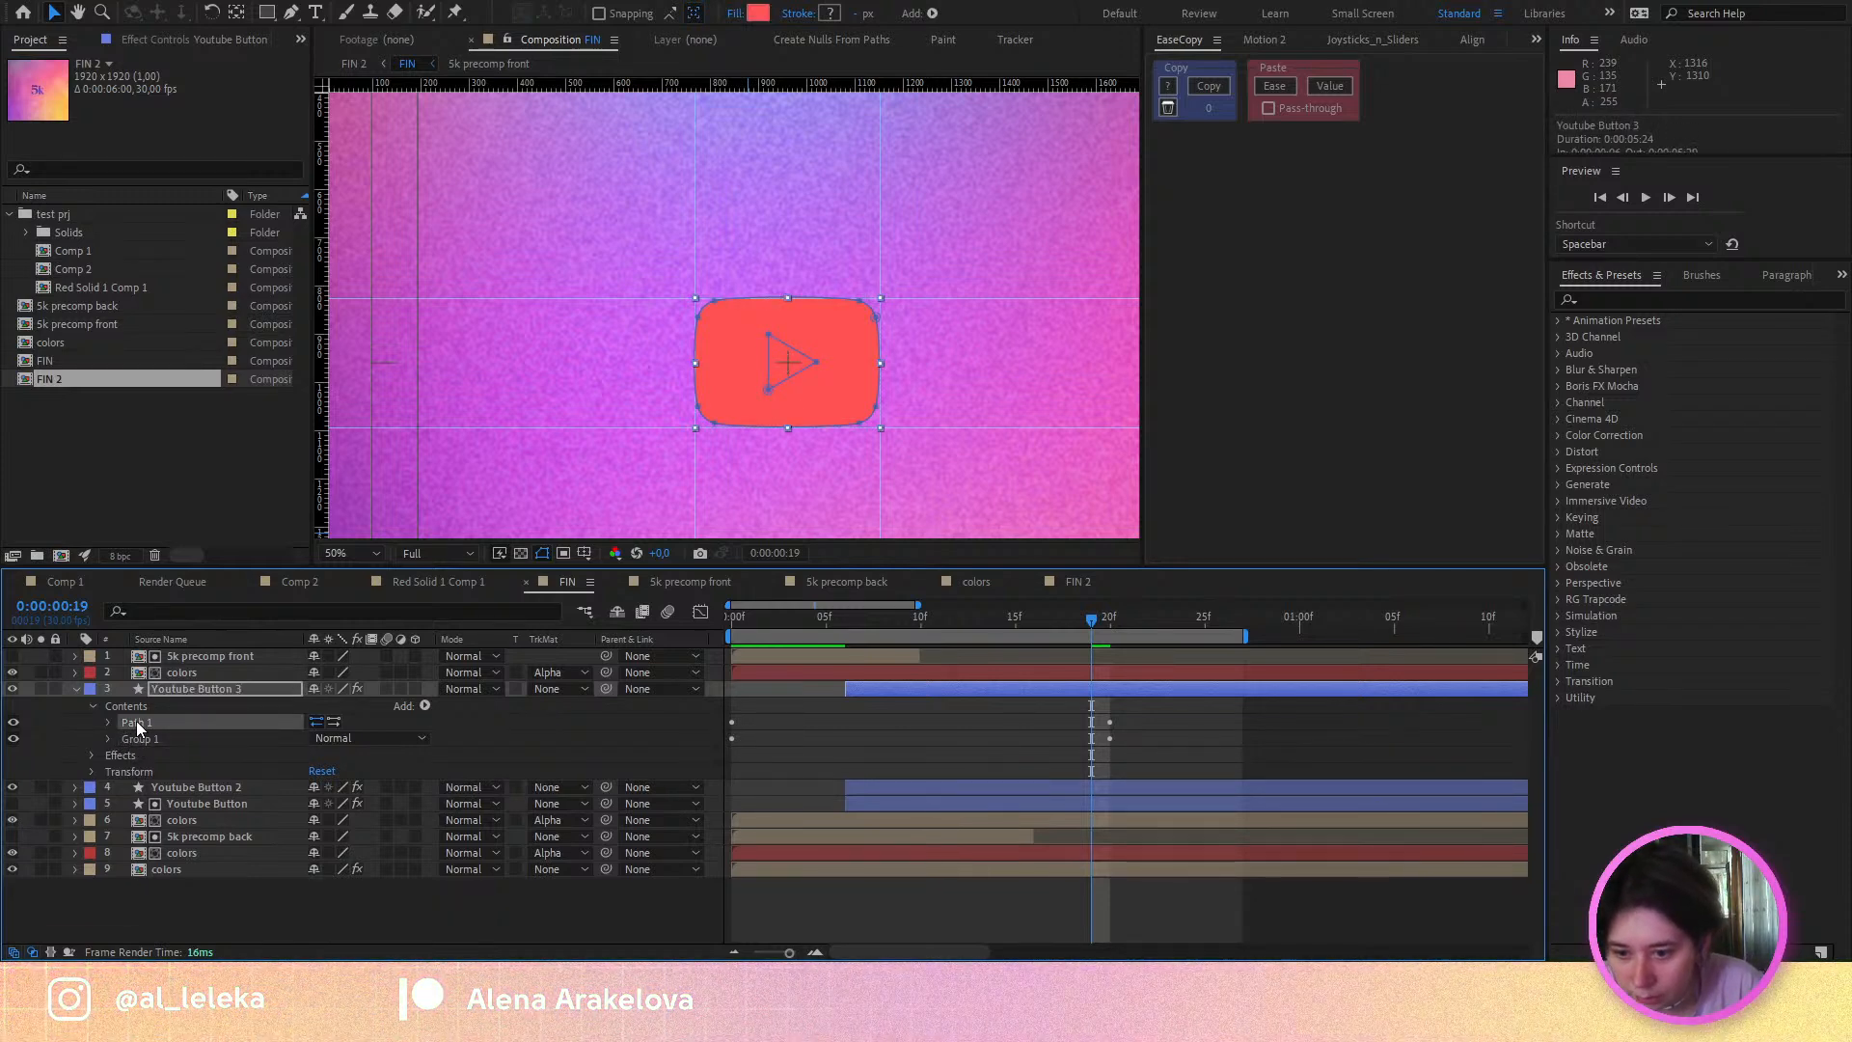
left_click_drag(141, 735, 135, 732)
left_click(110, 722)
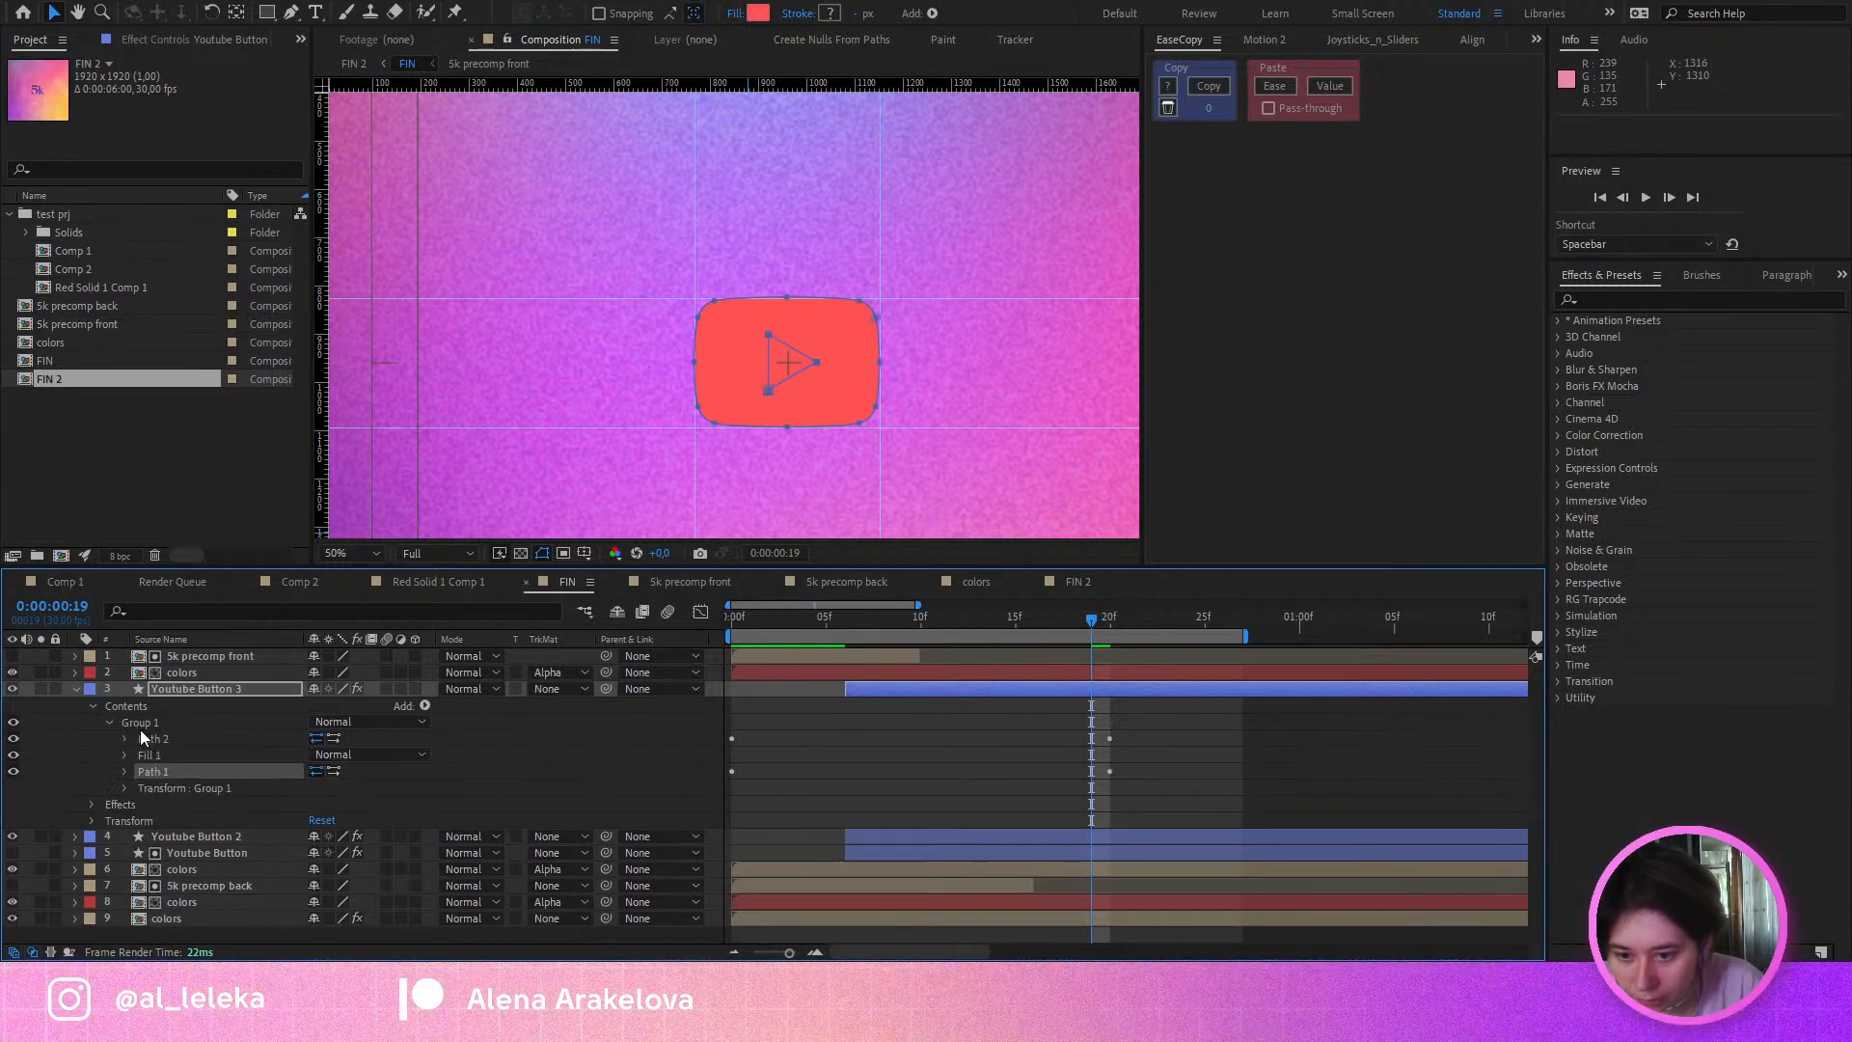
Step: Add Merge Paths to Group 1 of Youtube Button 3, solo the layer, and set the merge mode to Subtract
left_click(292, 720)
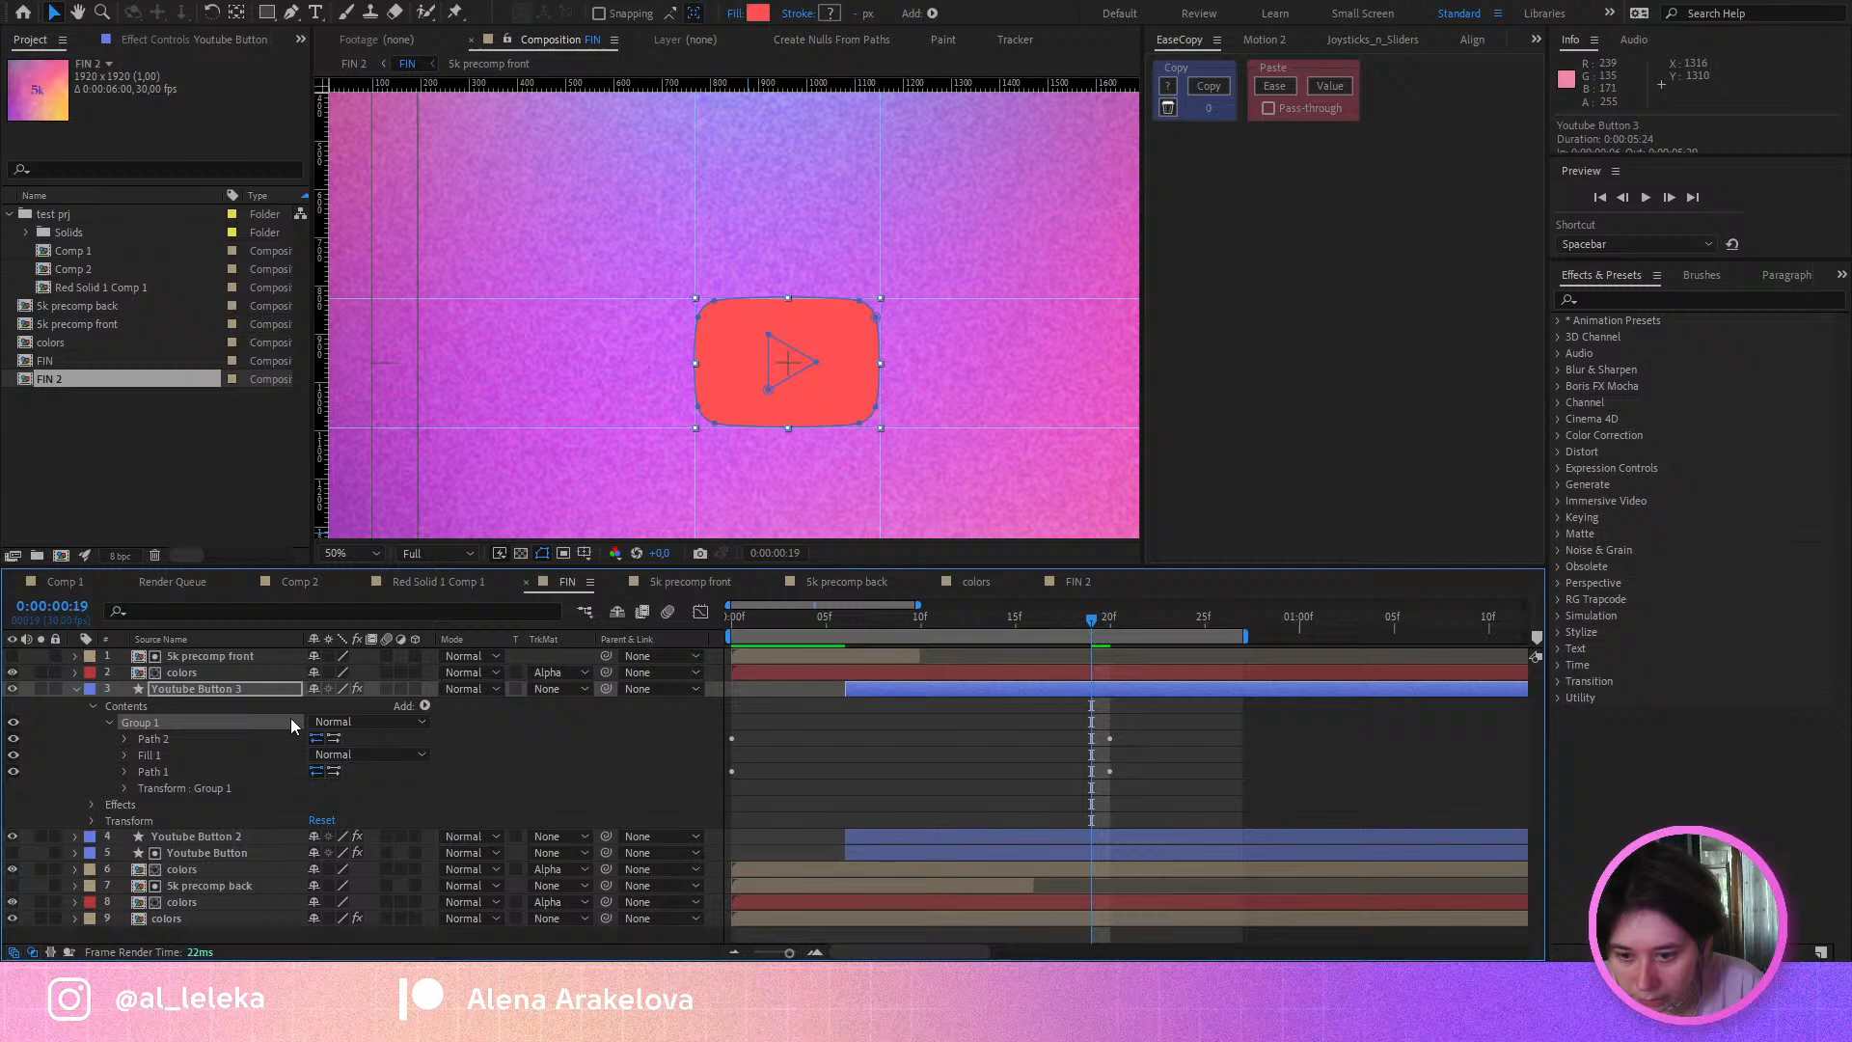
left_click(515, 489)
left_click(40, 688)
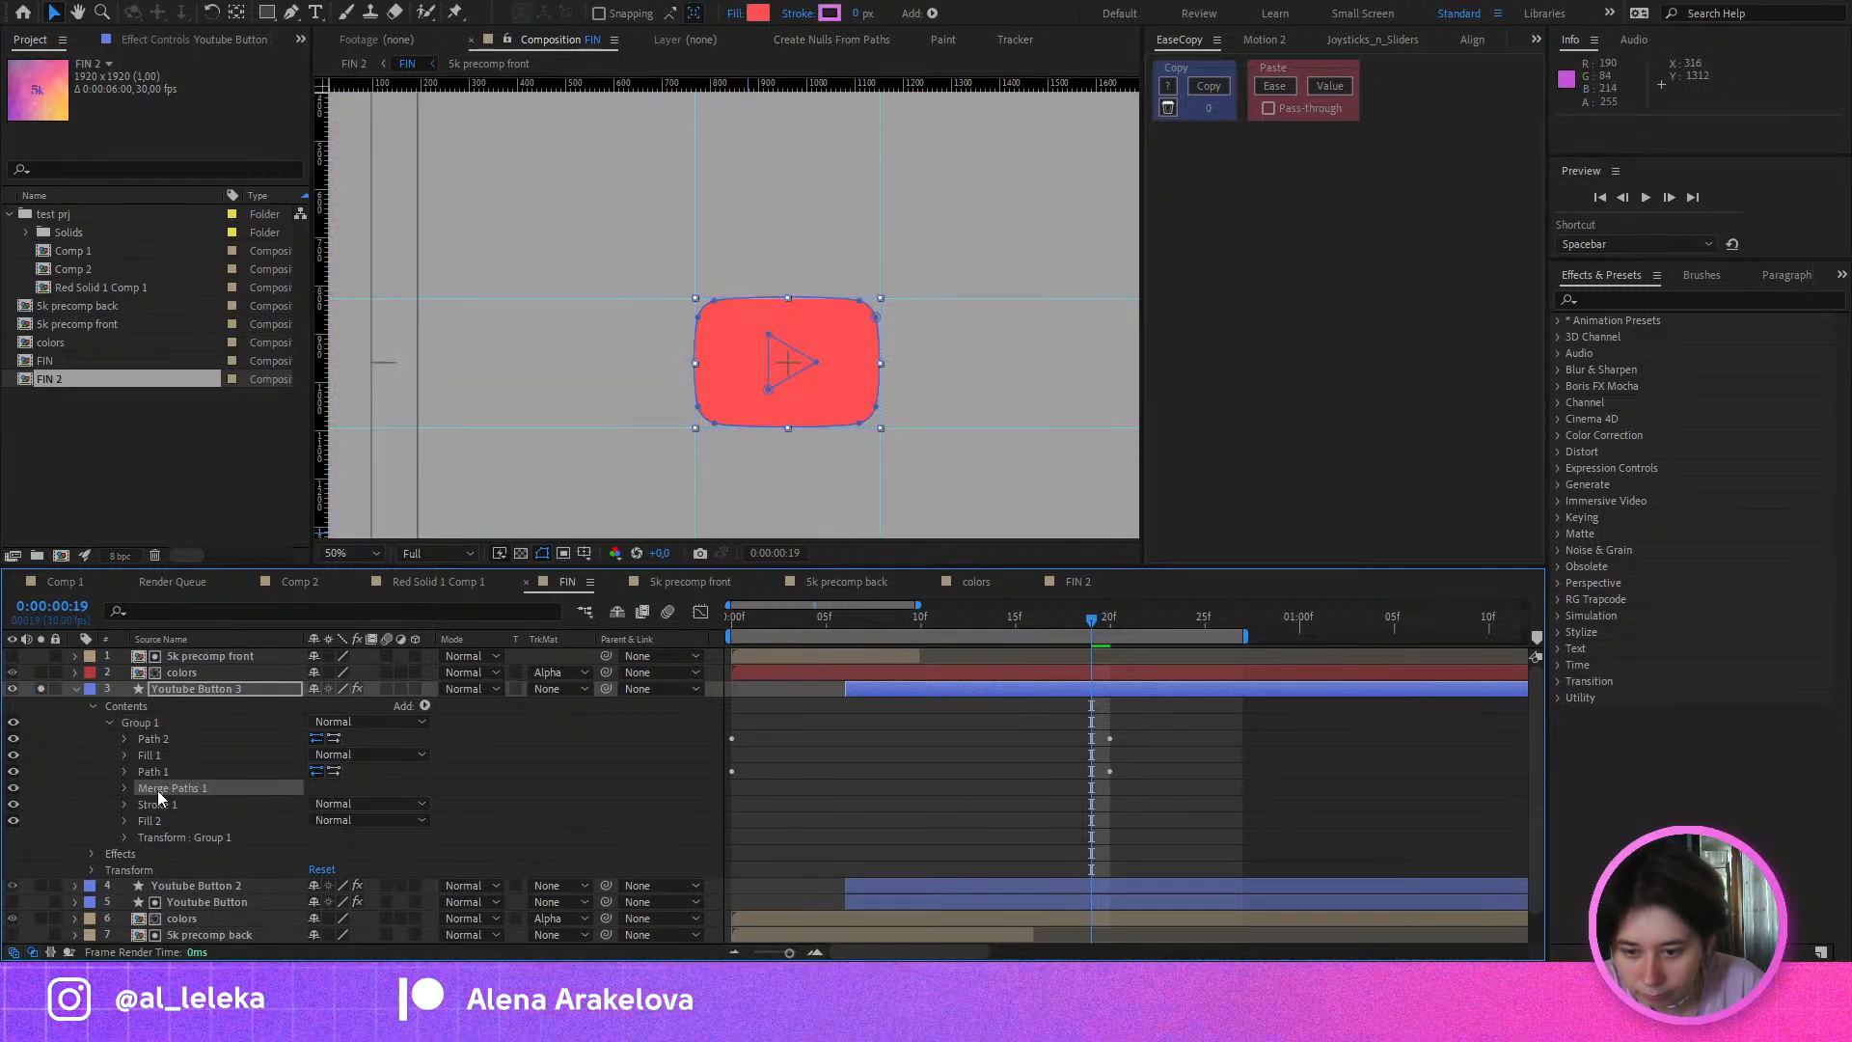
left_click(123, 788)
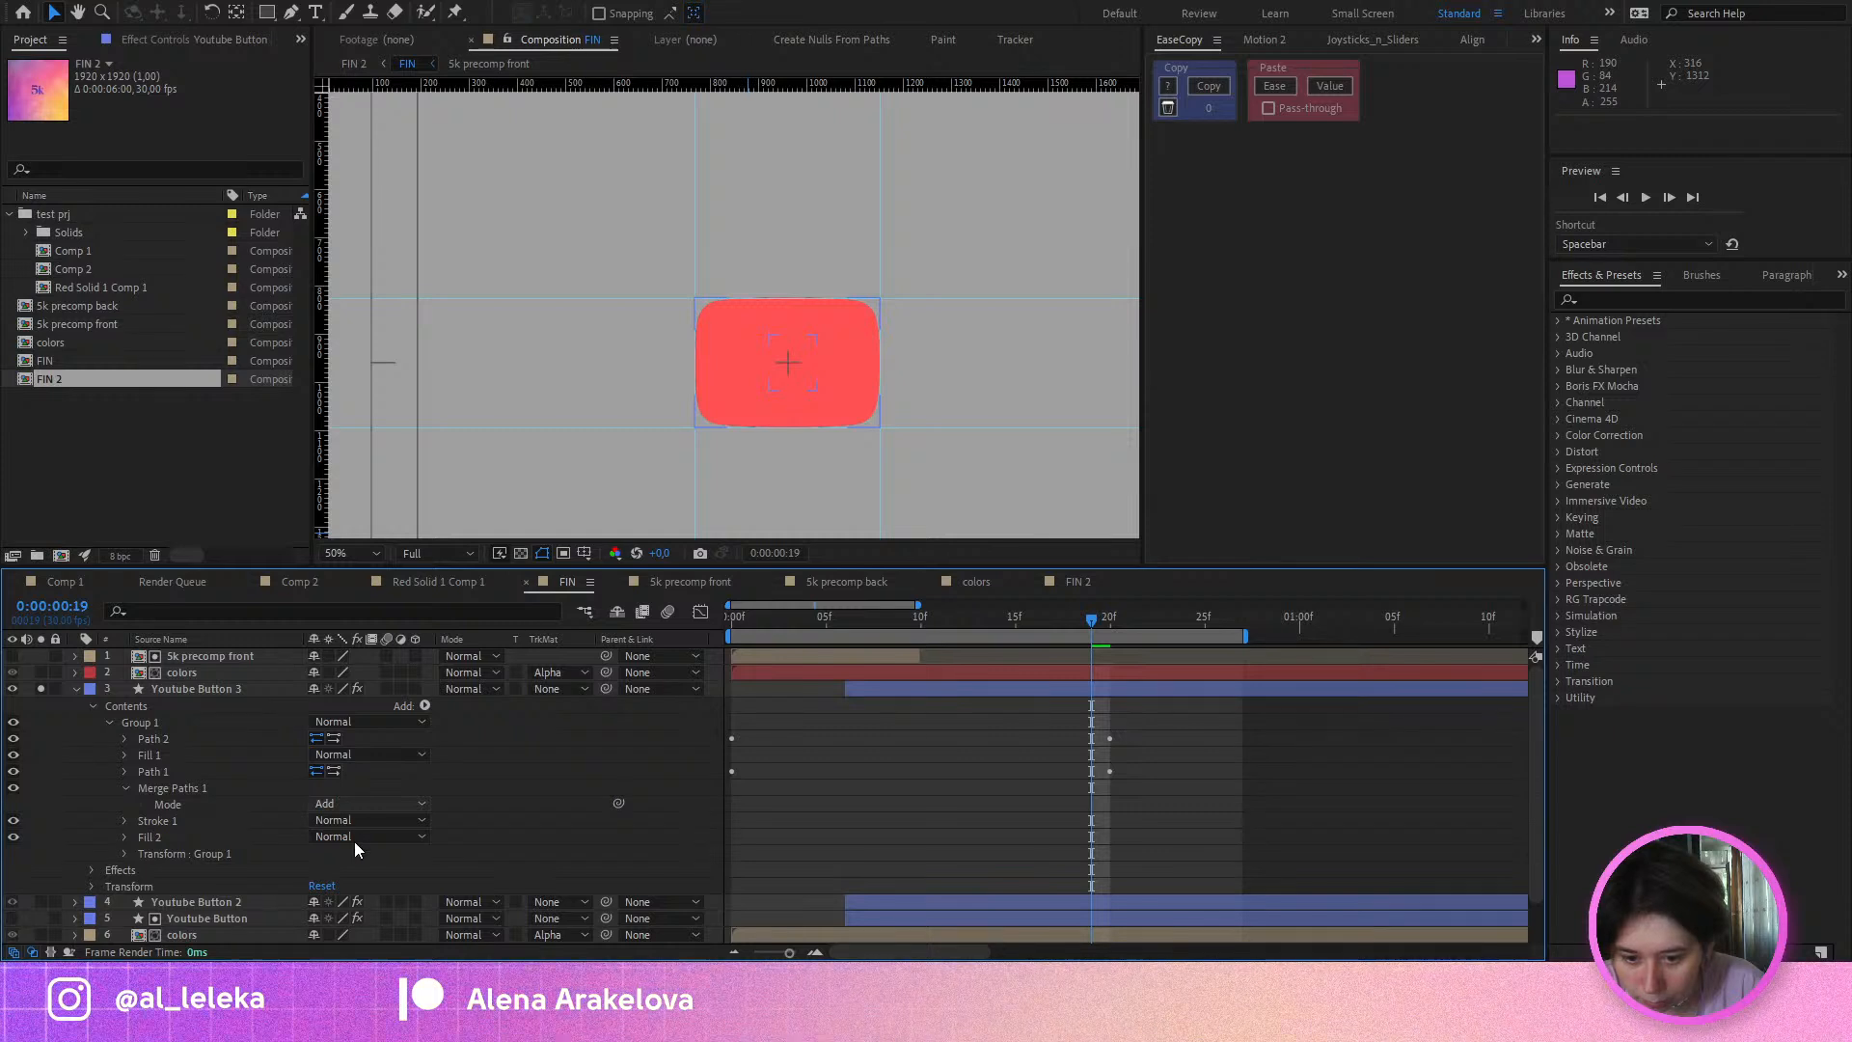
left_click(368, 803)
left_click(361, 868)
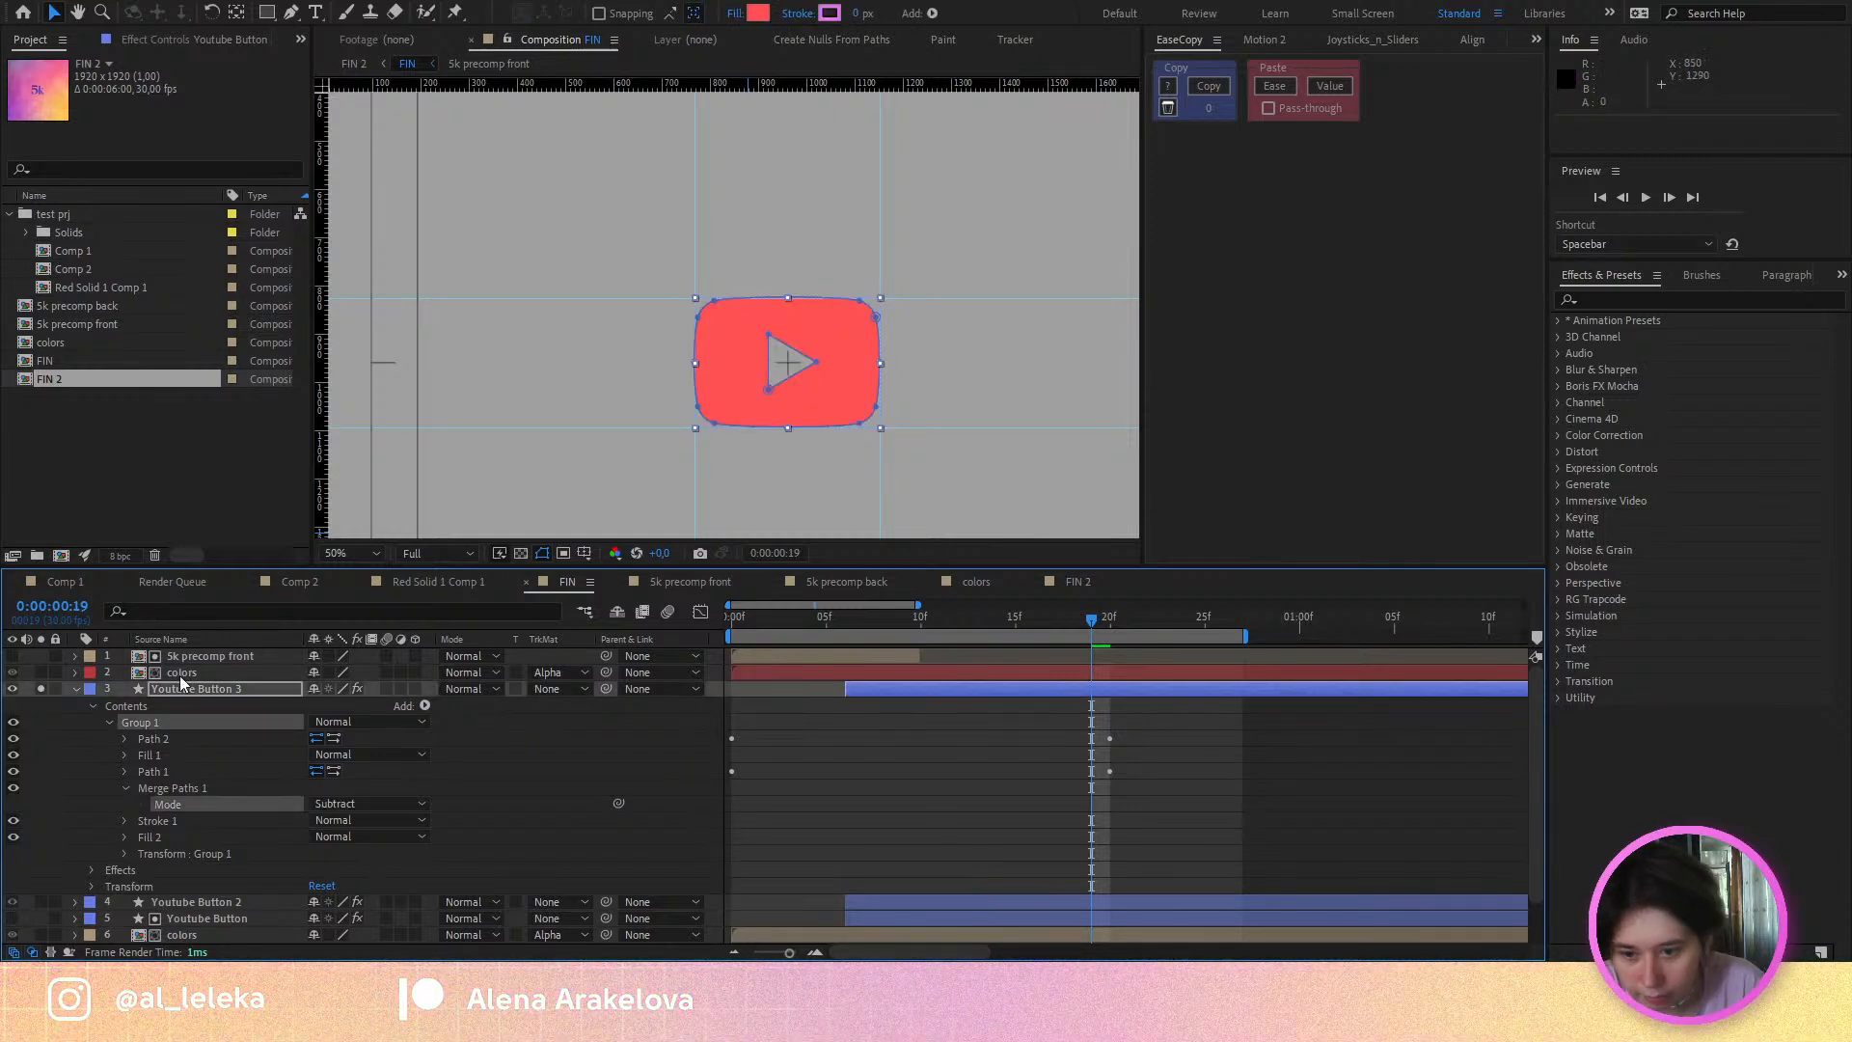
Step: Change the fill colour of Youtube Button 3 to black
left_click(760, 13)
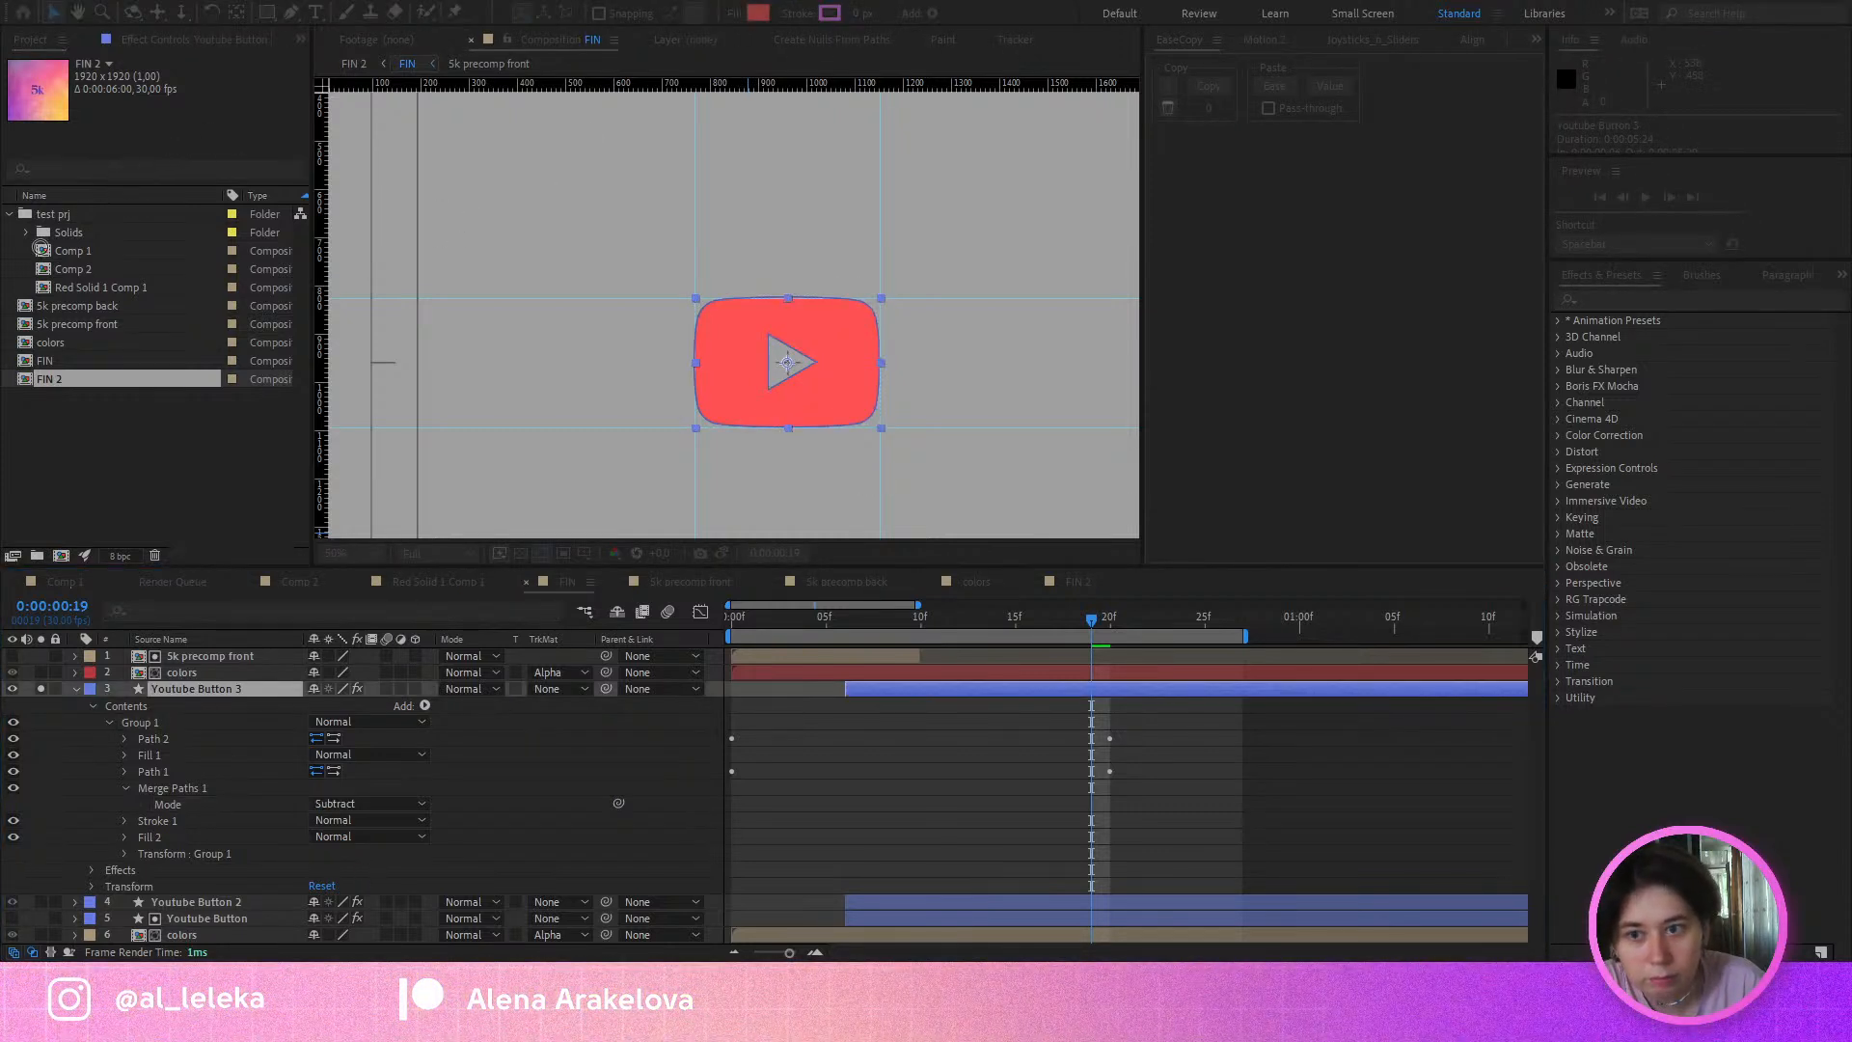
left_click(847, 319)
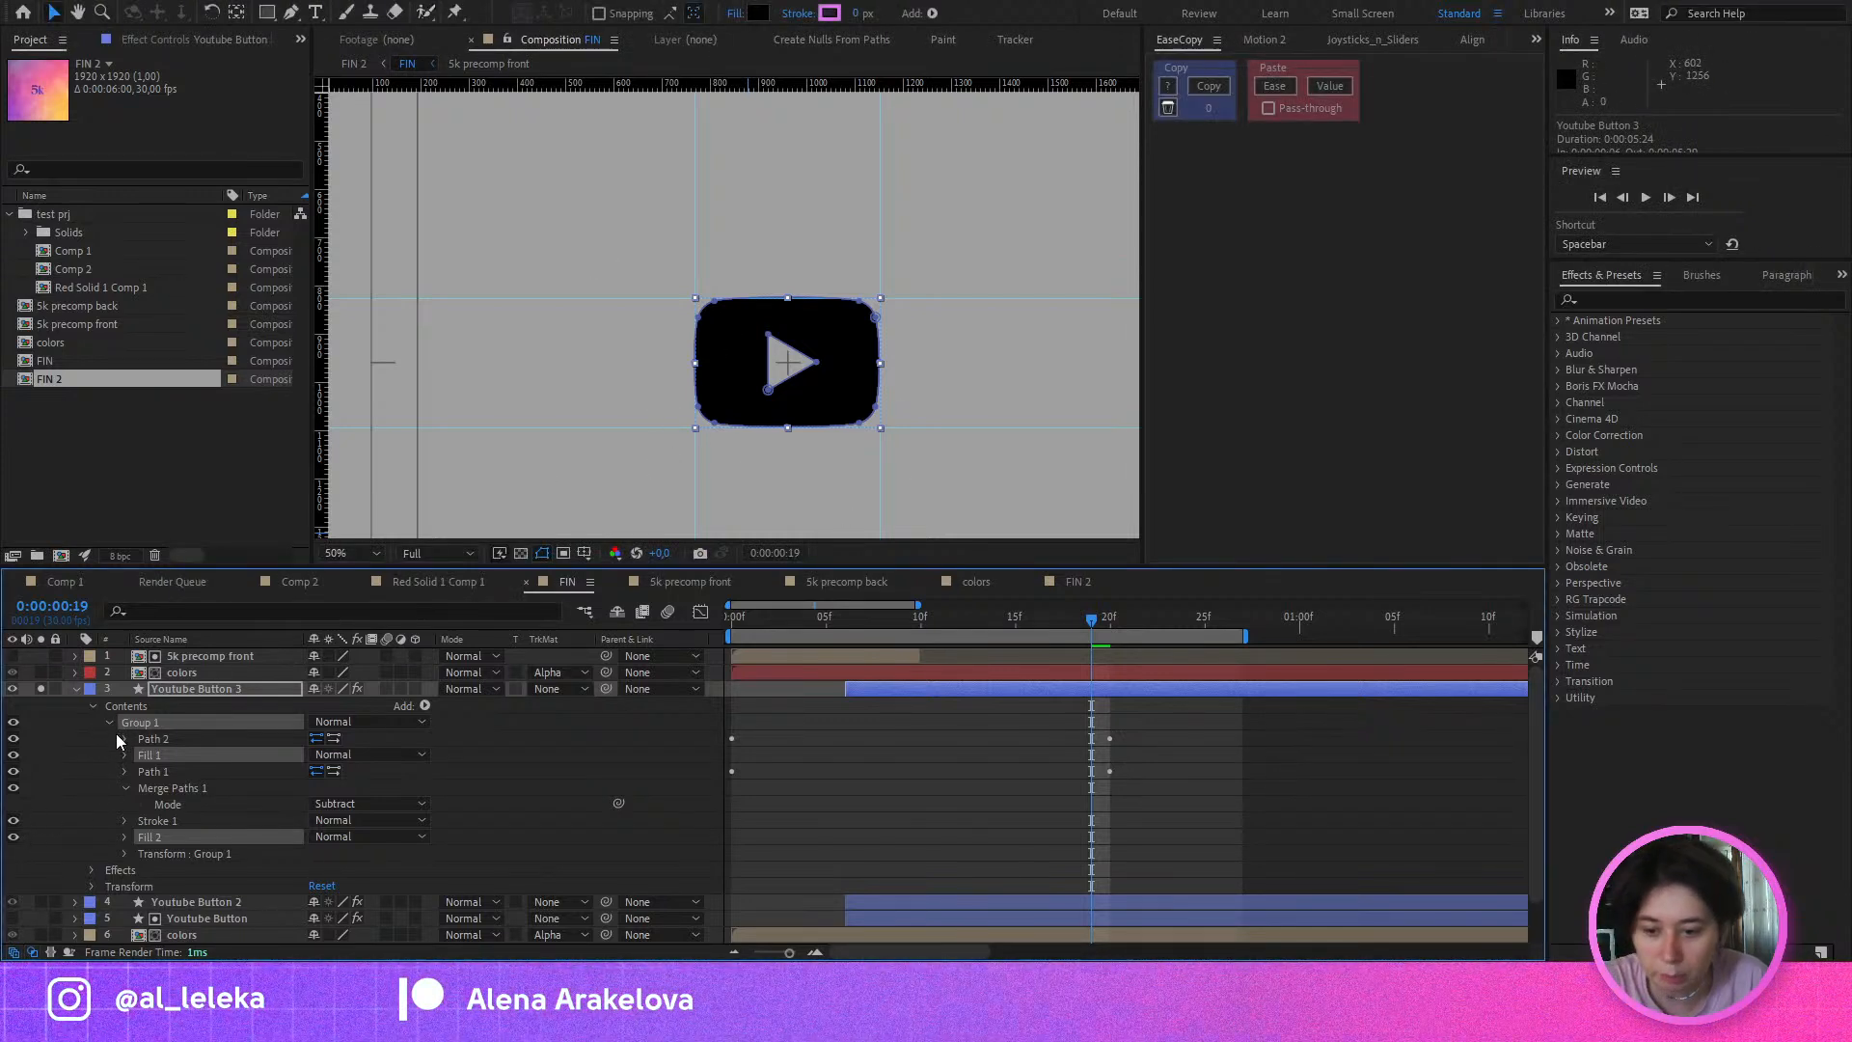
Step: Add an Inner Glow layer style to Youtube Button 3 with Noise 11% and Size 45
left_click(192, 690)
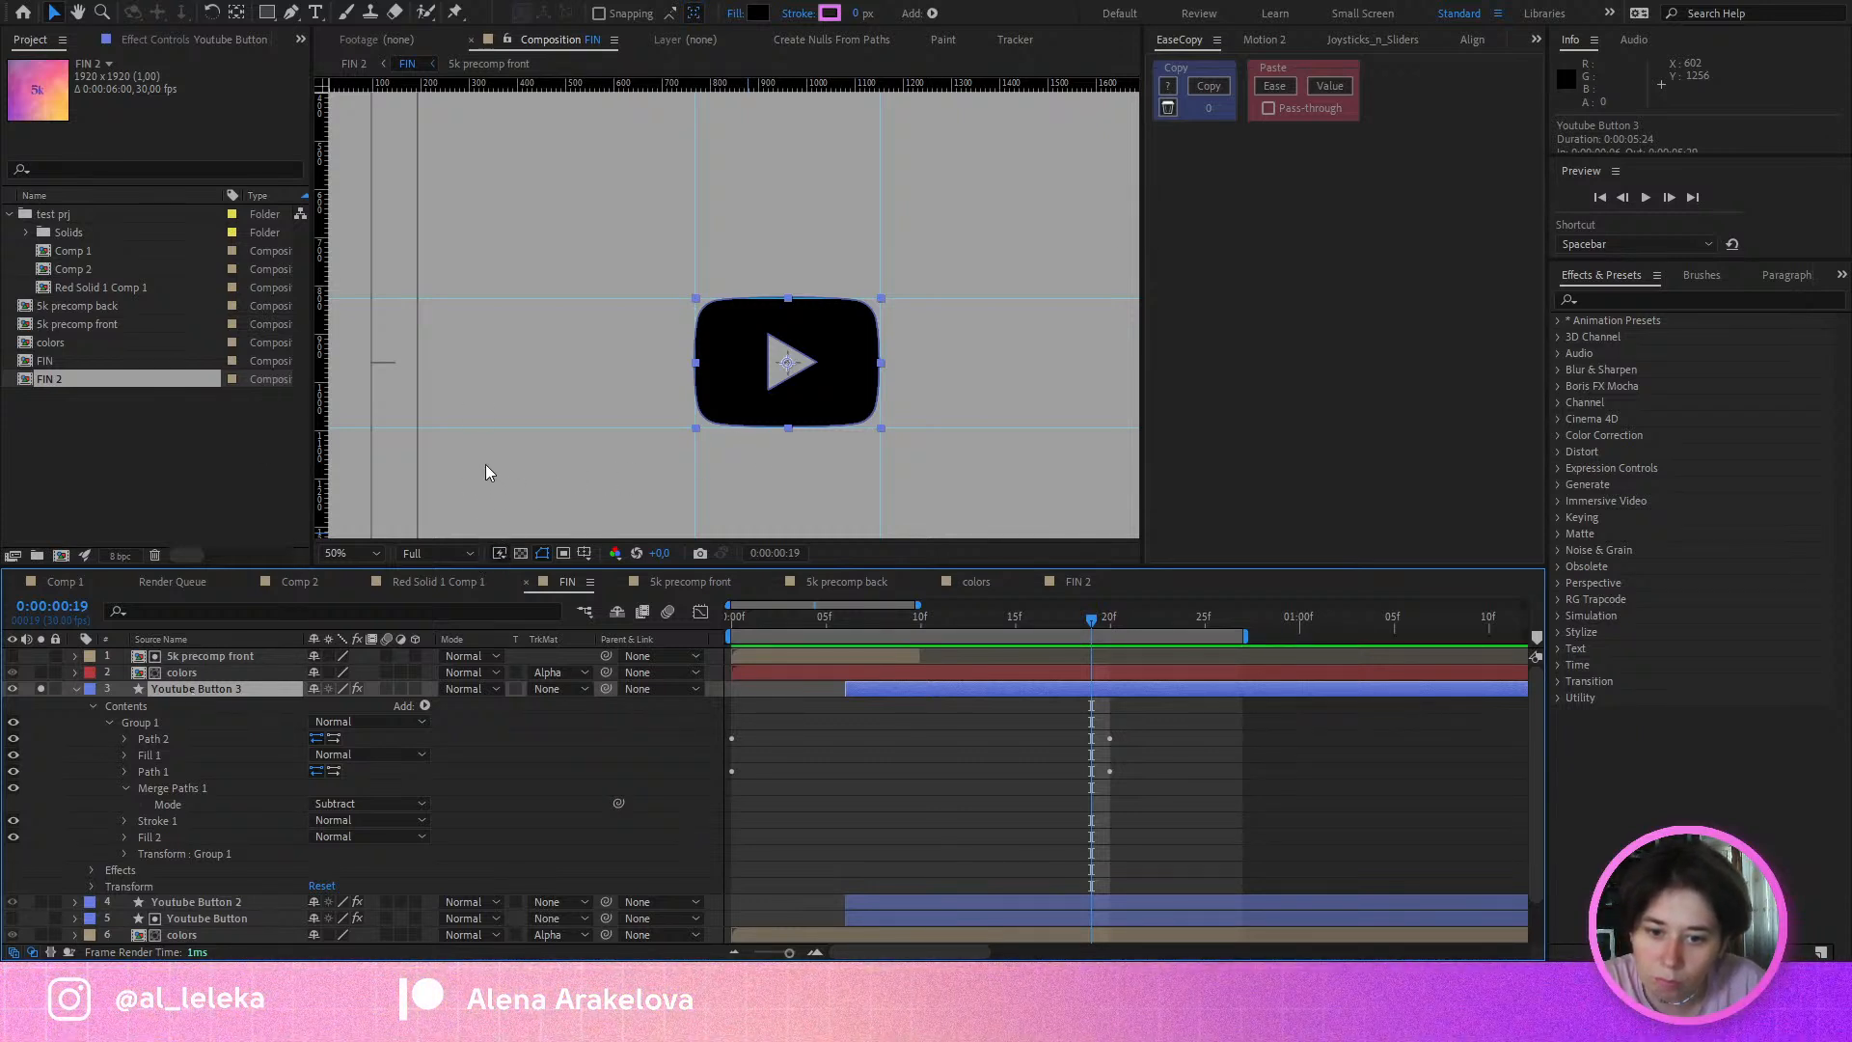
left_click(485, 512)
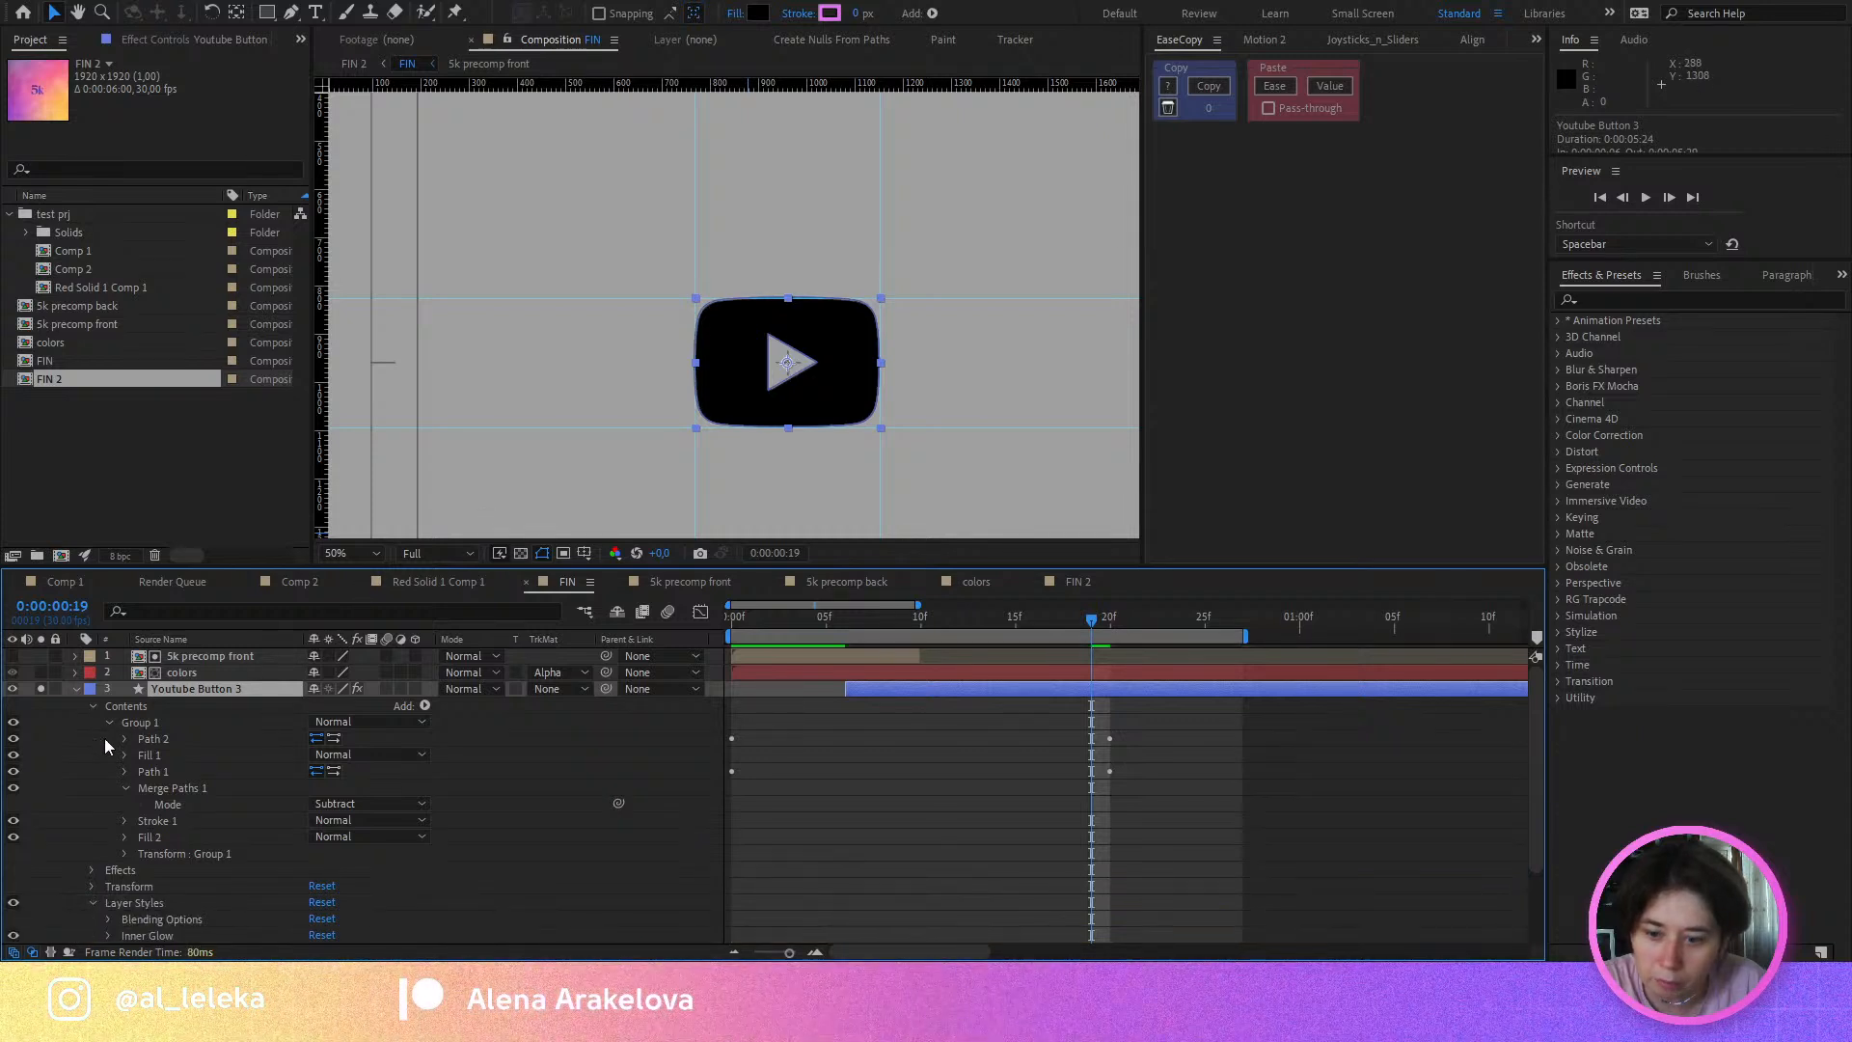
scroll(134, 829, "down", 3)
left_click(107, 836)
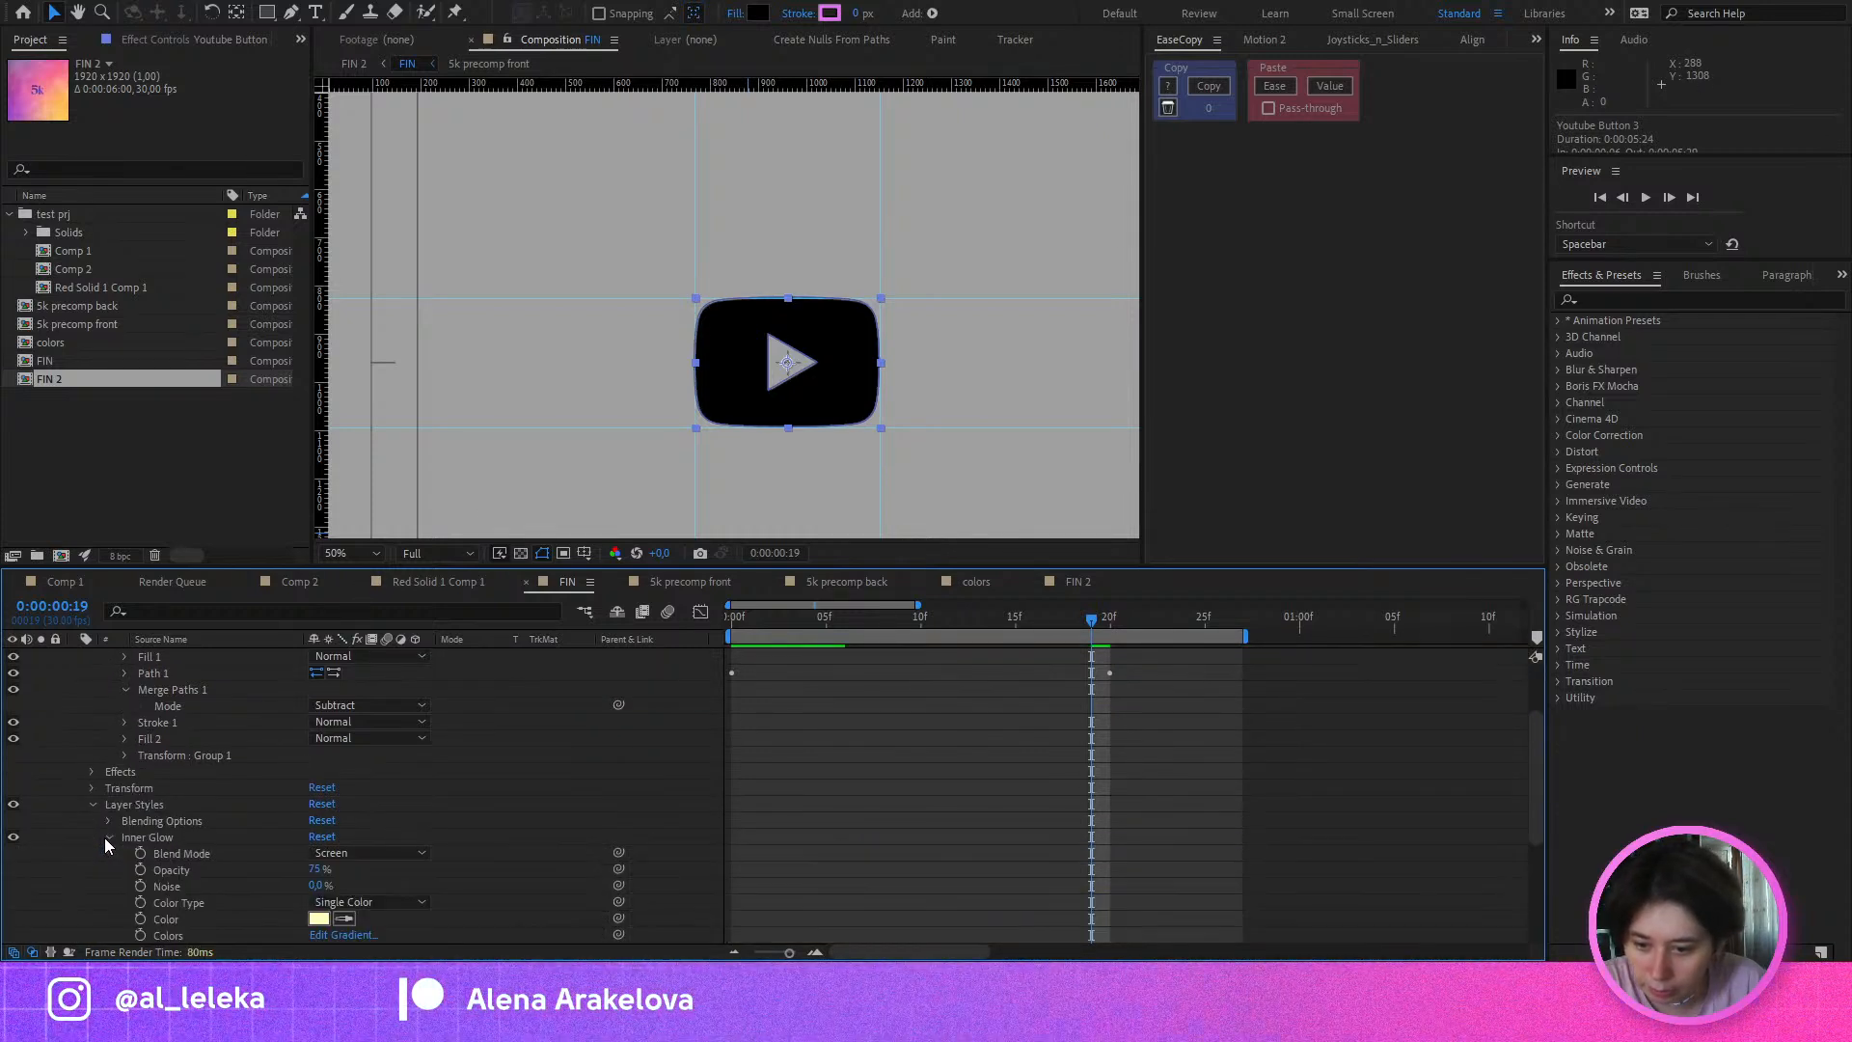
scroll(357, 815, "down", 3)
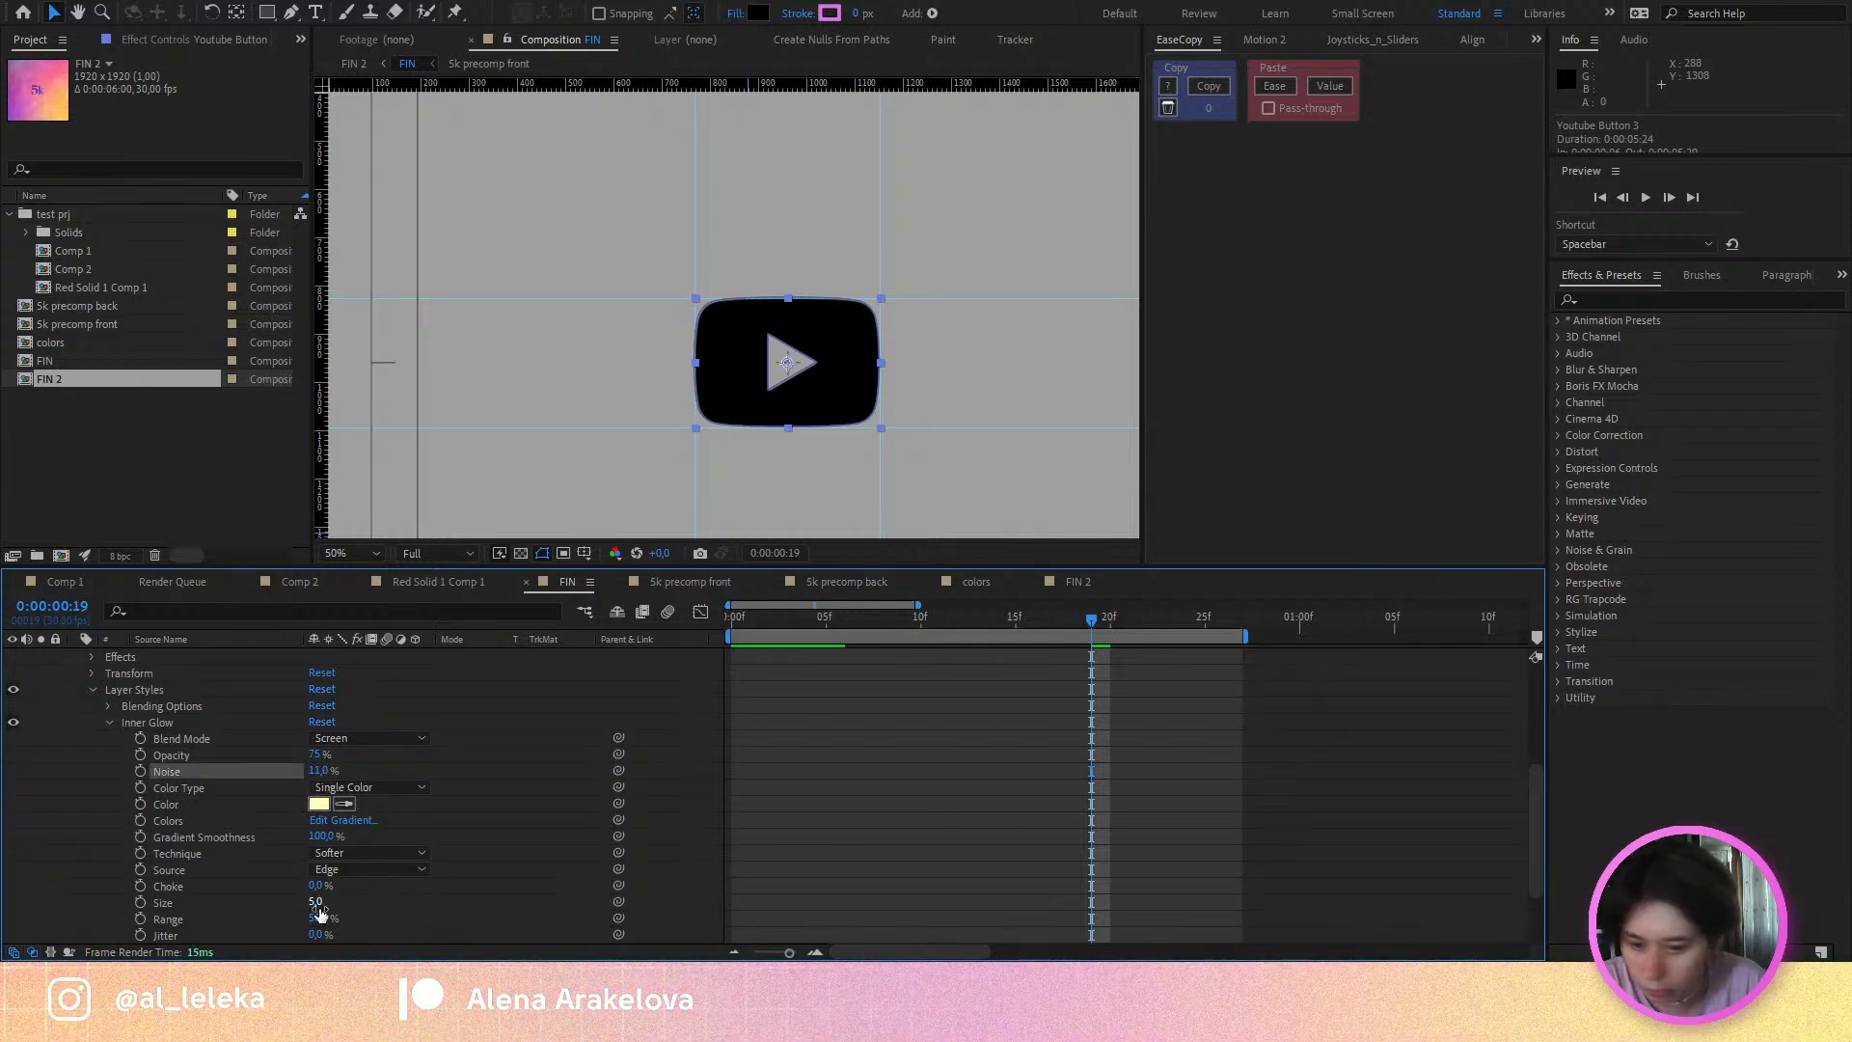
left_click_drag(340, 904, 353, 903)
scroll(125, 738, "up", 4)
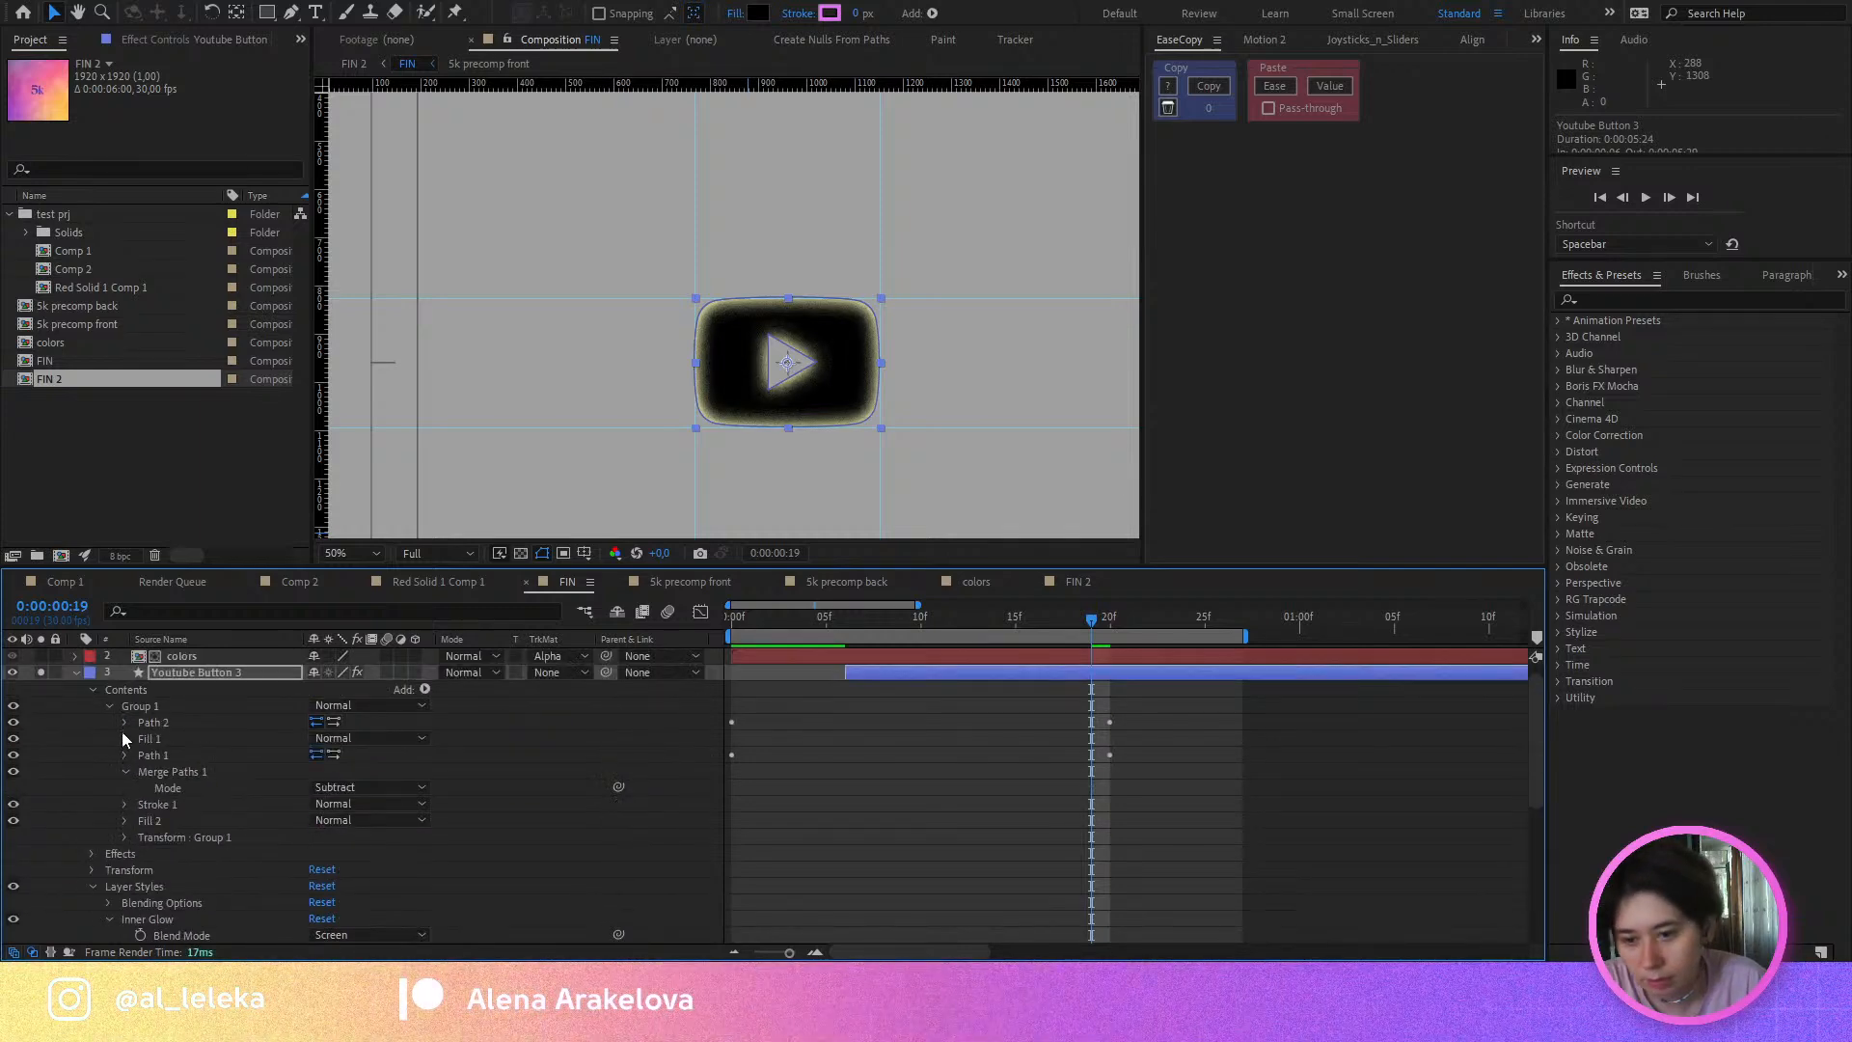
Step: Collapse the Youtube Button 3 layer and rename it Youtube Button Inner glow
left_click(75, 673)
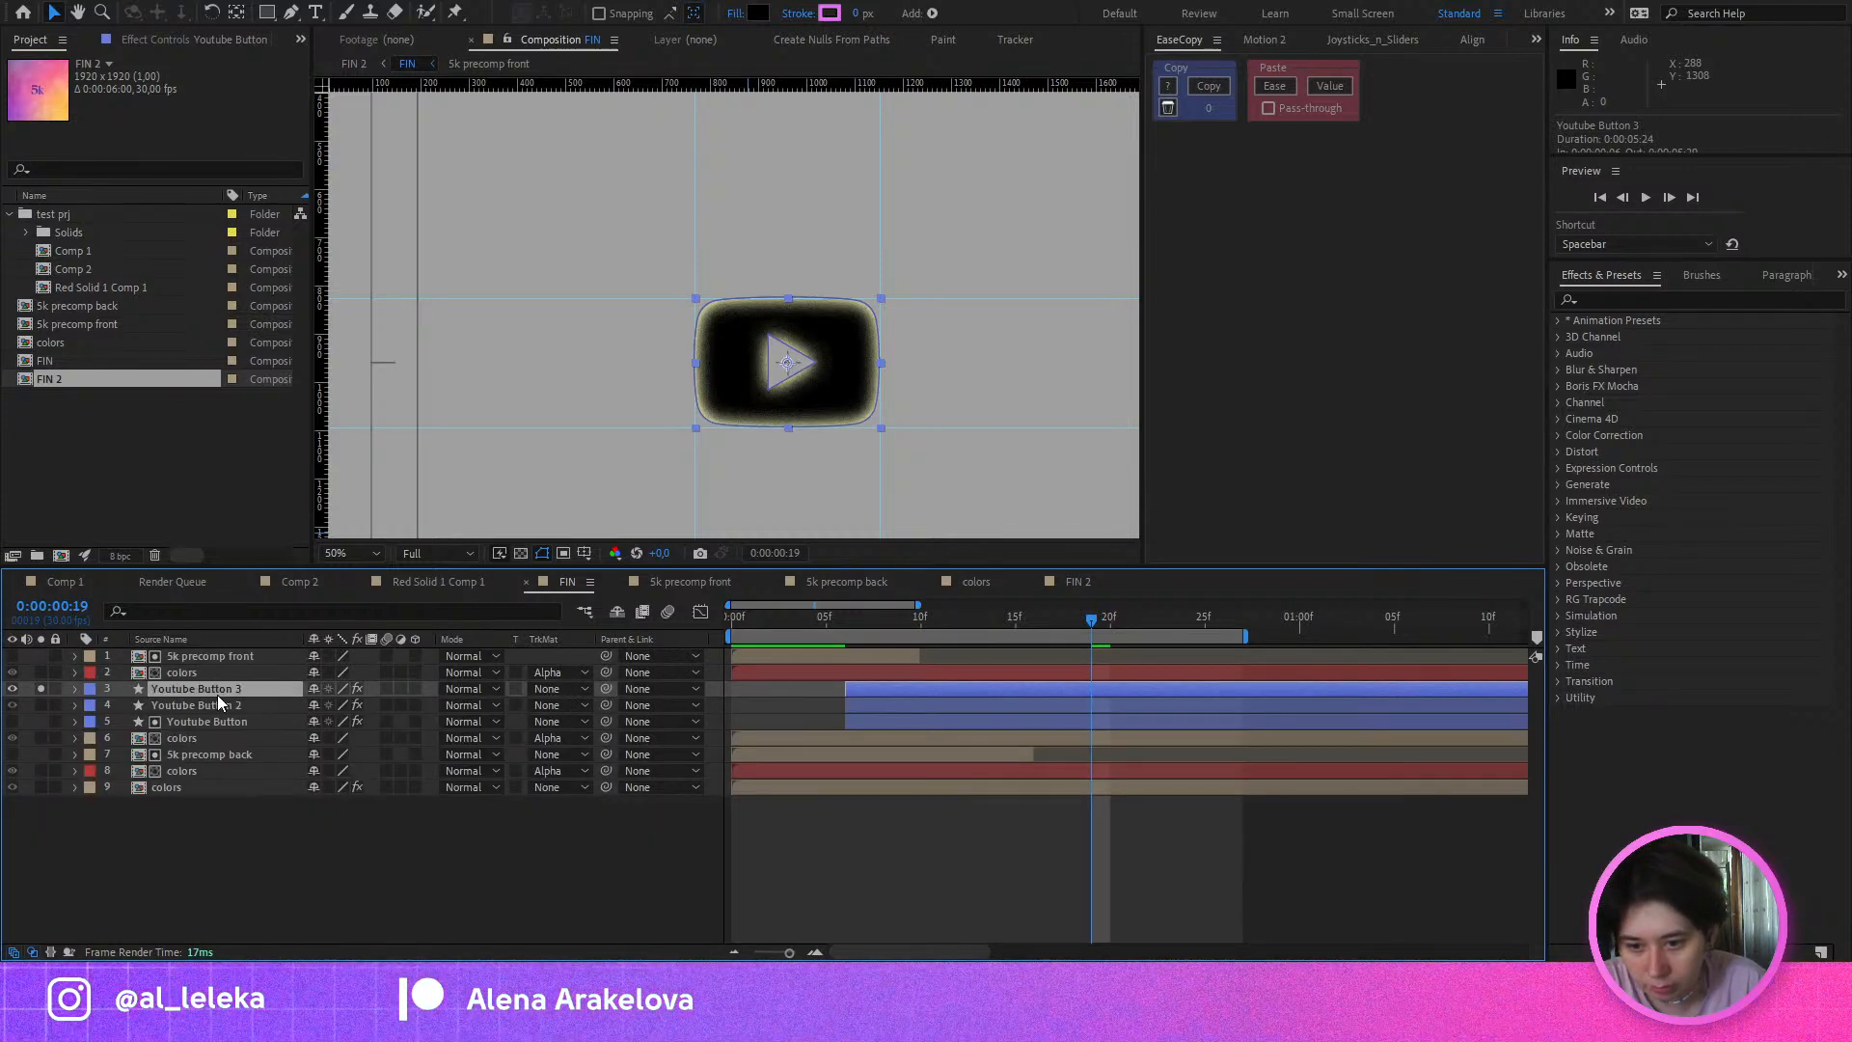
key("Return")
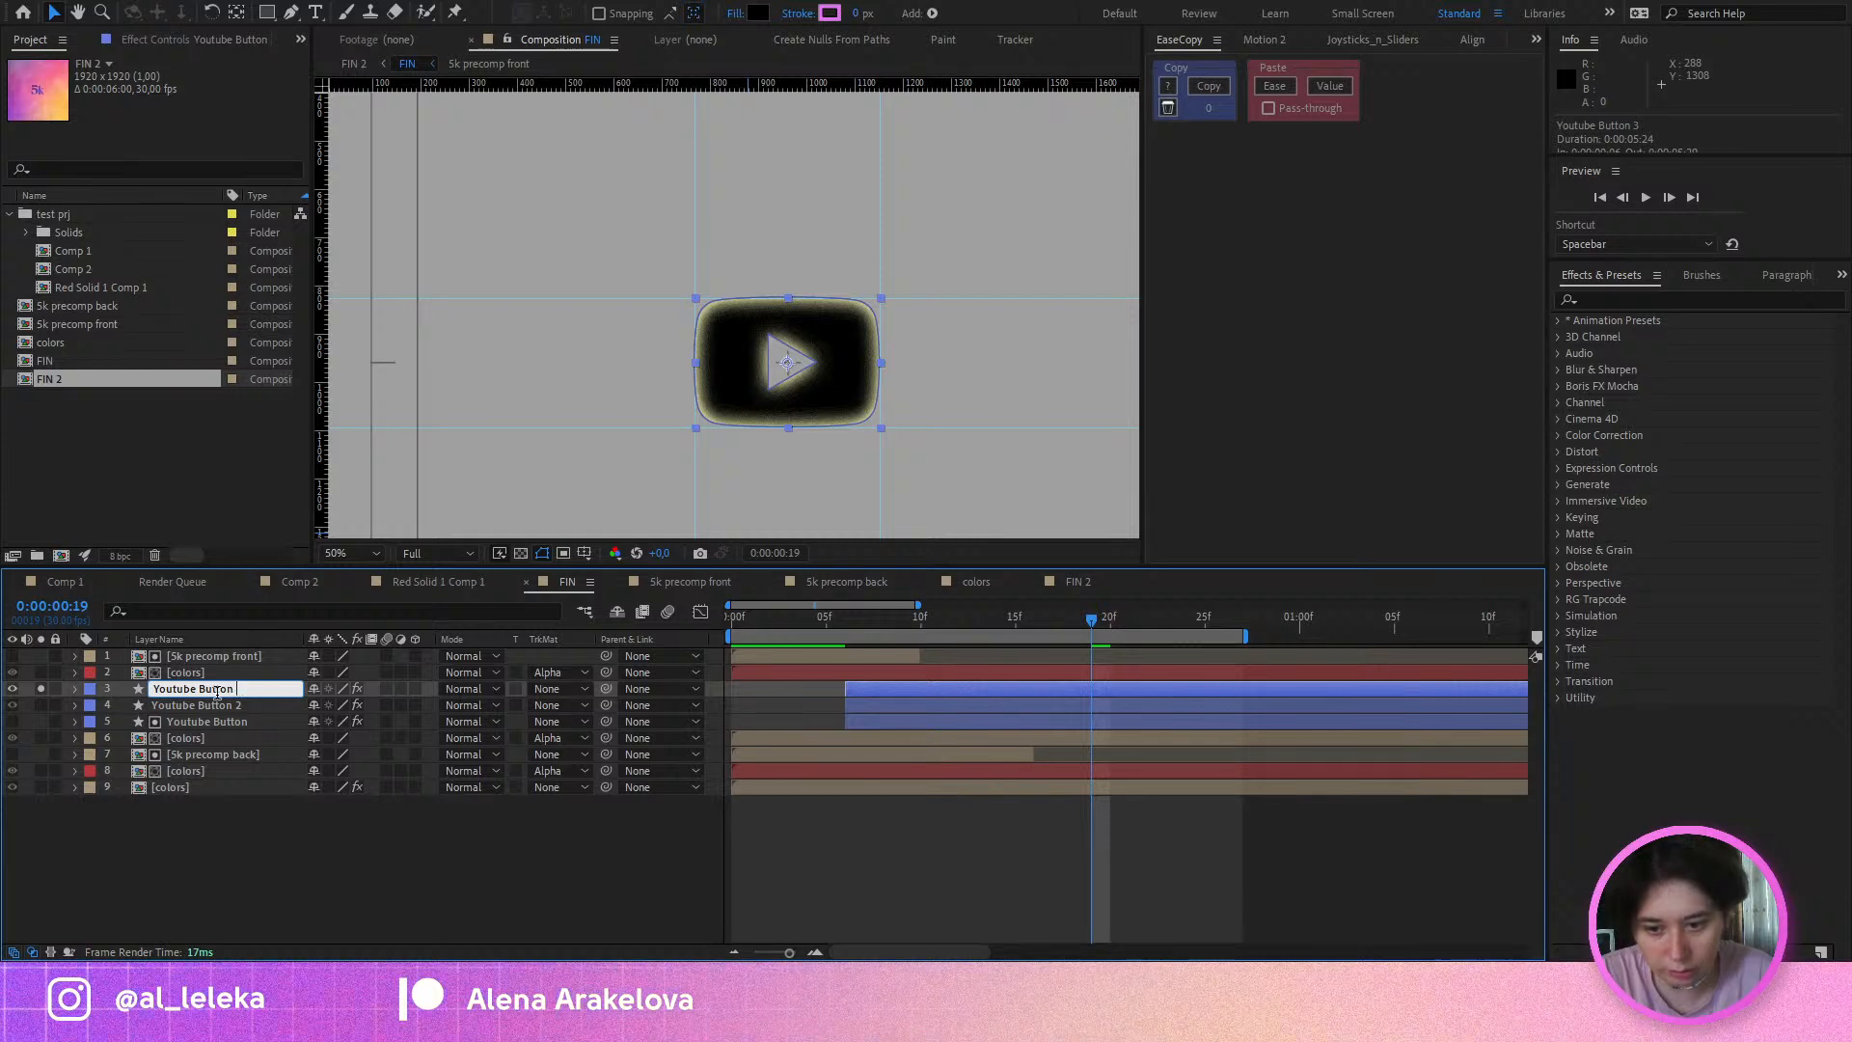
type("Inn")
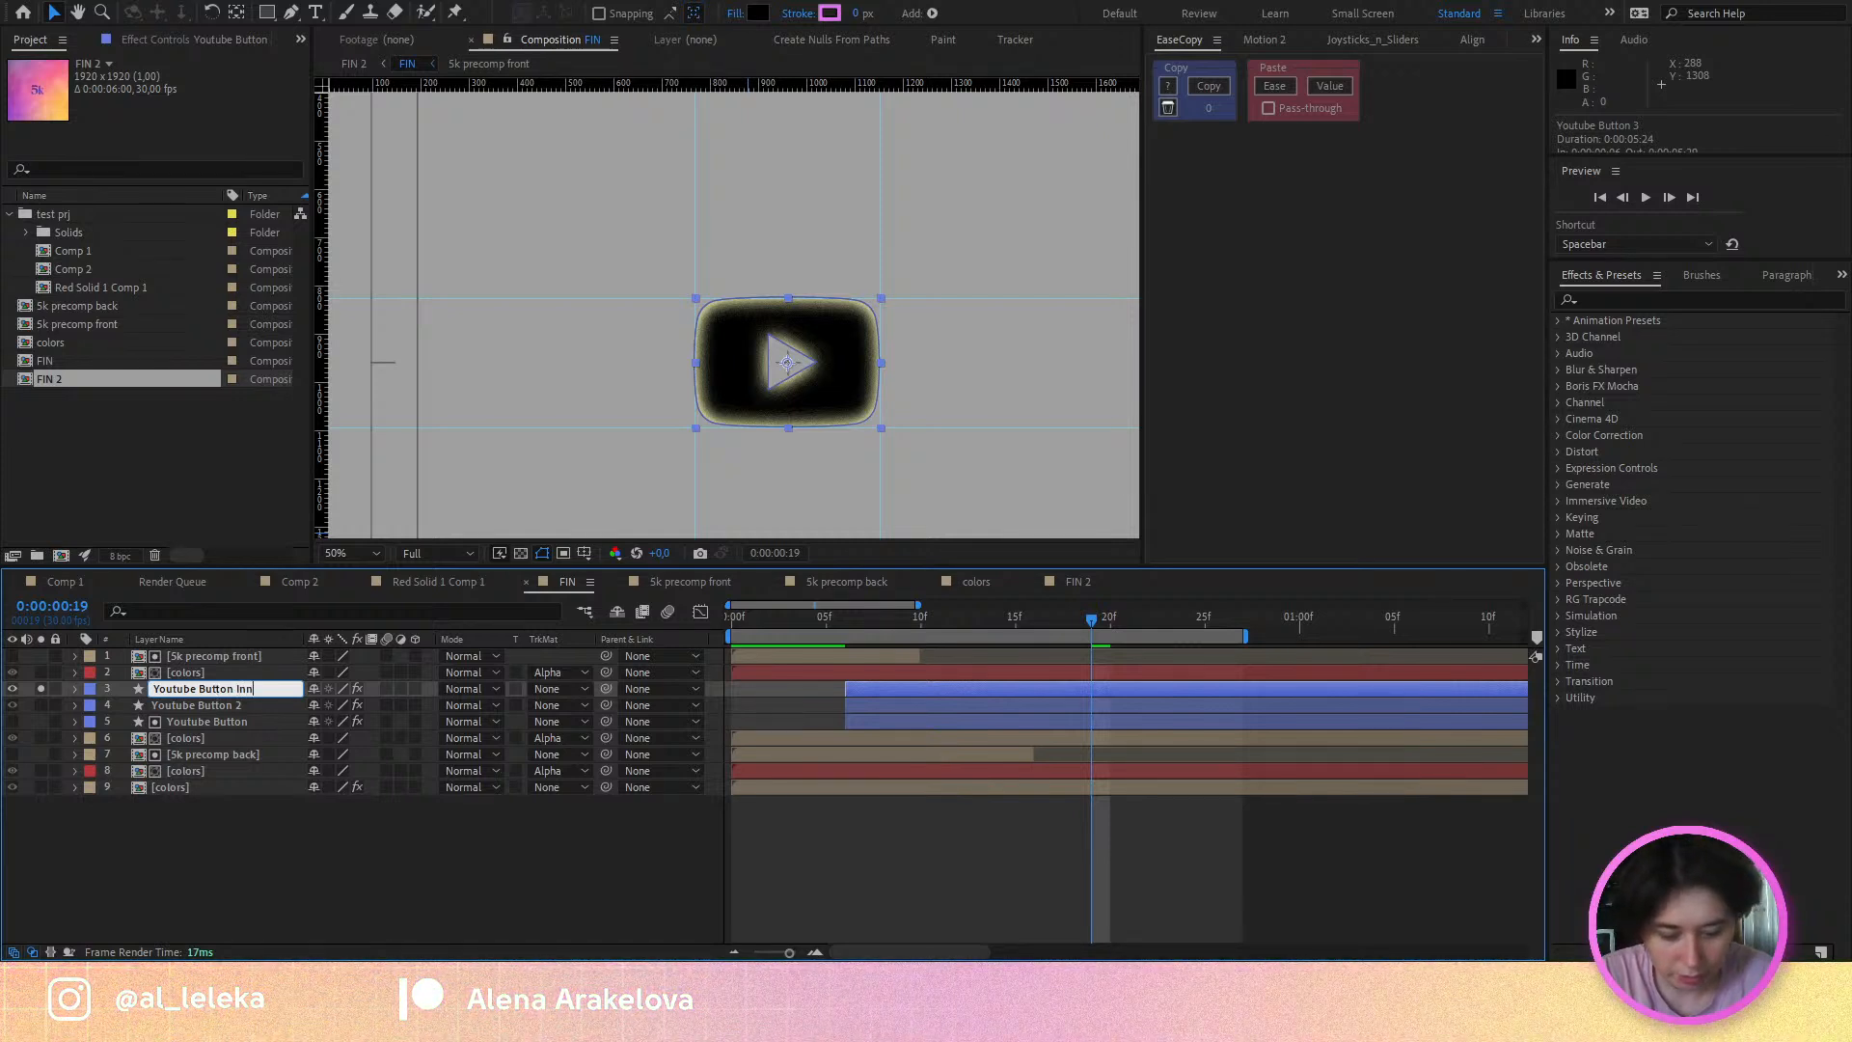
type("er glow")
key("Return")
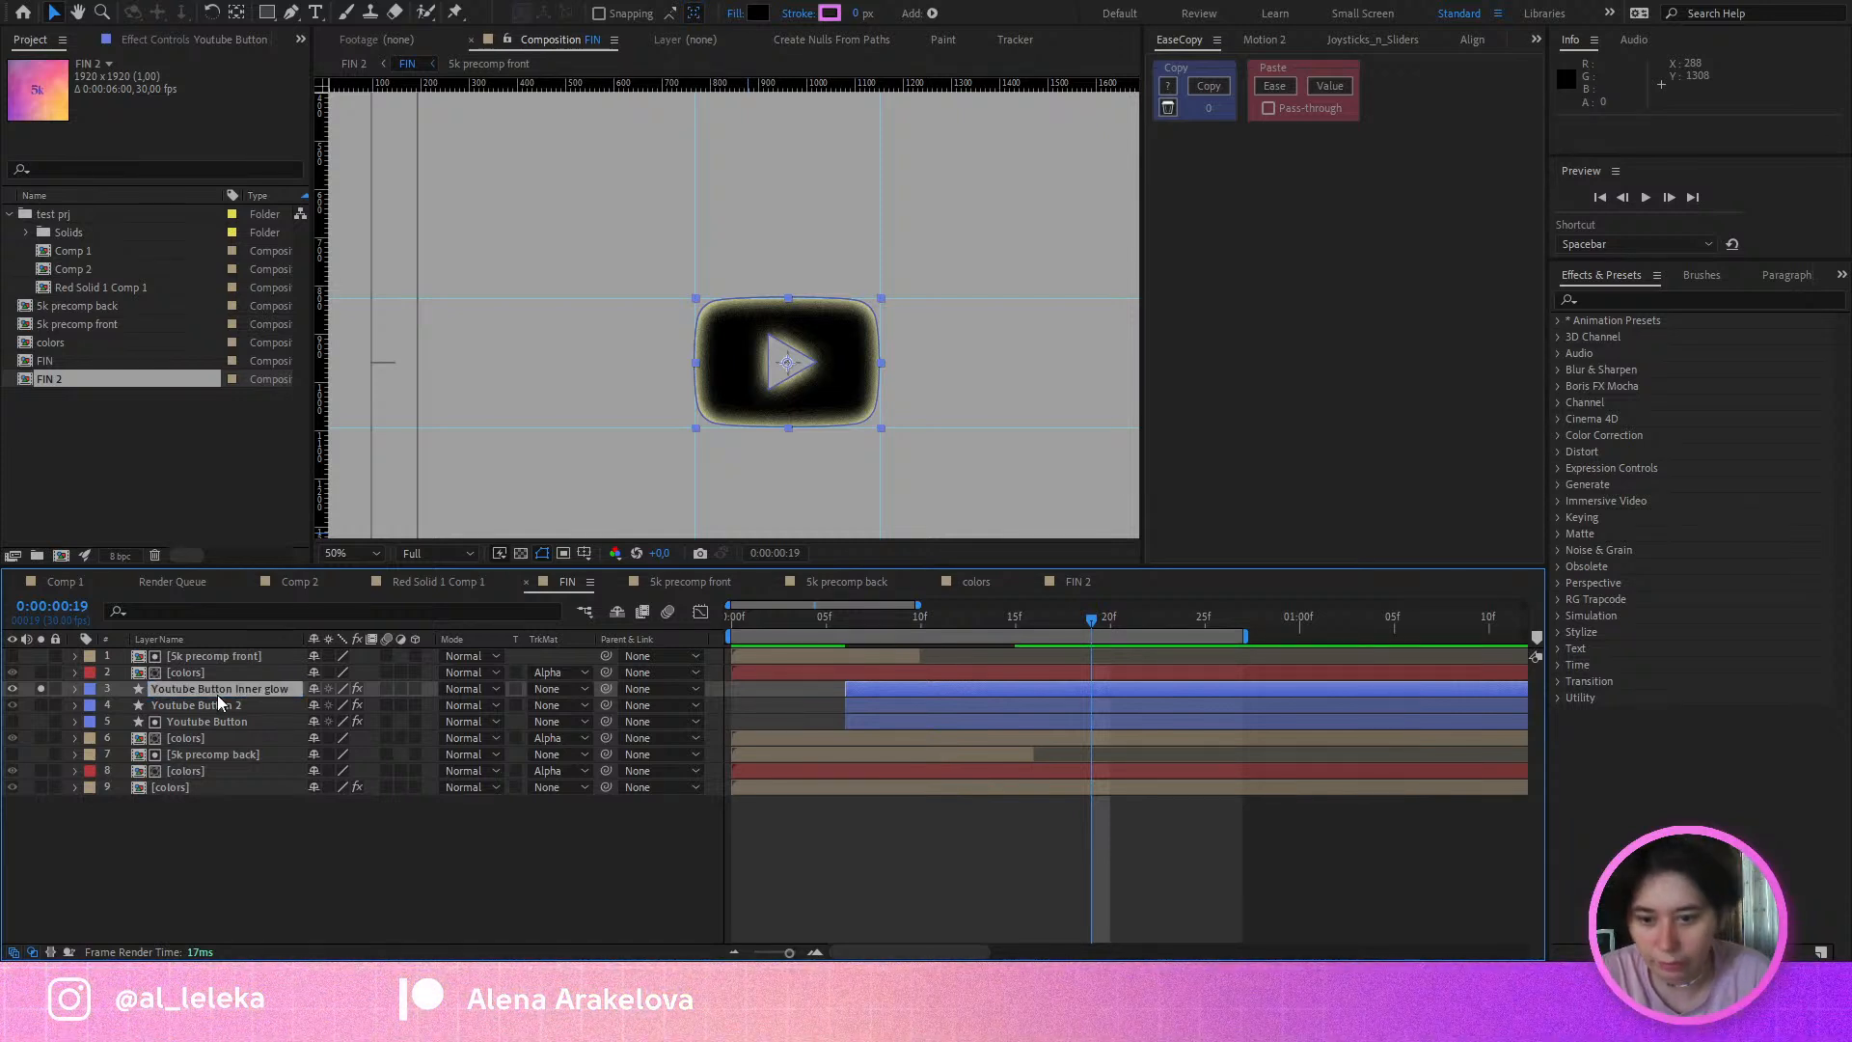
Step: Unsolo Youtube Button Inner glow with its blending mode set to Screen, and preview the transition from the start up to frame 22
left_click(40, 689)
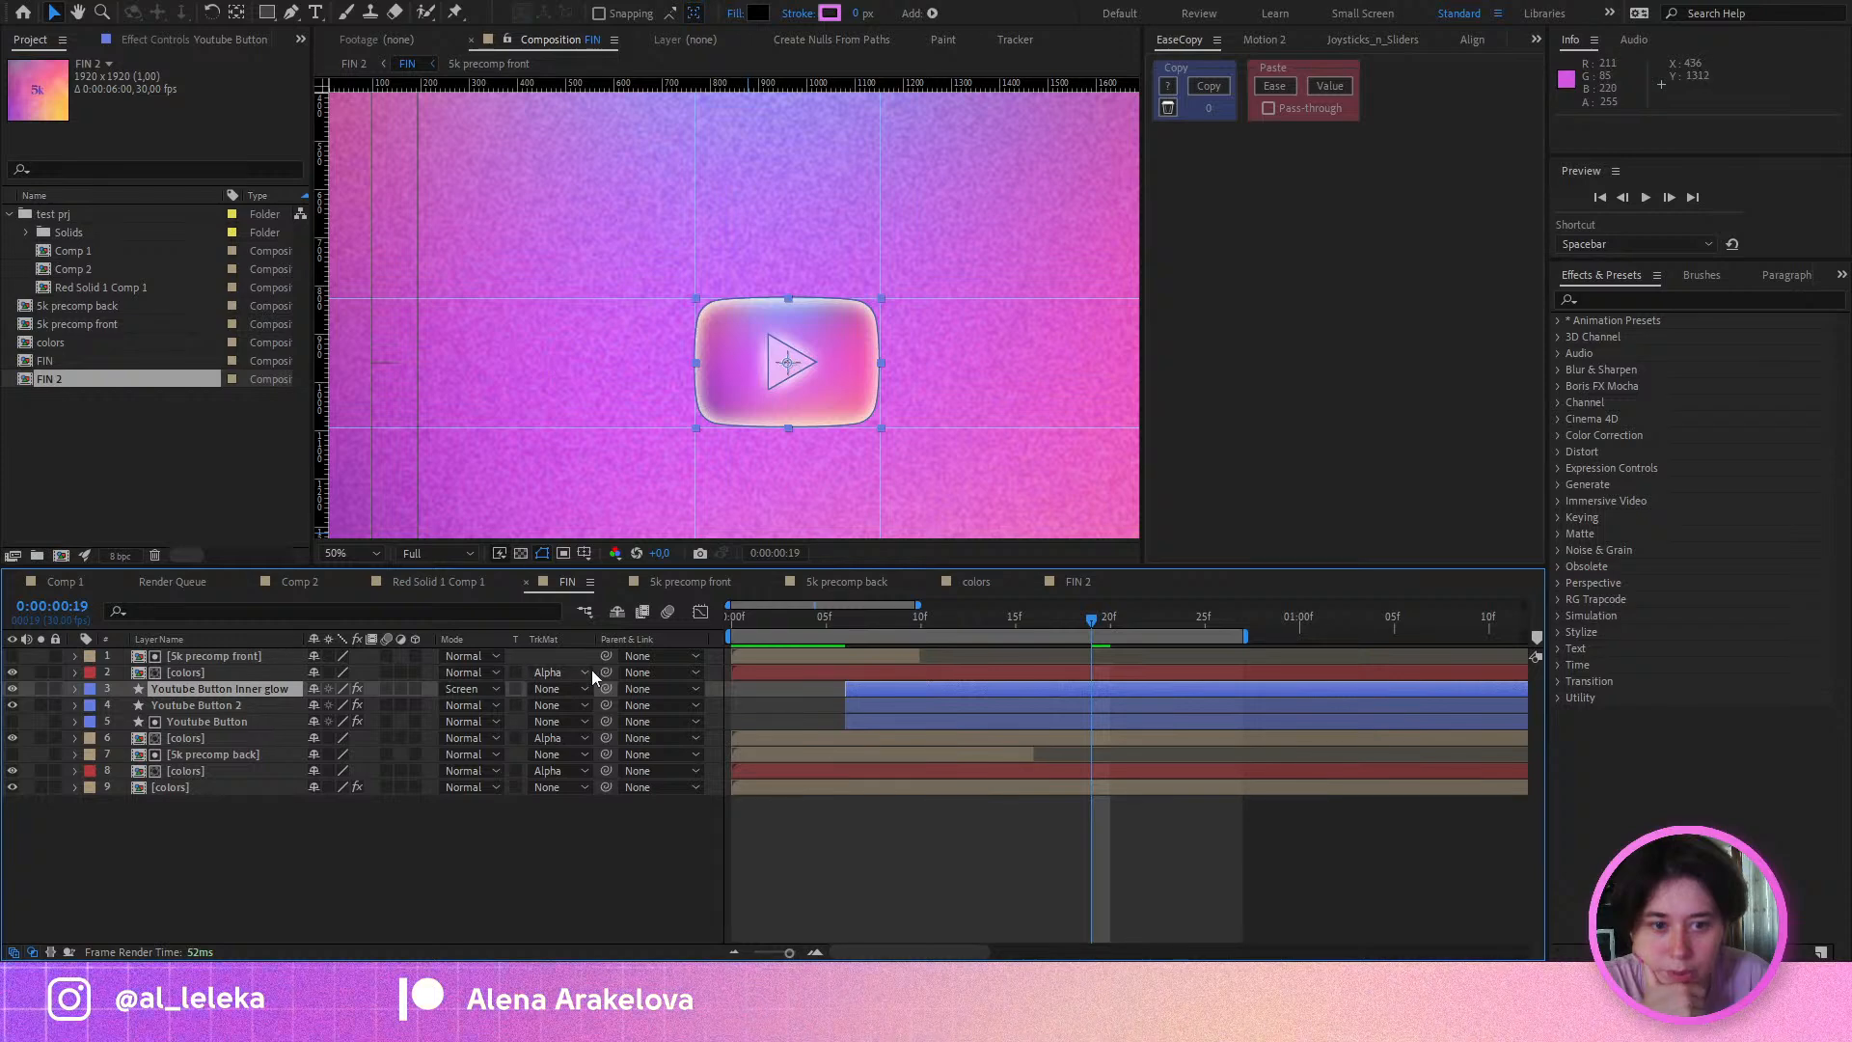
left_click_drag(1073, 622, 733, 621)
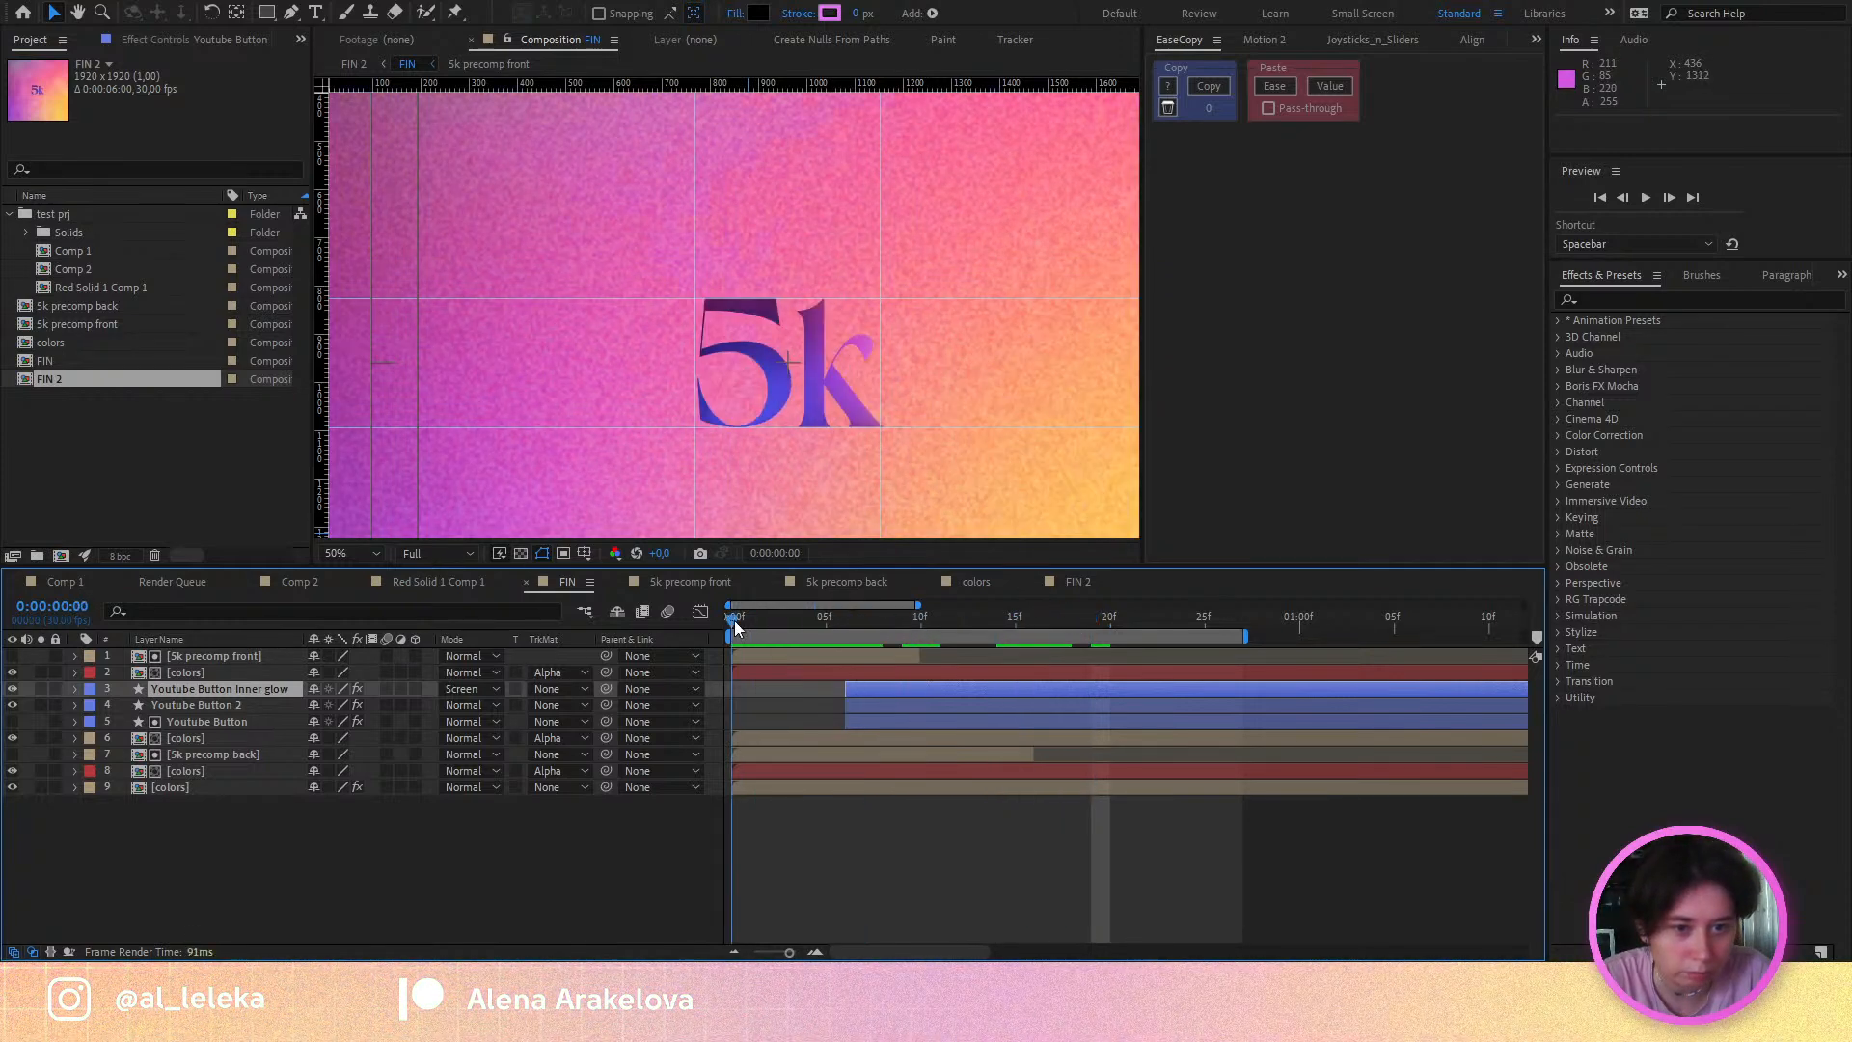
left_click(848, 806)
key("space")
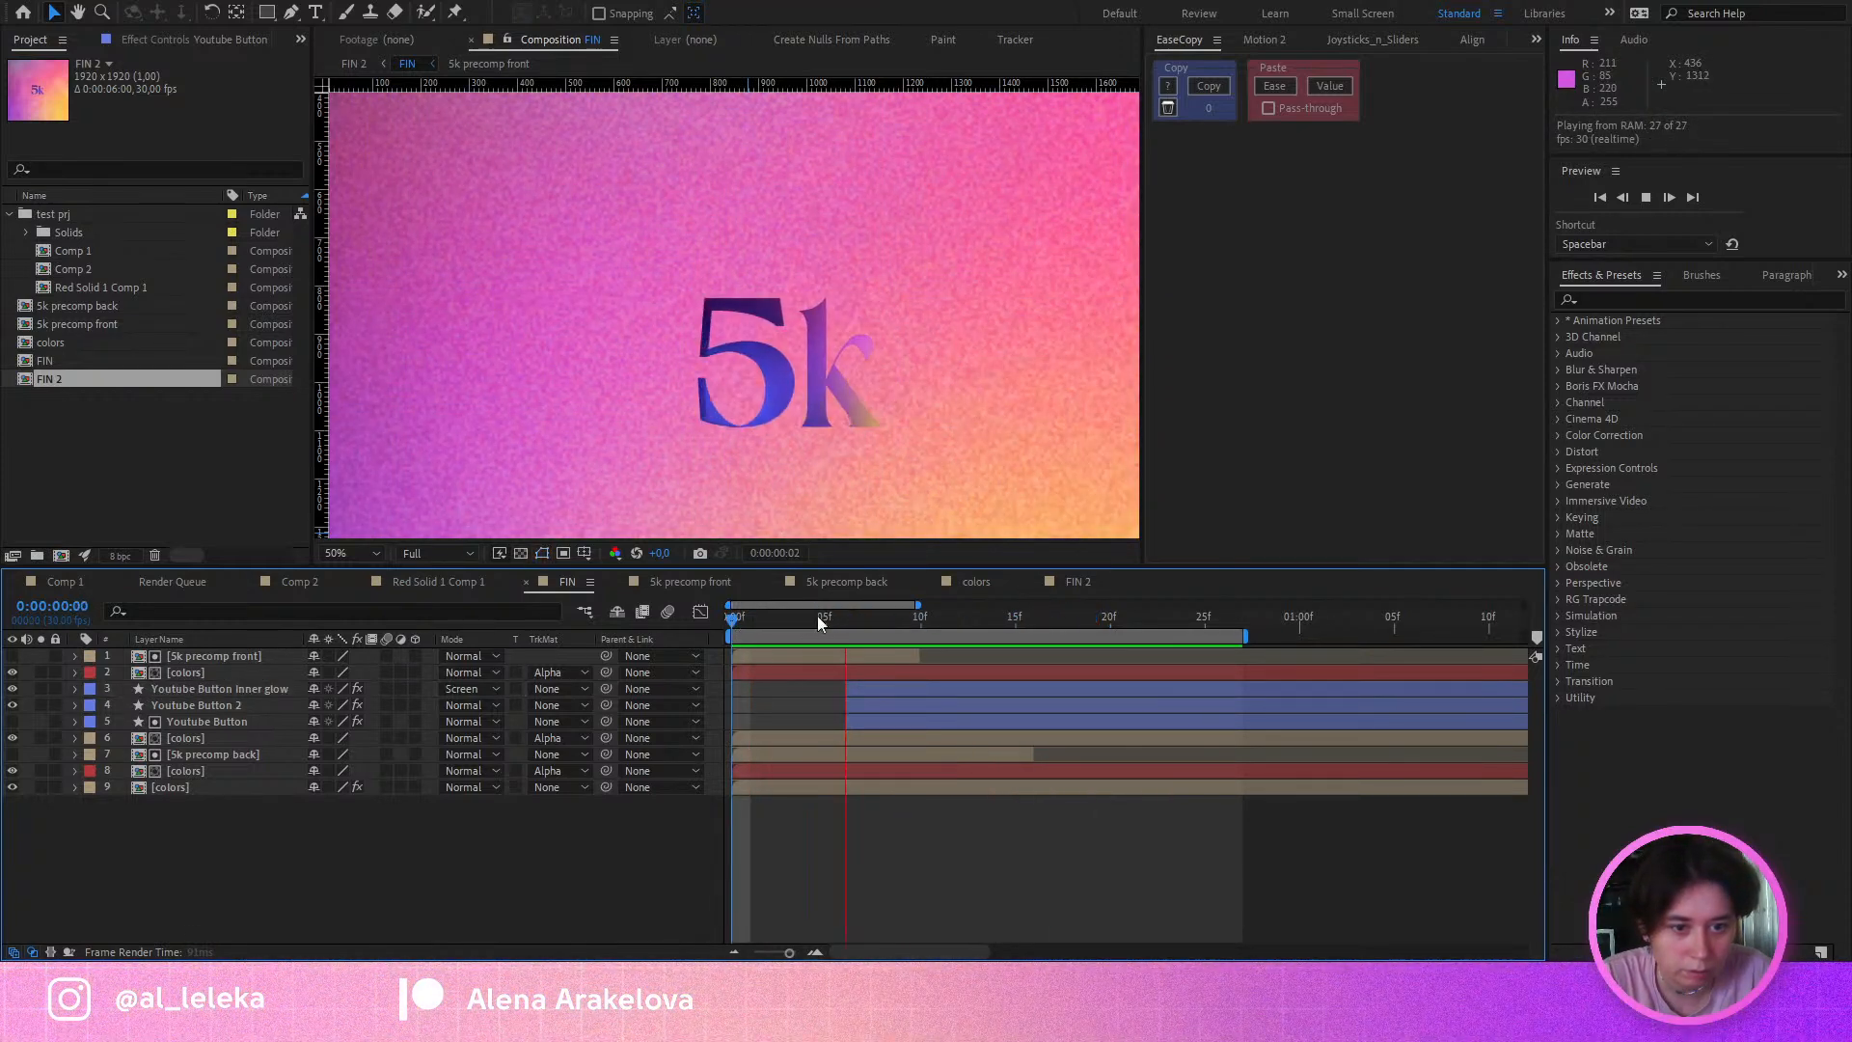
left_click_drag(872, 623, 1148, 622)
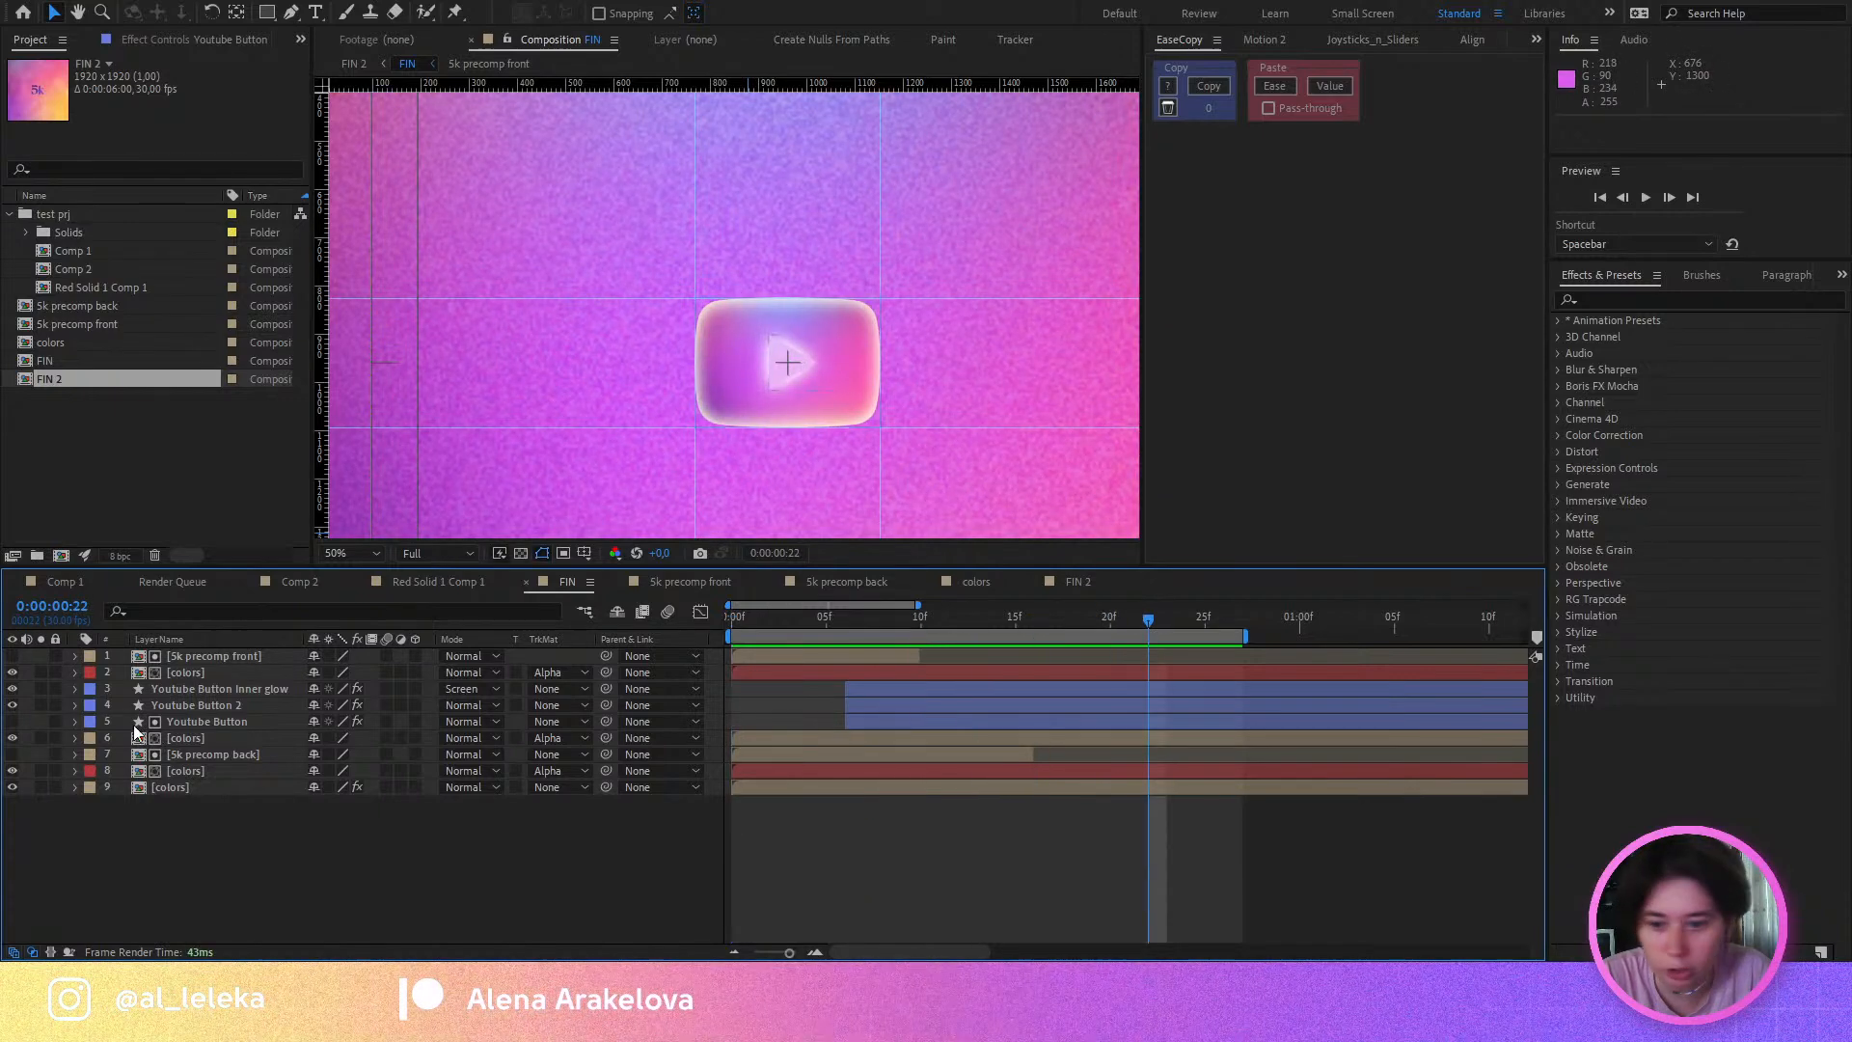
Step: Try lowering the opacity of the Youtube Button Inner glow layer
left_click(211, 673)
left_click(114, 688)
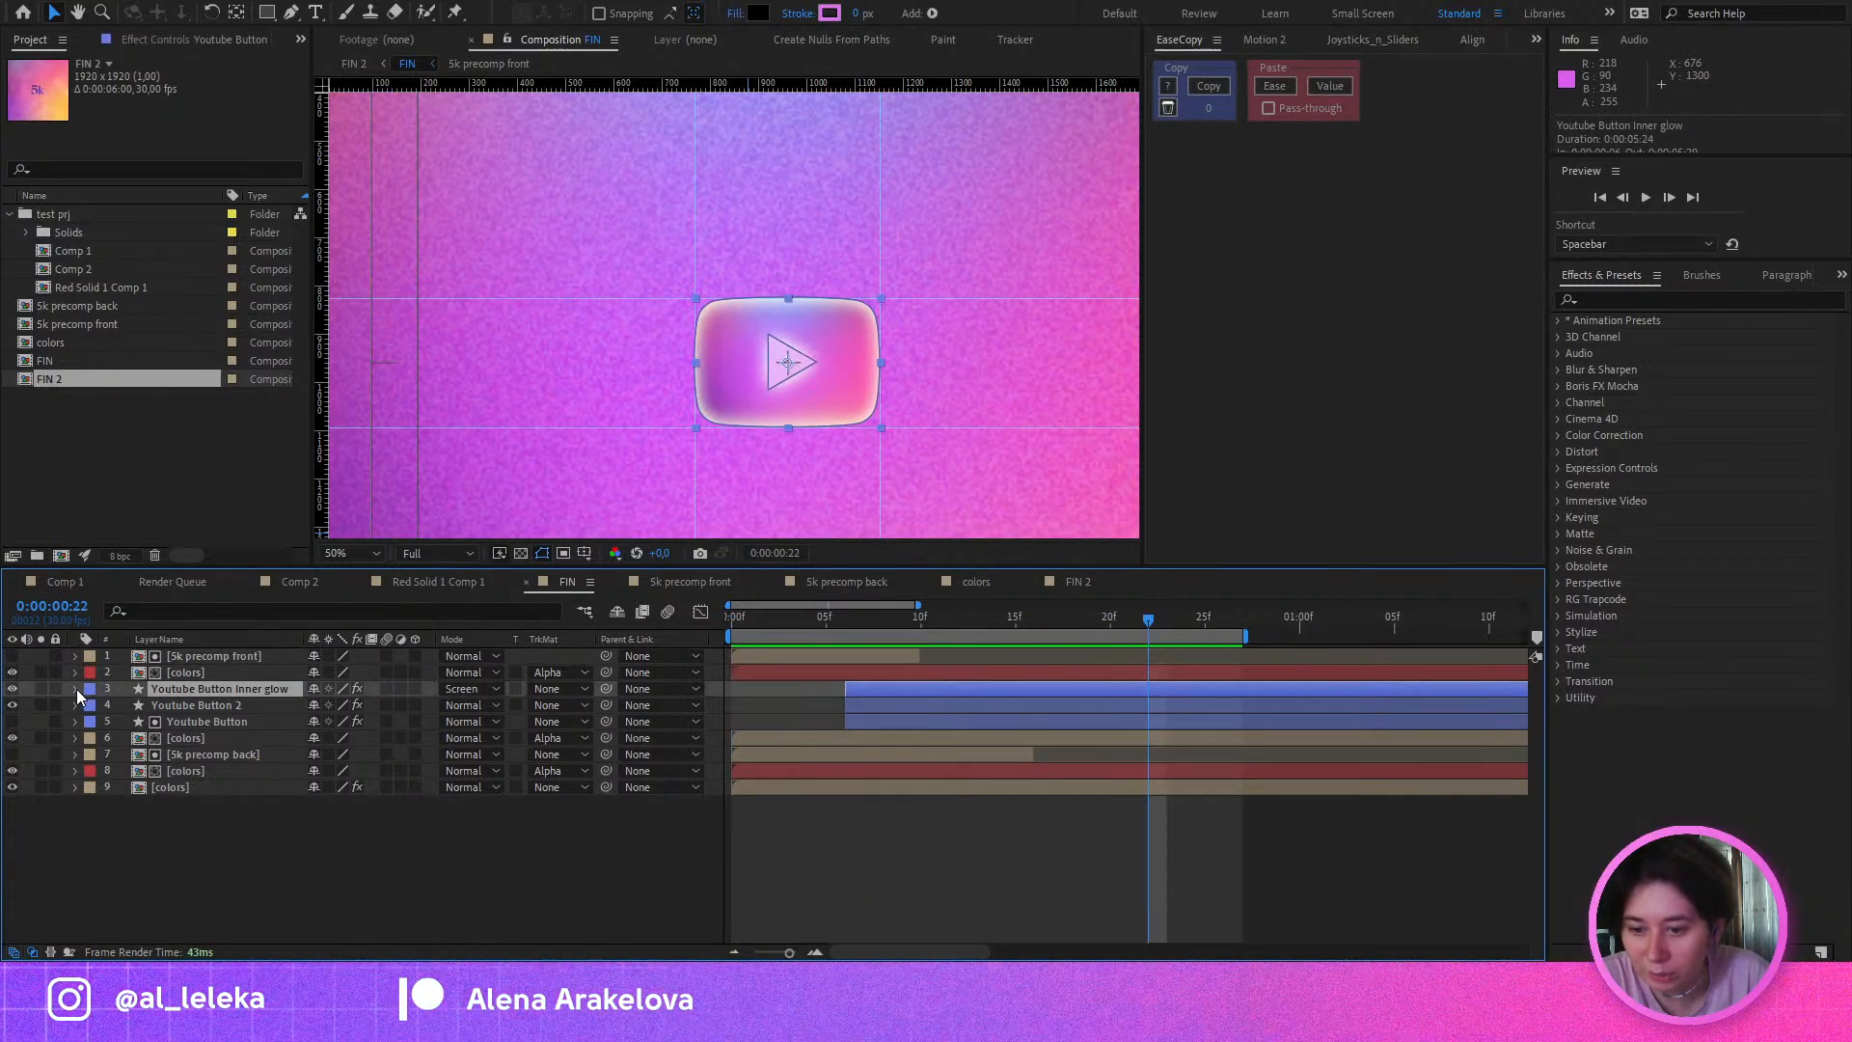
left_click(78, 689)
key("t")
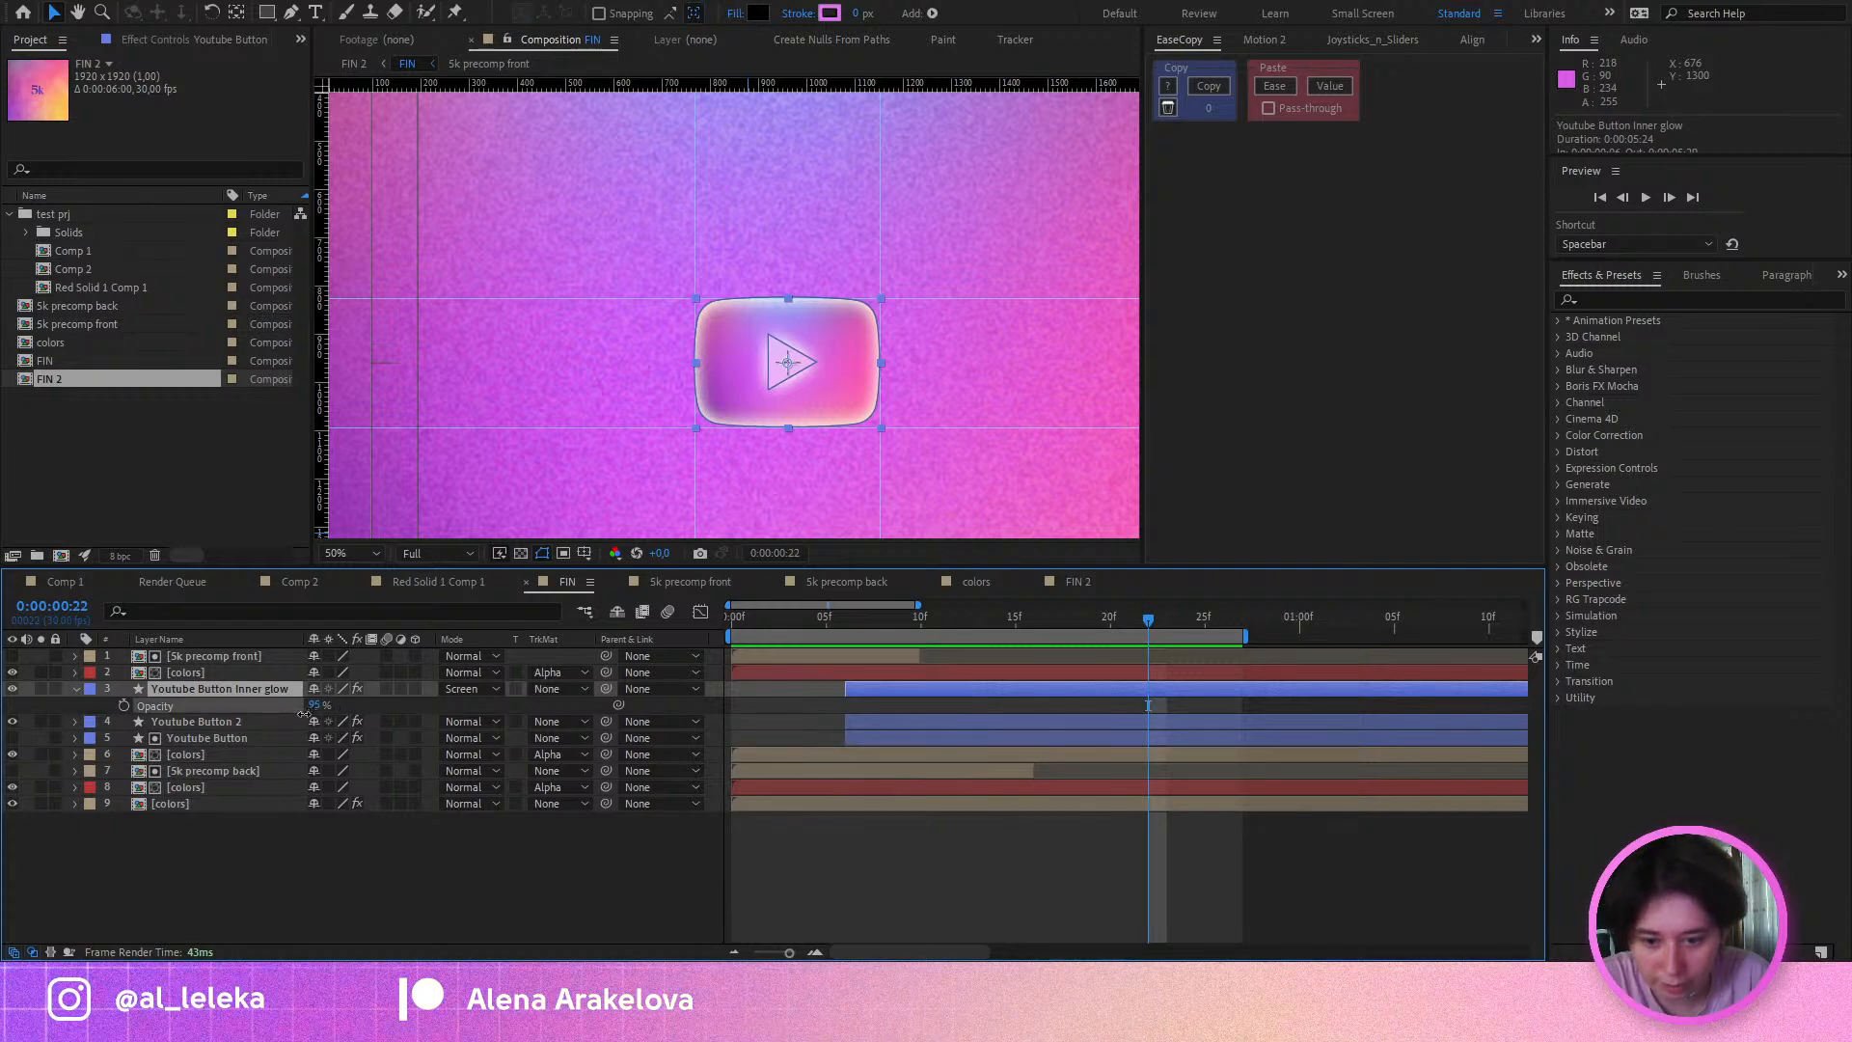
left_click_drag(287, 722, 296, 722)
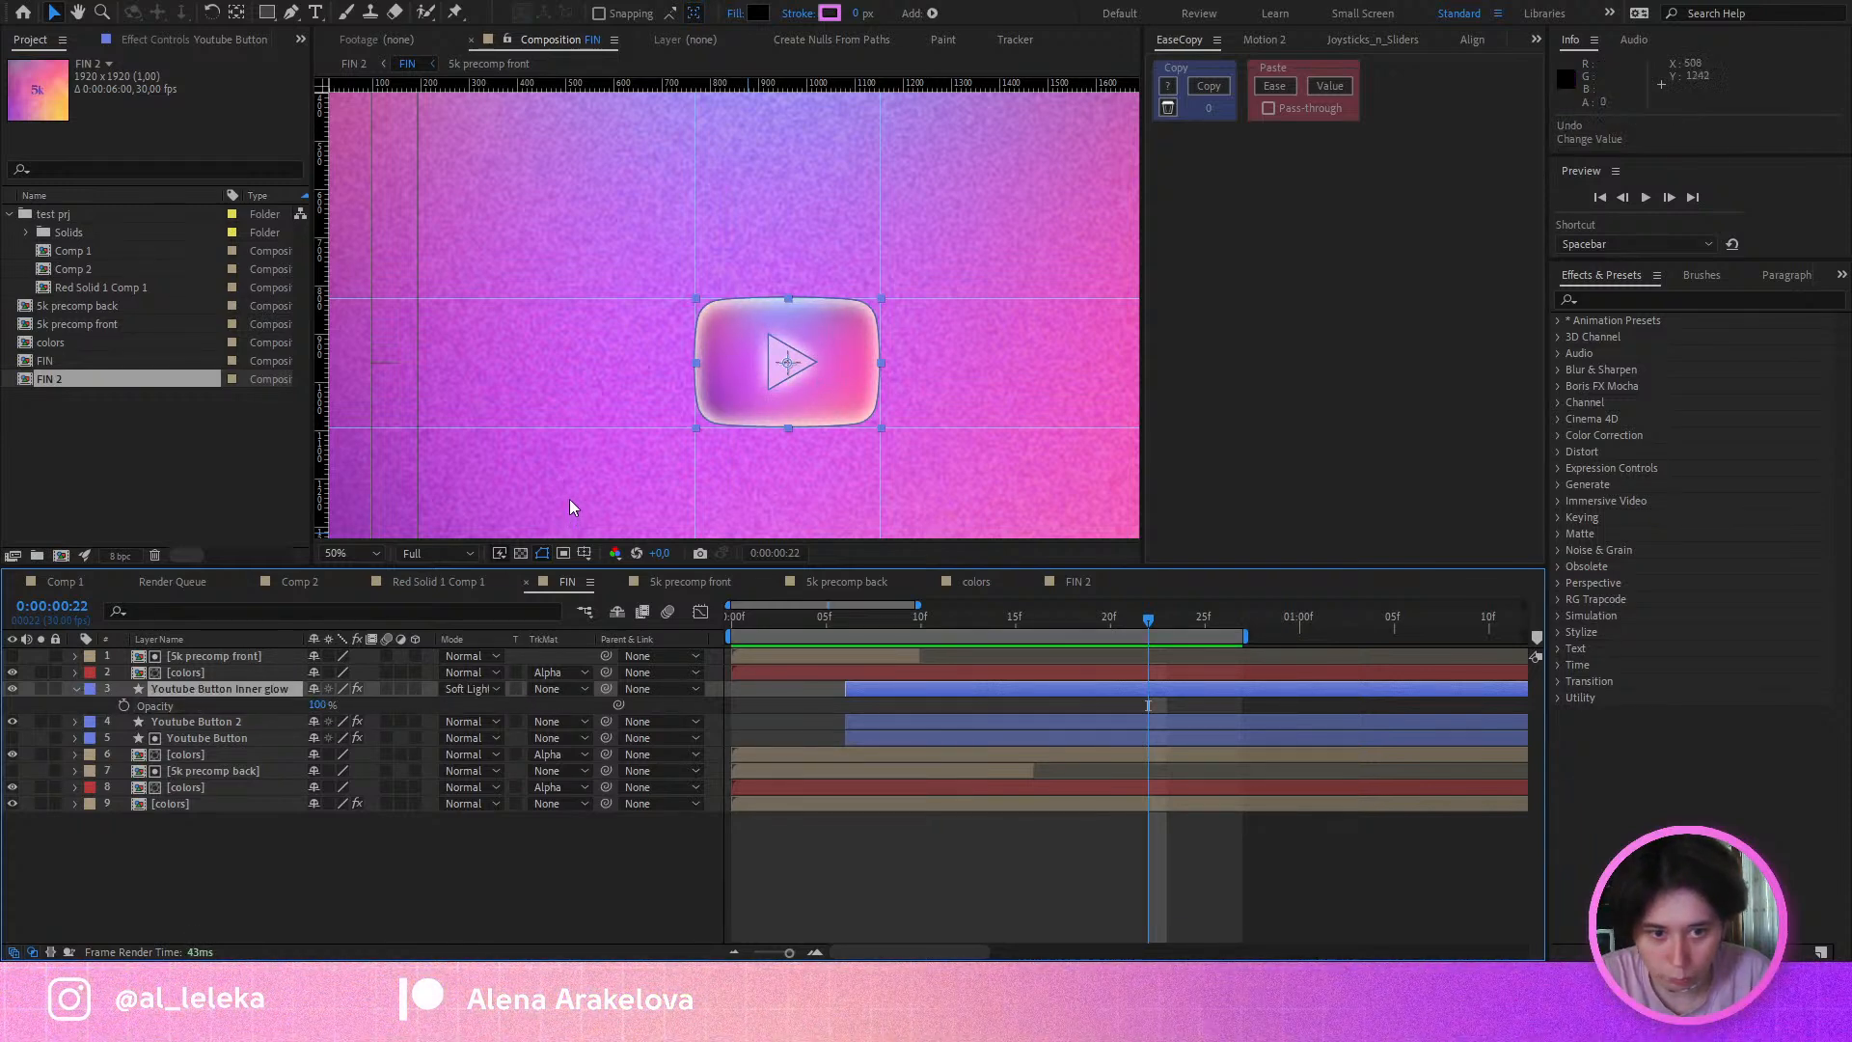
Step: Compare blending modes on Youtube Button Inner glow, including Overlay, and settle on Soft Light
key("shift+equal")
key("shift+equal")
key("shift+equal")
key("shift+equal")
key("shift+equal")
key("shift+equal")
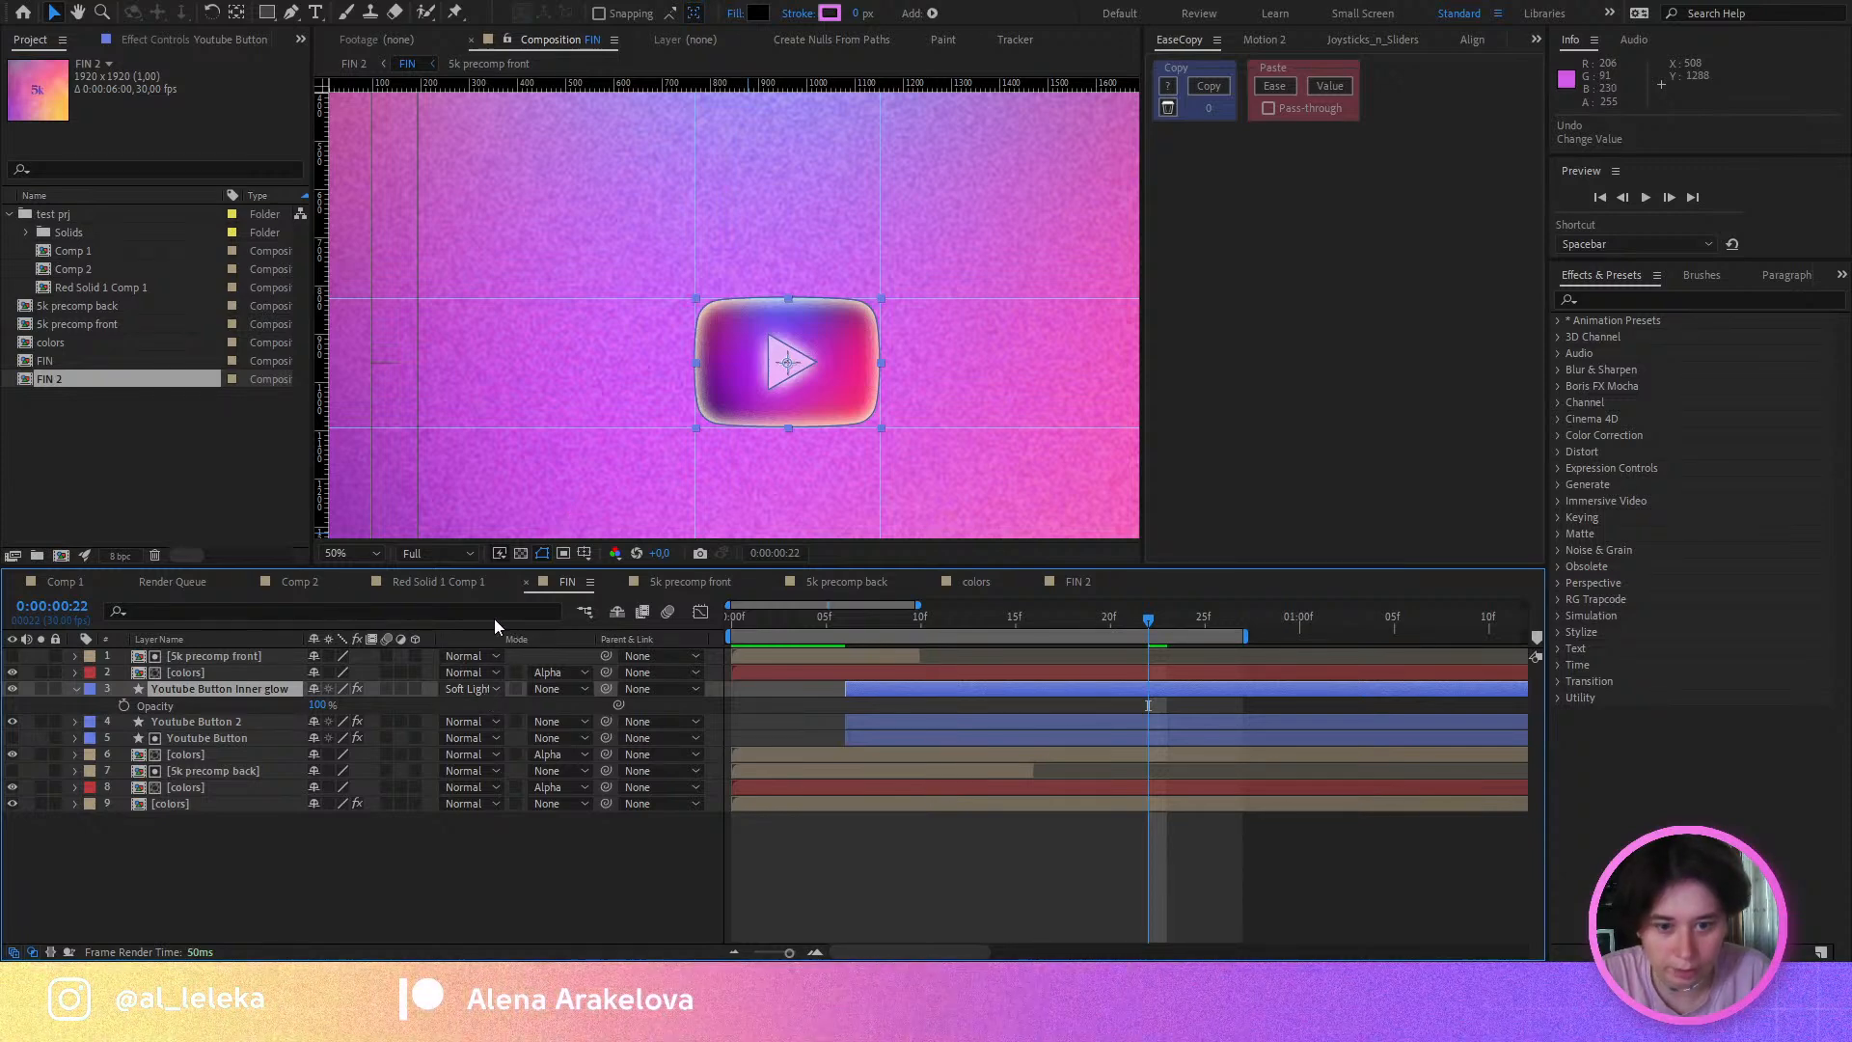
key("shift+minus")
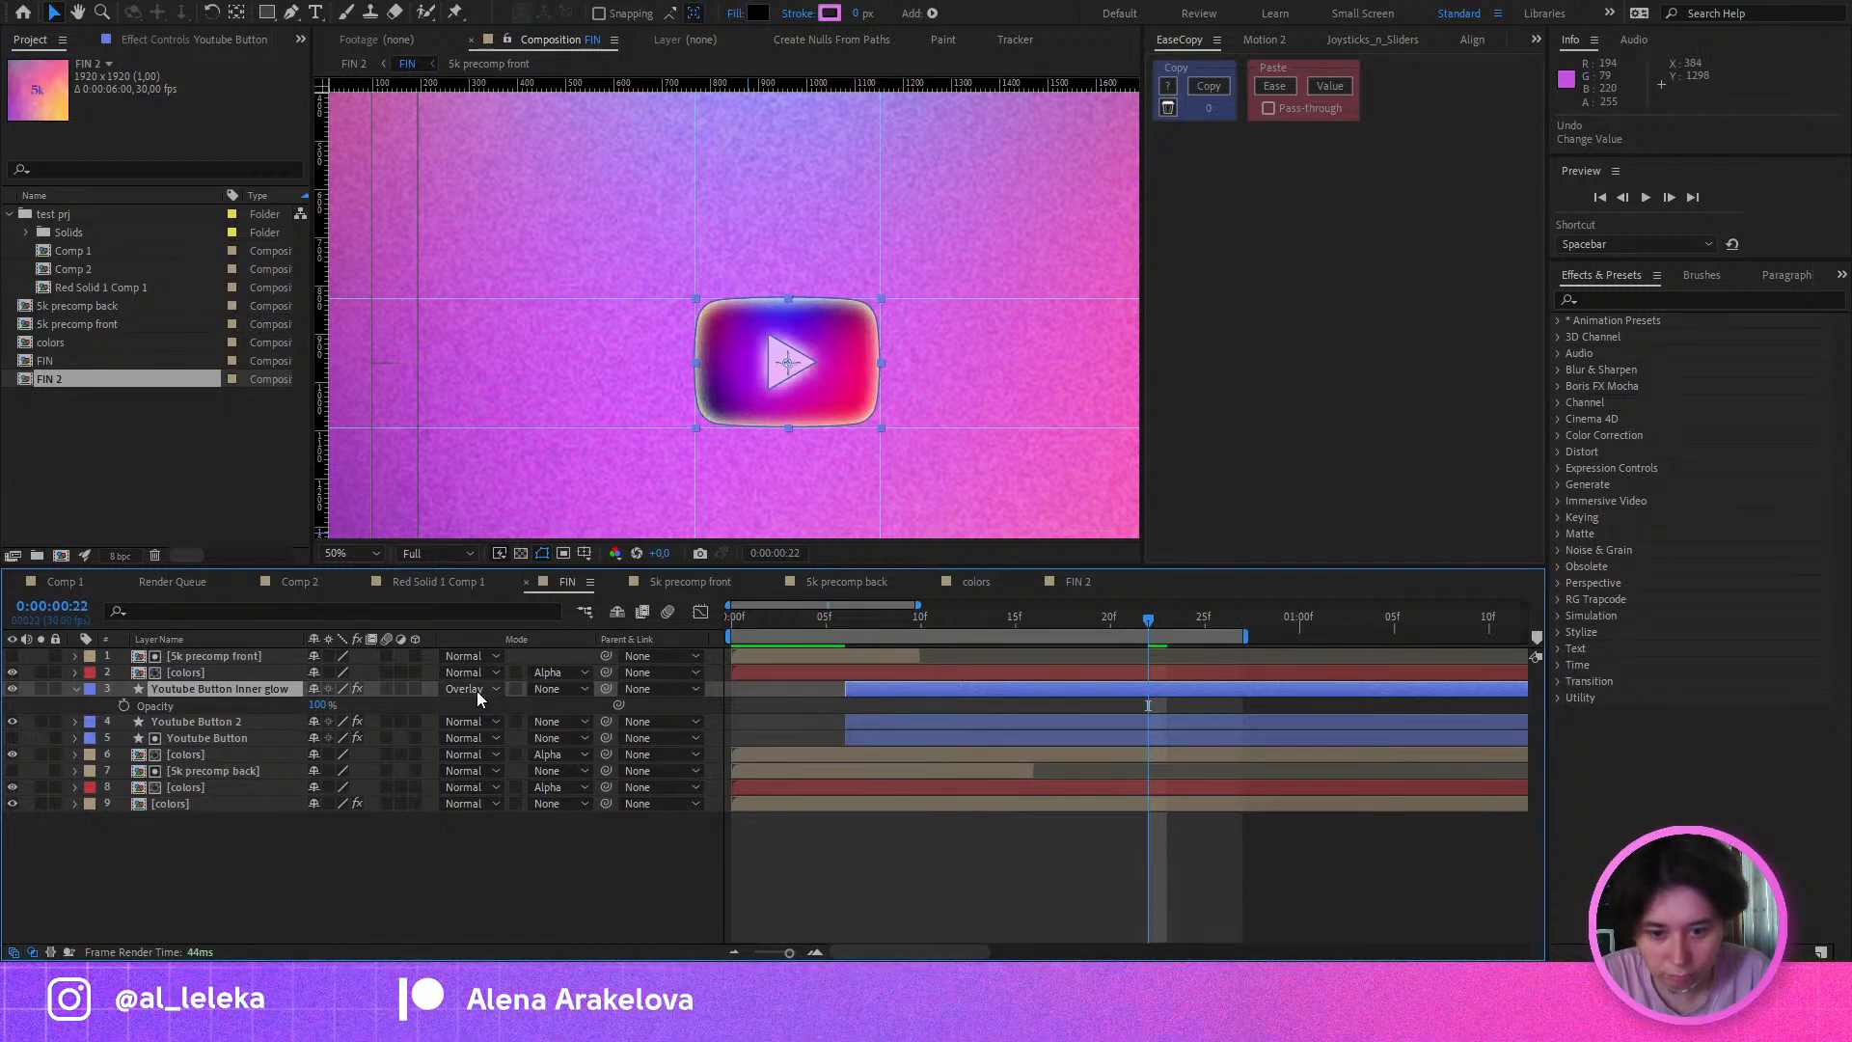
key("shift+equal")
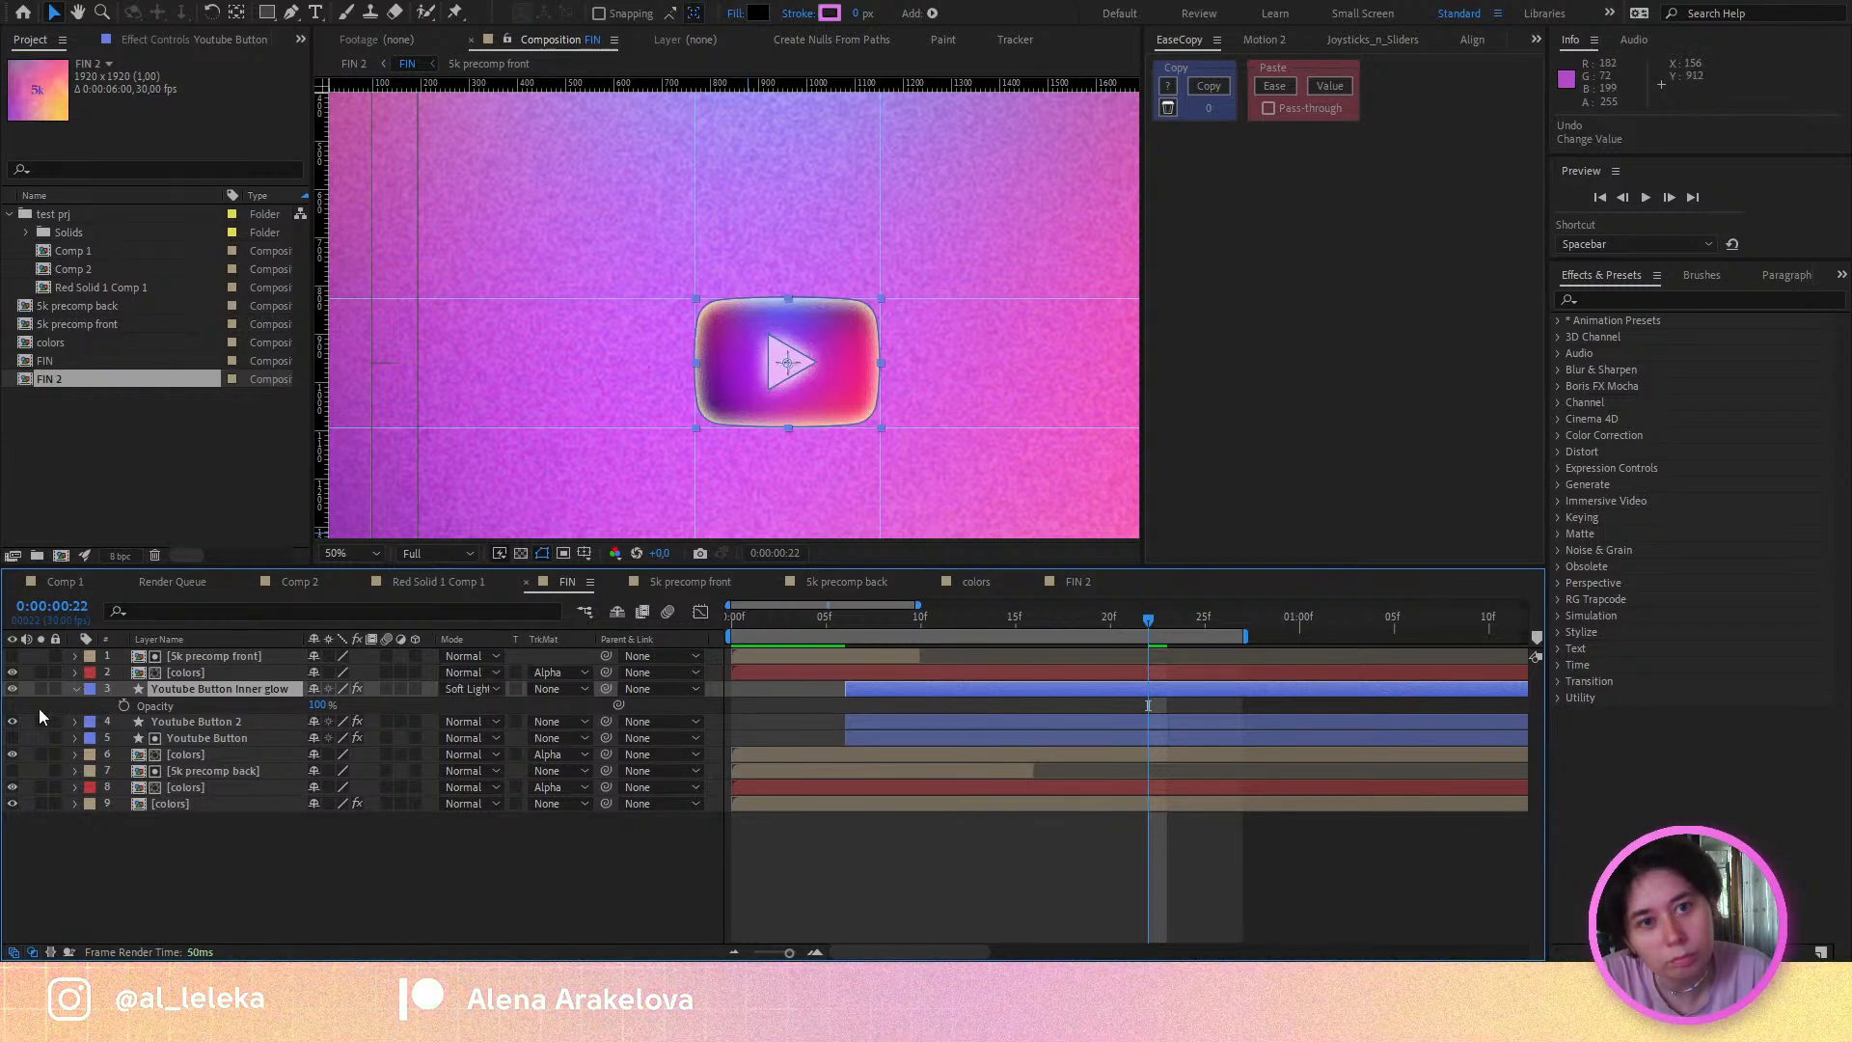
Step: Expand Group 1 of Youtube Button Inner glow and change the shape's fill colour to grey
left_click(76, 691)
left_click(75, 691)
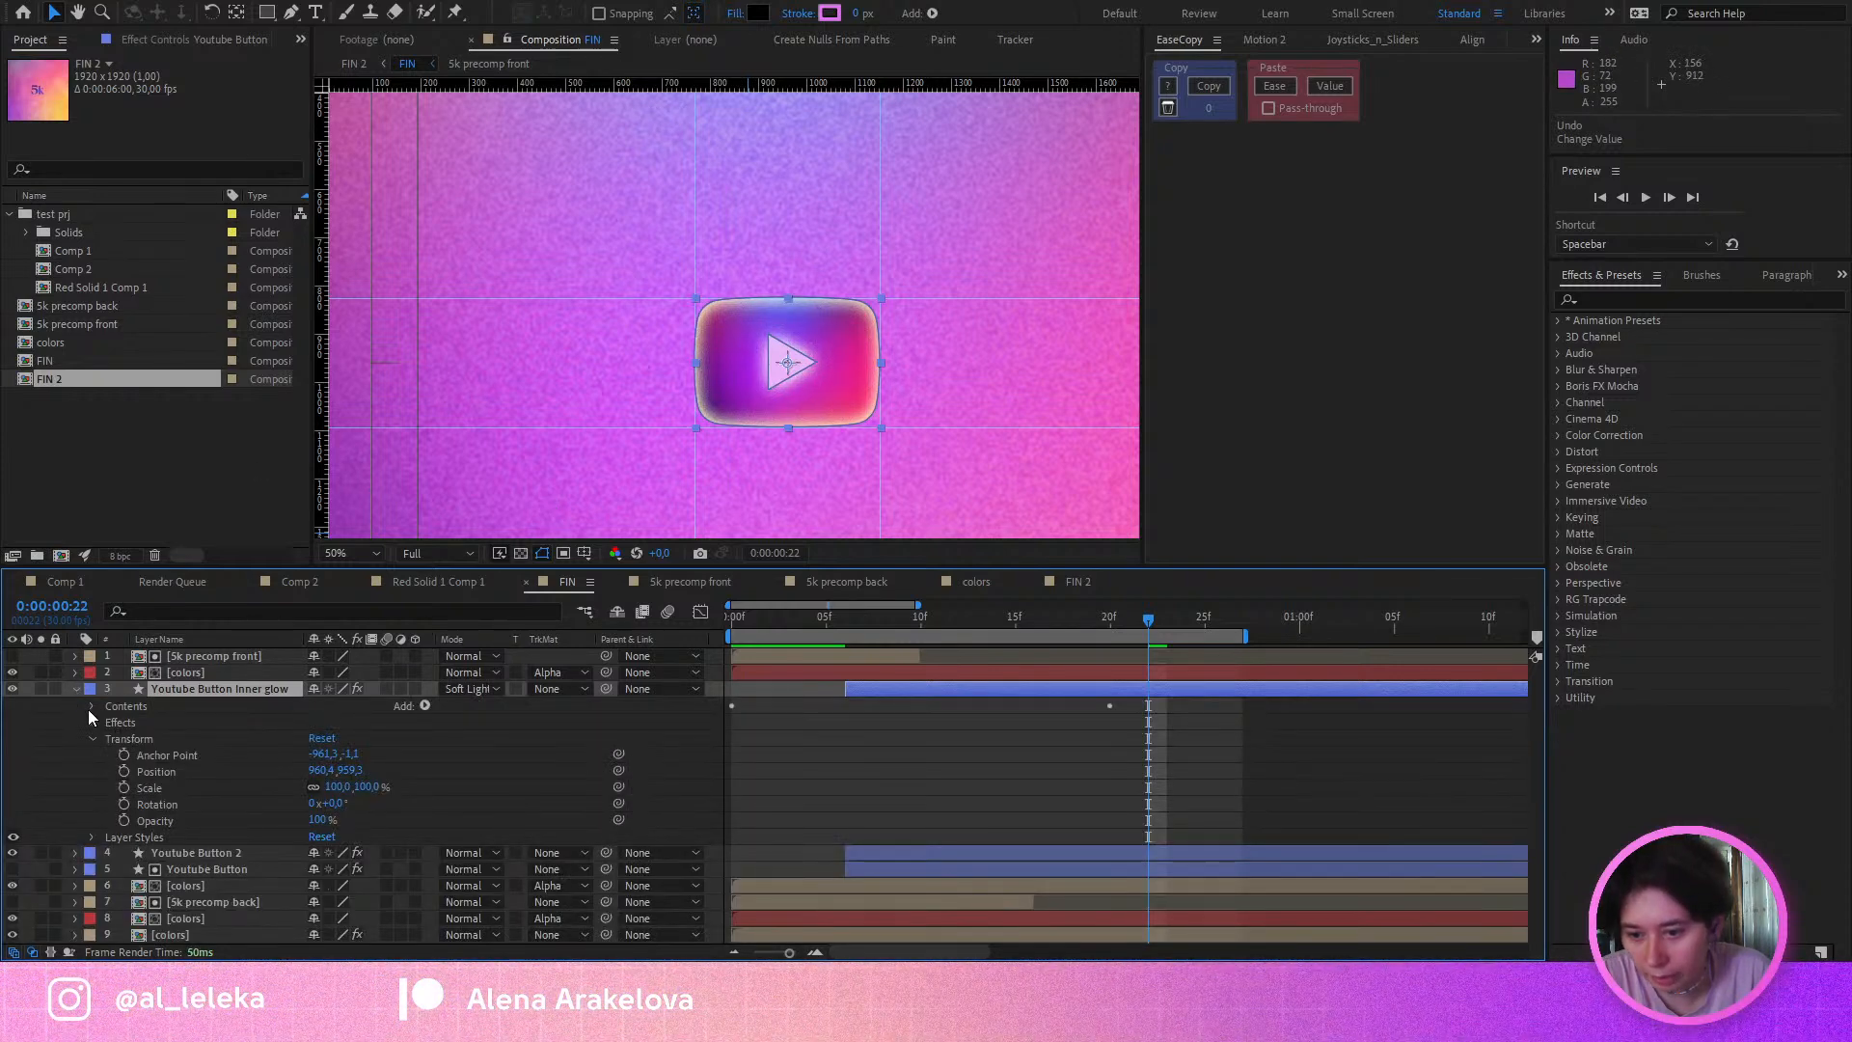
left_click(91, 706)
left_click(106, 723)
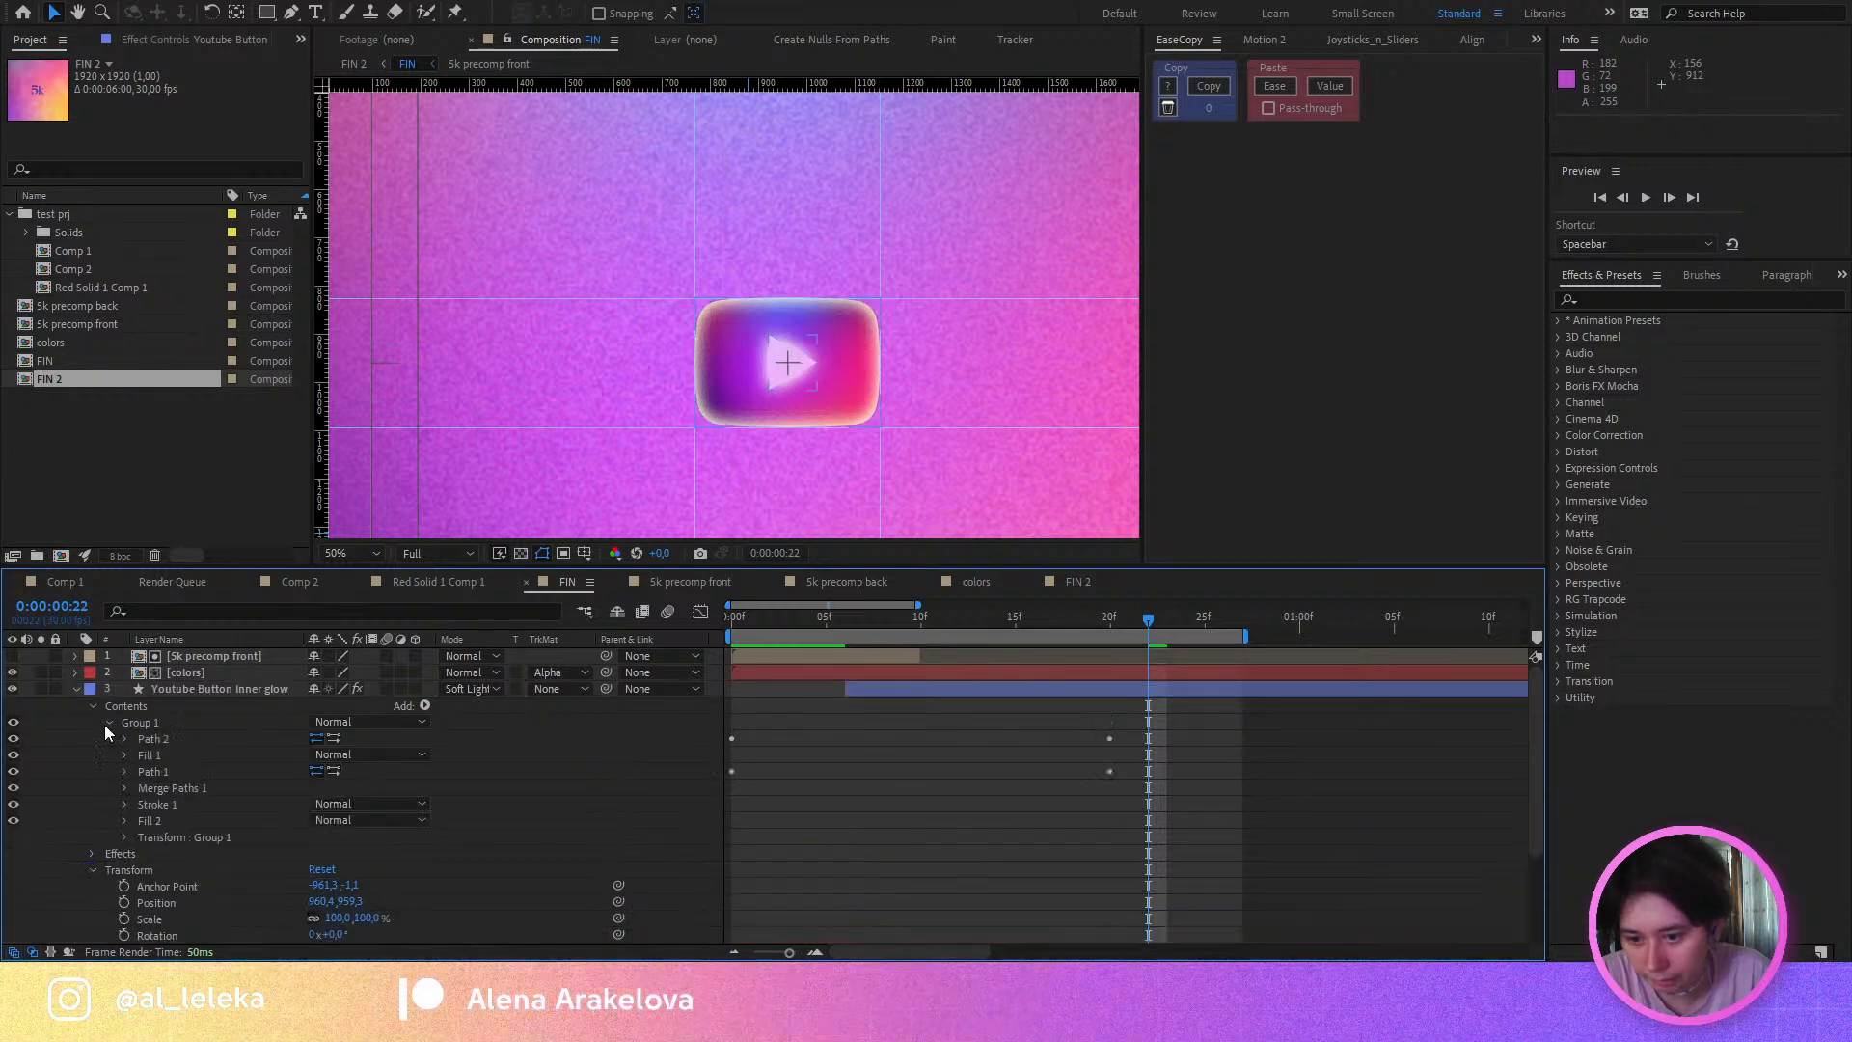
left_click(164, 773)
left_click(158, 820)
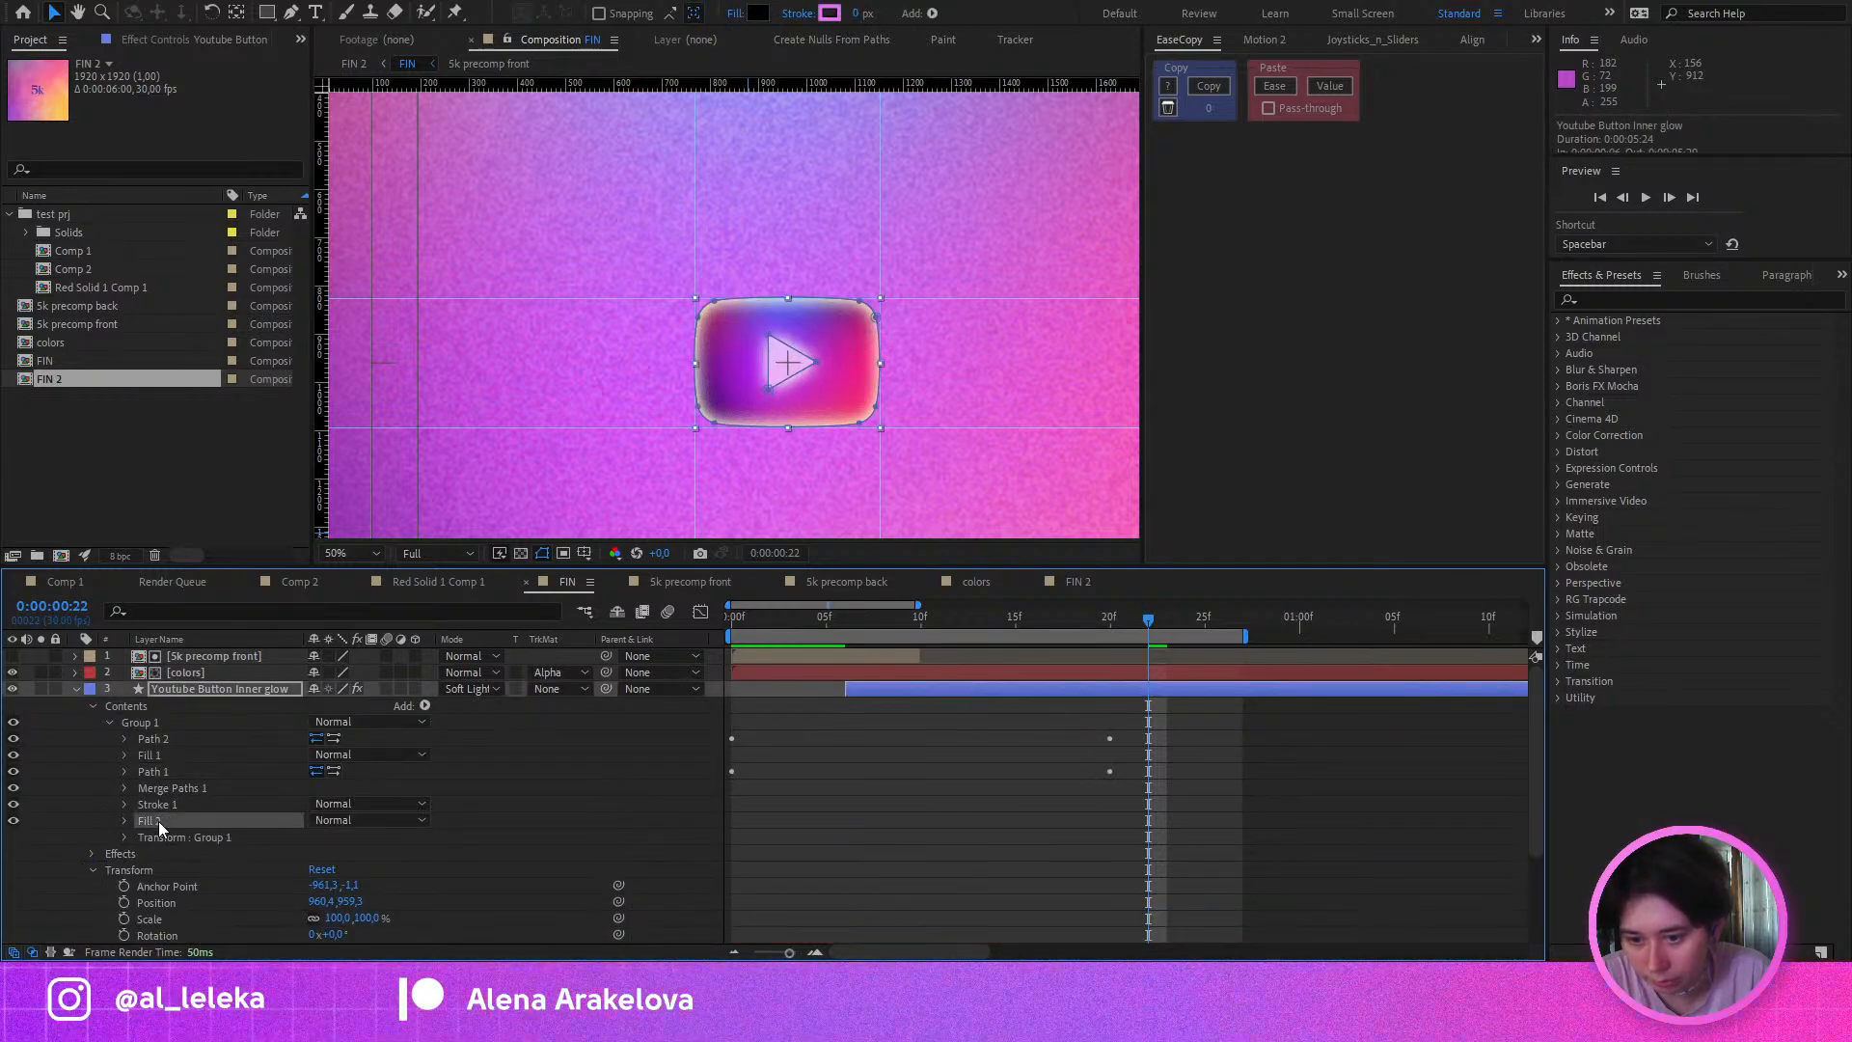
left_click(13, 821)
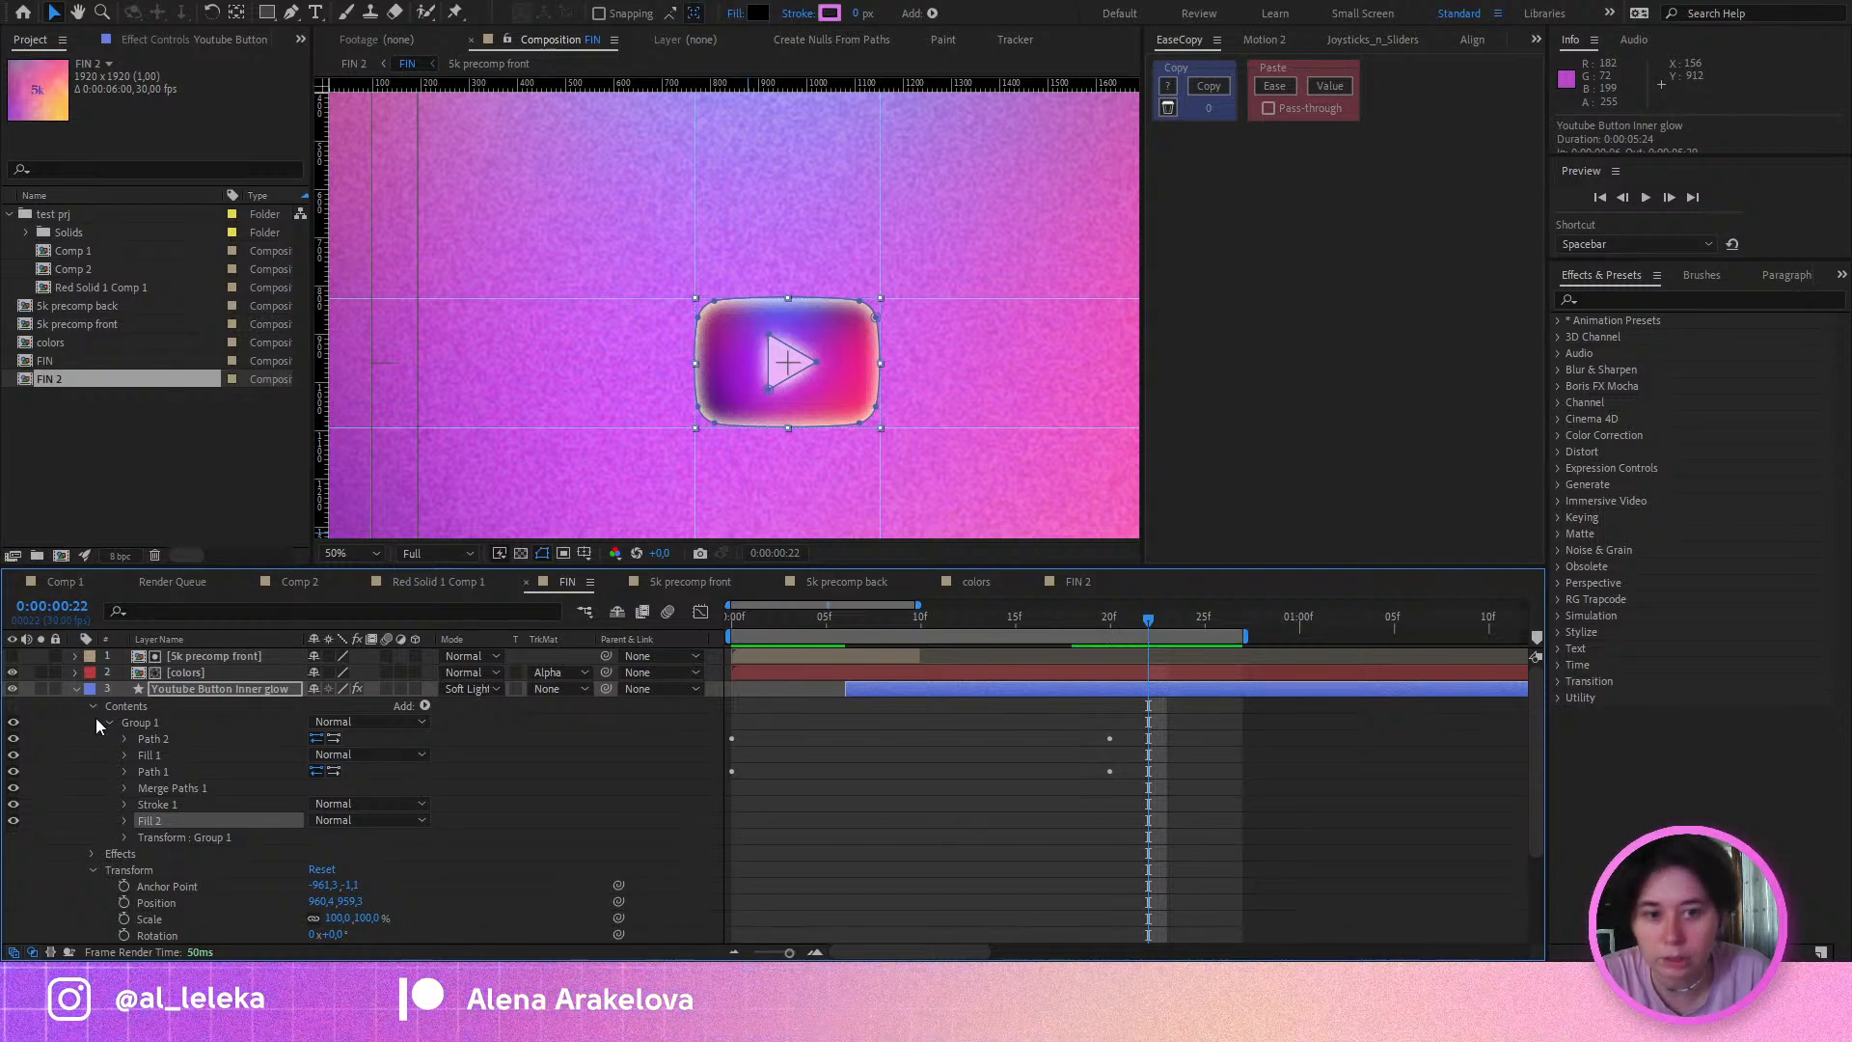
left_click(762, 15)
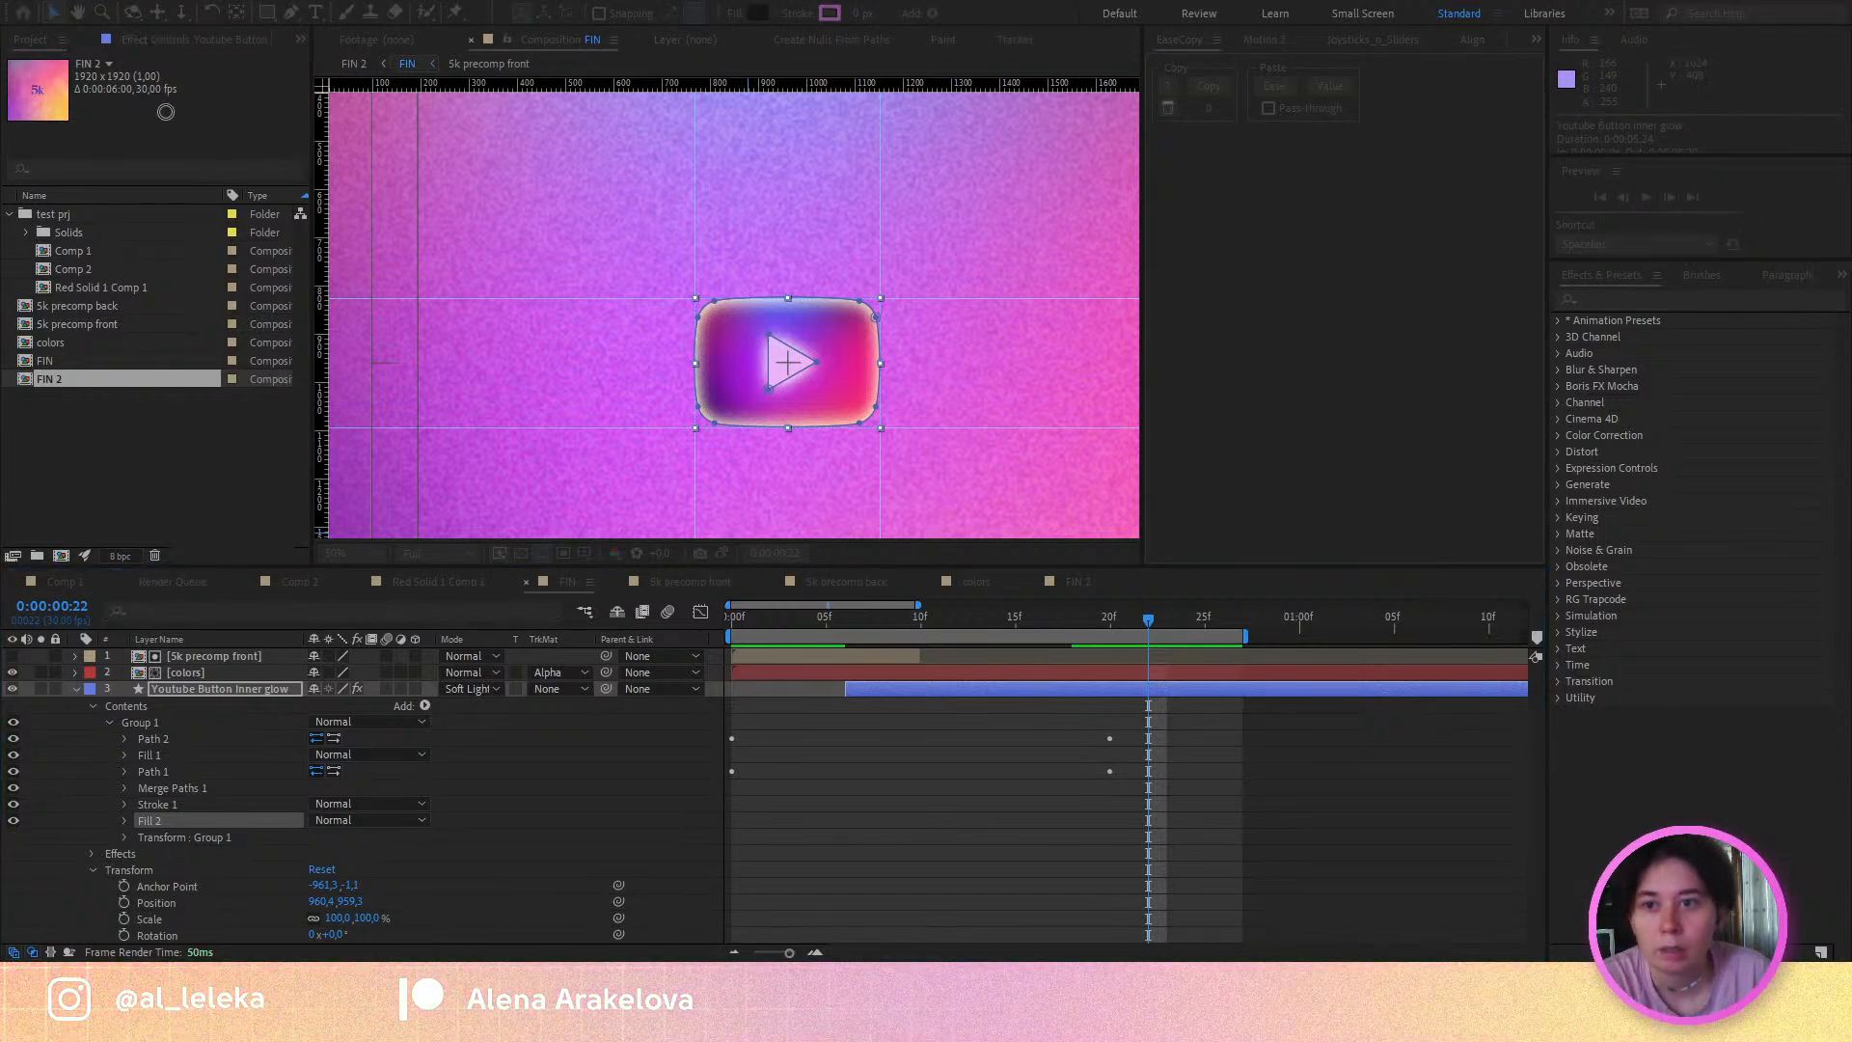
left_click_drag(28, 141, 2, 125)
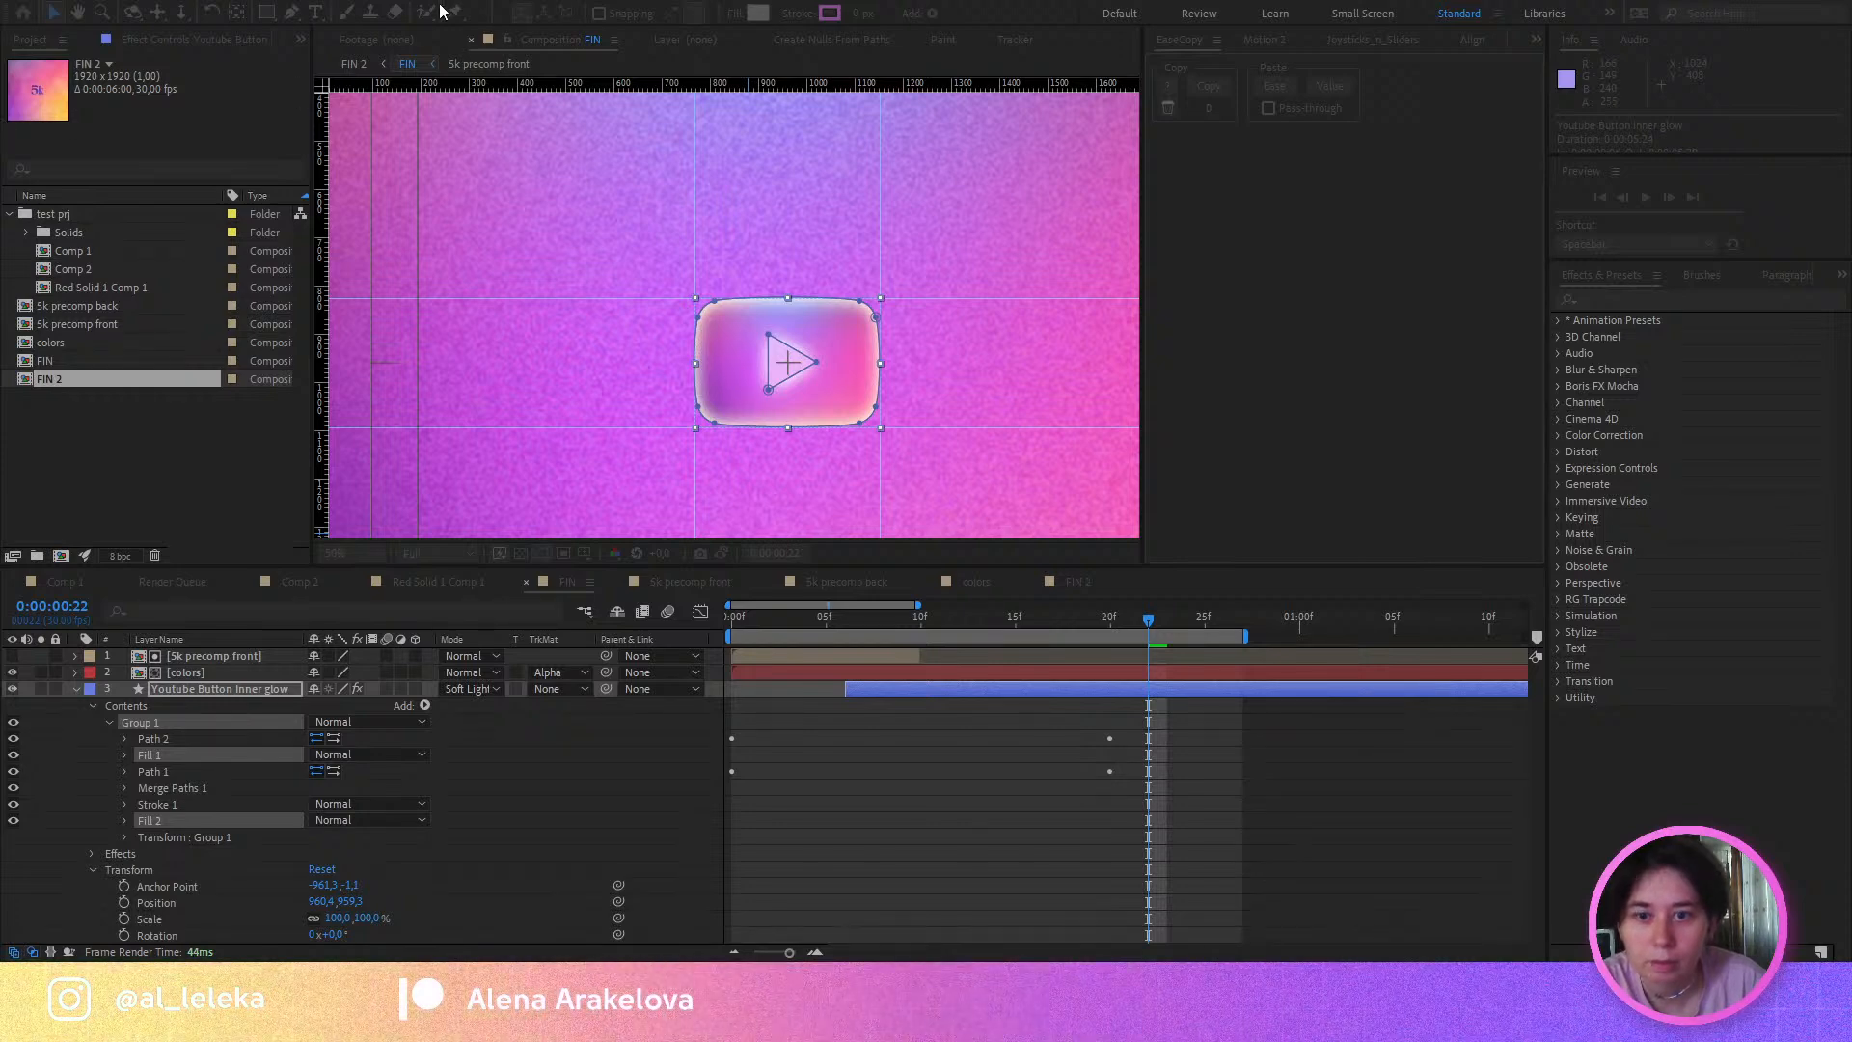
left_click(554, 819)
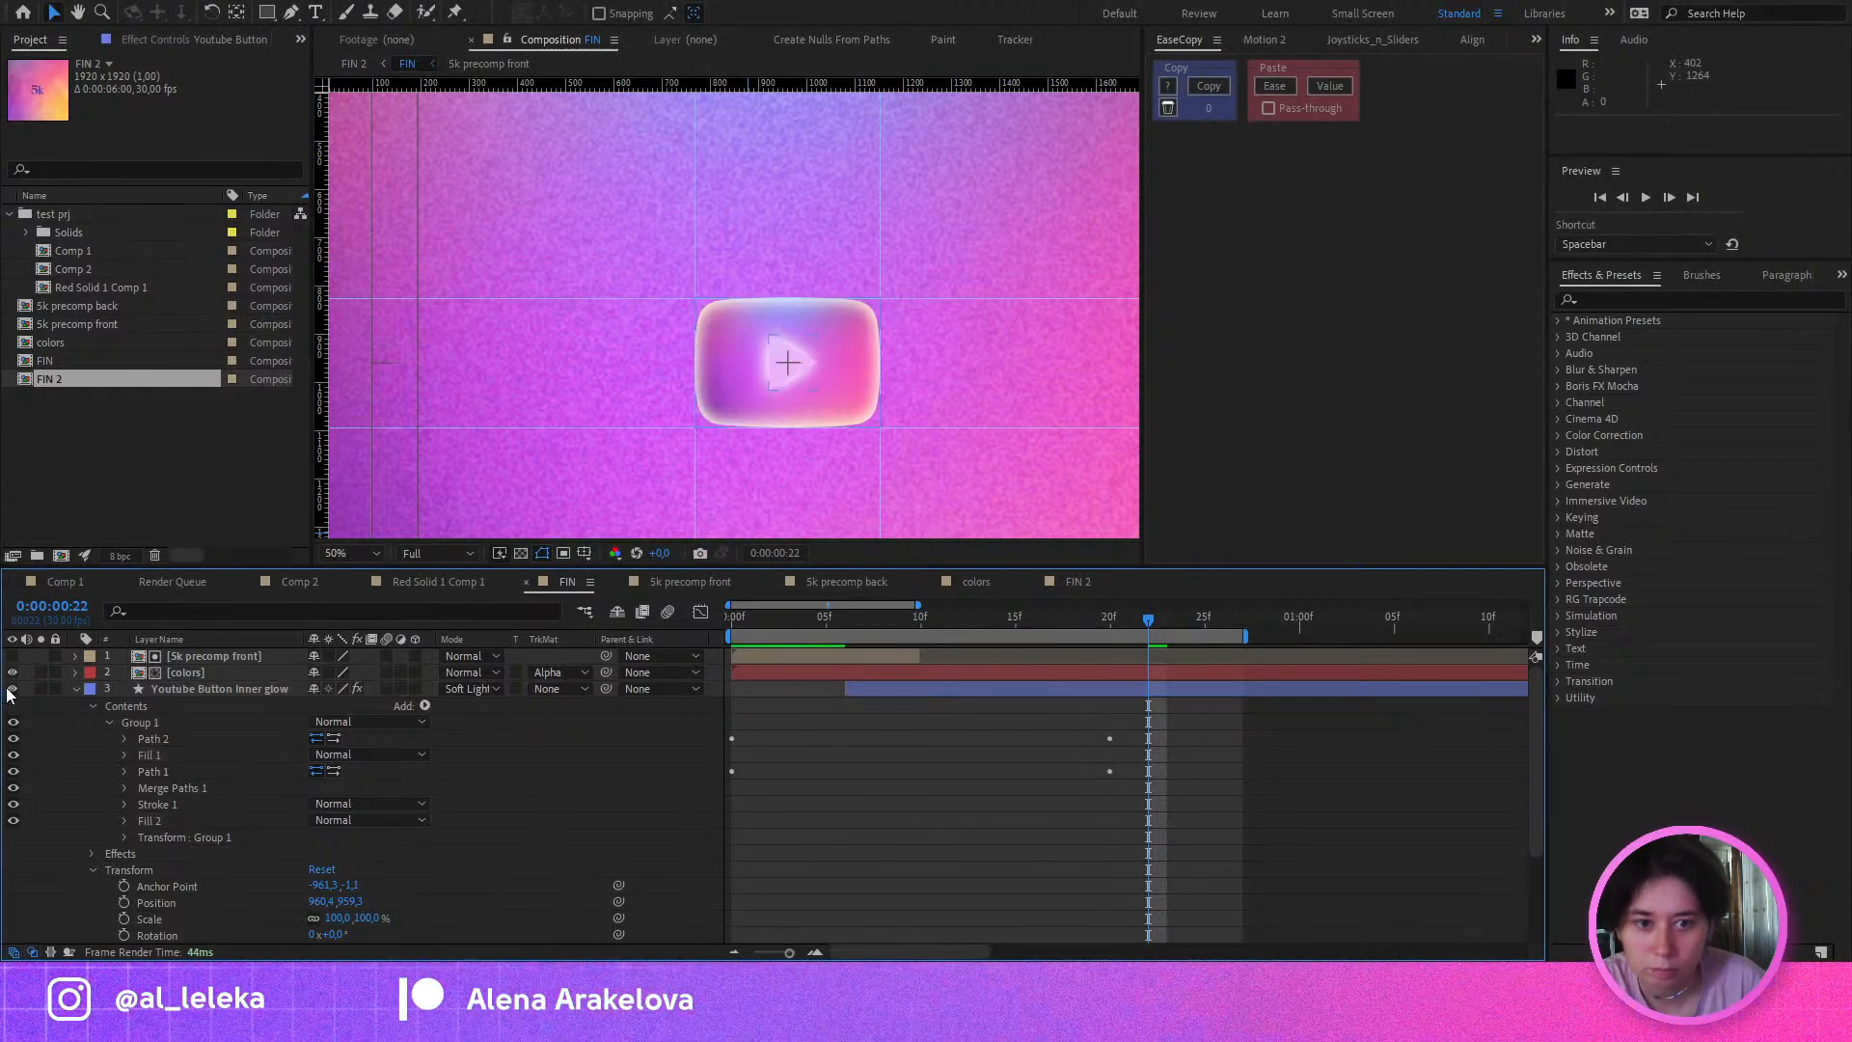
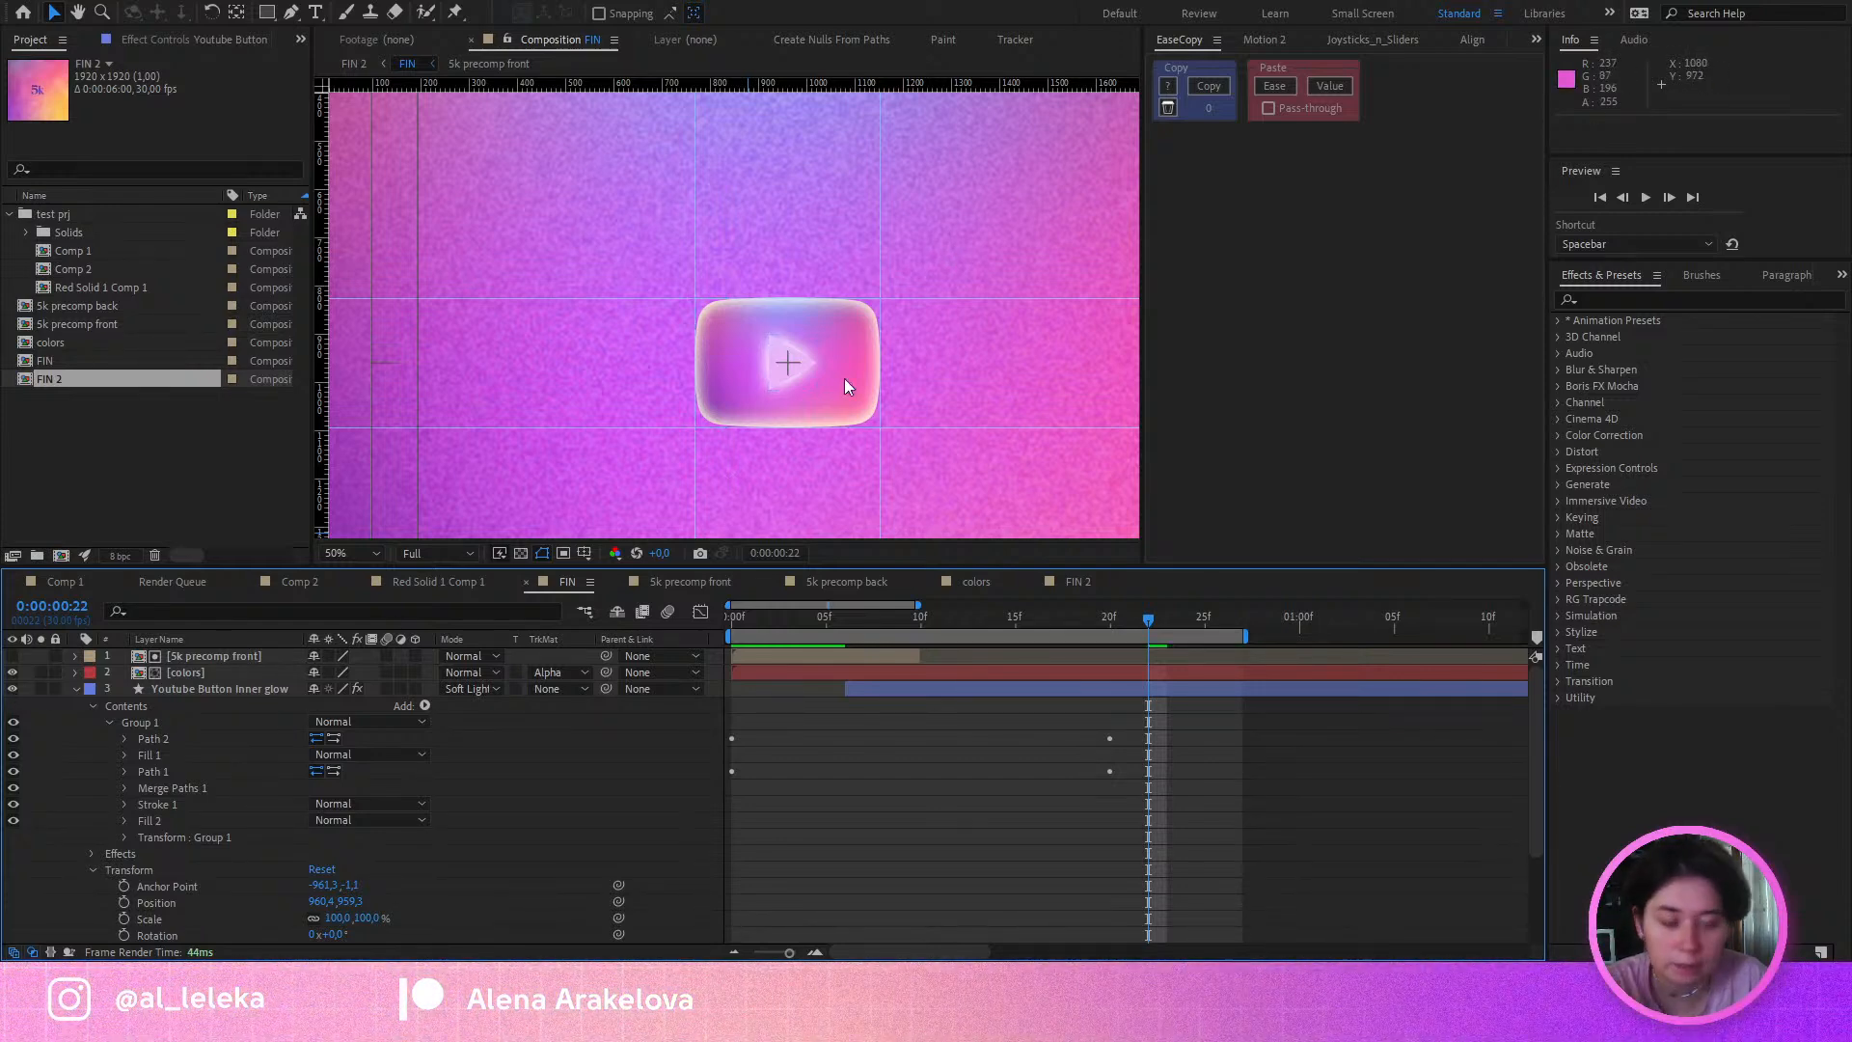
Step: Open the Inner Glow layer style of Youtube Button Inner glow and change its colour to a saturated purple, starting from a colour sampled off the artwork
left_click(187, 704)
scroll(145, 824, "down", 3)
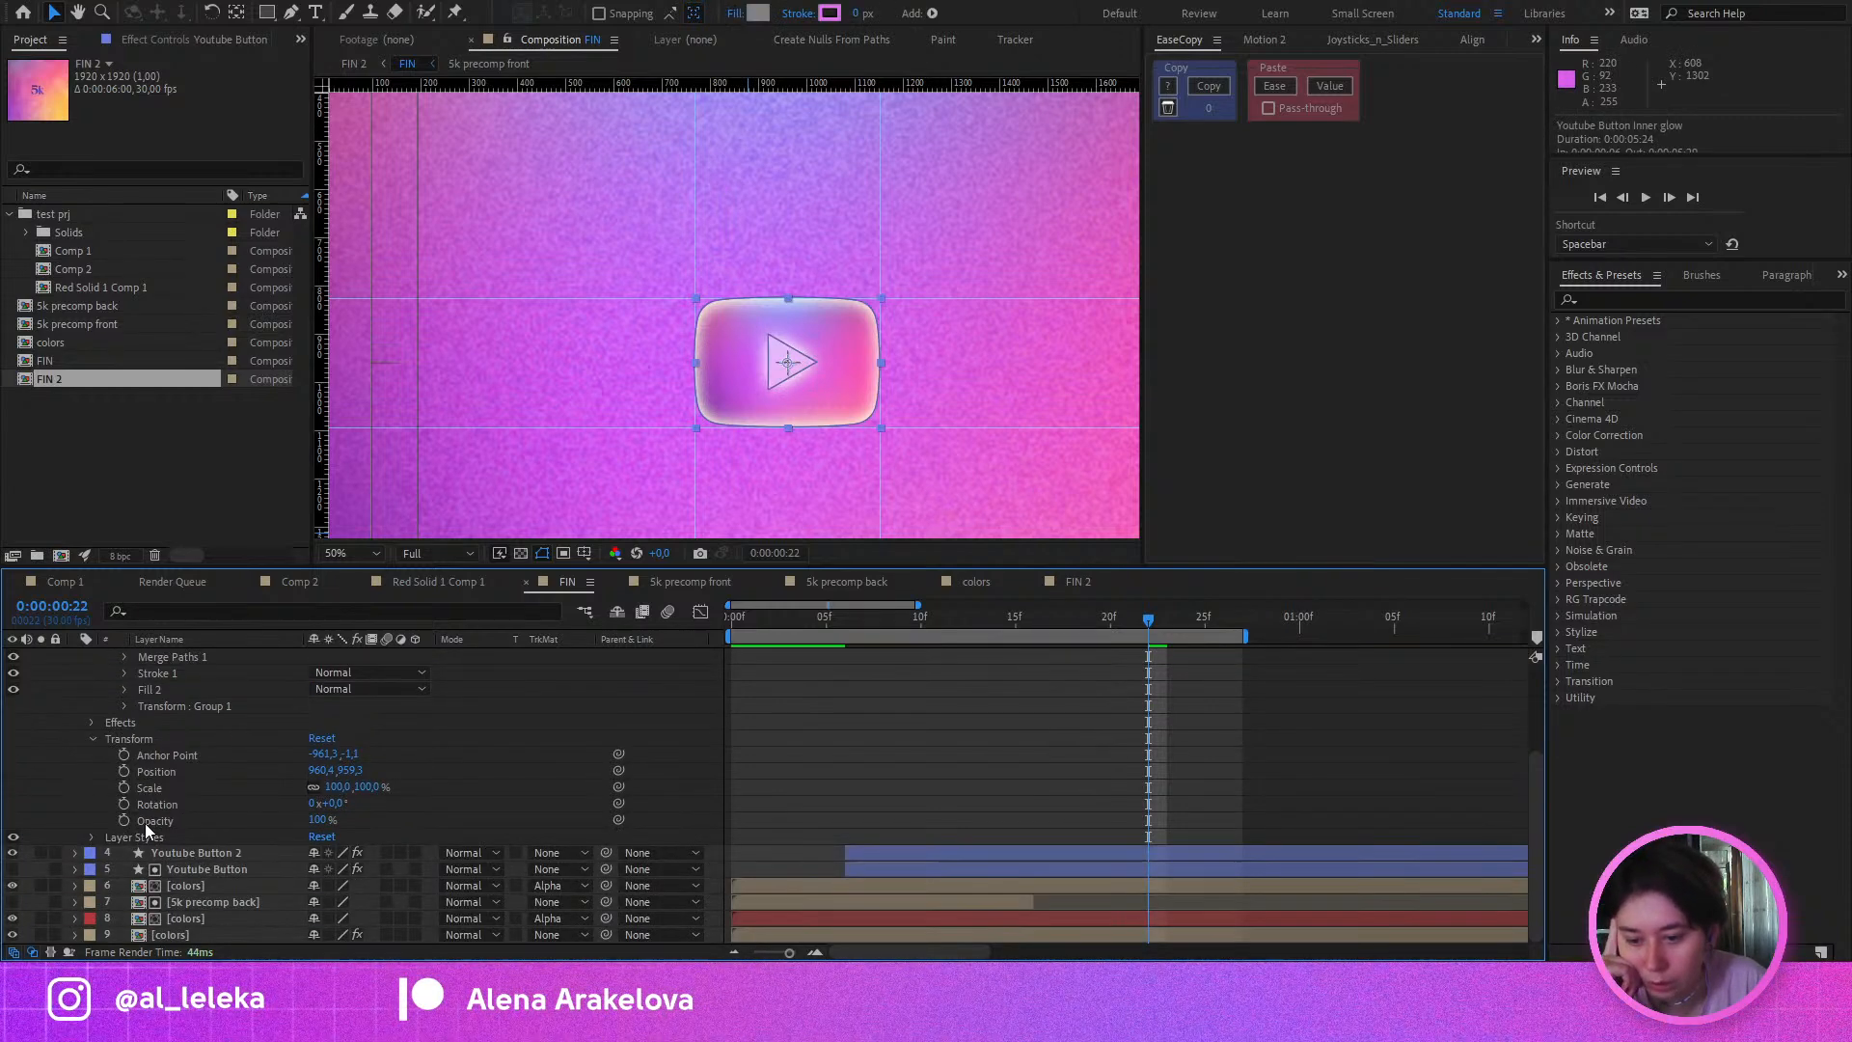
left_click(90, 836)
left_click(108, 869)
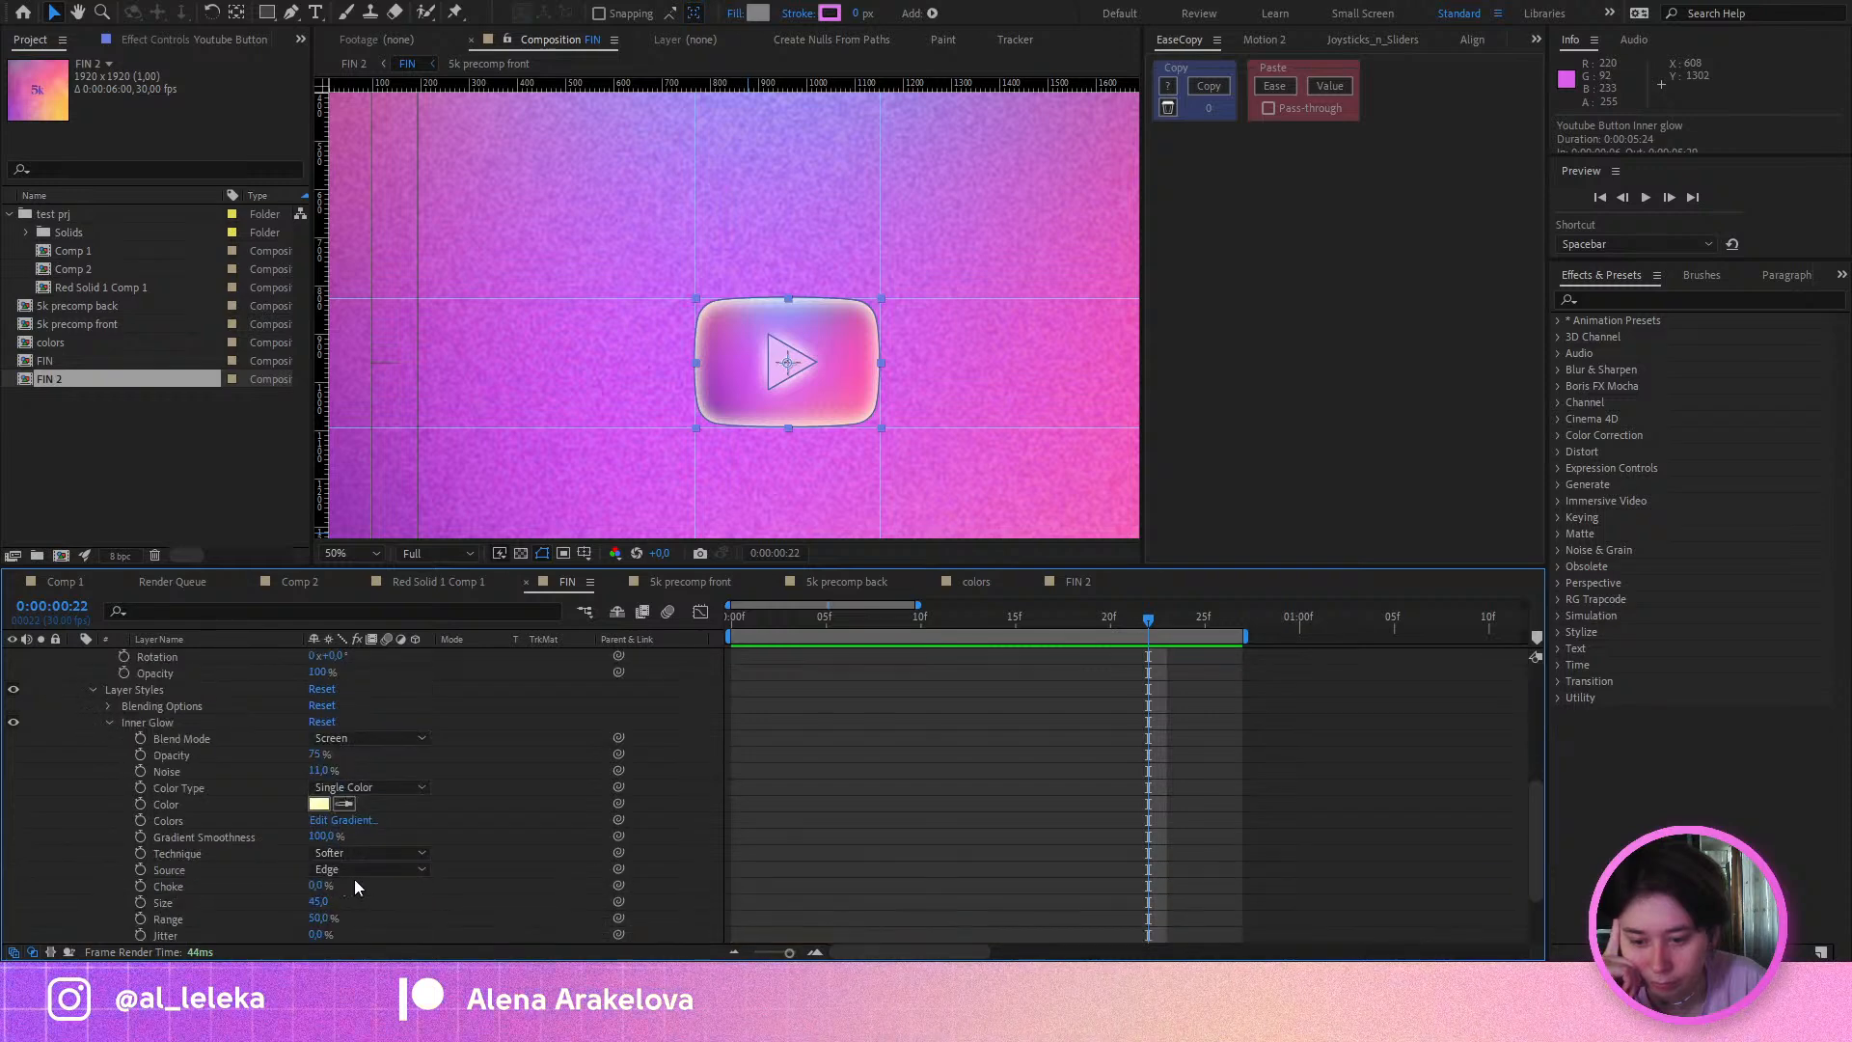
scroll(355, 877, "down", 3)
left_click(344, 804)
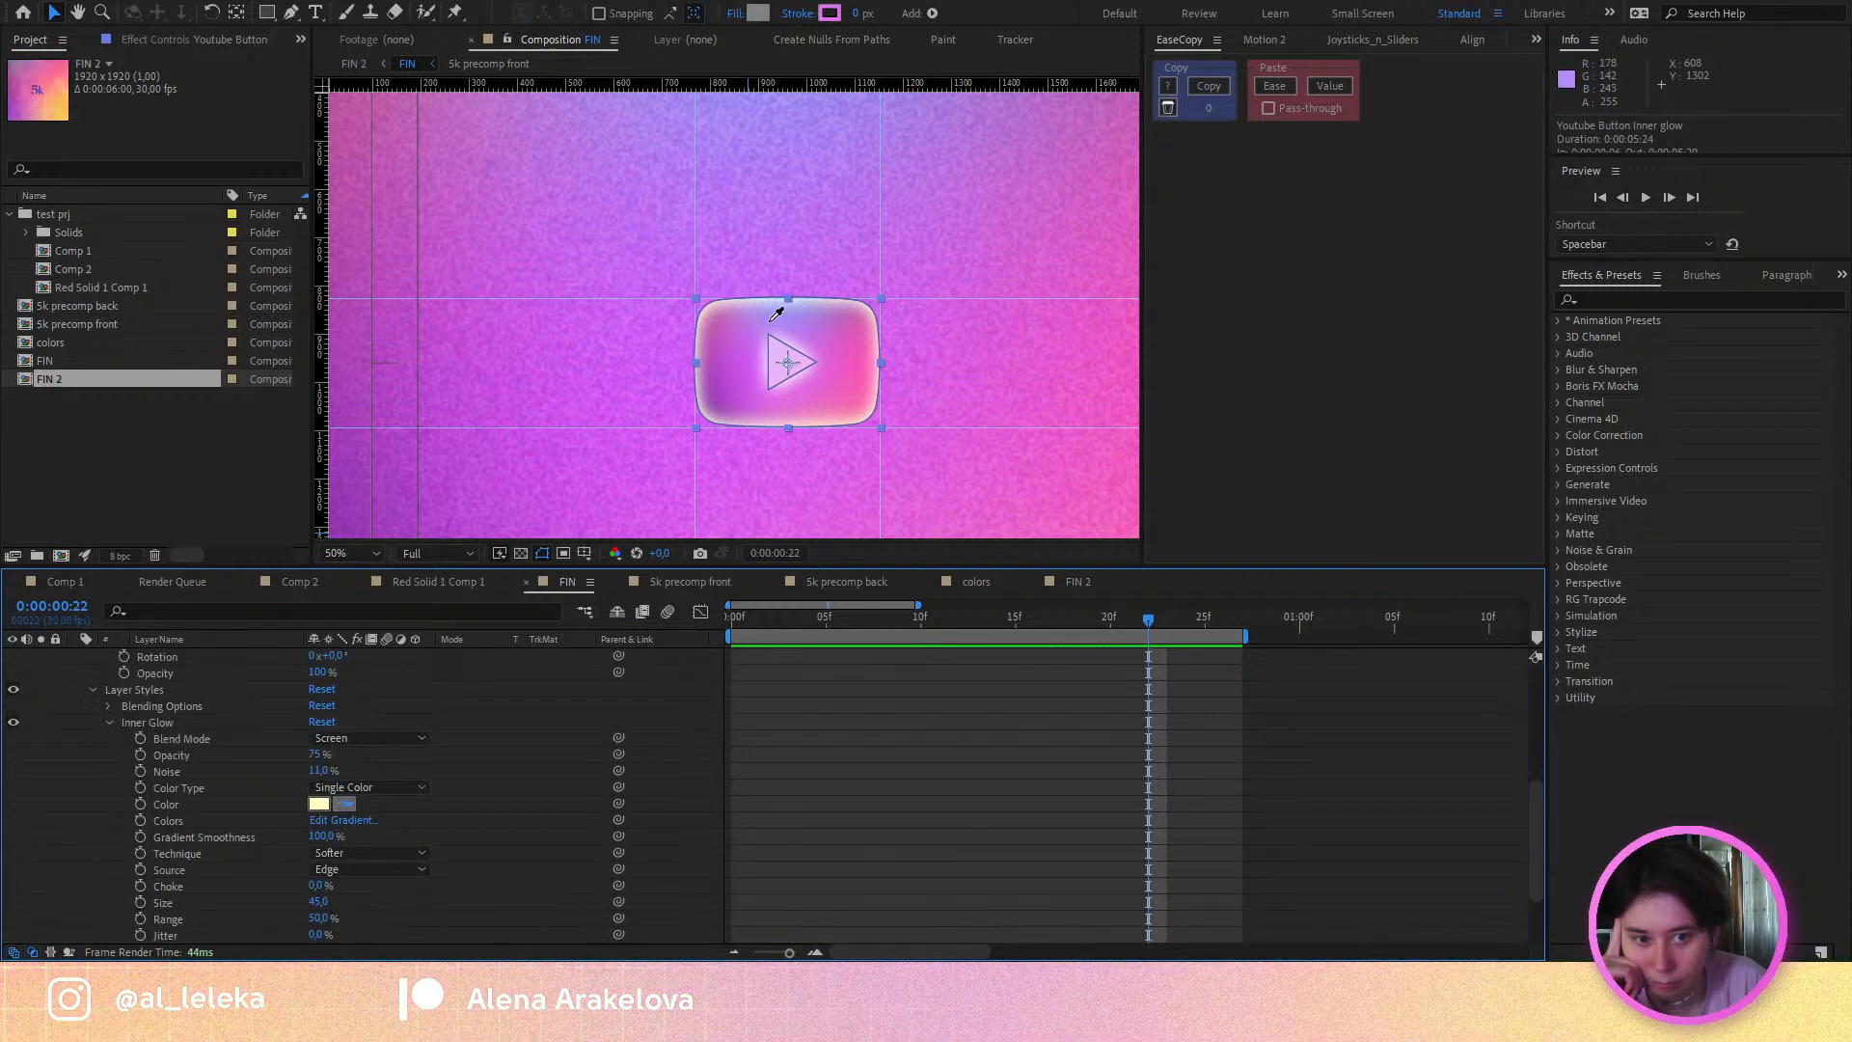
left_click(344, 803)
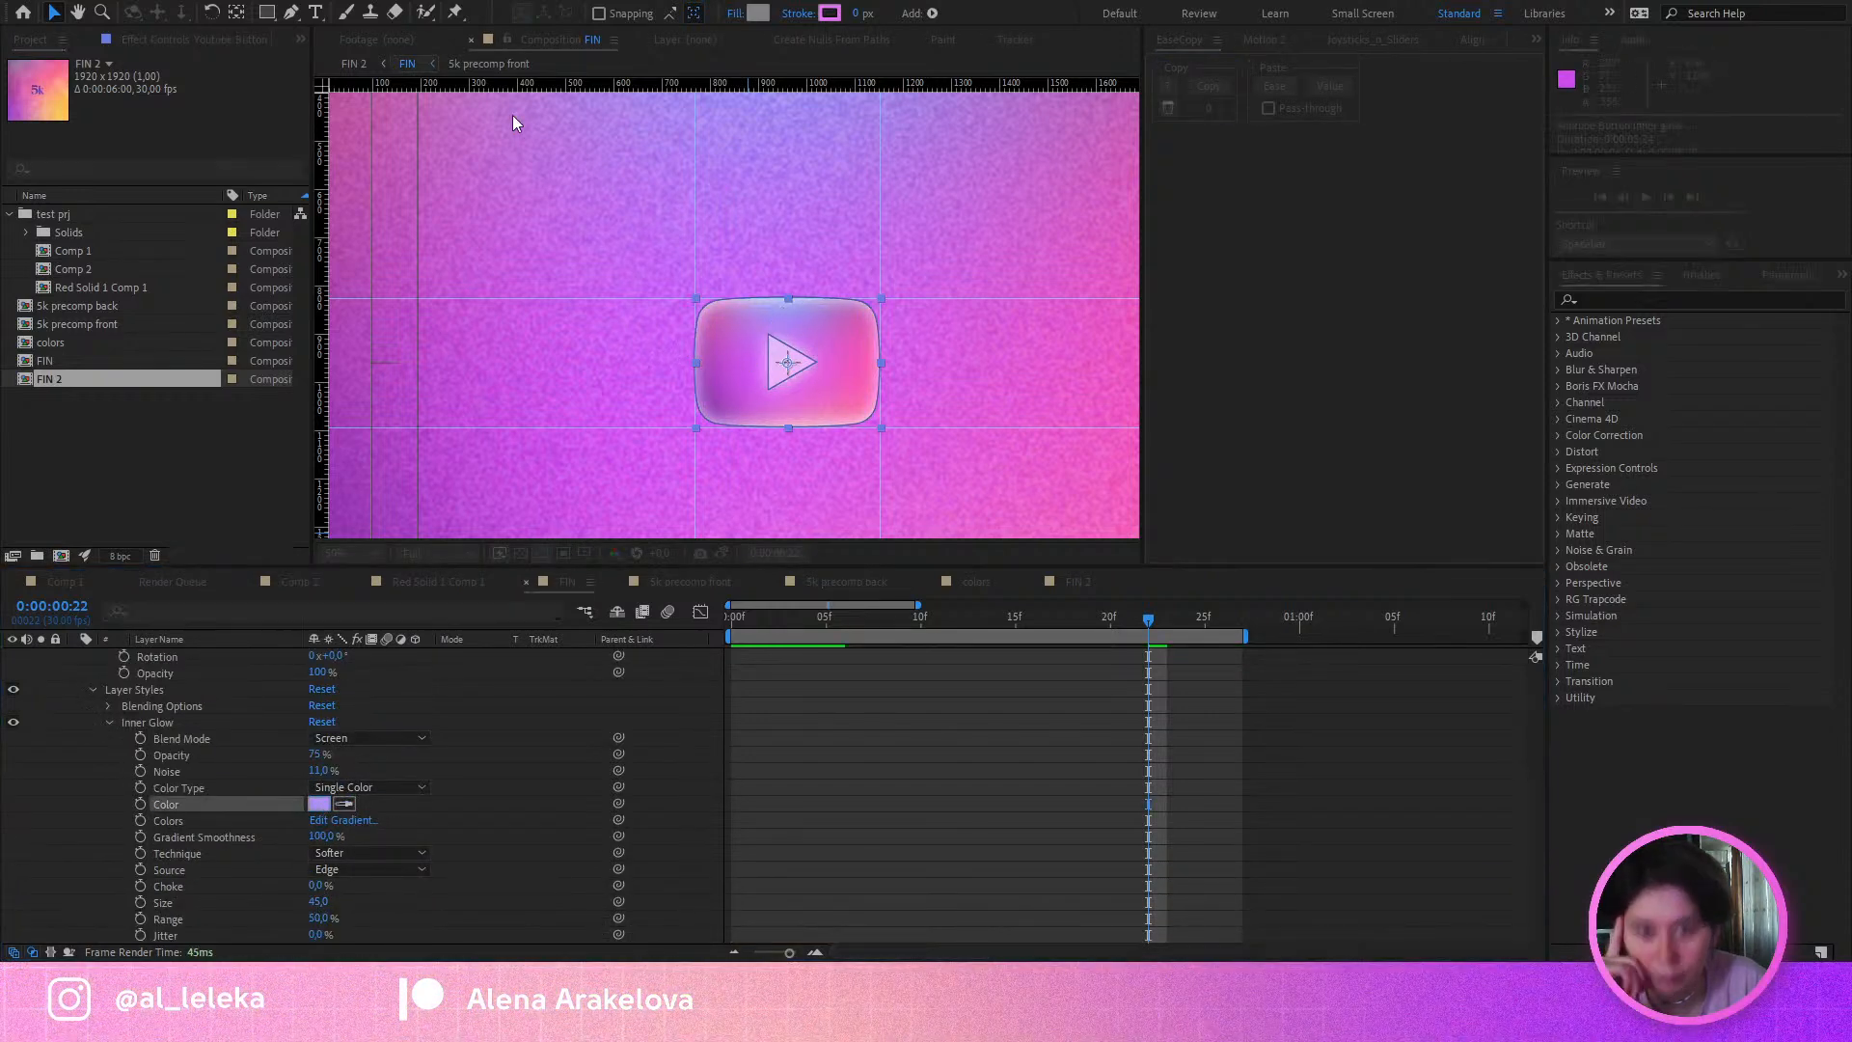
left_click(131, 13)
left_click_drag(143, 0, 184, 0)
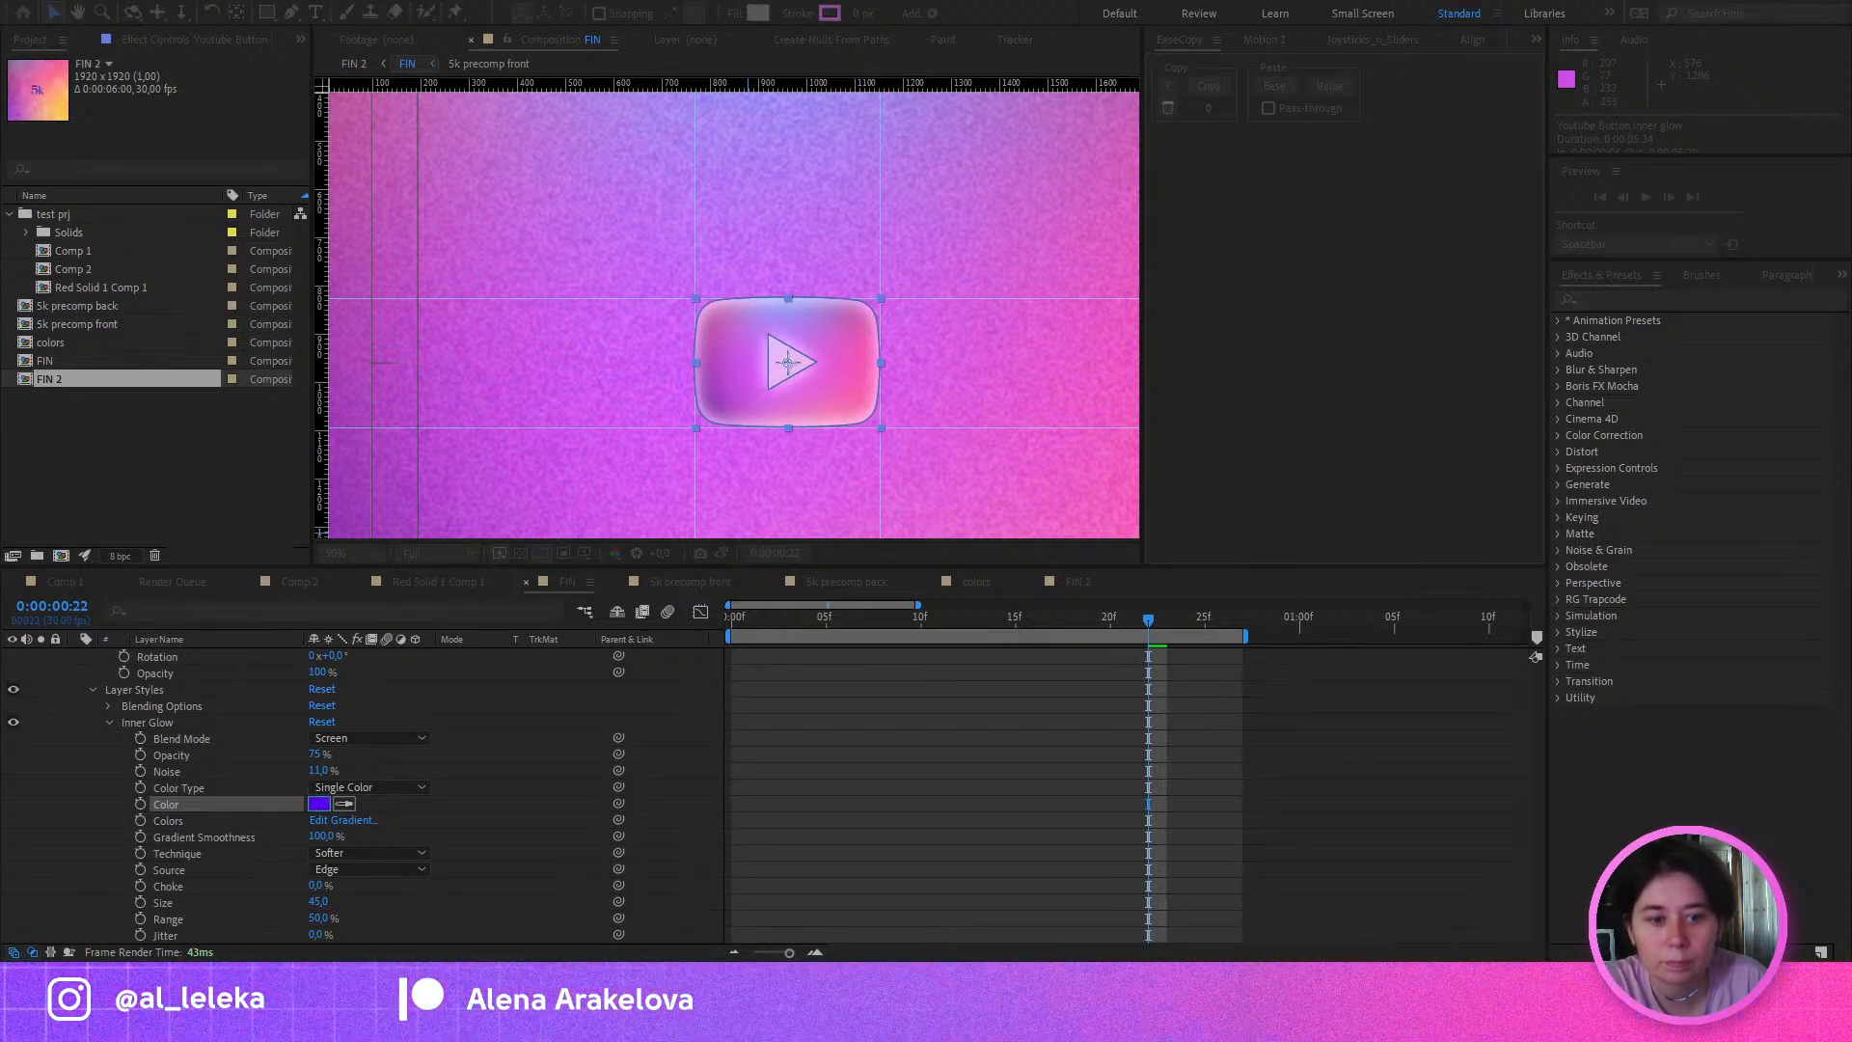
key("Escape")
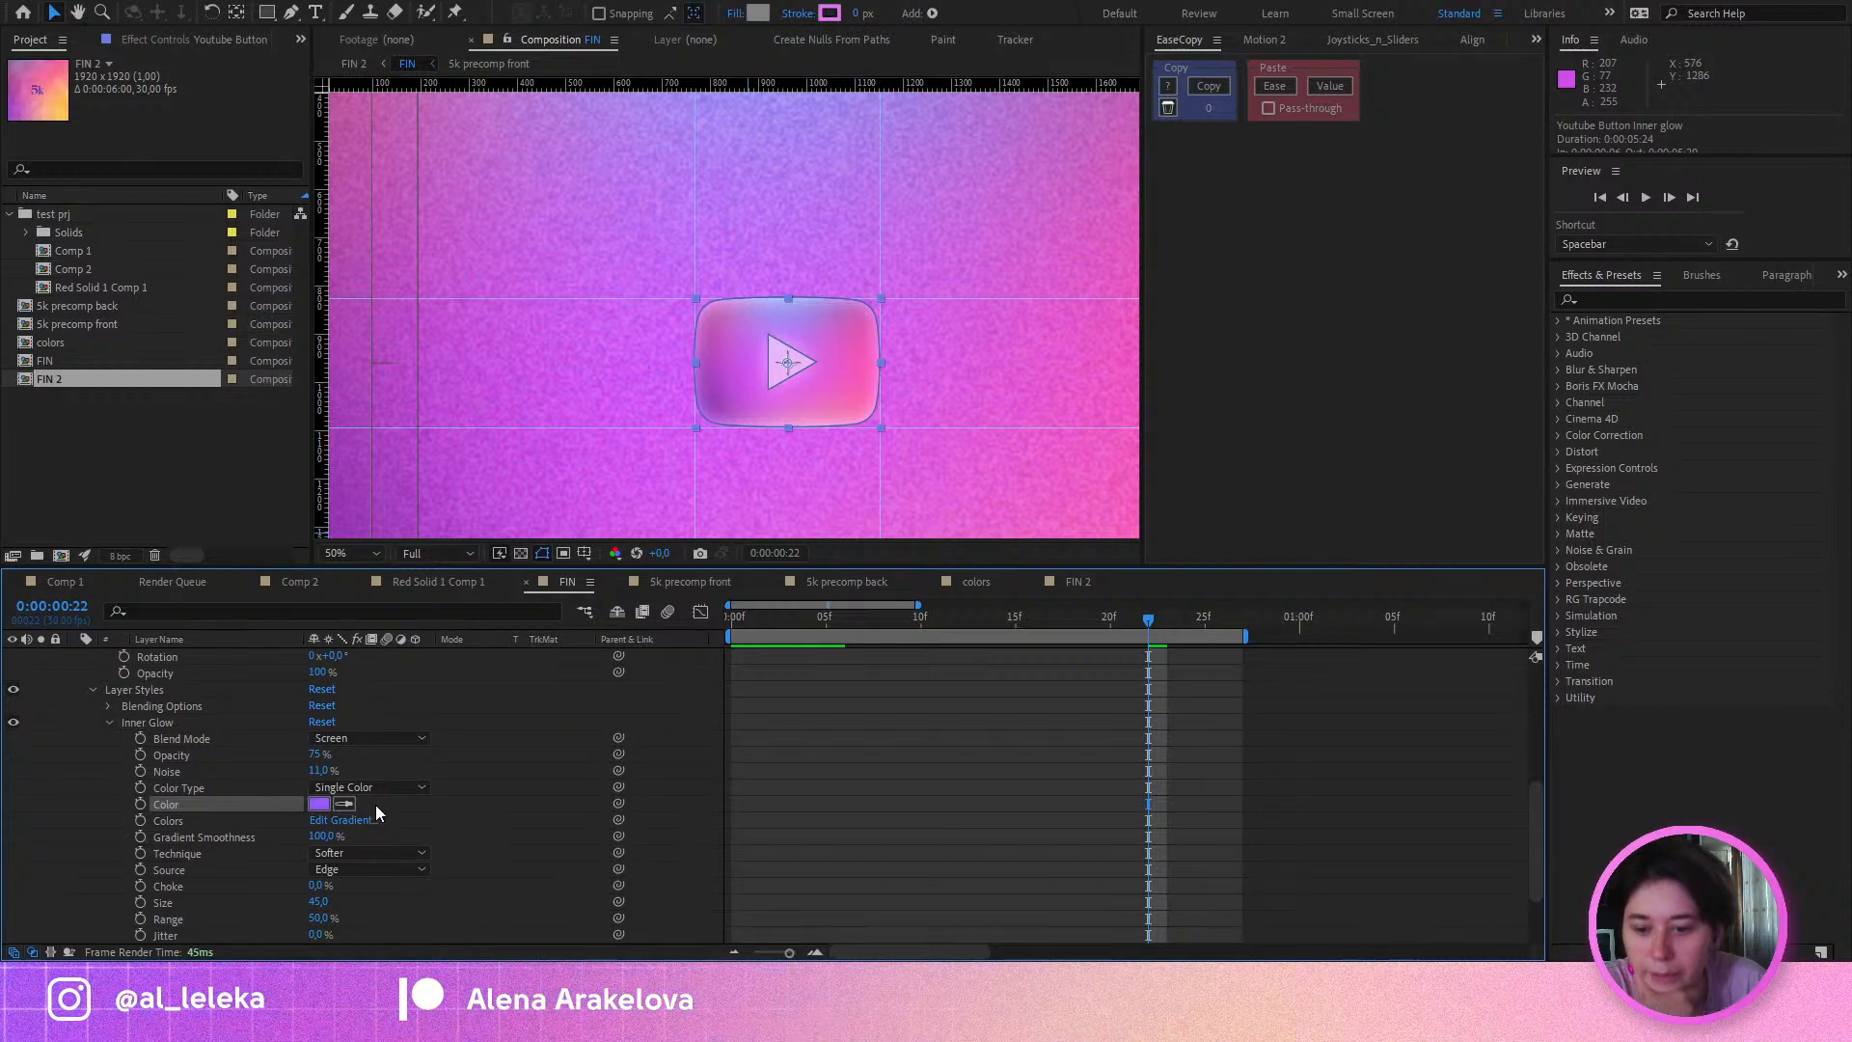
Step: Set the Inner Glow size to 49 and its noise to 19% on Youtube Button Inner glow
scroll(437, 876, "down", 1)
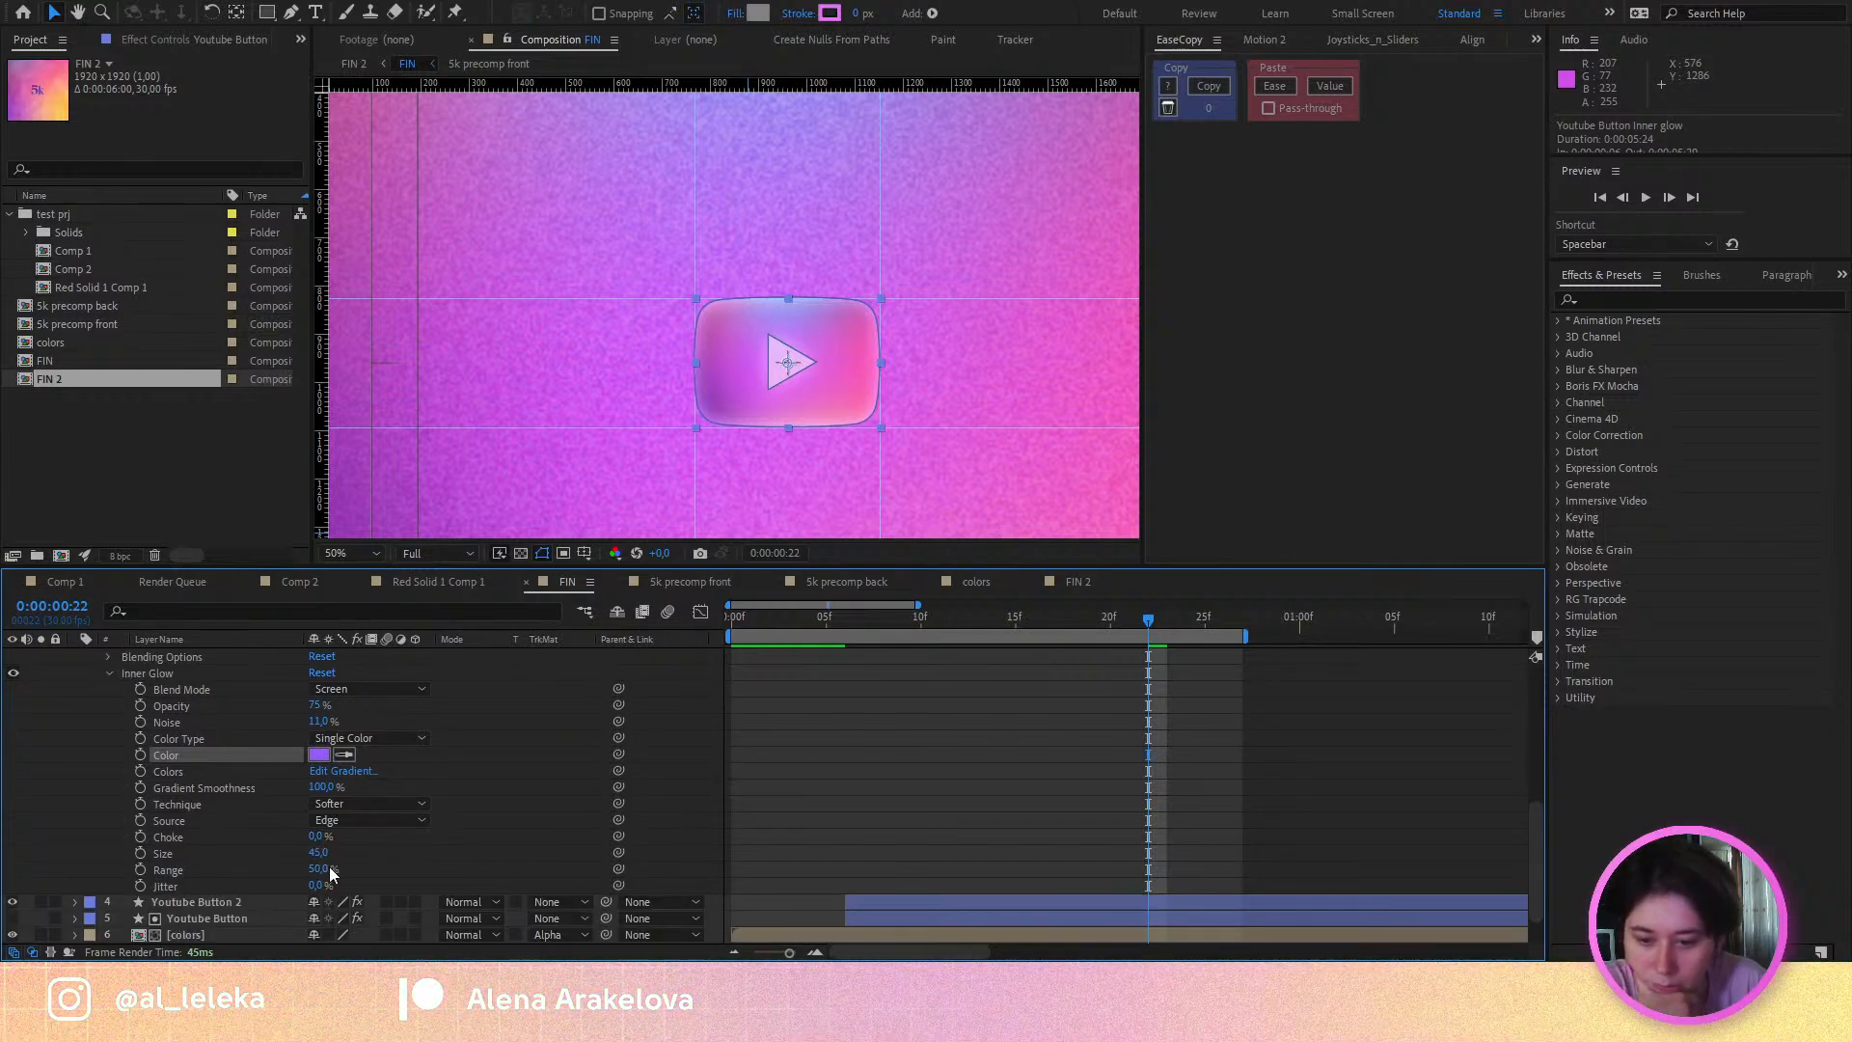
mouse_move(317, 852)
left_mouse_down()
mouse_move(307, 871)
mouse_move(333, 869)
left_mouse_up()
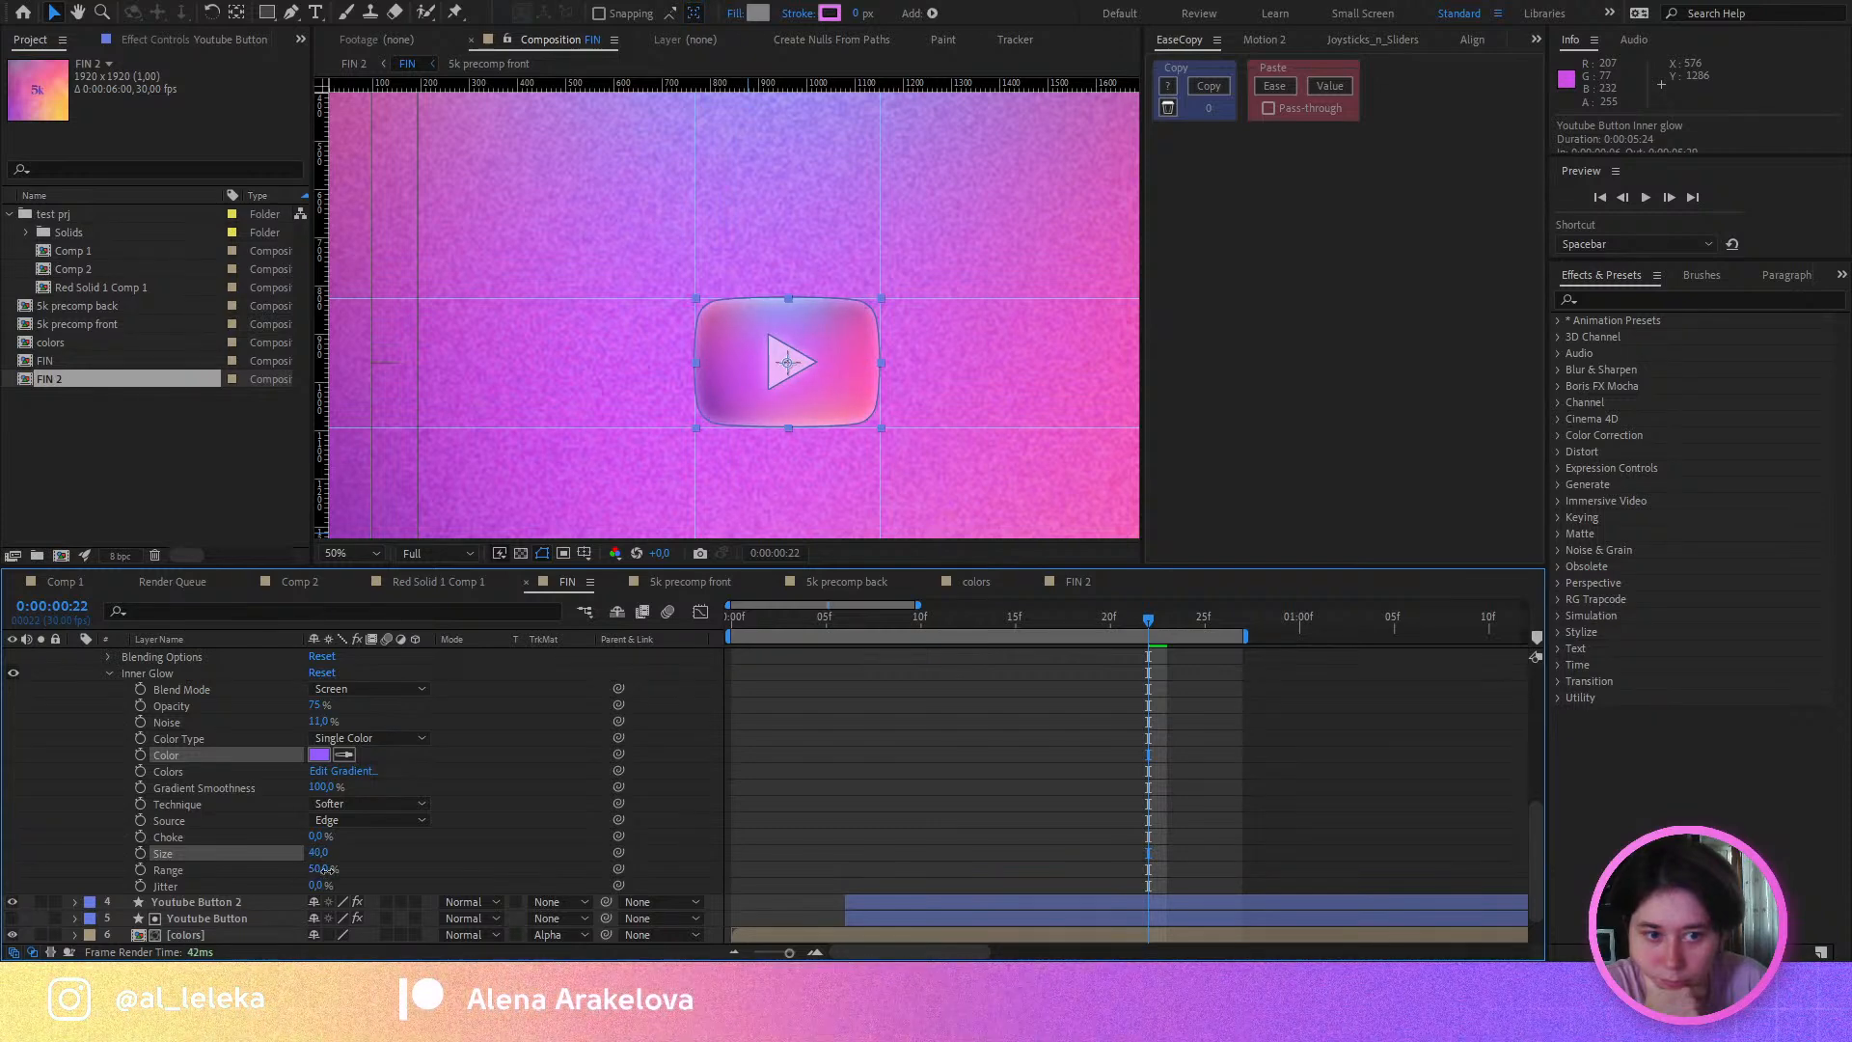
left_click(367, 859)
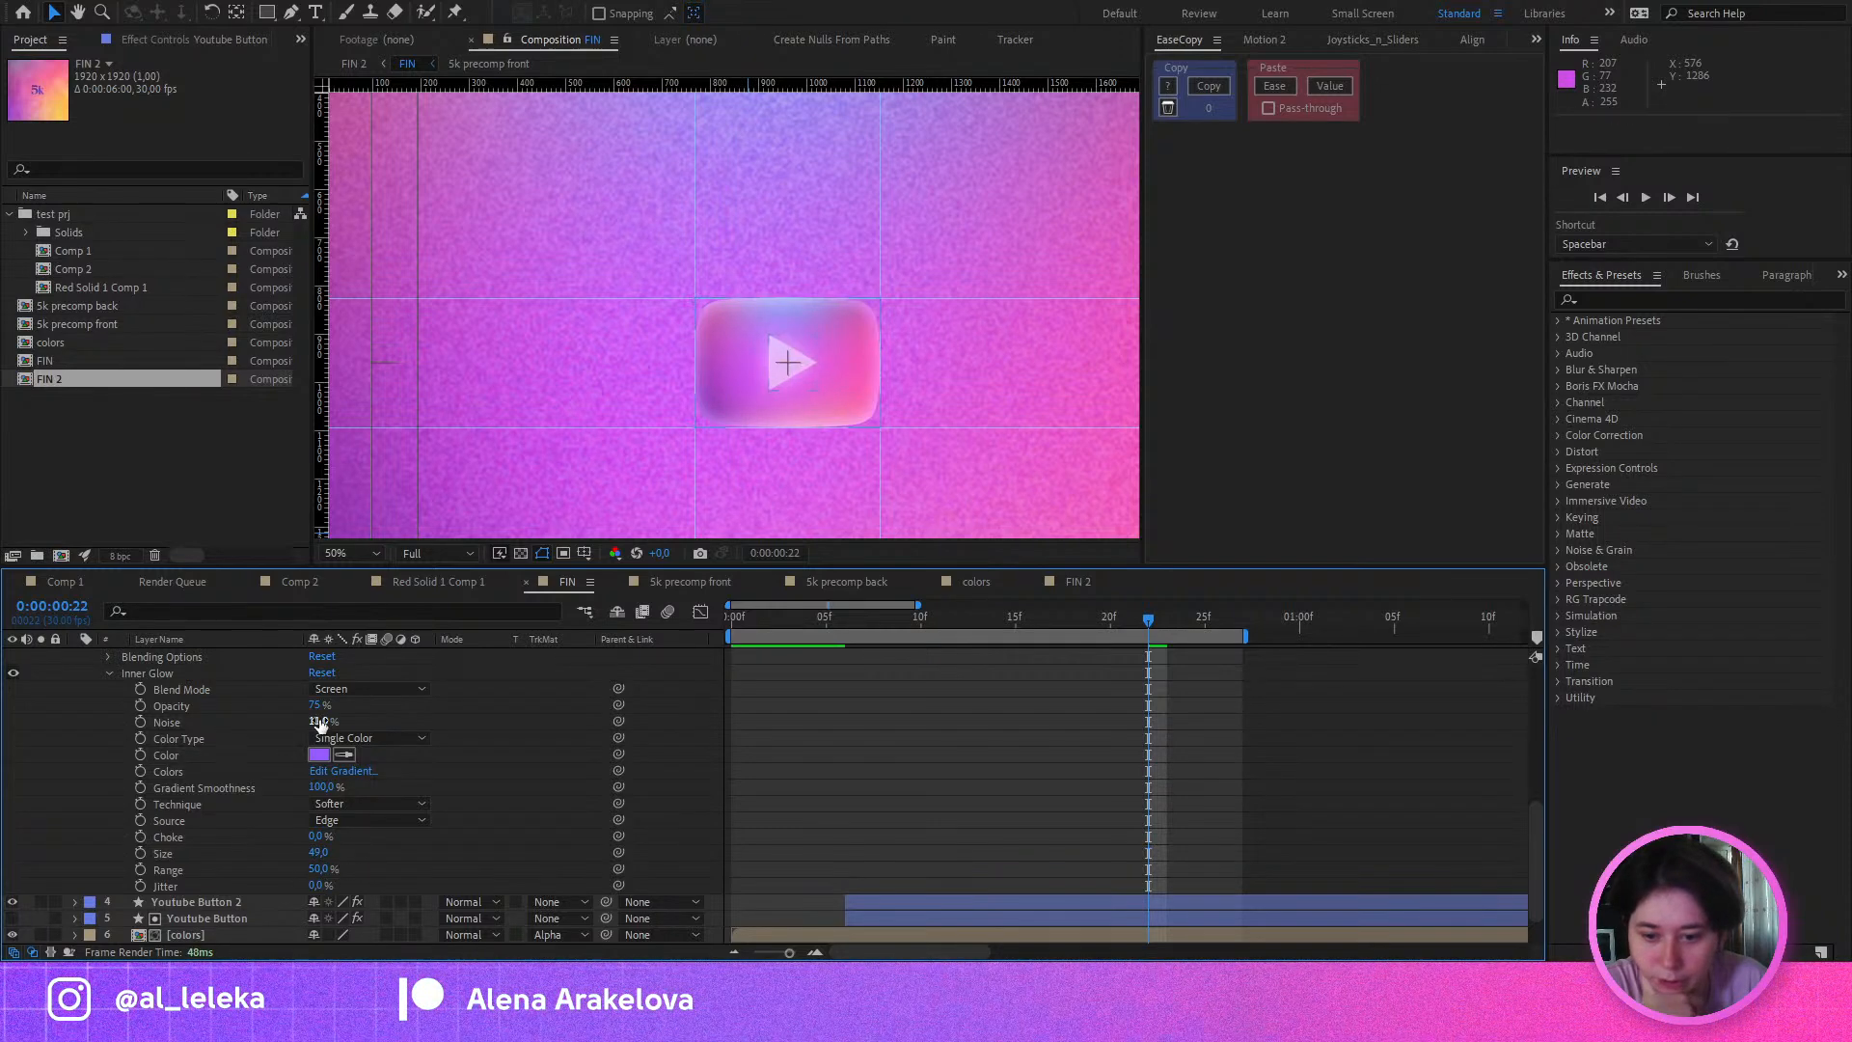
left_click_drag(317, 721, 330, 722)
left_click(418, 709)
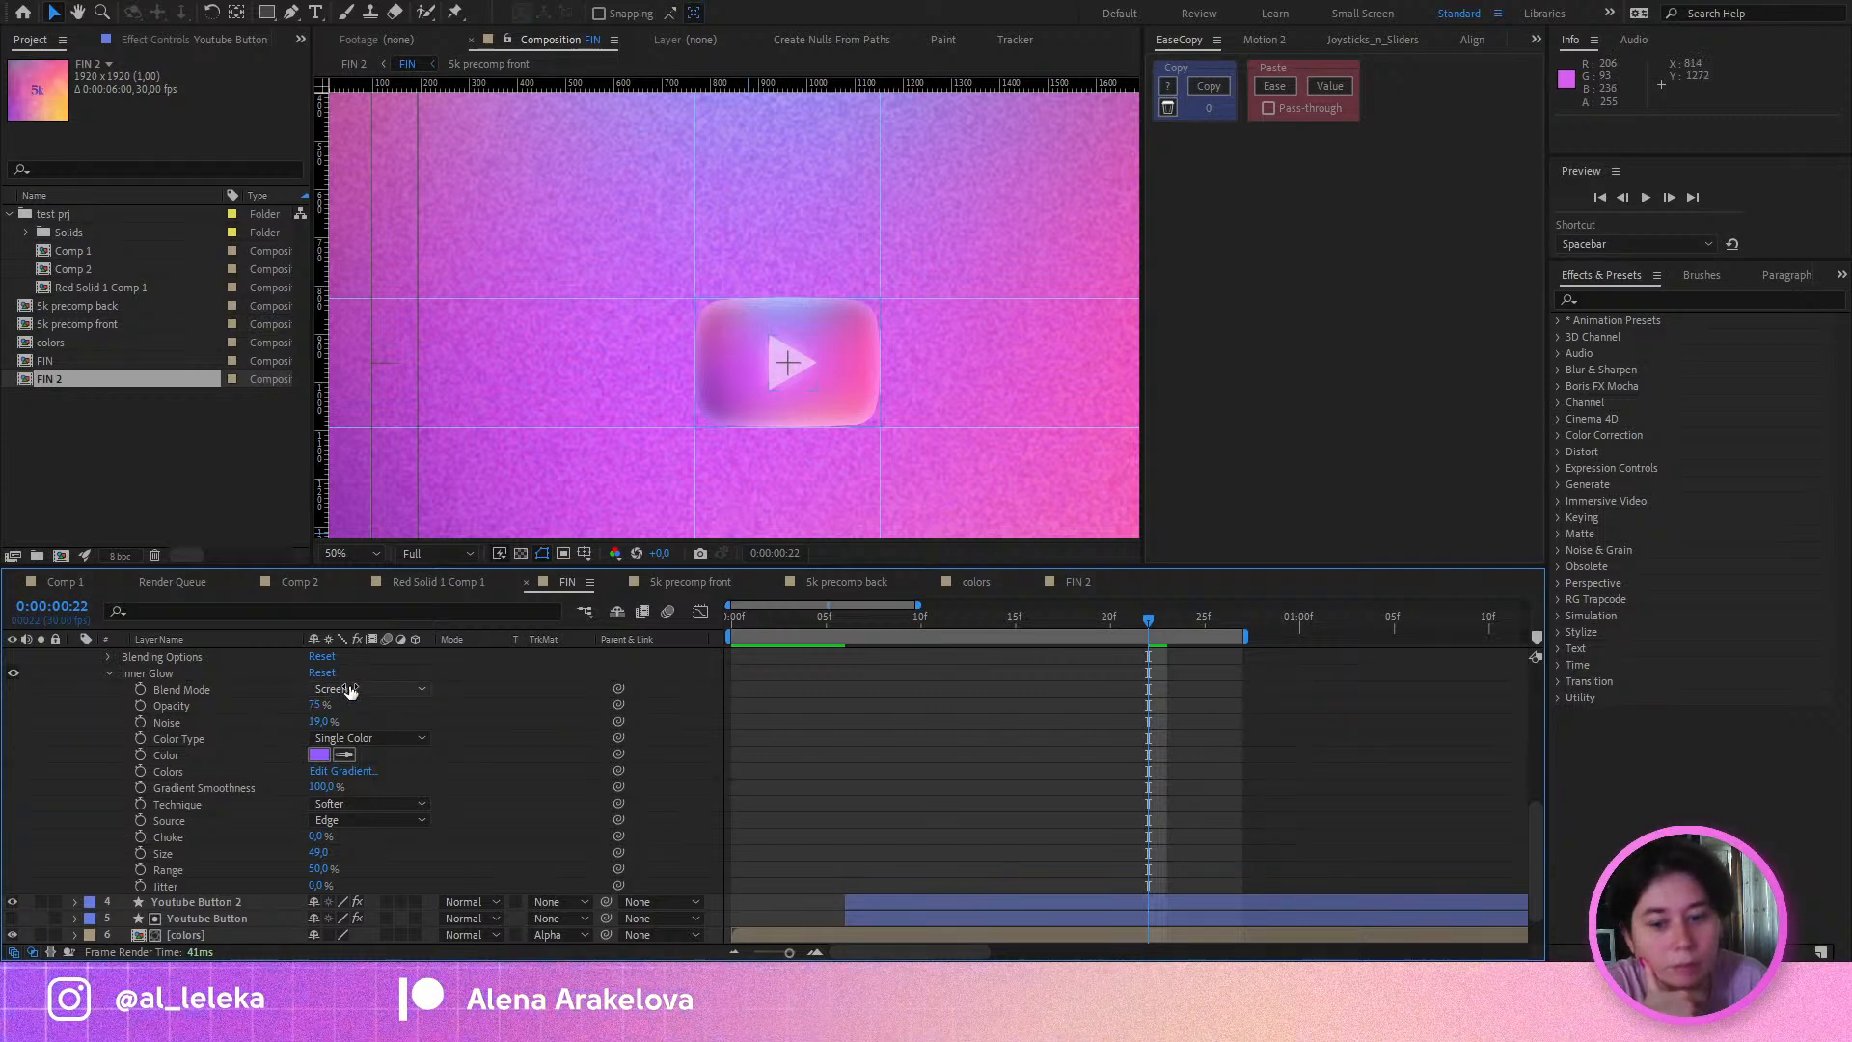
Step: Try Normal as the Inner Glow style's blend mode, and undo it
left_click(389, 75)
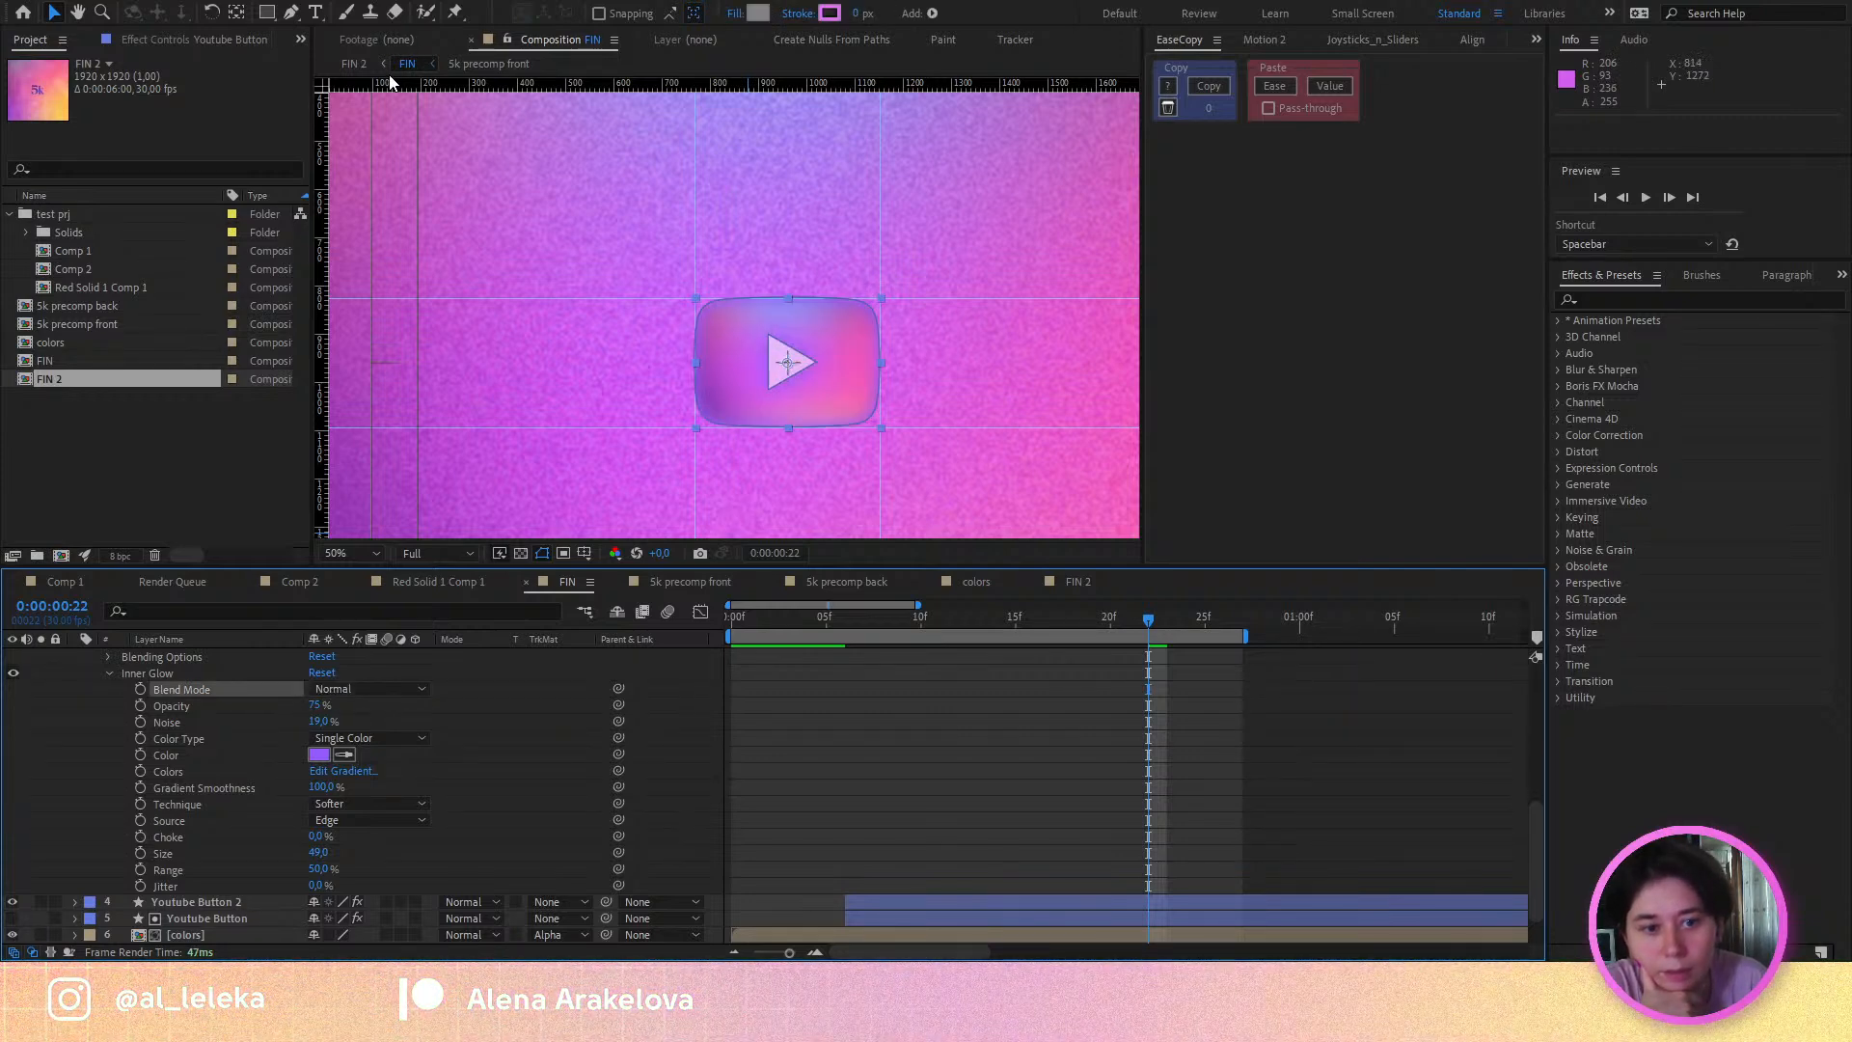
key("ctrl+z")
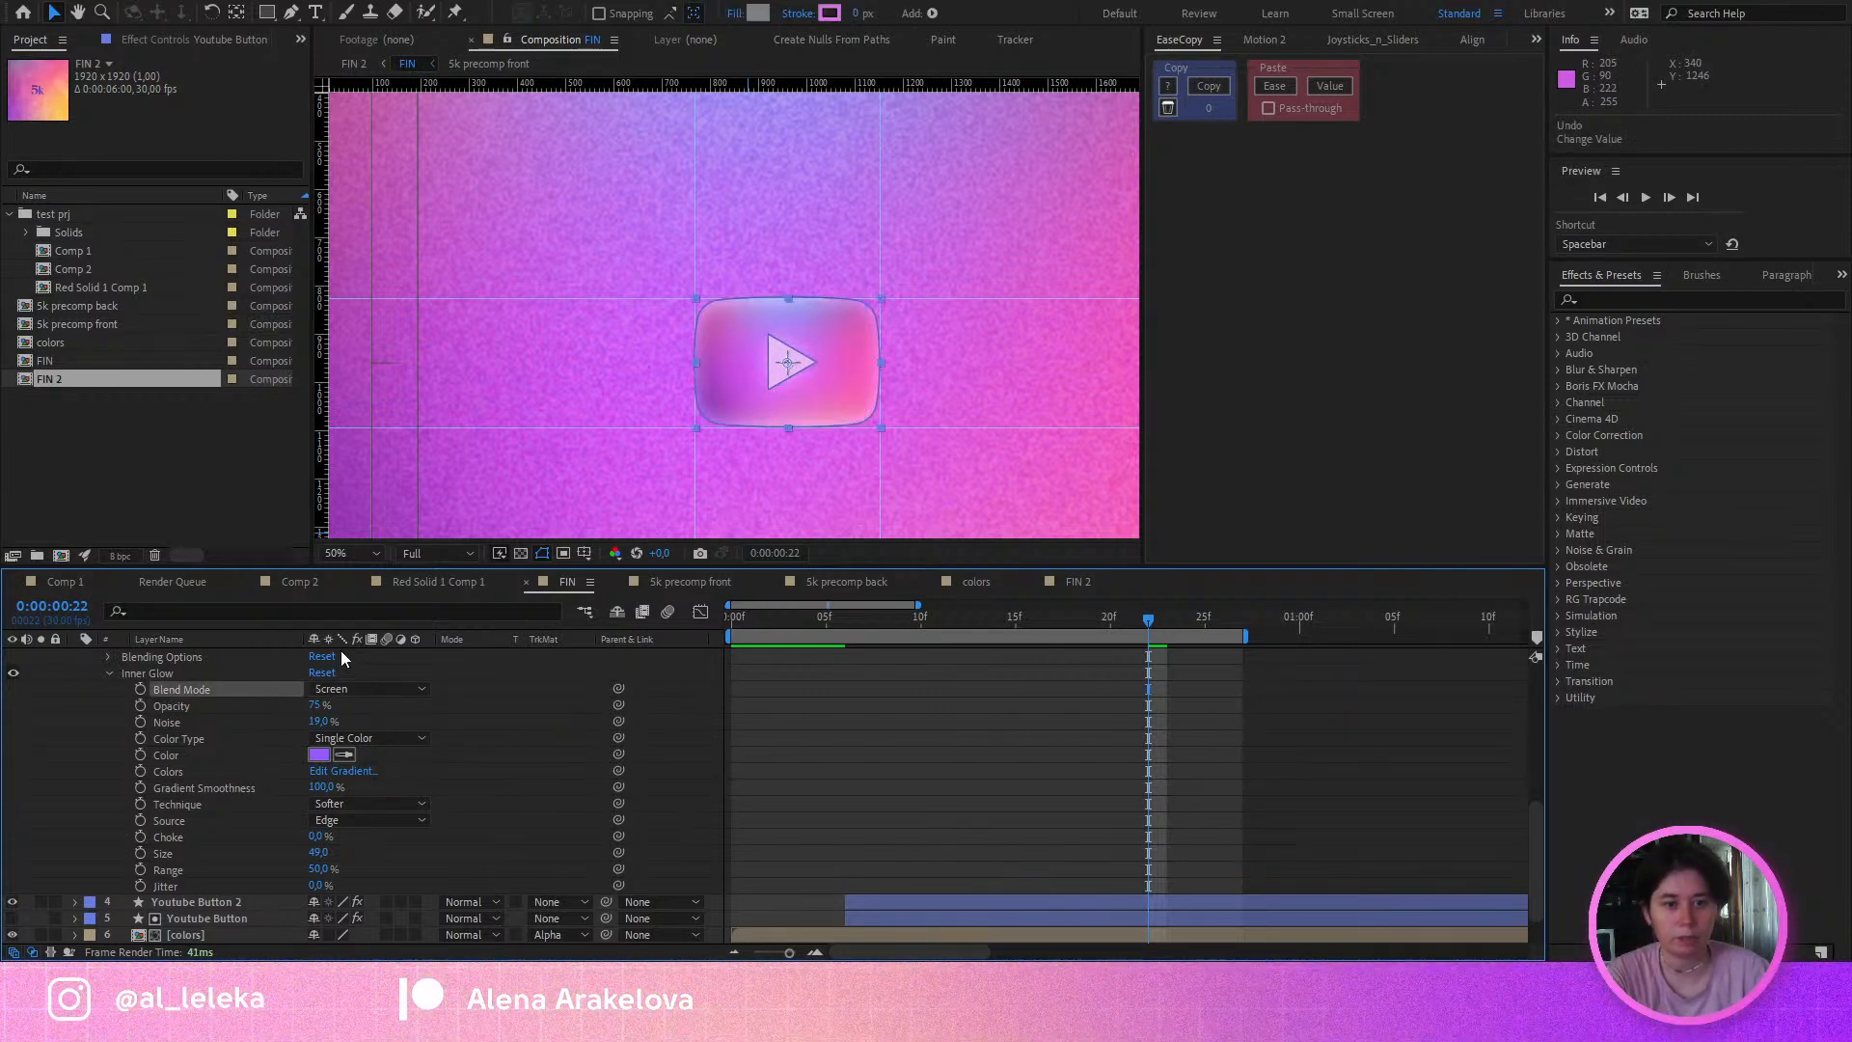
left_click(517, 714)
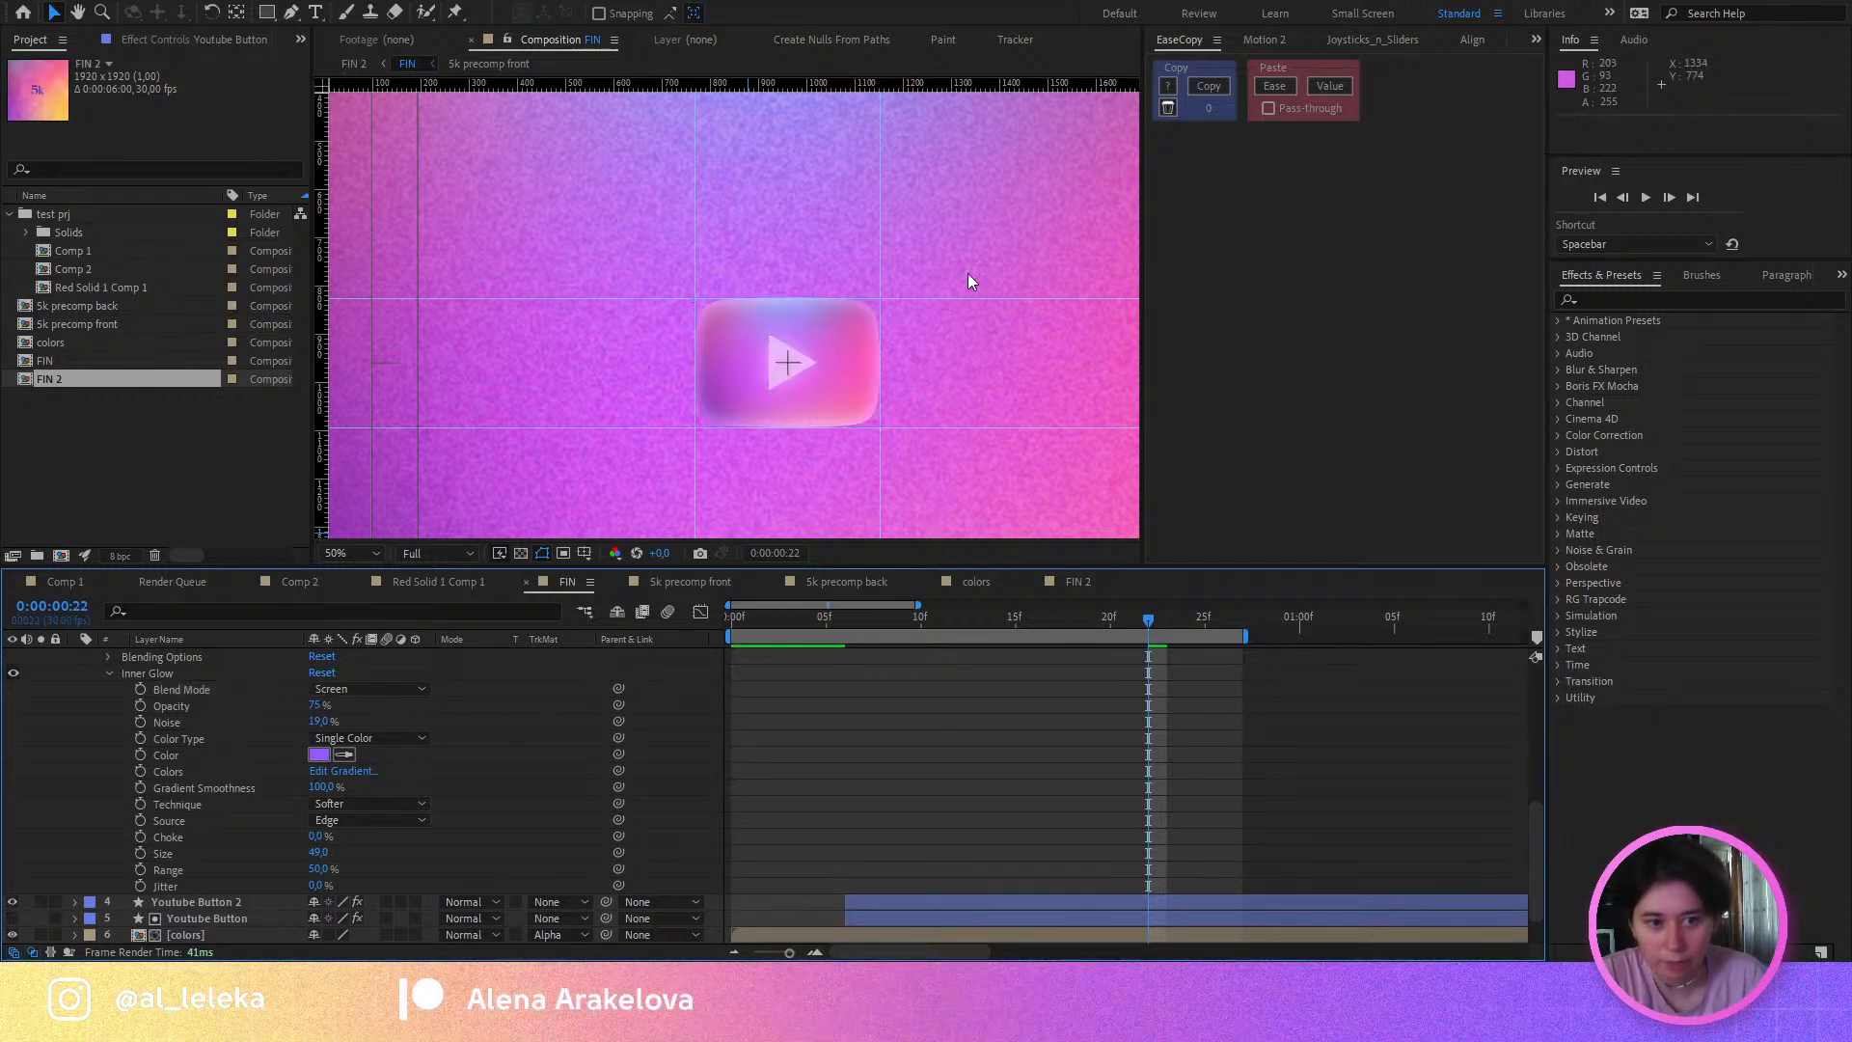
Step: Collapse the Youtube Button Inner glow layer's properties and scrub the transition to frame 12
left_click_drag(972, 340, 940, 403)
scroll(123, 721, "up", 5)
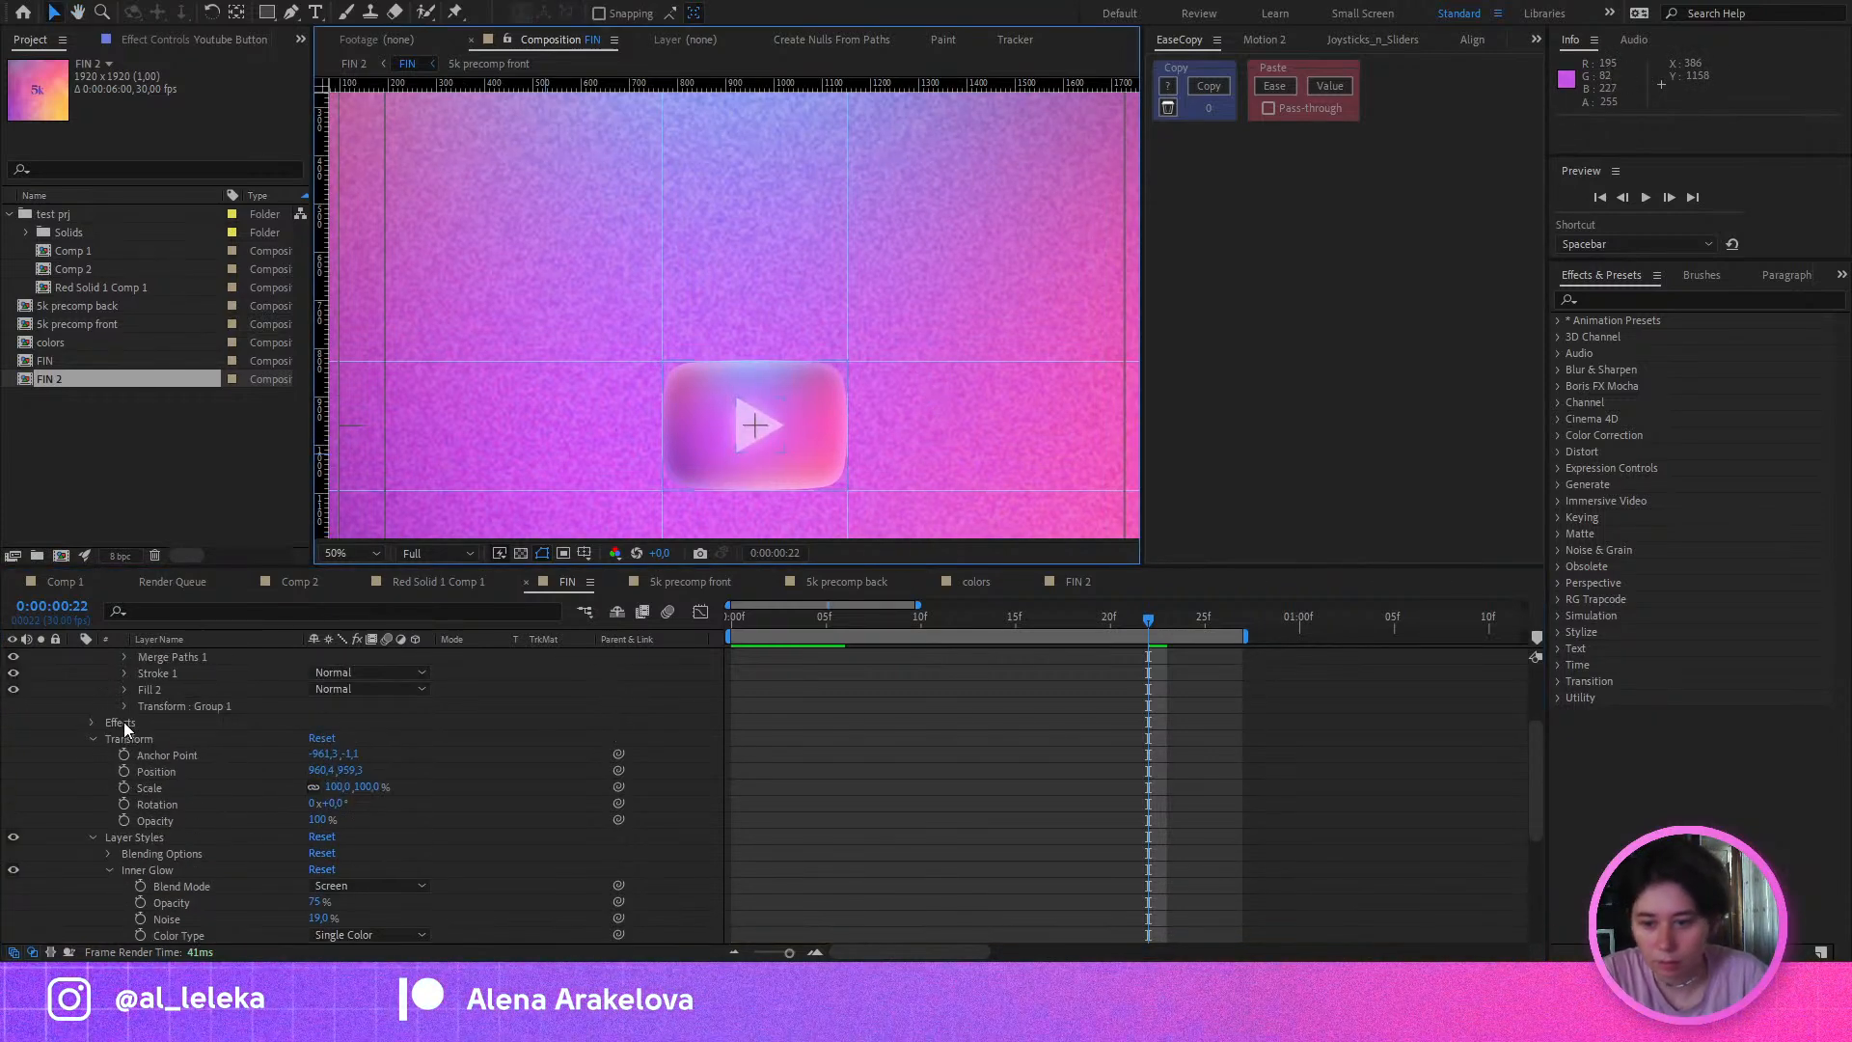
scroll(124, 721, "up", 3)
left_click(74, 687)
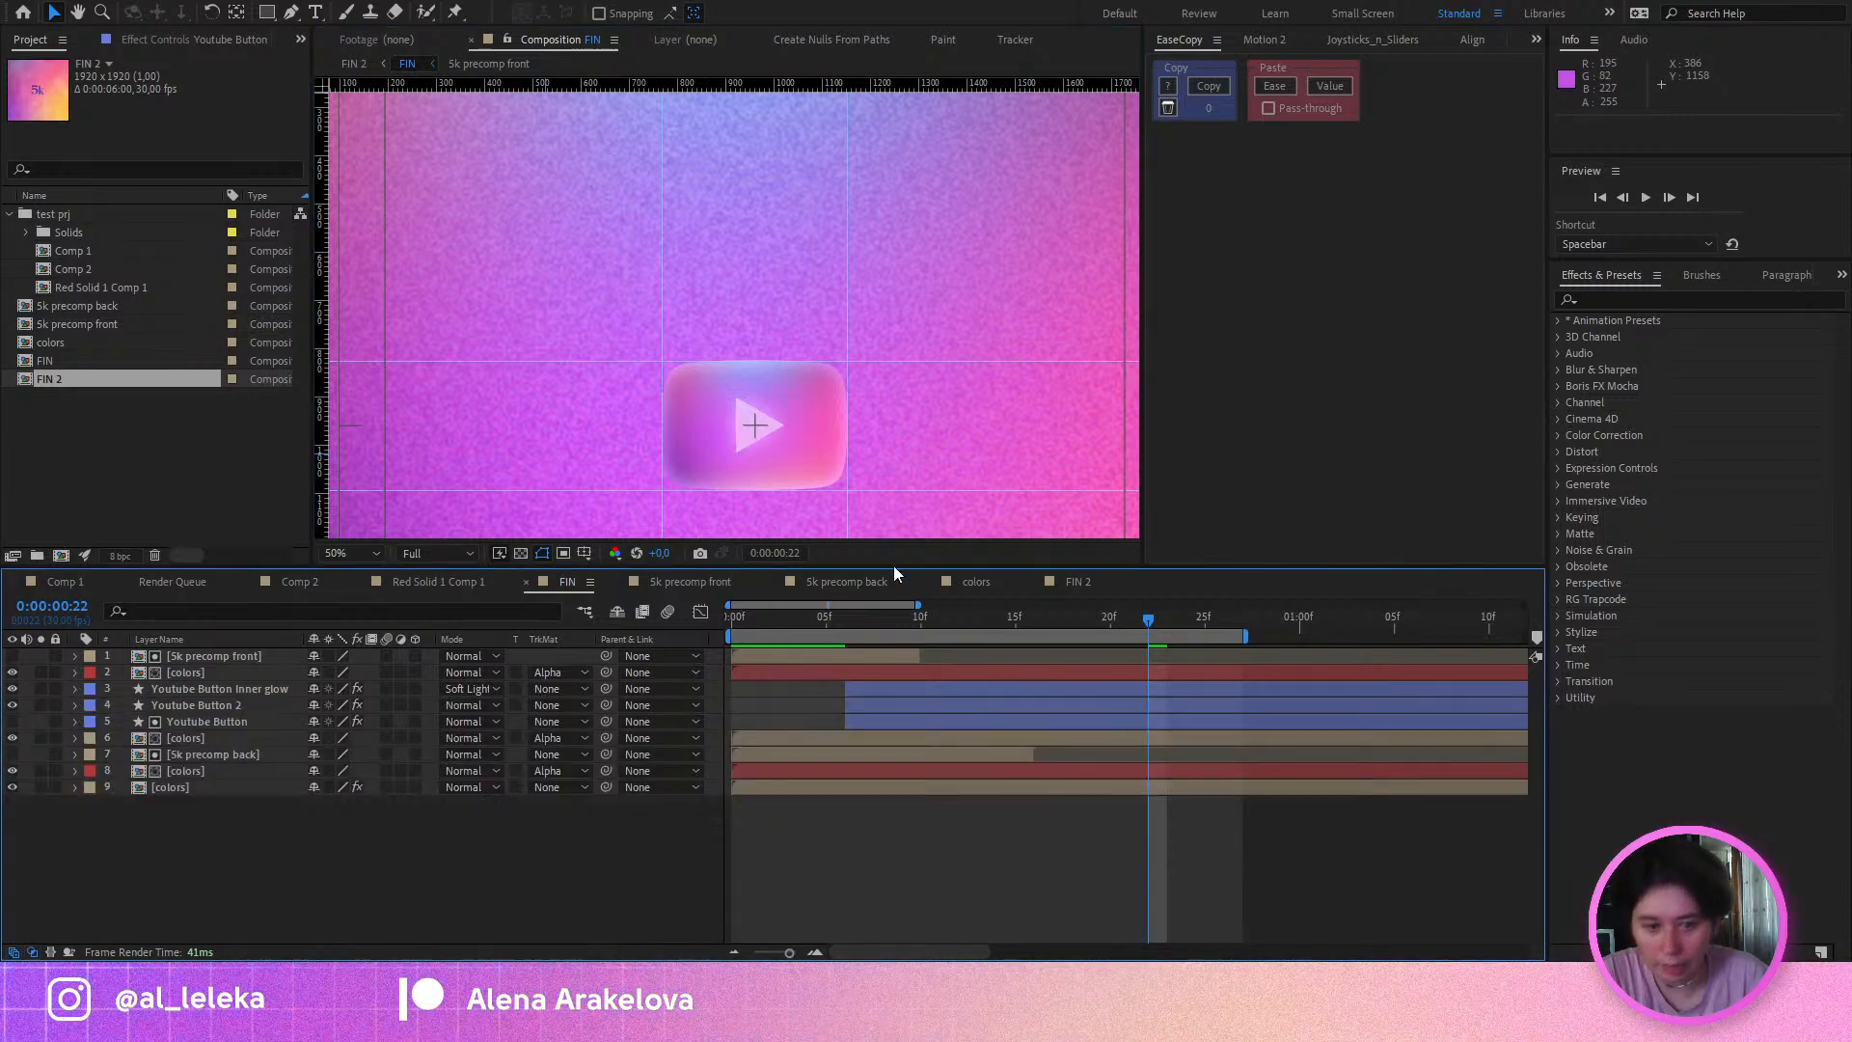
left_click_drag(731, 621, 960, 656)
Step: Identify the play triangle's layer by briefly isolating Youtube Button 2, and raise that layer's opacity to 100%
left_click(230, 707)
left_click(231, 689)
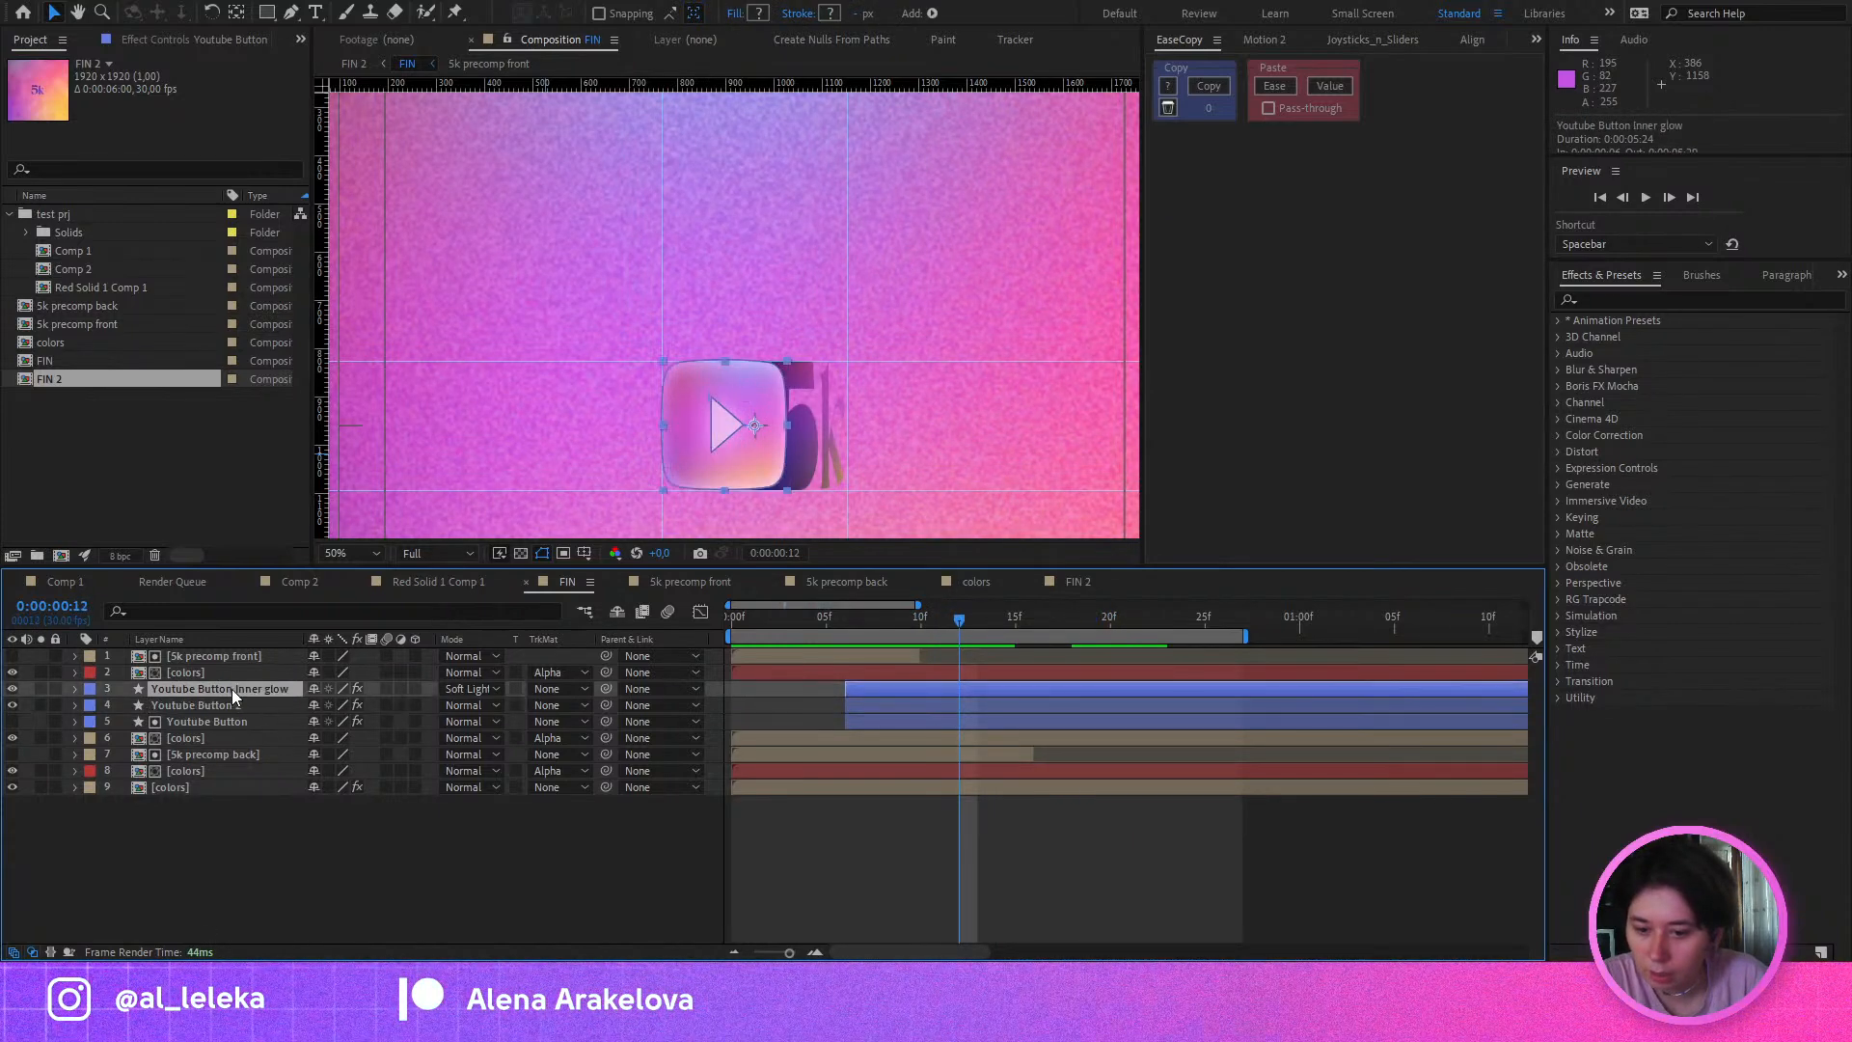
left_click(227, 712)
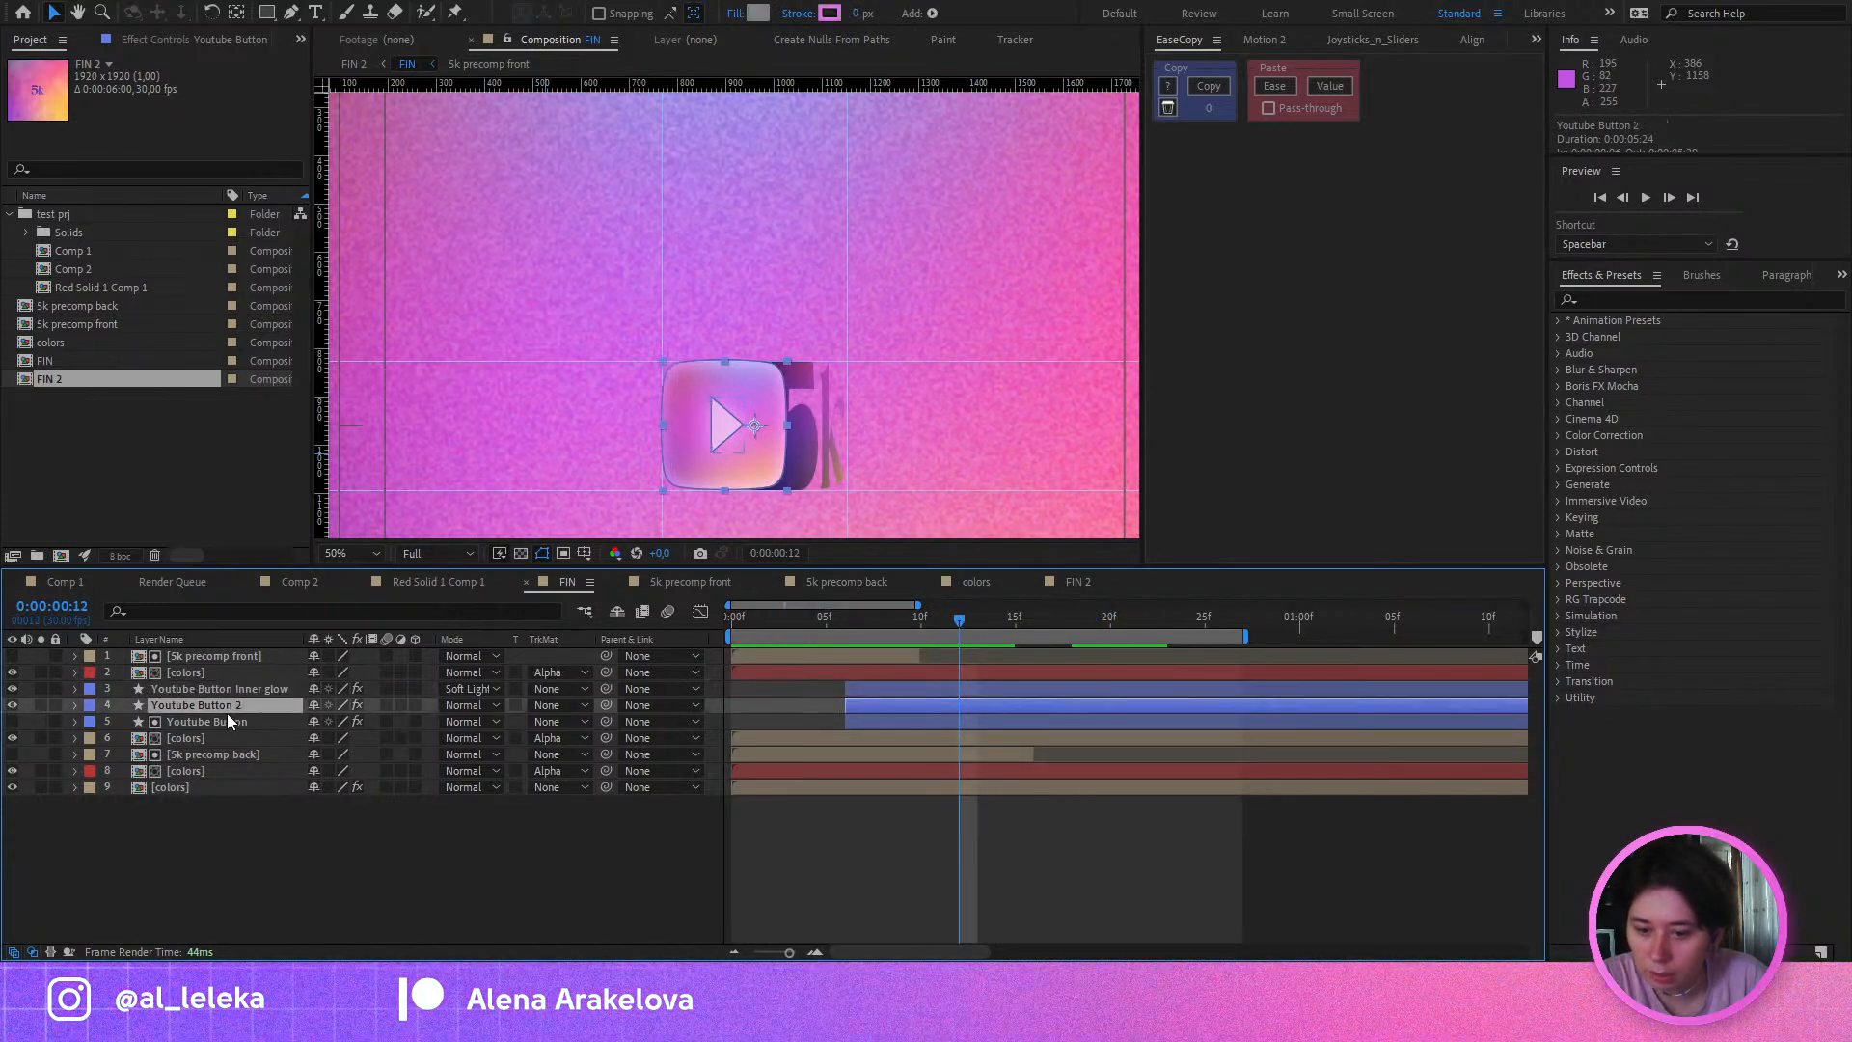
left_click(75, 705)
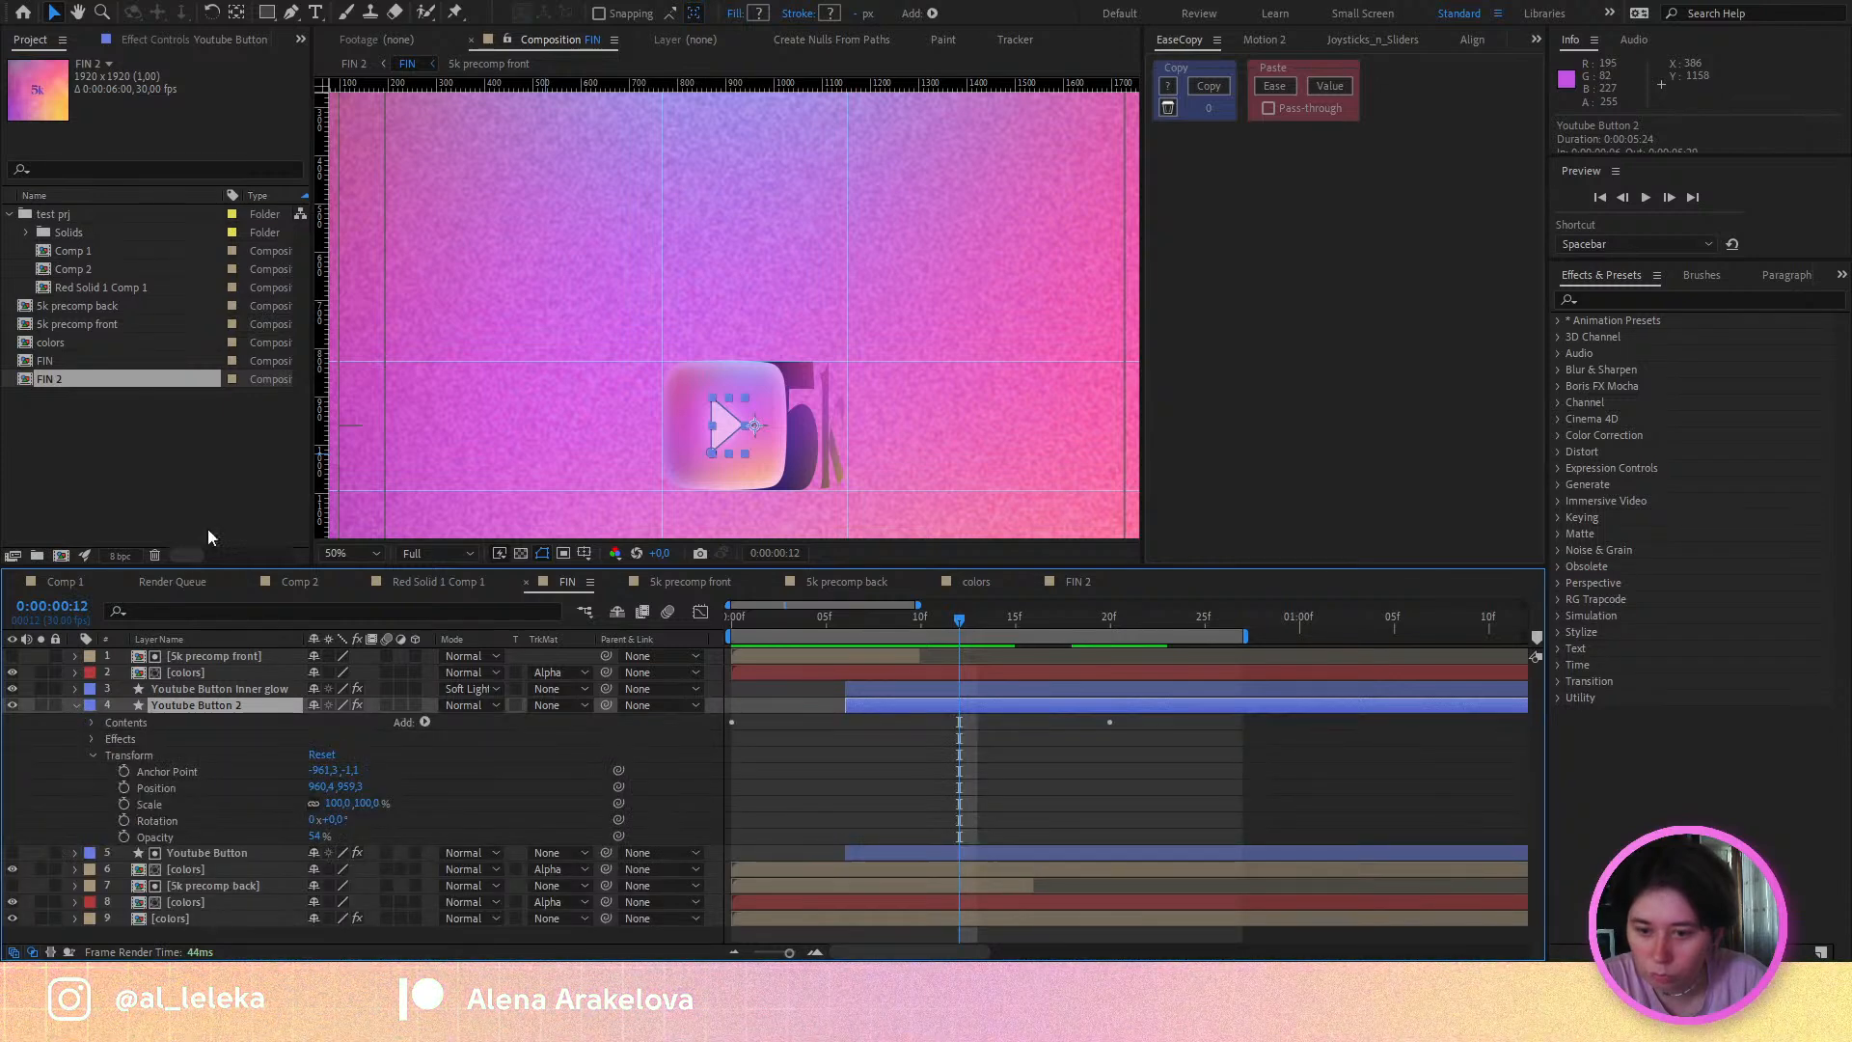
left_click(75, 705)
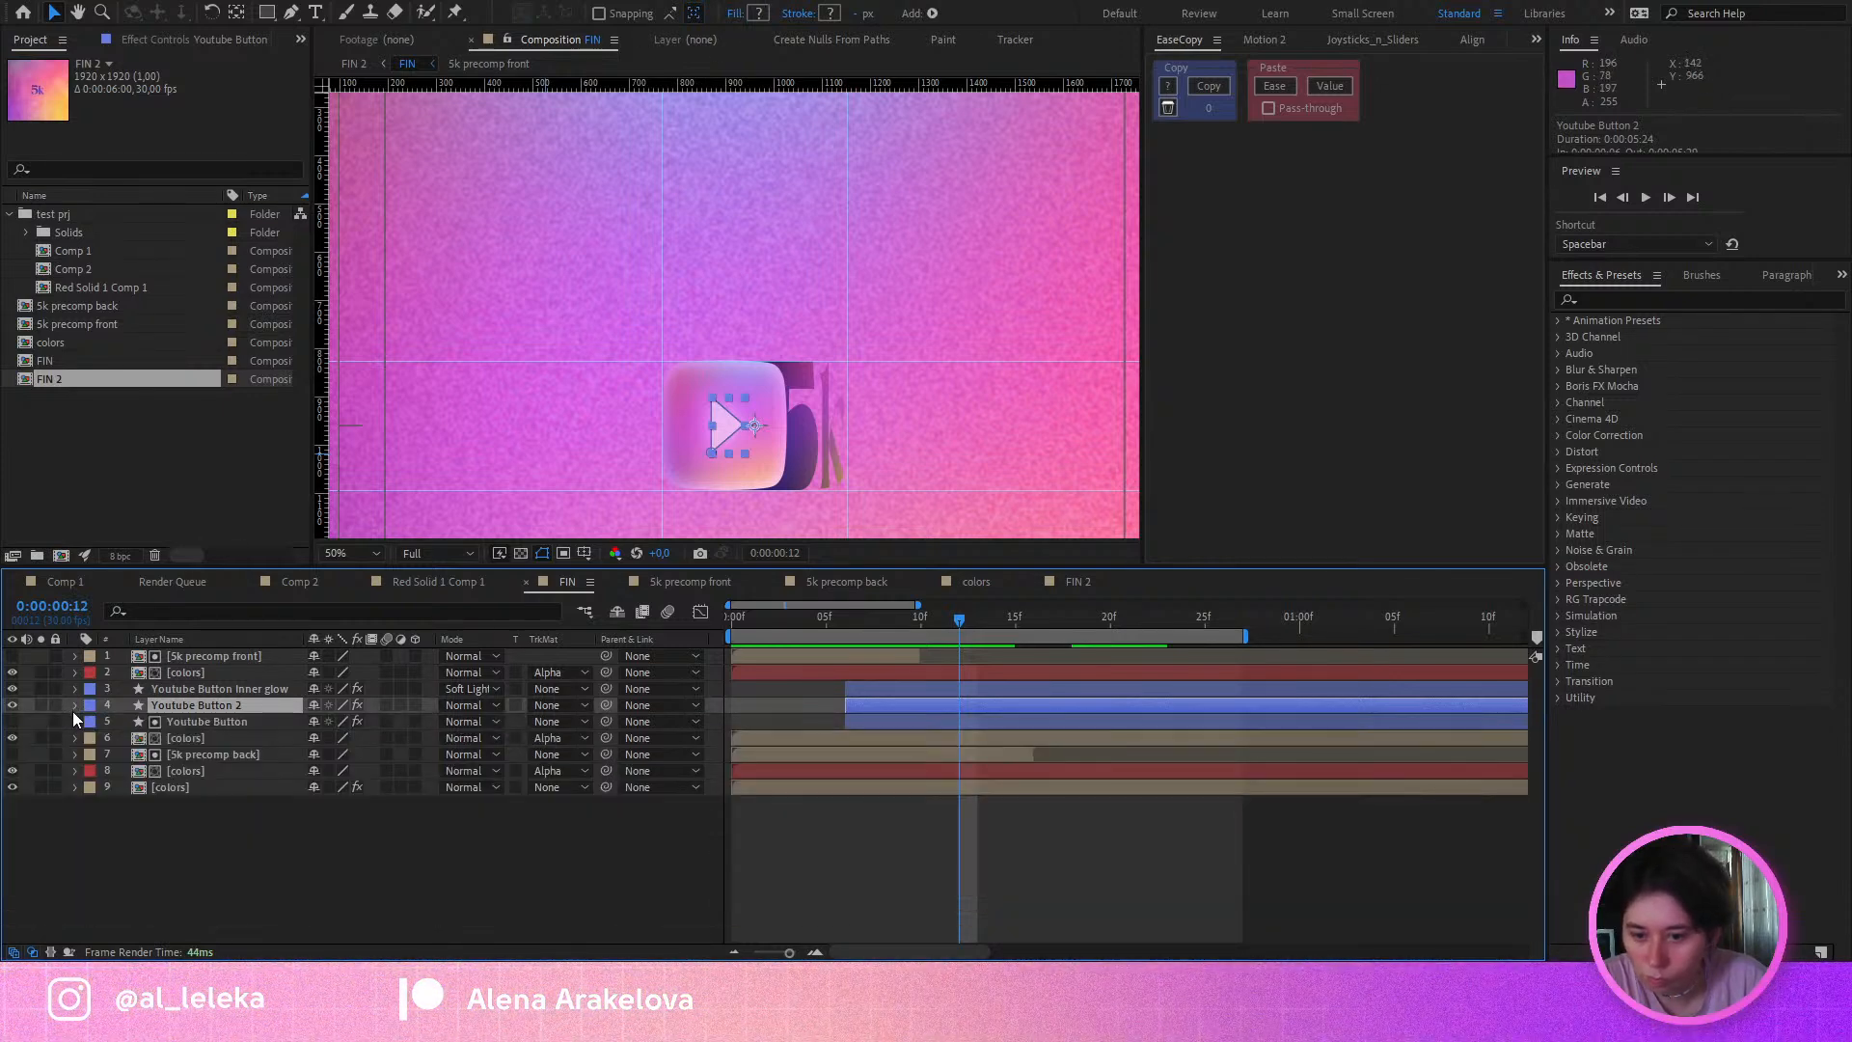
left_click(40, 705)
left_click(40, 705)
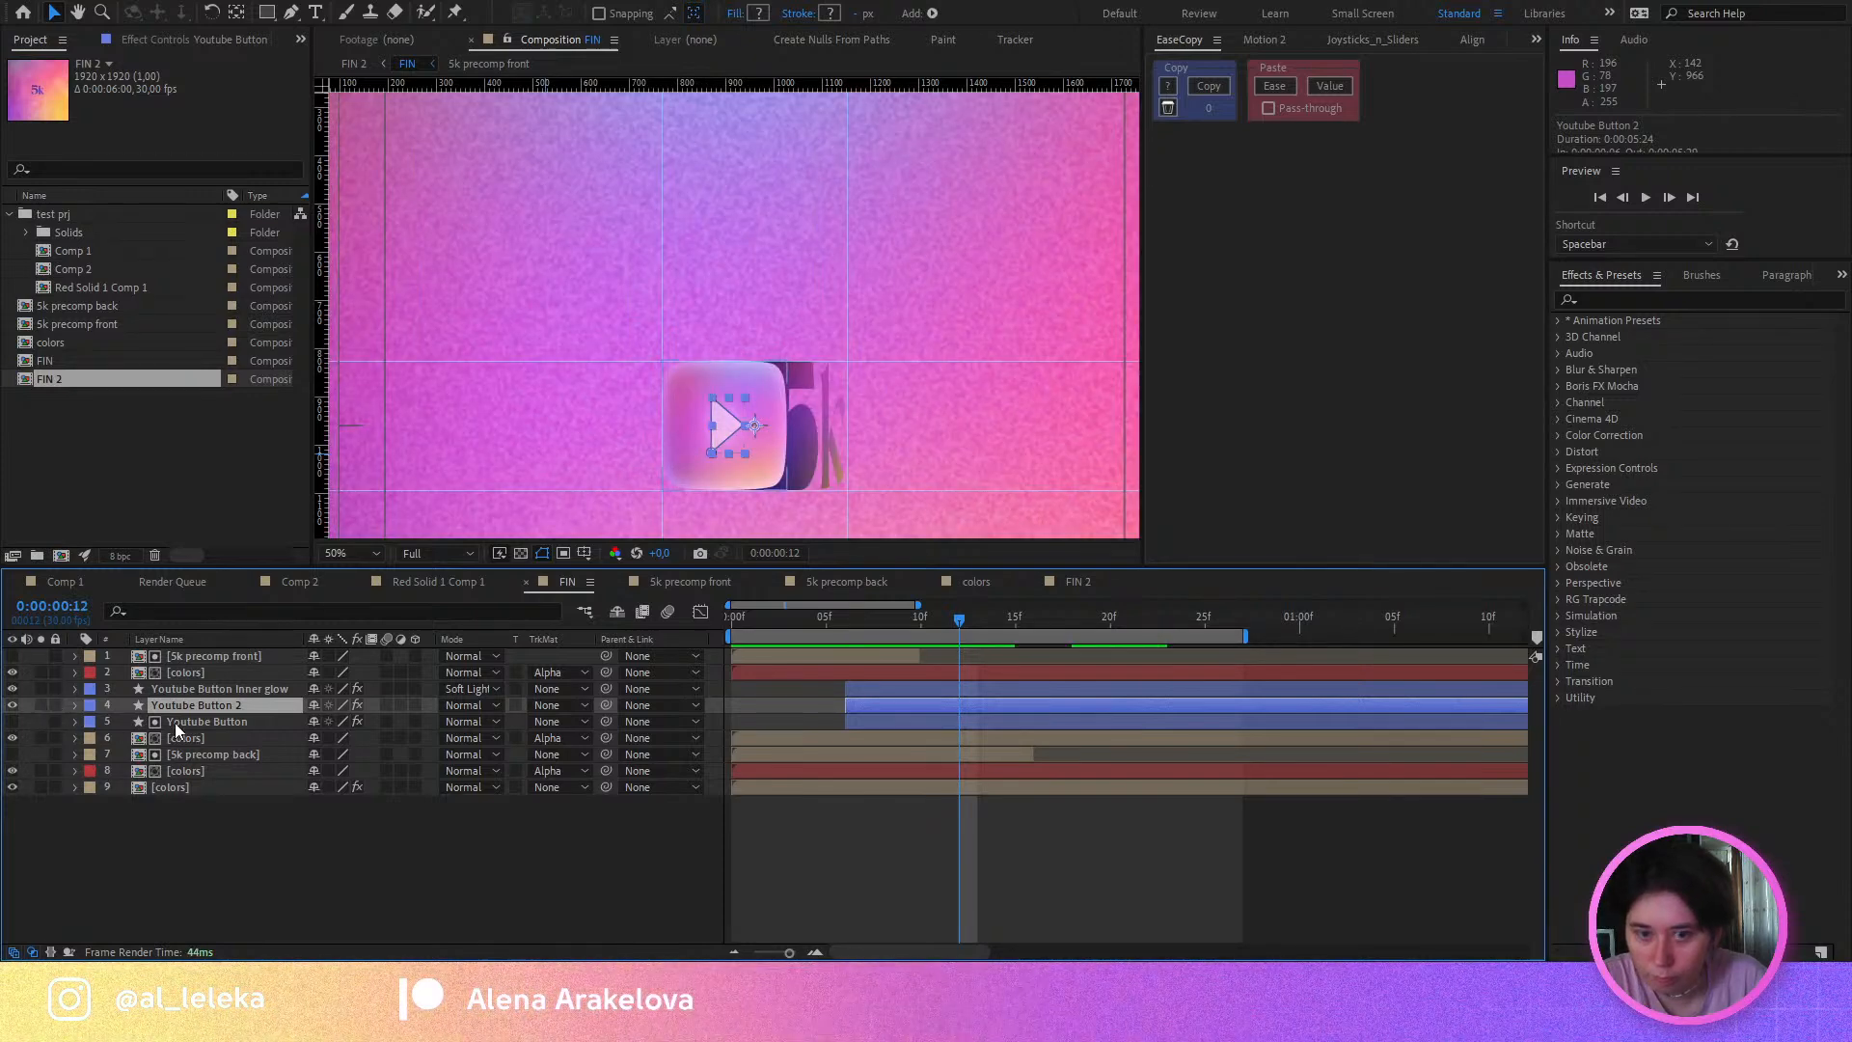
key("t")
left_click_drag(383, 721, 434, 721)
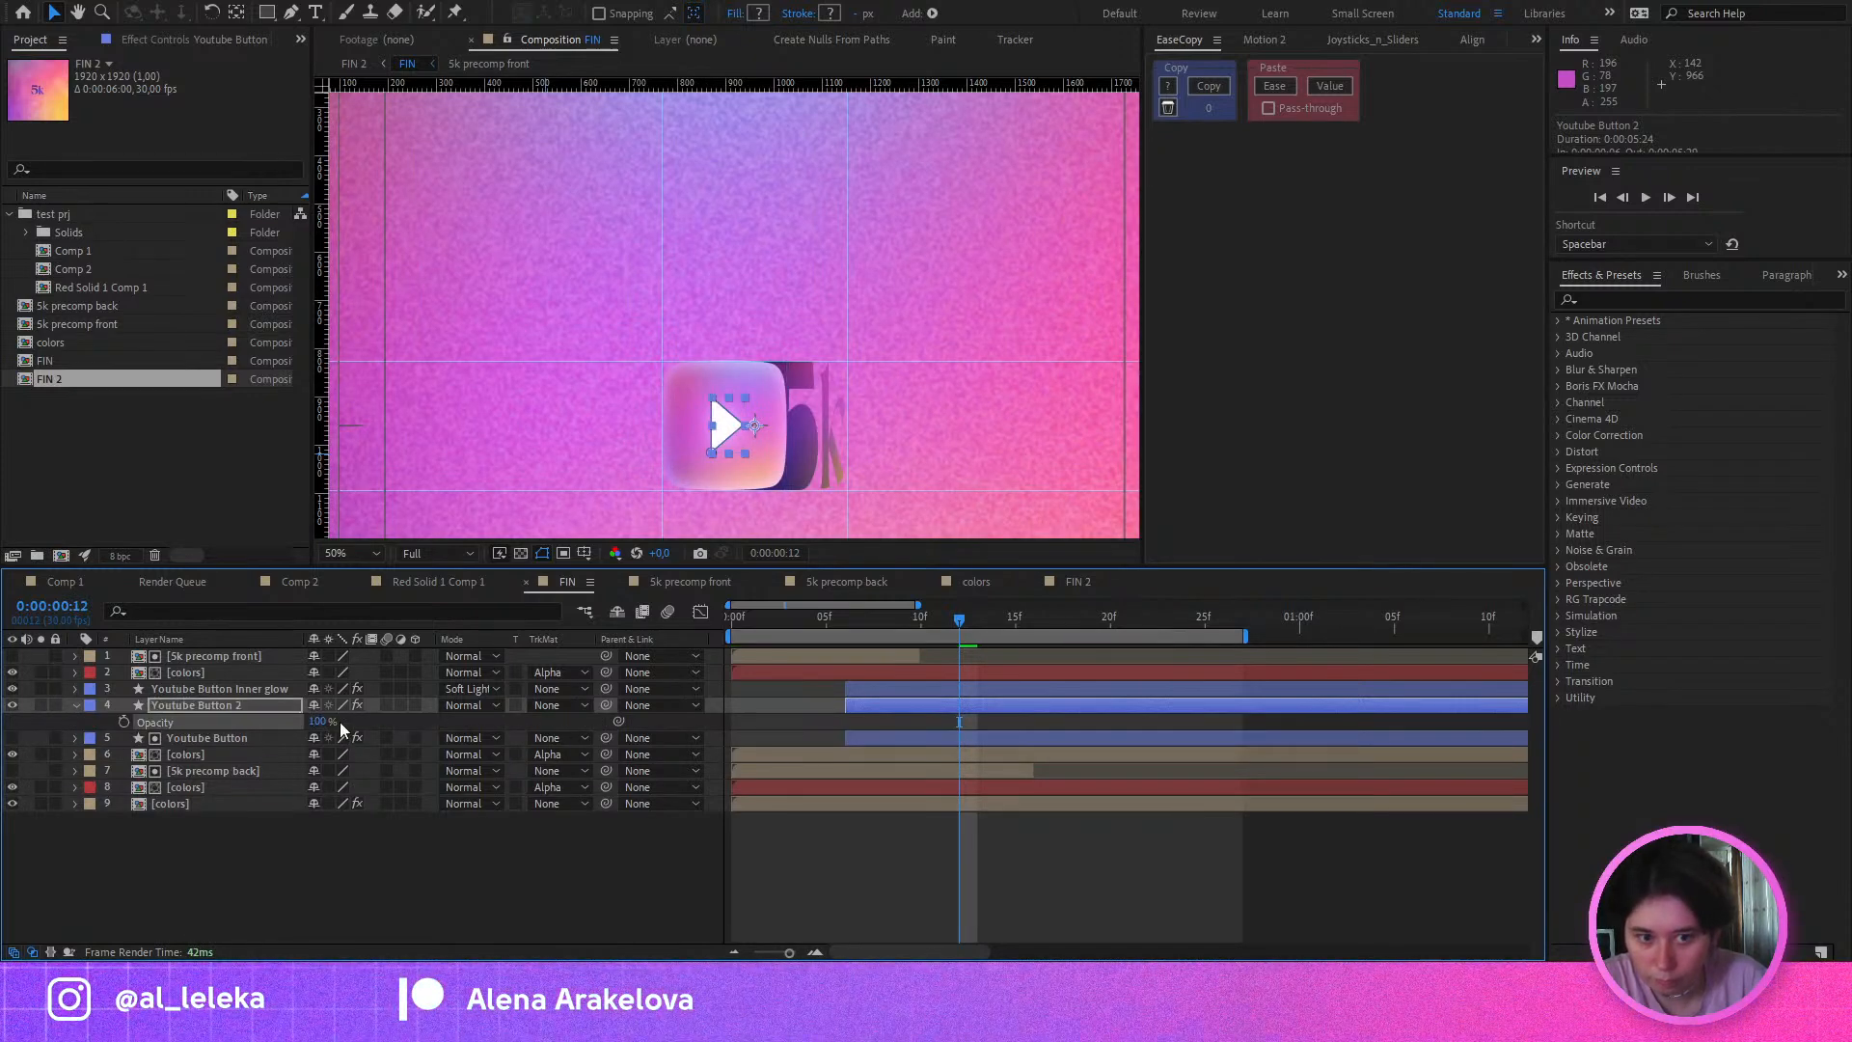
Step: Examine the Fill 2 settings in the contents of Youtube Button 2, and return to showing only its opacity
left_click(75, 704)
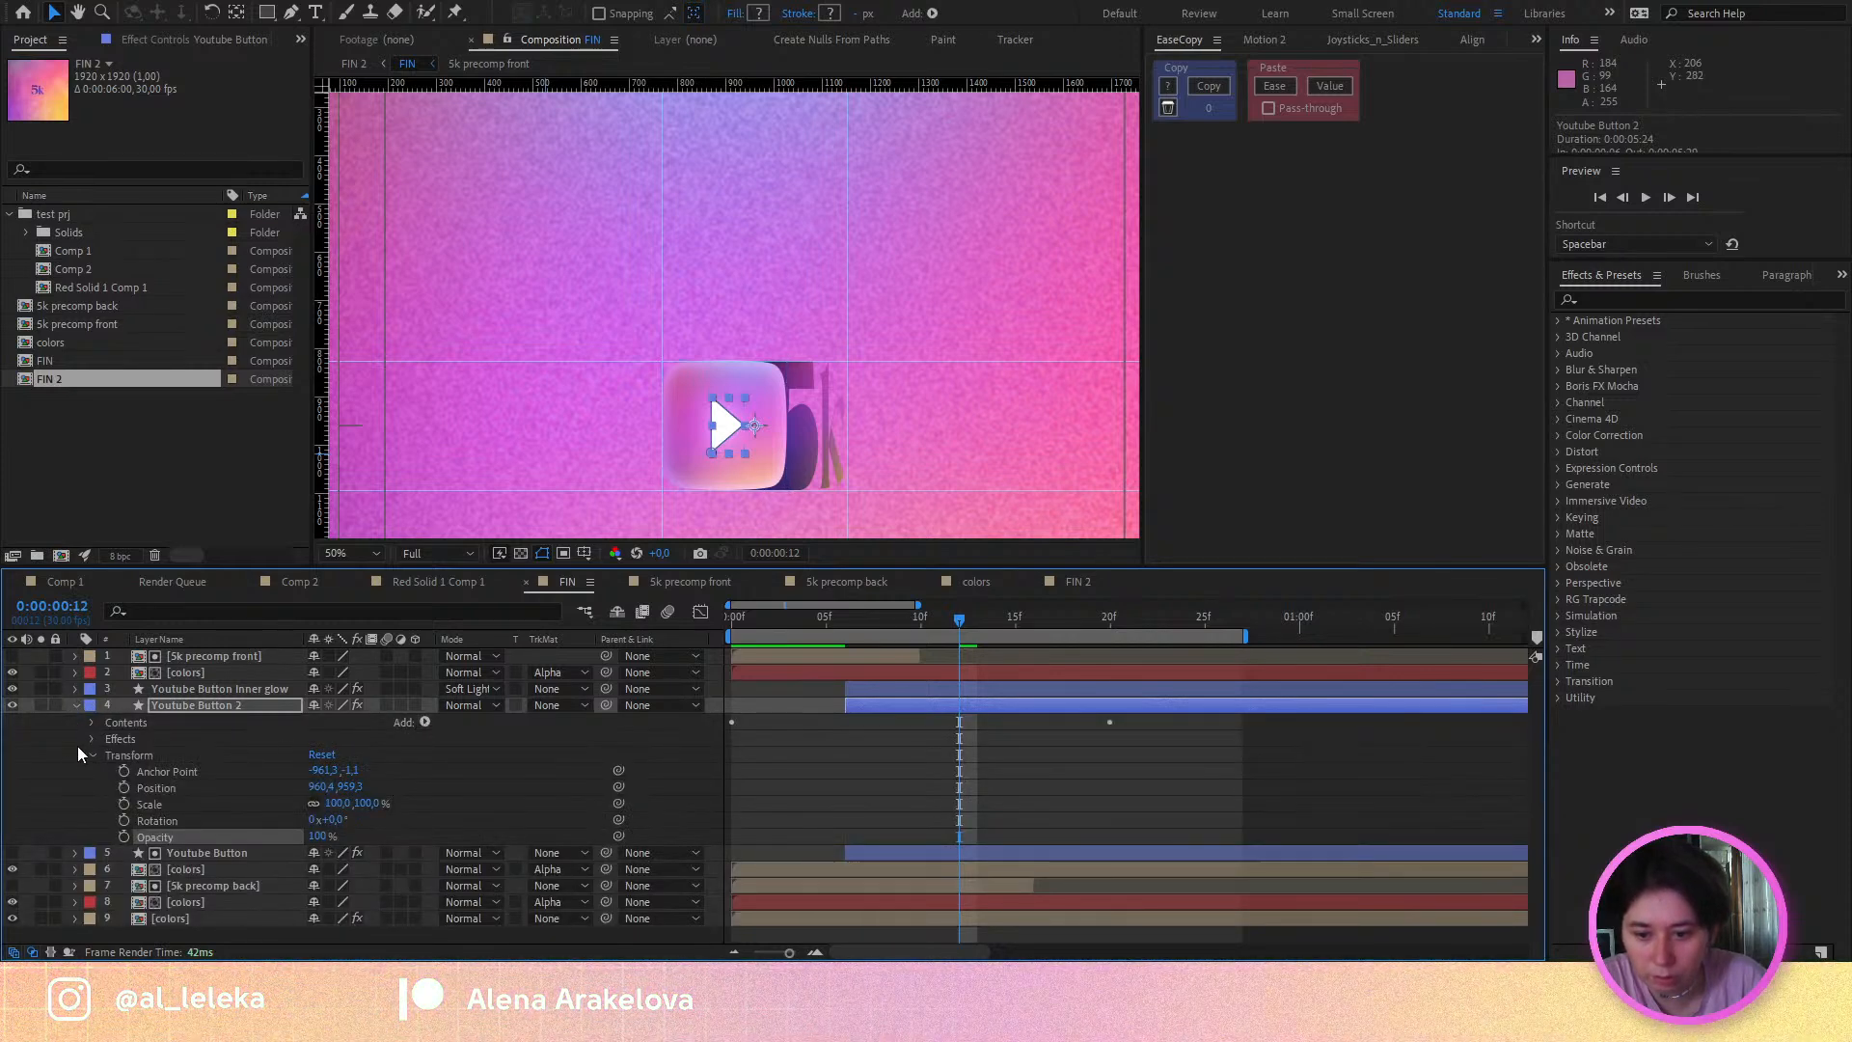
left_click(88, 722)
left_click(107, 754)
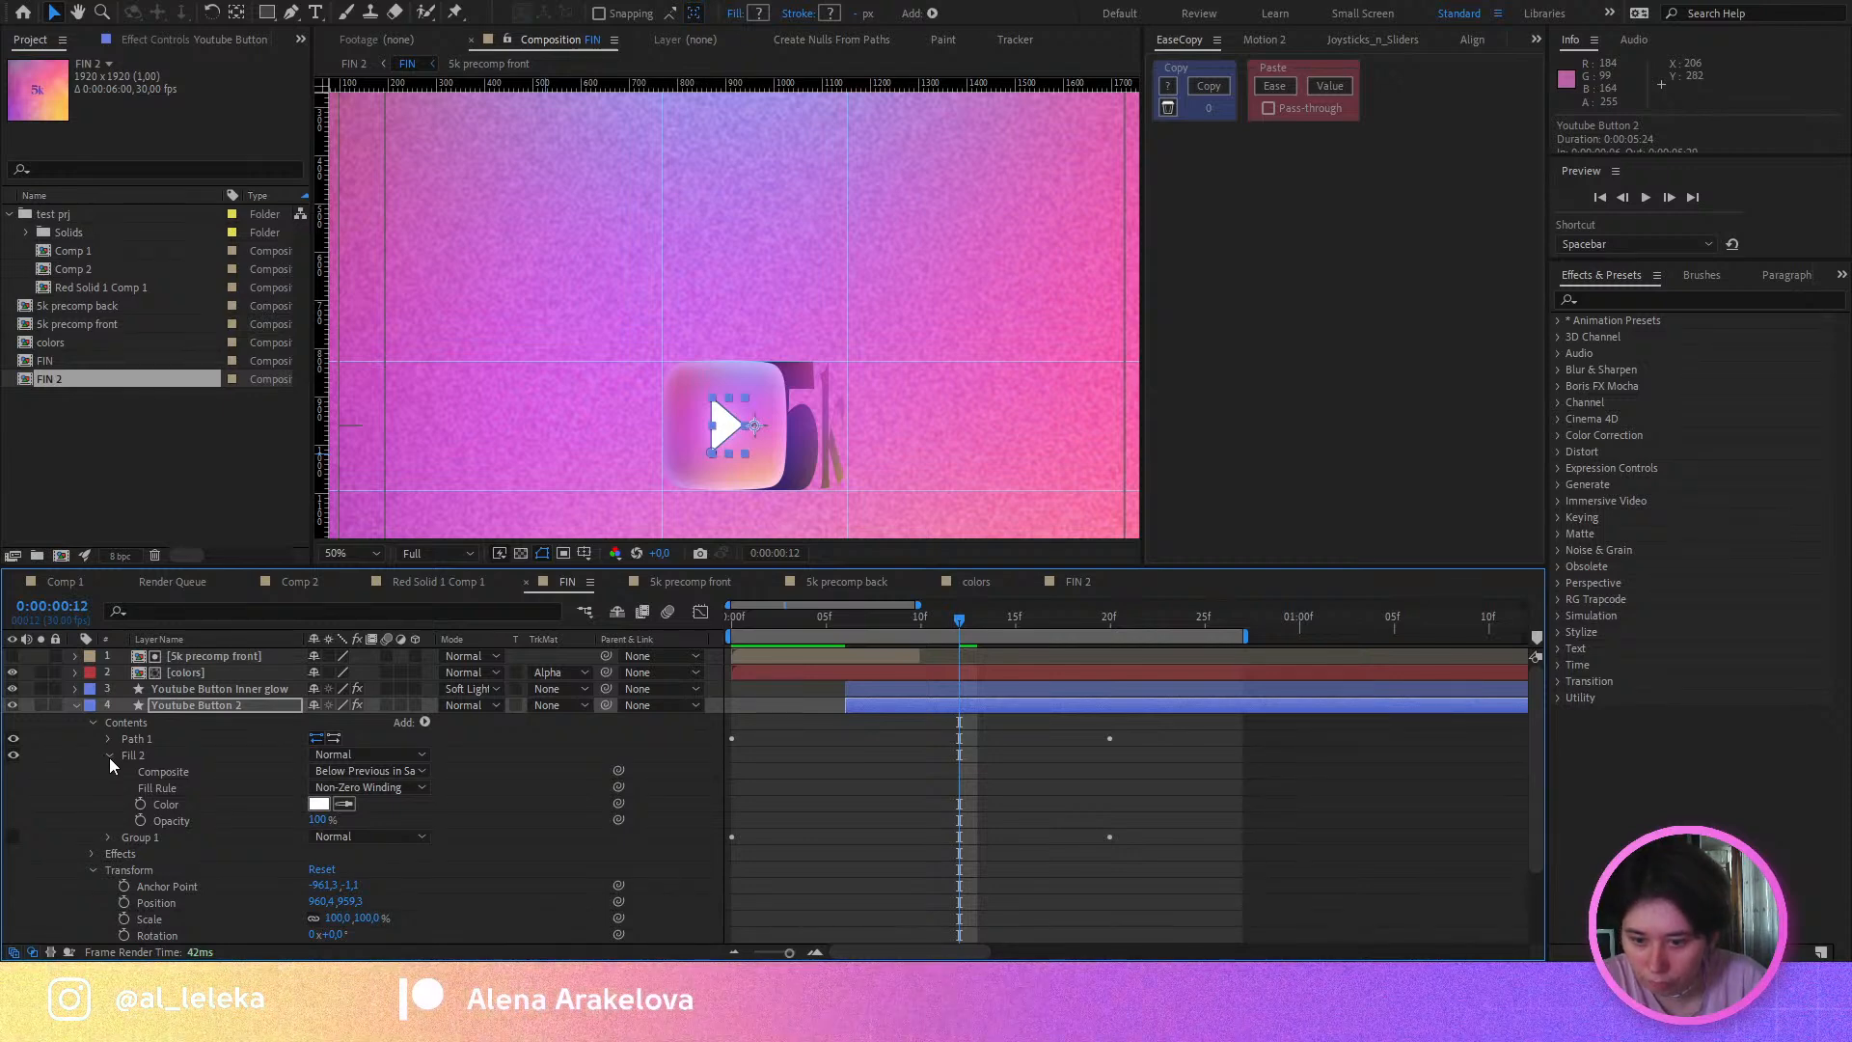
left_click(109, 755)
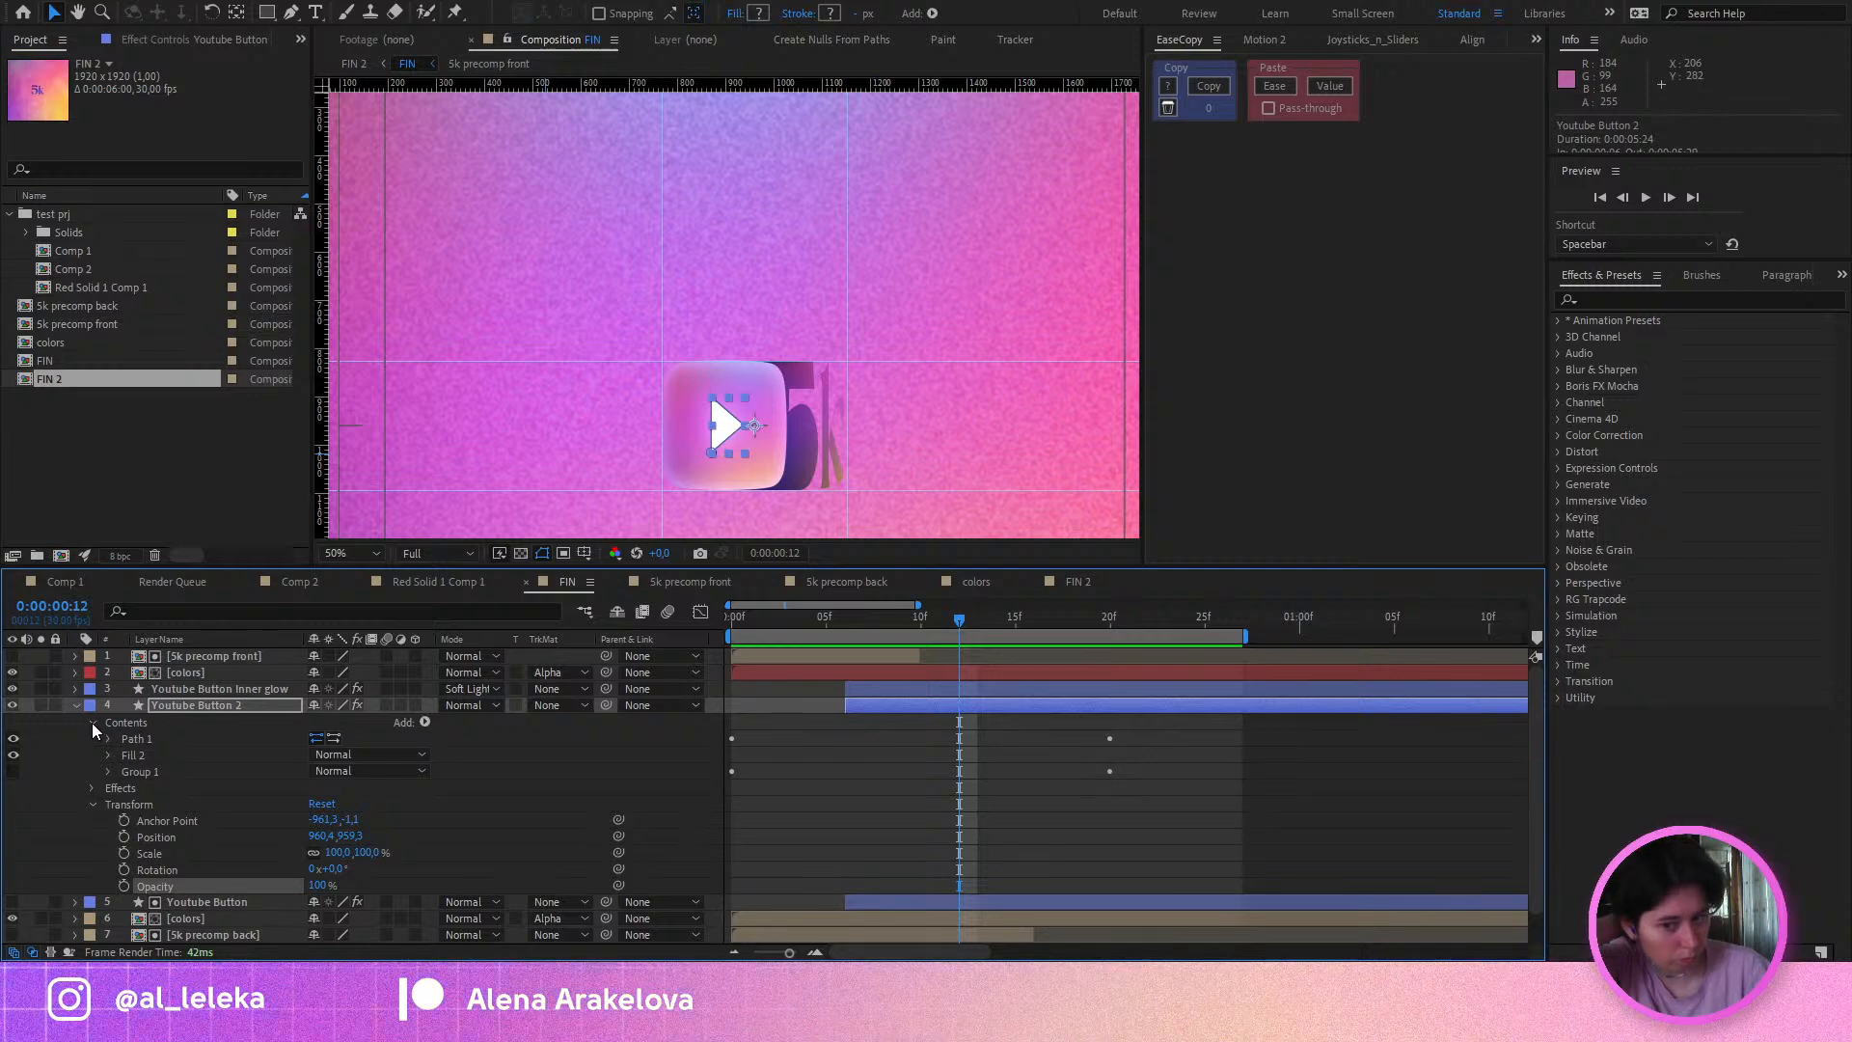
left_click(91, 723)
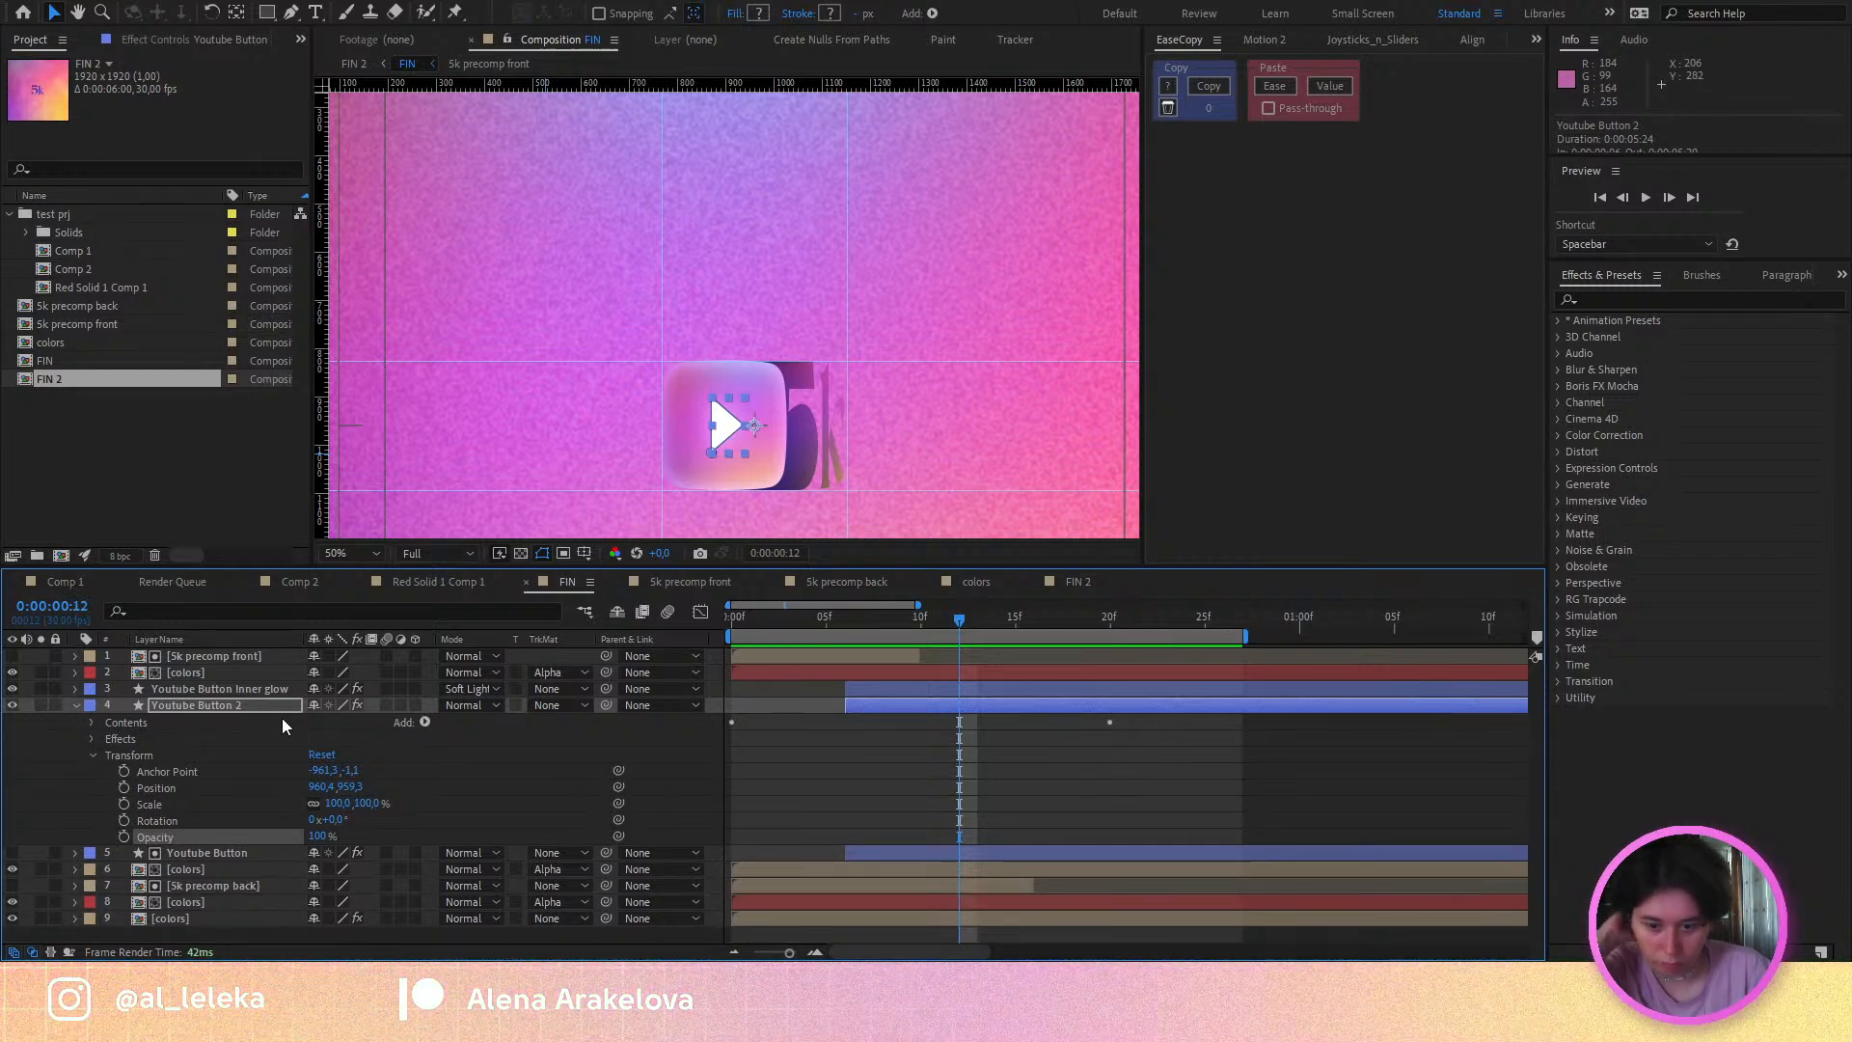
key("t")
Step: Check the two lowest colors layers in isolation, duplicate the red Alpha-matted one and place the copy directly beneath Youtube Button 2
left_click(183, 787)
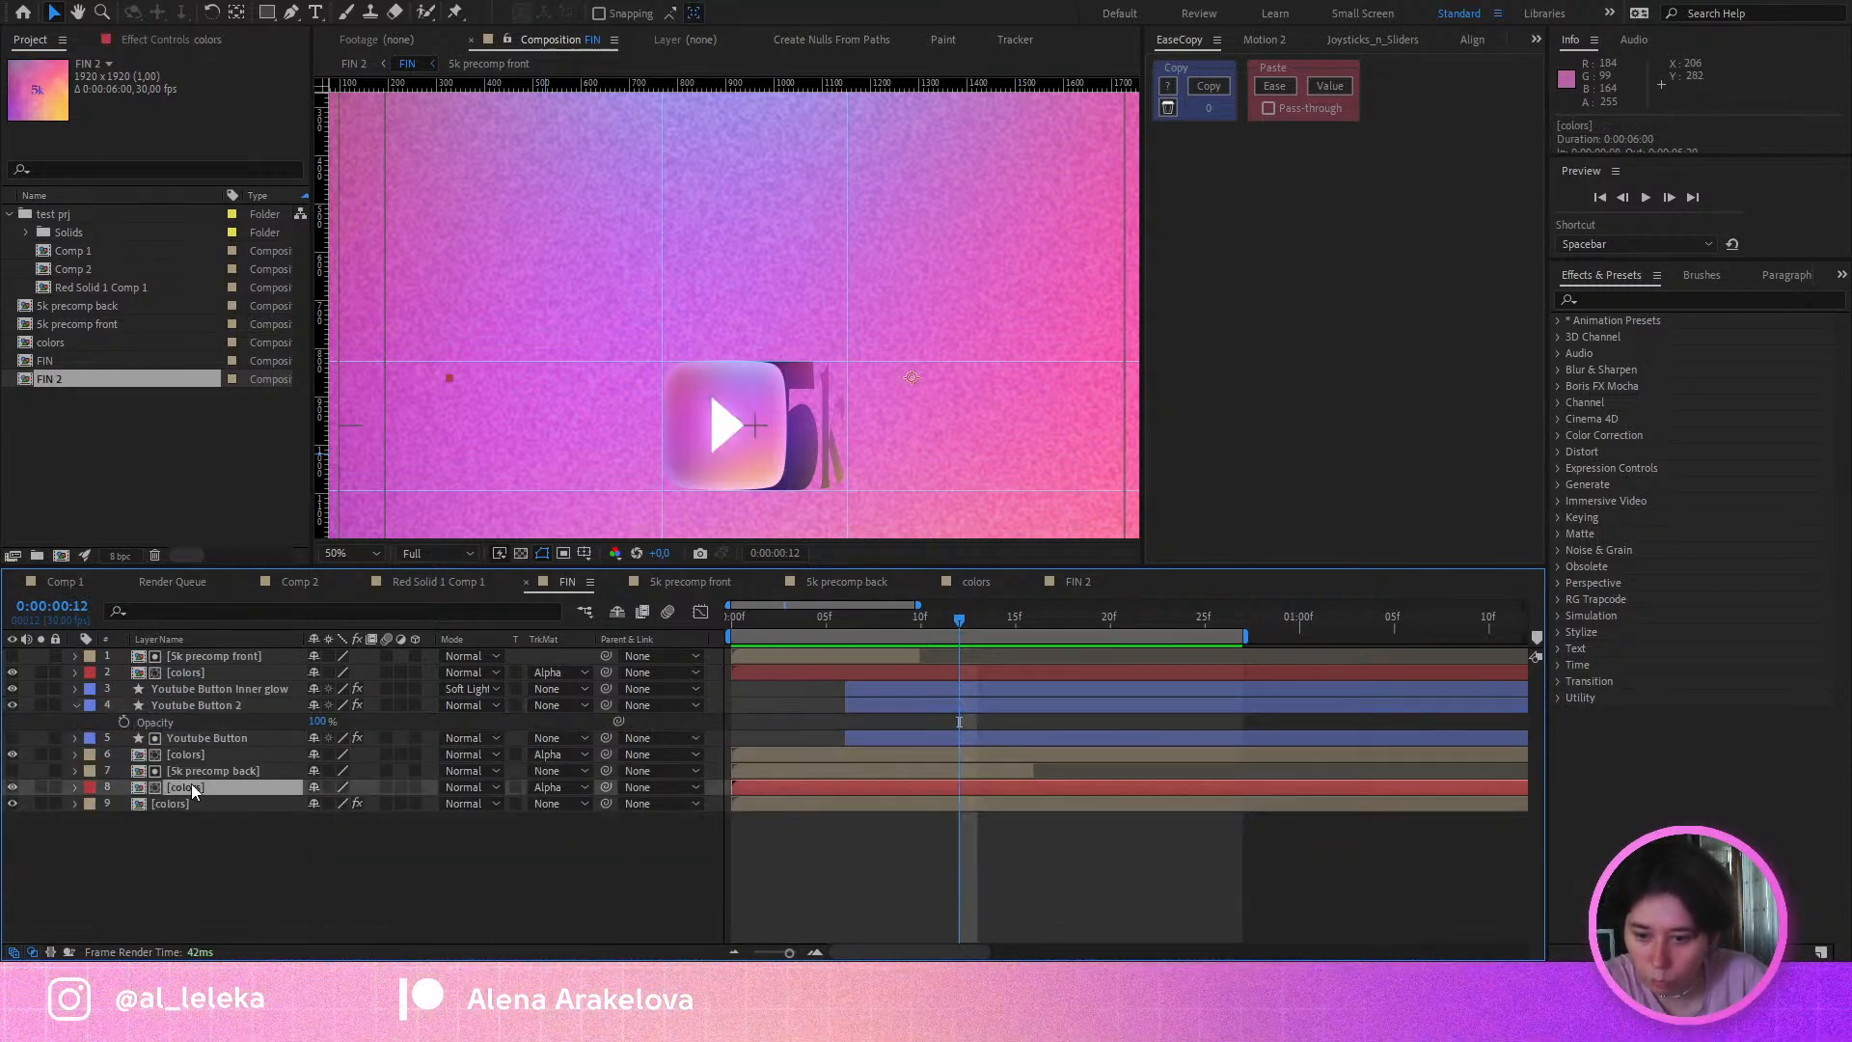
left_click(41, 787)
left_click(42, 786)
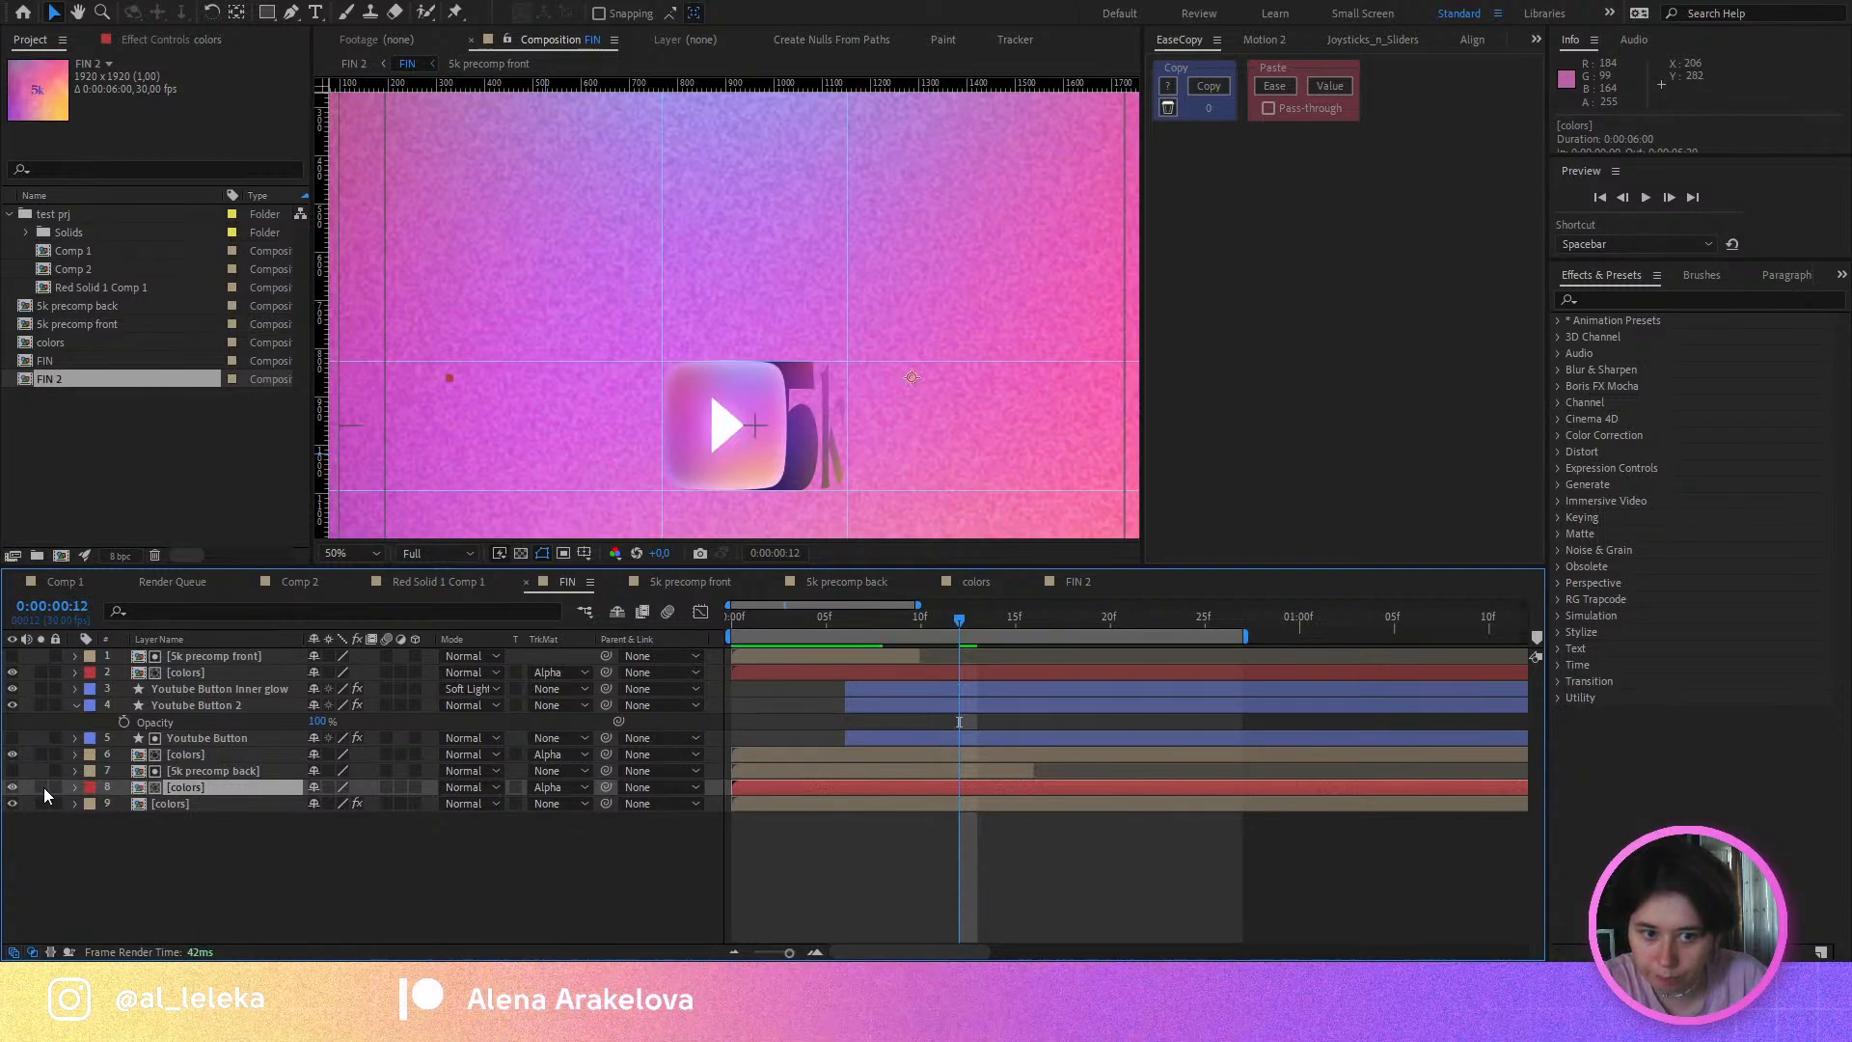
left_click(41, 802)
left_click(40, 802)
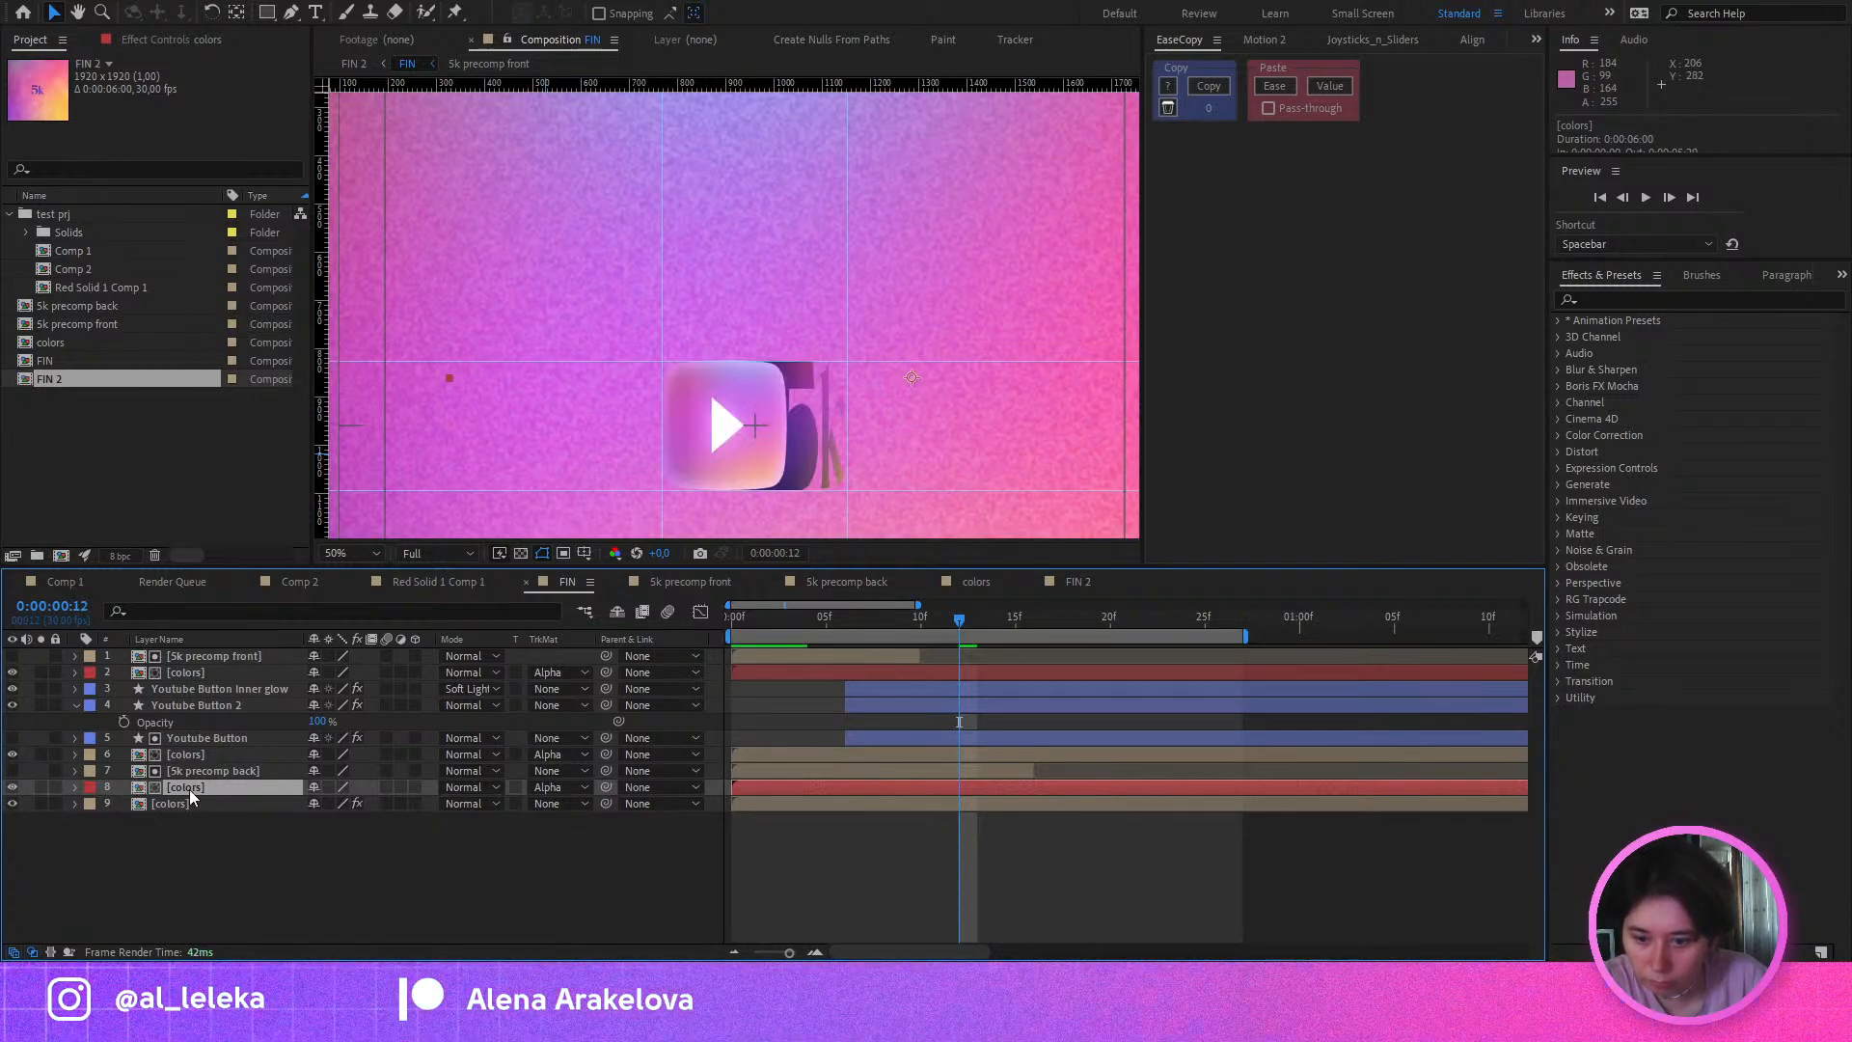
key("ctrl+d")
left_click_drag(181, 774, 199, 716)
Step: Rename the Youtube Button 2 layer as Youtube Button triangle
left_click(222, 702)
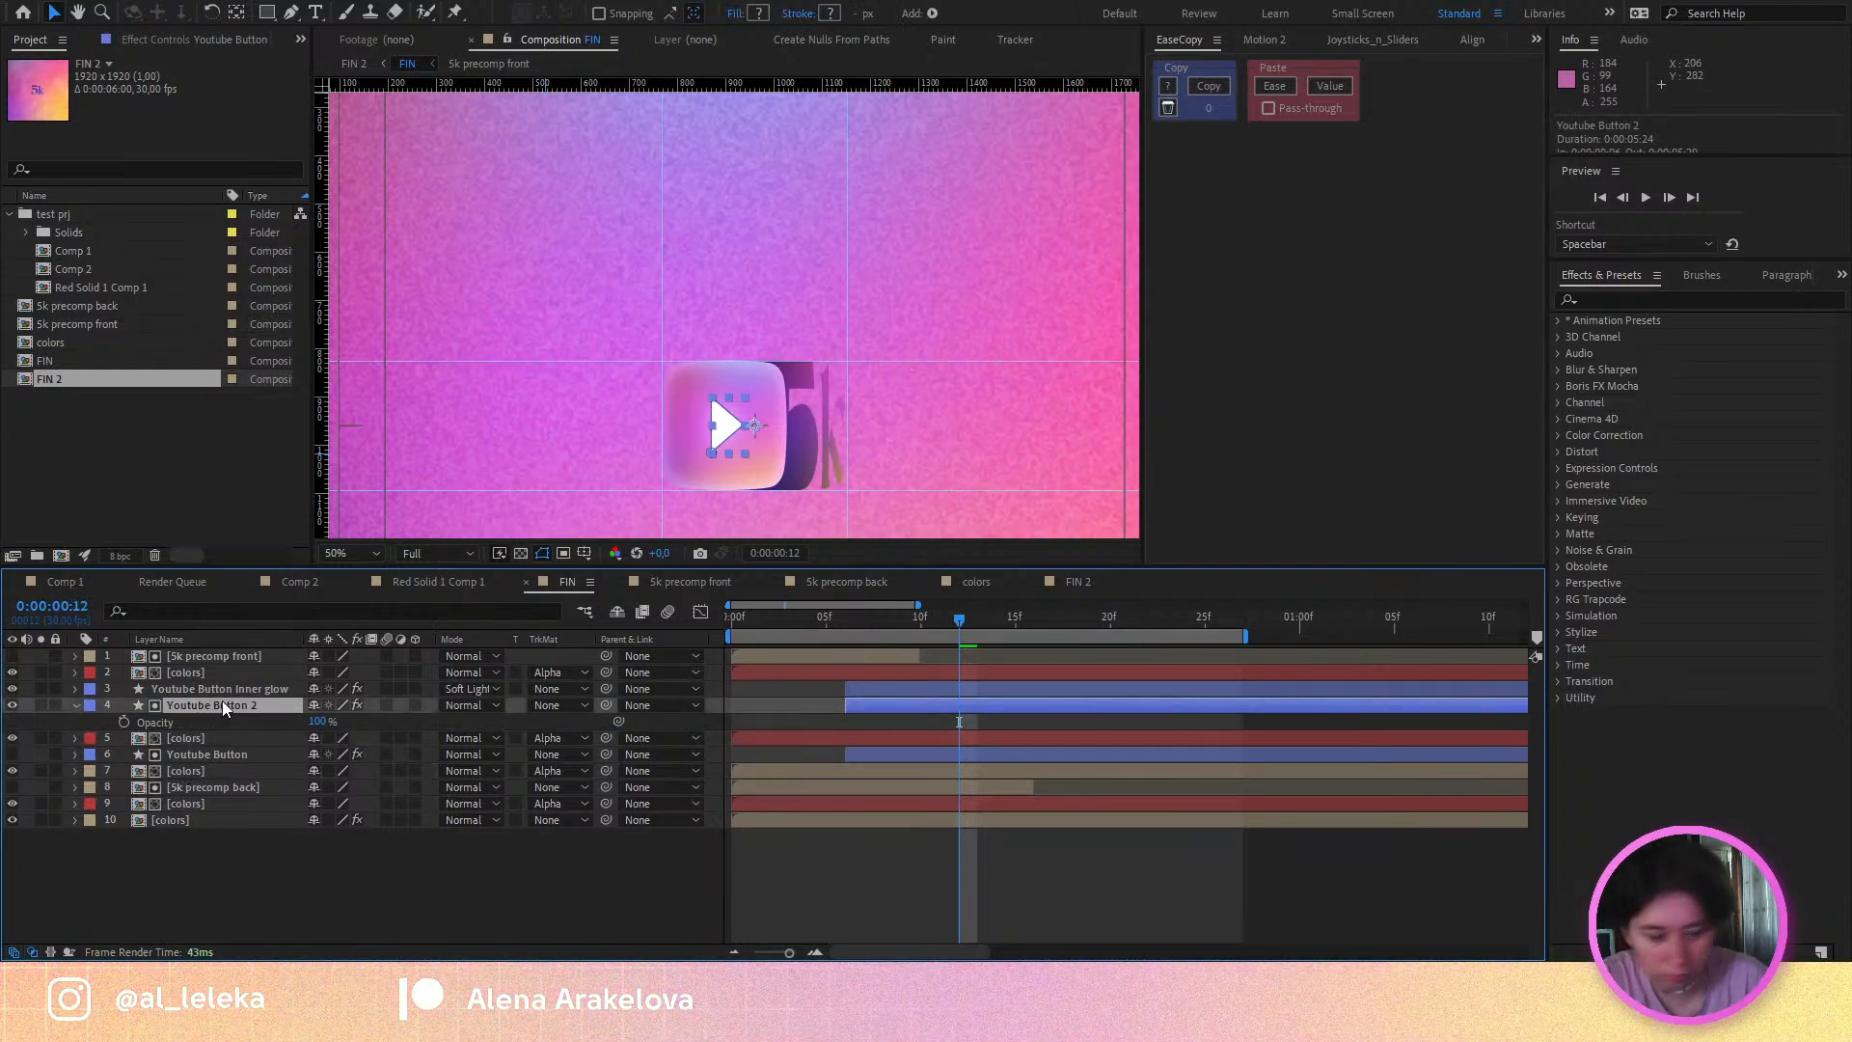
key("Return")
key("BackSpace")
type("tria")
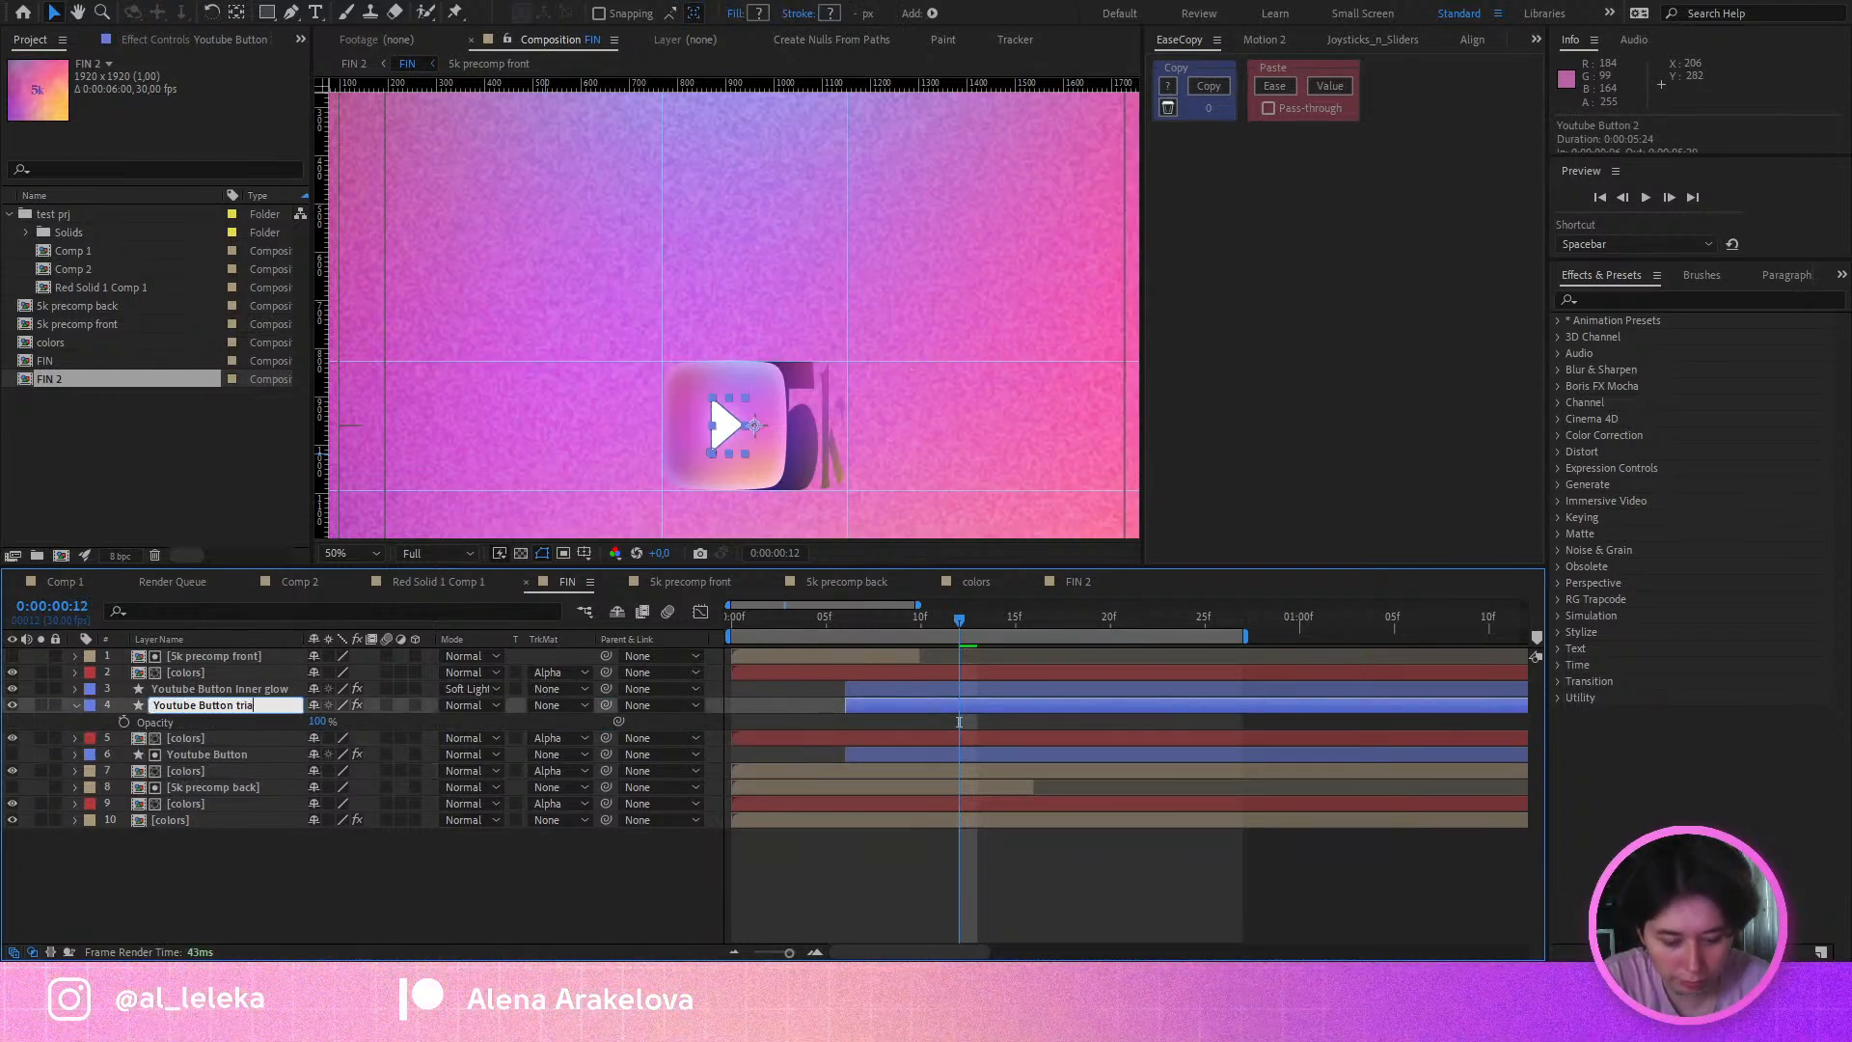
type("ngle")
key("Return")
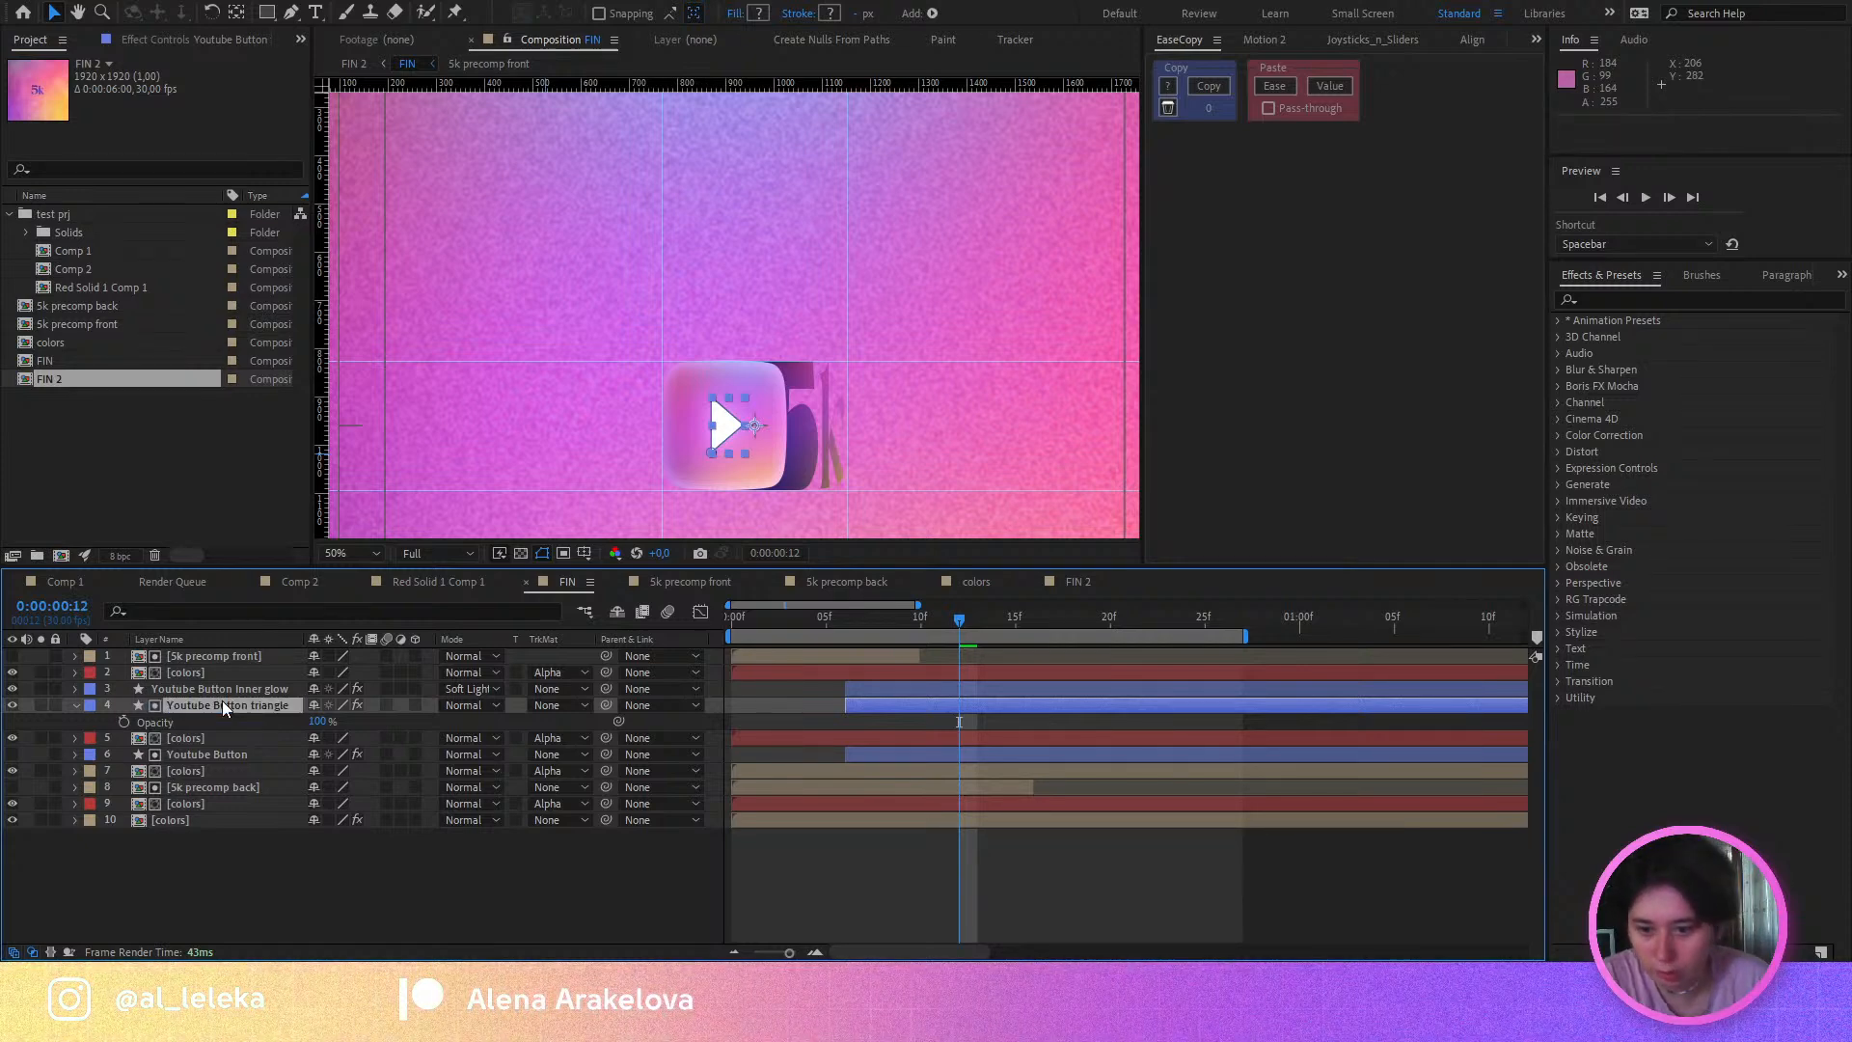
Step: Hide the Youtube Button triangle layer so it only mattes the colors copy, and preview the transition up to frame 22
left_click(181, 737)
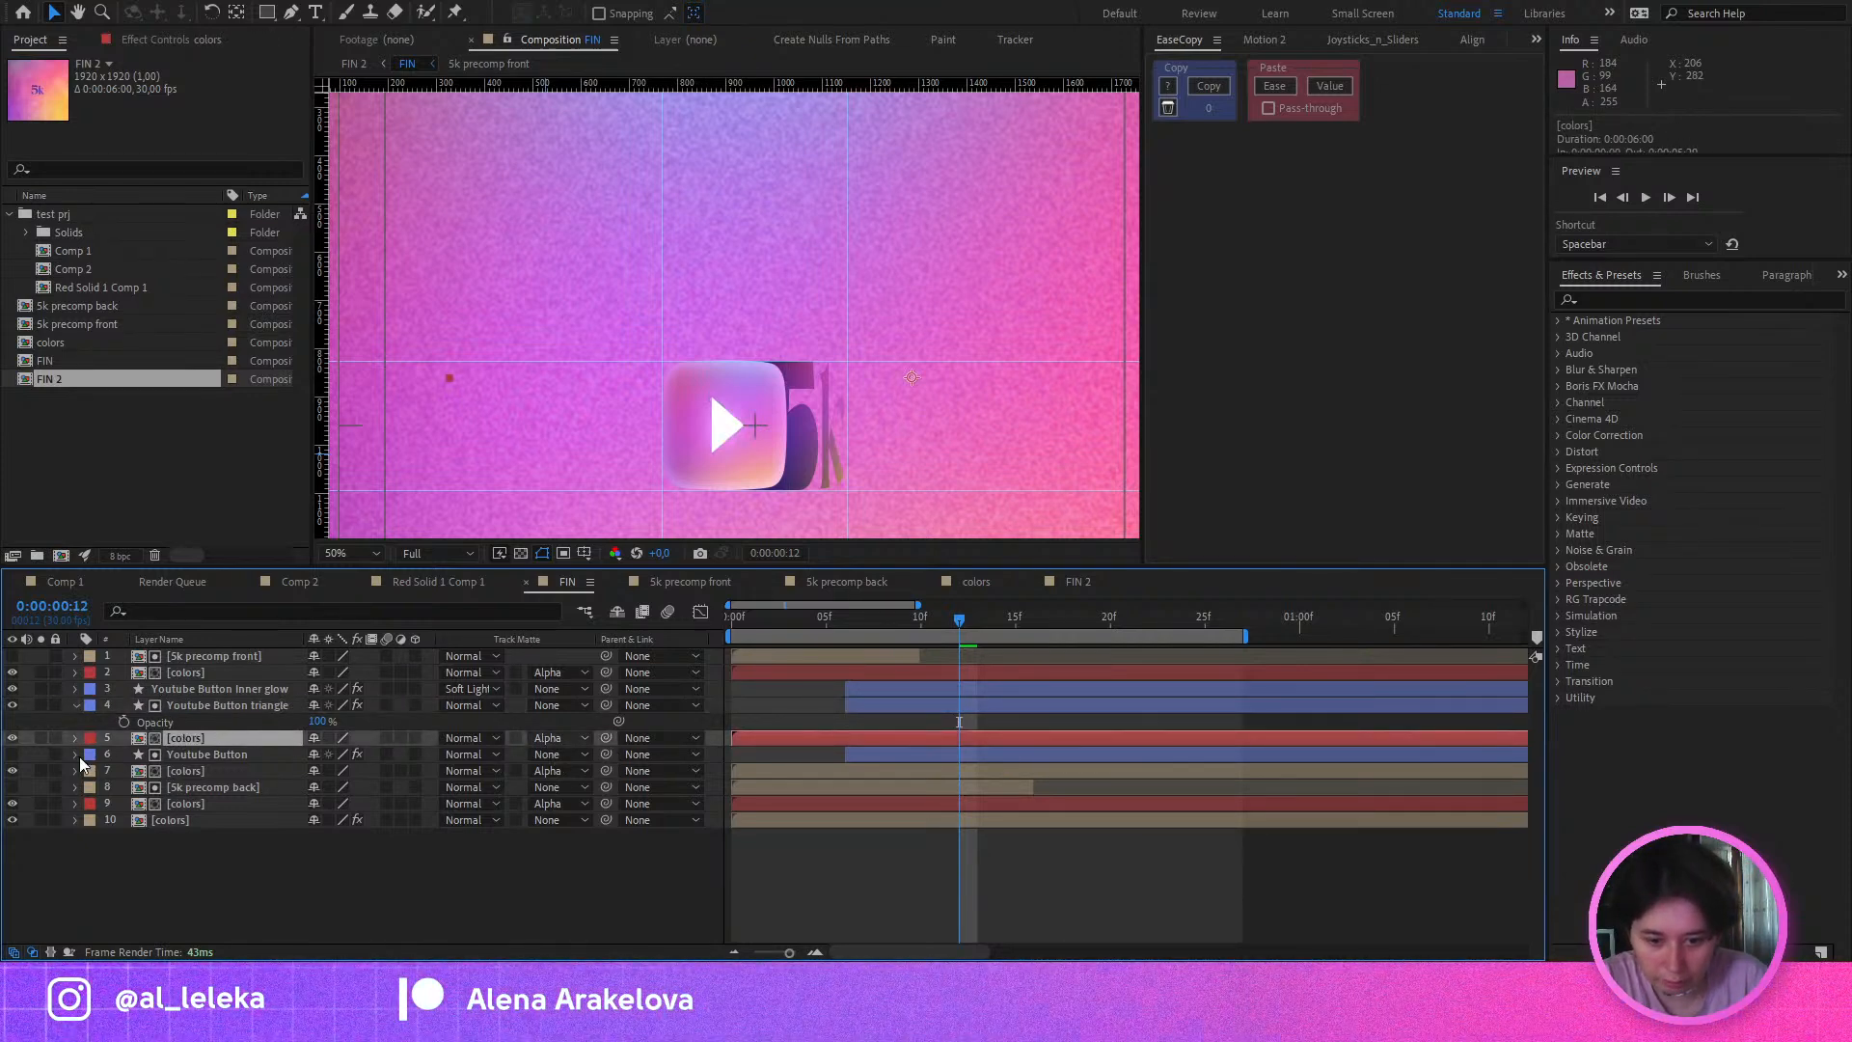
left_click(12, 705)
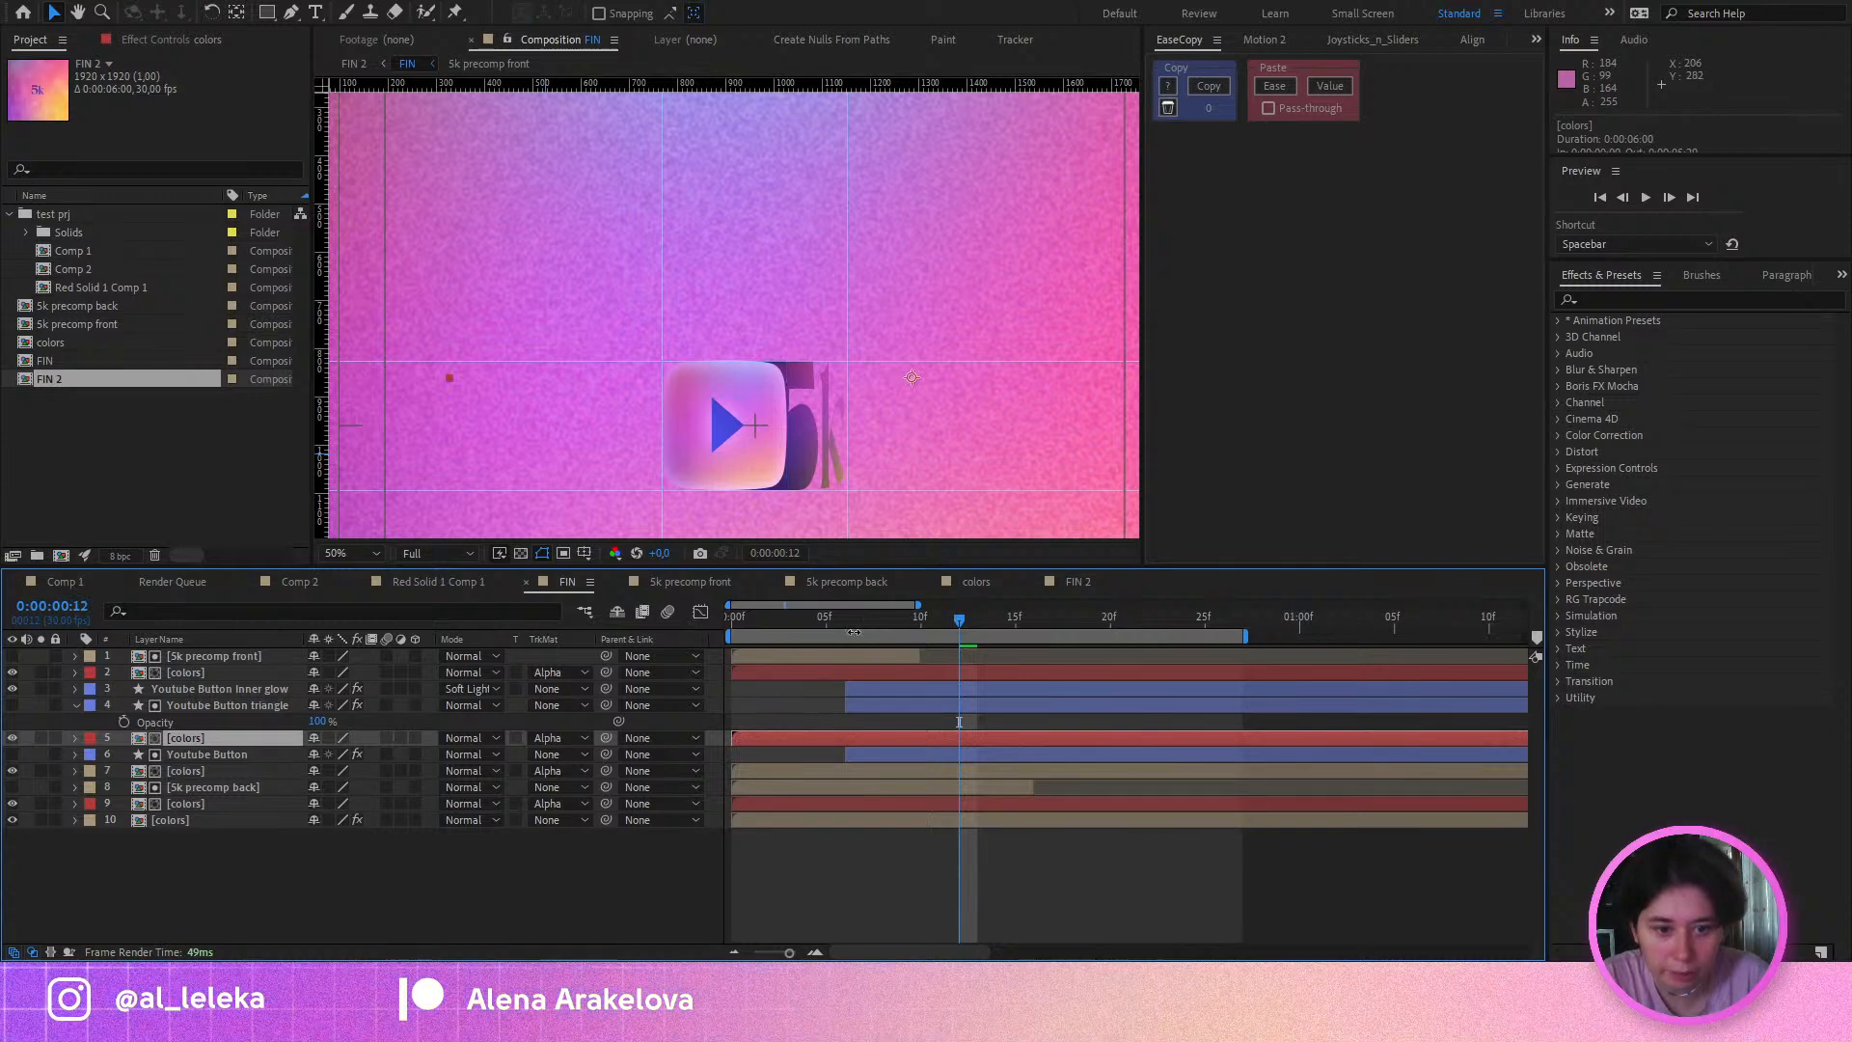
key("space")
key("space")
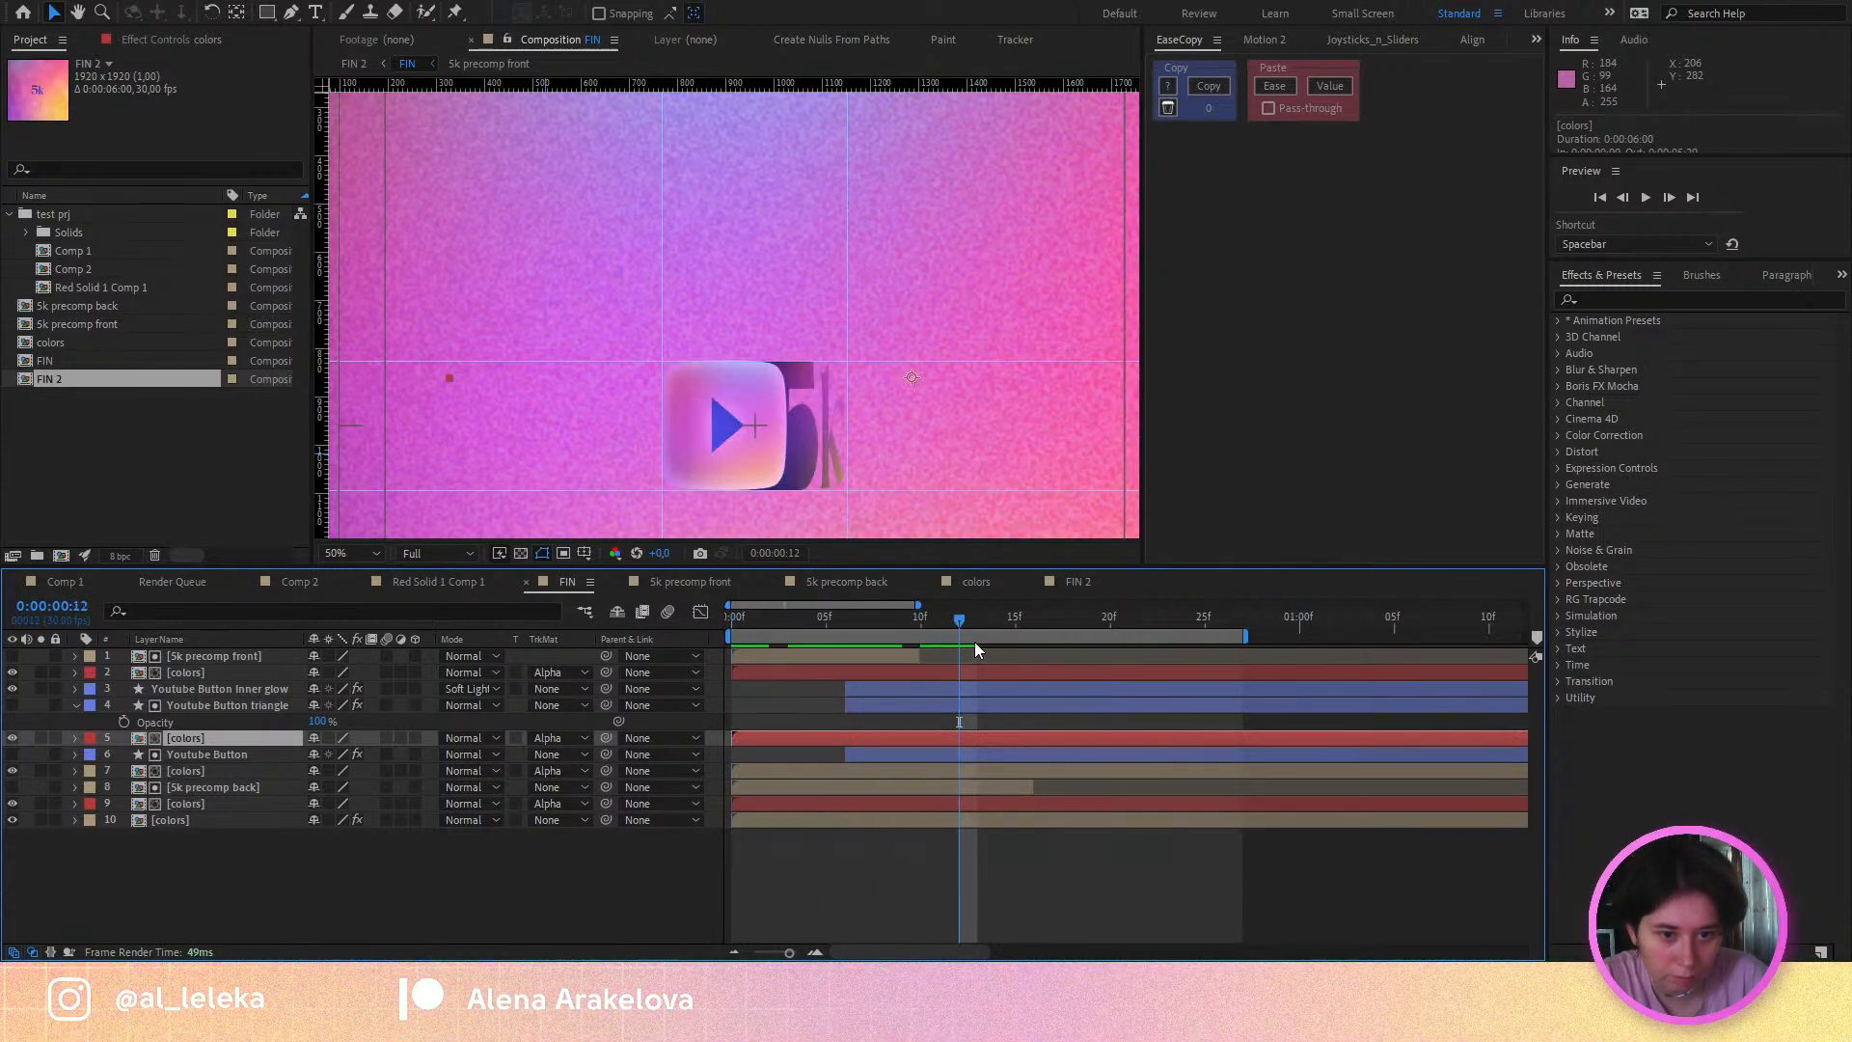
left_click_drag(1072, 658, 1141, 659)
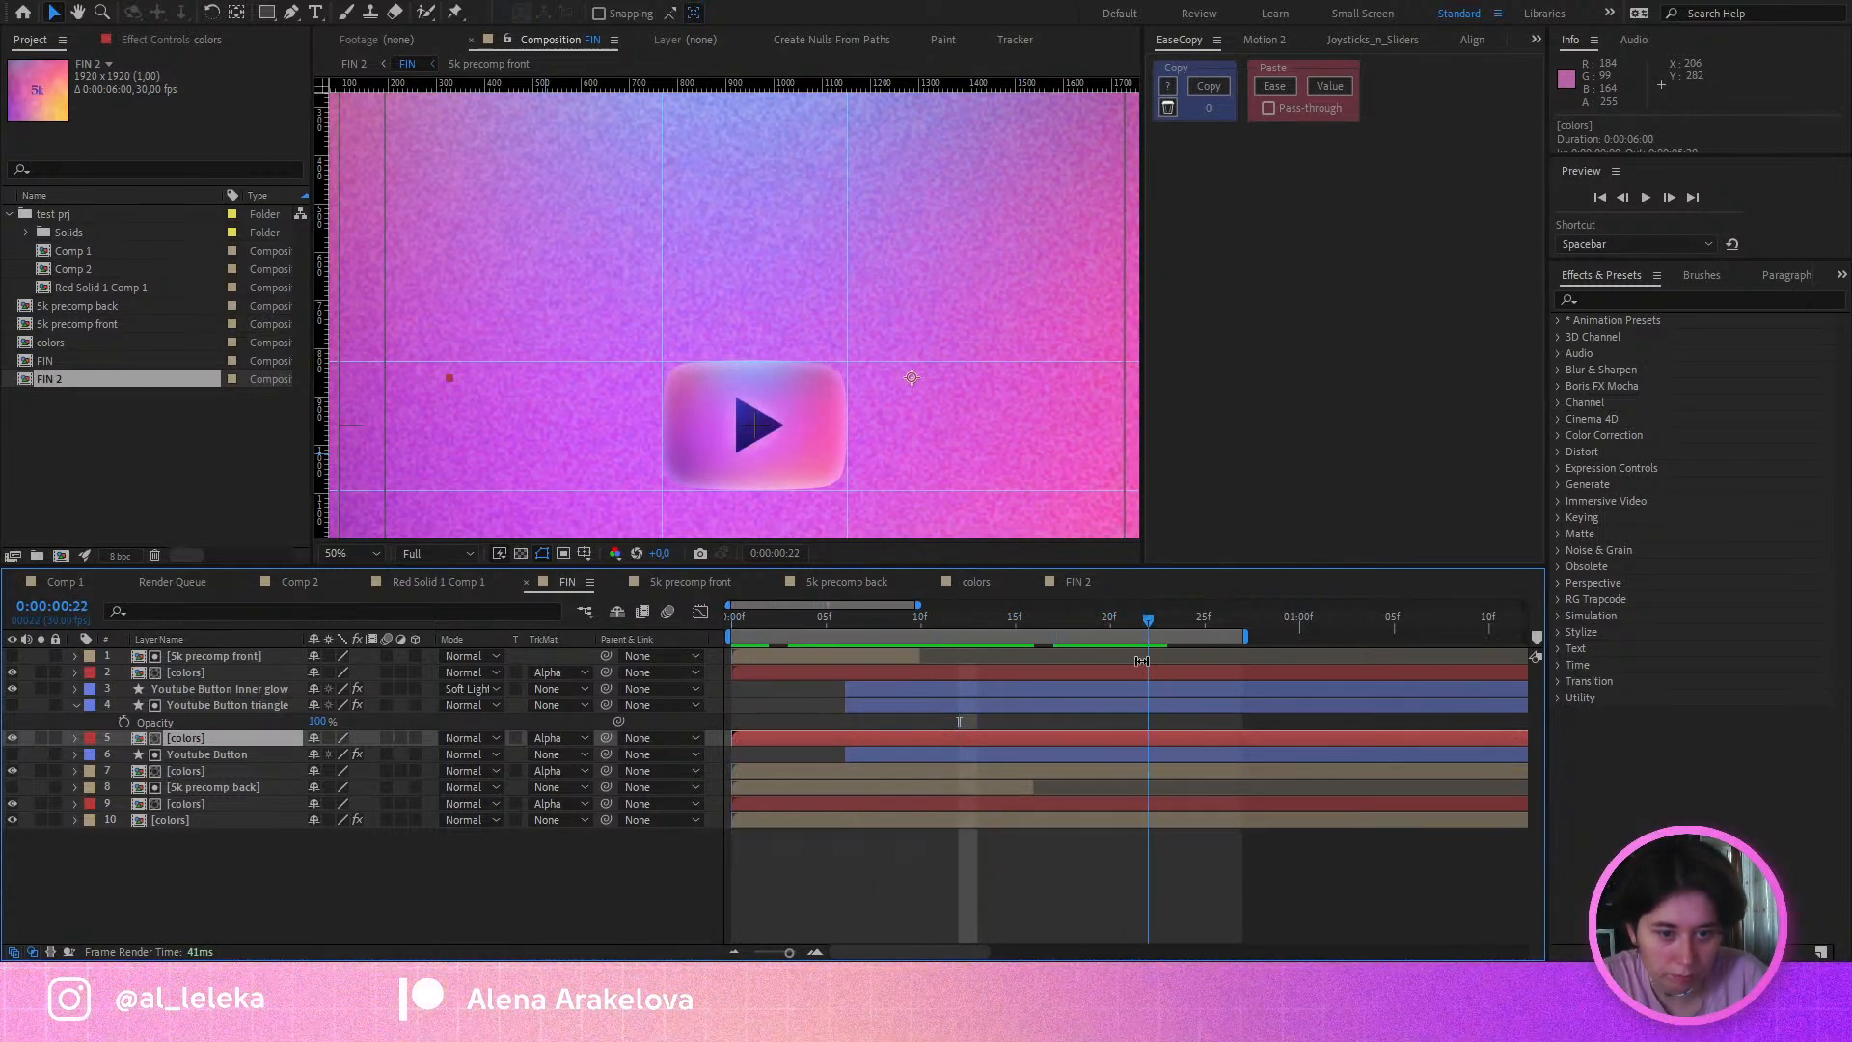
Step: Replace the red colors layer beneath Youtube Button triangle with a copy of the bottom colors layer, using the triangle as its Alpha matte
left_click(193, 819)
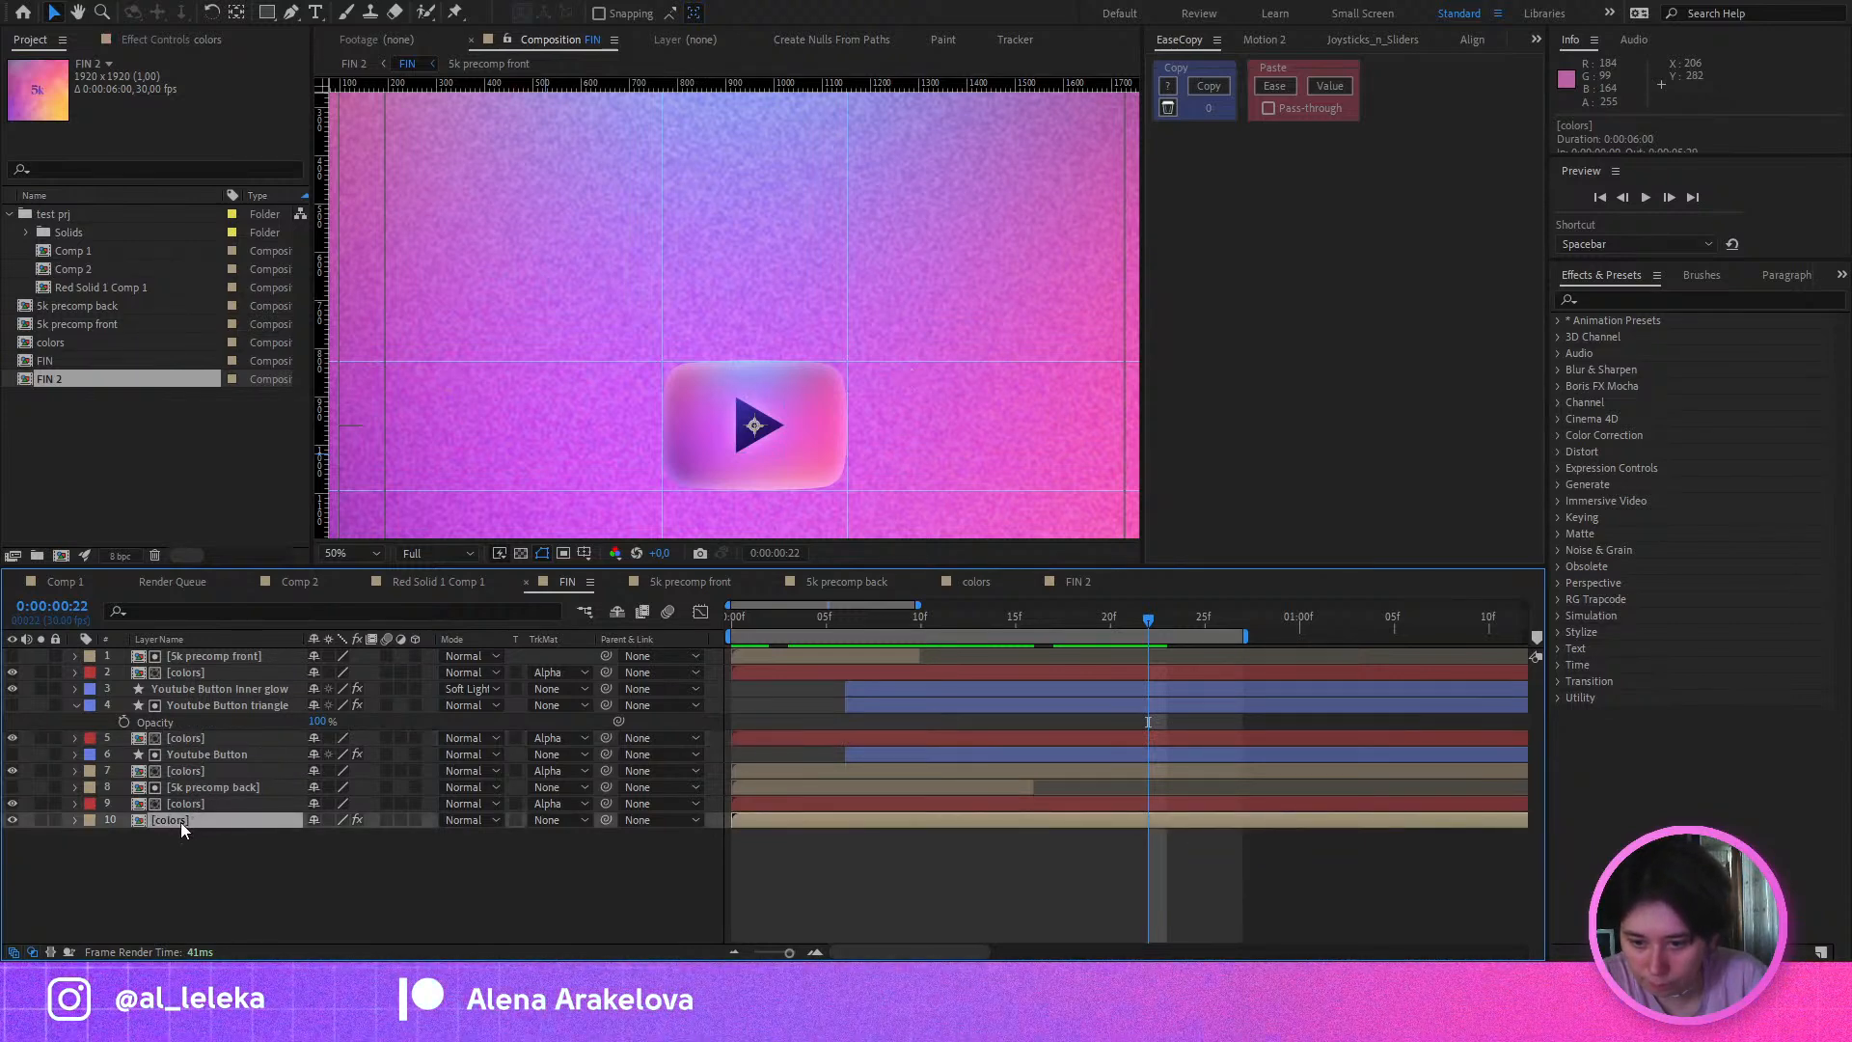
key("ctrl+d")
left_click_drag(180, 820, 205, 748)
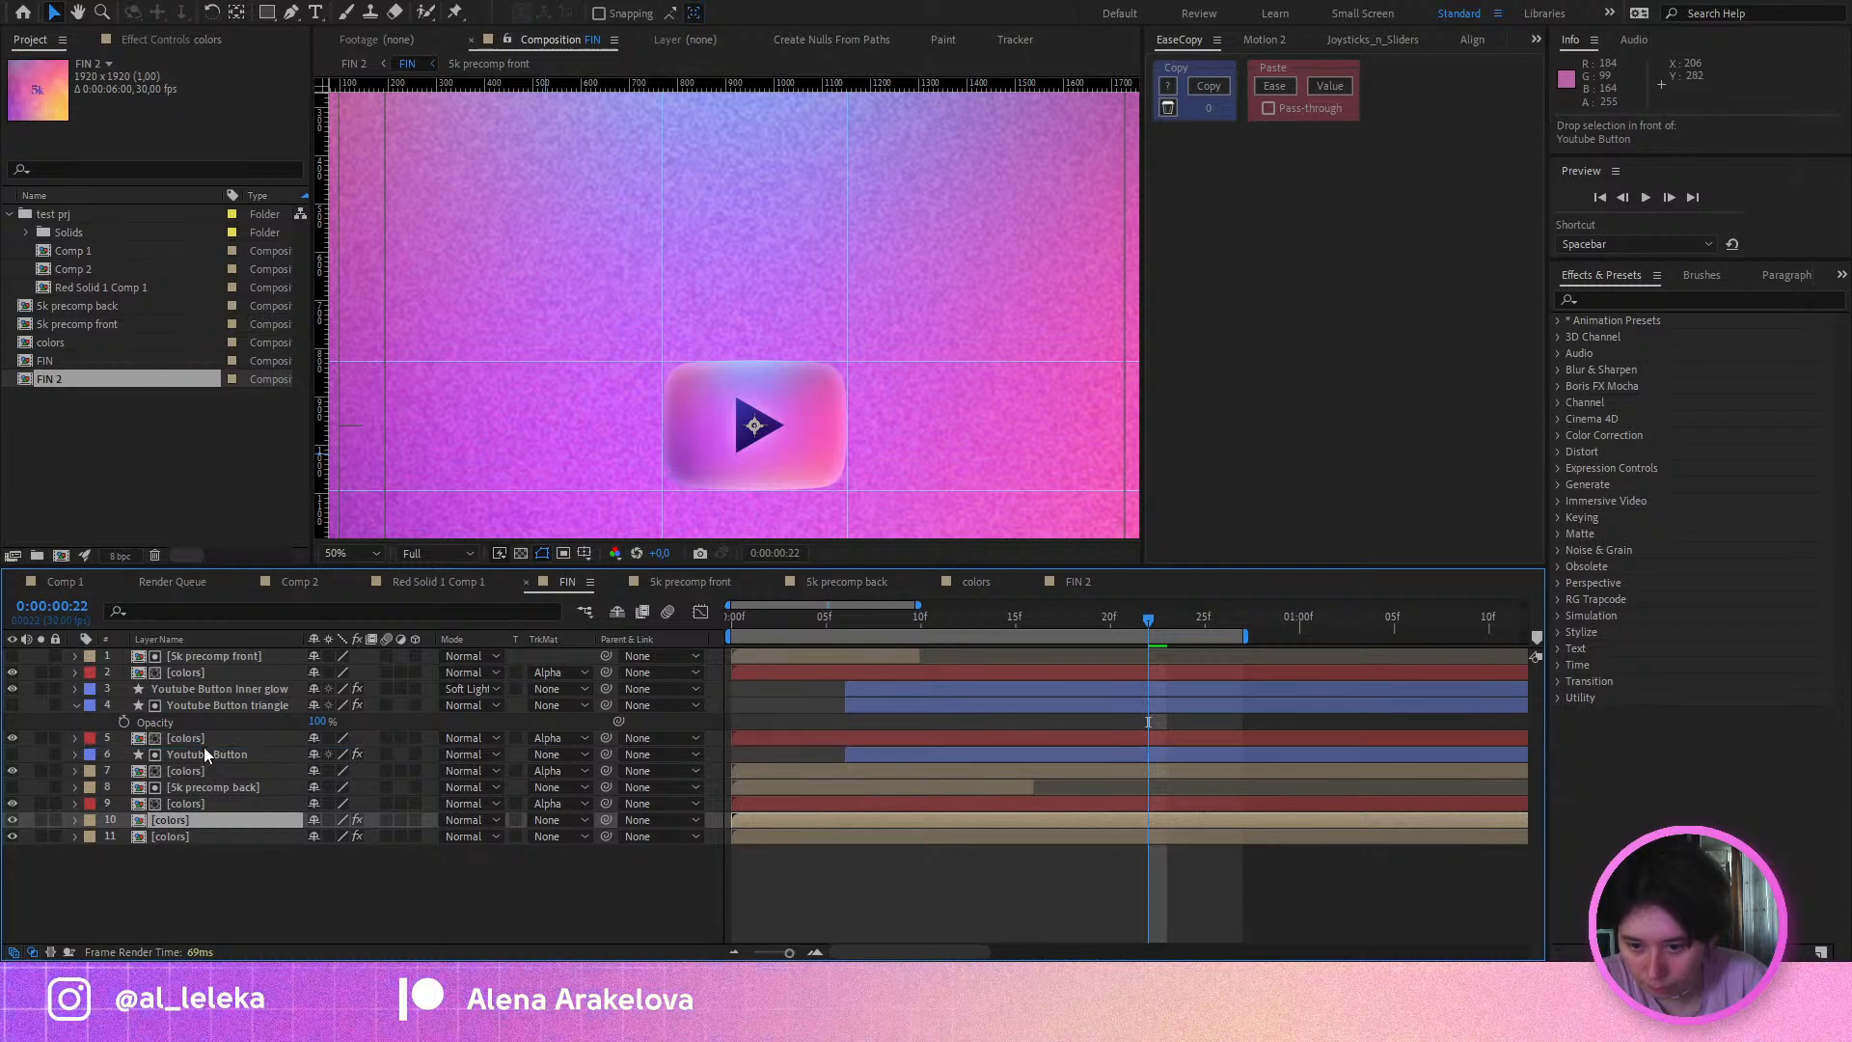
left_click(183, 735)
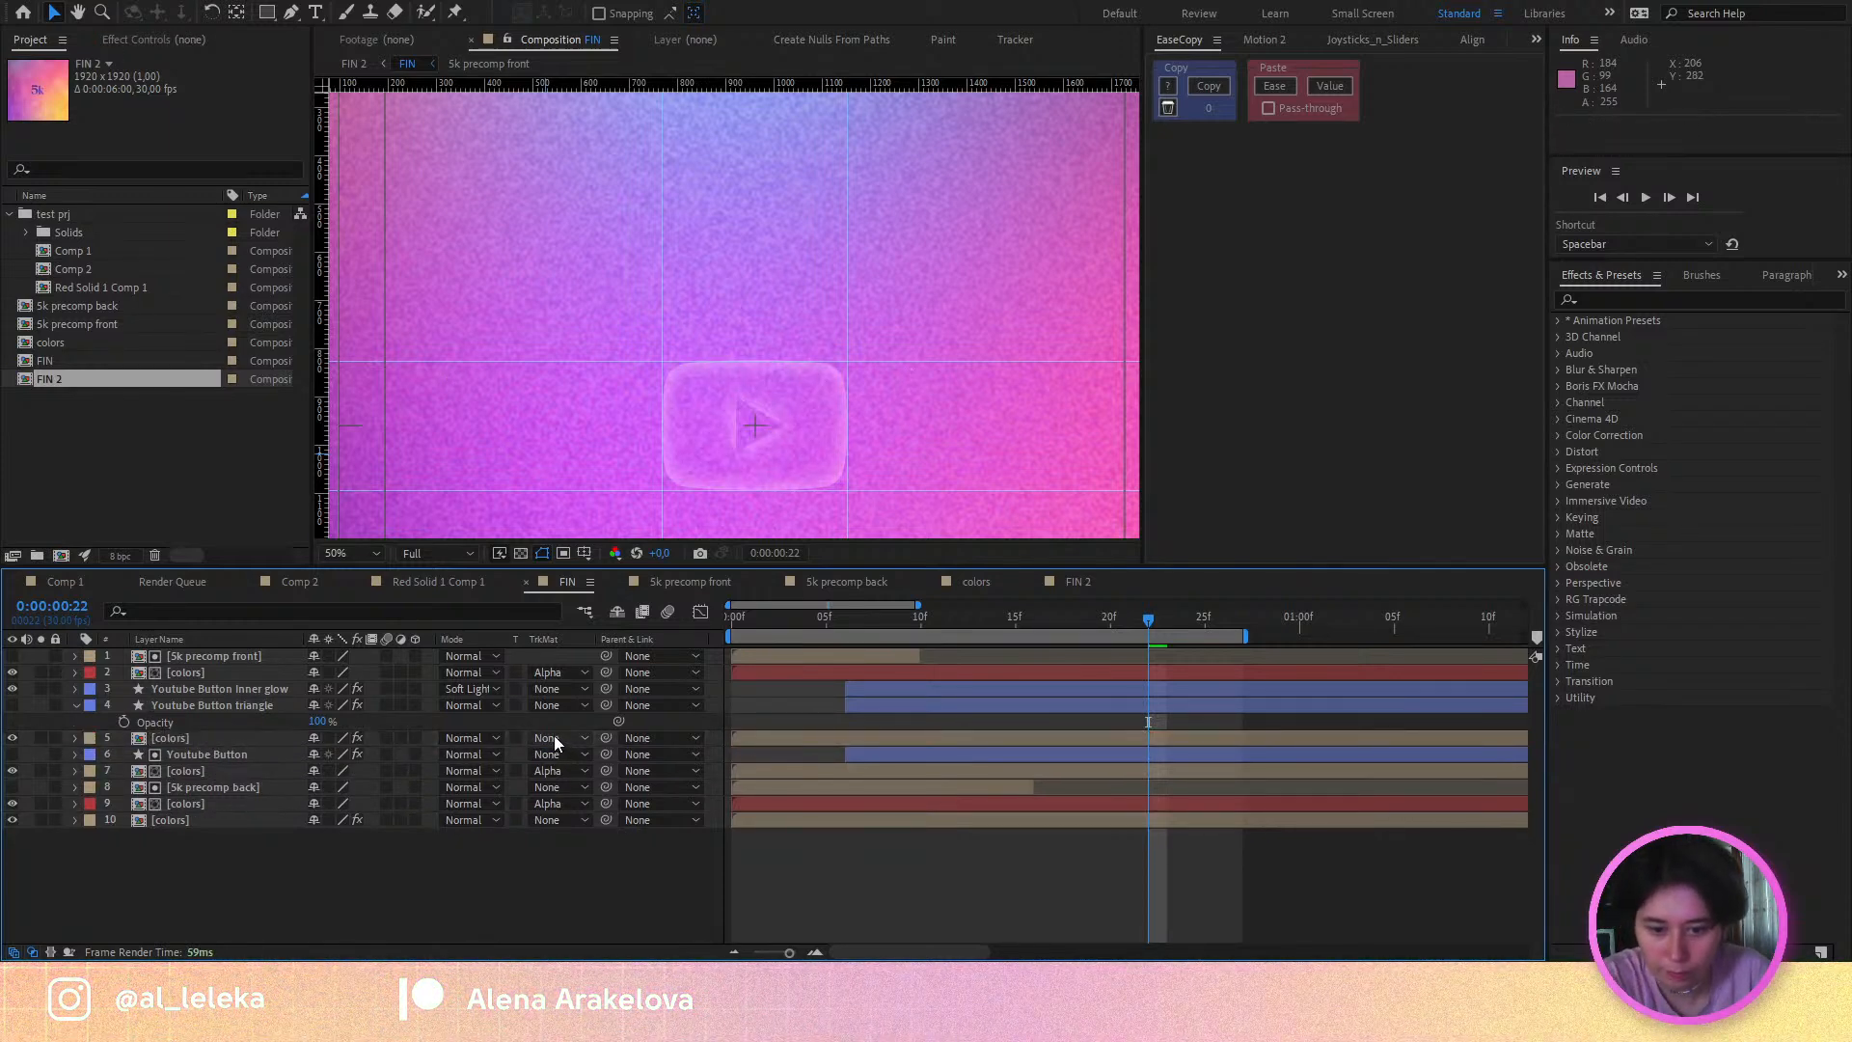
key("Delete")
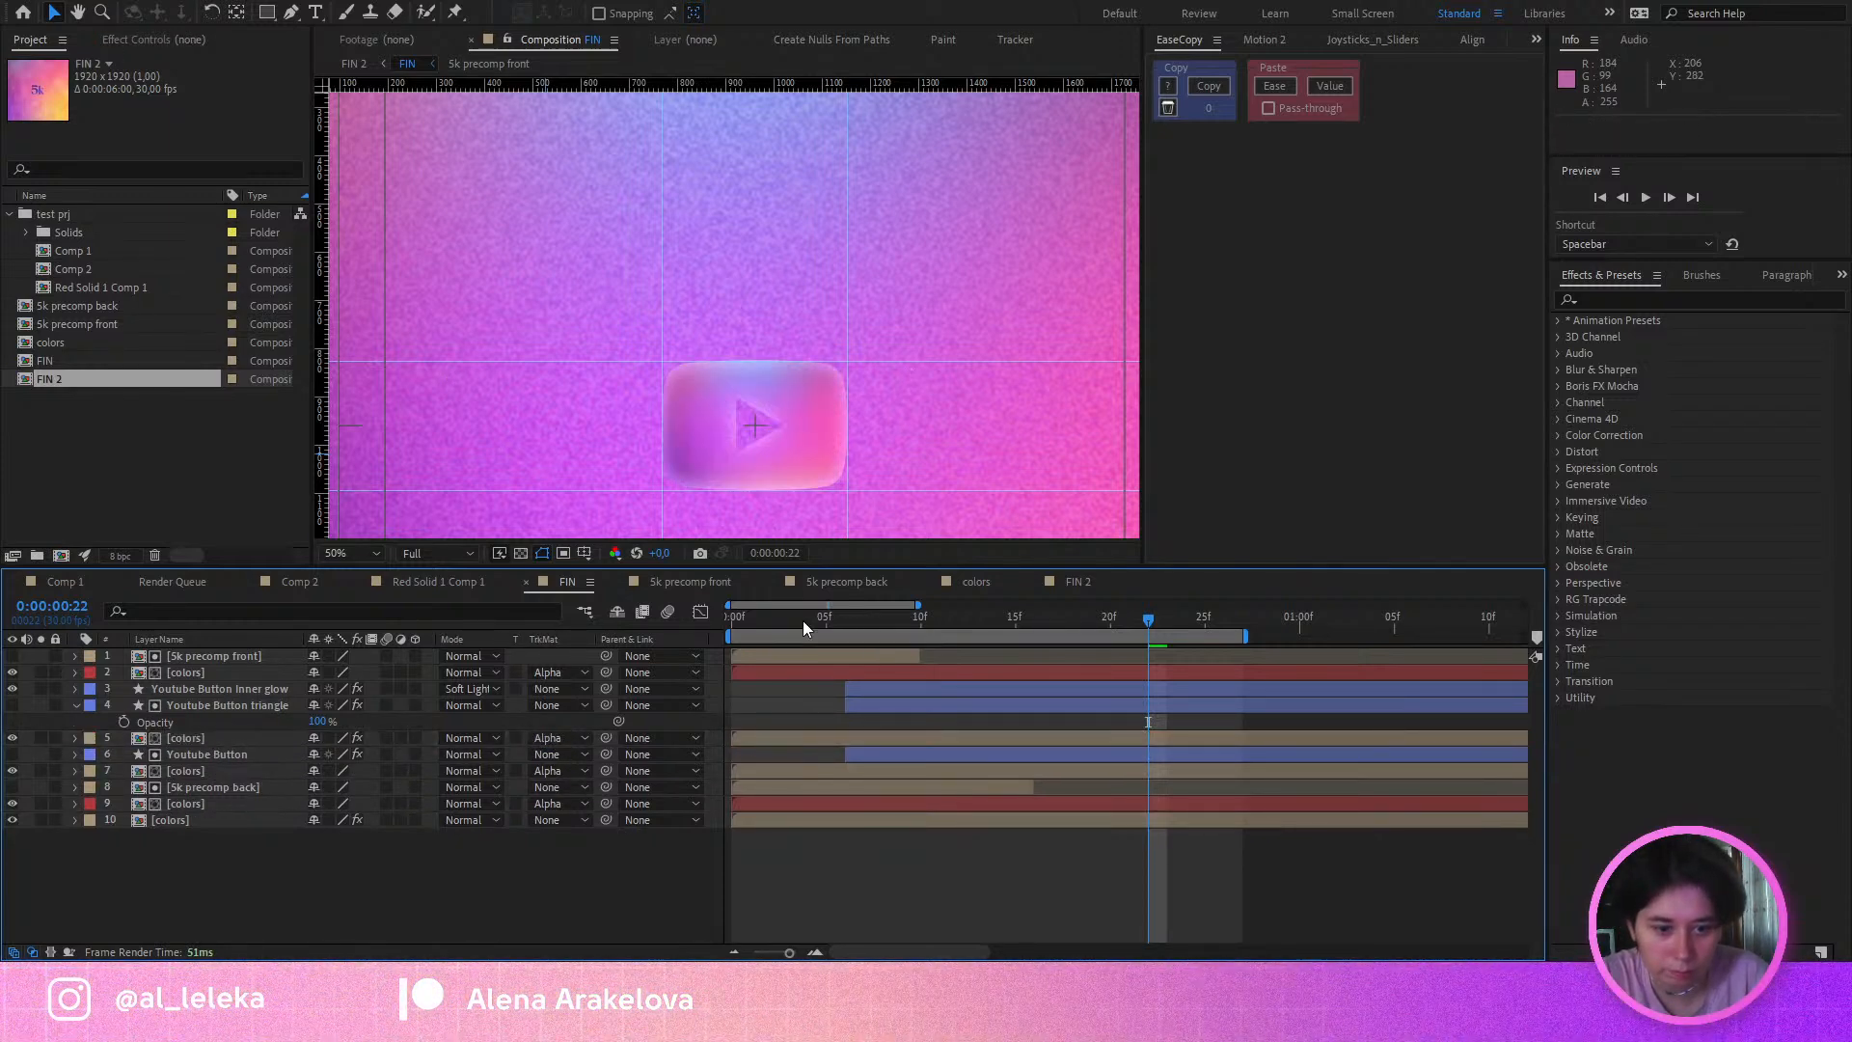
Step: Preview the transition from the start and inspect the button's new triangle fill at frame 23
key("space")
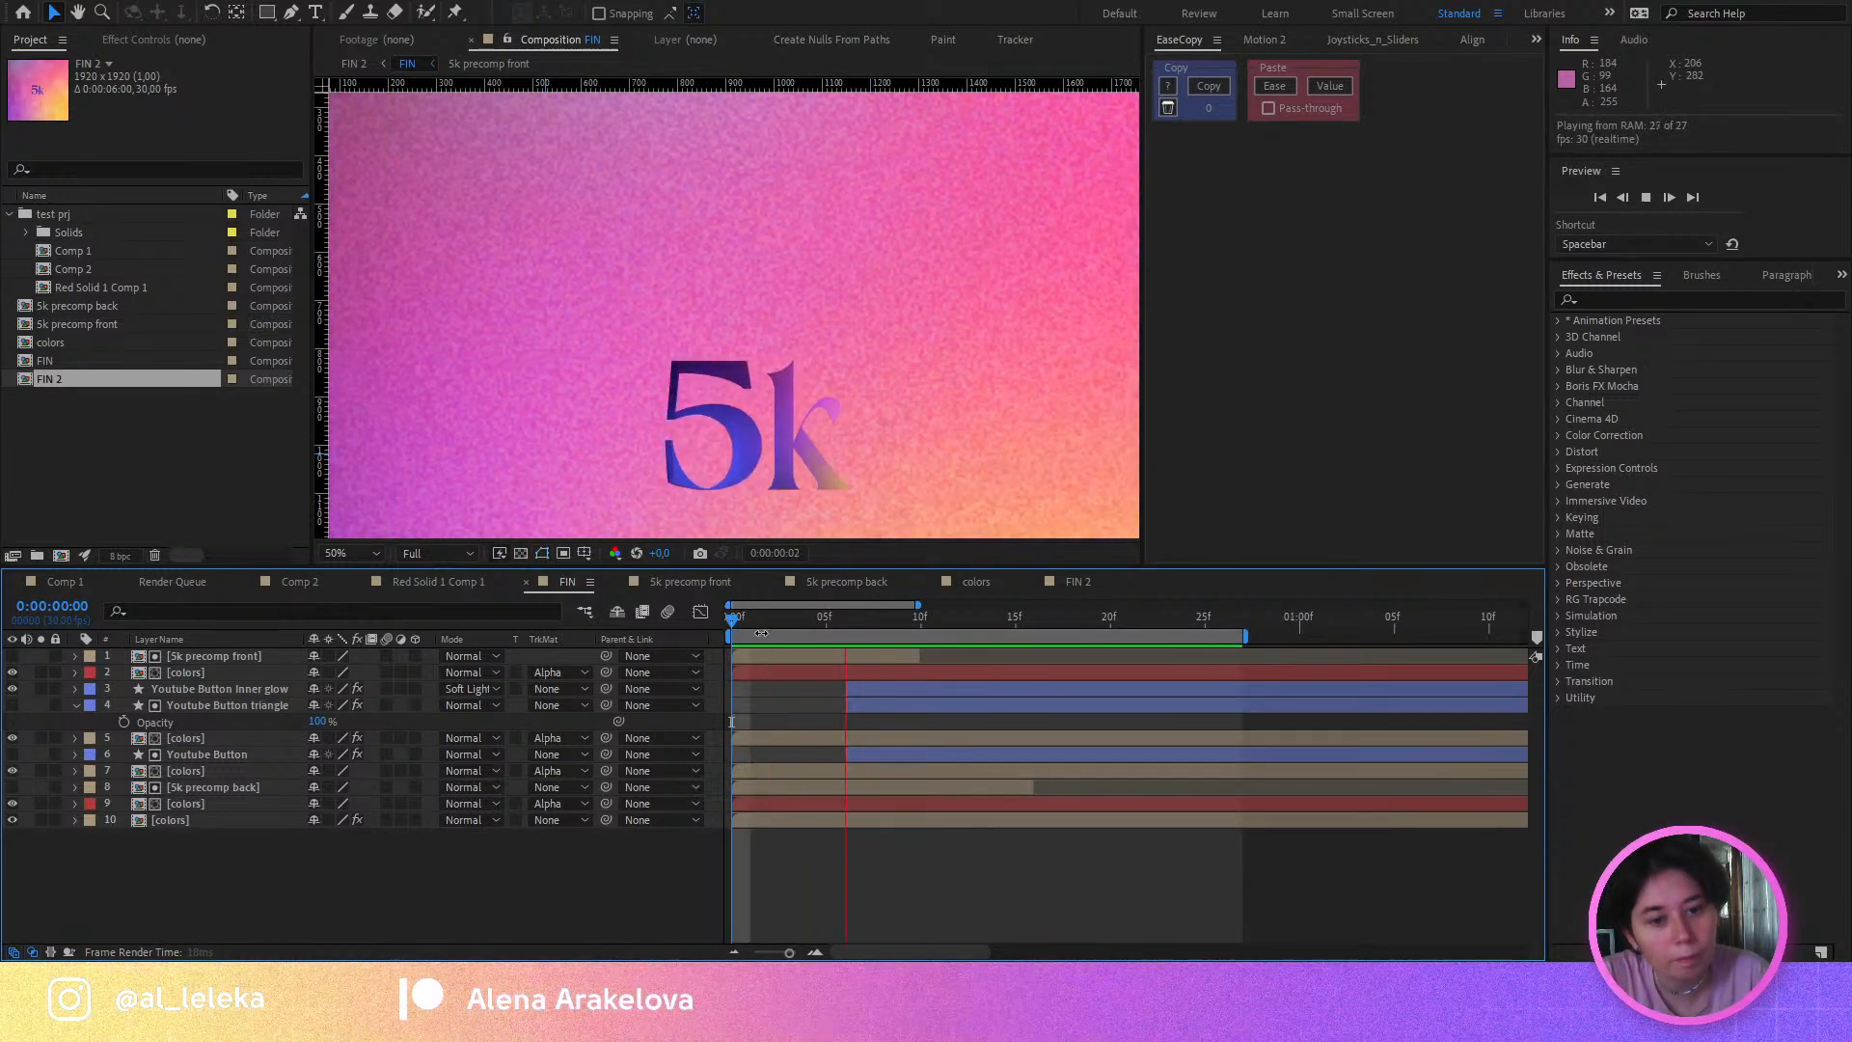
left_click(1163, 617)
key("comma")
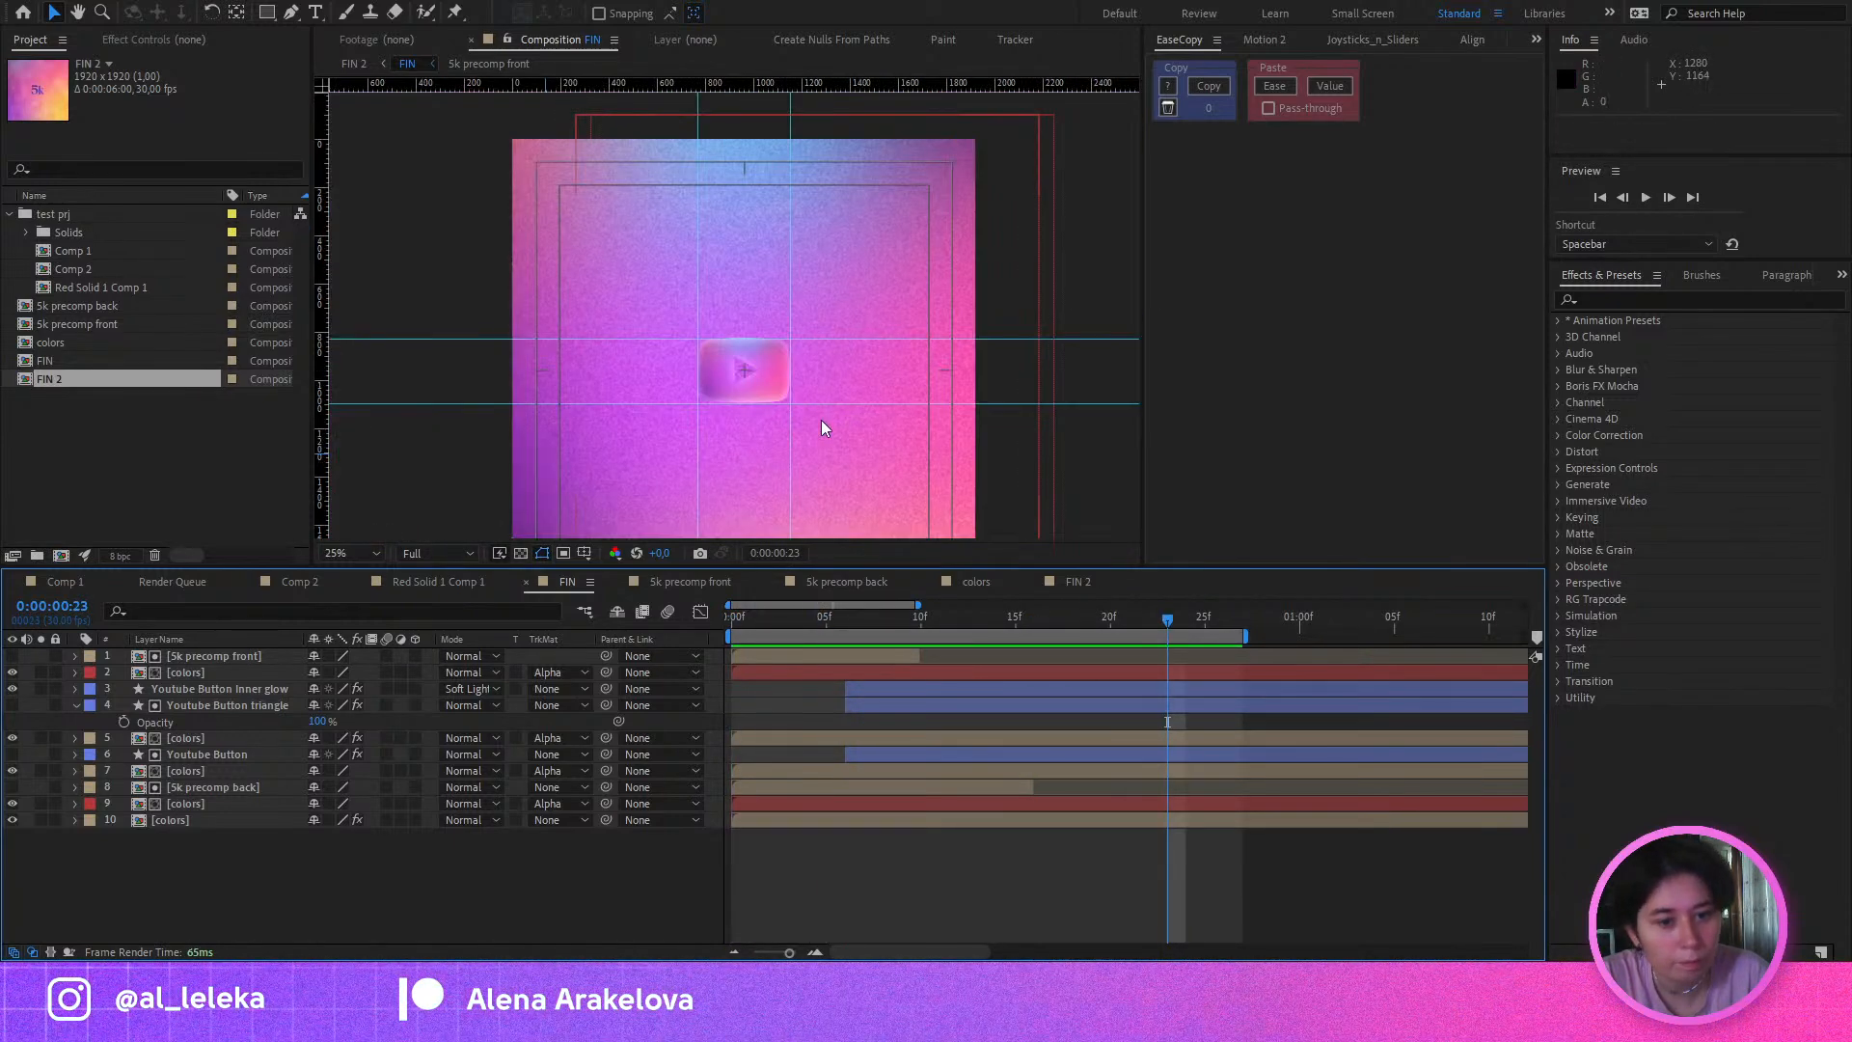
scroll(796, 454, "up", 3)
left_click_drag(778, 402, 665, 135)
scroll(675, 241, "down", 1)
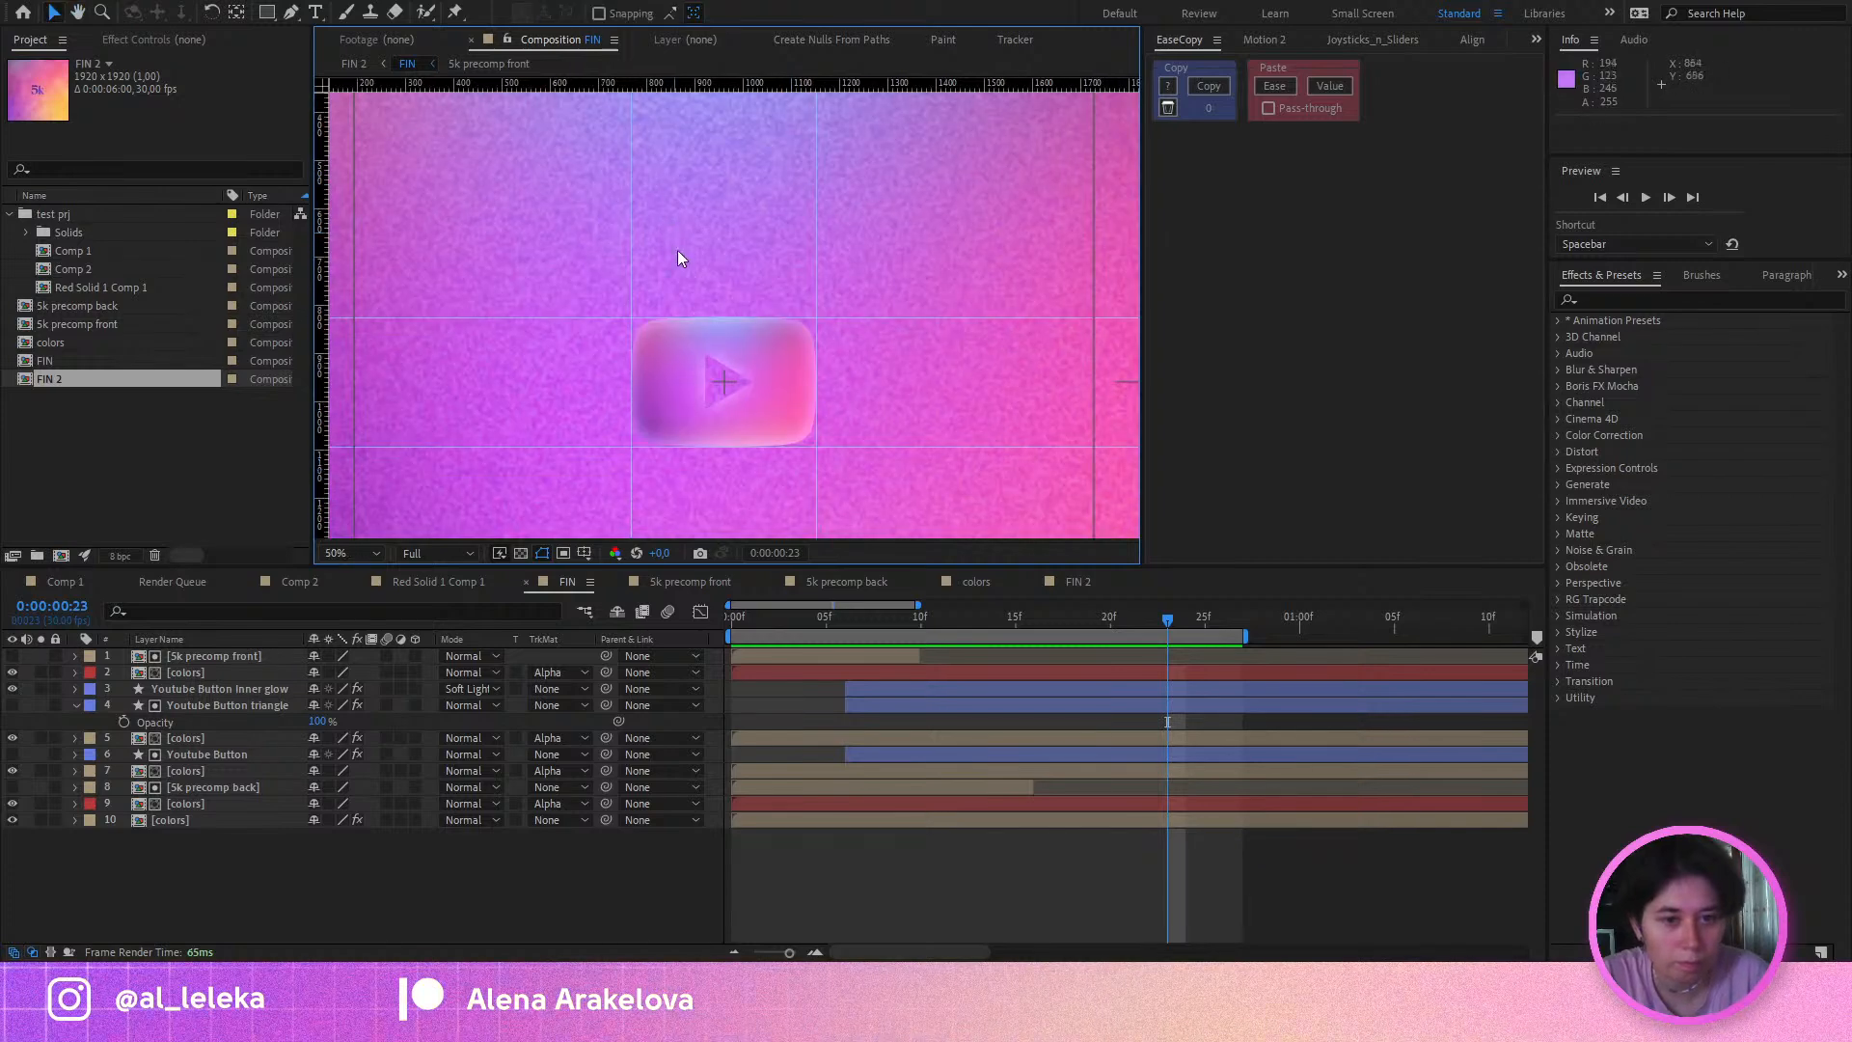
left_click_drag(677, 250, 680, 207)
Step: Lower the Noise HLS lightness on the bottom colors layer to 1%
left_click(177, 820)
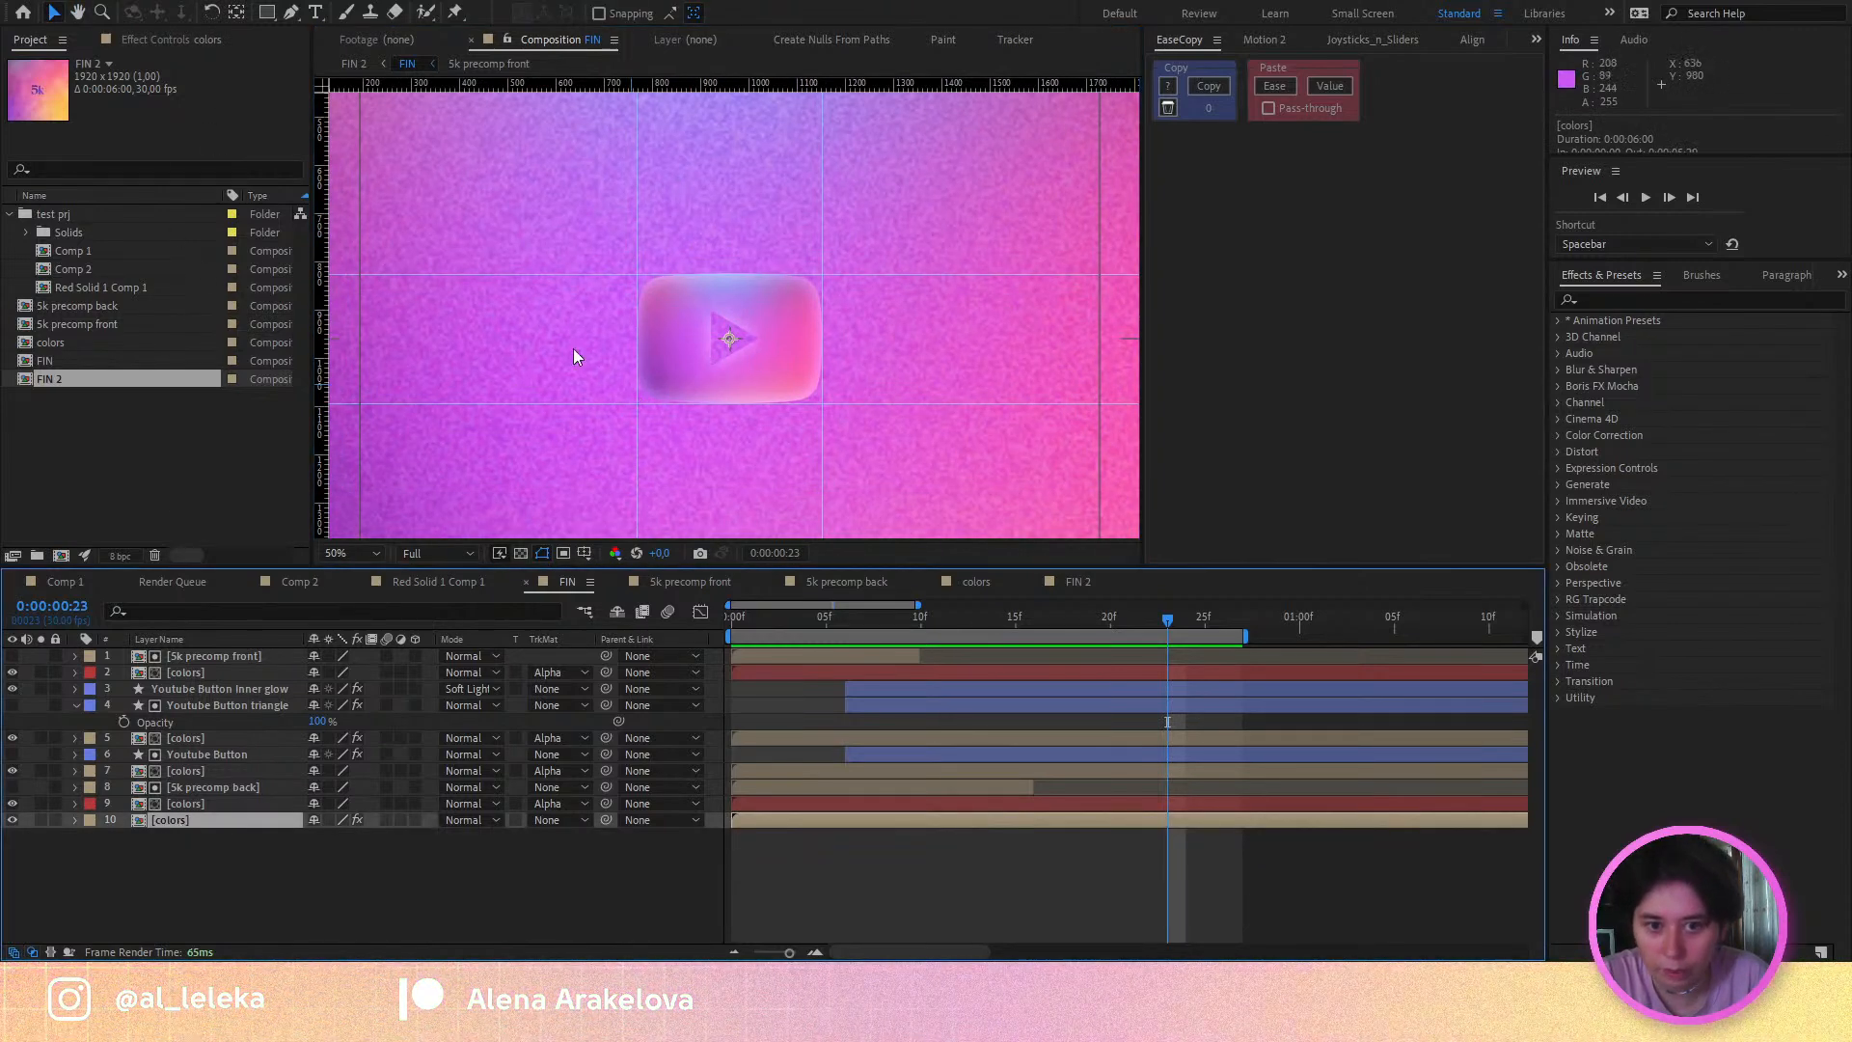
left_click(146, 46)
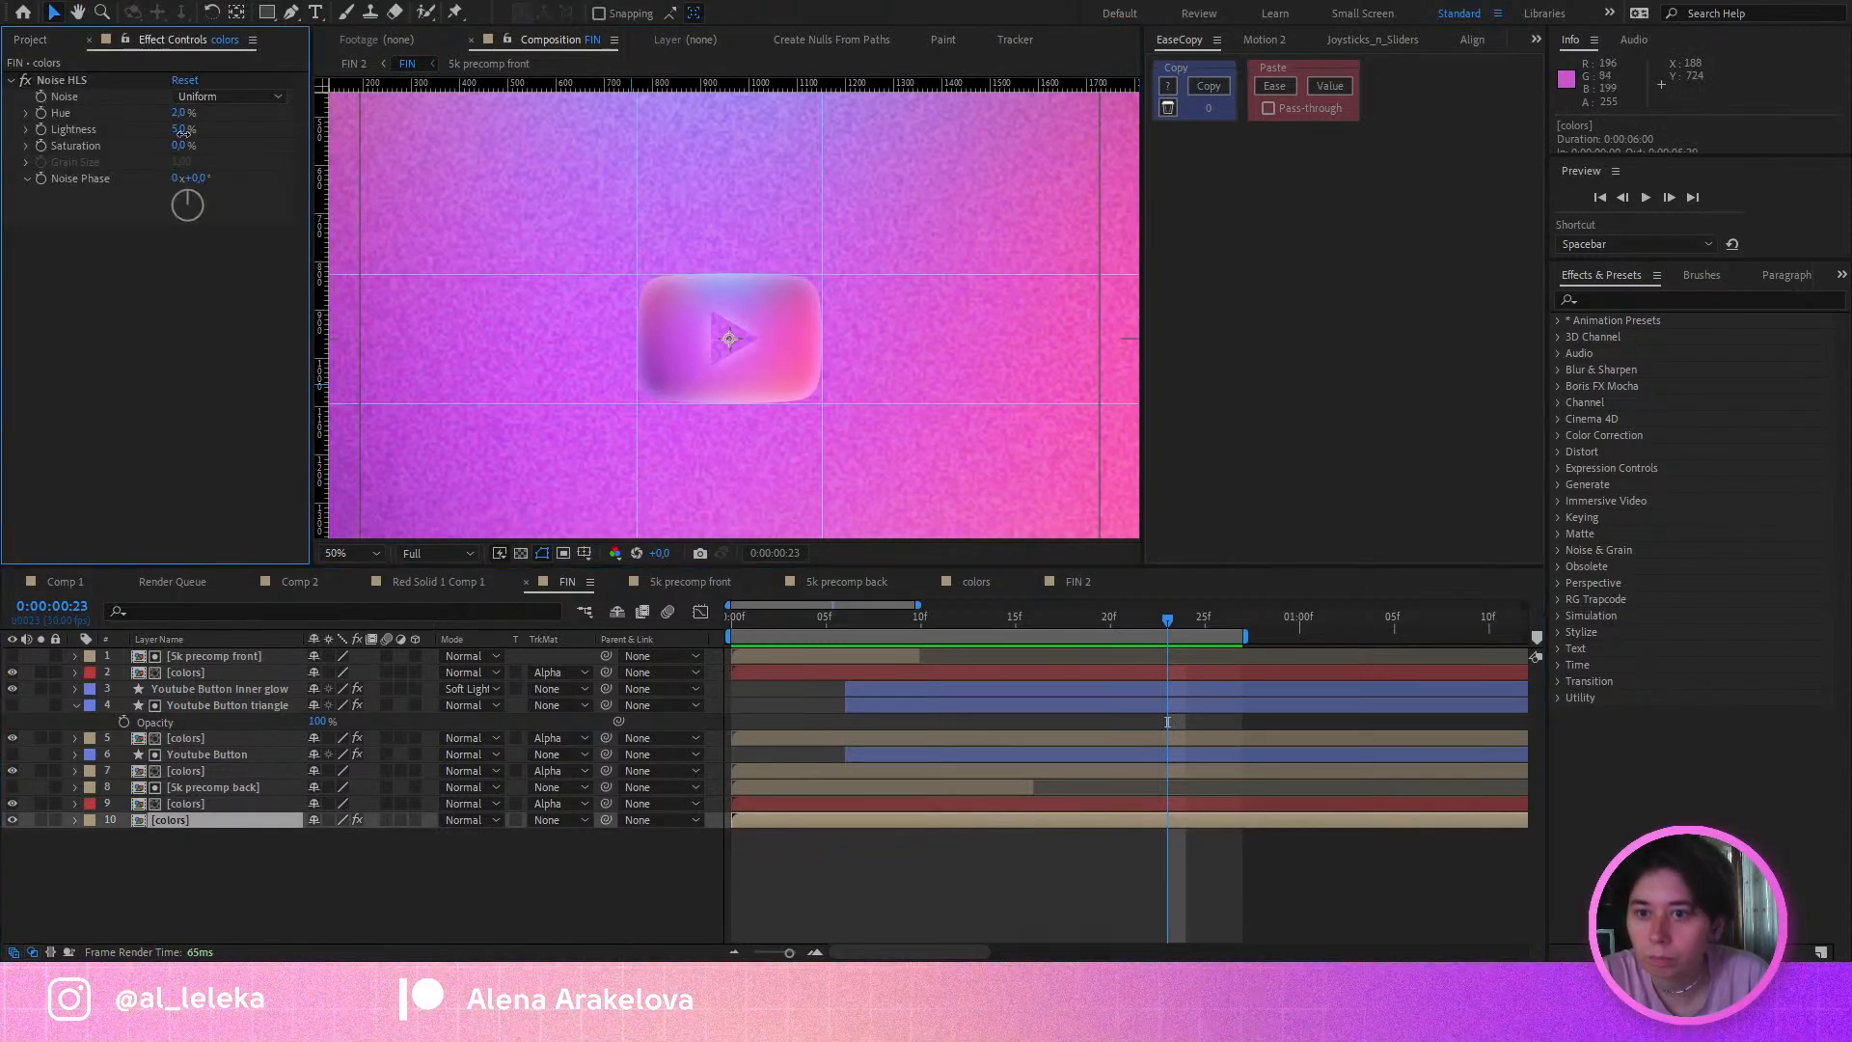
left_click_drag(173, 133, 176, 135)
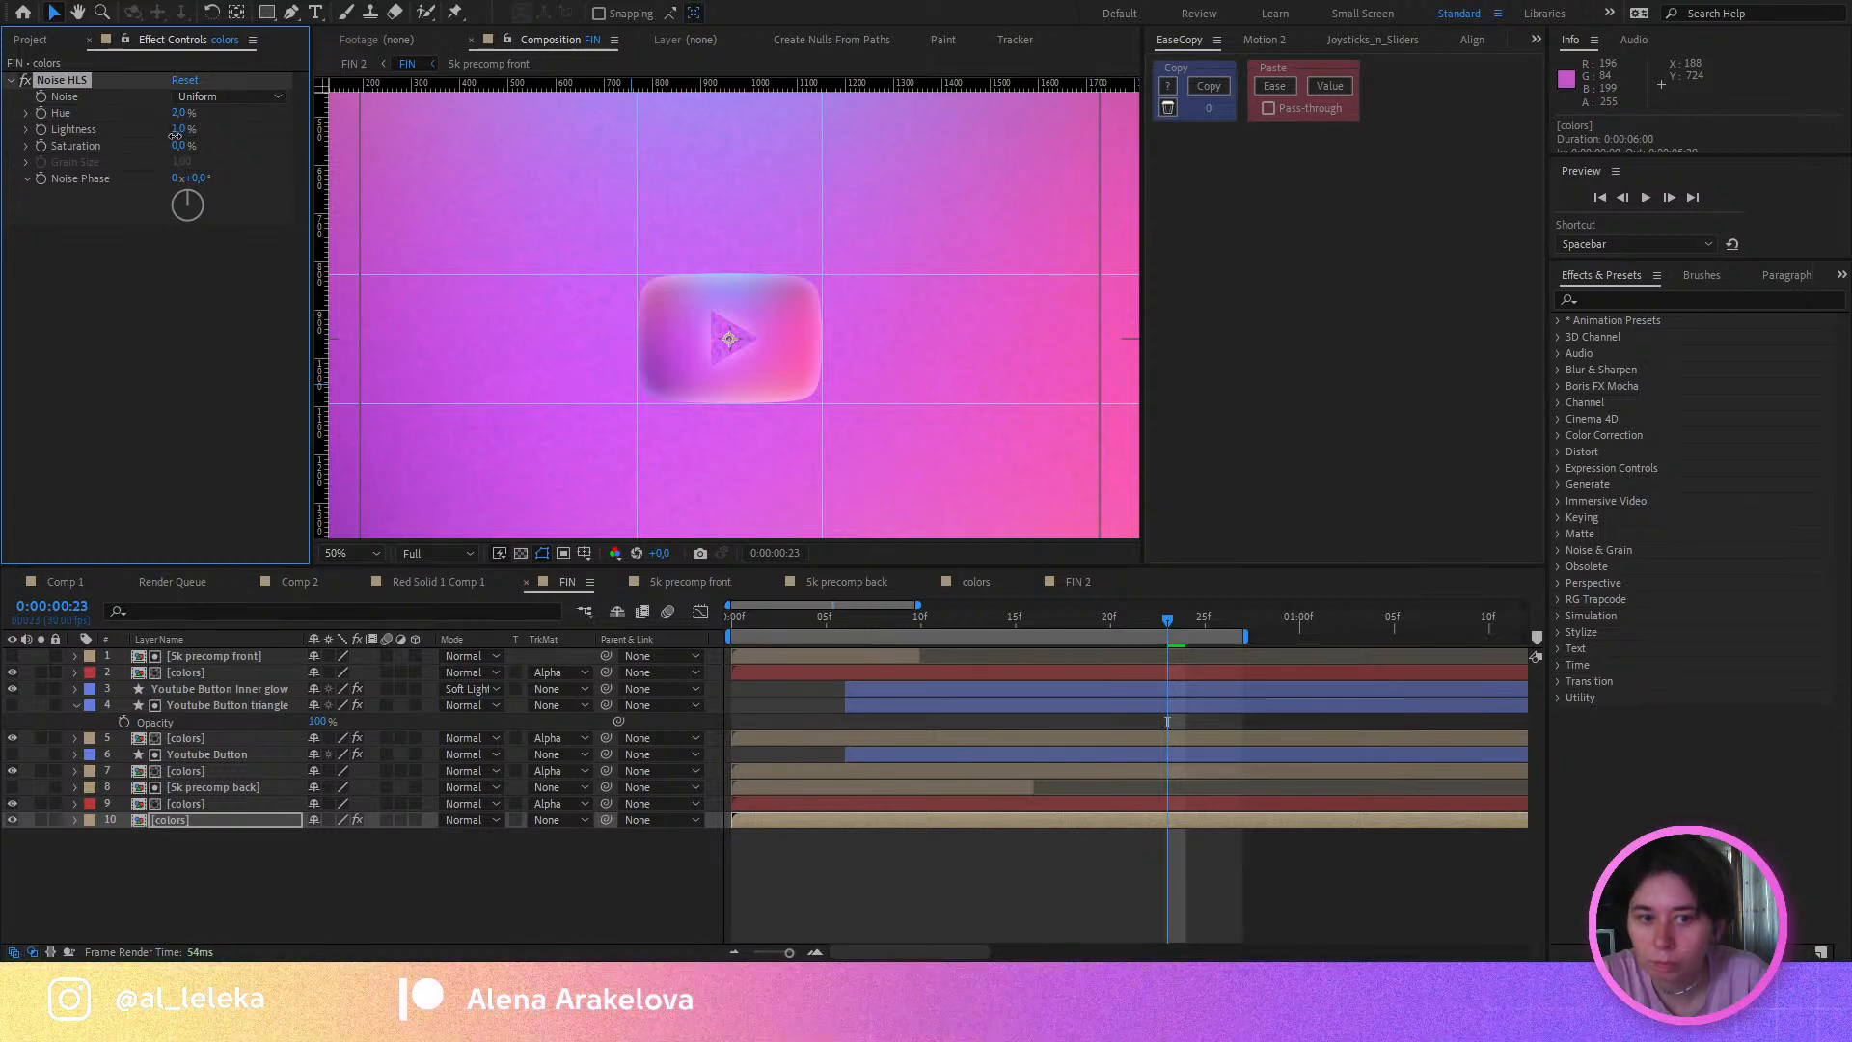
key("period")
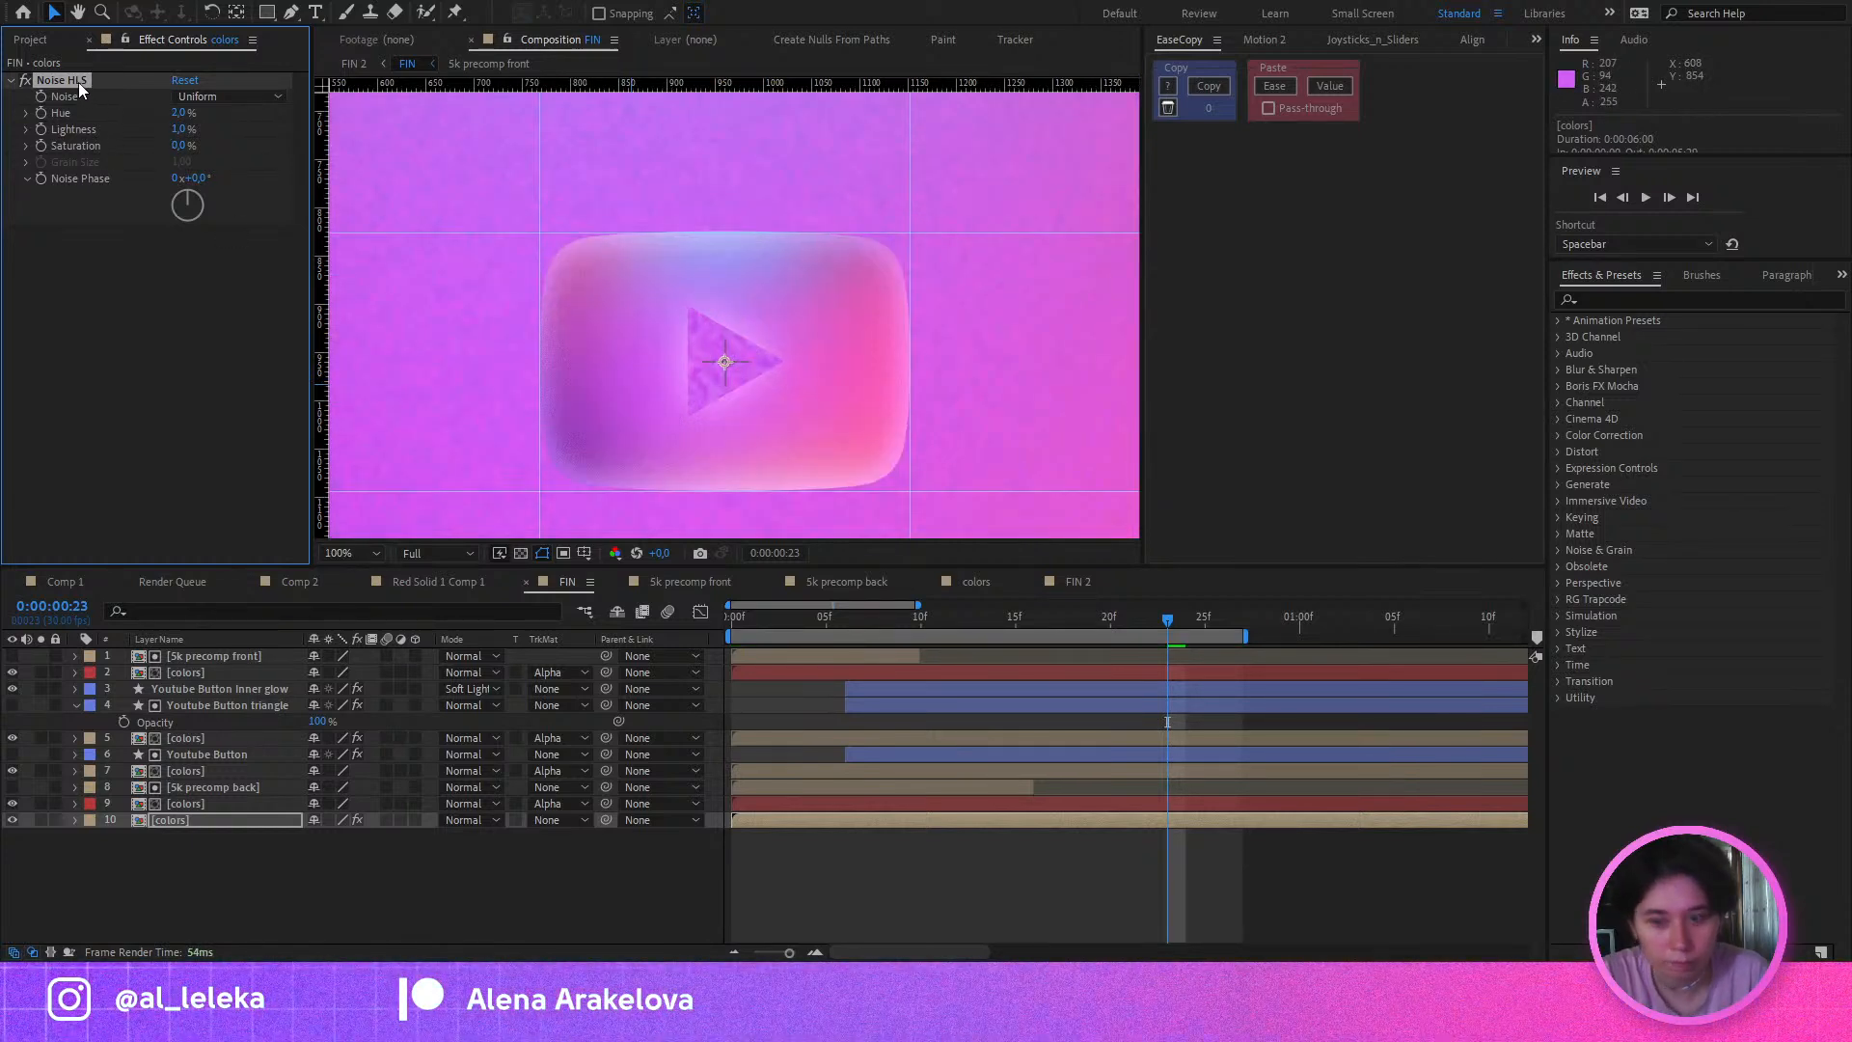
Step: Move the Noise HLS effect off the bottom colors layer onto a new adjustment layer placed directly above it
left_click(454, 934)
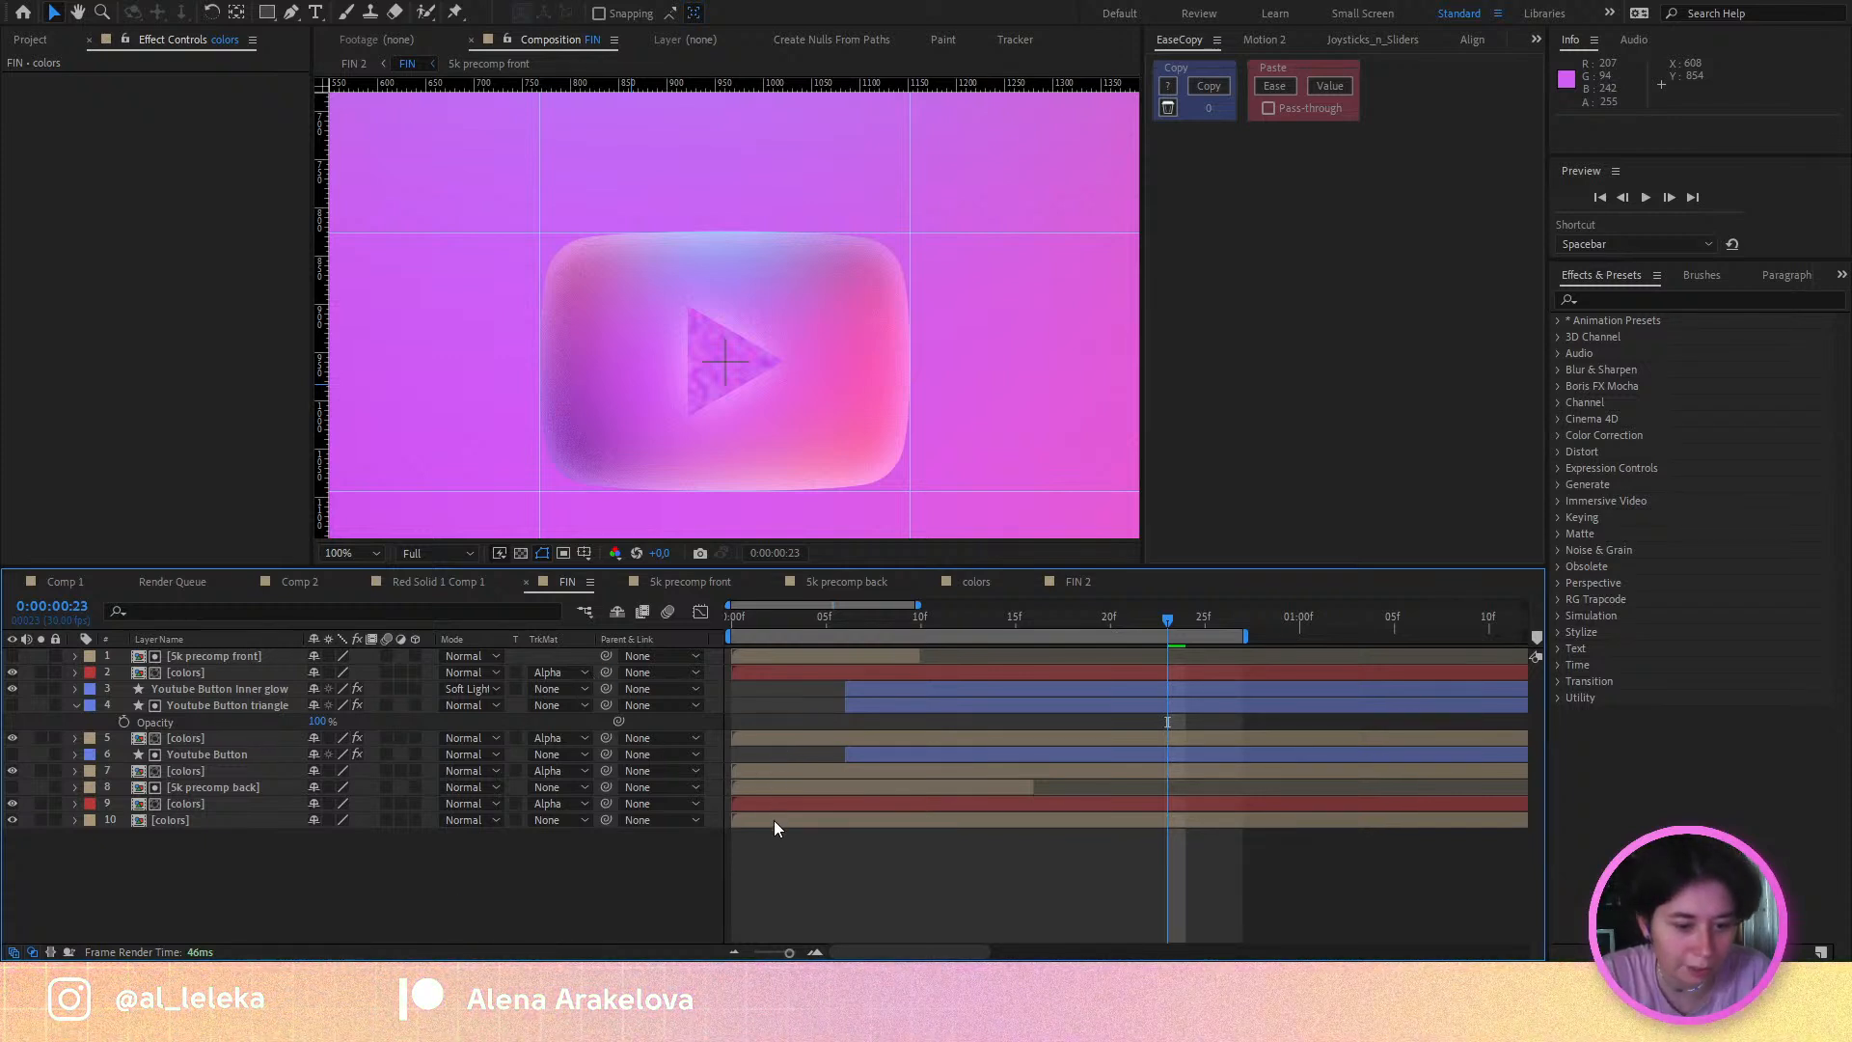
key("ctrl+v")
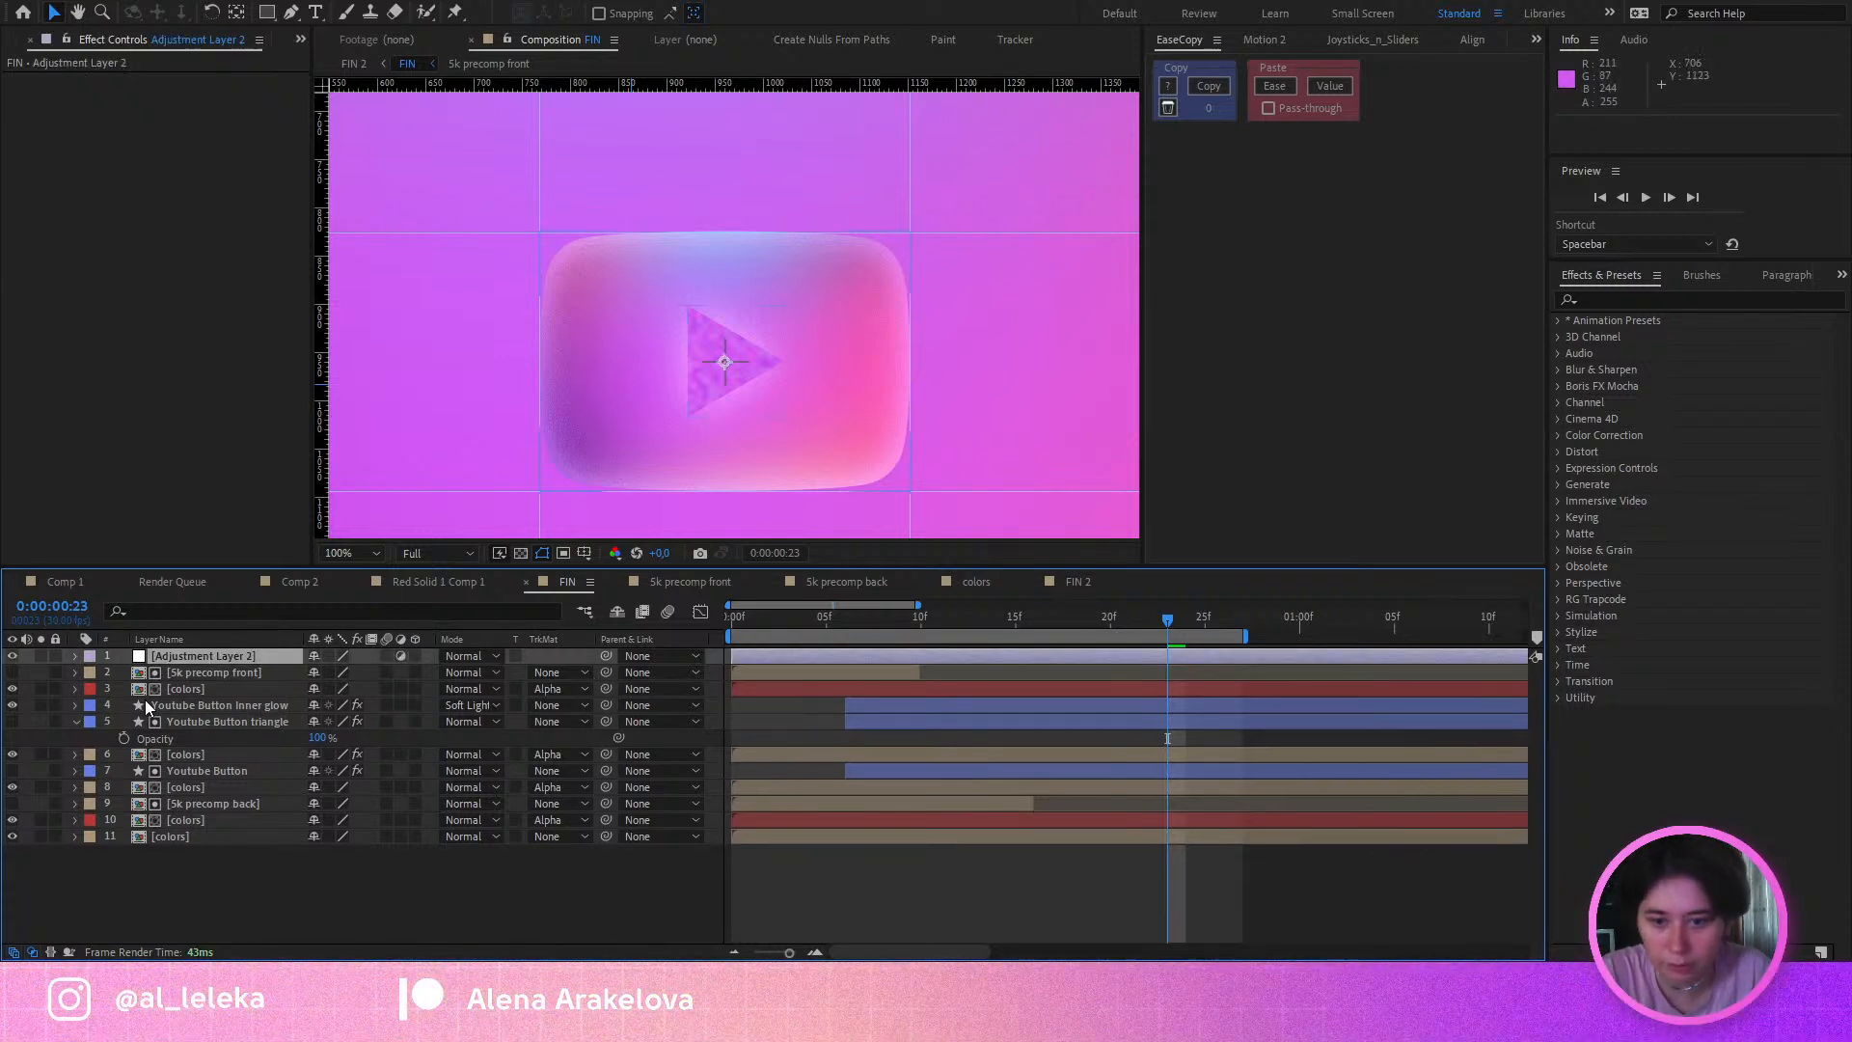
left_click_drag(175, 654, 191, 832)
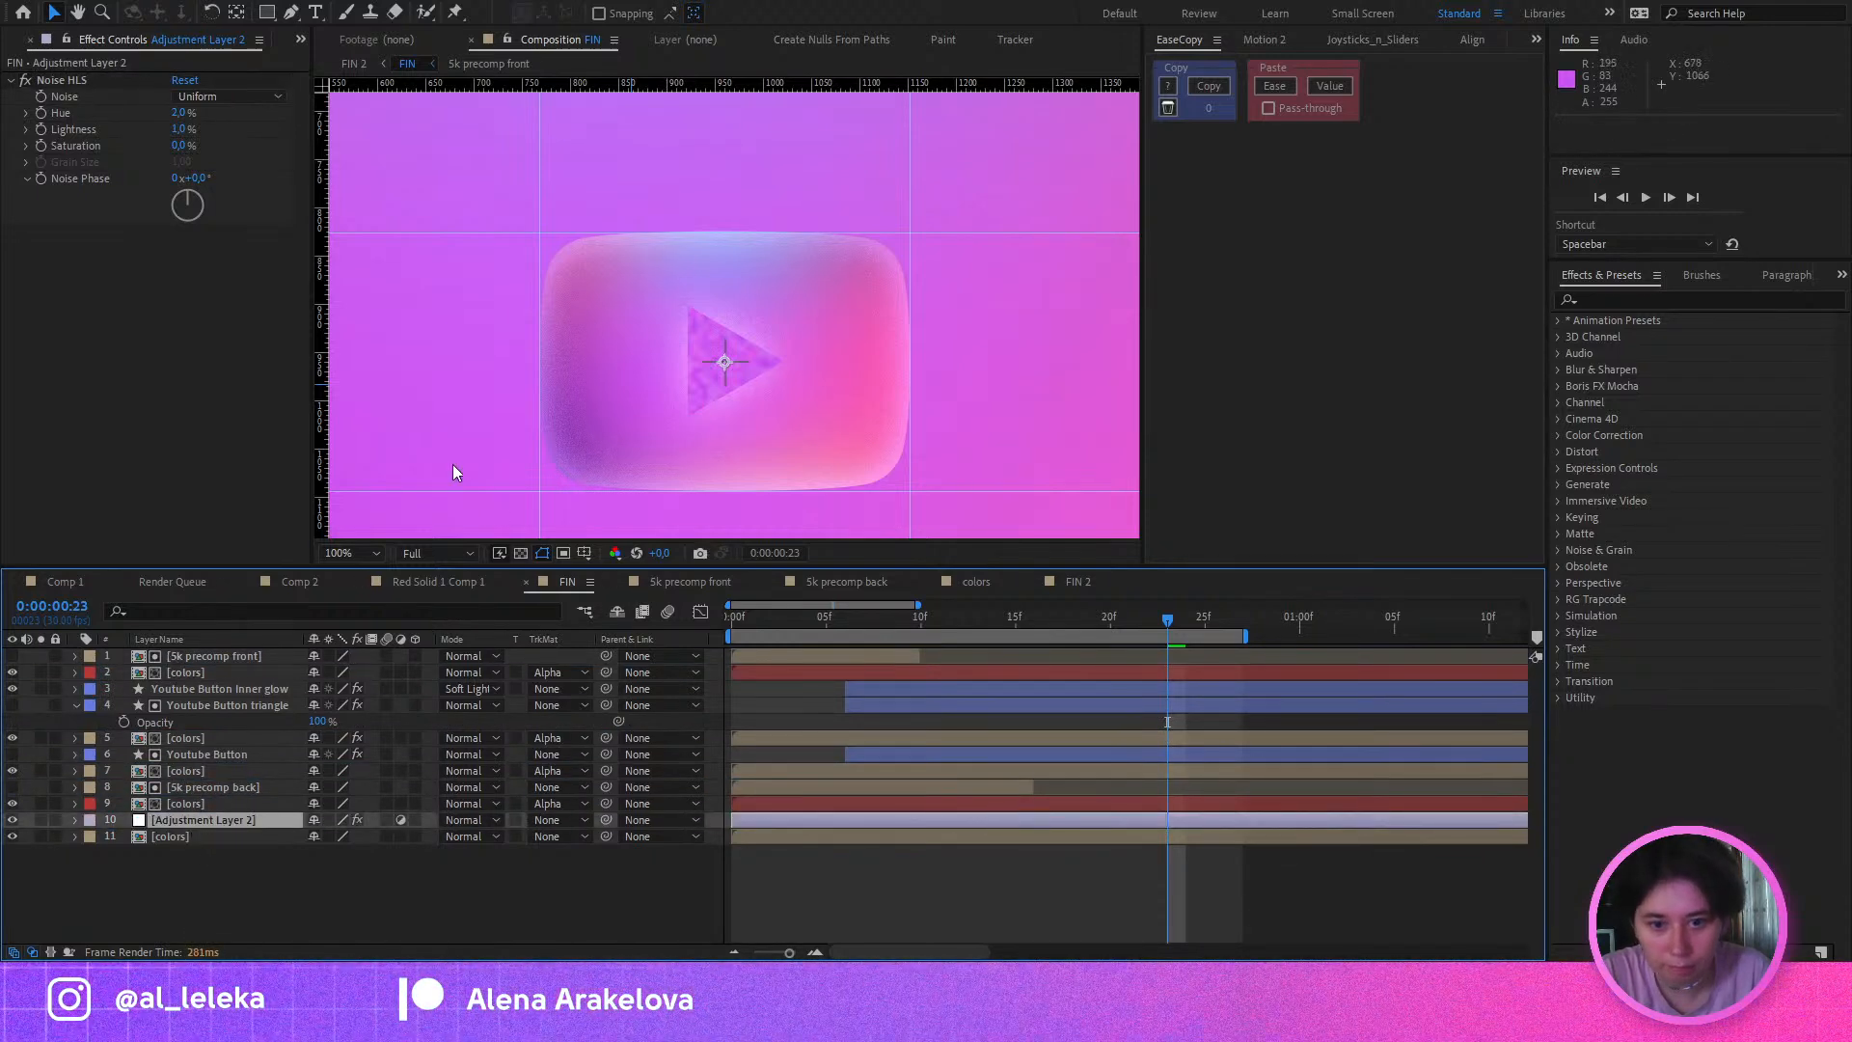
Step: Check the noise around the button up close and delete Noise HLS from the colors layer matted by Youtube Button triangle
key("space")
left_click_drag(448, 465, 609, 398)
scroll(512, 330, "up", 1)
key("space")
key("space")
left_click_drag(700, 332, 613, 339)
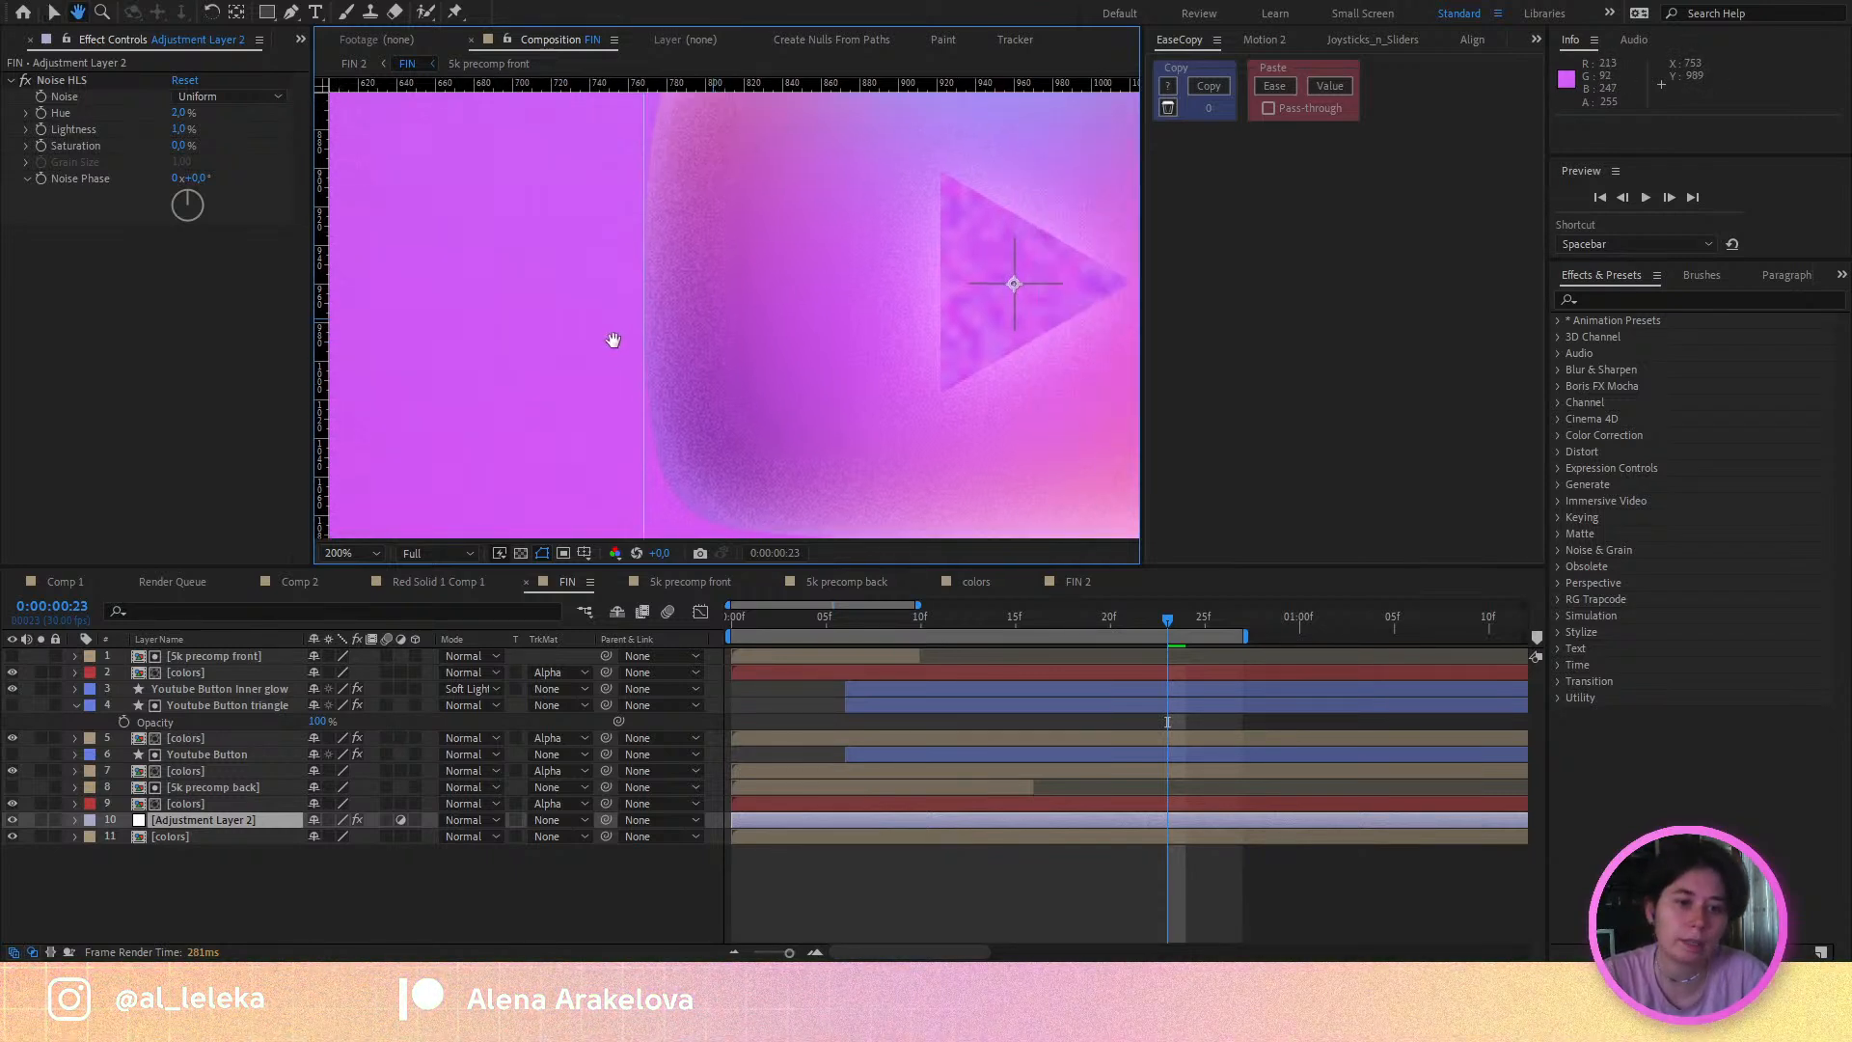
scroll(463, 334, "down", 1)
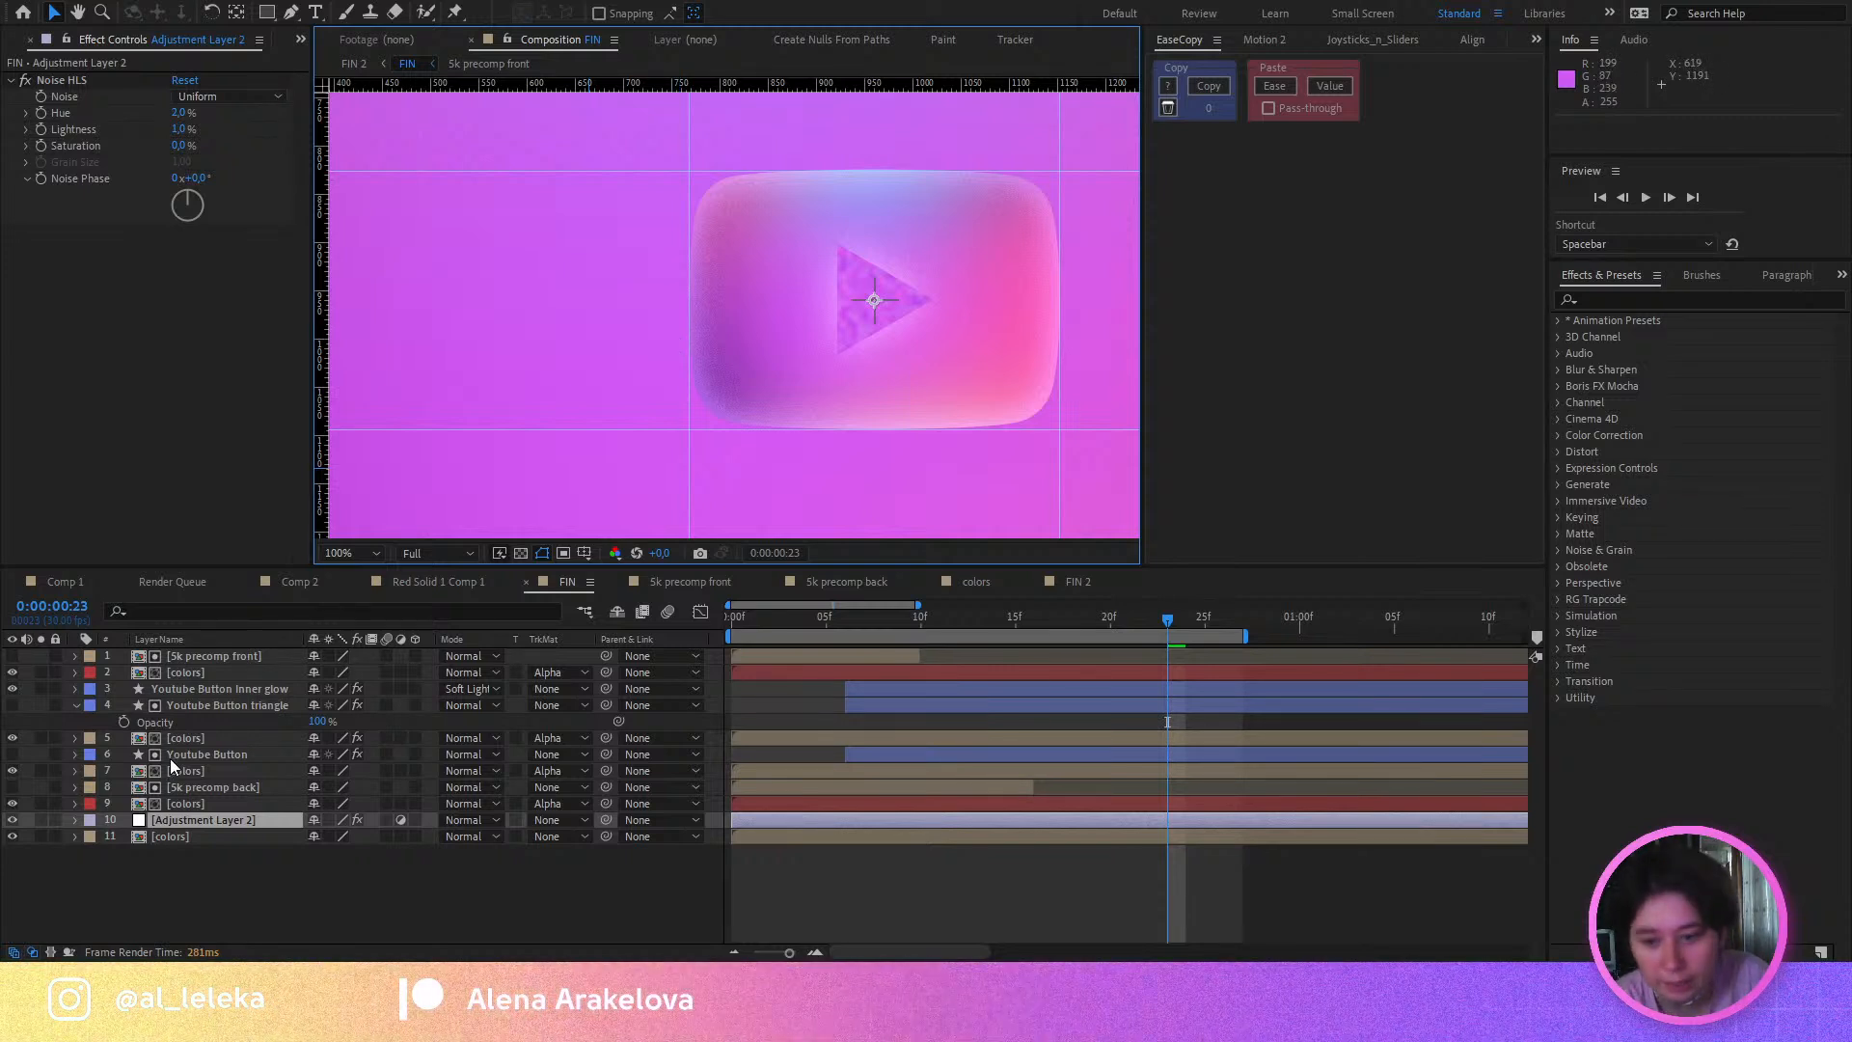
left_click(192, 739)
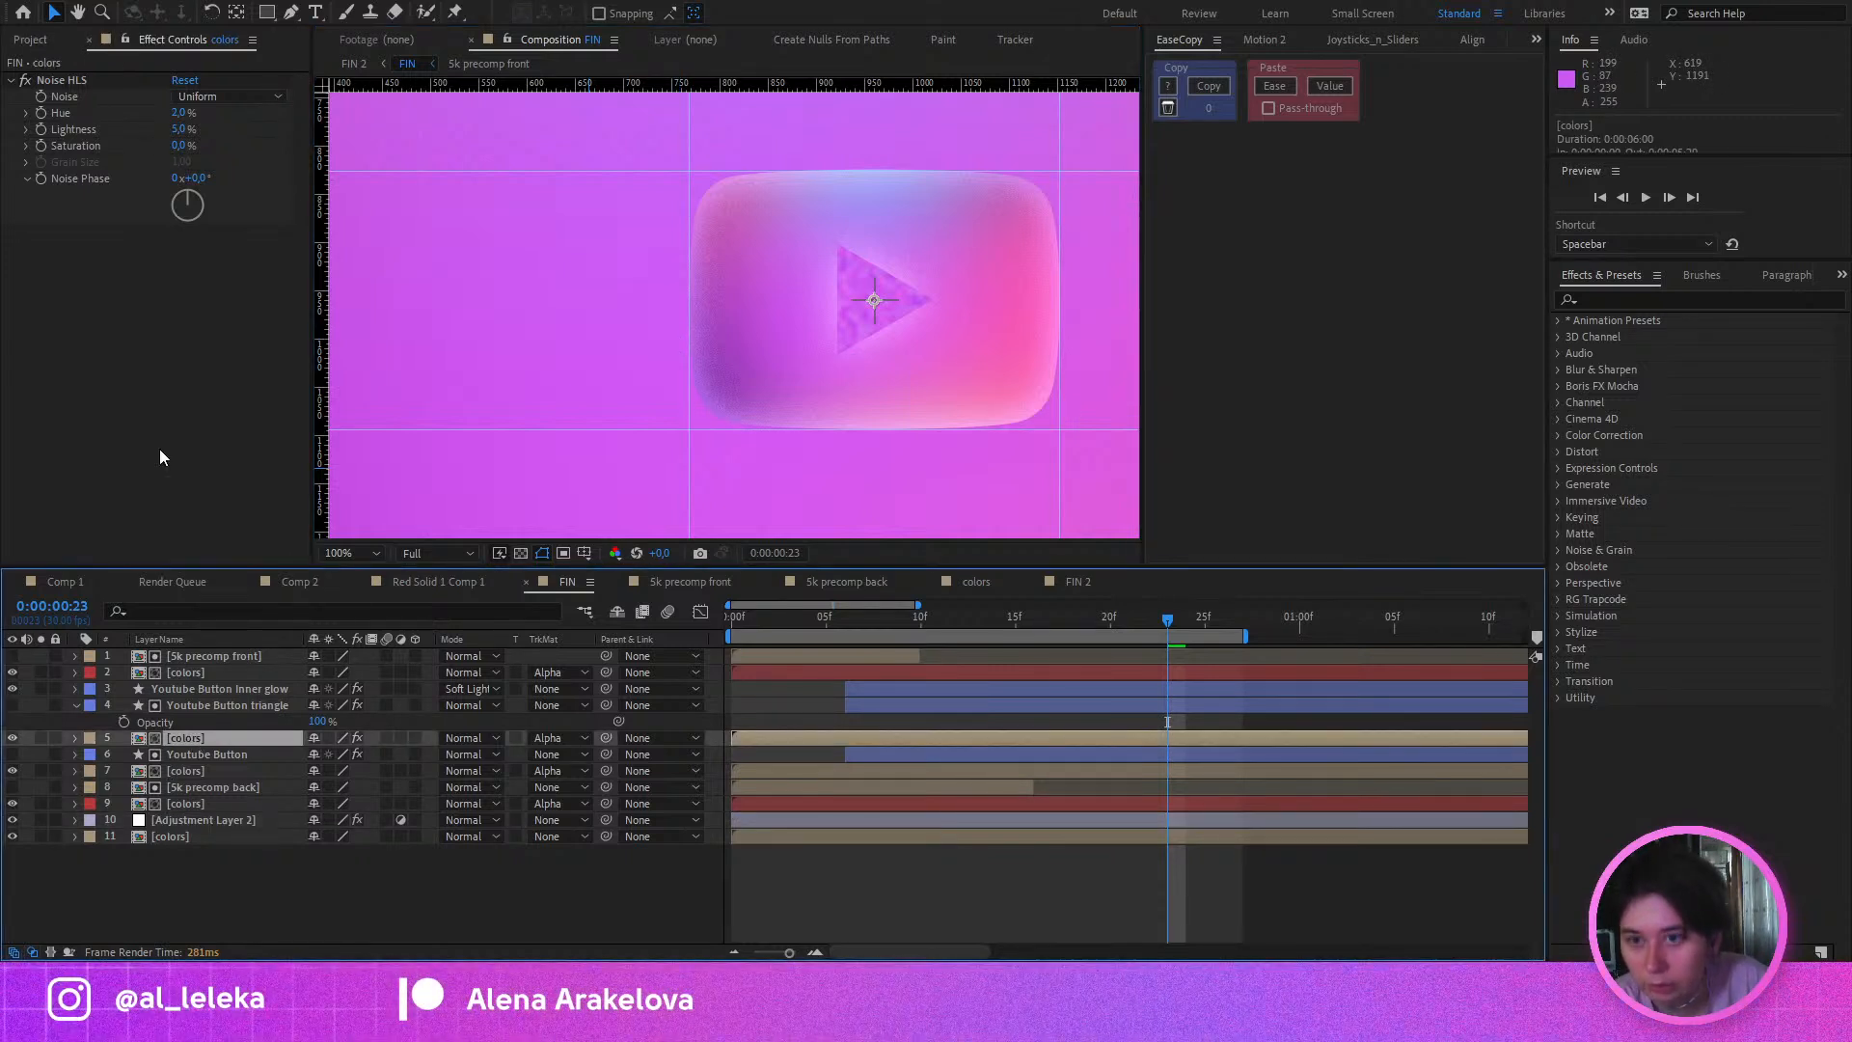
left_click(56, 81)
key("Delete")
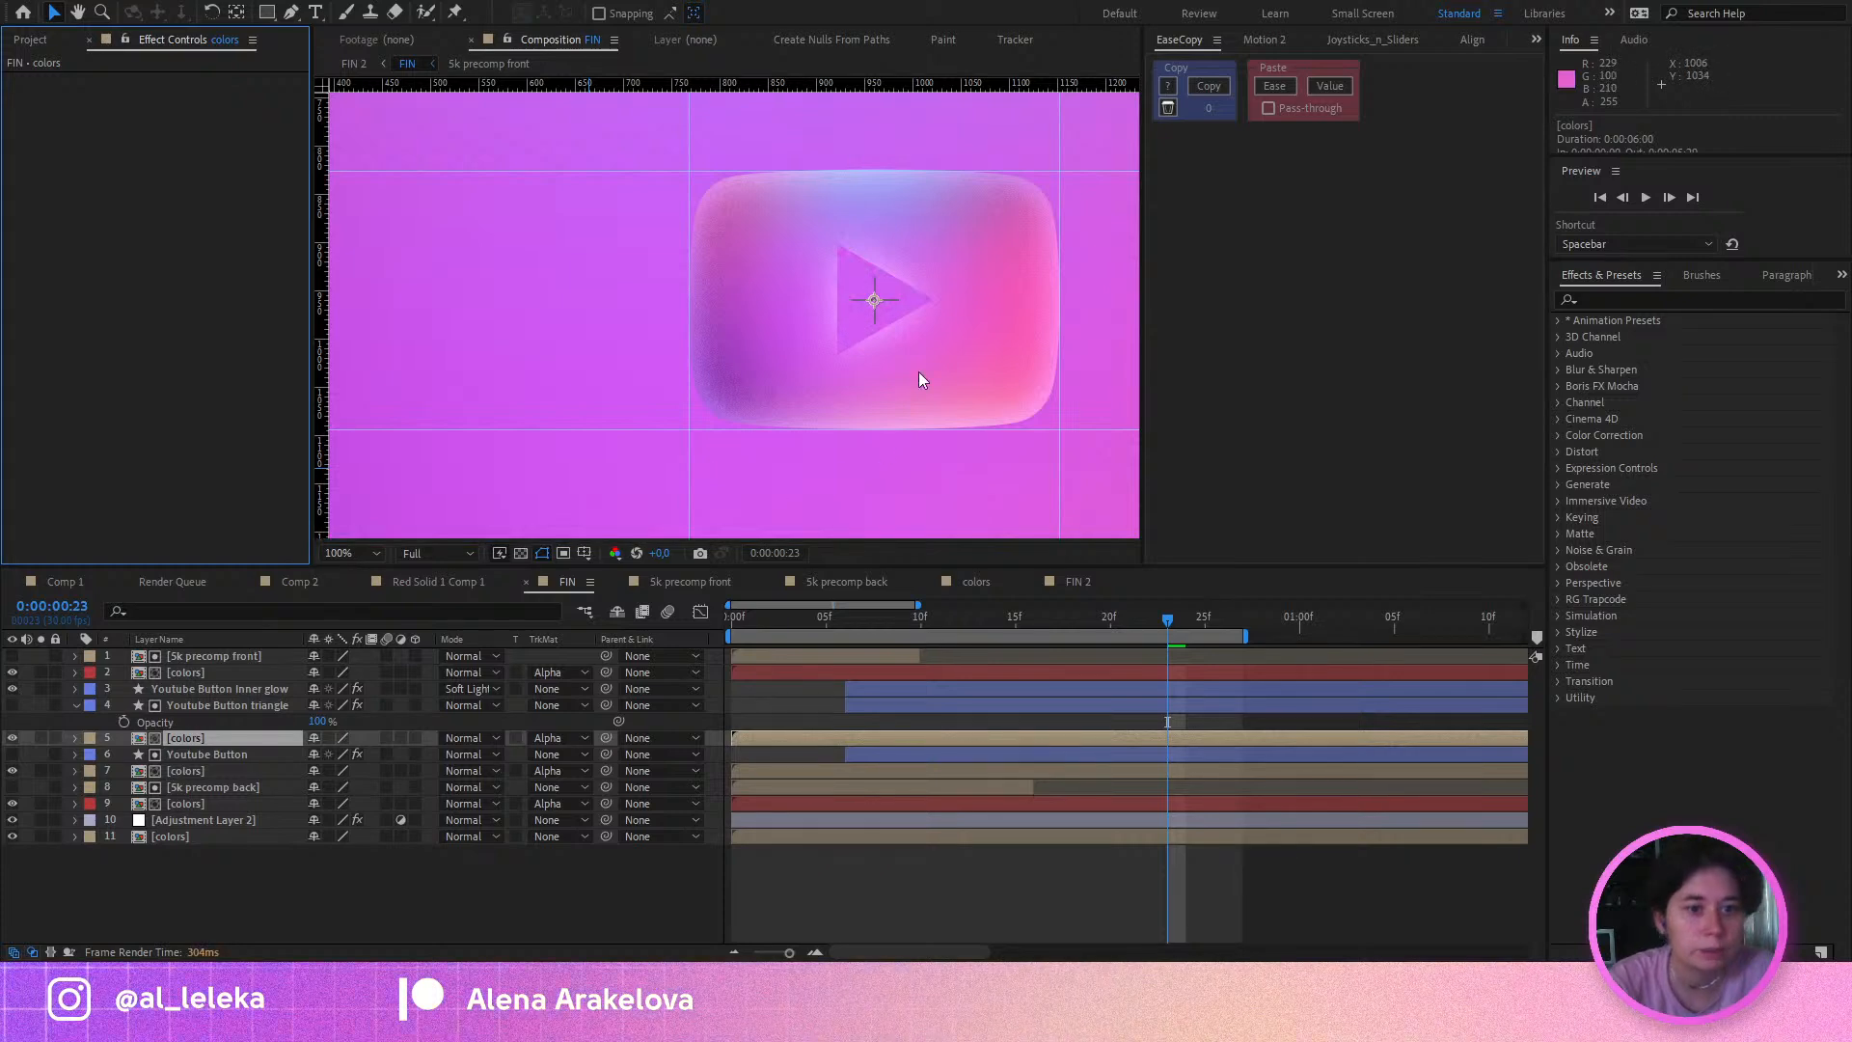
scroll(841, 448, "down", 3)
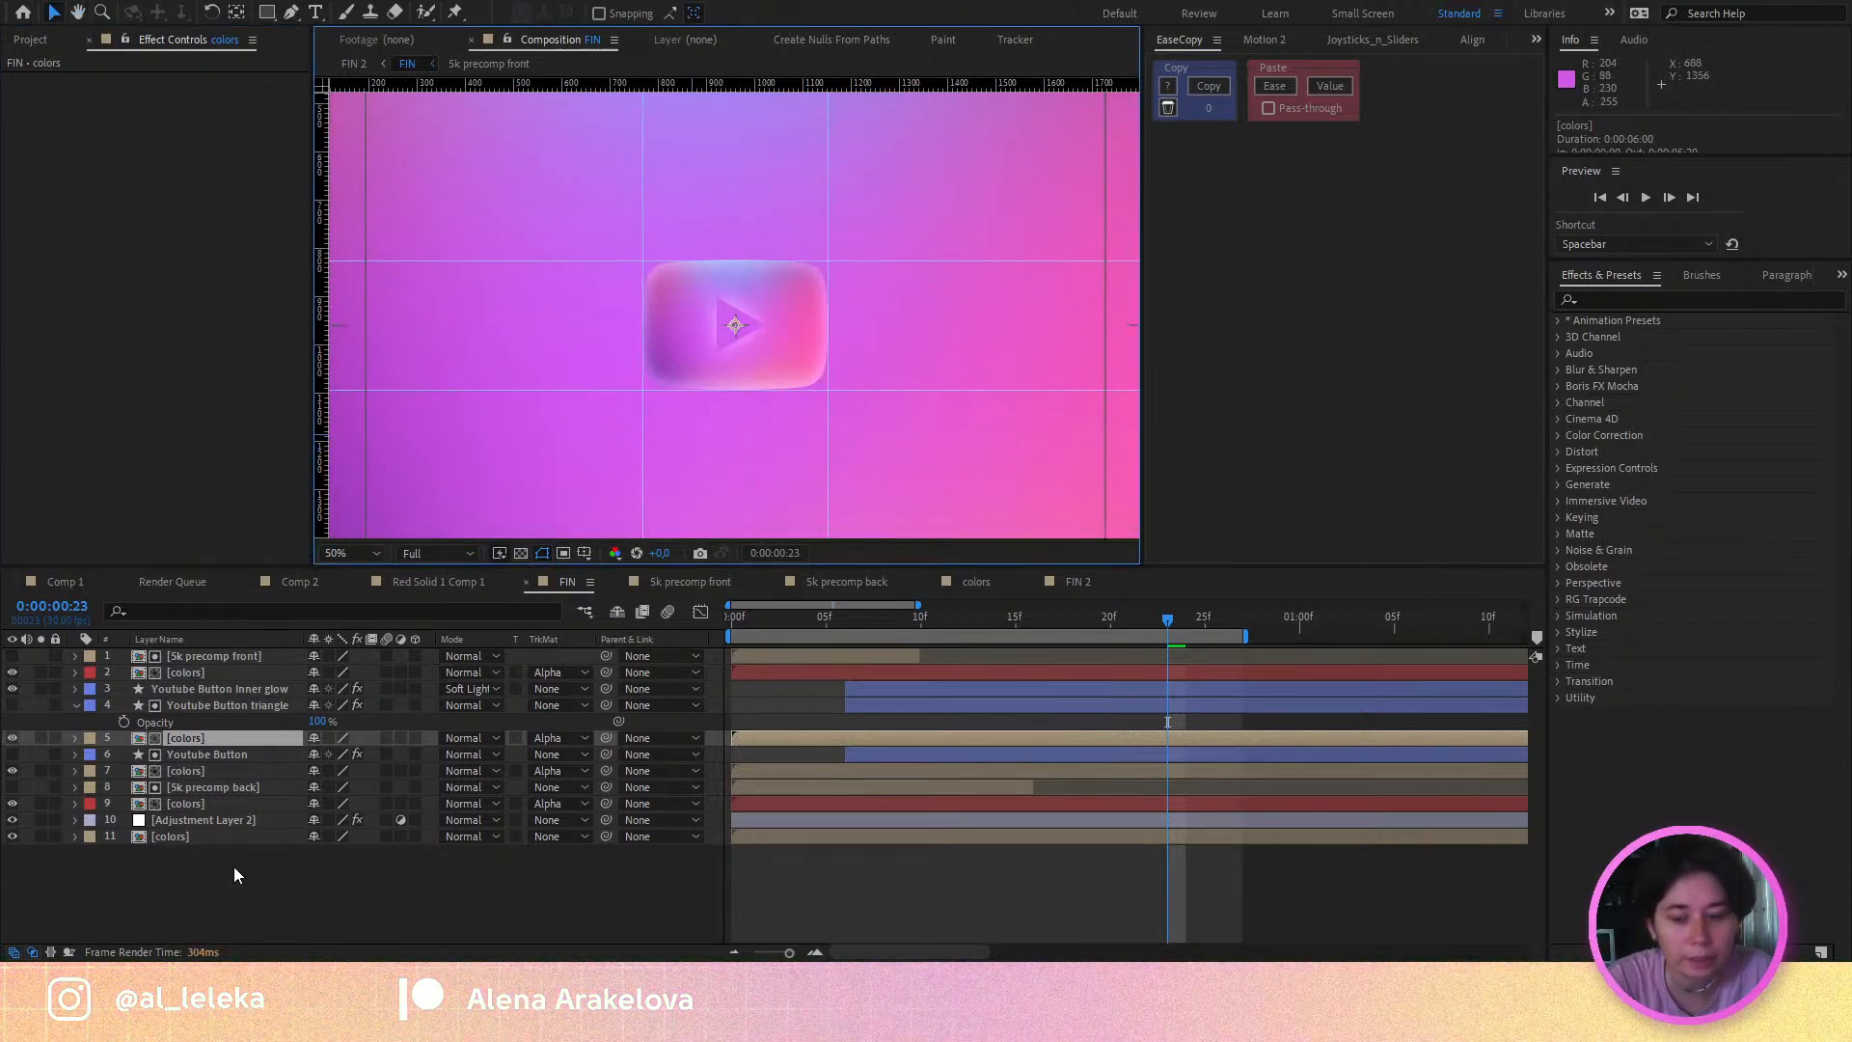
Step: Bring the noise adjustment layer to the top of the layer stack and rename it Noise
left_click_drag(184, 822, 216, 652)
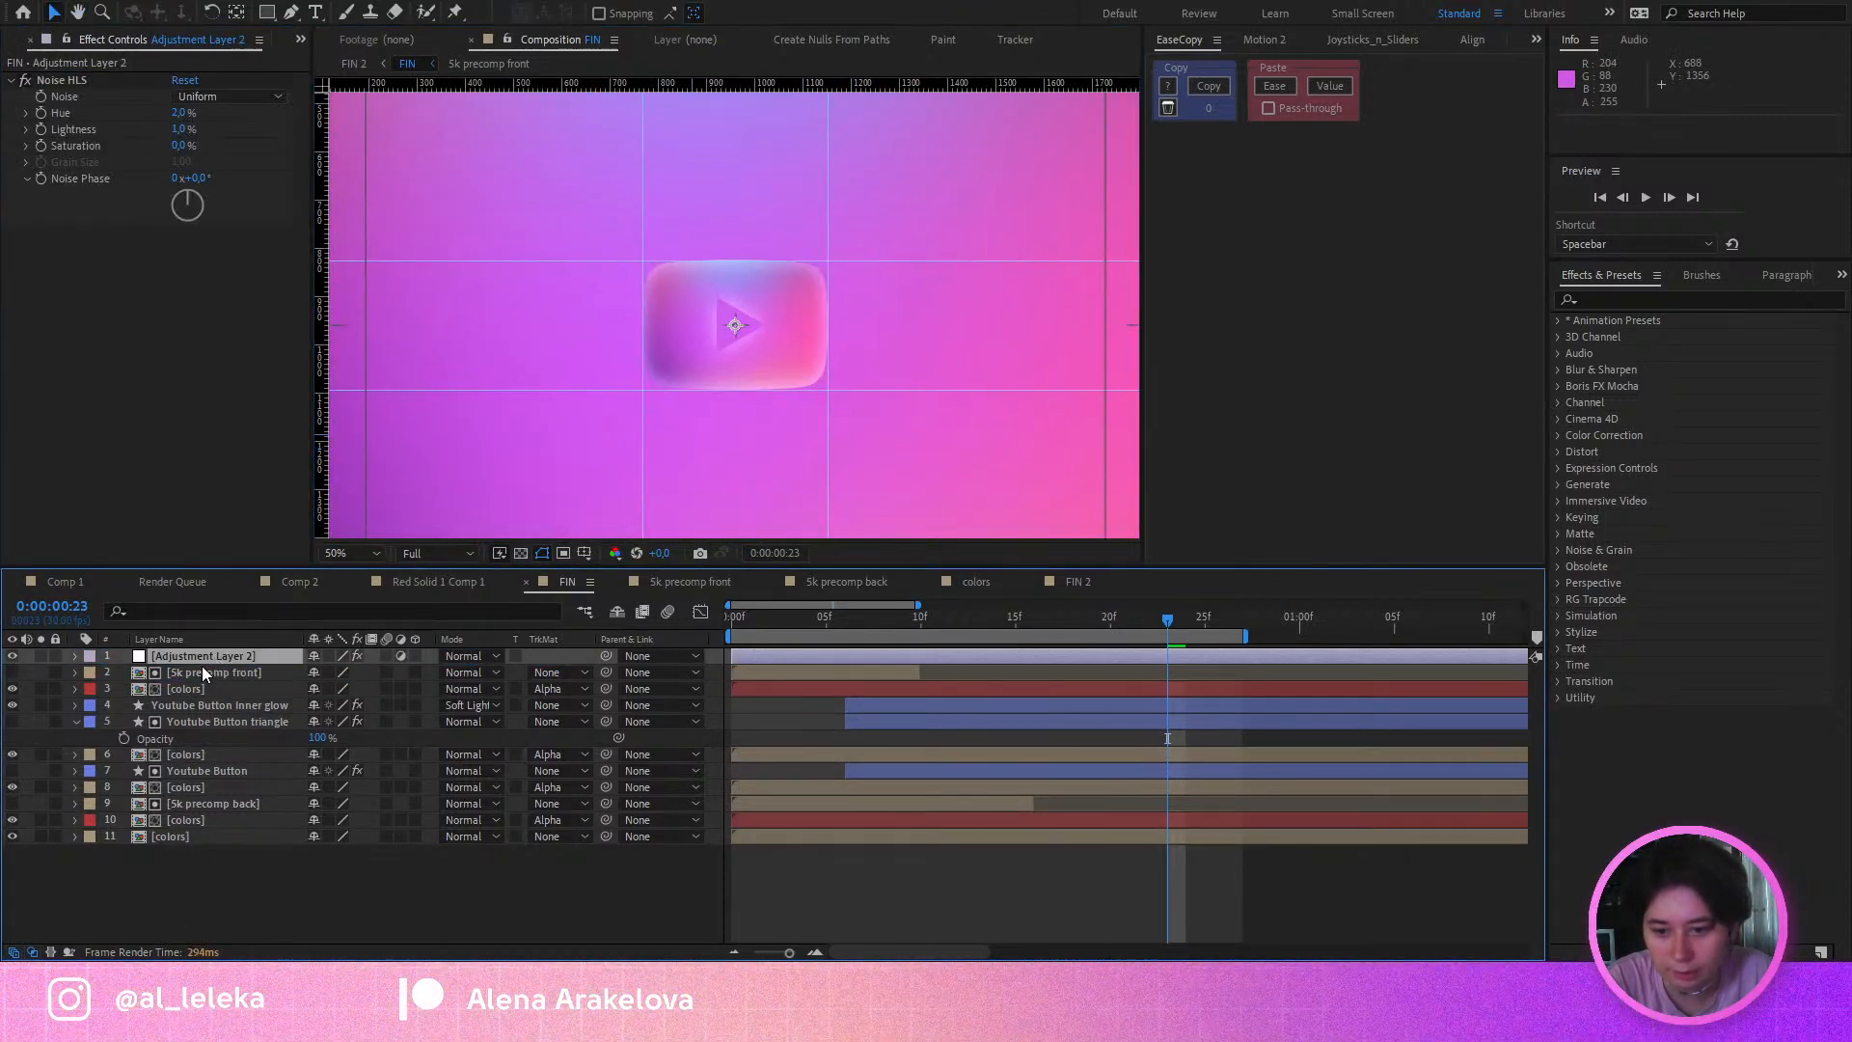
key("Return")
type("Noise")
key("Return")
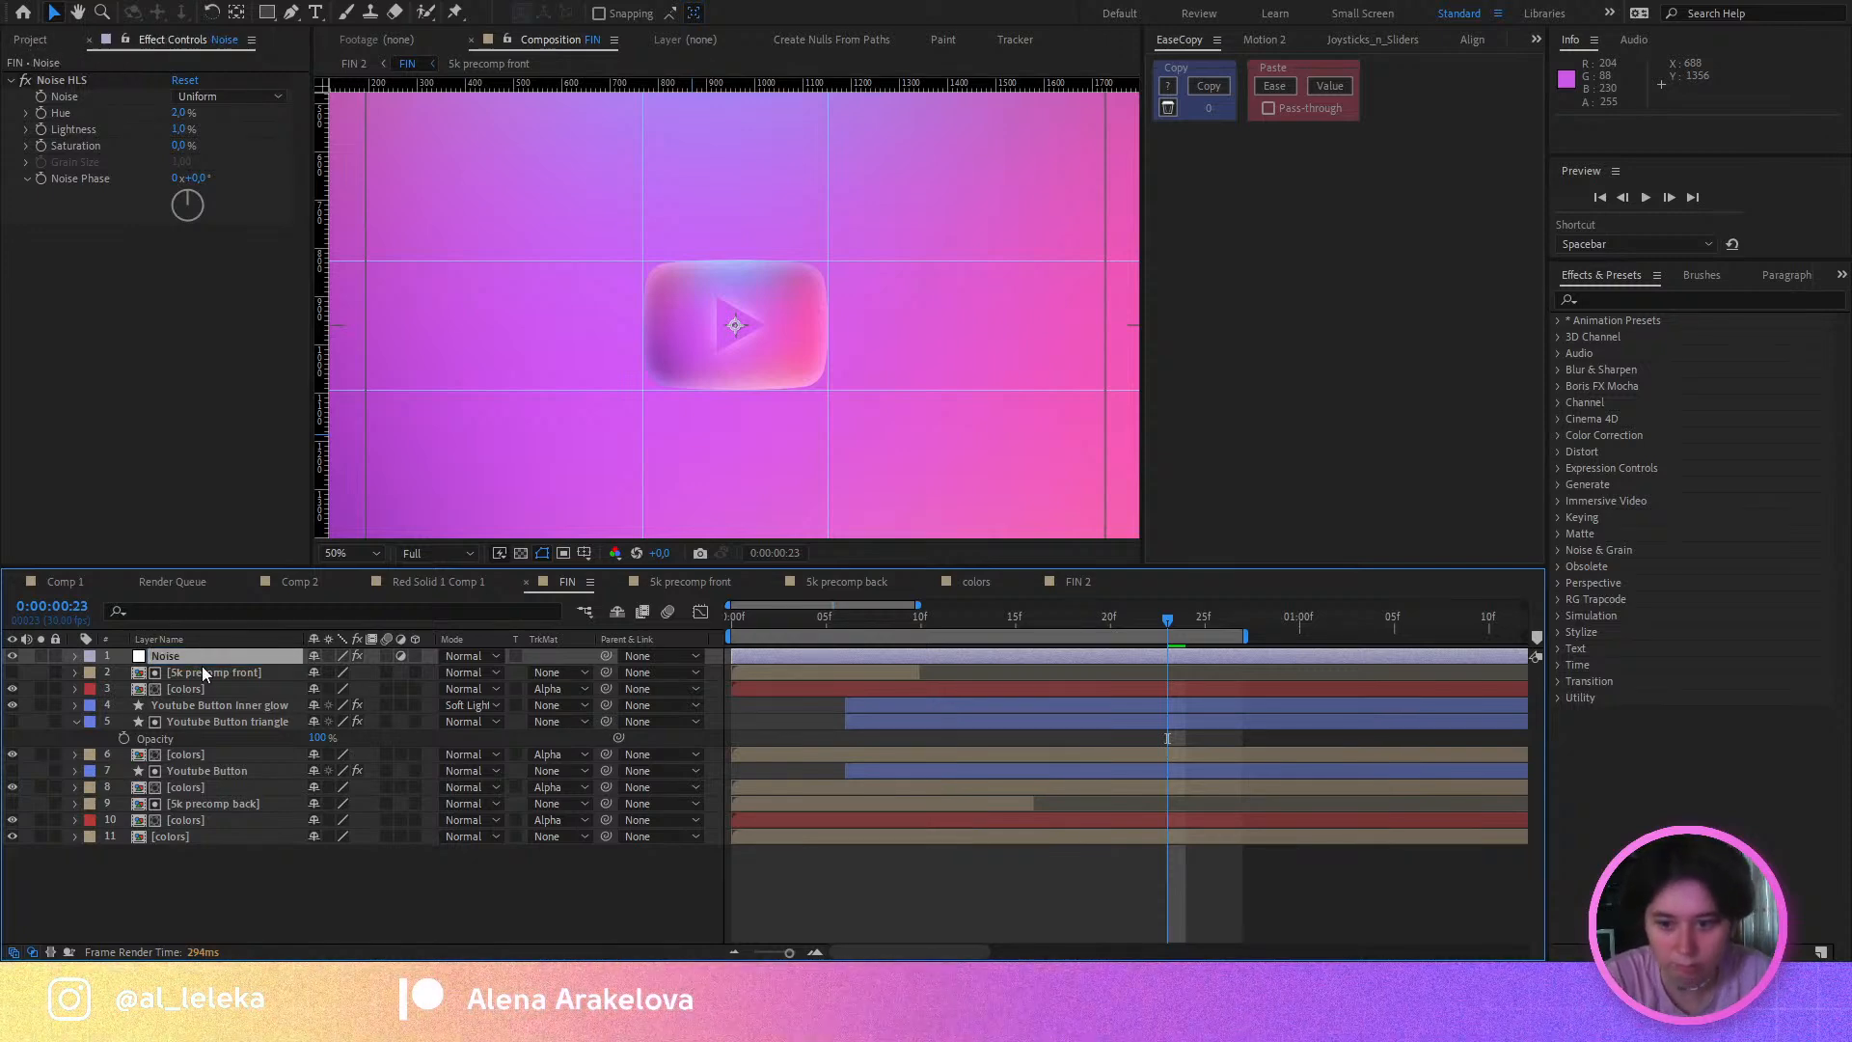
Step: Preview the whole transition from the first frame with the full composition in view
left_click(730, 619)
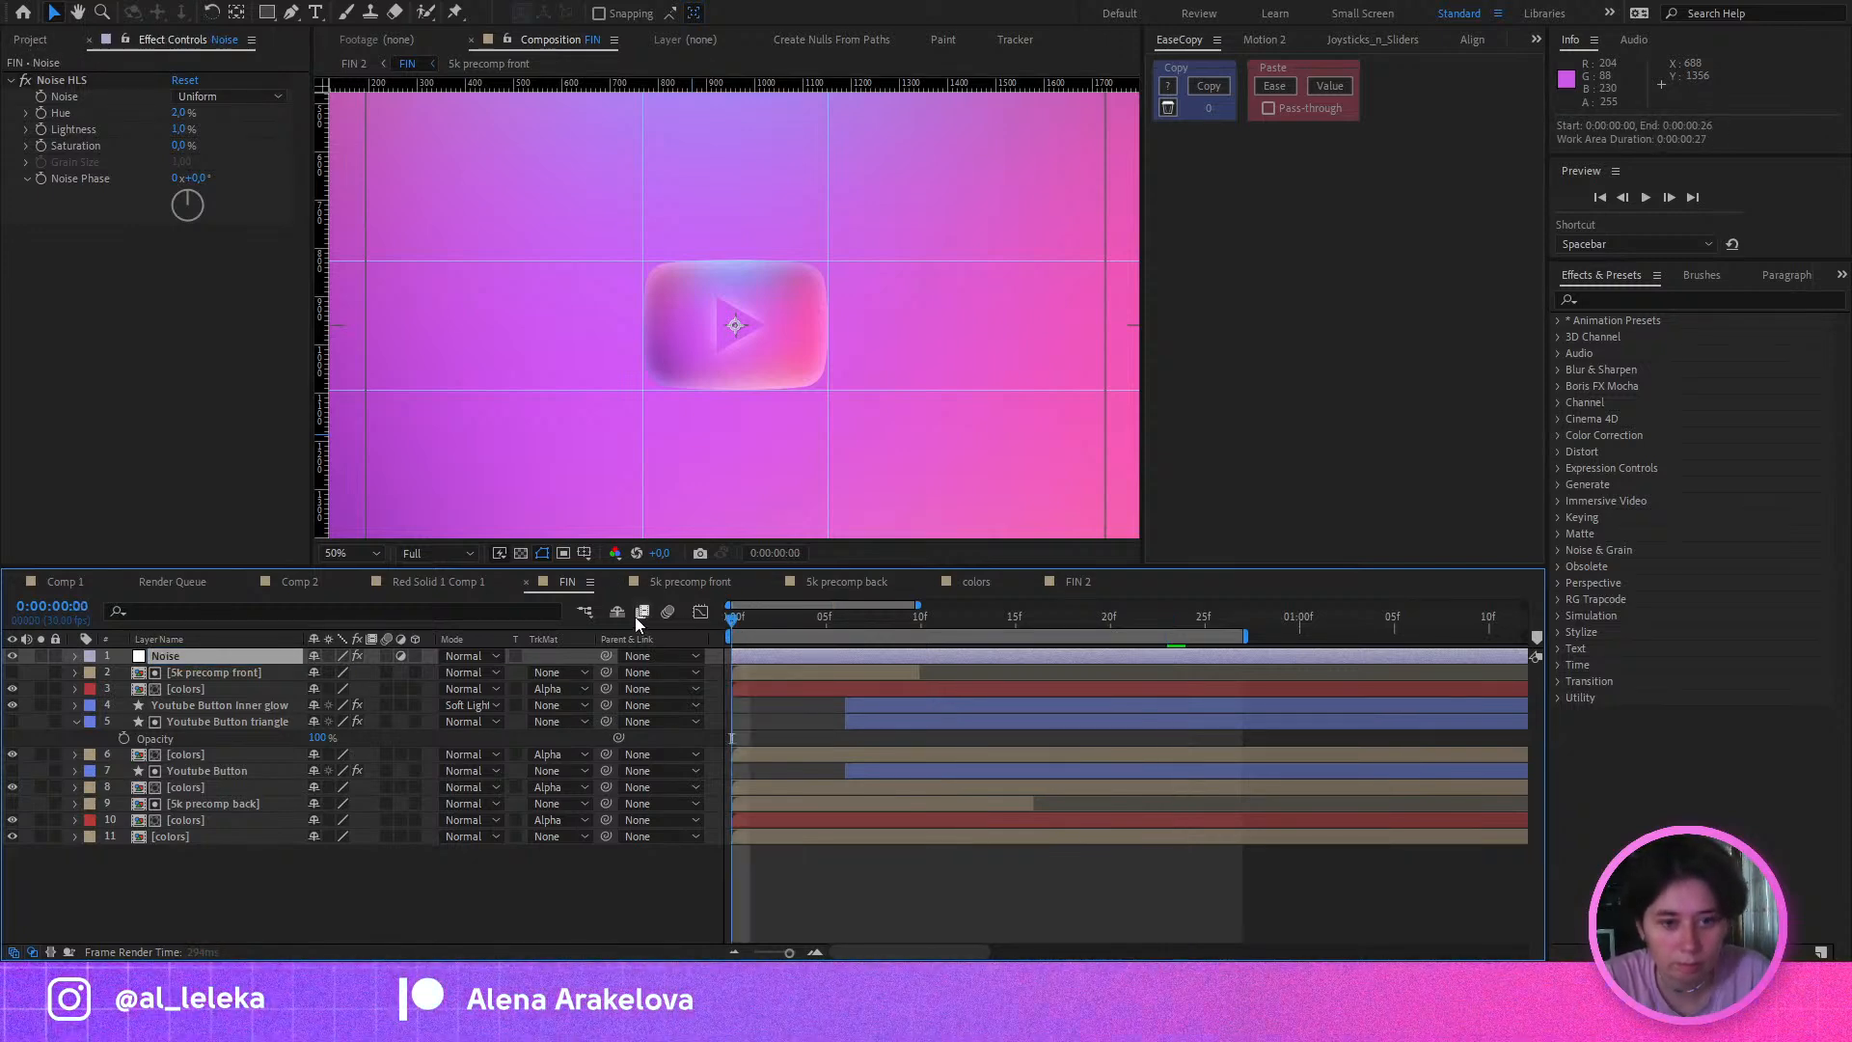
scroll(664, 430, "down", 2)
left_click_drag(664, 430, 664, 457)
key("space")
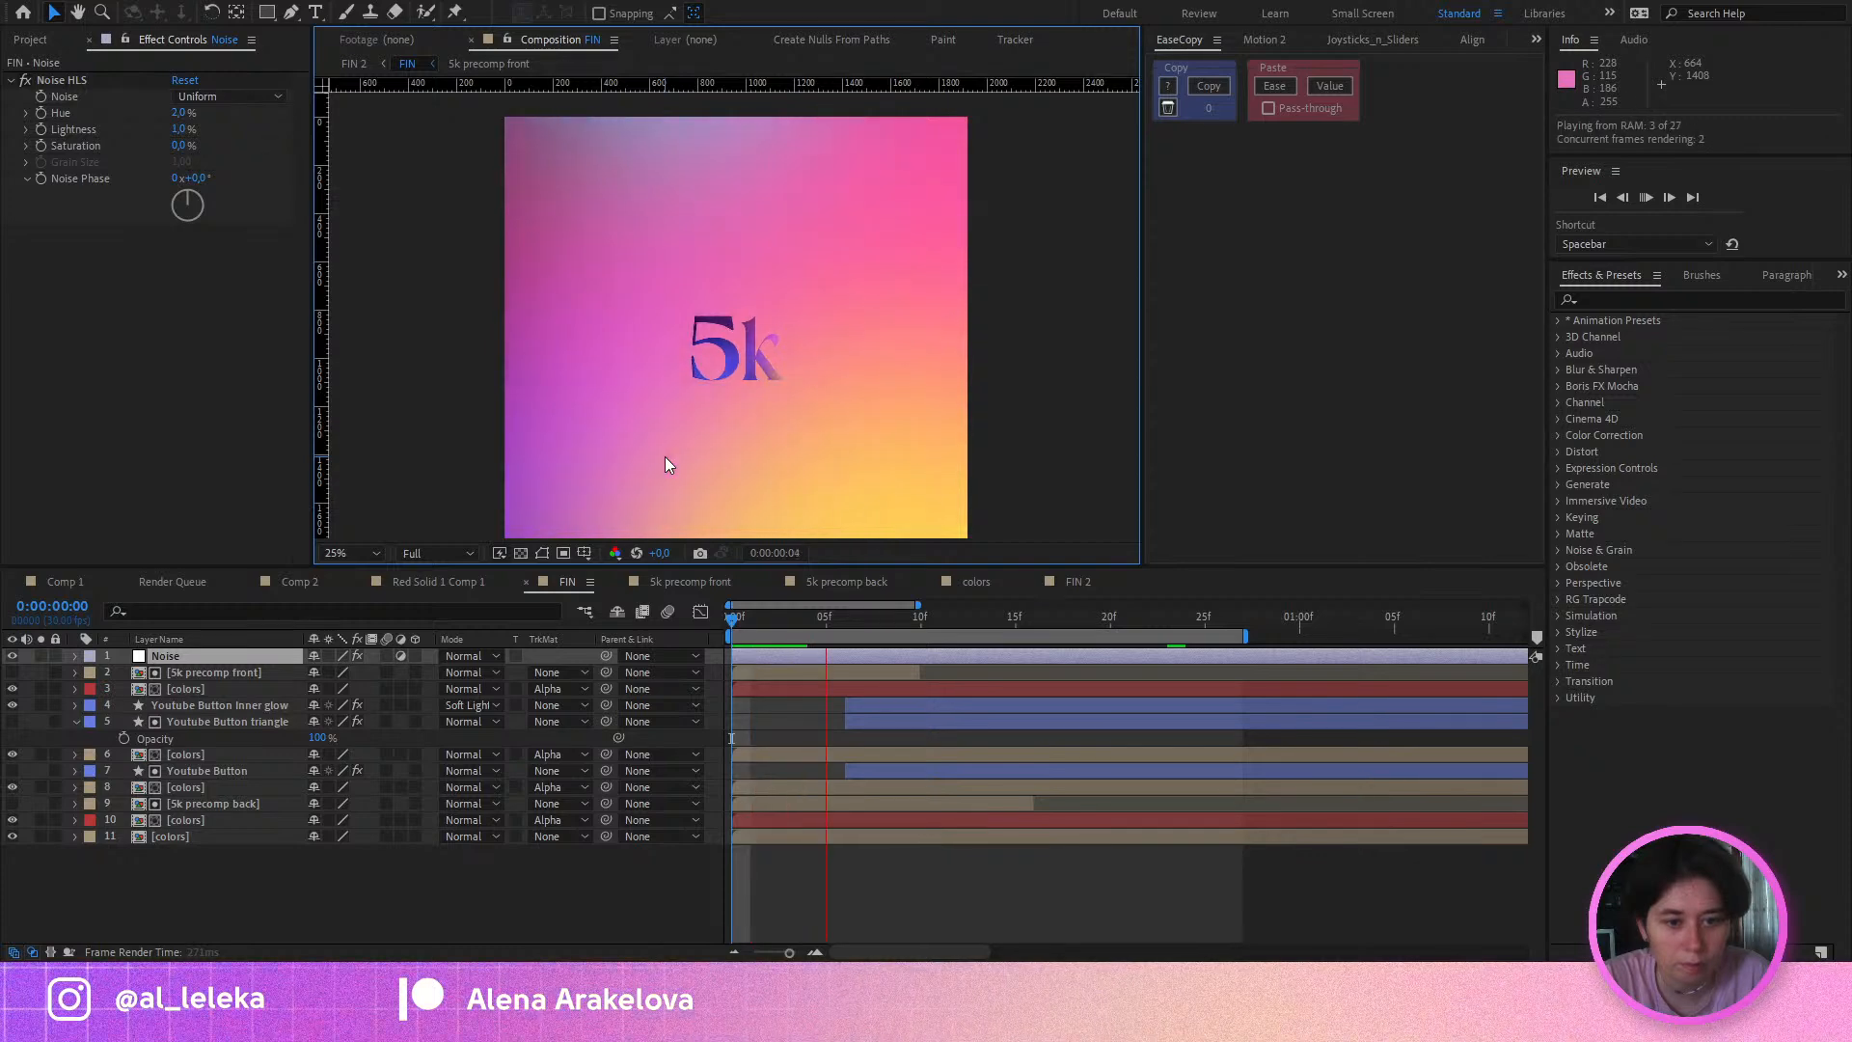
left_click(731, 625)
key("space")
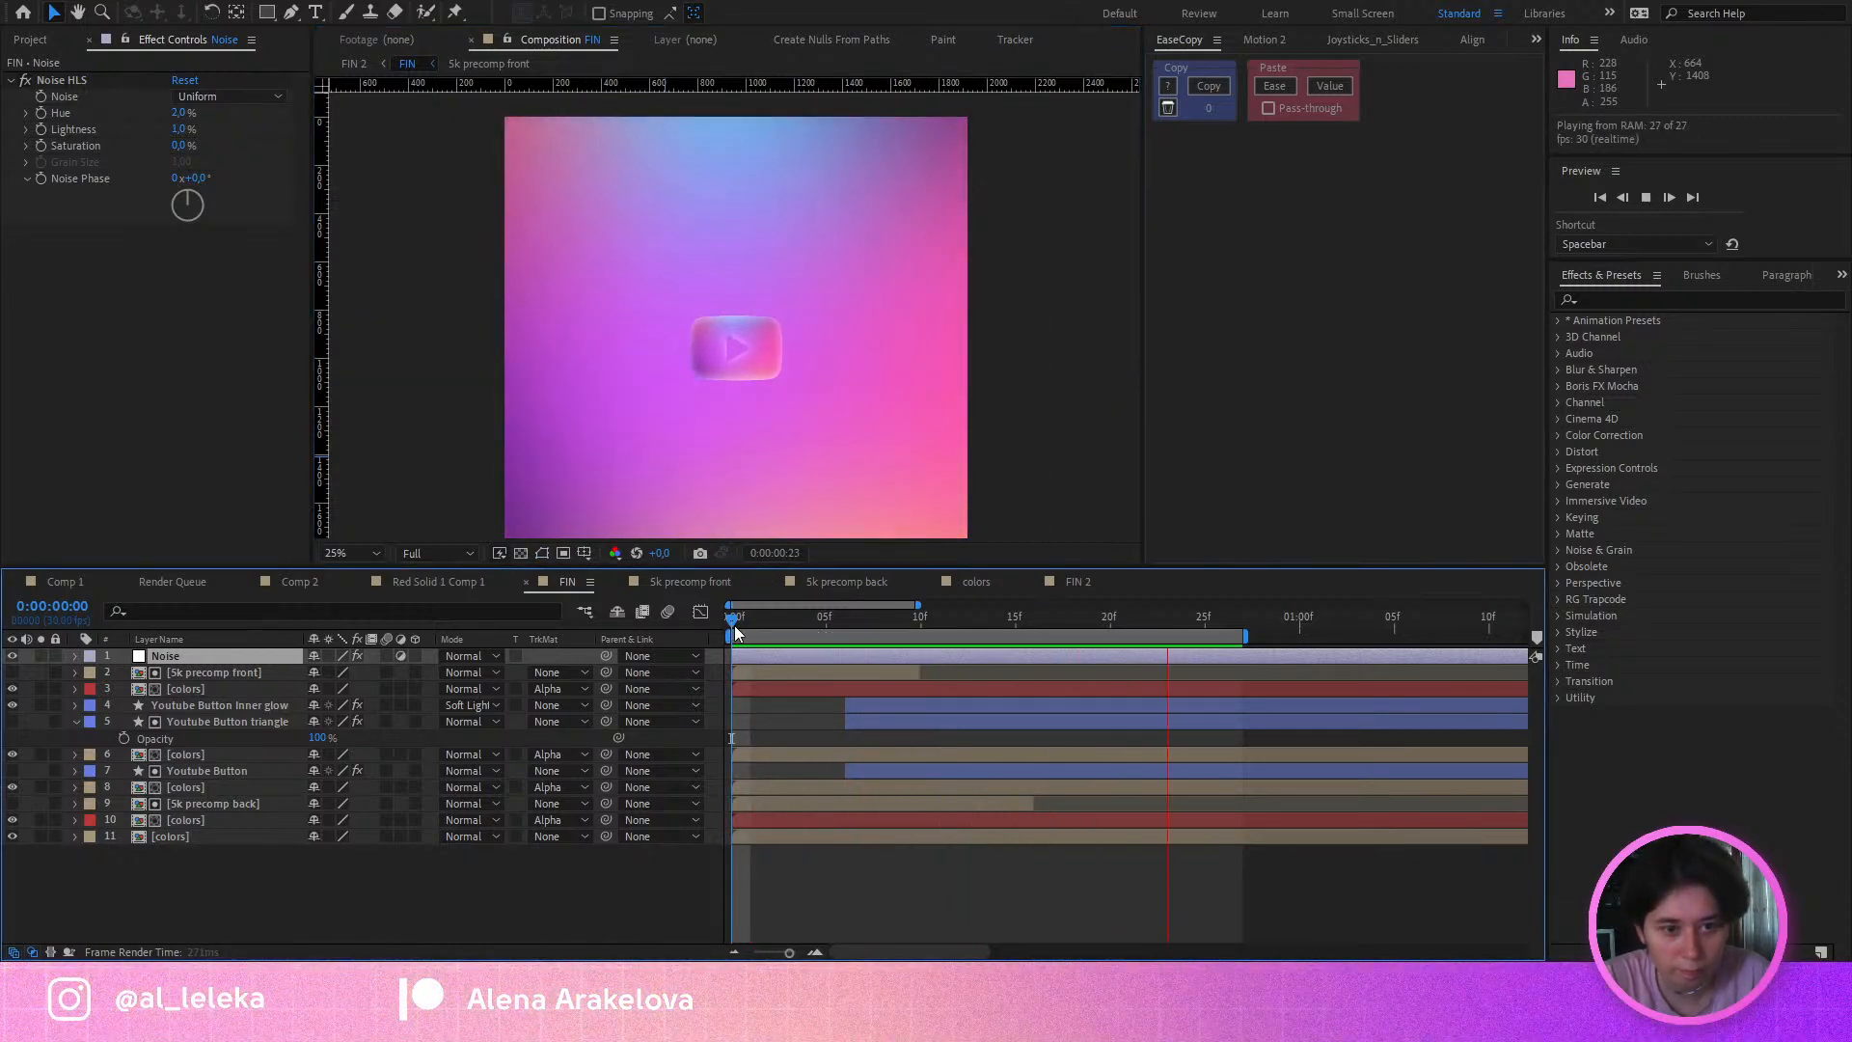
Step: Try to reposition the two colors layers directly above and below 5k precomp back together at frame 4
left_click_drag(732, 625, 824, 636)
left_click(195, 804)
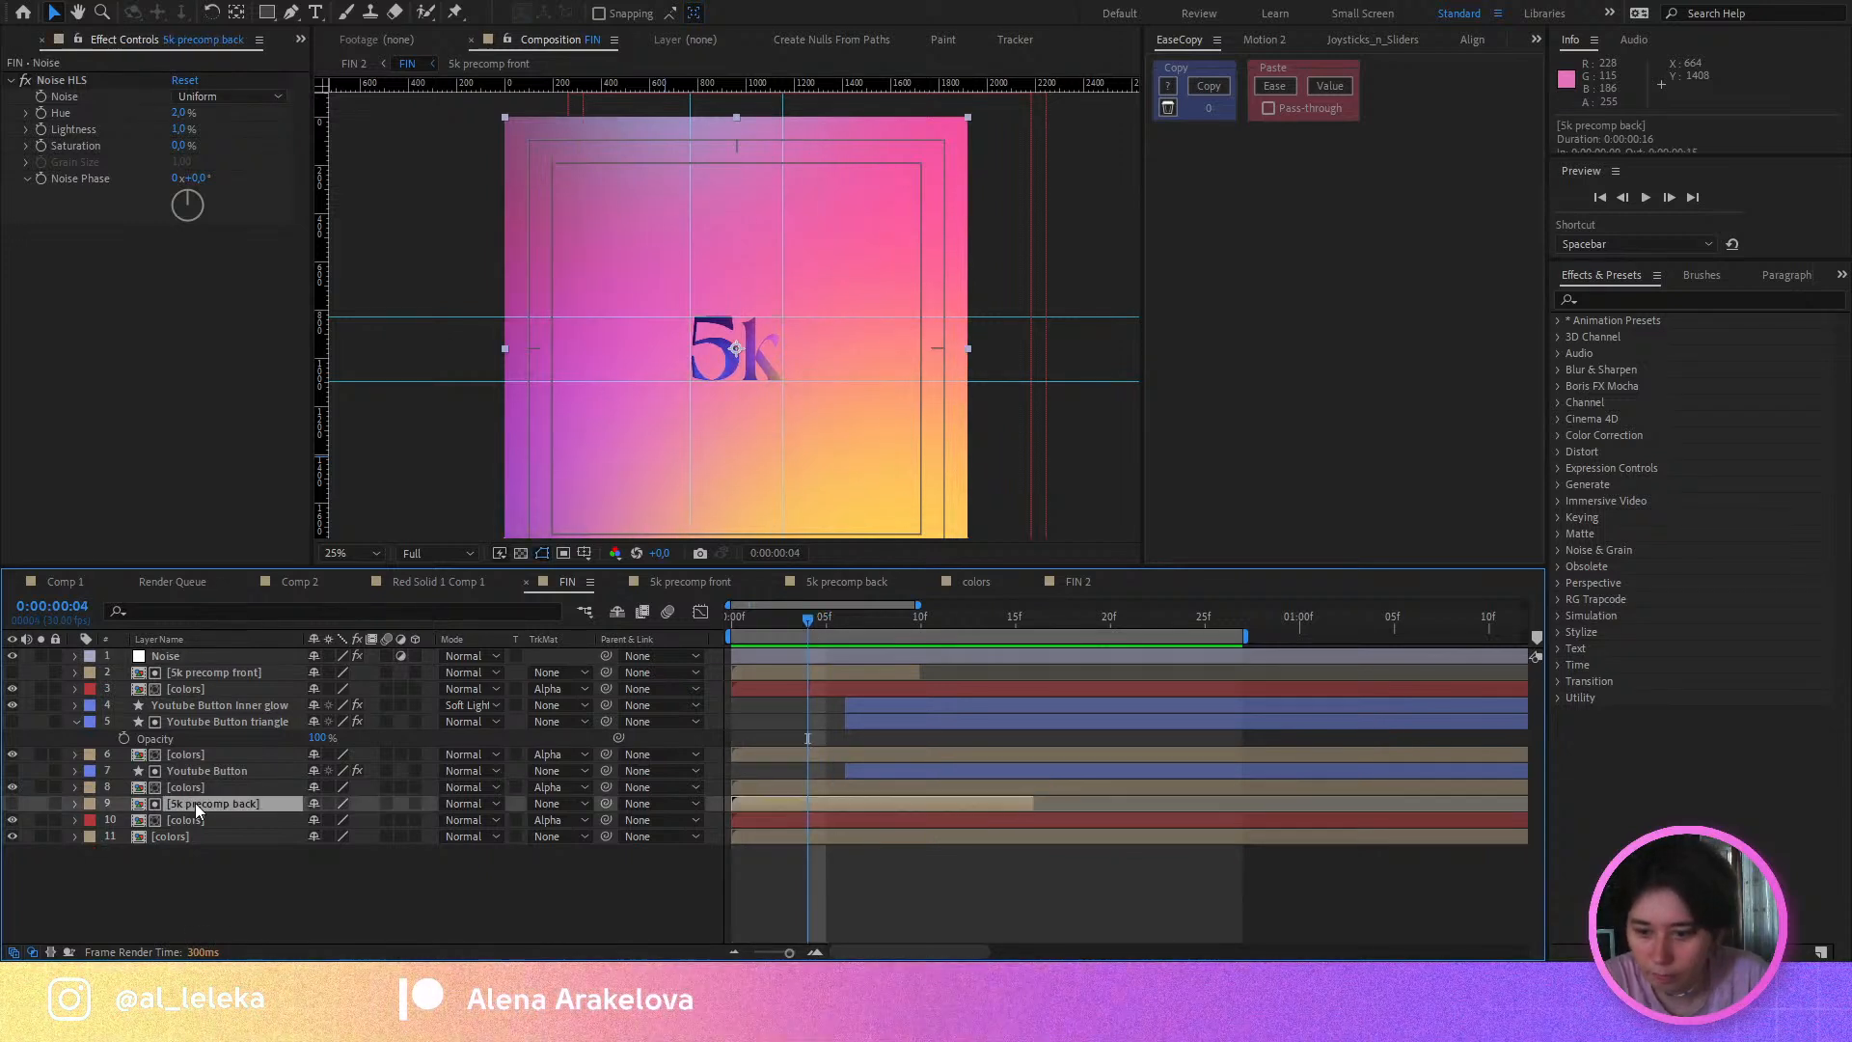
left_click(189, 786)
left_click(191, 820, "ctrl")
left_click_drag(849, 413, 887, 285)
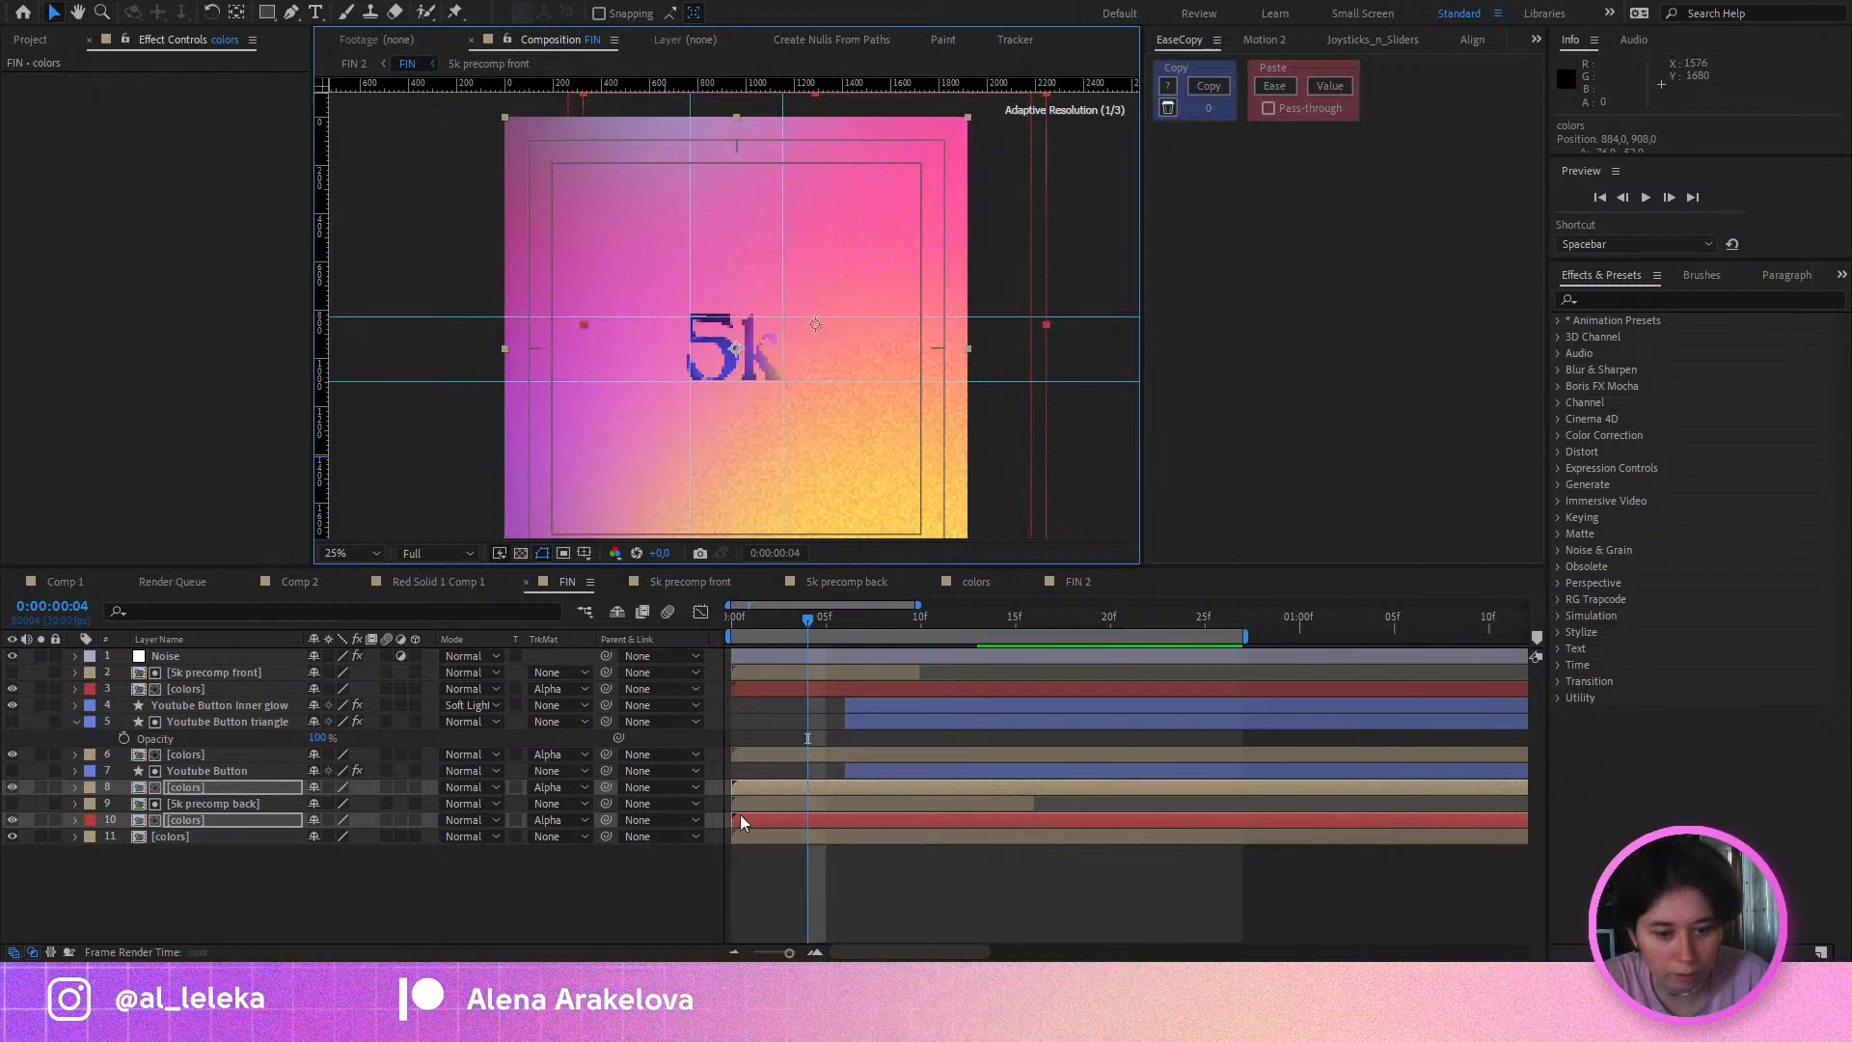
left_click(168, 855)
Step: Move the two red colors layers together to a position of about 1086, 1020, and preview the transition from the start
left_click(194, 818)
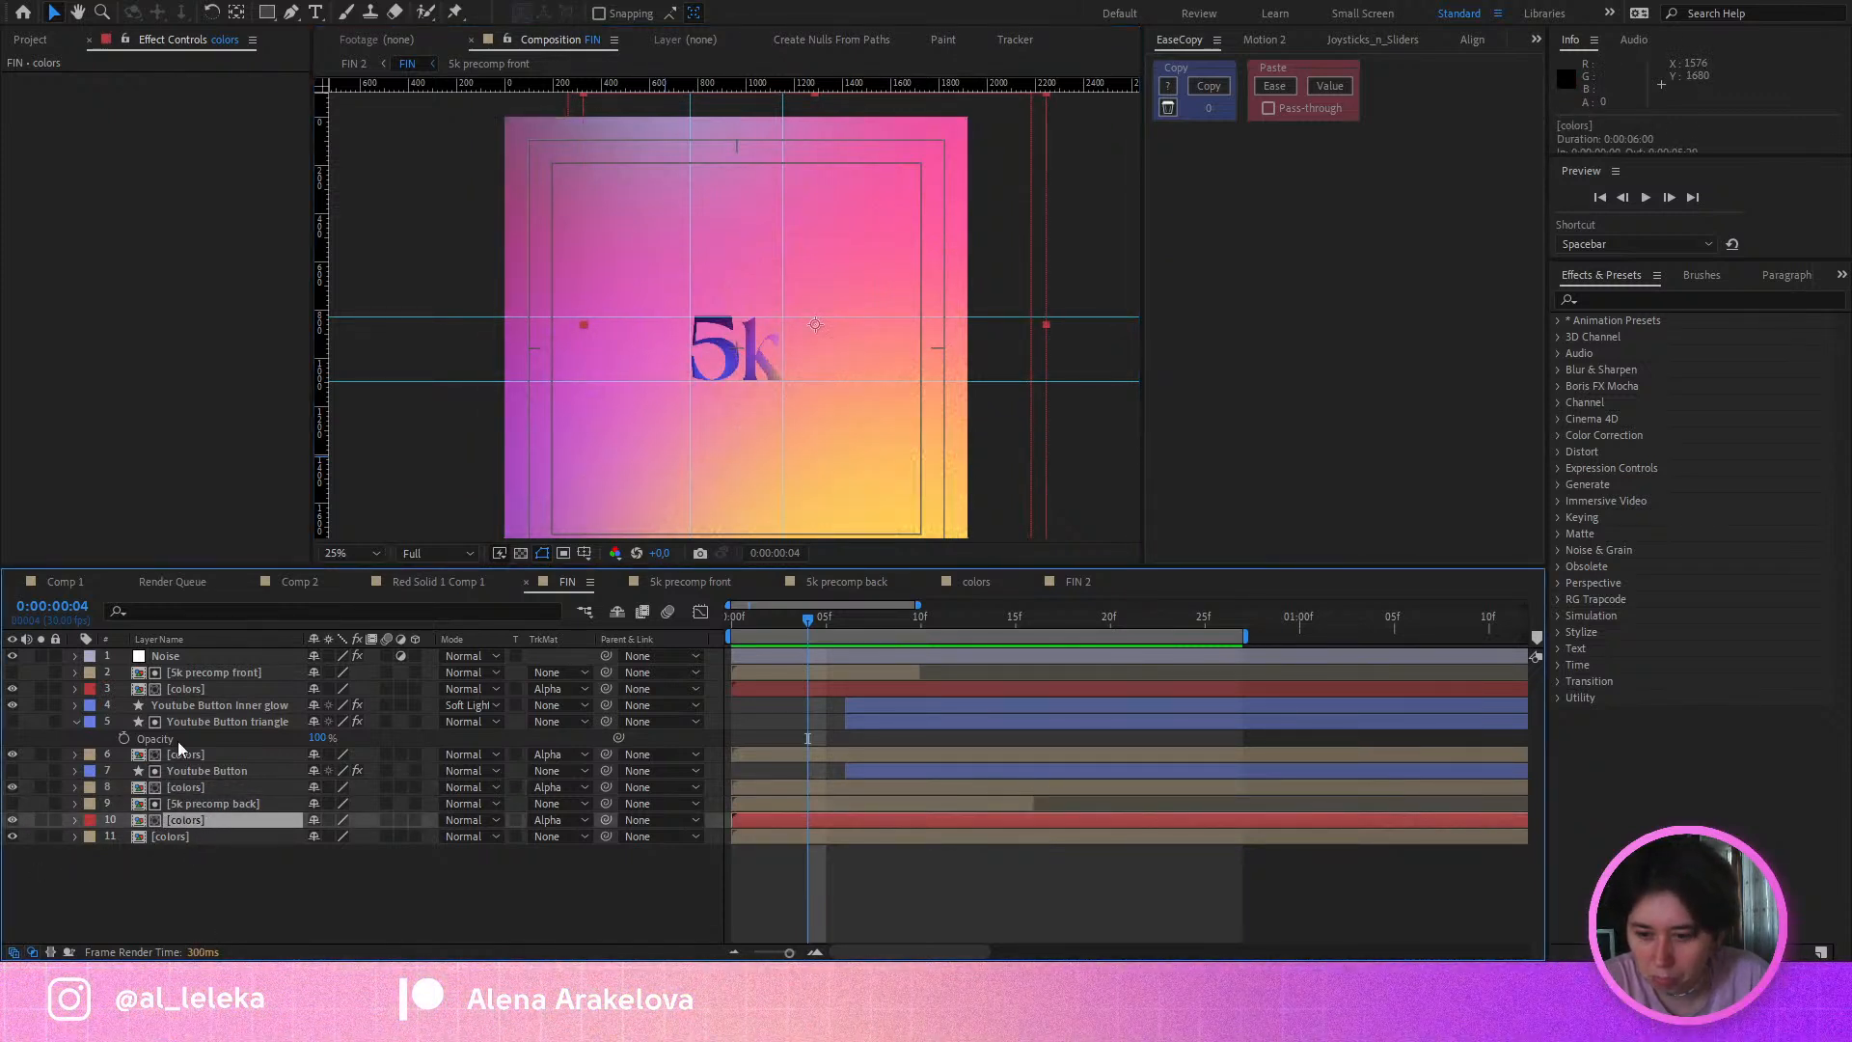
left_click(185, 689, "ctrl")
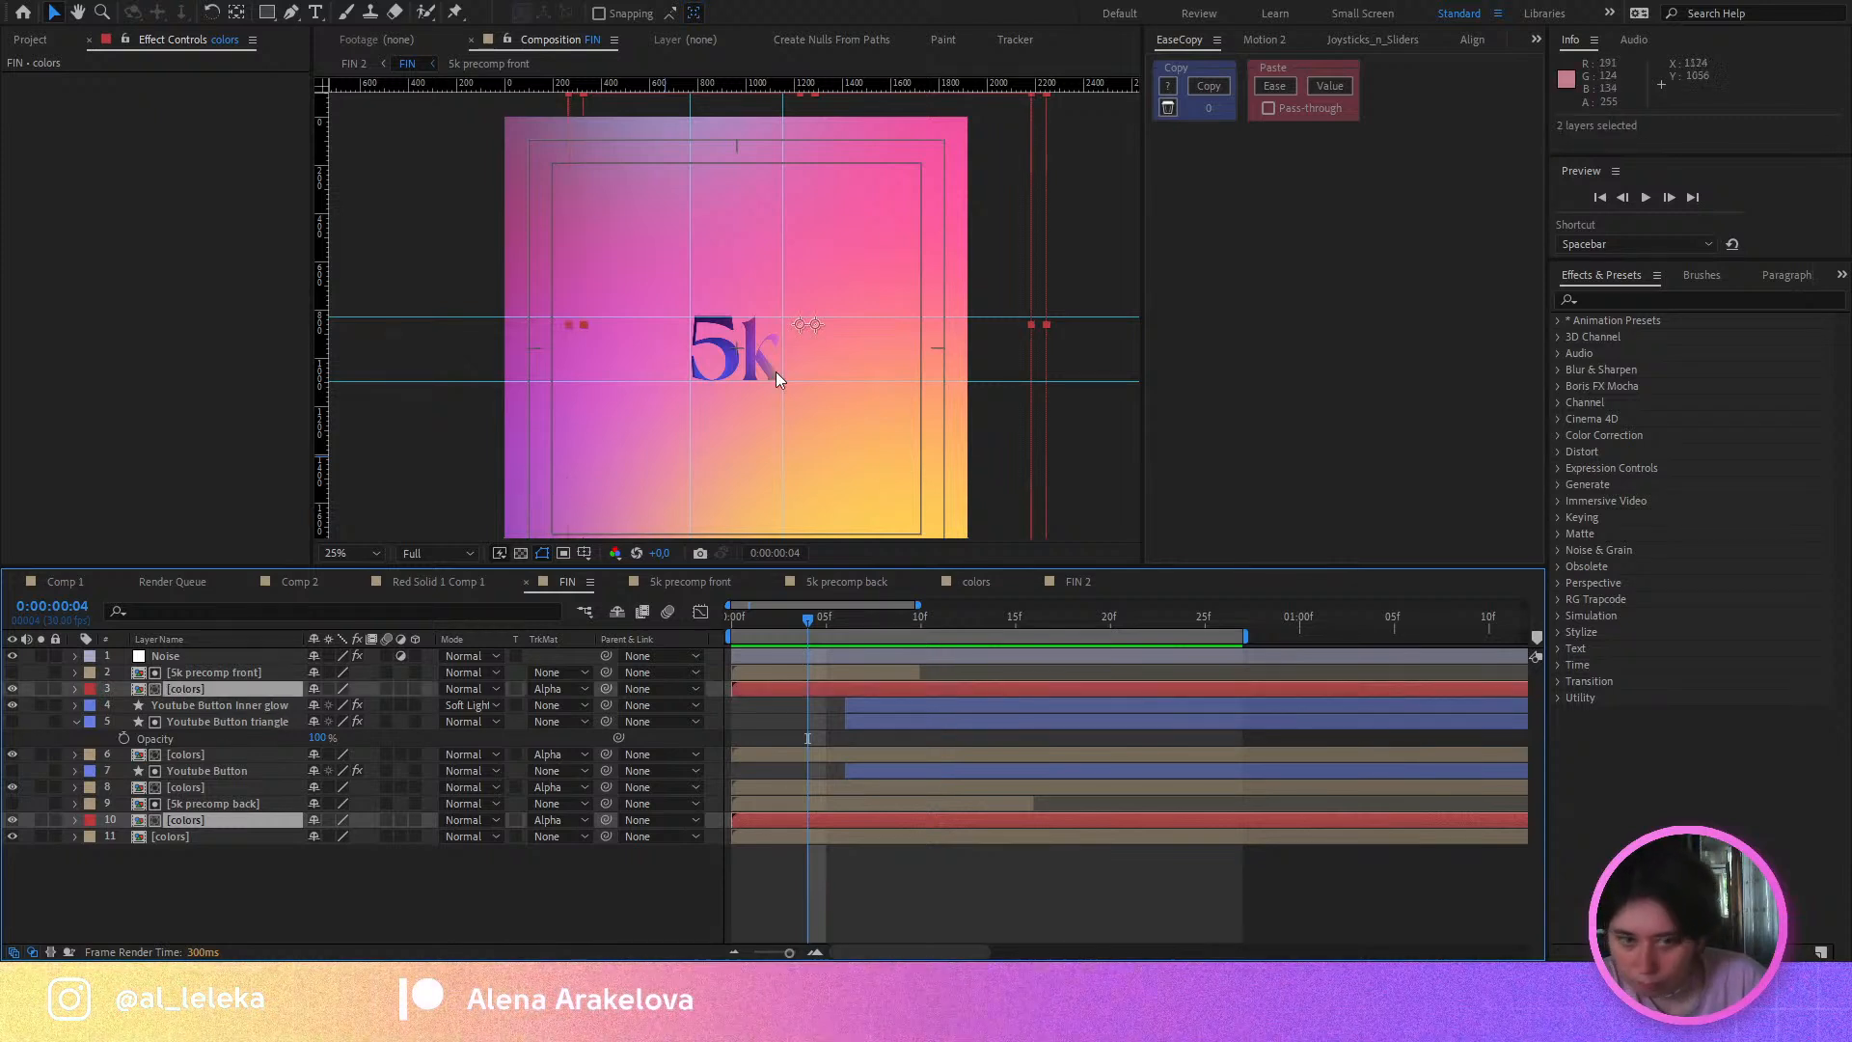
left_click_drag(901, 254, 866, 293)
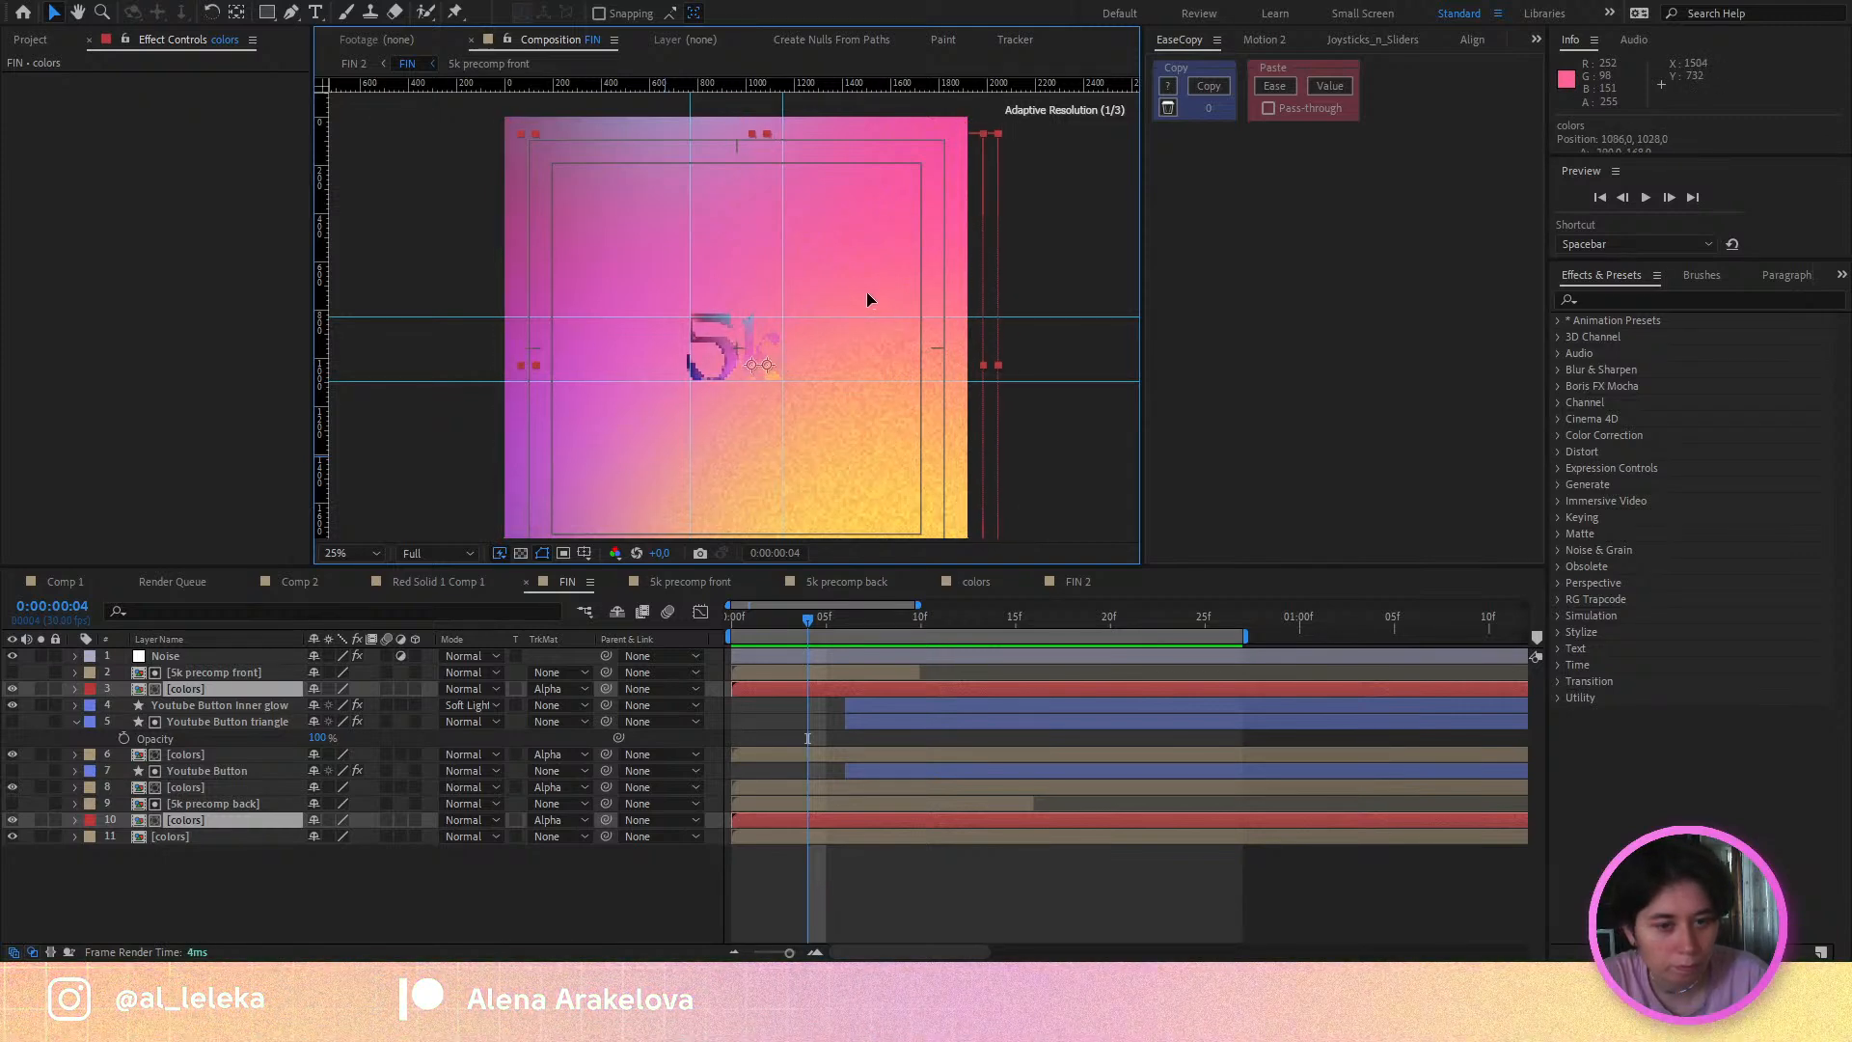
scroll(744, 403, "up", 2)
key("space")
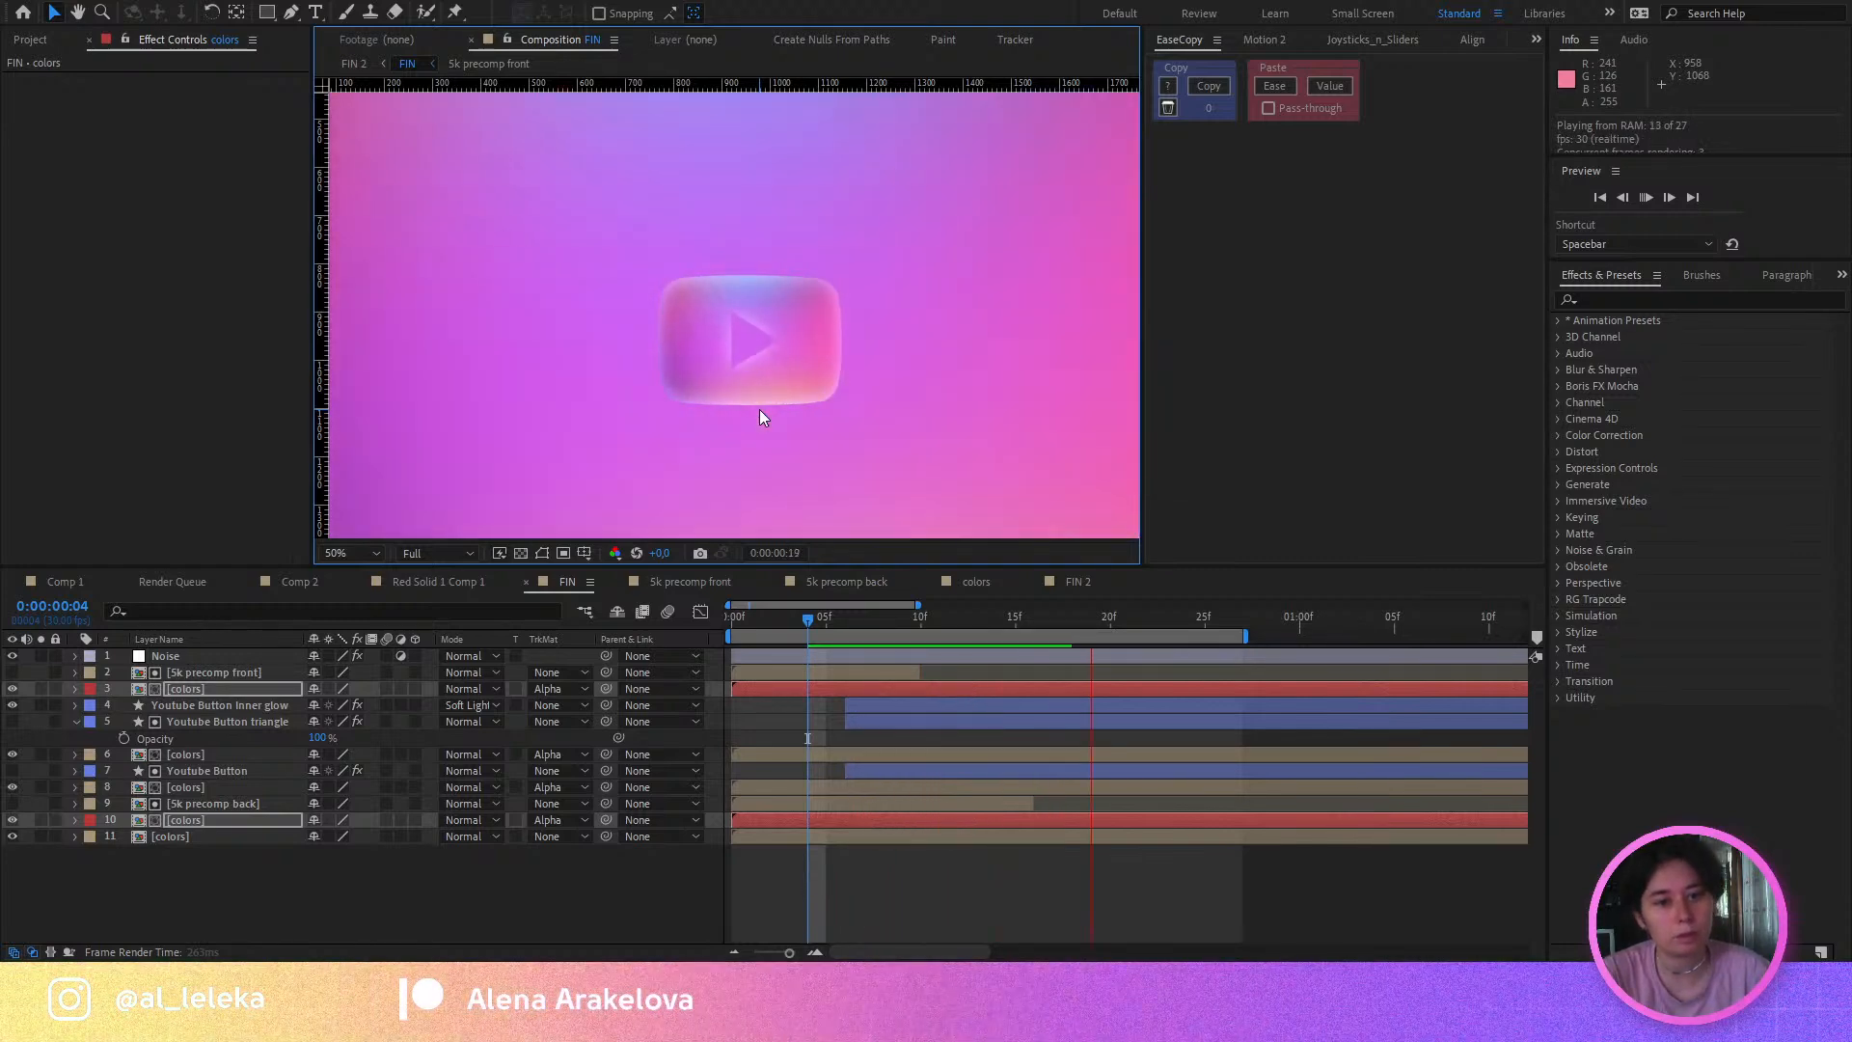
left_click_drag(808, 620, 715, 622)
key("space")
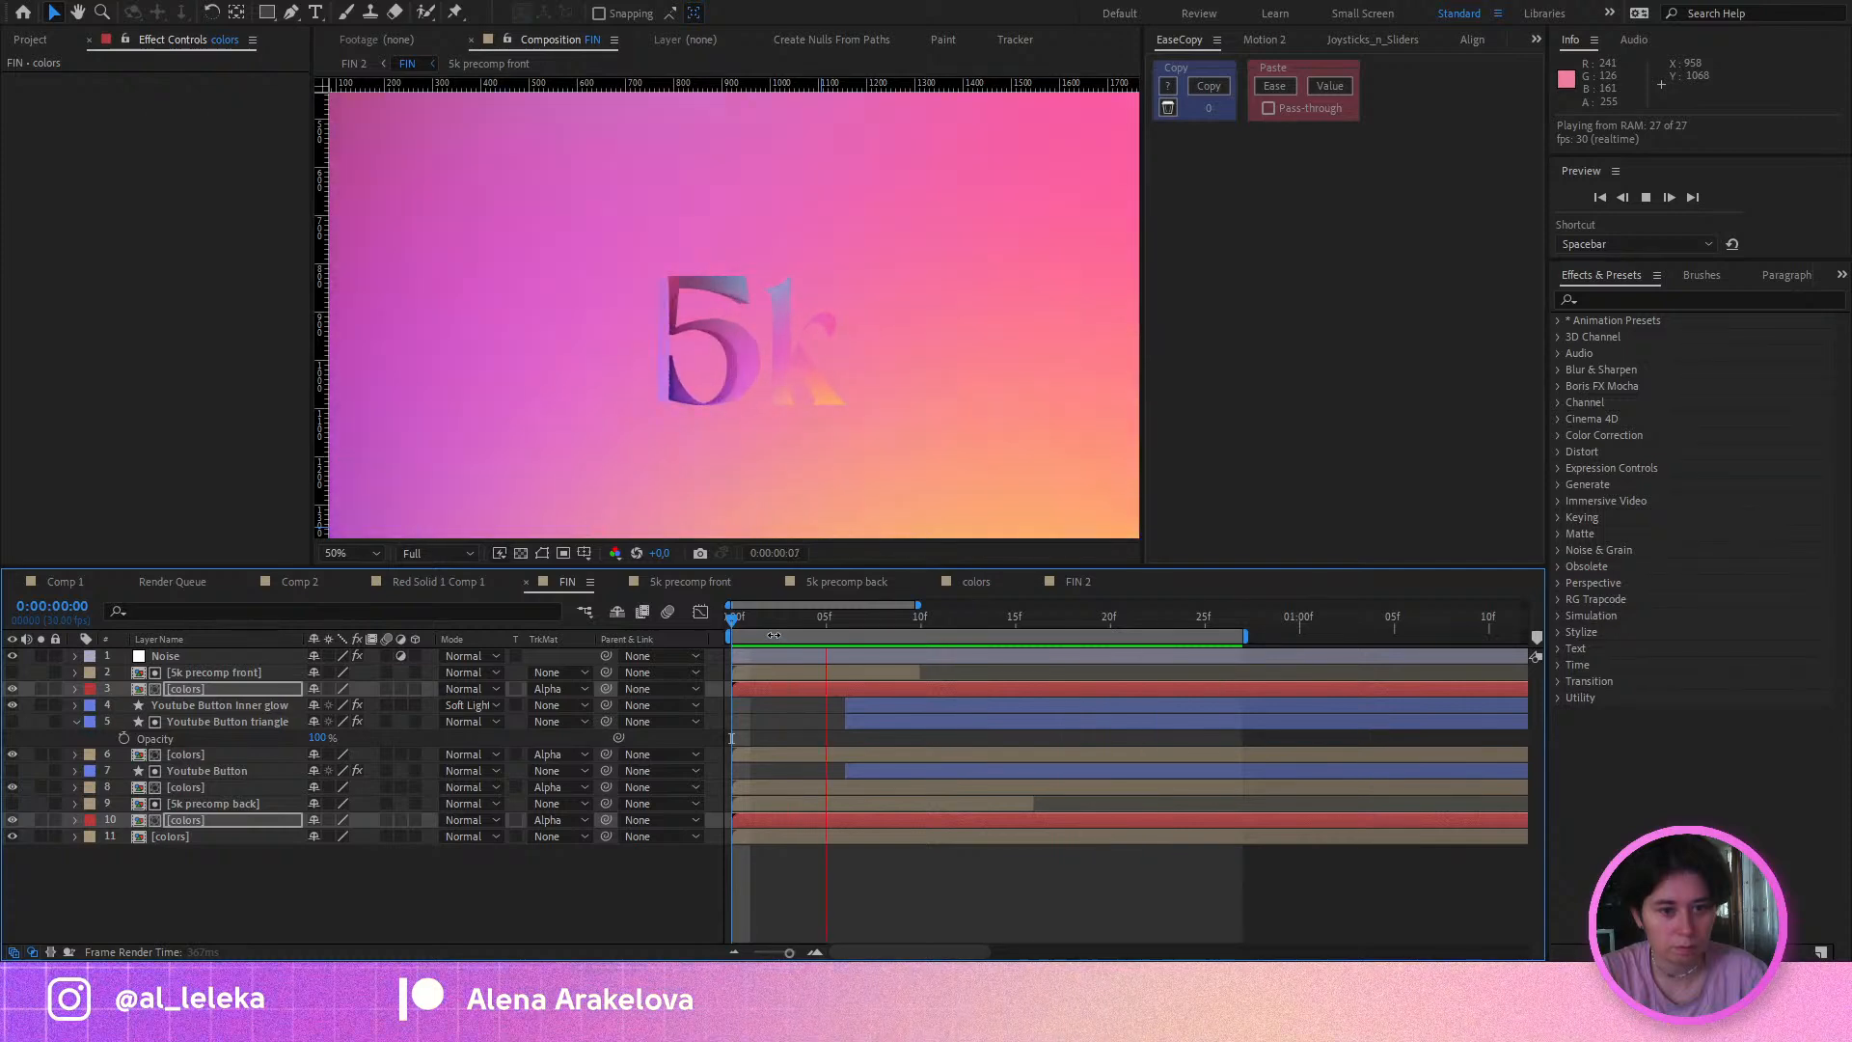
Step: At frame 11, move the two red colors layers to a position of about 1010, 972, and select the bottom colors layer
left_click(807, 617)
left_click_drag(850, 616, 941, 632)
scroll(887, 328, "down", 2)
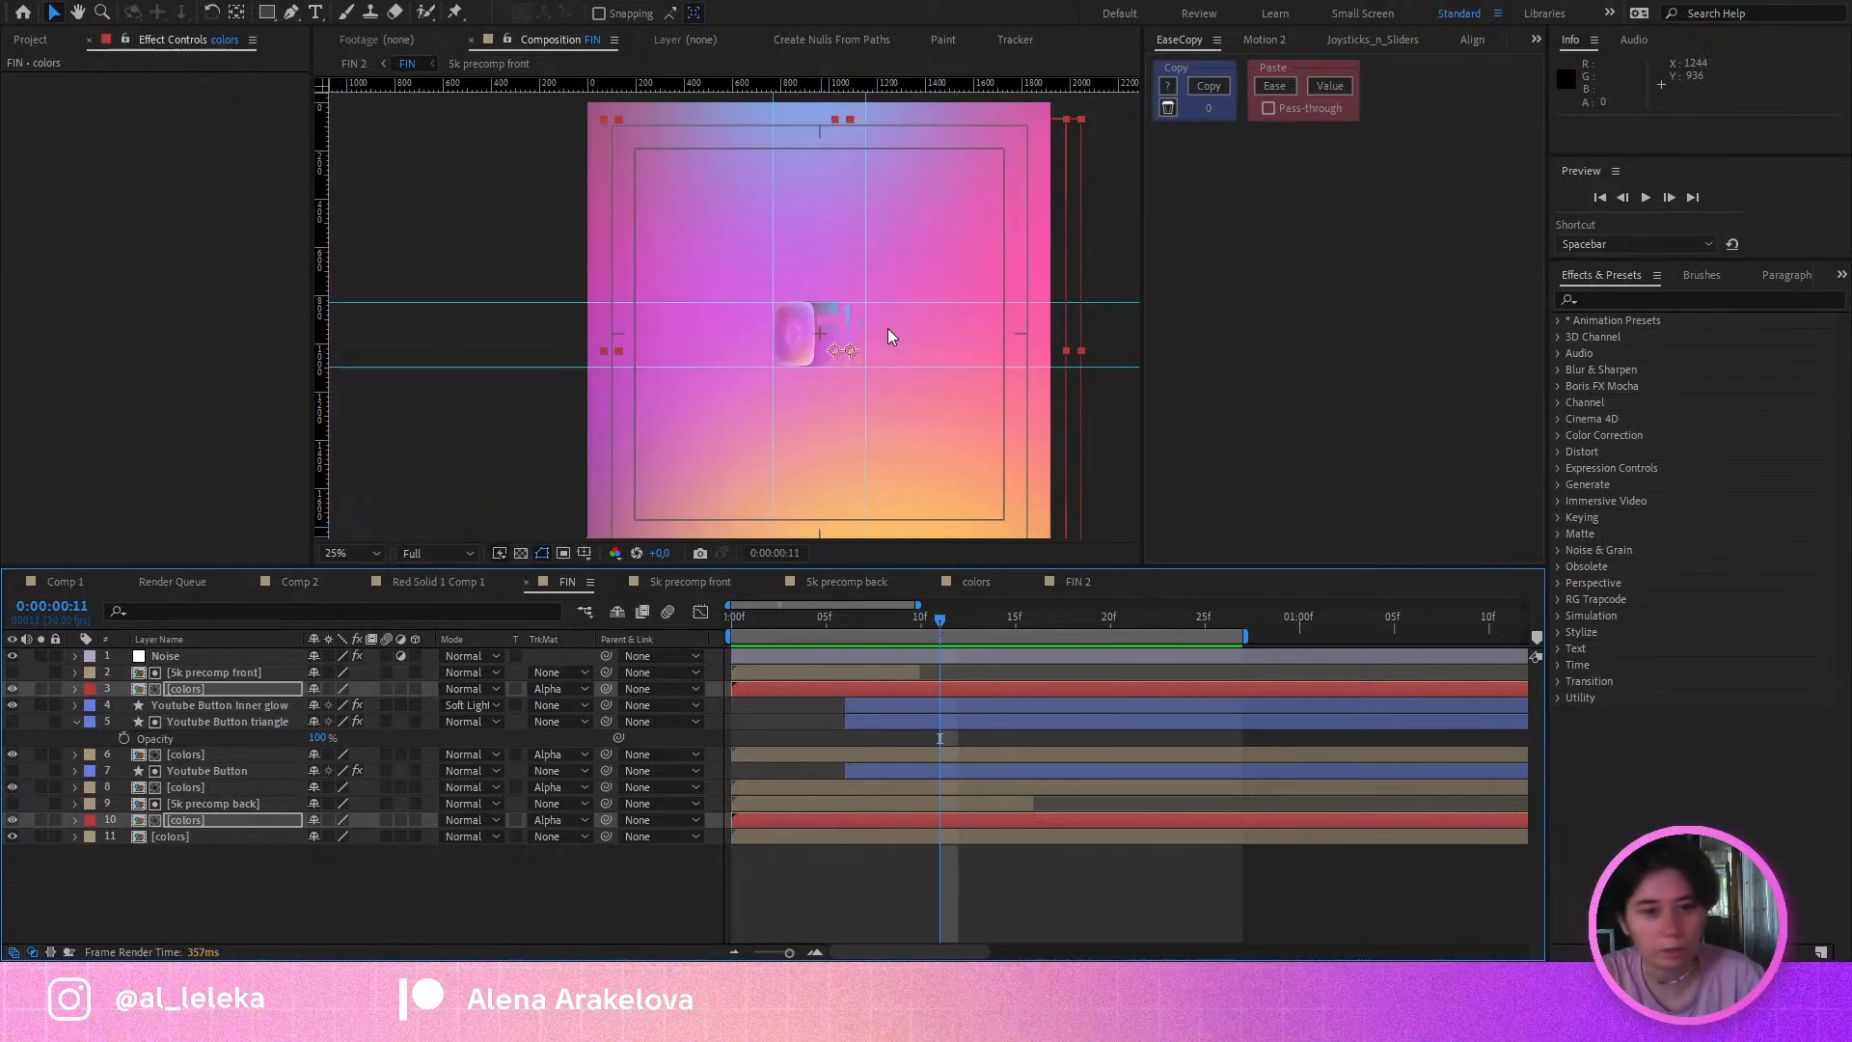
left_click_drag(889, 228, 889, 316)
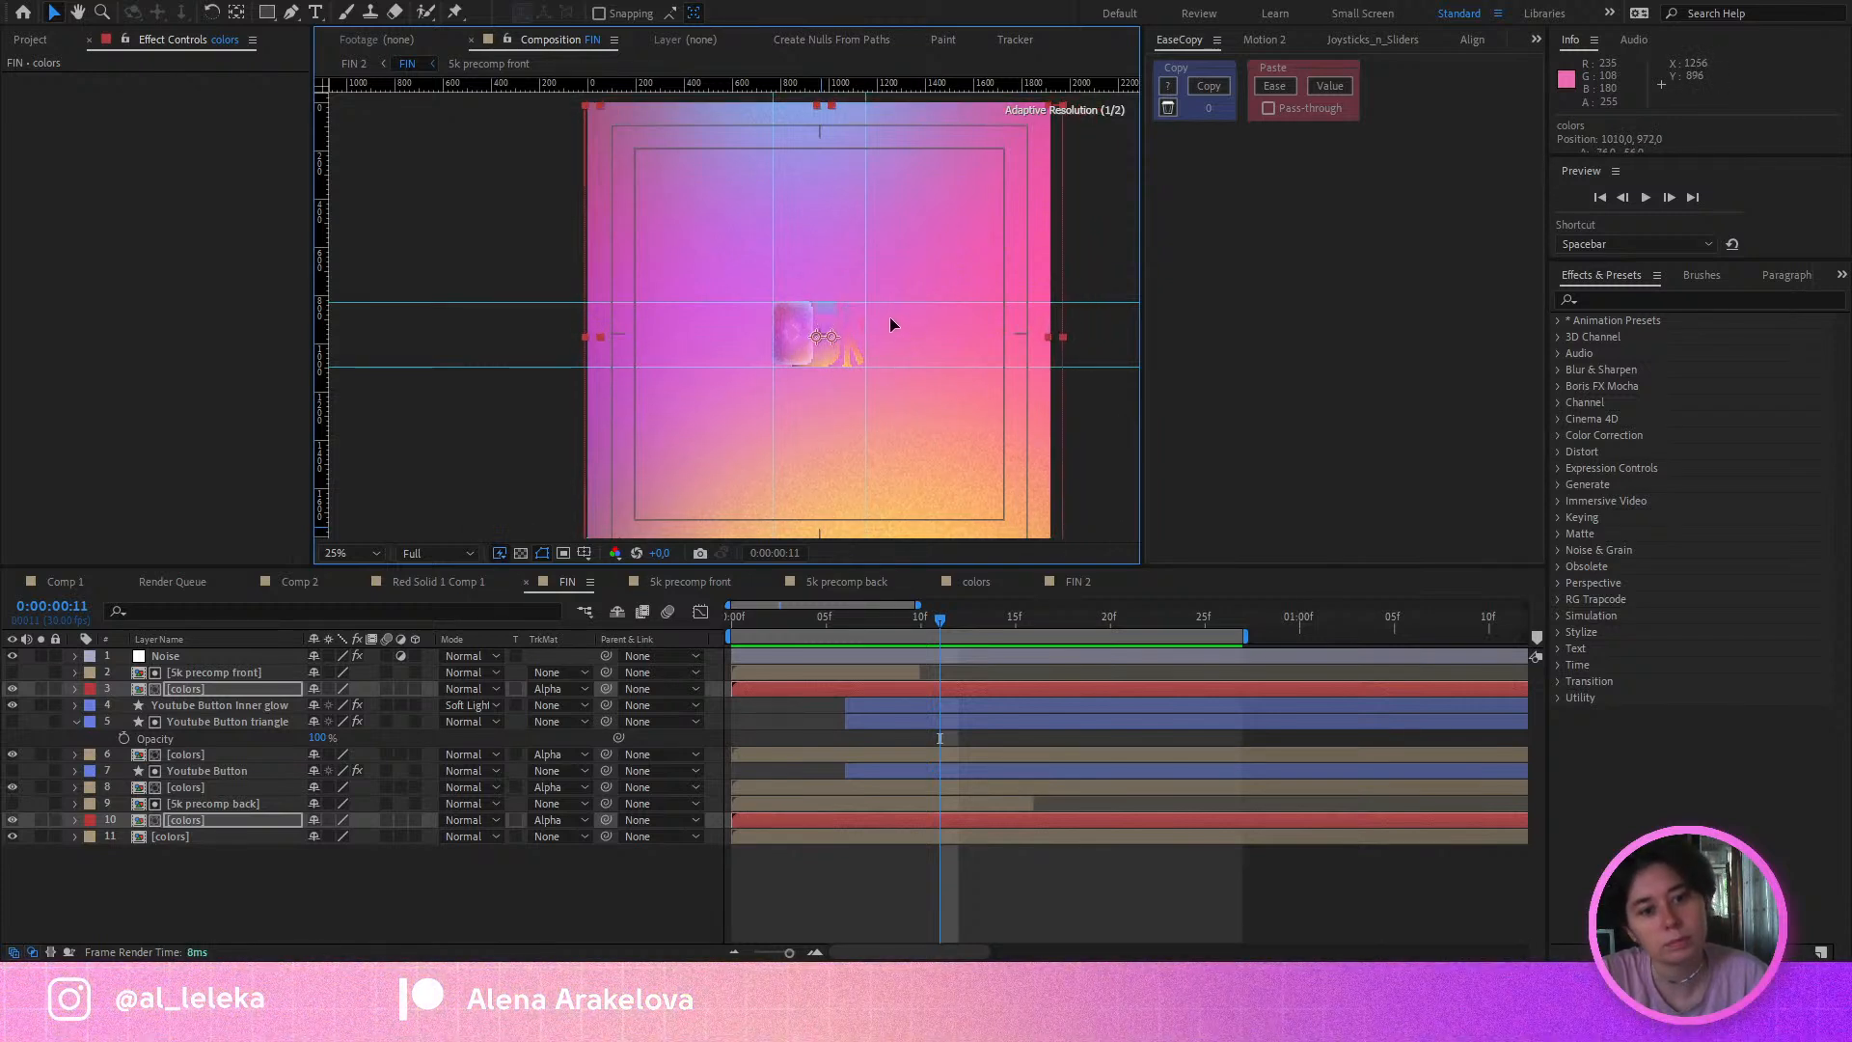
key("period")
left_click(189, 837)
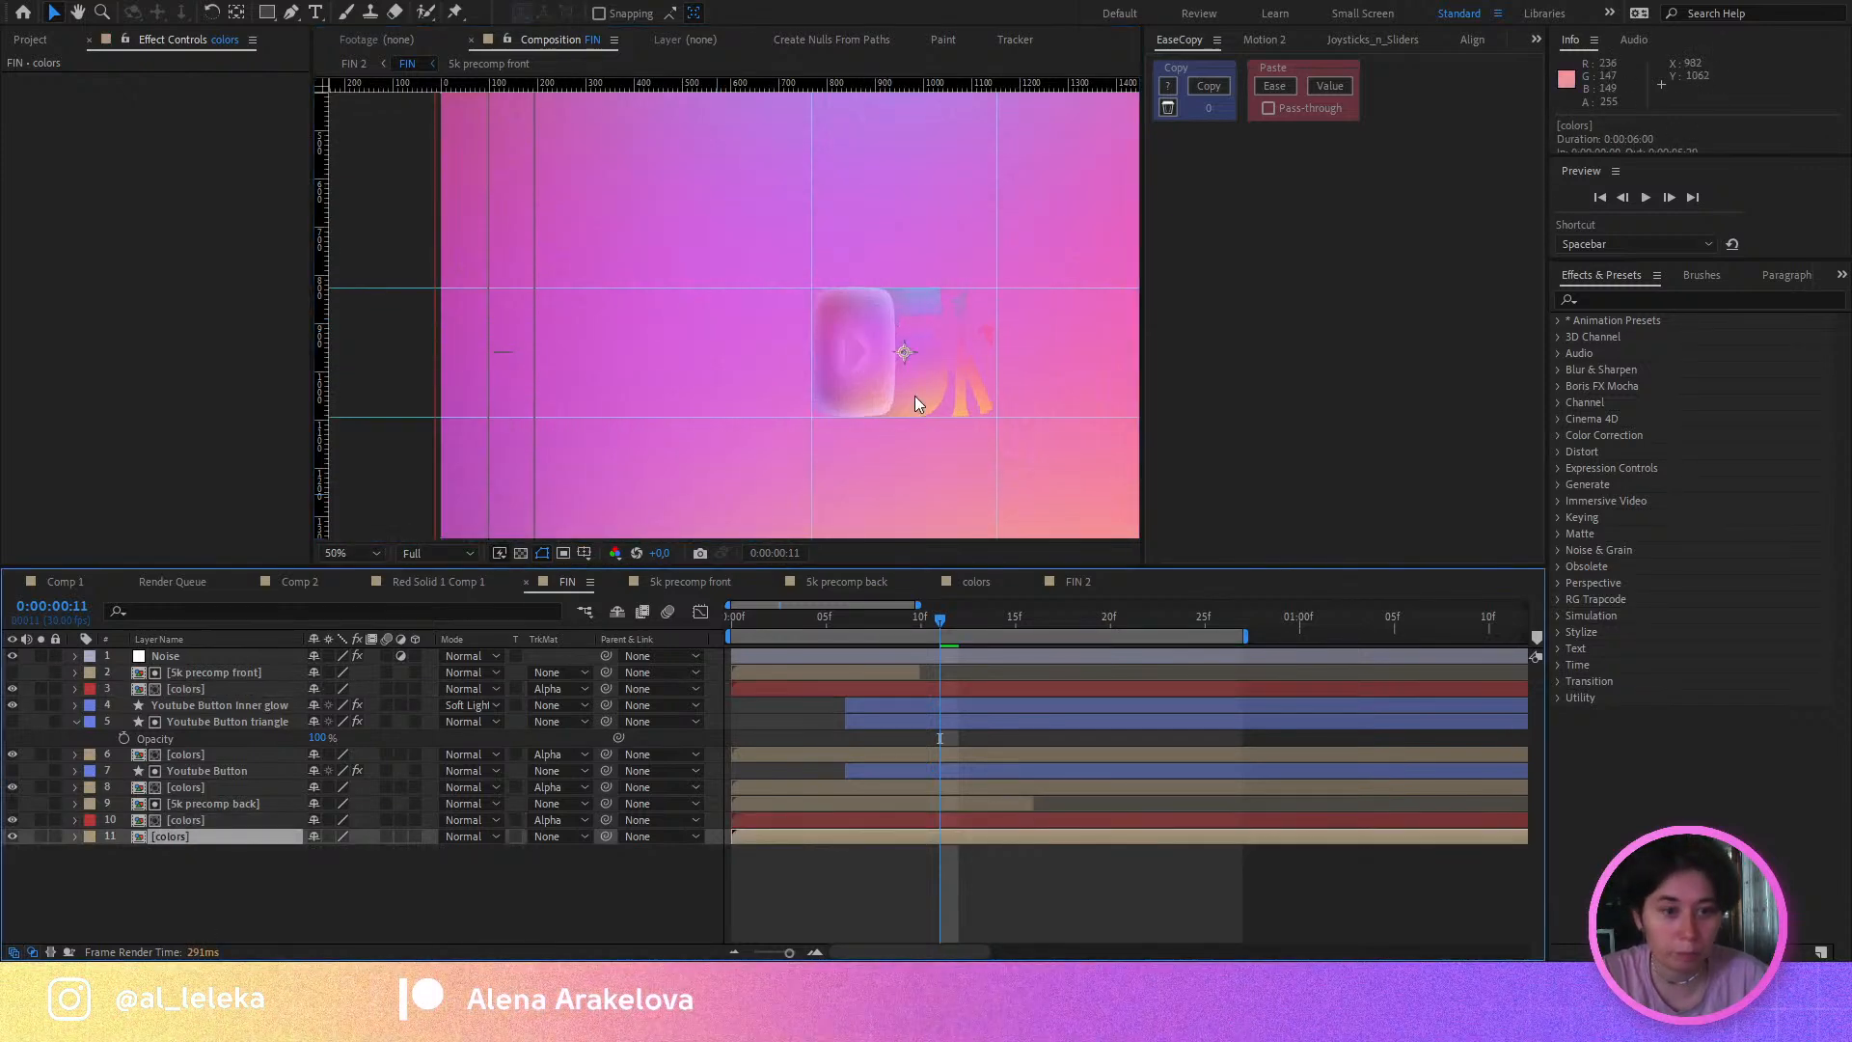
left_click_drag(915, 395, 753, 365)
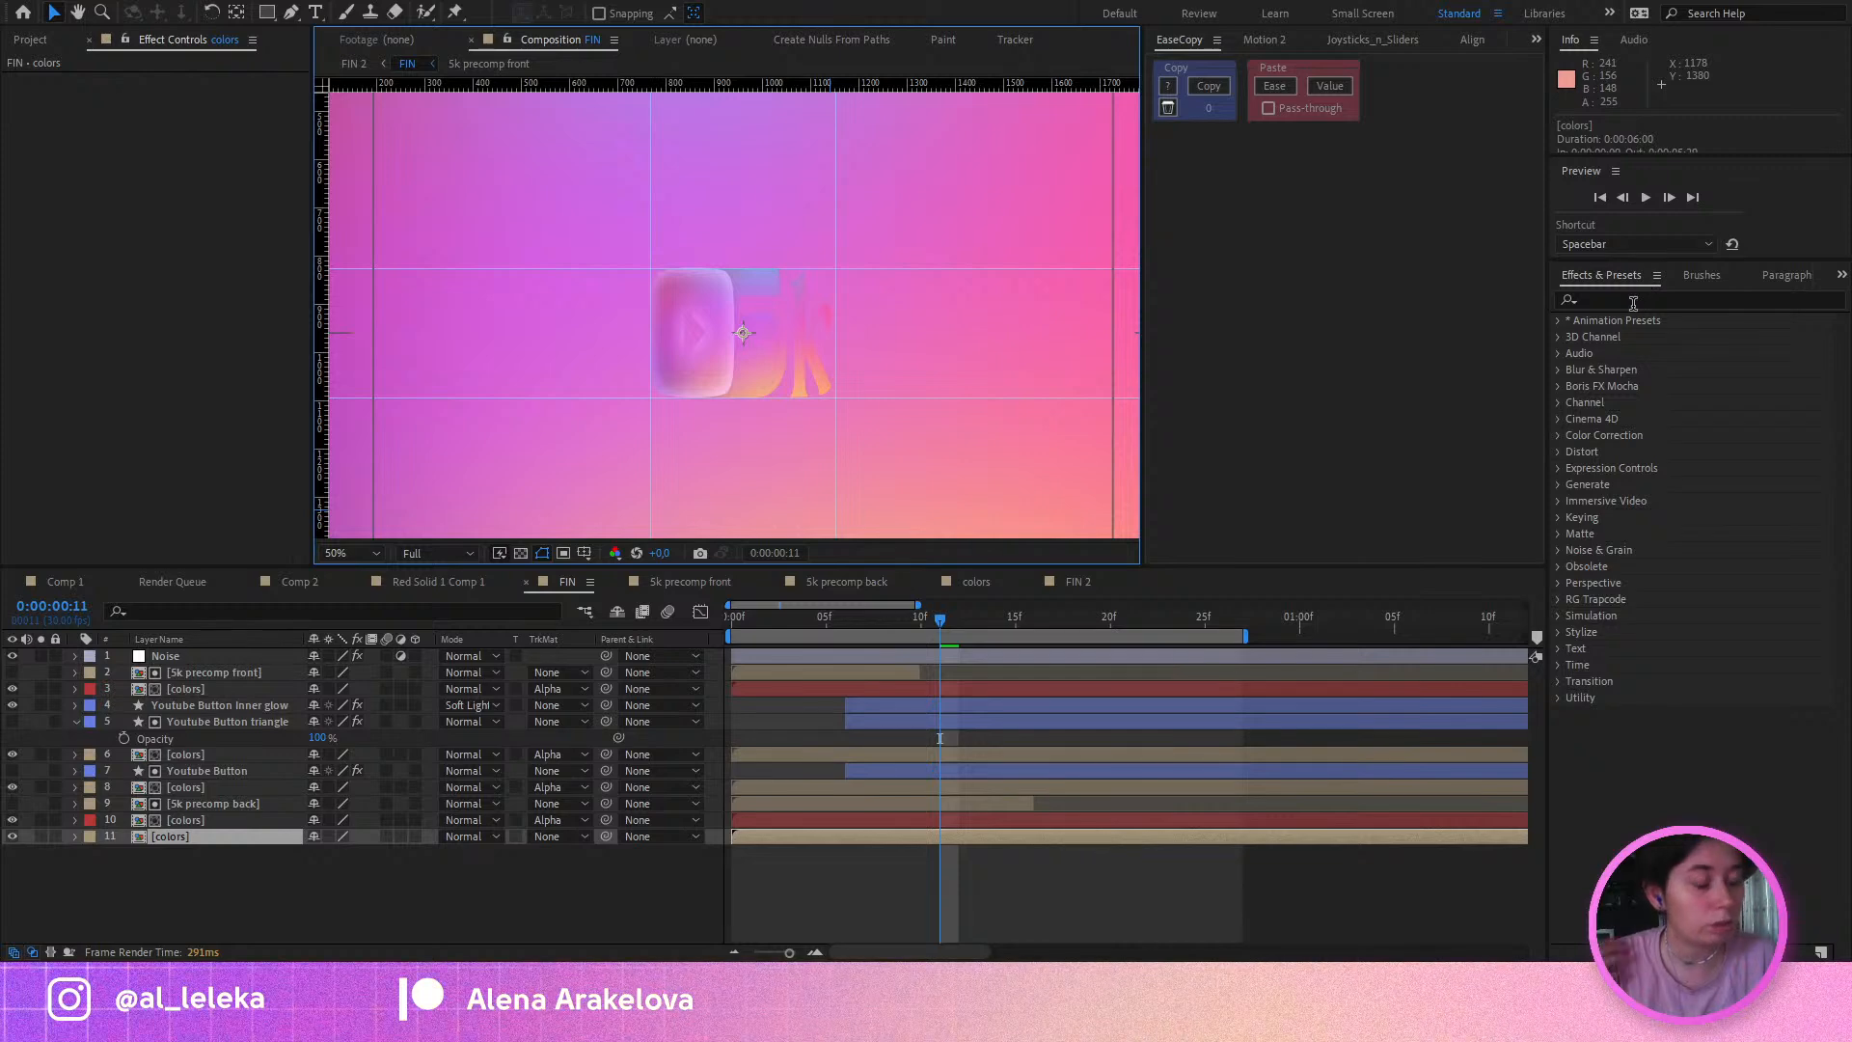
Step: Preview the 5k transition, hide the bottom colors background layer, and review the animation up to frame 15 without it
key("space")
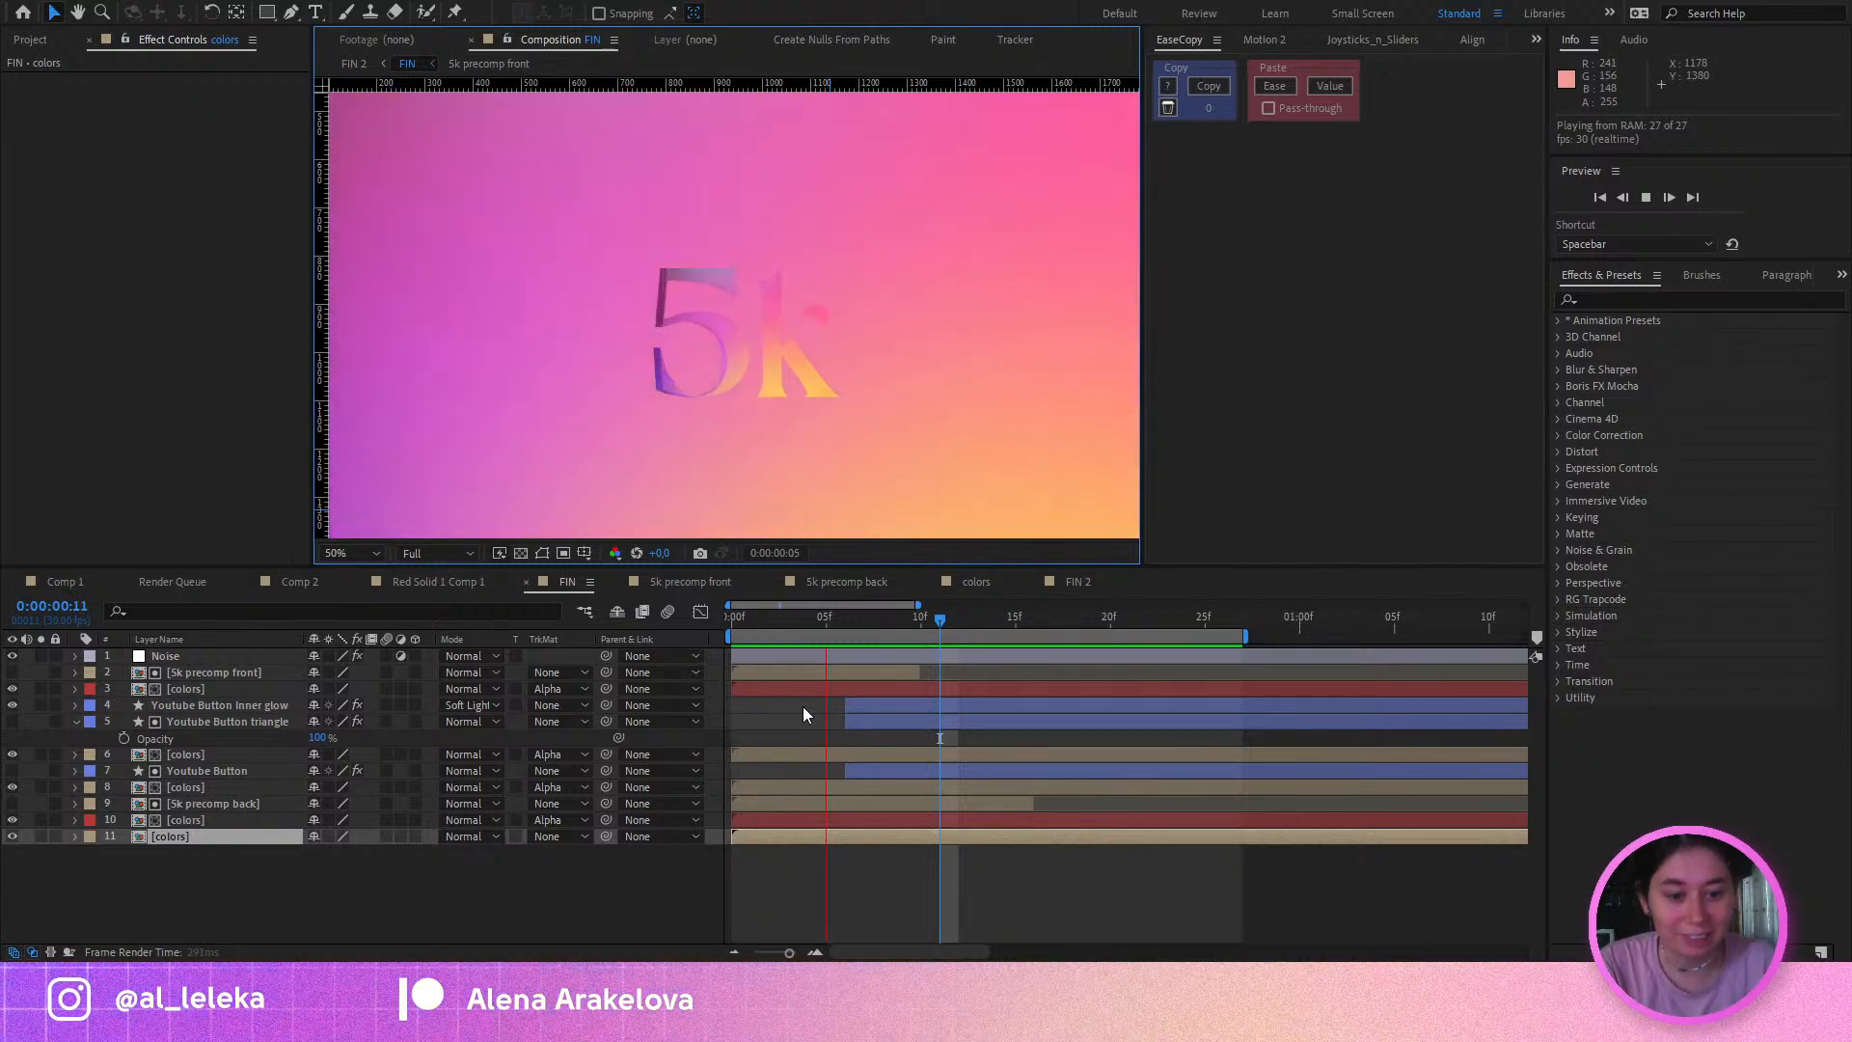
key("space")
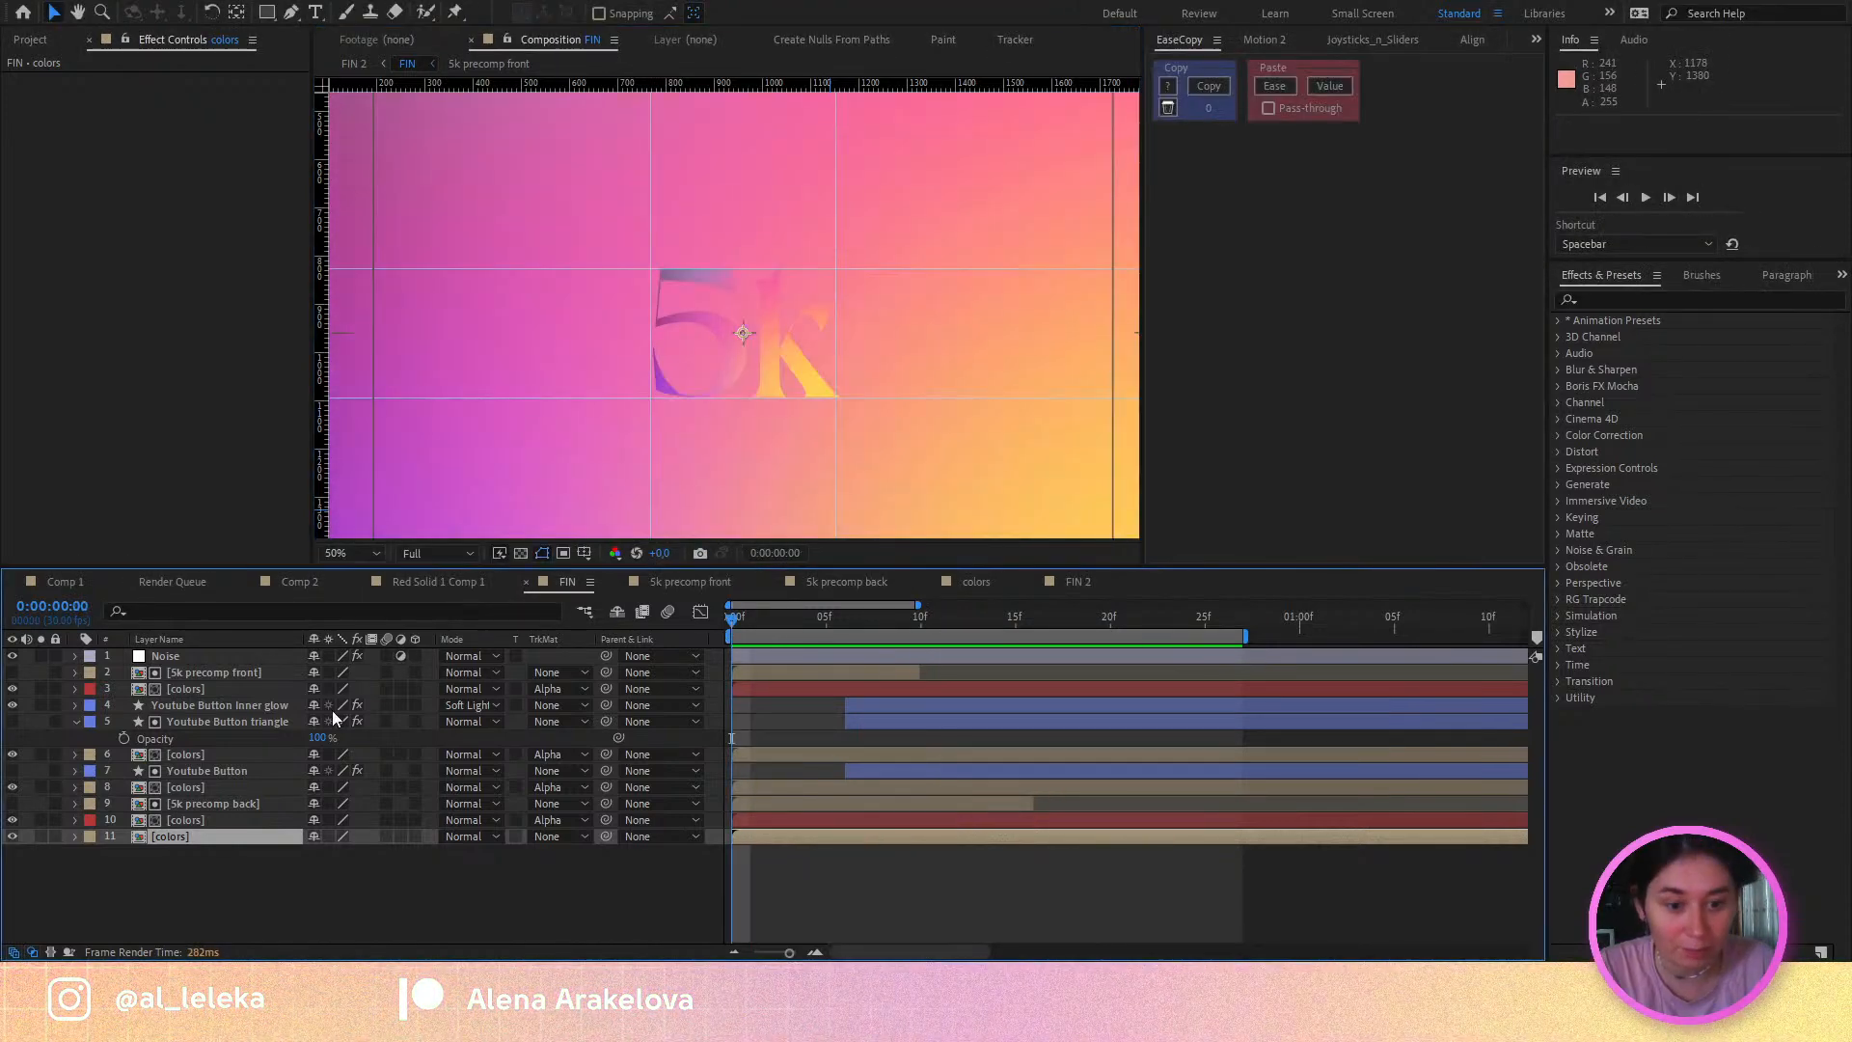
left_click(13, 836)
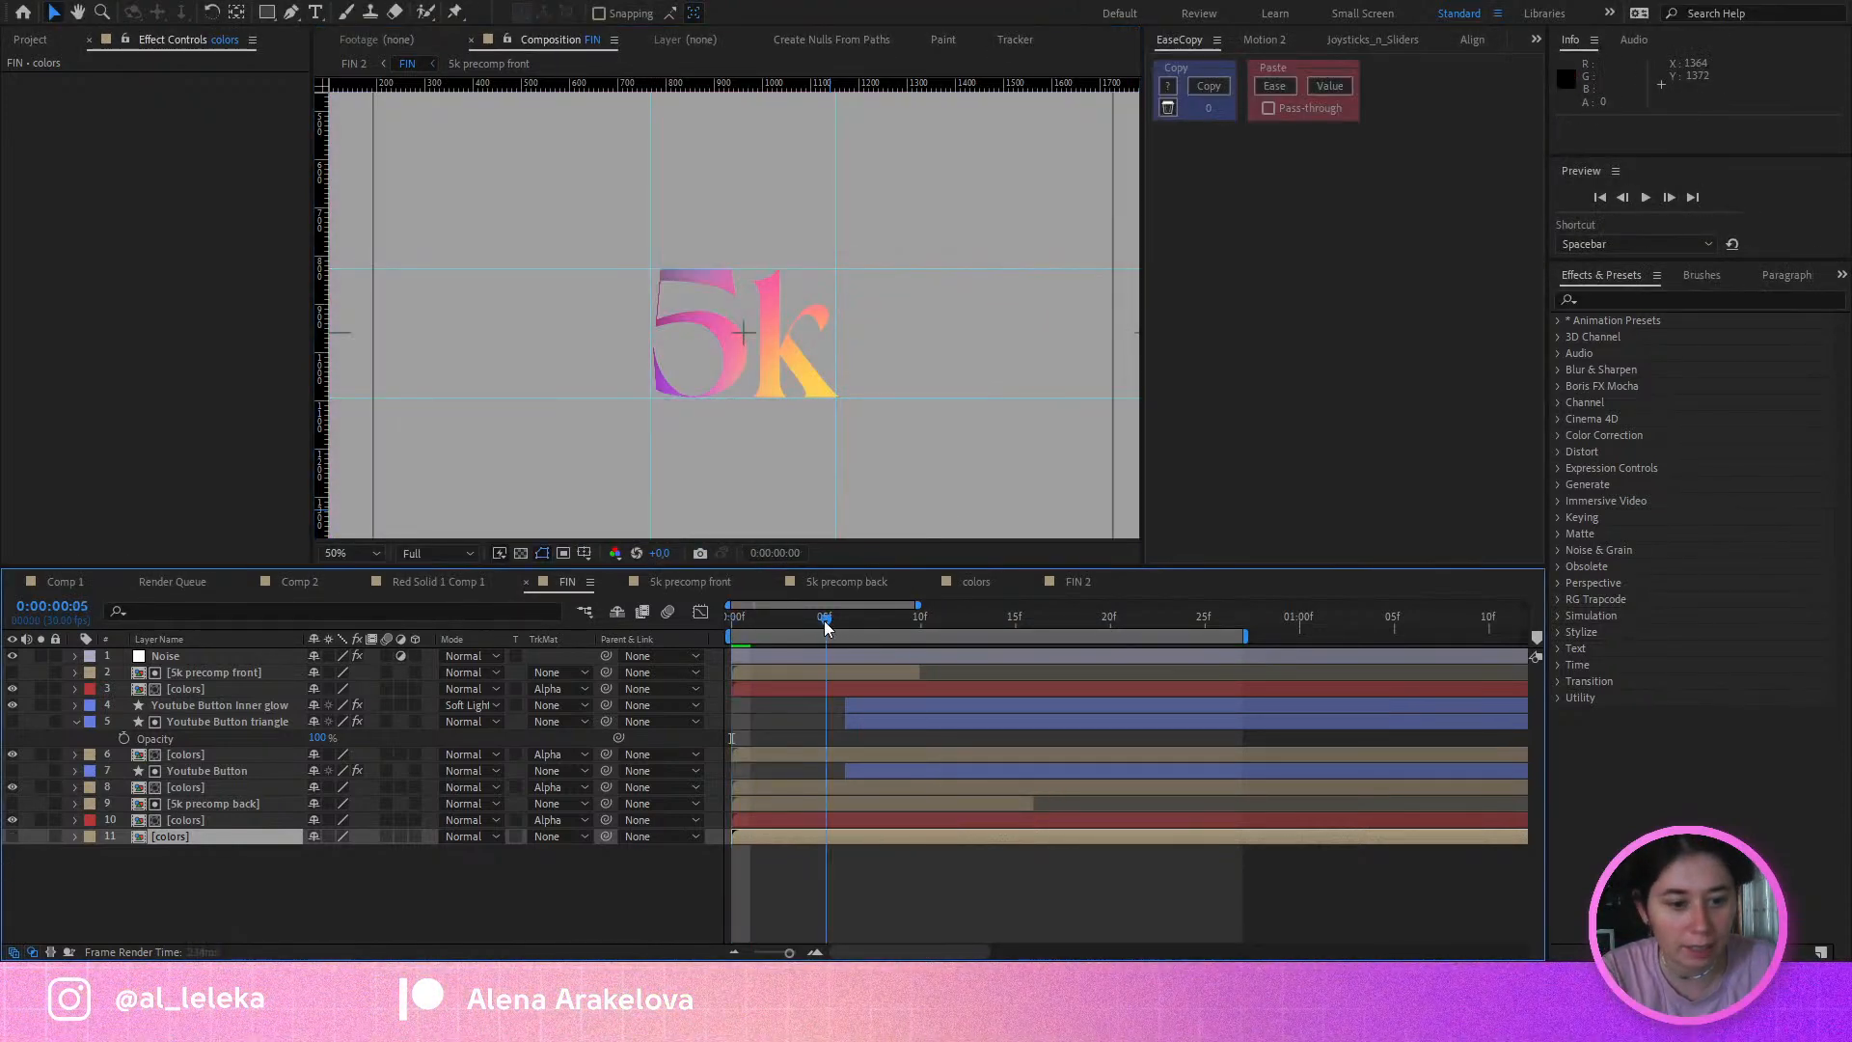
left_click_drag(823, 621, 984, 623)
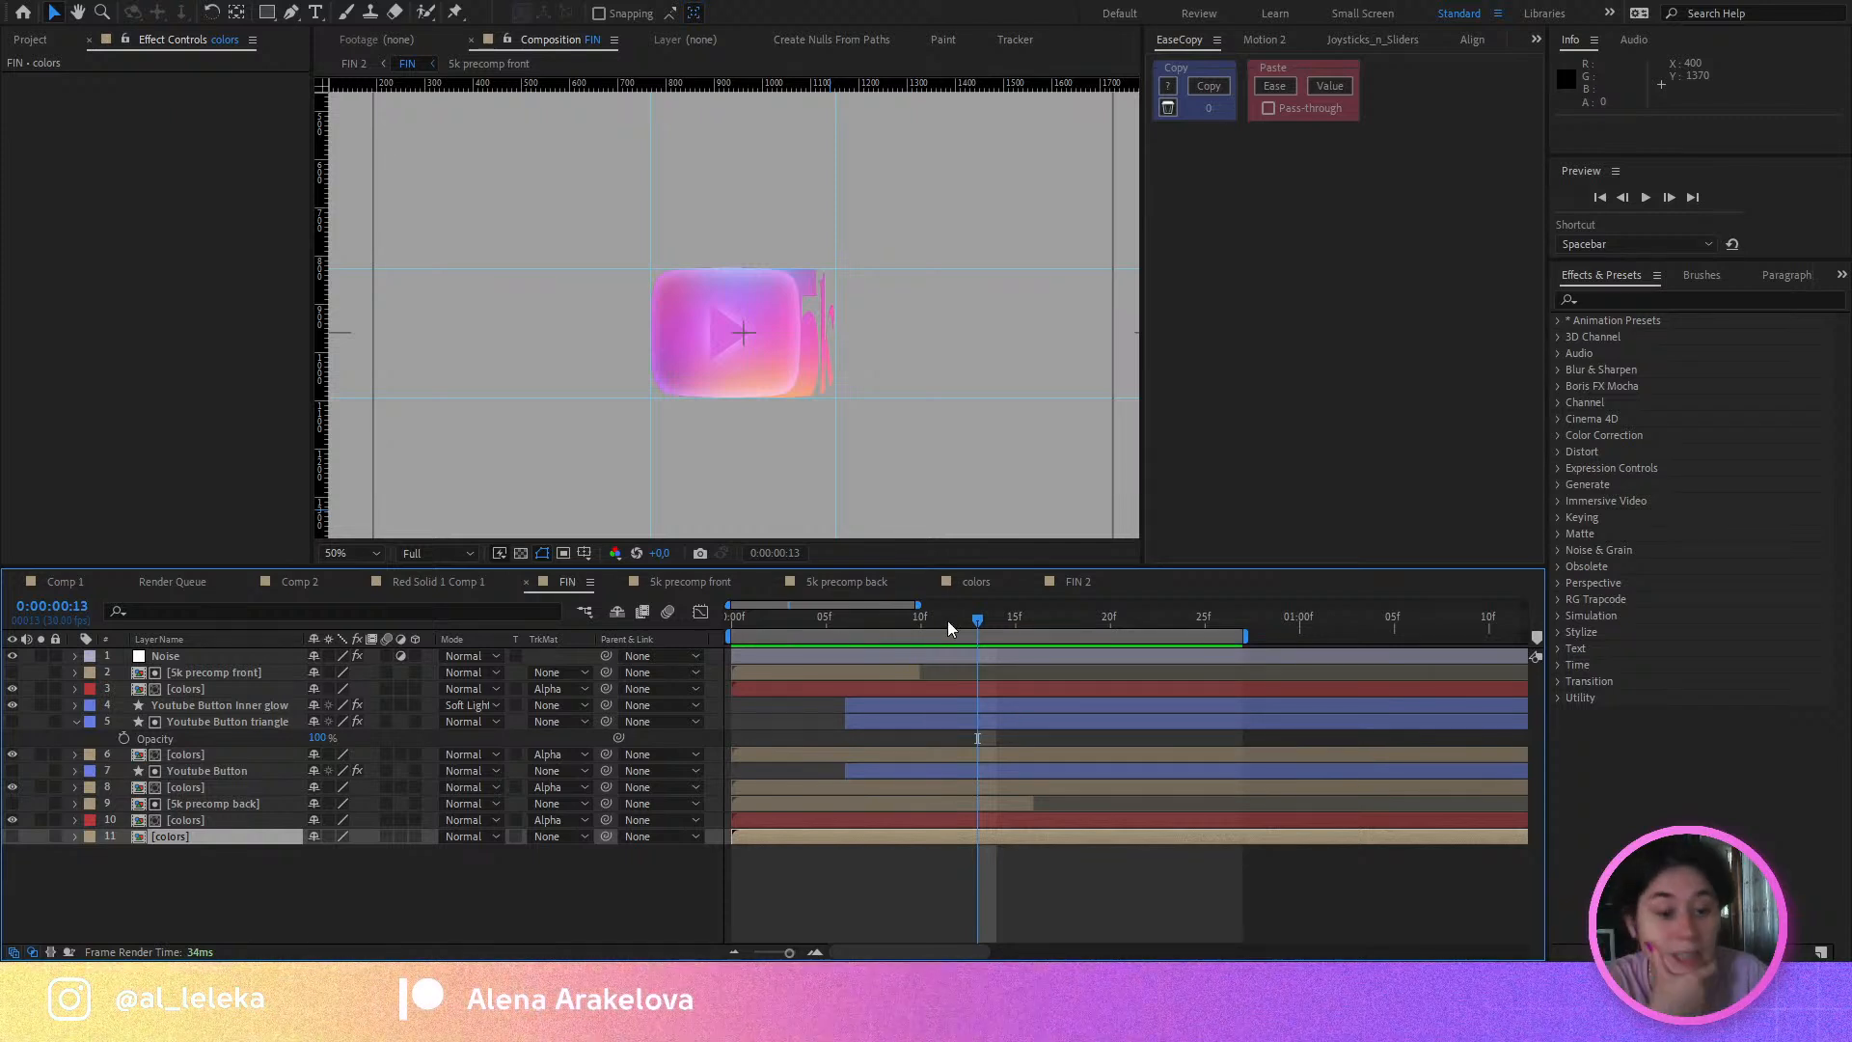
left_click_drag(980, 620, 1013, 621)
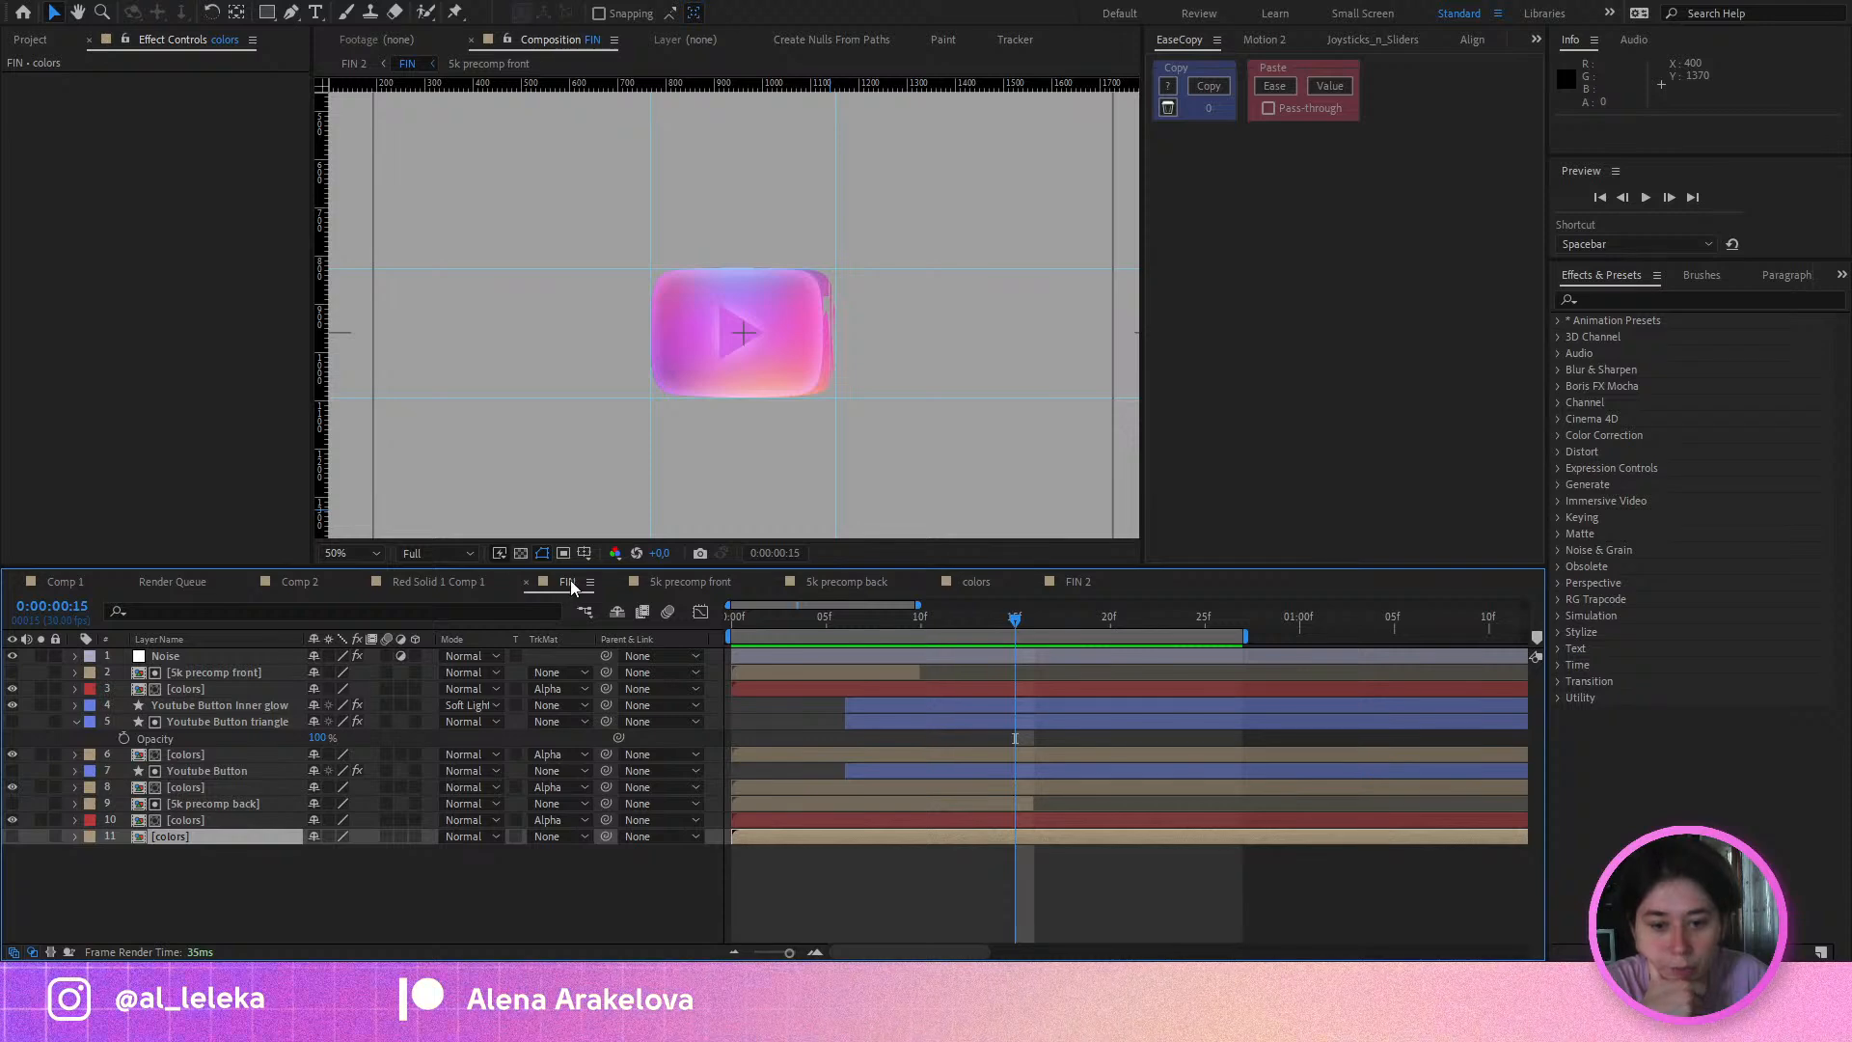
Step: Open the FIN 2 composition, remove Time Remap from its FIN layer, and check the transition at frame 13
left_click(30, 40)
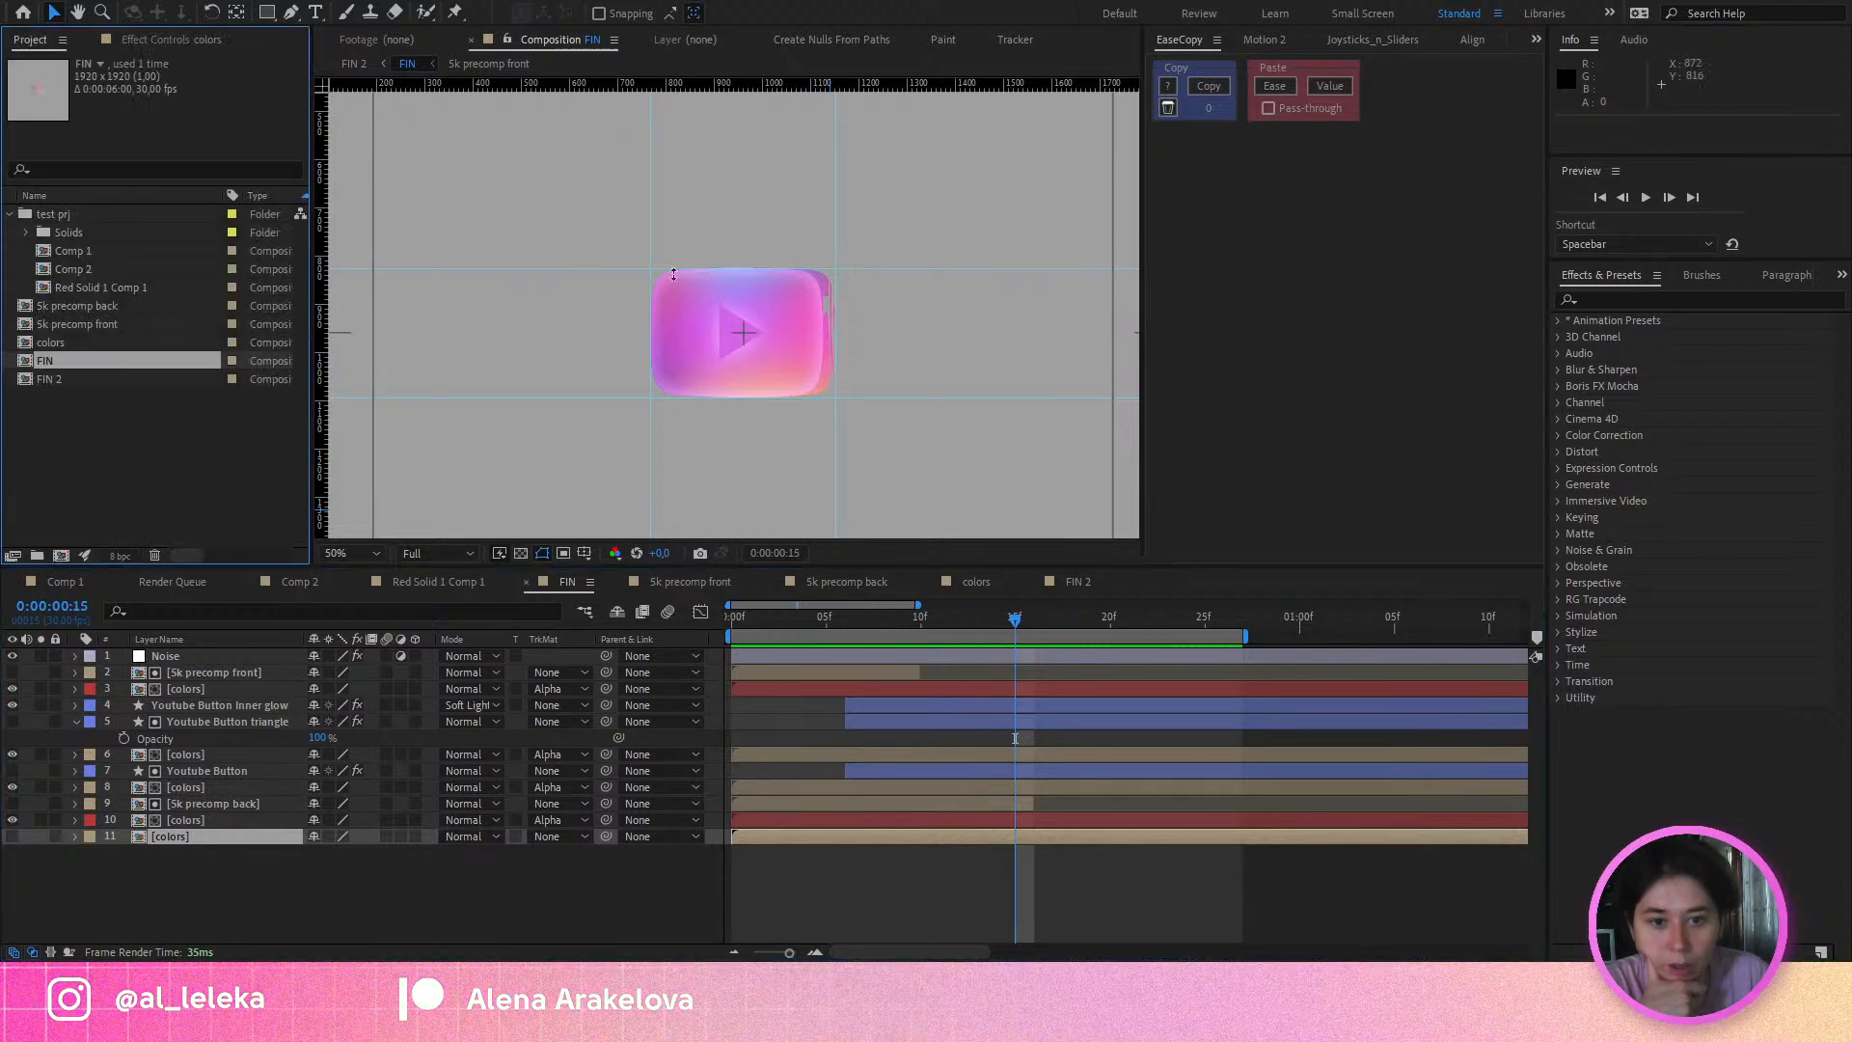
left_click_drag(53, 383, 57, 361)
double_click(56, 382)
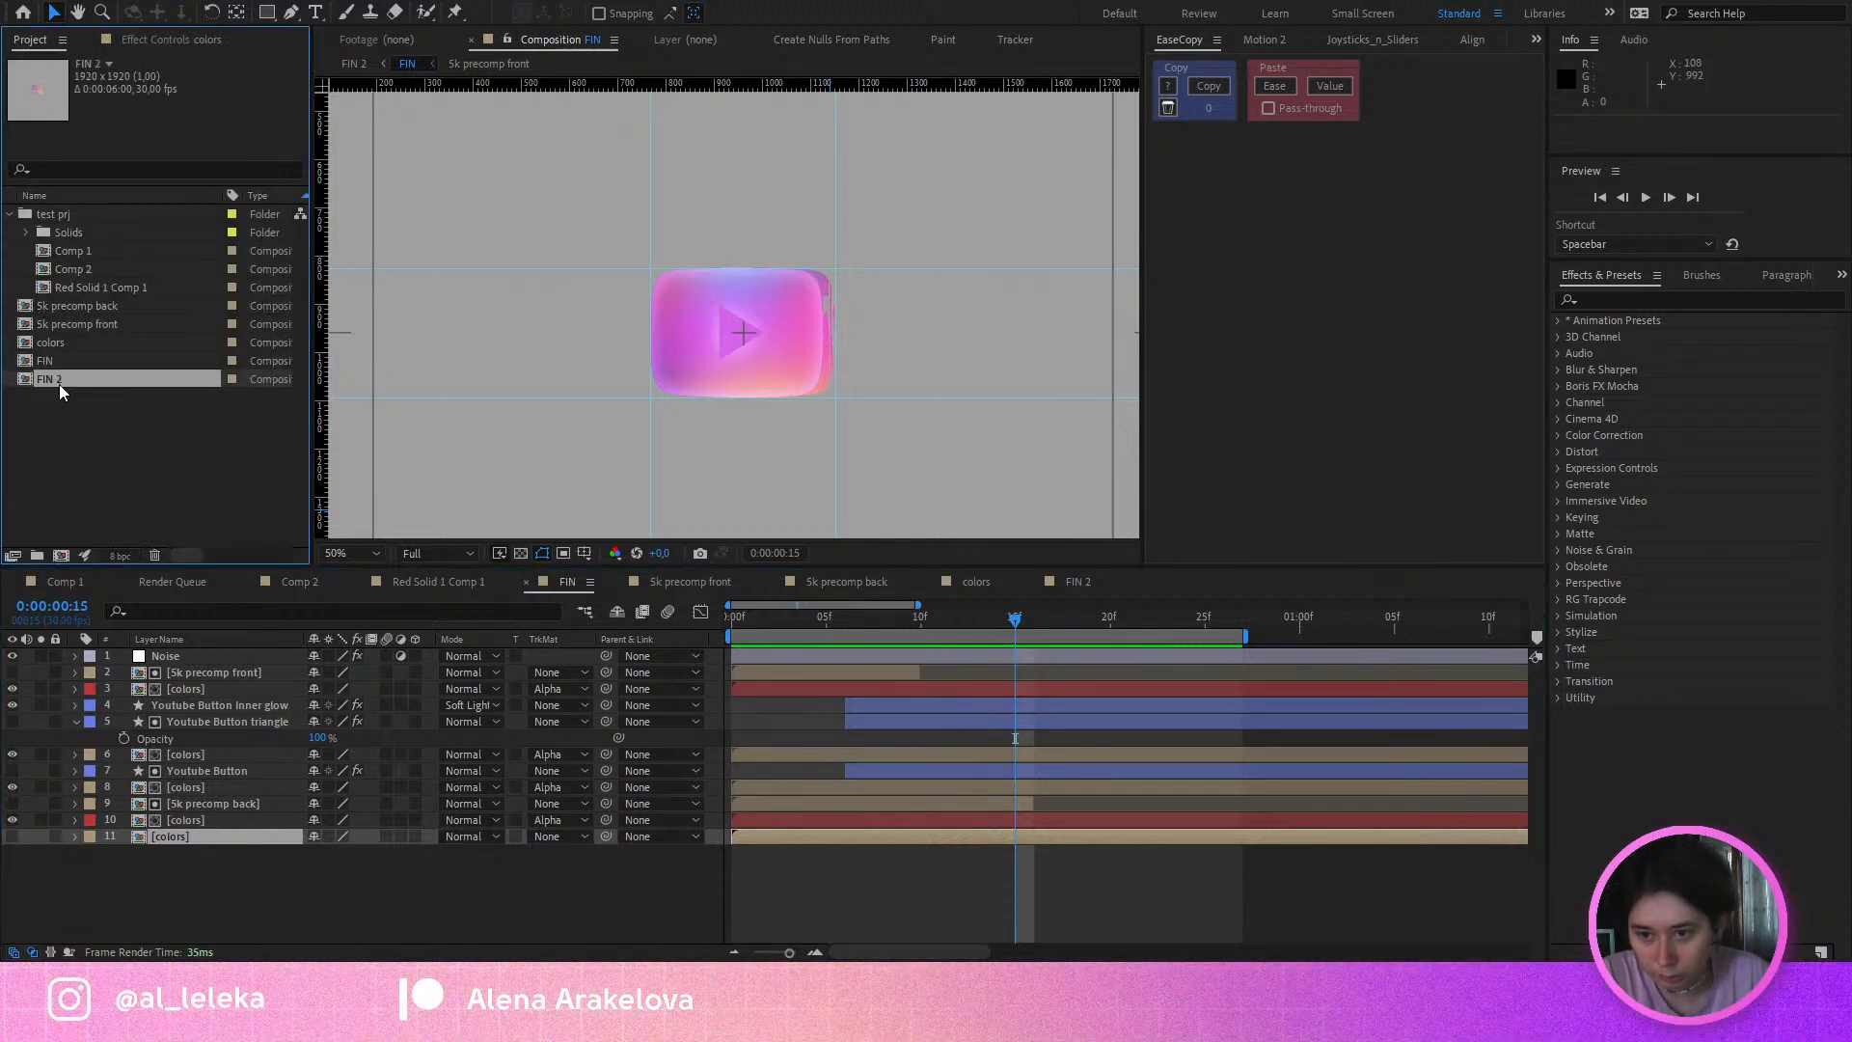
left_click(700, 611)
left_click_drag(771, 619, 723, 630)
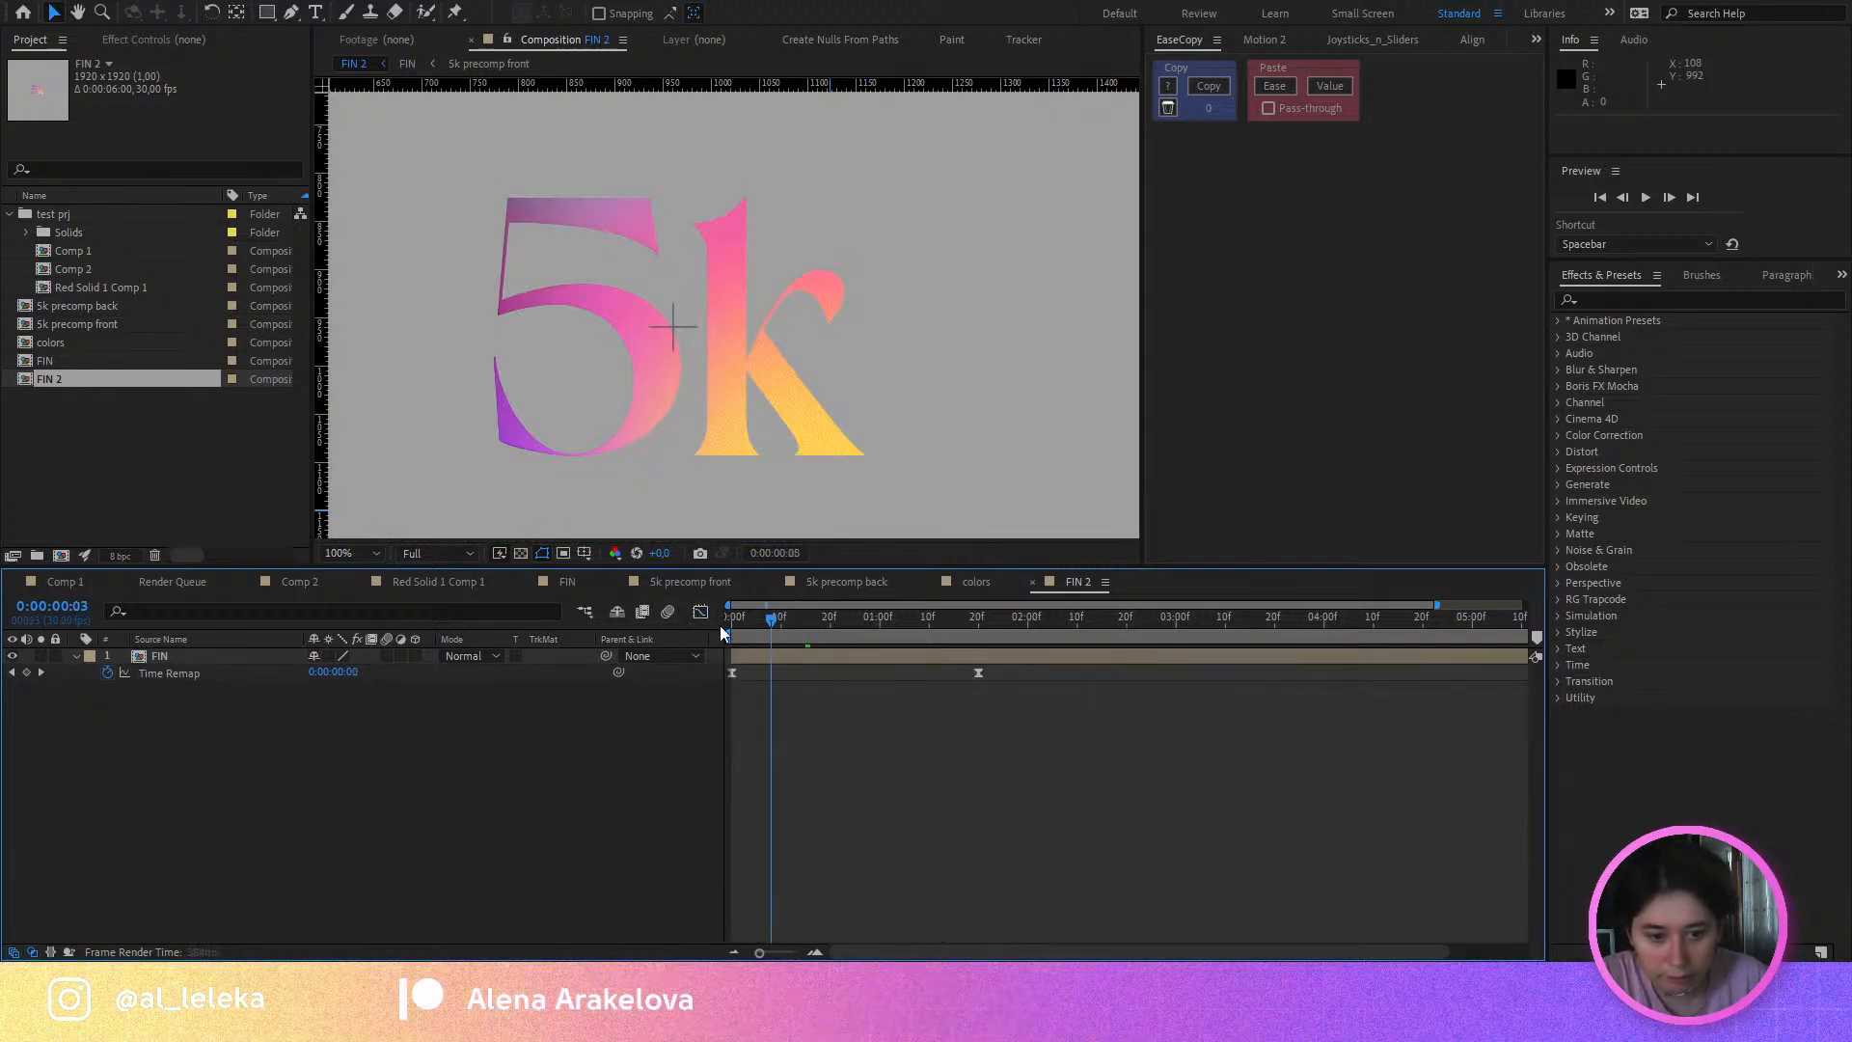
left_click(108, 673)
left_click(200, 757)
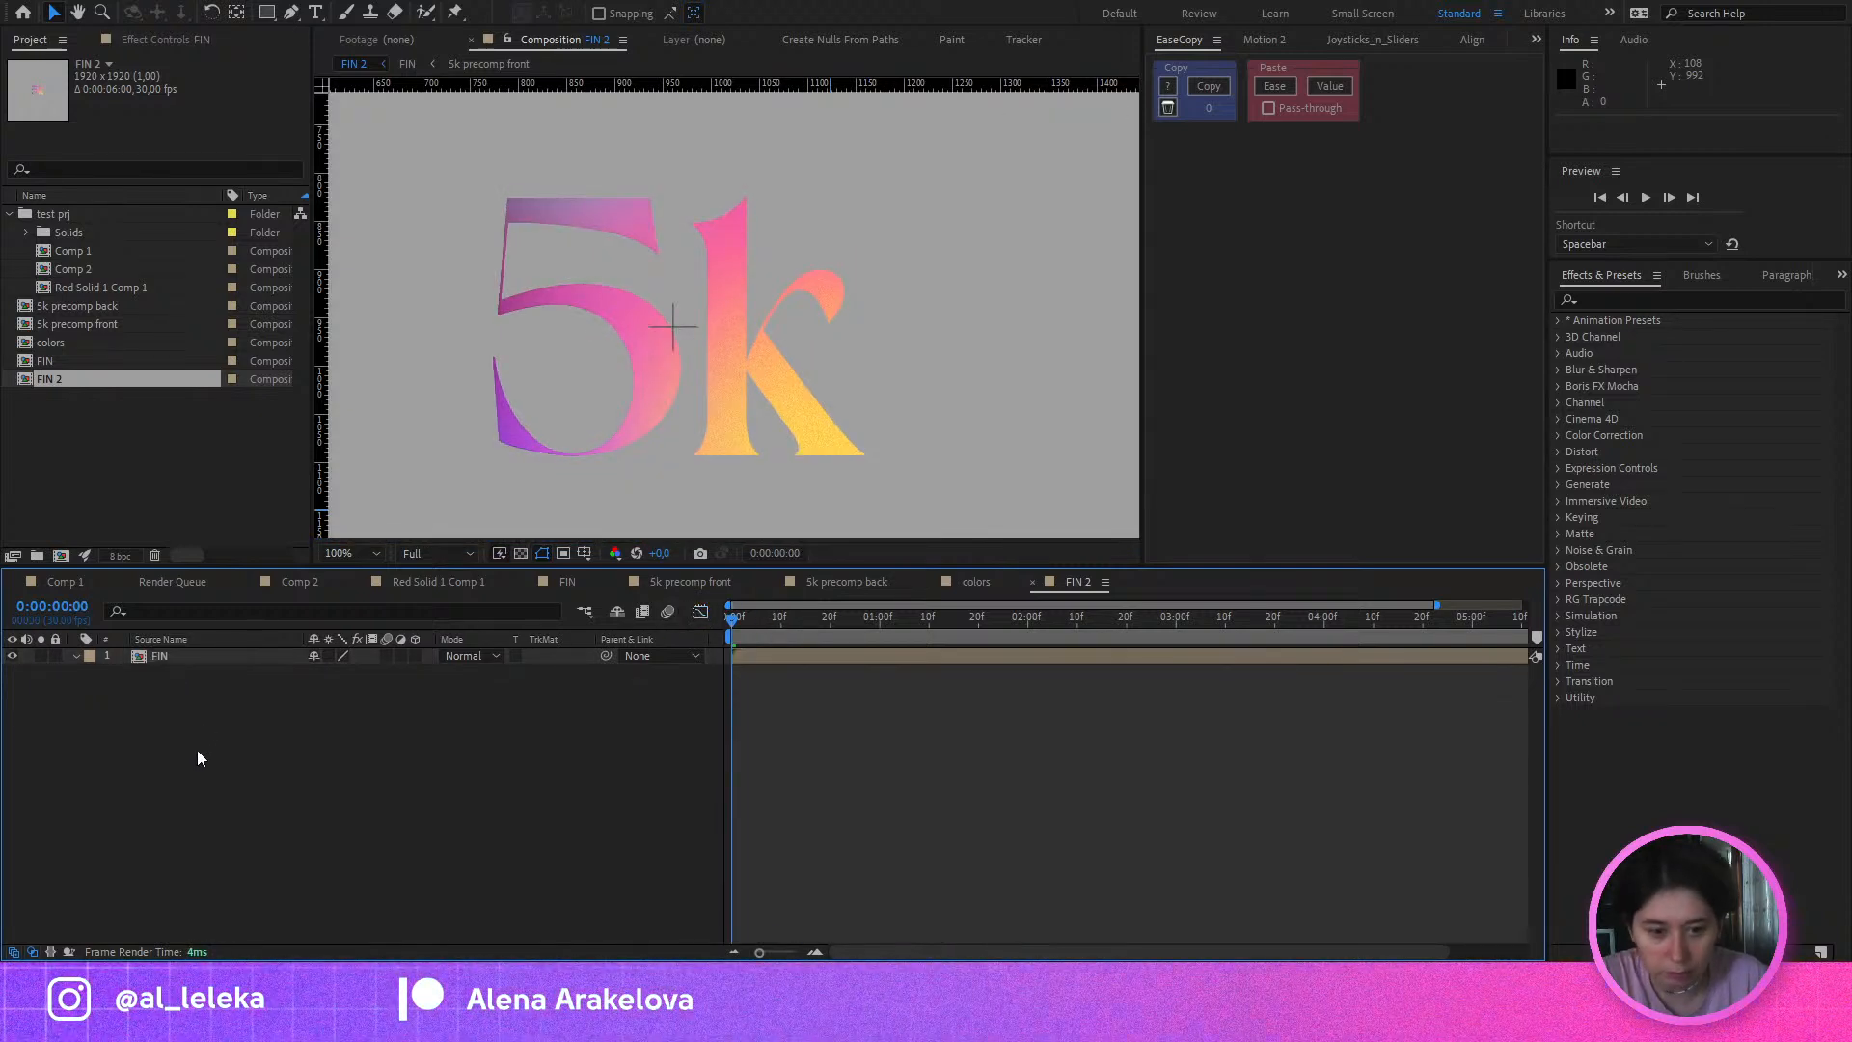
left_click_drag(761, 622, 795, 648)
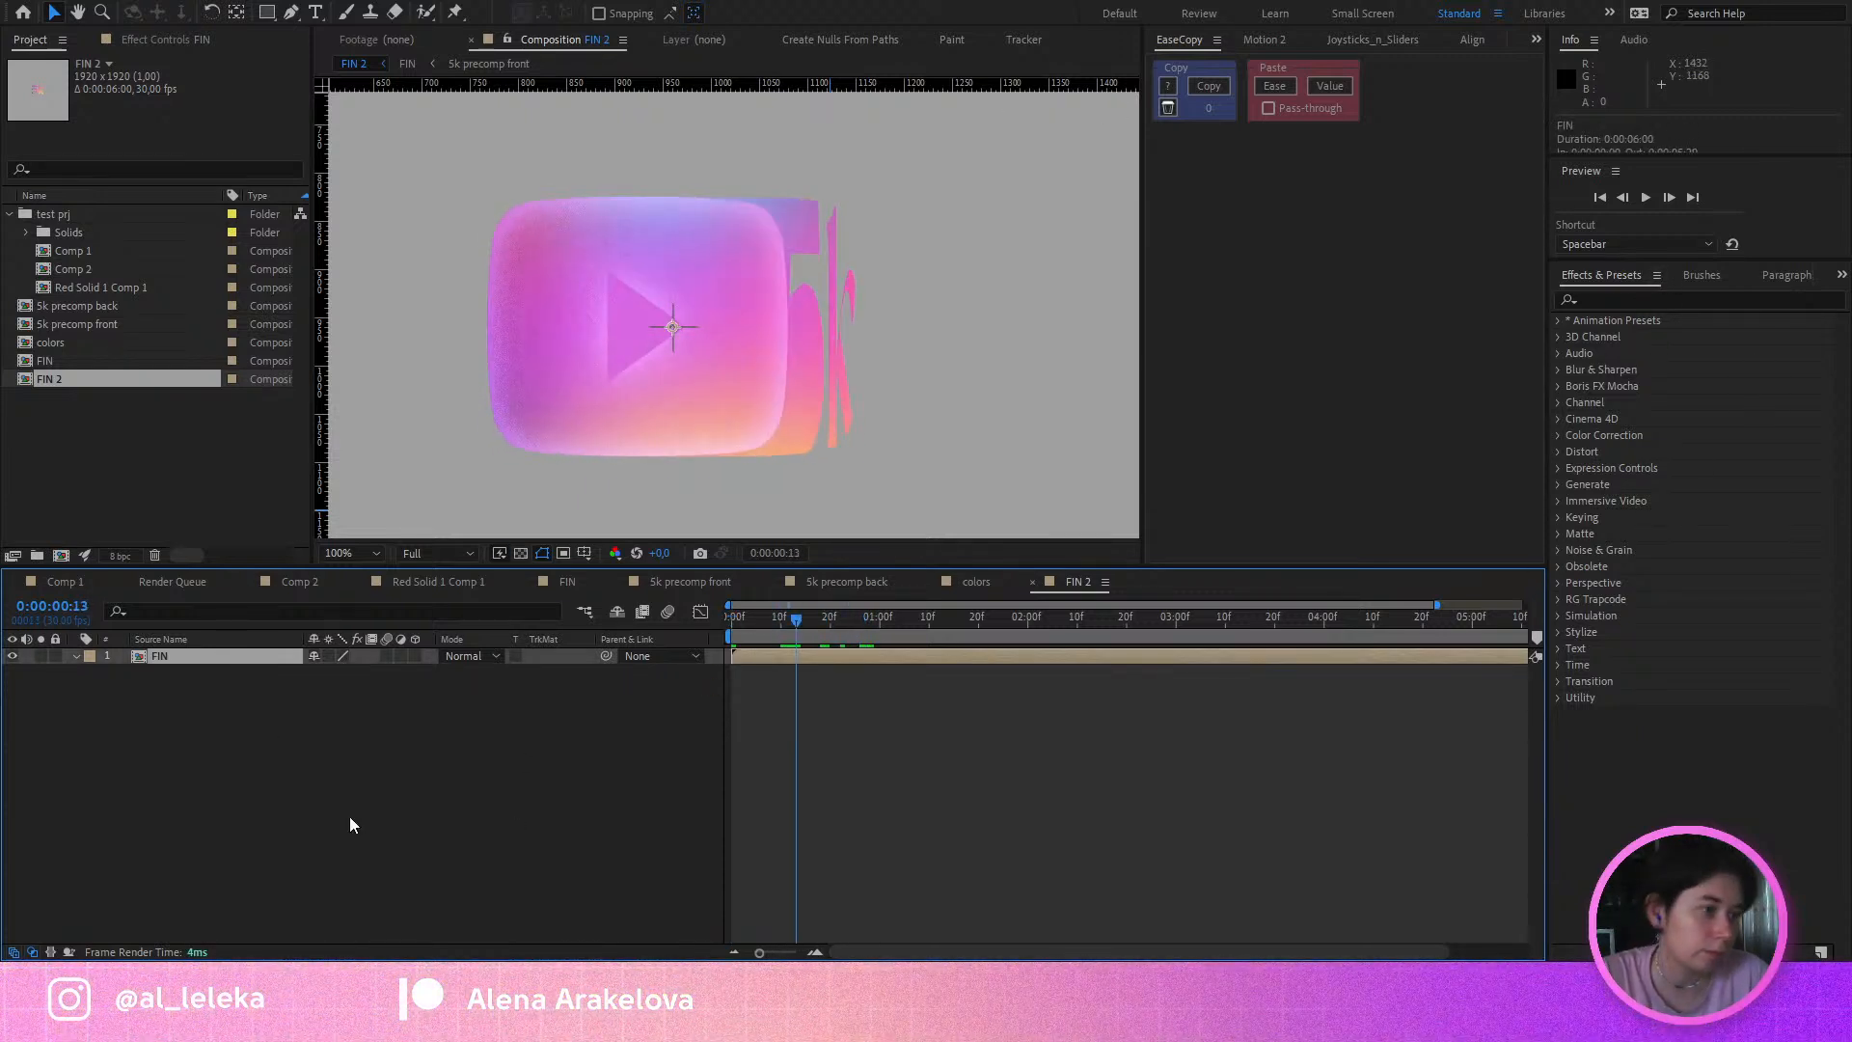
Step: Find the gradient composition used in Comp 2, Red Solid 1 Comp 1, and rename it Map
left_click(300, 582)
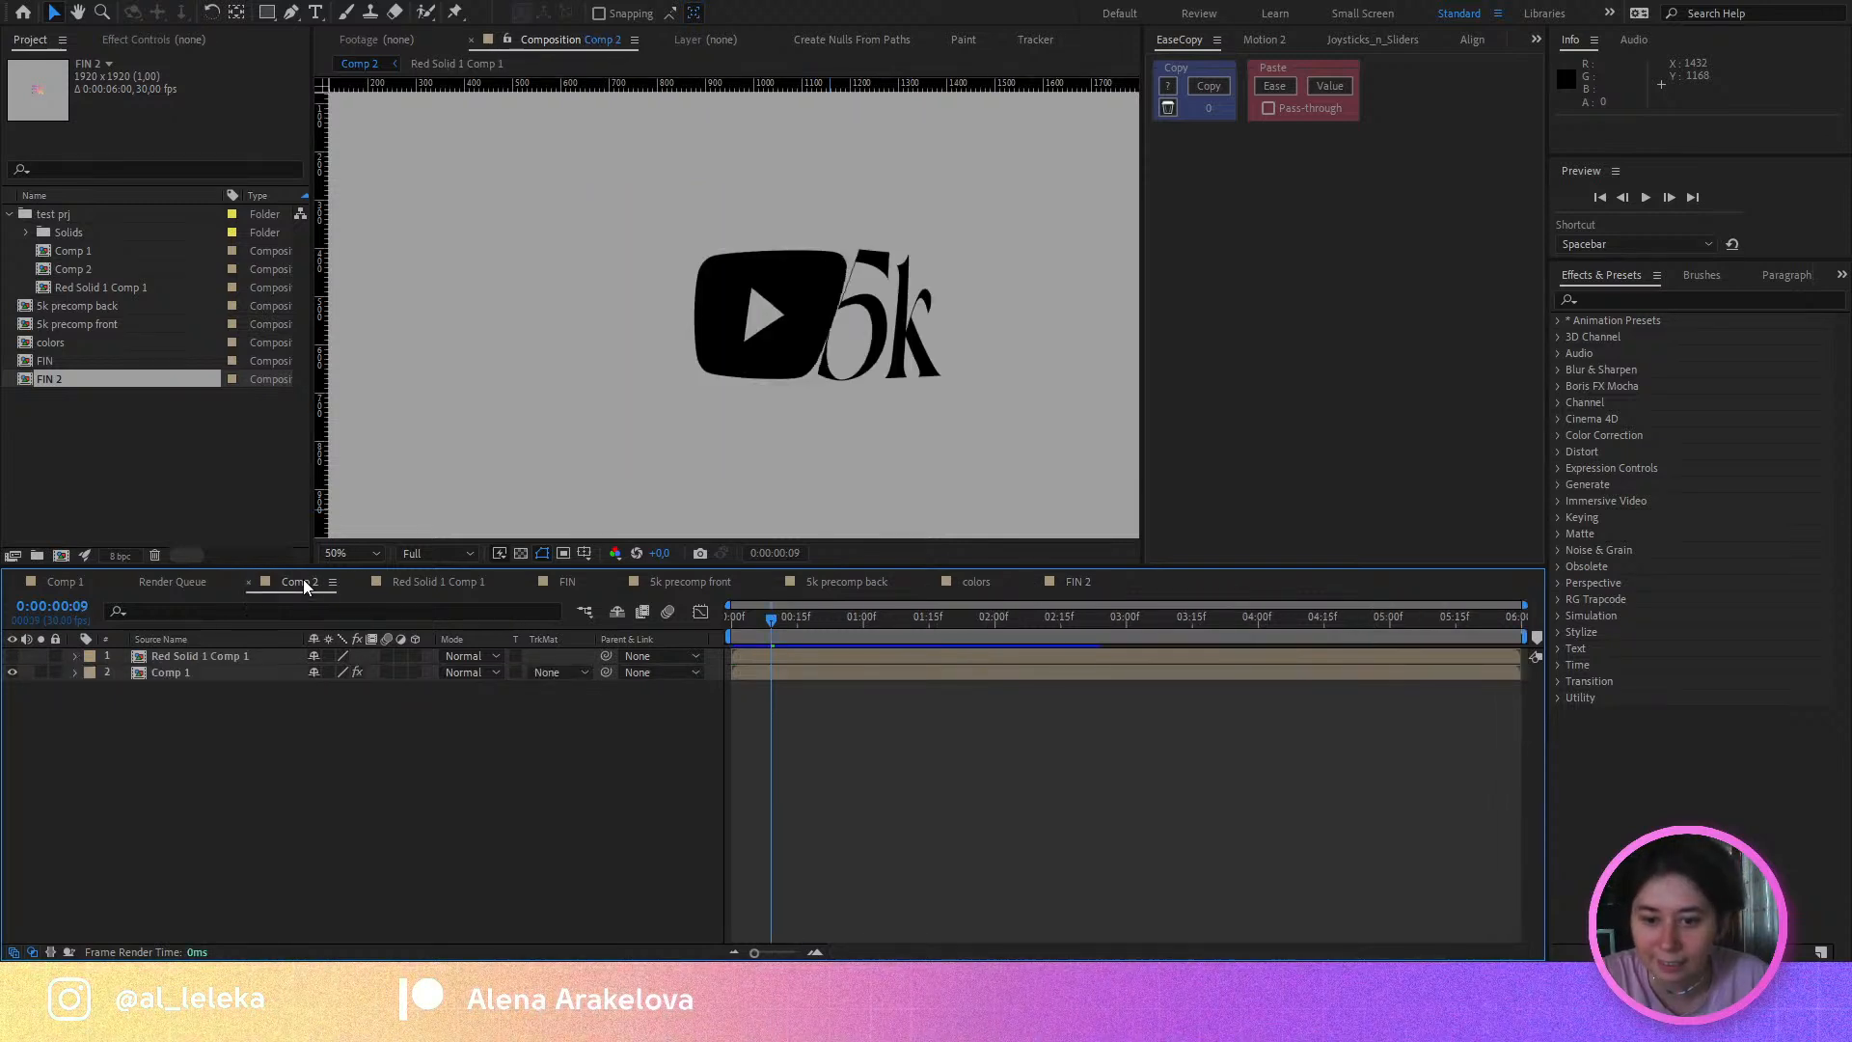
left_click(397, 582)
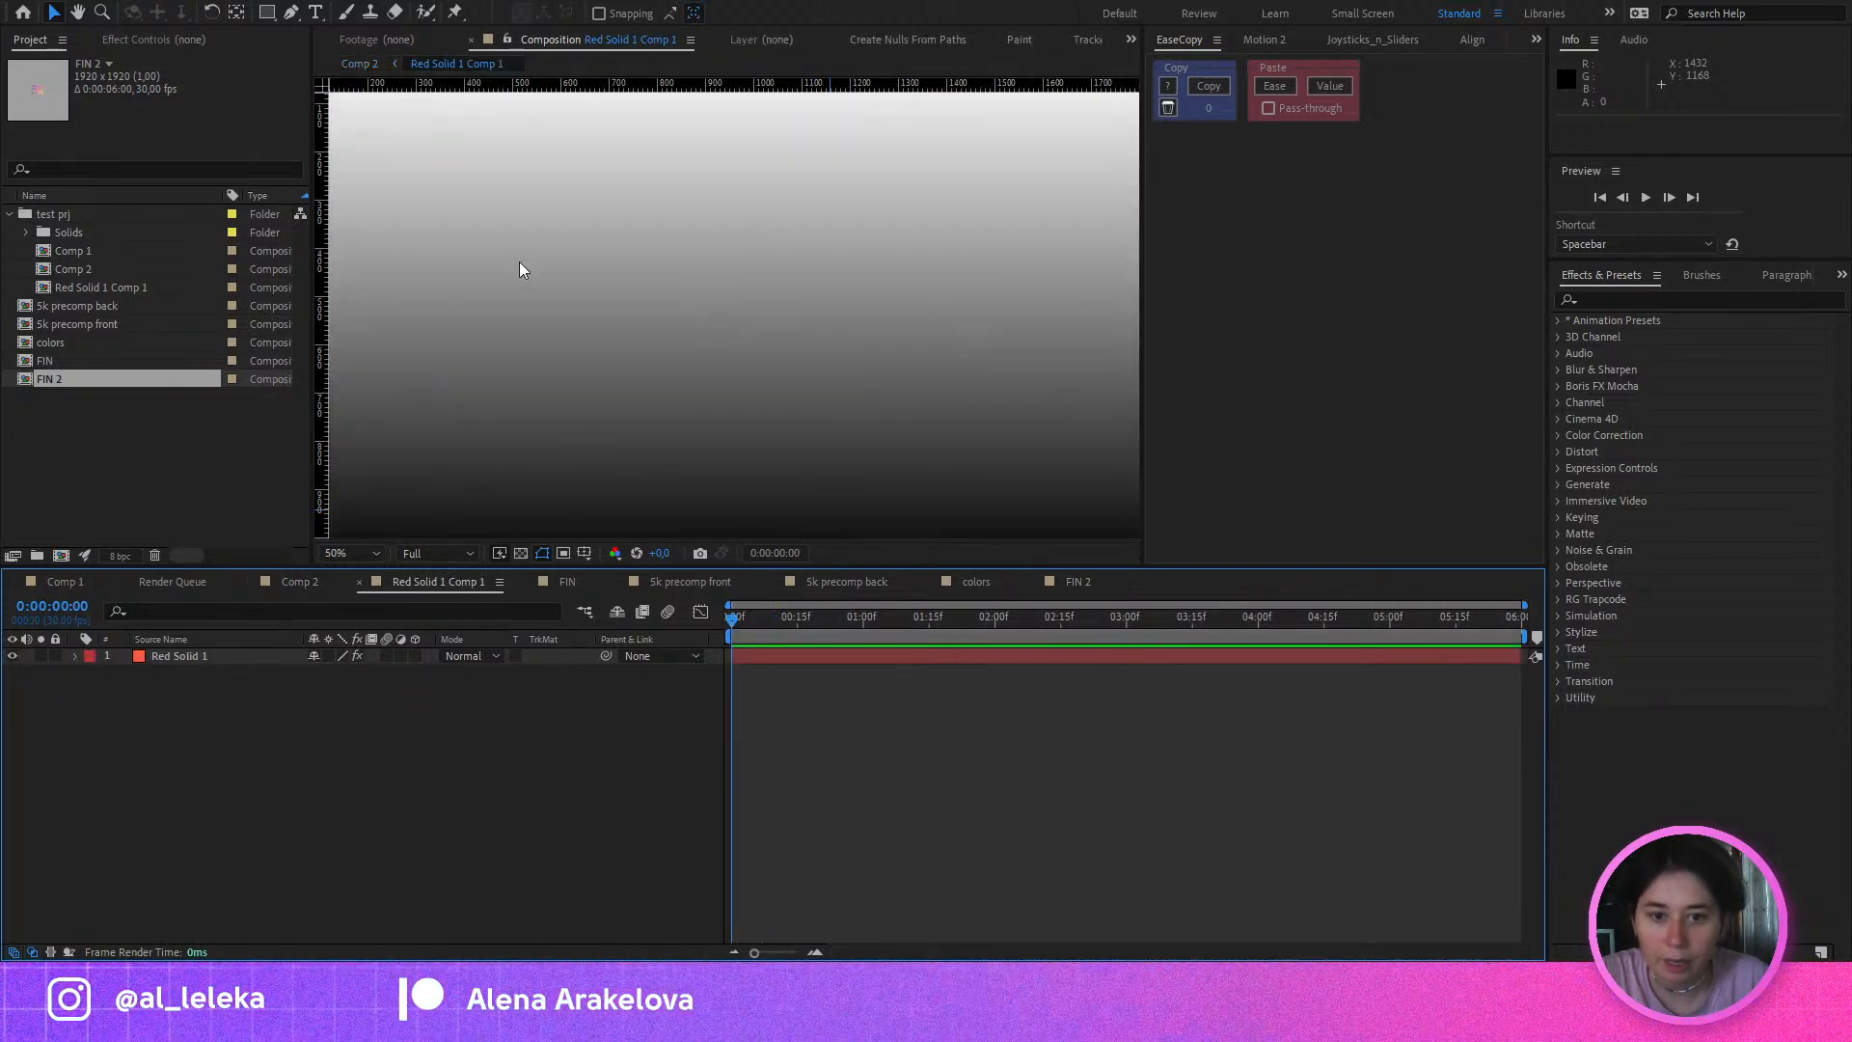
left_click(81, 287)
key("Return")
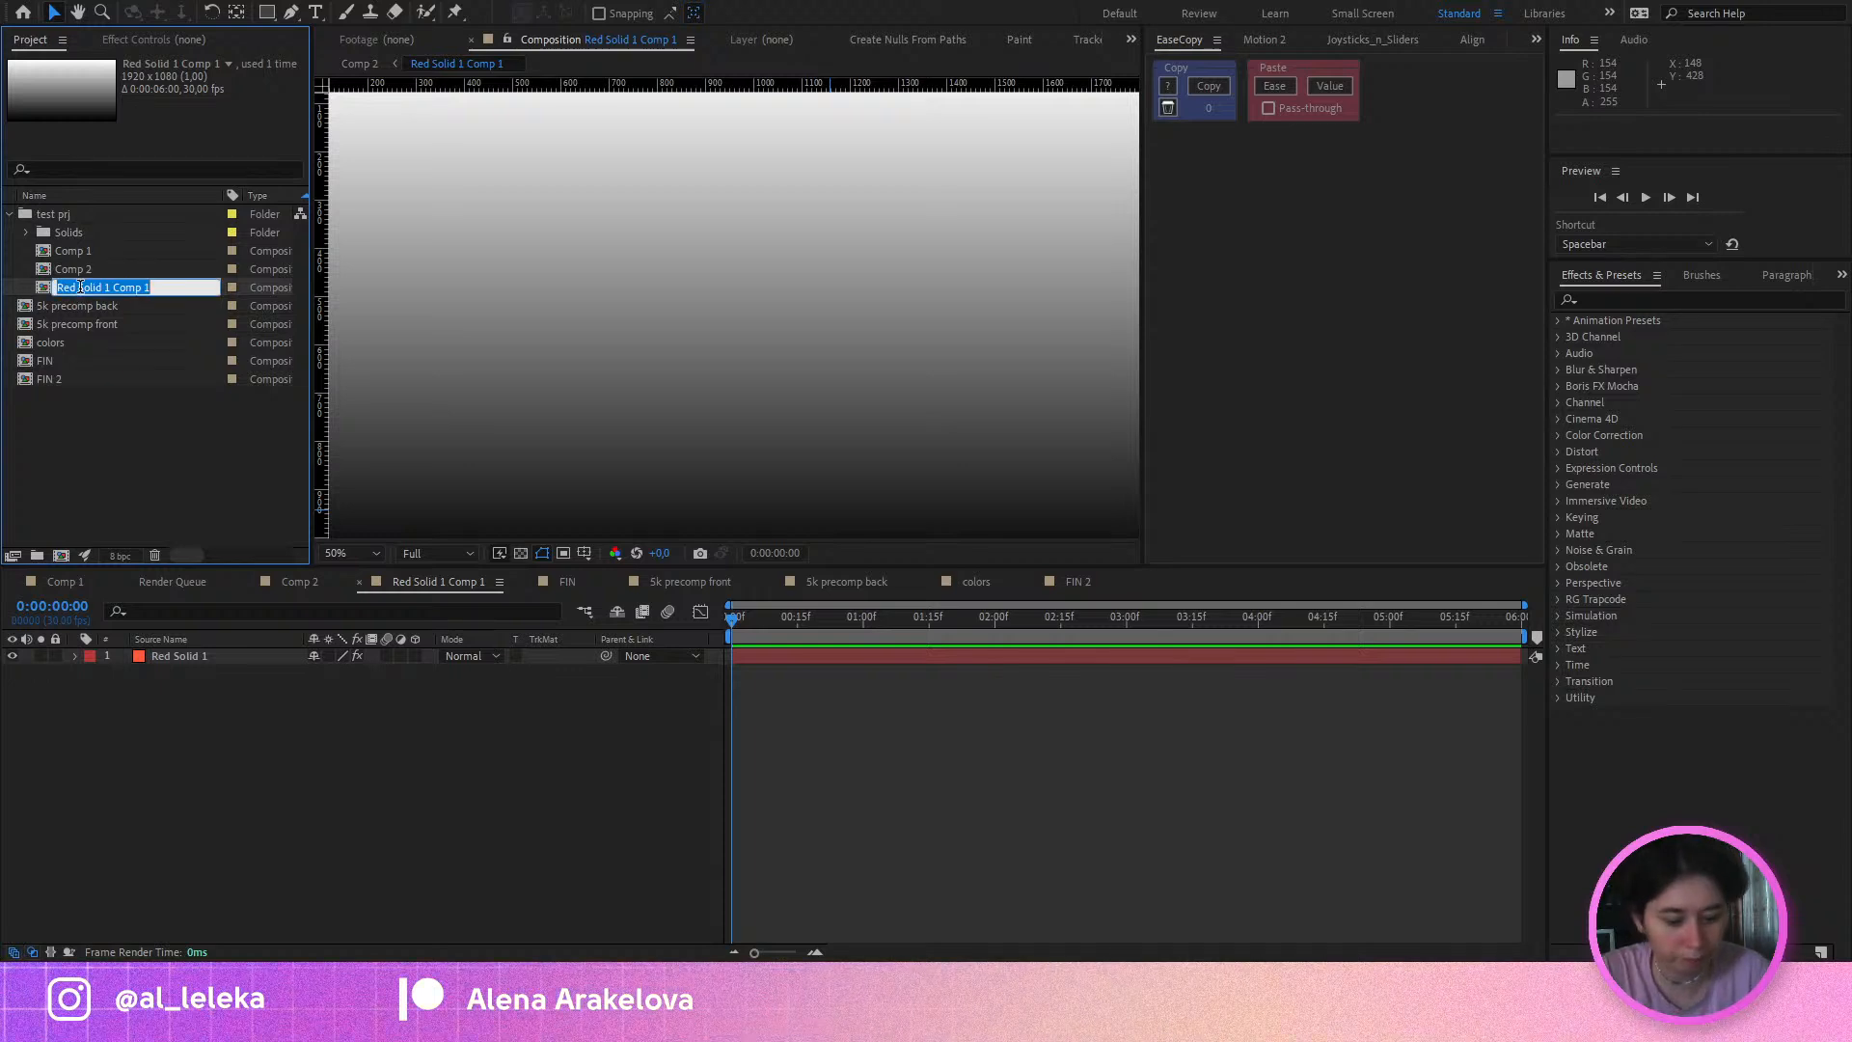
type("t")
type("Map")
key("Return")
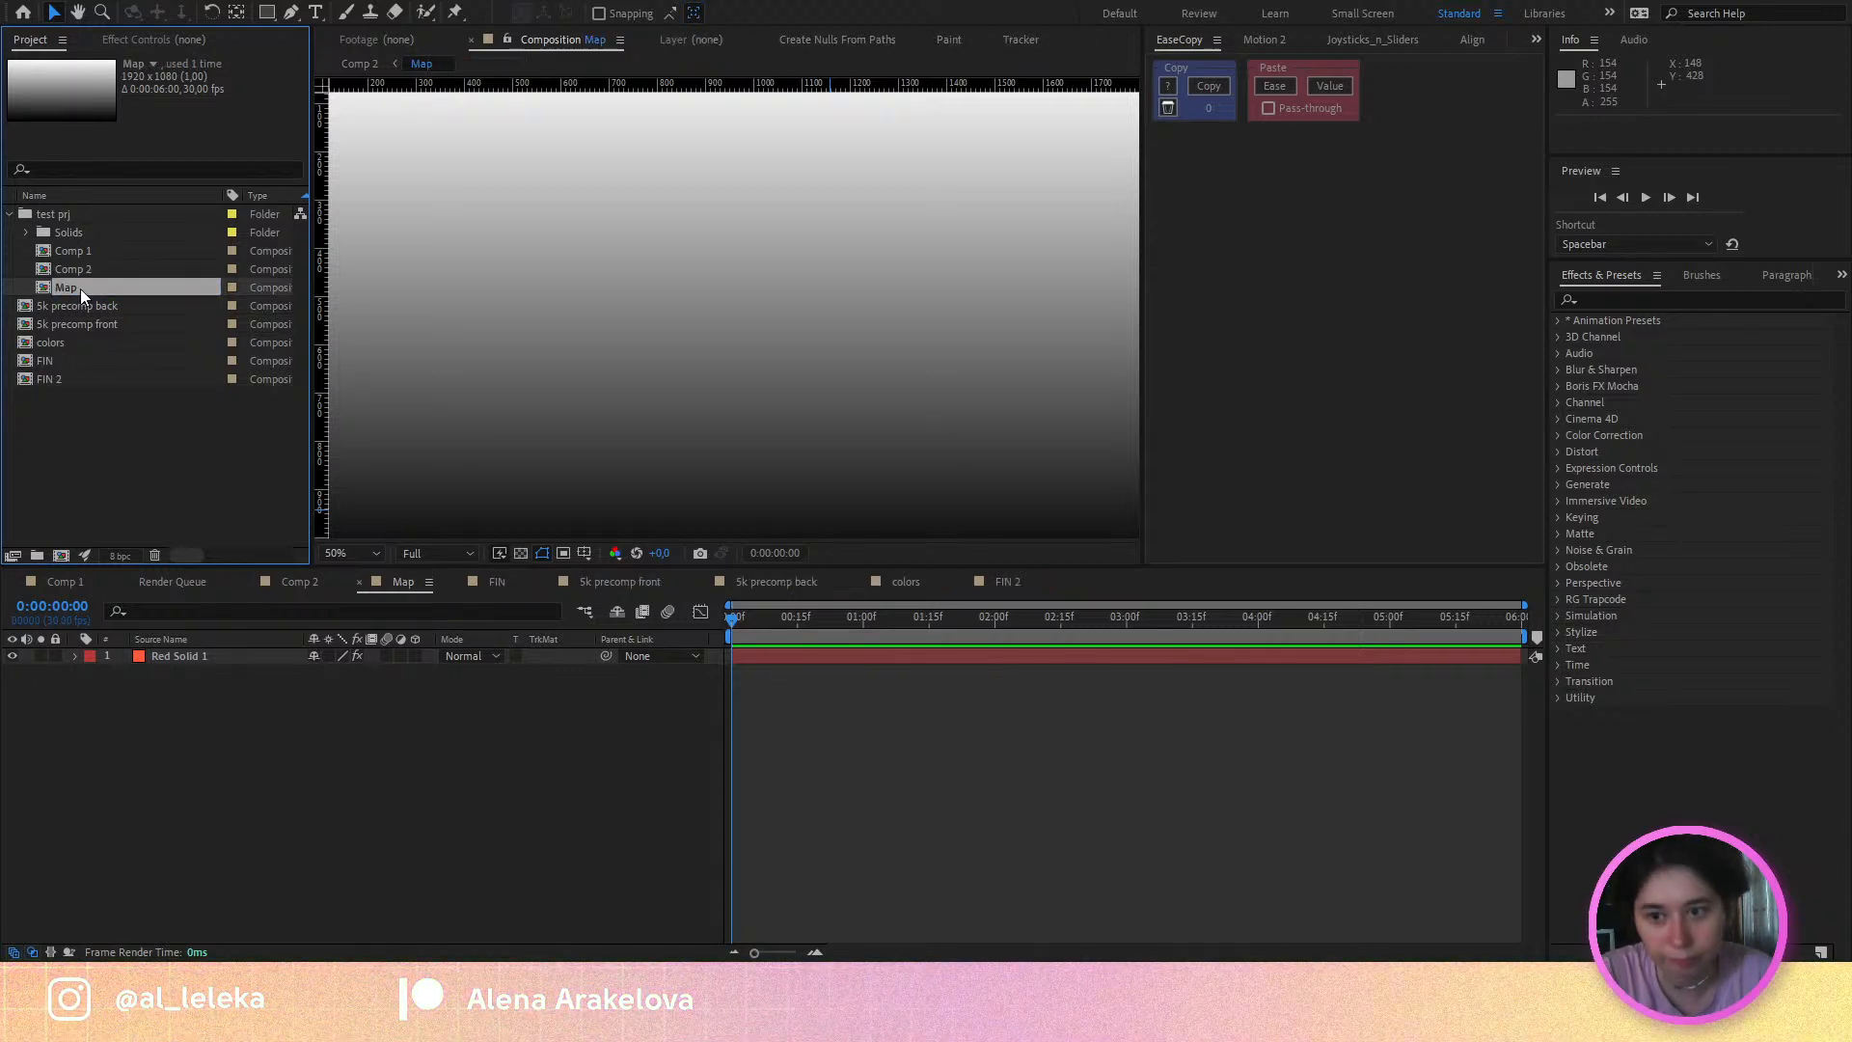
Step: Examine the Gradient Ramp settings of the red solid in the Map composition
scroll(795, 341, "down", 4)
scroll(800, 345, "up", 2)
left_click(807, 351)
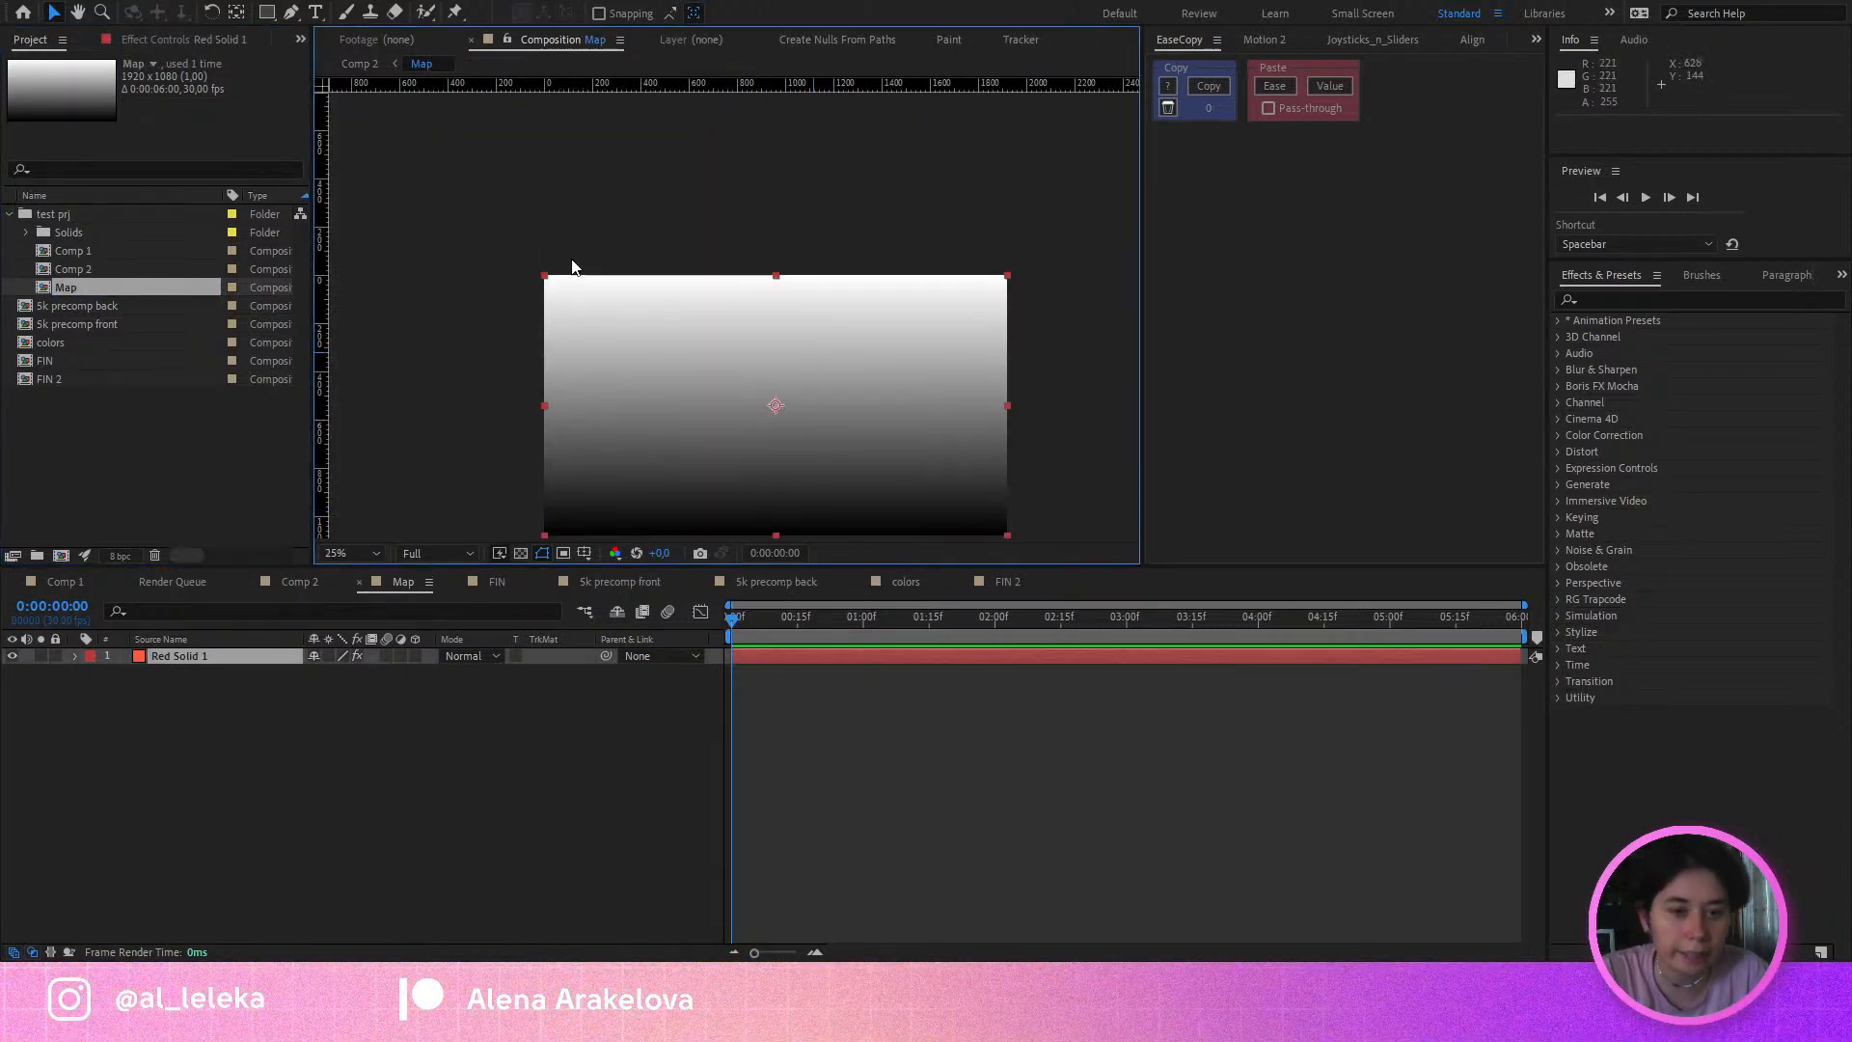
left_click(168, 39)
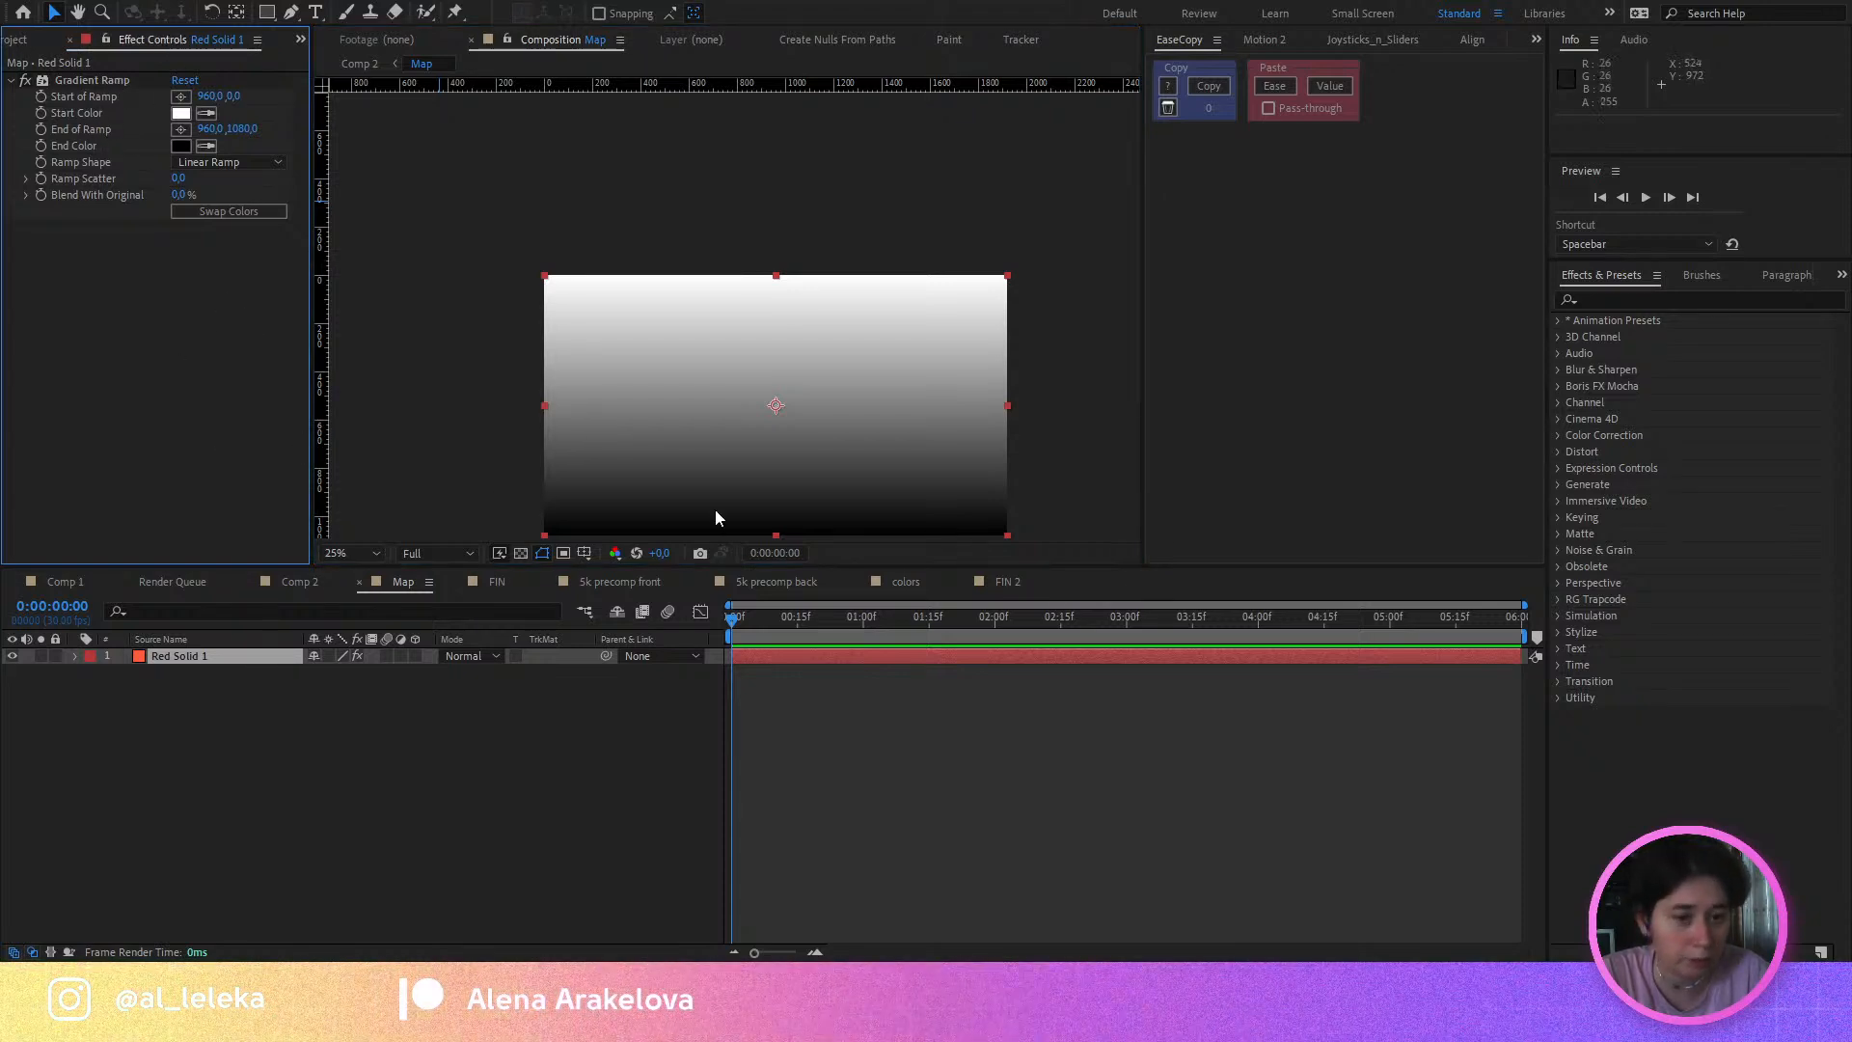
Step: Add the Map composition to FIN 2 above the FIN layer and hide it
left_click(1011, 583)
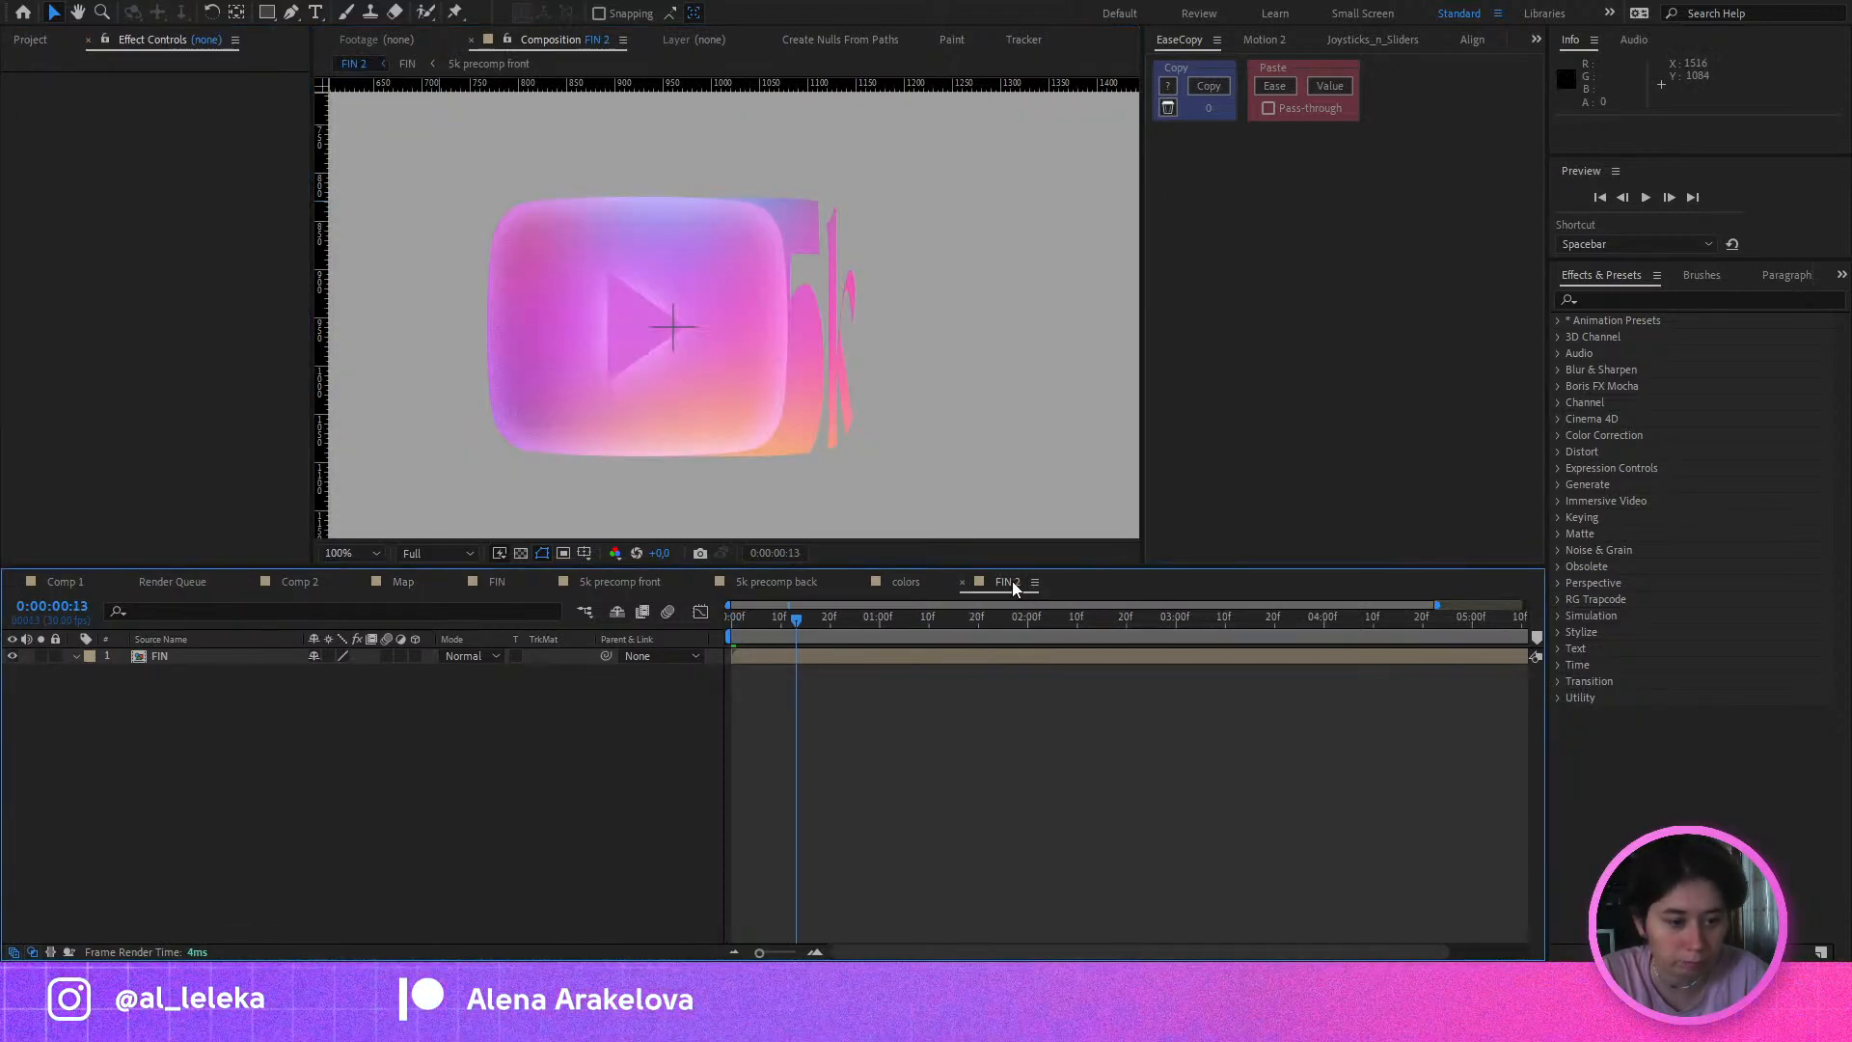
left_click(27, 41)
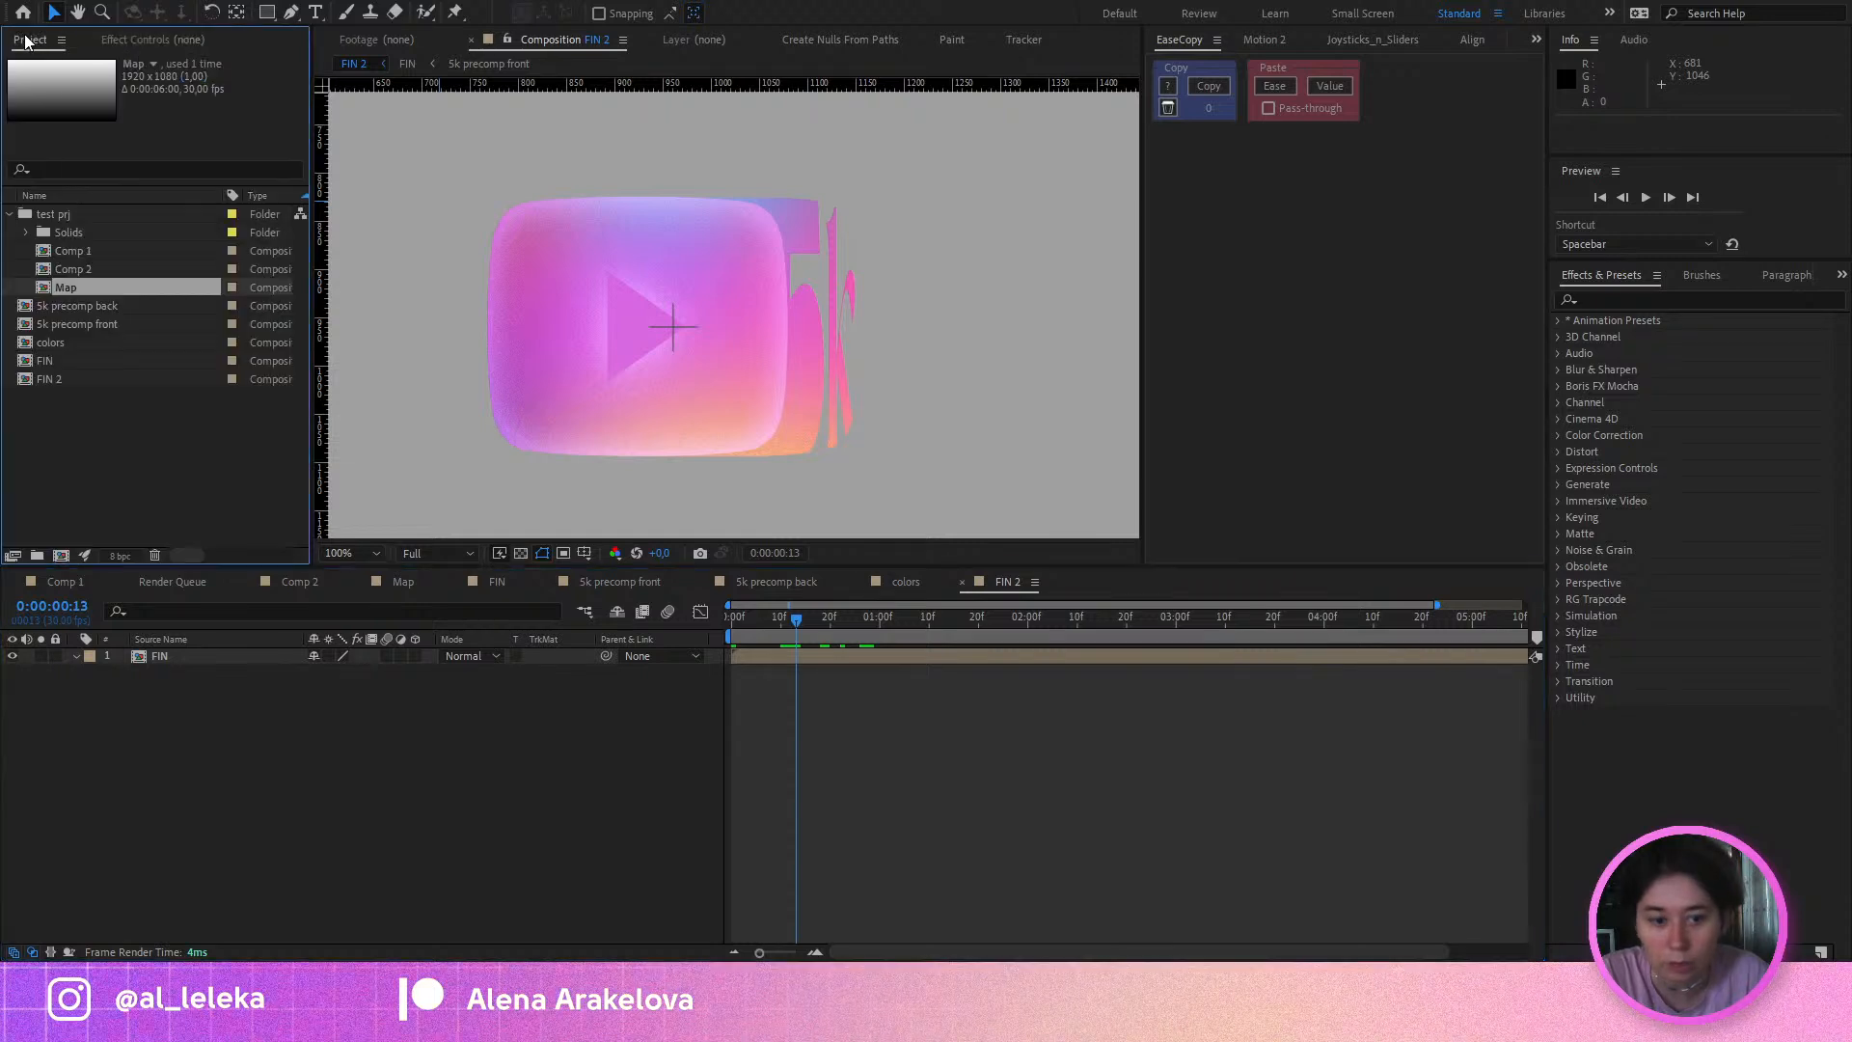
left_click_drag(94, 337, 182, 662)
left_click_drag(633, 411, 656, 360)
left_click(11, 656)
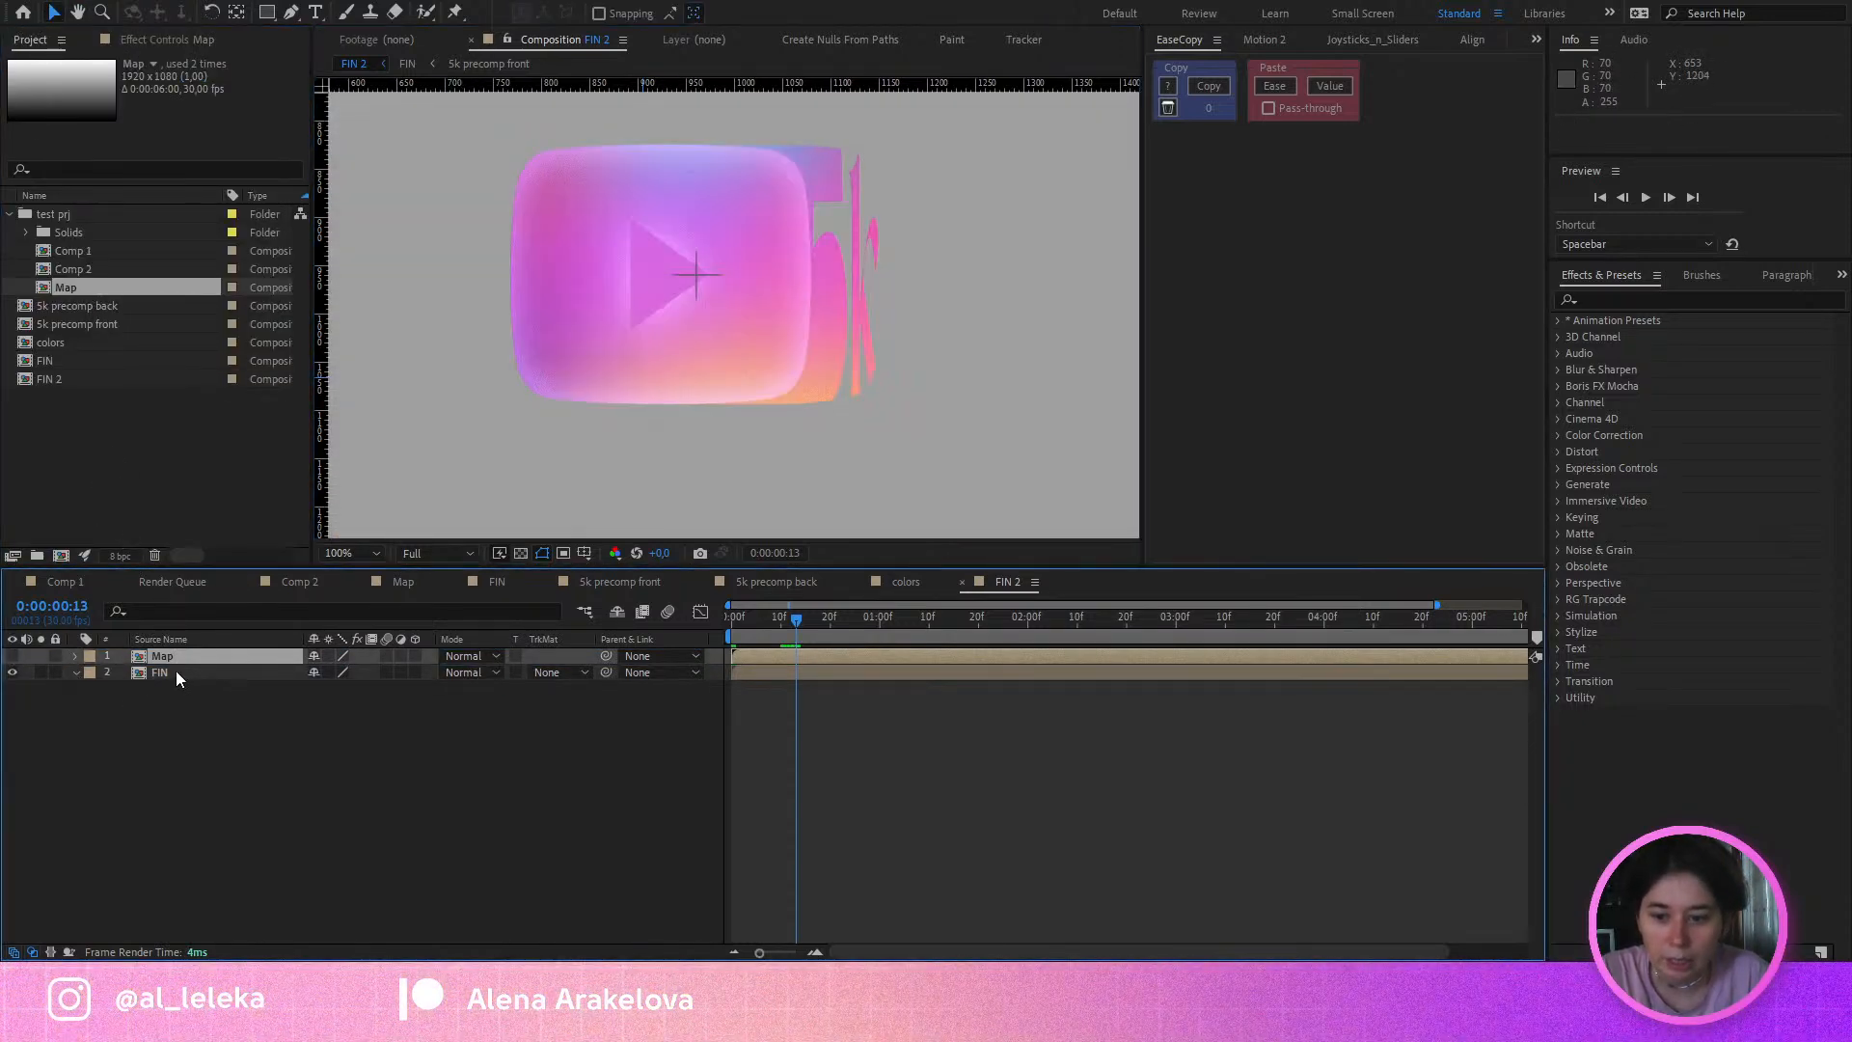
Step: Apply the Time Displacement effect to the FIN layer in FIN 2
left_click(173, 672)
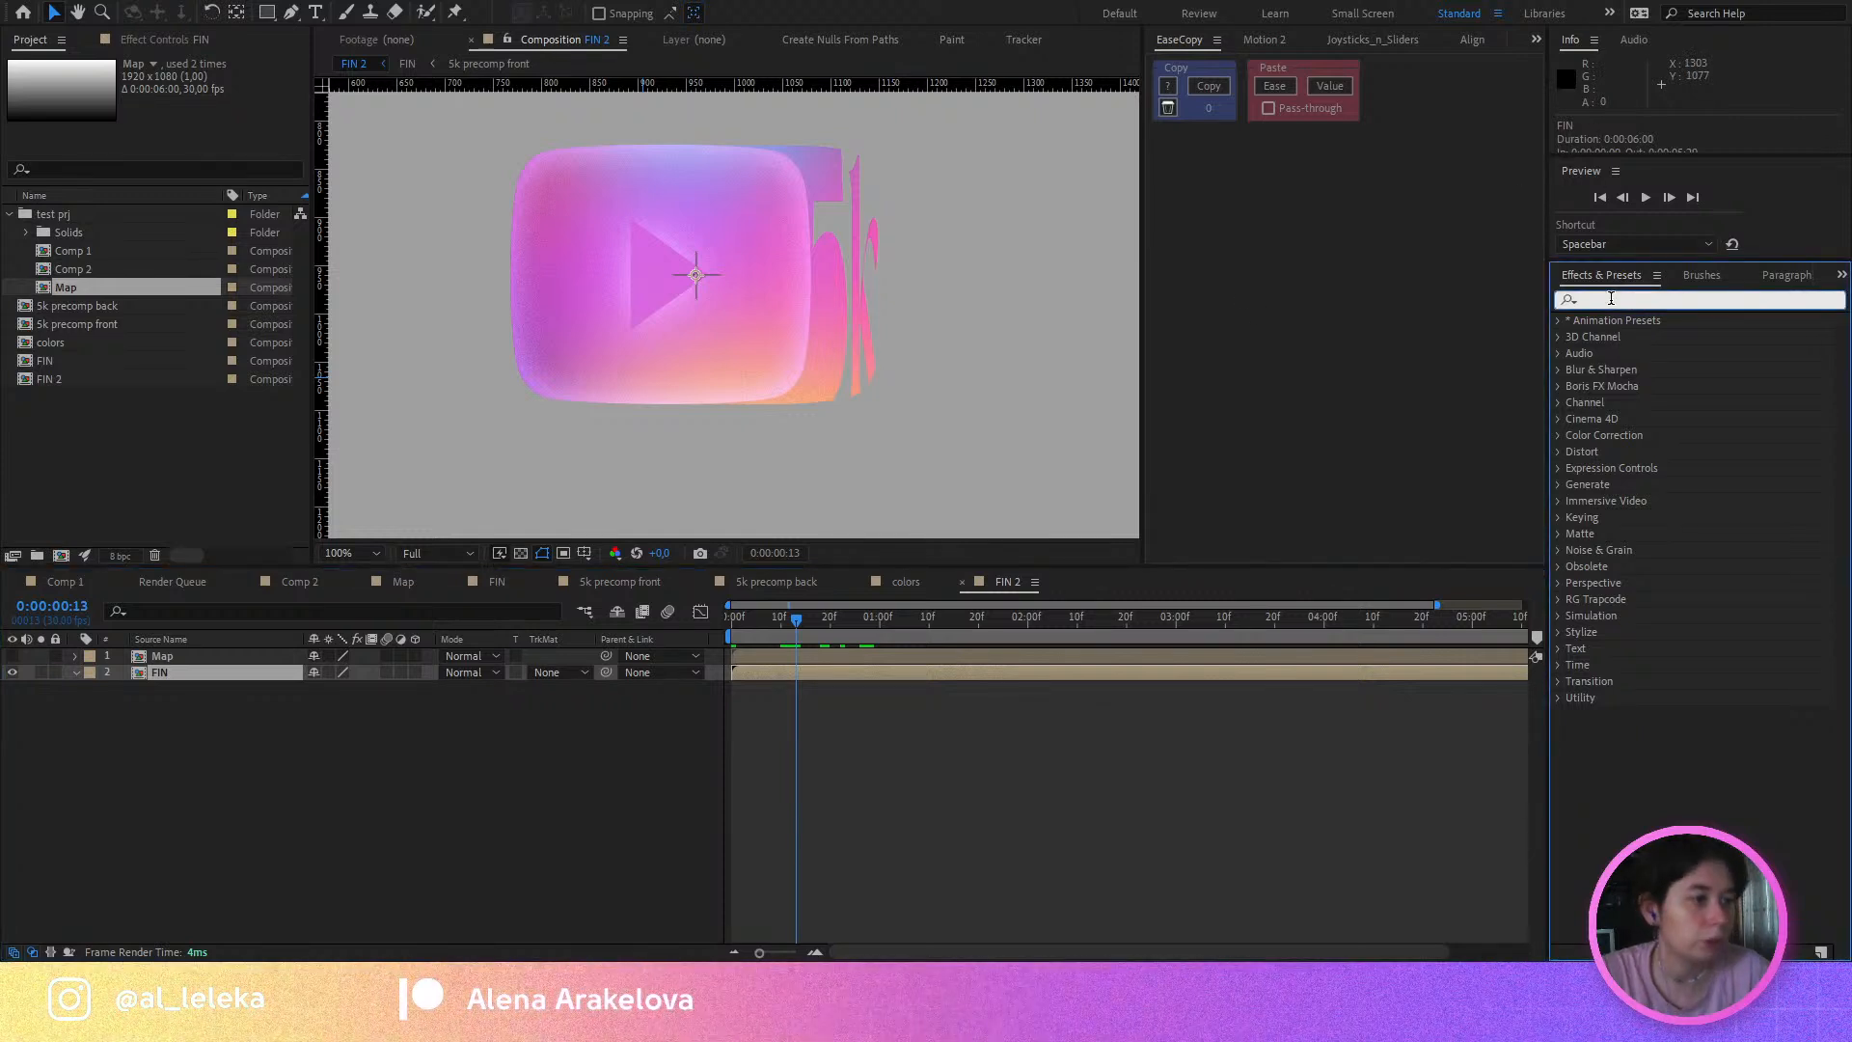
left_click(1609, 299)
type("tome")
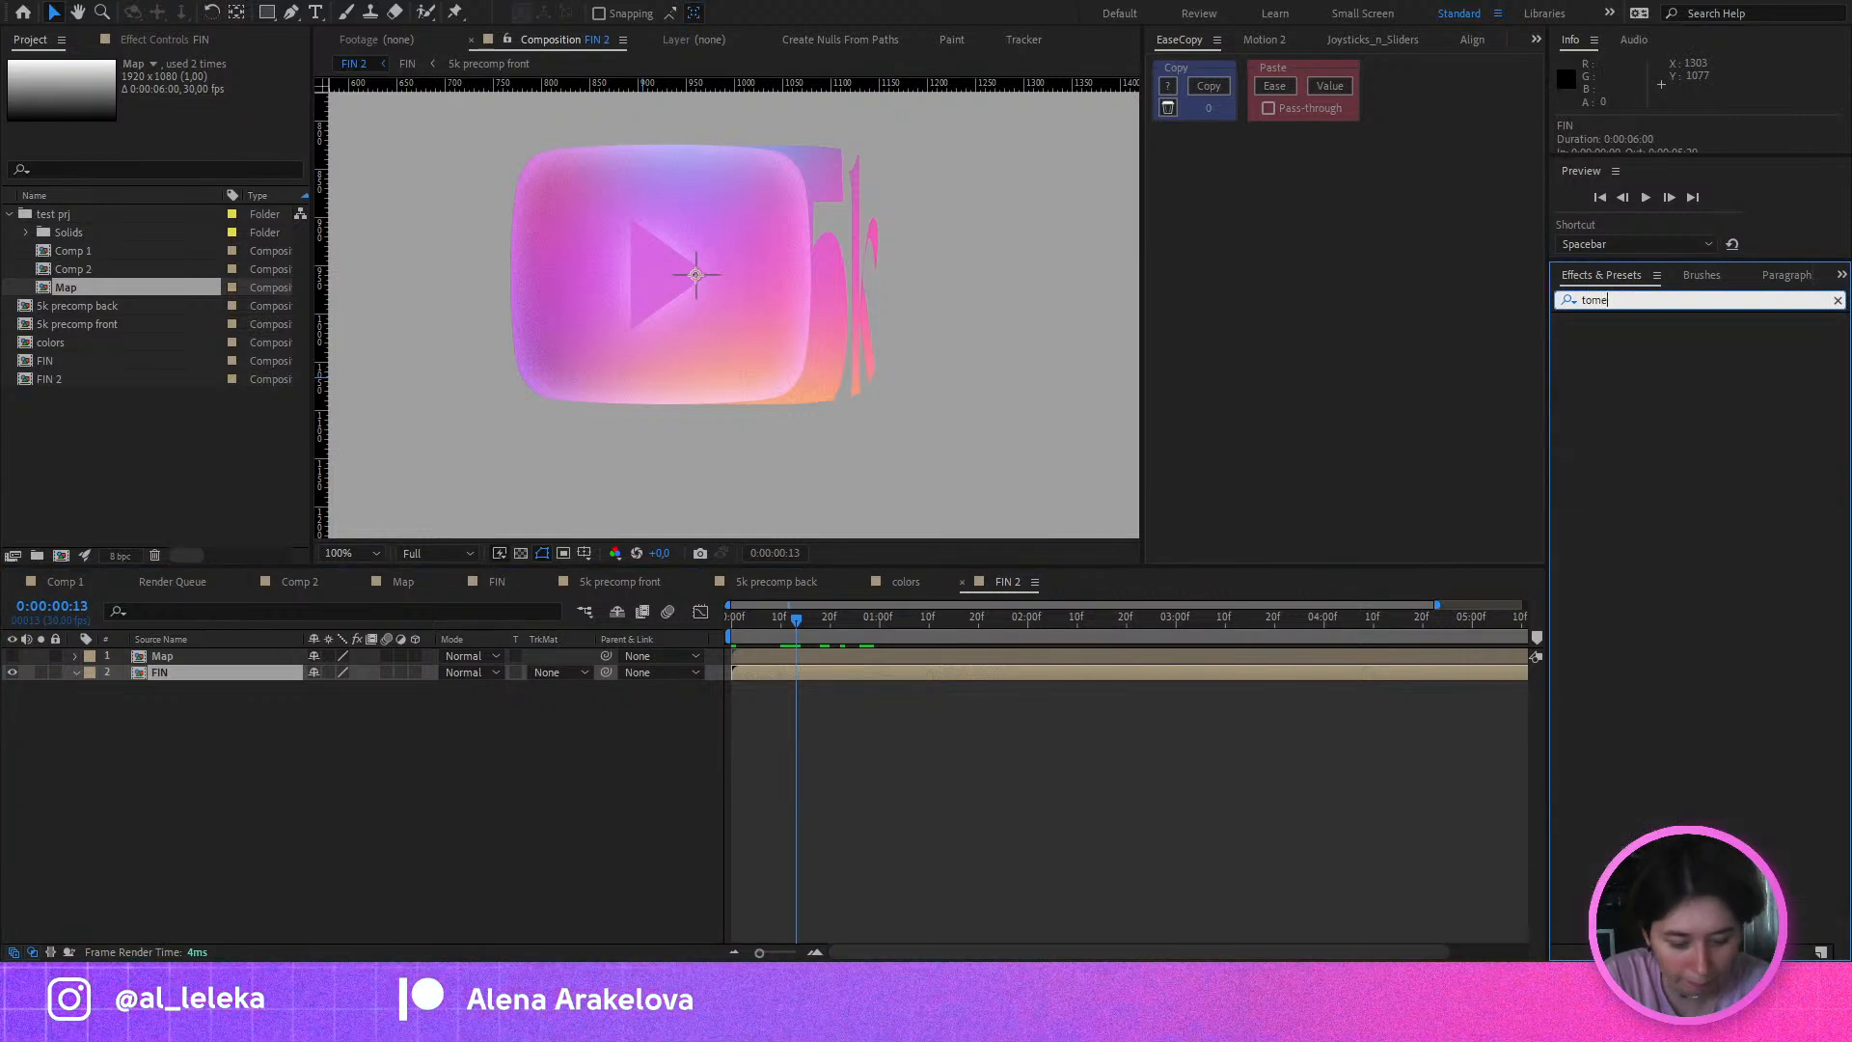
type(" disp")
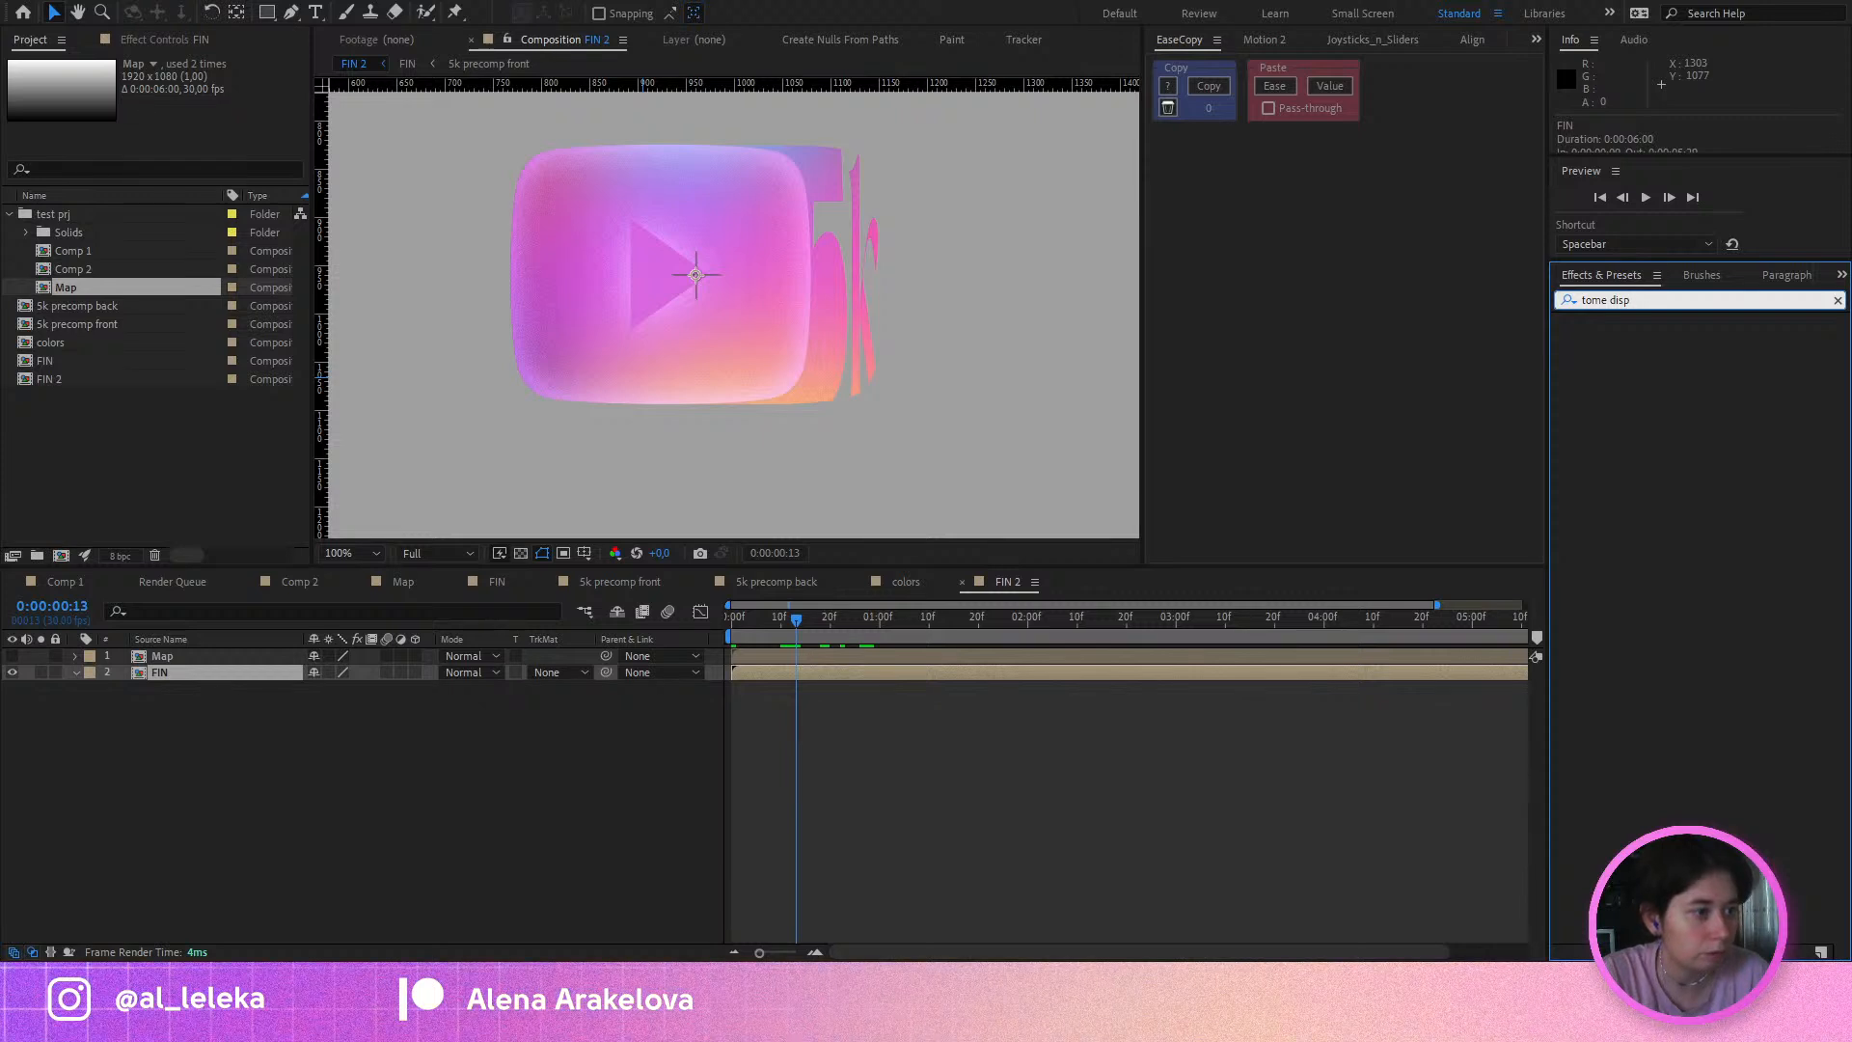
type("time d")
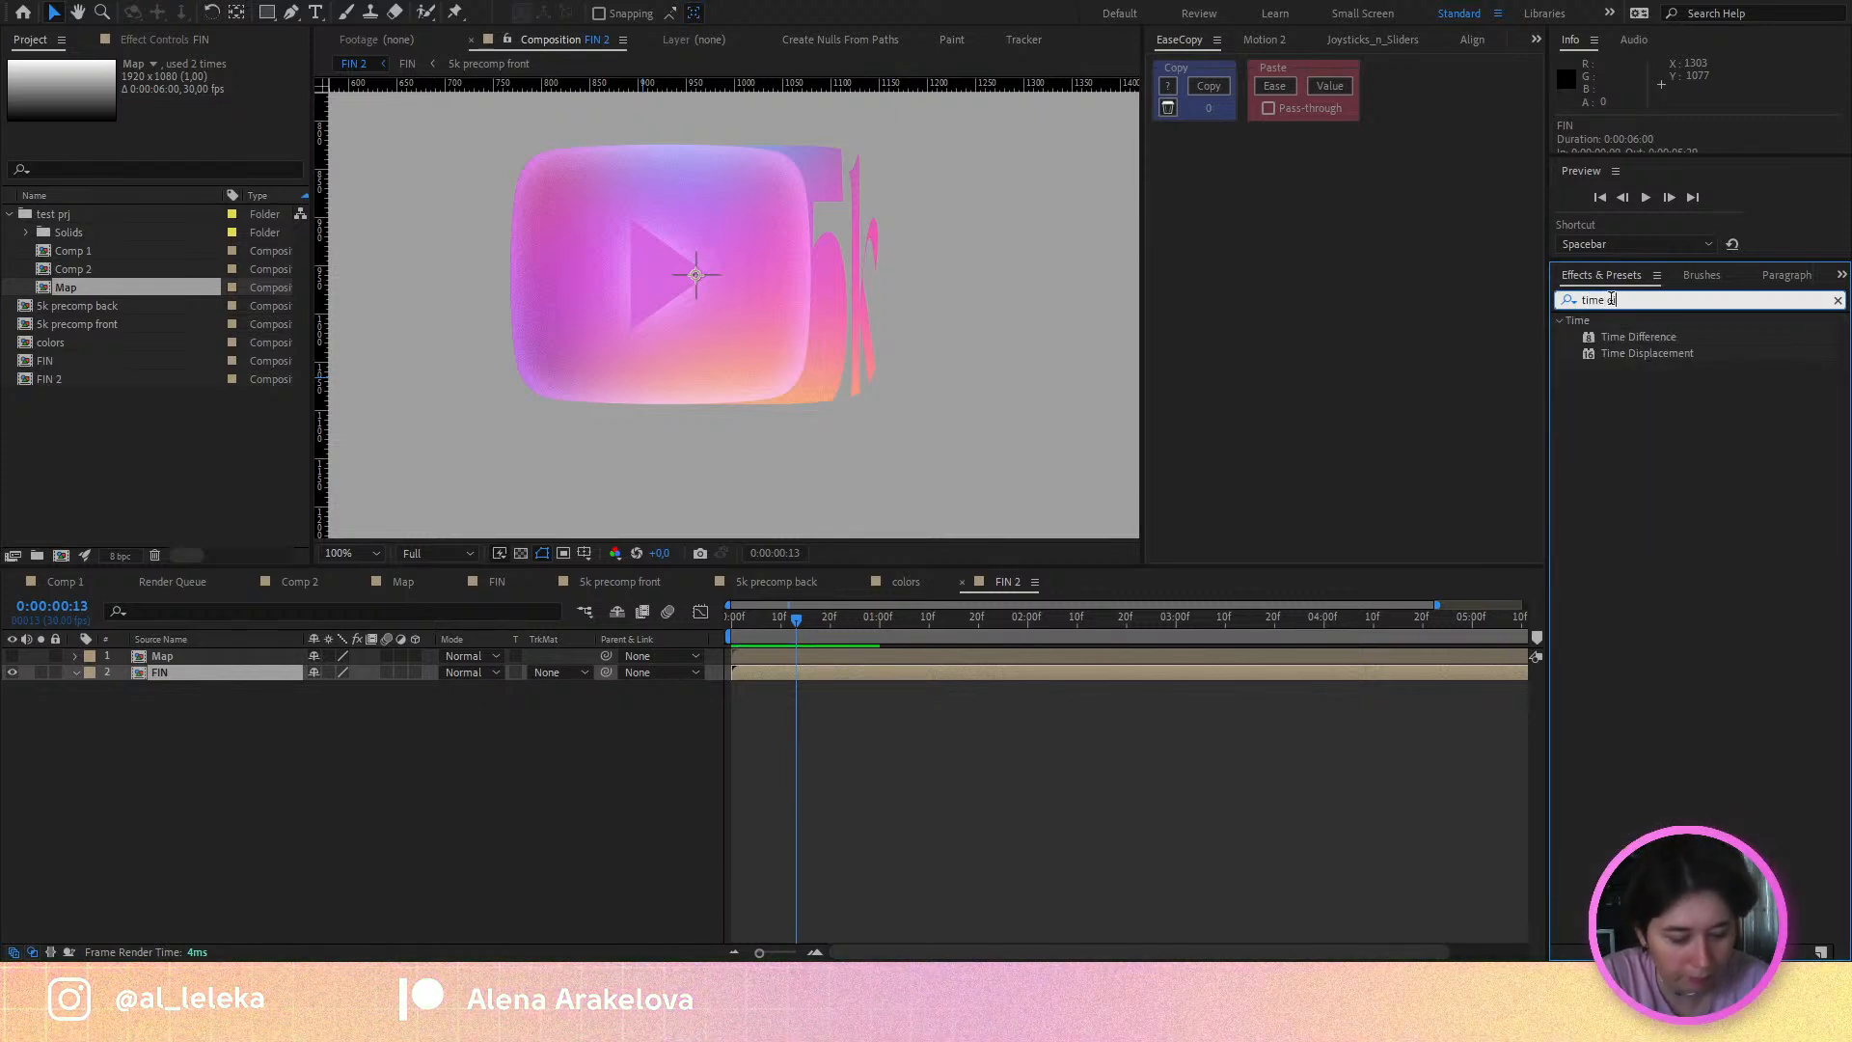
double_click(1646, 336)
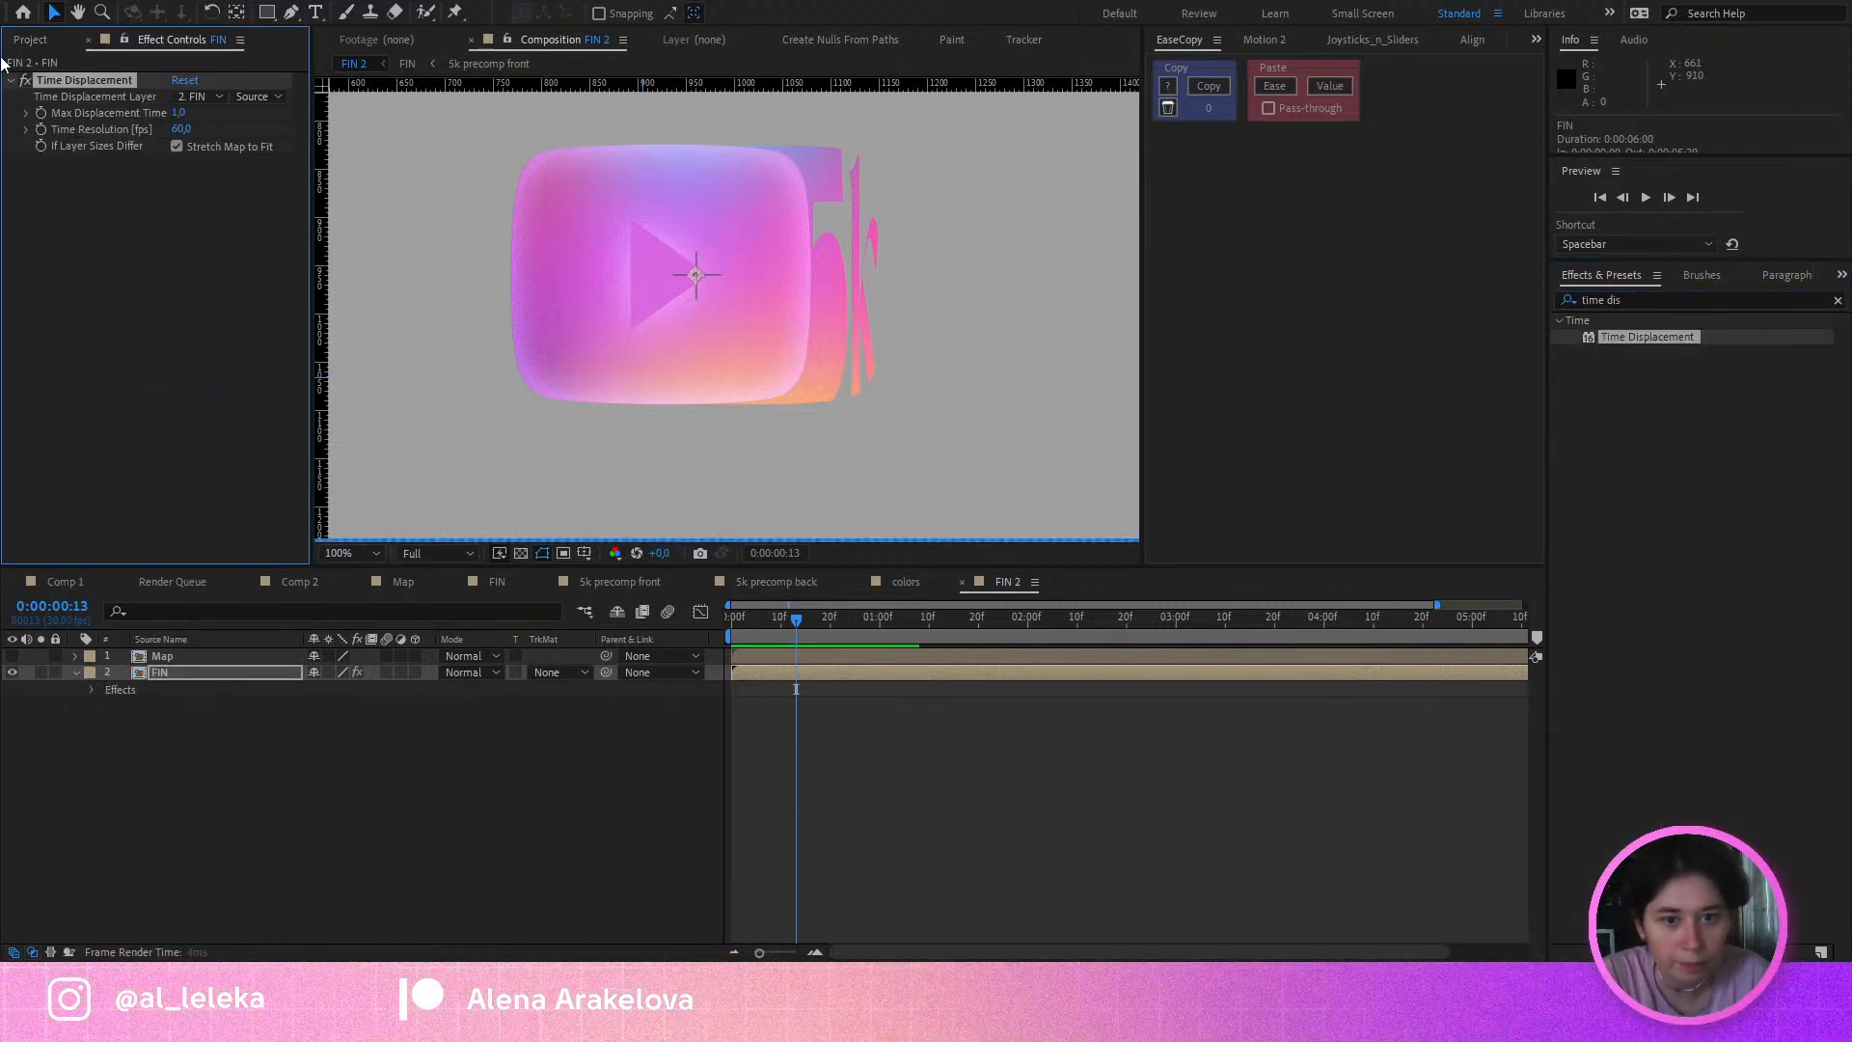
Step: Set Time Displacement to use the Map layer, with time resolution 1500 fps and max displacement time 0.1, and review the result at frame 8
left_click(229, 156)
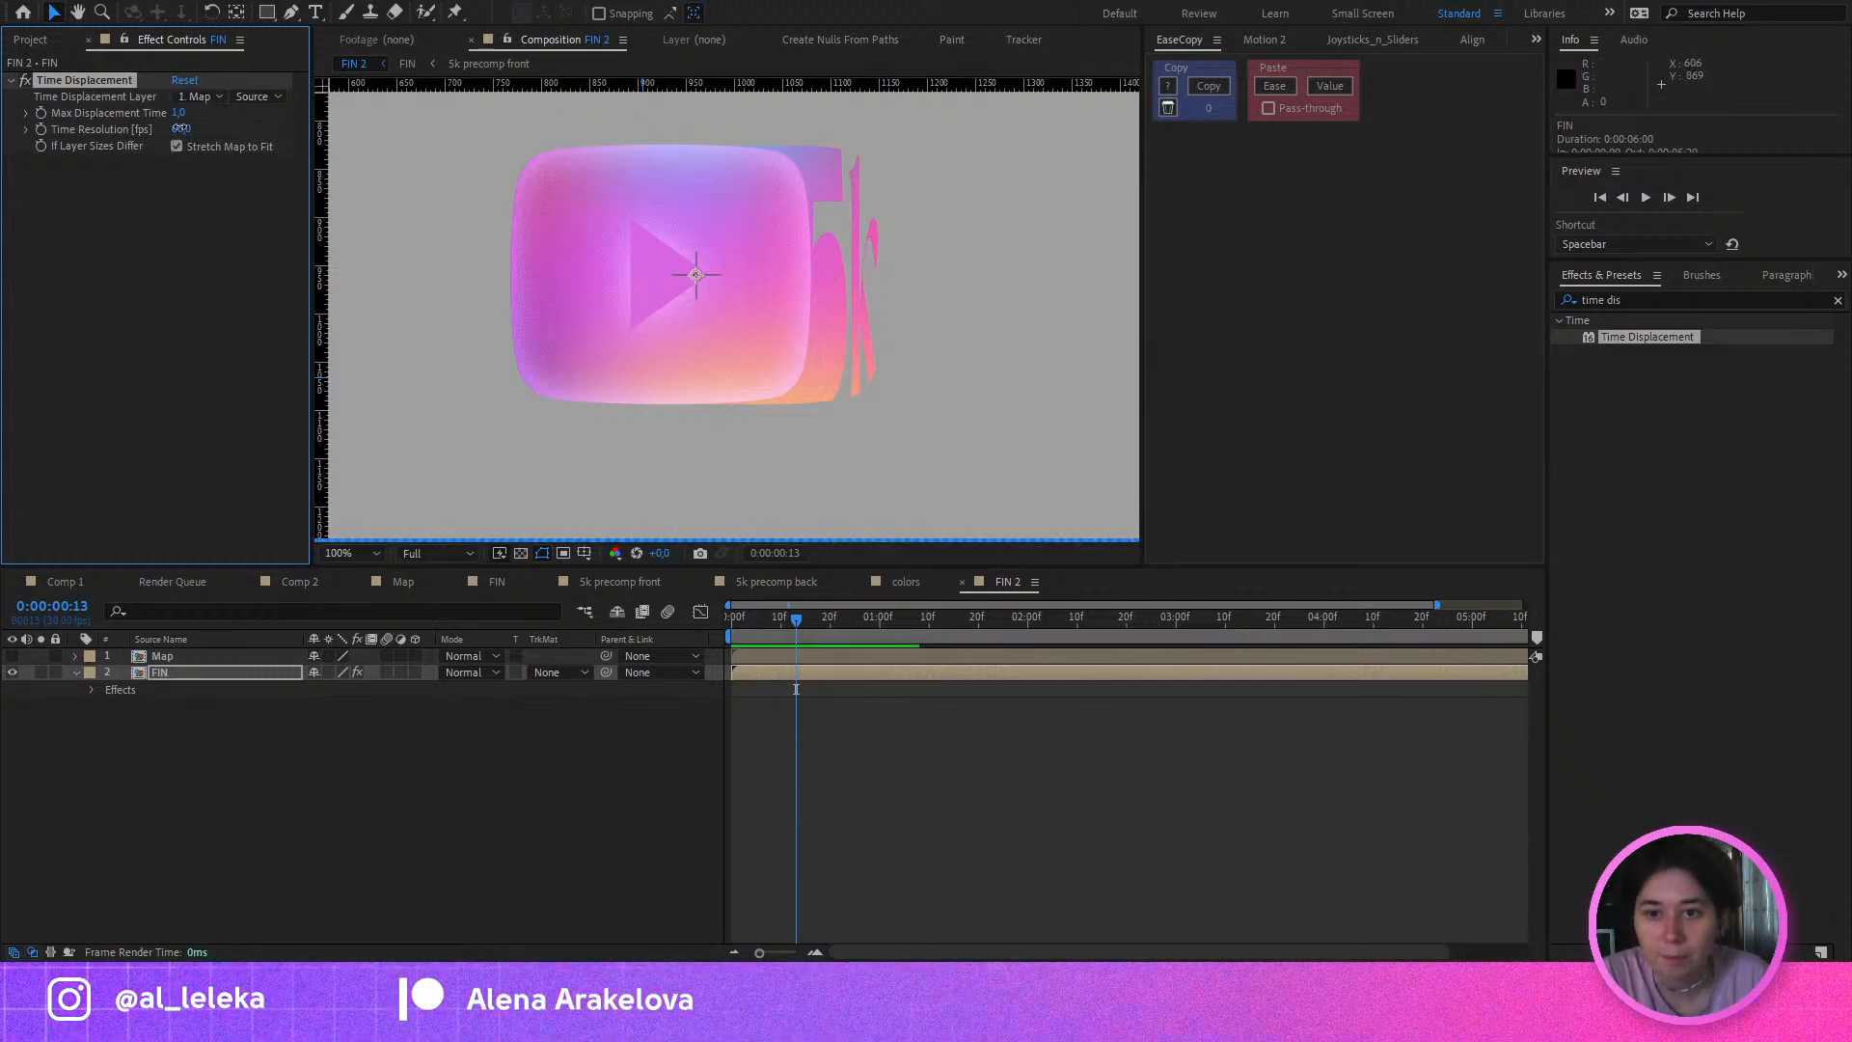
type("1500")
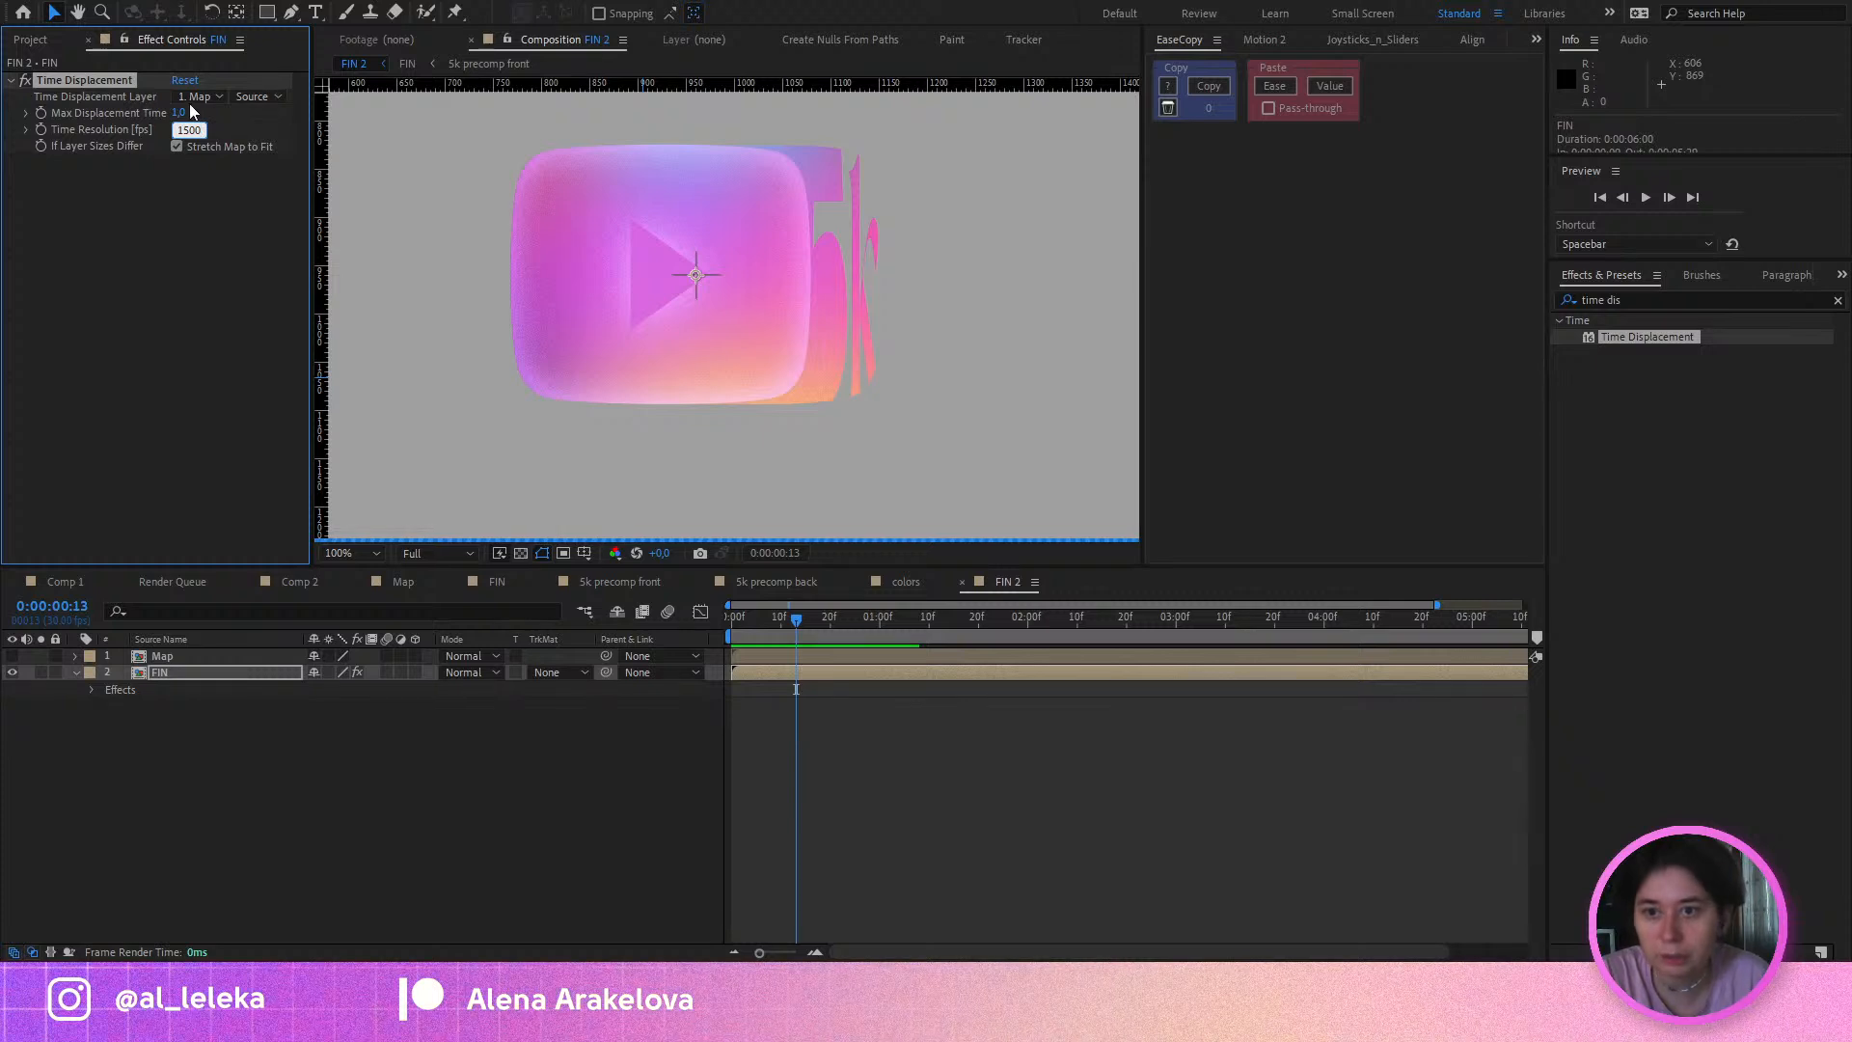
type("0.1")
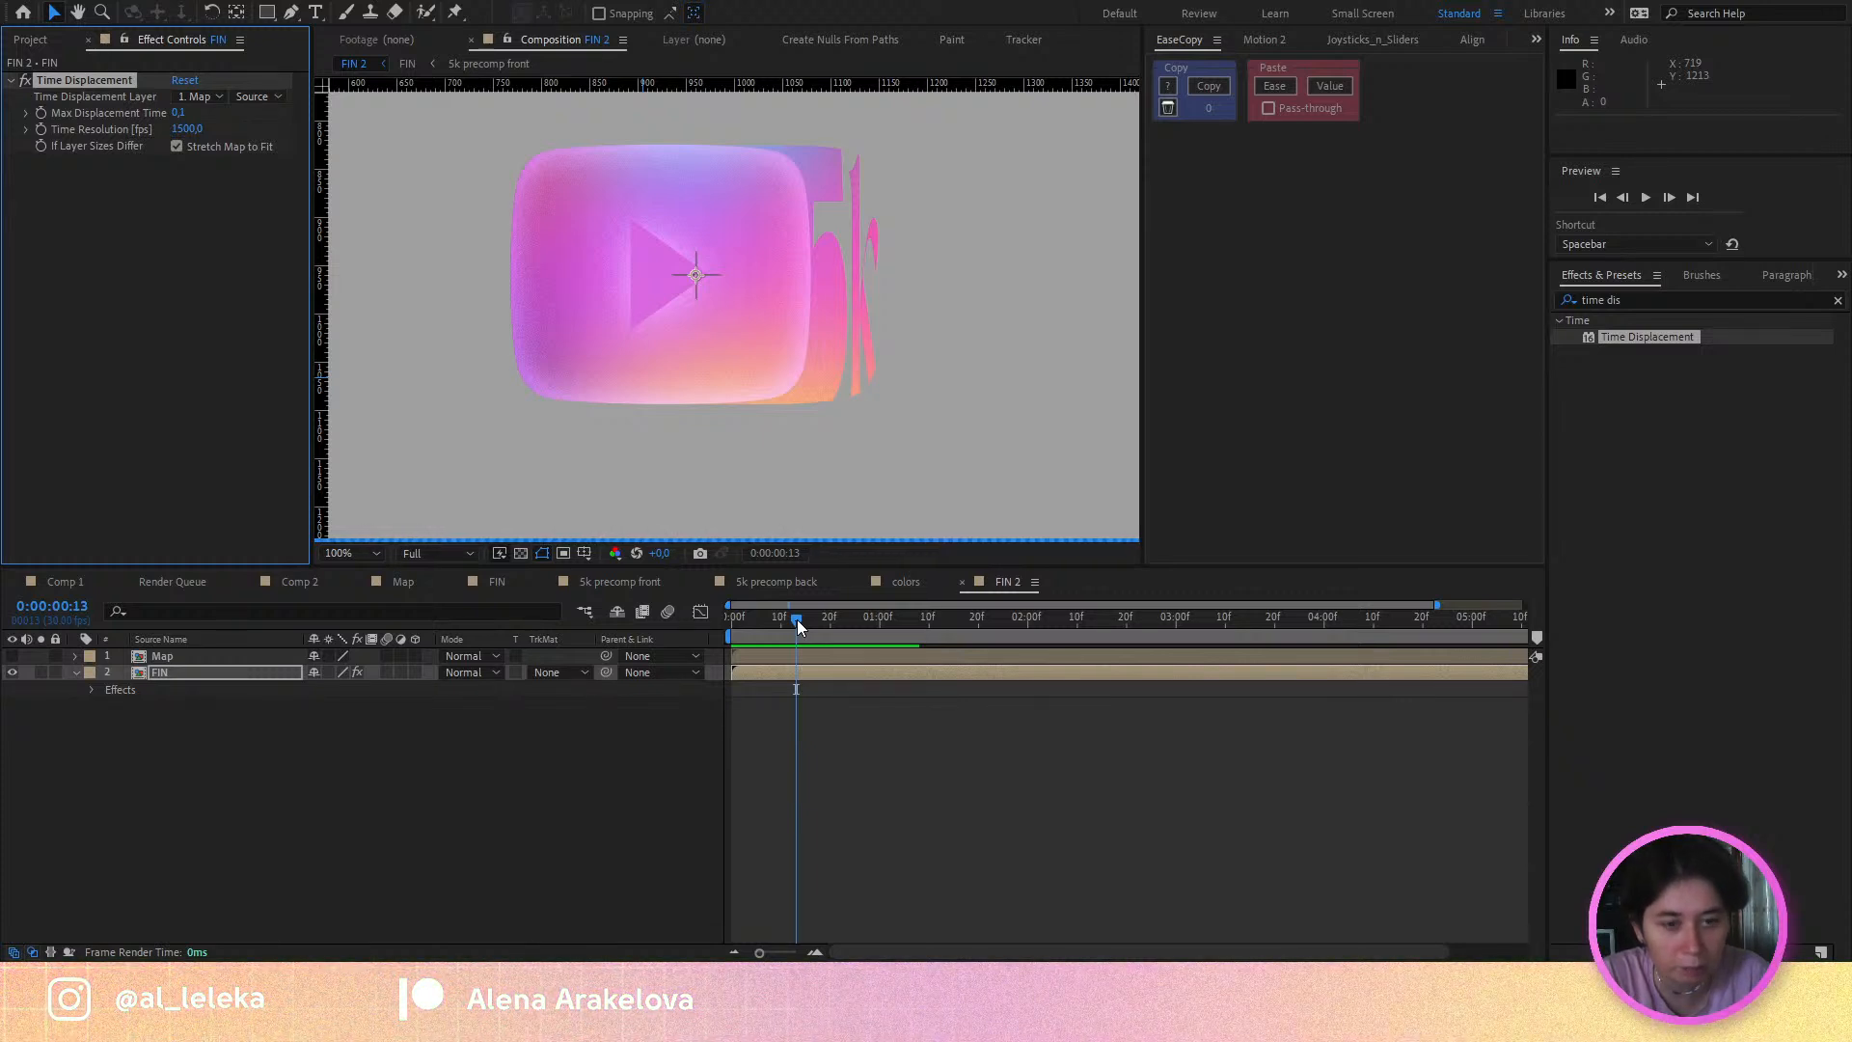
left_click_drag(797, 620, 777, 633)
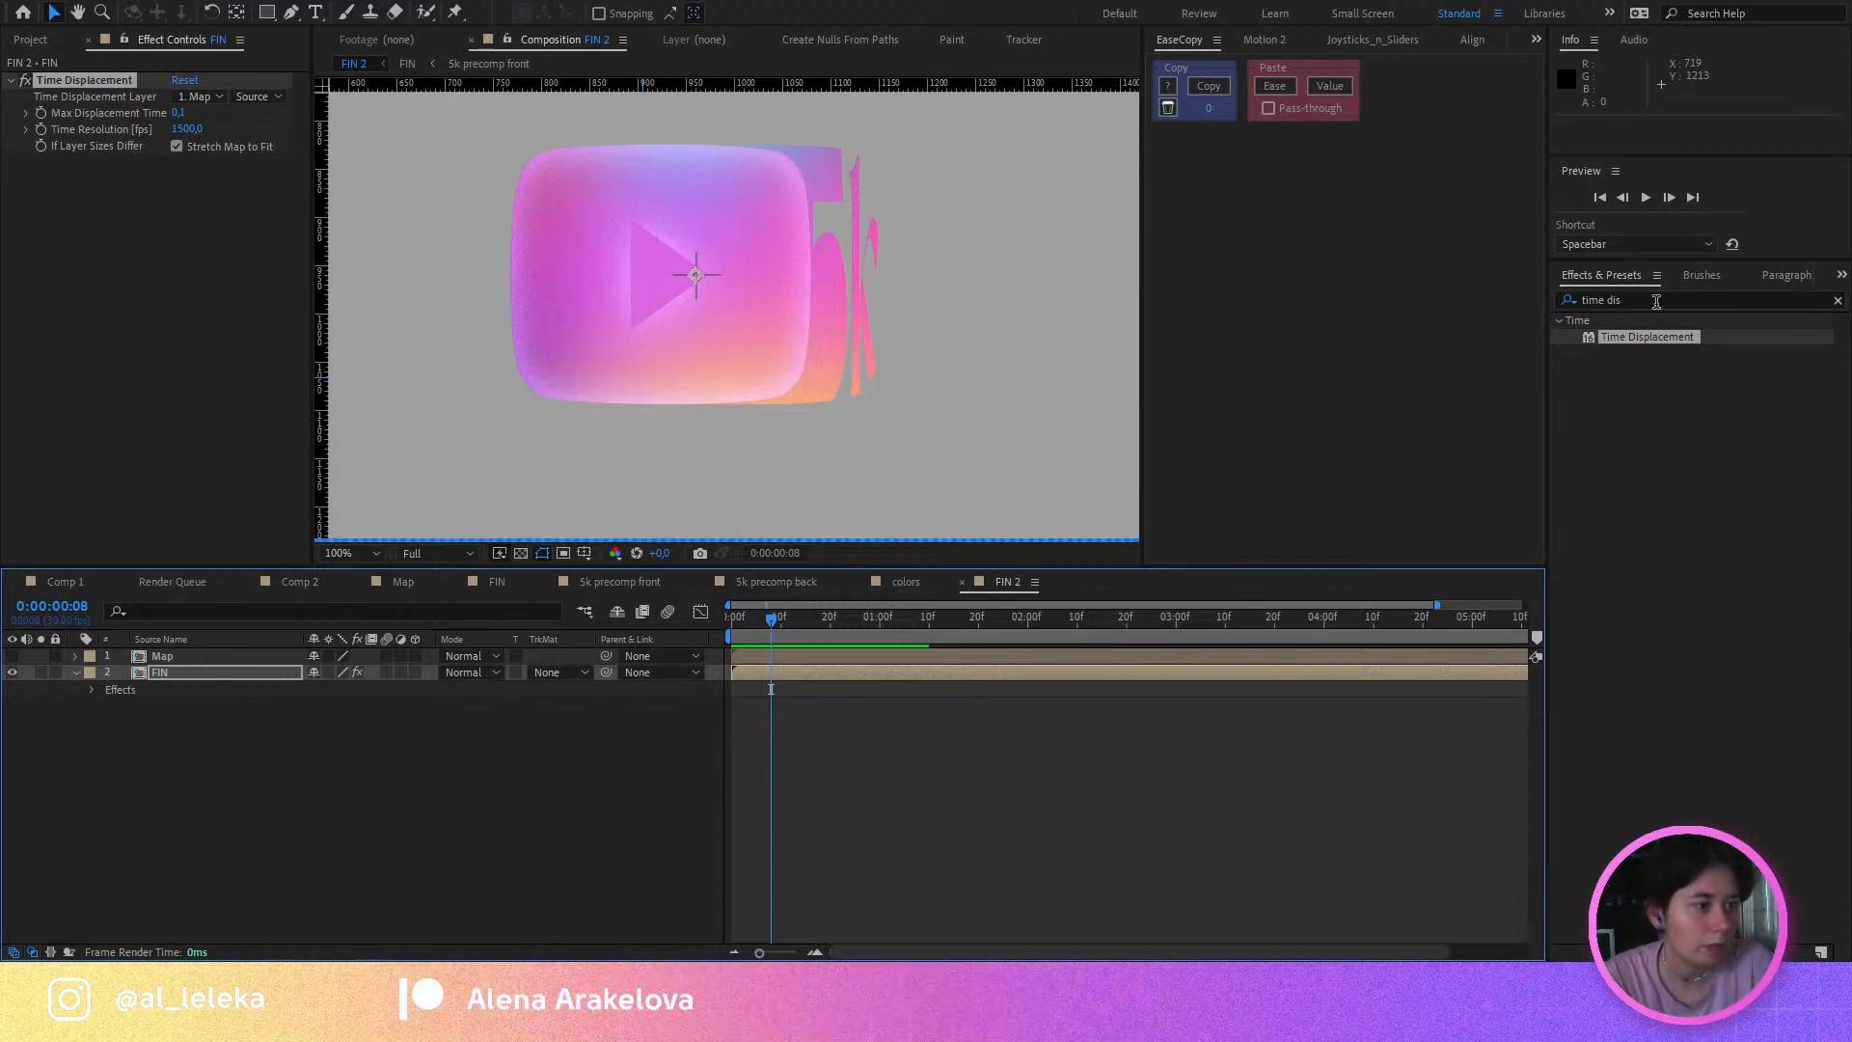
Step: Search the effects for "light s" and check the displaced transition at frame 13
left_click_drag(1656, 300, 1505, 334)
type("light s")
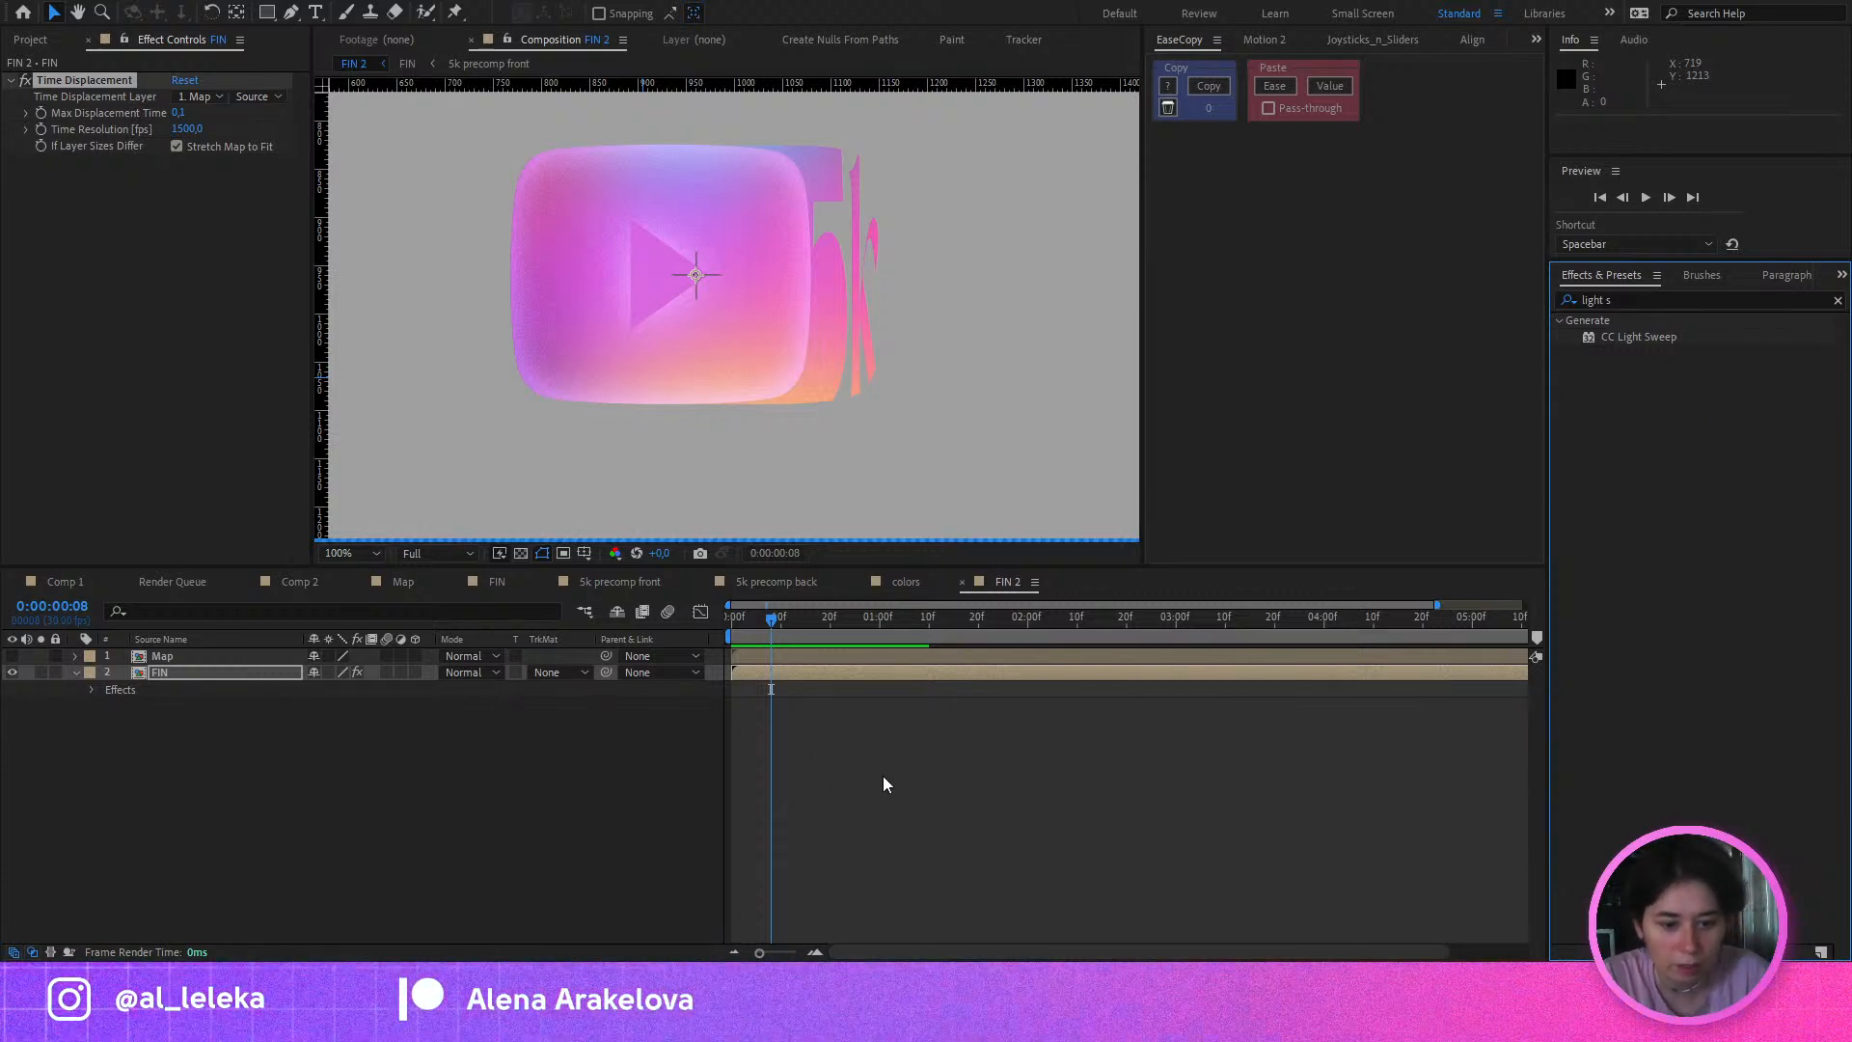
left_click_drag(773, 618, 796, 627)
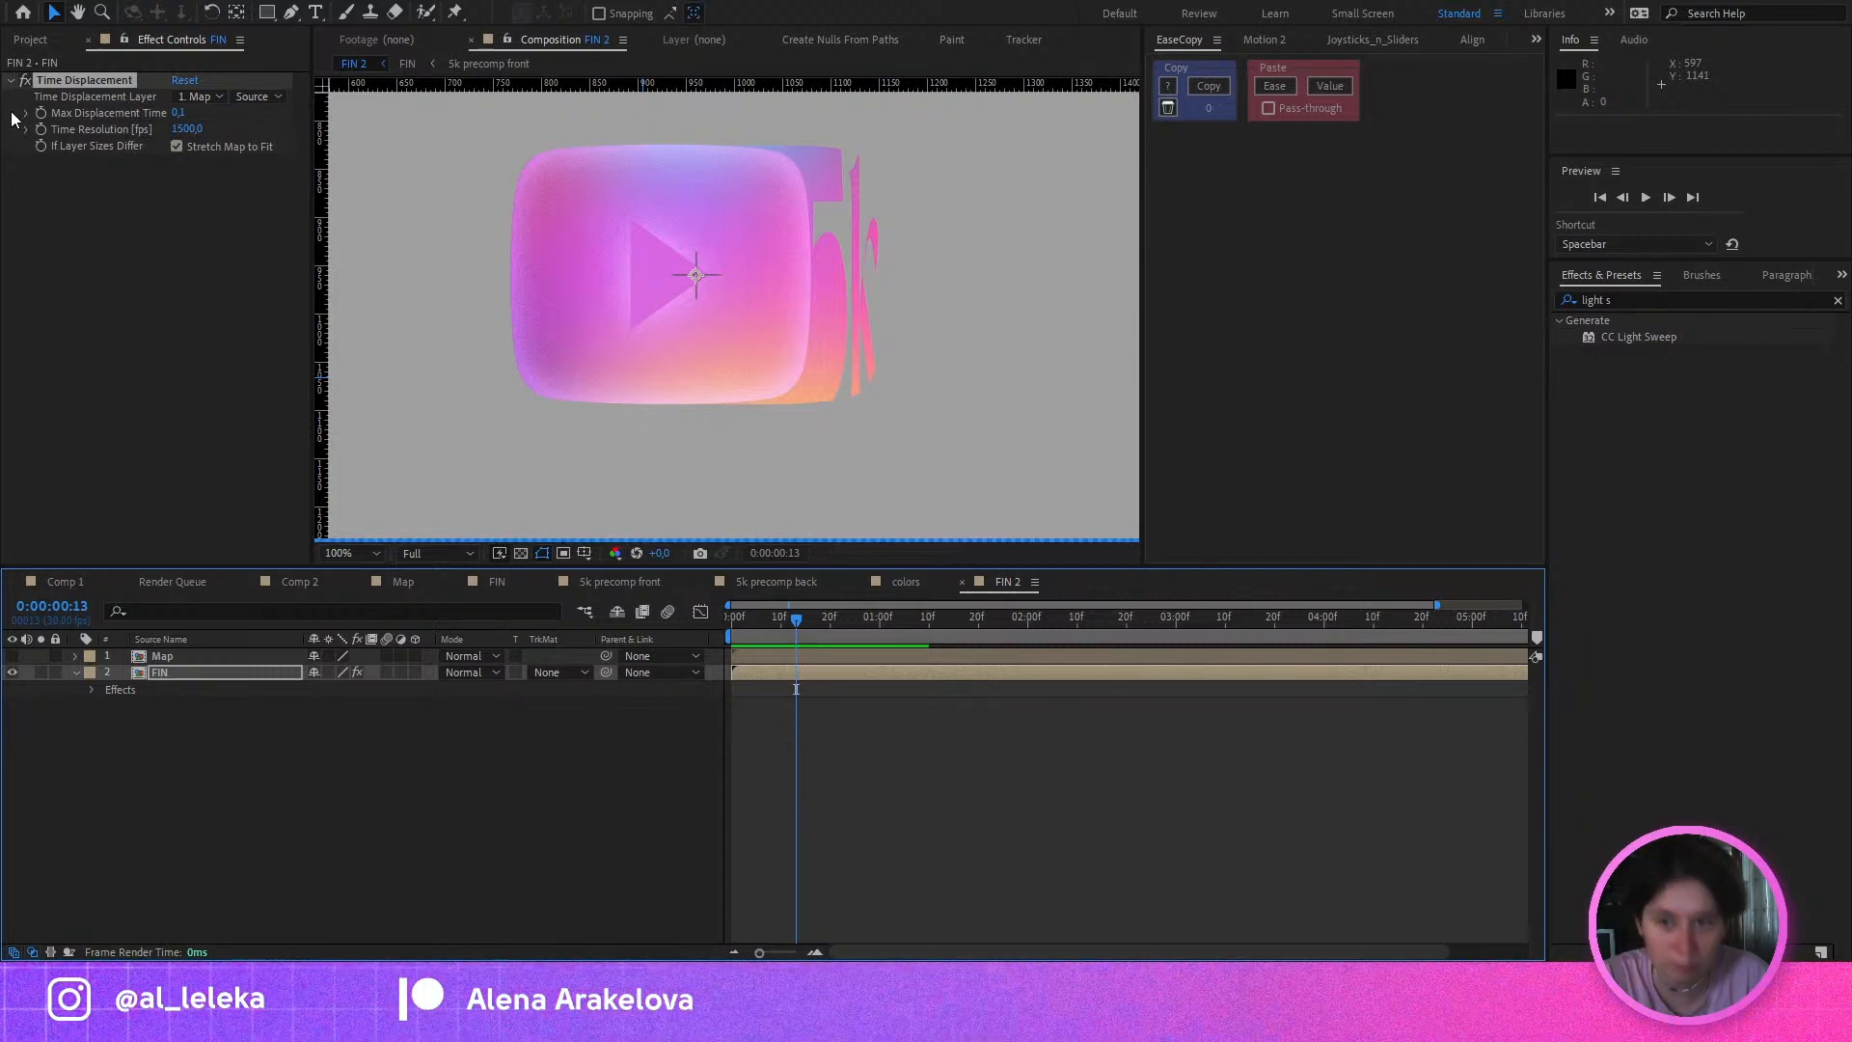
Step: Preview the black 5k-to-button animation in Comp 2 and scrub back to its first frame for comparison
left_click(300, 582)
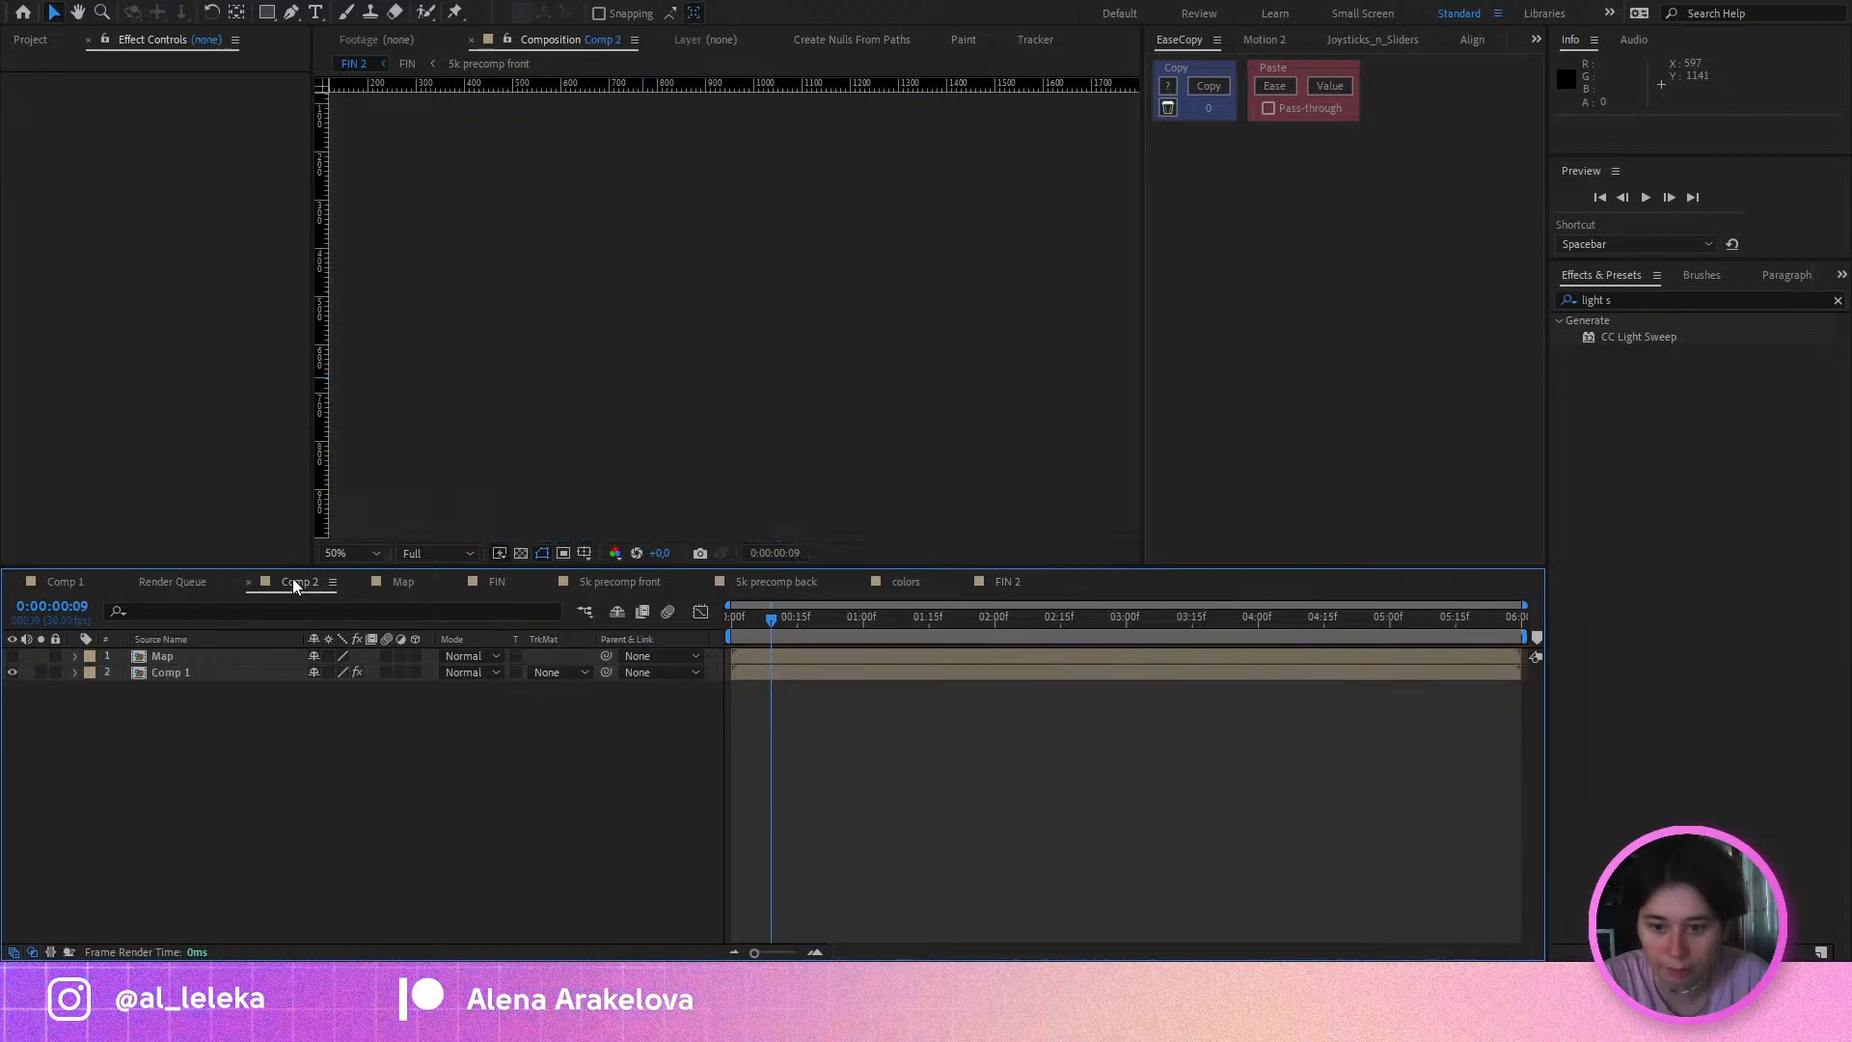
key("space")
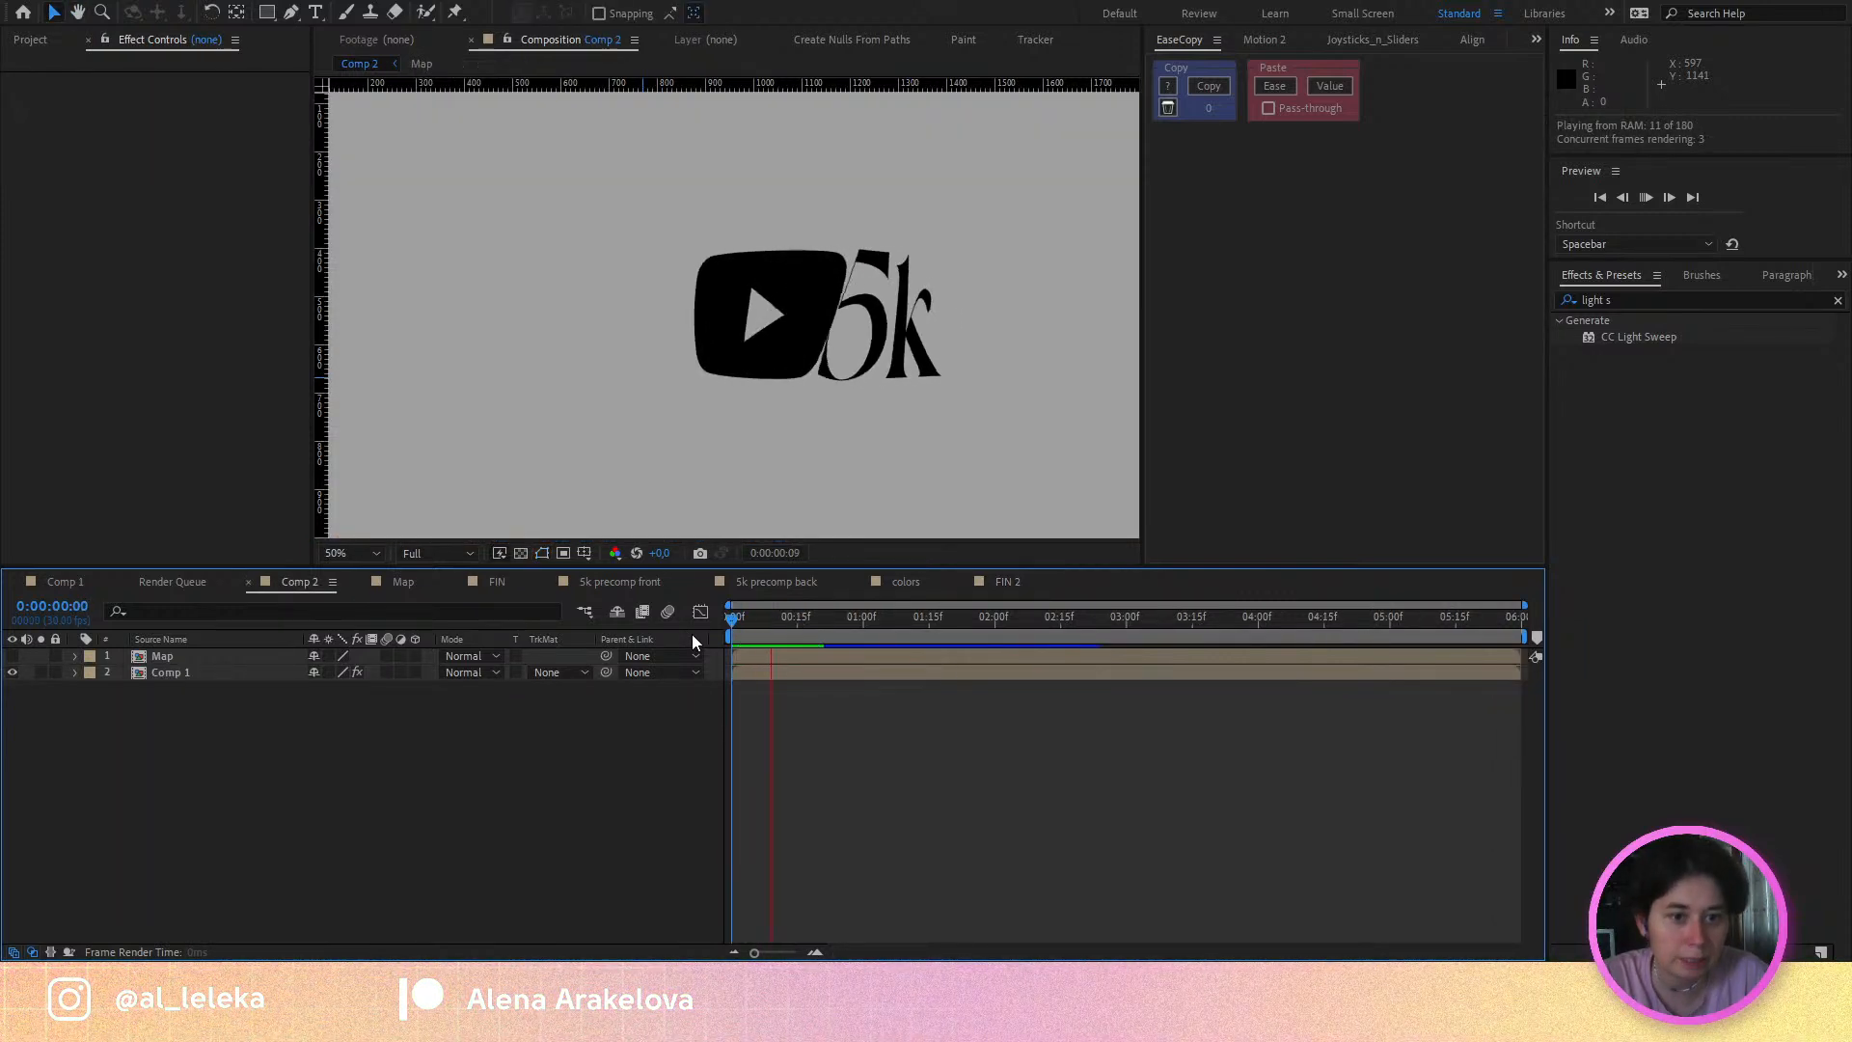
left_click(779, 622)
left_click_drag(779, 622, 714, 662)
key("h")
left_click_drag(880, 339, 847, 349)
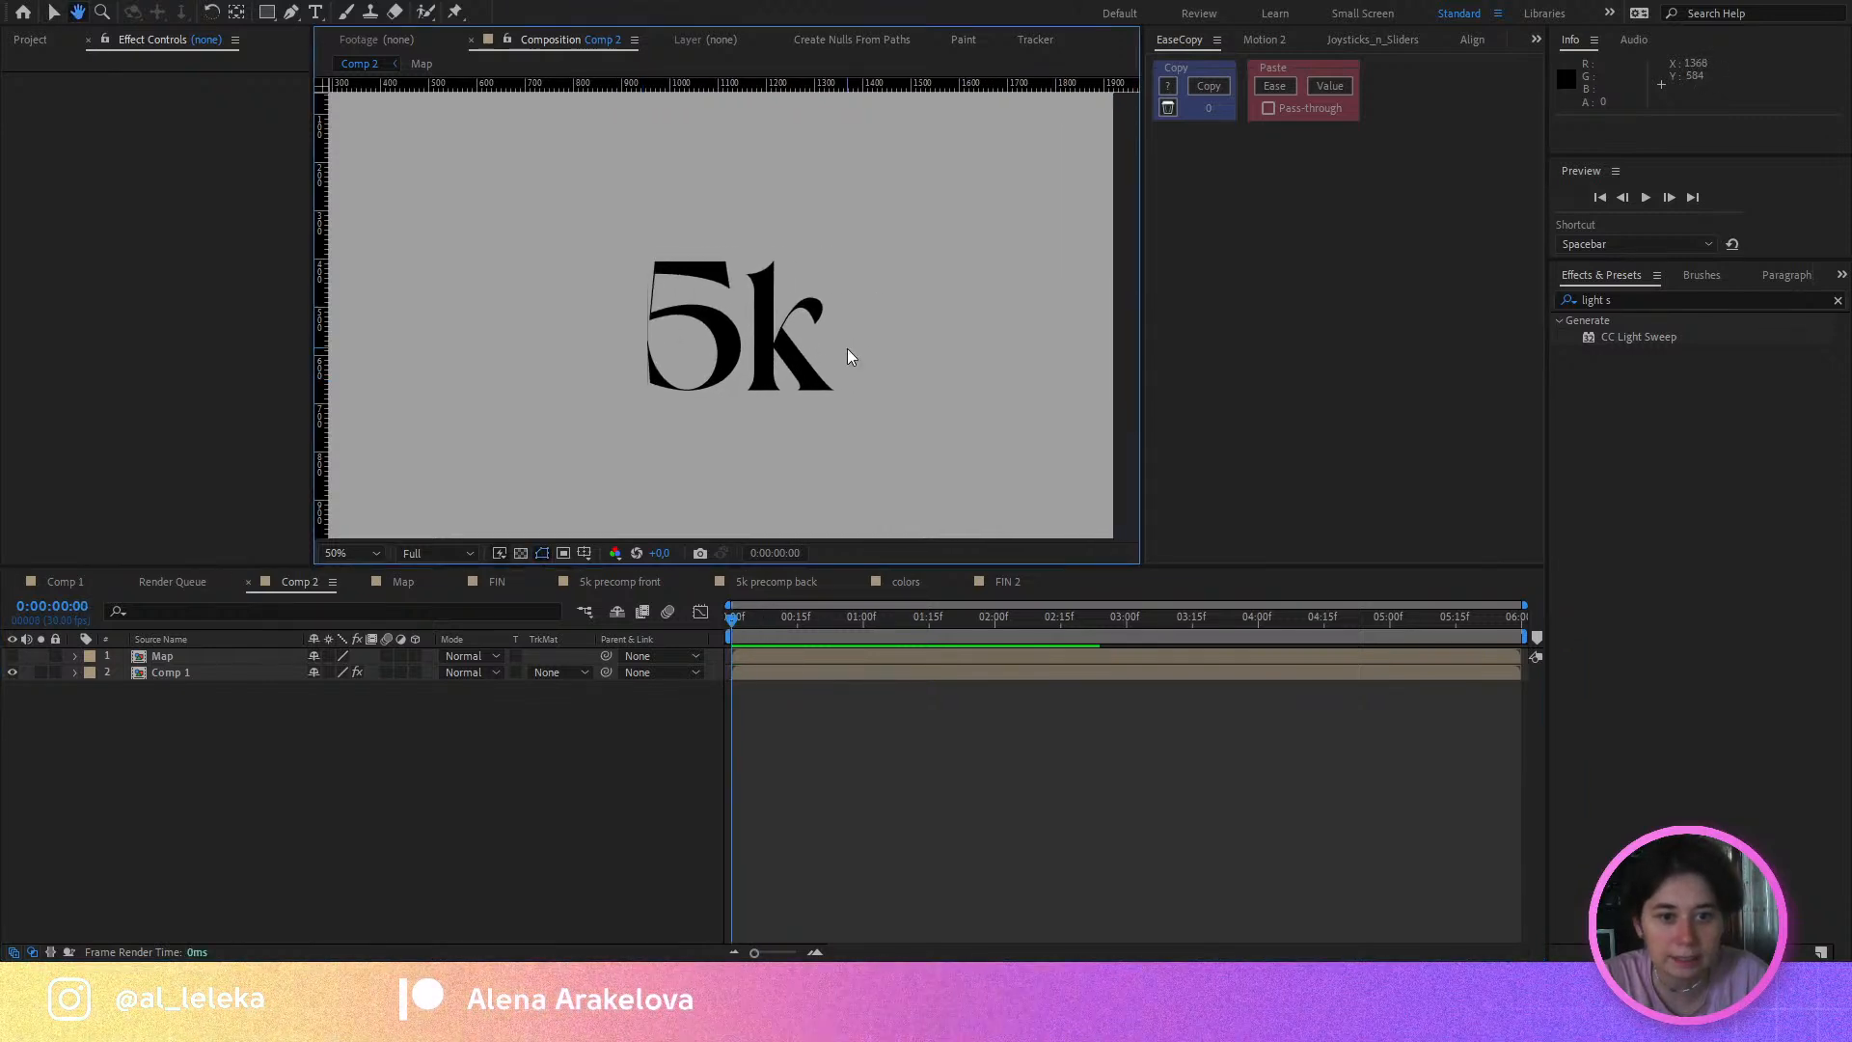
key("v")
left_click(737, 623)
left_click_drag(796, 623, 667, 644)
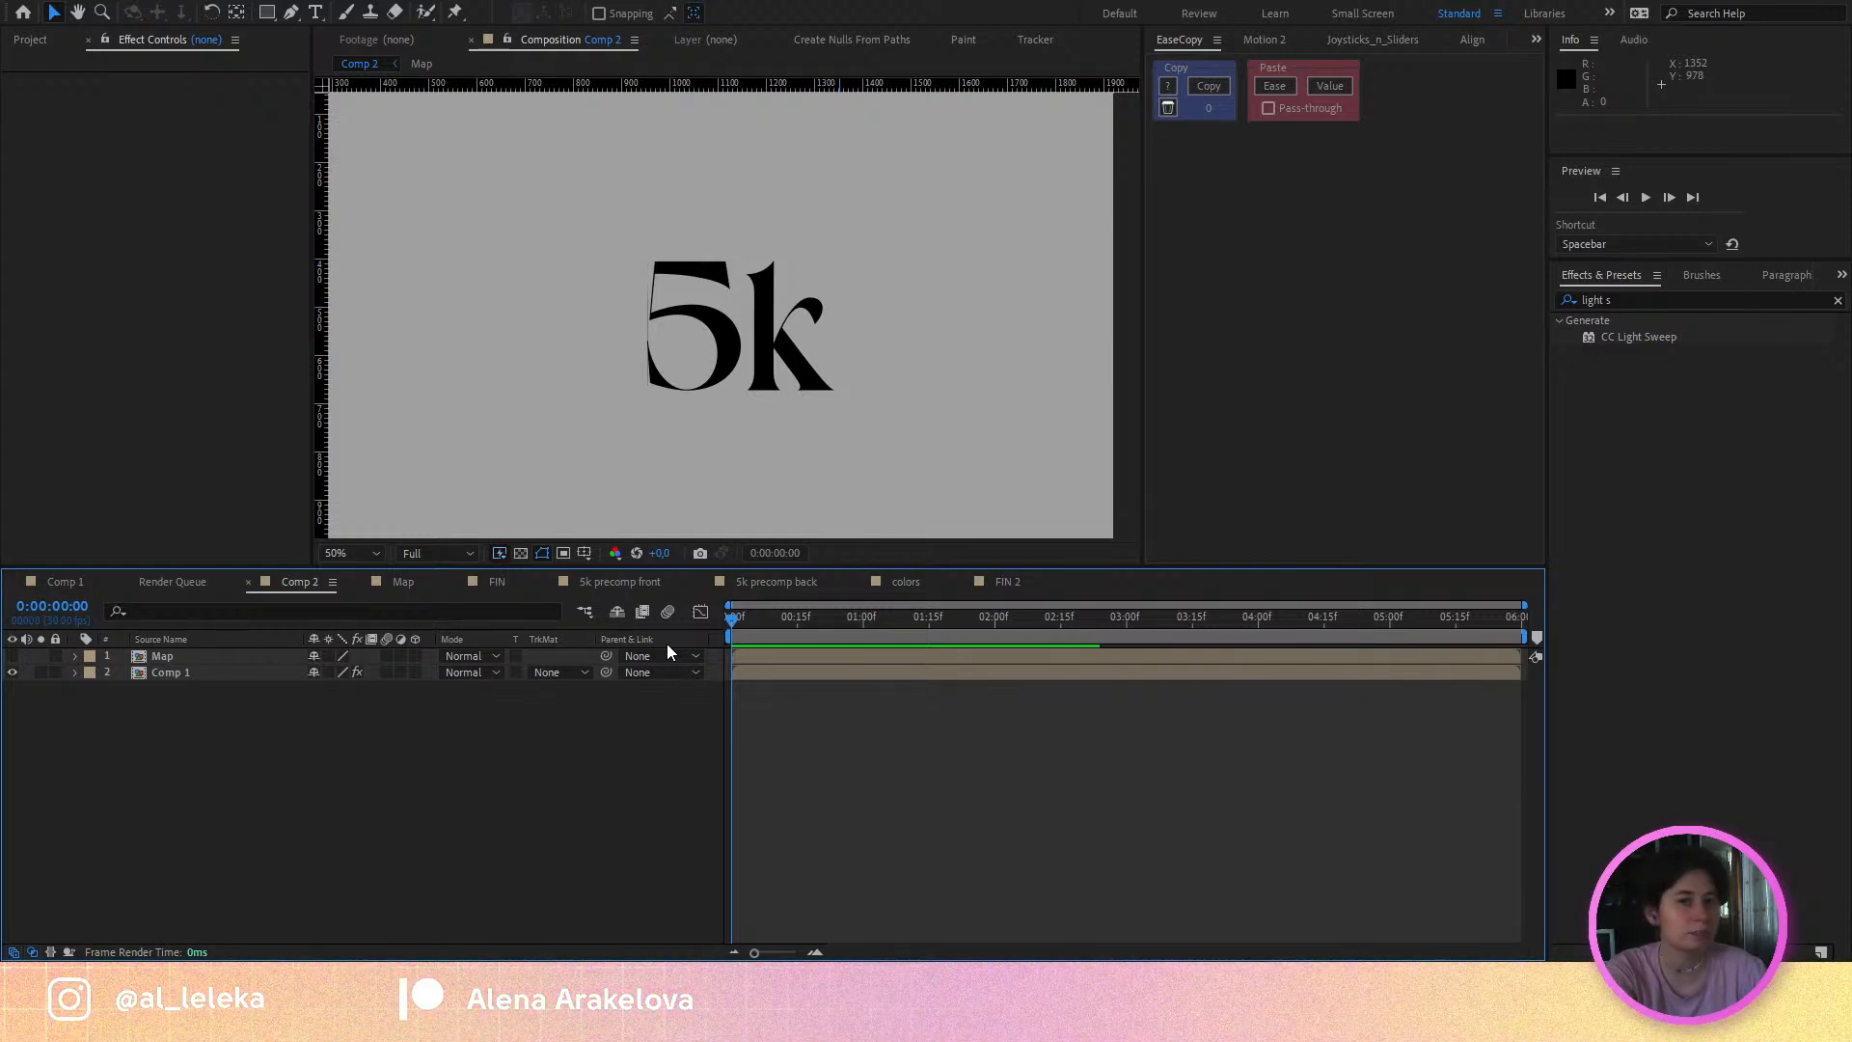
left_click_drag(667, 644, 454, 874)
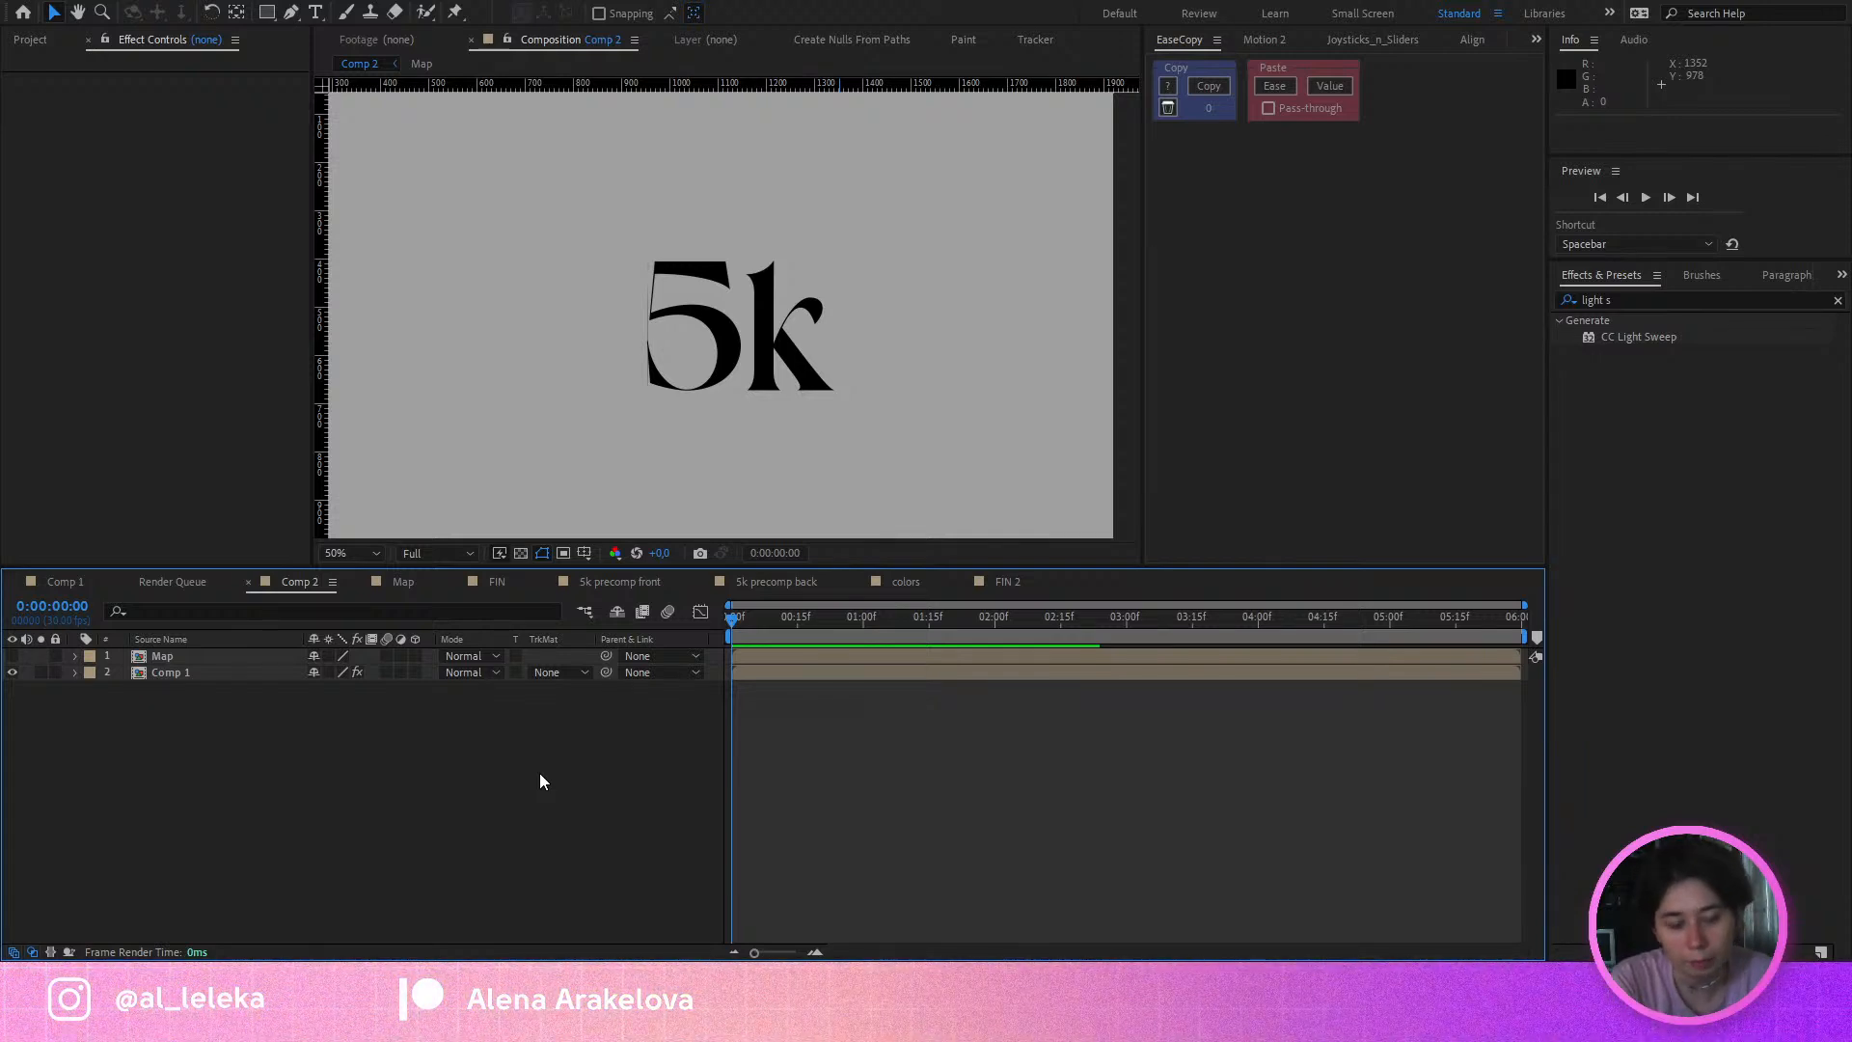
Step: Examine the Gradient Ramp on the solid inside the Map precomp used by Comp 2
left_click_drag(762, 624, 607, 654)
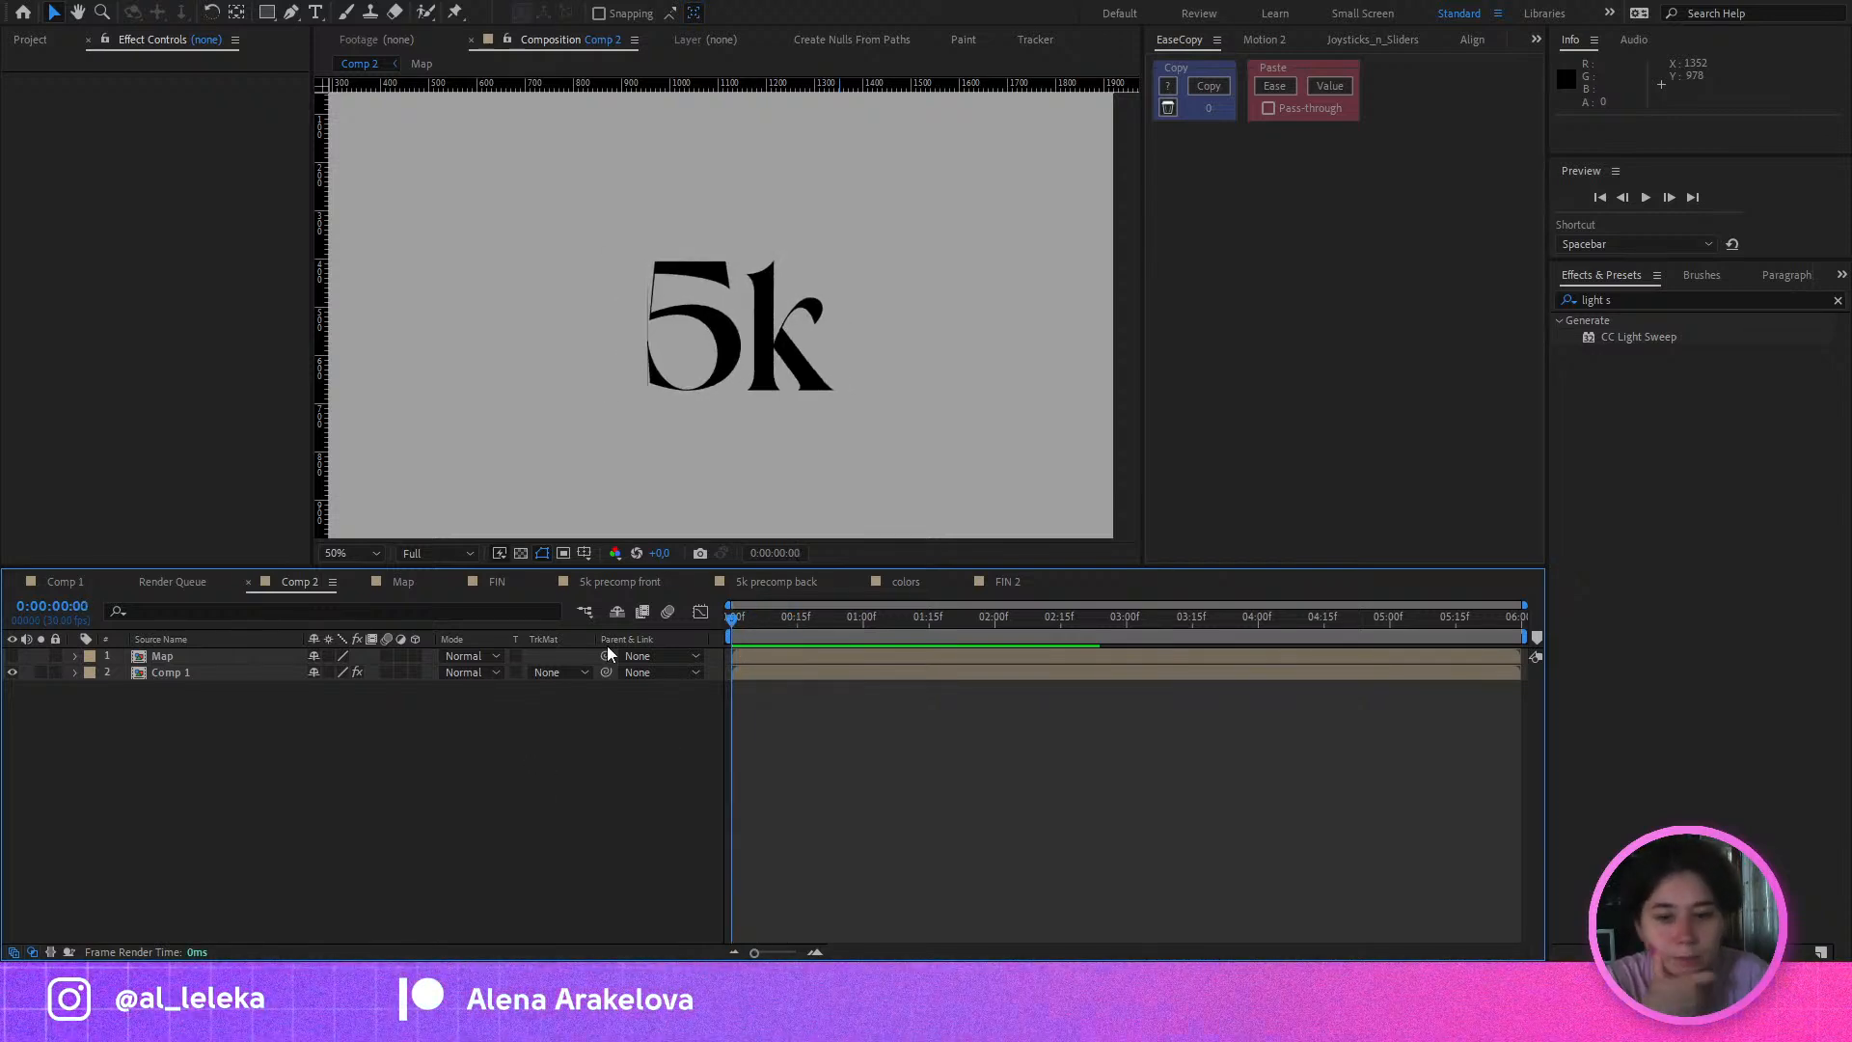
double_click(175, 659)
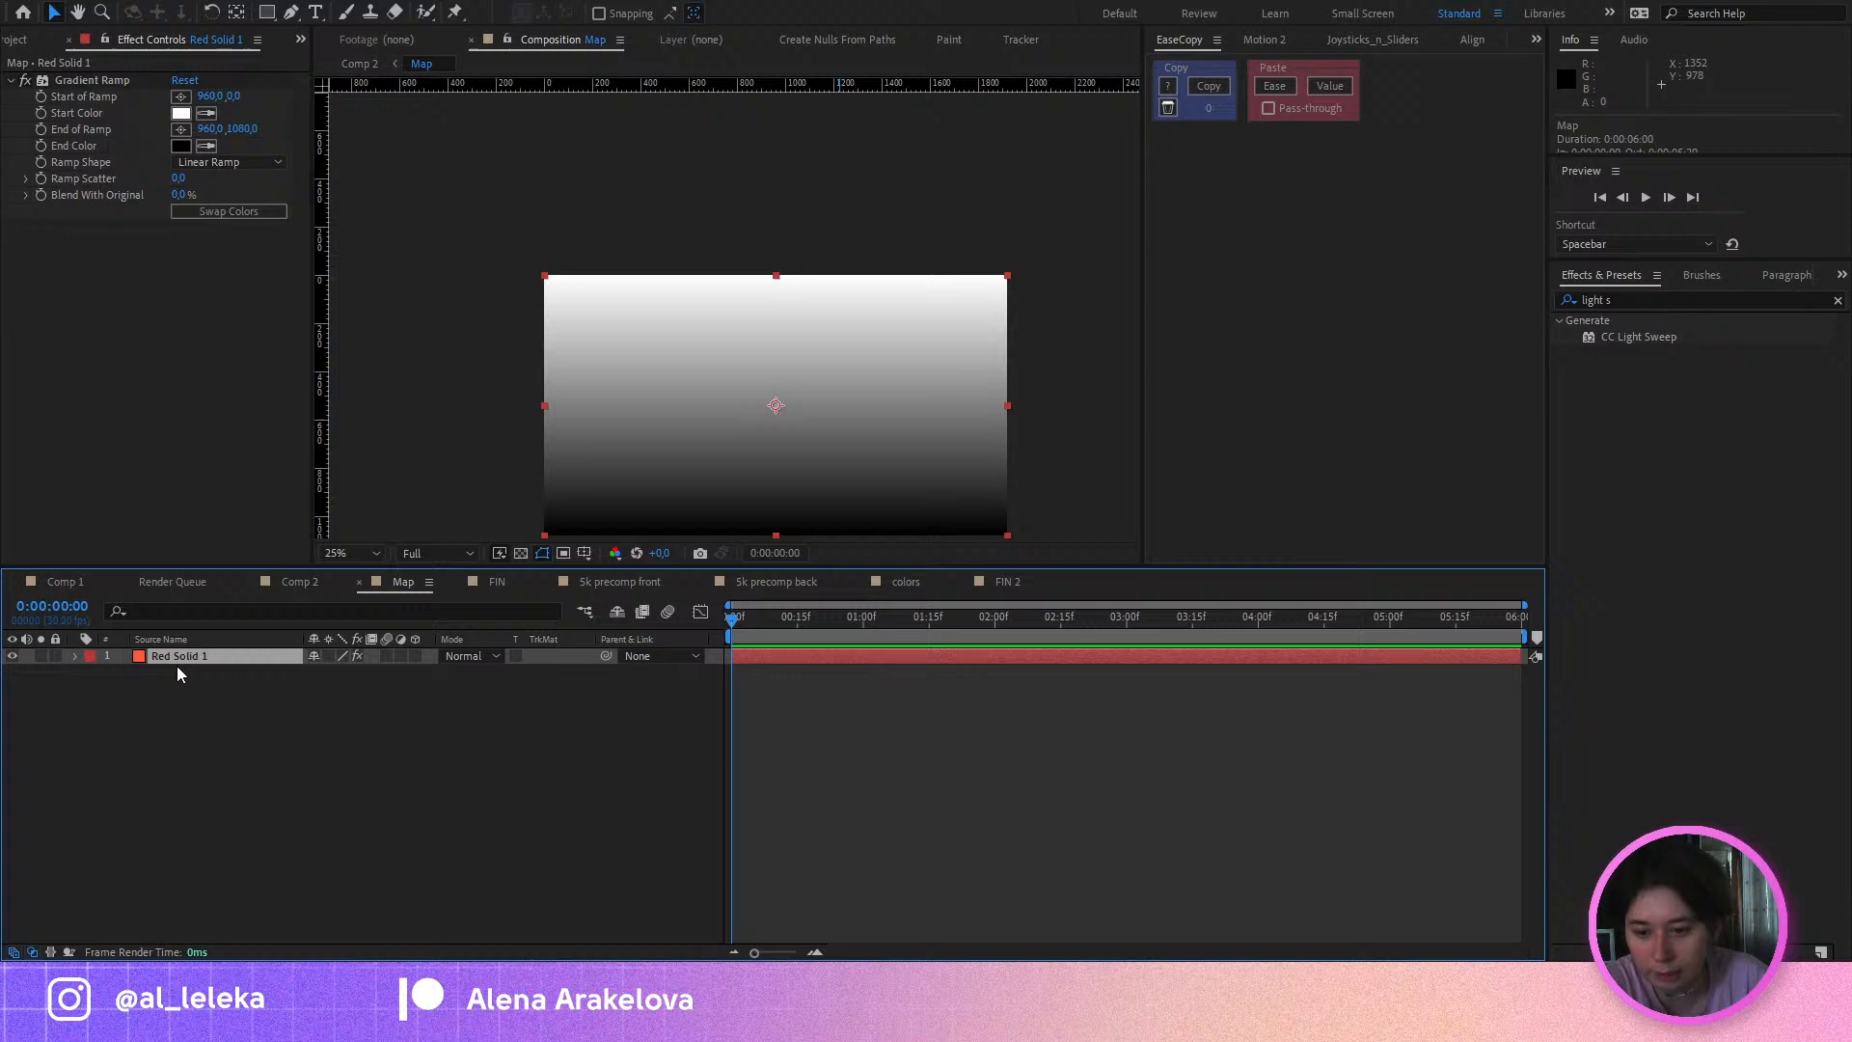
left_click(172, 582)
left_click(295, 582)
Step: Examine Layer 2's placement in Comp 1 at the first frame, in both the top and active camera views
left_click(62, 581)
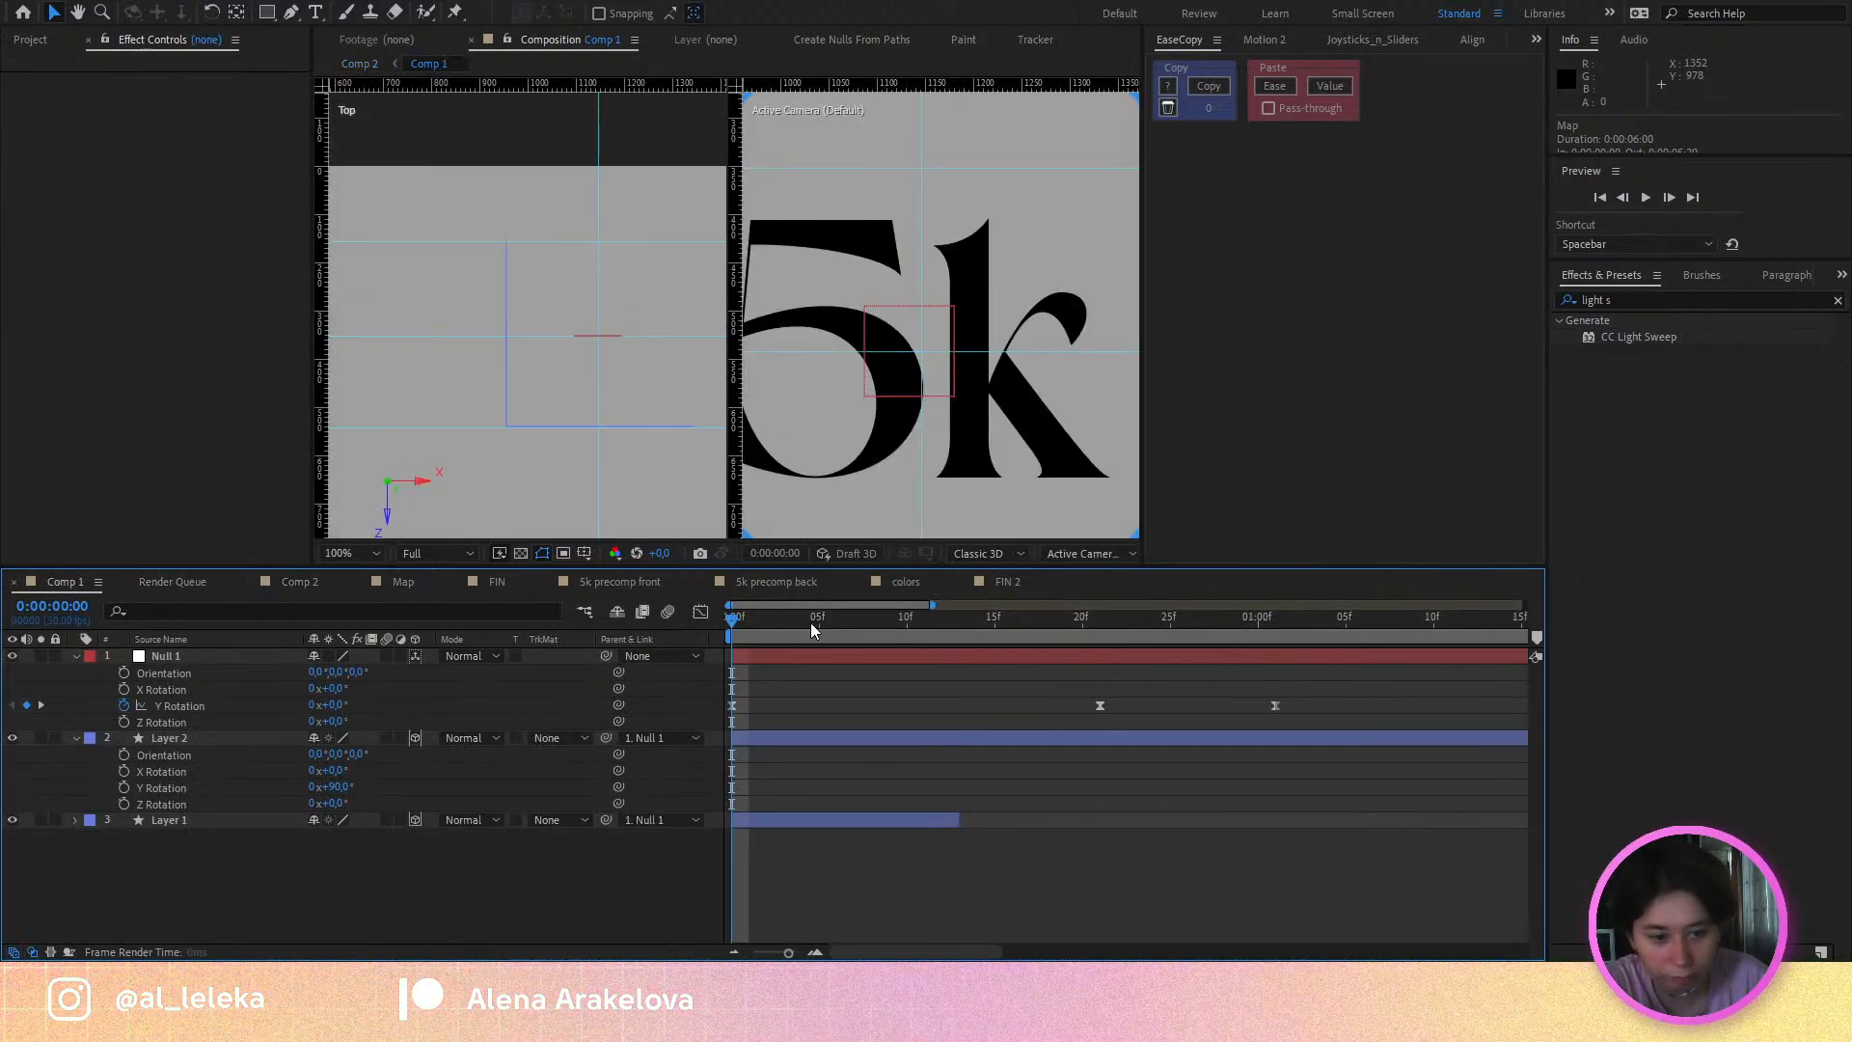
left_click_drag(749, 617, 730, 613)
scroll(861, 373, "down", 1)
left_click_drag(862, 373, 897, 406)
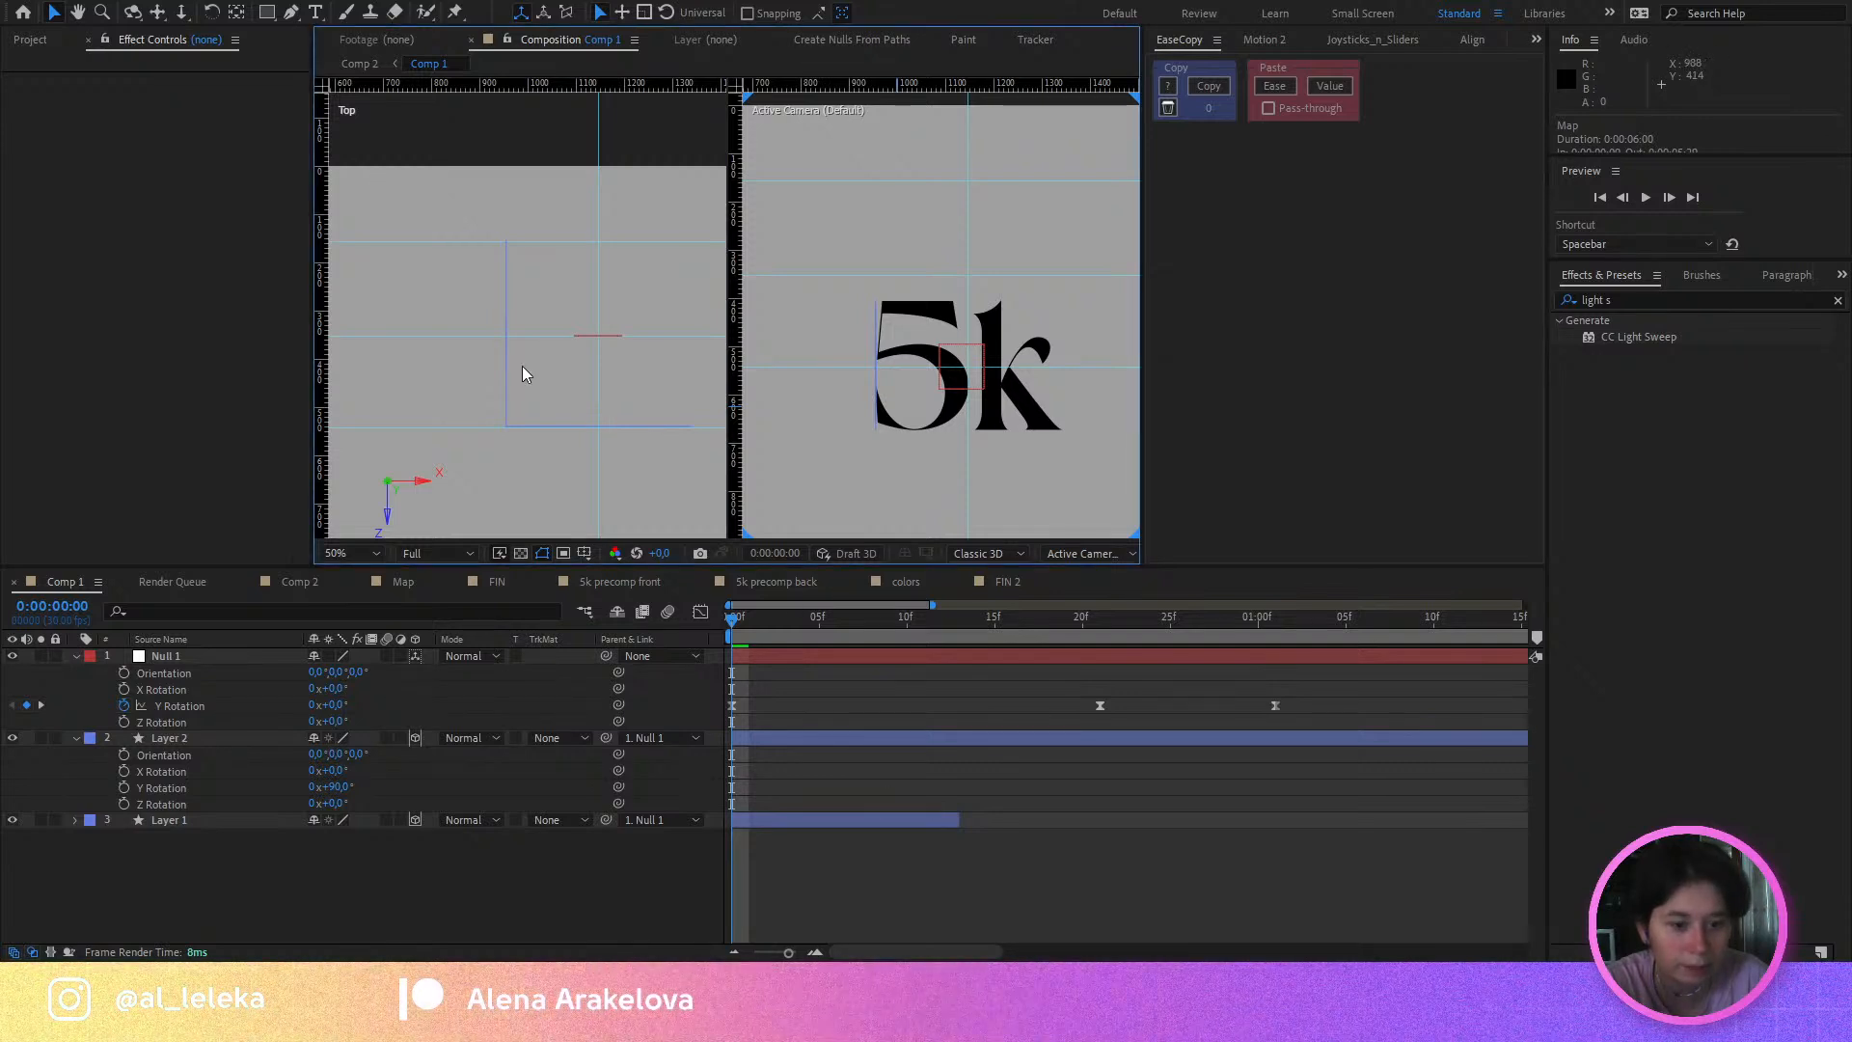
left_click_drag(523, 366, 483, 343)
left_click(468, 275)
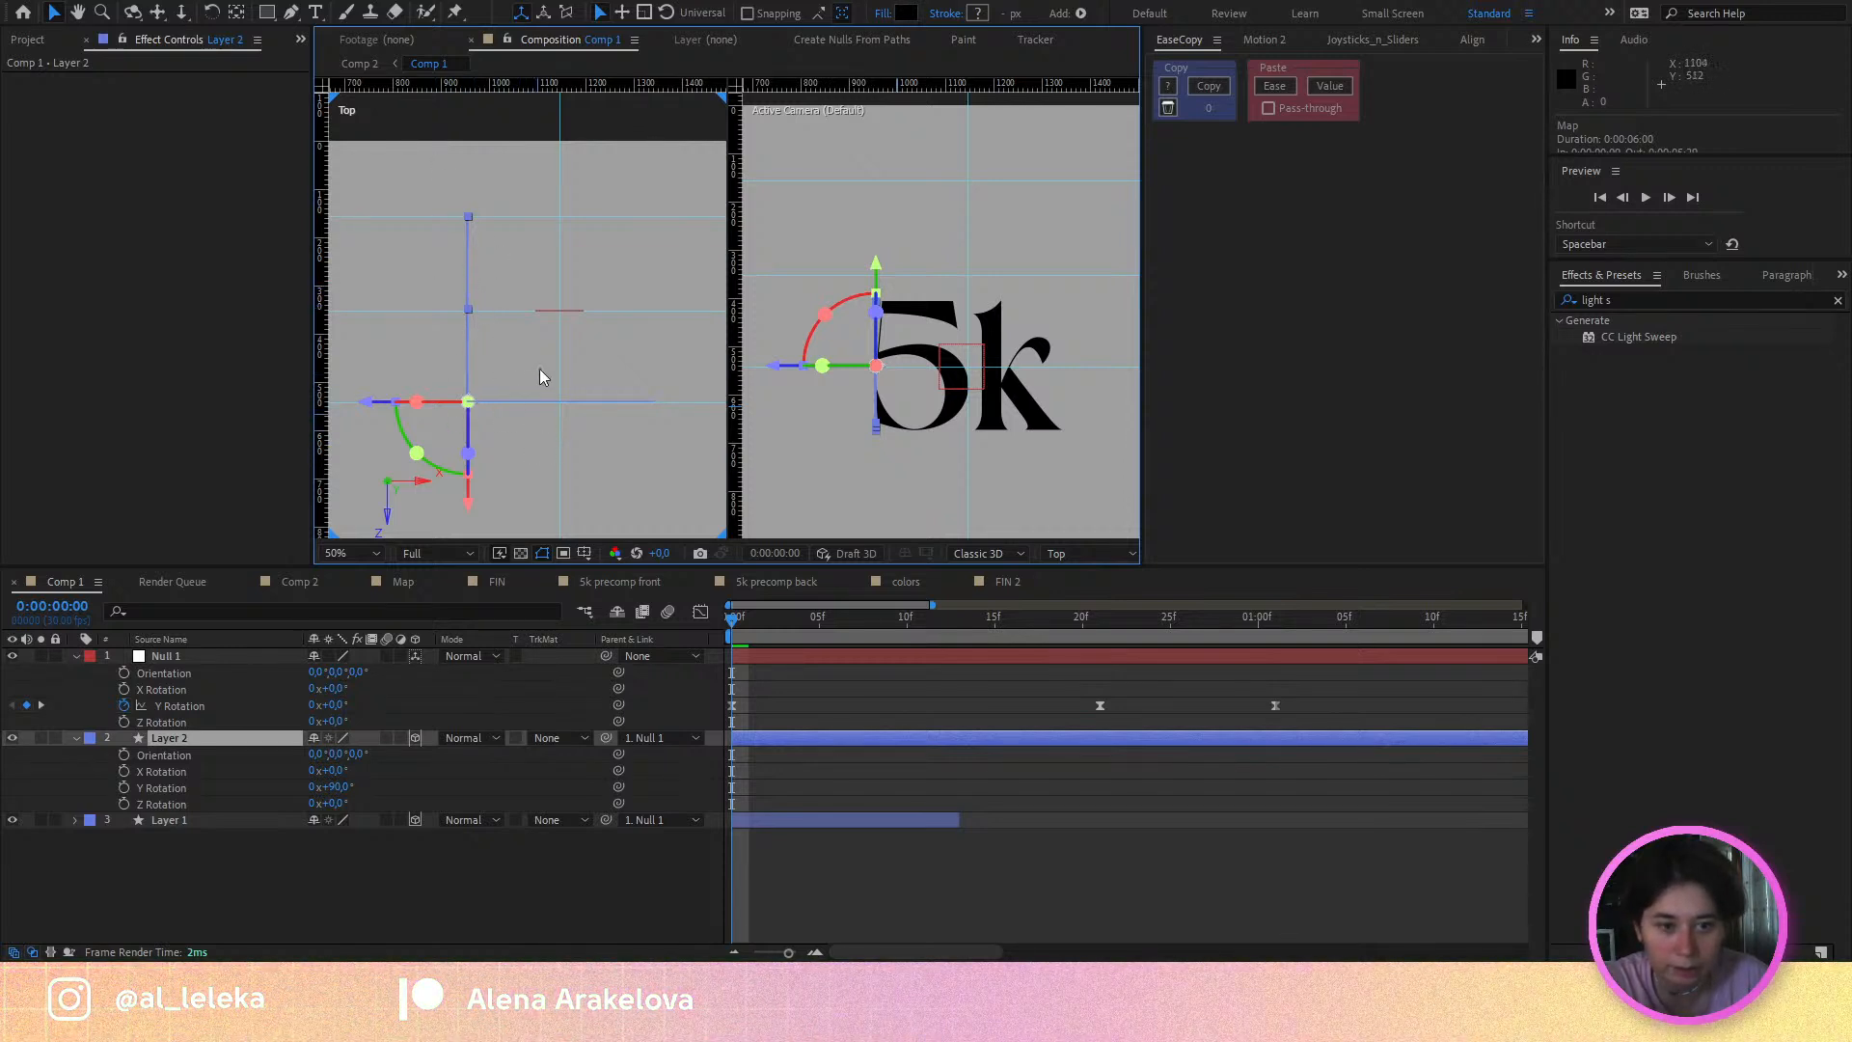
left_click_drag(821, 606, 716, 634)
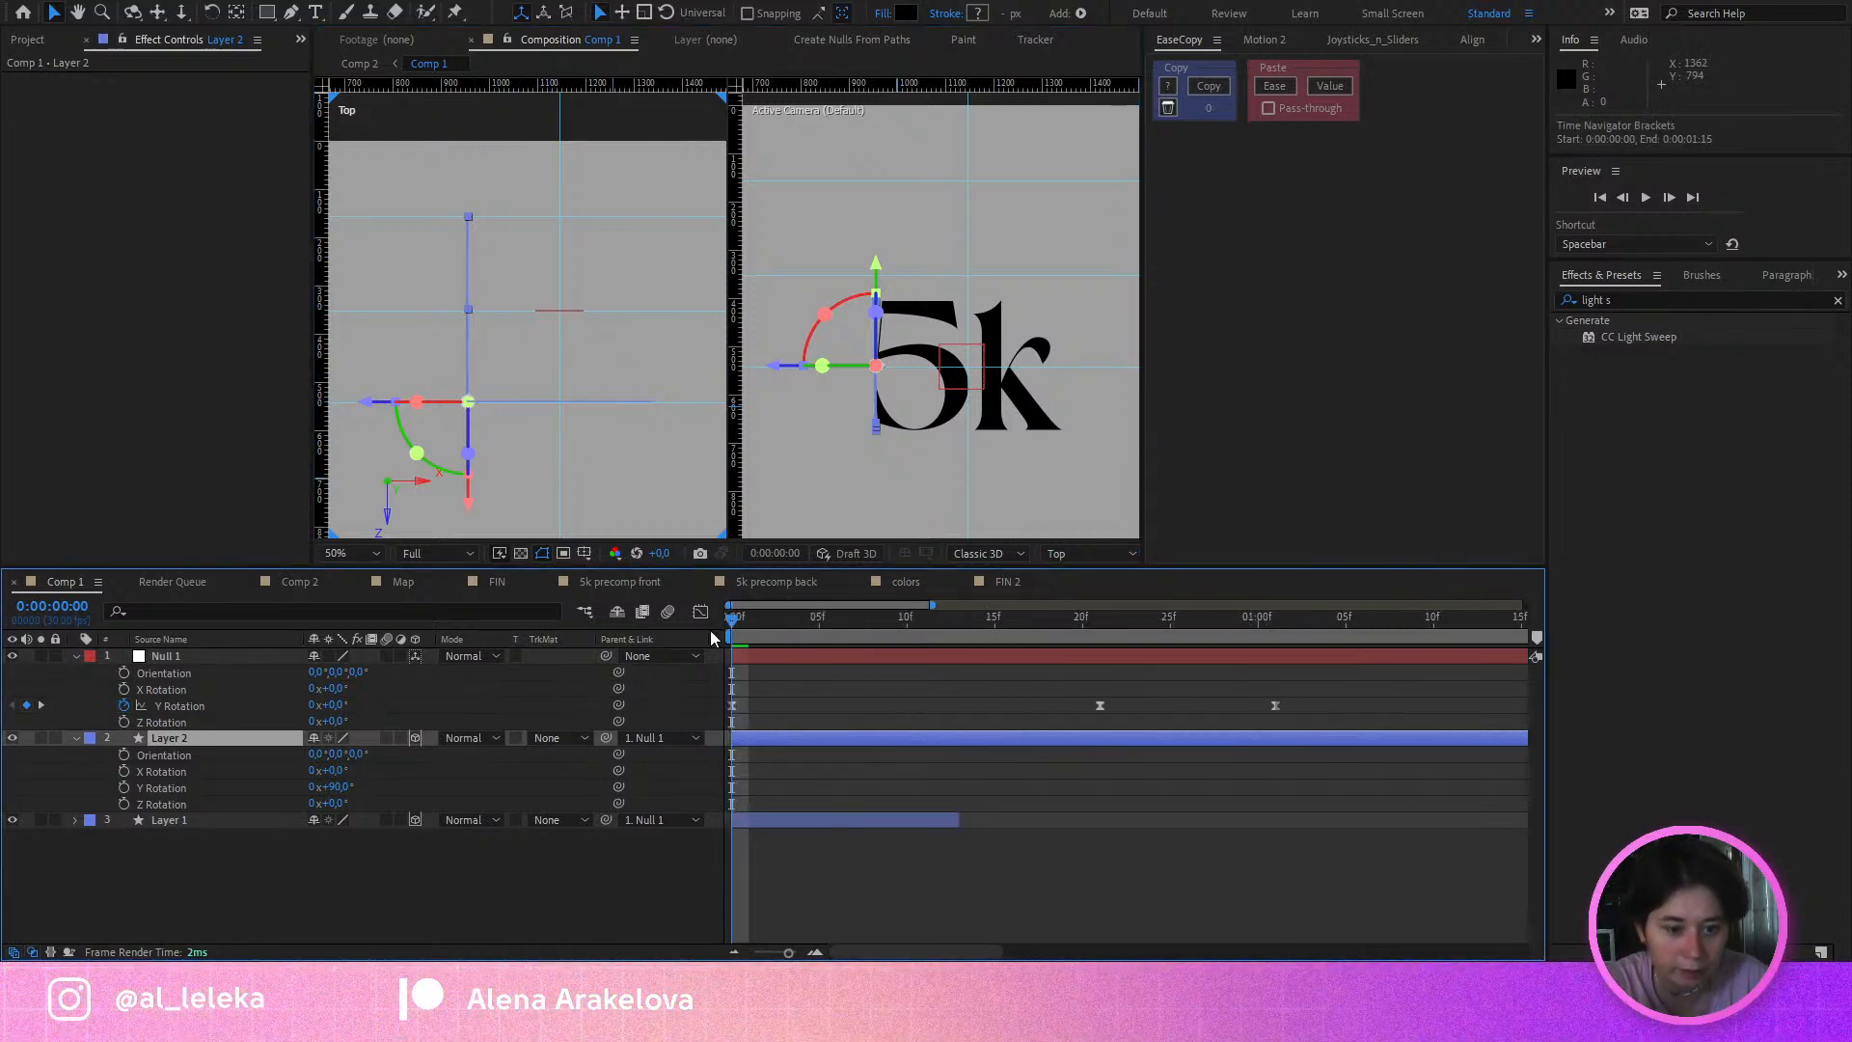
Step: Review Null 1's Y rotation animation in Comp 1 from the start through frames 13 and 19
left_click(177, 654)
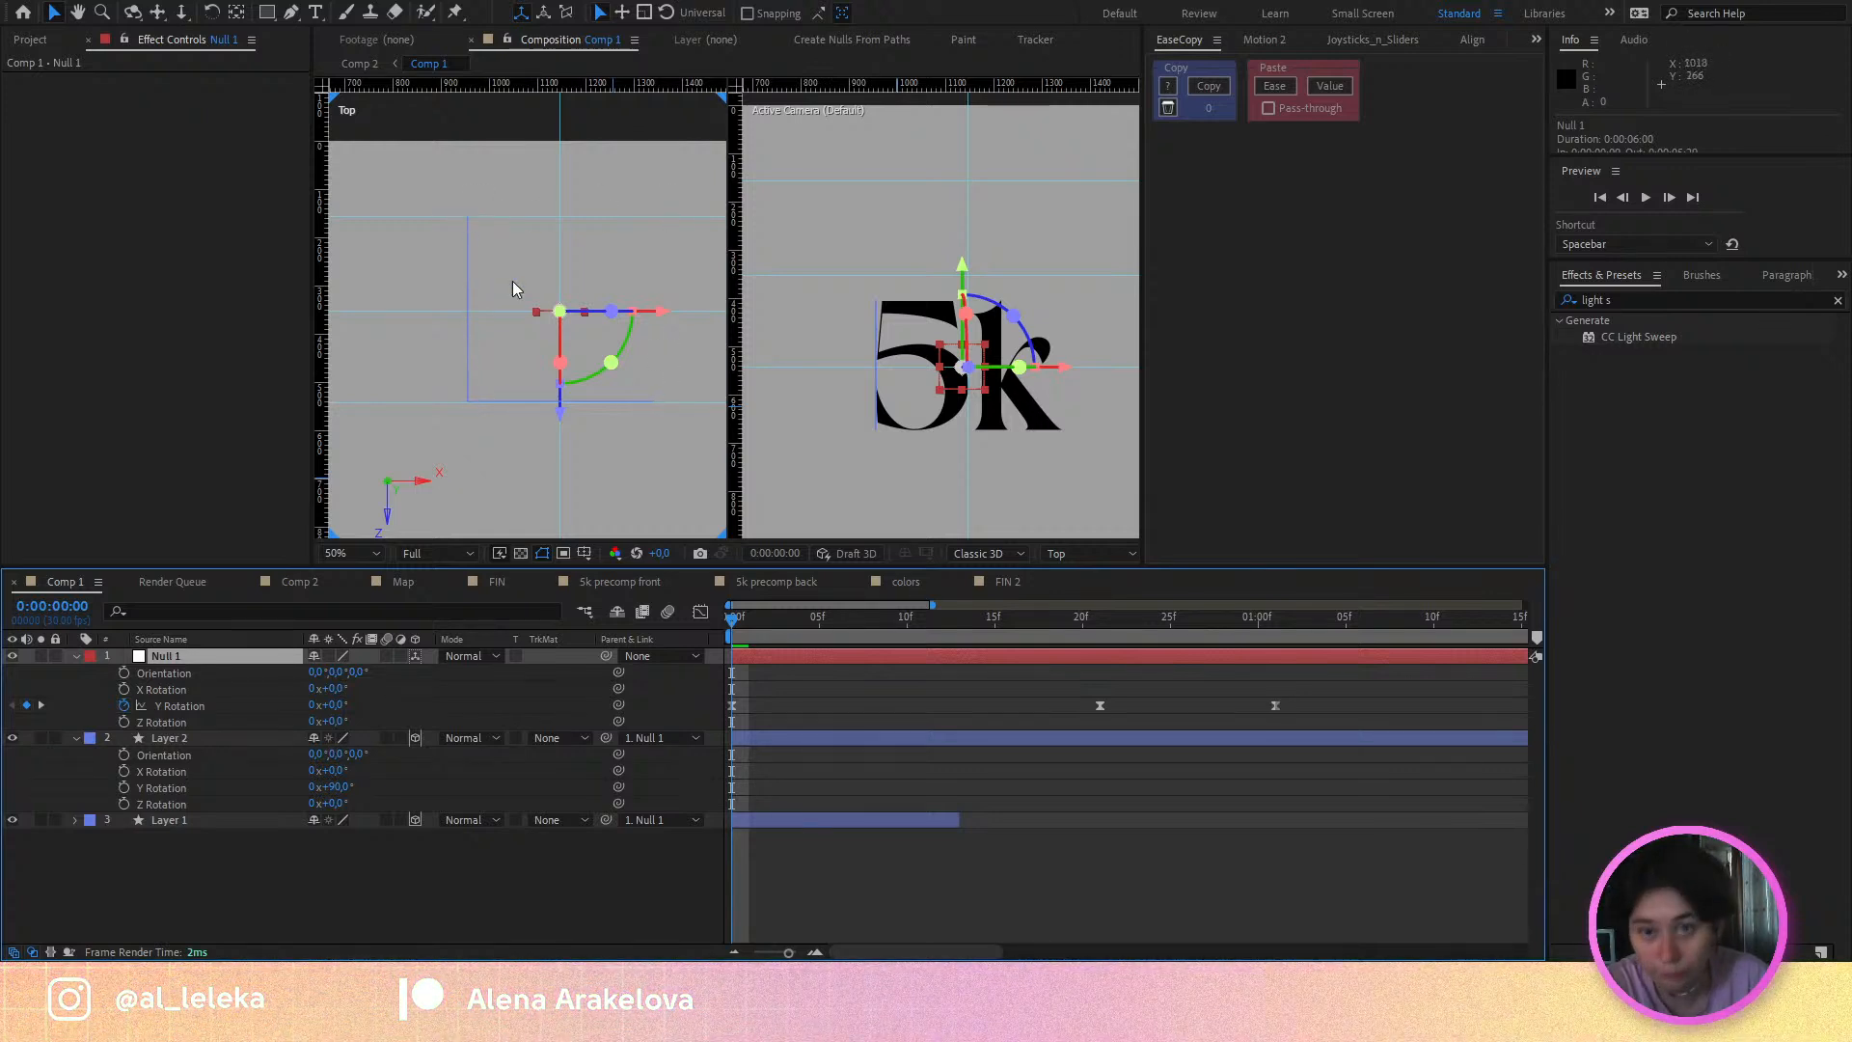
left_click_drag(787, 628, 957, 711)
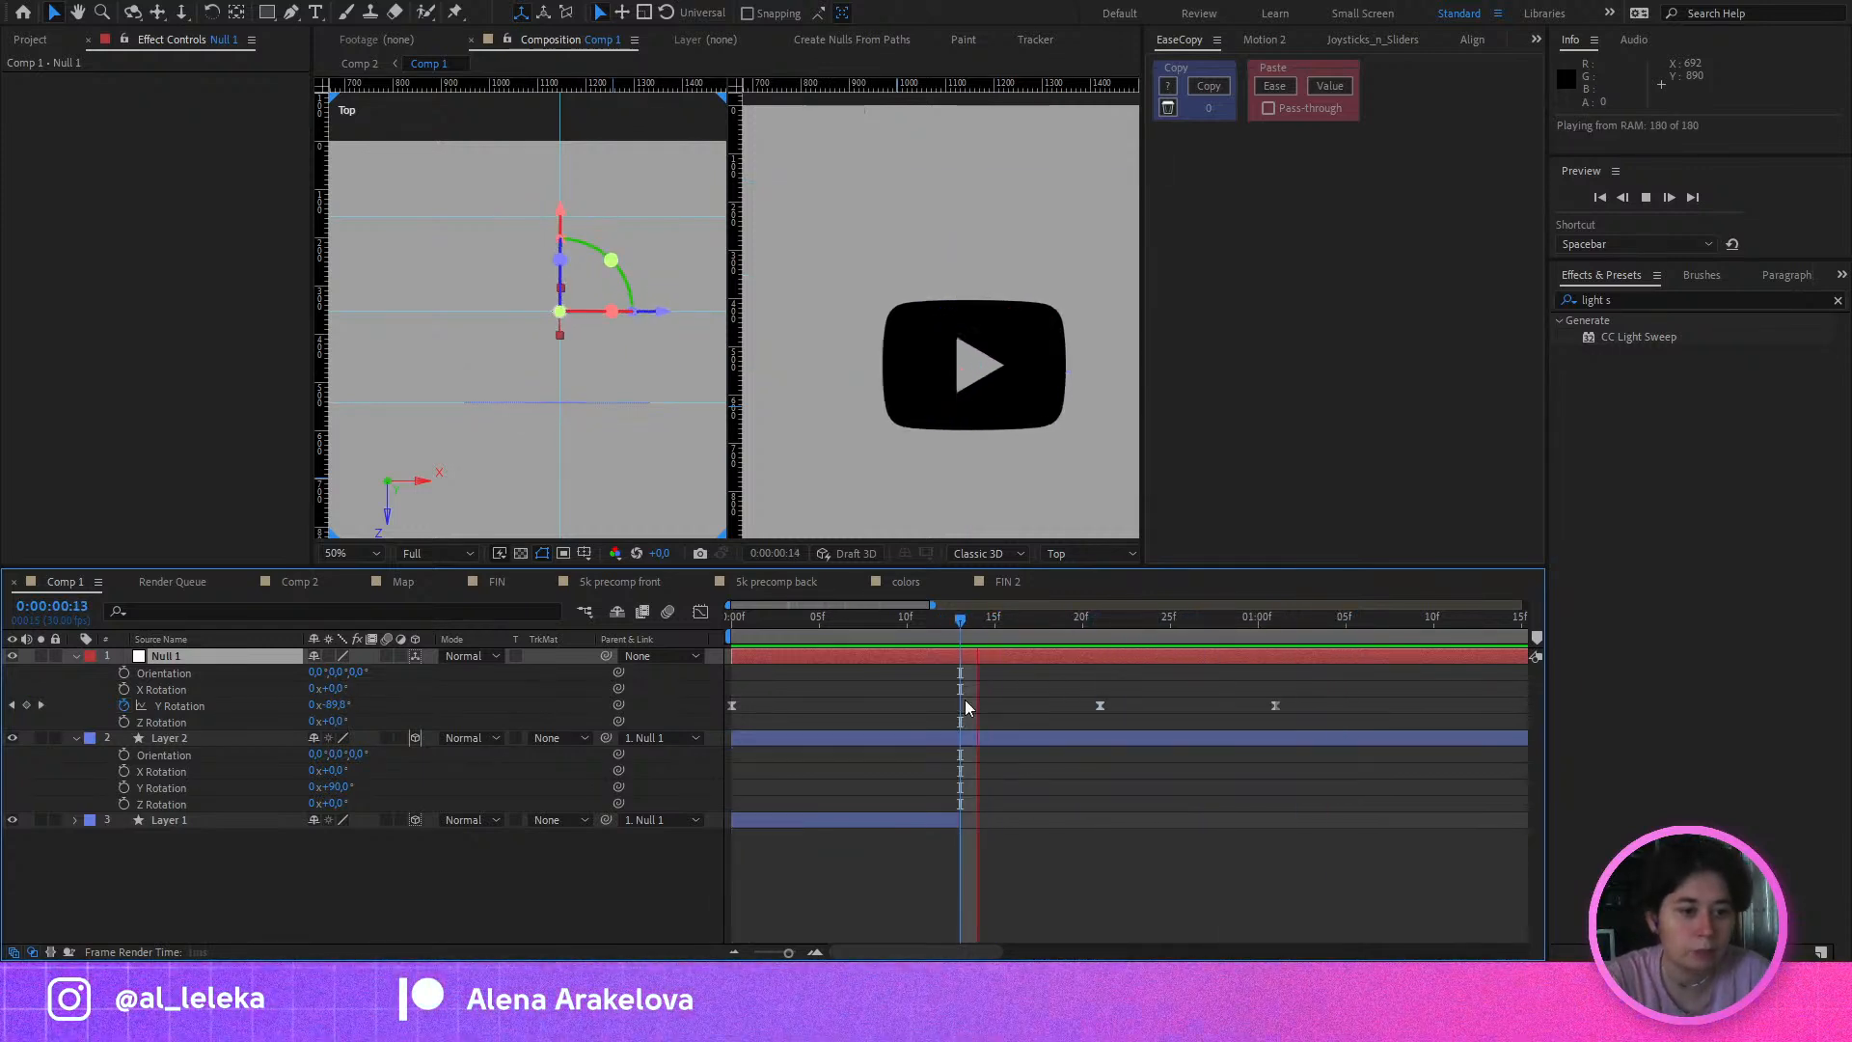
left_click(1057, 616)
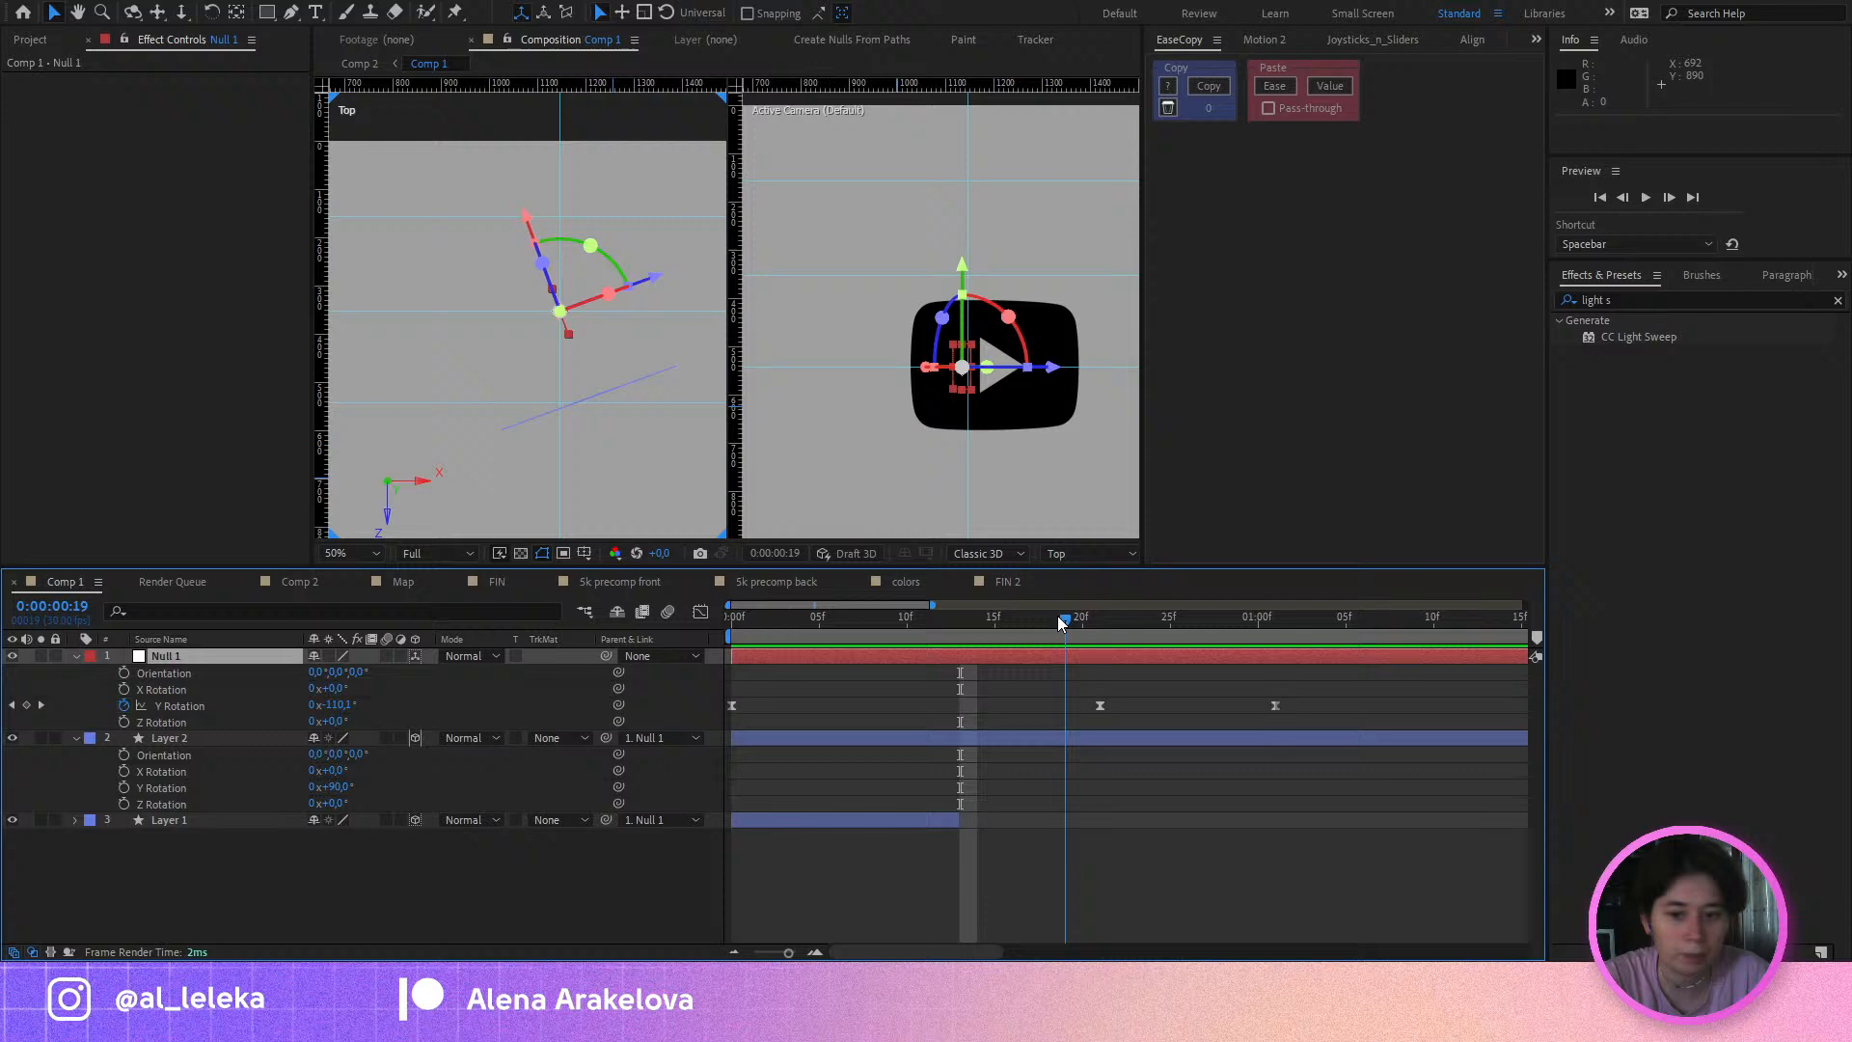
Step: Examine the Time Displacement settings on Comp 2's Comp 1 layer at frame 9, briefly showing and hiding the Map layer
left_click(314, 586)
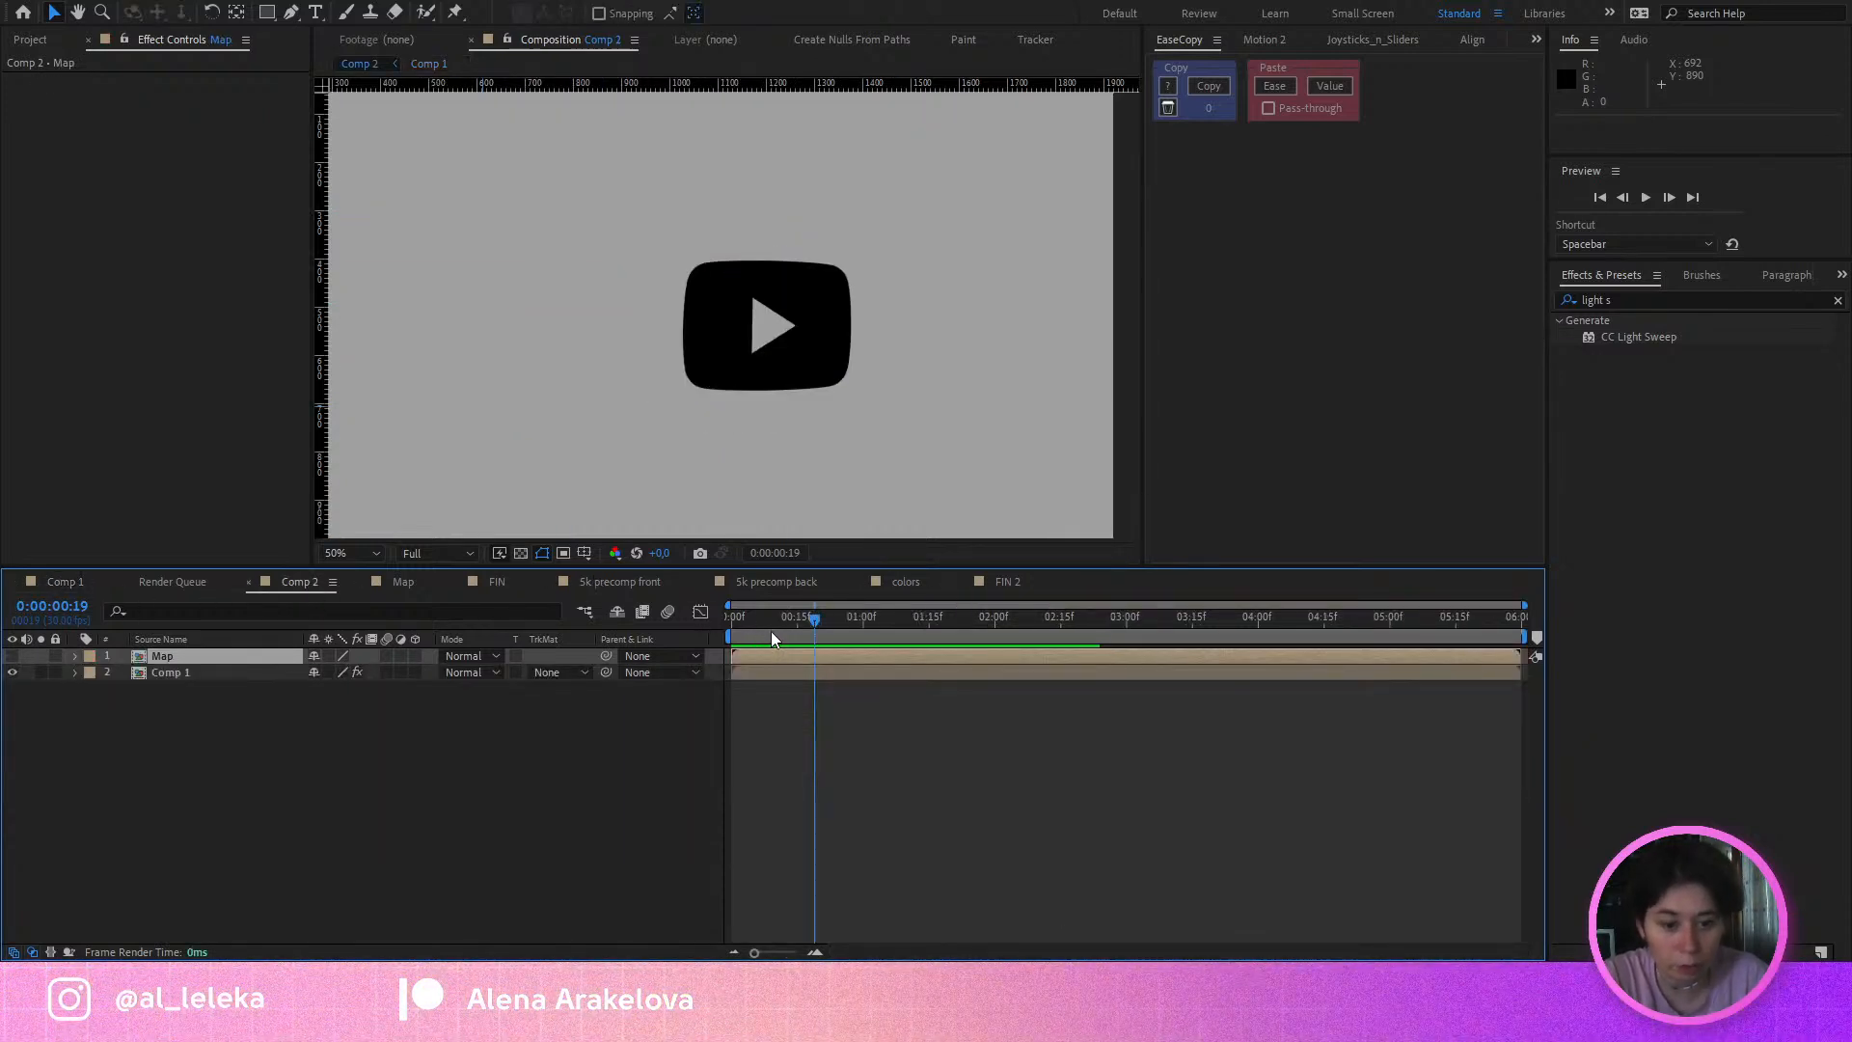
mouse_move(771, 623)
left_mouse_down()
mouse_move(740, 625)
mouse_move(771, 625)
left_mouse_up()
left_click(239, 671)
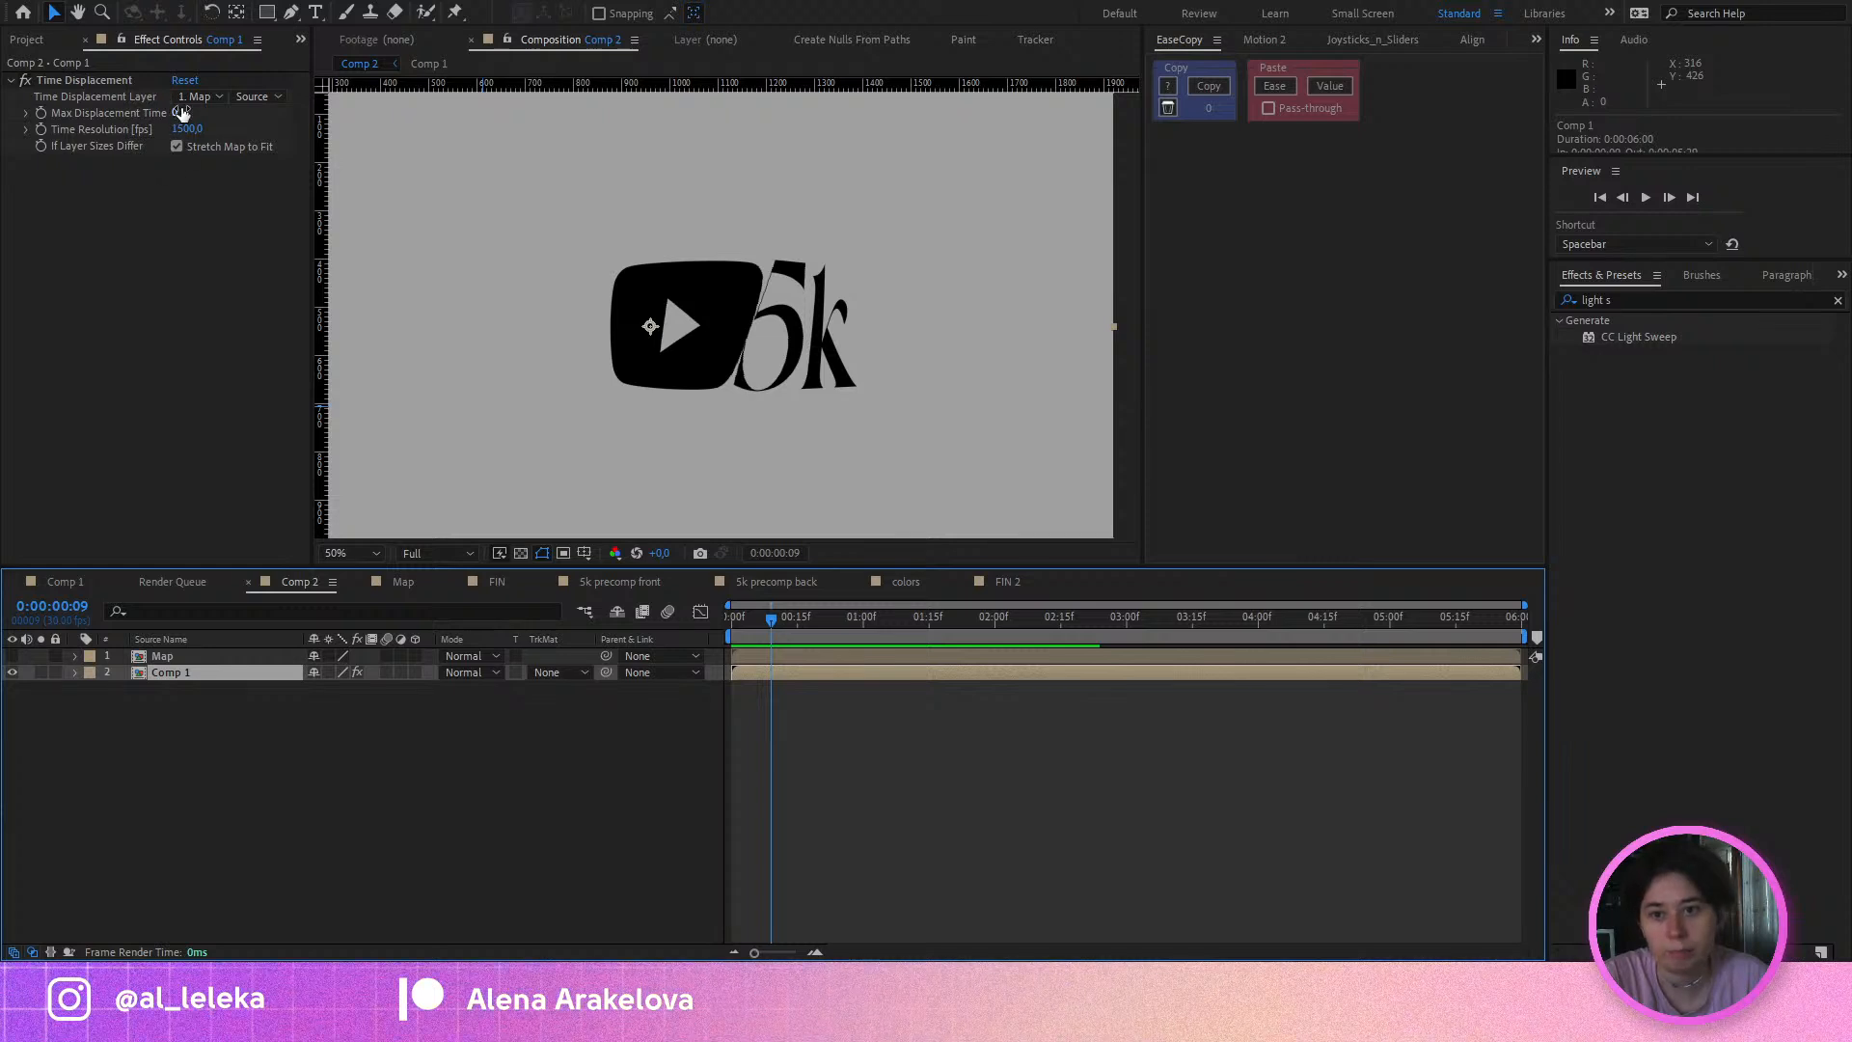
left_click(12, 656)
left_click(11, 655)
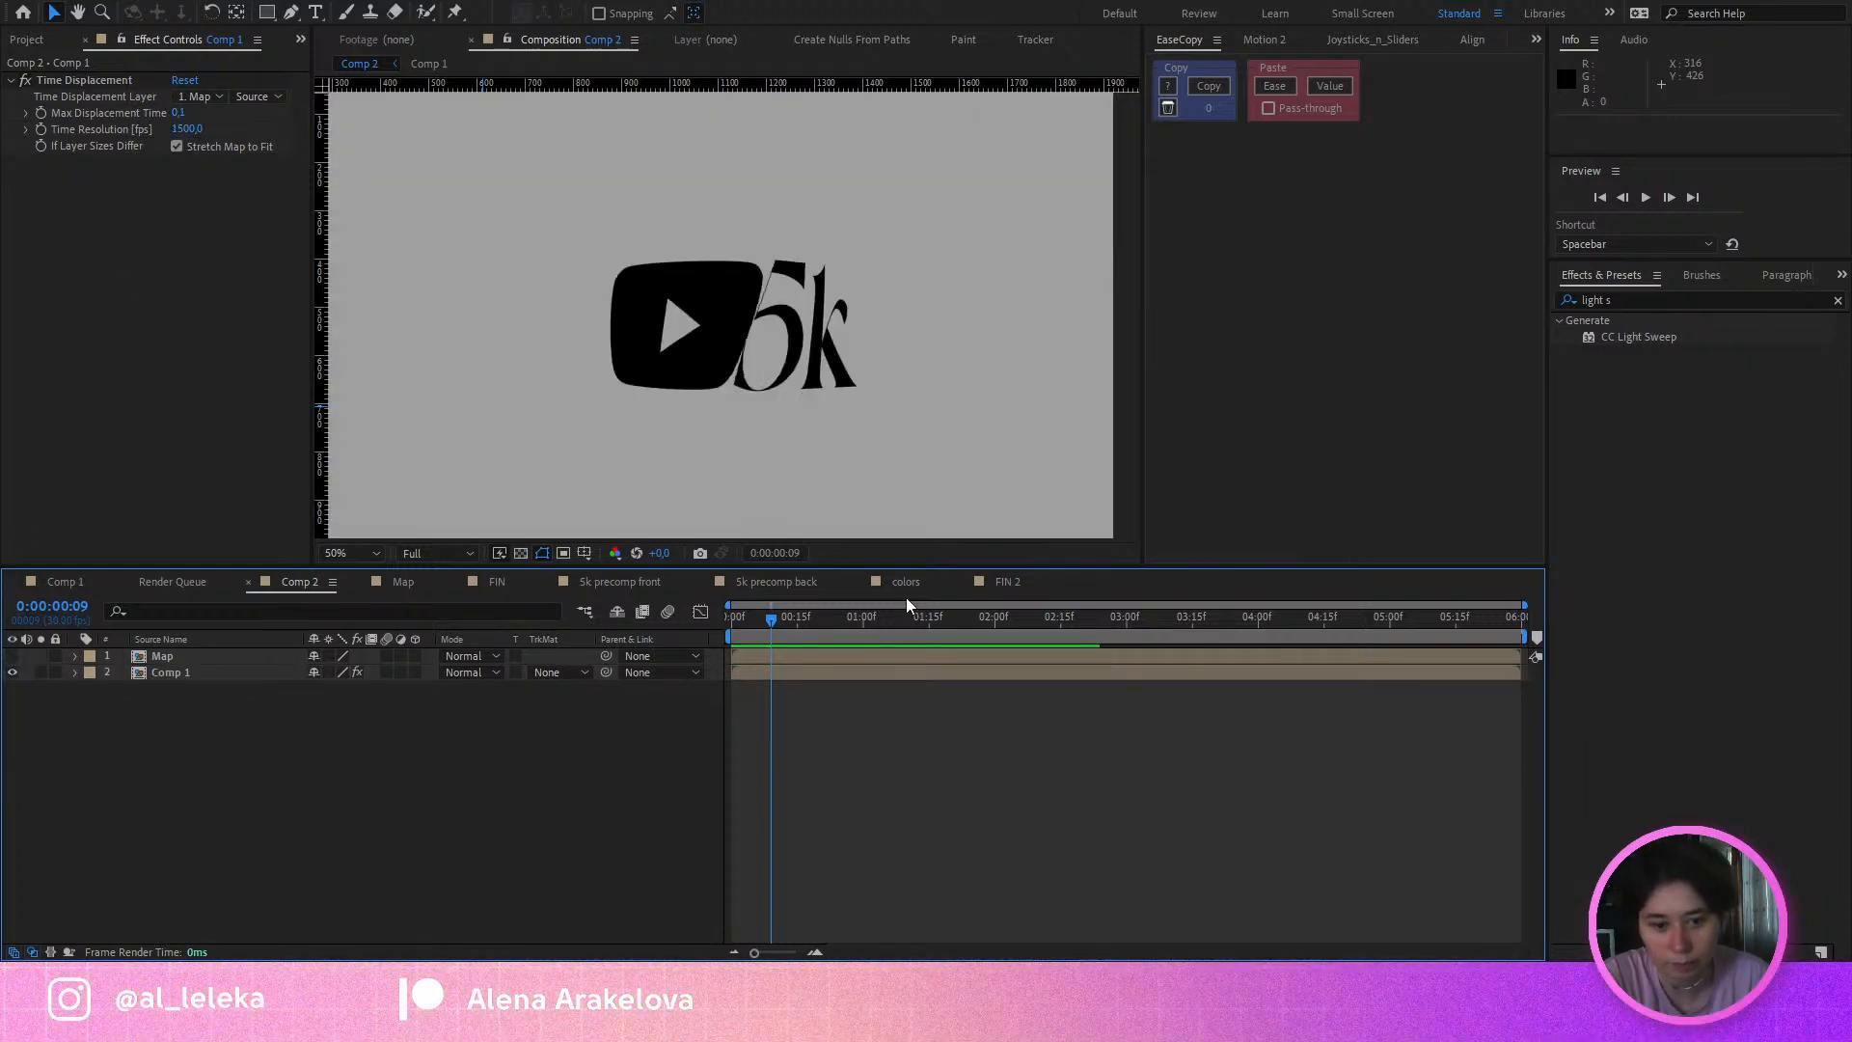
Step: Preview the black transition in Comp 2 from its first frame and compare it with the coloured one in FIN
left_click_drag(772, 619, 721, 629)
key("space")
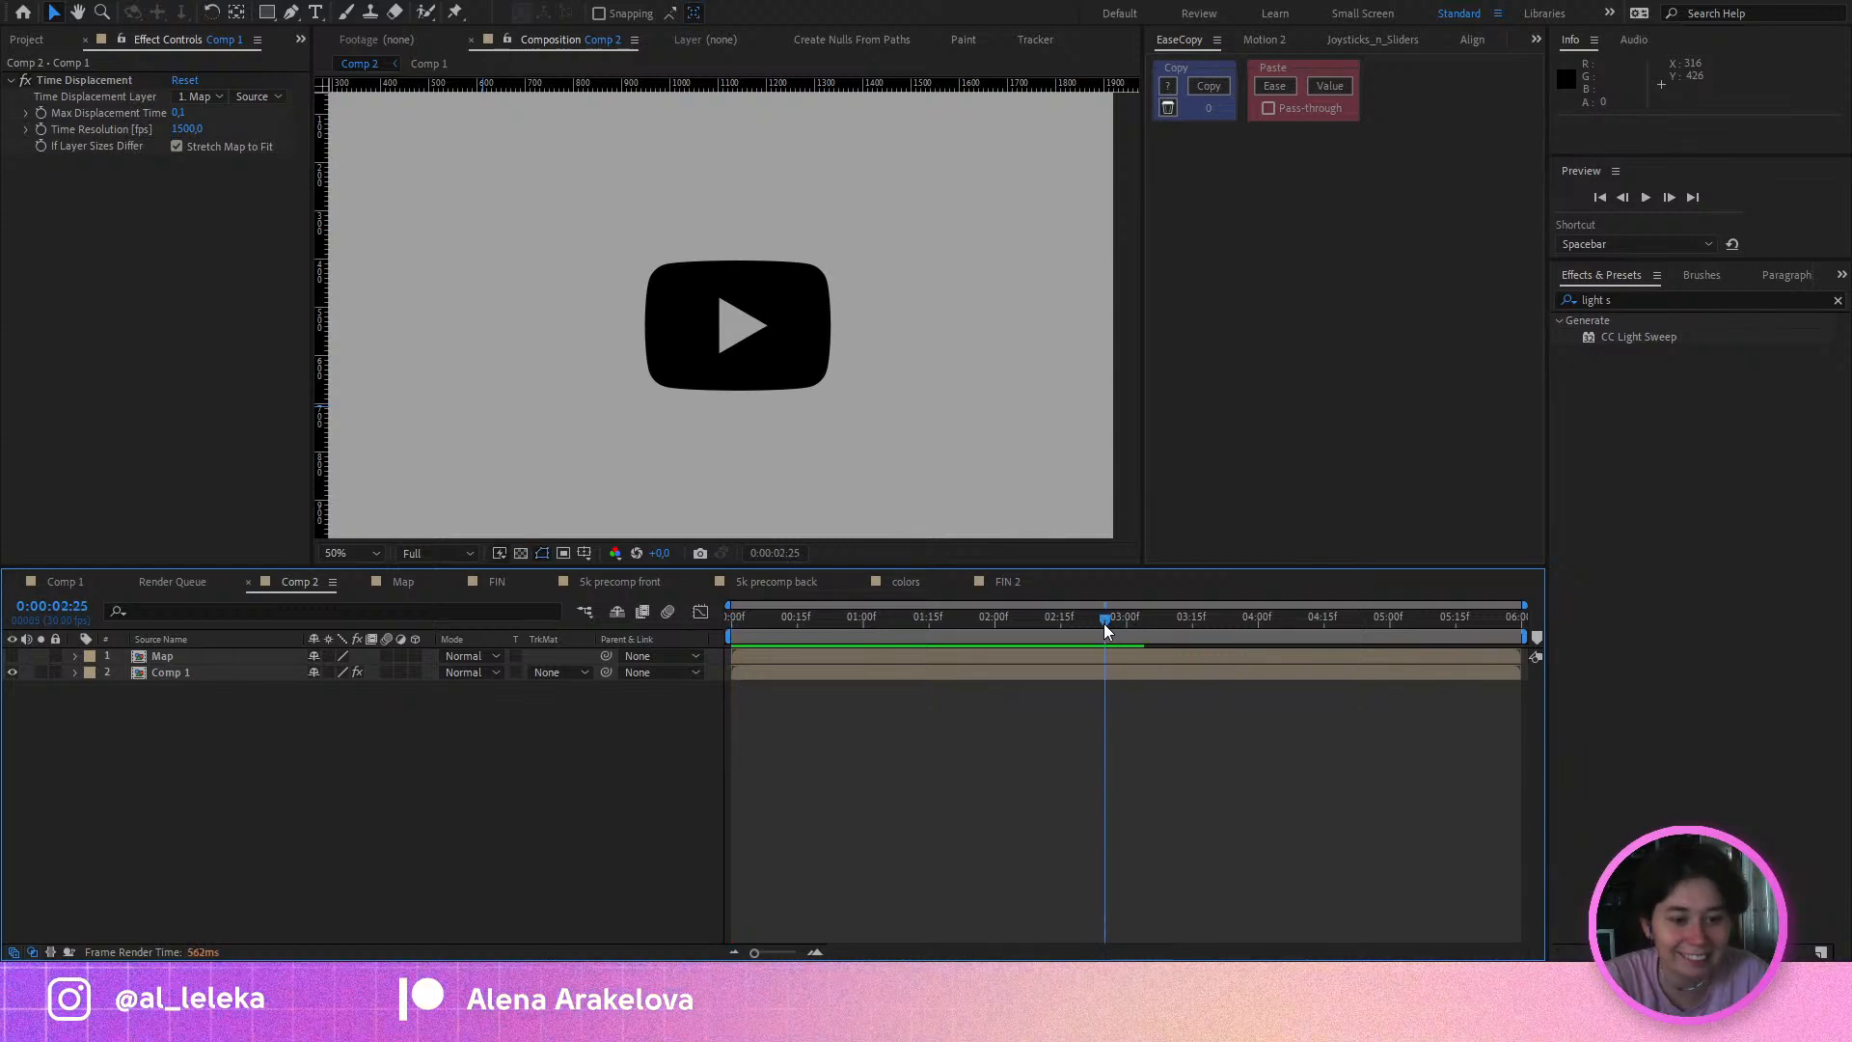
left_click(496, 580)
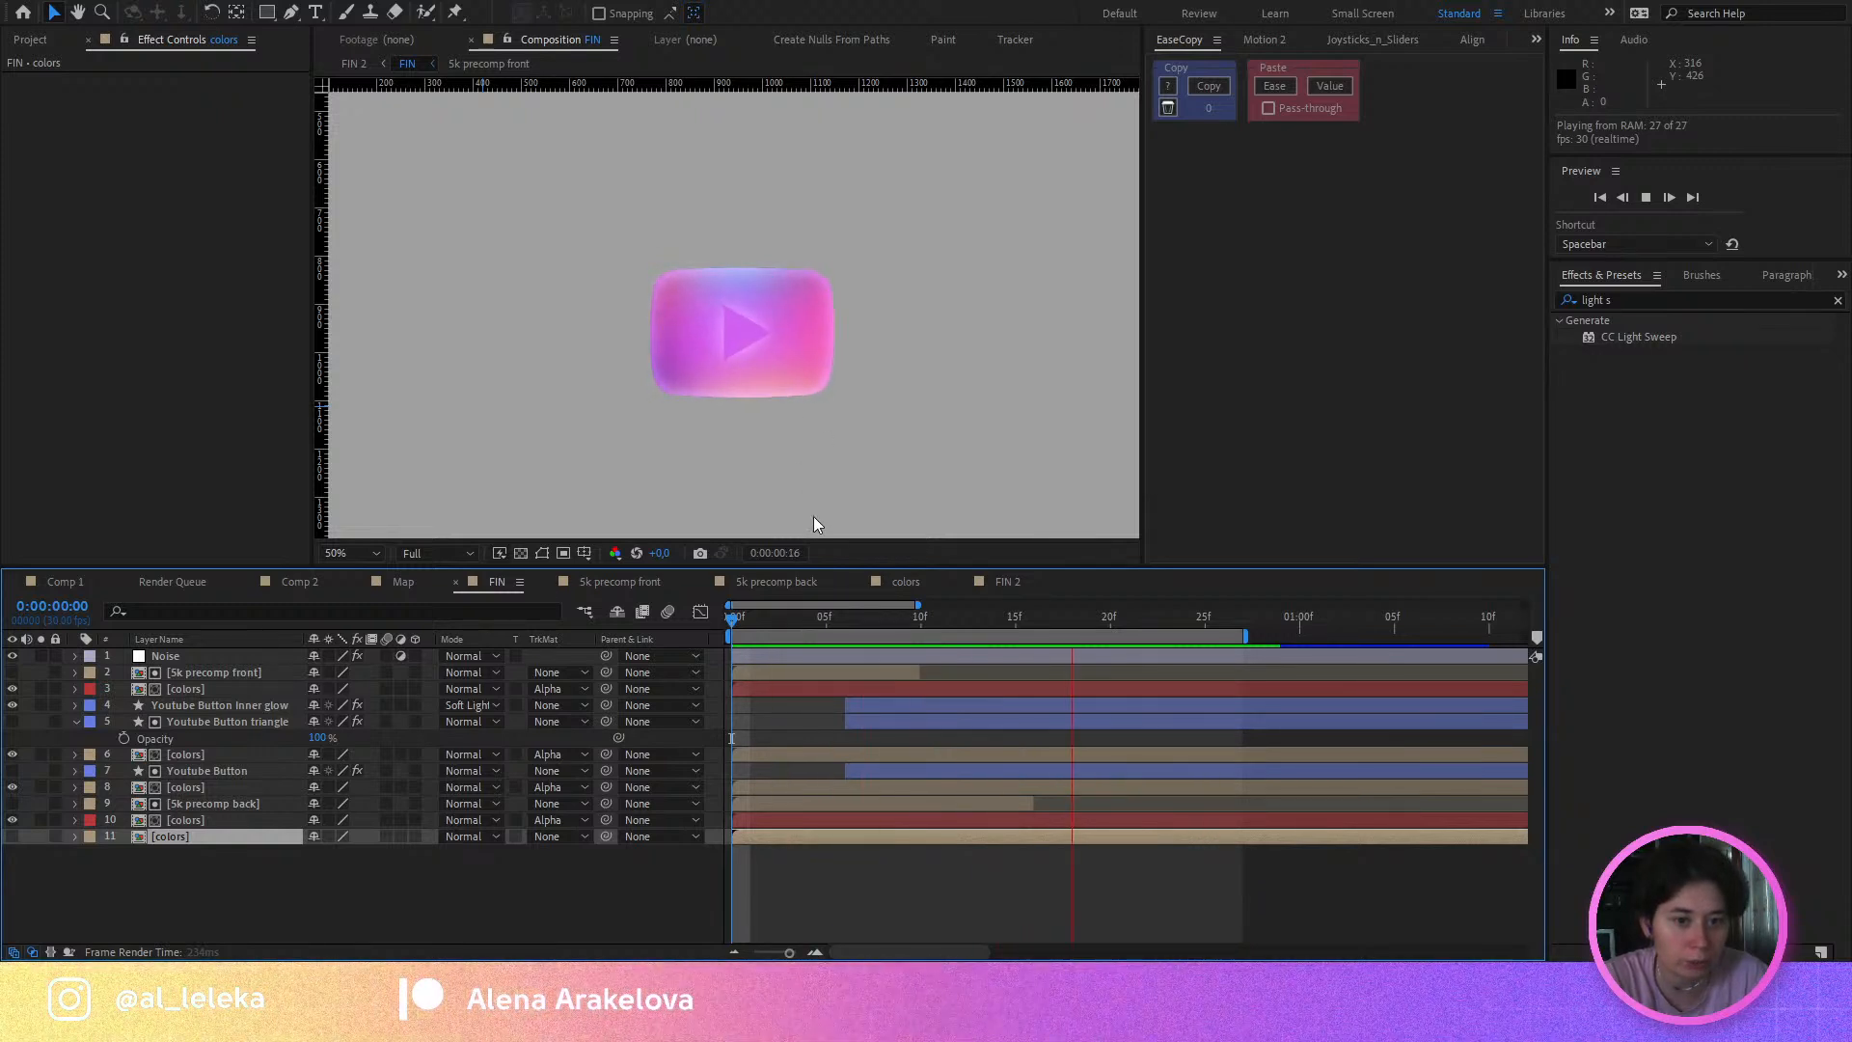
left_click(775, 623)
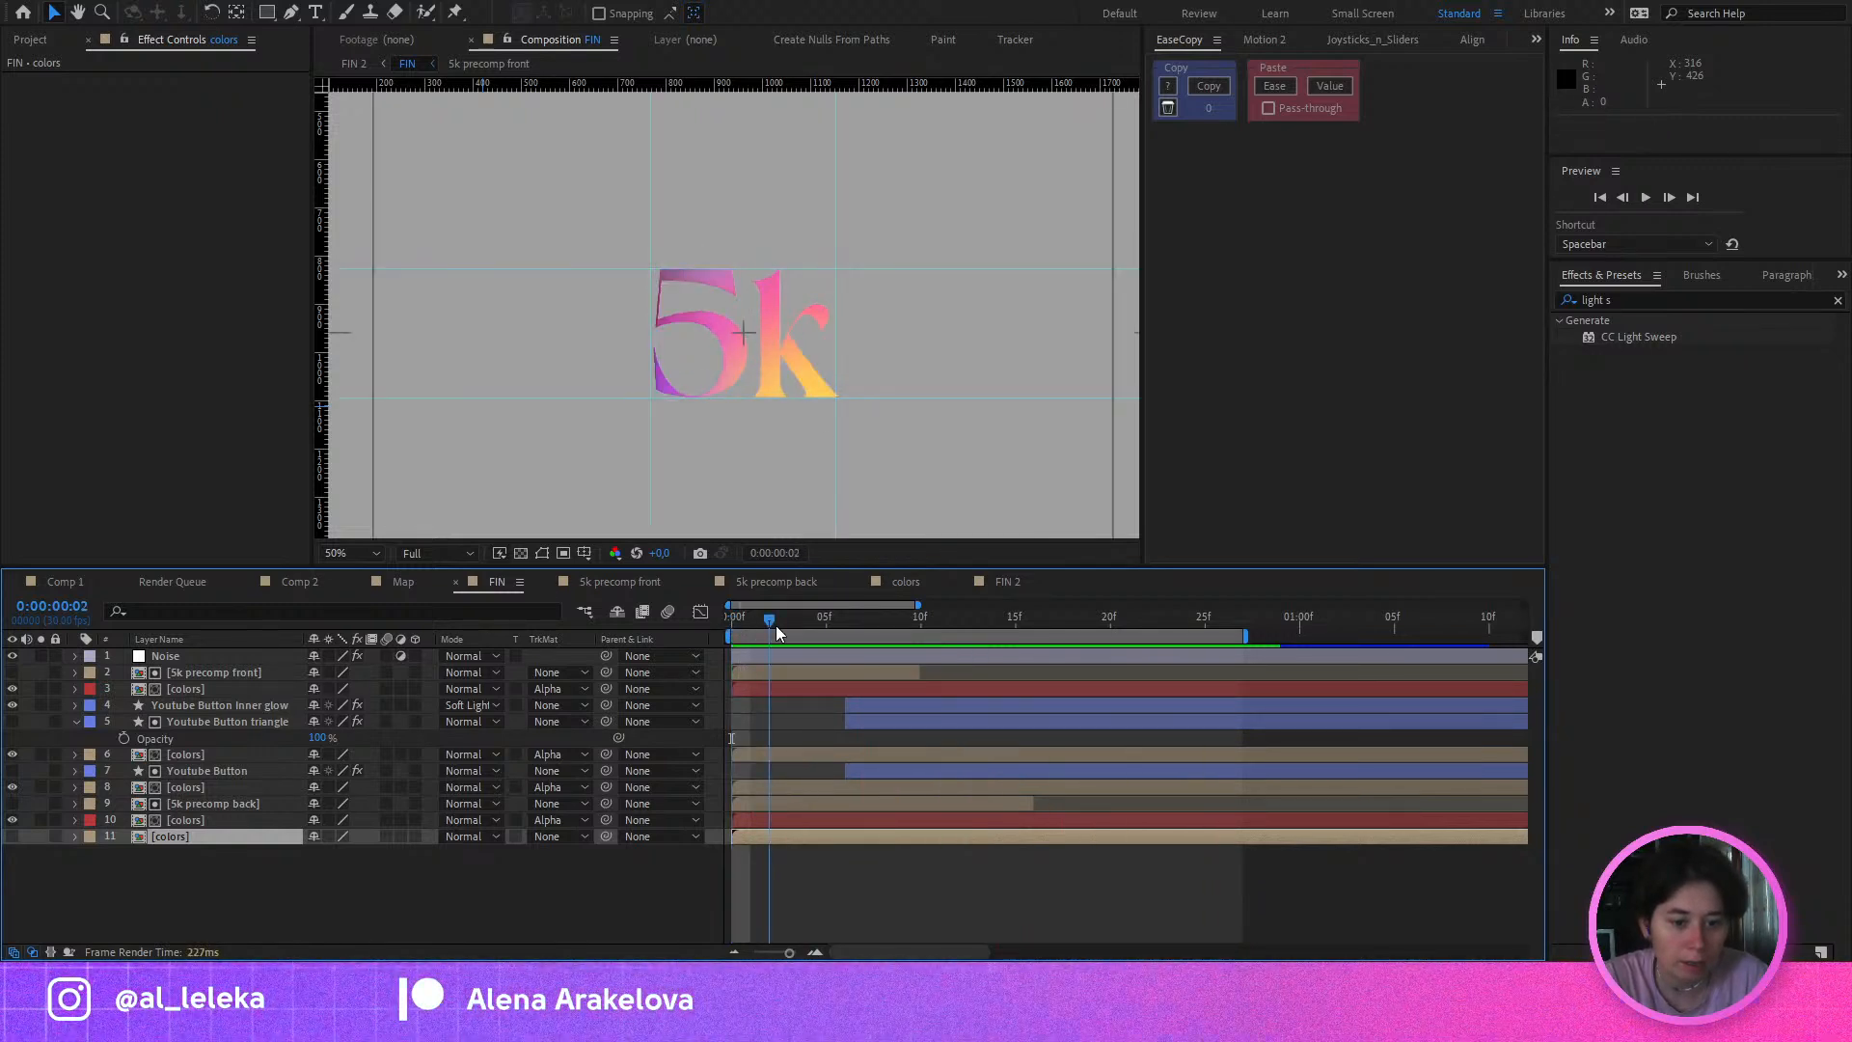
Step: Check the colors precomp's animation against the displaced transition in FIN 2 at frames 11 and 15
left_click(1009, 584)
left_click(895, 583)
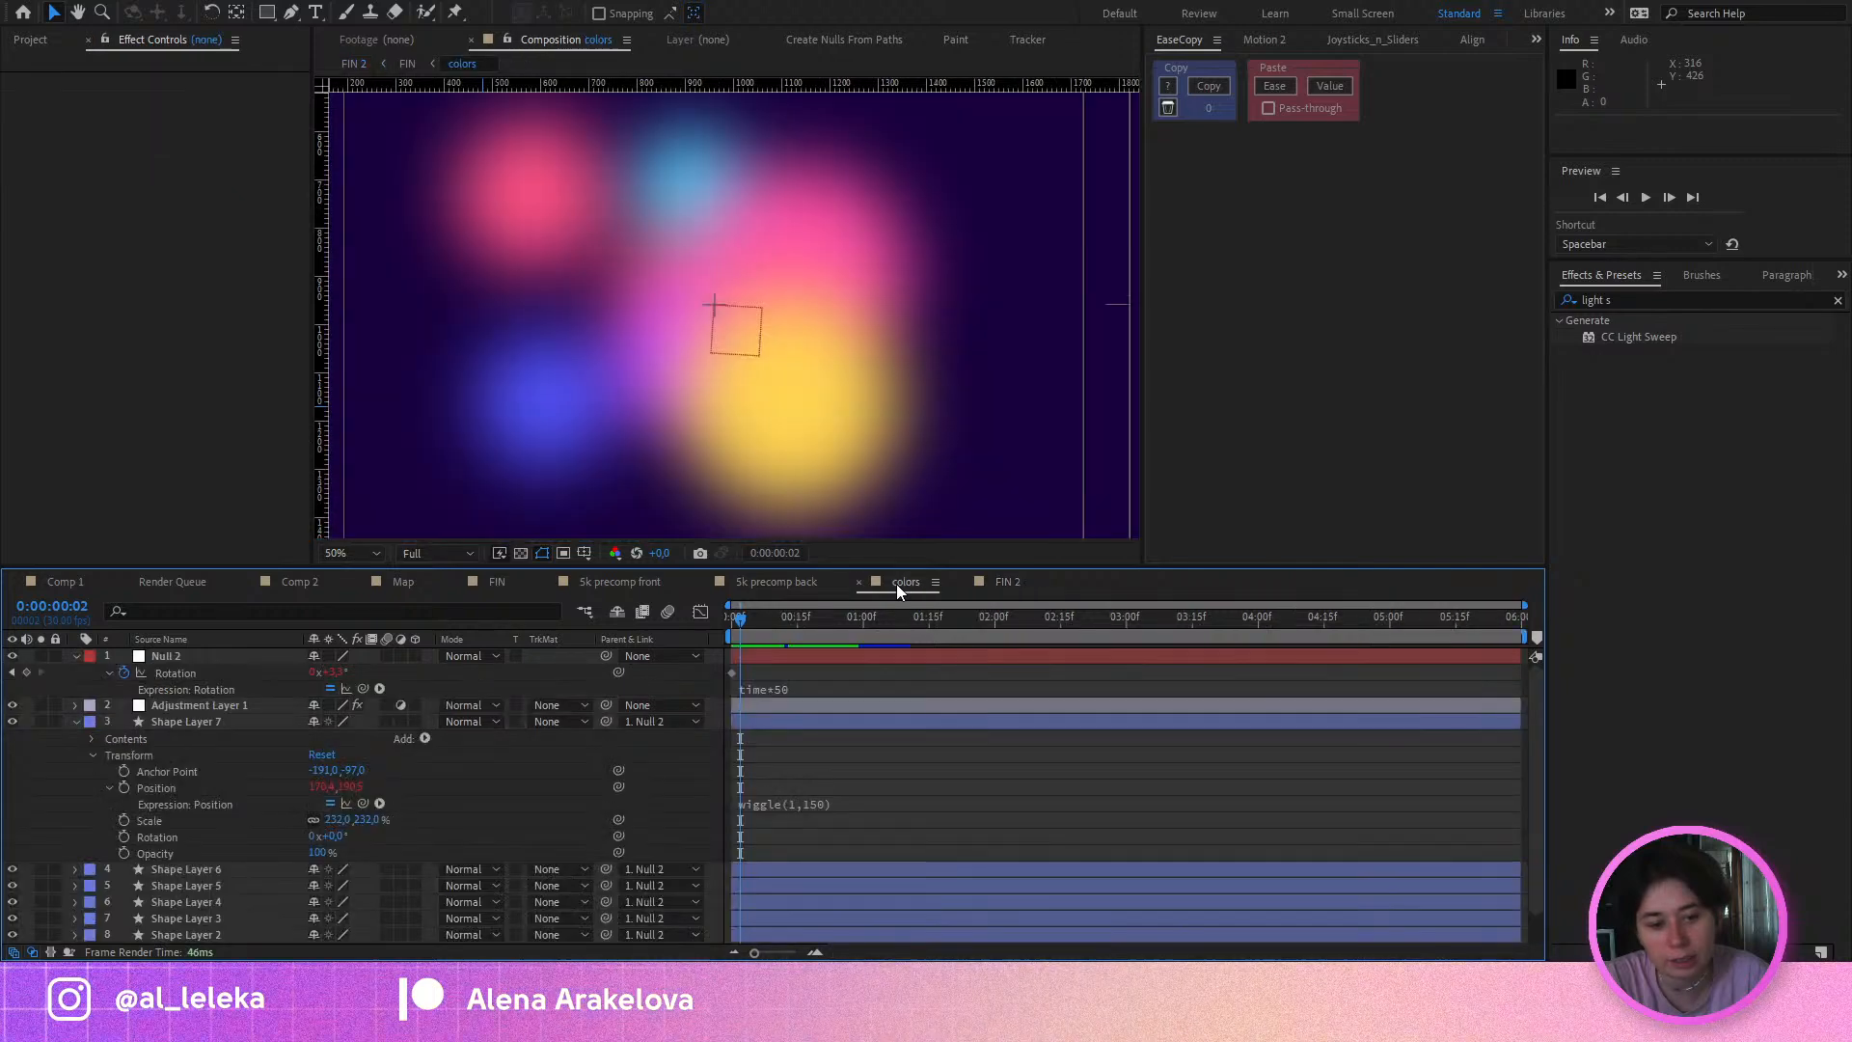
left_click(1016, 582)
left_click_drag(762, 622, 788, 627)
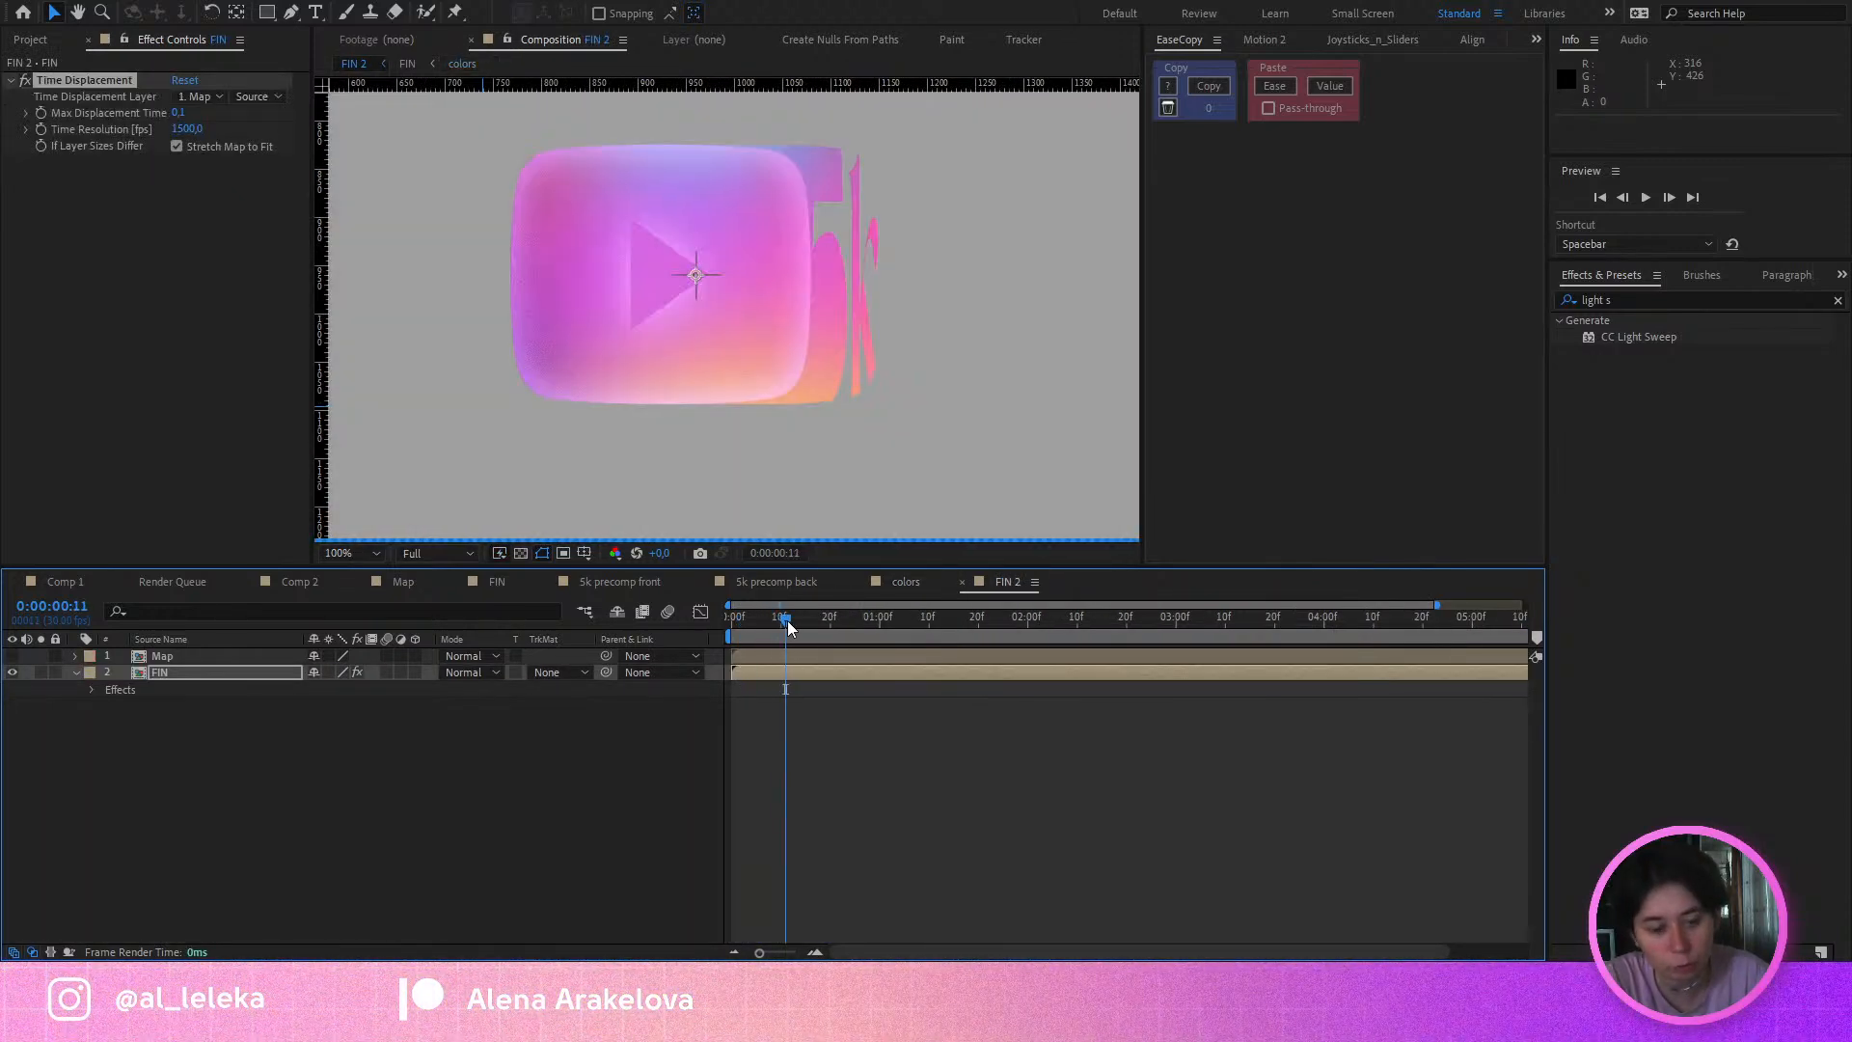
mouse_move(788, 627)
left_mouse_down()
mouse_move(761, 622)
mouse_move(805, 623)
left_mouse_up()
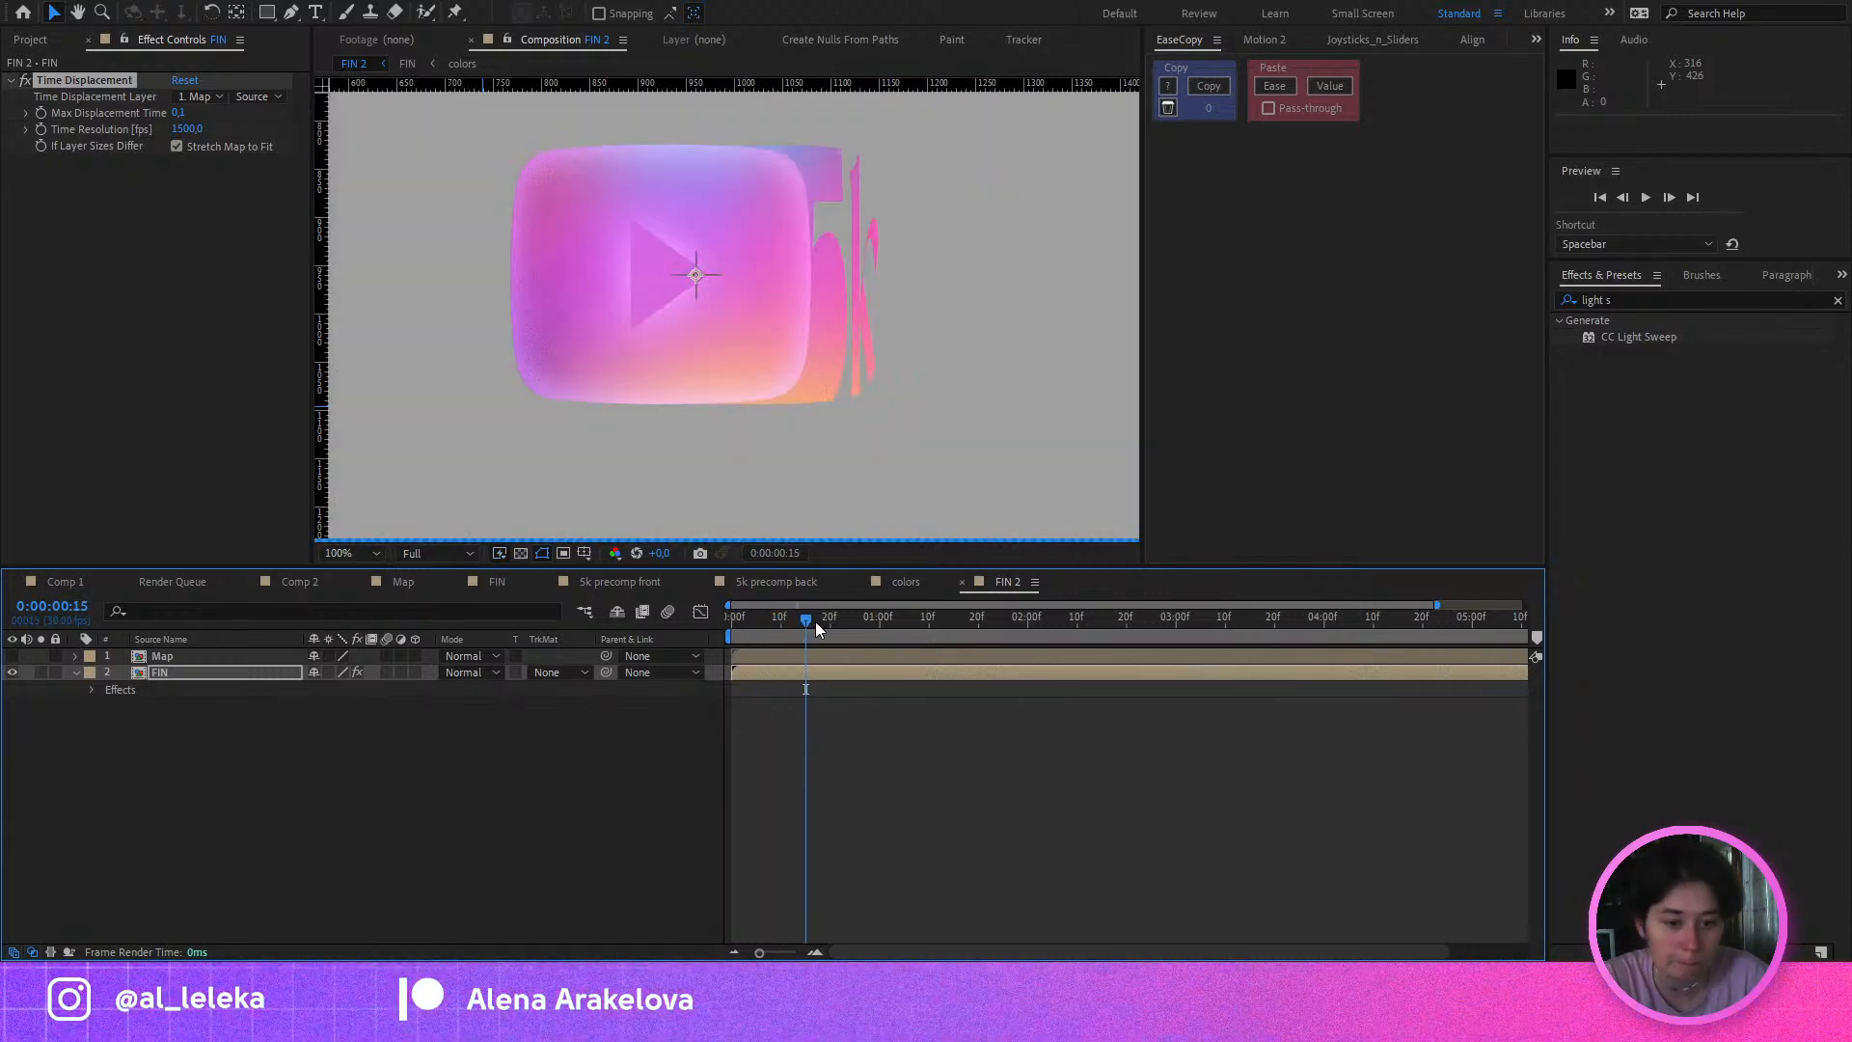
left_click(902, 581)
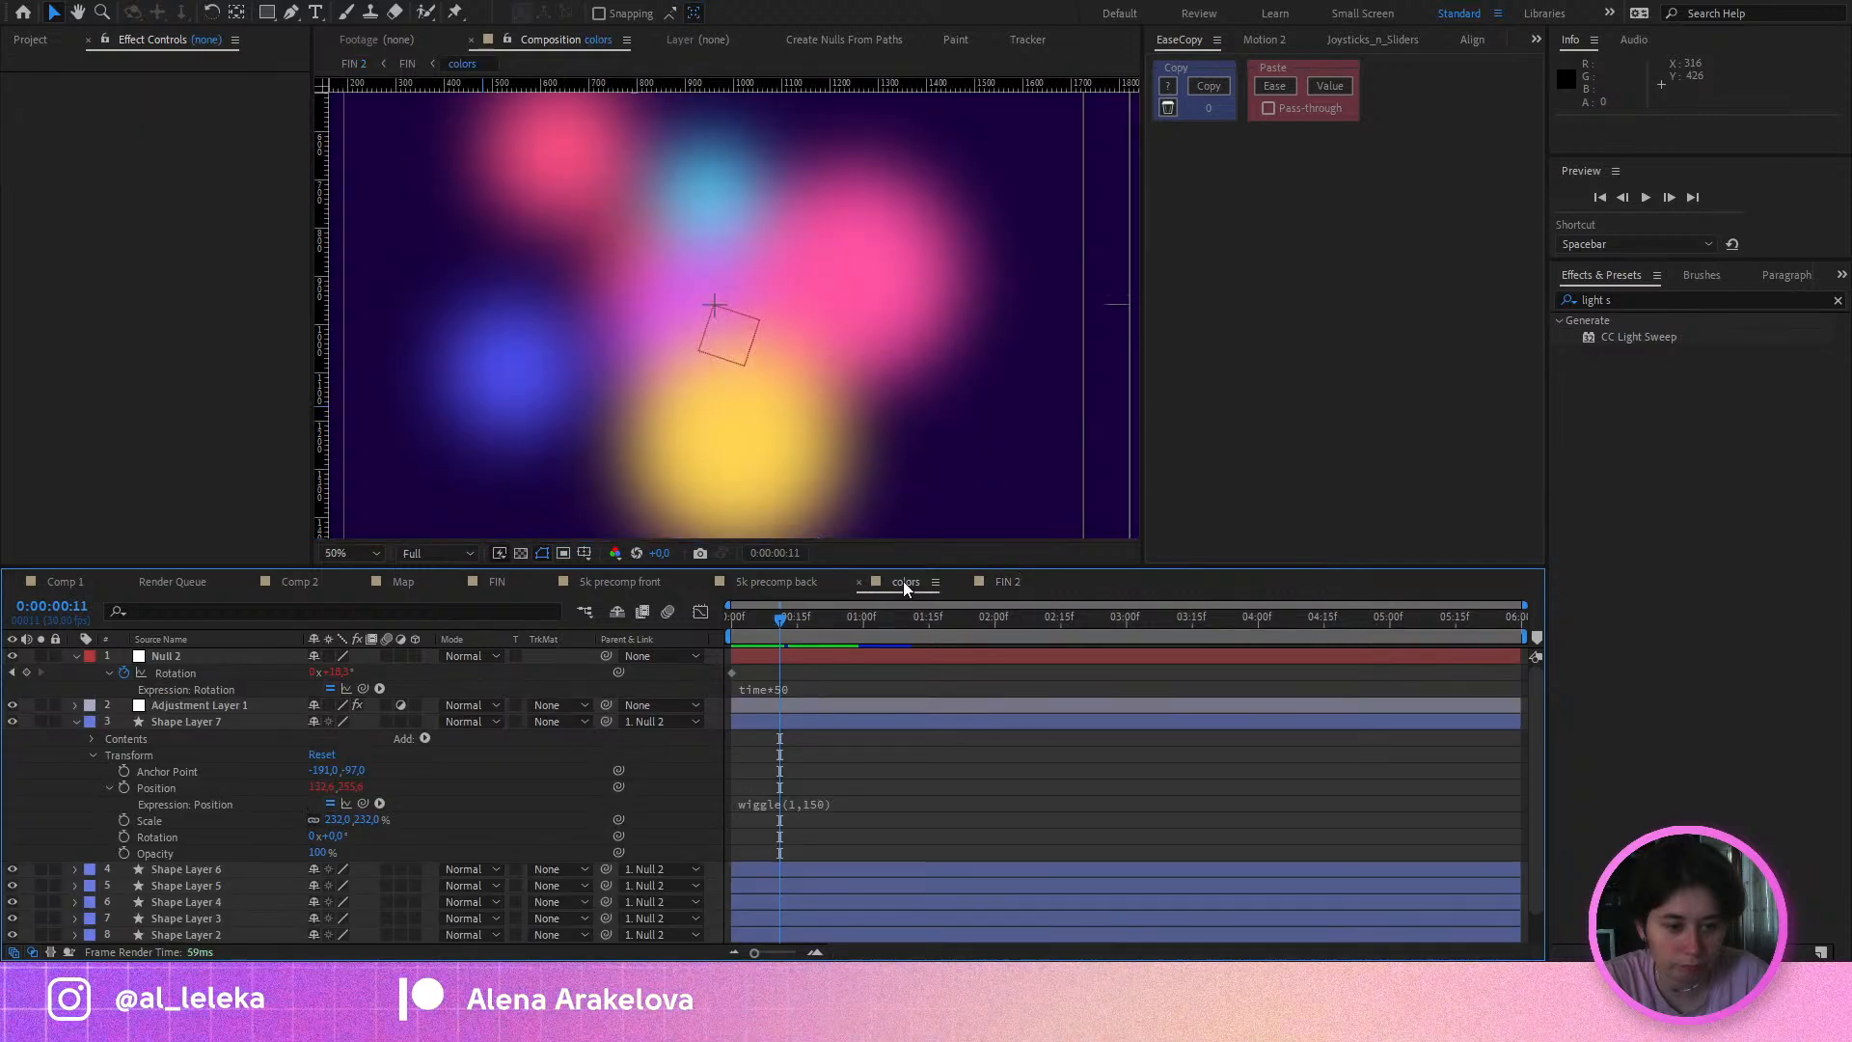
Step: Bring Comp 2 back into view, then switch to the creator's Patreon page in the browser
left_click(297, 583)
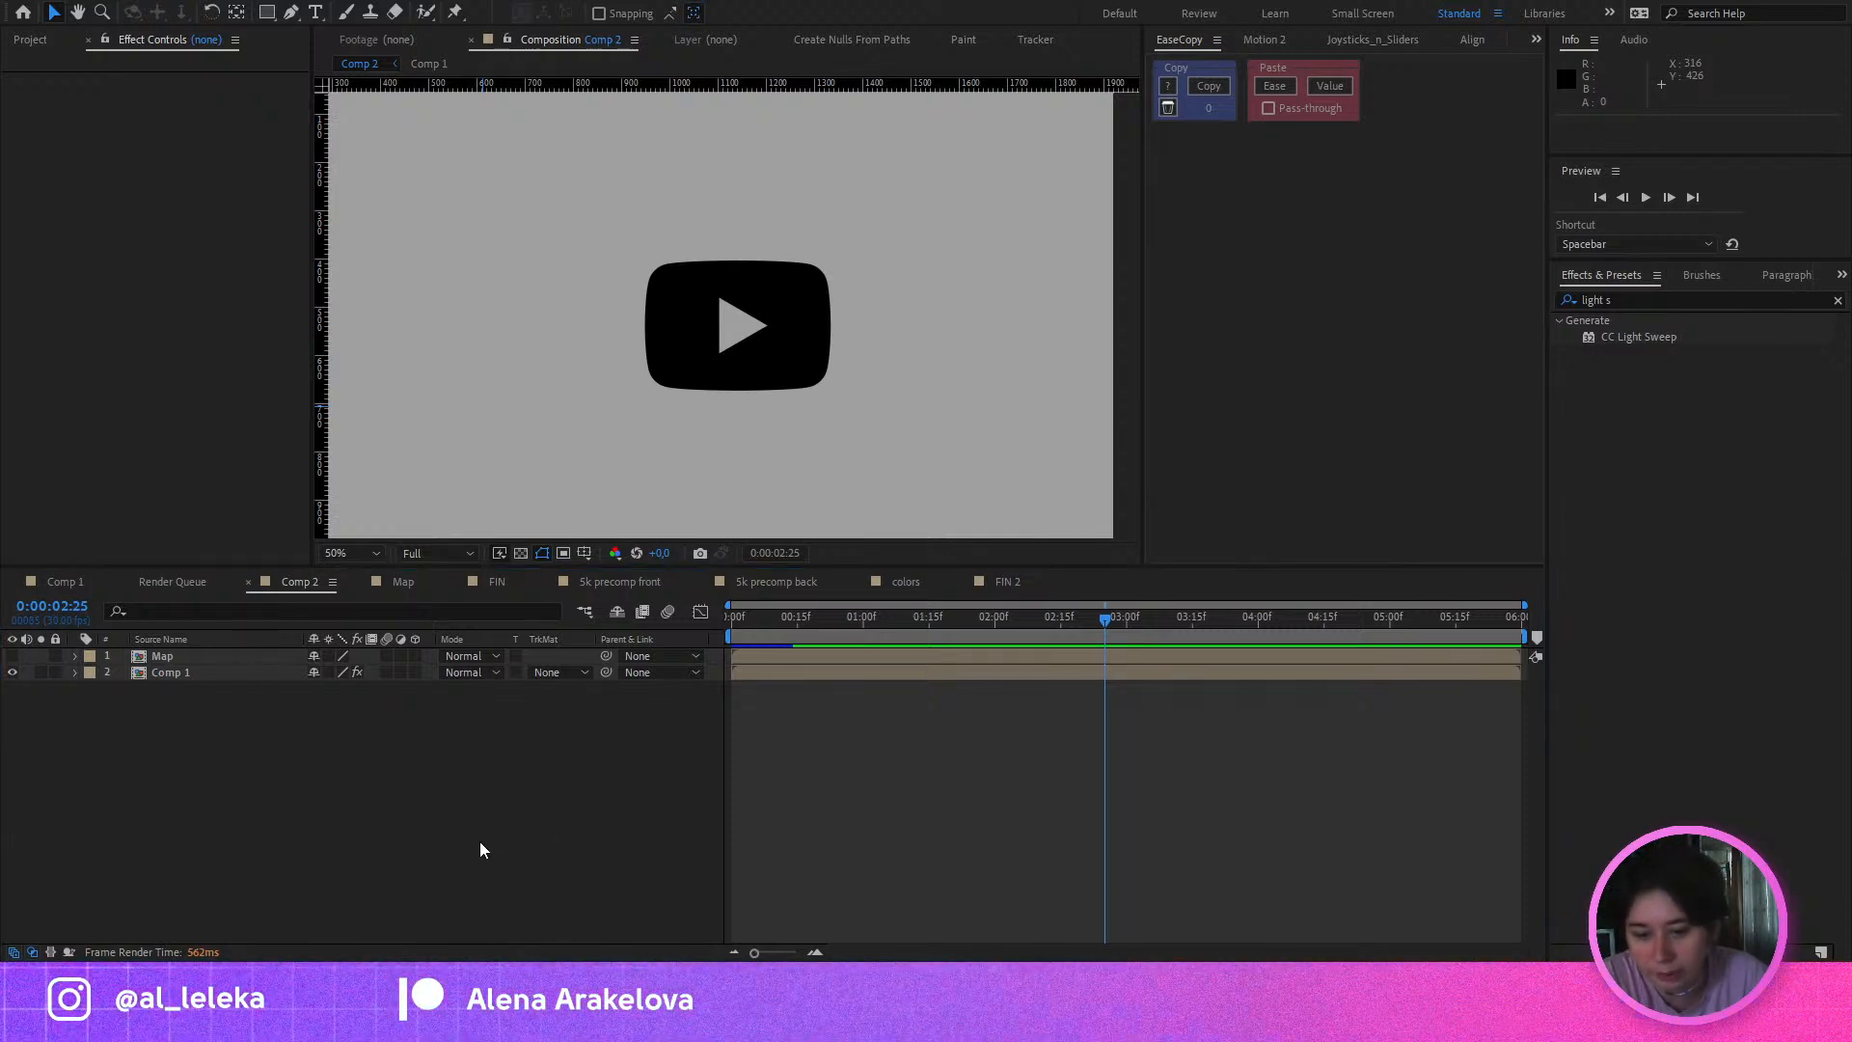
key("alt+Tab")
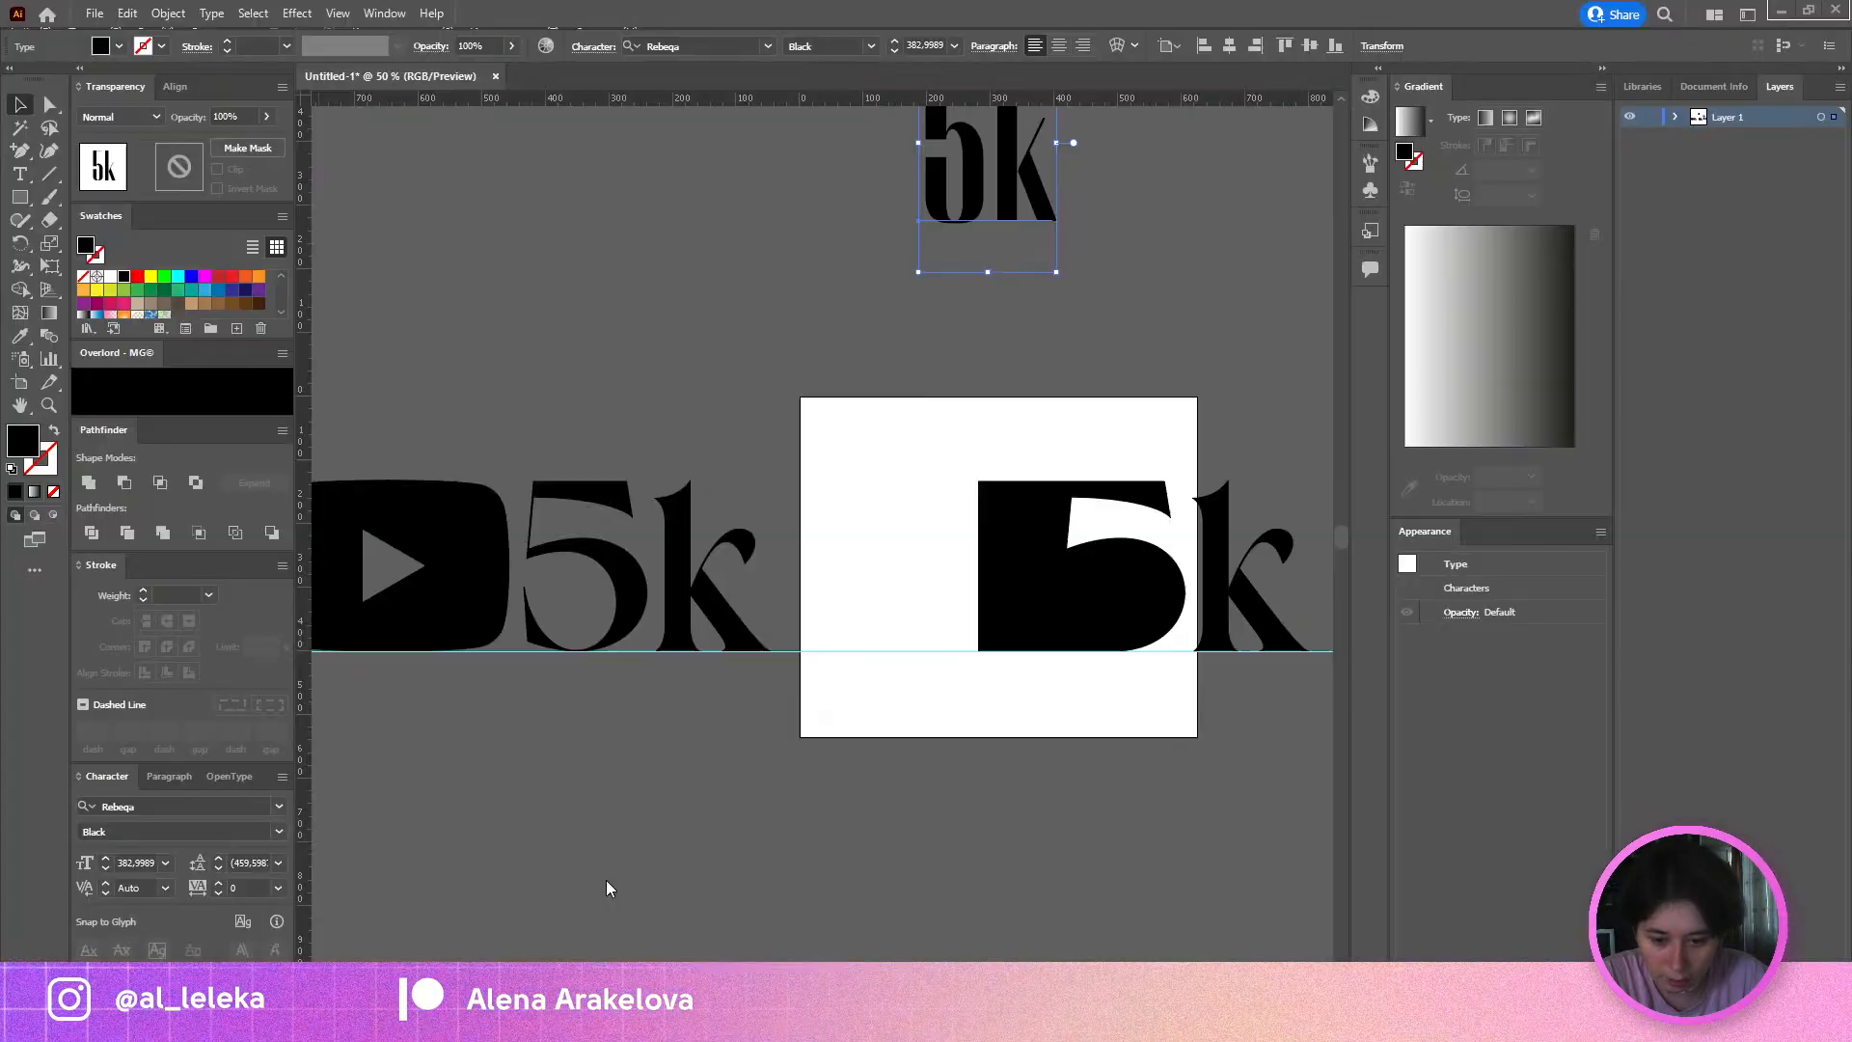
key("alt+Tab")
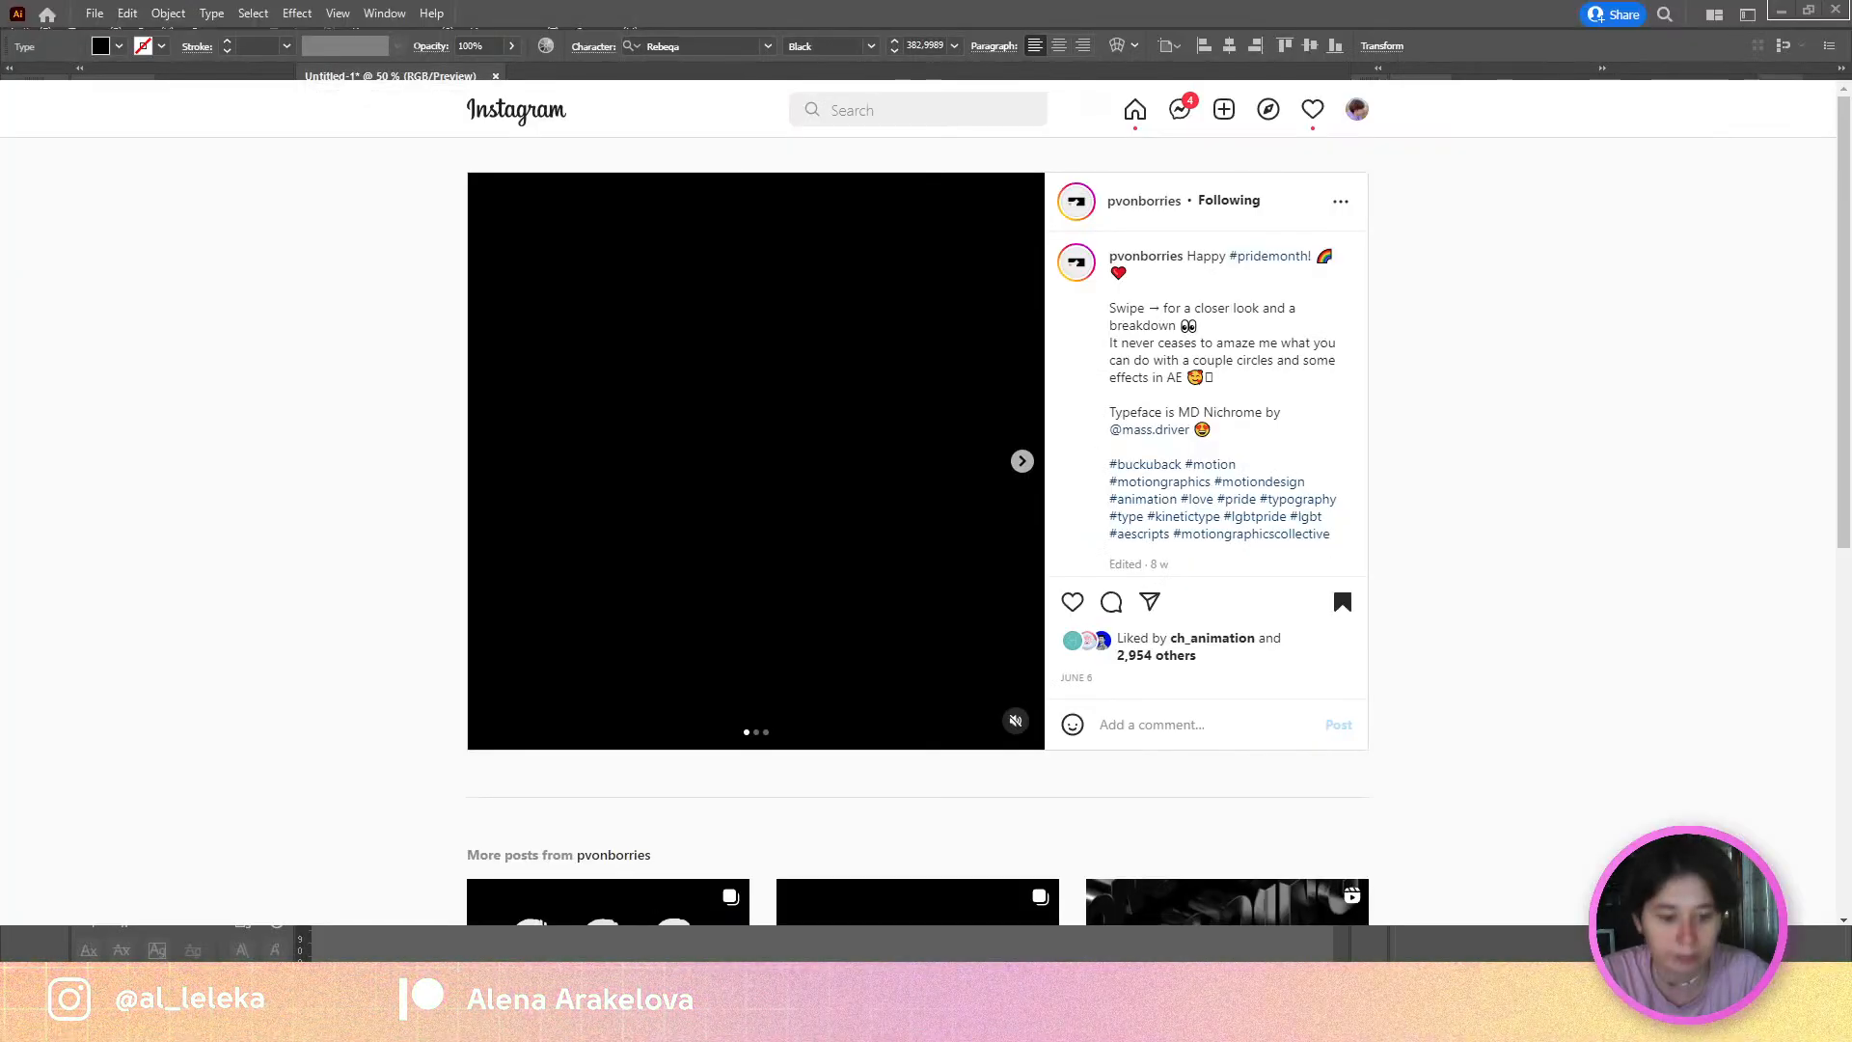
key("alt+Tab")
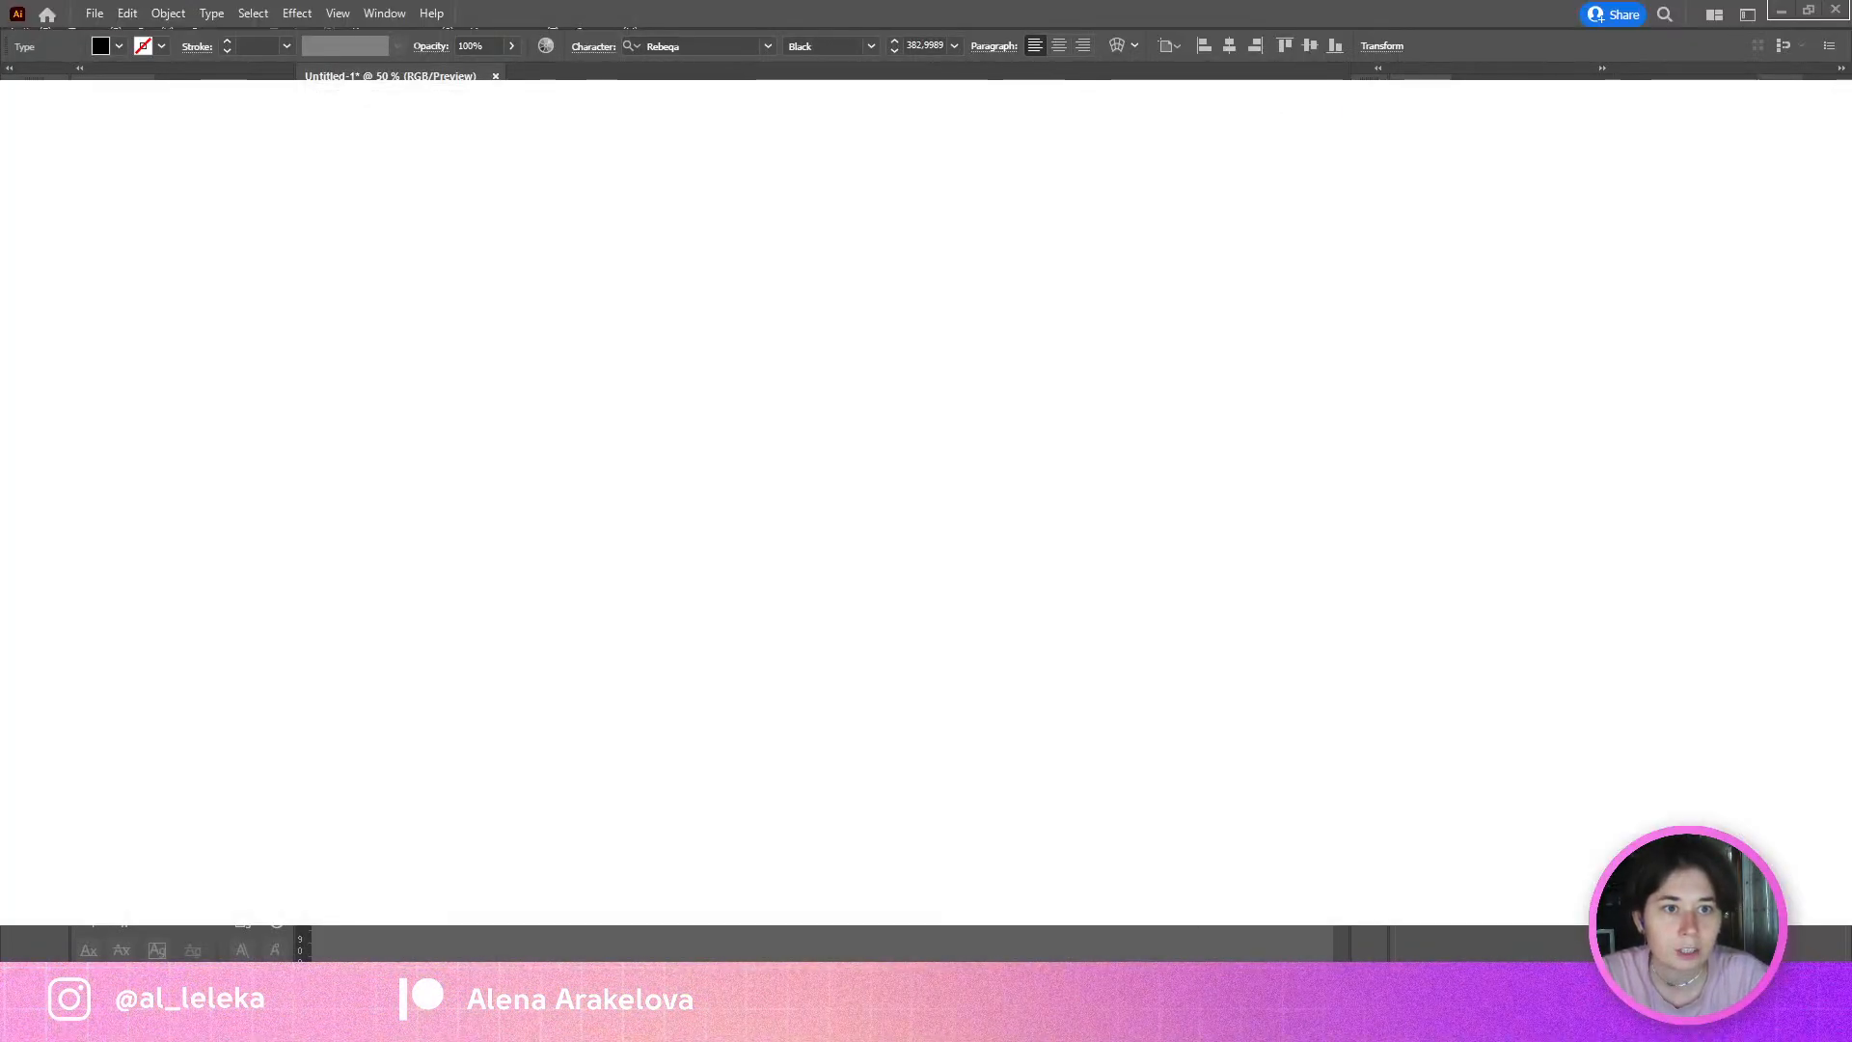
Step: Read the cover and course description of the Patreon post "Animated video from scratch. Exclusive streams"
scroll(977, 421, "down", 10)
scroll(977, 421, "up", 3)
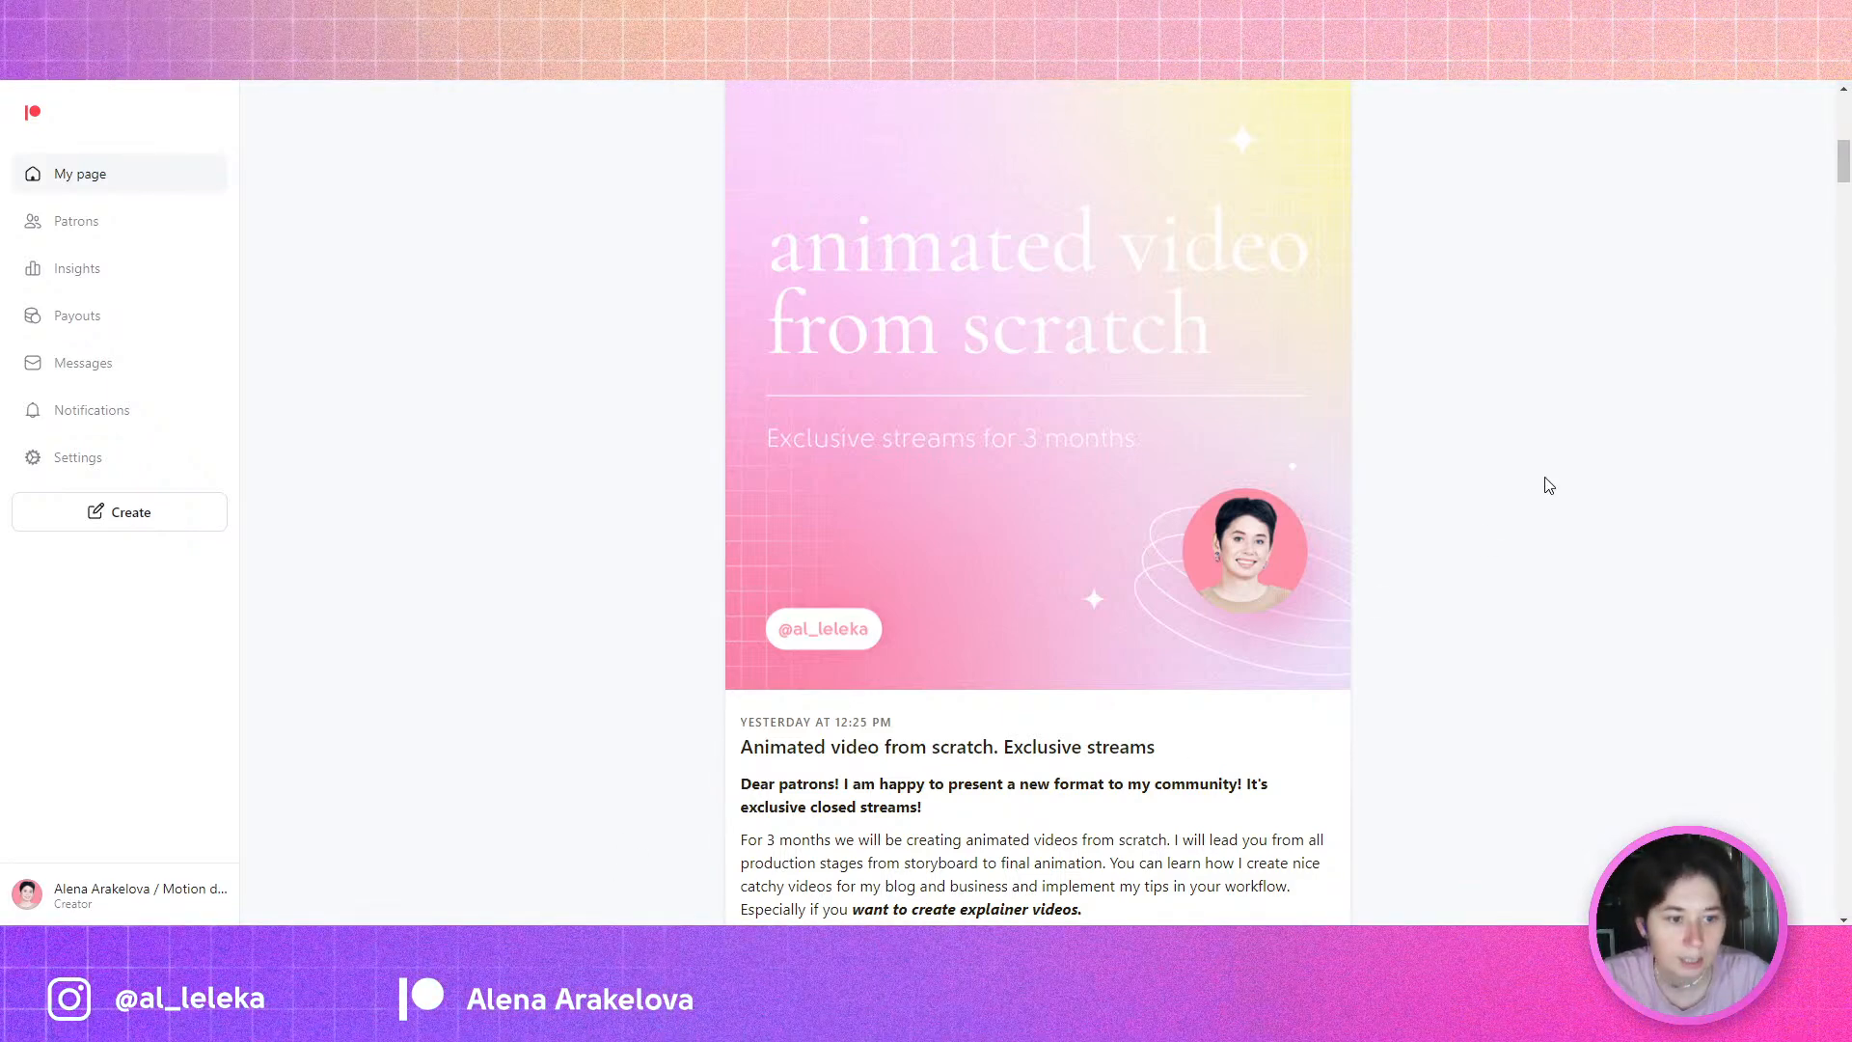
scroll(1549, 485, "up", 1)
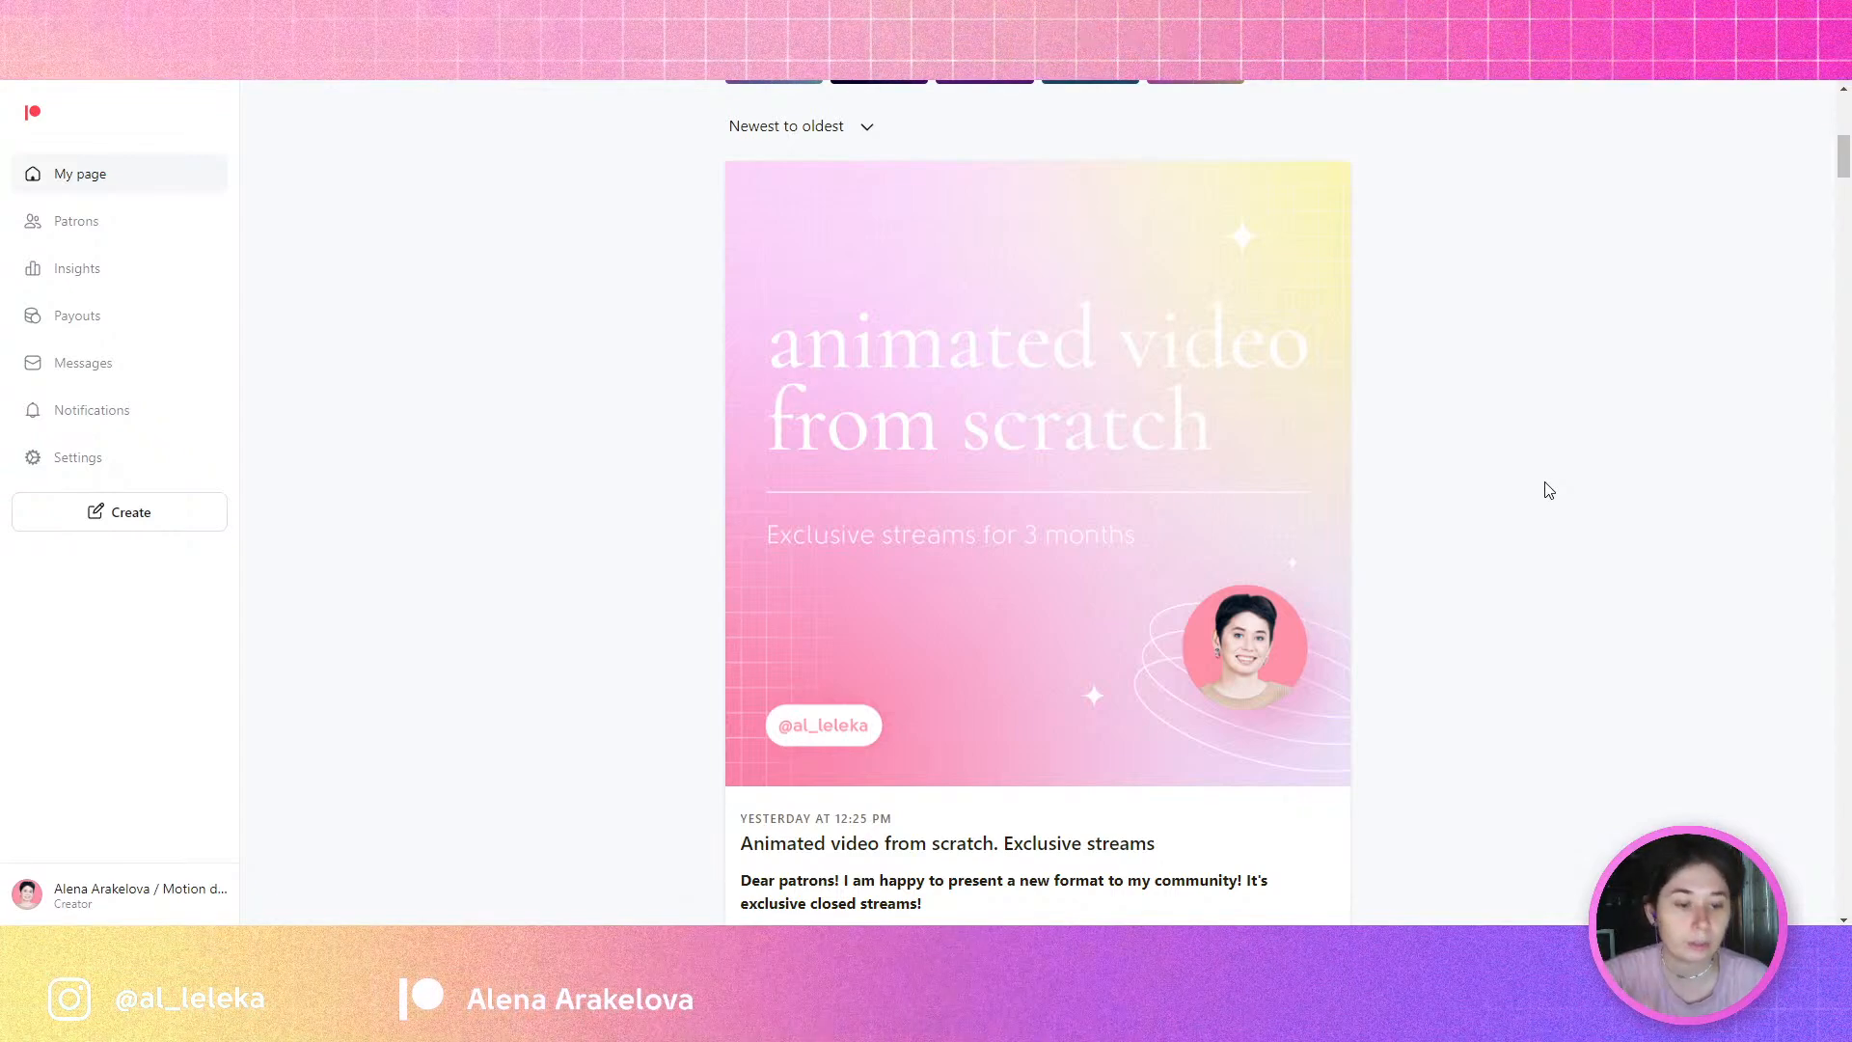
scroll(1547, 490, "down", 10)
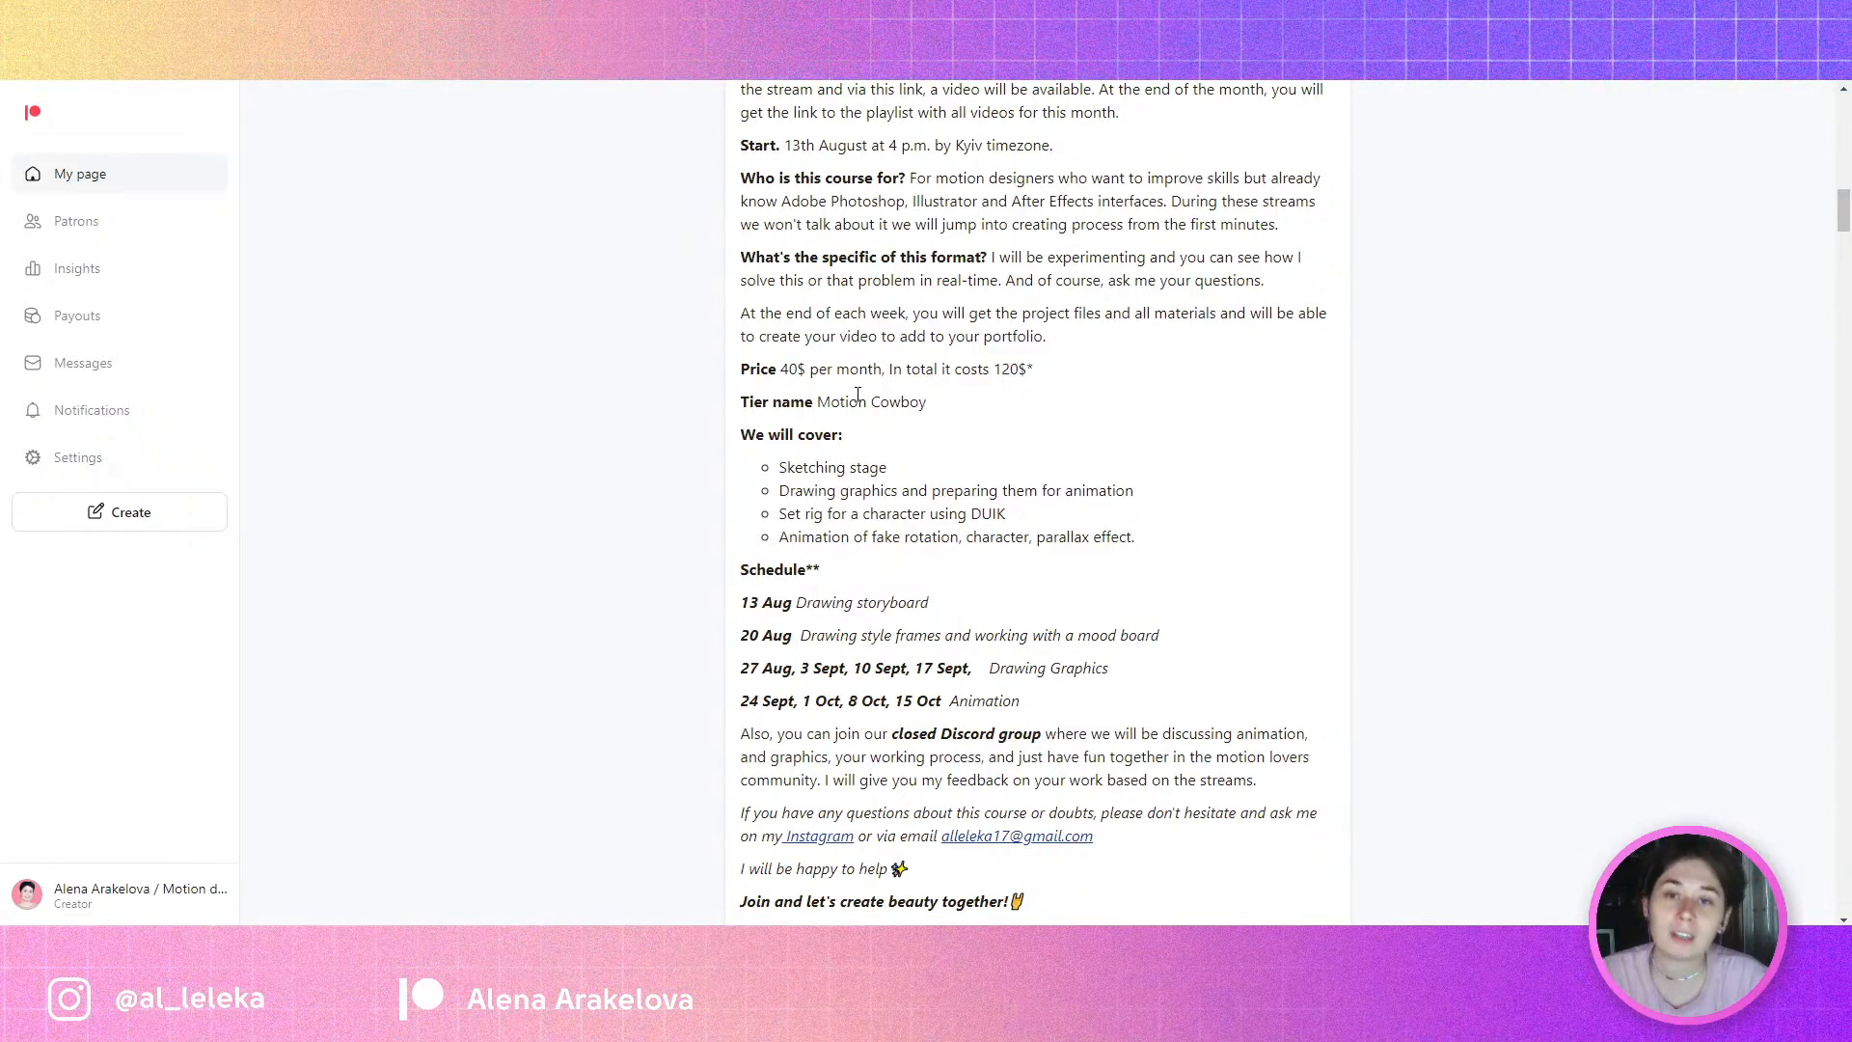
scroll(1575, 546, "up", 3)
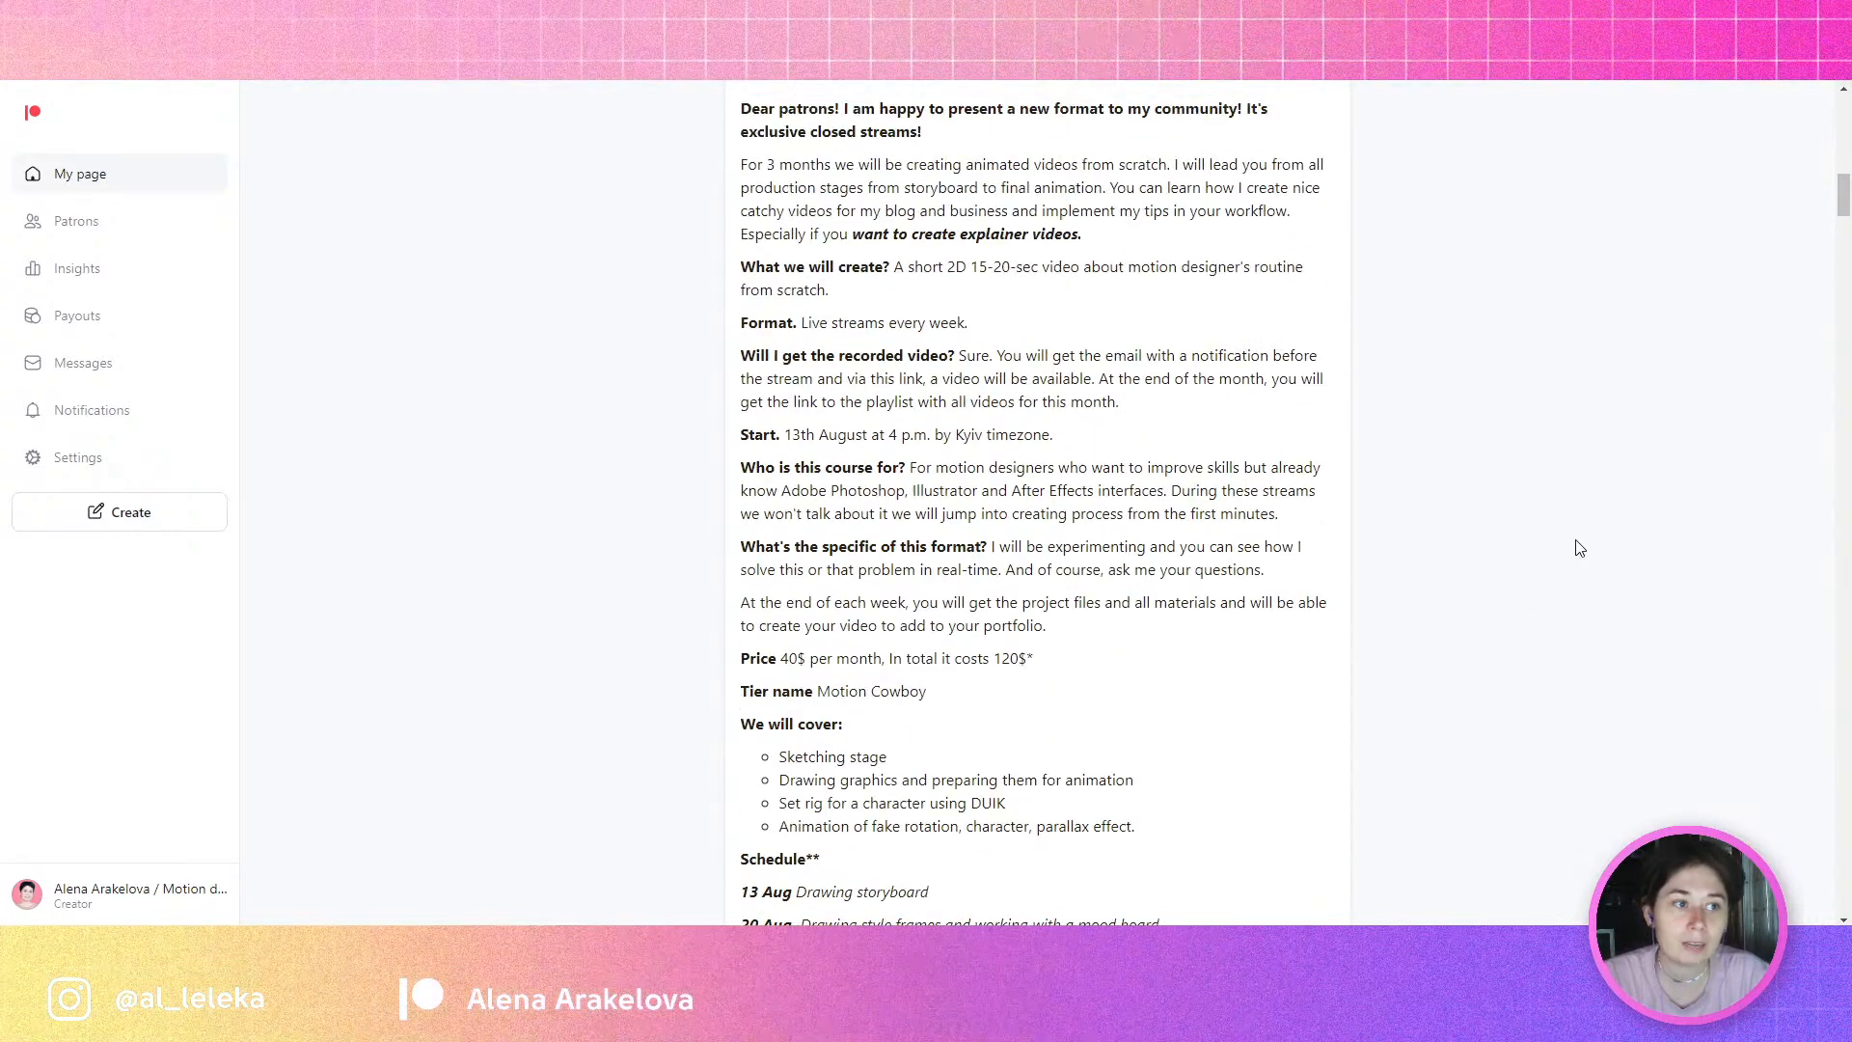
scroll(1578, 547, "up", 1)
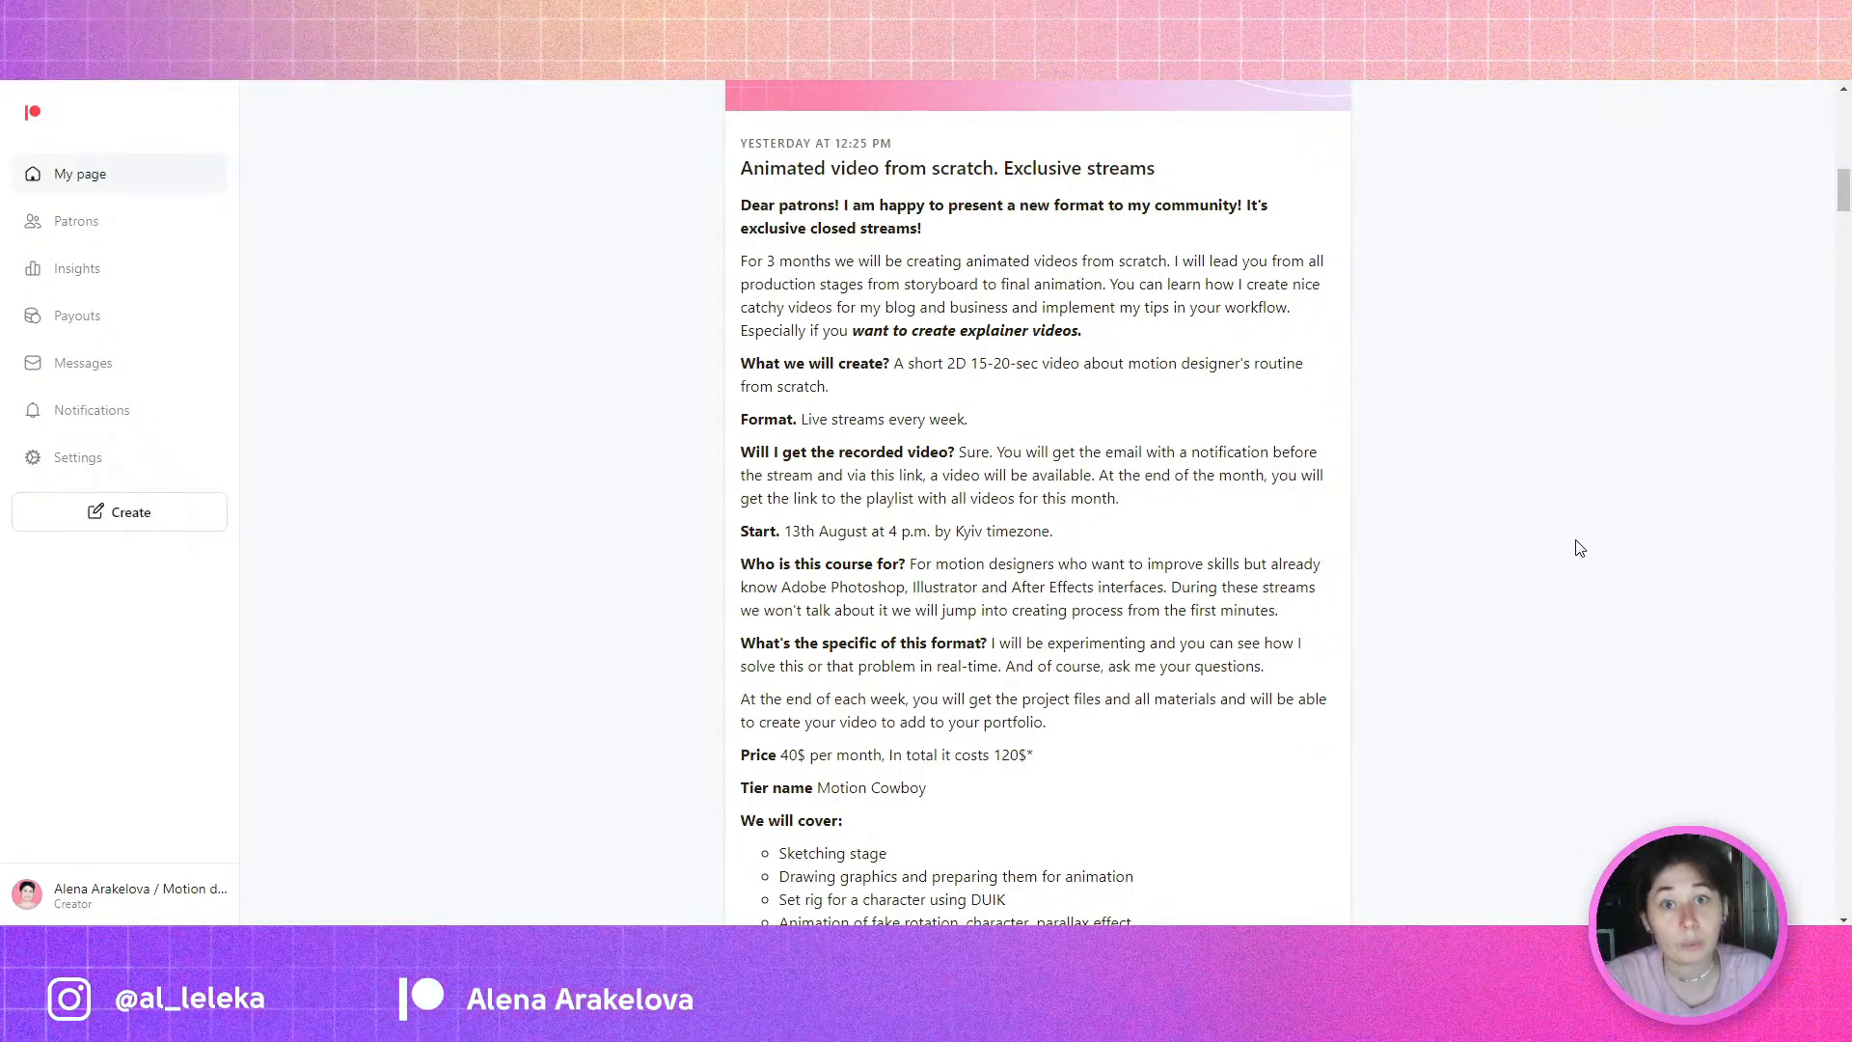
scroll(1579, 548, "down", 2)
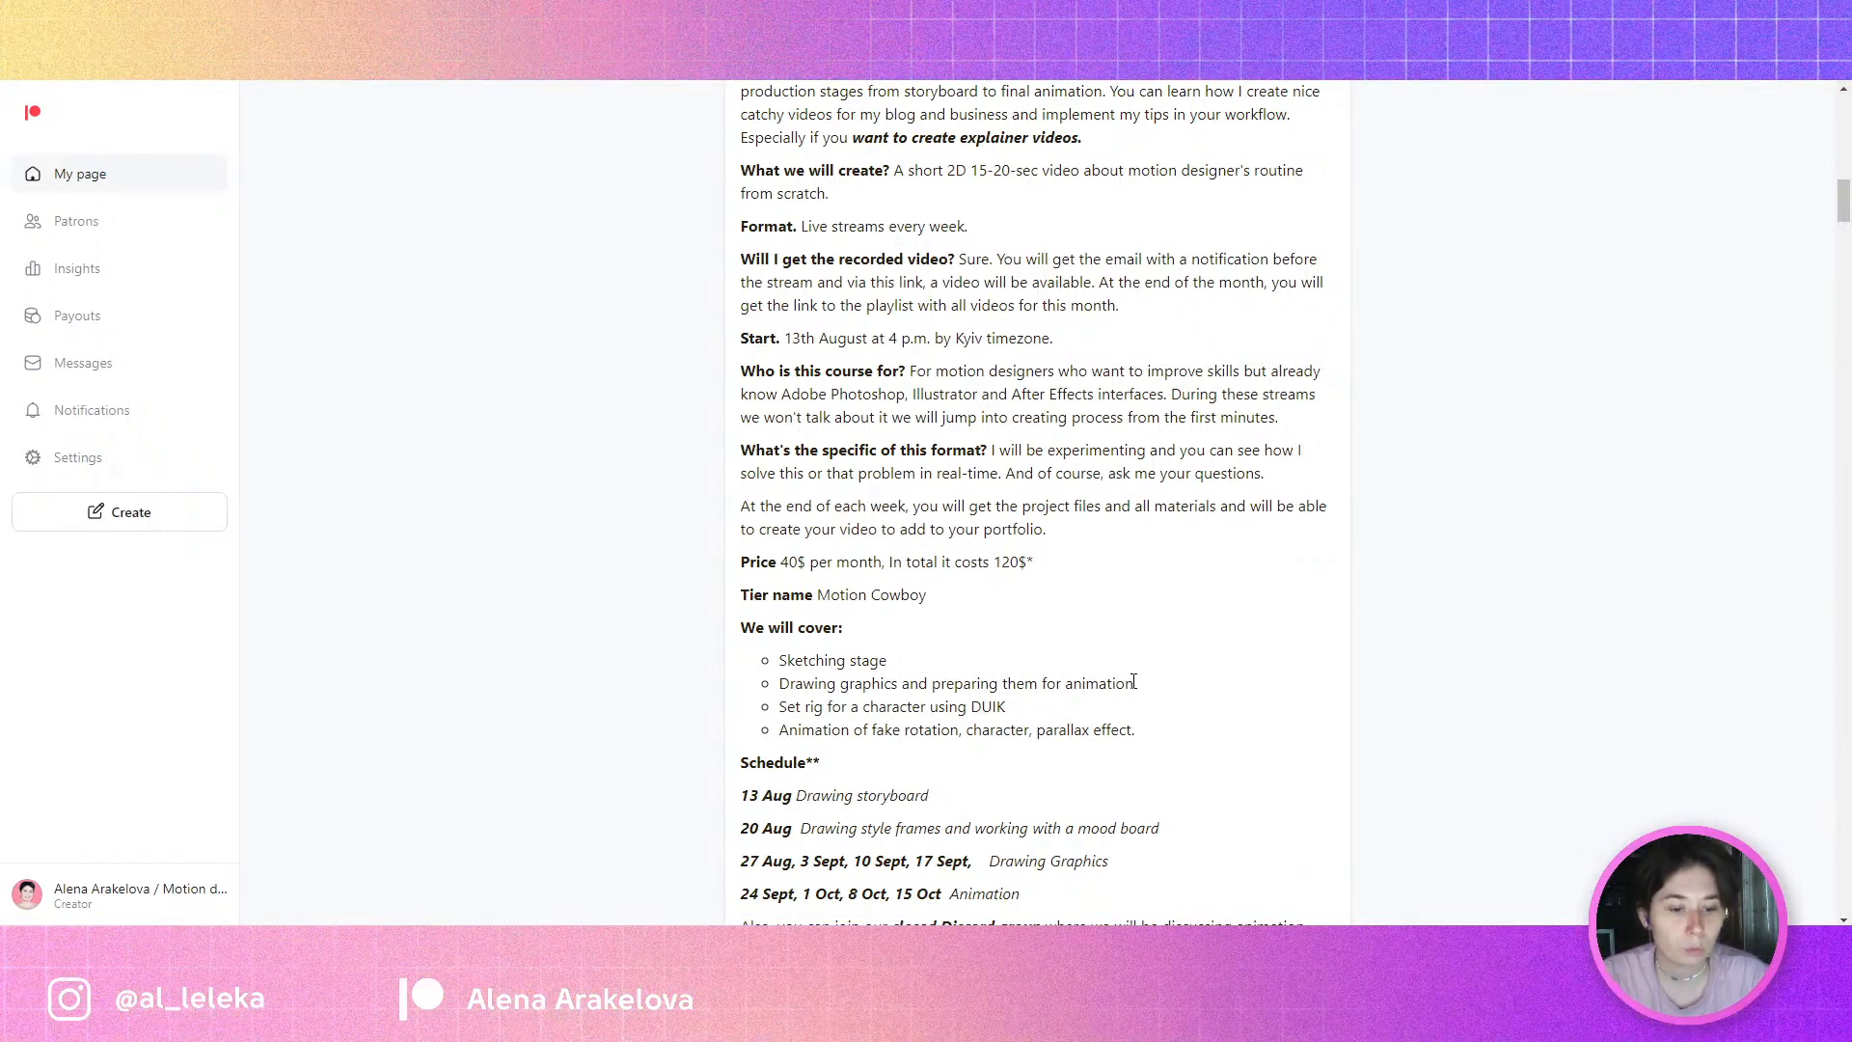
Step: Review the post's stream schedule, Discord group offer and closing notes on subscription and schedule changes
scroll(1138, 685, "down", 3)
left_click_drag(734, 473, 1025, 603)
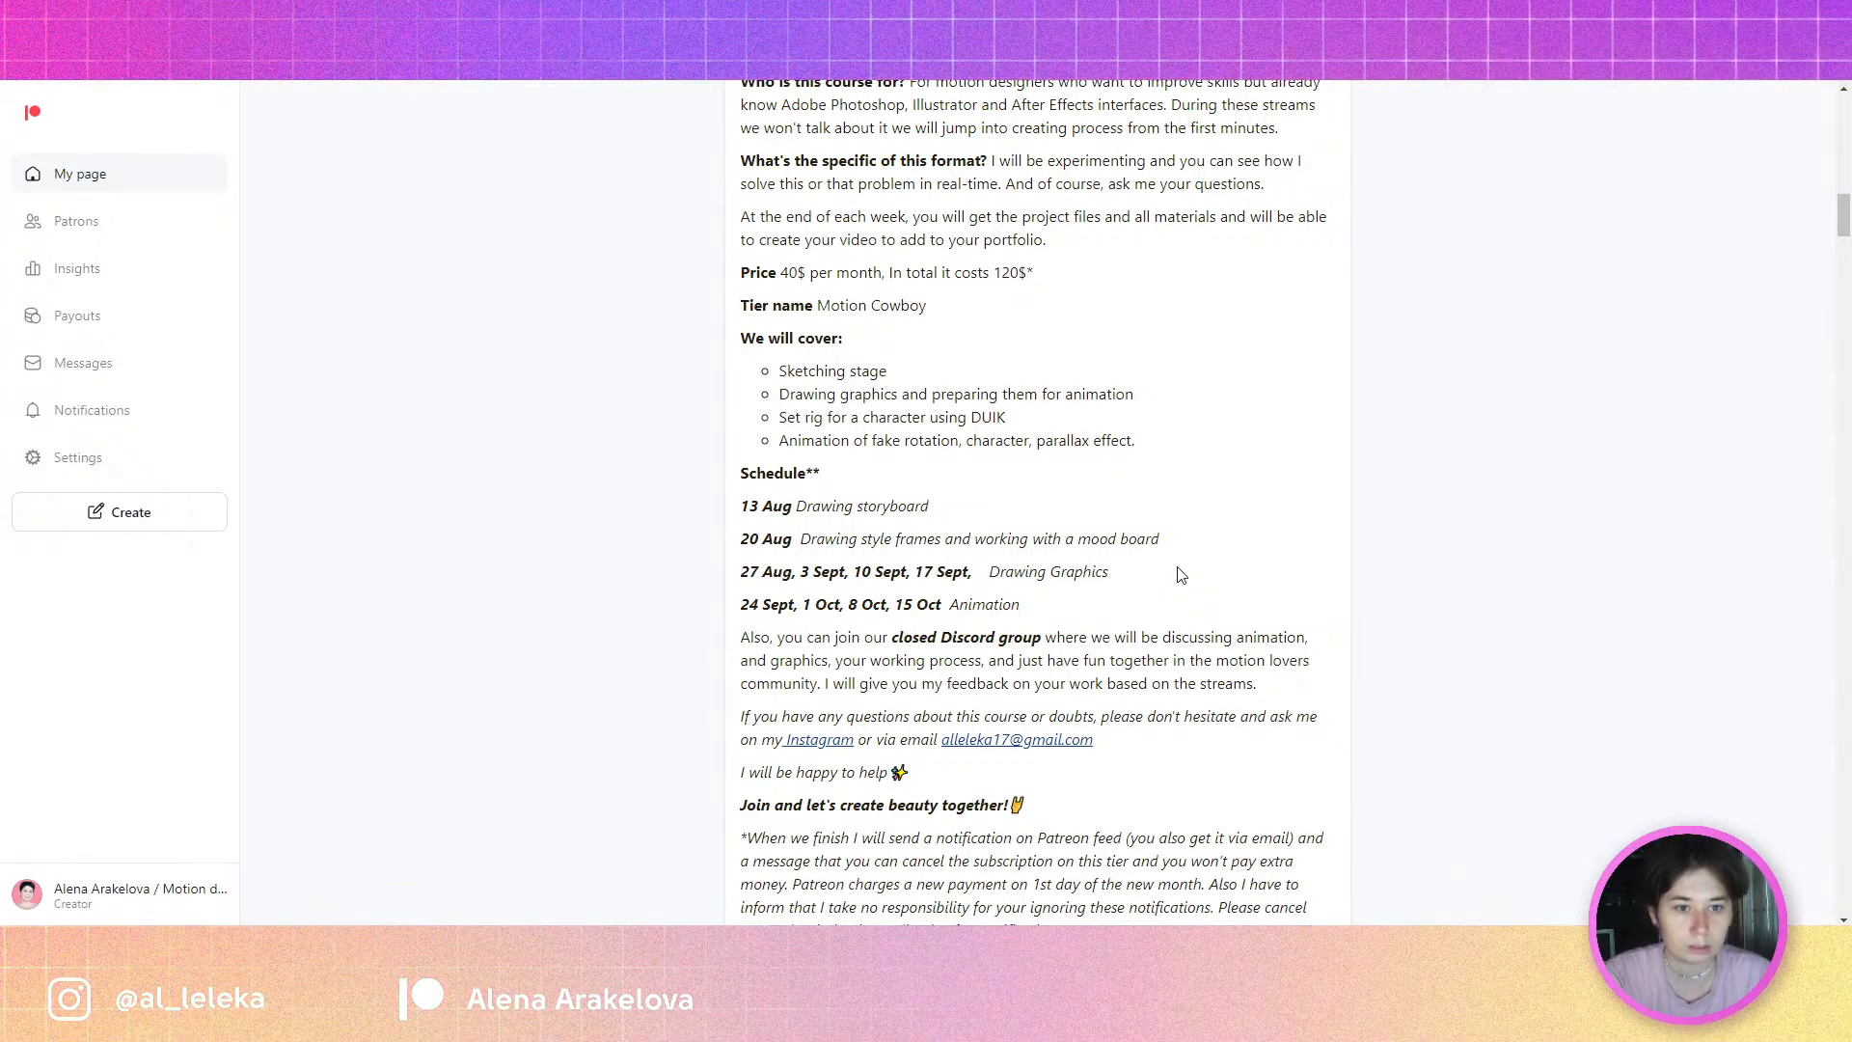
scroll(1180, 576, "up", 2)
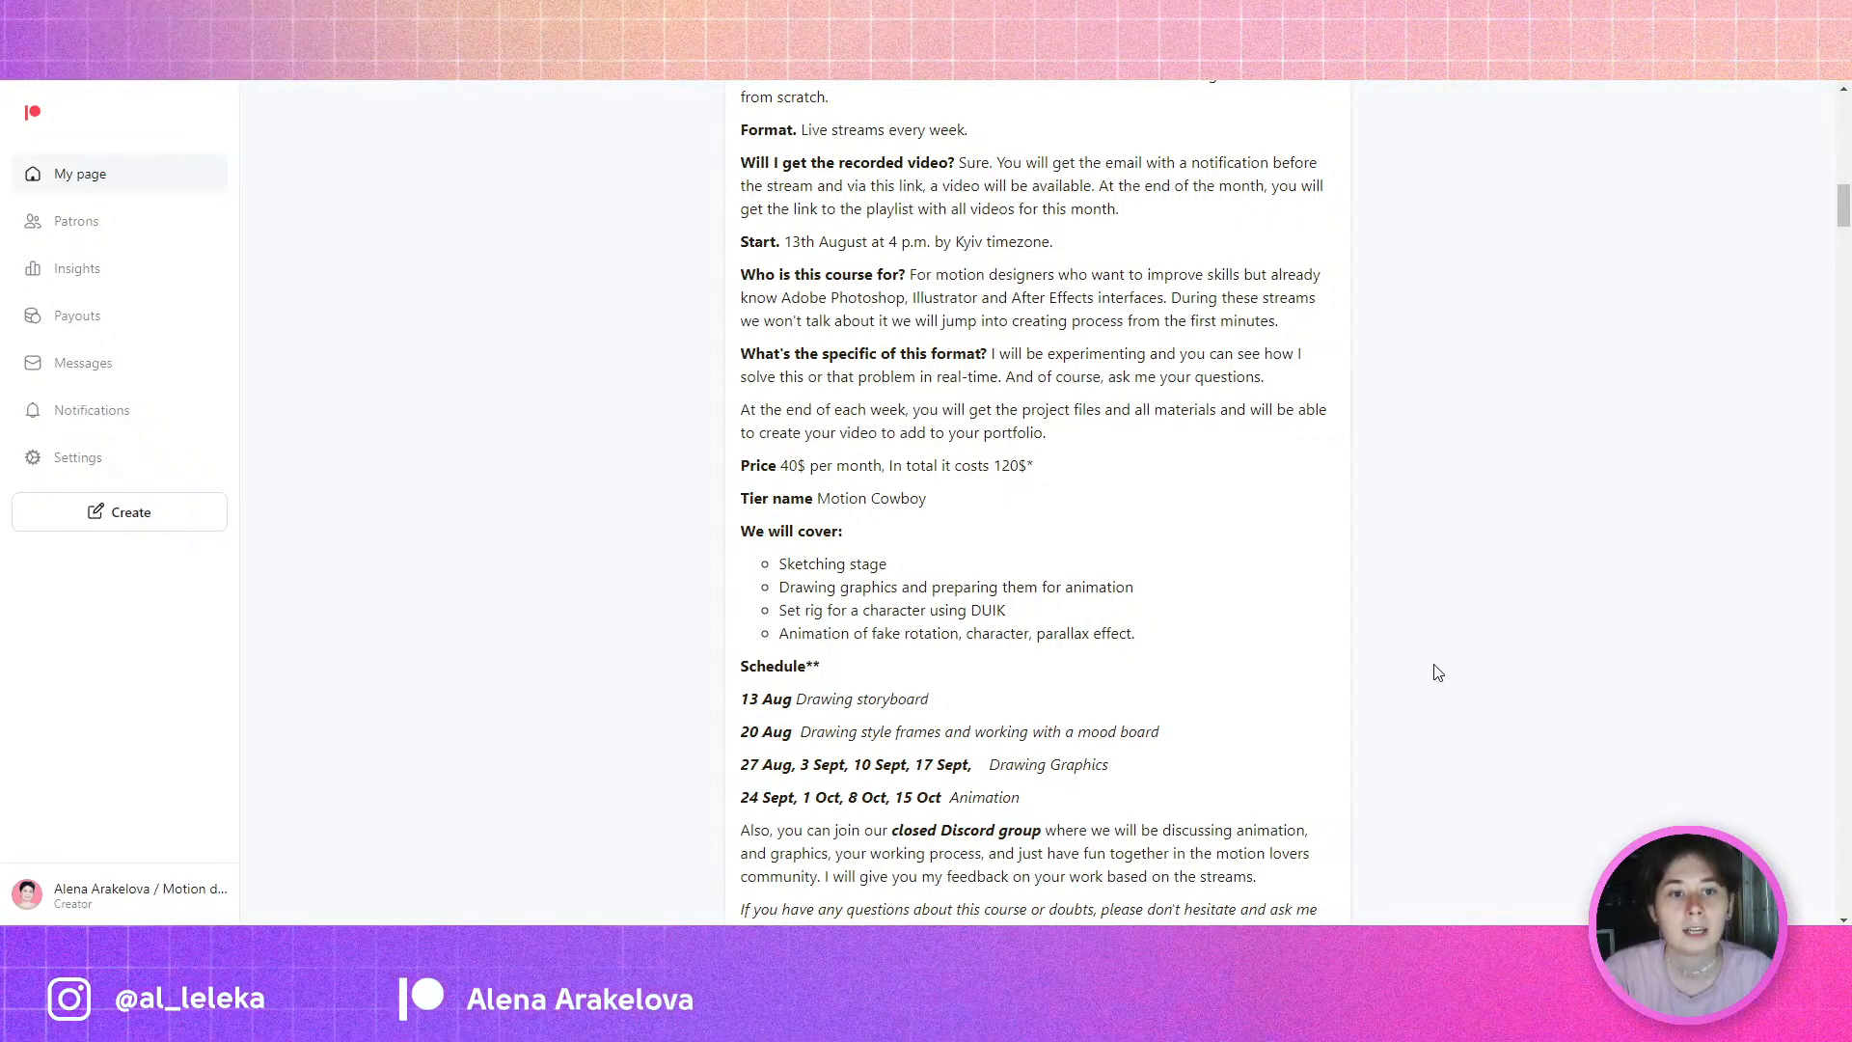
scroll(1437, 672, "up", 4)
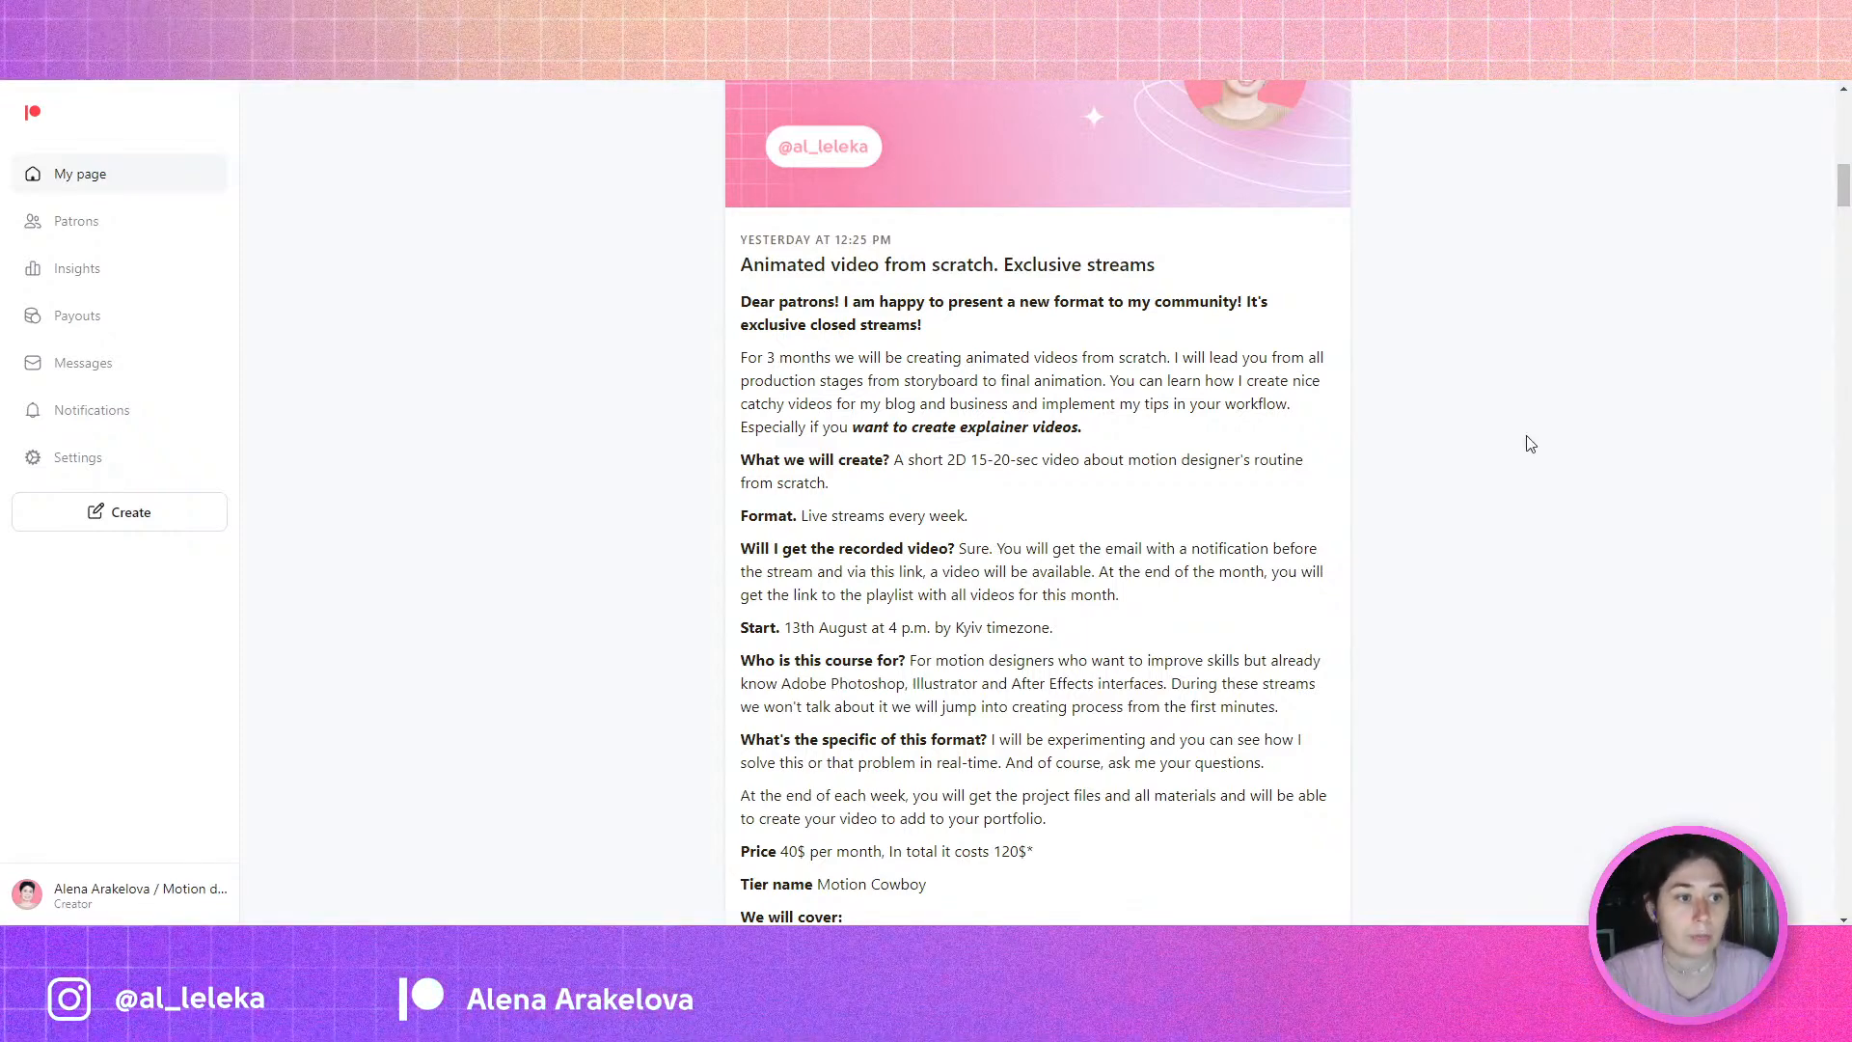
scroll(1525, 445, "down", 5)
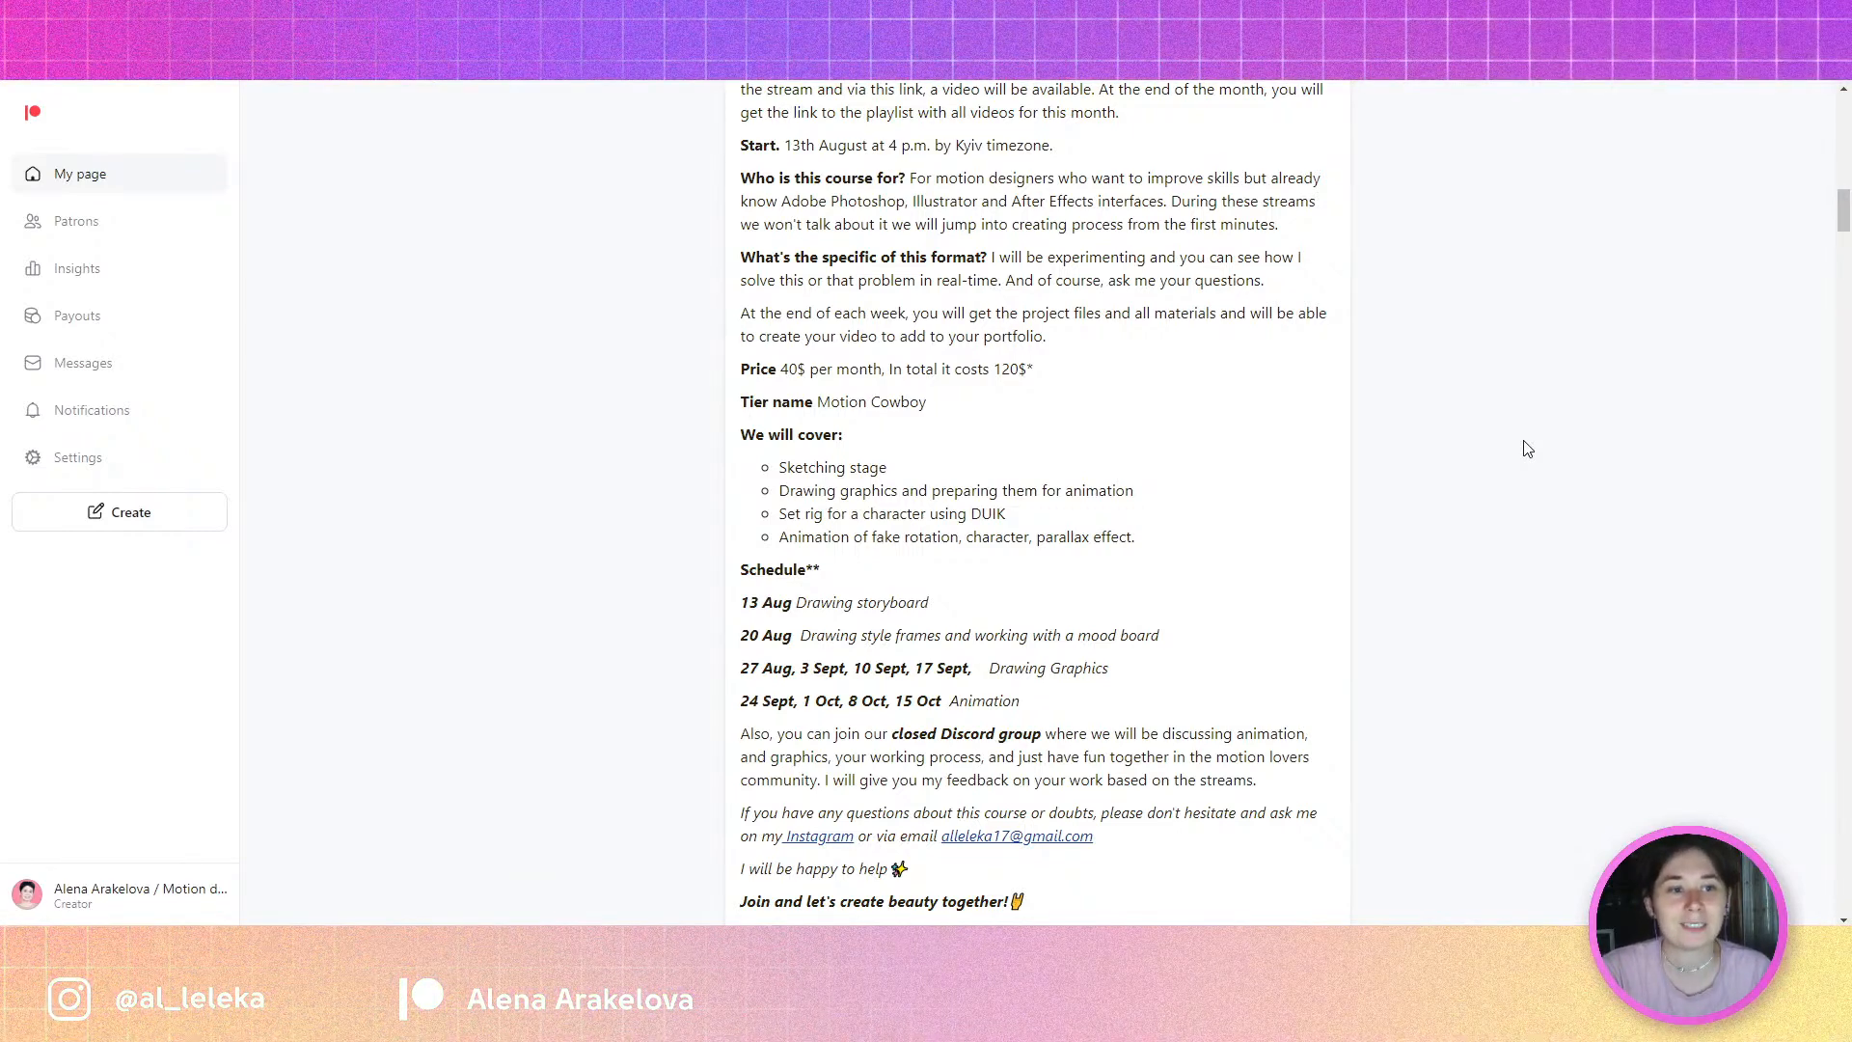
scroll(1528, 449, "down", 3)
scroll(1527, 449, "up", 1)
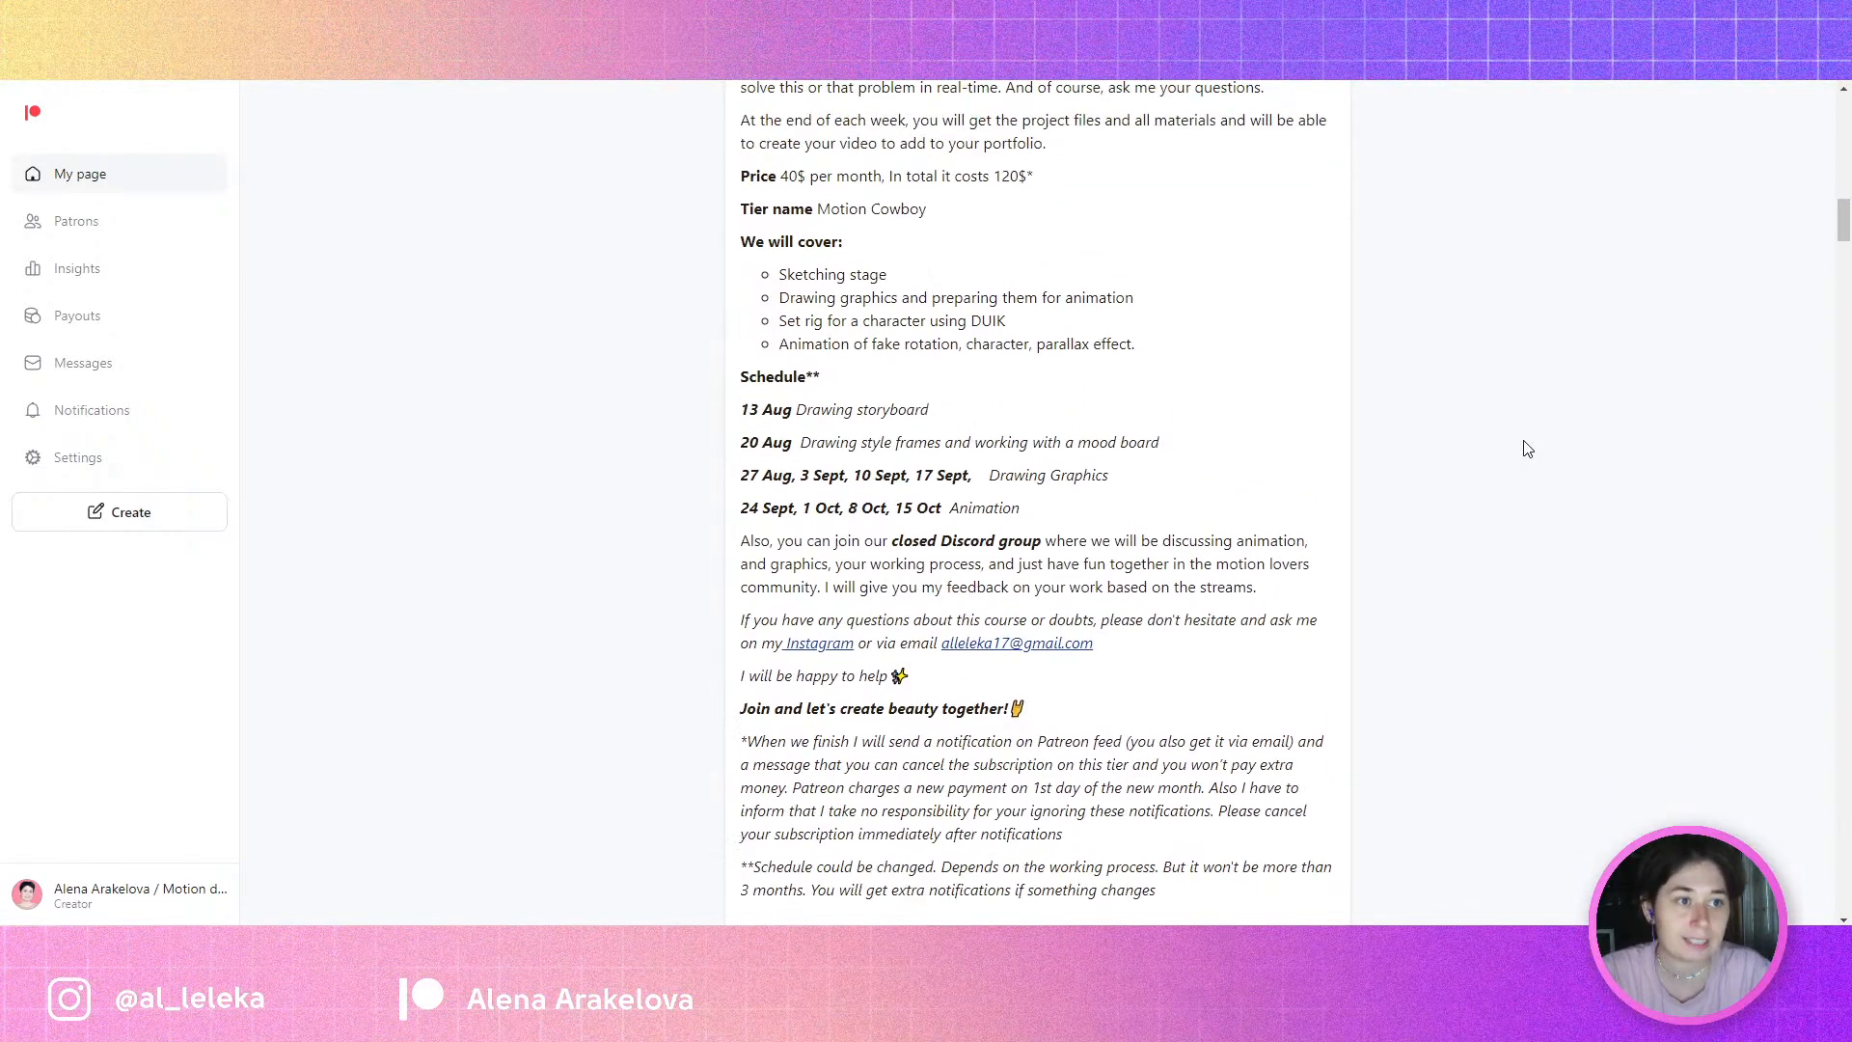
scroll(1527, 448, "down", 1)
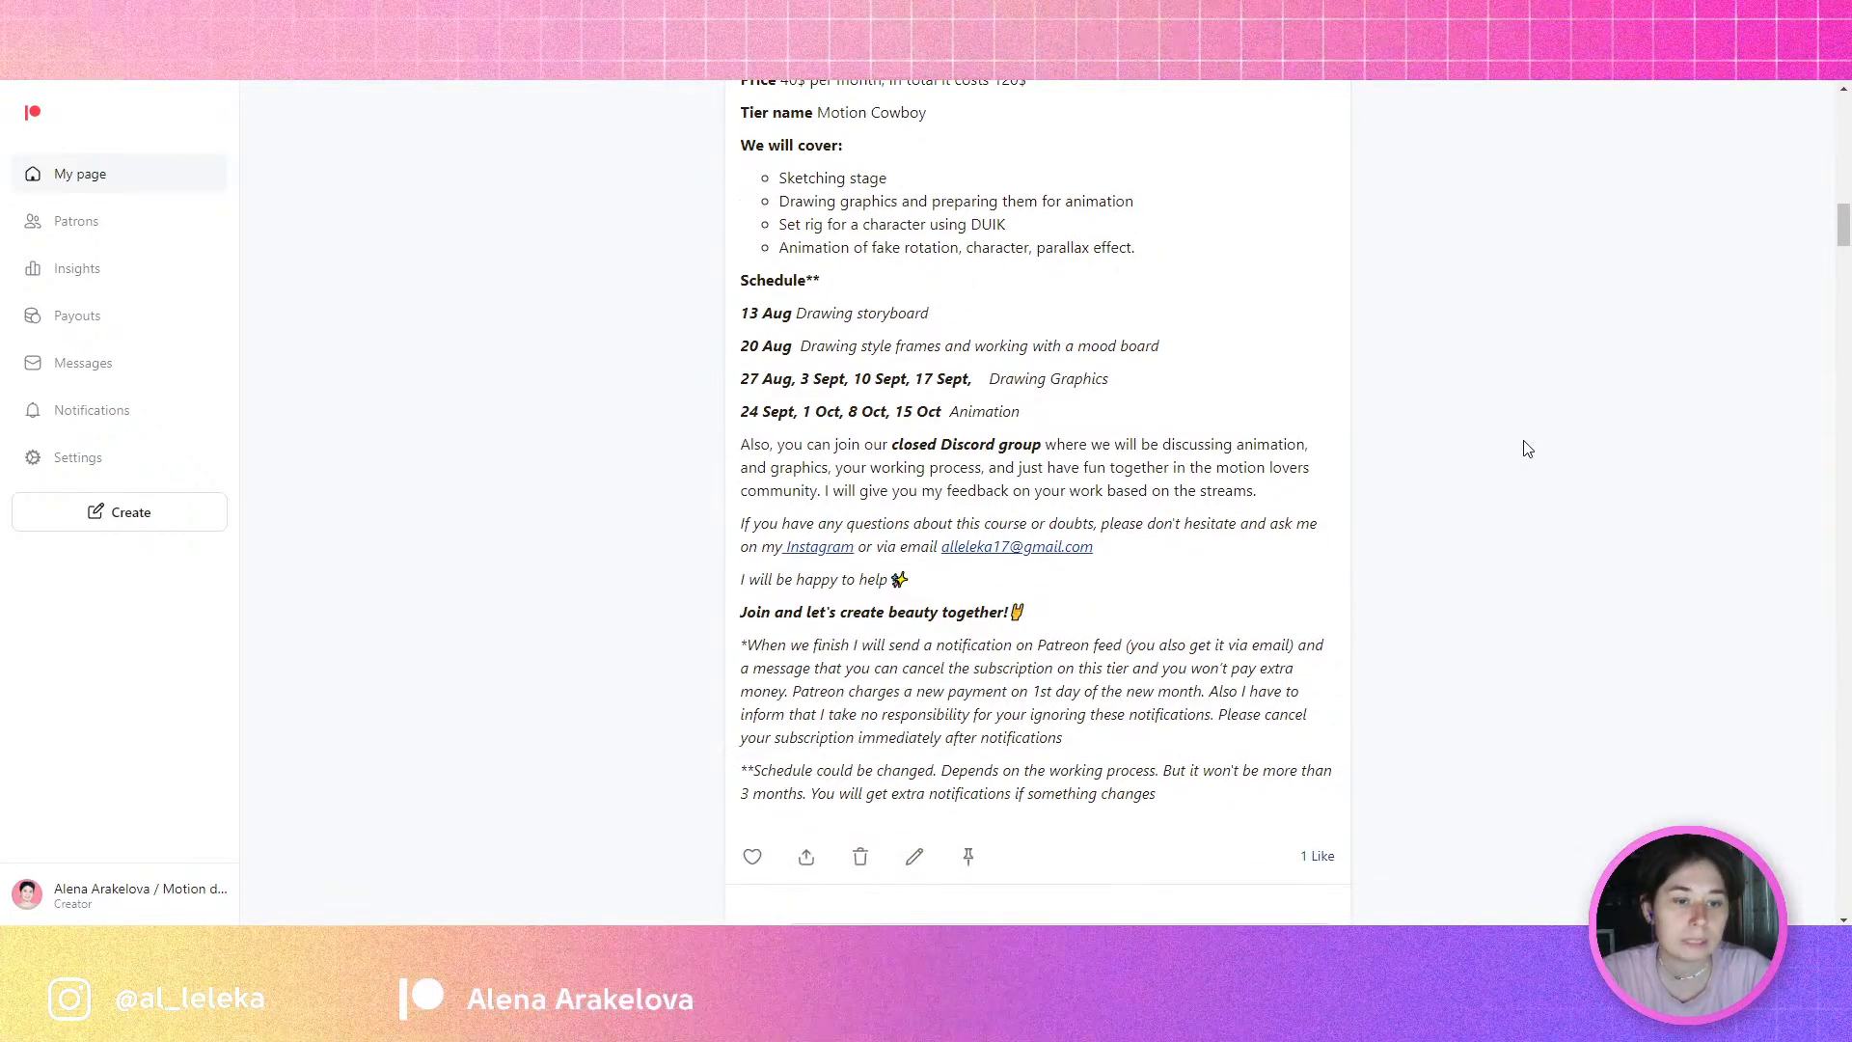
Step: Look over the end of the exclusive streams post, then return to its introduction, format, start date and target audience
scroll(1528, 449, "down", 2)
scroll(1526, 449, "down", 2)
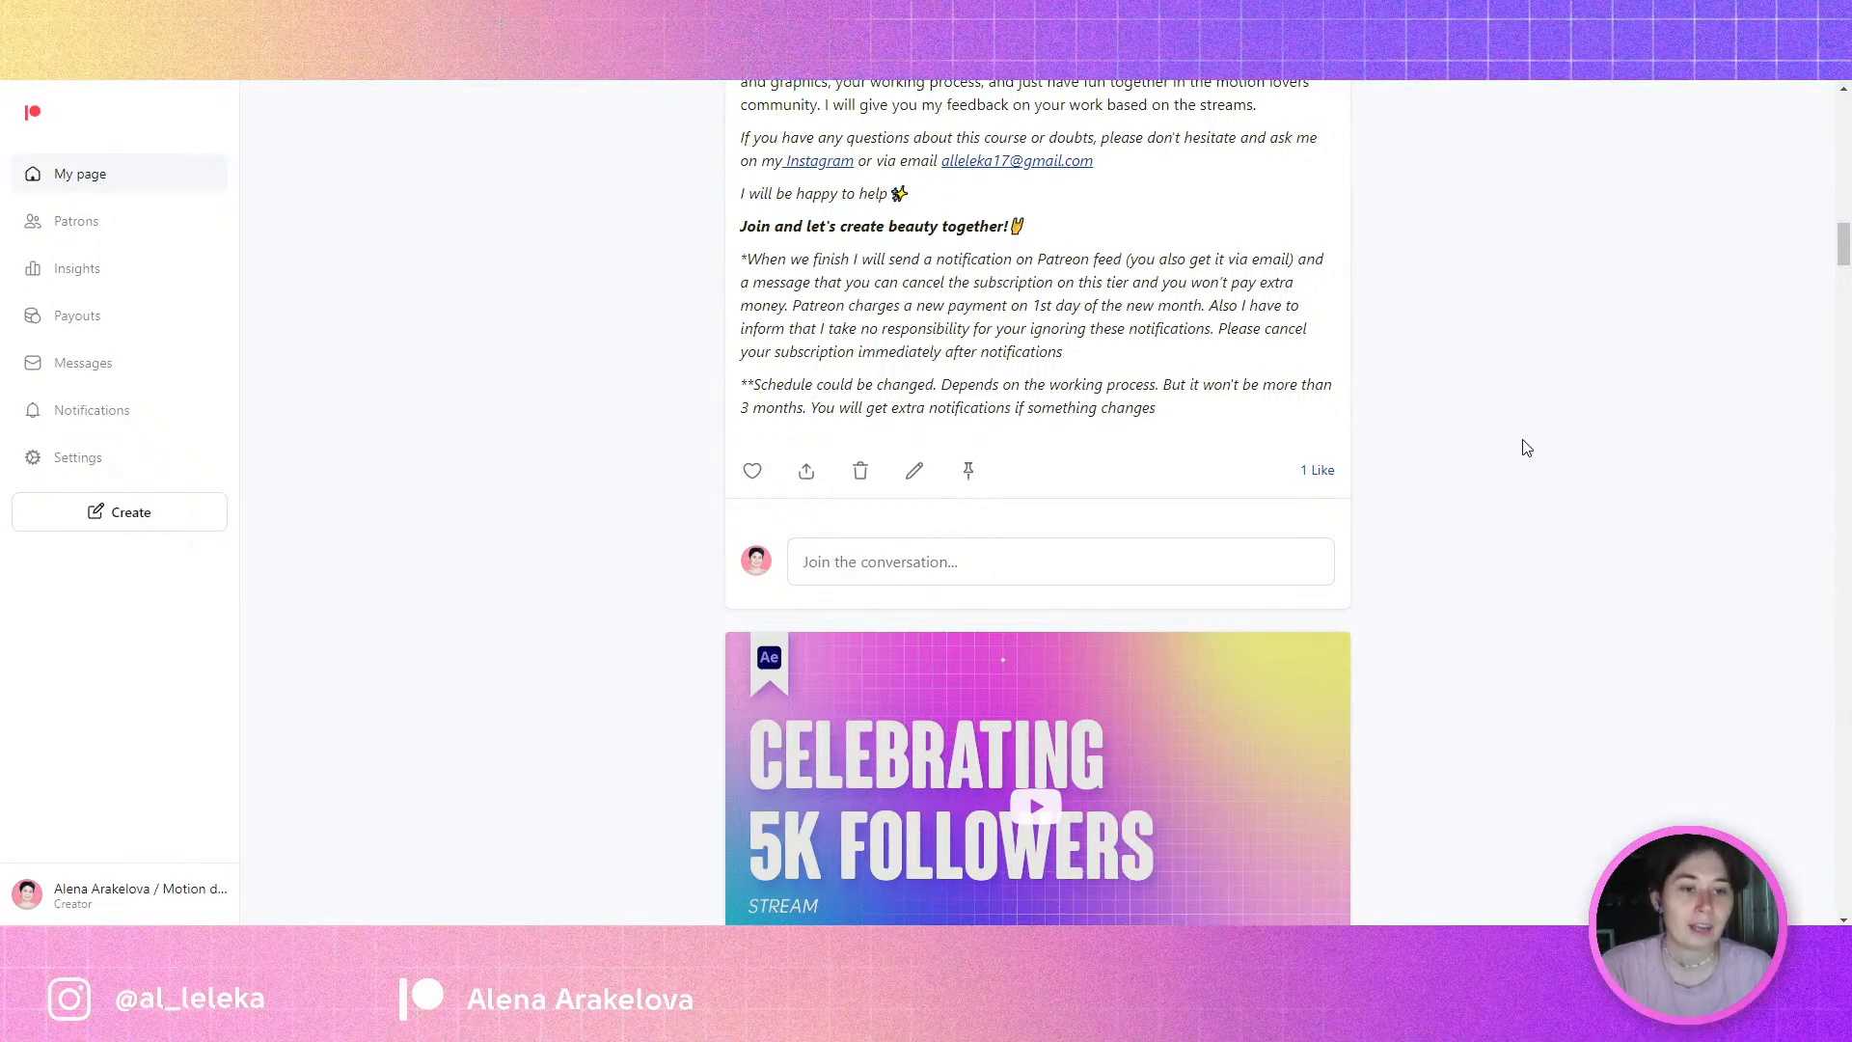
scroll(1526, 447, "up", 2)
scroll(1526, 448, "up", 4)
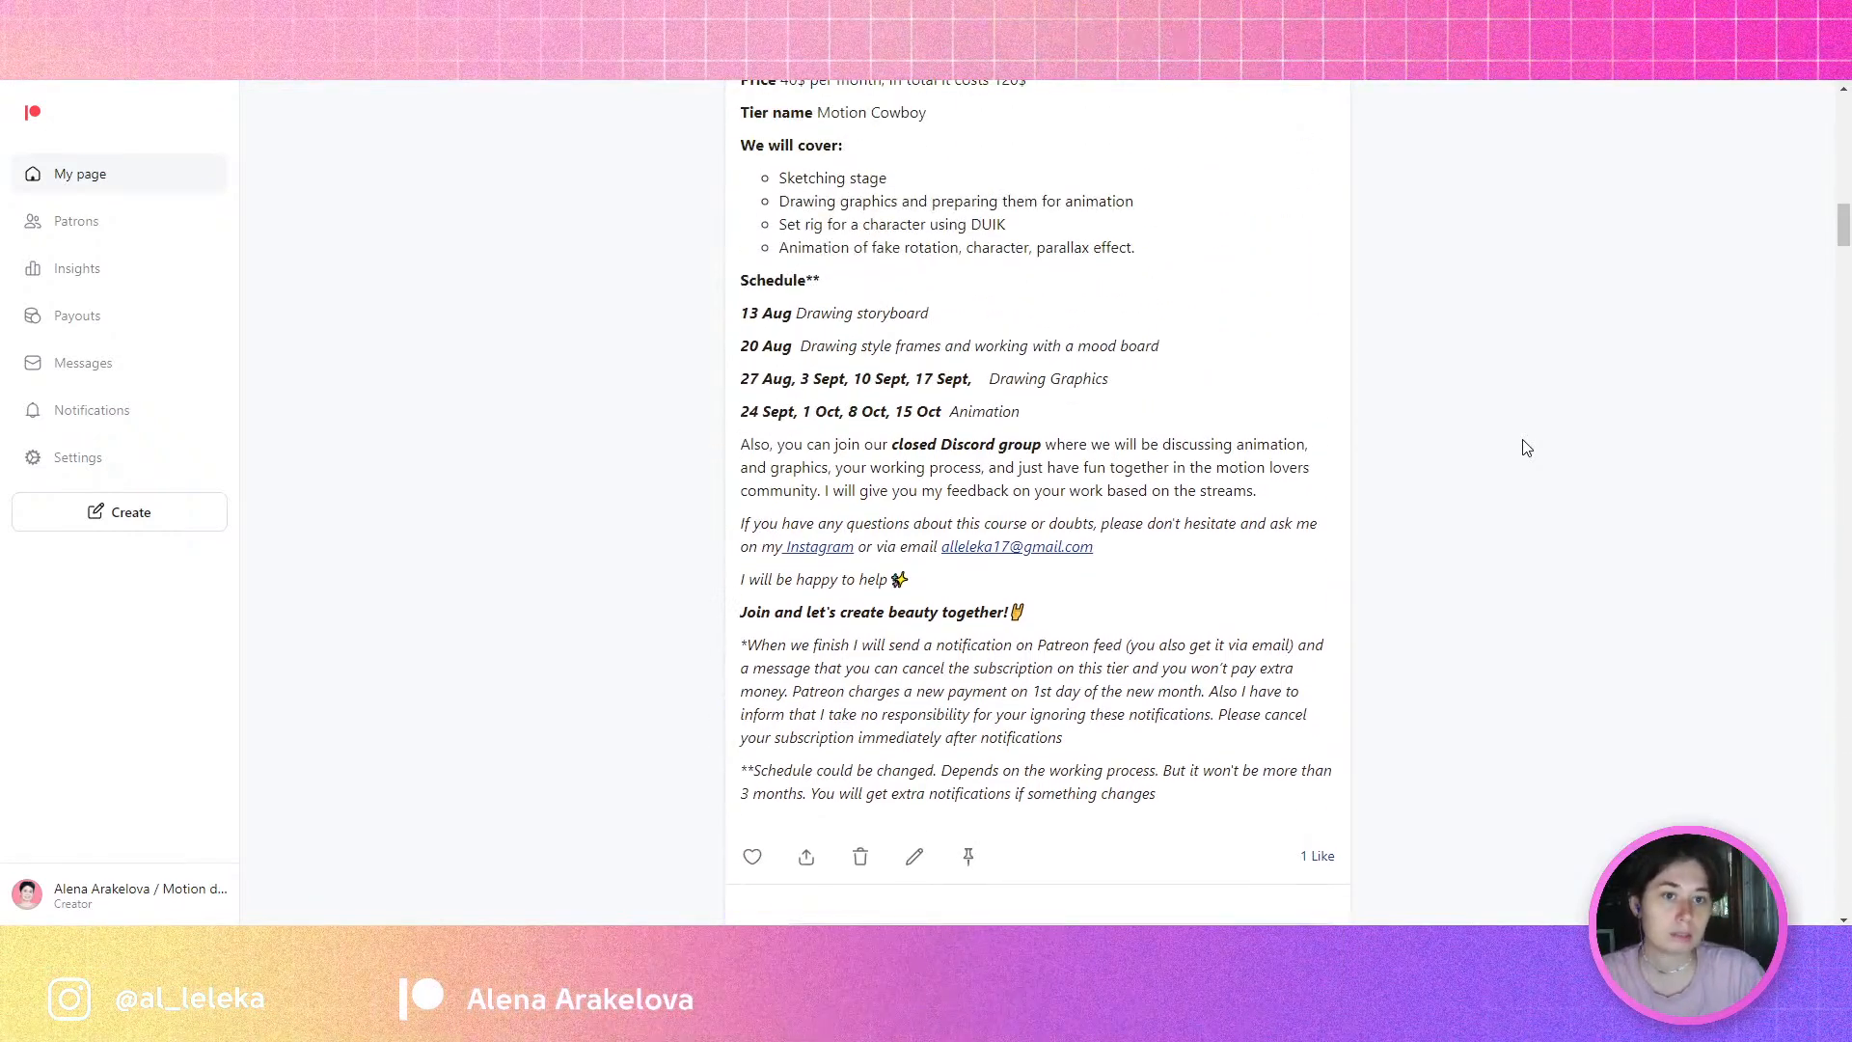
scroll(1402, 480, "up", 2)
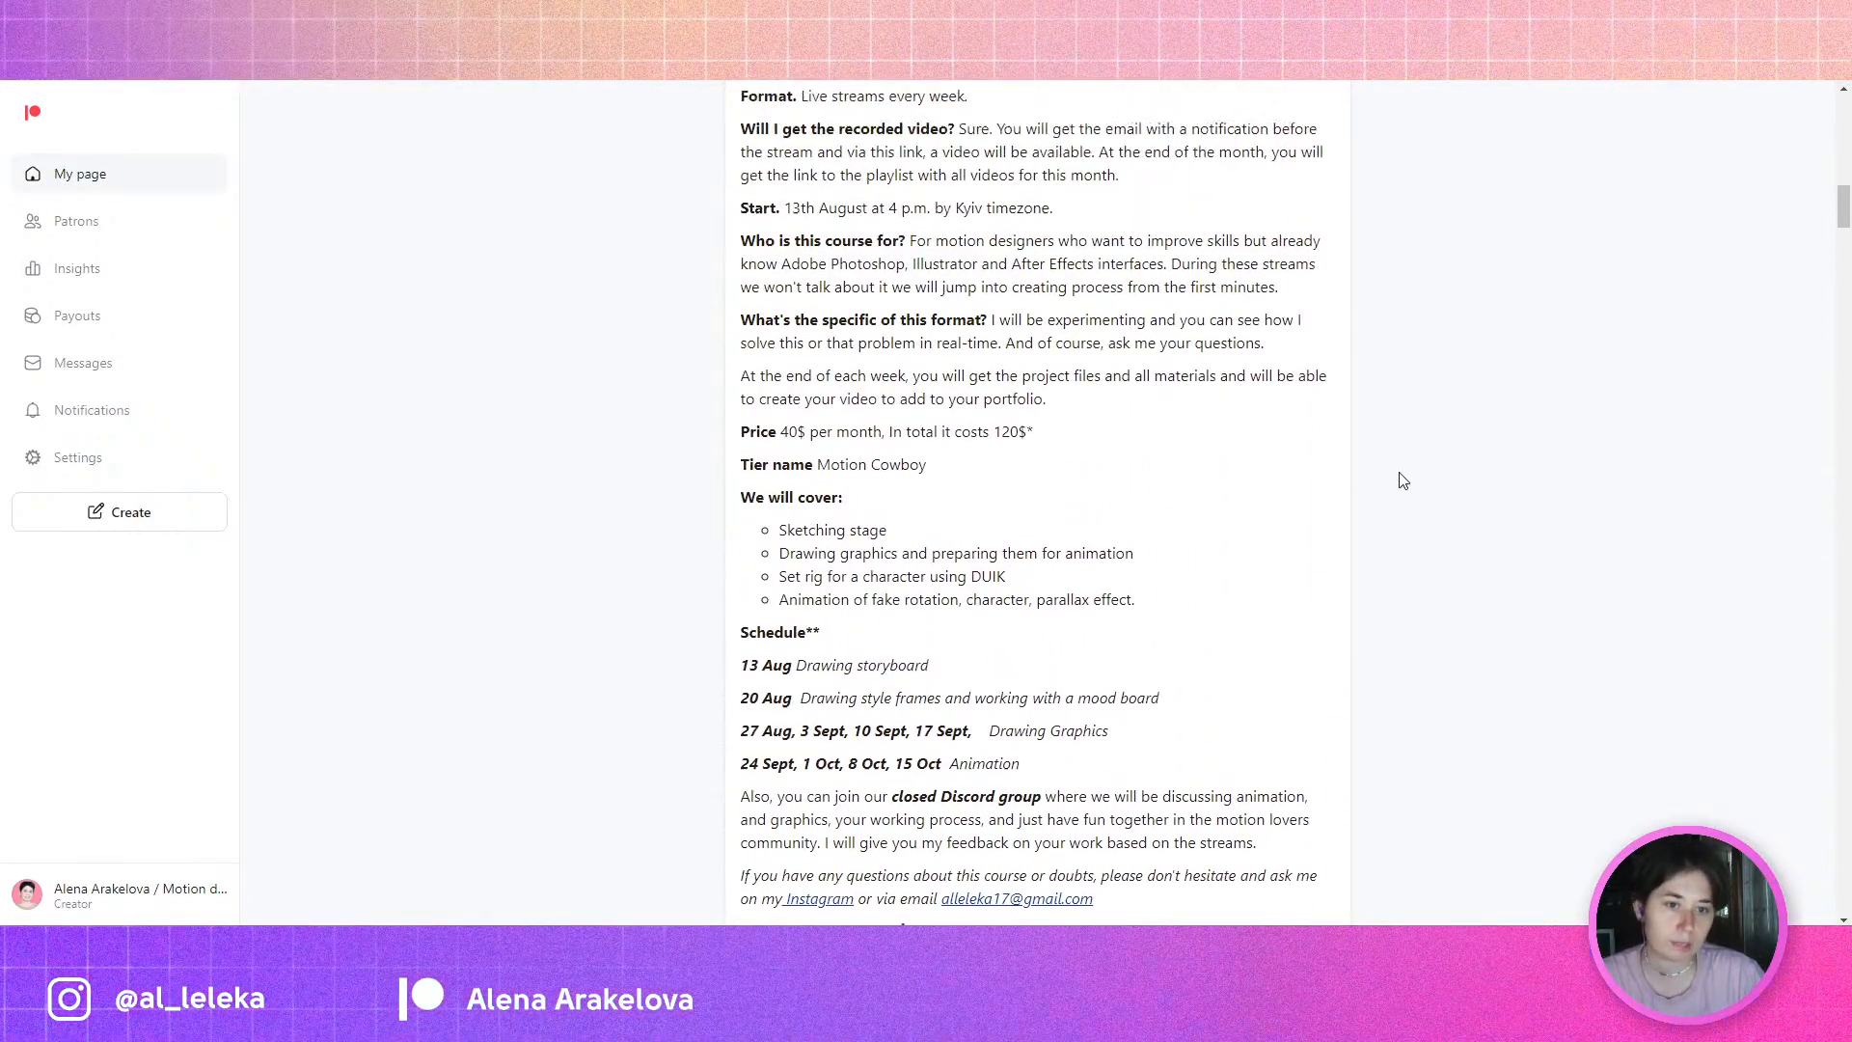
scroll(1402, 480, "up", 3)
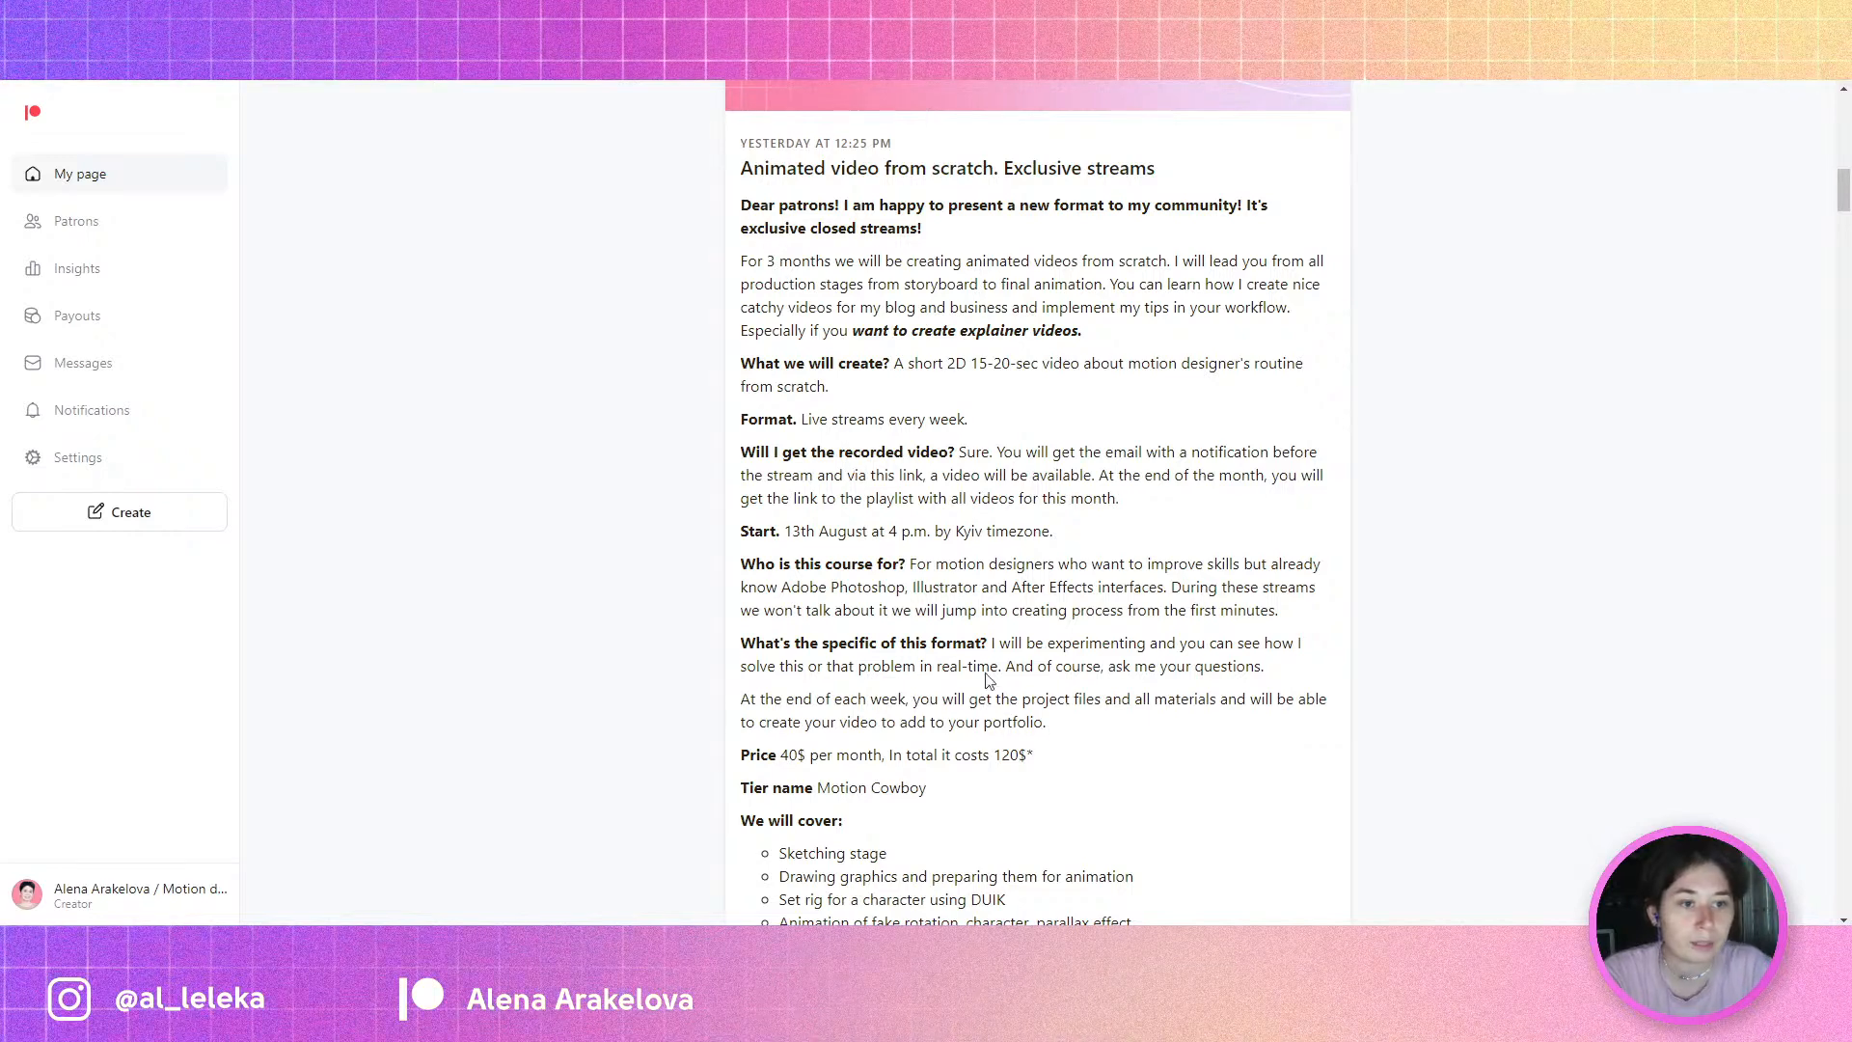
scroll(1503, 471, "up", 1)
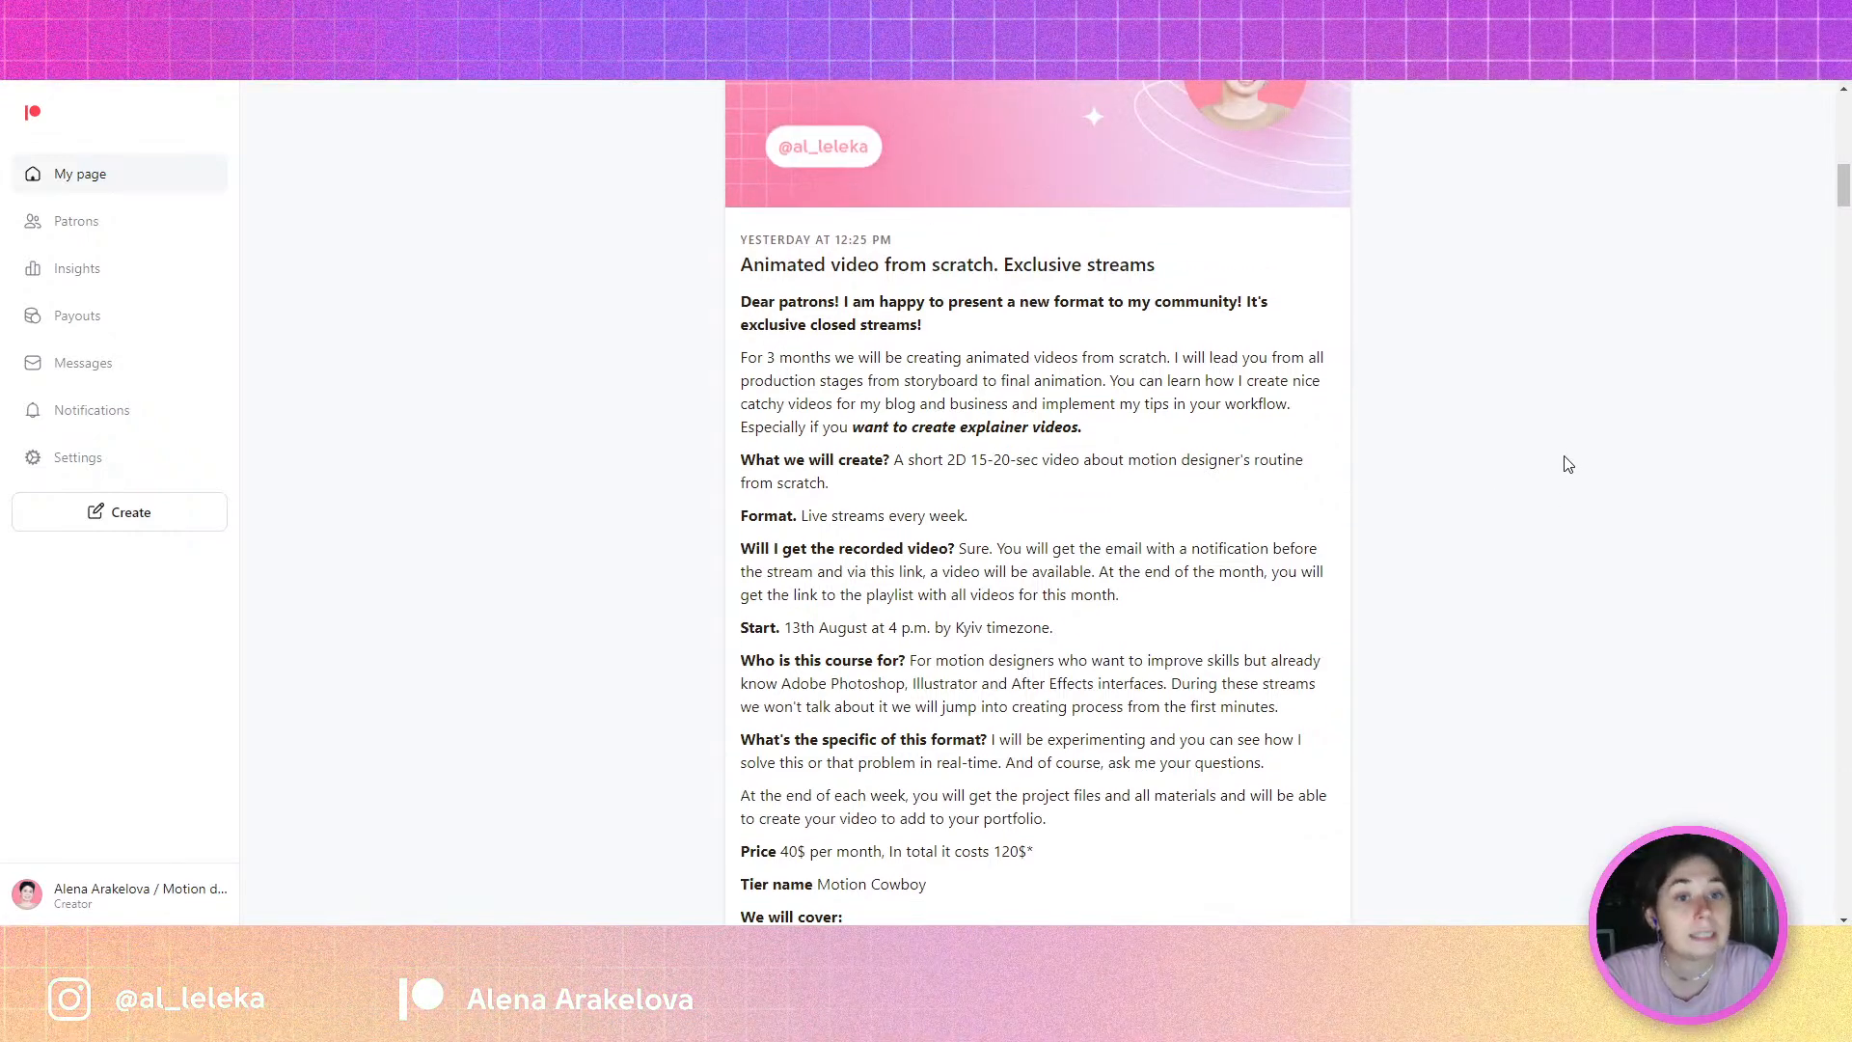
Step: Reread the post's price, tier, covered topics and stream schedule through to its closing notes on cancelling the subscription
scroll(1563, 463, "down", 5)
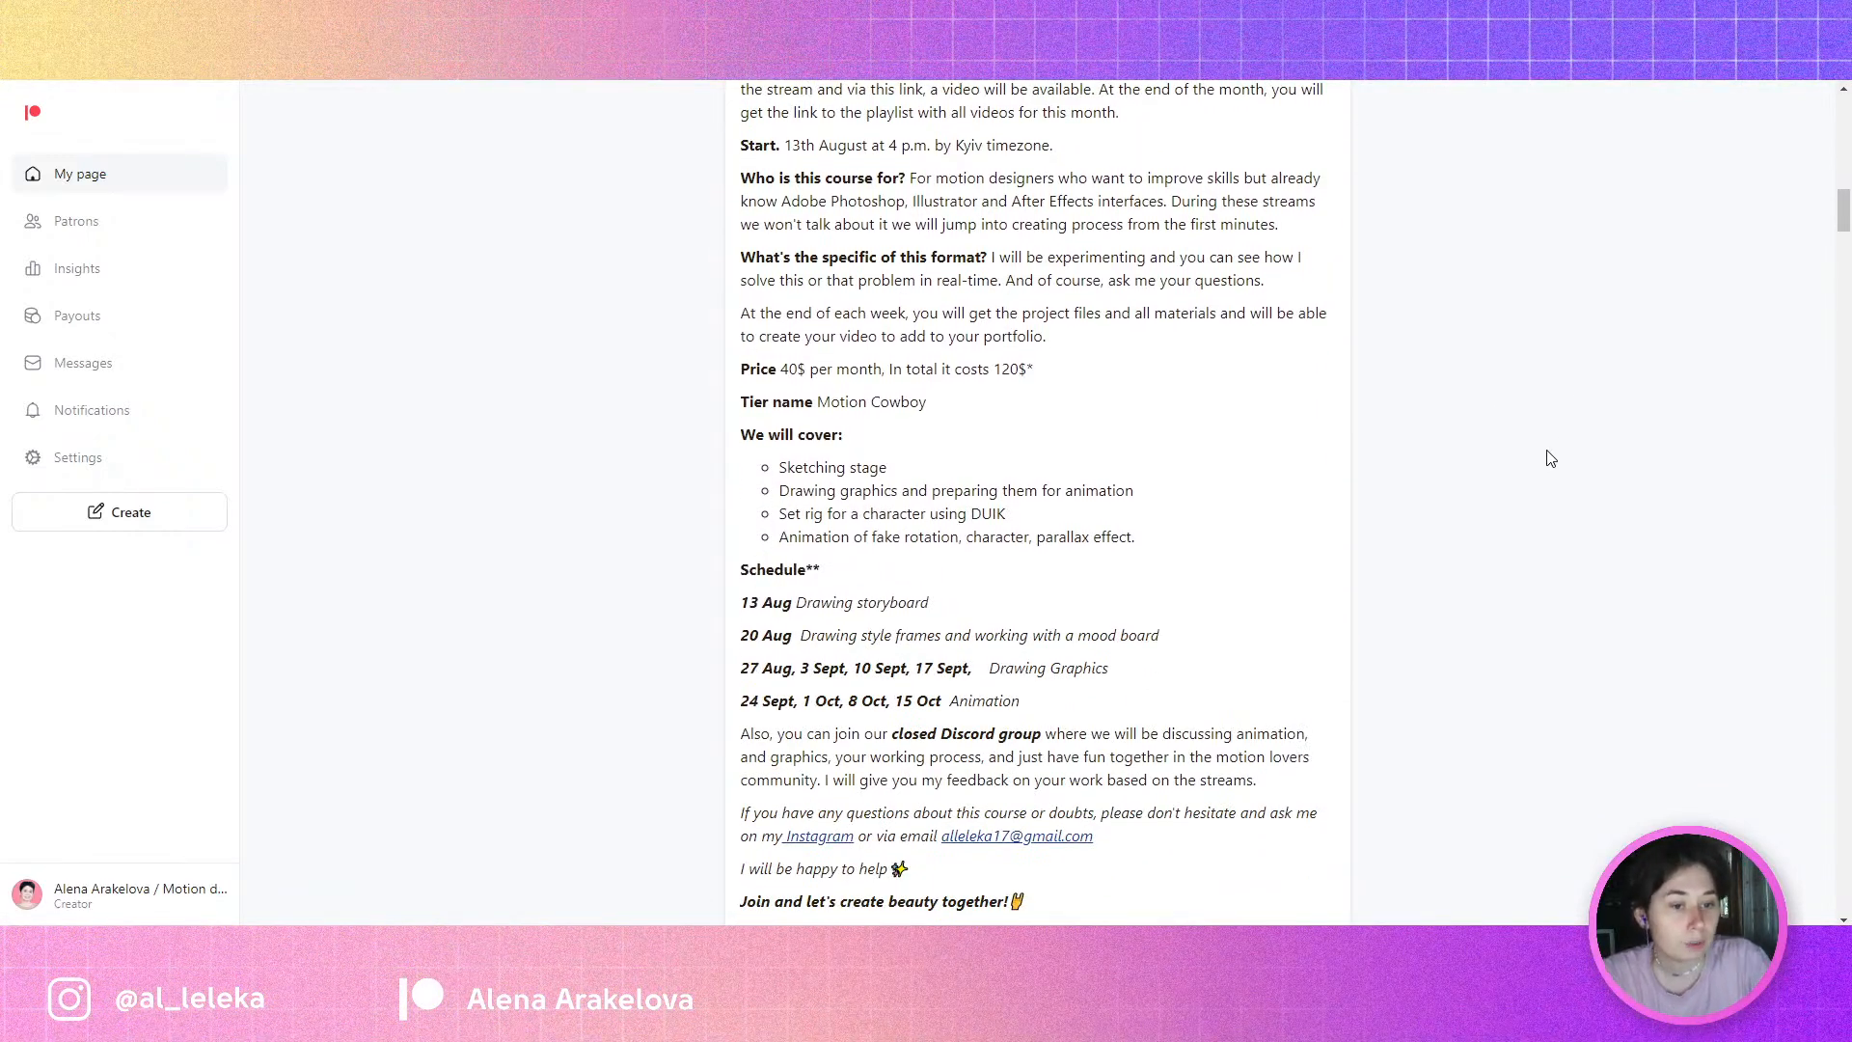
scroll(1550, 458, "down", 3)
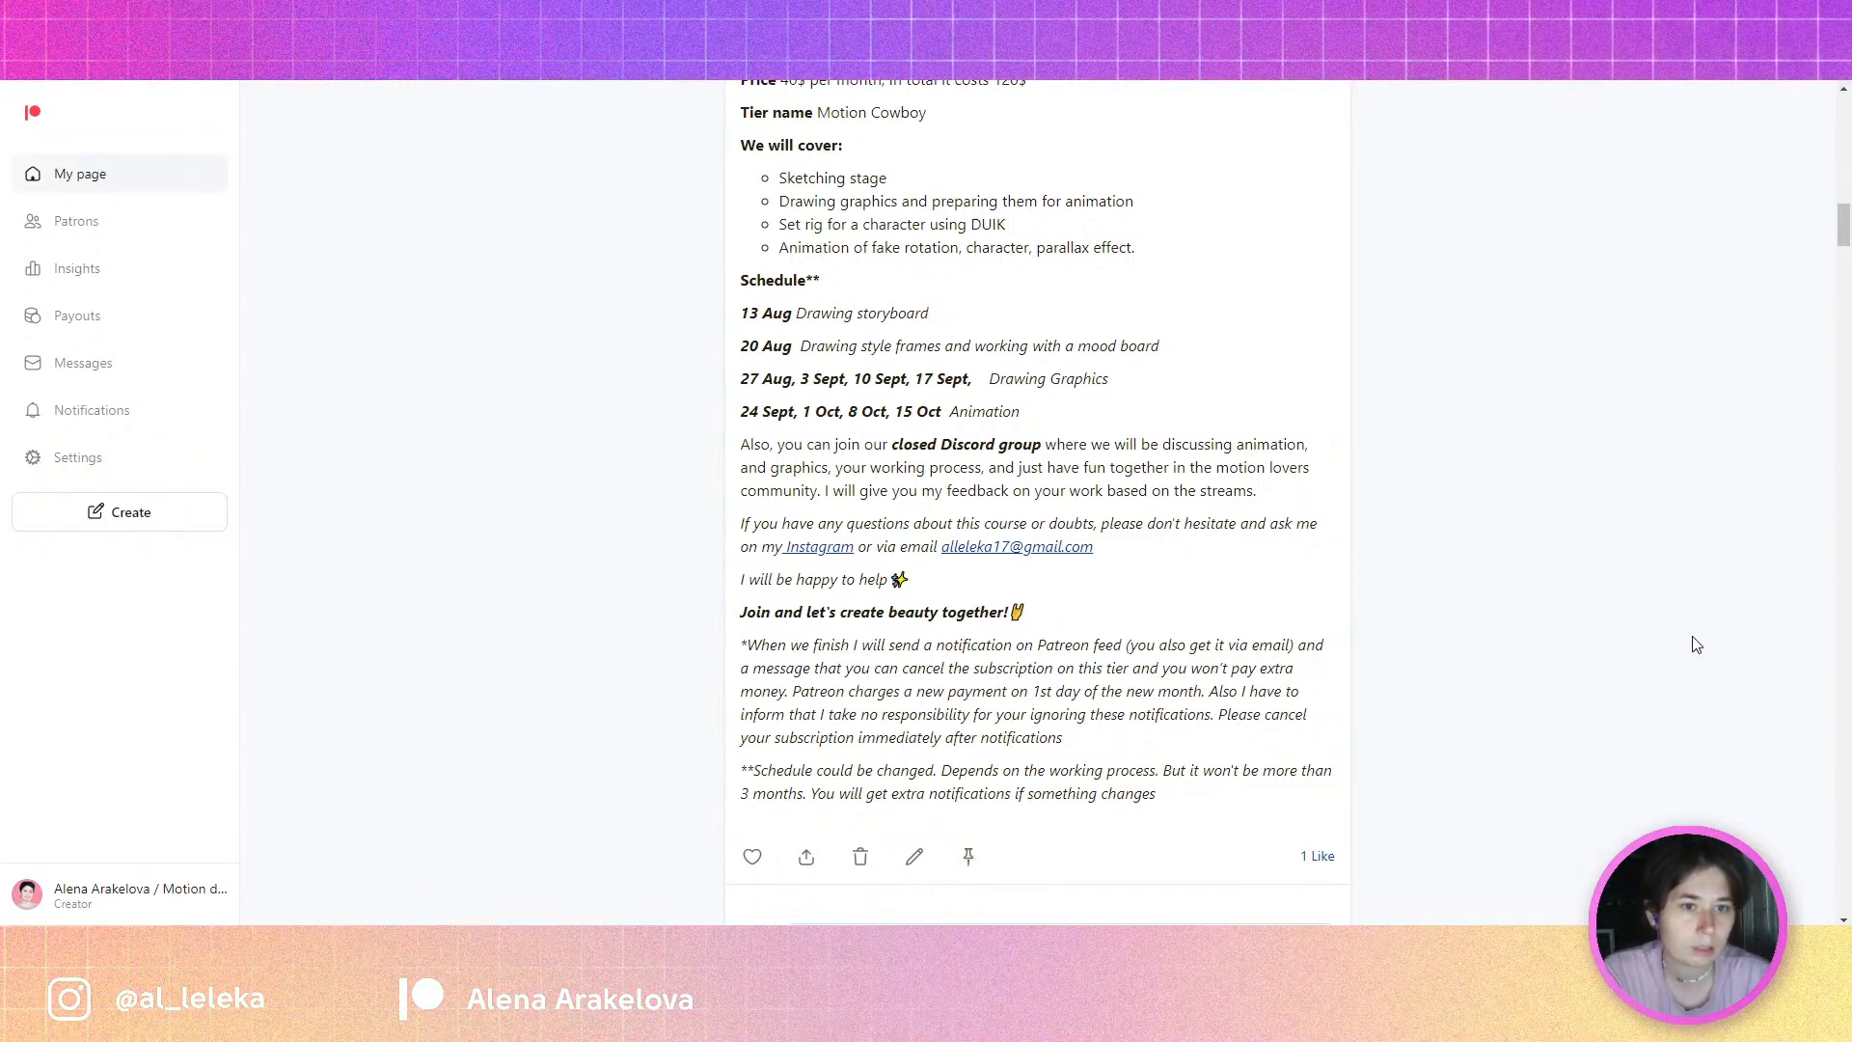
scroll(1696, 644, "up", 3)
scroll(1668, 588, "up", 2)
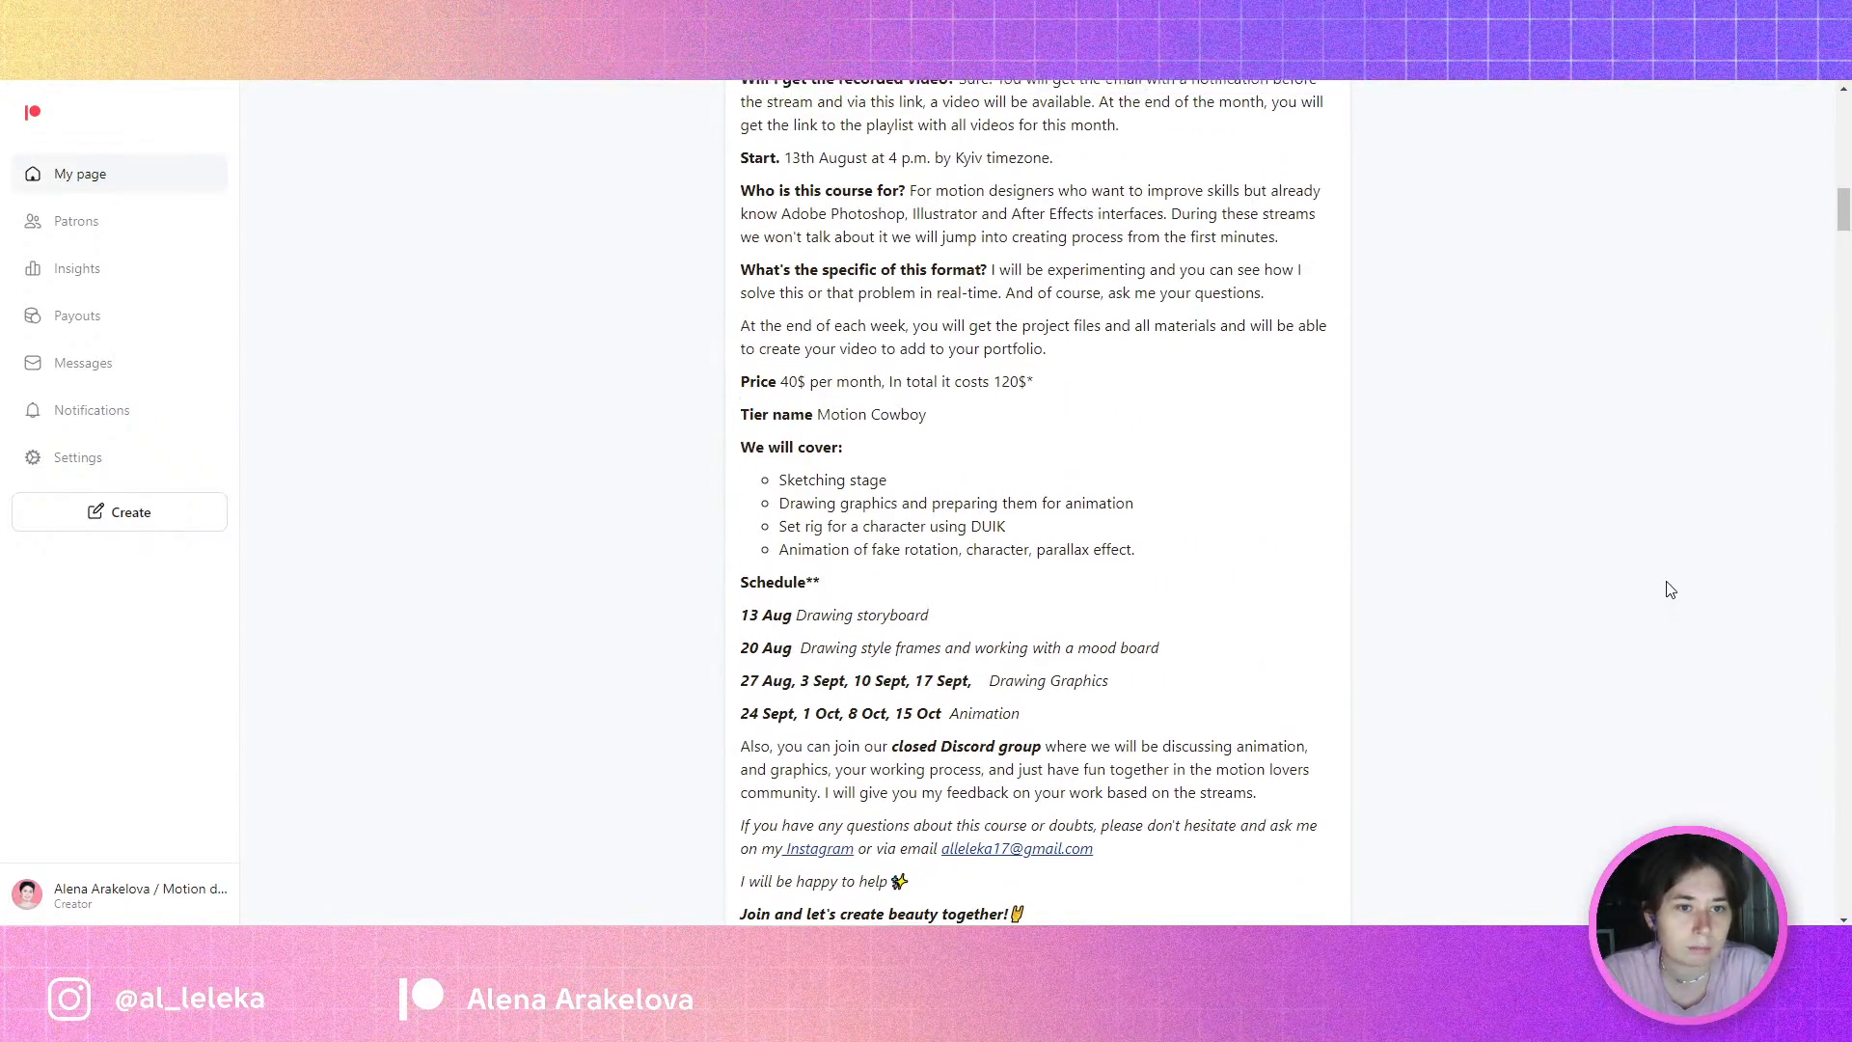
scroll(1672, 589, "up", 1)
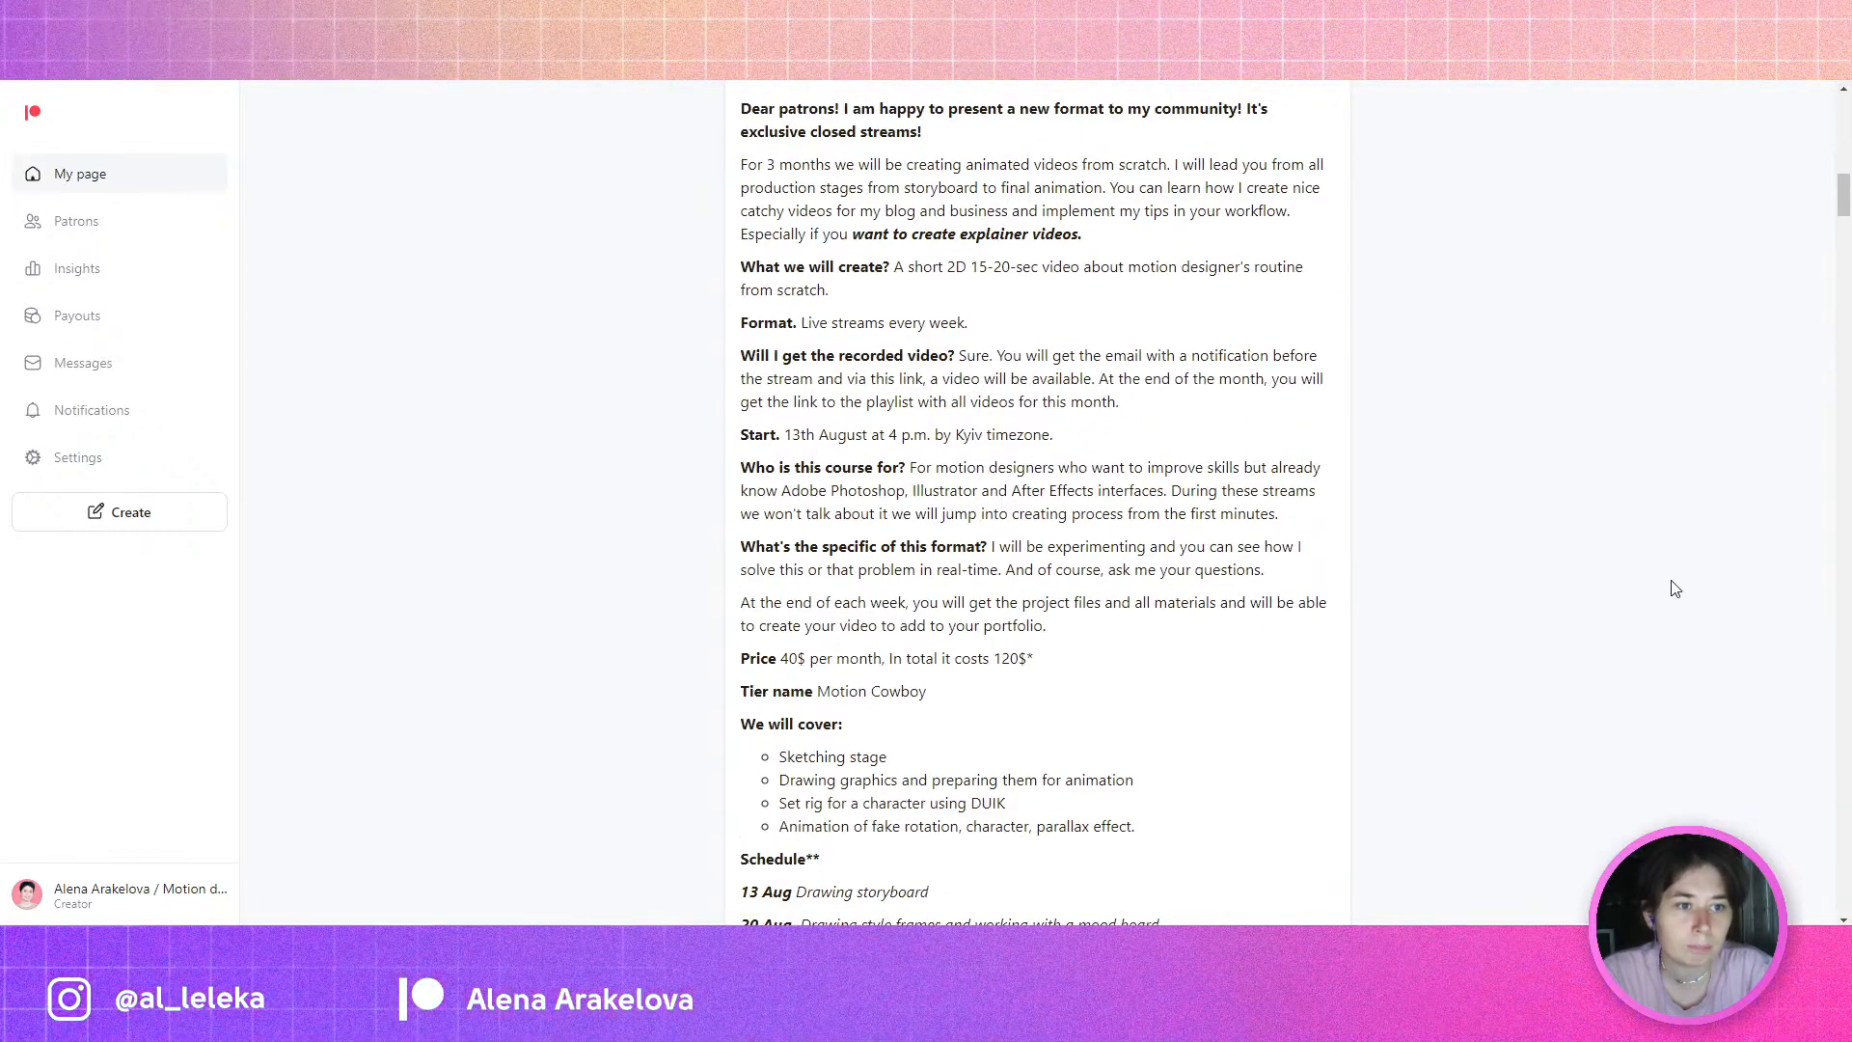
scroll(1675, 588, "down", 2)
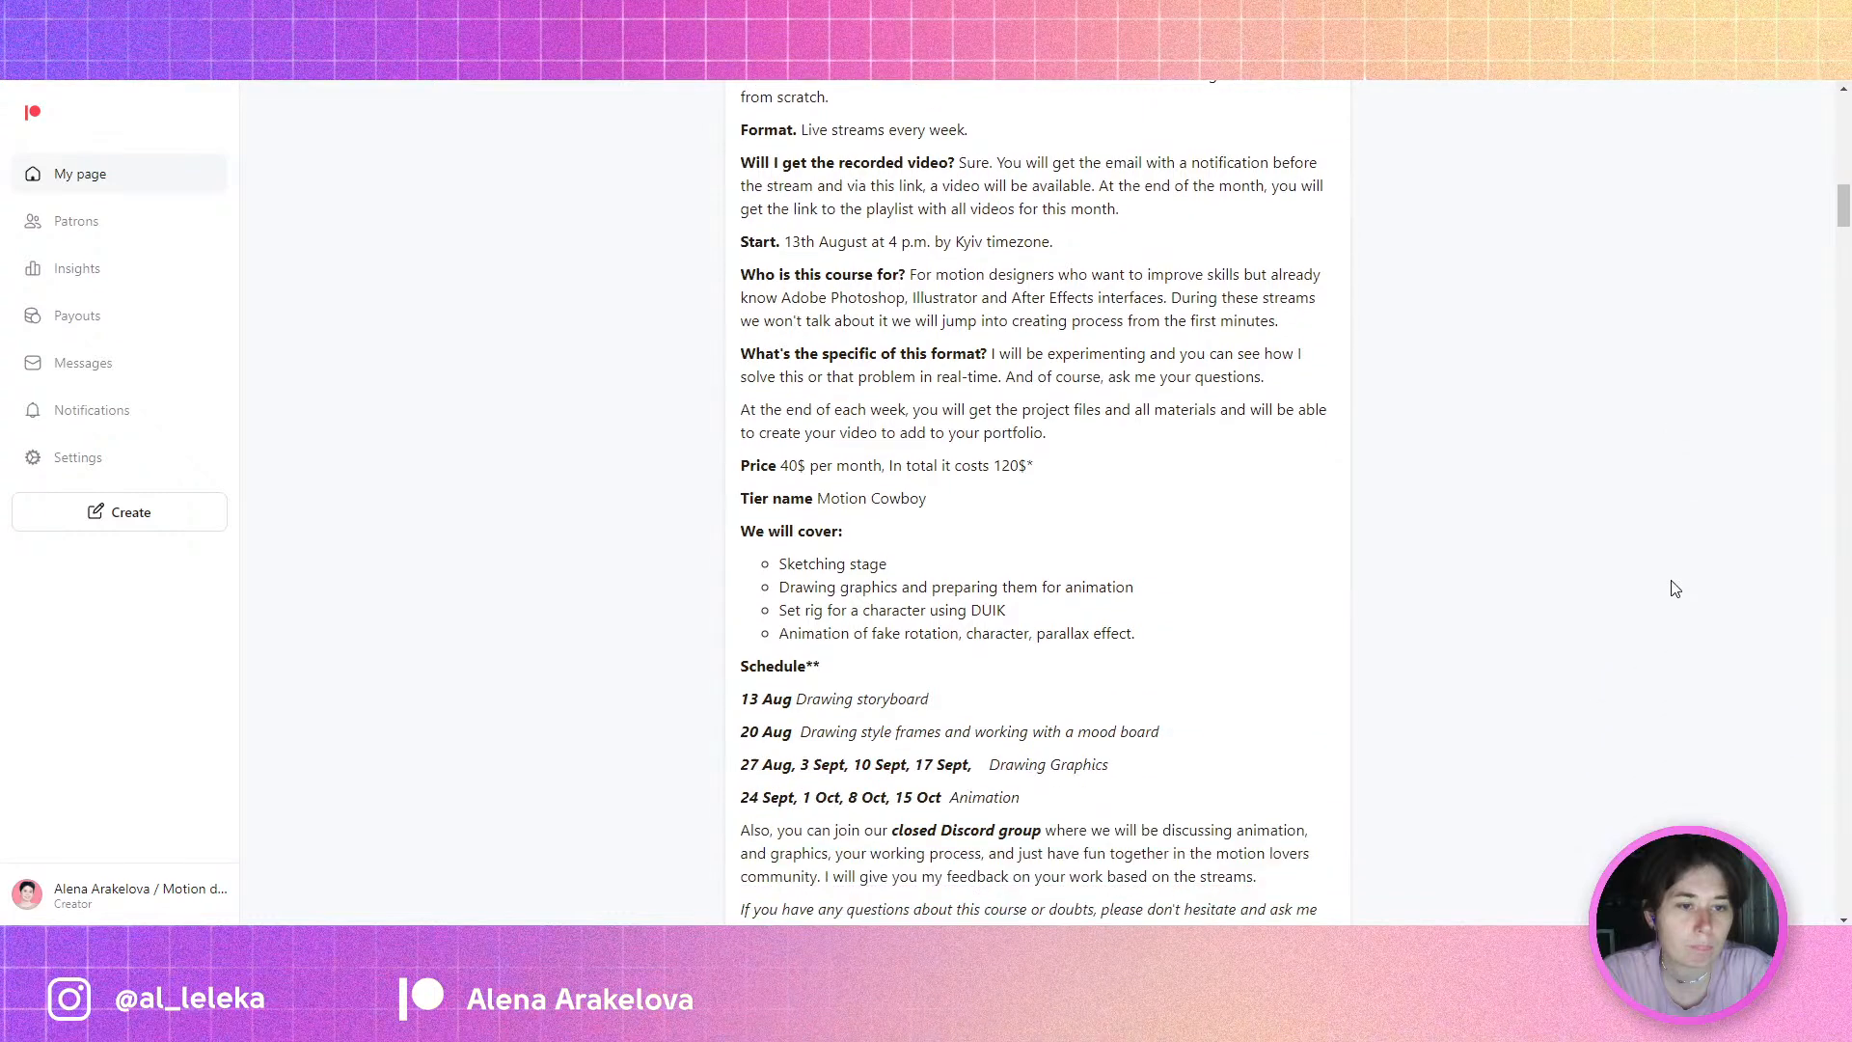
scroll(1675, 588, "down", 2)
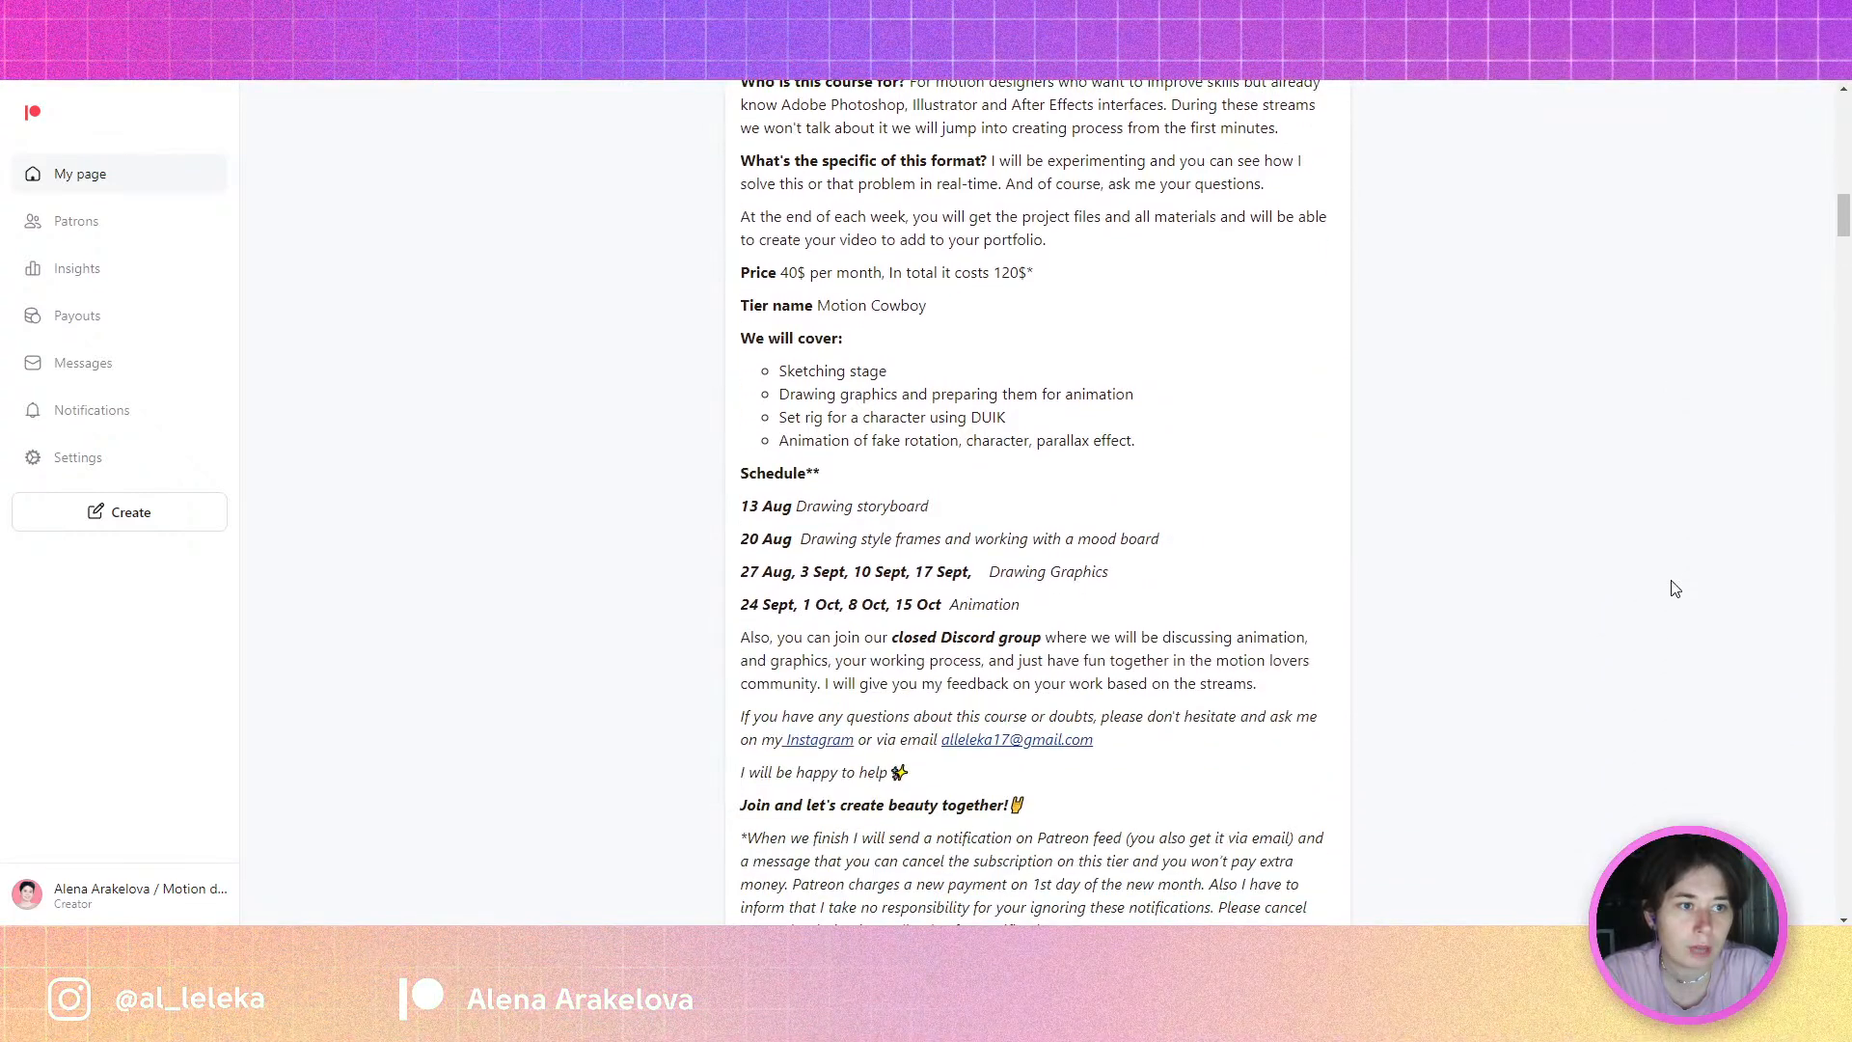
scroll(1675, 589, "down", 1)
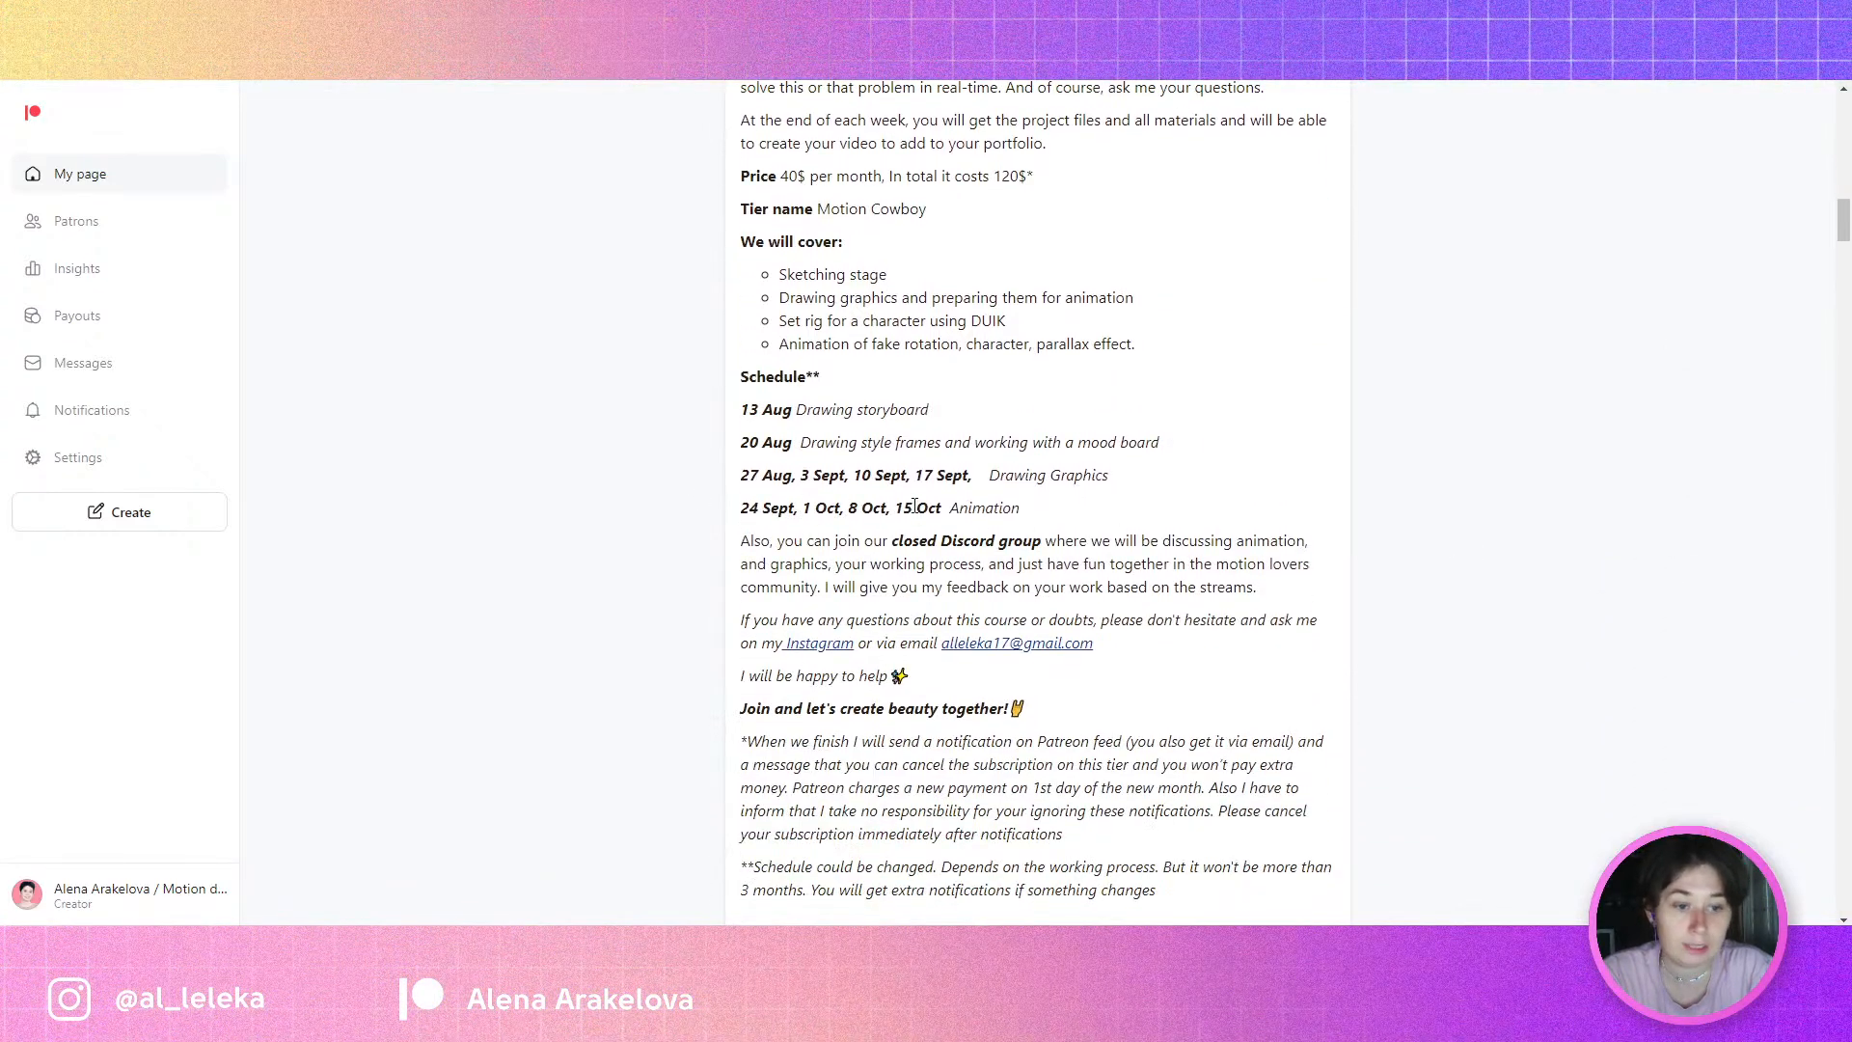
scroll(1417, 608, "down", 1)
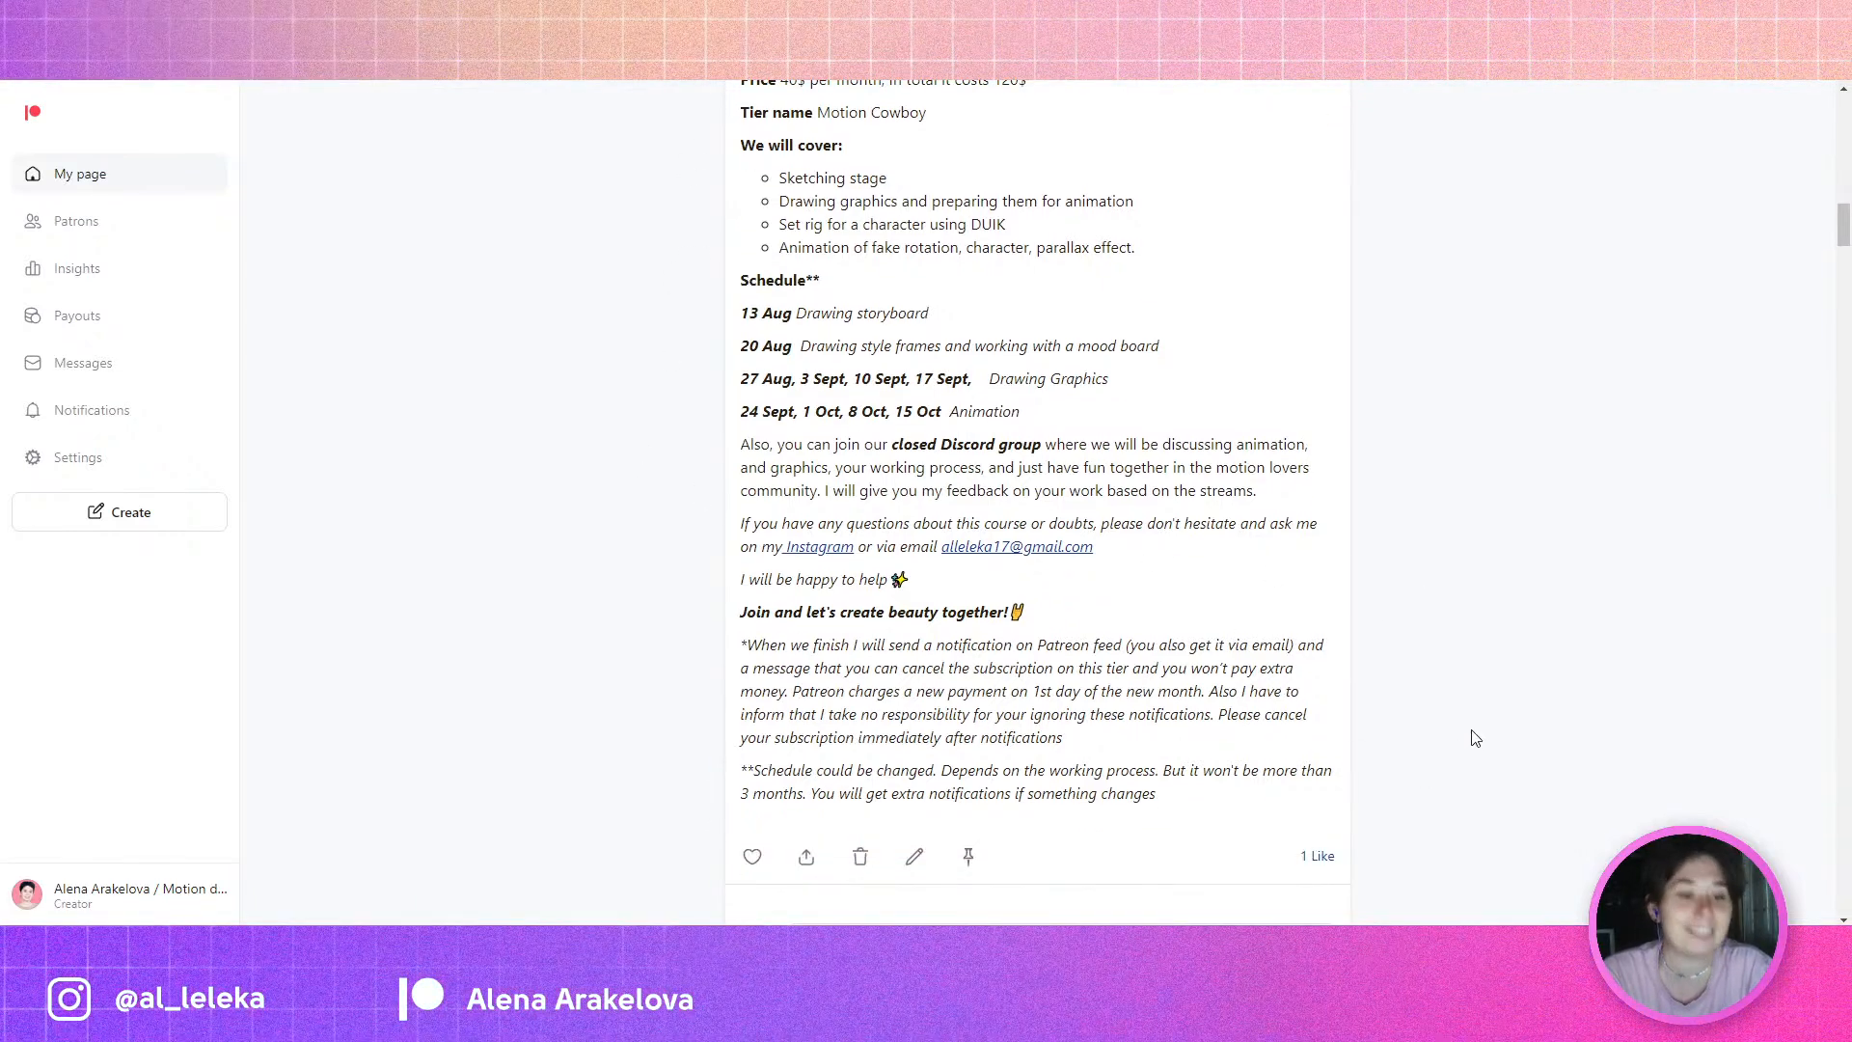
scroll(1475, 734, "down", 1)
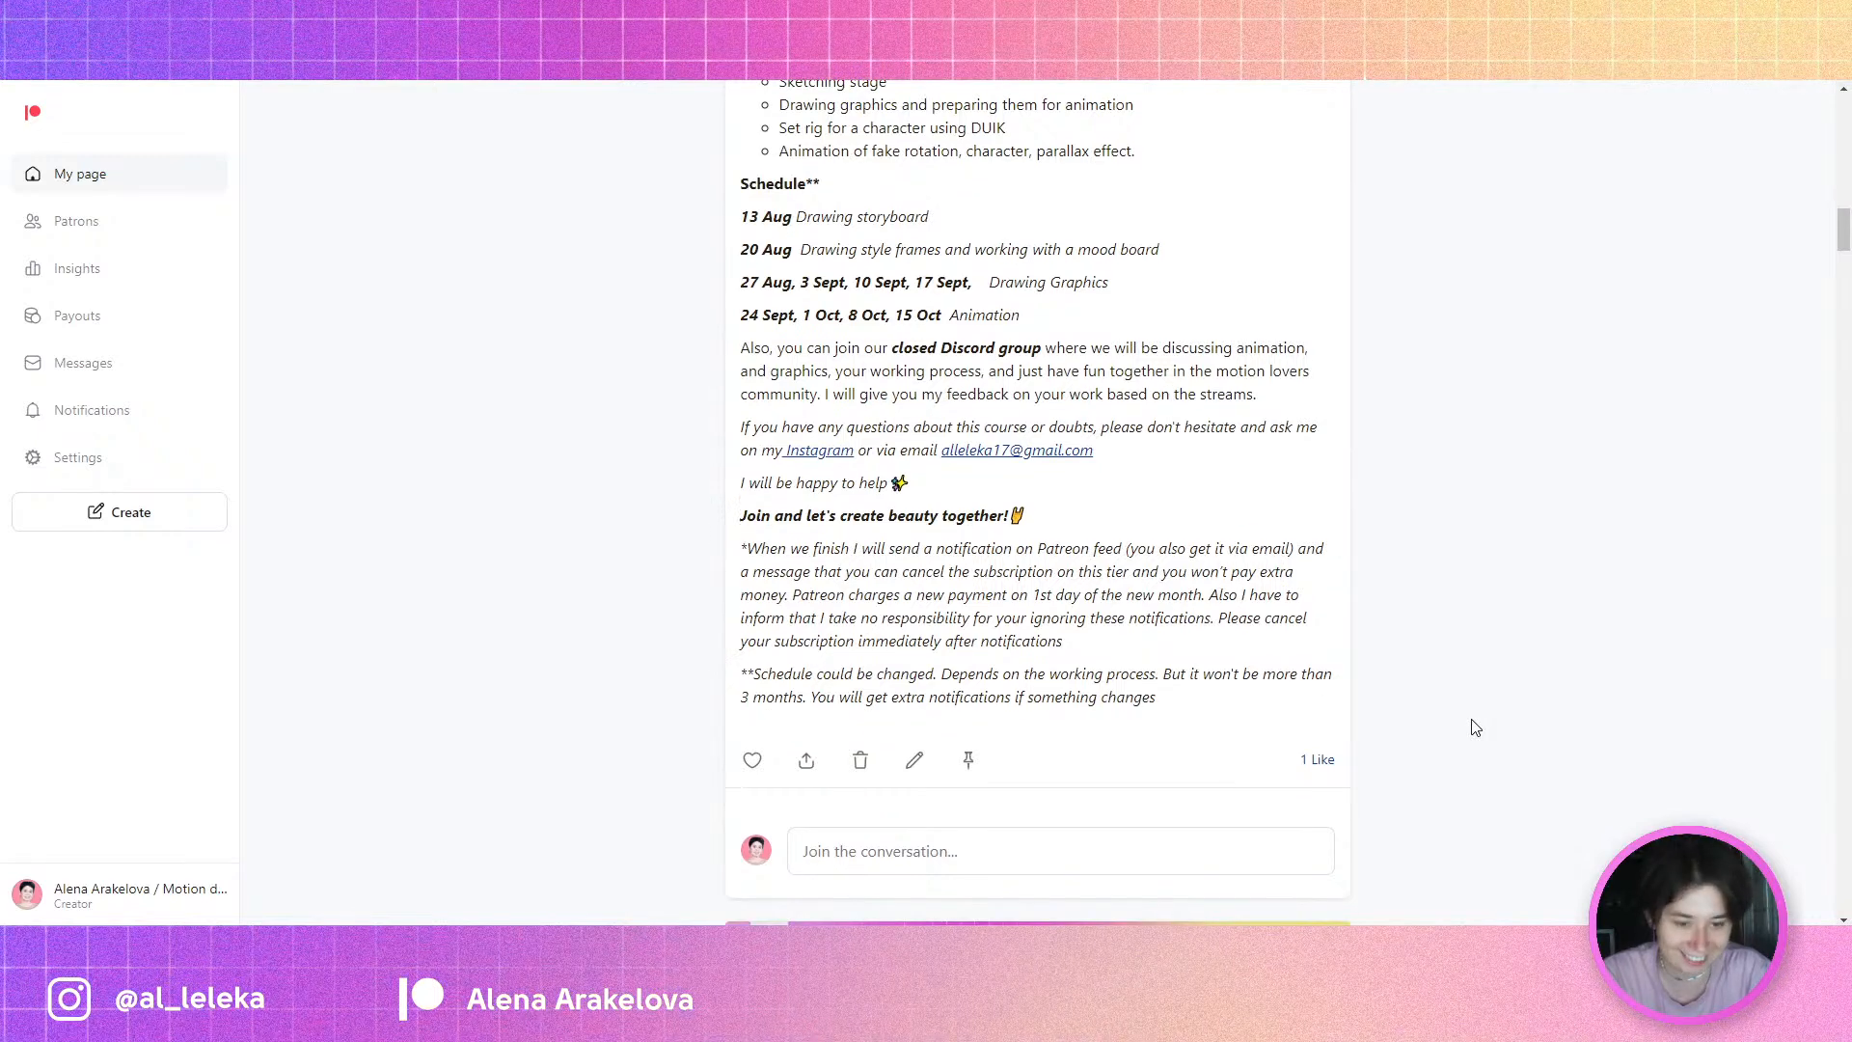